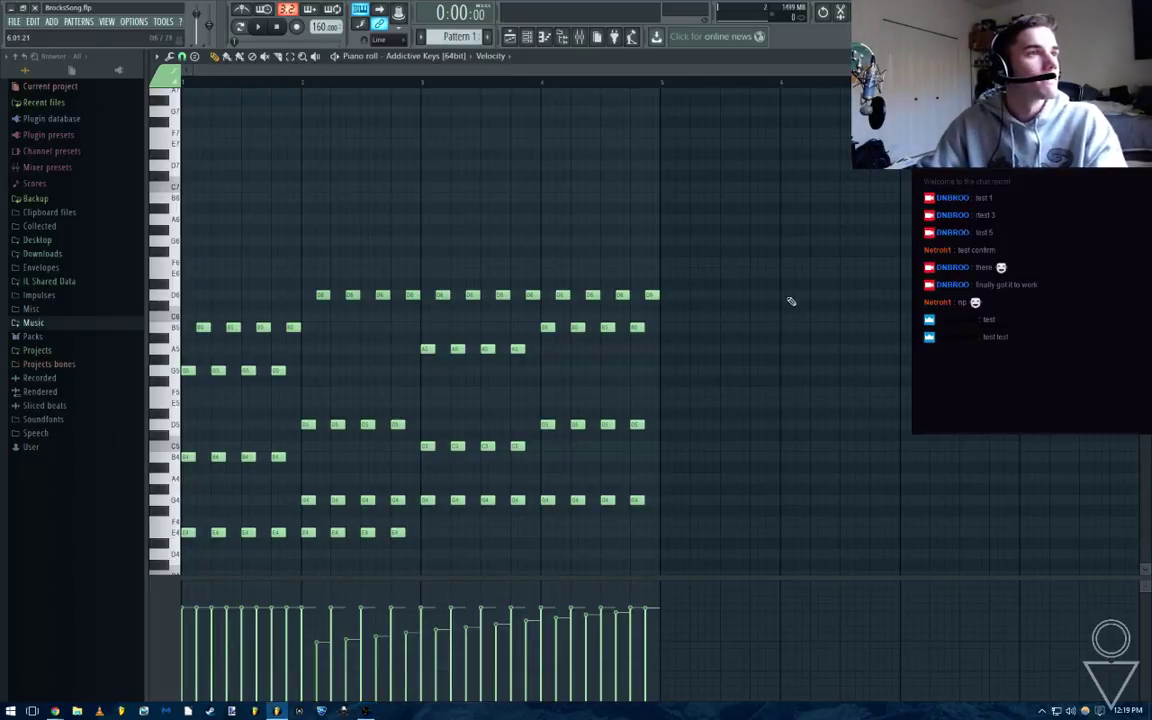
# Bring up the playlist, save the project and play the song arrangement
pyautogui.press('F7')
pyautogui.press('F6')
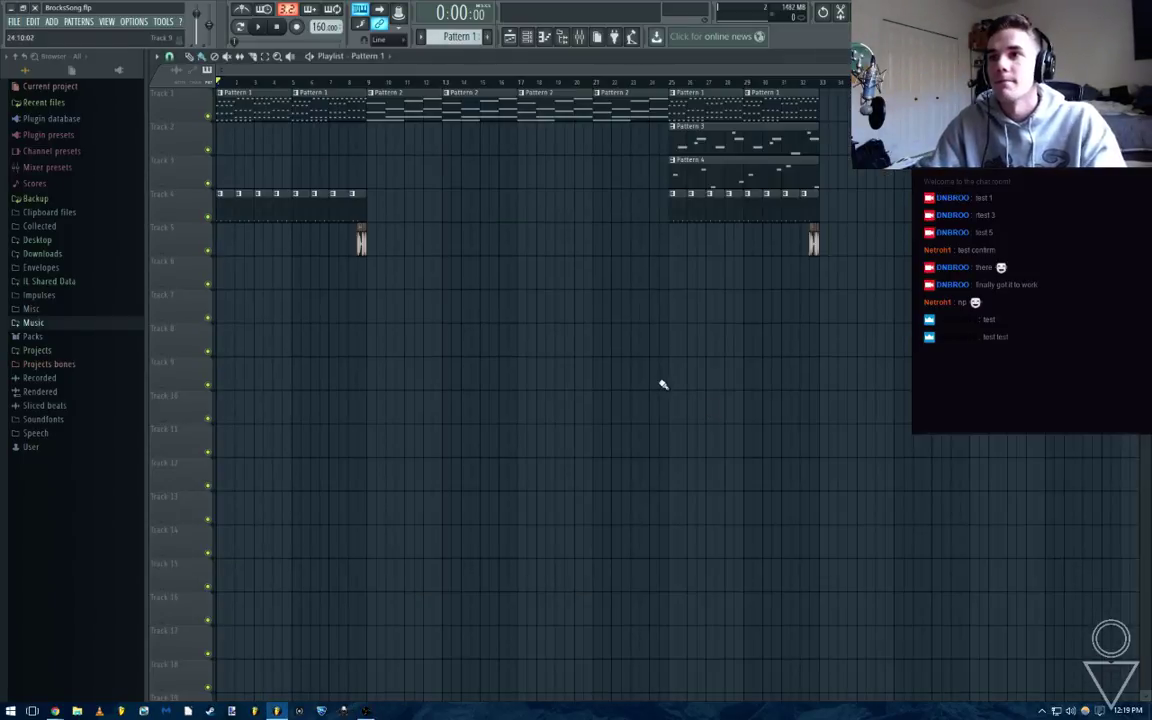
pyautogui.hotkey('ctrl', 's')
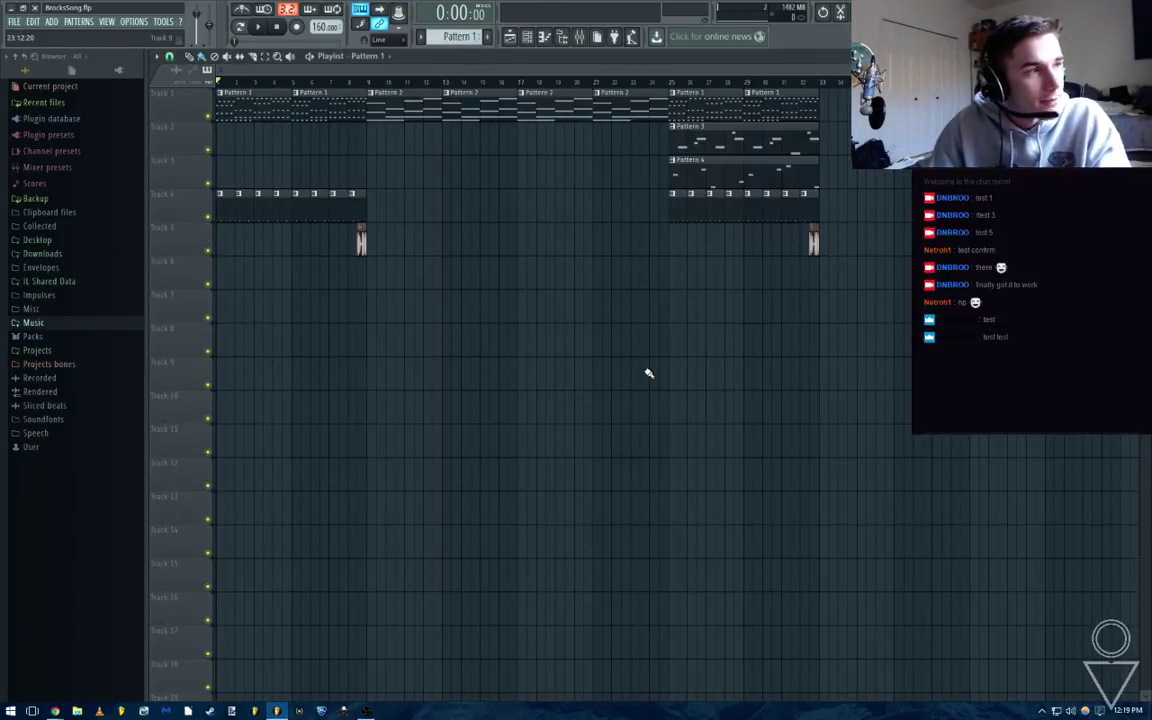
pyautogui.press('space')
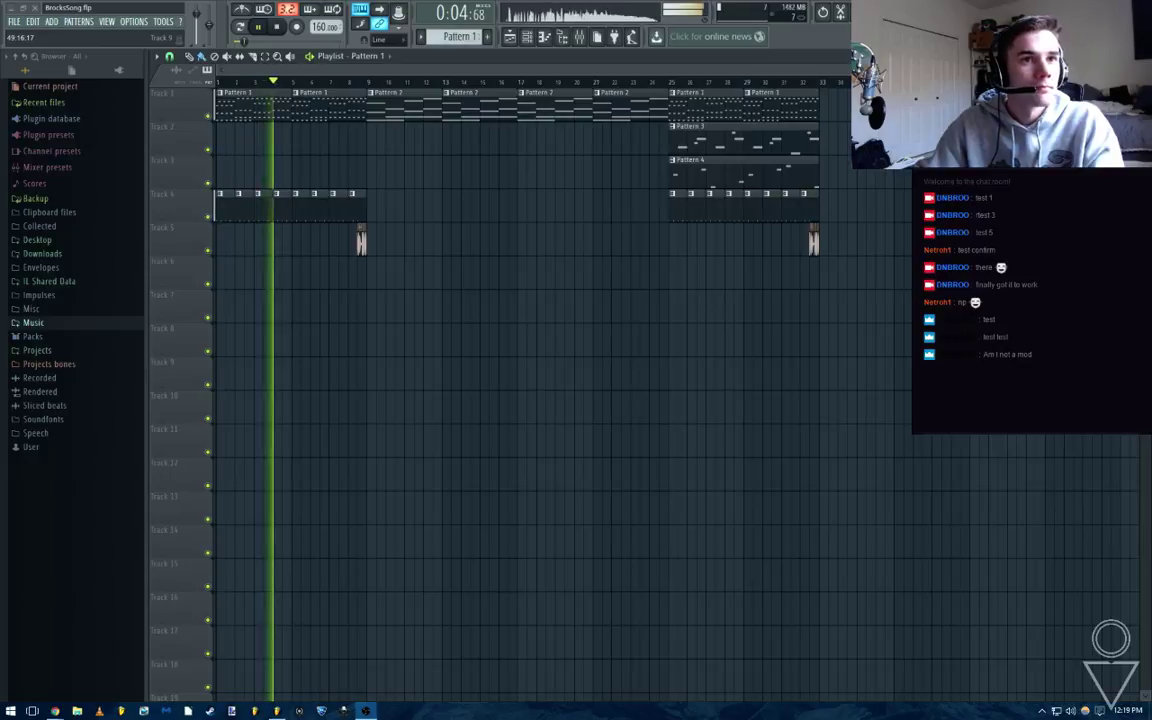
# Make the latest chat viewer a moderator of the chat room, and stop the song playback
pyautogui.click(958, 356)
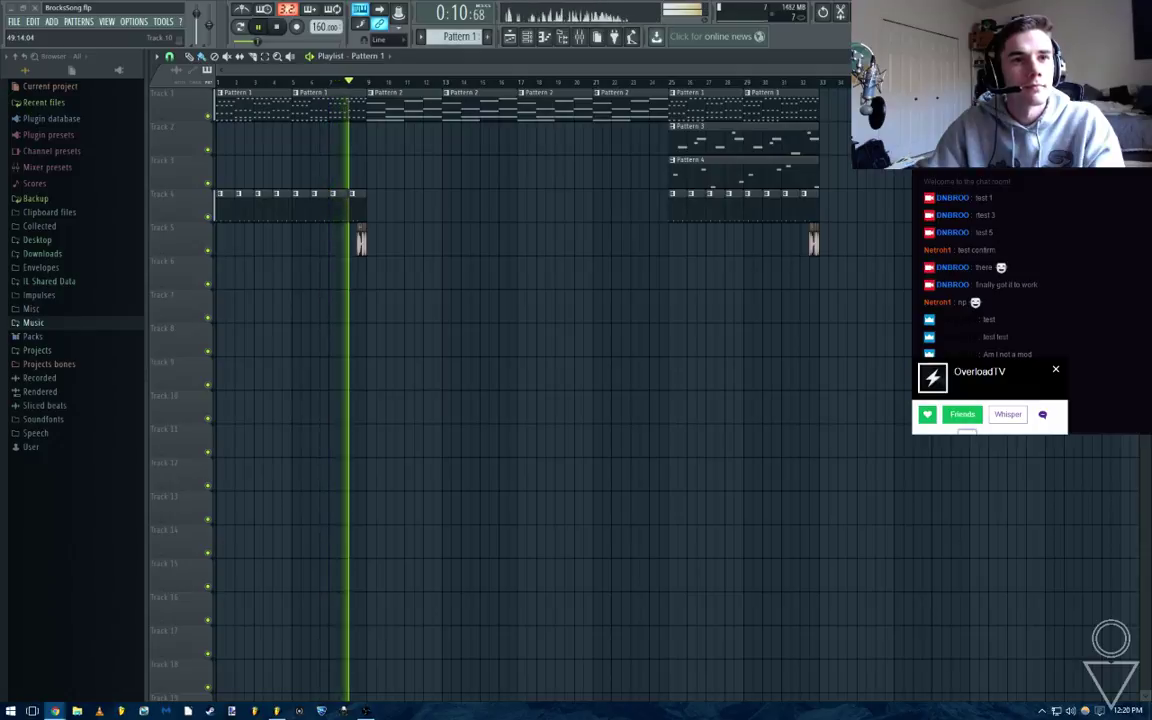
pyautogui.click(1042, 414)
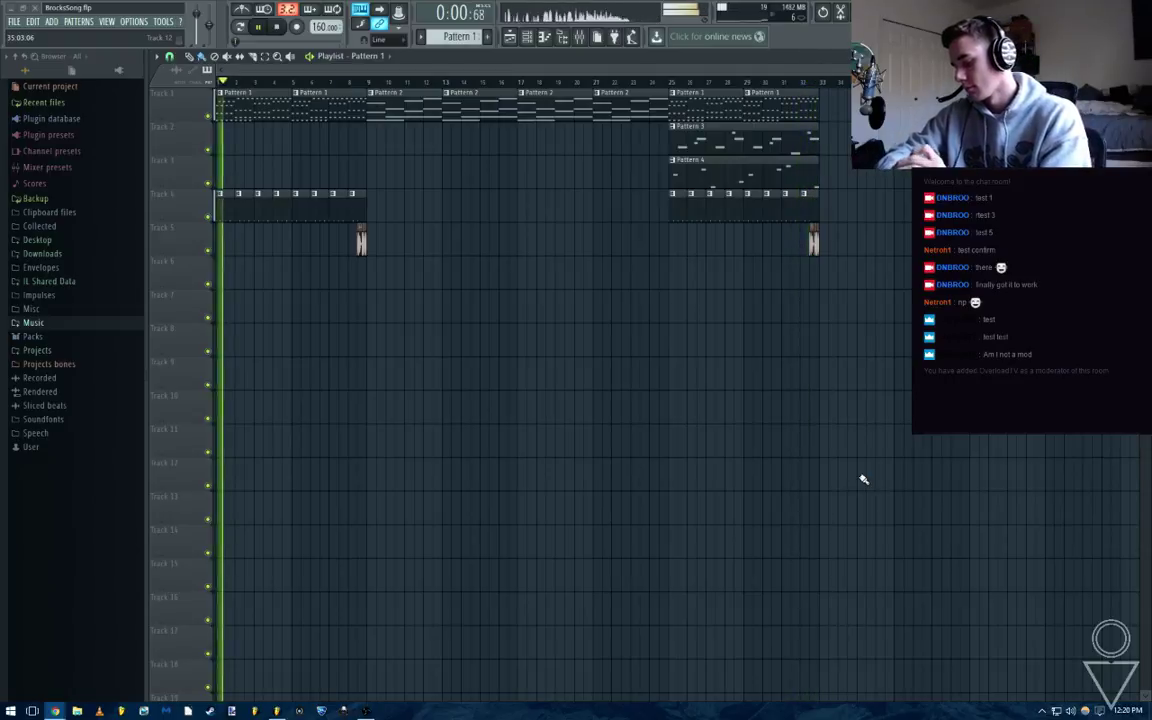
pyautogui.press('space')
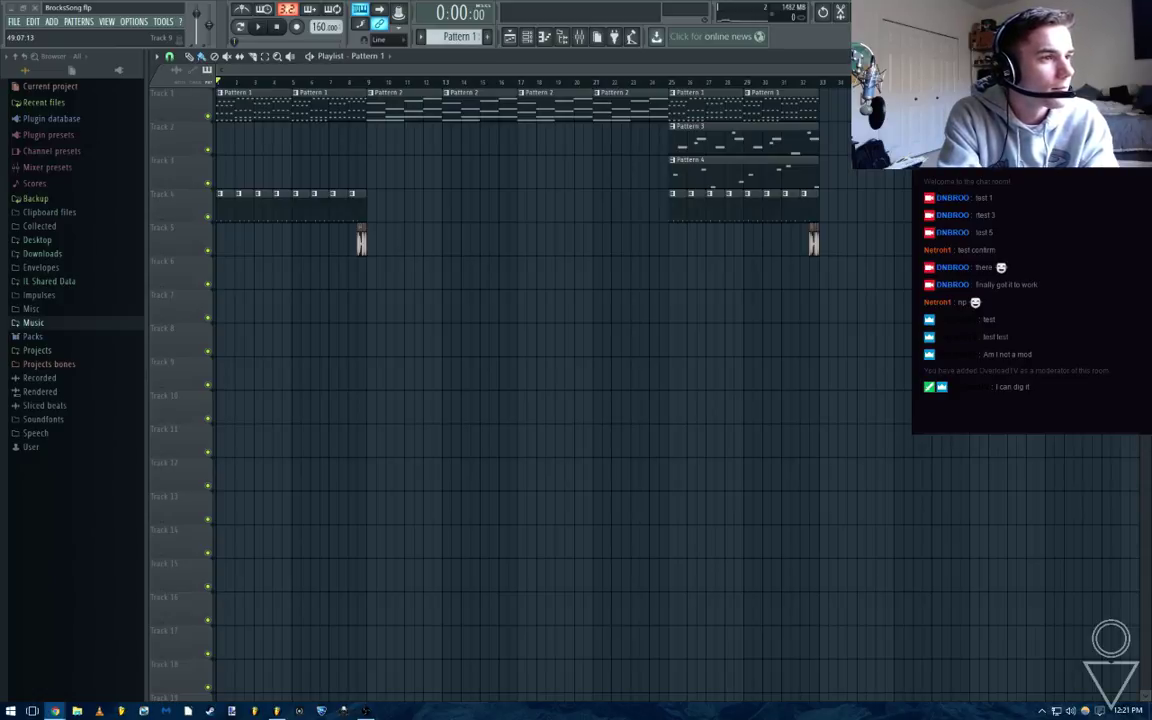
pyautogui.rightClick(764, 429)
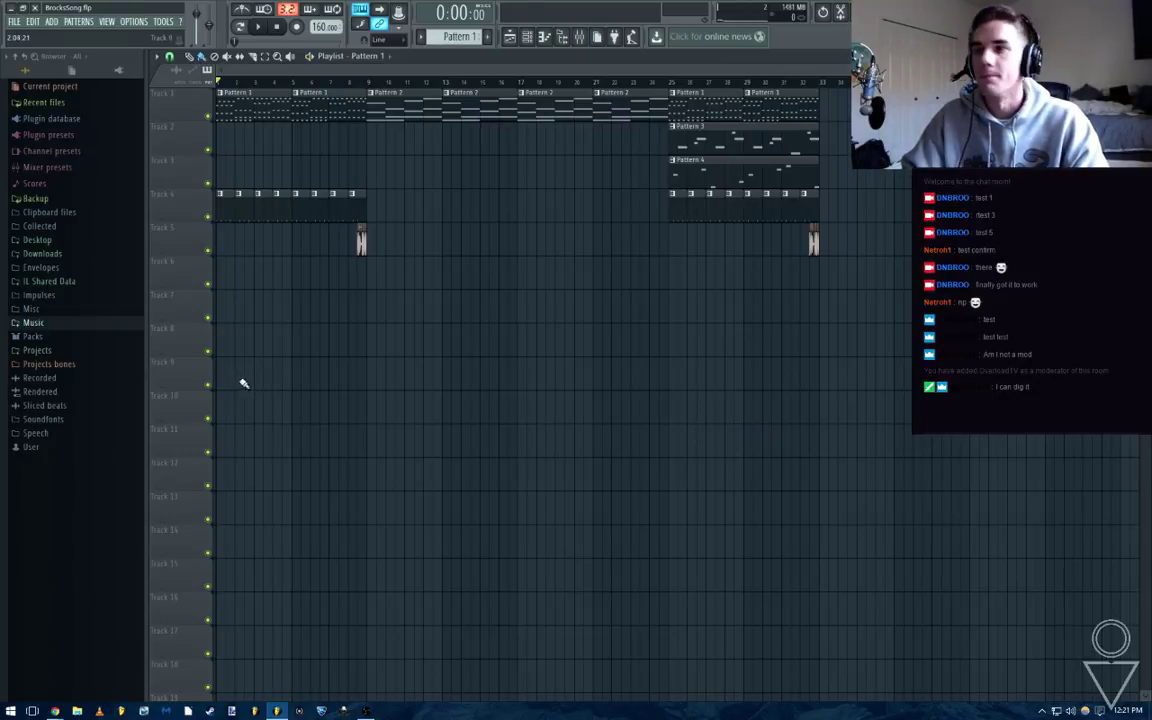
# Open Pattern 1 in the piano roll and delete the D6 notes and the B5 notes in the first bar
pyautogui.scroll(4, 282, 281)
pyautogui.scroll(-2, 306, 133)
pyautogui.doubleClick(286, 117)
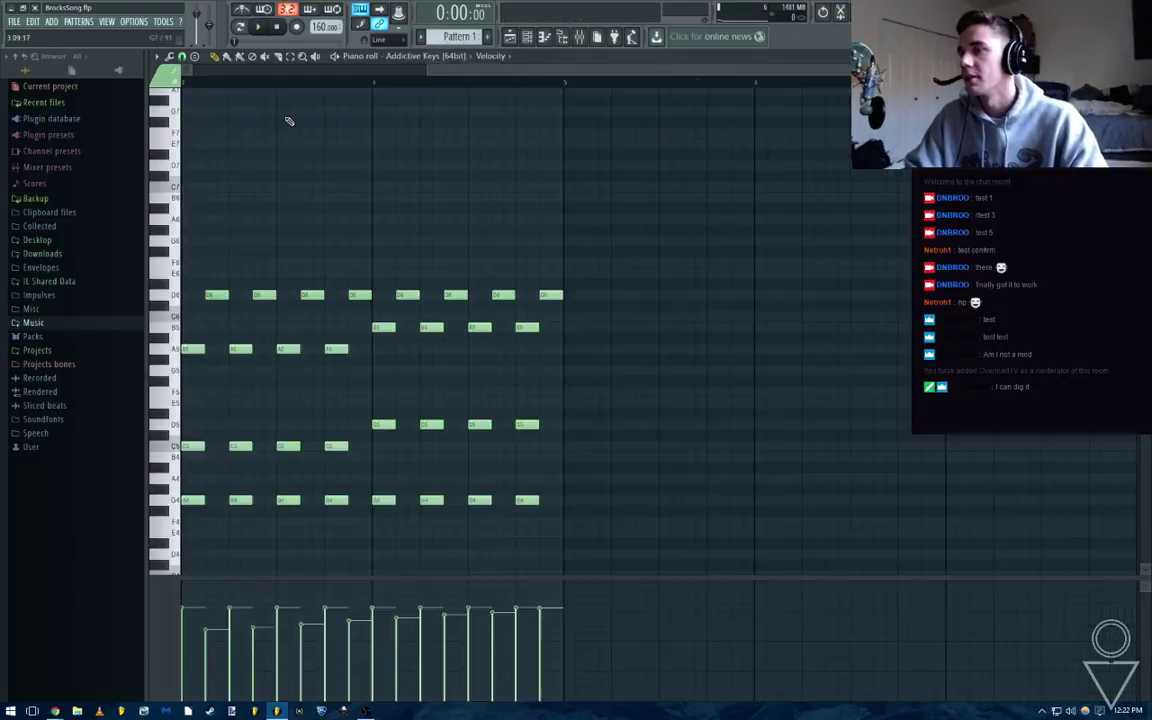
pyautogui.scroll(-3, 314, 217)
pyautogui.scroll(-1, 400, 230)
pyautogui.moveTo(688, 241)
pyautogui.mouseDown()
pyautogui.moveTo(671, 262)
pyautogui.moveTo(202, 310)
pyautogui.mouseUp()
pyautogui.press('Delete')
# Play back the edited chords, save the project and return to the playlist
pyautogui.press('space')
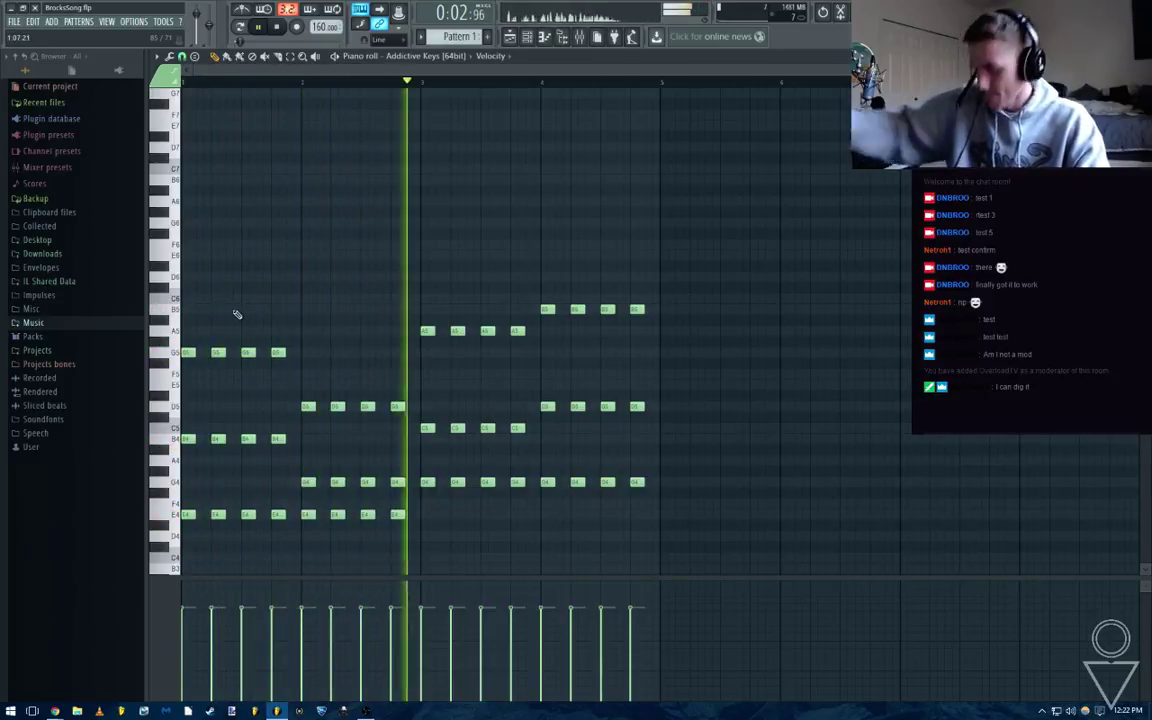
pyautogui.hotkey('ctrl', 's')
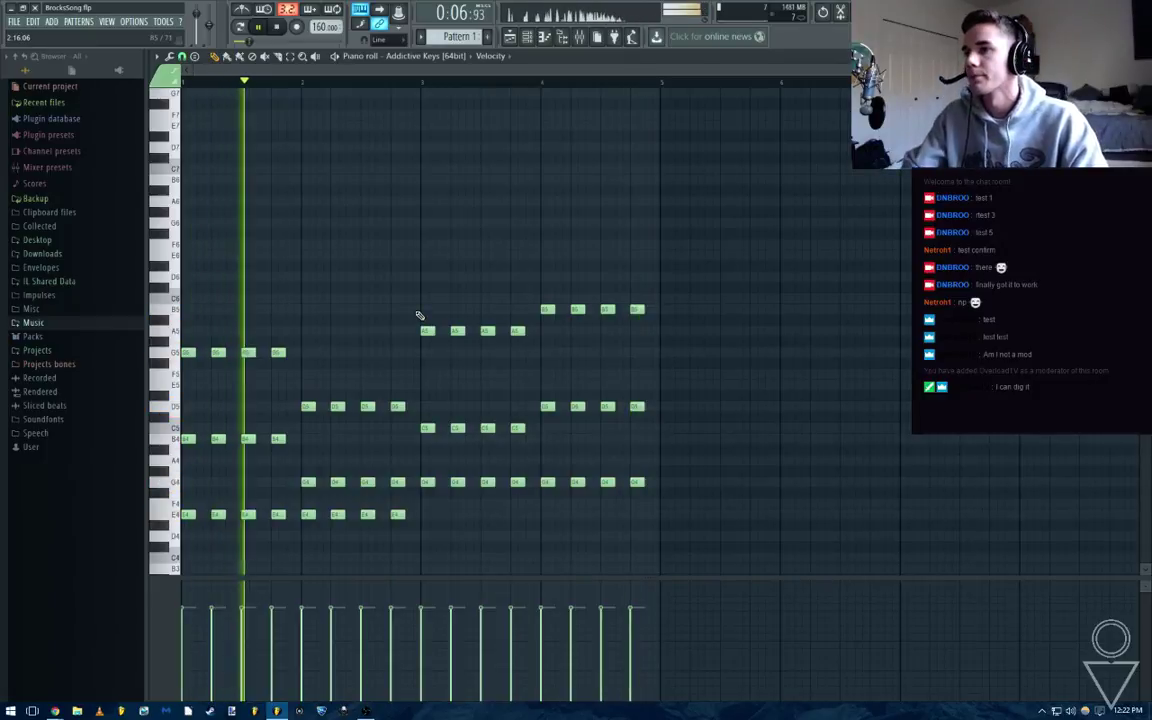
pyautogui.scroll(3, 412, 321)
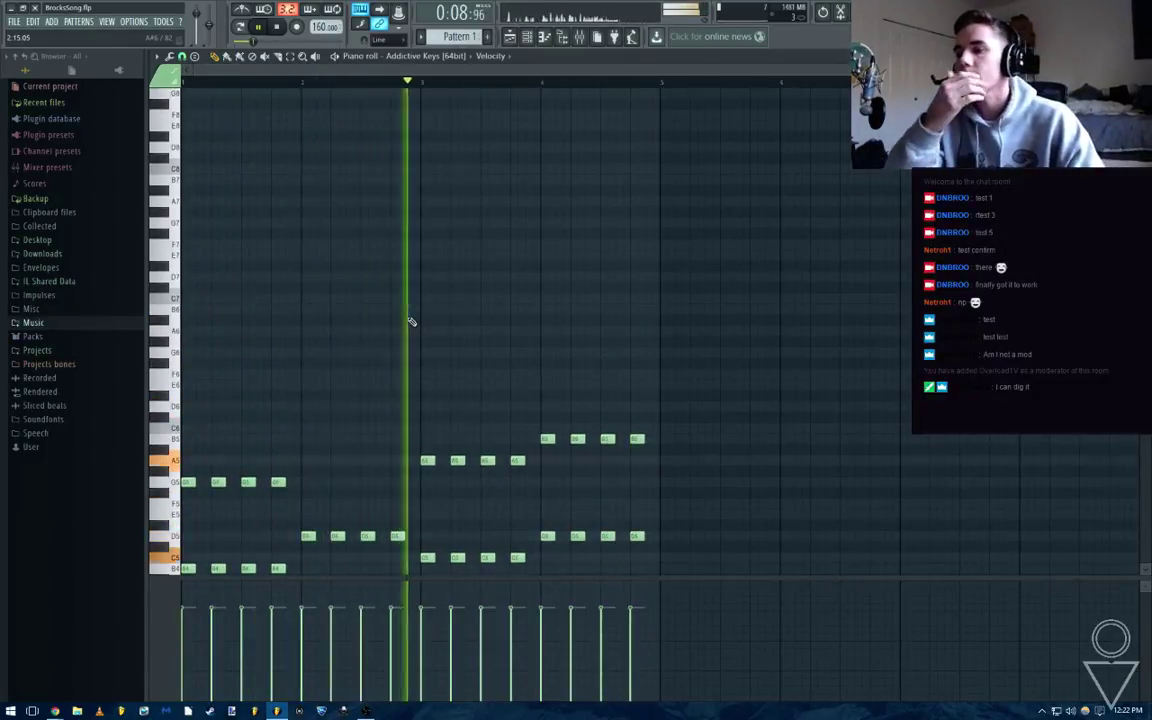
pyautogui.scroll(-3, 409, 310)
pyautogui.press('Escape')
pyautogui.press('Escape')
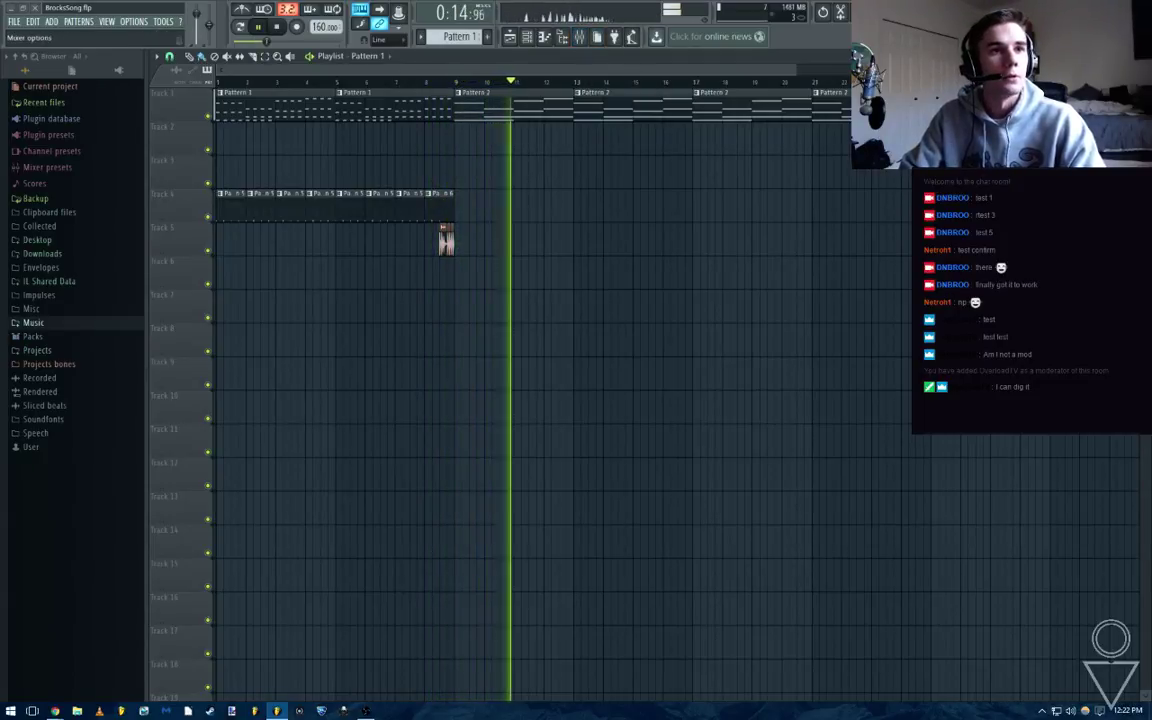
# Turn off the mixer's Detached option and move its window slightly lower
pyautogui.press('F9')
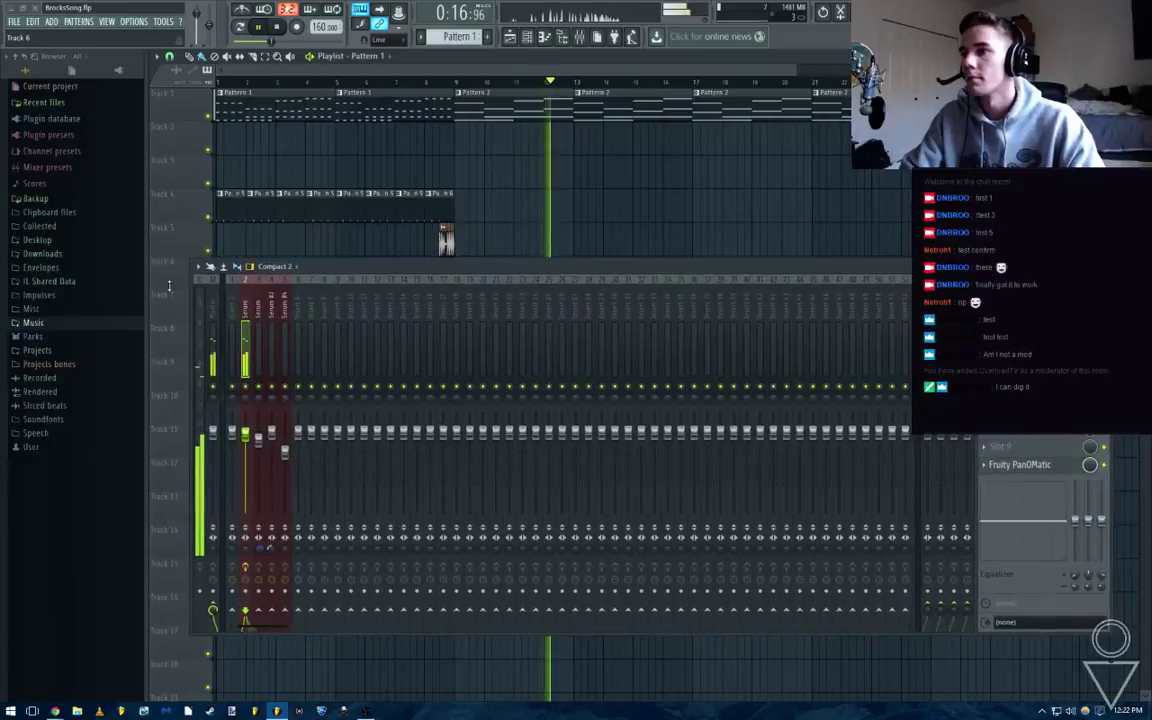
pyautogui.click(200, 267)
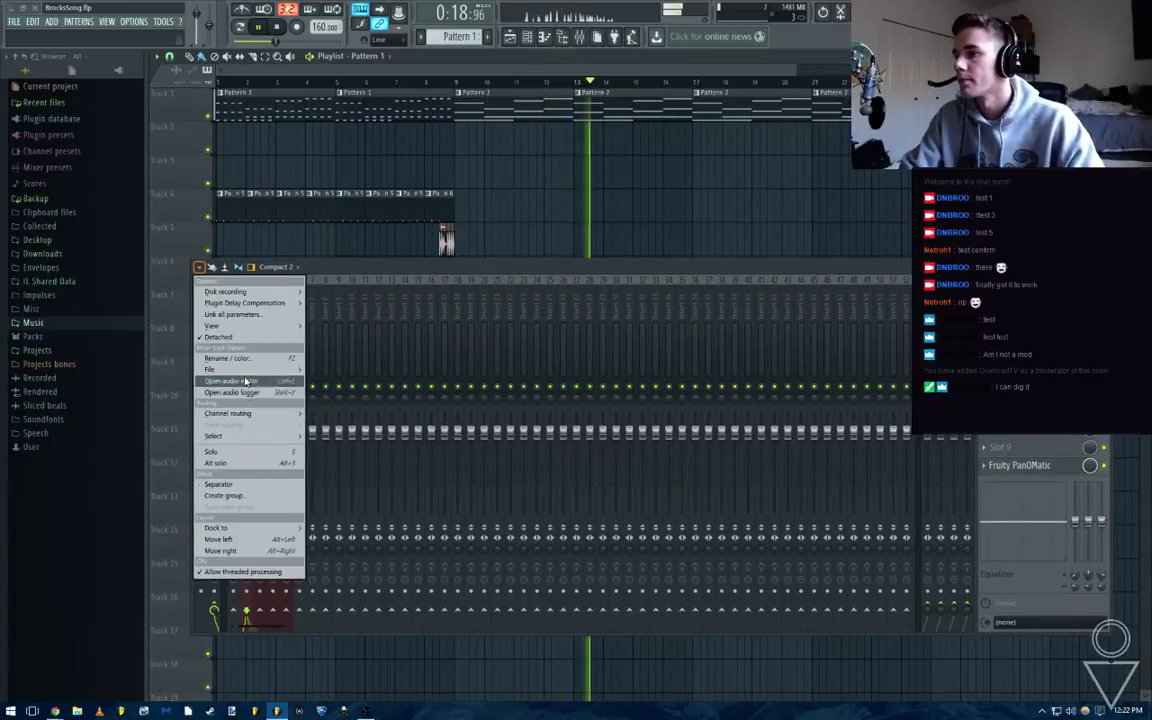
pyautogui.click(249, 337)
pyautogui.moveTo(532, 264); pyautogui.dragTo(536, 283)
pyautogui.press('F9')
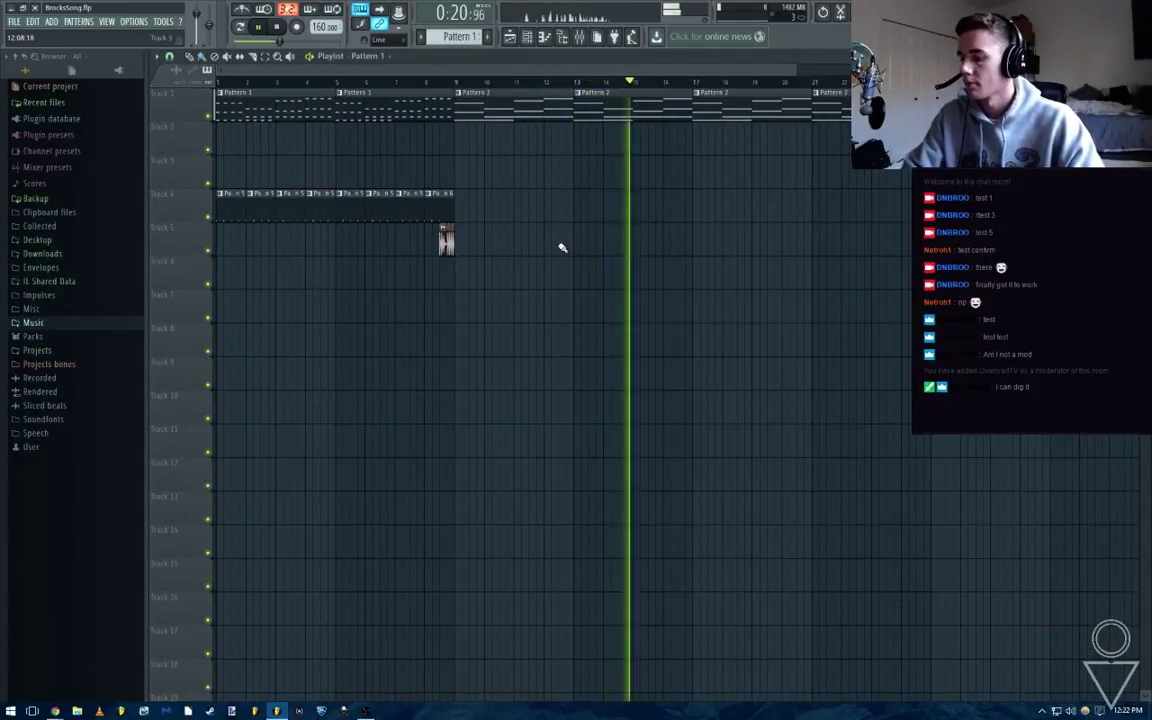
# Check the preset browser of the Addictive Keys channel, close the plugin and replay the song from the start
pyautogui.press('Tab')
pyautogui.click(615, 304)
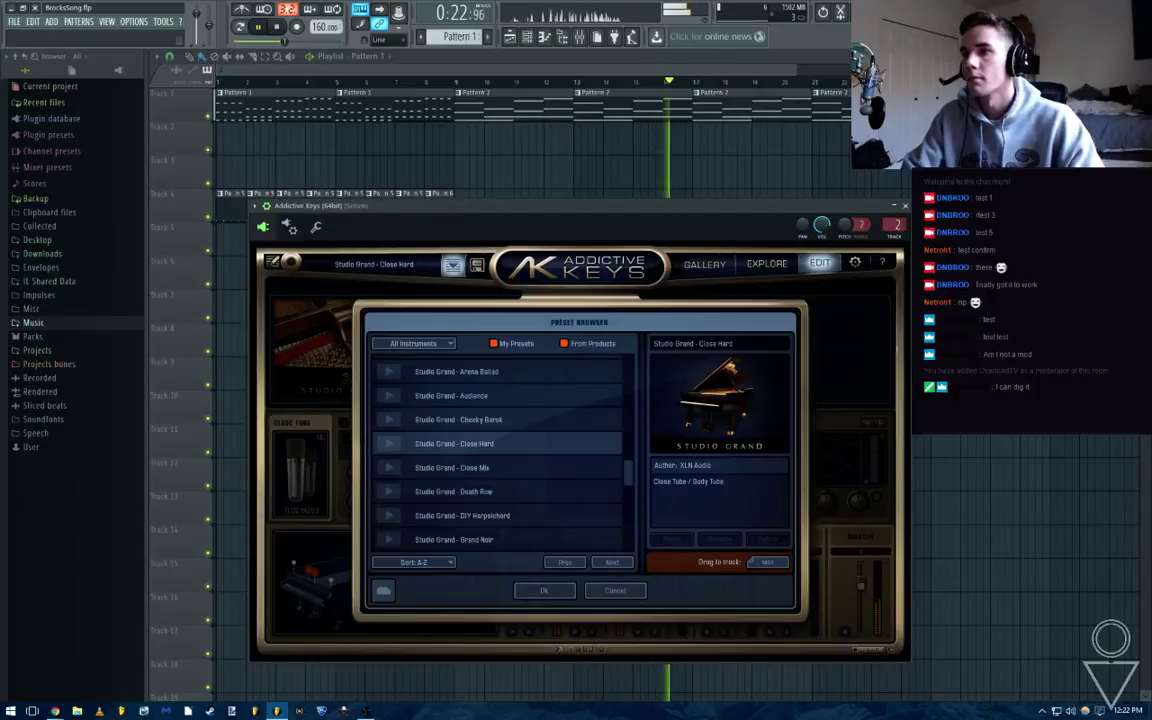
pyautogui.click(905, 208)
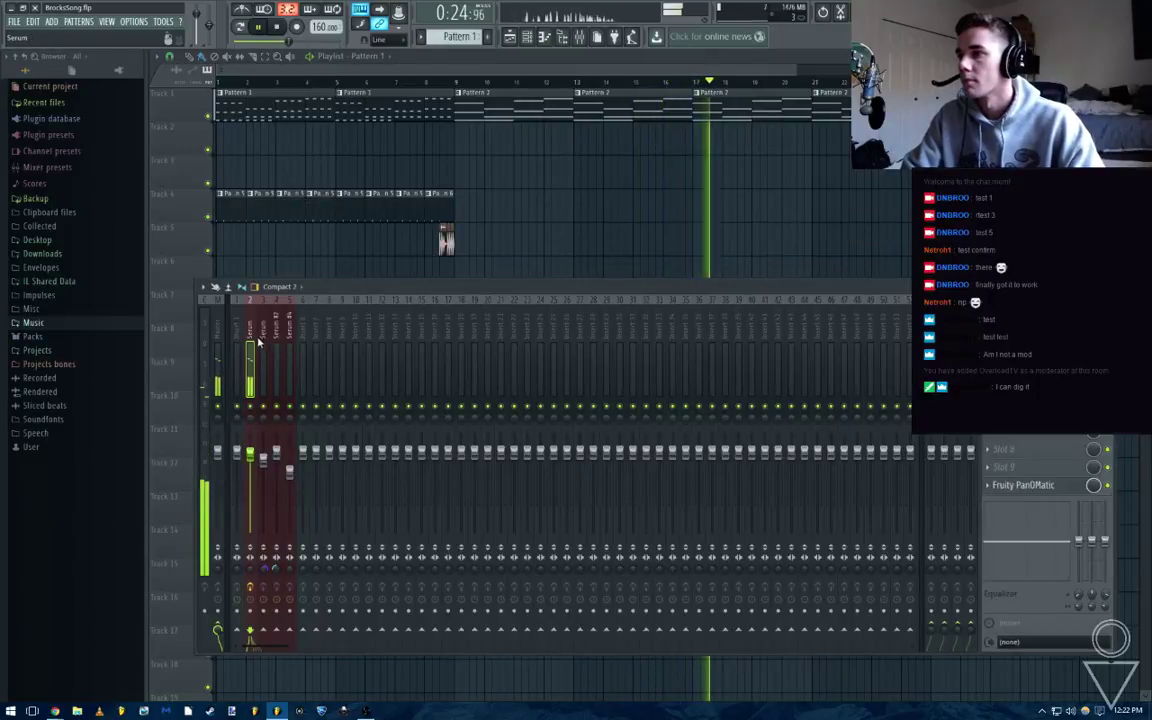
pyautogui.press('space')
pyautogui.press('space')
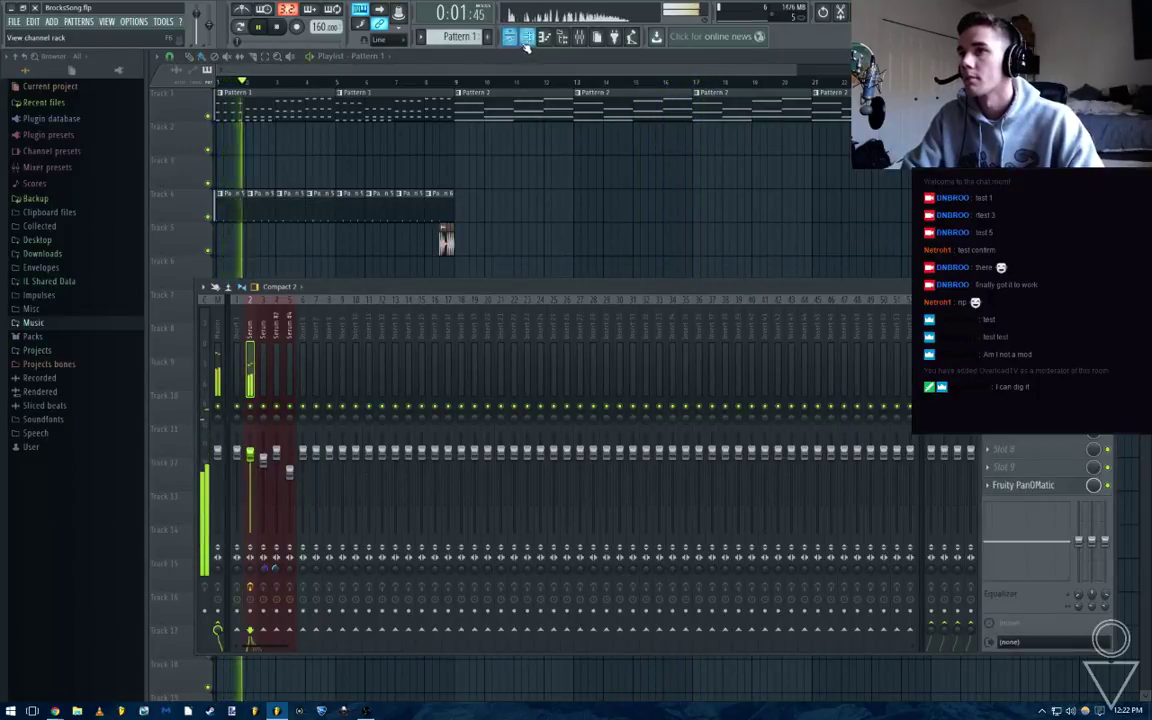
# Stop playback and rename the VDE2 128BPM Progressive Kick channel in the channel rack as Kick
pyautogui.press('F6')
pyautogui.press('space')
pyautogui.click(248, 159)
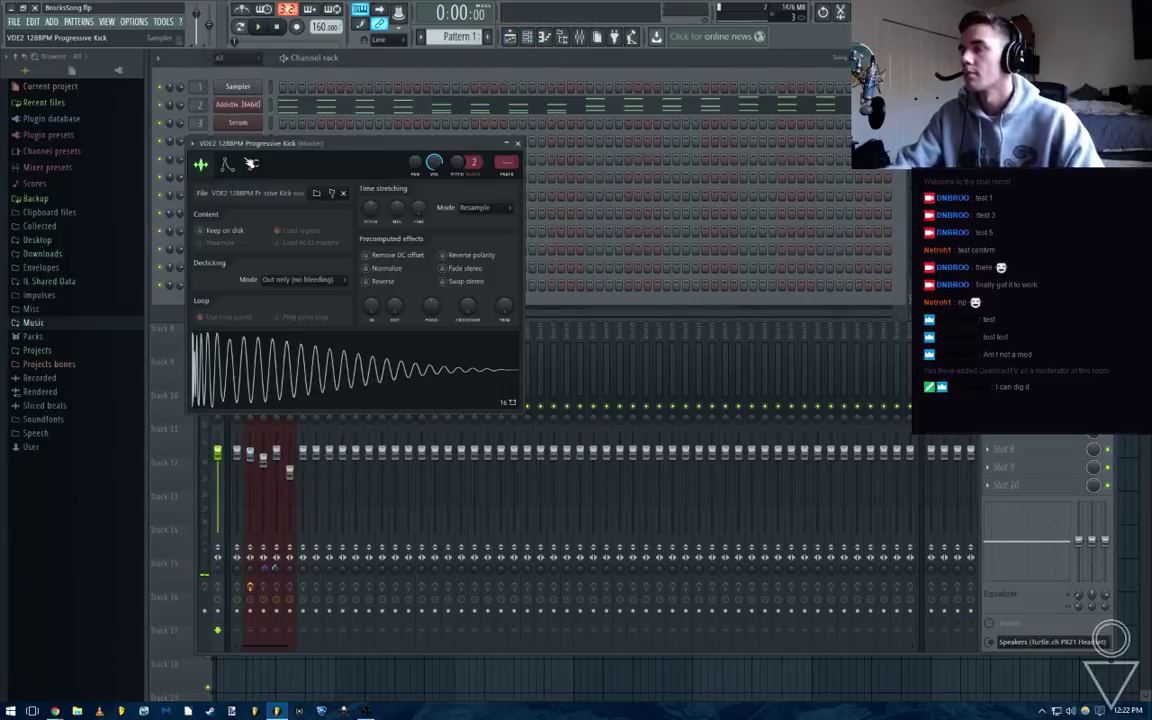
pyautogui.write('Kick')
pyautogui.press('Return')
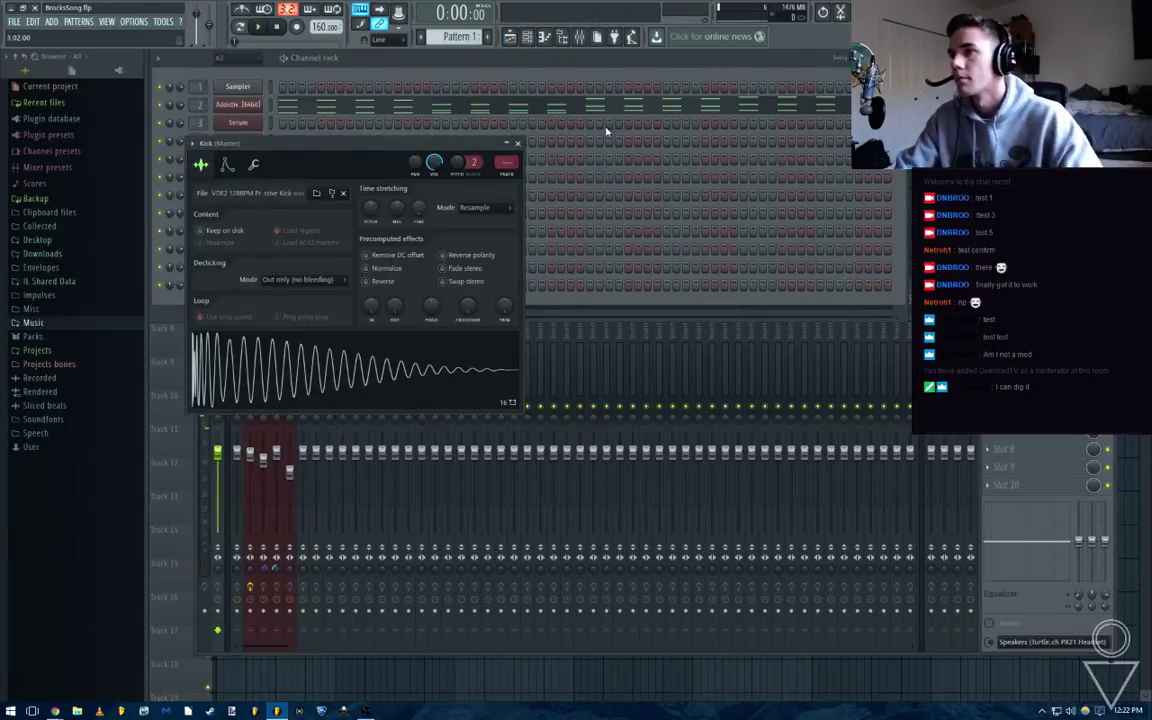
# Reopen the Kick channel's settings and route the channel to mixer track 6
pyautogui.click(518, 143)
pyautogui.click(252, 163)
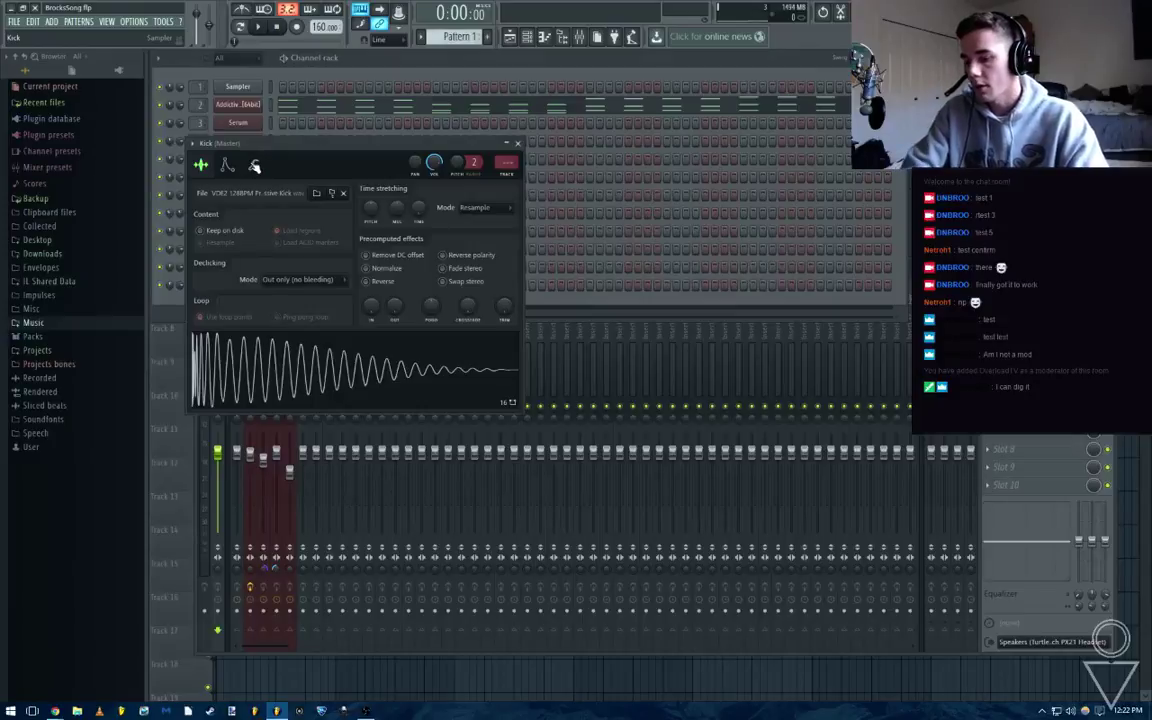
pyautogui.hotkey('ctrl', 'l')
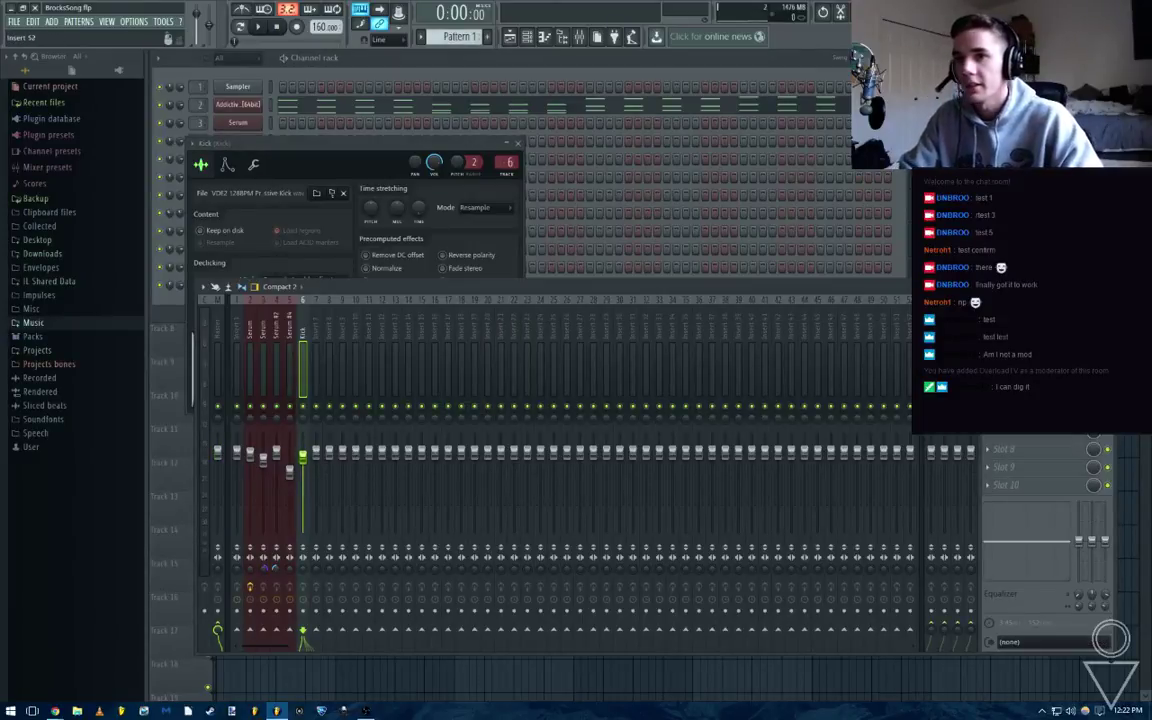
# Load the EDMBasics mixer preset onto the Kick mixer track
pyautogui.click(988, 323)
pyautogui.click(299, 342)
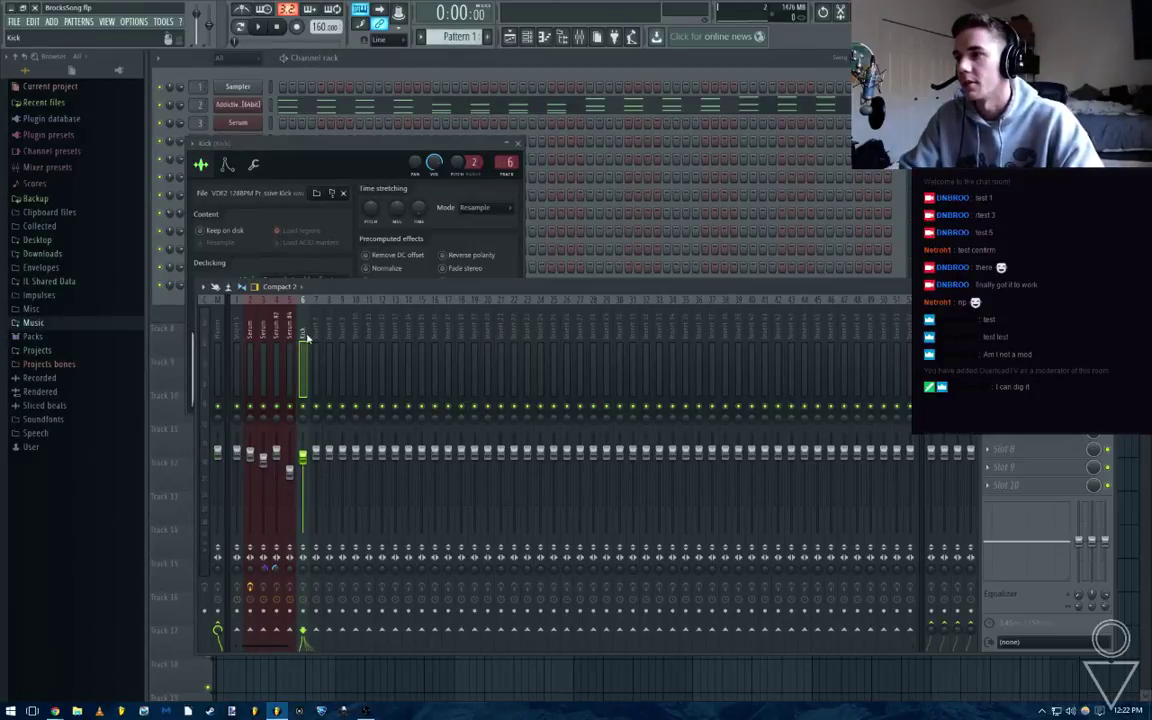
pyautogui.rightClick(302, 330)
pyautogui.moveTo(407, 325)
pyautogui.click(451, 325)
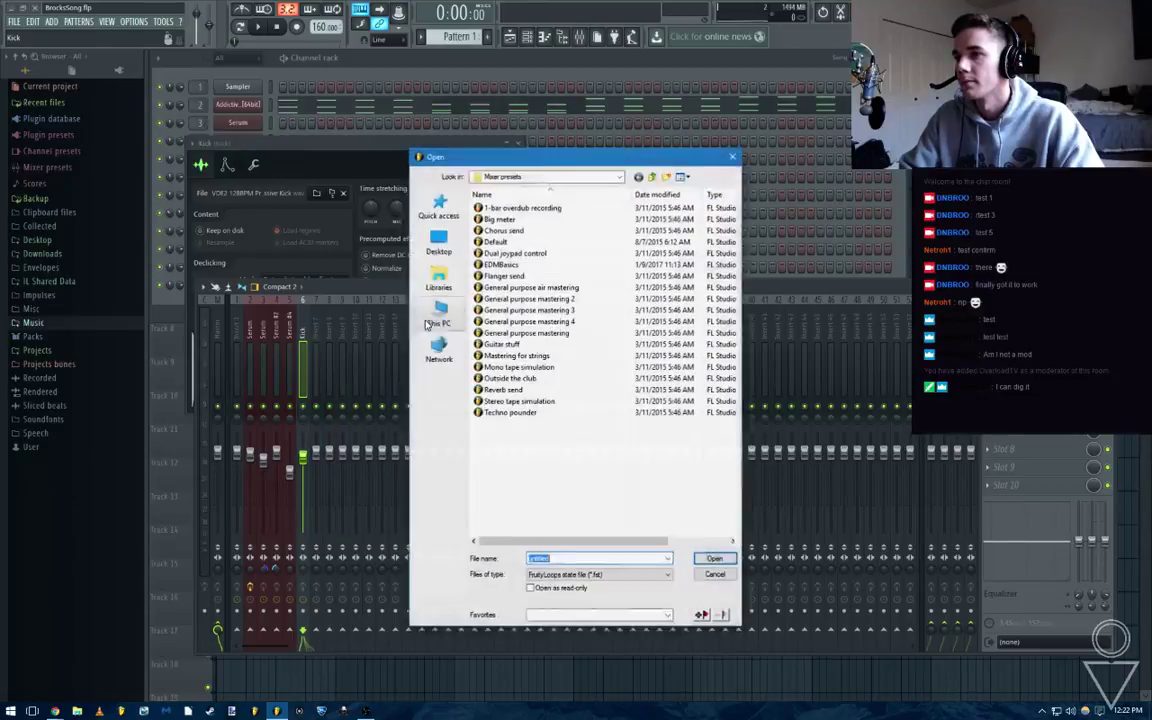
pyautogui.doubleClick(513, 266)
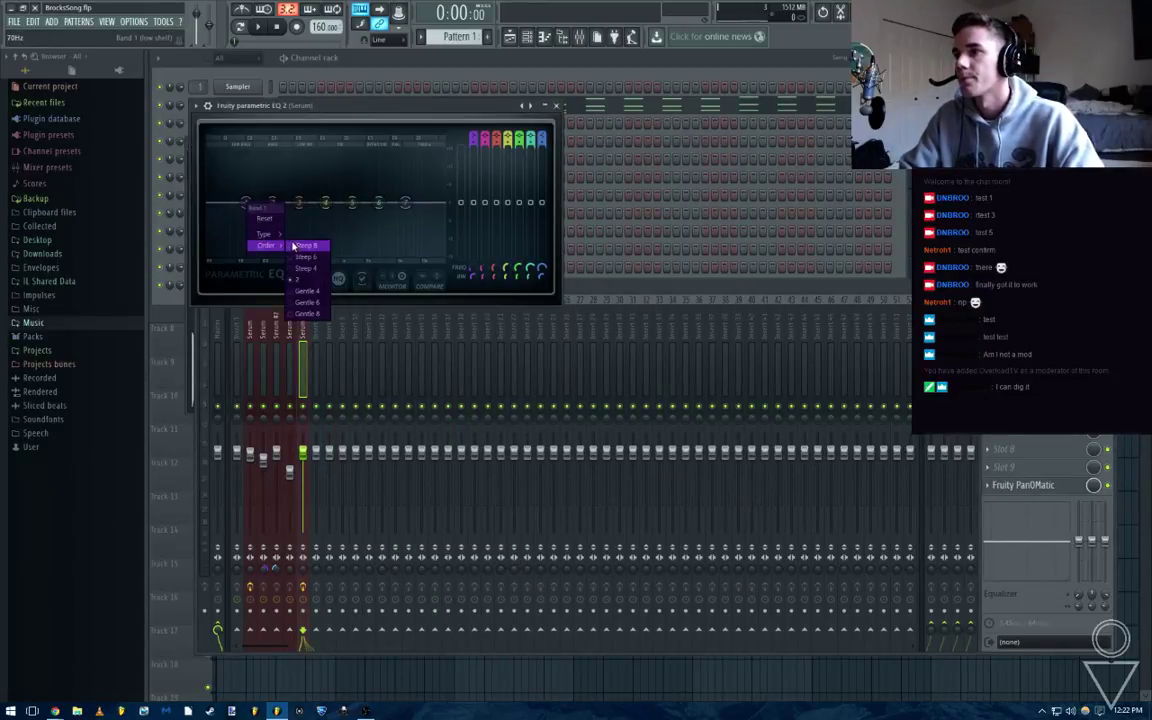
# Set band 1 of Fruity parametric EQ 2 to a Steep 8 high-pass filter at the lowest frequency
pyautogui.click(293, 246)
pyautogui.rightClick(257, 206)
pyautogui.moveTo(265, 233)
pyautogui.click(313, 258)
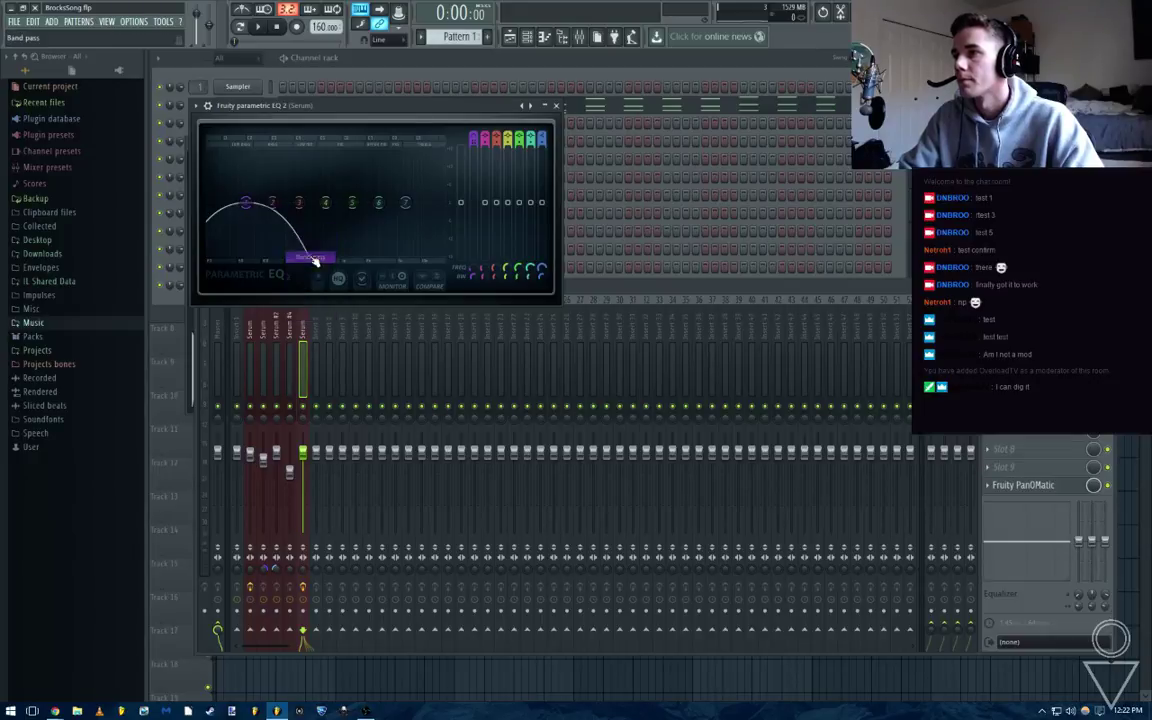
pyautogui.click(315, 267)
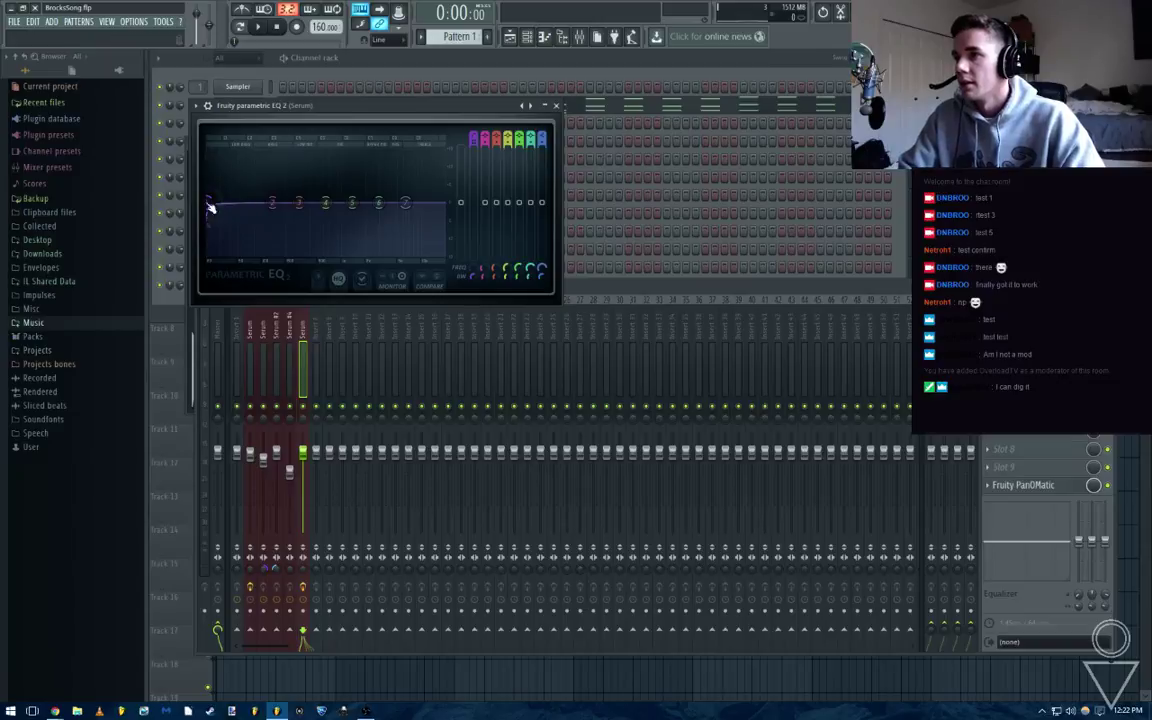
# Create an automation clip for the EQ's band 1 frequency, raise its start point and add a level point at bar 9
pyautogui.rightClick(472, 272)
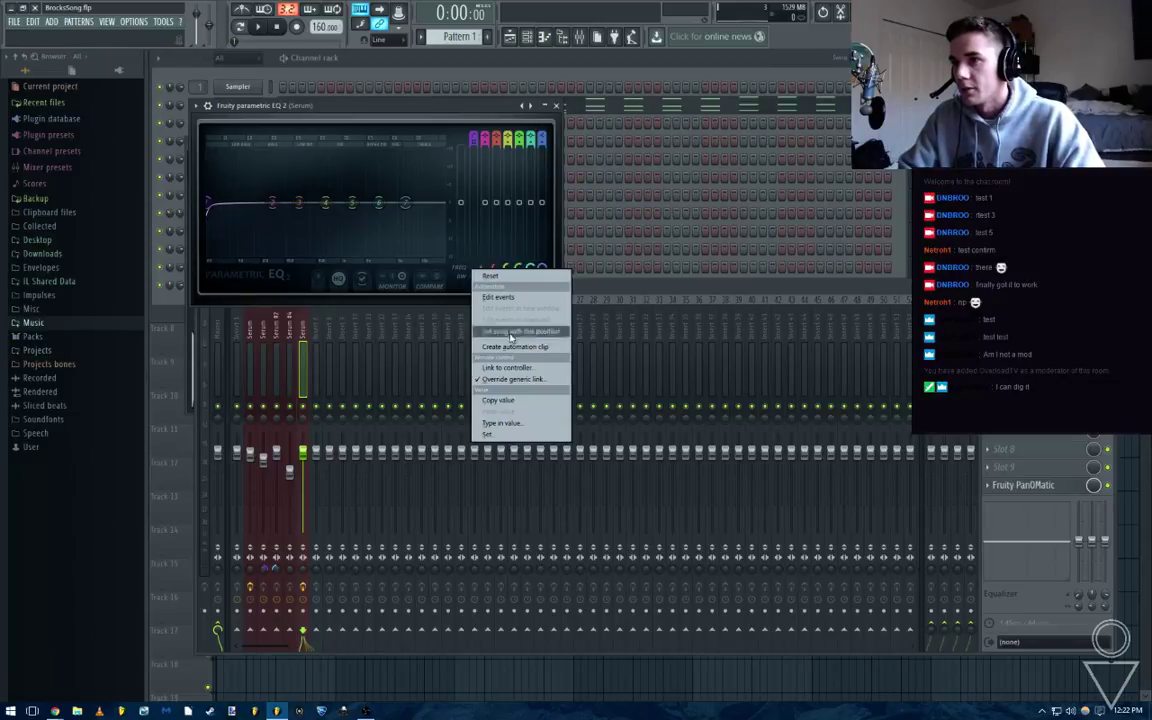
pyautogui.click(515, 346)
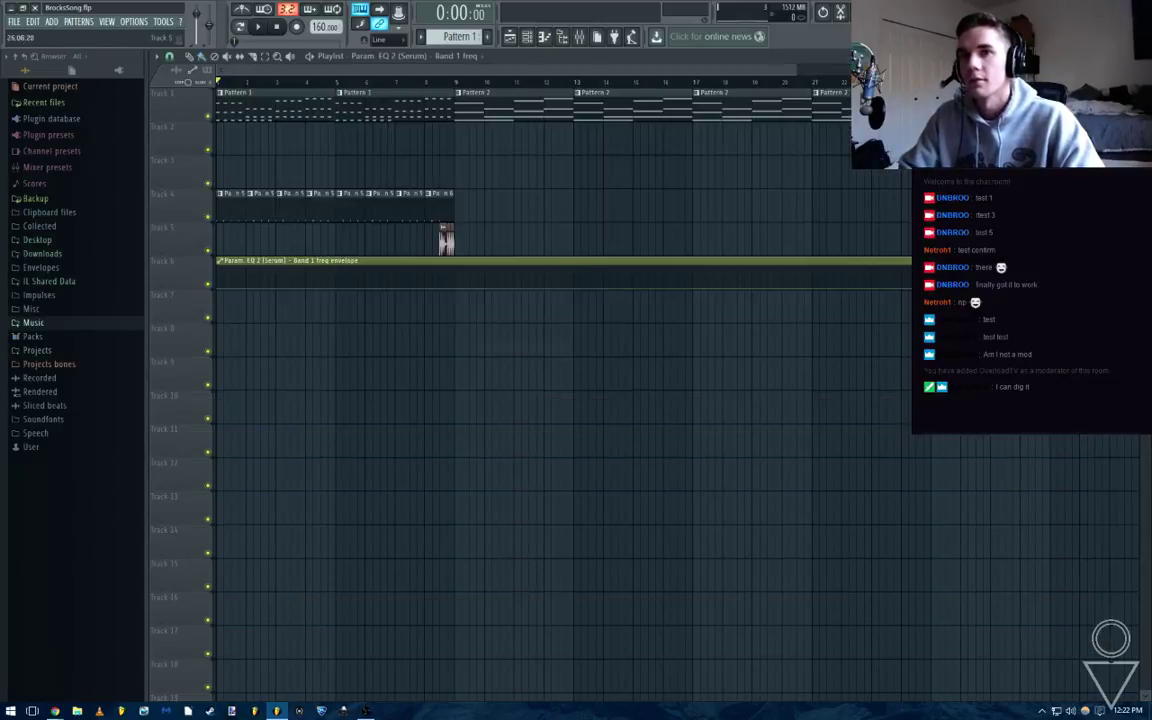
pyautogui.moveTo(221, 290); pyautogui.dragTo(219, 283)
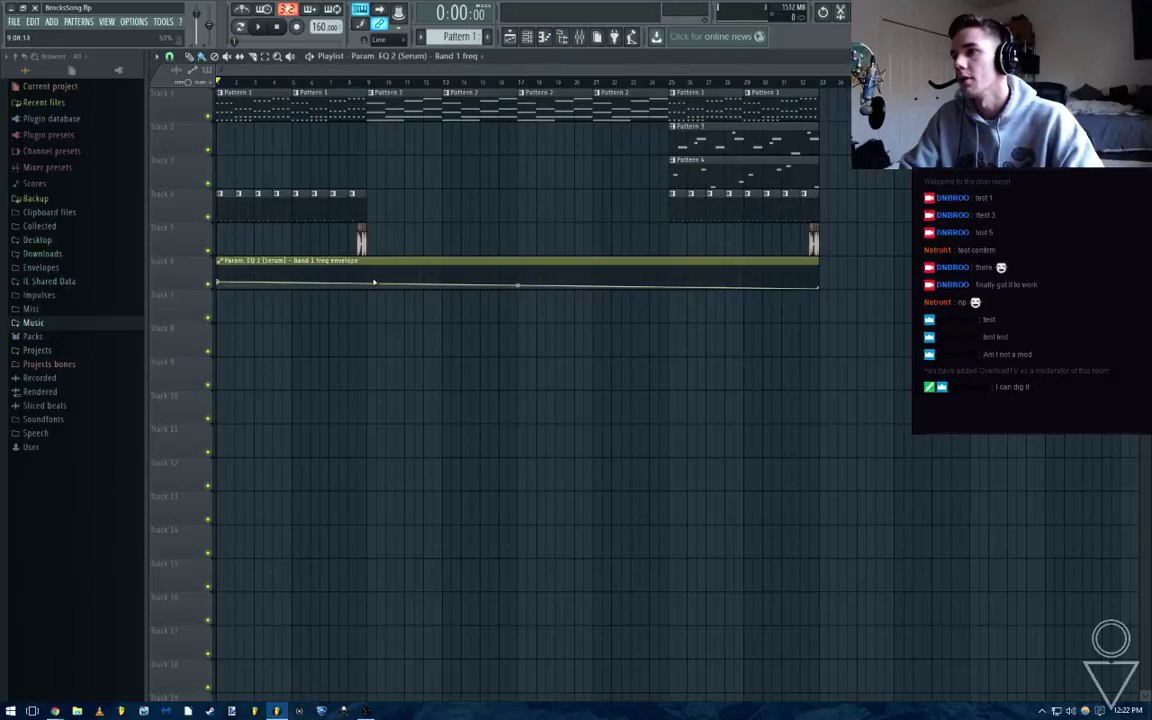
pyautogui.press('space')
pyautogui.moveTo(368, 285); pyautogui.dragTo(366, 281)
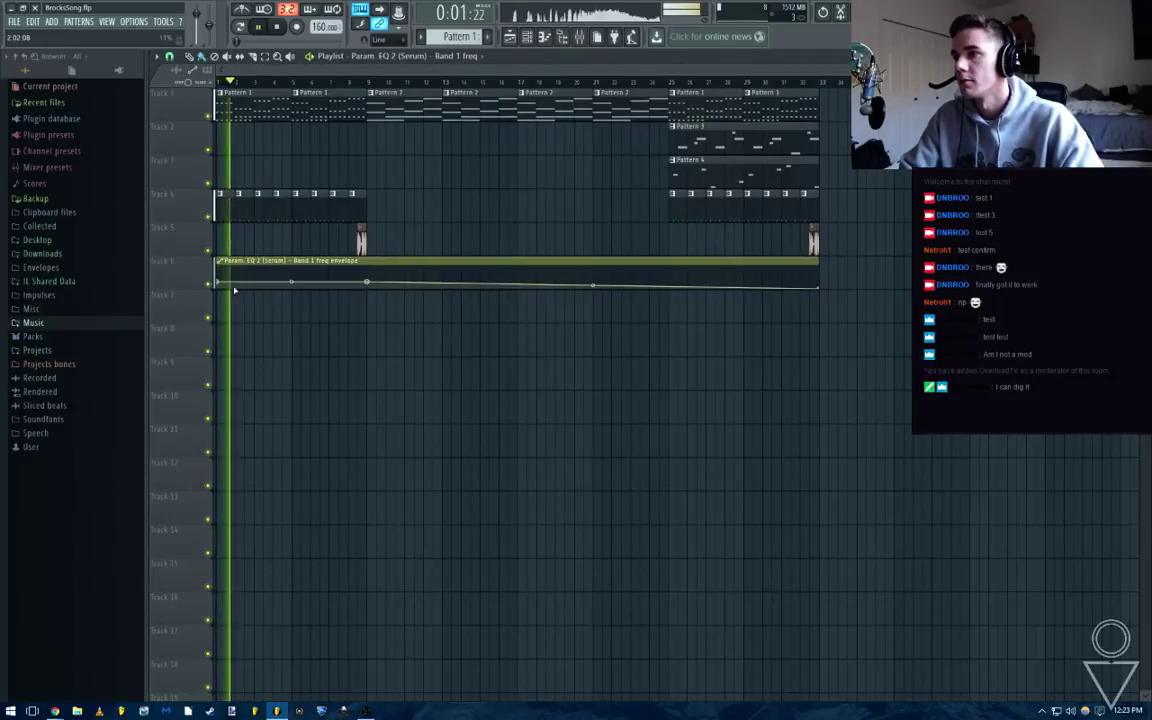
pyautogui.press('space')
# Enlarge Track 6 and lower the automation clip's start and bar 9 points to about 24%
pyautogui.scroll(4, 222, 291)
pyautogui.moveTo(175, 289); pyautogui.dragTo(178, 557)
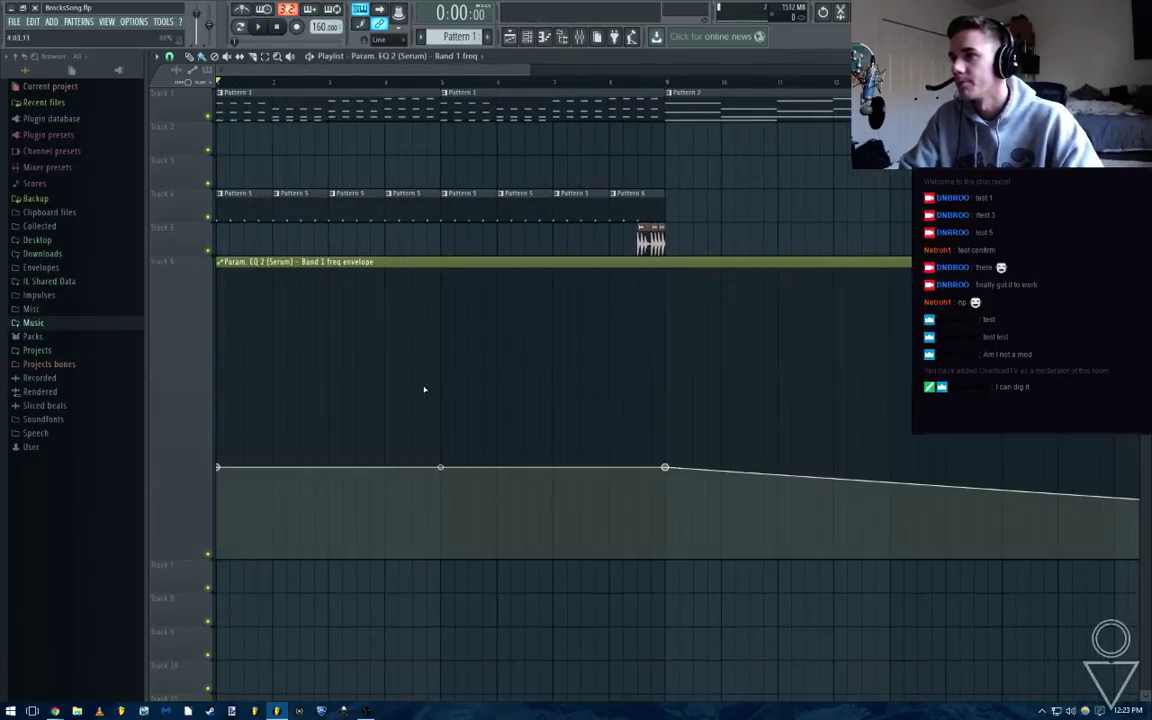
pyautogui.scroll(-4, 424, 388)
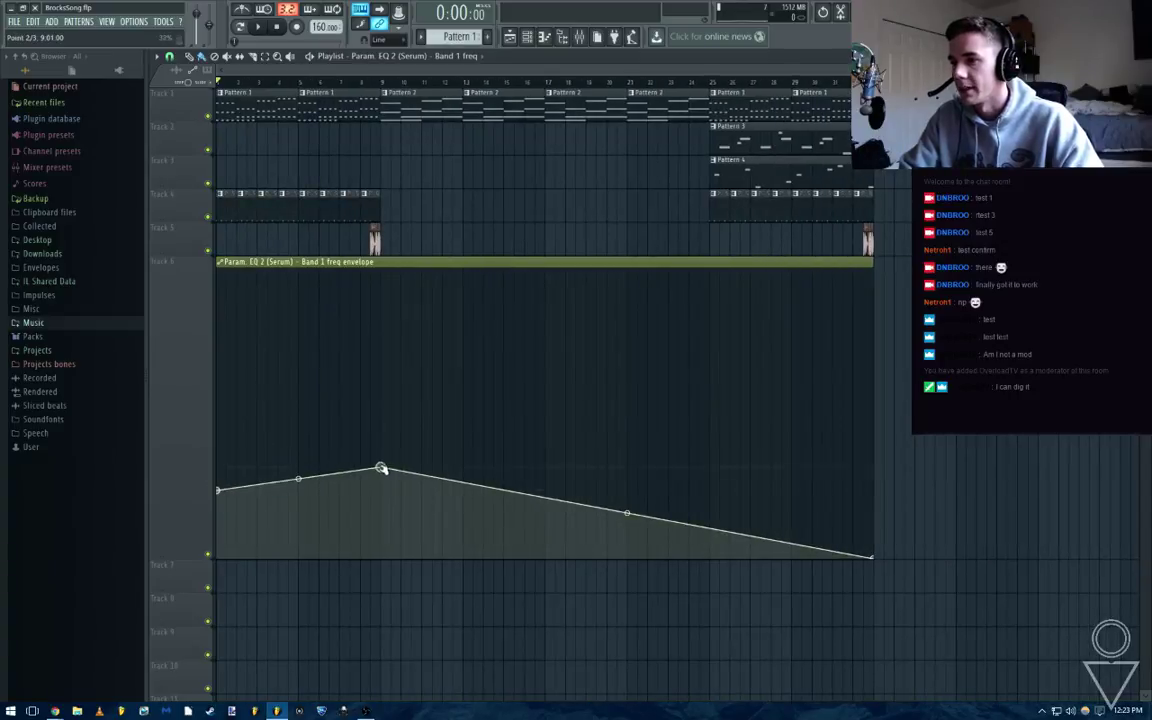
pyautogui.moveTo(381, 468); pyautogui.dragTo(380, 490)
# Copy the value of the automation clip's start point and paste it onto the bar 9 point
pyautogui.press('space')
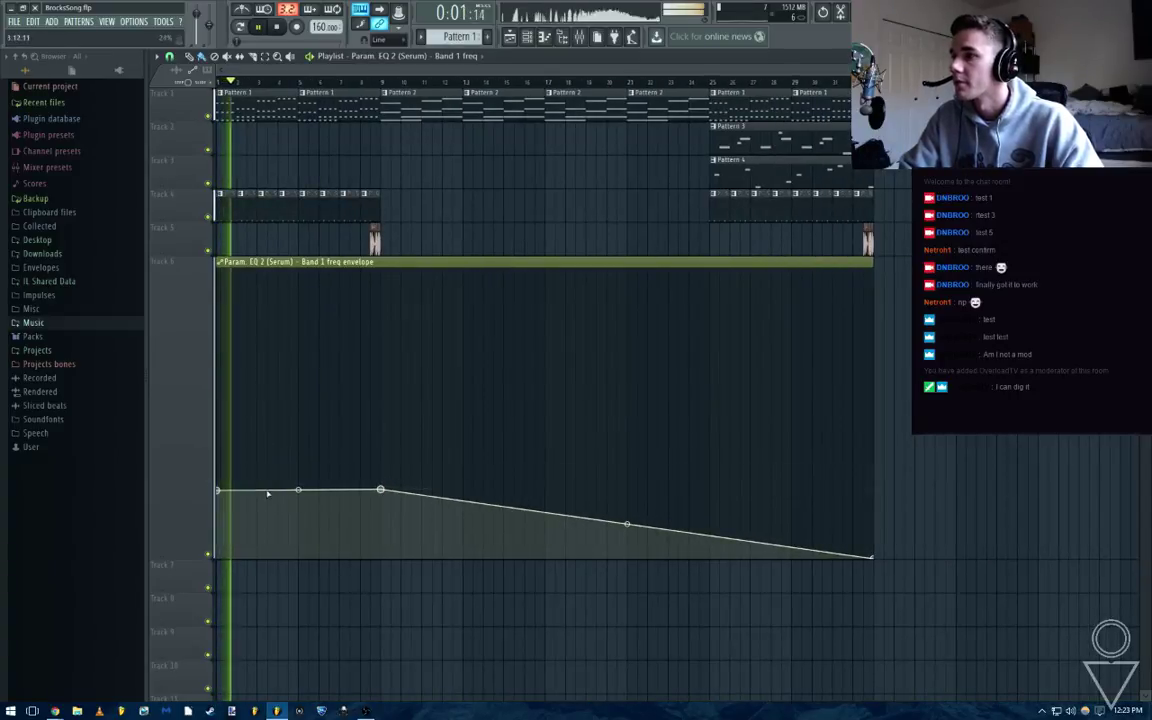
pyautogui.rightClick(221, 491)
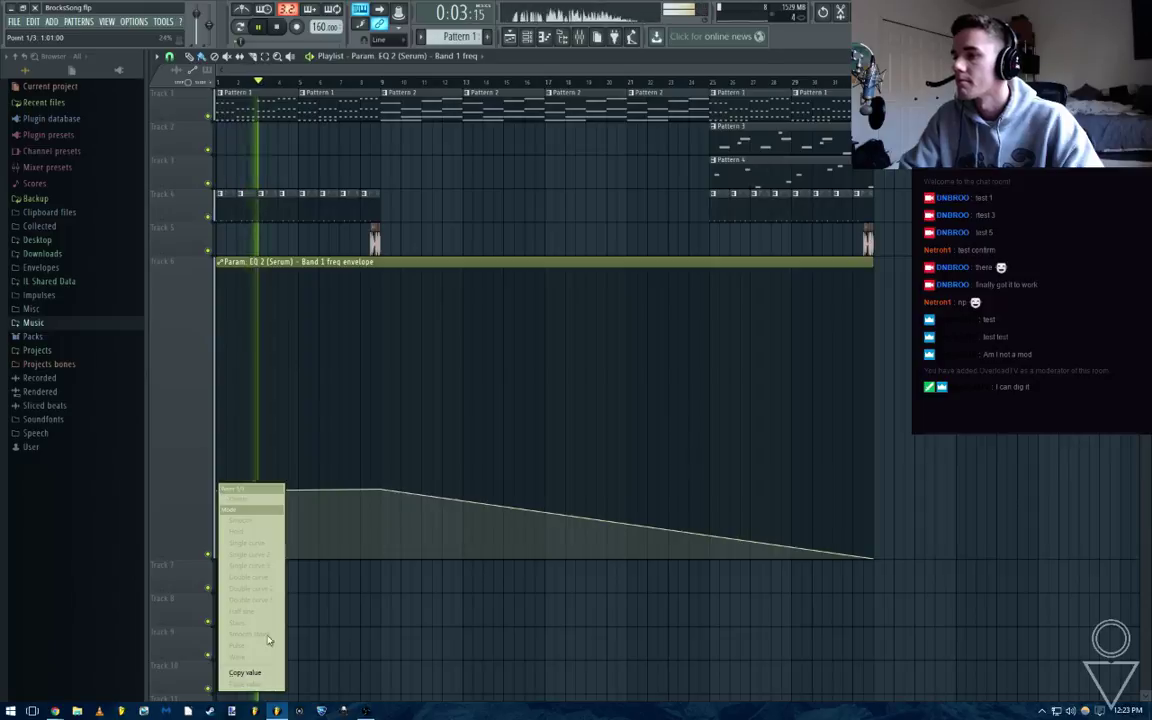
pyautogui.rightClick(381, 490)
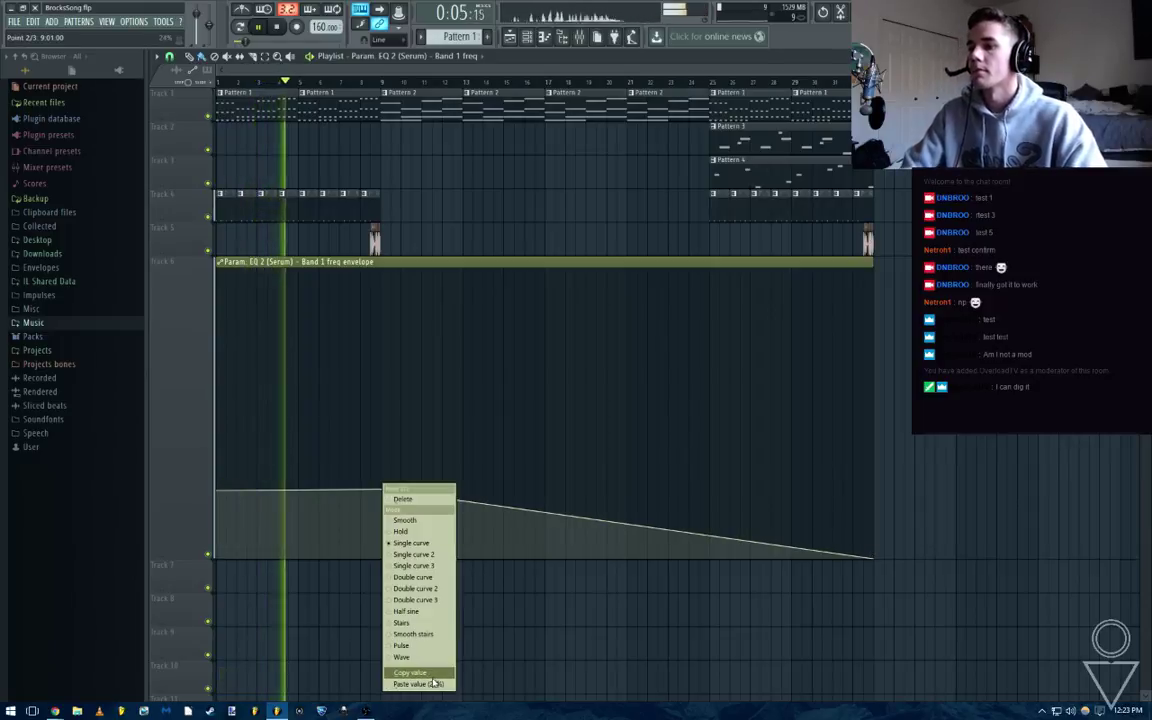
pyautogui.click(432, 683)
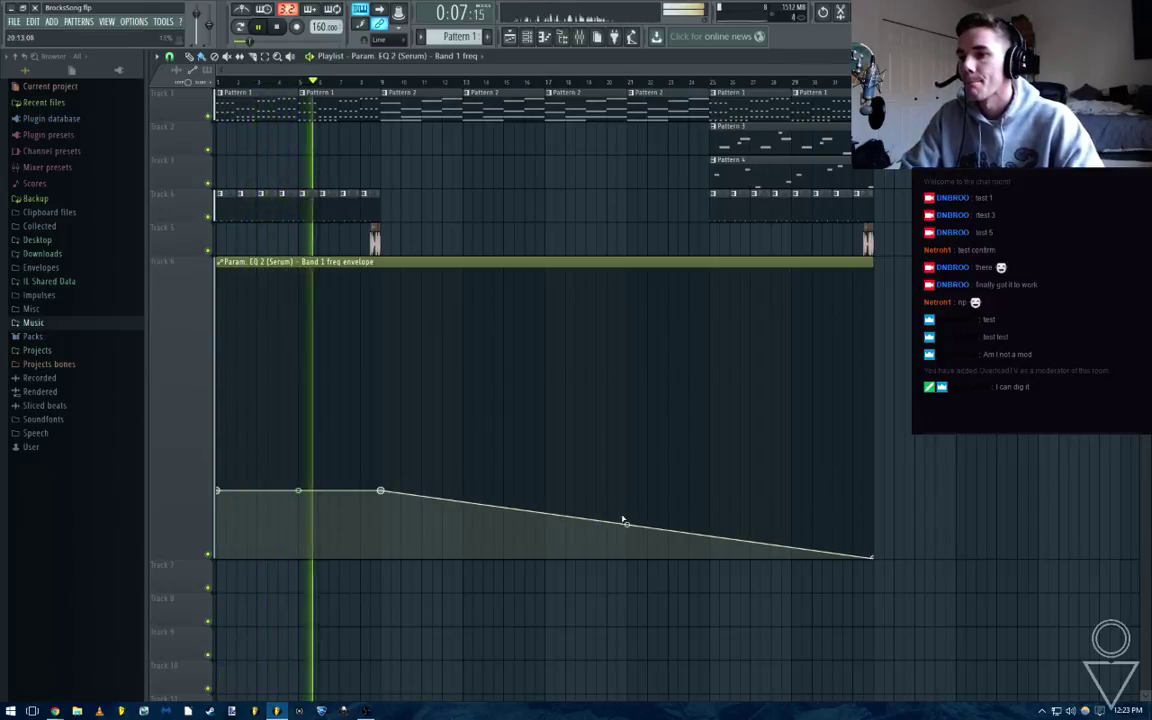
# Add a zero-level point at bar 17 of the automation clip and return Track 6 to its default height
pyautogui.click(545, 558)
pyautogui.scroll(-1, 776, 445)
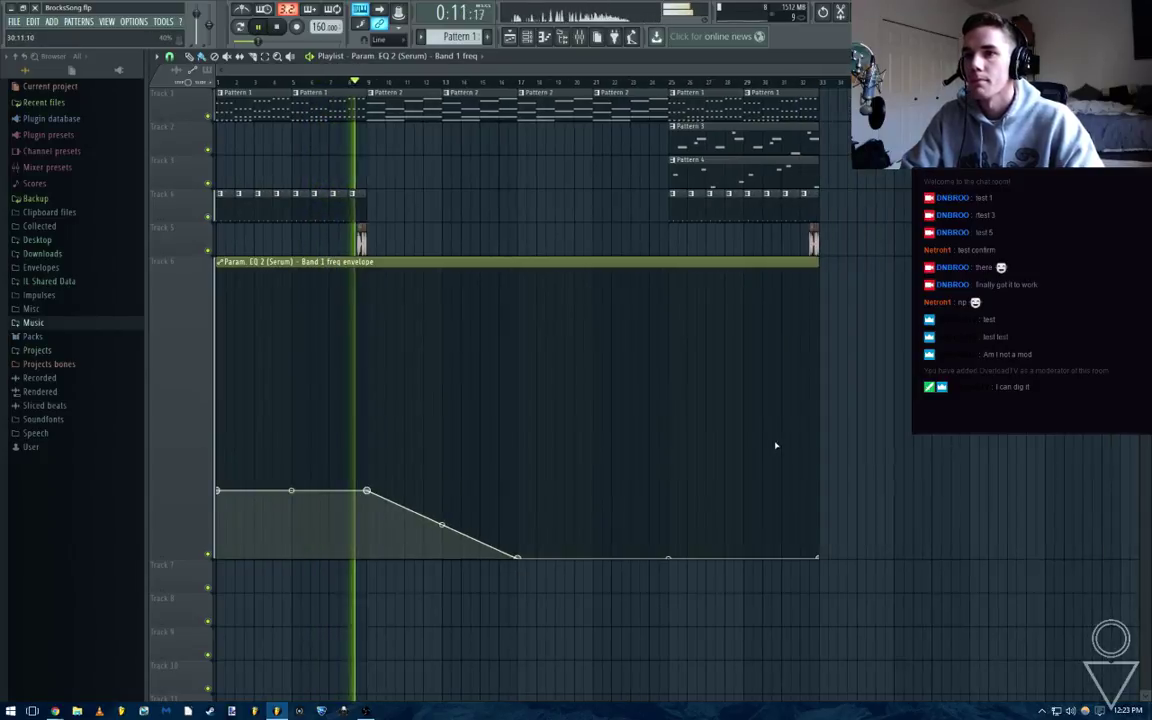
pyautogui.rightClick(170, 558)
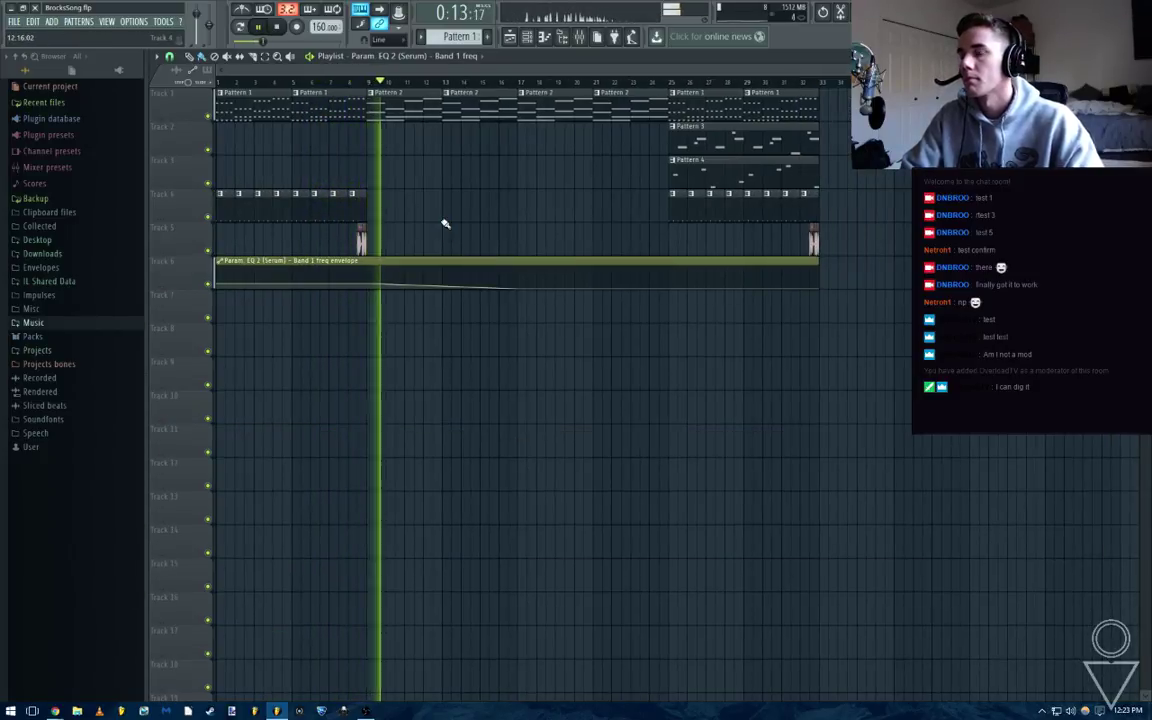
pyautogui.press('space')
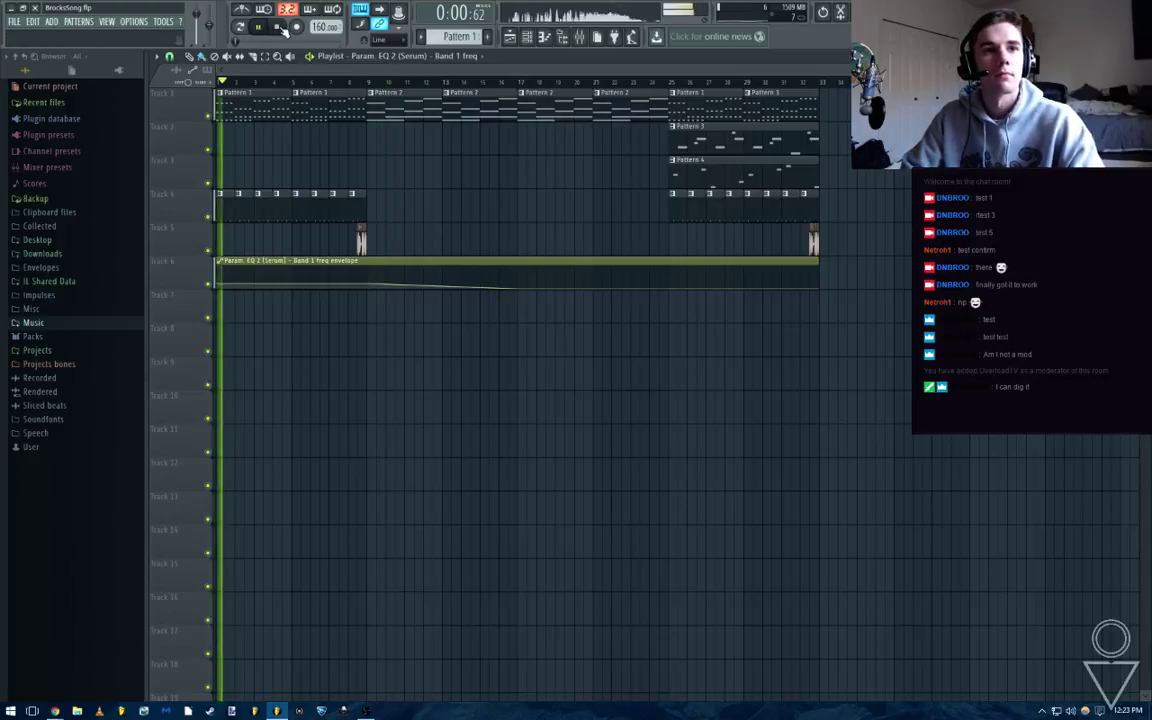
# Play back Pattern 1's Addictive Keys chords in the piano roll and return to the playlist
pyautogui.scroll(3, 429, 175)
pyautogui.press('space')
pyautogui.press('F7')
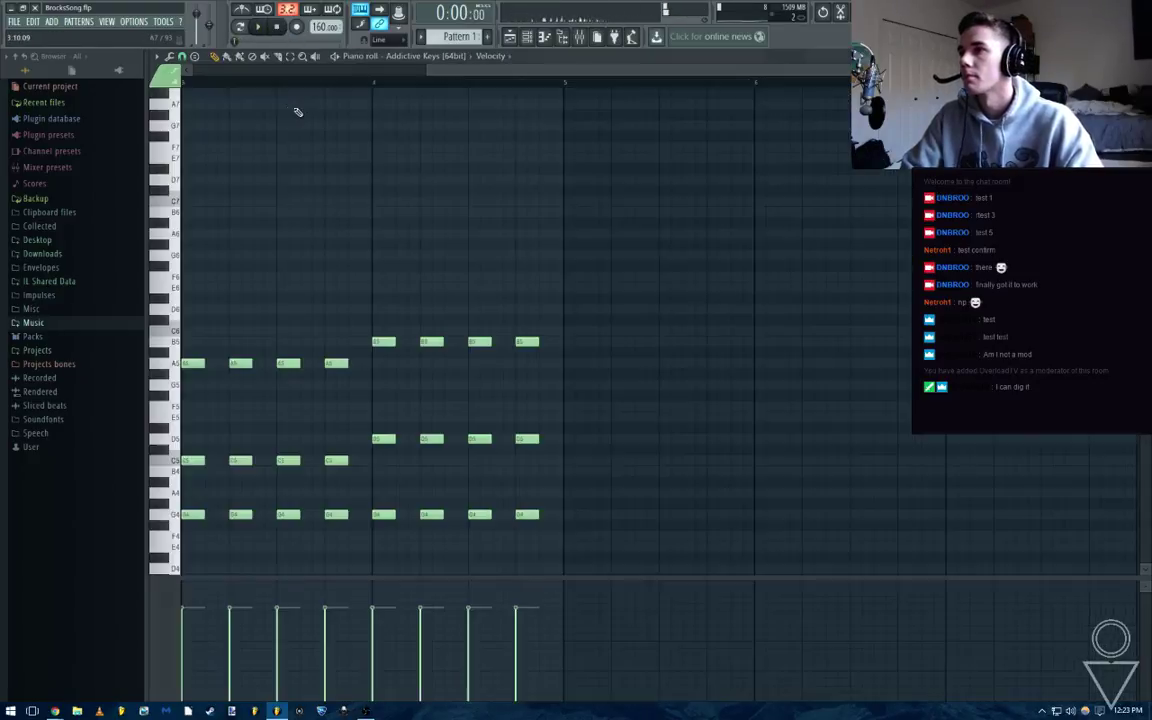
pyautogui.press('space')
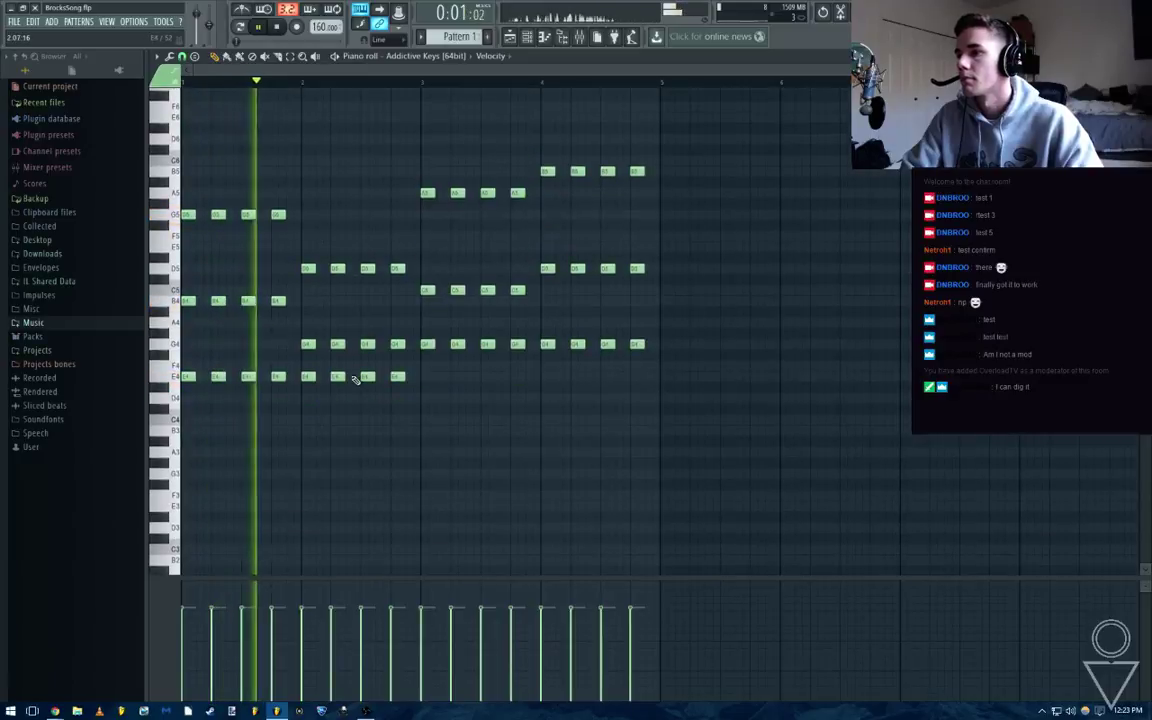
pyautogui.press('space')
pyautogui.scroll(2, 385, 329)
pyautogui.moveTo(847, 195); pyautogui.dragTo(298, 562)
pyautogui.press('F7')
pyautogui.press('F6')
pyautogui.scroll(-2, 744, 349)
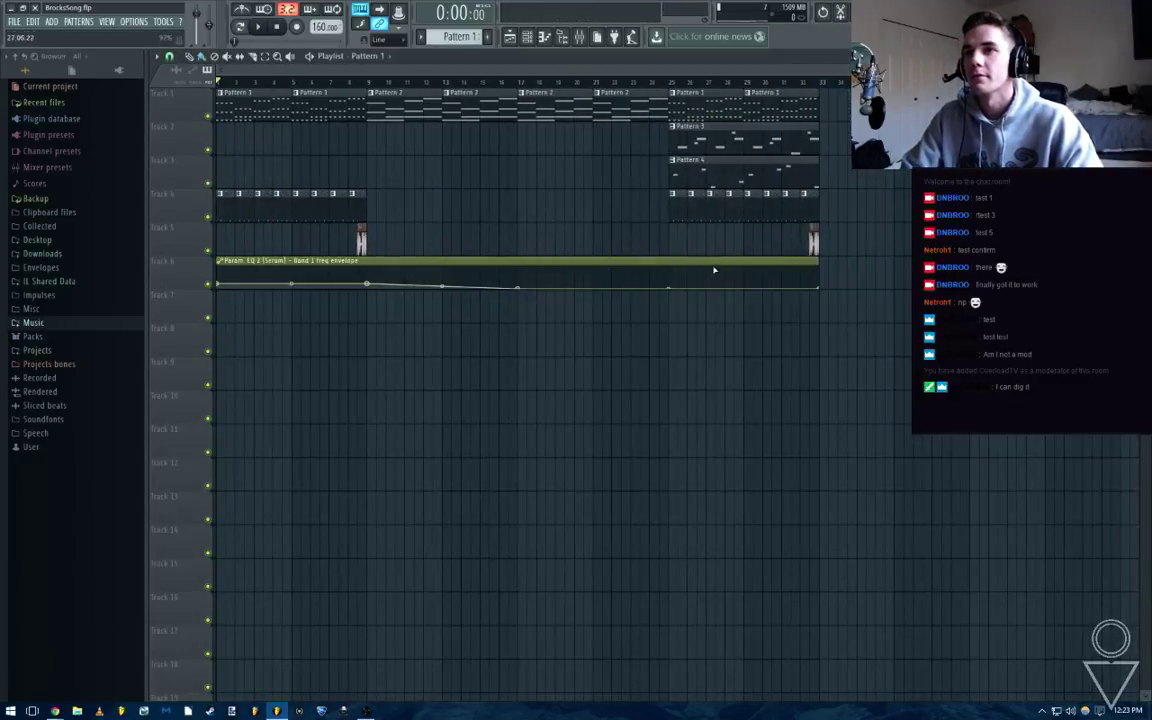
# Delete the Addictive Keys notes in bars 2 to 4 of Pattern 1, keeping the bar 1 chord
pyautogui.scroll(3, 298, 78)
pyautogui.doubleClick(258, 113)
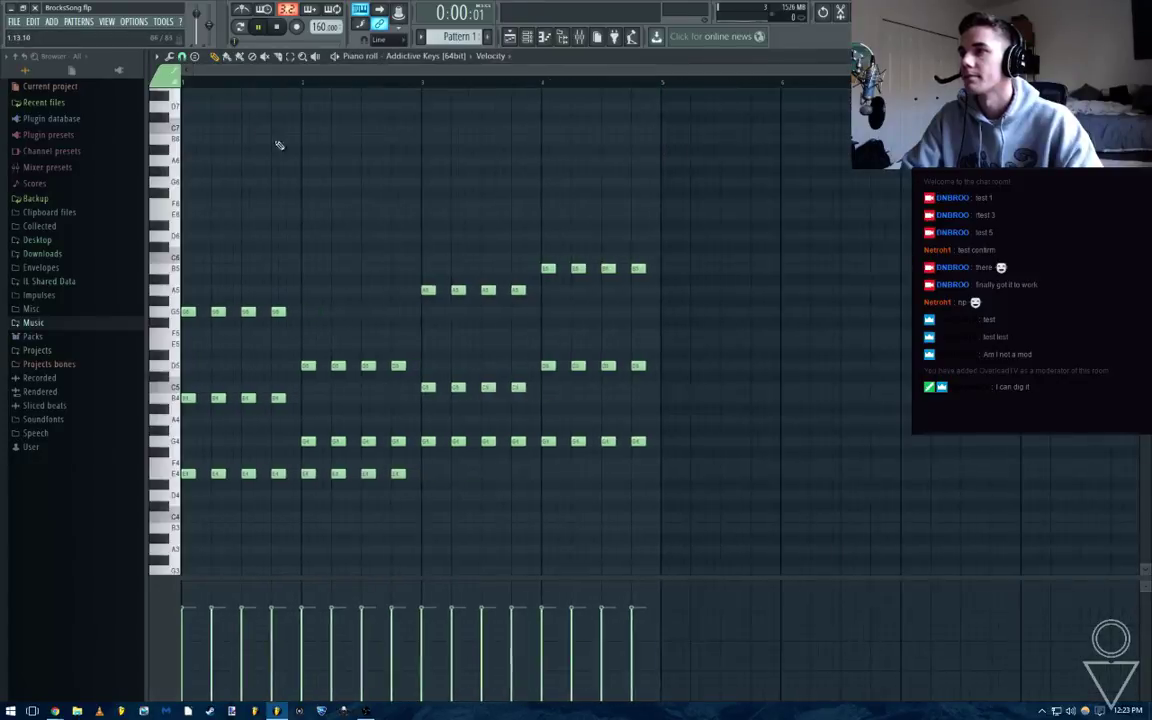
pyautogui.press('space')
pyautogui.press('space')
pyautogui.scroll(2, 419, 306)
pyautogui.moveTo(779, 200); pyautogui.dragTo(311, 522)
pyautogui.press('Delete')
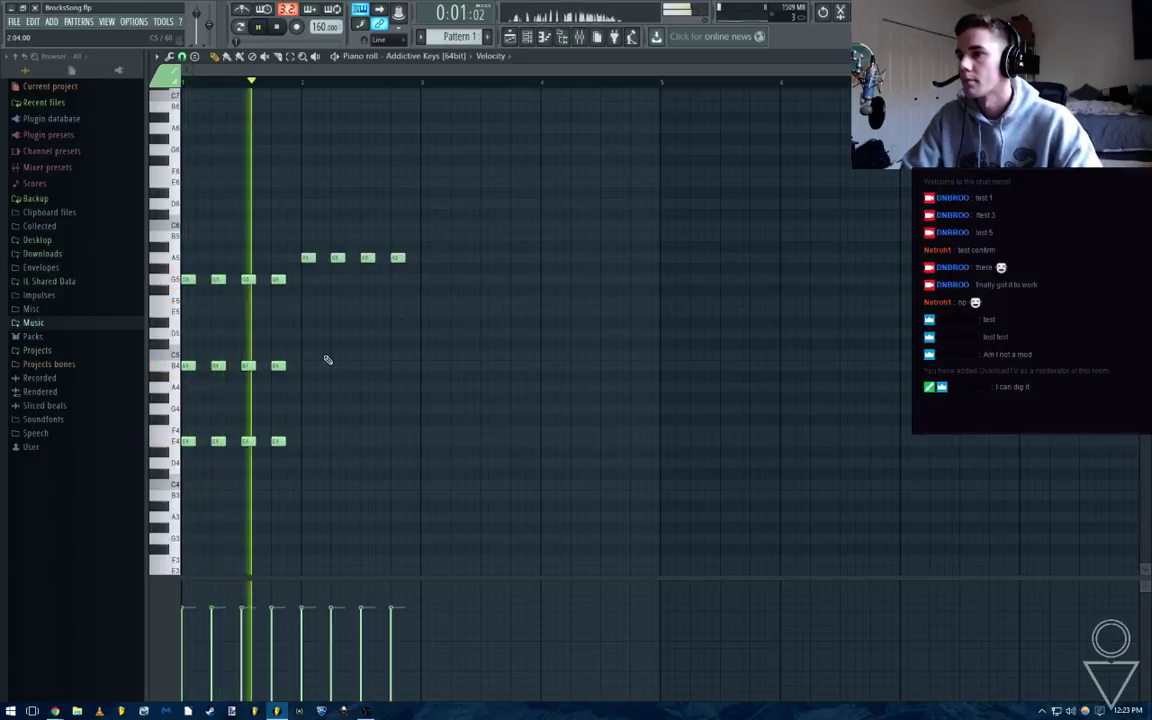
# Build a G4, D5 and A5 chord of four short repeated hits in bar 2 and play it back
pyautogui.press('space')
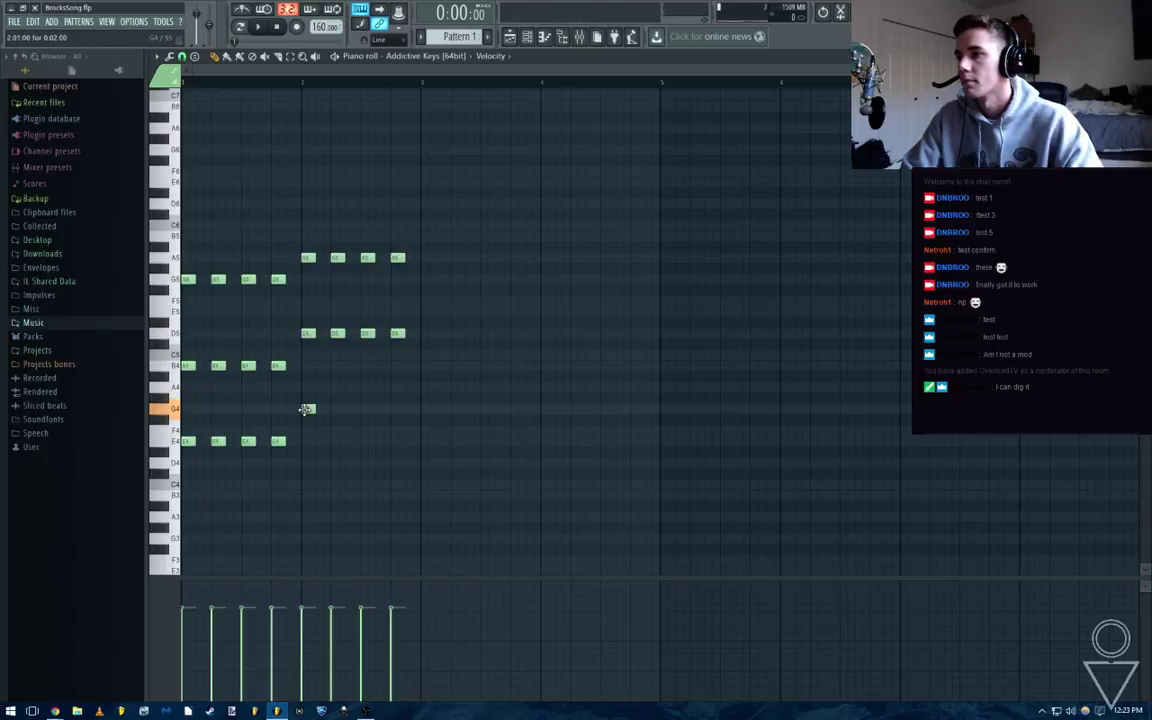
pyautogui.press('space')
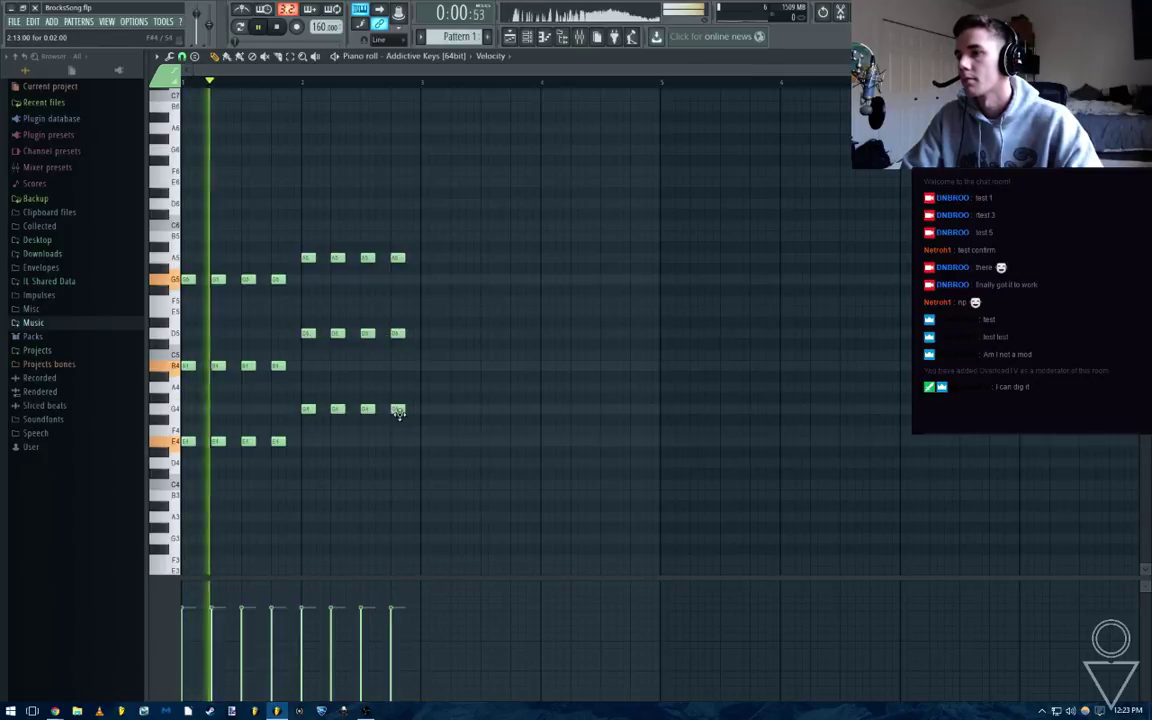
pyautogui.scroll(3, 455, 342)
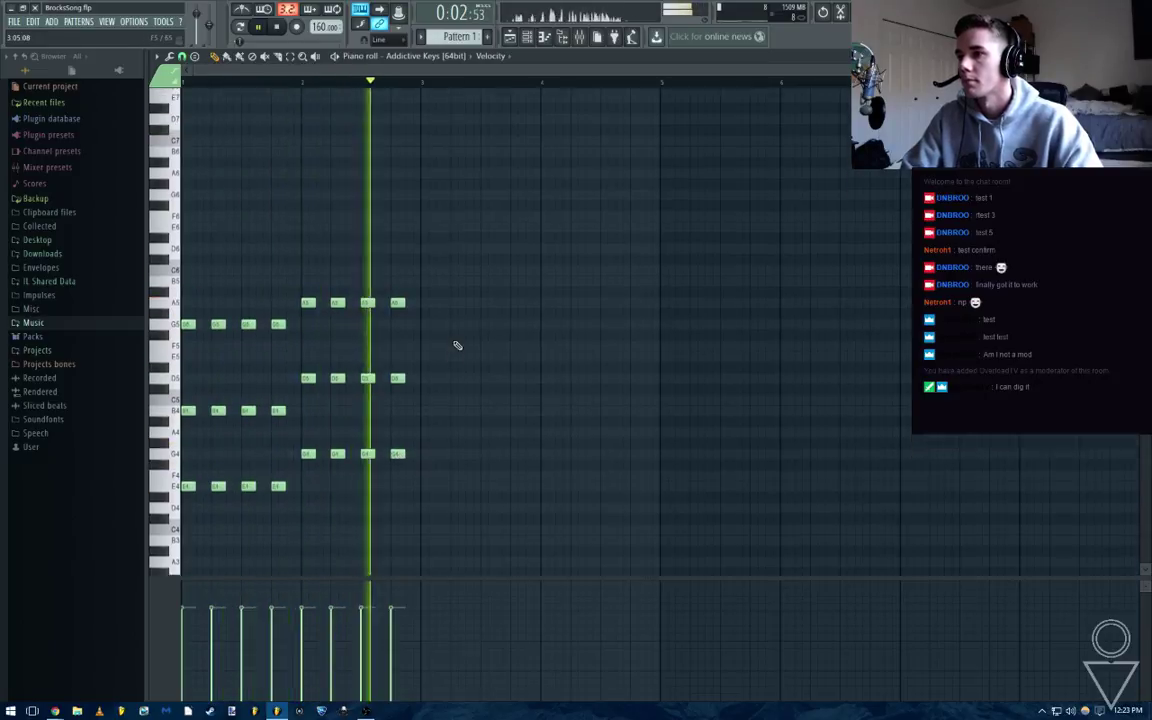
pyautogui.press('space')
pyautogui.scroll(-3, 424, 372)
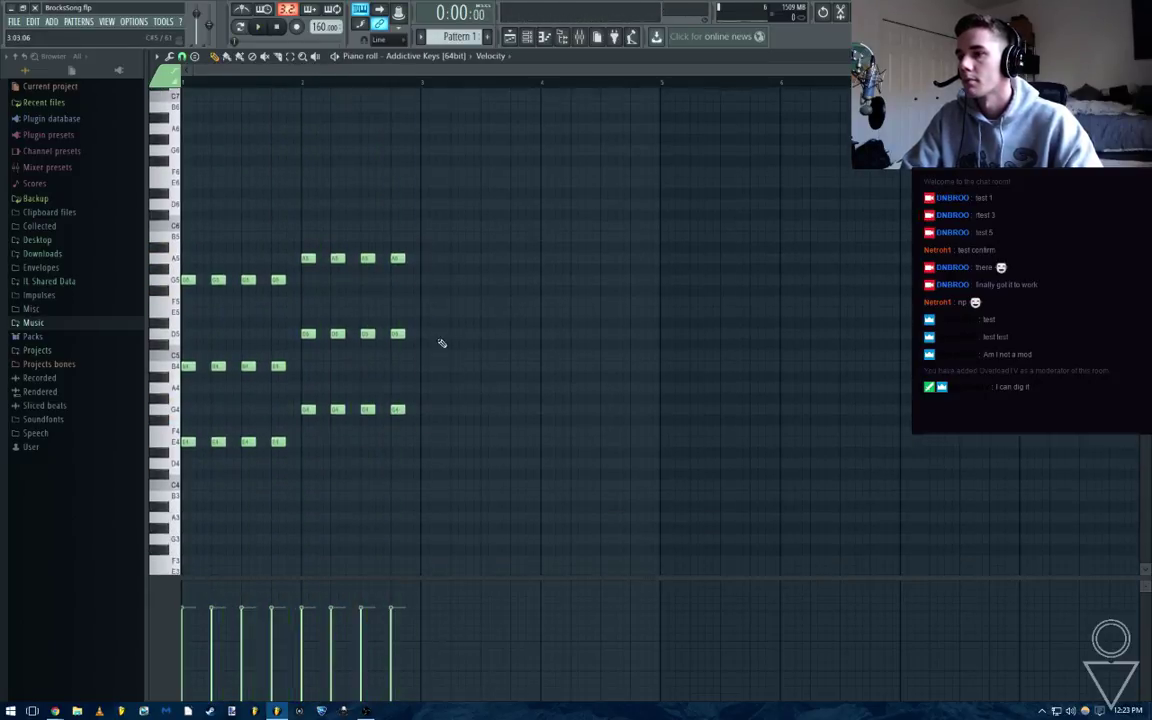
# Build a D4, A4 and E5 chord of four hits in bar 3 and draw four G5 notes in bar 4
pyautogui.click(424, 311)
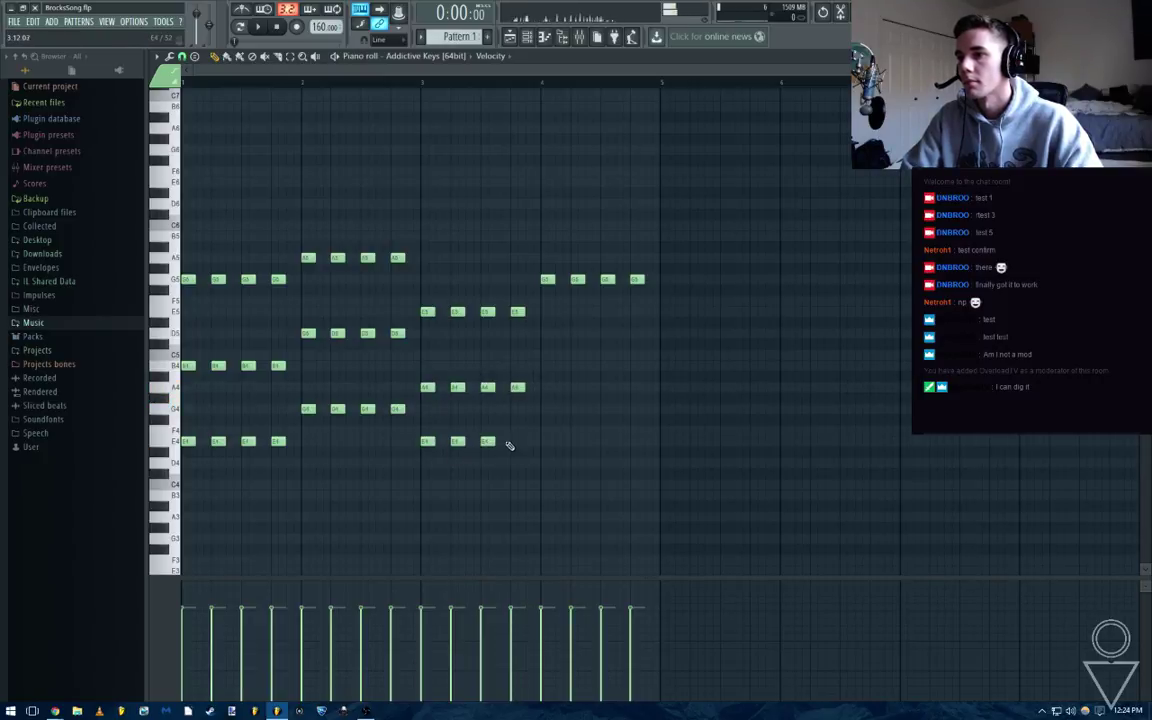
pyautogui.moveTo(544, 444); pyautogui.dragTo(427, 440)
pyautogui.keyDown('ctrl'); pyautogui.click(447, 427); pyautogui.keyUp('ctrl')
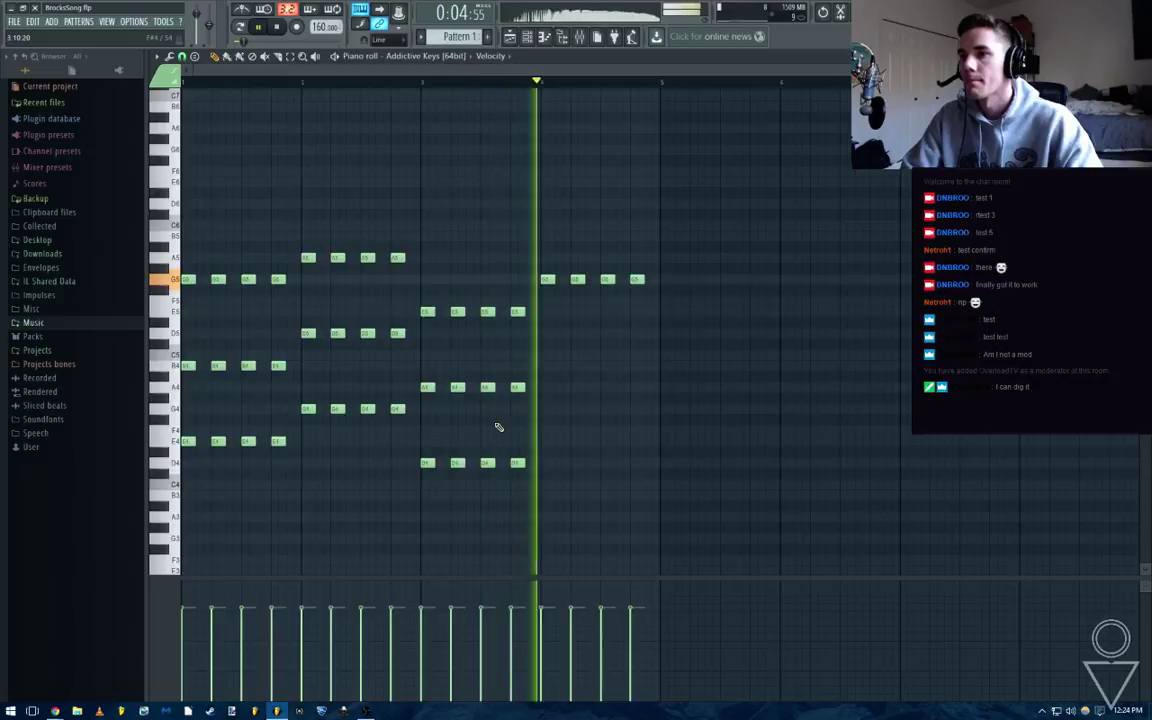
pyautogui.press('space')
# Complete the bar 4 chord with four A4 and four D4 notes and save the project
pyautogui.moveTo(722, 396); pyautogui.dragTo(672, 392)
pyautogui.moveTo(592, 349); pyautogui.dragTo(368, 501)
pyautogui.moveTo(467, 384); pyautogui.dragTo(352, 398)
pyautogui.moveTo(258, 385); pyautogui.dragTo(498, 384)
pyautogui.keyDown('ctrl'); pyautogui.click(511, 348); pyautogui.keyUp('ctrl')
pyautogui.press('space')
pyautogui.hotkey('ctrl', 's')
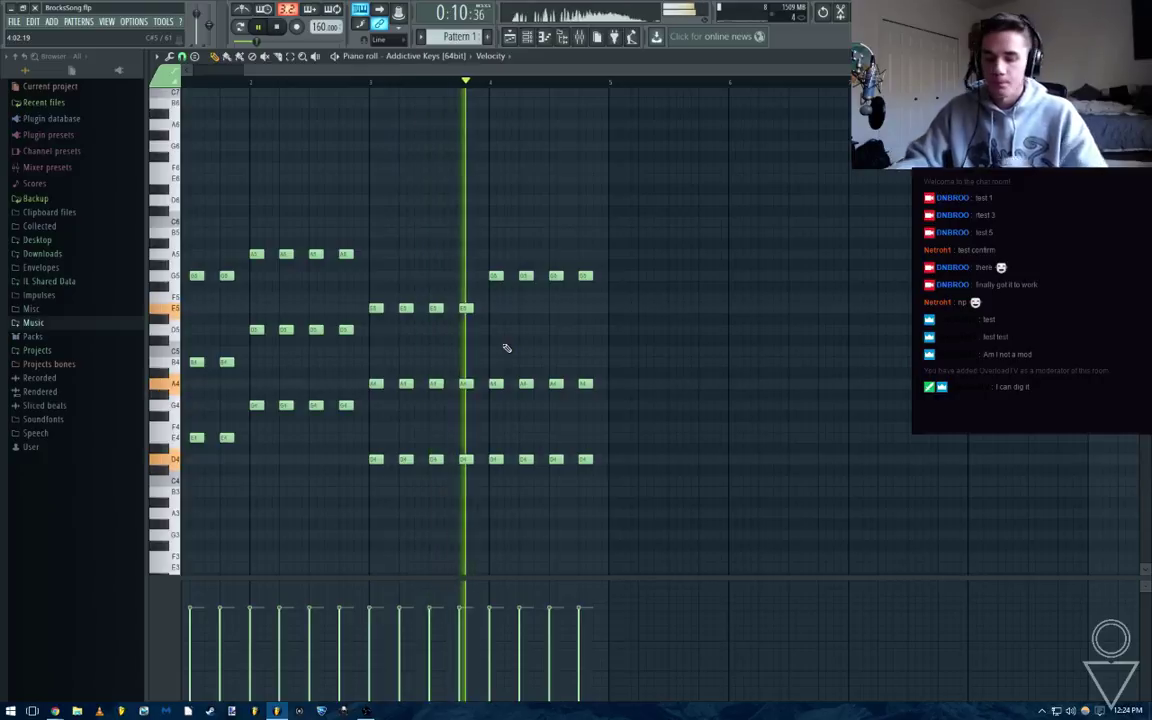
pyautogui.press('space')
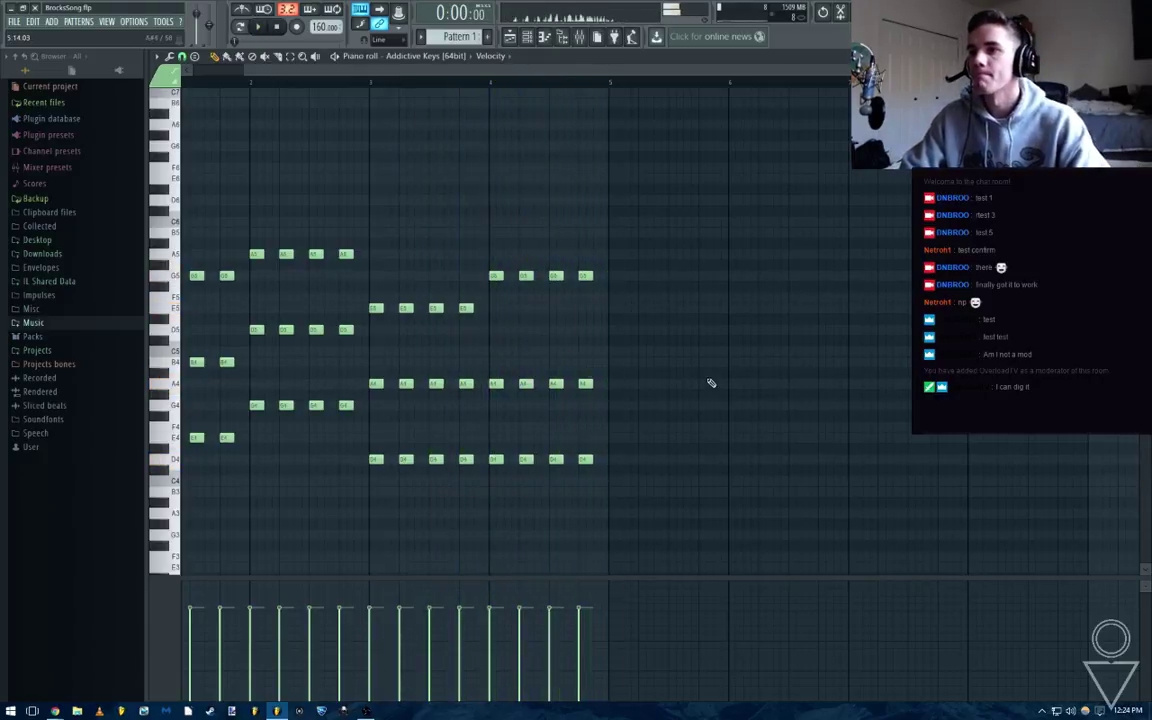
# Clone the Kick channel and rename the copy Ghost
pyautogui.press('F7')
pyautogui.rightClick(242, 159)
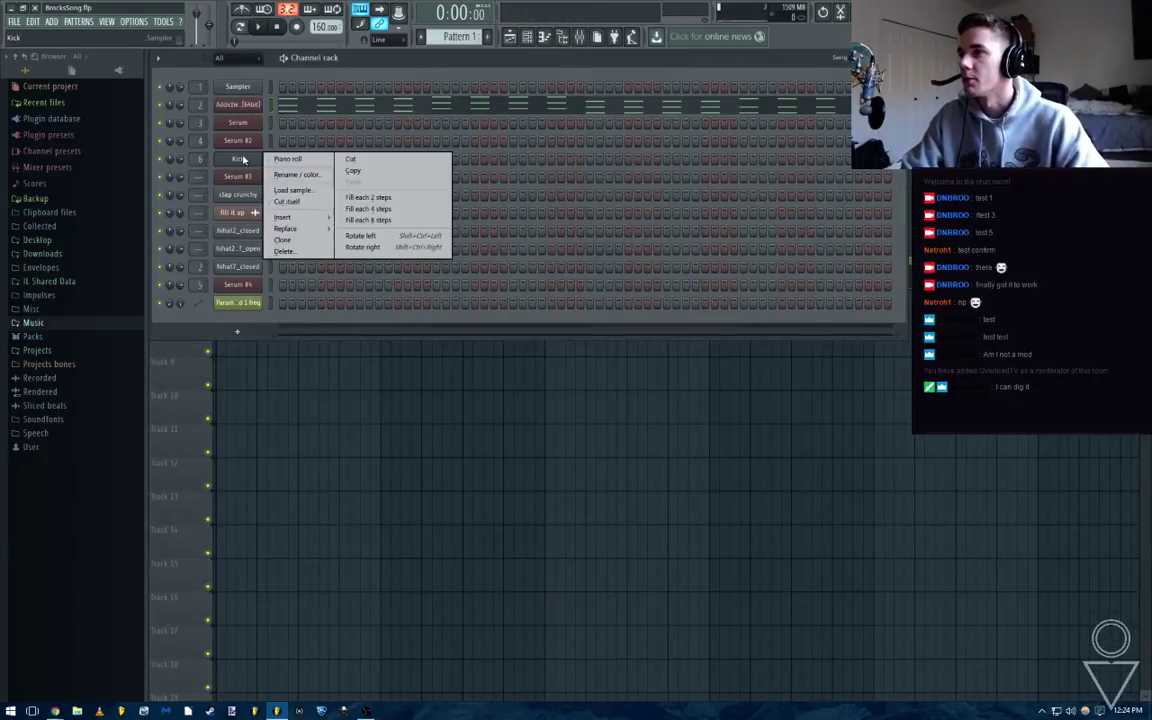
pyautogui.click(325, 244)
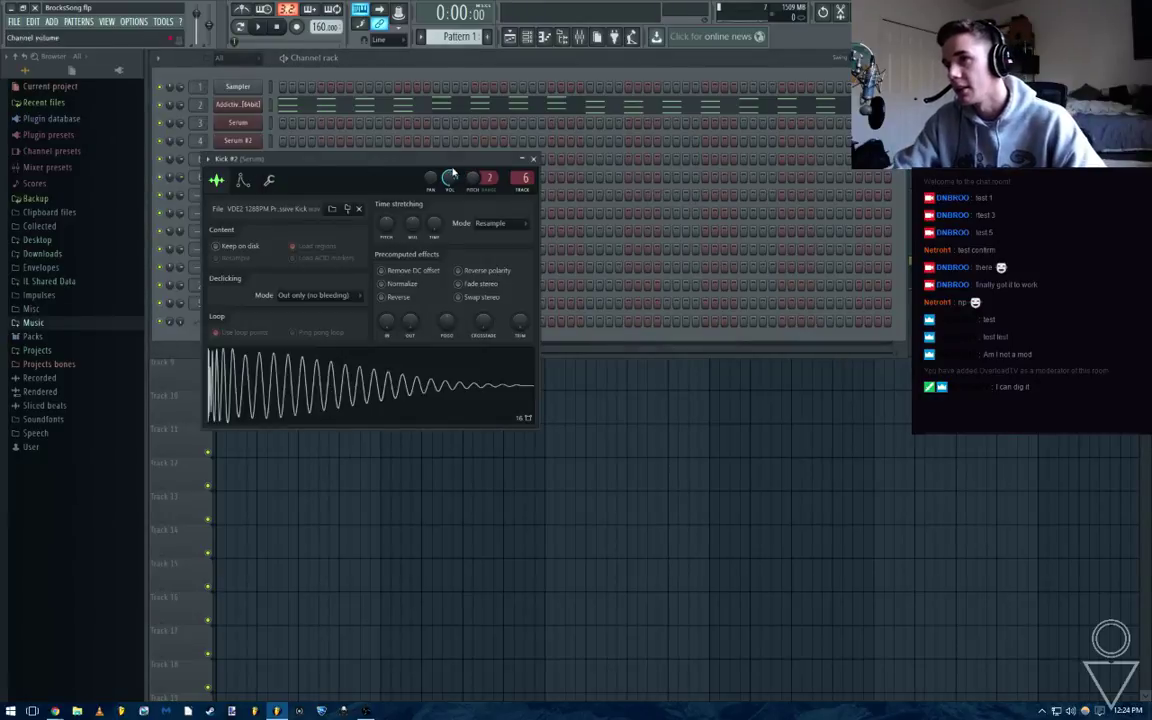
pyautogui.press('F2')
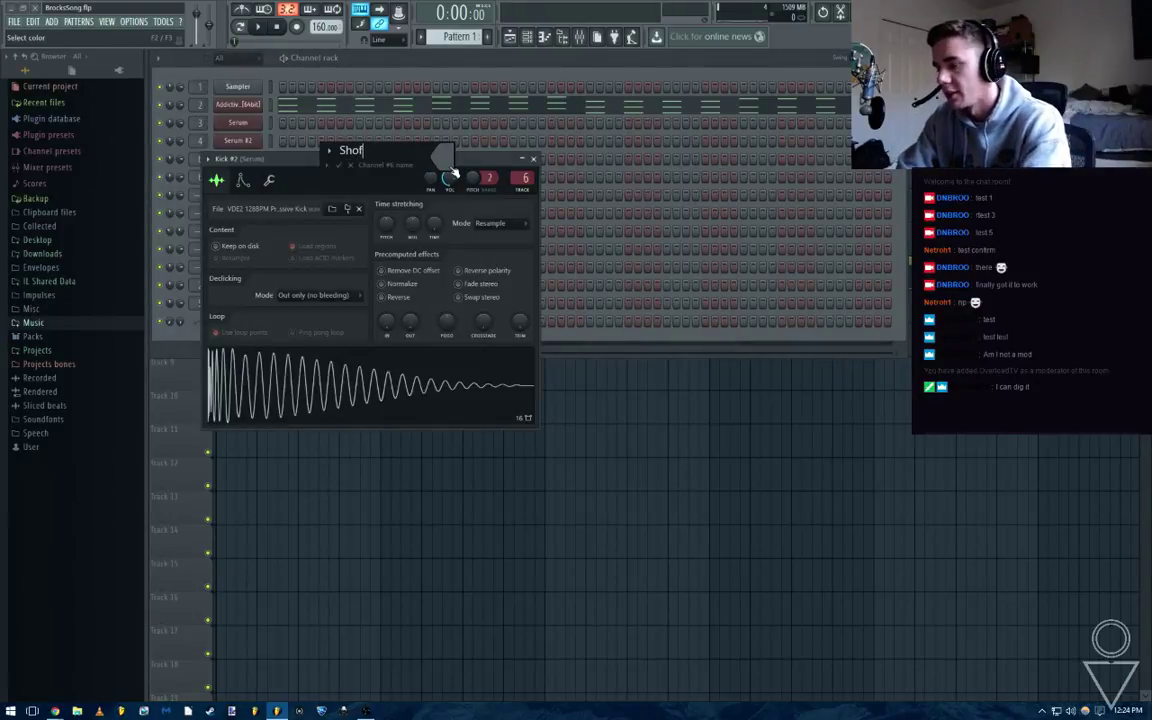
pyautogui.write('Ghost')
pyautogui.press('Return')
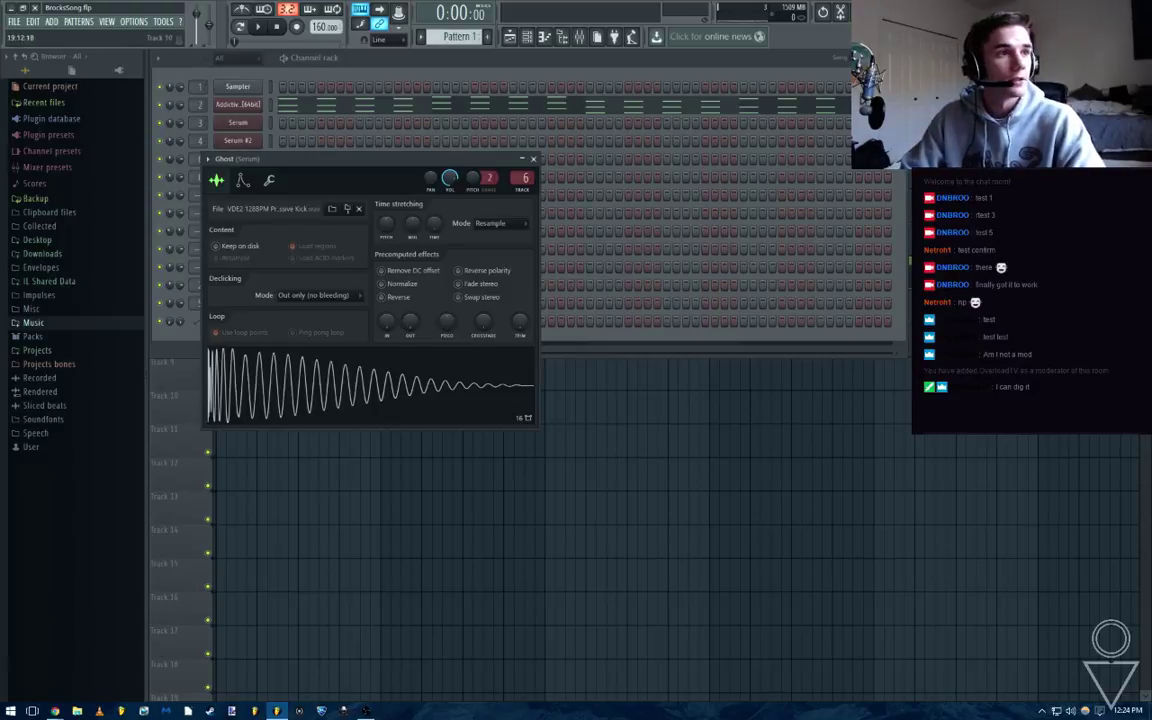
# Rename mixer track 6 as Kick
pyautogui.click(581, 38)
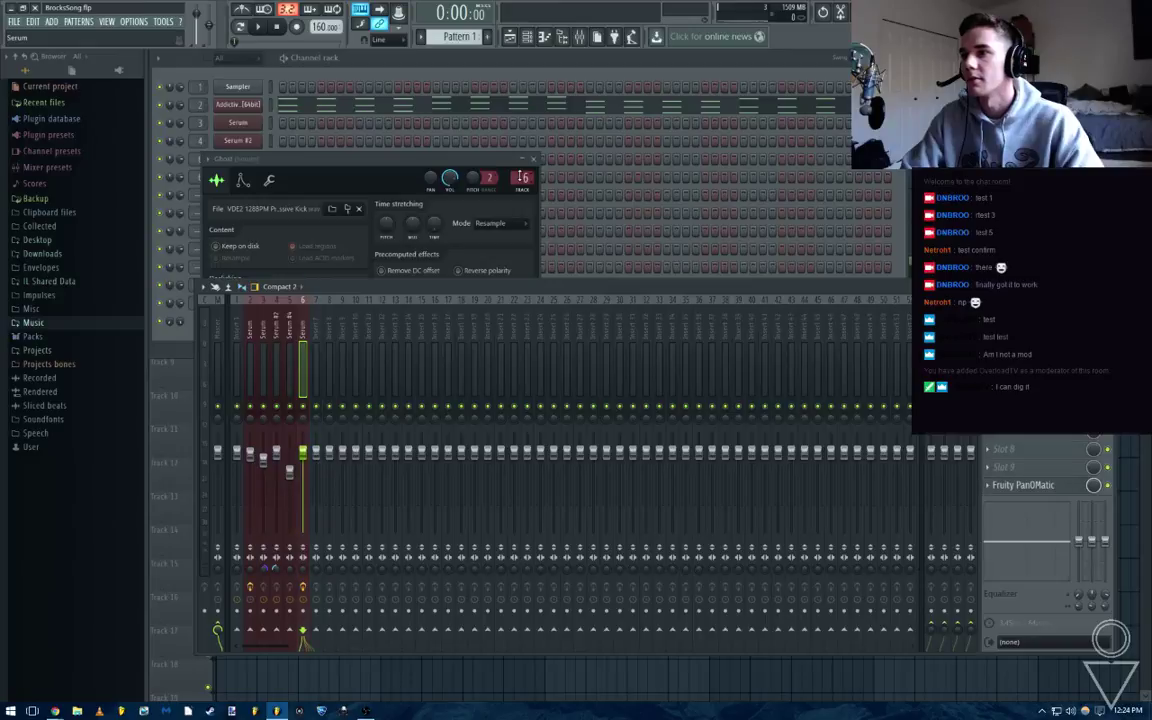
pyautogui.press('space')
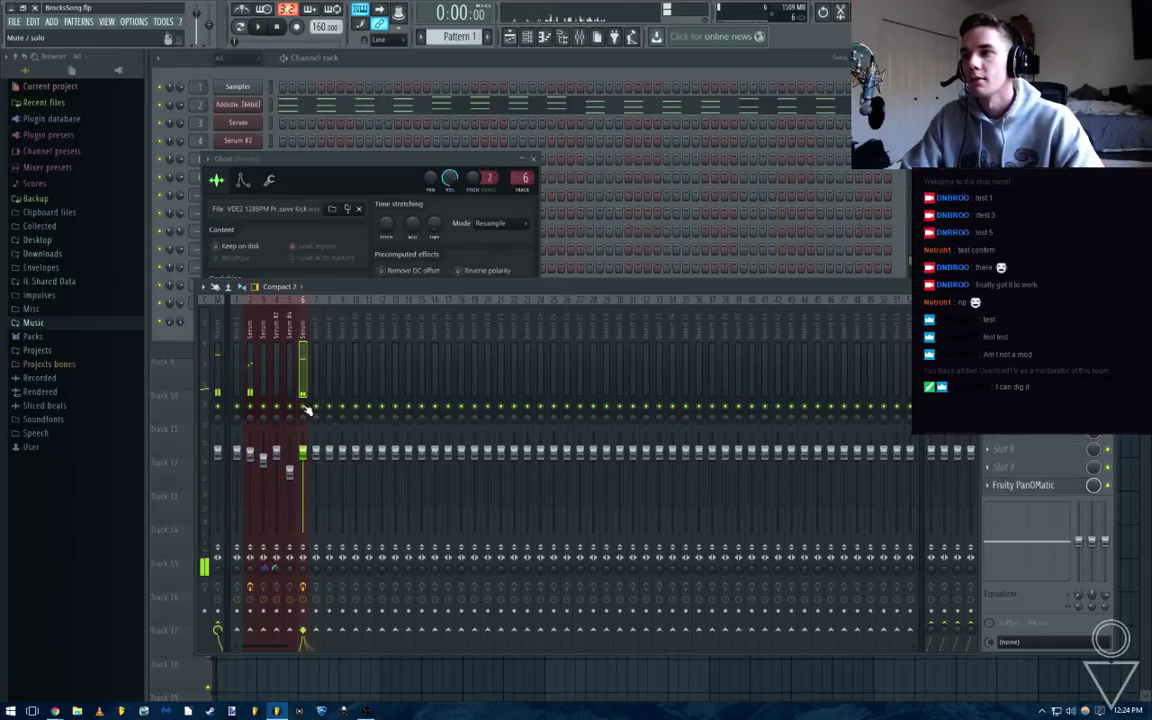
pyautogui.press('space')
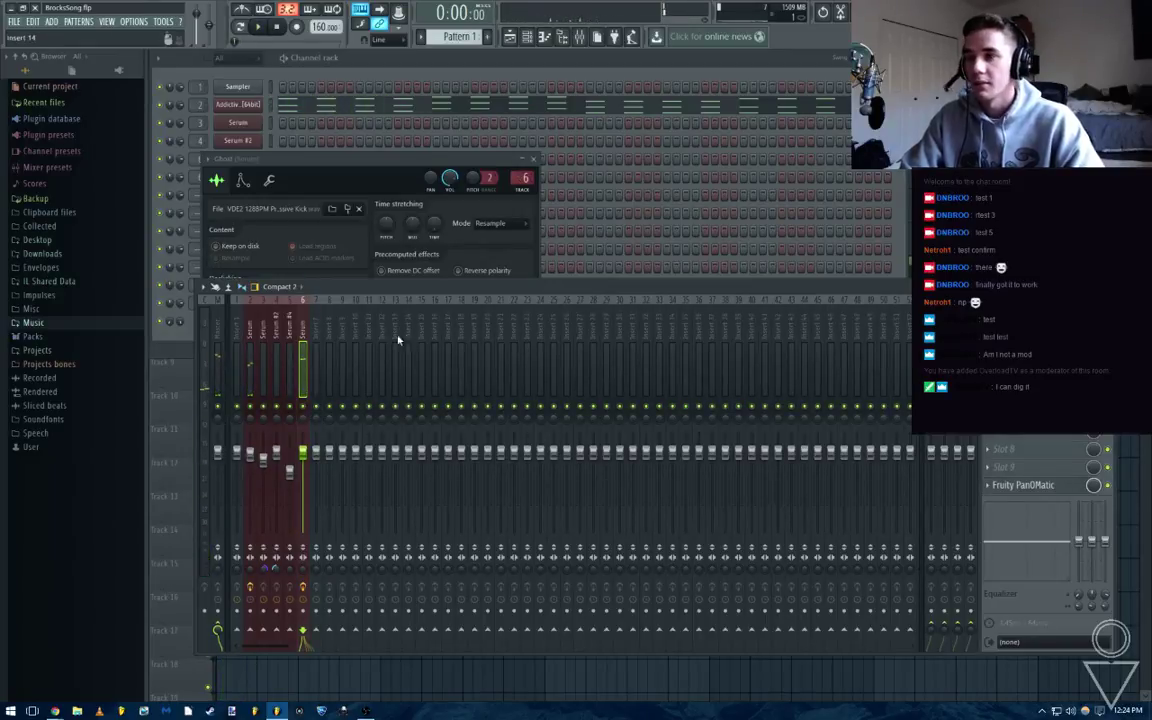
pyautogui.doubleClick(305, 330)
pyautogui.write('Kick')
pyautogui.press('Return')
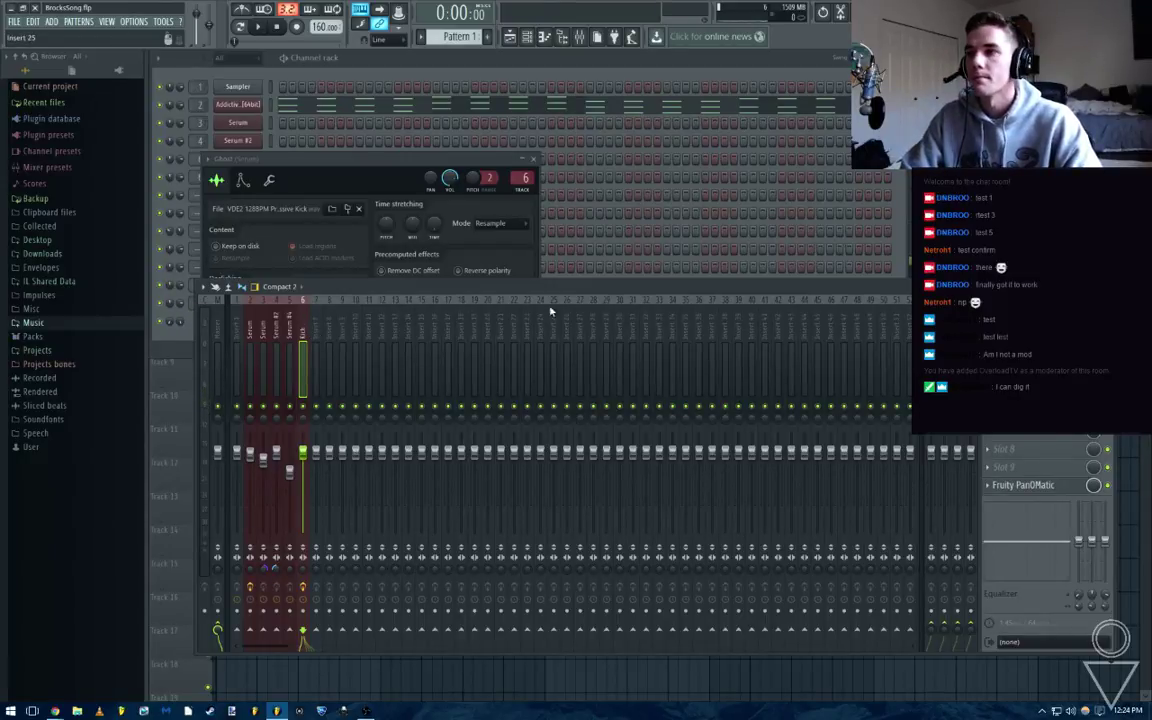
# Route the Ghost channel to mixer track 7 and name that track Ghost
pyautogui.scroll(1, 519, 178)
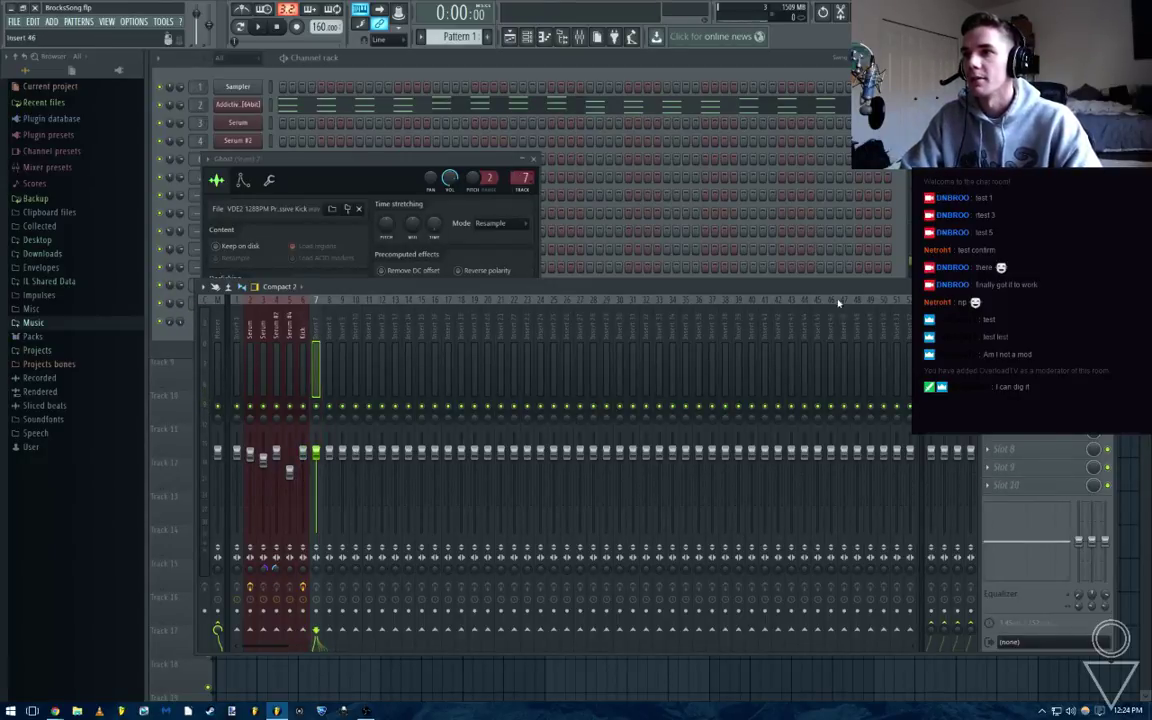
pyautogui.doubleClick(316, 336)
pyautogui.write('G')
pyautogui.press('Return')
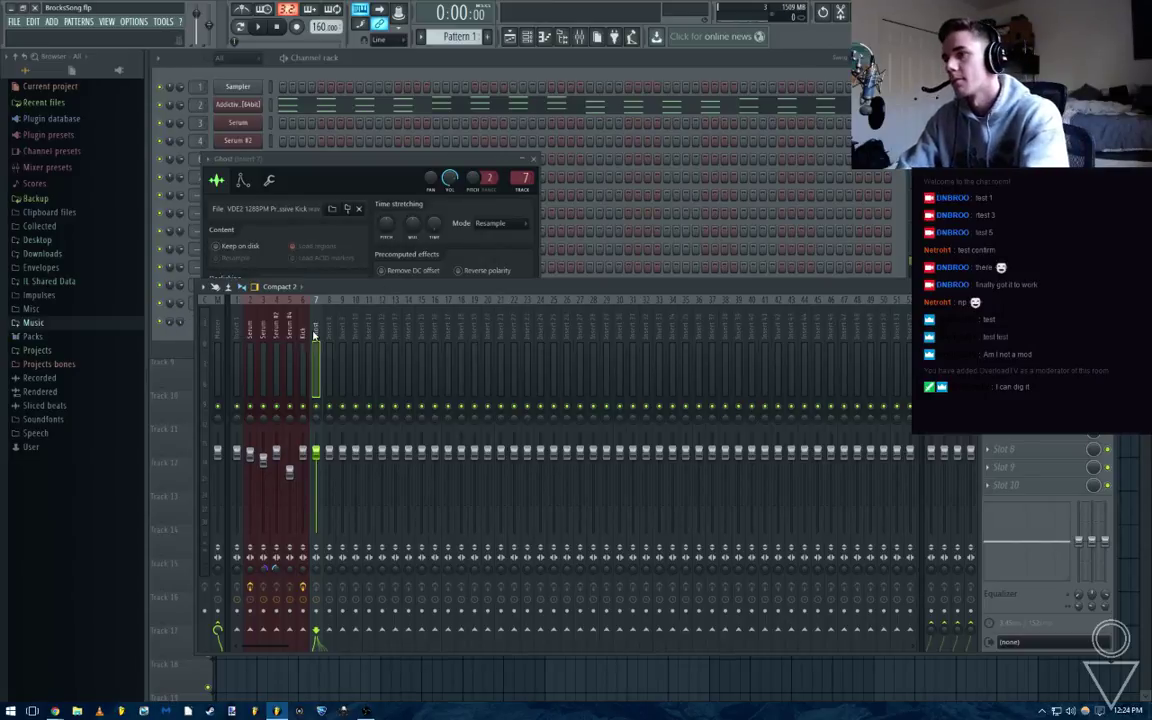
# Load Fruity Peak Controller in slot 1 of the Ghost mixer track and adjust its peak base, volume and decay
pyautogui.click(990, 323)
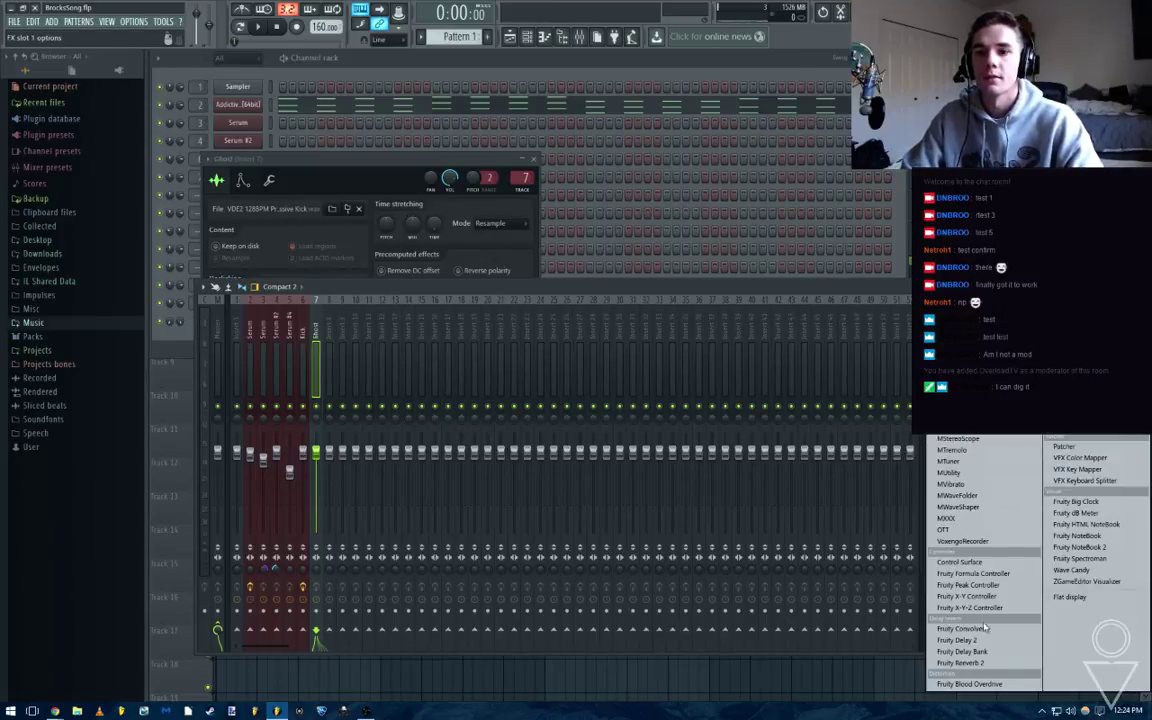
pyautogui.click(968, 585)
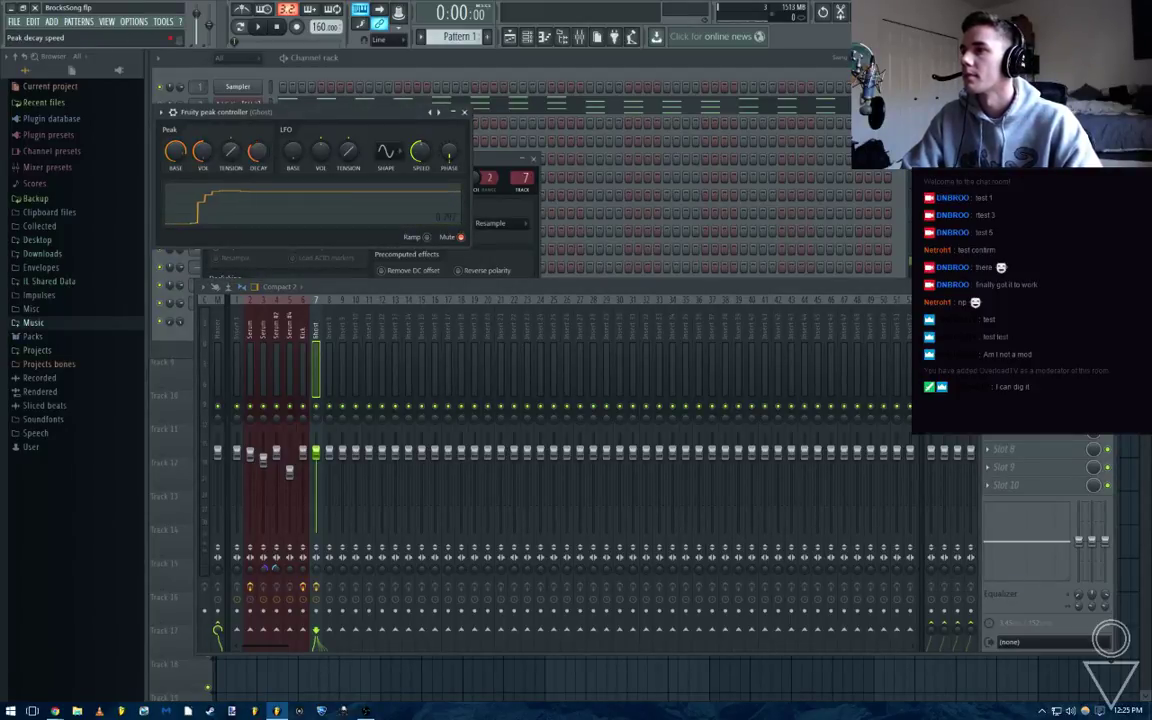
pyautogui.click(464, 112)
pyautogui.click(538, 160)
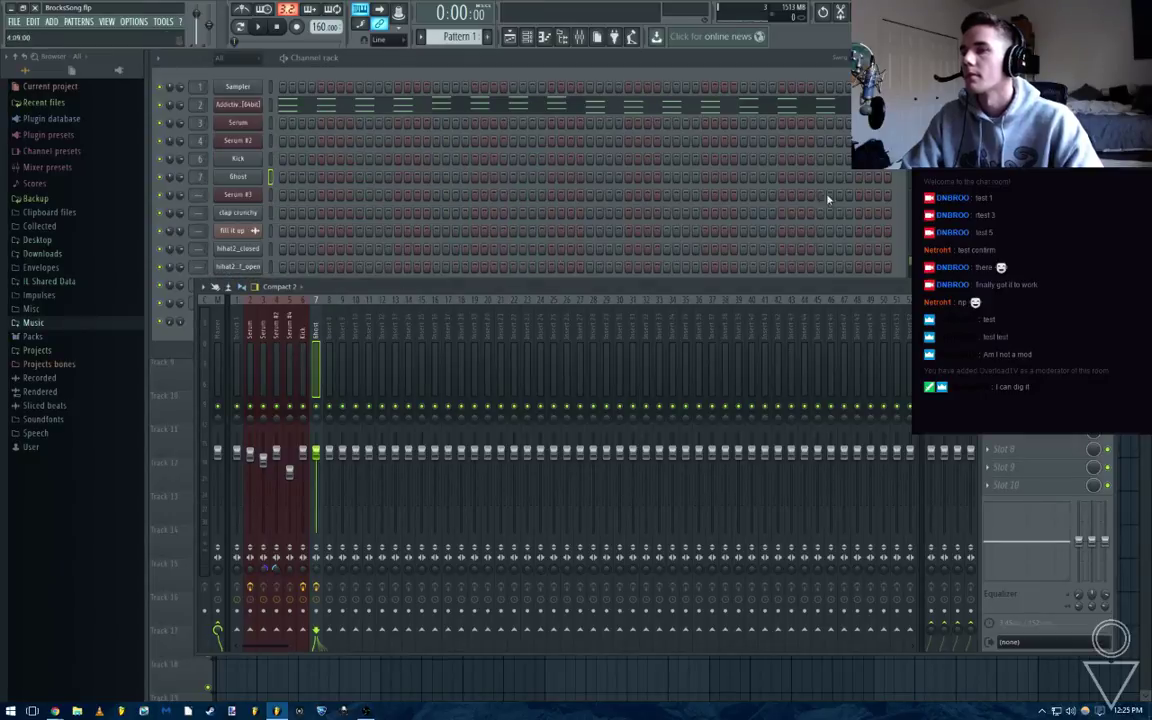
# Play the song and open the Fruity PanOMatic effect in slot 10 of mixer track 2, Serum
pyautogui.press('F5')
pyautogui.press('space')
pyautogui.scroll(-3, 725, 267)
pyautogui.press('F9')
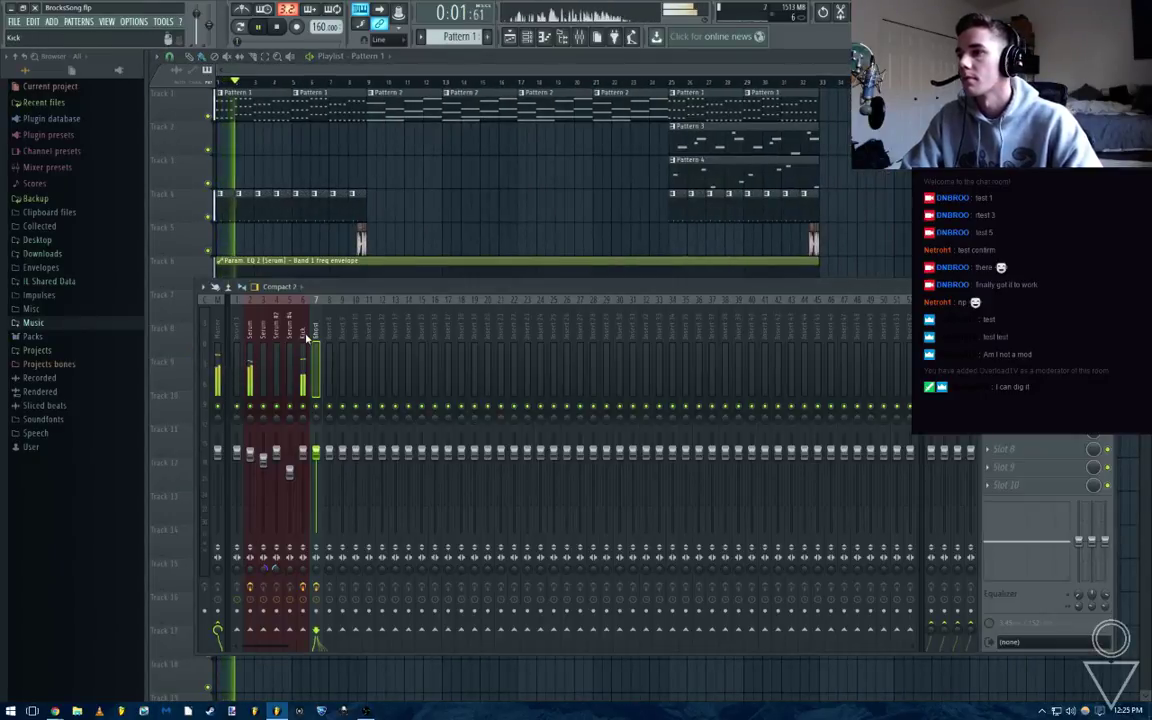
pyautogui.click(304, 338)
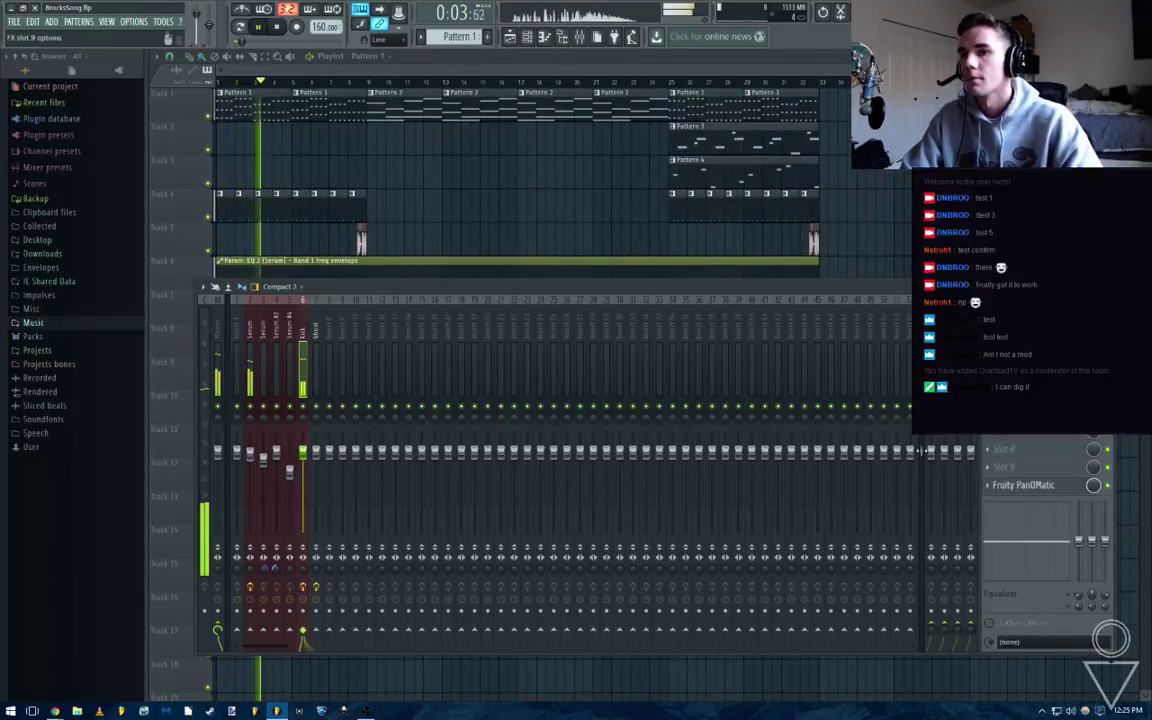
pyautogui.click(290, 336)
pyautogui.click(250, 338)
pyautogui.click(1036, 486)
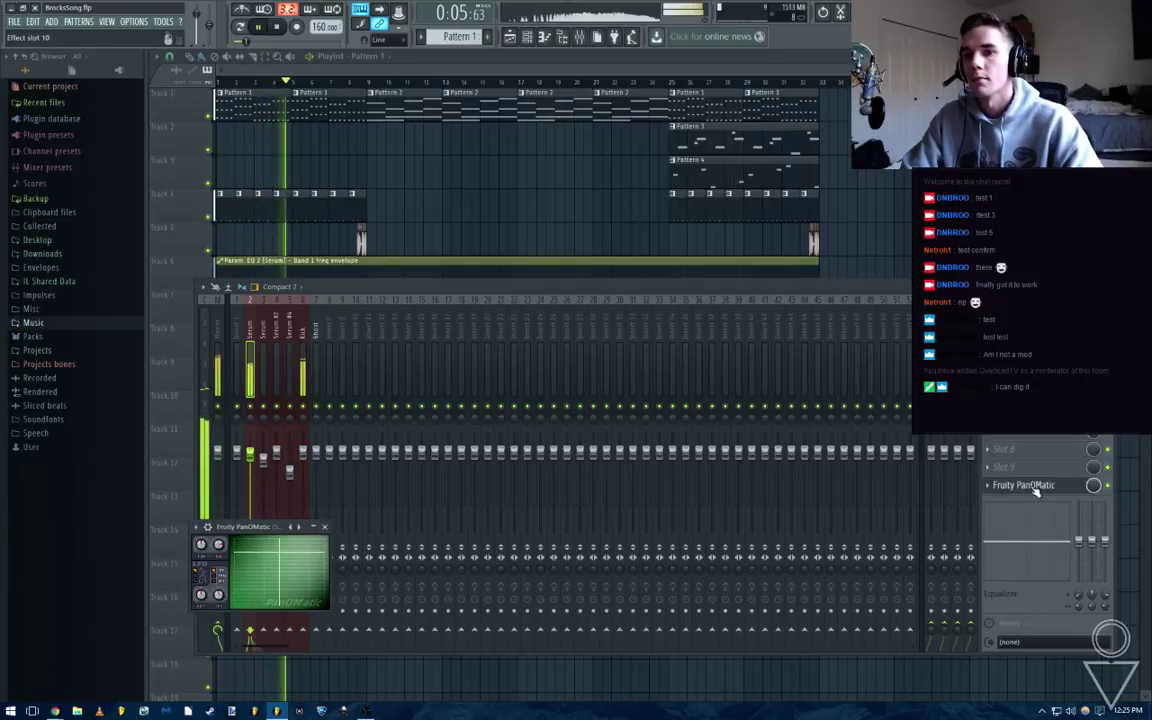
pyautogui.moveTo(250, 520); pyautogui.dragTo(264, 491)
# Link the PanOMatic volume on the Serum mixer track to the Ghost peak controller as its internal controller
pyautogui.rightClick(235, 507)
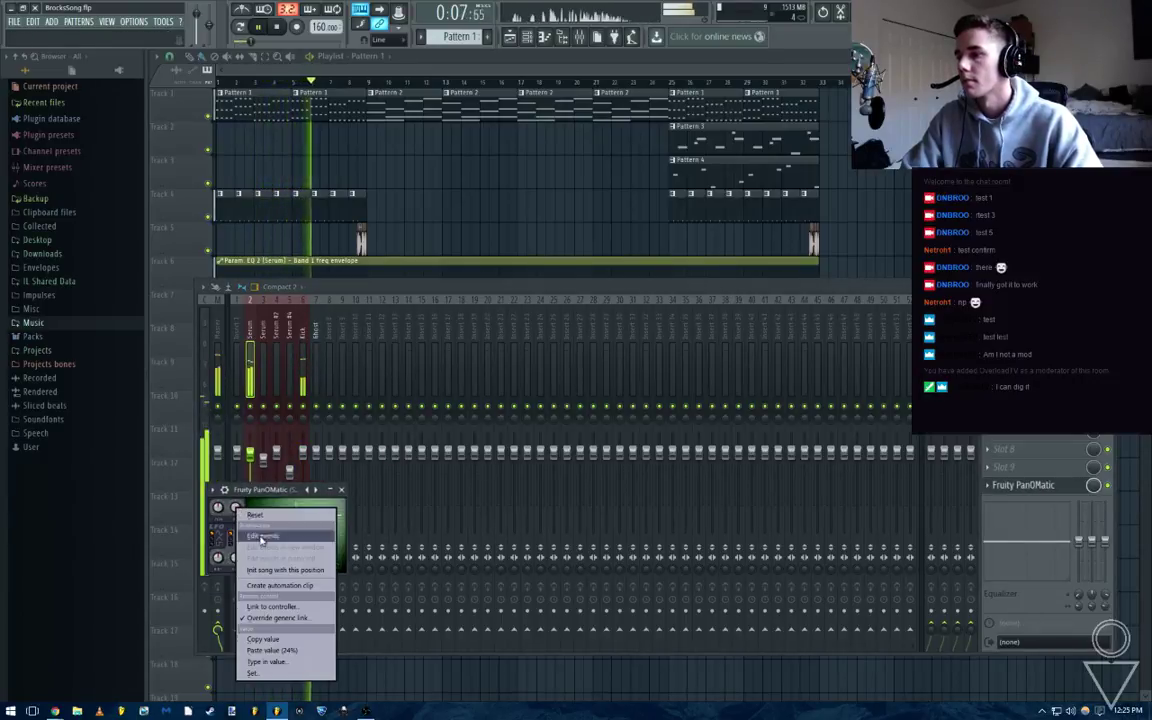
pyautogui.click(346, 394)
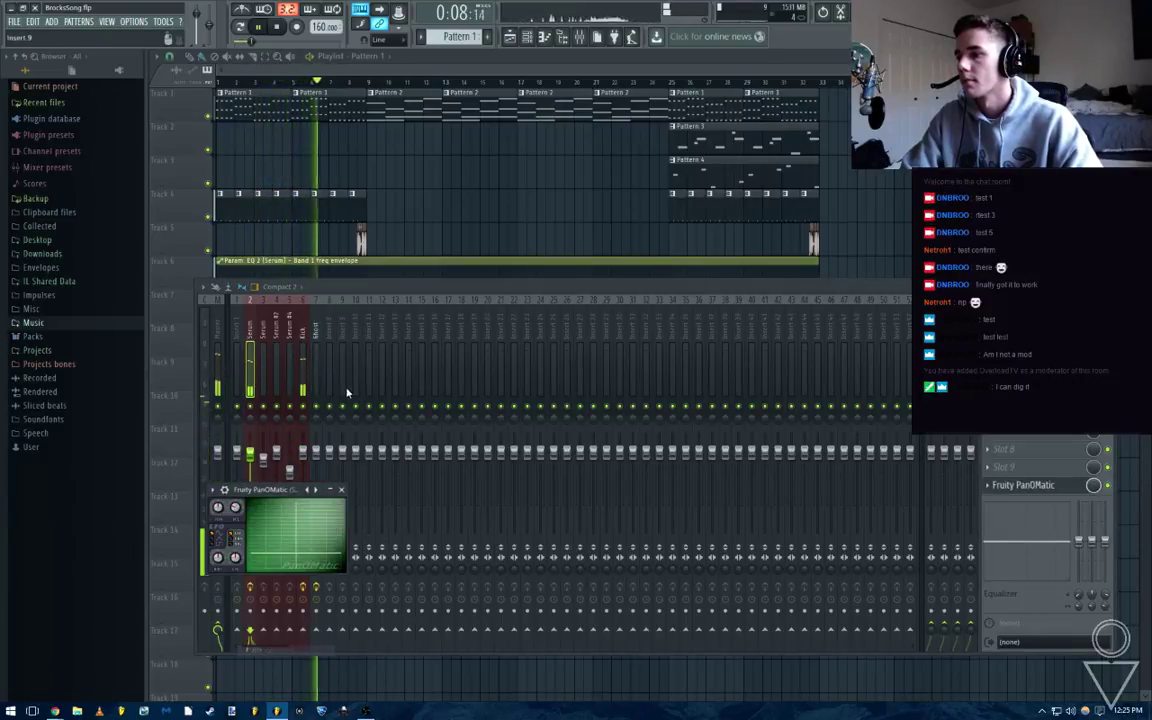
pyautogui.rightClick(235, 507)
pyautogui.click(283, 614)
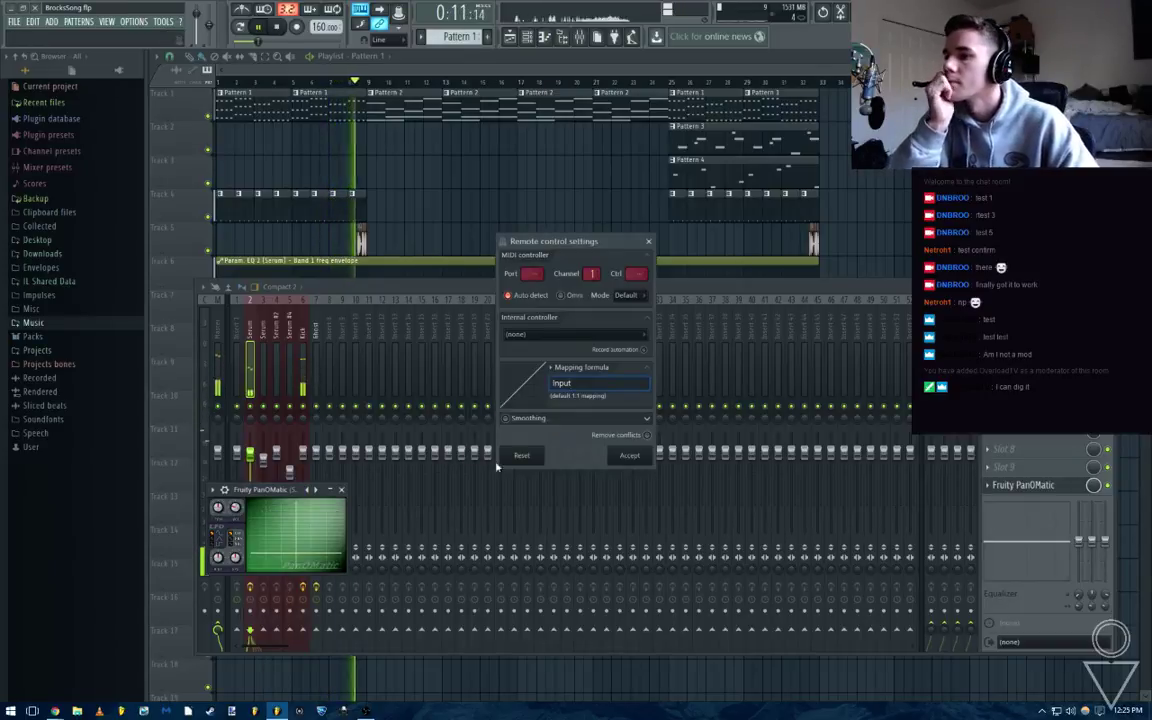
pyautogui.click(591, 335)
pyautogui.click(584, 391)
pyautogui.click(627, 458)
pyautogui.click(341, 489)
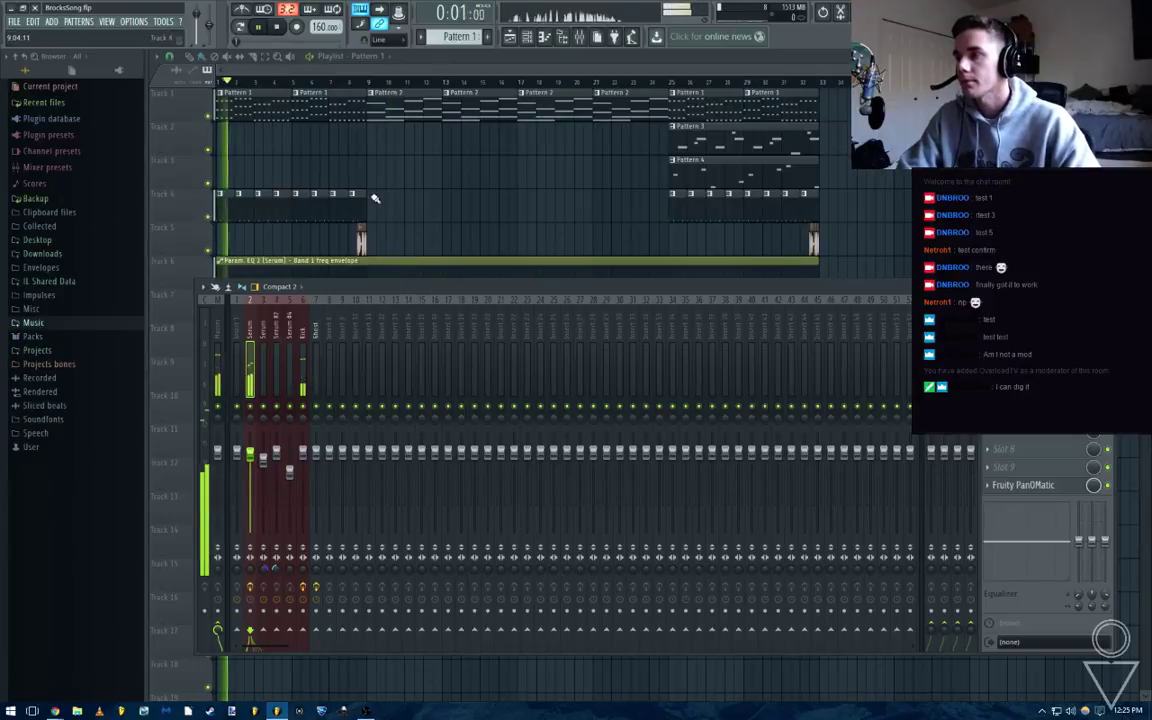
# Reopen the Serum track's PanOMatic and bring up Pattern 5 in the channel rack to check the Kick and Ghost steps
pyautogui.click(1040, 483)
pyautogui.press('F6')
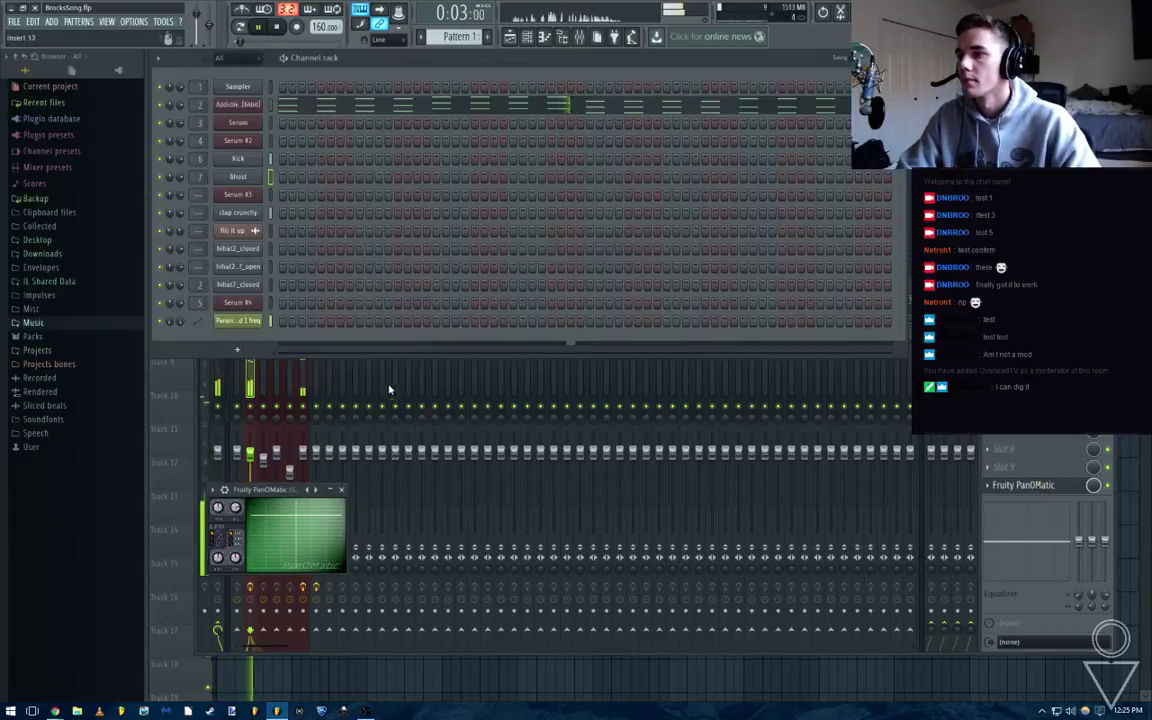
pyautogui.scroll(-4, 449, 36)
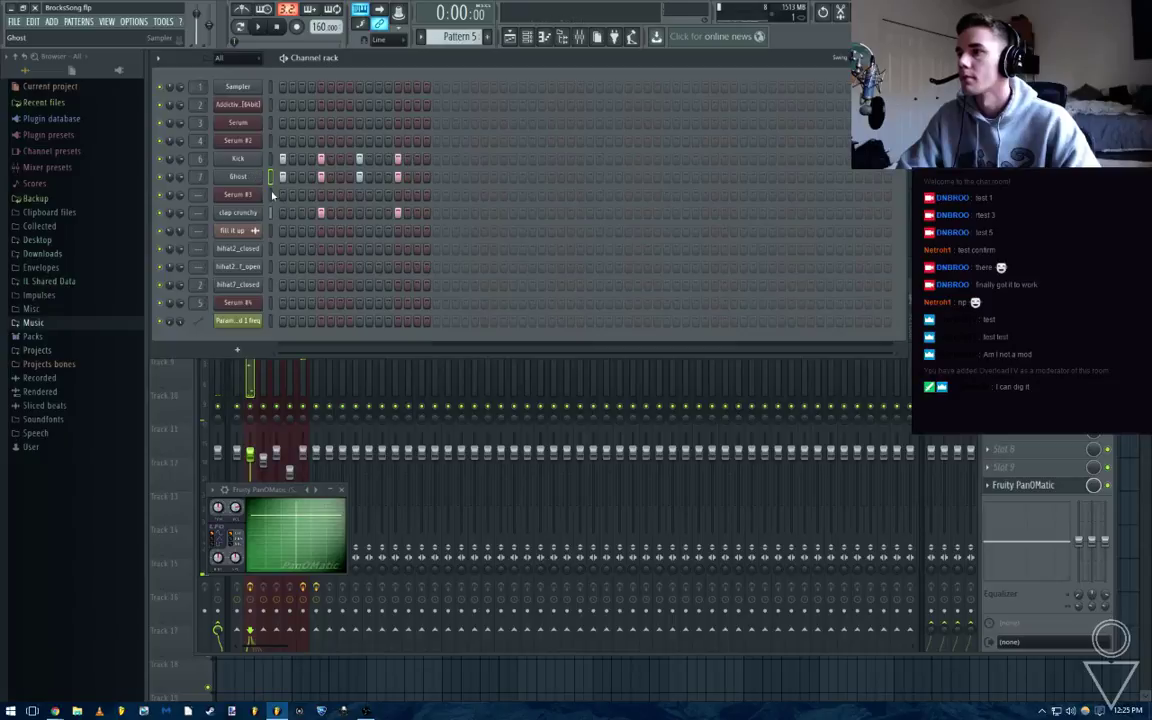
# Fine-tune the decay of the Ghost mixer track's Fruity Peak Controller during playback
pyautogui.press('F9')
pyautogui.click(355, 338)
pyautogui.click(320, 342)
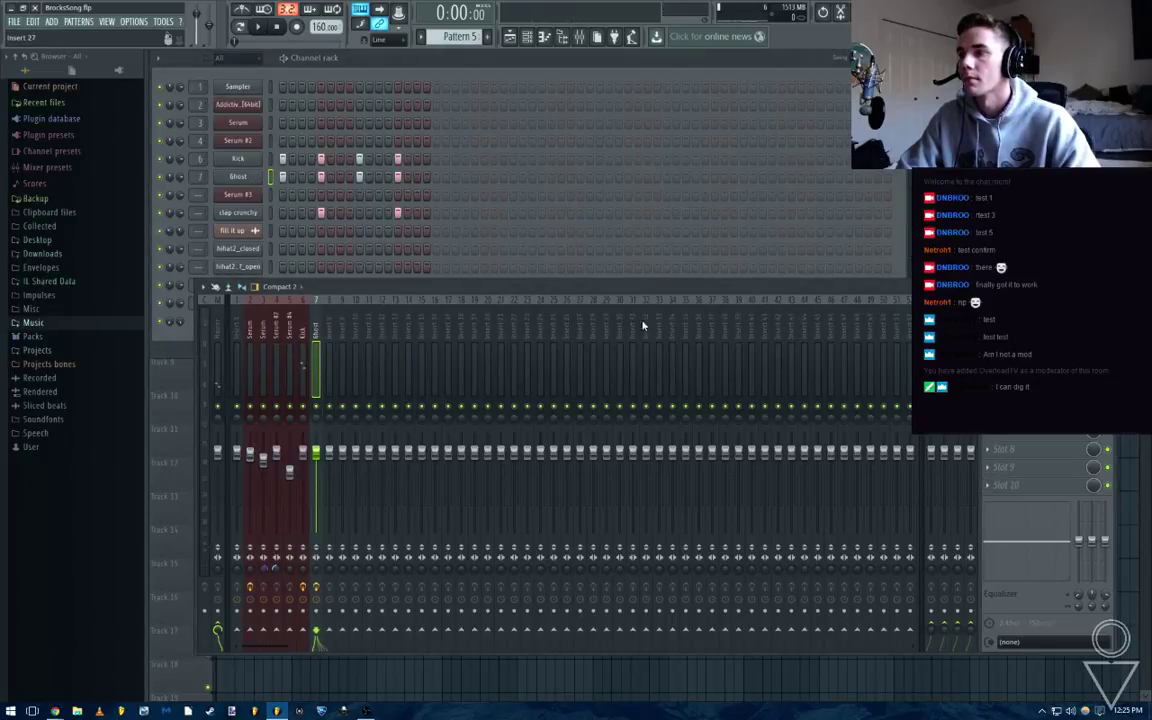
pyautogui.click(1025, 323)
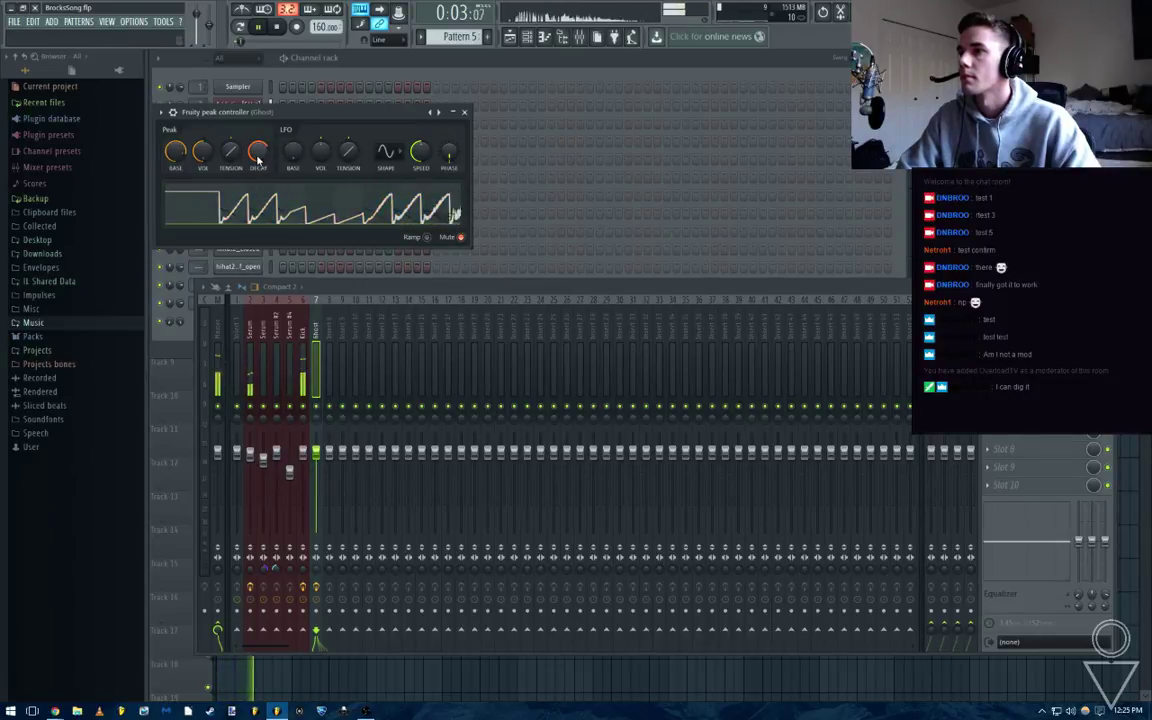
pyautogui.press('space')
pyautogui.click(465, 113)
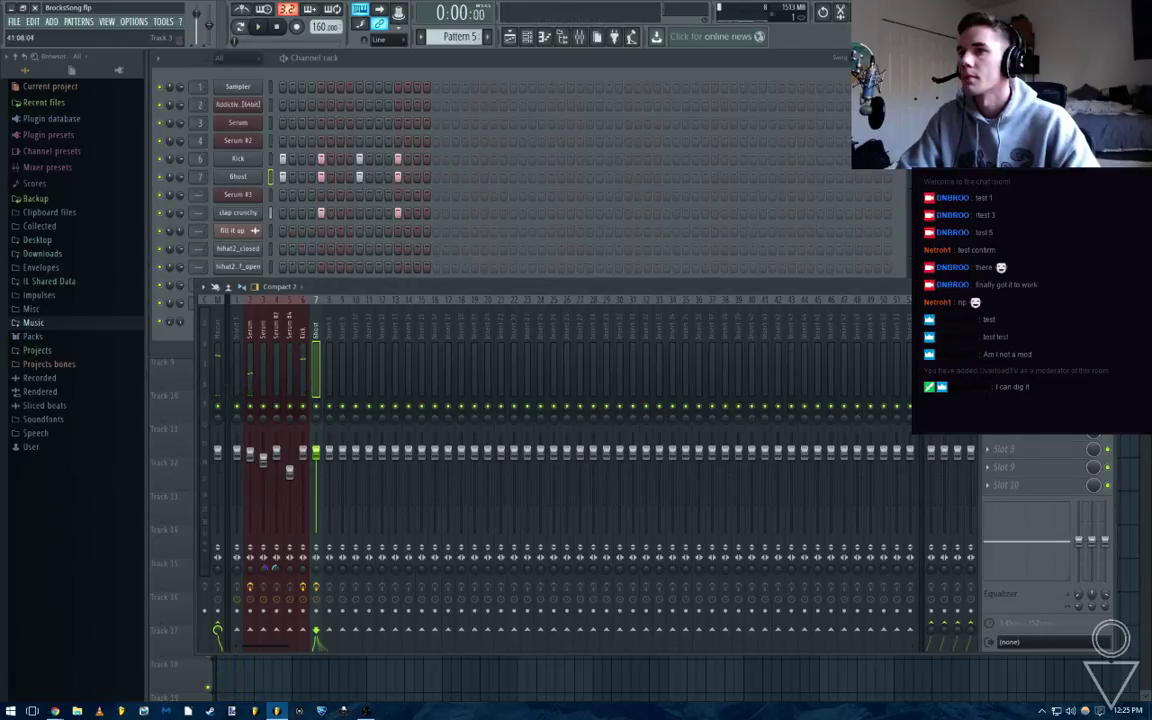
# Play the song, lower the Ghost mixer track's volume to 96% and adjust the Kick track's stereo separation
pyautogui.click(409, 179)
pyautogui.press('space')
pyautogui.press('F5')
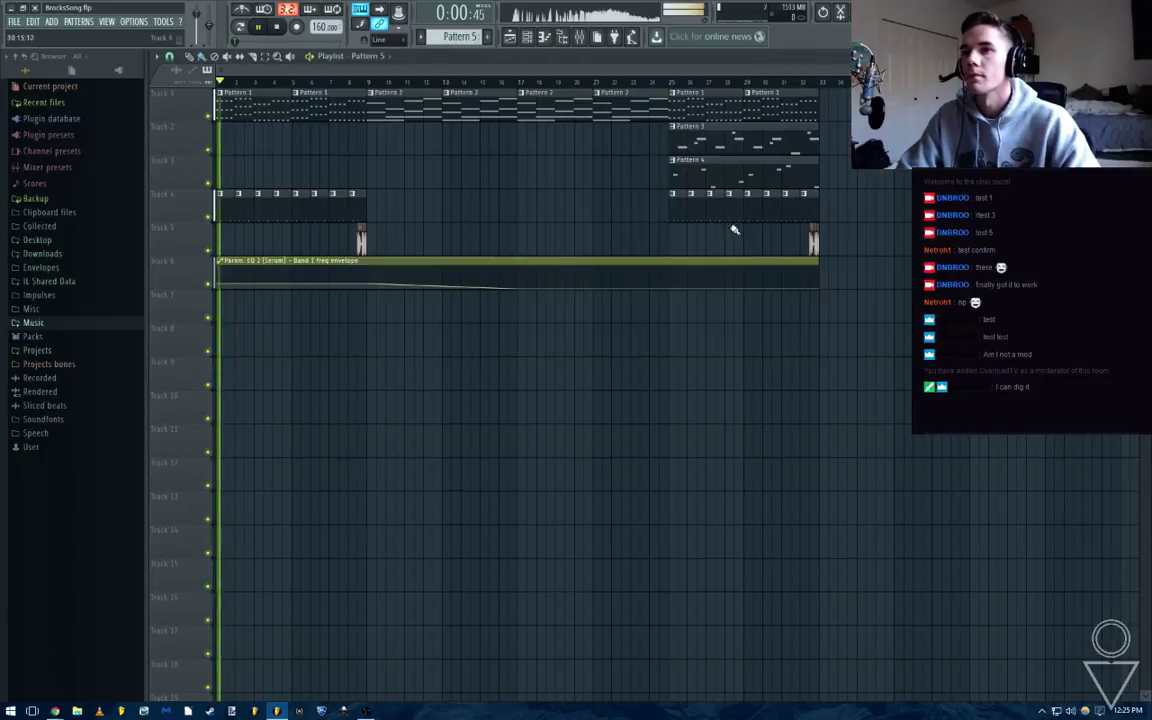
pyautogui.press('F9')
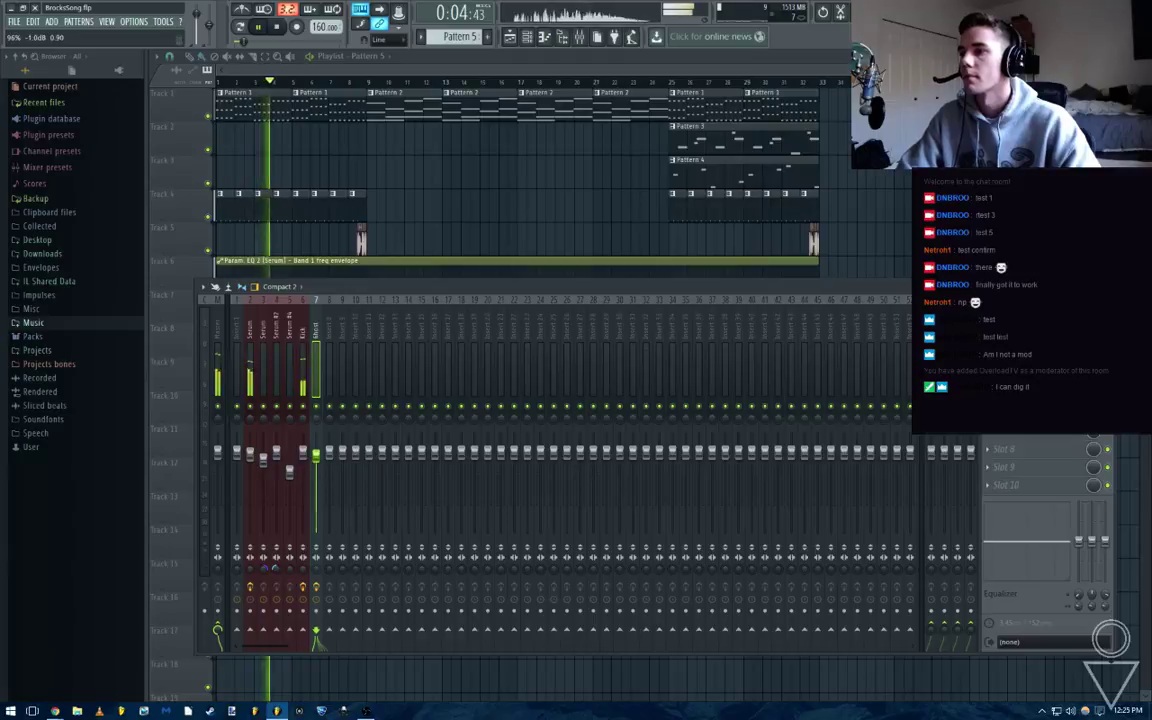
pyautogui.click(303, 575)
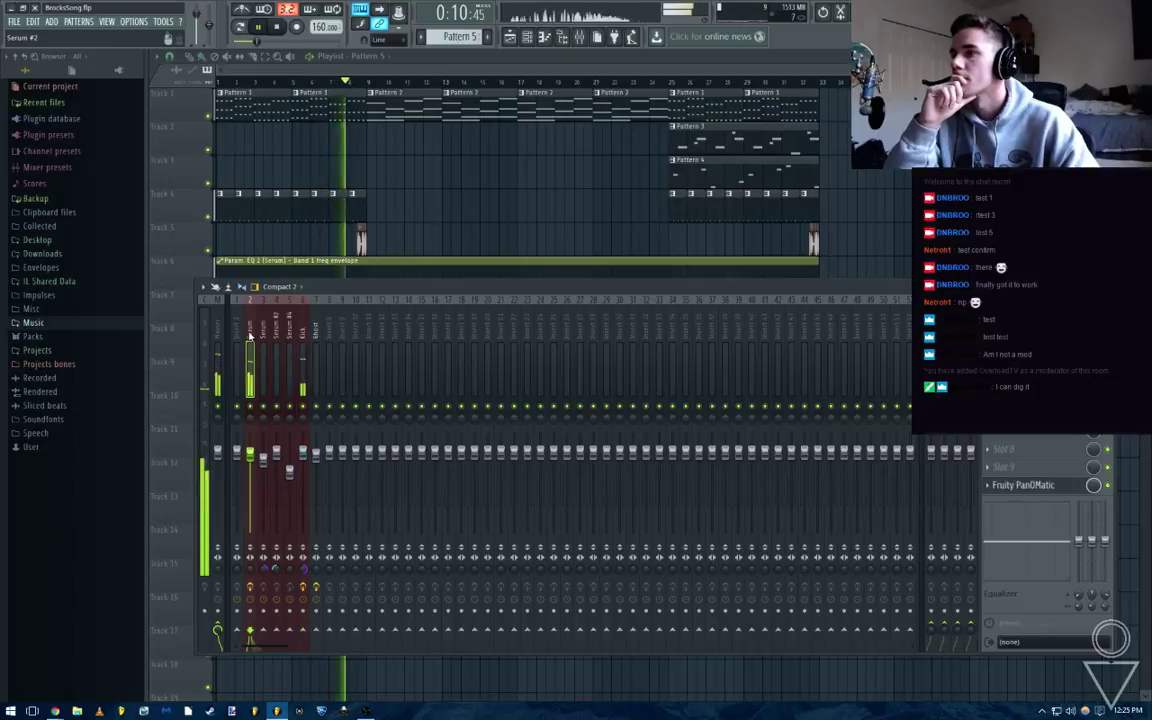
# Check the Serum track's PanOMatic during playback and reset the decay of the Ghost track's peak controller
pyautogui.click(1028, 484)
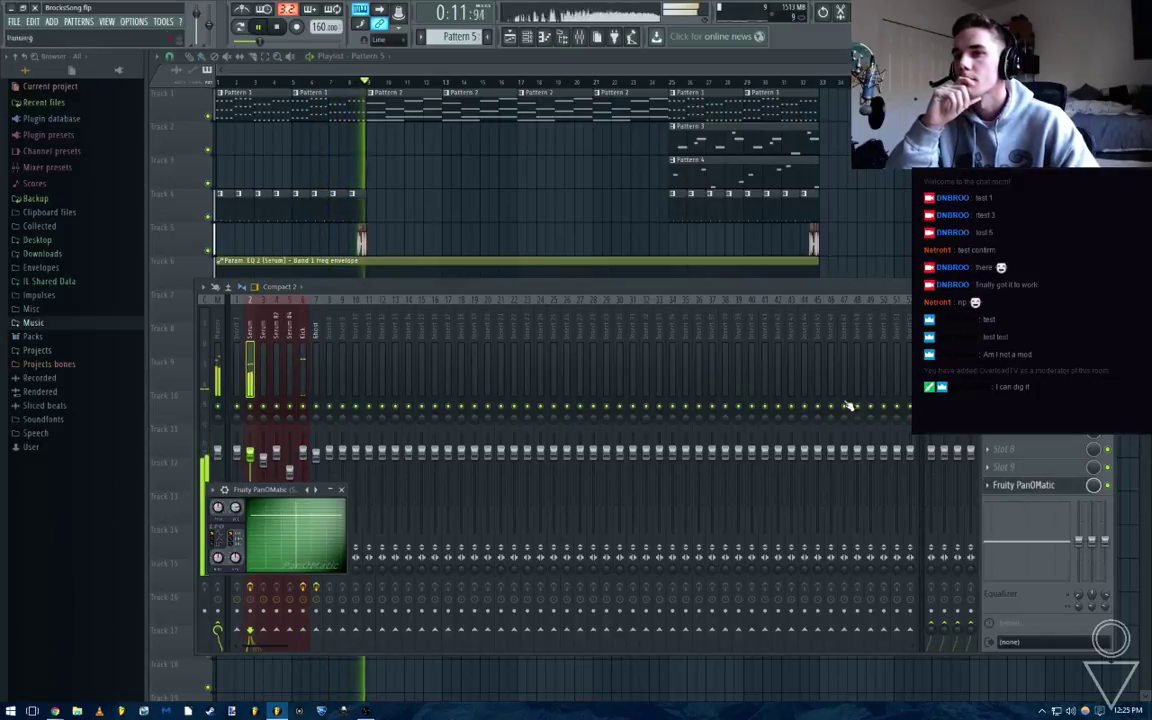
pyautogui.click(341, 490)
pyautogui.click(316, 340)
pyautogui.click(1050, 323)
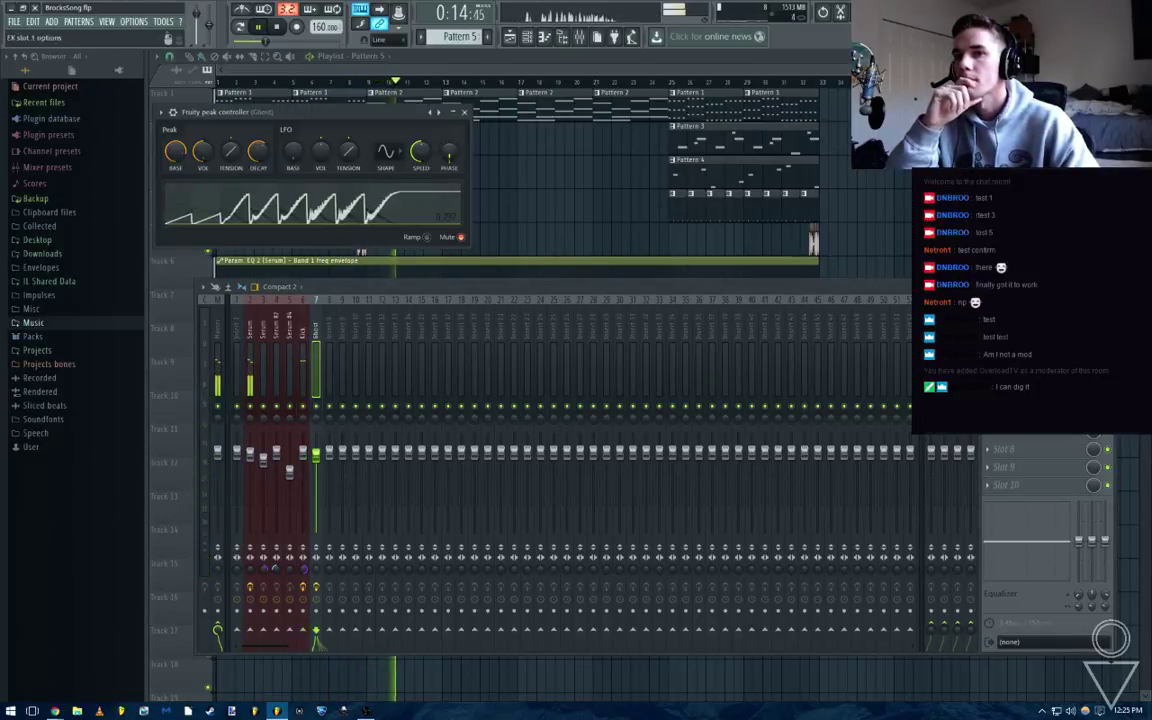
pyautogui.rightClick(262, 156)
pyautogui.click(280, 165)
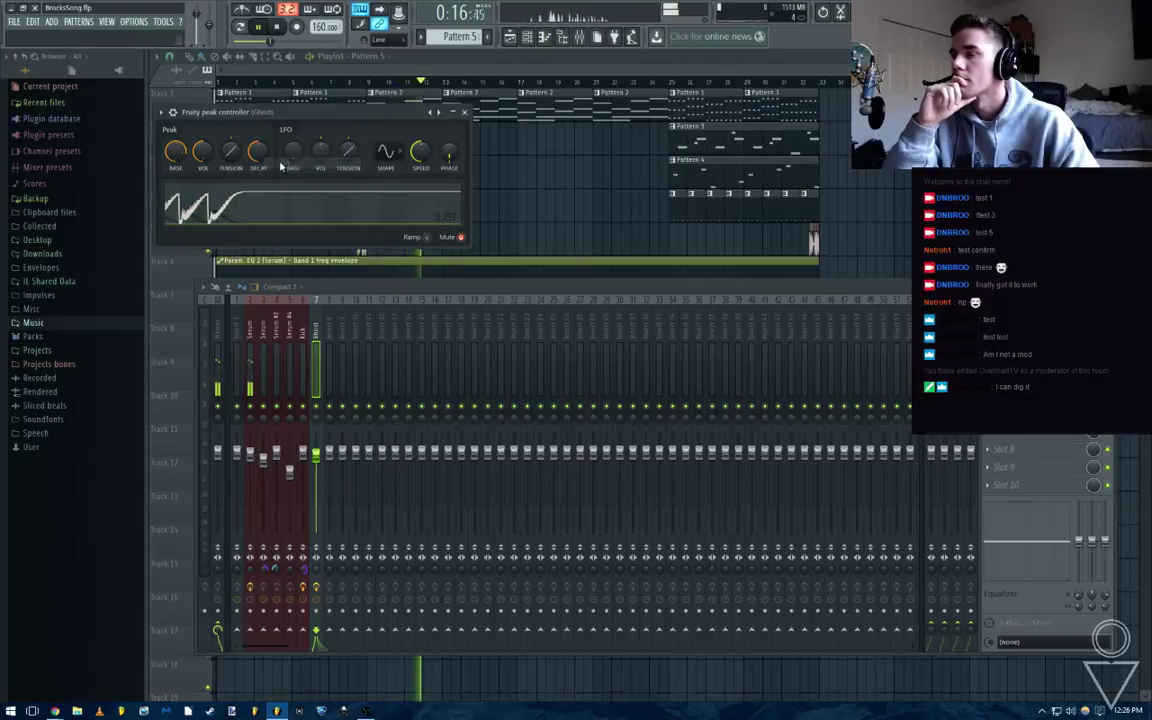
pyautogui.click(464, 112)
pyautogui.press('F9')
pyautogui.press('space')
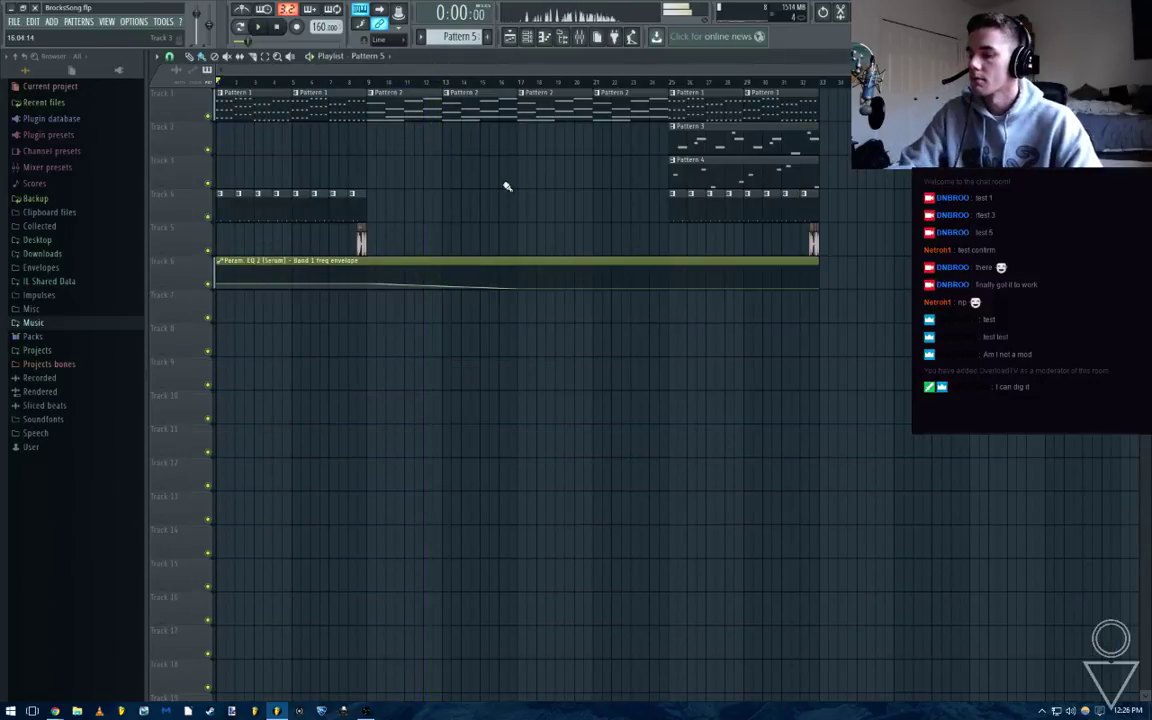
# Delete every chord after the first in the piano part of Pattern 2
pyautogui.doubleClick(402, 114)
pyautogui.moveTo(417, 265)
pyautogui.mouseDown()
pyautogui.moveTo(406, 481)
pyautogui.moveTo(645, 355)
pyautogui.moveTo(600, 406)
pyautogui.mouseUp()
pyautogui.press('F7')
pyautogui.click(607, 379)
# Copy all of Pattern 1's piano notes and paste them into Pattern 2 in place of its remaining chord
pyautogui.doubleClick(327, 119)
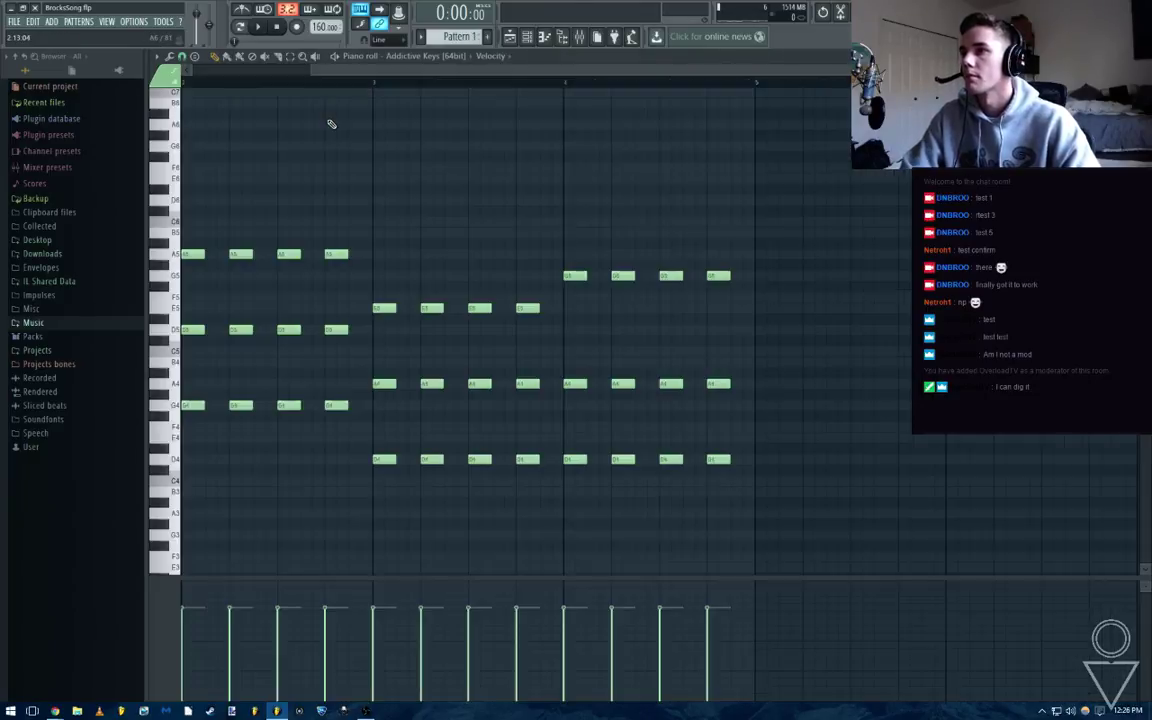
pyautogui.hotkey('ctrl', 'a')
pyautogui.press('F7')
pyautogui.press('F6')
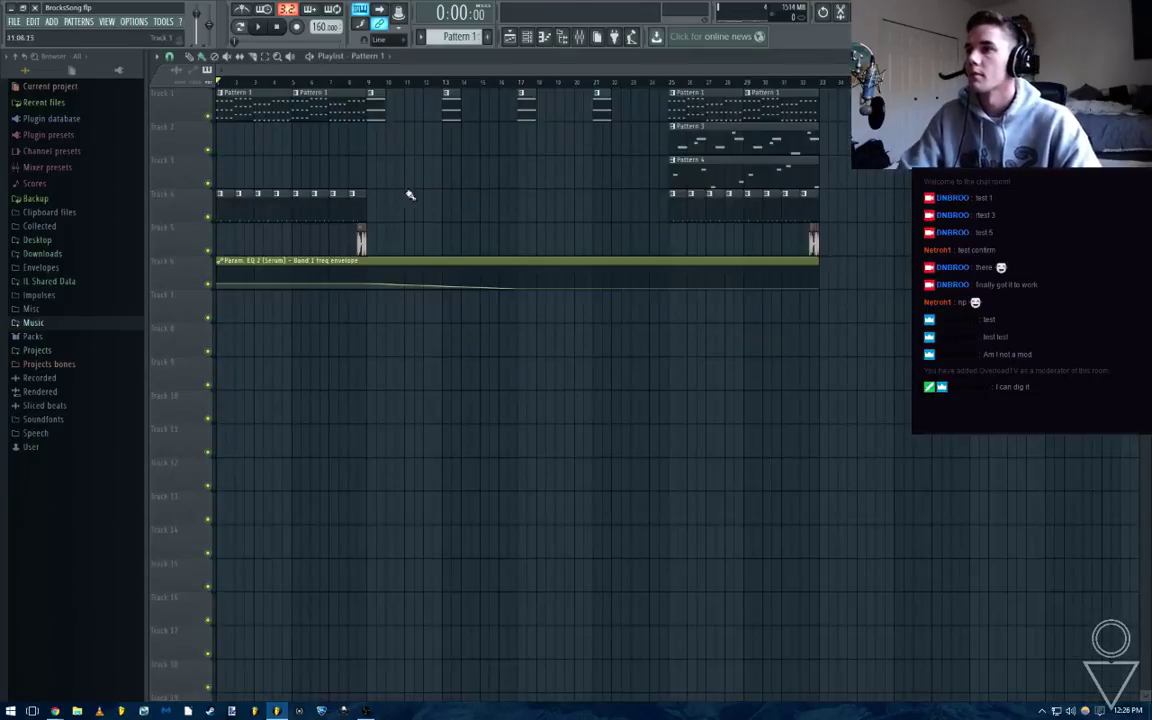
pyautogui.doubleClick(378, 105)
pyautogui.moveTo(365, 258); pyautogui.dragTo(321, 501)
pyautogui.hotkey('ctrl', 'v')
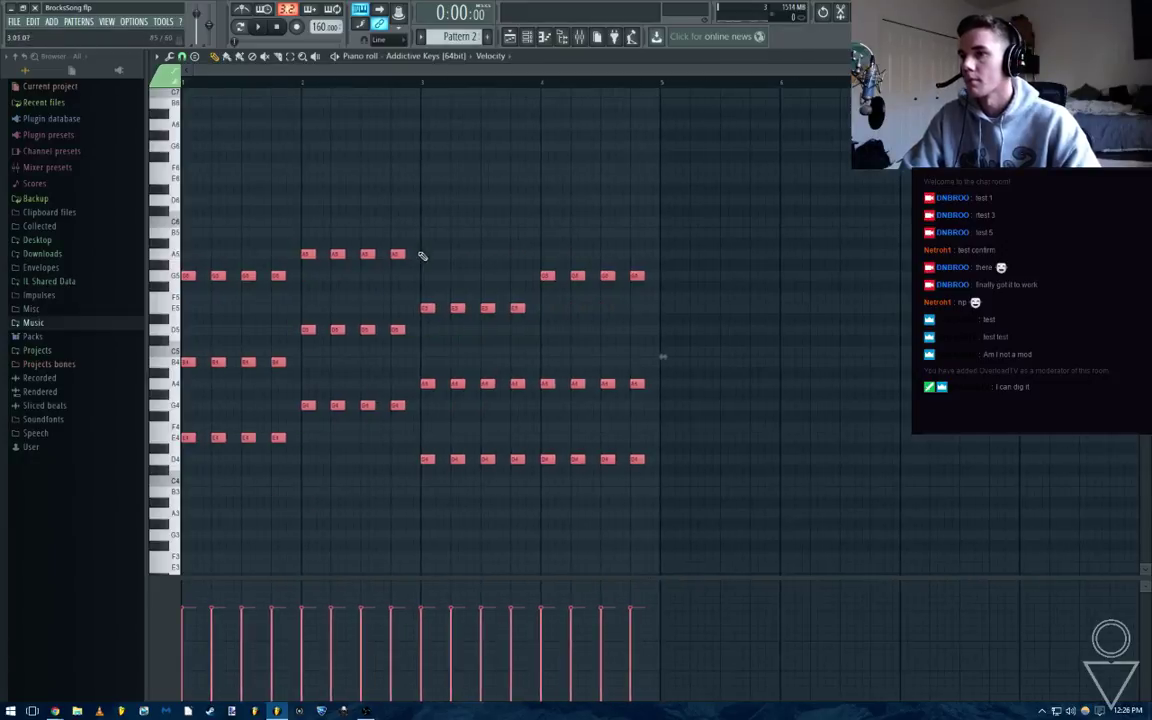
# Delete the repeated chord hits in Pattern 2, keeping only the first hit in each of the four bars
pyautogui.moveTo(406, 220); pyautogui.dragTo(338, 421)
pyautogui.press('Delete')
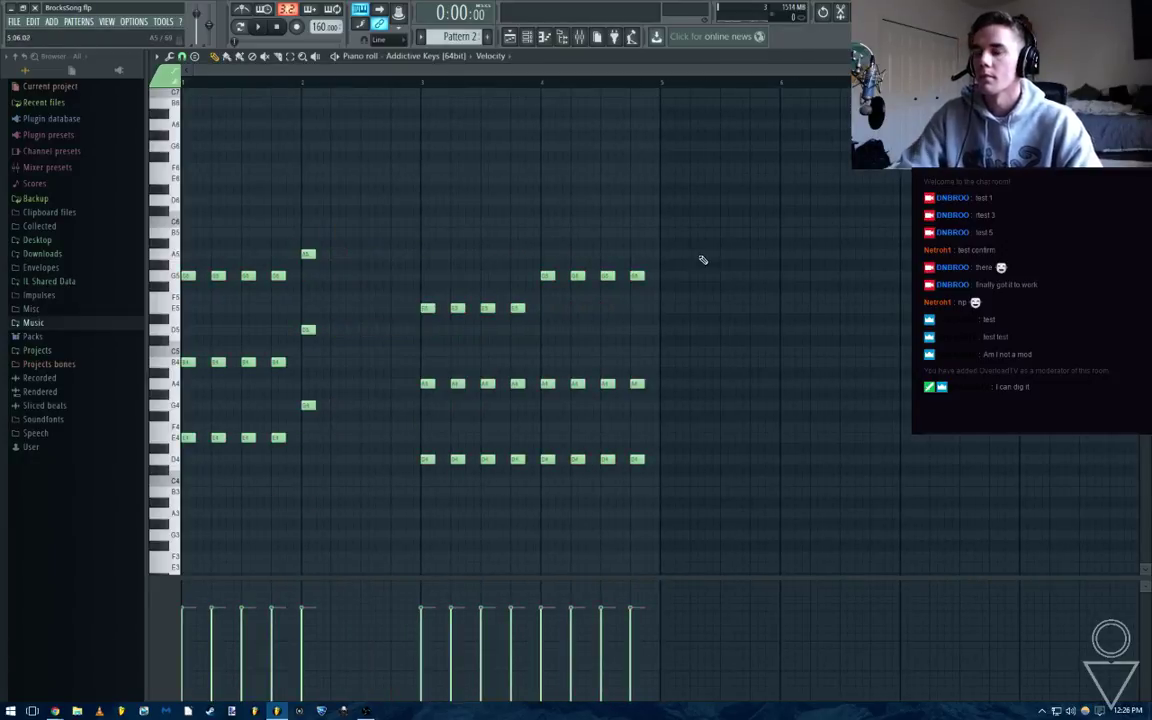
pyautogui.moveTo(694, 238); pyautogui.dragTo(577, 489)
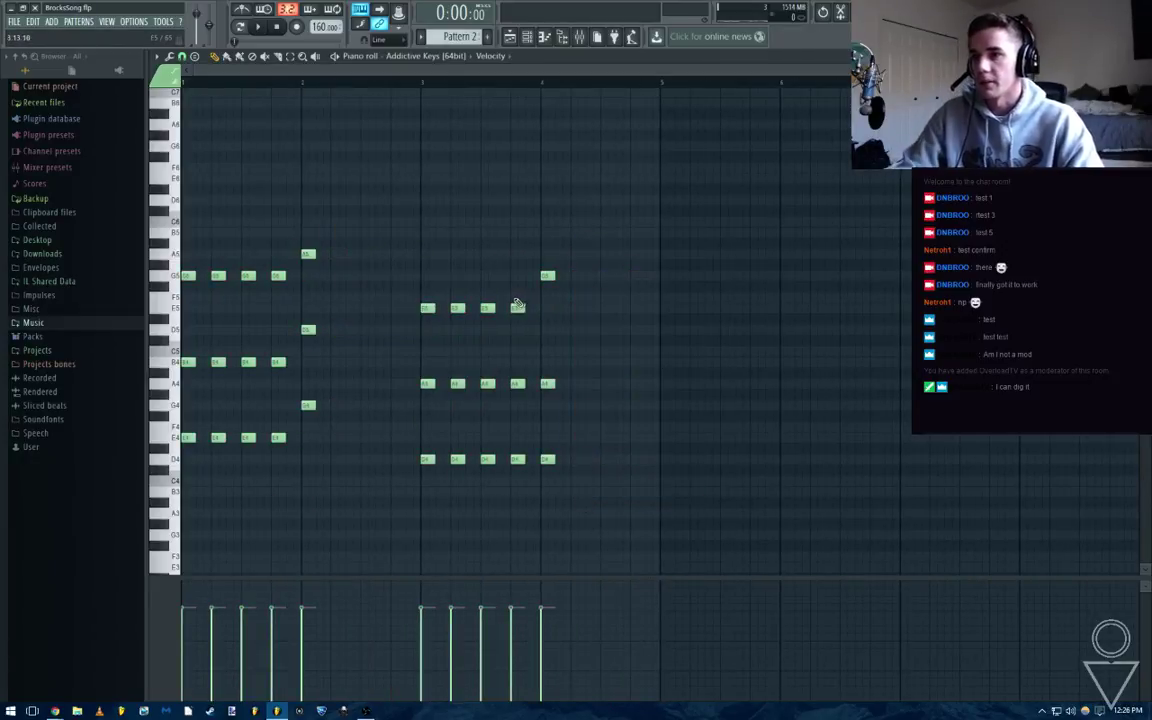
pyautogui.moveTo(518, 285); pyautogui.dragTo(463, 496)
pyautogui.press('Delete')
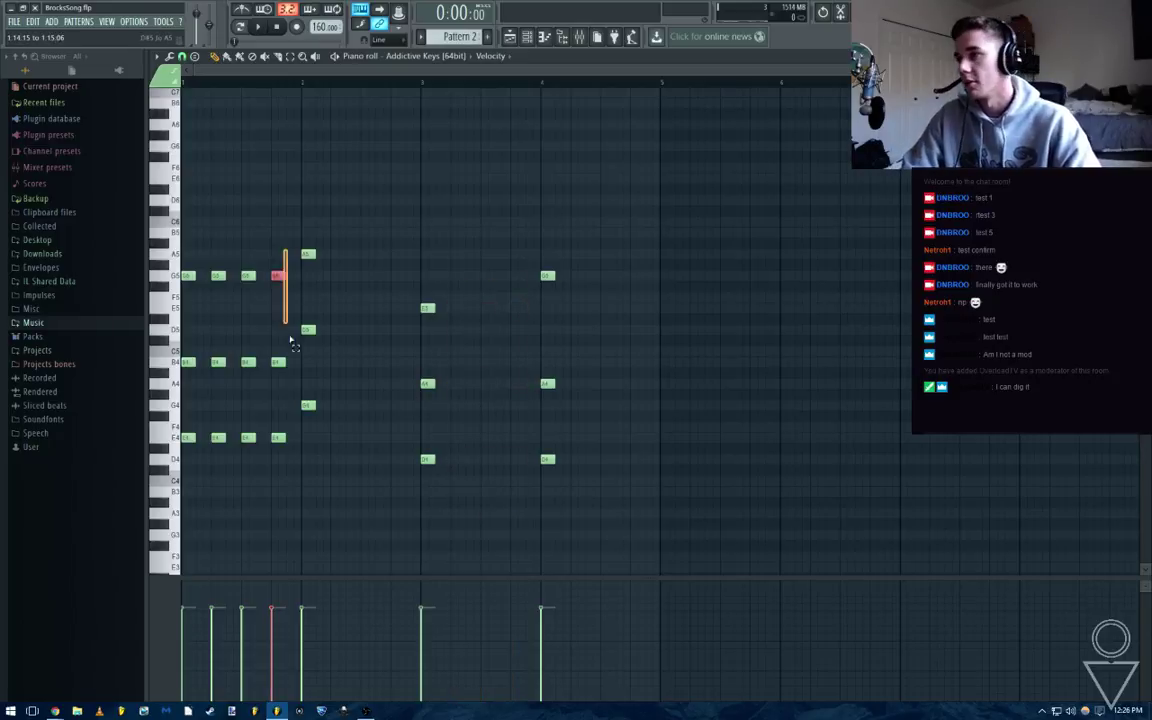
pyautogui.moveTo(292, 343); pyautogui.dragTo(213, 474)
pyautogui.press('Delete')
pyautogui.hotkey('ctrl', 'a')
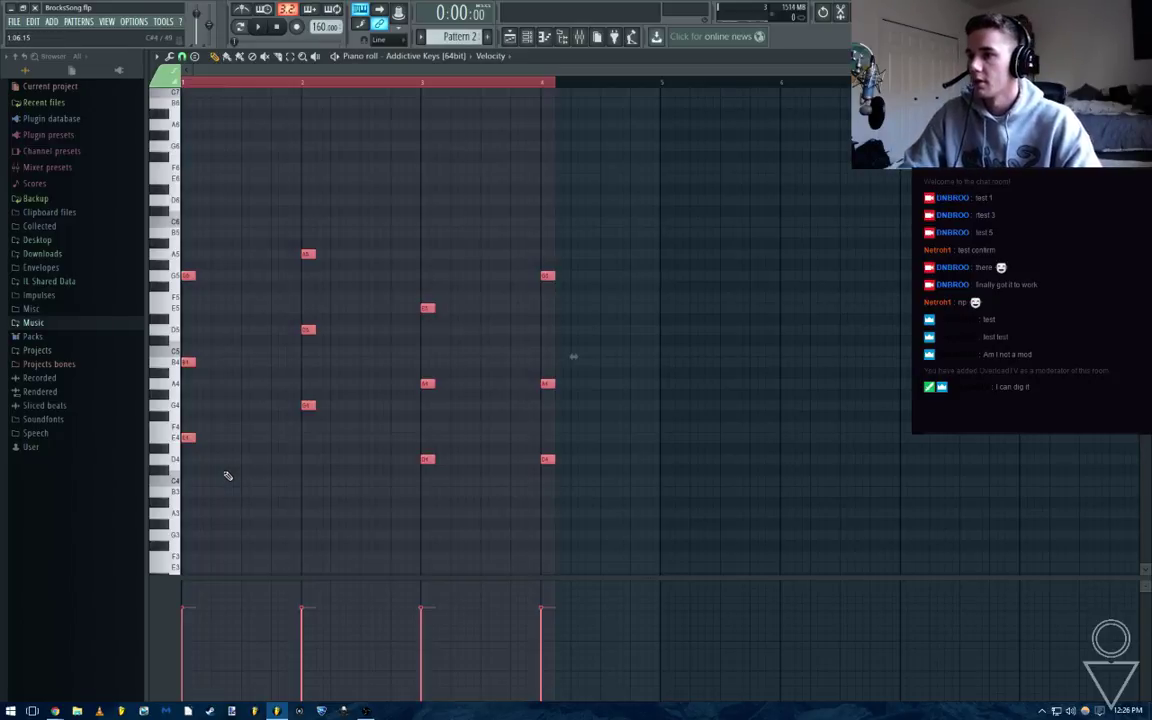
pyautogui.hotkey('alt', 'l')
pyautogui.press('Escape')
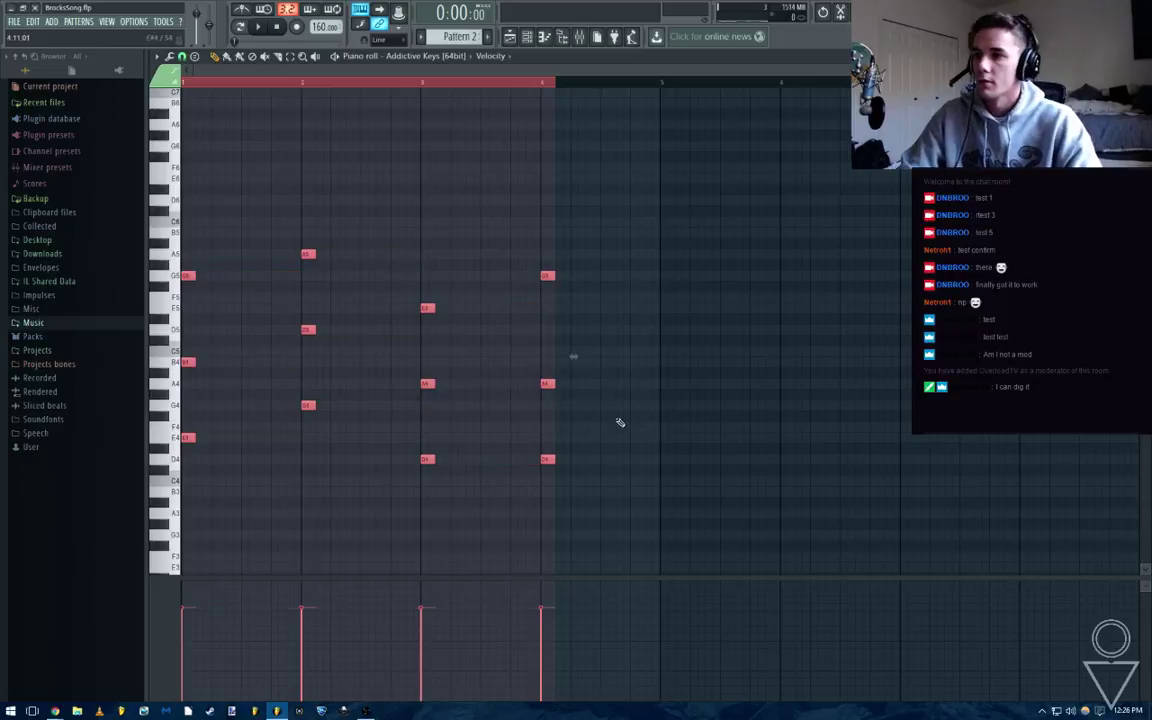
pyautogui.hotkey('alt', 'l')
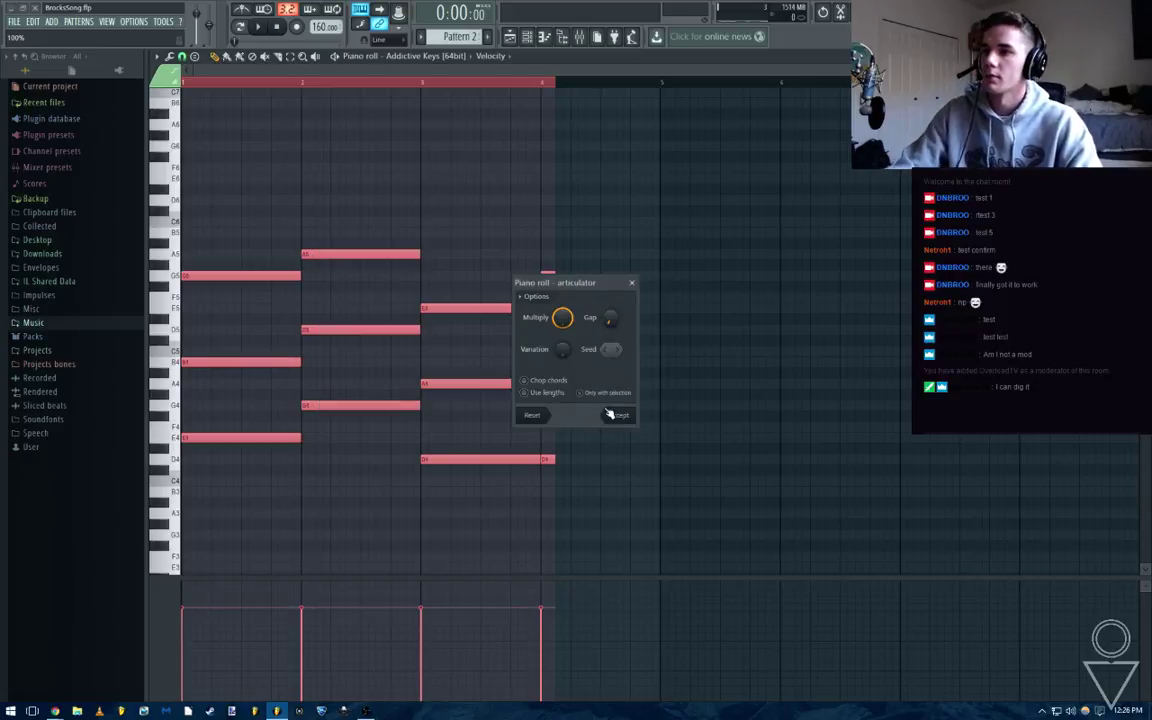
pyautogui.press('Escape')
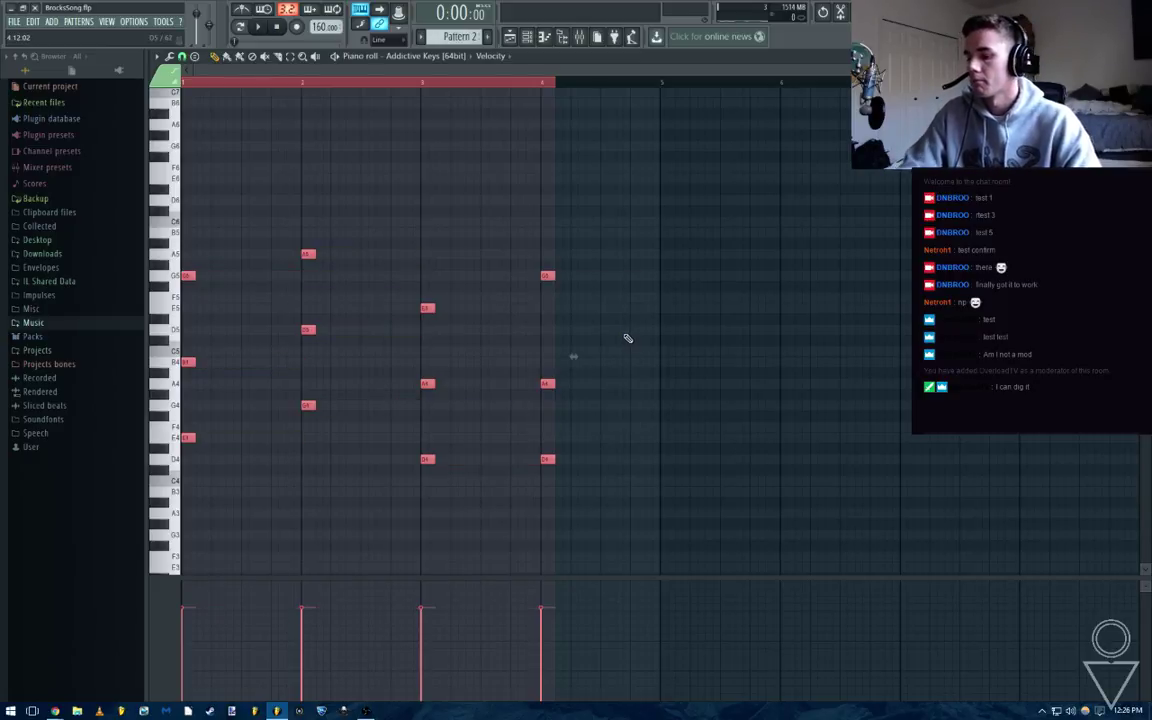
# Apply quick legato to the Pattern 2 chords and extend the last chord to the end of bar 4
pyautogui.hotkey('ctrl', 'l')
pyautogui.hotkey('ctrl', 'd')
pyautogui.moveTo(599, 249); pyautogui.dragTo(636, 467)
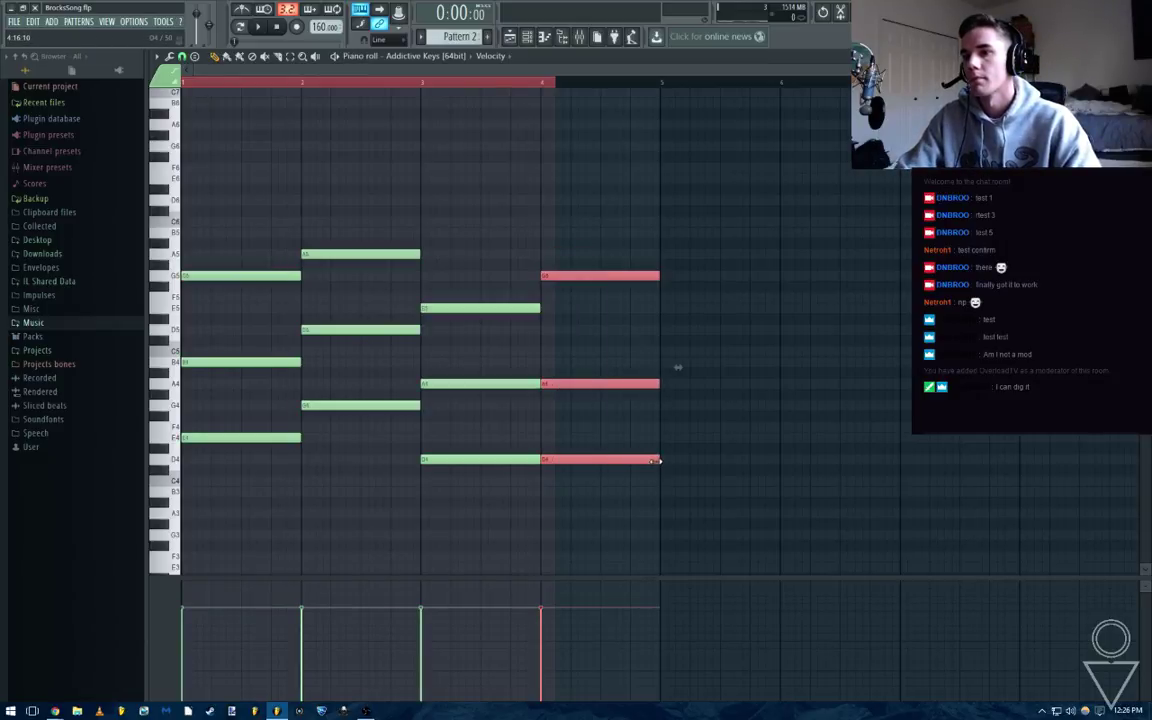
pyautogui.hotkey('ctrl', 'd')
# Play the song through the Pattern 2 section and follow the sustained chords in the piano roll
pyautogui.press('Escape')
pyautogui.press('space')
pyautogui.press('space')
pyautogui.press('Escape')
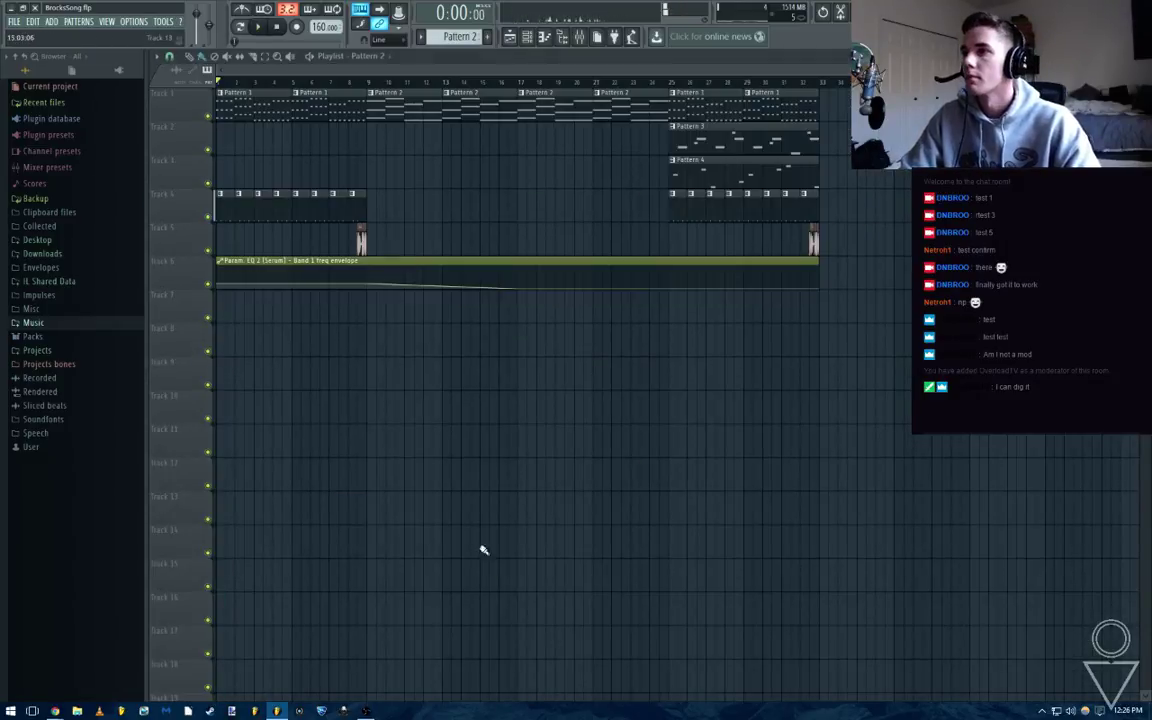
pyautogui.press('space')
pyautogui.press('F7')
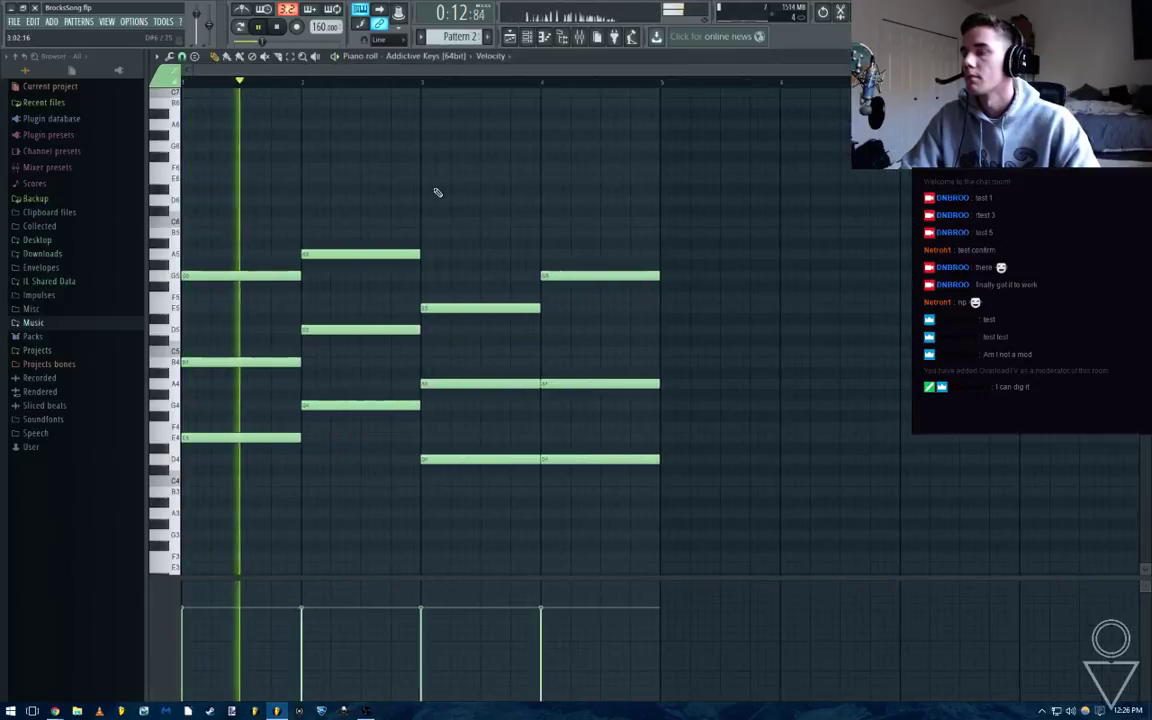
pyautogui.scroll(-2, 470, 255)
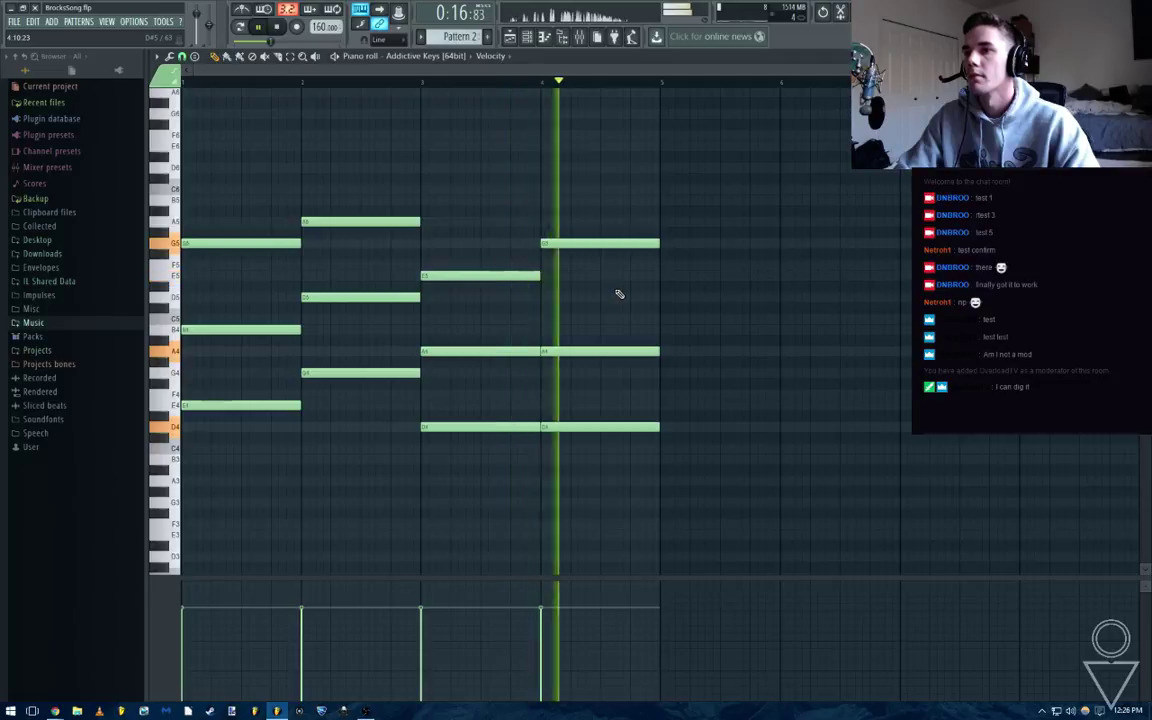
# Move the middle note of Pattern 2's last chord up to B4 and play the section
pyautogui.press('Escape')
pyautogui.press('space')
pyautogui.doubleClick(423, 118)
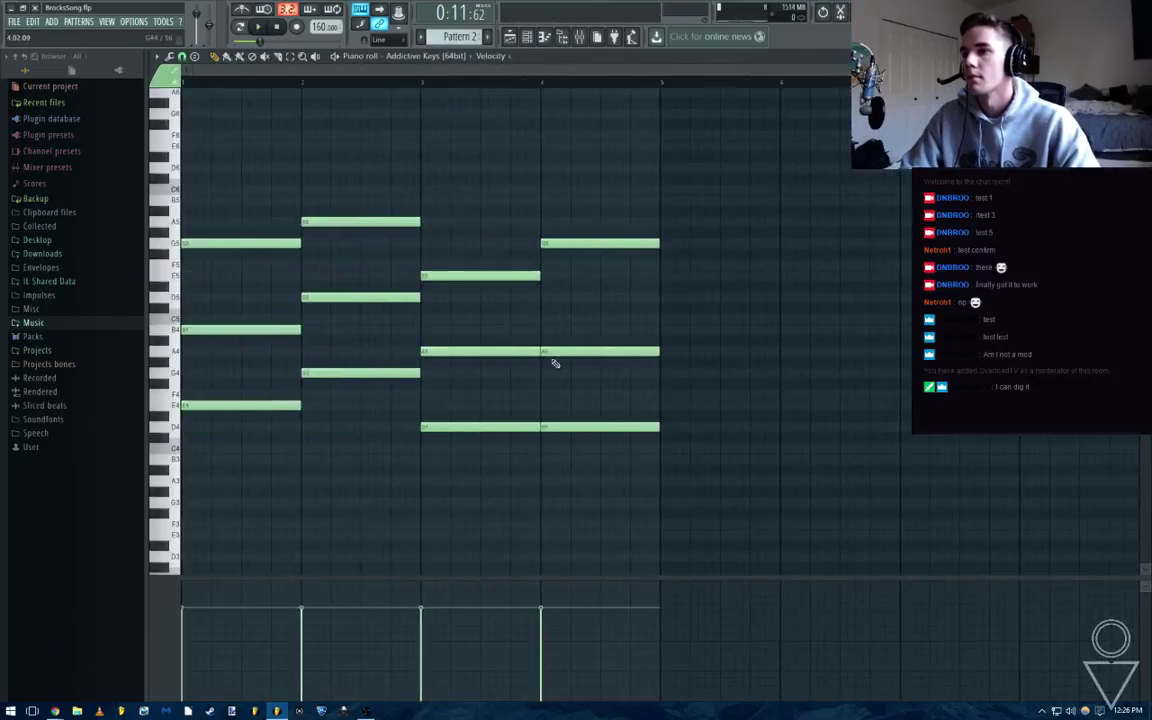
pyautogui.press('space')
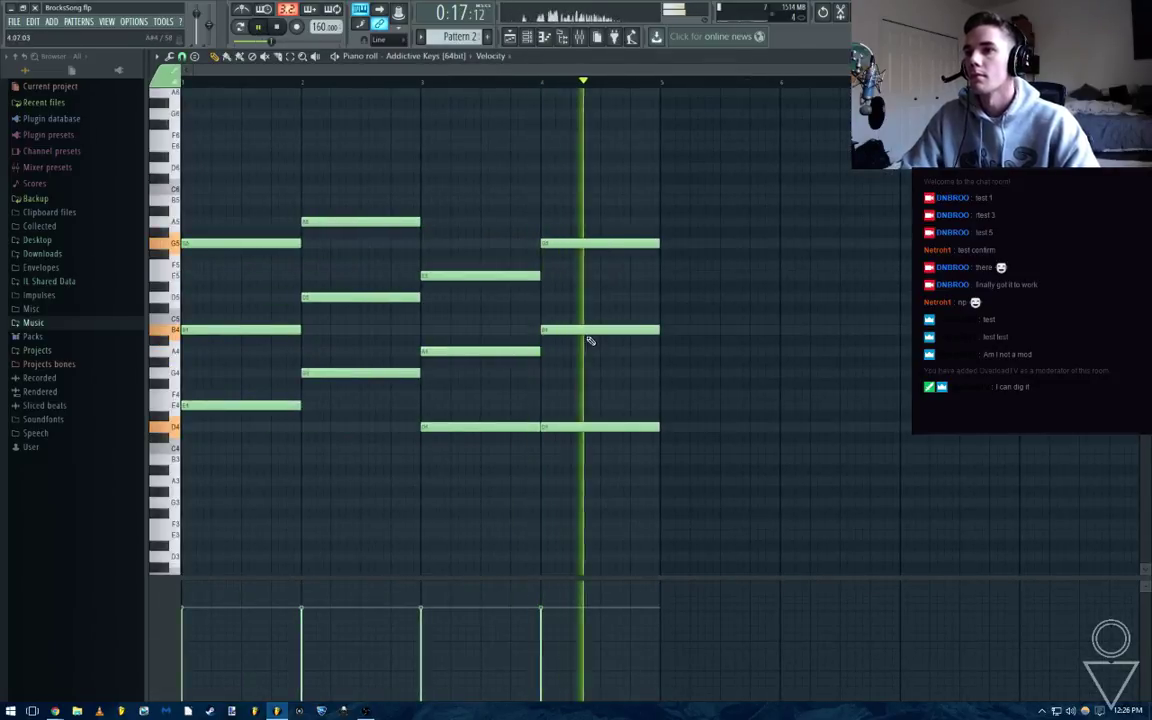
# Try the middle note of Pattern 2's last chord at C#5 and listen to the section
pyautogui.moveTo(586, 330); pyautogui.dragTo(587, 307)
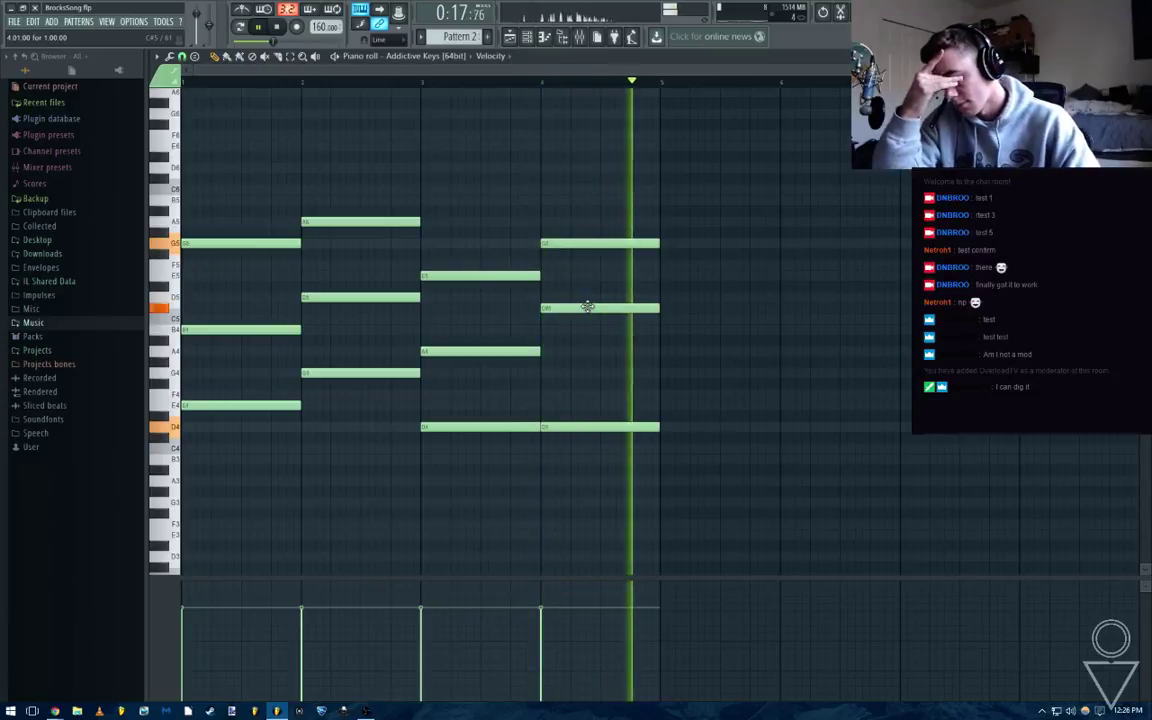
pyautogui.press('space')
pyautogui.press('space')
# Lower the middle note of Pattern 2's last chord to A4 and play the section
pyautogui.moveTo(588, 298); pyautogui.dragTo(595, 350)
pyautogui.press('space')
pyautogui.press('space')
pyautogui.press('space')
pyautogui.press('space')
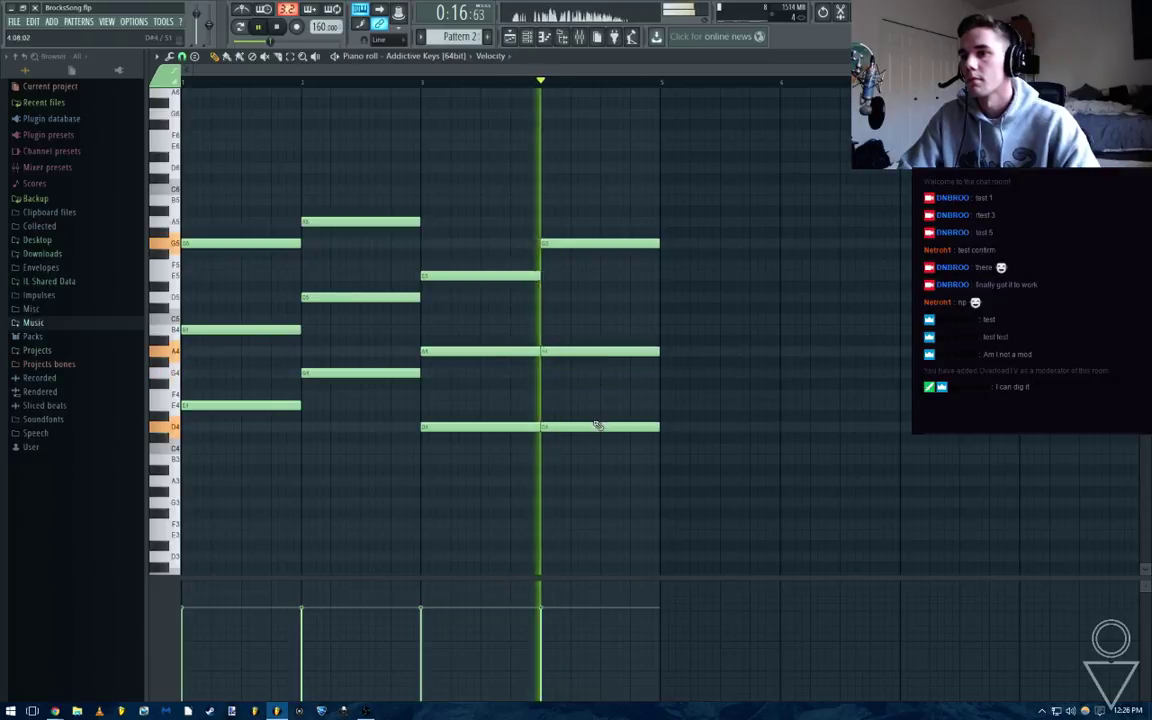
# Raise the bottom note of Pattern 2's last chord to E4 and play the section
pyautogui.press('space')
pyautogui.moveTo(596, 427); pyautogui.dragTo(595, 405)
pyautogui.press('space')
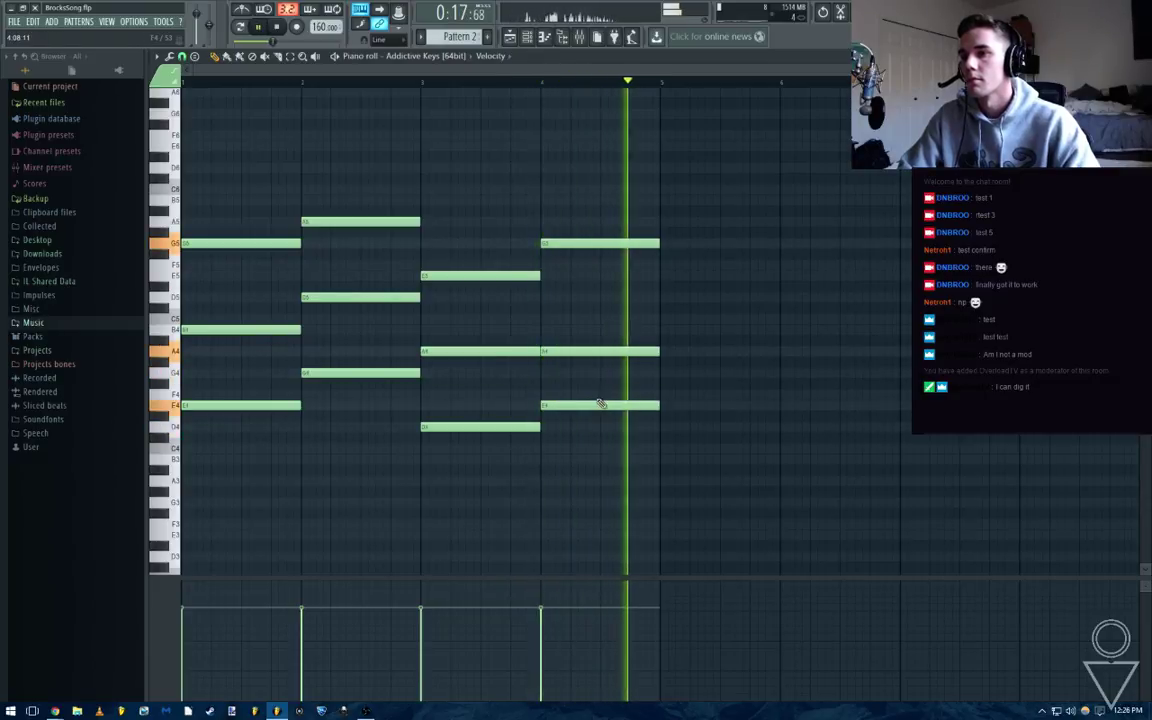
# Move the four bottom notes in bar 4 of Pattern 1 to E4, matching Pattern 2's last chord
pyautogui.press('F5')
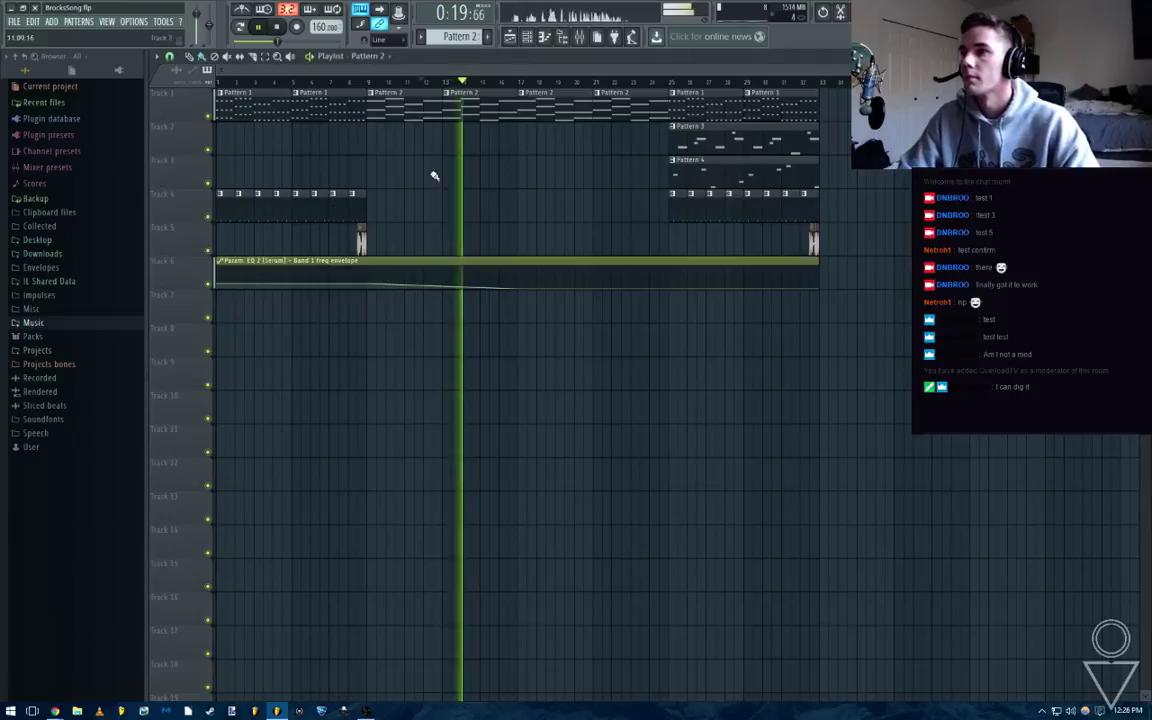
pyautogui.doubleClick(337, 115)
pyautogui.moveTo(723, 440); pyautogui.dragTo(544, 424)
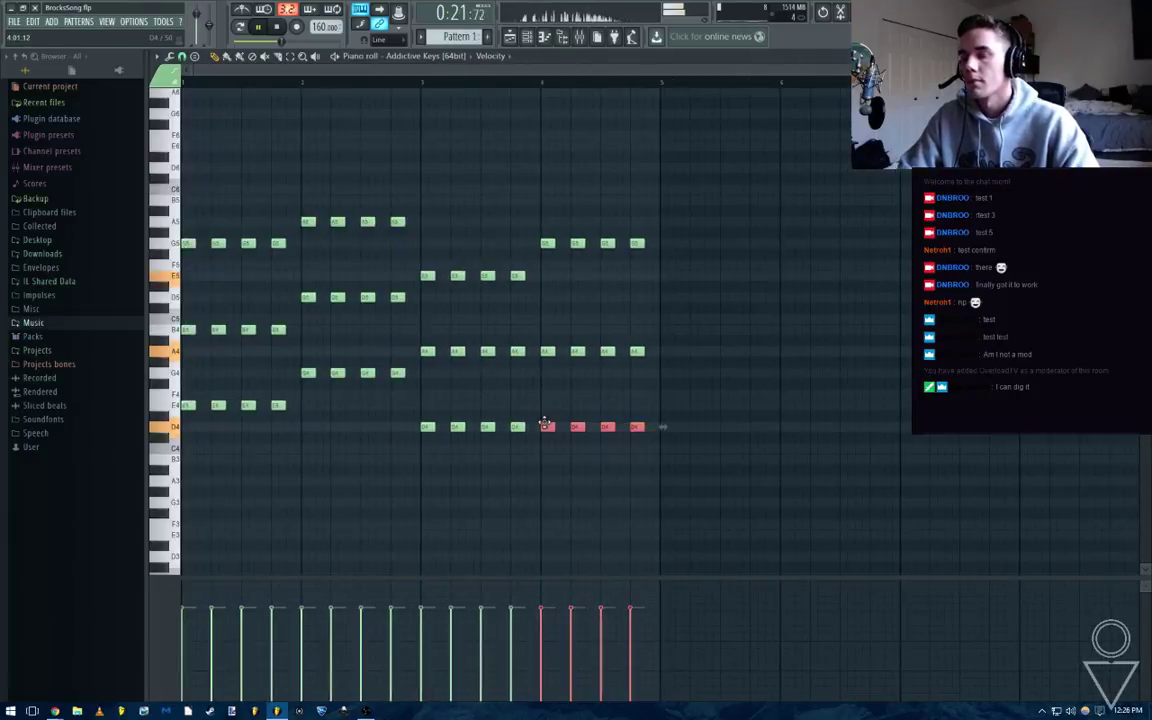
pyautogui.click(546, 405)
pyautogui.rightClick(546, 406)
pyautogui.moveTo(730, 389); pyautogui.dragTo(545, 407)
pyautogui.press('F5')
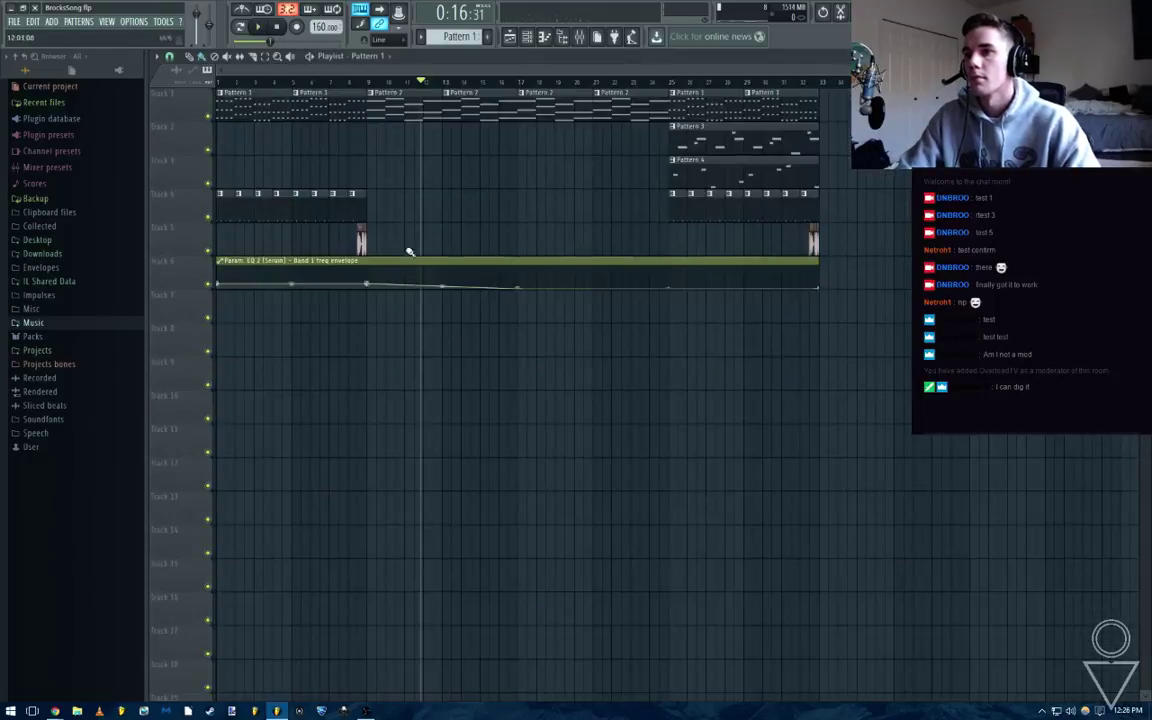
# Set the song position to bar 9 and look through the Songs, Sounds and Kits folders under Fruity Loop Files for samples
pyautogui.click(369, 86)
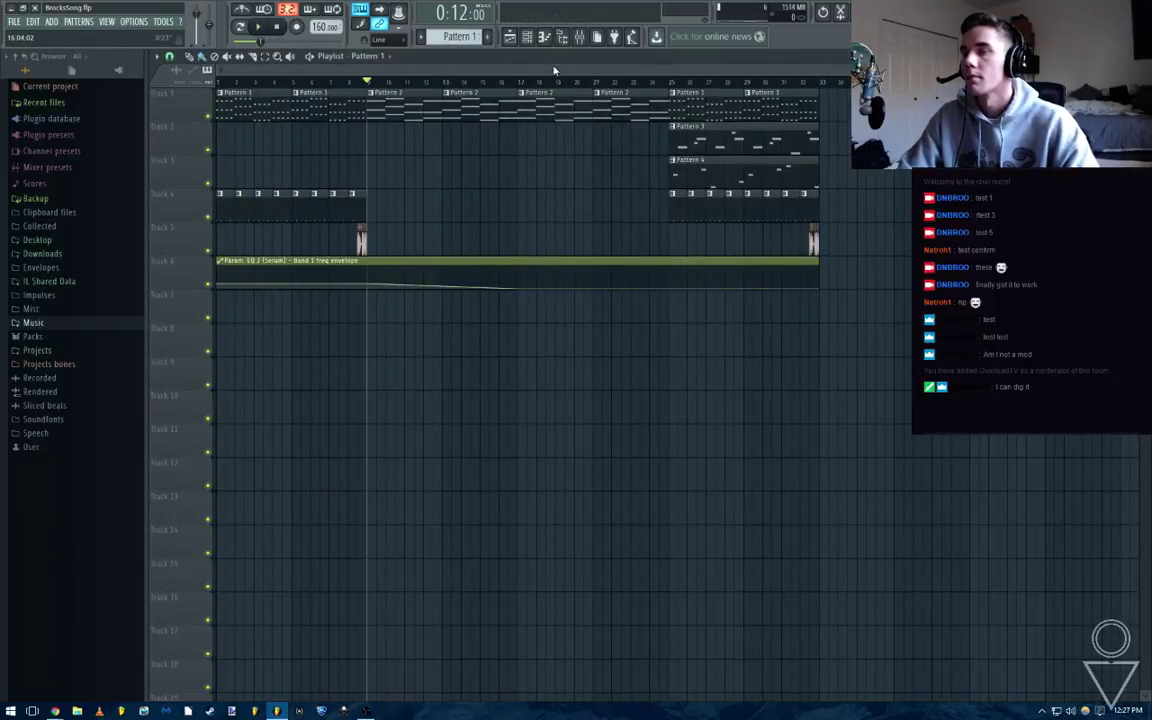
pyautogui.click(45, 323)
pyautogui.click(72, 378)
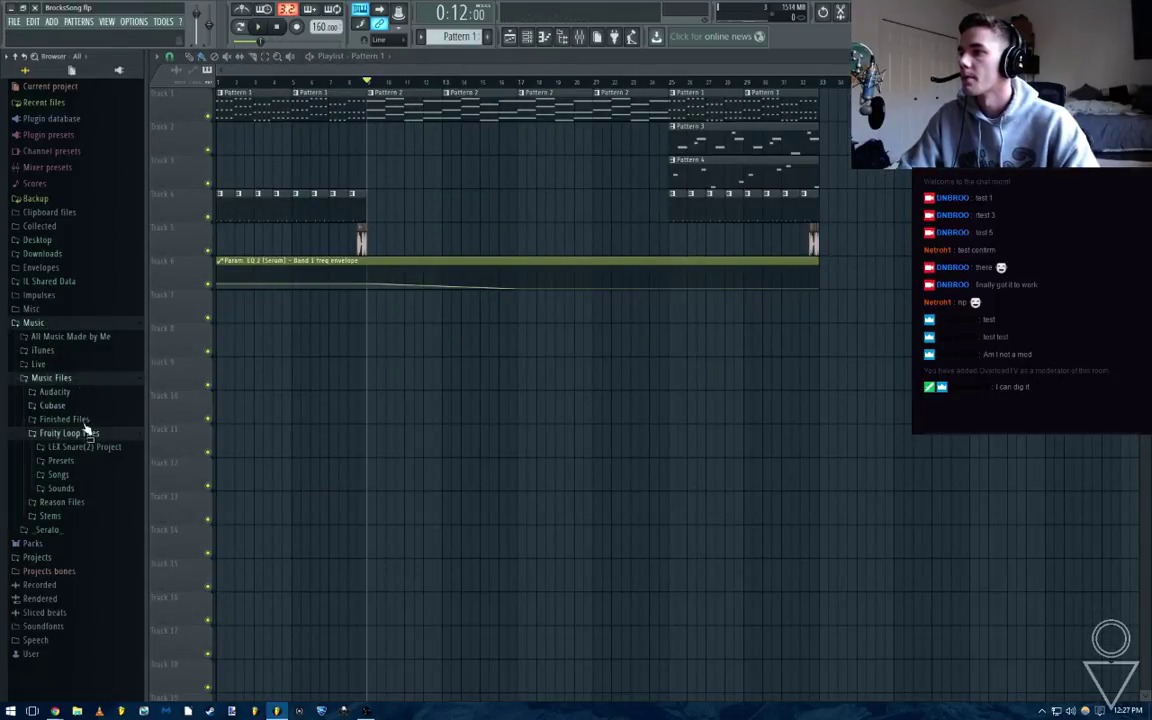
pyautogui.click(78, 475)
pyautogui.scroll(-2, 95, 470)
pyautogui.click(84, 430)
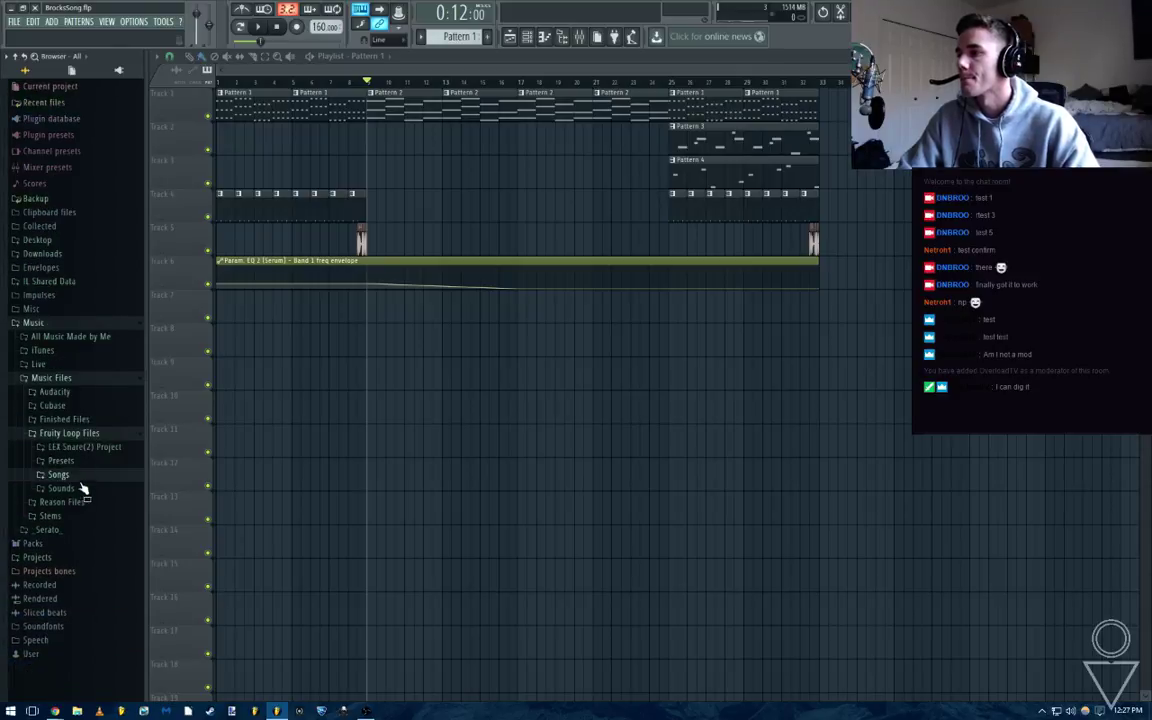
pyautogui.click(82, 487)
pyautogui.scroll(-2, 91, 481)
pyautogui.click(84, 463)
pyautogui.scroll(-3, 92, 467)
pyautogui.scroll(-4, 99, 468)
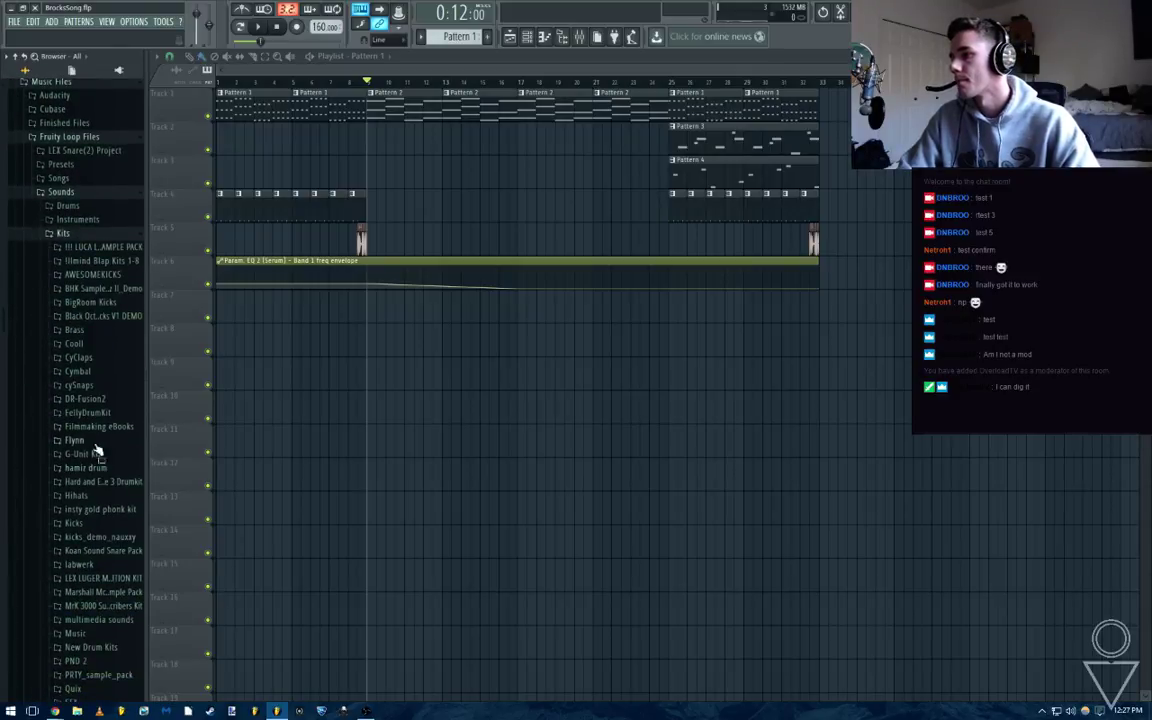
pyautogui.click(89, 236)
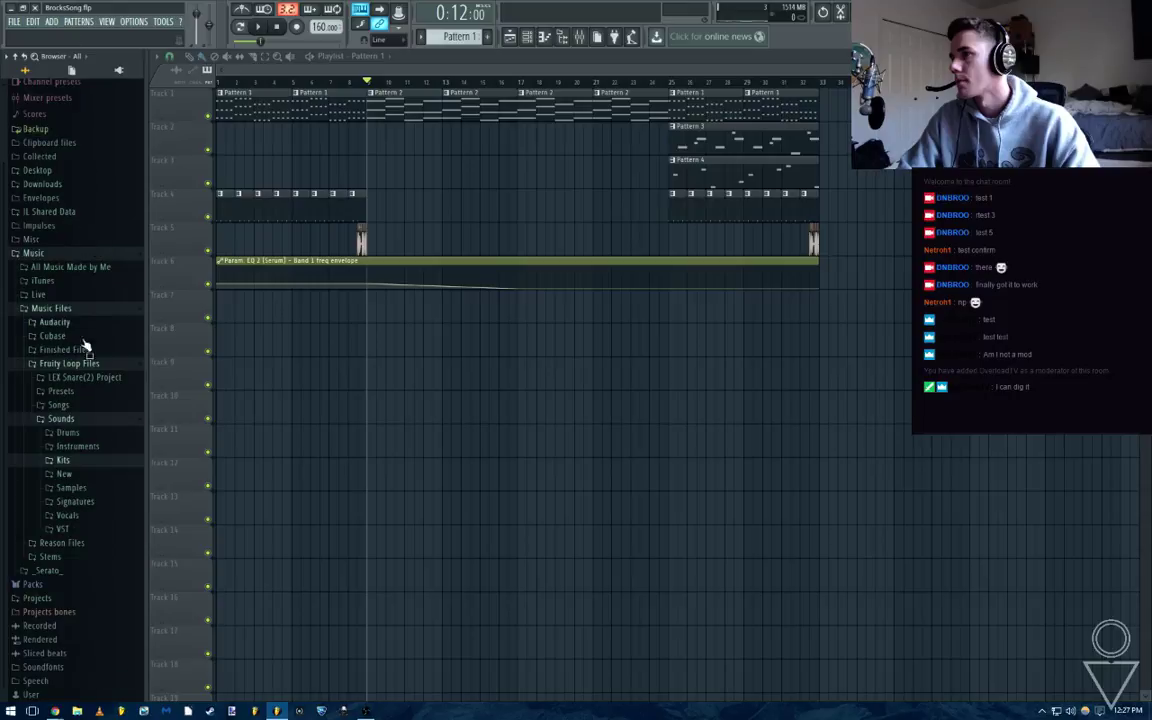
# Play the song from bar 9 while looking through the project folders in Songs > Filees
pyautogui.click(72, 406)
pyautogui.press('space')
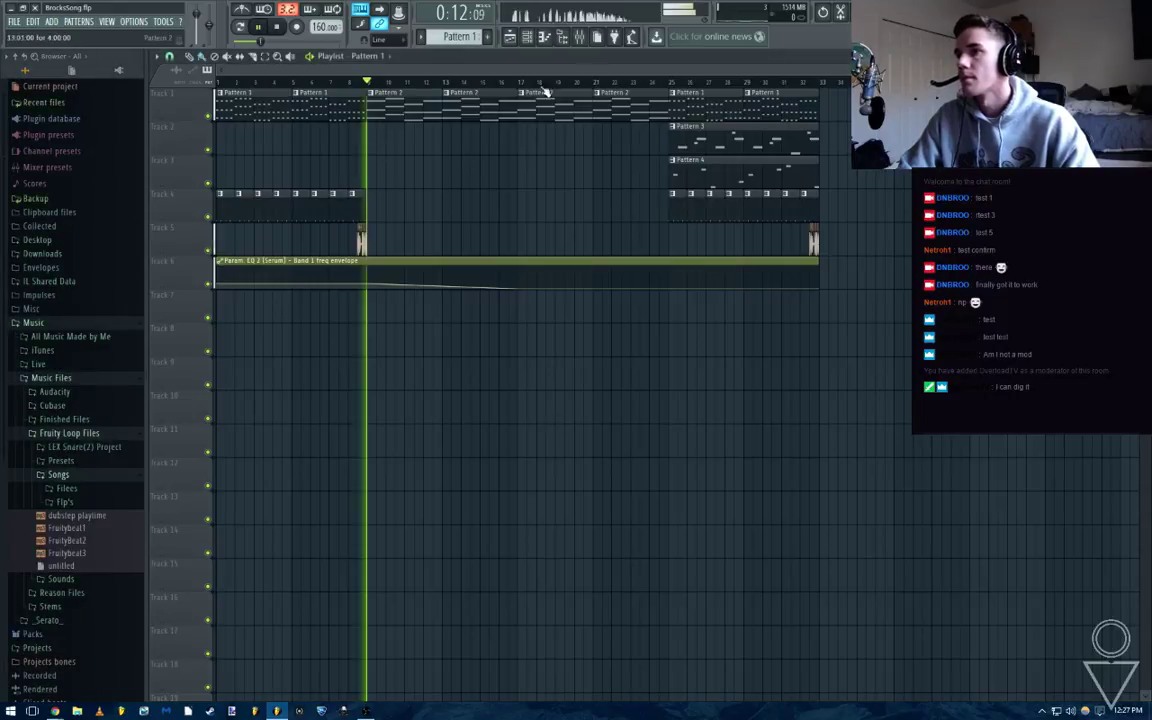
pyautogui.click(579, 36)
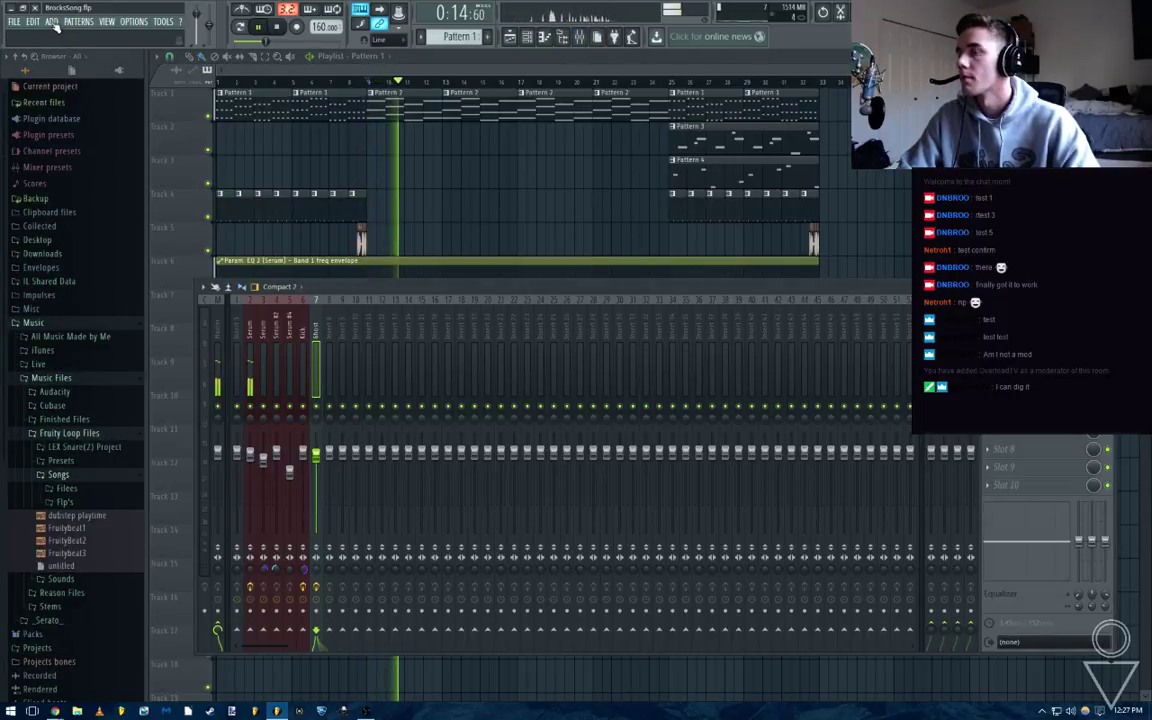
pyautogui.click(66, 488)
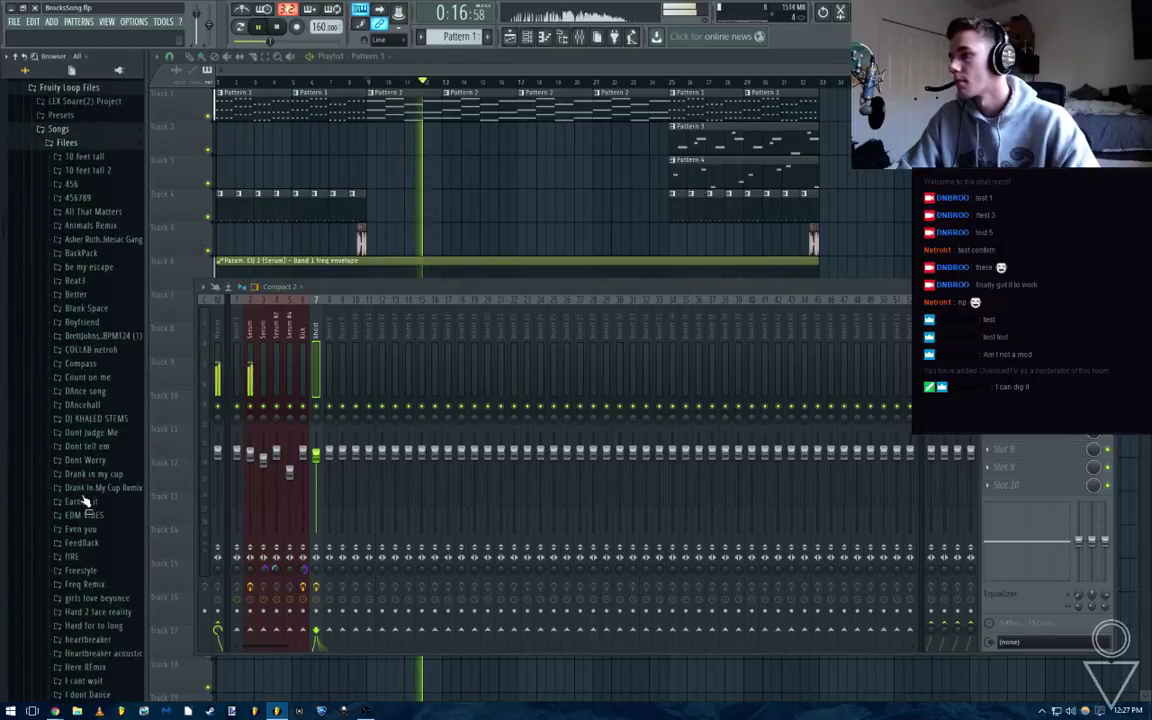
pyautogui.scroll(-5, 75, 450)
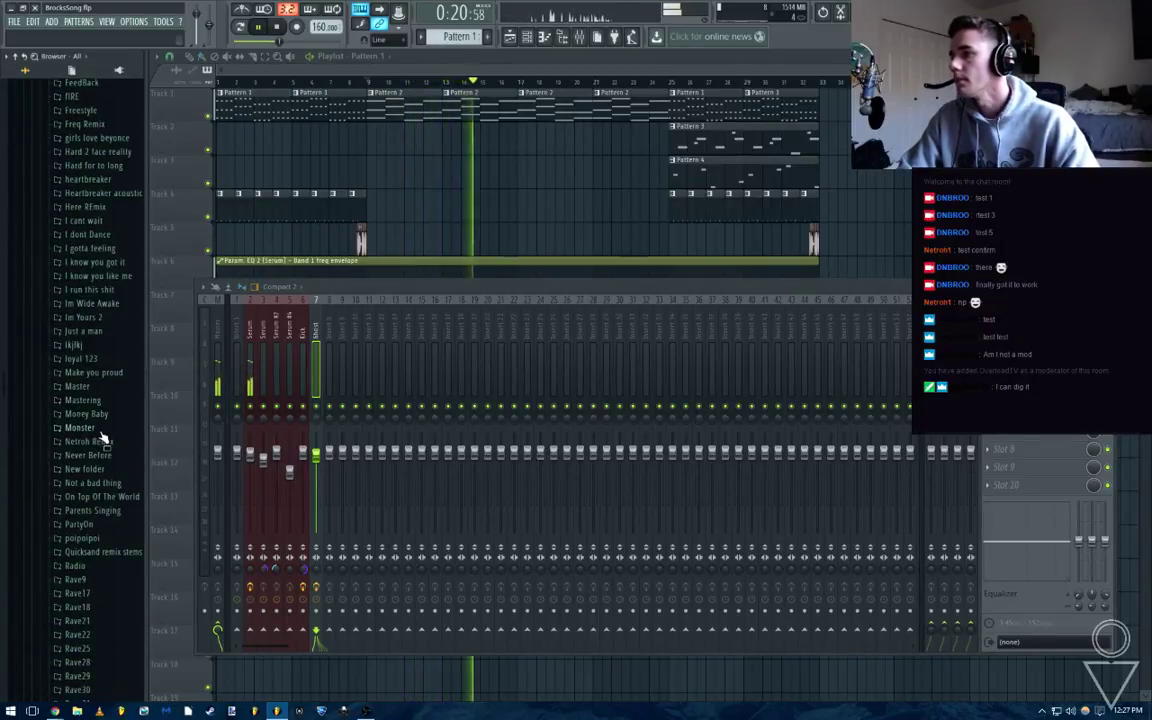
pyautogui.scroll(-3, 101, 437)
pyautogui.scroll(-7, 101, 437)
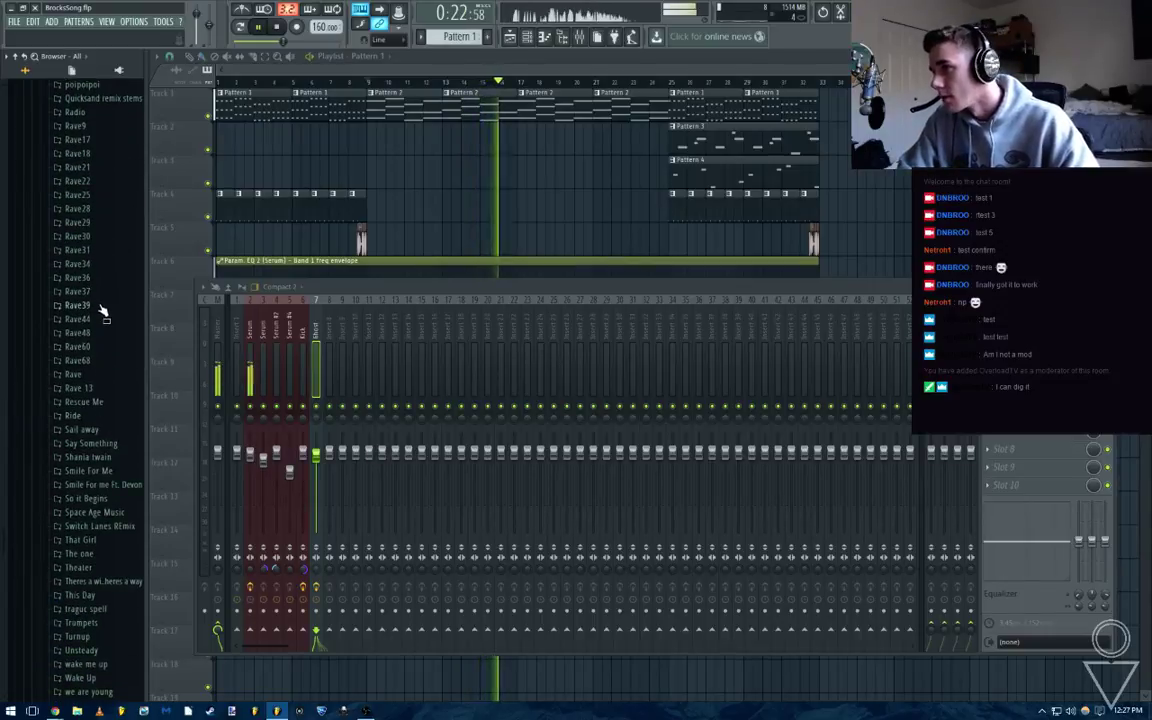
# Check the Rave36 and Rave37 folders for usable samples
pyautogui.click(95, 293)
pyautogui.click(98, 279)
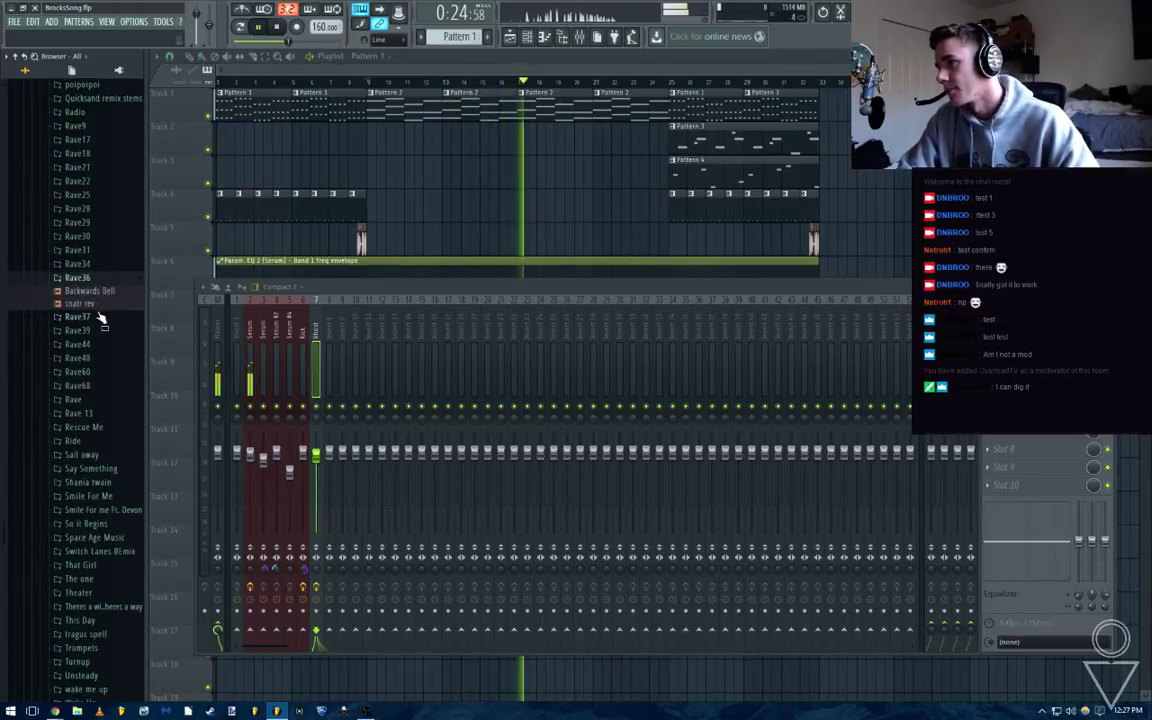
pyautogui.click(98, 266)
pyautogui.click(98, 329)
pyautogui.scroll(2, 104, 395)
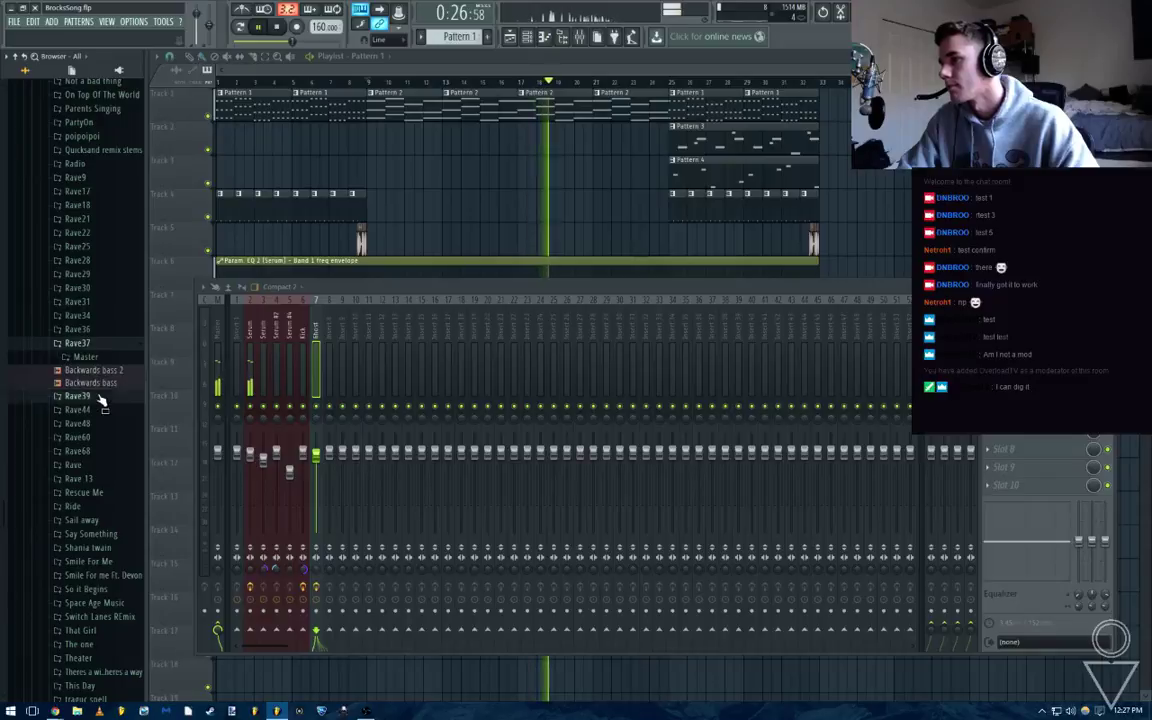
# Preview the samples in the Rave44 folder and add the Ah sample to the Channel rack as a new channel
pyautogui.click(104, 437)
pyautogui.click(90, 468)
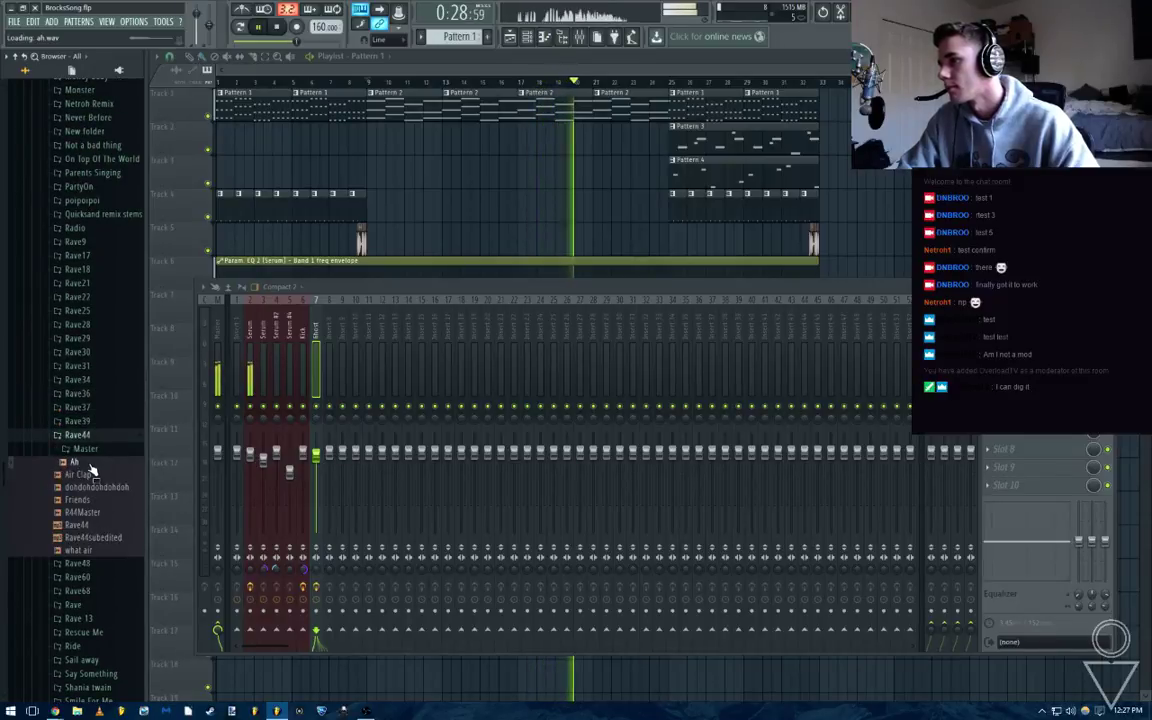
pyautogui.press('space')
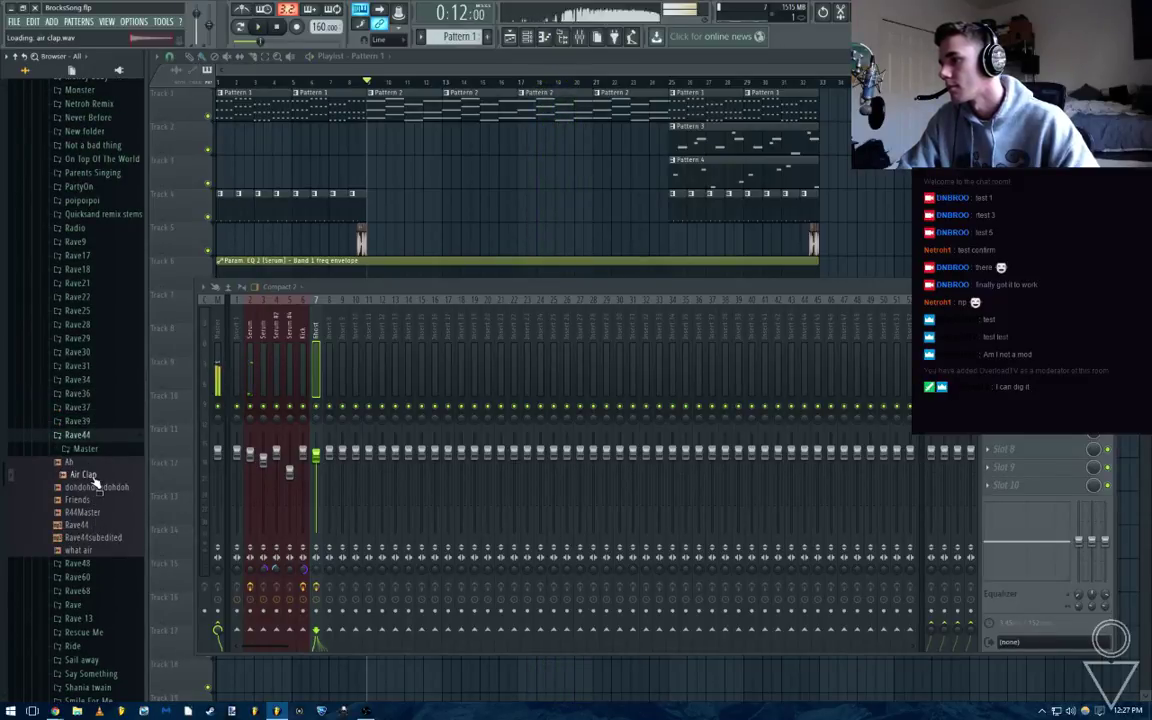
pyautogui.click(528, 40)
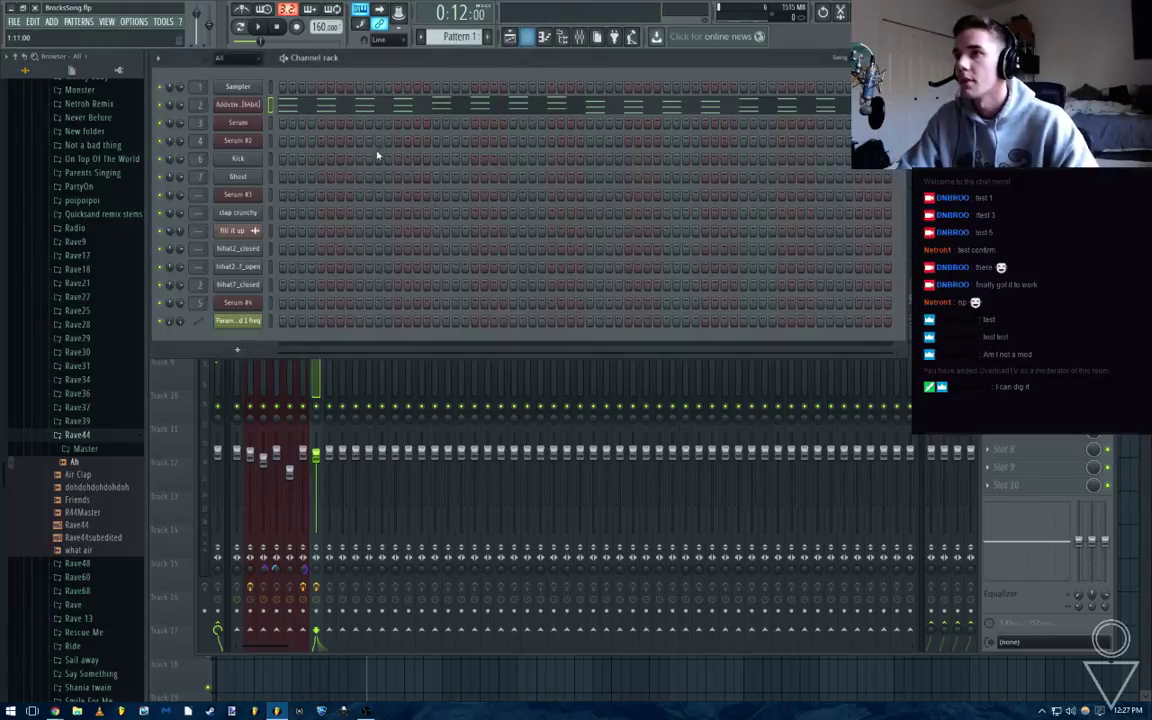
pyautogui.moveTo(255, 342); pyautogui.dragTo(260, 342)
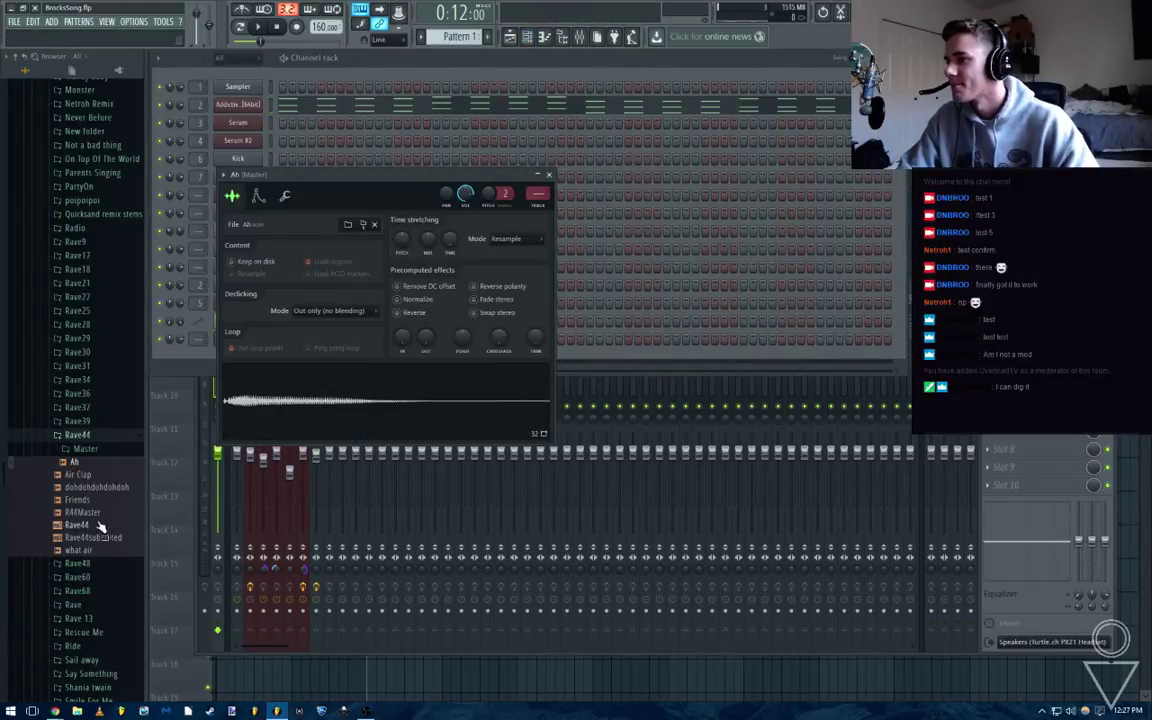
# Look through the Rave48, Rave60 and Rave68 folders for further samples
pyautogui.click(90, 564)
pyautogui.click(99, 606)
pyautogui.scroll(-3, 118, 575)
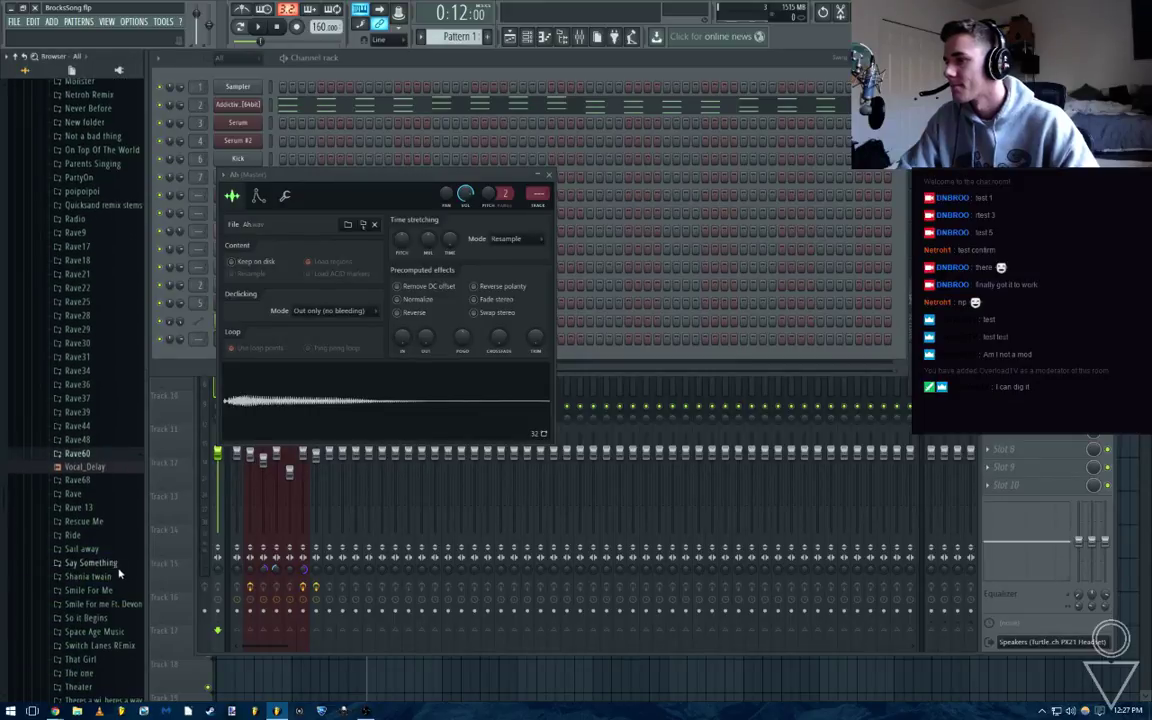
pyautogui.click(102, 481)
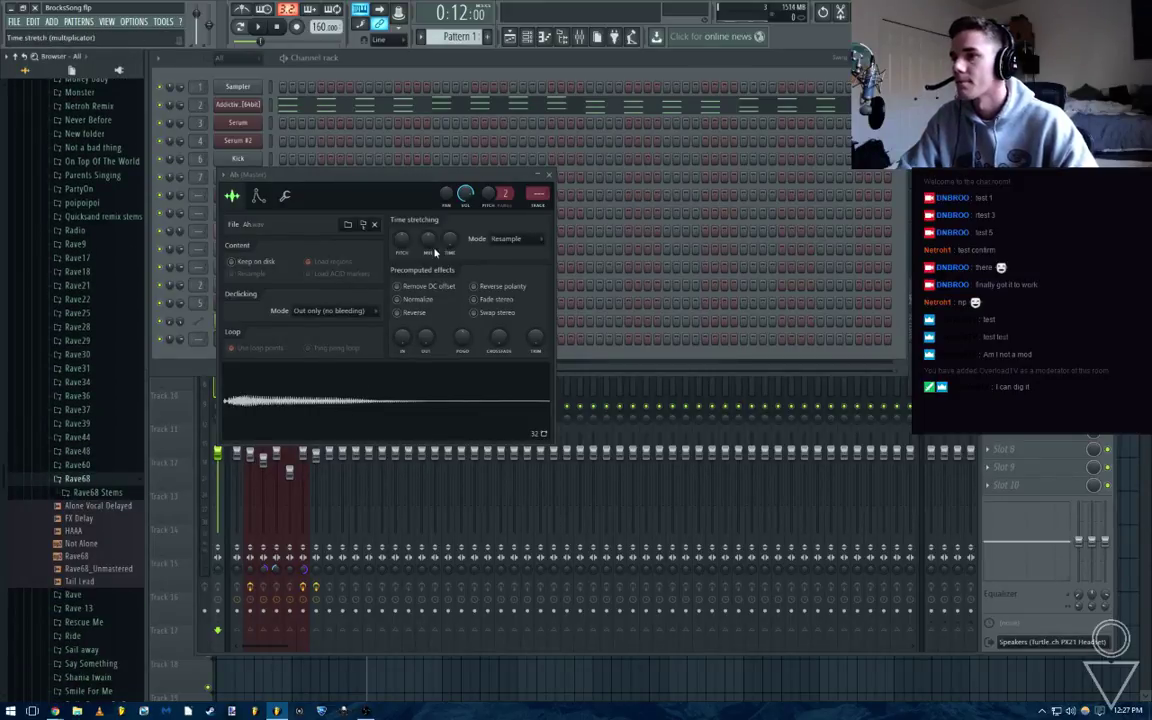
# Set up portamento on the Ah sampler channel and try playing it live over the song from bar 9
pyautogui.click(285, 196)
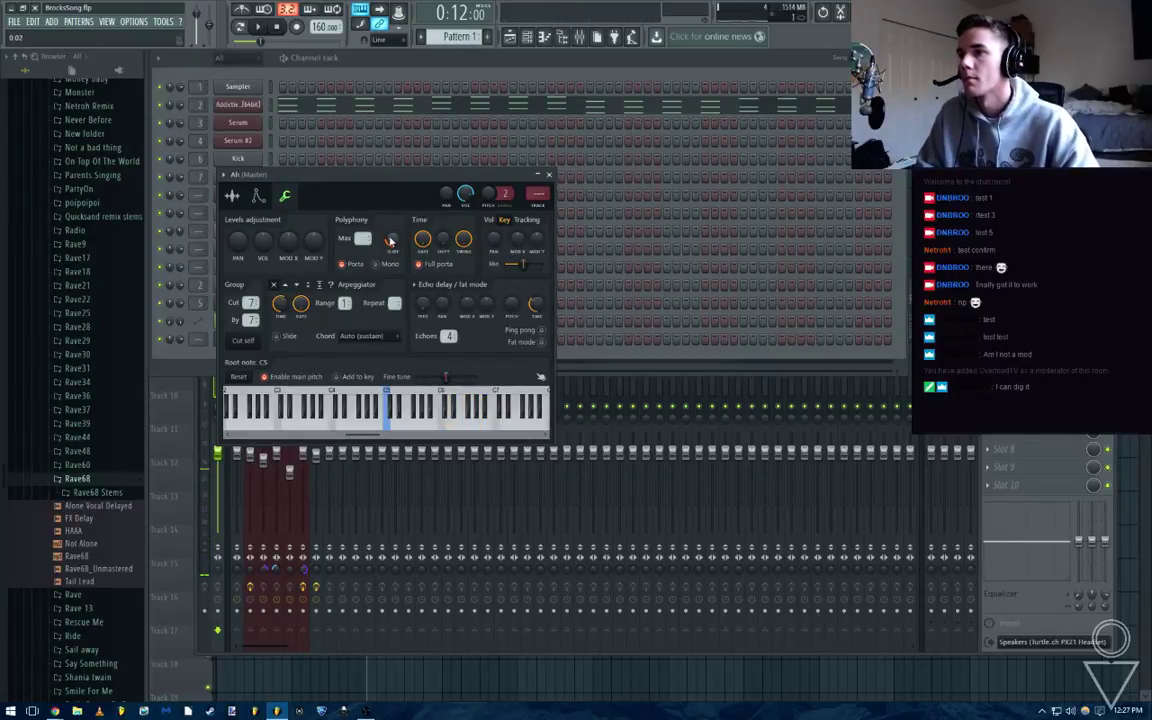
pyautogui.press('F12')
pyautogui.click(262, 30)
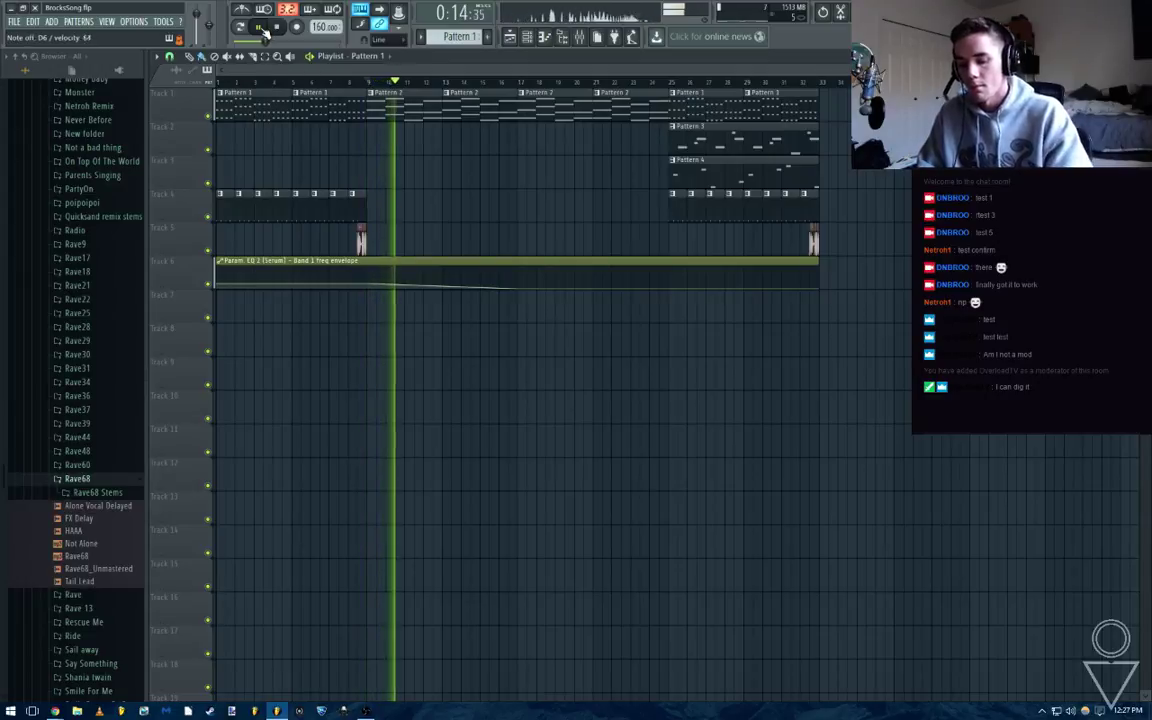
pyautogui.press('space')
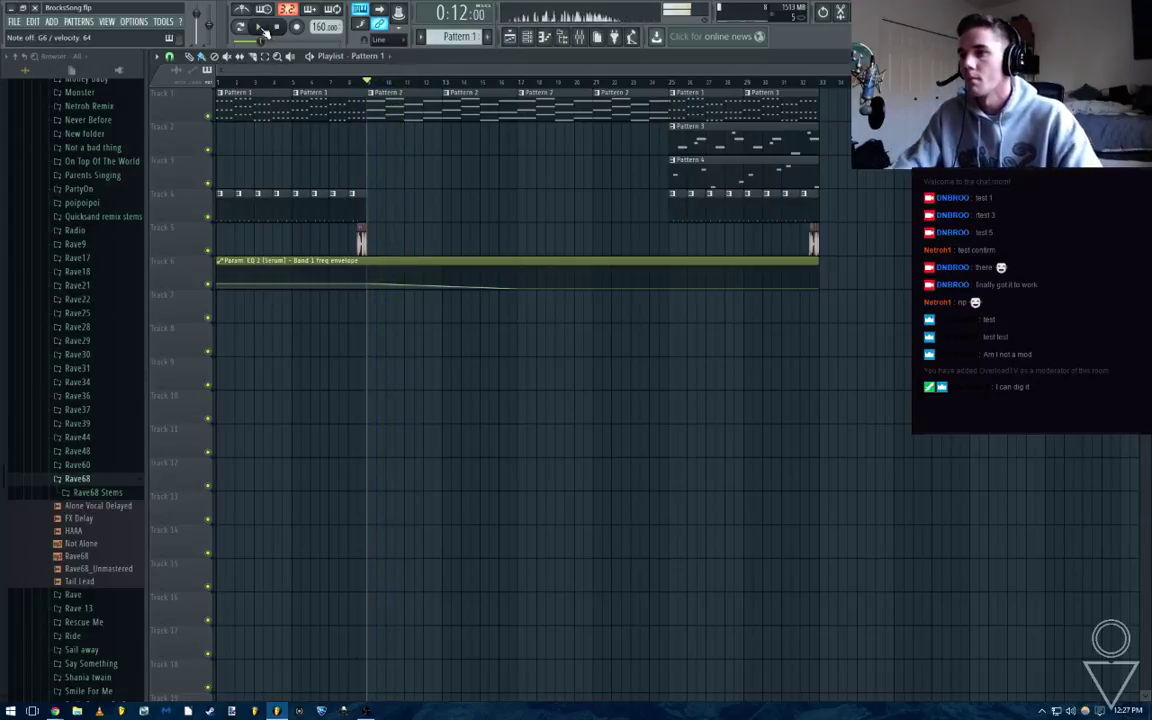
# Reopen the Ah channel and route it to free mixer track 8
pyautogui.click(580, 38)
pyautogui.click(528, 37)
pyautogui.click(243, 343)
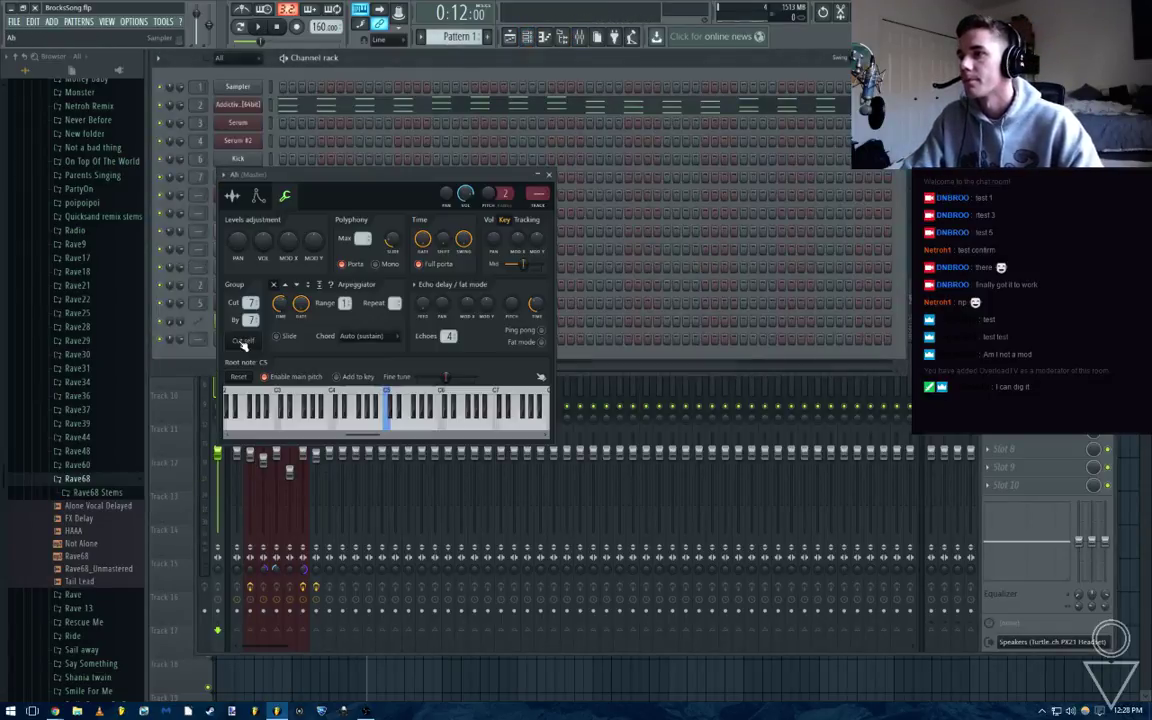
pyautogui.hotkey('ctrl', 'l')
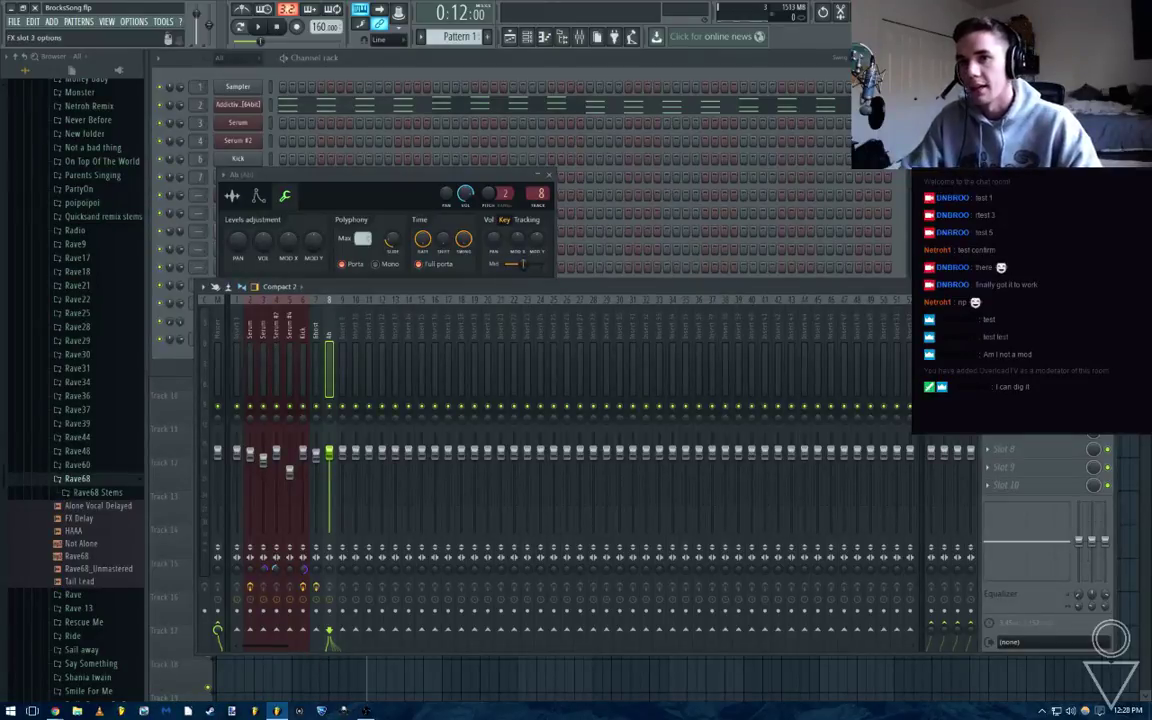
# Load the saved Serum mixer track state onto mixer track 8
pyautogui.rightClick(332, 297)
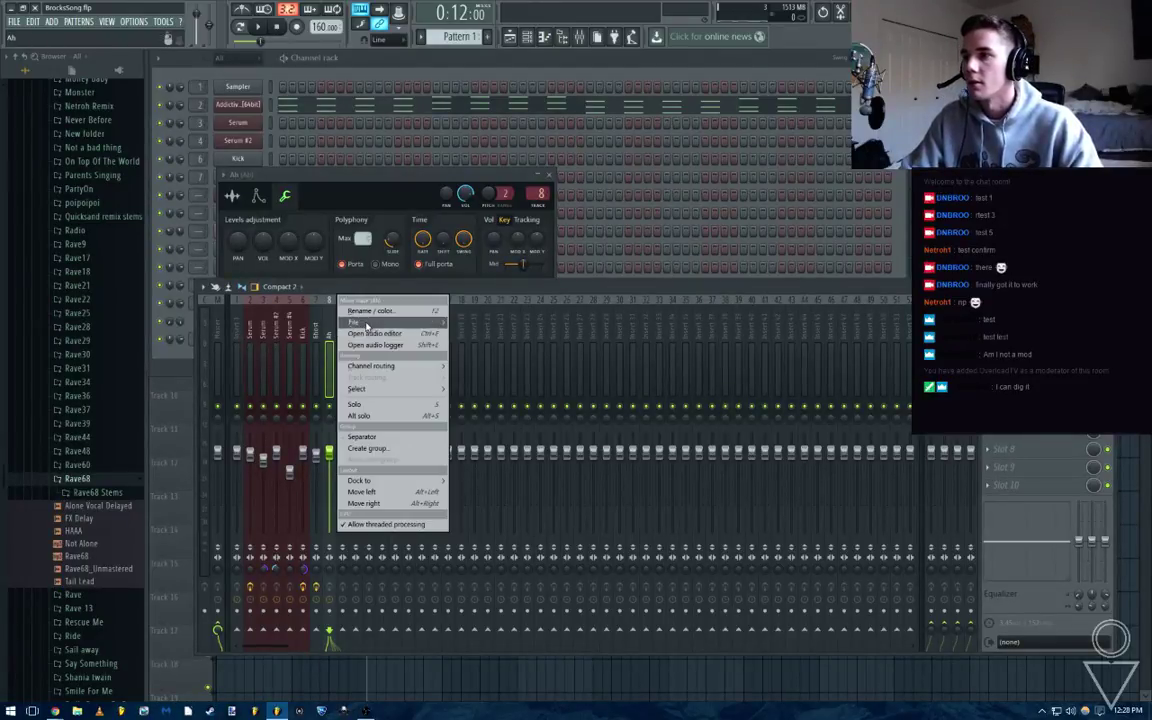
pyautogui.moveTo(365, 323)
pyautogui.click(487, 322)
pyautogui.doubleClick(519, 276)
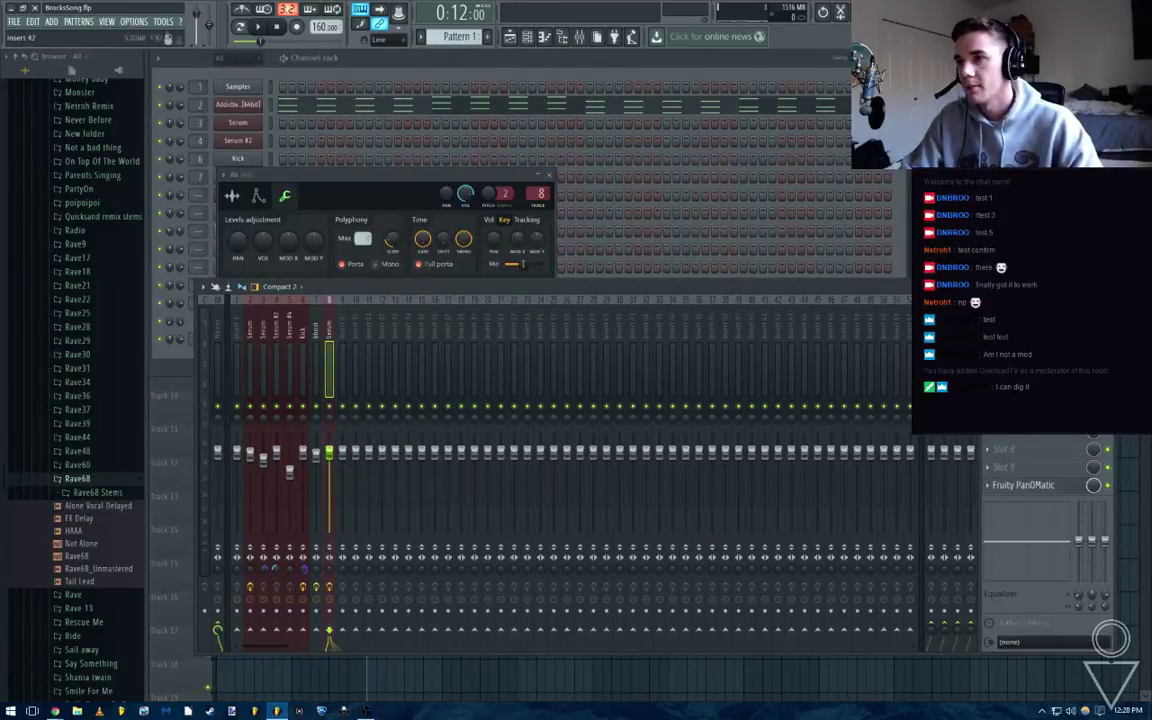
# Add Fruity Reeverb 2 to effect slot 4 of mixer track 8 and audition the Ah sample with it
pyautogui.click(988, 377)
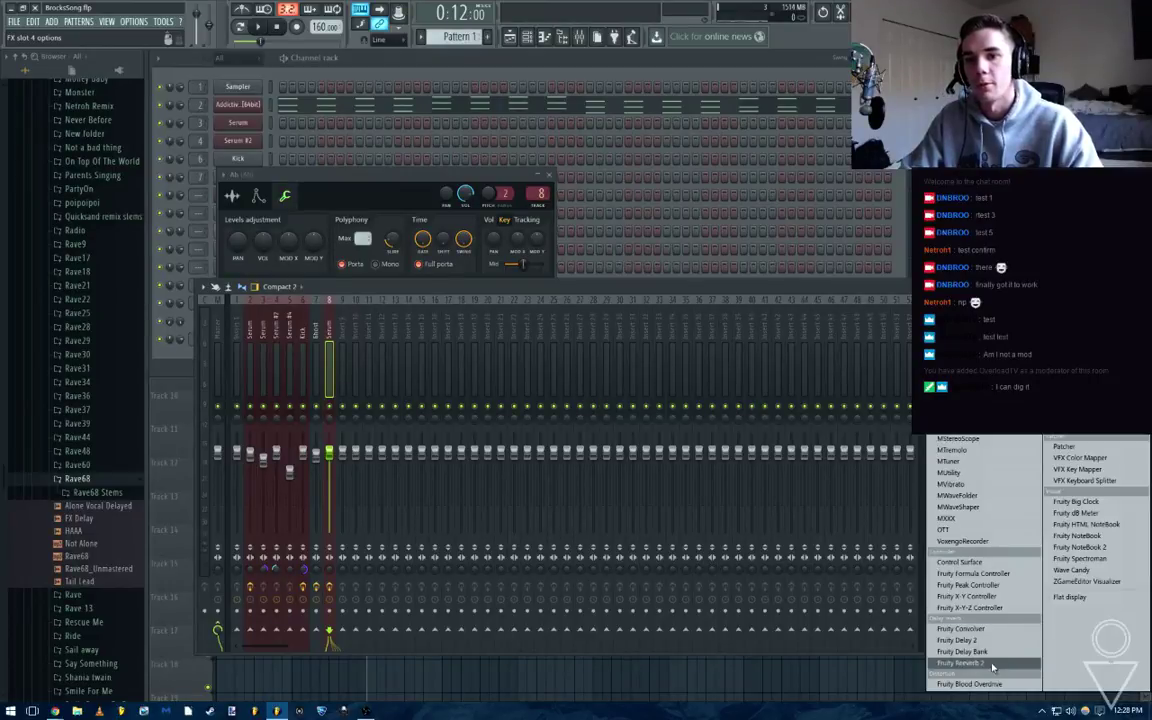
pyautogui.click(960, 663)
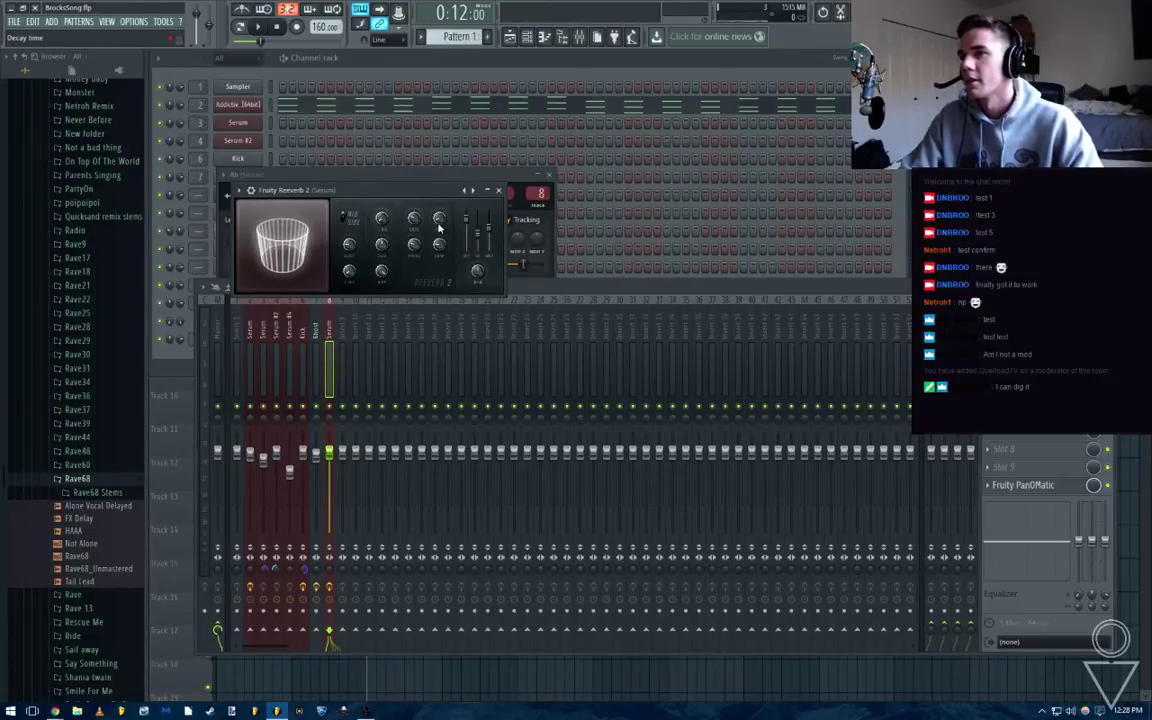
pyautogui.click(554, 181)
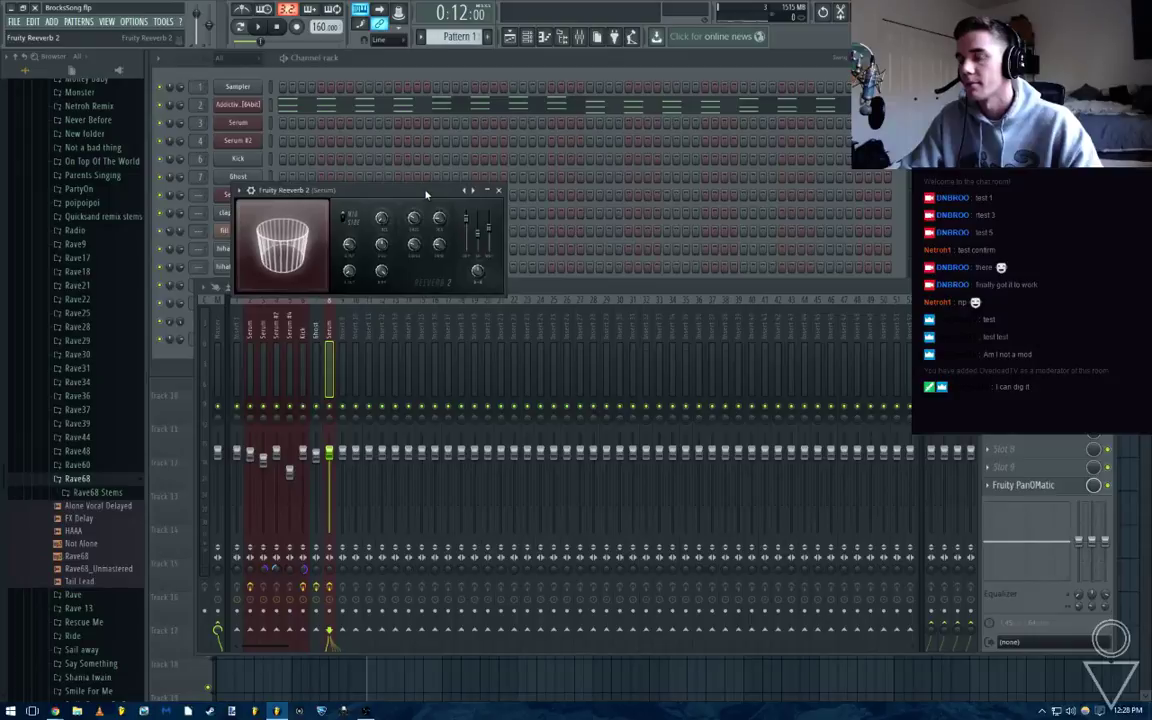
pyautogui.press('q')
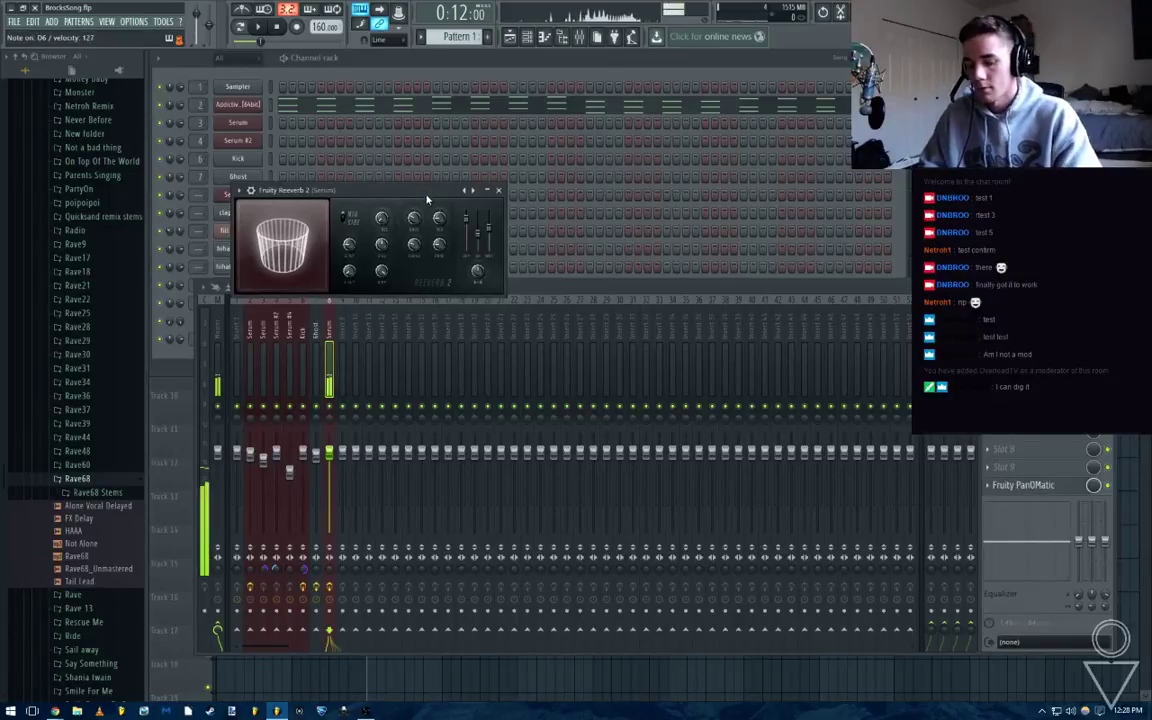
# Close Fruity Reeverb 2, select the empty Pattern 8 and open the Ah channel's piano roll
pyautogui.click(498, 190)
pyautogui.click(421, 37)
pyautogui.click(525, 48)
pyautogui.press('F5')
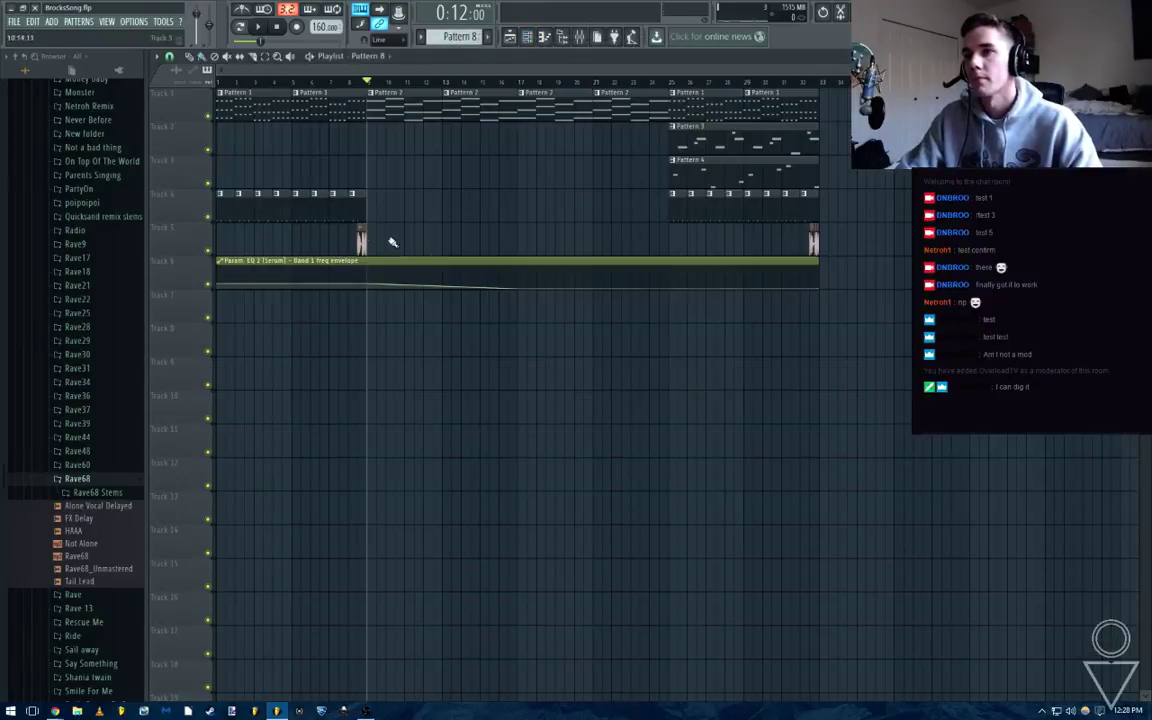
pyautogui.press('F6')
pyautogui.press('F7')
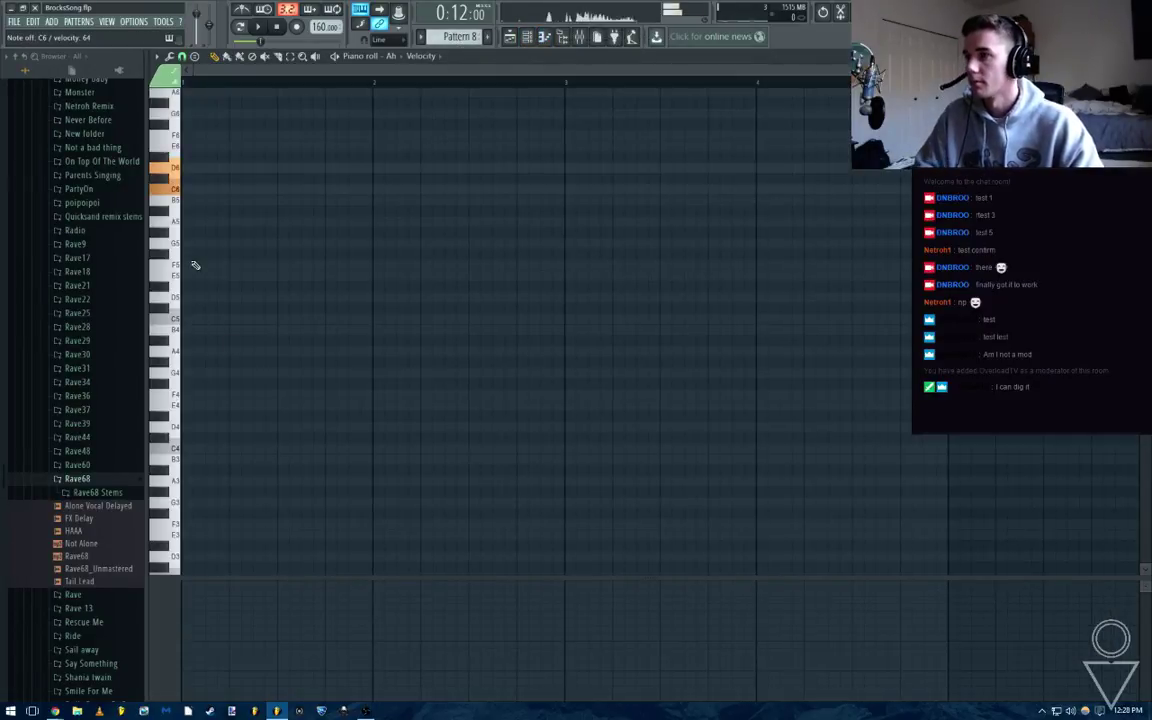
# Draw the Ah melody's opening notes D6, A6, D6 and E6 in bar 1 and D6 and B6 in bar 2, auditioning them
pyautogui.scroll(2, 197, 263)
pyautogui.scroll(2, 198, 240)
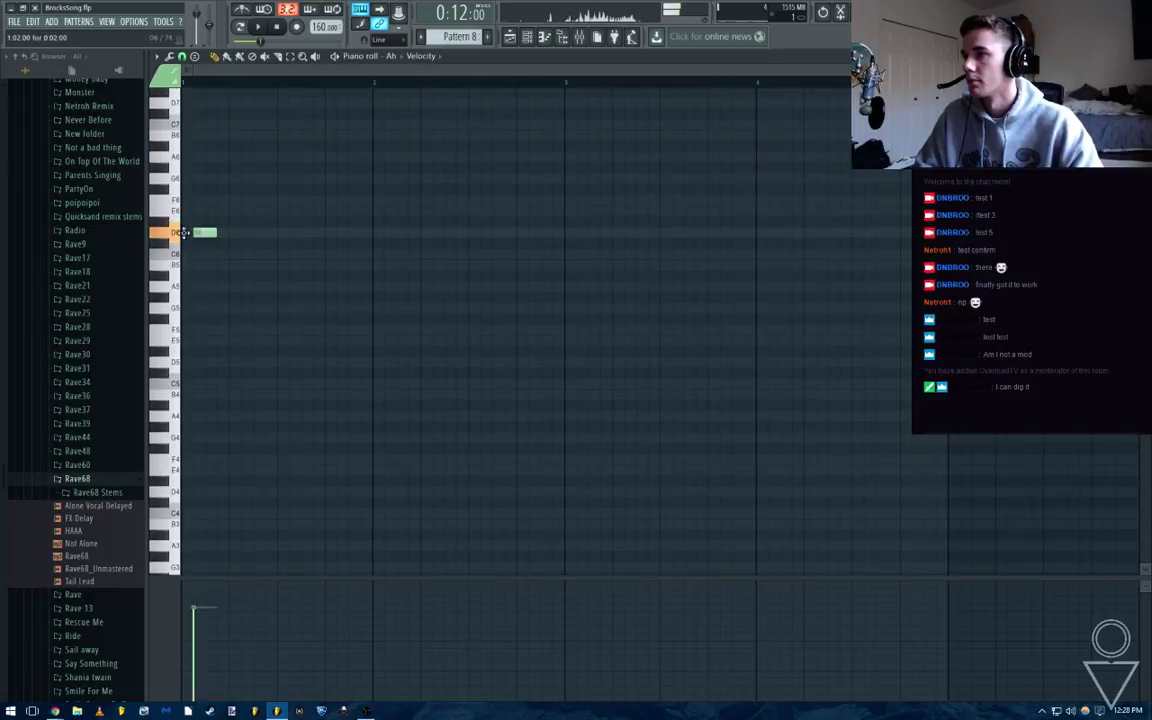
pyautogui.scroll(6, 224, 319)
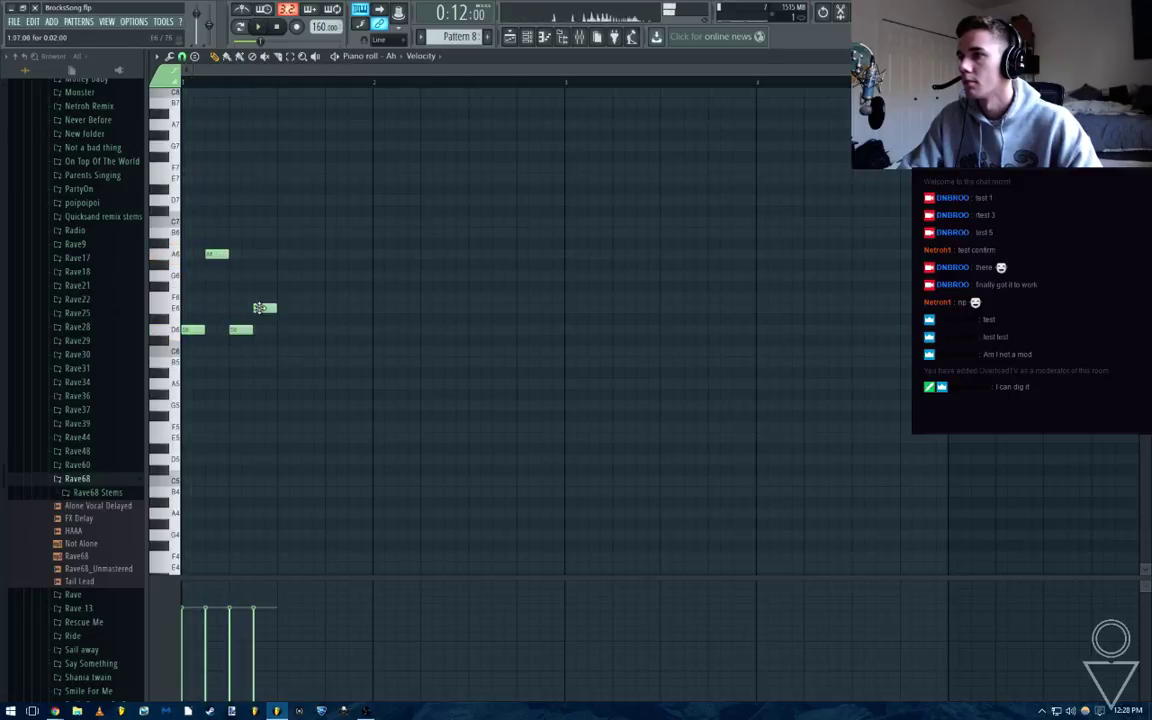
pyautogui.press('space')
pyautogui.press('space')
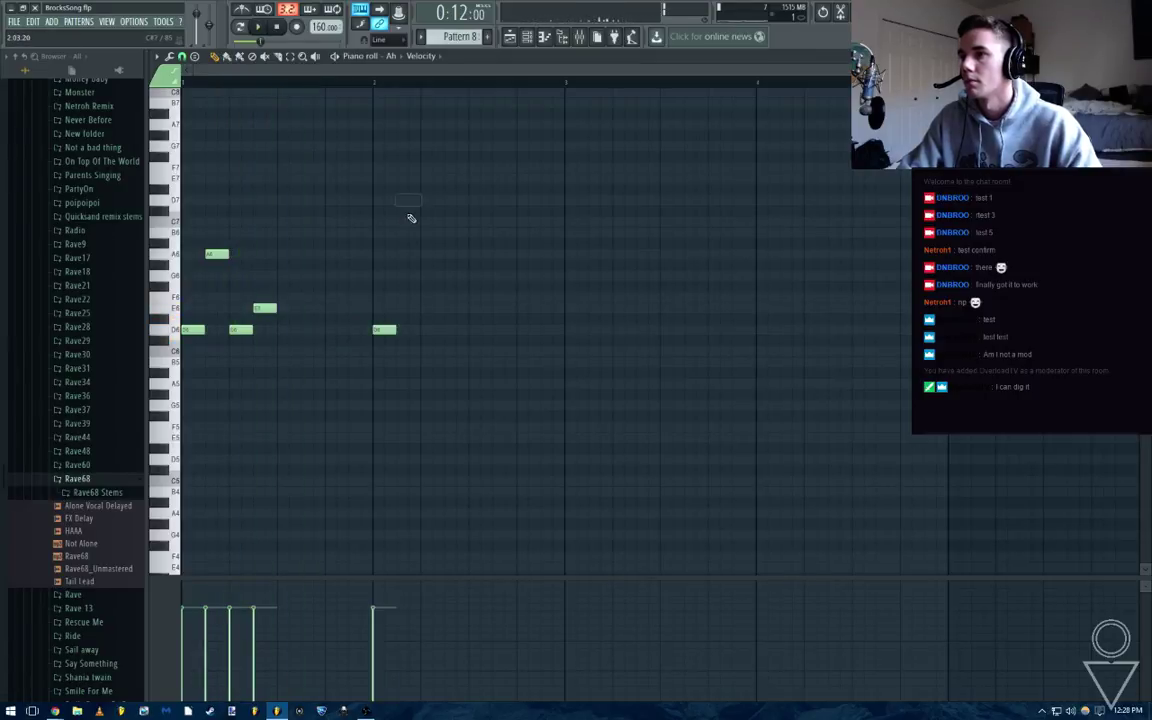
pyautogui.scroll(-2, 425, 278)
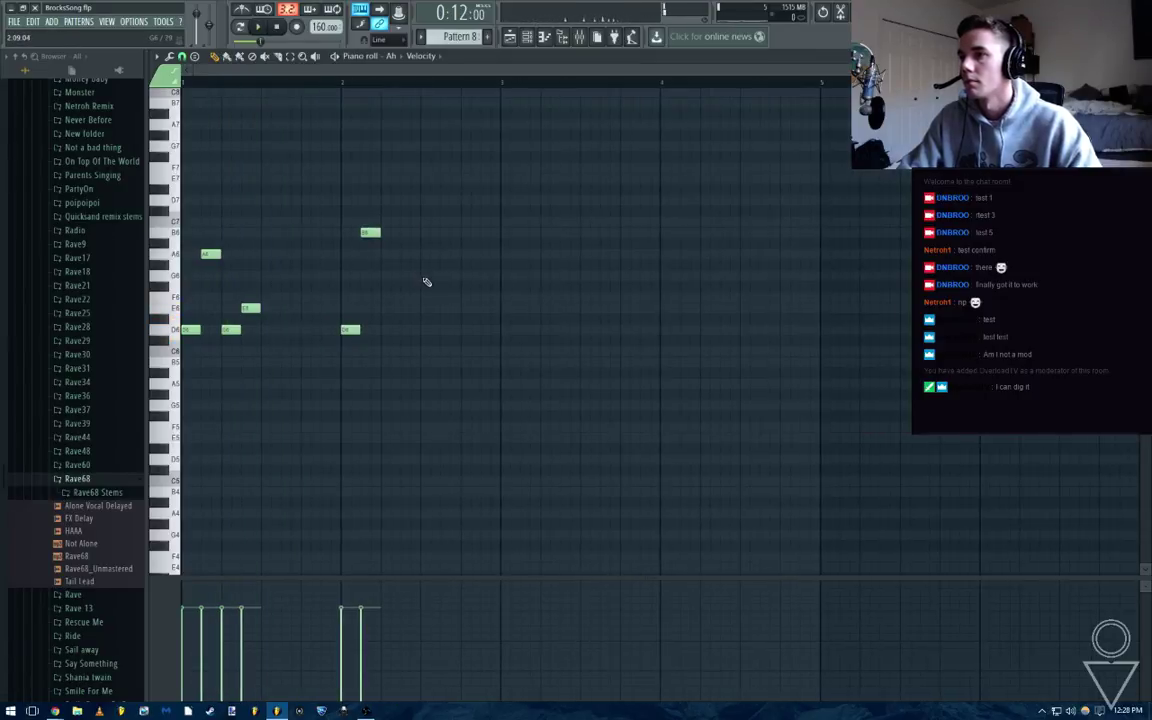
# Check the Ah channel's settings during playback and raise the last note of bar 1 to F#6 in its piano roll
pyautogui.press('F6')
pyautogui.click(261, 340)
pyautogui.press('space')
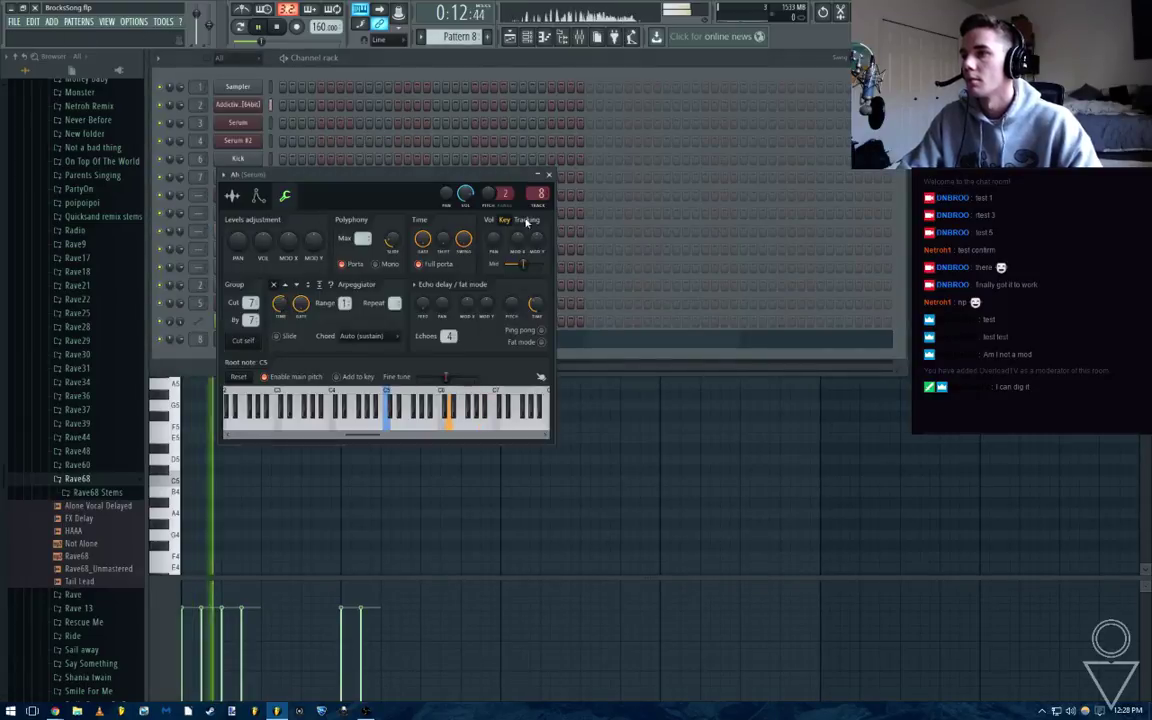
pyautogui.click(551, 176)
pyautogui.press('space')
pyautogui.click(345, 341)
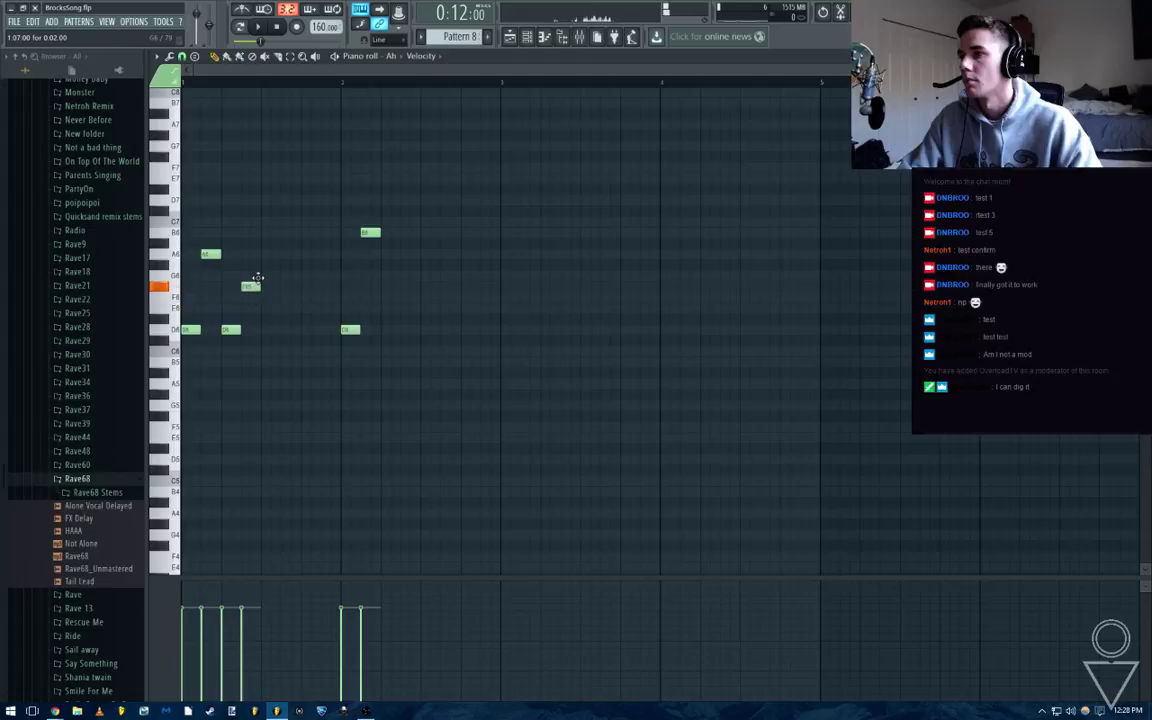
# Extend the Ah melody with A6 and F#6 in bar 2, D6, A5, E6 and F#6 in bar 3, and D6 in bar 4
pyautogui.press('space')
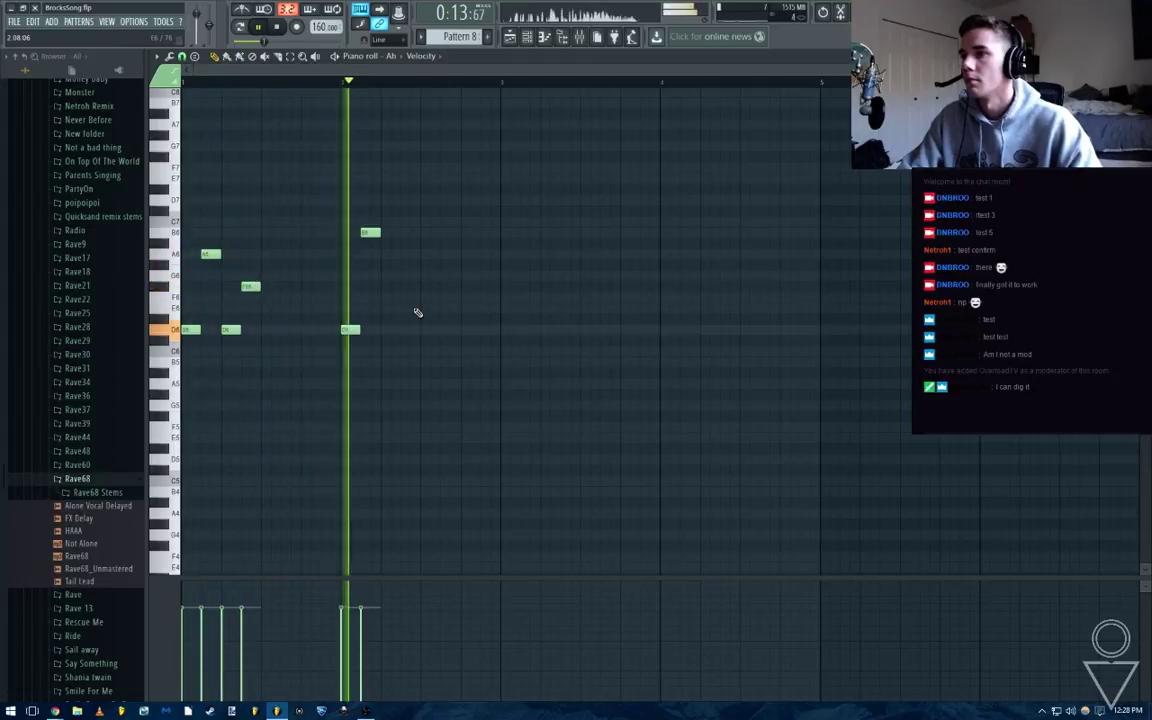
pyautogui.press('space')
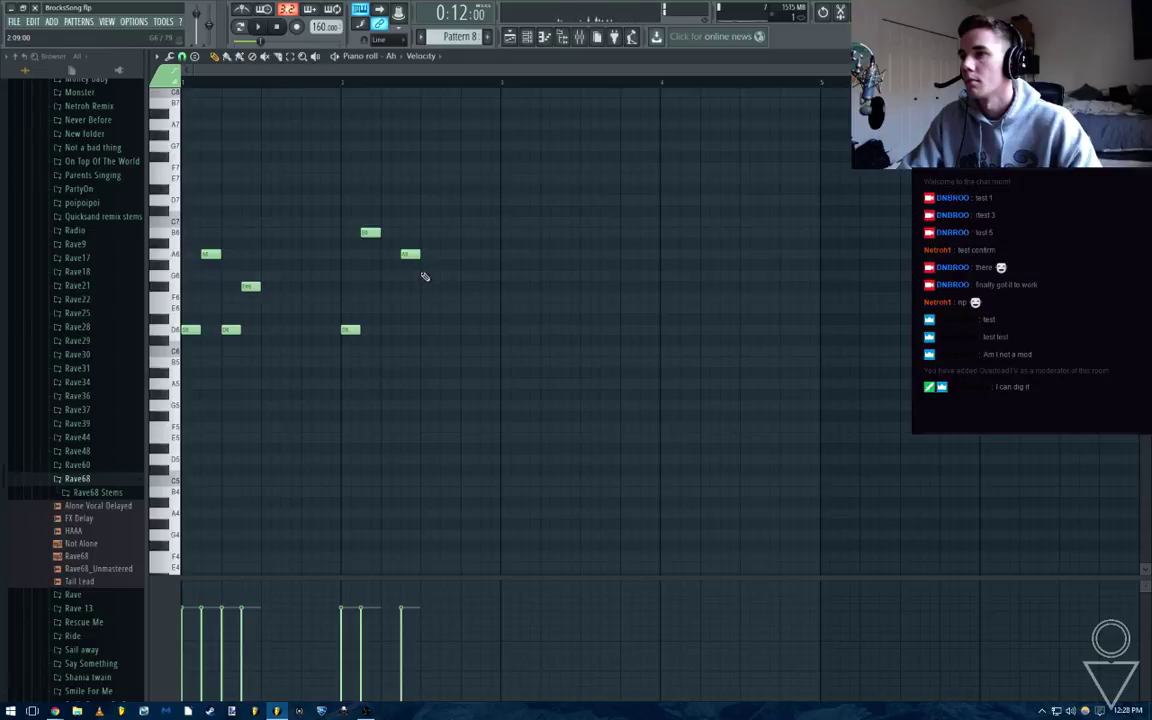
pyautogui.press('space')
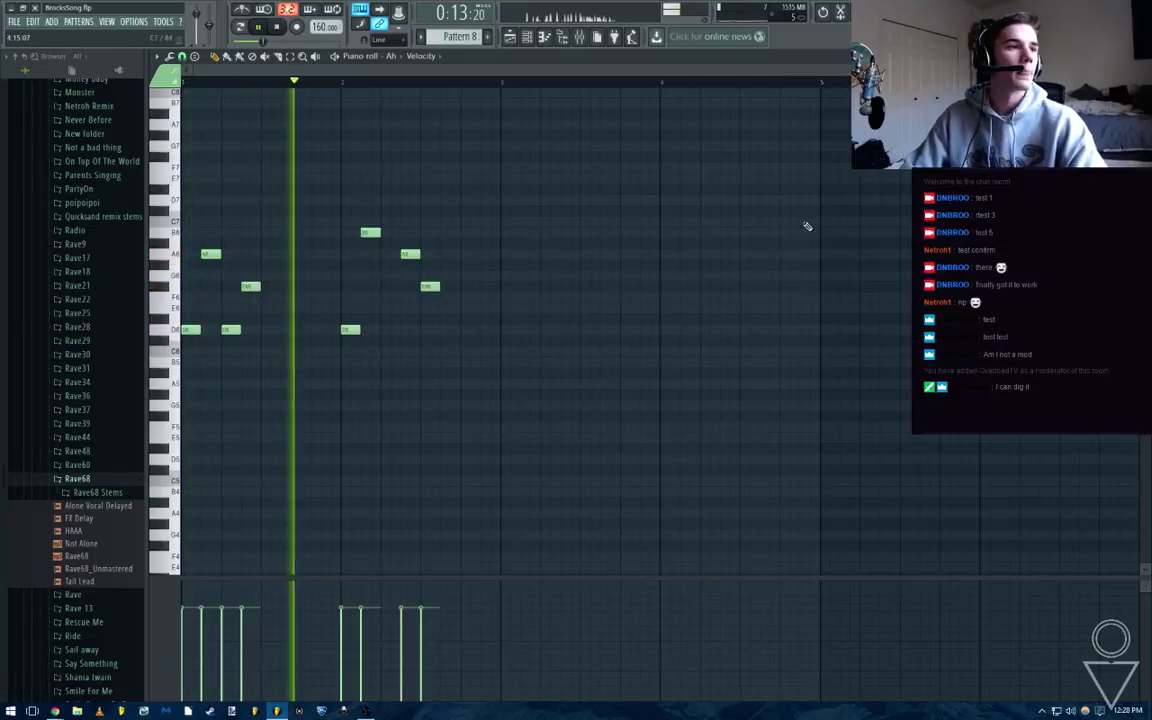
pyautogui.press('space')
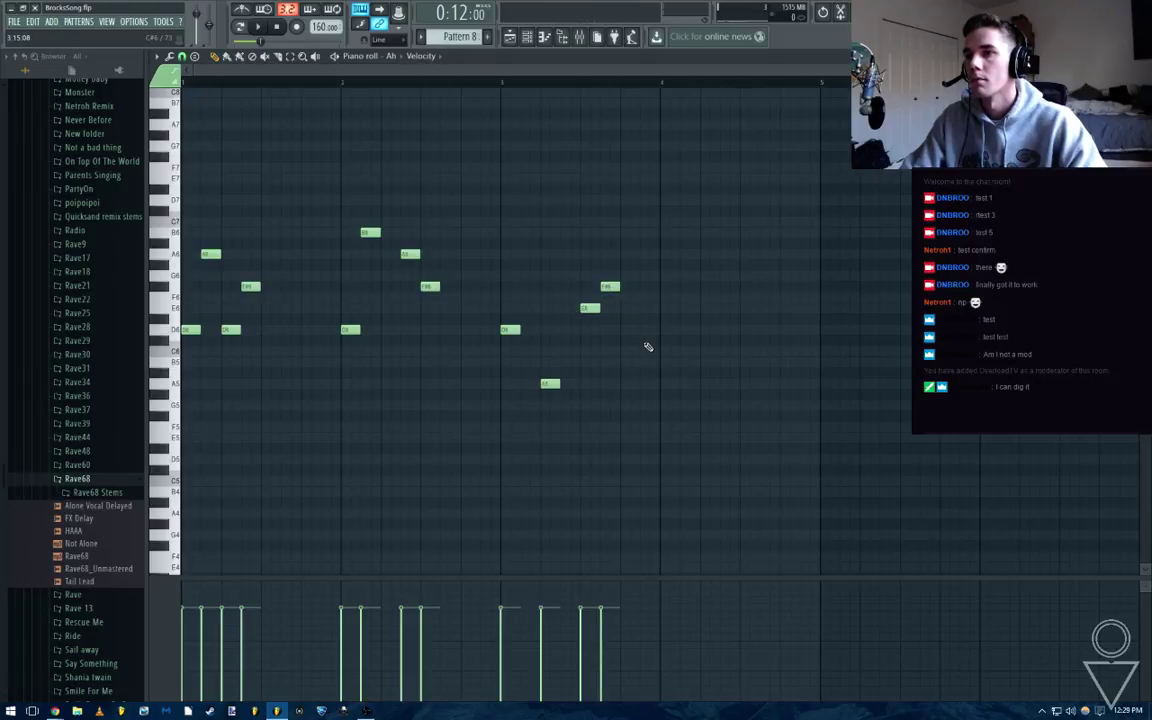
pyautogui.press('space')
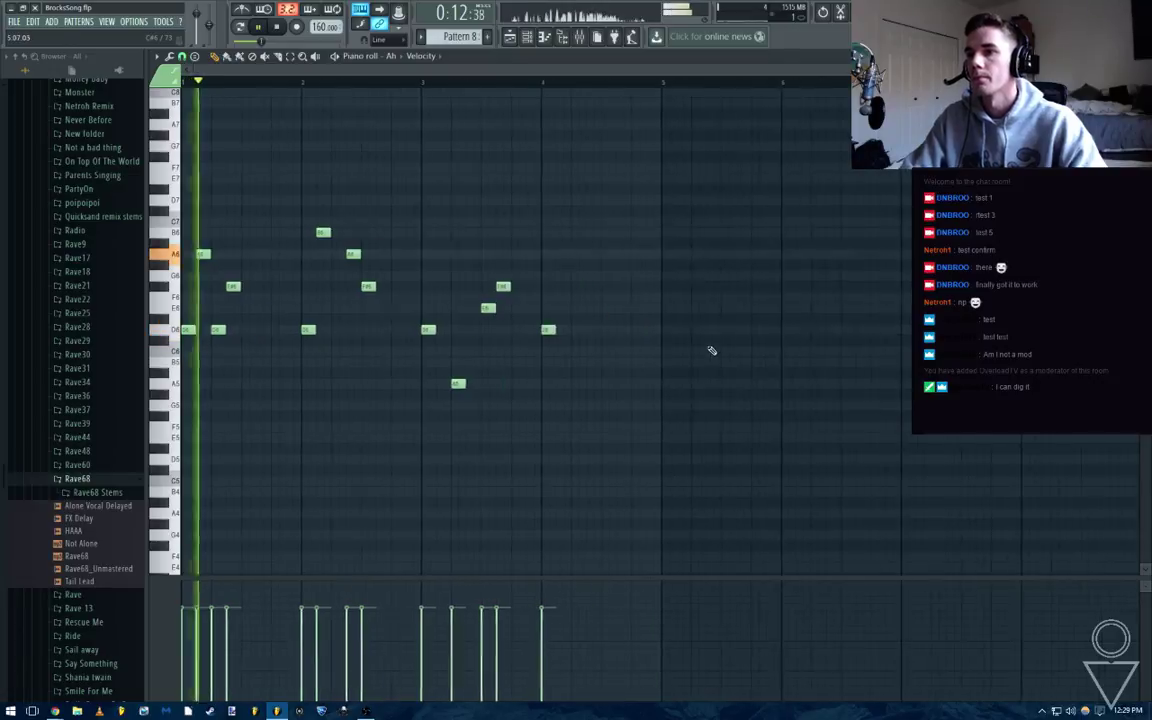
# Place Pattern 8 at bar 9 on playlist track 3 and check mixer track 8's Fruity Reeverb 2 during playback
pyautogui.press('F6')
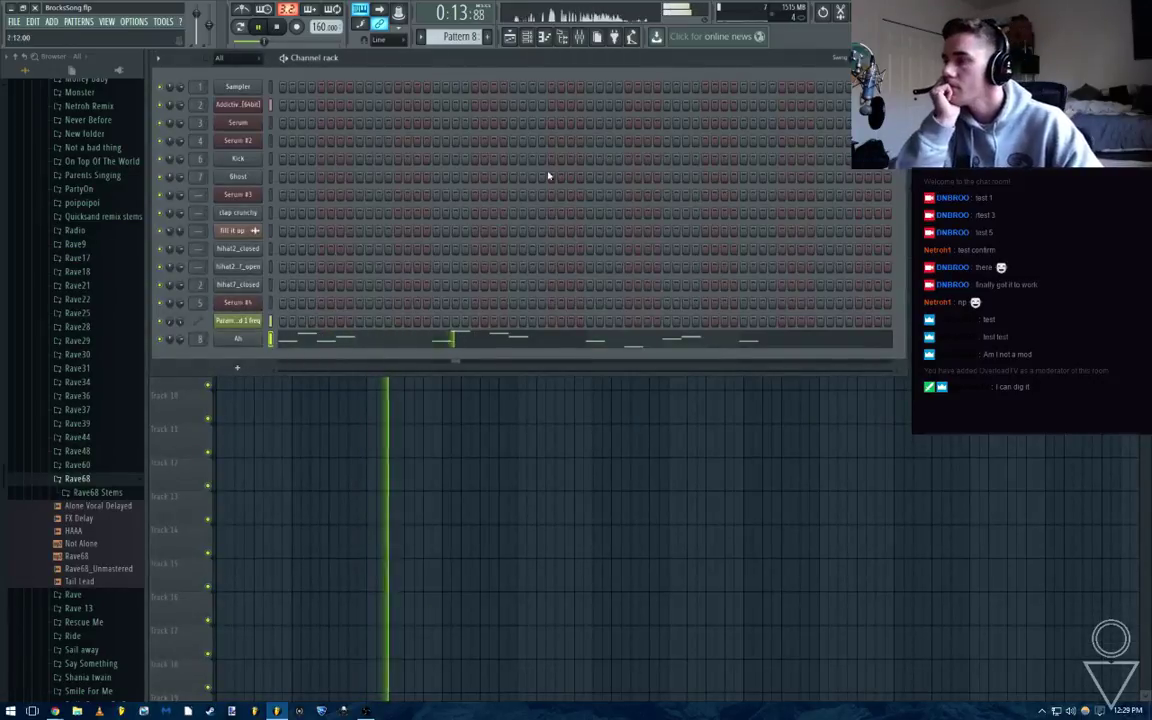
pyautogui.click(579, 38)
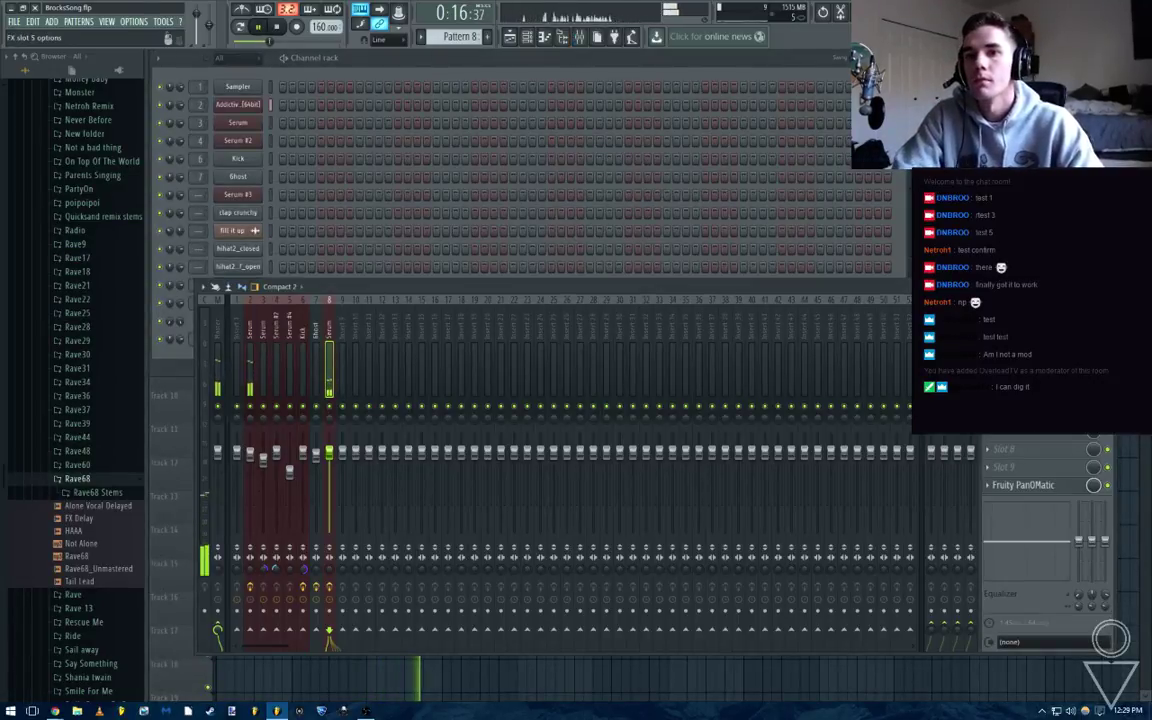
pyautogui.click(1020, 377)
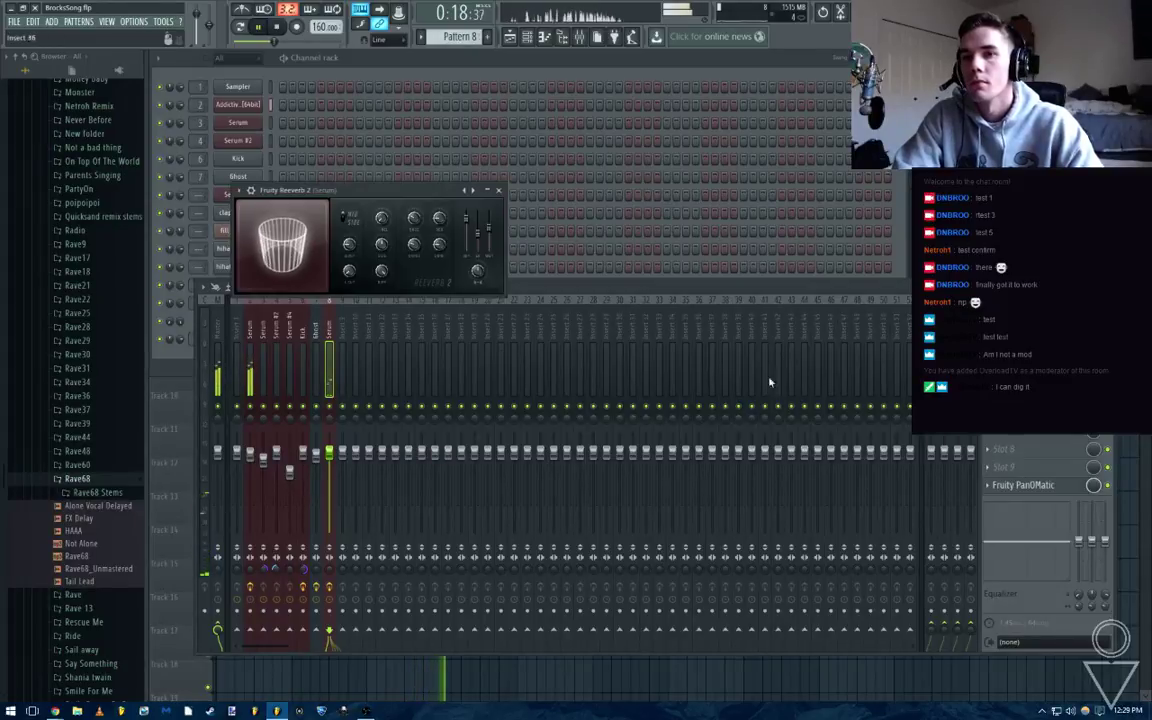
pyautogui.press('F5')
pyautogui.press('space')
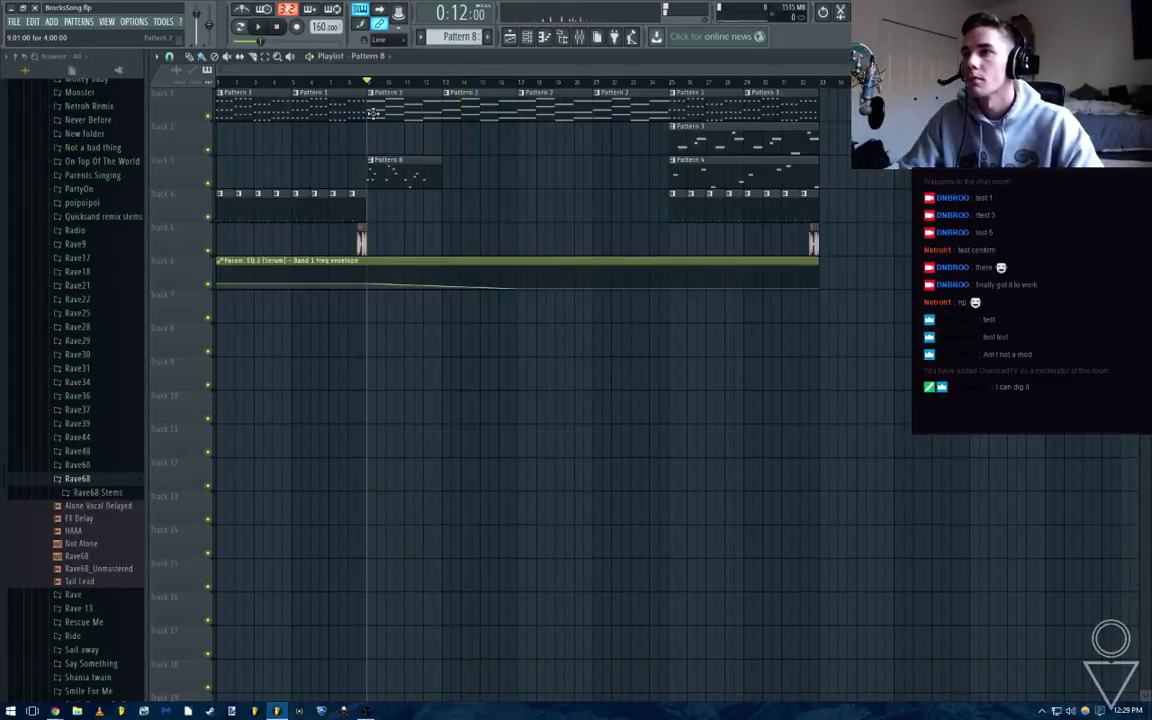
# Loop bars 9 to 12 and compress the Ah on mixer track 8 with Fruity Limiter, threshold about -17.6 dB
pyautogui.moveTo(369, 87); pyautogui.dragTo(448, 93)
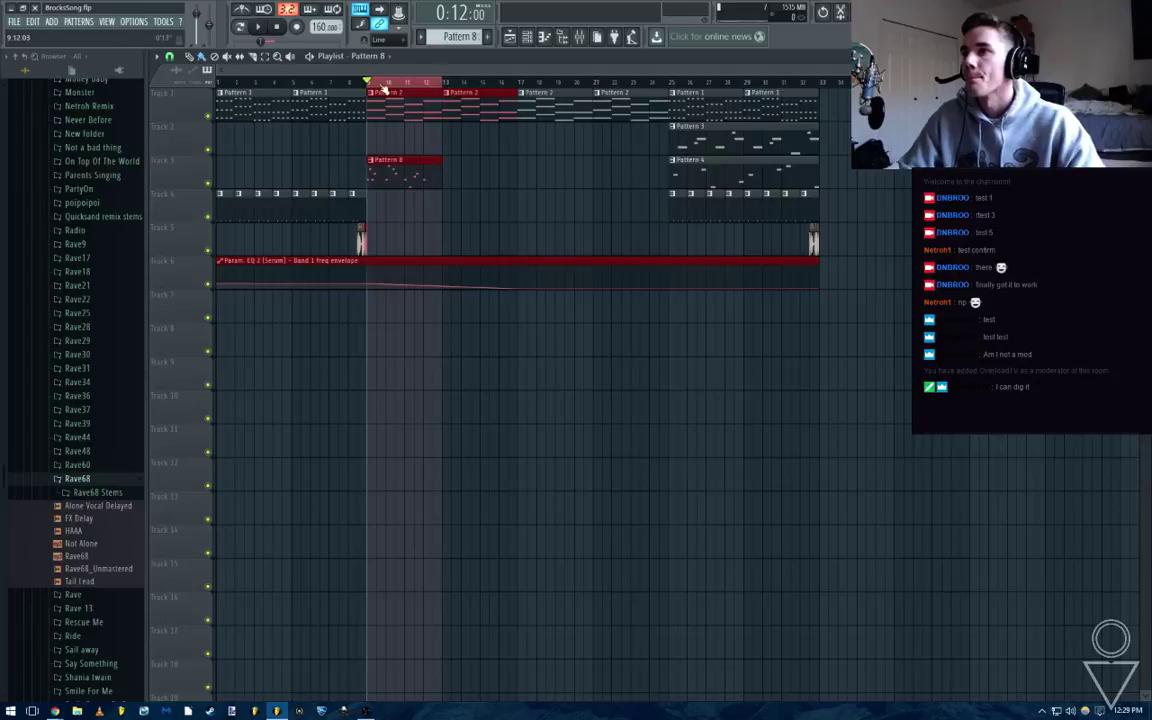
pyautogui.press('space')
pyautogui.press('F9')
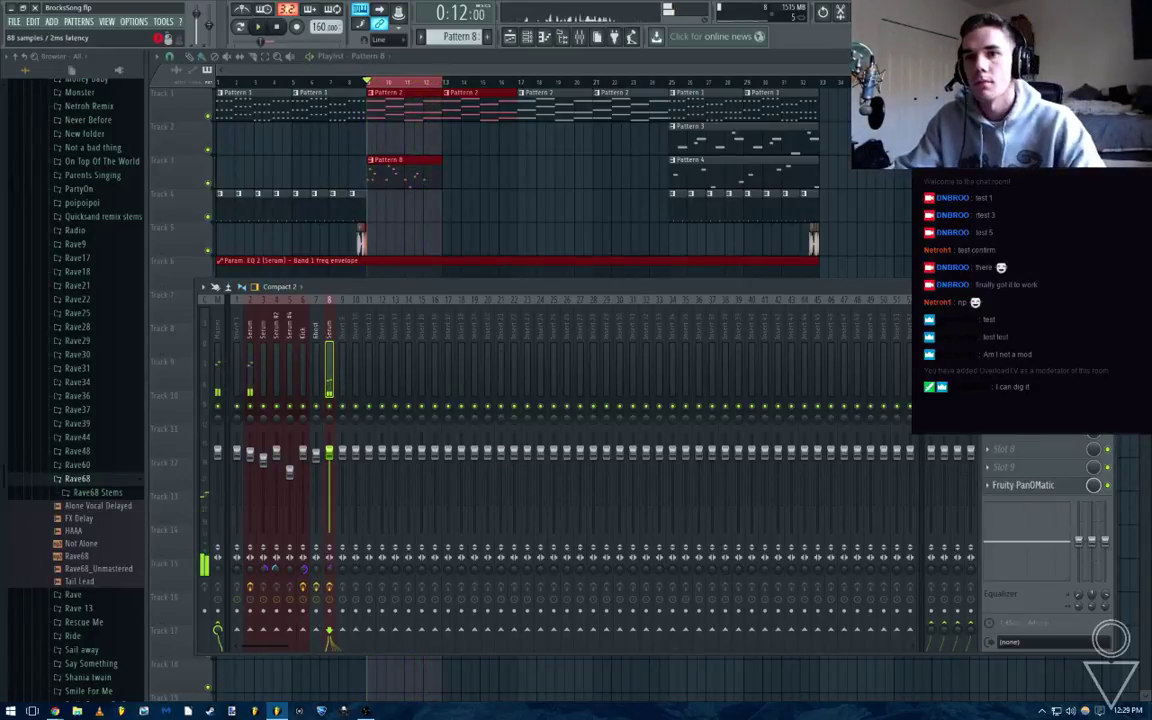
pyautogui.click(1024, 341)
pyautogui.click(412, 492)
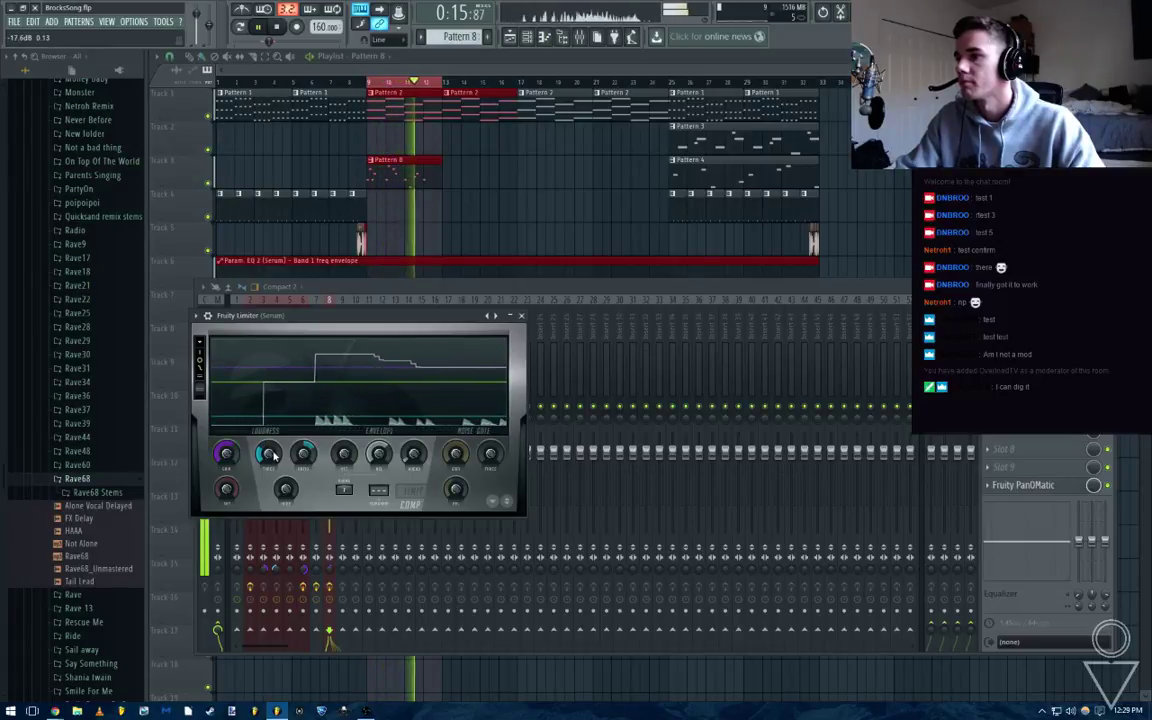
pyautogui.click(521, 315)
pyautogui.click(463, 217)
pyautogui.press('space')
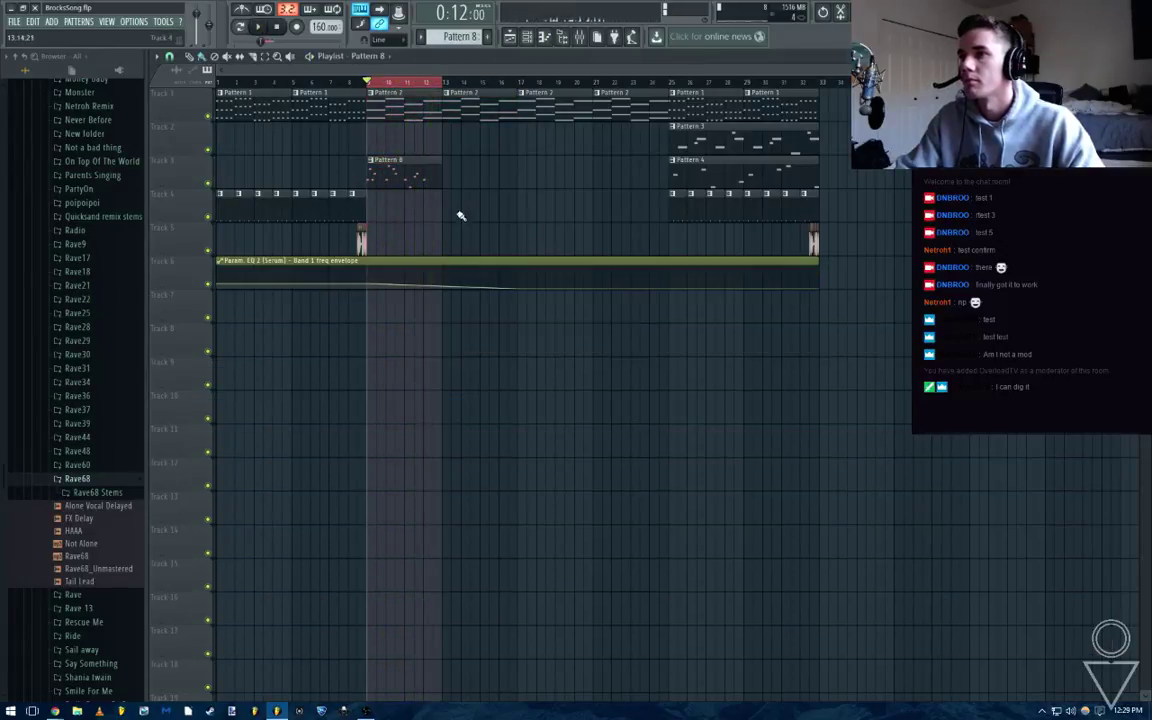
# Clear the short loop and audition the song from bar 9 with bars 9 to 24 selected
pyautogui.click(393, 82)
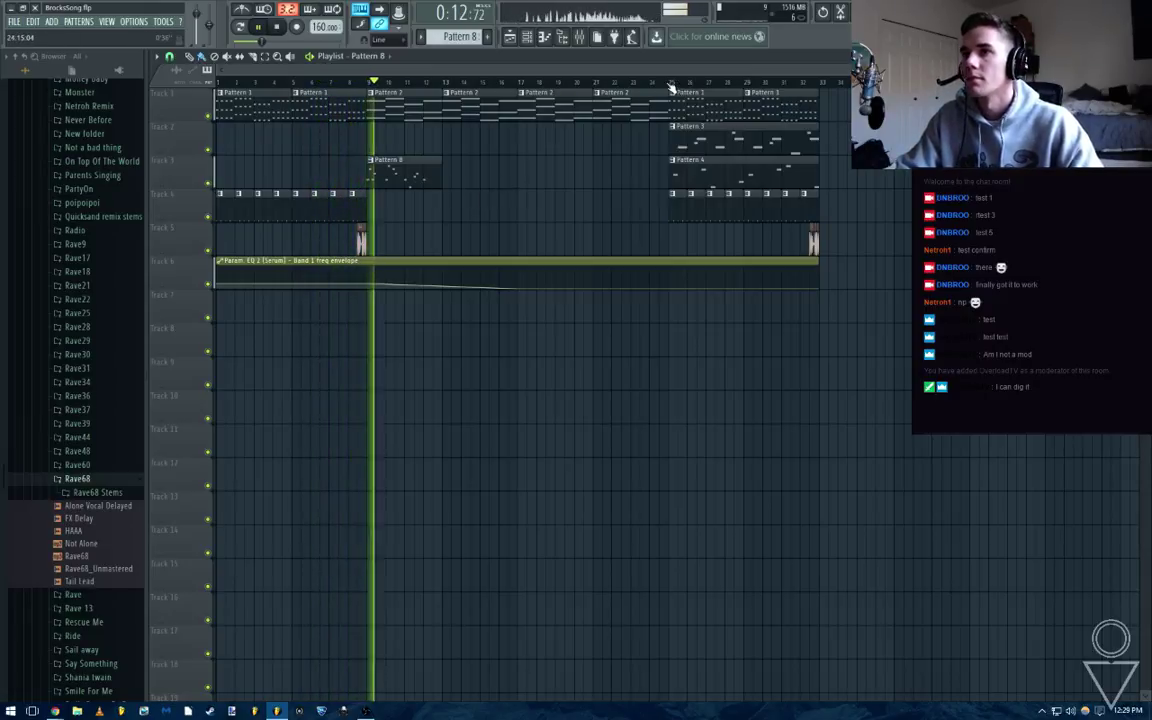
pyautogui.moveTo(670, 84); pyautogui.dragTo(376, 84)
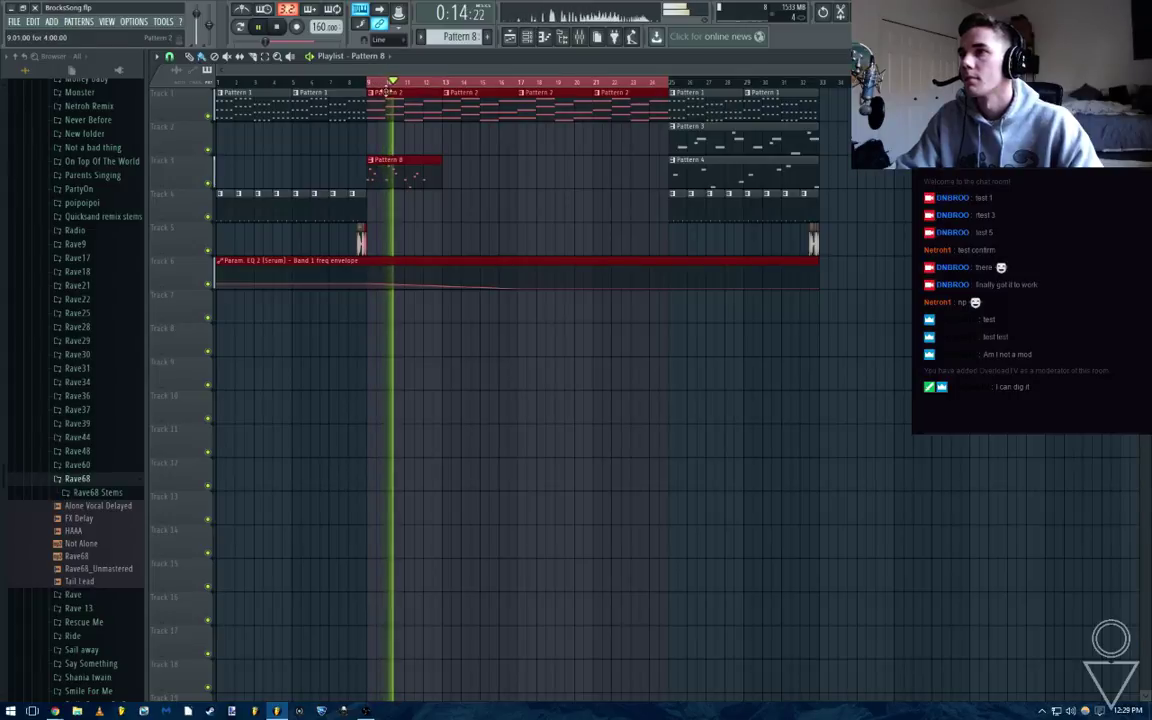
pyautogui.click(580, 38)
pyautogui.click(562, 165)
pyautogui.click(641, 82)
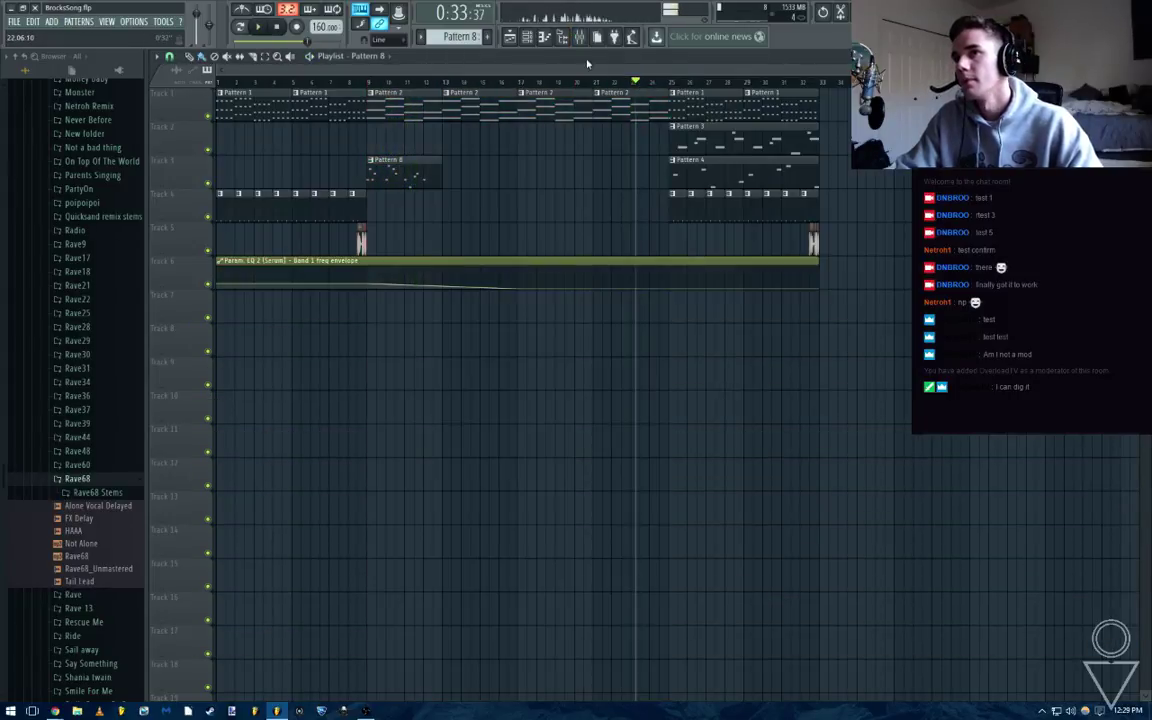
# Rename mixer track 2 as Piano
pyautogui.click(579, 38)
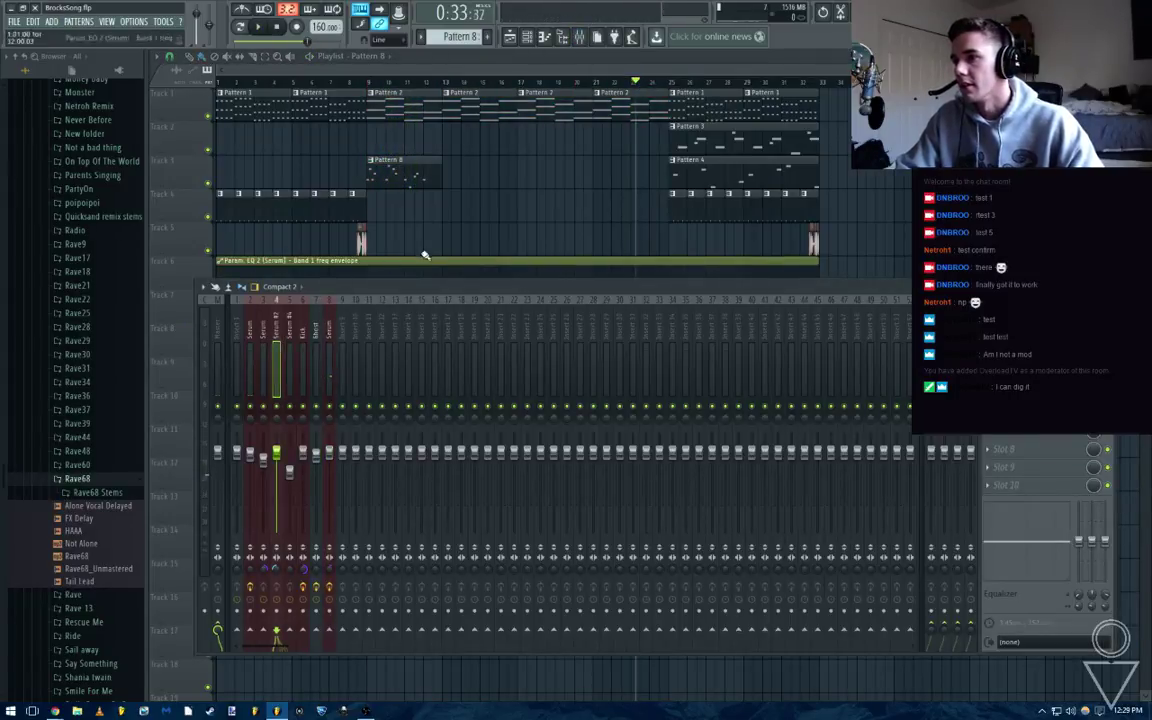
pyautogui.click(254, 333)
pyautogui.doubleClick(254, 333)
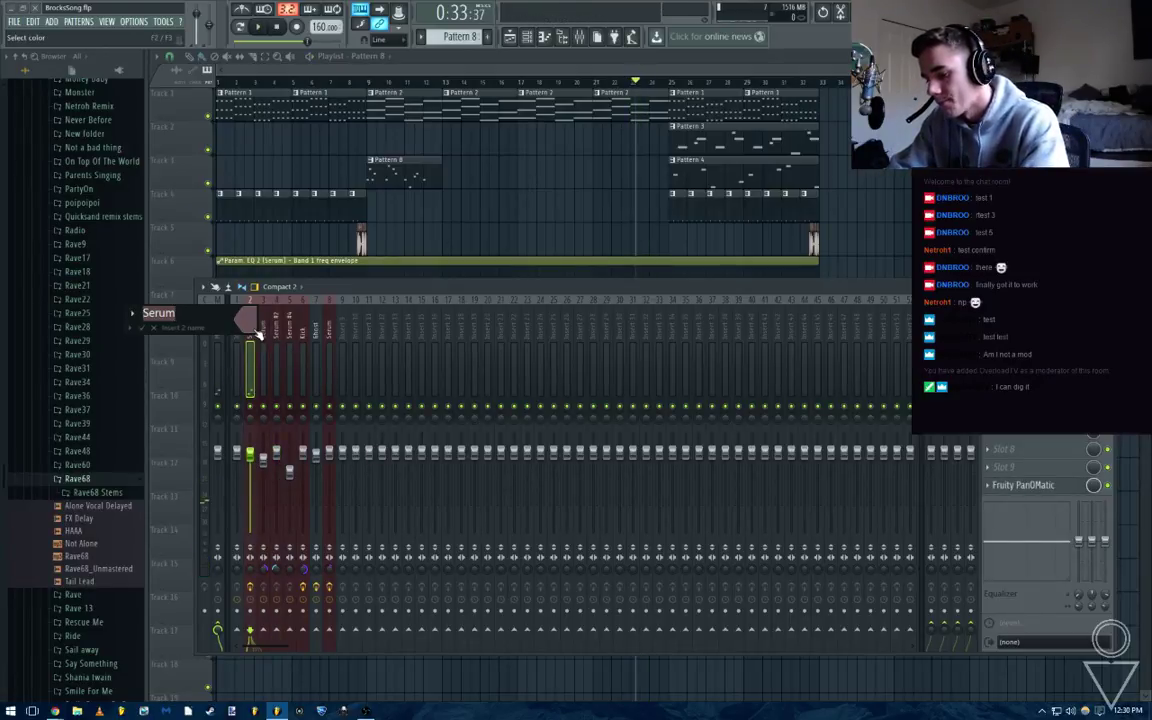
pyautogui.write('Piano')
pyautogui.press('Return')
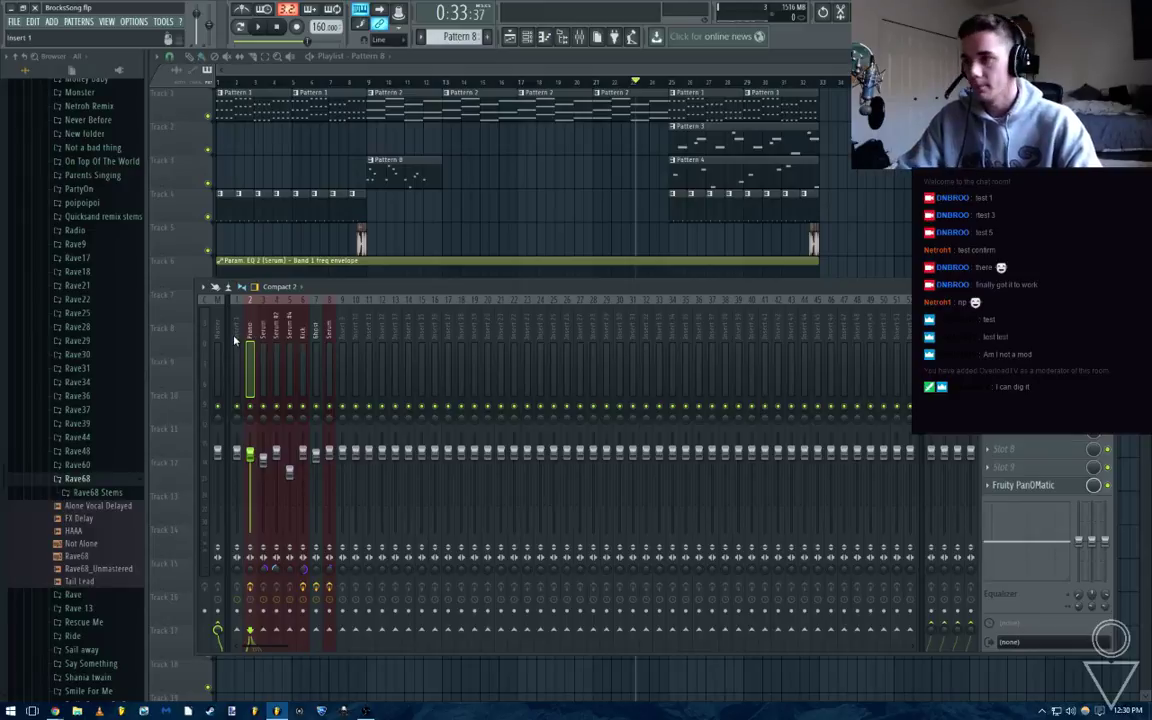
# Add Fruity Love Philter to slot 5 of the Piano mixer track and create an automation clip for its Filter 1 cutoff frequency
pyautogui.click(988, 395)
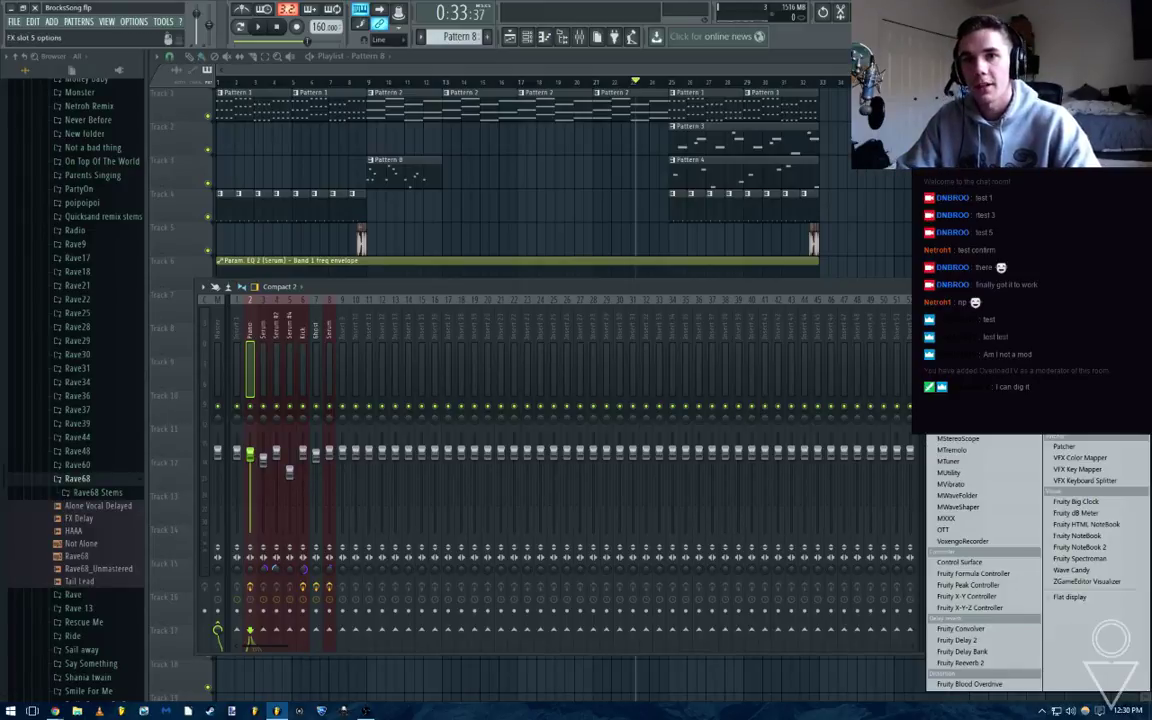
pyautogui.click(1085, 215)
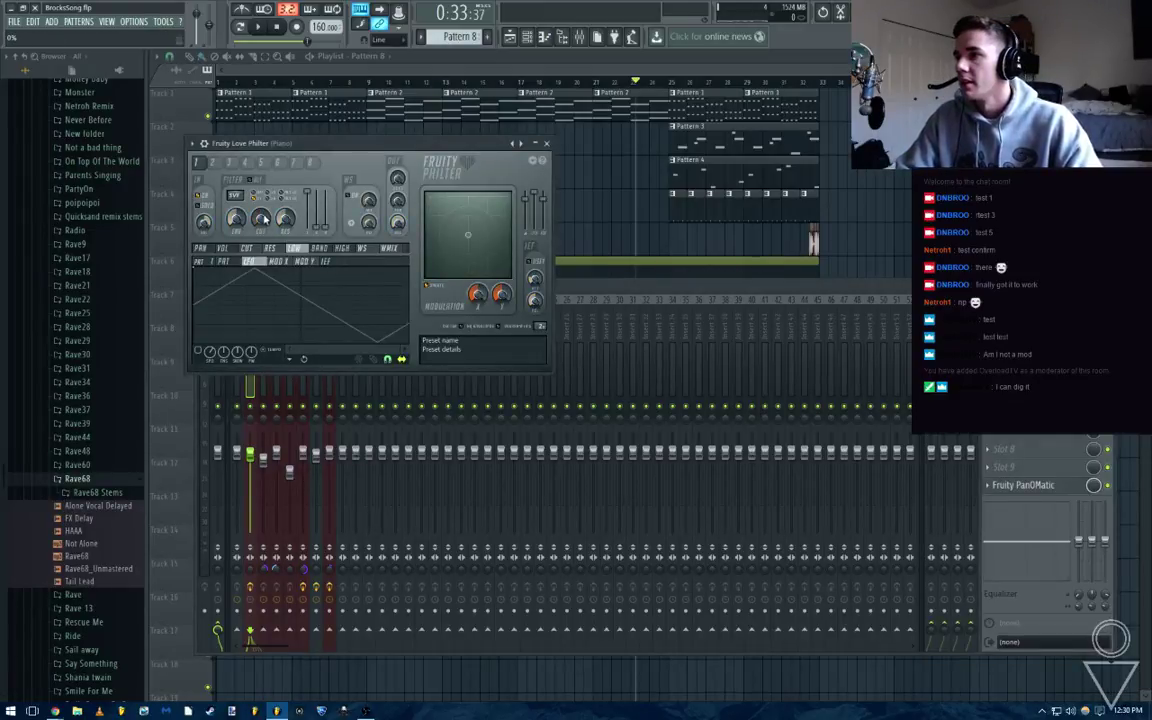
pyautogui.rightClick(261, 218)
pyautogui.click(304, 296)
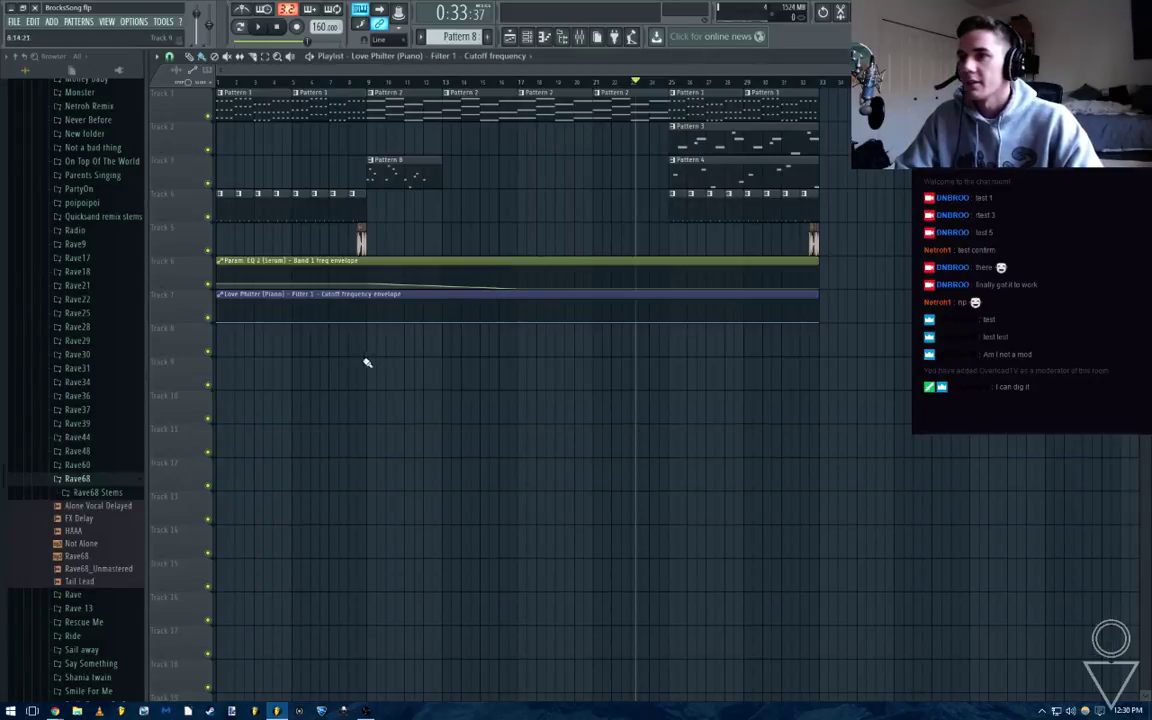
# Shape the cutoff envelope to stay at 100% until bar 9 and drop steeply there, playing the song from the start
pyautogui.moveTo(219, 323); pyautogui.dragTo(219, 272)
pyautogui.rightClick(344, 318)
pyautogui.moveTo(344, 318); pyautogui.dragTo(367, 288)
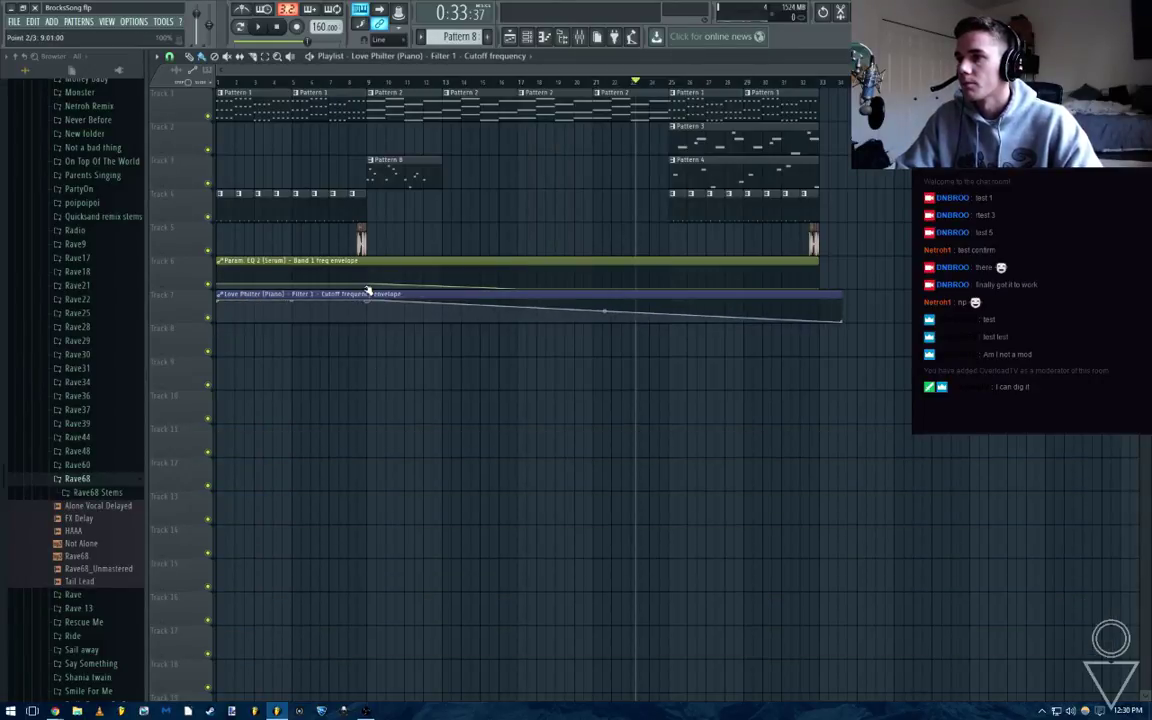
pyautogui.press('space')
pyautogui.click(281, 29)
pyautogui.press('space')
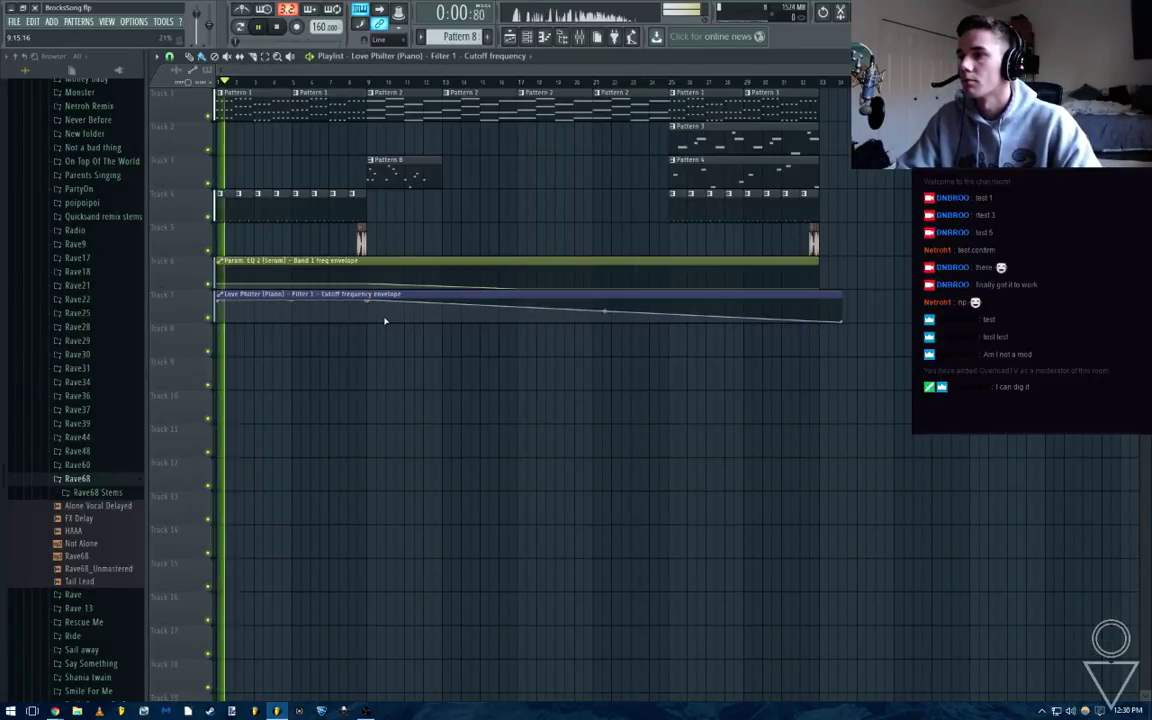
pyautogui.rightClick(380, 316)
pyautogui.moveTo(380, 316)
pyautogui.mouseDown()
pyautogui.moveTo(373, 337)
pyautogui.moveTo(369, 318)
pyautogui.mouseUp()
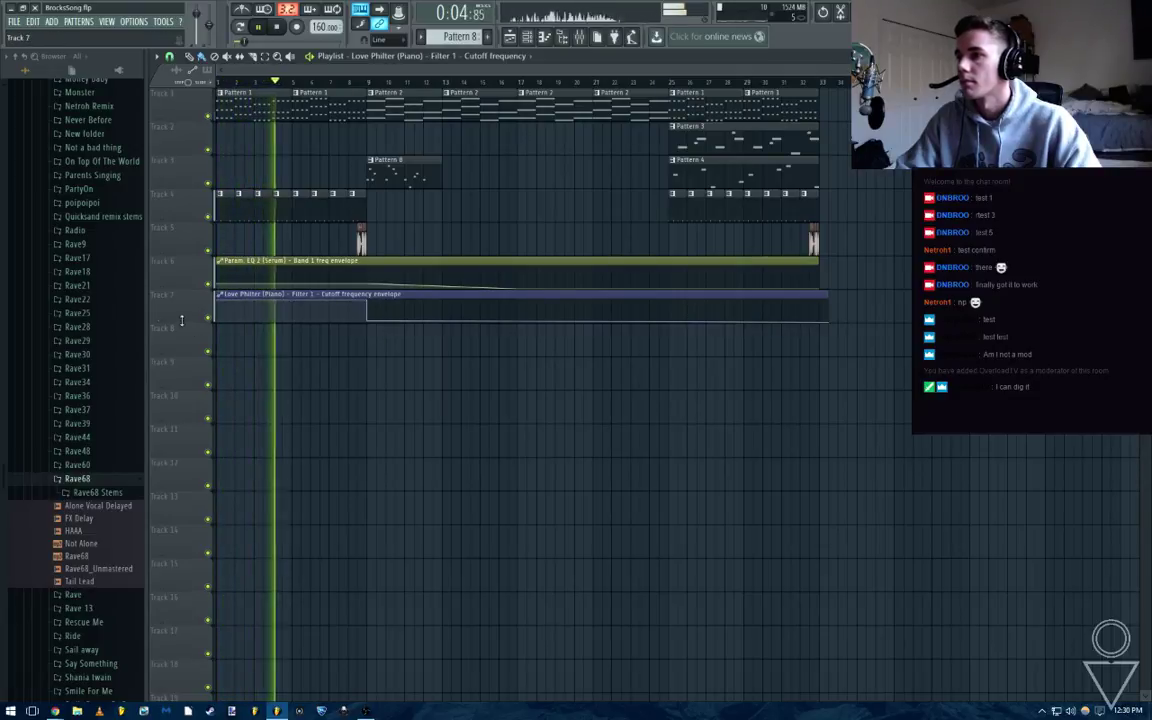
# Enlarge playlist track 7, add a cutoff envelope point at bar 25 at 37%, and level the endpoint with it at bar 33
pyautogui.moveTo(183, 321); pyautogui.dragTo(183, 499)
pyautogui.rightClick(670, 438)
pyautogui.moveTo(670, 438); pyautogui.dragTo(670, 428)
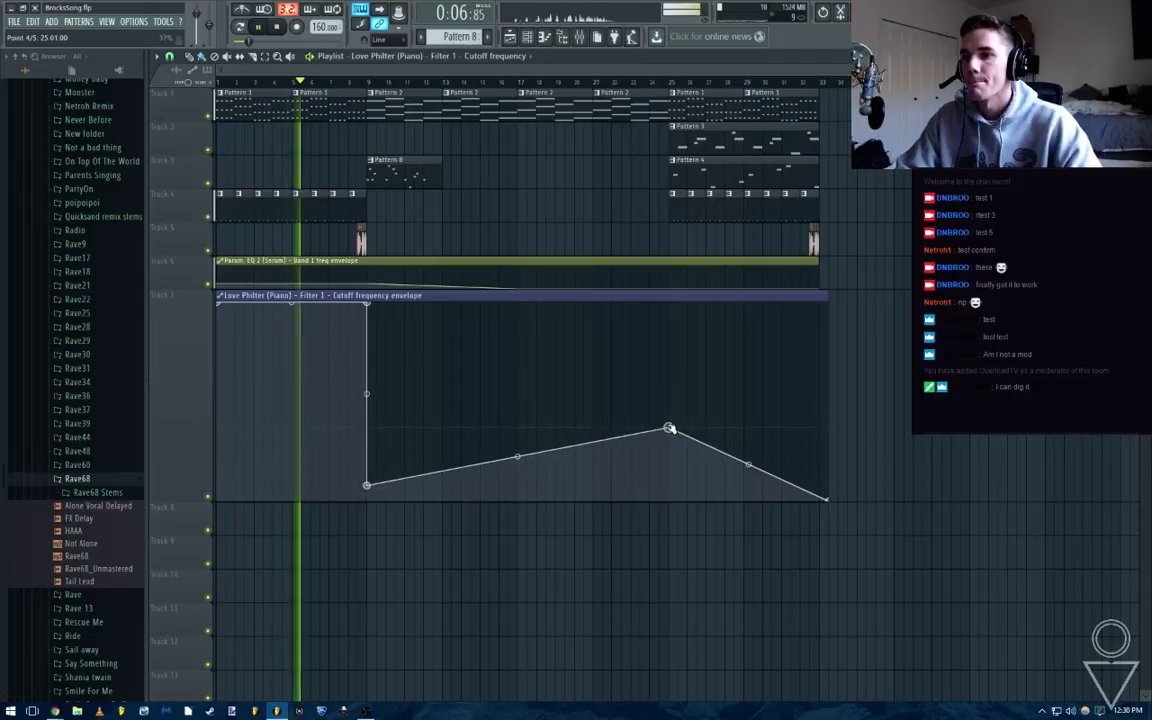
pyautogui.moveTo(829, 499); pyautogui.dragTo(817, 428)
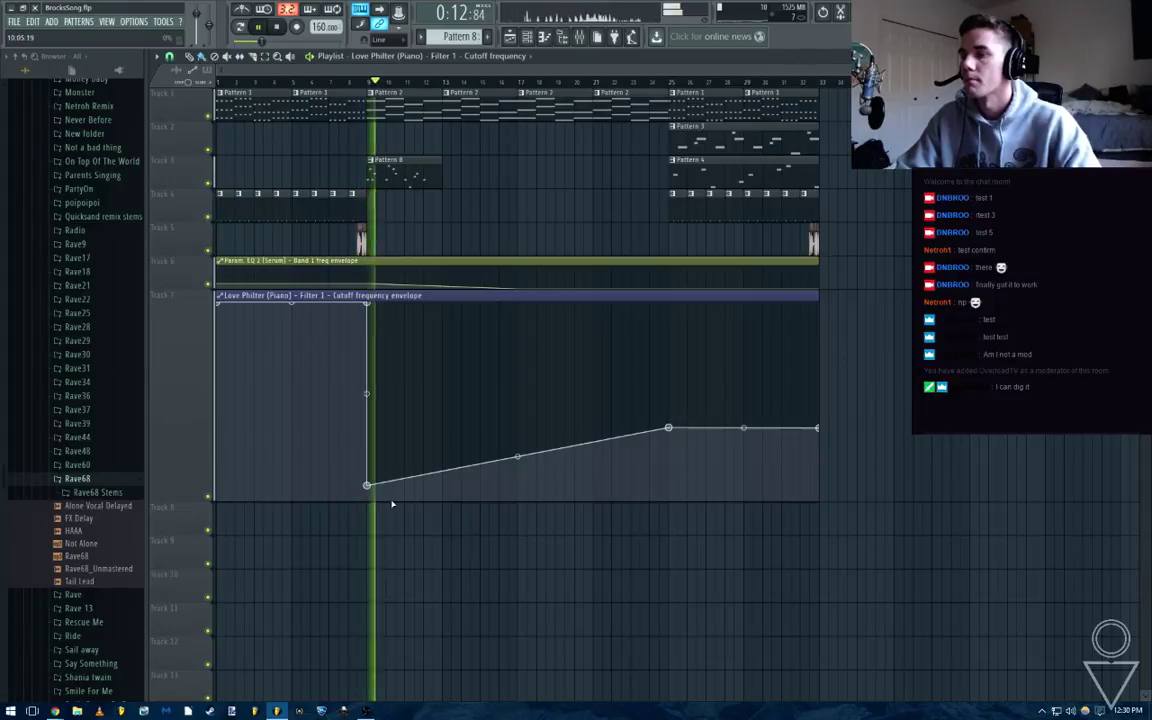
# Collapse the Songs folder in the file browser and stop playback
pyautogui.scroll(20, 103, 468)
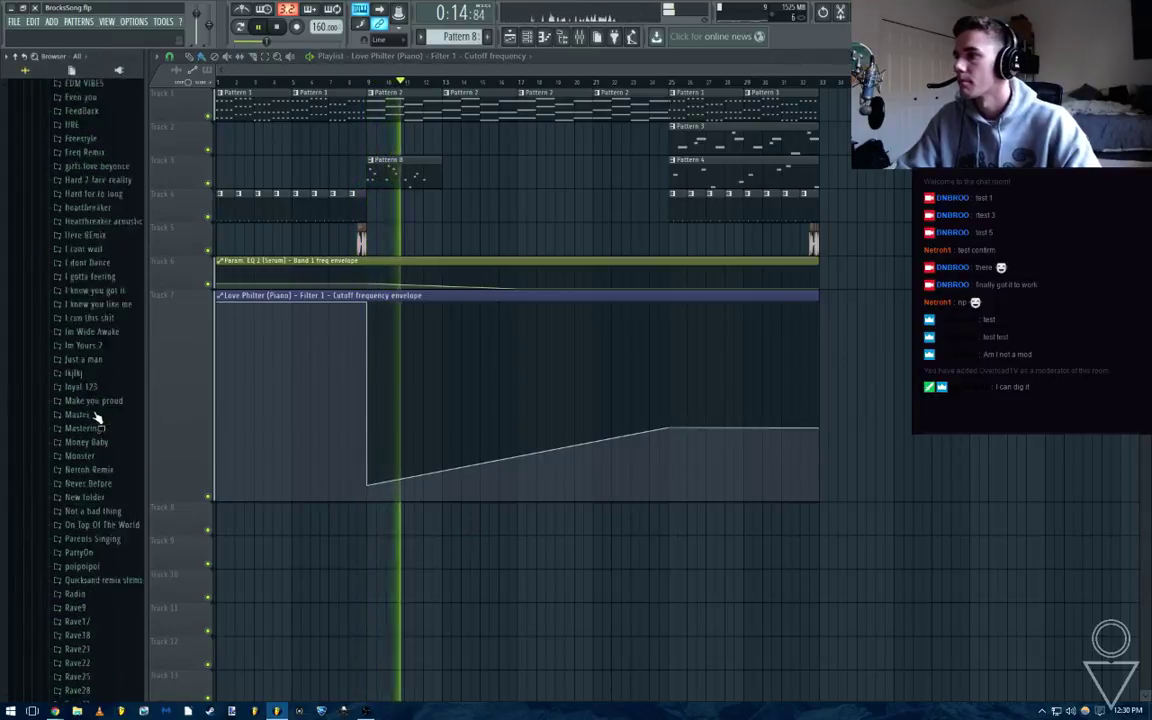
pyautogui.click(58, 391)
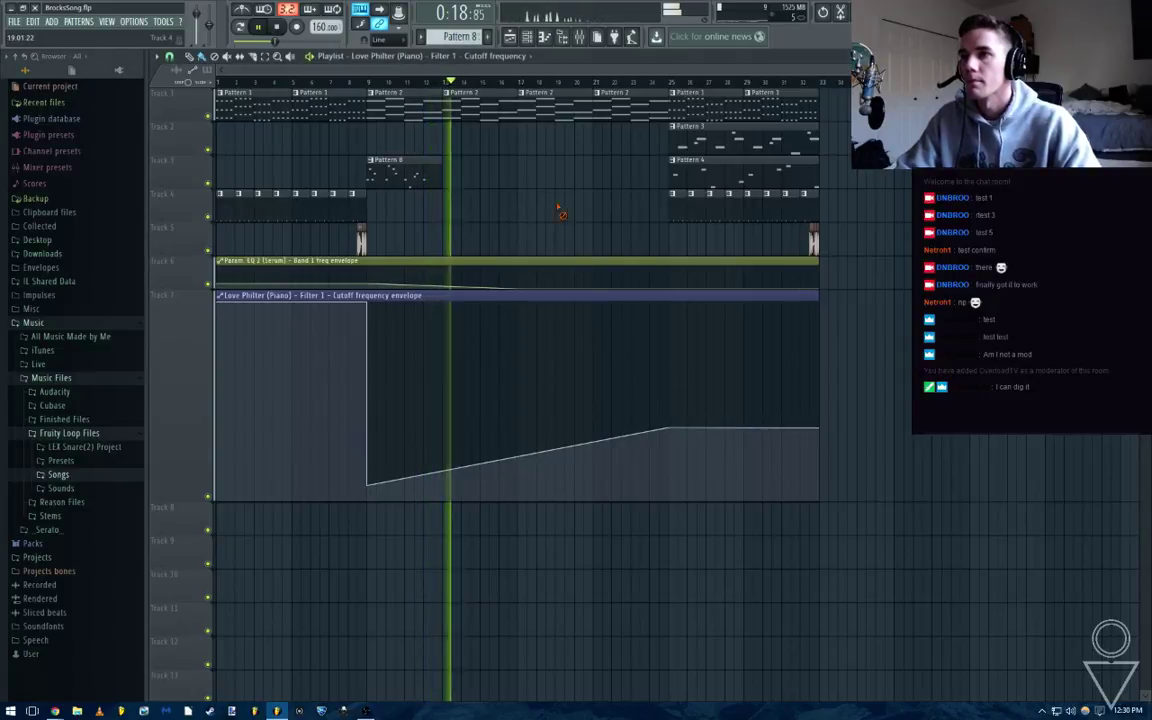
pyautogui.press('space')
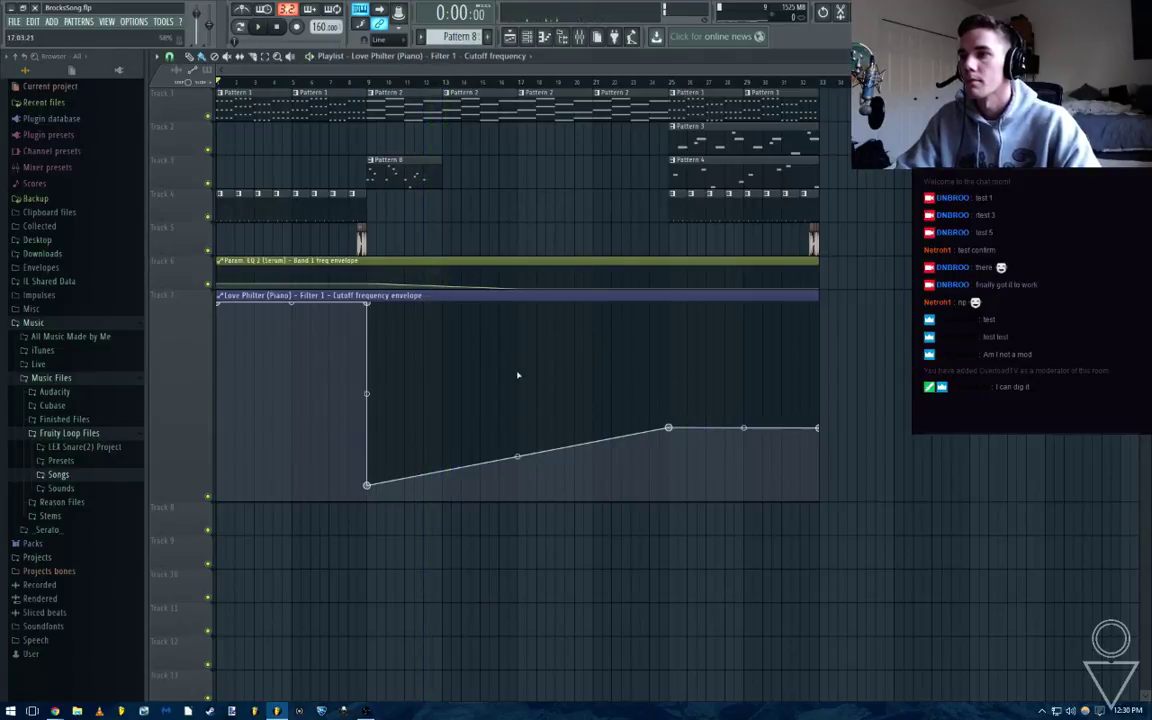
# Add a D6 note at bar 5 of the Ah melody in Pattern 8 and loop playback over playlist bars 9 to 16
pyautogui.doubleClick(417, 170)
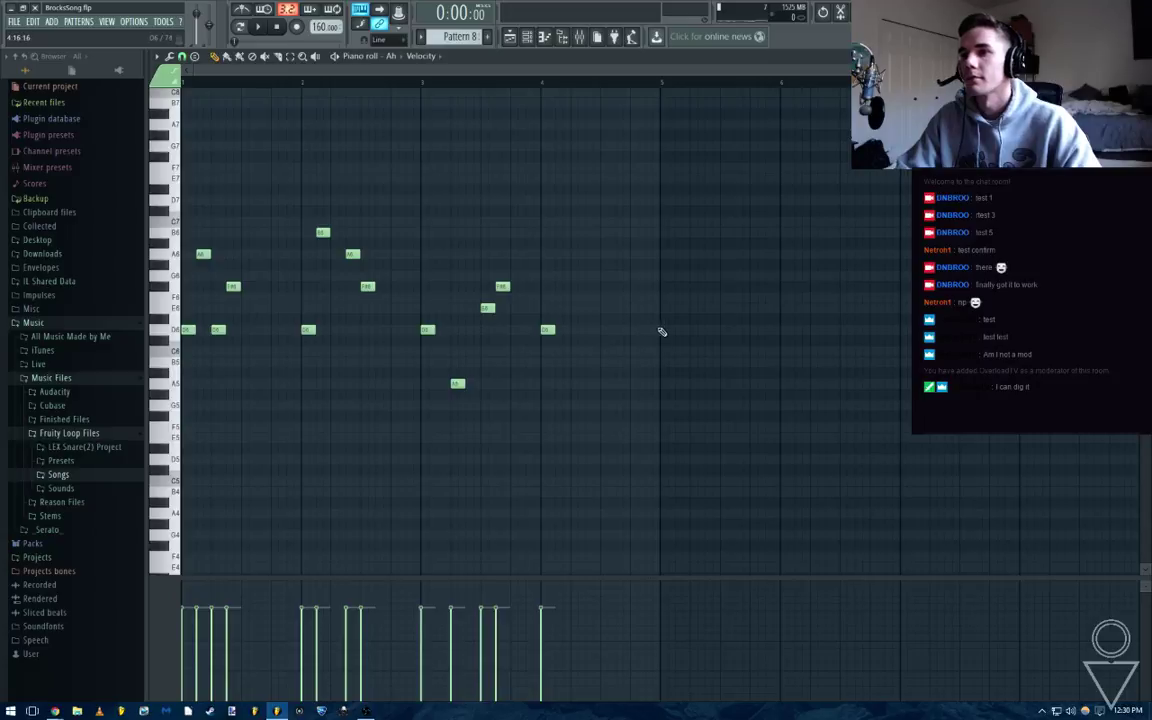
pyautogui.press('Escape')
pyautogui.press('Escape')
pyautogui.press('space')
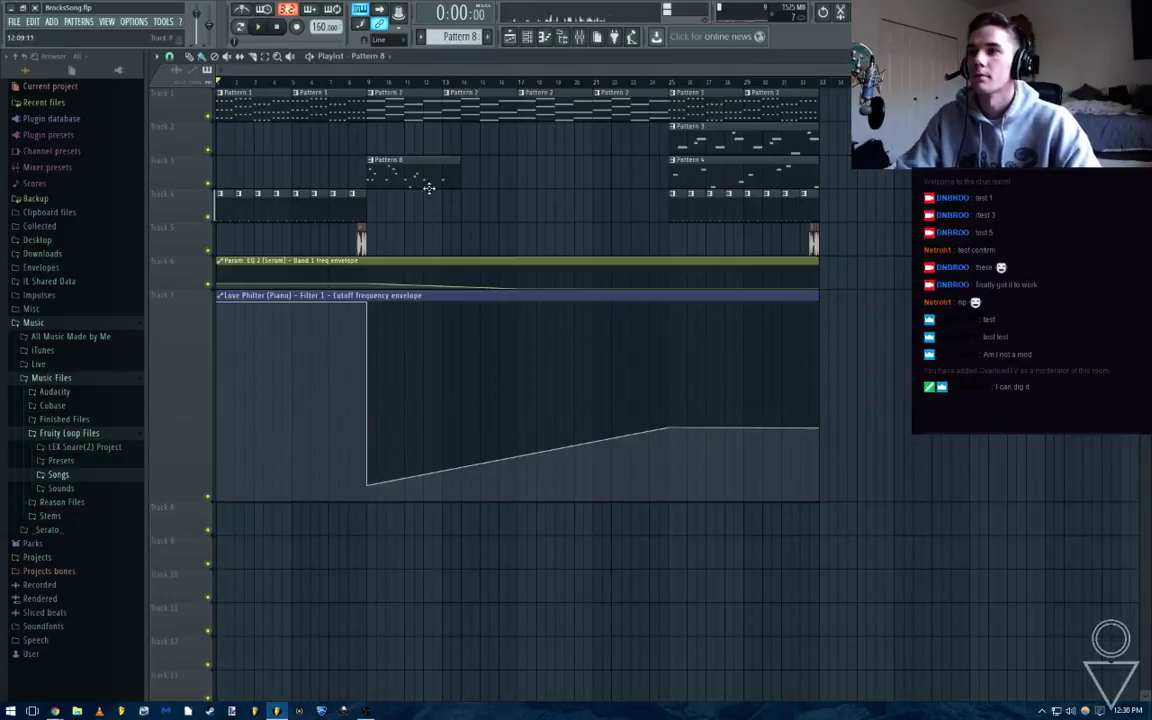
pyautogui.moveTo(371, 93); pyautogui.dragTo(560, 102)
pyautogui.press('space')
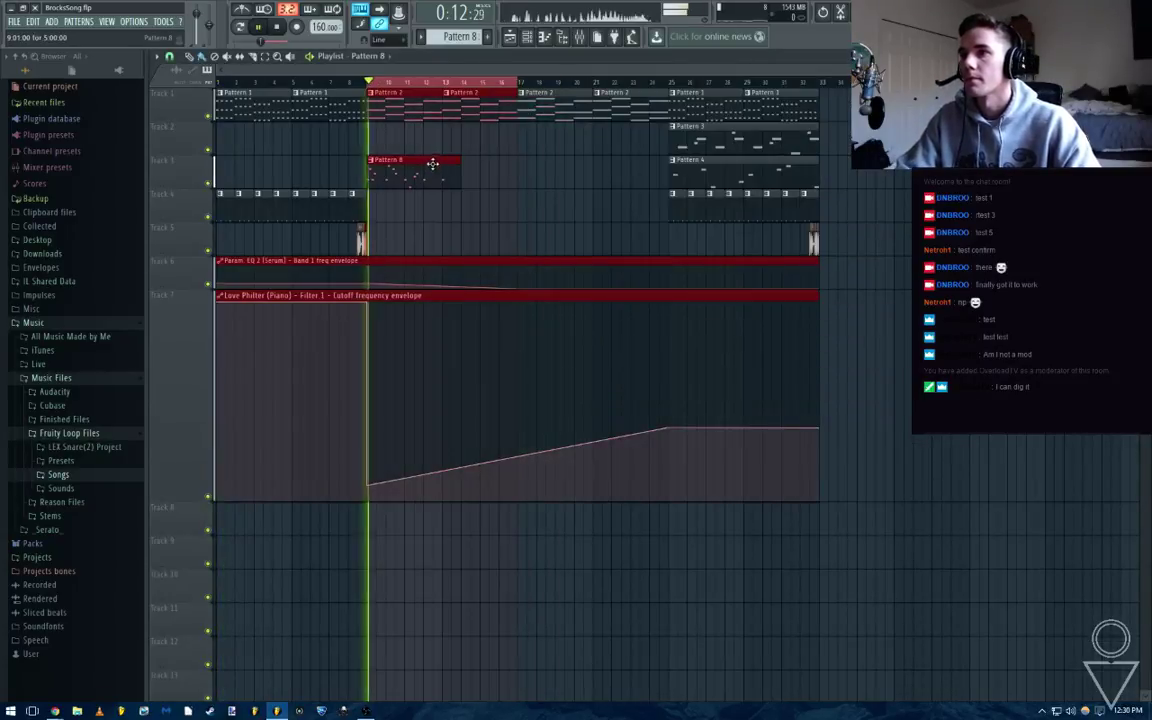
# Lower the bar 4 note of the Ah melody in Pattern 8 to B5, auditioning different pitches against the loop
pyautogui.doubleClick(432, 165)
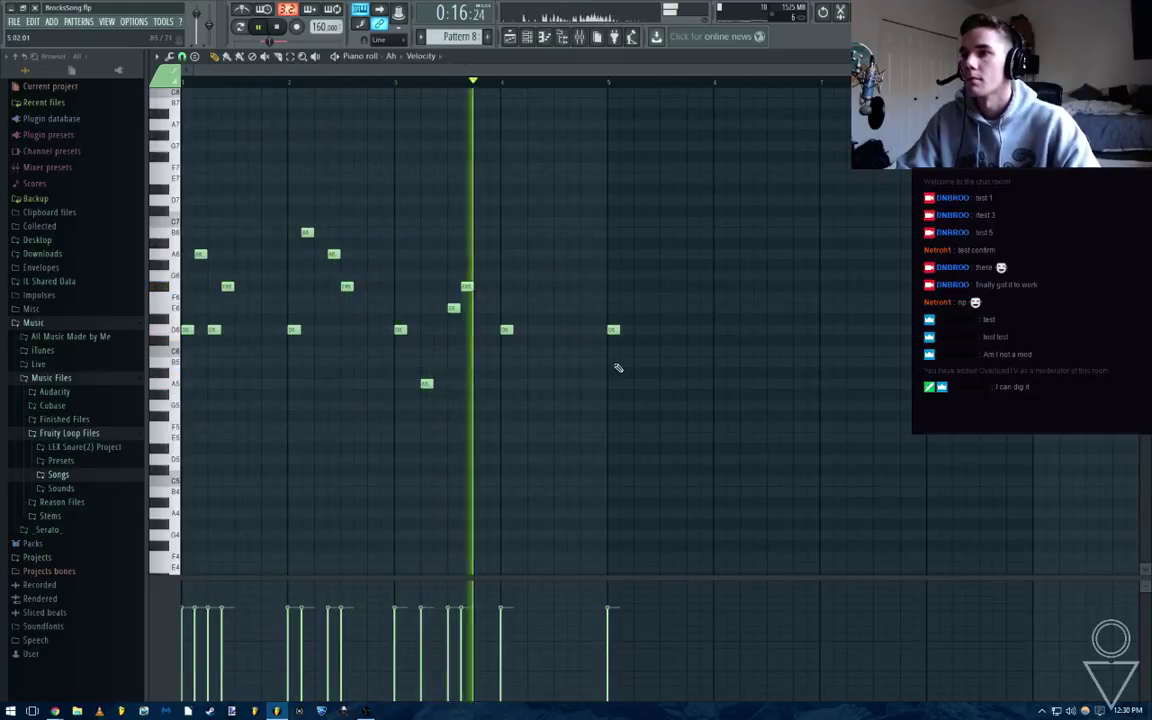
pyautogui.press('space')
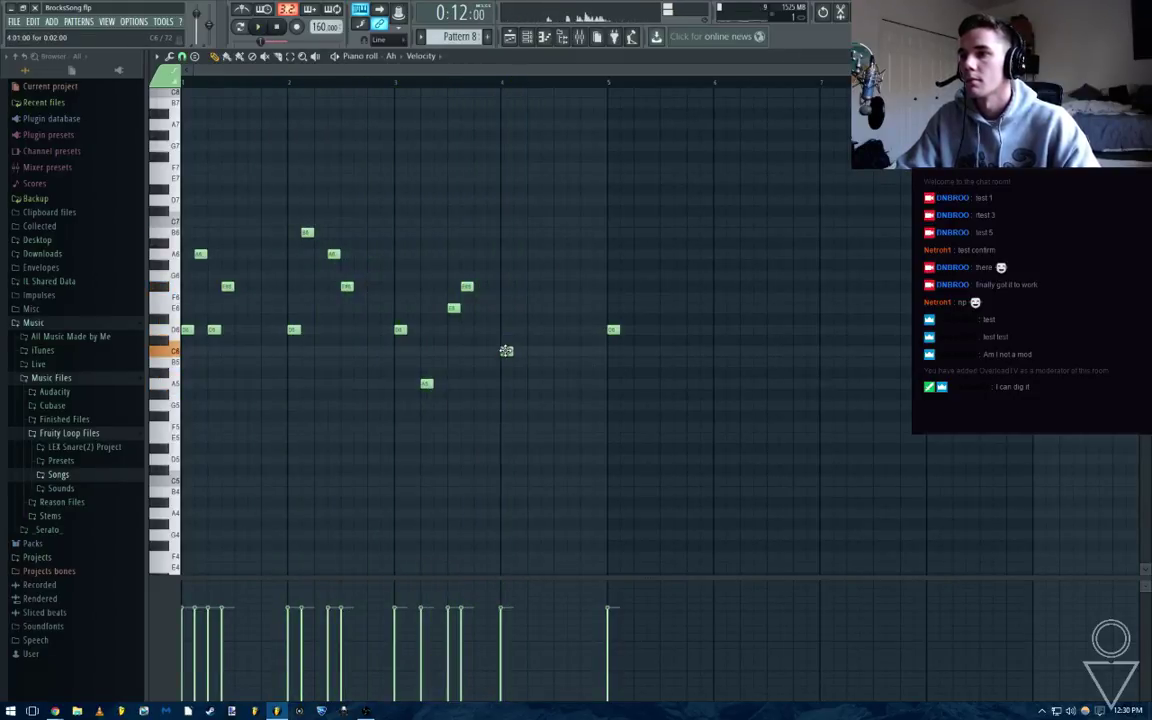
pyautogui.press('space')
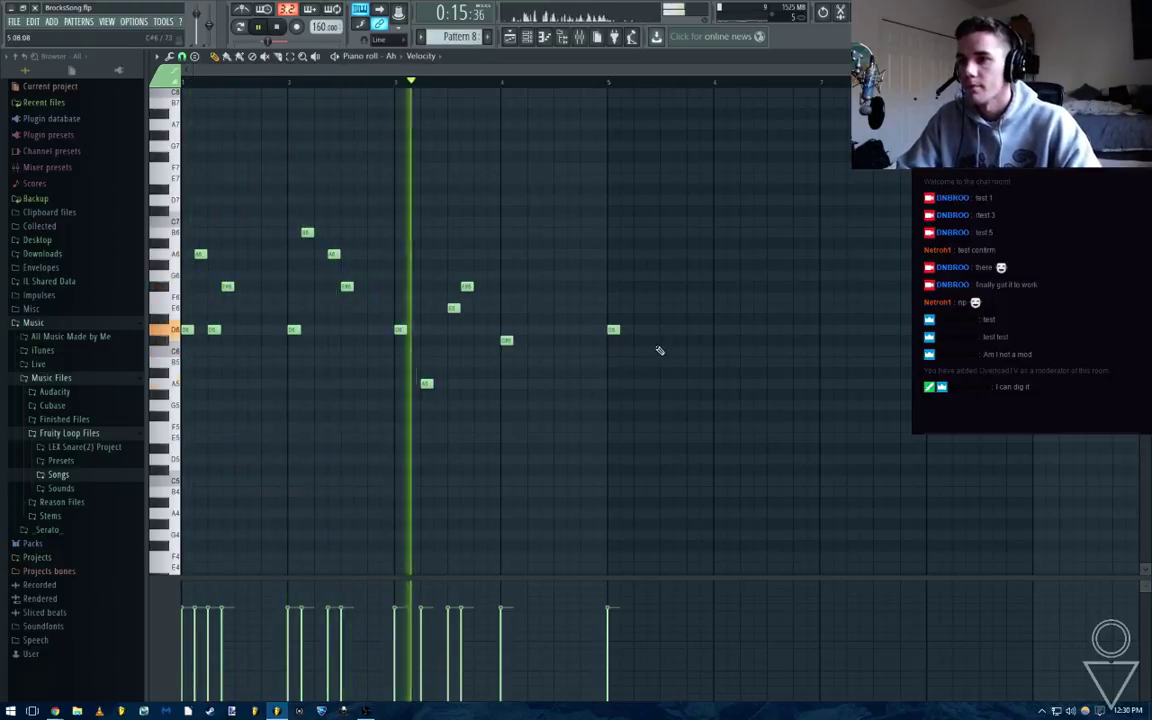
pyautogui.press('space')
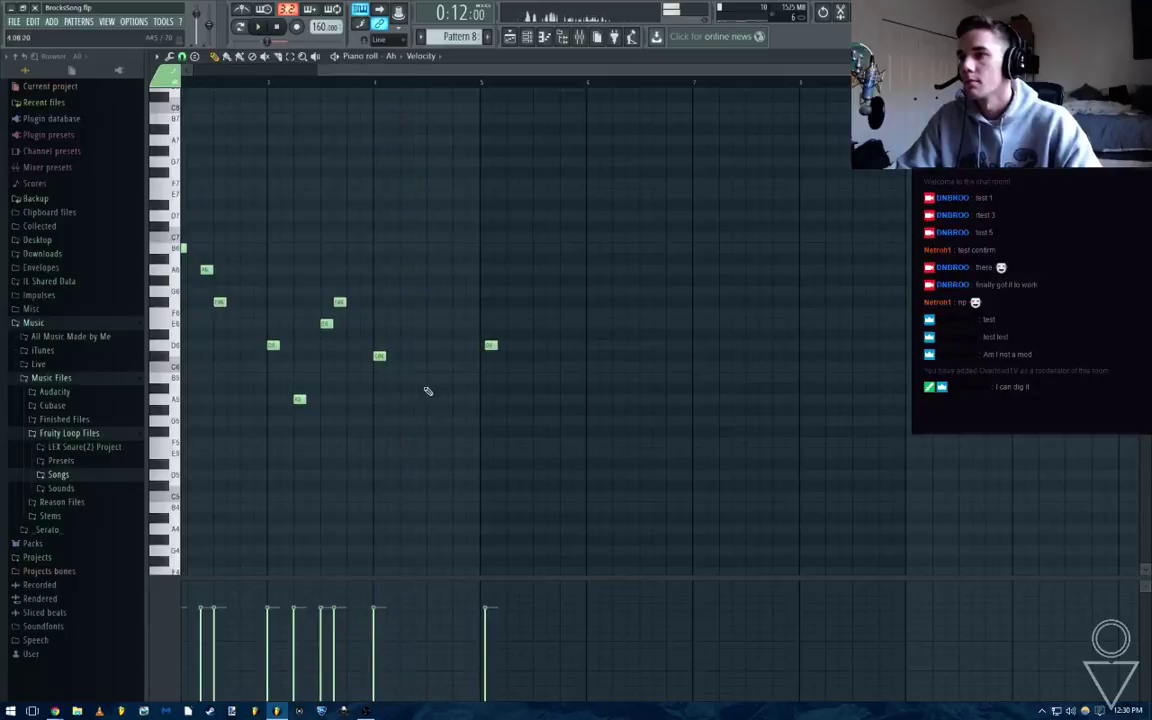
pyautogui.click(485, 349)
pyautogui.hscroll(-2, 470, 364)
pyautogui.click(506, 356)
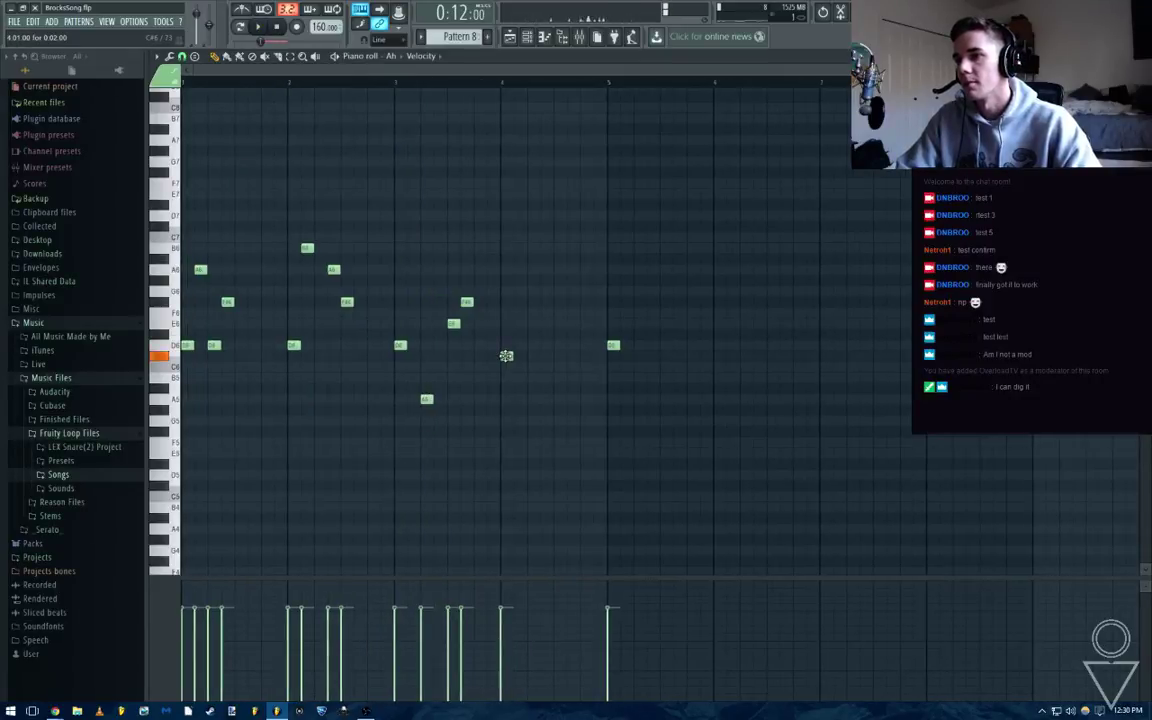
pyautogui.press('space')
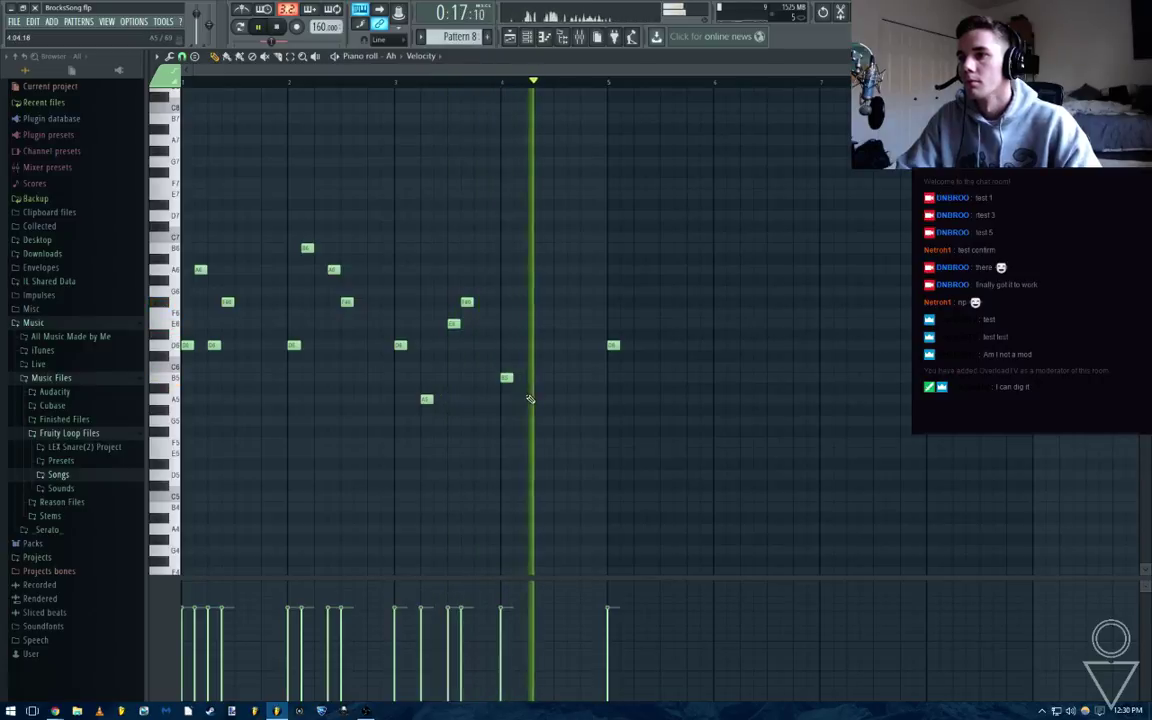
pyautogui.press('space')
pyautogui.press('space')
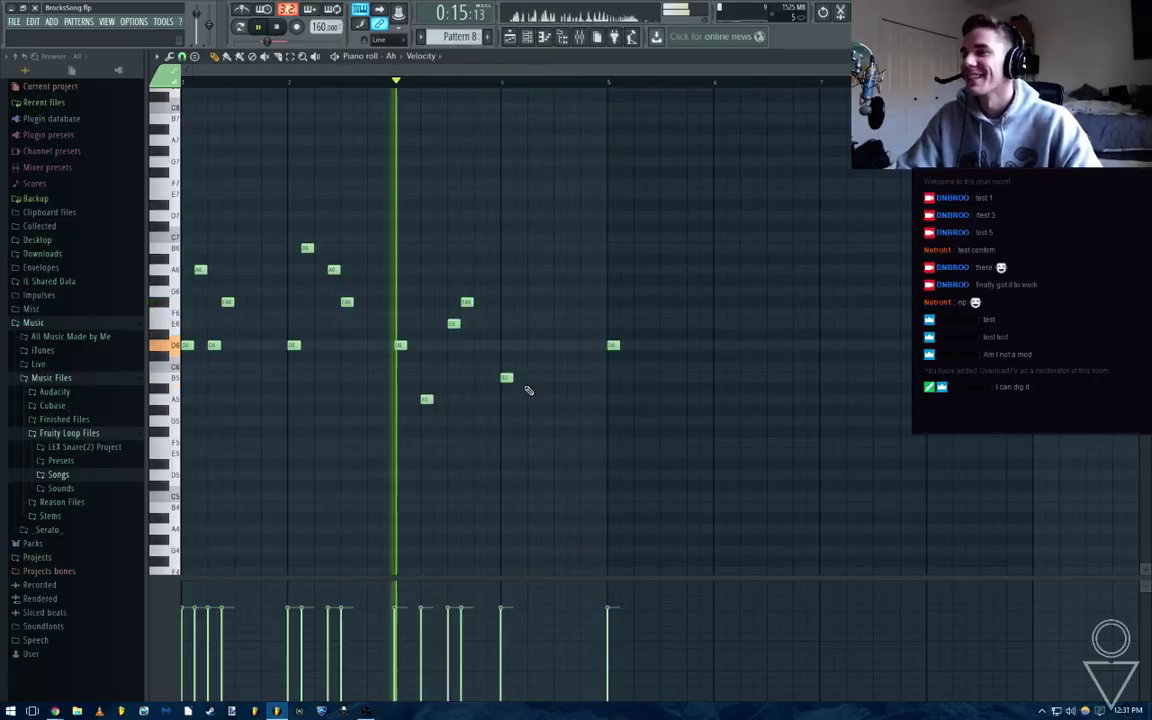
pyautogui.press('space')
# Return to the playlist, restore track 7 to its default height, clear the time selection and play the transition into bar 9
pyautogui.press('F5')
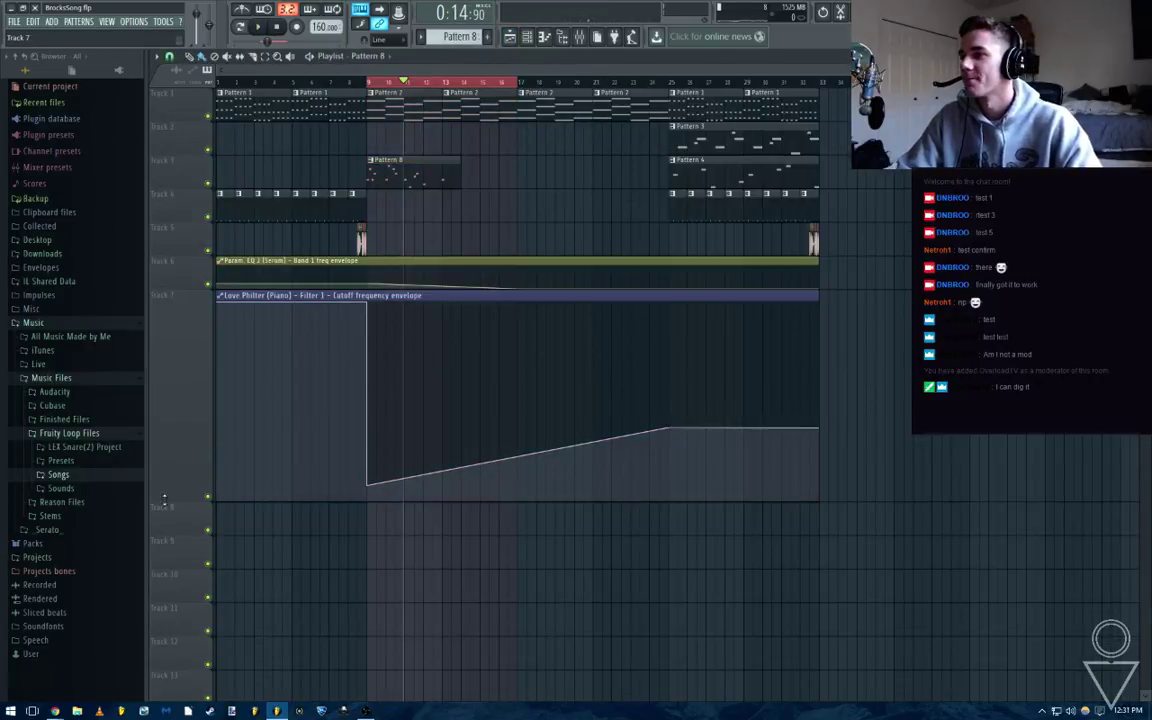
pyautogui.rightClick(164, 500)
pyautogui.doubleClick(308, 86)
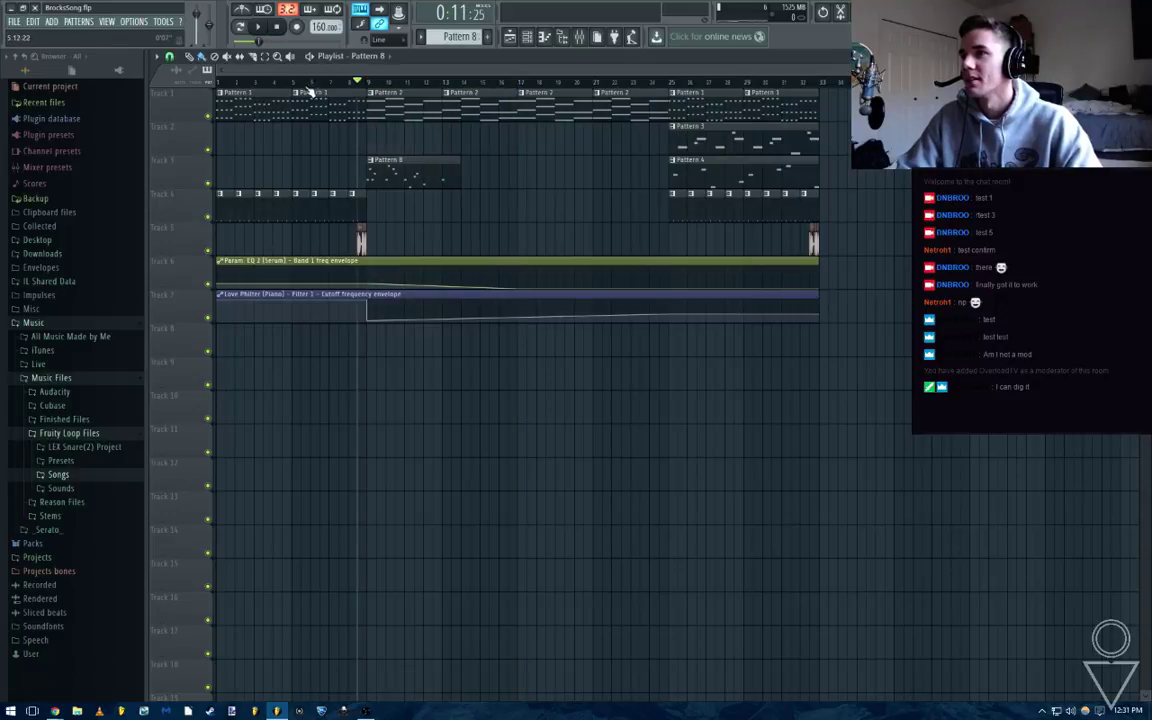
pyautogui.press('space')
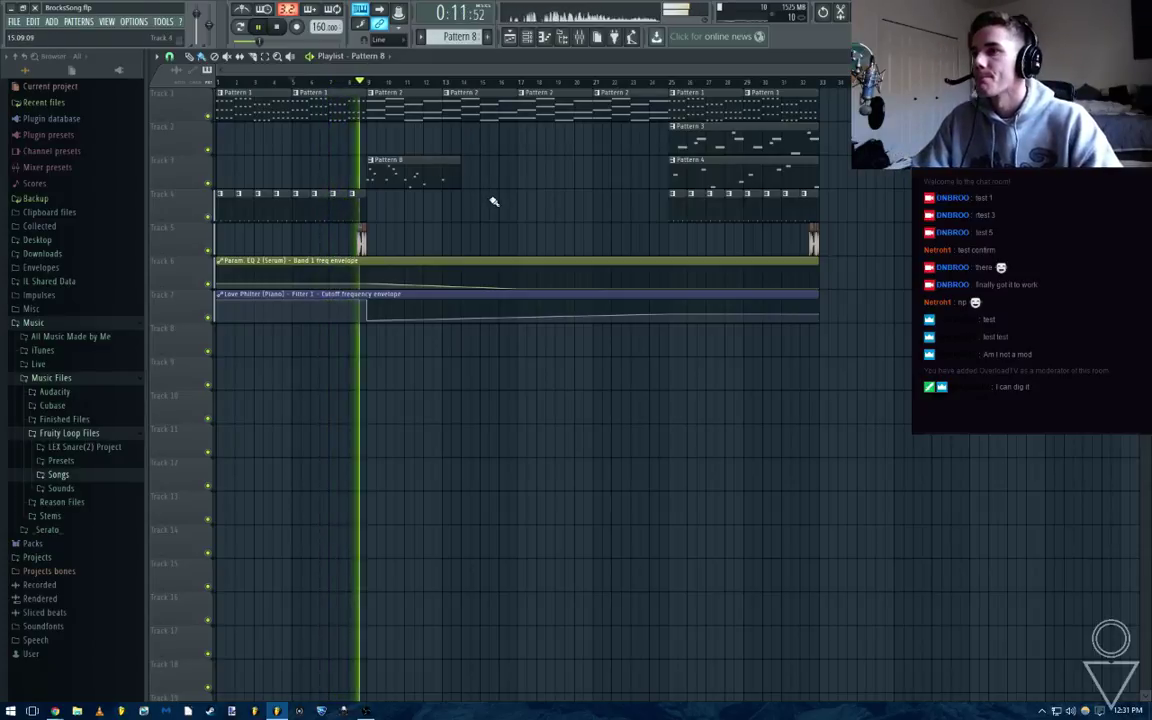
pyautogui.press('space')
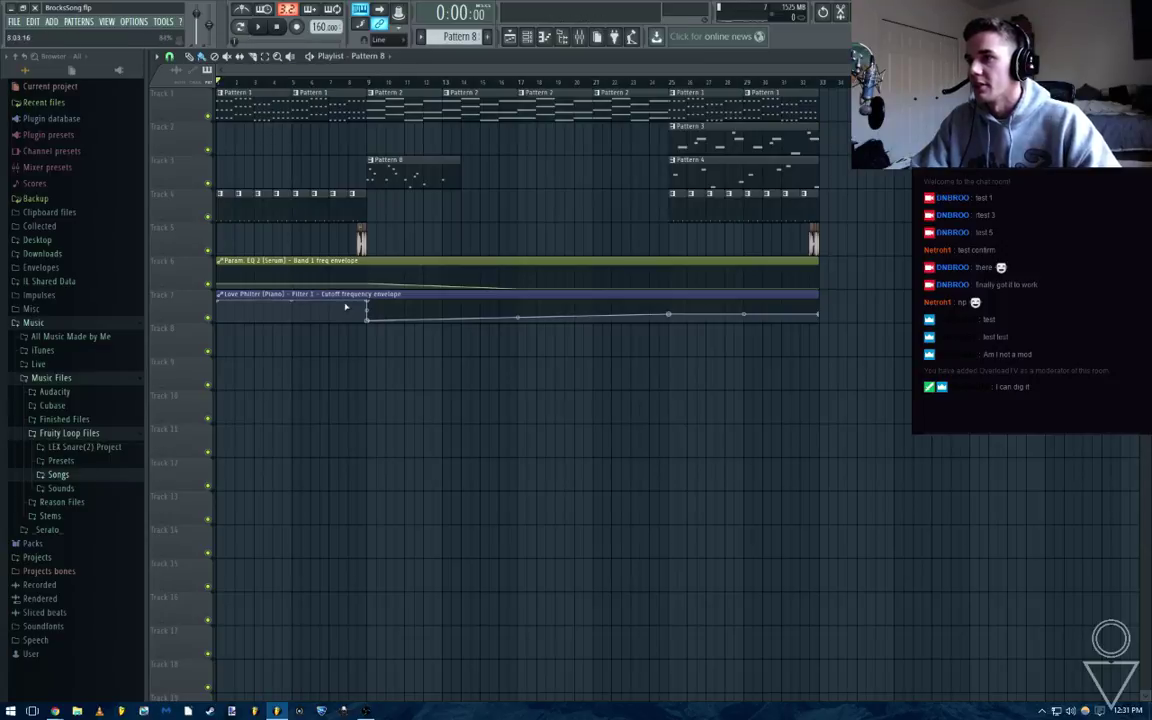
# Enlarge playlist track 7 and reshape the cutoff envelope before bar 9 with a lower start, points at bars 5 and 8, and a peak at bar 8
pyautogui.moveTo(178, 325); pyautogui.dragTo(187, 573)
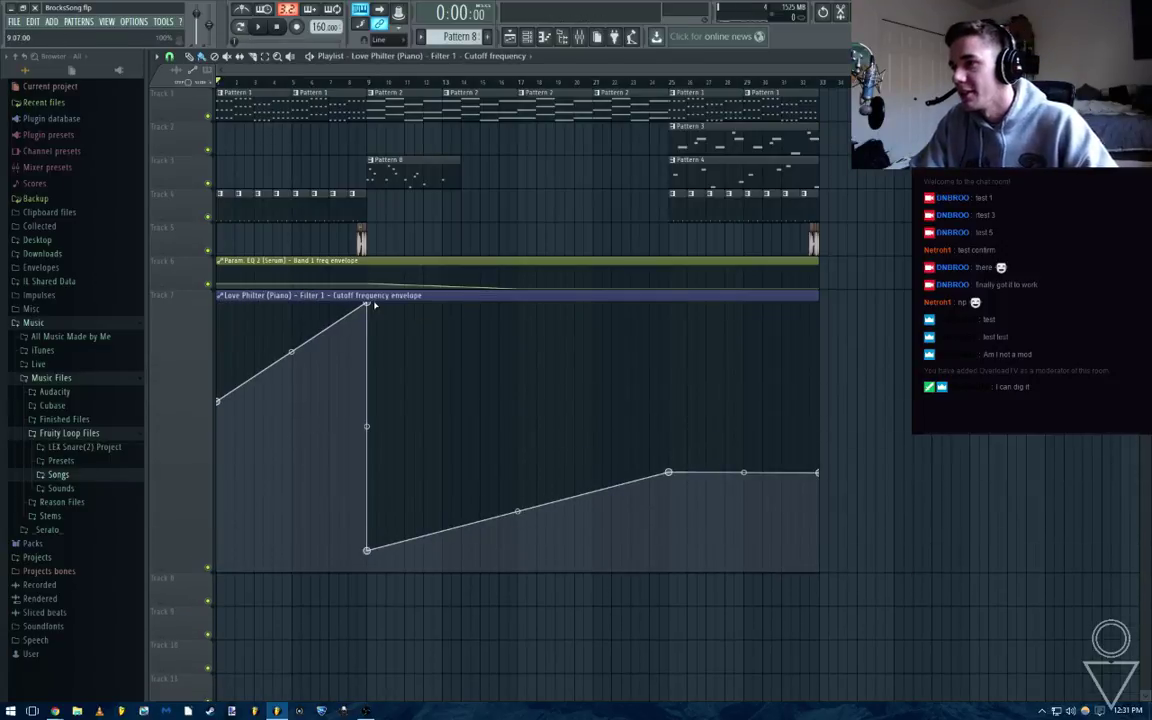
pyautogui.moveTo(372, 305); pyautogui.dragTo(368, 403)
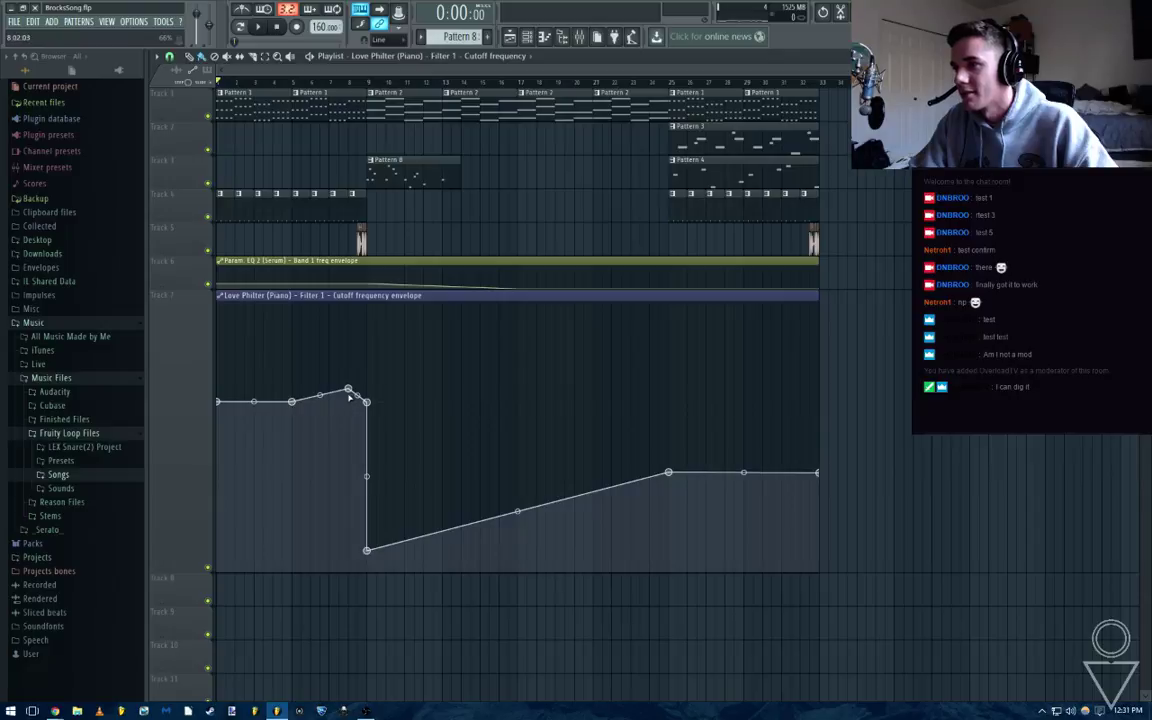
pyautogui.press('space')
pyautogui.moveTo(348, 388); pyautogui.dragTo(349, 371)
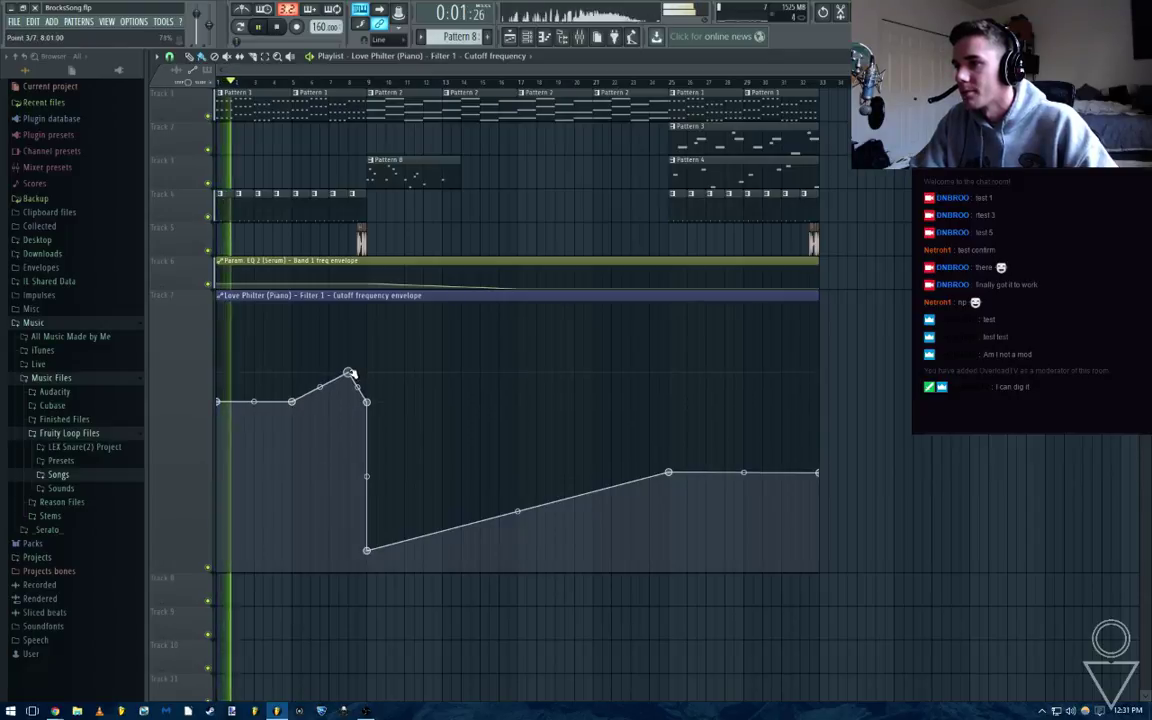
pyautogui.moveTo(217, 401); pyautogui.dragTo(217, 416)
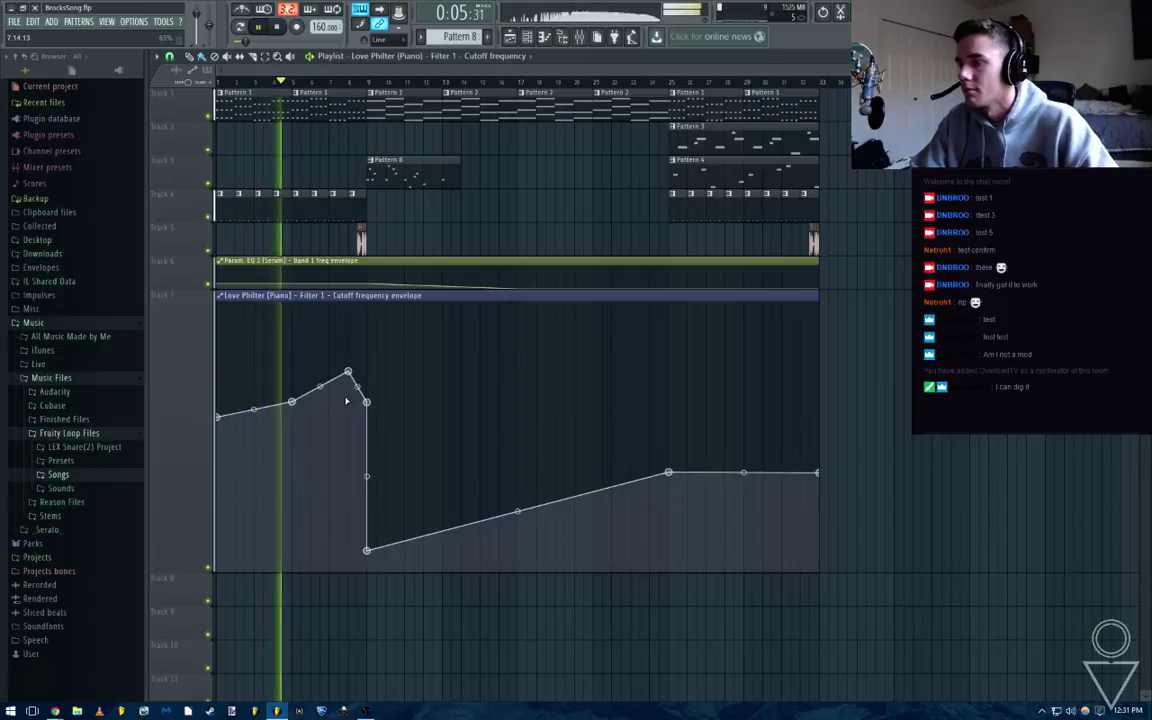
# Curve the envelope's rise into the bar 8 peak, delete the upper point at bar 9, and bend the fall down to the low point there
pyautogui.moveTo(320, 386); pyautogui.dragTo(357, 378)
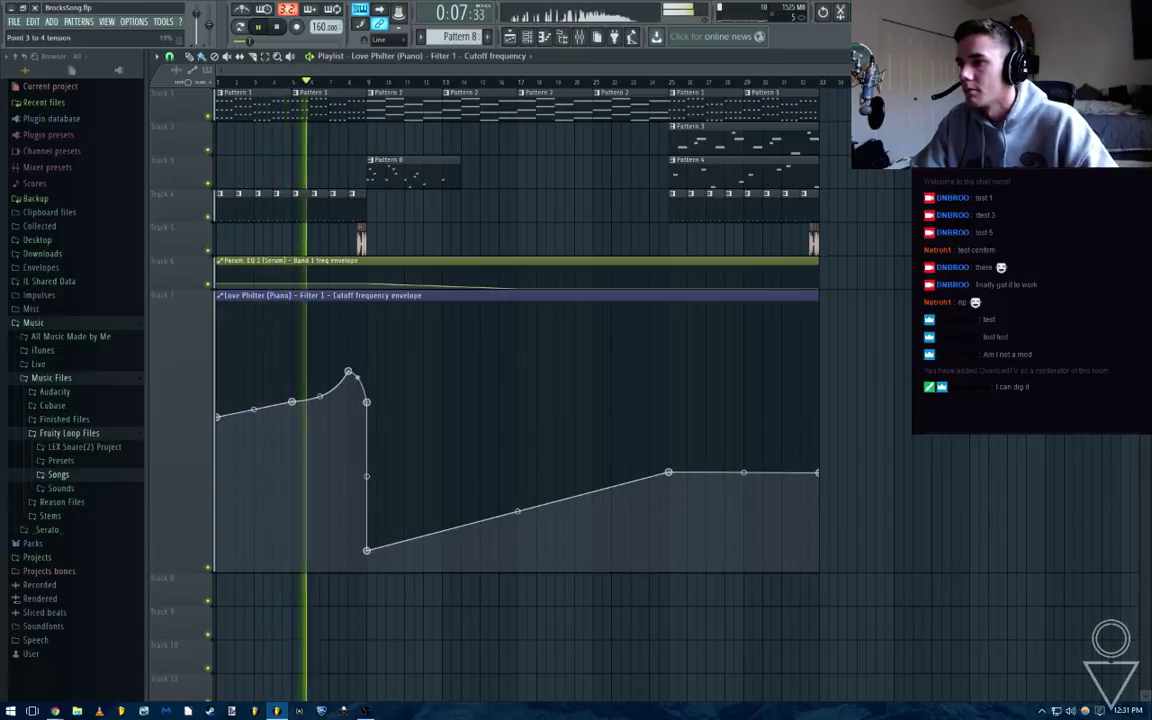
pyautogui.rightClick(366, 401)
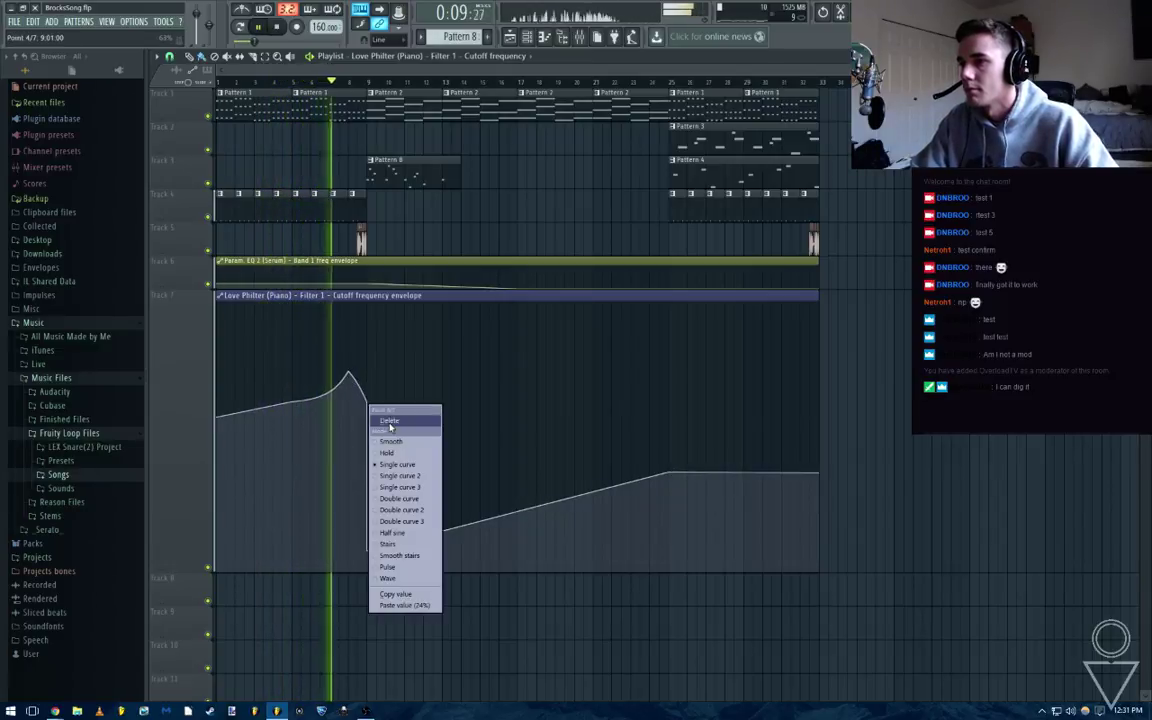
pyautogui.click(385, 413)
pyautogui.moveTo(357, 461); pyautogui.dragTo(357, 415)
pyautogui.press('space')
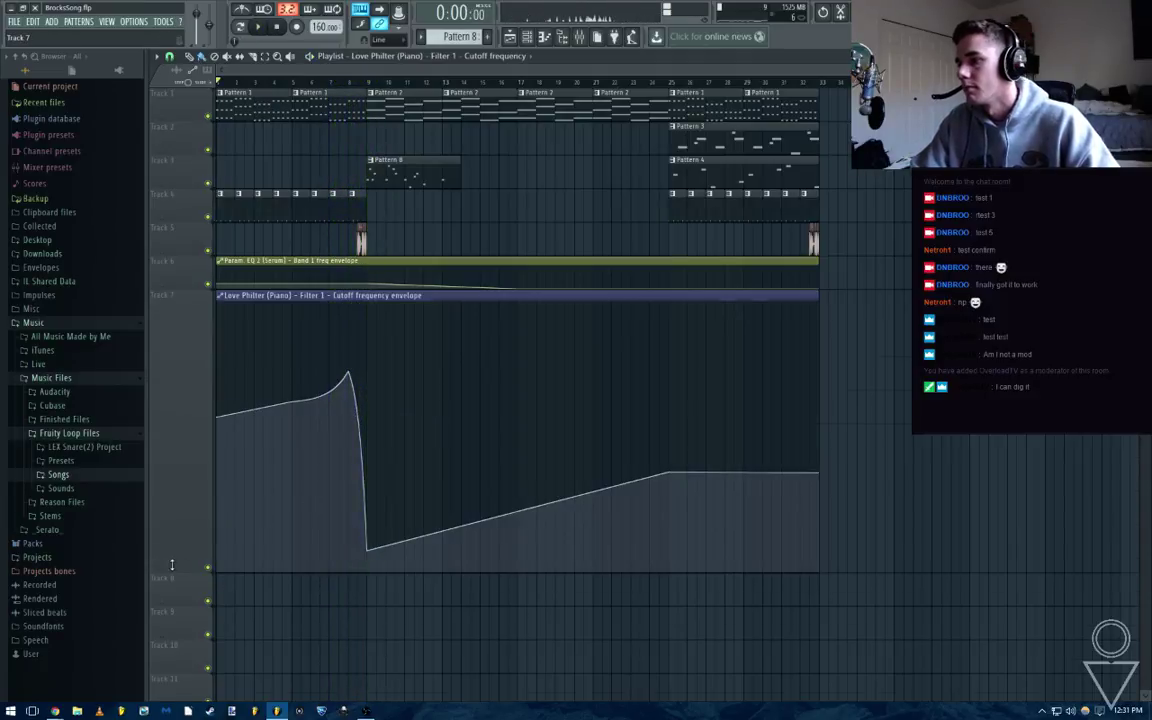
# Restore playlist track 7 to its default height
pyautogui.rightClick(172, 568)
pyautogui.moveTo(200, 323); pyautogui.dragTo(244, 587)
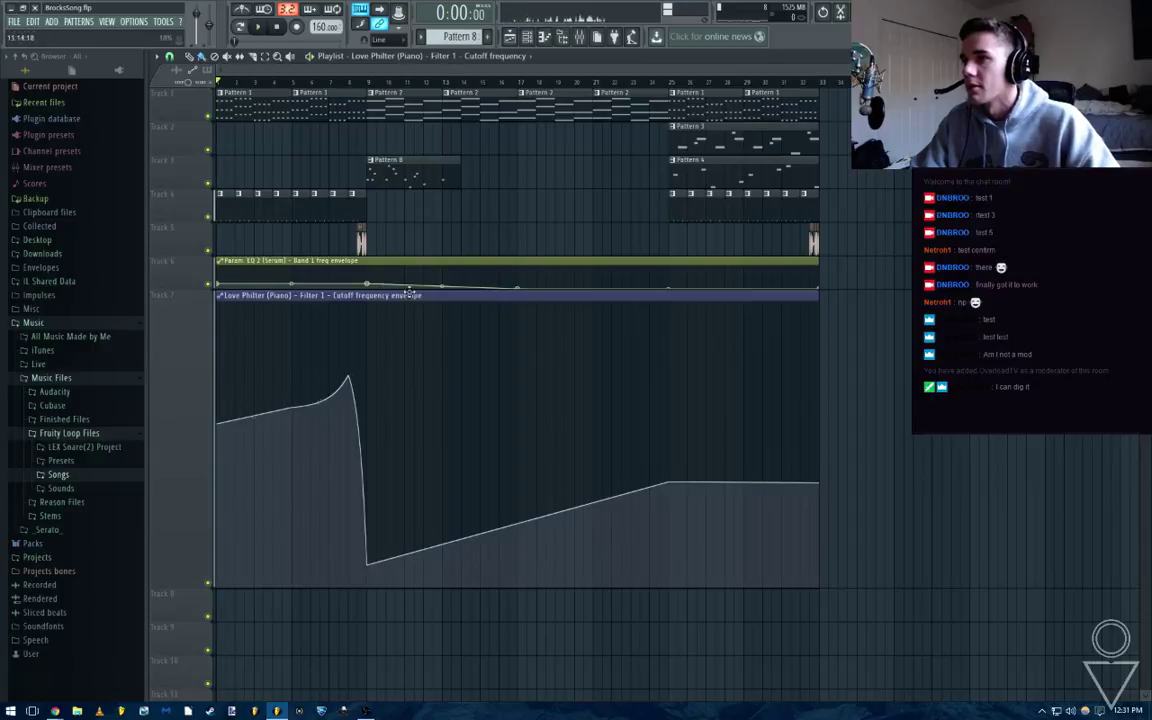
pyautogui.rightClick(172, 560)
# Add a 3x Osc channel with all three oscillators set to noise and close its window
pyautogui.click(51, 21)
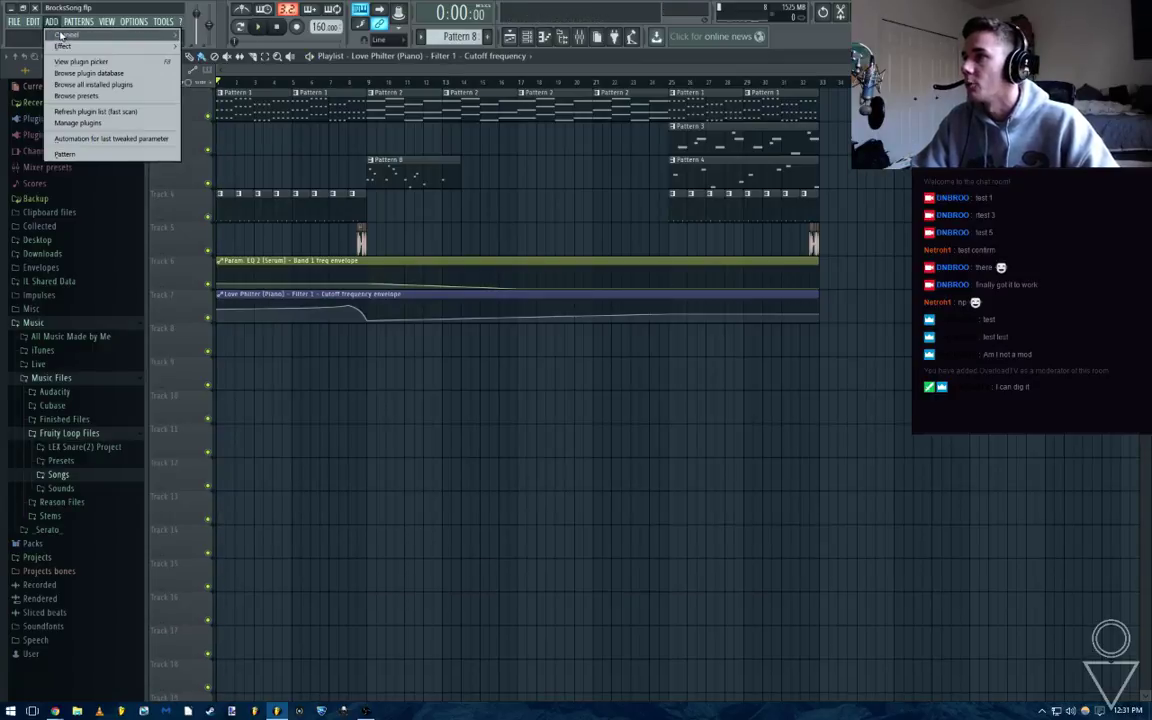
pyautogui.moveTo(67, 35)
pyautogui.click(255, 640)
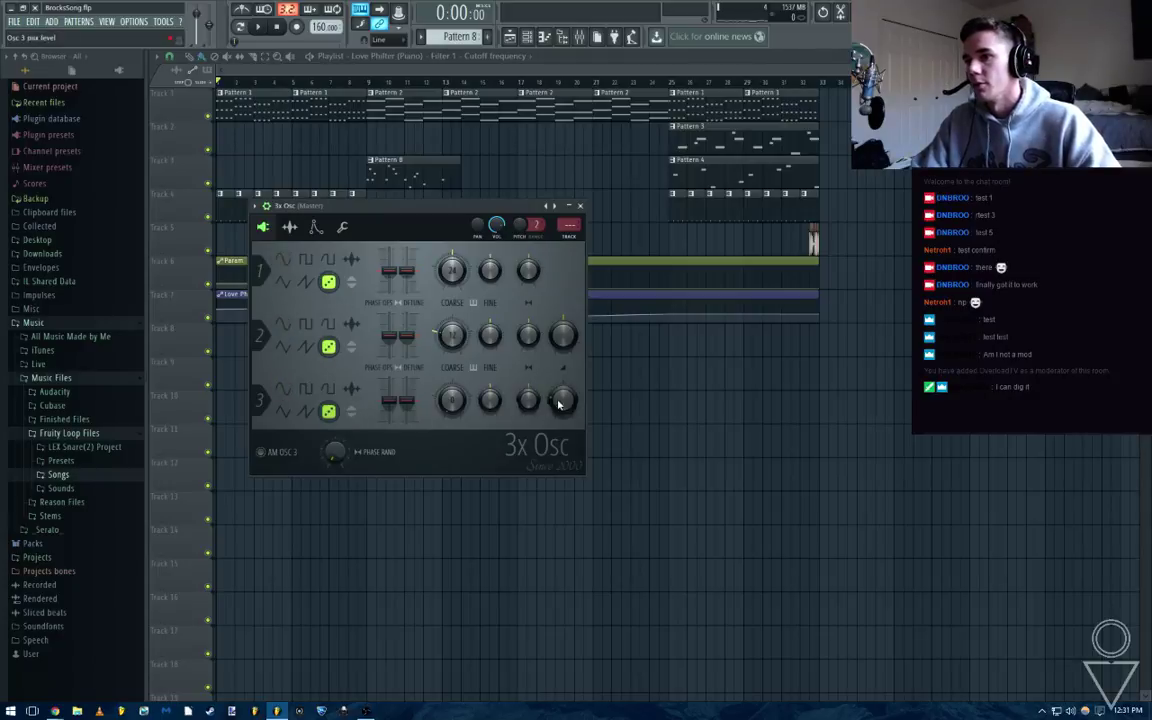
pyautogui.click(580, 205)
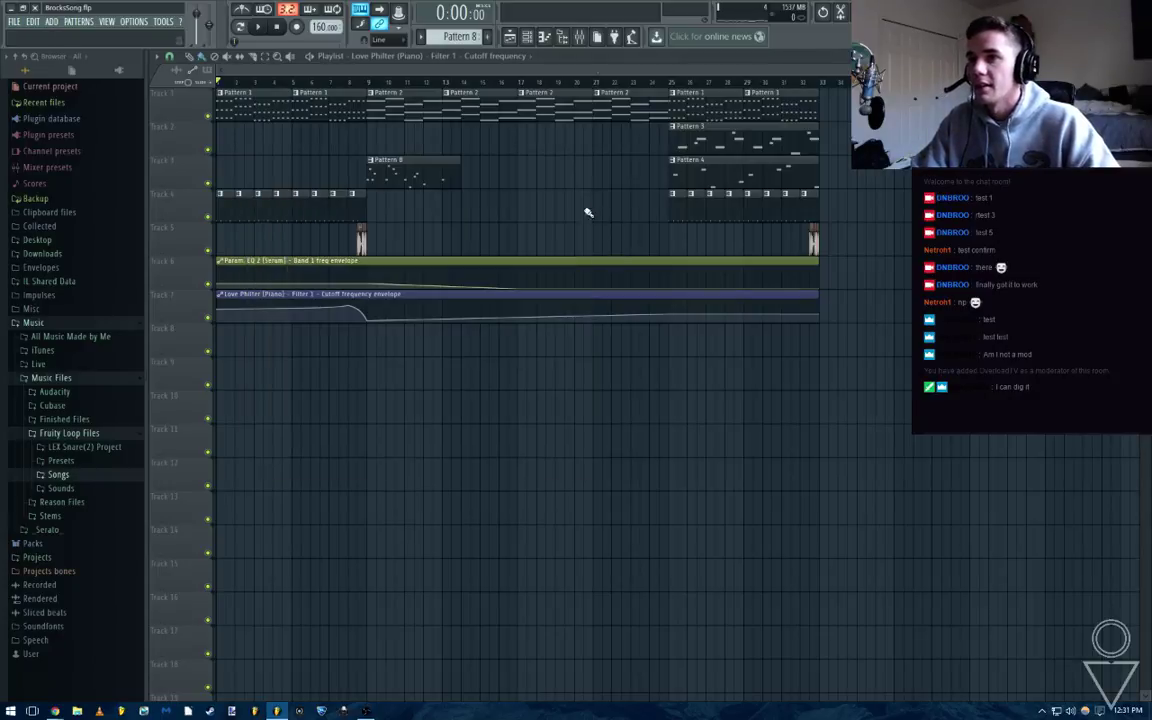
# Show the mixer and channel rack and route the 3x Osc channel to mixer track 9
pyautogui.click(580, 37)
pyautogui.click(526, 37)
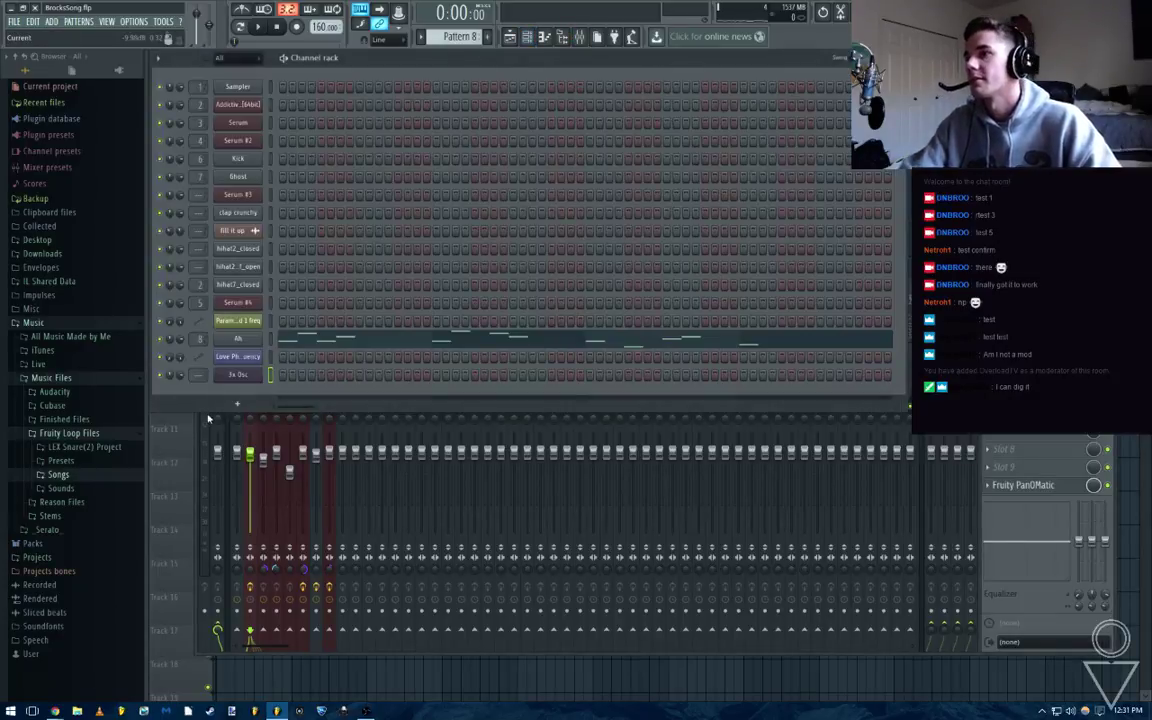
pyautogui.rightClick(236, 375)
pyautogui.click(234, 376)
pyautogui.click(236, 375)
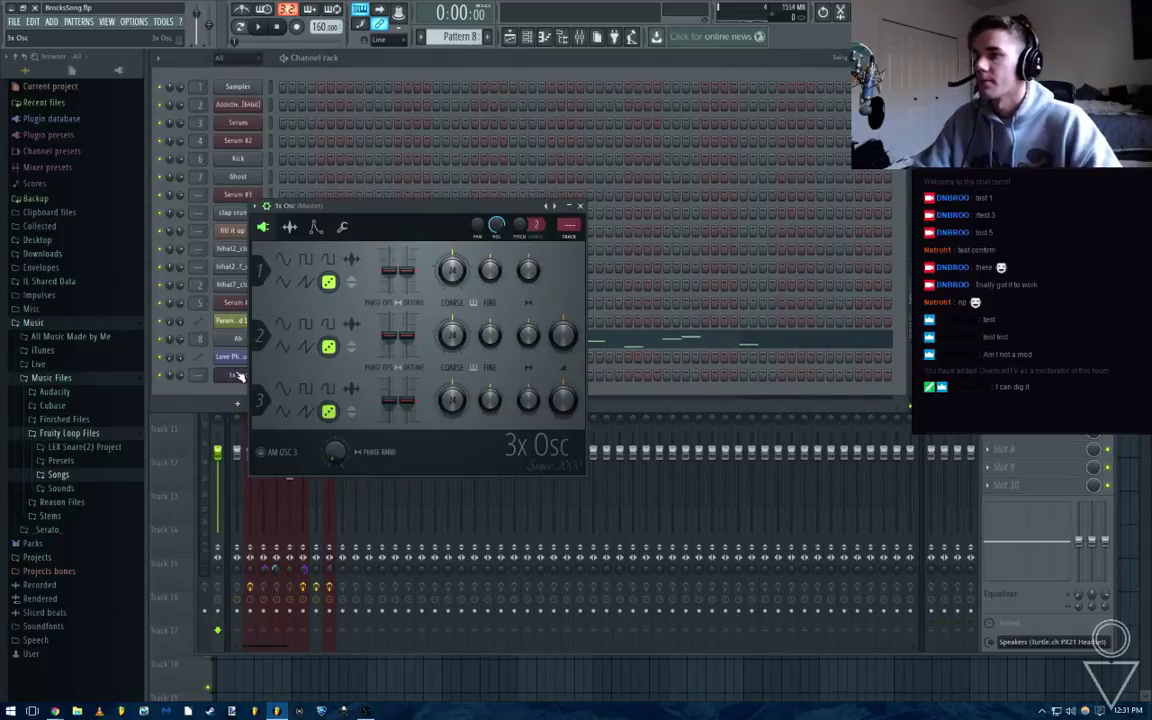
pyautogui.hotkey('ctrl', 'l')
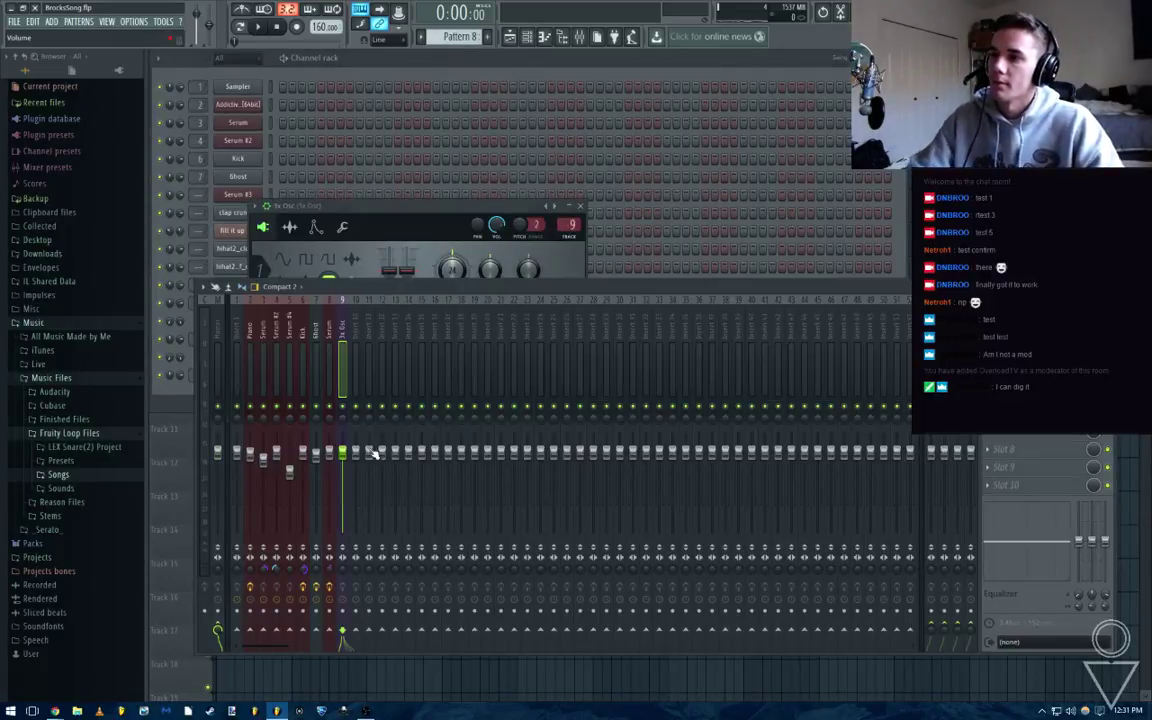
# Rename mixer track 9 as White and bring its 3x Osc window to the front
pyautogui.doubleClick(343, 332)
pyautogui.write('Wh')
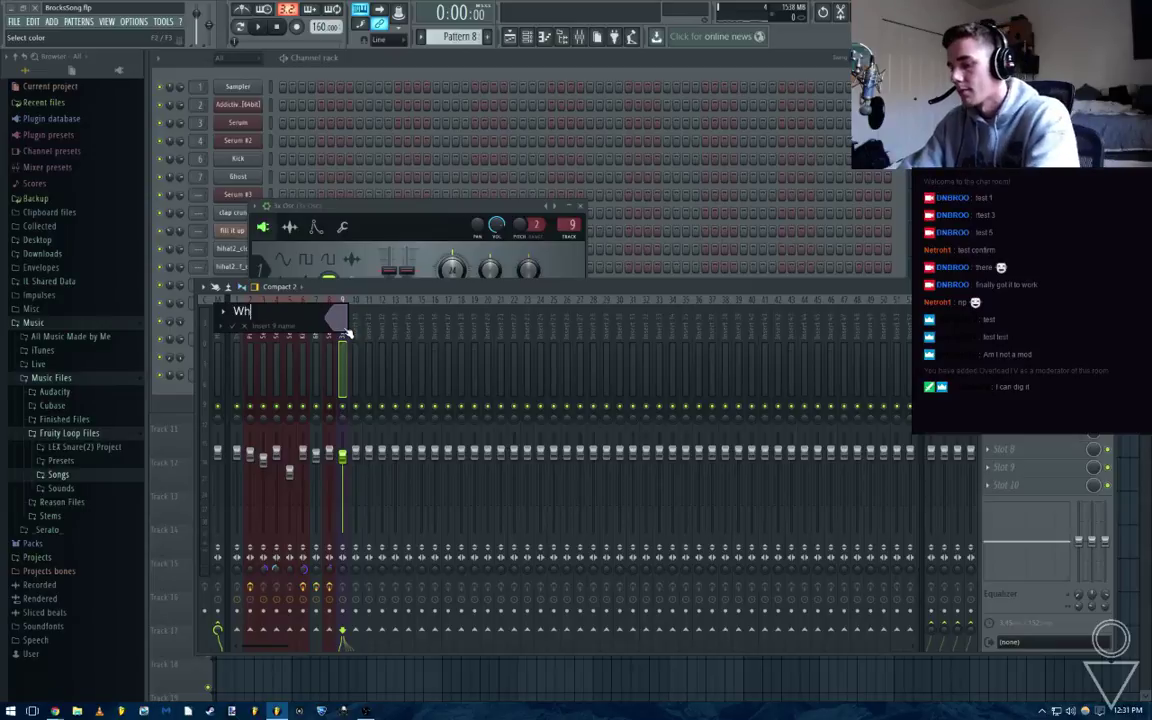
pyautogui.write('ite')
pyautogui.press('Return')
pyautogui.click(303, 252)
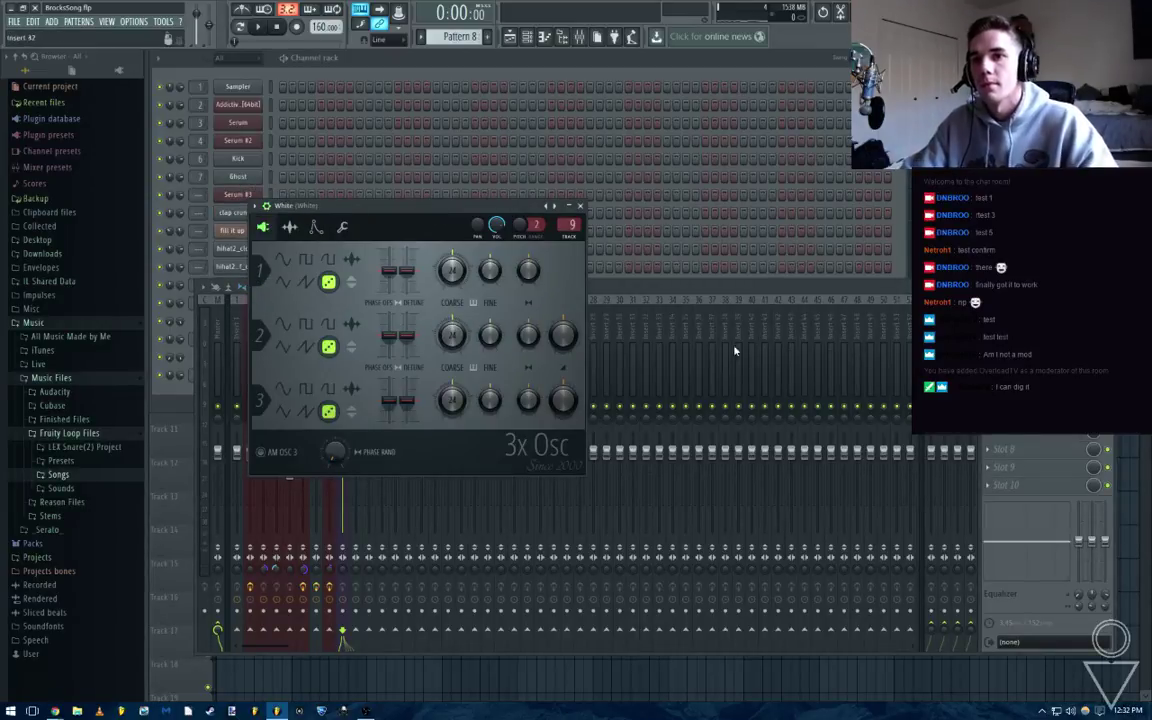
# Load the EDMBasics mixer preset onto the White track, mixer track 9
pyautogui.click(732, 292)
pyautogui.rightClick(339, 332)
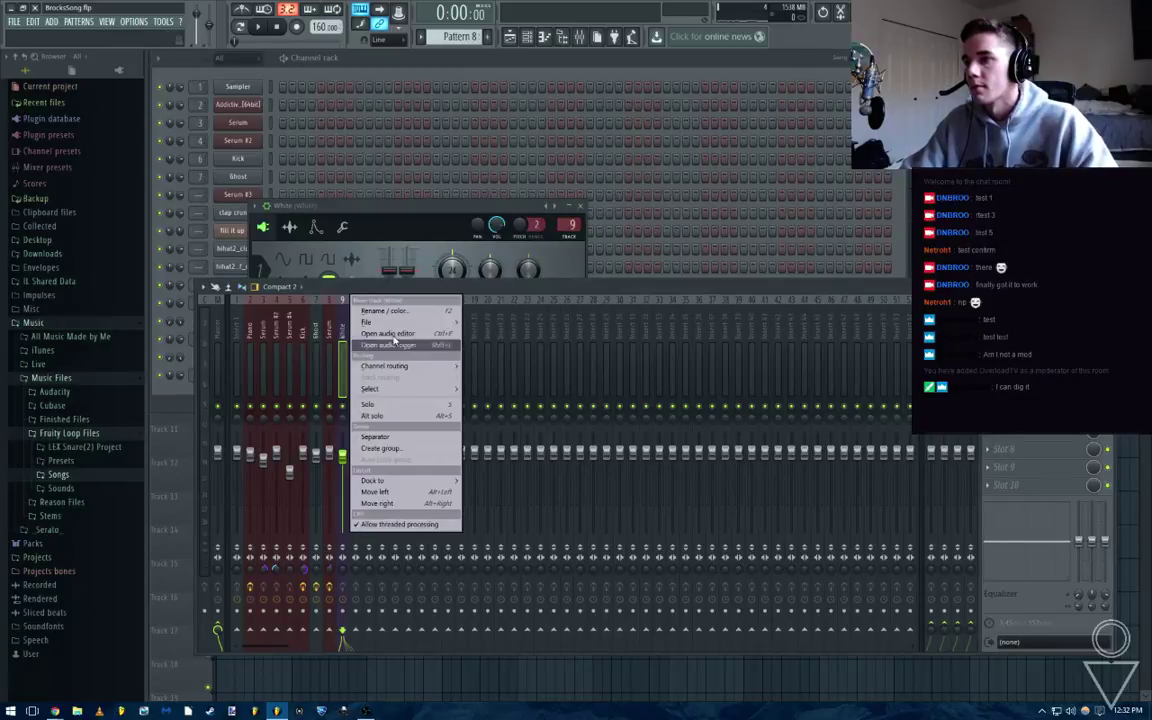
pyautogui.moveTo(368, 322)
pyautogui.click(490, 323)
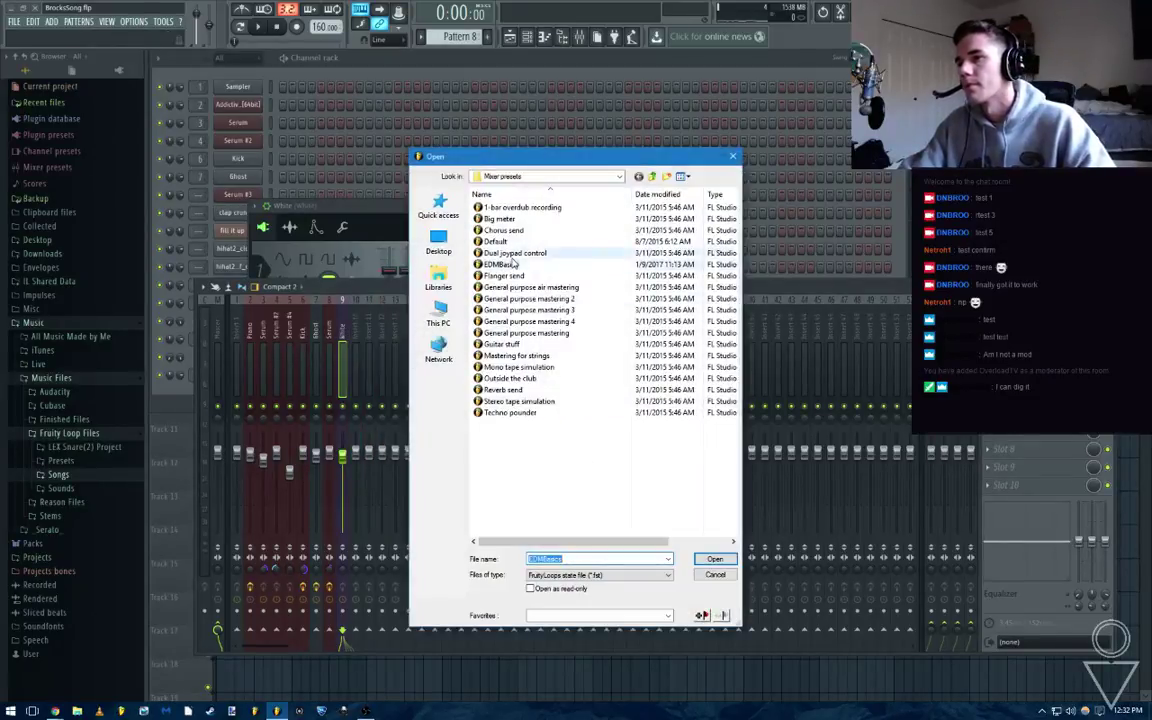
pyautogui.doubleClick(513, 263)
# Rename mixer track 9 as White again and close the 3x Osc window
pyautogui.rightClick(339, 330)
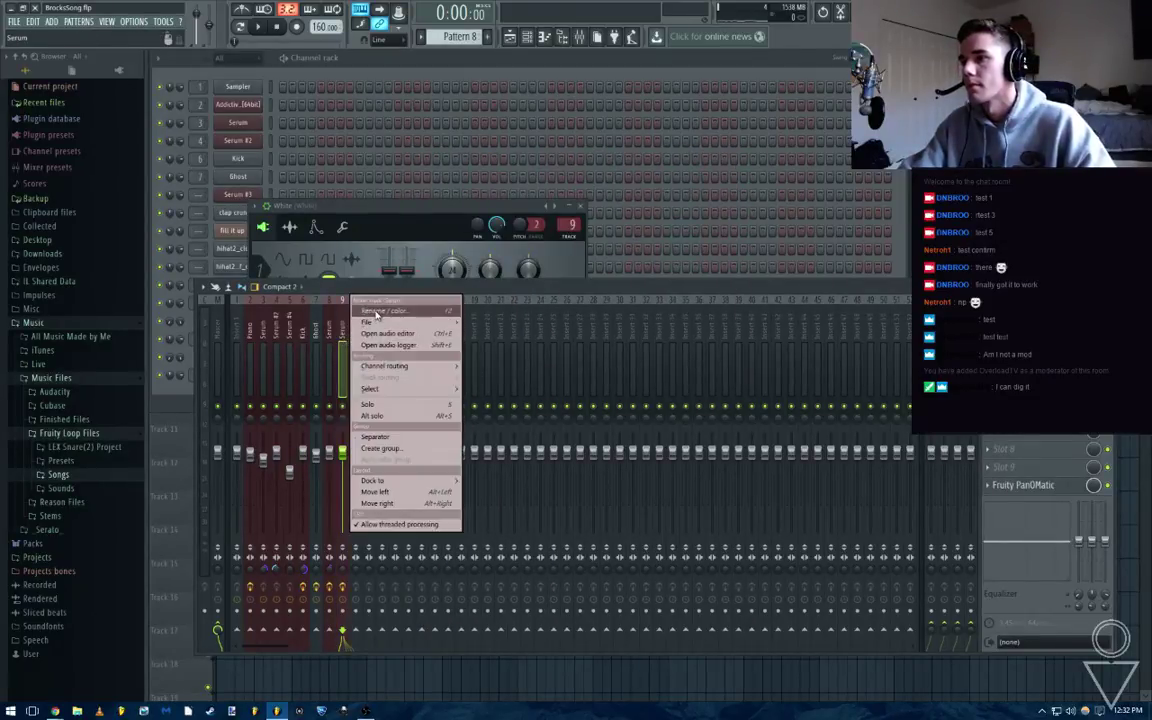
pyautogui.click(376, 313)
pyautogui.write('White')
pyautogui.press('Return')
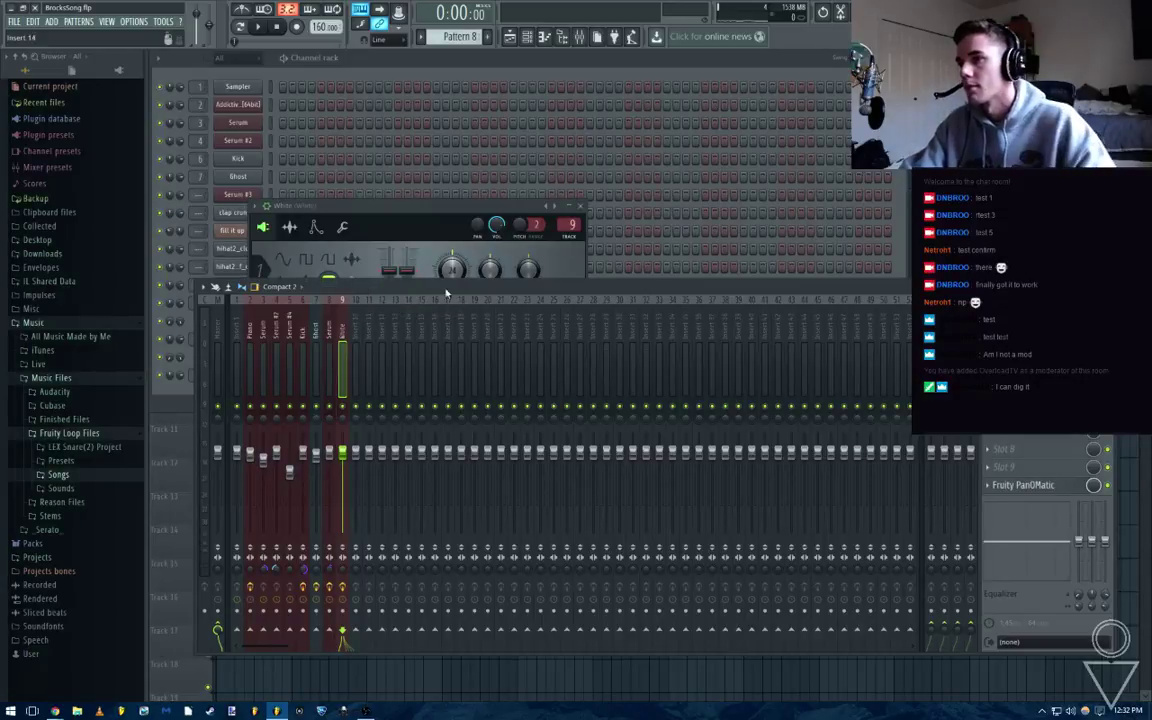
pyautogui.click(583, 205)
# Set band 1 of the White track's Fruity parametric EQ 2 to high pass and raise its cutoff frequency
pyautogui.click(1023, 323)
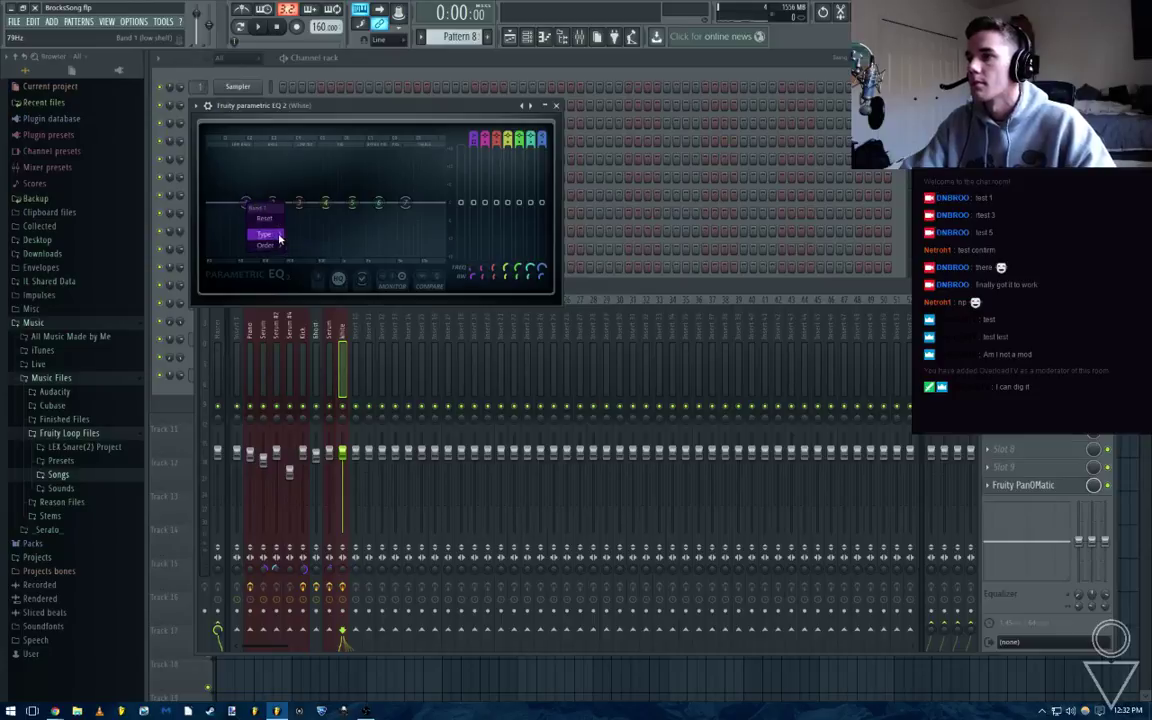
pyautogui.moveTo(280, 238)
pyautogui.click(315, 268)
pyautogui.moveTo(268, 203); pyautogui.dragTo(297, 203)
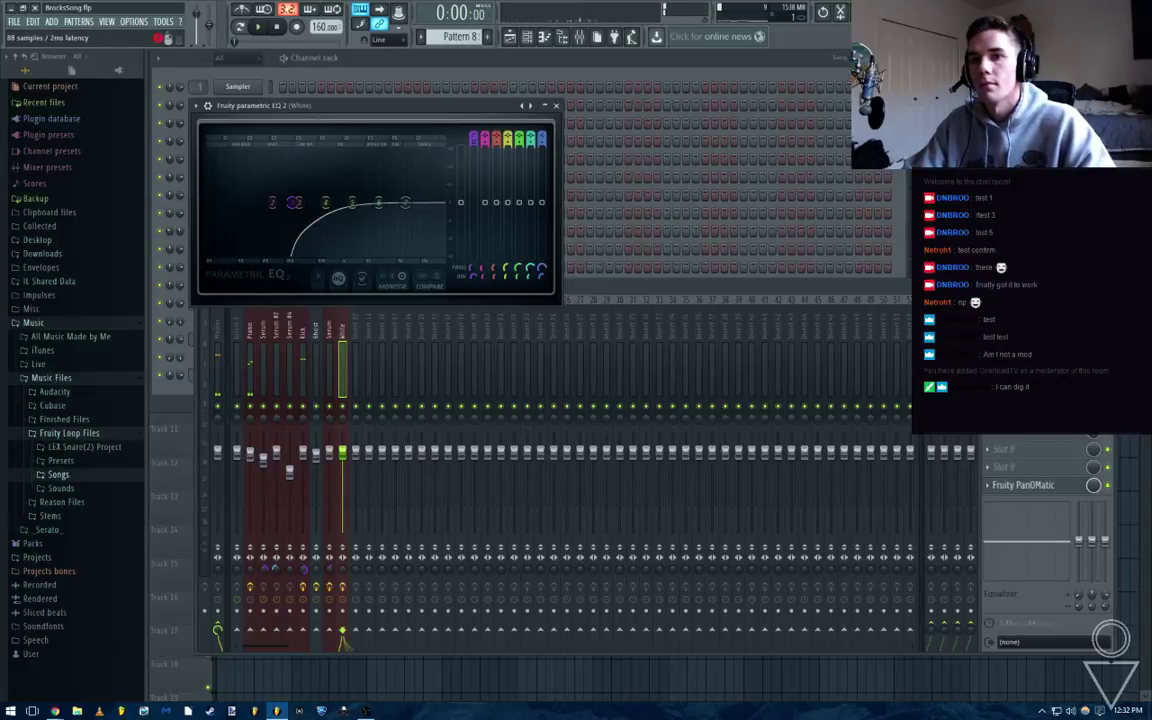
pyautogui.click(988, 377)
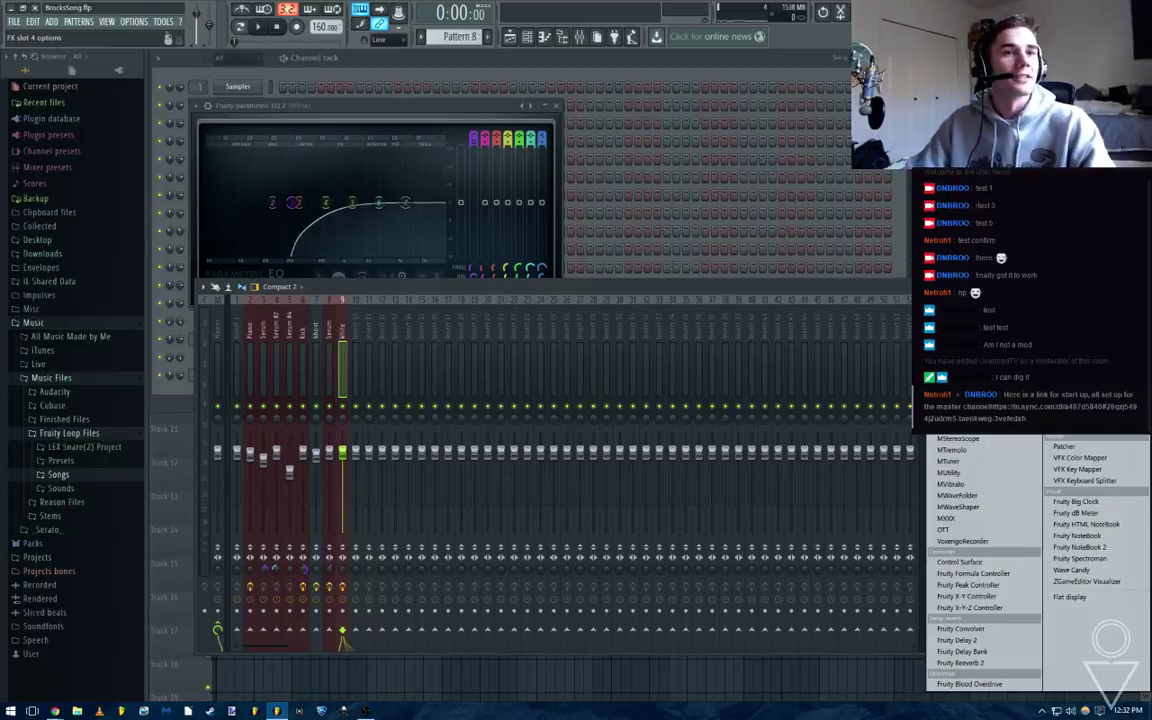
pyautogui.scroll(1, 1030, 408)
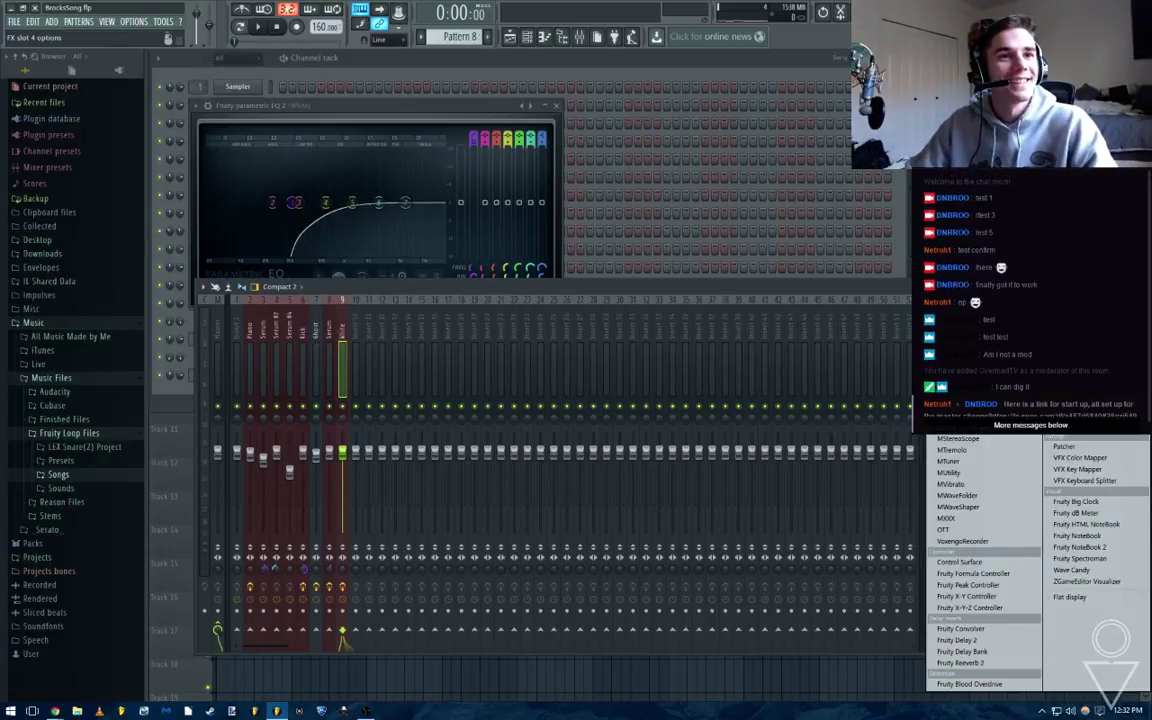
pyautogui.click(1030, 408)
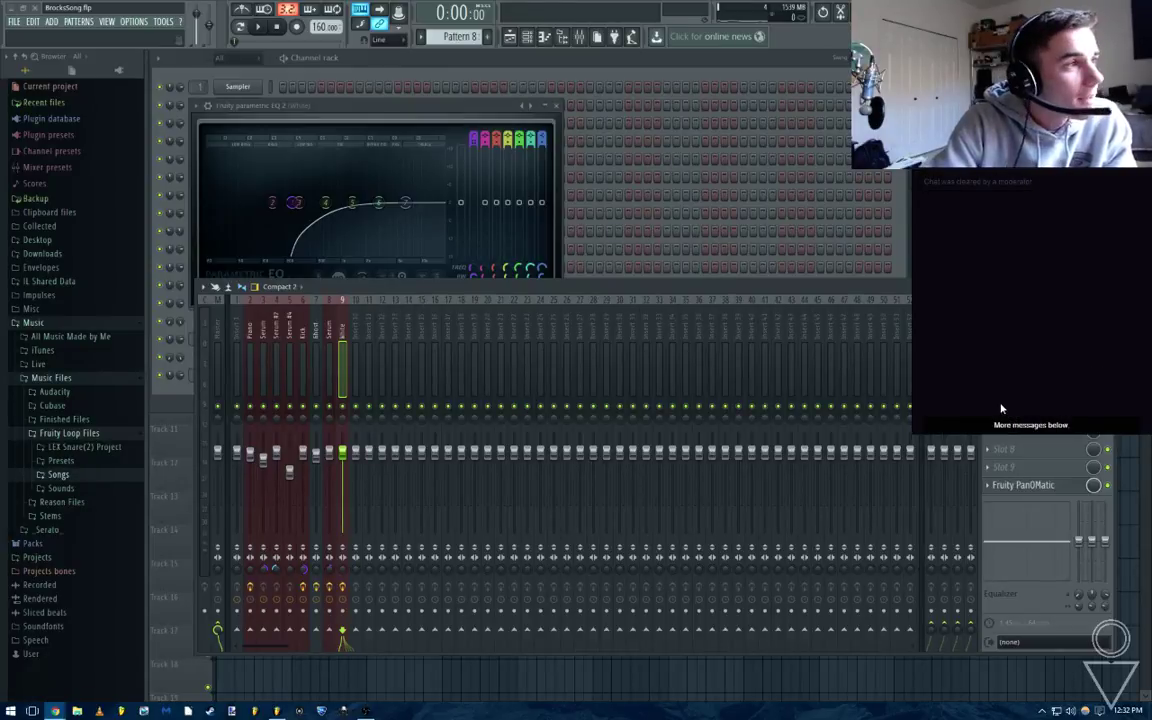
# Show the playlist and briefly play the song from the start
pyautogui.click(452, 106)
pyautogui.press('space')
pyautogui.press('F5')
pyautogui.press('space')
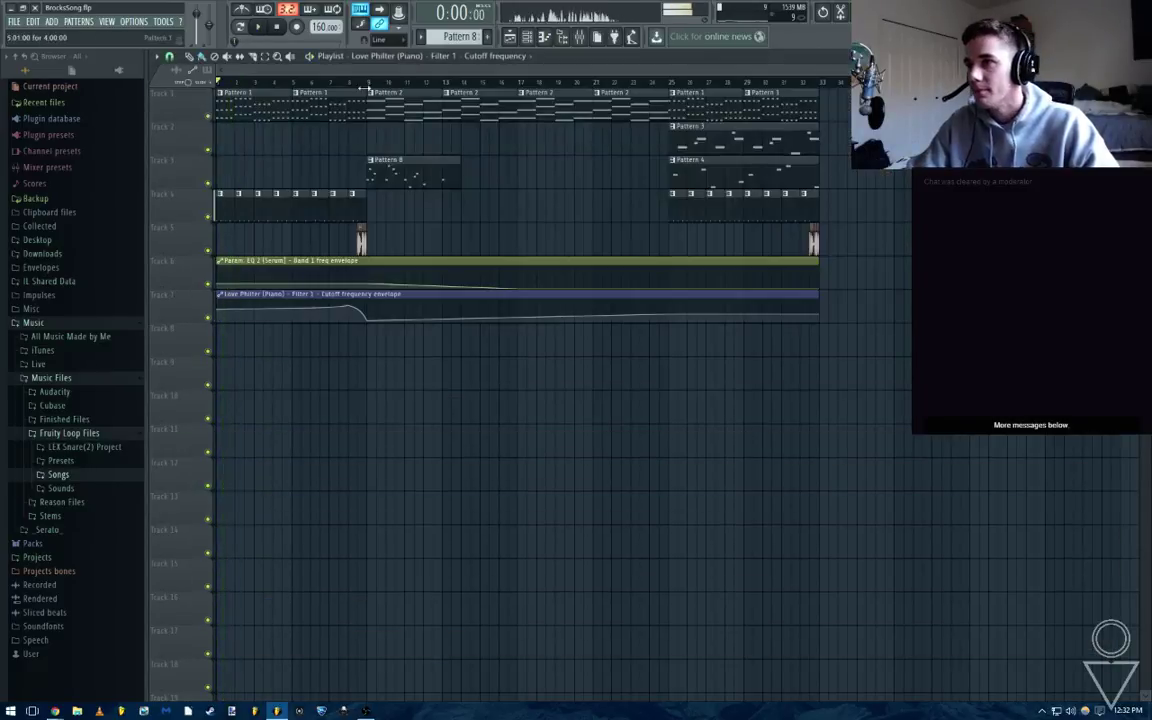
# Select bars 1 to 8 in the playlist and play the selection
pyautogui.moveTo(367, 83); pyautogui.dragTo(217, 83)
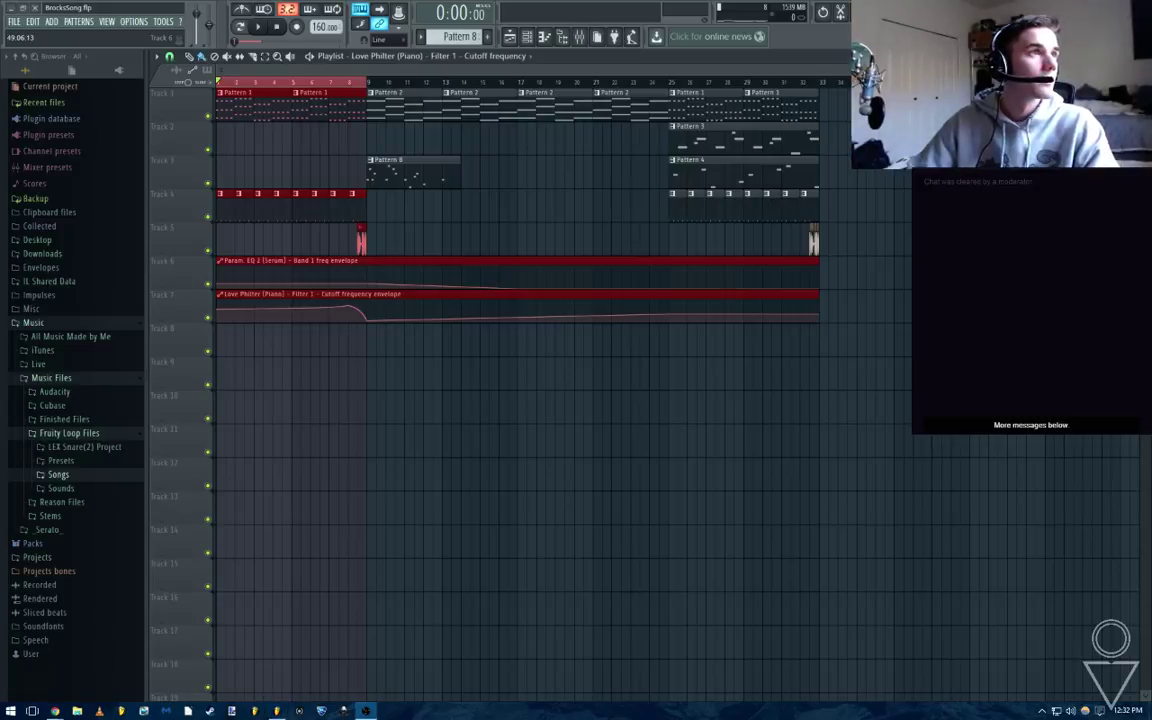
pyautogui.hotkey('alt', 'Tab')
pyautogui.hotkey('alt', 'Tab')
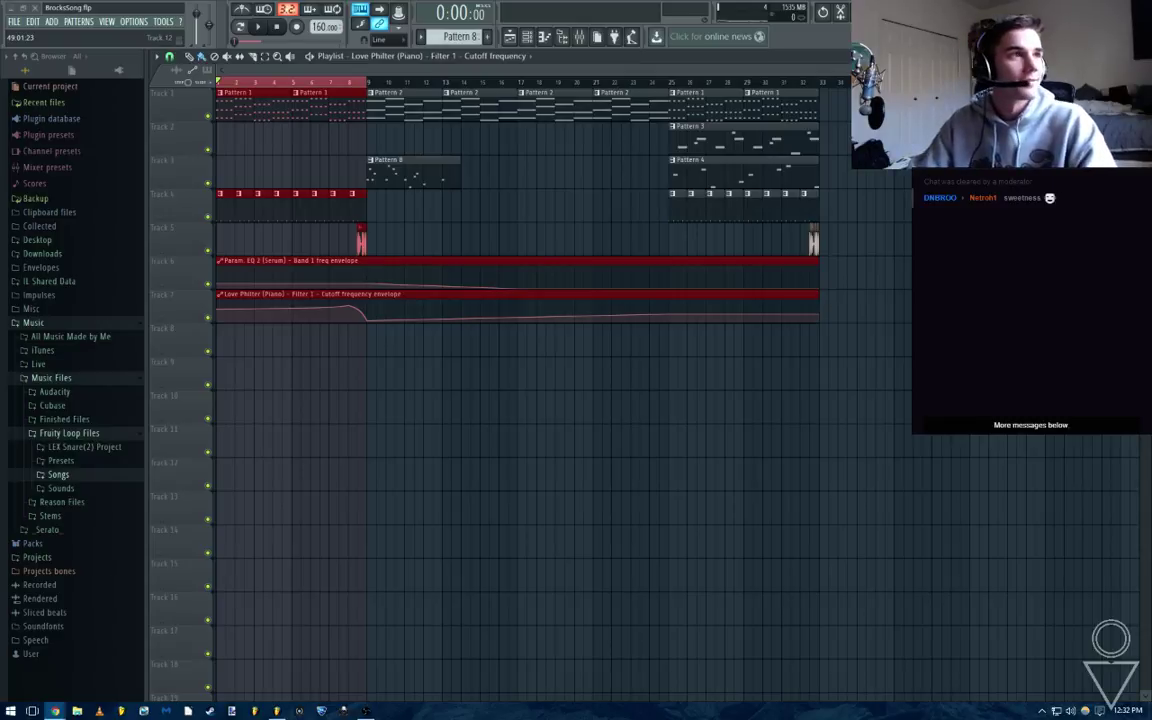
pyautogui.click(578, 465)
pyautogui.press('space')
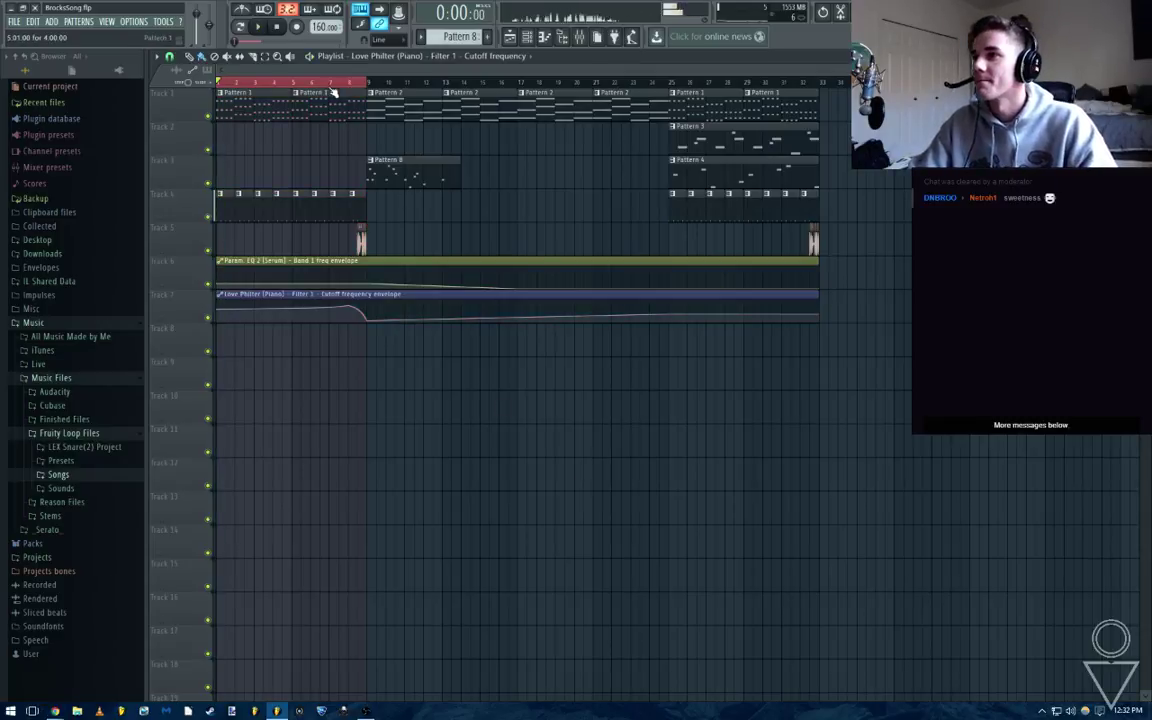
# Enlarge track 7, raise the piano filter cutoff peak at bar 8, audition from bar 7, and restore the track's default height
pyautogui.doubleClick(332, 83)
pyautogui.moveTo(174, 324); pyautogui.dragTo(169, 550)
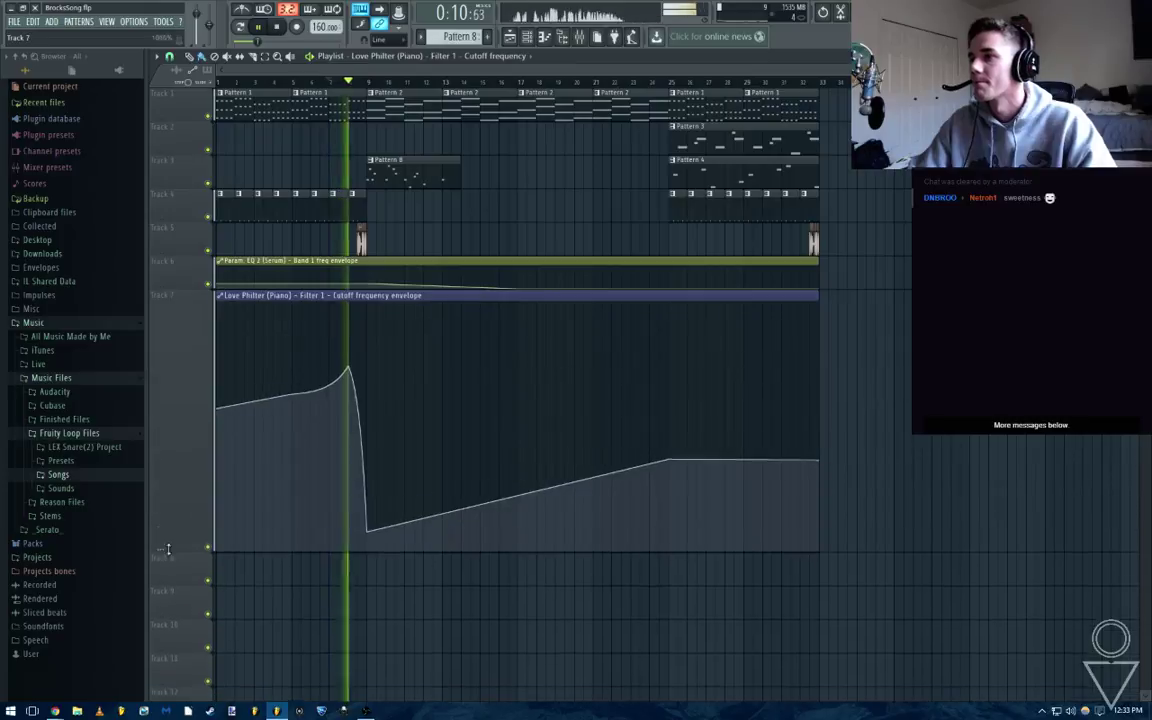
pyautogui.press('space')
pyautogui.press('space')
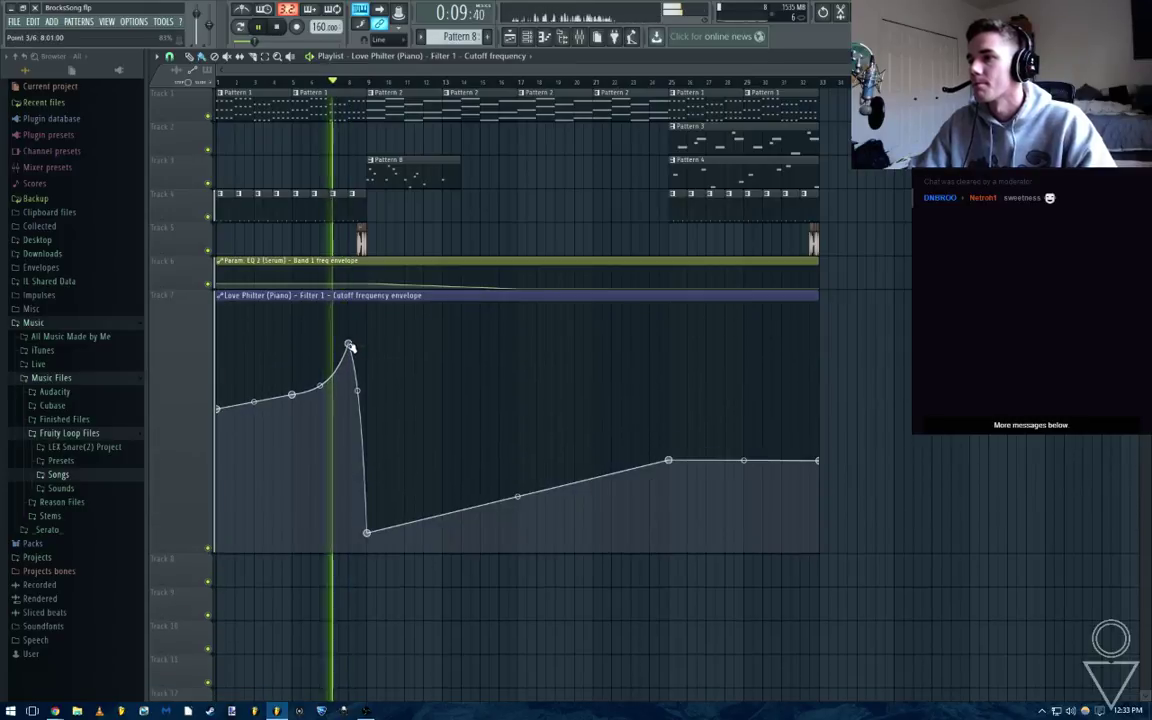
pyautogui.press('space')
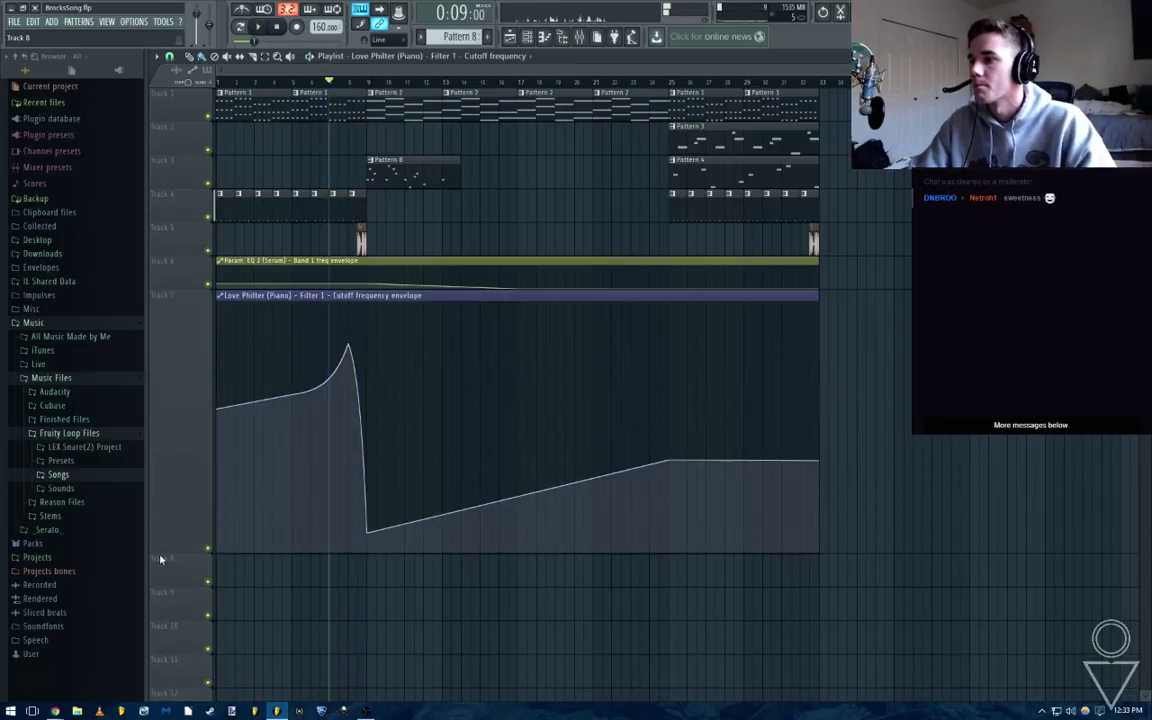
pyautogui.rightClick(160, 553)
# Create an automation clip for the wet level of Fruity Reeverb 2 on the Piano mixer track
pyautogui.click(582, 38)
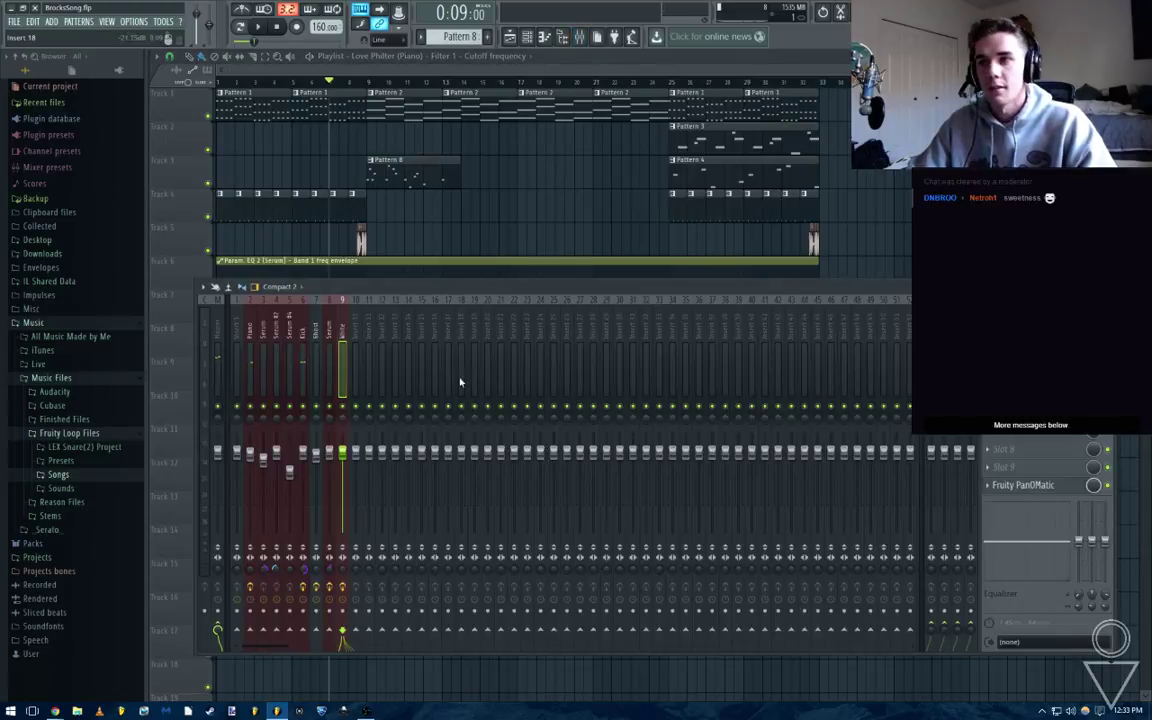
pyautogui.click(250, 345)
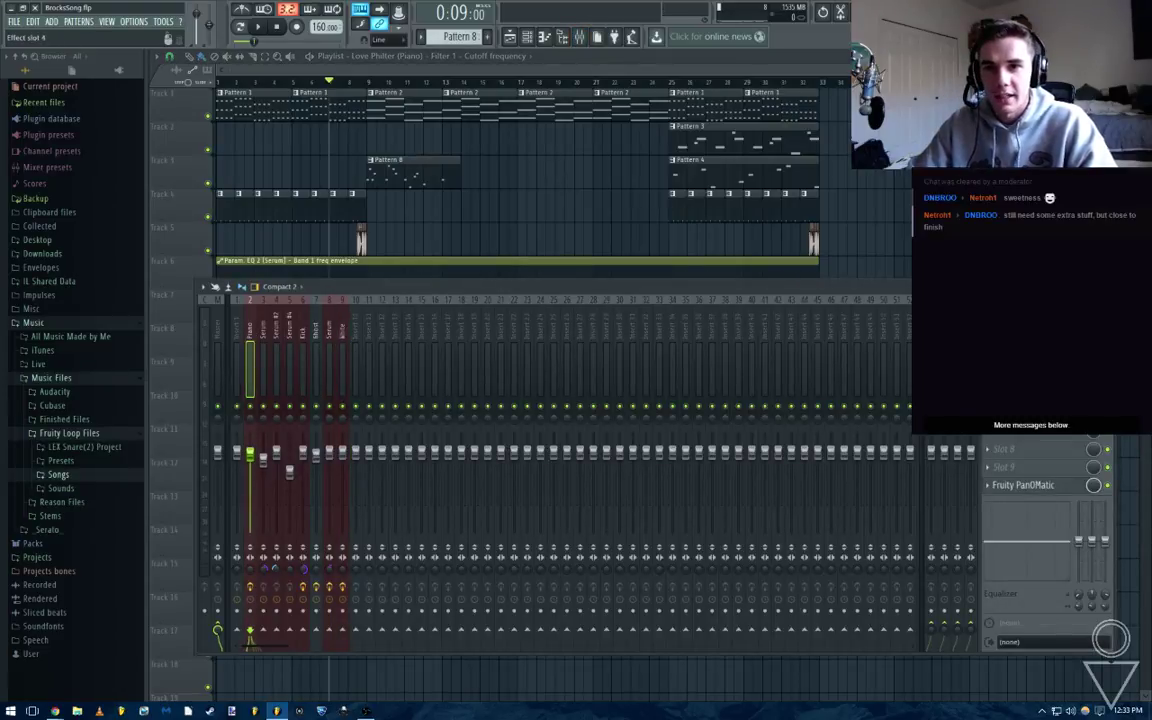
pyautogui.click(1025, 395)
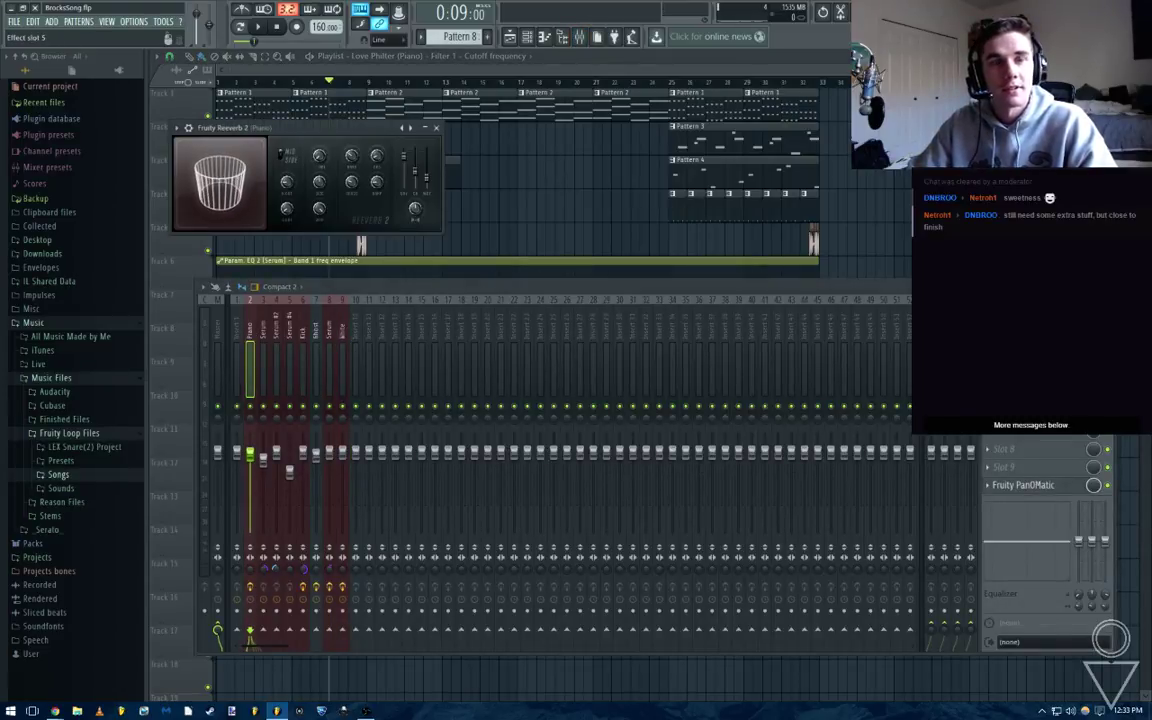
pyautogui.rightClick(377, 158)
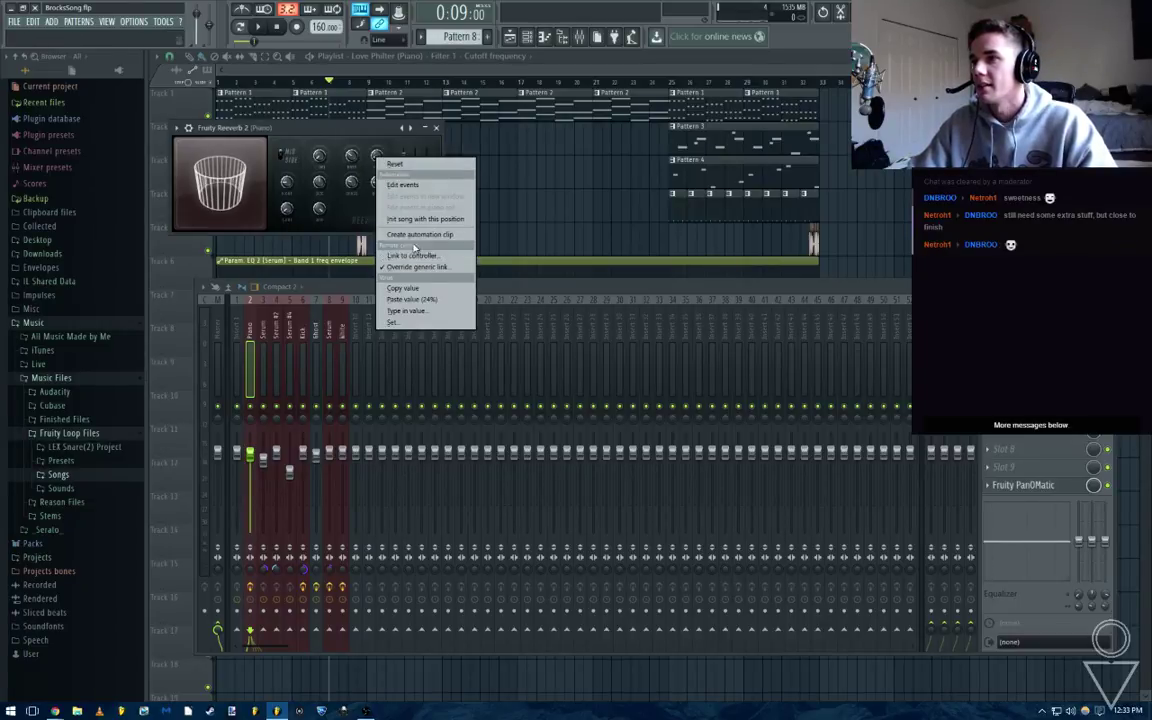
pyautogui.click(431, 164)
pyautogui.rightClick(378, 158)
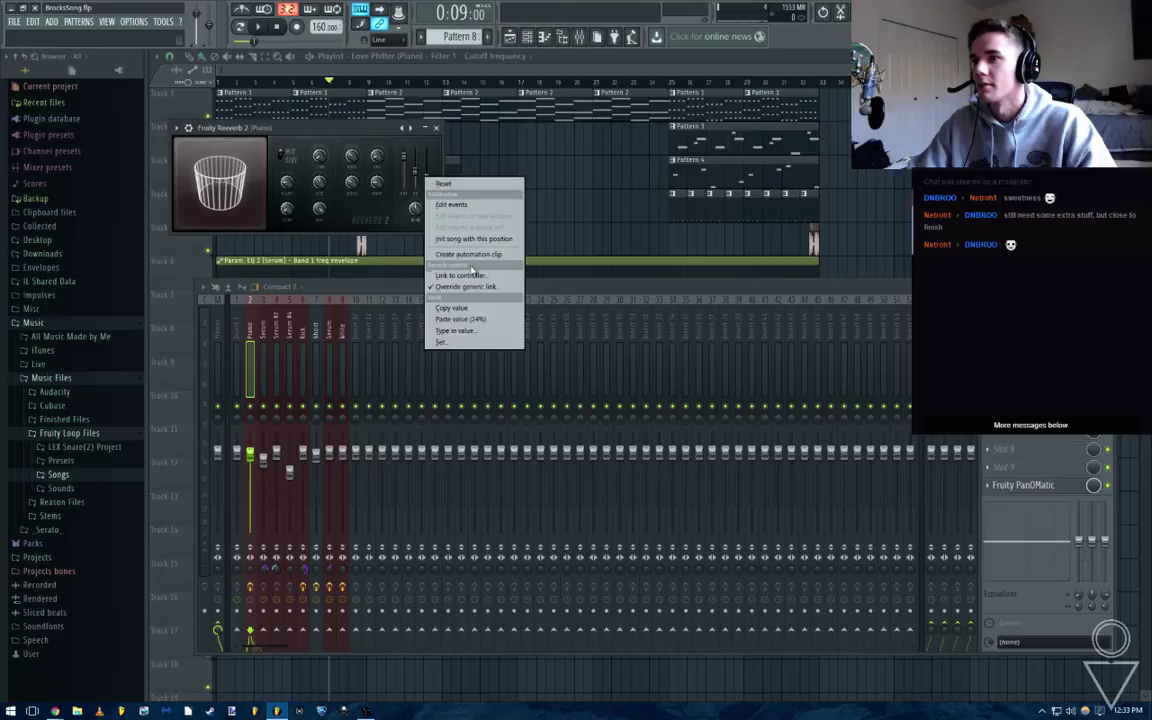
pyautogui.click(420, 245)
# Shape the piano reverb wet level to curve up from bar 6 to a peak at bar 8 and fall back at bar 9
pyautogui.moveTo(188, 357); pyautogui.dragTo(191, 547)
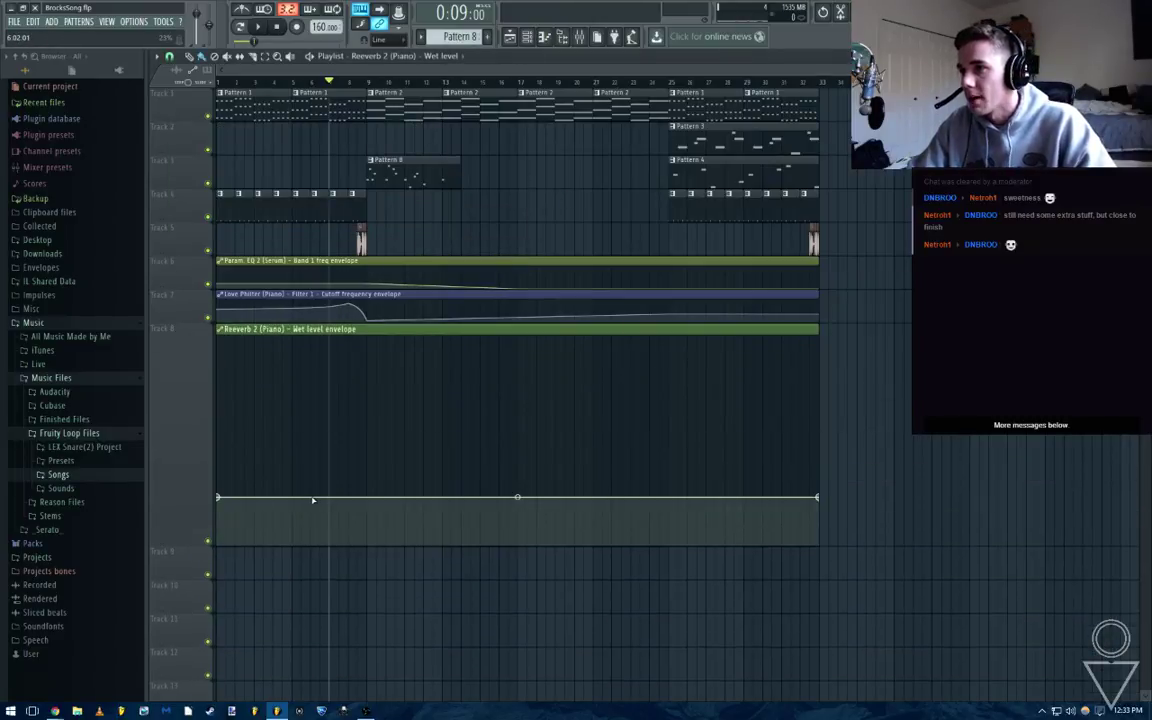
pyautogui.scroll(3, 336, 473)
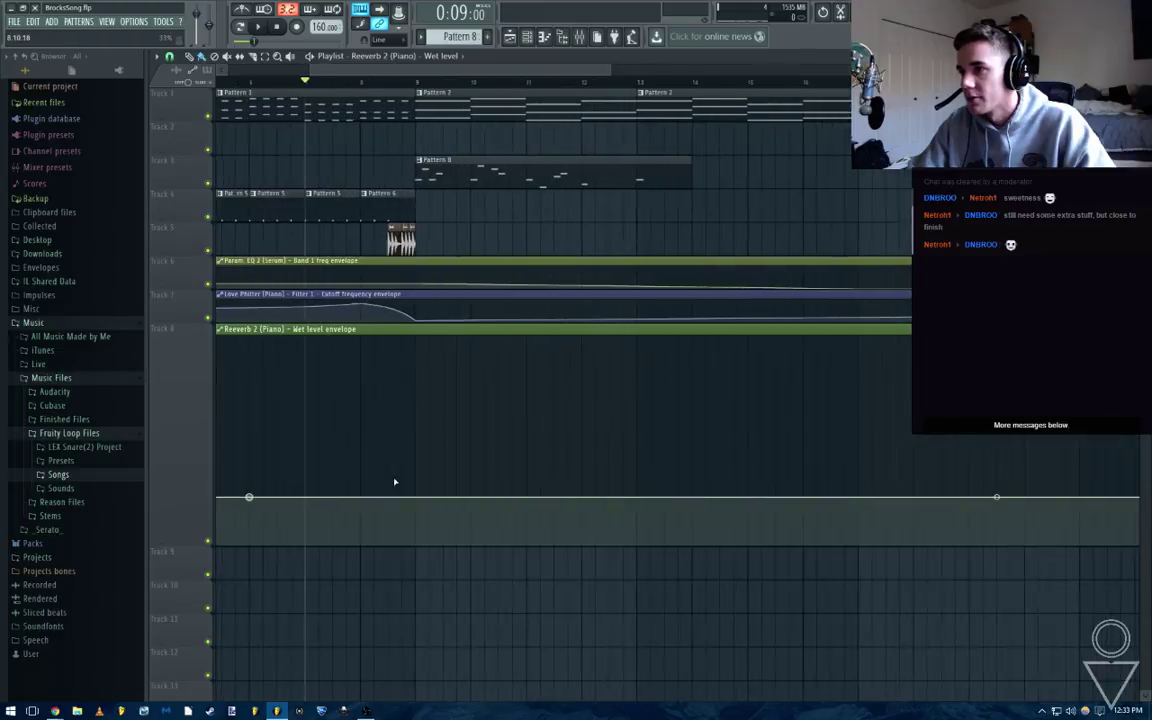
pyautogui.moveTo(360, 497); pyautogui.dragTo(362, 455)
pyautogui.moveTo(409, 489); pyautogui.dragTo(388, 457)
pyautogui.press('space')
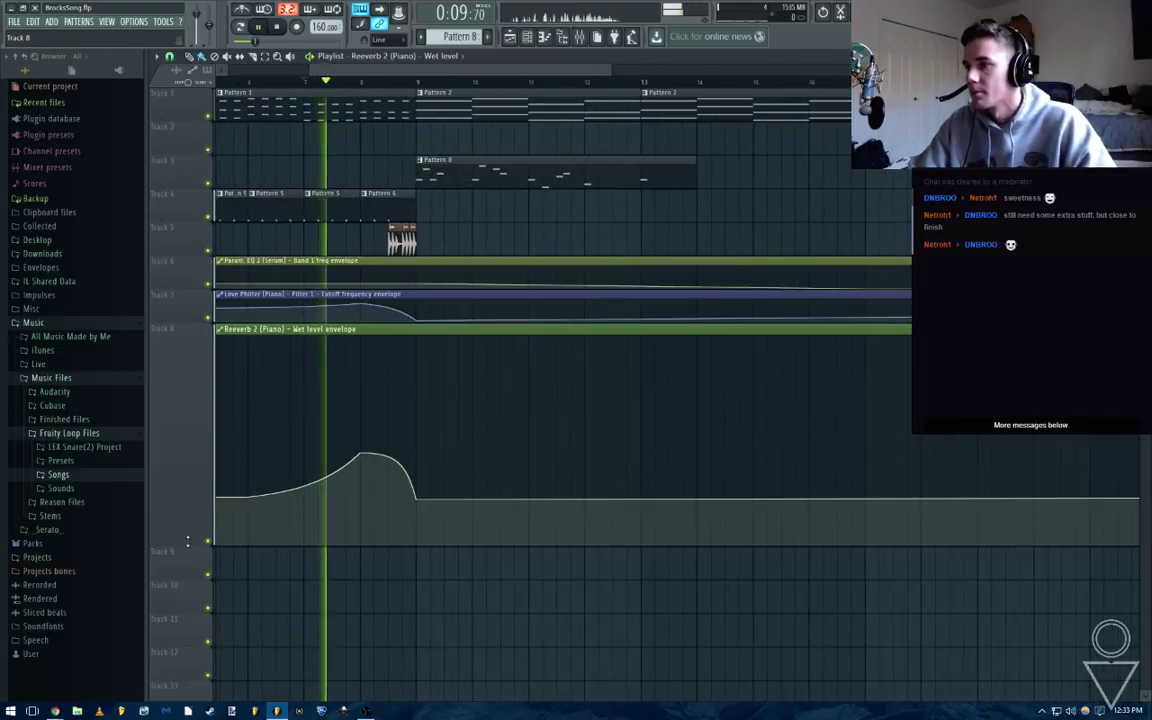
pyautogui.rightClick(188, 544)
# Enlarge track 8 and copy the wet level envelope's first point value onto the points at bars 6 and 9
pyautogui.scroll(-3, 240, 464)
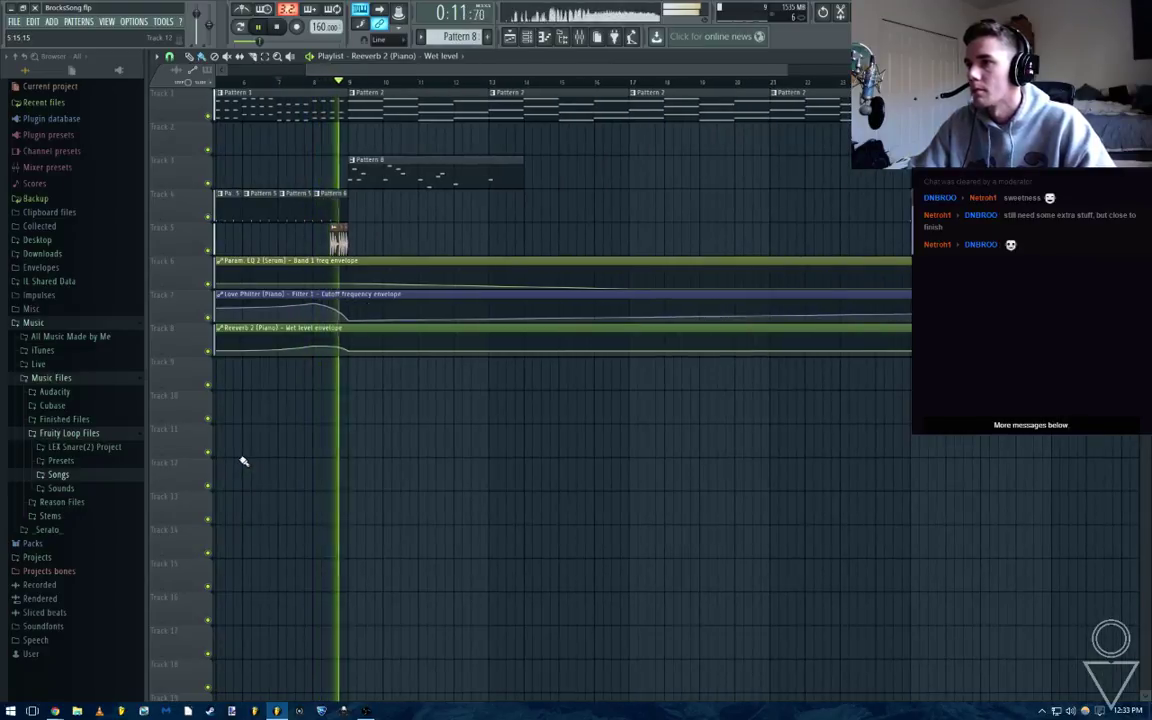
pyautogui.press('space')
pyautogui.moveTo(192, 360); pyautogui.dragTo(193, 628)
pyautogui.moveTo(540, 475); pyautogui.dragTo(689, 335)
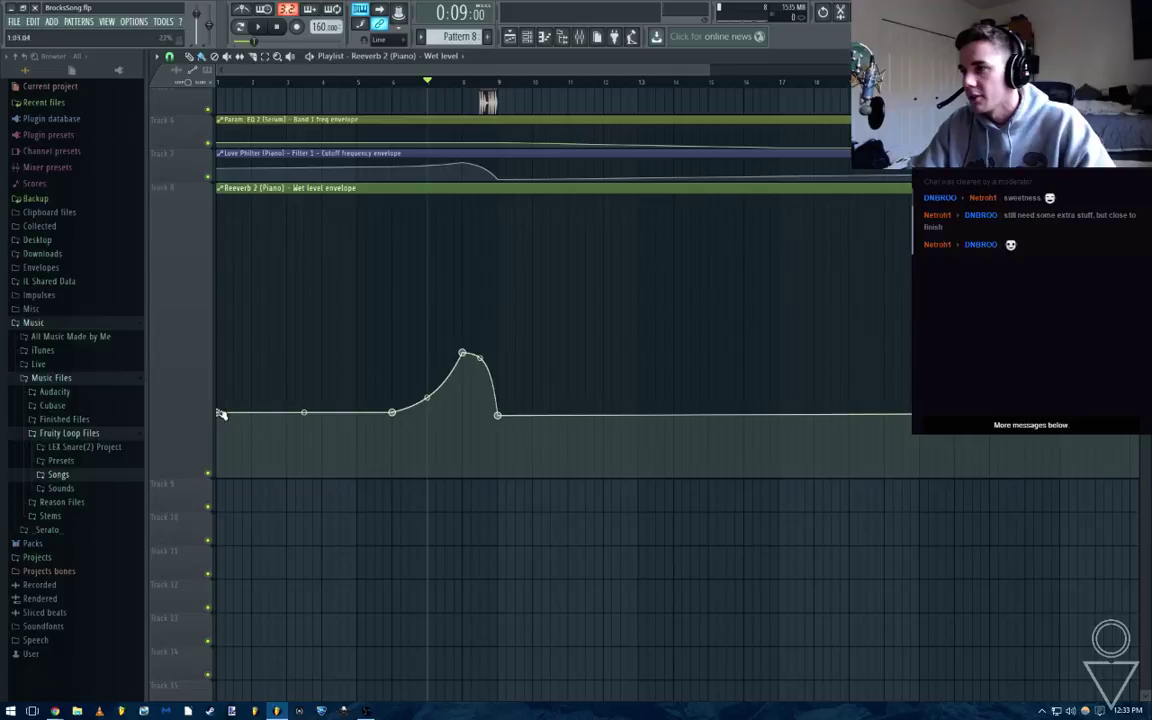
pyautogui.rightClick(221, 414)
pyautogui.click(266, 607)
pyautogui.rightClick(394, 414)
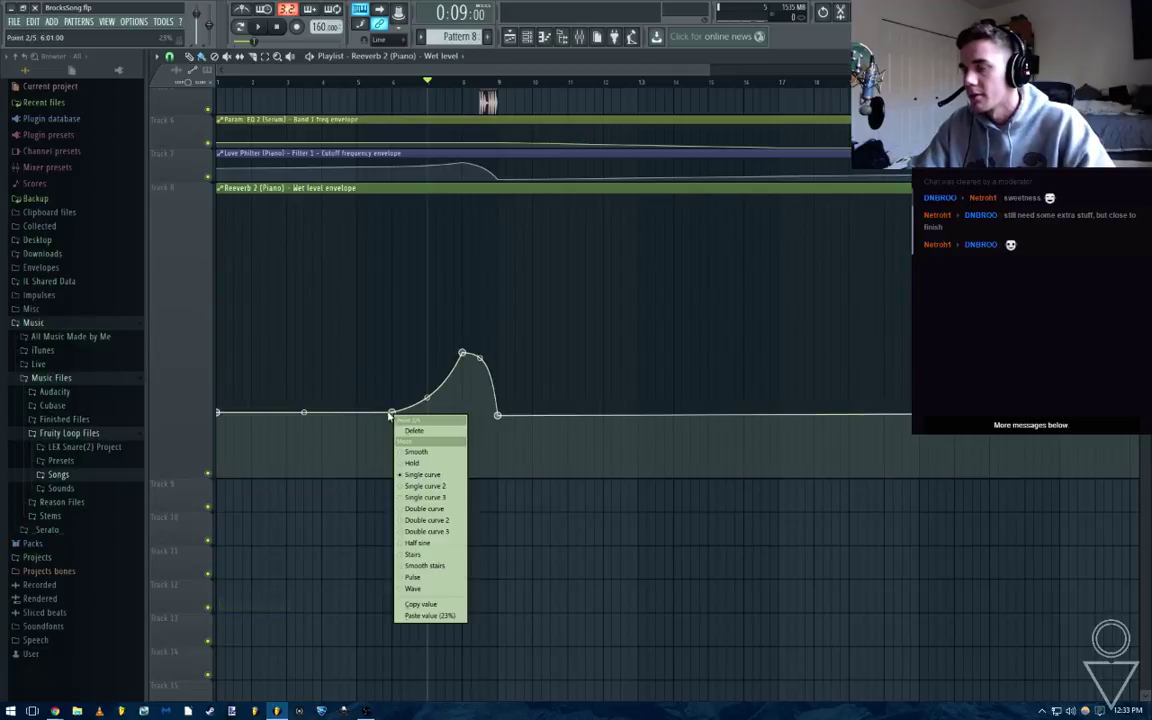
pyautogui.click(428, 617)
pyautogui.rightClick(497, 414)
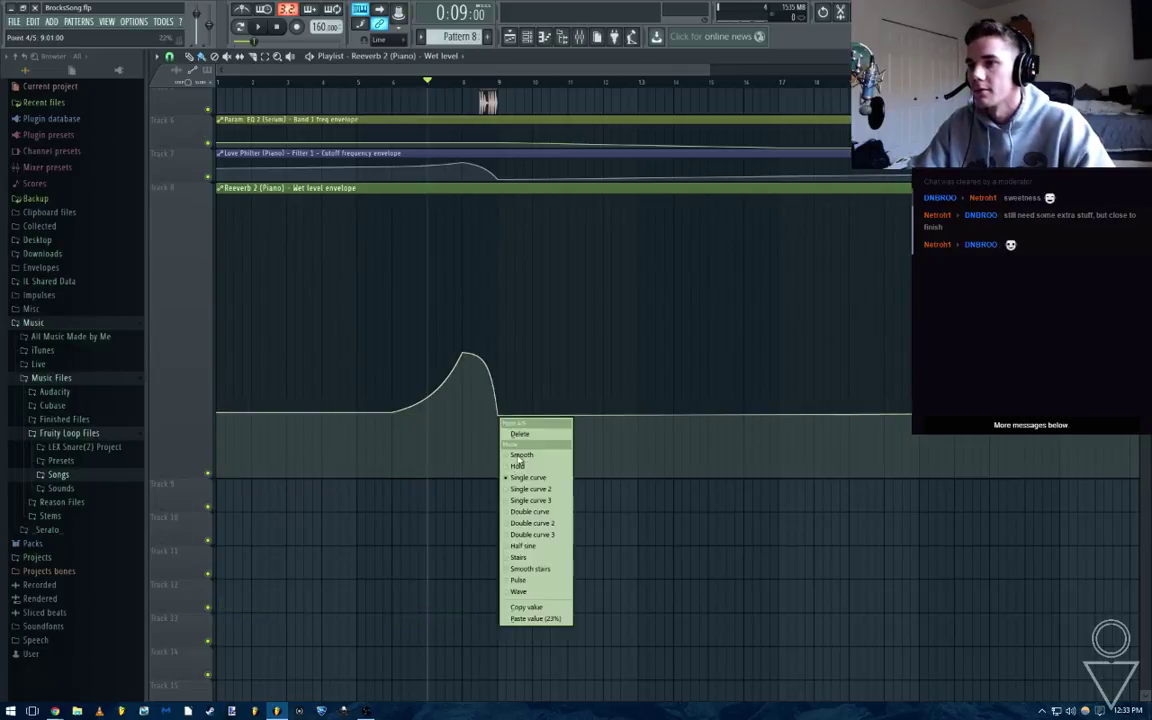
pyautogui.click(530, 617)
# Raise the piano reverb wet level peak at bar 8 and play the transition into bar 9
pyautogui.scroll(3, 376, 454)
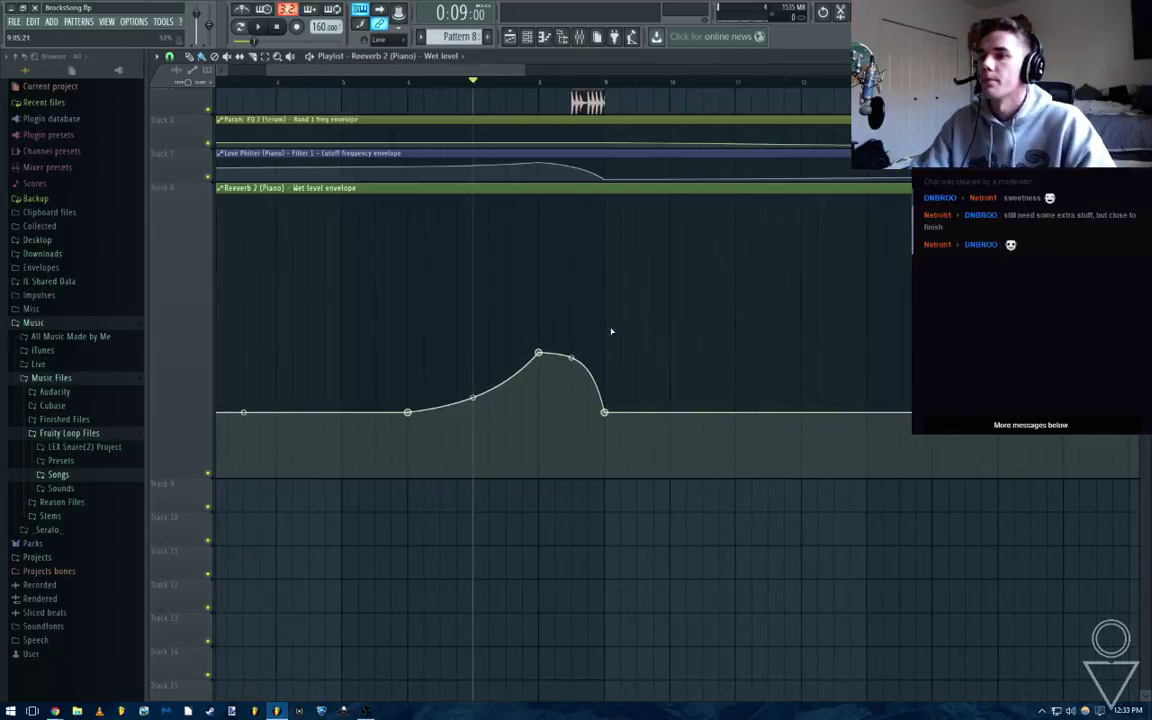
pyautogui.moveTo(538, 352); pyautogui.dragTo(540, 256)
pyautogui.press('space')
pyautogui.scroll(-3, 545, 391)
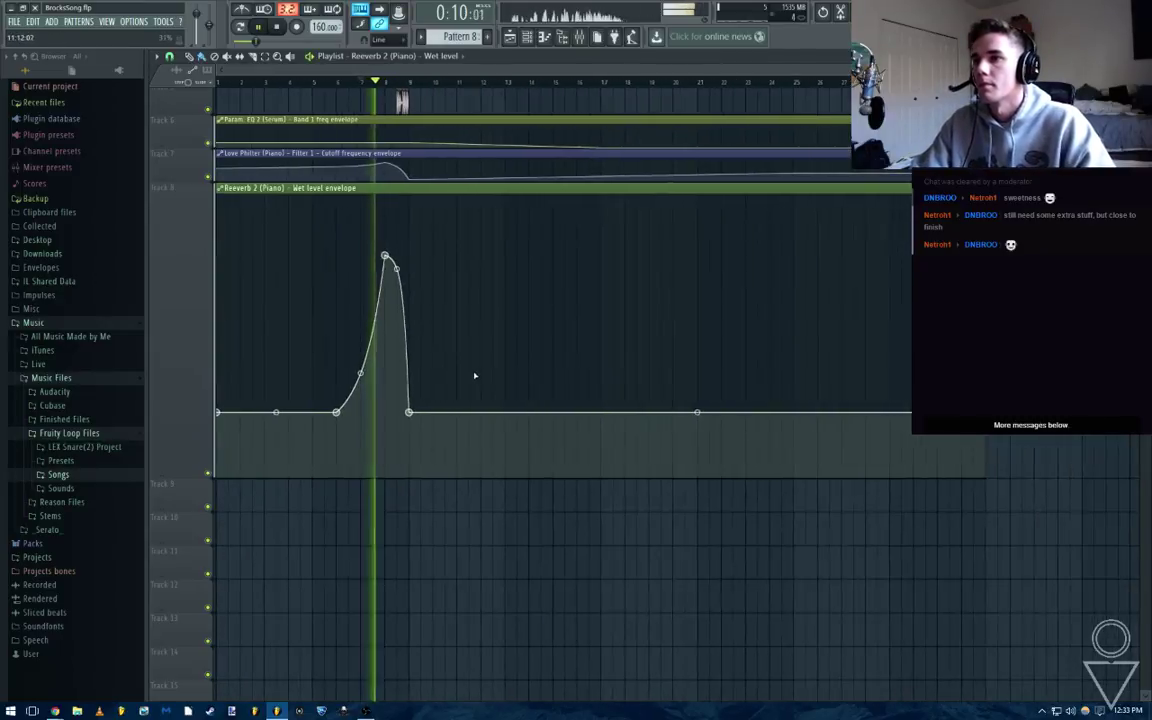
pyautogui.press('F9')
pyautogui.click(563, 44)
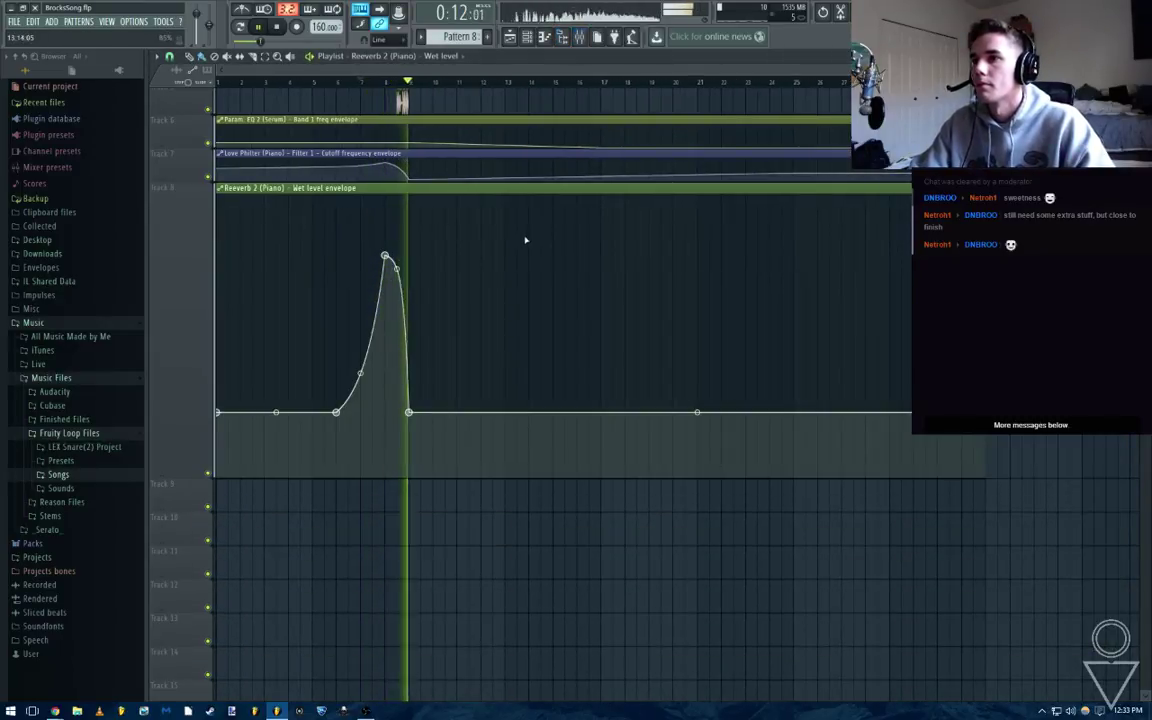
# Shrink playlist track 8 back to the height of the other tracks
pyautogui.scroll(-2, 268, 470)
pyautogui.moveTo(175, 476); pyautogui.dragTo(175, 217)
pyautogui.scroll(3, 411, 255)
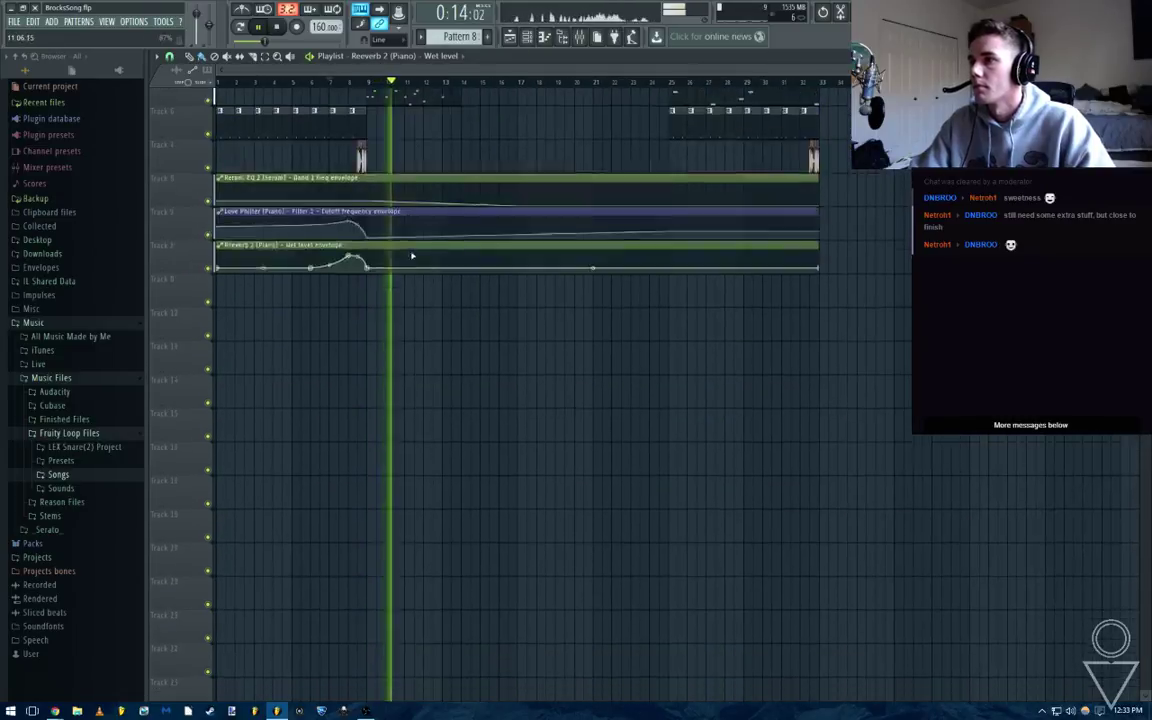
# Restart the song from the beginning and listen through the transition into bar 9
pyautogui.click(279, 29)
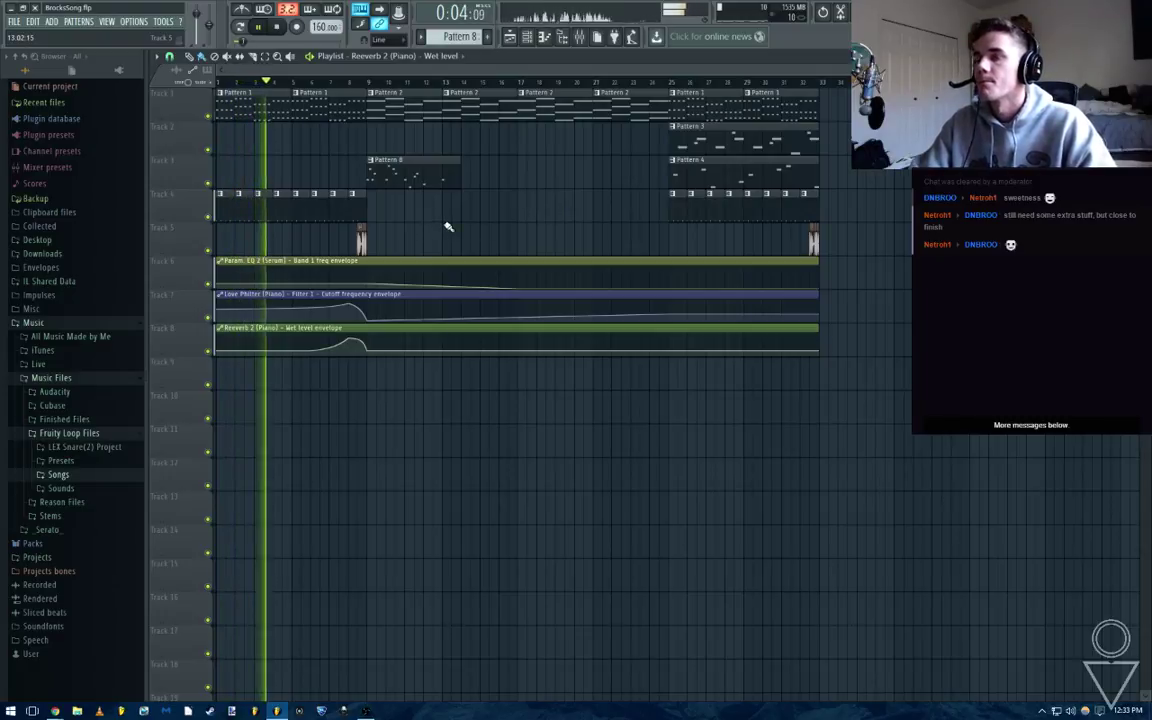
pyautogui.scroll(1, 353, 88)
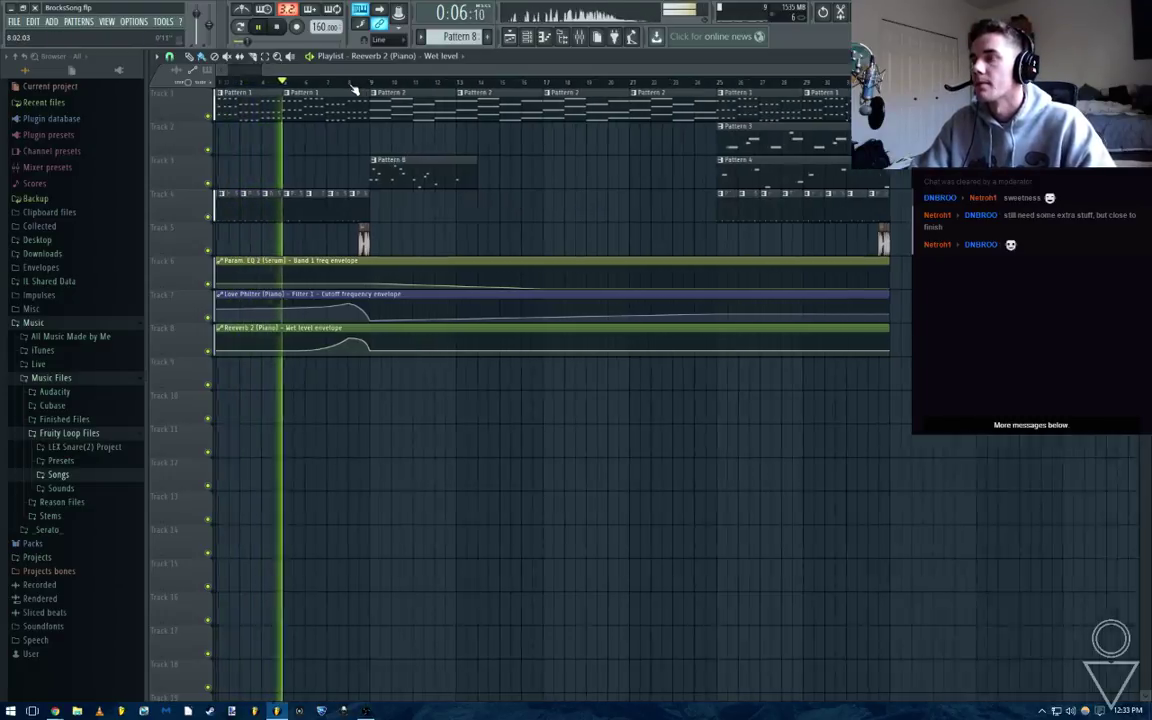
pyautogui.scroll(1, 353, 88)
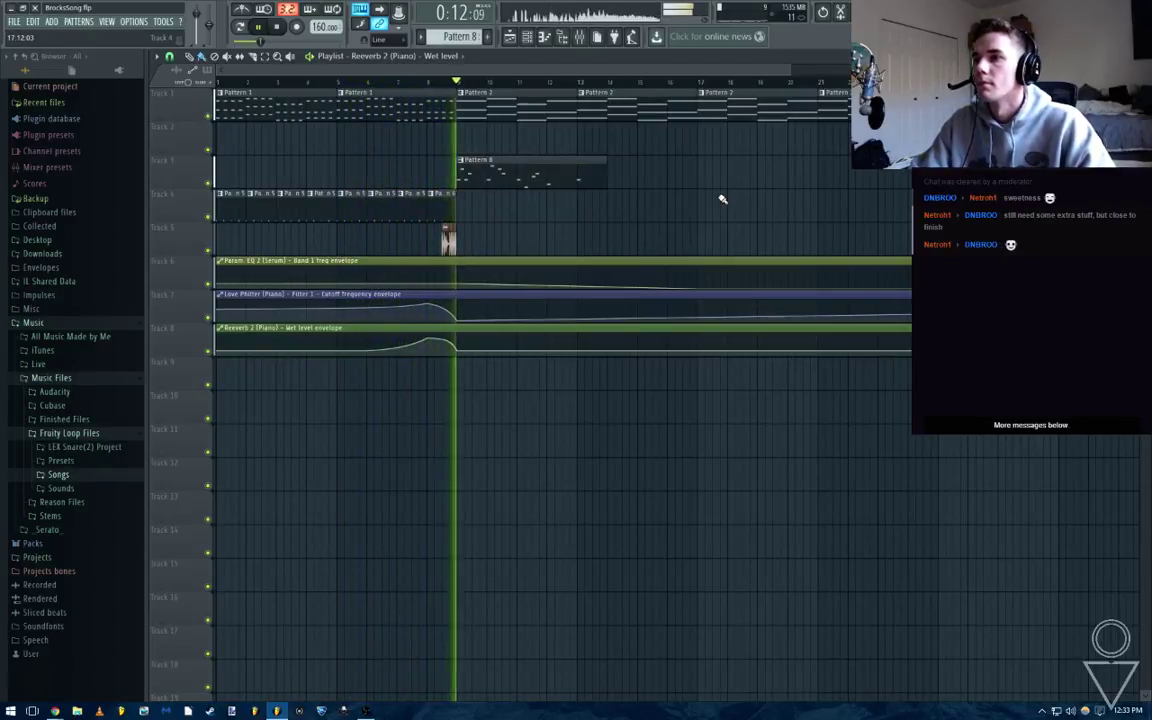
# Move the piano reverb wet level envelope's bar 6 point to bar 7 and paste the copied 23% value onto it
pyautogui.press('space')
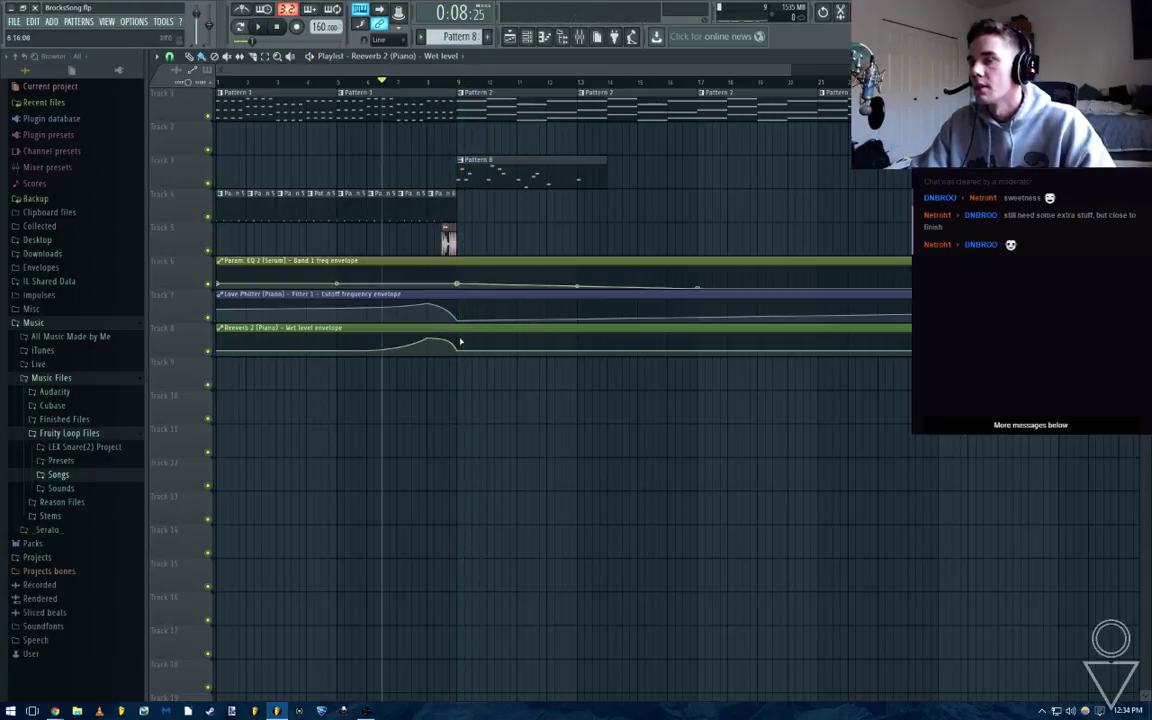
pyautogui.scroll(2, 460, 342)
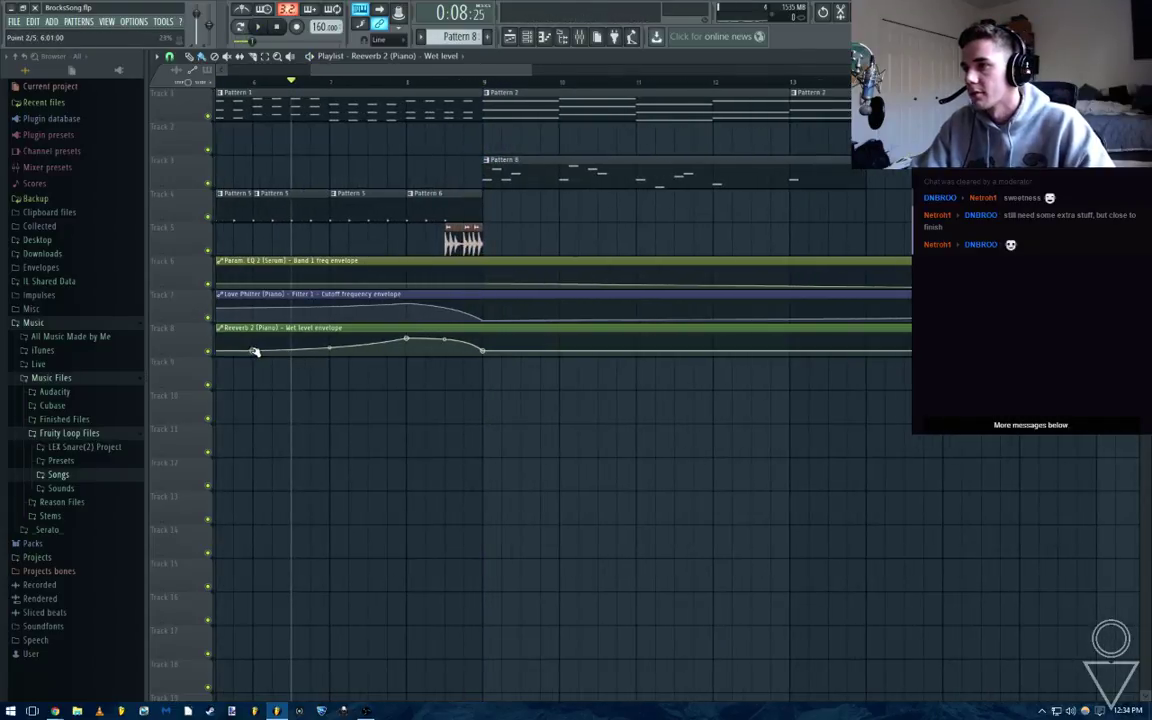
pyautogui.moveTo(255, 351); pyautogui.dragTo(331, 348)
pyautogui.rightClick(332, 350)
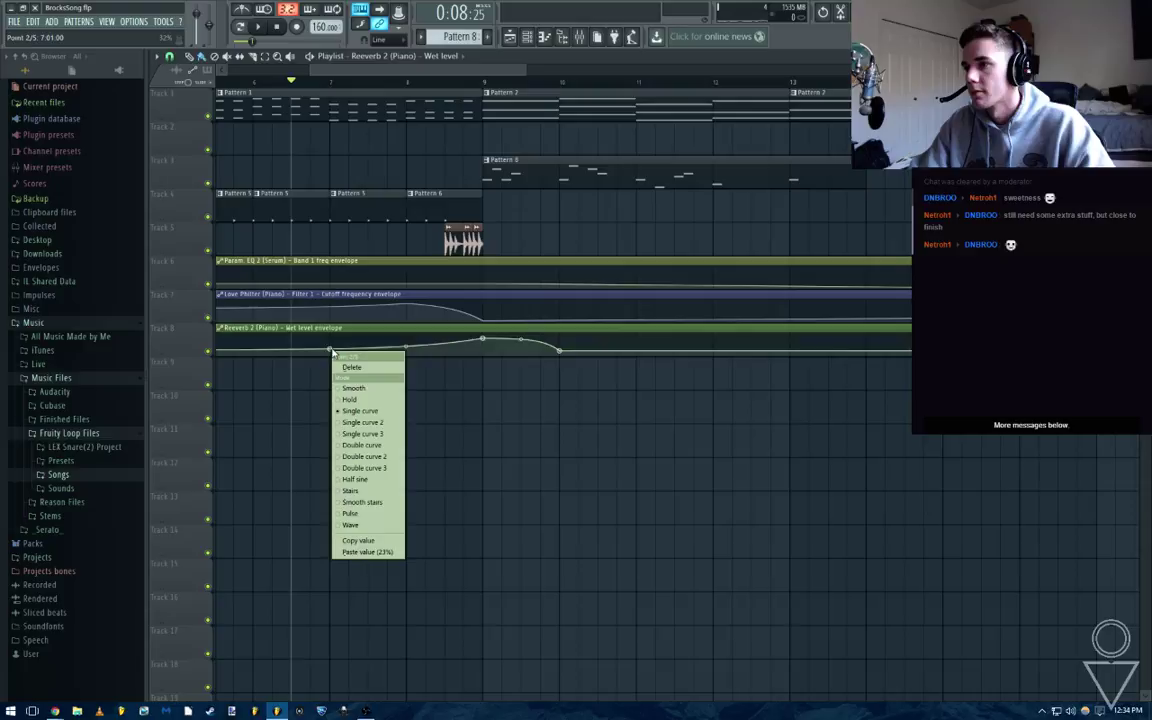
pyautogui.click(390, 552)
# Place the wet level peak midway through bar 8, reset the bar 9 end point to the copied 23%, and play the transition
pyautogui.moveTo(484, 341); pyautogui.dragTo(421, 345)
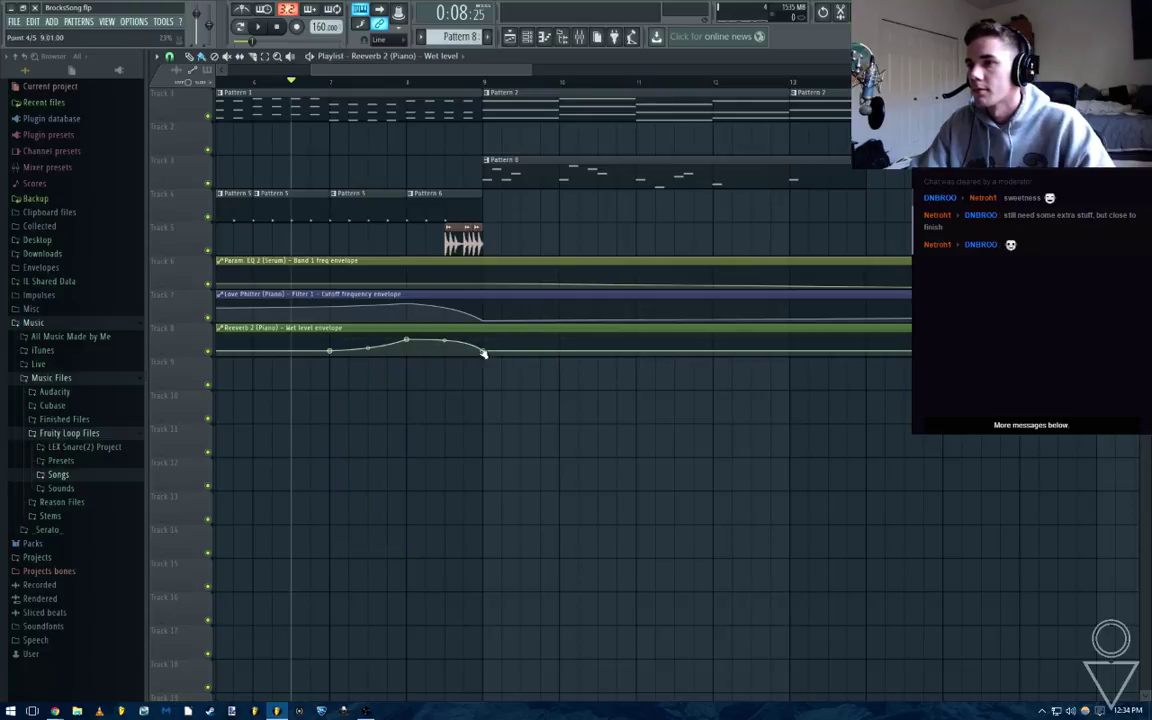
pyautogui.moveTo(523, 357); pyautogui.dragTo(482, 355)
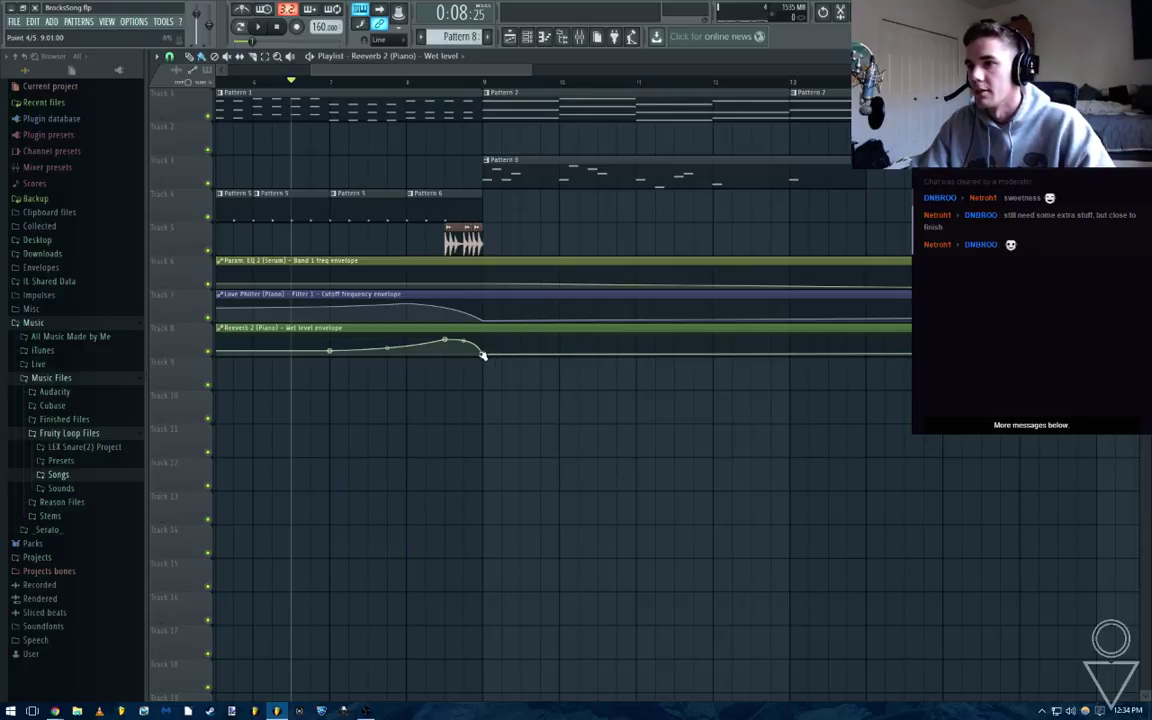
pyautogui.rightClick(482, 354)
pyautogui.click(541, 556)
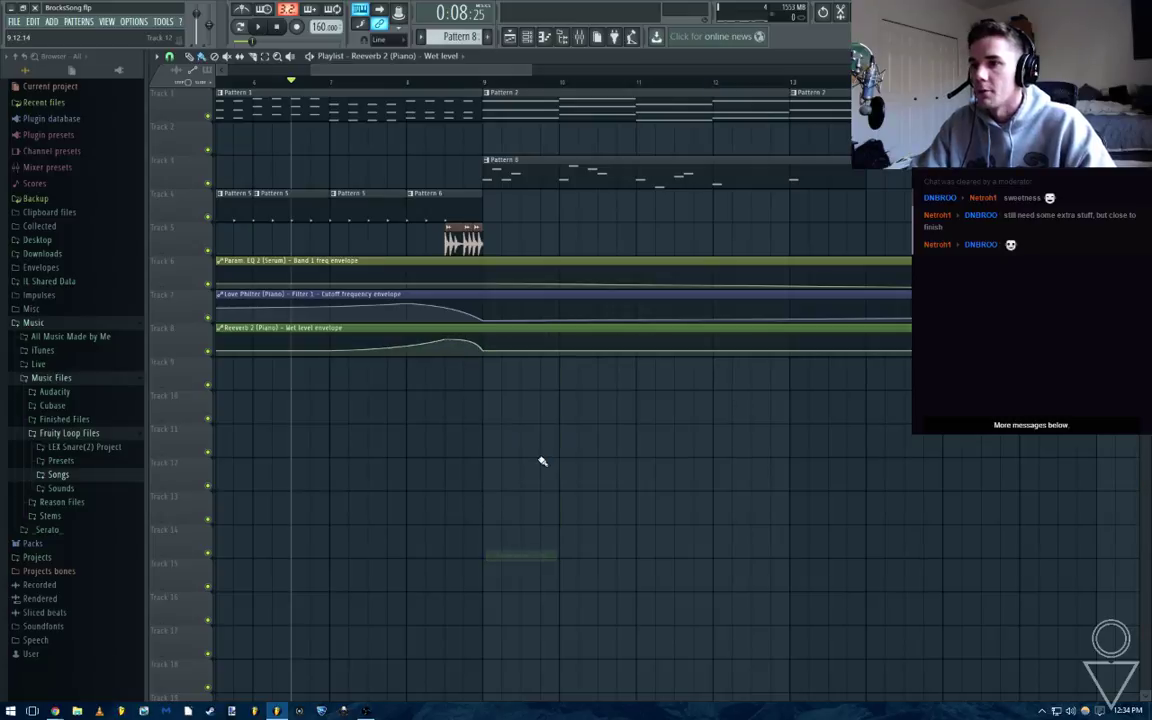
pyautogui.scroll(-2, 517, 455)
pyautogui.press('space')
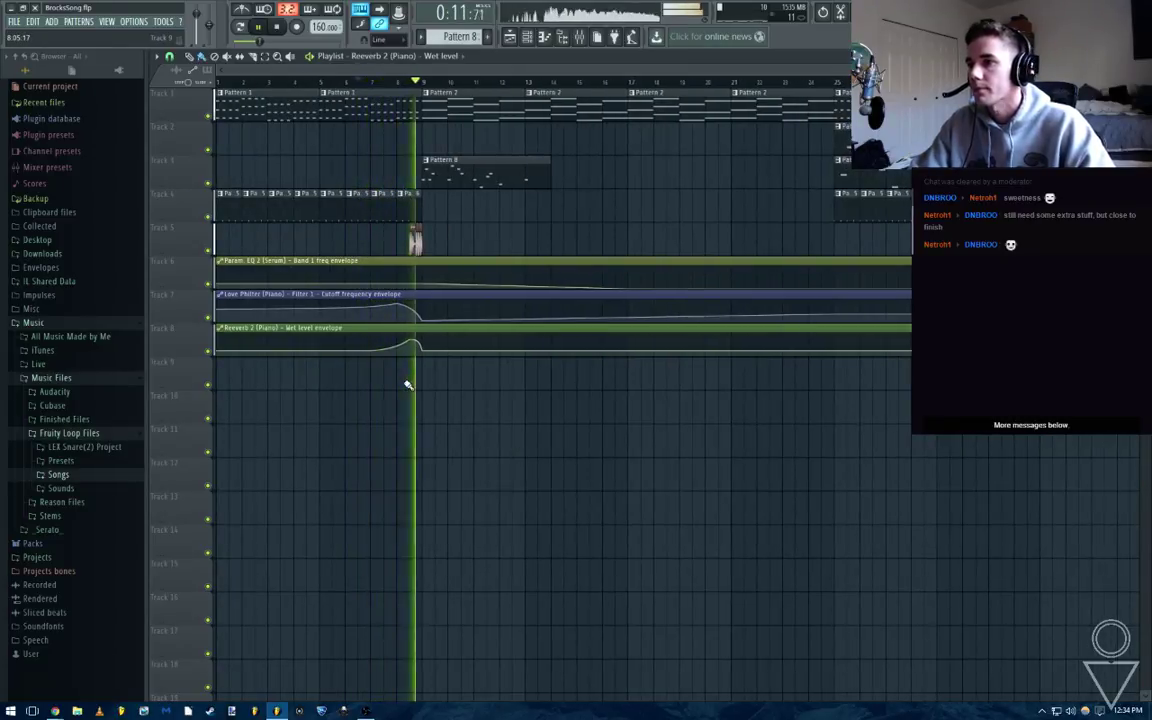
pyautogui.press('space')
# Enlarge track 7, raise the piano cutoff envelope's first point, lower its bar 5 point to about 61%, and play briefly
pyautogui.scroll(-2, 321, 312)
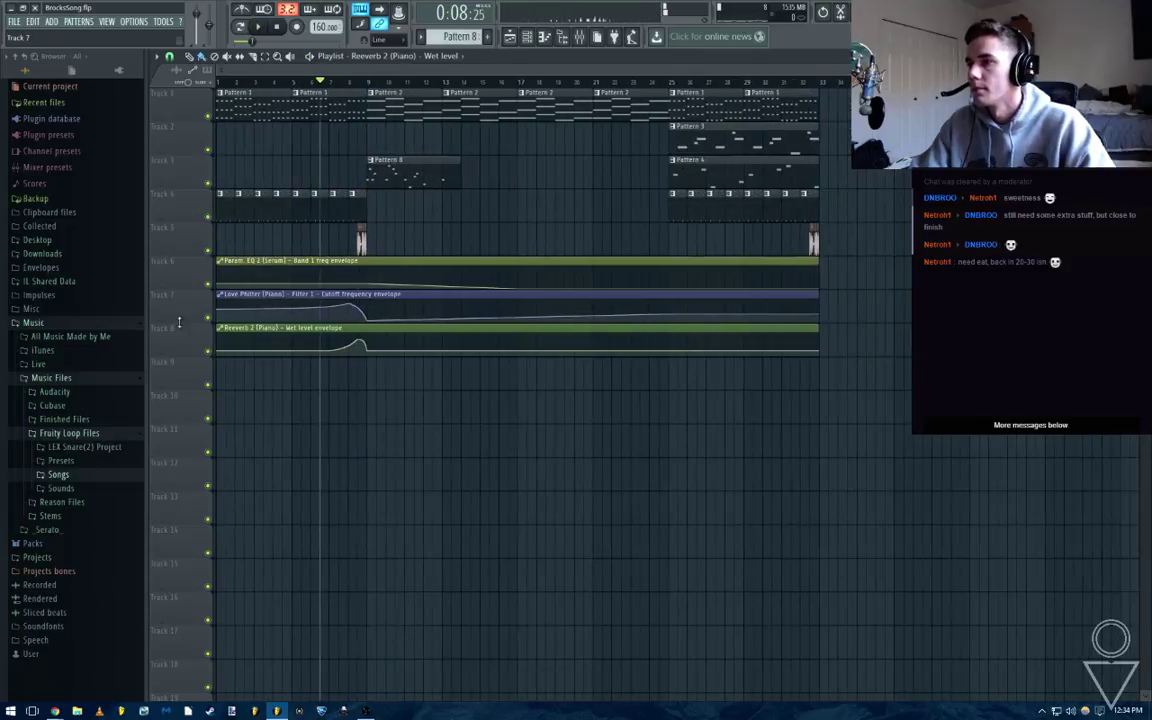
pyautogui.moveTo(180, 322); pyautogui.dragTo(216, 603)
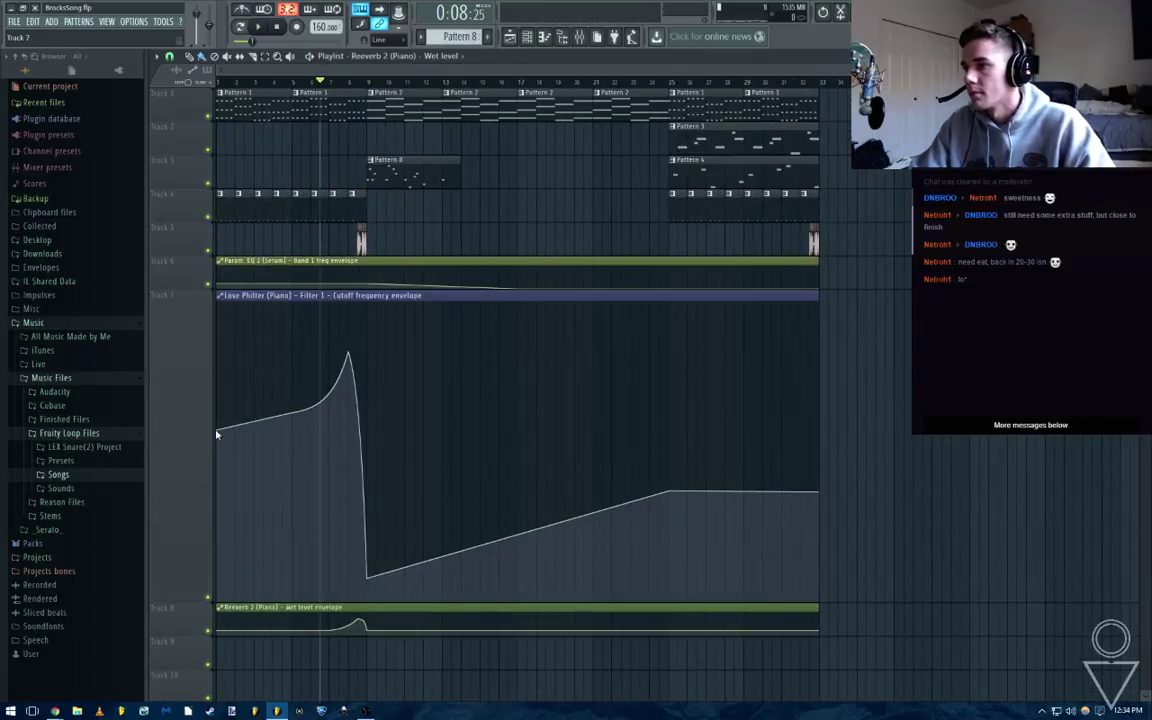
pyautogui.moveTo(218, 438); pyautogui.dragTo(218, 447)
pyautogui.moveTo(295, 414); pyautogui.dragTo(293, 421)
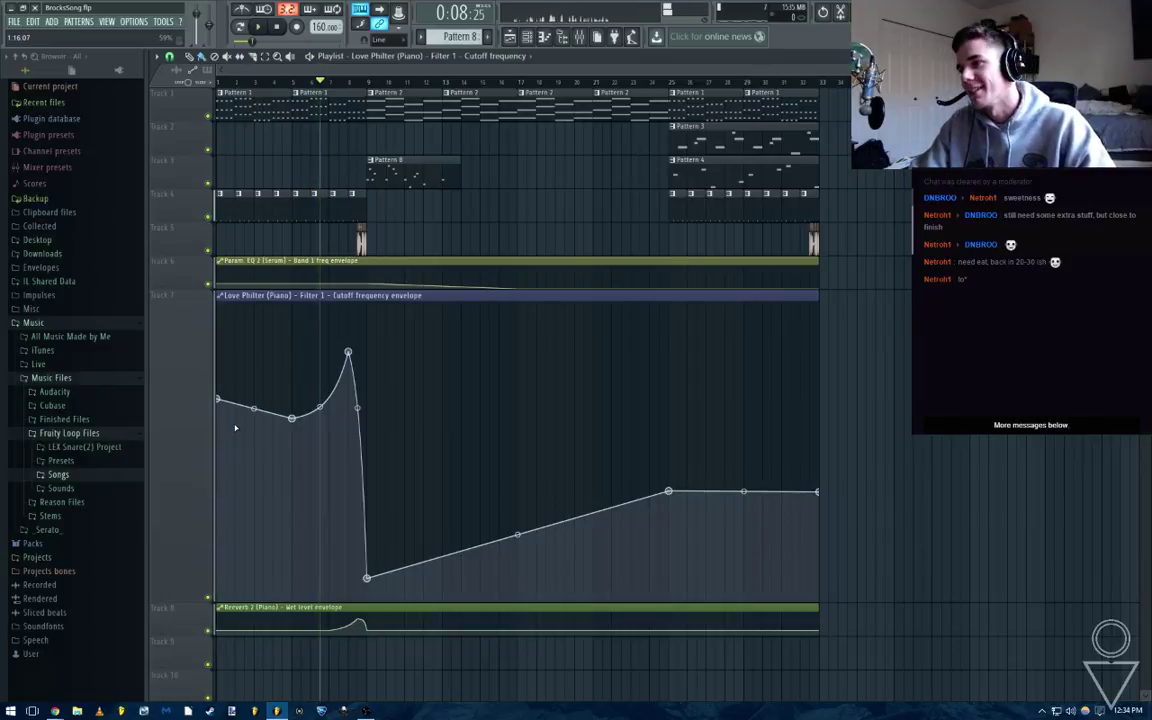
pyautogui.press('space')
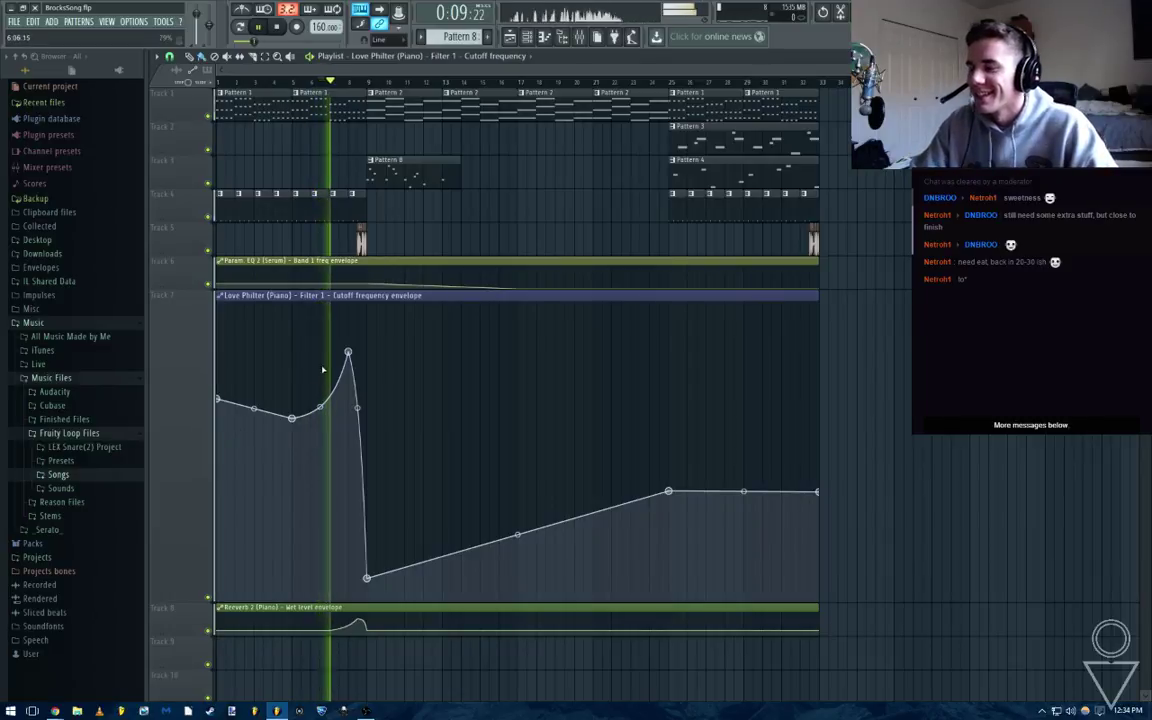
pyautogui.press('space')
# Shift the cutoff peak to the middle of bar 8, with the drop ending exactly at bar 9, and start playback
pyautogui.scroll(2, 347, 453)
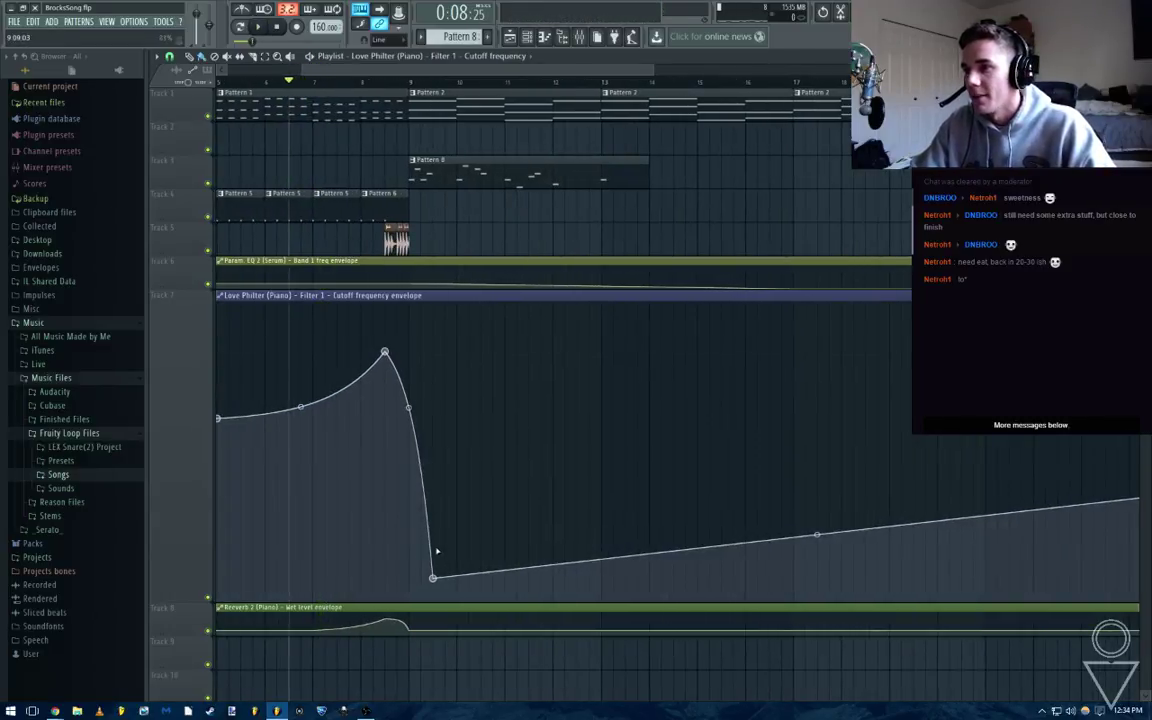
pyautogui.moveTo(433, 579); pyautogui.dragTo(410, 573)
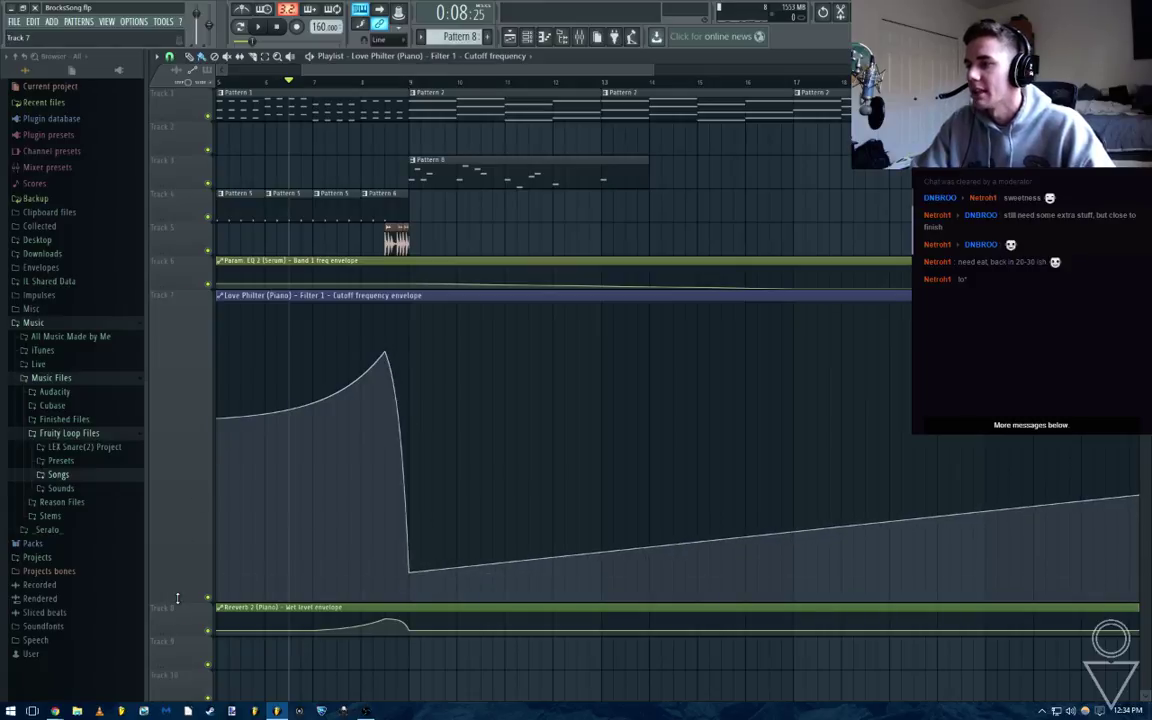
pyautogui.press('space')
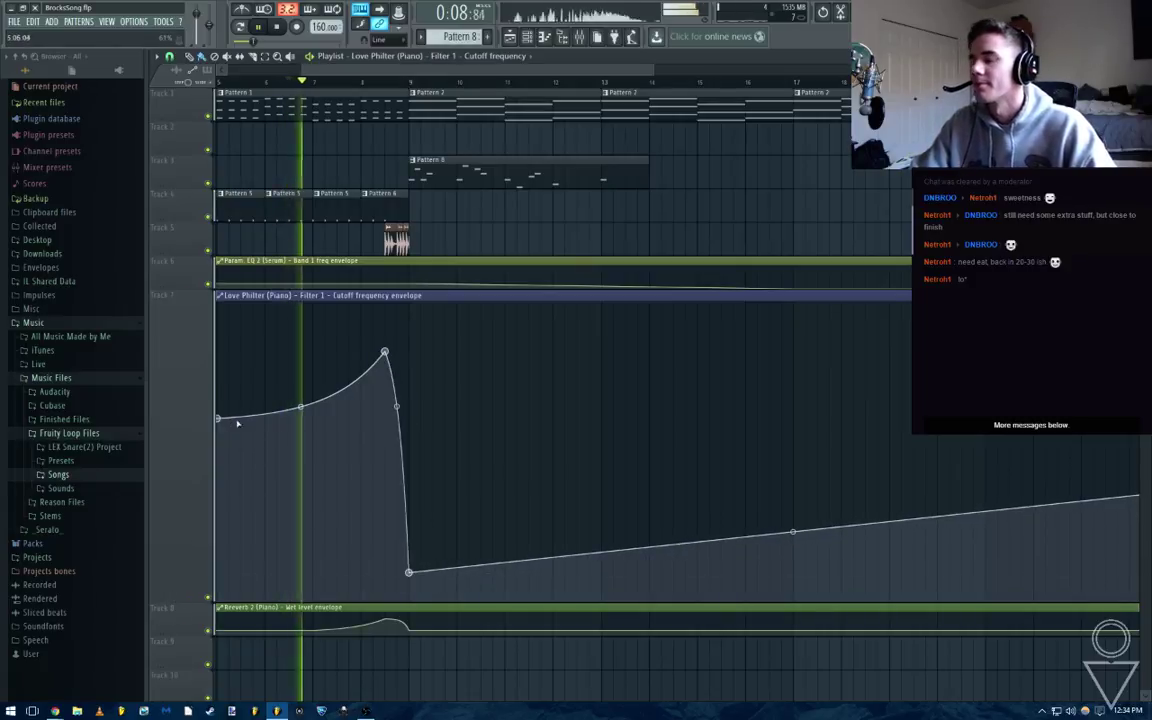
# Add a cutoff envelope point at bar 7 and give it the bar 5 point's copied 61% value
pyautogui.rightClick(314, 420)
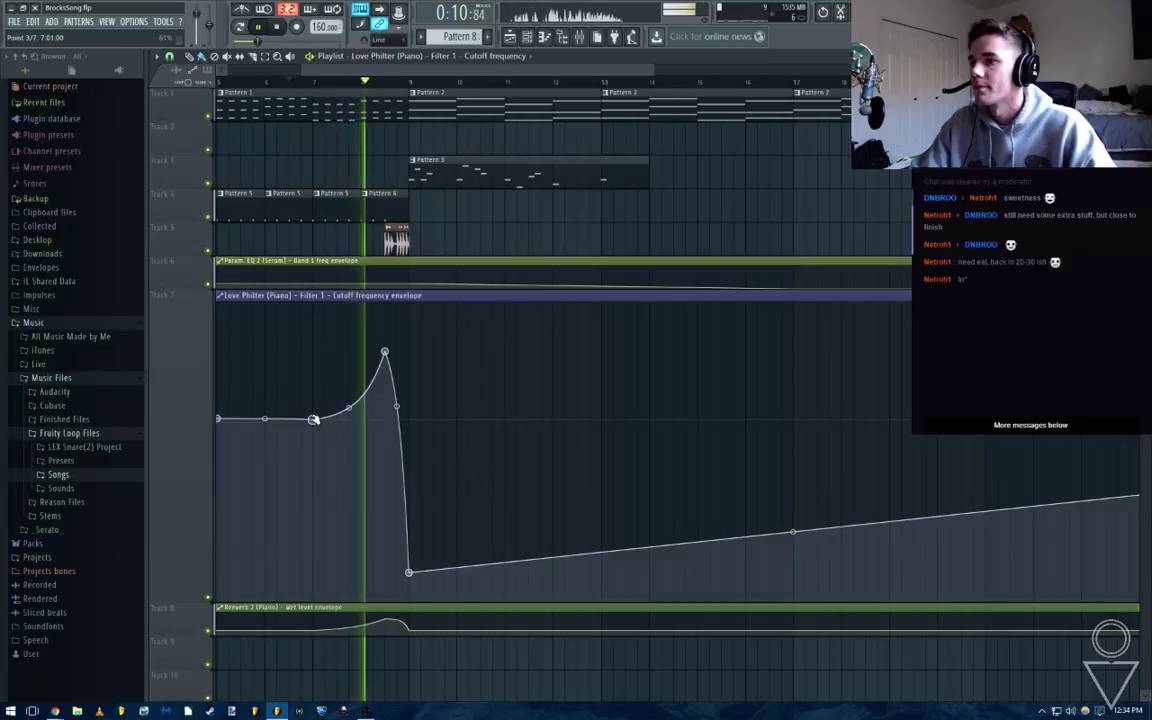
pyautogui.rightClick(314, 419)
pyautogui.rightClick(219, 419)
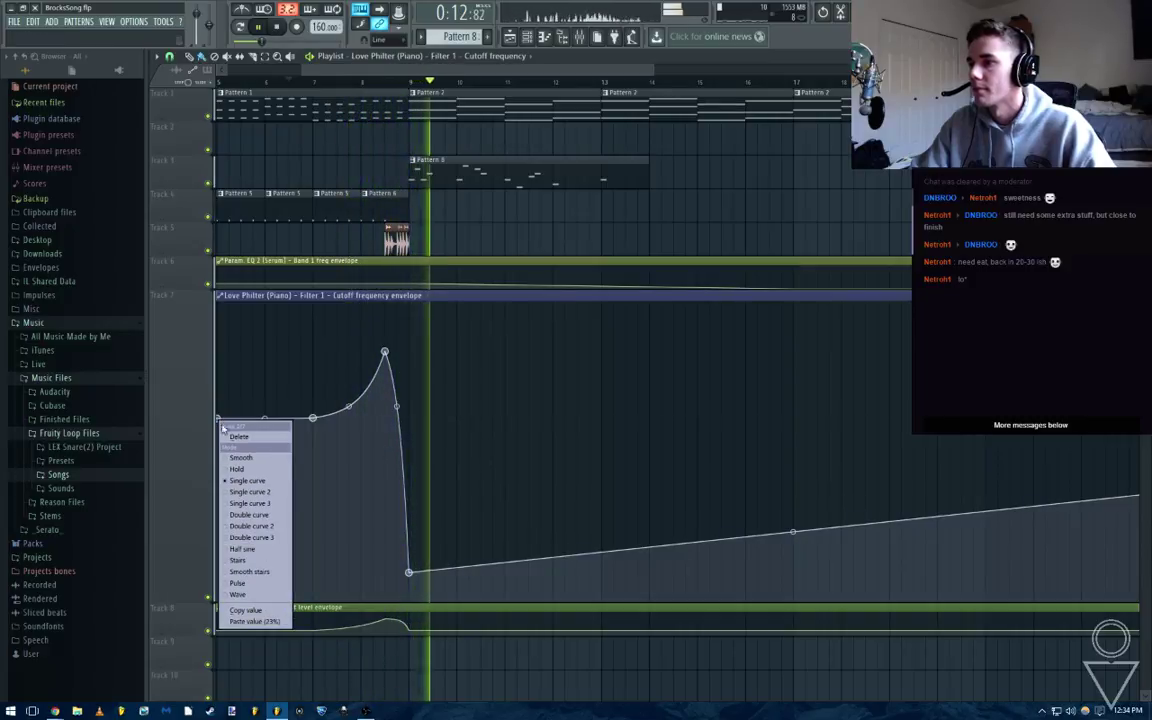
pyautogui.click(264, 610)
pyautogui.rightClick(314, 418)
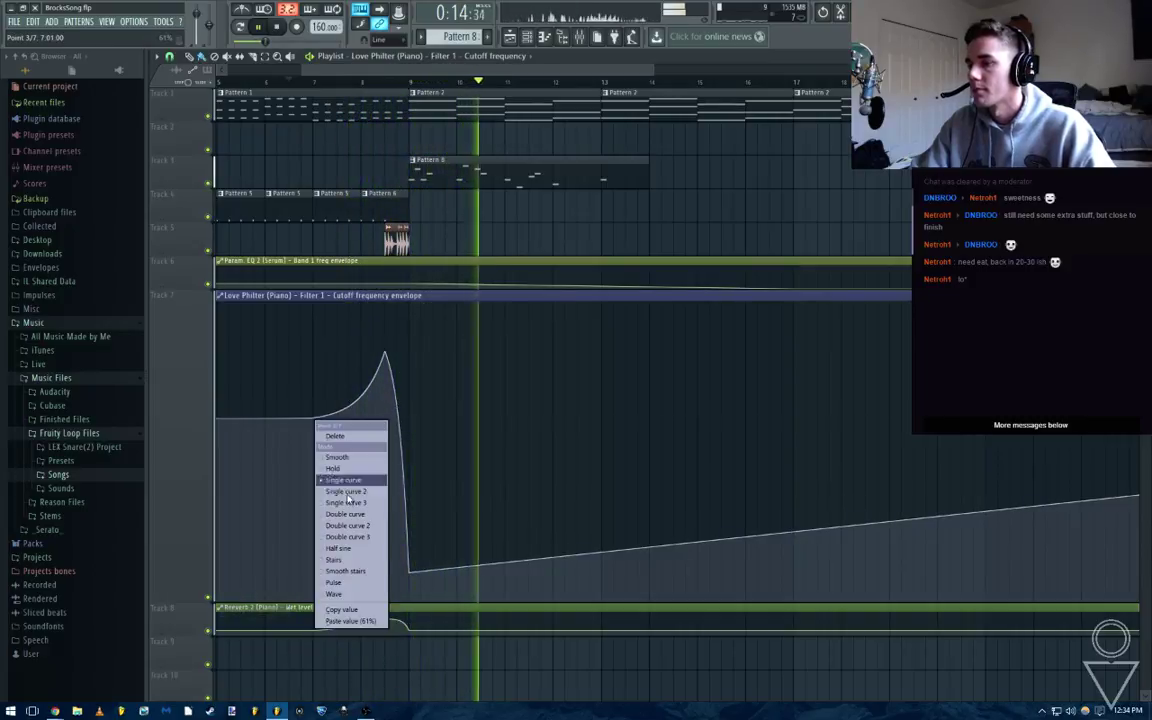
pyautogui.click(370, 621)
# Curve the opening cutoff segment, delete the envelope point at bar 5, and save the project during playback
pyautogui.scroll(-3, 304, 336)
pyautogui.press('space')
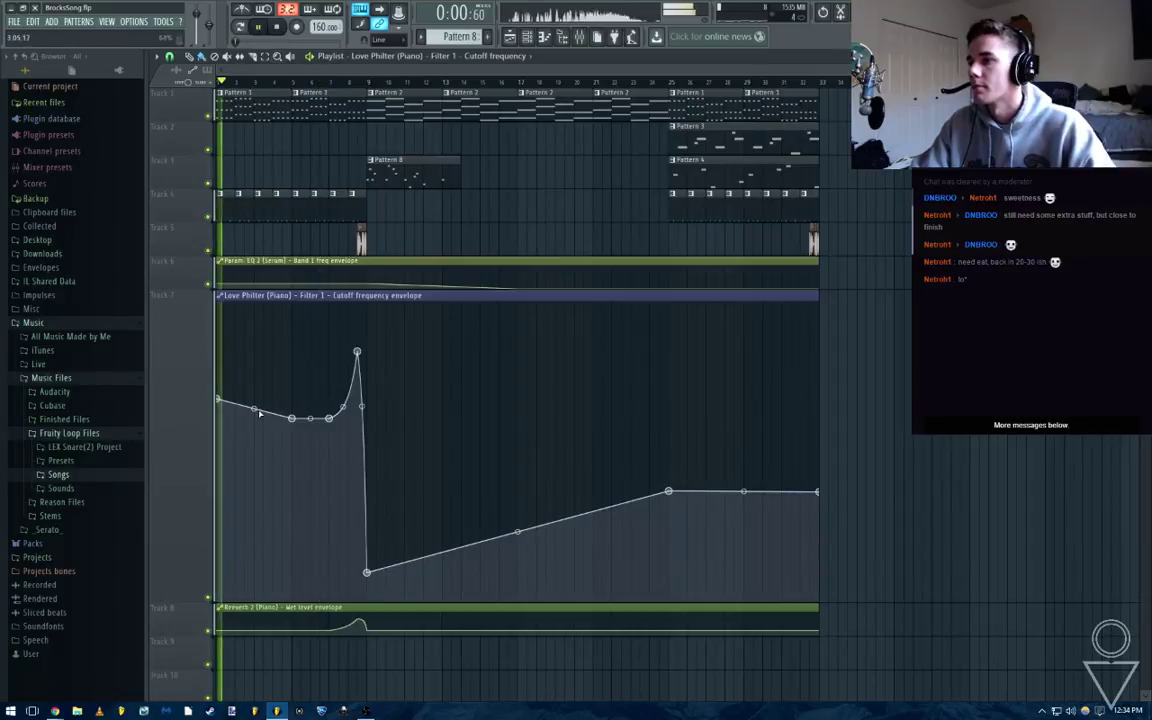
pyautogui.rightClick(291, 418)
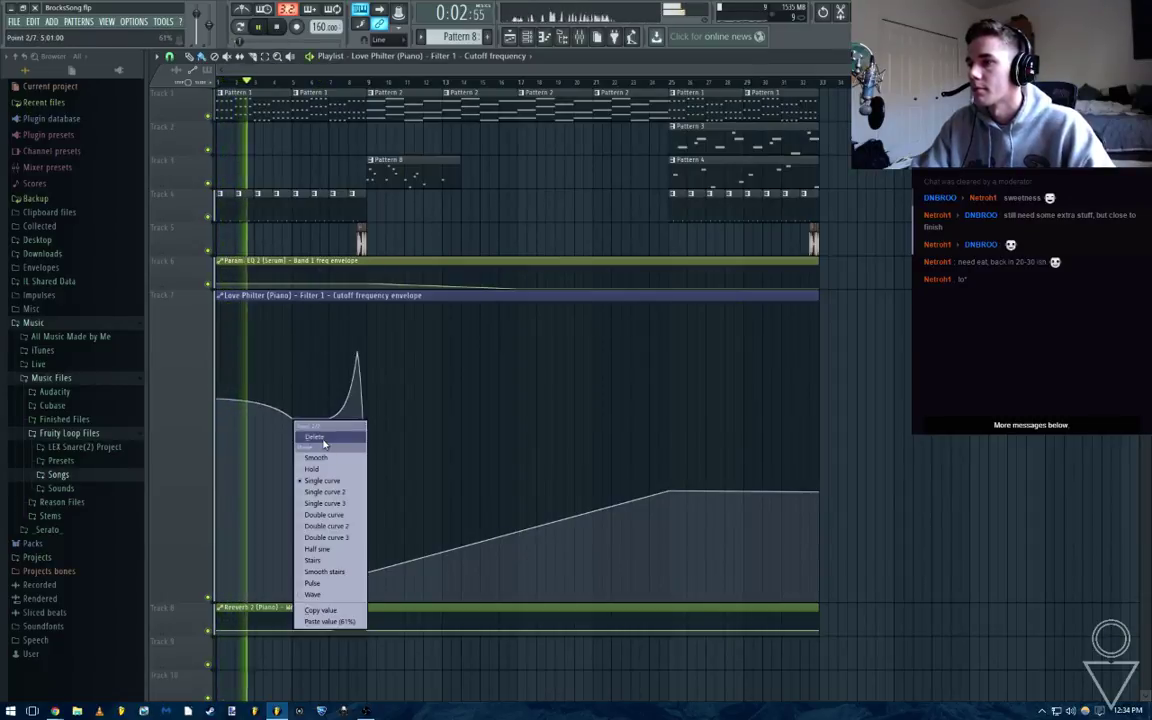
pyautogui.click(313, 436)
pyautogui.hotkey('ctrl', 's')
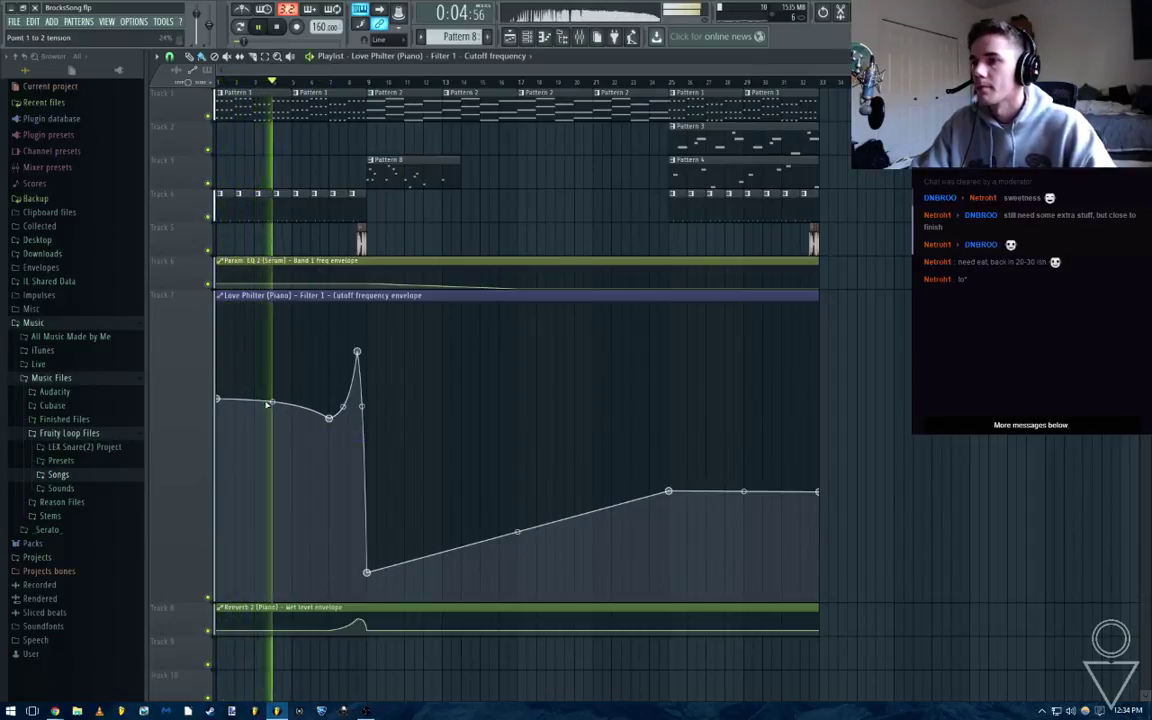
# Reset track 7 to its normal height and listen through the transition past bar 9
pyautogui.rightClick(173, 601)
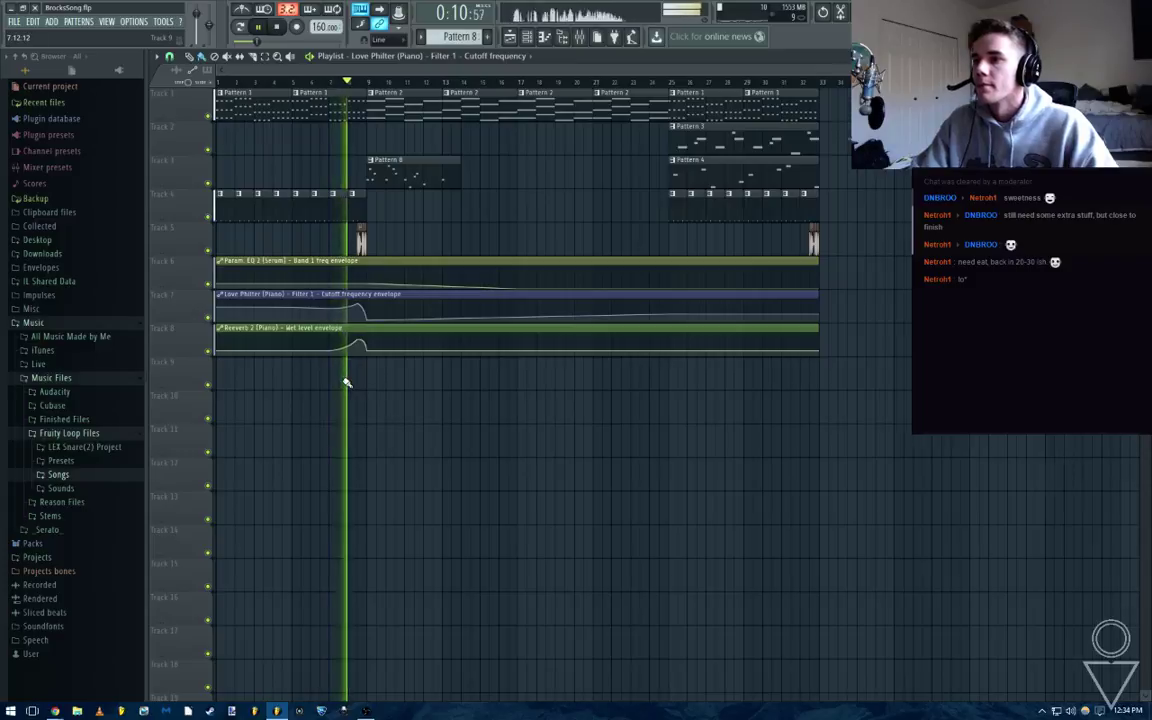
pyautogui.scroll(2, 350, 386)
pyautogui.scroll(-3, 360, 395)
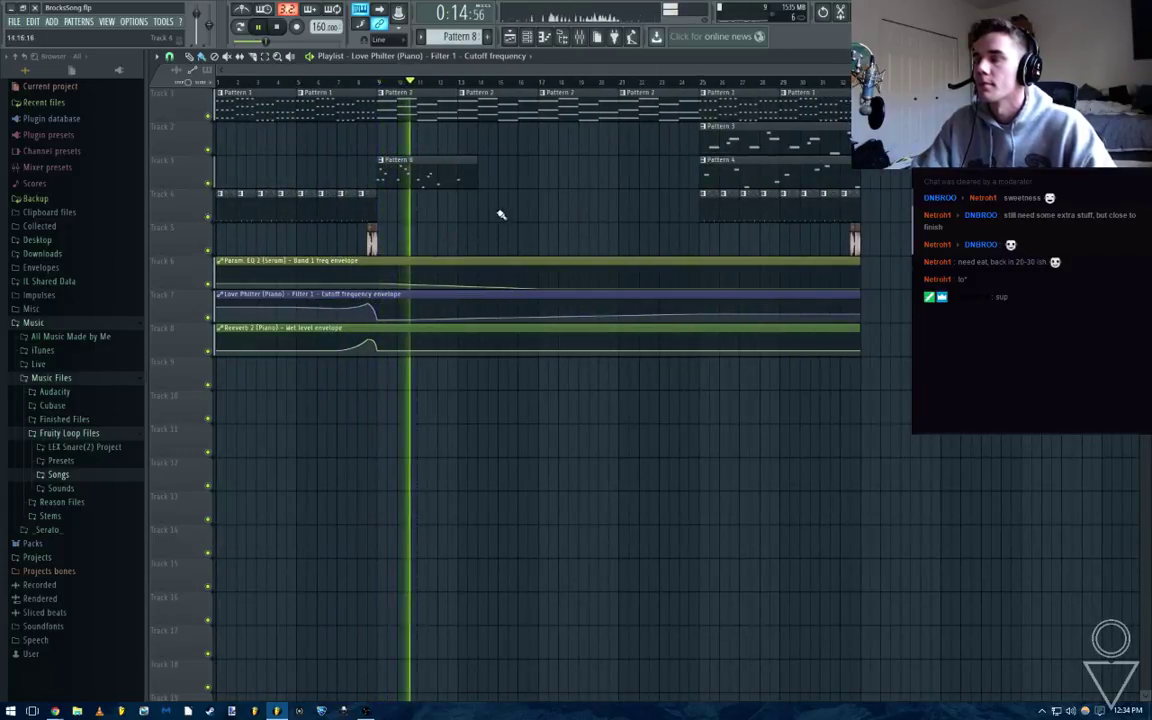
# Open Pattern 8's Ah melody and duplicate its first four bars of notes into bars 5 to 8
pyautogui.doubleClick(465, 180)
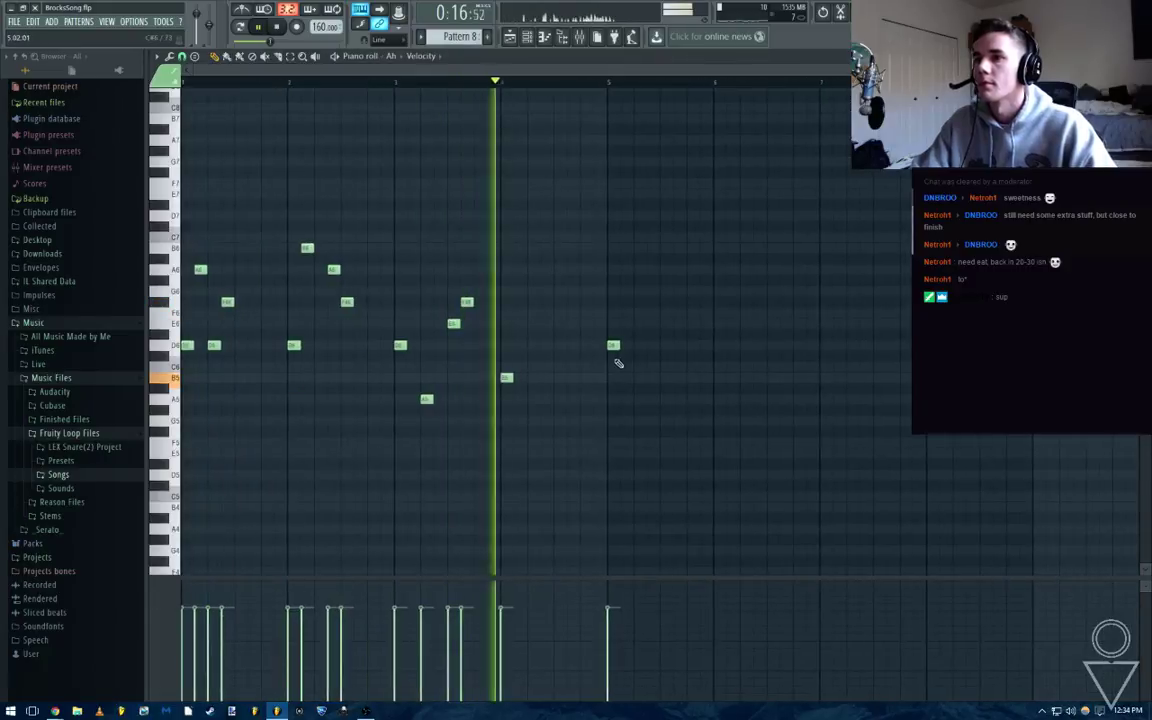
pyautogui.press('space')
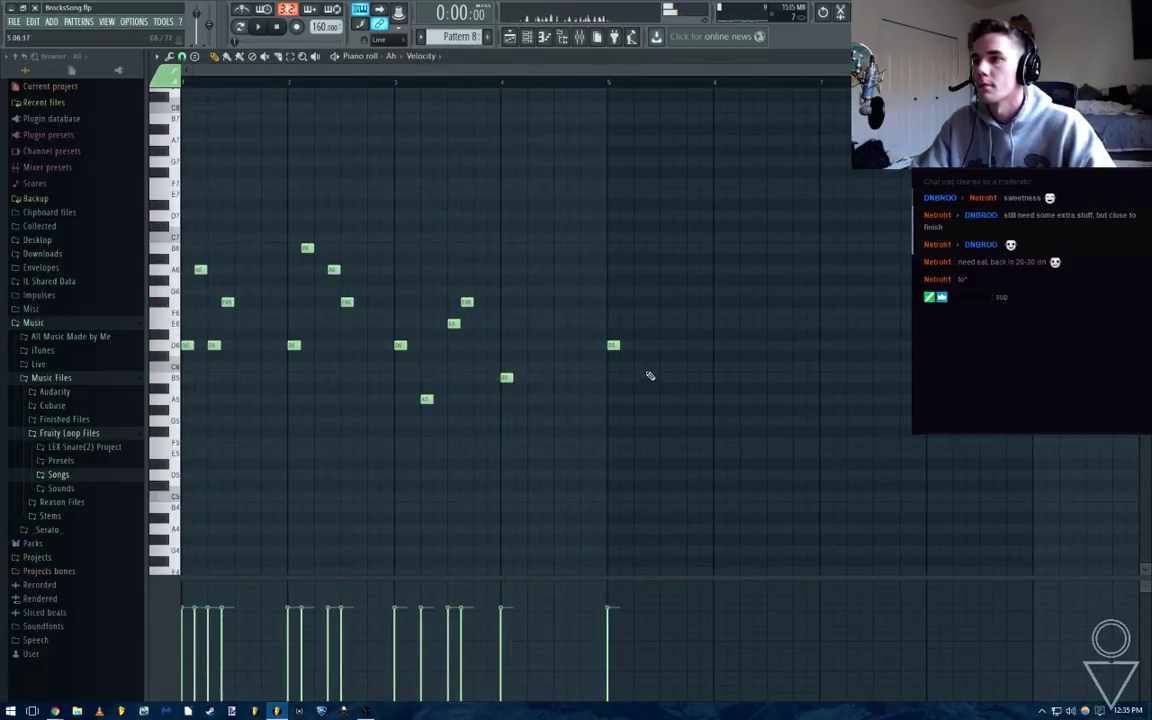
pyautogui.moveTo(602, 215); pyautogui.dragTo(70, 528)
pyautogui.hotkey('ctrl', 'c')
pyautogui.hotkey('ctrl', 'v')
pyautogui.moveTo(190, 345); pyautogui.dragTo(614, 344)
pyautogui.scroll(-1, 638, 394)
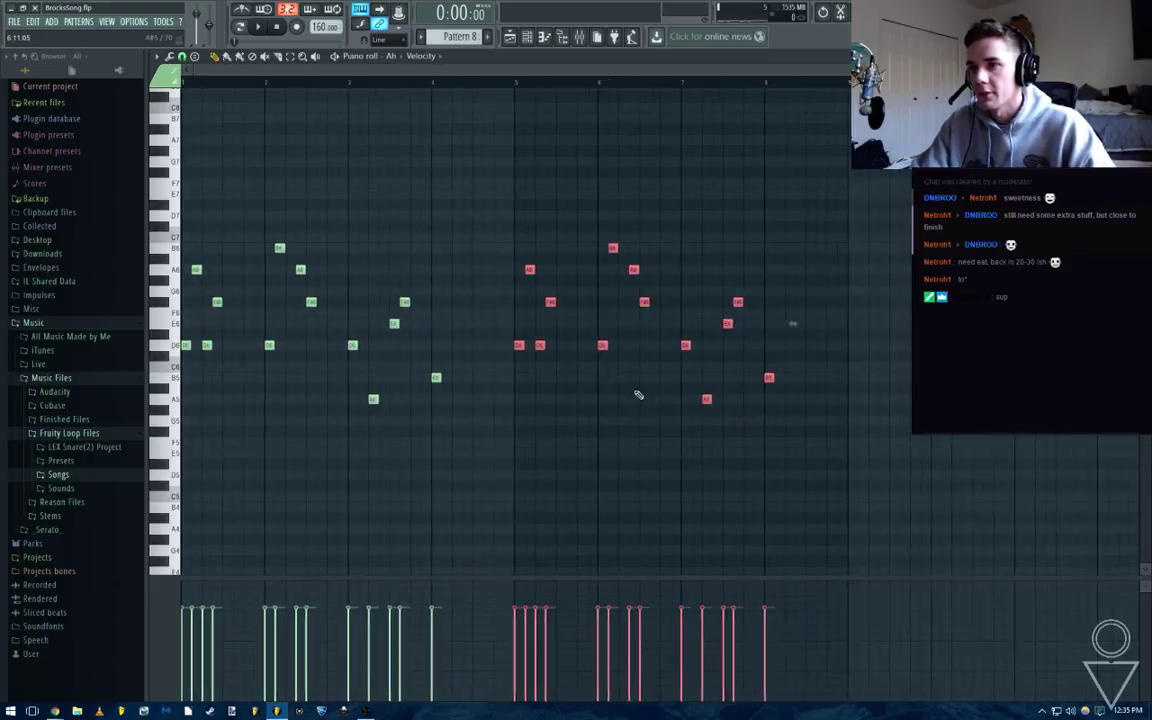
pyautogui.keyDown('ctrl'); pyautogui.click(638, 396); pyautogui.keyUp('ctrl')
# Return to the playlist and play the song from bar 9 with the extended Pattern 8
pyautogui.moveTo(512, 84); pyautogui.dragTo(182, 90)
pyautogui.press('space')
pyautogui.press('space')
pyautogui.press('Escape')
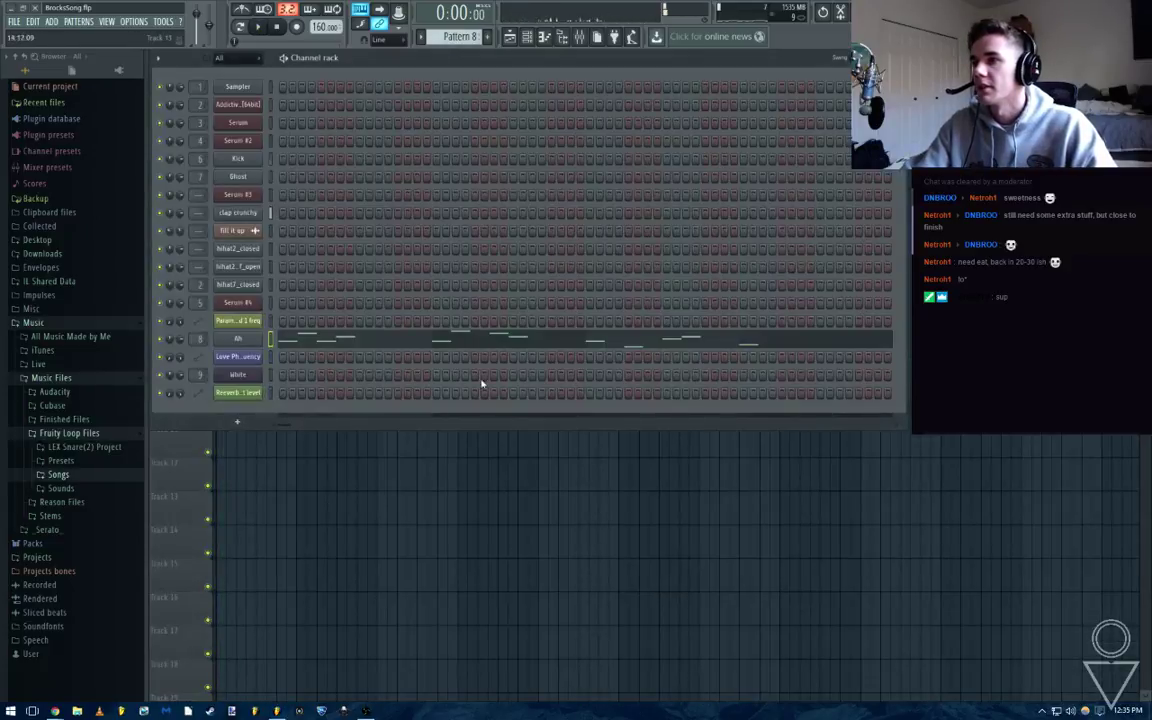
pyautogui.press('Escape')
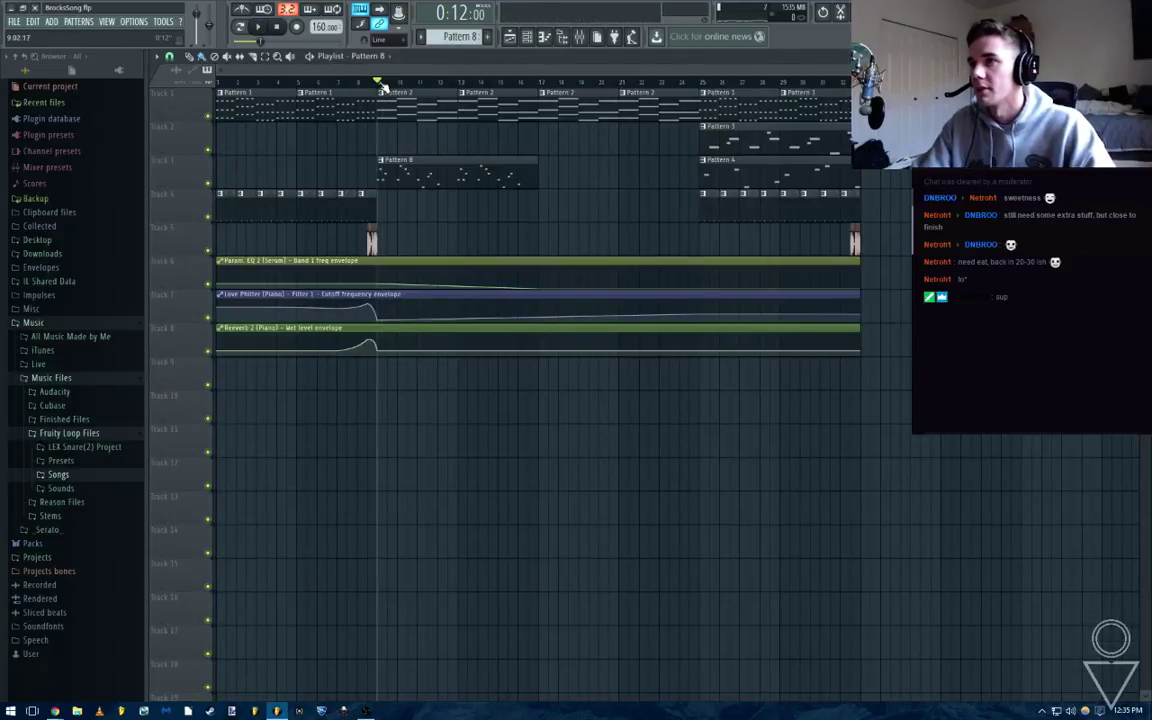
pyautogui.press('space')
# Reopen Pattern 8's melody and raise the A6 and F#6 notes in bar 6 to C#7 and D7
pyautogui.doubleClick(465, 158)
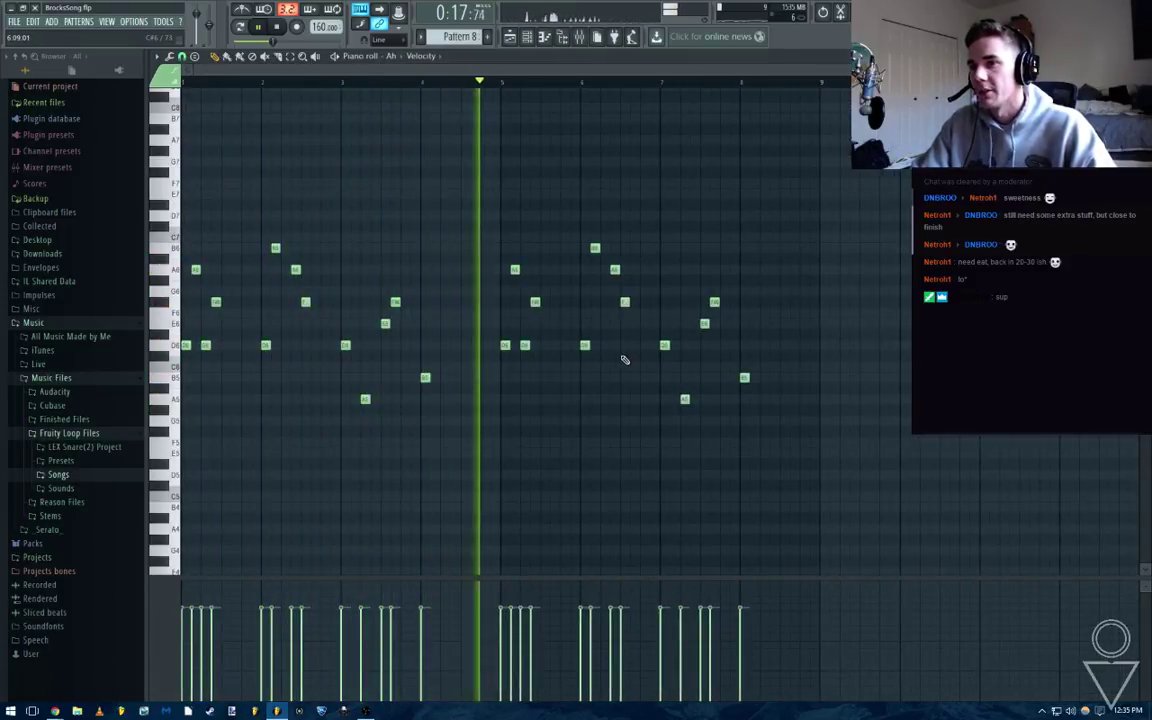
pyautogui.scroll(2, 600, 385)
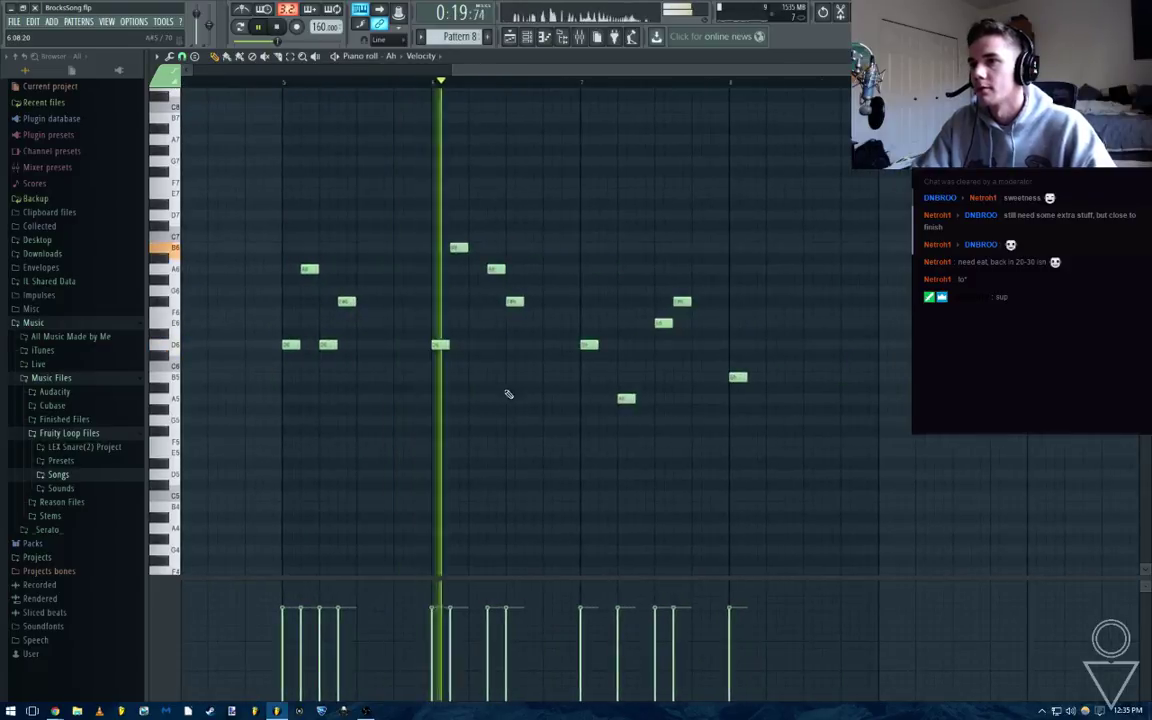
pyautogui.press('space')
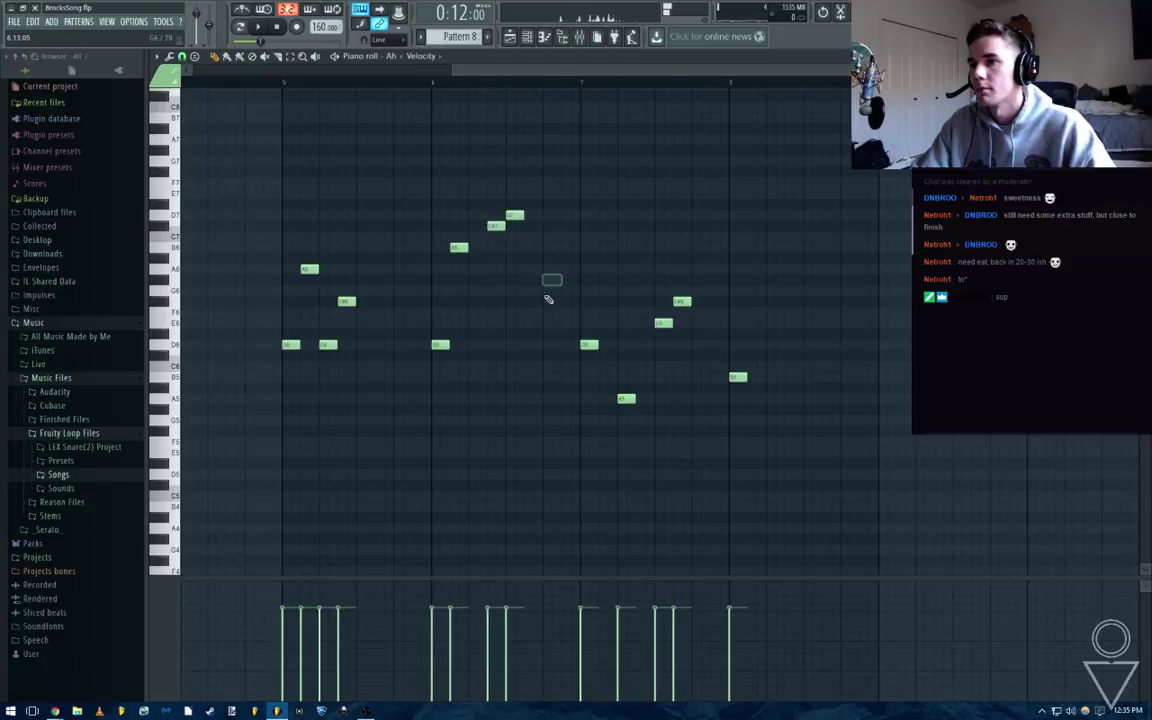
# Try an F6 note on the last beat of bar 6 and audition it from that bar
pyautogui.scroll(-2, 558, 301)
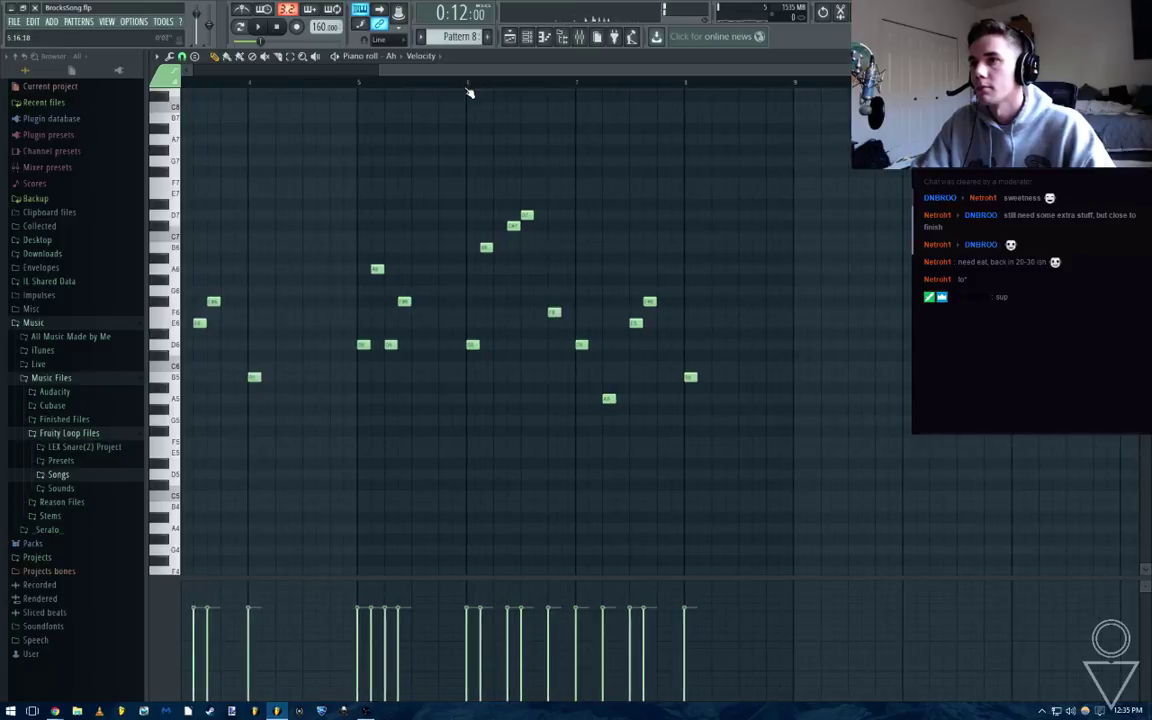
pyautogui.click(469, 86)
pyautogui.press('space')
pyautogui.press('space')
pyautogui.rightClick(556, 314)
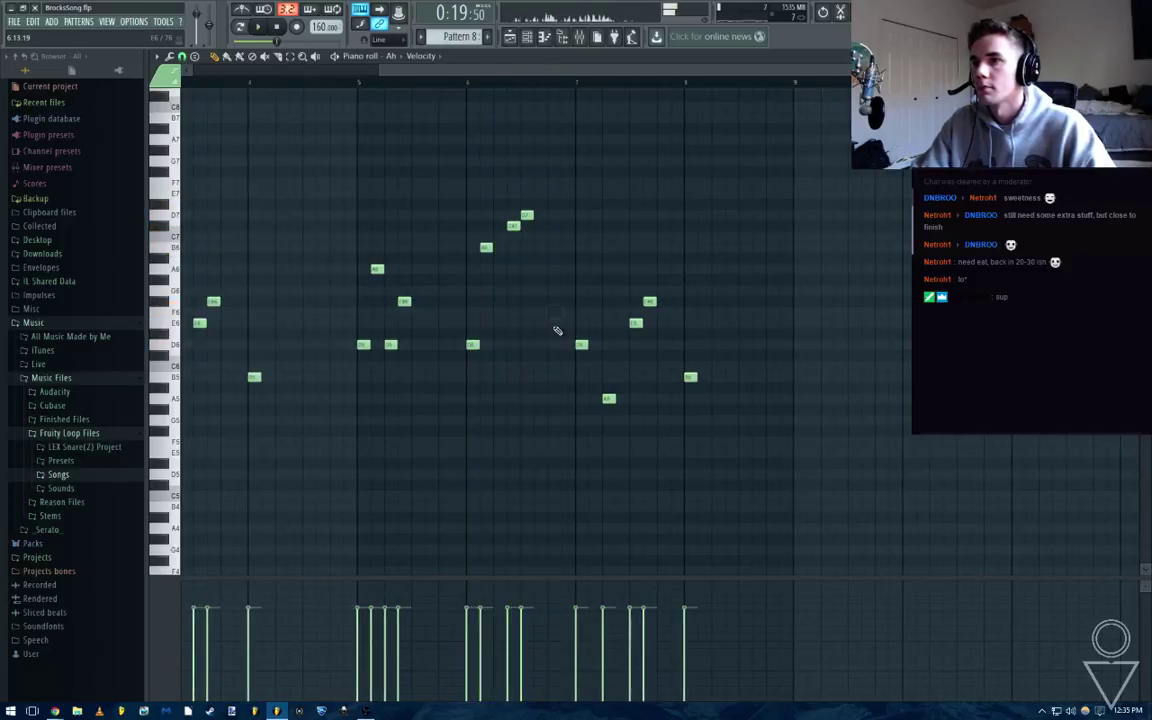
# Add an A6 note on the last beat of bar 6 and play the phrase from that bar
pyautogui.press('space')
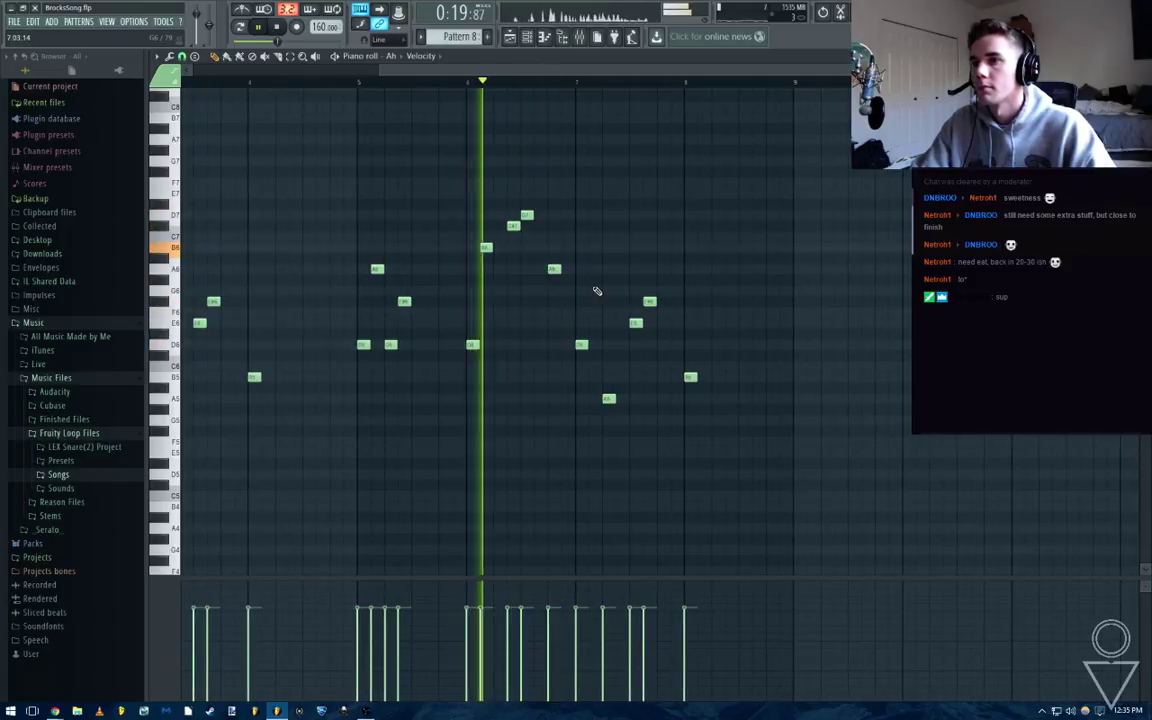
pyautogui.scroll(-2, 753, 297)
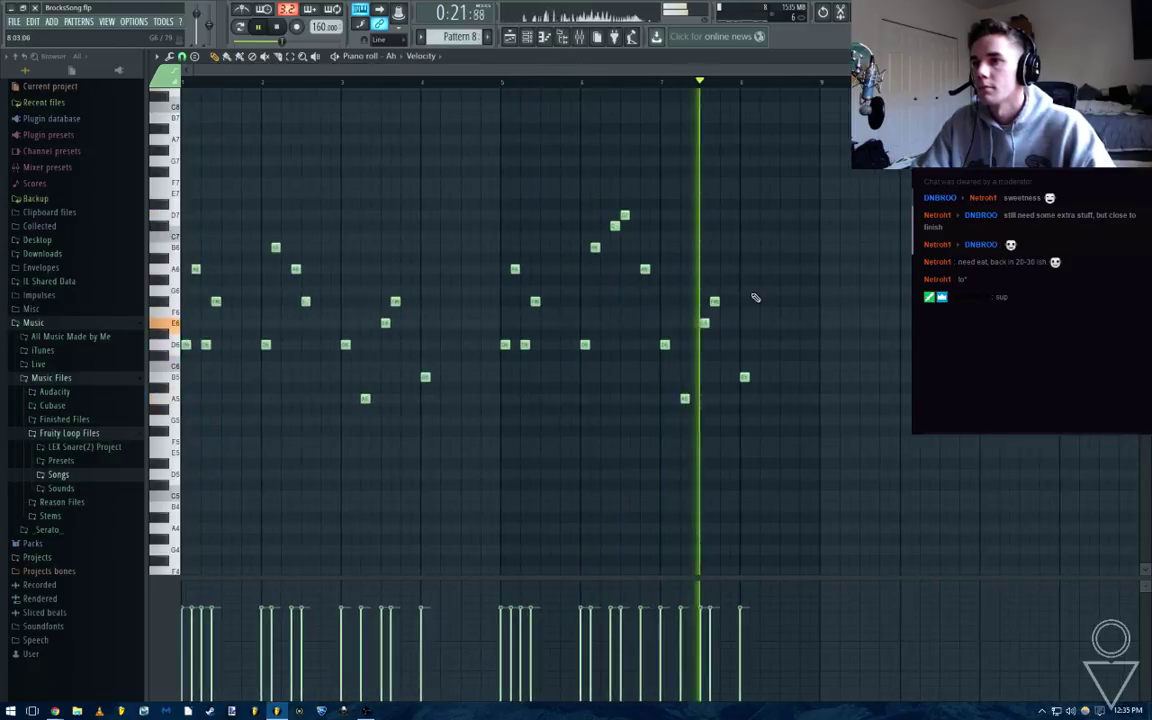
pyautogui.press('space')
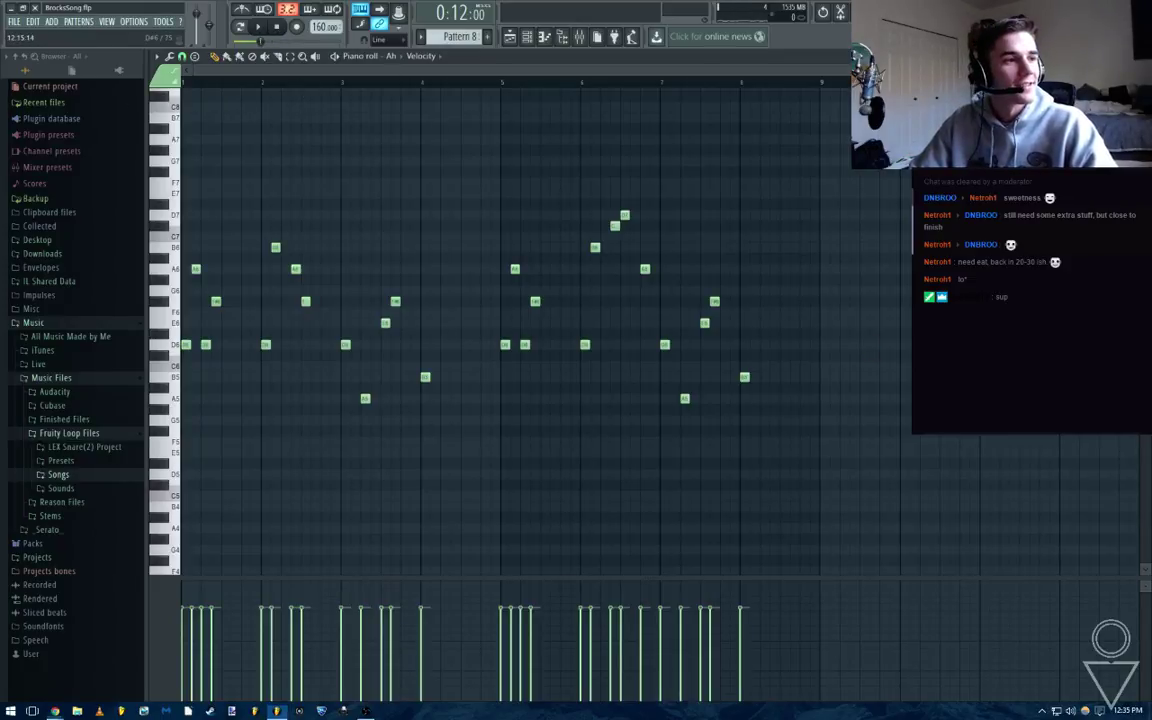
# Audition the full Pattern 8 melody, and place a second Pattern 8 clip on Track 3 at bar 17 of the playlist
pyautogui.press('space')
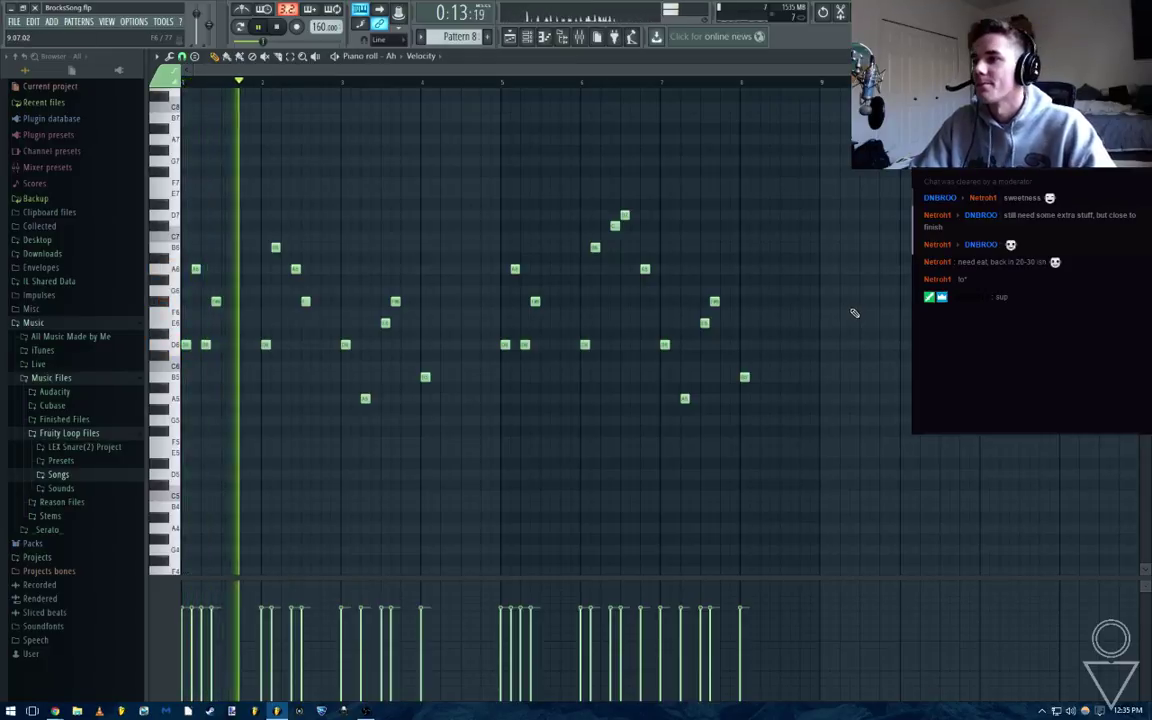
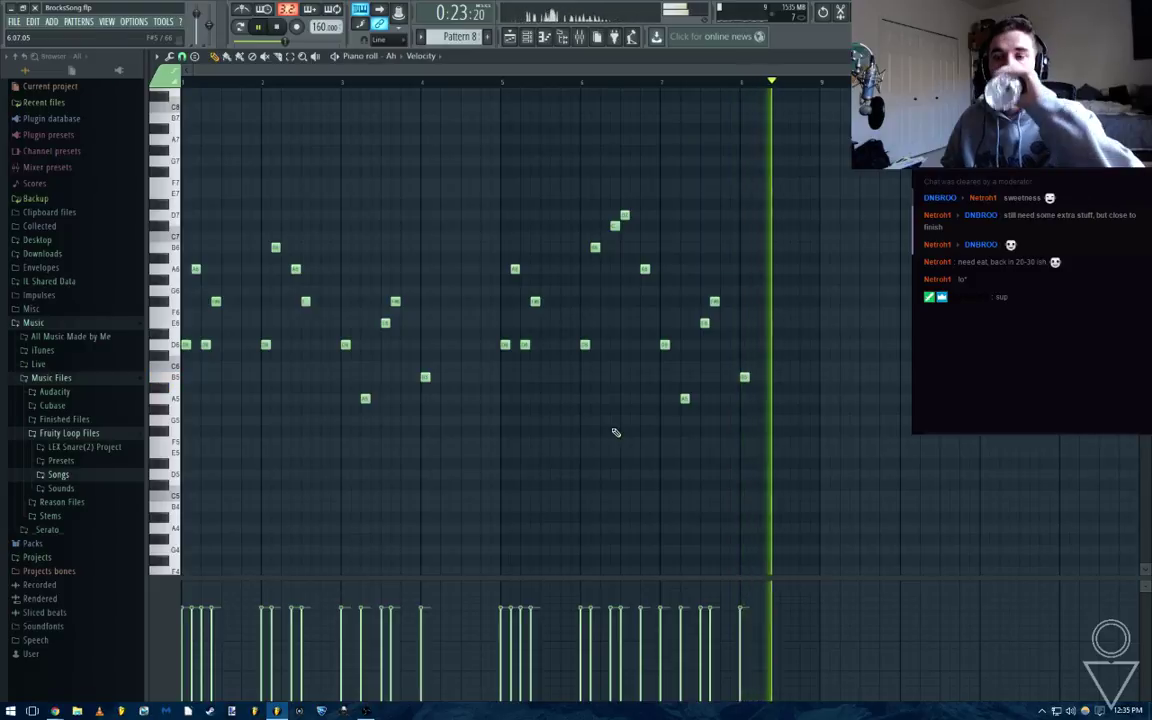
pyautogui.press('space')
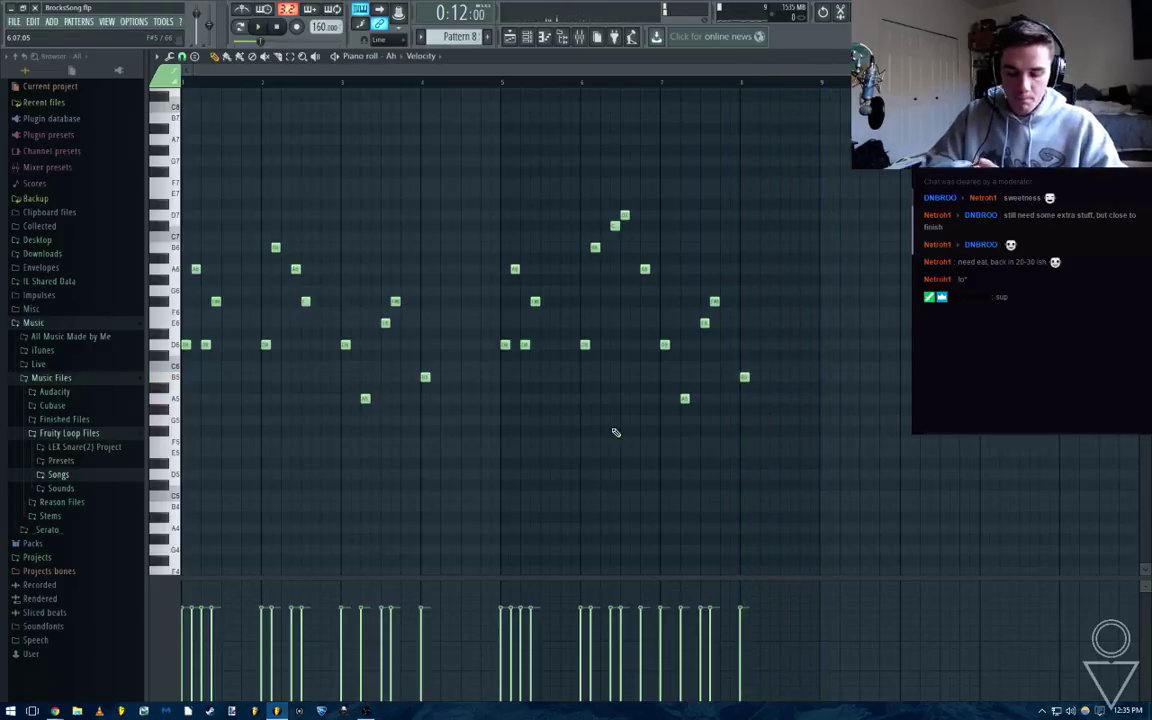
pyautogui.press('F7')
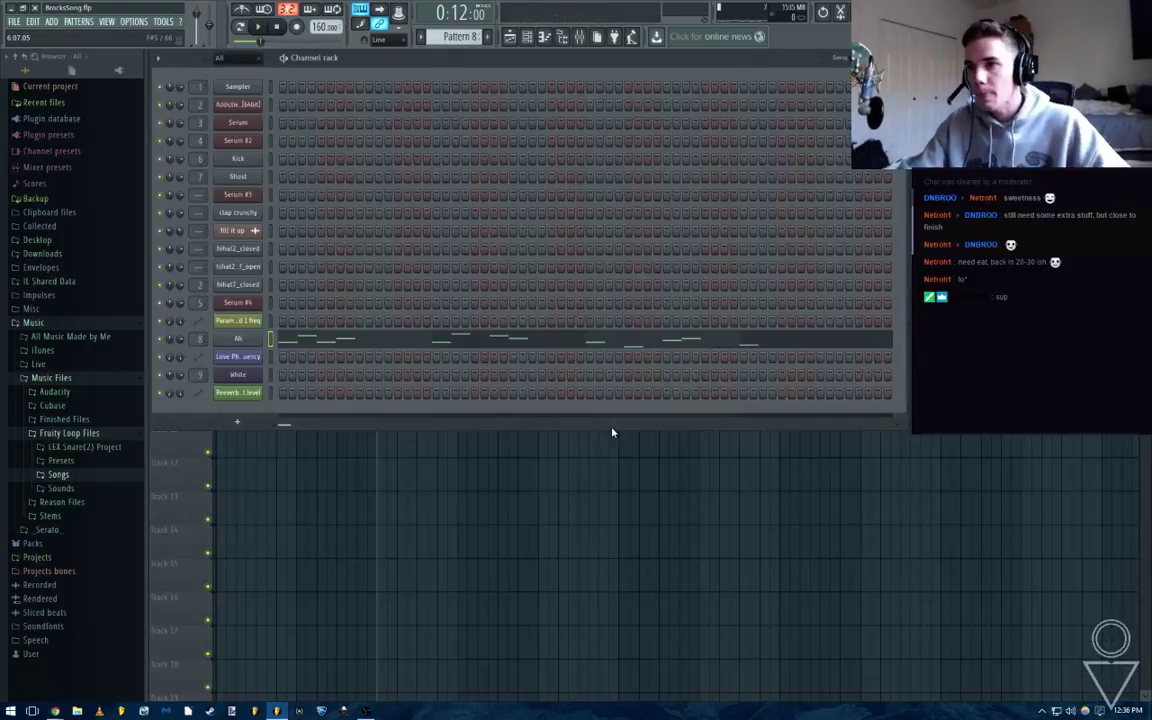
pyautogui.press('F6')
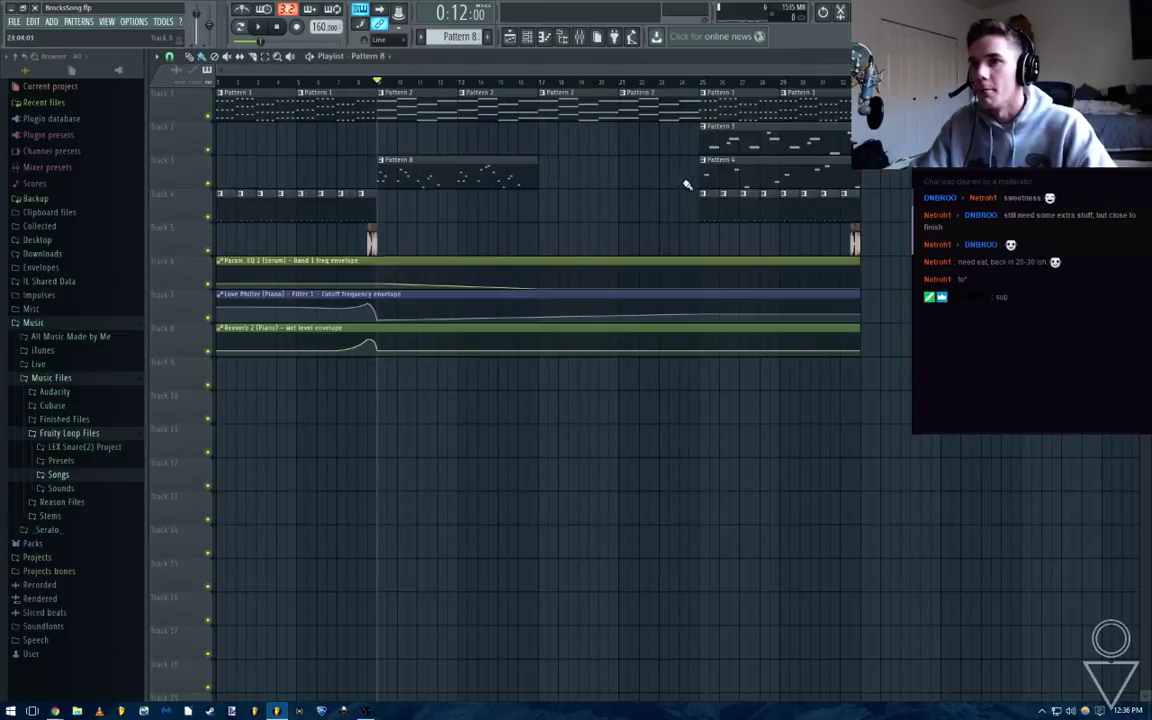
pyautogui.press('space')
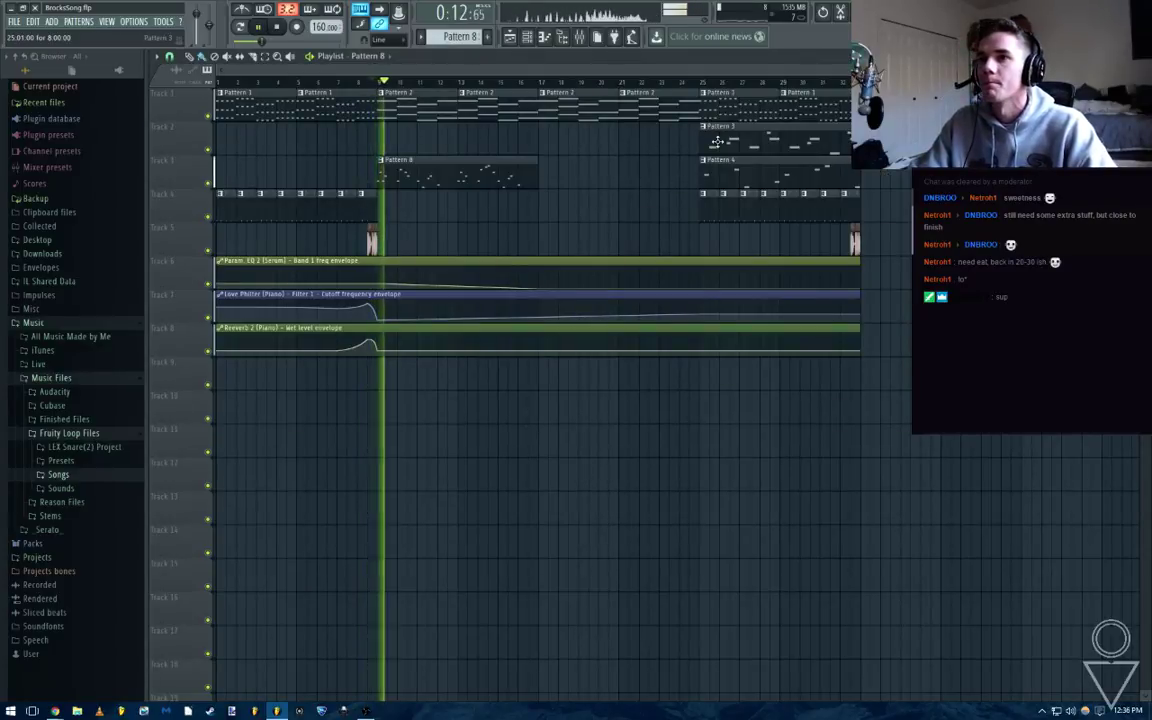
pyautogui.click(542, 178)
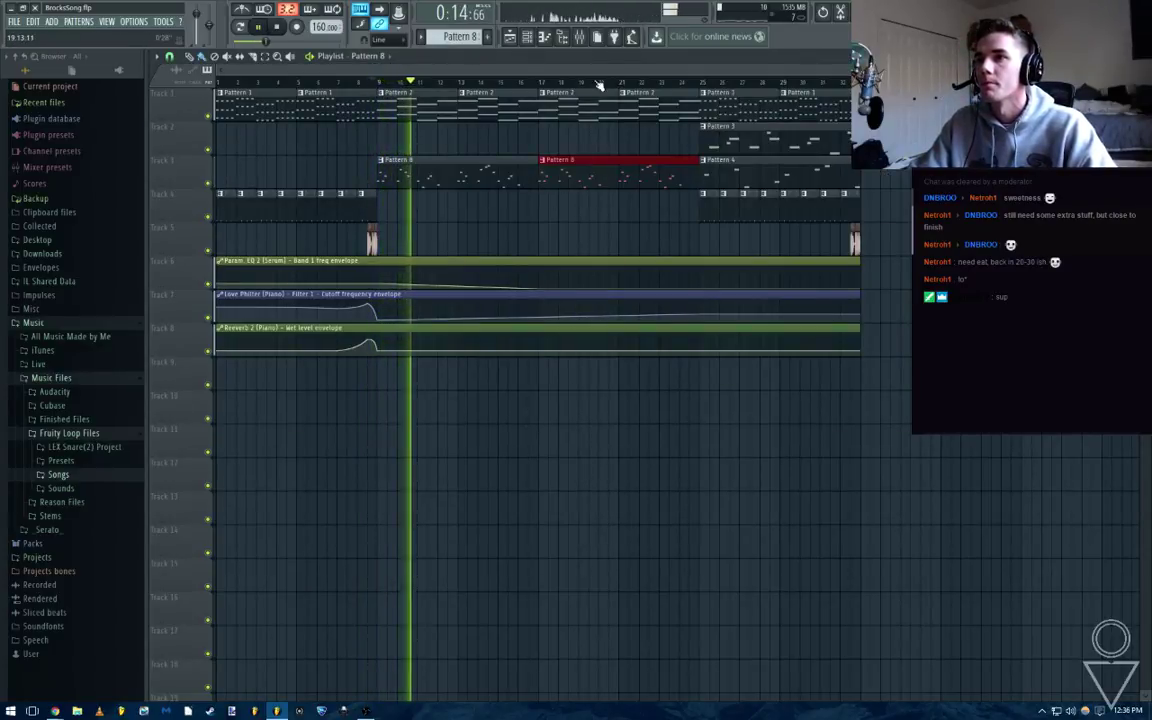
pyautogui.press('space')
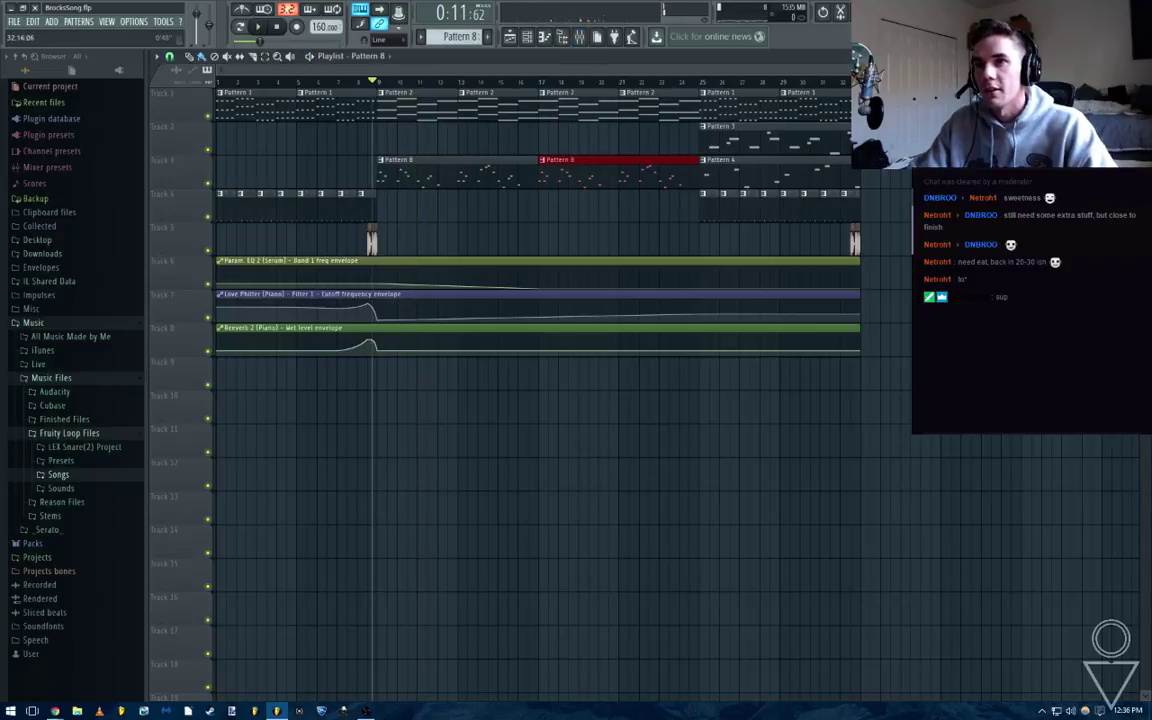
# Select the whole arrangement and load Fruity Love Philter into effect slot 5 of the Serum mixer track on insert 8
pyautogui.hotkey('ctrl', 'a')
pyautogui.press('Tab')
pyautogui.click(556, 105)
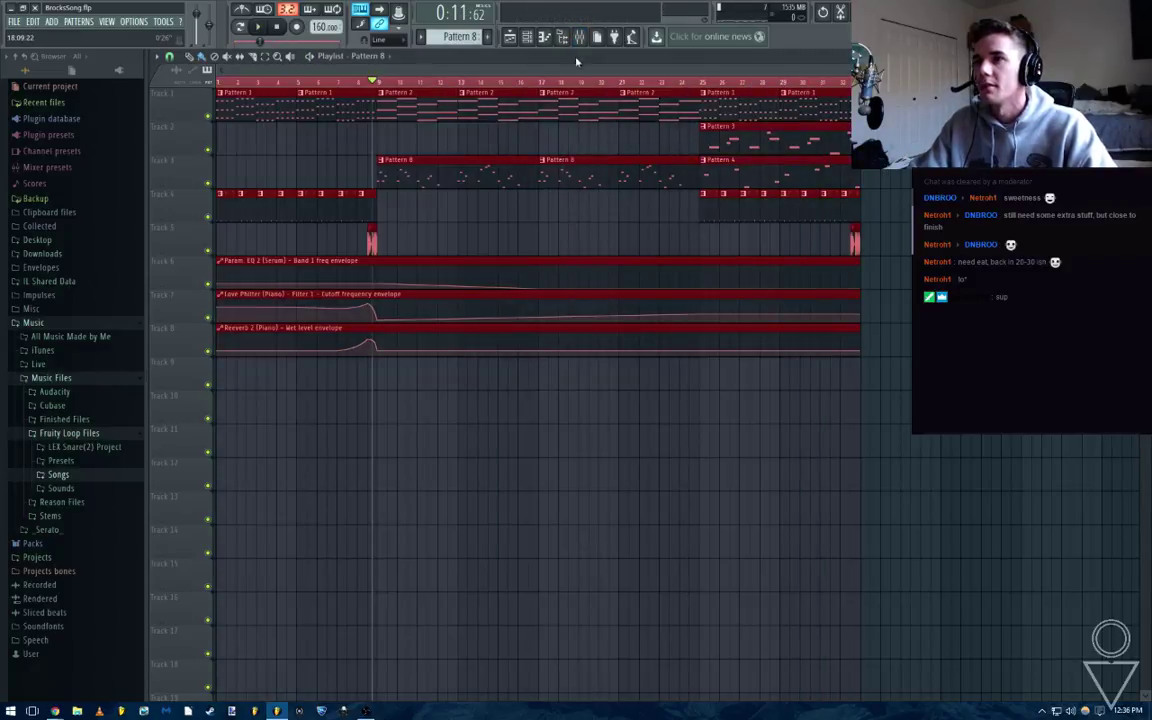
pyautogui.click(580, 38)
pyautogui.press('Right')
pyautogui.press('Right')
pyautogui.press('Right')
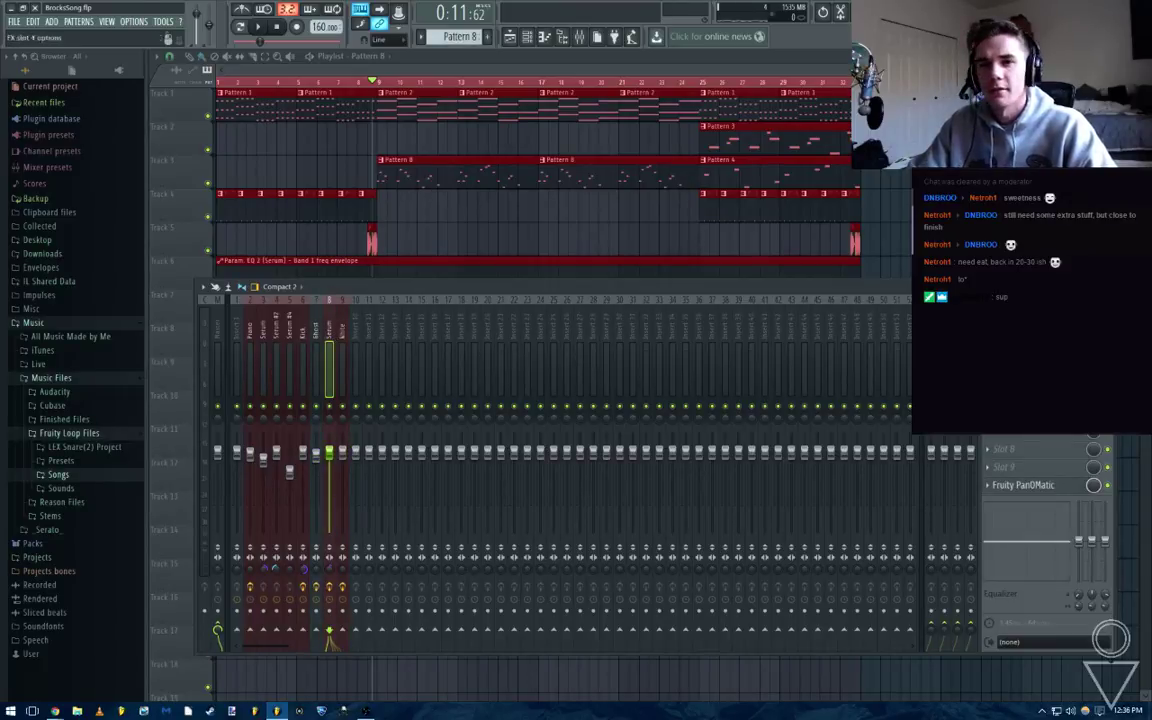
pyautogui.press('space')
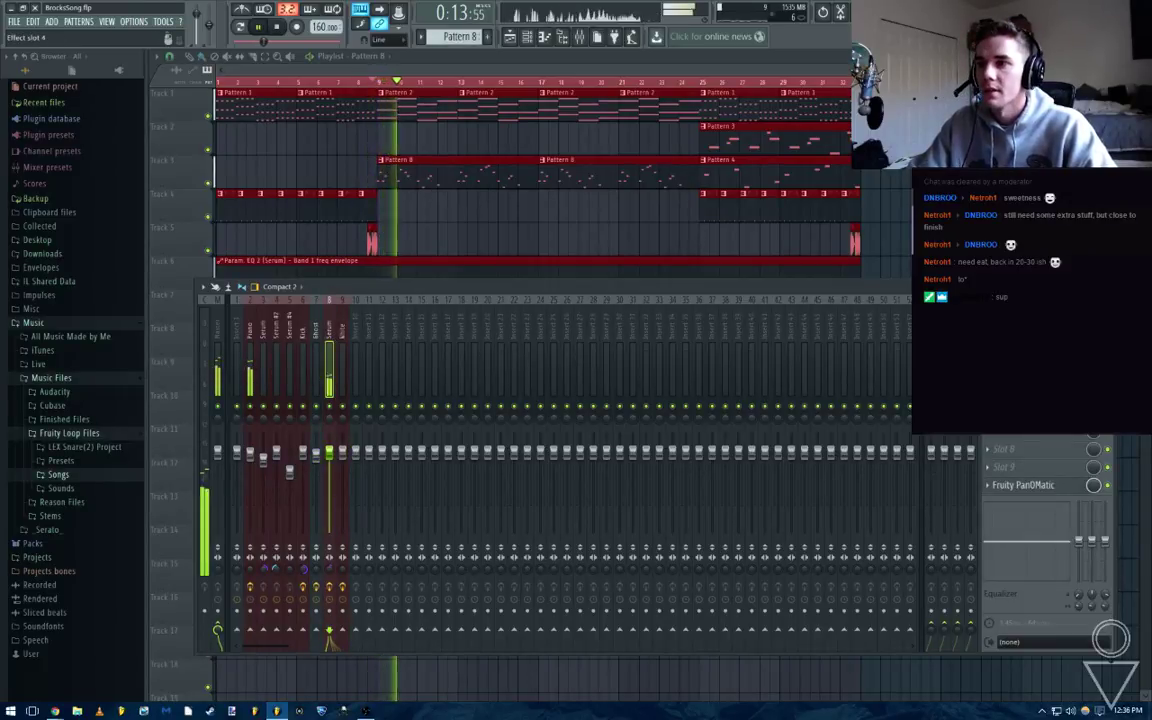
pyautogui.press('space')
pyautogui.click(988, 395)
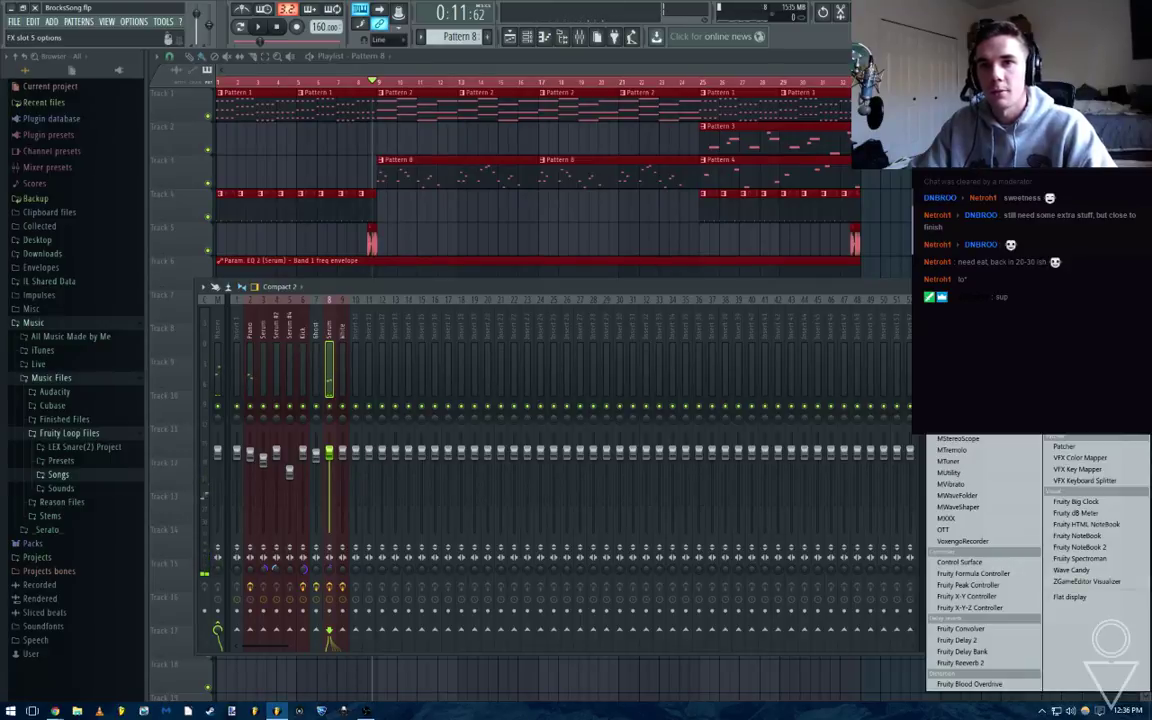
pyautogui.click(1080, 257)
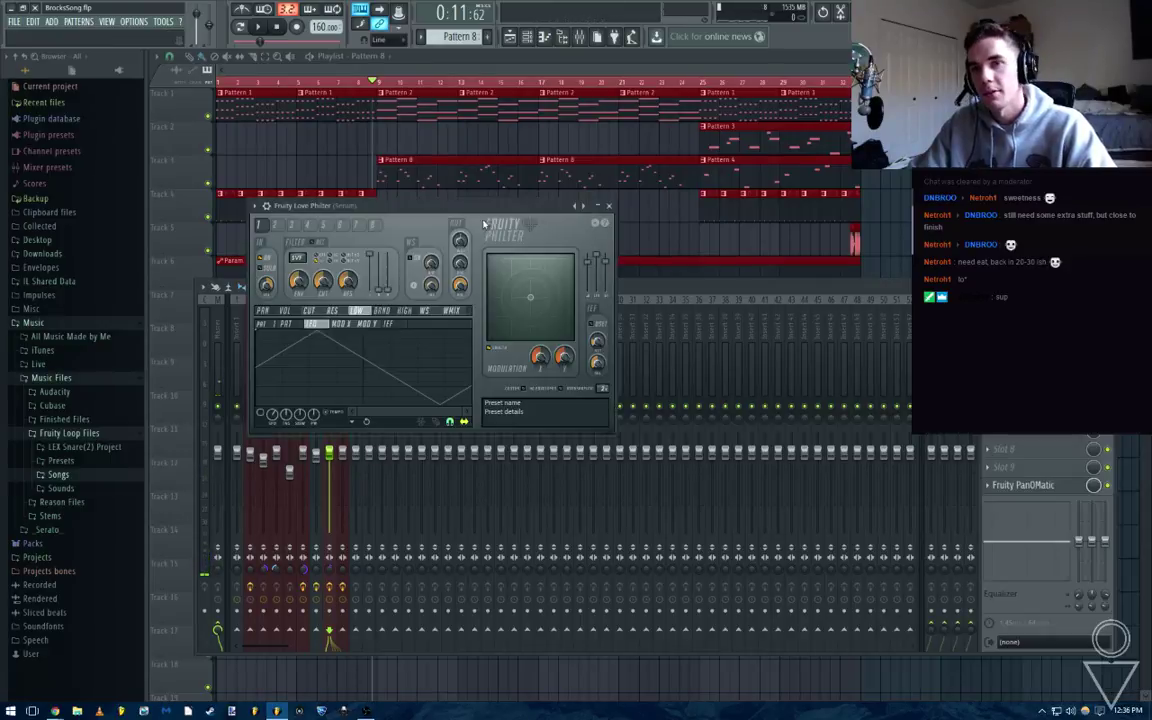
# Create an automation clip for the cutoff frequency of Filter 1 in Serum's Love Philter and return to the playlist
pyautogui.rightClick(323, 285)
pyautogui.click(350, 378)
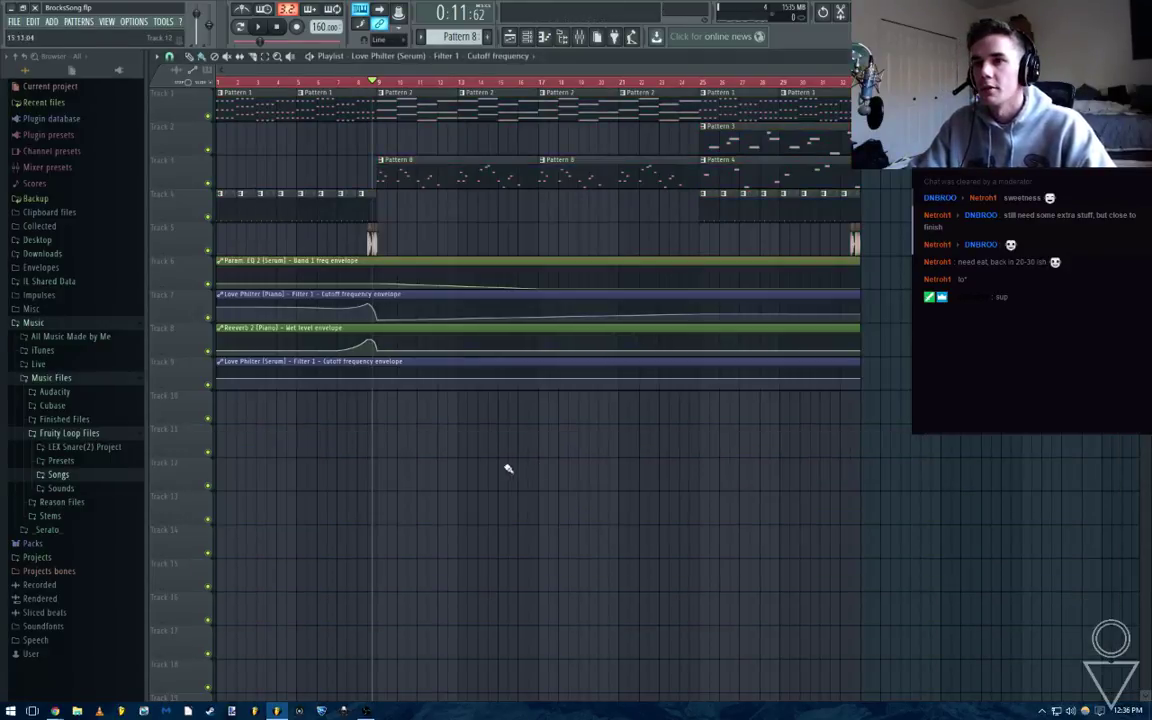
pyautogui.press('F9')
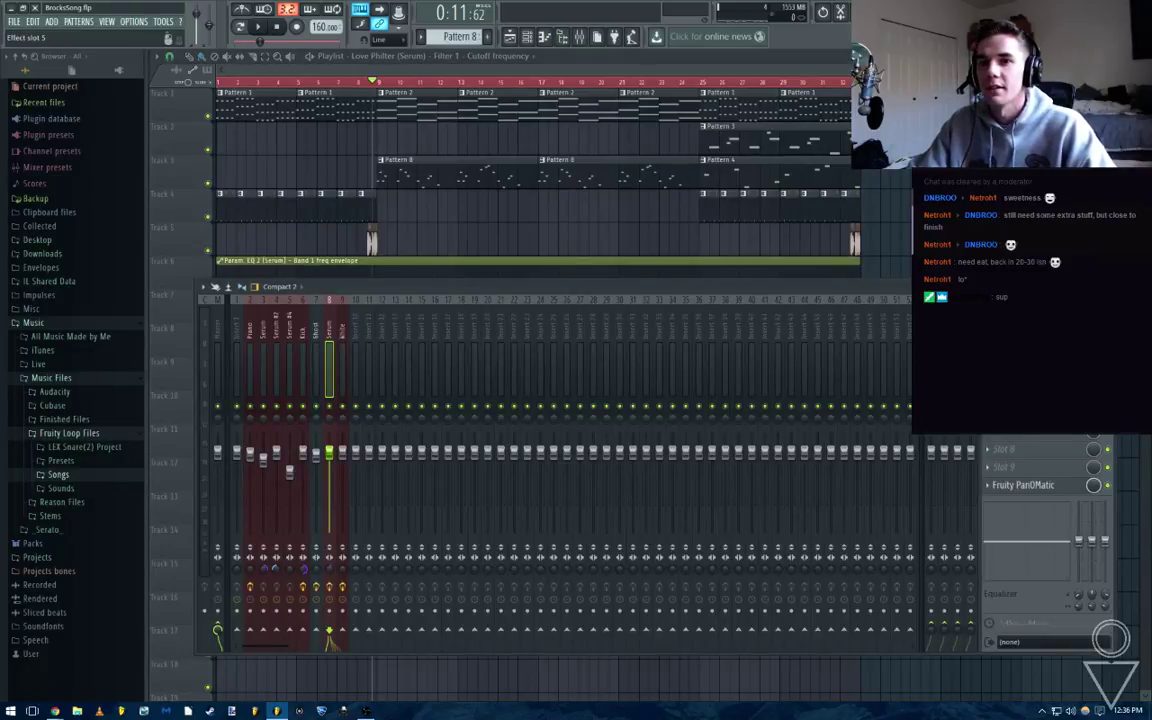
pyautogui.click(1025, 395)
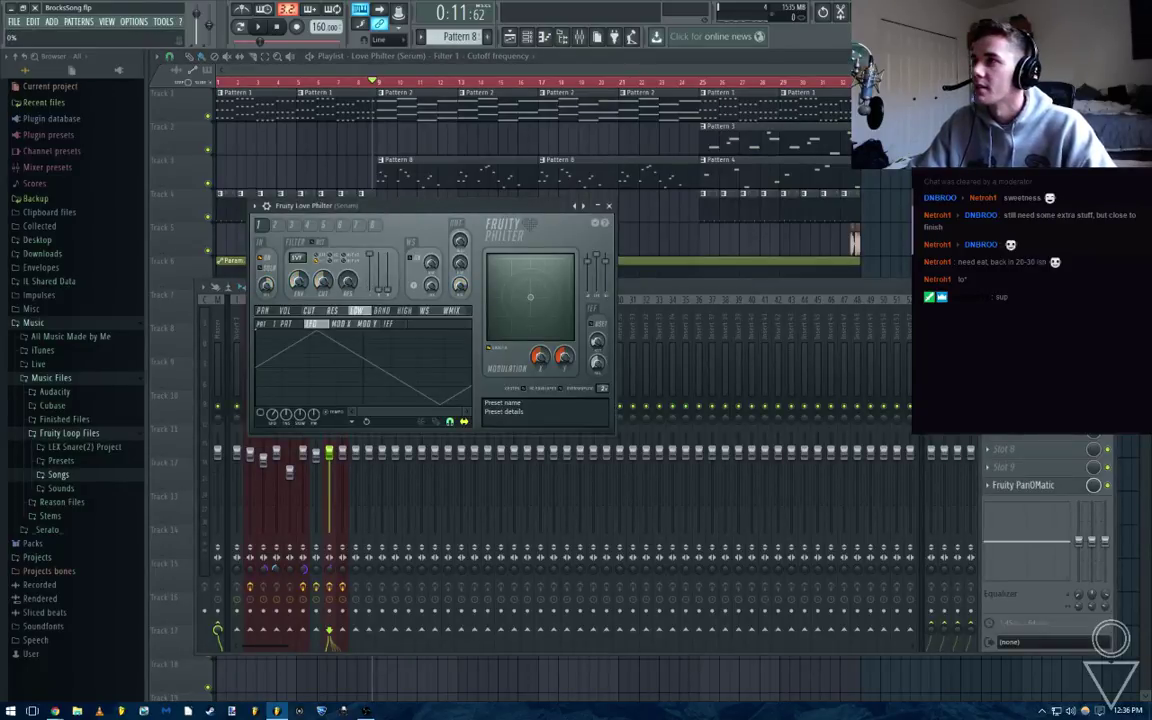
pyautogui.click(608, 205)
pyautogui.press('F9')
# Enlarge Track 9 and hold the Serum cutoff envelope flat at 25% from the song start to a new point at bar 9
pyautogui.moveTo(195, 387); pyautogui.dragTo(213, 657)
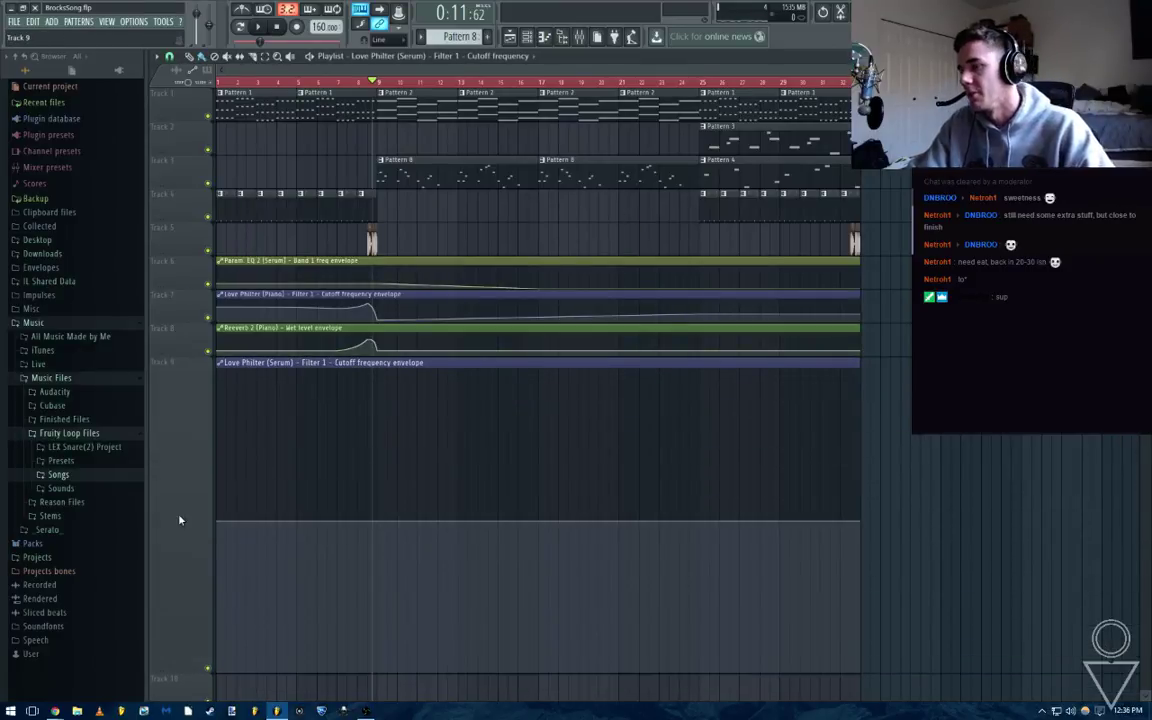
pyautogui.press('space')
pyautogui.press('space')
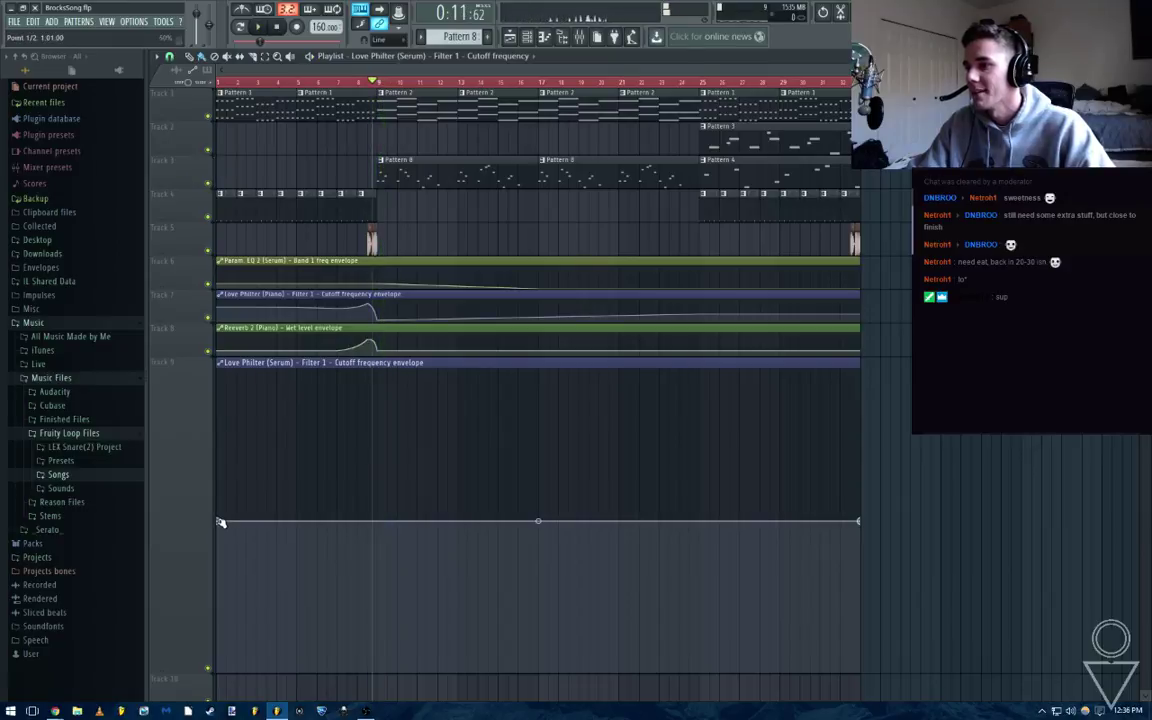
pyautogui.moveTo(220, 521); pyautogui.dragTo(217, 595)
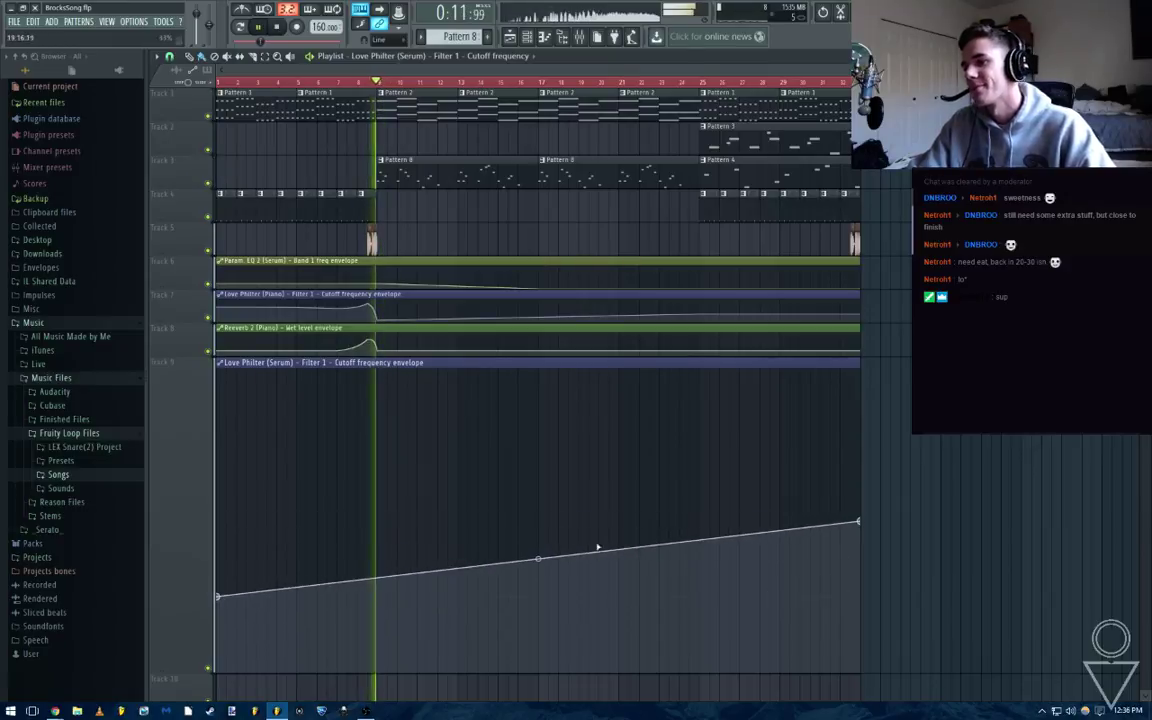
pyautogui.click(375, 597)
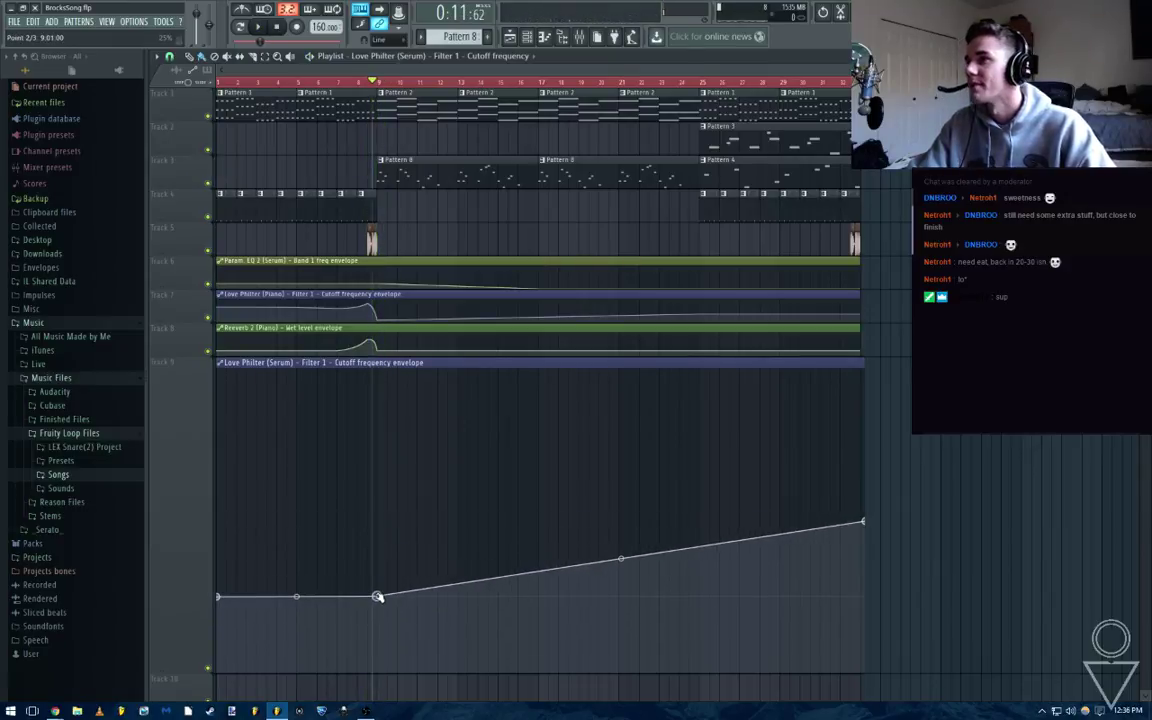
pyautogui.scroll(-1, 345, 637)
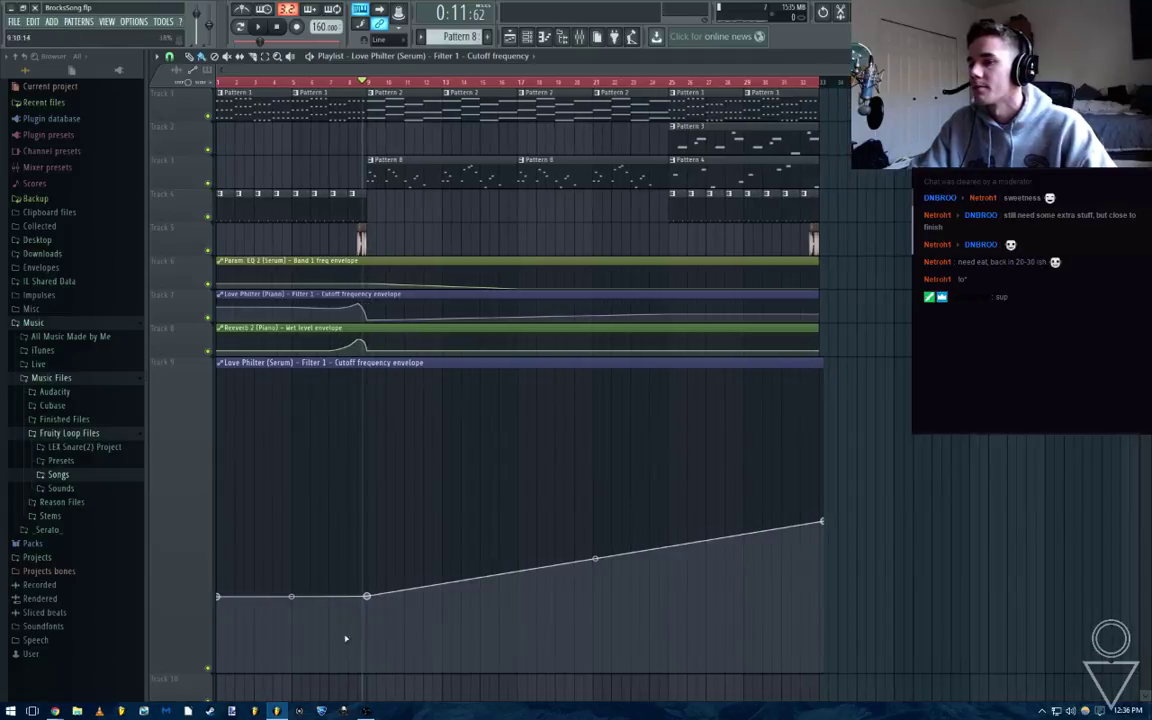
# During playback, curve the Serum cutoff envelope upward from bar 9 to a high point at bar 17, without an intermediate point at bar 13
pyautogui.press('space')
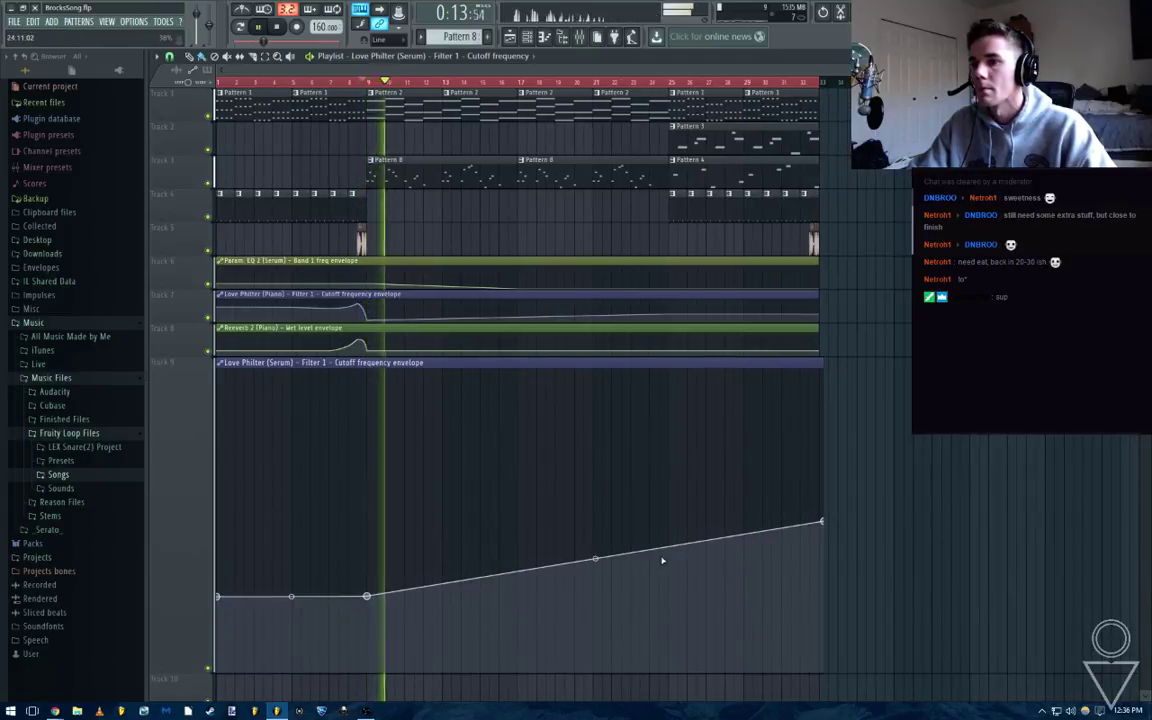
pyautogui.click(443, 553)
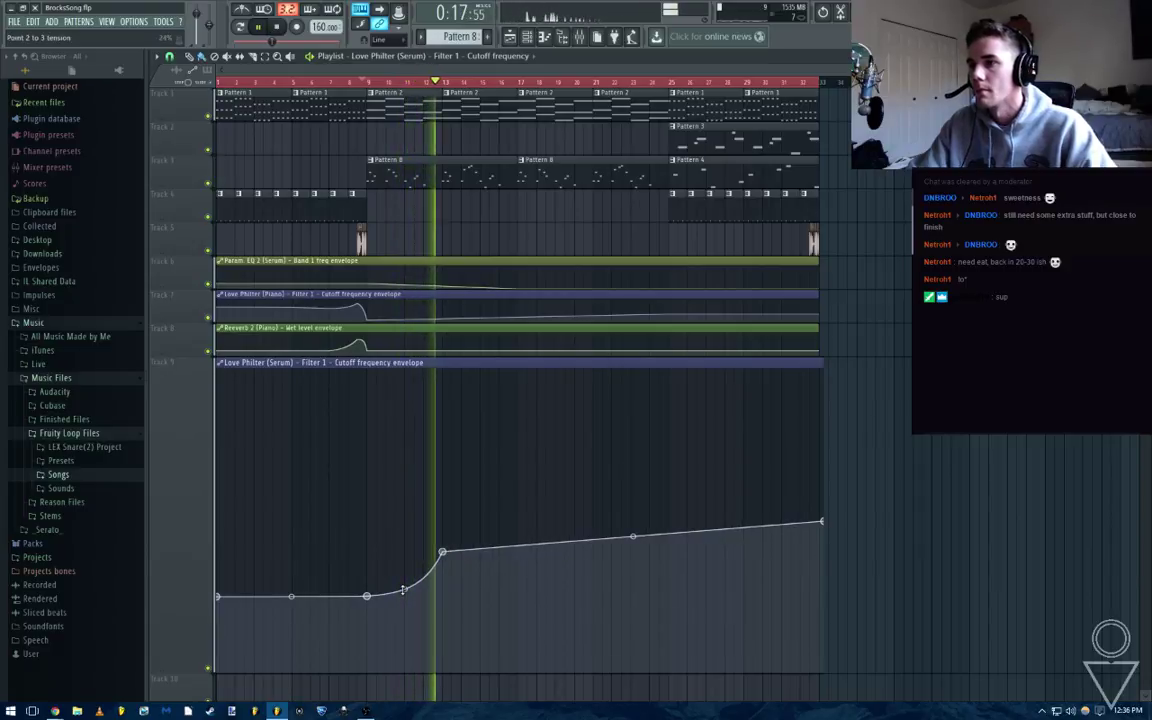
pyautogui.moveTo(524, 536); pyautogui.dragTo(517, 450)
pyautogui.rightClick(442, 552)
pyautogui.click(465, 497)
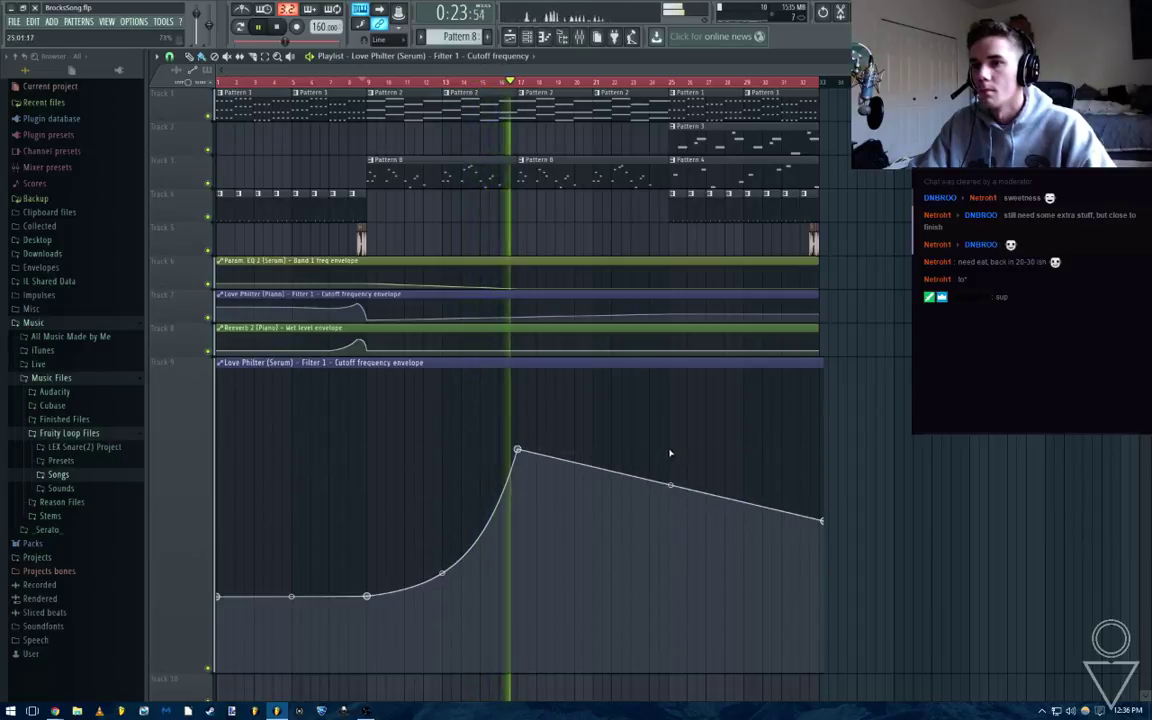
# Add a higher cutoff point at bar 25, raise the endpoint at bar 33 to 100%, and reset Track 9's height
pyautogui.moveTo(672, 482); pyautogui.dragTo(672, 430)
pyautogui.rightClick(824, 520)
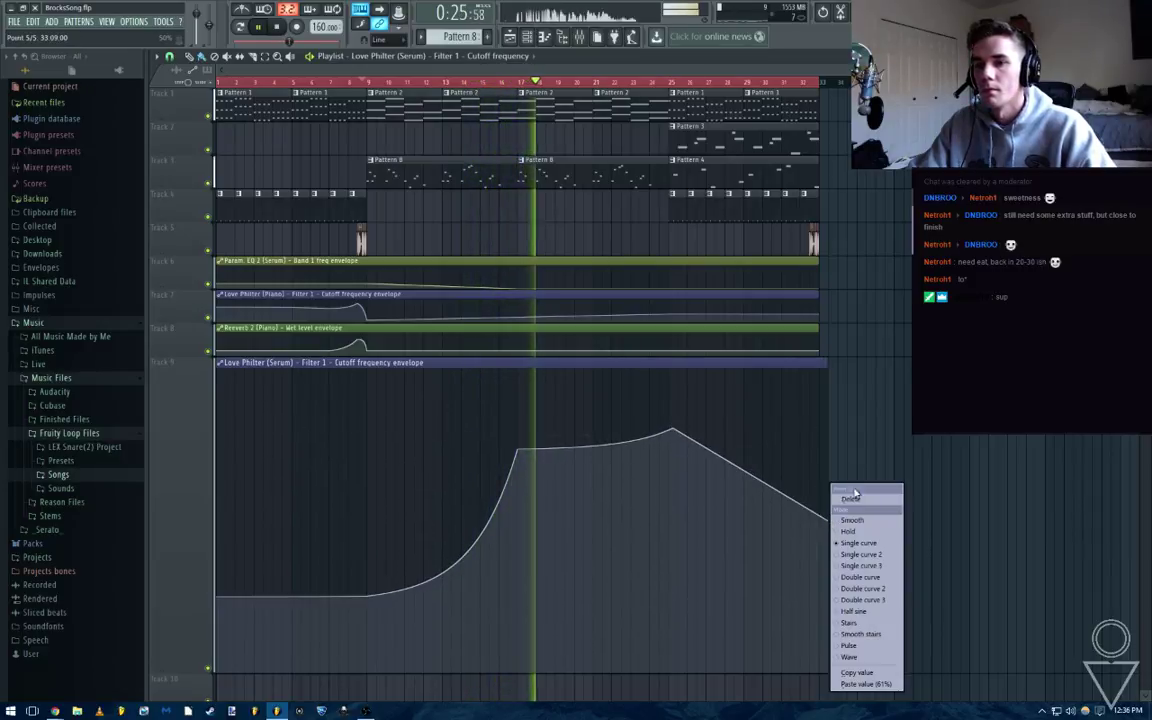
pyautogui.click(826, 521)
pyautogui.moveTo(826, 521); pyautogui.dragTo(820, 369)
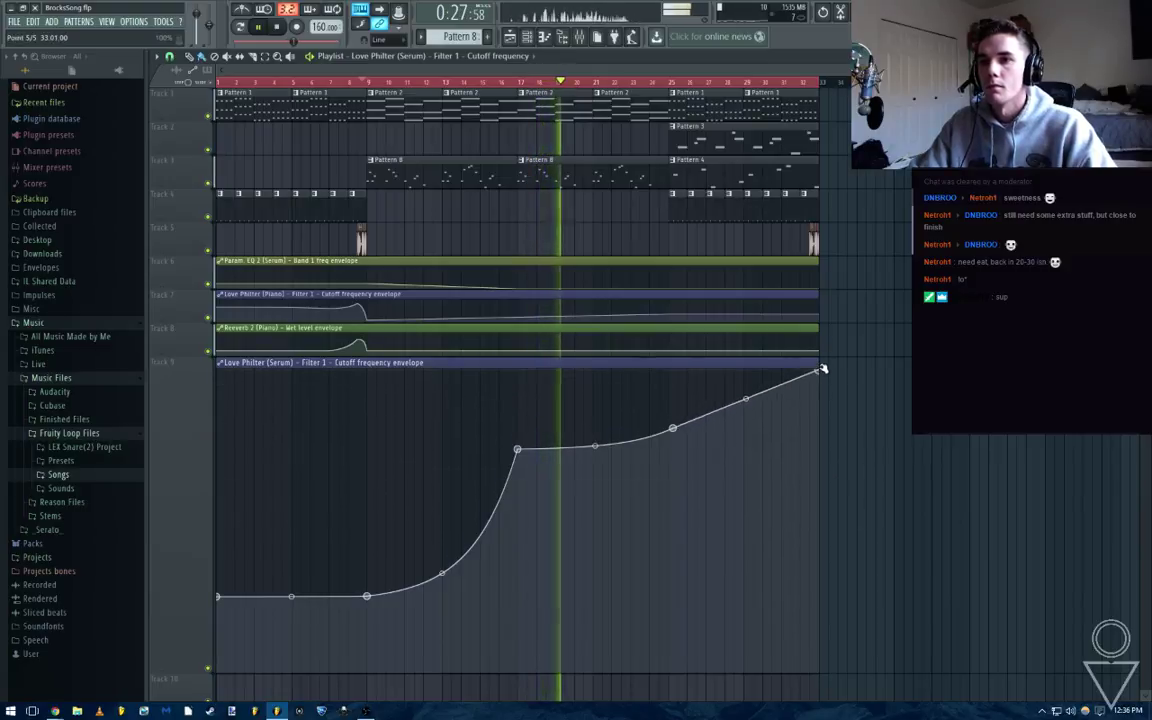
pyautogui.rightClick(203, 672)
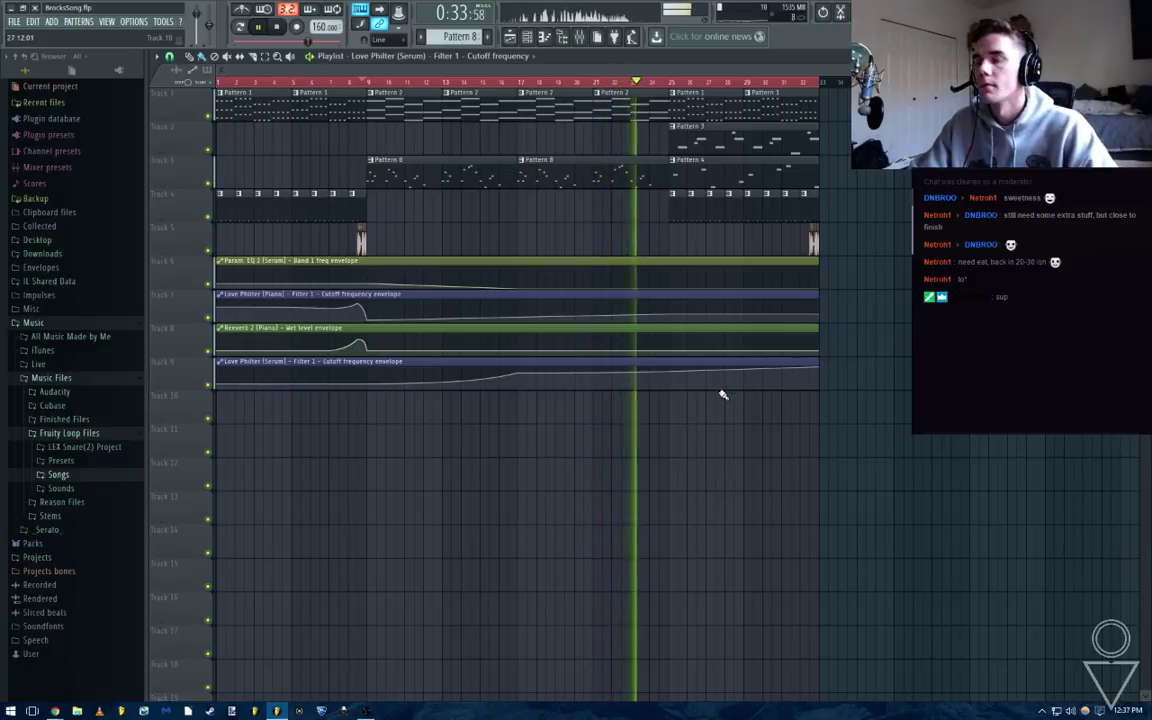
# Play the song again from bar 9 to judge the Serum cutoff sweep under the Pattern 8 melody
pyautogui.scroll(3, 722, 440)
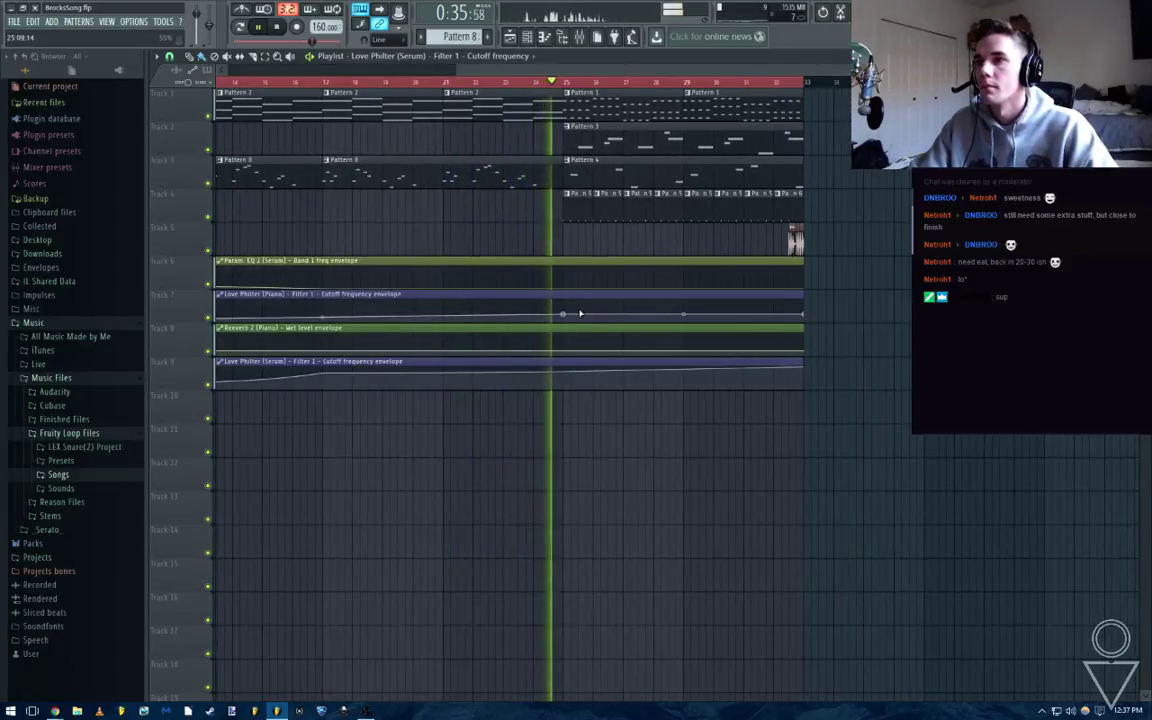
pyautogui.press('space')
pyautogui.scroll(-3, 612, 88)
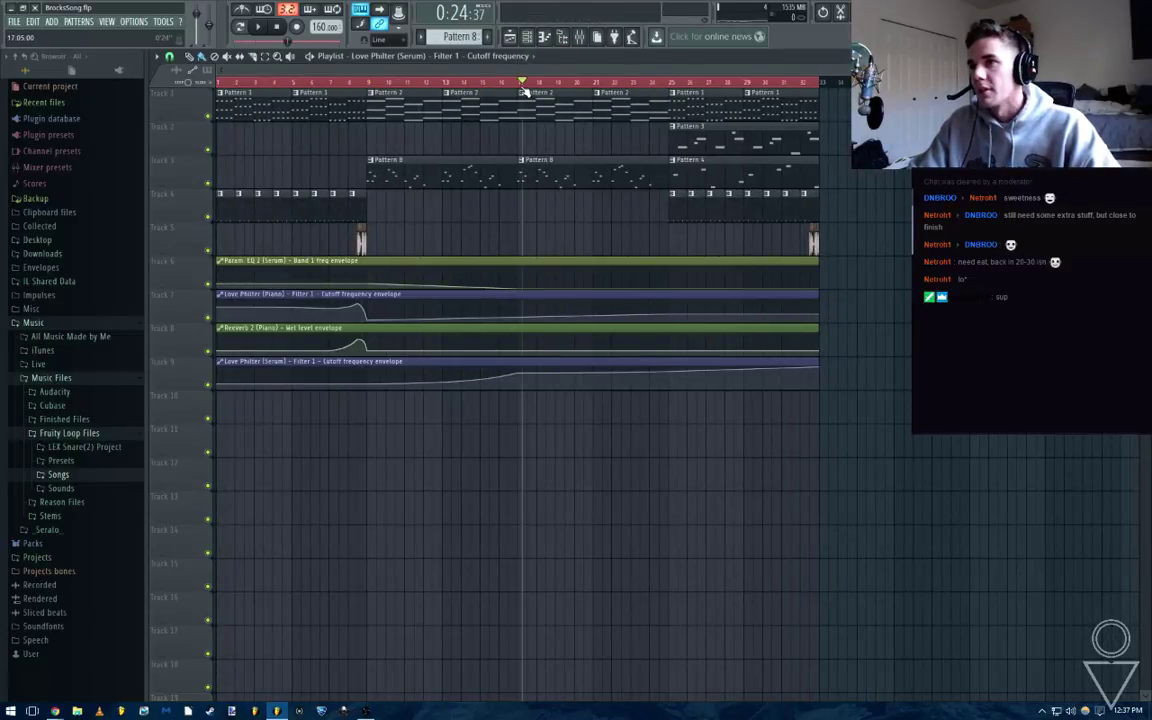
pyautogui.moveTo(418, 84); pyautogui.dragTo(370, 86)
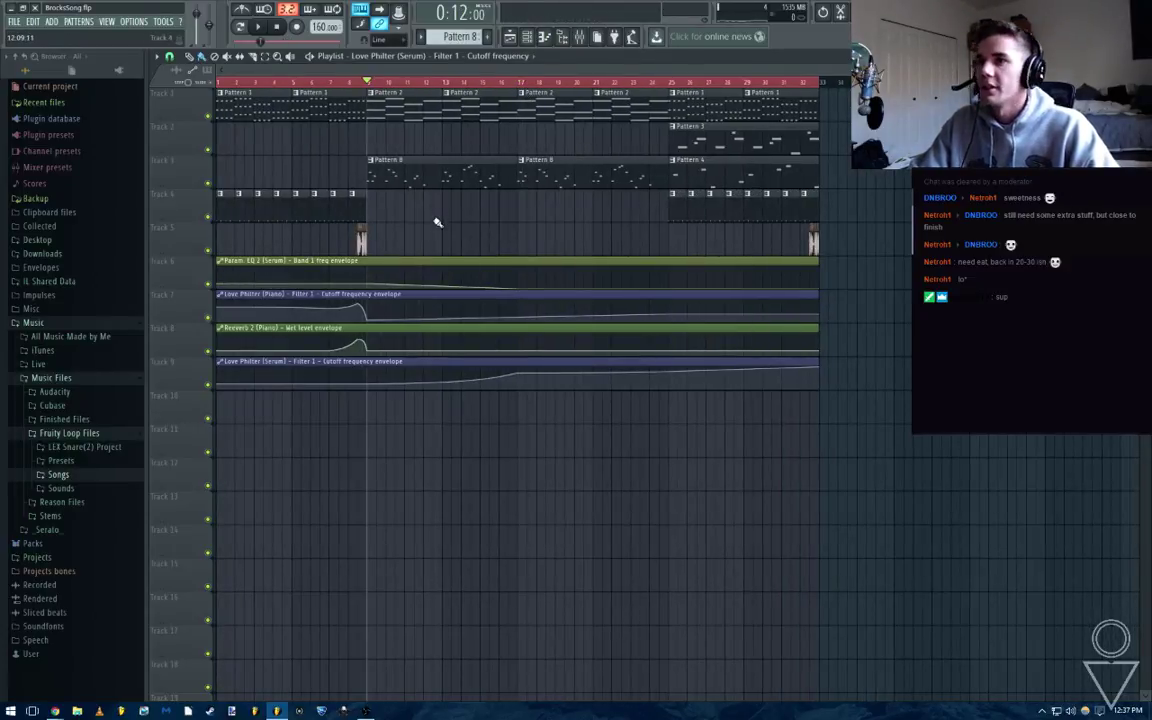
pyautogui.press('space')
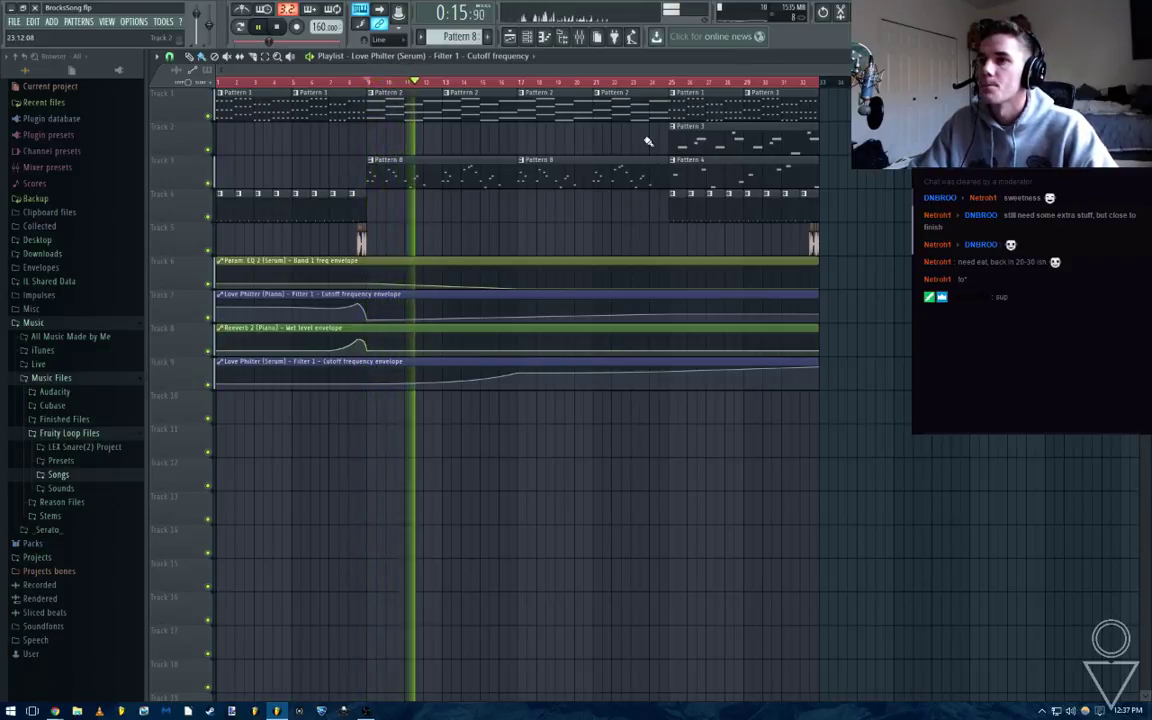
pyautogui.press('space')
pyautogui.click(78, 476)
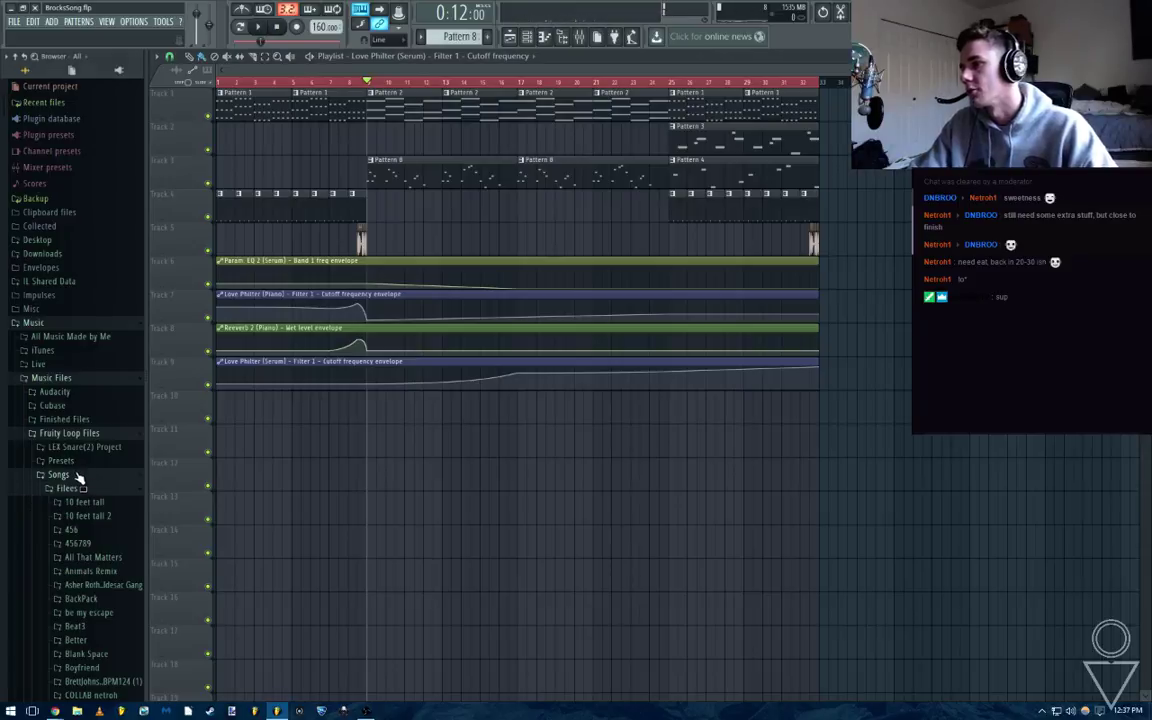
pyautogui.scroll(-15, 85, 476)
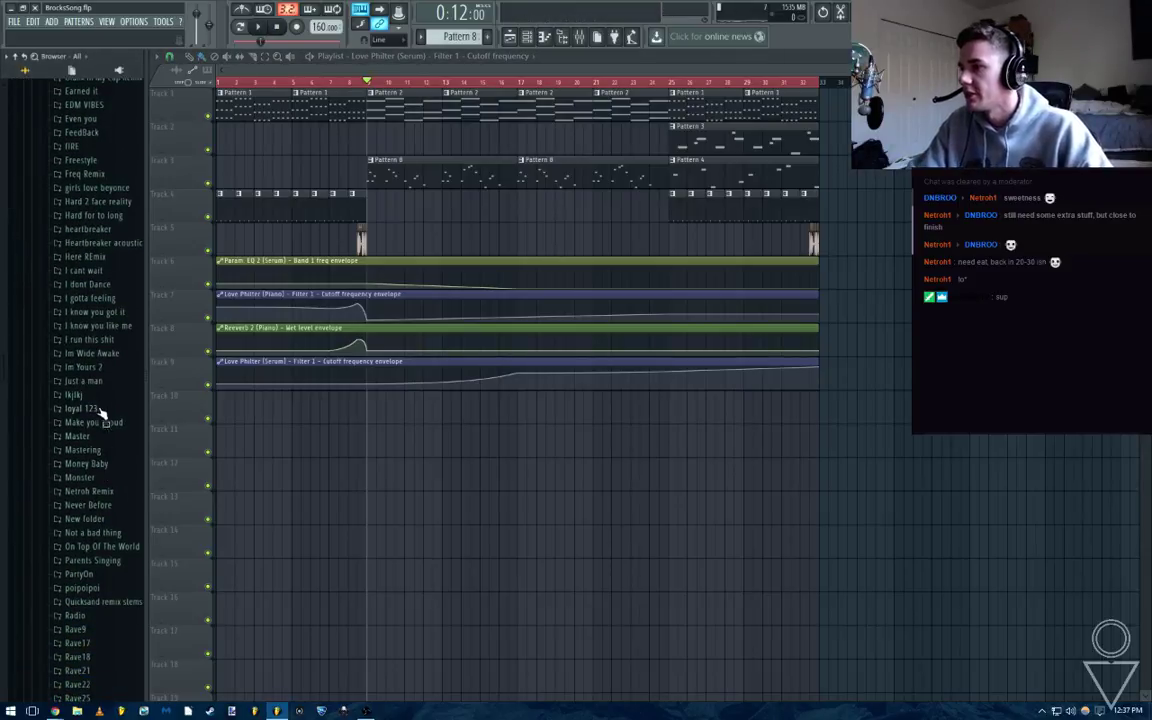
pyautogui.scroll(-9, 107, 467)
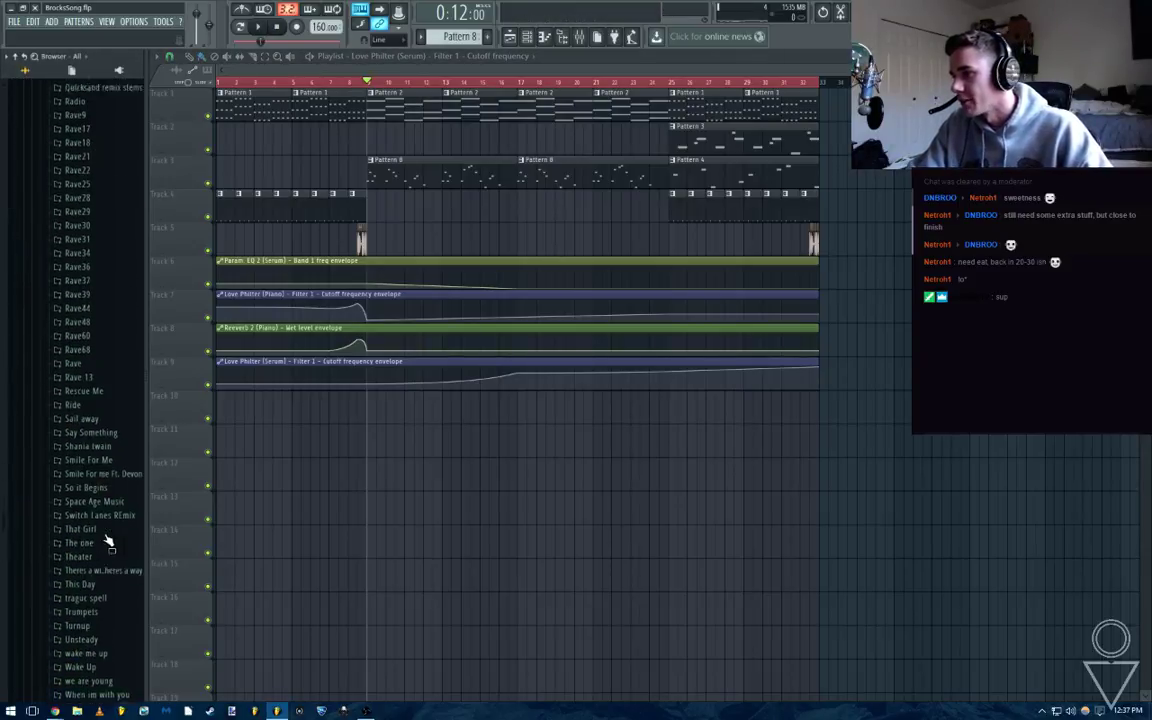
pyautogui.scroll(20, 107, 540)
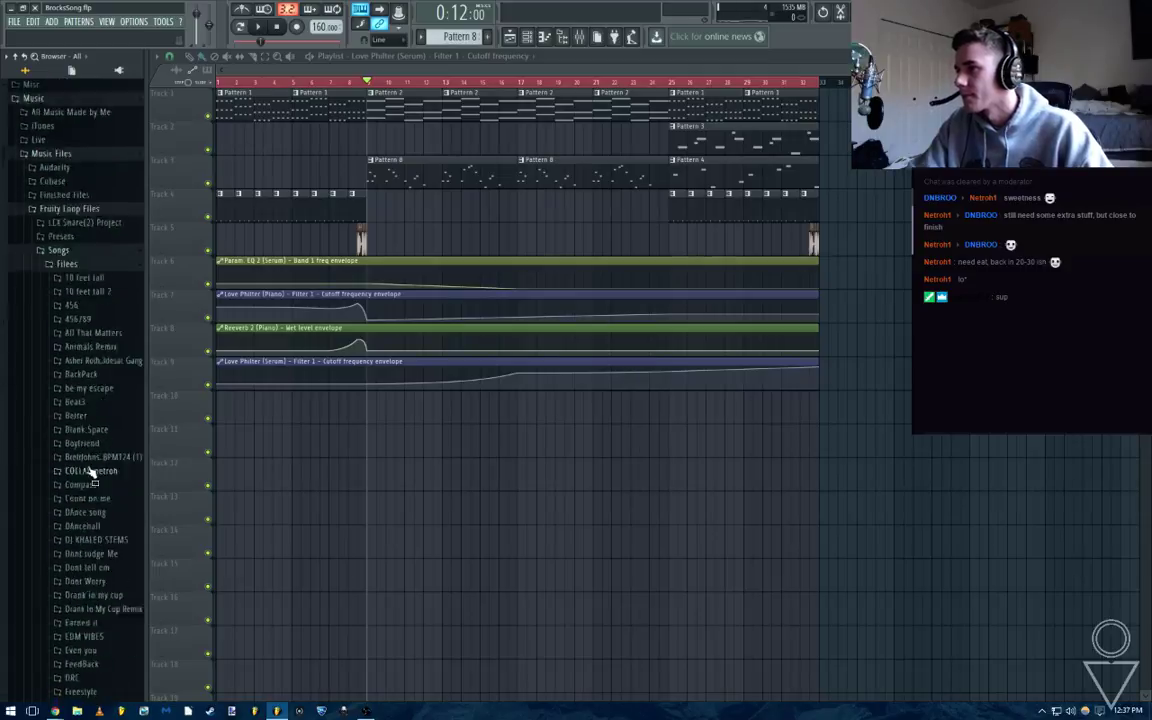
pyautogui.click(75, 327)
# Browse the Sounds kits to the Lex Luger kit and list the samples in its LEX CLAPS folder
pyautogui.click(108, 488)
pyautogui.scroll(-2, 100, 475)
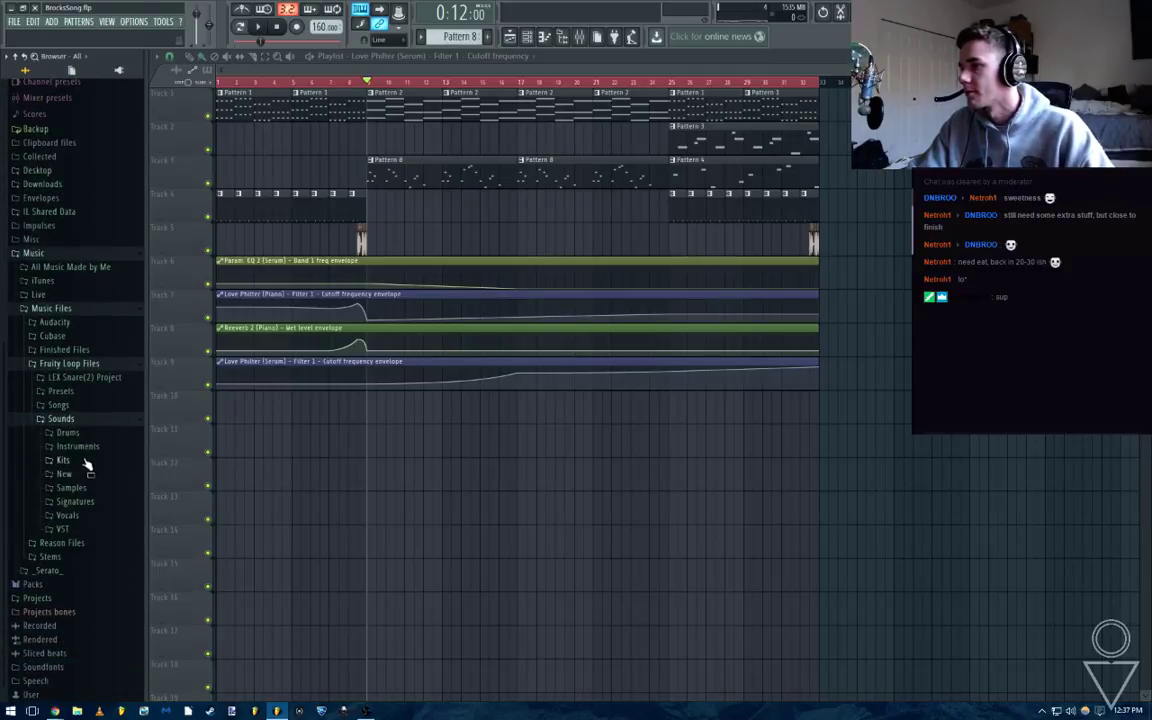
pyautogui.click(86, 461)
pyautogui.scroll(-3, 96, 471)
pyautogui.scroll(-3, 97, 473)
pyautogui.scroll(-4, 103, 443)
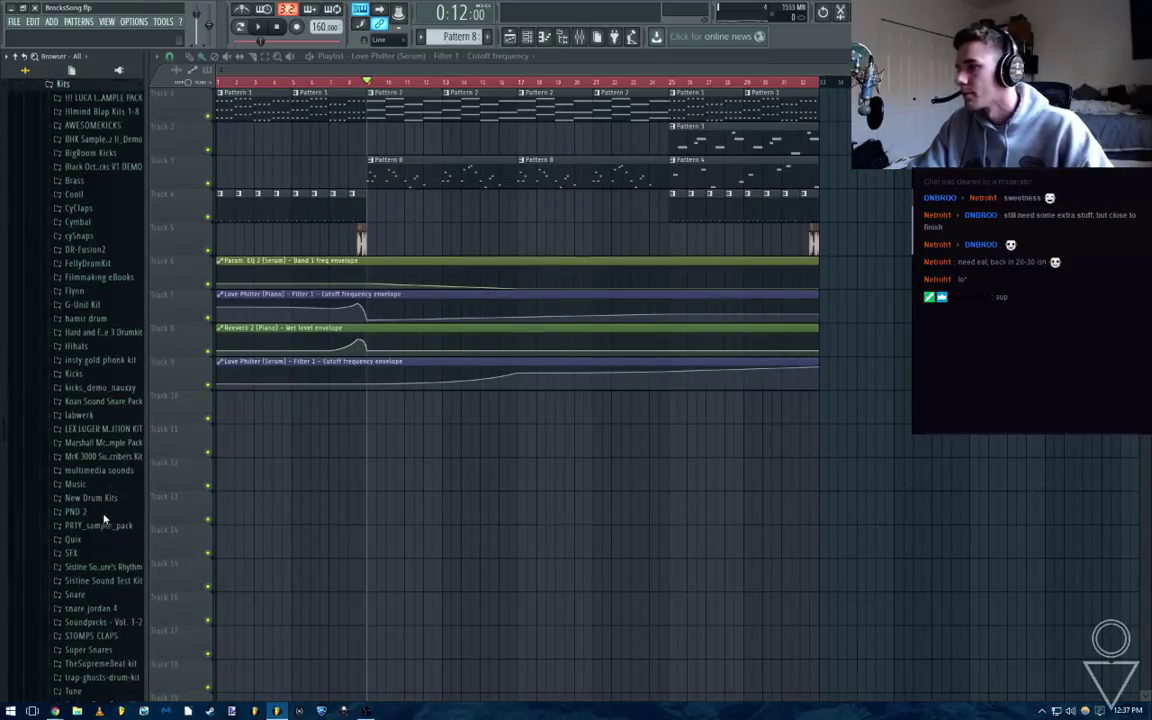
pyautogui.click(100, 427)
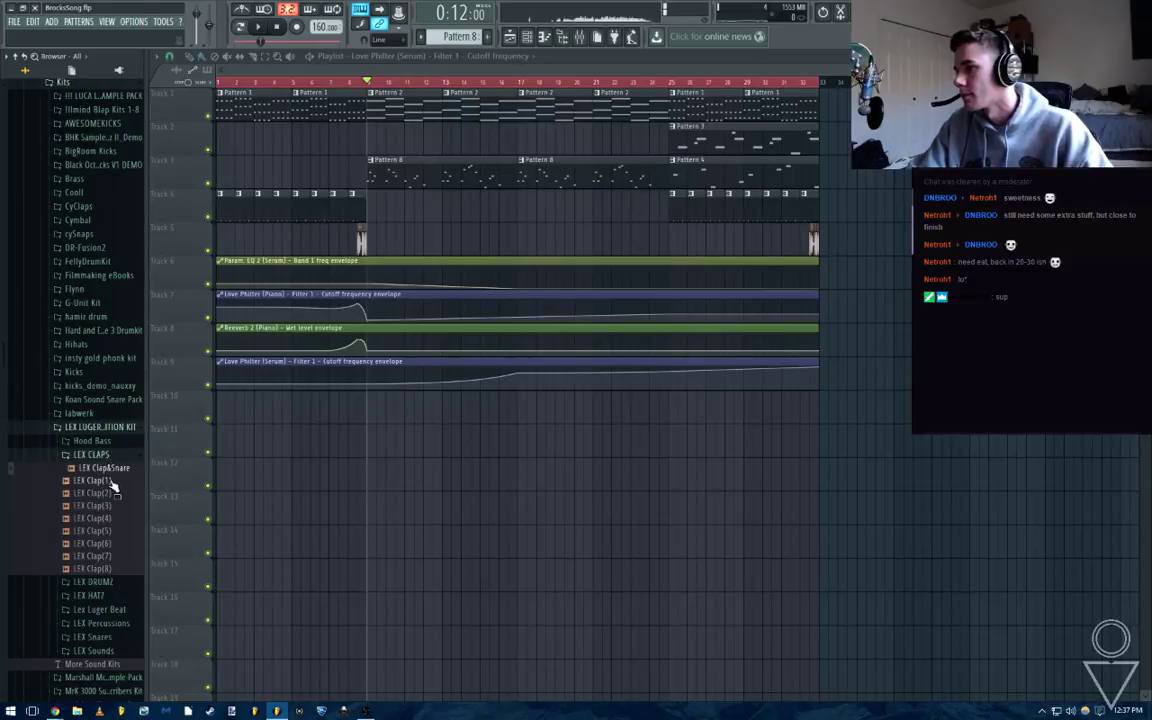
# Audition the LEX Clap samples up to LEX Clap(4) against the song playing from bar 9
pyautogui.press('space')
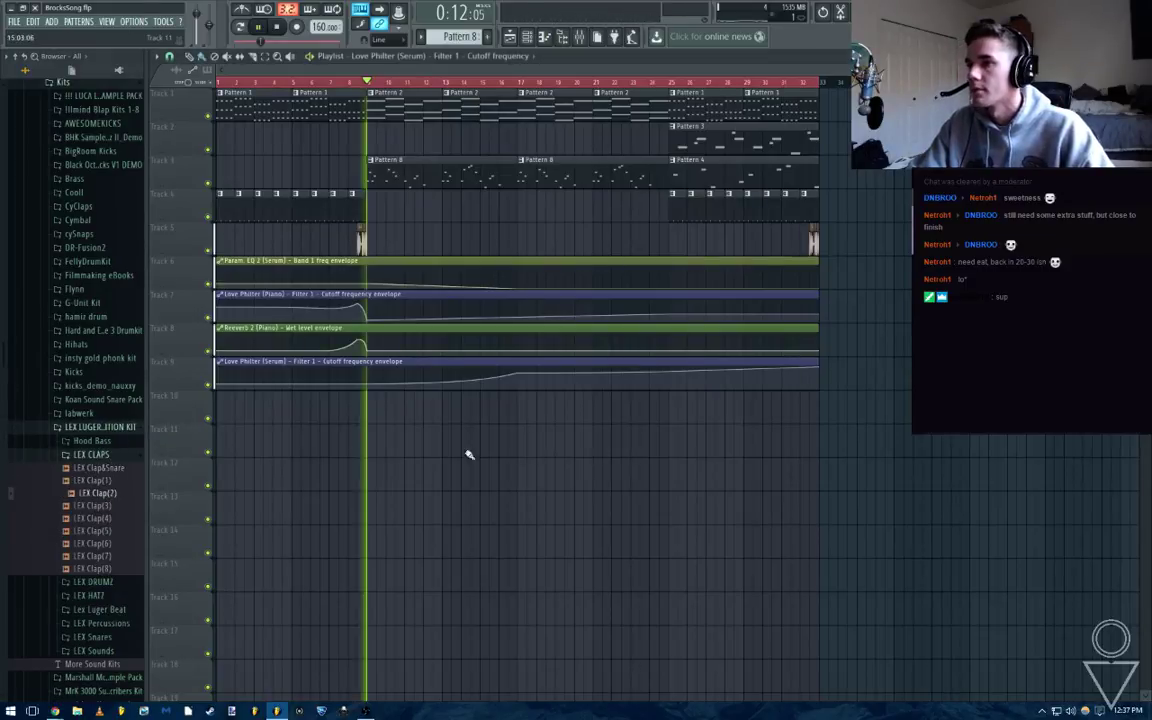
pyautogui.click(100, 506)
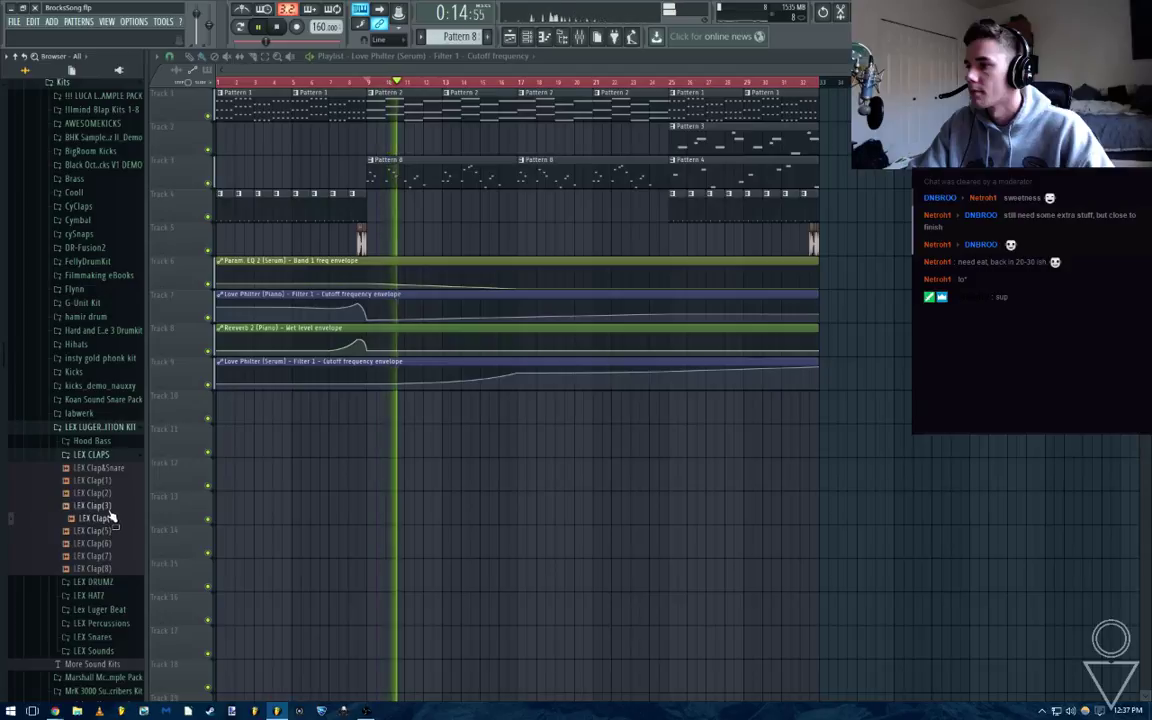
pyautogui.click(104, 518)
# Stop playback, add LEX Clap(4) as a new channel below Serum #3, and name it Clap
pyautogui.click(528, 37)
pyautogui.press('space')
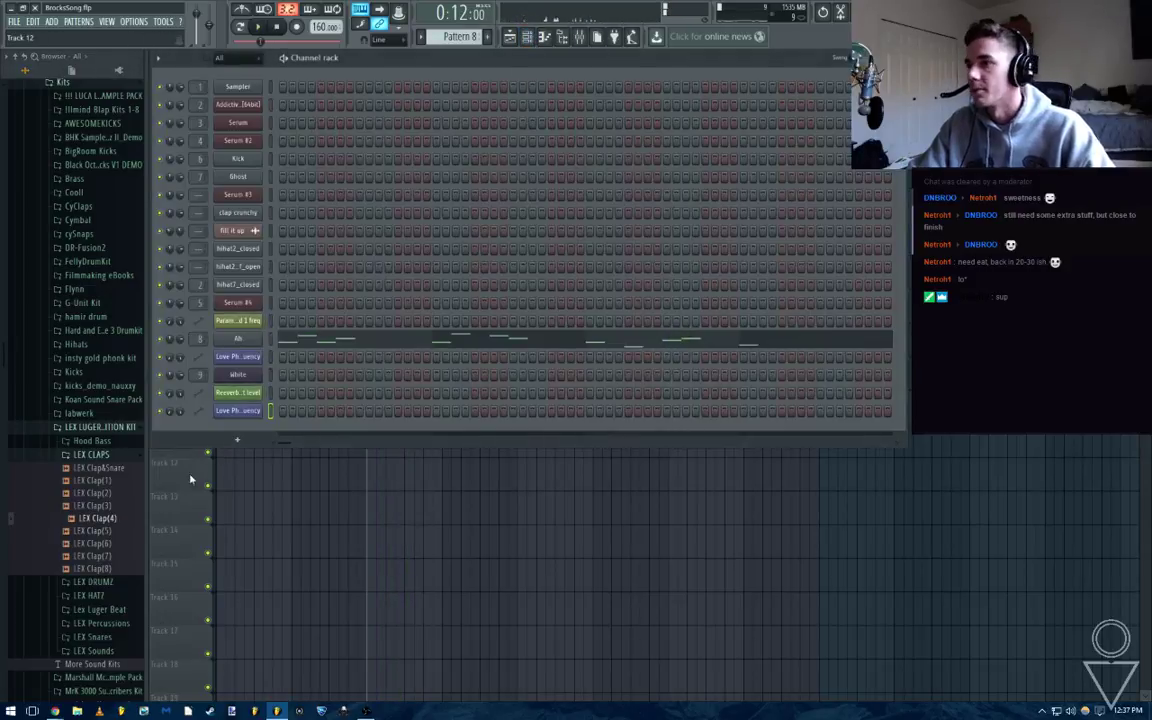
pyautogui.moveTo(115, 522); pyautogui.dragTo(262, 222)
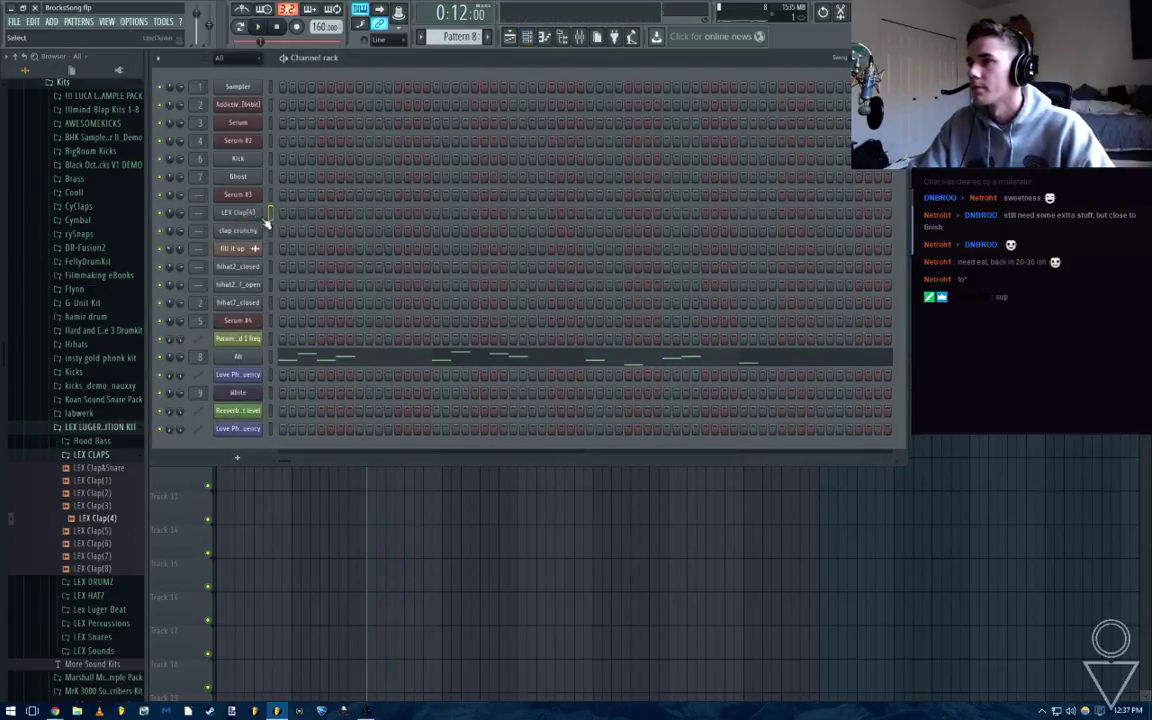
pyautogui.press('F2')
pyautogui.write('Clap')
pyautogui.press('Return')
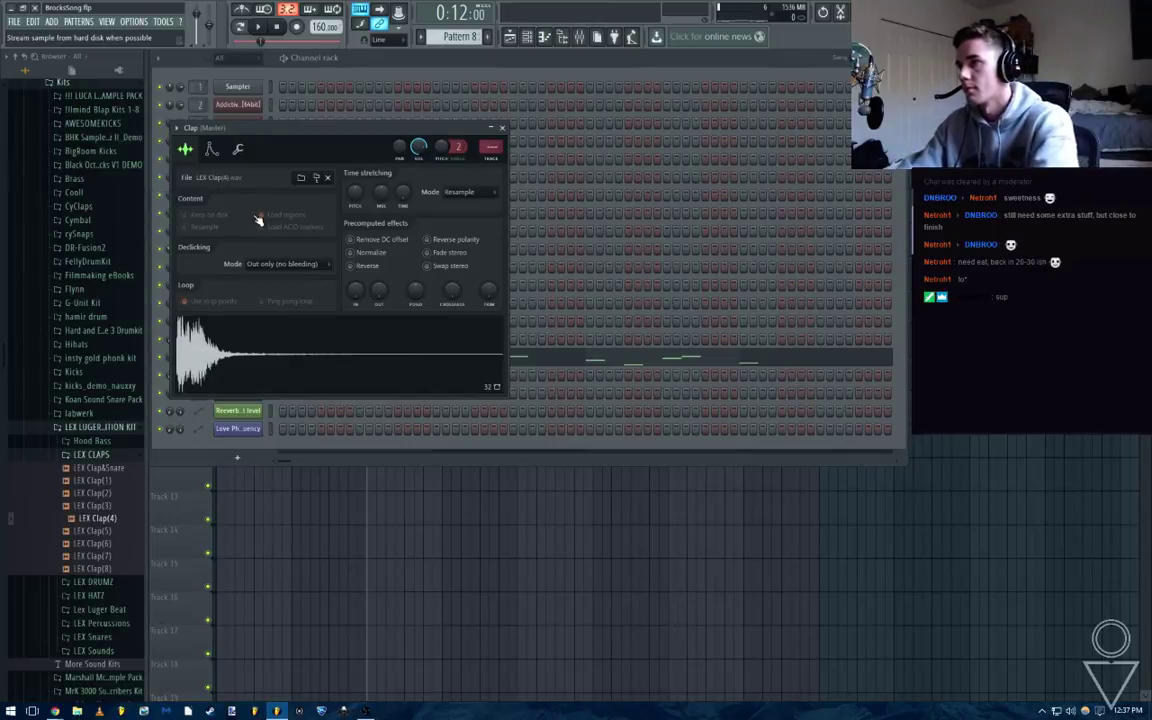
# Route the Clap channel to mixer track 10, load a saved mixer track state on it, and restore the track name Clap
pyautogui.hotkey('ctrl', 'l')
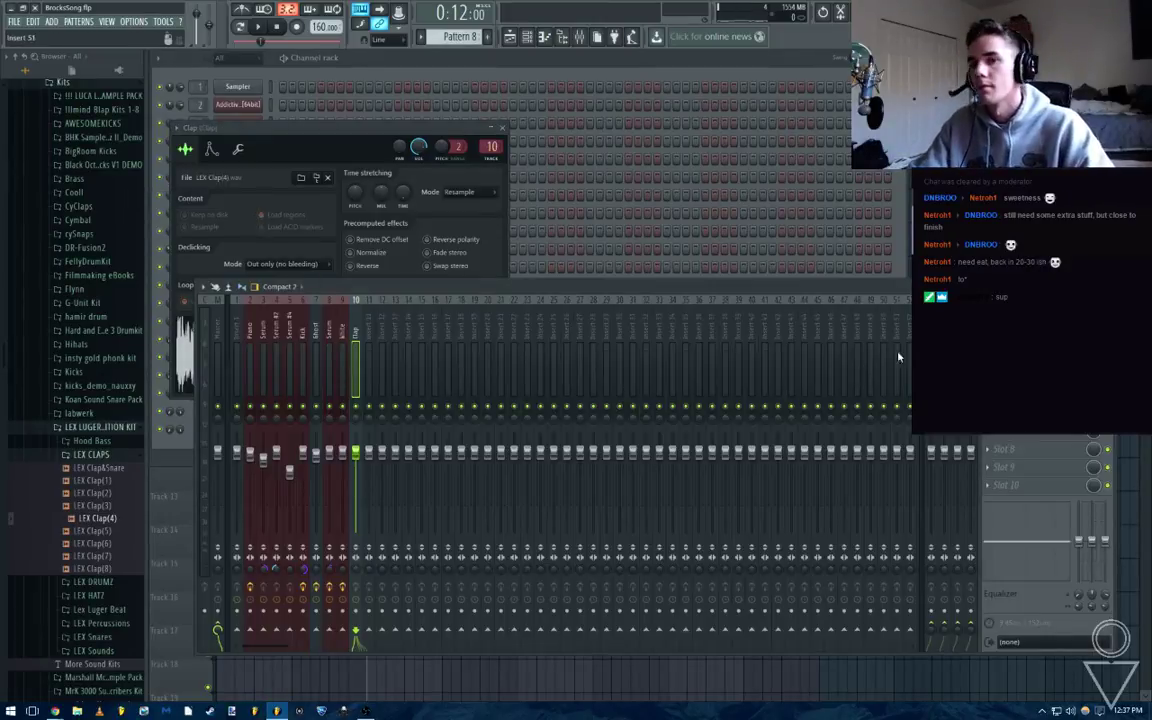
pyautogui.click(988, 323)
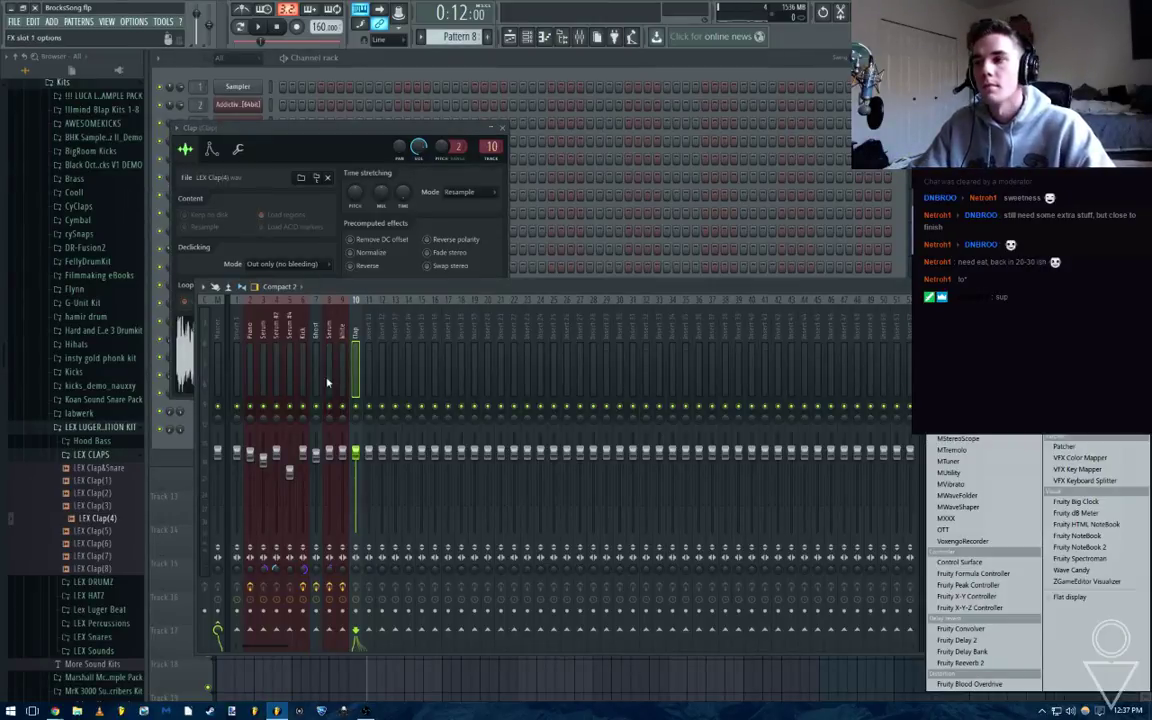
pyautogui.click(356, 340)
pyautogui.rightClick(357, 328)
pyautogui.moveTo(420, 324)
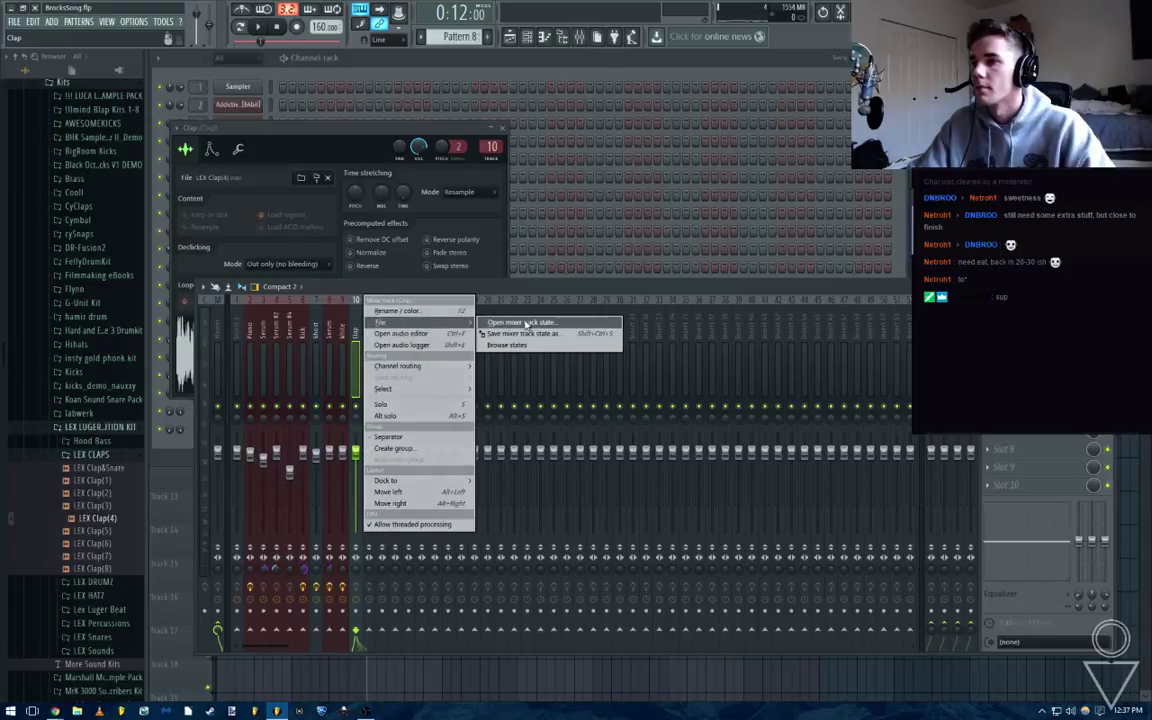
pyautogui.click(515, 324)
pyautogui.doubleClick(482, 267)
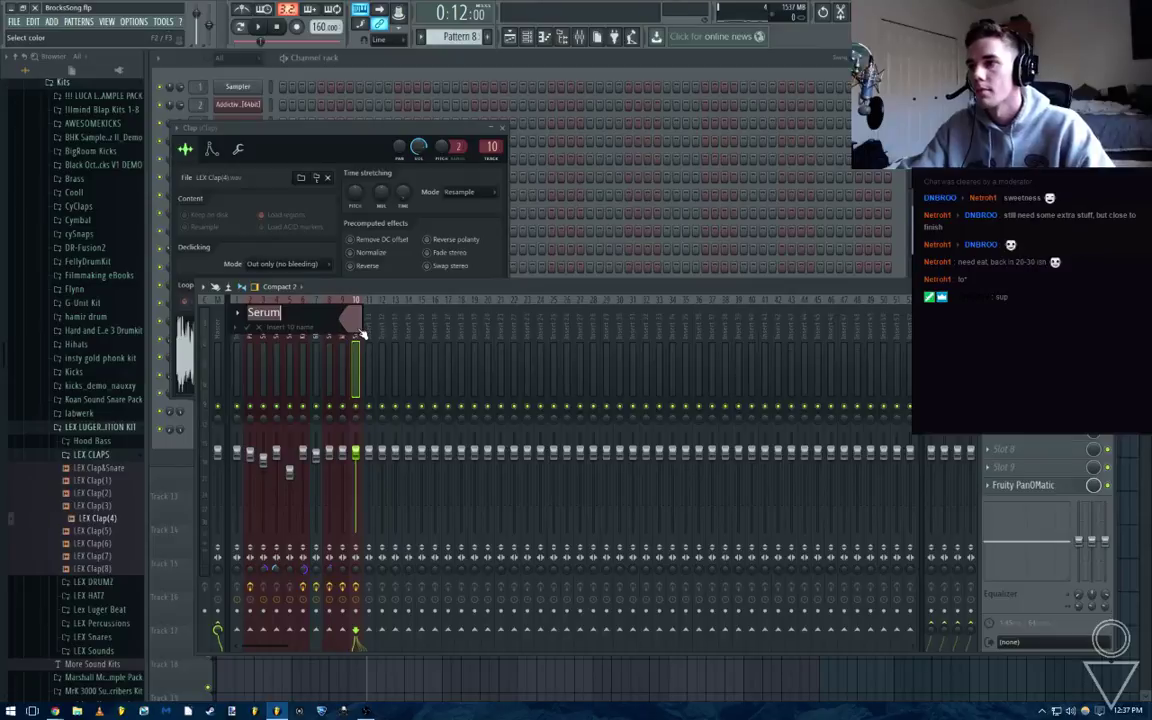
pyautogui.write('Clap')
pyautogui.press('Return')
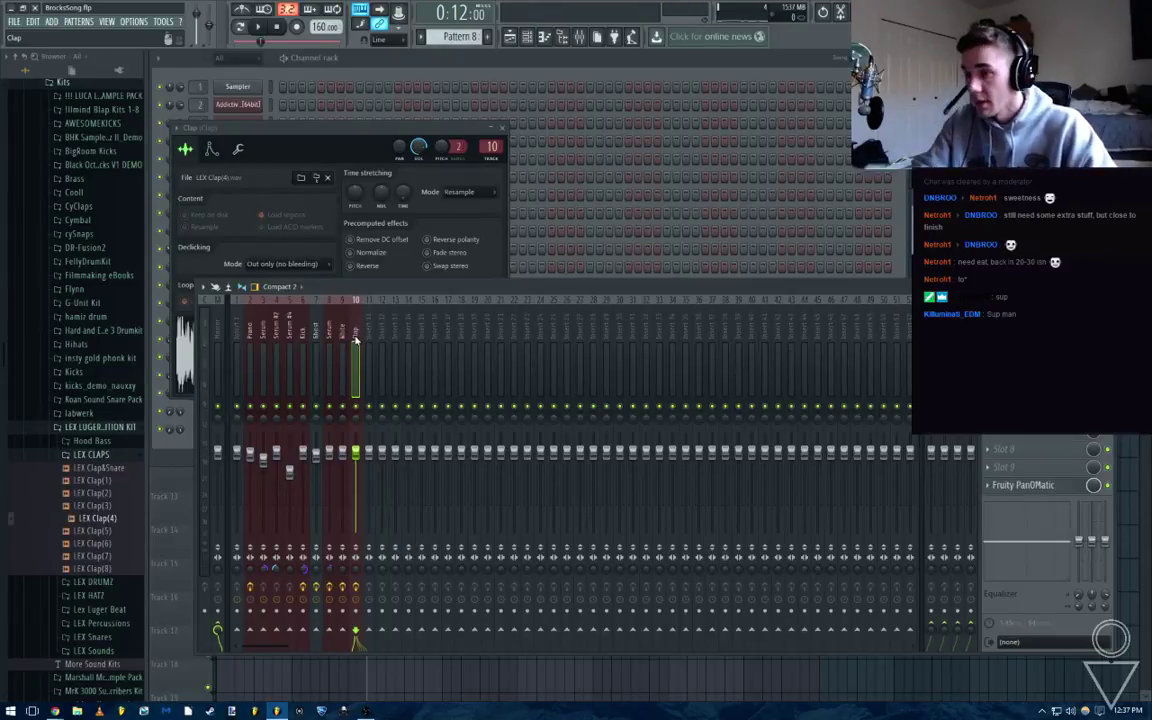
pyautogui.click(503, 128)
pyautogui.press('F5')
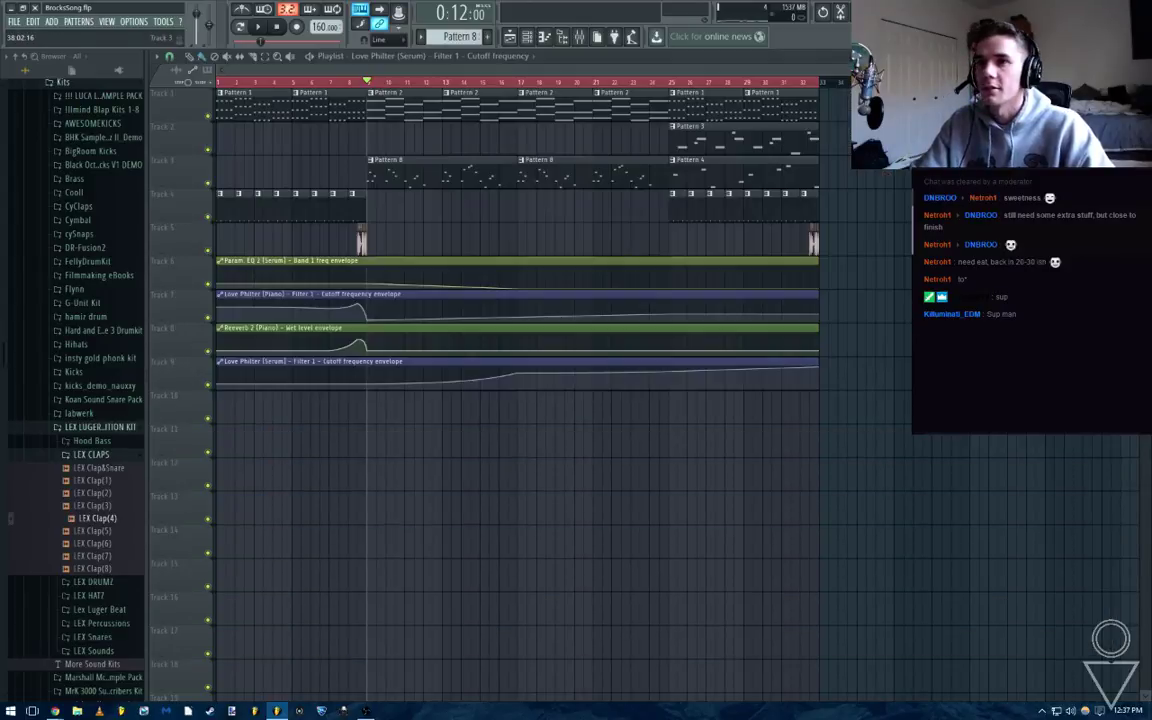
# Place a new Pattern 9 on Track 4 at bar 17 and program its Clap hits on steps 1, 5, 9 and 13
pyautogui.press('space')
pyautogui.rightClick(464, 35)
pyautogui.click(554, 67)
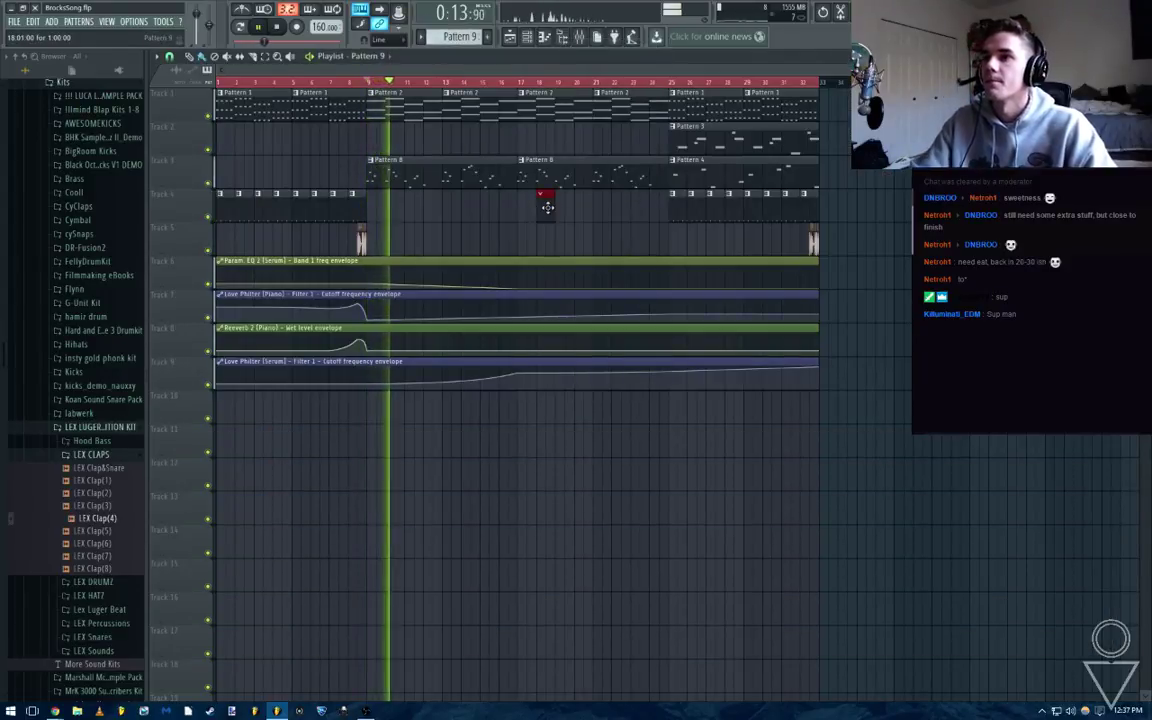
pyautogui.press('F6')
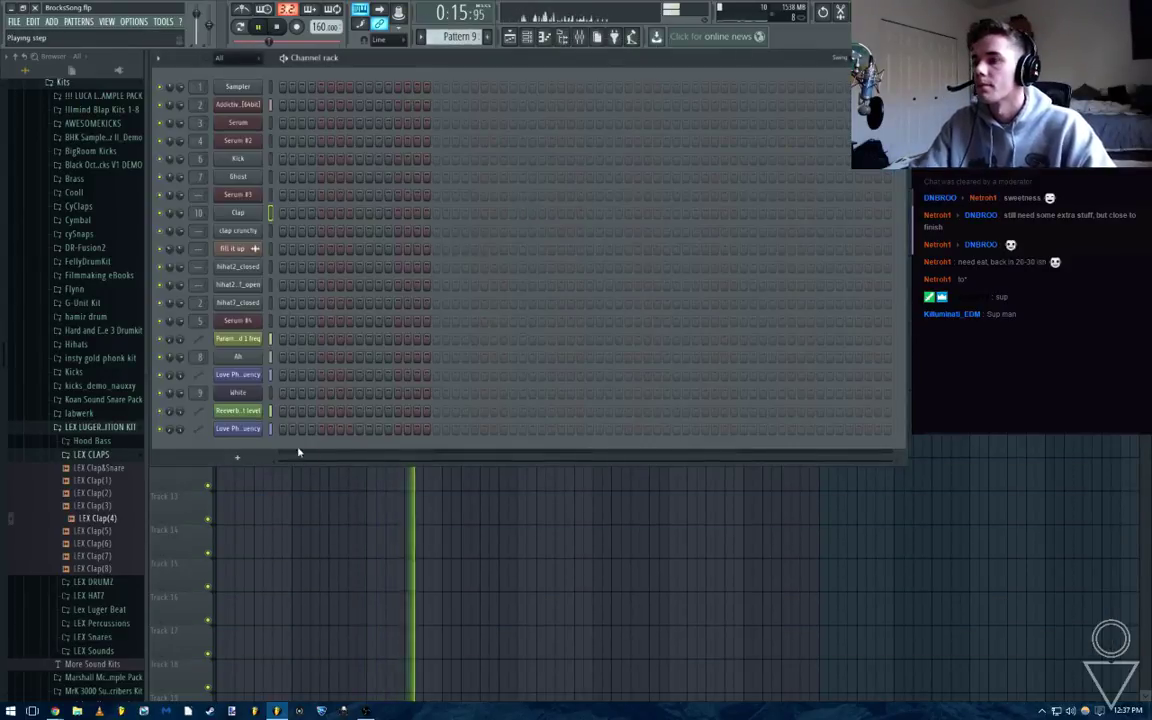
pyautogui.click(282, 213)
pyautogui.click(320, 213)
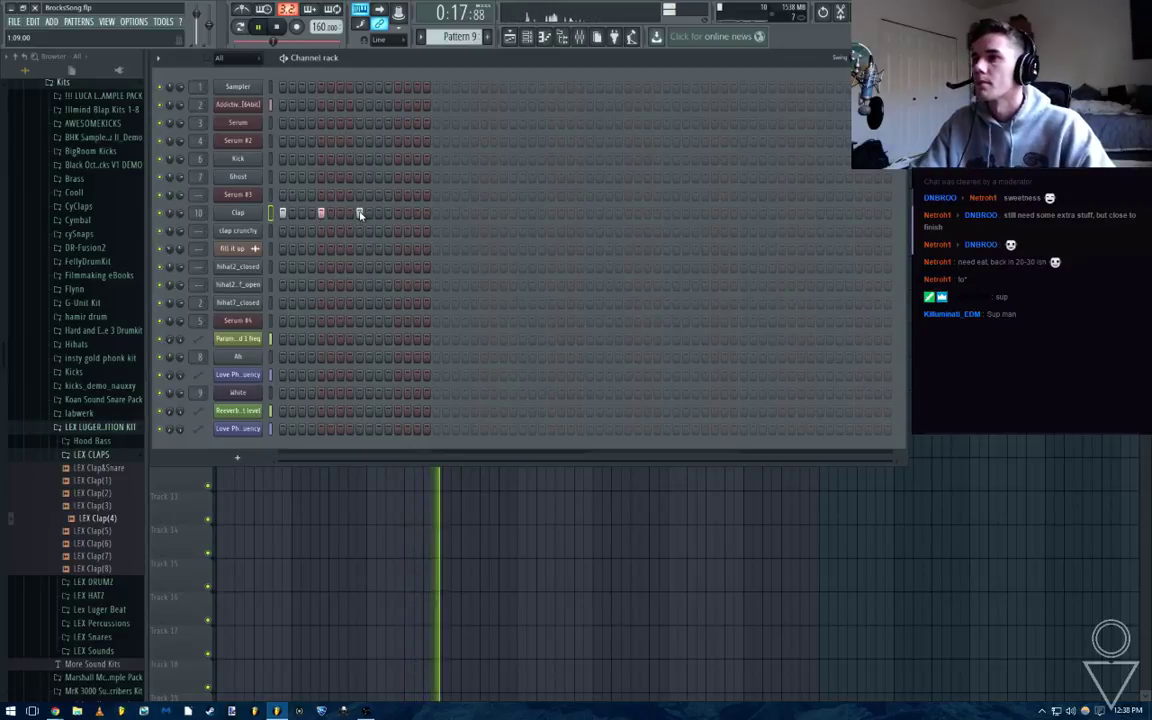
pyautogui.click(360, 214)
pyautogui.click(399, 213)
# Lower the Clap mixer track's volume and add Fruity Love Philter in its fourth effect slot
pyautogui.press('F6')
pyautogui.press('F9')
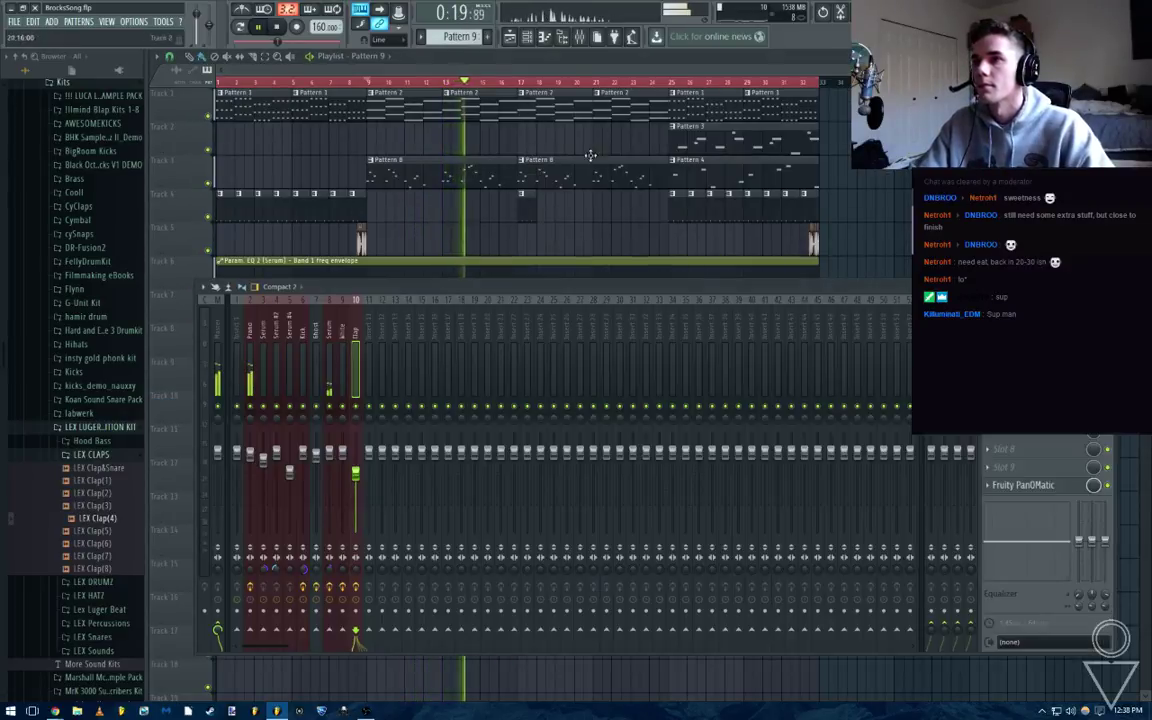
pyautogui.click(988, 377)
pyautogui.click(1085, 240)
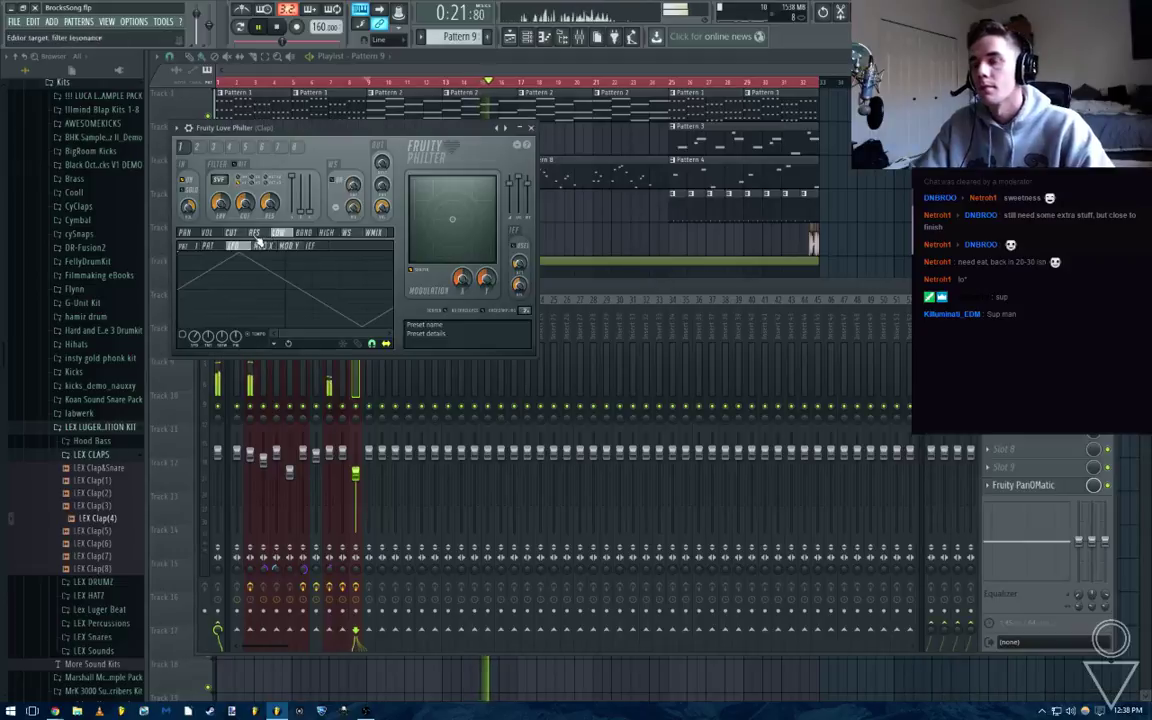
pyautogui.press('F12')
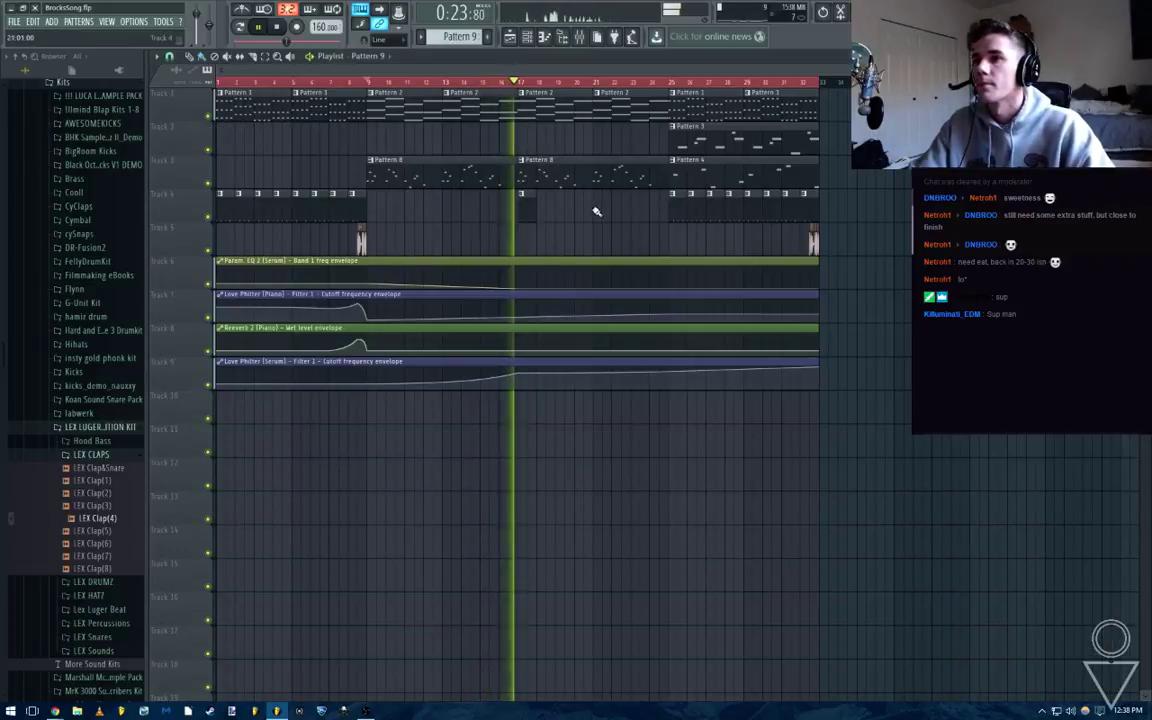
# Create a Clap Love Philter cutoff automation clip from bar 17 to bar 25 on Track 5, and repeat Pattern 9 through bar 20
pyautogui.press('space')
pyautogui.moveTo(520, 84); pyautogui.dragTo(673, 101)
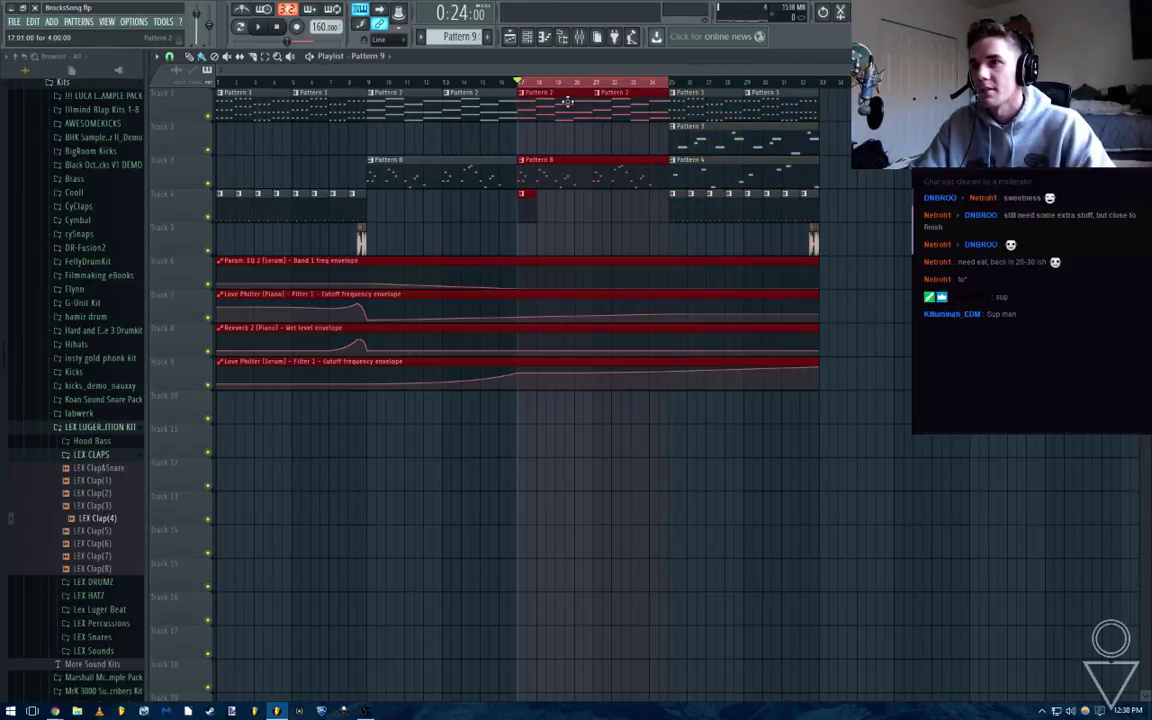
pyautogui.press('F9')
pyautogui.click(1028, 377)
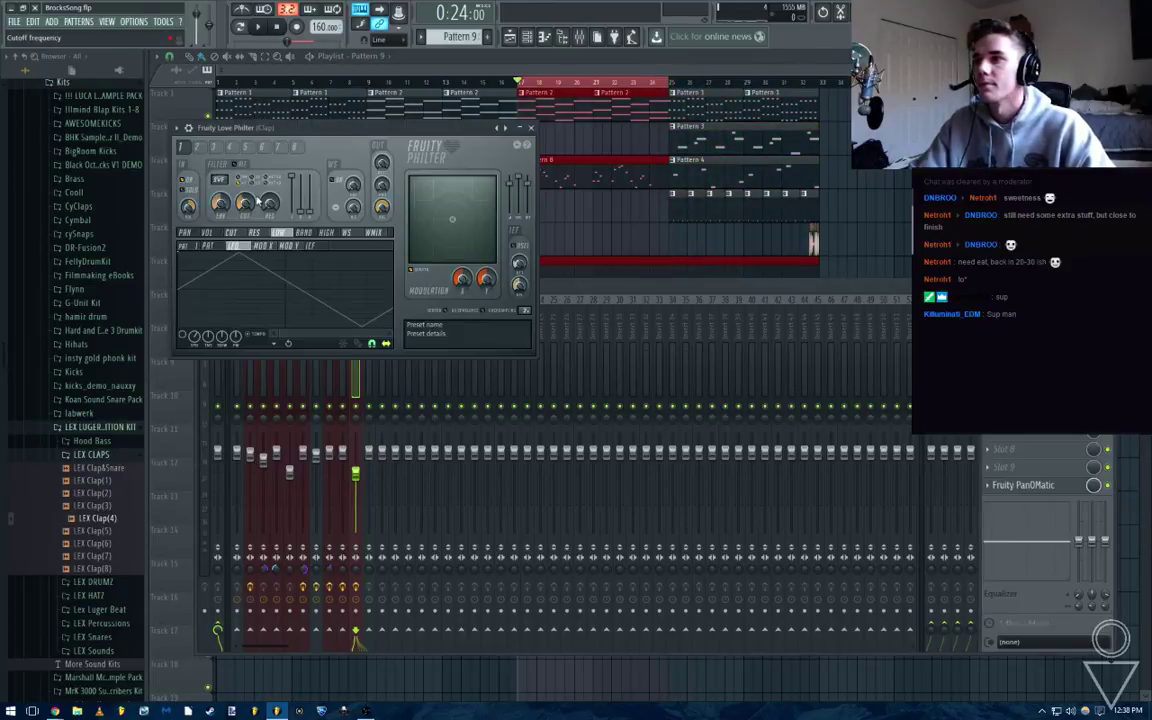
pyautogui.rightClick(246, 203)
pyautogui.click(288, 283)
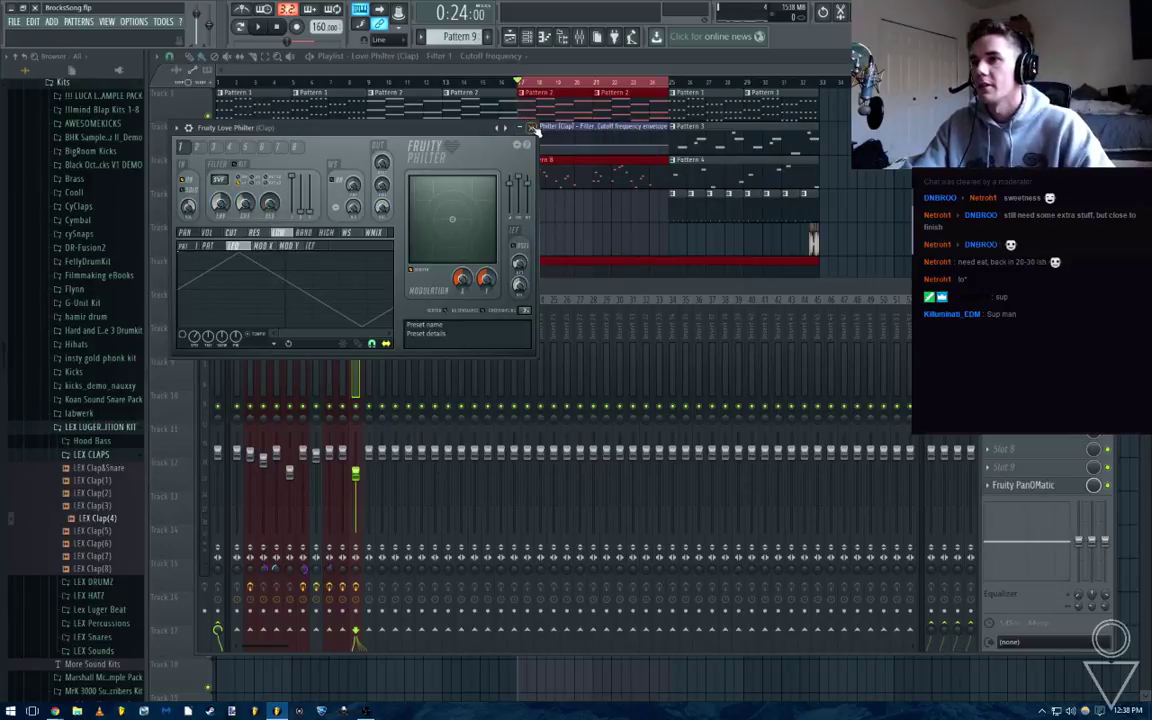
pyautogui.click(533, 128)
pyautogui.press('F9')
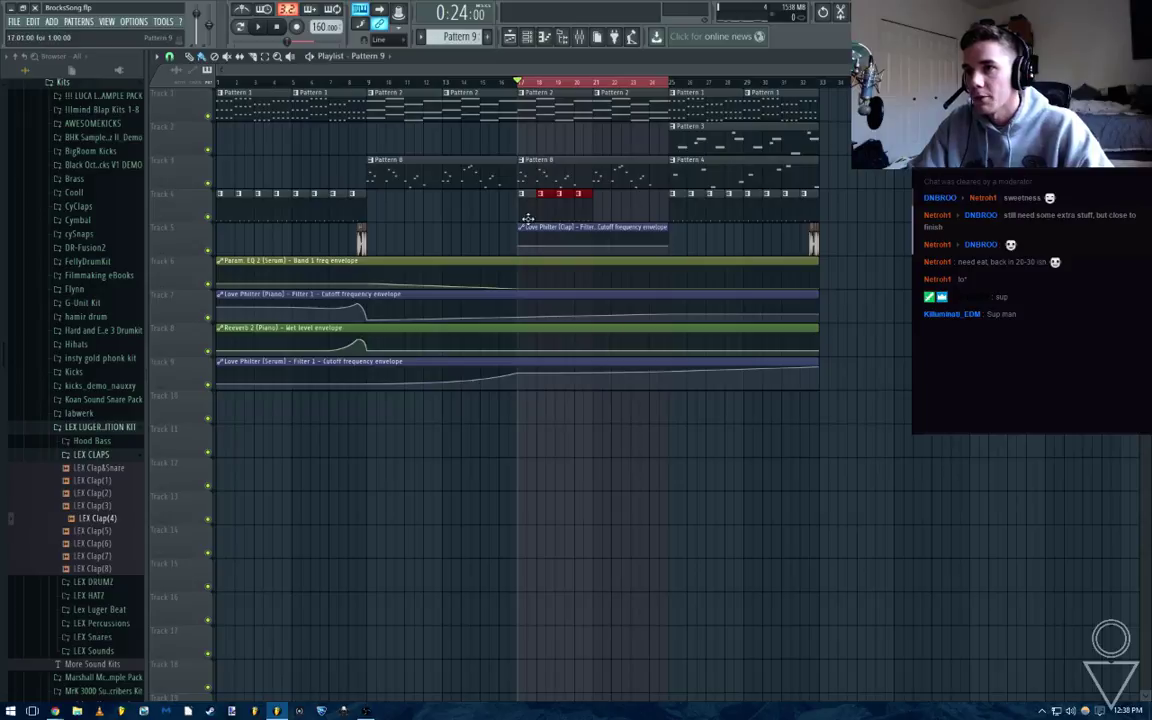
# Rename the Clap cutoff automation as Clap filter, shape it into a steady rise from bar 17 to bar 25, and reset Track 5's height
pyautogui.moveTo(181, 258); pyautogui.dragTo(181, 490)
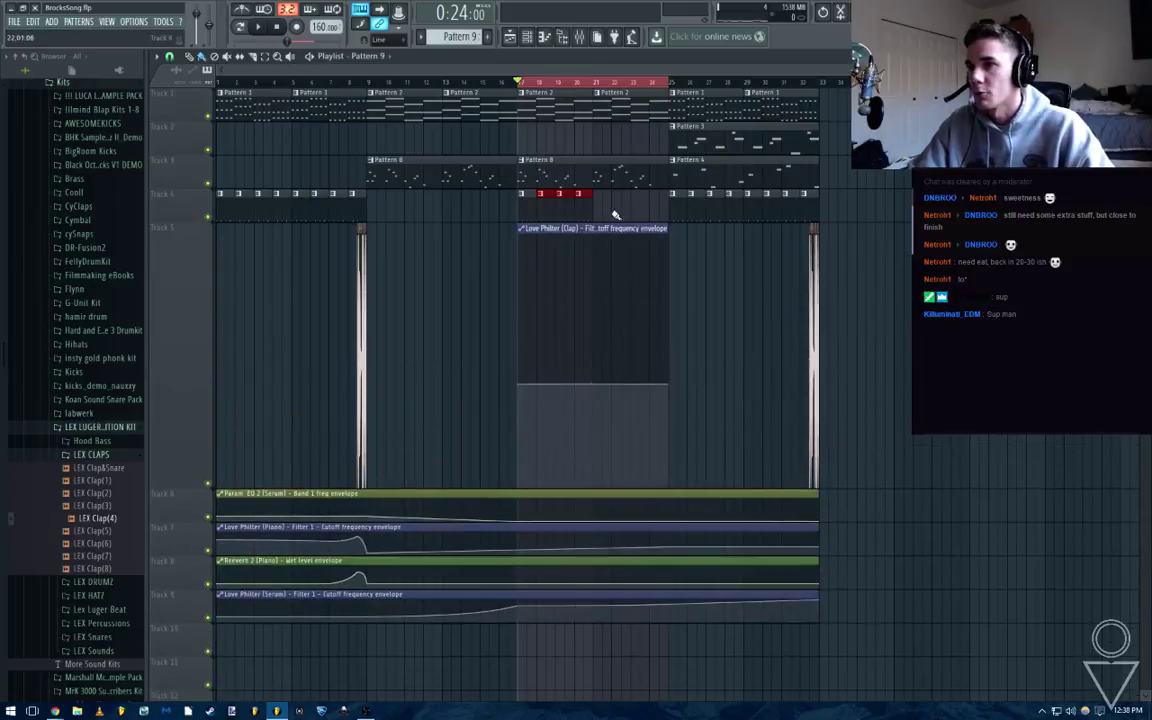
pyautogui.doubleClick(557, 230)
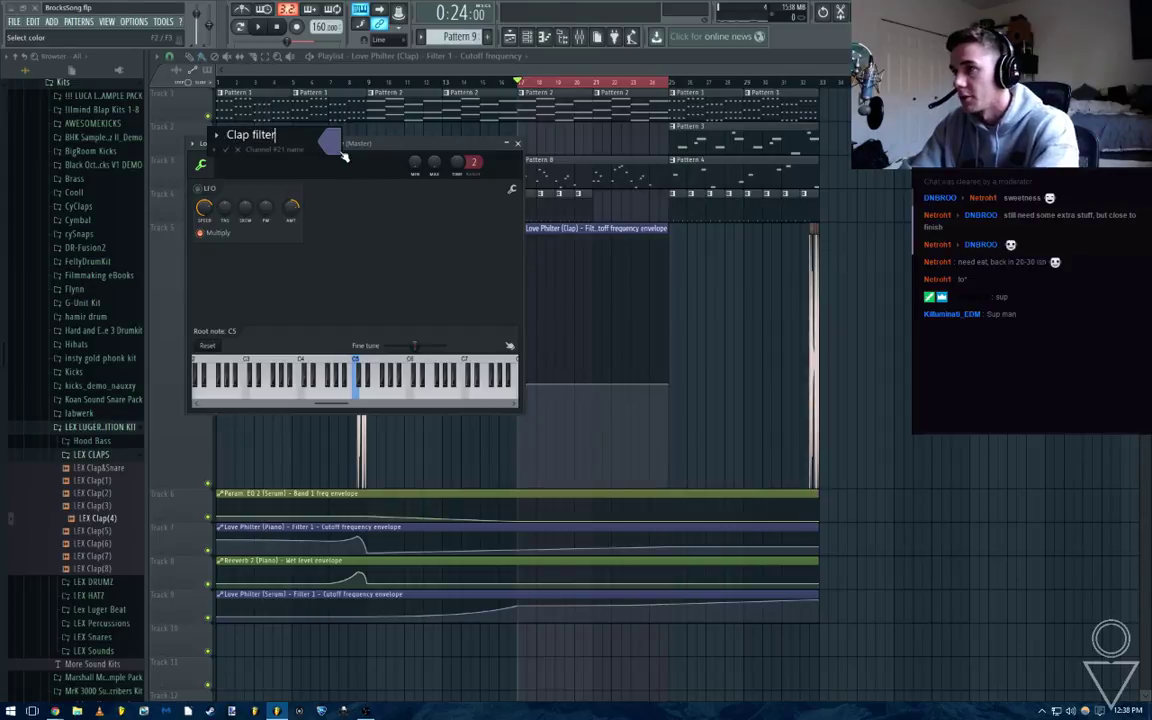
pyautogui.press('Return')
pyautogui.click(517, 144)
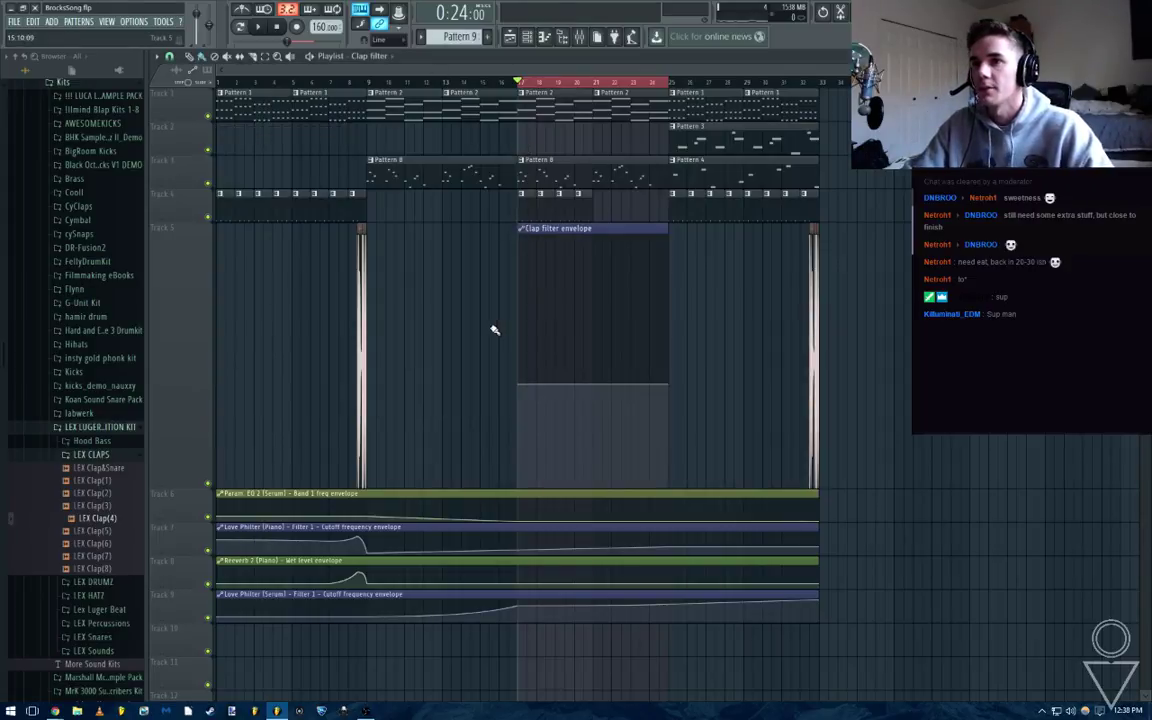
pyautogui.rightClick(200, 489)
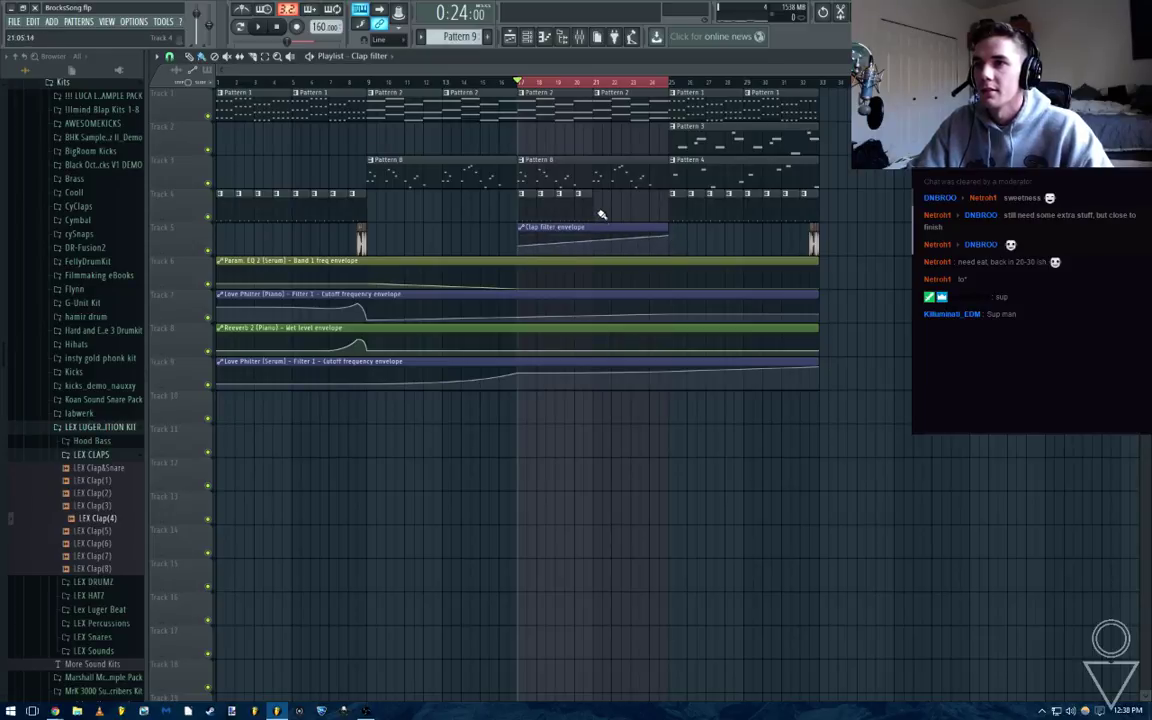
# Create Pattern 10, program its Clap hits, and place it on Track 4 at bars 21 and 22
pyautogui.press('space')
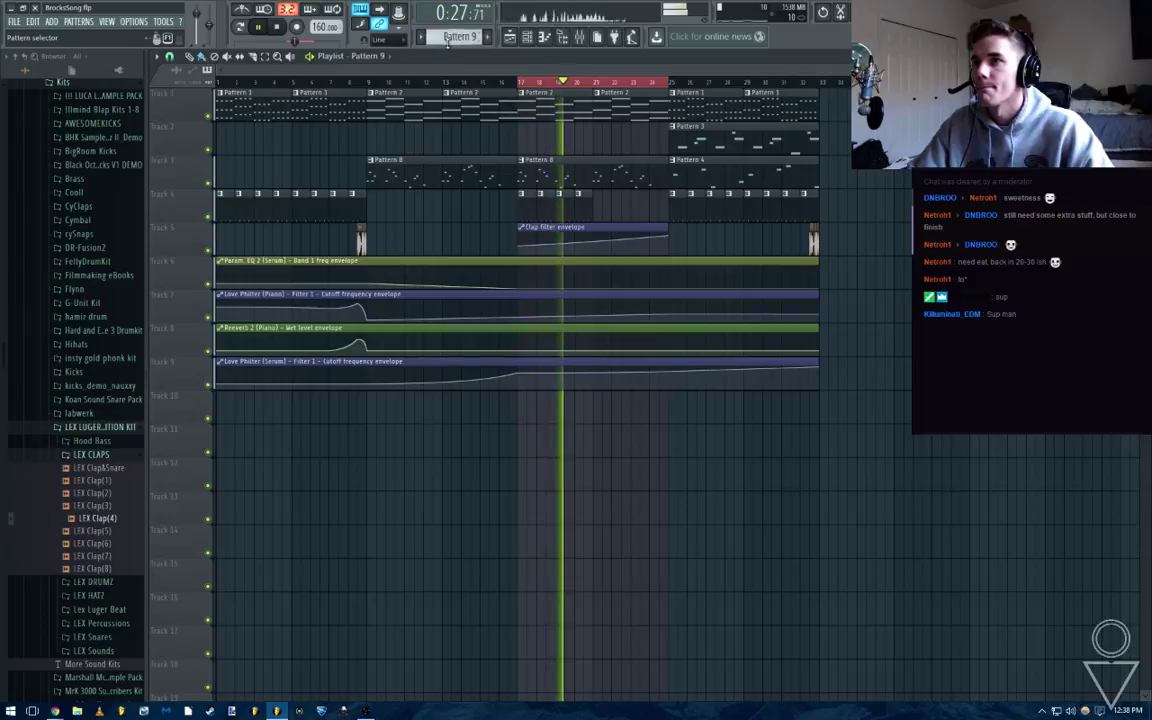
pyautogui.press('space')
pyautogui.rightClick(448, 40)
pyautogui.click(526, 47)
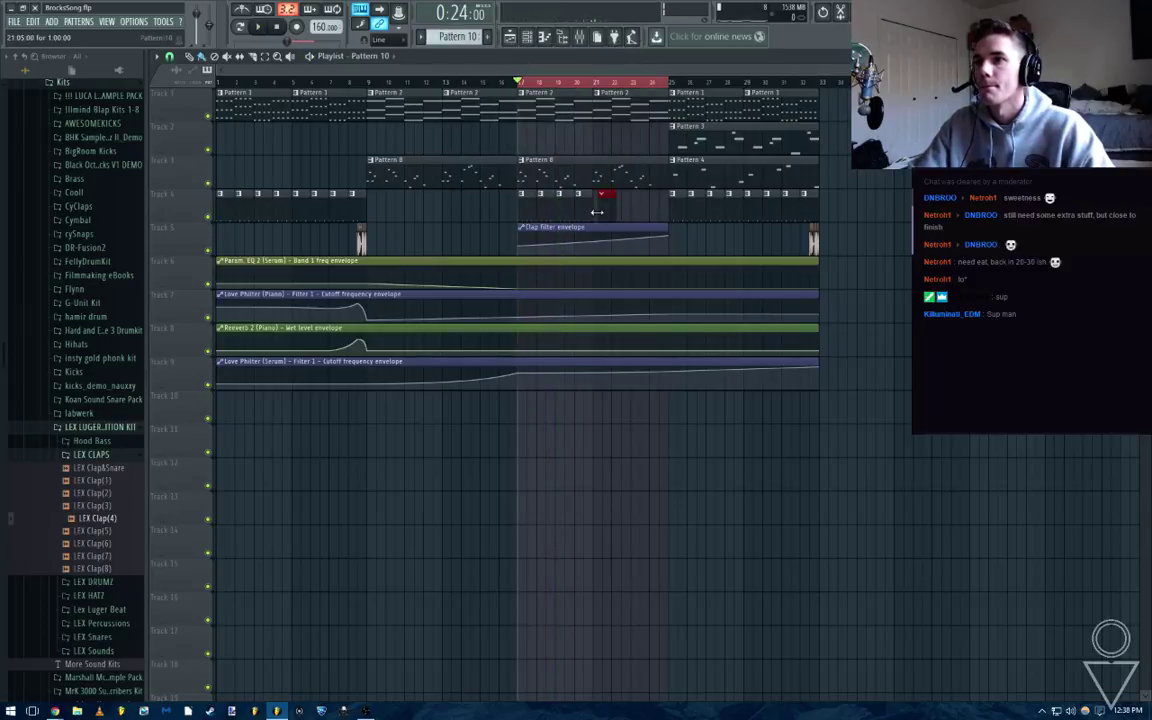
pyautogui.press('F6')
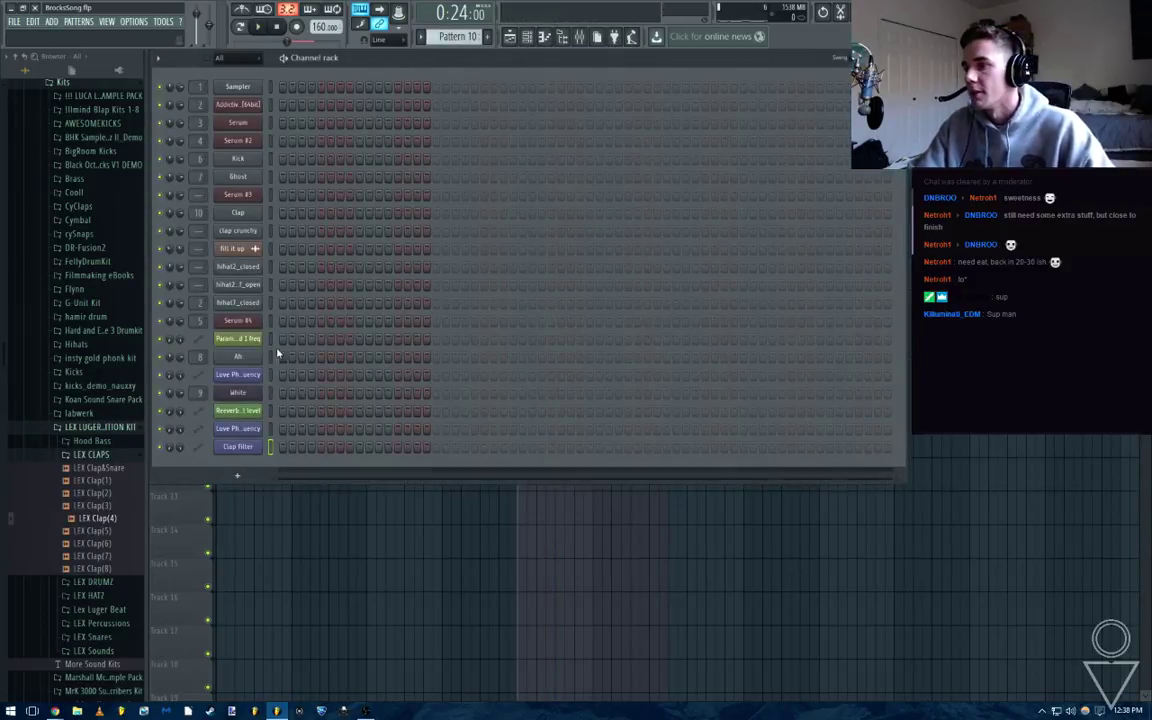
pyautogui.rightClick(267, 211)
pyautogui.click(372, 263)
pyautogui.press('space')
pyautogui.press('F6')
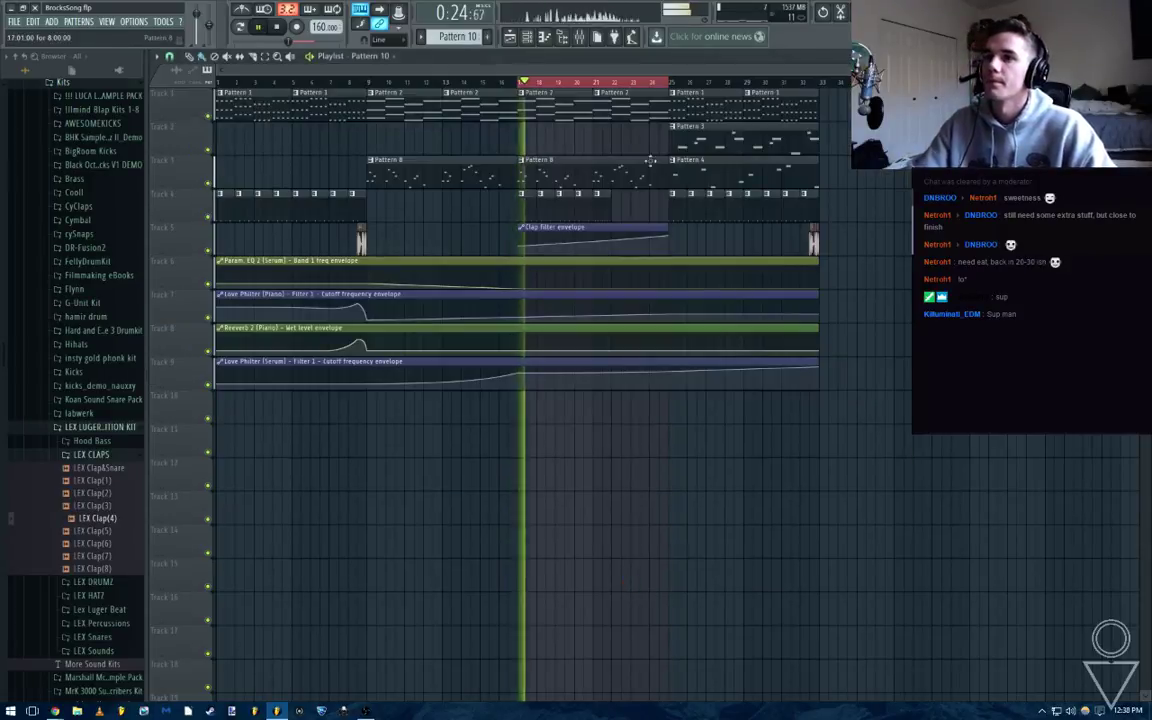
pyautogui.click(617, 212)
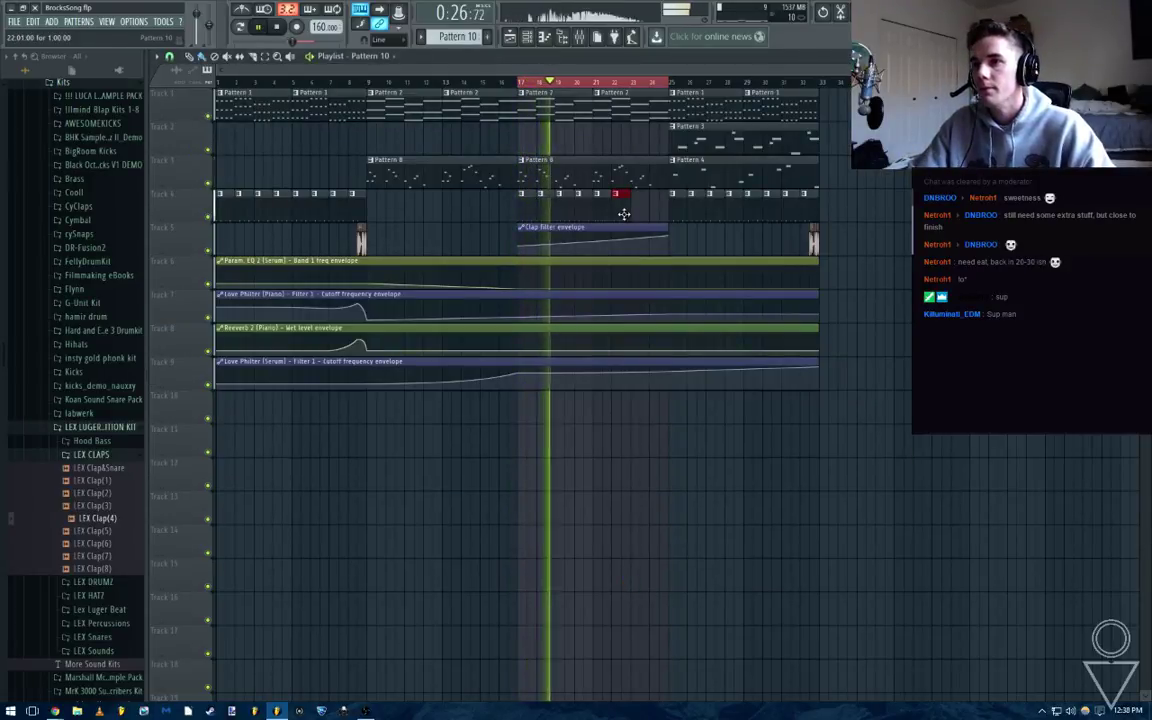
# Create Pattern 11, place it on Track 4 at bar 23, and fill its Clap row on all 32 steps
pyautogui.click(458, 36)
pyautogui.click(540, 63)
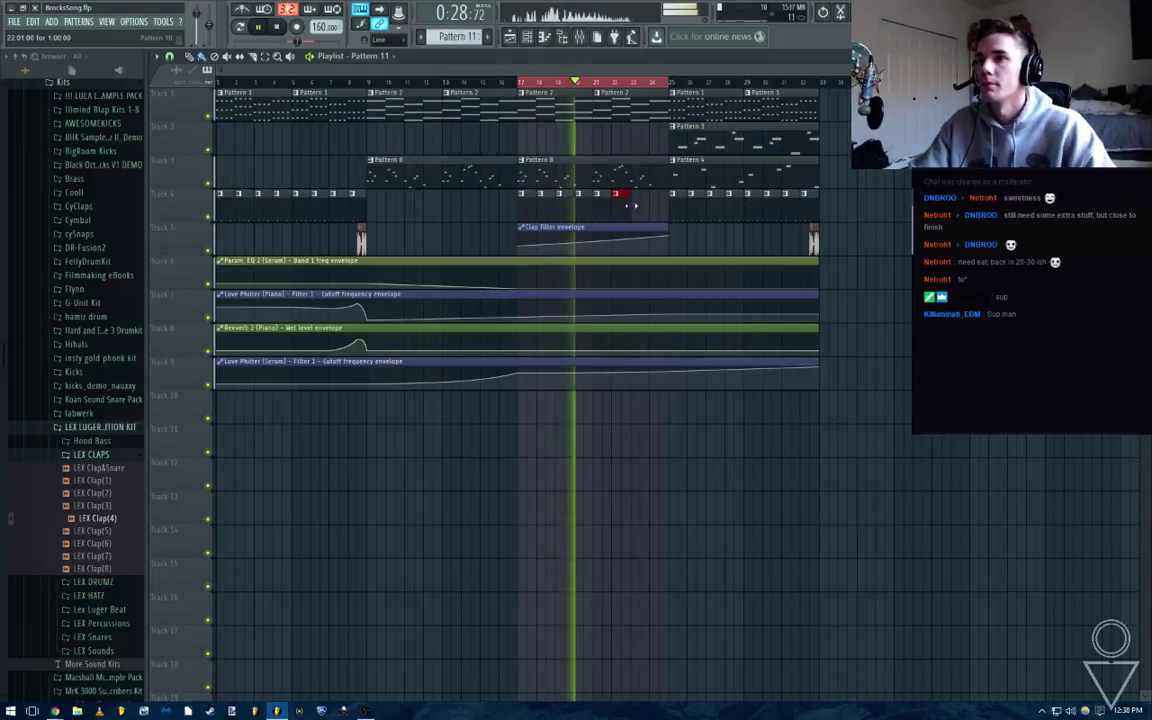
pyautogui.moveTo(617, 212); pyautogui.dragTo(636, 213)
pyautogui.press('F6')
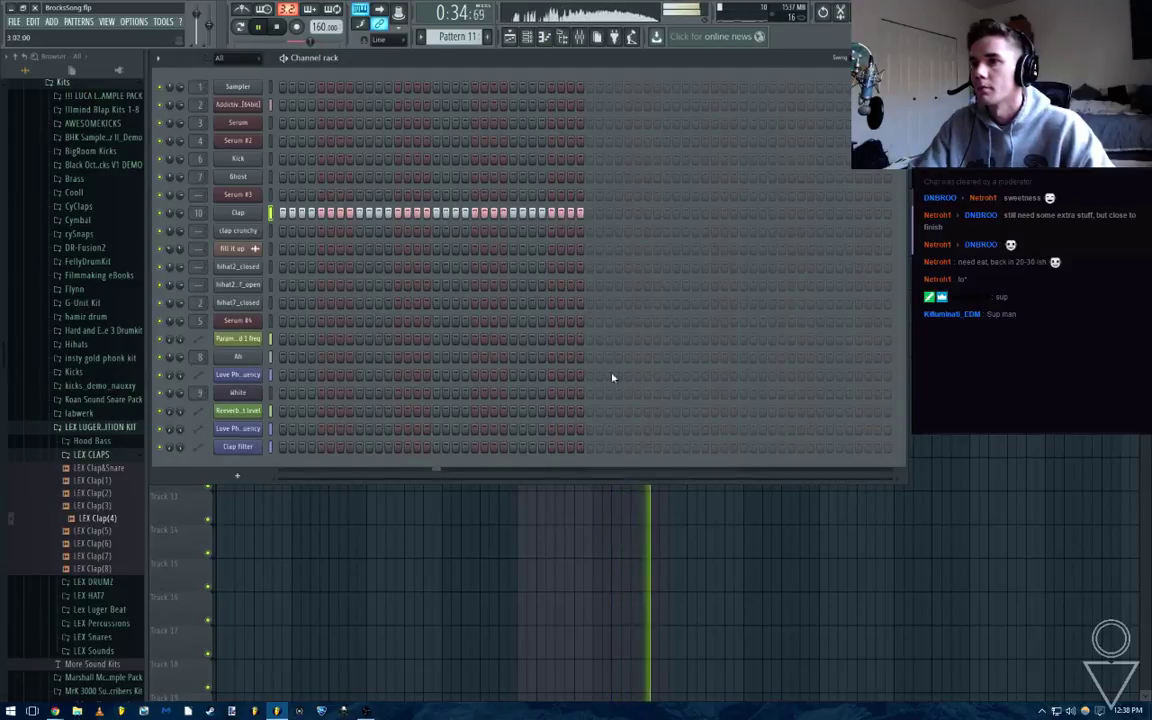
pyautogui.press('F6')
pyautogui.press('space')
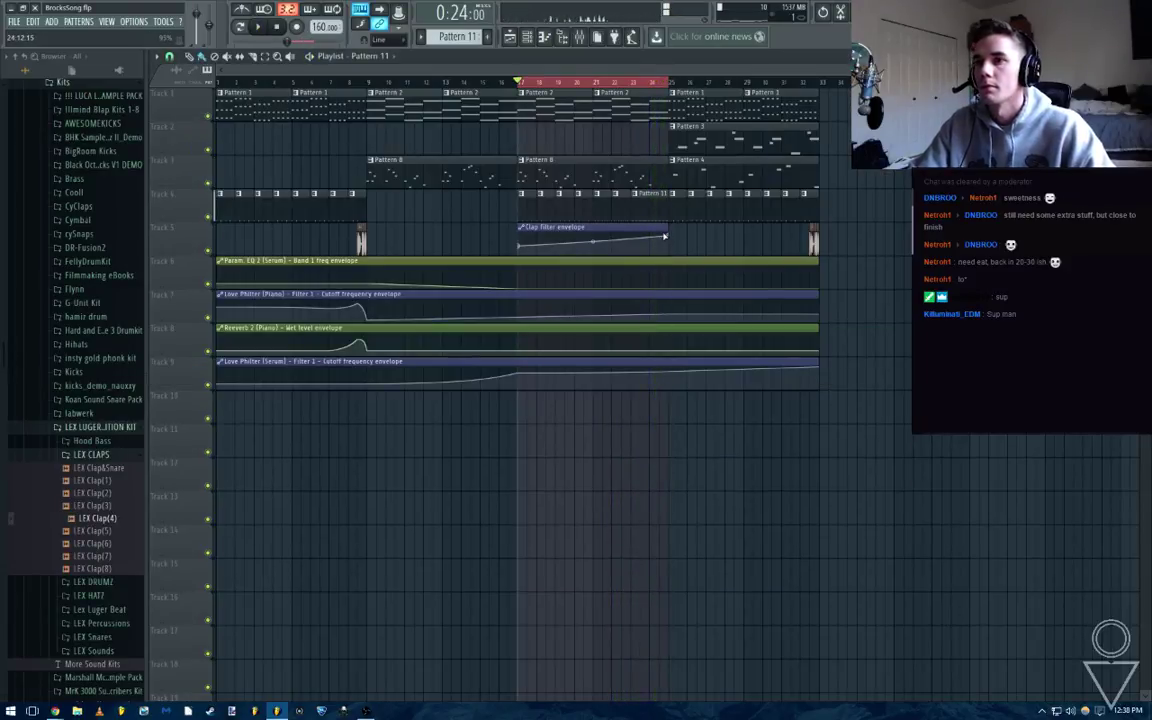
# Move the four full-length automation clips to Tracks 14–17, and shift the build-up clap patterns to Track 5 and Clap filter to Track 6
pyautogui.scroll(3, 664, 236)
pyautogui.scroll(-3, 673, 166)
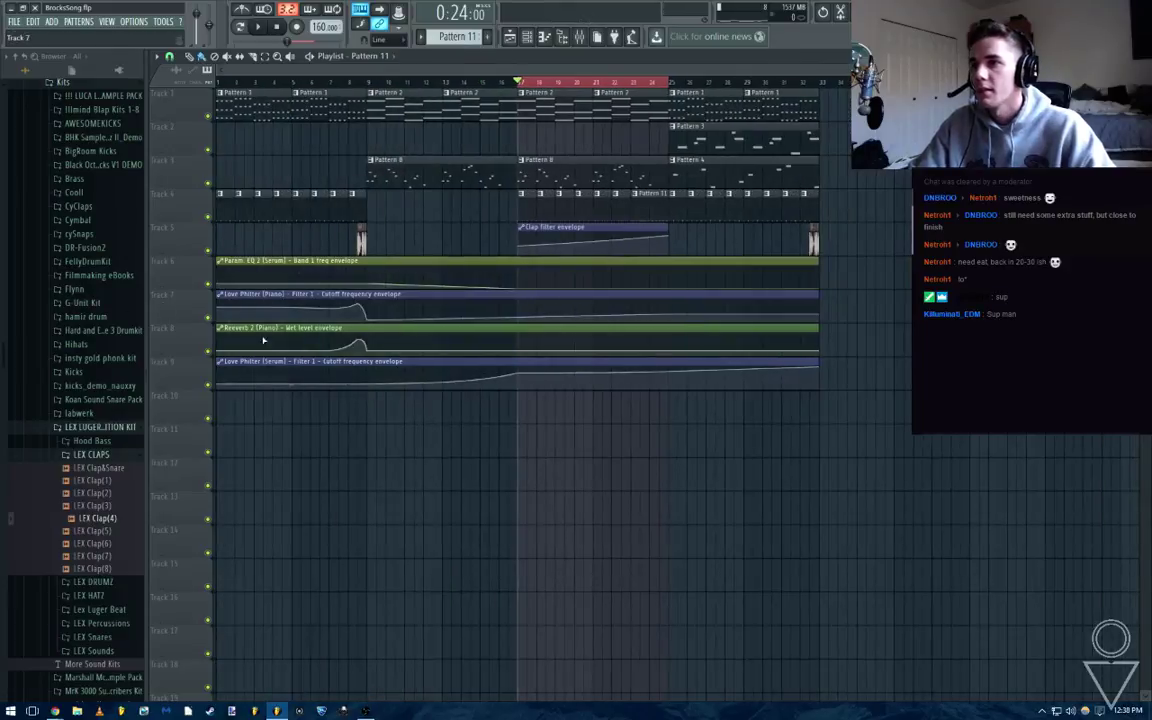
pyautogui.moveTo(401, 440); pyautogui.dragTo(282, 264)
pyautogui.moveTo(266, 294); pyautogui.dragTo(265, 562)
pyautogui.click(559, 347)
pyautogui.moveTo(533, 286); pyautogui.dragTo(652, 267)
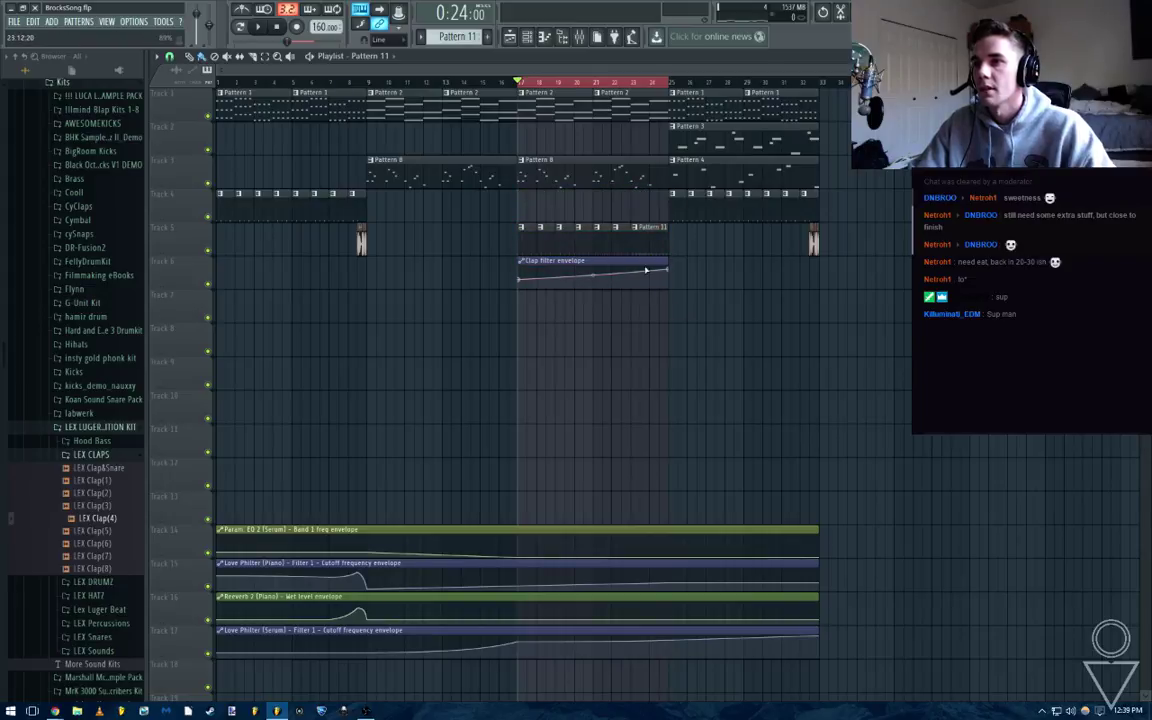
# Set the Clap channel's pitch range to 24 and create its pitch automation clip on Track 7 from bar 17 to bar 25
pyautogui.click(540, 36)
pyautogui.click(249, 213)
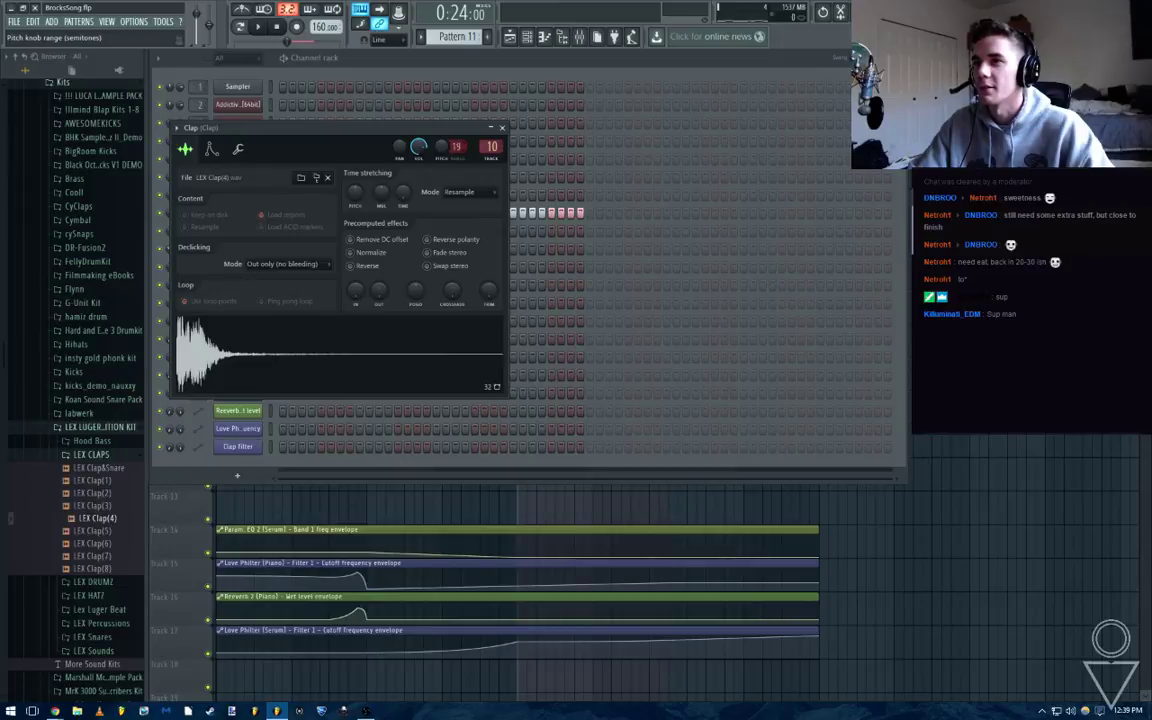
pyautogui.rightClick(448, 152)
pyautogui.click(432, 207)
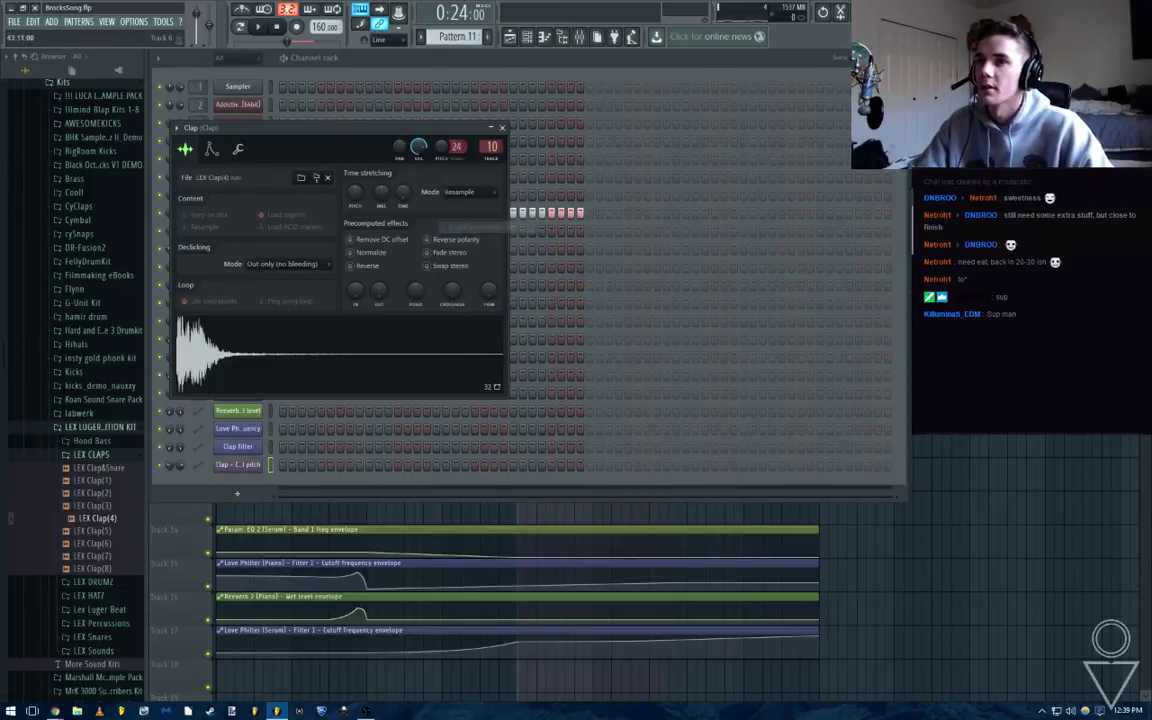
pyautogui.moveTo(622, 128); pyautogui.dragTo(627, 310)
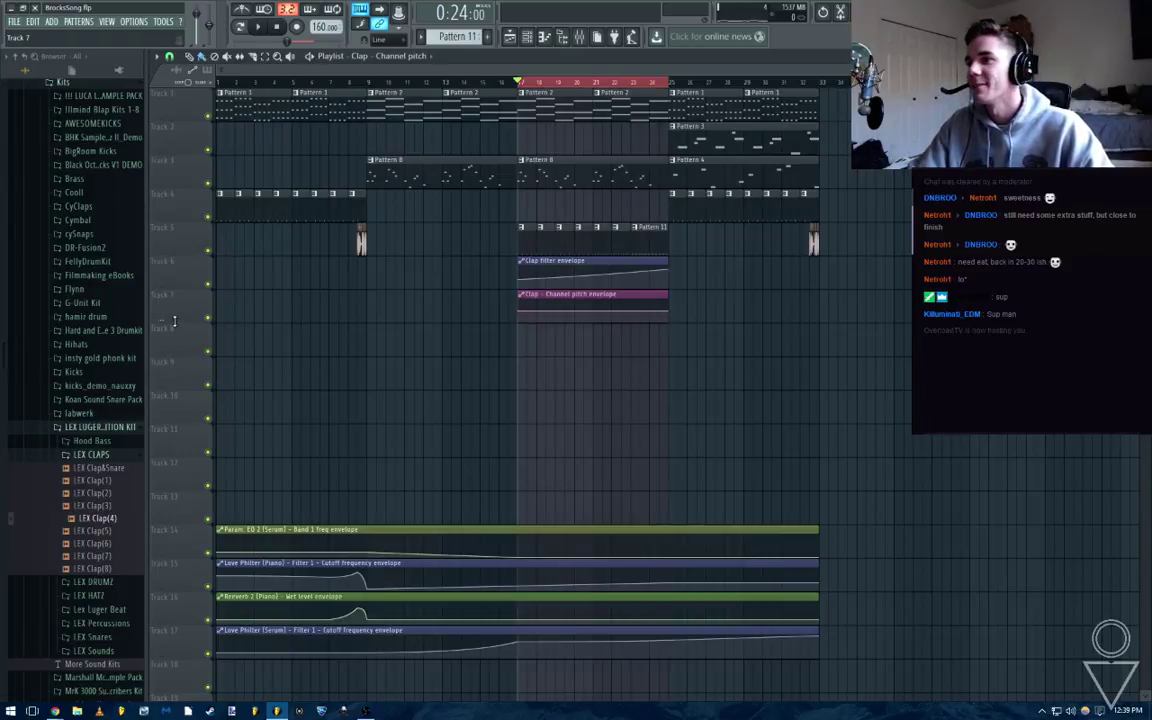
# Shape the Clap pitch automation to stay flat until about bar 21 and curve upward to bar 25, with Track 7 at normal height
pyautogui.moveTo(174, 321); pyautogui.dragTo(182, 469)
pyautogui.moveTo(669, 387); pyautogui.dragTo(677, 315)
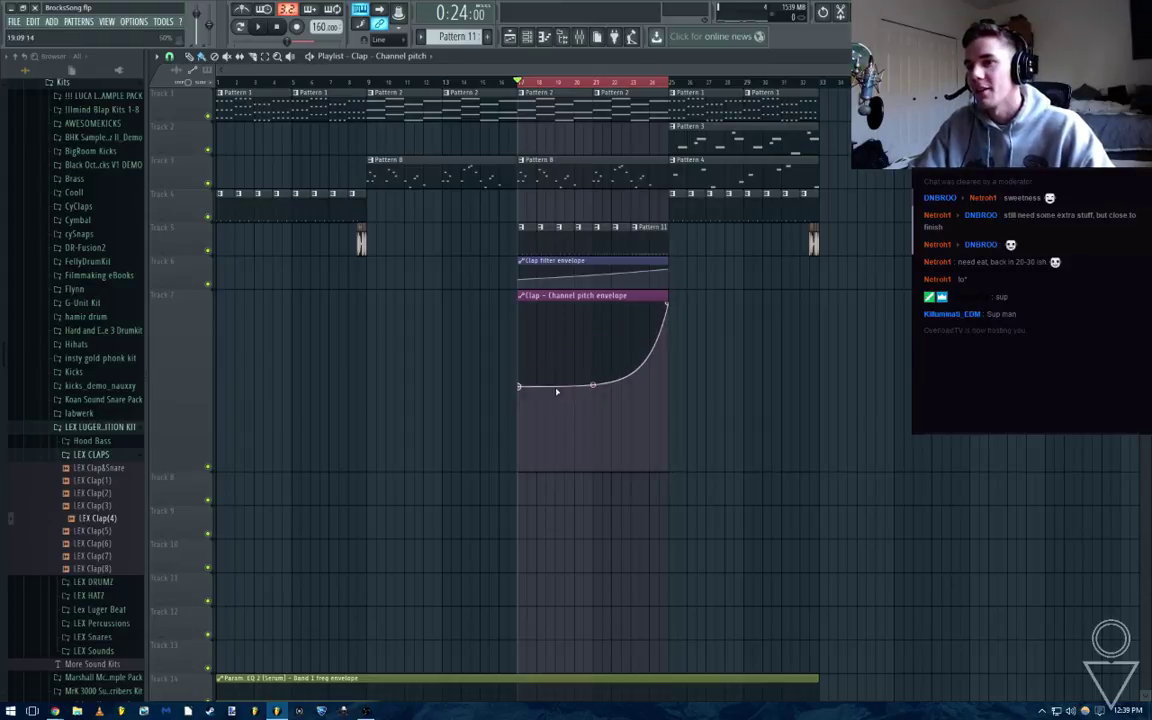
pyautogui.rightClick(185, 471)
pyautogui.press('space')
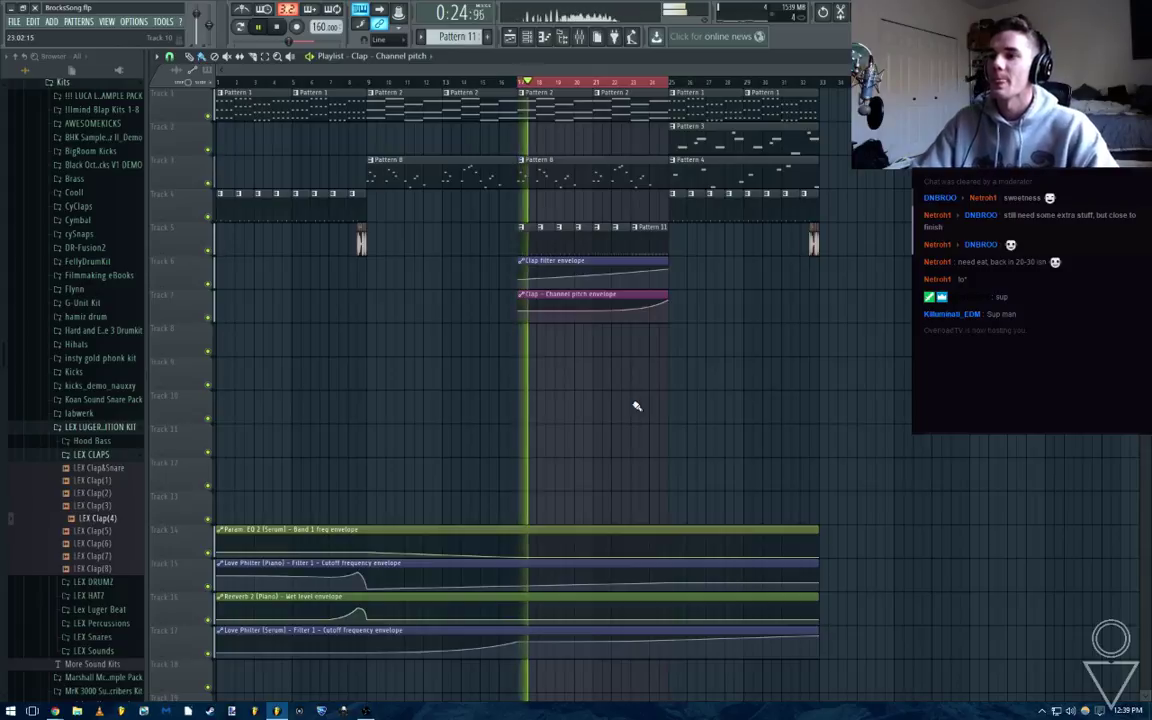
# Collapse the expanded sample folders in the browser up to Music, and play the song from bar 9 to check the clap build-up
pyautogui.click(90, 427)
pyautogui.scroll(10, 77, 373)
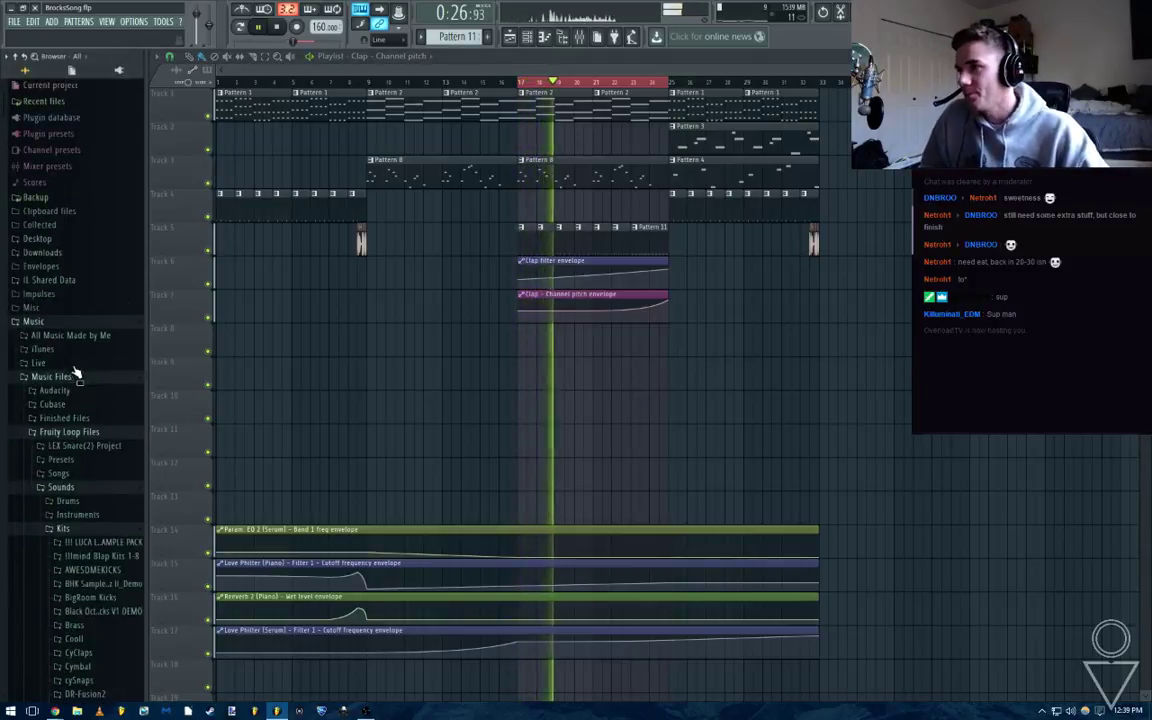
pyautogui.click(78, 531)
pyautogui.click(77, 489)
pyautogui.click(78, 434)
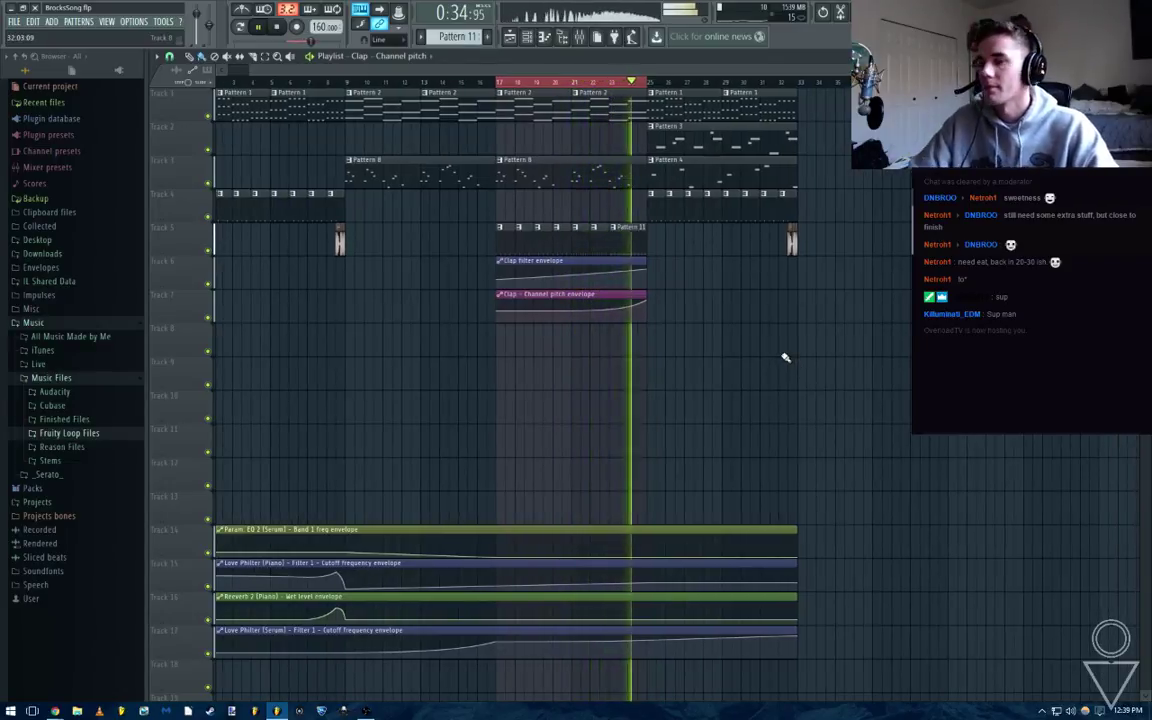
pyautogui.press('space')
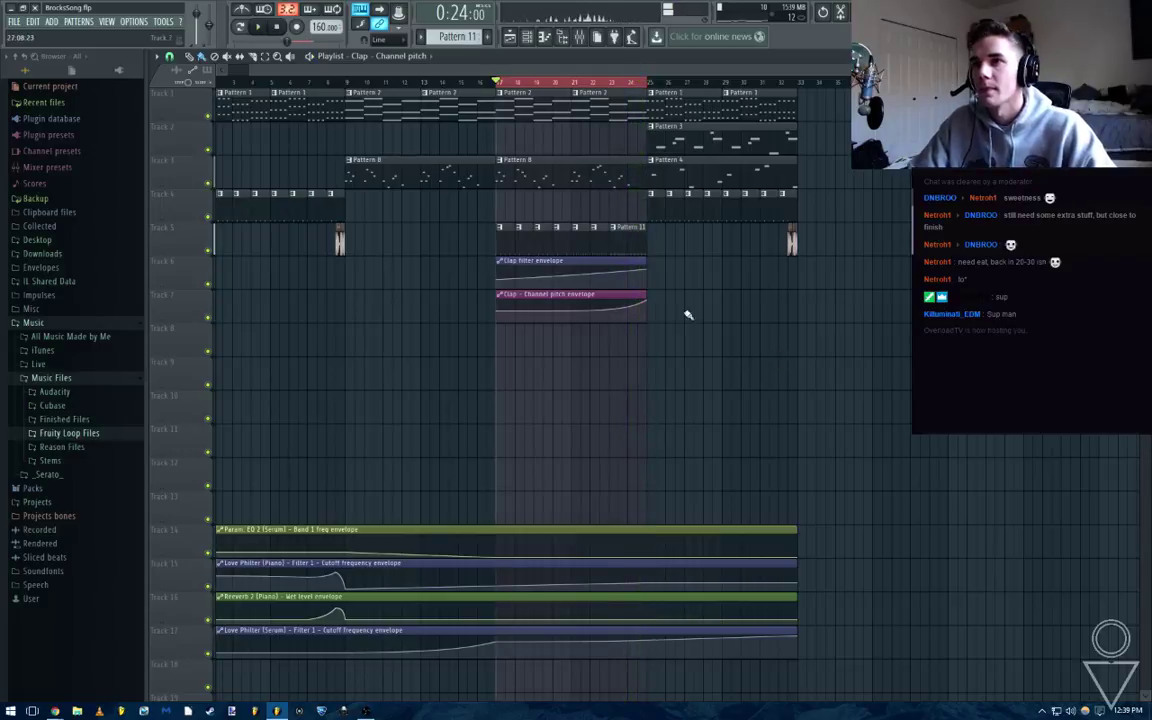
pyautogui.click(573, 79)
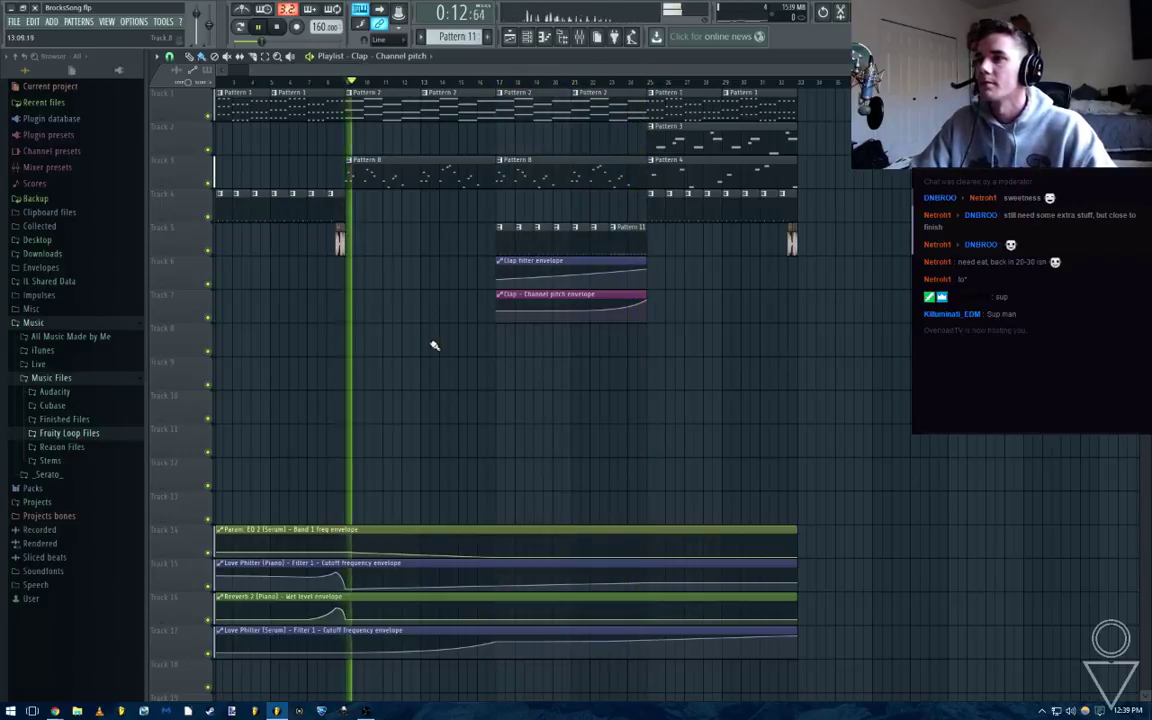
pyautogui.click(82, 379)
pyautogui.click(60, 324)
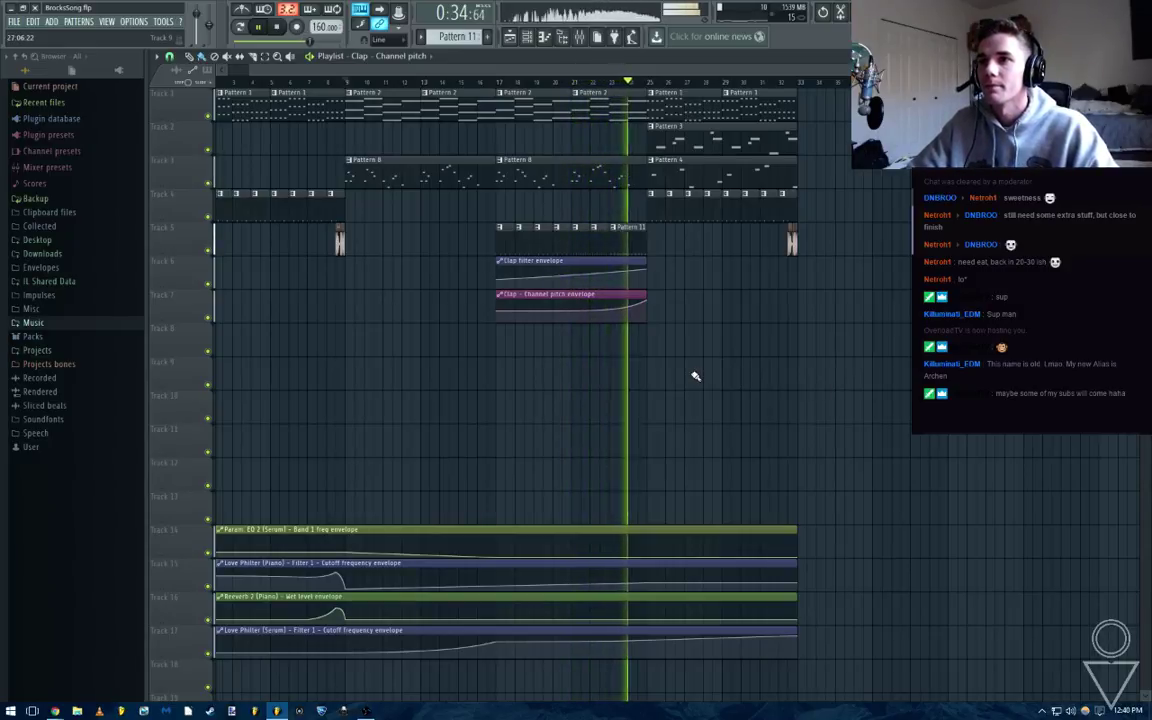
pyautogui.press('space')
# Trim the patterns and clap automation clips ending at bar 25 to stop halfway through bar 24, and play across the gap
pyautogui.scroll(3, 630, 260)
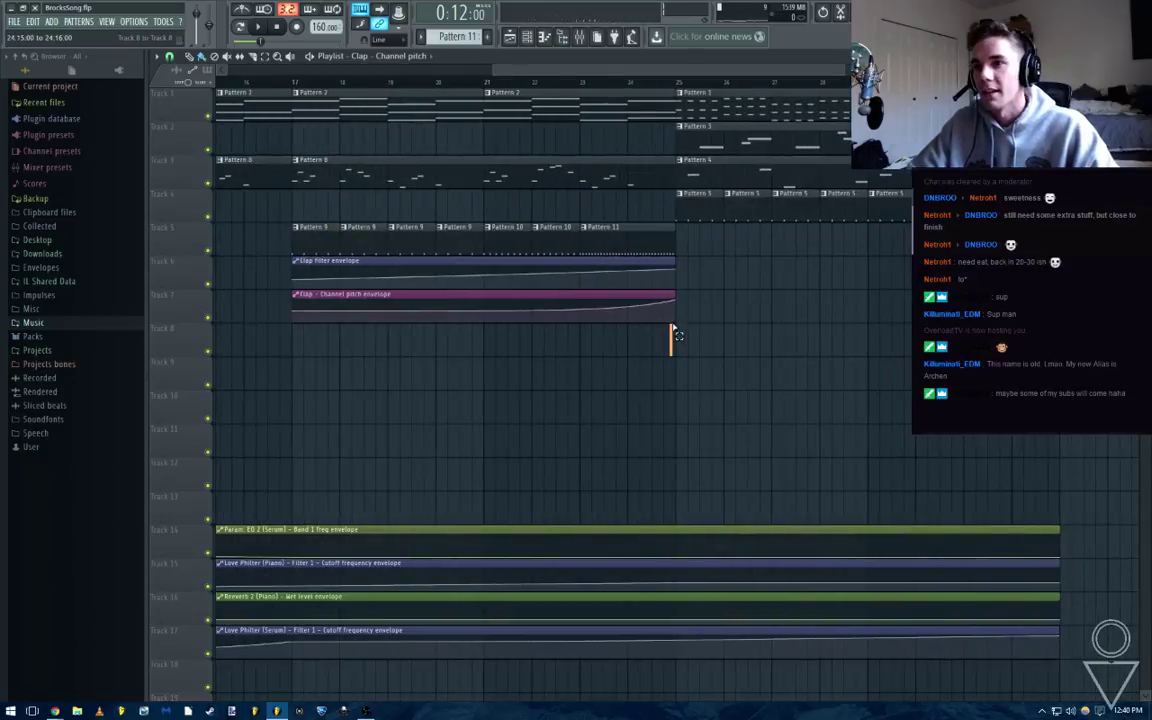
pyautogui.moveTo(673, 332); pyautogui.dragTo(668, 172)
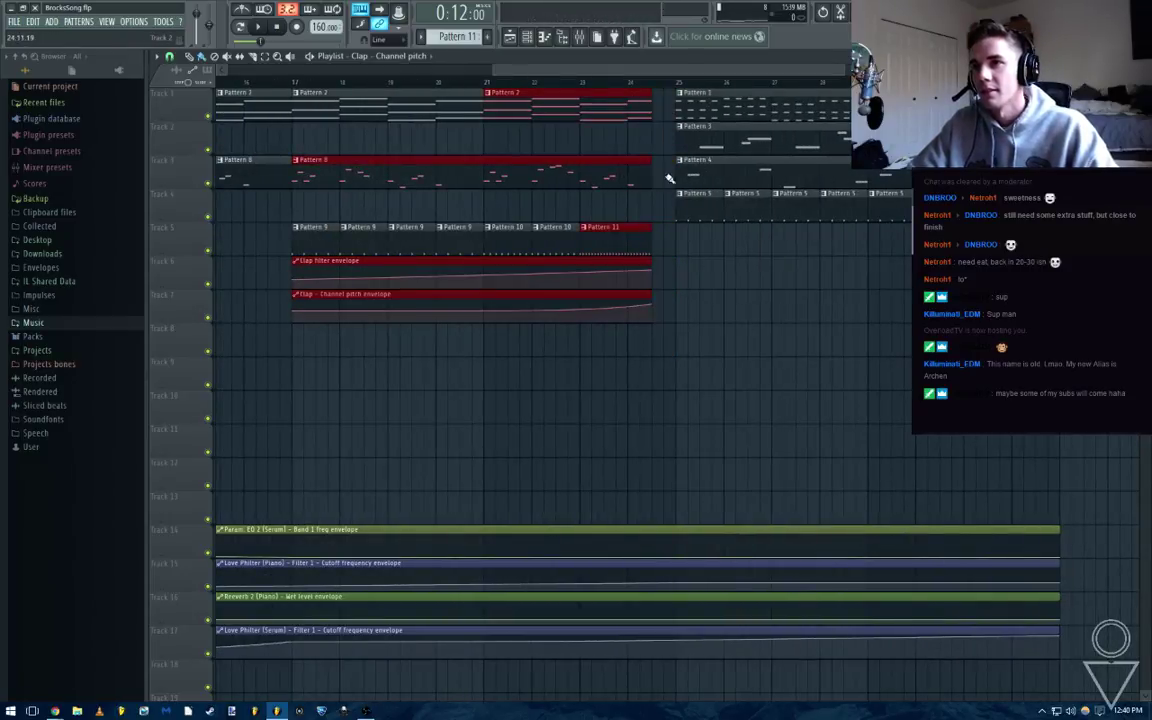
pyautogui.click(695, 252)
pyautogui.moveTo(981, 312); pyautogui.dragTo(783, 348)
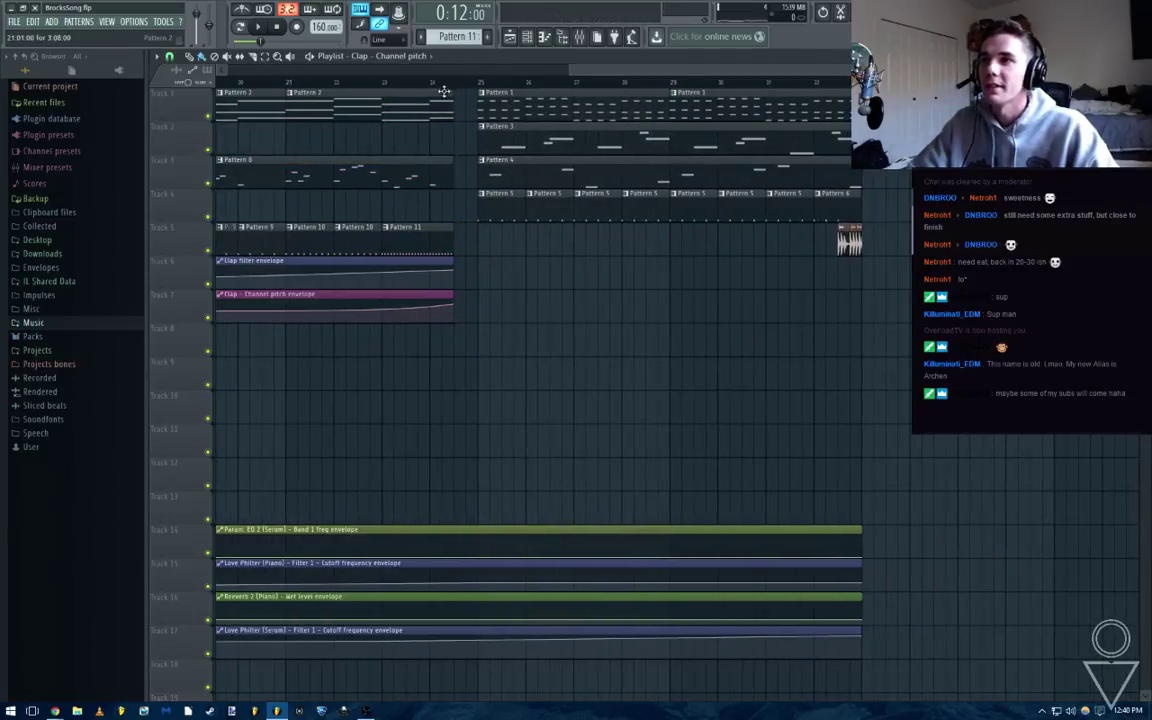
pyautogui.press('space')
pyautogui.scroll(-2, 600, 282)
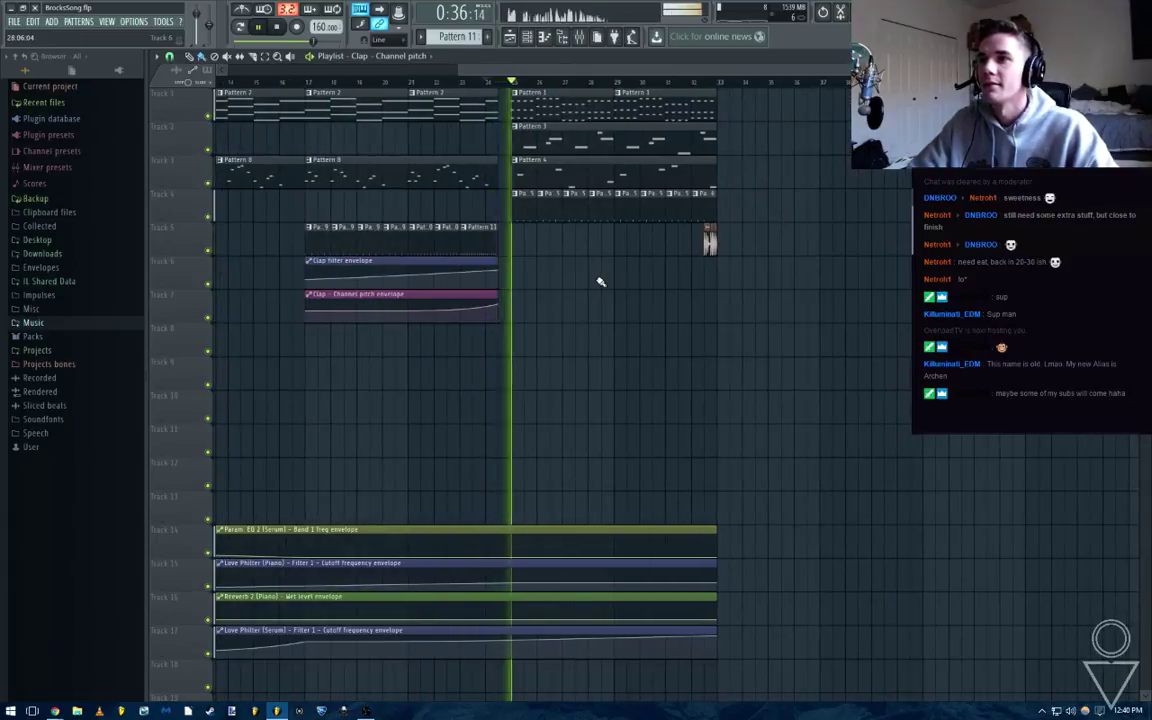
pyautogui.press('space')
pyautogui.scroll(-2, 571, 283)
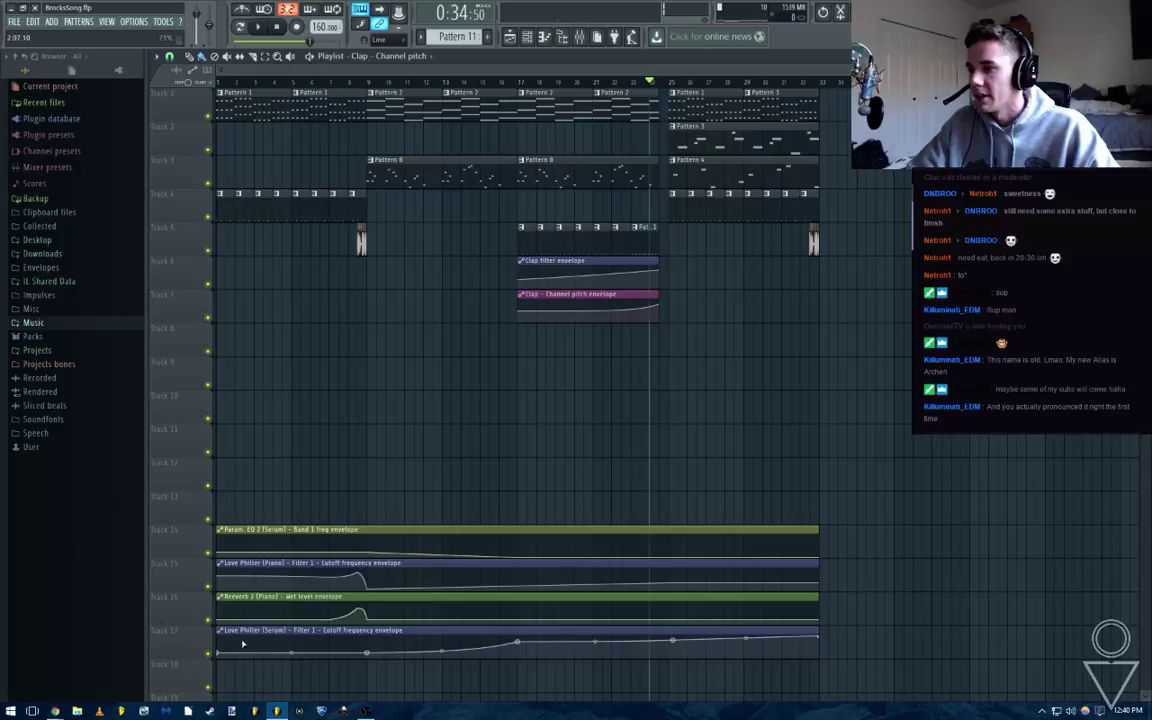
# Rename the piano's Love Philter cutoff automation clip on Track 15 as Piano Cutoff
pyautogui.doubleClick(300, 566)
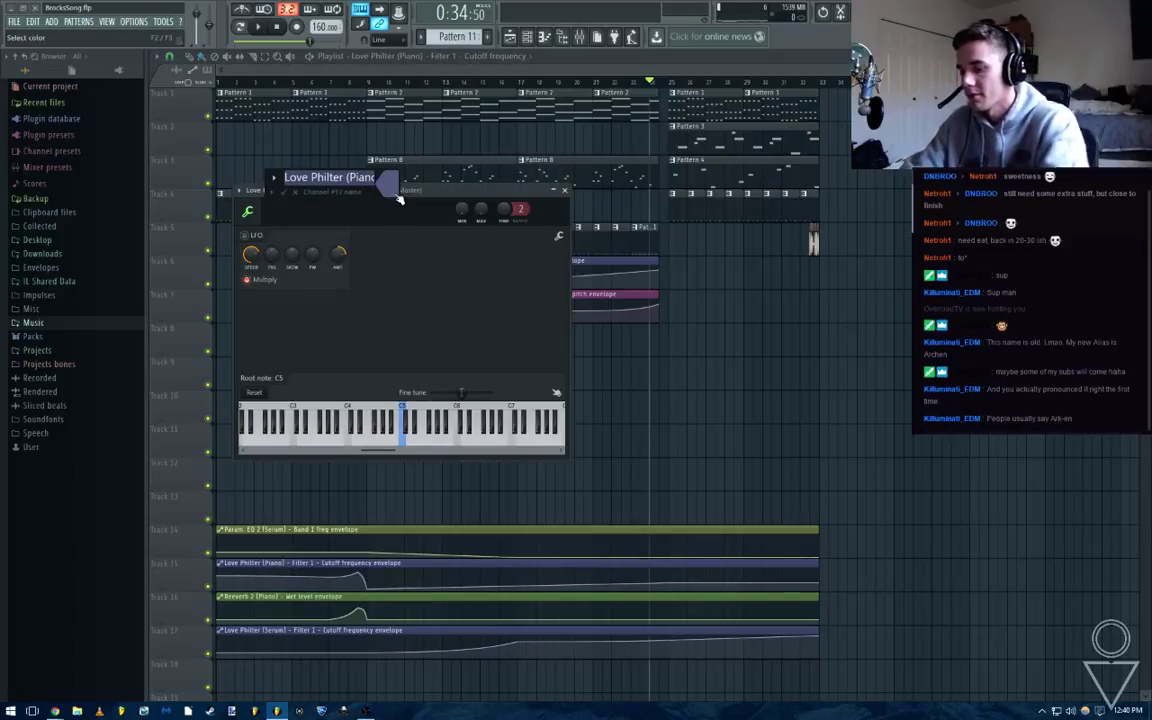
pyautogui.write('Piano Cutoff')
pyautogui.press('Return')
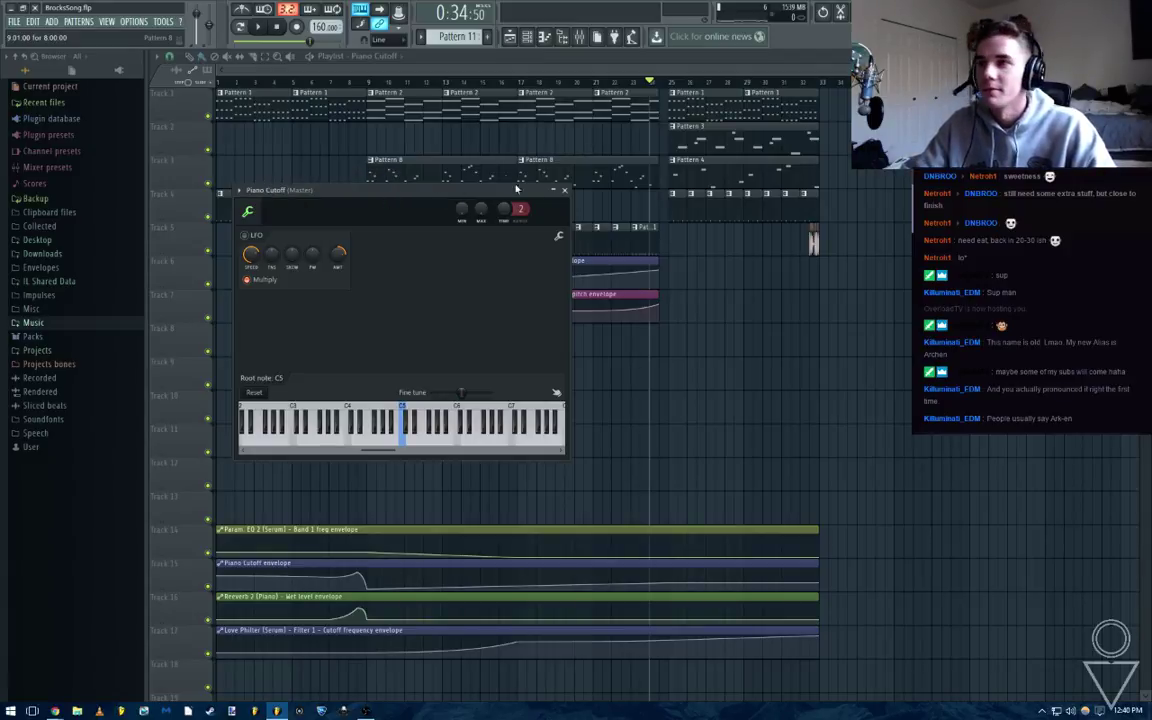
pyautogui.click(564, 192)
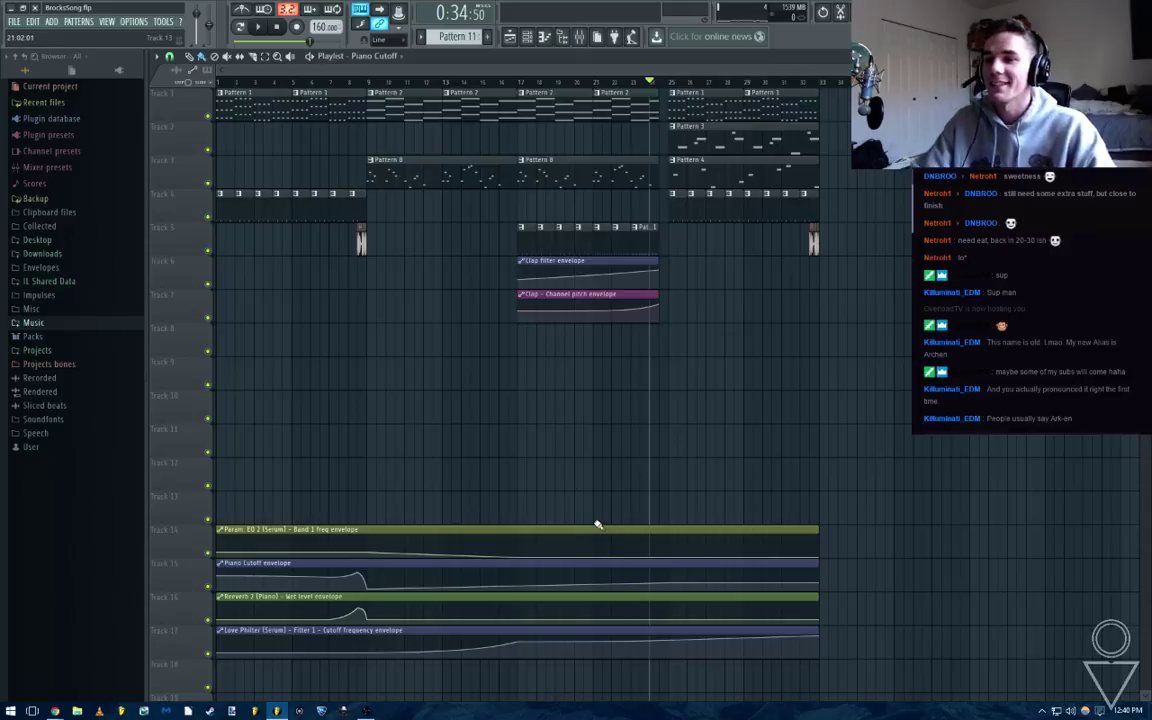
# Reshape the Serum Love Philter cutoff automation on Track 17 to climb to bar 25 and hold level to the end
pyautogui.rightClick(672, 640)
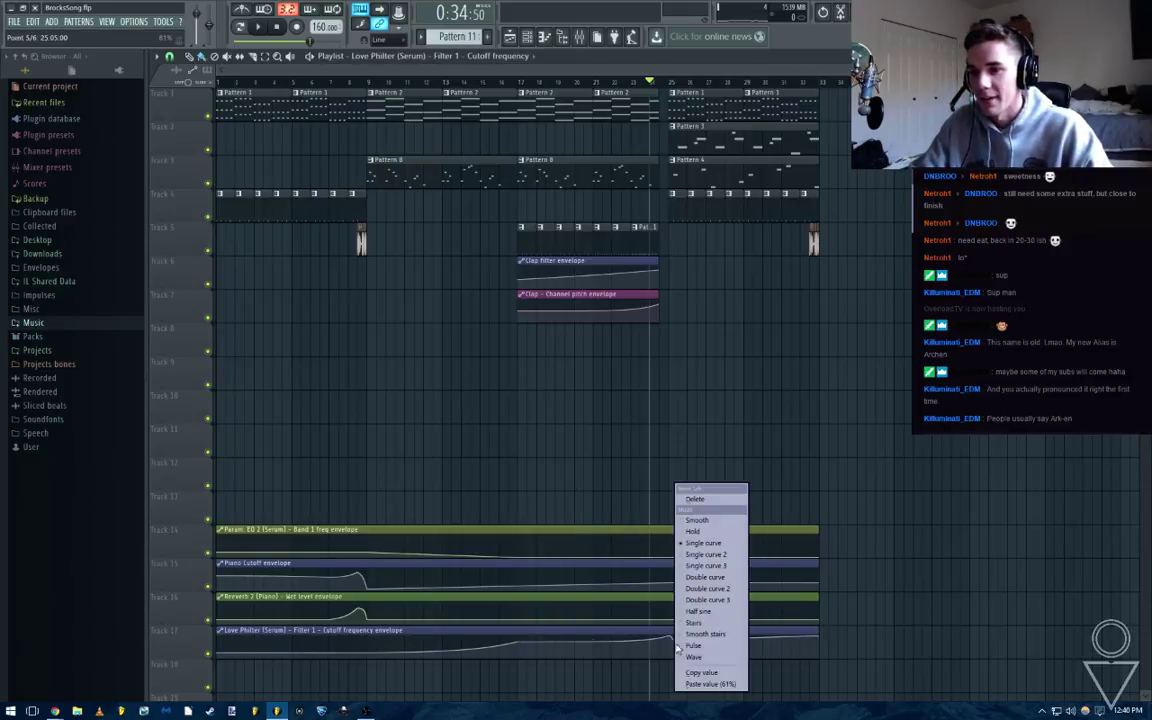
pyautogui.click(700, 499)
pyautogui.scroll(-5, 330, 530)
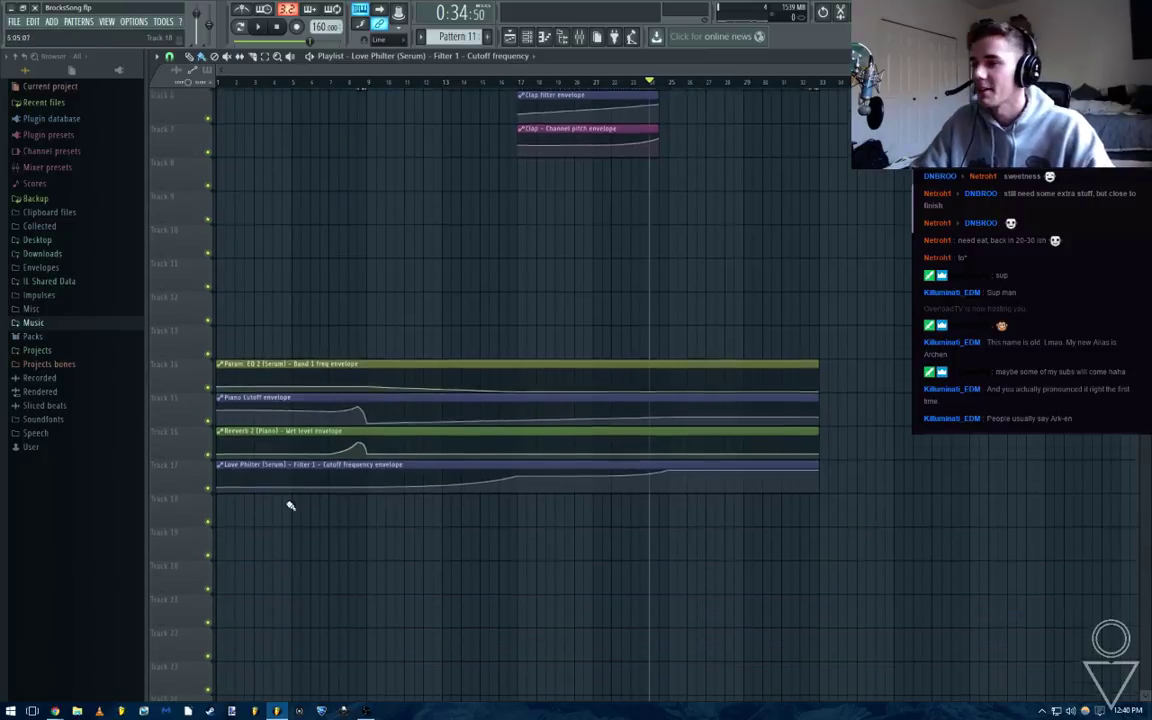
pyautogui.moveTo(180, 490); pyautogui.dragTo(190, 665)
pyautogui.scroll(-2, 400, 560)
pyautogui.press('space')
pyautogui.scroll(4, 779, 432)
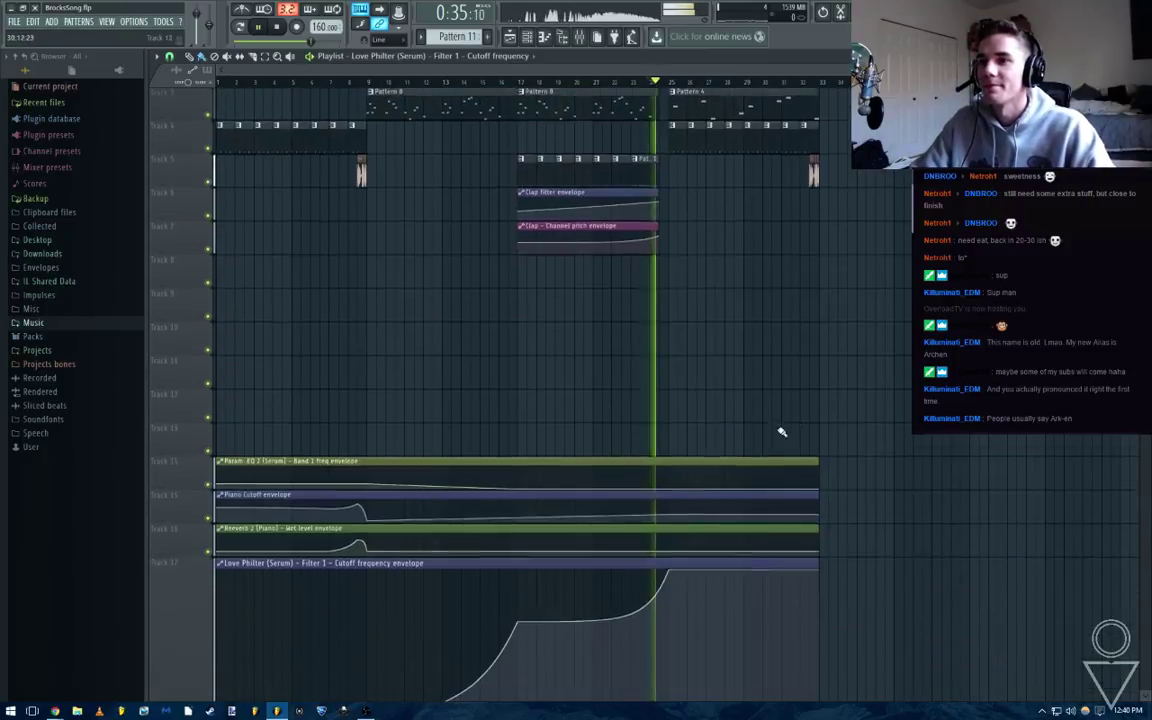
pyautogui.scroll(1, 807, 404)
pyautogui.press('space')
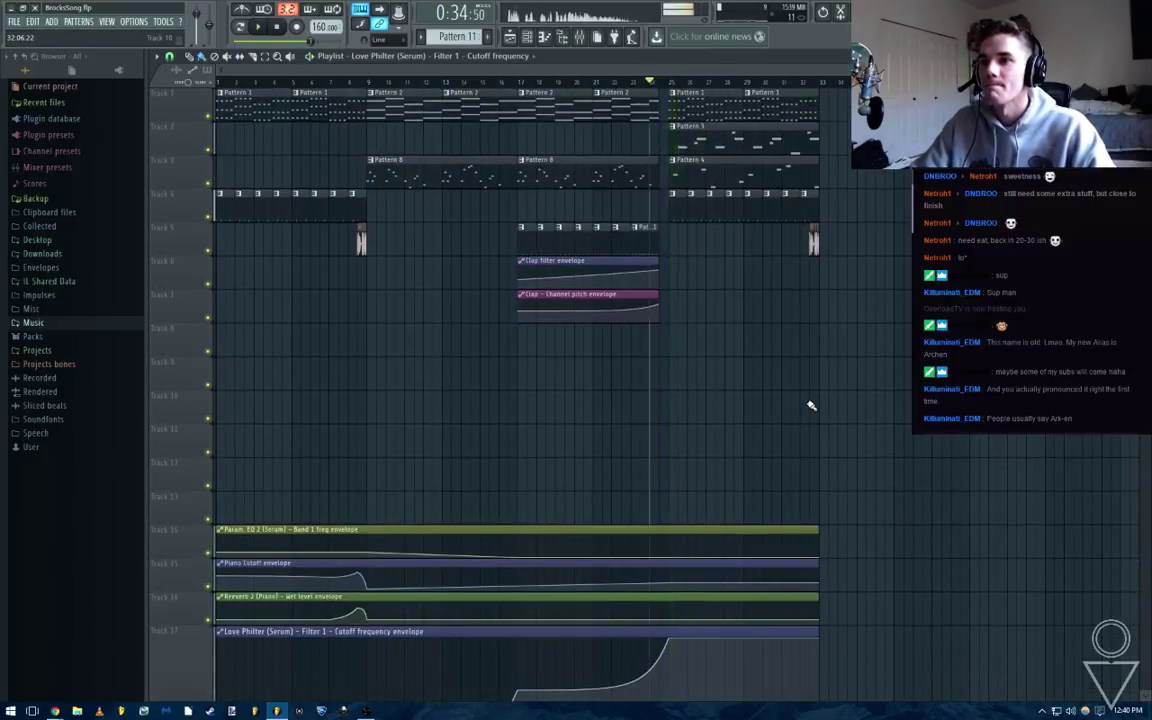
pyautogui.scroll(-5, 388, 473)
pyautogui.rightClick(191, 568)
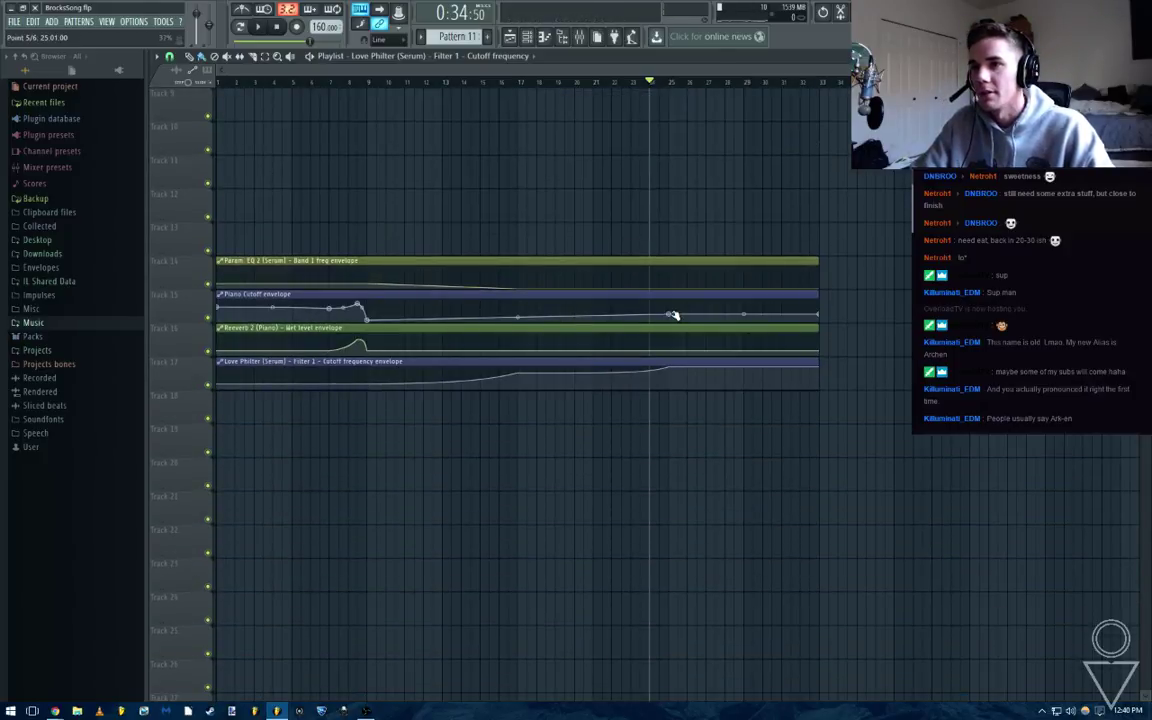
# Make the Piano Cutoff automation jump up at bar 25 and hold that higher level to the clip's end
pyautogui.moveTo(674, 307); pyautogui.dragTo(671, 300)
pyautogui.press('space')
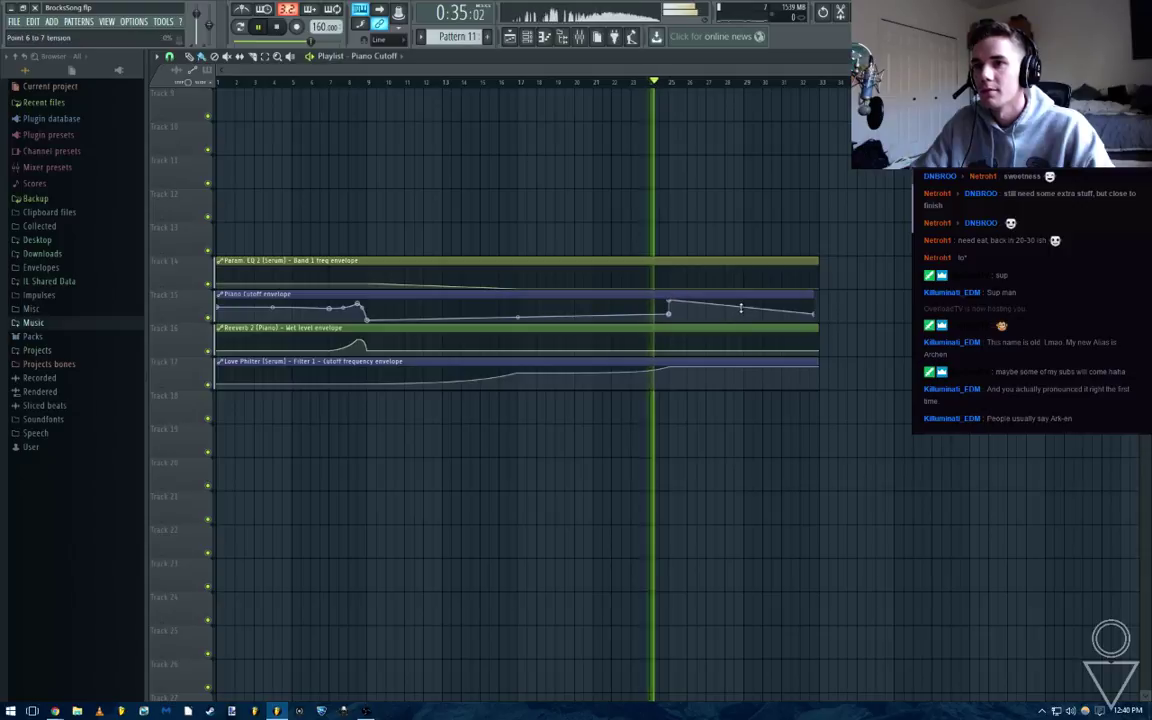
pyautogui.moveTo(818, 314); pyautogui.dragTo(820, 299)
pyautogui.press('space')
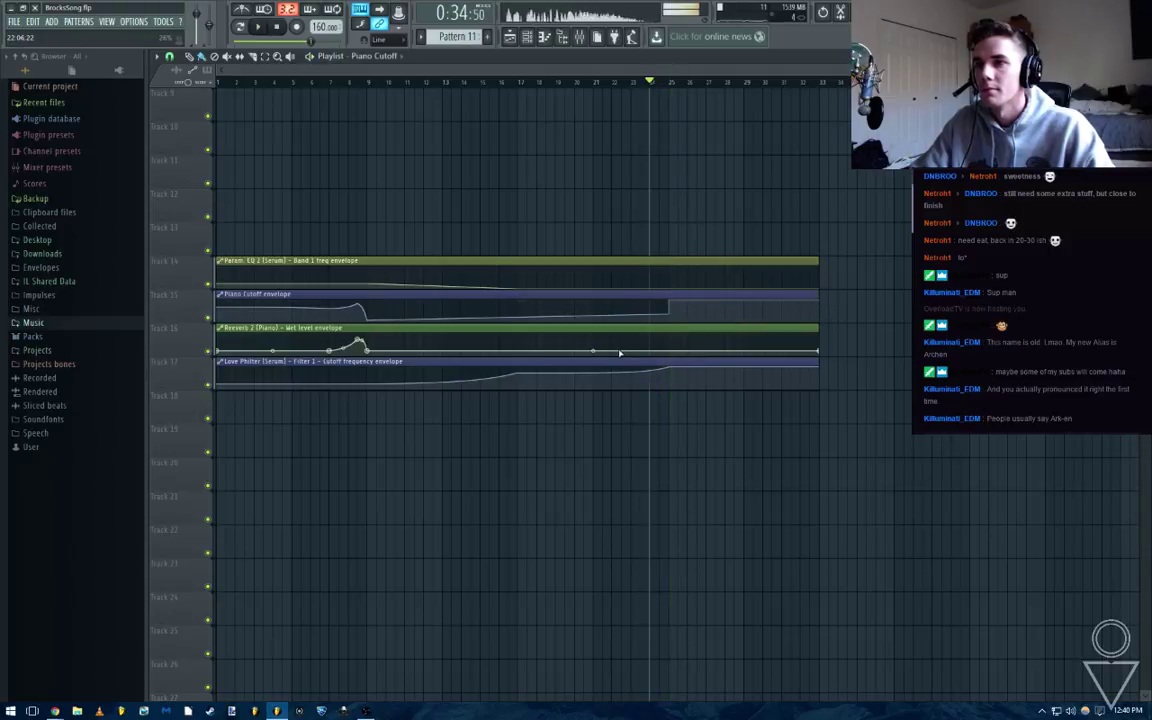
# Play across bar 25, then delete all the Serum notes in Pattern 3 on Track 2
pyautogui.press('space')
pyautogui.scroll(8, 676, 175)
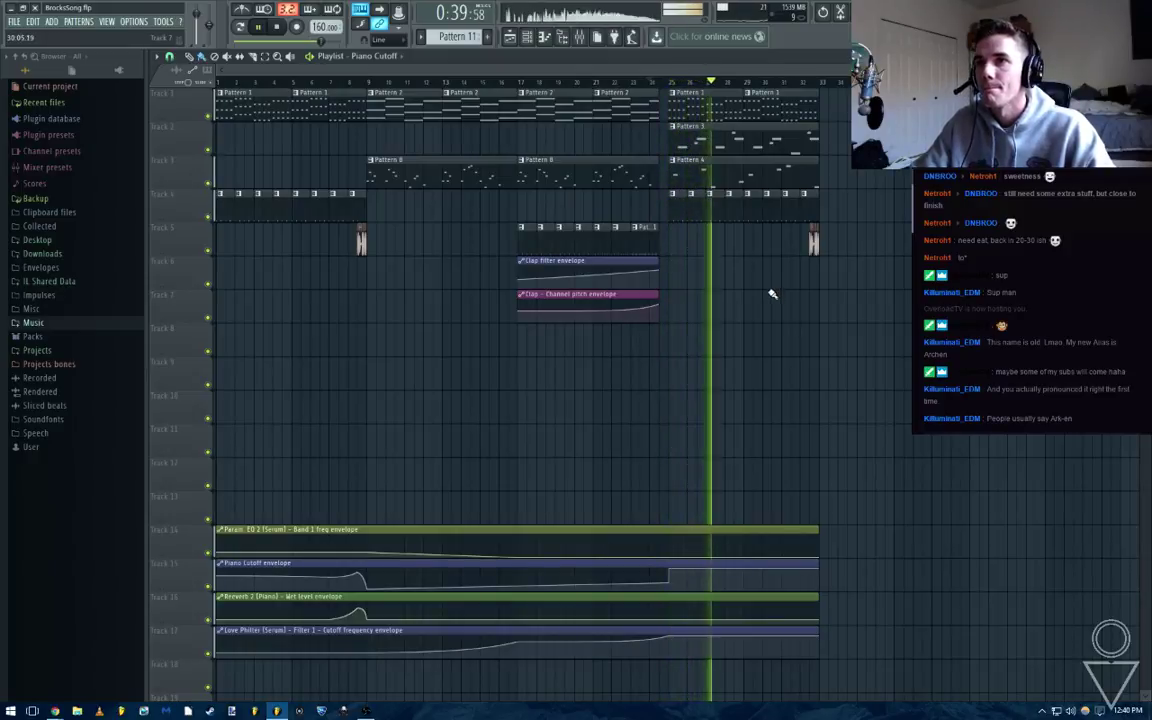
pyautogui.press('space')
pyautogui.doubleClick(734, 143)
pyautogui.scroll(-2, 702, 172)
pyautogui.press('Escape')
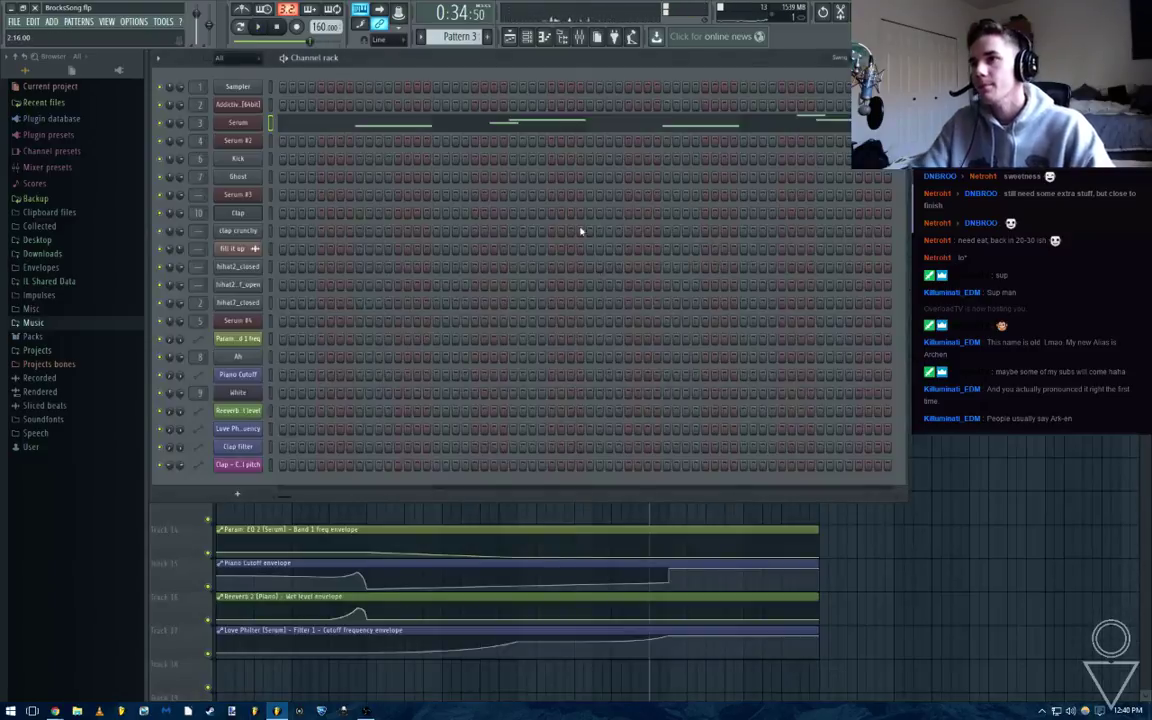
pyautogui.click(405, 128)
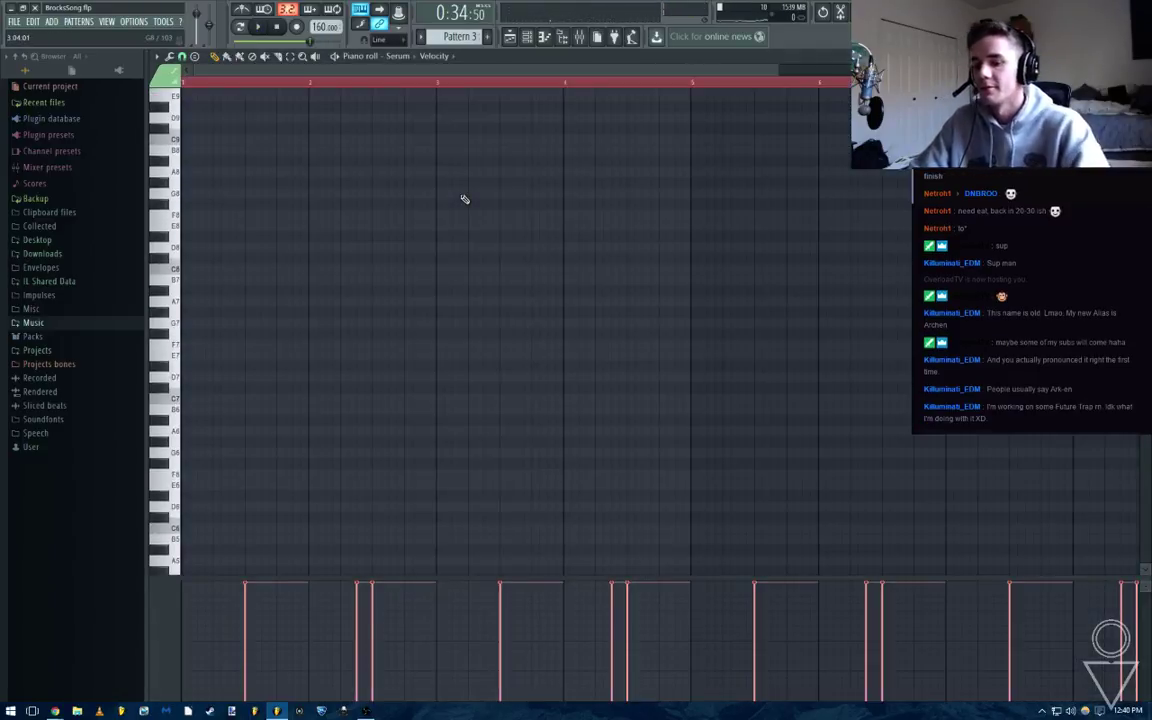
pyautogui.press('Escape')
pyautogui.press('Escape')
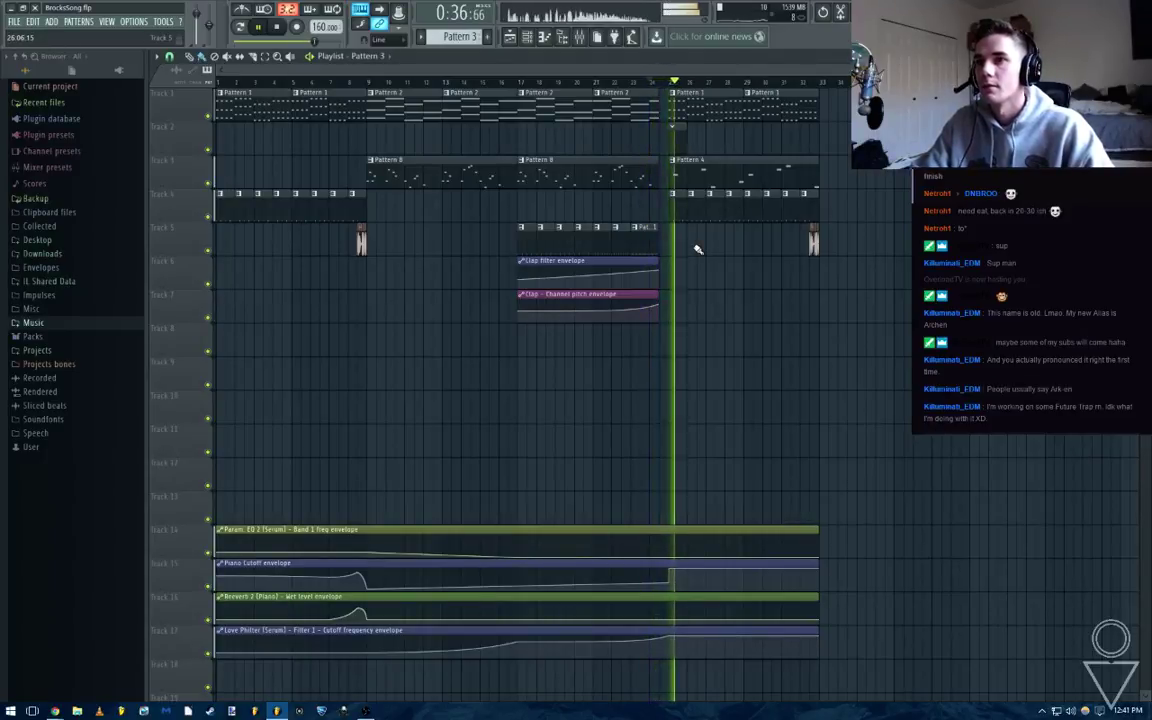
# Play back the build-up from bar 21 into the drop at bar 25 to check the transition
pyautogui.press('space')
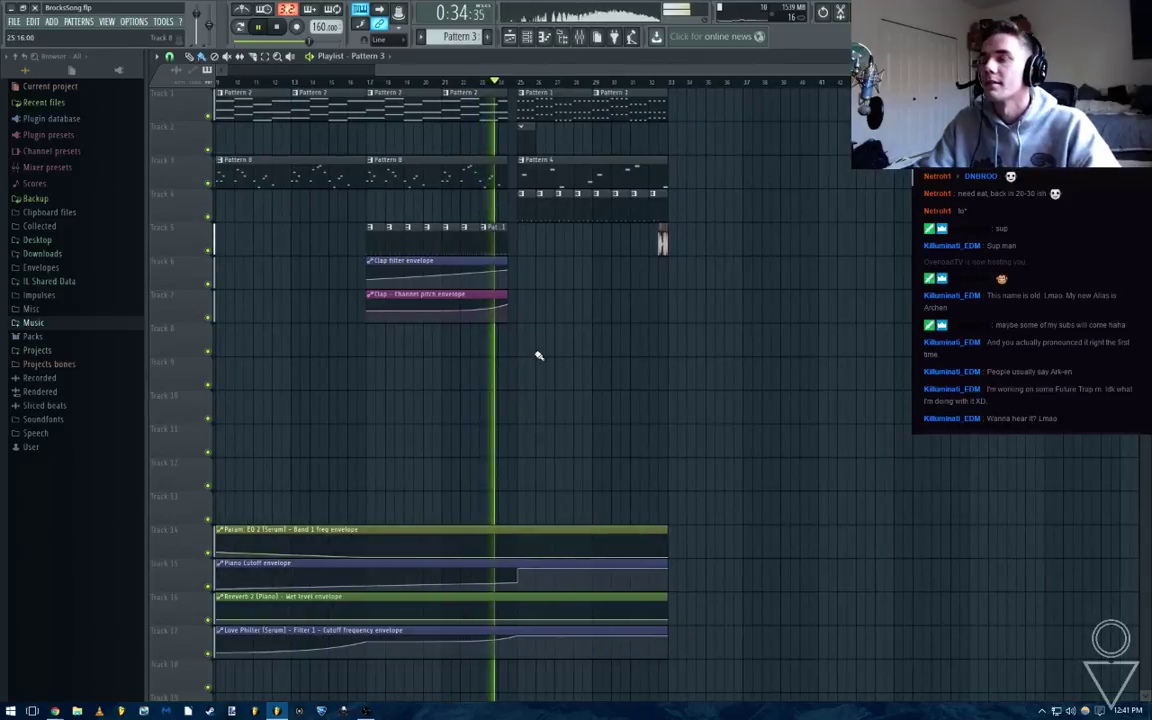
pyautogui.press('space')
pyautogui.scroll(3, 539, 355)
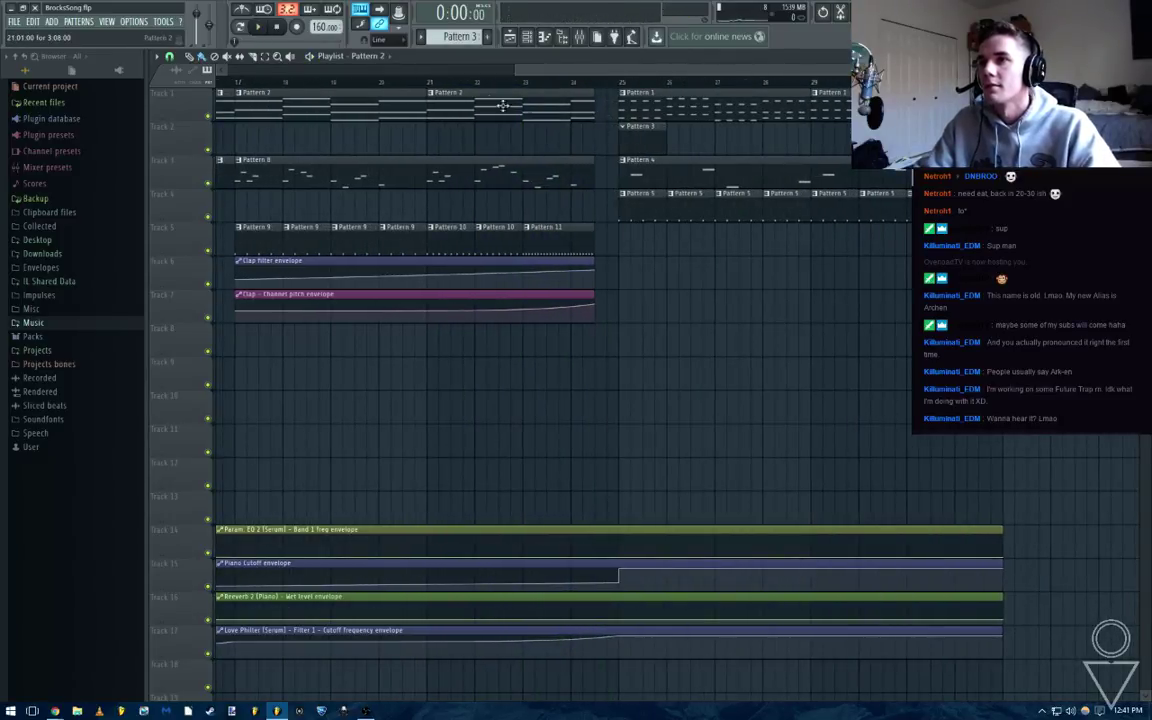
pyautogui.press('space')
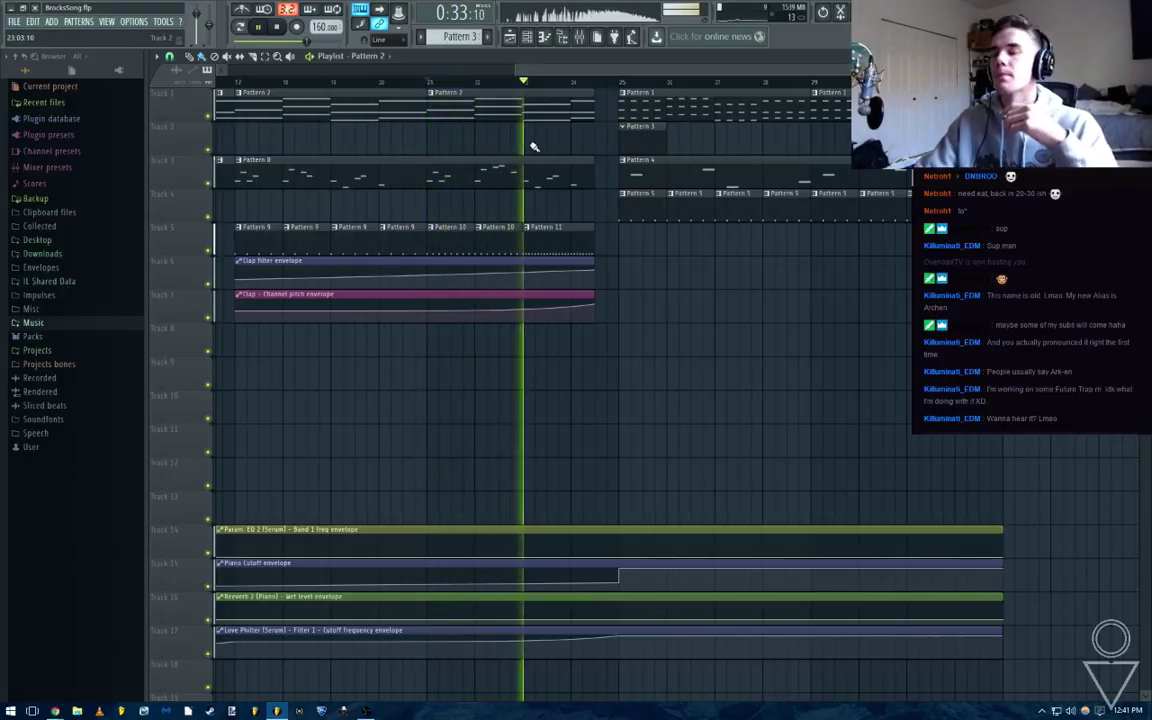
pyautogui.press('space')
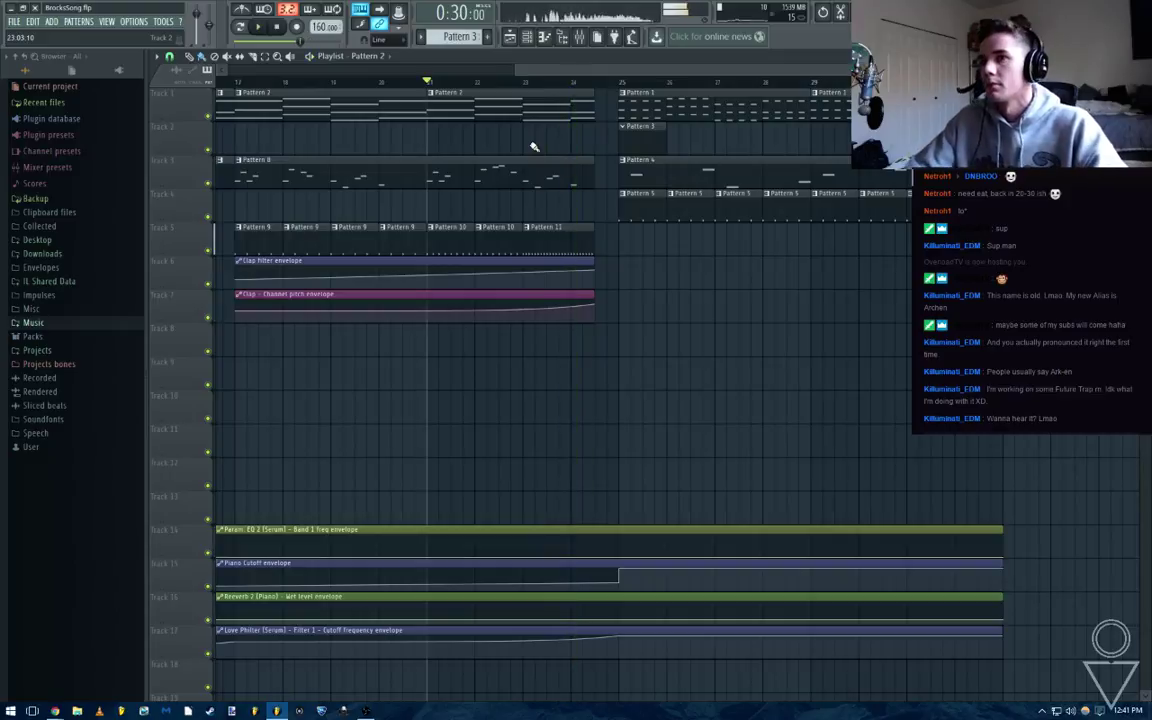
# Clone the piano's Pattern 2 and replace the Pattern 2 clip at bar 21 on Track 1 with the clone
pyautogui.doubleClick(547, 113)
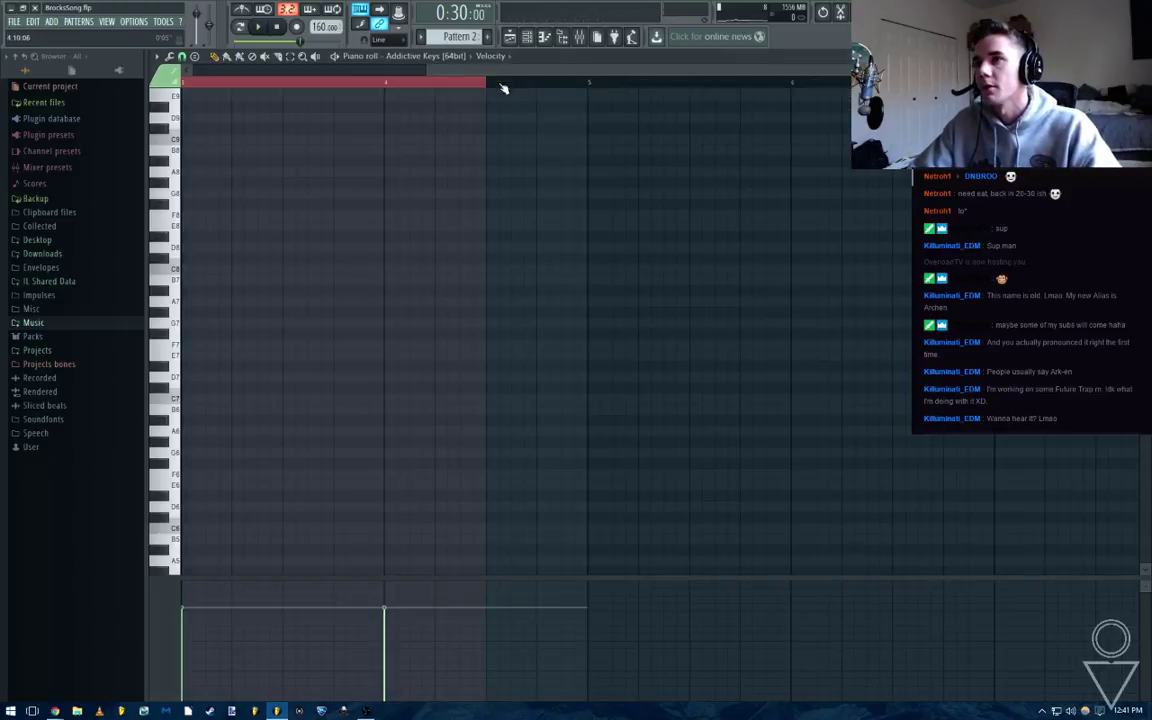
pyautogui.rightClick(470, 42)
pyautogui.click(572, 124)
pyautogui.press('Escape')
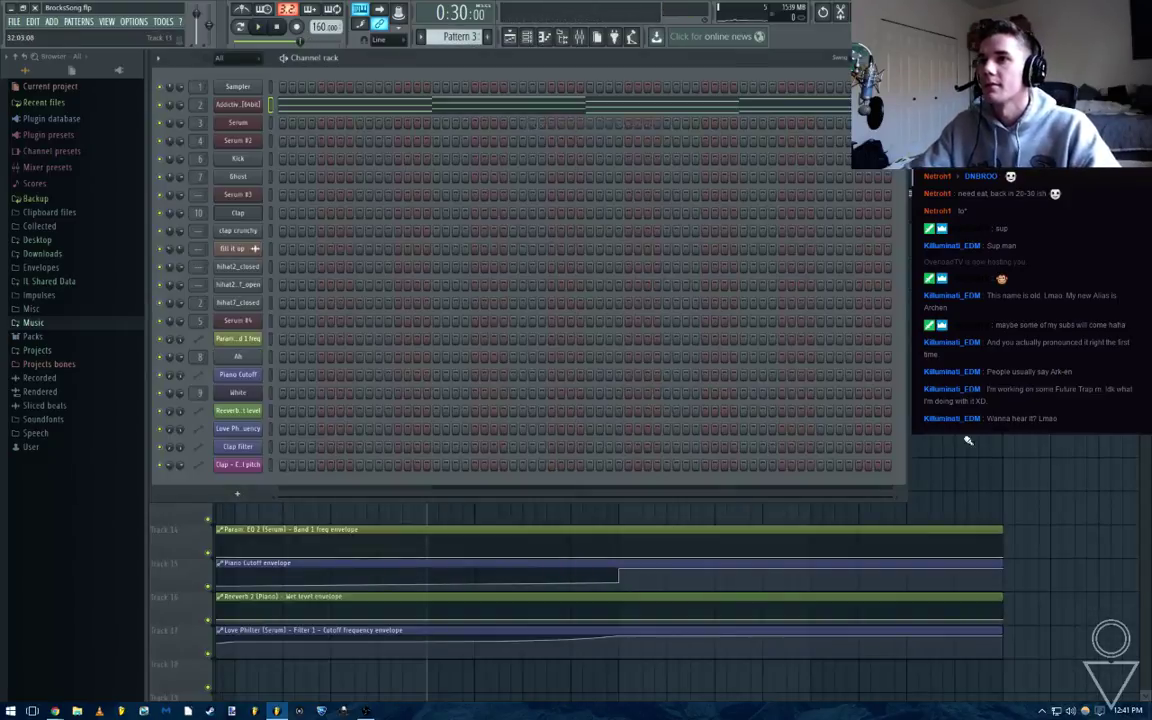
pyautogui.press('Escape')
pyautogui.moveTo(519, 402); pyautogui.dragTo(482, 407)
pyautogui.rightClick(512, 108)
# Chop the cloned piano pattern's bar 4 chord into four repeats with the Chopper and slope their velocities downward
pyautogui.doubleClick(481, 407)
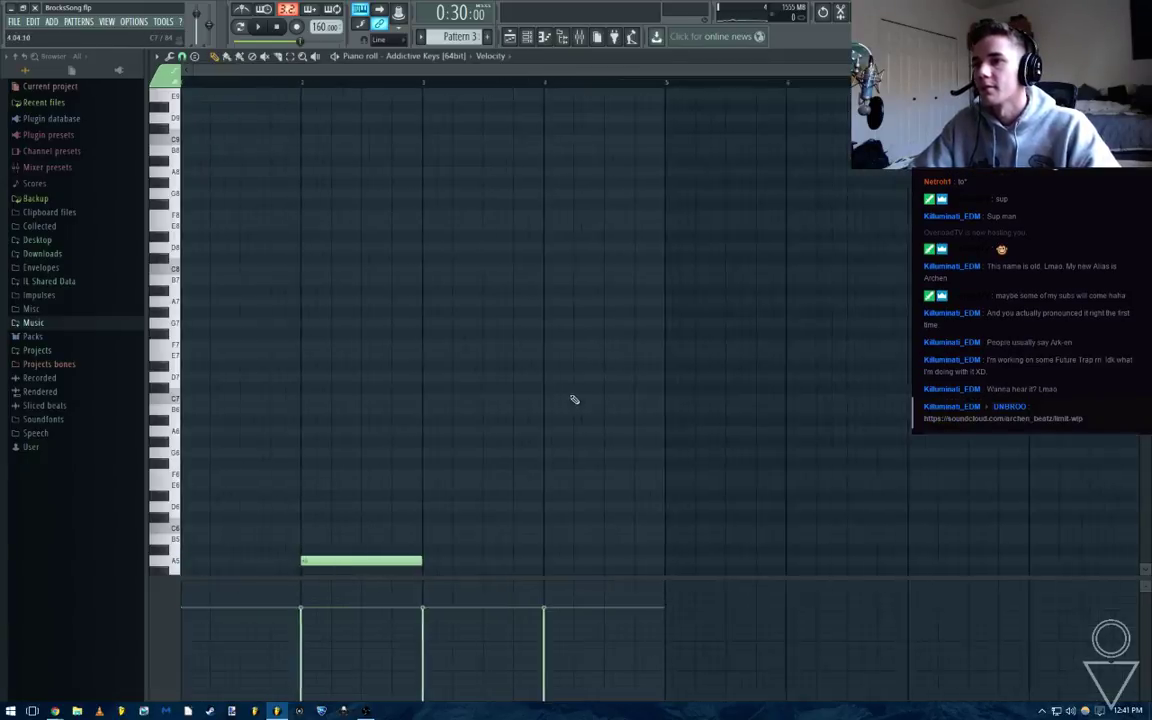
pyautogui.moveTo(771, 252); pyautogui.dragTo(613, 505)
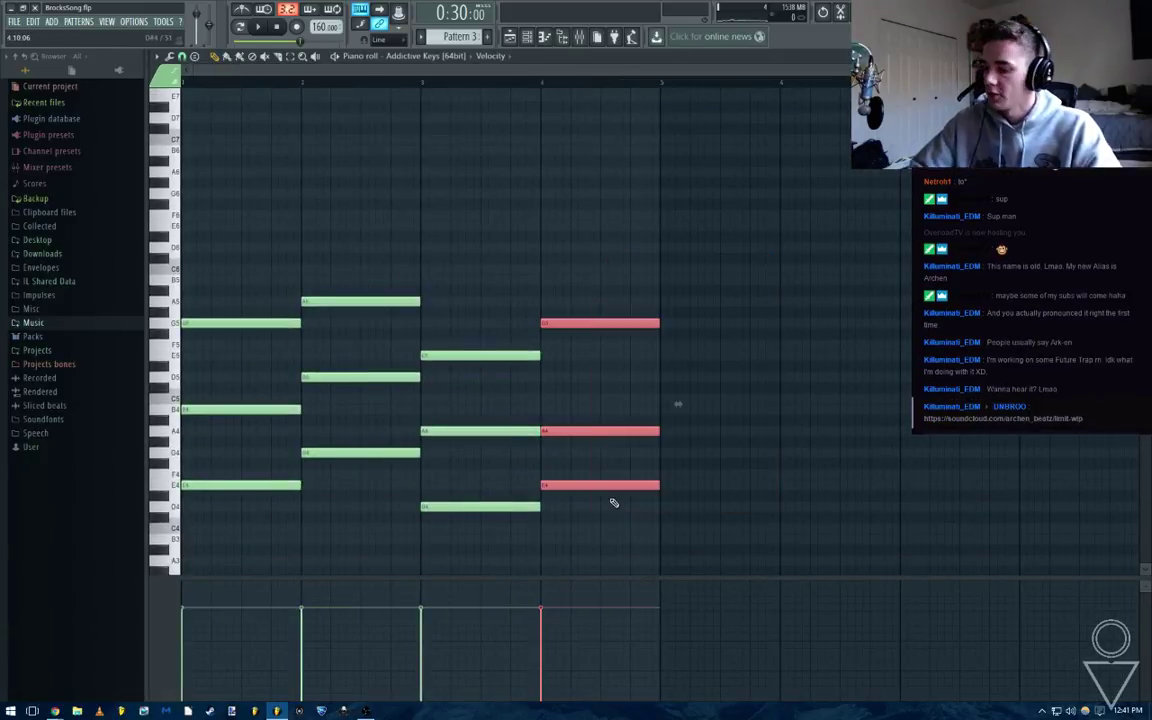
pyautogui.hotkey('alt', 'u')
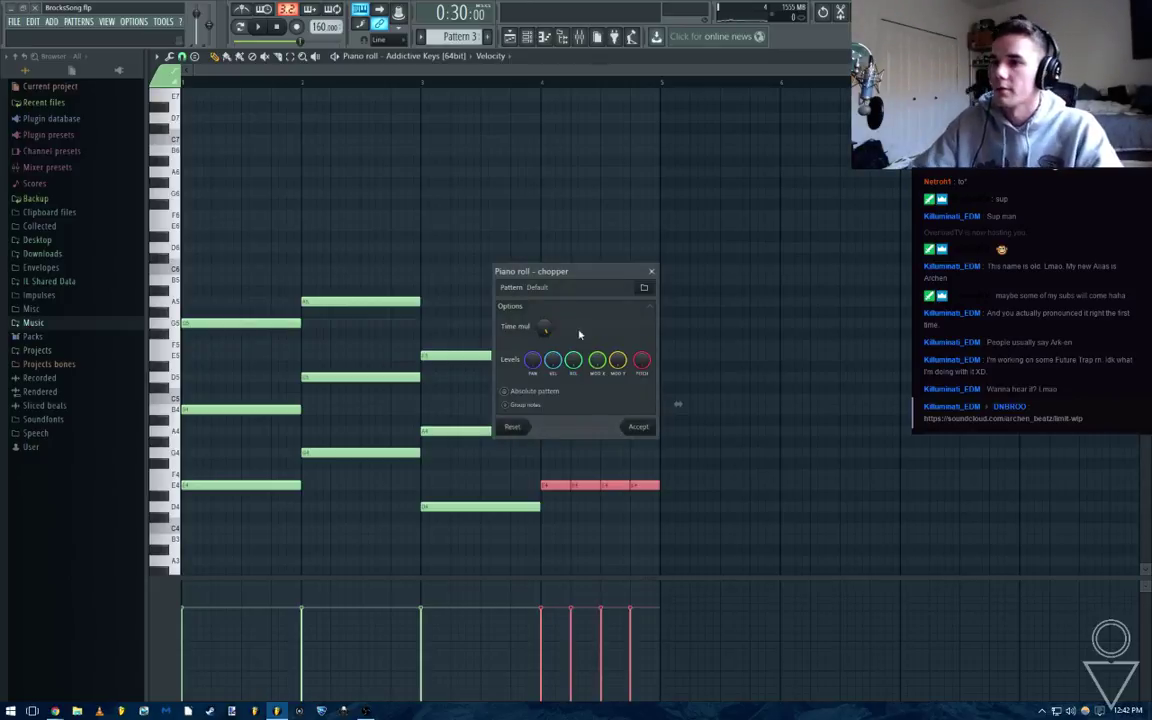
pyautogui.click(648, 427)
pyautogui.scroll(-4, 689, 419)
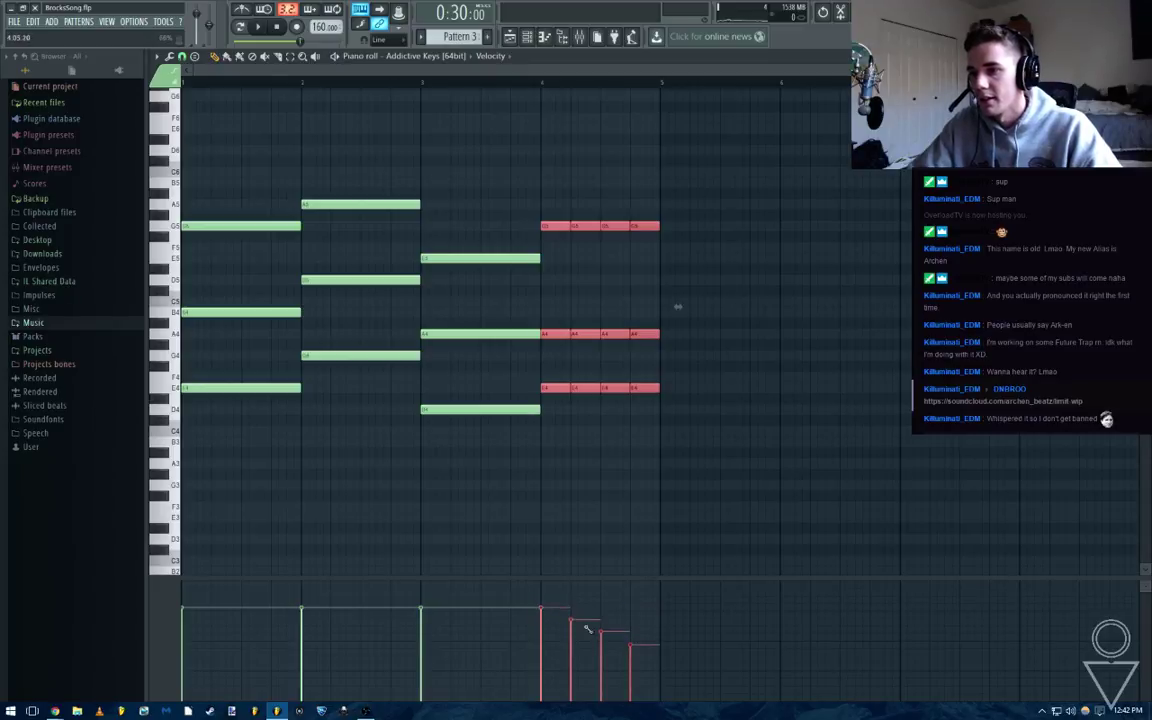
# Play the playlist from bar 21 to hear the chopped piano chord leading into bar 25
pyautogui.press('space')
pyautogui.press('Escape')
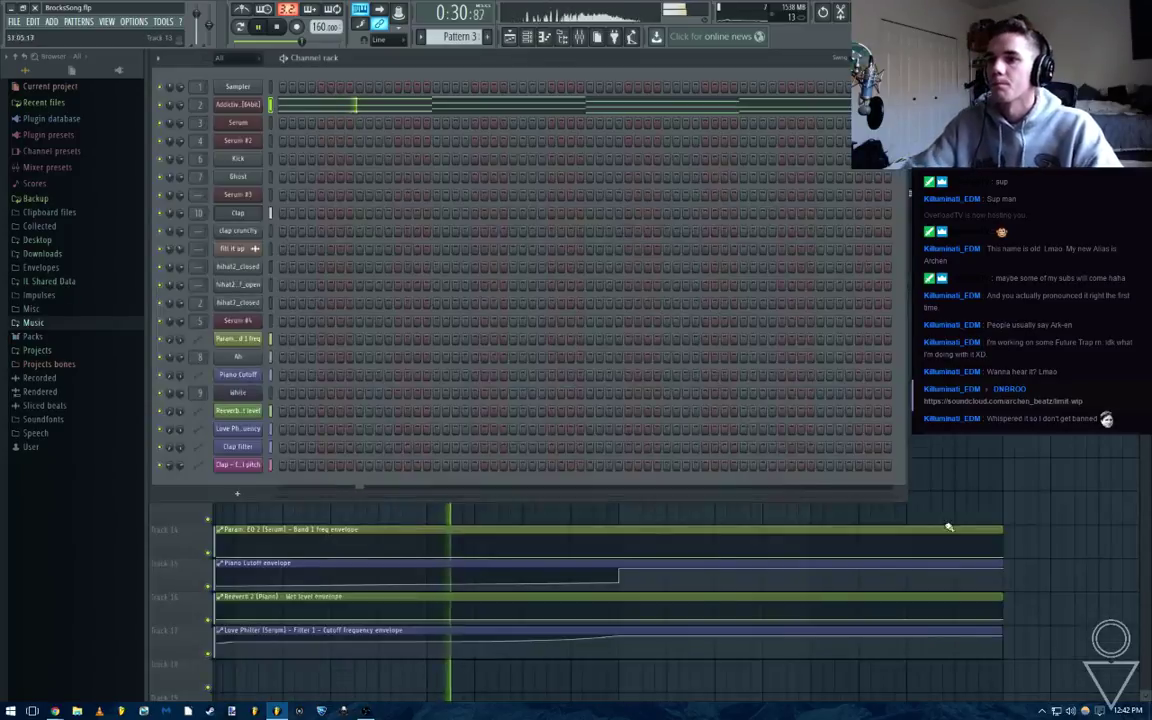
pyautogui.press('Escape')
pyautogui.moveTo(560, 409); pyautogui.dragTo(553, 72)
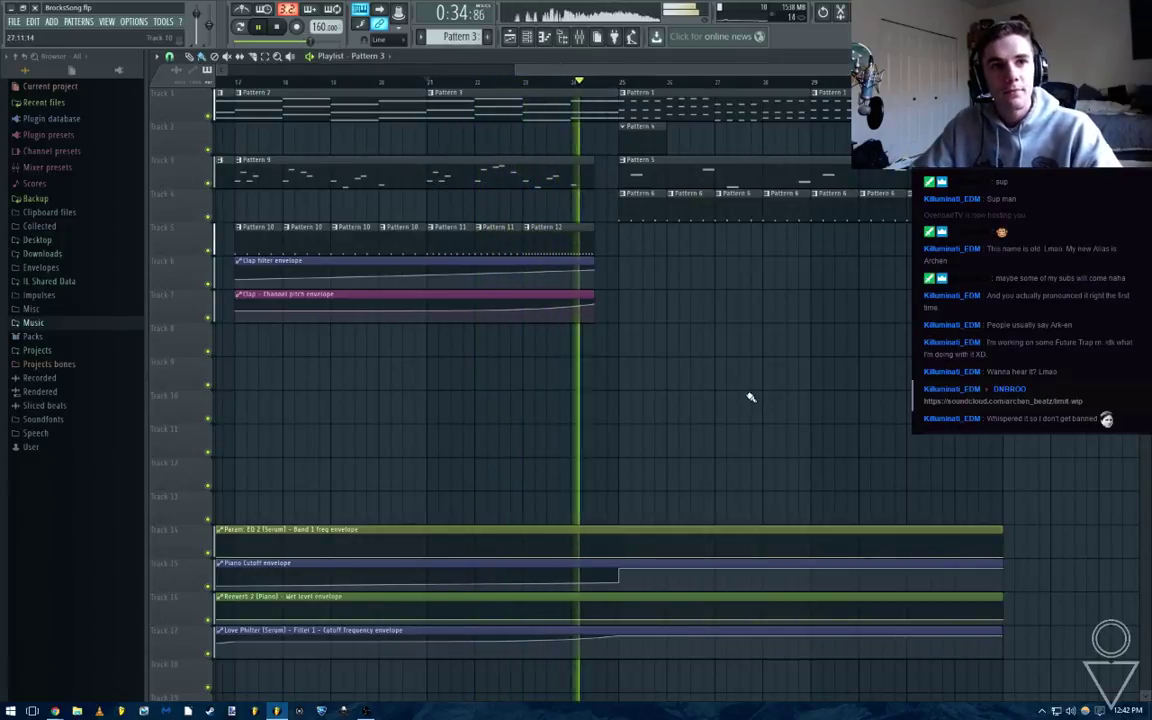
pyautogui.press('space')
# Select the four chopped chord repeats in bar 4 of the cloned piano pattern and make their velocities fall more steeply
pyautogui.doubleClick(596, 110)
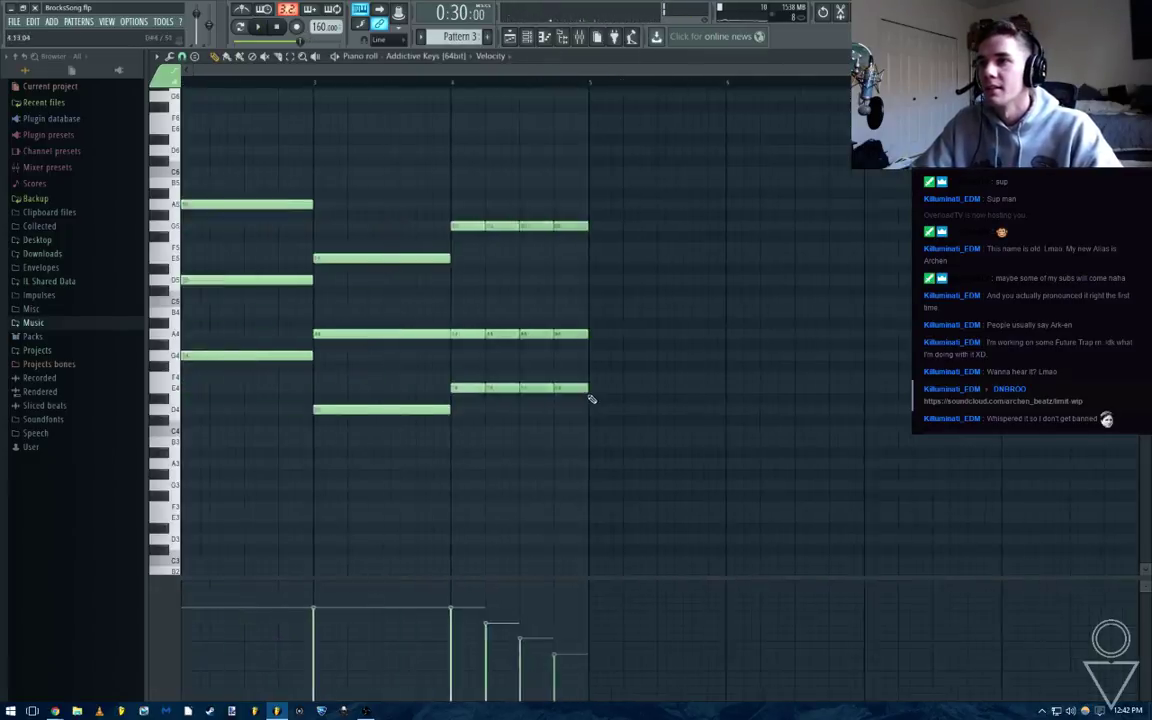
pyautogui.scroll(-2, 590, 400)
pyautogui.scroll(2, 620, 413)
pyautogui.moveTo(727, 457); pyautogui.dragTo(582, 184)
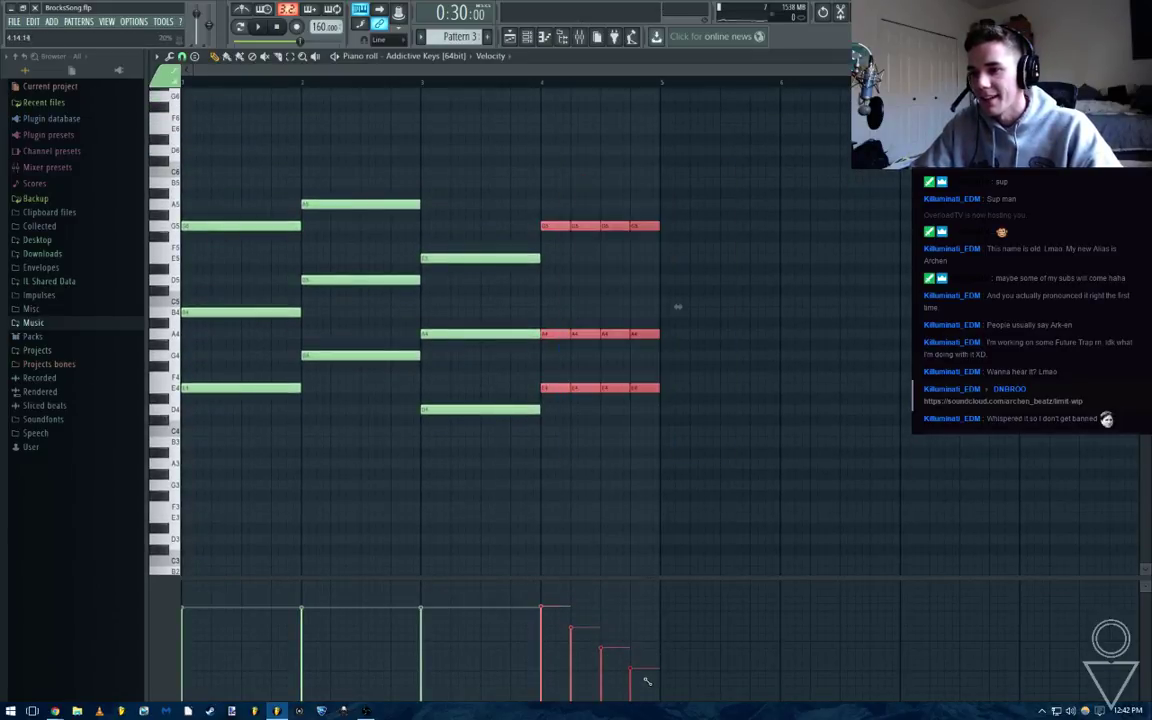
pyautogui.click(712, 508)
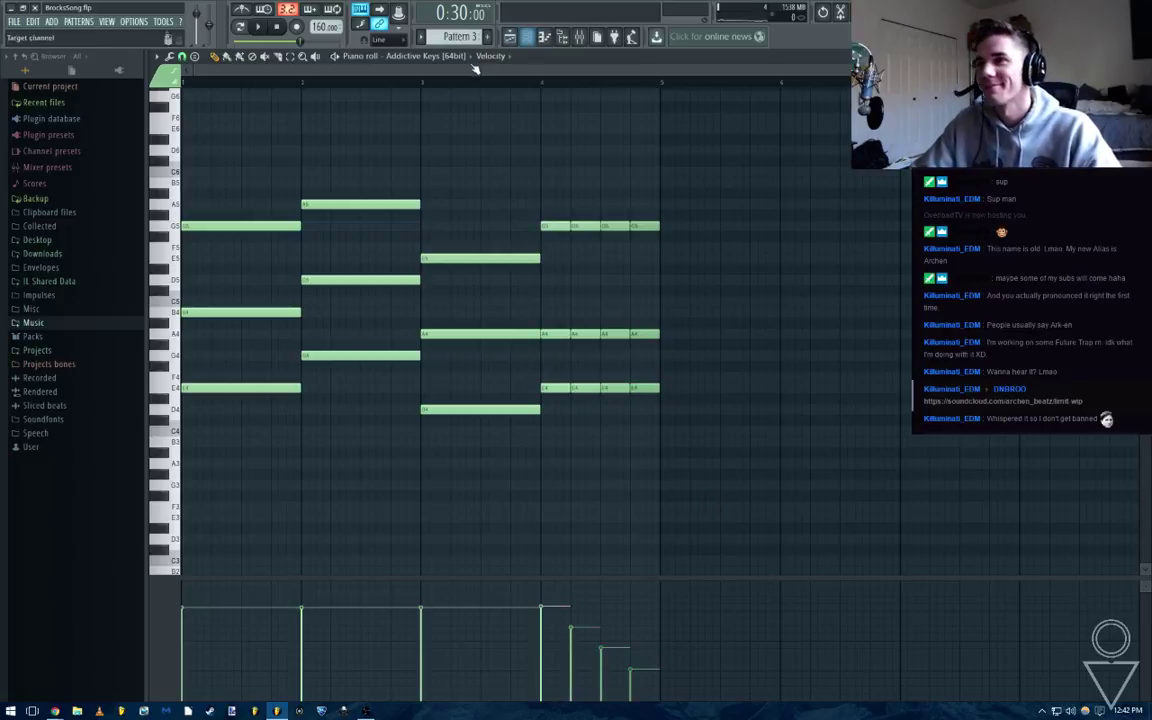
# Play the piano's fading chord repeats into bar 25 and leave the song position at bar 23
pyautogui.press('space')
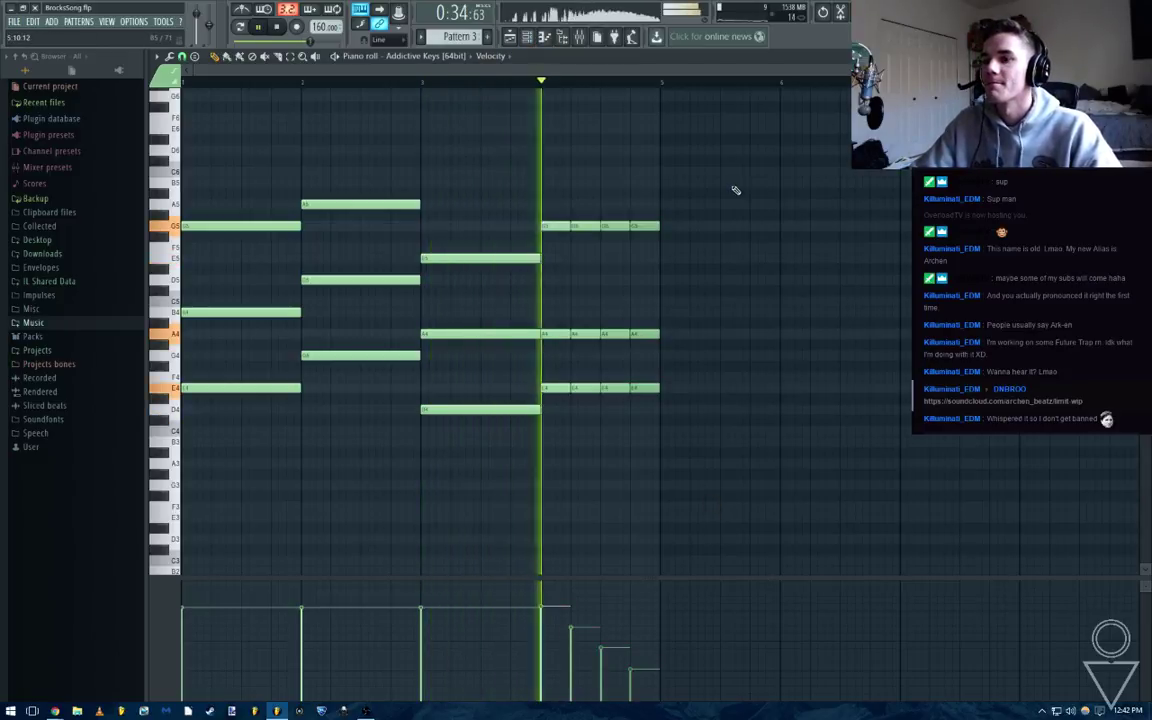
pyautogui.press('Escape')
pyautogui.press('space')
pyautogui.rightClick(931, 450)
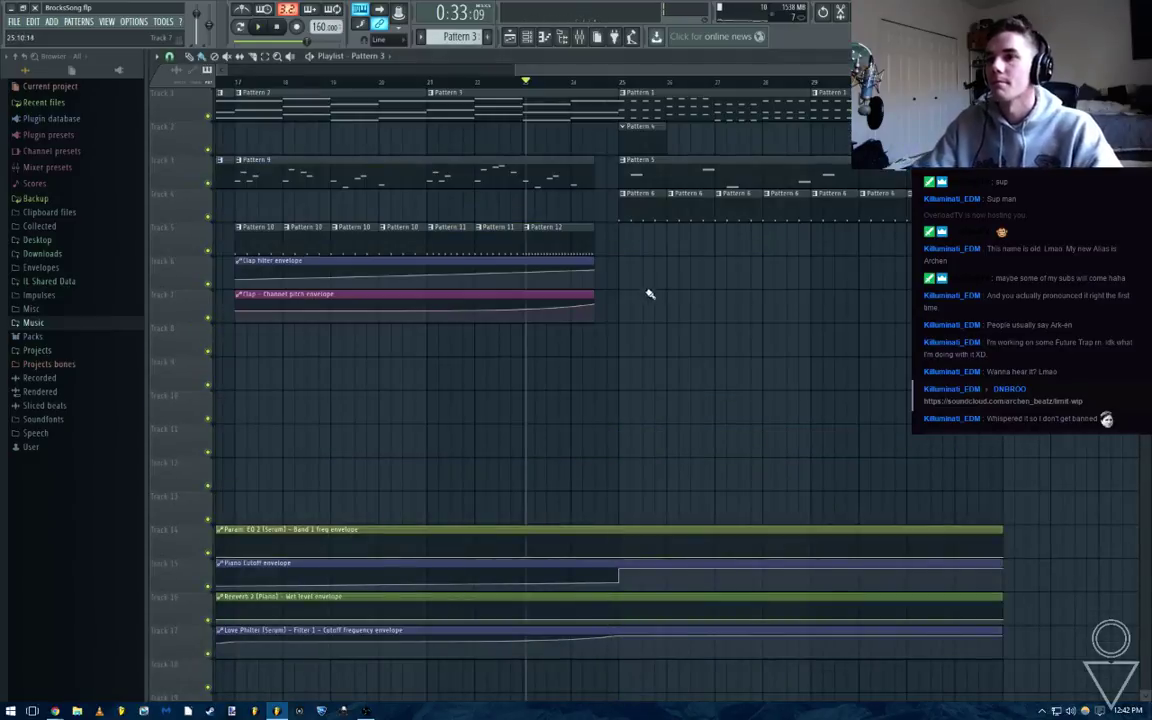
# Chop the bar 4 piano chord into eight repeats, slope their velocities evenly downward, and play the result
pyautogui.doubleClick(592, 100)
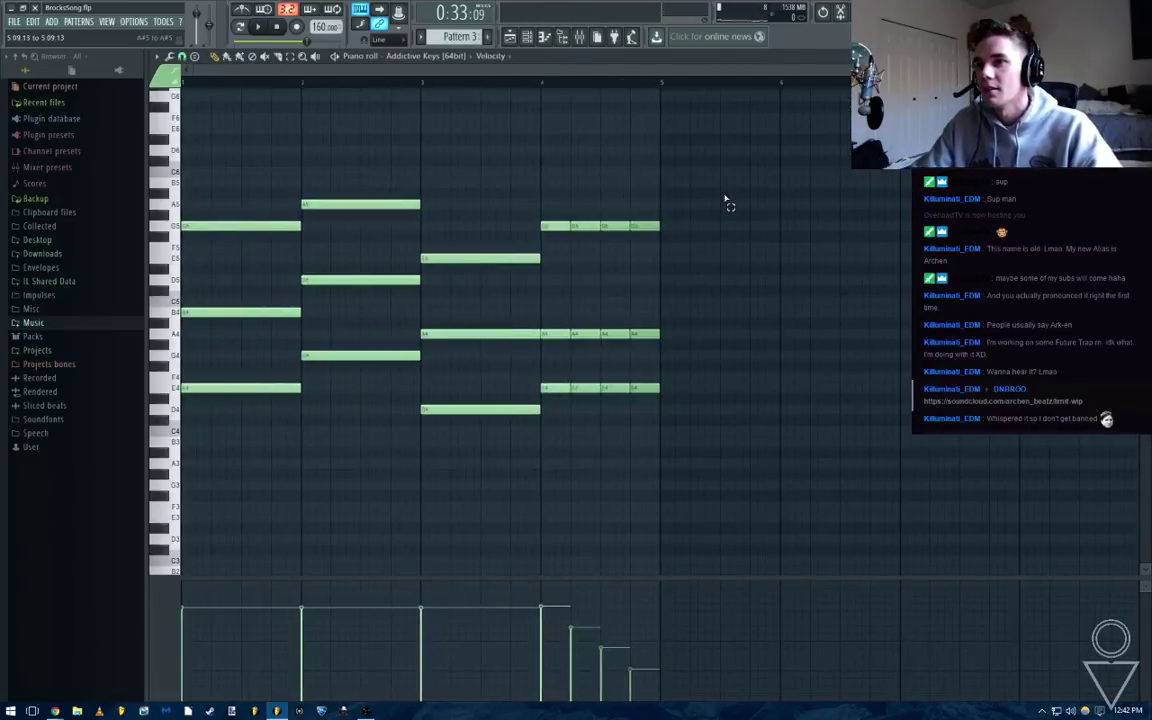
pyautogui.moveTo(727, 203); pyautogui.dragTo(553, 411)
pyautogui.hotkey('alt', 'u')
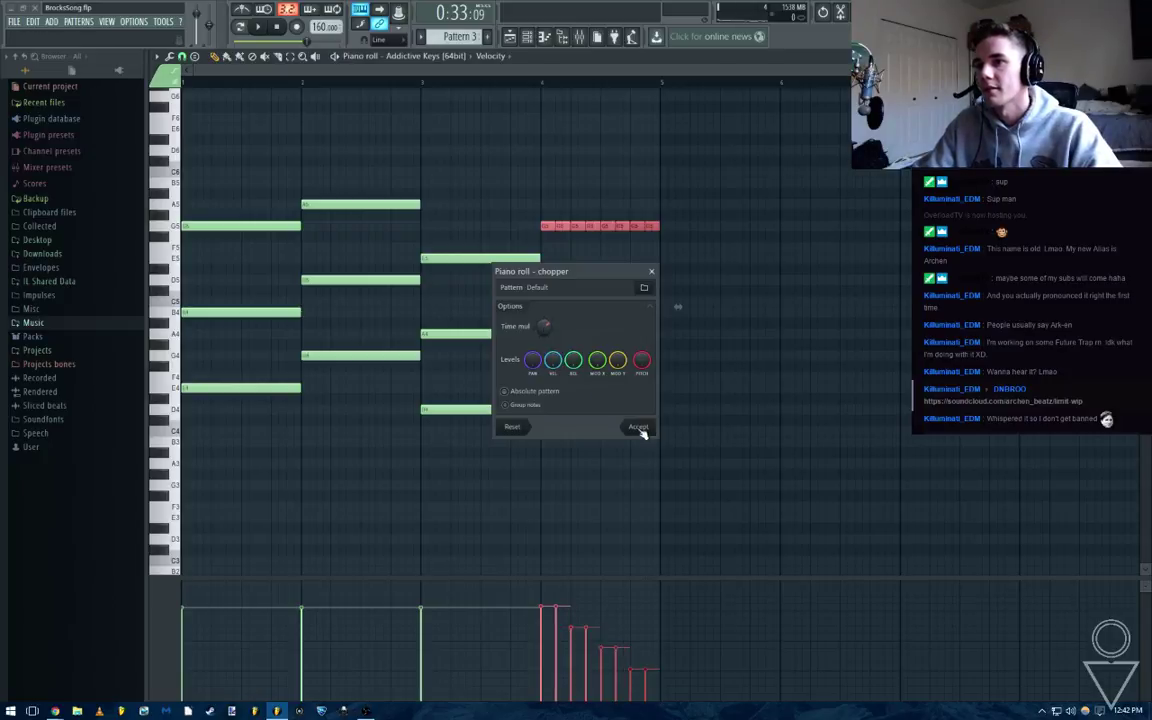
pyautogui.click(638, 427)
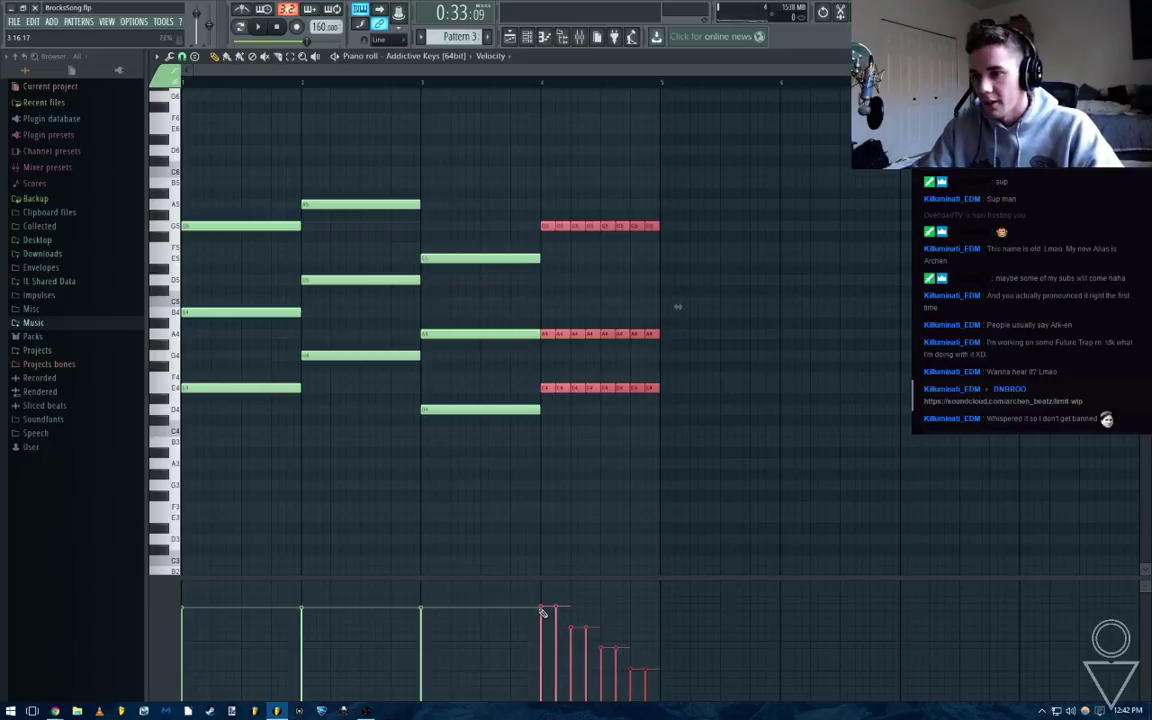
pyautogui.keyDown('ctrl'); pyautogui.click(724, 532); pyautogui.keyUp('ctrl')
pyautogui.press('space')
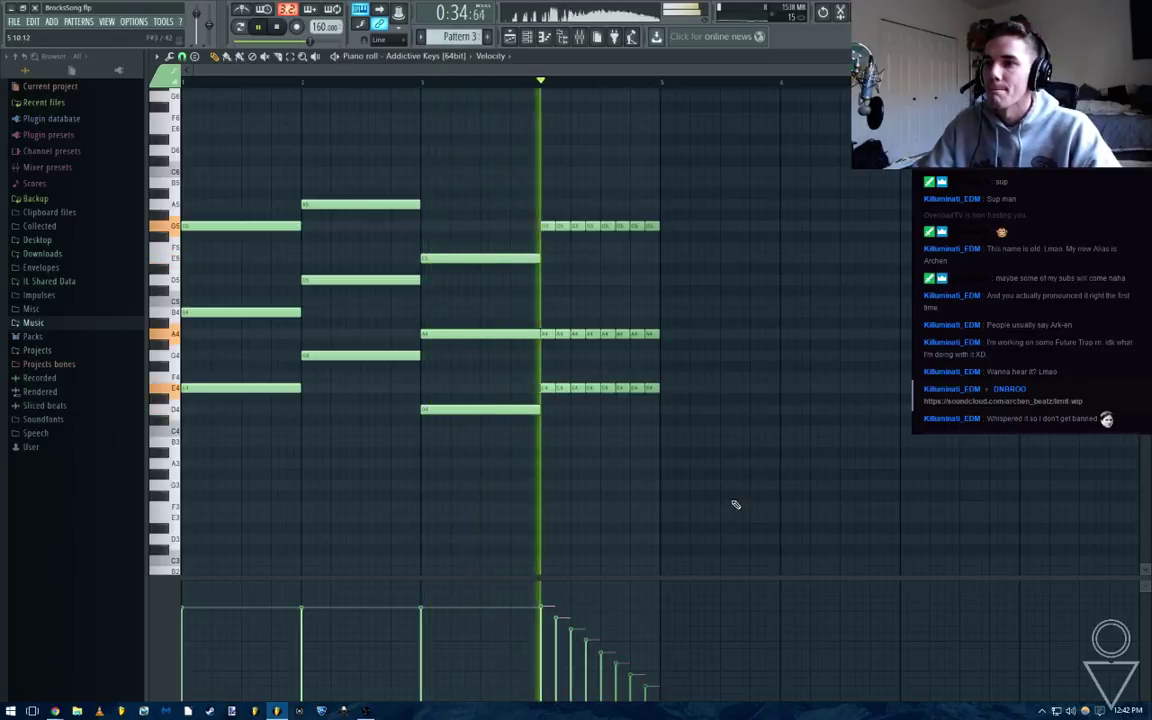
# Close the piano roll and play the playlist arrangement from just before bar 20
pyautogui.press('space')
pyautogui.press('Escape')
pyautogui.press('Escape')
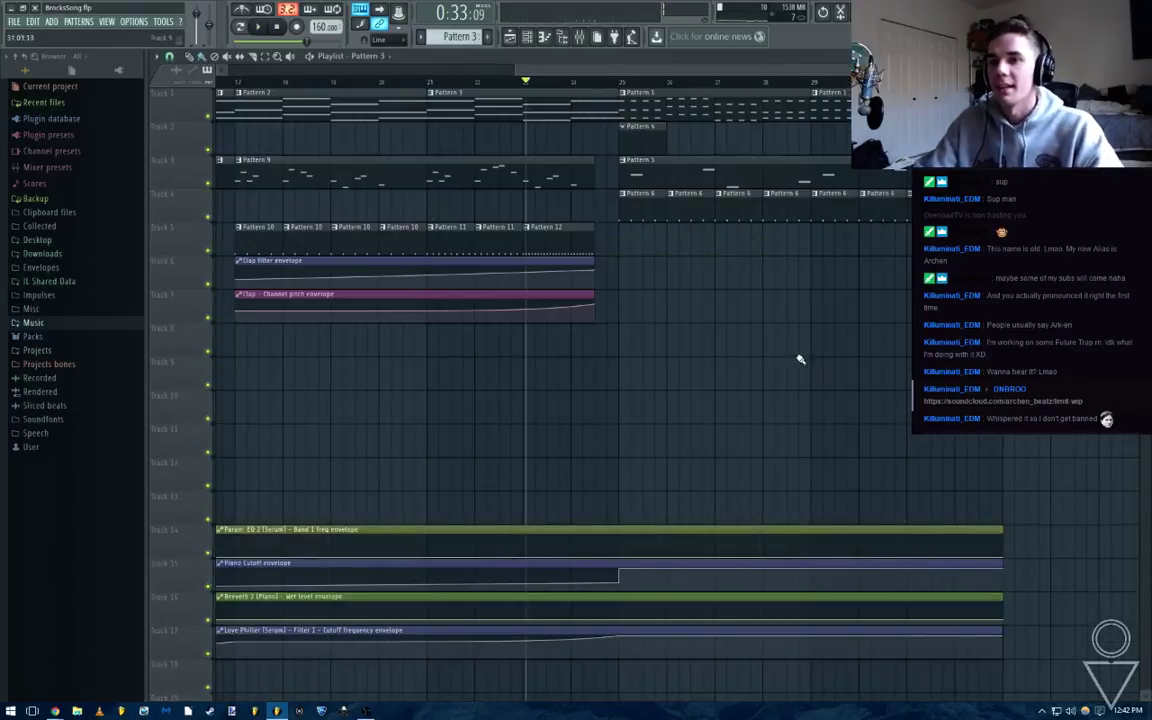
pyautogui.click(379, 83)
pyautogui.press('space')
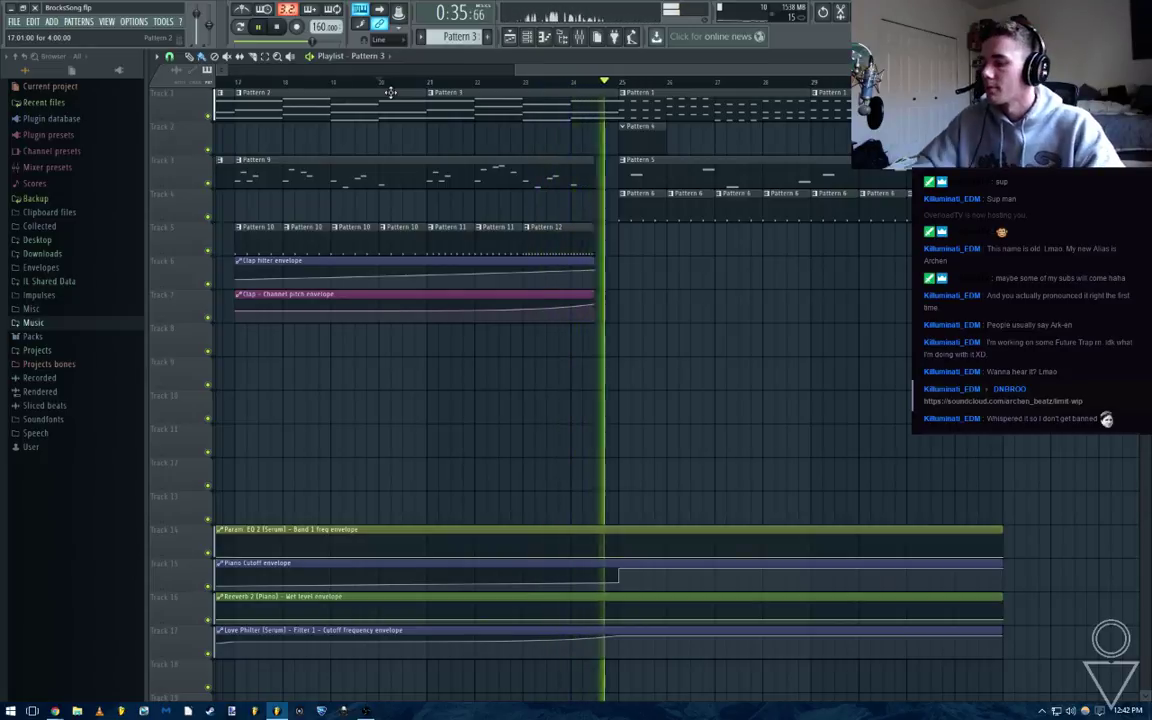
# Trim Pattern 9 to end just after bar 24, and Pattern 12 and both clap envelopes to end at about bar 24, then audition the section
pyautogui.press('space')
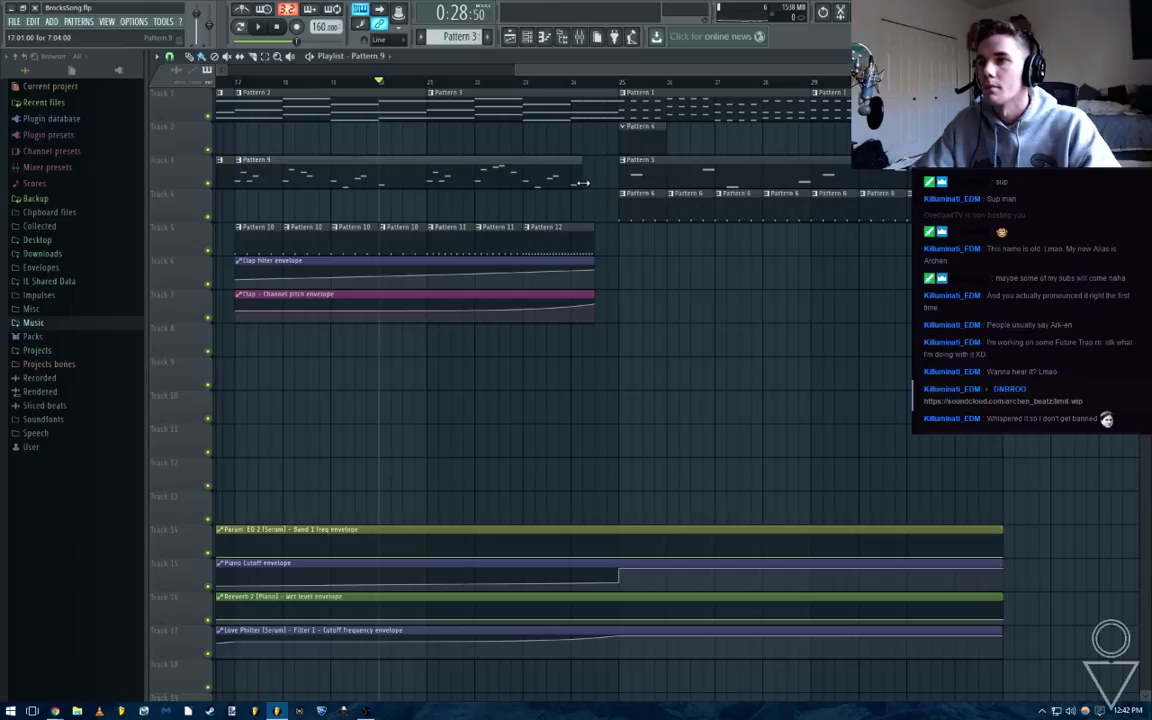
pyautogui.press('space')
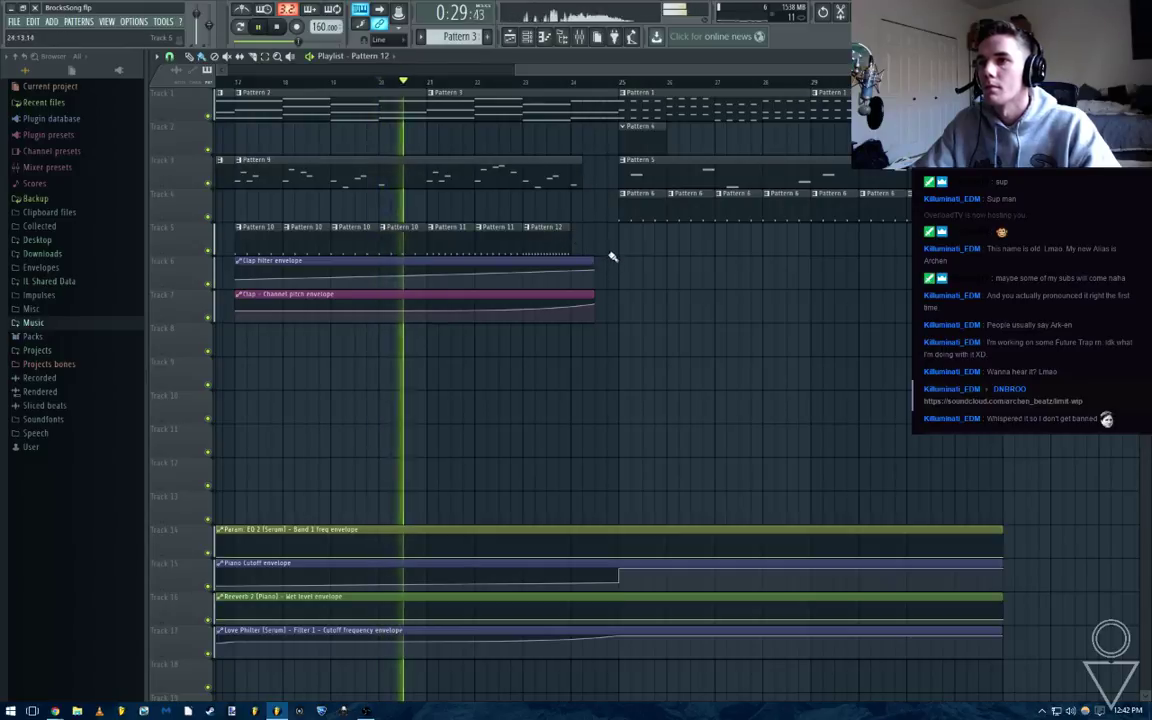
pyautogui.moveTo(594, 262); pyautogui.dragTo(574, 262)
pyautogui.click(597, 275)
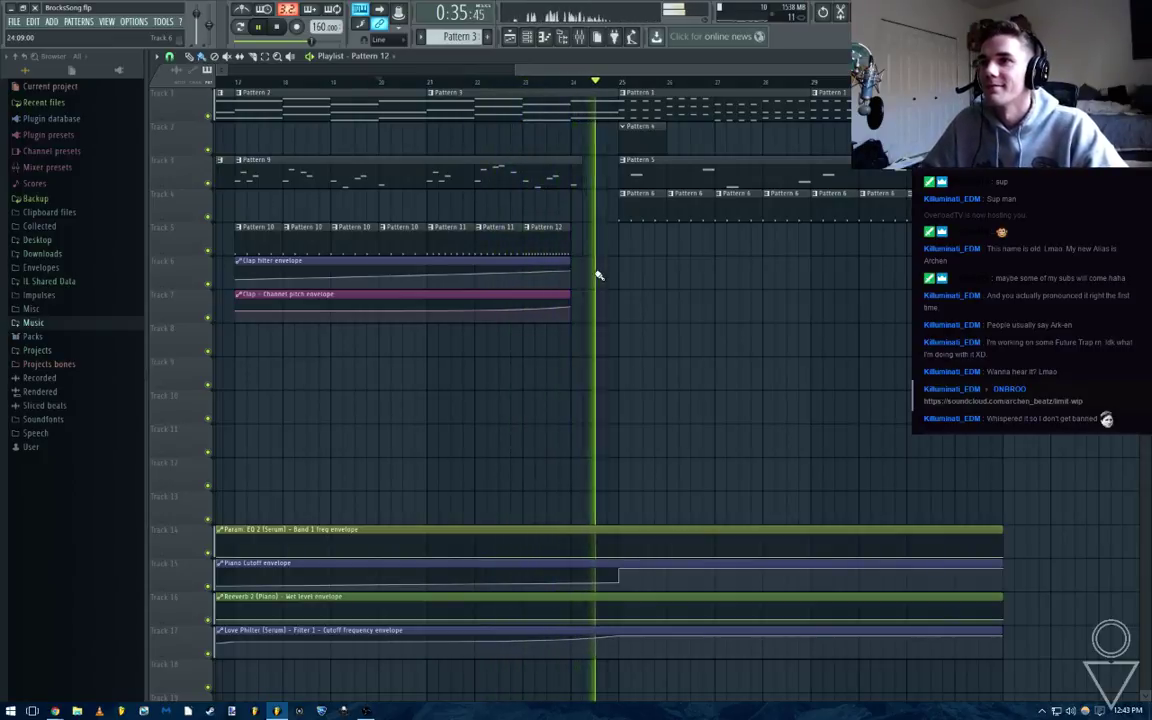
pyautogui.press('space')
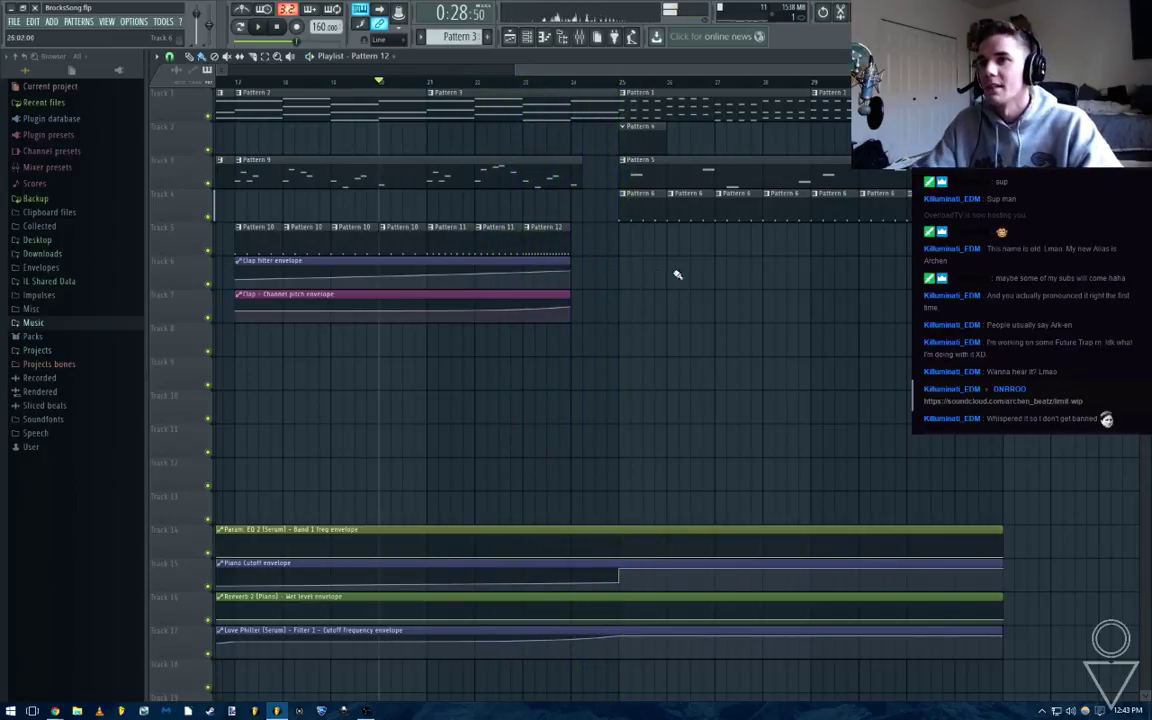
# Rename the Param. EQ 2 (Serum) Band 1 freq automation clip to "Kick Cutoff" and close its settings
pyautogui.keyDown('ctrl'); pyautogui.scroll(-5, 677, 274); pyautogui.keyUp('ctrl')
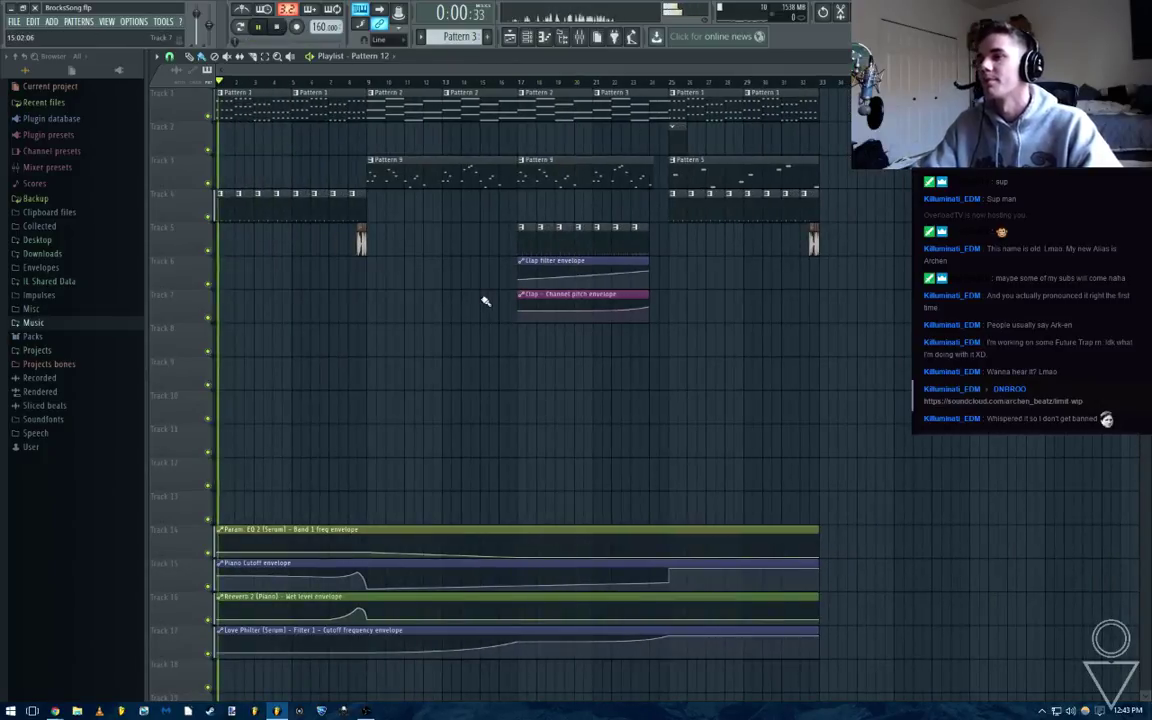
pyautogui.keyDown('ctrl'); pyautogui.scroll(2, 401, 396); pyautogui.keyUp('ctrl')
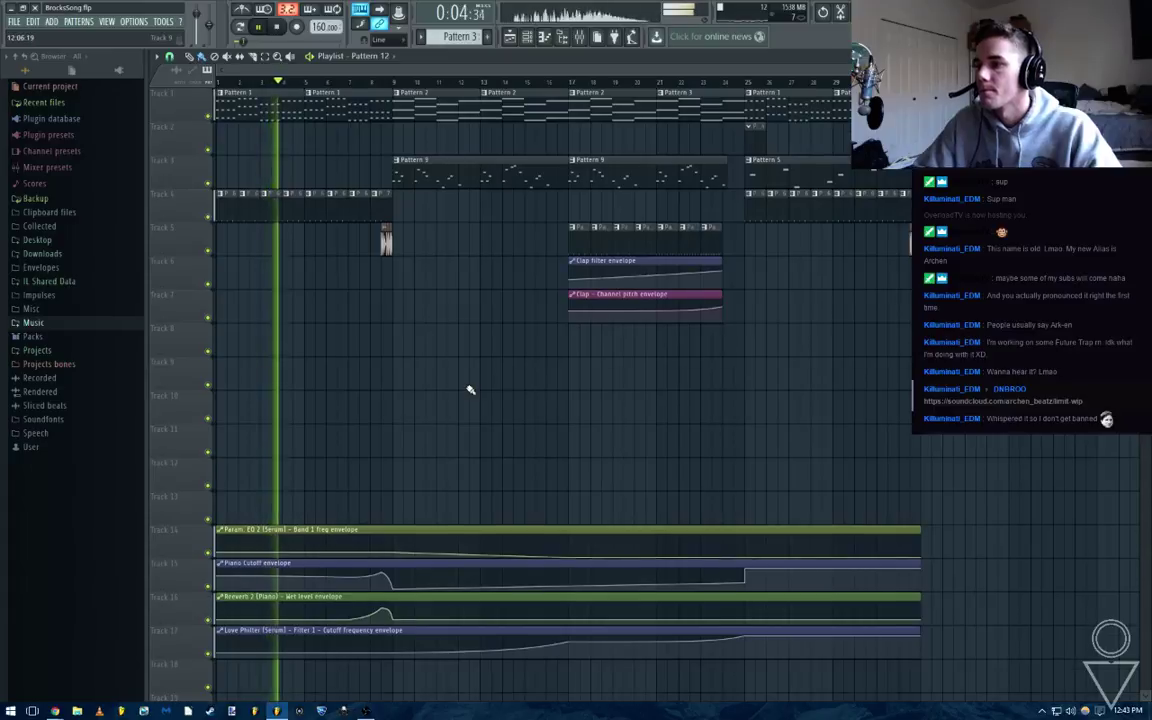
pyautogui.scroll(-1, 393, 444)
pyautogui.scroll(1, 340, 492)
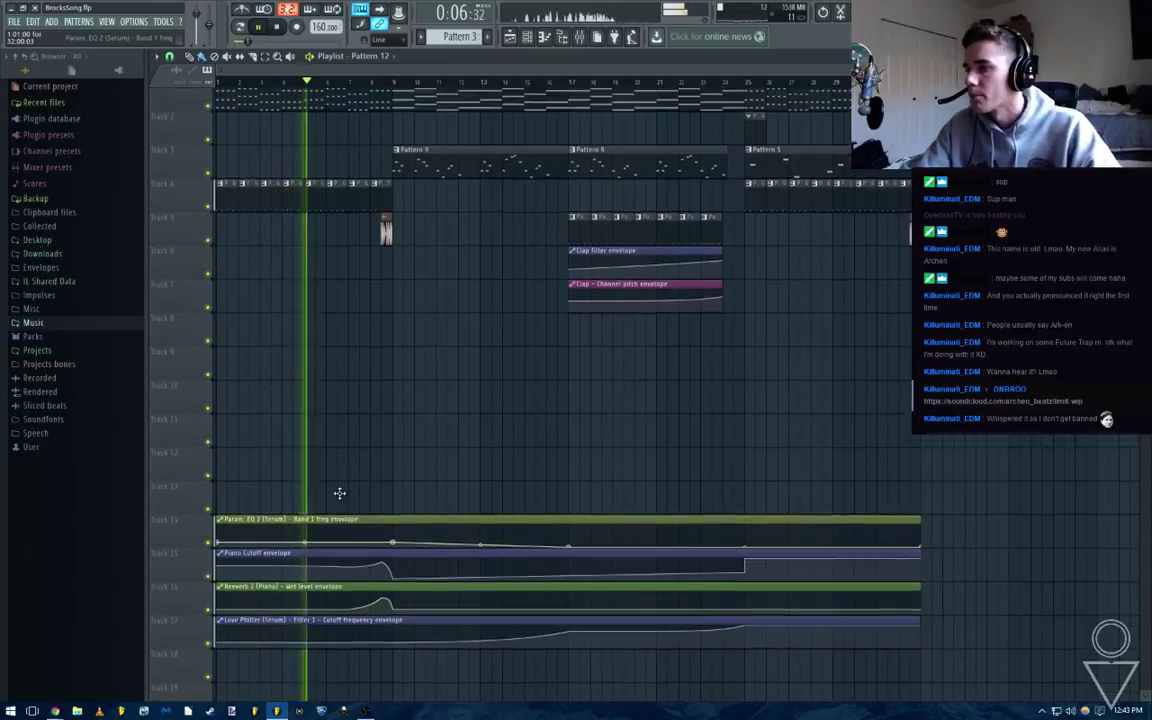
pyautogui.scroll(-1, 343, 496)
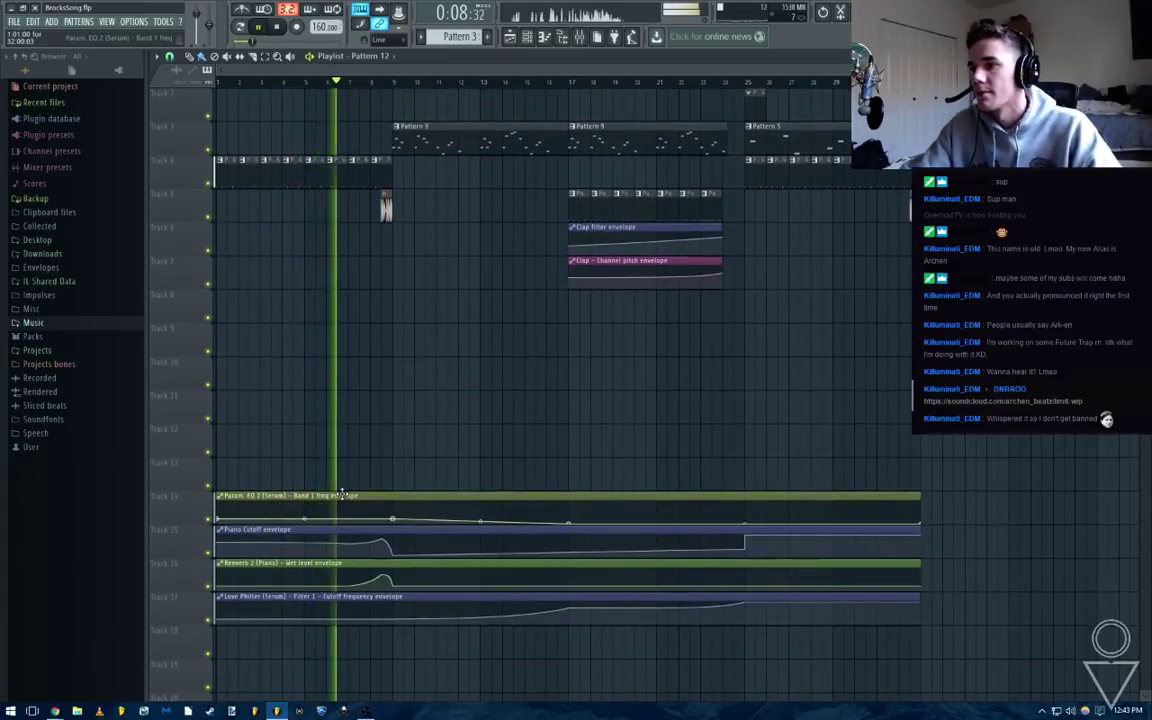
pyautogui.doubleClick(342, 495)
pyautogui.press('F2')
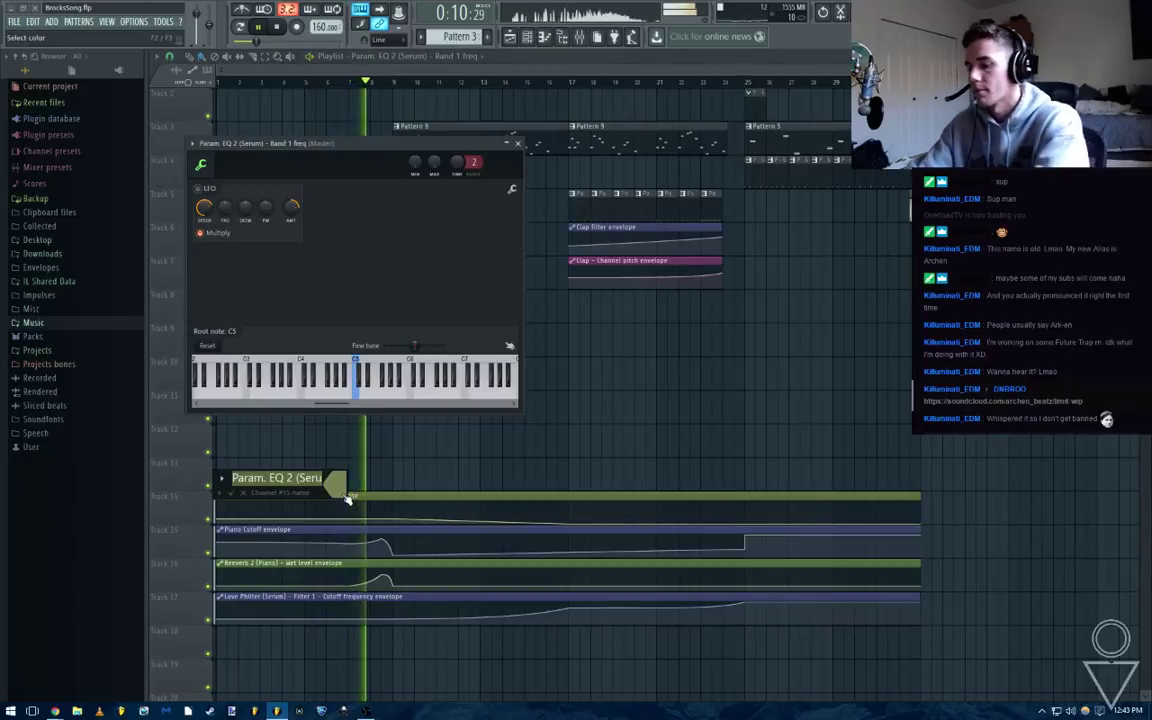
pyautogui.write('Kick Cutoff')
pyautogui.press('Return')
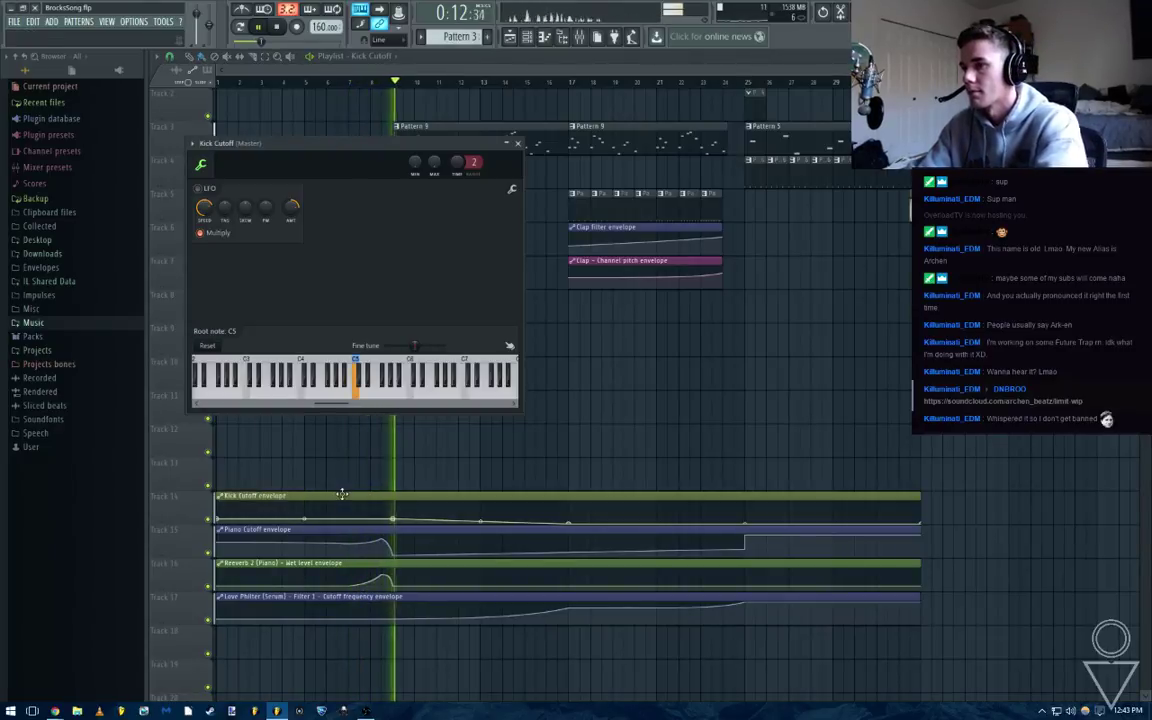
pyautogui.click(517, 144)
pyautogui.scroll(1, 420, 118)
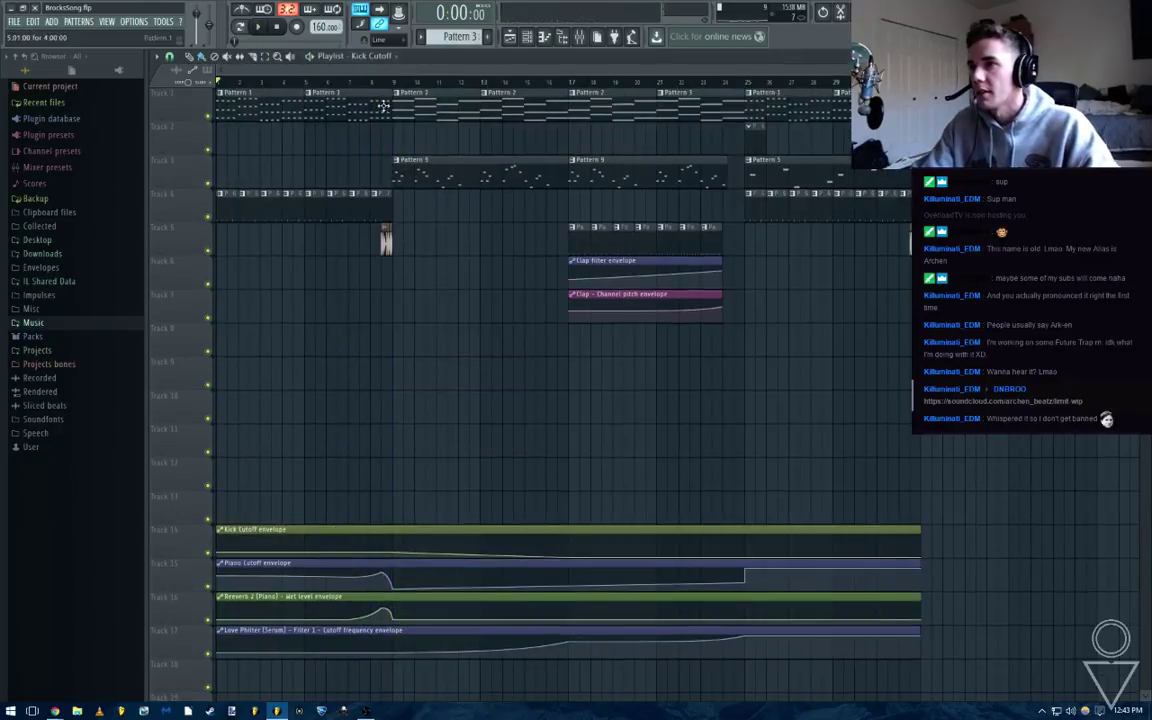
# Play the transition into bar 9 while examining the mixer and the piano cutoff and reverb automation curves
pyautogui.press('space')
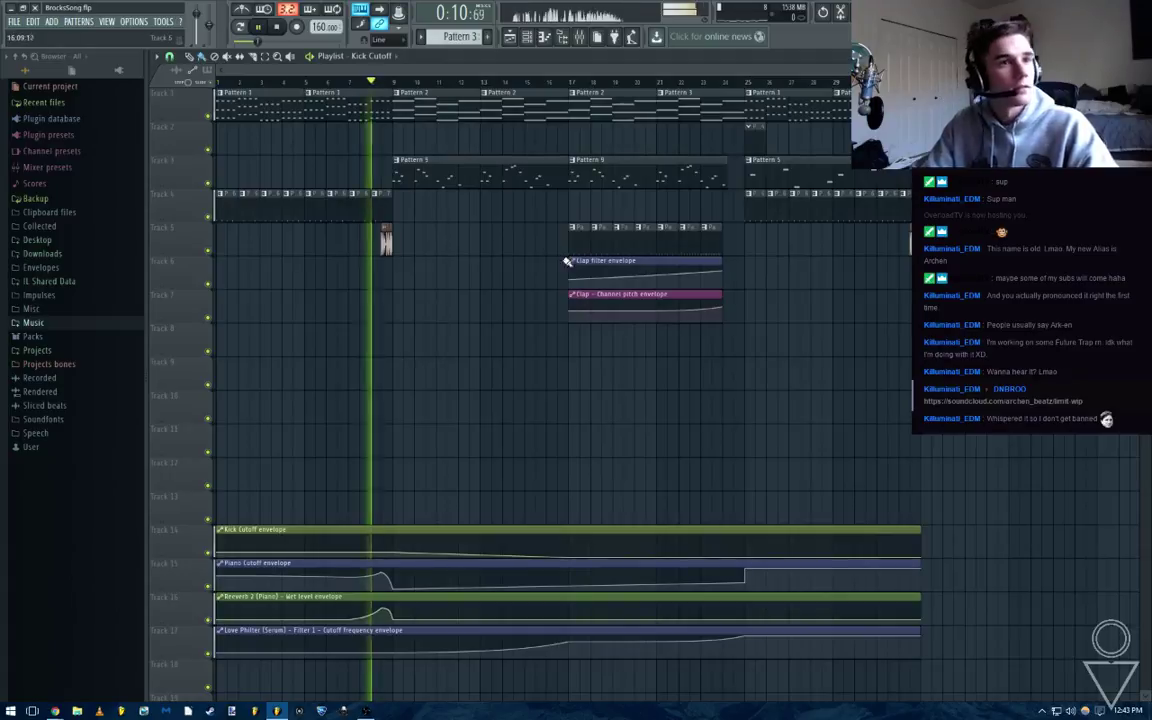
pyautogui.click(578, 38)
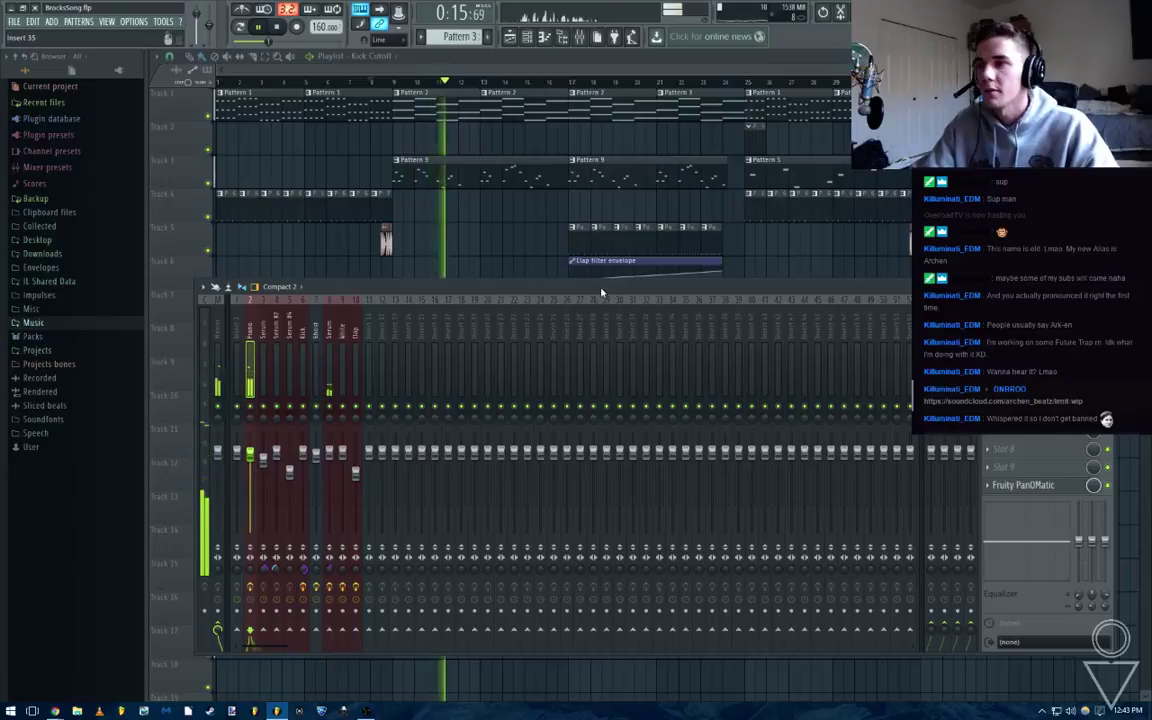
pyautogui.press('space')
pyautogui.press('F9')
pyautogui.scroll(-3, 410, 442)
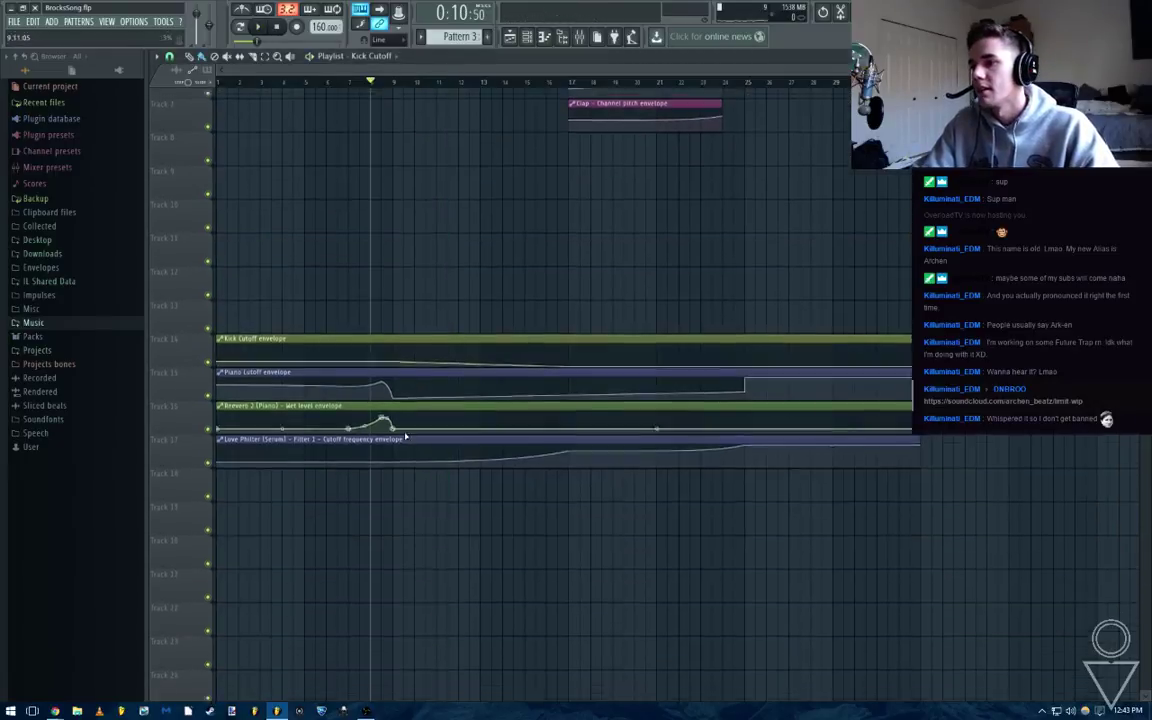
pyautogui.scroll(4, 404, 437)
pyautogui.moveTo(418, 306); pyautogui.dragTo(681, 344)
pyautogui.press('space')
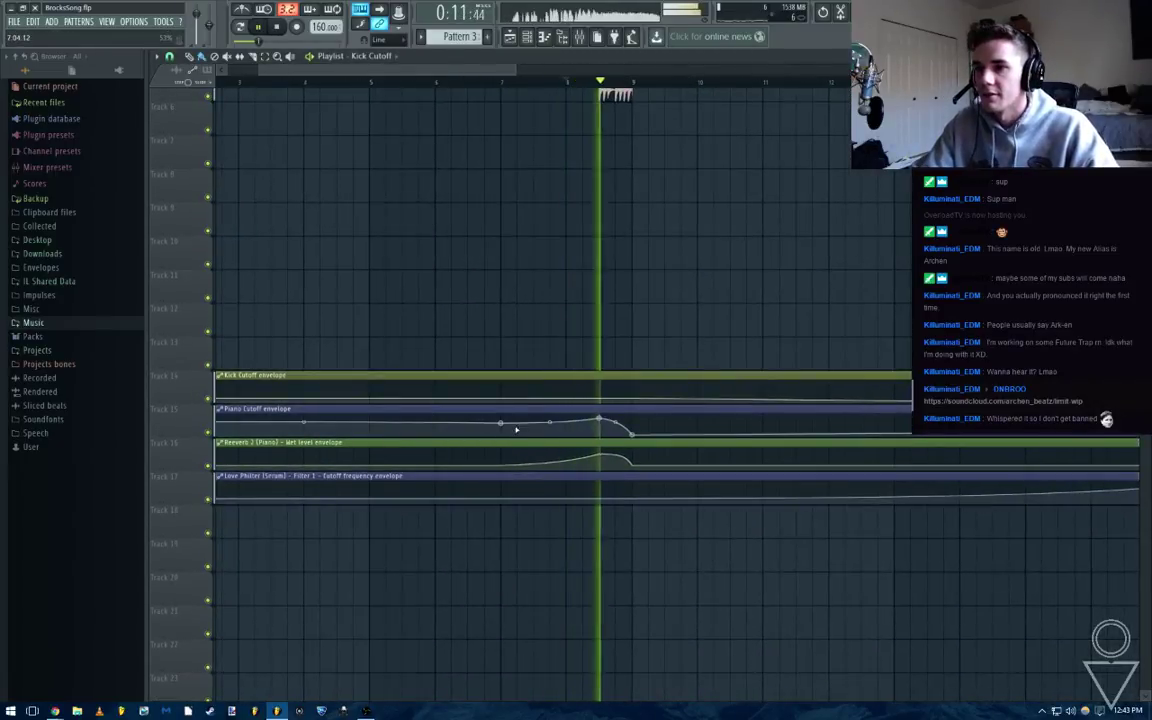
pyautogui.press('space')
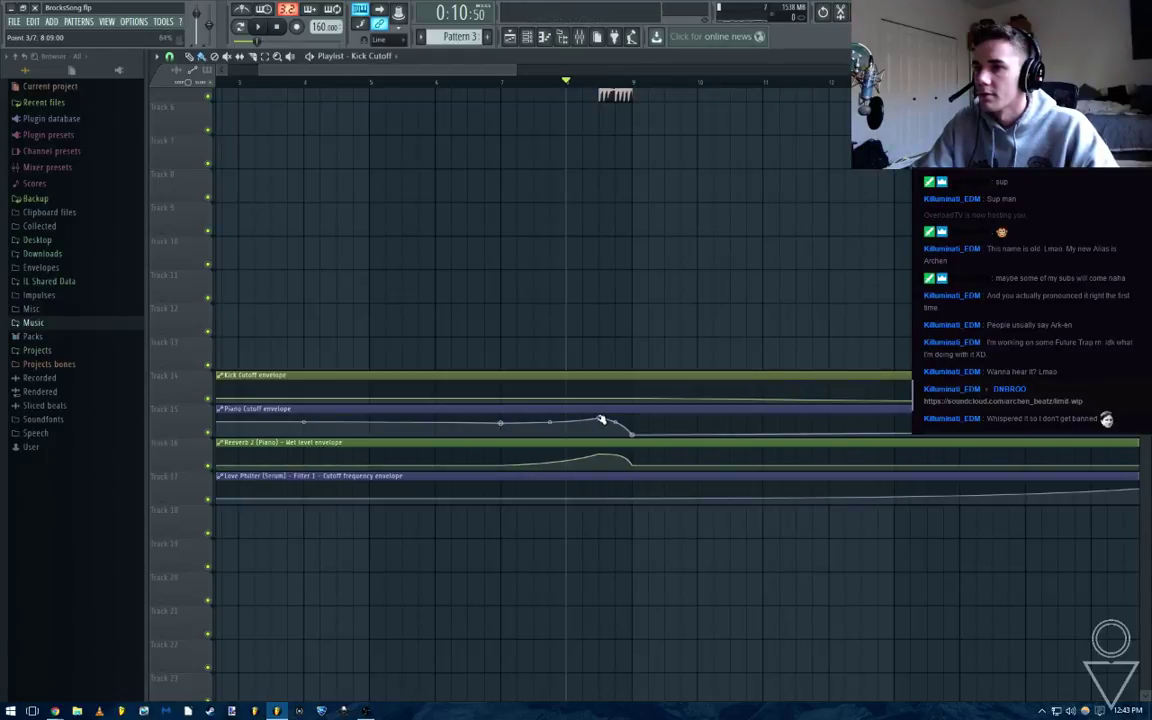
pyautogui.press('space')
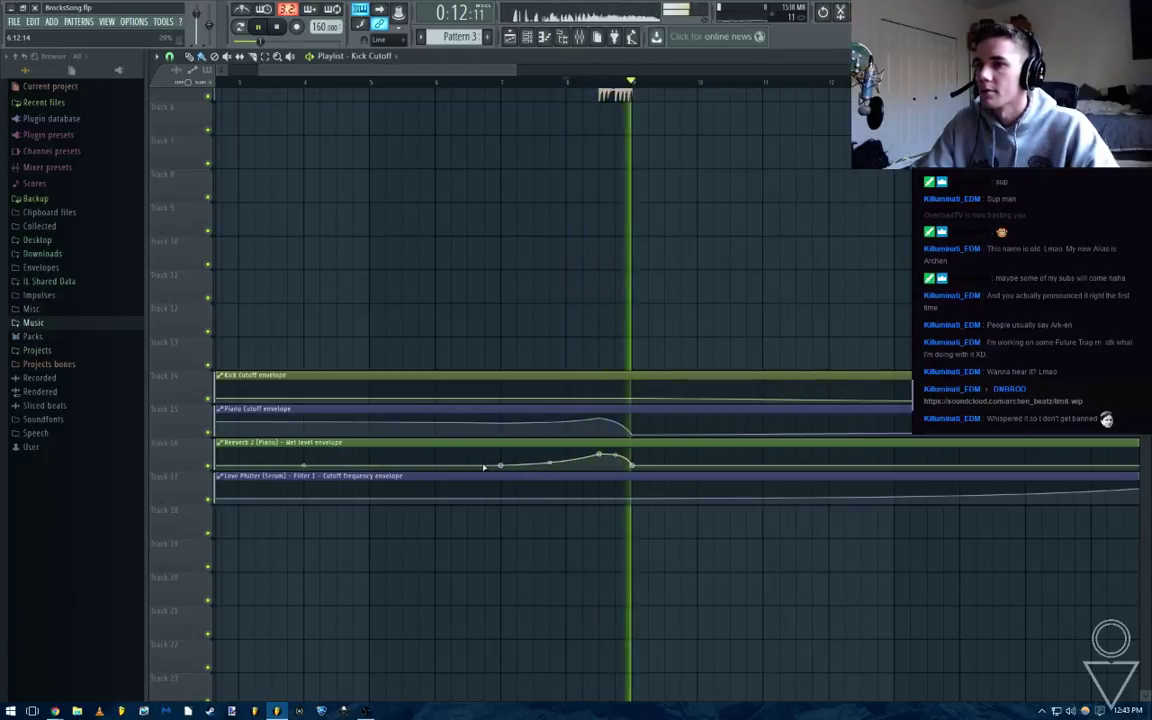
# Hold the Reeverb 2 wet level envelope's peak until bar 9, dropping it there to the value copied from the bar 7 point
pyautogui.press('space')
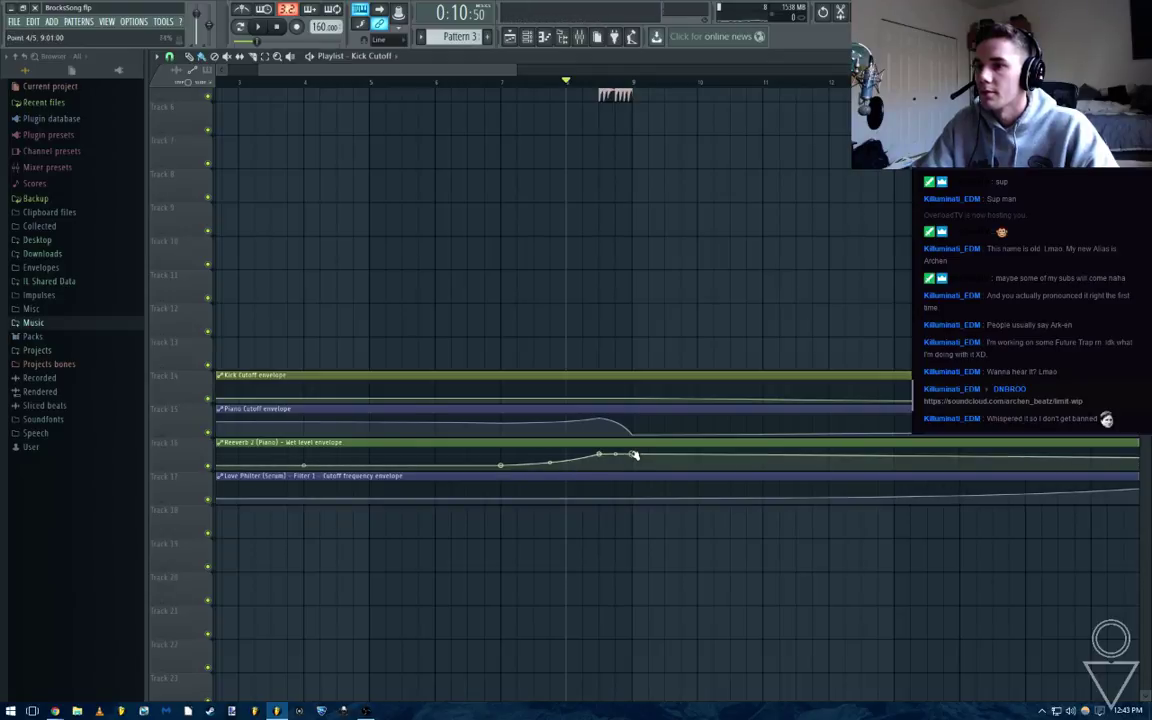
pyautogui.rightClick(633, 462)
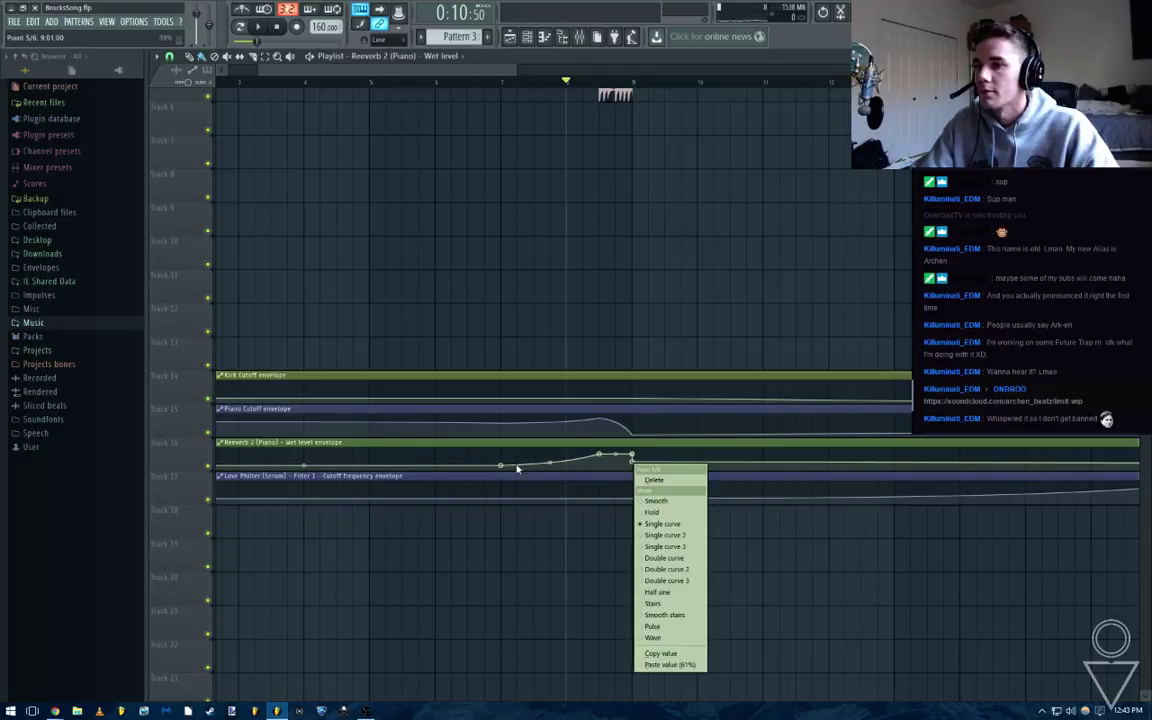
pyautogui.rightClick(501, 466)
pyautogui.click(537, 659)
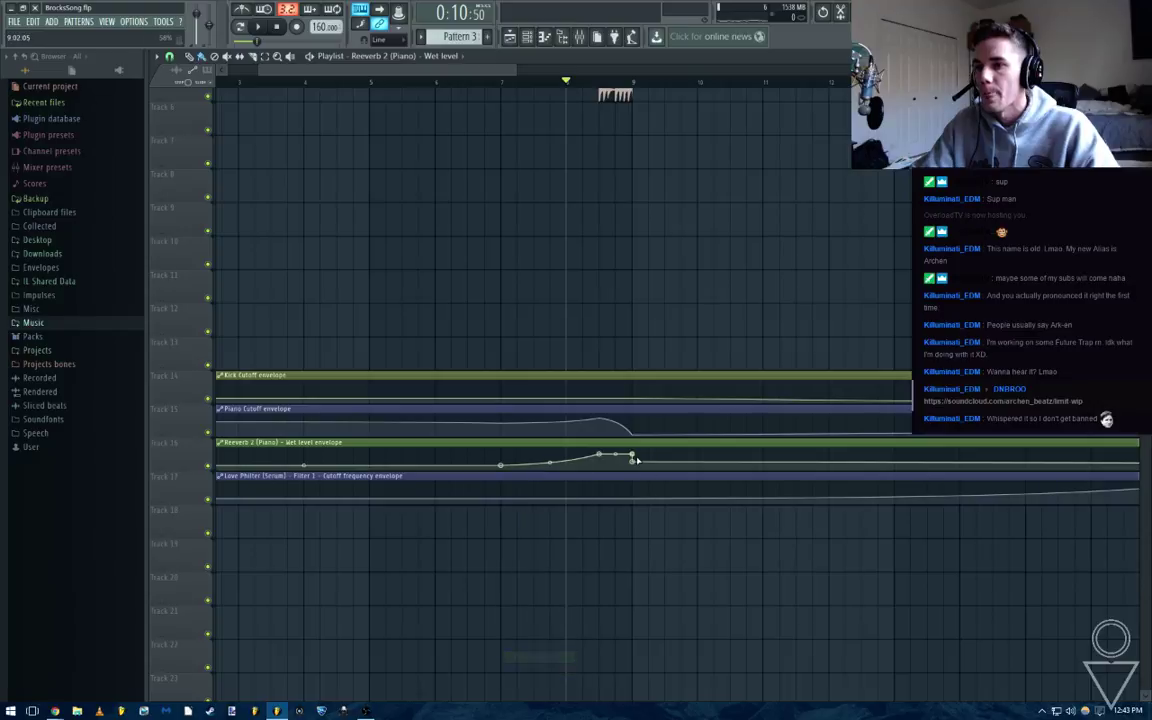
pyautogui.rightClick(632, 461)
pyautogui.click(669, 665)
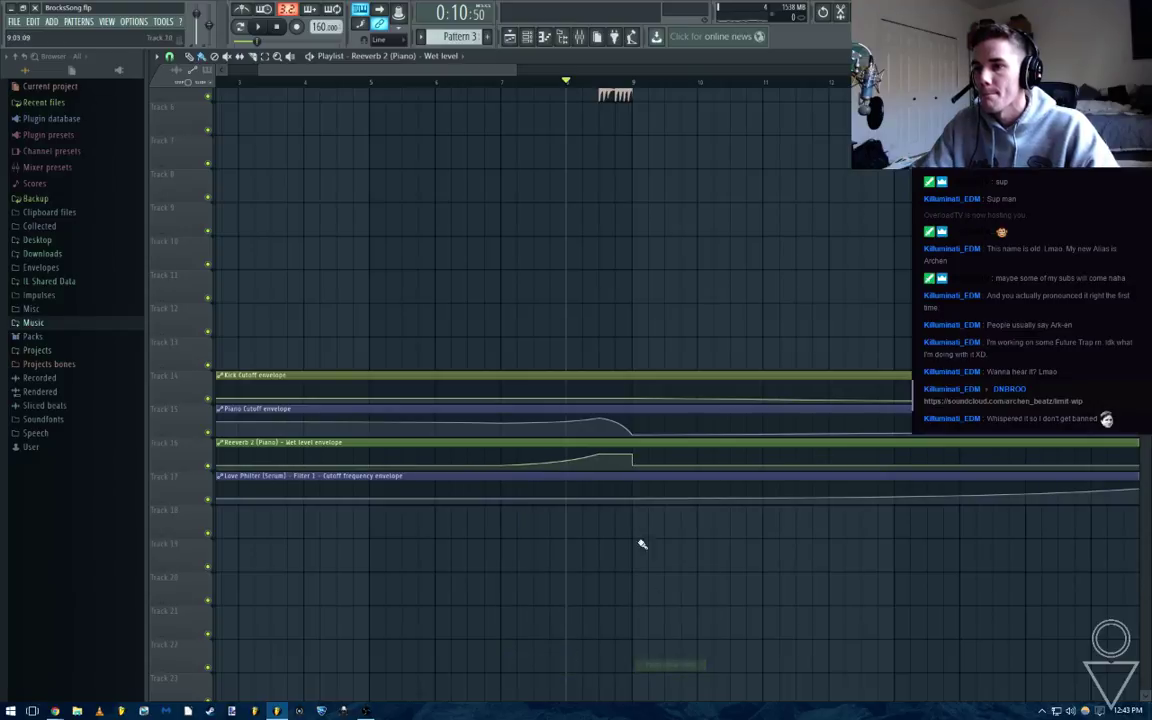
# Delete the wet level point halfway through bar 8 for a single rise into bar 9, and audition the transition
pyautogui.rightClick(600, 456)
pyautogui.click(621, 474)
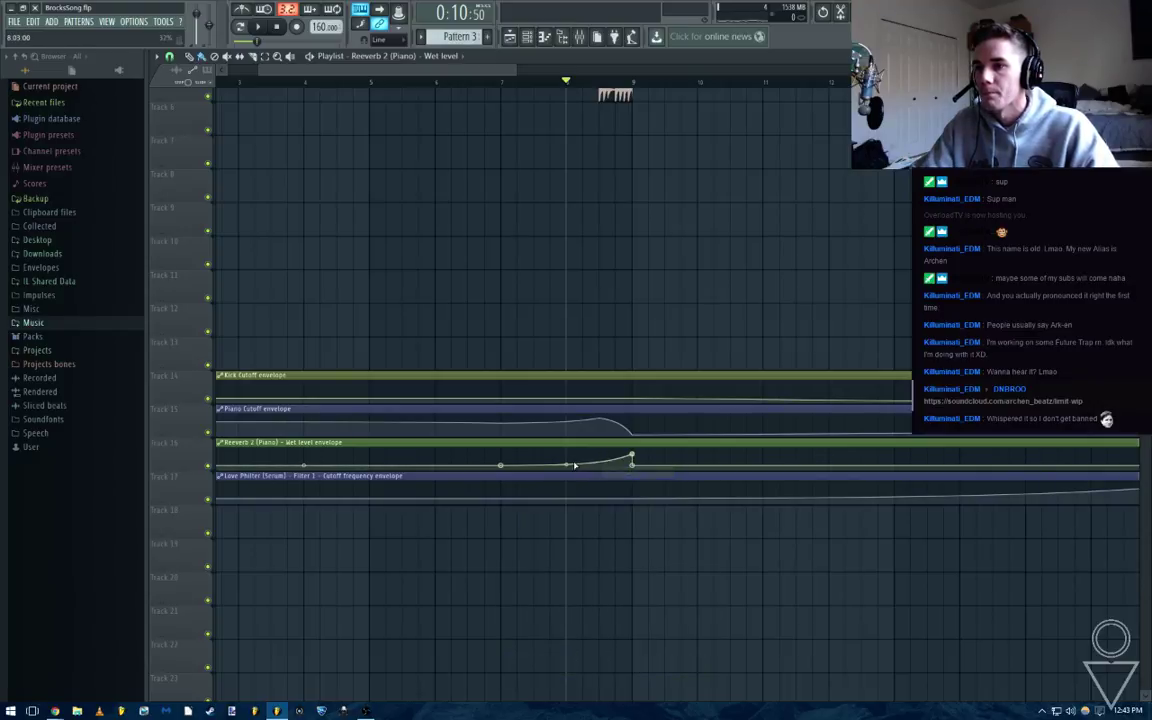
pyautogui.press('space')
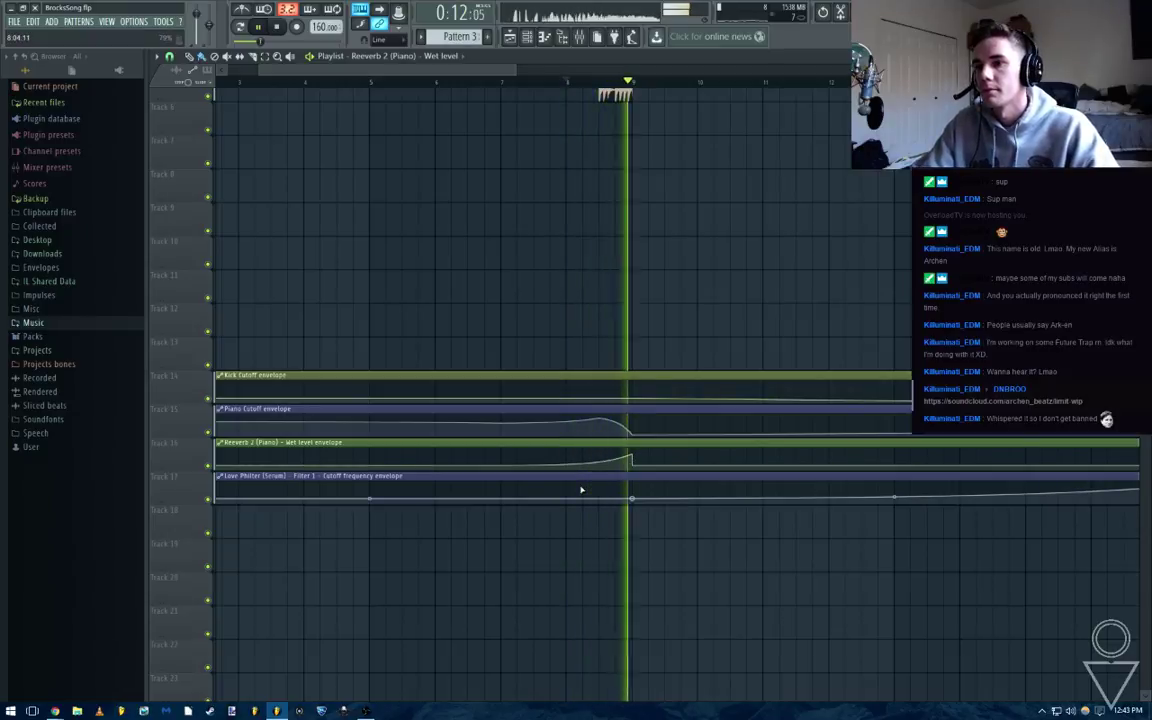
pyautogui.press('space')
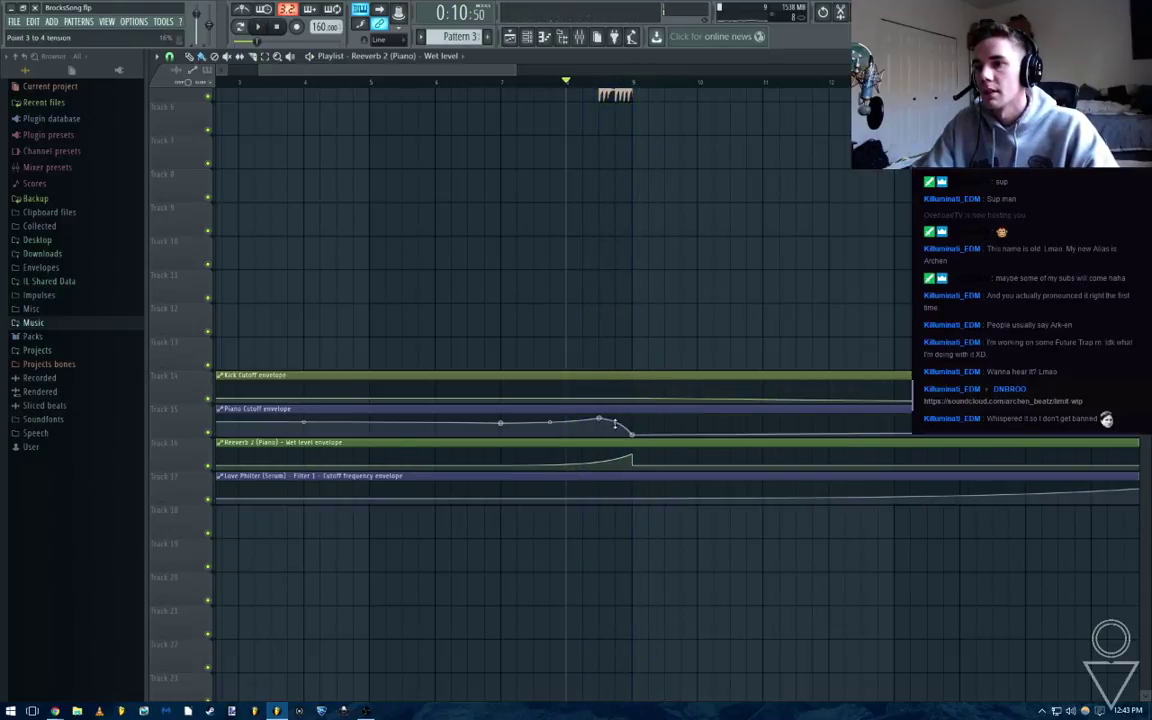
# Reshape the Piano Cutoff envelope to hold its peak until bar 9 and drop vertically there
pyautogui.rightClick(502, 425)
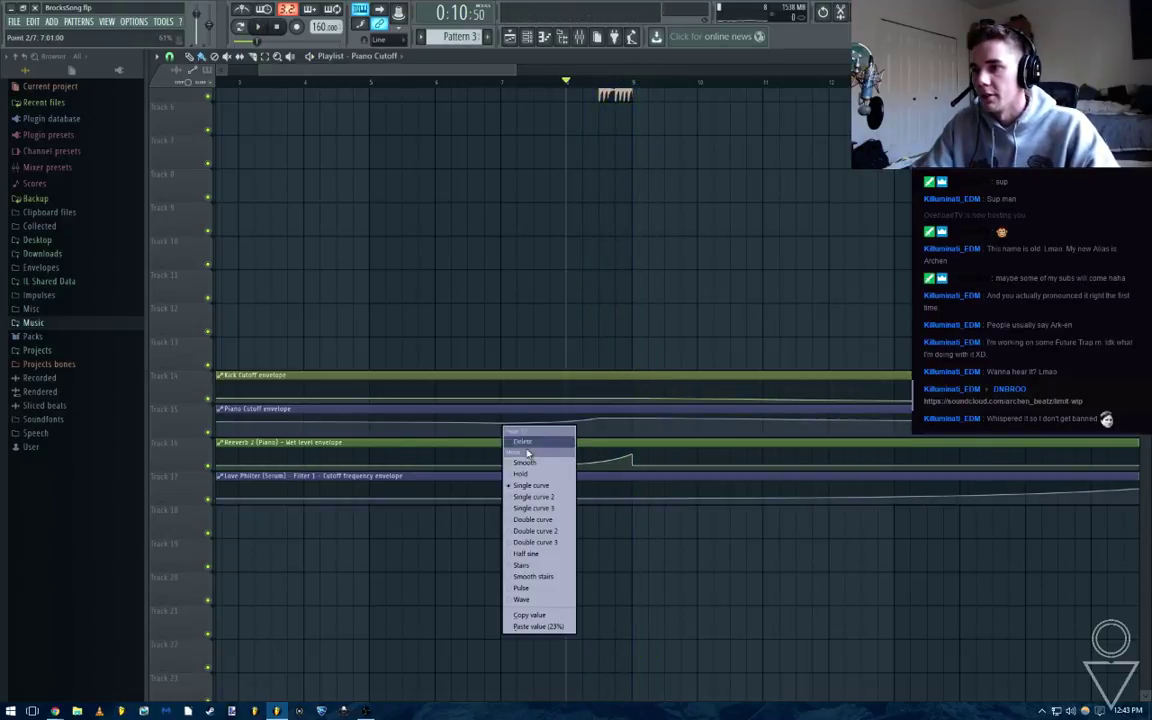
pyautogui.rightClick(651, 429)
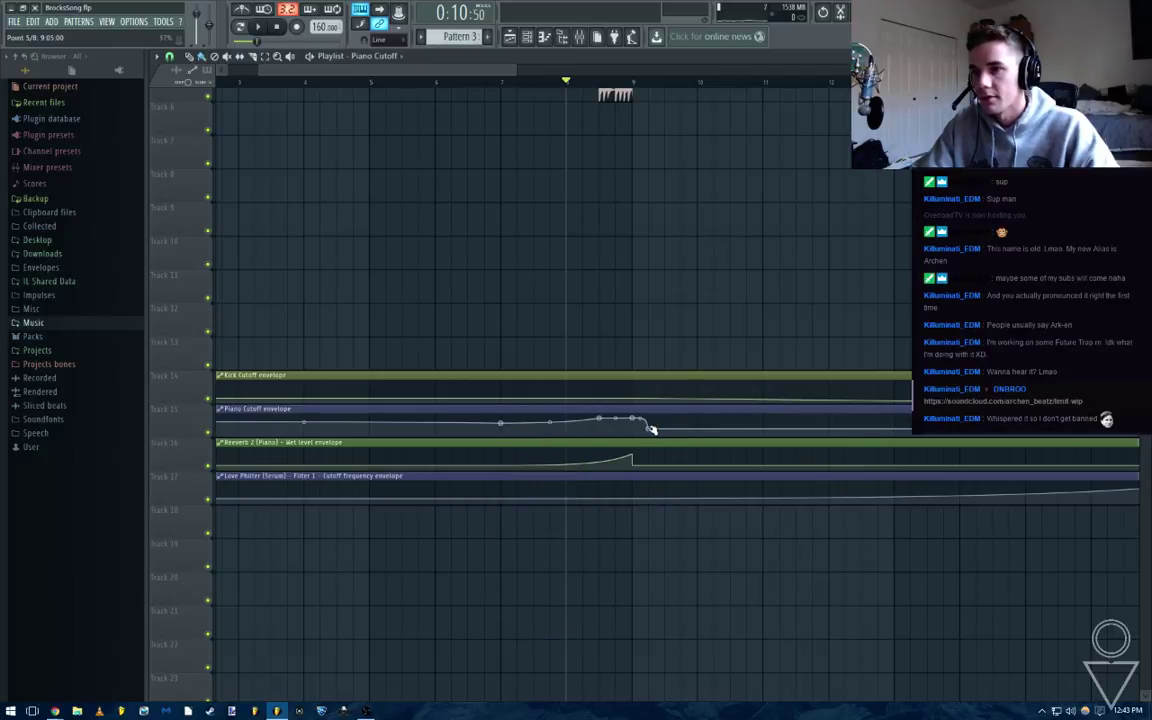
pyautogui.press('space')
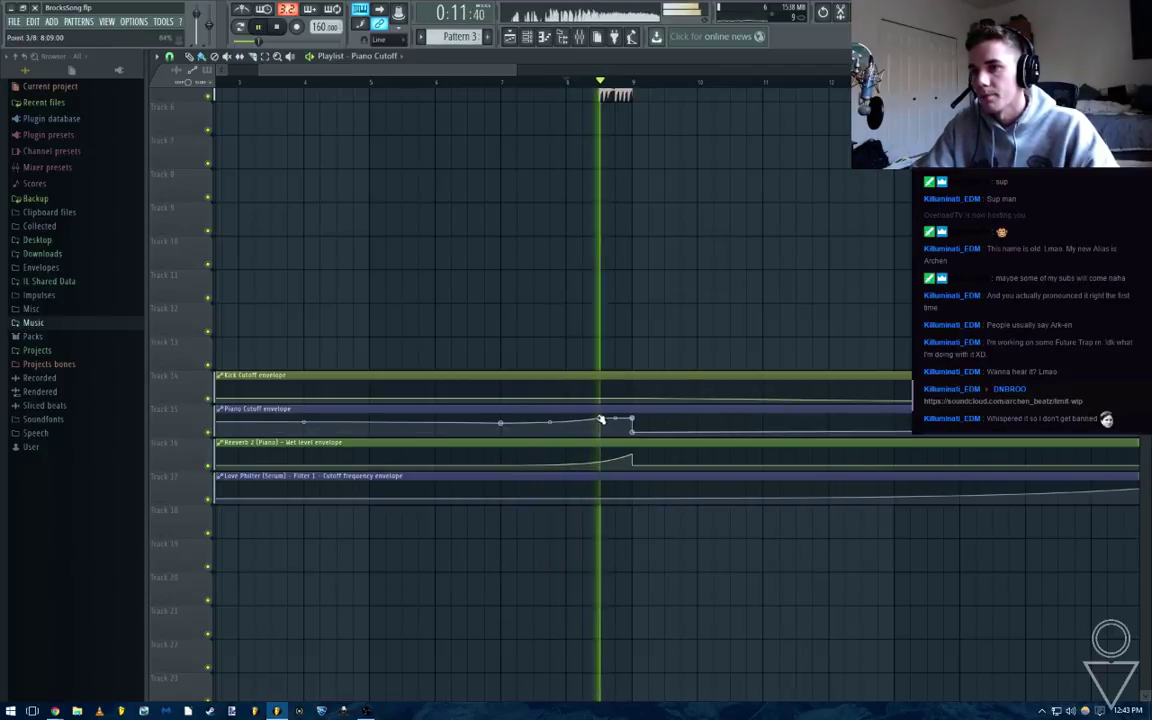
# Delete the Piano Cutoff point halfway through bar 8 and audition the rise into bar 9
pyautogui.rightClick(600, 419)
pyautogui.click(618, 436)
pyautogui.press('space')
pyautogui.press('space')
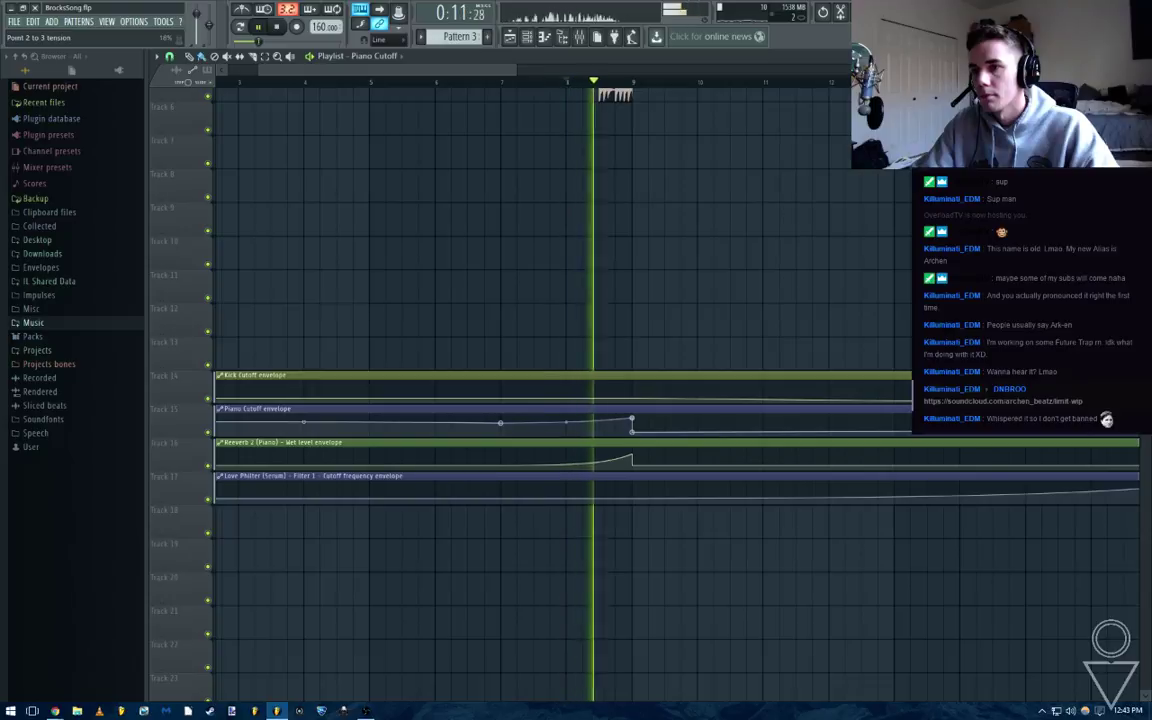
# Raise the Piano Cutoff peak at bar 9 to 100% and play the transition
pyautogui.press('space')
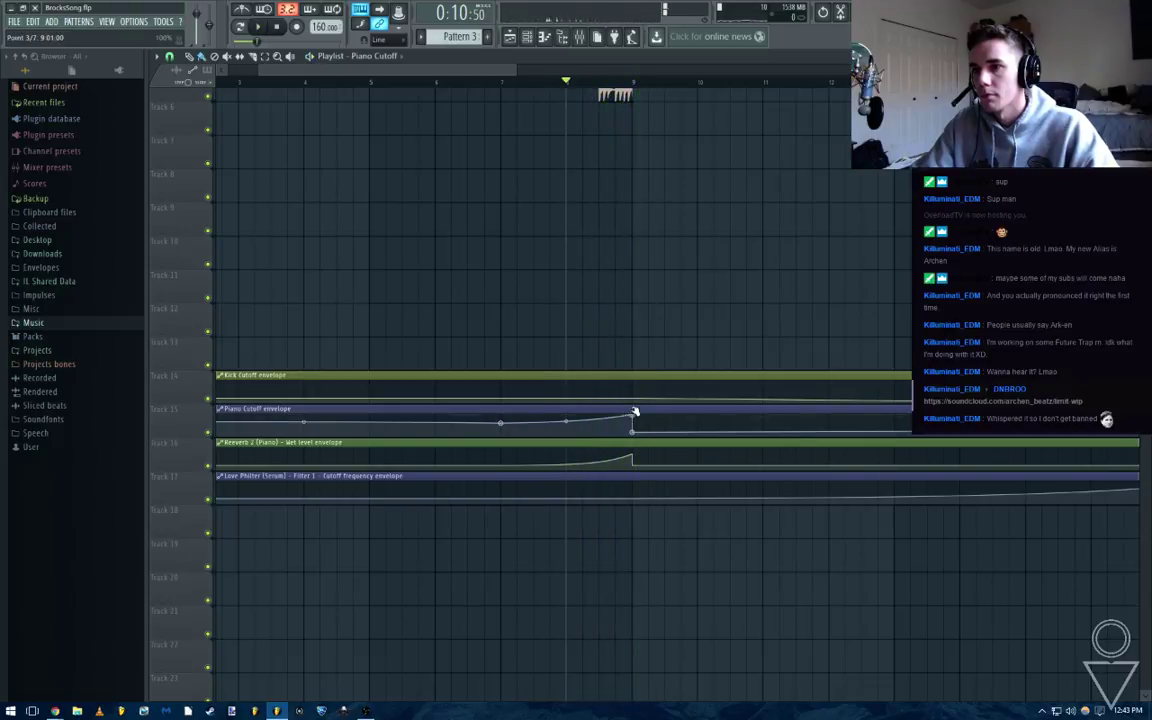
pyautogui.press('space')
pyautogui.scroll(-2, 649, 424)
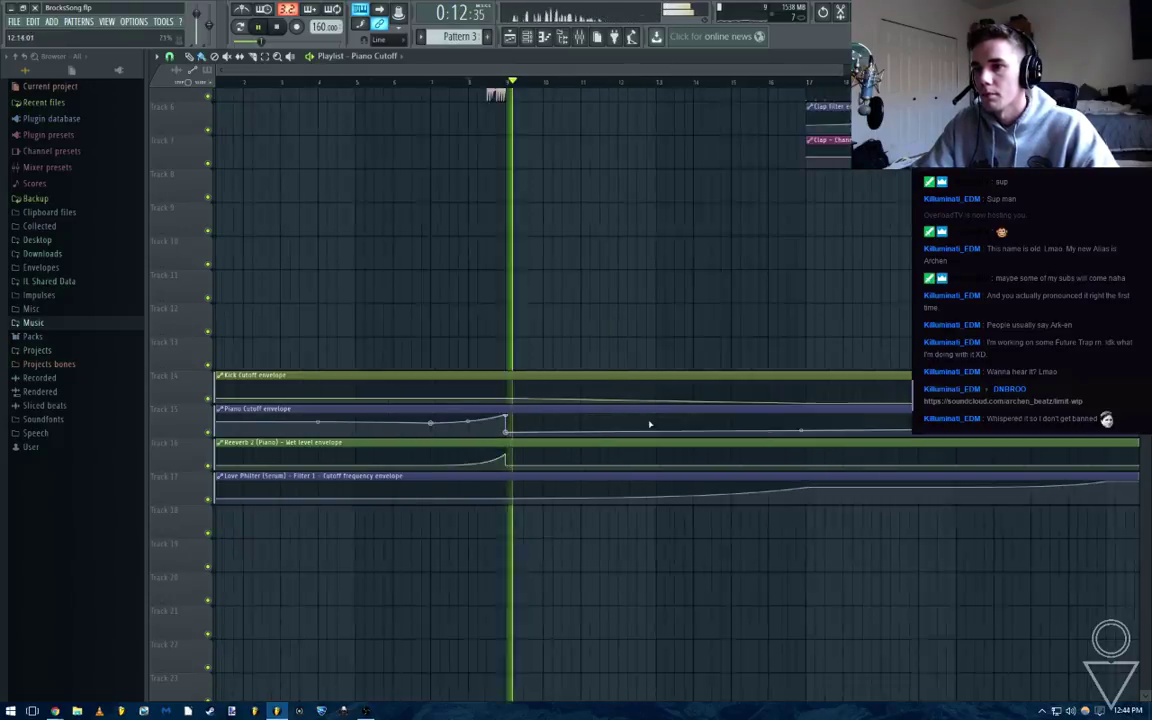
pyautogui.scroll(-1, 649, 424)
pyautogui.press('space')
# Raise the Reeverb 2 wet level peak at bar 9 and audition the build-up
pyautogui.press('space')
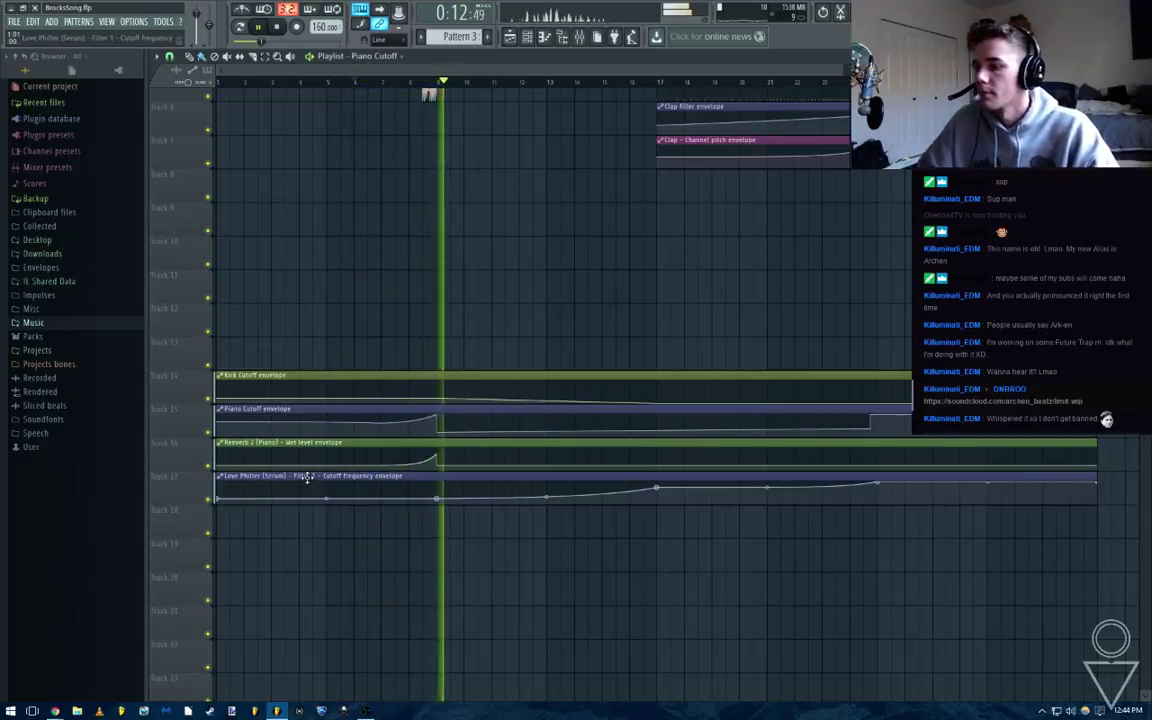
pyautogui.press('space')
pyautogui.scroll(3, 433, 461)
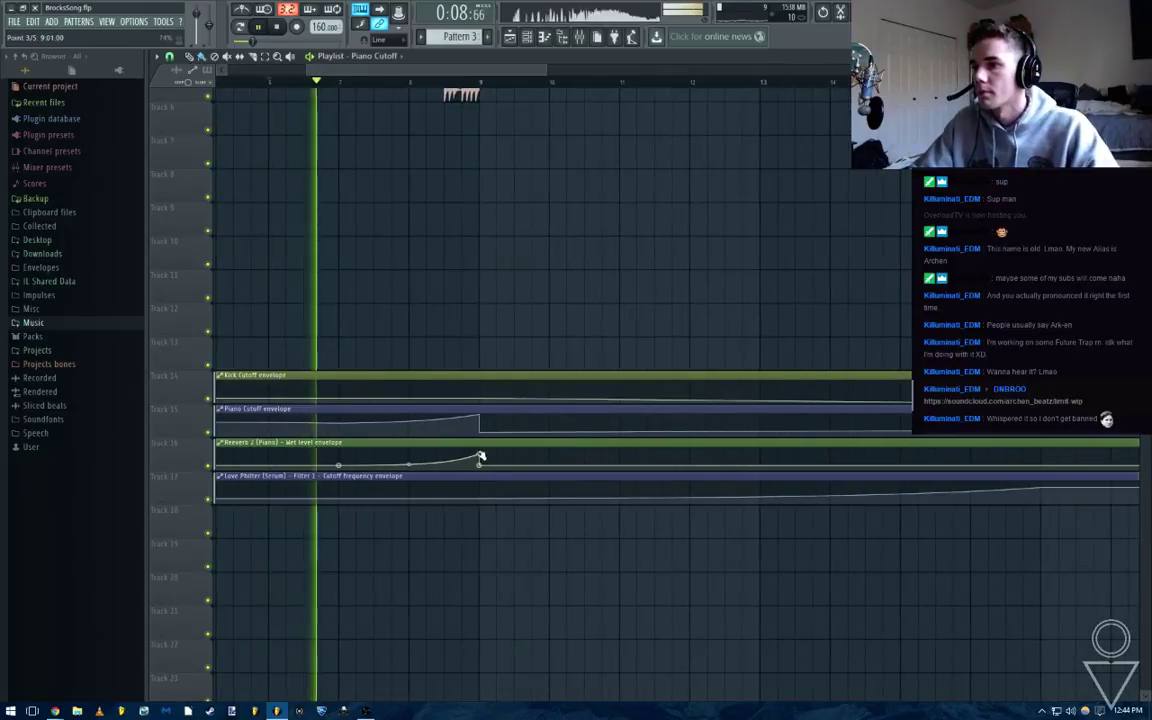
pyautogui.moveTo(479, 456); pyautogui.dragTo(481, 449)
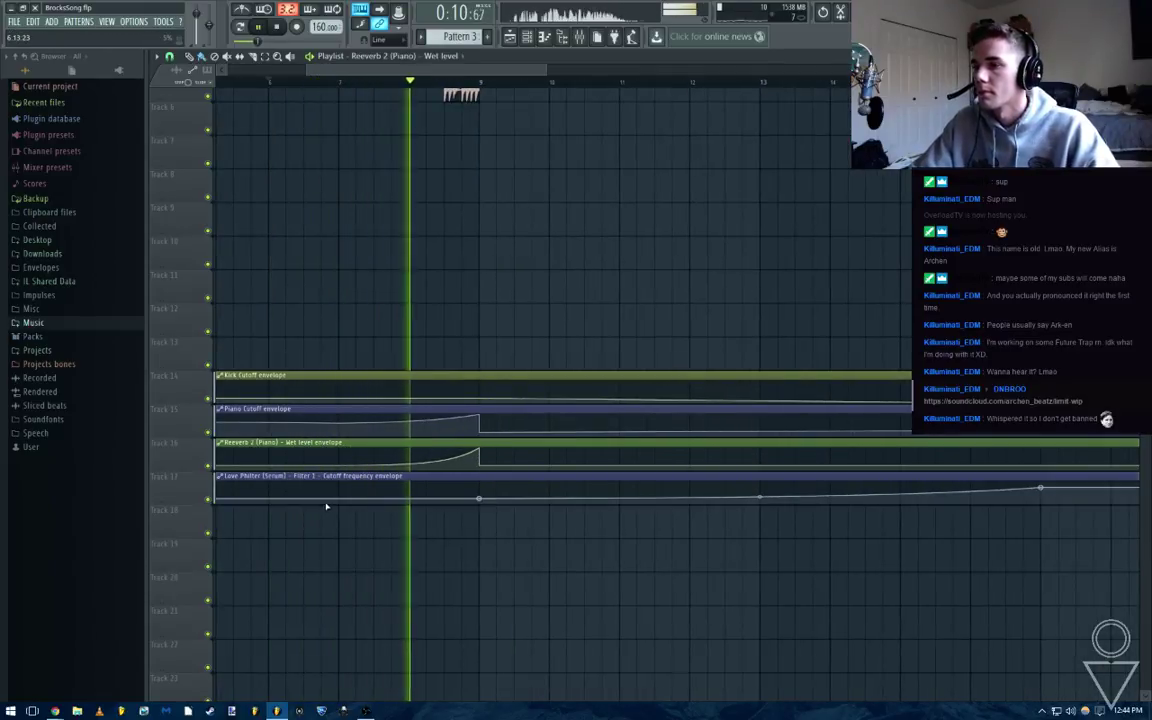
# Adjust the Piano track's Fruity Reeverb 2 decay to about 5.1 sec and high damping to 9.2 kHz while auditioning
pyautogui.press('F9')
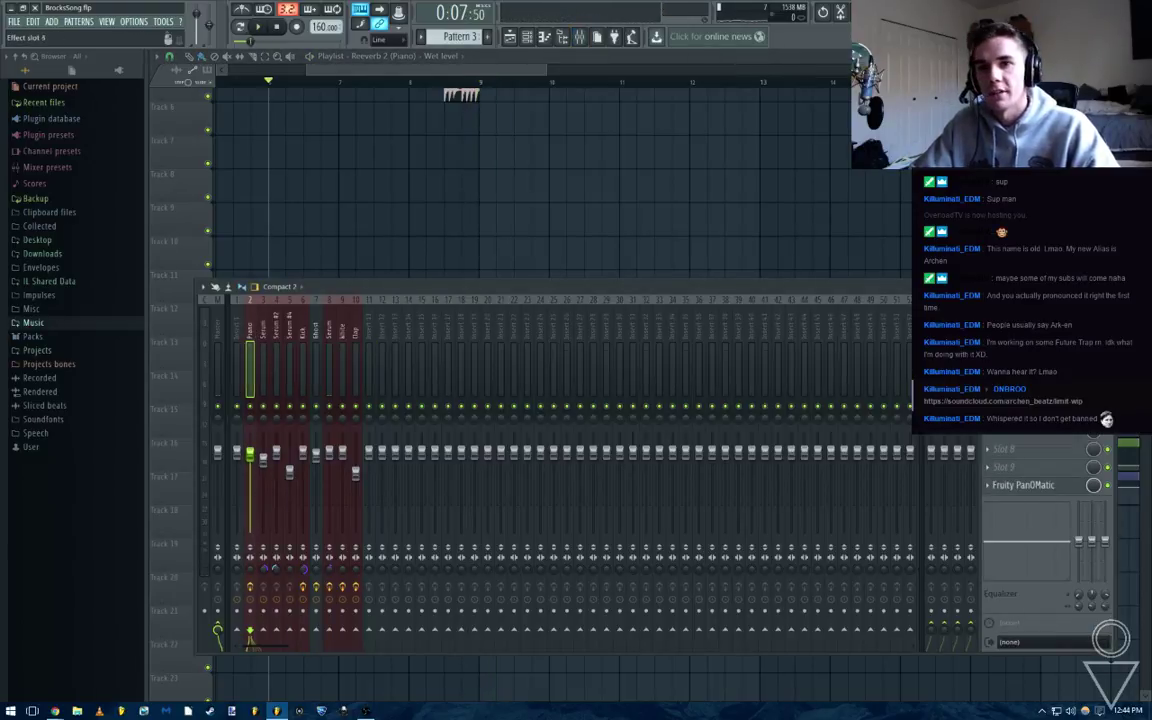
pyautogui.click(1024, 377)
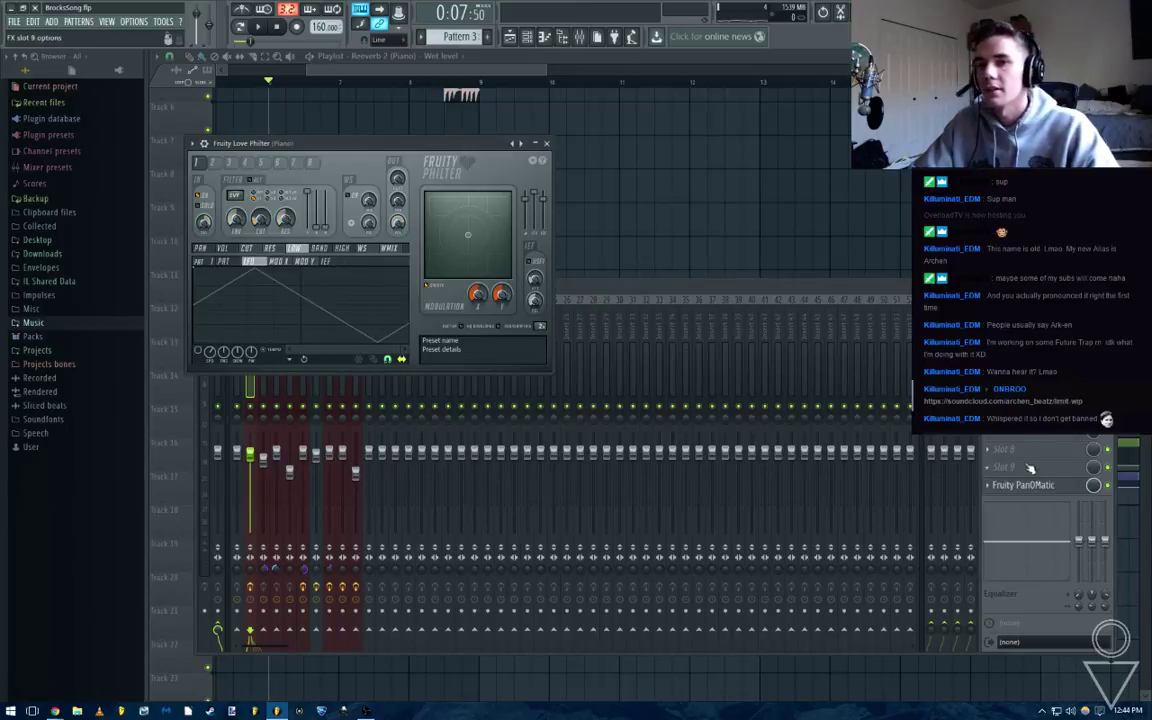
pyautogui.click(1027, 395)
pyautogui.click(1024, 377)
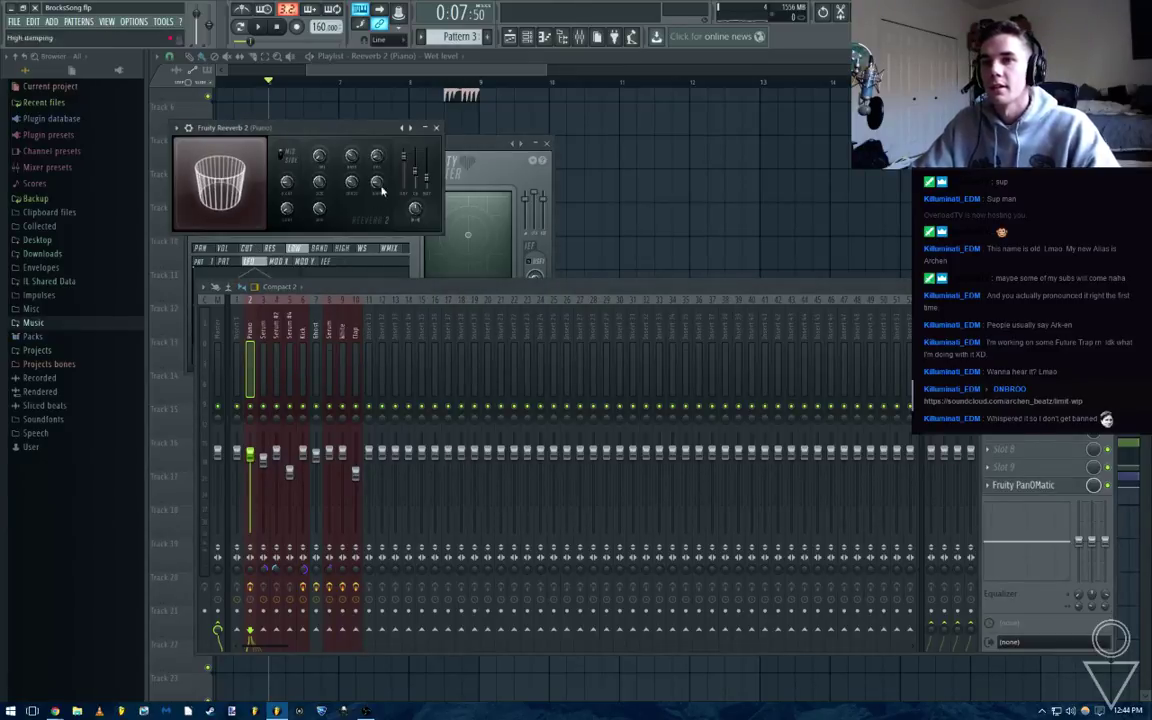
pyautogui.click(543, 146)
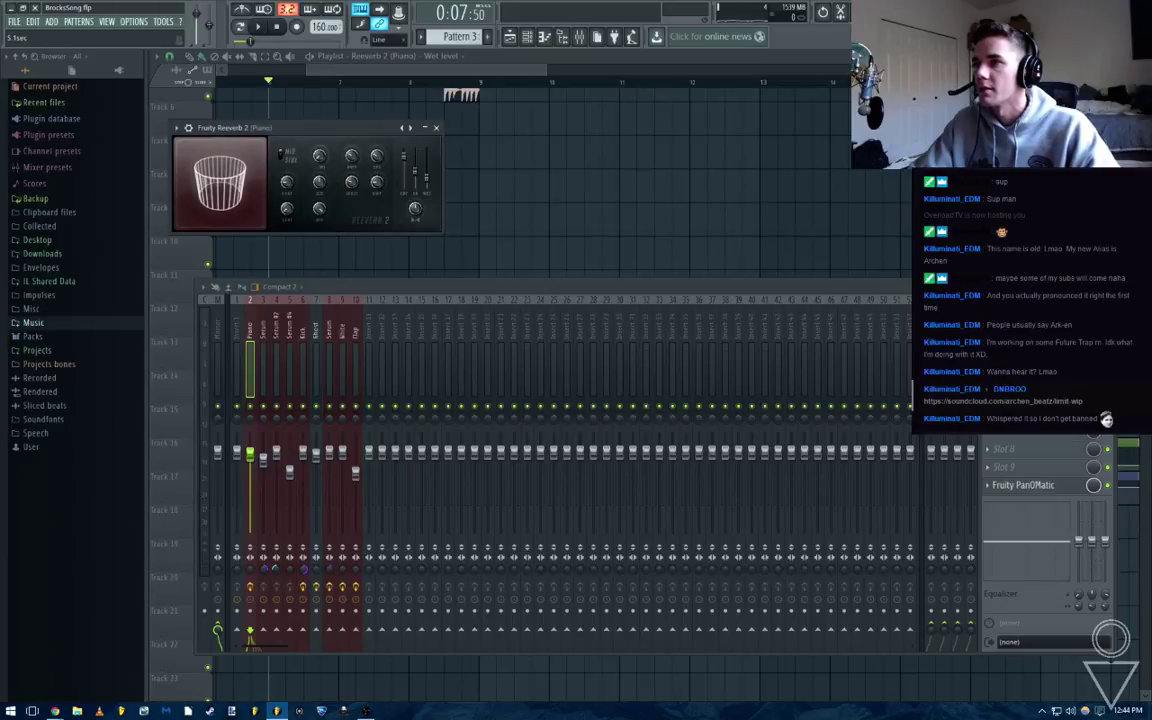
pyautogui.press('space')
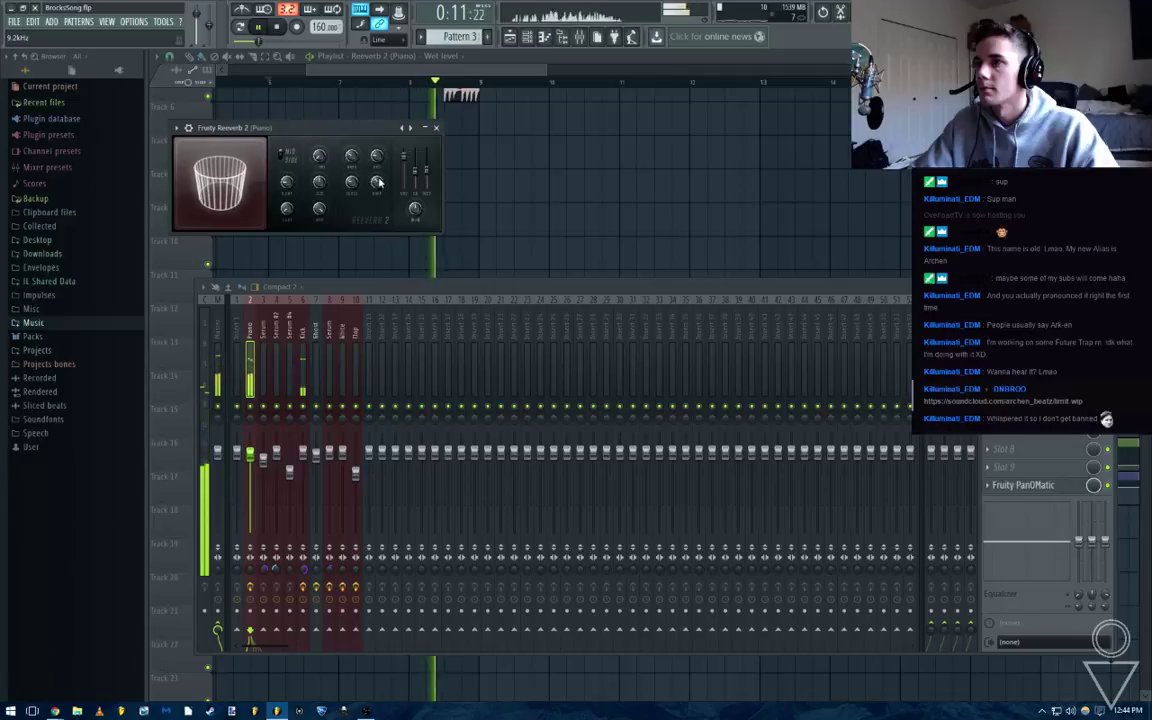
pyautogui.click(436, 128)
pyautogui.press('F9')
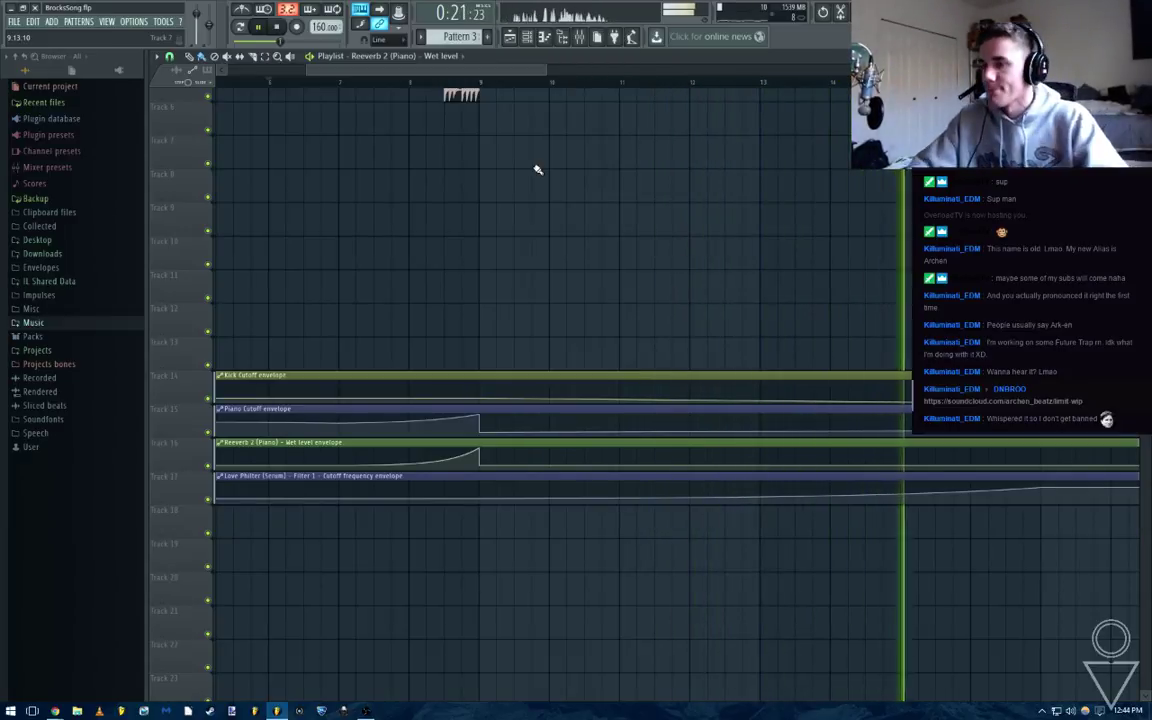
# Place Pattern 5 on Track 4 at bar 17 and play the build-up from there
pyautogui.keyDown('ctrl'); pyautogui.scroll(-5, 537, 170); pyautogui.keyUp('ctrl')
pyautogui.scroll(3, 668, 244)
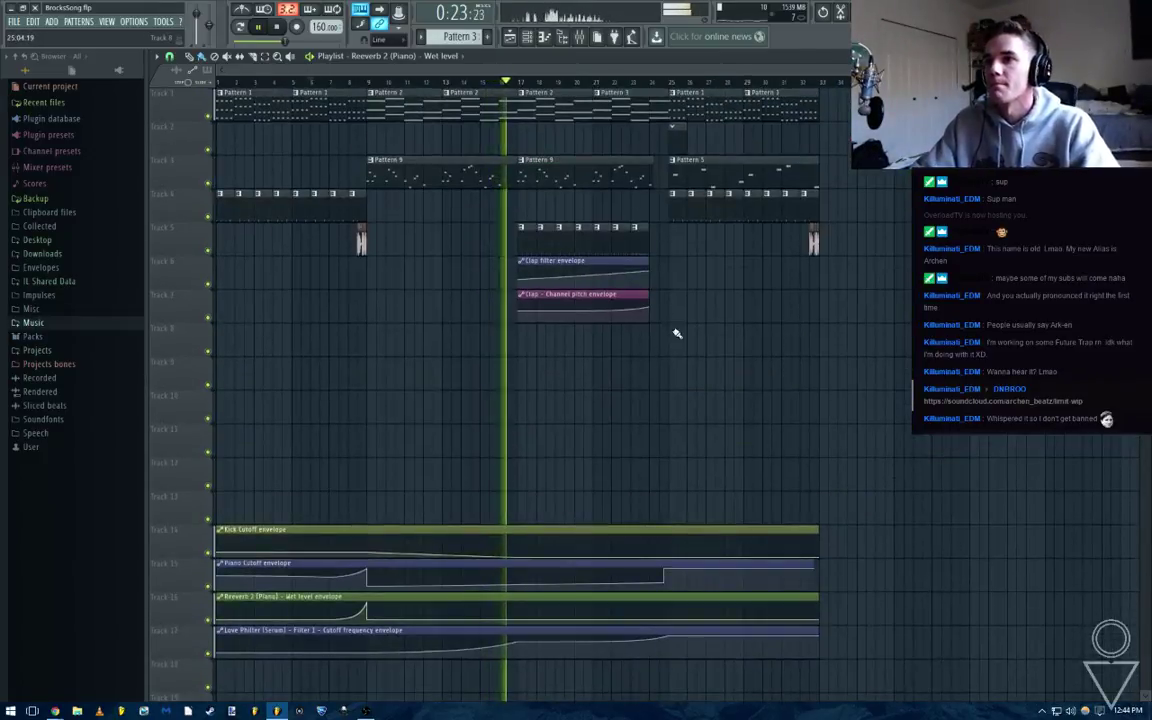
pyautogui.keyDown('ctrl'); pyautogui.scroll(4, 707, 324); pyautogui.keyUp('ctrl')
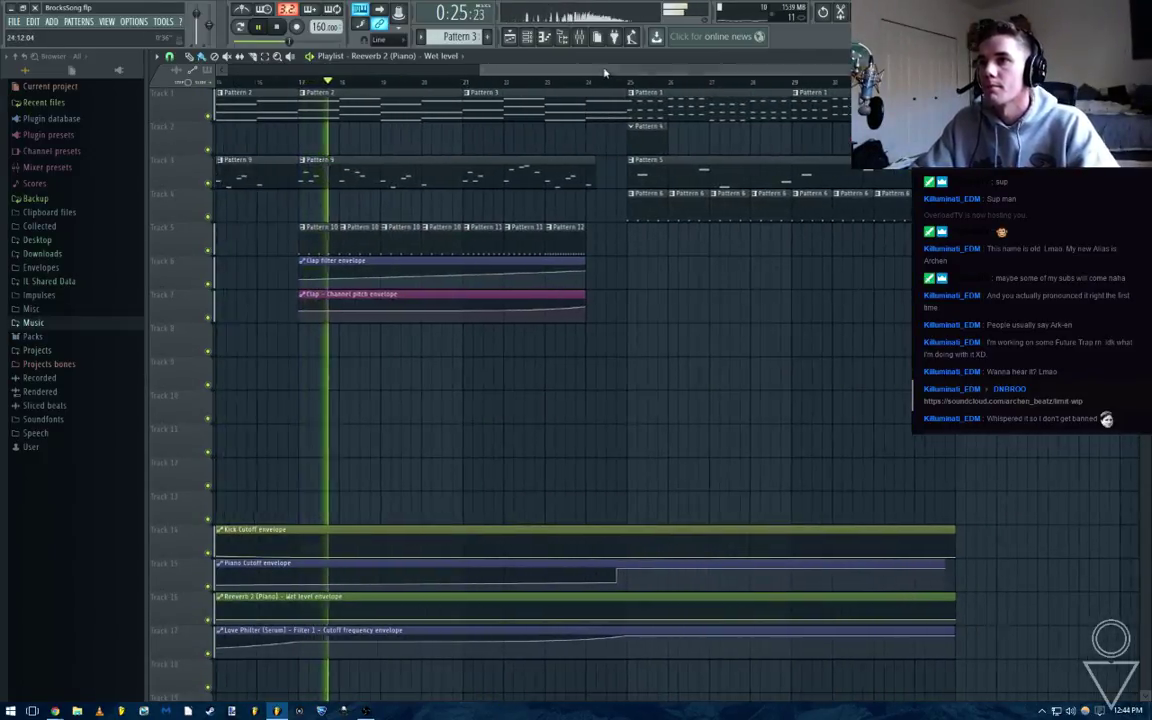
pyautogui.moveTo(604, 72); pyautogui.dragTo(600, 72)
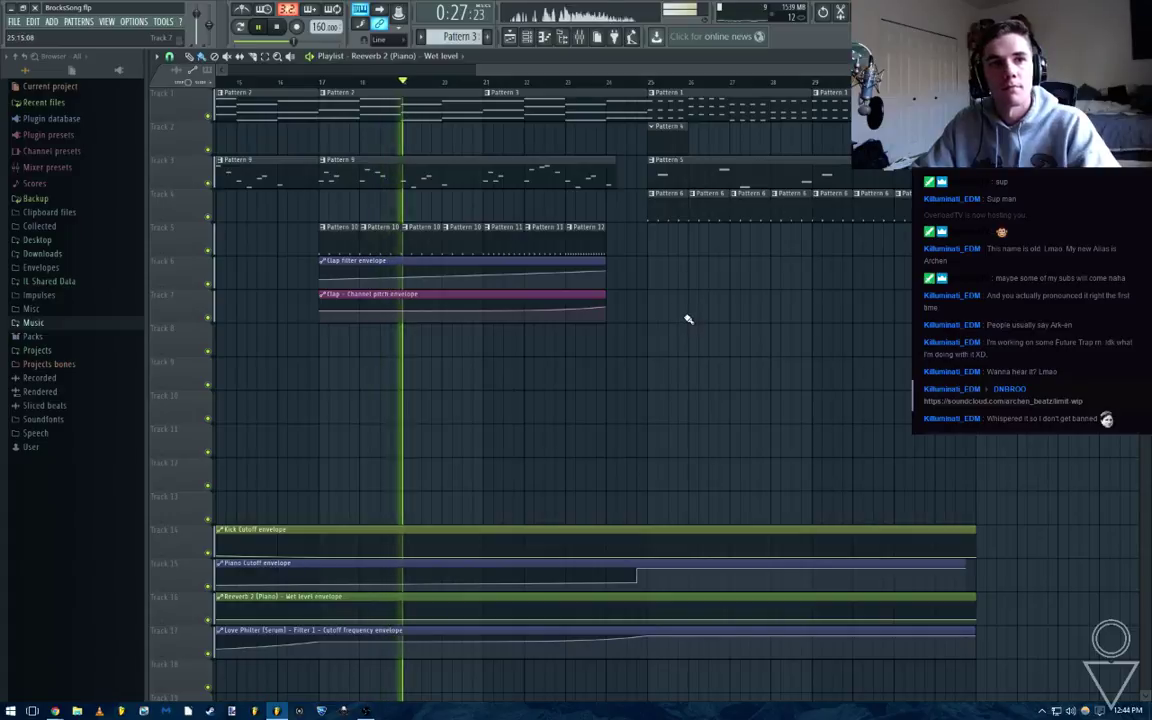
pyautogui.keyDown('ctrl'); pyautogui.scroll(-2, 687, 318); pyautogui.keyUp('ctrl')
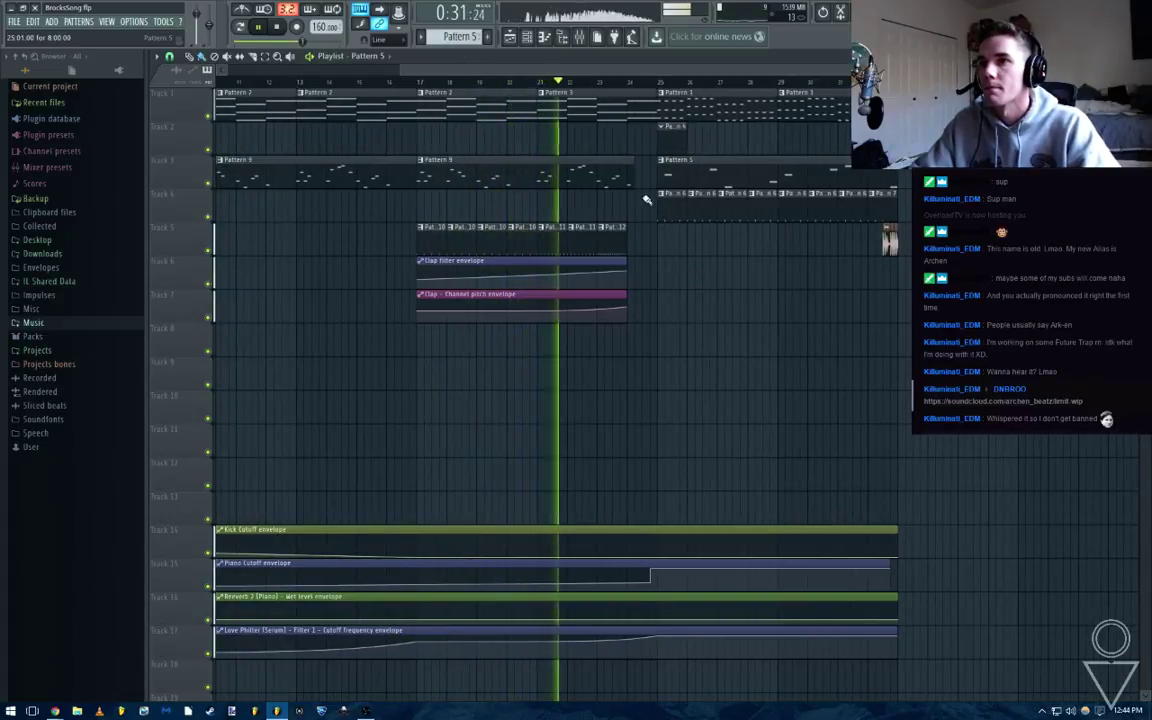
pyautogui.press('space')
pyautogui.click(427, 205)
pyautogui.press('space')
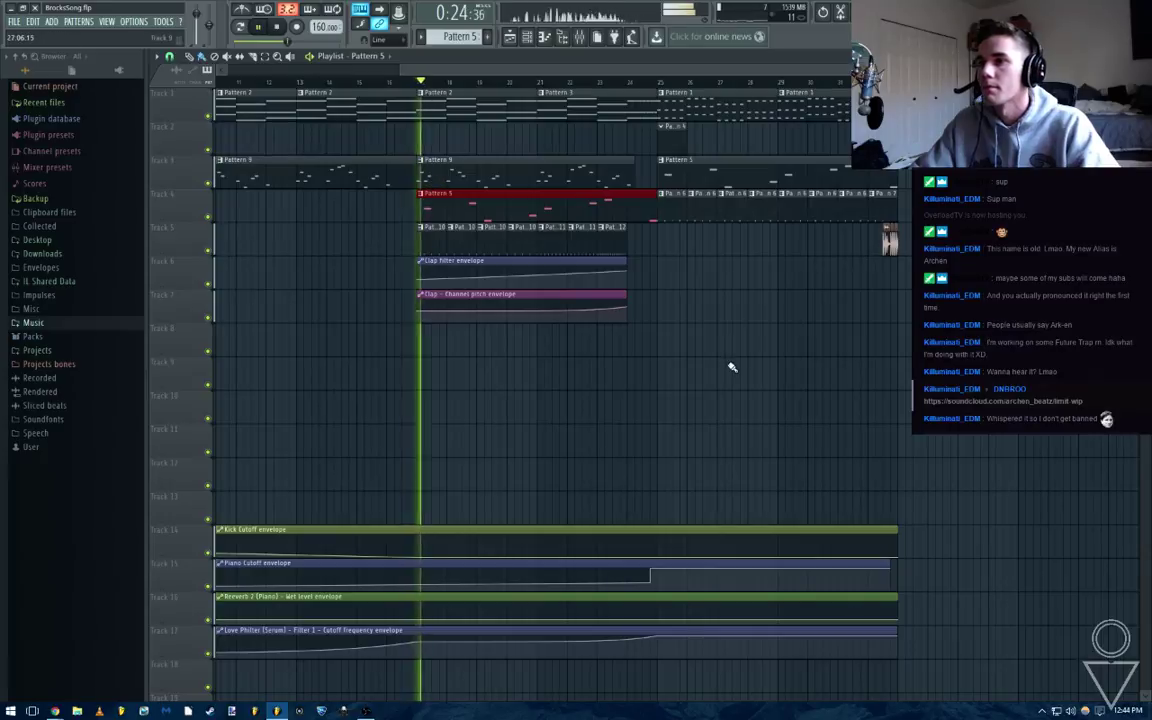
# Load the EDMBasics mixer preset onto the Serum #2 mixer track and rename the track Background Saw
pyautogui.press('F9')
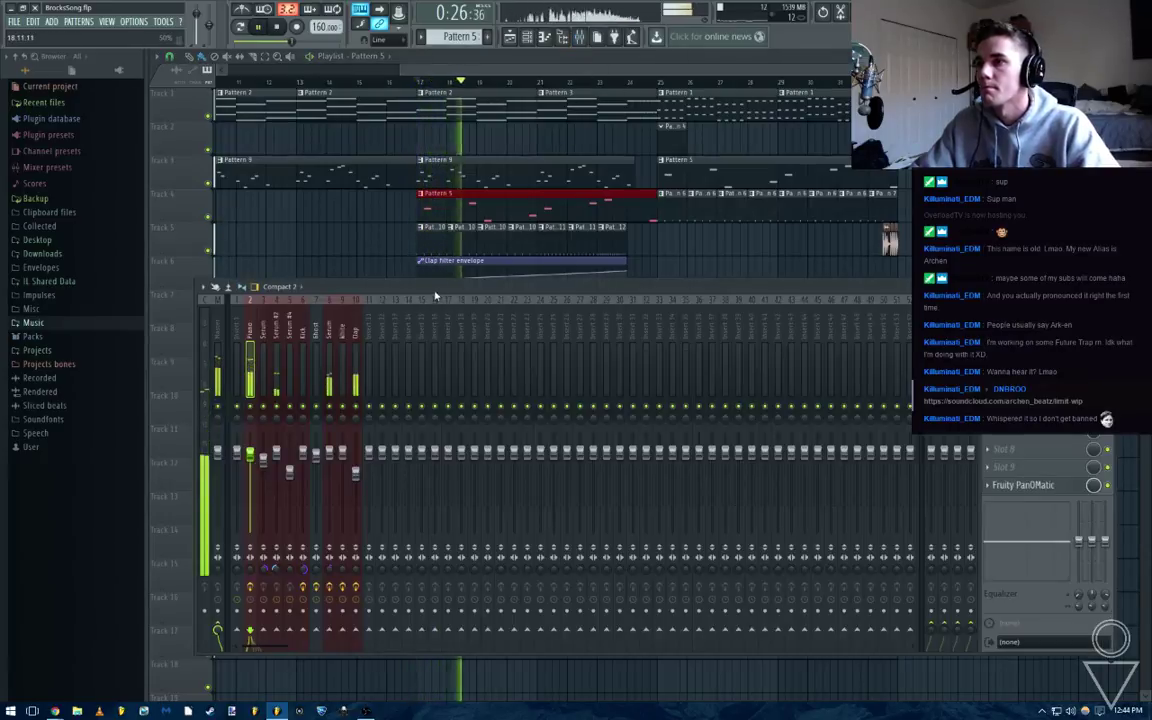
pyautogui.click(276, 340)
pyautogui.press('space')
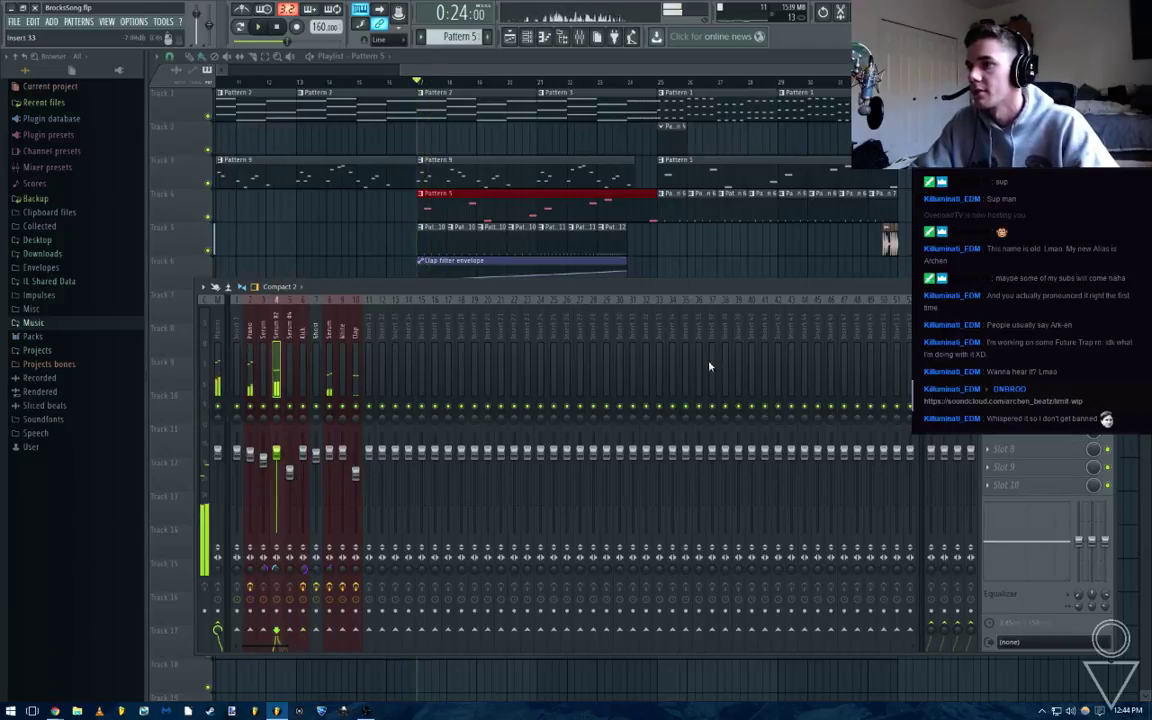
pyautogui.rightClick(280, 302)
pyautogui.moveTo(330, 332)
pyautogui.click(440, 327)
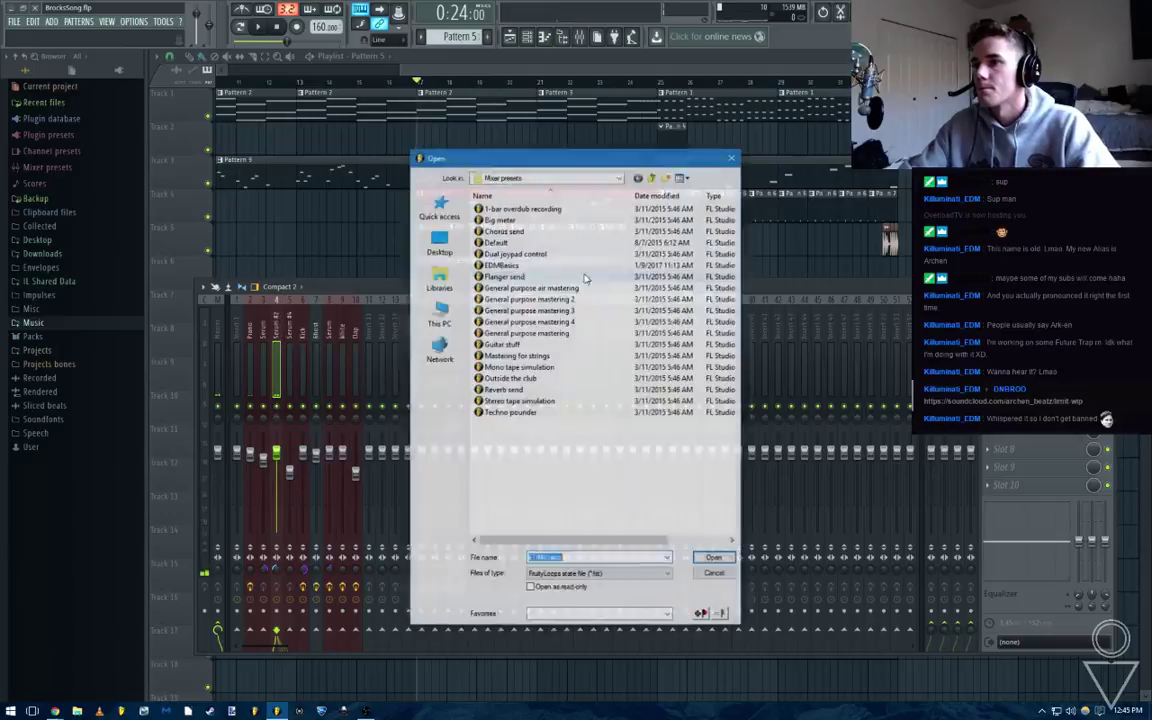
pyautogui.doubleClick(560, 266)
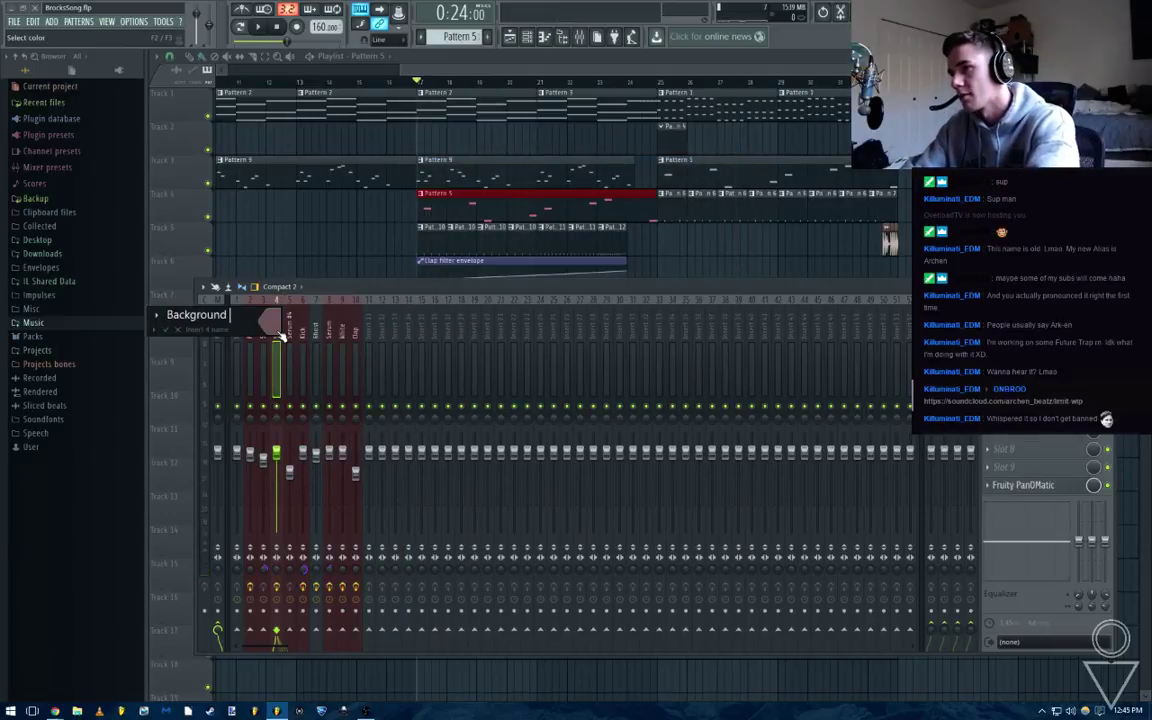
pyautogui.press('Return')
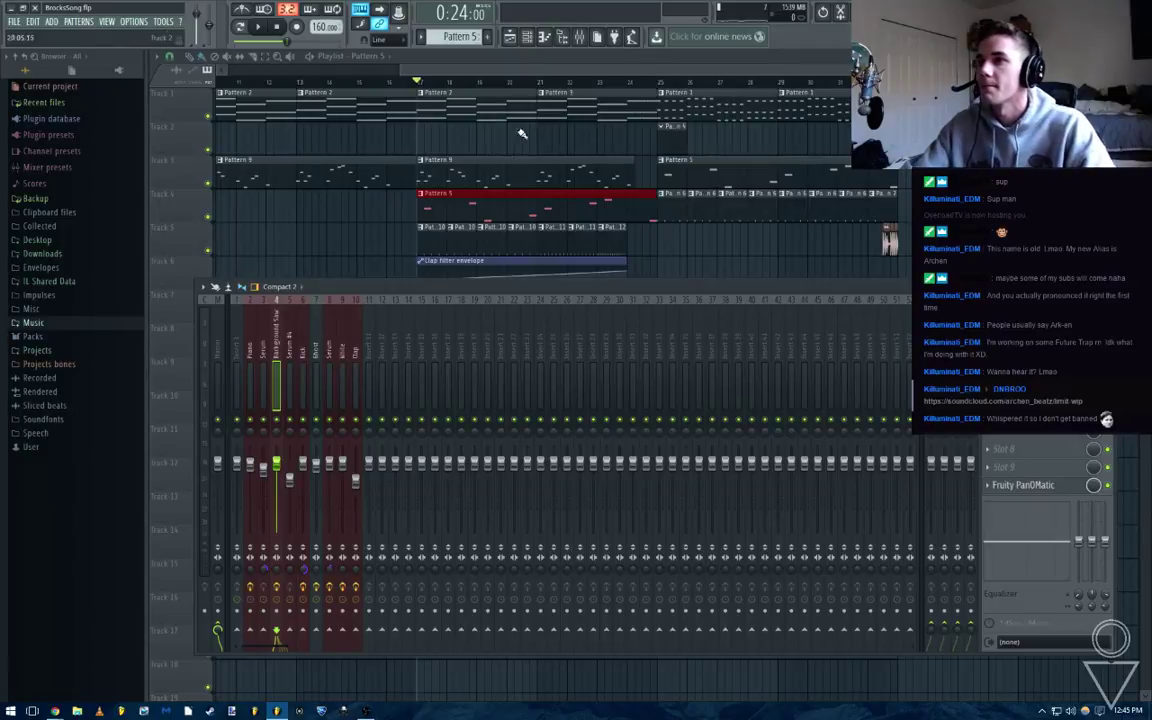
# Rename the Serum #2 instrument channel as Background Saw
pyautogui.press('F9')
pyautogui.press('F6')
pyautogui.click(238, 140)
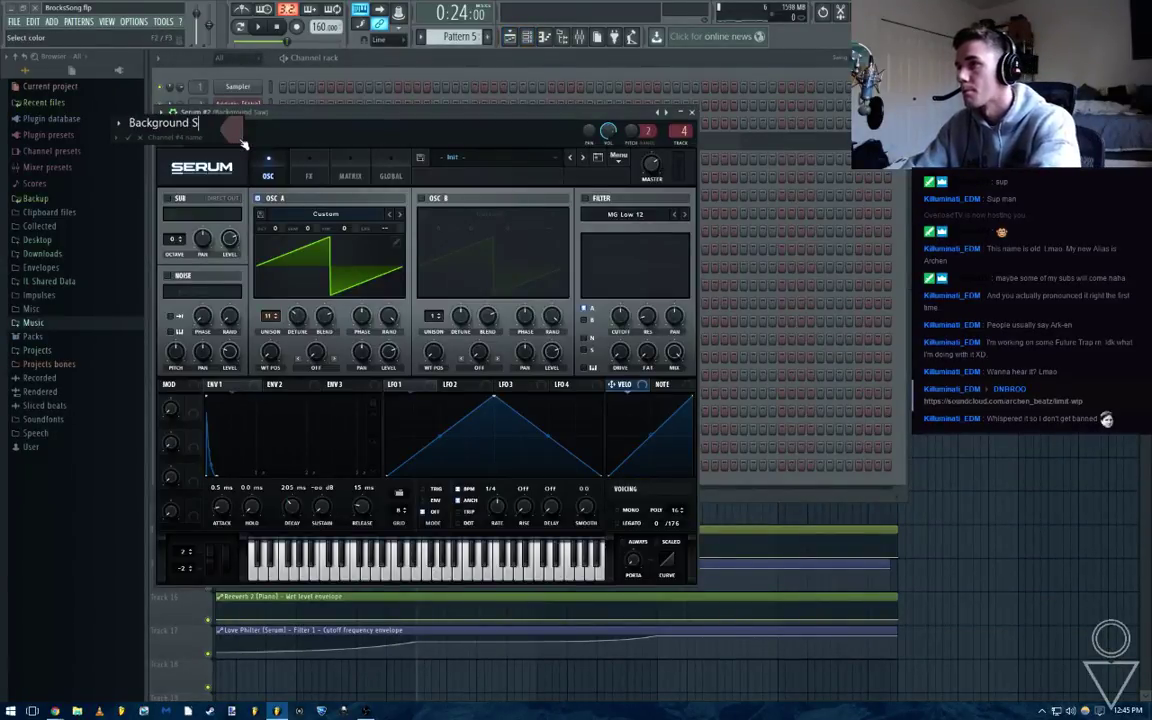
pyautogui.write('aw')
pyautogui.press('Return')
pyautogui.click(691, 111)
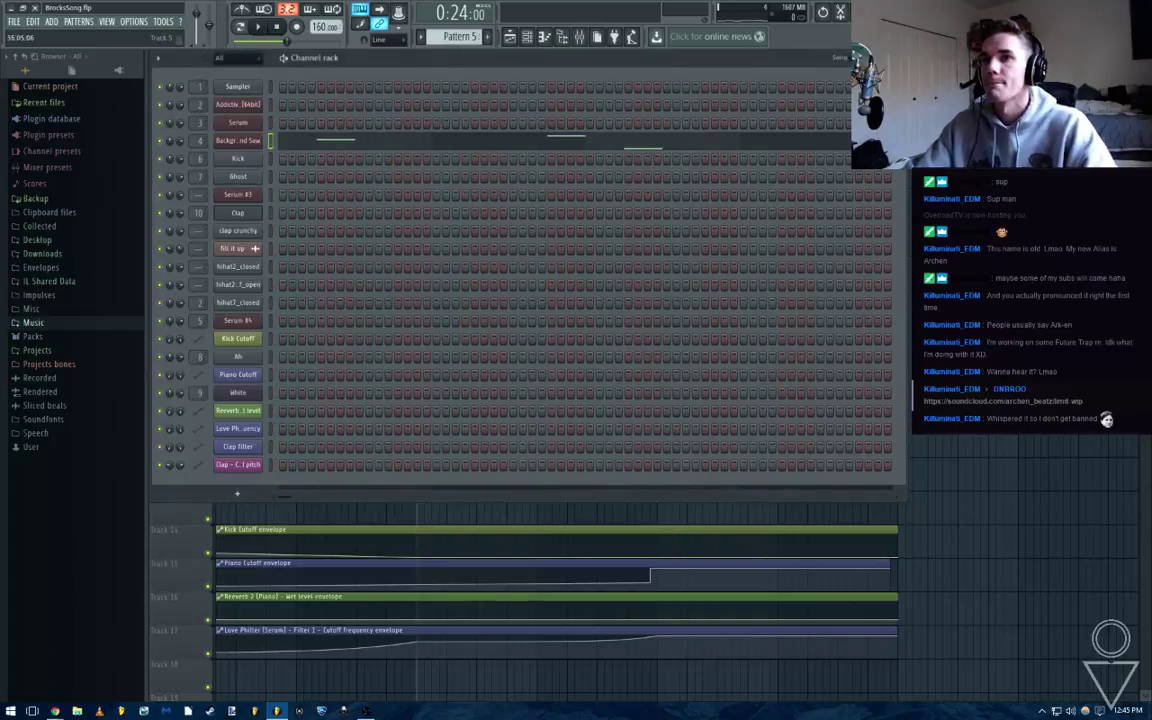
pyautogui.press('F6')
# Create an automation clip for the Filter 1 cutoff of Fruity Love Philter on the Background Saw mixer track
pyautogui.press('space')
pyautogui.press('F9')
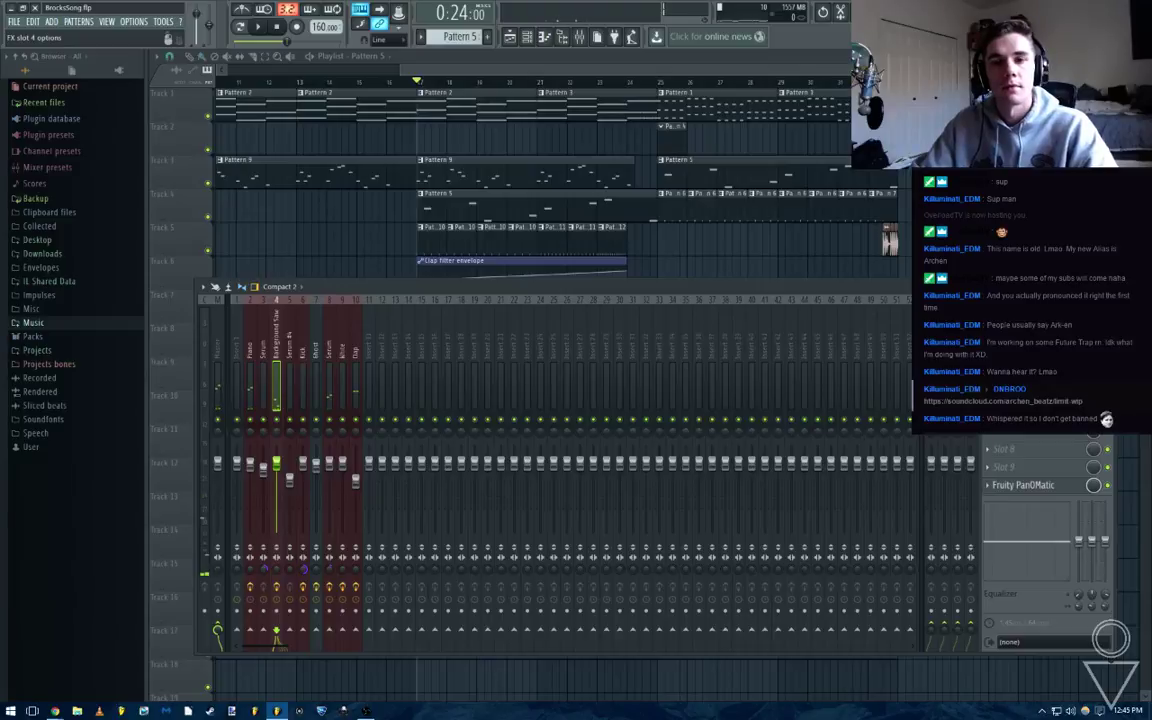
pyautogui.click(988, 377)
pyautogui.click(1080, 208)
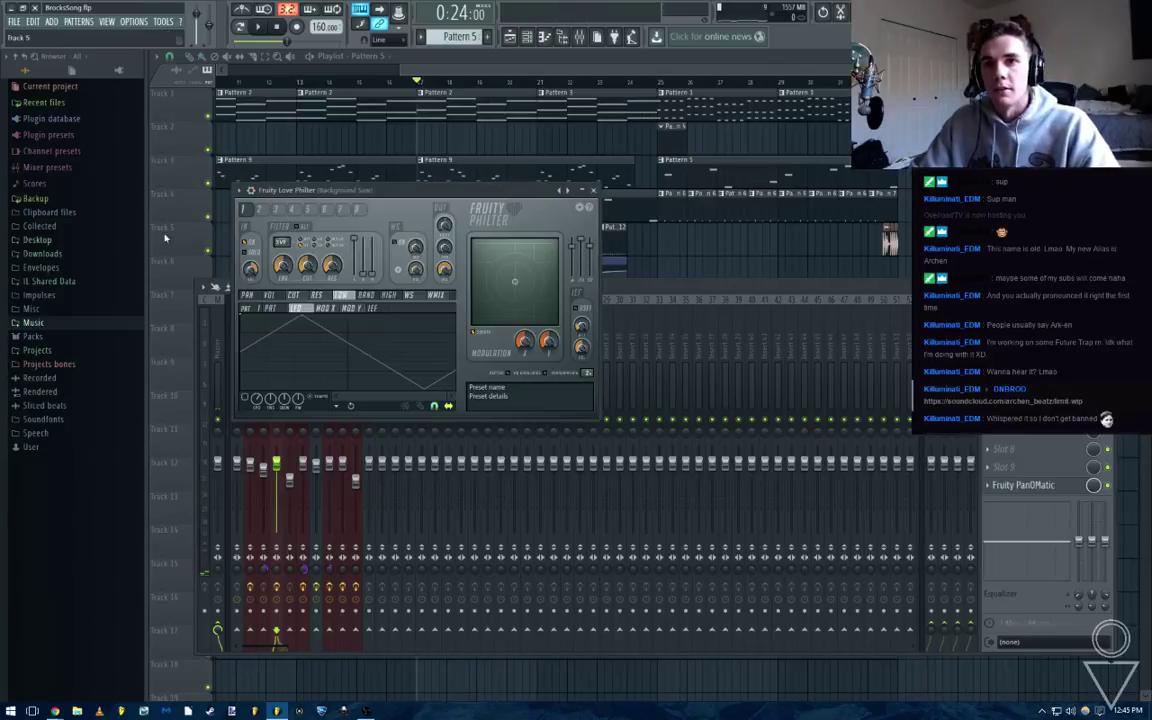
pyautogui.rightClick(317, 267)
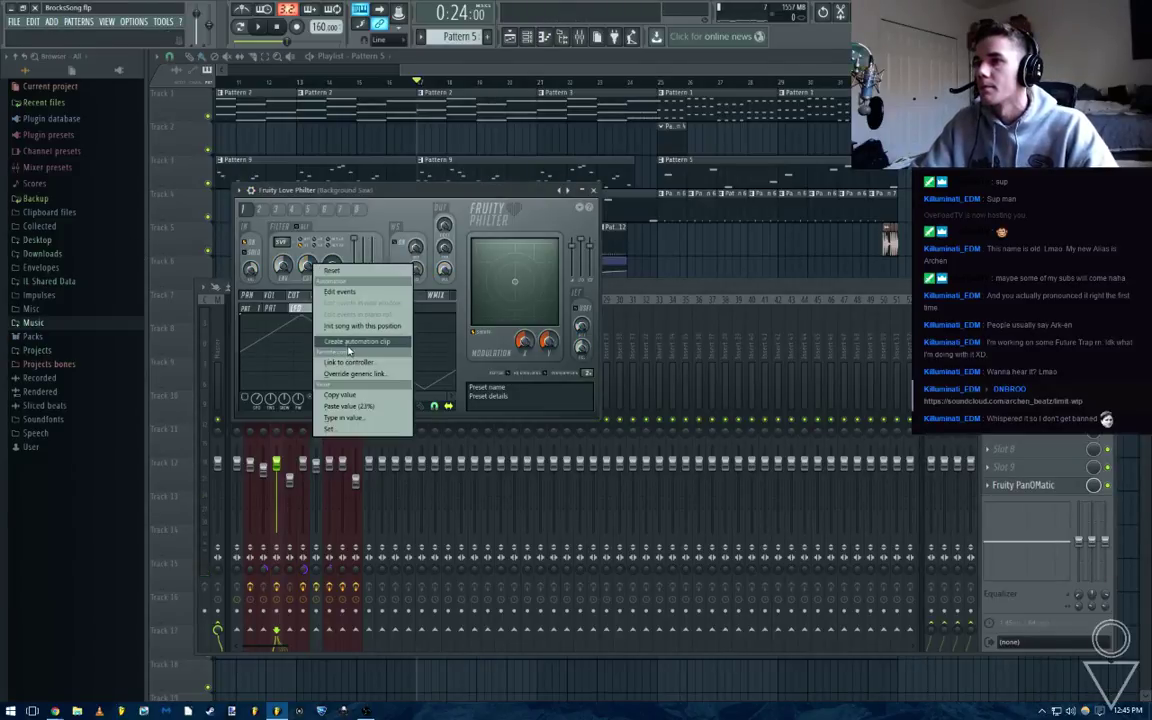
pyautogui.click(327, 262)
pyautogui.rightClick(309, 264)
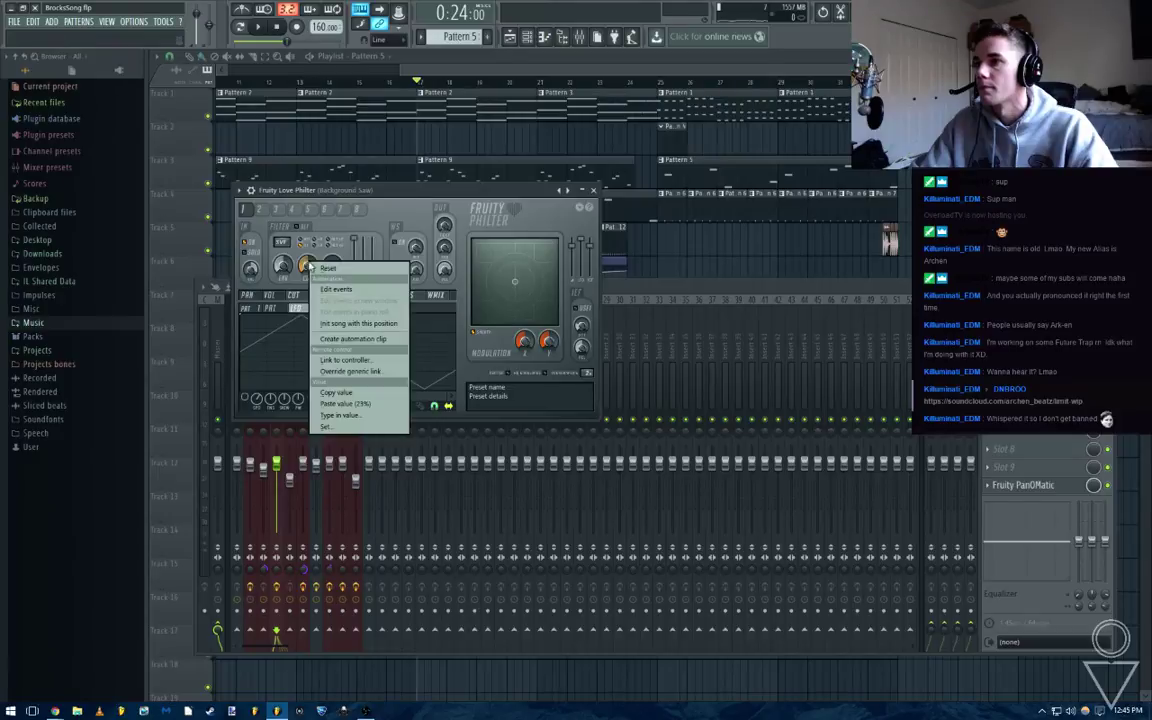
pyautogui.click(360, 341)
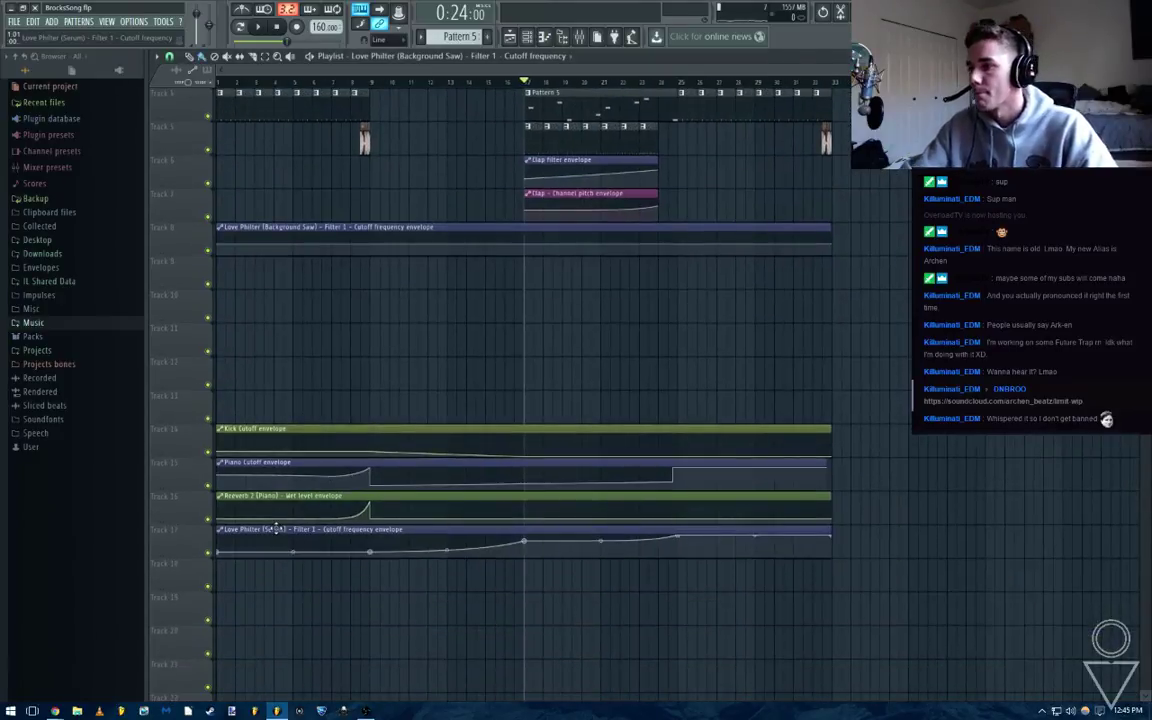
# Rename the new automation clip BKGRND Saw cutoff, move it to Track 13 and lower its starting point
pyautogui.scroll(3, 277, 530)
pyautogui.doubleClick(267, 330)
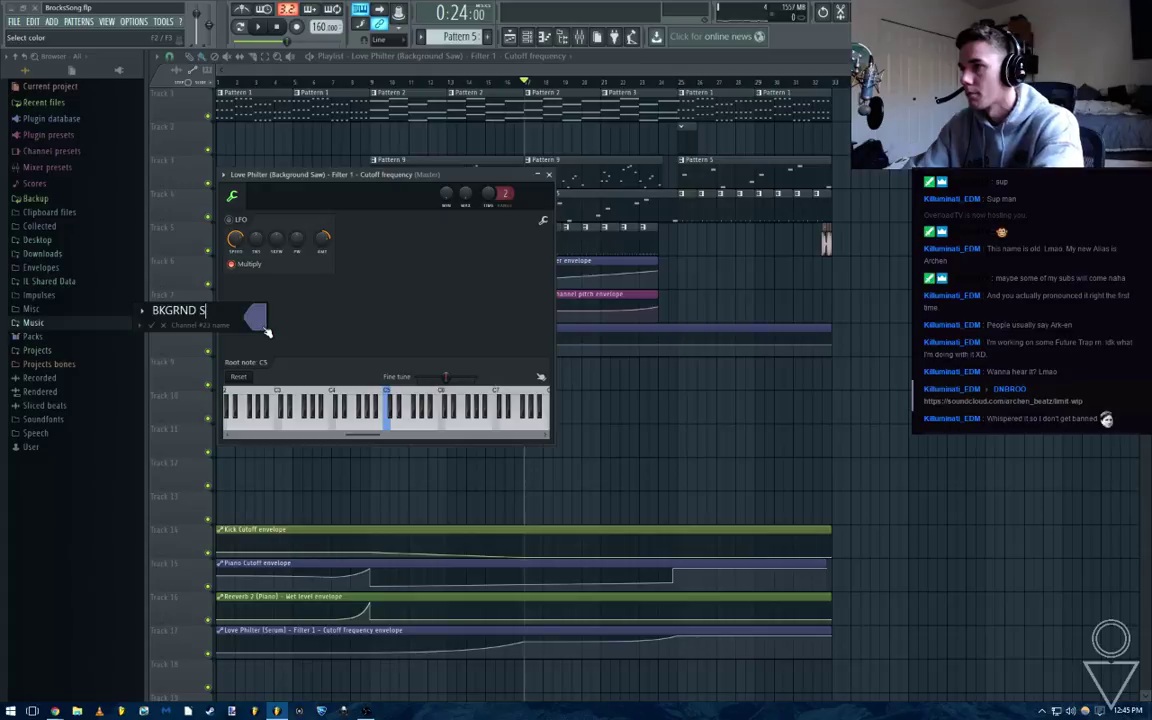
pyautogui.write('off')
pyautogui.press('Return')
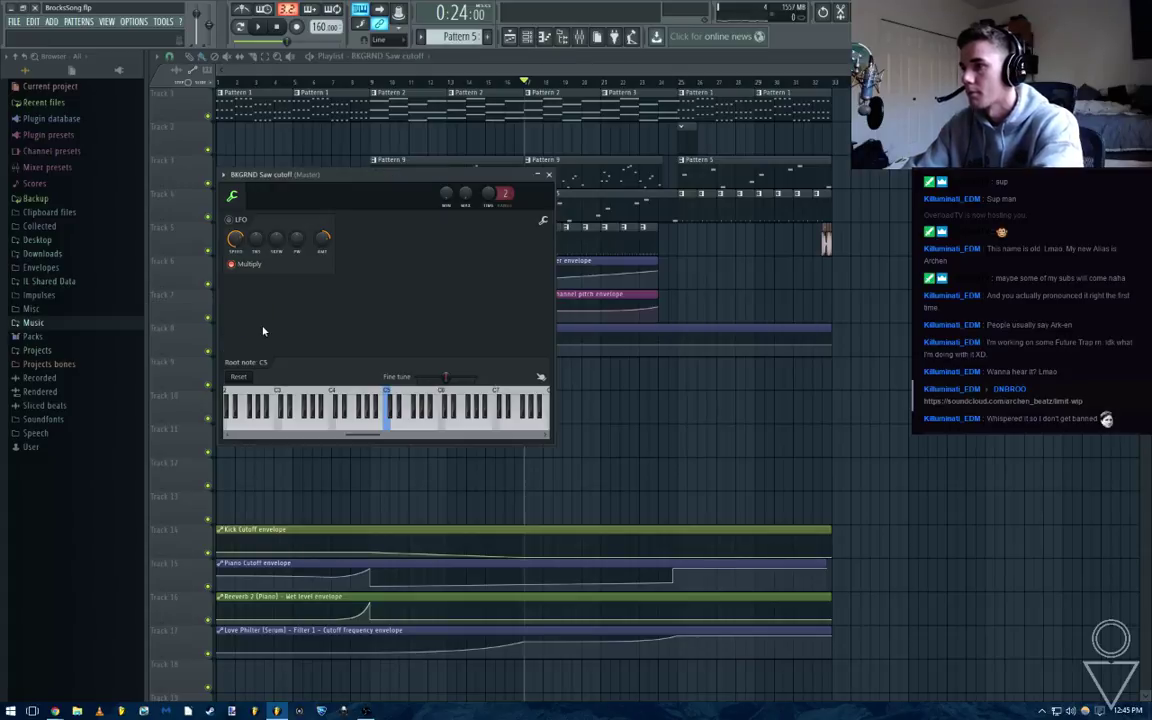
pyautogui.click(548, 174)
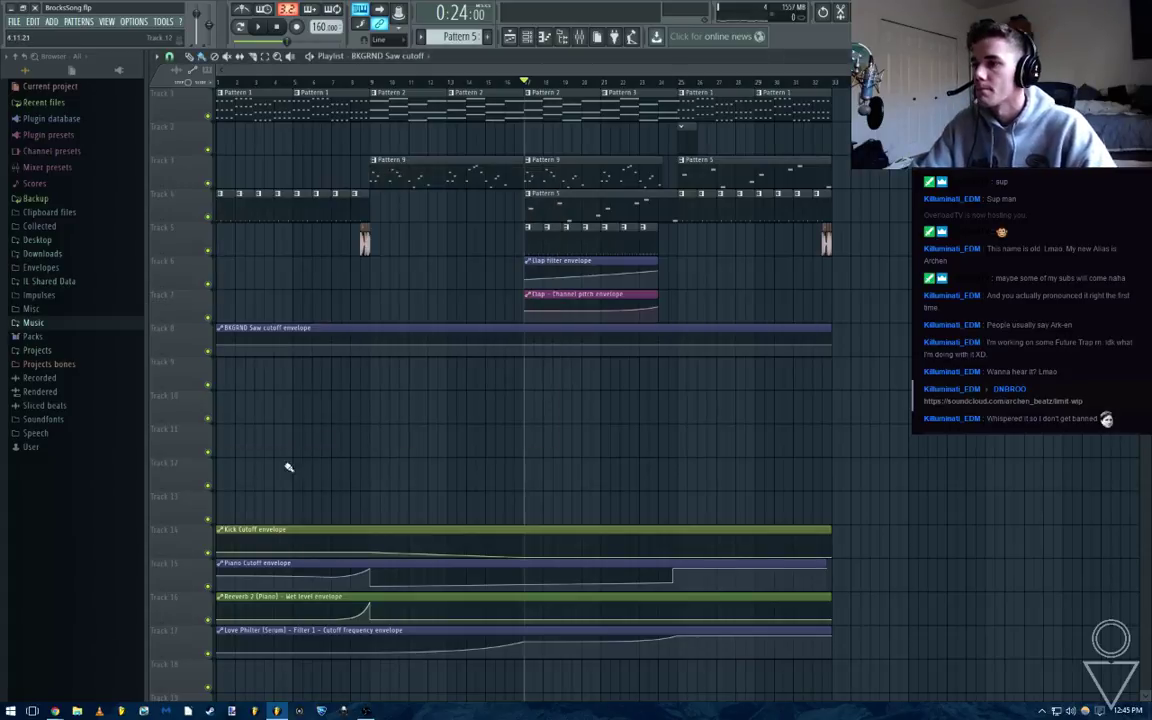
pyautogui.moveTo(279, 327); pyautogui.dragTo(212, 553)
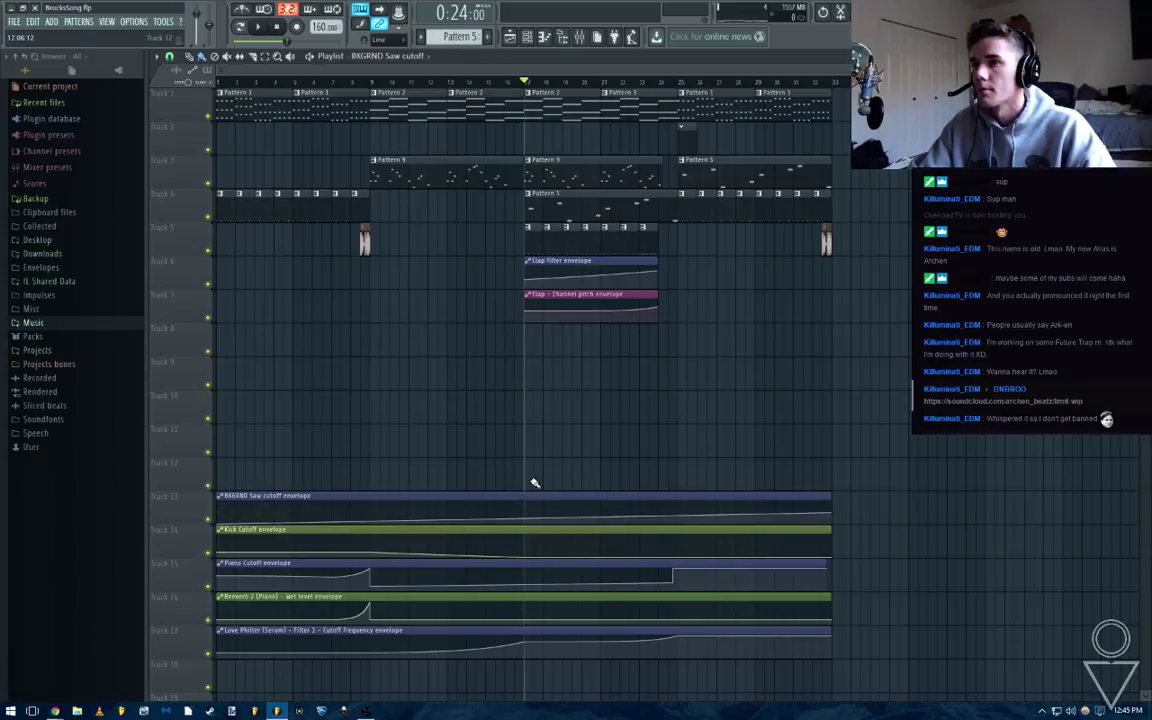
# Shape the BKGRND Saw cutoff envelope to stay low until bar 17, curve up to bar 25, then step up and hold high
pyautogui.moveTo(521, 514); pyautogui.dragTo(521, 527)
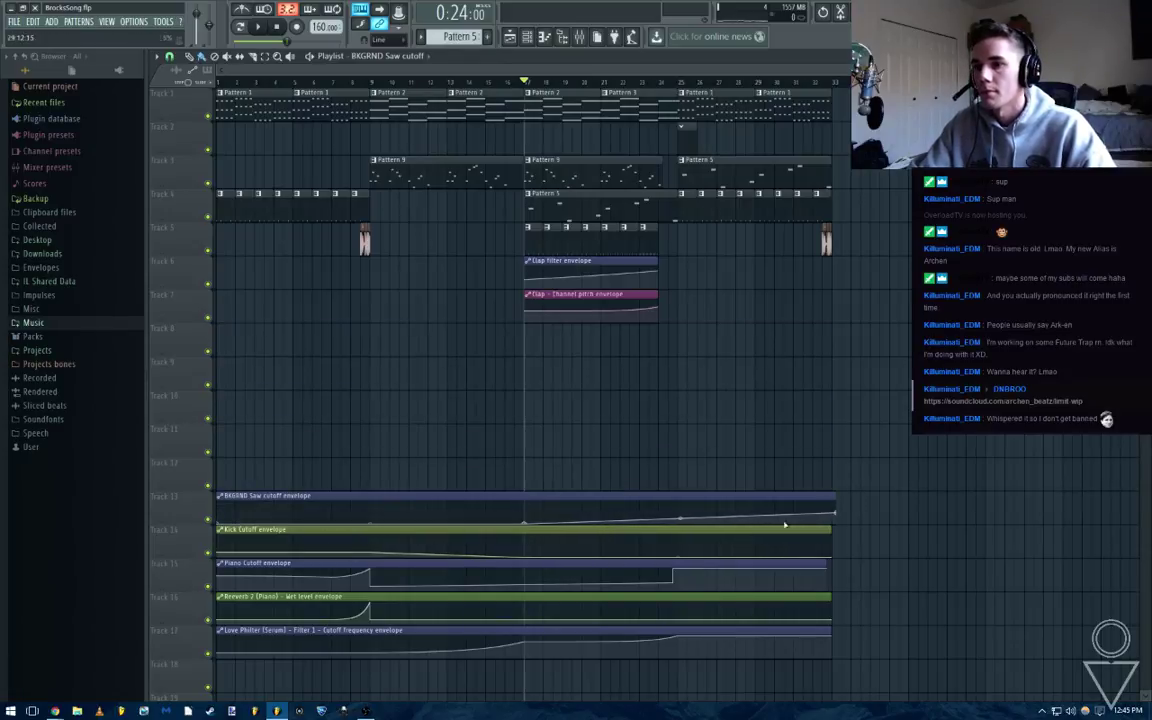
pyautogui.rightClick(678, 514)
pyautogui.press('space')
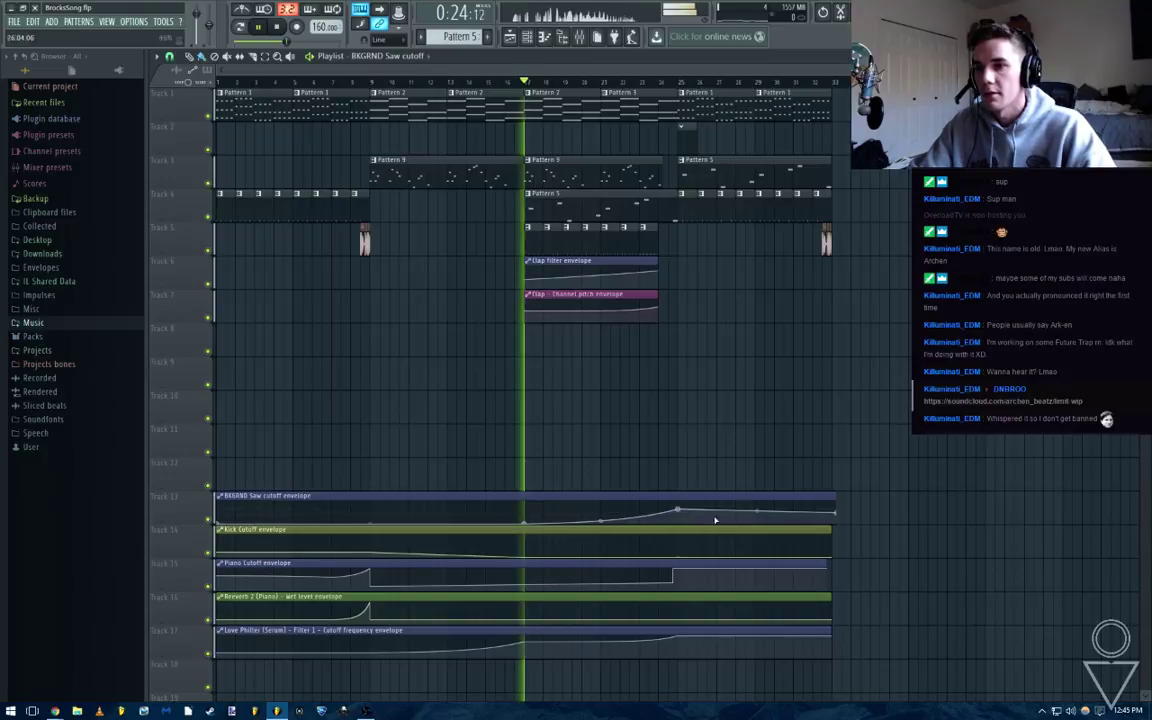
pyautogui.moveTo(678, 511); pyautogui.dragTo(675, 492)
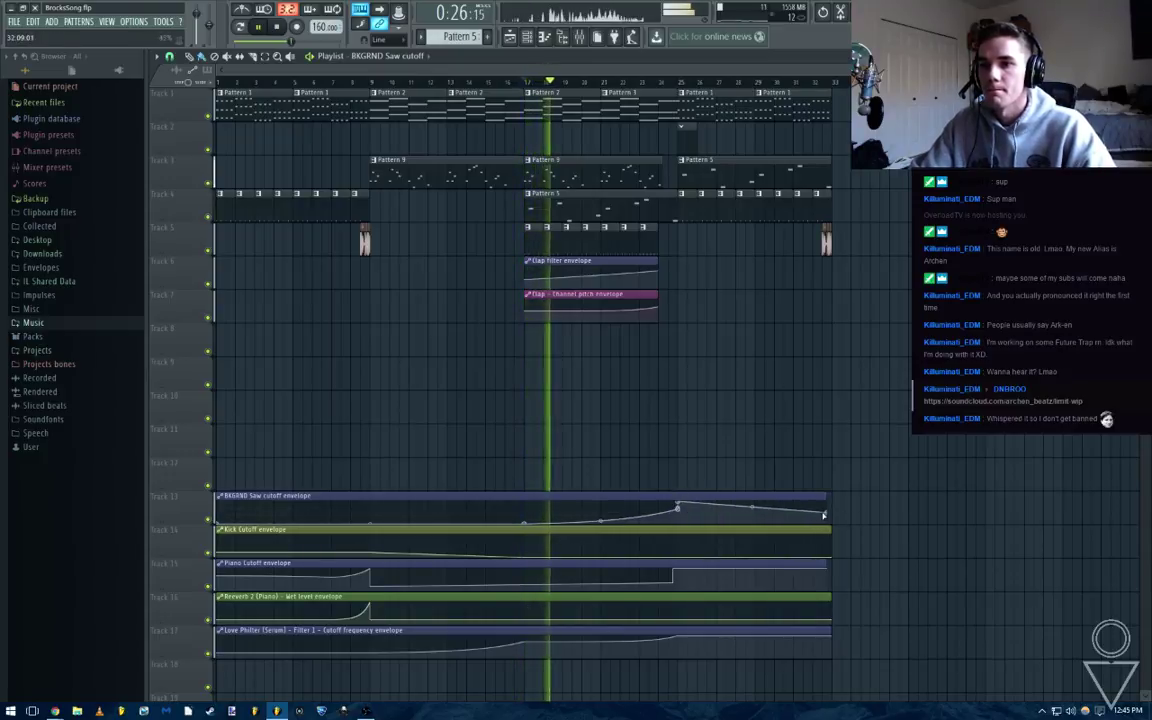
pyautogui.moveTo(827, 513); pyautogui.dragTo(831, 493)
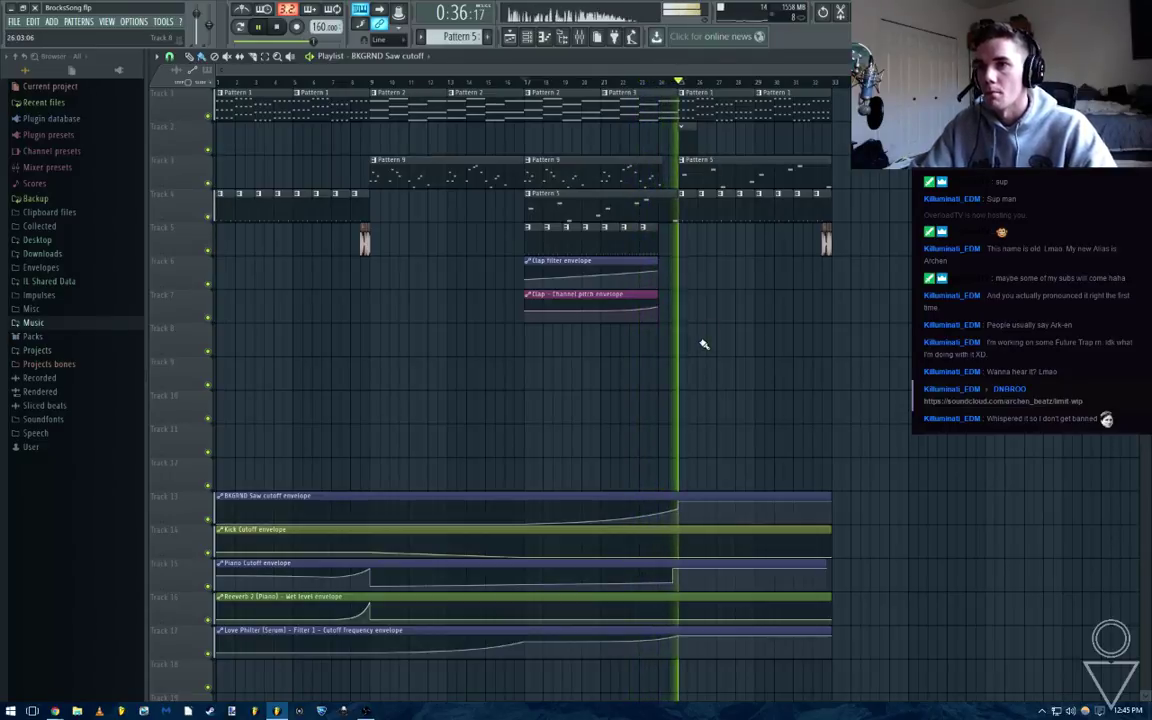
# Shorten the Pattern 5 clip starting at bar 17 on Track 4 to seven bars and play the build-up
pyautogui.press('space')
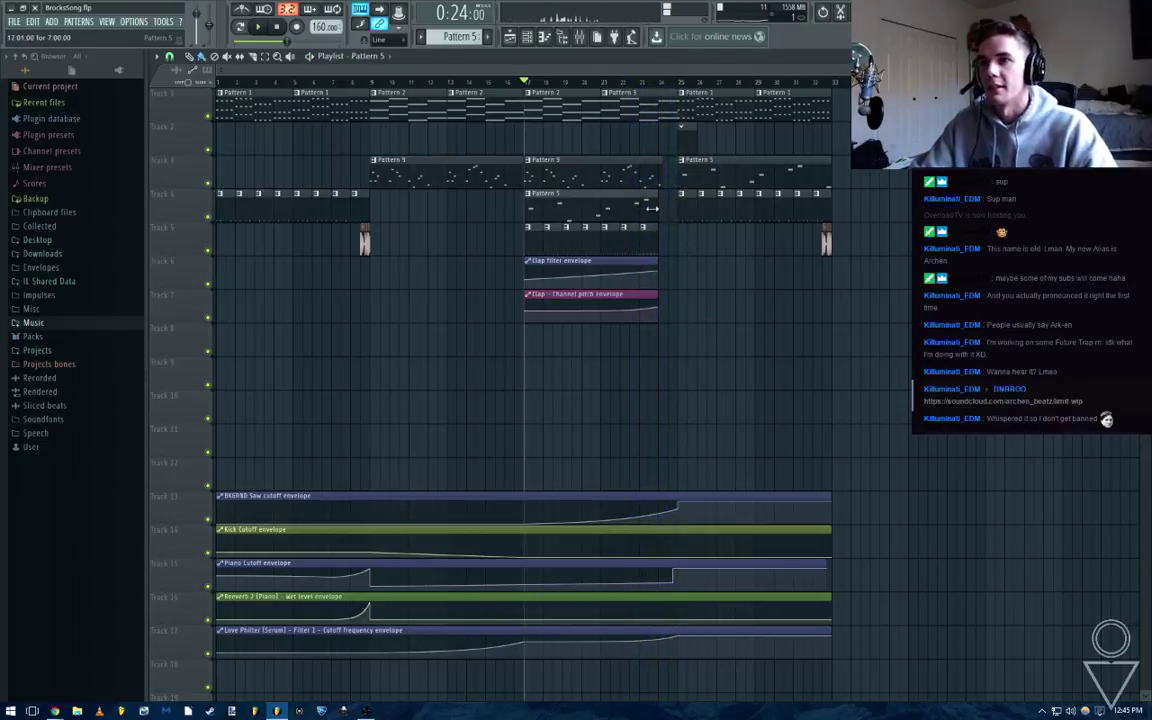
pyautogui.scroll(3, 646, 321)
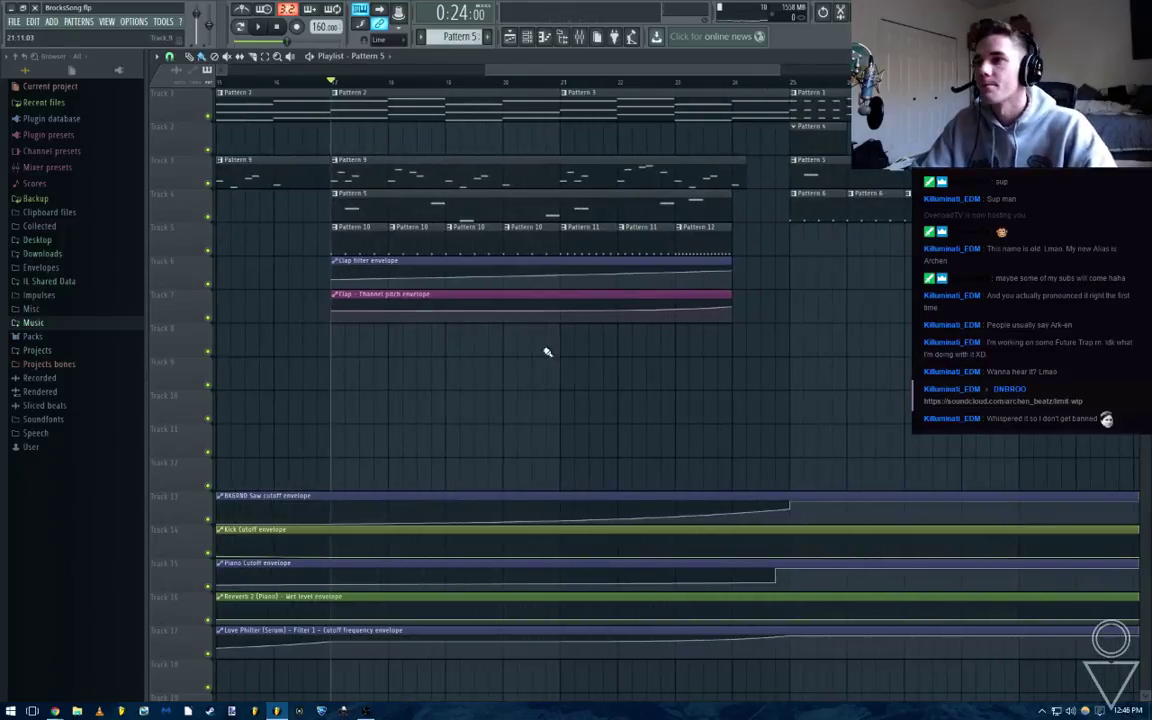
pyautogui.press('space')
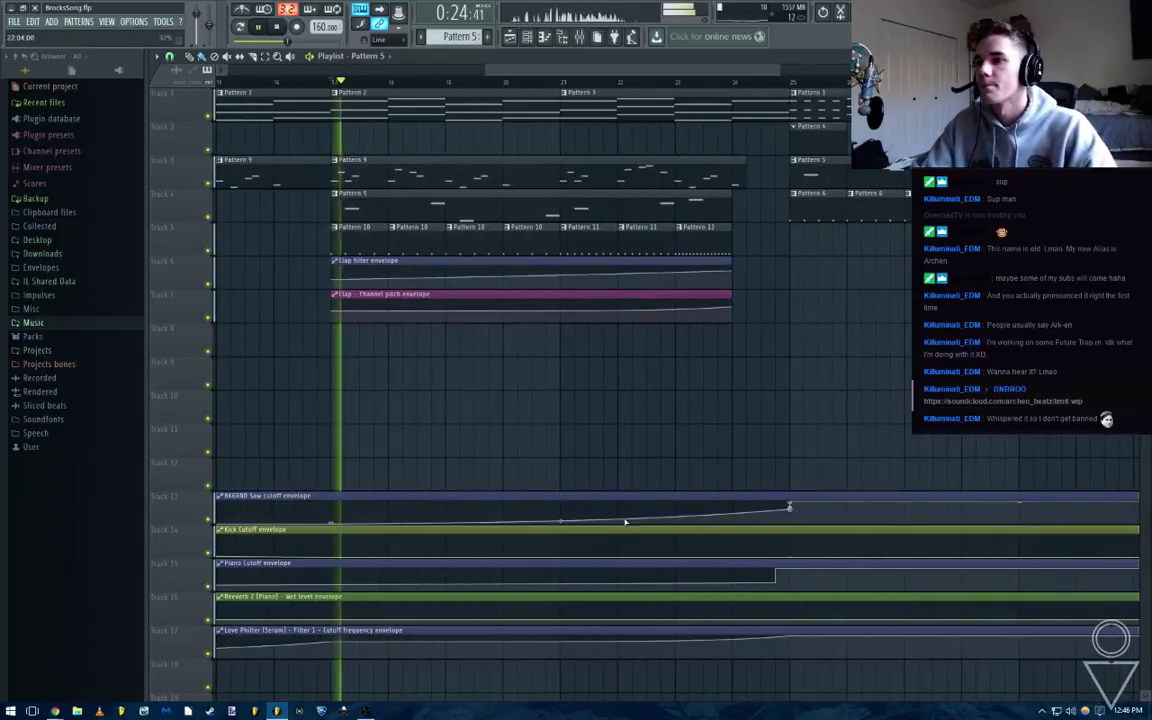
# Delete the lower step point at bar 25 of the BKGRND Saw cutoff envelope for a continuous rise, and play the build-up
pyautogui.rightClick(790, 508)
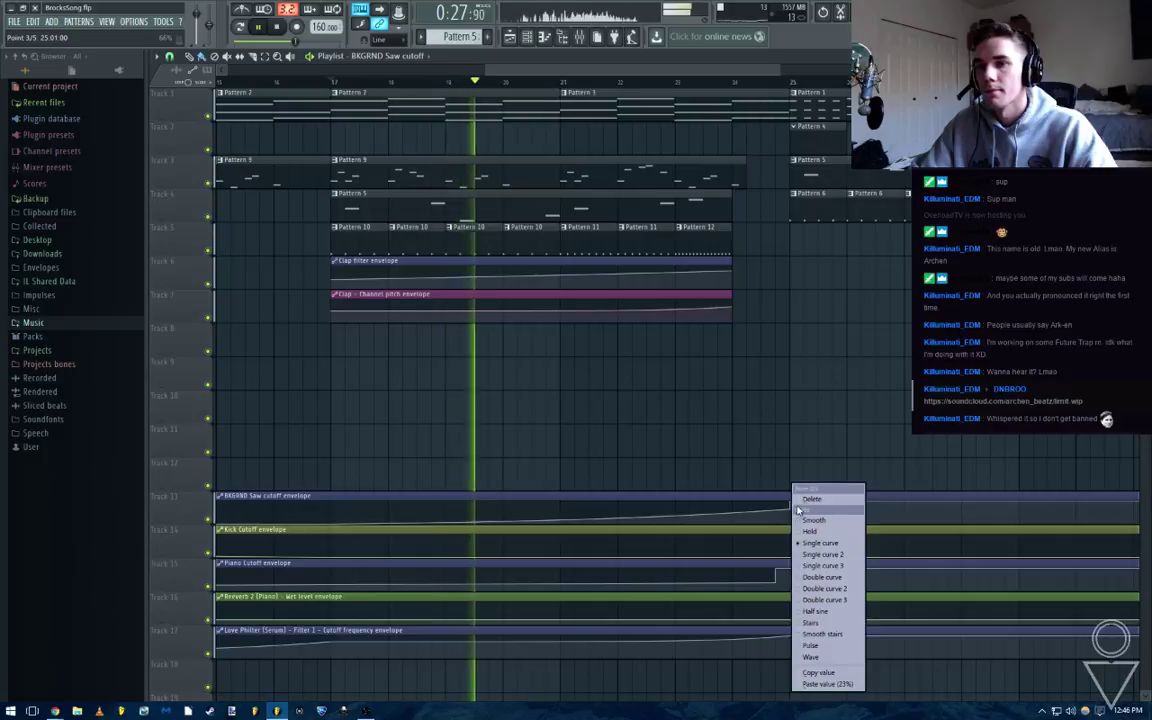
pyautogui.click(803, 499)
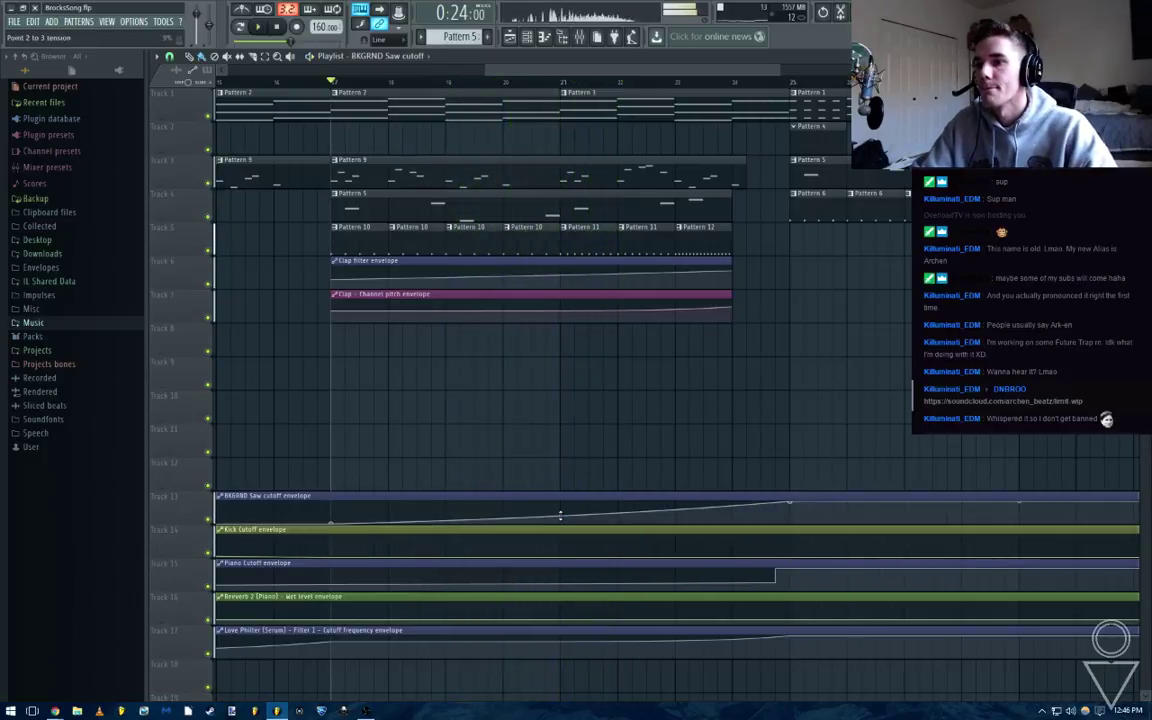
pyautogui.keyDown('ctrl'); pyautogui.scroll(-3, 782, 470); pyautogui.keyUp('ctrl')
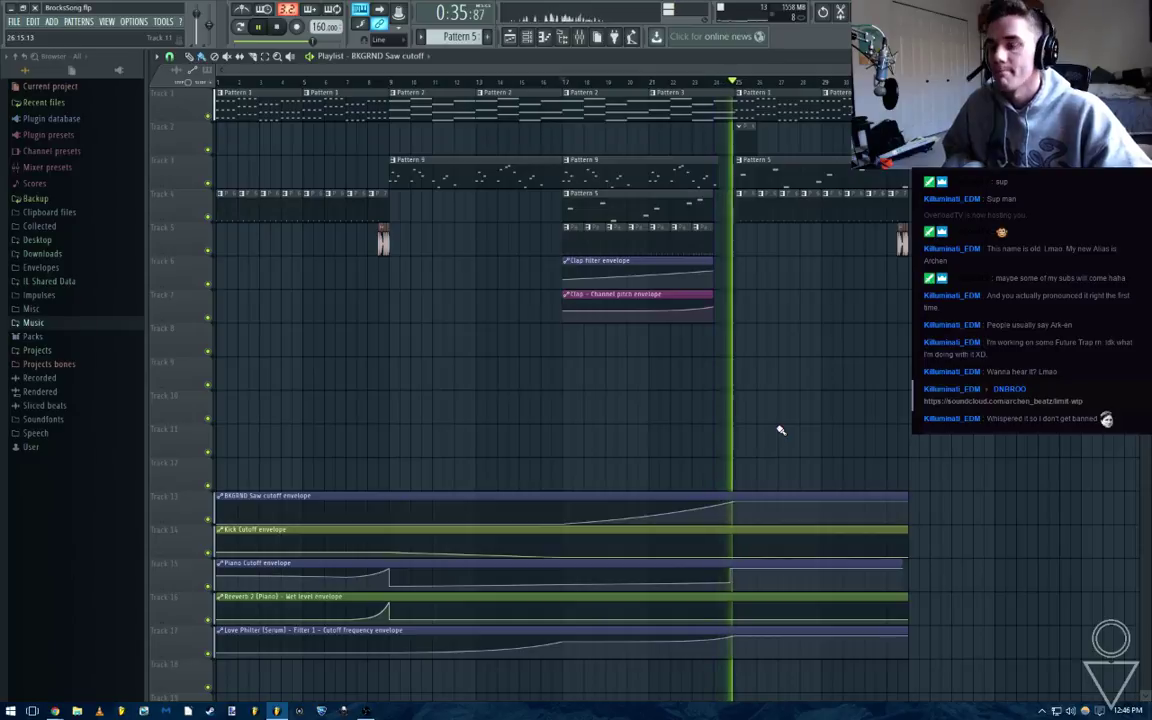
pyautogui.press('space')
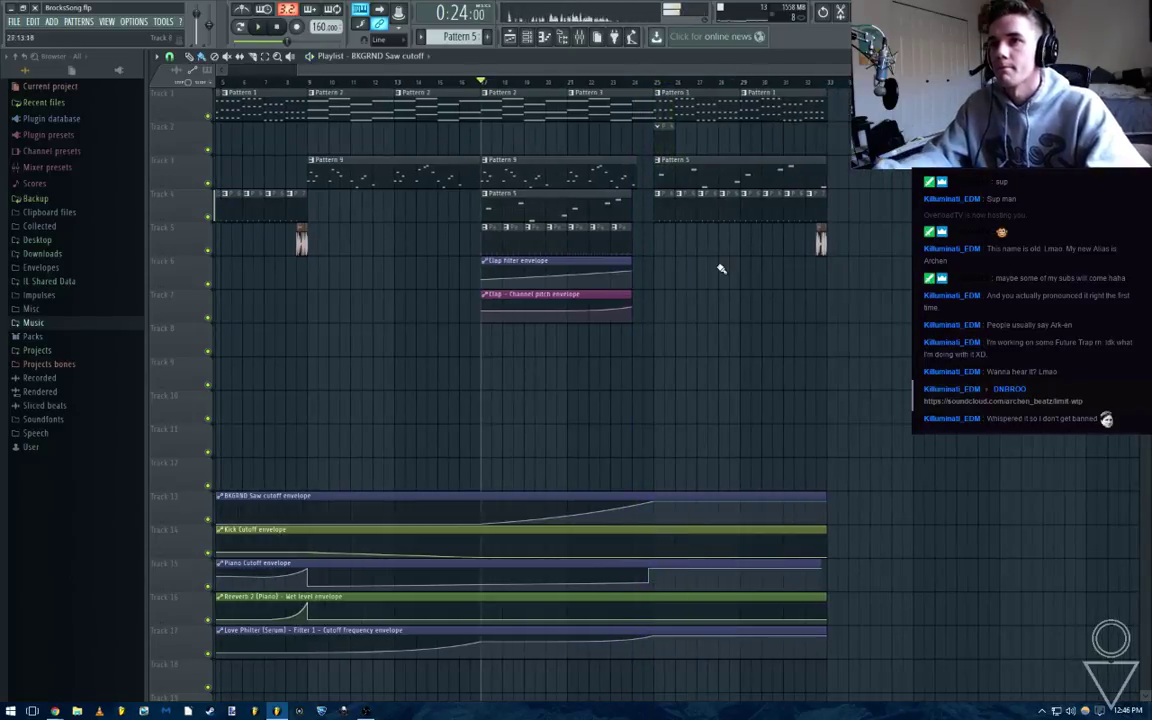
# Reset the first Serum channel's synth to the Init preset and close its window
pyautogui.press('F6')
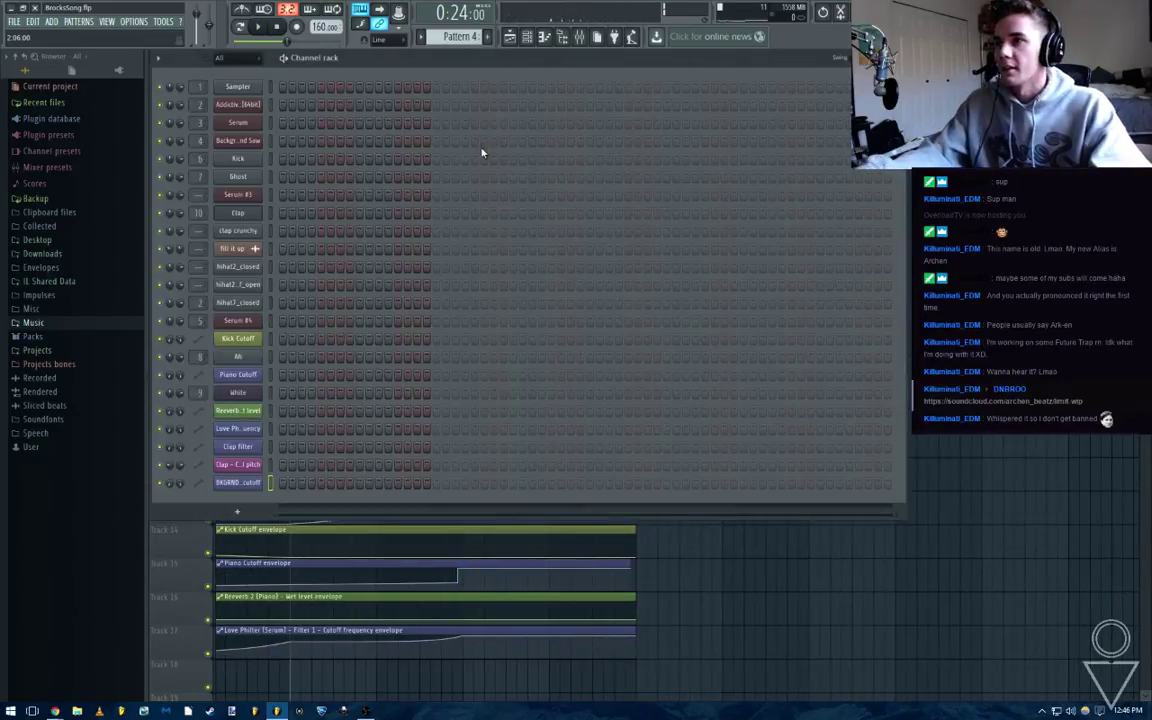
pyautogui.click(244, 125)
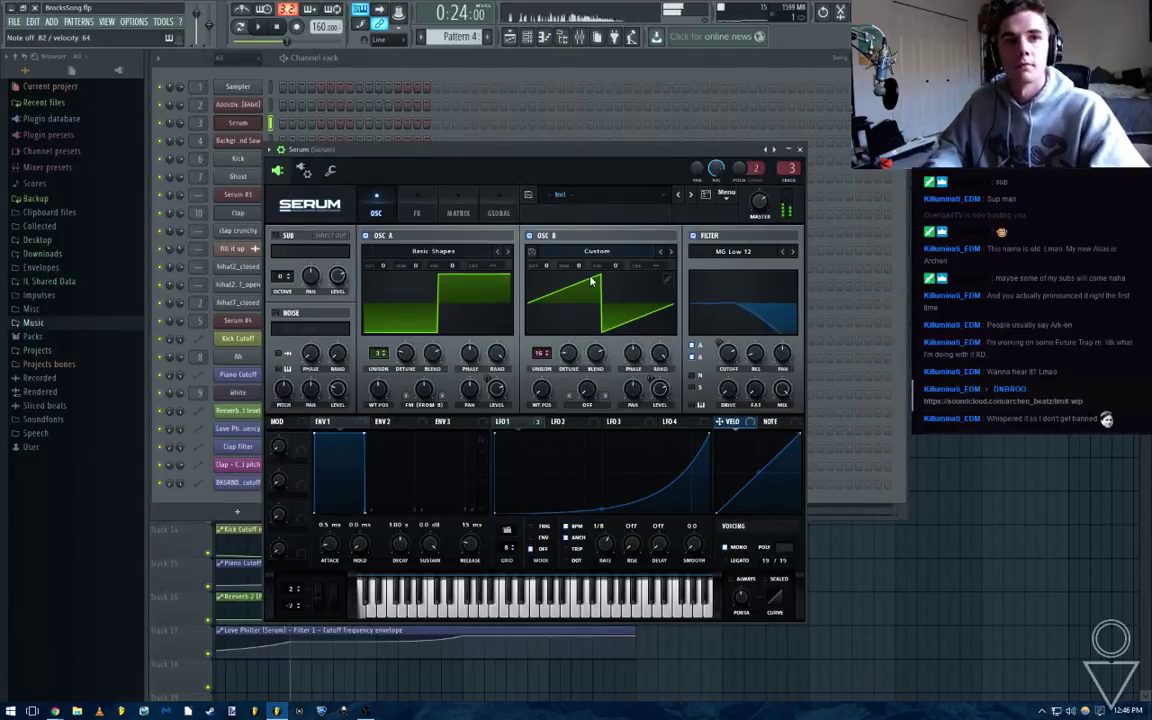
pyautogui.click(727, 195)
pyautogui.click(675, 245)
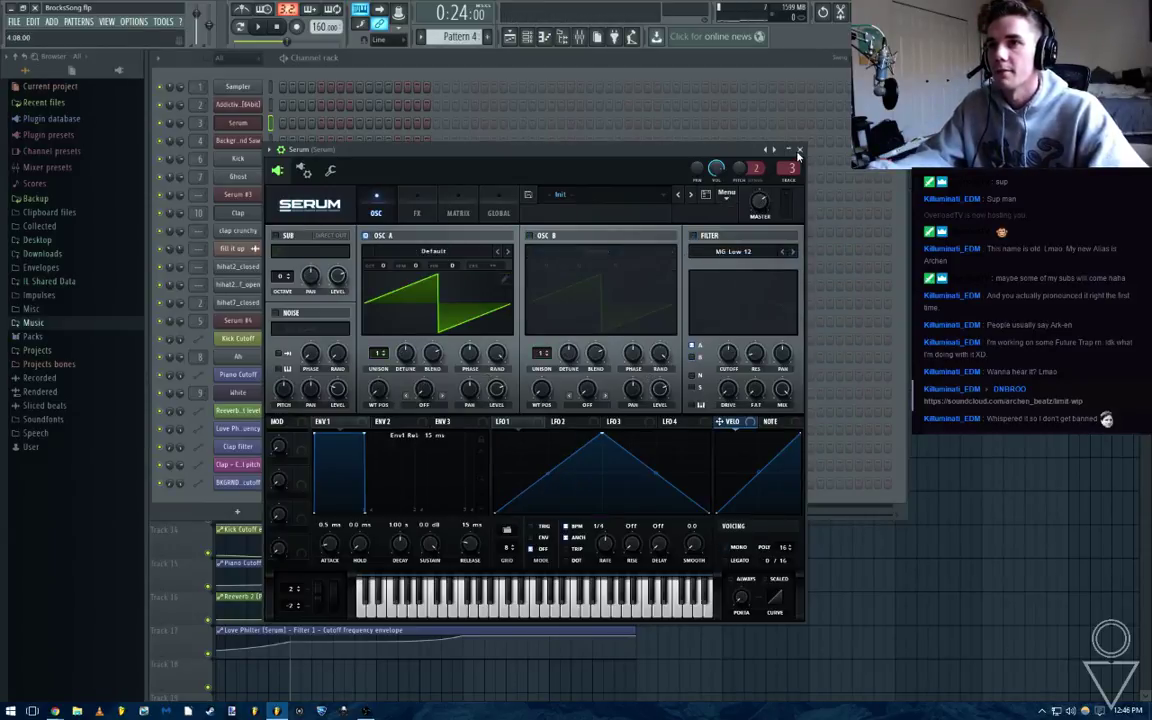
pyautogui.click(799, 150)
pyautogui.press('F6')
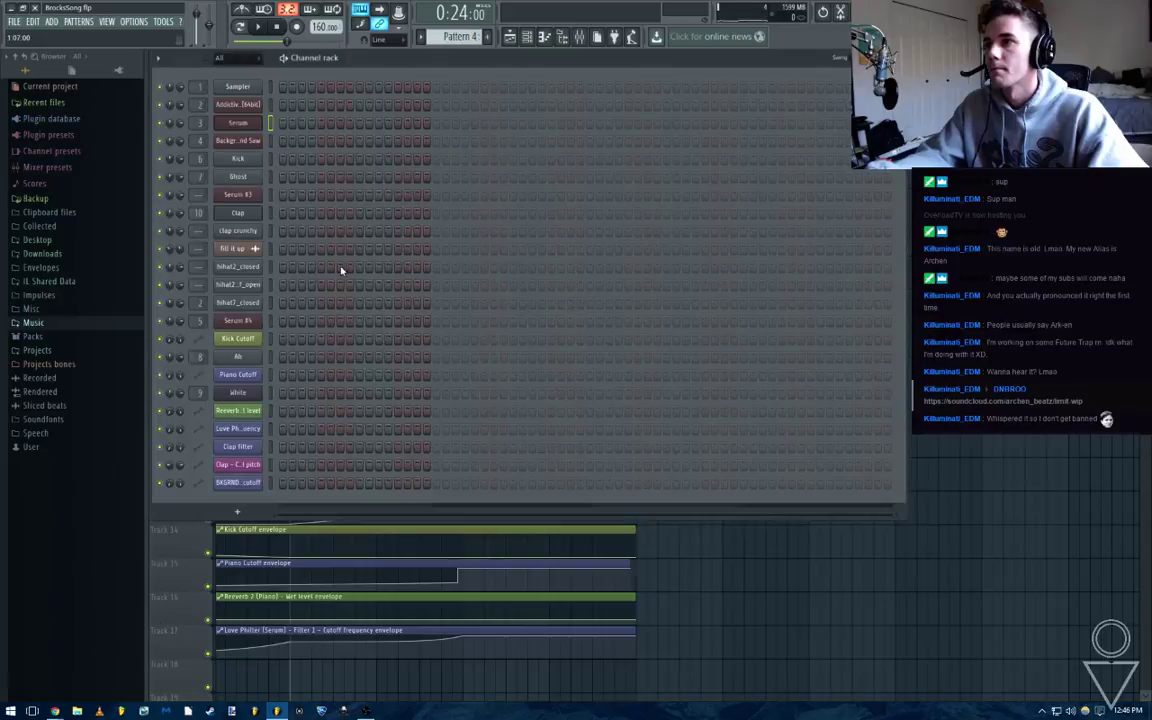
# Move the playback position to bar 25 and select bars 25 to 33 as the playback range in the playlist
pyautogui.rightClick(240, 122)
pyautogui.click(272, 124)
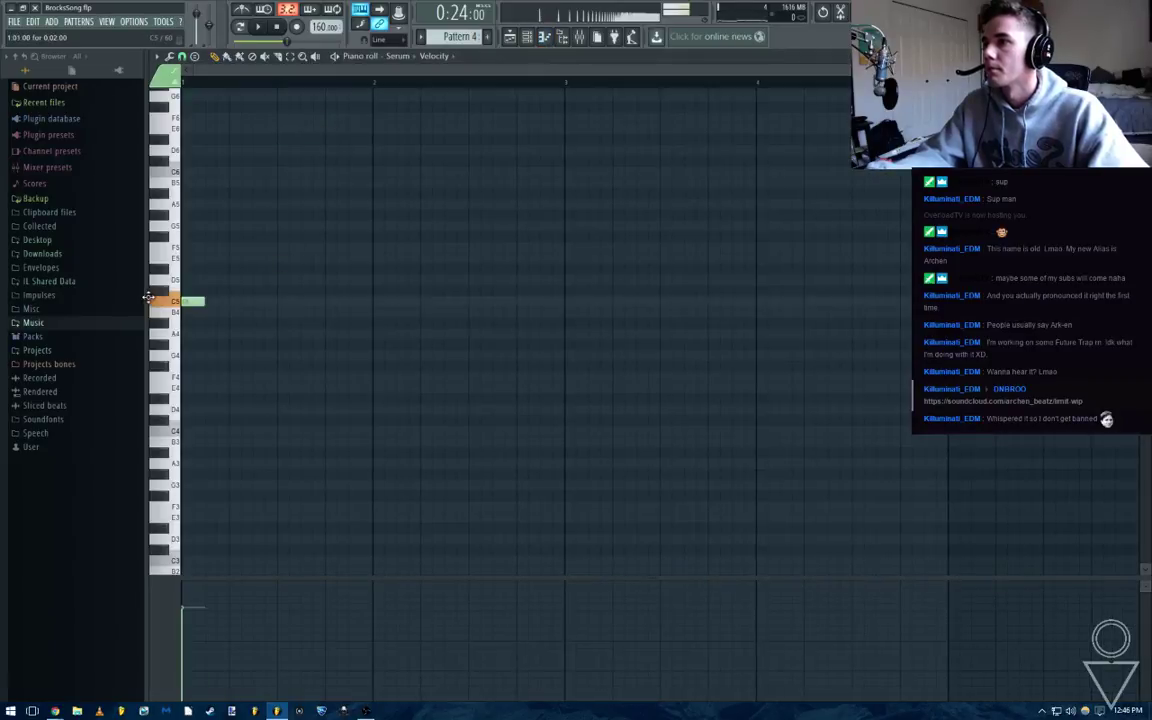
pyautogui.click(511, 38)
pyautogui.click(459, 83)
pyautogui.click(464, 83)
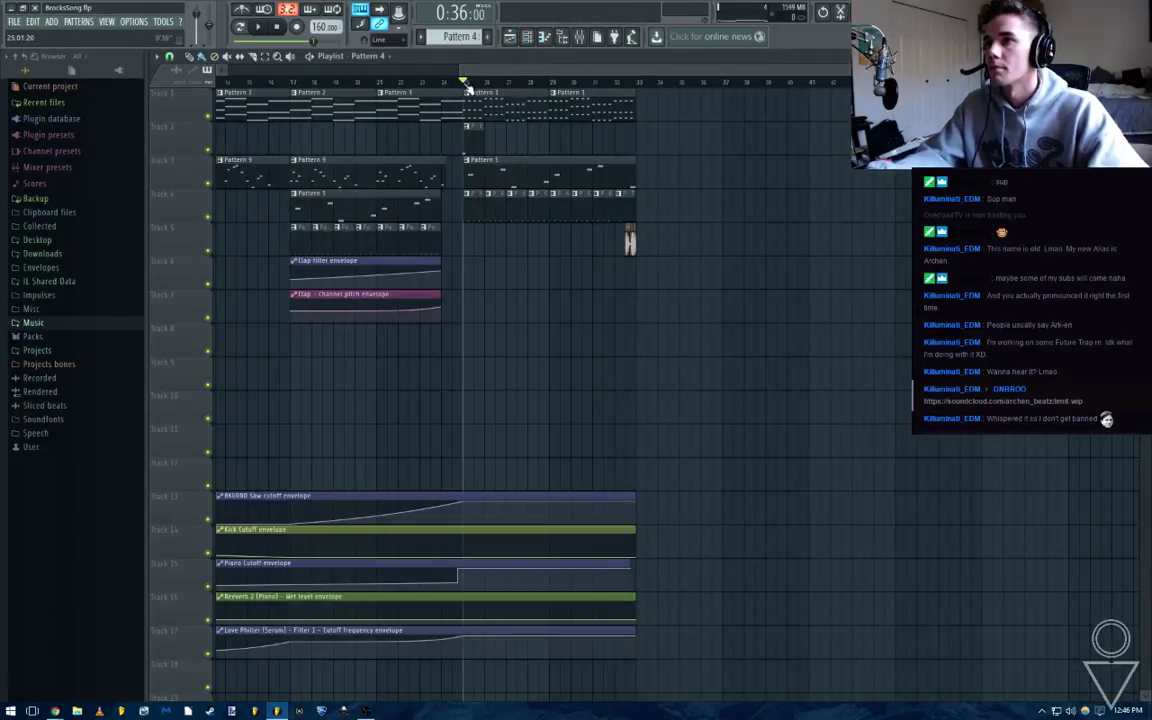
pyautogui.moveTo(465, 84); pyautogui.dragTo(644, 114)
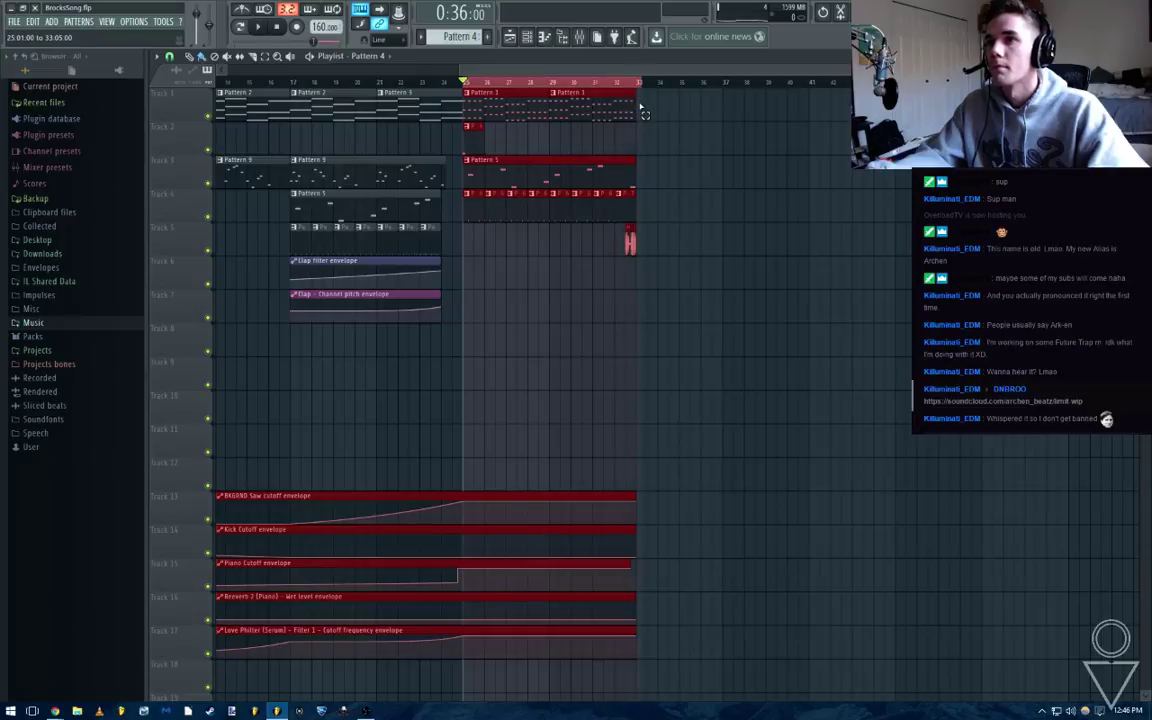
# Replace the C5 Serum note in Pattern 4 with a B3 note at the start of bar 1 and audition it
pyautogui.doubleClick(479, 142)
pyautogui.moveTo(197, 300); pyautogui.dragTo(183, 432)
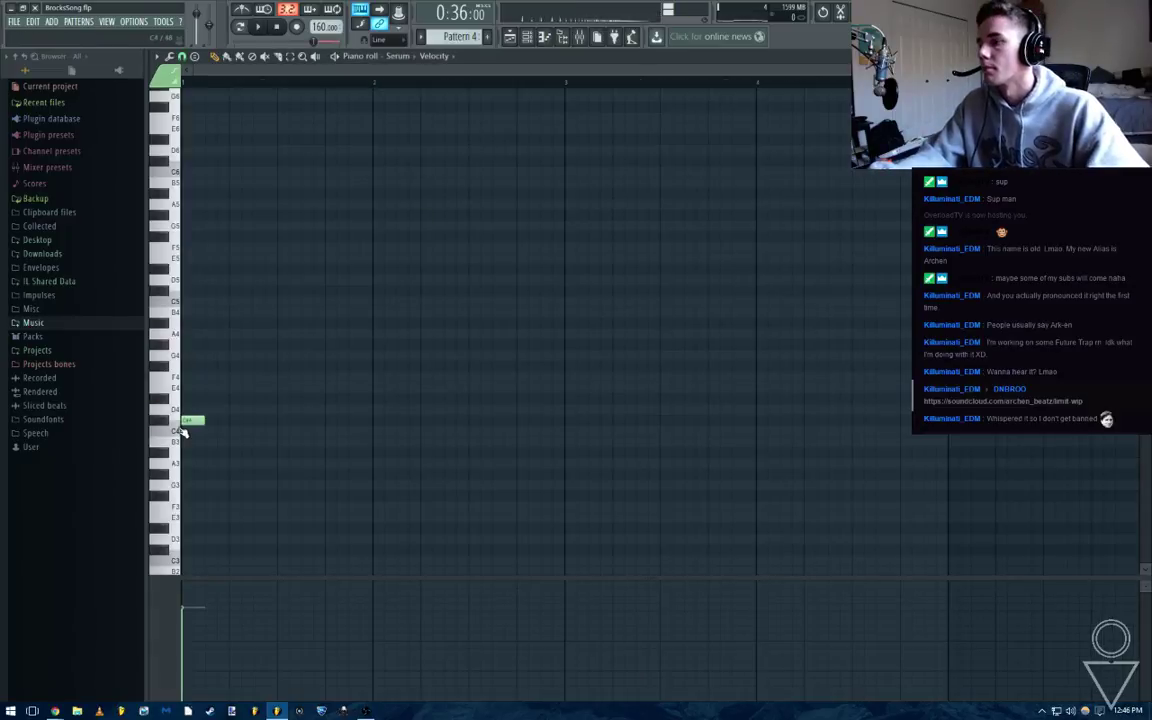
pyautogui.scroll(-2, 203, 444)
pyautogui.click(191, 400)
pyautogui.rightClick(194, 402)
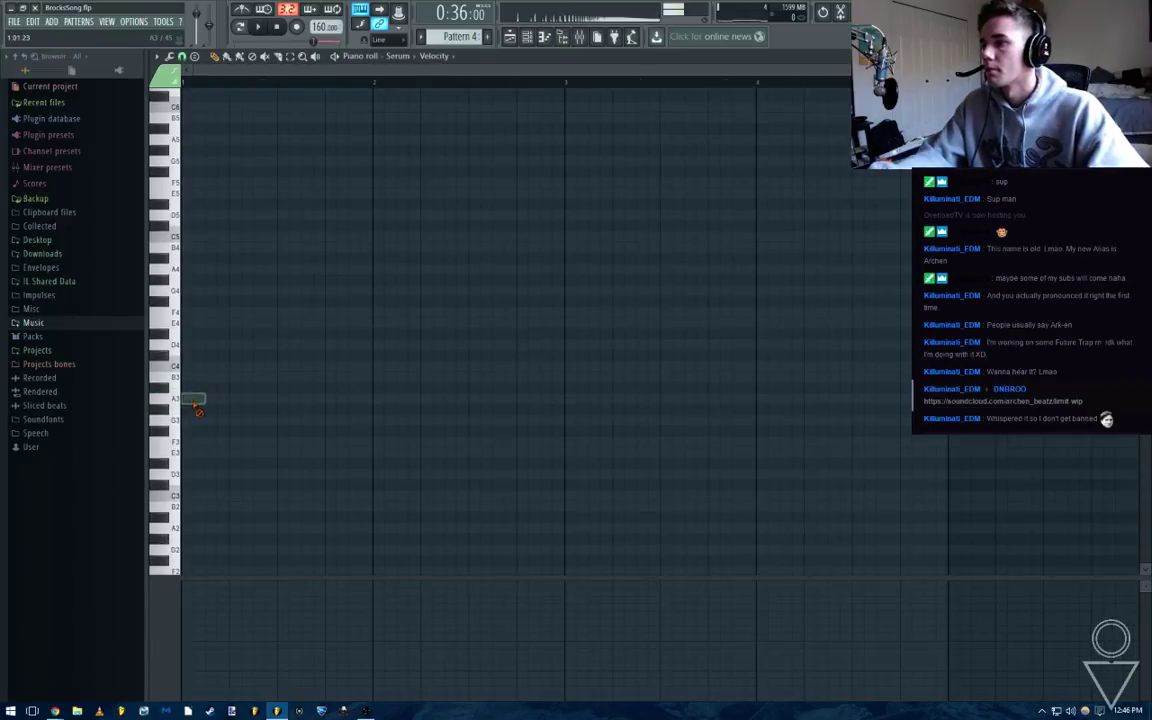
pyautogui.click(186, 379)
pyautogui.press('space')
pyautogui.press('space')
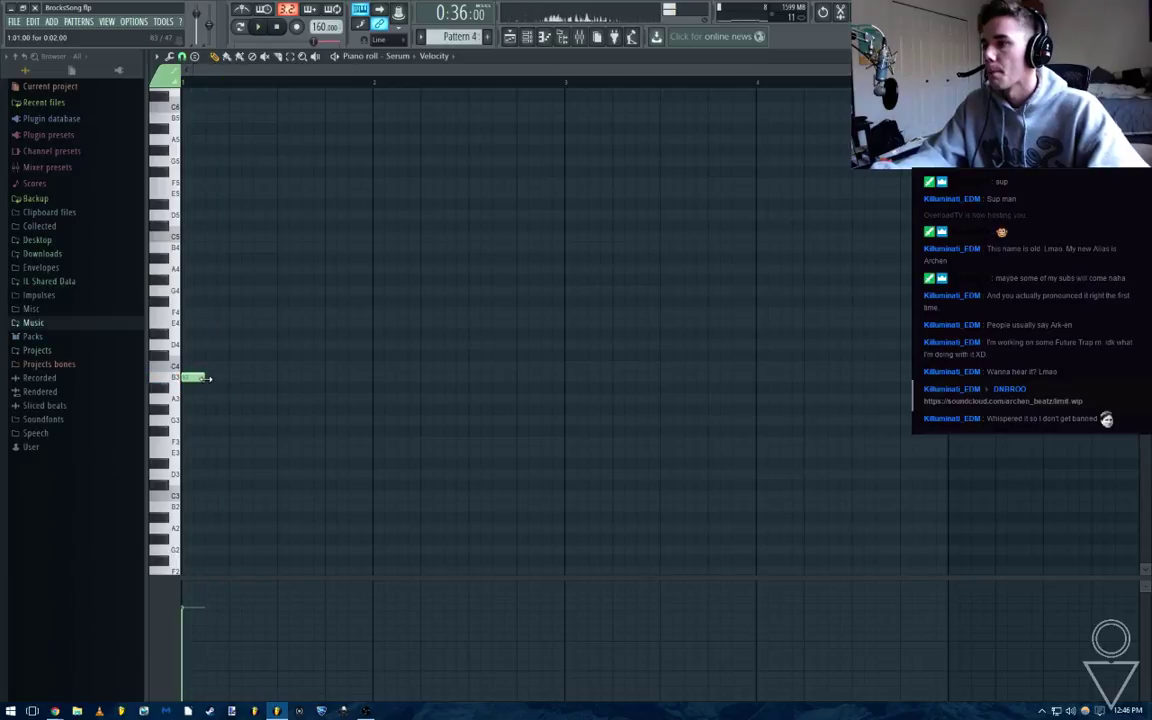
# Lengthen the B3 note to three beats and play the section
pyautogui.press('space')
pyautogui.press('space')
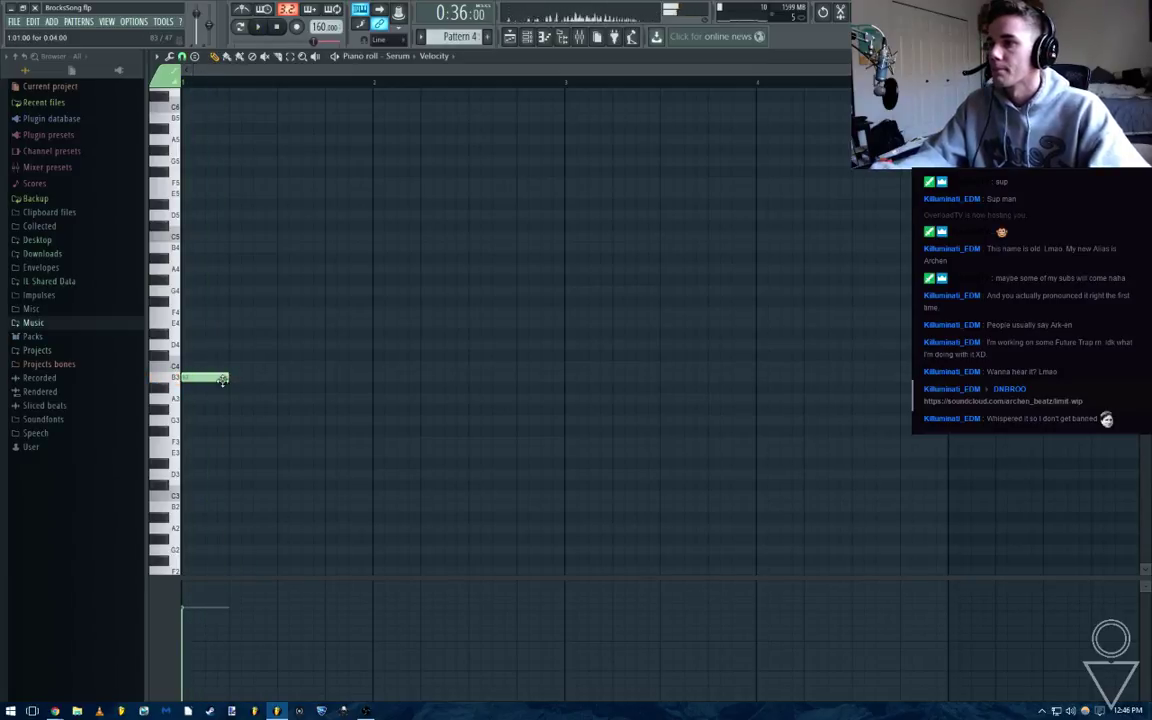
pyautogui.moveTo(262, 384); pyautogui.dragTo(361, 392)
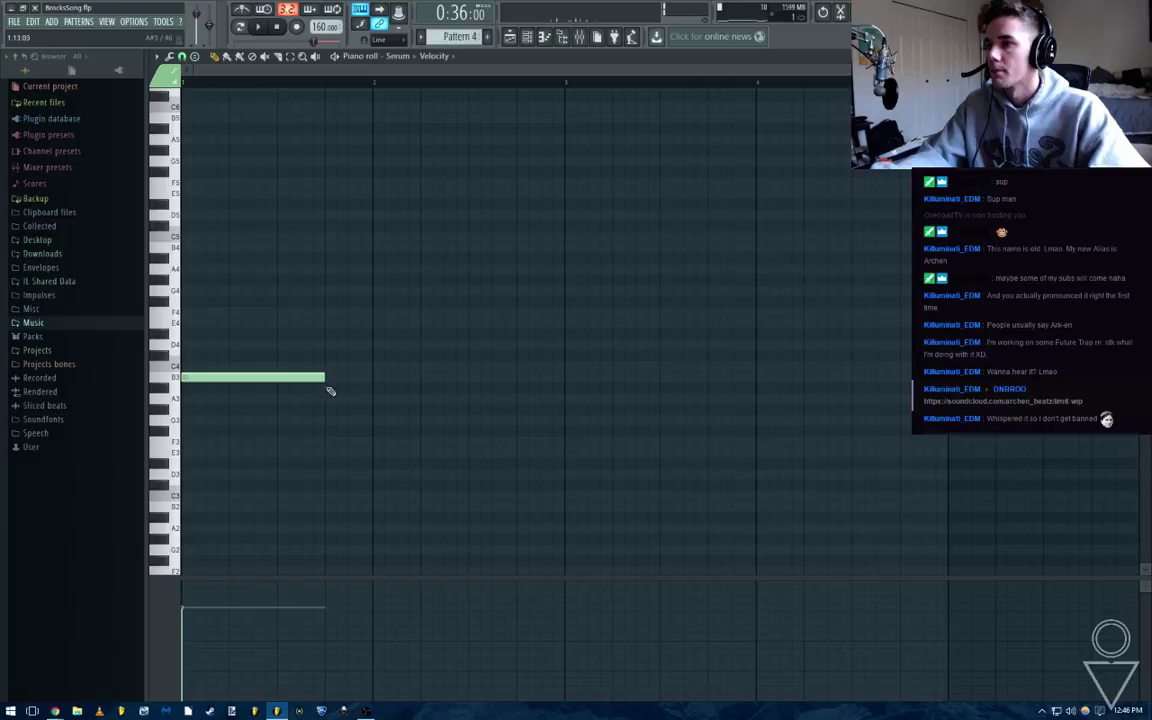
pyautogui.press('space')
pyautogui.press('space')
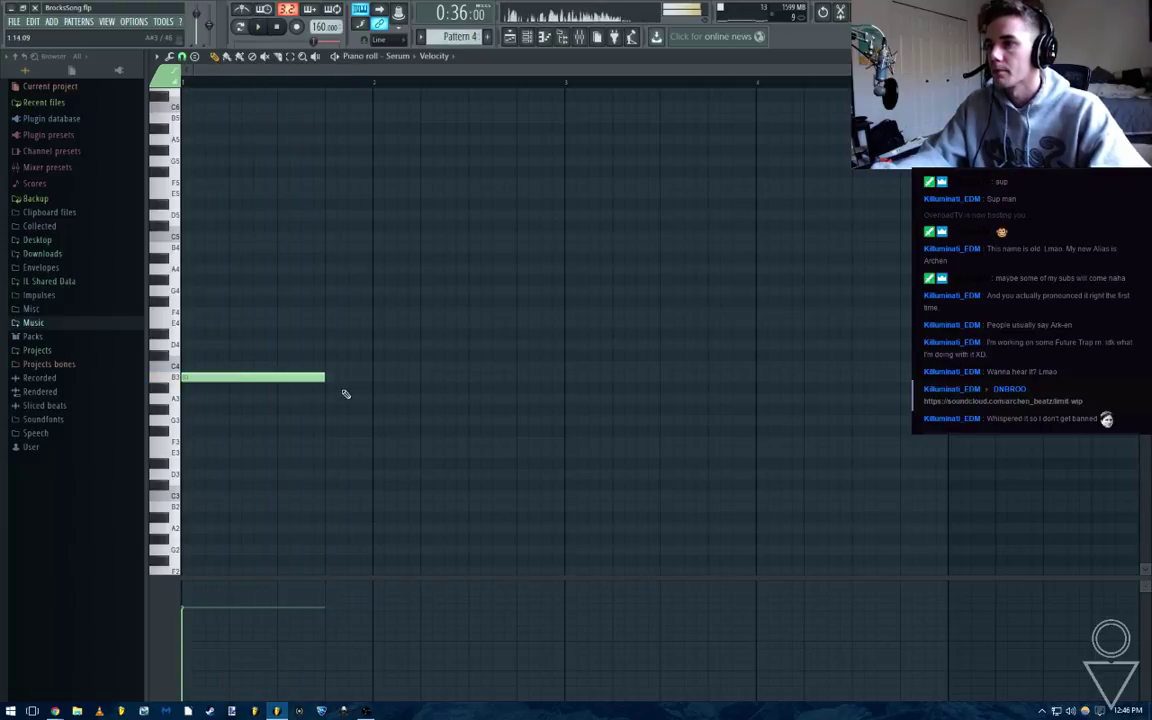
# Add a two-beat D4 note on beat 2 of bar 2, followed by a two-beat E3 note, and play the pattern
pyautogui.click(445, 345)
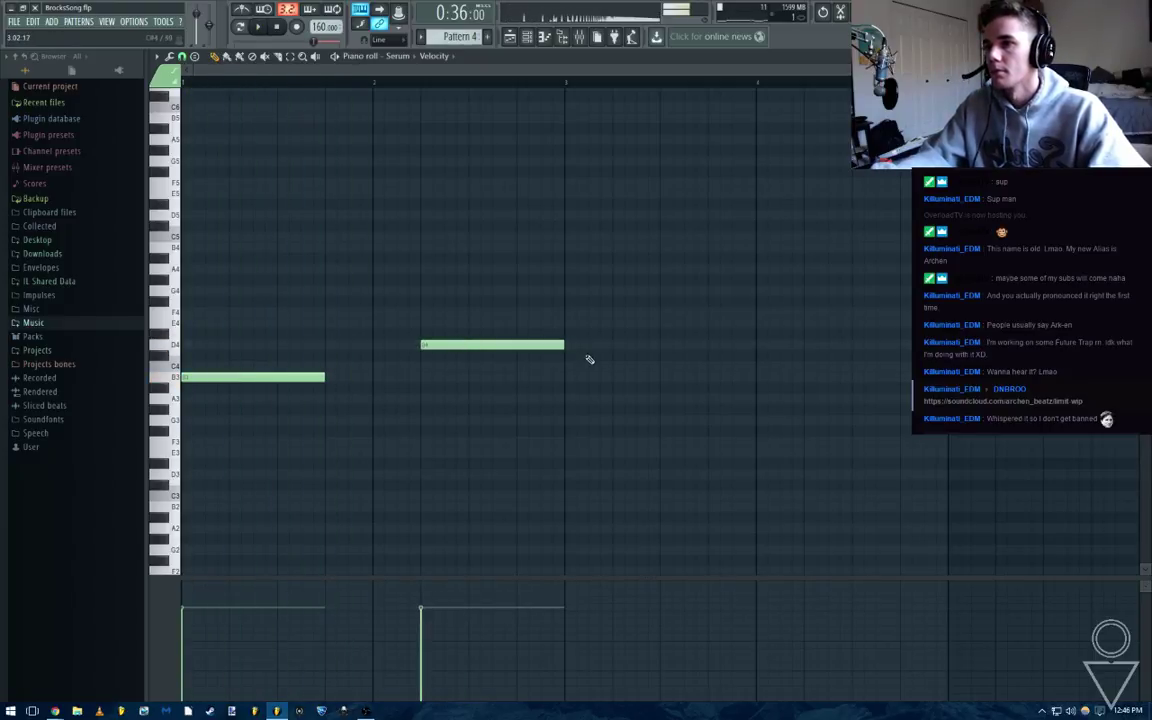
pyautogui.moveTo(520, 420); pyautogui.dragTo(514, 453)
pyautogui.press('space')
# Set Serum's oscillator A unison to 6 voices and its detune to 0.03 while listening, and close the synth
pyautogui.press('F6')
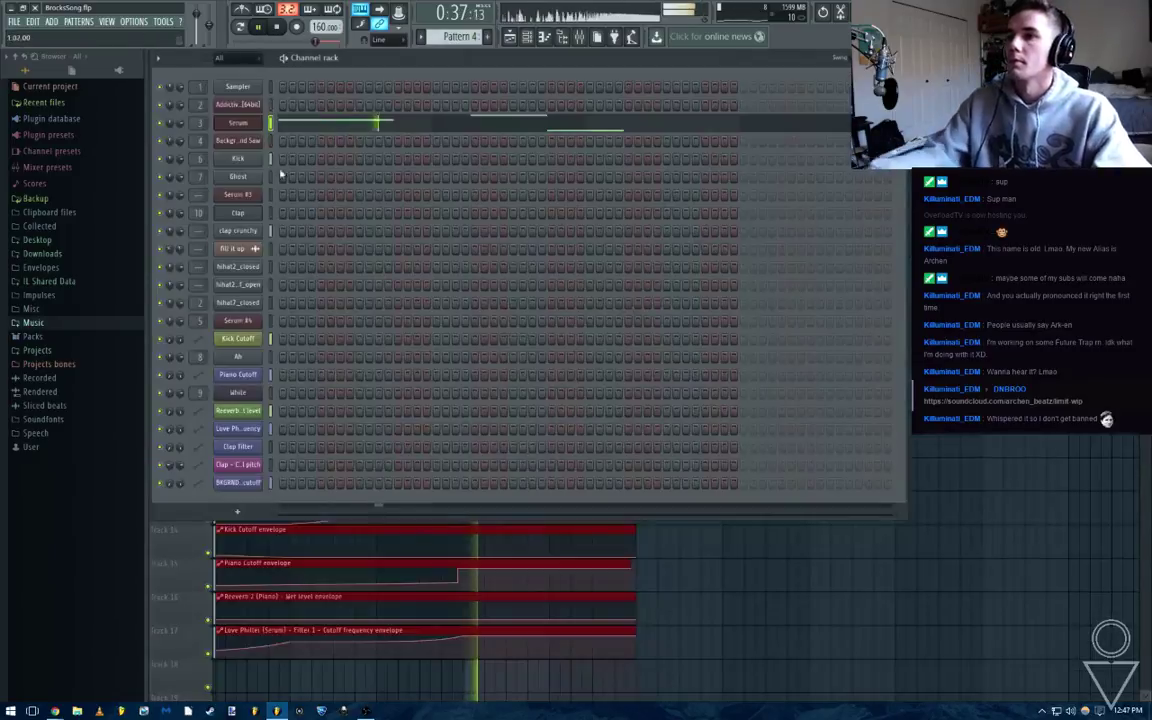
pyautogui.click(240, 122)
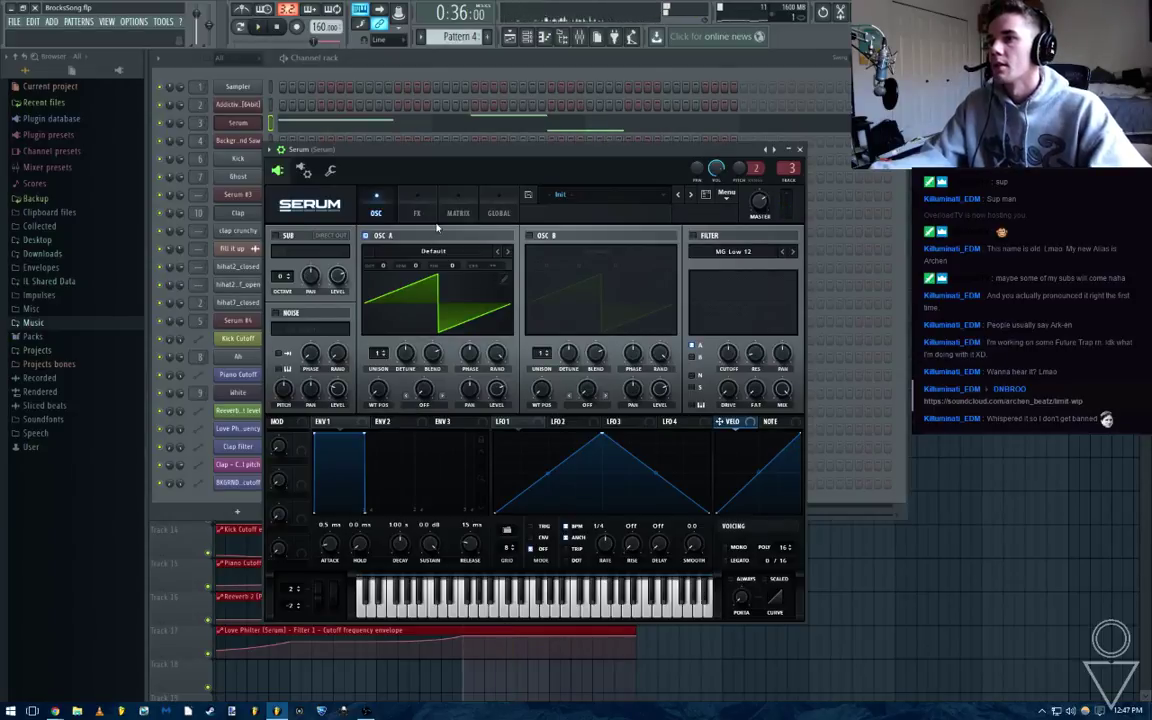
pyautogui.moveTo(378, 352); pyautogui.dragTo(391, 321)
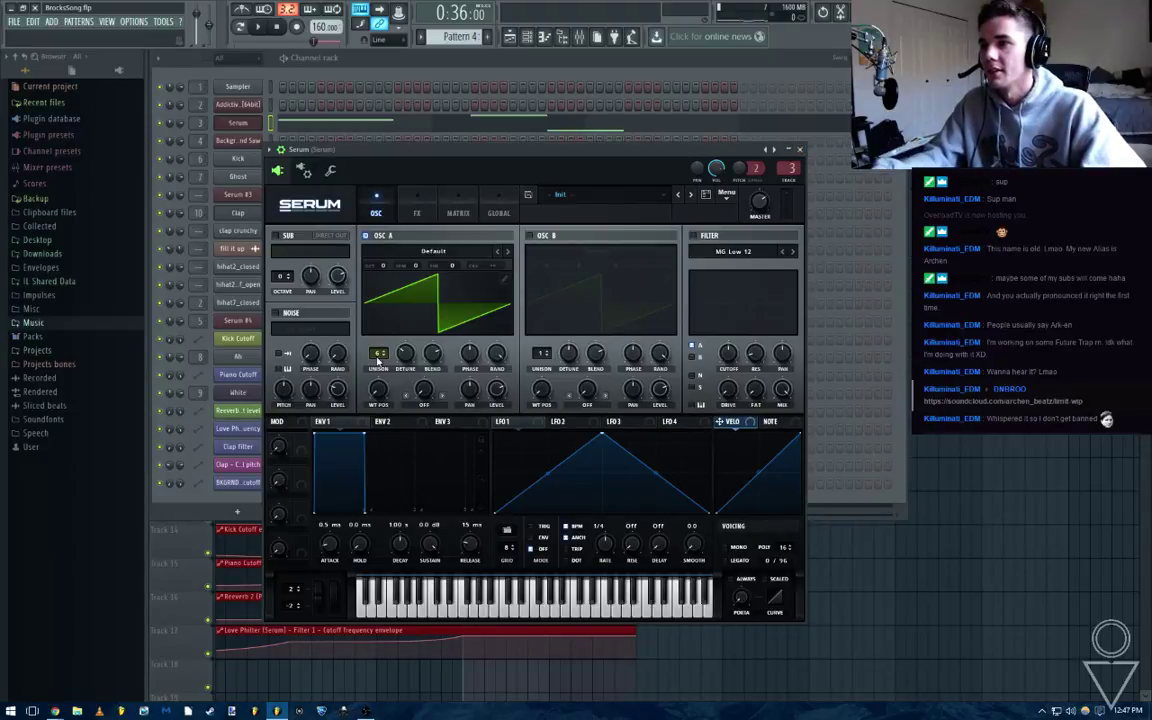
pyautogui.moveTo(378, 362); pyautogui.dragTo(378, 356)
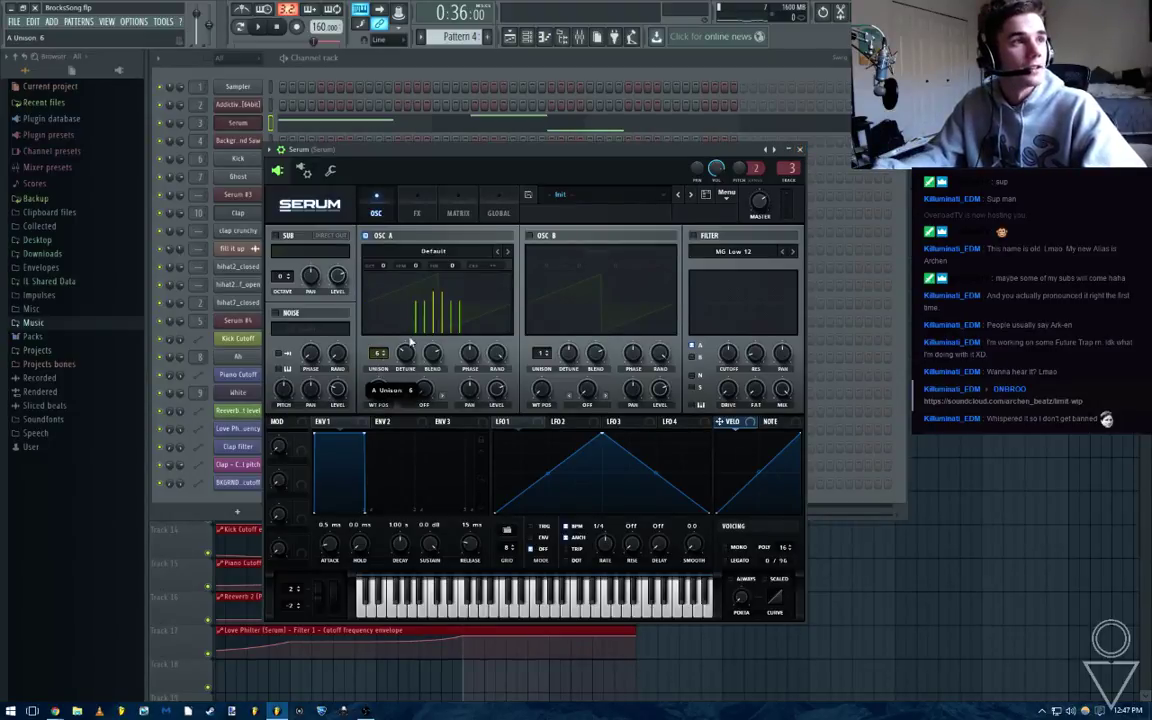
pyautogui.moveTo(379, 356); pyautogui.dragTo(409, 328)
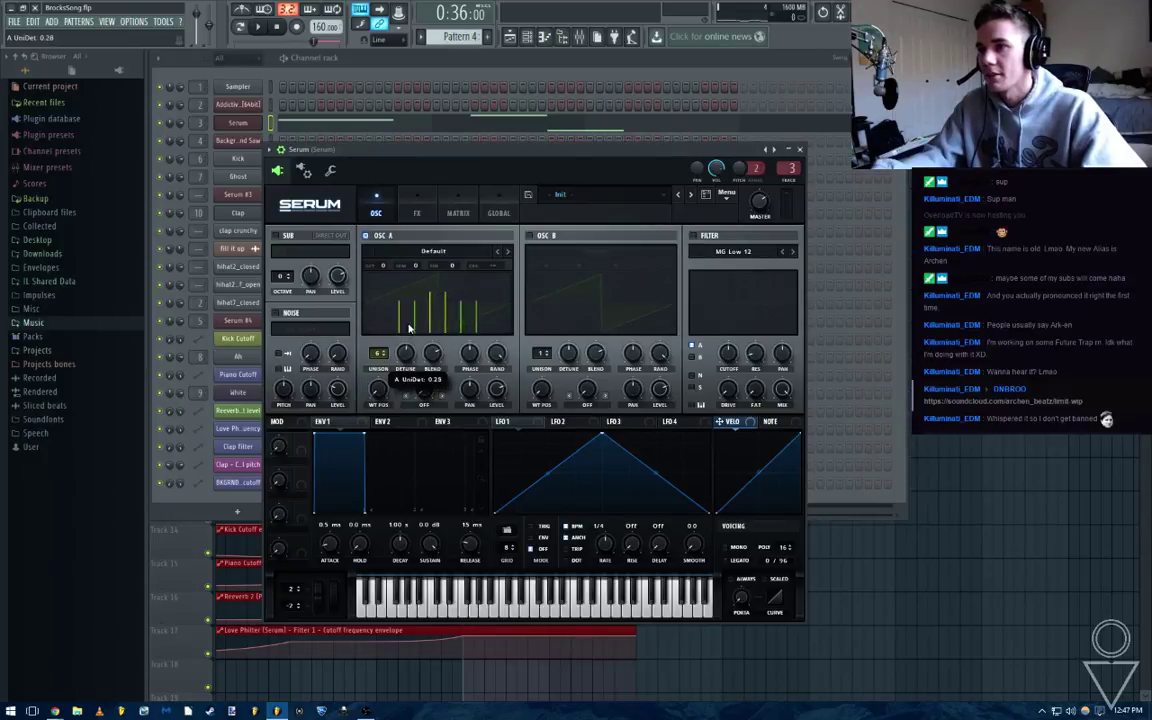
pyautogui.press('space')
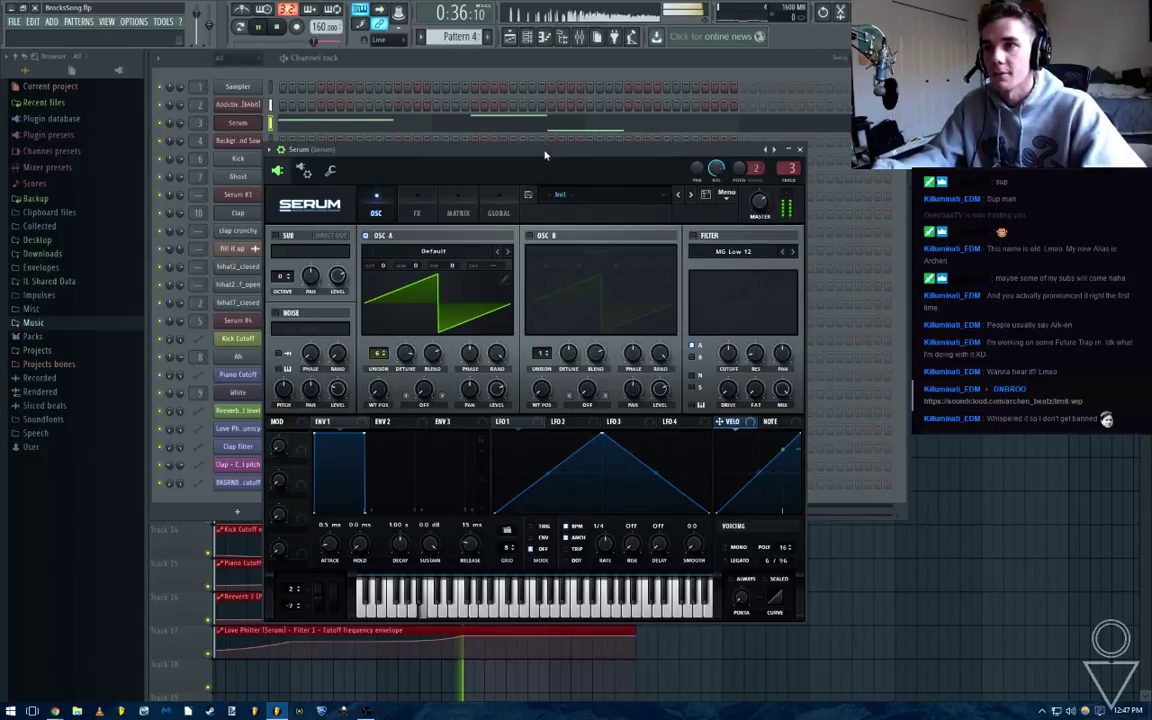
pyautogui.moveTo(405, 356); pyautogui.dragTo(404, 419)
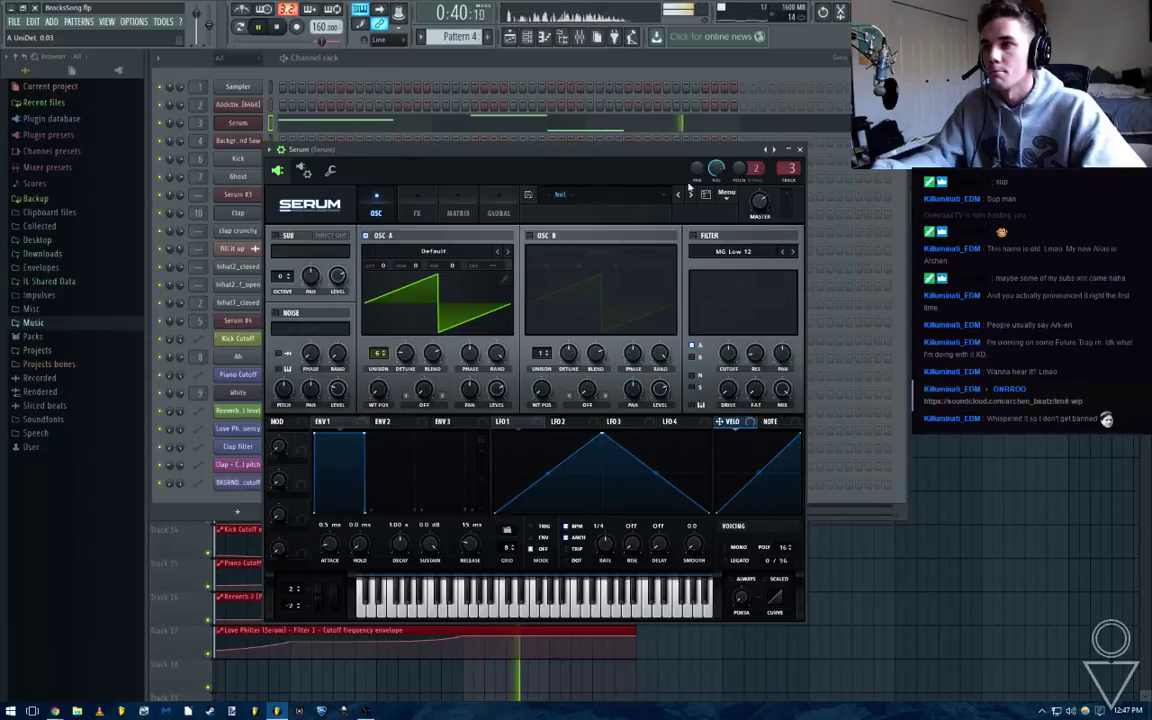
pyautogui.click(801, 149)
pyautogui.press('space')
# Show the mixer and close the leftover Fruity Reeverb 2, Clap and Fruity Love Philter windows
pyautogui.click(445, 117)
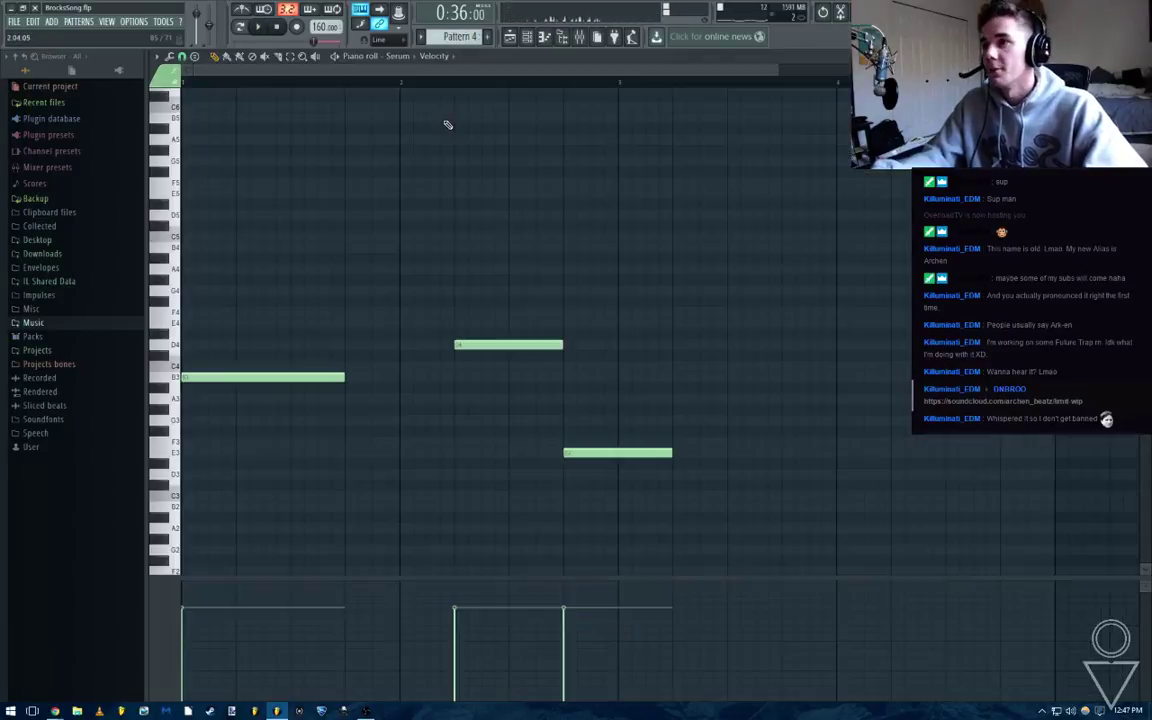
pyautogui.press('F7')
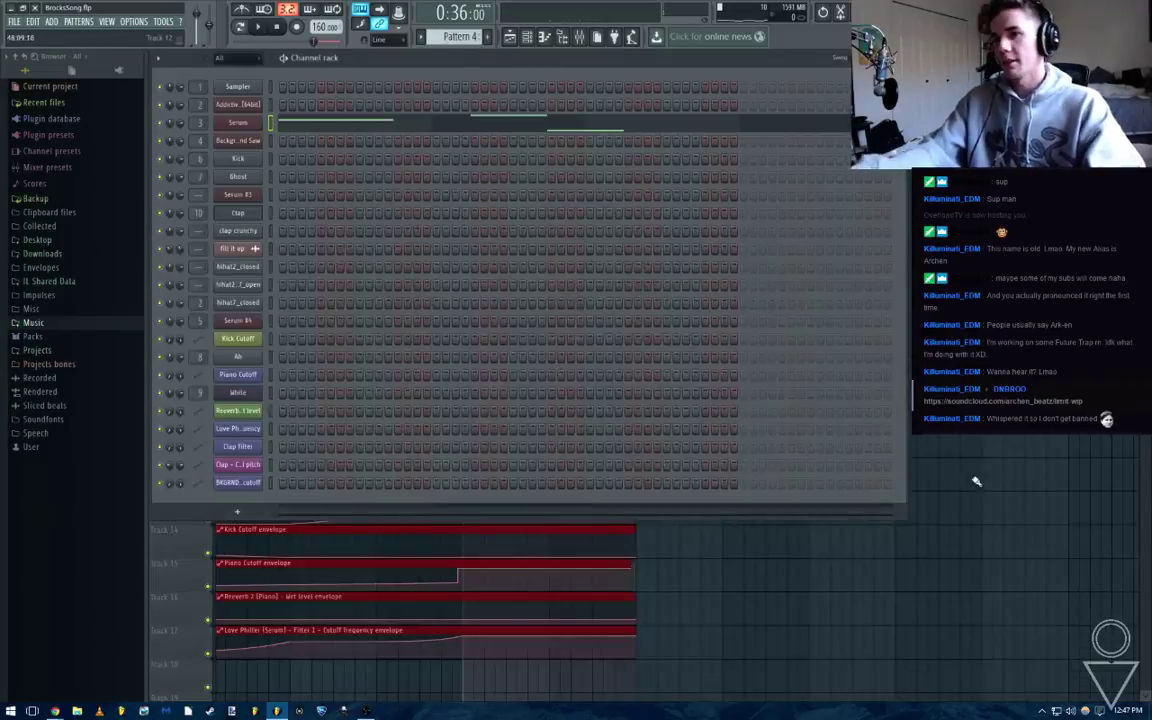
pyautogui.press('F5')
pyautogui.press('F9')
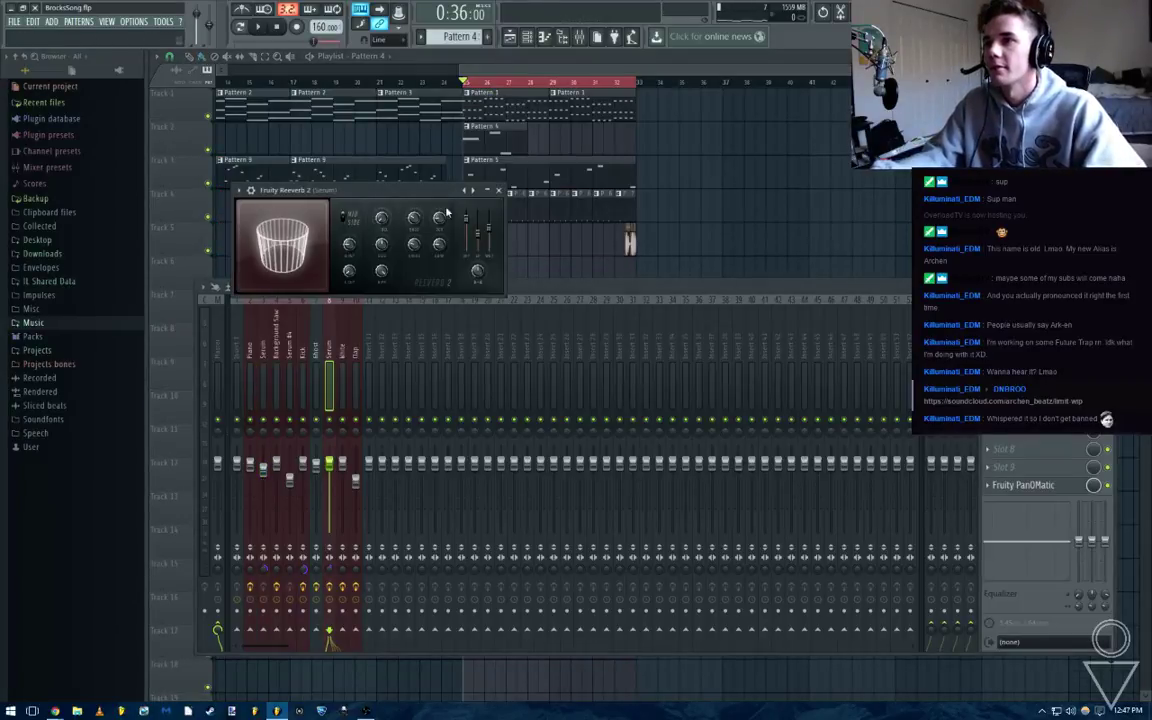
pyautogui.click(513, 193)
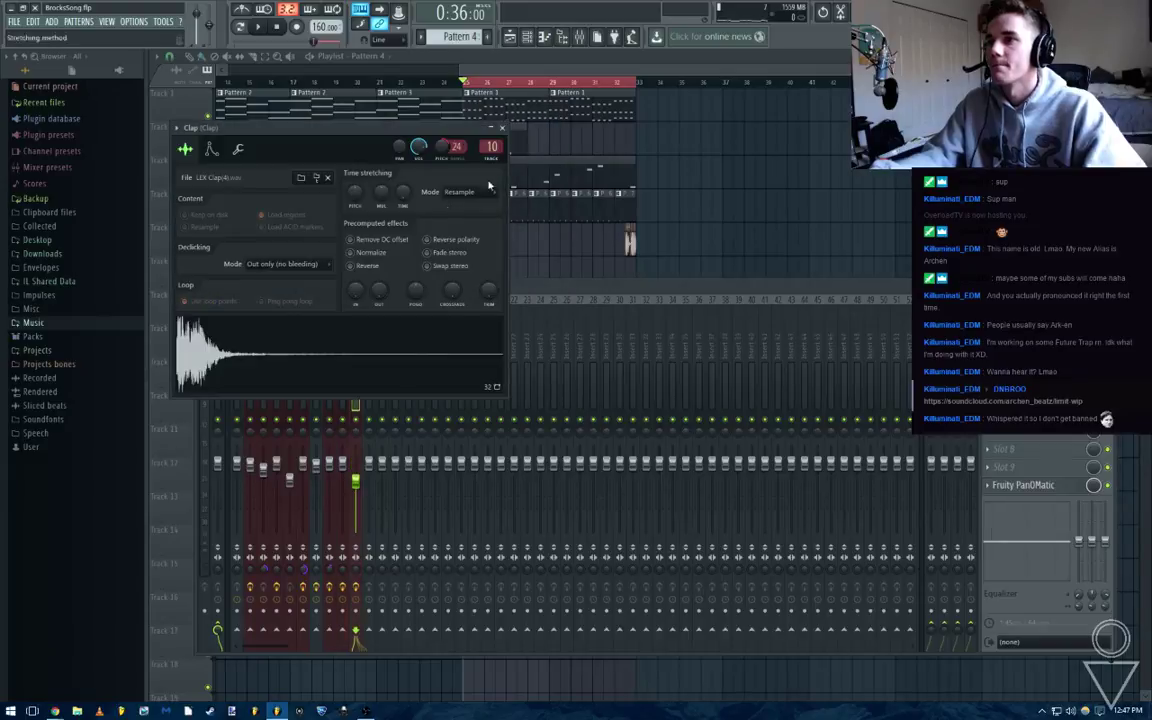
pyautogui.click(503, 129)
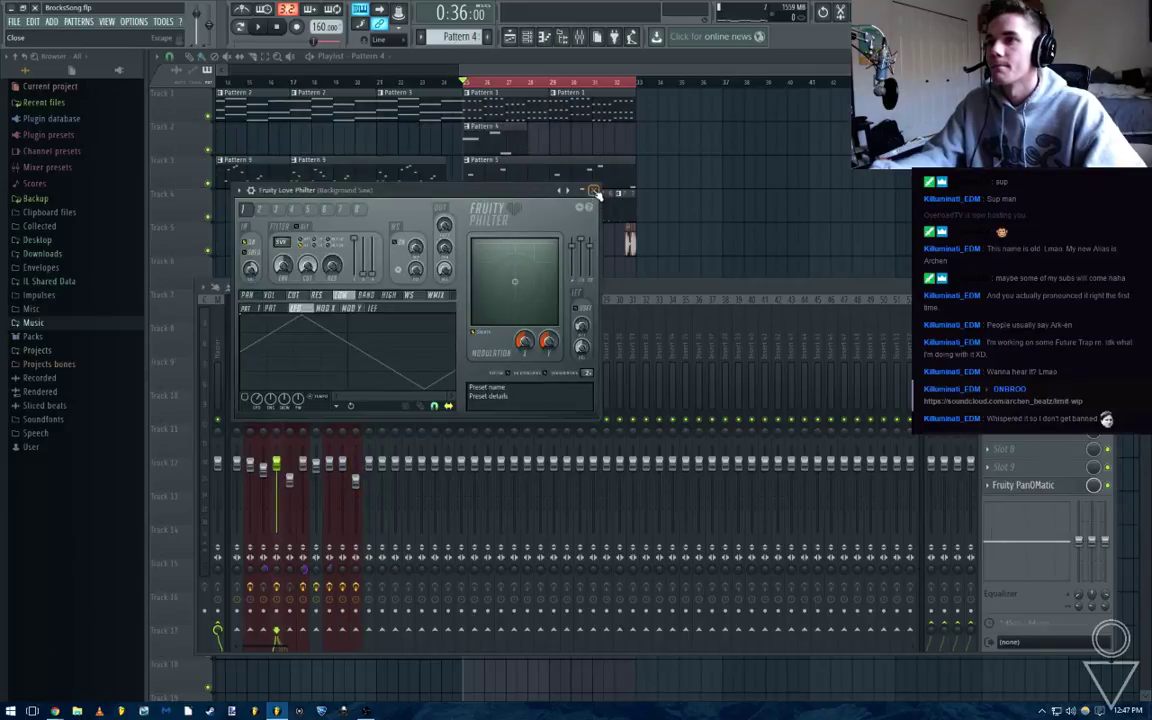
pyautogui.click(595, 190)
# Open the Serum synth and play the section from bar 25 to listen to its sound
pyautogui.click(238, 124)
pyautogui.press('space')
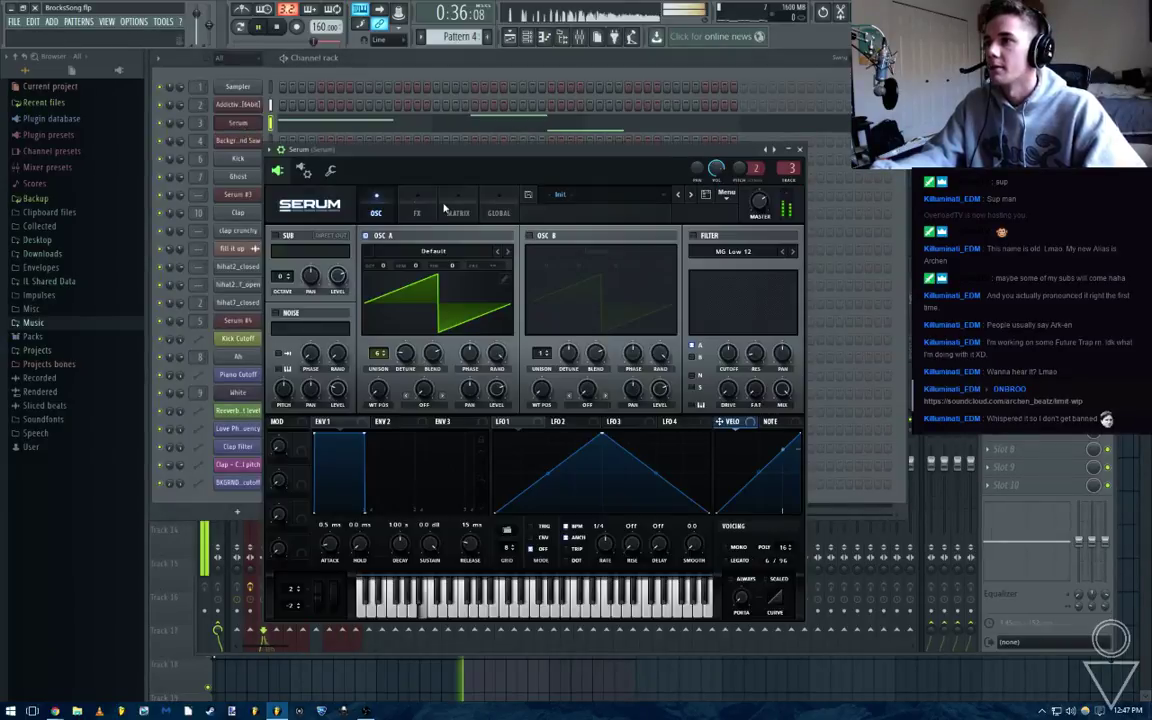
pyautogui.click(440, 264)
pyautogui.click(502, 162)
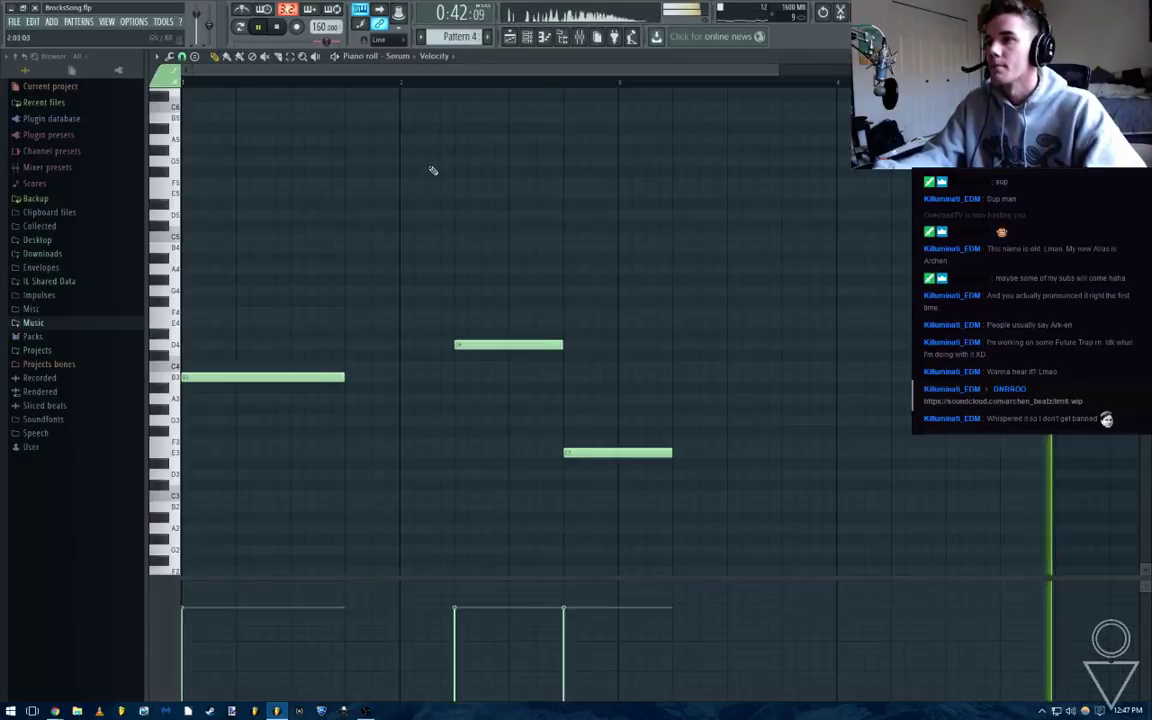
# Transpose the three Pattern 4 Serum notes down one octave and play them
pyautogui.press('F7')
pyautogui.press('space')
pyautogui.hotkey('ctrl', 'Down')
pyautogui.press('space')
pyautogui.scroll(-3, 484, 288)
pyautogui.keyDown('ctrl'); pyautogui.click(485, 289); pyautogui.keyUp('ctrl')
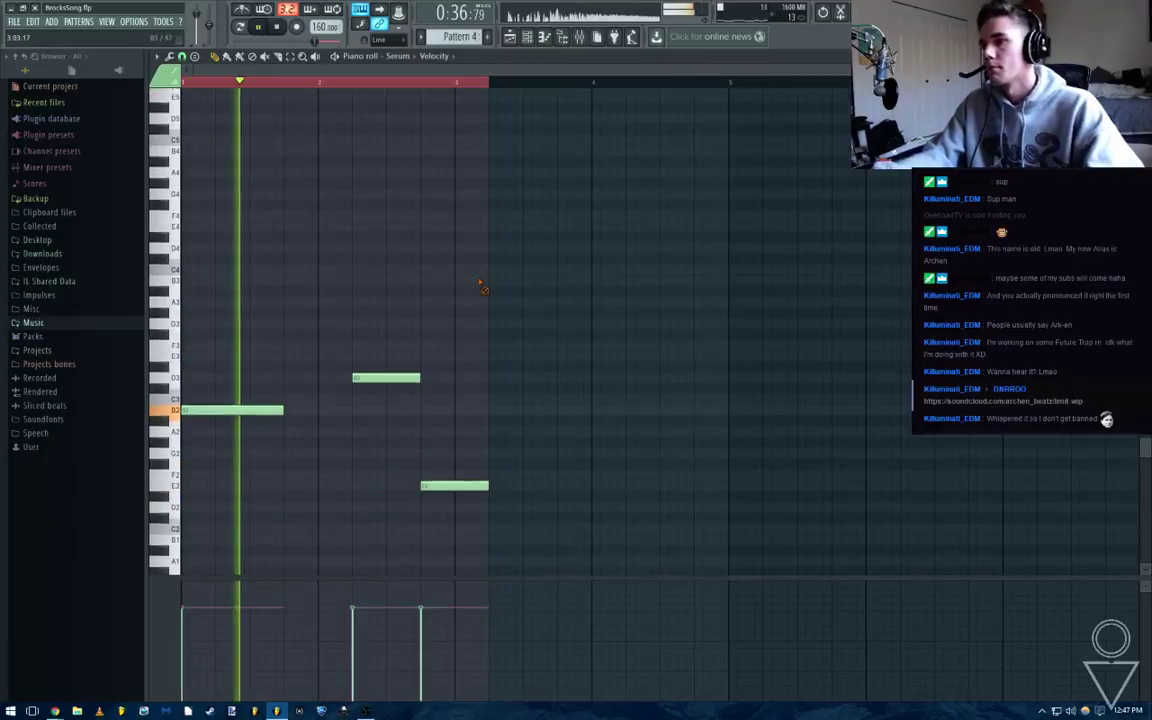
pyautogui.press('space')
pyautogui.hotkey('ctrl', 'a')
pyautogui.press('Delete')
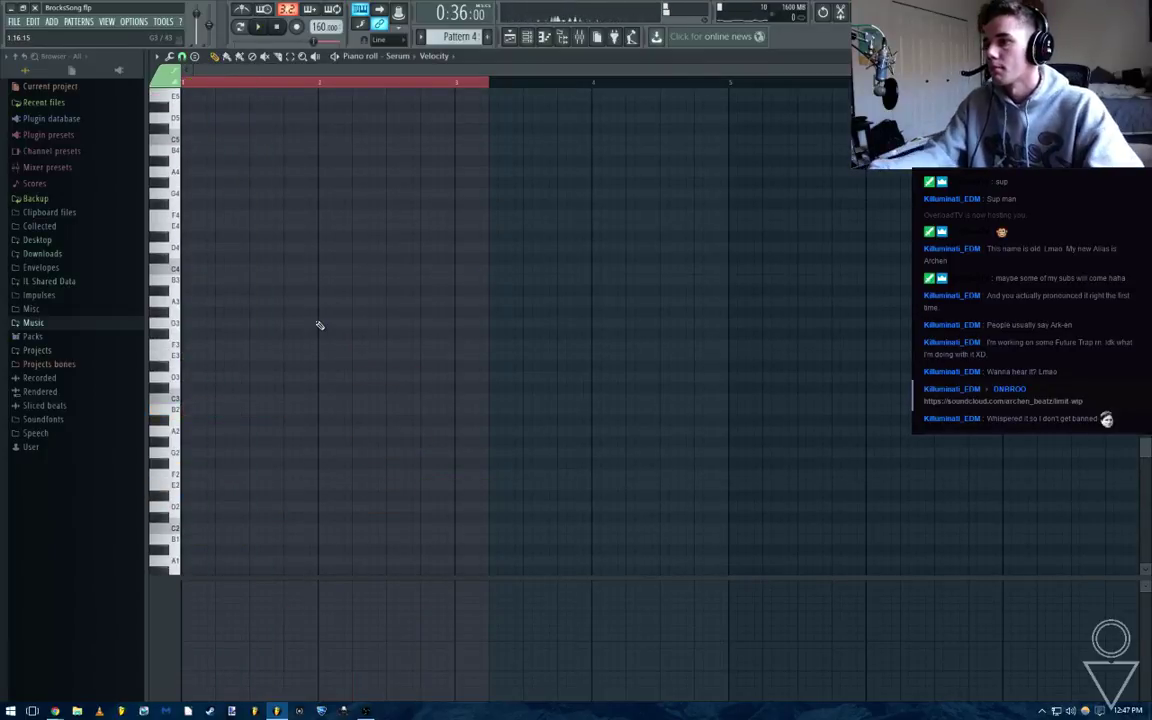
pyautogui.hotkey('ctrl', 'z')
pyautogui.press('F7')
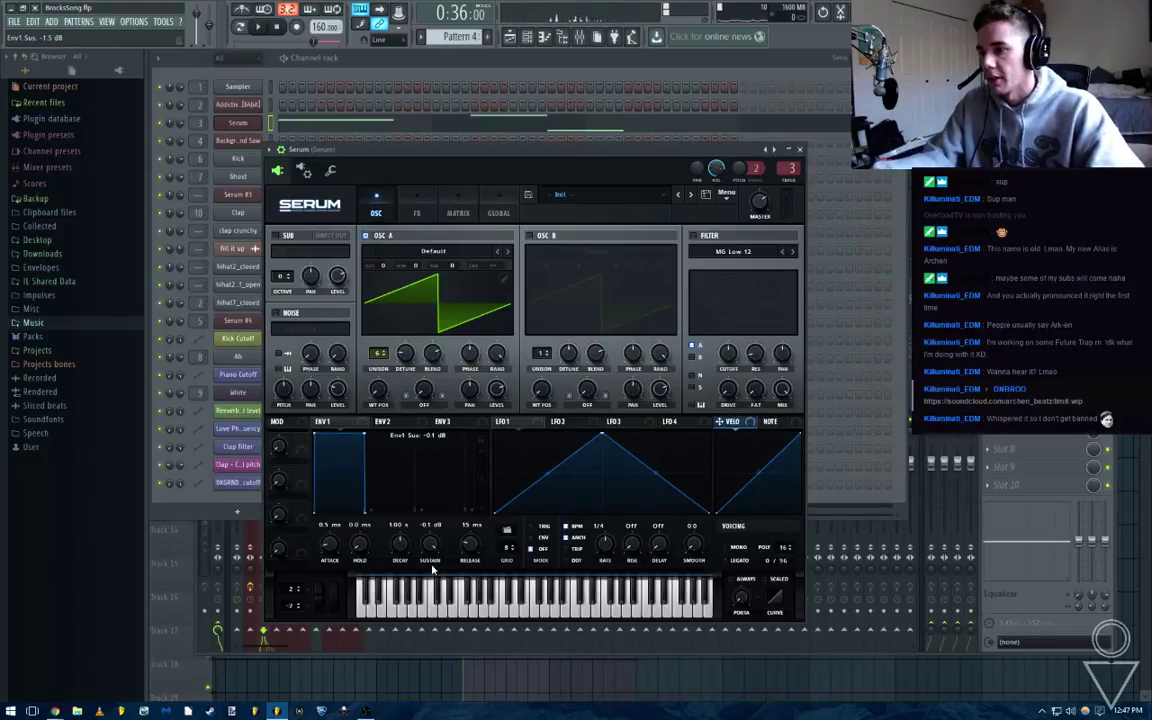
# Lower Serum envelope 1's sustain fully, set its decay to 324 ms, and open the Serum notes
pyautogui.moveTo(432, 566); pyautogui.dragTo(432, 572)
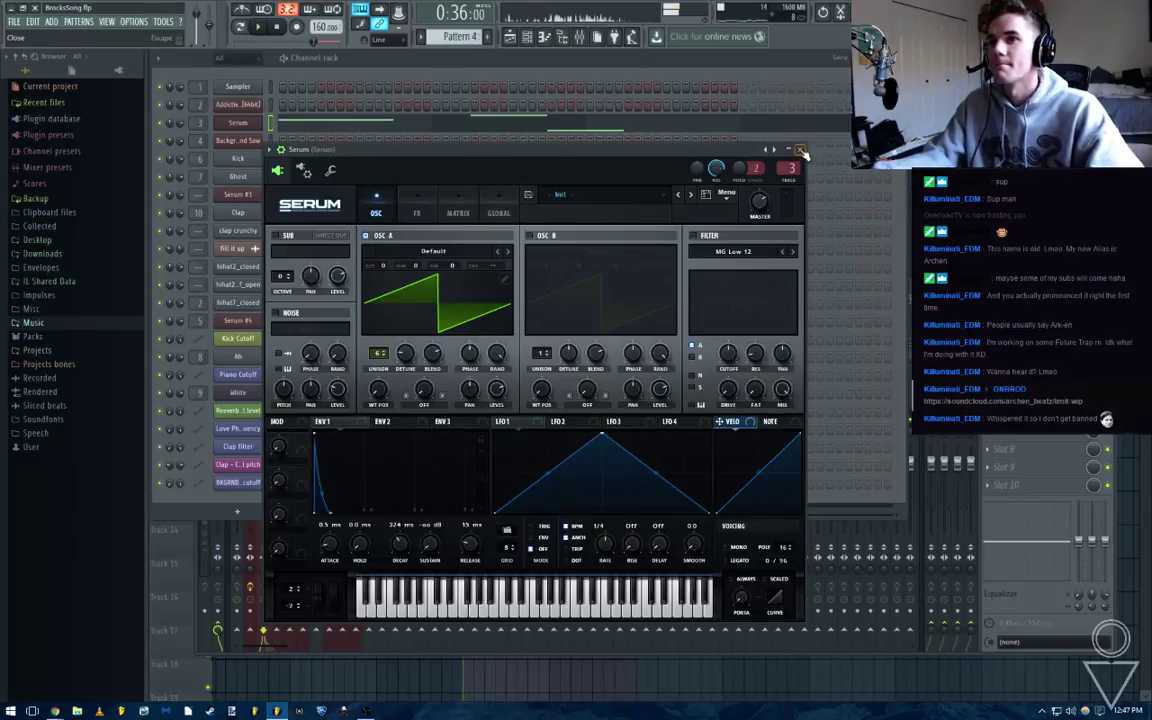
pyautogui.press('F7')
pyautogui.scroll(-2, 309, 289)
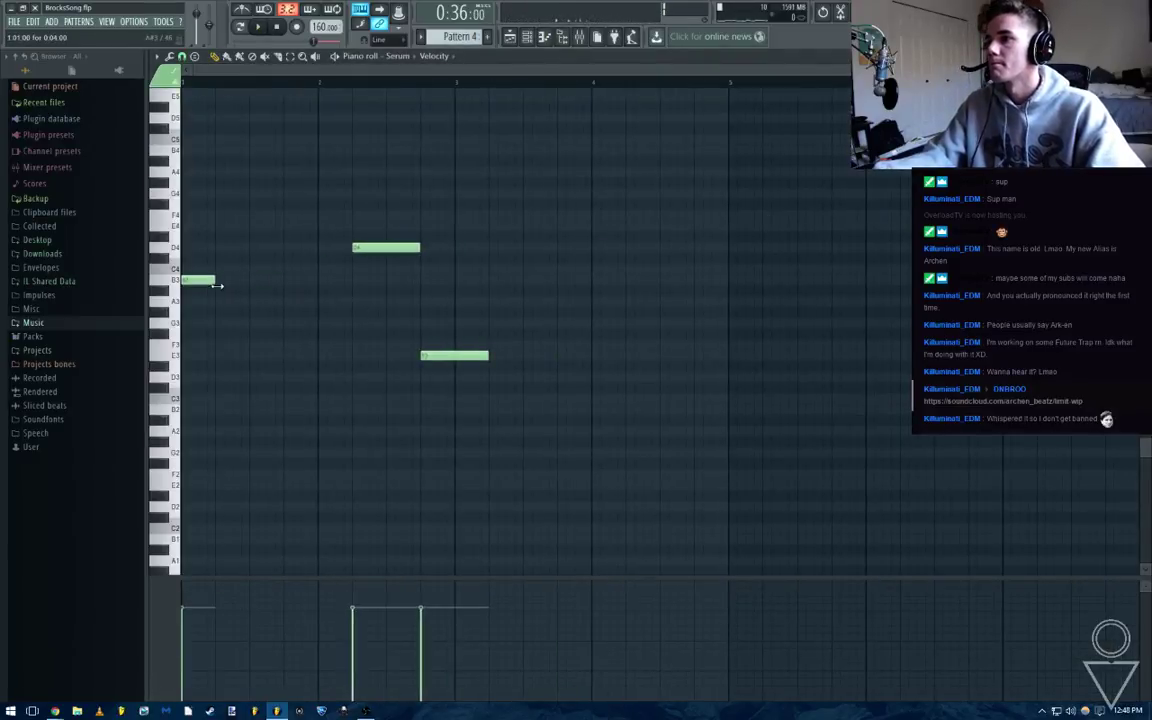
# Try an E4 note after the first B3 note in bar 1 and play the pattern
pyautogui.scroll(1, 220, 290)
pyautogui.scroll(2, 267, 324)
pyautogui.scroll(2, 363, 314)
pyautogui.click(245, 302)
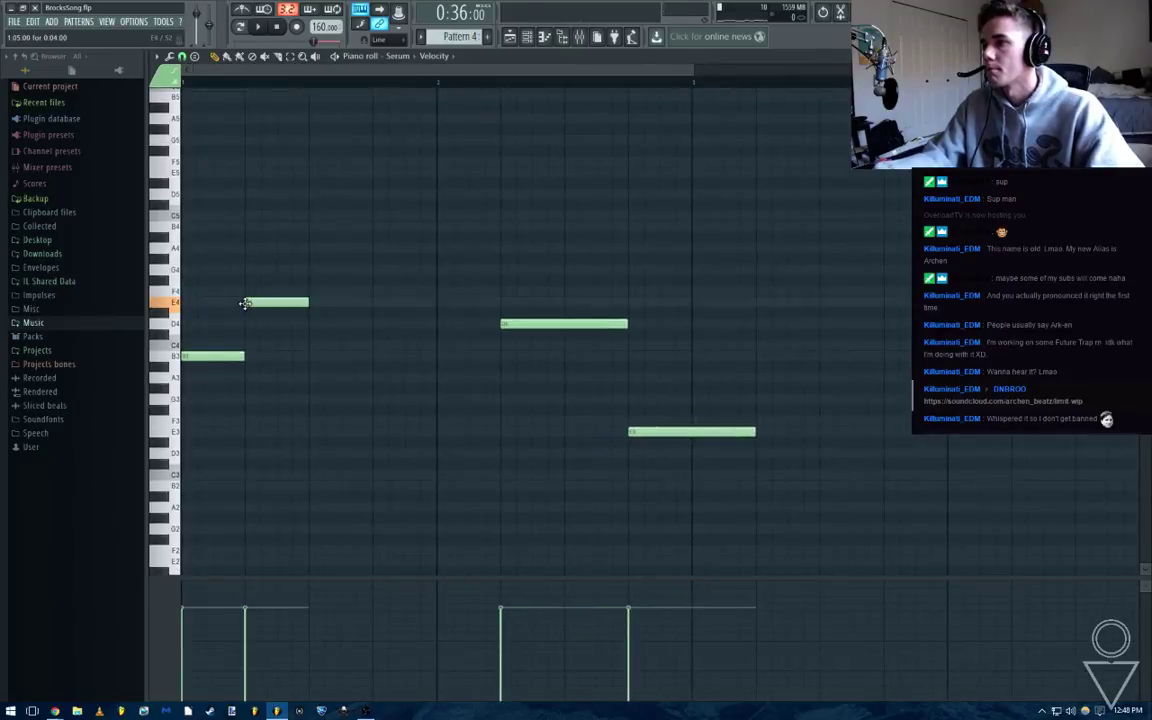
pyautogui.rightClick(284, 305)
pyautogui.click(338, 302)
pyautogui.scroll(-1, 352, 327)
pyautogui.press('space')
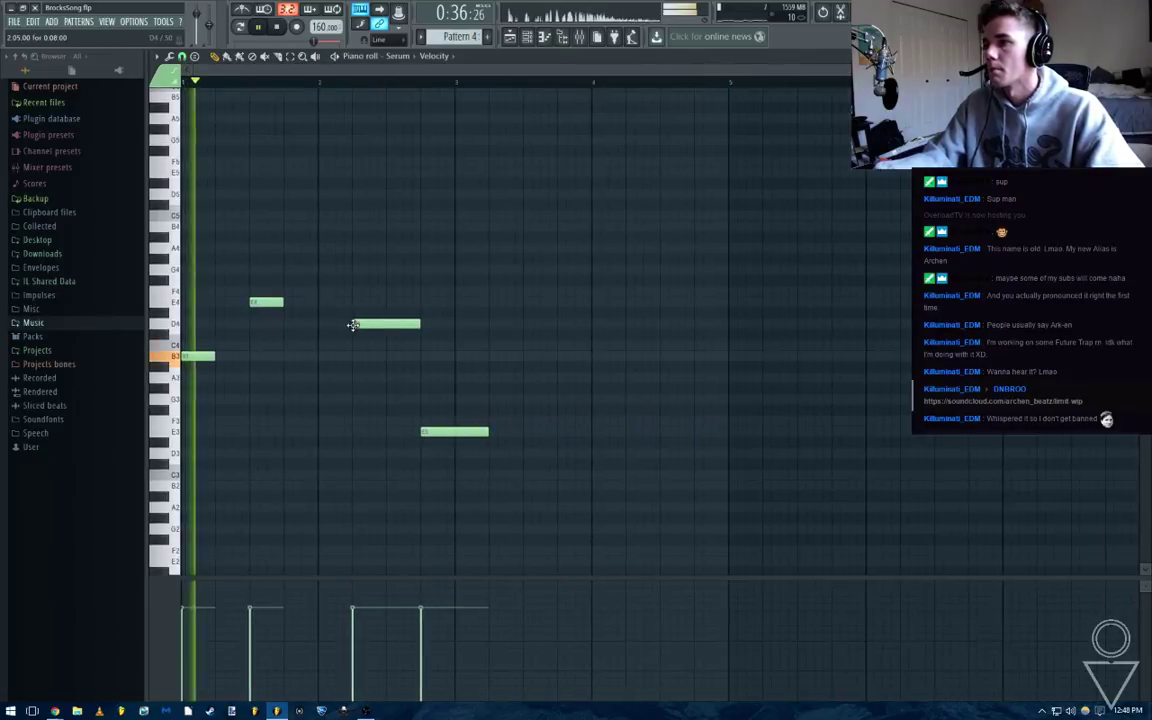
# Fill bar 1 with four consecutive B3 notes and delete the D4 and E3 notes after it
pyautogui.click(217, 355)
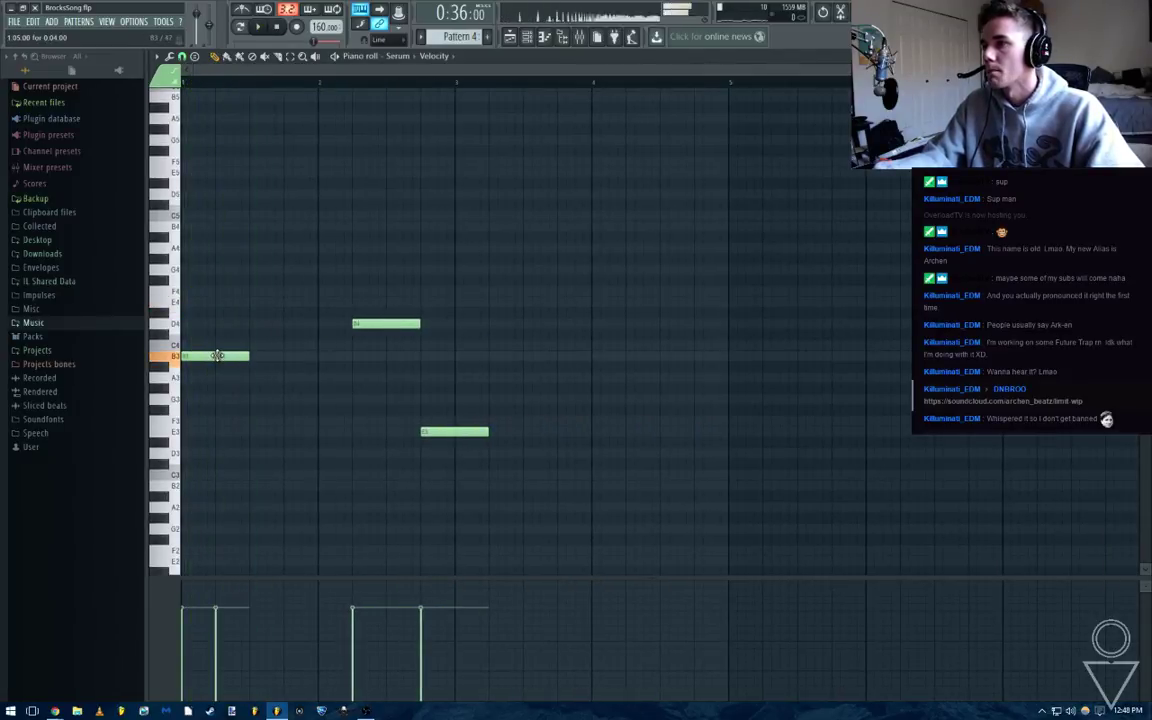
pyautogui.click(256, 356)
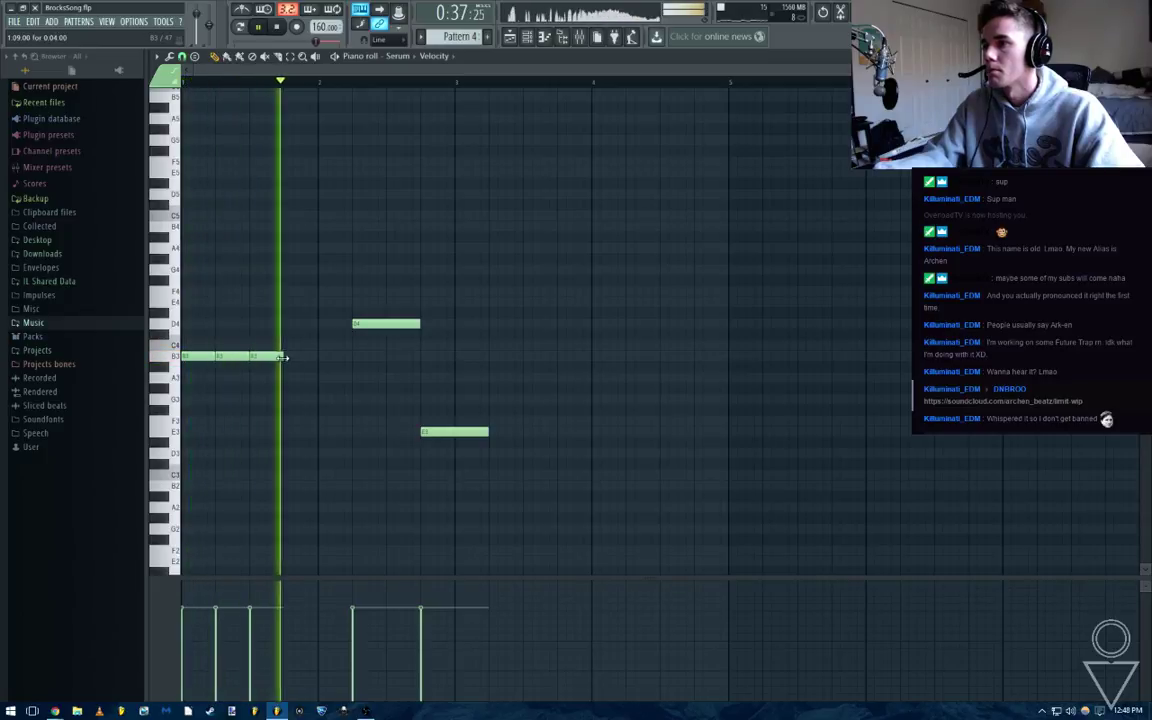
pyautogui.click(292, 357)
pyautogui.rightClick(411, 322)
pyautogui.rightClick(466, 431)
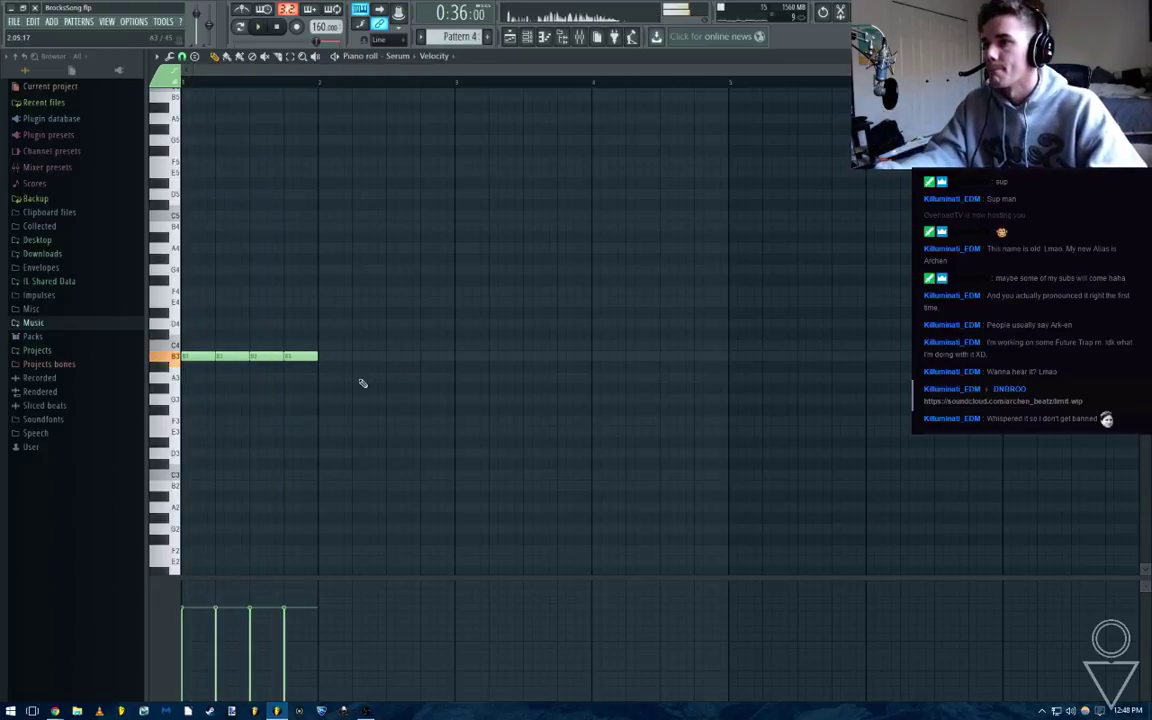
# Fill bar 2 with four consecutive E3 notes and play the result
pyautogui.scroll(2, 356, 380)
pyautogui.click(374, 421)
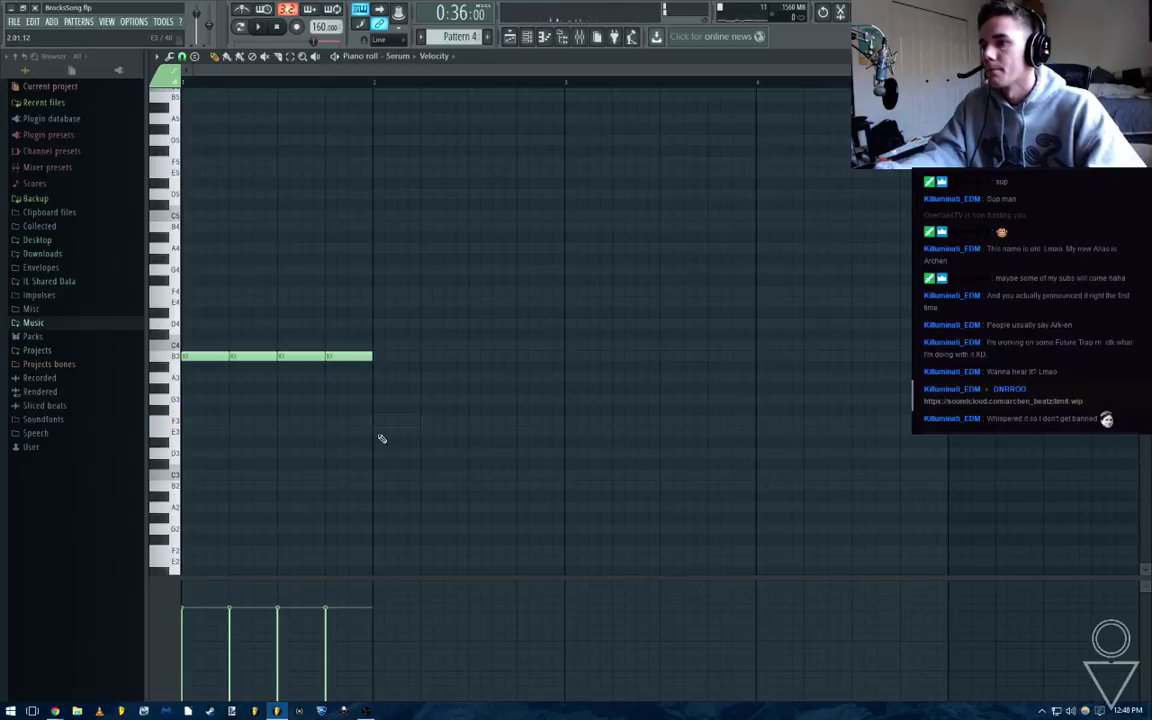
pyautogui.click(381, 433)
pyautogui.click(444, 433)
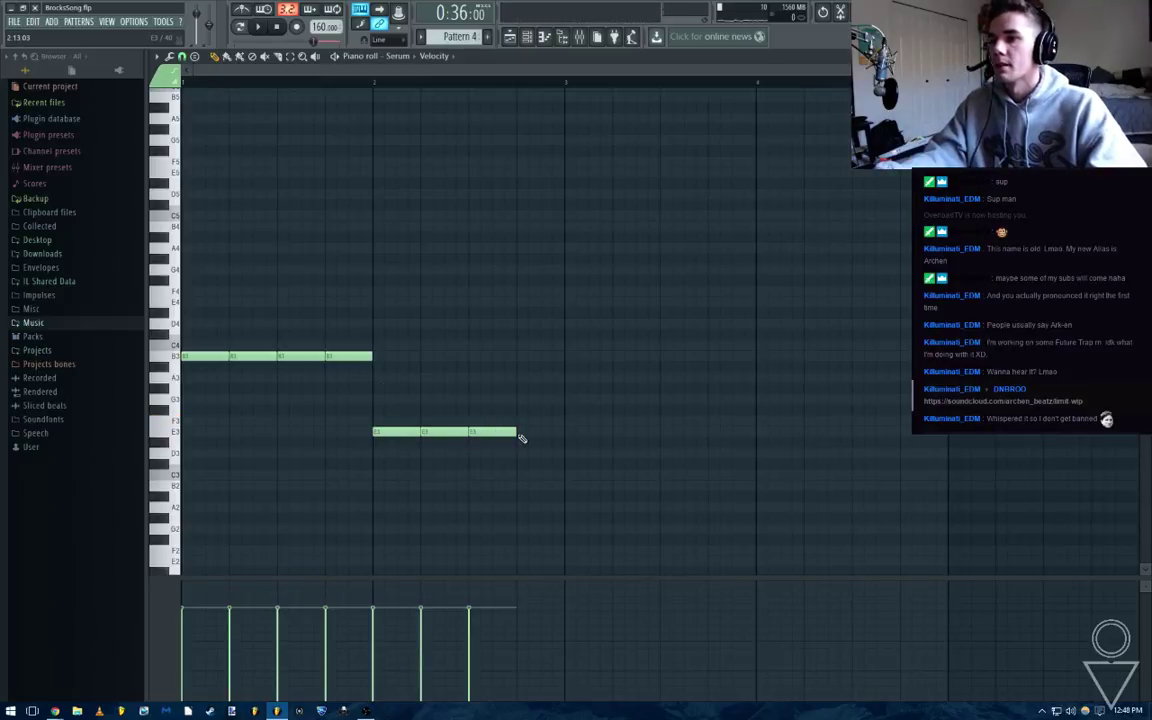
pyautogui.press('space')
pyautogui.scroll(-1, 550, 385)
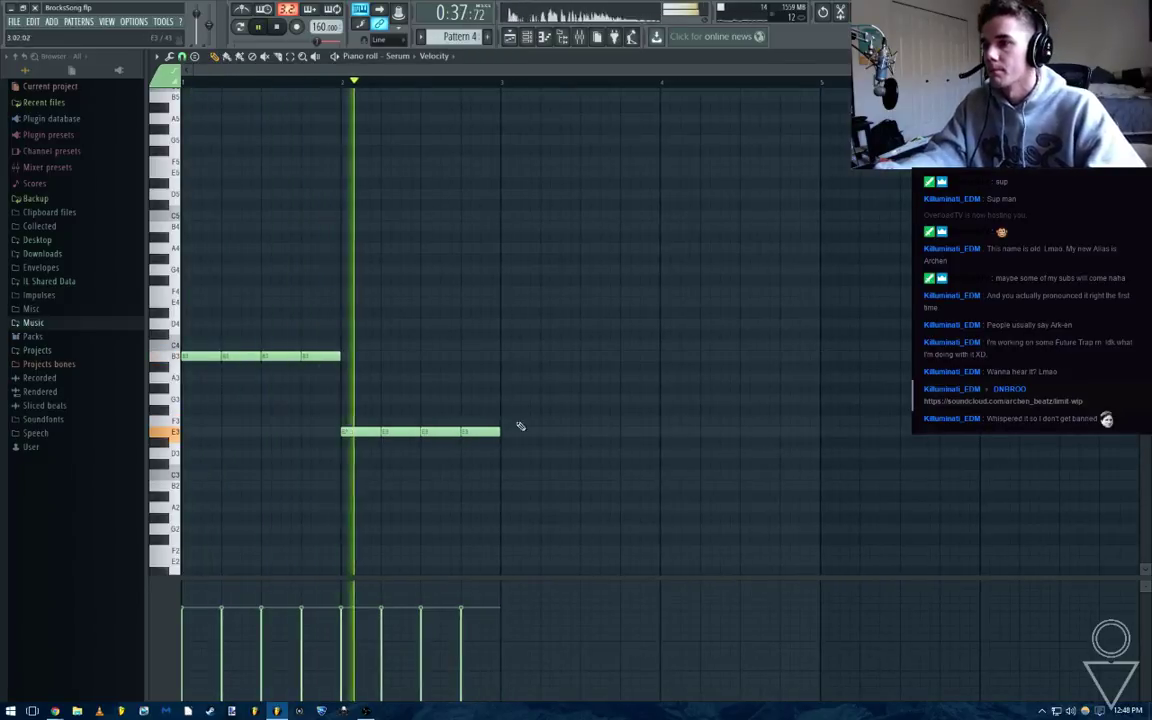
pyautogui.press('space')
pyautogui.moveTo(527, 417); pyautogui.dragTo(360, 458)
pyautogui.keyDown('ctrl'); pyautogui.click(378, 393); pyautogui.keyUp('ctrl')
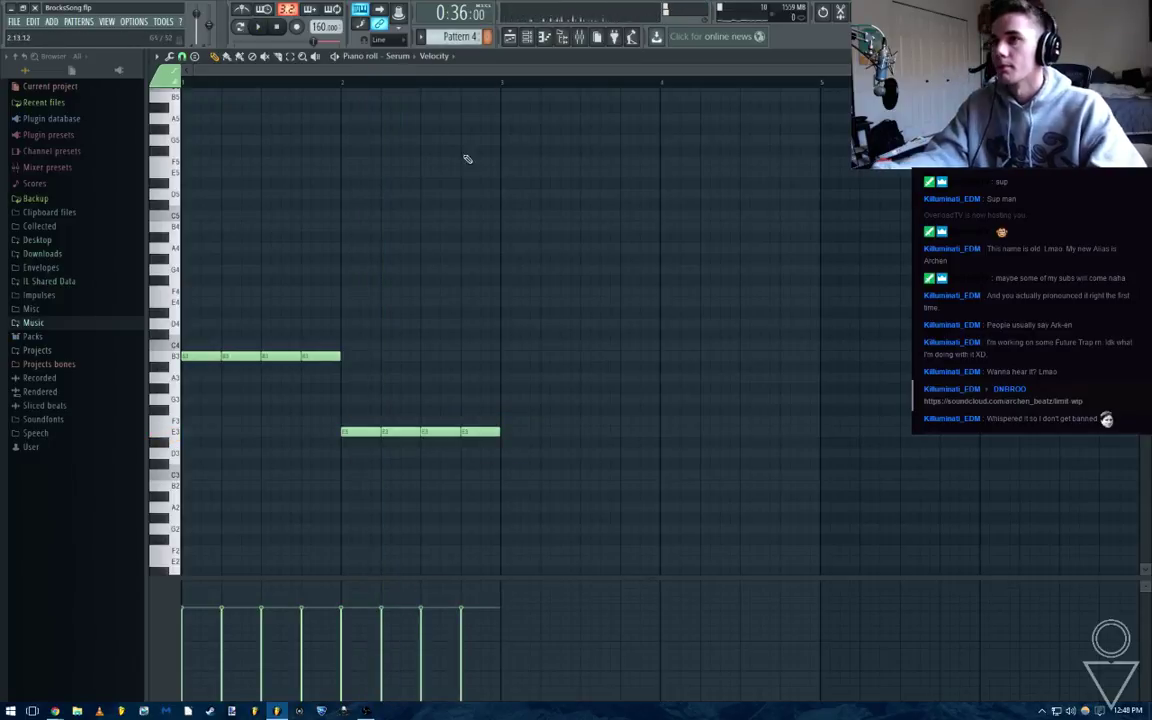
# Cut all the Serum notes out of Pattern 4 and return to the playlist
pyautogui.hotkey('ctrl', 'a')
pyautogui.press('Delete')
pyautogui.press('F7')
pyautogui.press('F5')
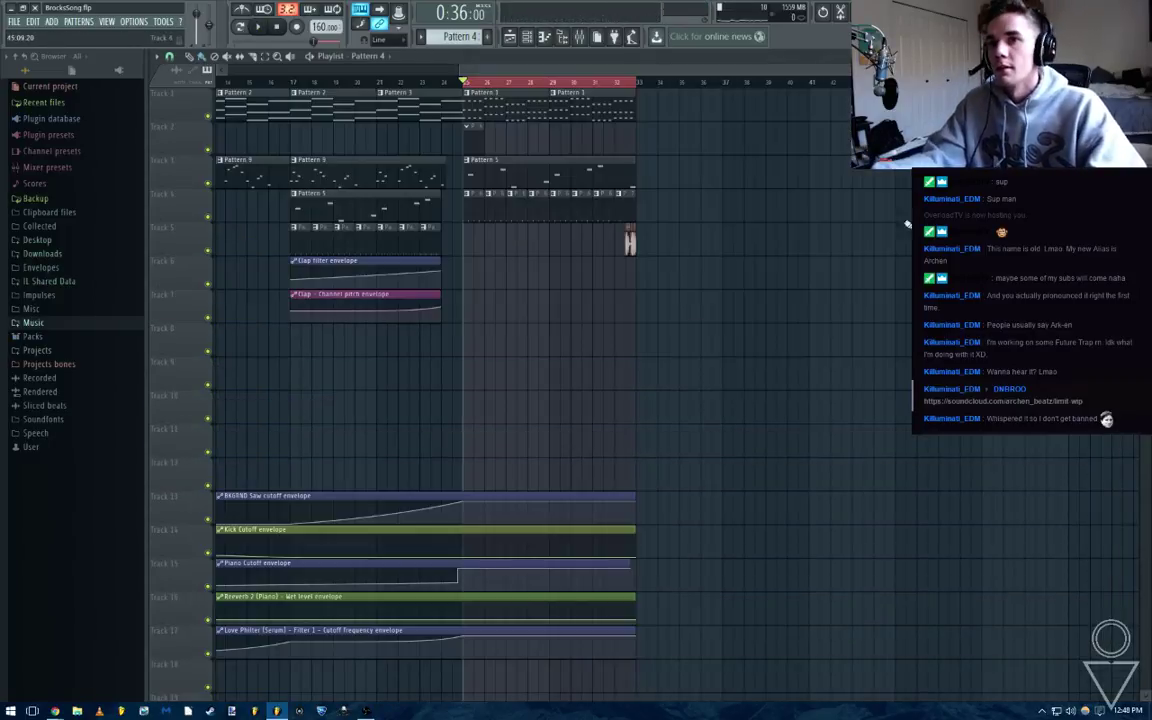
# Paste the cut notes into the Serum channel of Pattern 1 and deselect them
pyautogui.press('F7')
pyautogui.press('F6')
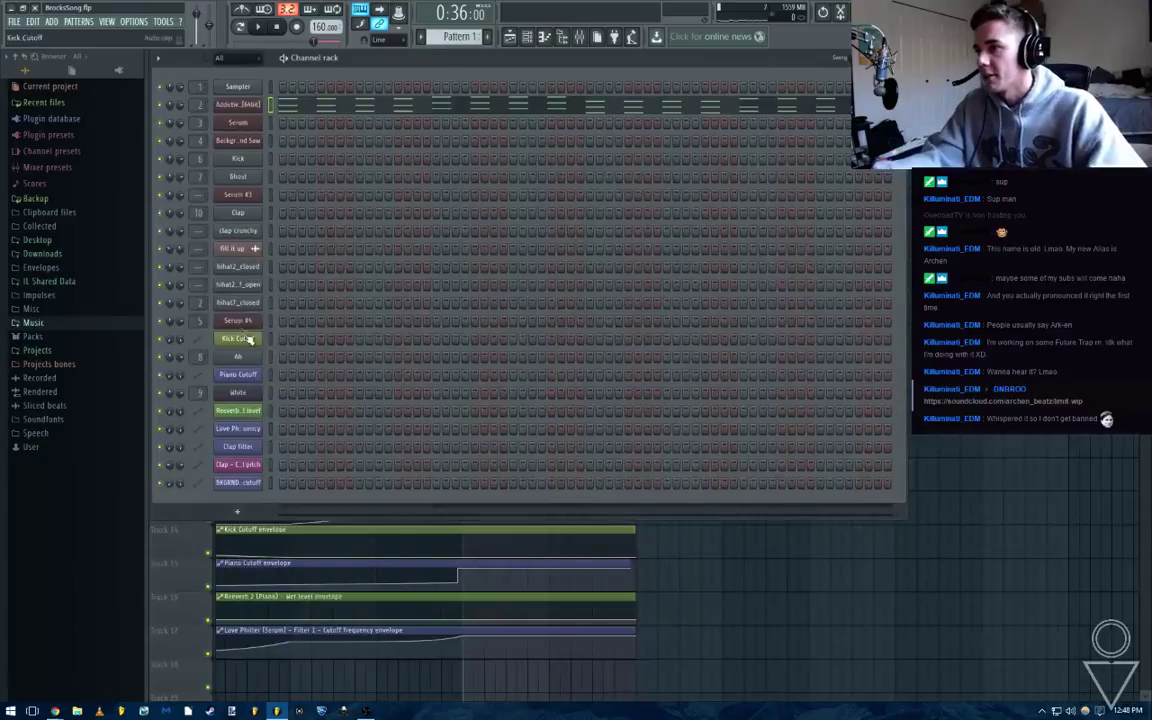
pyautogui.rightClick(247, 125)
pyautogui.click(280, 123)
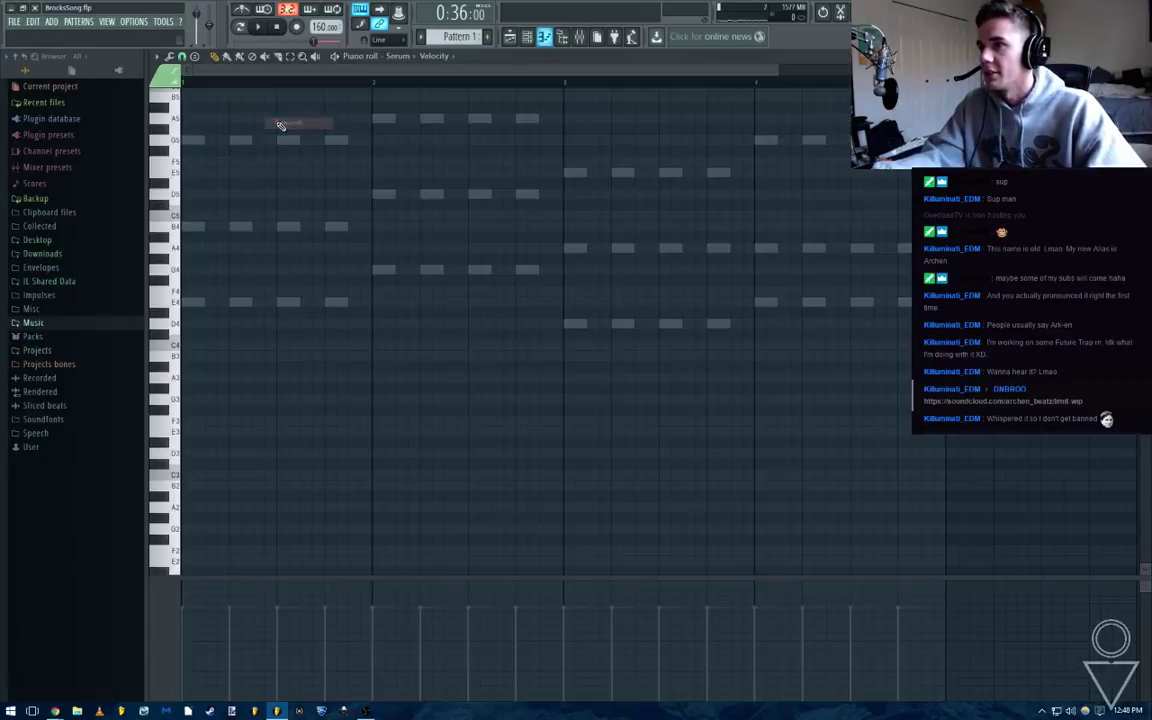
pyautogui.hotkey('ctrl', 'v')
pyautogui.scroll(3, 225, 213)
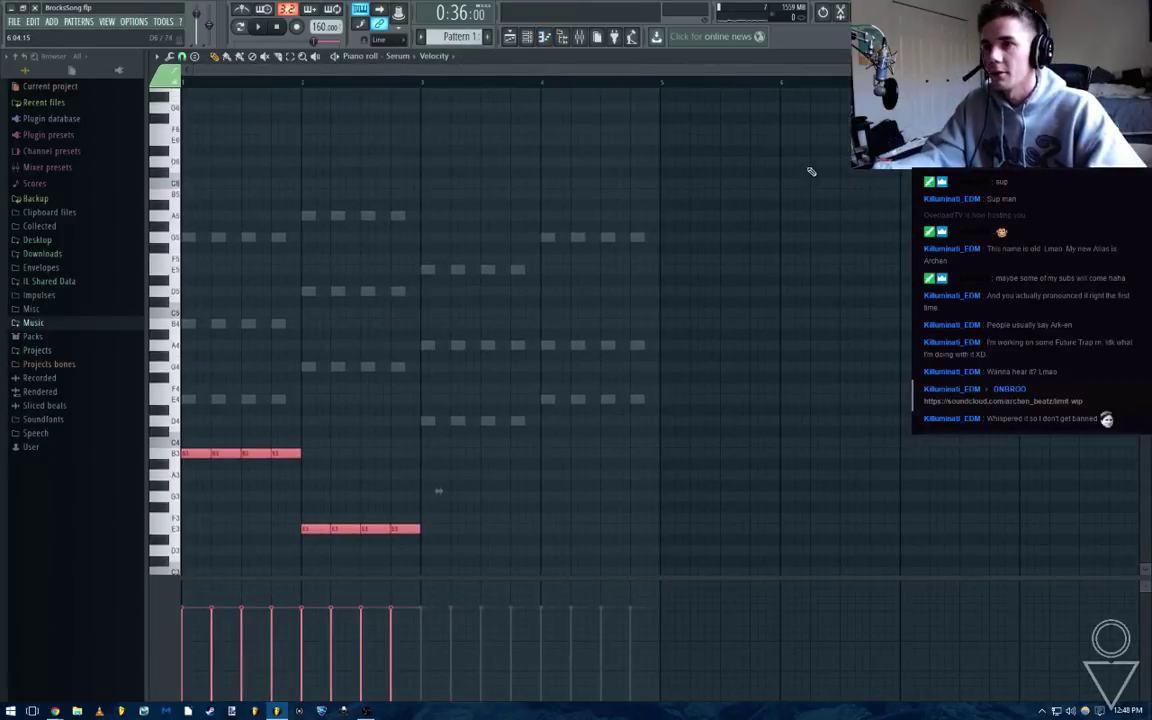
pyautogui.moveTo(805, 149); pyautogui.dragTo(180, 411)
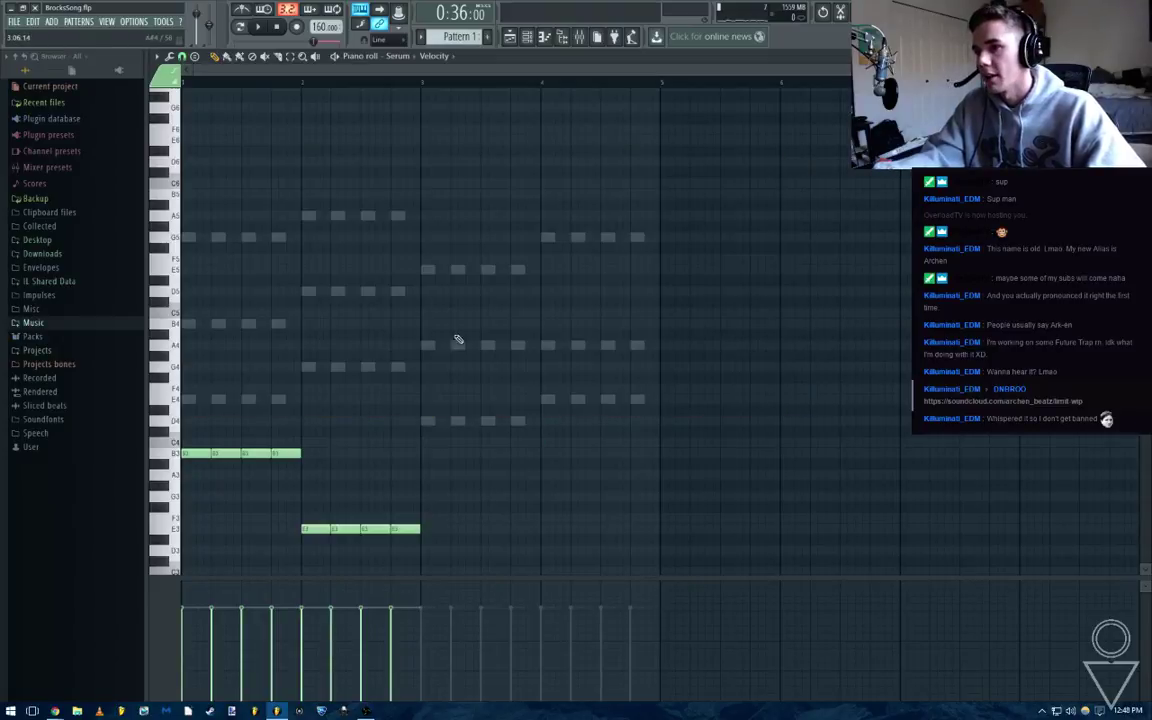
# Play the song section to hear the pasted Serum notes against the piano chords
pyautogui.scroll(-1, 219, 375)
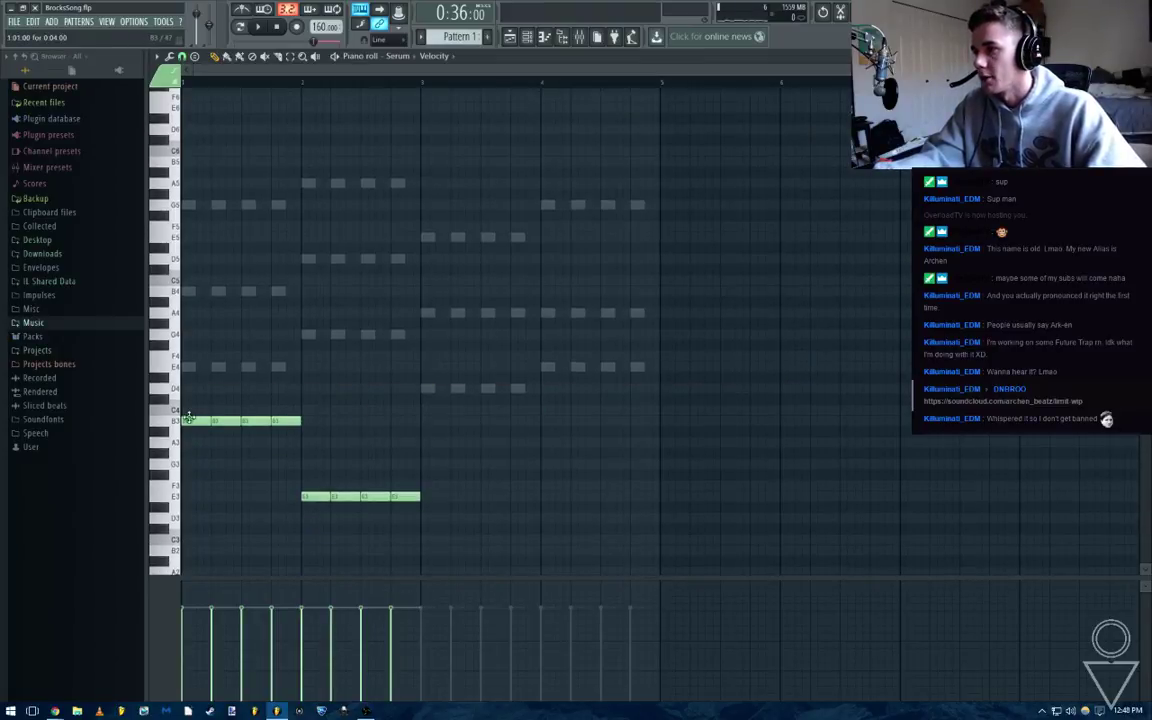
pyautogui.moveTo(188, 417); pyautogui.dragTo(349, 447)
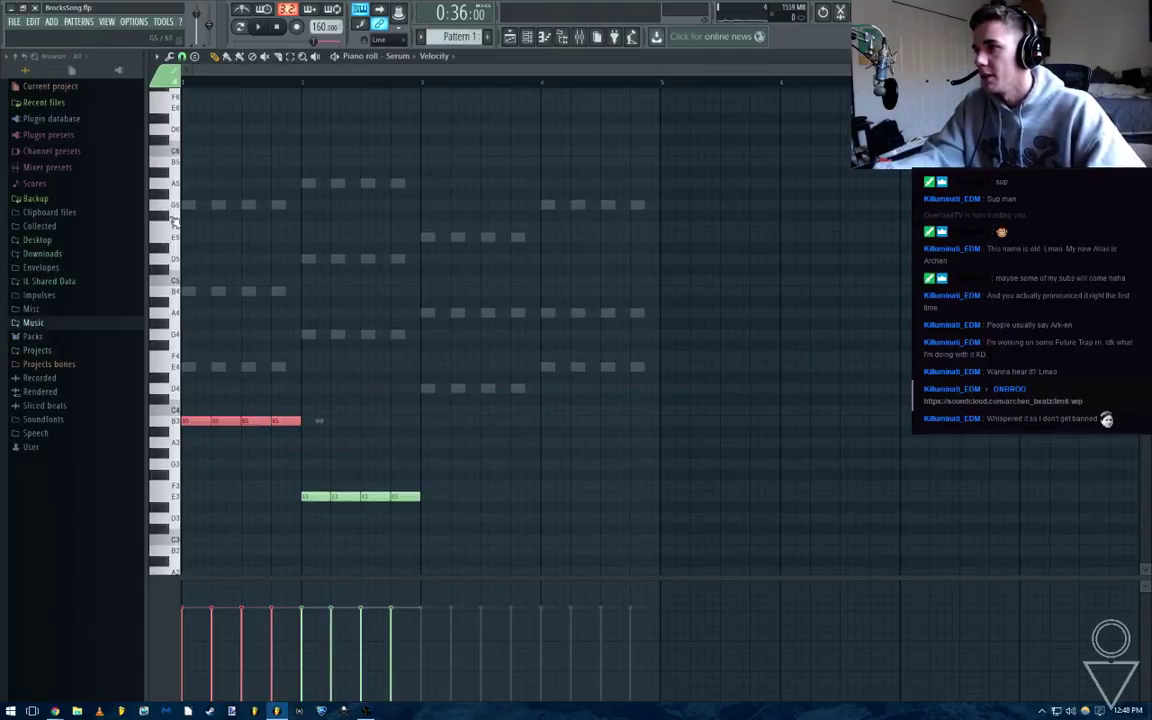
pyautogui.click(257, 421)
pyautogui.press('space')
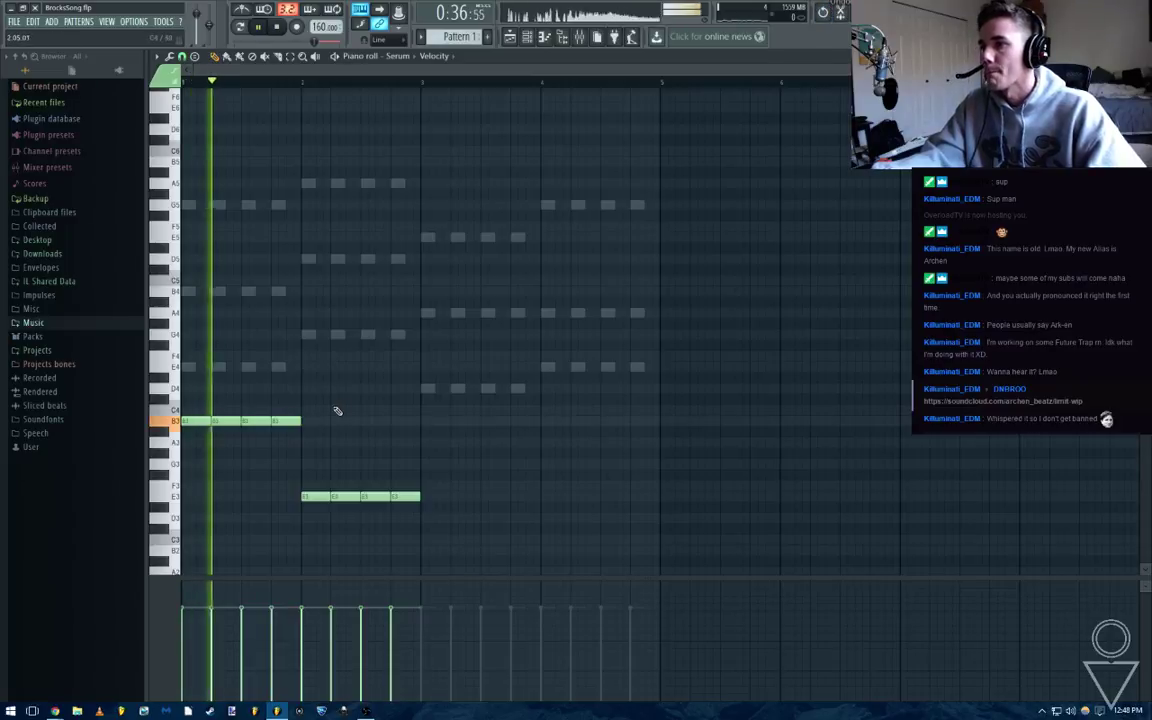
pyautogui.scroll(-2, 341, 411)
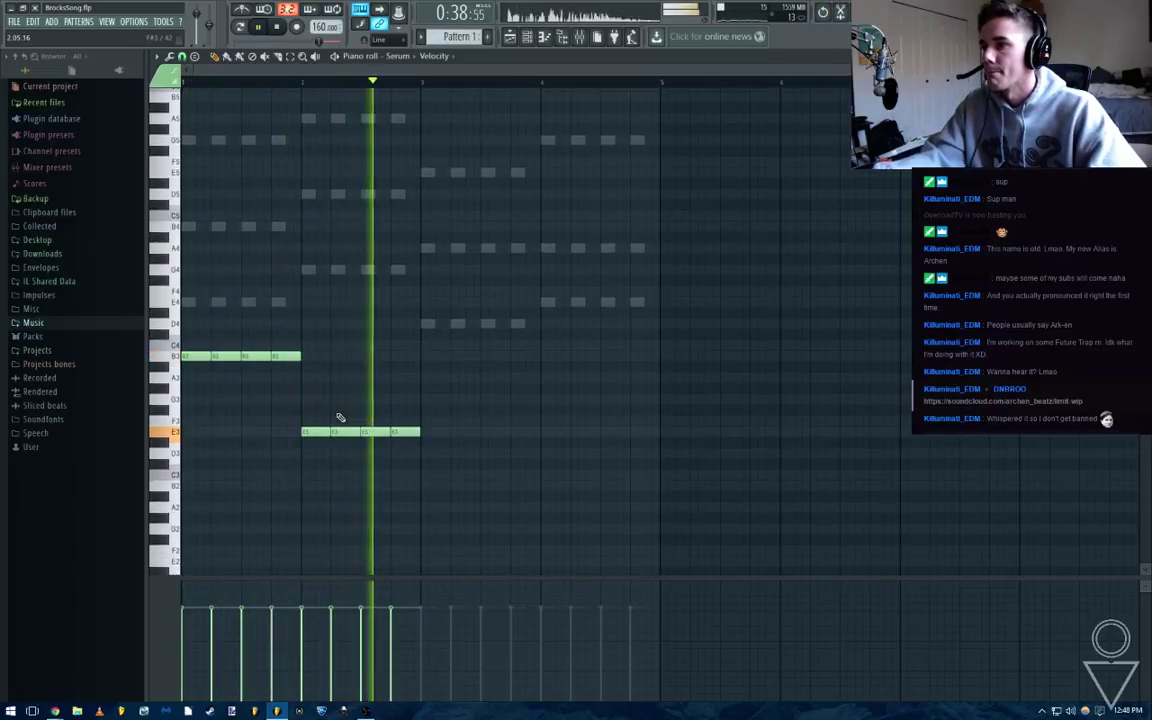
pyautogui.press('space')
# Try the four bar-2 Serum notes on F3 and on D3 while playing the section
pyautogui.moveTo(454, 438); pyautogui.dragTo(315, 419)
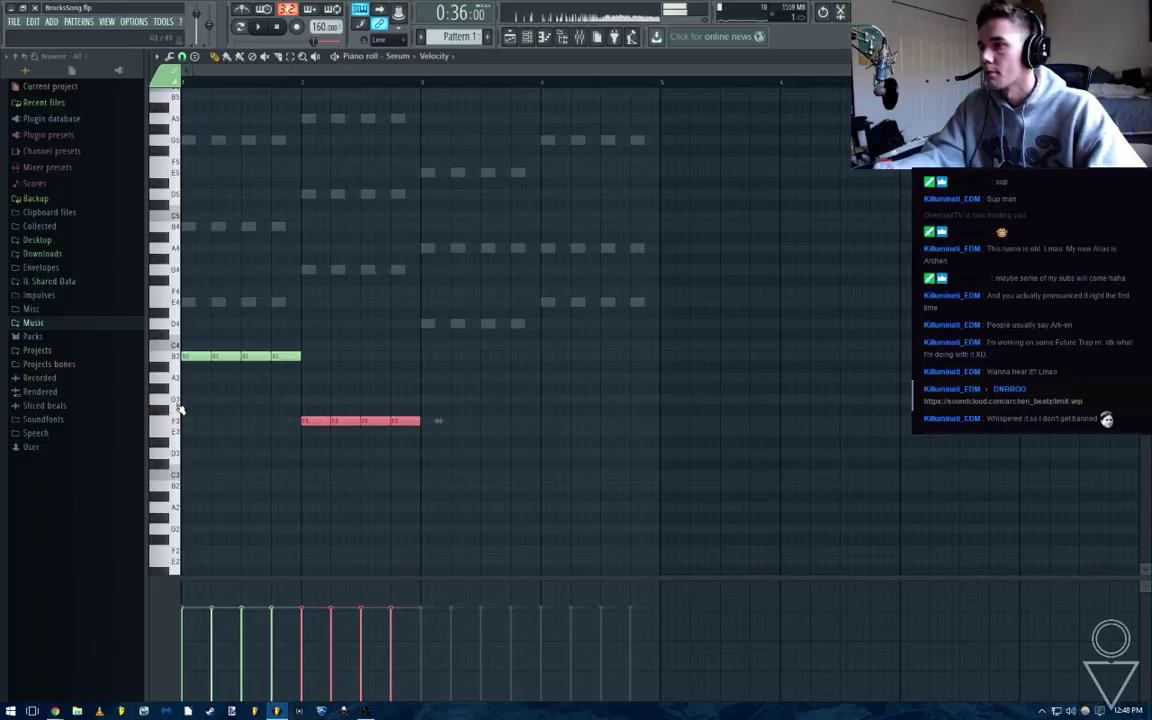
pyautogui.press('space')
pyautogui.moveTo(317, 421); pyautogui.dragTo(317, 452)
pyautogui.keyDown('ctrl'); pyautogui.click(408, 380); pyautogui.keyUp('ctrl')
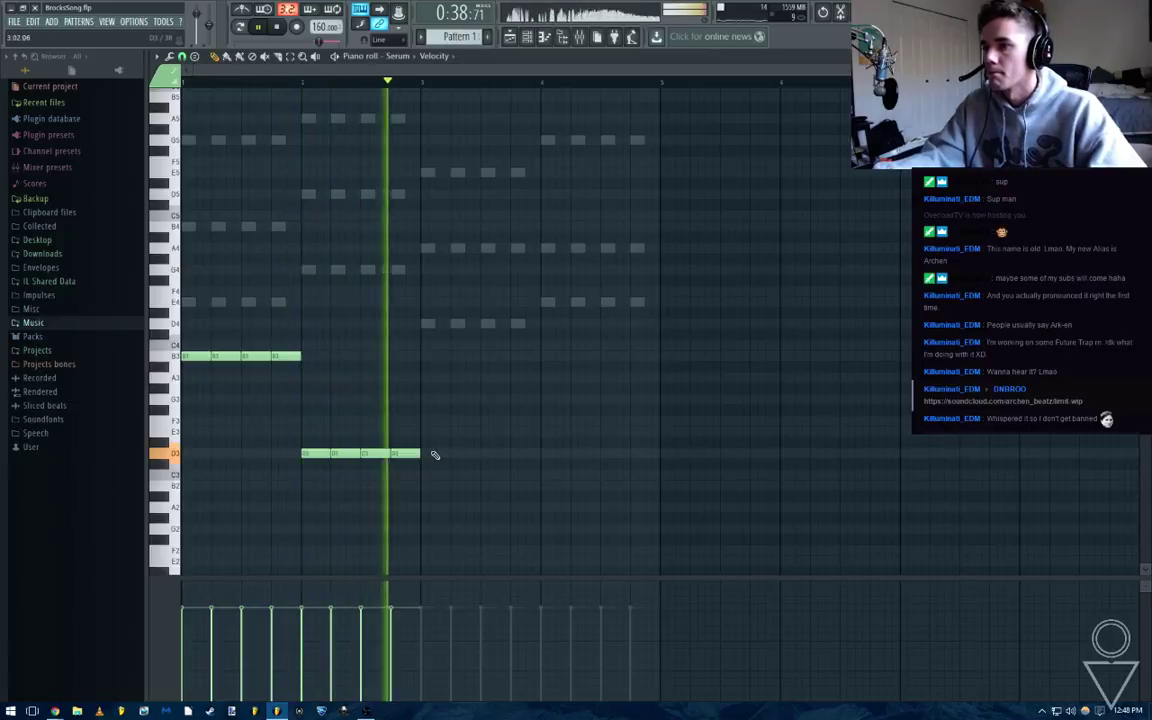
pyautogui.press('space')
pyautogui.moveTo(436, 455); pyautogui.dragTo(314, 456)
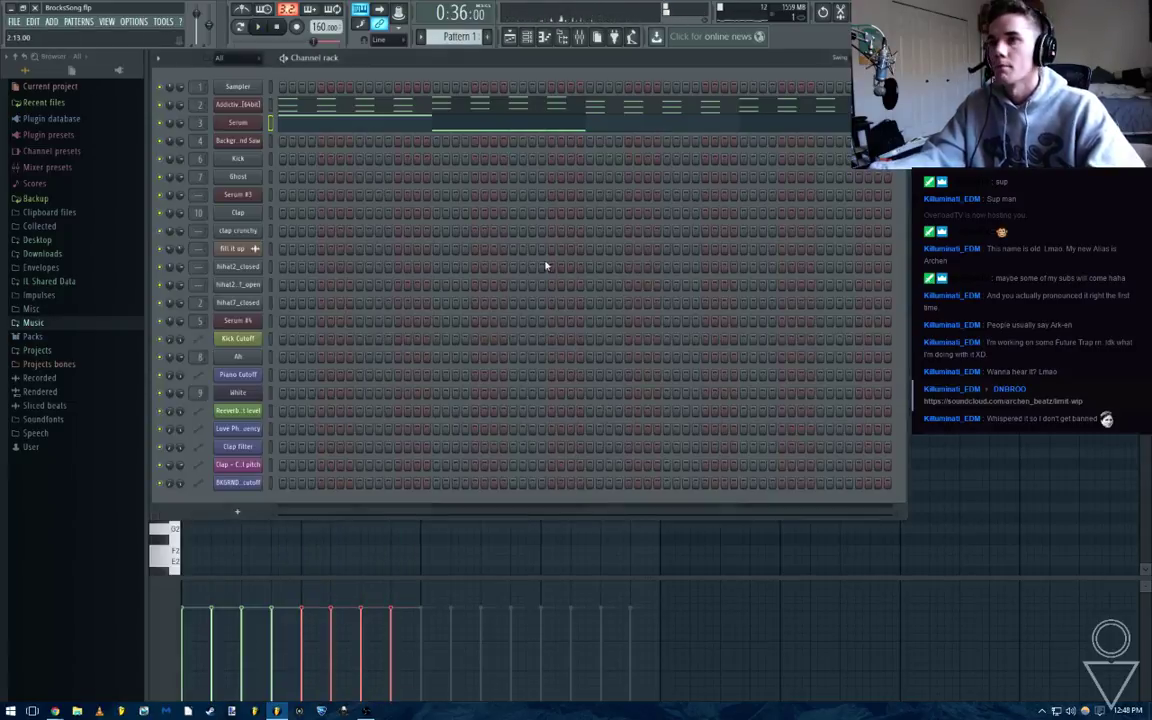
# Slightly lower the Serum track's mixer volume during playback and check the Addictive Keys notes of Pattern 1
pyautogui.click(580, 38)
pyautogui.press('space')
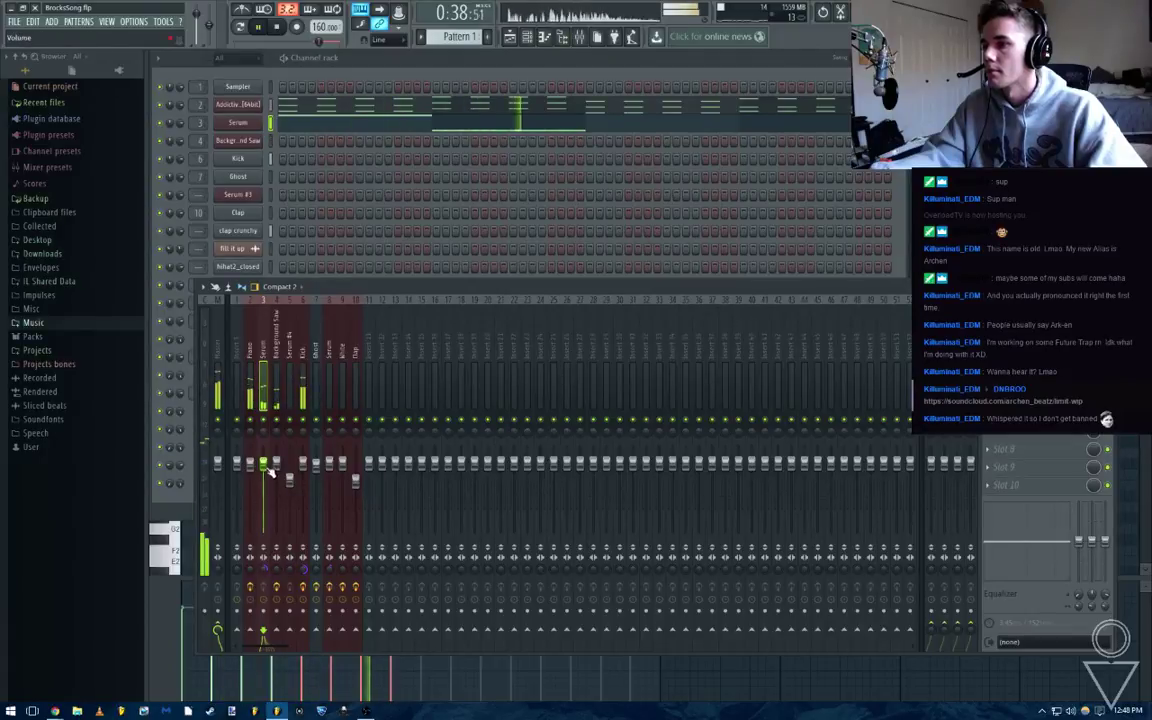
pyautogui.moveTo(265, 465); pyautogui.dragTo(265, 468)
pyautogui.click(482, 129)
pyautogui.press('space')
pyautogui.click(487, 107)
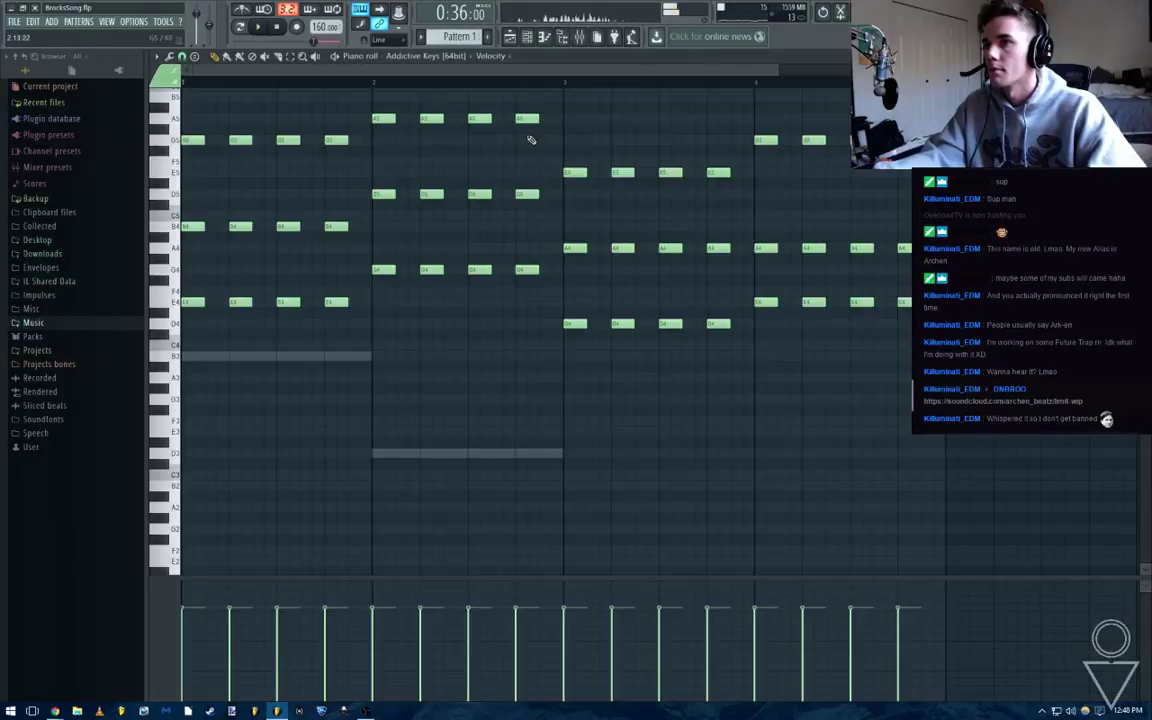
pyautogui.press('Escape')
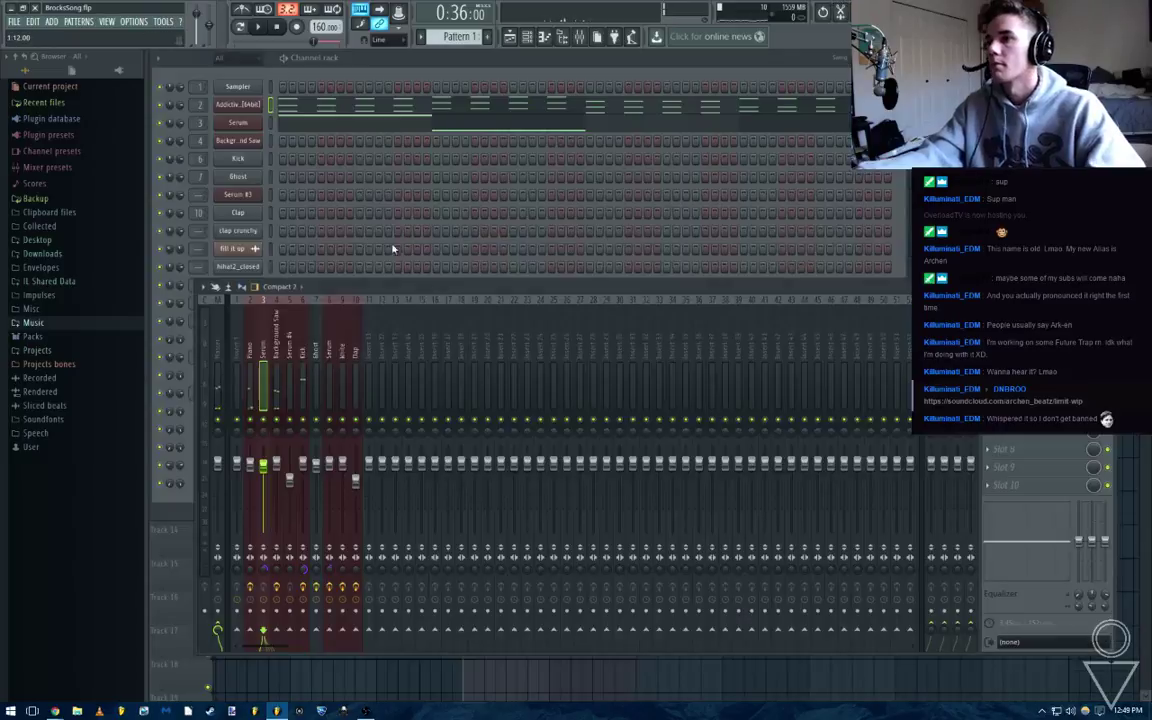
# Reopen the Serum notes of Pattern 1 and try the four bar-2 notes on E3 during playback
pyautogui.click(393, 129)
pyautogui.press('space')
pyautogui.moveTo(506, 428); pyautogui.dragTo(354, 428)
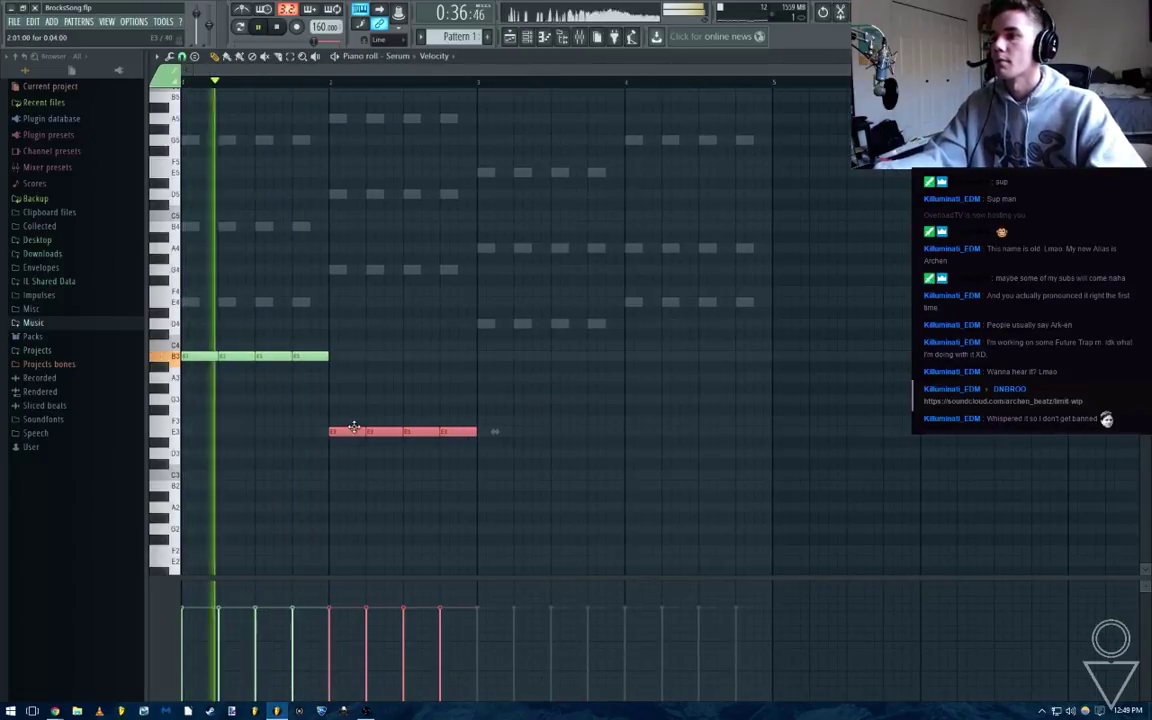
pyautogui.keyDown('ctrl'); pyautogui.click(391, 411); pyautogui.keyUp('ctrl')
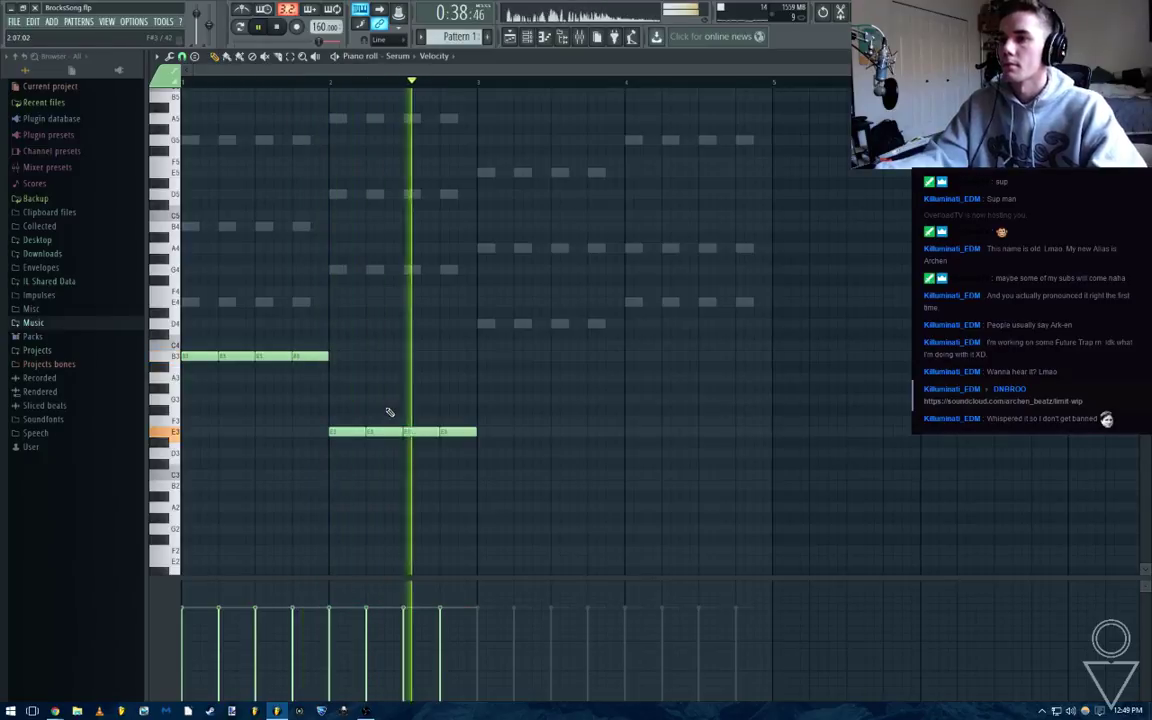
pyautogui.press('space')
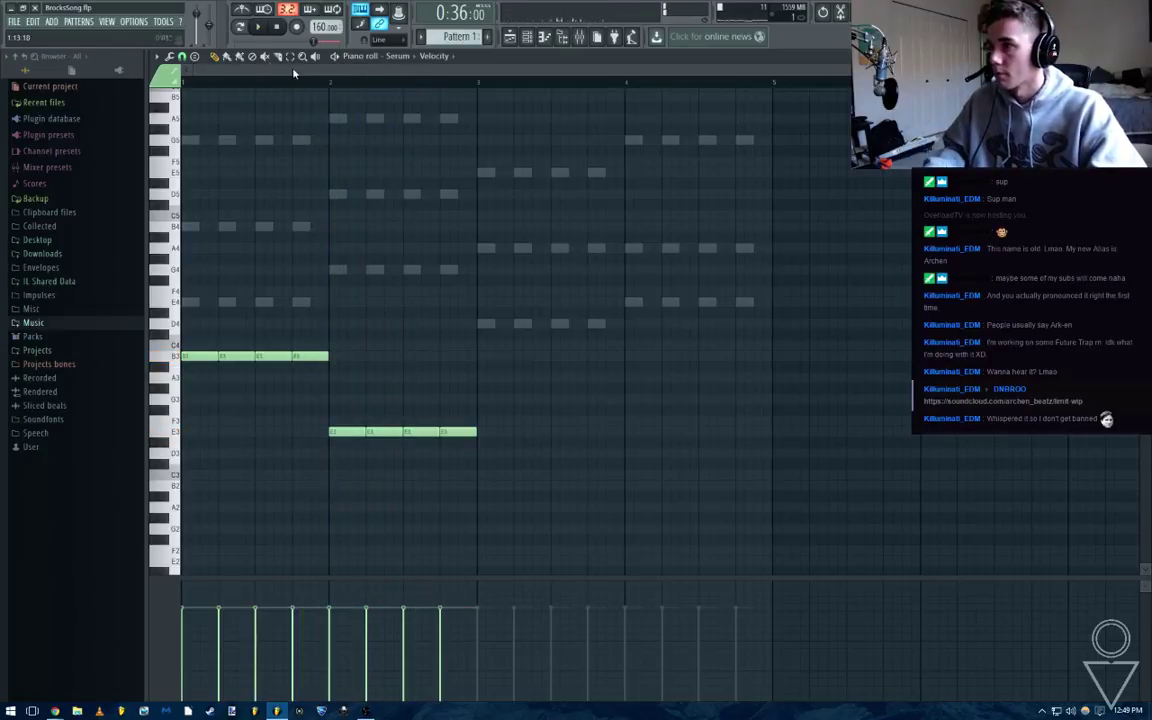
# Play Pattern 1 on its own and try the four bar-2 Serum notes on C4
pyautogui.press('space')
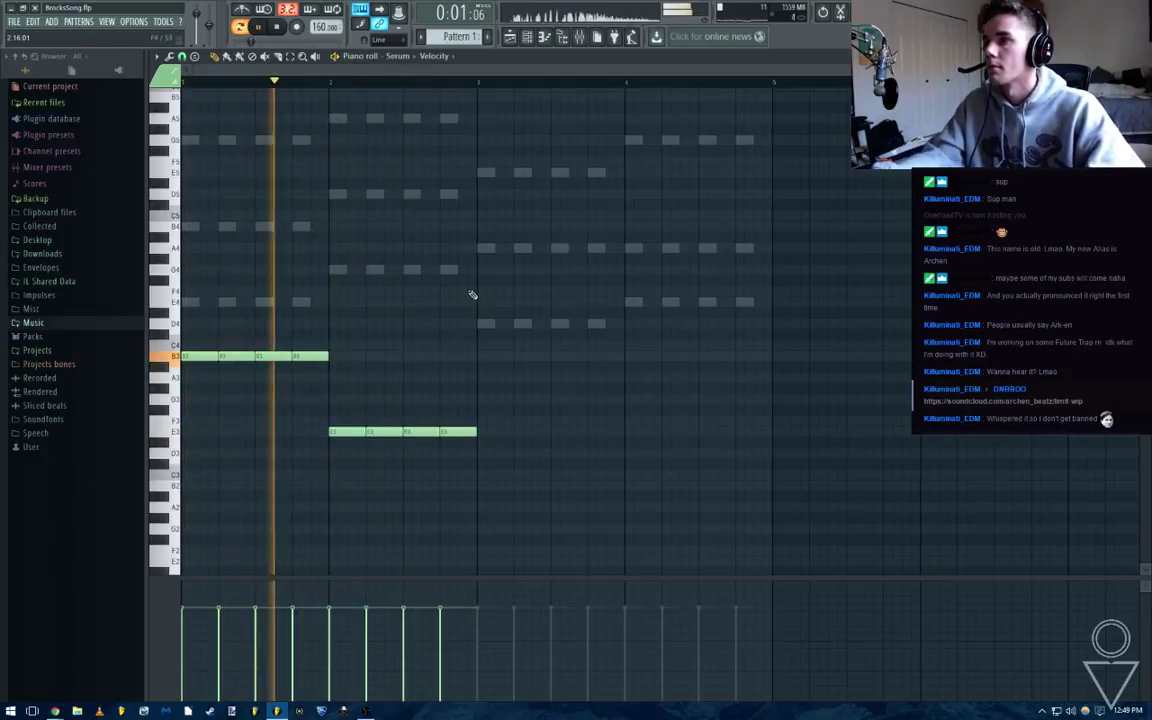
pyautogui.press('space')
pyautogui.moveTo(508, 412); pyautogui.dragTo(352, 343)
pyautogui.press('space')
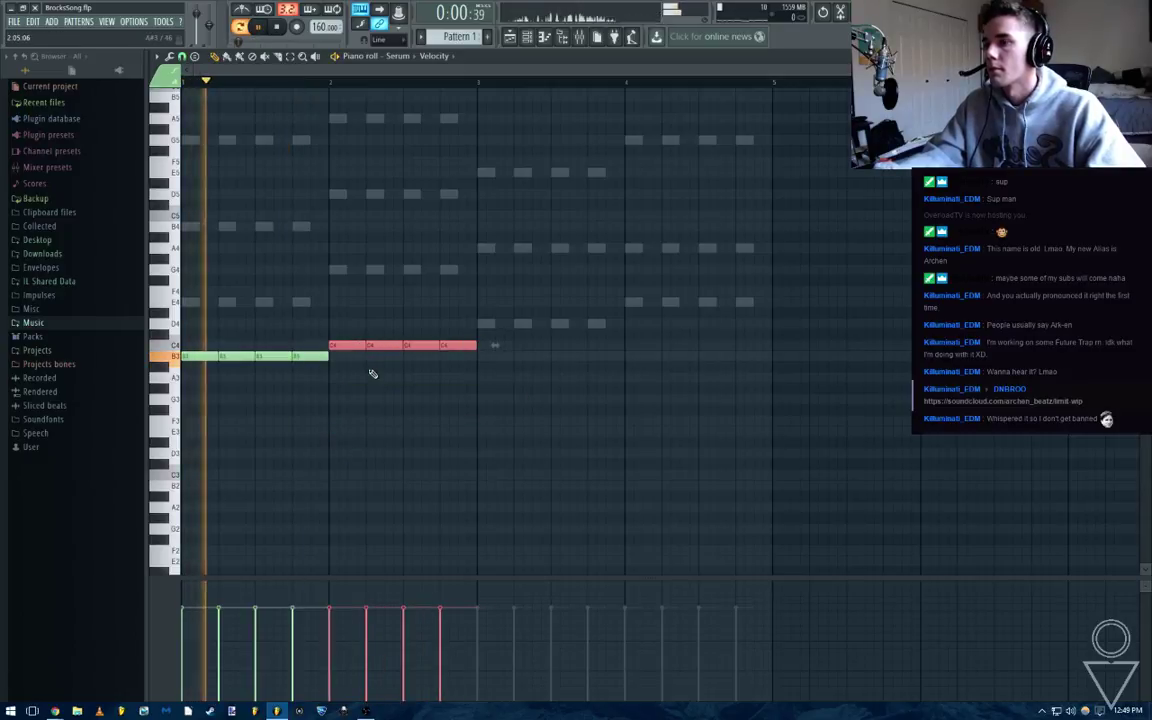
pyautogui.press('space')
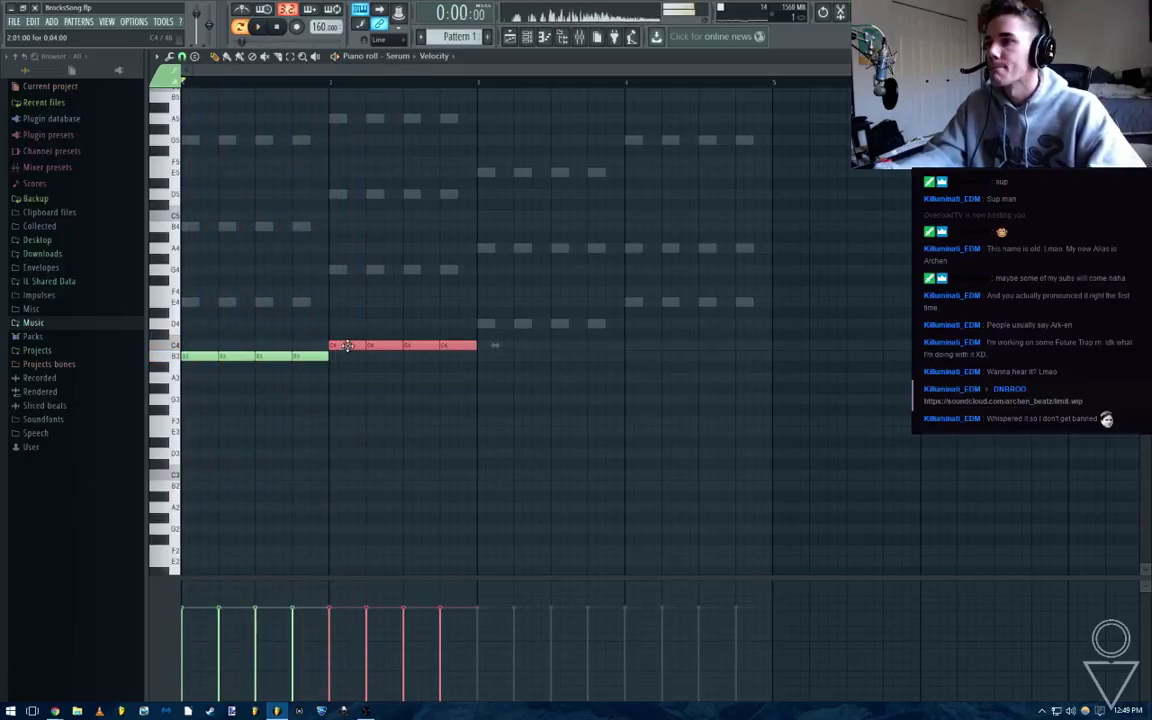
# Move the four bar-2 Serum notes to D4, play the pattern and save the project
pyautogui.moveTo(347, 345); pyautogui.dragTo(349, 324)
pyautogui.press('space')
pyautogui.hotkey('ctrl', 's')
pyautogui.keyDown('ctrl'); pyautogui.click(369, 374); pyautogui.keyUp('ctrl')
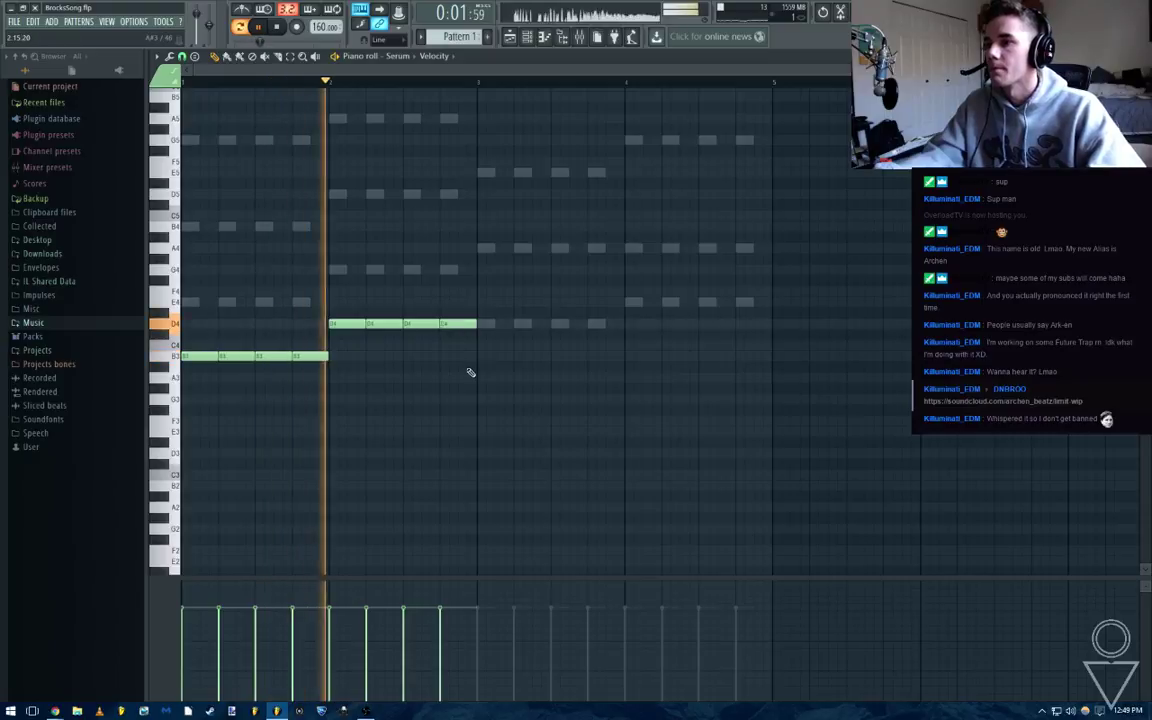
# Add one-beat Serum notes on F3 across bar 3 of Pattern 1
pyautogui.click(483, 424)
pyautogui.press('space')
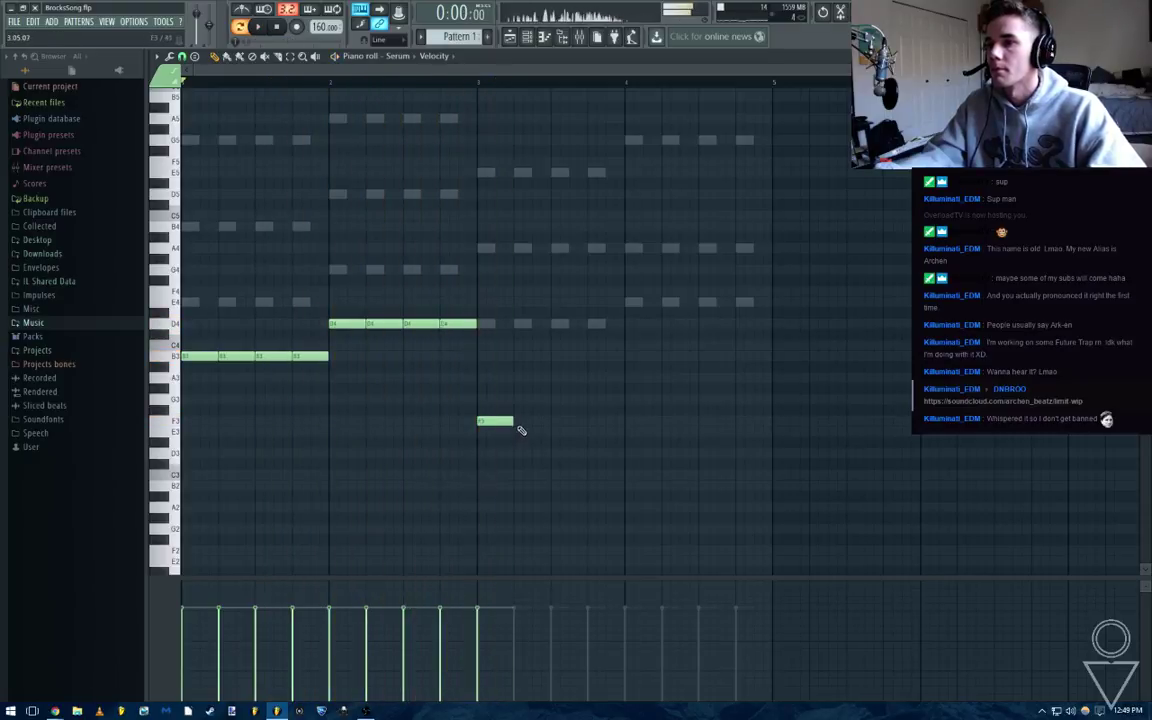
pyautogui.click(557, 418)
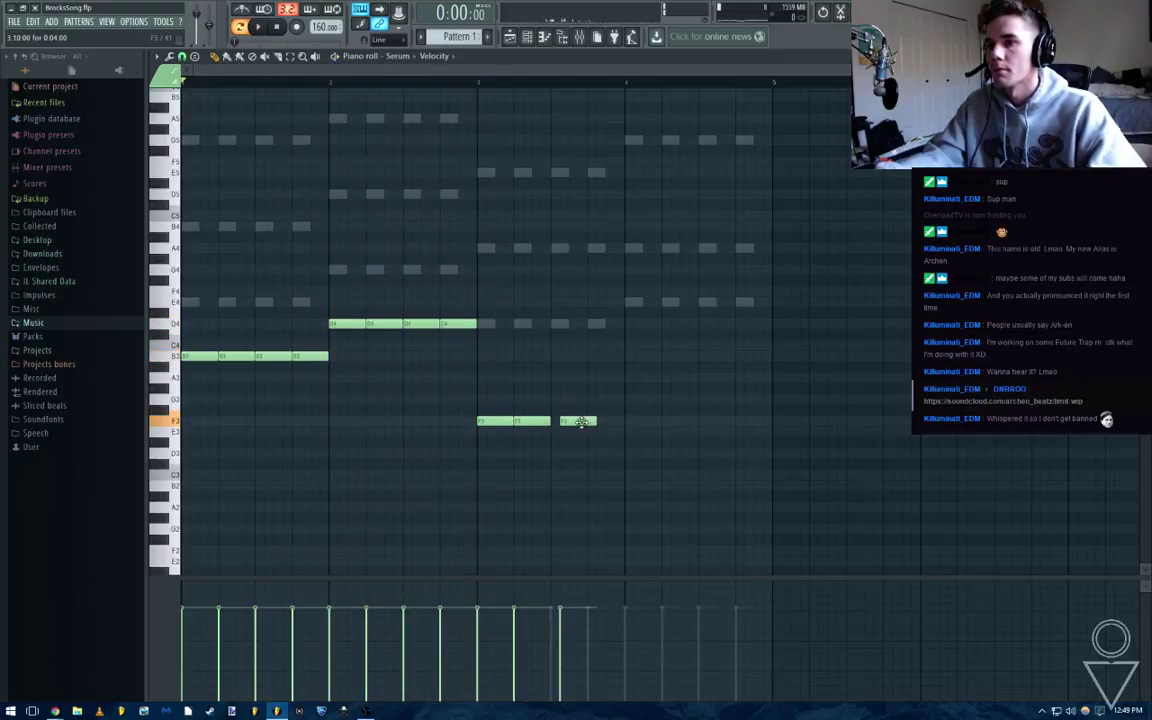
pyautogui.moveTo(582, 422); pyautogui.dragTo(573, 422)
pyautogui.moveTo(602, 424); pyautogui.dragTo(371, 451)
# Place the bar-3 Serum notes on E3, duplicate them across bar 4 and play the pattern
pyautogui.scroll(-3, 509, 415)
pyautogui.press('space')
pyautogui.hotkey('ctrl', 'c')
pyautogui.hotkey('ctrl', 'v')
pyautogui.moveTo(190, 432); pyautogui.dragTo(551, 430)
pyautogui.keyDown('ctrl'); pyautogui.click(571, 409); pyautogui.keyUp('ctrl')
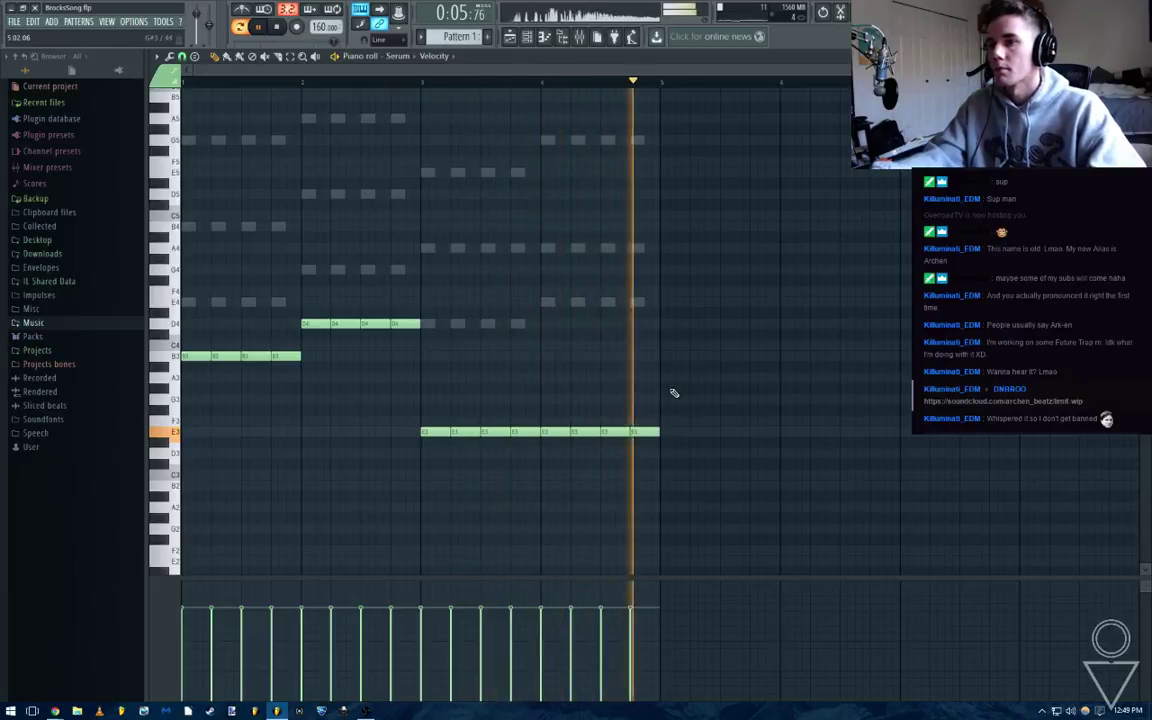
pyautogui.press('Escape')
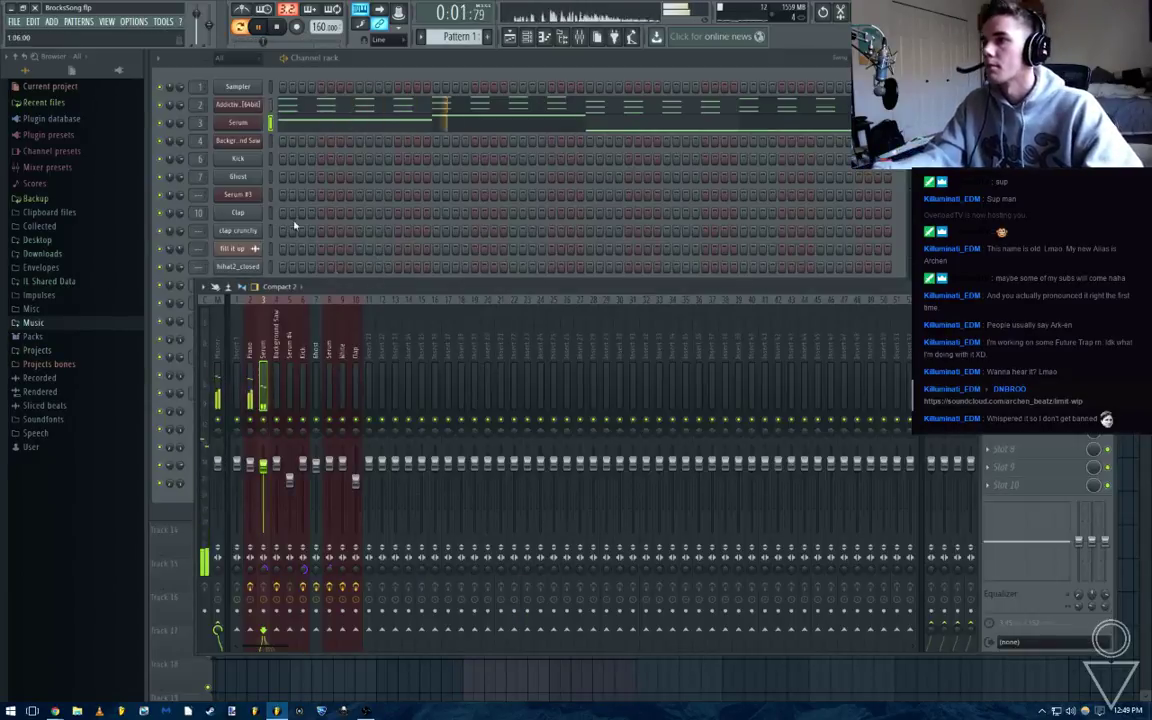
# Enable Tube distortion in the Serum channel's effects and set its drive to about 72% while the pattern plays
pyautogui.click(240, 122)
pyautogui.press('space')
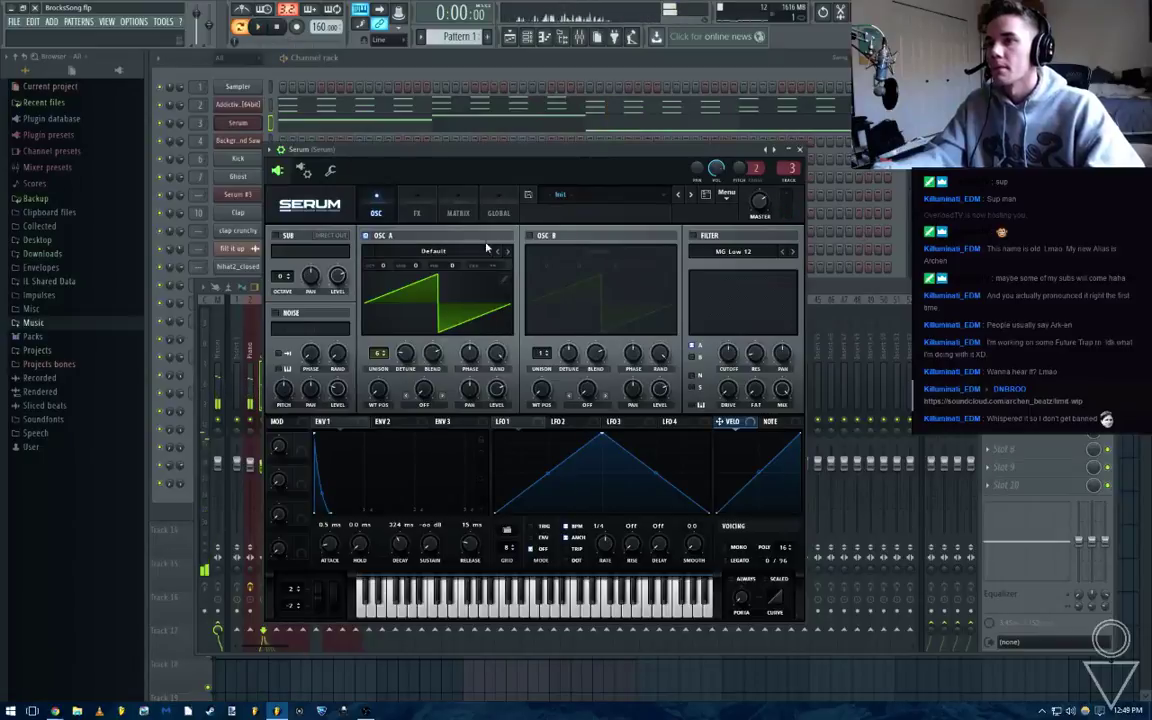
pyautogui.click(416, 213)
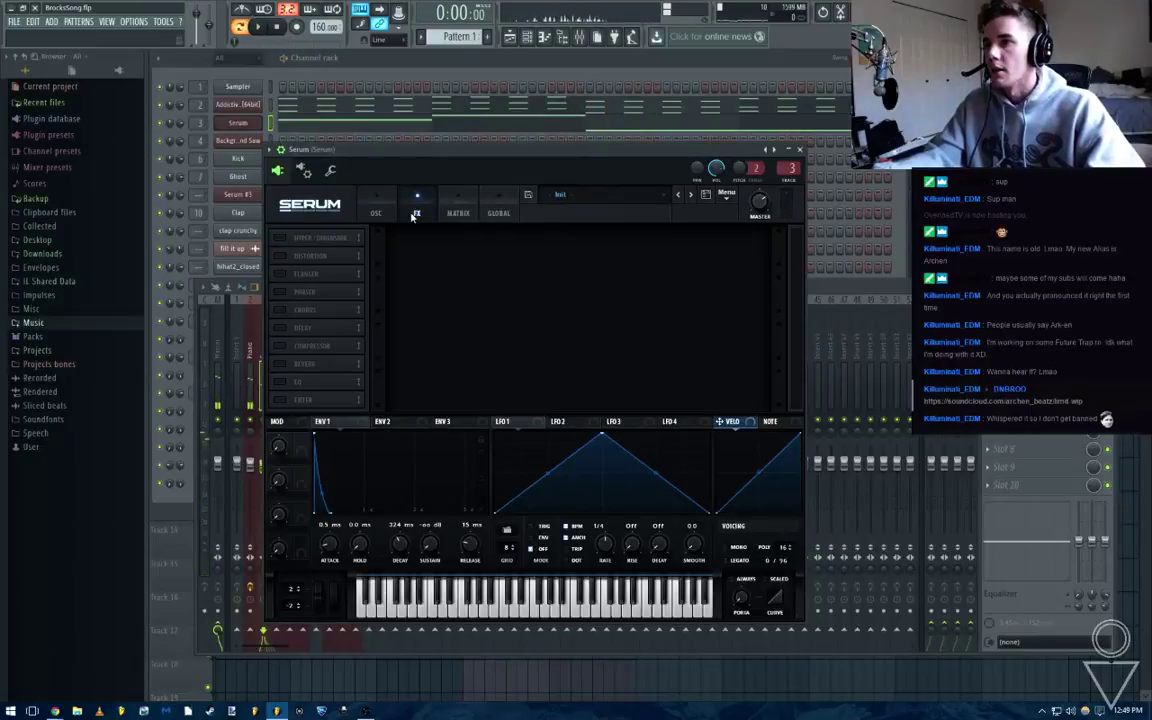
pyautogui.click(280, 256)
pyautogui.click(644, 136)
pyautogui.press('space')
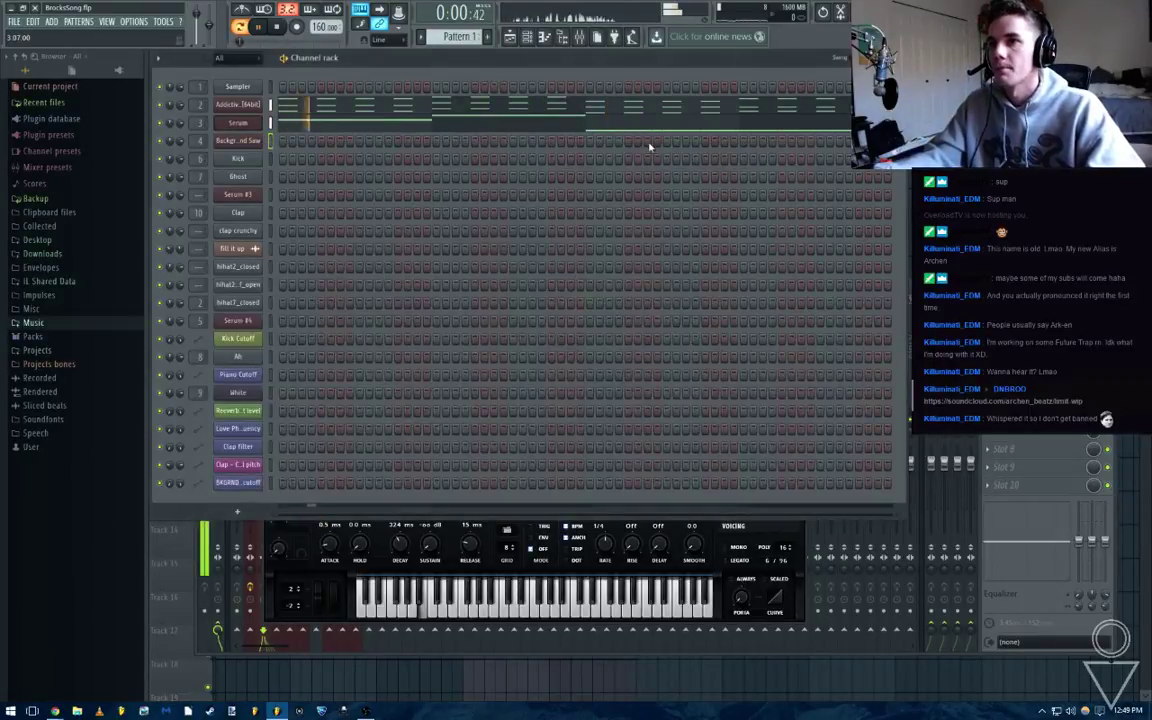
pyautogui.press('F5')
pyautogui.press('F9')
pyautogui.press('Tab')
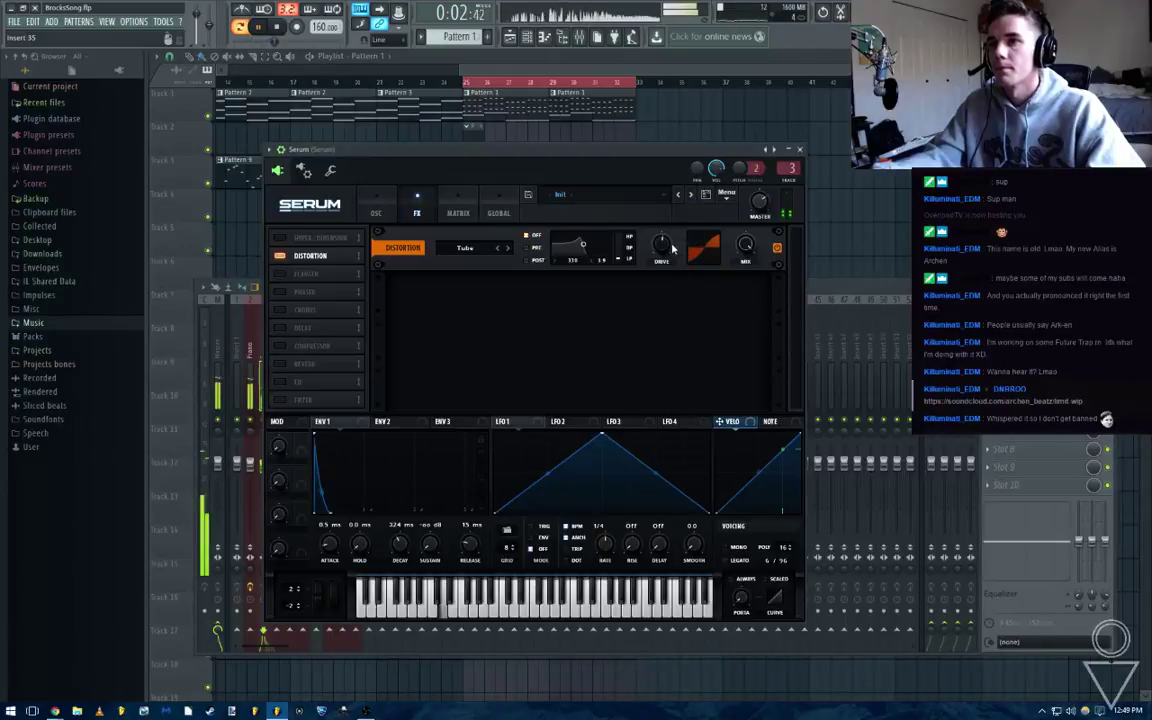
pyautogui.moveTo(673, 248); pyautogui.dragTo(670, 222)
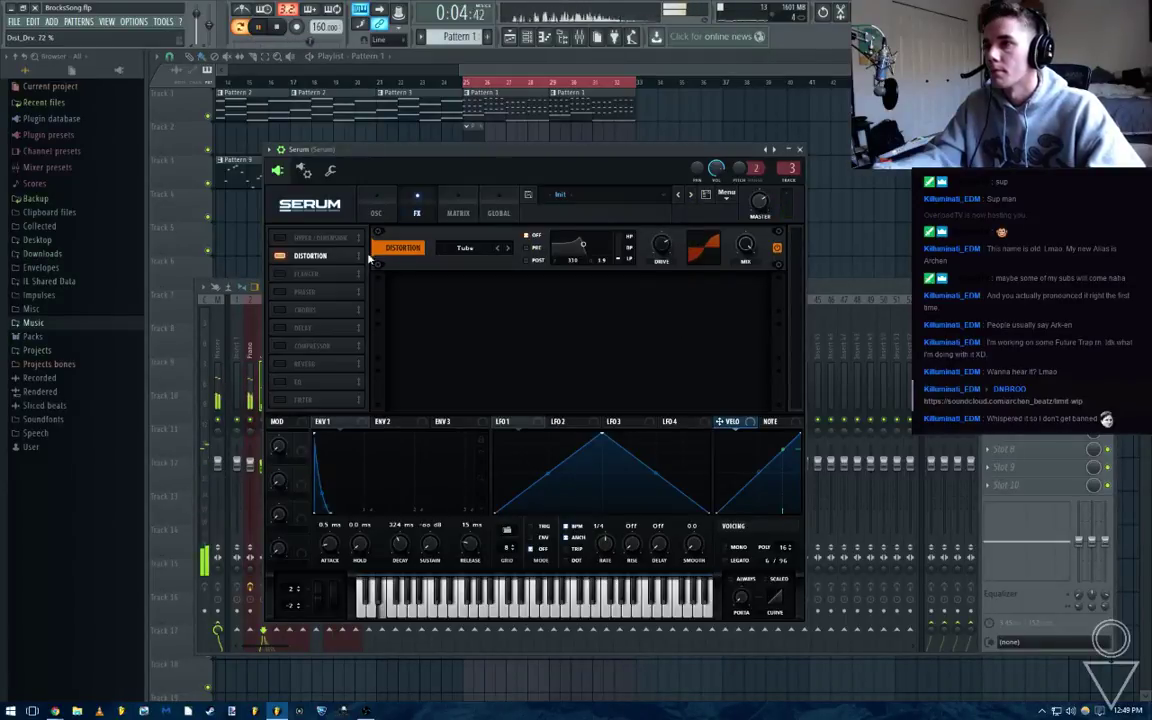
# Enable Serum's compressor in multiband mode with a threshold of about -16 dB and a gain of about 12 dB
pyautogui.click(282, 346)
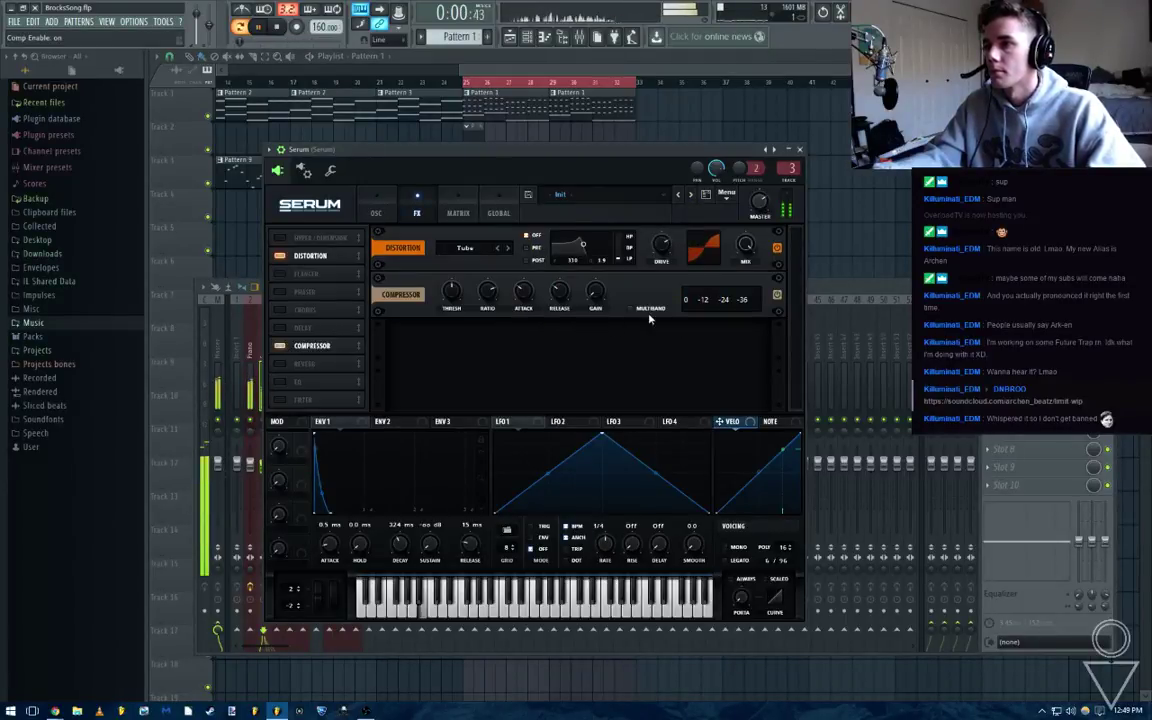
pyautogui.click(634, 310)
pyautogui.moveTo(452, 297); pyautogui.dragTo(460, 316)
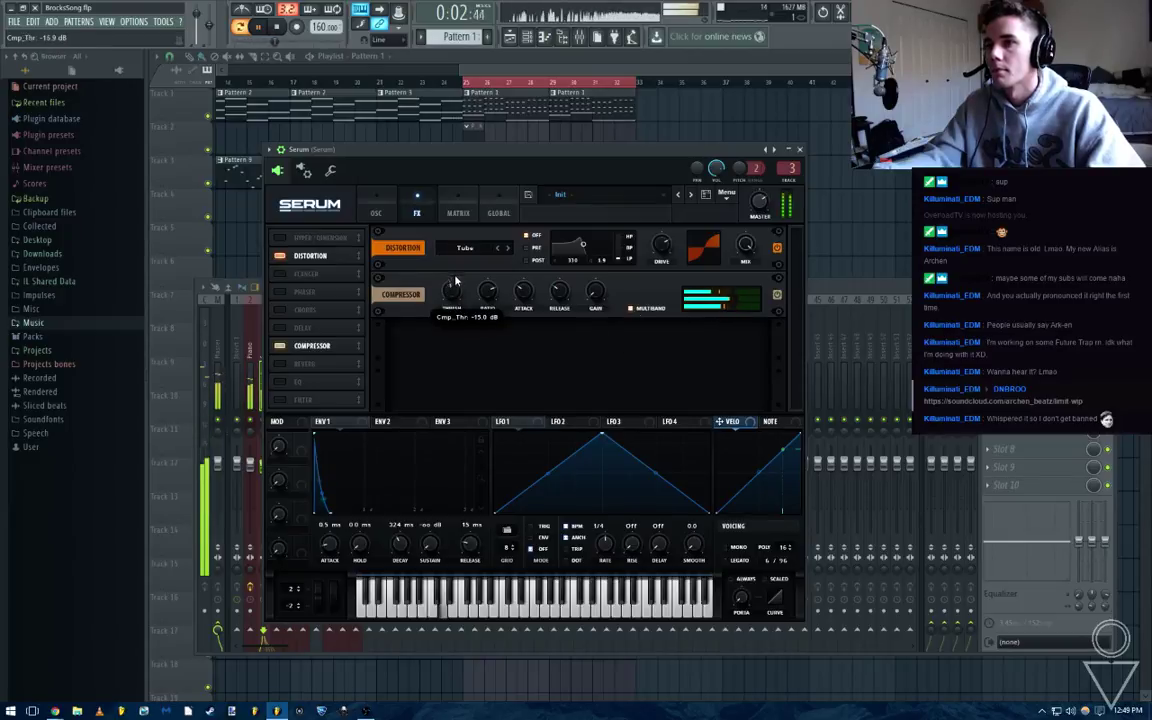
pyautogui.moveTo(595, 292); pyautogui.dragTo(595, 261)
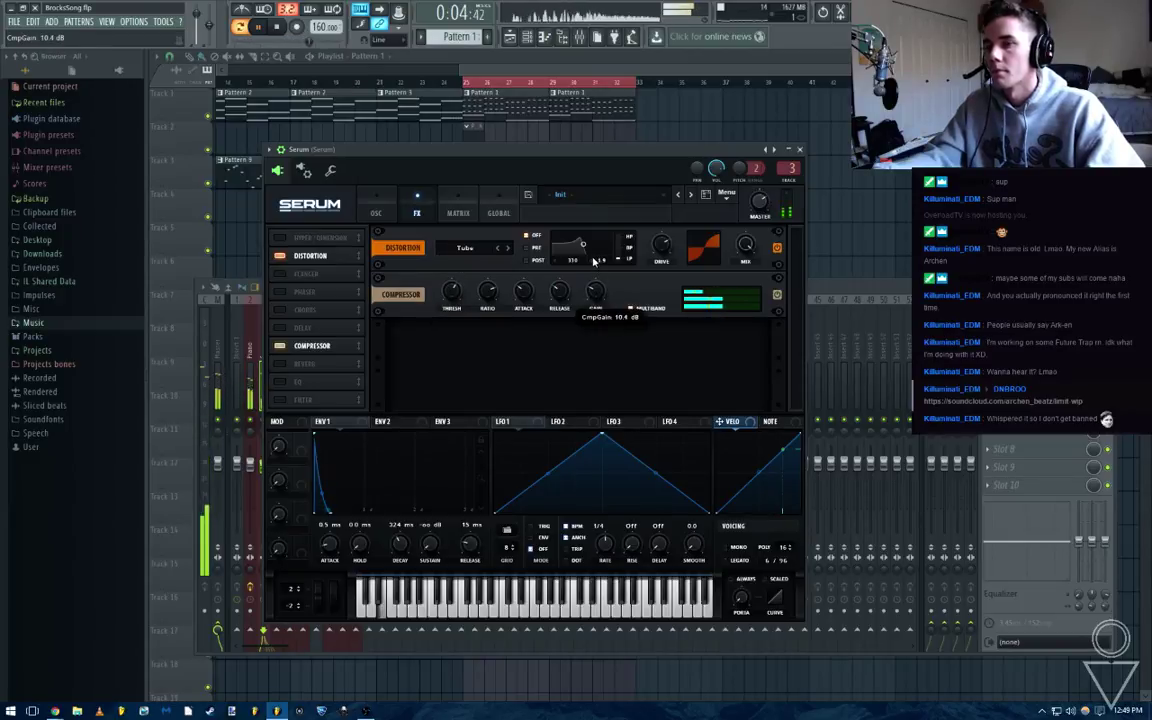
# Enable the MG Low 12 filter, modulate its cutoff of about 1122 Hz with LFO 1, and shape the LFO with an early peak and curved decay
pyautogui.click(376, 213)
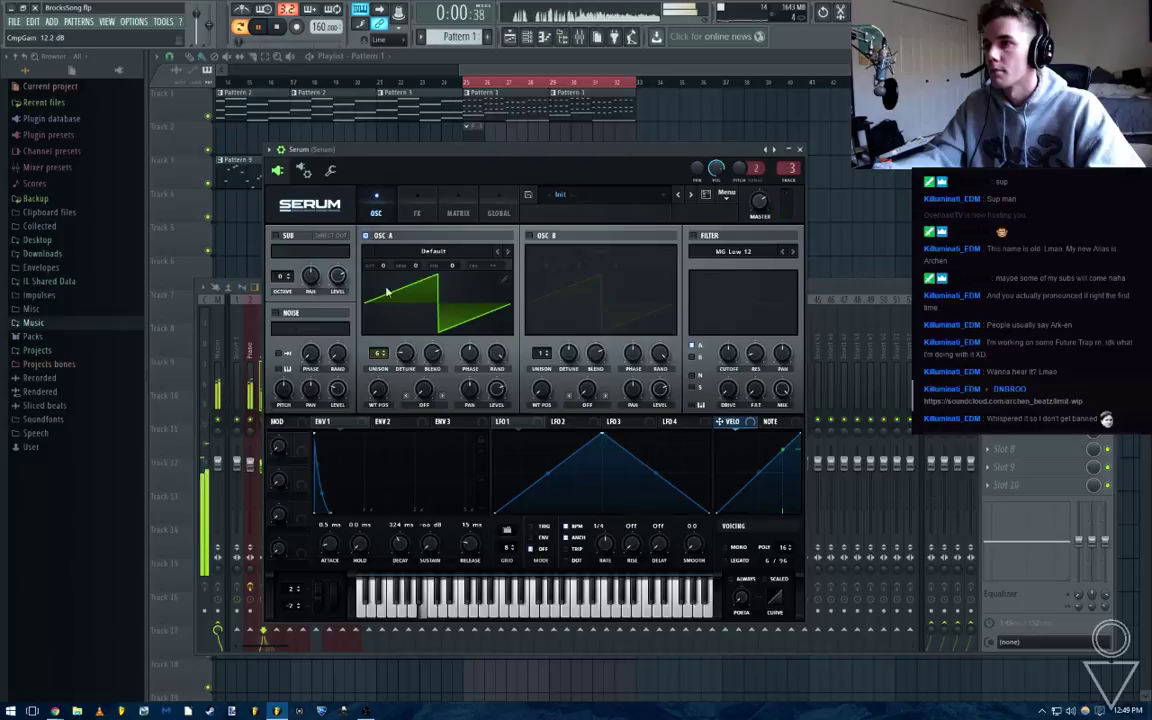
pyautogui.click(693, 236)
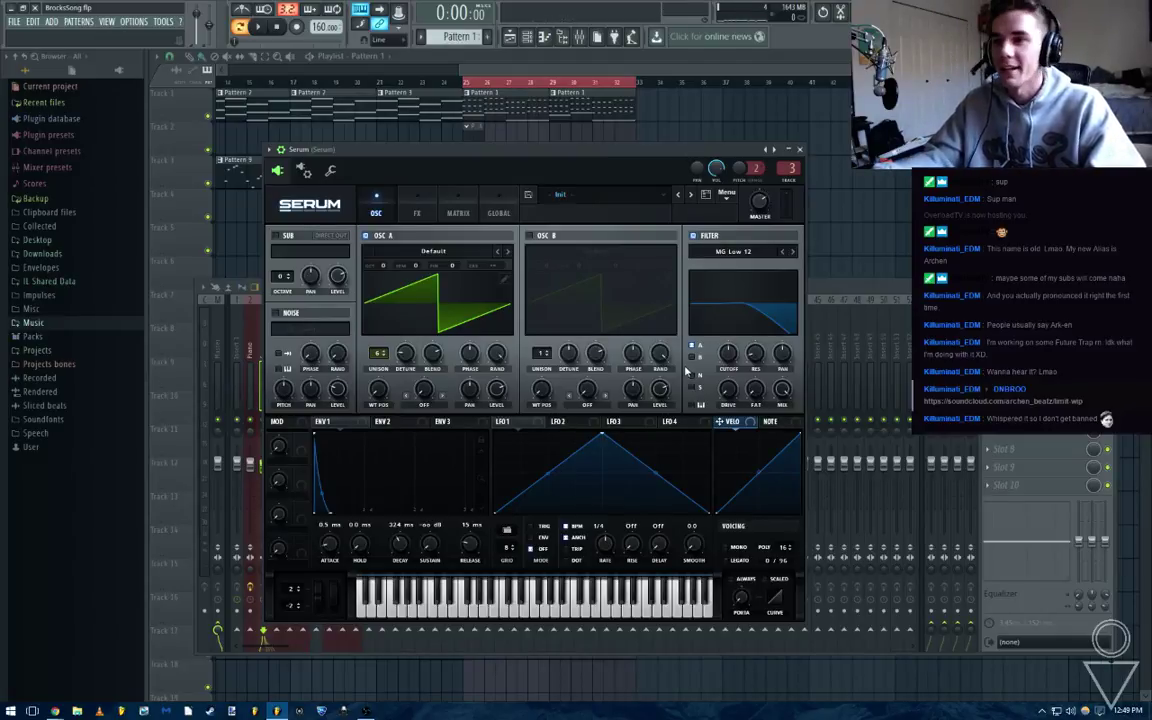
pyautogui.moveTo(498, 421); pyautogui.dragTo(733, 343)
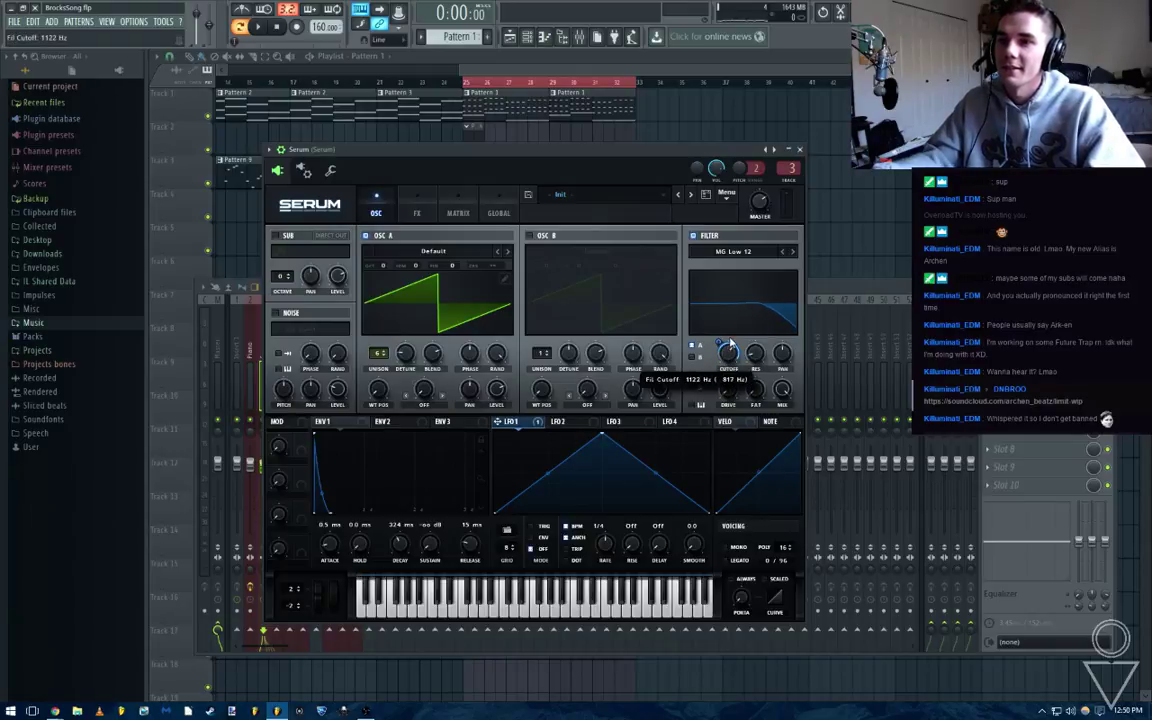
pyautogui.press('space')
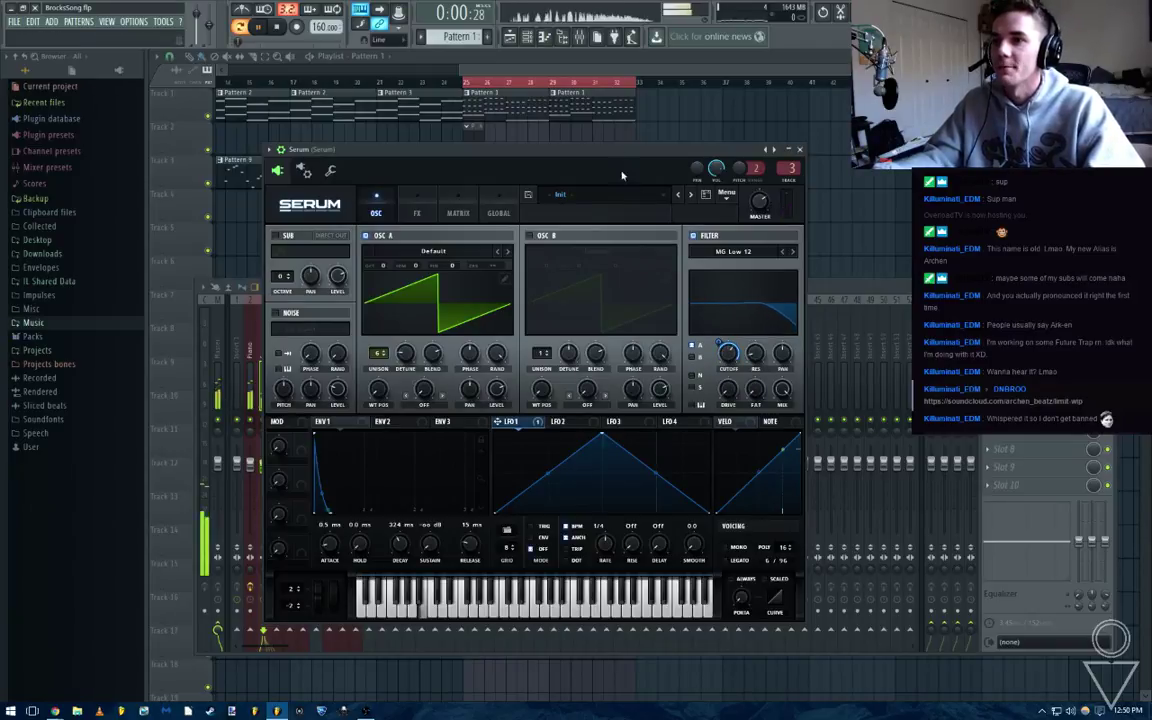
pyautogui.moveTo(597, 434); pyautogui.dragTo(520, 433)
pyautogui.moveTo(615, 477)
pyautogui.mouseDown()
pyautogui.moveTo(617, 459)
pyautogui.moveTo(548, 507)
pyautogui.moveTo(617, 488)
pyautogui.mouseUp()
# Enable Serum's reverb effect and set its size to 15%
pyautogui.click(424, 212)
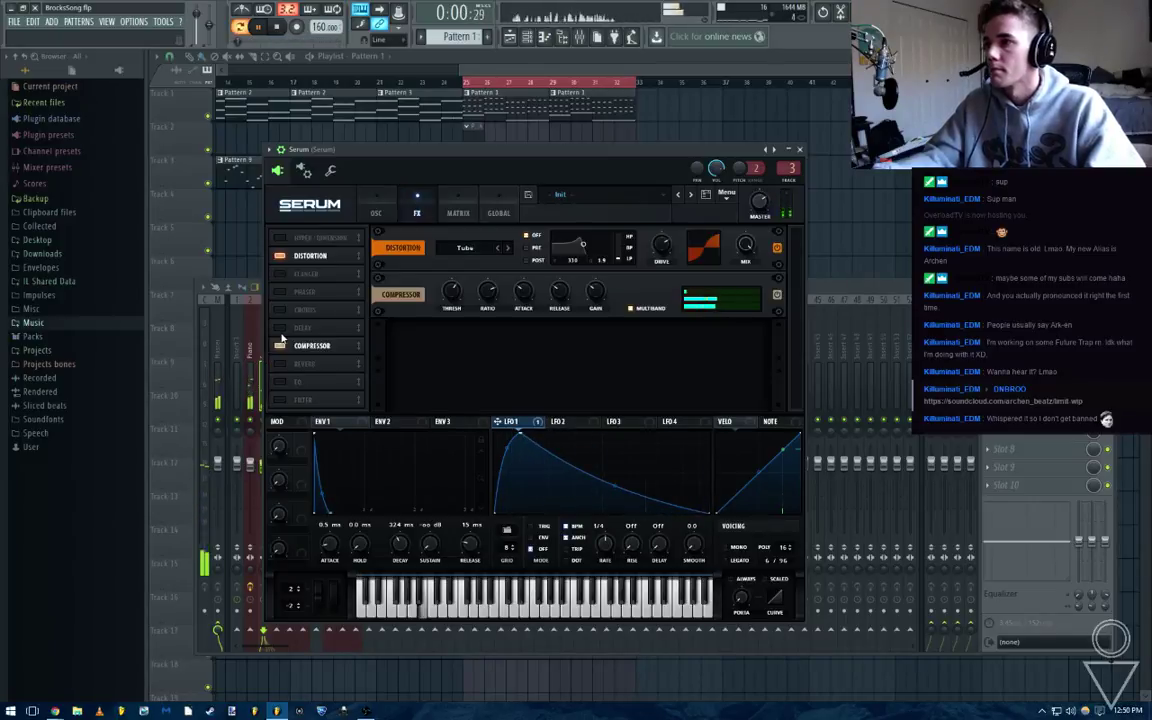
pyautogui.click(280, 364)
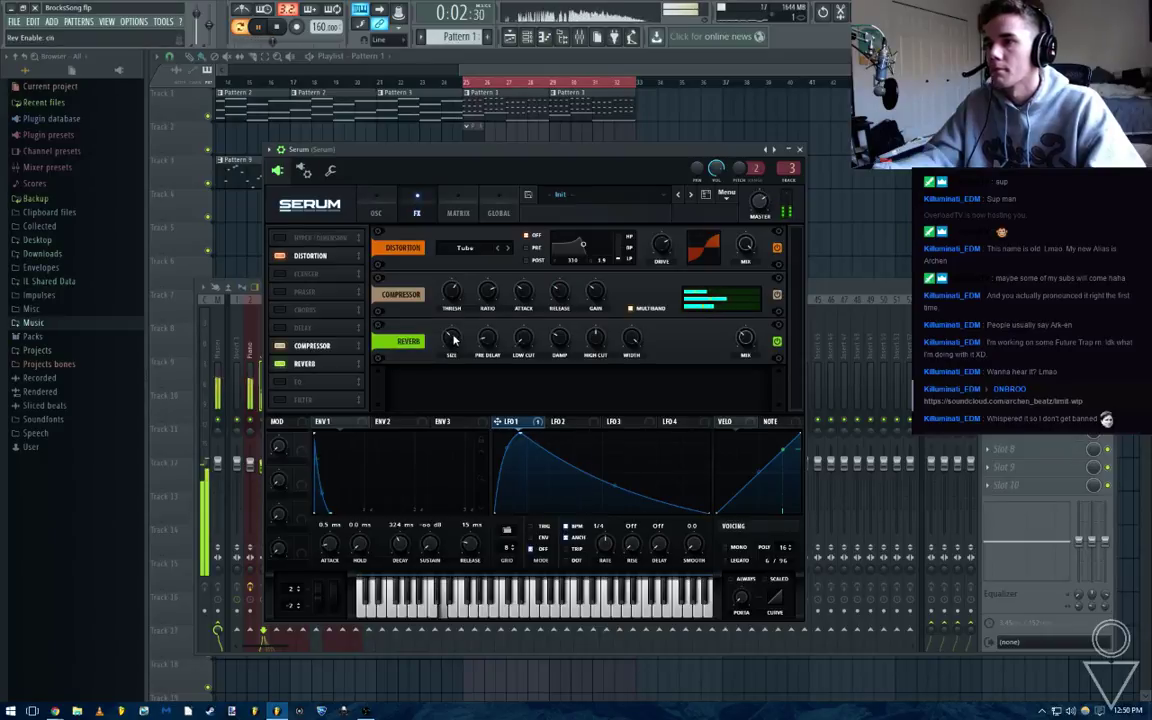
pyautogui.click(376, 212)
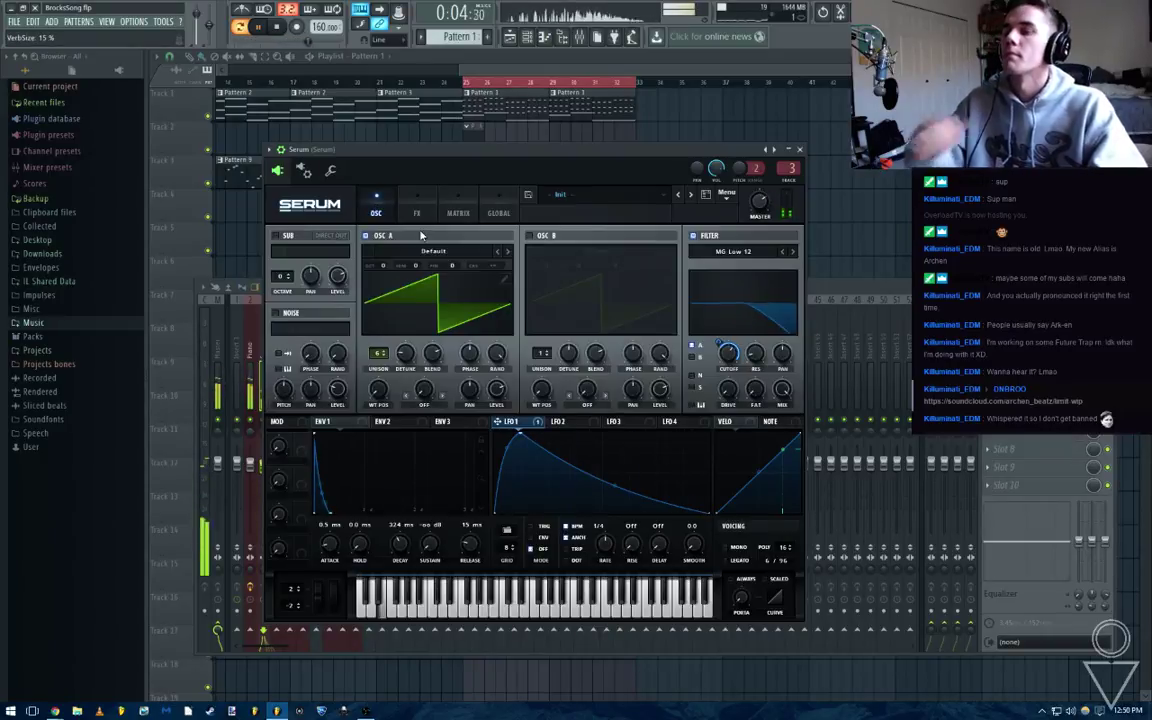
# Modulate the distortion drive with LFO 2 at a 4 bar rate, shape the LFO as a falling ramp and save the project
pyautogui.click(558, 421)
pyautogui.click(417, 212)
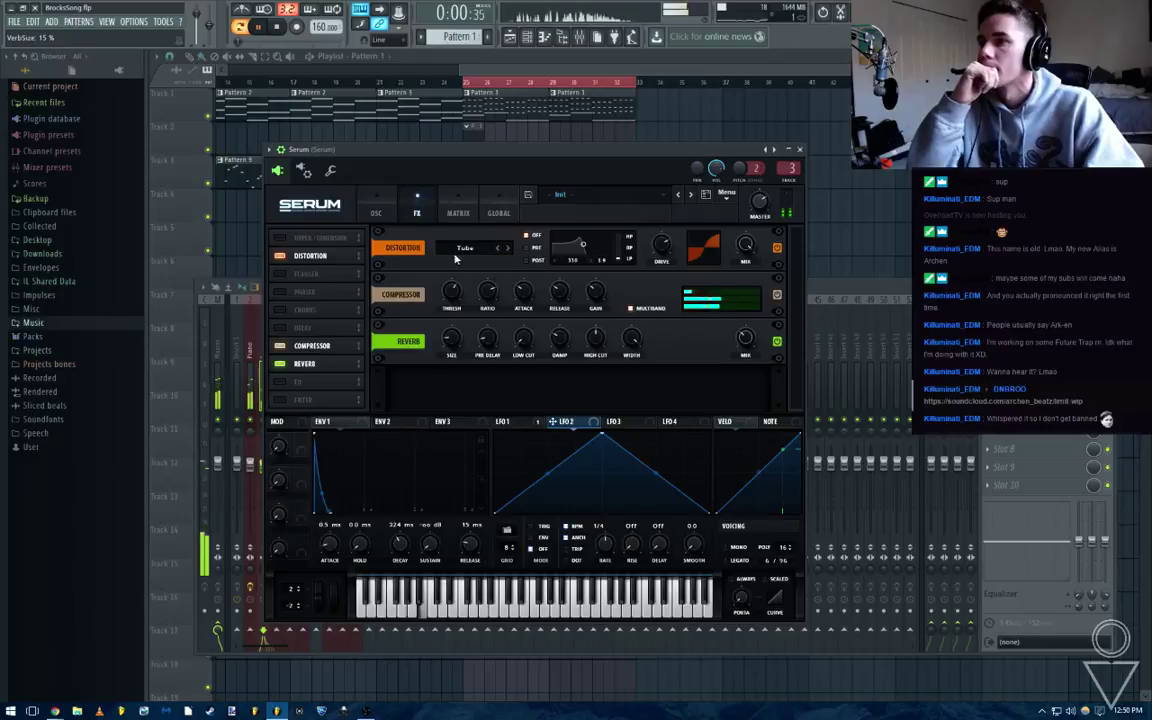
pyautogui.moveTo(662, 247); pyautogui.dragTo(649, 316)
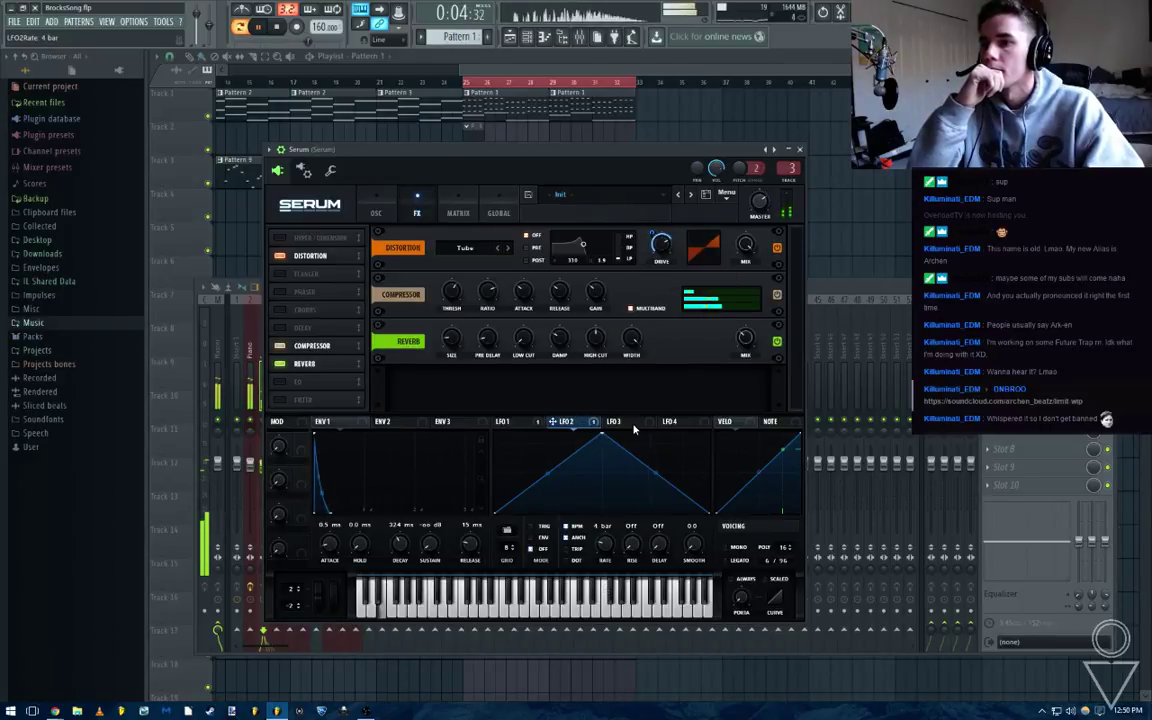
pyautogui.moveTo(604, 439); pyautogui.dragTo(850, 395)
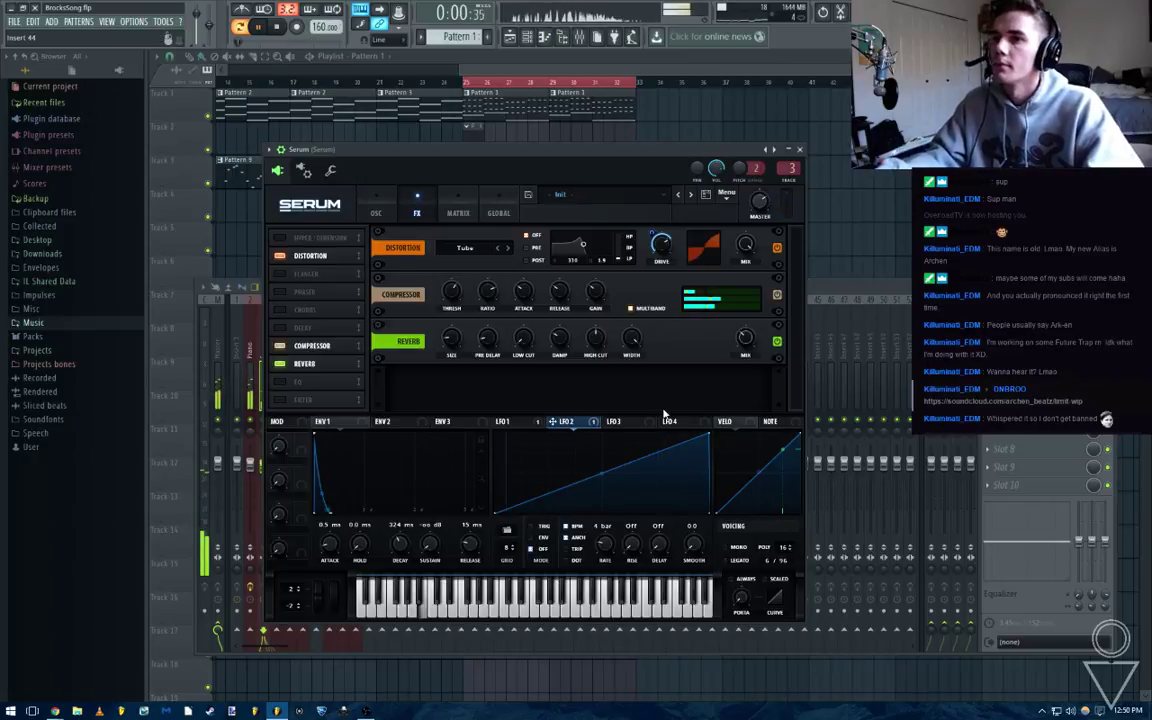
pyautogui.moveTo(709, 436); pyautogui.dragTo(636, 487)
pyautogui.moveTo(497, 508); pyautogui.dragTo(496, 437)
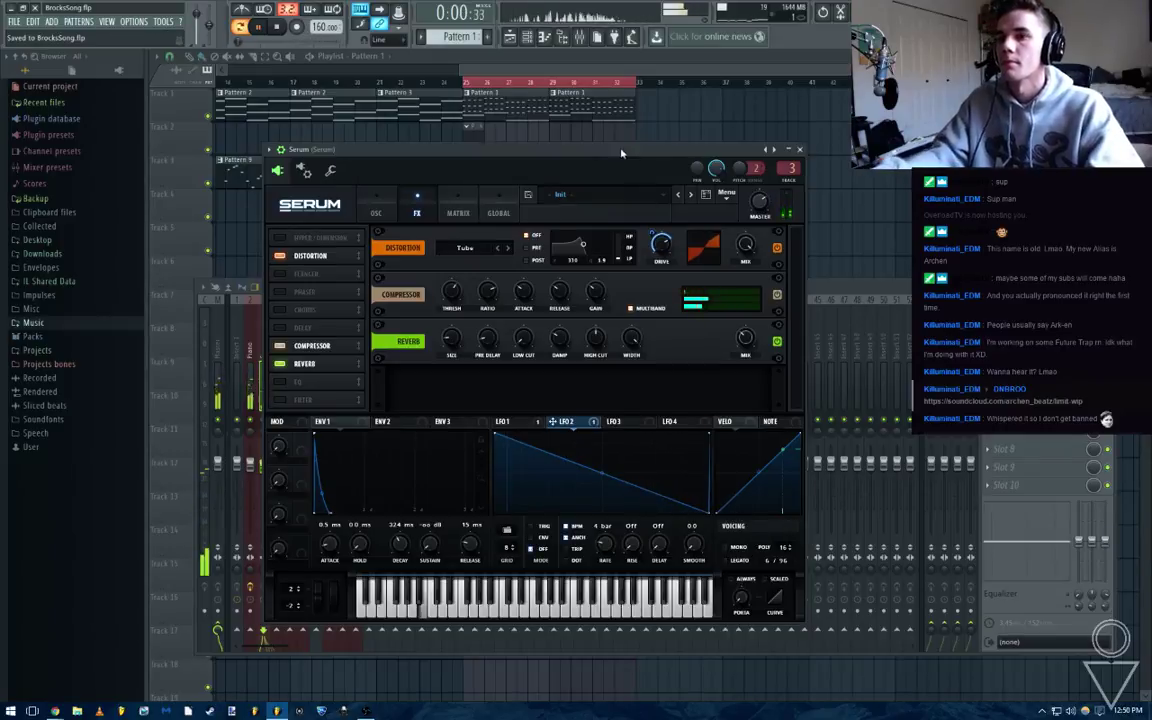
# Play the song from bar 25 and bring up the channels of Pattern 1
pyautogui.press('F12')
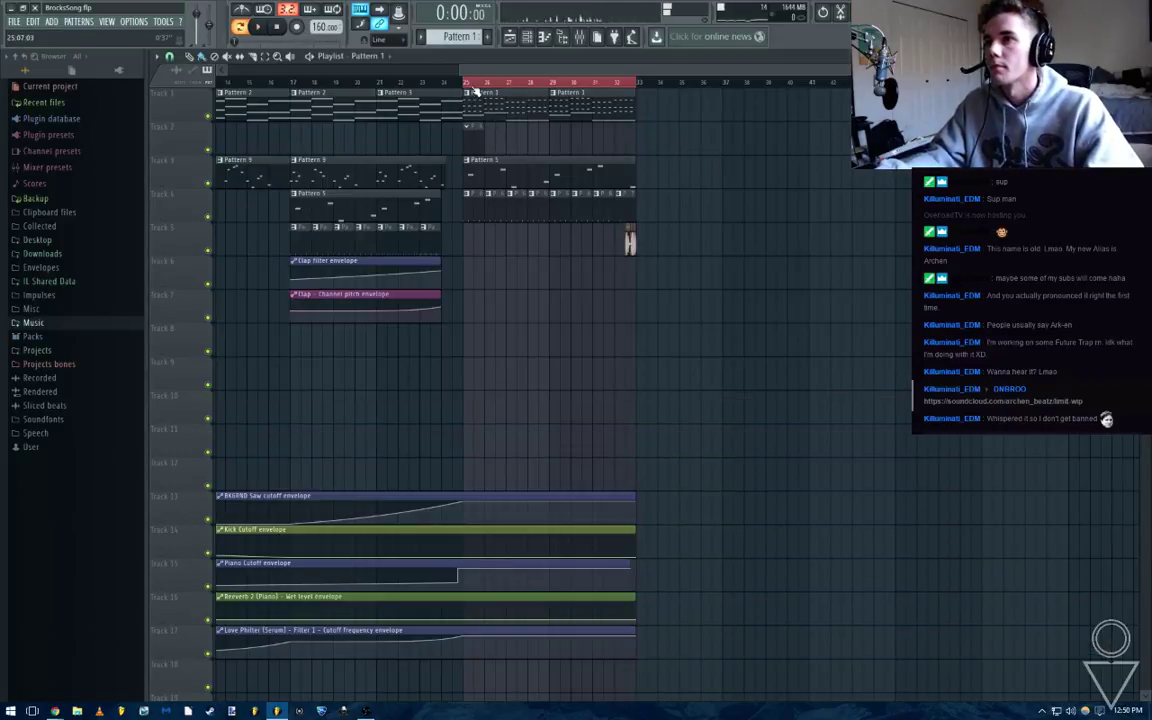
pyautogui.press('space')
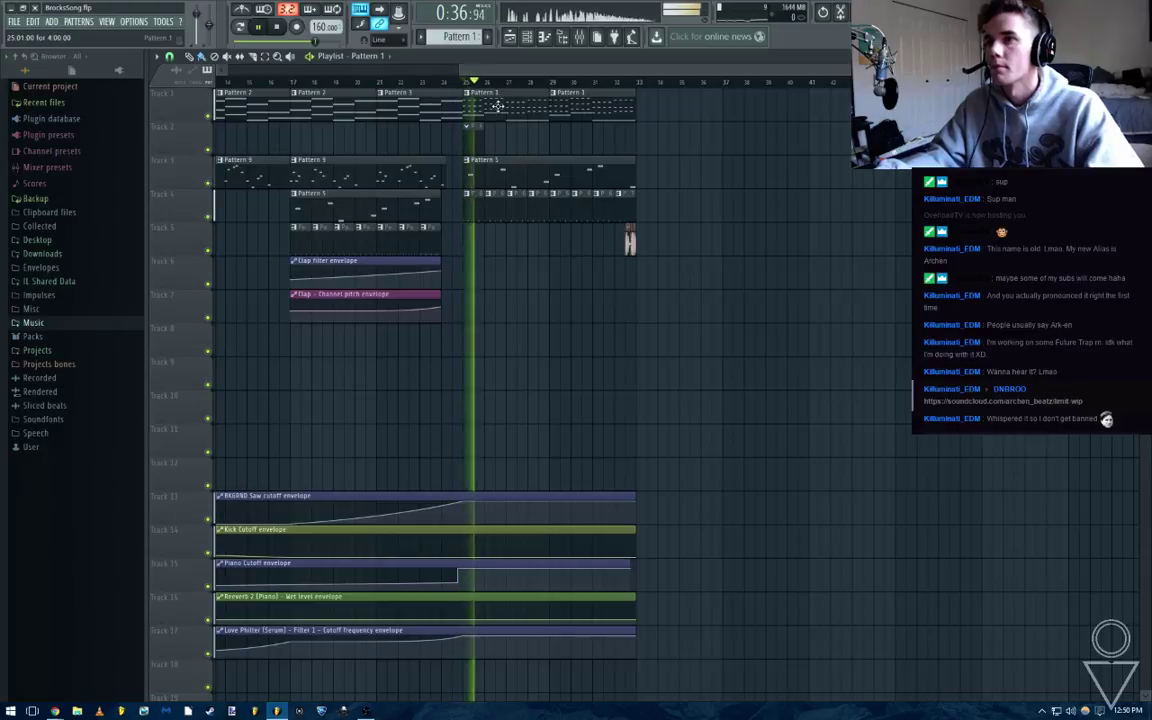
pyautogui.doubleClick(499, 109)
pyautogui.scroll(-2, 502, 112)
pyautogui.press('Escape')
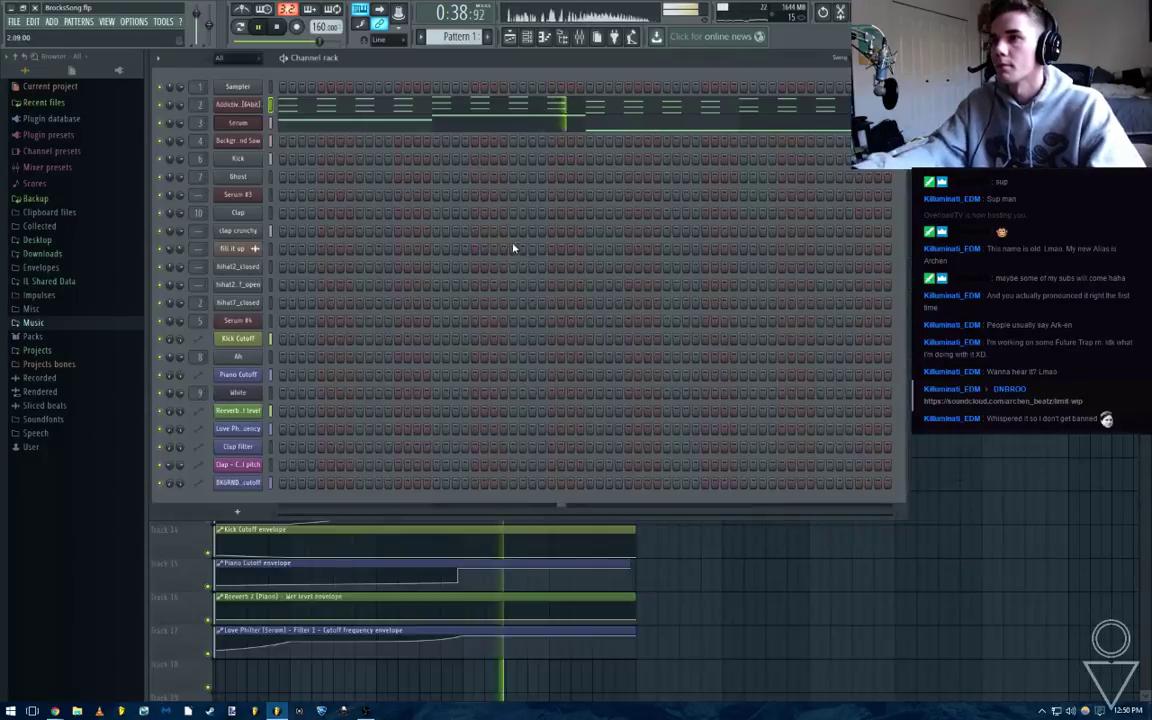
pyautogui.press('space')
# Shift all Serum notes in Pattern 1 half a beat later and play the song section
pyautogui.click(360, 123)
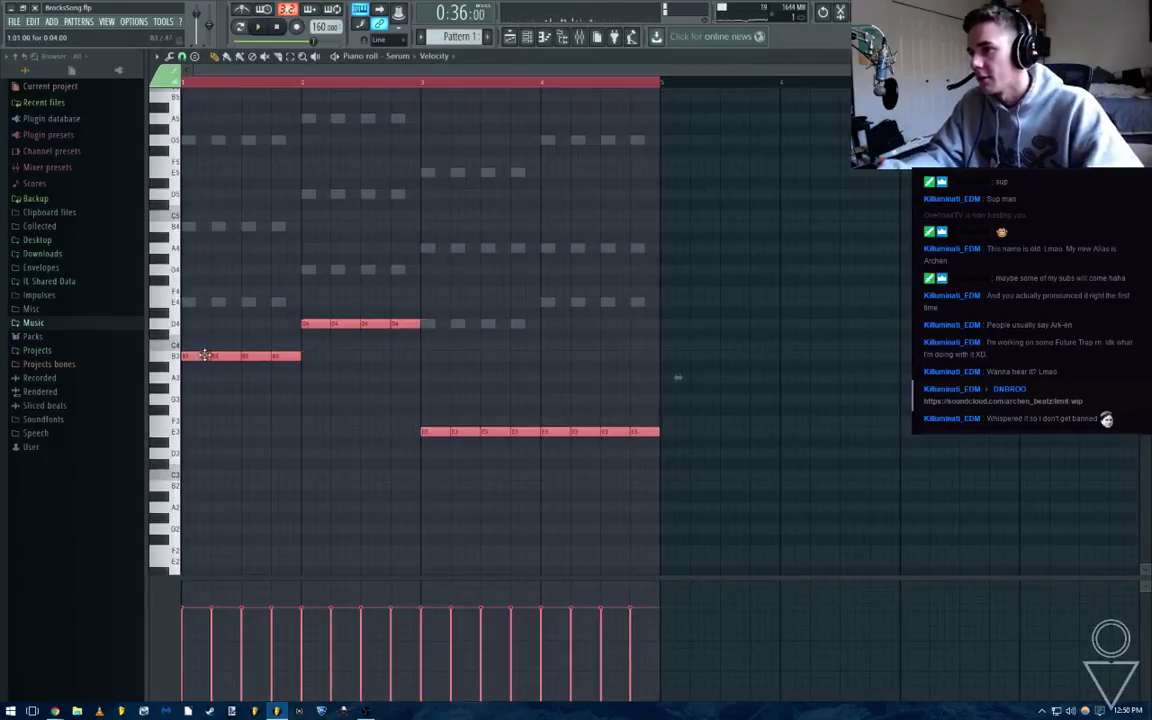
pyautogui.moveTo(204, 356); pyautogui.dragTo(223, 358)
pyautogui.click(355, 368)
pyautogui.press('space')
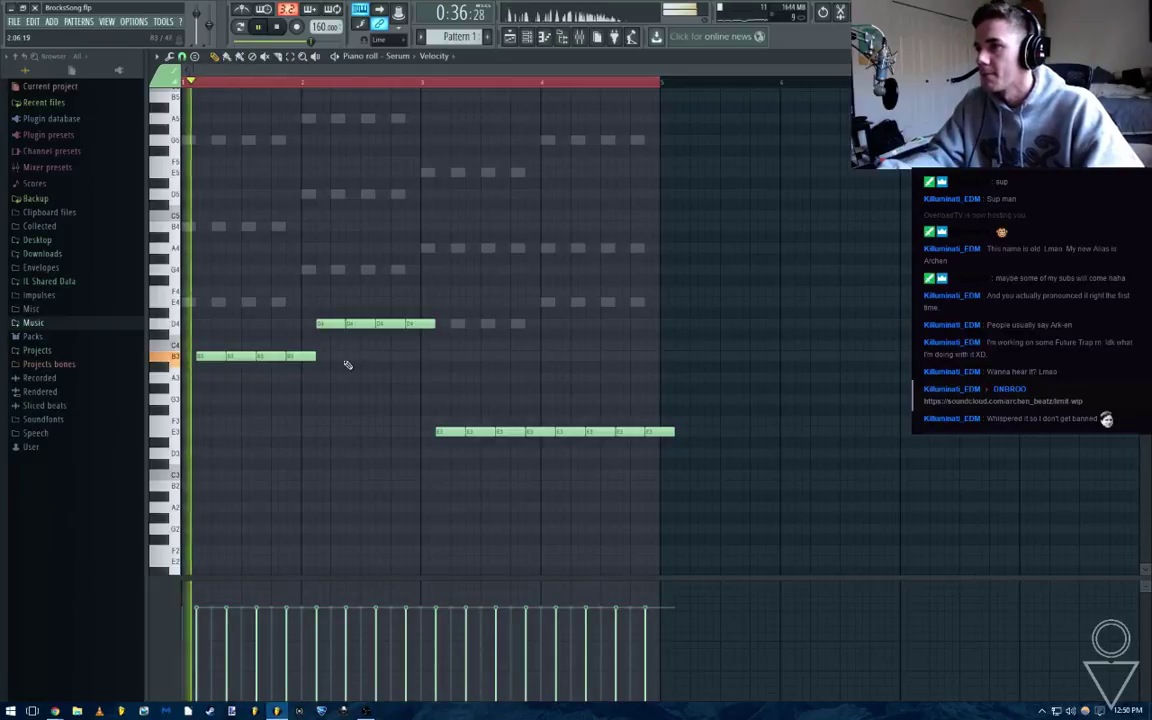
# Reopen the Serum channel's LFO 1, move its peak to the middle of the cycle and replay the section
pyautogui.press('F6')
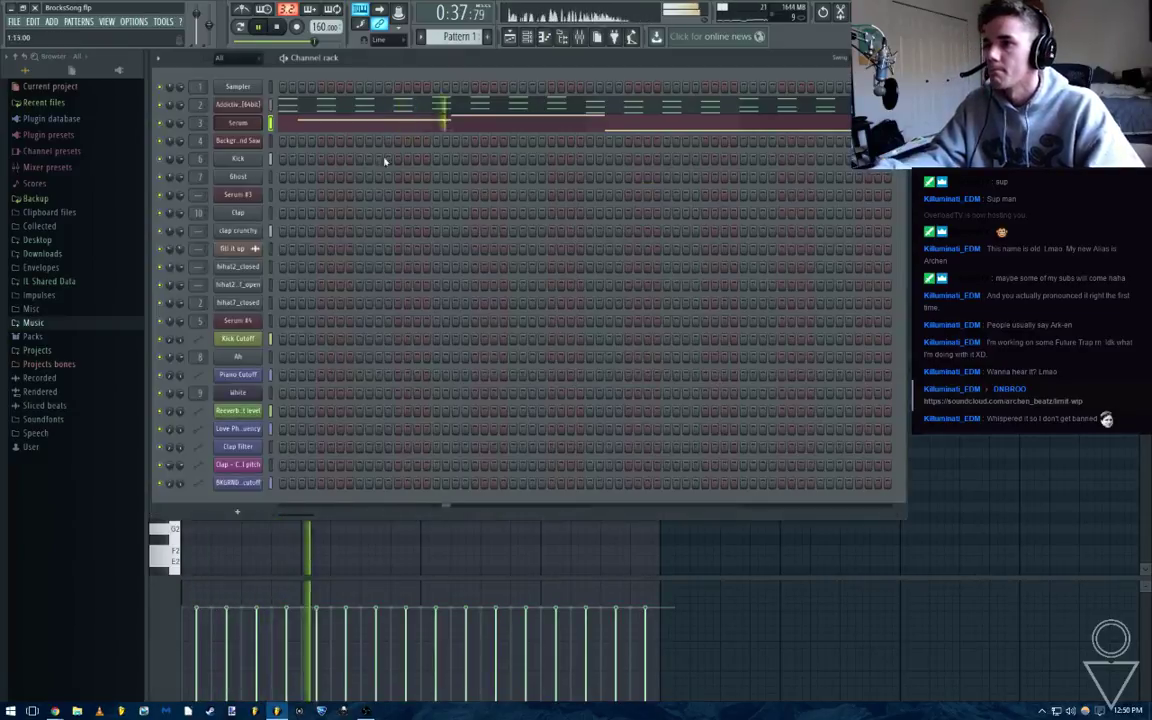
pyautogui.click(250, 124)
pyautogui.click(505, 424)
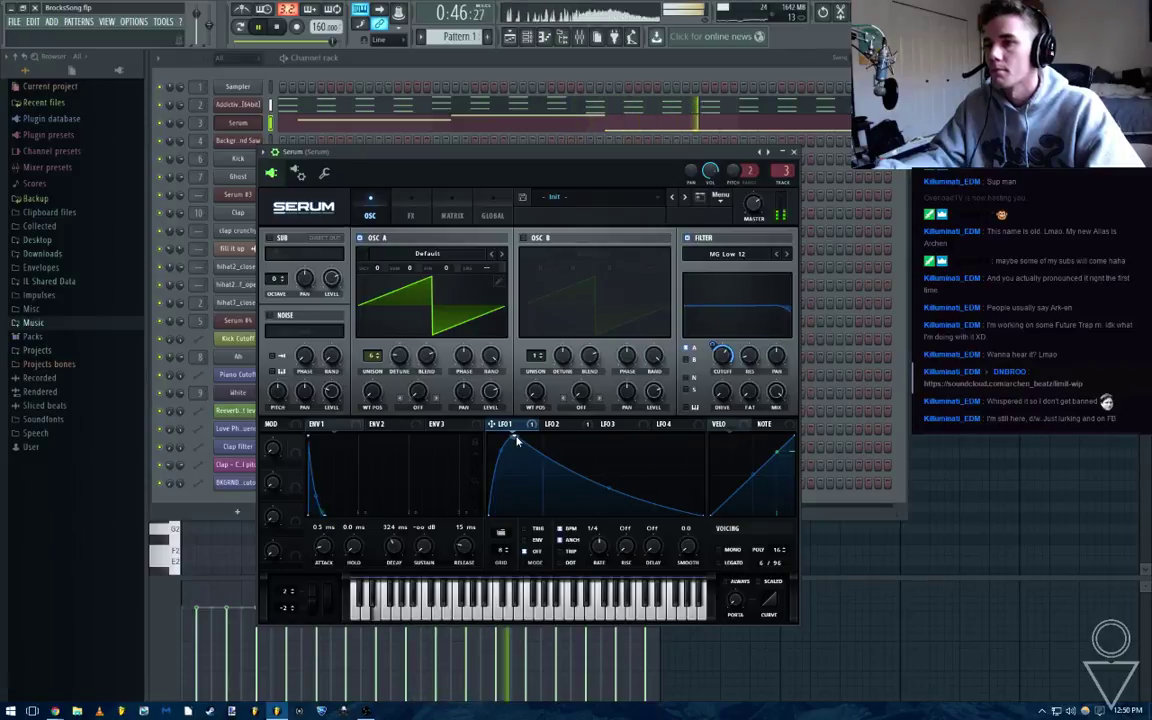
pyautogui.moveTo(516, 440); pyautogui.dragTo(598, 414)
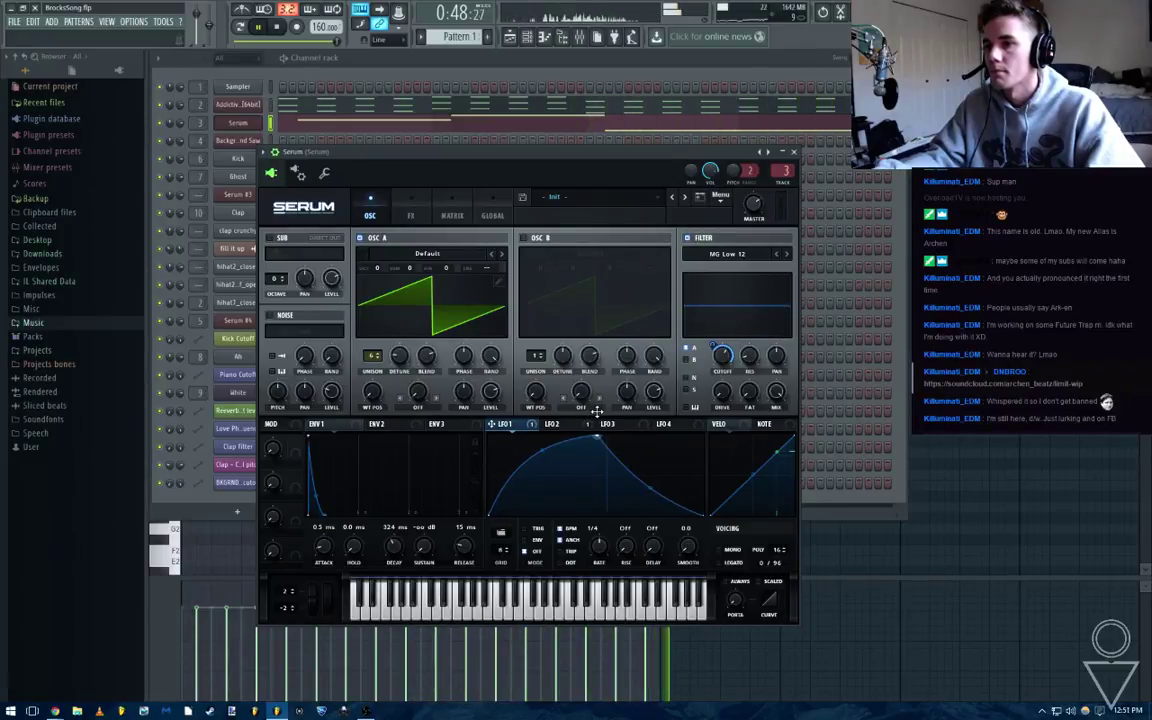
pyautogui.press('space')
pyautogui.press('space')
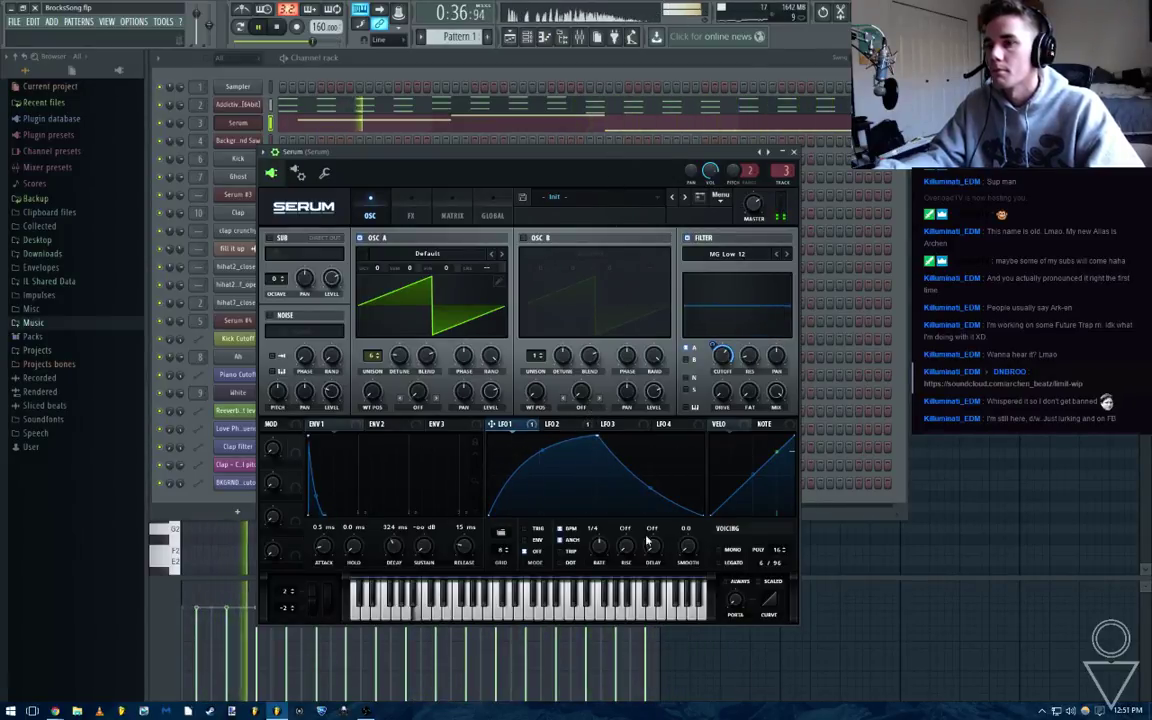
# Lower the LFO 1 peak to about three quarters of full height, comparing song playback with Pattern 1 on its own
pyautogui.moveTo(600, 452); pyautogui.dragTo(594, 465)
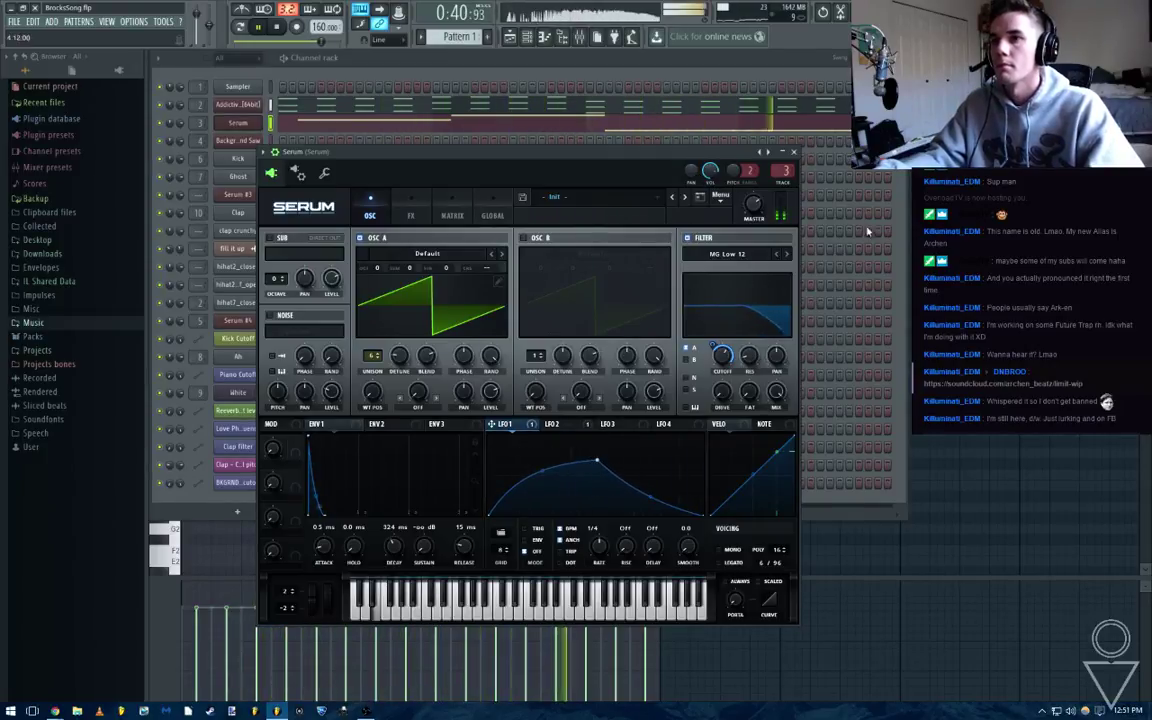
pyautogui.click(916, 230)
pyautogui.press('space')
pyautogui.press('Tab')
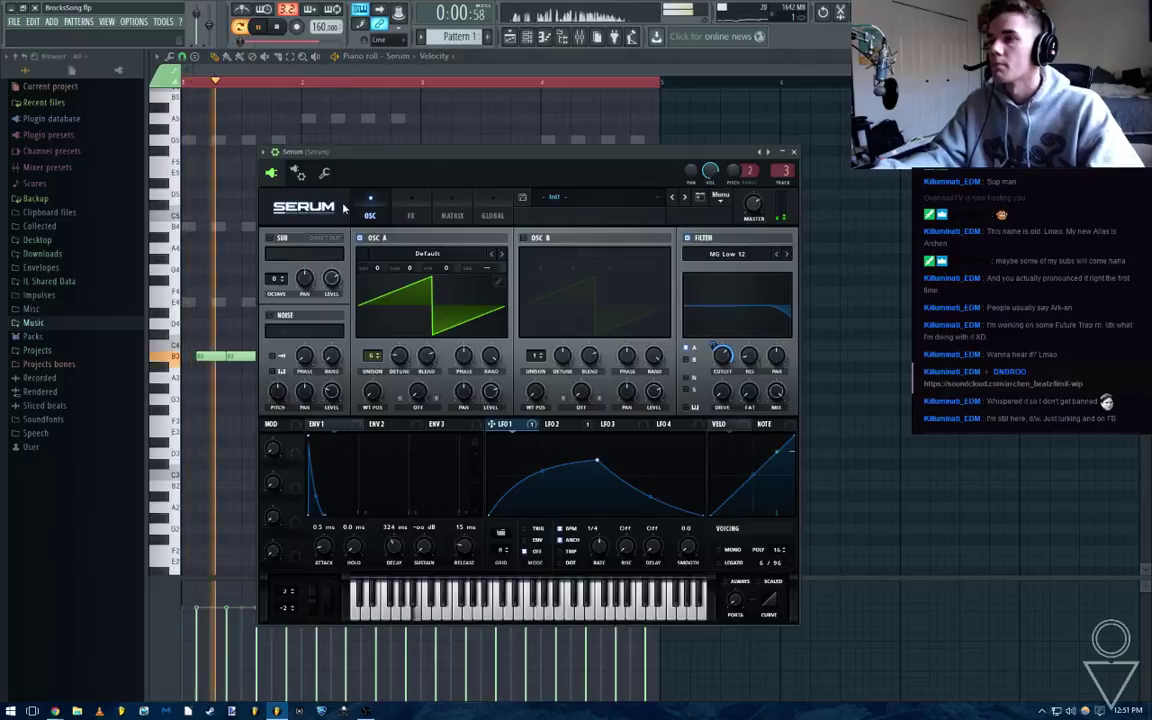
pyautogui.moveTo(599, 463); pyautogui.dragTo(597, 457)
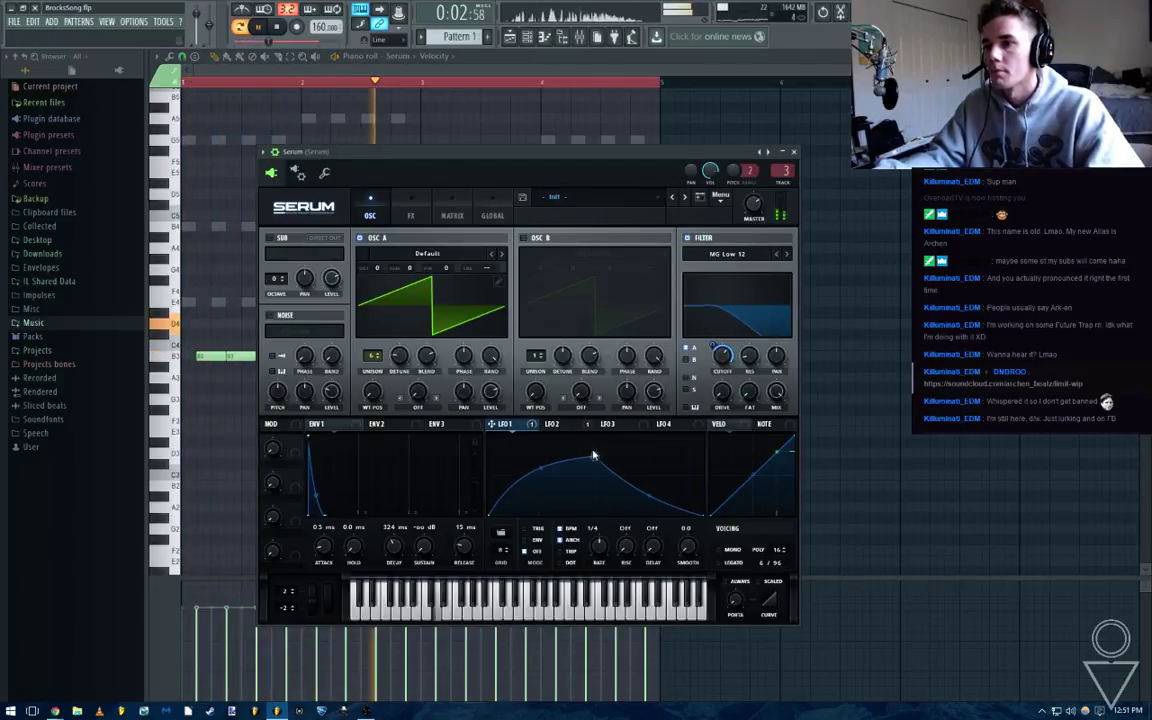
# Set the Serum compressor gain to about 18 dB, return to the oscillator view and save the project
pyautogui.click(410, 215)
pyautogui.moveTo(590, 300); pyautogui.dragTo(590, 278)
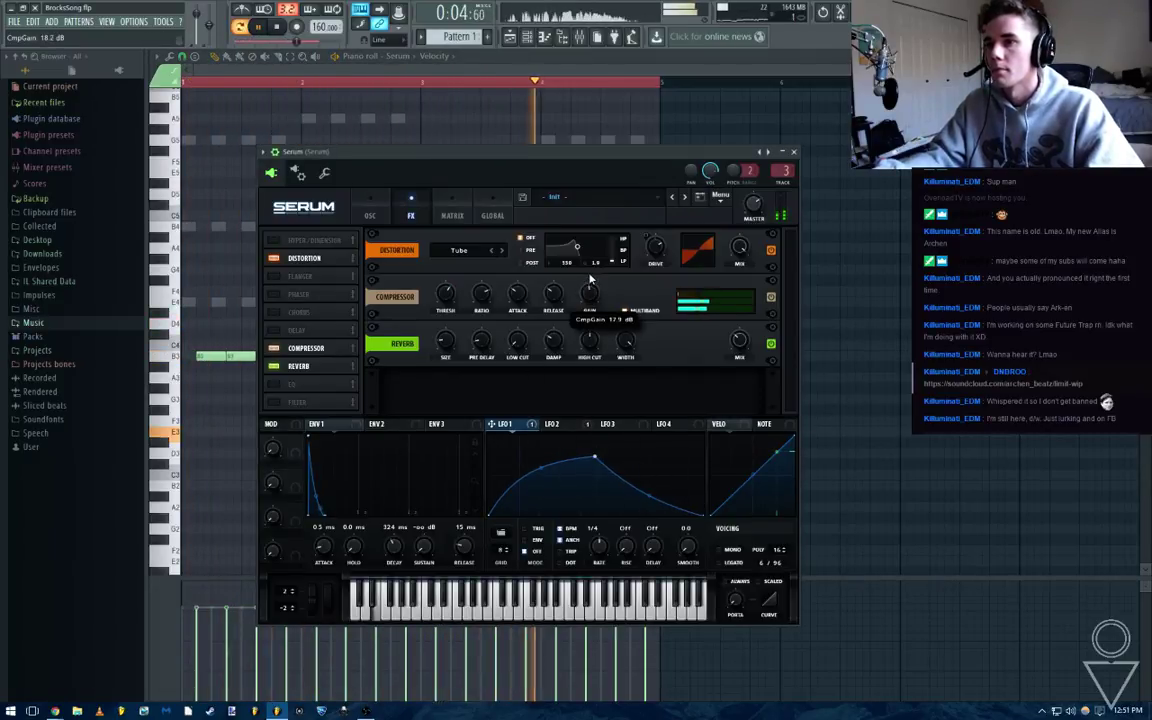
pyautogui.click(372, 215)
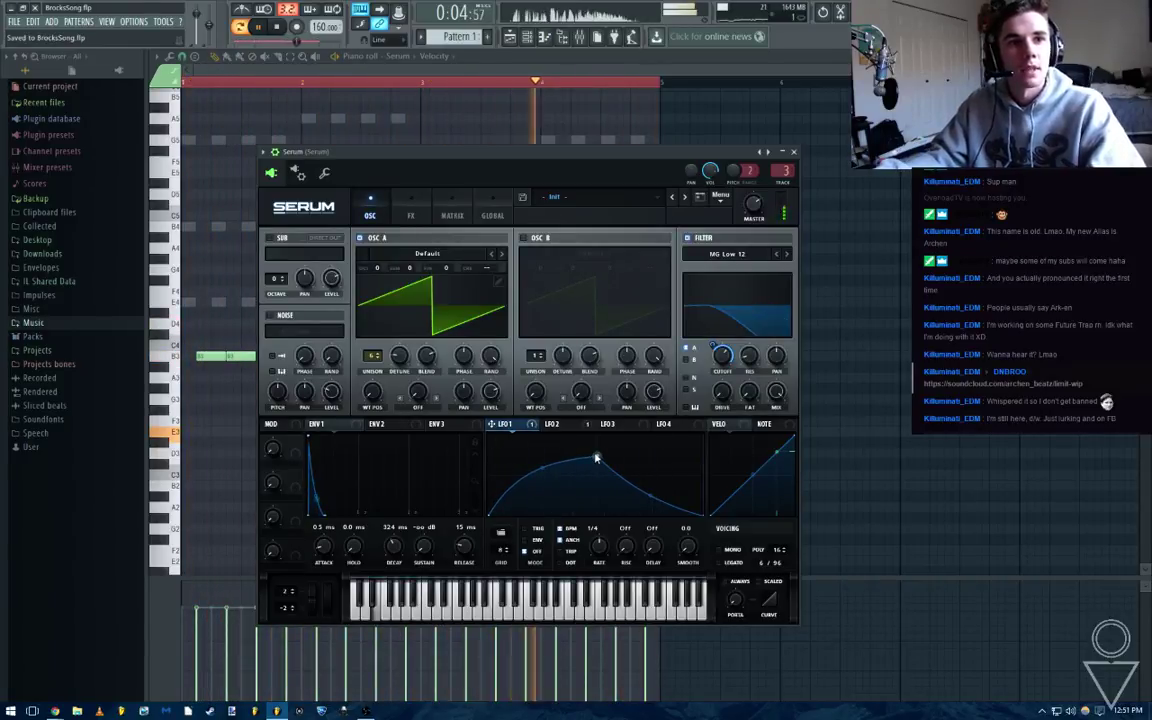
pyautogui.hotkey('ctrl', 's')
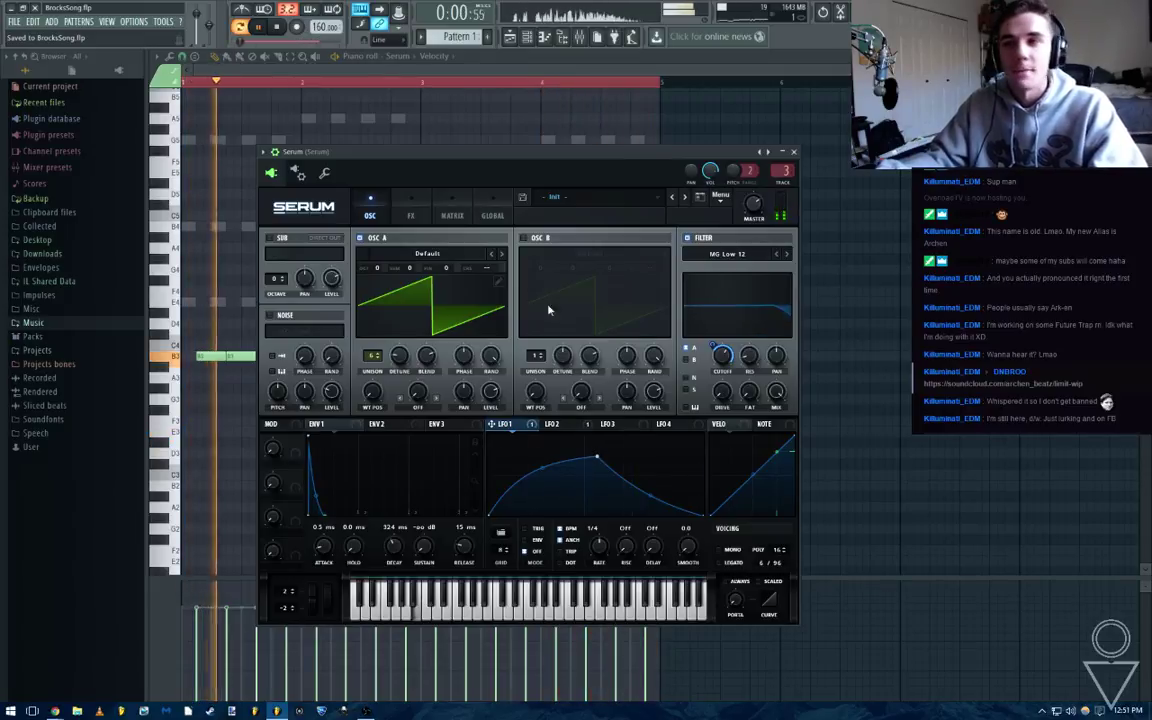
# Play Pattern 1 from the start to audition the bass with the new compressor gain
pyautogui.press('space')
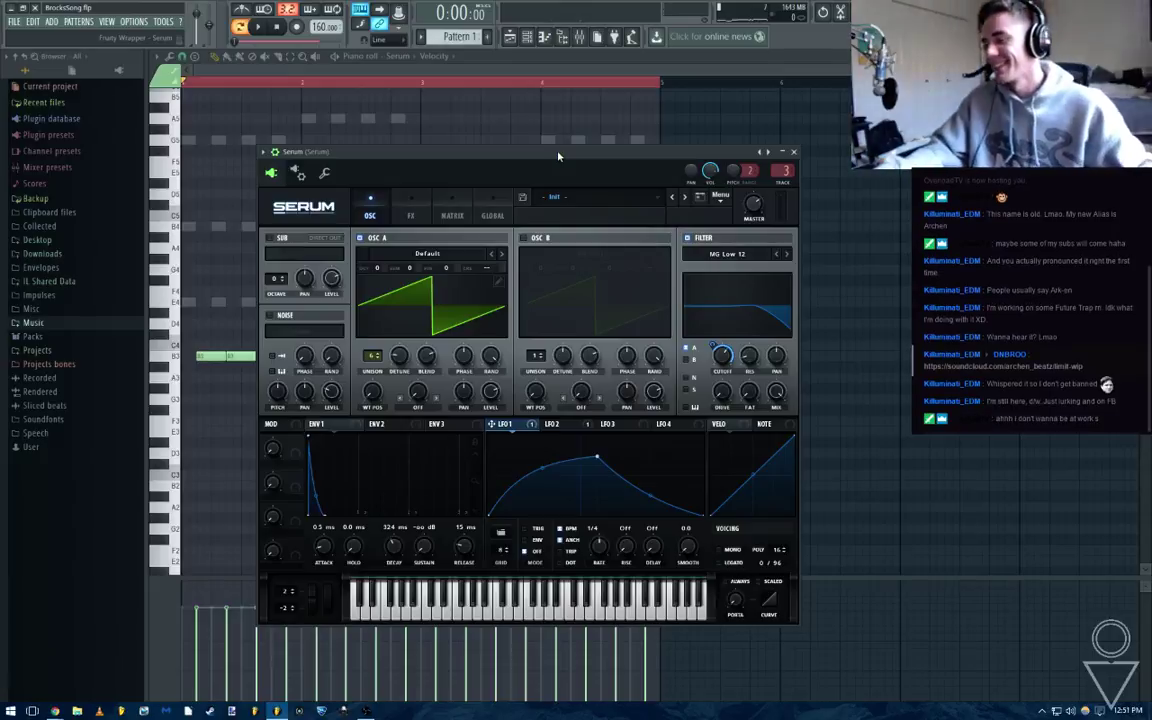
pyautogui.press('space')
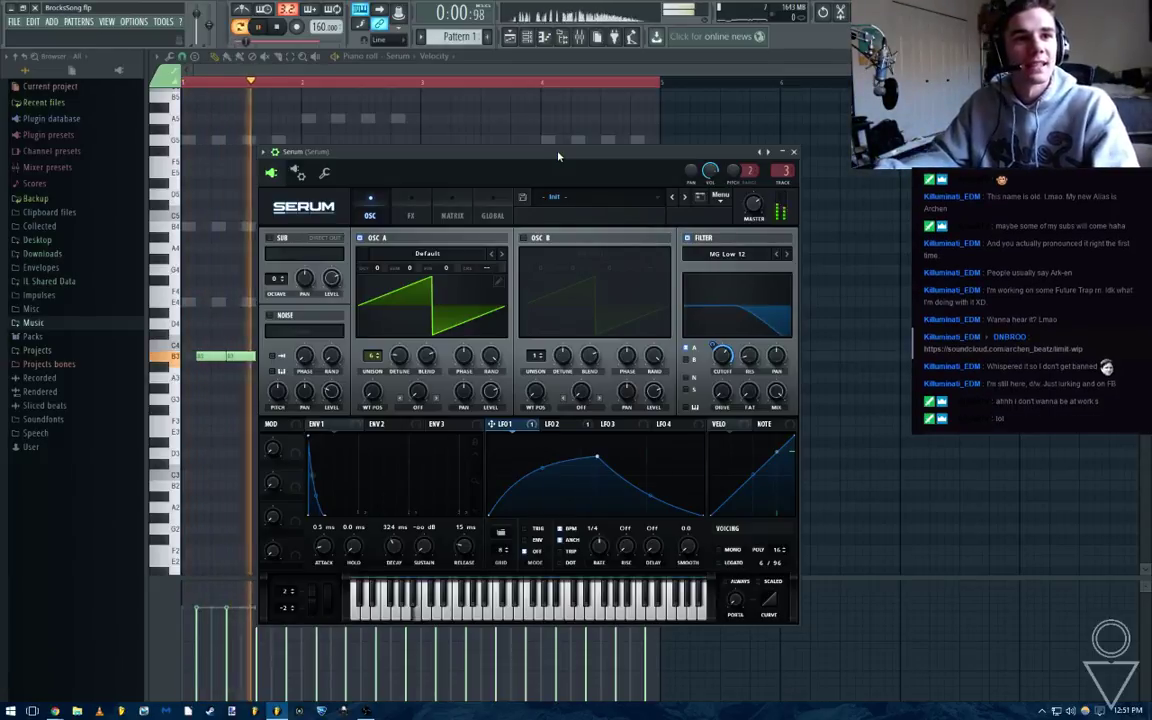
pyautogui.press('space')
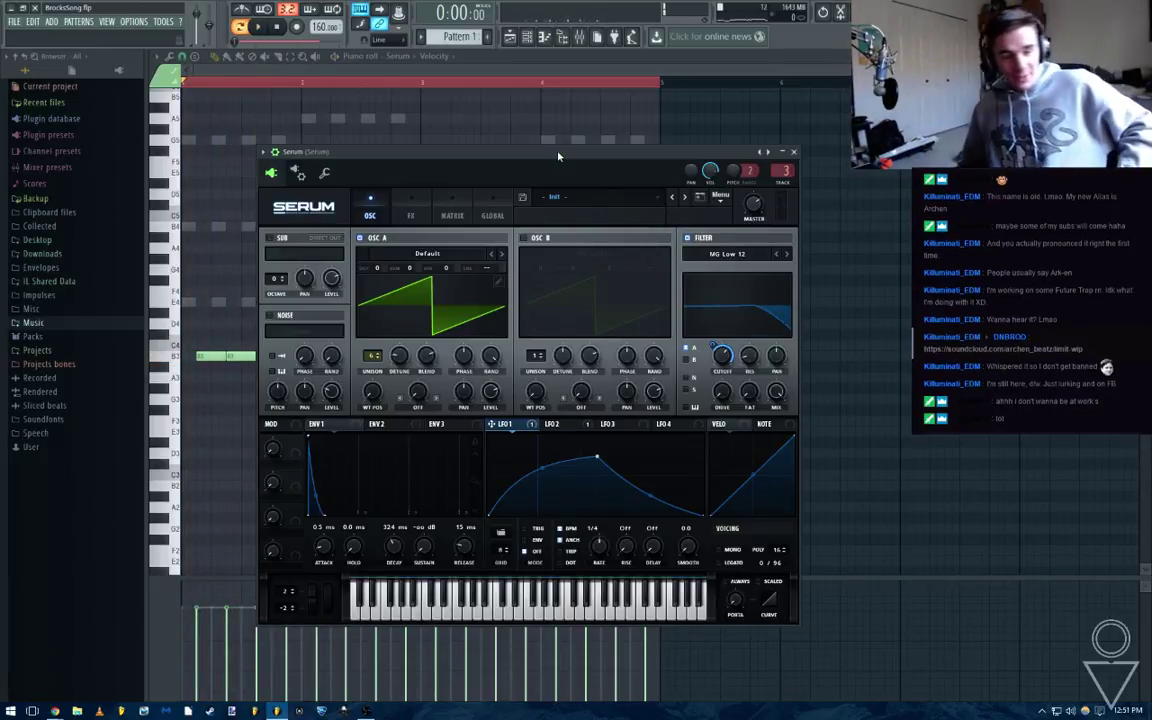
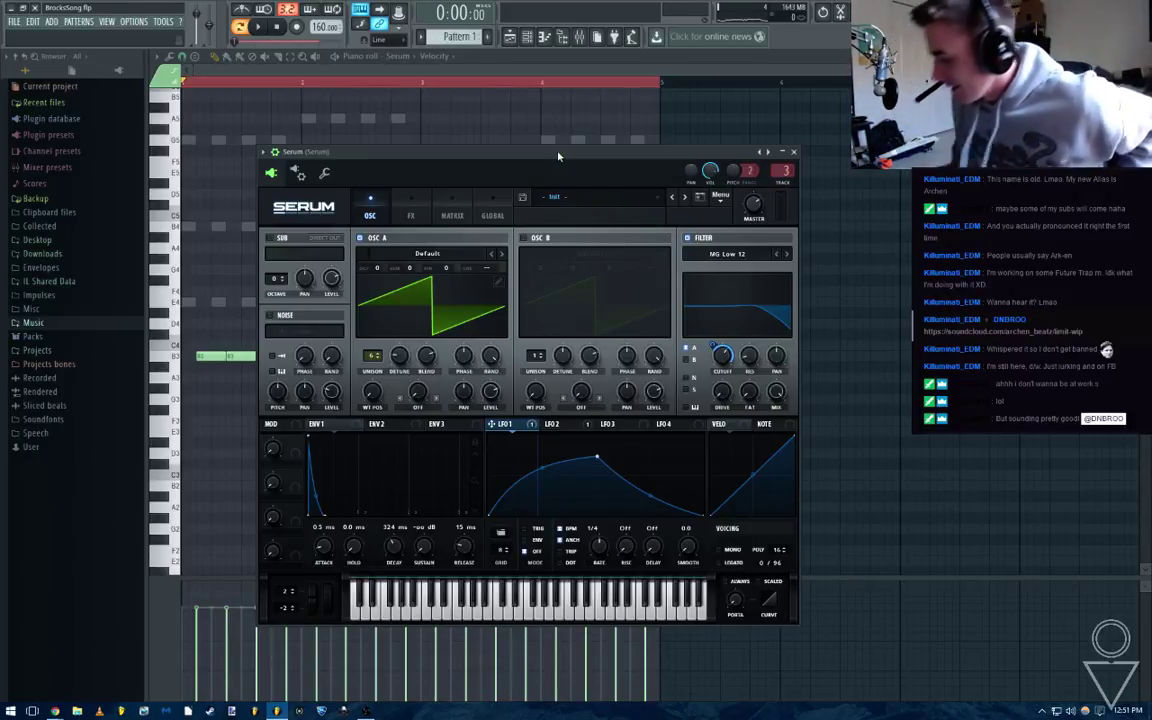
pyautogui.press('space')
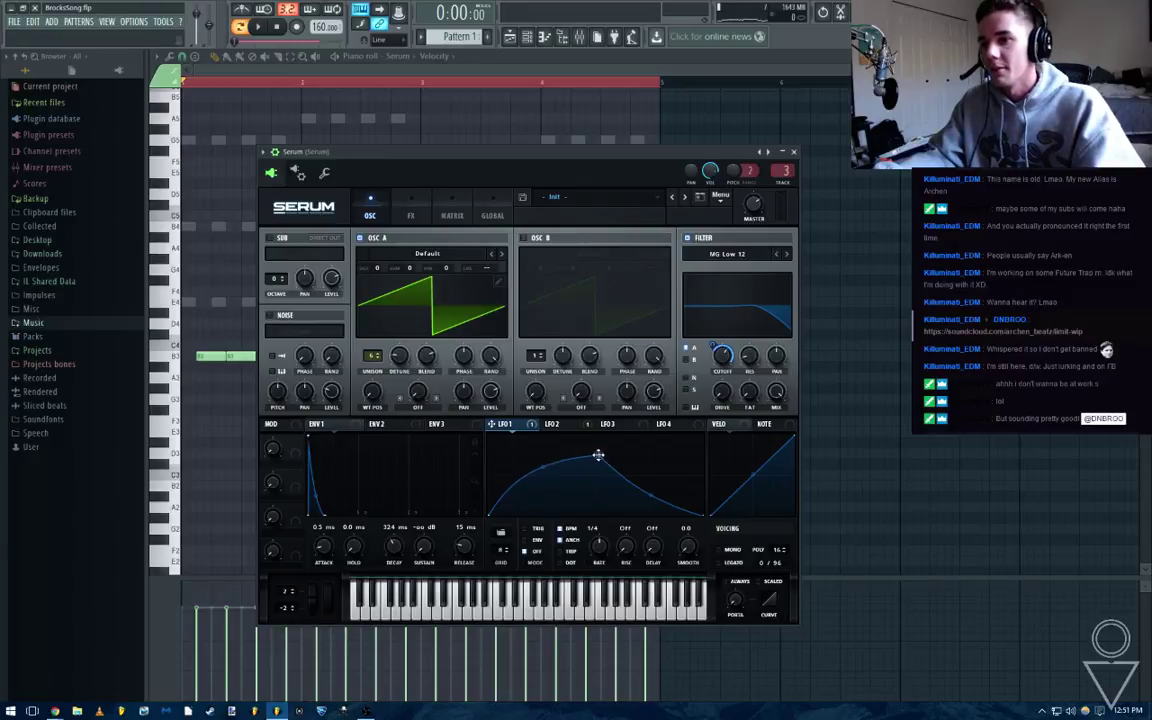
# Switch the Serum filter to MG Low 24, set its cutoff to 1701 Hz and save the project
pyautogui.moveTo(597, 456); pyautogui.dragTo(600, 469)
pyautogui.press('space')
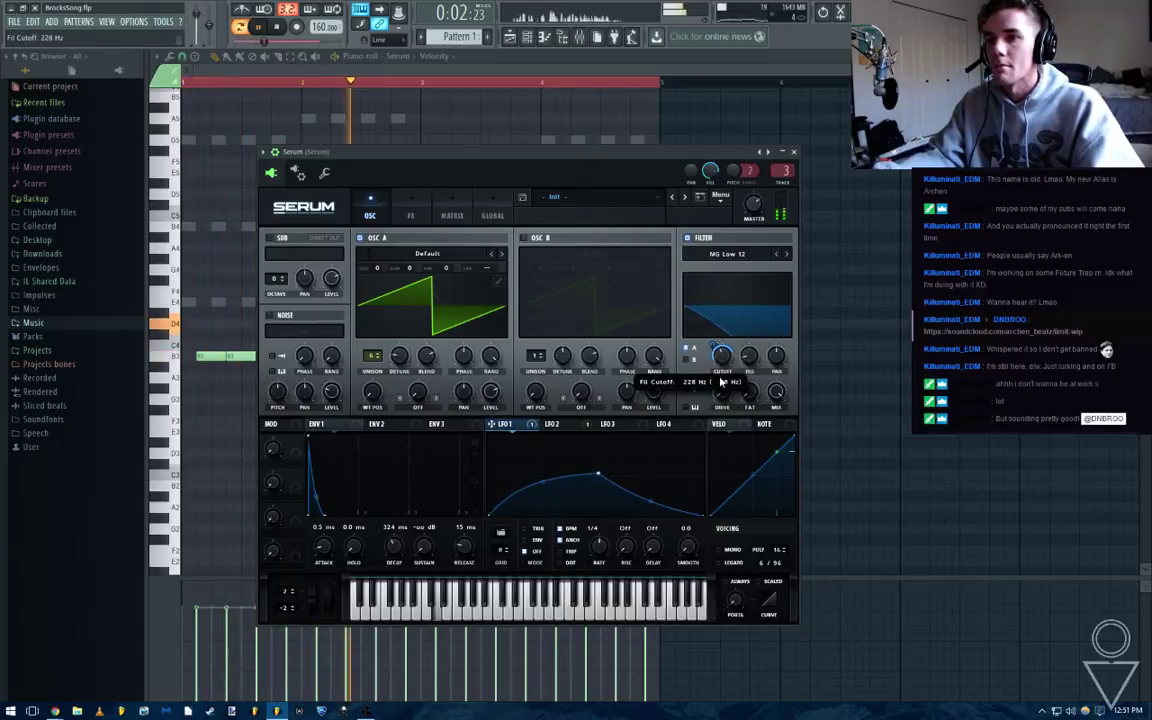
pyautogui.click(788, 255)
pyautogui.click(788, 255)
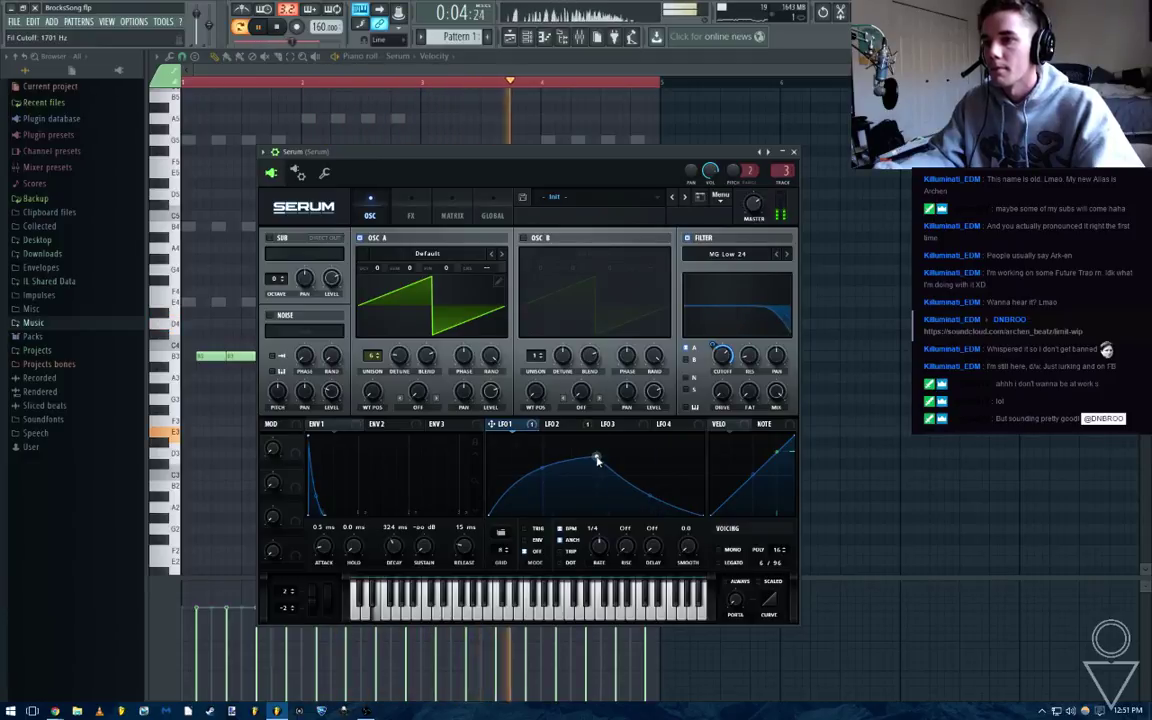
pyautogui.press('space')
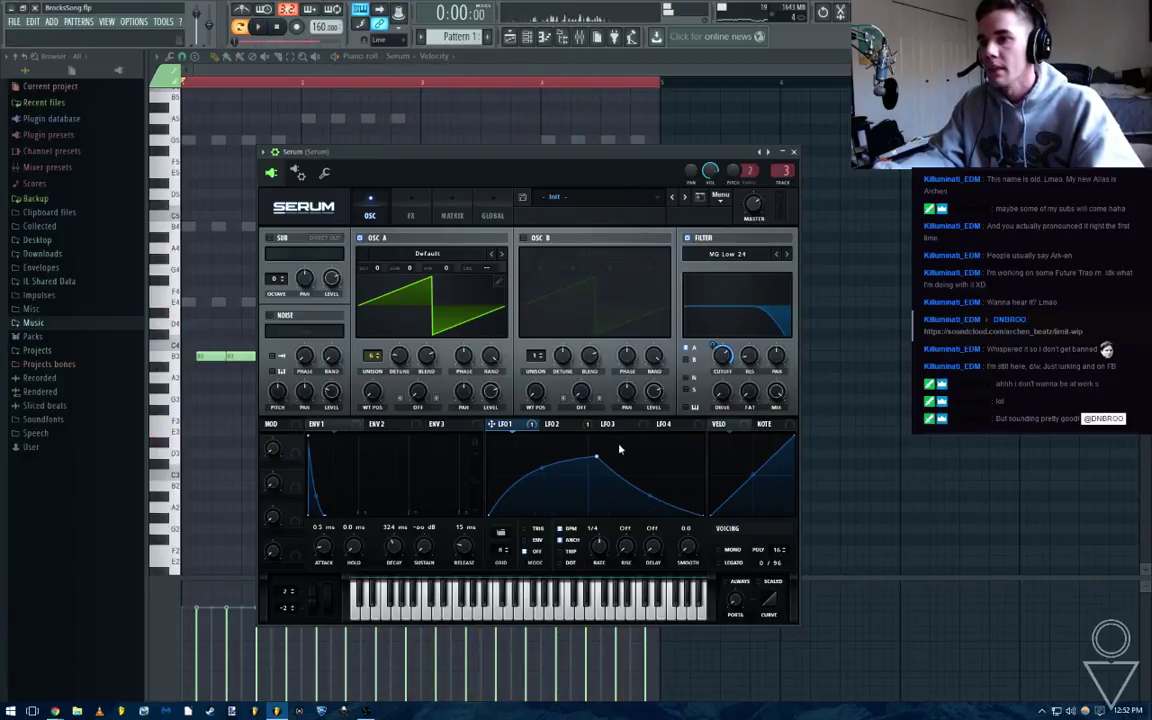
pyautogui.hotkey('ctrl', 's')
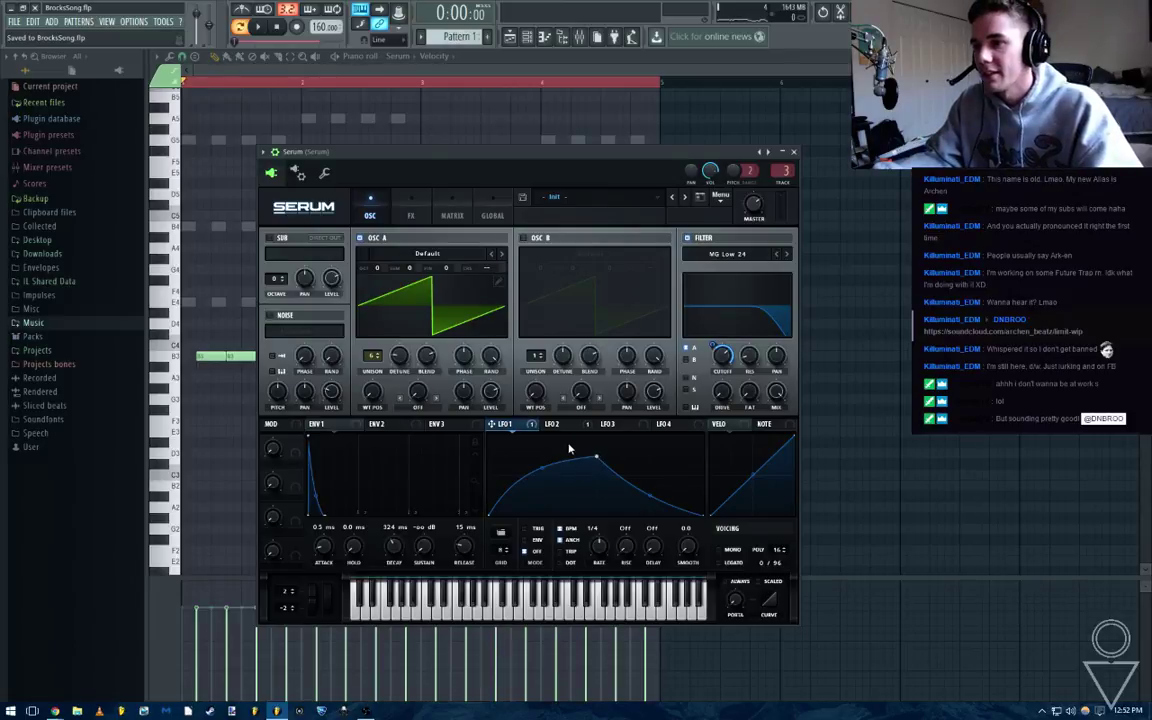
# Flatten the rising curve of LFO 1 and move its peak up to full height at over a third of the cycle
pyautogui.moveTo(597, 461); pyautogui.dragTo(598, 468)
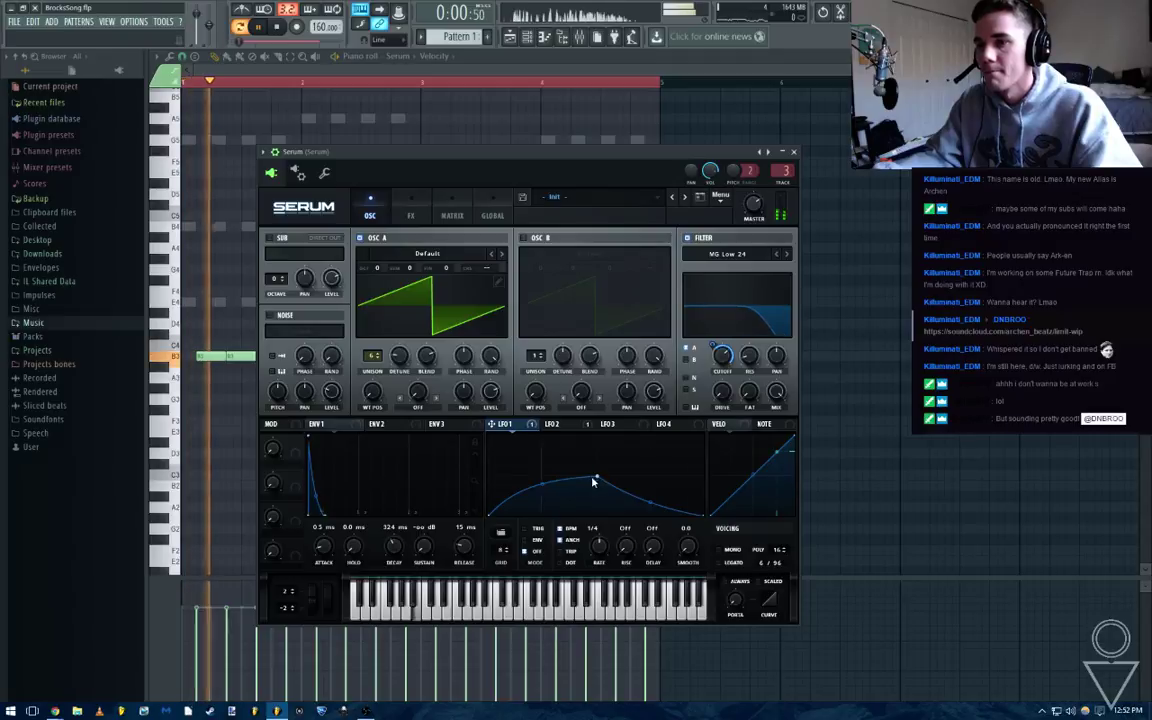
pyautogui.moveTo(597, 473)
pyautogui.mouseDown()
pyautogui.moveTo(595, 442)
pyautogui.moveTo(596, 467)
pyautogui.mouseUp()
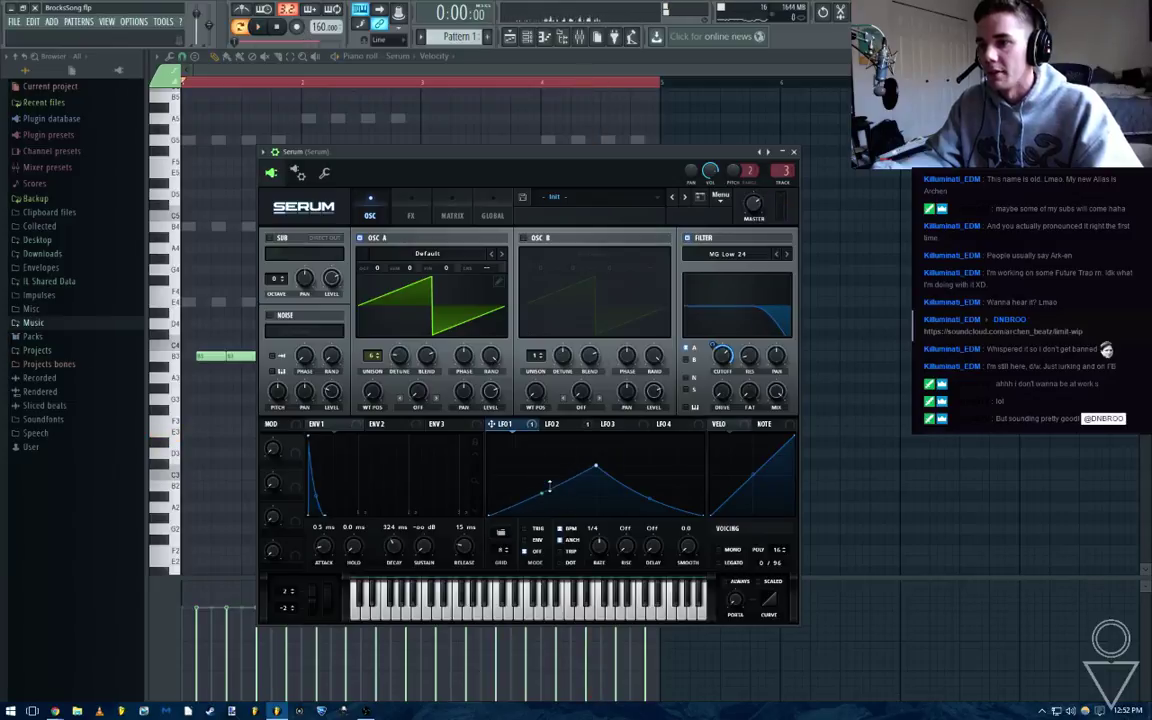
pyautogui.press('space')
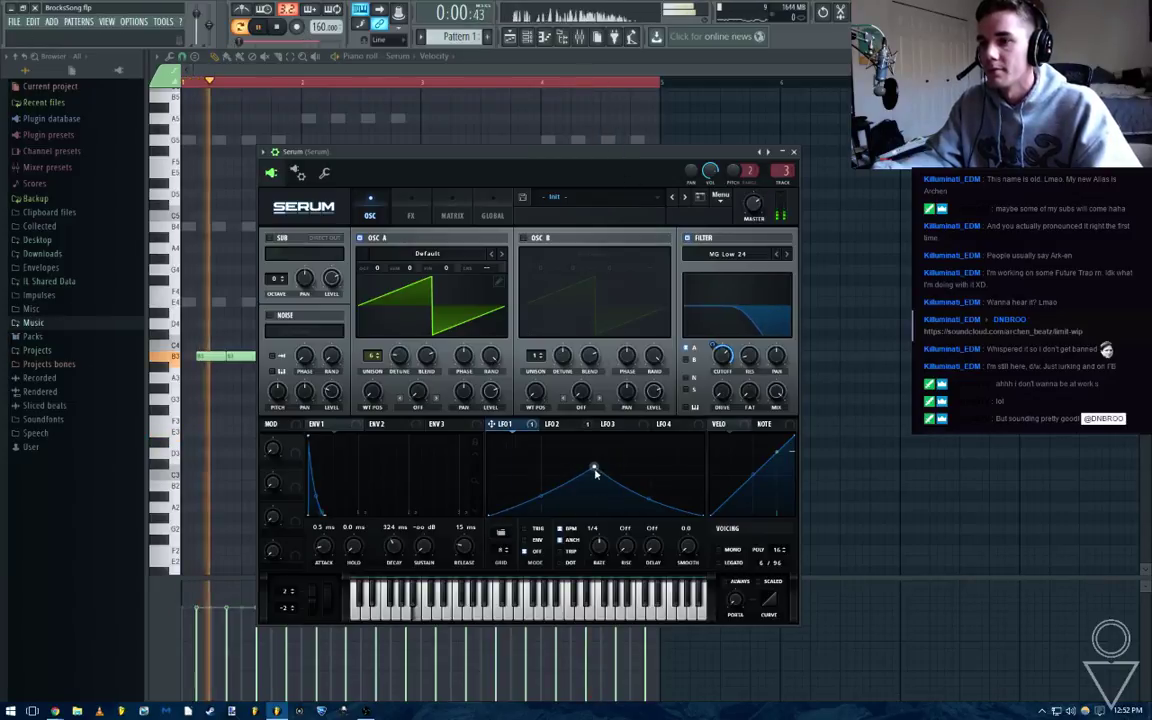
pyautogui.moveTo(593, 467); pyautogui.dragTo(569, 450)
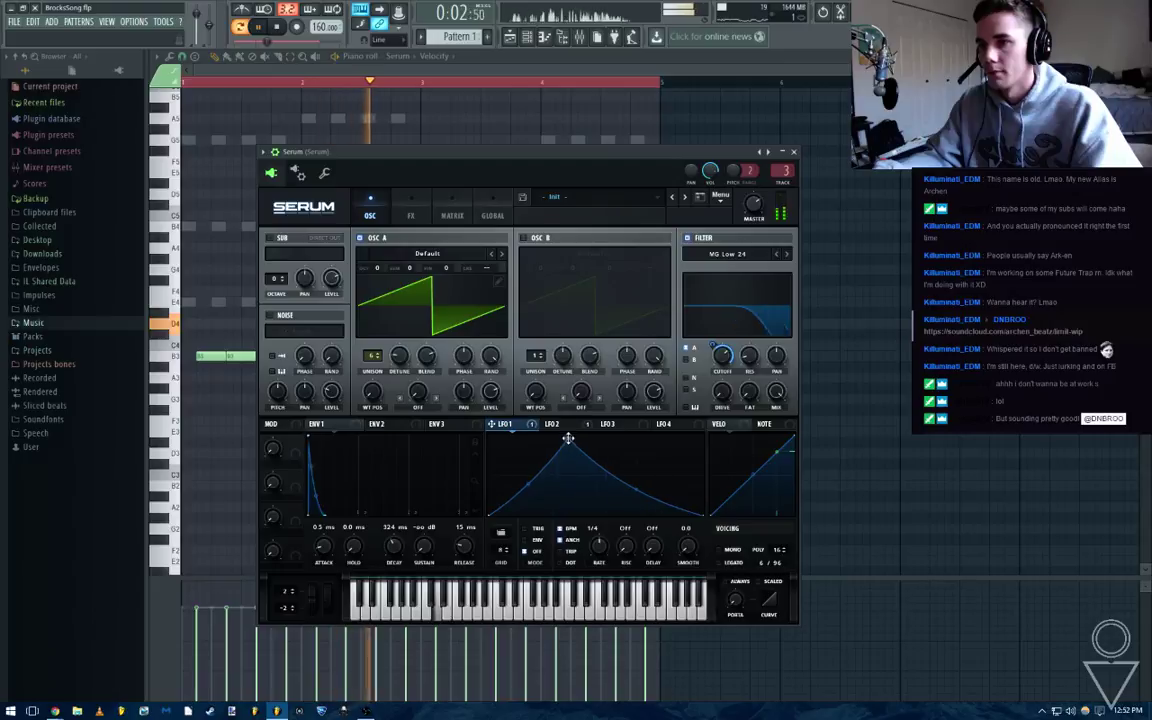
# Shift all Serum notes in Pattern 1 half a beat earlier to start at bar 1, and replay the pattern
pyautogui.click(794, 152)
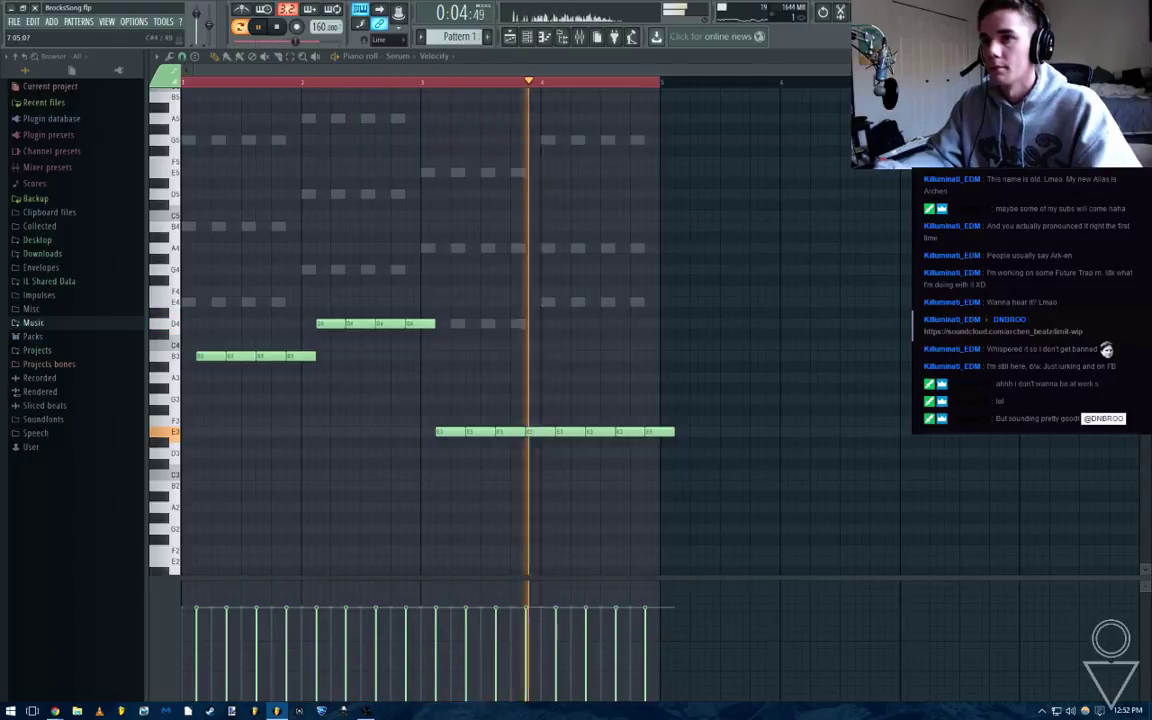
pyautogui.press('space')
pyautogui.hotkey('ctrl', 'a')
pyautogui.moveTo(222, 355); pyautogui.dragTo(190, 351)
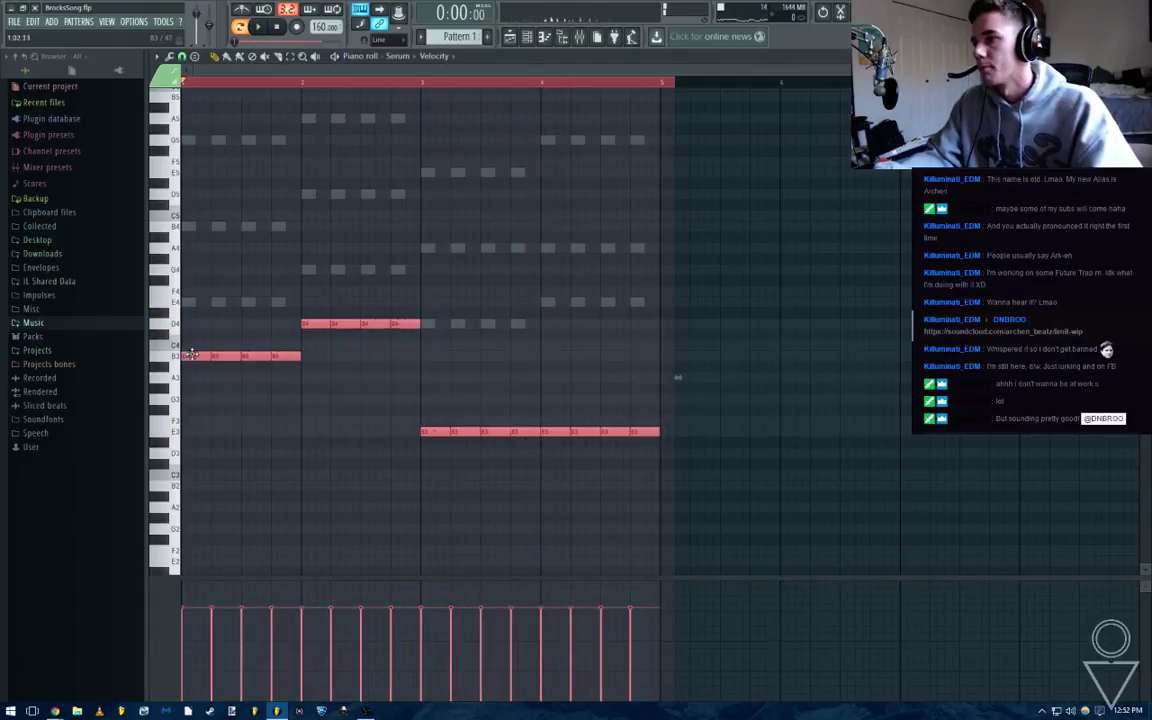
pyautogui.press('space')
pyautogui.press('F7')
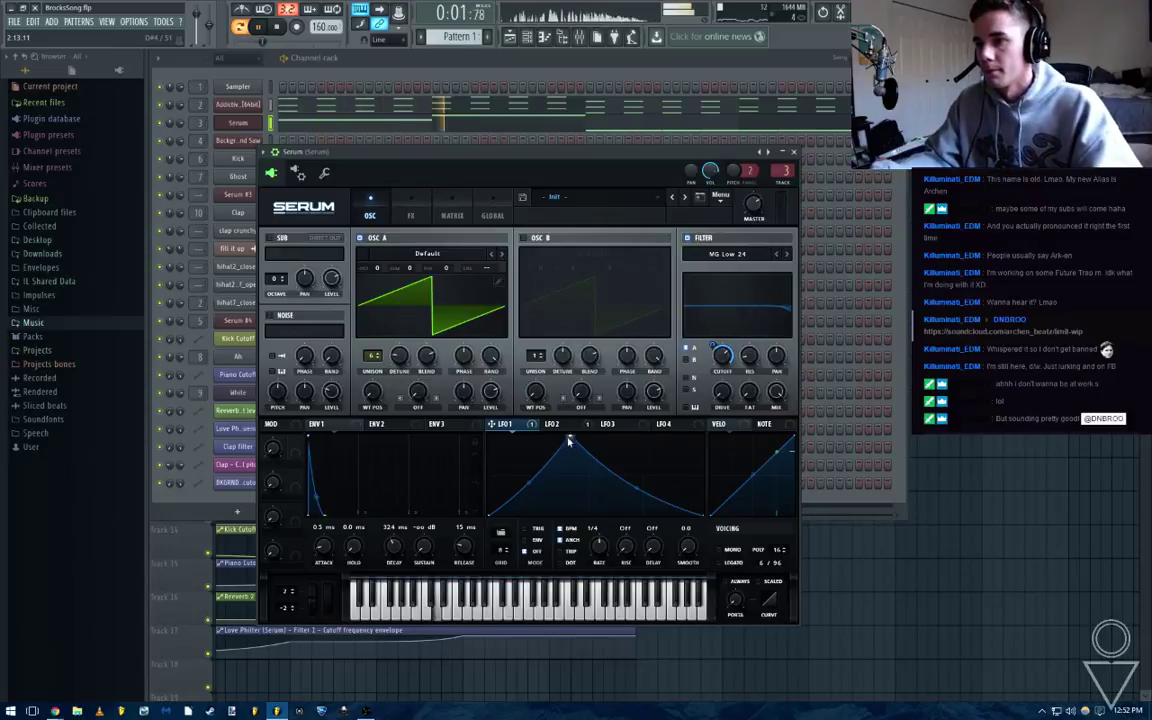
# Move the LFO 1 peak to about one eighth of the cycle at three quarters height, bulge its rise upward and set the filter cutoff to 2022 Hz
pyautogui.moveTo(570, 437); pyautogui.dragTo(514, 393)
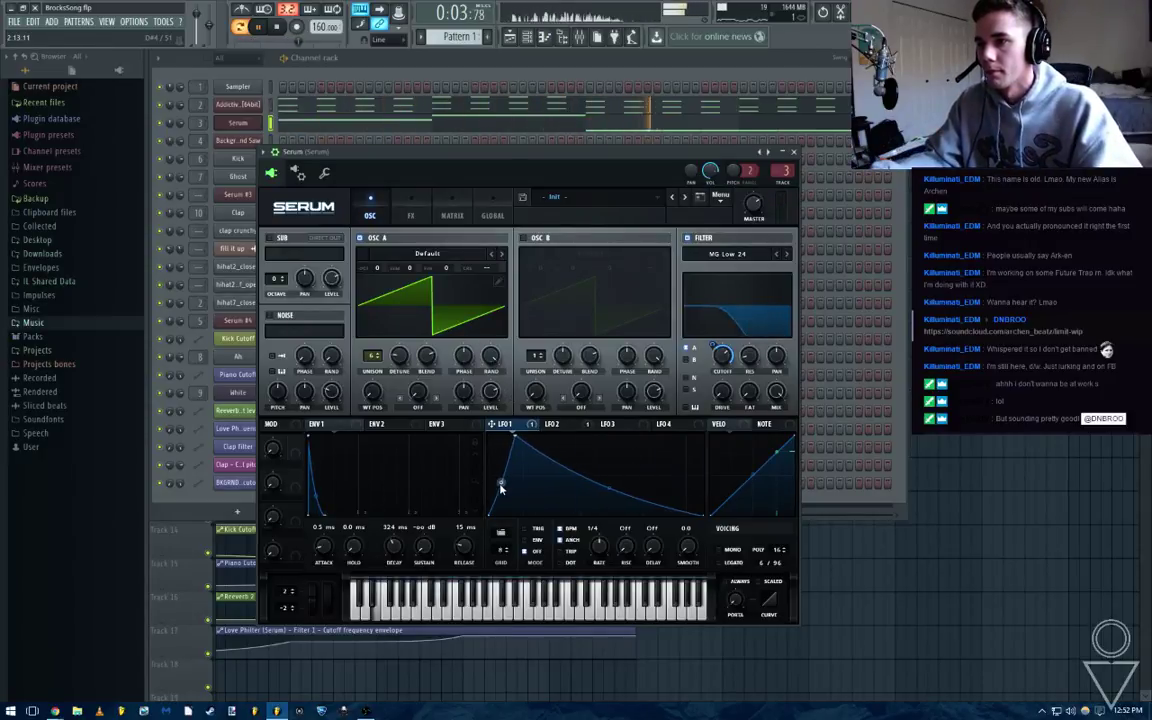
pyautogui.moveTo(501, 484); pyautogui.dragTo(507, 461)
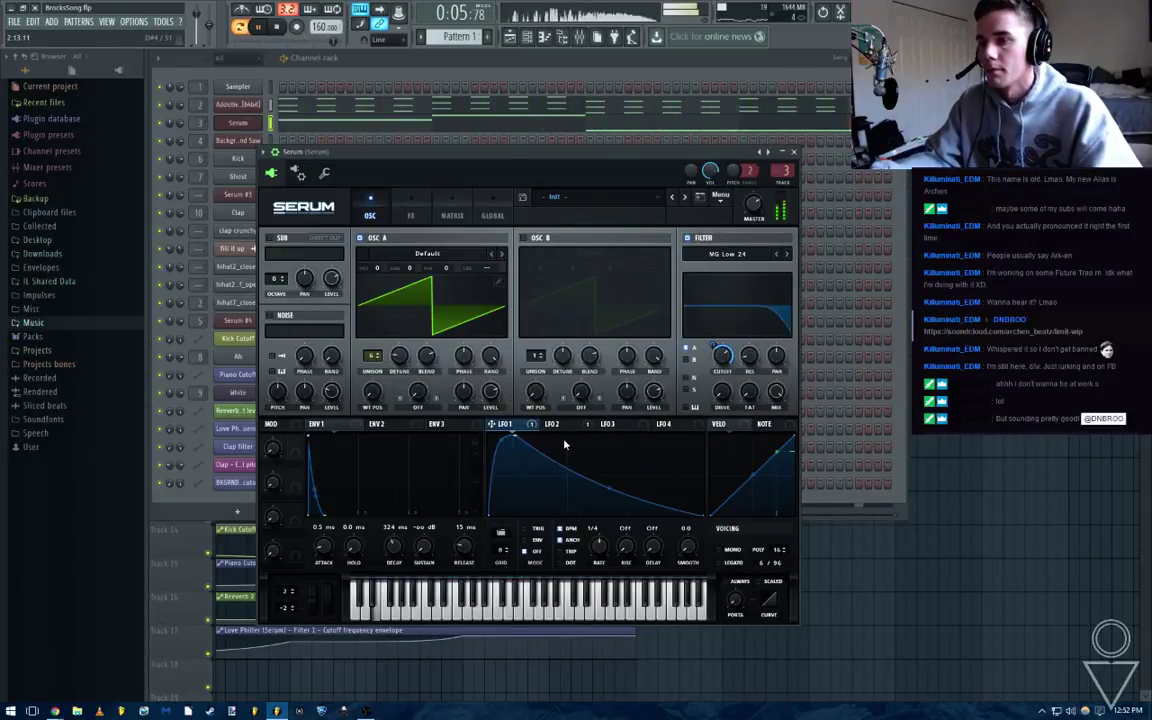
pyautogui.moveTo(721, 362)
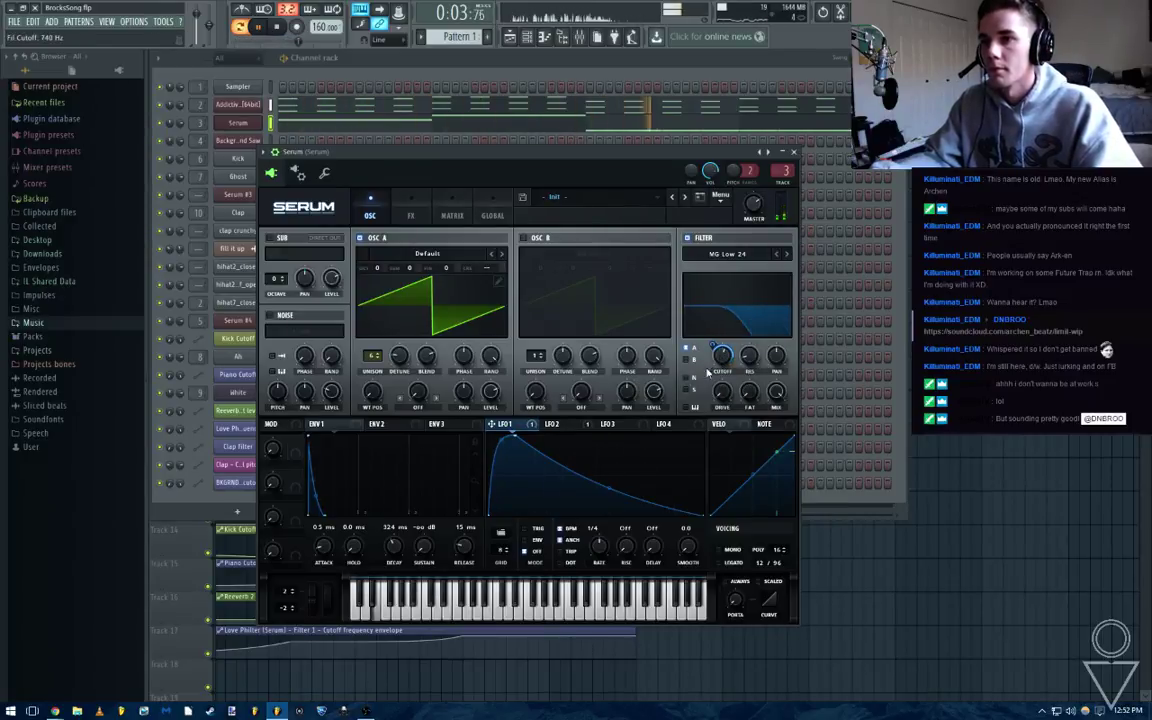
pyautogui.moveTo(514, 437); pyautogui.dragTo(515, 445)
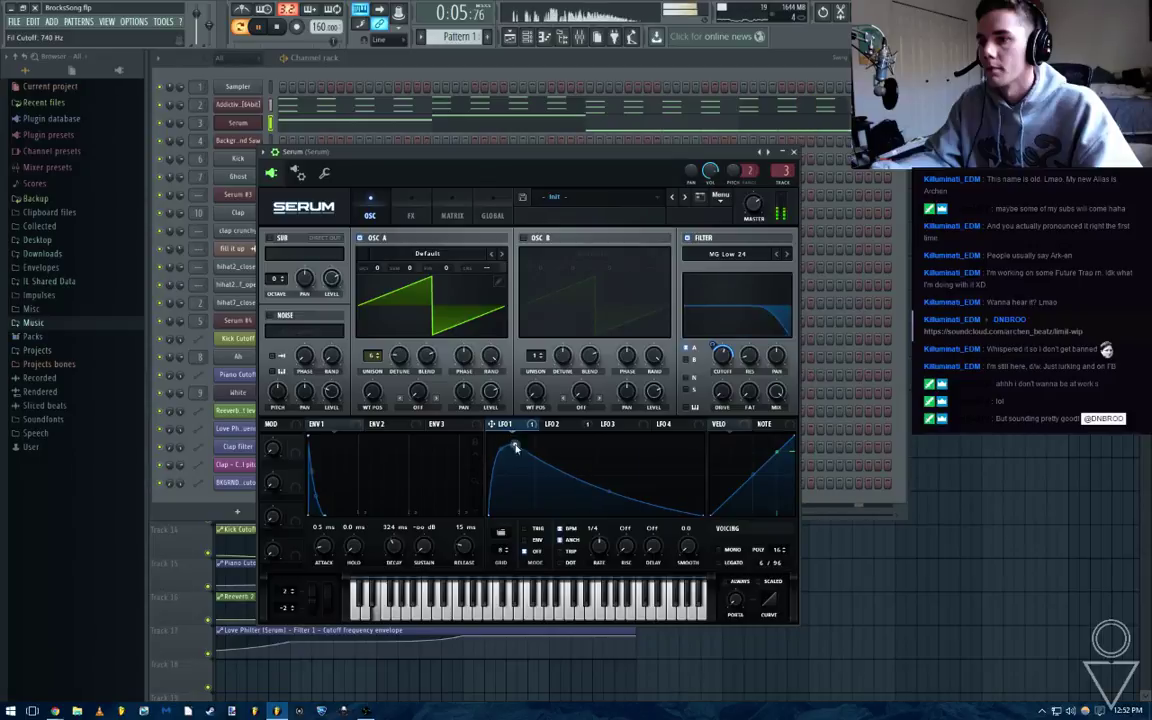
pyautogui.moveTo(722, 357); pyautogui.dragTo(721, 344)
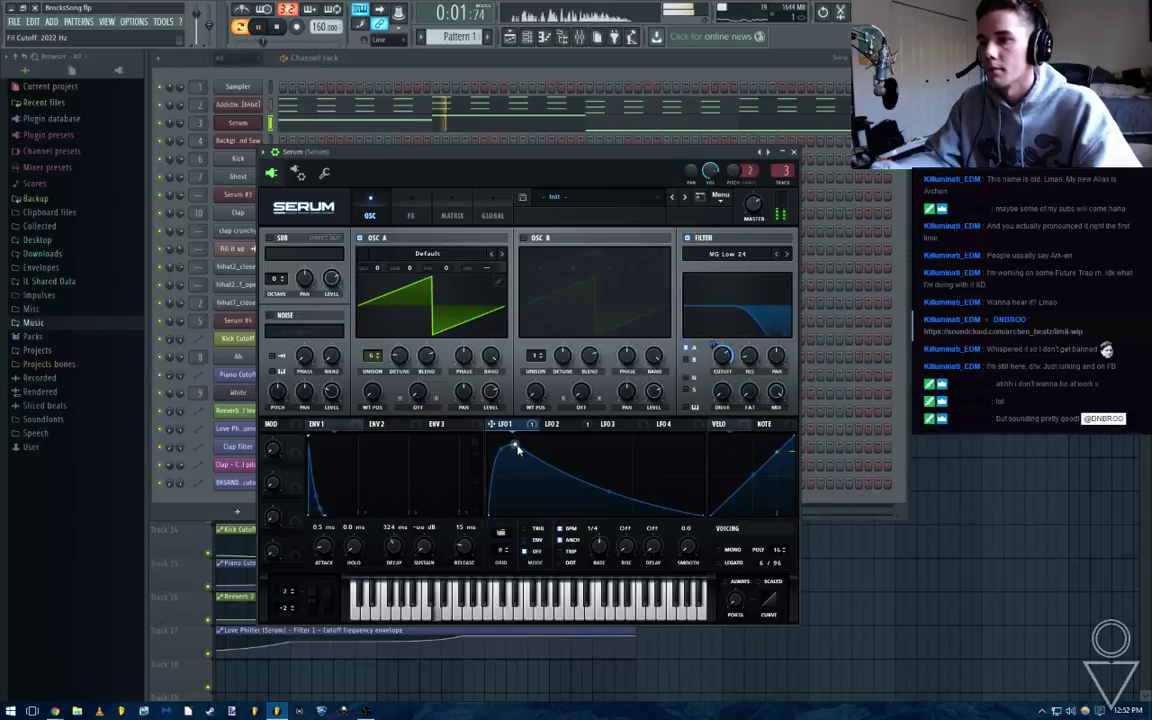
pyautogui.moveTo(515, 445); pyautogui.dragTo(517, 455)
# Change the Serum filter type to Low 18 while Pattern 1 plays, and stop playback
pyautogui.click(787, 255)
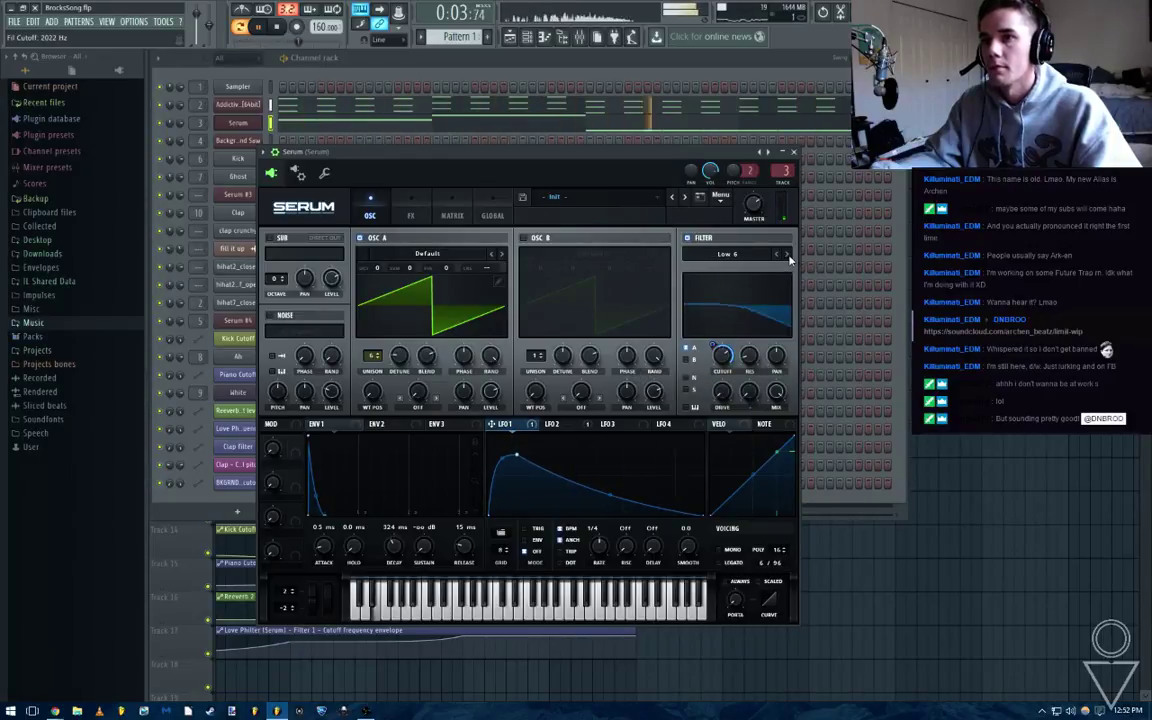
pyautogui.click(787, 255)
pyautogui.click(787, 255)
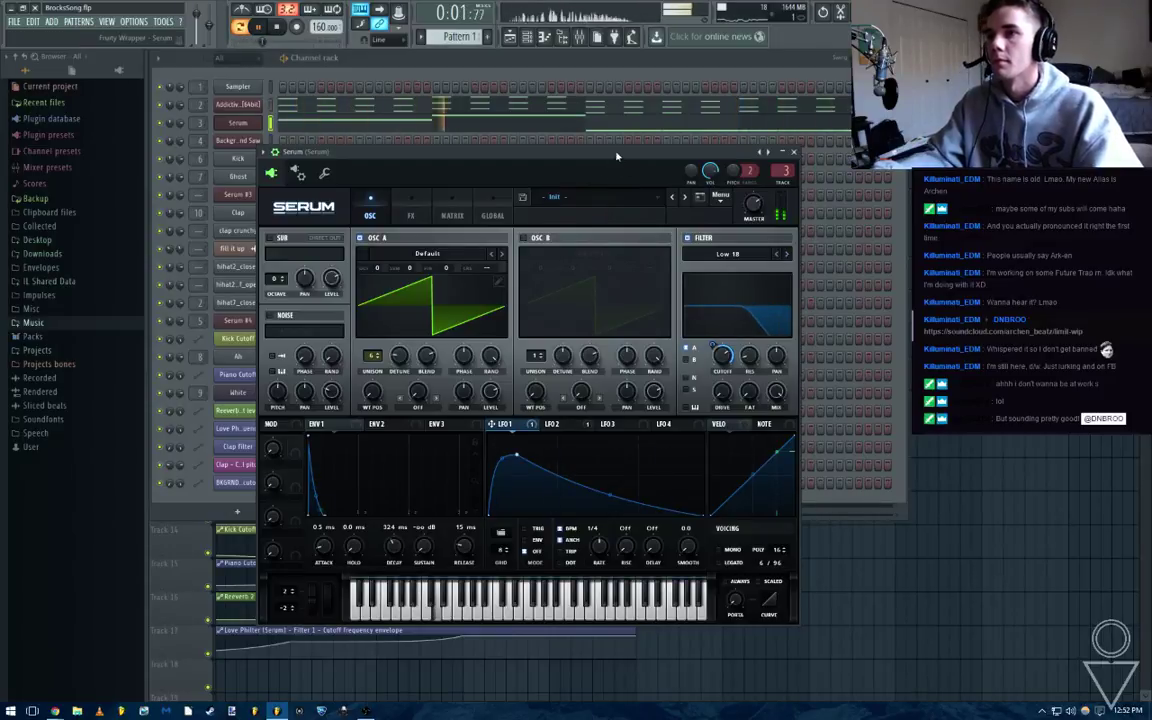
pyautogui.press('space')
# Load the Basic Shapes analog wavetable in OSC A and set its wavetable position to 4
pyautogui.click(425, 254)
pyautogui.moveTo(417, 275)
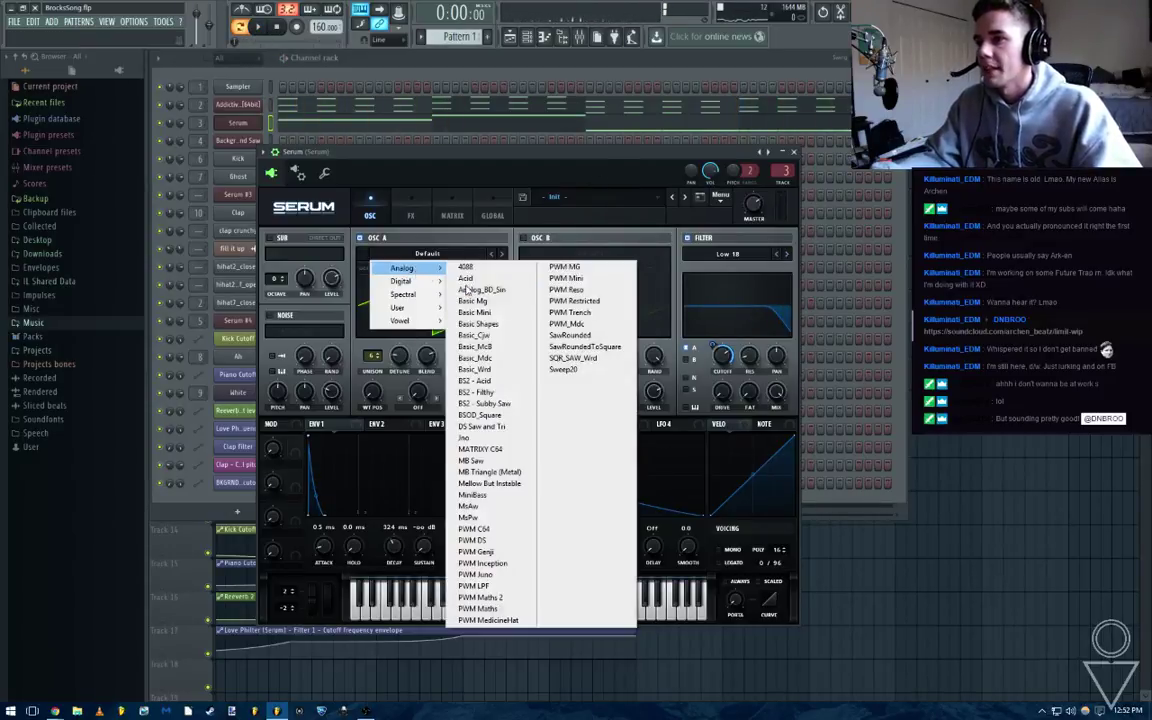
pyautogui.click(482, 326)
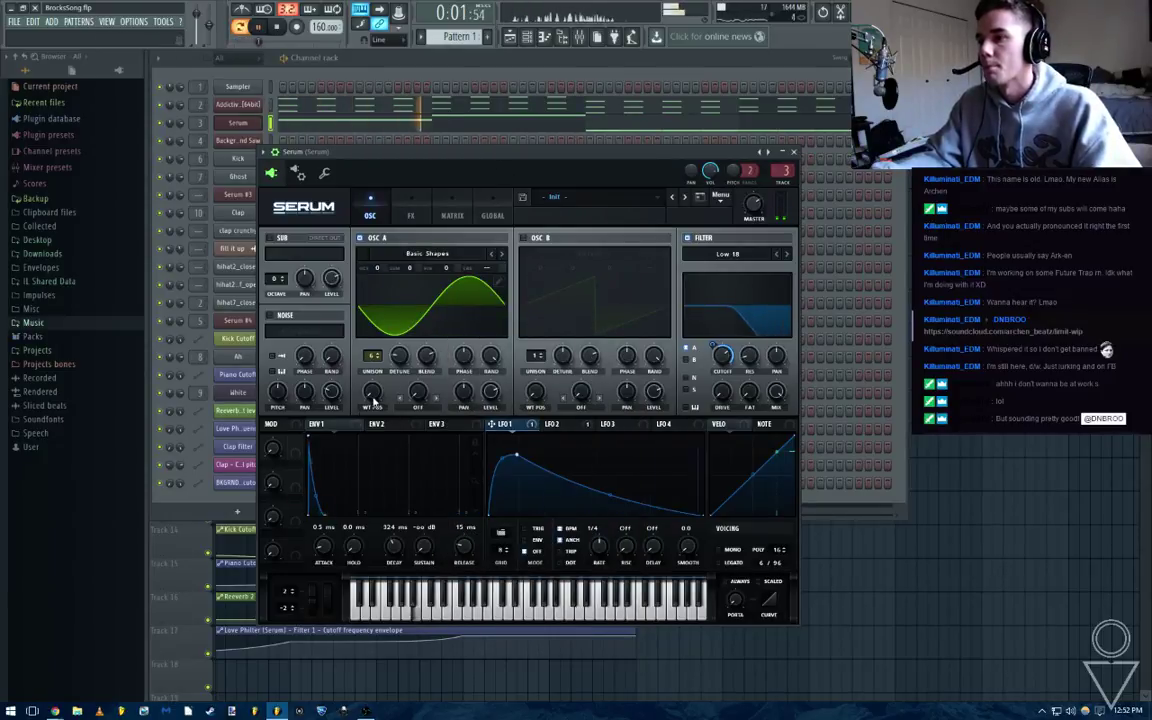
pyautogui.moveTo(372, 392); pyautogui.dragTo(378, 344)
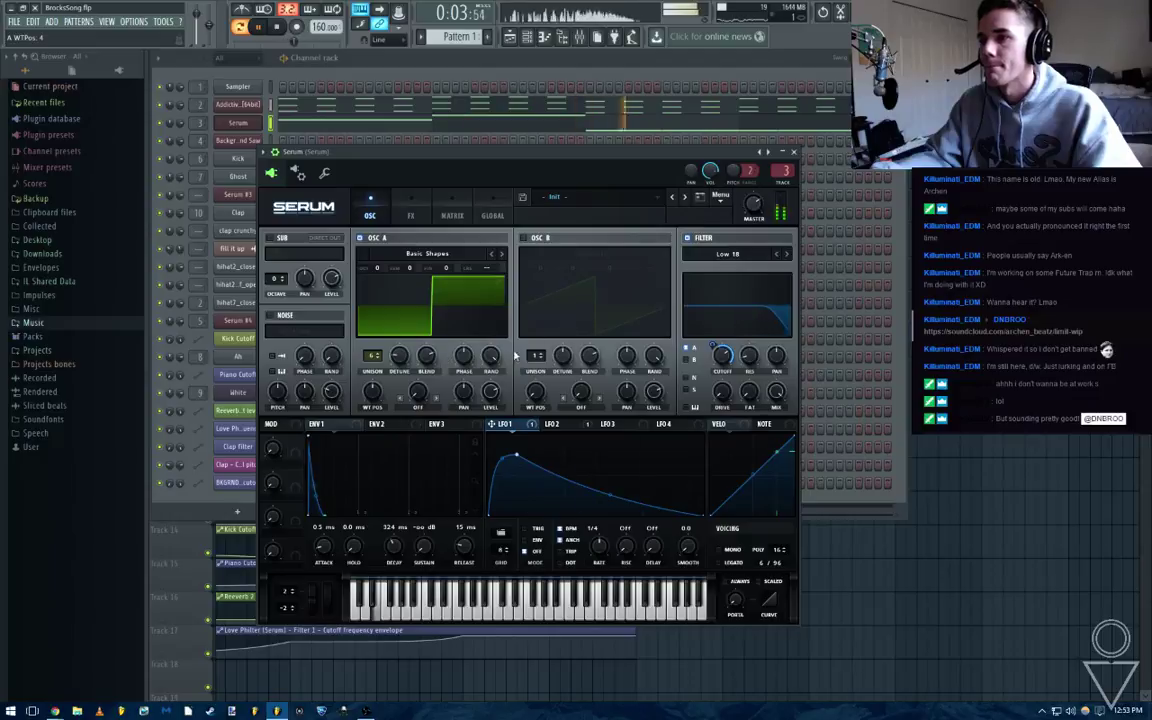
# Enable OSC B and set the OSC A warp mode to FM (from B) at 25%
pyautogui.click(523, 238)
pyautogui.click(418, 407)
pyautogui.click(432, 430)
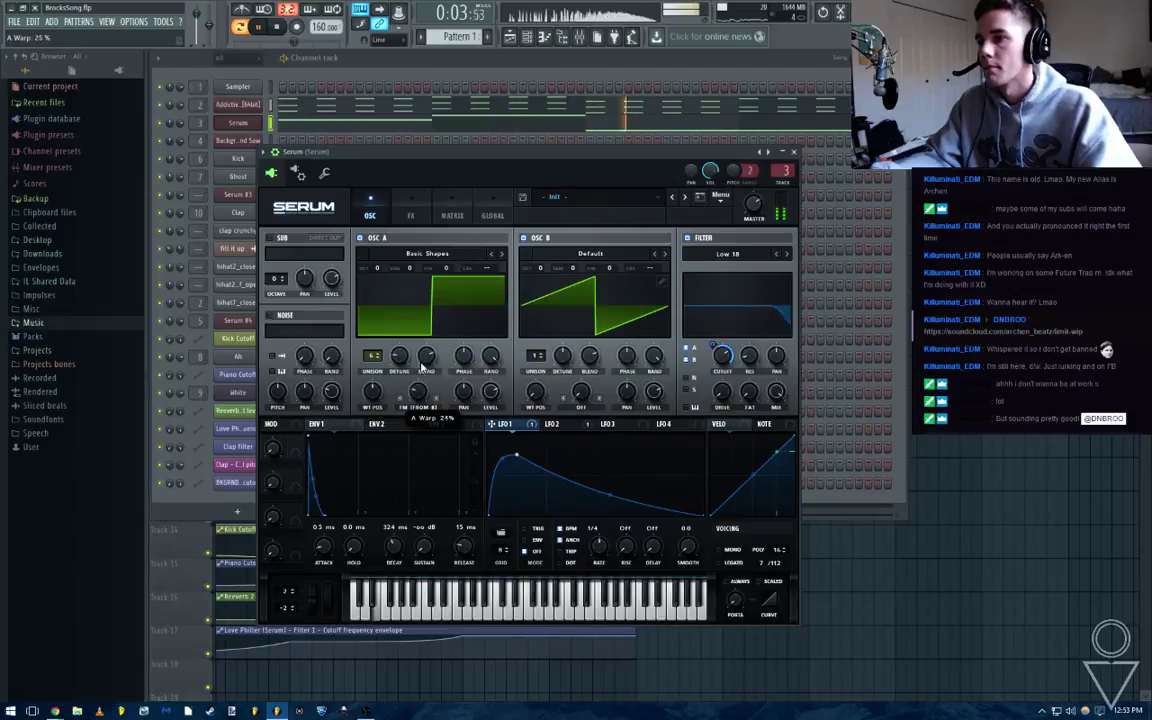
# Solo the Serum channel in the channel rack and reopen its plugin window
pyautogui.press('F5')
pyautogui.press('F9')
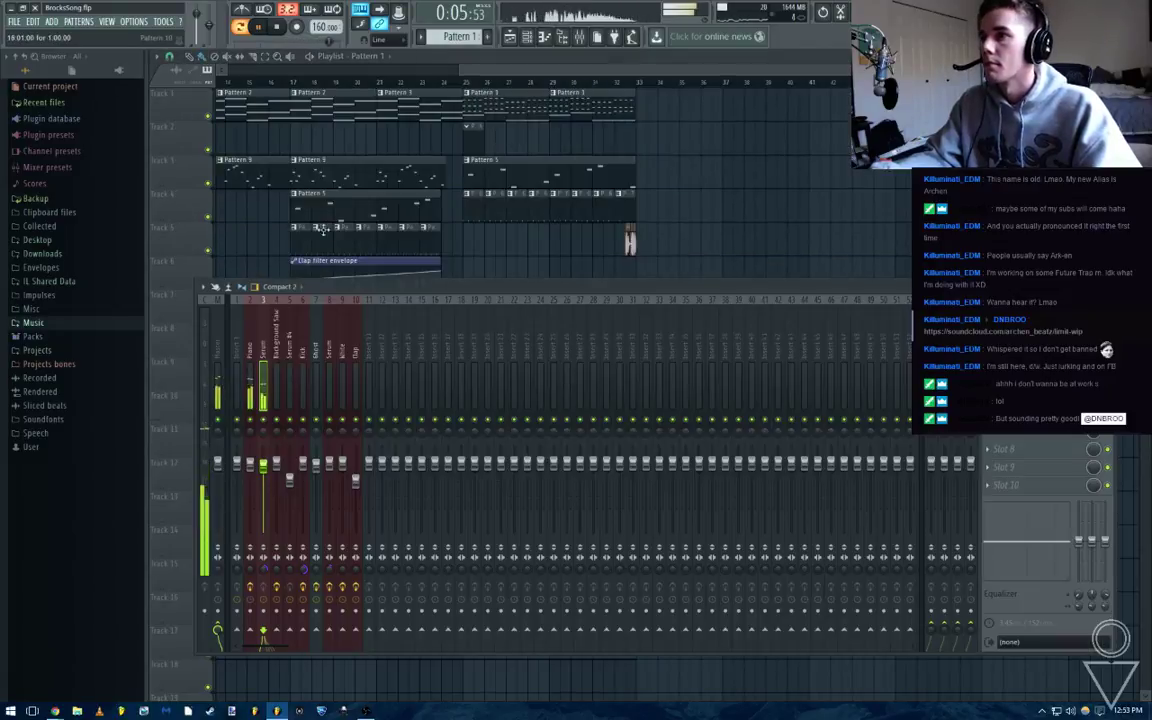
pyautogui.press('F6')
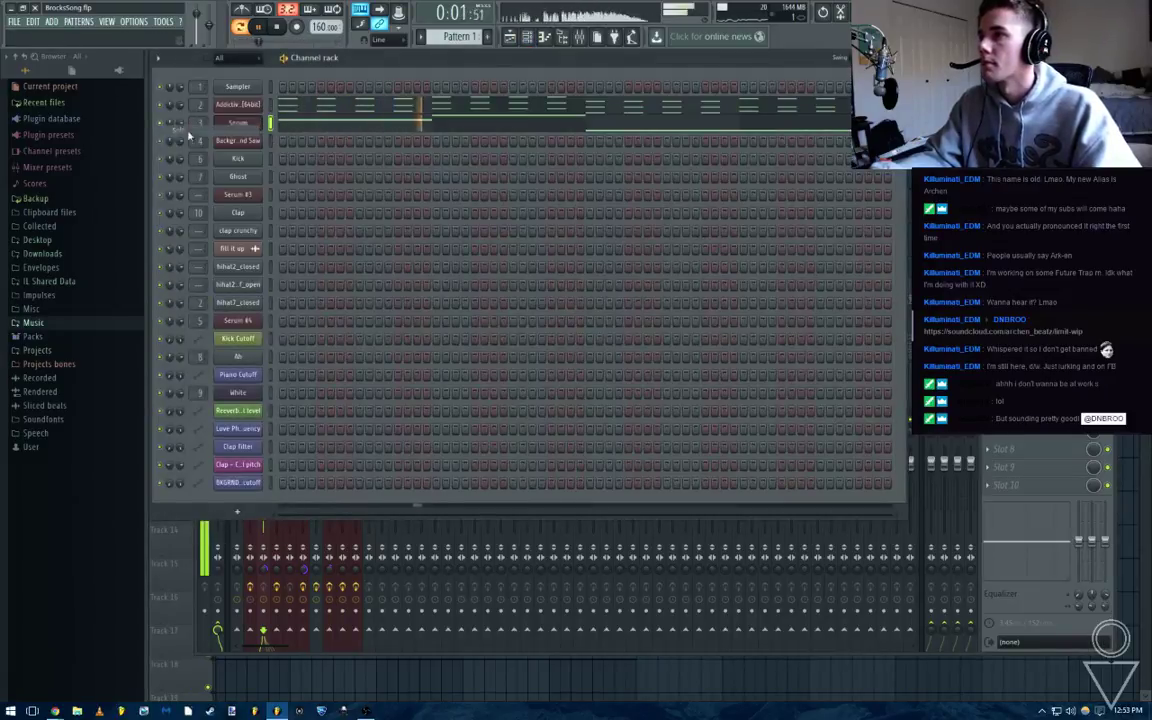
pyautogui.press('F9')
pyautogui.click(237, 122)
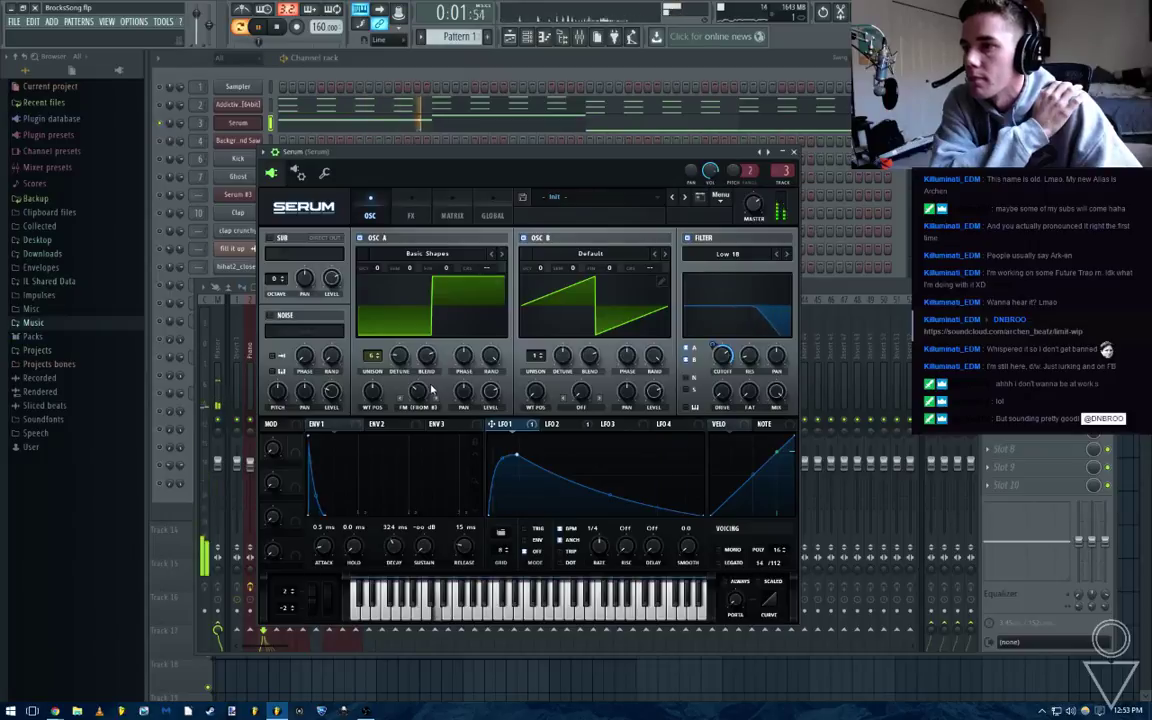
# Set the unison to 4 voices for OSC A and 13 for OSC B, lower OSC B's blend and raise OSC A's FM warp to 57%
pyautogui.moveTo(374, 374); pyautogui.dragTo(404, 356)
pyautogui.moveTo(537, 356); pyautogui.dragTo(562, 284)
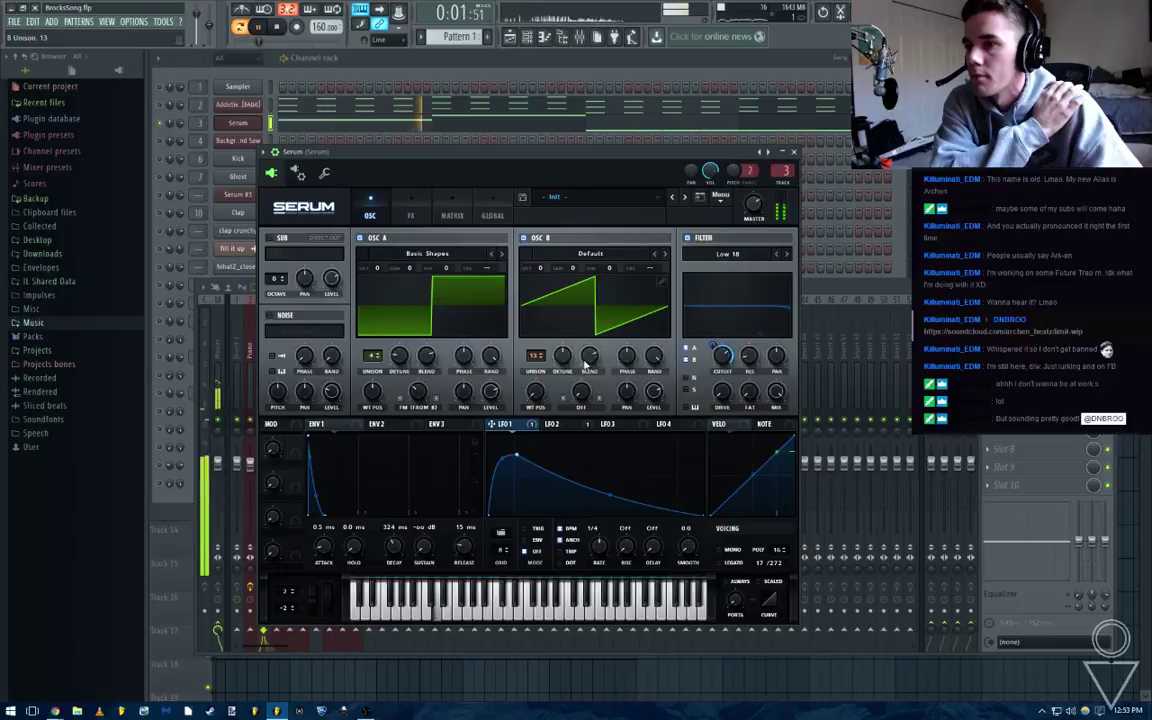
pyautogui.moveTo(586, 362); pyautogui.dragTo(585, 382)
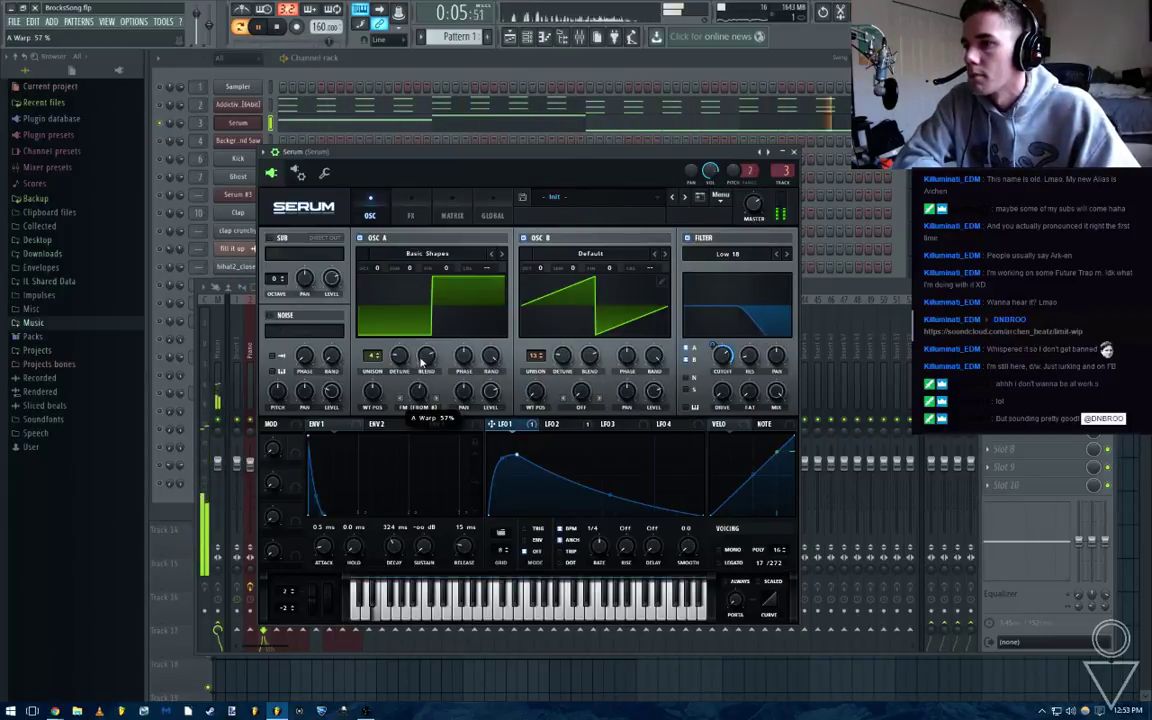
# Try the Bend and PWM warp modes on OSC A at different warp amounts during playback
pyautogui.click(420, 407)
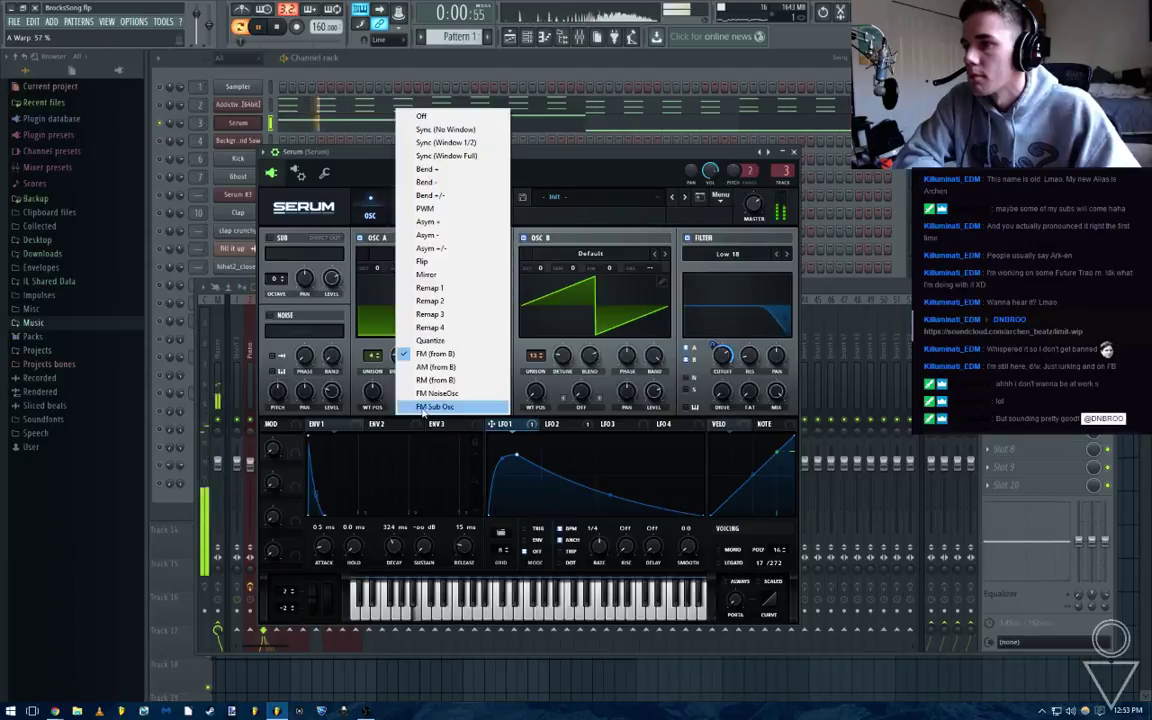
pyautogui.click(431, 168)
pyautogui.moveTo(418, 392); pyautogui.dragTo(420, 361)
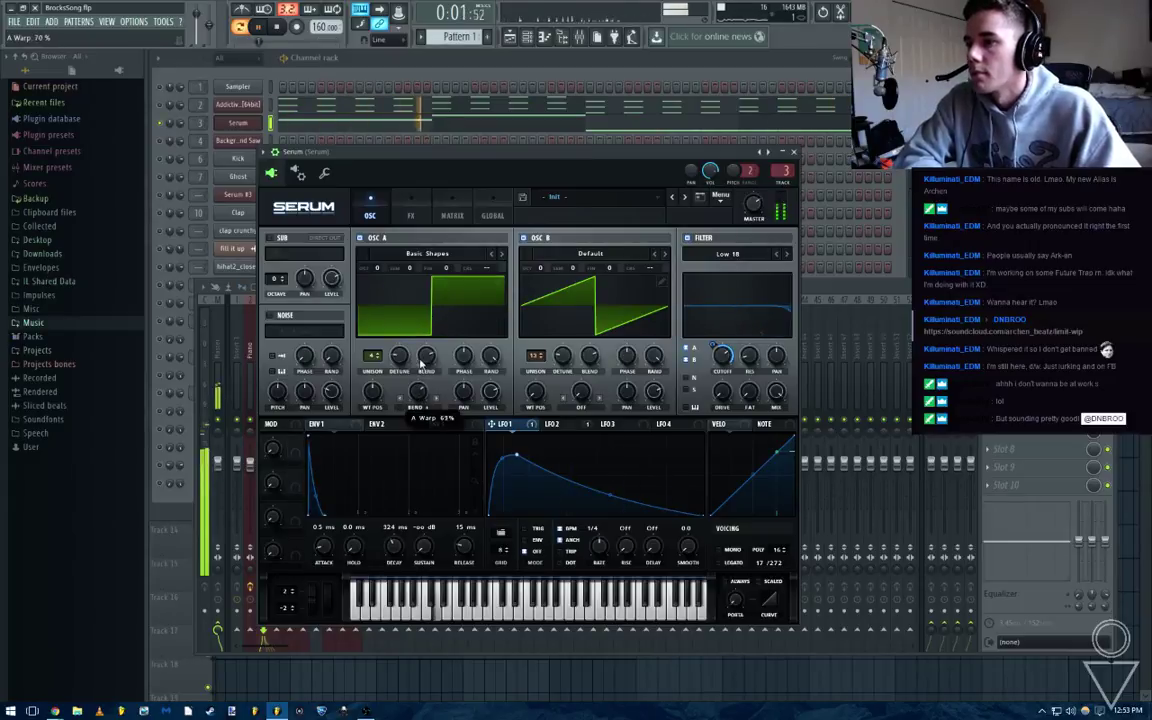
pyautogui.moveTo(430, 414); pyautogui.dragTo(411, 328)
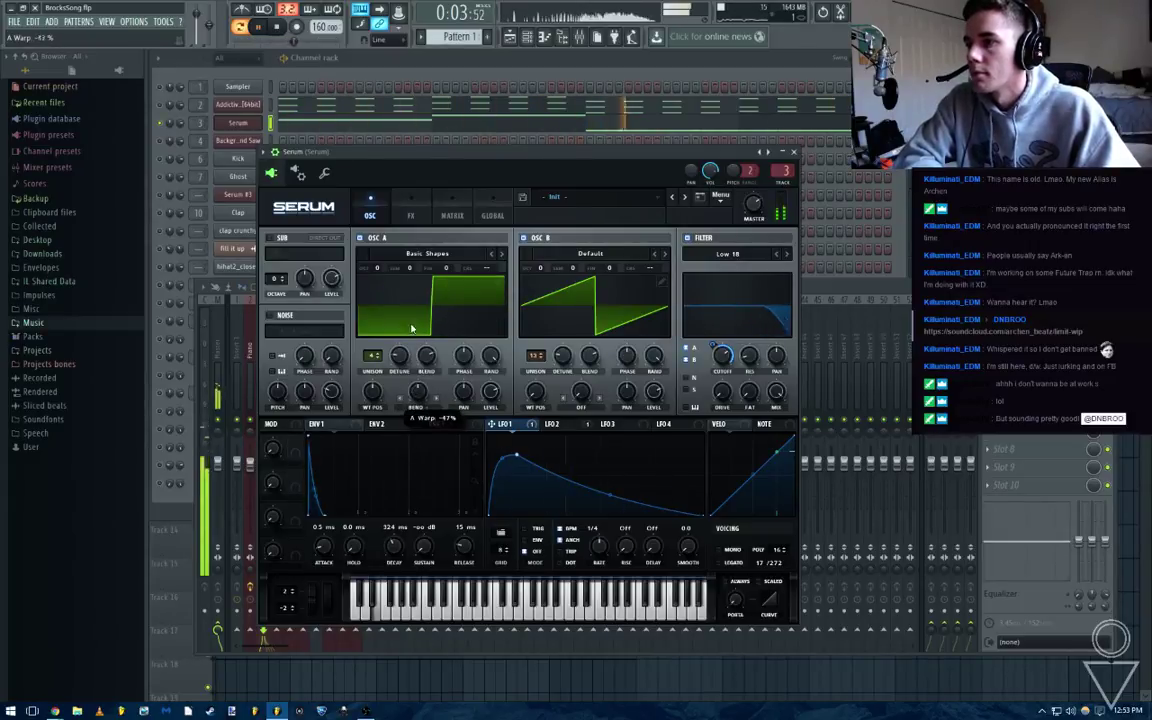
pyautogui.moveTo(435, 403)
pyautogui.mouseDown()
pyautogui.moveTo(421, 397)
pyautogui.moveTo(436, 409)
pyautogui.mouseUp()
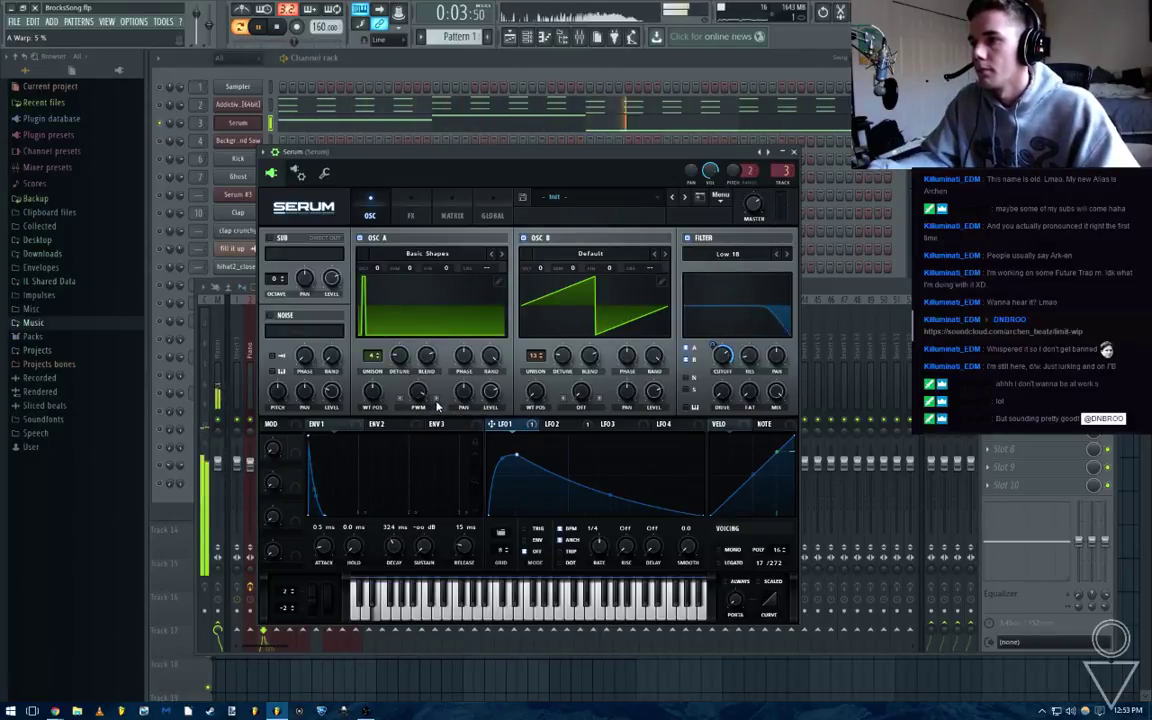
# Try the Asym, Flip and Remap 1 warp modes on OSC A with OSC B's level at 0%
pyautogui.press('space')
pyautogui.click(436, 400)
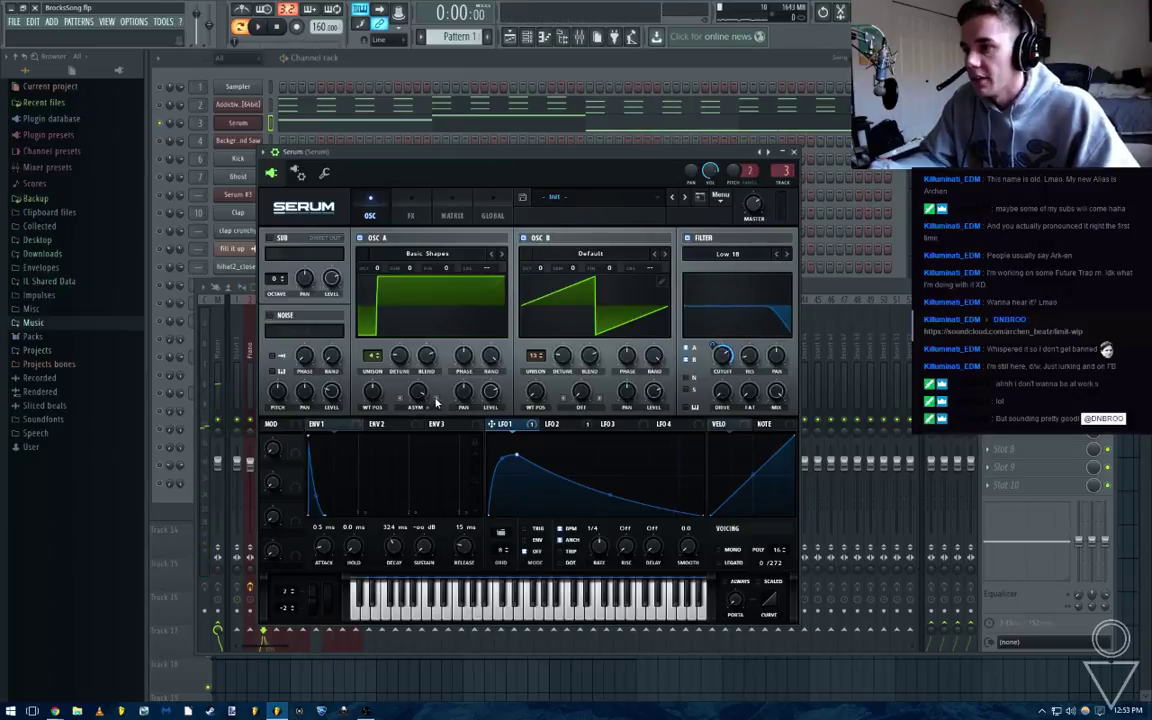
pyautogui.moveTo(420, 399); pyautogui.dragTo(408, 518)
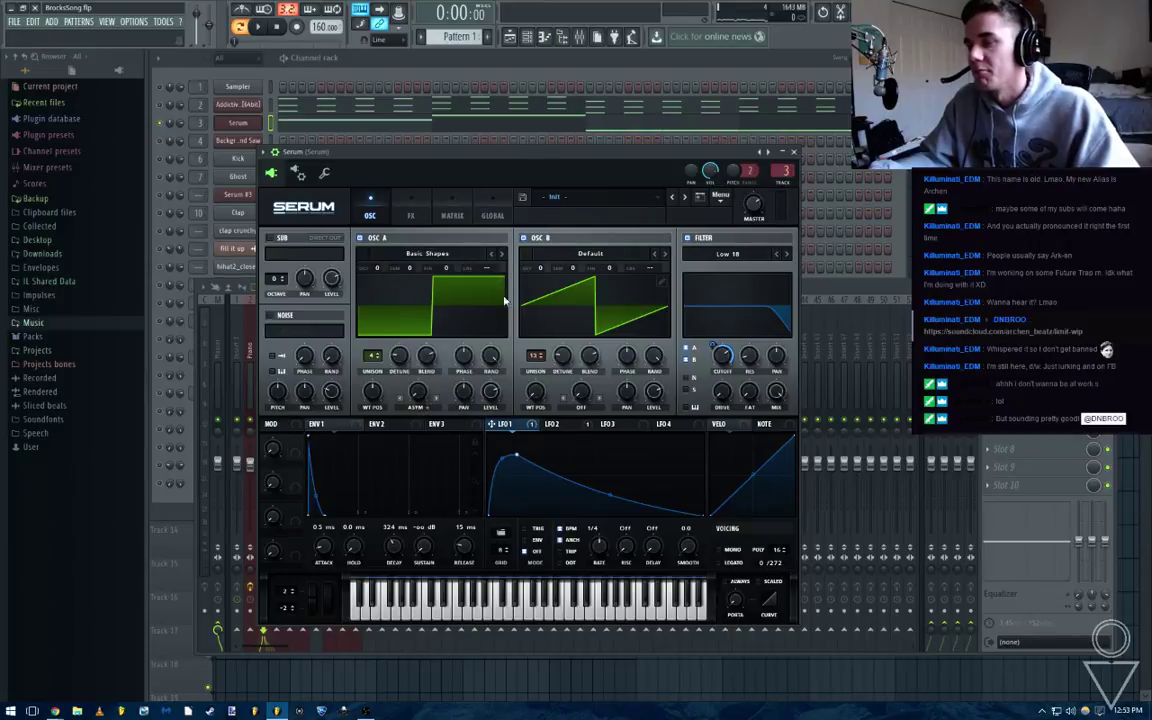
pyautogui.moveTo(647, 400); pyautogui.dragTo(648, 507)
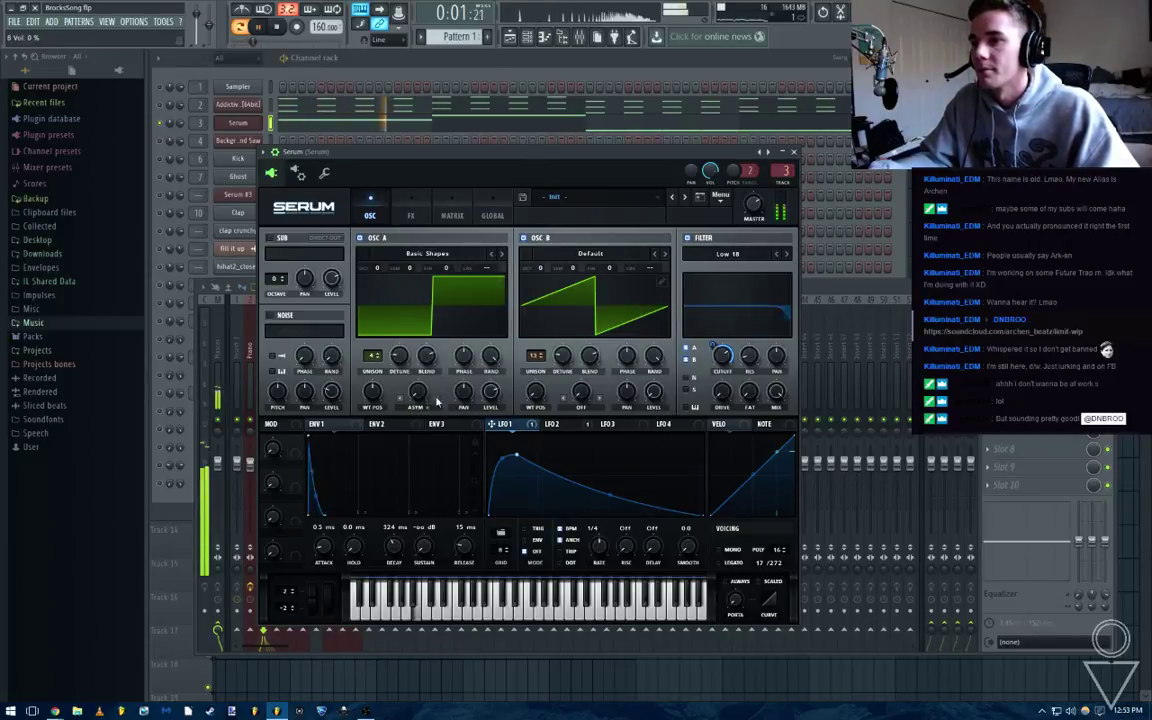
pyautogui.moveTo(420, 400); pyautogui.dragTo(419, 473)
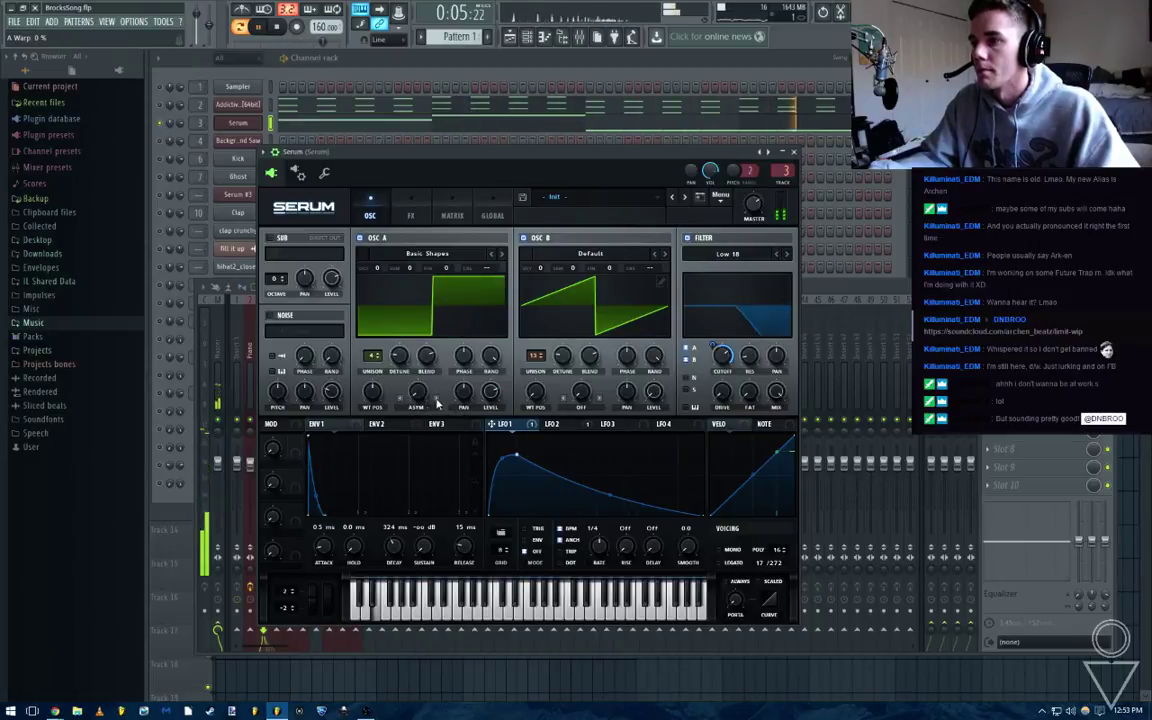
pyautogui.moveTo(424, 303); pyautogui.dragTo(429, 332)
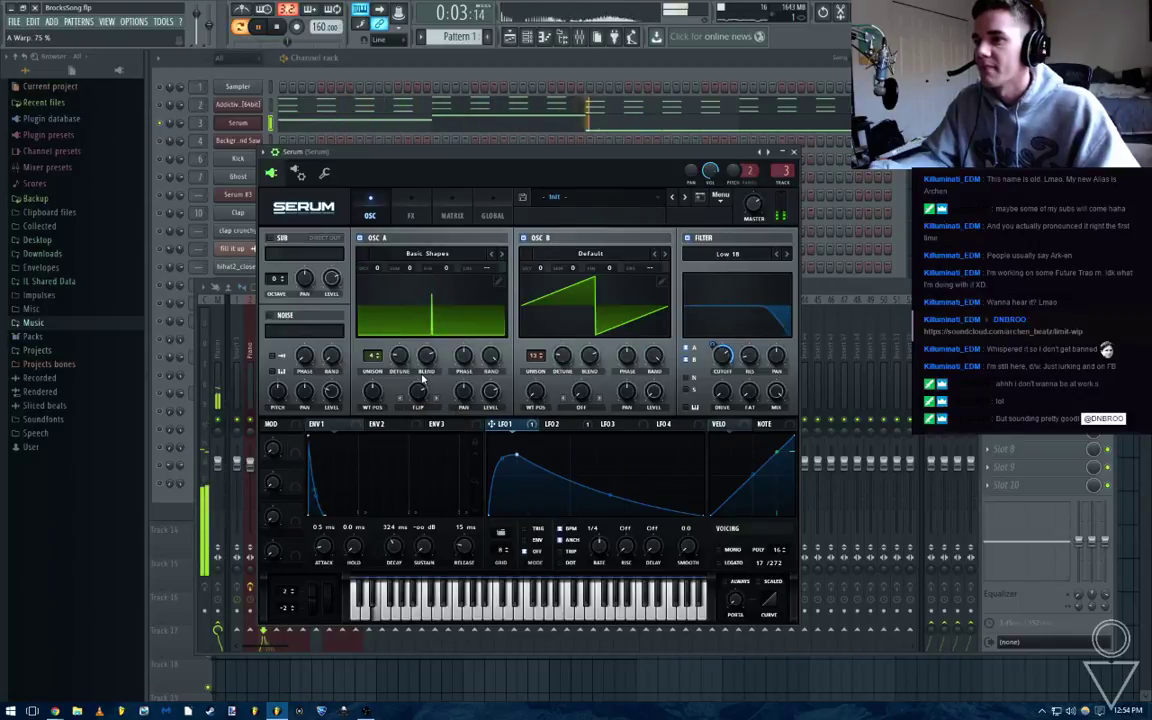
pyautogui.moveTo(423, 404); pyautogui.dragTo(415, 437)
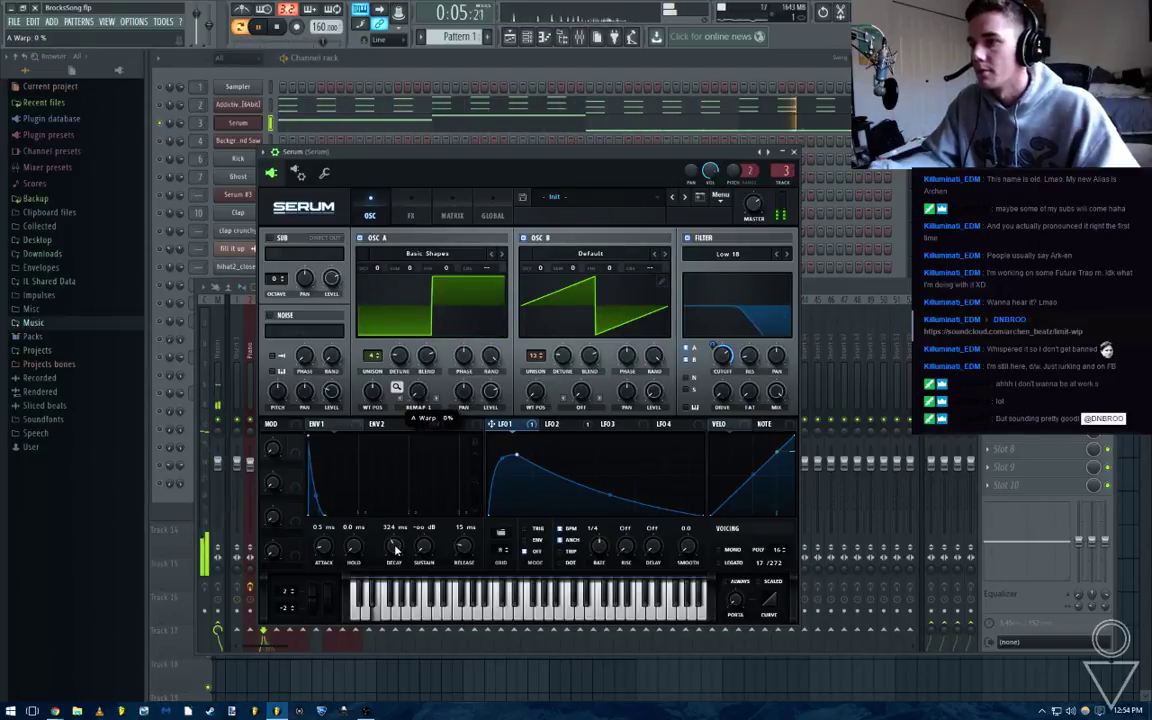
# Set the OSC A warp mode to Remap 4 with the warp amount at 100%
pyautogui.click(435, 399)
pyautogui.moveTo(418, 397); pyautogui.dragTo(437, 302)
pyautogui.click(430, 405)
pyautogui.click(437, 400)
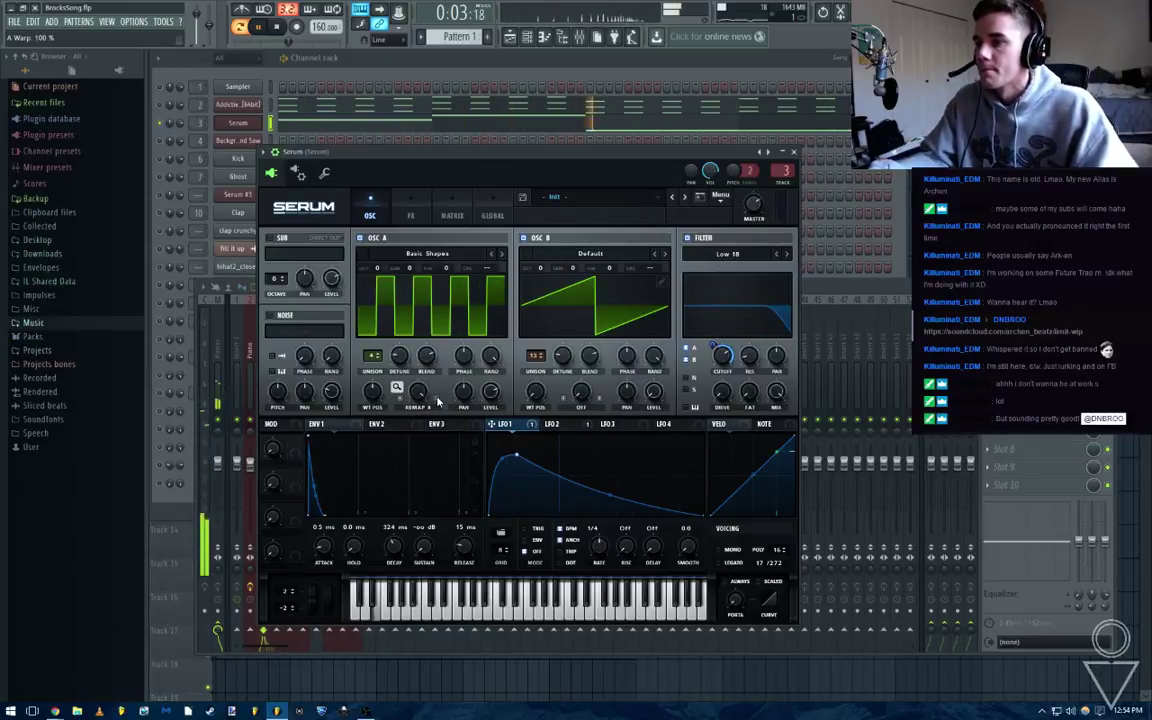
# Tune OSC A to octave -3 and OSC B to +4 semitones, and set OSC B's level to 56%
pyautogui.moveTo(378, 269)
pyautogui.mouseDown()
pyautogui.moveTo(380, 287)
pyautogui.moveTo(378, 277)
pyautogui.mouseUp()
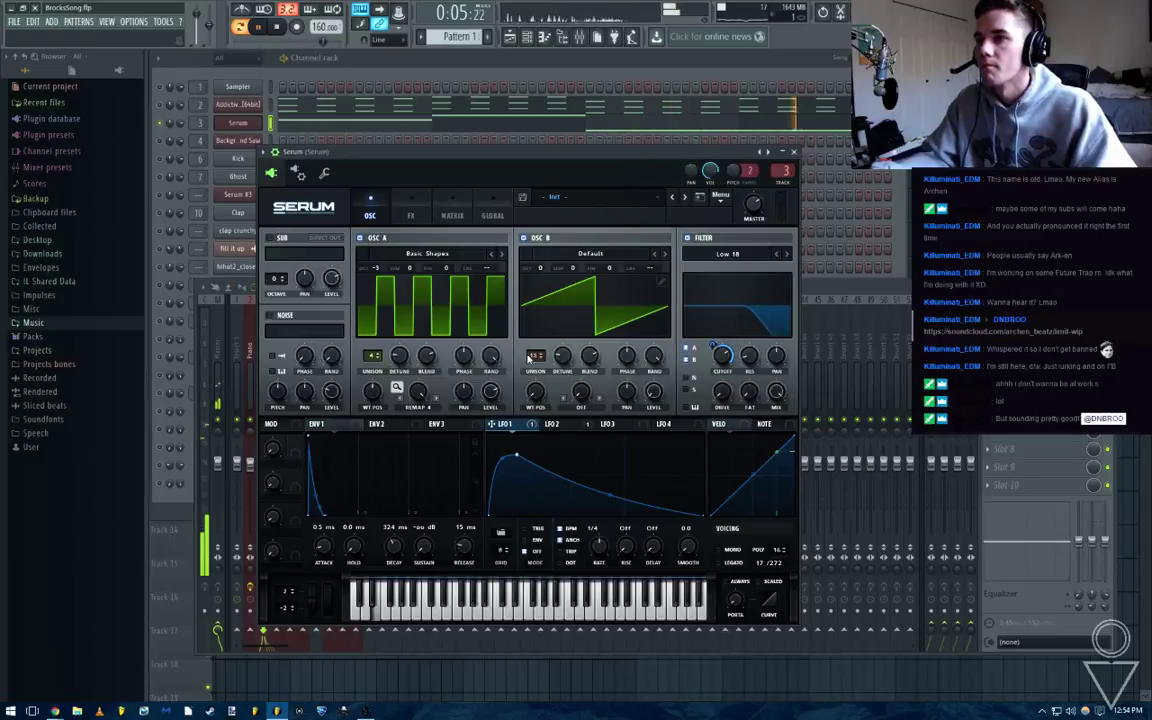
pyautogui.moveTo(420, 392); pyautogui.dragTo(422, 524)
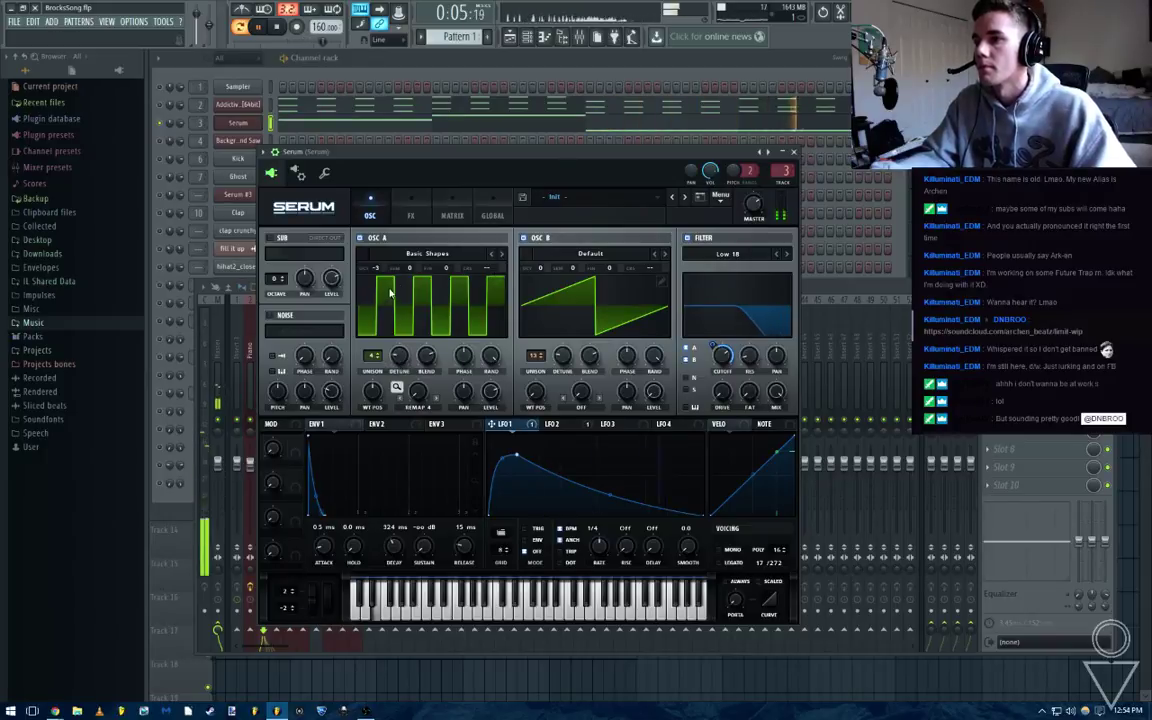
pyautogui.moveTo(409, 268); pyautogui.dragTo(410, 259)
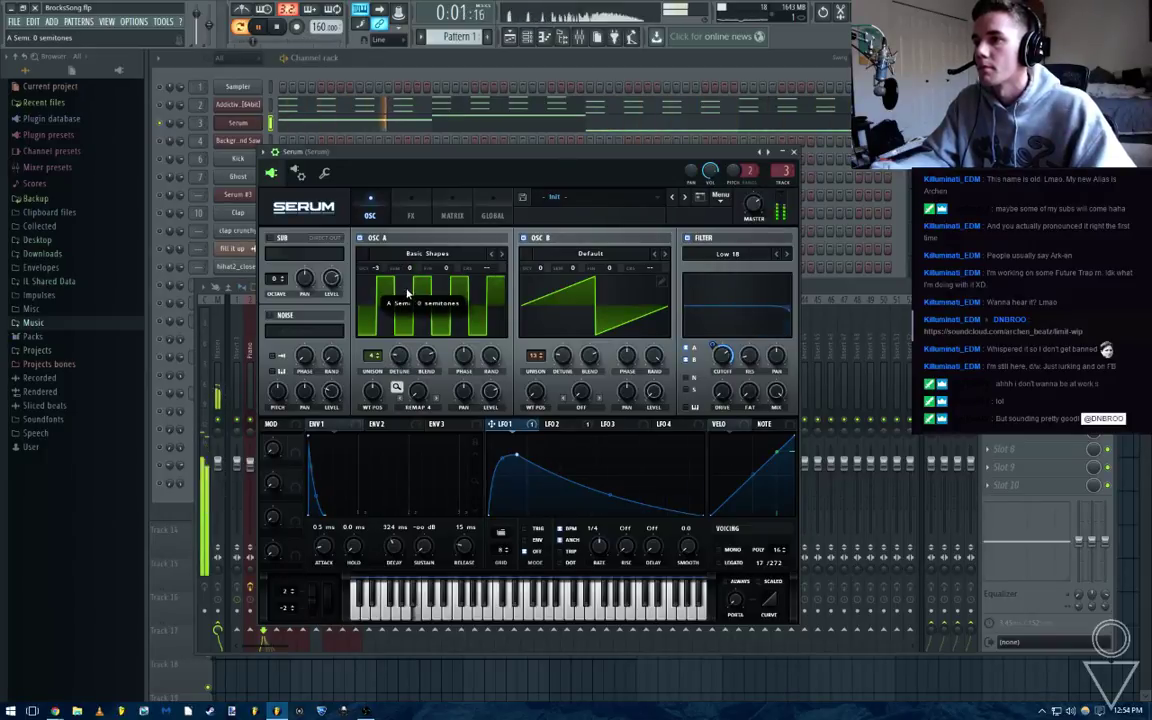
pyautogui.moveTo(572, 268); pyautogui.dragTo(573, 250)
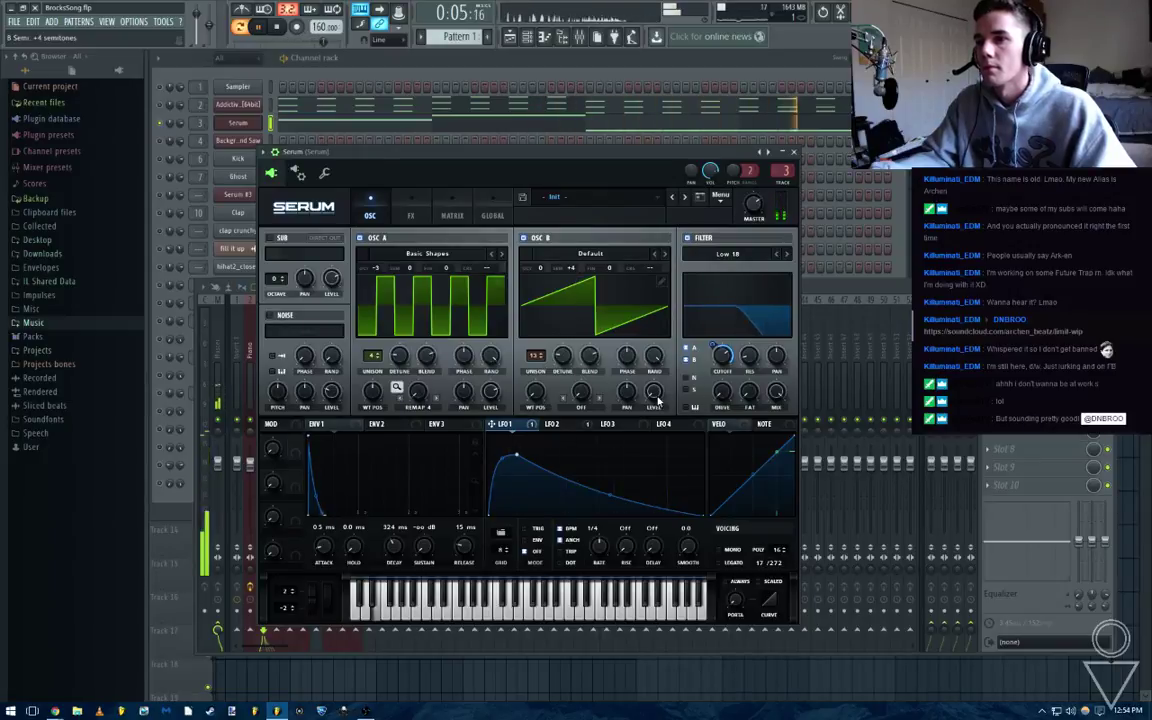
pyautogui.moveTo(658, 399); pyautogui.dragTo(662, 358)
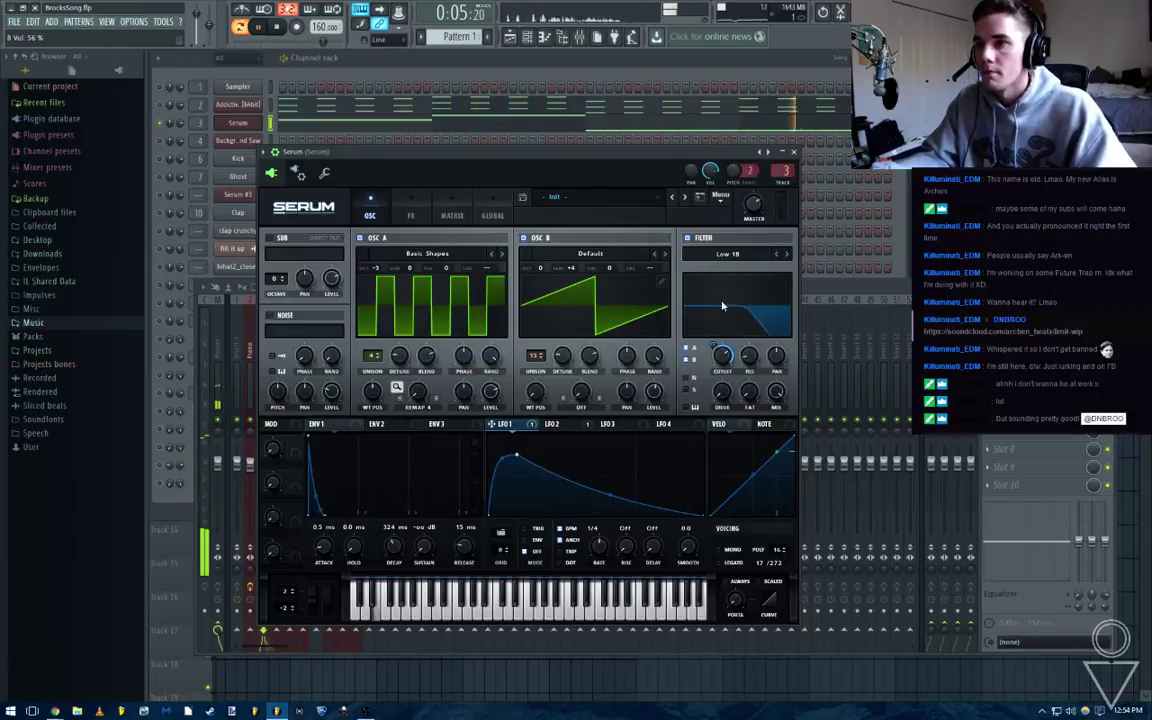
# Solo Track 1 in the playlist and play the song from bar 25
pyautogui.click(972, 240)
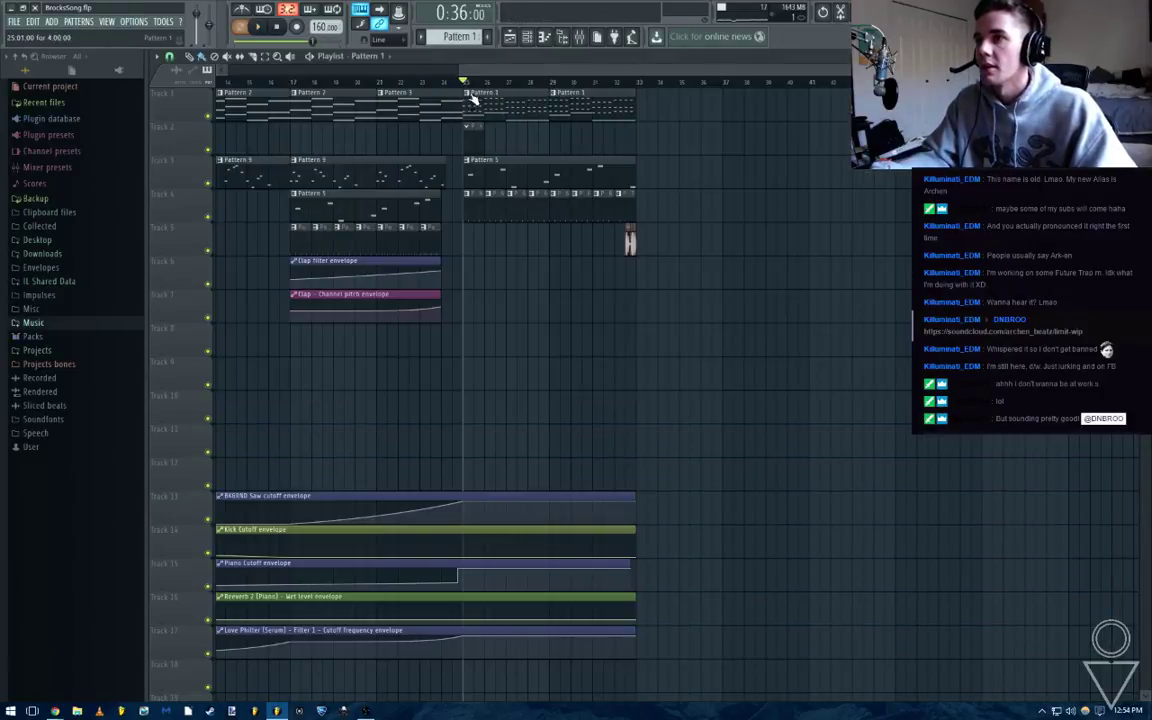
pyautogui.press('F9')
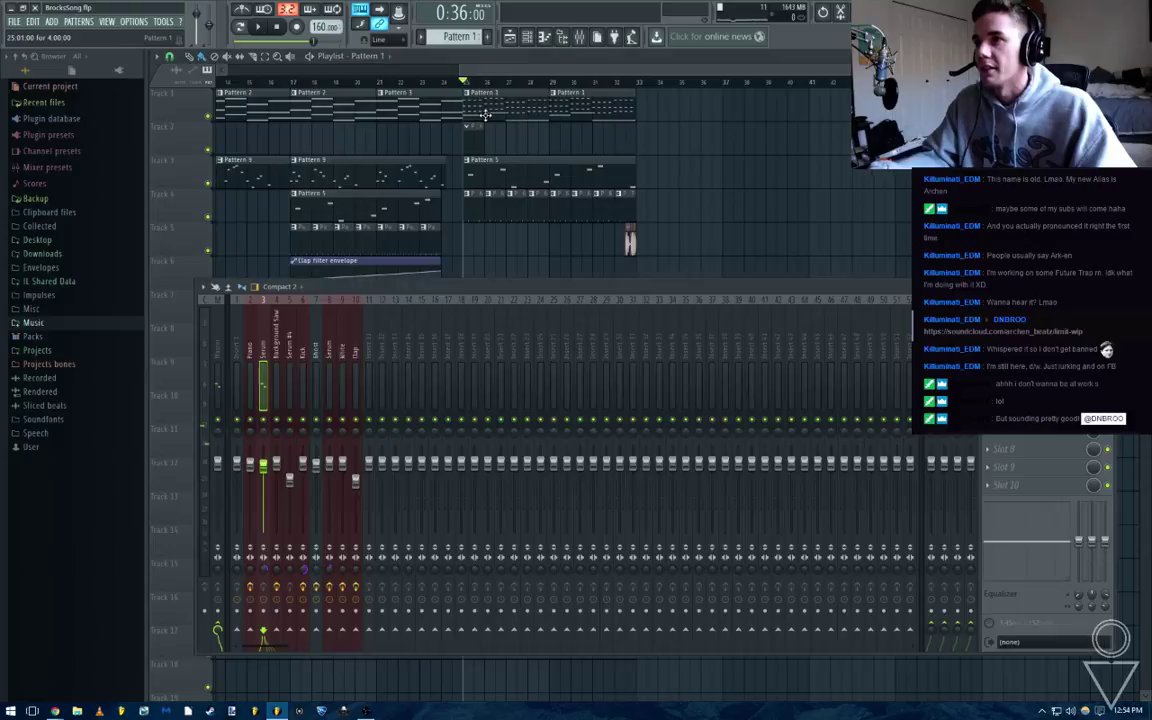
pyautogui.rightClick(210, 118)
pyautogui.press('space')
pyautogui.press('F9')
pyautogui.press('F6')
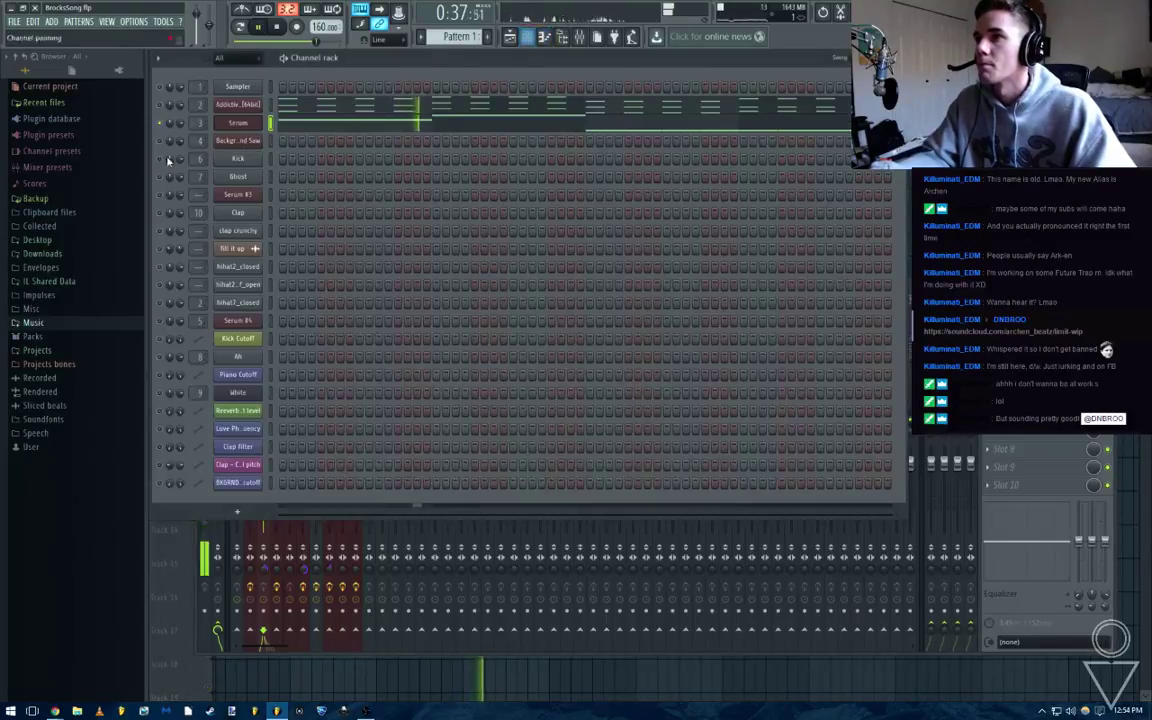
# Unsolo the Serum channel in the channel rack and replay the song from bar 25
pyautogui.rightClick(160, 123)
pyautogui.click(169, 131)
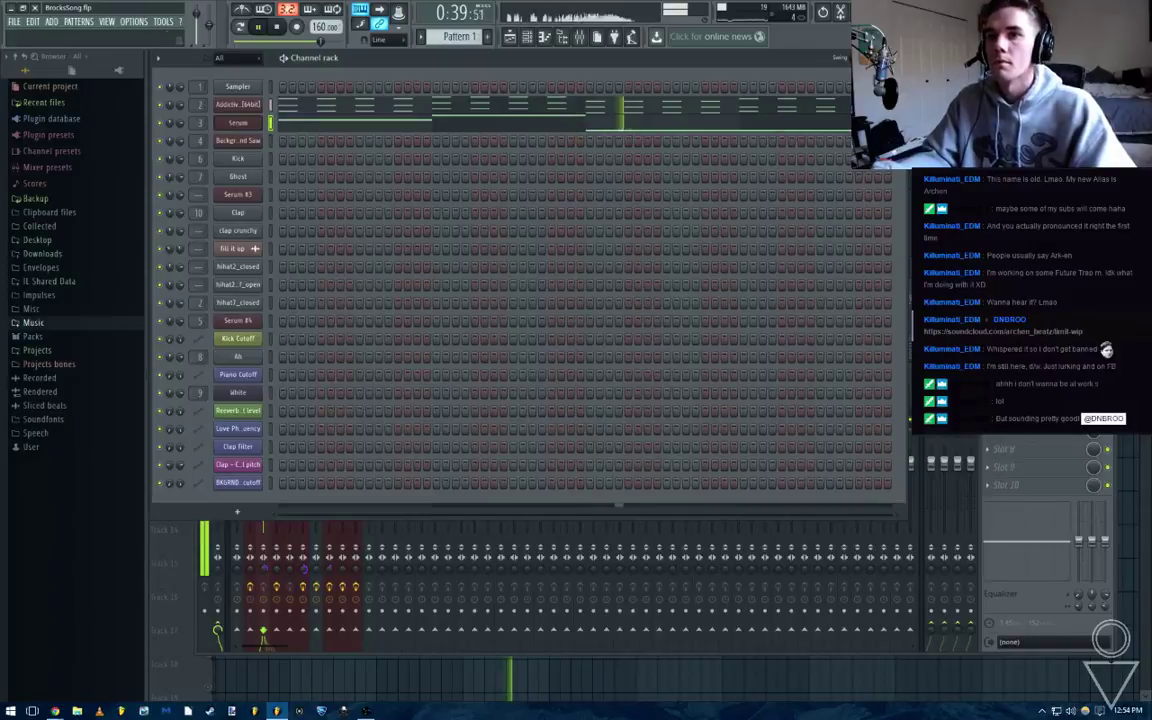
pyautogui.press('F5')
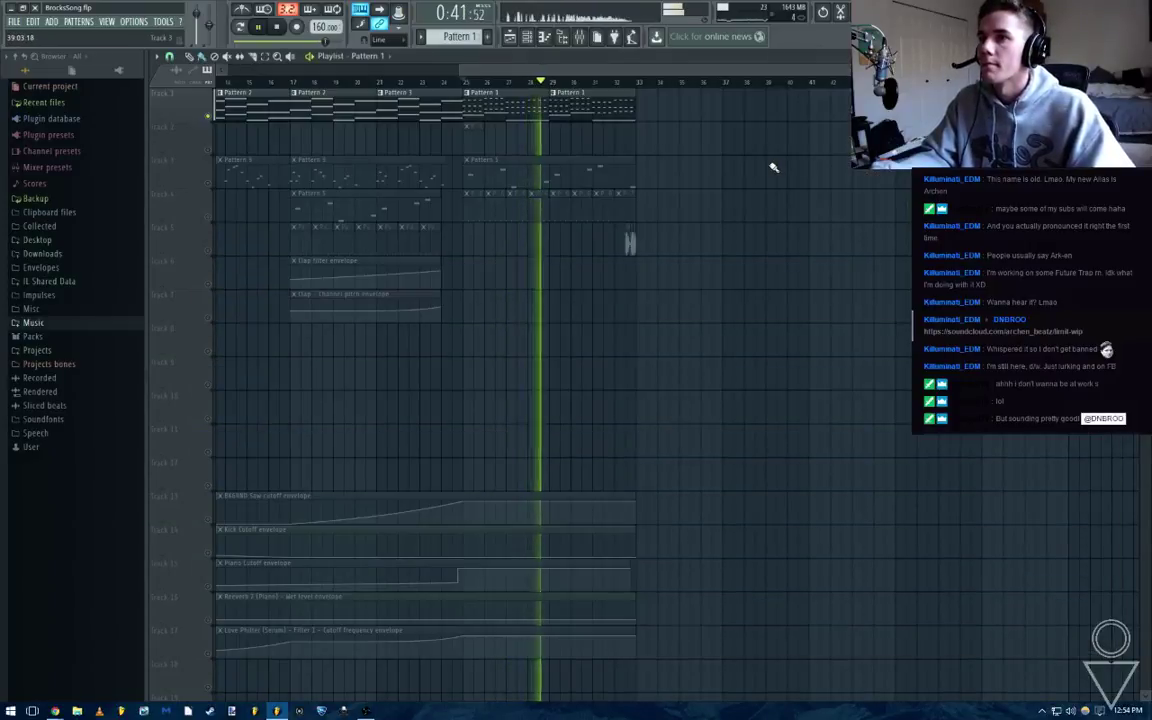
pyautogui.press('F9')
pyautogui.press('space')
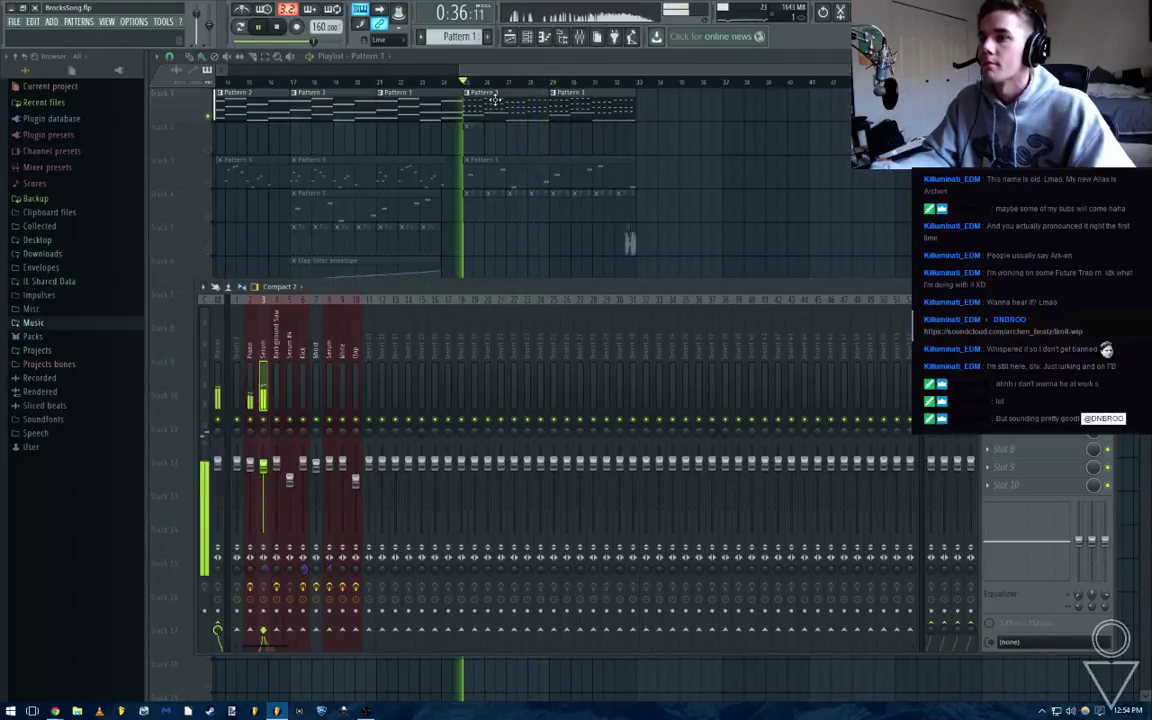
pyautogui.press('Tab')
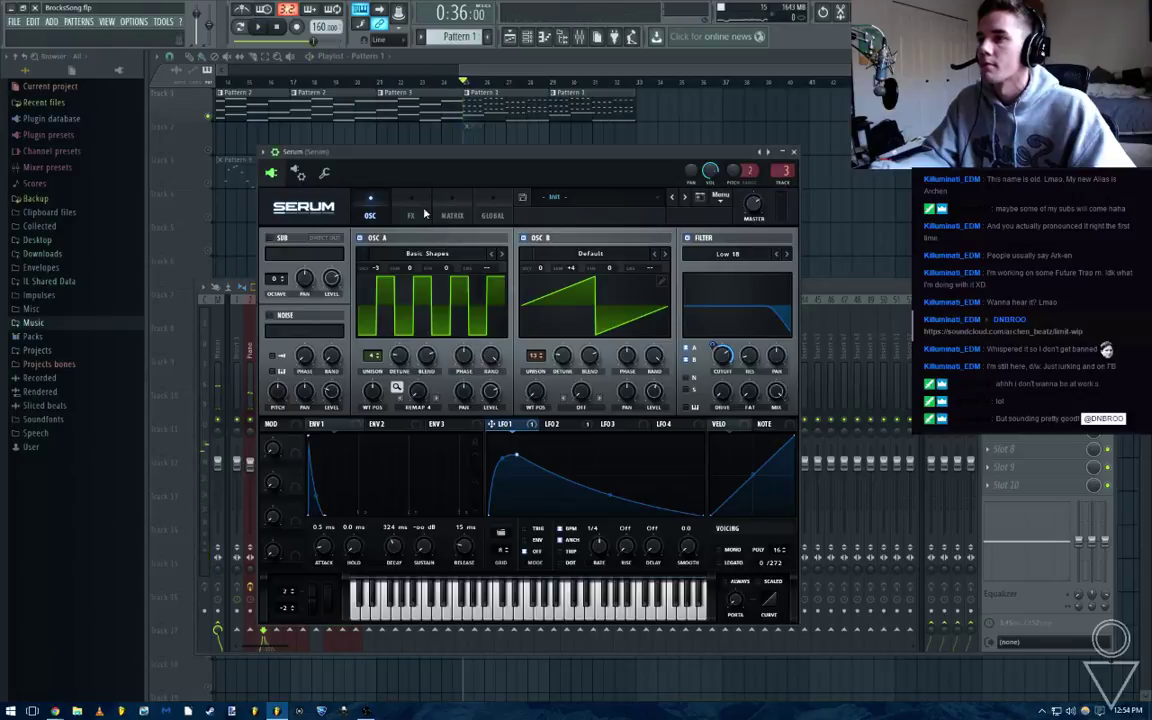
pyautogui.press('F12')
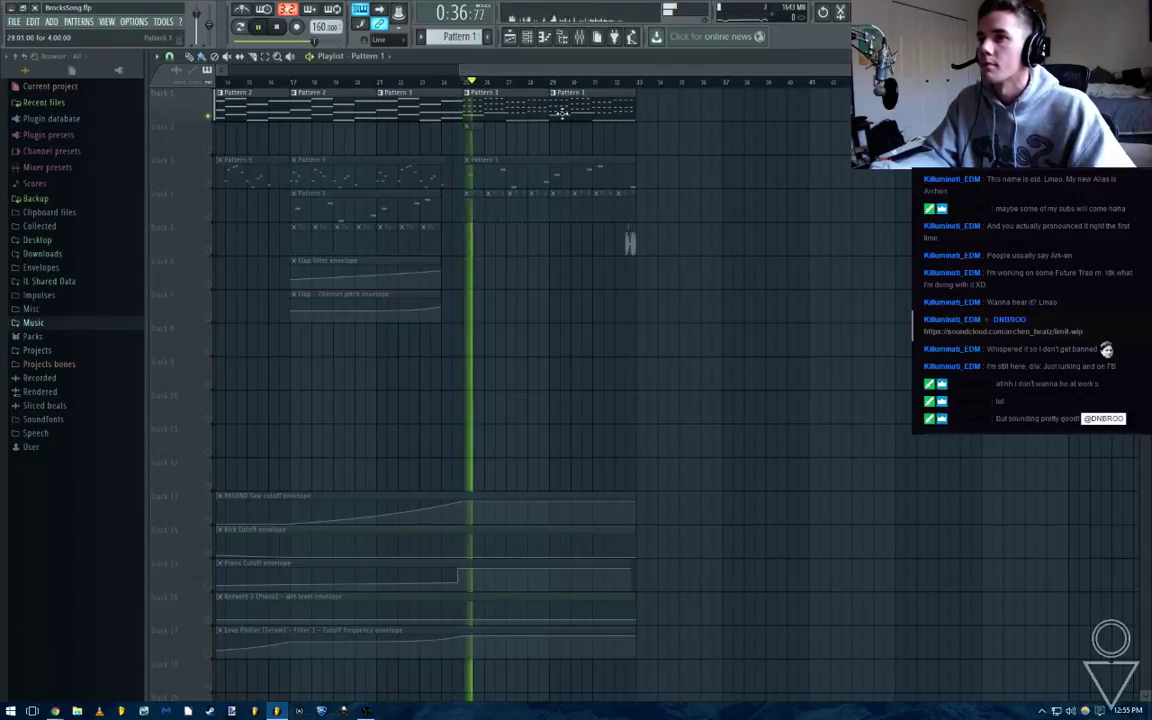
# Check Pattern 1's Addictive Keys notes in the piano roll while playing the pattern on its own
pyautogui.press('F7')
pyautogui.click(241, 31)
pyautogui.press('space')
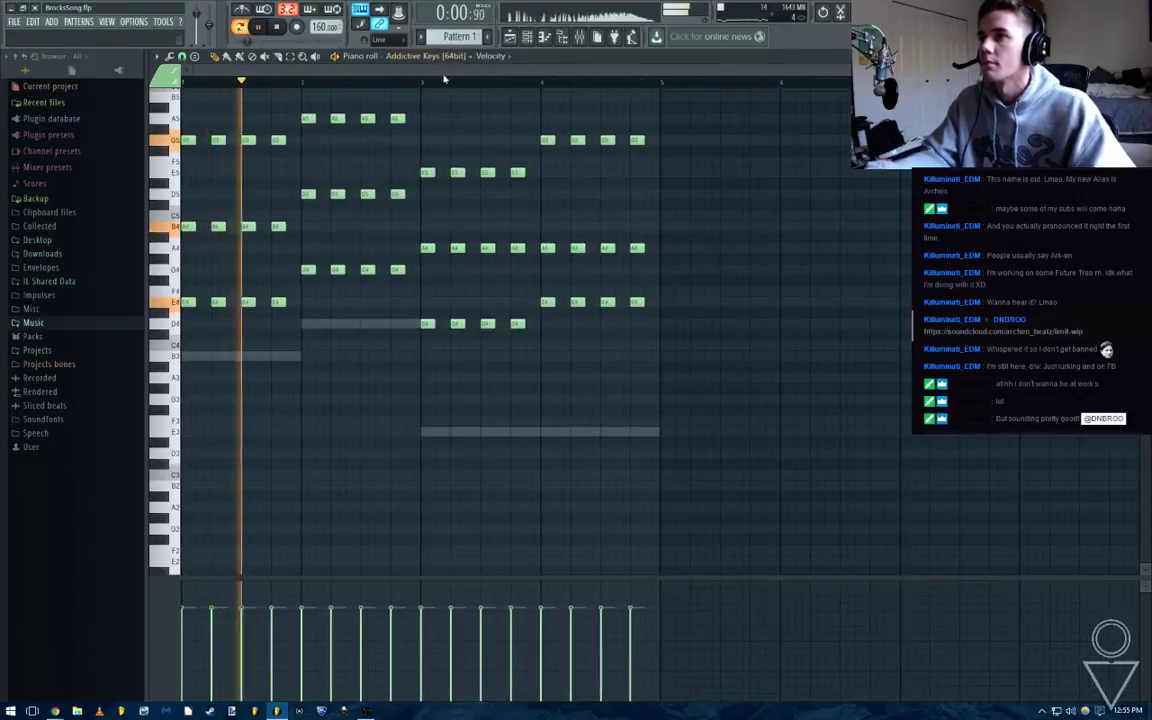
pyautogui.press('space')
pyautogui.press('F6')
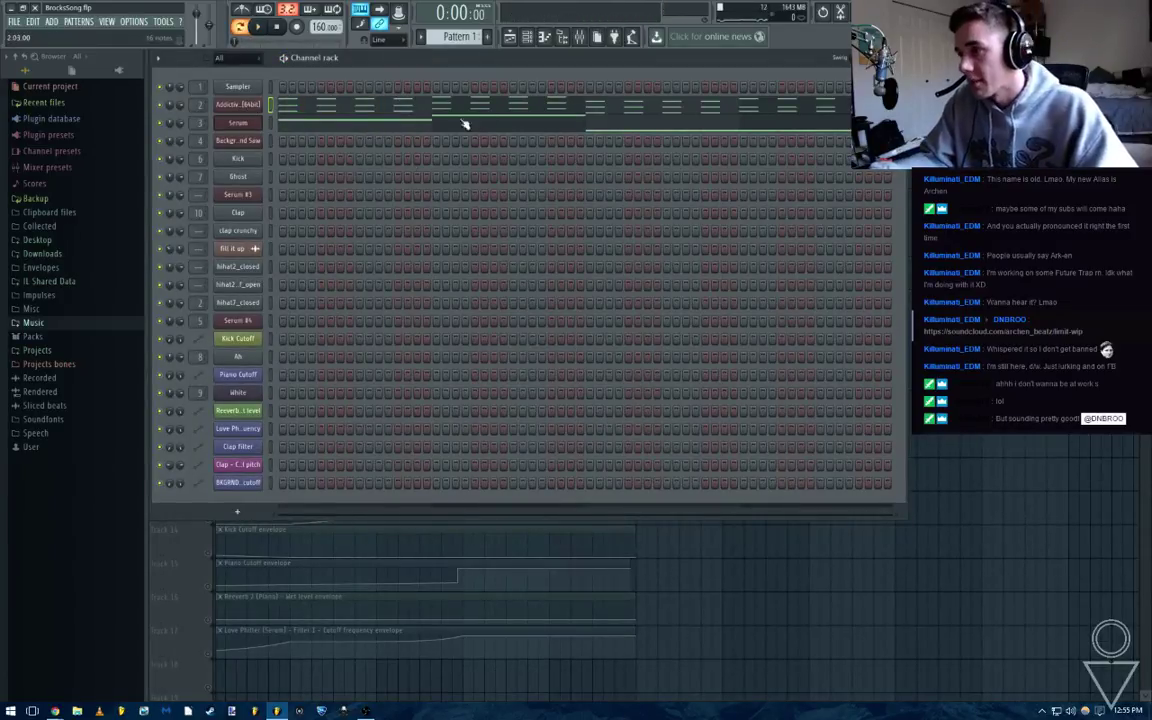
pyautogui.press('F6')
pyautogui.press('space')
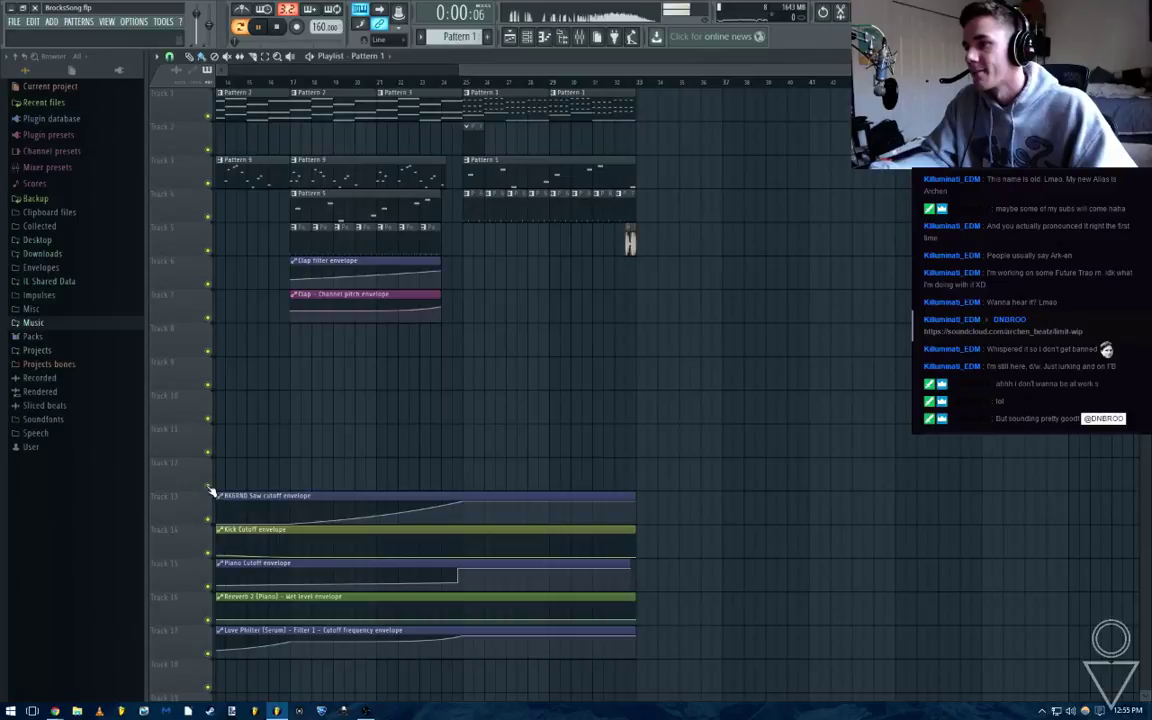
# Play the full arrangement from bar 25 and select bars 25 to 33 in the playlist
pyautogui.click(462, 88)
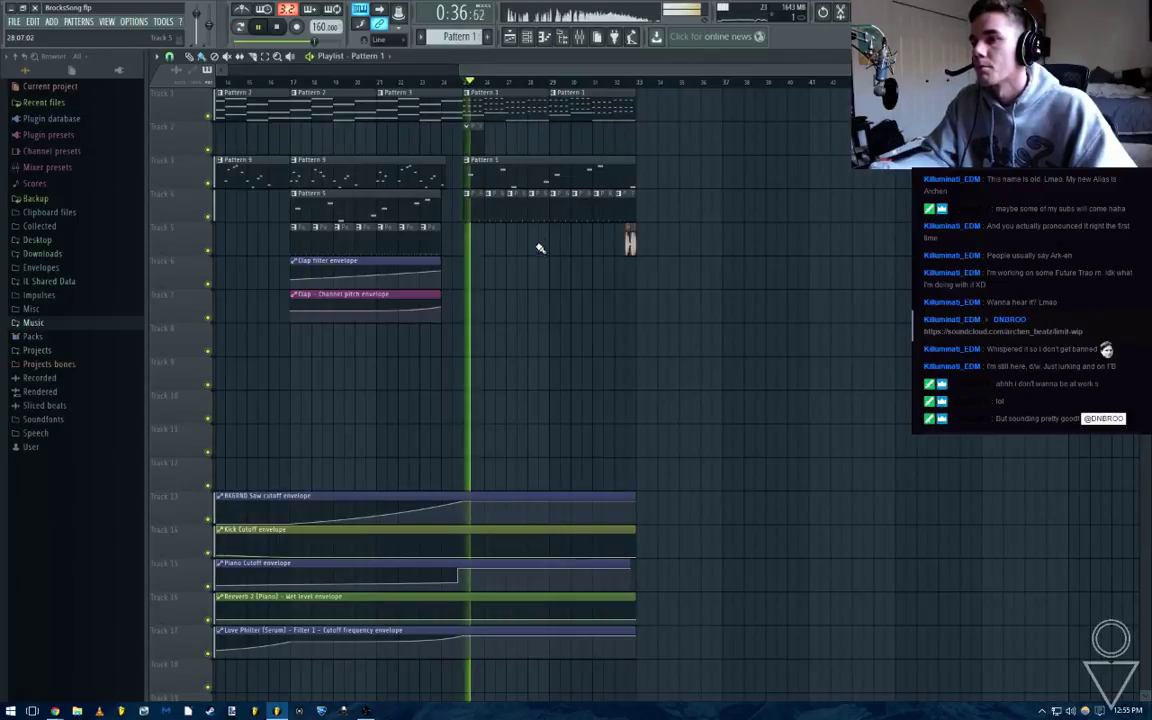
pyautogui.press('space')
pyautogui.press('space')
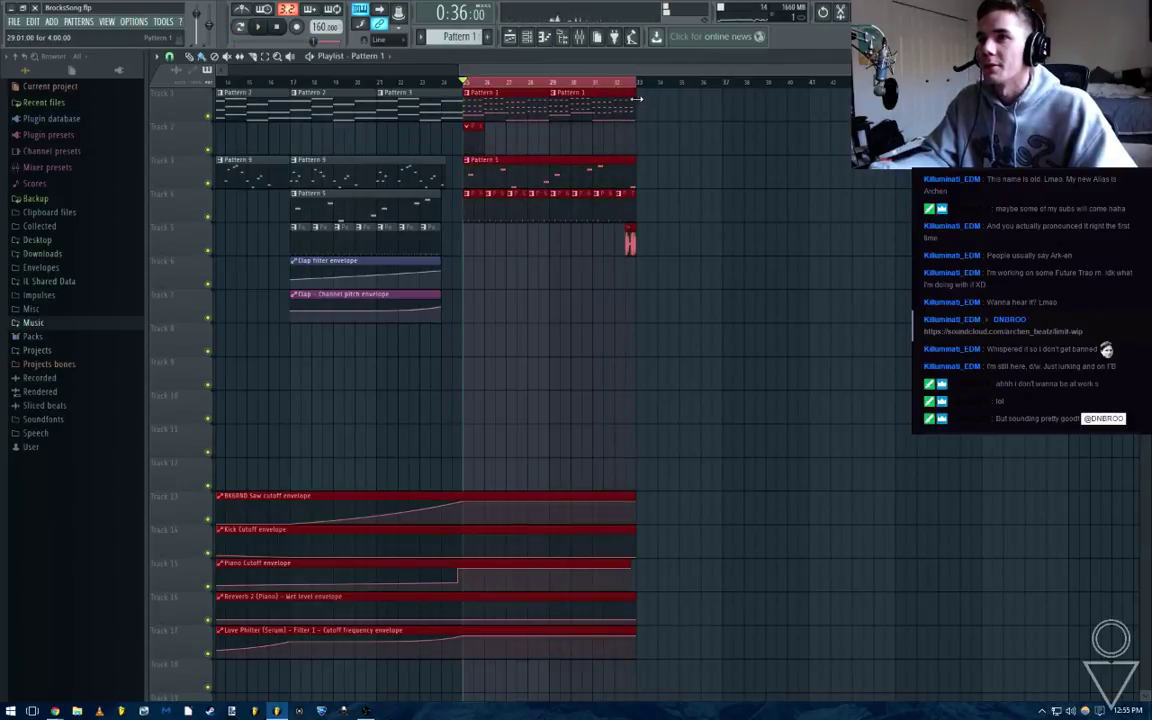
# Switch to pattern playback for Pattern 1 with the mixer open and solo playlist Track 1
pyautogui.press('F9')
pyautogui.press('l')
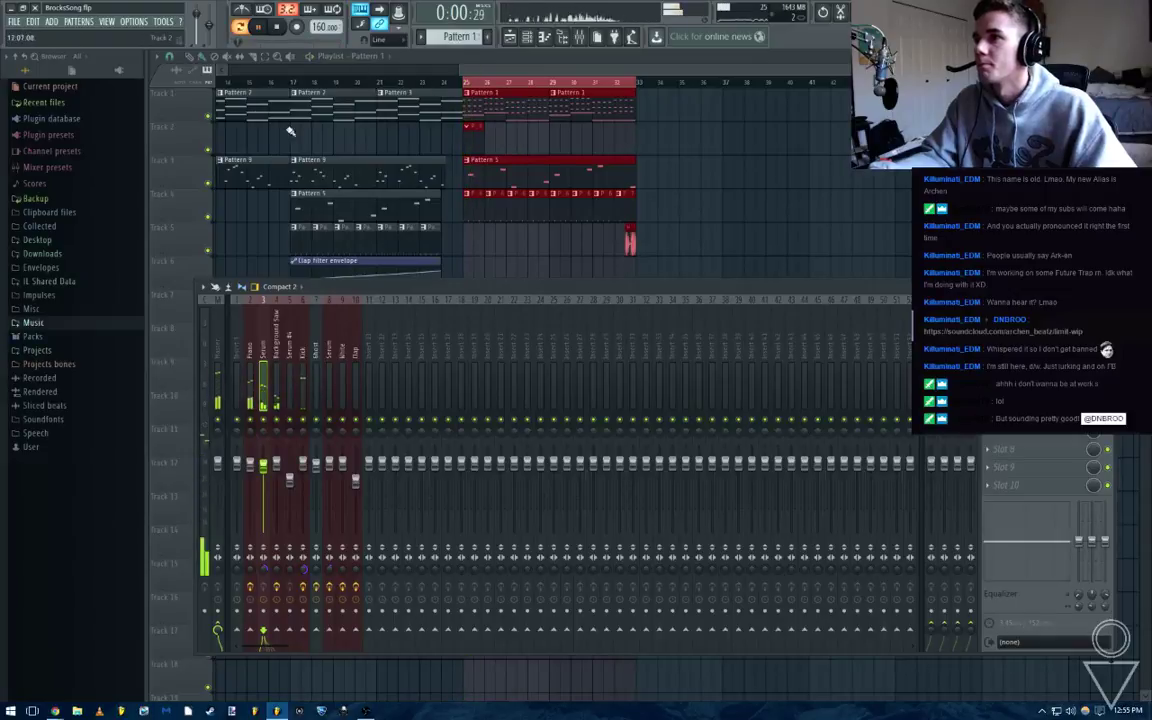
pyautogui.press('F9')
pyautogui.press('F9')
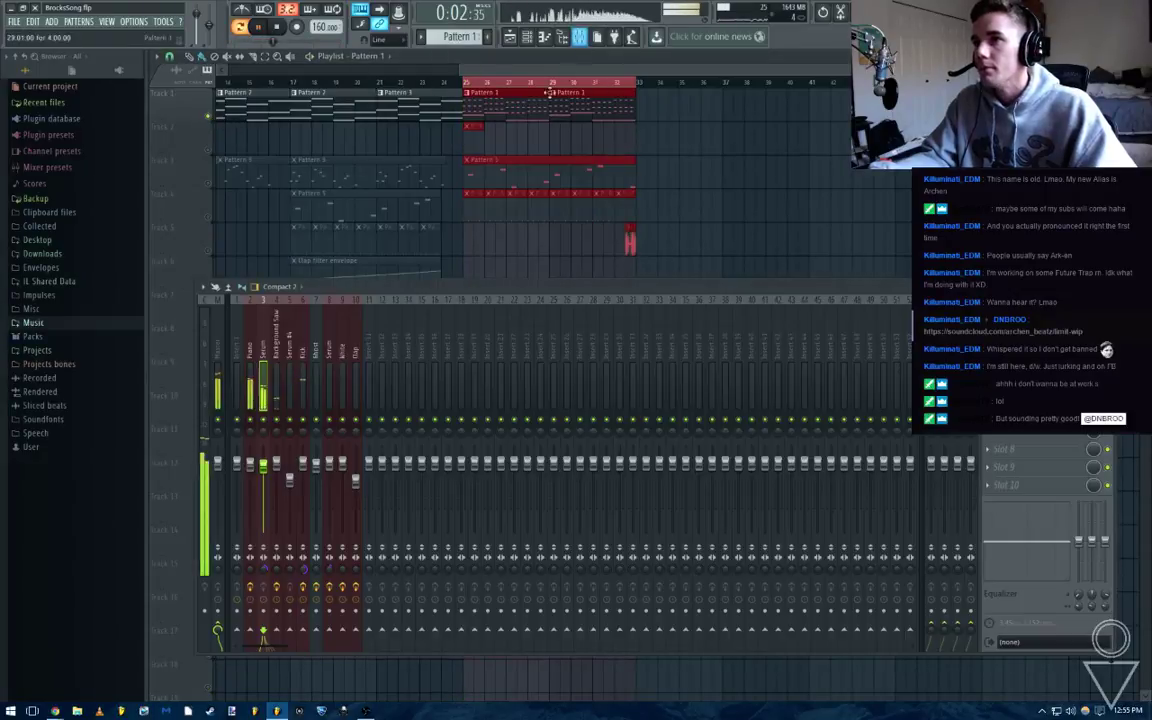
# Lower the Piano mixer track's volume to 55% and bring the Serum plugin window to the front
pyautogui.press('F6')
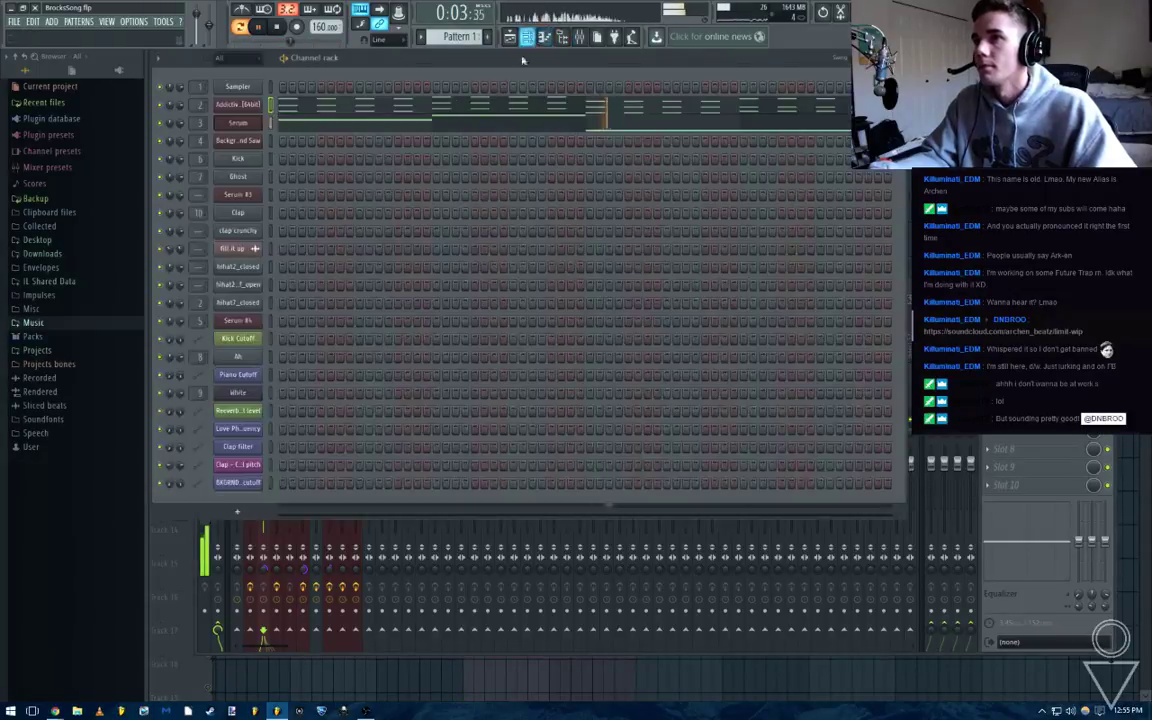
pyautogui.click(247, 126)
pyautogui.press('F9')
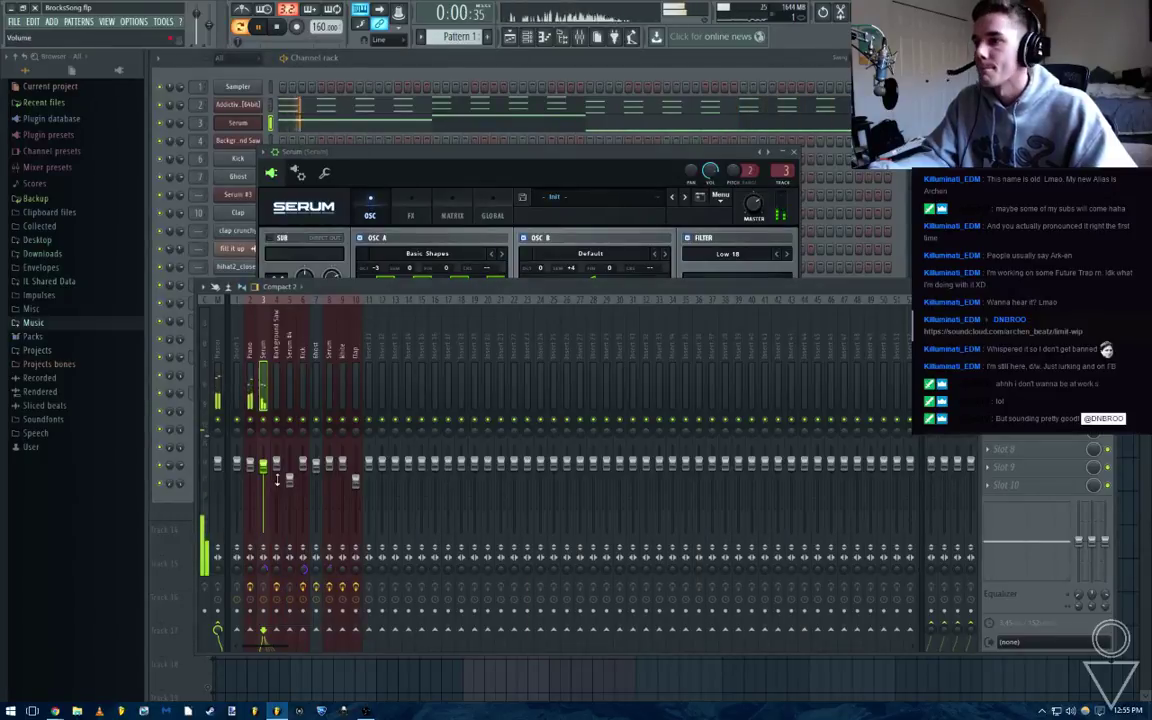
pyautogui.moveTo(249, 463); pyautogui.dragTo(249, 494)
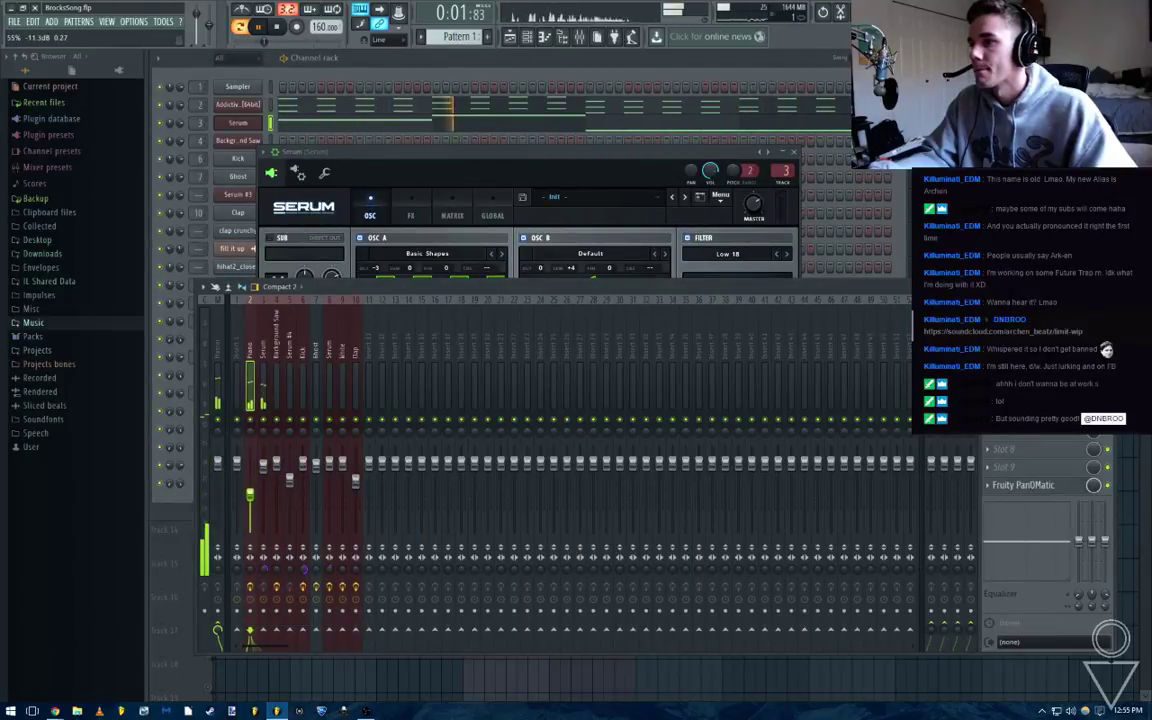
pyautogui.click(516, 180)
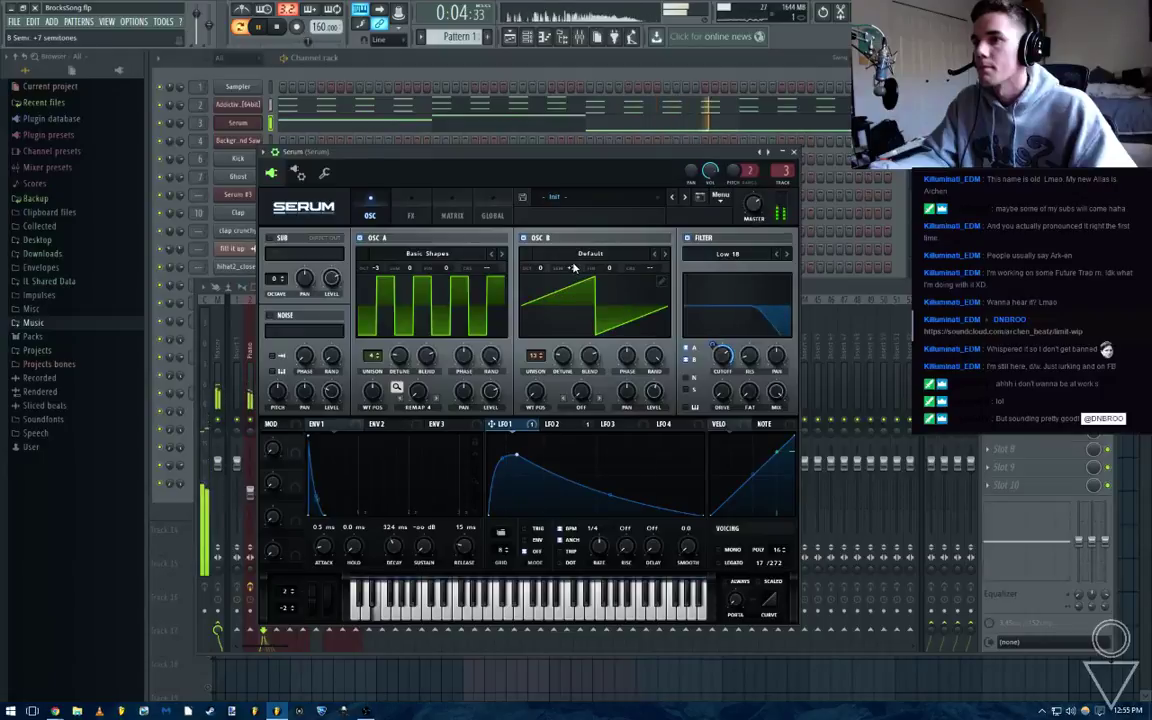
# Solo the Serum mixer track, try OSC B semitone offsets up to +12, and settle on 0 semitones with the octave at +2
pyautogui.moveTo(574, 267); pyautogui.dragTo(576, 283)
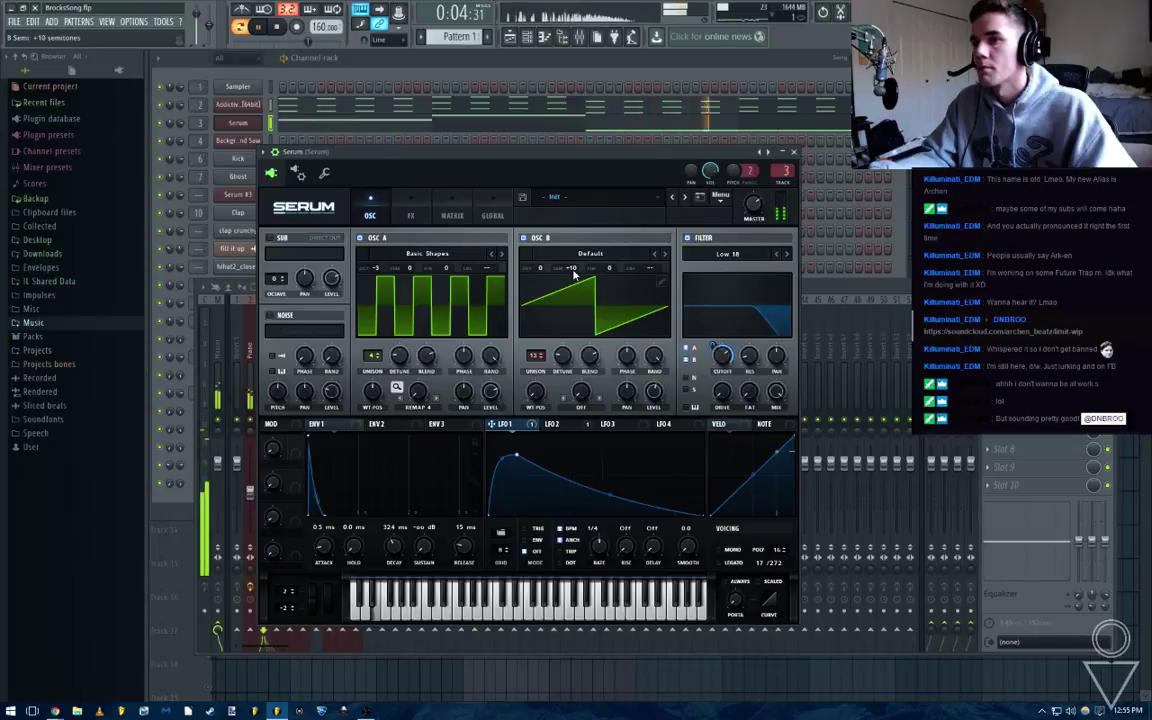
pyautogui.moveTo(575, 278); pyautogui.dragTo(575, 303)
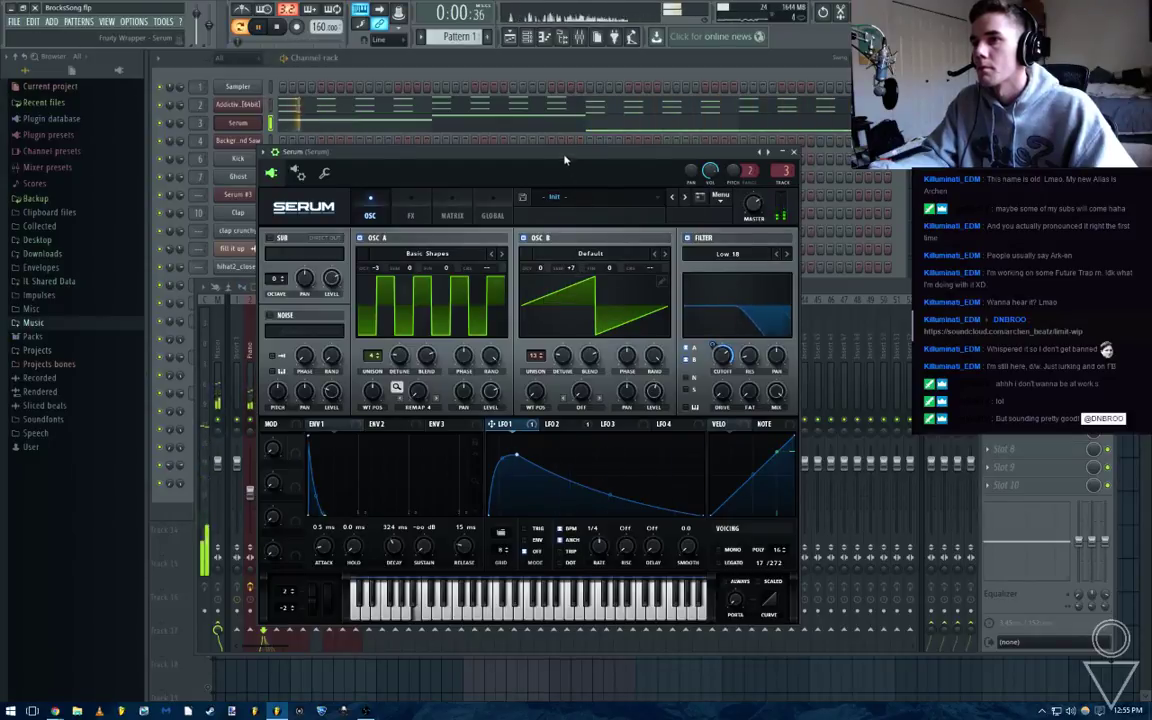
pyautogui.moveTo(565, 156); pyautogui.dragTo(604, 150)
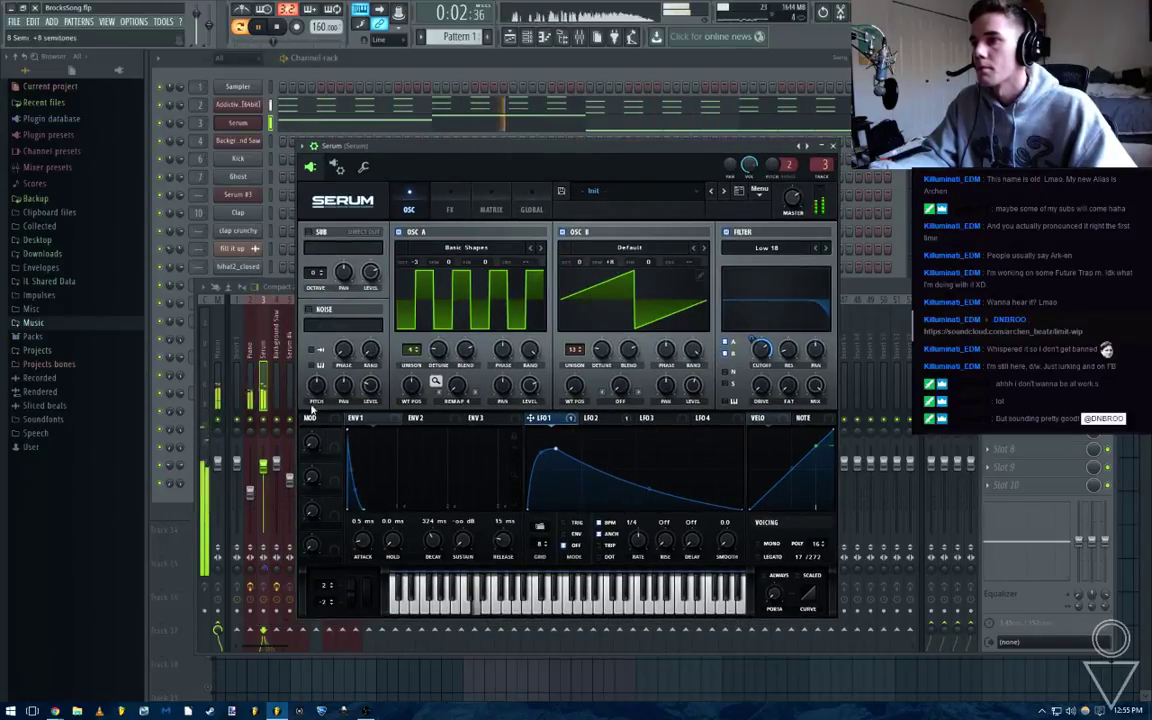
pyautogui.rightClick(264, 421)
pyautogui.click(705, 153)
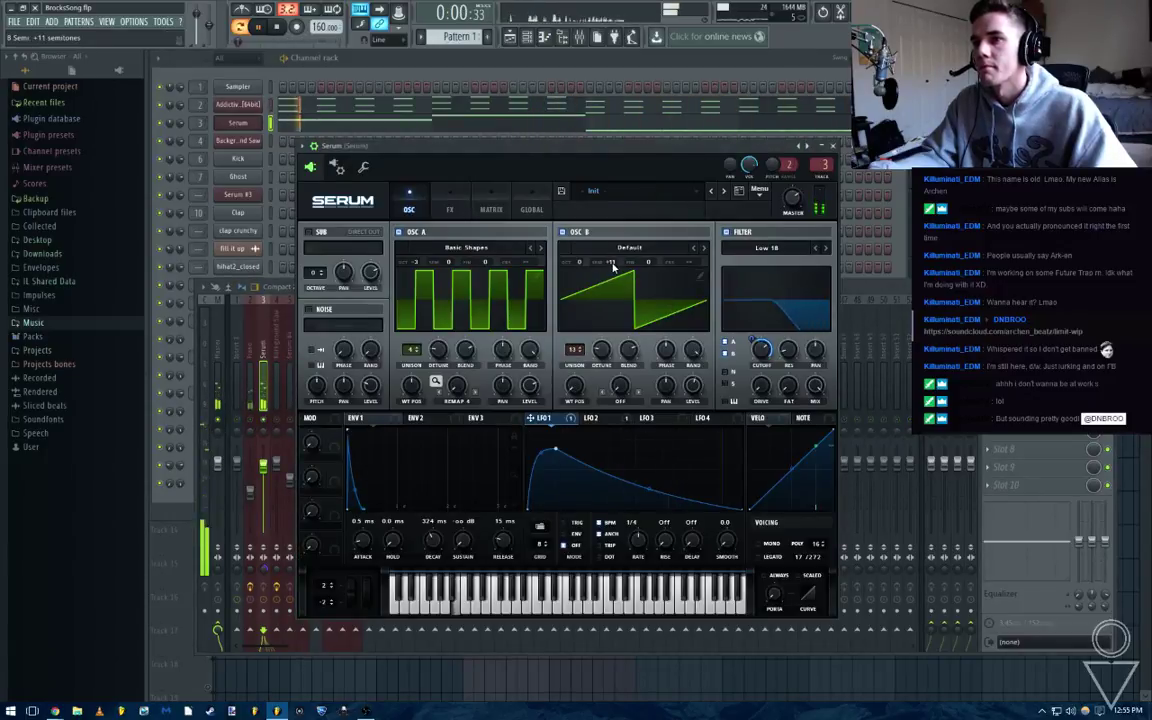
pyautogui.scroll(1, 613, 267)
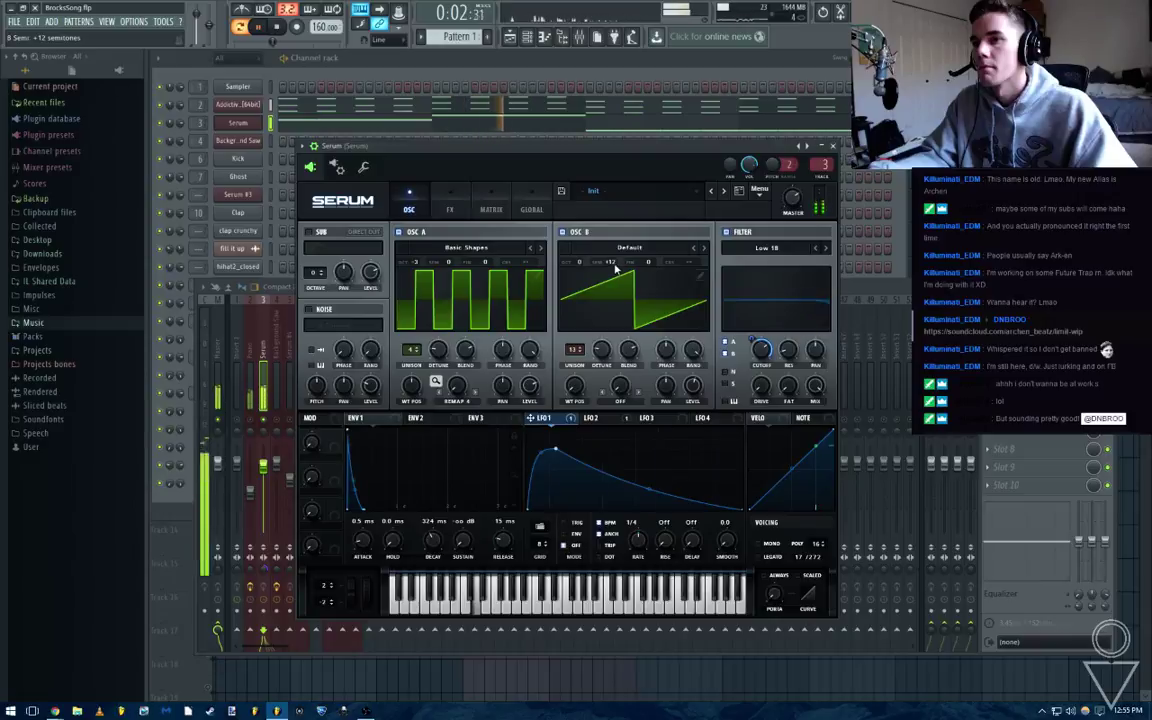
pyautogui.moveTo(616, 268); pyautogui.dragTo(609, 344)
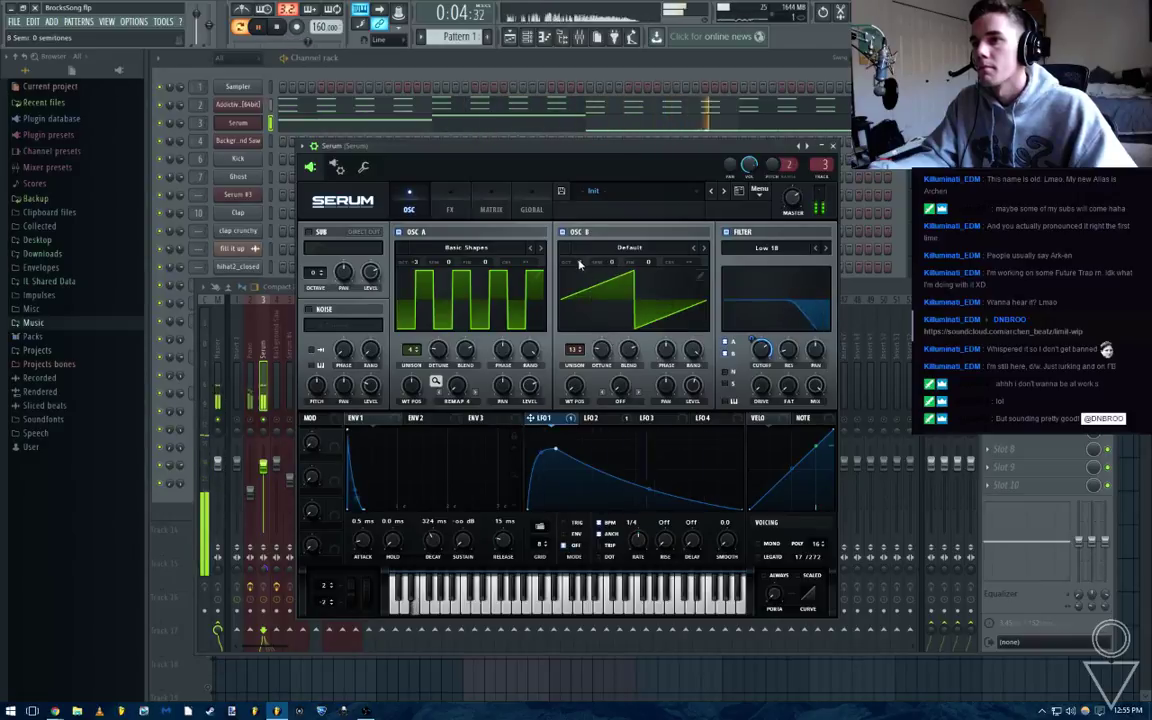
pyautogui.moveTo(580, 263)
pyautogui.mouseDown()
pyautogui.moveTo(586, 270)
pyautogui.moveTo(581, 249)
pyautogui.mouseUp()
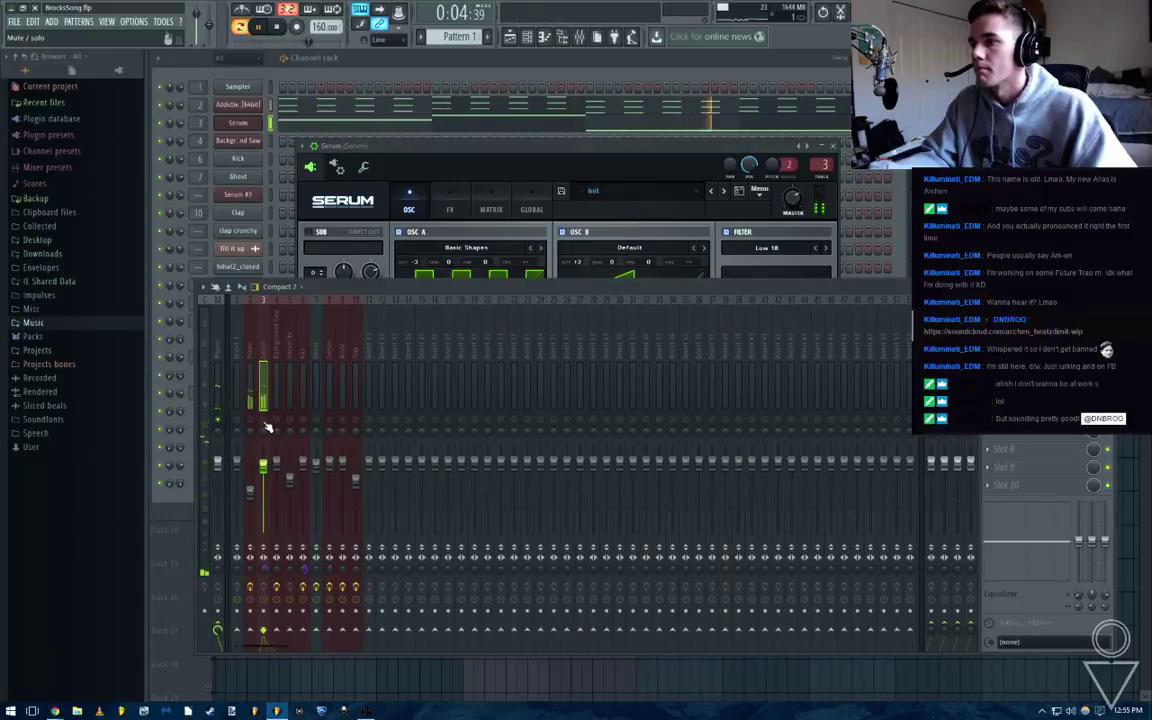
# Unsolo the Serum mixer track, close the Serum window and raise the Piano mixer track's volume
pyautogui.click(278, 422)
pyautogui.rightClick(265, 420)
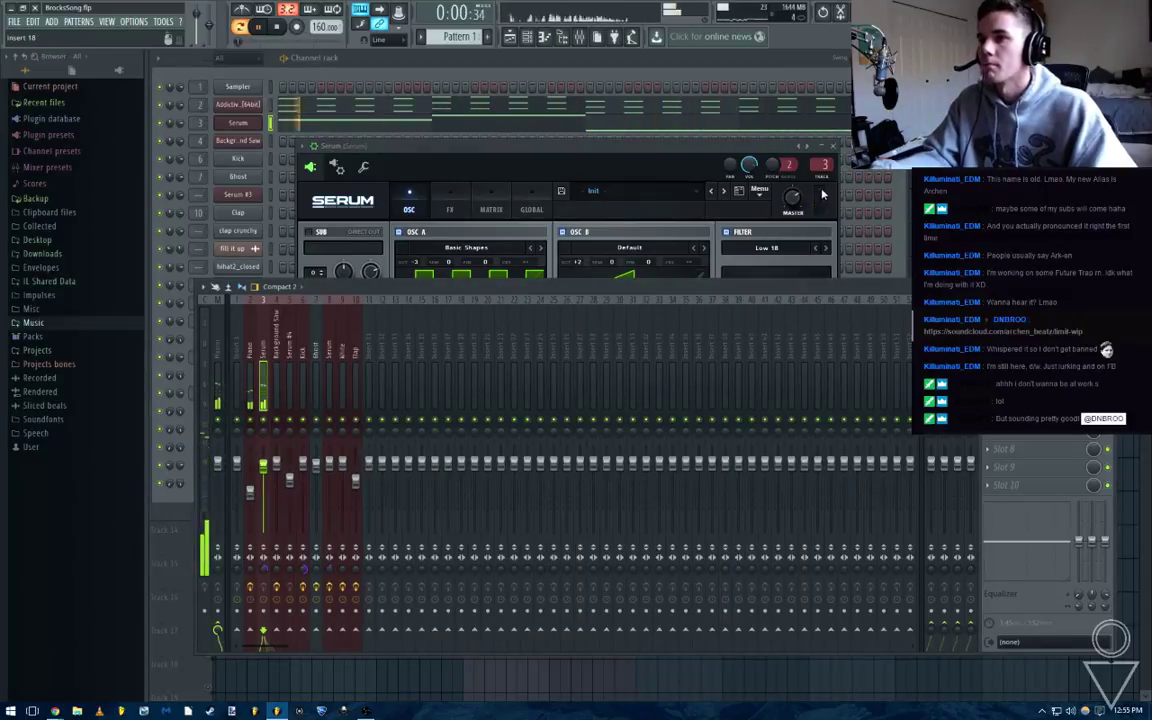
pyautogui.click(833, 146)
pyautogui.click(247, 478)
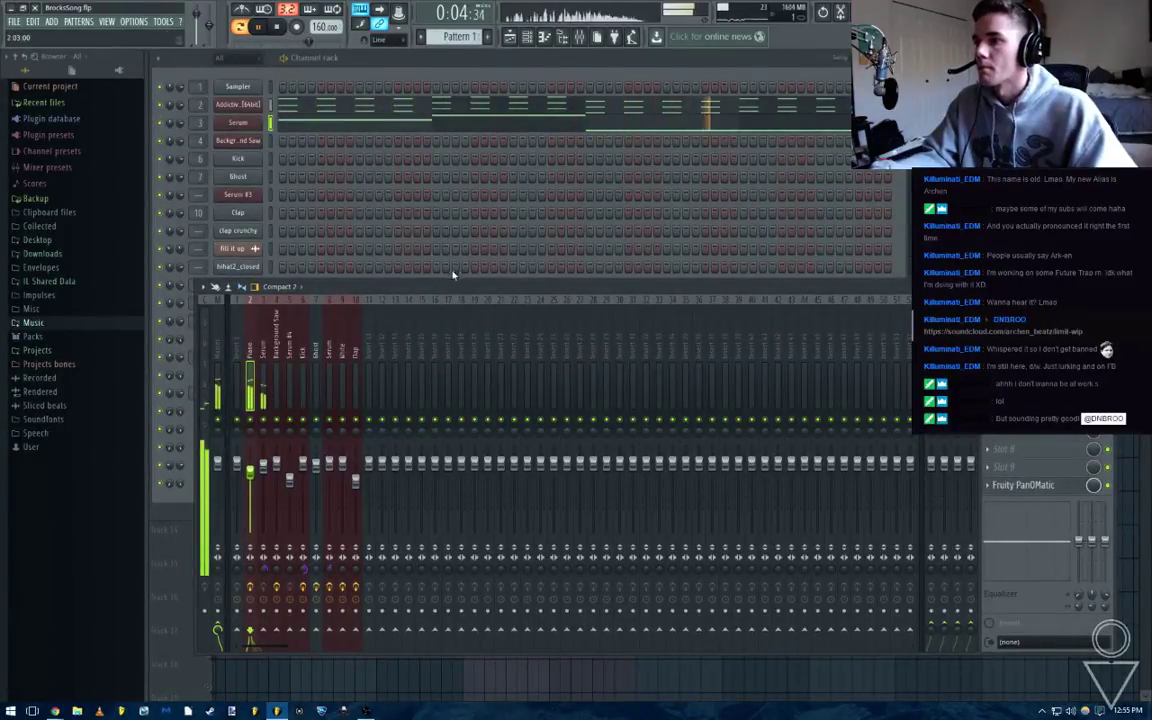
# Reopen Serum, switch OSC A's warp mode to Quantize and turn off OSC B
pyautogui.click(249, 123)
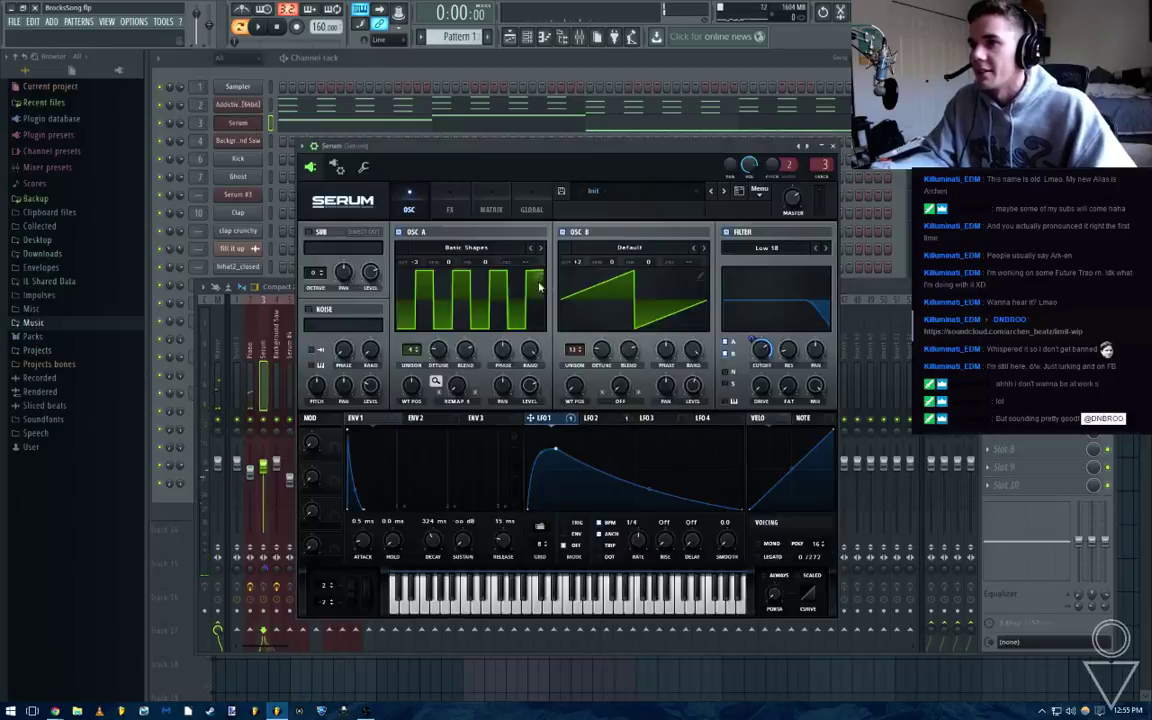
pyautogui.click(474, 393)
pyautogui.click(562, 231)
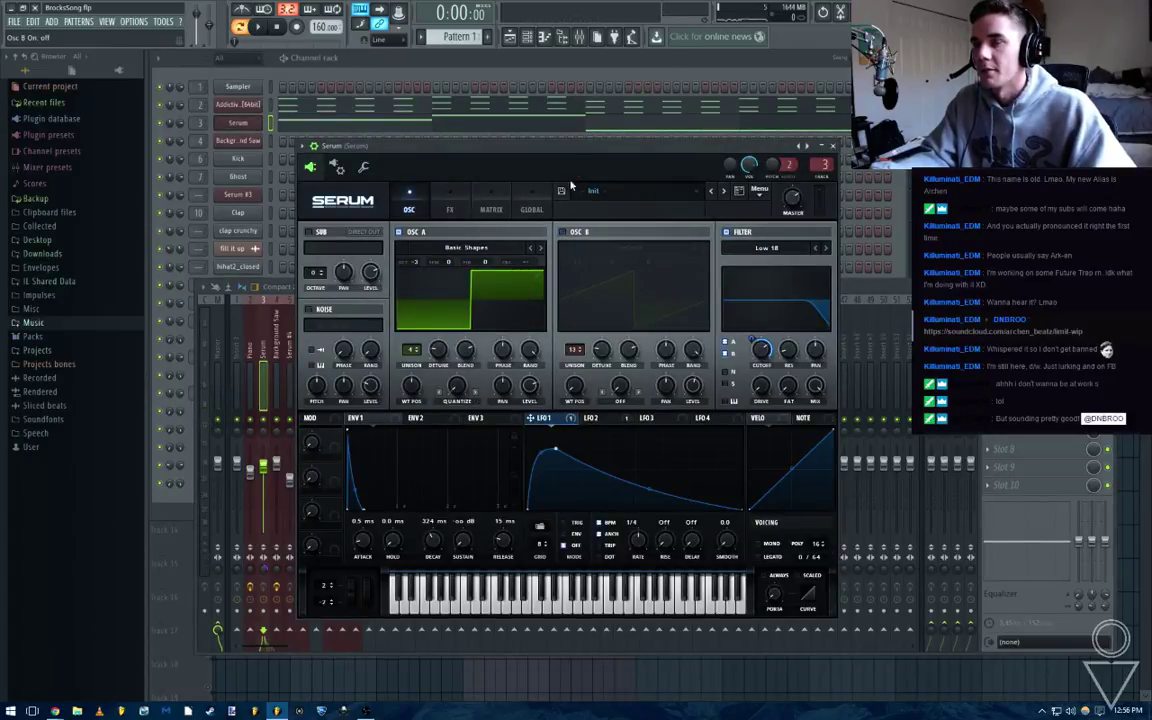
pyautogui.press('space')
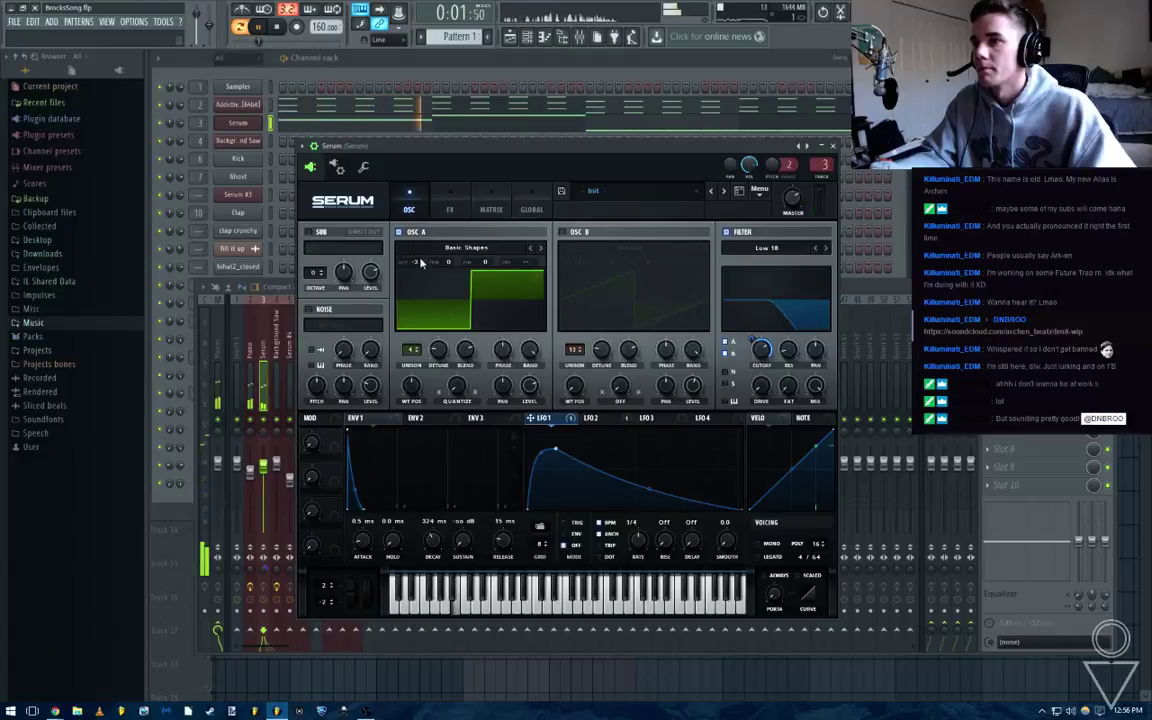
# Set OSC A's octave to 0 and its wavetable position to 2 while auditioning Pattern 1
pyautogui.moveTo(415, 261); pyautogui.dragTo(421, 228)
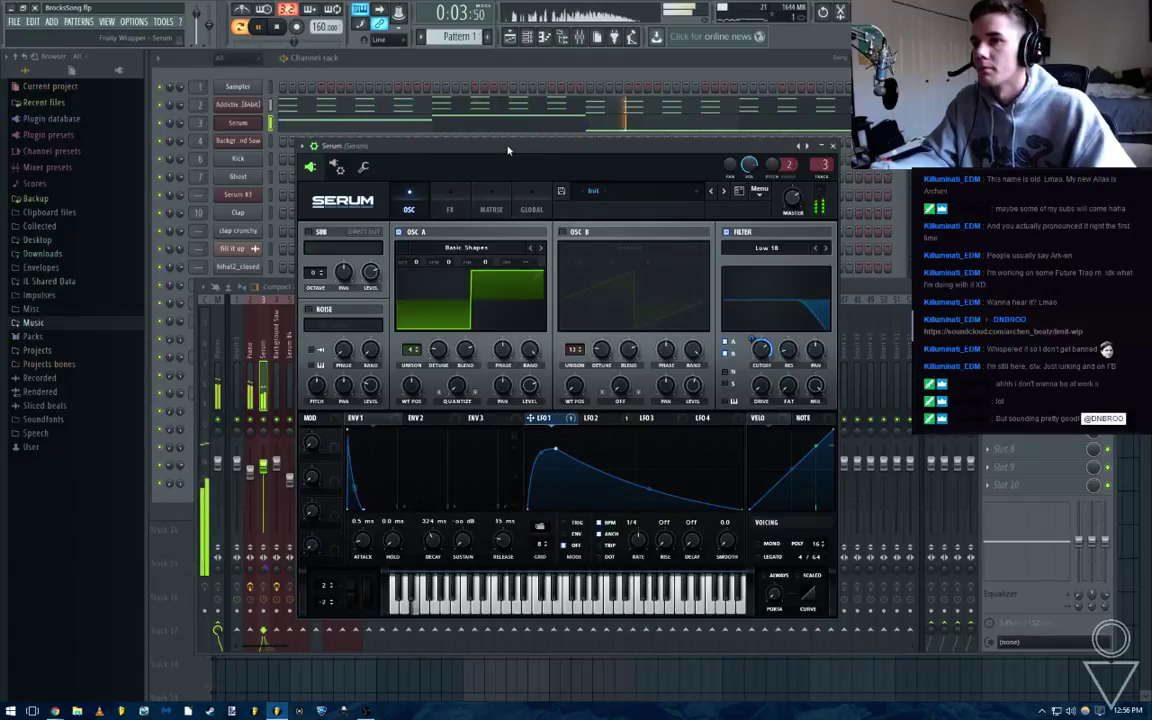
pyautogui.press('space')
pyautogui.click(468, 250)
pyautogui.click(540, 171)
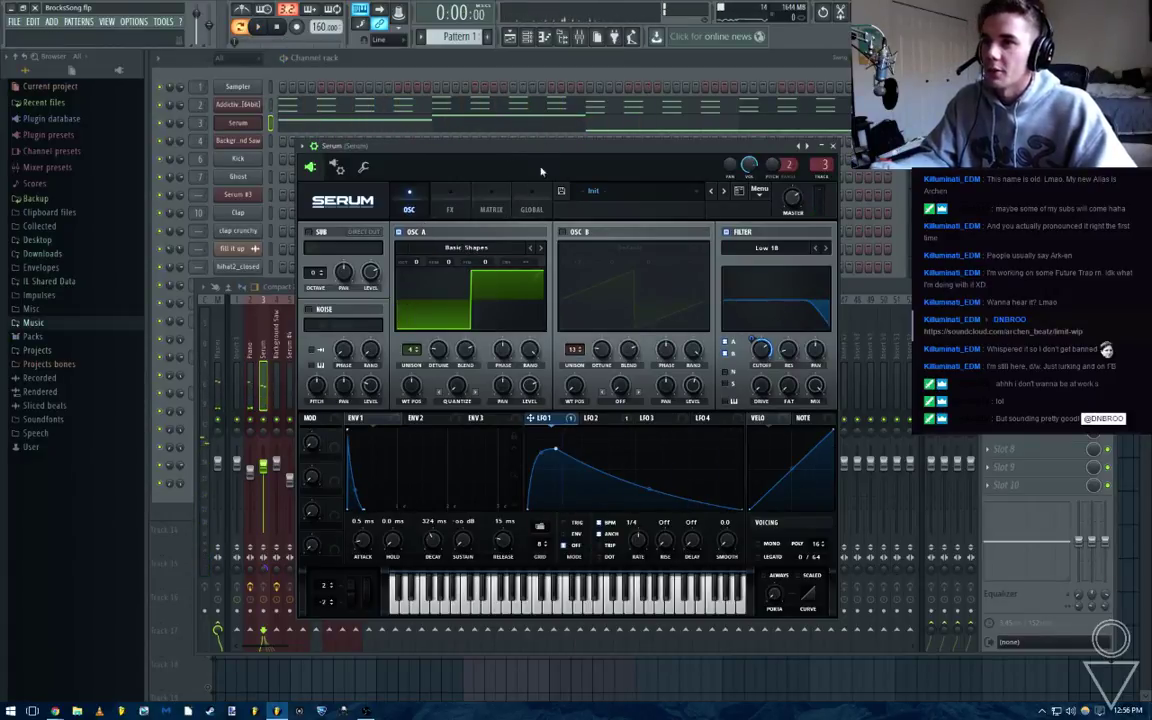
pyautogui.moveTo(413, 391); pyautogui.dragTo(413, 437)
pyautogui.click(553, 147)
pyautogui.press('space')
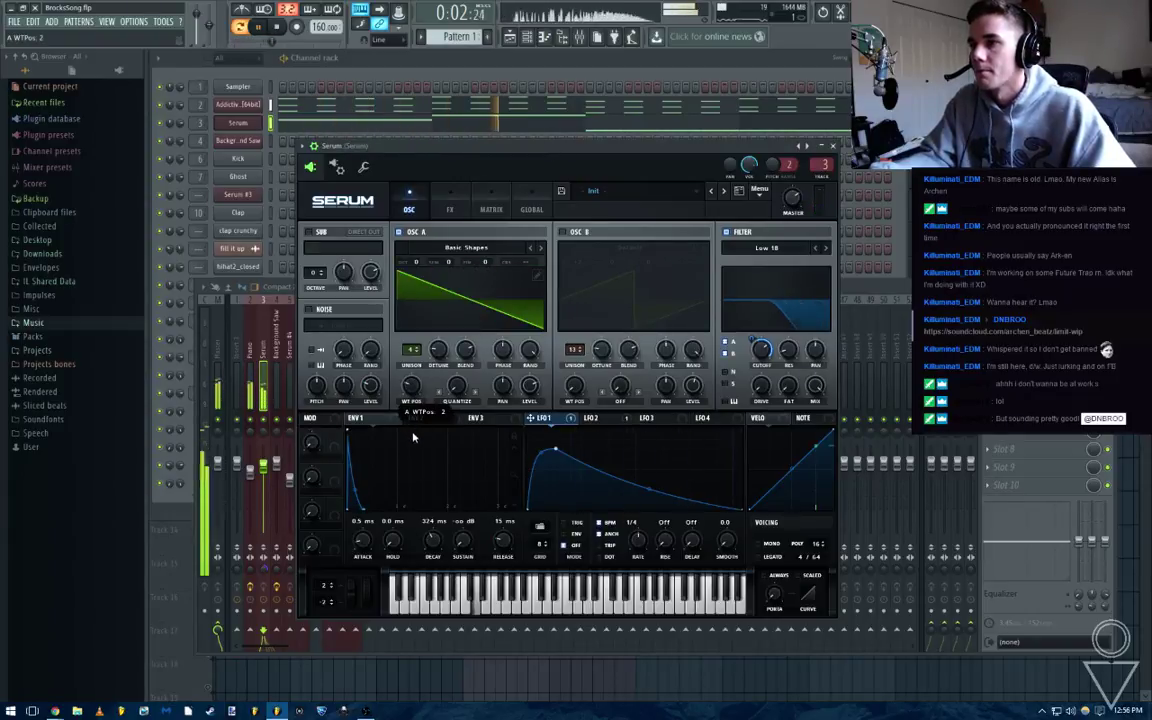
pyautogui.press('space')
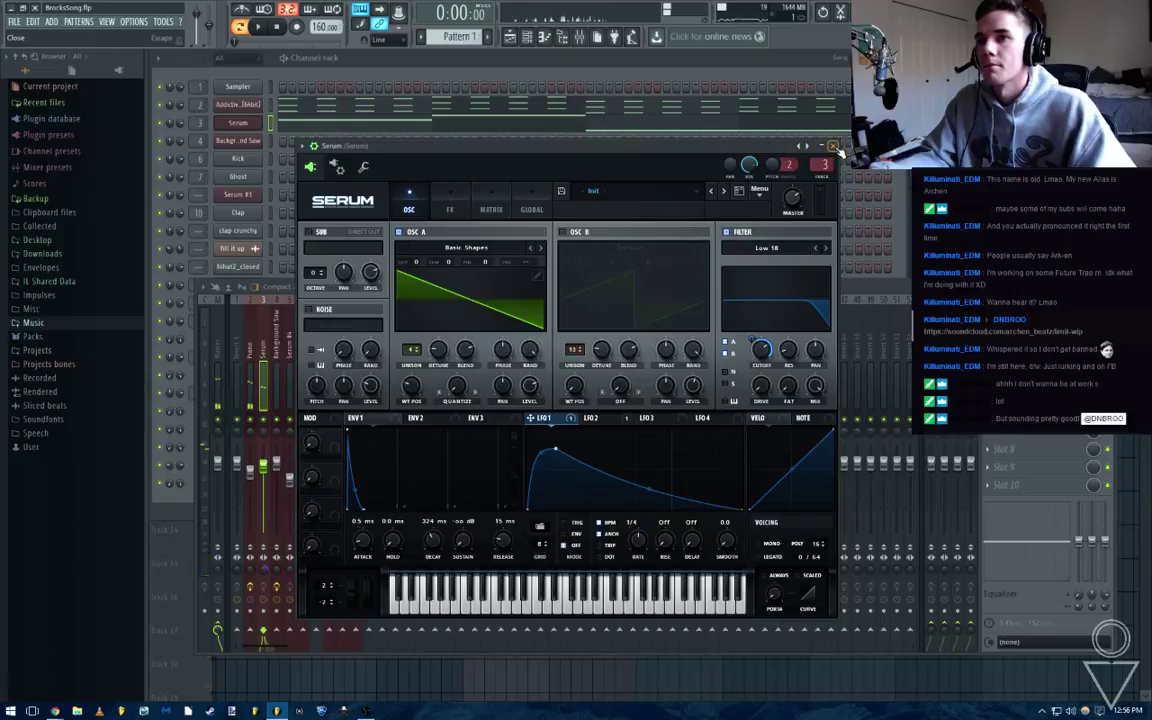
# Close Serum, unsolo playlist Track 1, clear the bar selection and play the arrangement from around bar 23 into the bar 25 section
pyautogui.click(836, 148)
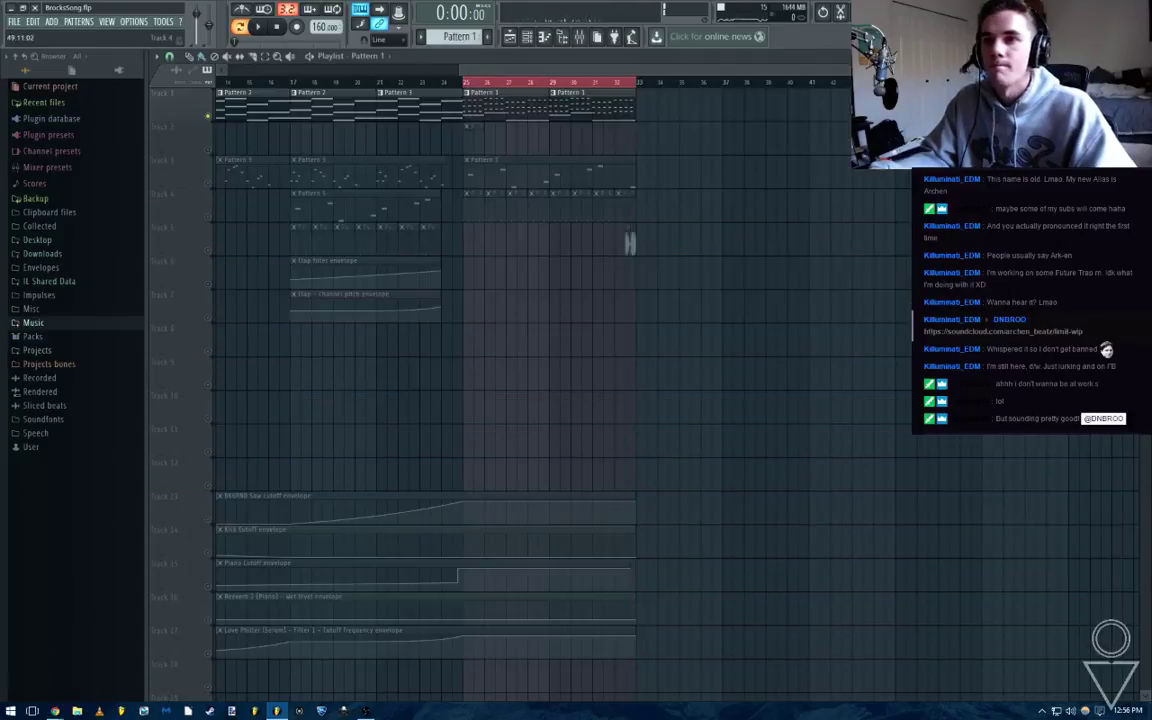
pyautogui.click(475, 81)
pyautogui.rightClick(209, 117)
pyautogui.press('space')
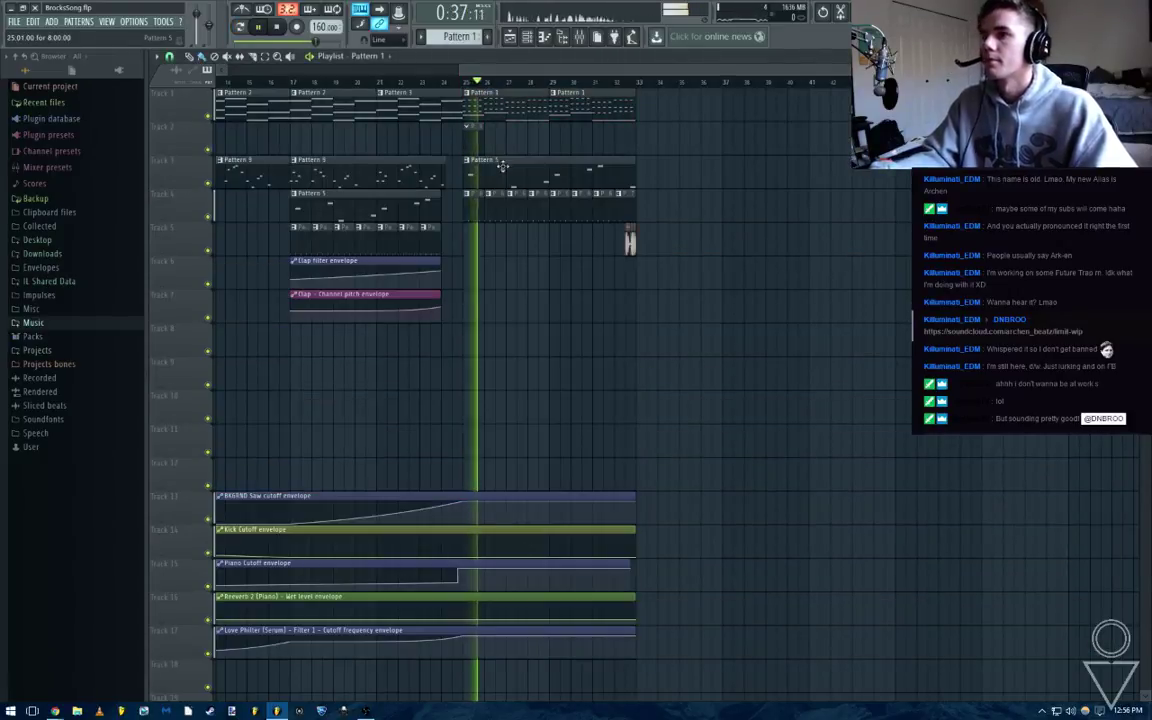
pyautogui.press('space')
pyautogui.click(453, 83)
pyautogui.click(428, 83)
pyautogui.press('space')
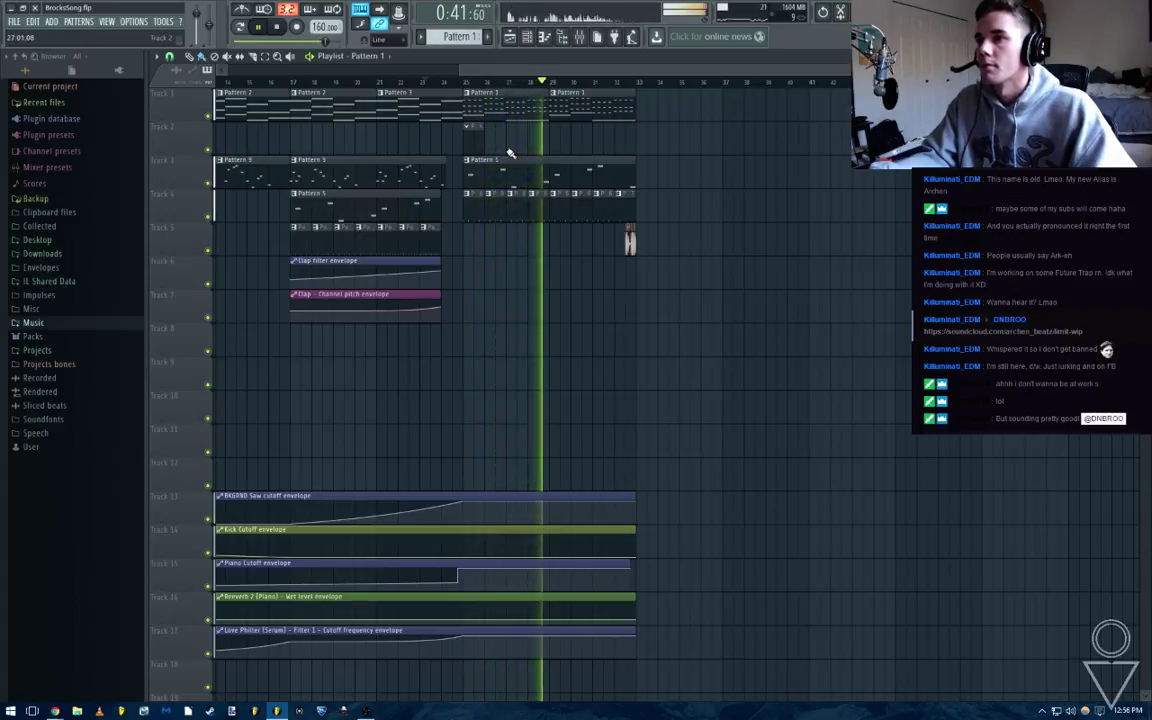
pyautogui.press('space')
# Open Pattern 4 from playlist Track 2 and reset Serum's modulations and preset to Init
pyautogui.doubleClick(479, 142)
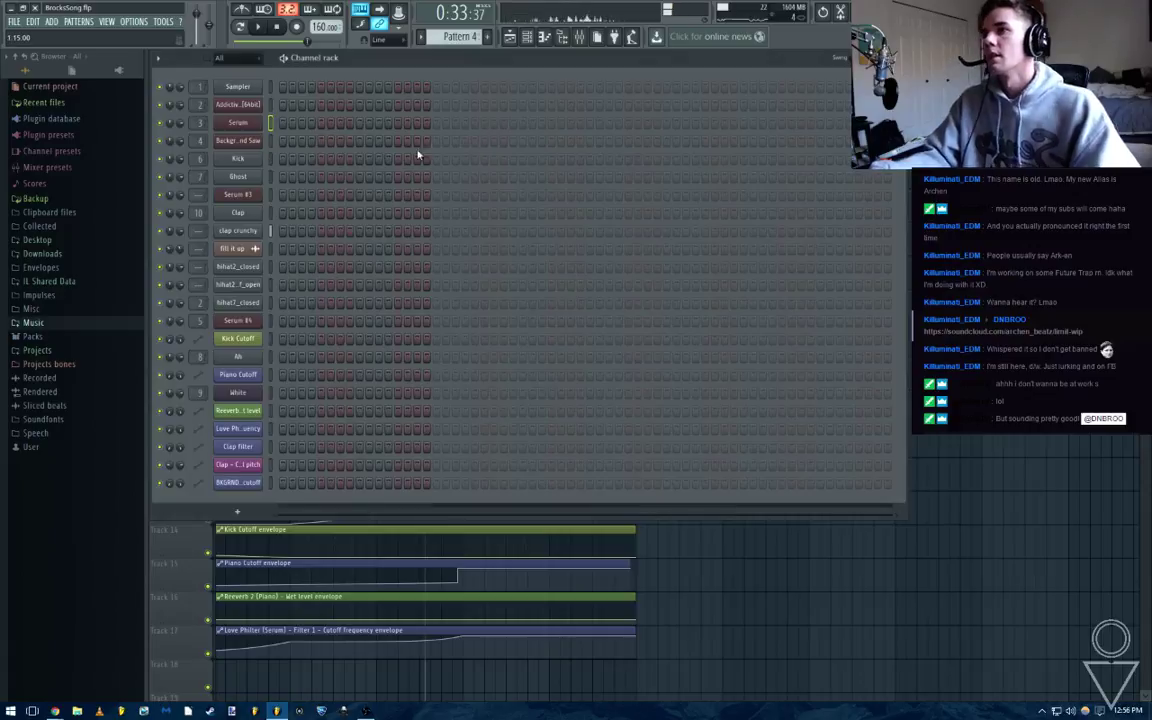
pyautogui.click(248, 125)
pyautogui.click(832, 146)
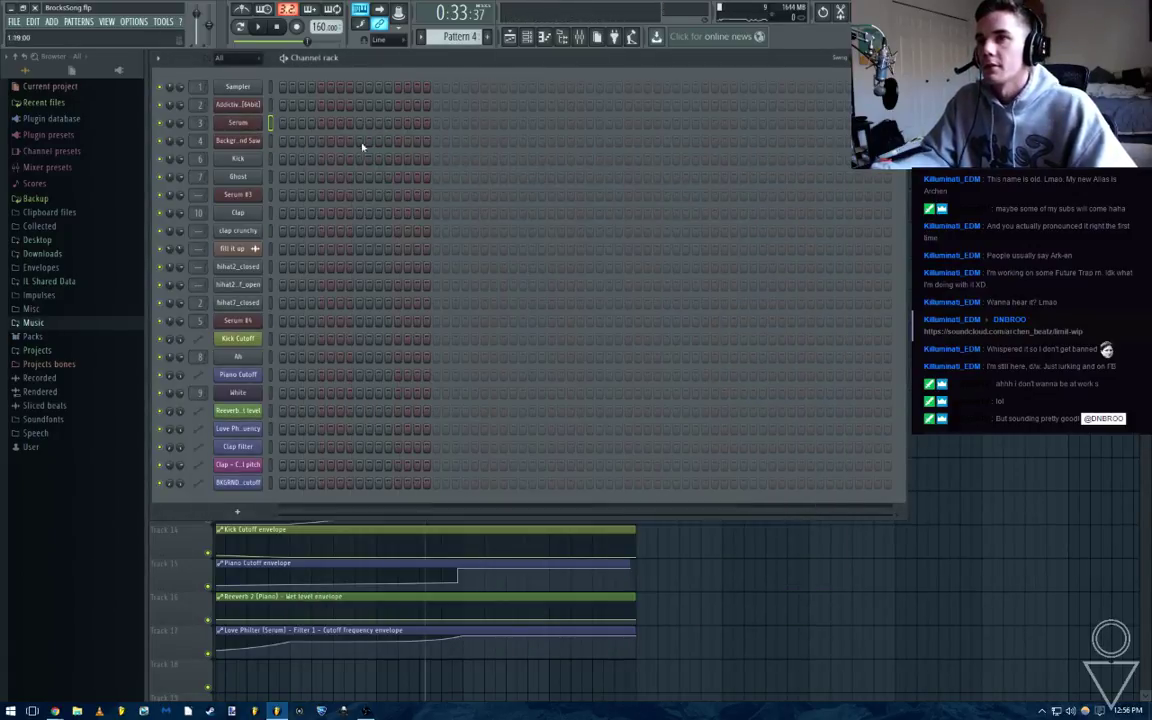
pyautogui.click(245, 124)
pyautogui.click(761, 194)
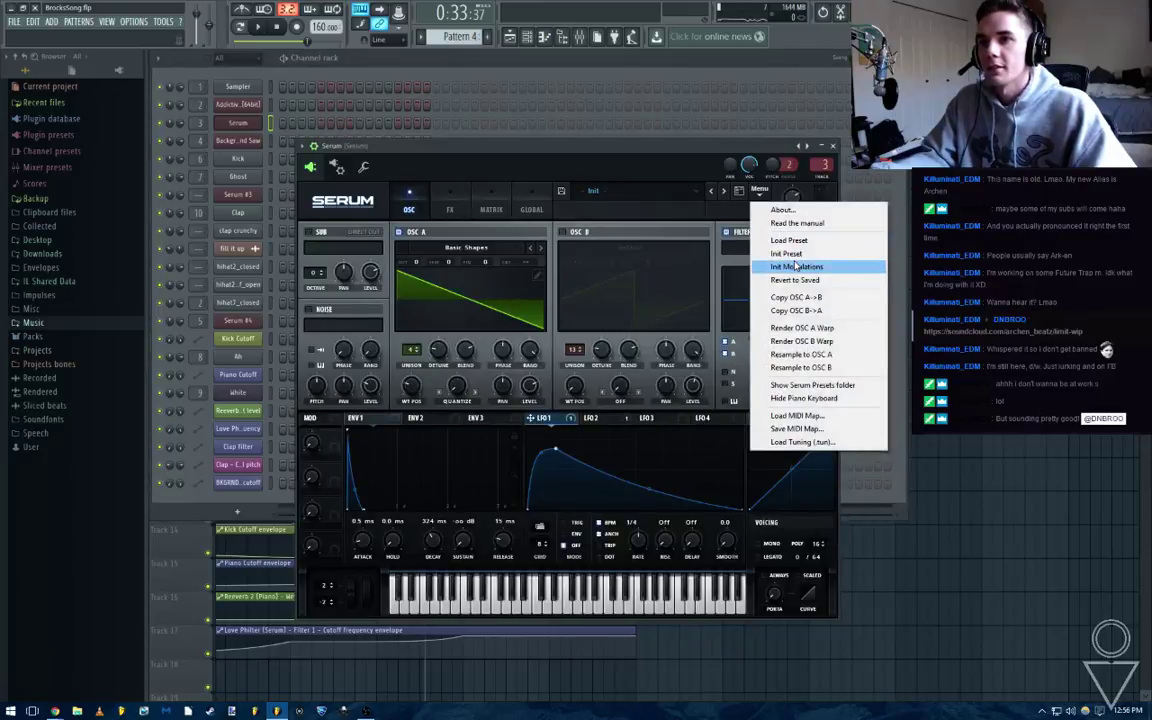
pyautogui.click(795, 267)
pyautogui.click(761, 194)
pyautogui.click(773, 252)
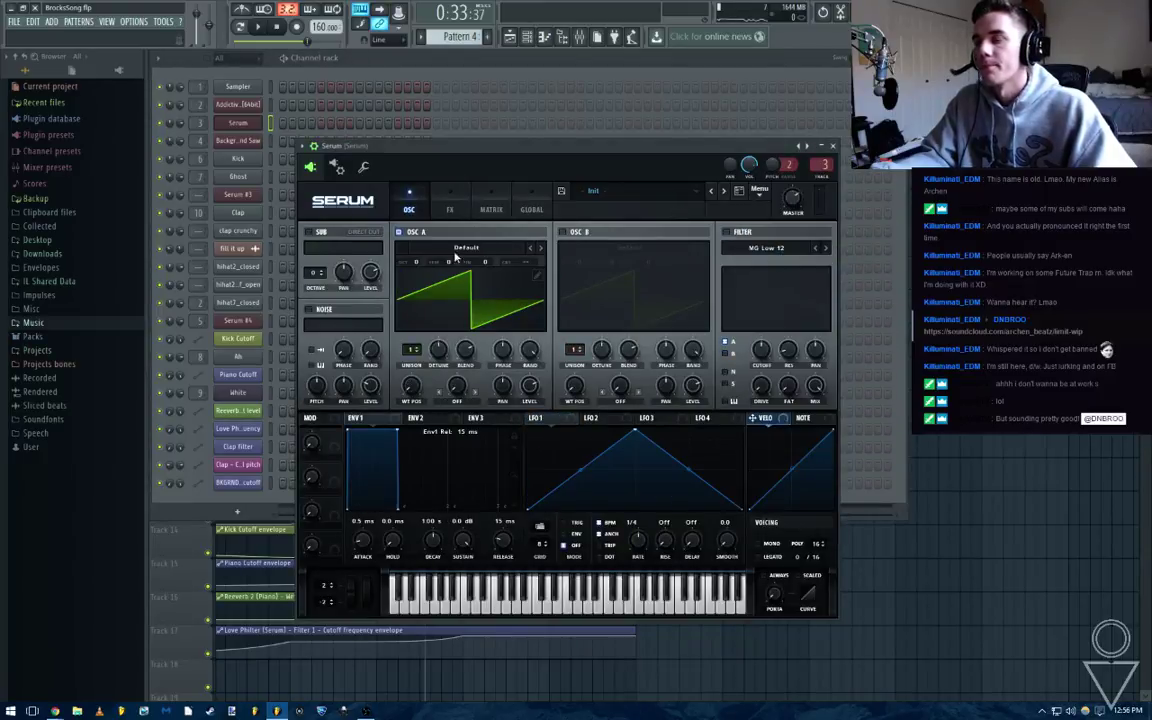
# Try a one-bar B3 Serum note in Pattern 4's piano roll, listen to it, and delete it
pyautogui.click(833, 146)
pyautogui.rightClick(228, 125)
pyautogui.click(285, 122)
pyautogui.moveTo(236, 345)
pyautogui.mouseDown()
pyautogui.moveTo(229, 363)
pyautogui.moveTo(201, 368)
pyautogui.moveTo(193, 356)
pyautogui.moveTo(372, 370)
pyautogui.mouseUp()
pyautogui.press('space')
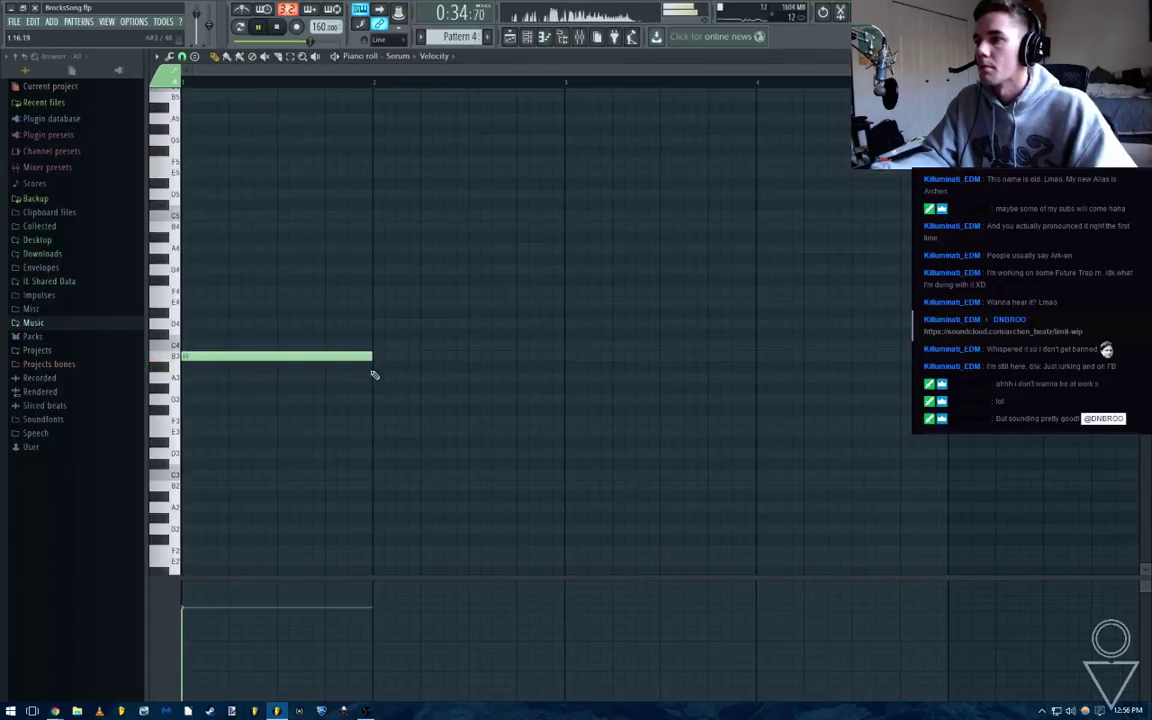
pyautogui.rightClick(328, 357)
pyautogui.press('Escape')
pyautogui.press('space')
pyautogui.press('F6')
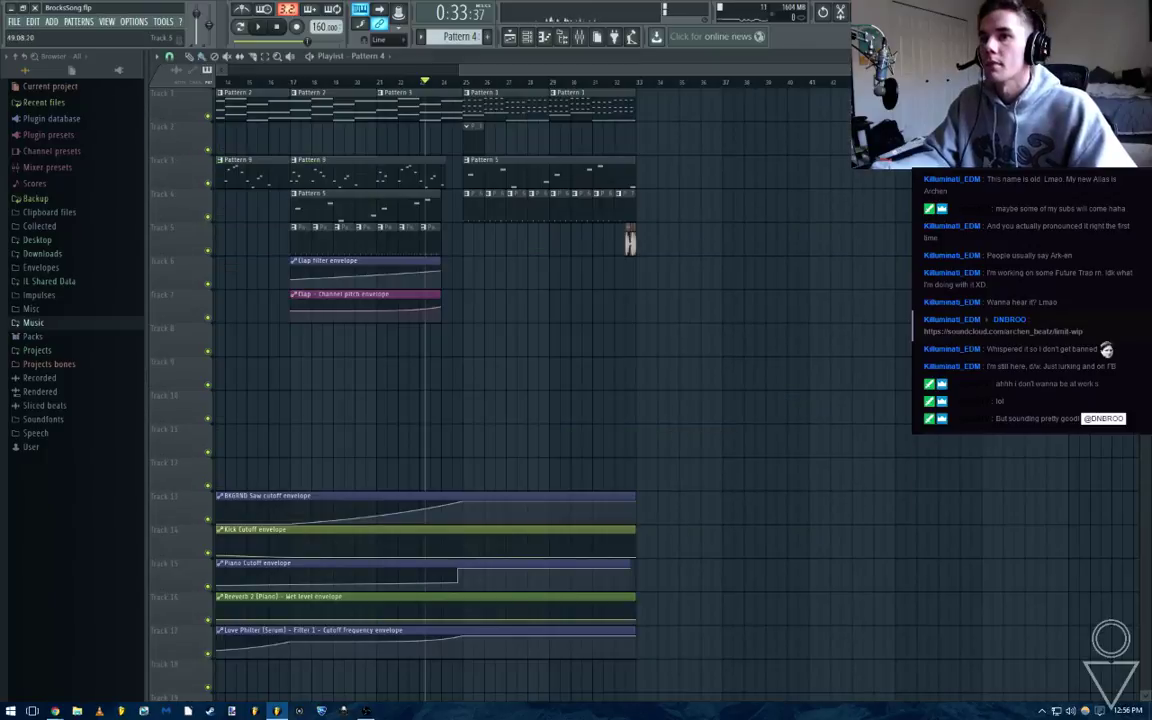
# Open Pattern 1's Serum piano roll and delete all repeated notes except the first B3, D4 and E3
pyautogui.doubleClick(493, 112)
pyautogui.press('Escape')
pyautogui.click(329, 121)
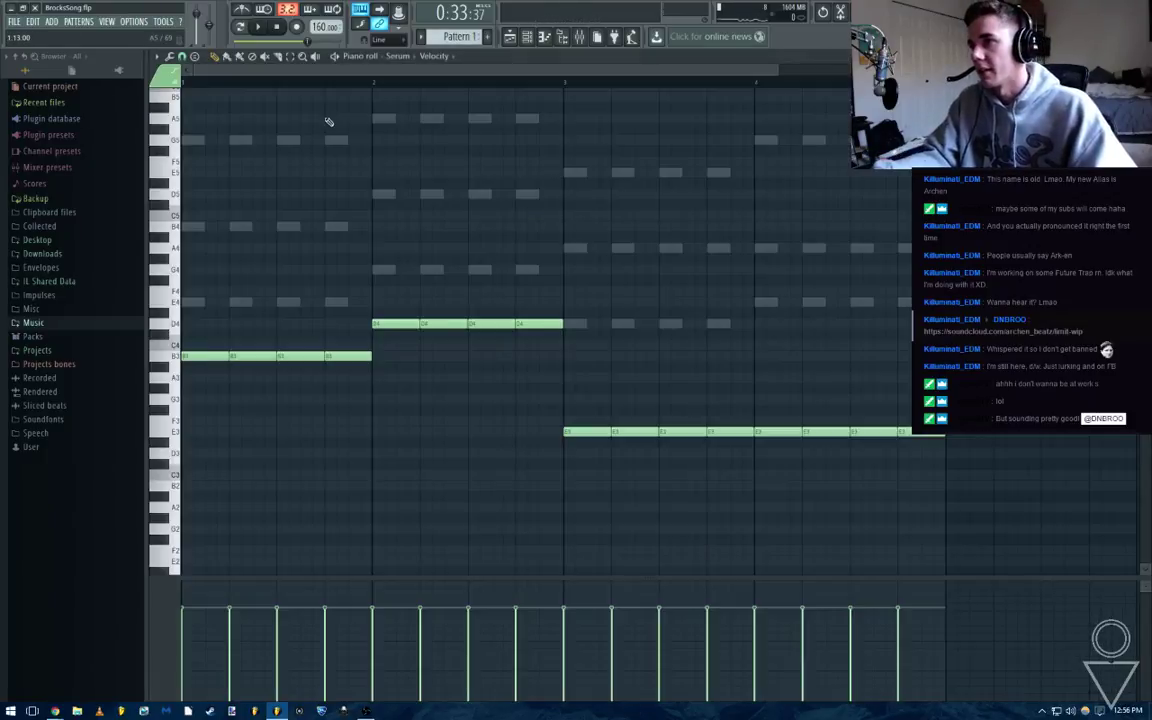
pyautogui.press('space')
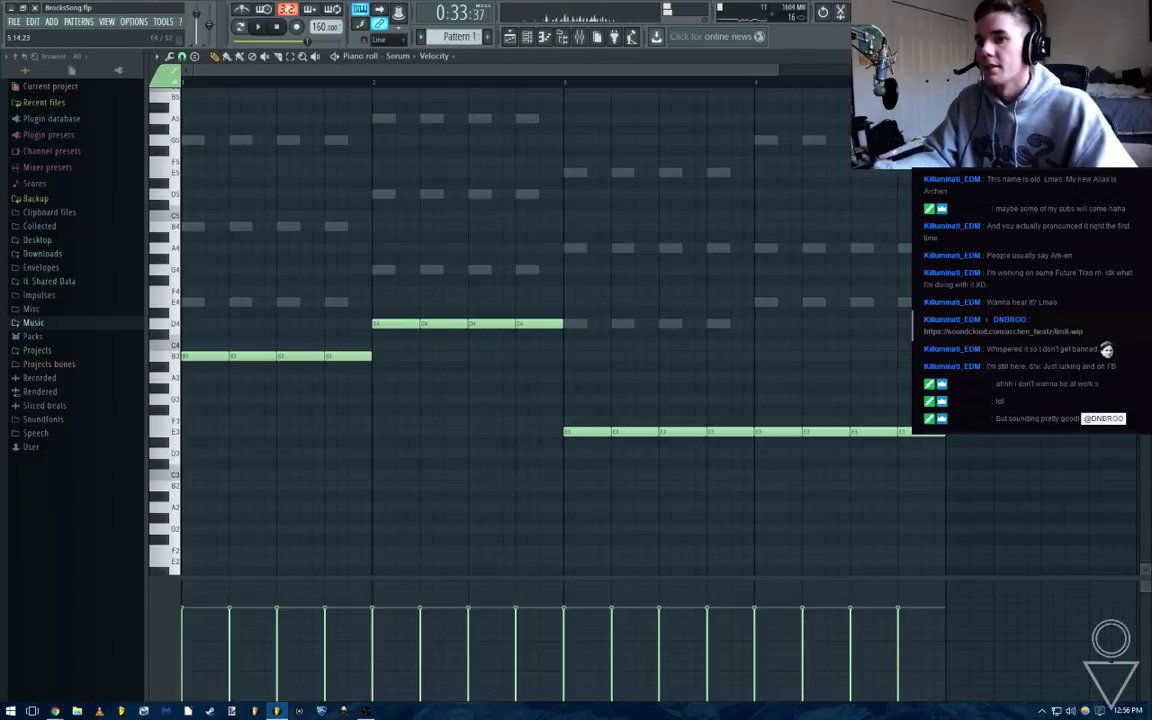
pyautogui.moveTo(370, 356); pyautogui.dragTo(229, 356)
pyautogui.moveTo(562, 324); pyautogui.dragTo(420, 324)
pyautogui.moveTo(638, 431); pyautogui.dragTo(929, 444)
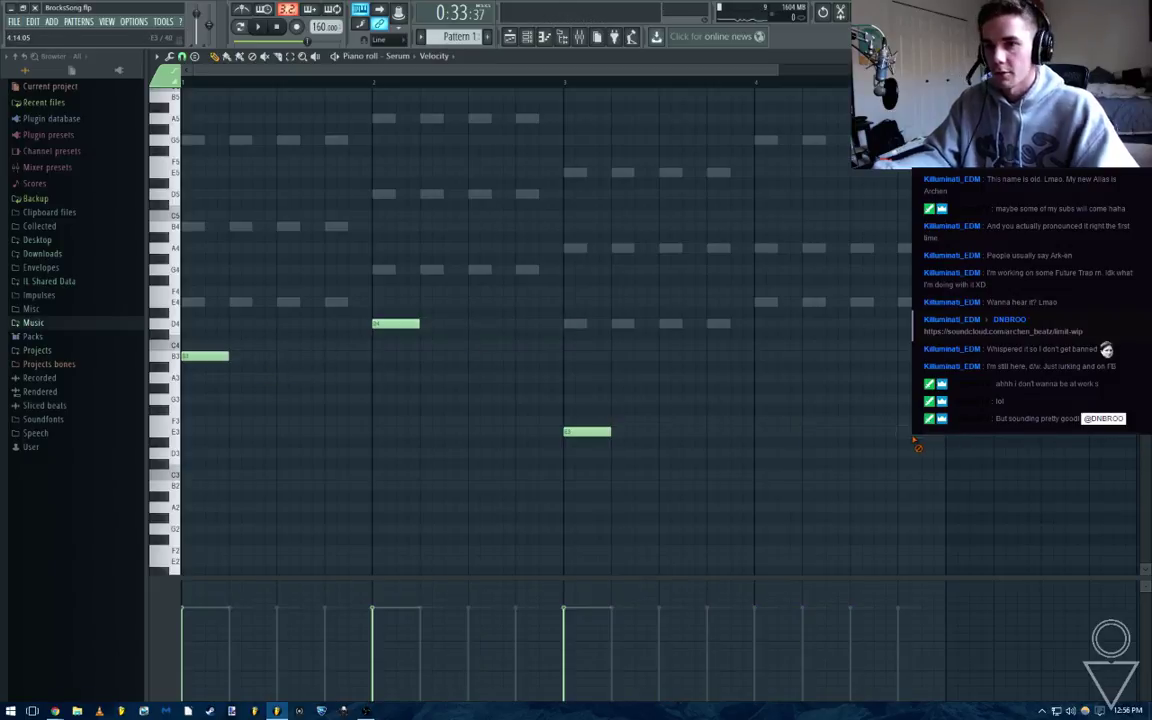
# Lengthen the B3 and D4 notes to one bar each and the E3 note to two bars, and play the pattern
pyautogui.hotkey('ctrl', 'a')
pyautogui.hotkey('ctrl', 'l')
pyautogui.hotkey('ctrl', 'd')
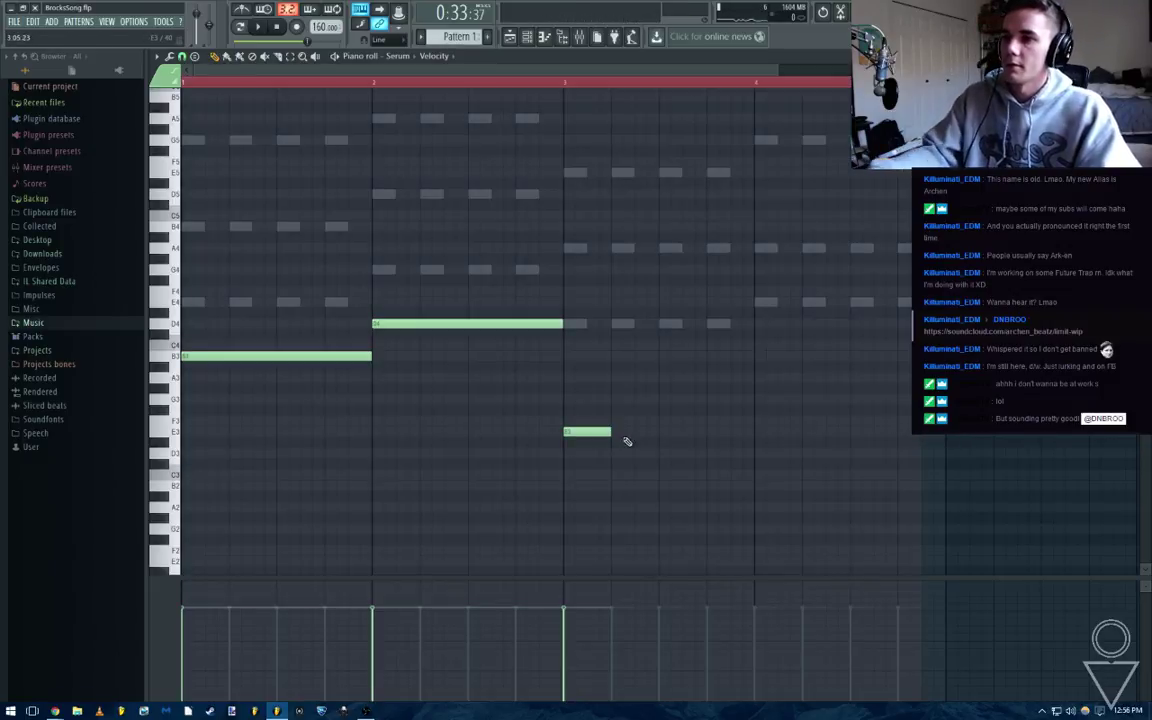
pyautogui.moveTo(611, 432); pyautogui.dragTo(851, 437)
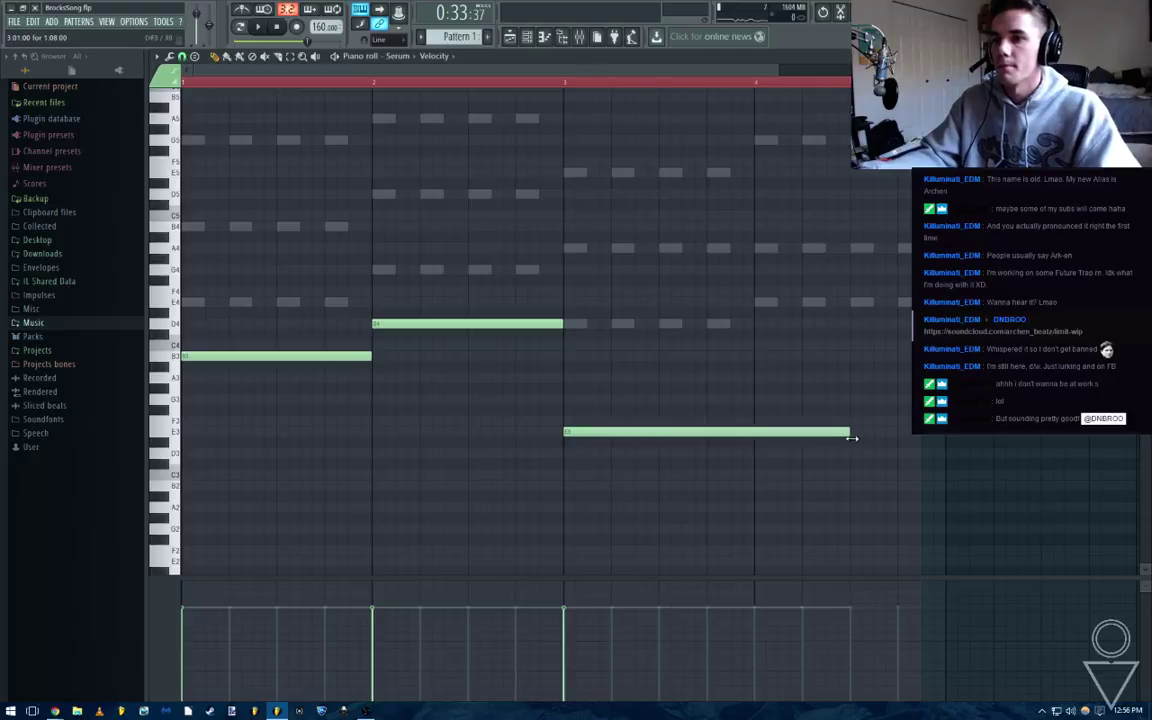
pyautogui.click(482, 87)
pyautogui.press('space')
pyautogui.scroll(3, 452, 305)
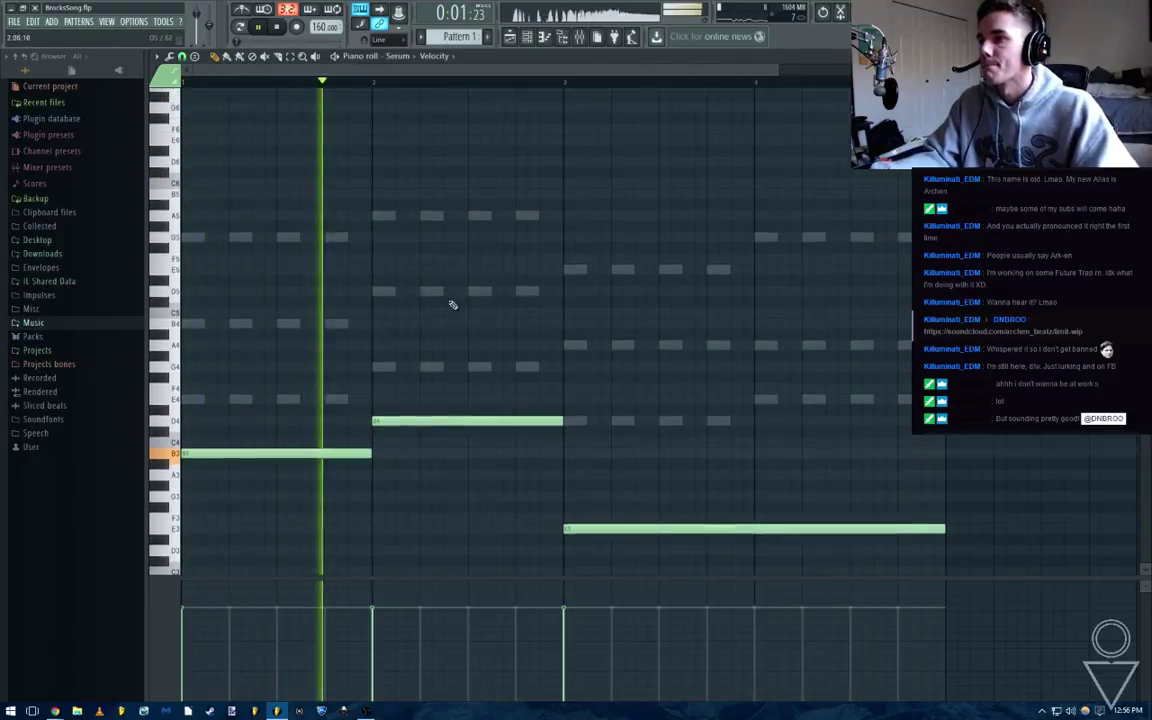
pyautogui.scroll(-5, 452, 305)
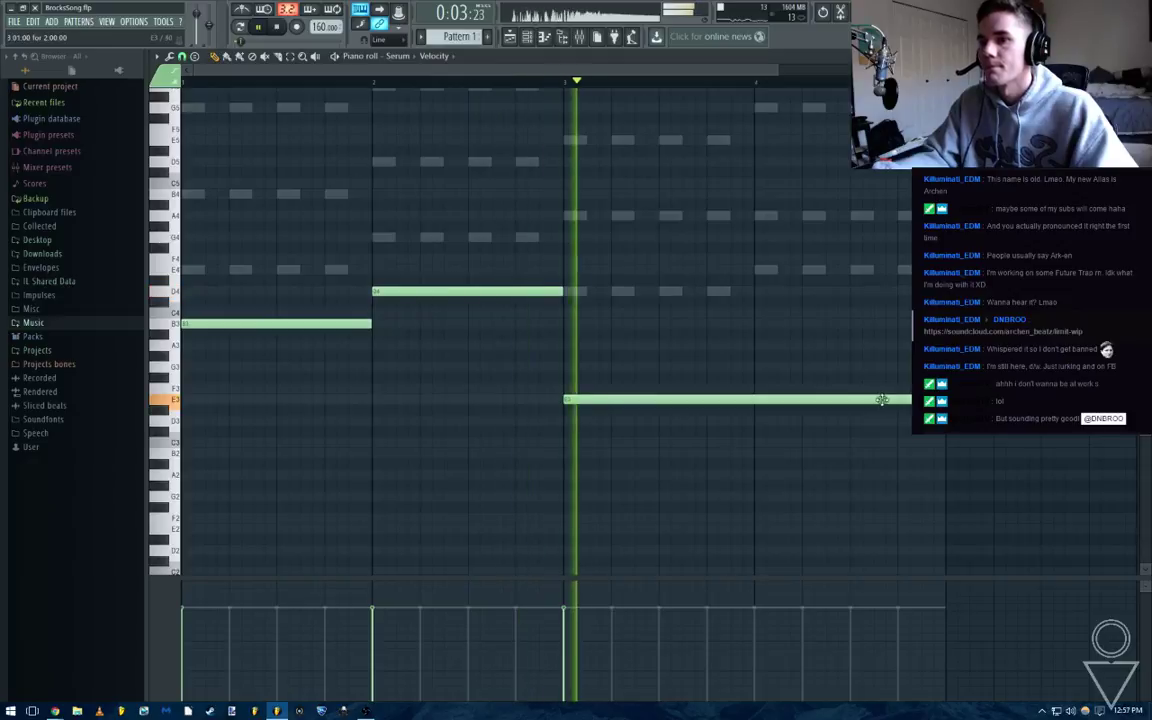
pyautogui.press('space')
# Delete the B3 and D4 notes, move the E3 note to the start of bar 1 and shorten it to one bar
pyautogui.rightClick(480, 291)
pyautogui.rightClick(334, 322)
pyautogui.moveTo(646, 399); pyautogui.dragTo(264, 397)
pyautogui.moveTo(559, 402); pyautogui.dragTo(390, 411)
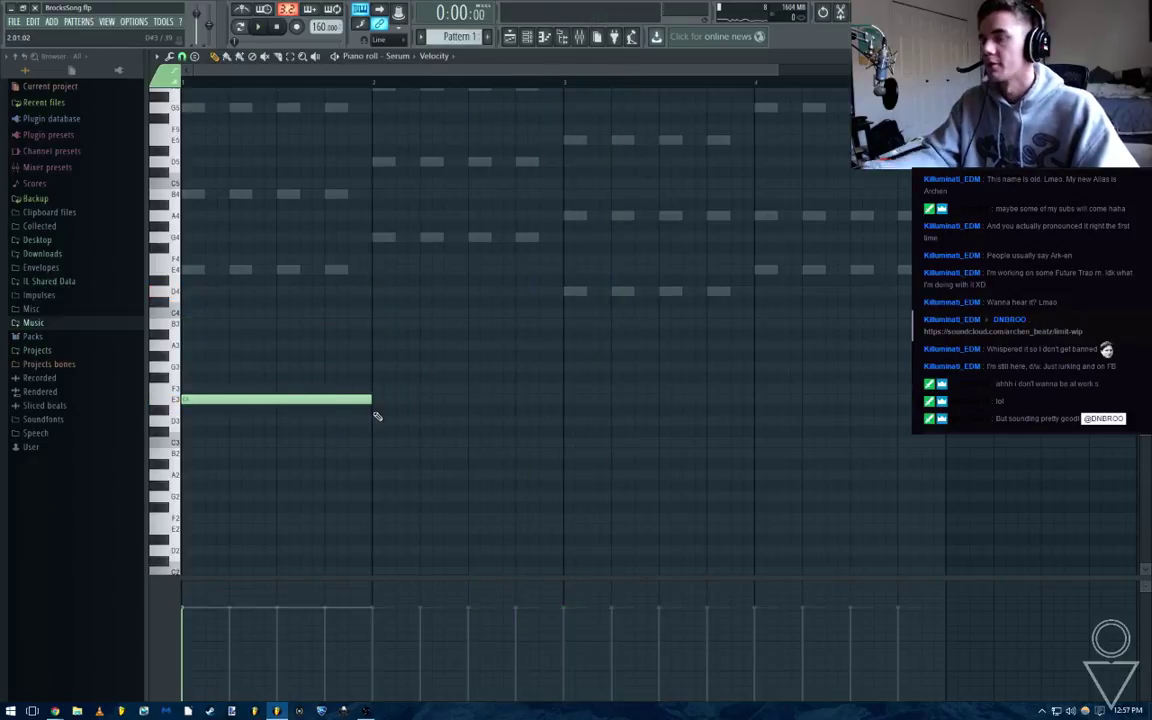
# Open the Serum plugin and the mixer, play Pattern 1 and lower the Serum mixer track's volume to 76%
pyautogui.press('Escape')
pyautogui.click(255, 123)
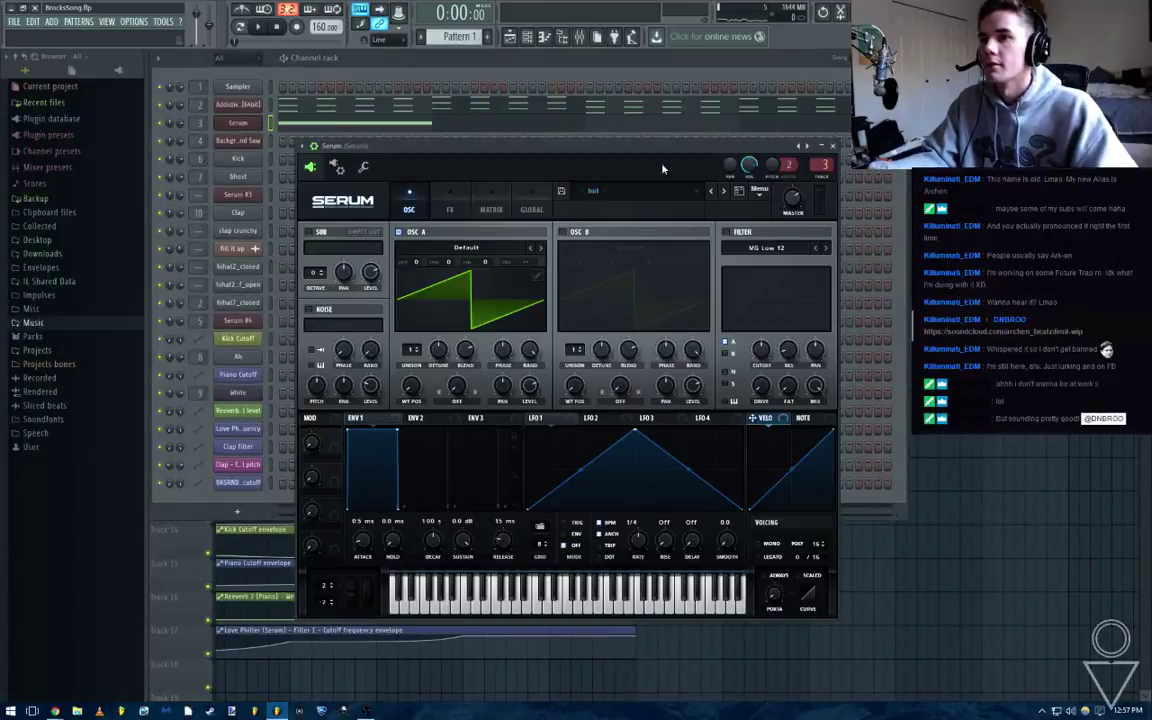
pyautogui.click(579, 38)
pyautogui.press('space')
pyautogui.moveTo(263, 464); pyautogui.dragTo(263, 484)
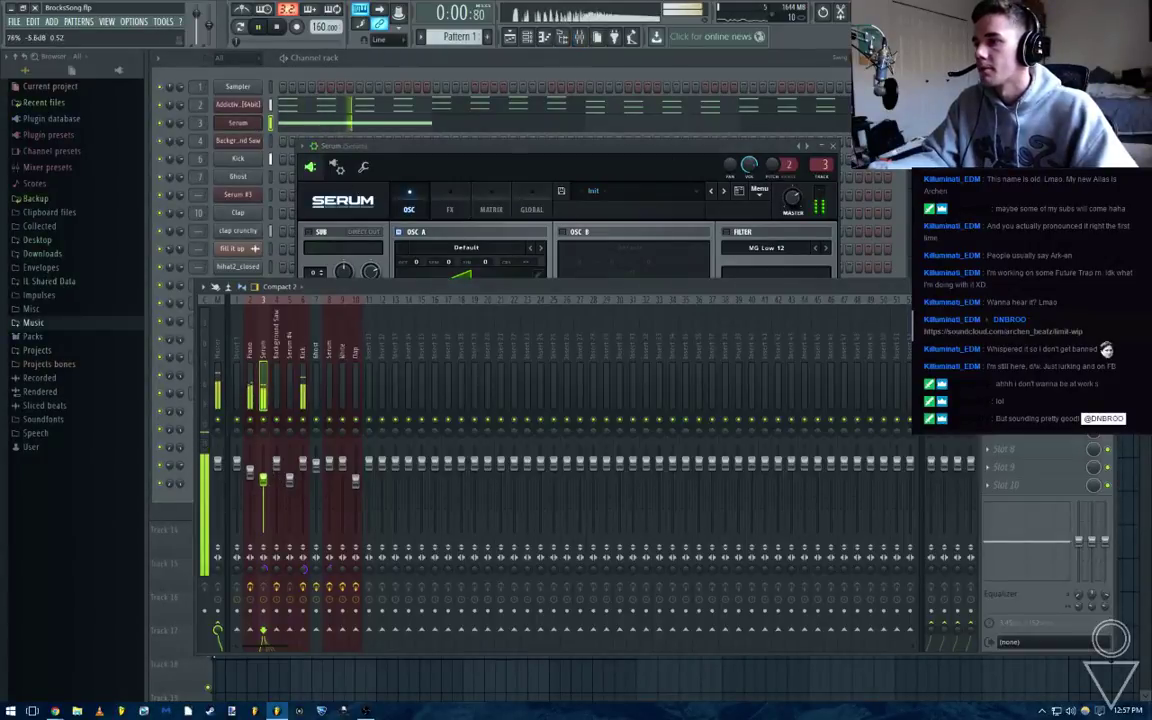
# Stop playback, open Serum's piano roll in Pattern 1, and add a one-bar G3 note at bar 2
pyautogui.press('space')
pyautogui.click(832, 146)
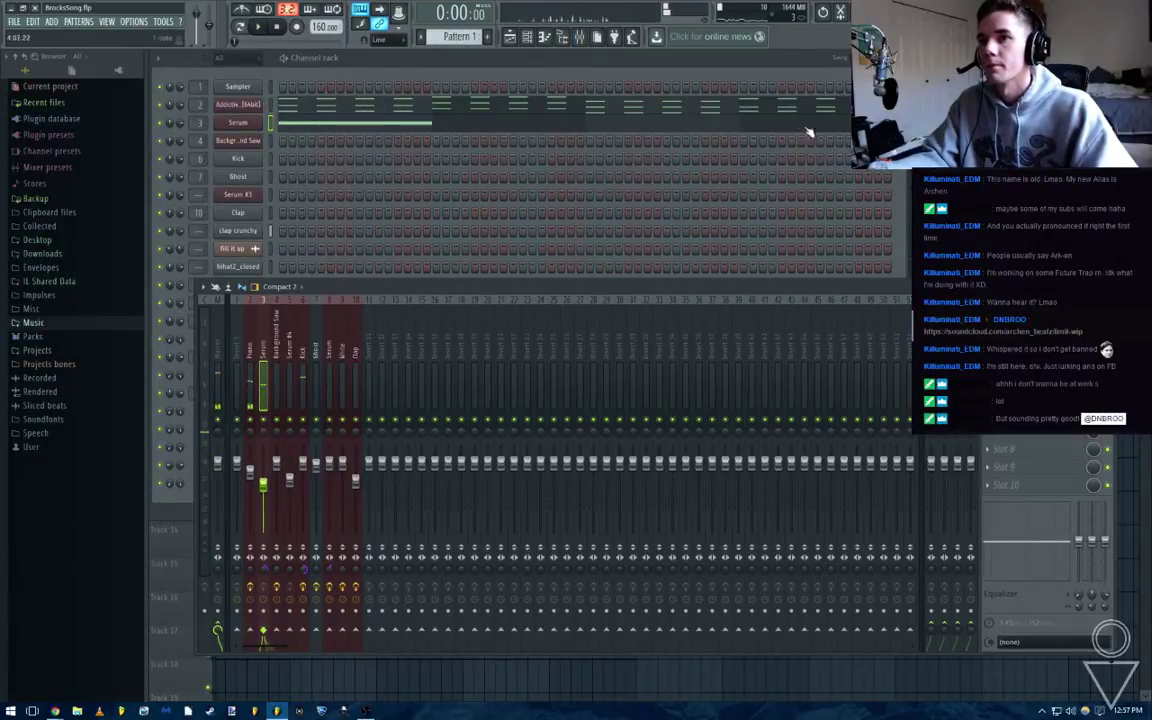
pyautogui.click(806, 124)
pyautogui.scroll(-1, 284, 264)
pyautogui.moveTo(236, 401); pyautogui.dragTo(275, 399)
pyautogui.press('space')
pyautogui.press('space')
pyautogui.press('space')
pyautogui.click(310, 367)
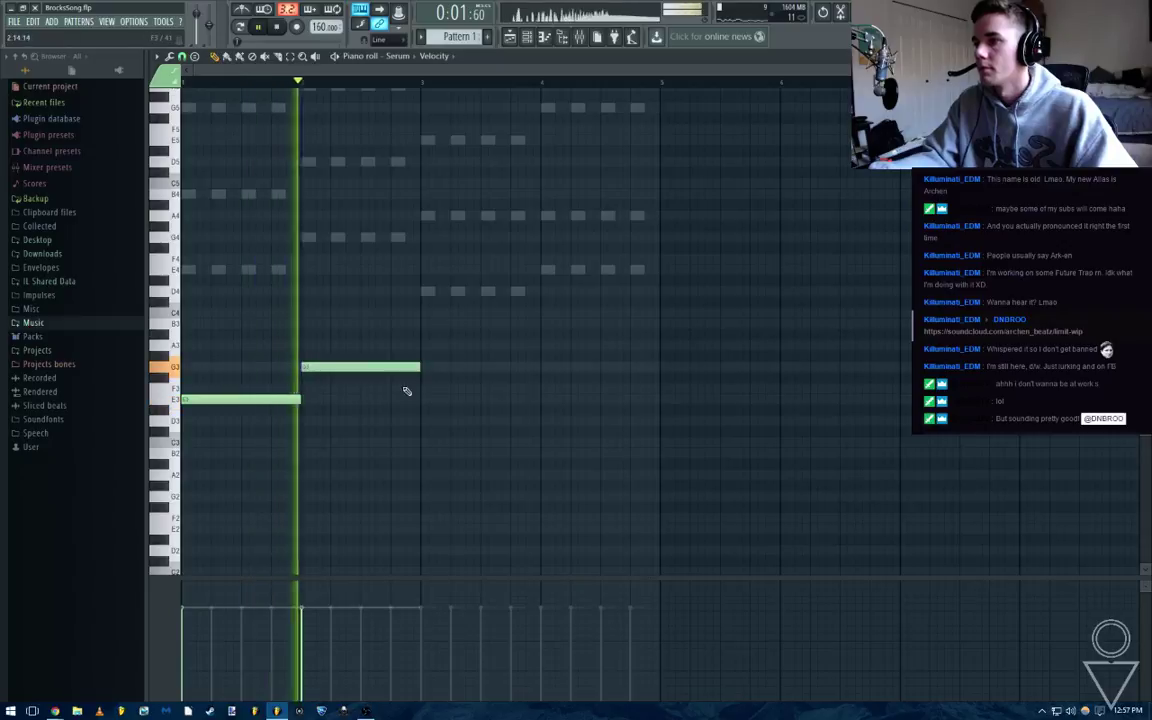
# Add a one-bar B2 note at bar 3 and a one-bar D3 note at bar 4, and play the pattern
pyautogui.click(428, 443)
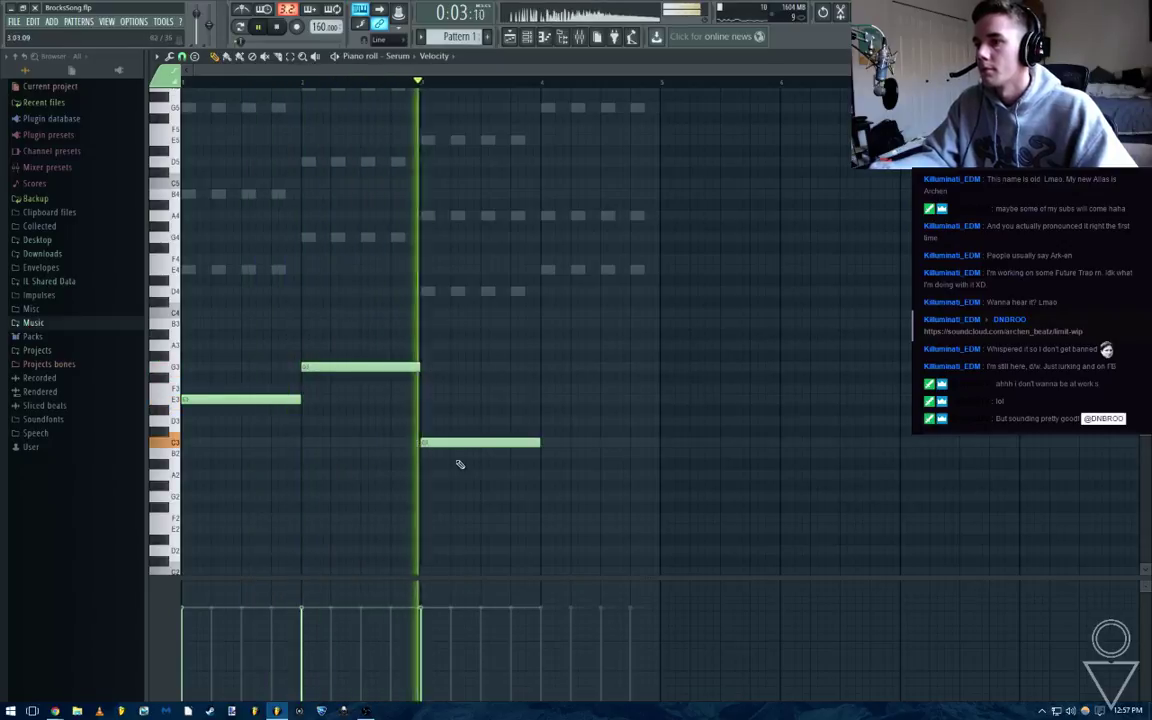
pyautogui.press('space')
pyautogui.moveTo(487, 444); pyautogui.dragTo(487, 454)
pyautogui.click(542, 419)
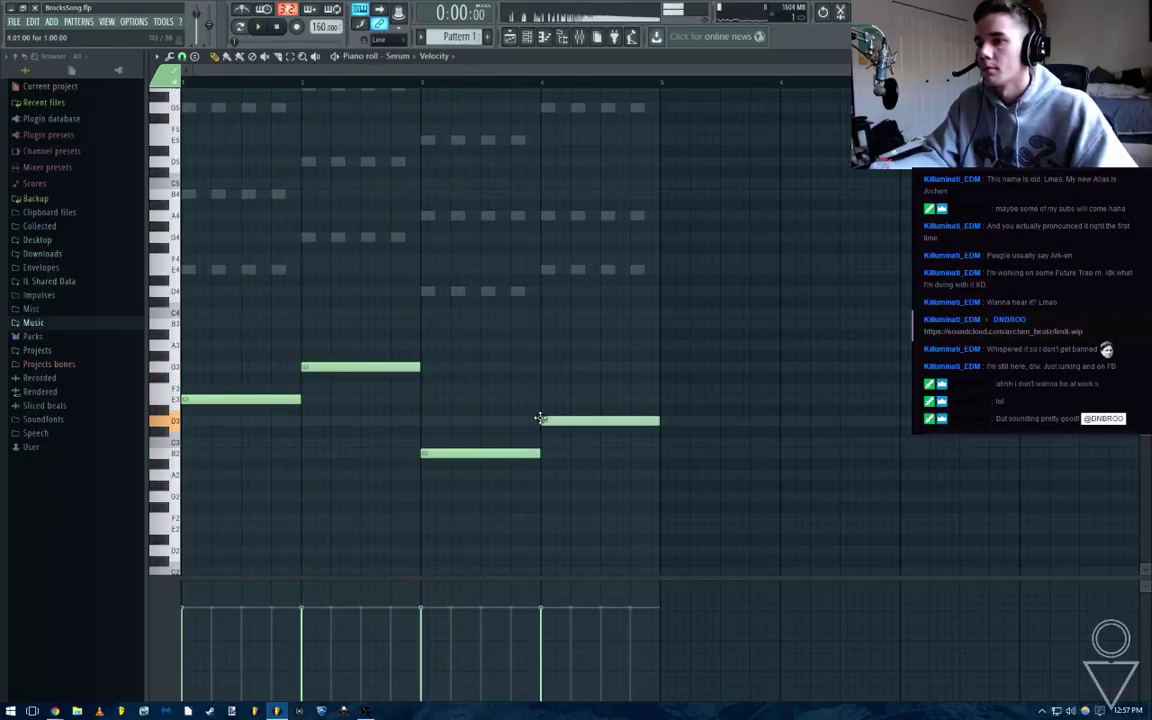
pyautogui.press('space')
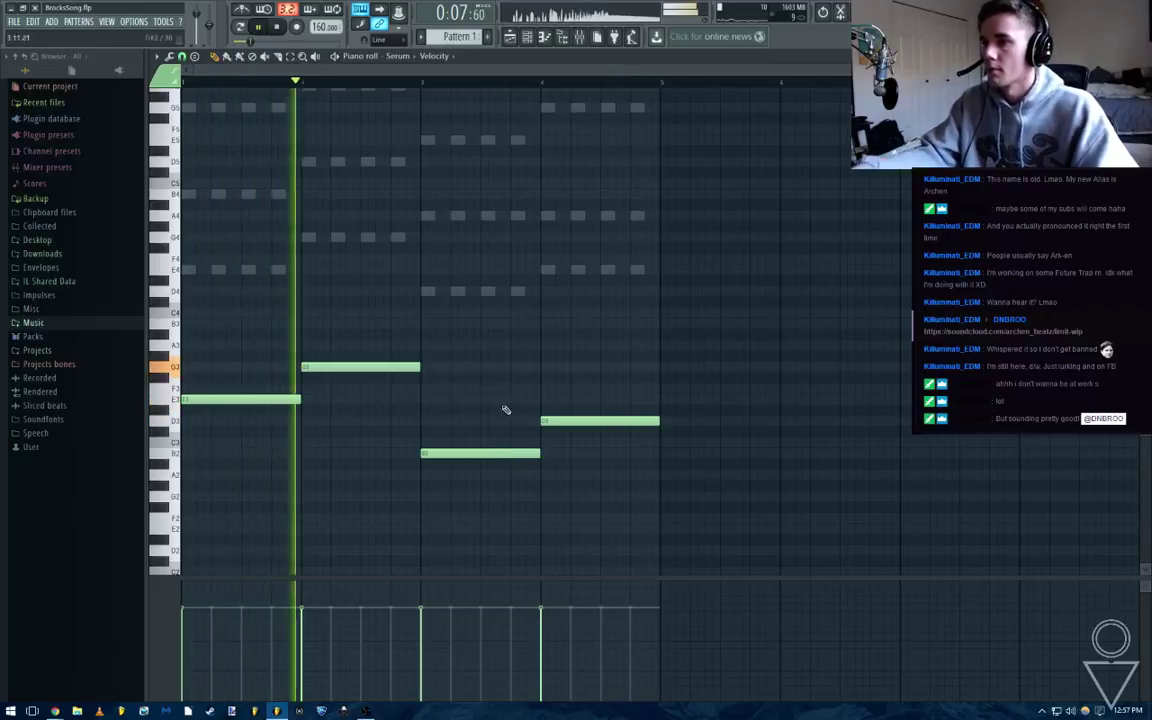
# Open the Serum plugin while the pattern plays and look through its effects page and oscillator A's Analog wavetables
pyautogui.press('F7')
pyautogui.click(252, 127)
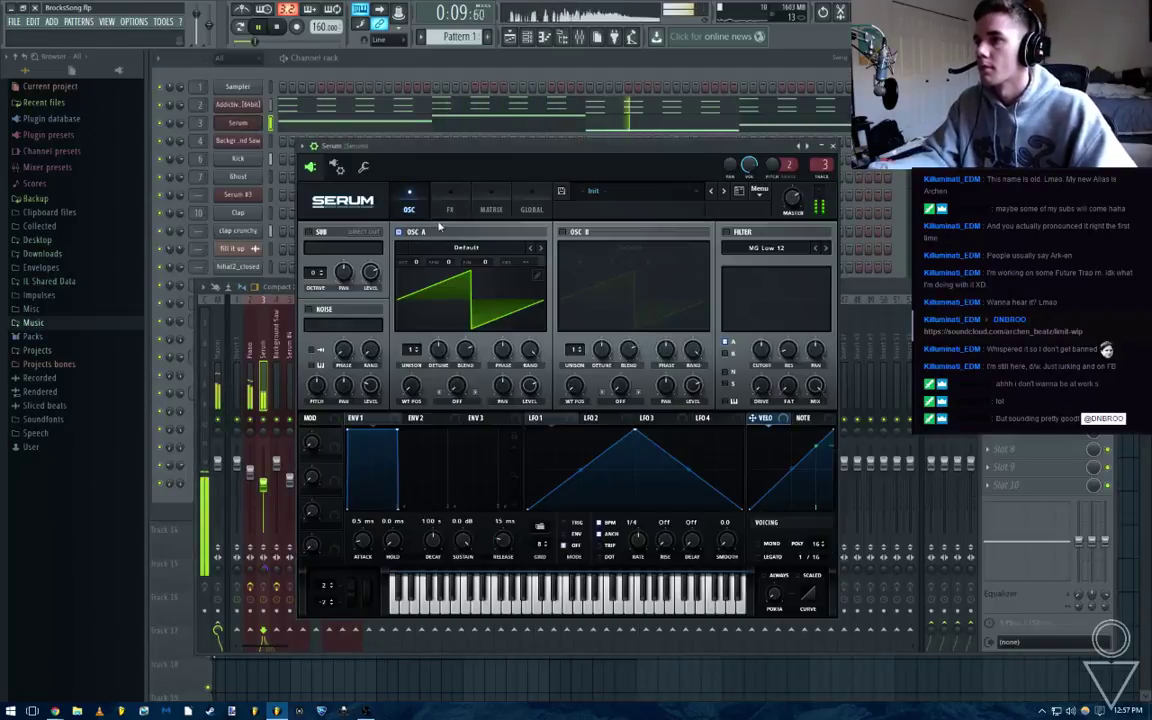
pyautogui.click(450, 202)
pyautogui.click(409, 202)
pyautogui.click(467, 248)
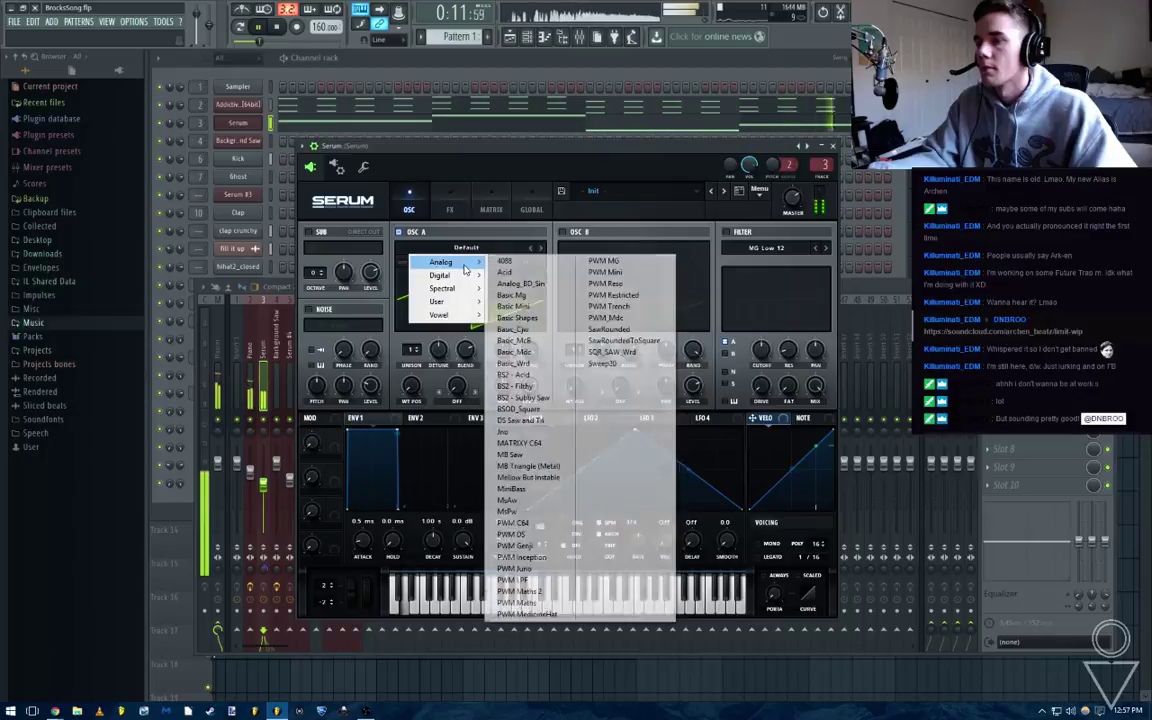
pyautogui.click(561, 146)
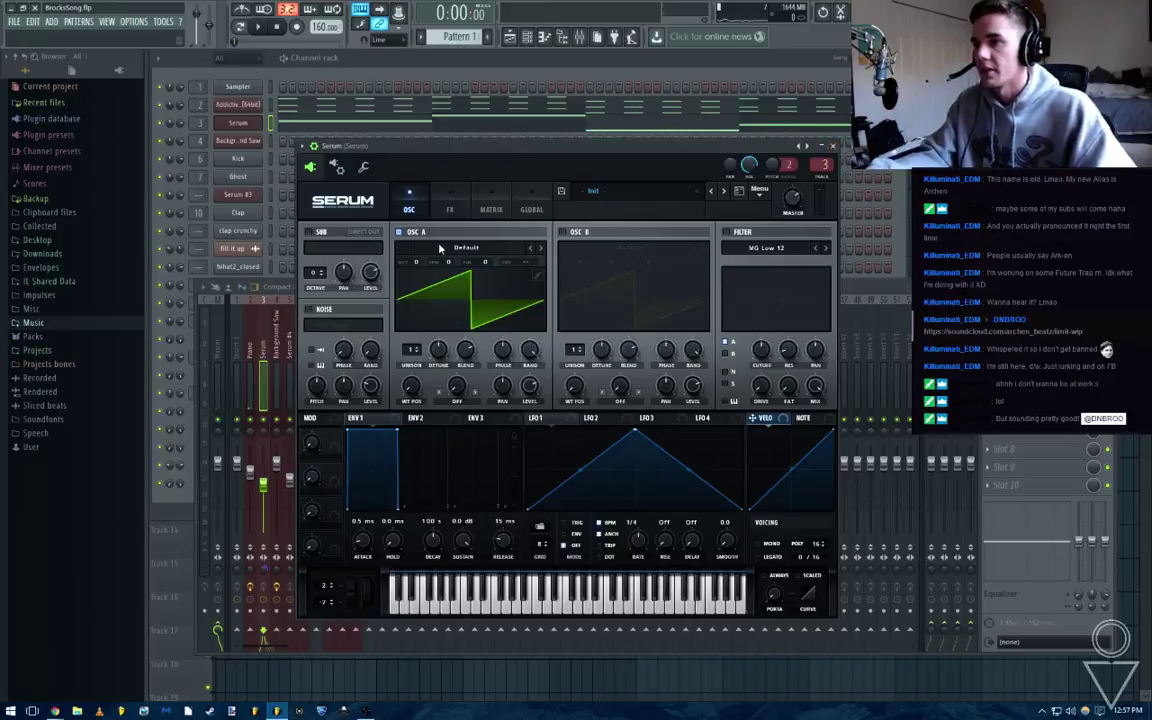
# Set oscillator A's unison to 10 voices with a detune of 0.06, and play the pattern
pyautogui.moveTo(411, 350); pyautogui.dragTo(435, 280)
pyautogui.moveTo(439, 349); pyautogui.dragTo(444, 374)
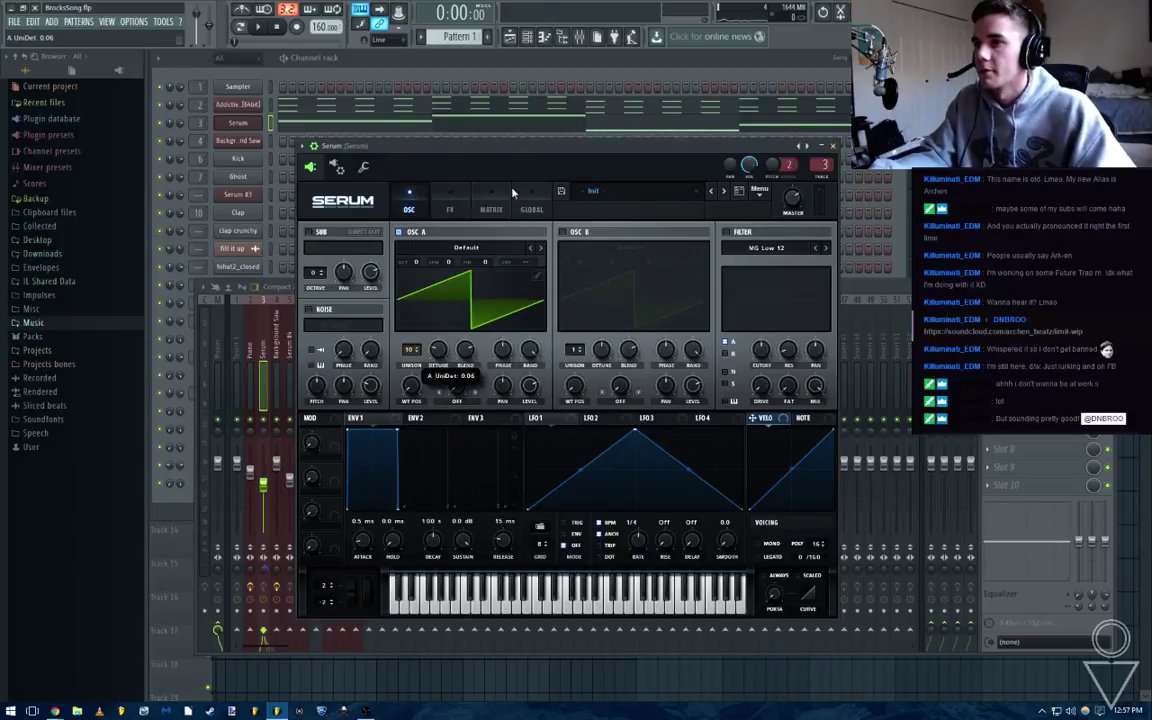
pyautogui.press('space')
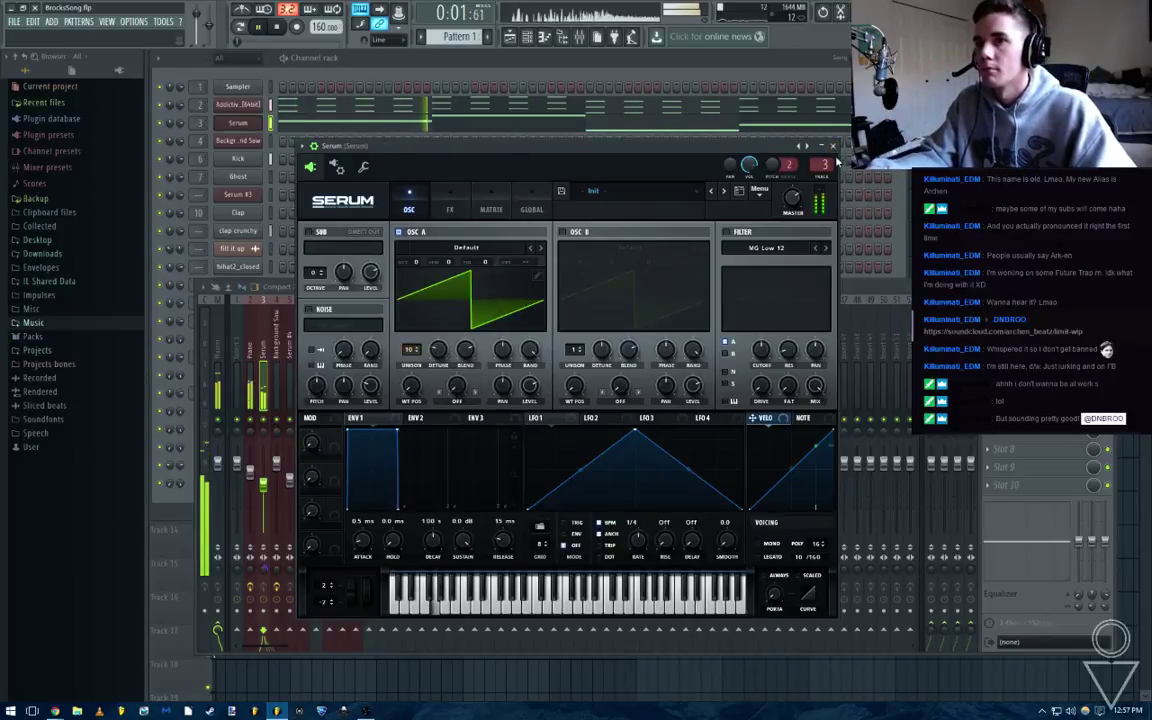
# Turn on Serum's sub oscillator and set its octave to -1
pyautogui.click(322, 233)
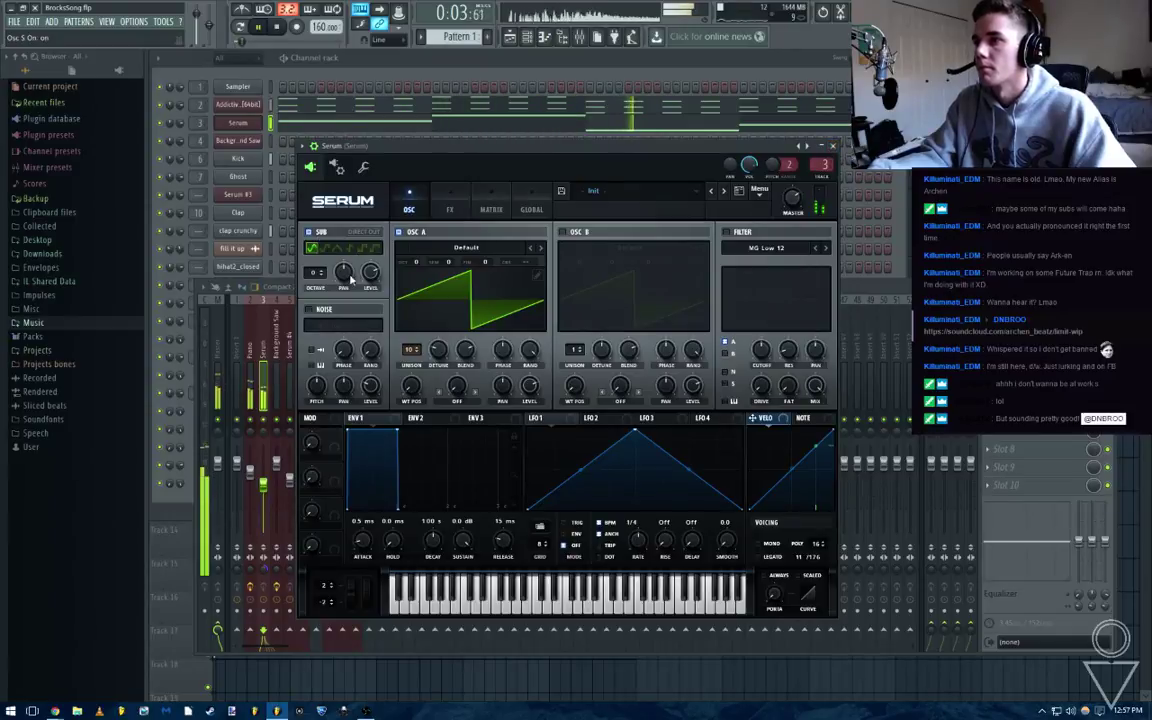
pyautogui.moveTo(315, 273); pyautogui.dragTo(313, 285)
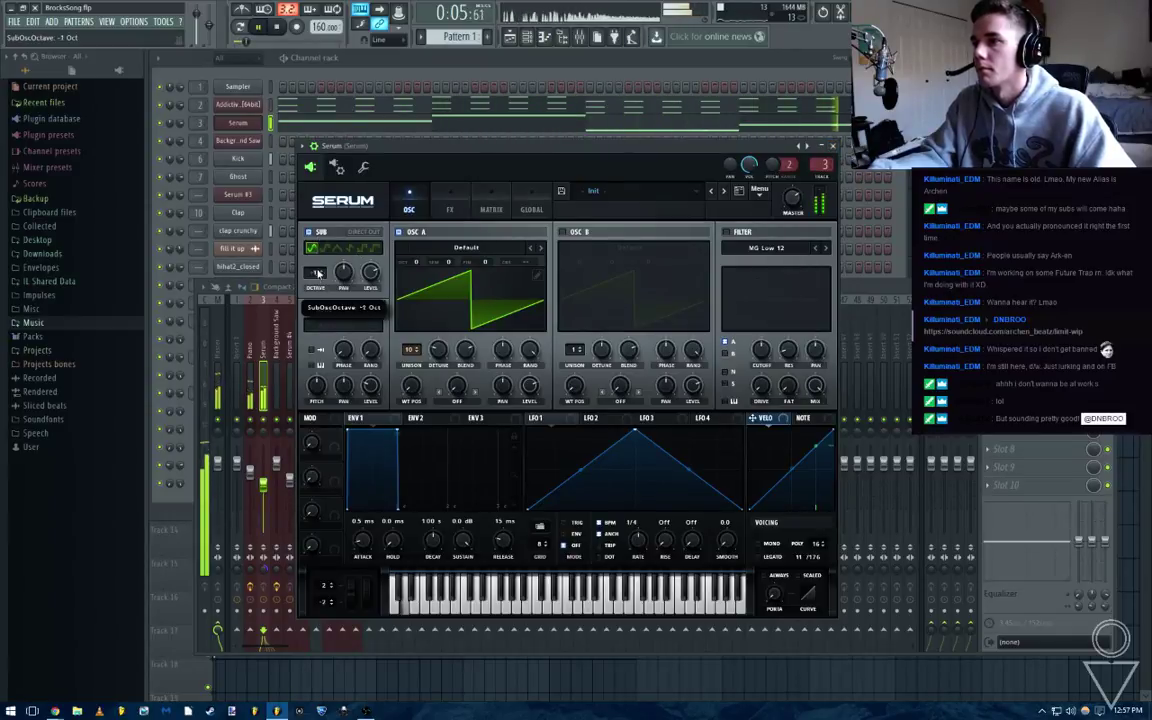
pyautogui.rightClick(371, 272)
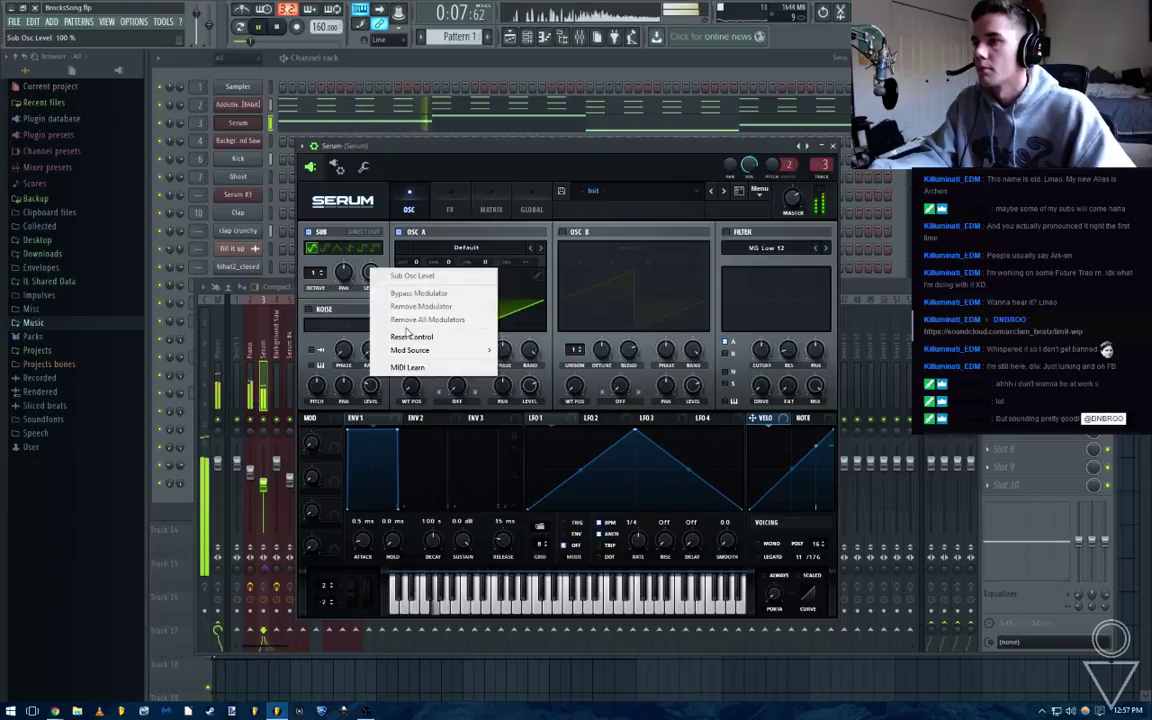
pyautogui.click(393, 325)
pyautogui.rightClick(375, 272)
pyautogui.click(356, 267)
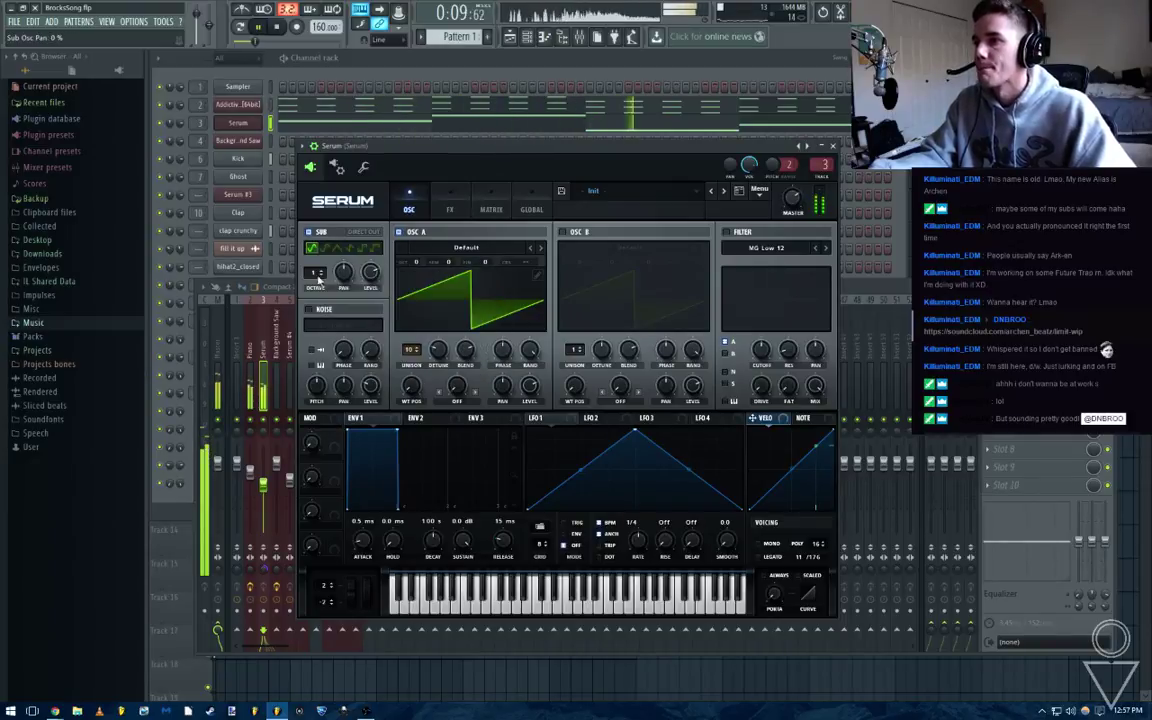
pyautogui.moveTo(314, 273); pyautogui.dragTo(314, 288)
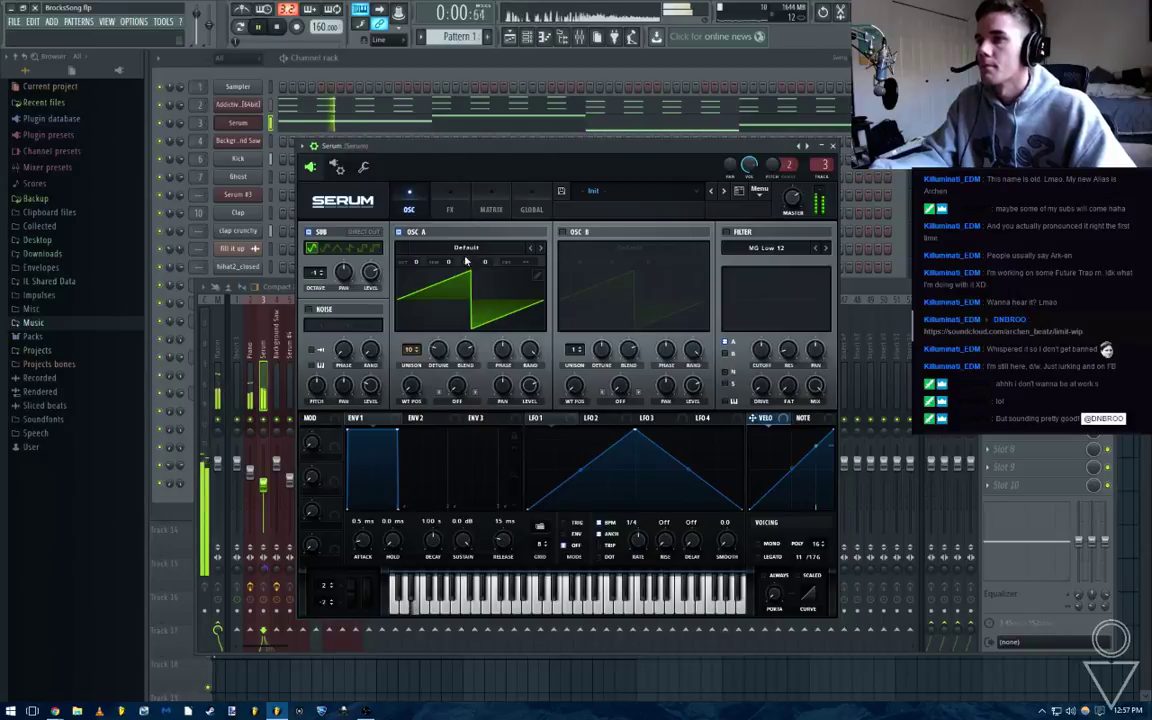
# Reduce oscillator A's unison to 2 voices and turn on oscillator B
pyautogui.moveTo(411, 349)
pyautogui.mouseDown()
pyautogui.moveTo(427, 355)
pyautogui.moveTo(410, 364)
pyautogui.mouseUp()
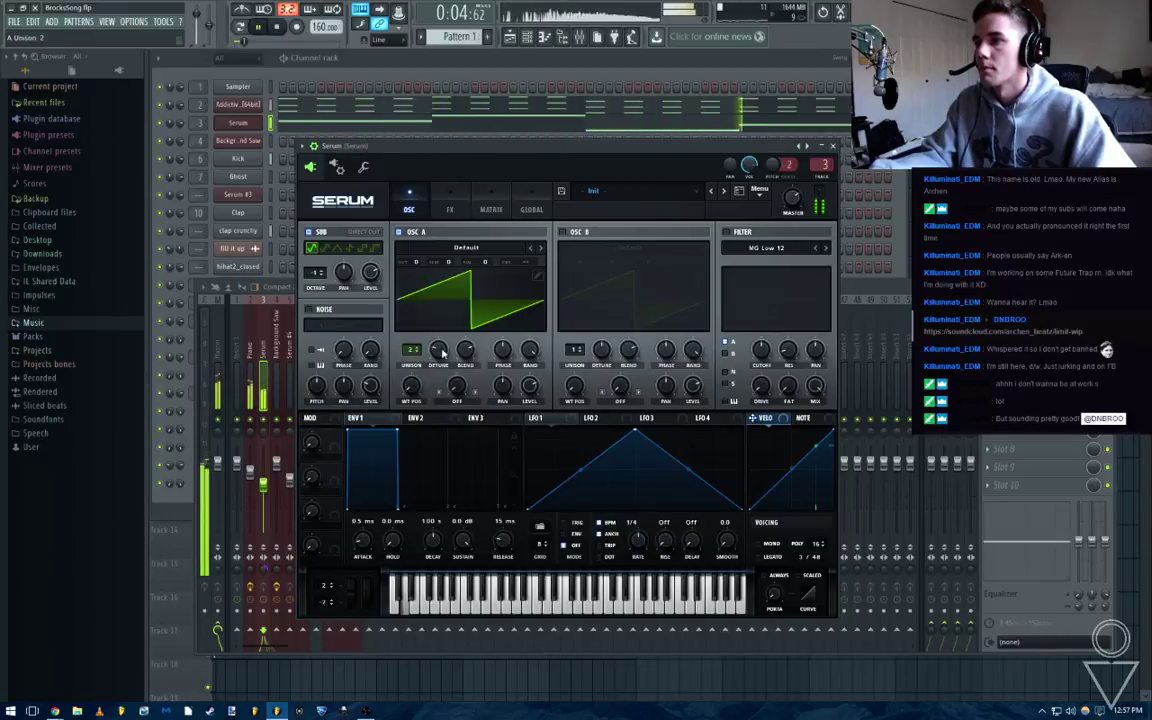
pyautogui.click(562, 231)
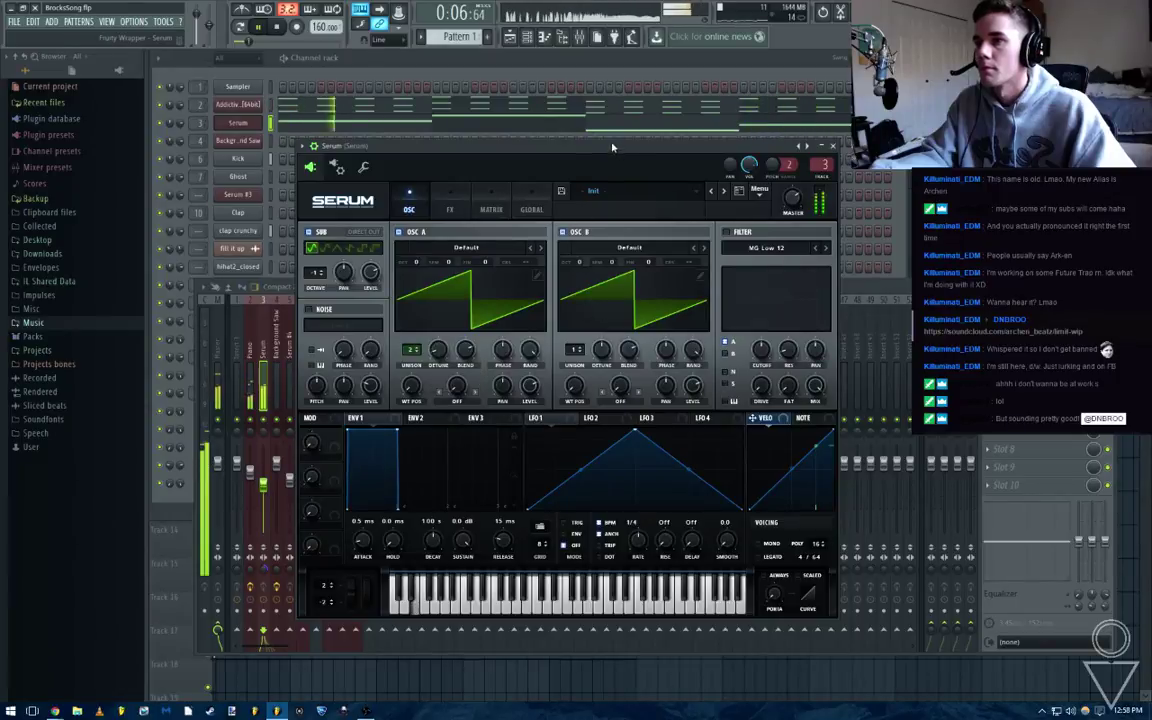
# Load the Basic Shapes wavetable in oscillator A, shift its wavetable position to the square wave, and play the pattern
pyautogui.click(466, 247)
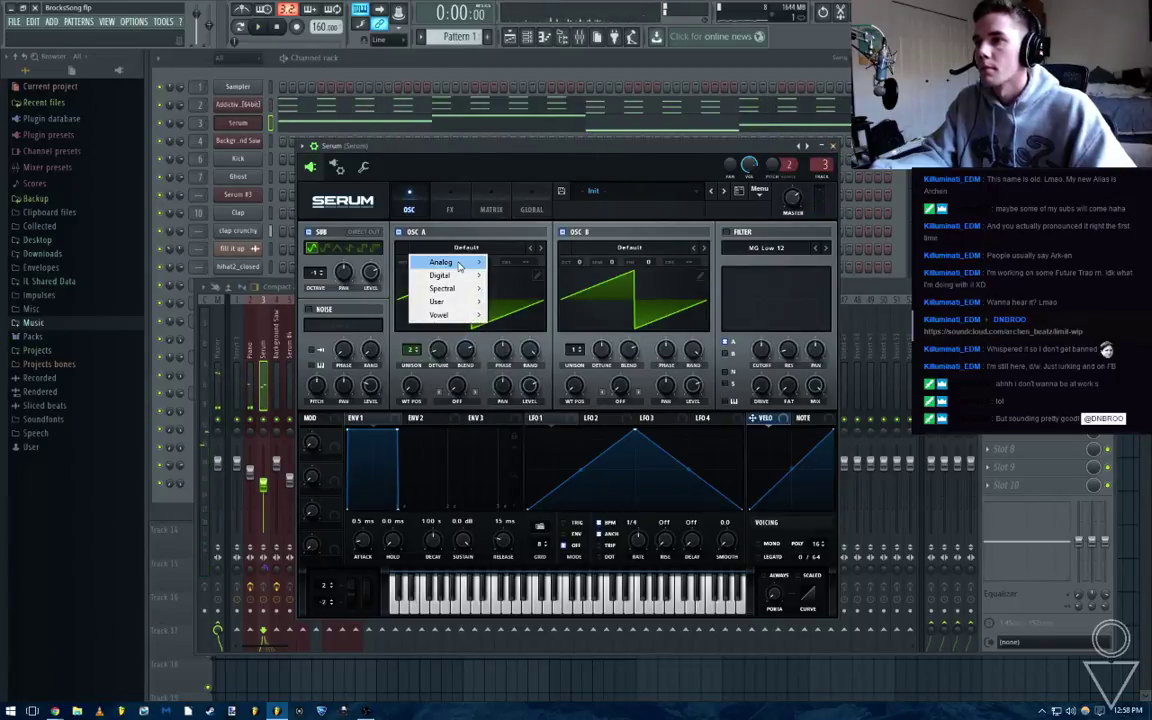
pyautogui.moveTo(441, 262)
pyautogui.click(517, 318)
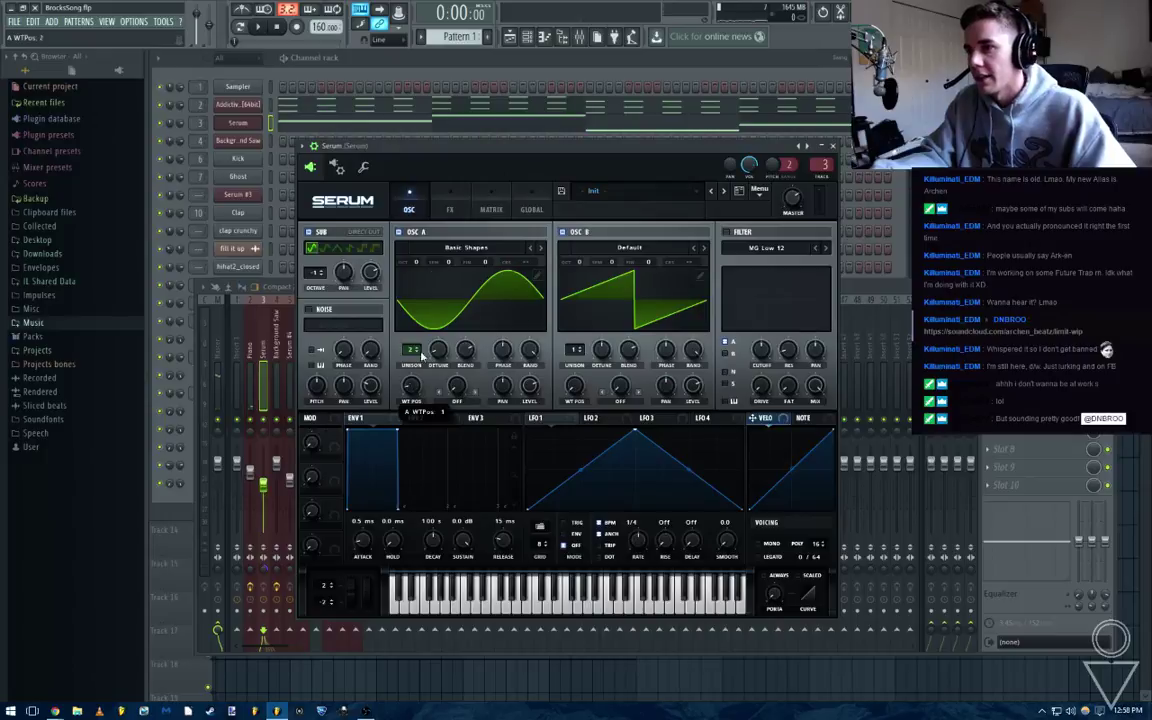
pyautogui.moveTo(421, 356); pyautogui.dragTo(484, 259)
pyautogui.press('space')
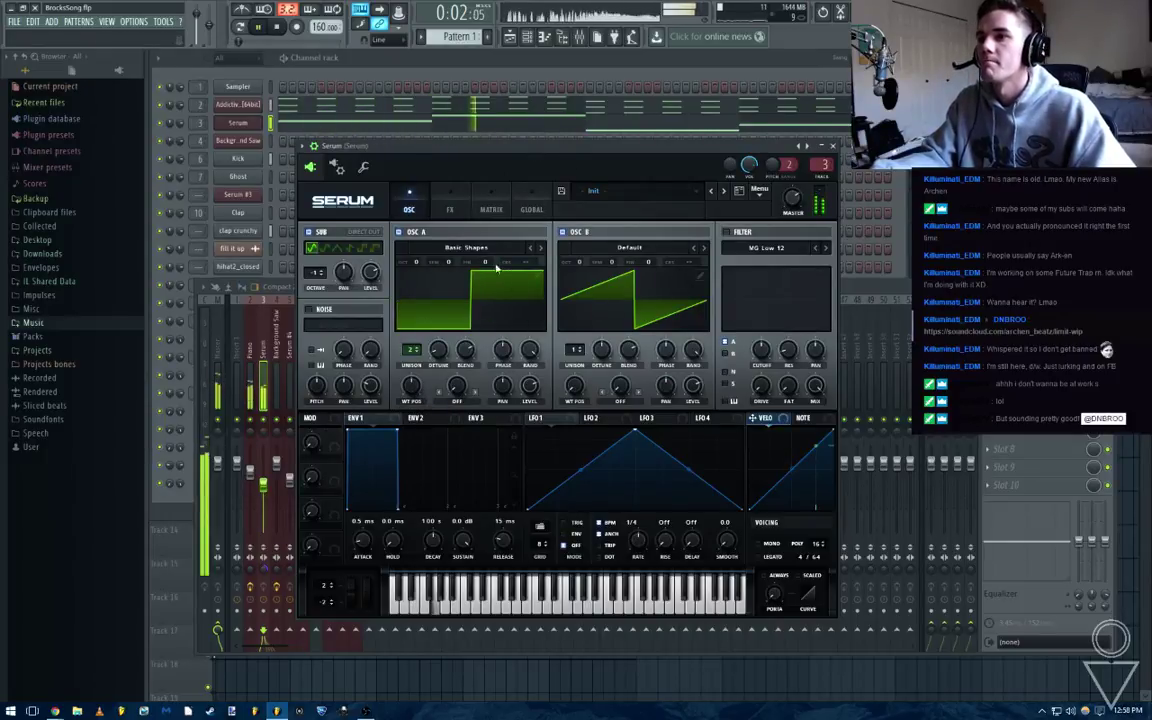
pyautogui.click(450, 208)
pyautogui.press('Escape')
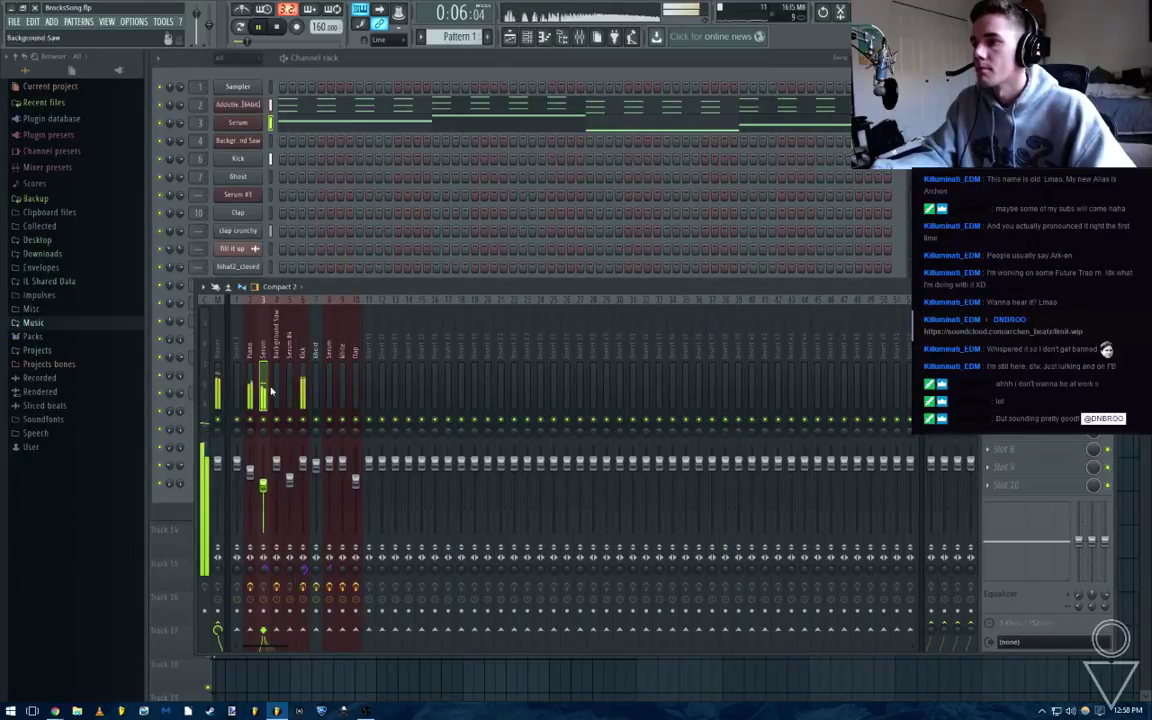
pyautogui.press('space')
# Turn on Serum's filter with type MG Low 24, raise its cutoff close to the maximum, and play the pattern
pyautogui.click(404, 251)
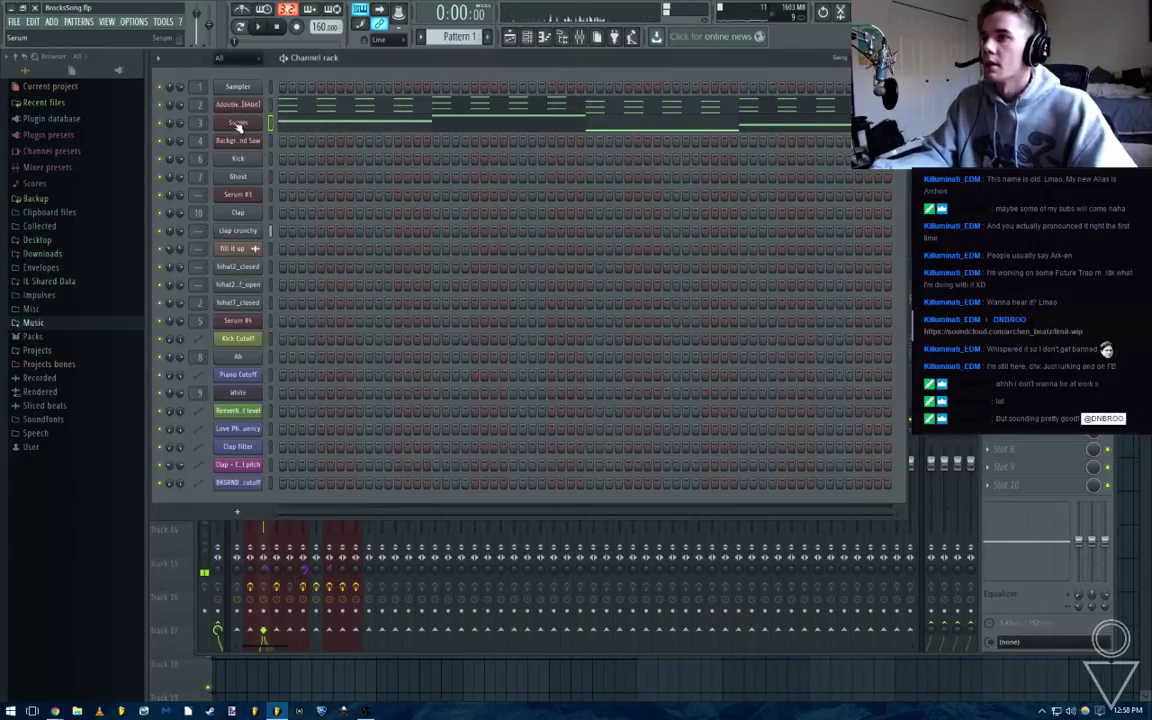
pyautogui.click(238, 123)
pyautogui.click(727, 232)
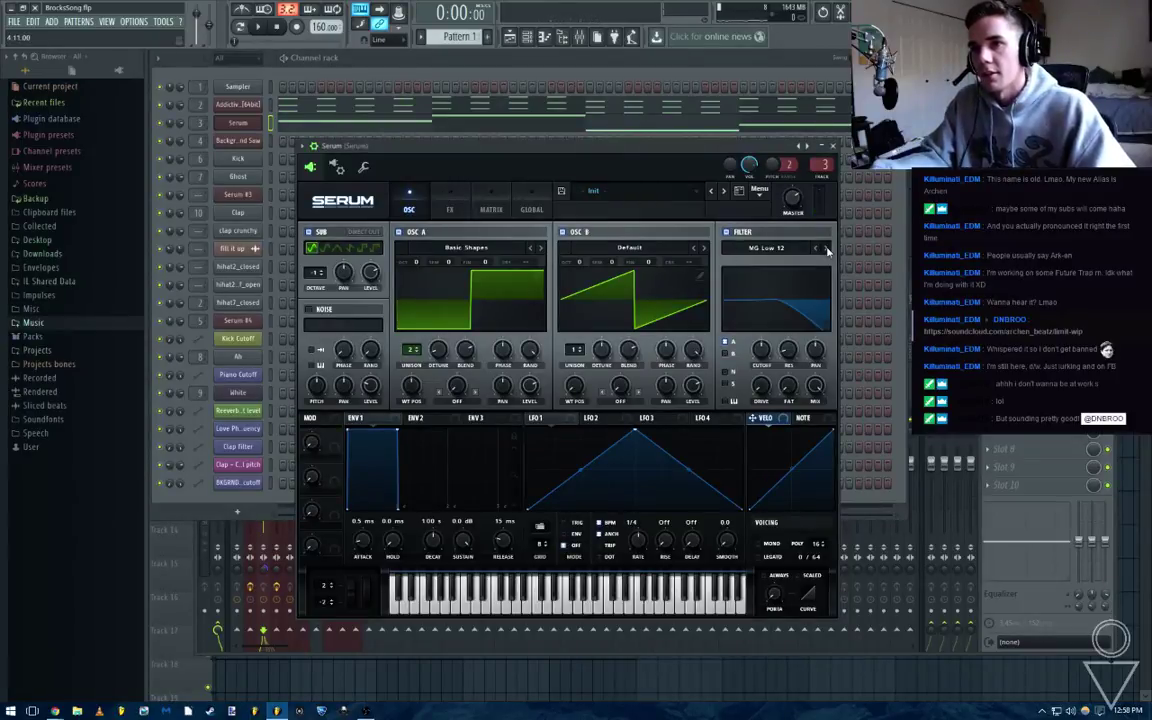
pyautogui.moveTo(764, 338)
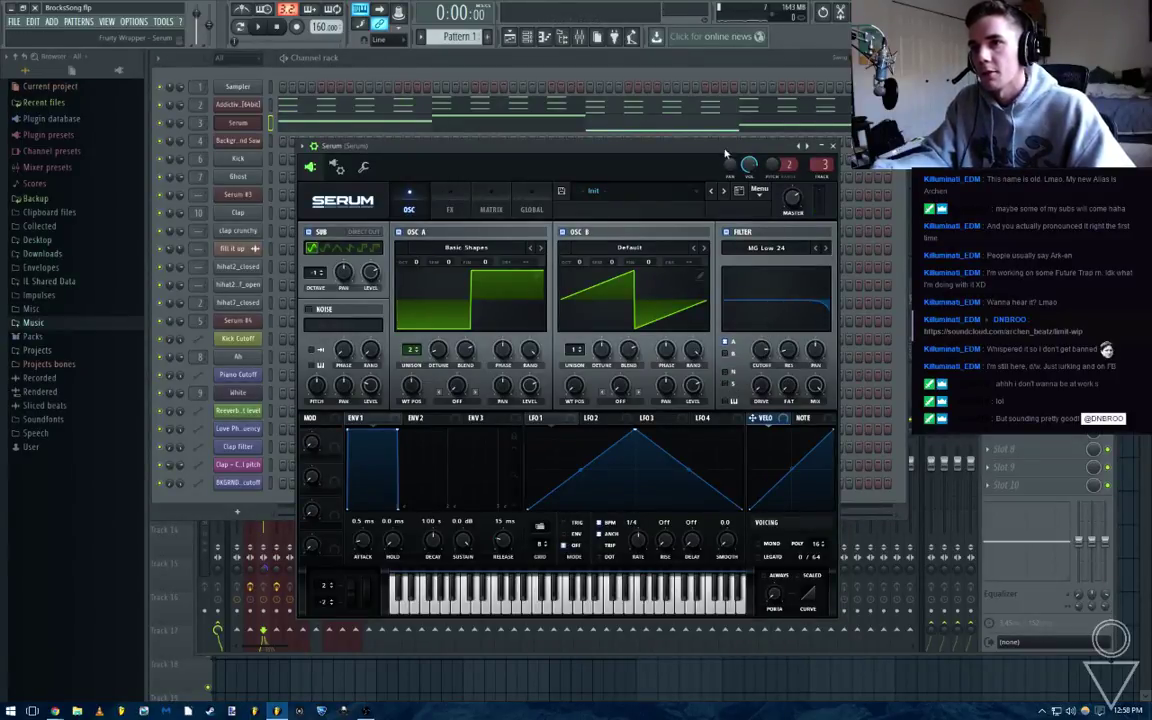
pyautogui.press('space')
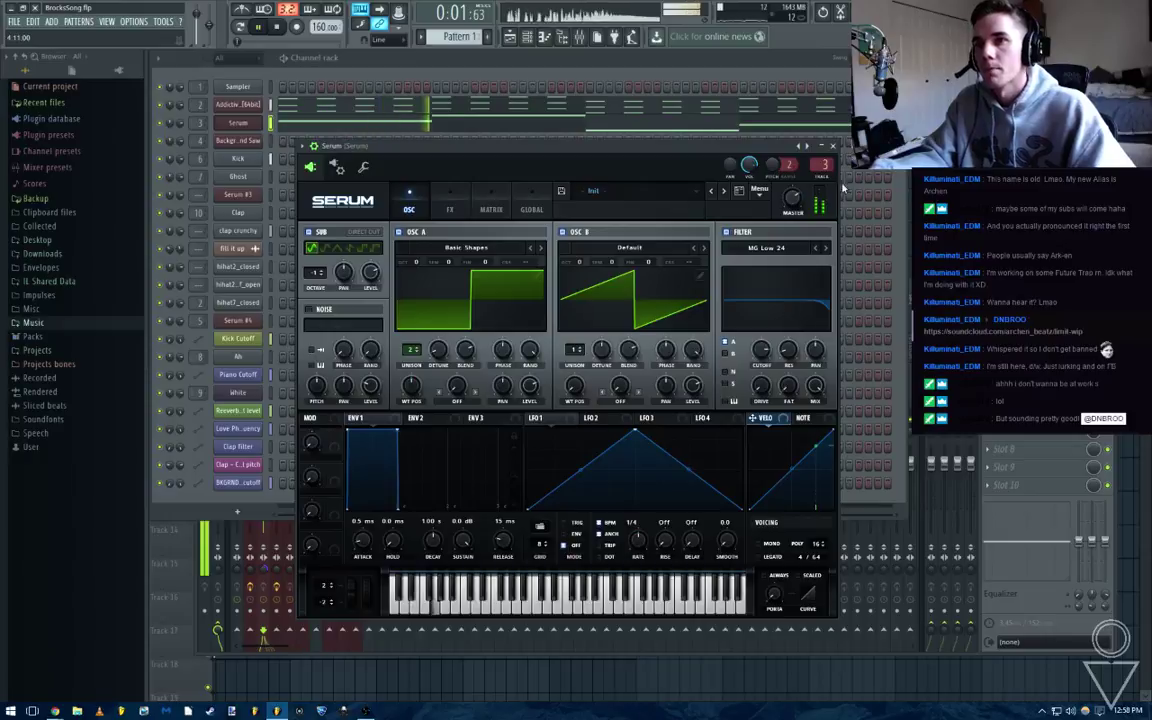
pyautogui.click(833, 147)
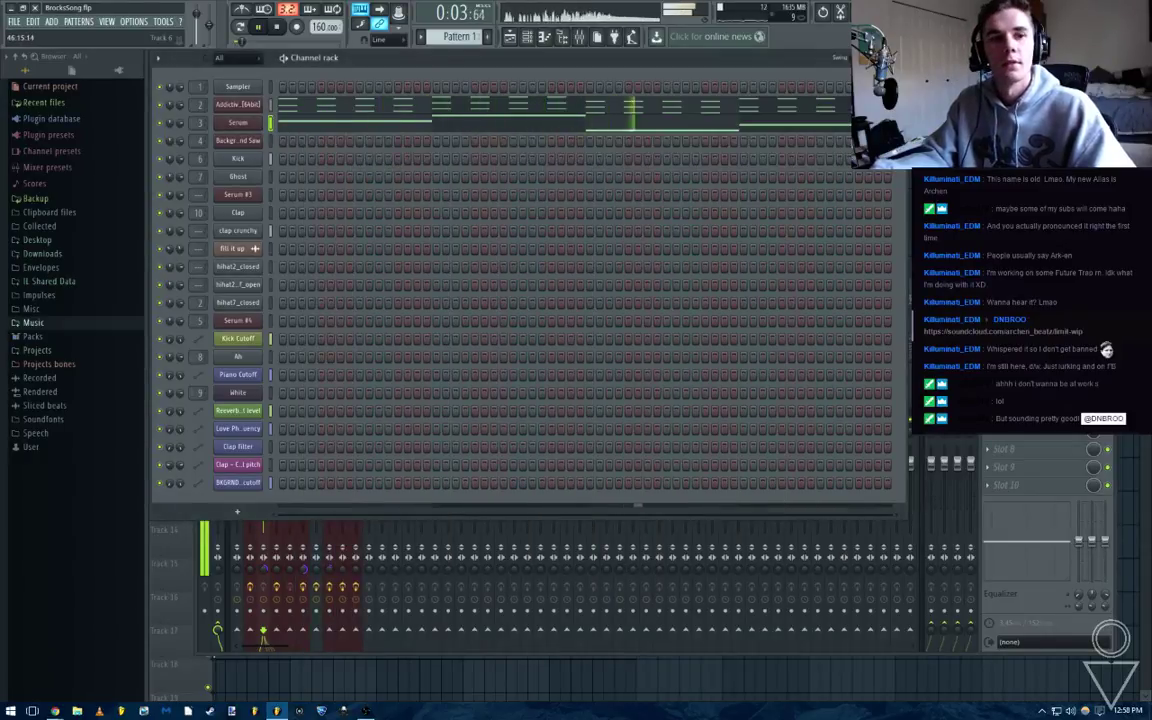
# Load a saved mixer track state onto the Serum mixer track and lower the track's volume
pyautogui.press('F9')
pyautogui.rightClick(264, 352)
pyautogui.moveTo(310, 322)
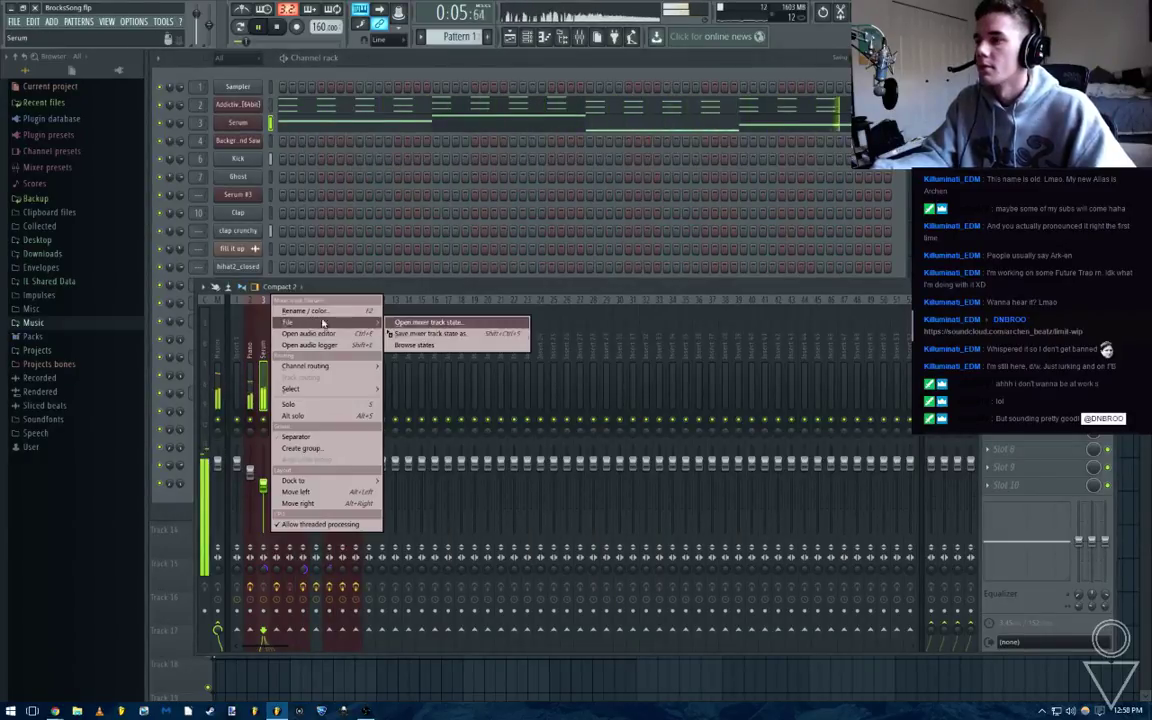
pyautogui.click(414, 324)
pyautogui.doubleClick(533, 255)
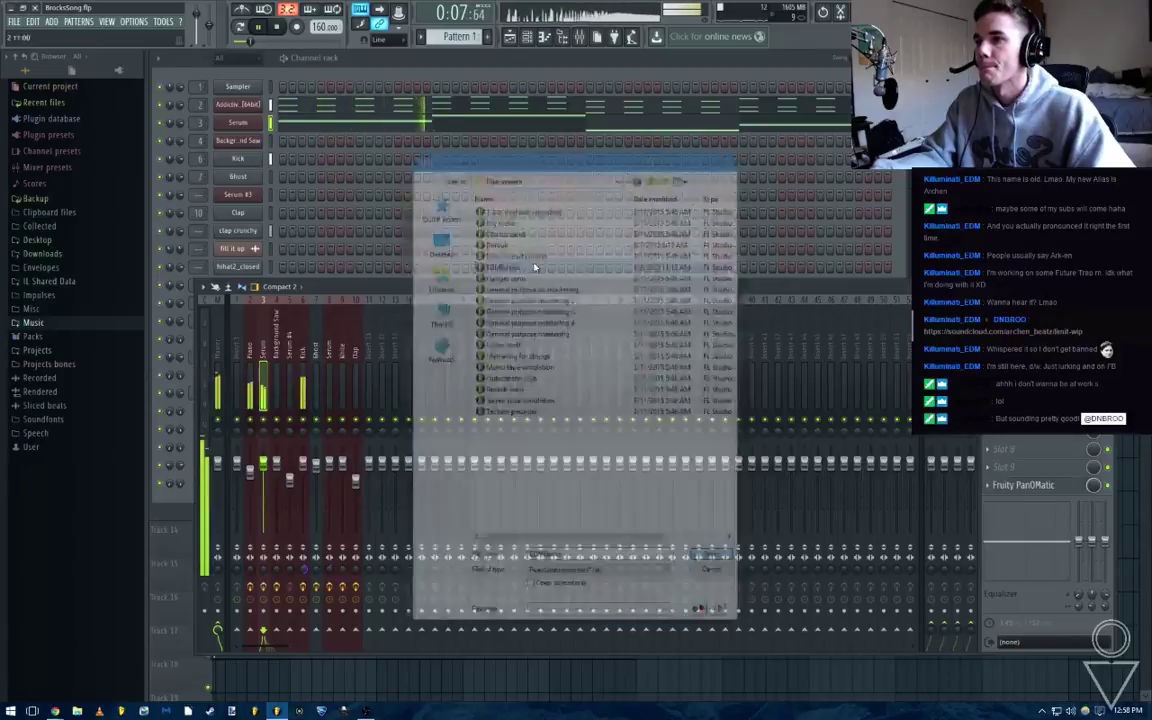
pyautogui.moveTo(264, 463); pyautogui.dragTo(265, 485)
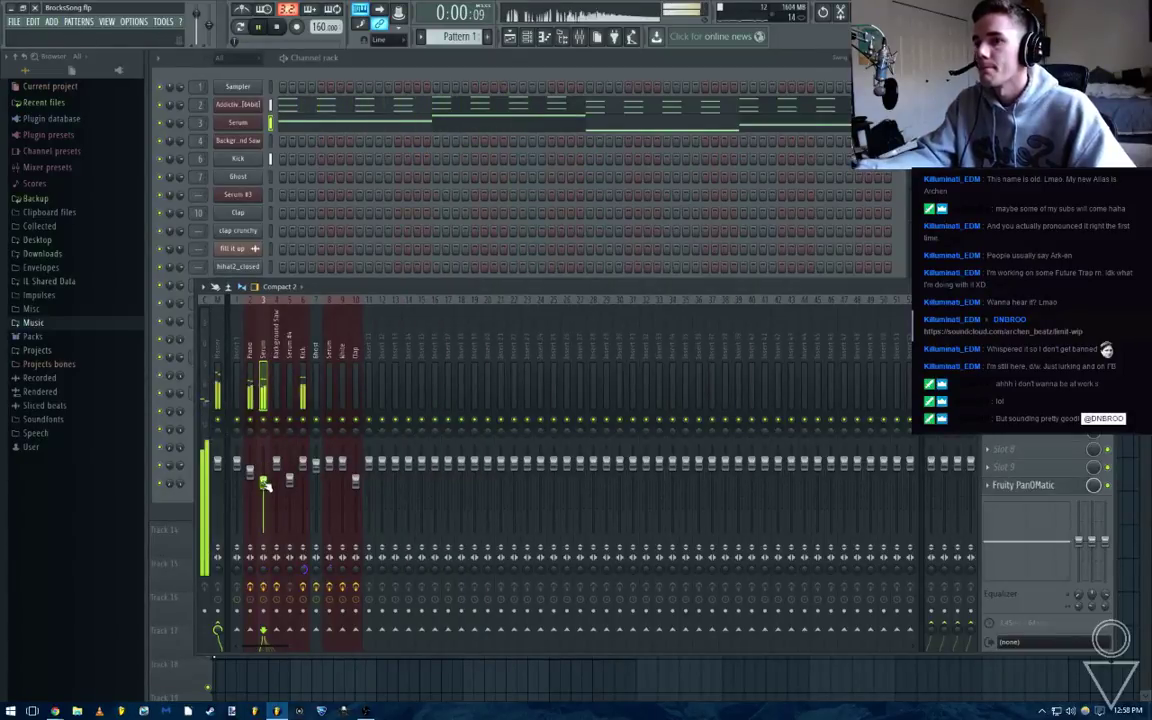
# Rename the Serum mixer track as Bass
pyautogui.rightClick(264, 351)
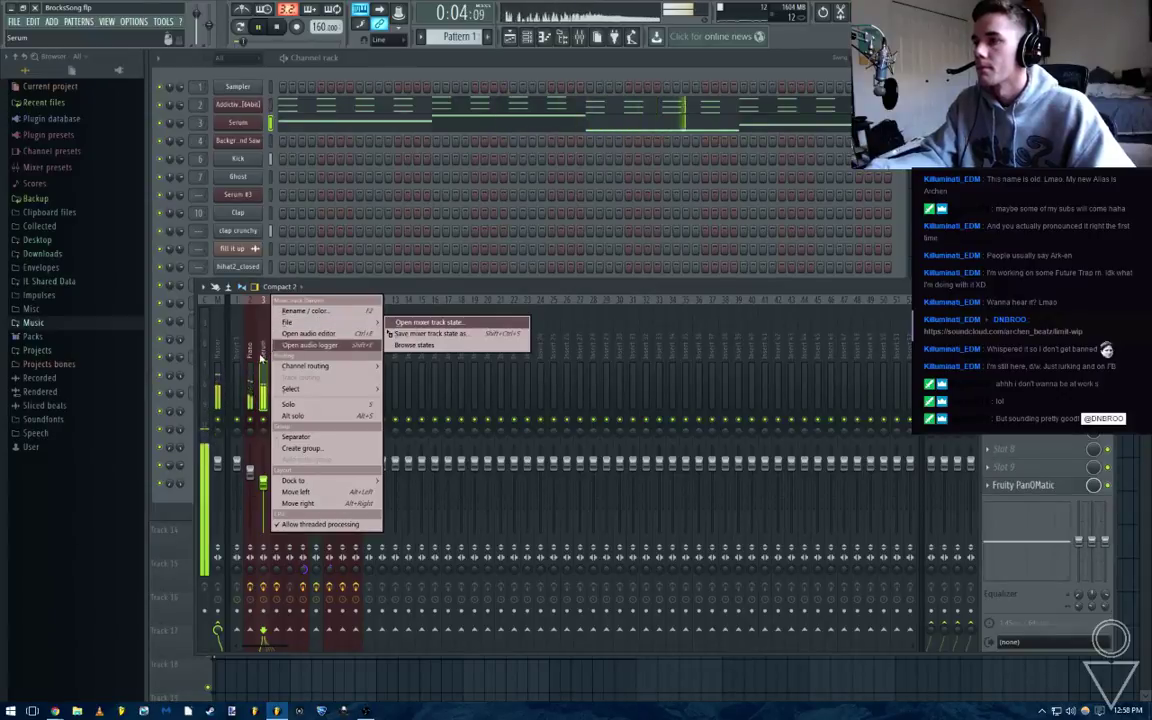
pyautogui.click(304, 310)
pyautogui.write('Bass')
pyautogui.press('Return')
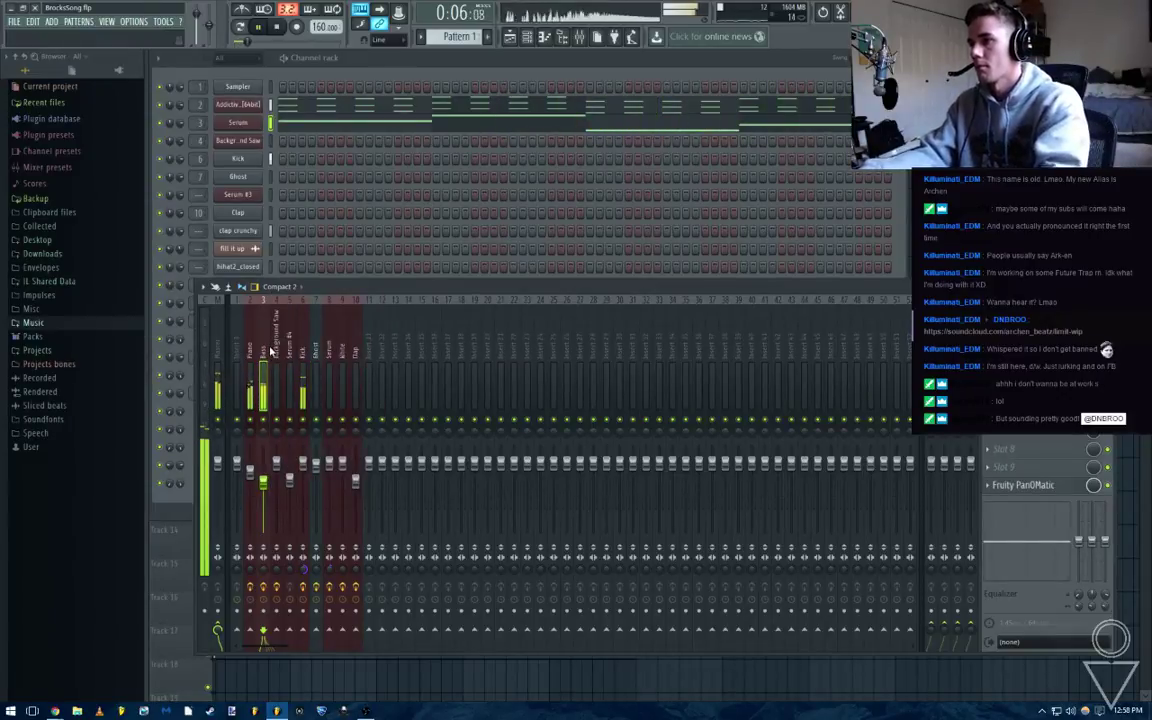
# Examine the compressor settings of the Fruity Limiter on the Bass mixer track
pyautogui.click(1023, 323)
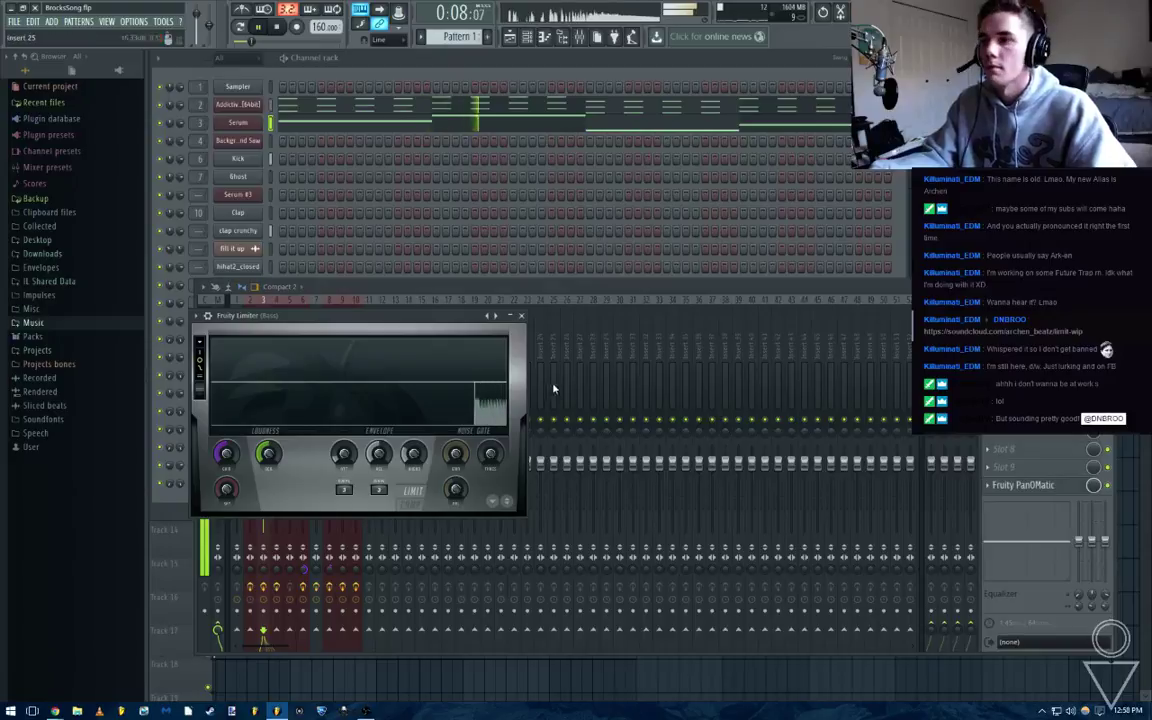
pyautogui.click(411, 503)
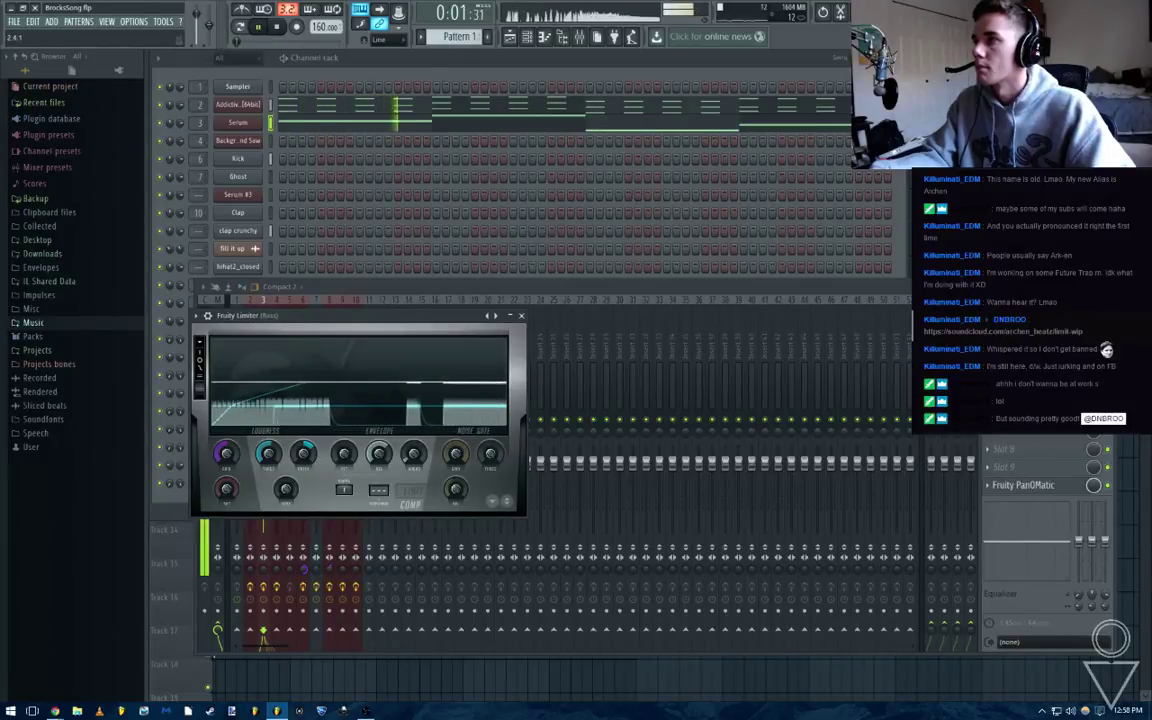
pyautogui.click(521, 315)
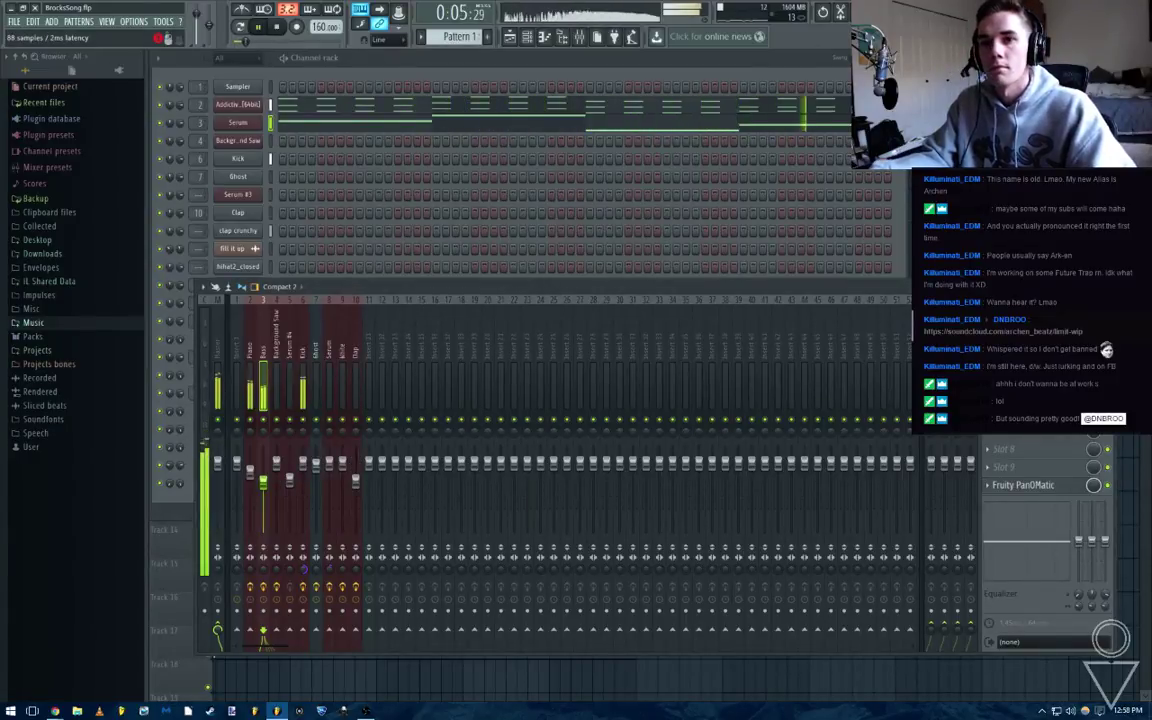
# On the Bass track's Parametric EQ 2, cut band 6 about 2.7 dB near 2744 Hz and boost band 4 about 2.1 dB near 898 Hz
pyautogui.click(1023, 323)
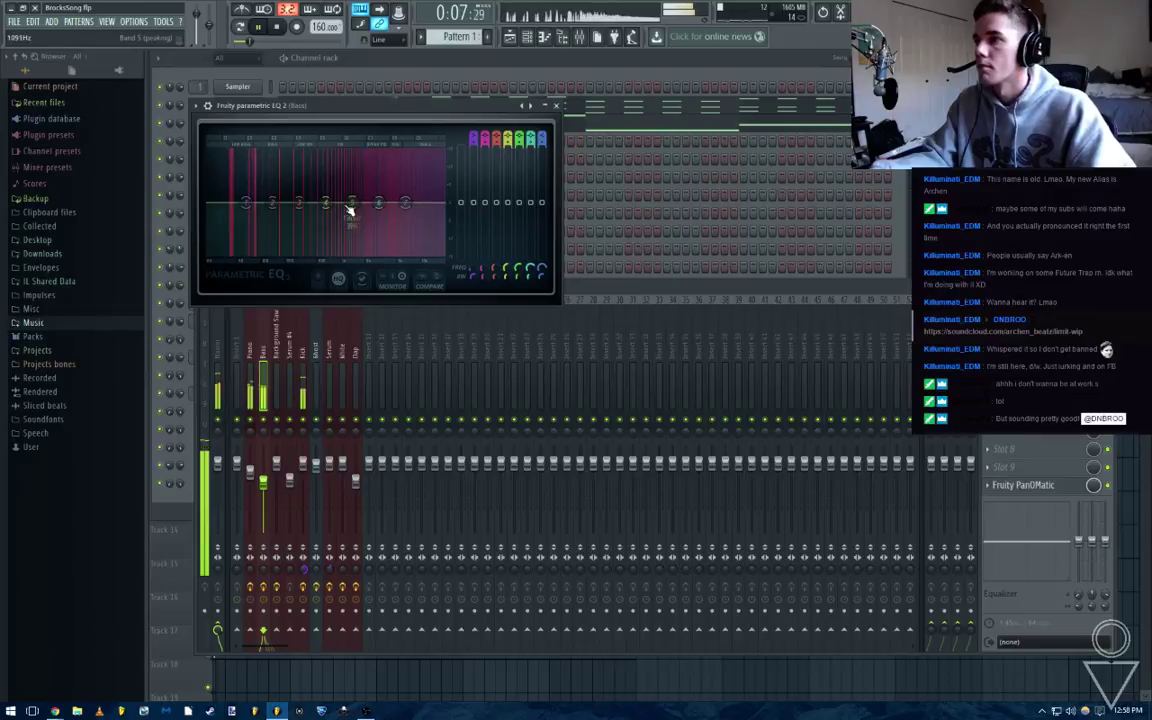
pyautogui.scroll(5, 378, 212)
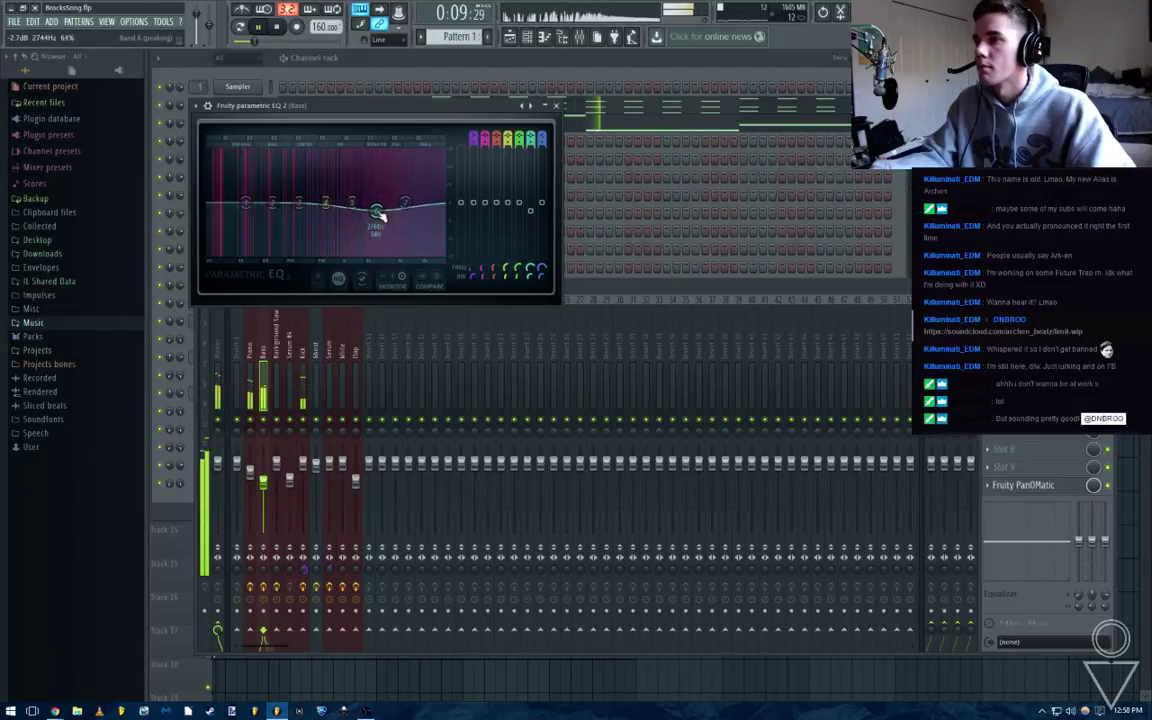
pyautogui.moveTo(334, 212); pyautogui.dragTo(349, 205)
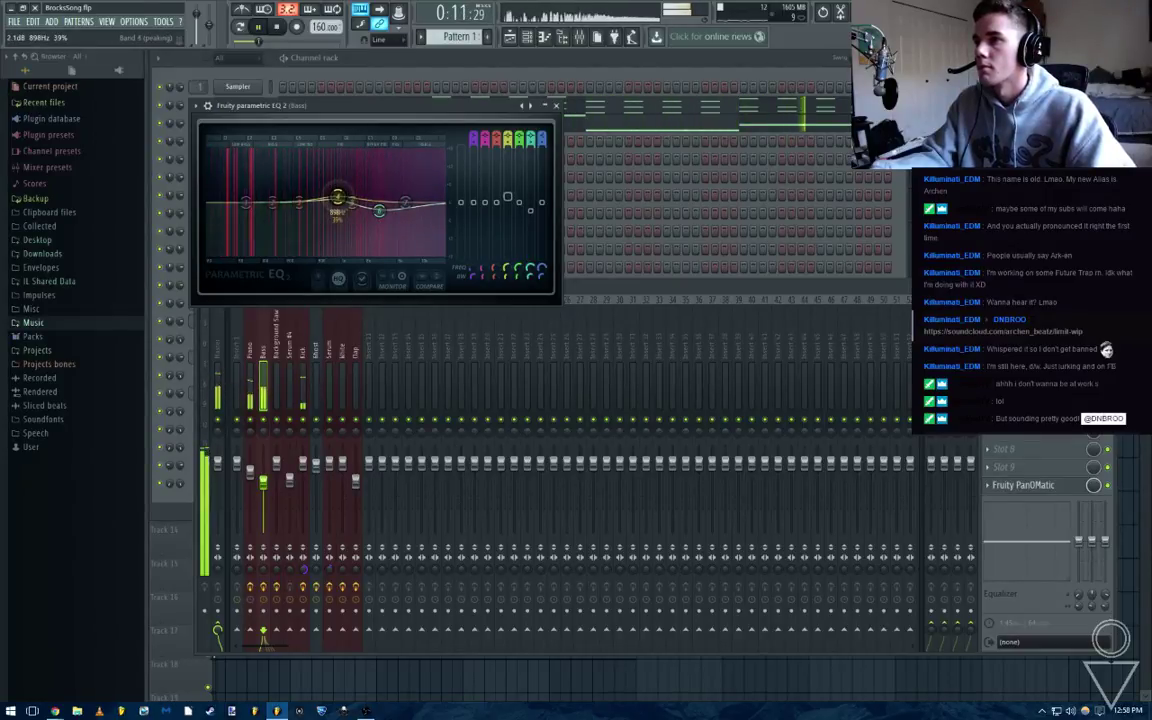
# Make EQ band 1 a Steep 8 high-pass at about 36 Hz while the pattern plays
pyautogui.rightClick(249, 209)
pyautogui.click(296, 247)
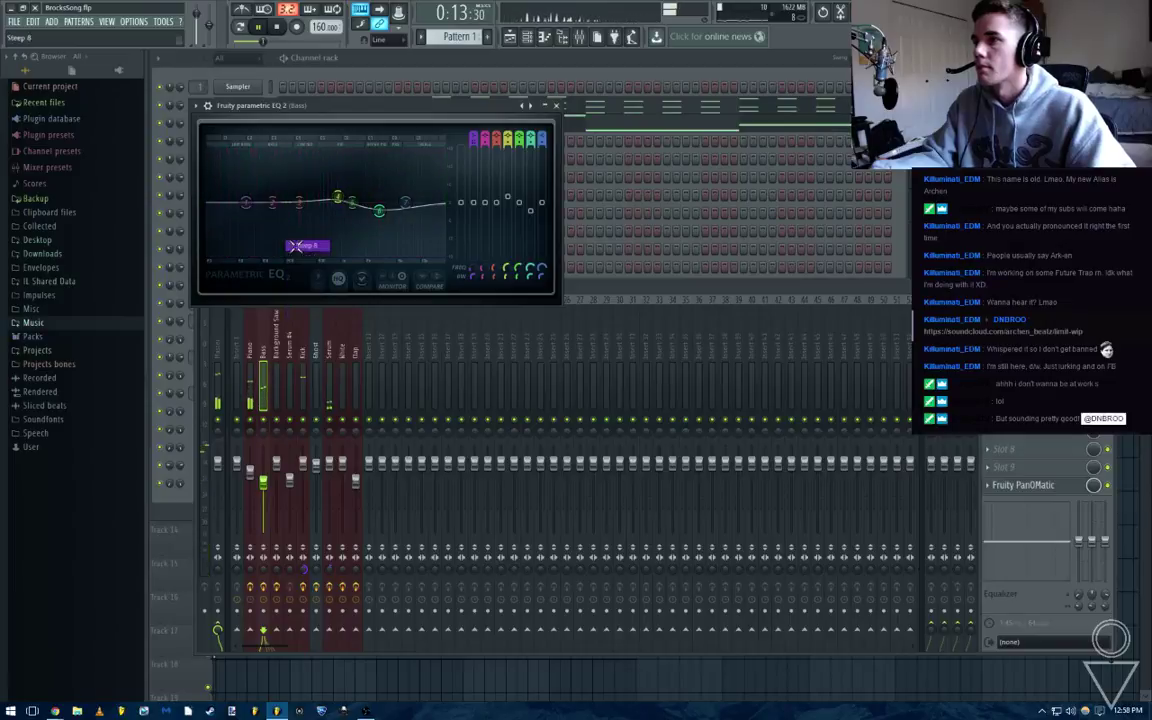
pyautogui.click(310, 268)
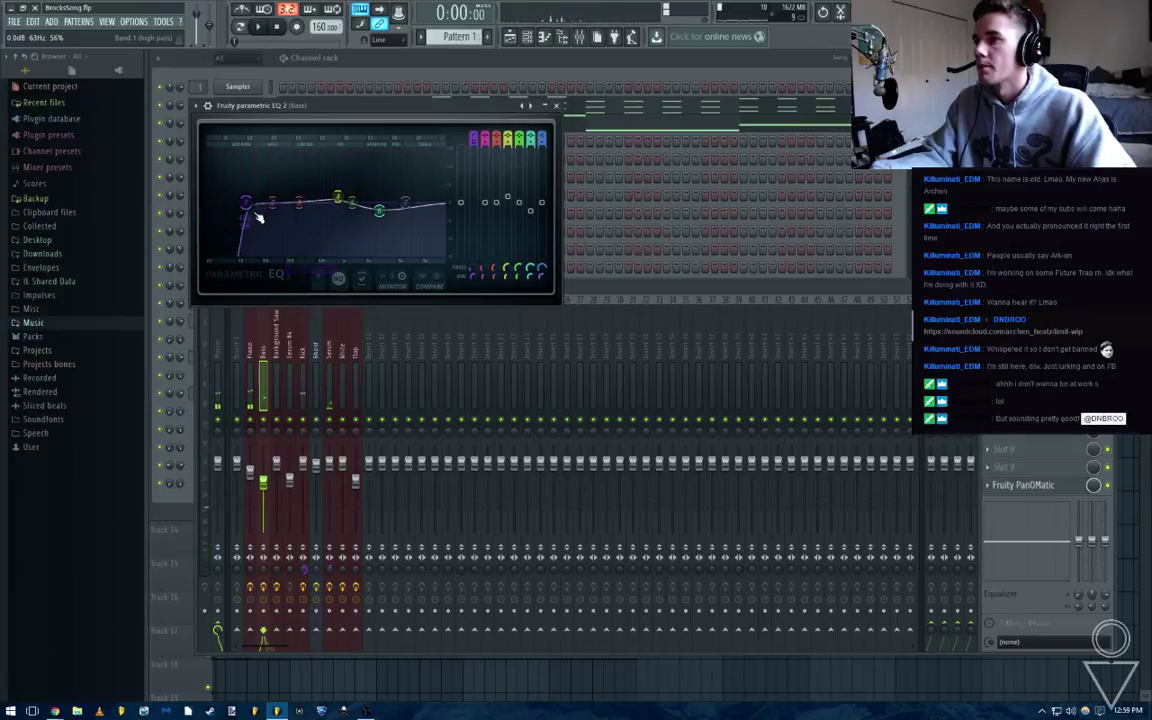
pyautogui.press('space')
pyautogui.moveTo(245, 203); pyautogui.dragTo(227, 203)
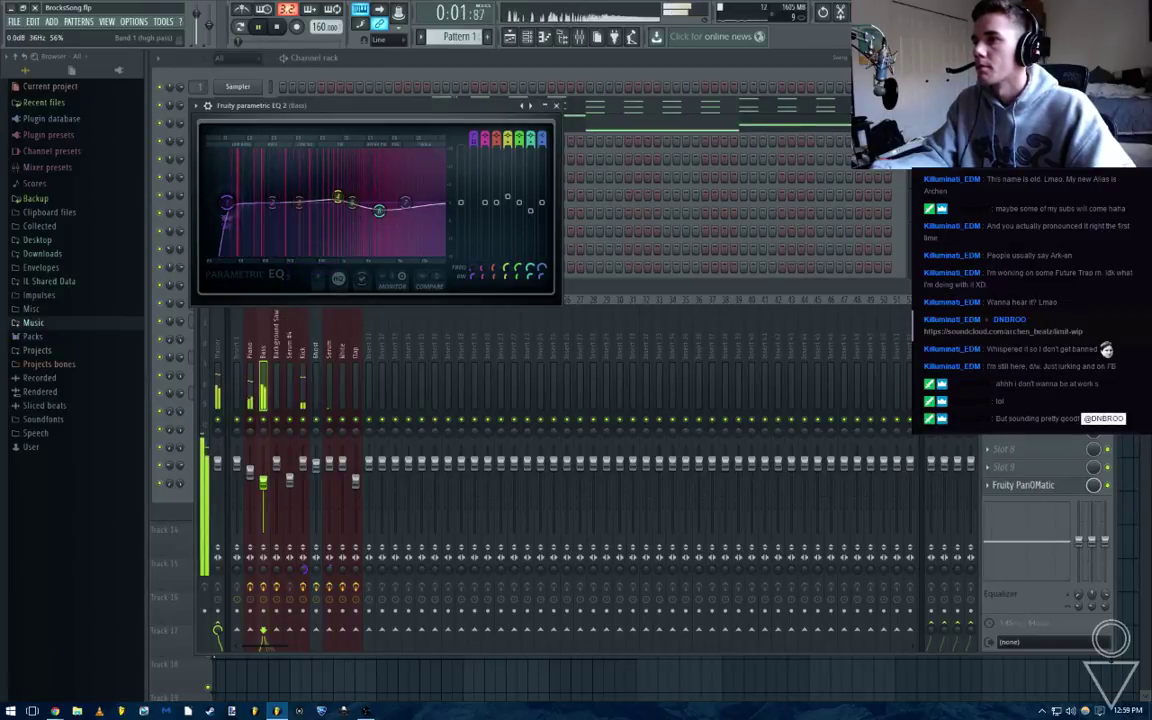
# Link the volume of the Bass track's Fruity PanOMatic to the internal controller Peak ctrl - Peak
pyautogui.click(1024, 486)
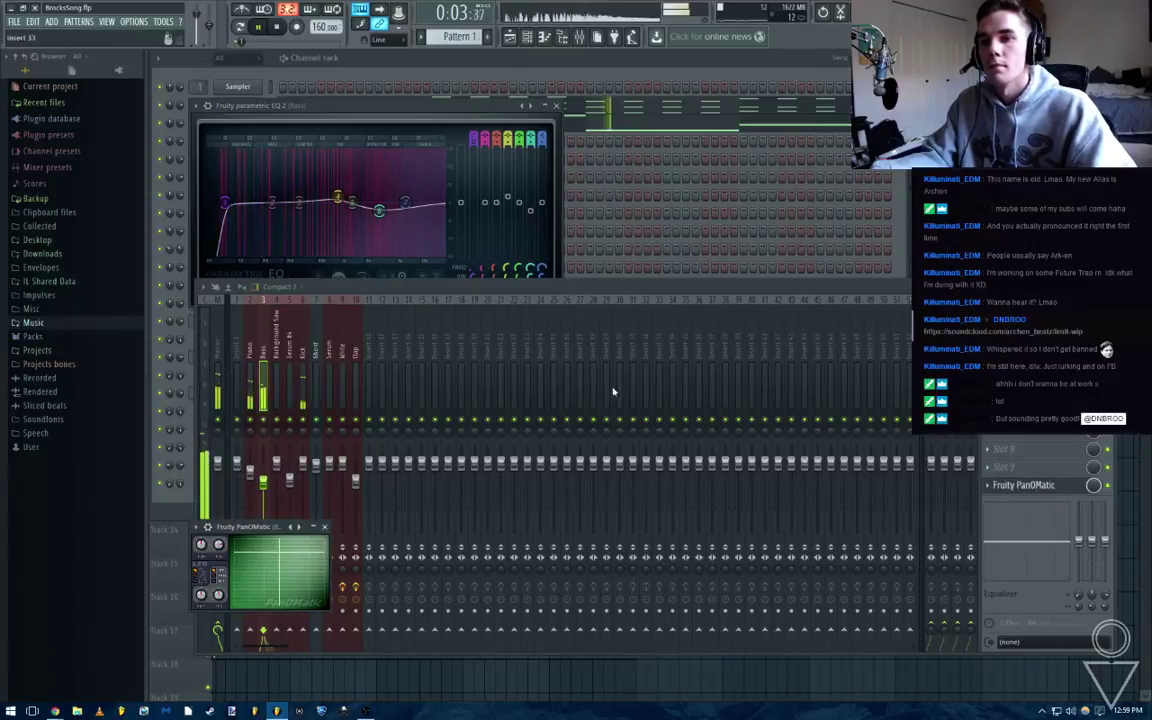
pyautogui.rightClick(225, 553)
pyautogui.click(259, 628)
pyautogui.click(575, 333)
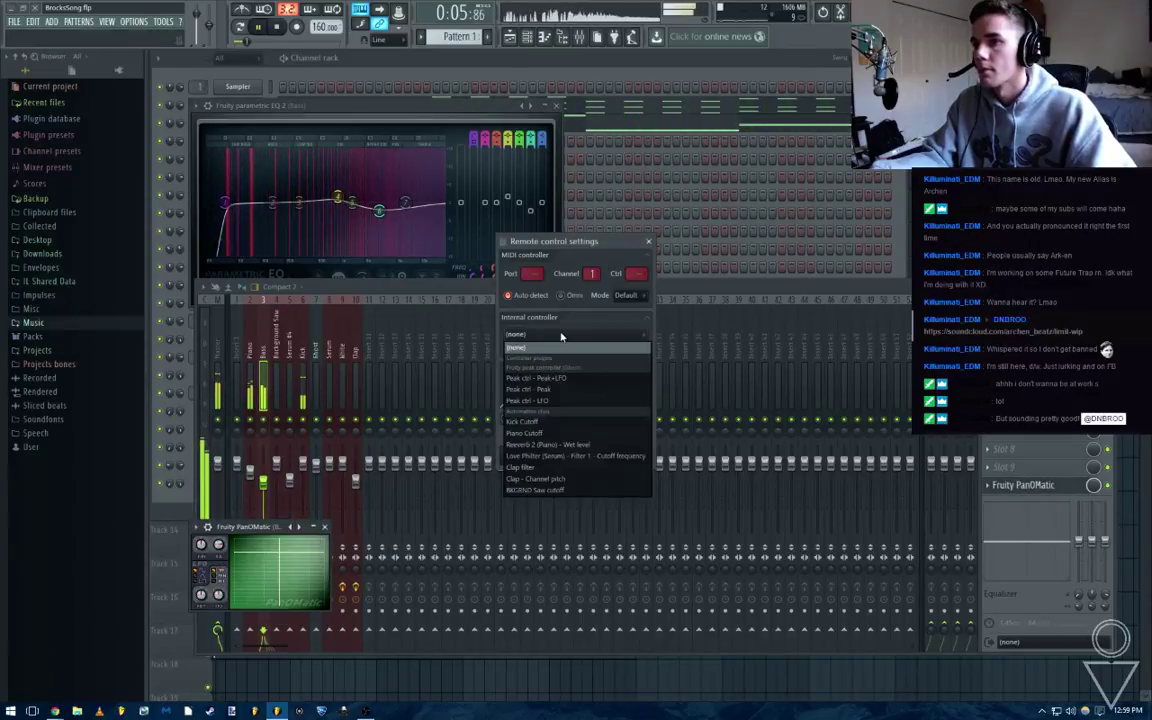
pyautogui.click(600, 436)
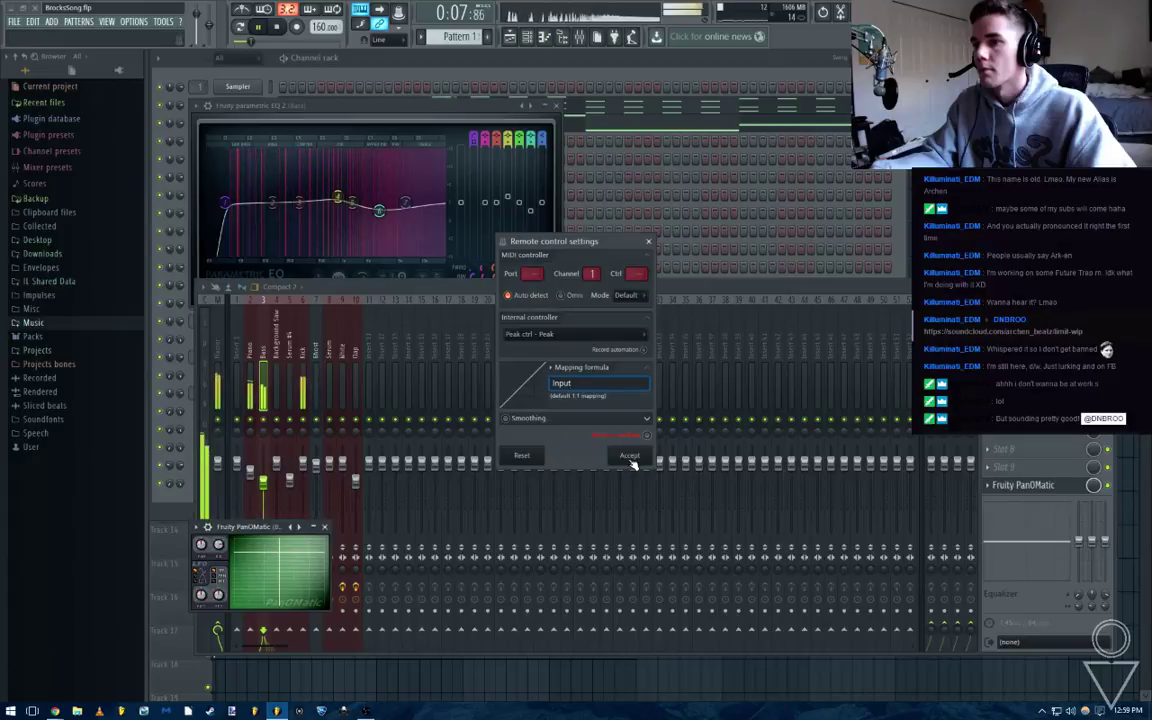
pyautogui.click(629, 455)
pyautogui.click(556, 105)
# Select the playlist section from bar 25 to the song's end and play it briefly
pyautogui.click(974, 208)
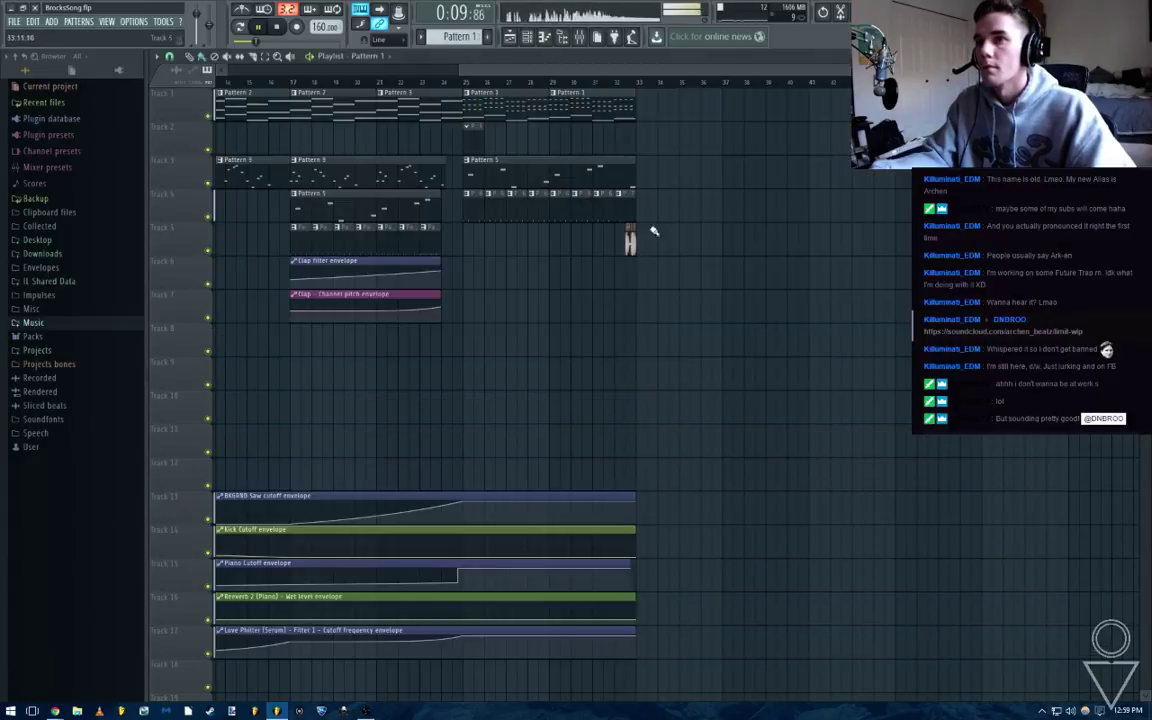
pyautogui.press('space')
pyautogui.press('F9')
pyautogui.moveTo(464, 84); pyautogui.dragTo(608, 97)
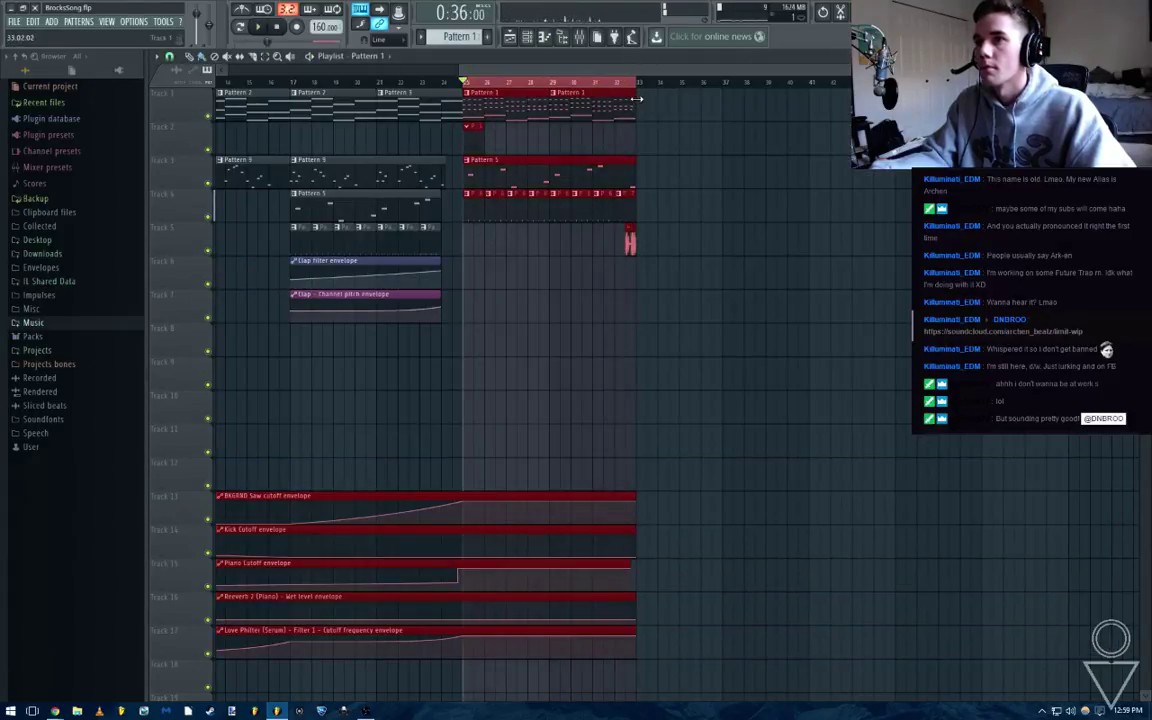
pyautogui.press('space')
pyautogui.press('F7')
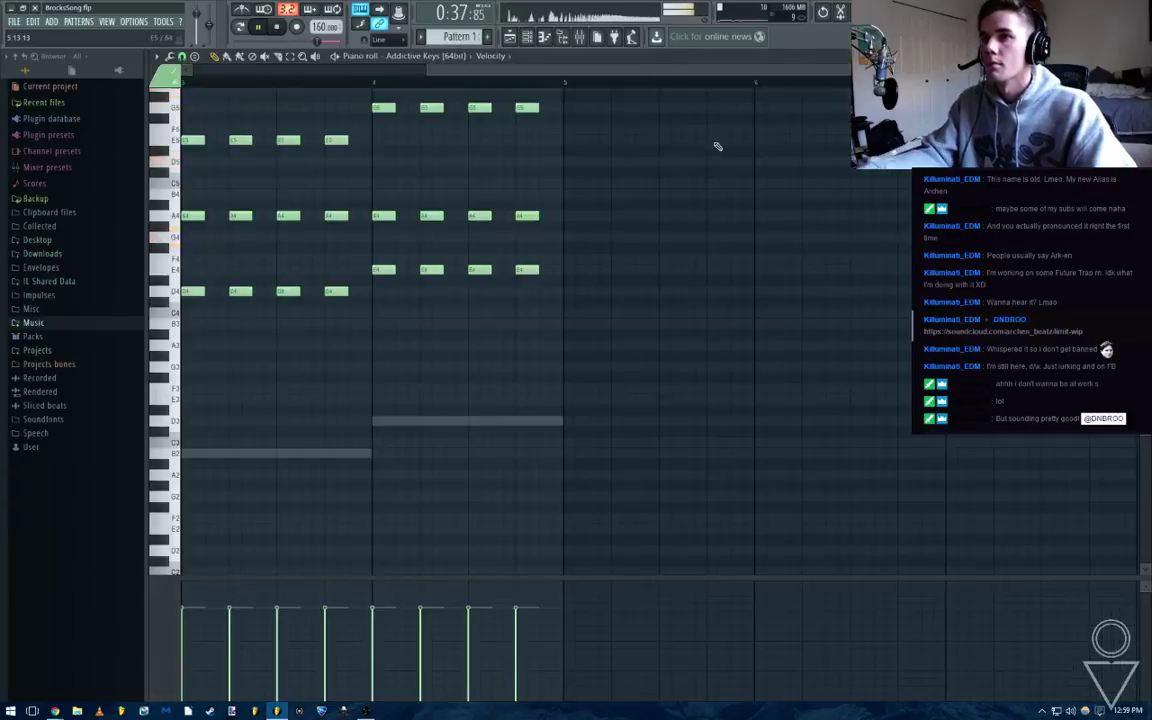
pyautogui.press('F7')
pyautogui.press('space')
# Open the kick pattern, Pattern 6, from the playlist and clone it
pyautogui.scroll(3, 316, 283)
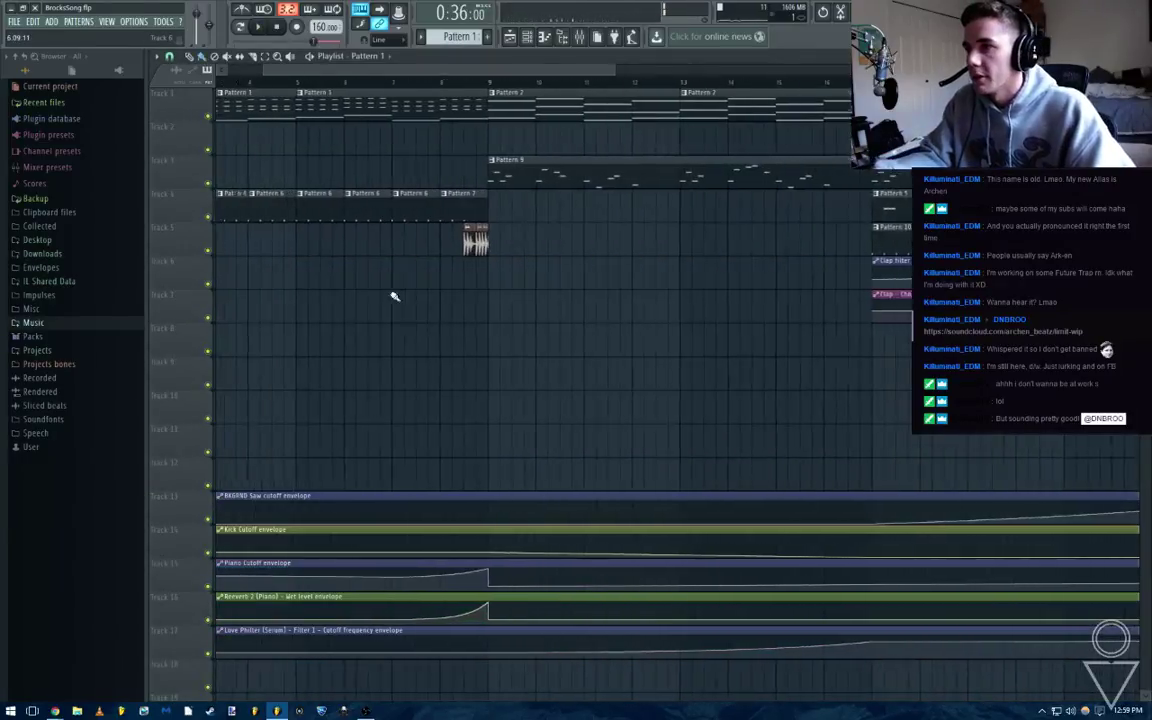
pyautogui.moveTo(545, 226); pyautogui.dragTo(240, 240)
pyautogui.moveTo(848, 272); pyautogui.dragTo(555, 238)
pyautogui.doubleClick(544, 216)
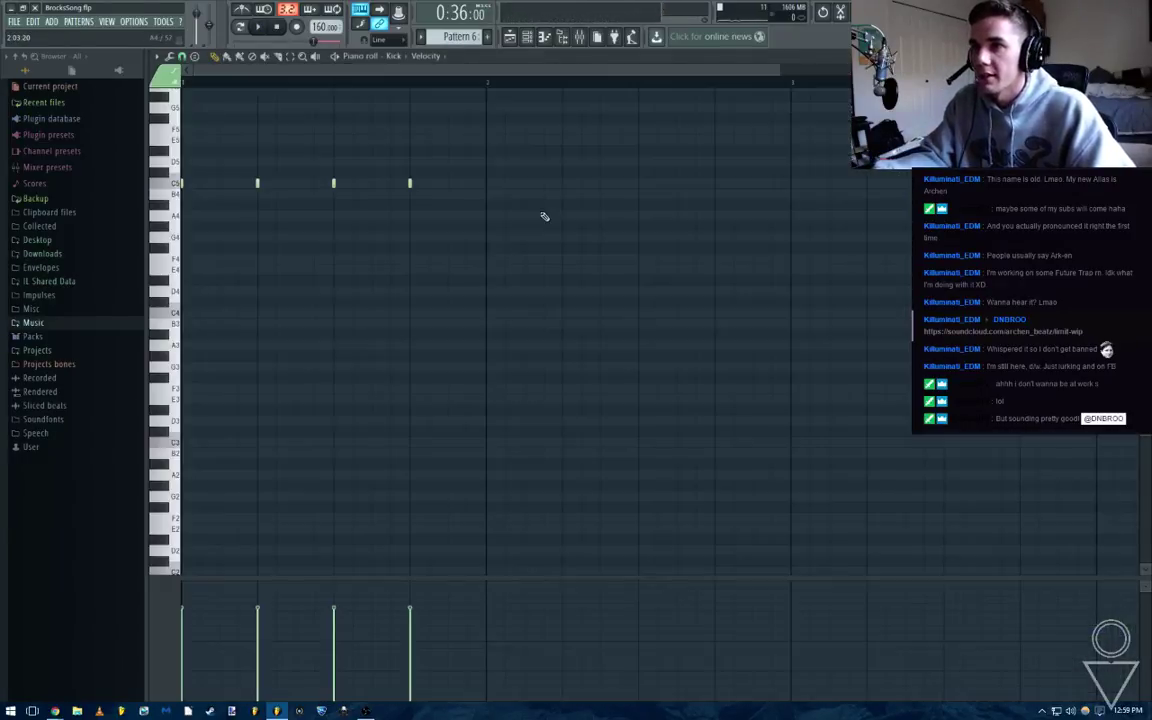
pyautogui.click(452, 36)
pyautogui.click(570, 127)
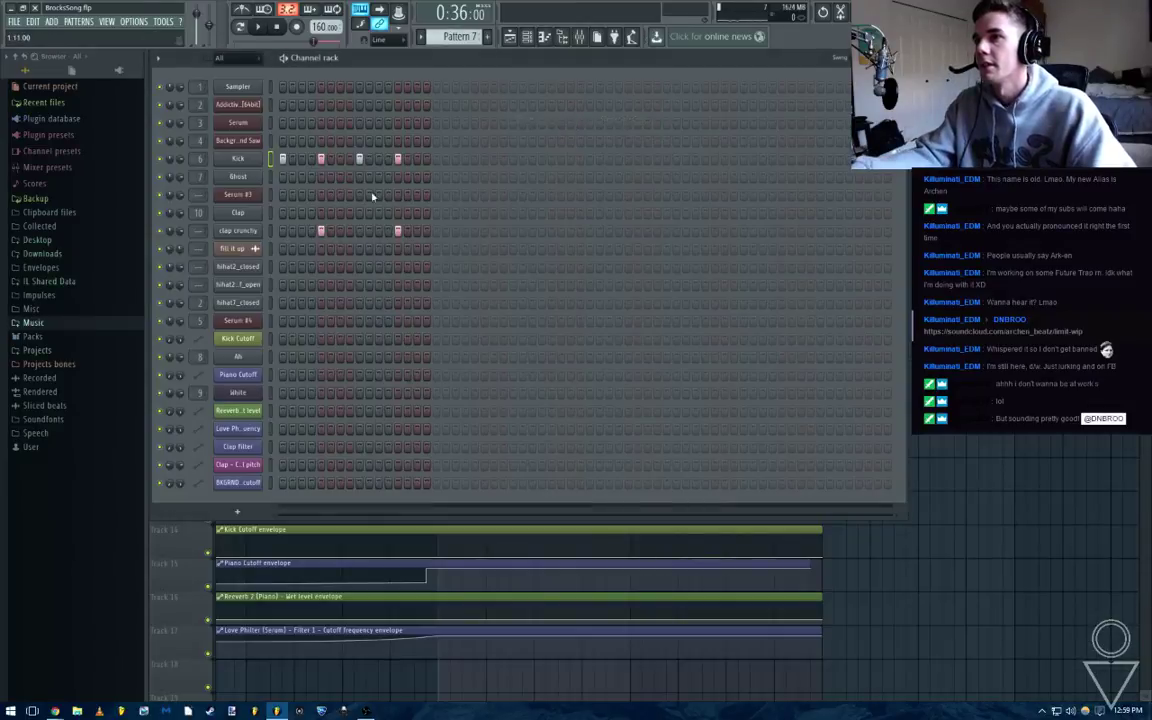
# Place seven consecutive Pattern 7 clips on Track 5, covering bars 25 to 31
pyautogui.press('F6')
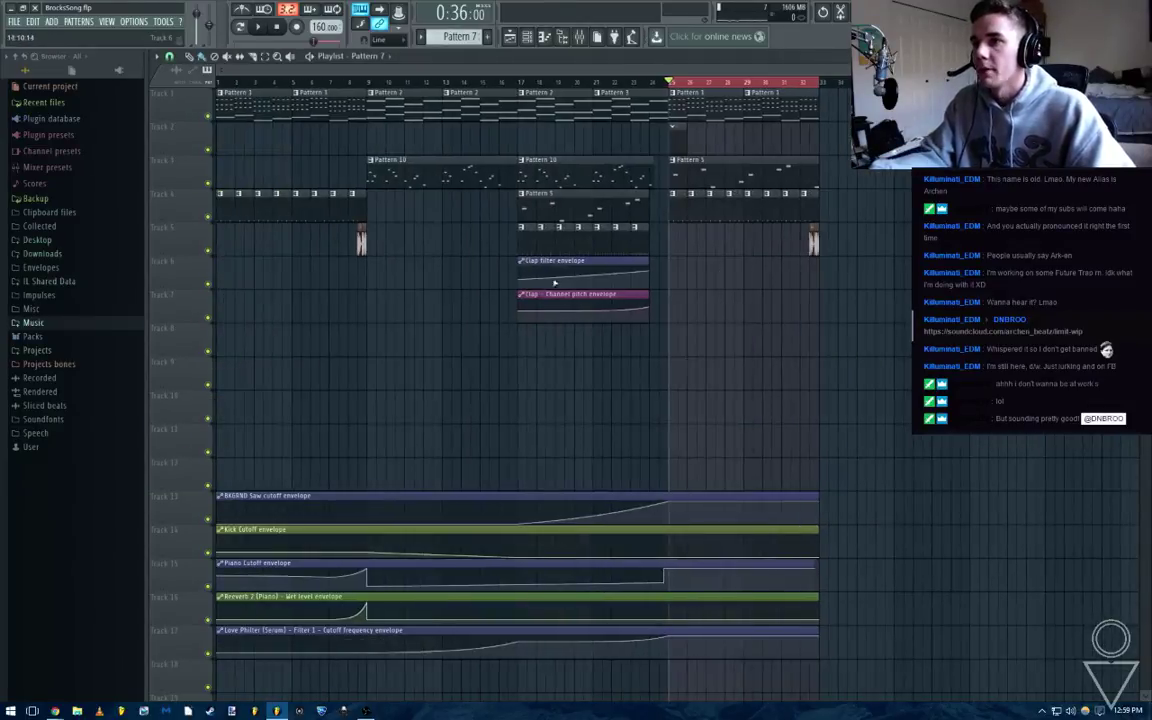
pyautogui.scroll(5, 673, 242)
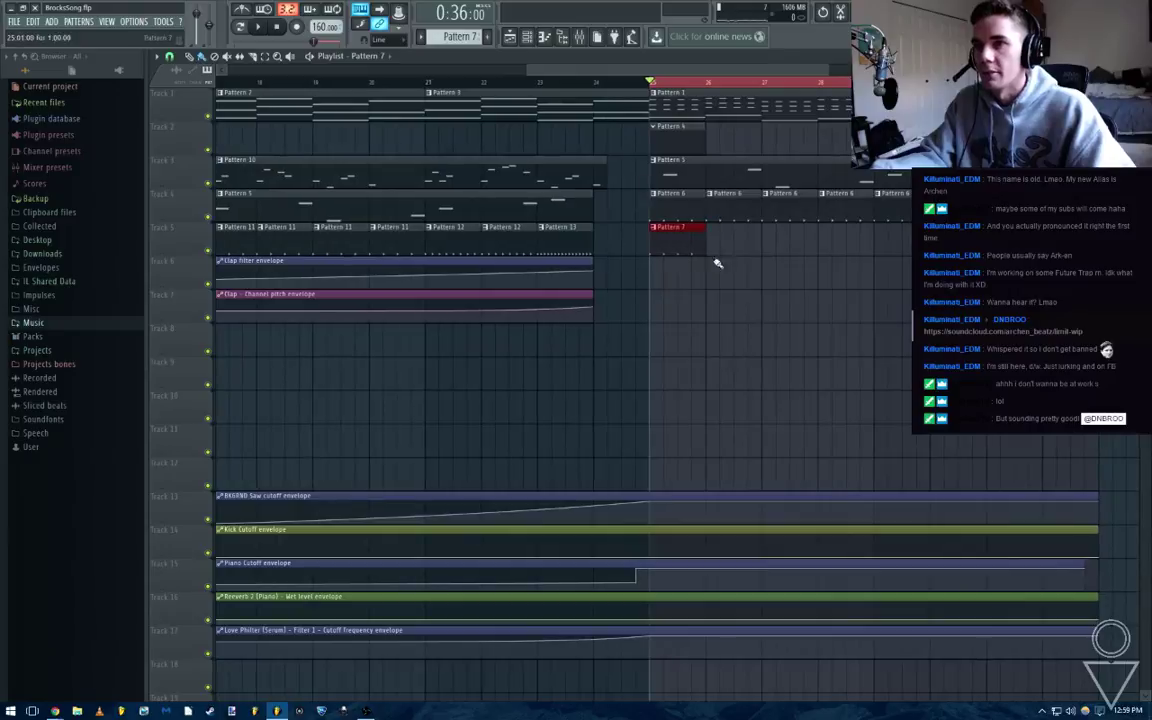
pyautogui.moveTo(451, 252); pyautogui.dragTo(661, 247)
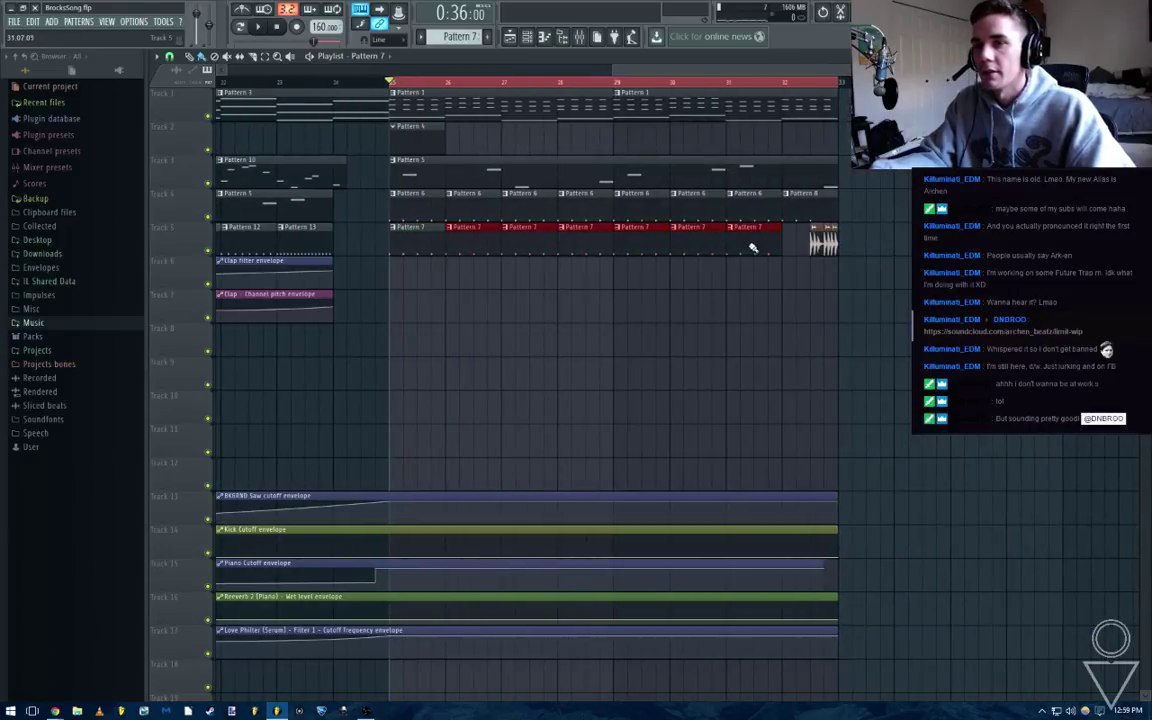
# Replace the Pattern 6 clips on Track 4 in bars 25 to 31 with the Pattern 7 clips from Track 5
pyautogui.moveTo(746, 217); pyautogui.dragTo(415, 212)
pyautogui.moveTo(752, 268); pyautogui.dragTo(423, 233)
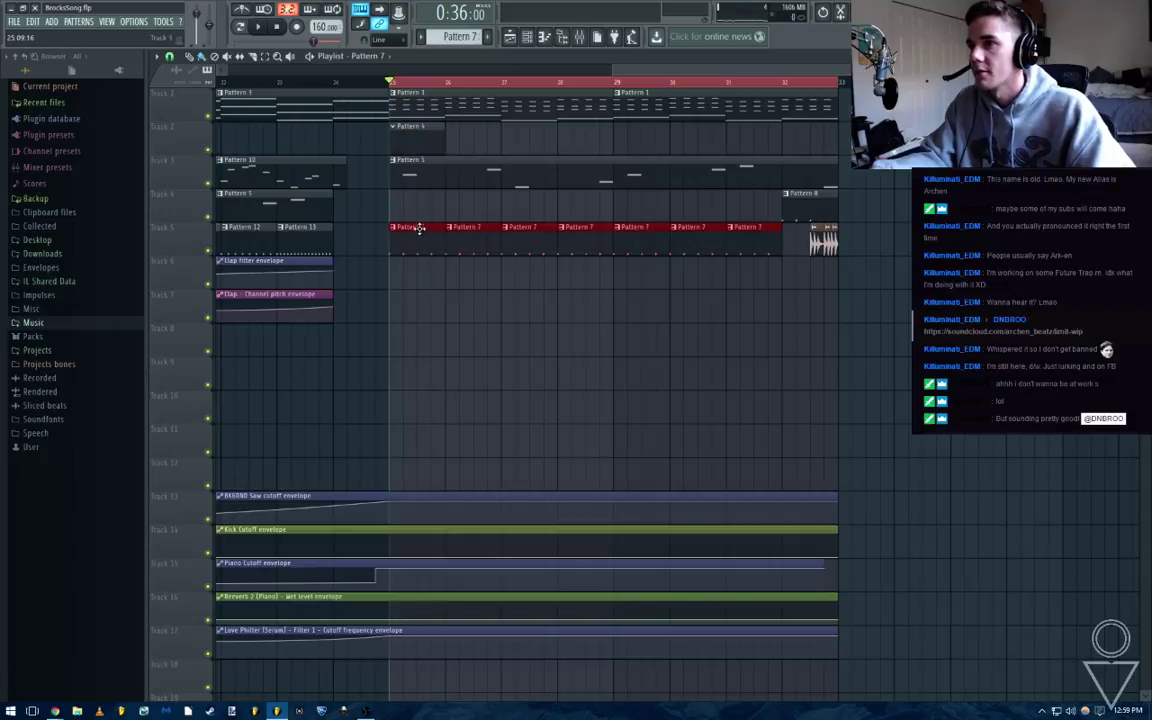
pyautogui.moveTo(416, 234); pyautogui.dragTo(415, 201)
pyautogui.keyDown('ctrl'); pyautogui.click(451, 308); pyautogui.keyUp('ctrl')
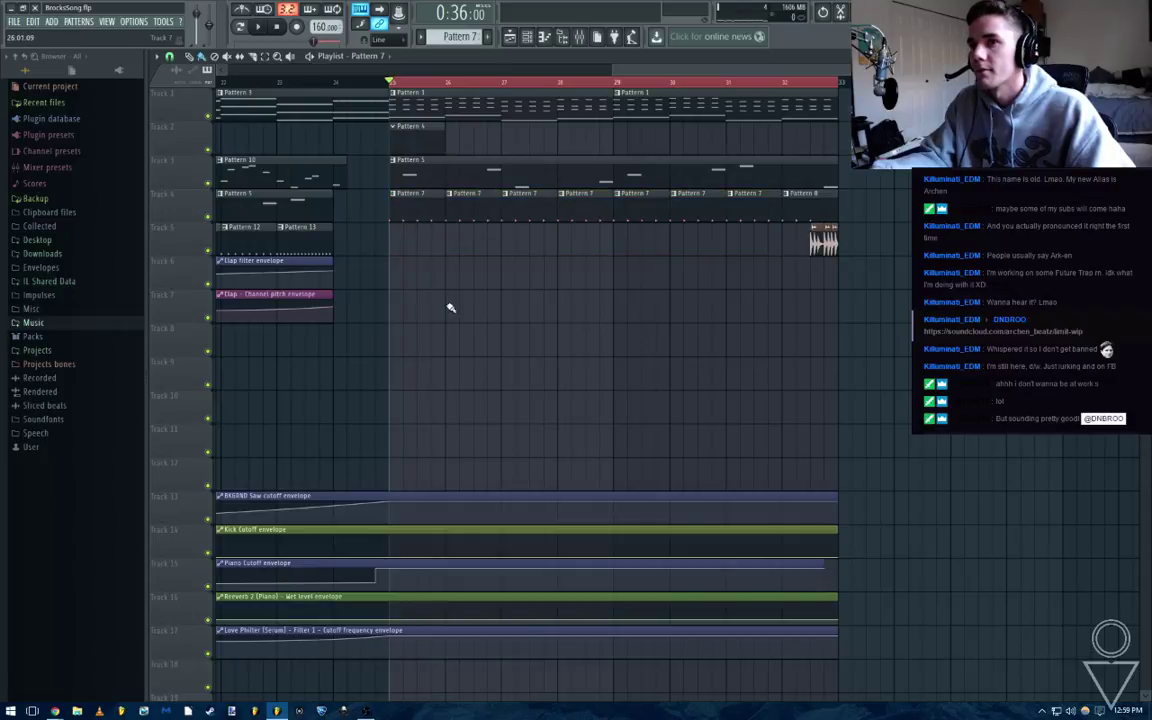
# Add Ghost channel steps aligned with the kicks in Pattern 7 and play the section from bar 25
pyautogui.doubleClick(412, 208)
pyautogui.press('F6')
pyautogui.press('space')
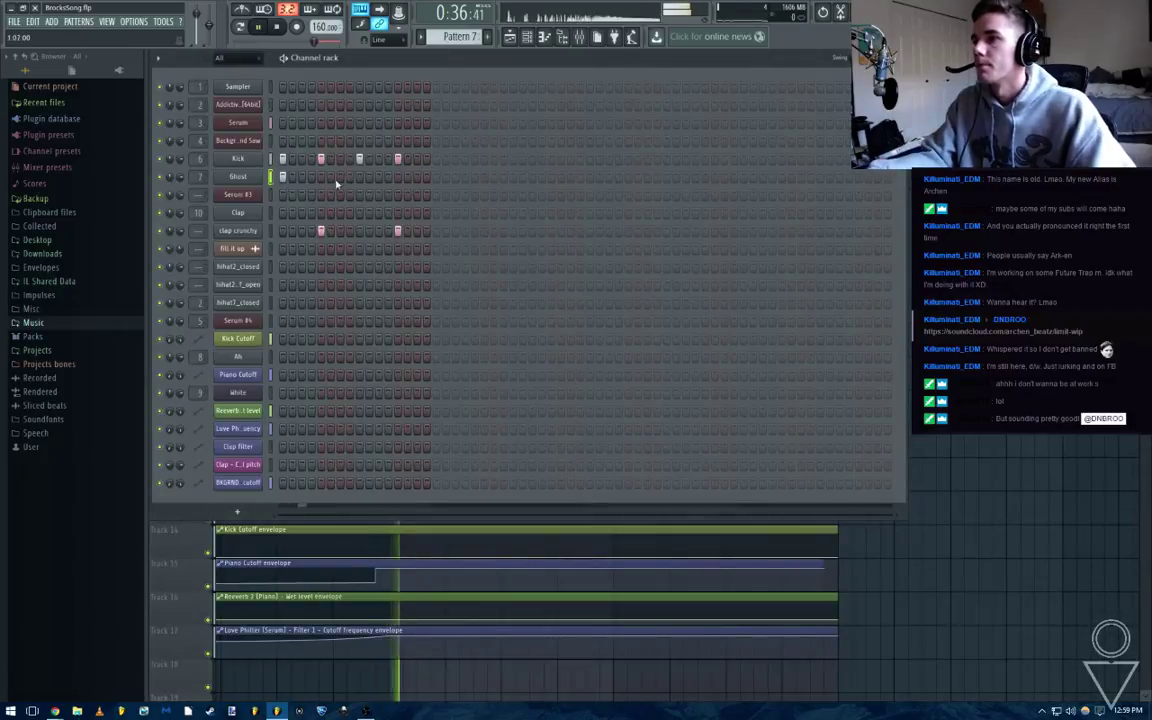
pyautogui.click(320, 177)
pyautogui.press('F6')
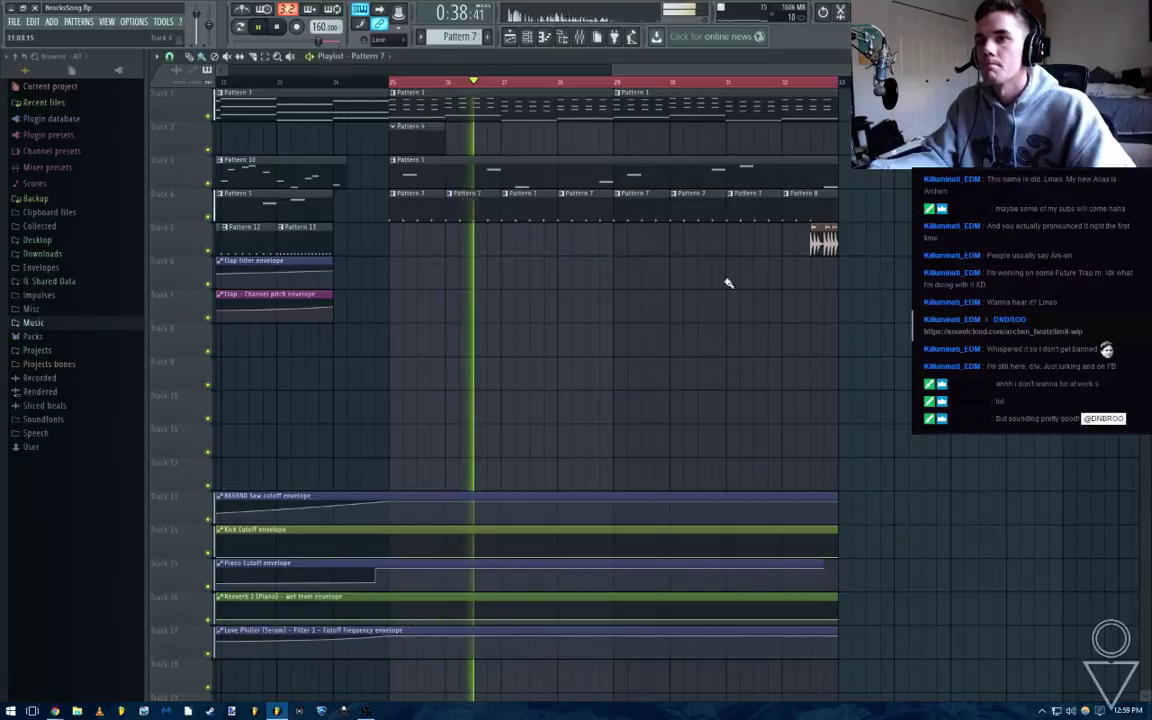
# Save the project and play the song briefly from the beginning
pyautogui.scroll(-1, 576, 284)
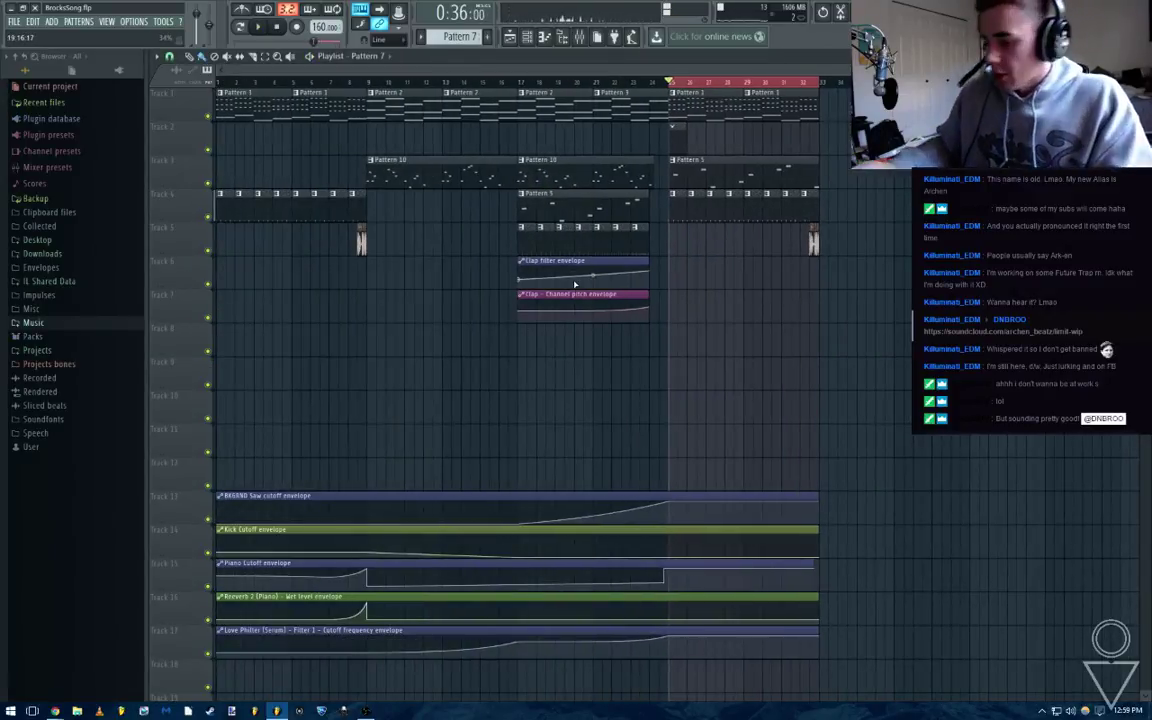
pyautogui.press('space')
pyautogui.hotkey('ctrl', 's')
pyautogui.press('space')
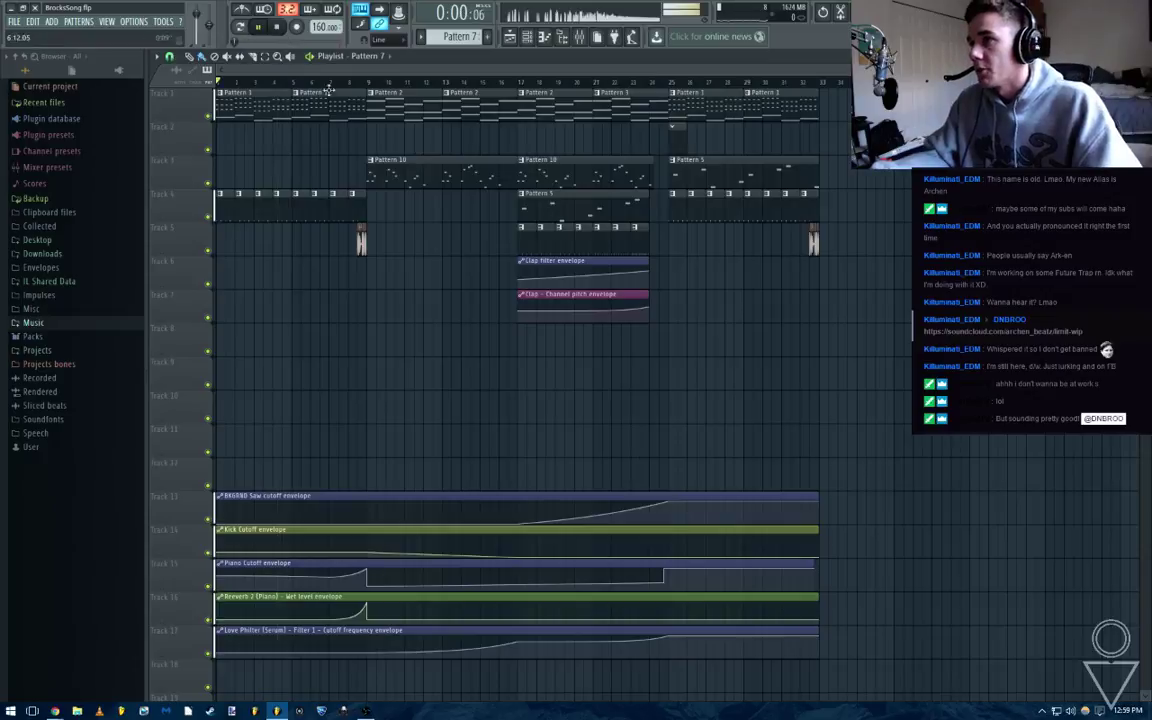
pyautogui.scroll(4, 730, 284)
pyautogui.moveTo(692, 300); pyautogui.dragTo(545, 256)
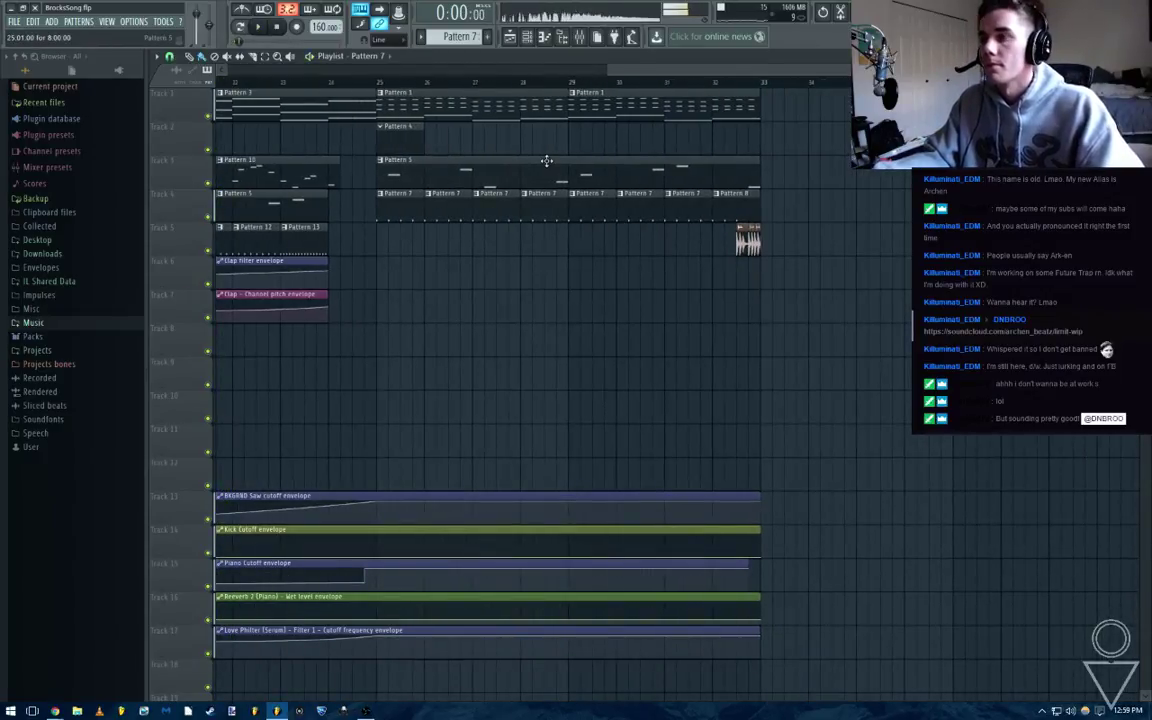
# Remove the Peak ctrl - Peak link from the volume of the Piano track's Fruity PanOMatic
pyautogui.press('F9')
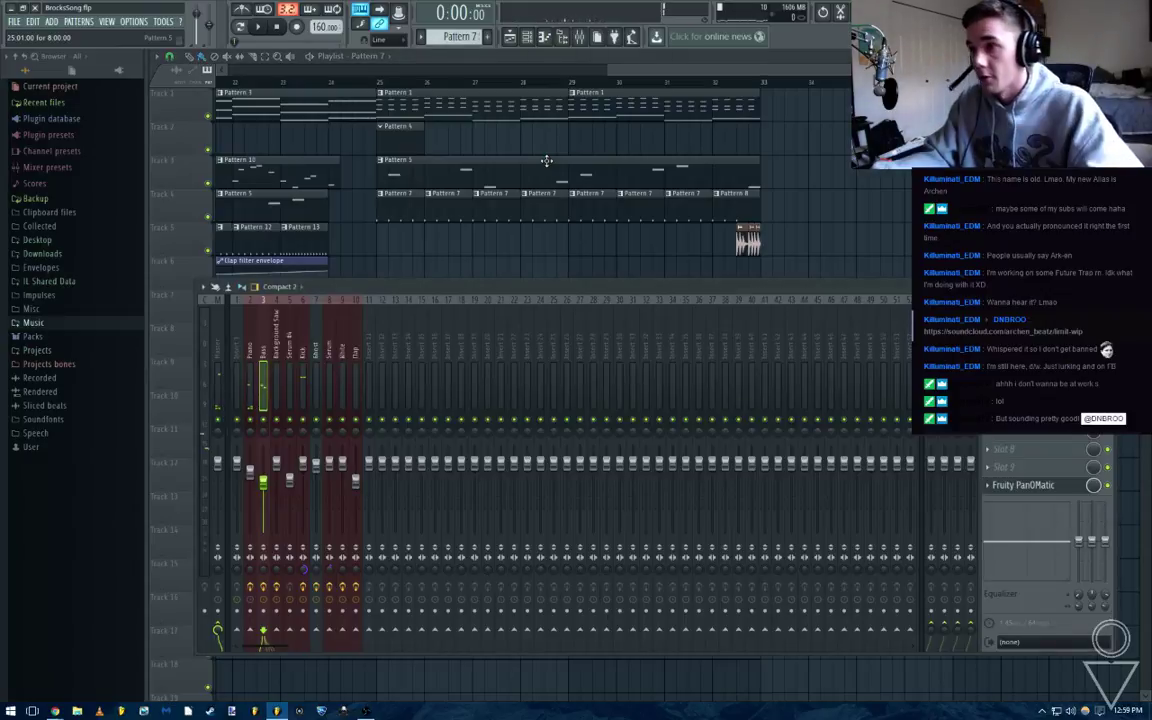
pyautogui.click(249, 352)
pyautogui.click(1023, 490)
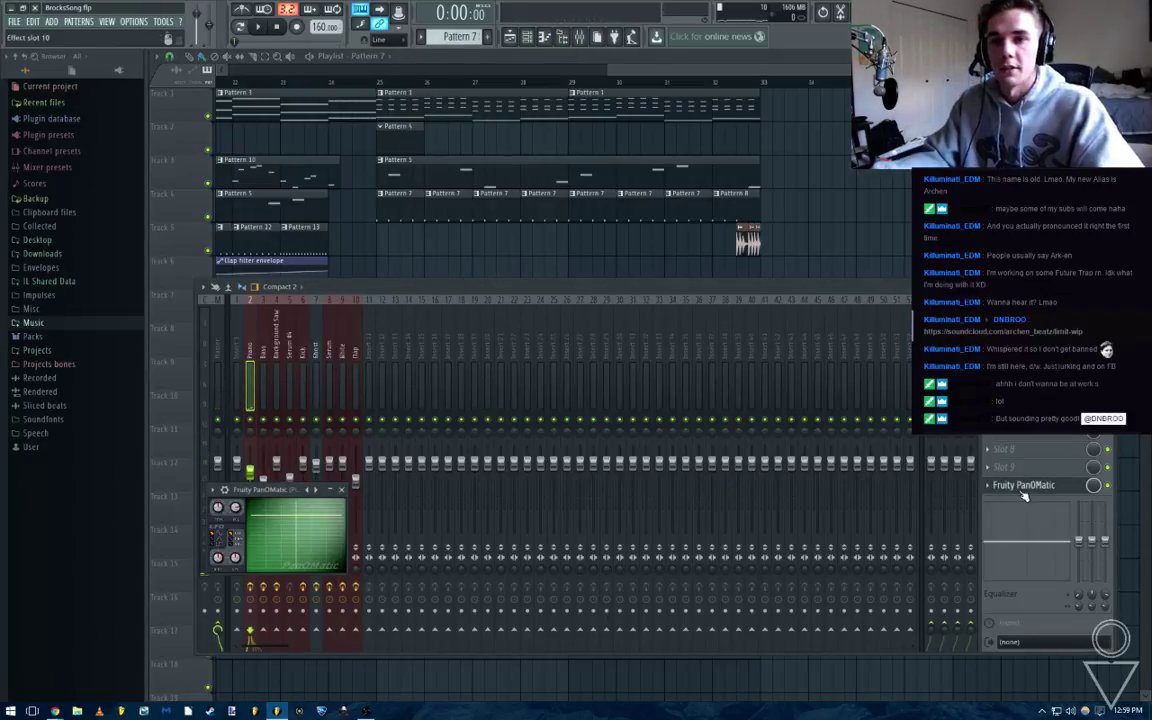
pyautogui.rightClick(238, 512)
pyautogui.click(287, 604)
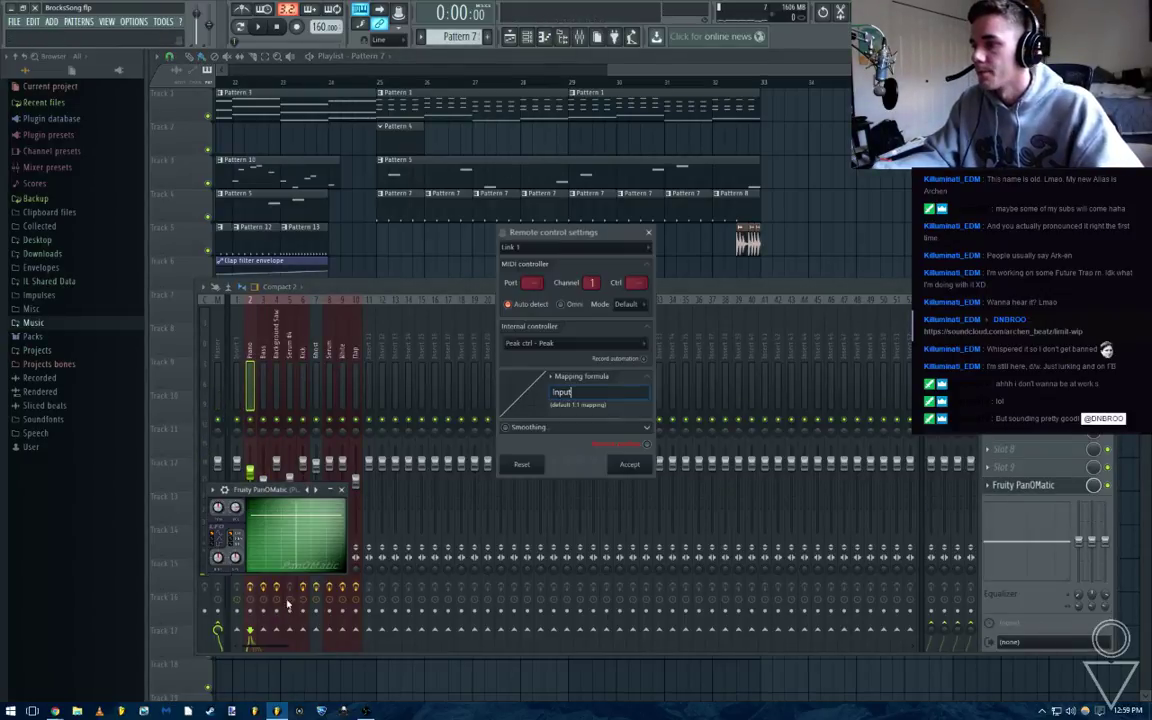
pyautogui.click(540, 345)
pyautogui.click(542, 358)
pyautogui.click(629, 464)
pyautogui.click(341, 490)
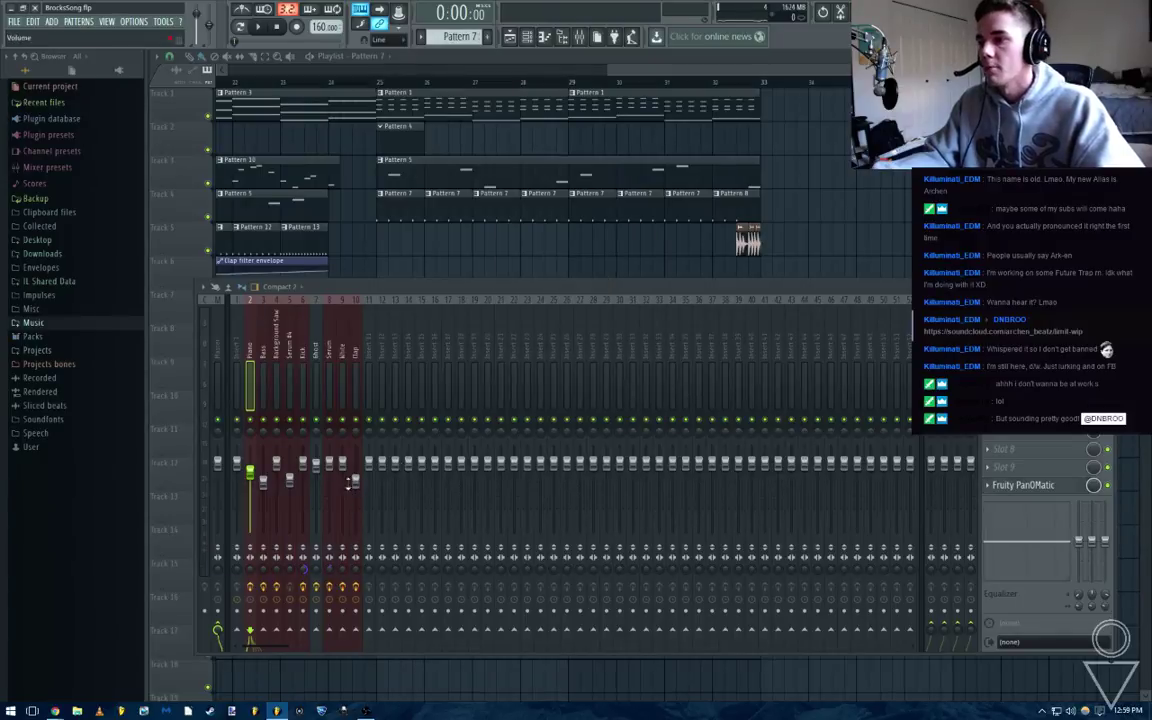
# Play the song from just before bar 25
pyautogui.click(862, 202)
pyautogui.press('space')
pyautogui.scroll(-3, 535, 300)
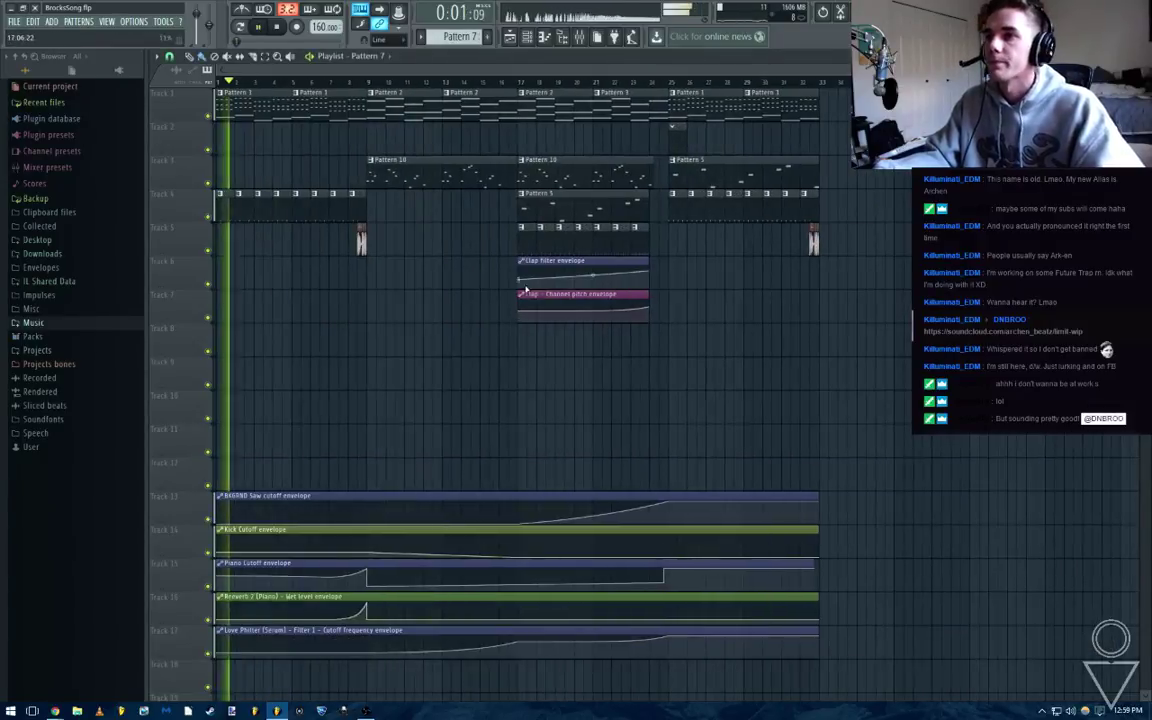
pyautogui.click(659, 82)
pyautogui.scroll(4, 724, 288)
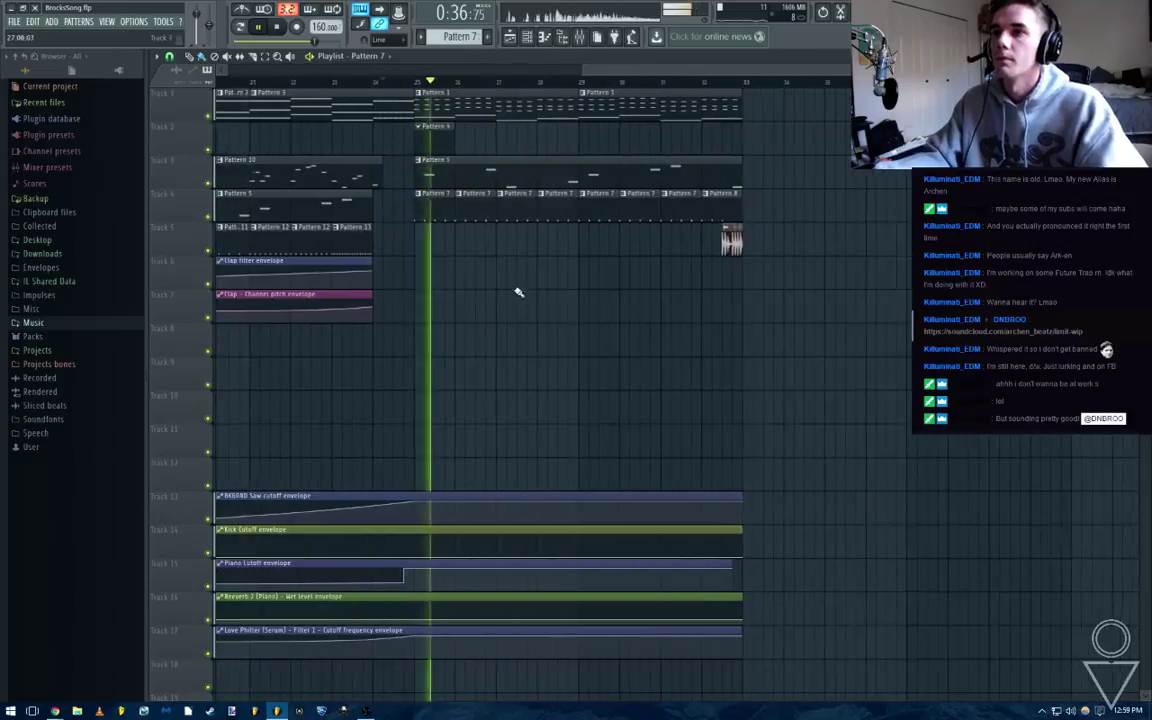
# Examine the Fruity Peak Controller on the Ghost mixer track during playback
pyautogui.click(579, 36)
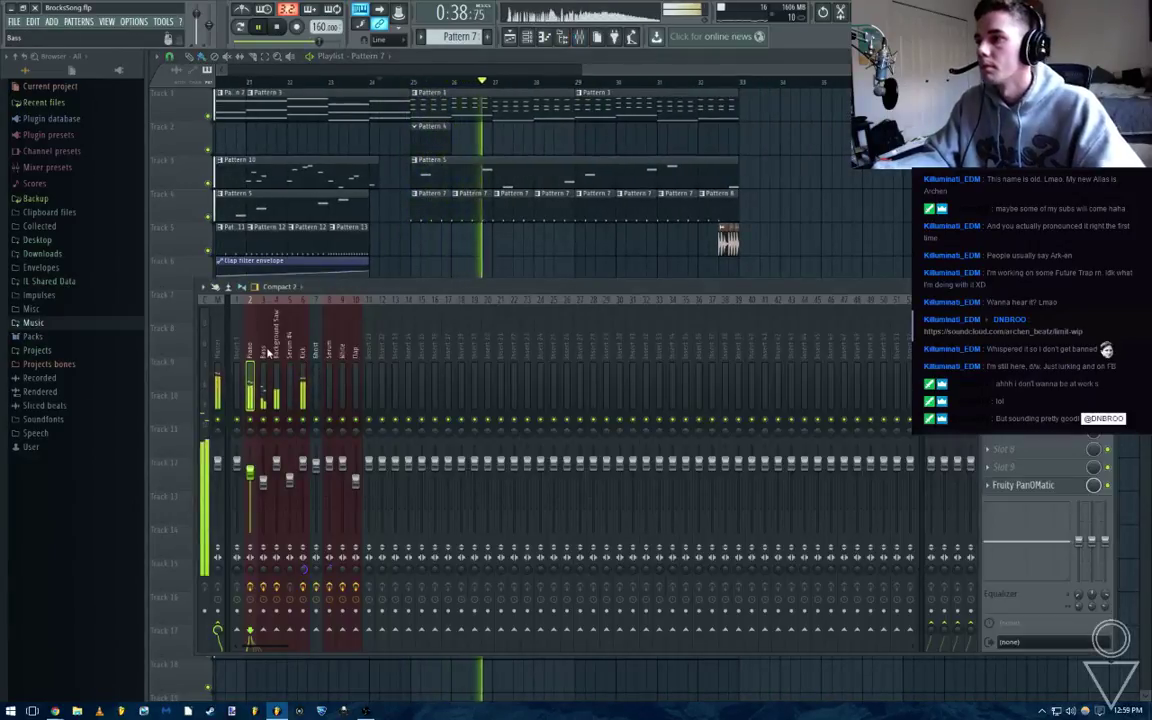
pyautogui.click(315, 358)
pyautogui.click(1025, 323)
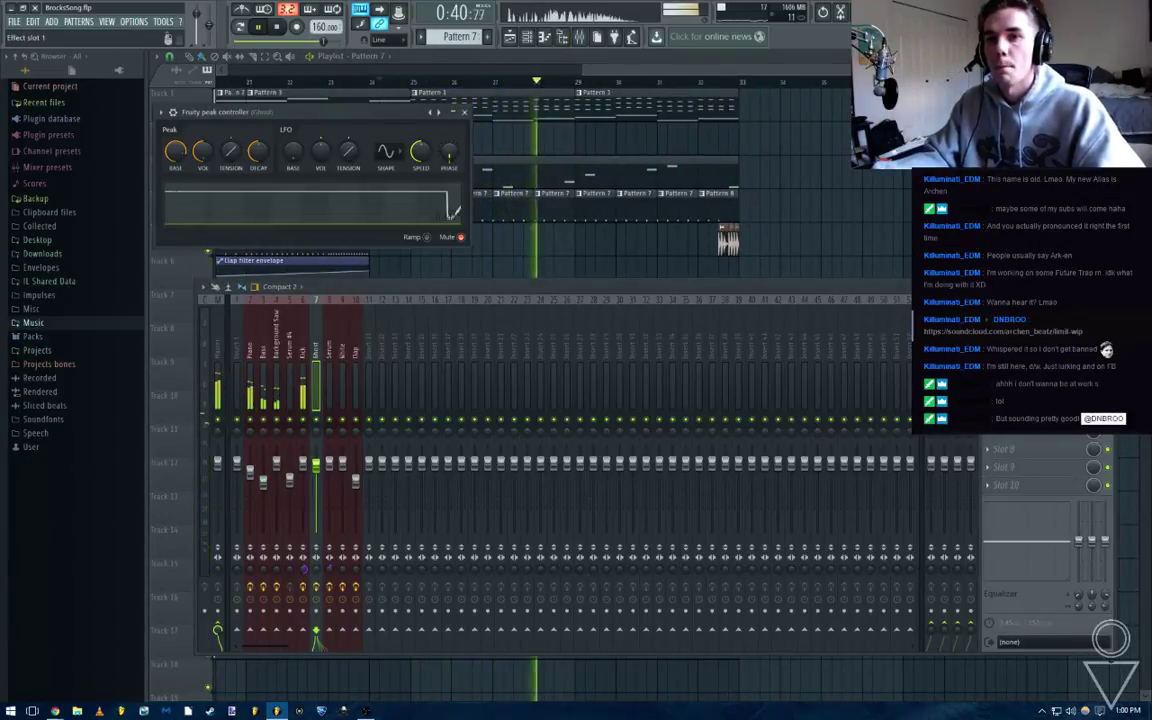
pyautogui.press('space')
# Check the internal controller link on the volume of the Bass track's Fruity PanOMatic, reselecting Peak ctrl - Peak
pyautogui.click(263, 355)
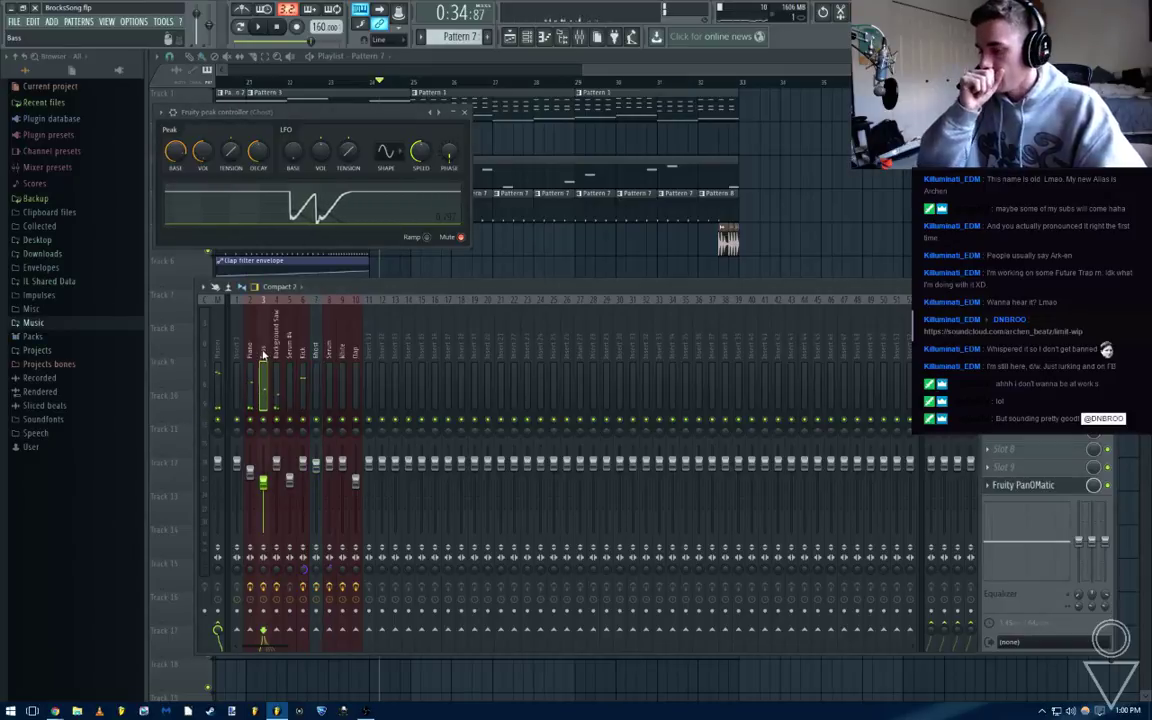
pyautogui.moveTo(216, 110); pyautogui.dragTo(276, 106)
pyautogui.click(1030, 487)
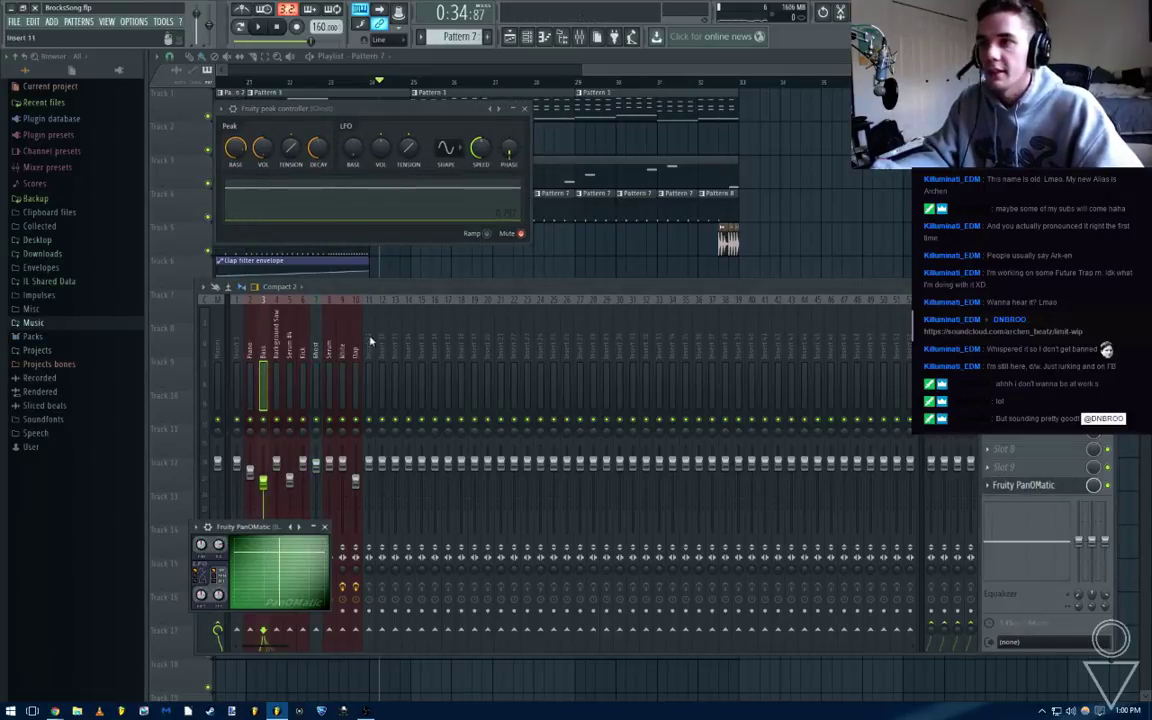
pyautogui.moveTo(268, 527); pyautogui.dragTo(613, 107)
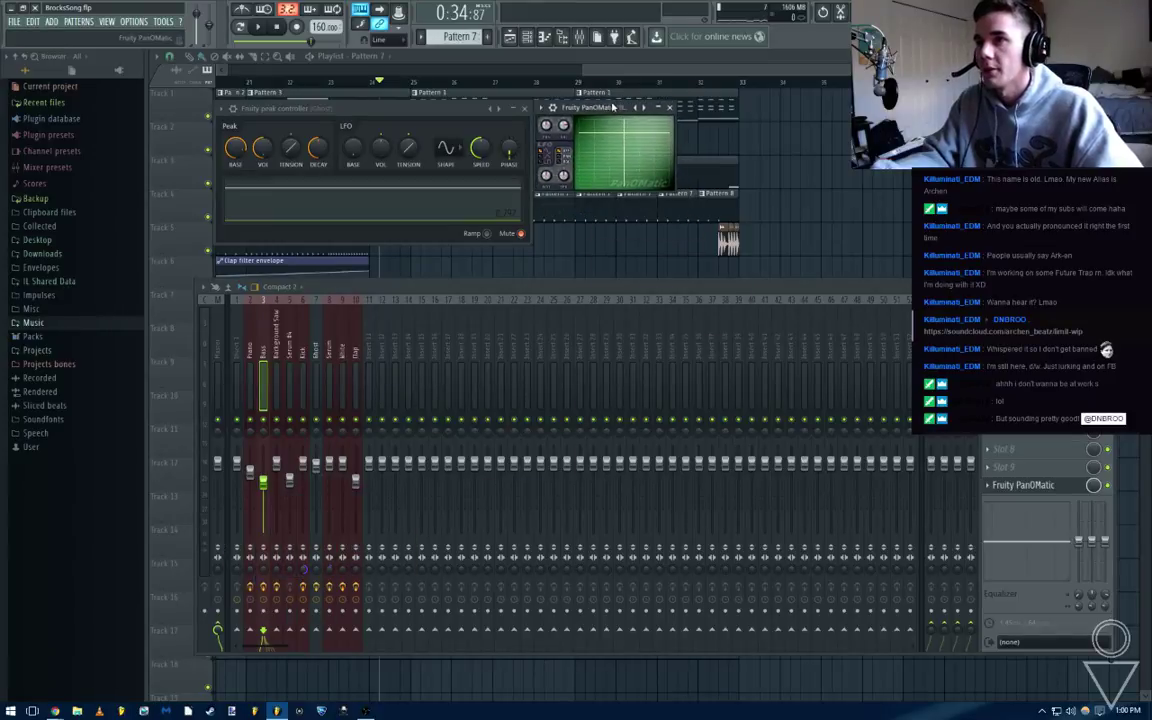
pyautogui.rightClick(552, 131)
pyautogui.click(614, 231)
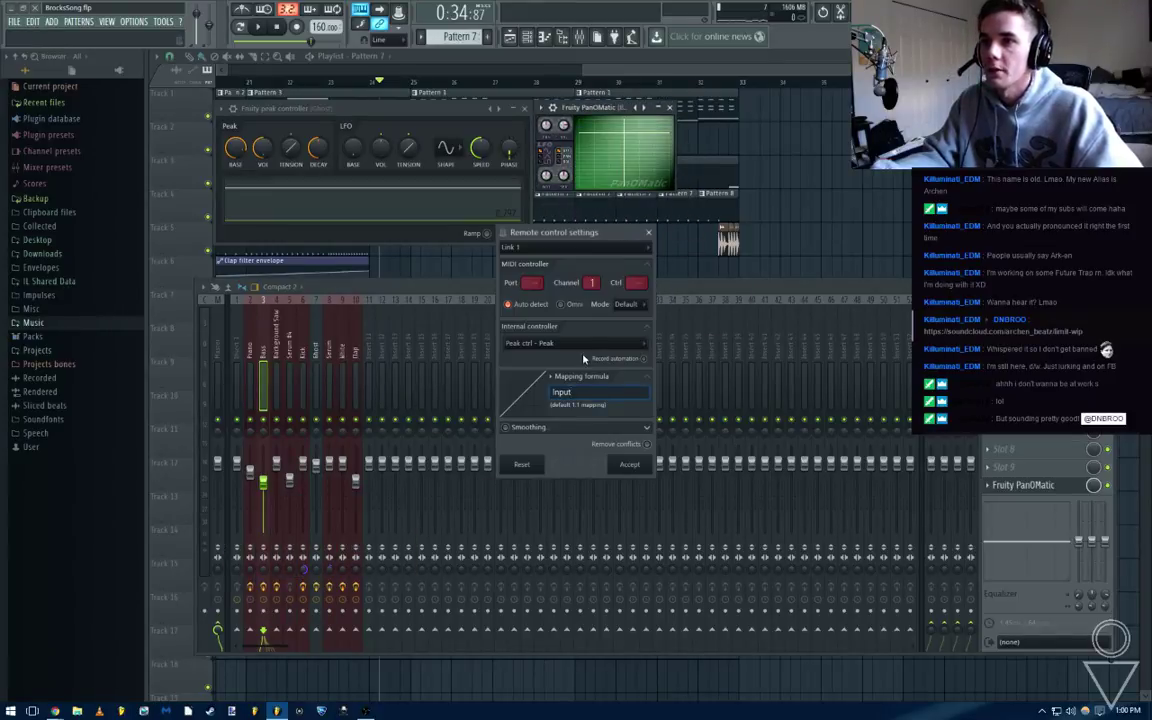
pyautogui.click(578, 343)
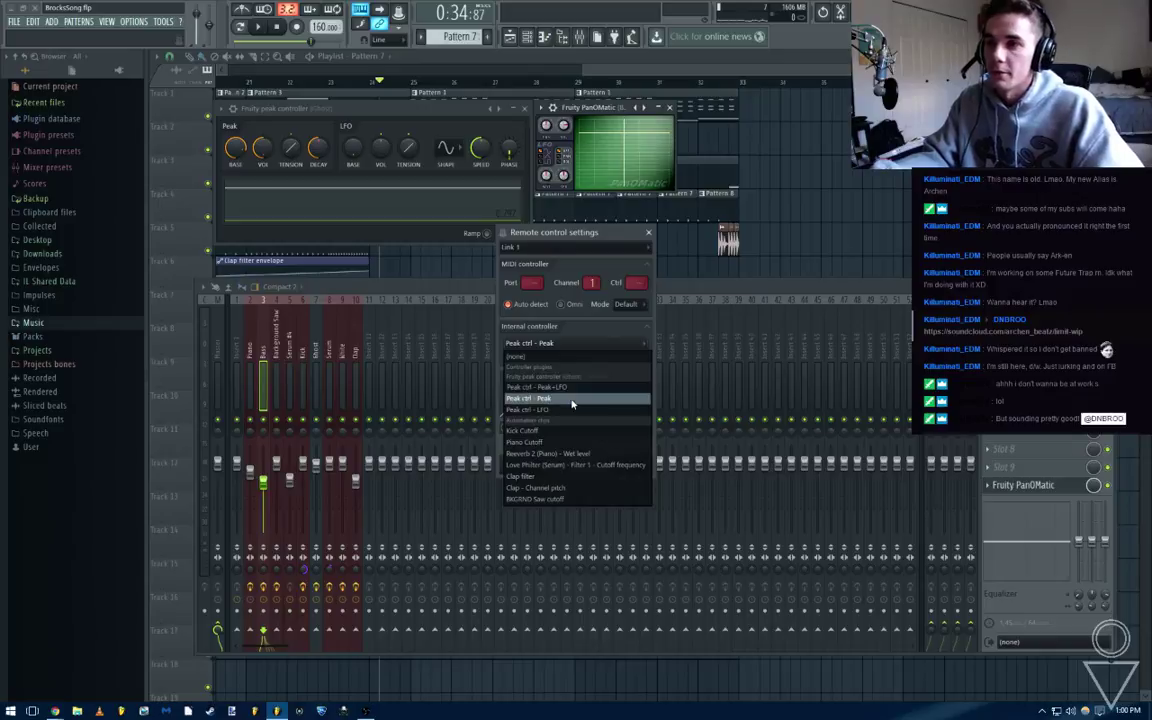
pyautogui.click(576, 398)
pyautogui.click(650, 232)
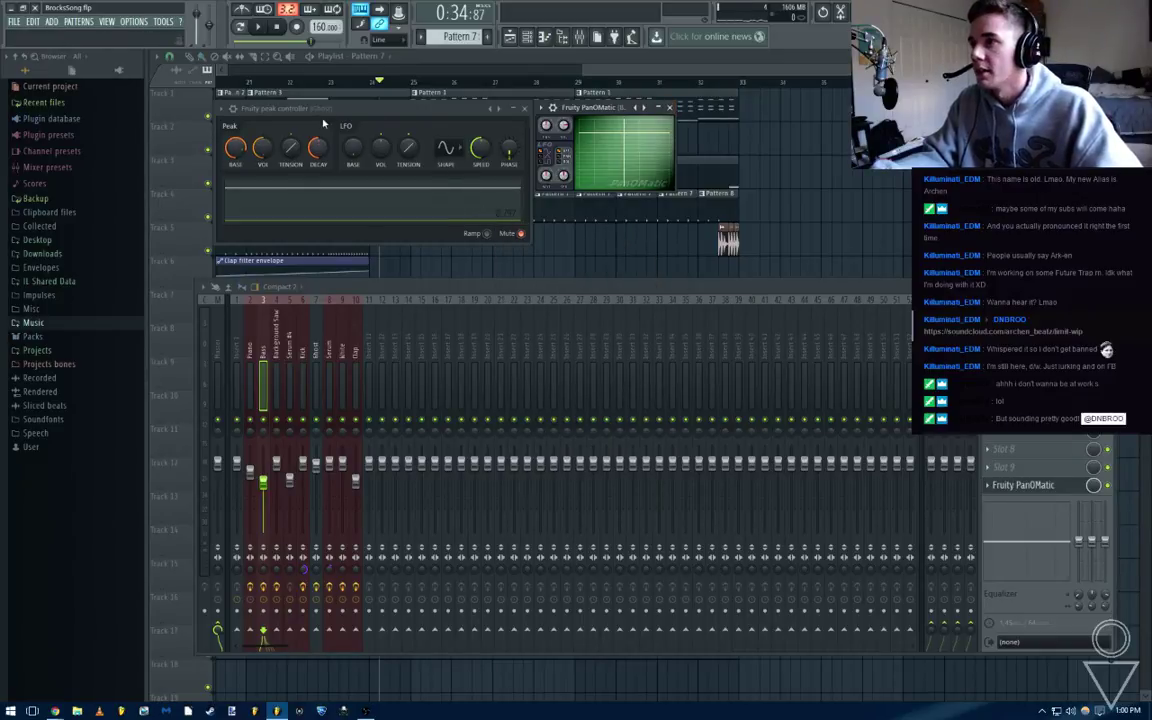
# Adjust the decay speed and tension of the Ghost track's Fruity Peak Controller while playing the song
pyautogui.click(293, 106)
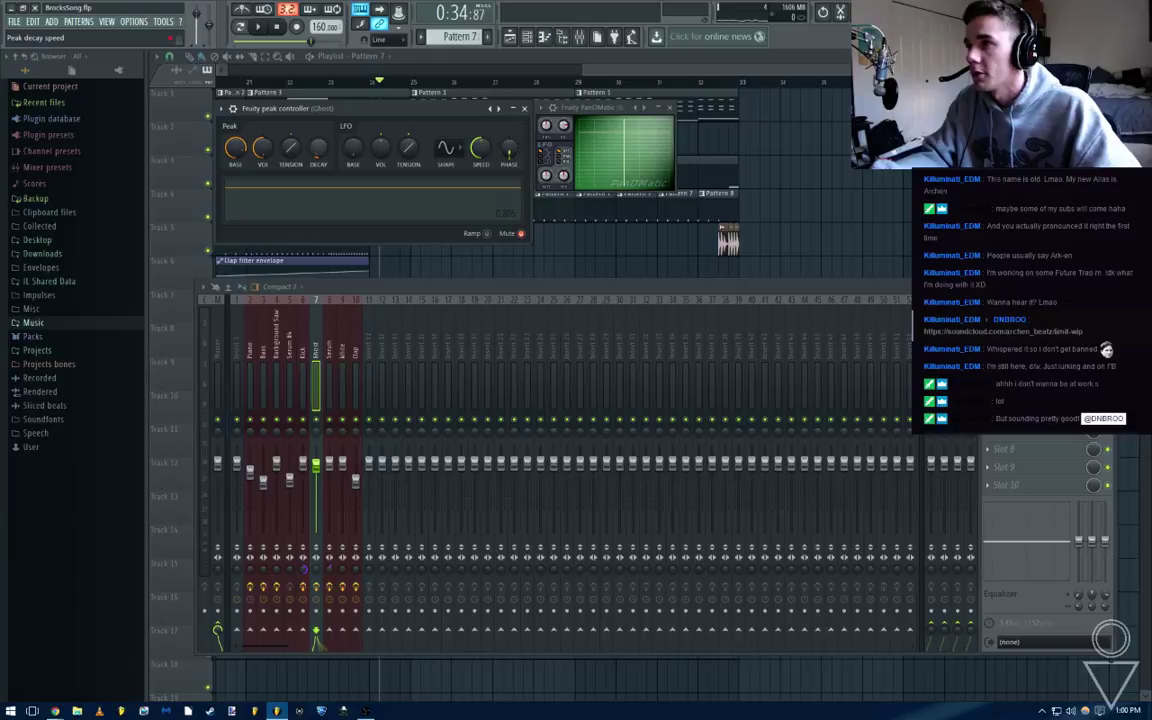
pyautogui.press('space')
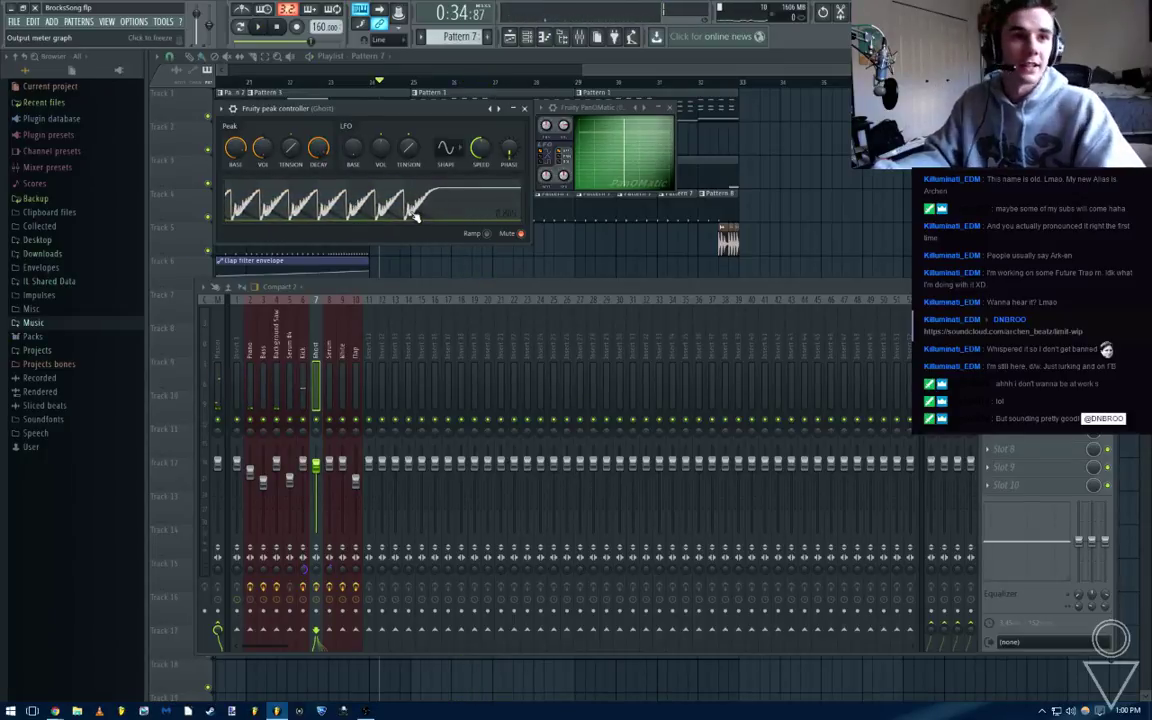
pyautogui.press('space')
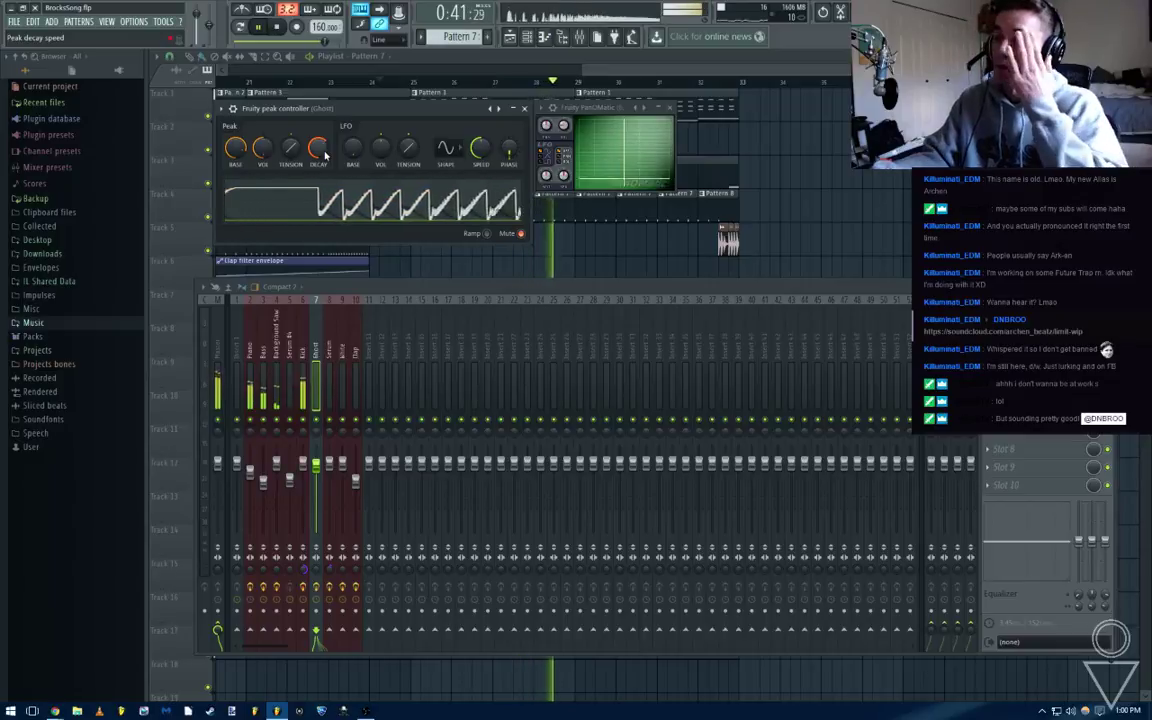
pyautogui.moveTo(298, 152); pyautogui.dragTo(297, 151)
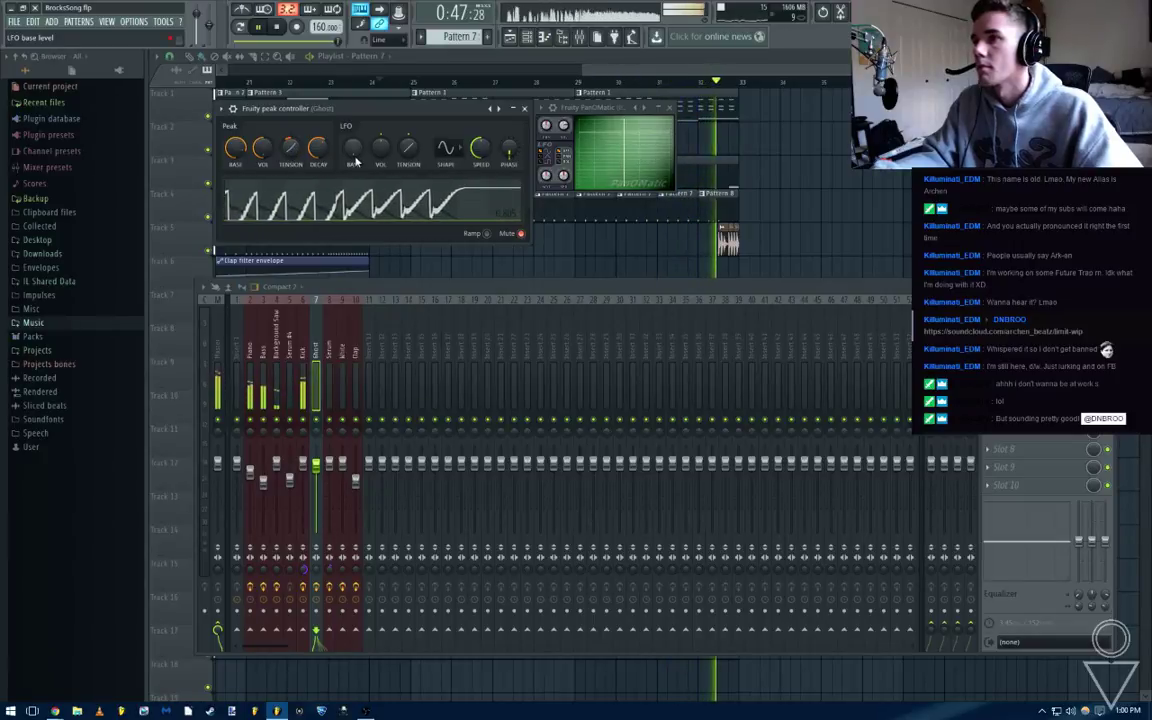
pyautogui.click(525, 109)
pyautogui.press('F9')
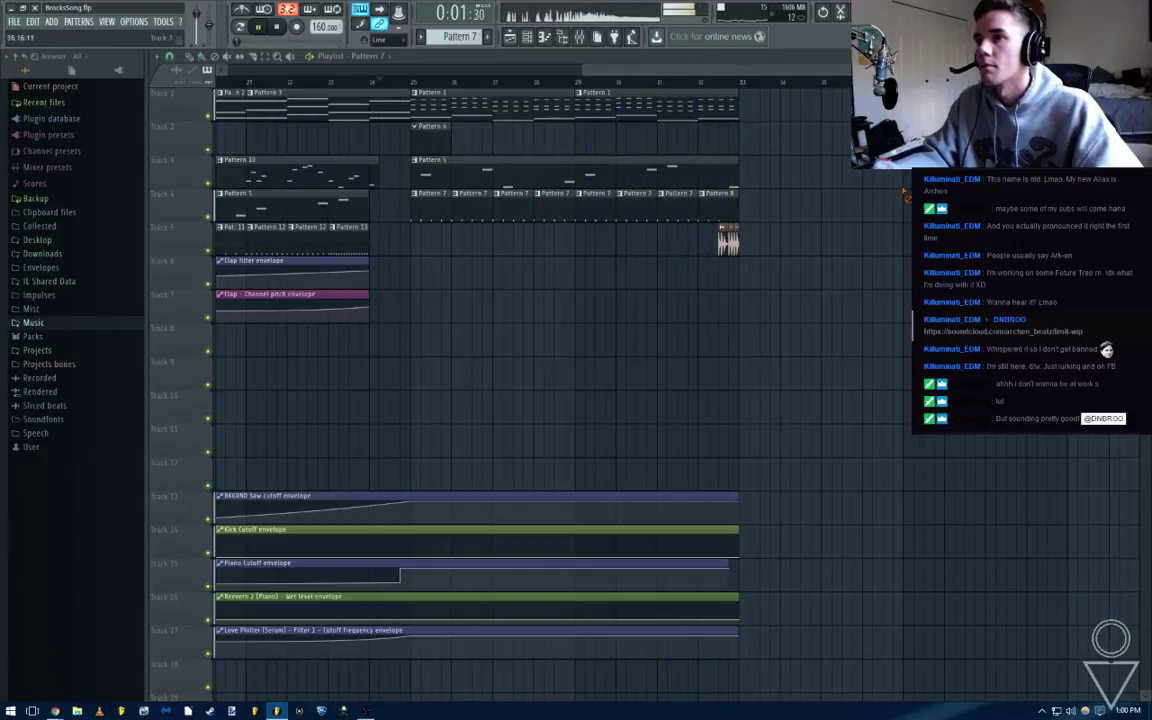
# Clone Pattern 8 and replace its clip at bar 32 on Track 4 with the copy
pyautogui.doubleClick(717, 209)
pyautogui.press('F6')
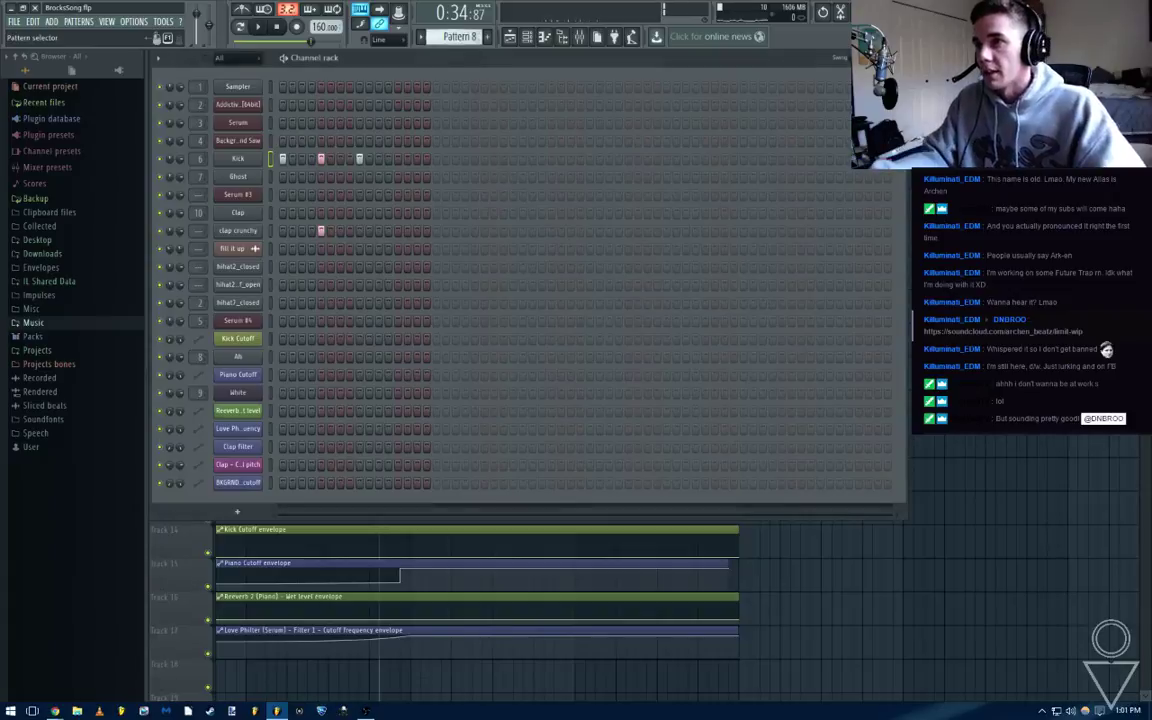
pyautogui.click(460, 36)
pyautogui.click(502, 110)
pyautogui.press('F6')
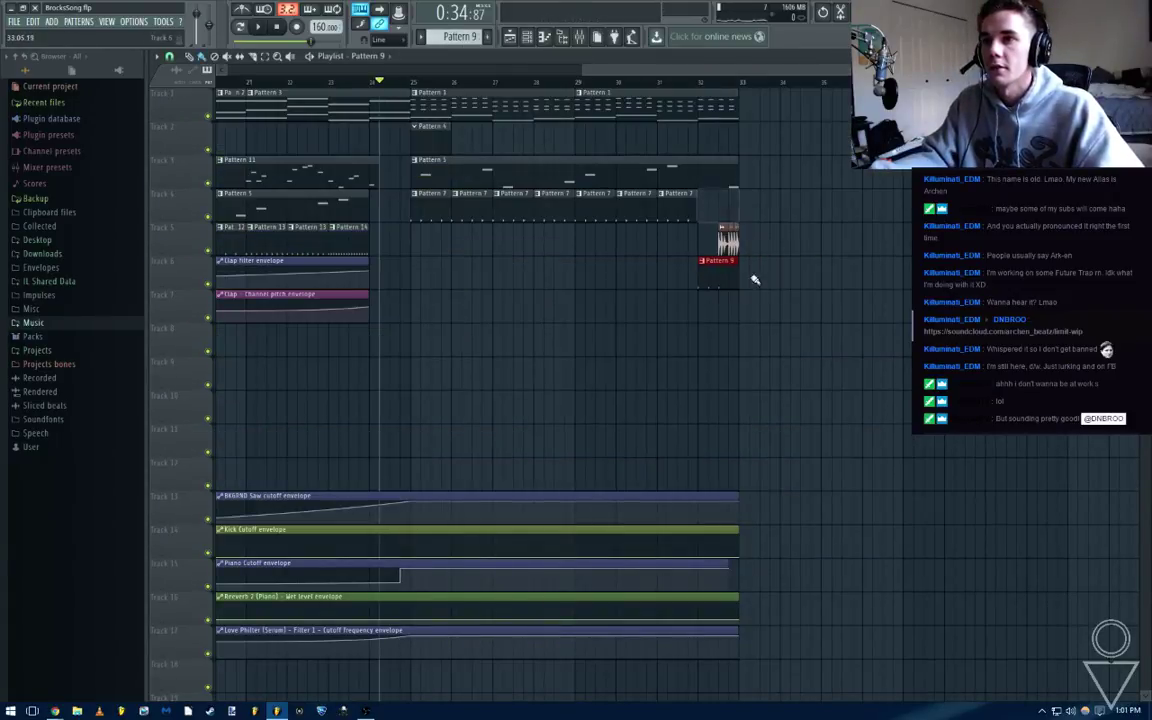
pyautogui.doubleClick(716, 205)
pyautogui.press('F6')
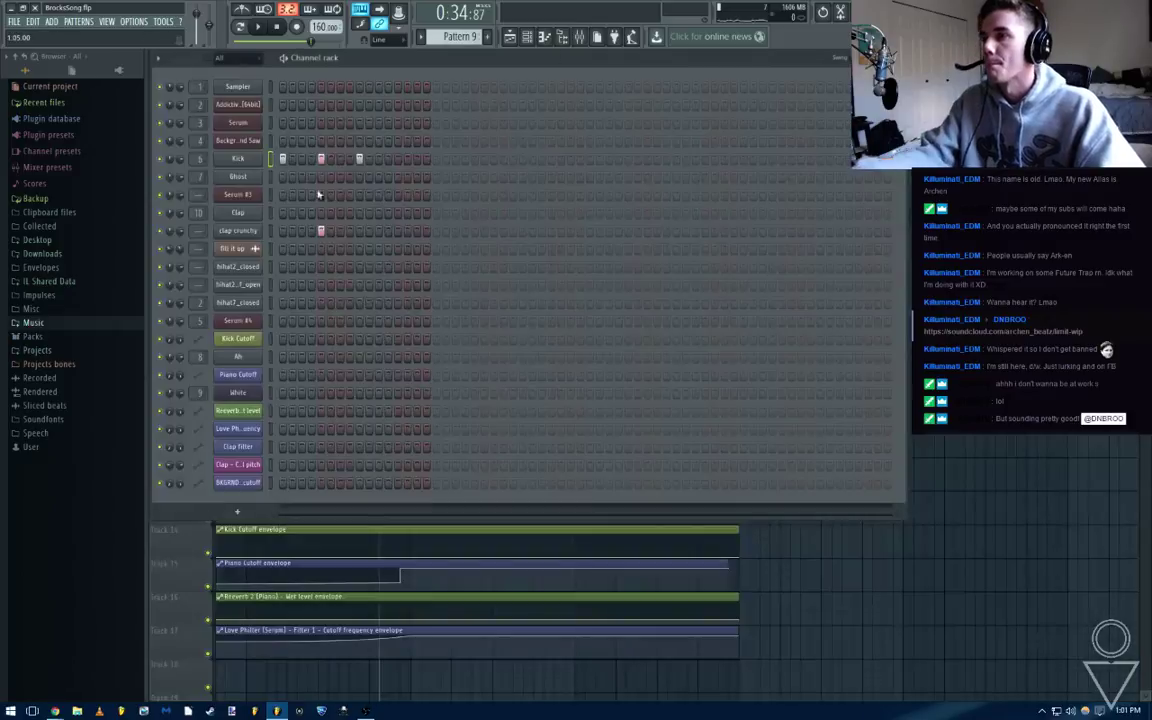
pyautogui.press('F6')
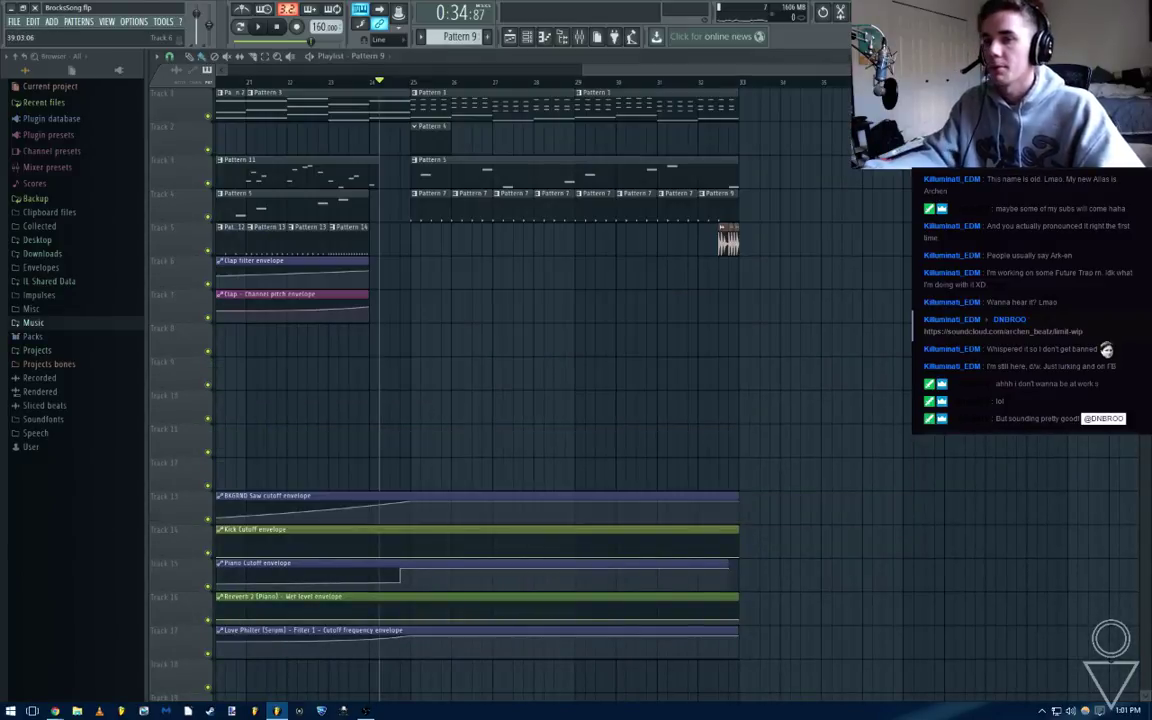
# Play the end of the arrangement from bar 32
pyautogui.click(703, 81)
pyautogui.press('space')
pyautogui.scroll(3, 748, 225)
pyautogui.scroll(-4, 608, 280)
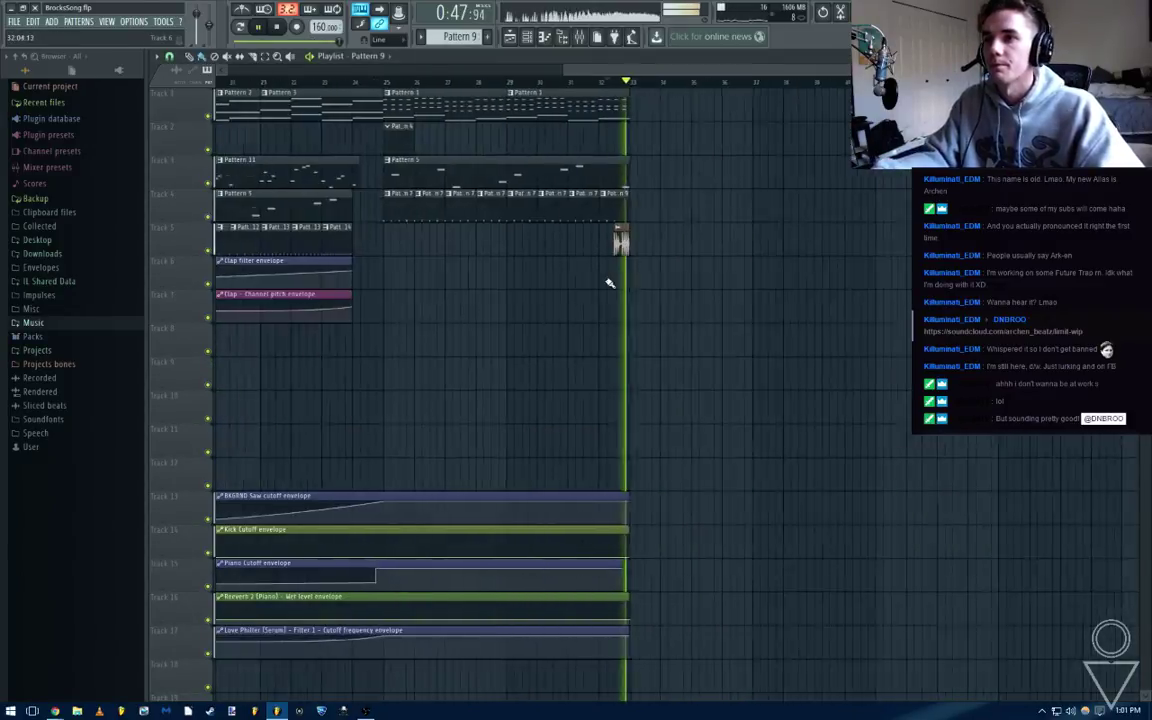
# Play the song from the beginning and save the project
pyautogui.click(292, 31)
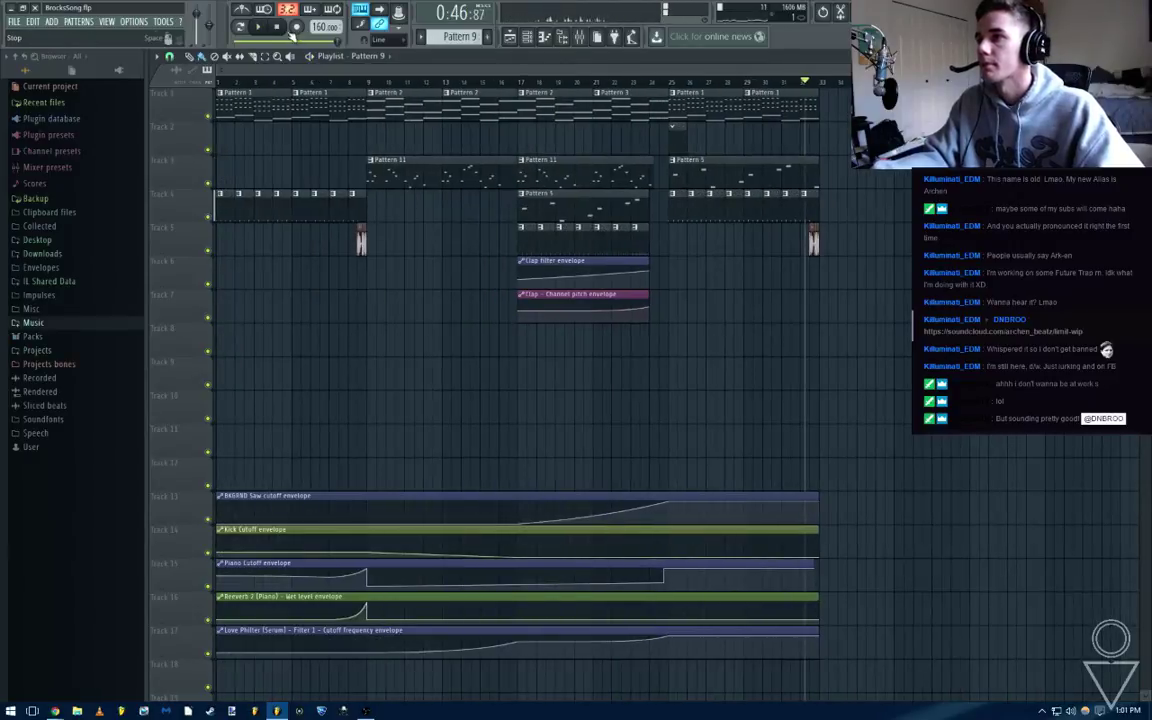
pyautogui.press('space')
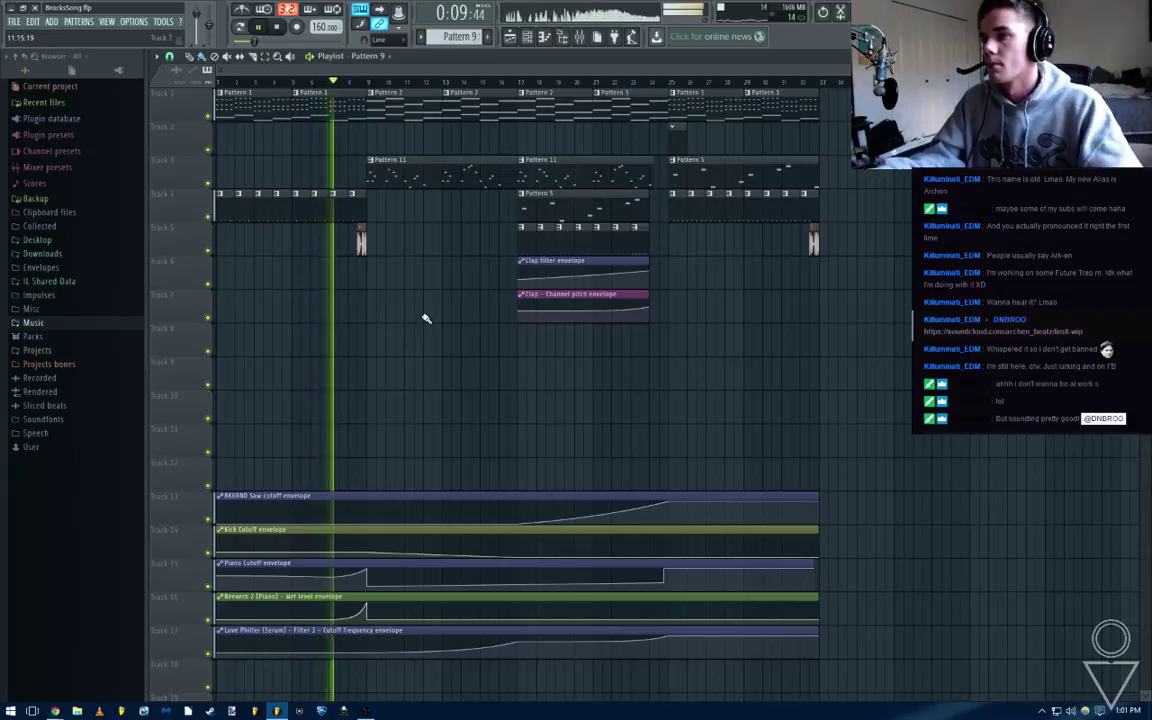
pyautogui.hotkey('ctrl', 's')
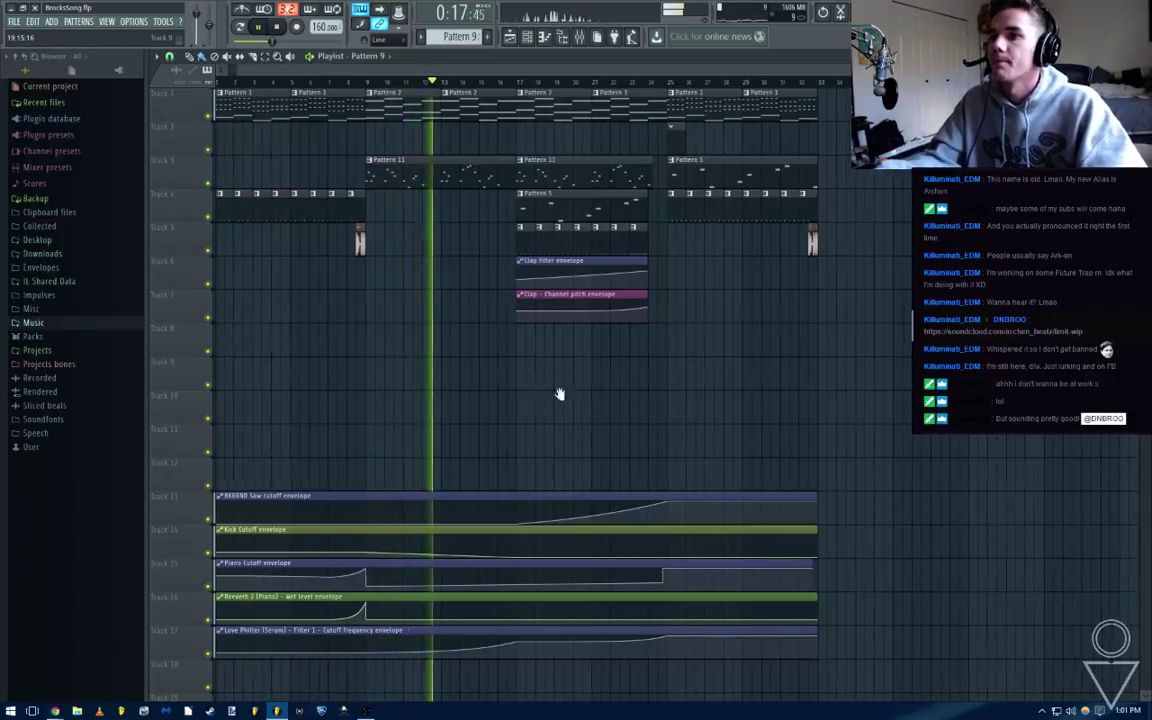
pyautogui.hscroll(2, 558, 391)
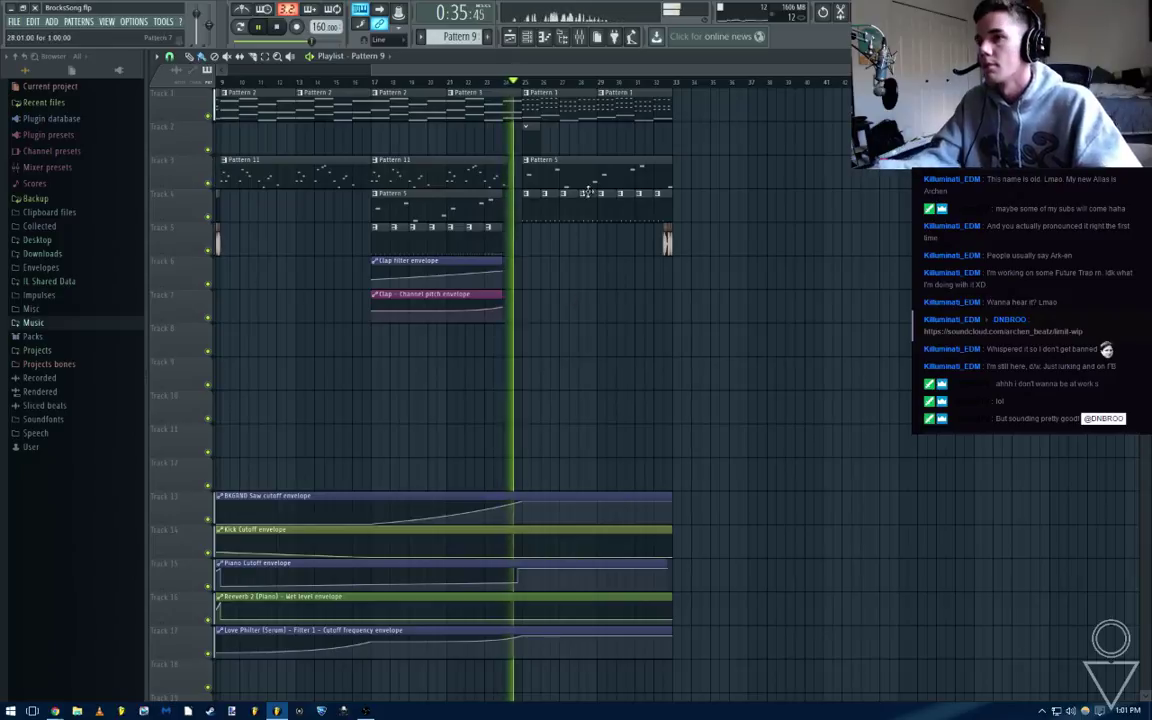
# Cut all notes of the Serum bass channel out of Pattern 1 and stop playback
pyautogui.doubleClick(570, 116)
pyautogui.press('F6')
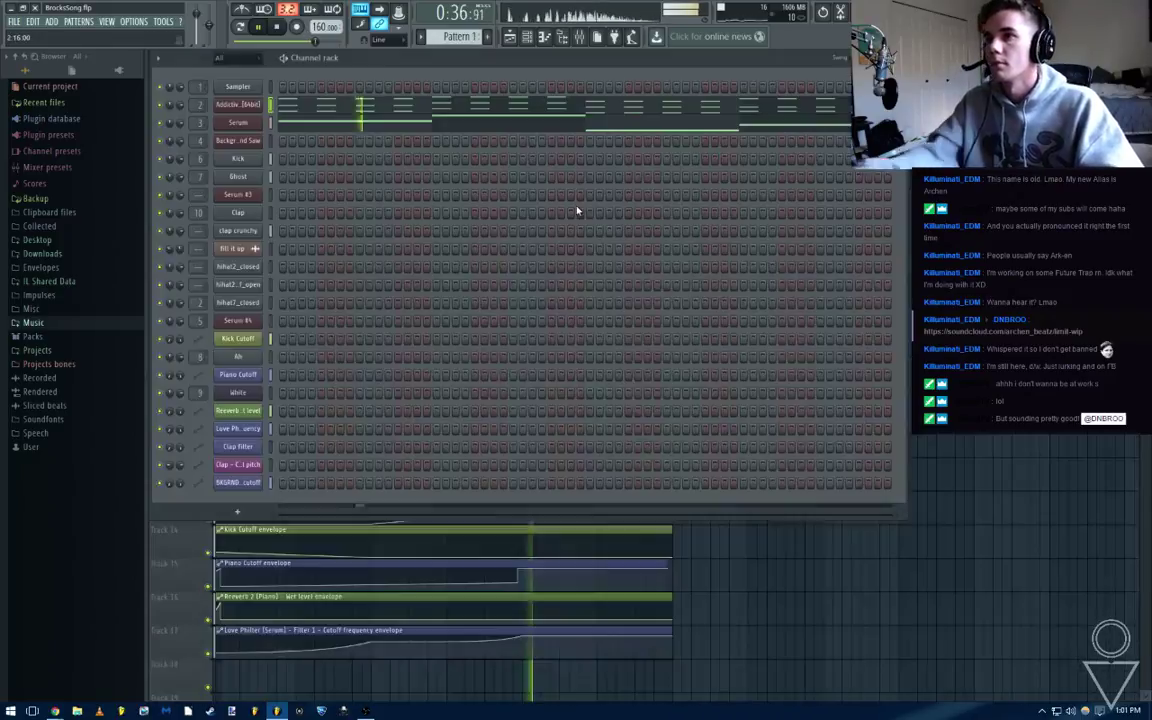
pyautogui.click(470, 127)
pyautogui.hotkey('ctrl', 'a')
pyautogui.press('Delete')
pyautogui.press('Escape')
pyautogui.press('space')
pyautogui.rightClick(258, 127)
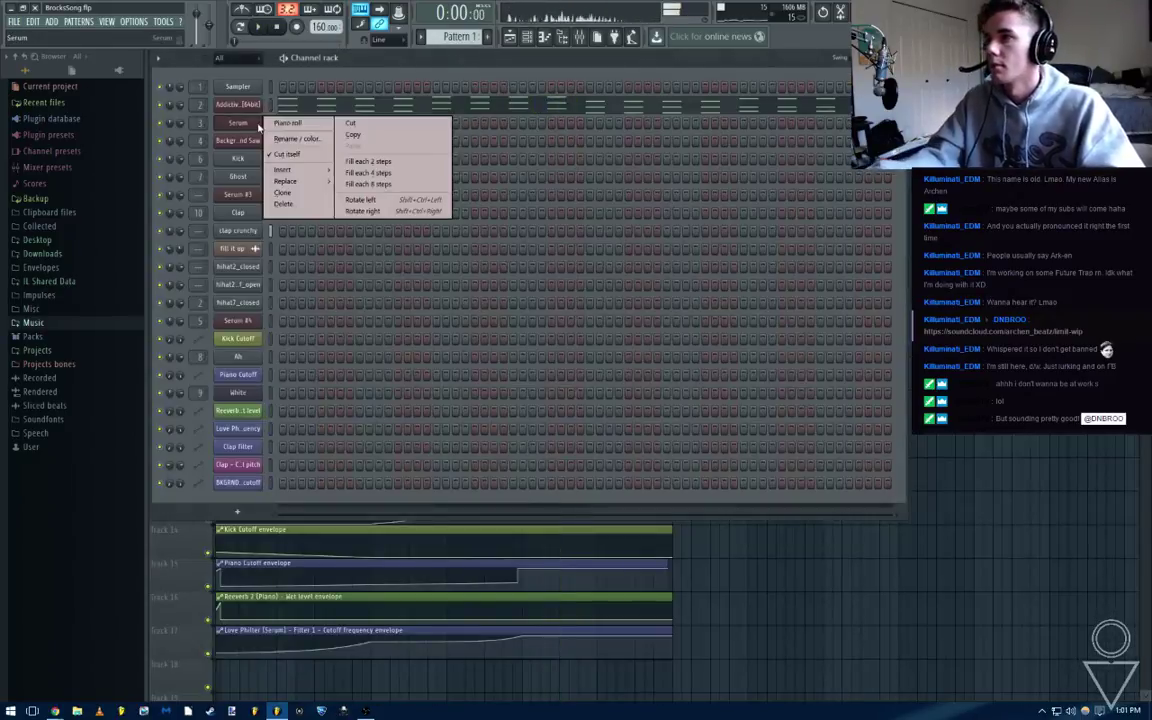
pyautogui.click(983, 173)
# Paste the cut bass notes into the Serum channel of Pattern 4
pyautogui.doubleClick(529, 142)
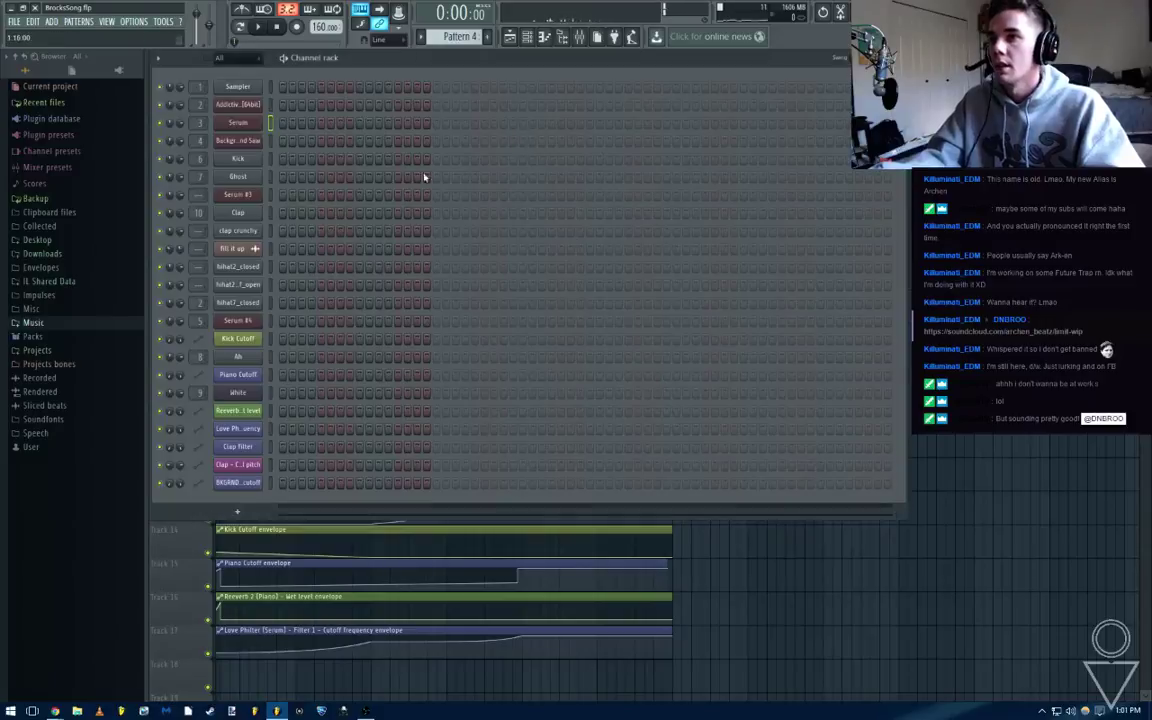
pyautogui.rightClick(263, 128)
pyautogui.click(288, 126)
pyautogui.press('Escape')
pyautogui.click(940, 290)
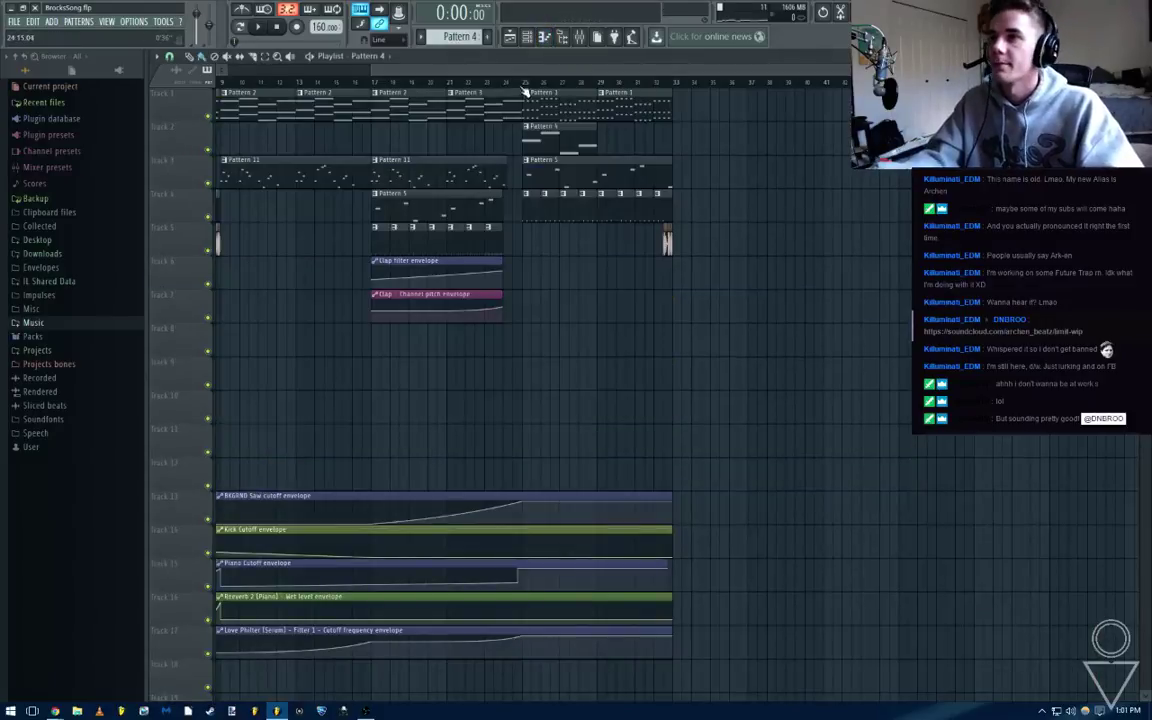
# Play briefly from bar 25 and duplicate Pattern 4's four Serum notes into bars 5 to 8
pyautogui.click(523, 86)
pyautogui.press('space')
pyautogui.doubleClick(580, 145)
pyautogui.press('space')
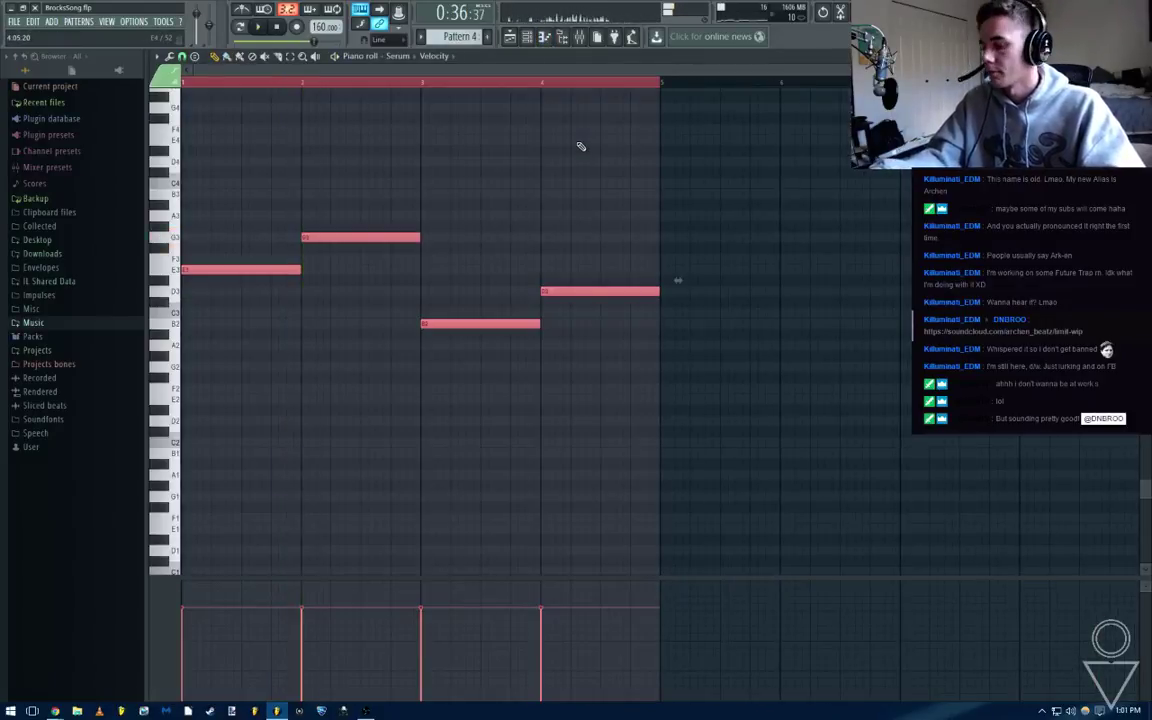
pyautogui.moveTo(243, 269); pyautogui.dragTo(722, 270)
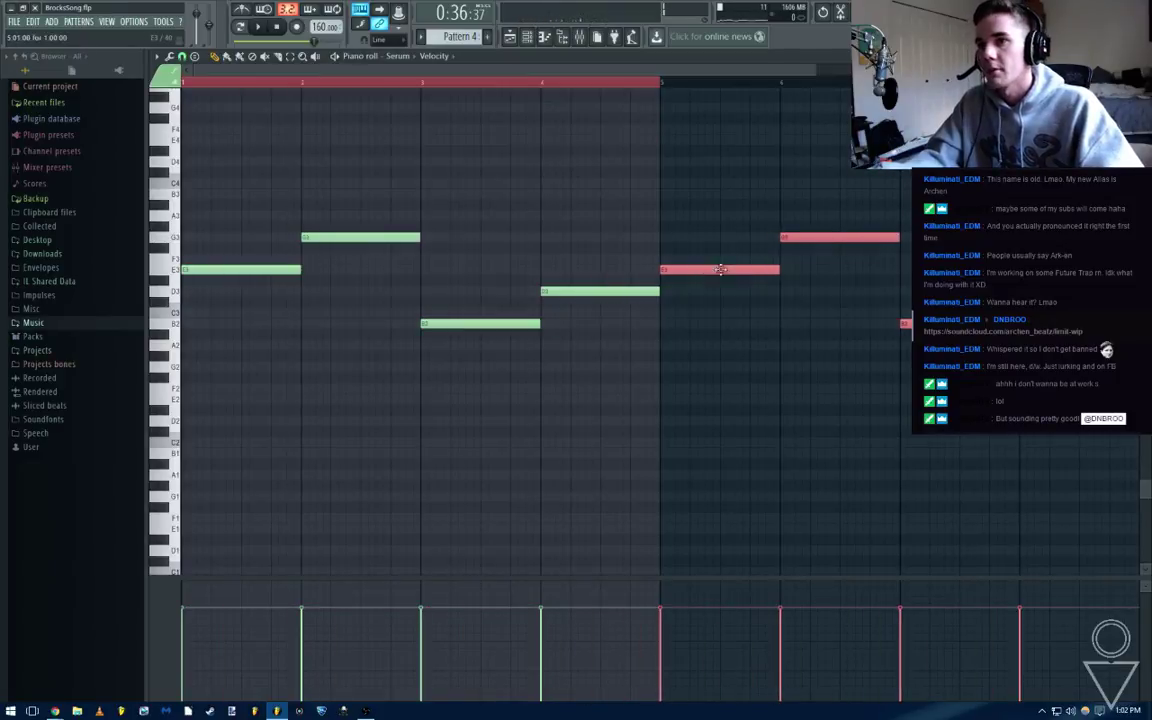
pyautogui.hotkey('ctrl', 'd')
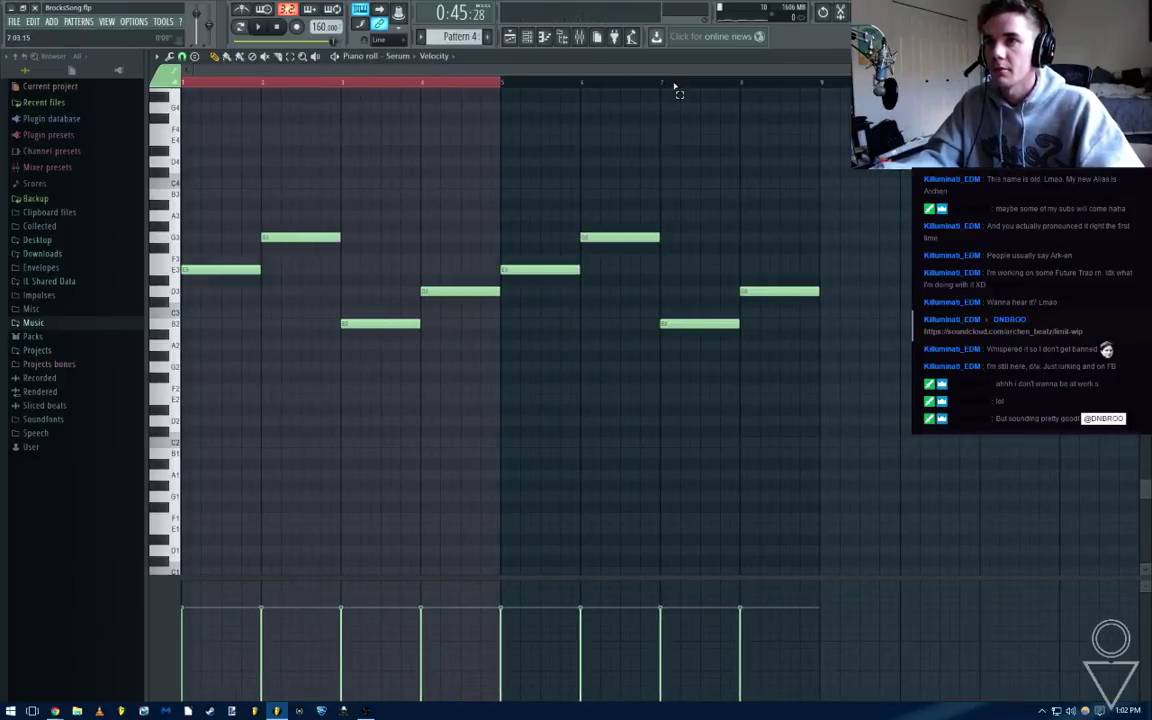
# Raise the Serum note in bar 7 of Pattern 4 to A3 and play the result
pyautogui.press('space')
pyautogui.moveTo(692, 323); pyautogui.dragTo(693, 236)
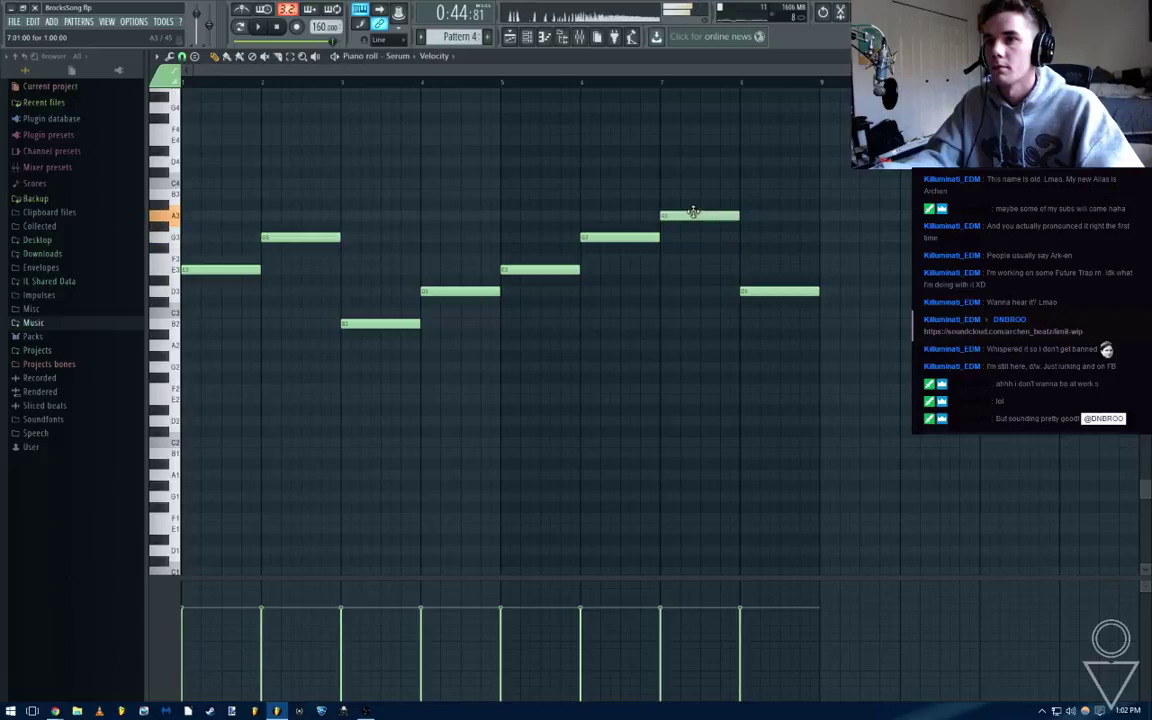
pyautogui.press('space')
pyautogui.press('F7')
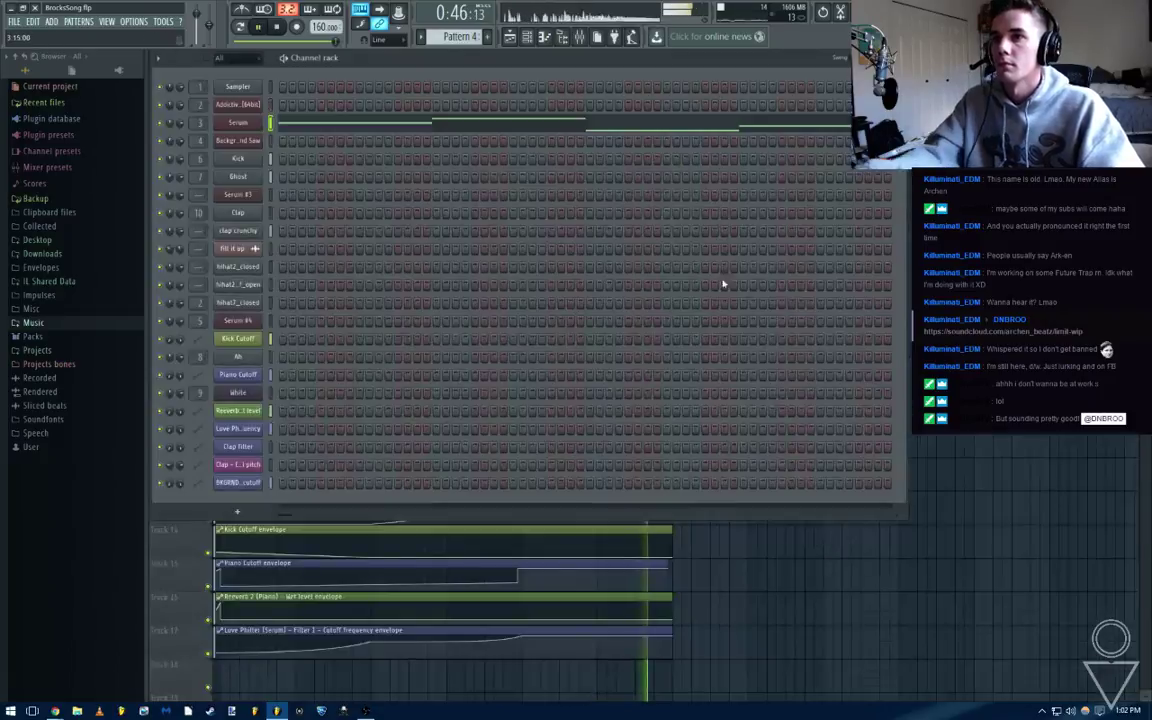
# Adjust the portamento time of the Bass channel's Serum synth to about 73 ms
pyautogui.click(256, 123)
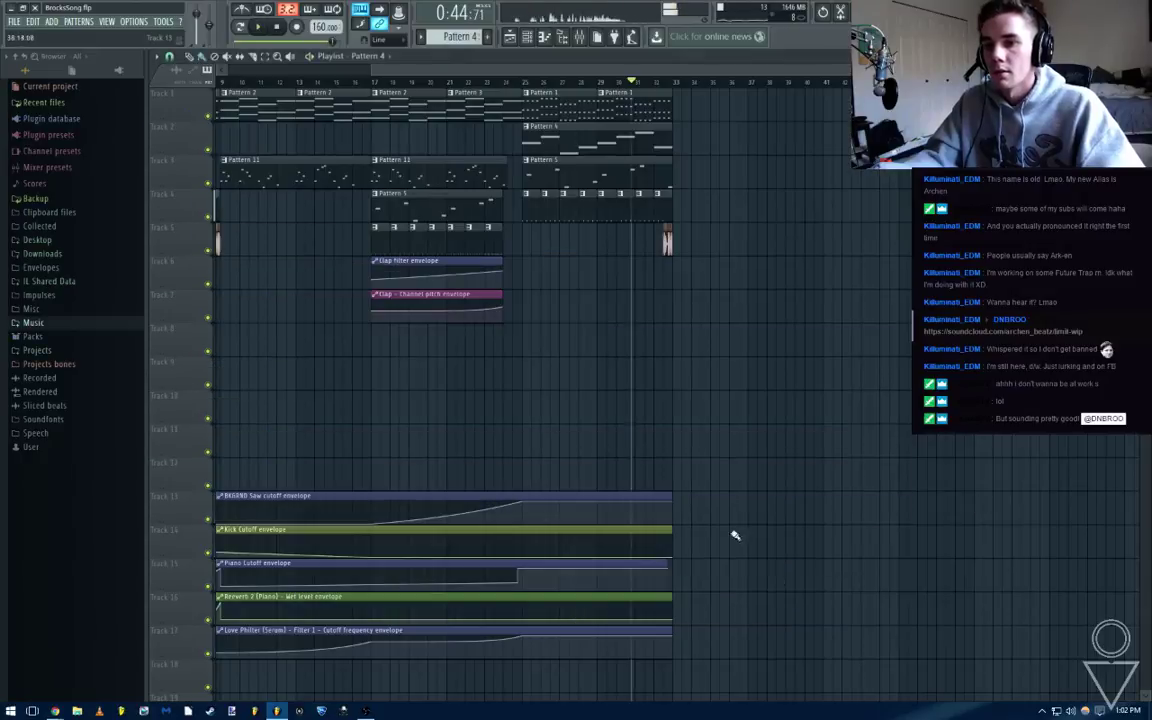
pyautogui.press('F9')
pyautogui.doubleClick(588, 140)
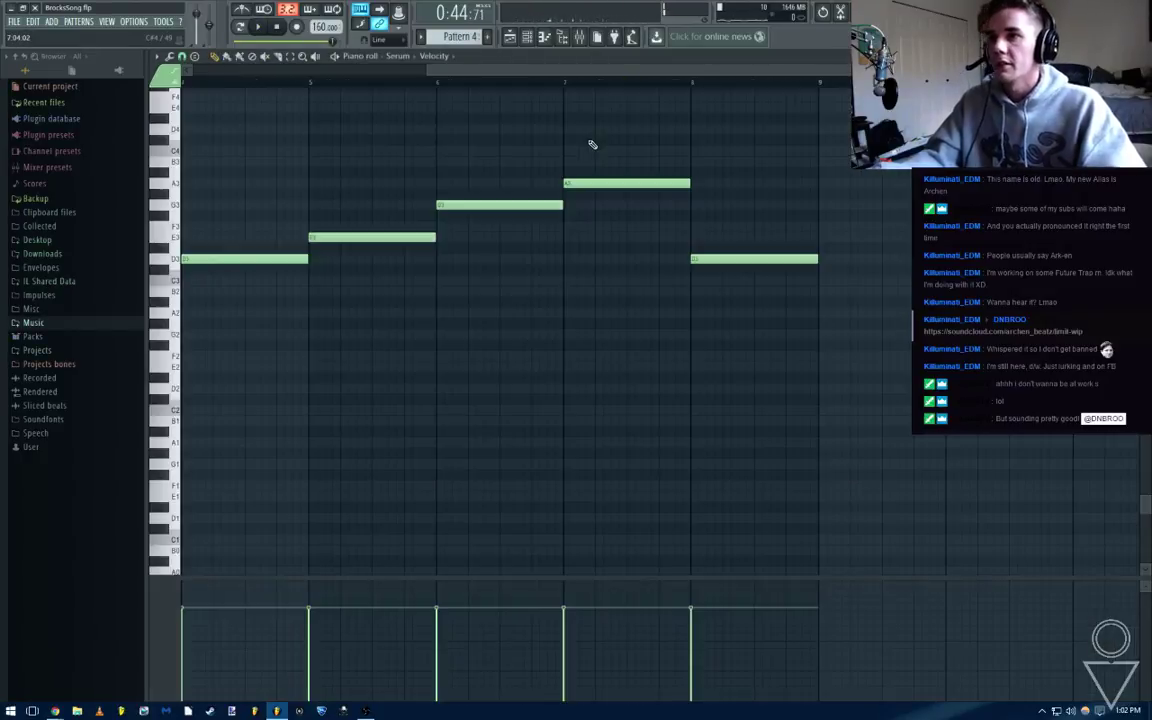
pyautogui.click(525, 38)
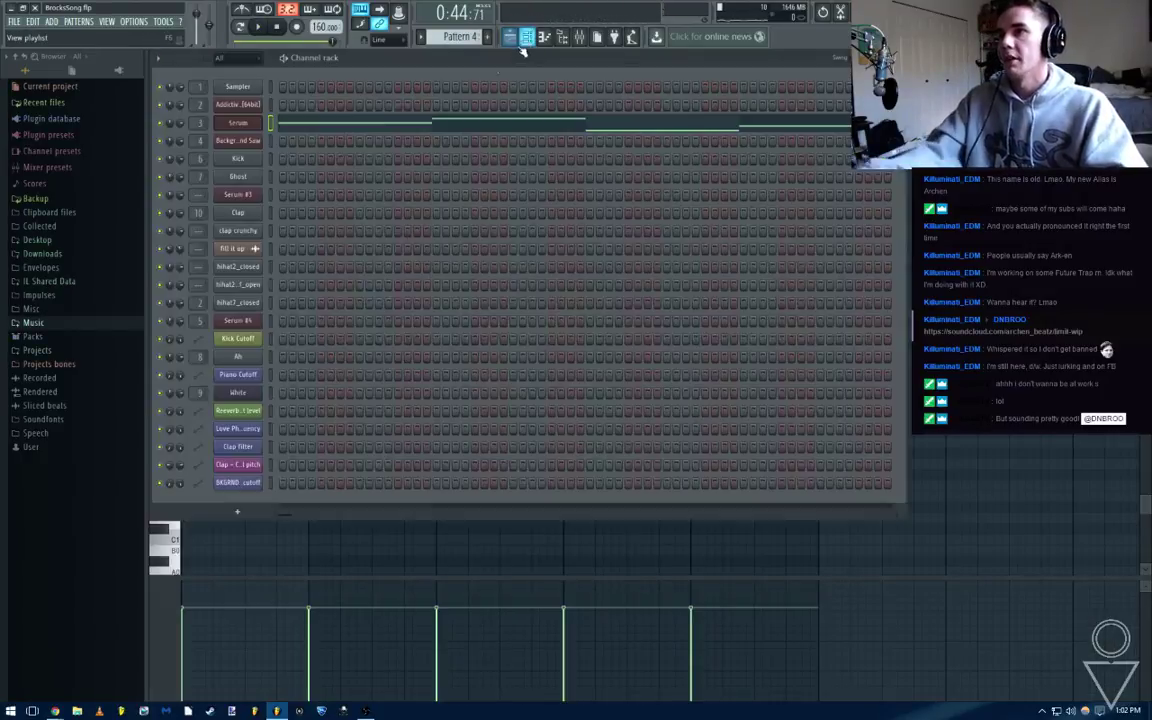
pyautogui.click(255, 123)
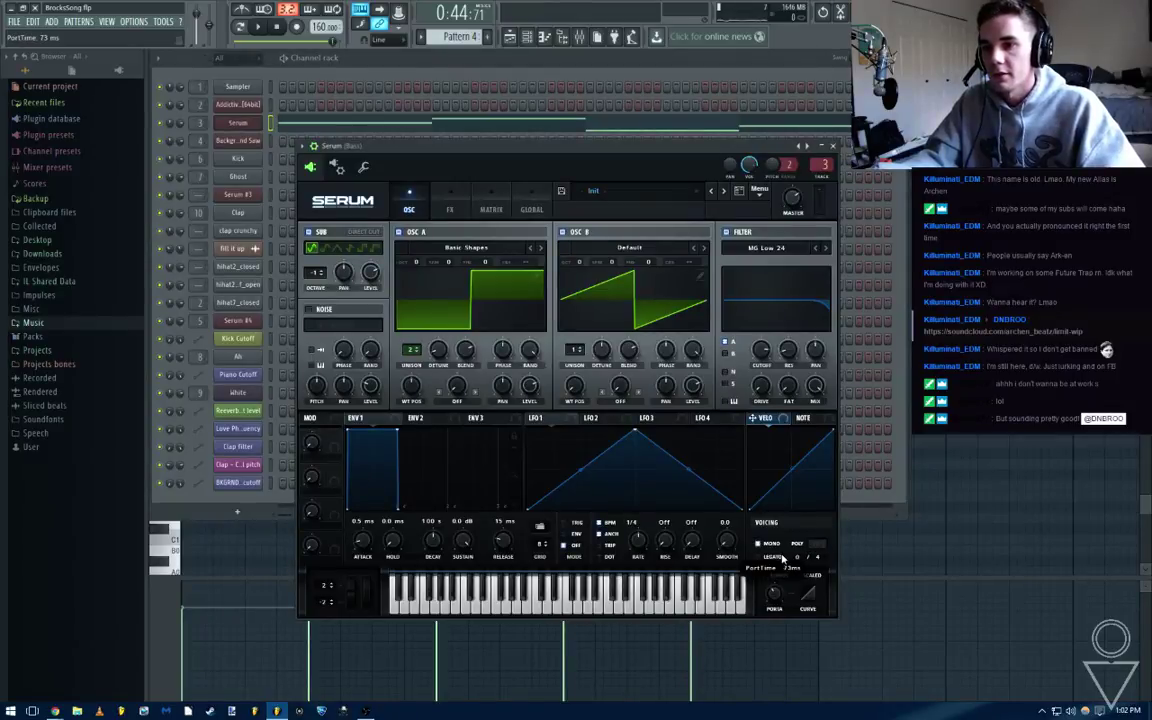
pyautogui.click(1022, 356)
# Lengthen all but the last Serum note in Pattern 4 to slightly overlap the following note, and play the result
pyautogui.scroll(-2, 333, 261)
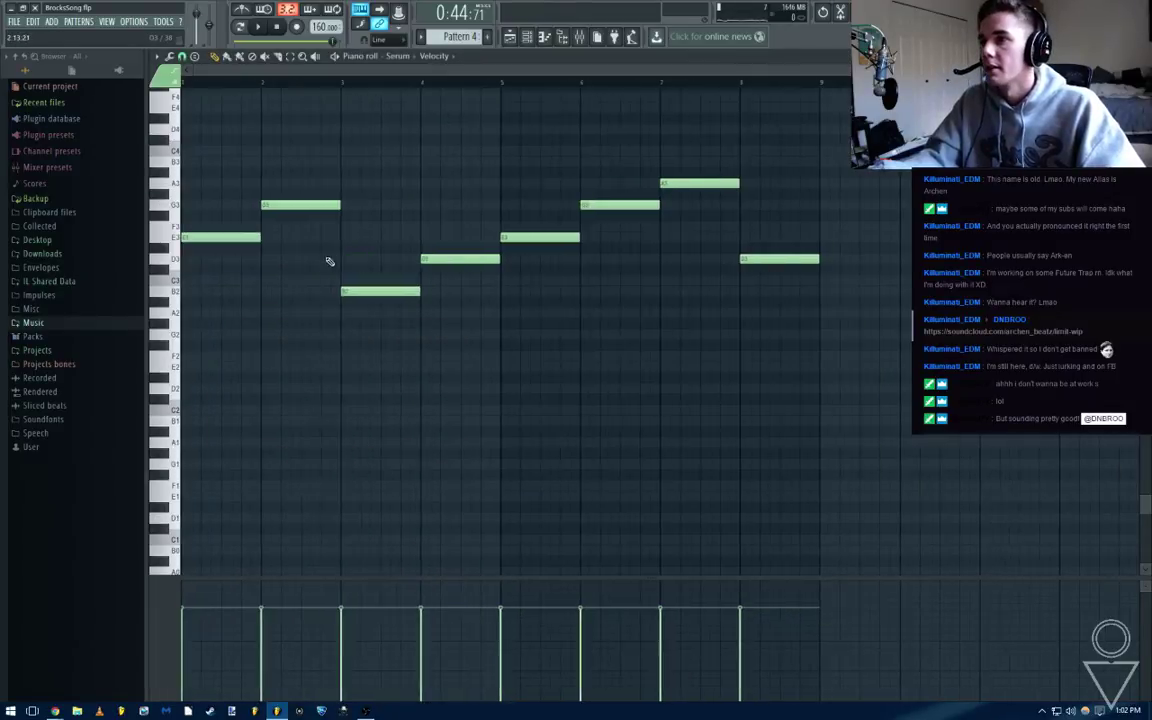
pyautogui.hotkey('ctrl', 'a')
pyautogui.moveTo(715, 163); pyautogui.dragTo(237, 345)
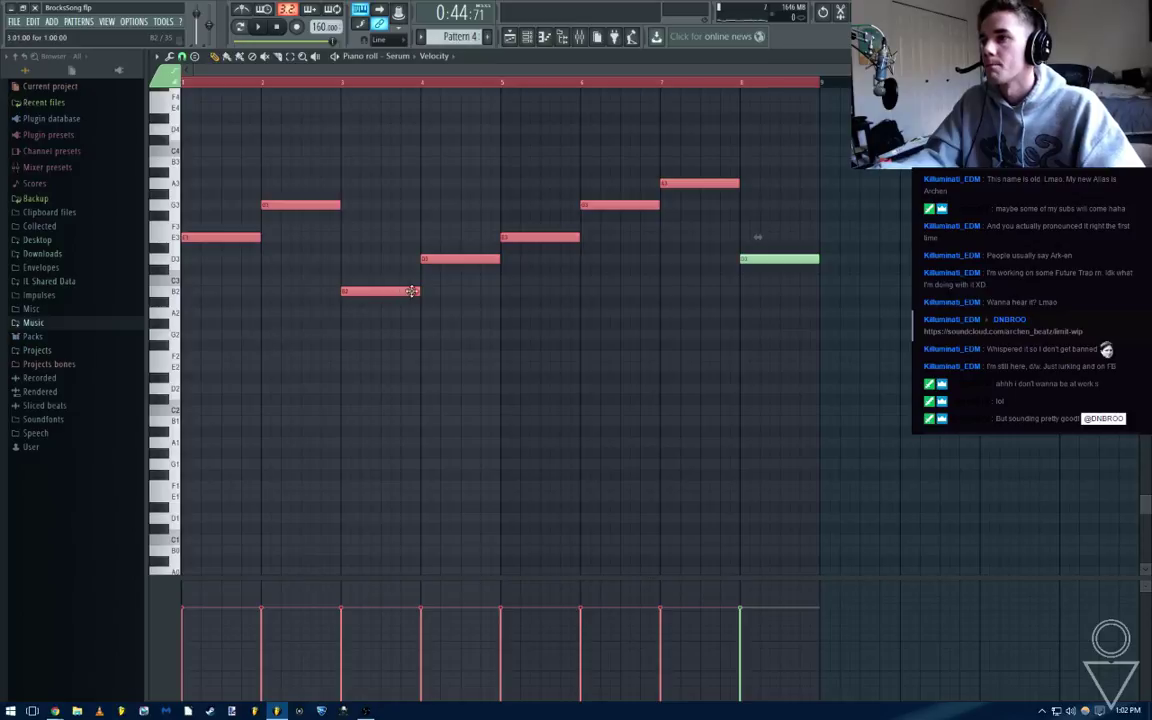
pyautogui.keyDown('ctrl'); pyautogui.click(440, 325); pyautogui.keyUp('ctrl')
pyautogui.press('space')
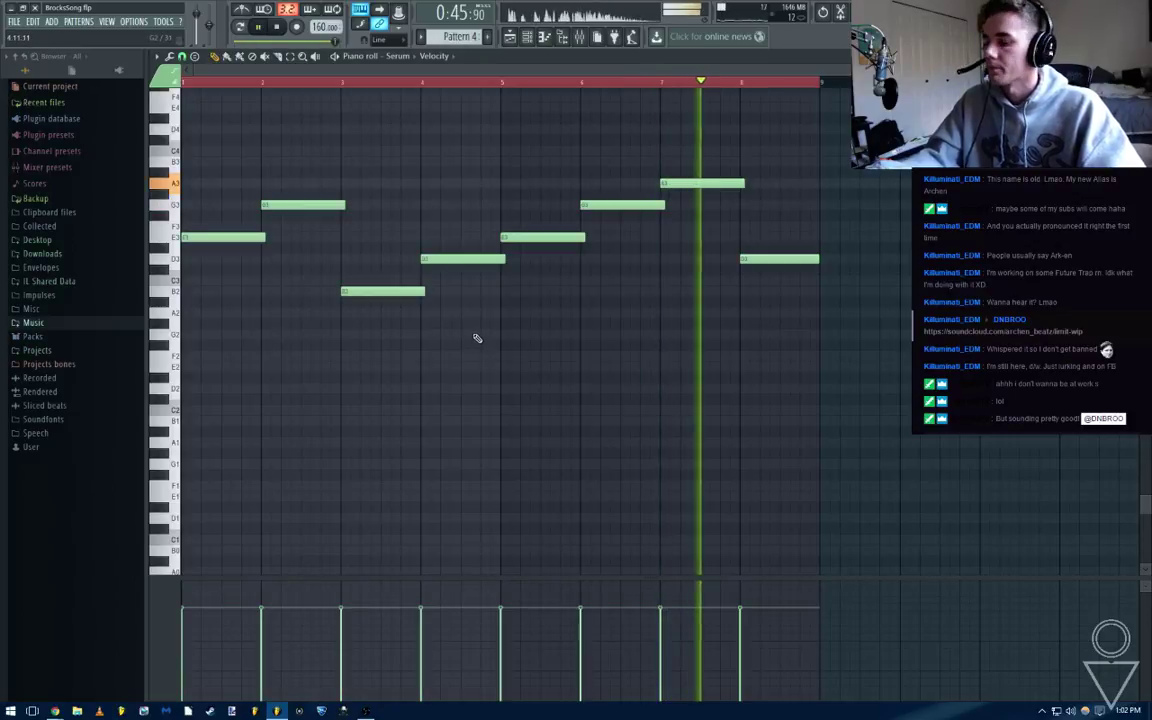
# Save the project, clear the time selection and replay the bass line from the start of Pattern 4
pyautogui.hotkey('ctrl', 's')
pyautogui.press('Tab')
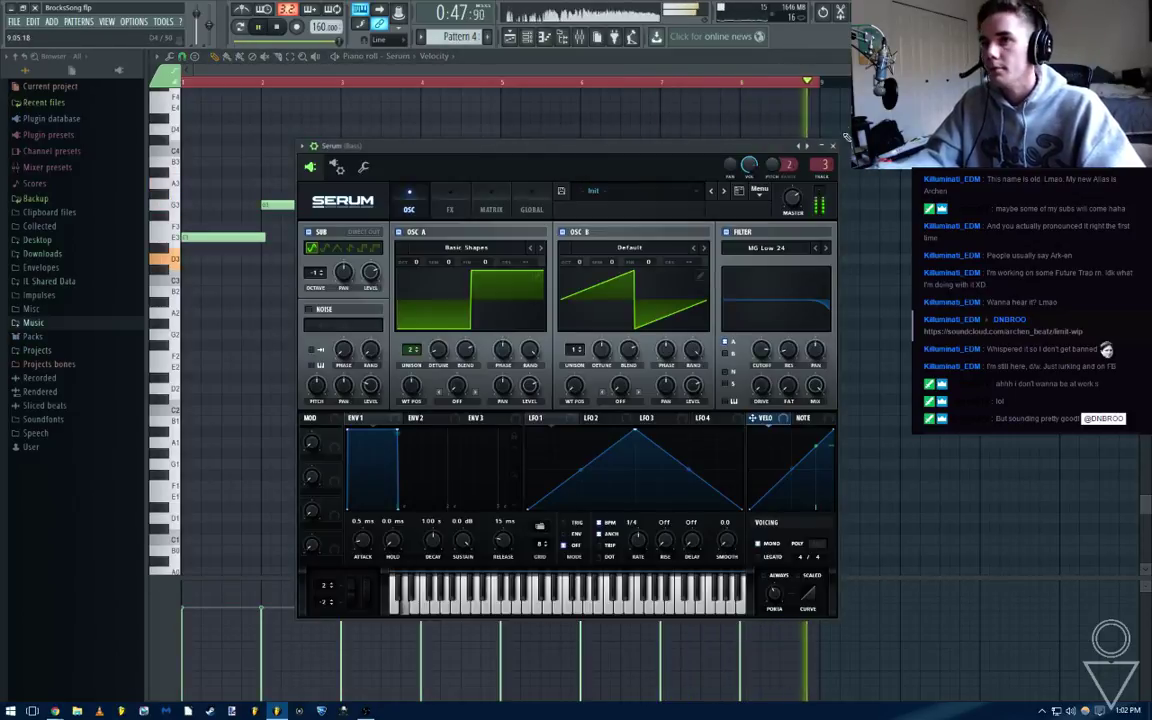
pyautogui.press('Escape')
pyautogui.click(306, 82)
pyautogui.press('space')
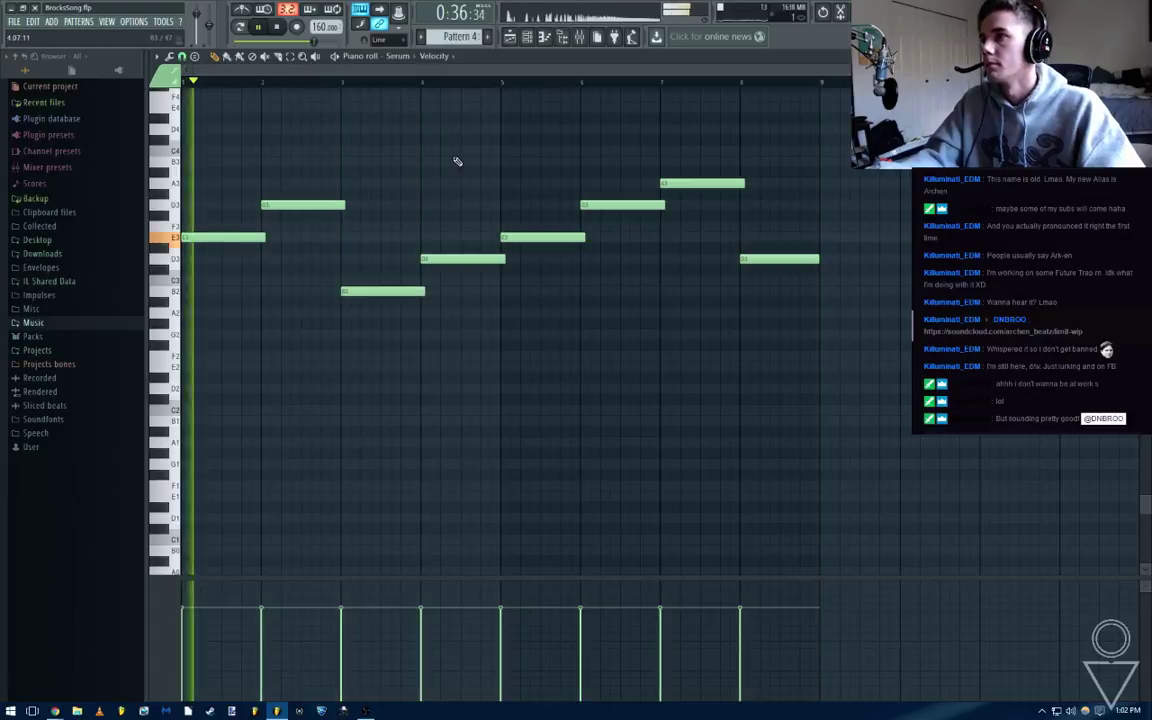
# Set the Bass Serum's oscillator A unison to 8 voices, adjust its detune, and set the Hyper/Dimension mix to 27%
pyautogui.press('Escape')
pyautogui.click(240, 123)
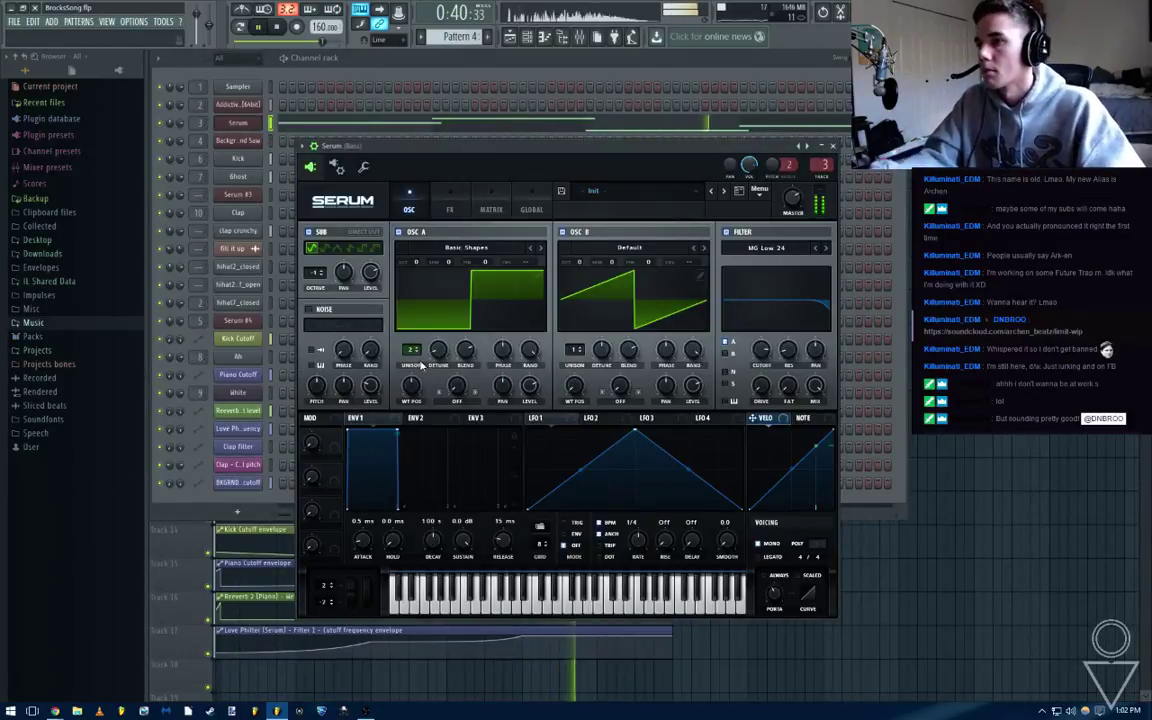
pyautogui.moveTo(412, 350); pyautogui.dragTo(432, 311)
pyautogui.moveTo(441, 358); pyautogui.dragTo(438, 343)
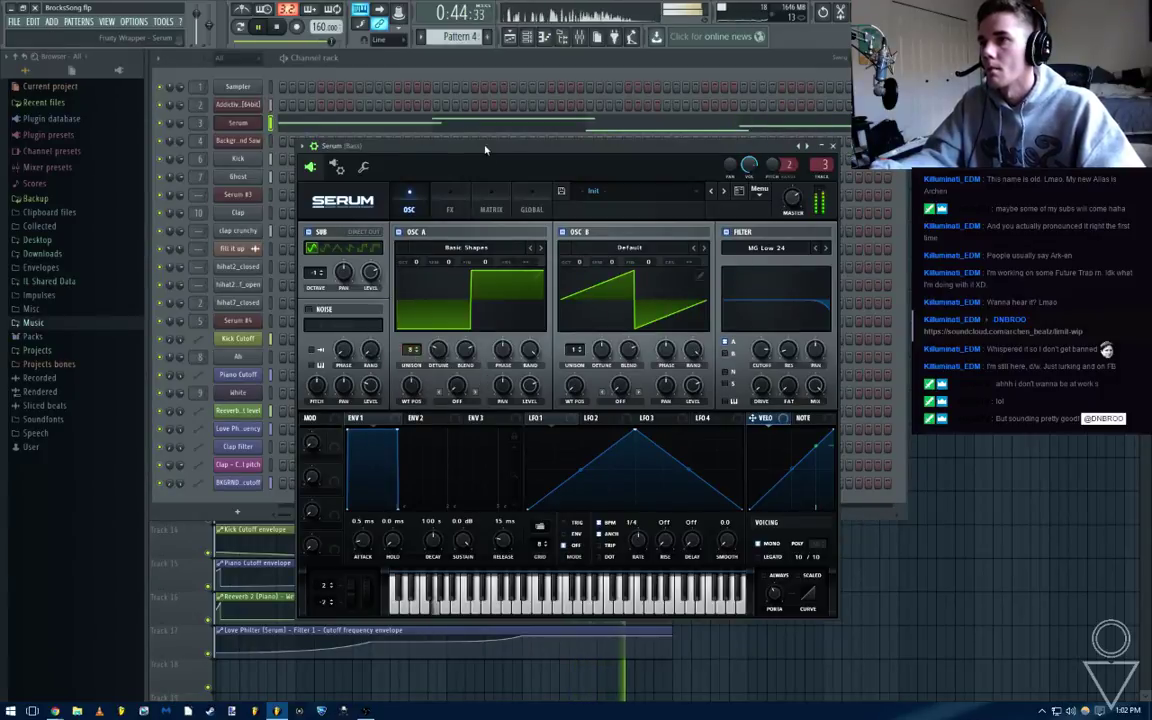
pyautogui.click(449, 206)
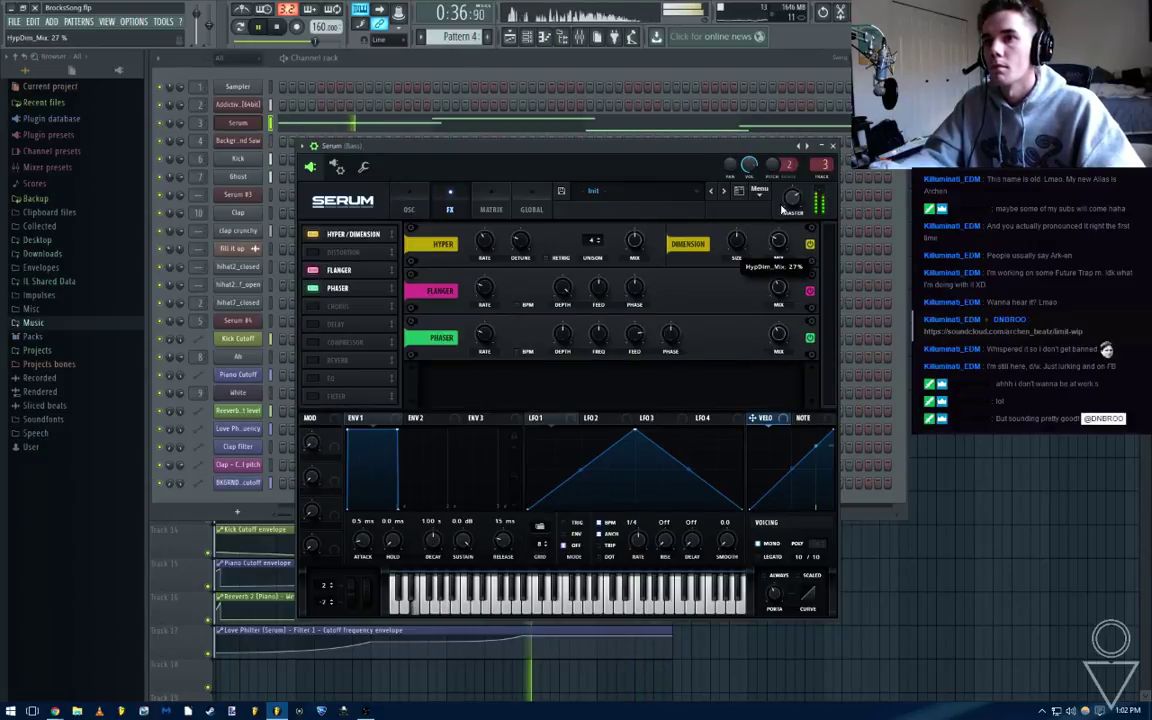
pyautogui.click(833, 146)
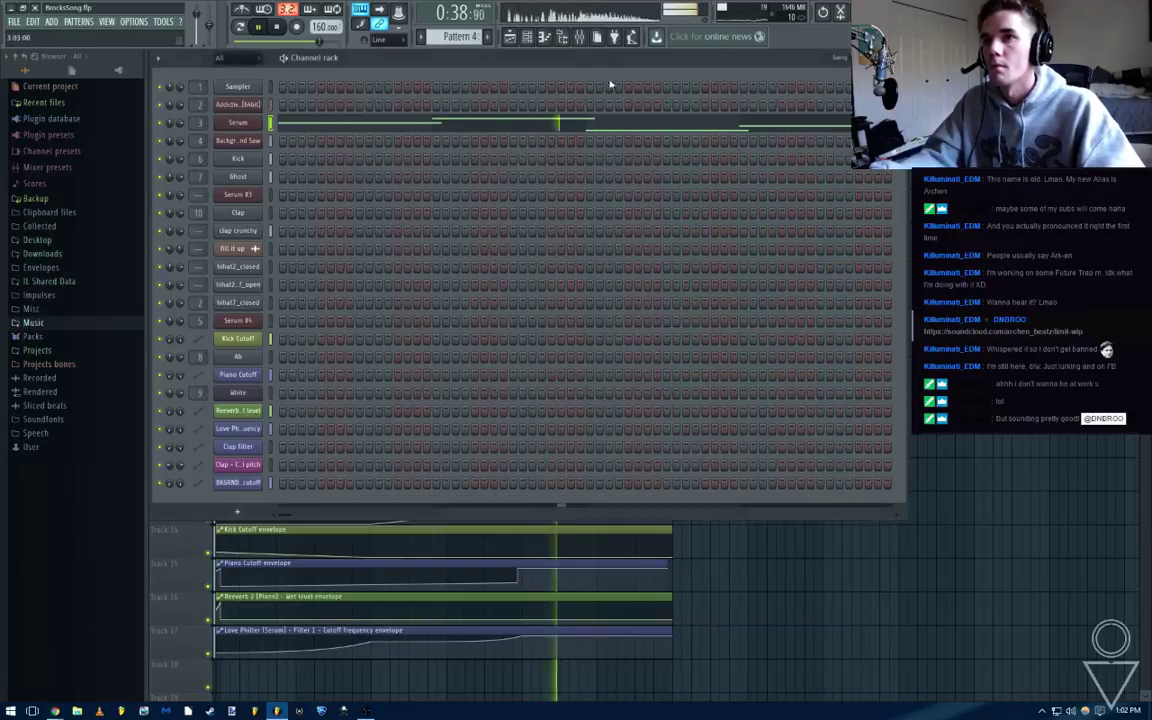
# Adjust the Bass track's volume in the mixer, save the project and stop playback in the playlist
pyautogui.click(579, 37)
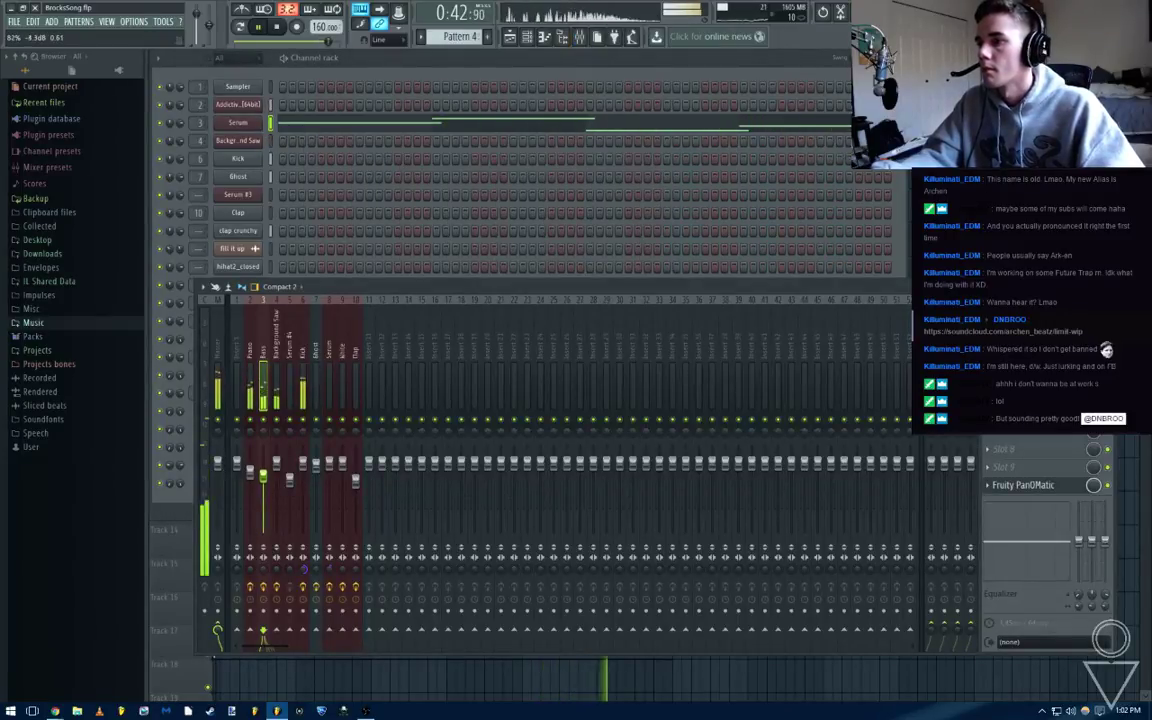
pyautogui.press('F5')
pyautogui.hotkey('ctrl', 's')
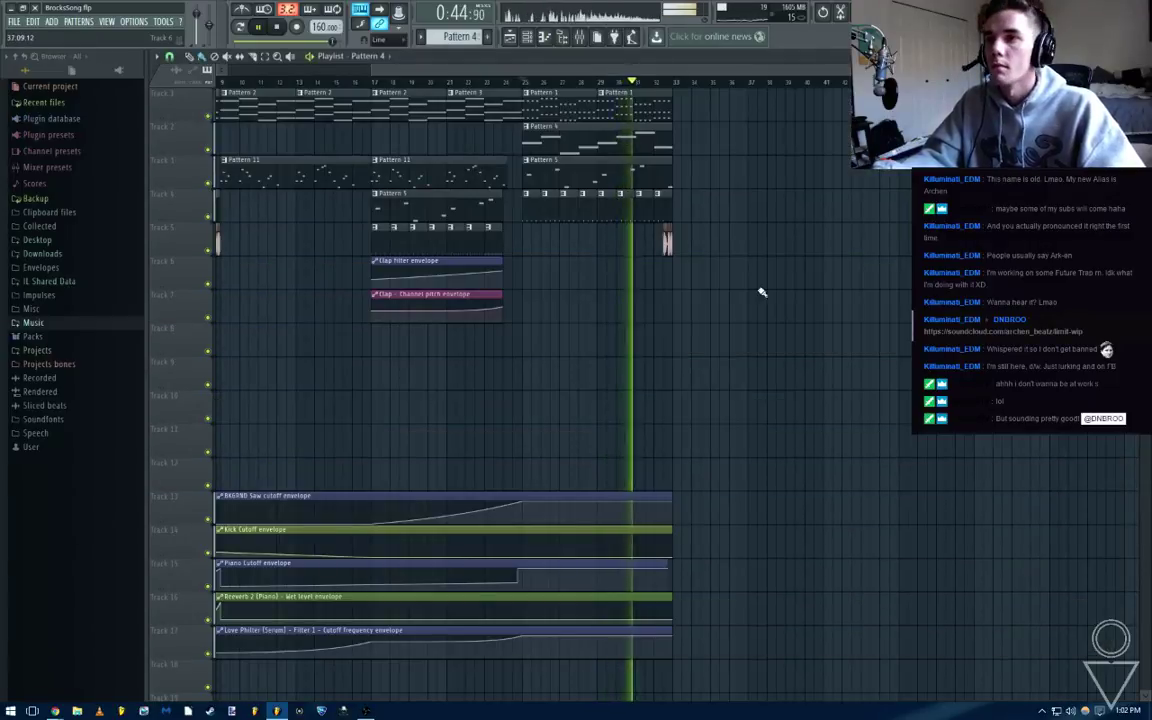
pyautogui.scroll(4, 761, 291)
pyautogui.scroll(-4, 830, 285)
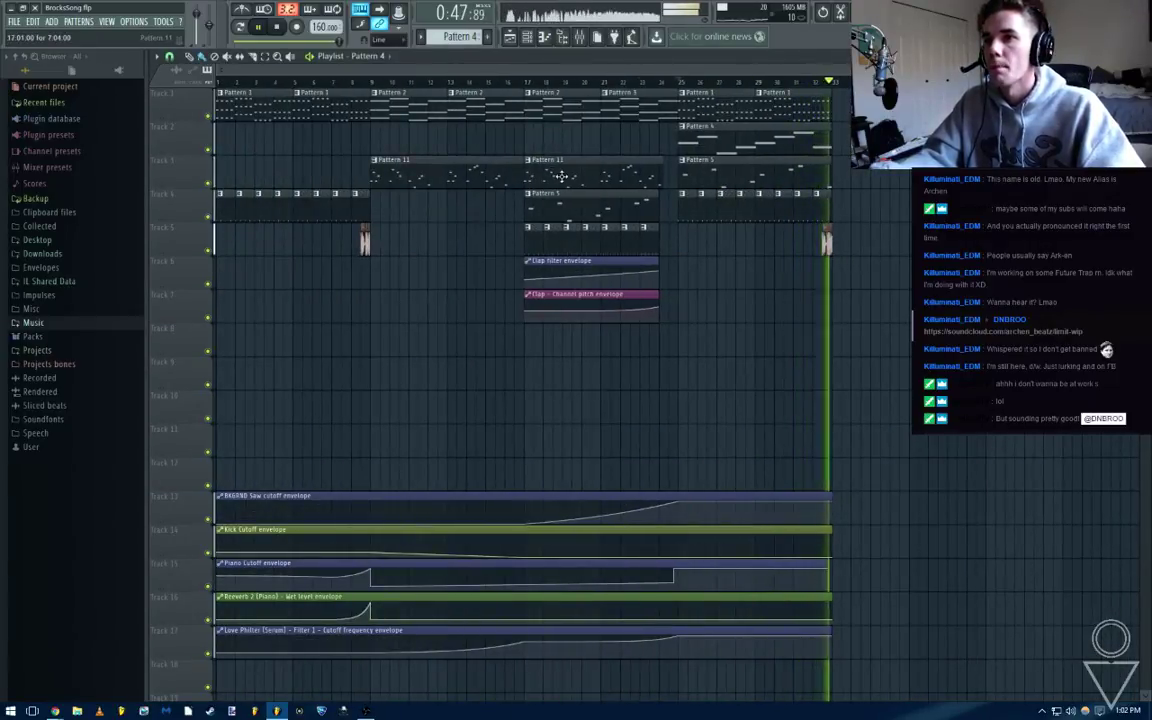
pyautogui.press('space')
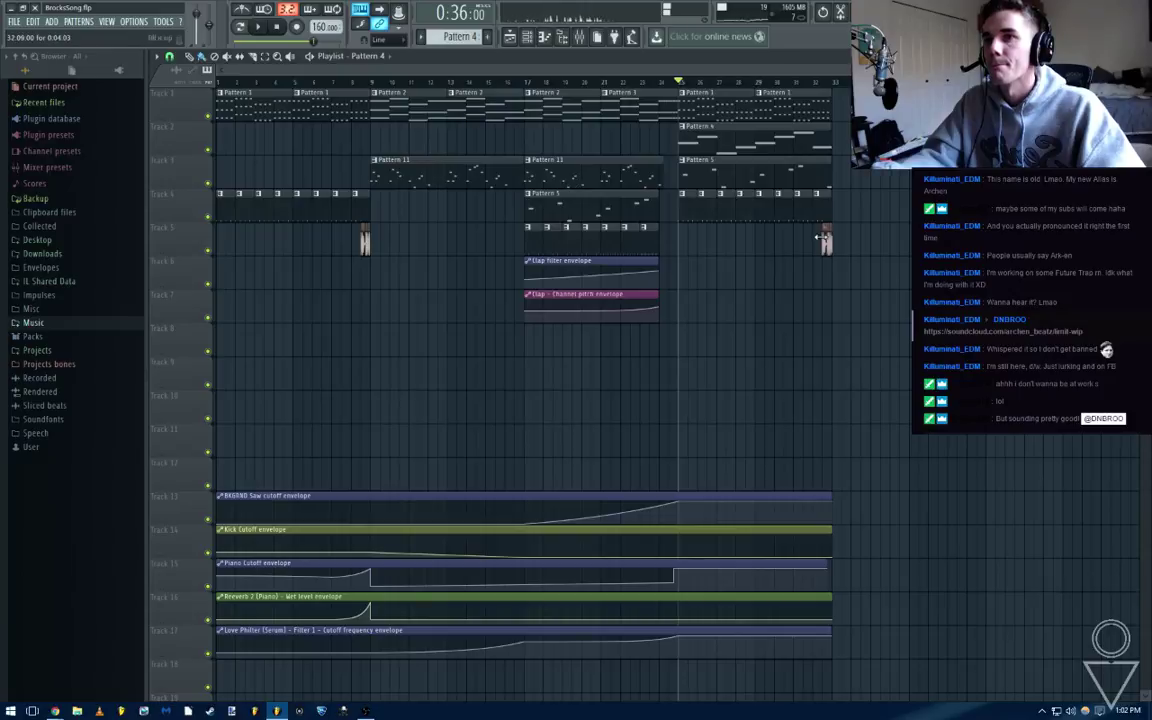
pyautogui.scroll(-1, 670, 241)
pyautogui.moveTo(367, 83); pyautogui.dragTo(217, 83)
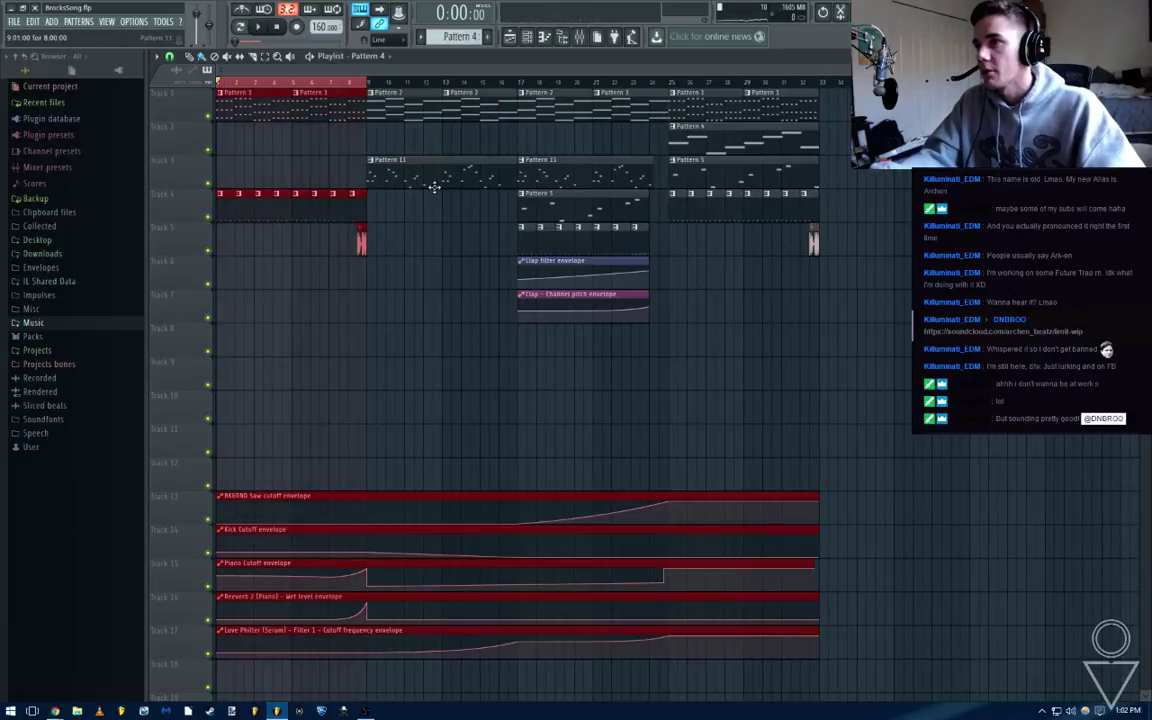
pyautogui.rightClick(432, 185)
pyautogui.hotkey('ctrl', 'z')
pyautogui.moveTo(367, 88); pyautogui.dragTo(129, 114)
pyautogui.rightClick(406, 243)
pyautogui.click(369, 91)
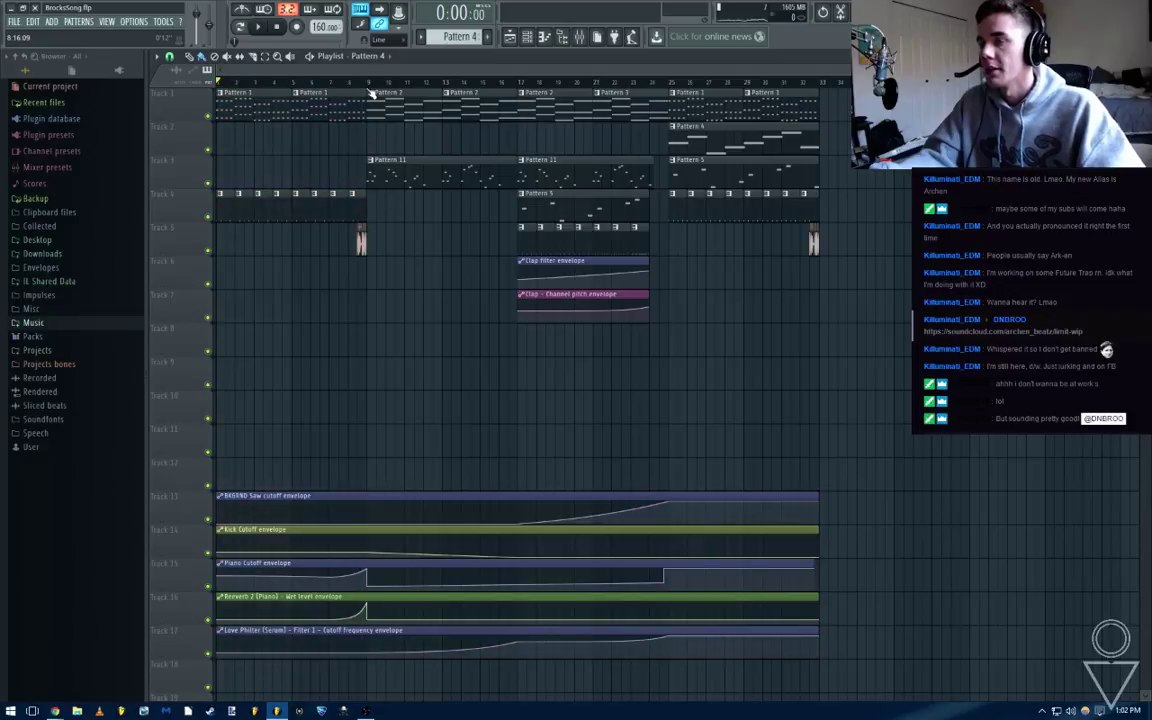
# Play the arrangement briefly from bar 1, continue playback from bar 9 and save the project
pyautogui.press('space')
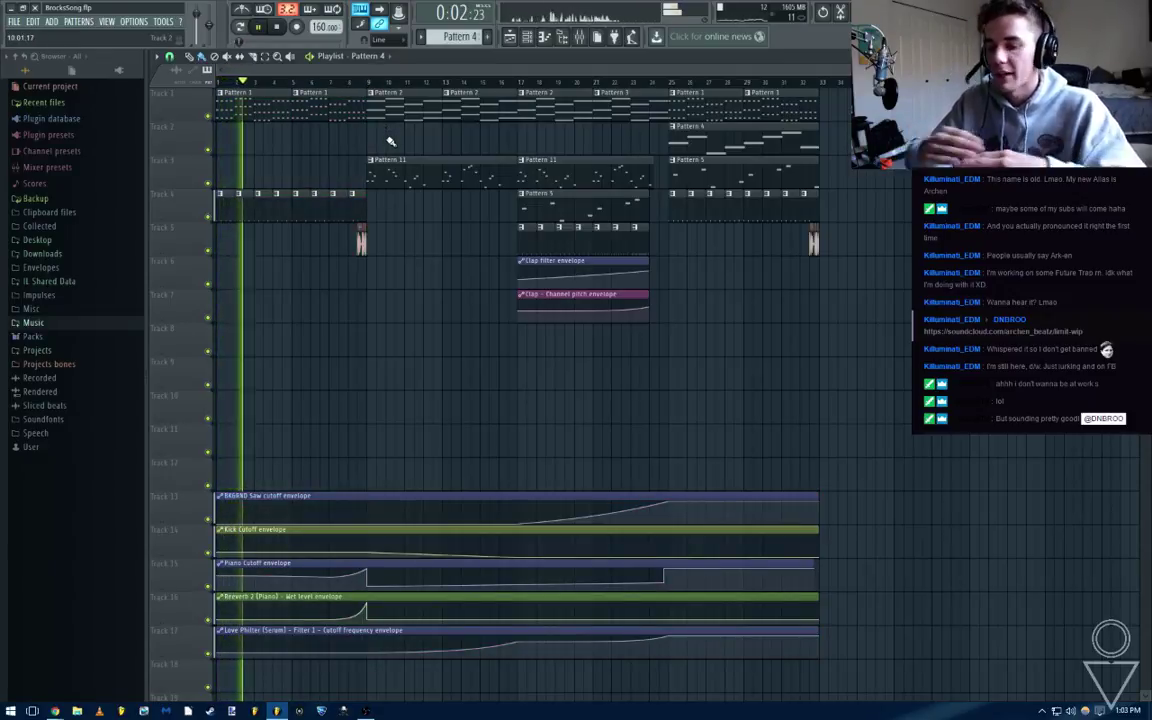
pyautogui.press('space')
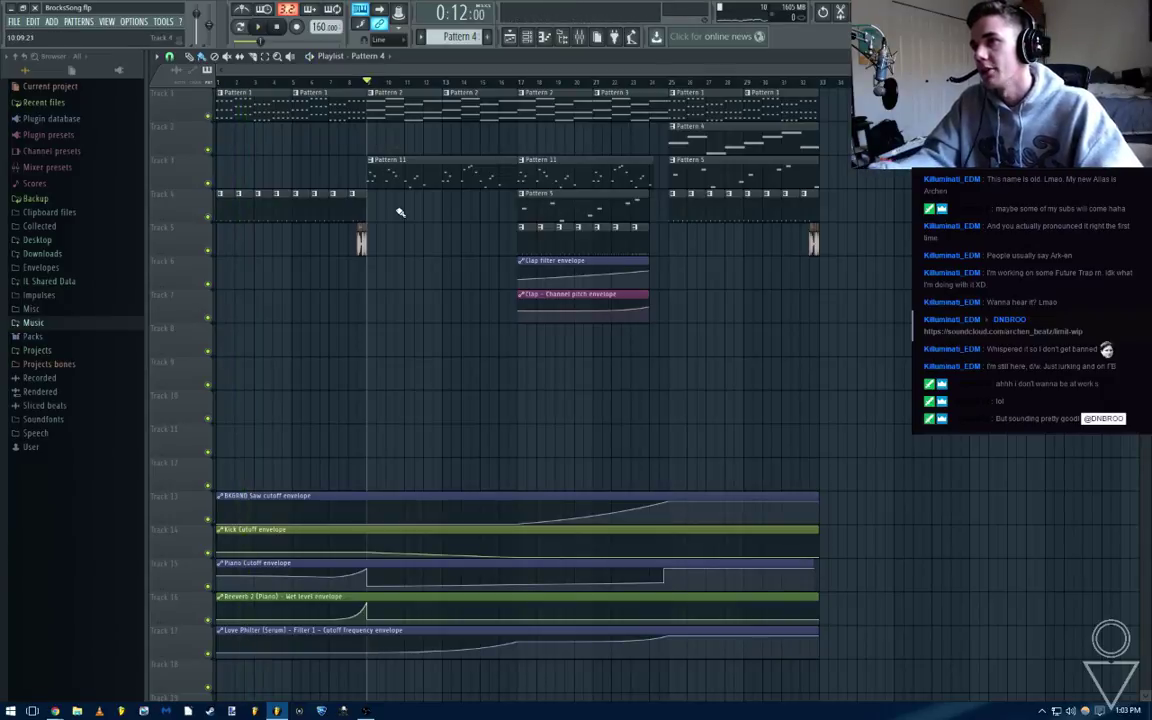
pyautogui.press('space')
pyautogui.hscroll(1, 611, 334)
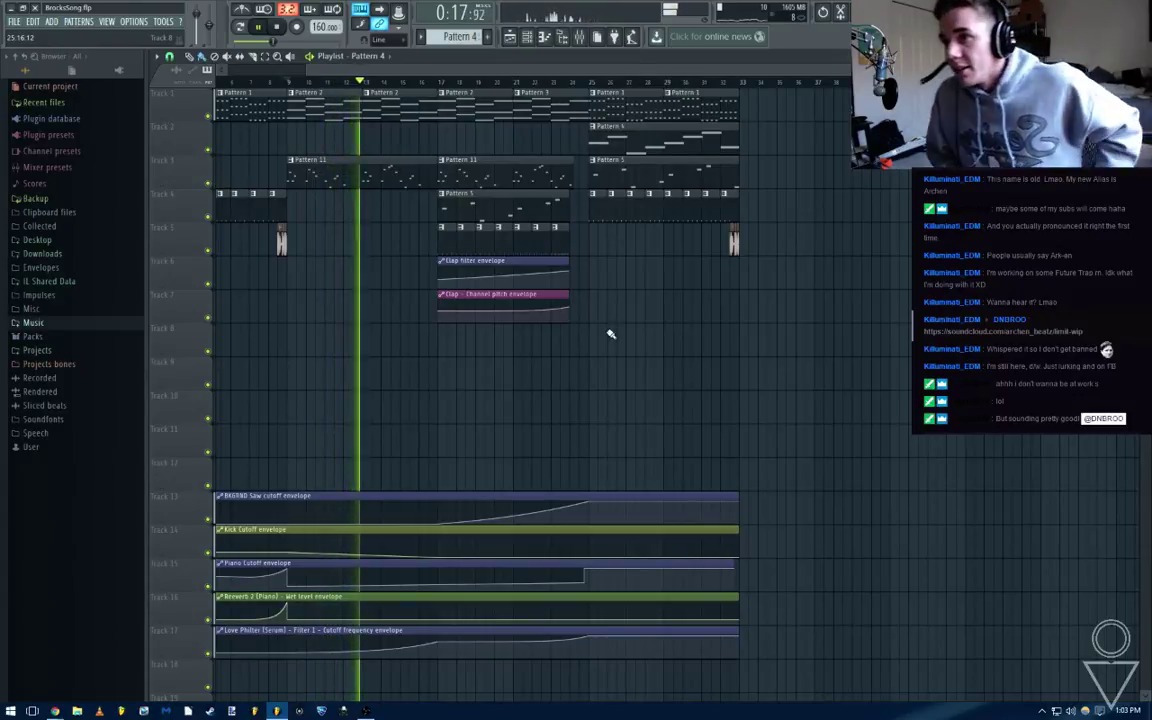
pyautogui.hotkey('ctrl', 's')
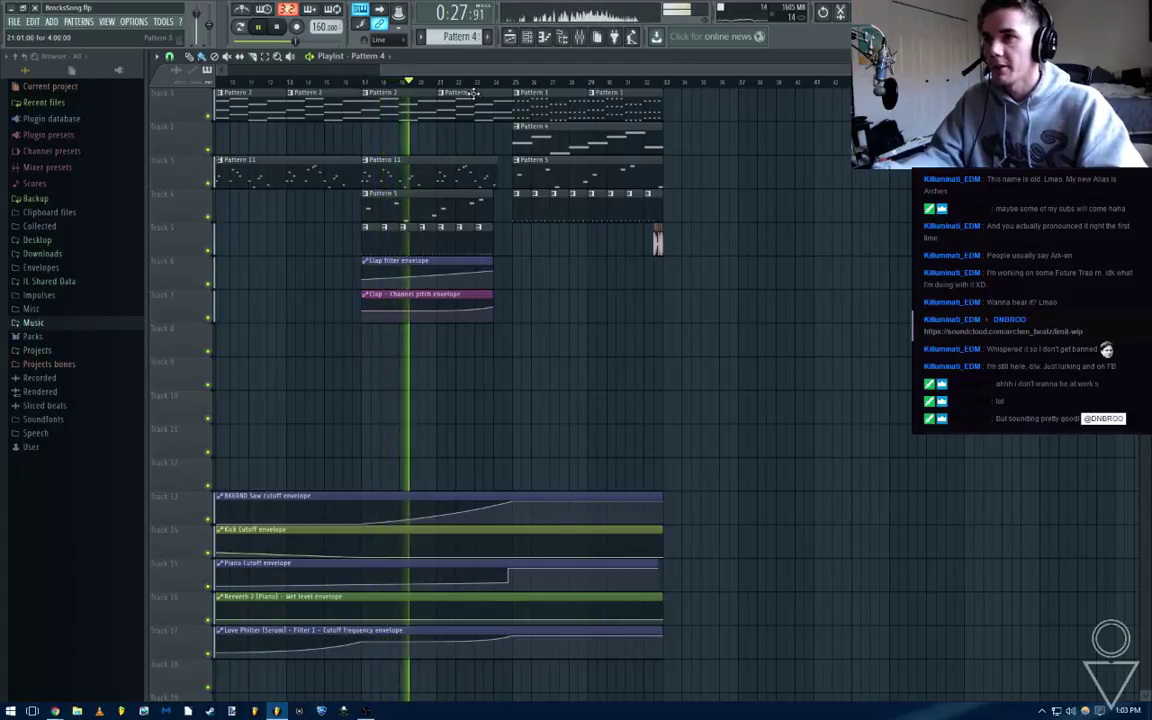
# Duplicate the pattern clips and drum fill of bars 25 to 32 into bars 33 to 40 of the playlist
pyautogui.moveTo(658, 287); pyautogui.dragTo(453, 99)
pyautogui.hotkey('ctrl', 'c')
pyautogui.hotkey('ctrl', 'v')
pyautogui.moveTo(299, 137); pyautogui.dragTo(666, 147)
pyautogui.click(681, 270)
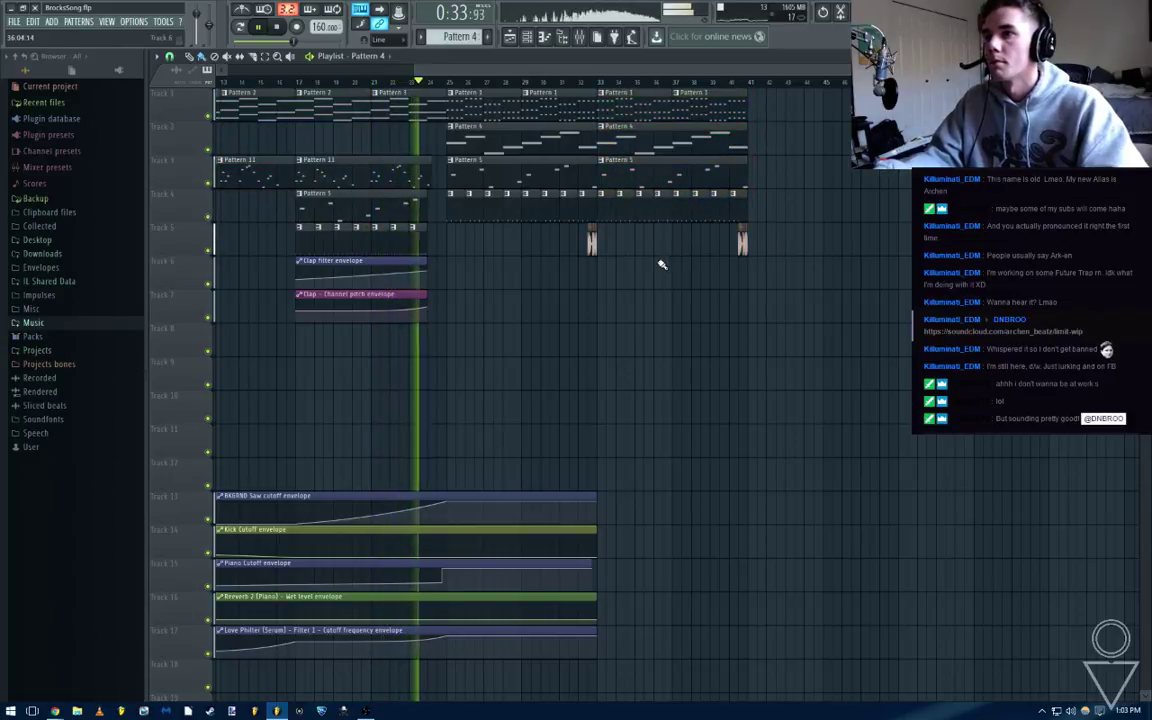
# Stop playback and select bars 17 to 25 of the playlist as the time range
pyautogui.press('space')
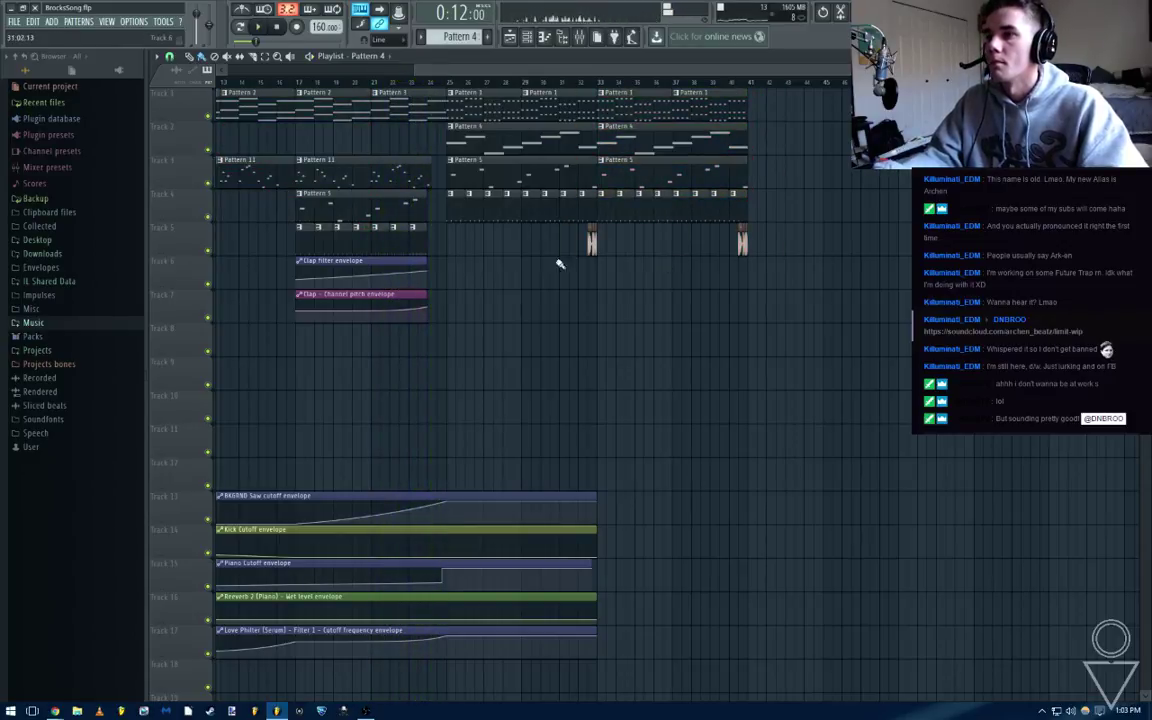
pyautogui.scroll(6, 470, 262)
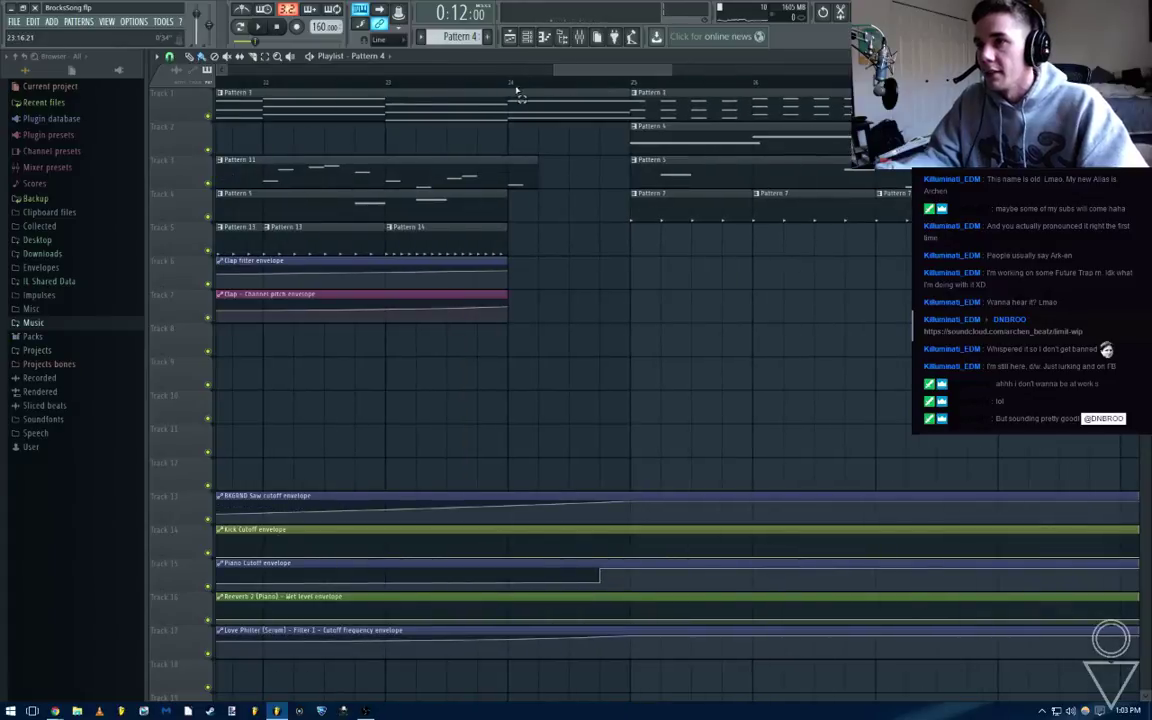
pyautogui.moveTo(516, 86); pyautogui.dragTo(381, 104)
pyautogui.scroll(-5, 614, 125)
# Rename the Serum mixer track on insert 8 to Vocal
pyautogui.click(580, 38)
pyautogui.moveTo(355, 356); pyautogui.dragTo(331, 354)
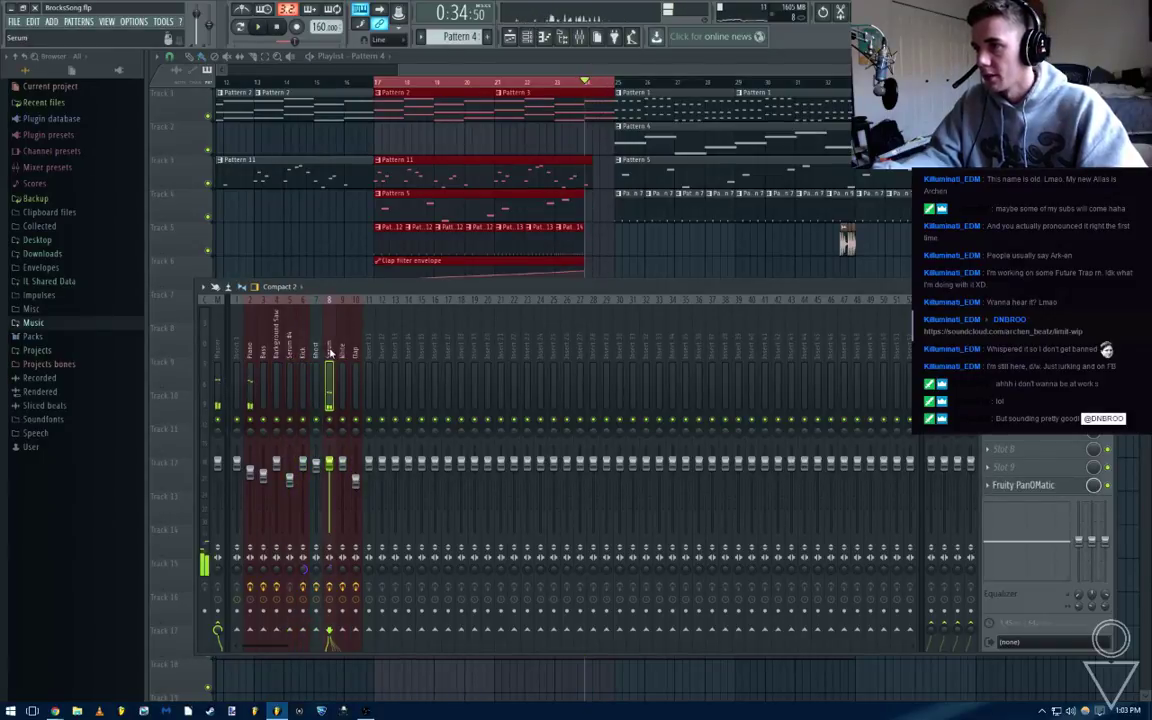
pyautogui.doubleClick(335, 357)
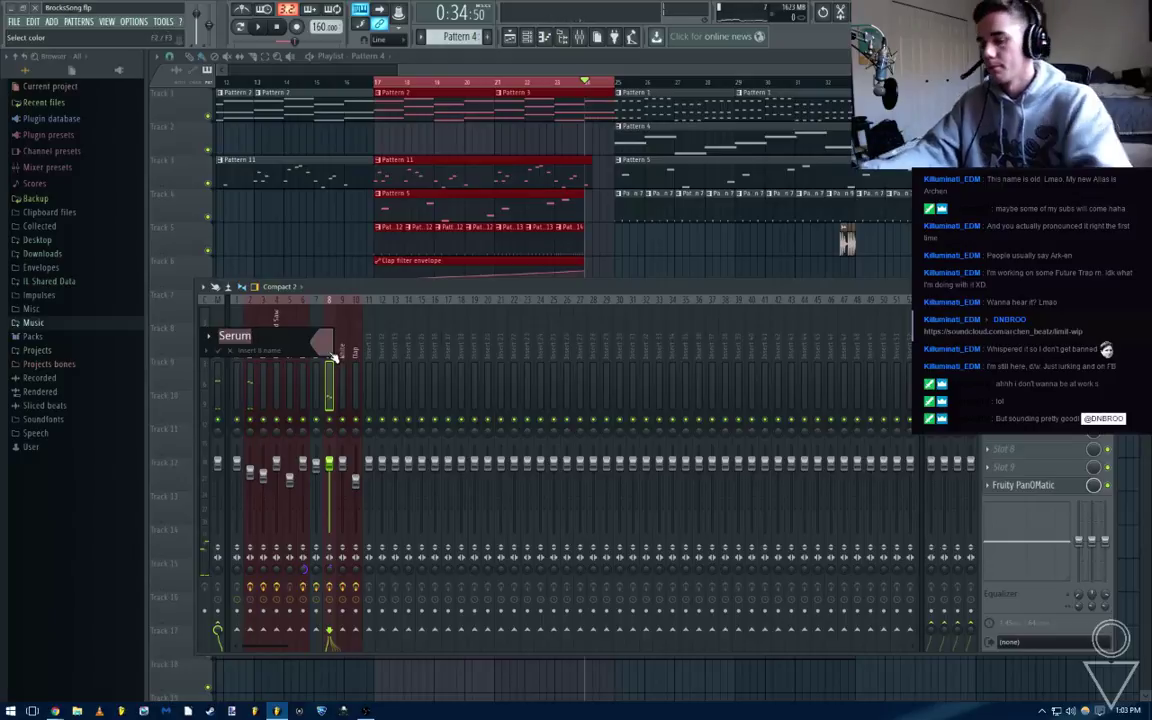
pyautogui.write('Vast')
pyautogui.press('Return')
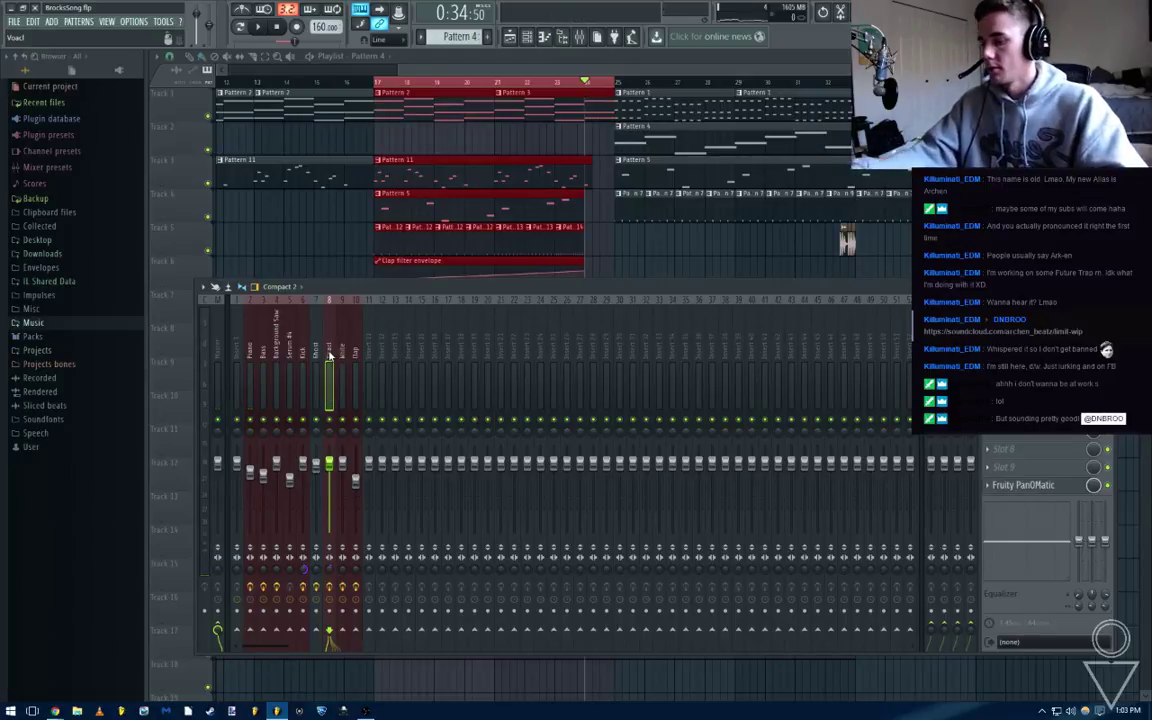
pyautogui.doubleClick(331, 356)
pyautogui.write('Vocal')
pyautogui.press('Return')
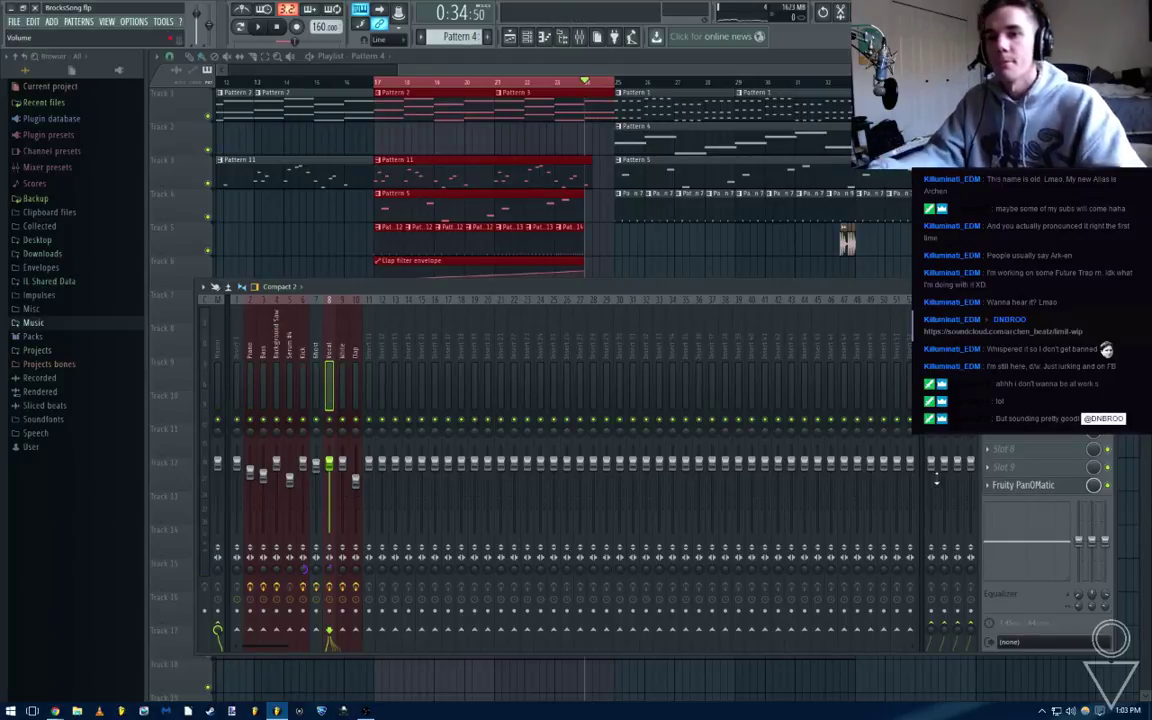
# Load Fruity Delay 2 into effect slot 7 of the Vocal track and set its delay time to 2 steps
pyautogui.click(996, 440)
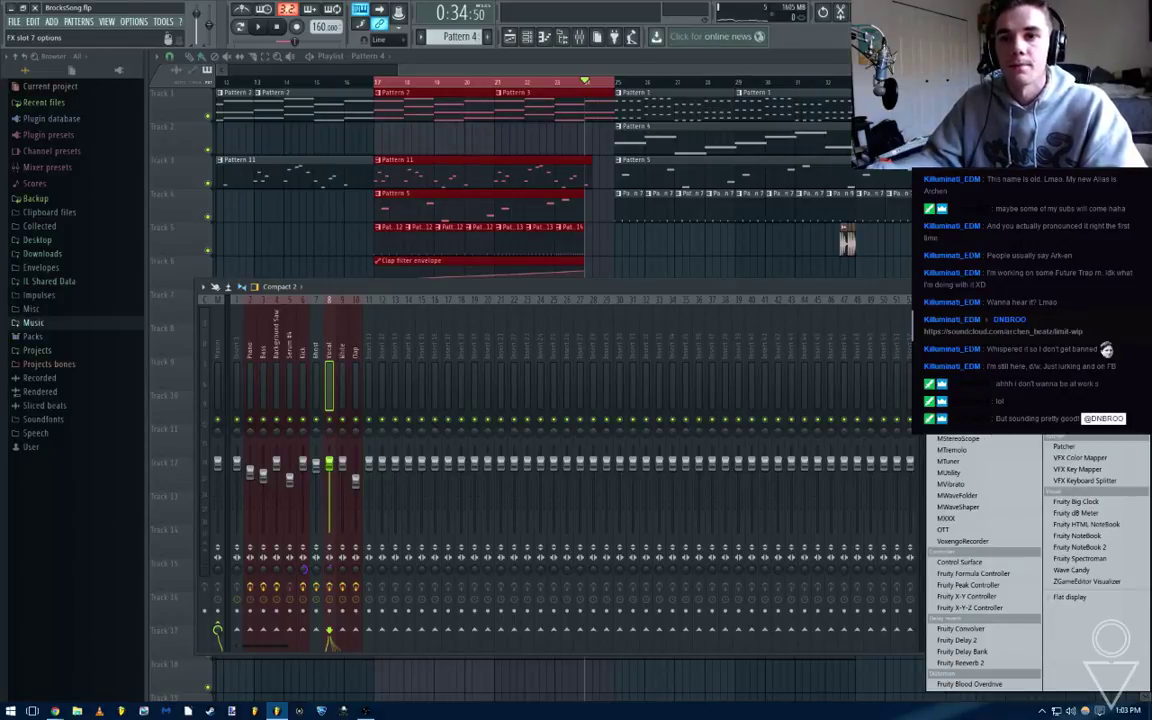
pyautogui.click(957, 640)
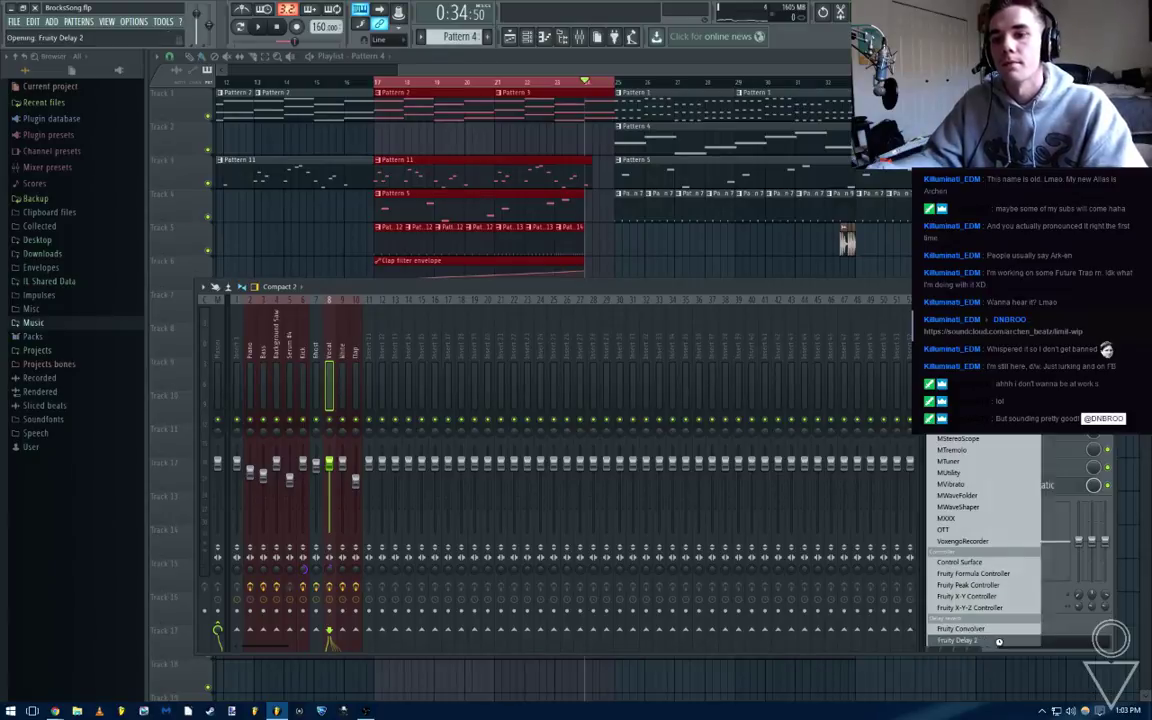
pyautogui.rightClick(288, 148)
pyautogui.moveTo(302, 162)
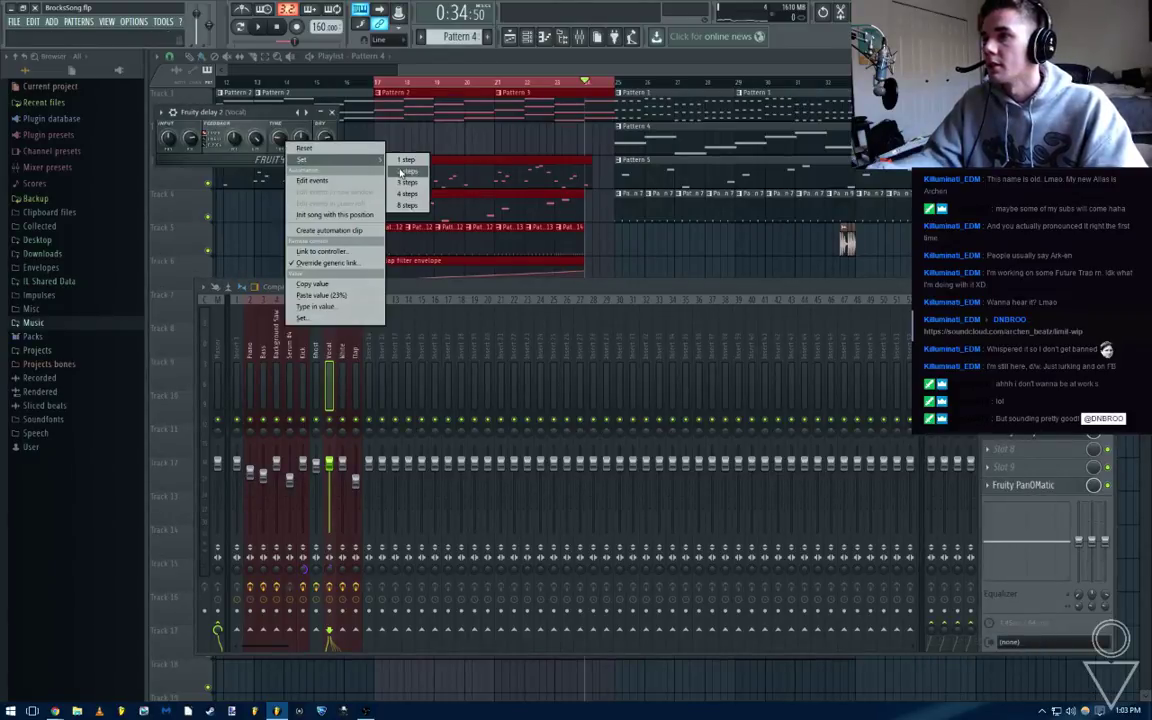
pyautogui.click(408, 173)
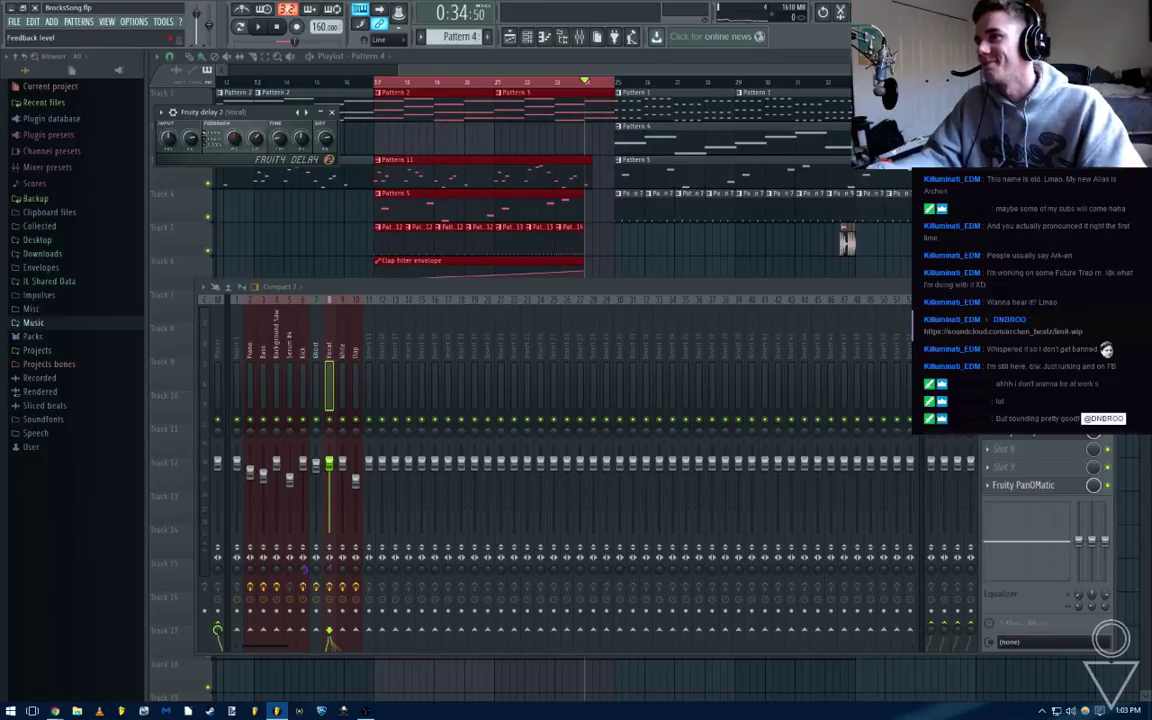
# Create an automation clip for the delay slot's mute/solo switch and place it on Track 8 from bar 17
pyautogui.rightClick(1111, 437)
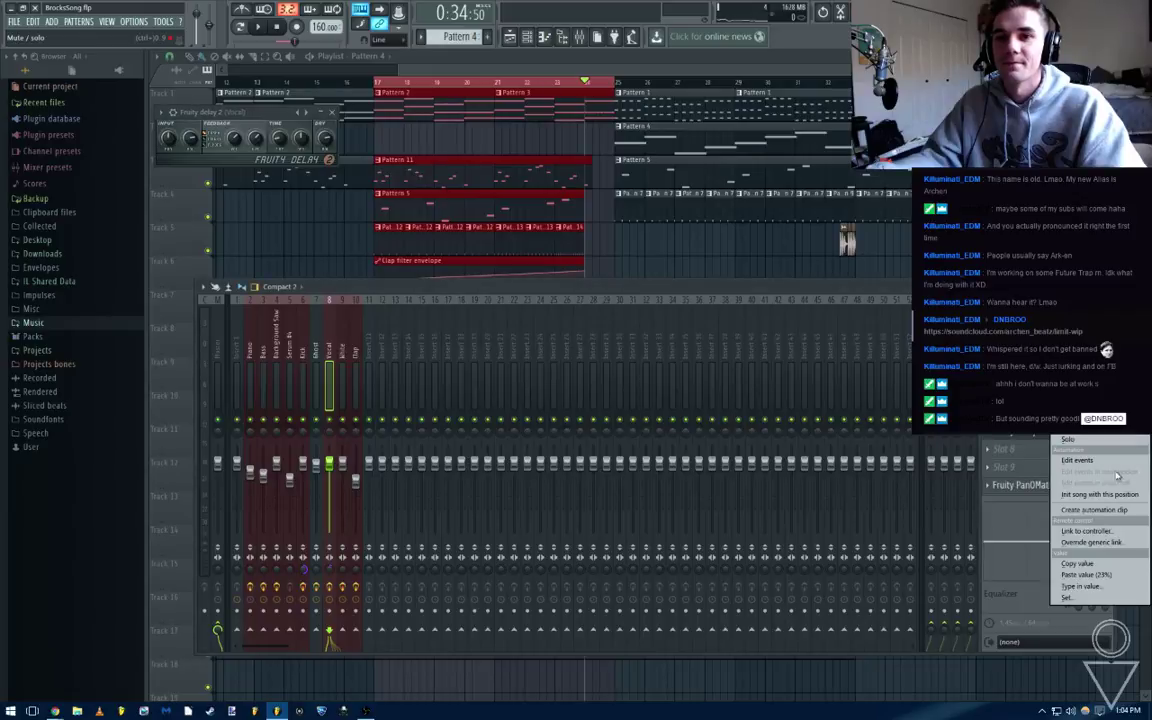
pyautogui.click(1095, 510)
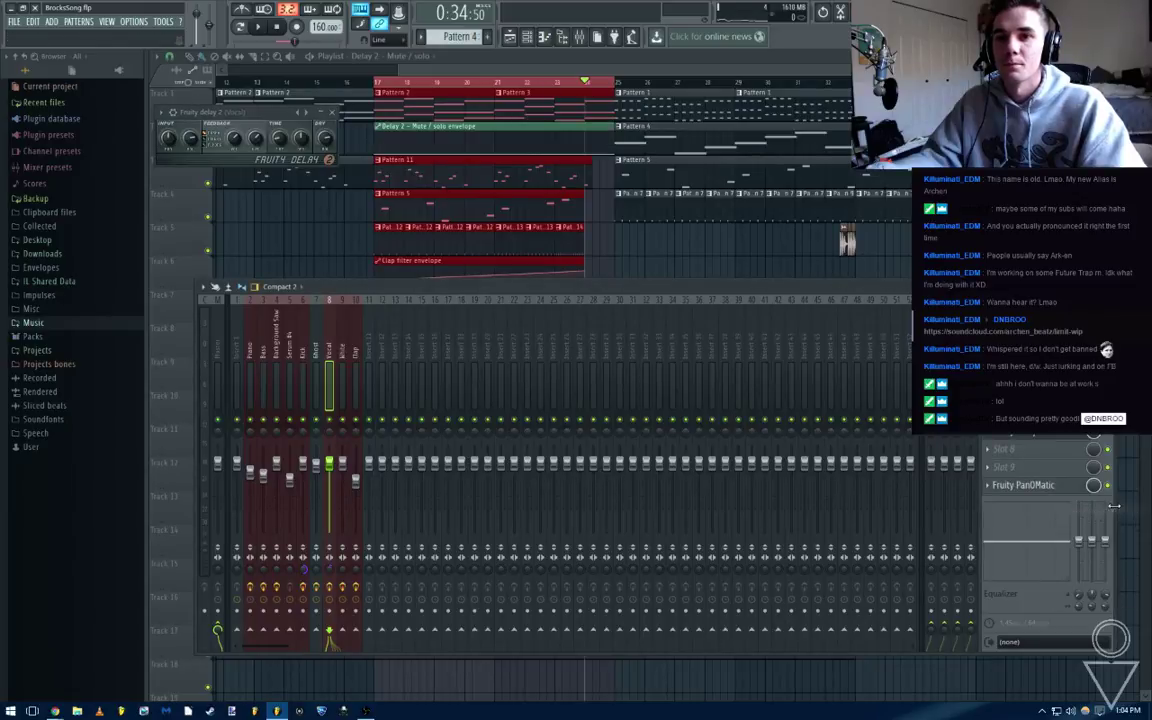
pyautogui.click(330, 114)
pyautogui.moveTo(549, 134); pyautogui.dragTo(549, 335)
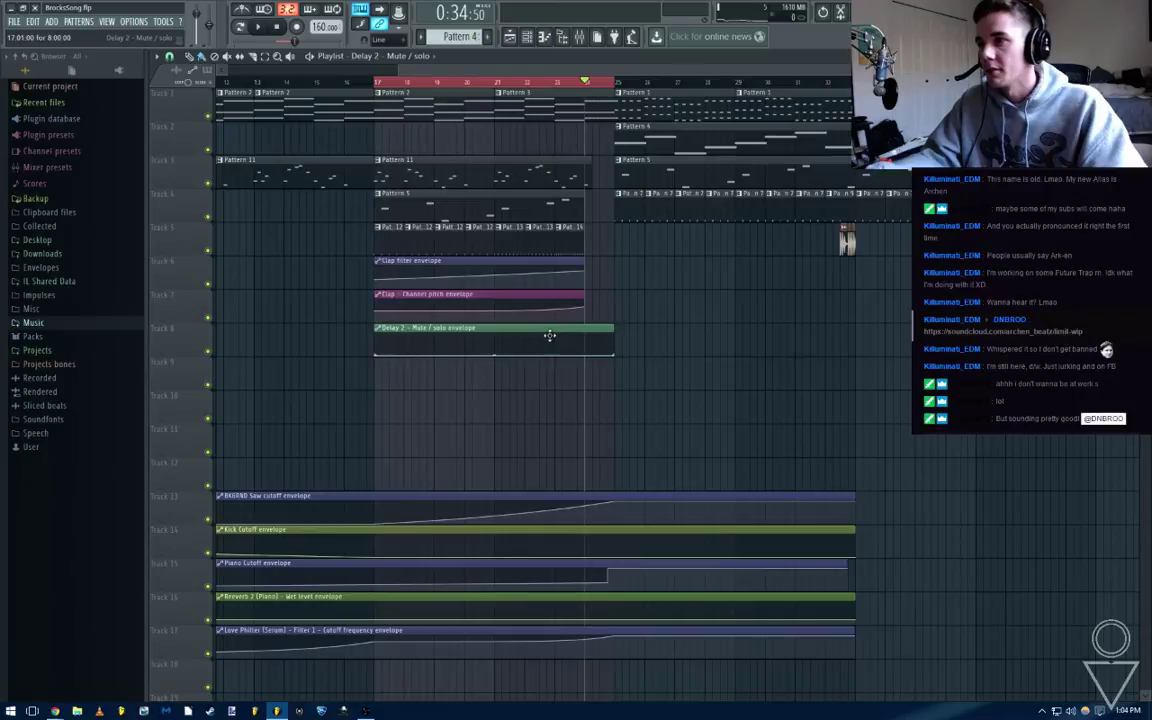
# Delete the Delay 2 mute/solo entry from the current project's initialized controls and play from bar 15 to check the slot
pyautogui.click(331, 86)
pyautogui.press('F9')
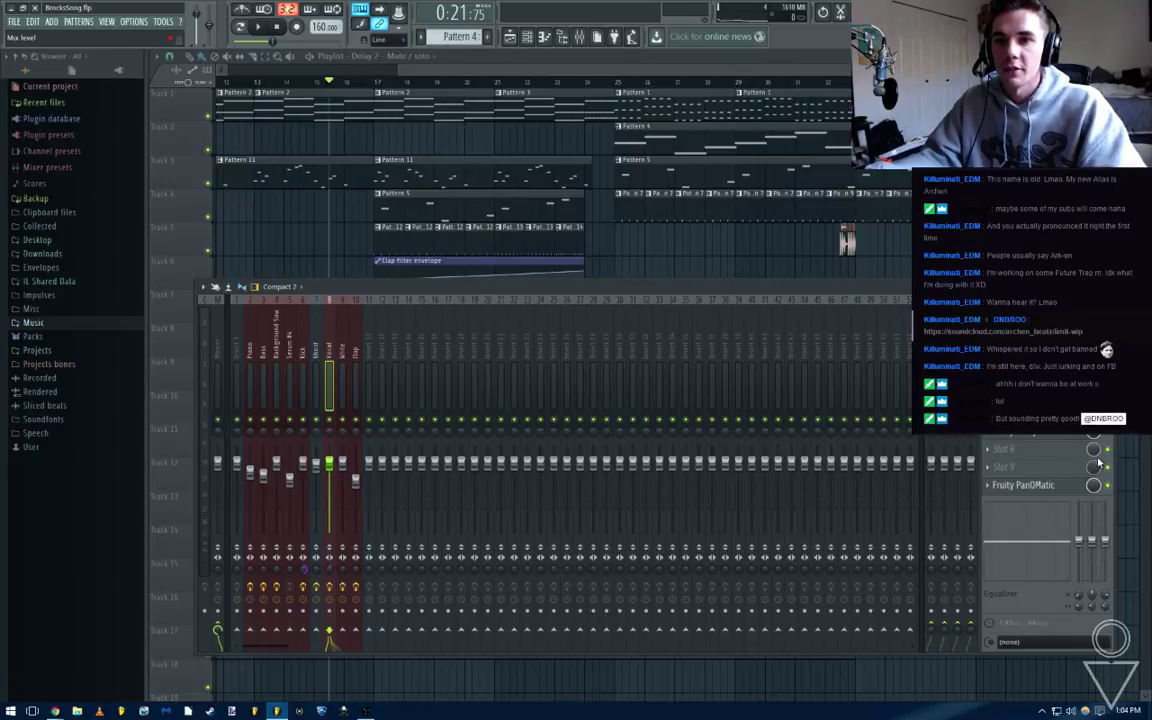
pyautogui.click(70, 86)
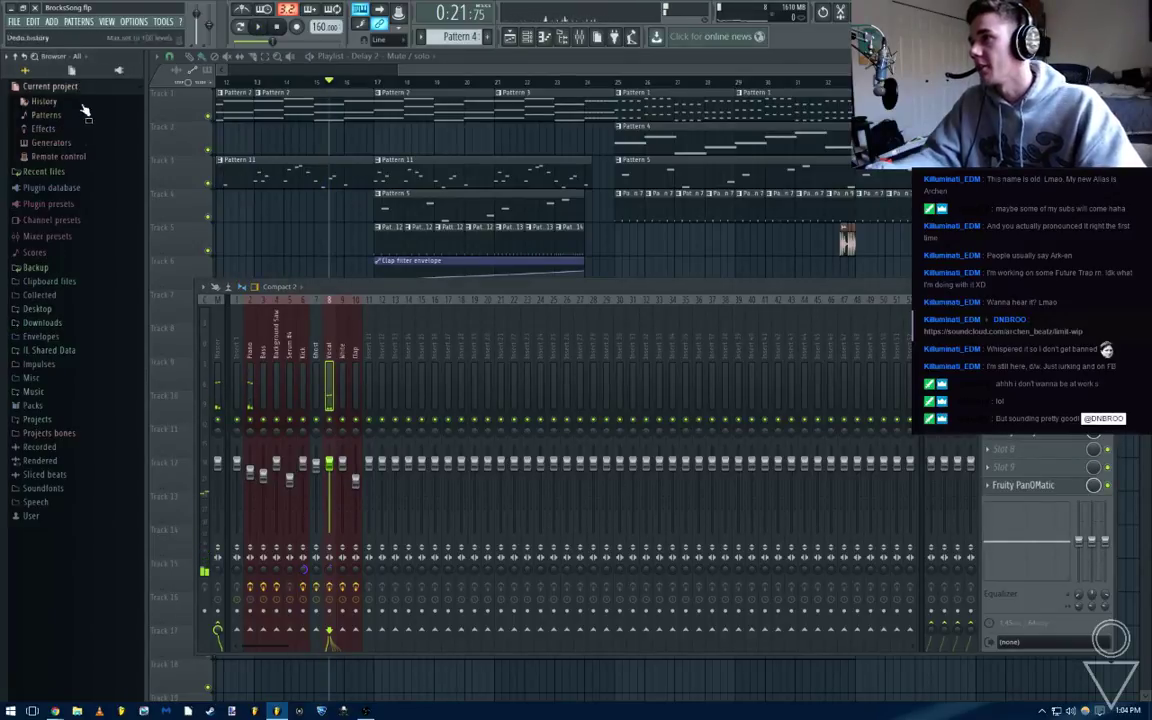
pyautogui.click(69, 115)
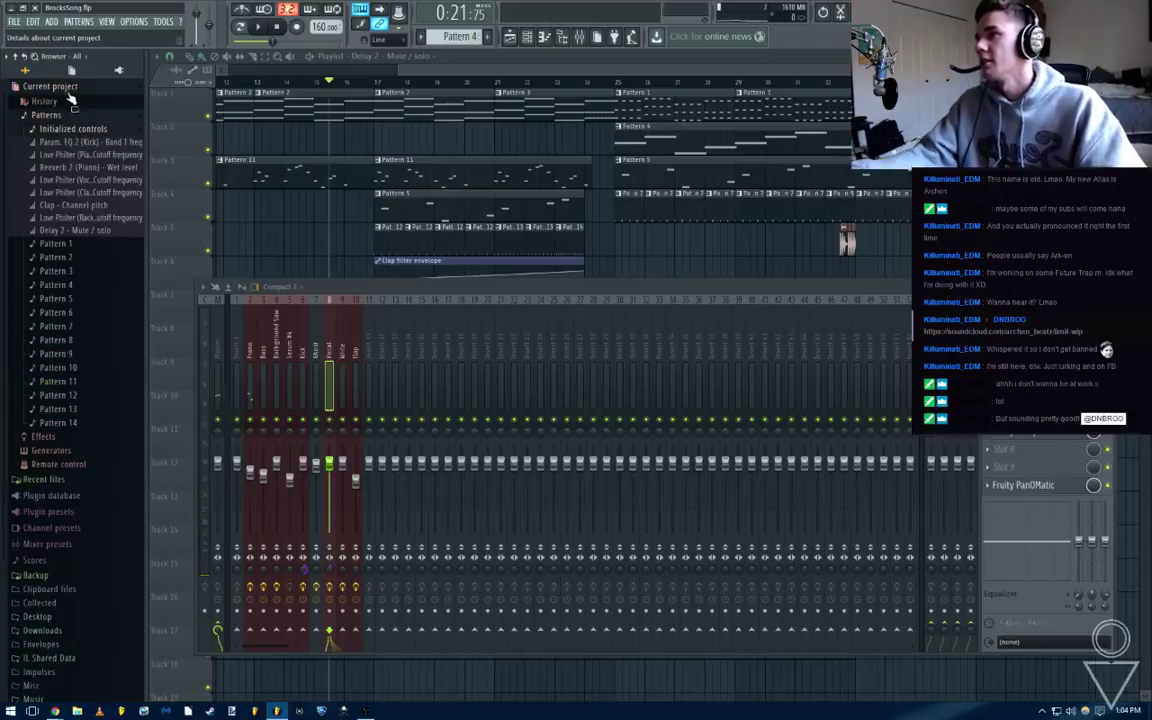
pyautogui.press('Delete')
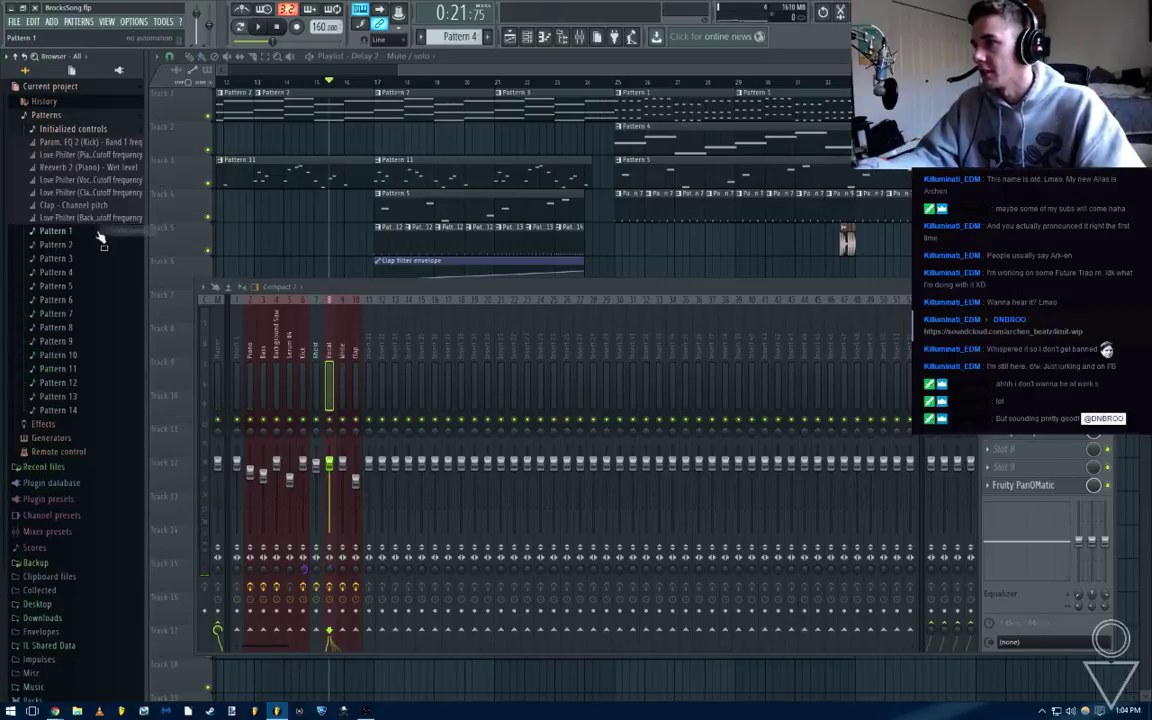
pyautogui.press('F9')
pyautogui.press('F9')
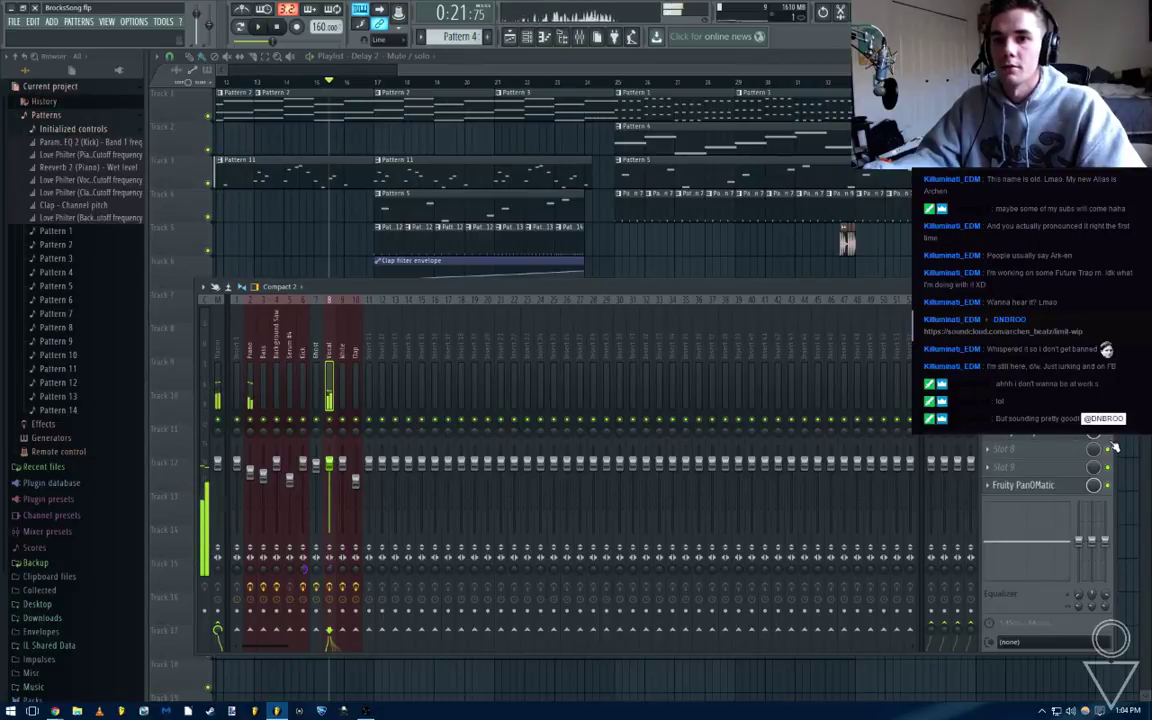
# Move the Delay 2 mute/solo envelope to the start of Track 12 and extend it to bar 33
pyautogui.press('F9')
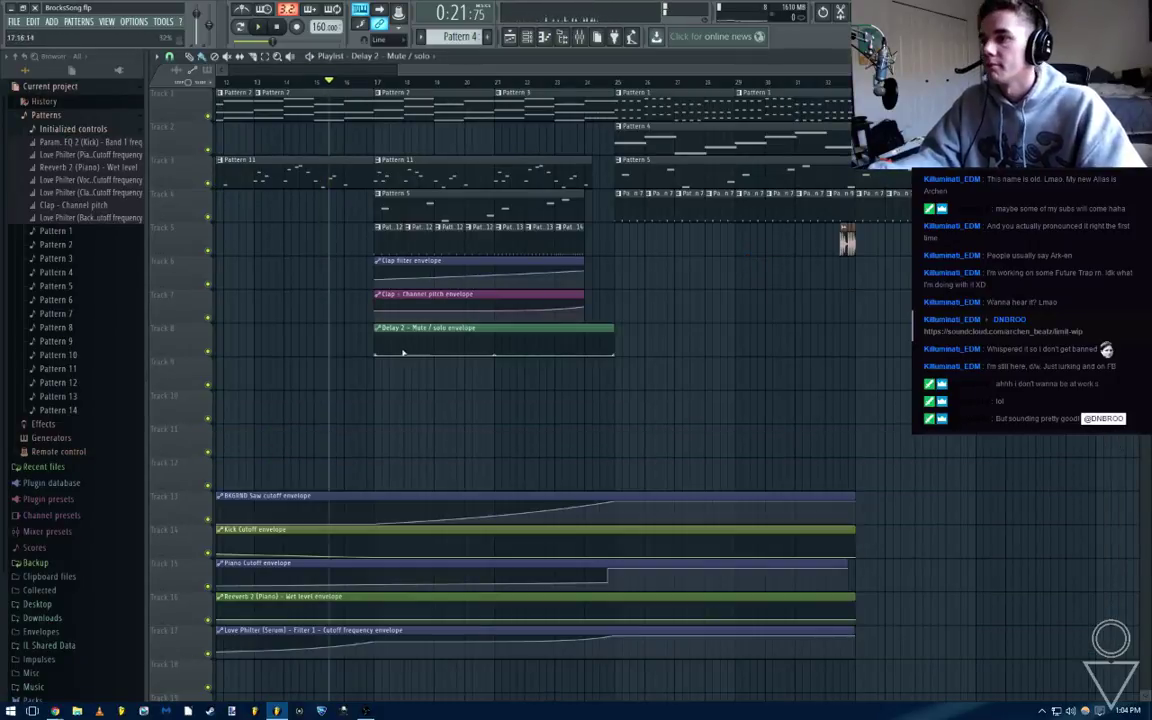
pyautogui.press('F9')
pyautogui.press('F9')
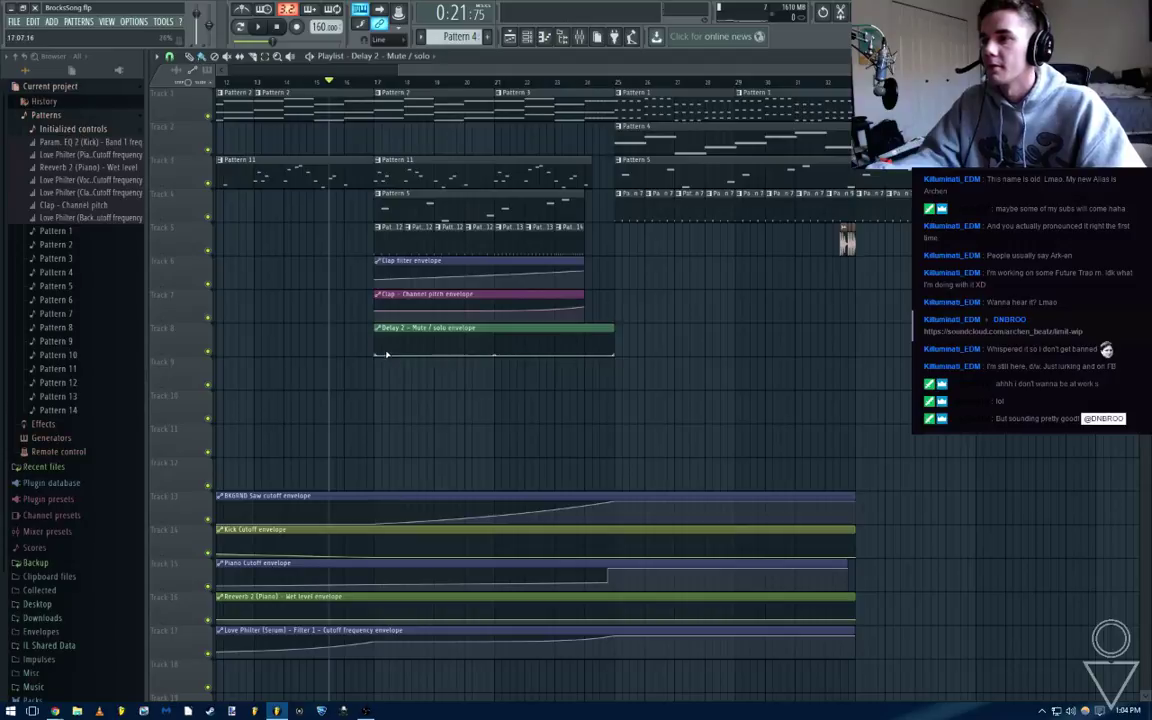
pyautogui.scroll(-2, 441, 331)
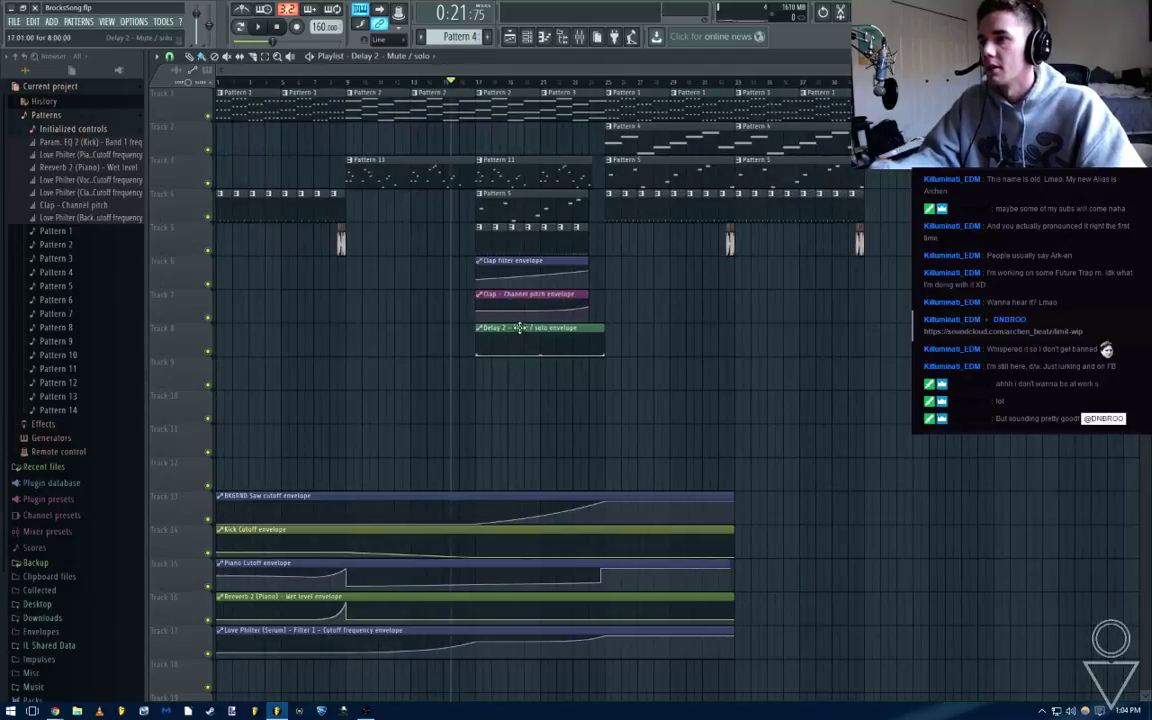
pyautogui.moveTo(511, 331); pyautogui.dragTo(246, 468)
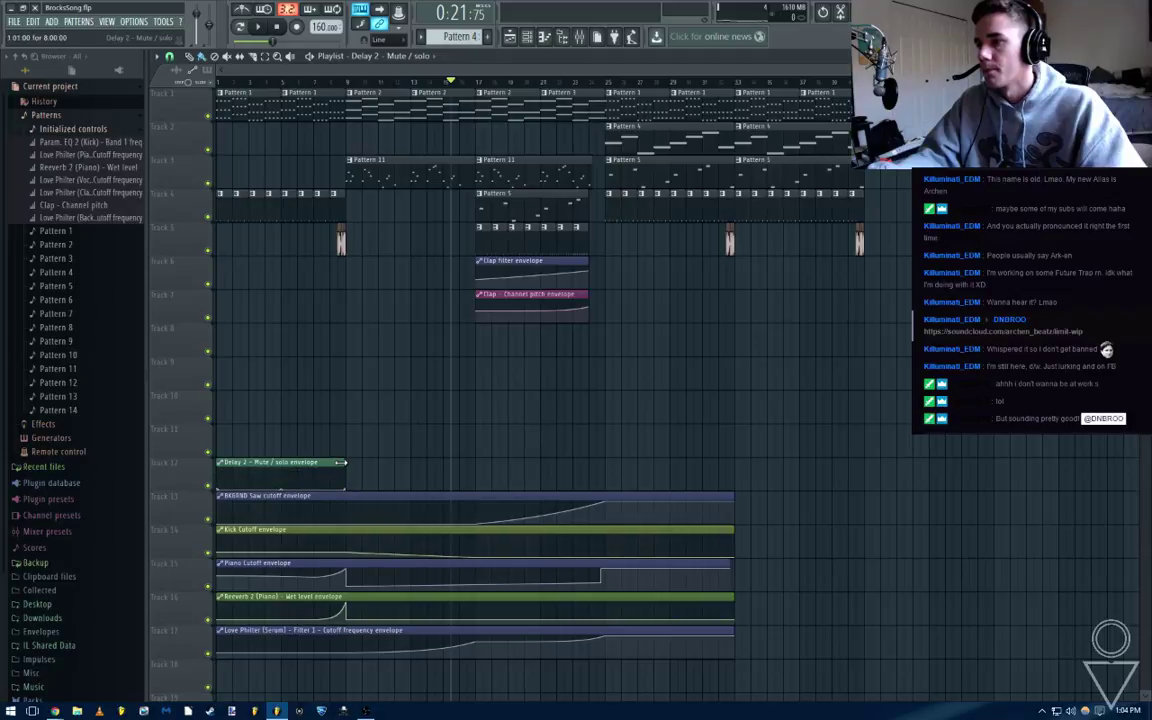
pyautogui.moveTo(342, 462); pyautogui.dragTo(744, 481)
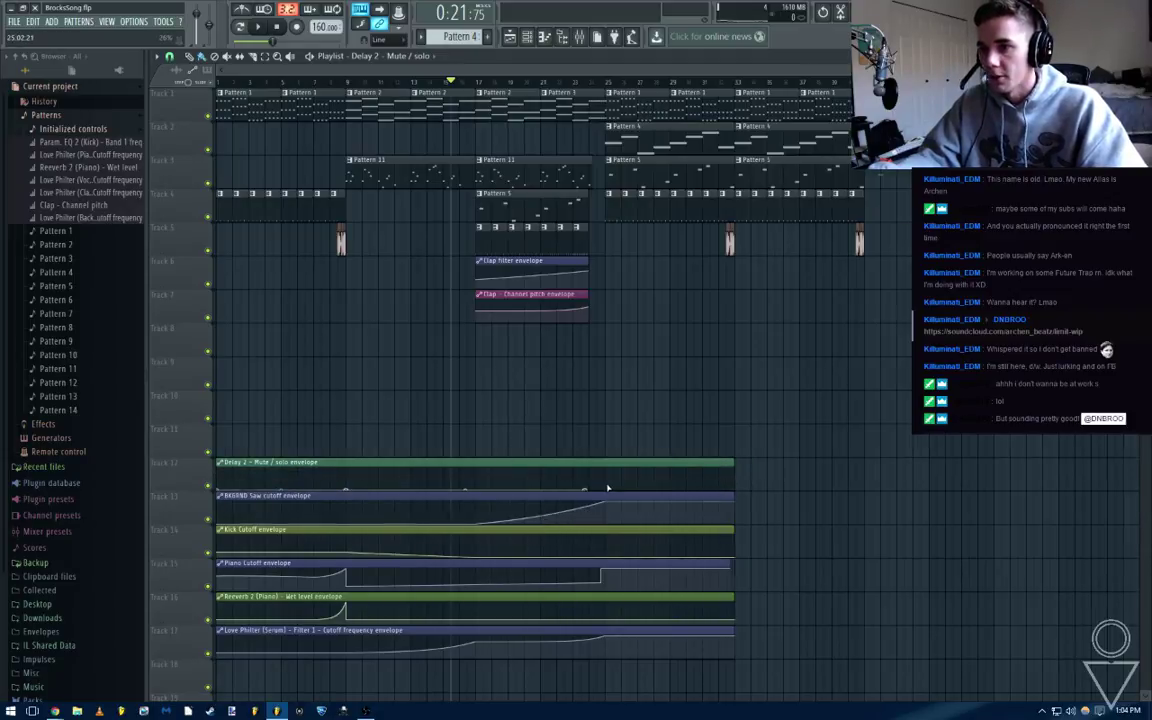
# Shape the Delay 2 mute/solo envelope so it is high only from bar 24 to bar 25, and play the transition
pyautogui.scroll(2, 607, 488)
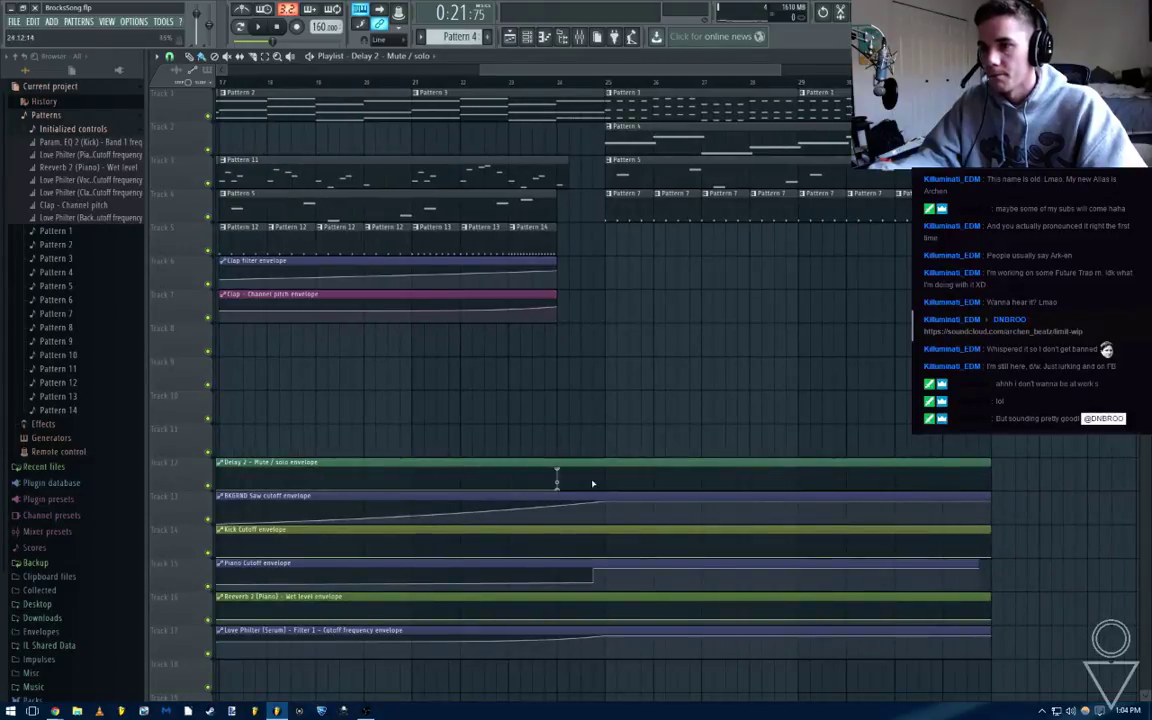
pyautogui.press('space')
pyautogui.scroll(-2, 600, 500)
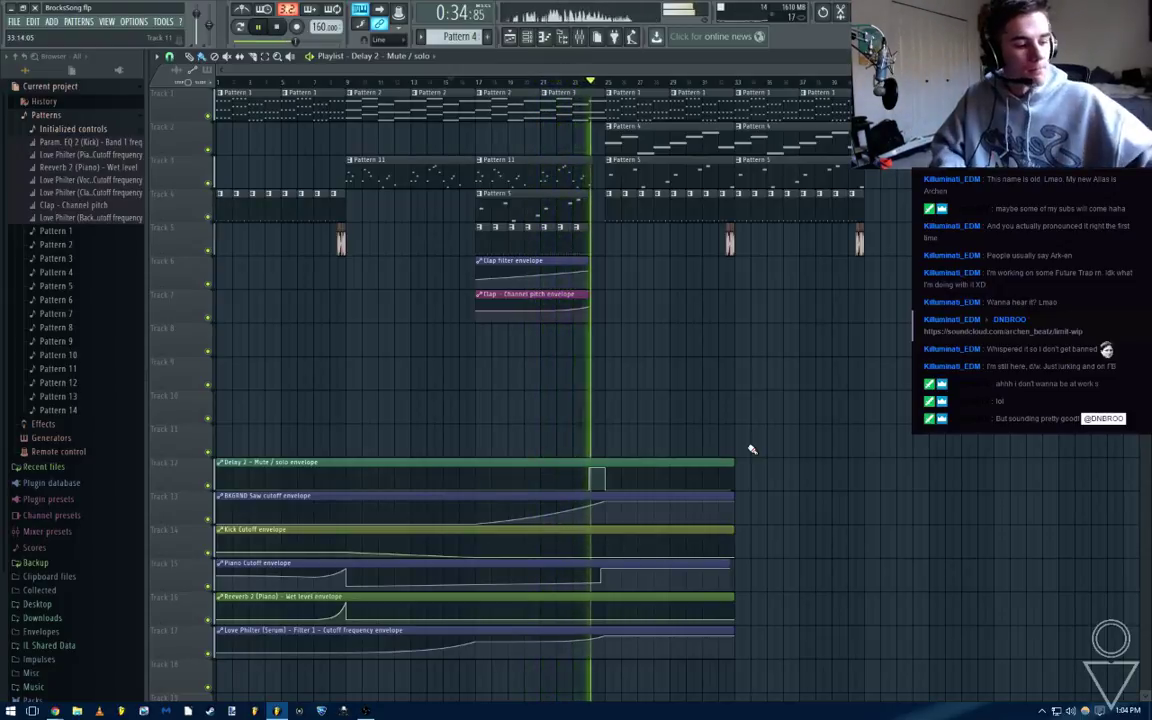
pyautogui.scroll(3, 702, 298)
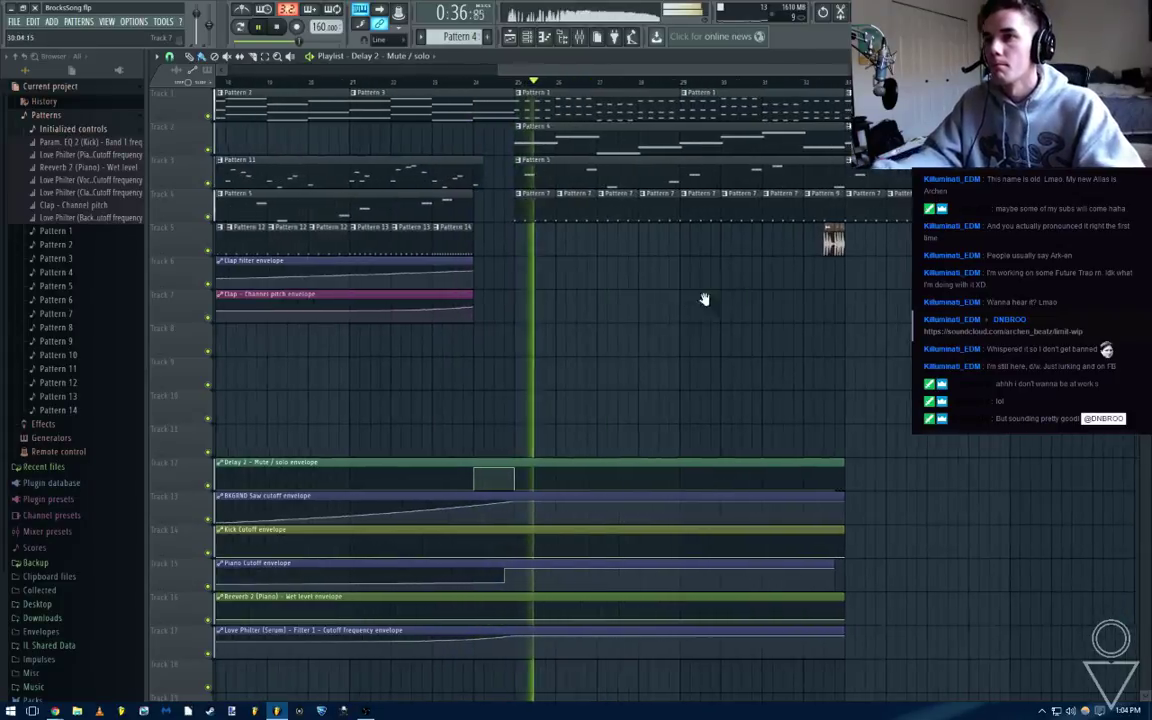
# Collapse the current project folder in the browser and listen through the drop up to the fill before bar 33
pyautogui.click(45, 115)
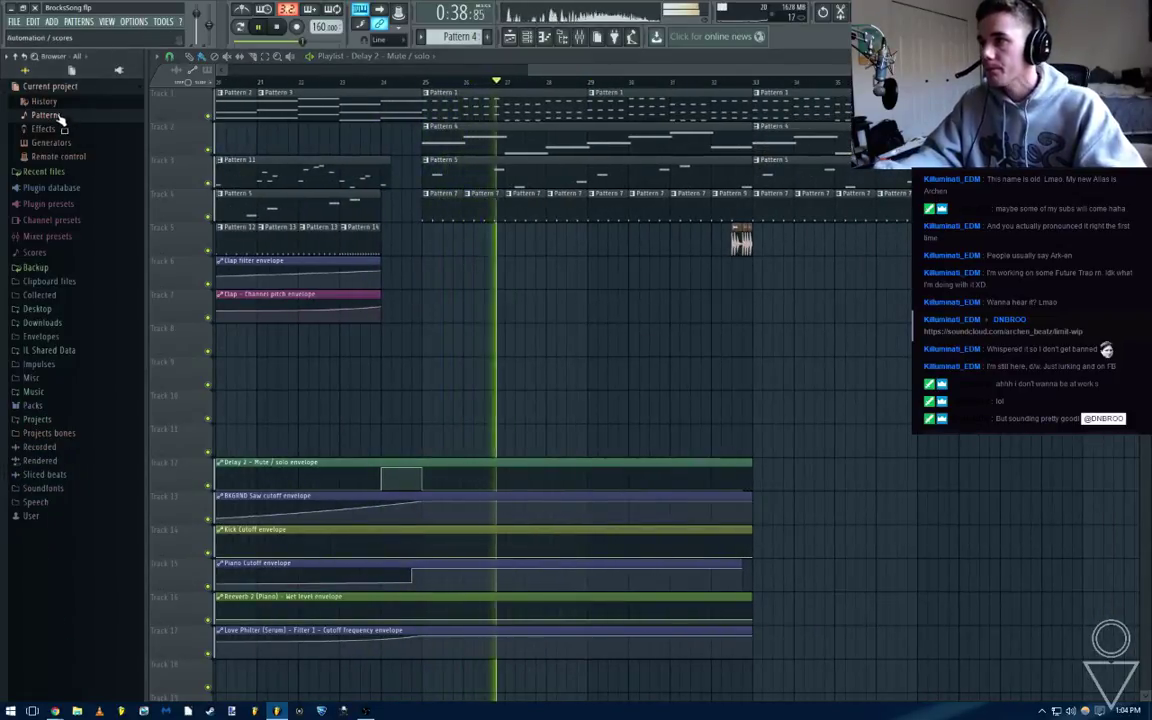
pyautogui.click(50, 86)
pyautogui.scroll(-3, 740, 345)
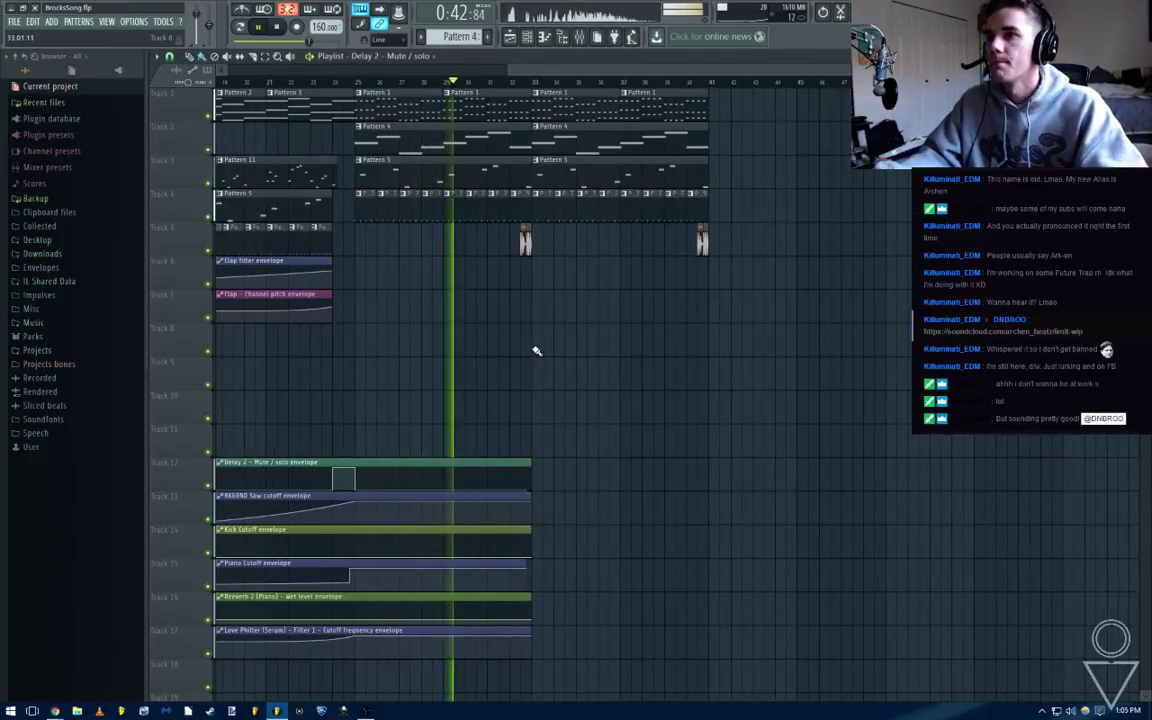
pyautogui.scroll(2, 540, 285)
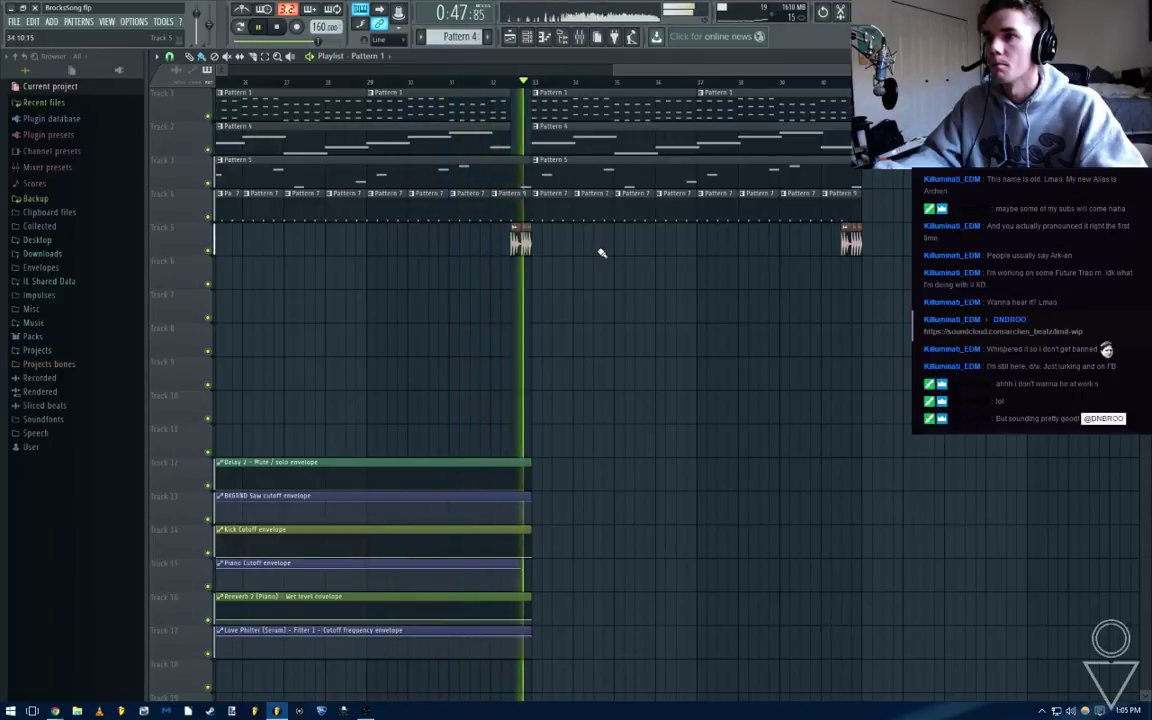
pyautogui.press('space')
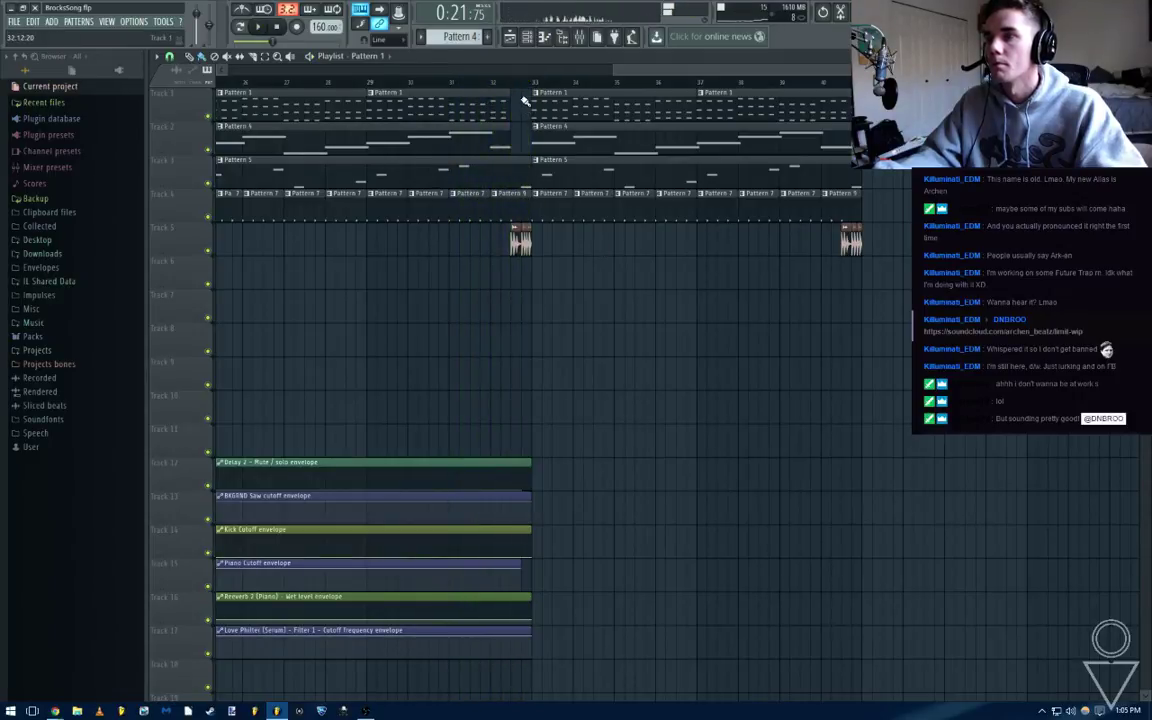
# Shorten the first drop's Pattern 5 clip on Track 3 to end where the bar 32 fill begins, auditioning from bar 32
pyautogui.scroll(3, 524, 100)
pyautogui.click(424, 82)
pyautogui.press('space')
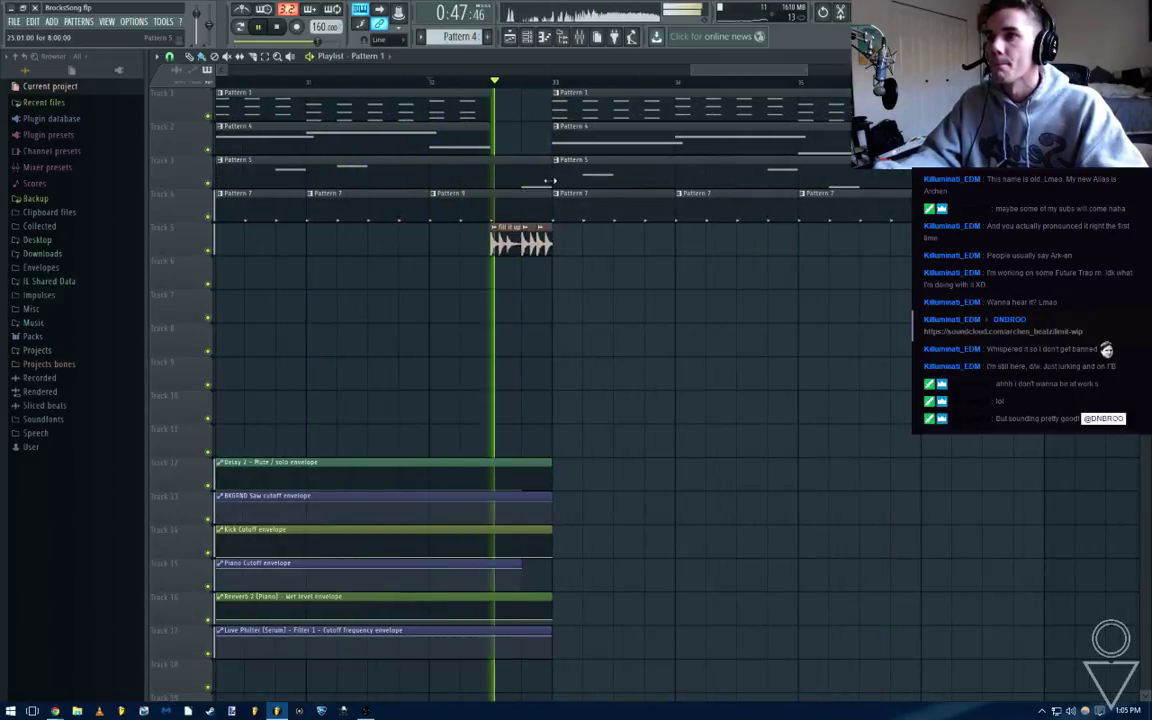
pyautogui.press('space')
pyautogui.press('space')
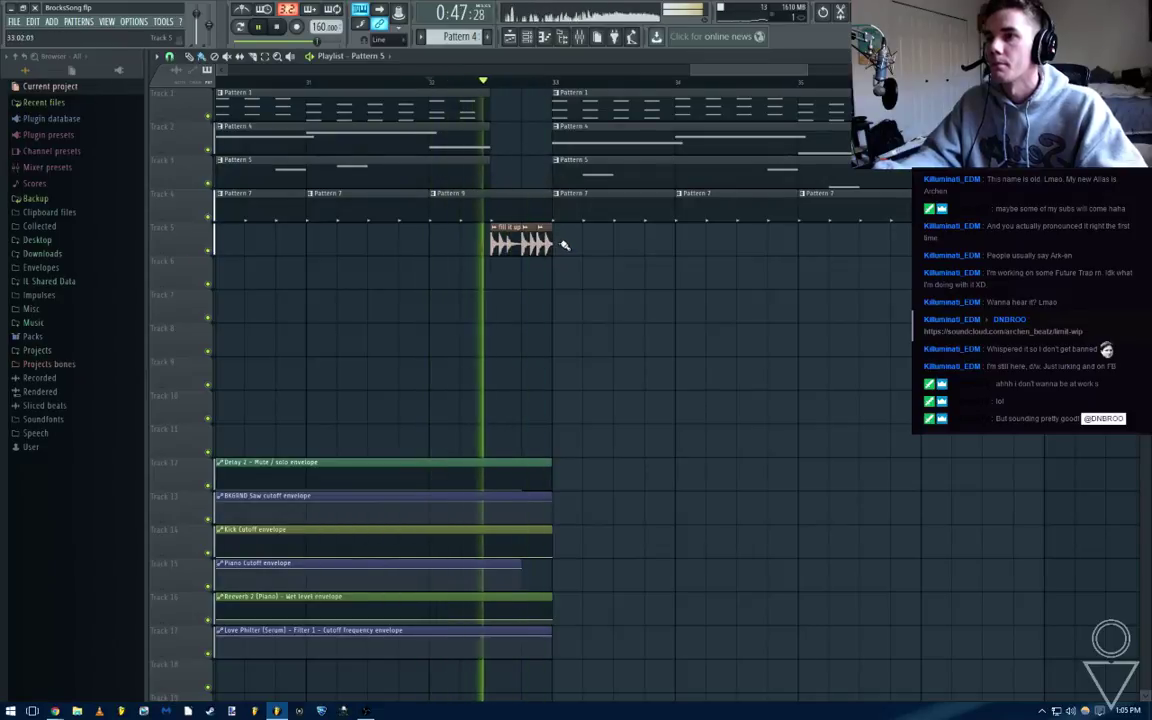
pyautogui.press('space')
# Try extending the first Pattern 4 clip on Track 2 to bar 33, restore its shorter end, and save the project
pyautogui.scroll(-3, 566, 242)
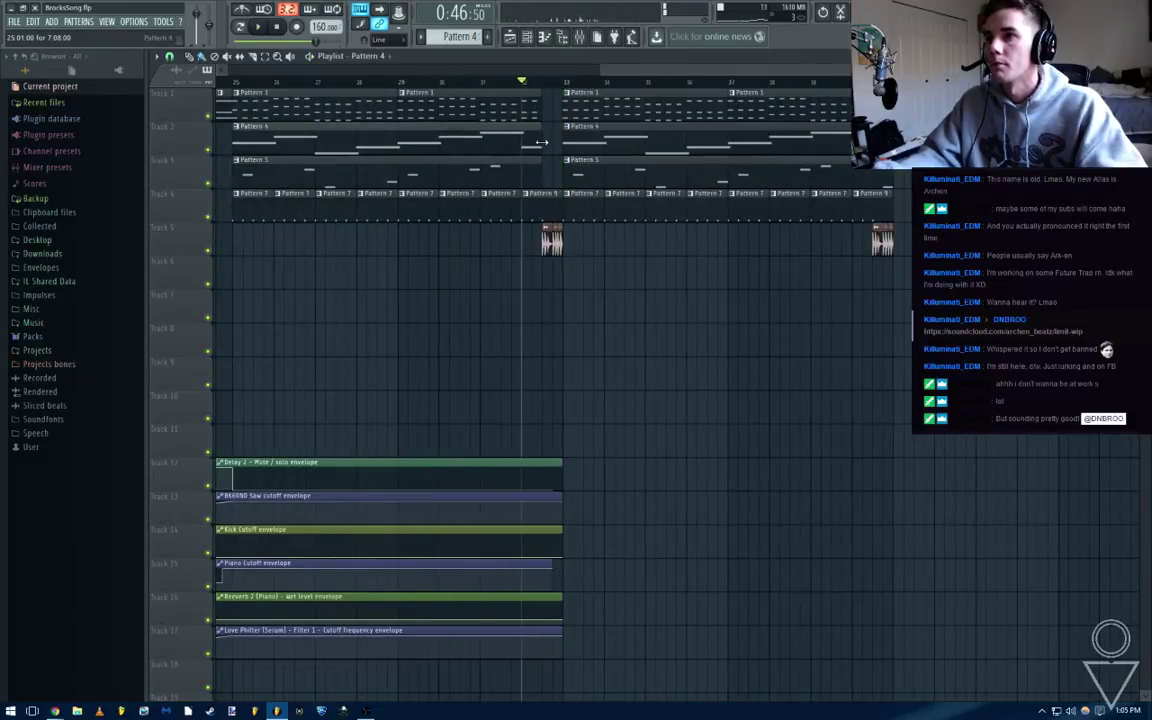
pyautogui.press('space')
pyautogui.press('space')
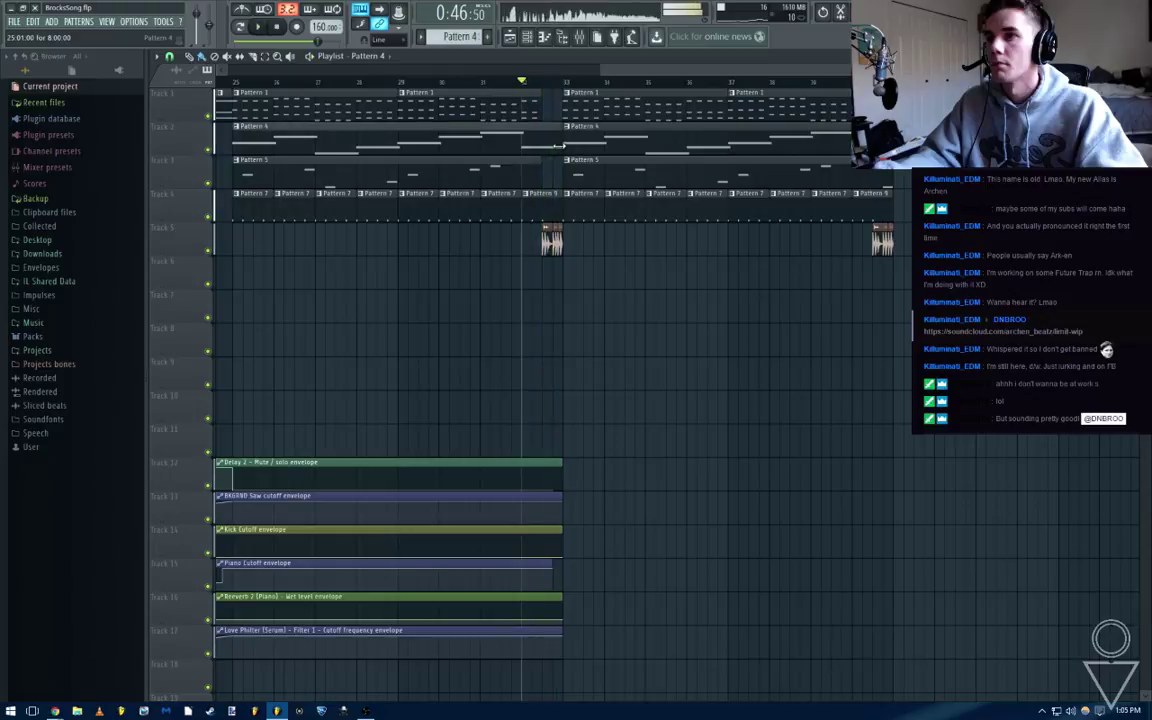
pyautogui.press('space')
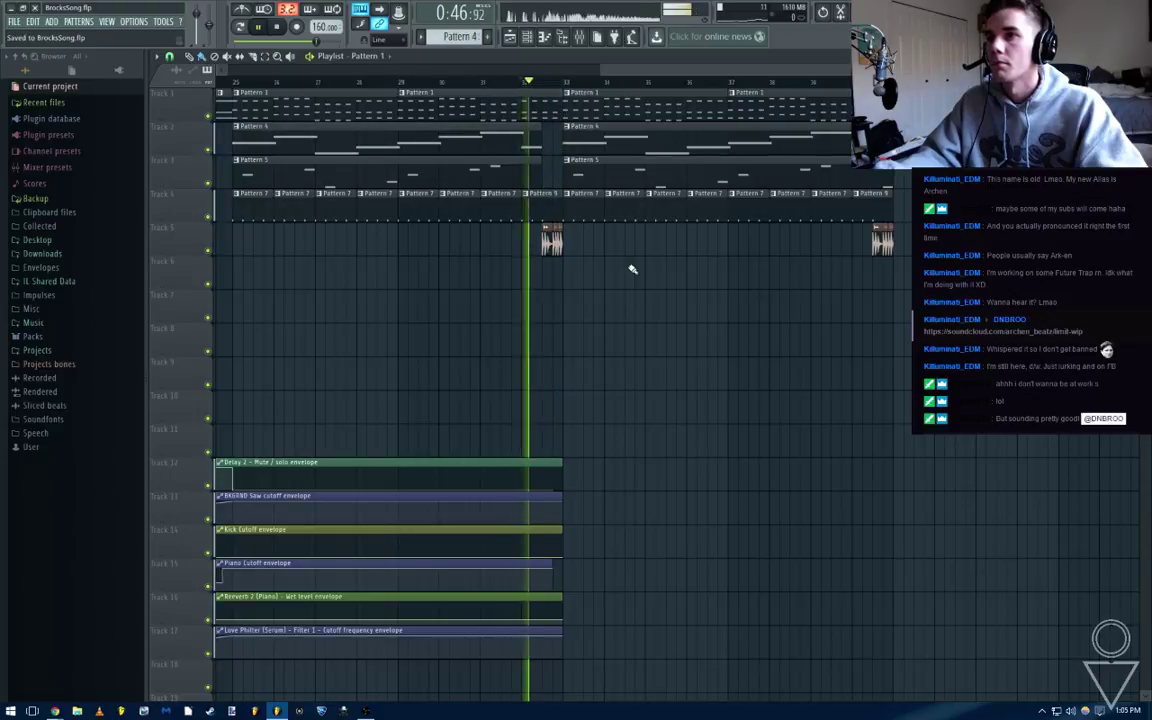
# Play briefly from bar 25 and examine the arrangement around the bar 32 fill
pyautogui.press('space')
pyautogui.scroll(3, 630, 268)
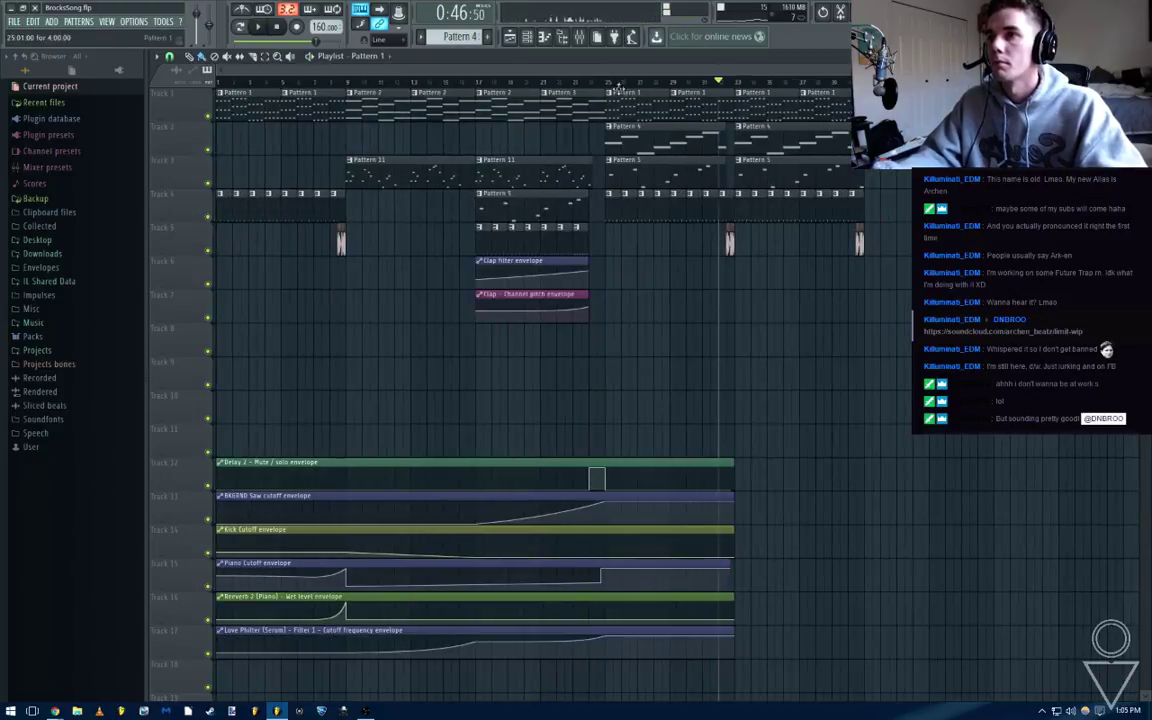
pyautogui.click(606, 83)
pyautogui.press('space')
pyautogui.press('space')
pyautogui.scroll(5, 690, 135)
pyautogui.hscroll(3, 600, 190)
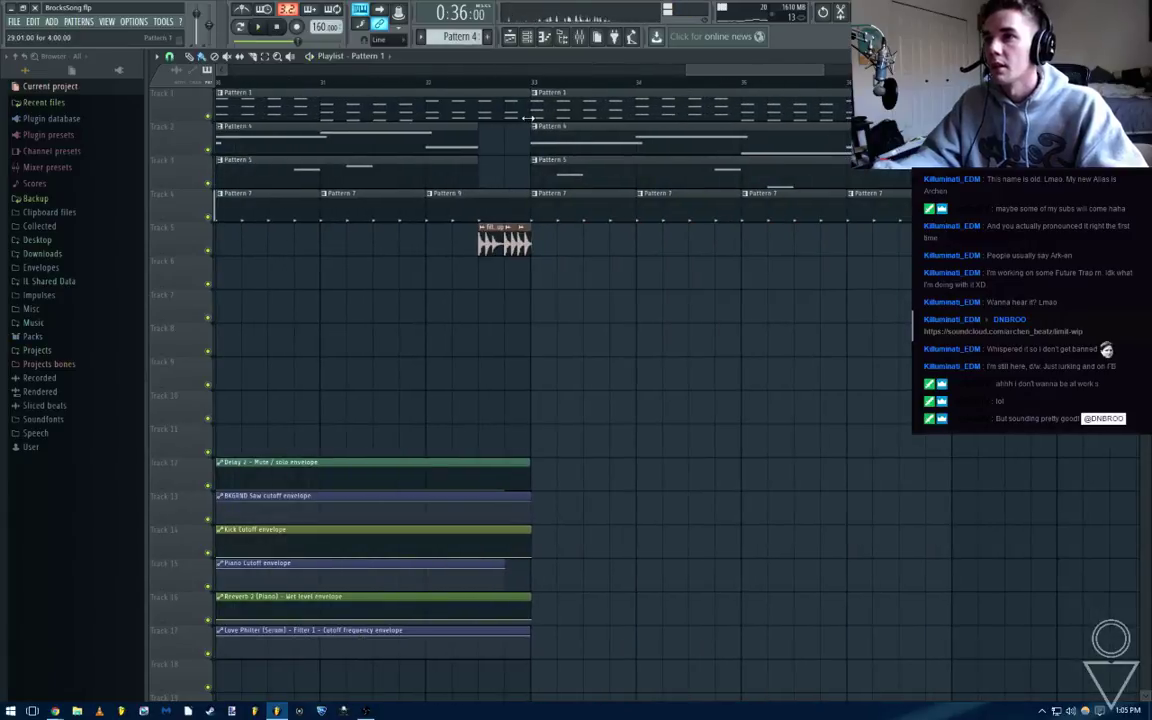
# Clone Pattern 1 as Pattern 2 and use the copy for the bar 29 clip on Track 1
pyautogui.scroll(-3, 485, 118)
pyautogui.doubleClick(446, 114)
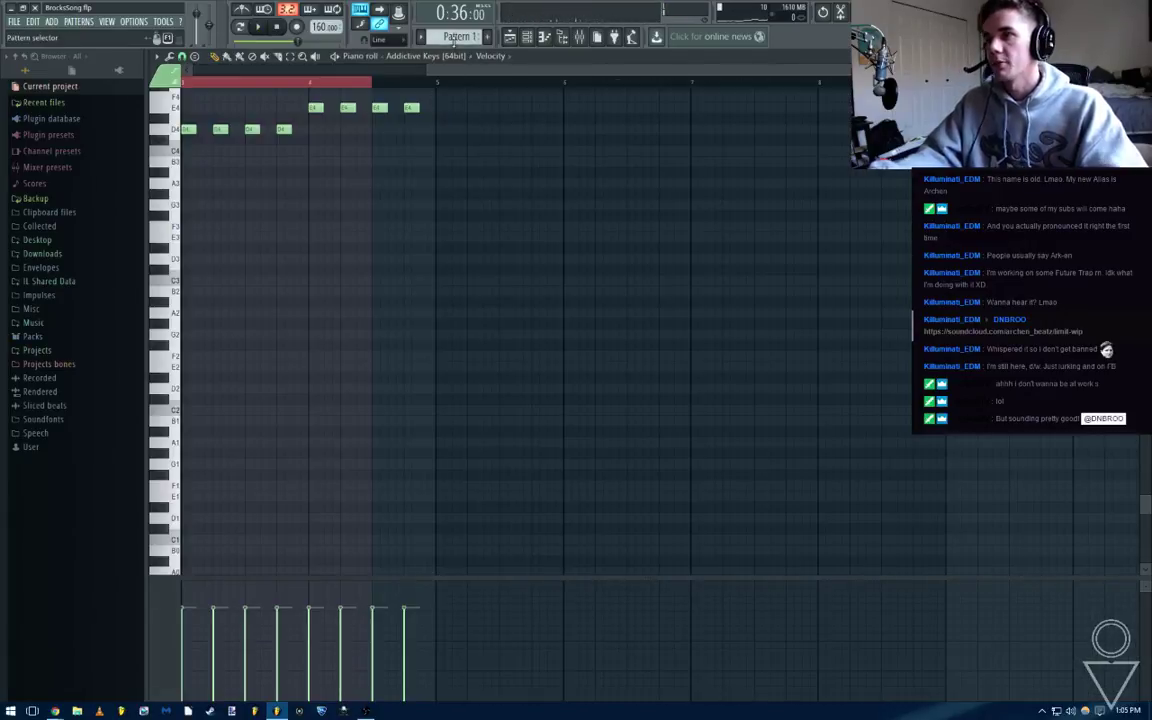
pyautogui.rightClick(453, 39)
pyautogui.click(571, 120)
pyautogui.click(988, 345)
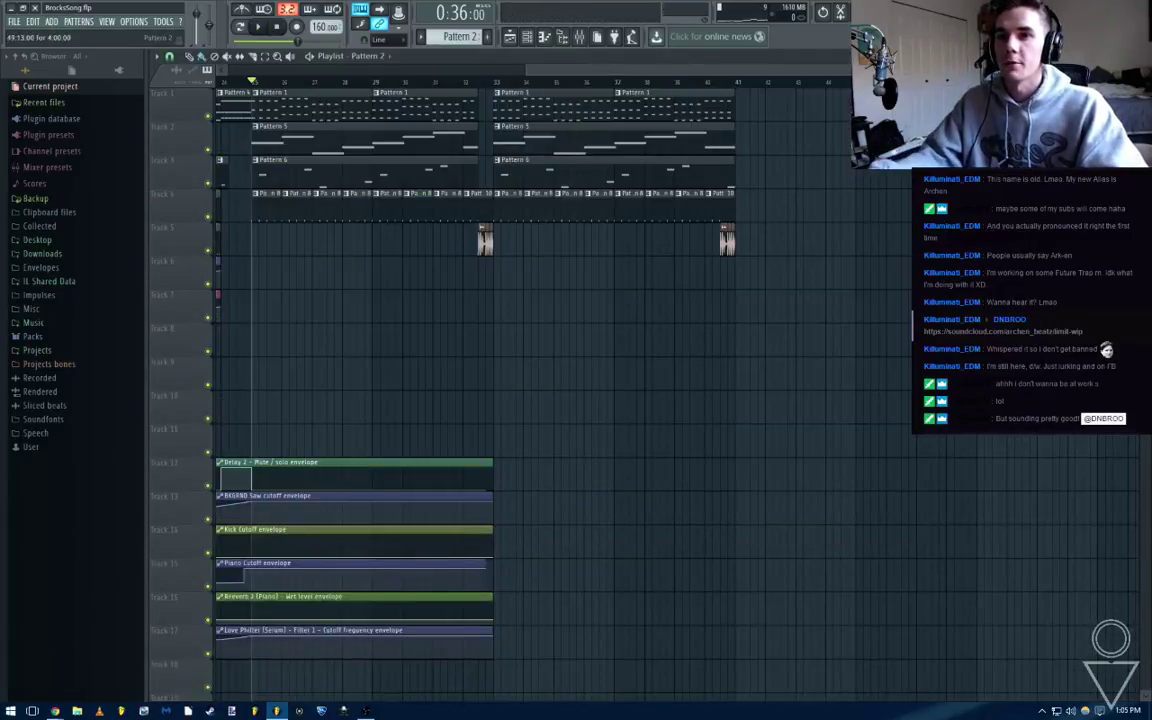
pyautogui.moveTo(487, 327); pyautogui.dragTo(416, 94)
# Play from bar 29 and move Pattern 2's last chord earlier so it directly follows the previous chord
pyautogui.click(366, 82)
pyautogui.press('space')
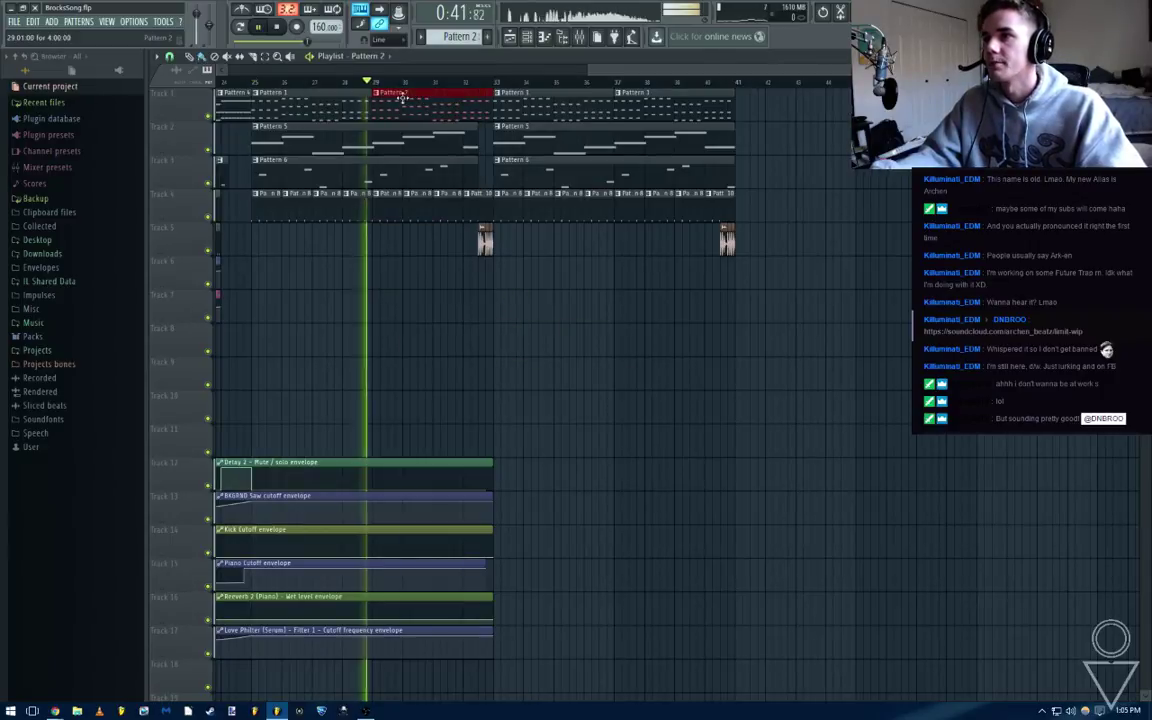
pyautogui.doubleClick(401, 97)
pyautogui.moveTo(710, 300); pyautogui.dragTo(638, 123)
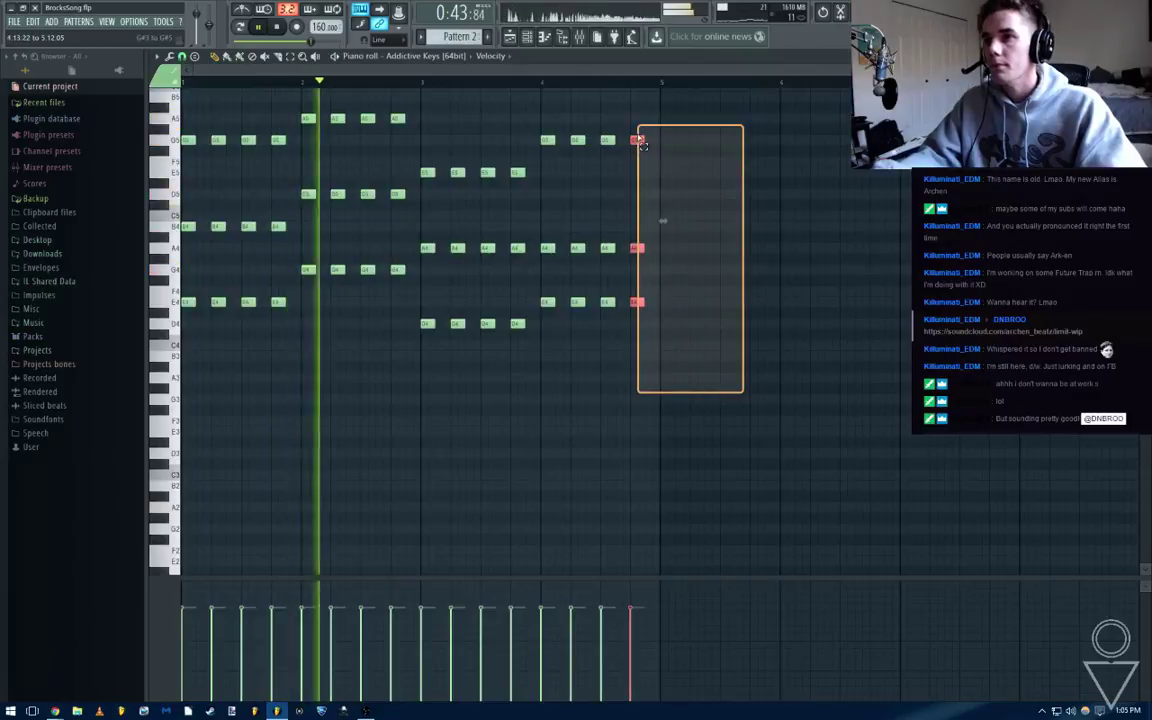
pyautogui.scroll(5, 738, 314)
# Duplicate Pattern 2's last two chords on the same pitches right behind them, filling the pattern up to bar 5
pyautogui.moveTo(694, 522); pyautogui.dragTo(608, 480)
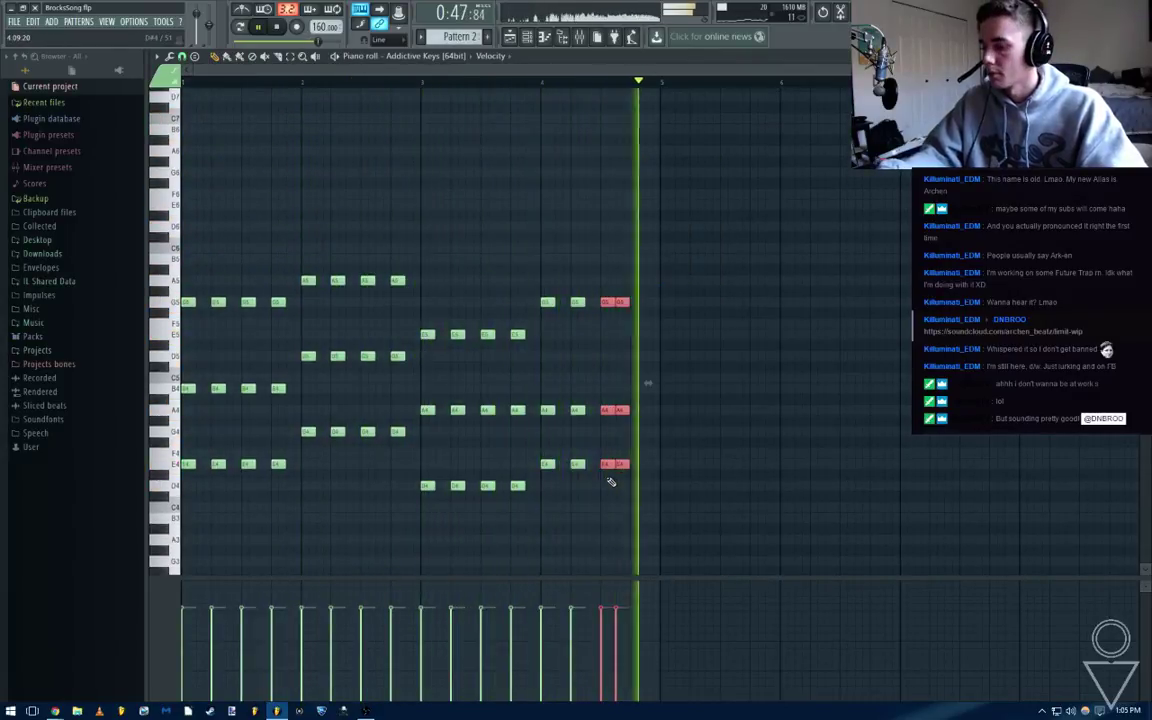
pyautogui.hotkey('ctrl', 'c')
pyautogui.hotkey('ctrl', 'v')
pyautogui.press('space')
pyautogui.moveTo(247, 304); pyautogui.dragTo(641, 305)
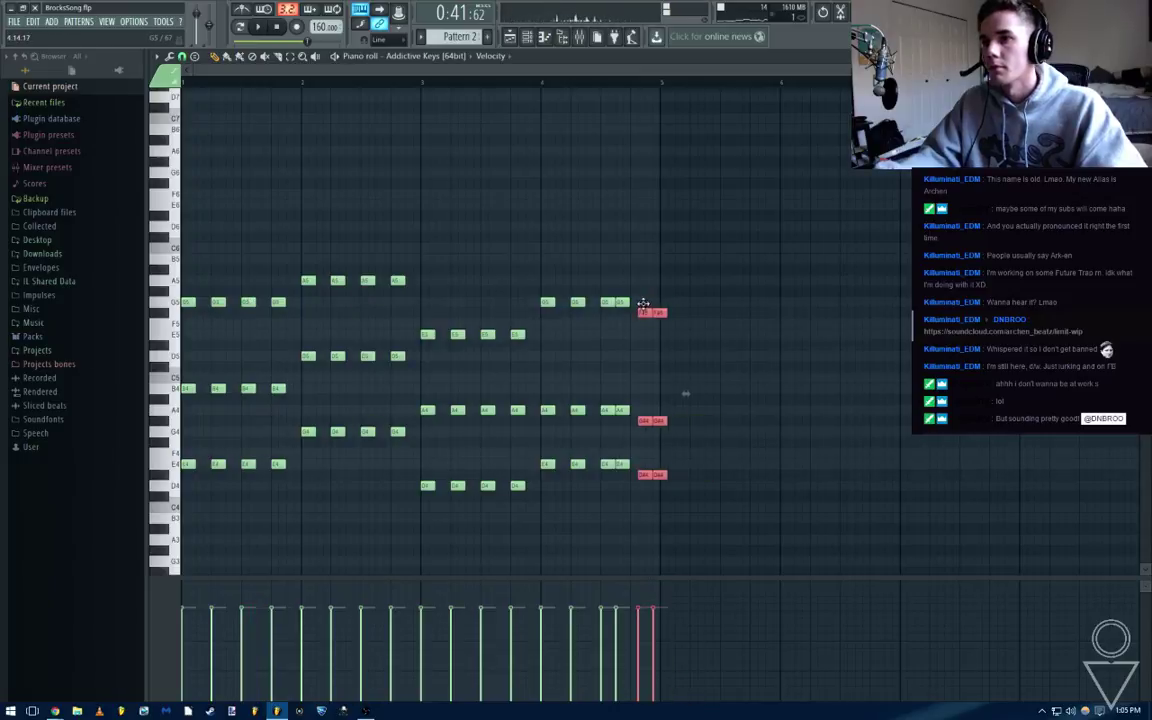
pyautogui.click(695, 352)
pyautogui.moveTo(716, 316); pyautogui.dragTo(612, 492)
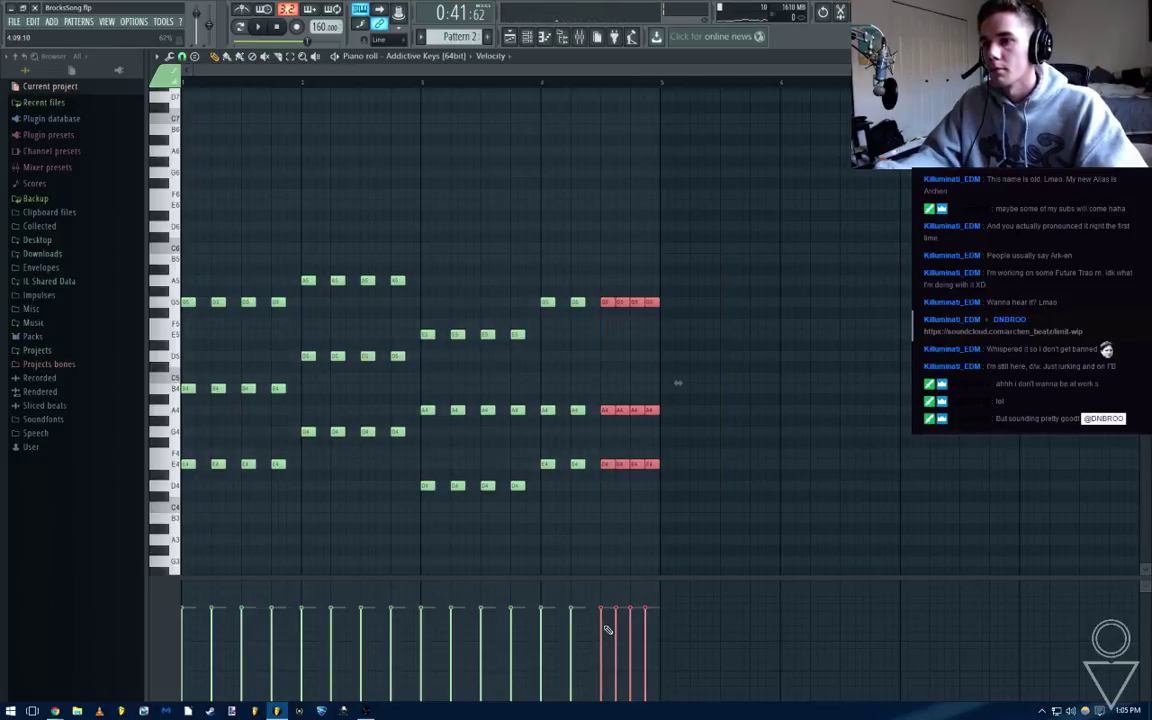
# Try a steep descending velocity ramp across Pattern 2's final four chords and play it in the arrangement
pyautogui.moveTo(603, 611); pyautogui.dragTo(657, 675)
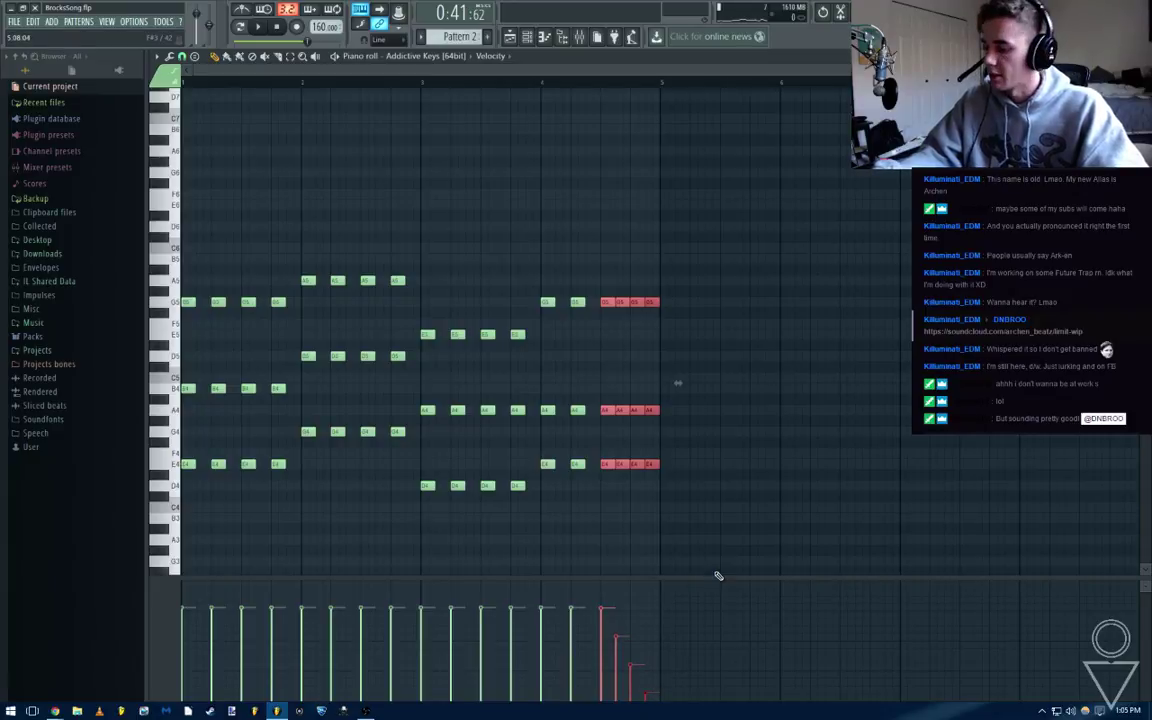
pyautogui.keyDown('ctrl'); pyautogui.click(792, 440); pyautogui.keyUp('ctrl')
pyautogui.press('space')
pyautogui.press('Escape')
pyautogui.press('Escape')
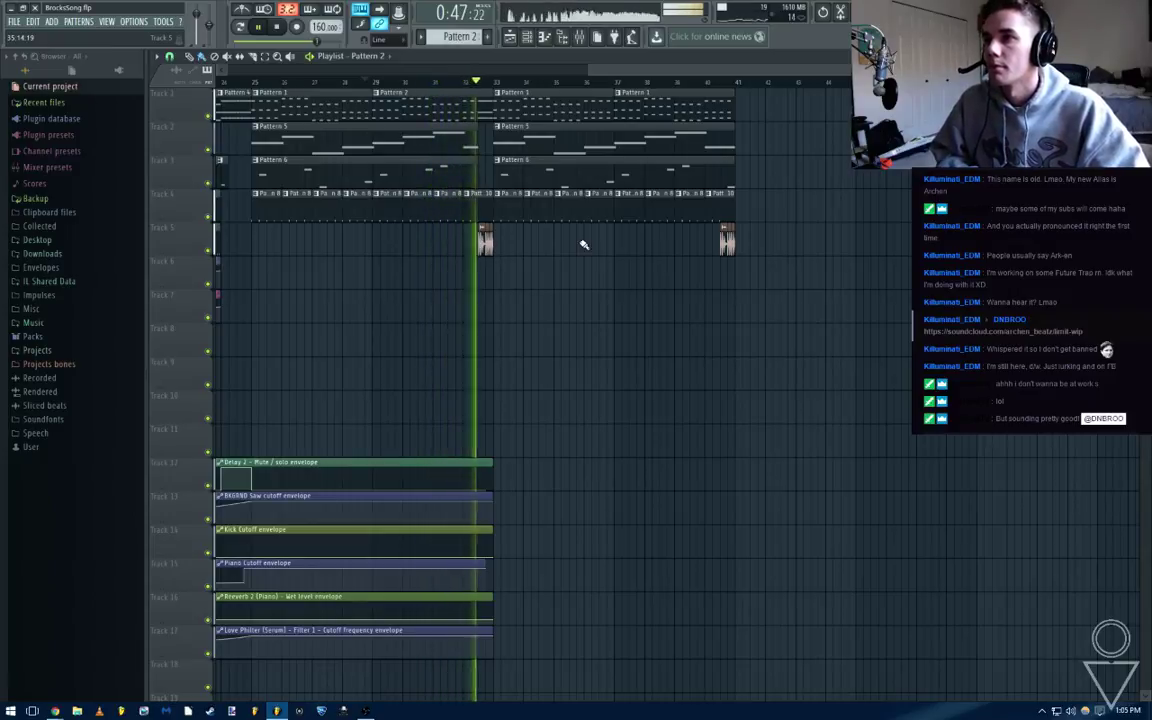
pyautogui.press('space')
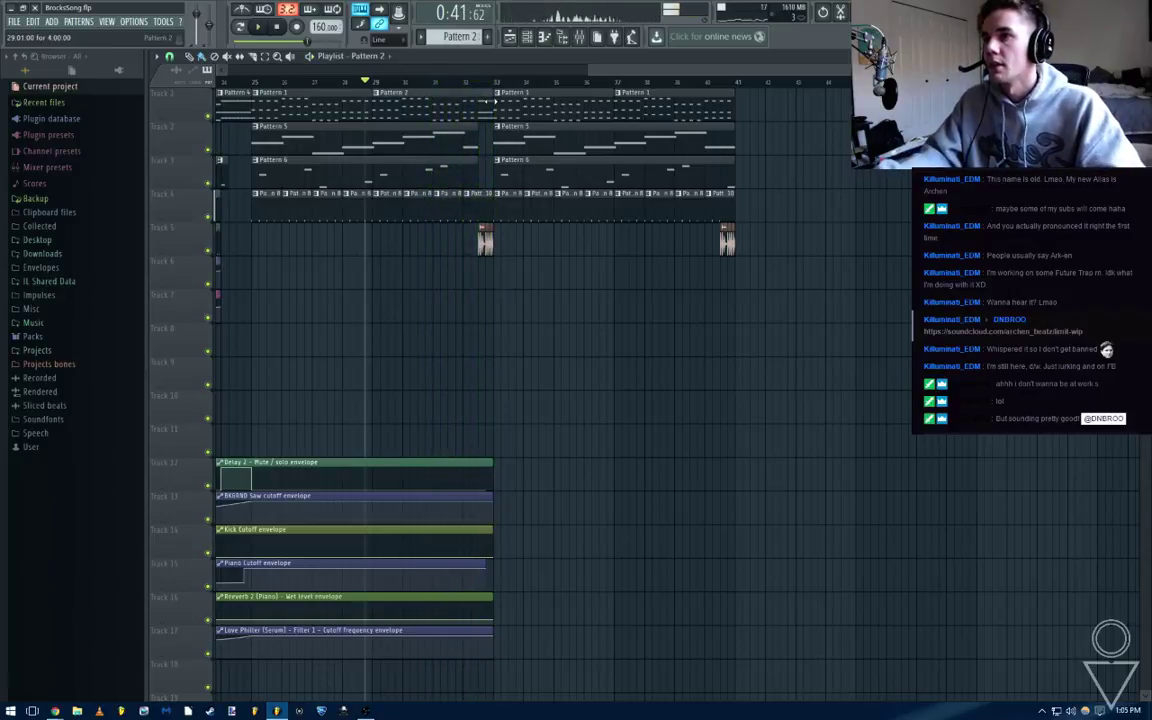
# Give Pattern 2's last three chords a gentler descending velocity ramp and replay the transition from bar 29
pyautogui.doubleClick(490, 101)
pyautogui.moveTo(729, 300); pyautogui.dragTo(622, 490)
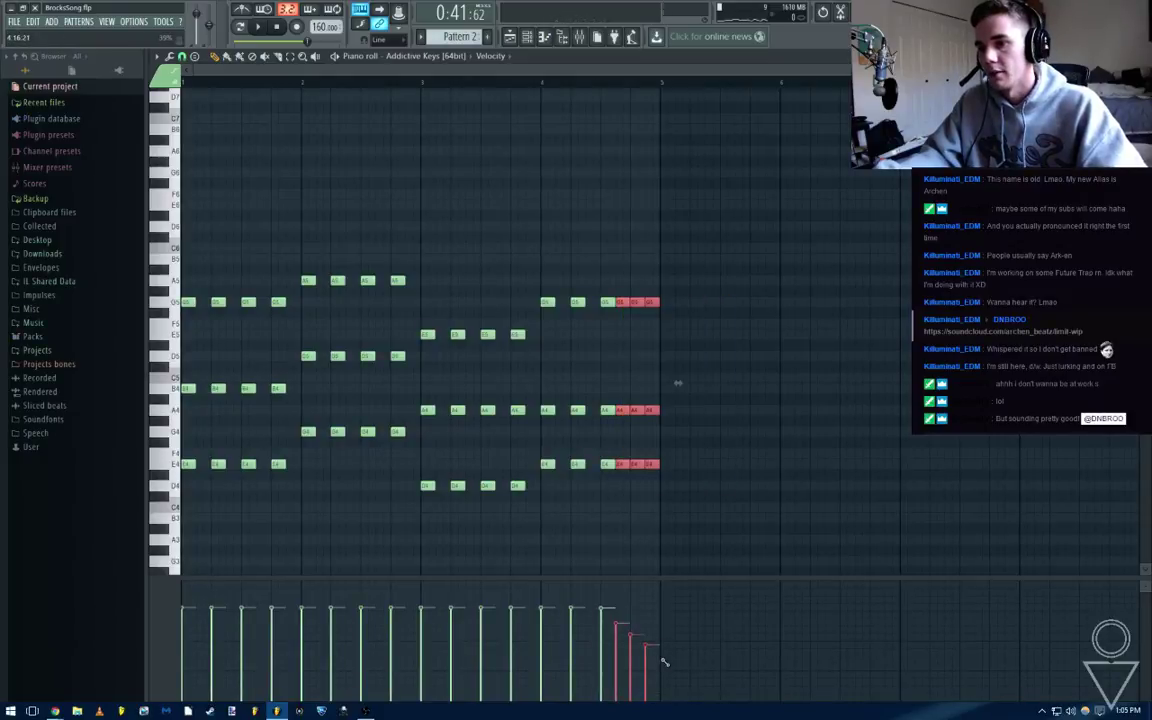
pyautogui.press('space')
pyautogui.click(495, 84)
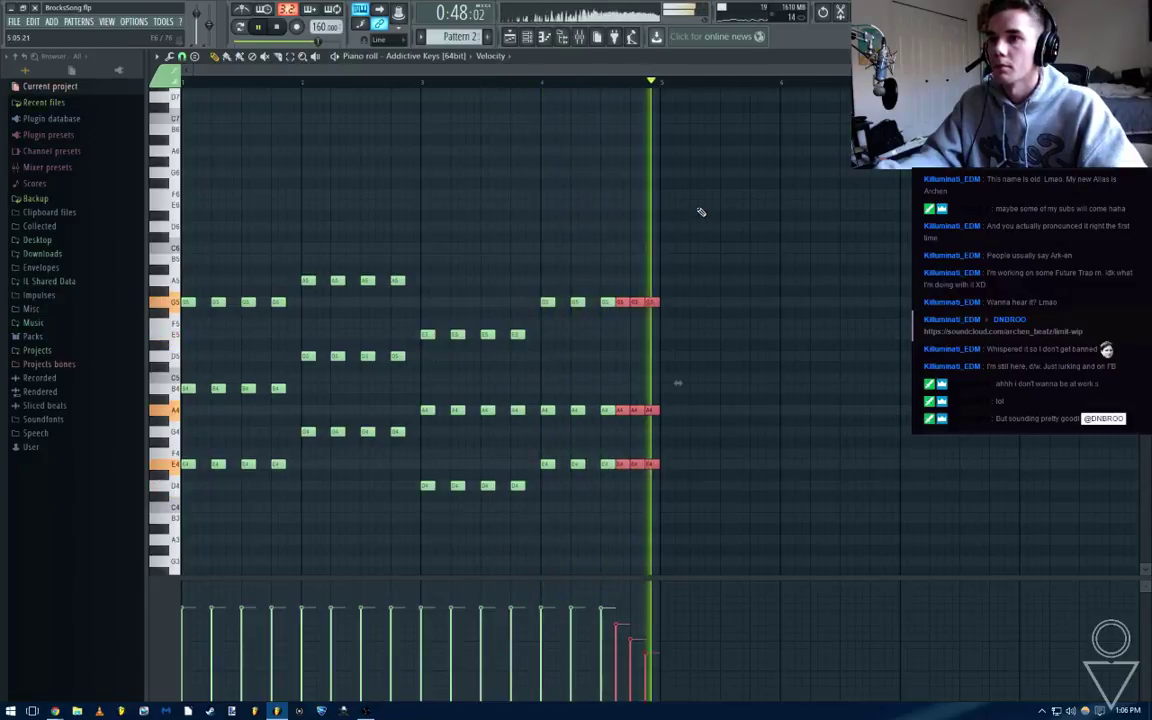
pyautogui.press('space')
pyautogui.press('F5')
pyautogui.press('space')
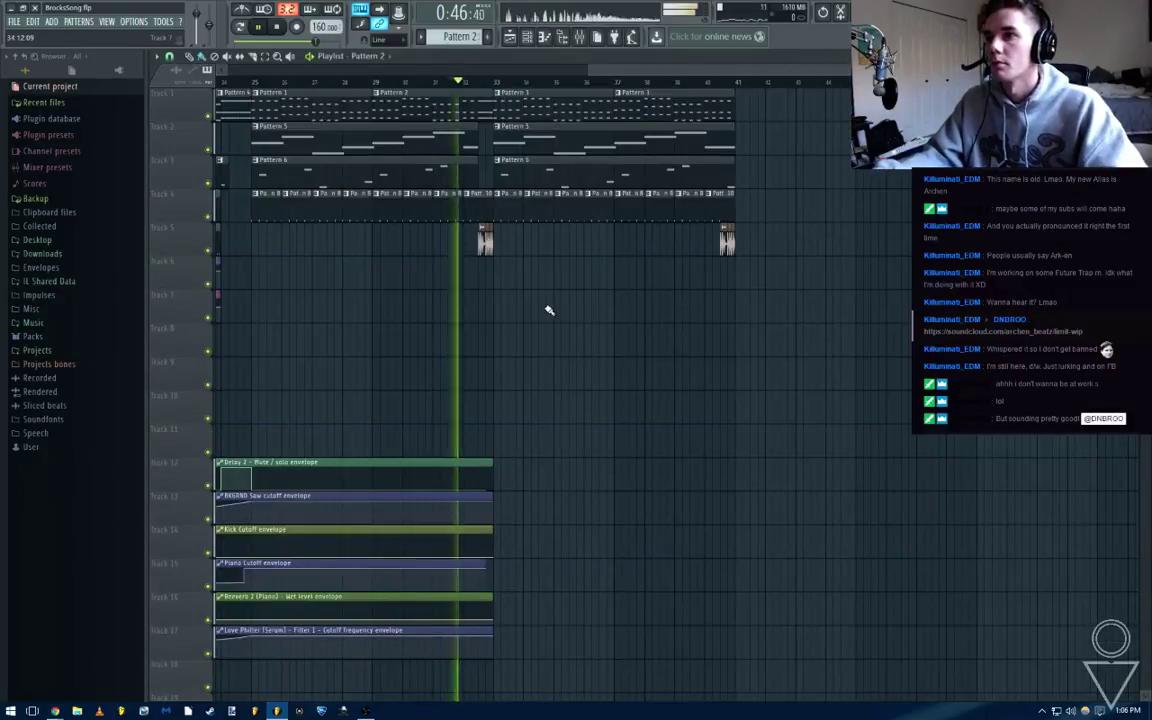
# Trim one beat off the start of the bar 33 clips, Pattern 8 on Track 4 and Pattern 5 on Track 2, auditioning each change
pyautogui.scroll(3, 546, 298)
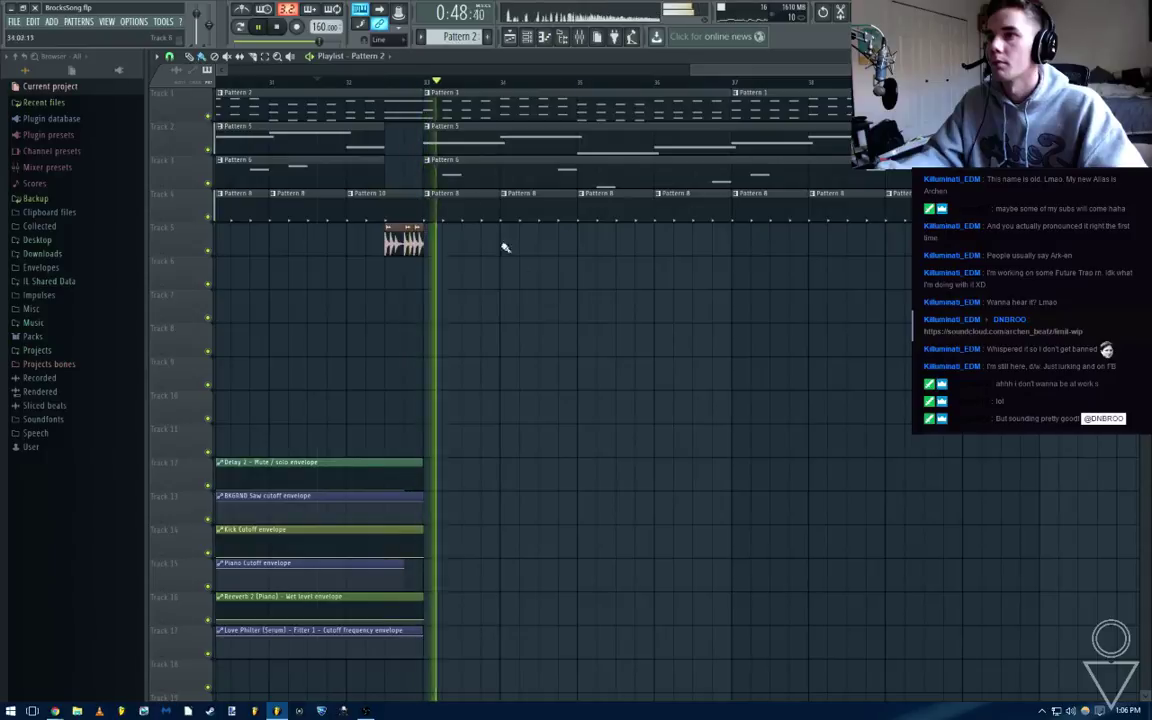
pyautogui.press('space')
pyautogui.press('space')
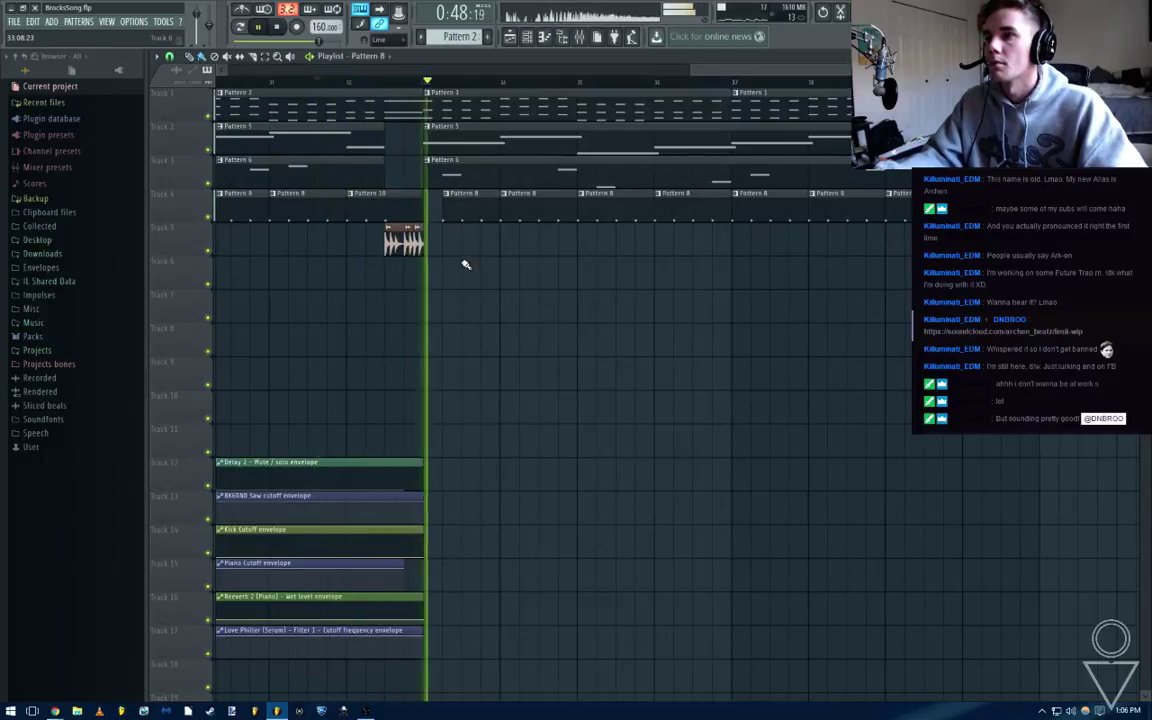
pyautogui.press('space')
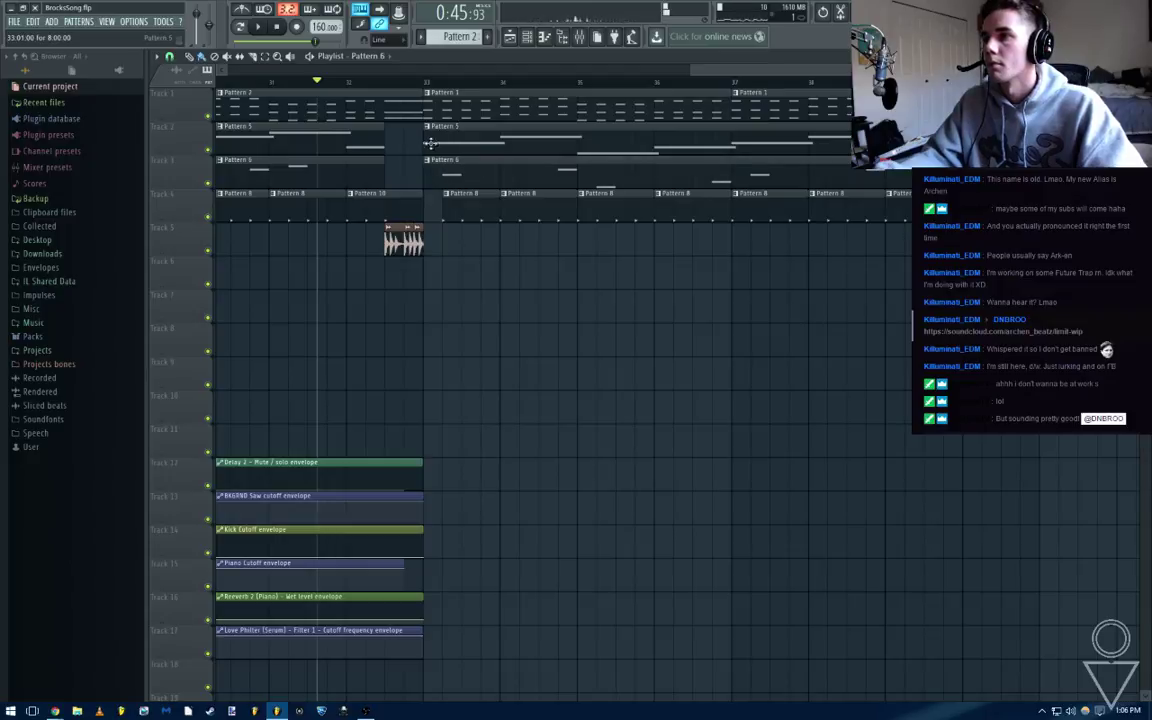
pyautogui.press('space')
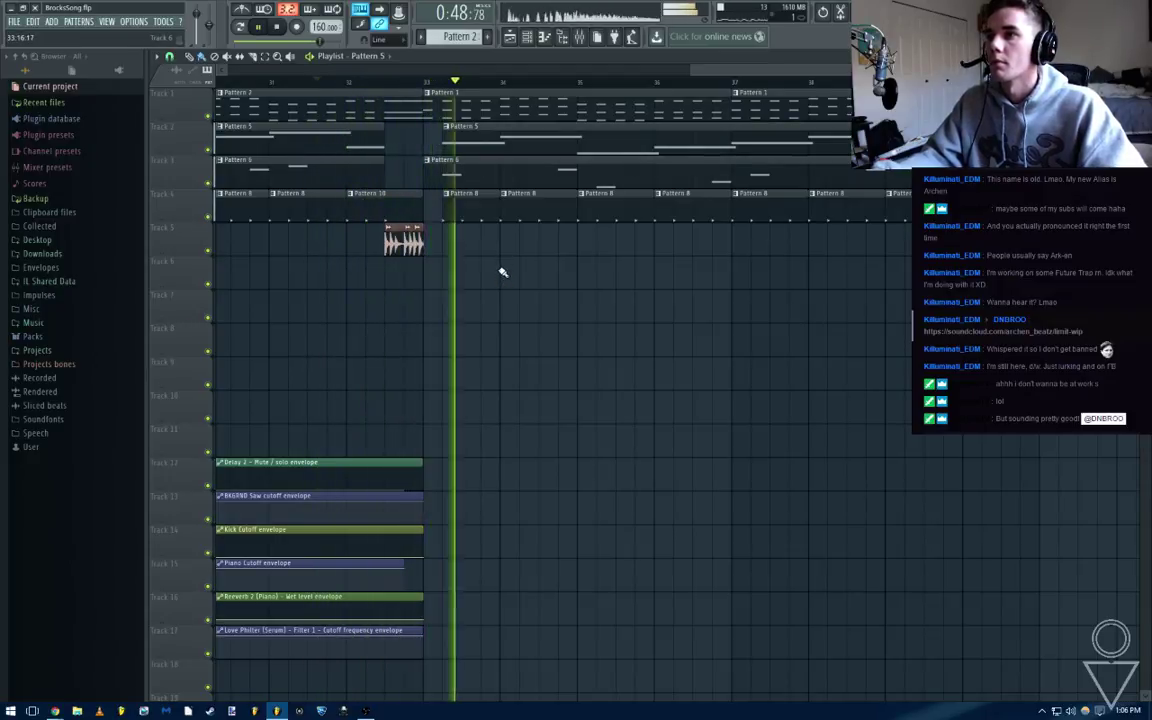
pyautogui.press('space')
# Listen to the arrangement from bar 24 through the second drop, and replay the song from its beginning
pyautogui.scroll(-3, 522, 305)
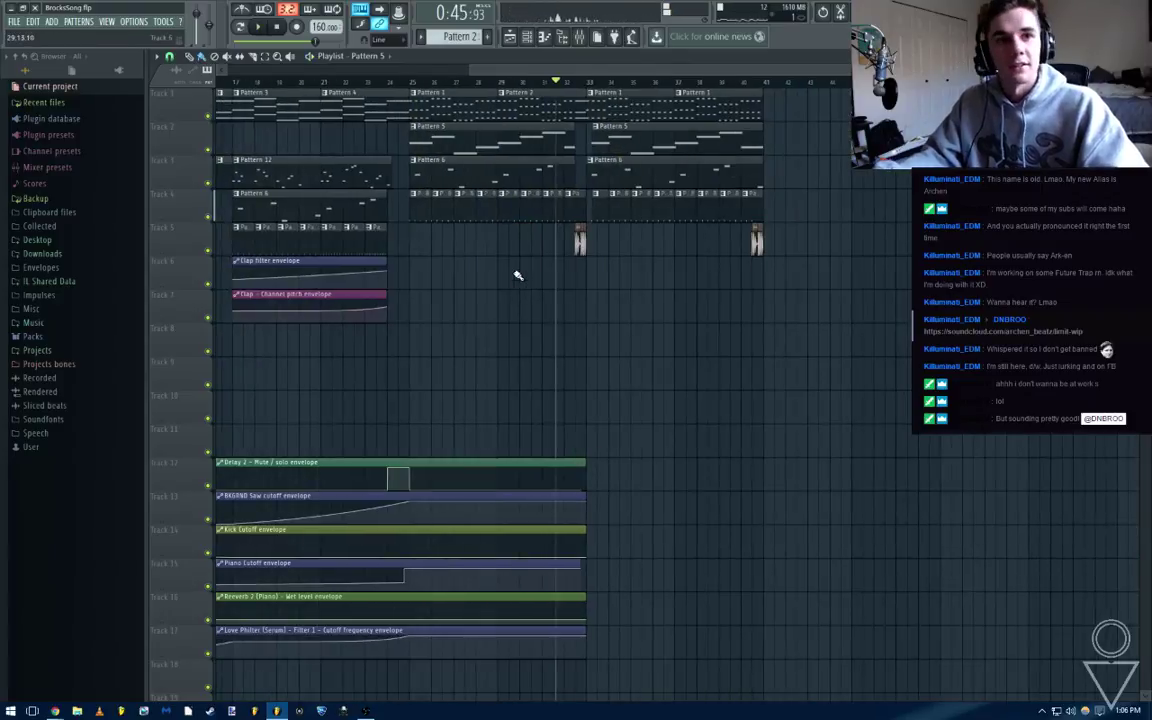
pyautogui.click(388, 82)
pyautogui.press('space')
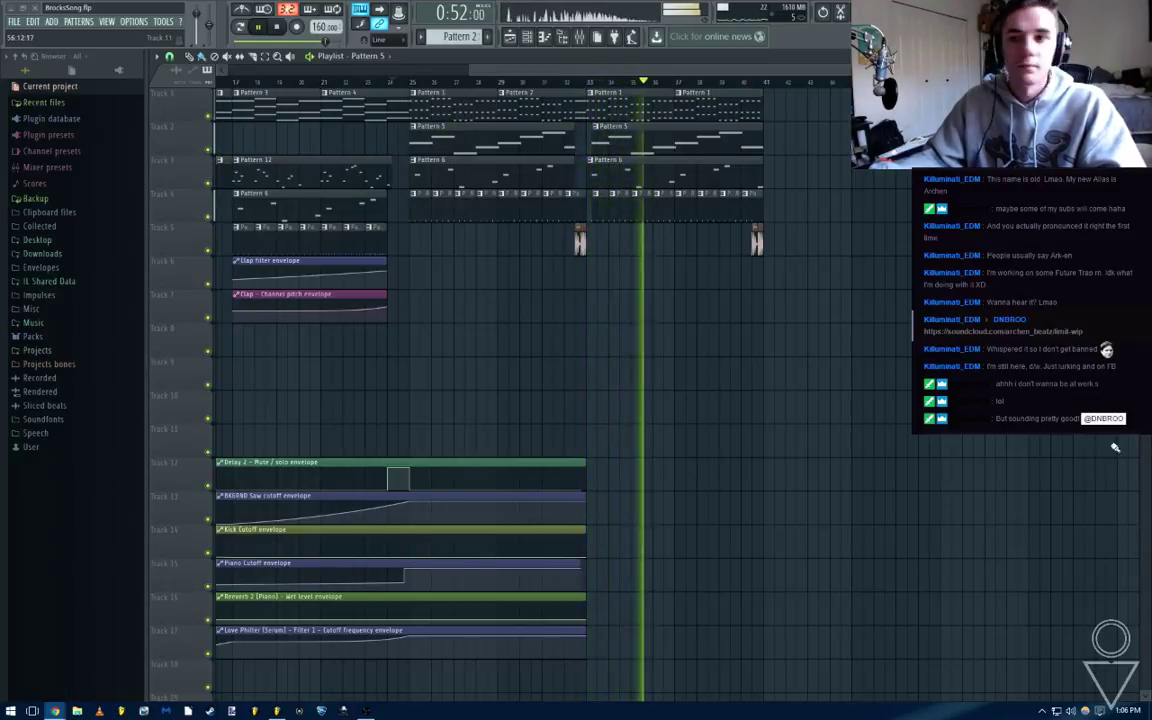
pyautogui.press('space')
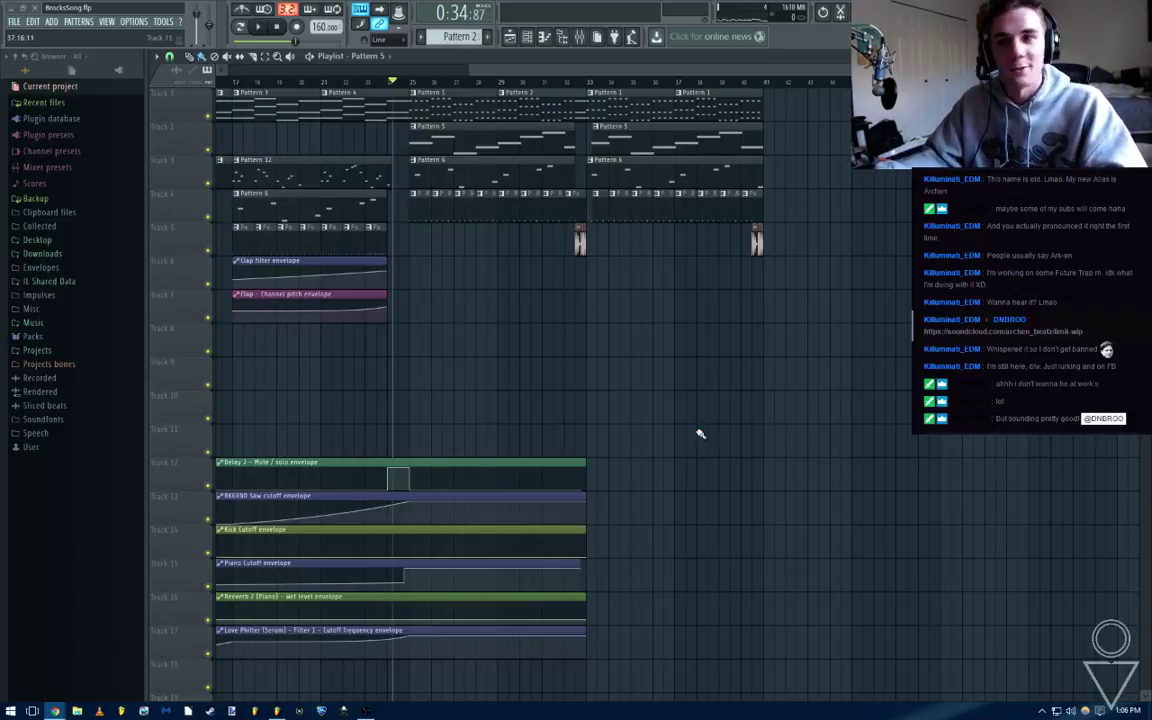
pyautogui.scroll(-3, 660, 400)
pyautogui.click(277, 27)
pyautogui.press('space')
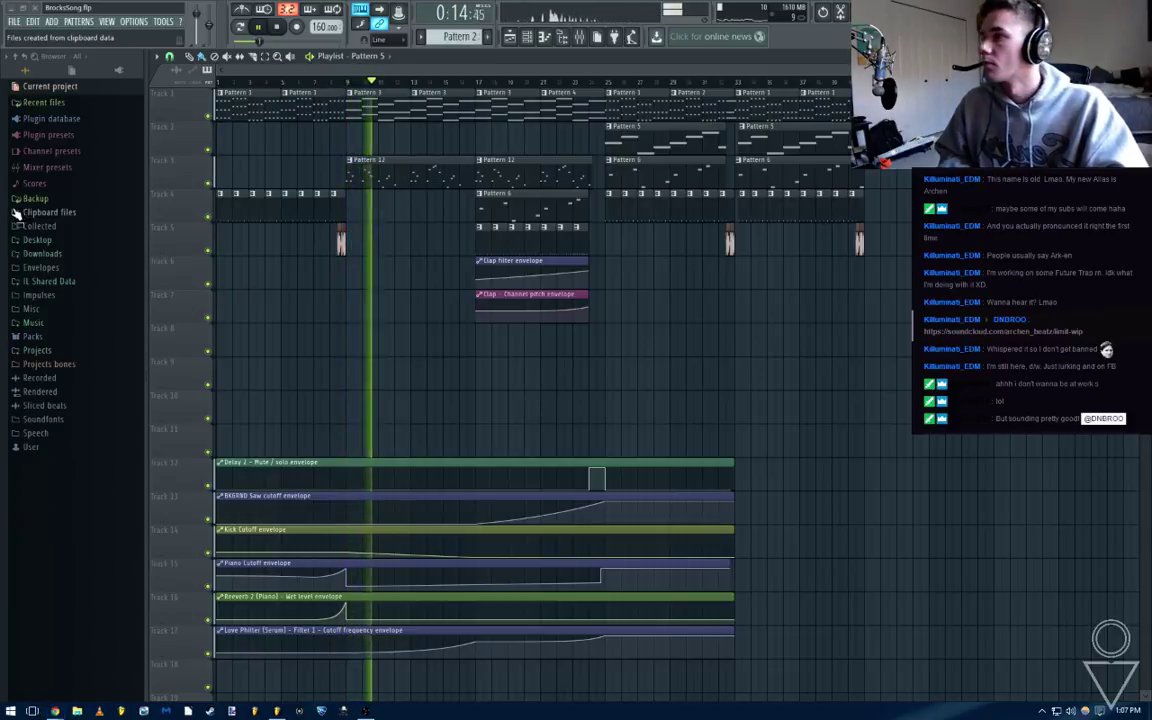
# Add the Fatality vocal sample from the browser's Desktop folder to Track 9 of the playlist
pyautogui.click(40, 240)
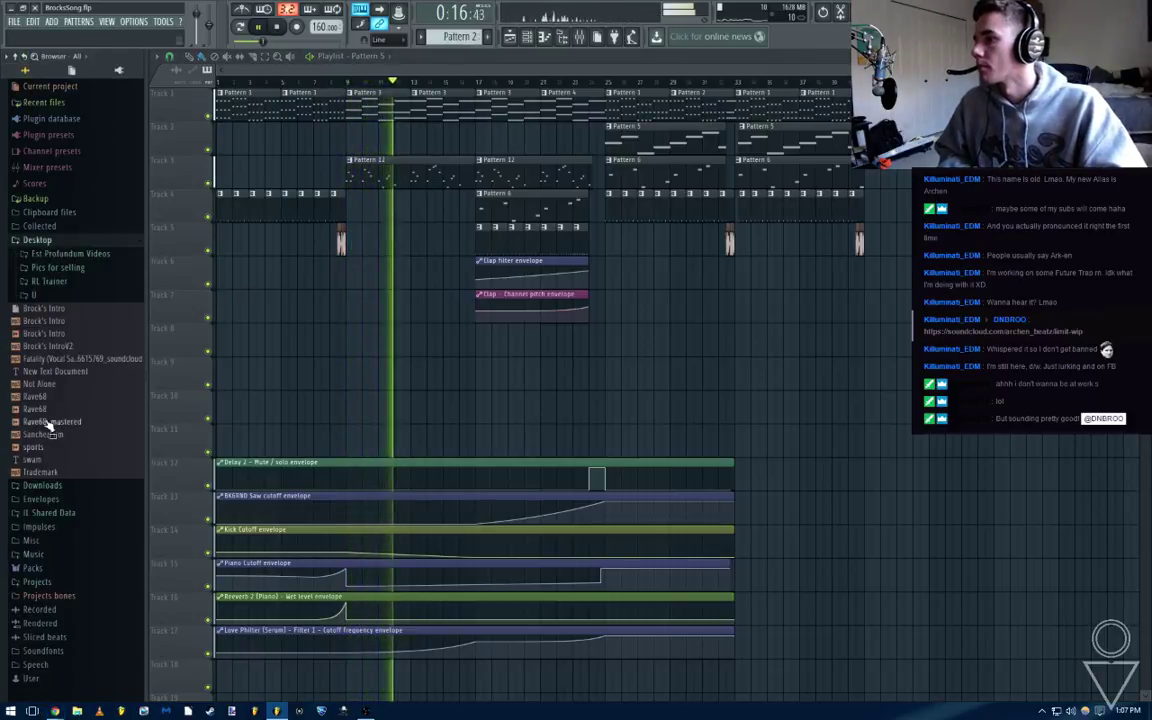
pyautogui.moveTo(40, 358); pyautogui.dragTo(874, 382)
pyautogui.press('space')
pyautogui.scroll(2, 334, 374)
pyautogui.scroll(-1, 870, 384)
pyautogui.hscroll(4, 387, 403)
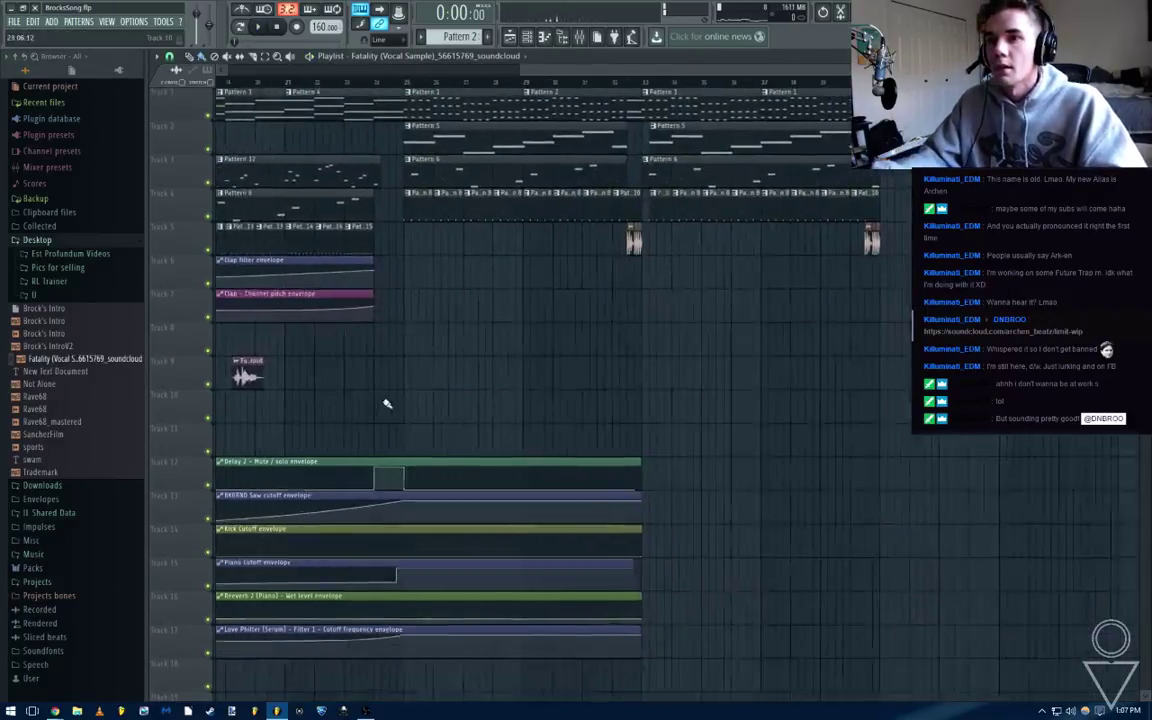
# Move the Fatality vocal clip on Track 9 to start at bar 24, filling the gap before the drop
pyautogui.hscroll(1, 387, 403)
pyautogui.moveTo(225, 379); pyautogui.dragTo(402, 381)
pyautogui.scroll(2, 359, 381)
pyautogui.scroll(2, 357, 381)
pyautogui.scroll(-1, 402, 378)
pyautogui.hscroll(-2, 402, 330)
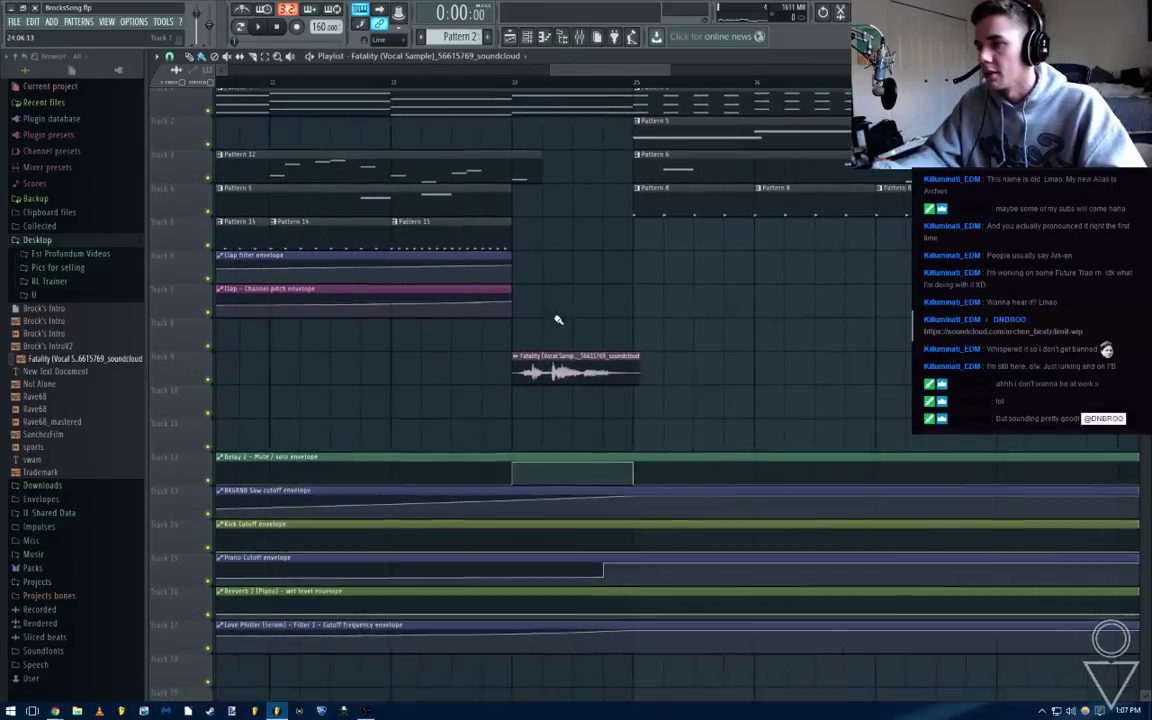
# Route the Fatality sample to mixer track 11 and load the EDMBasics preset on that track
pyautogui.doubleClick(560, 370)
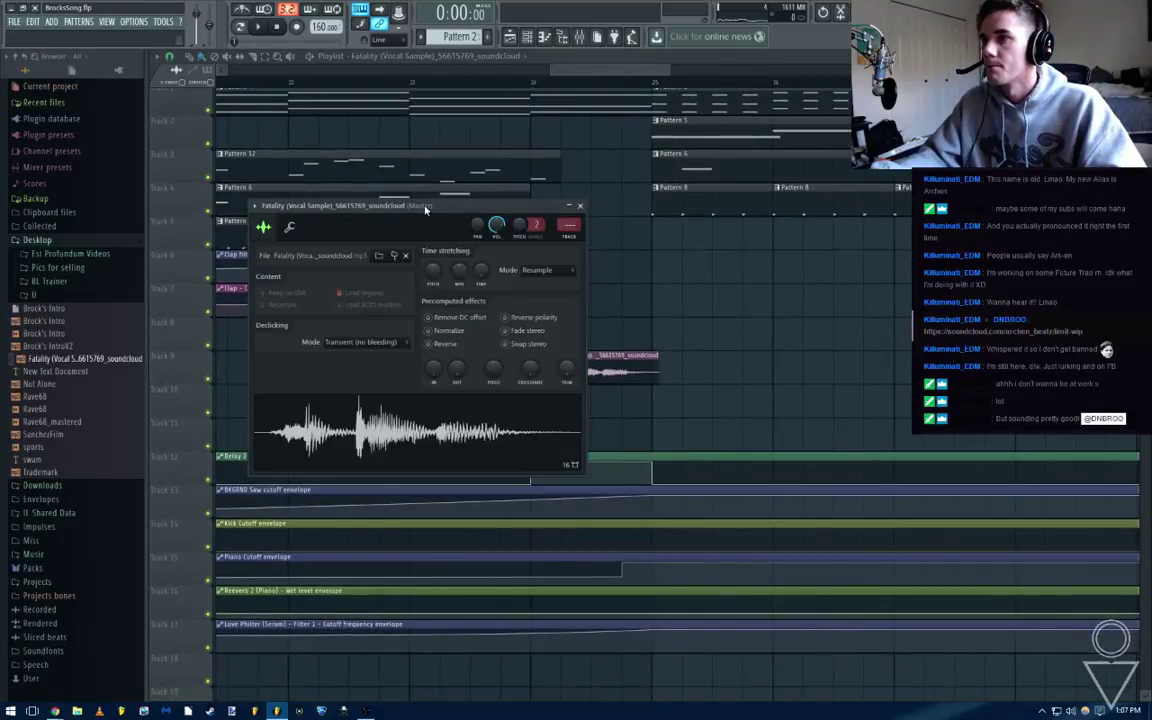
pyautogui.hotkey('ctrl', 'l')
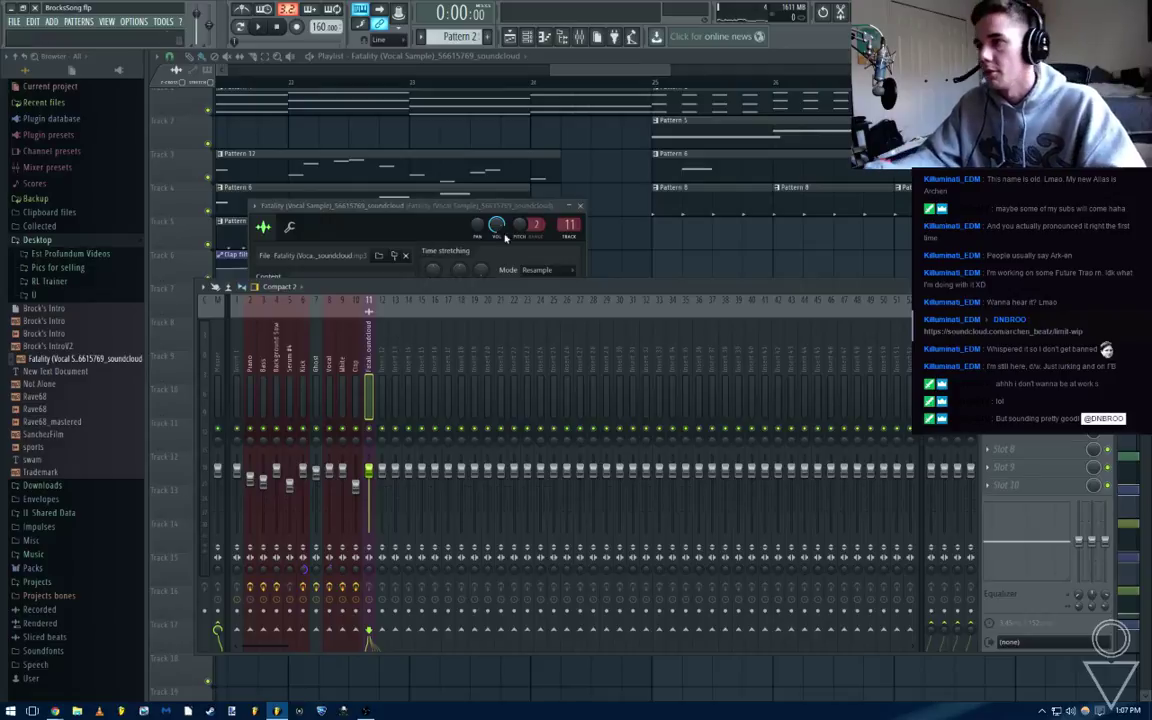
pyautogui.rightClick(373, 300)
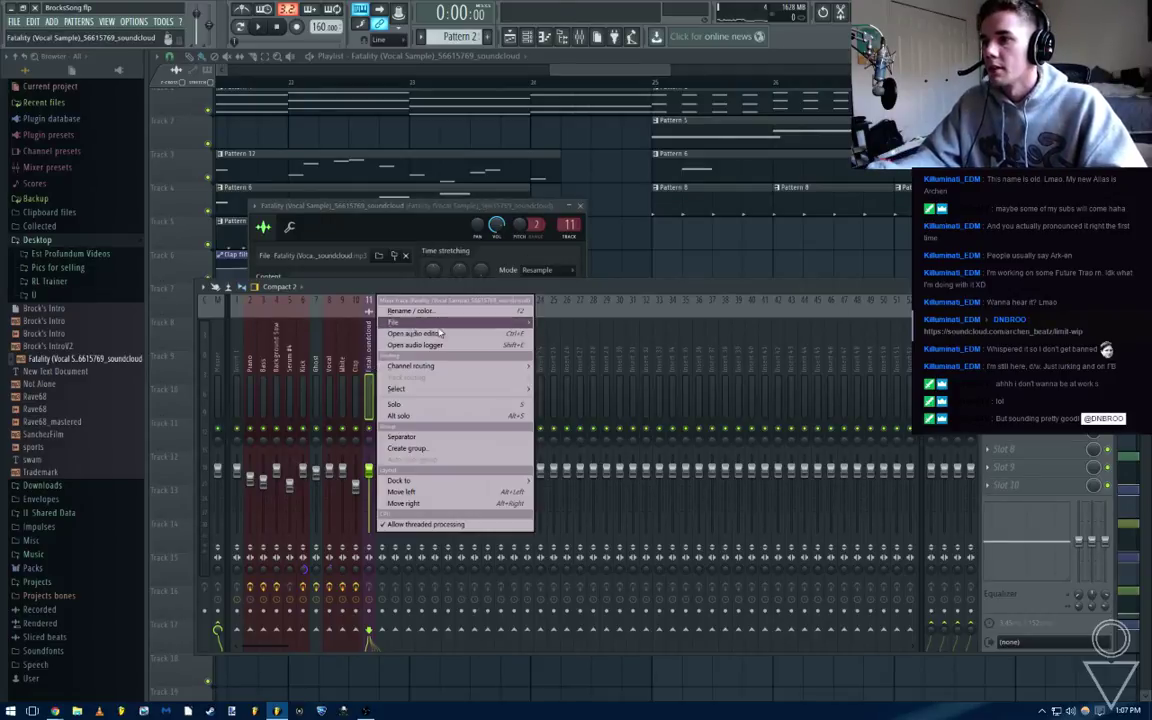
pyautogui.moveTo(438, 323)
pyautogui.click(553, 323)
pyautogui.doubleClick(501, 264)
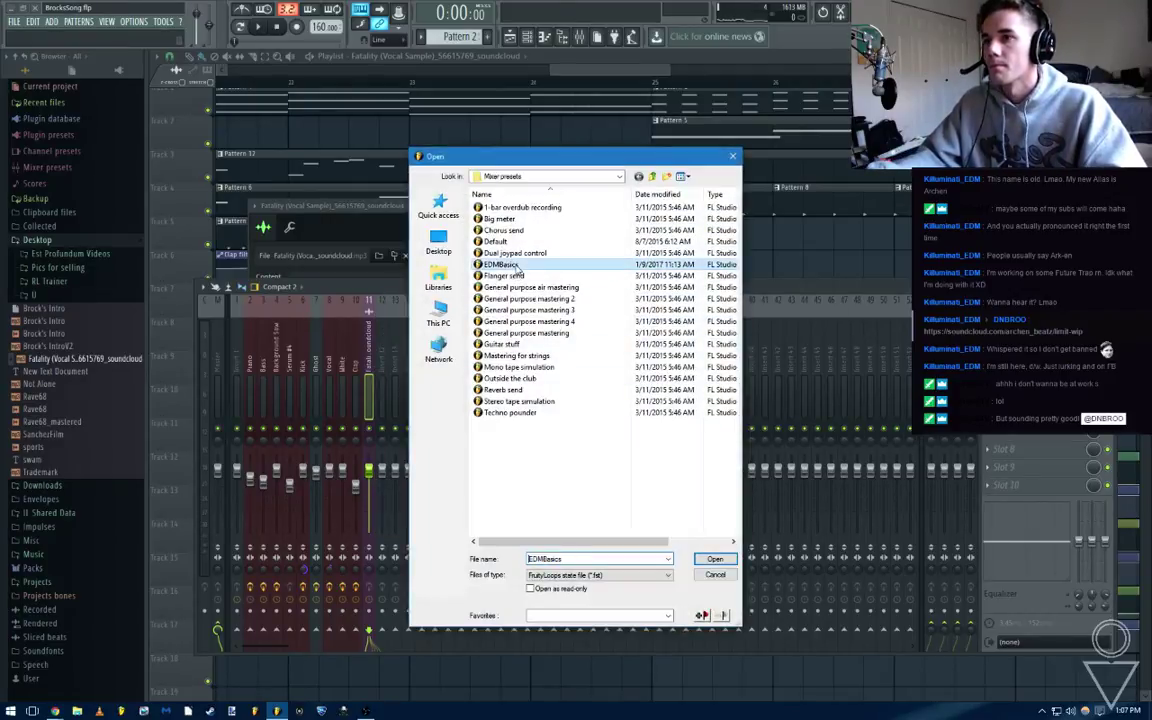
# Rename mixer track 11 as Fatality
pyautogui.rightClick(370, 346)
pyautogui.click(373, 347)
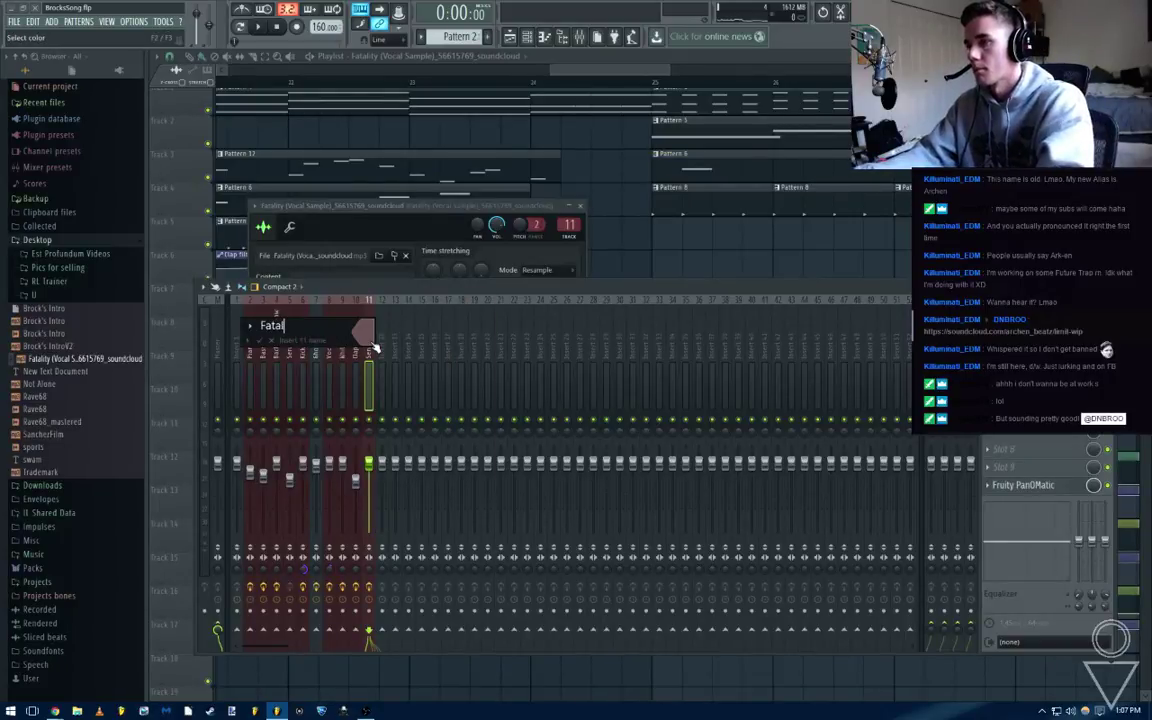
pyautogui.write('Fatality')
pyautogui.press('Return')
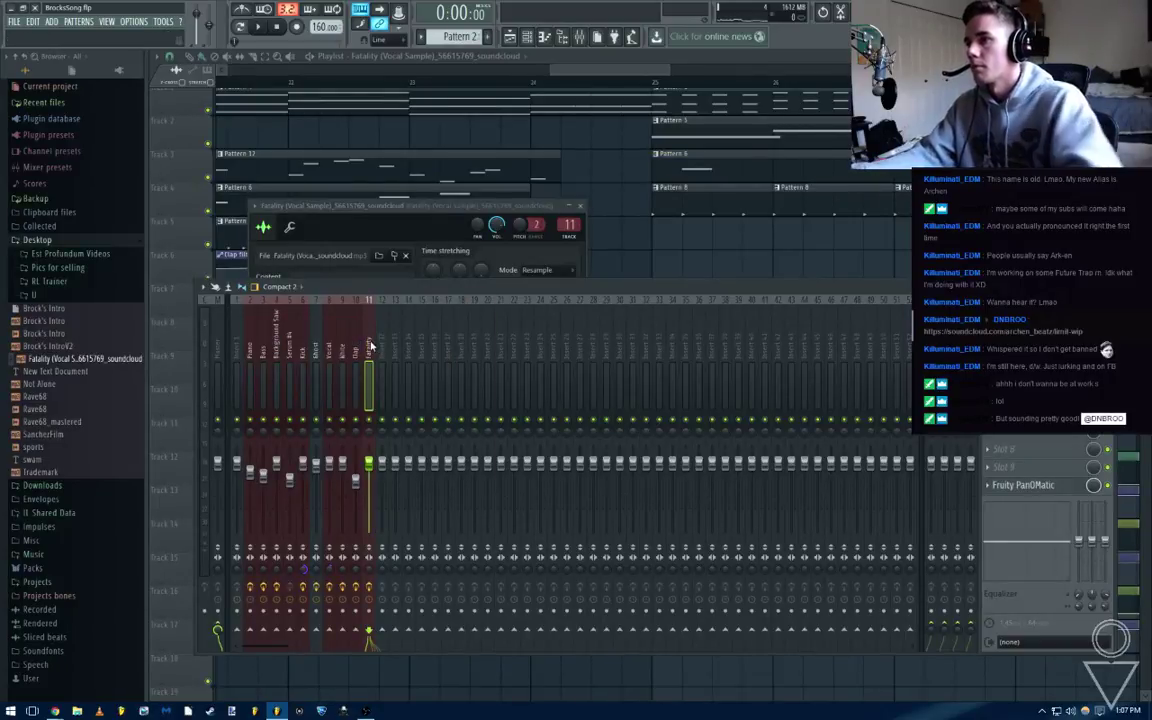
# Set the order and high-pass type of band 1 in Fatality's Parametric EQ 2, raise its cutoff to about 110 Hz, and start playback
pyautogui.click(581, 206)
pyautogui.click(1025, 323)
pyautogui.rightClick(248, 204)
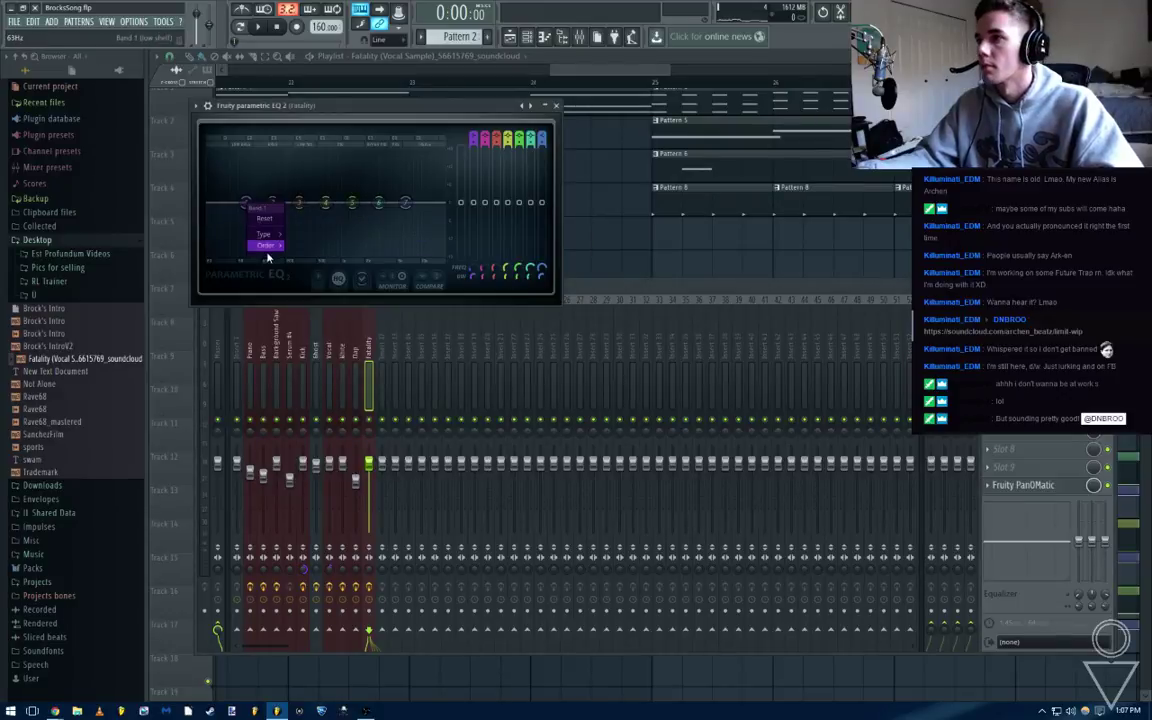
pyautogui.moveTo(268, 248)
pyautogui.click(308, 248)
pyautogui.rightClick(247, 204)
pyautogui.click(308, 267)
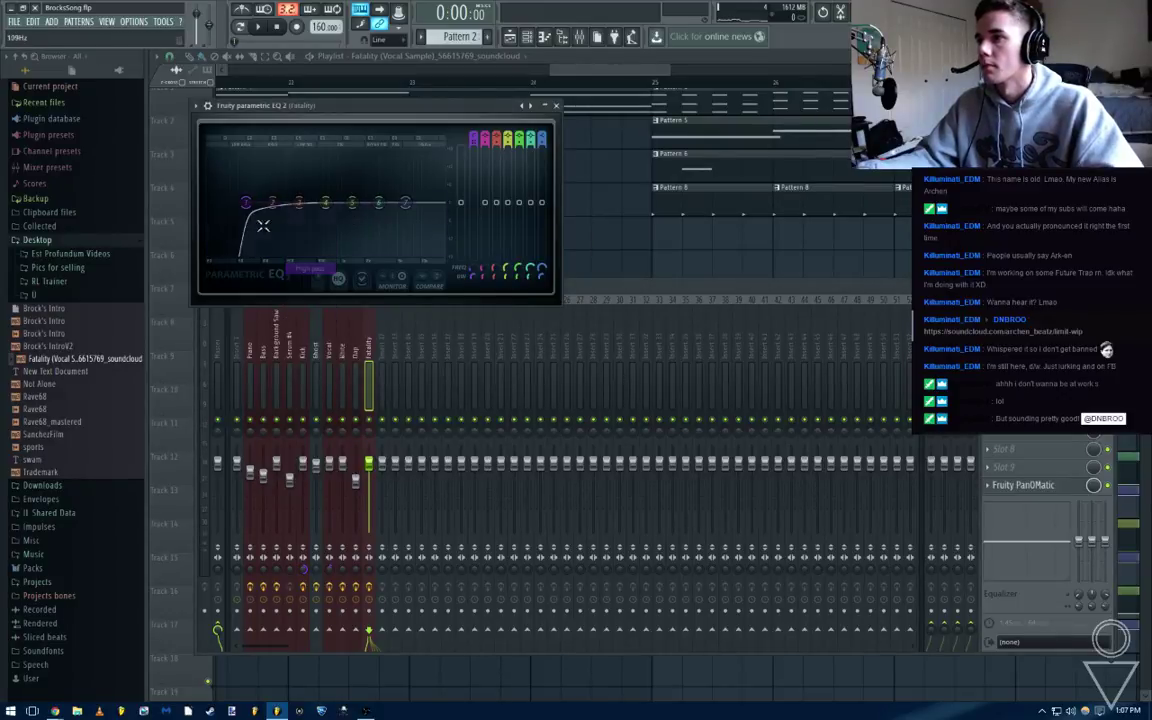
pyautogui.moveTo(246, 203); pyautogui.dragTo(264, 203)
pyautogui.press('space')
pyautogui.click(557, 106)
pyautogui.click(588, 183)
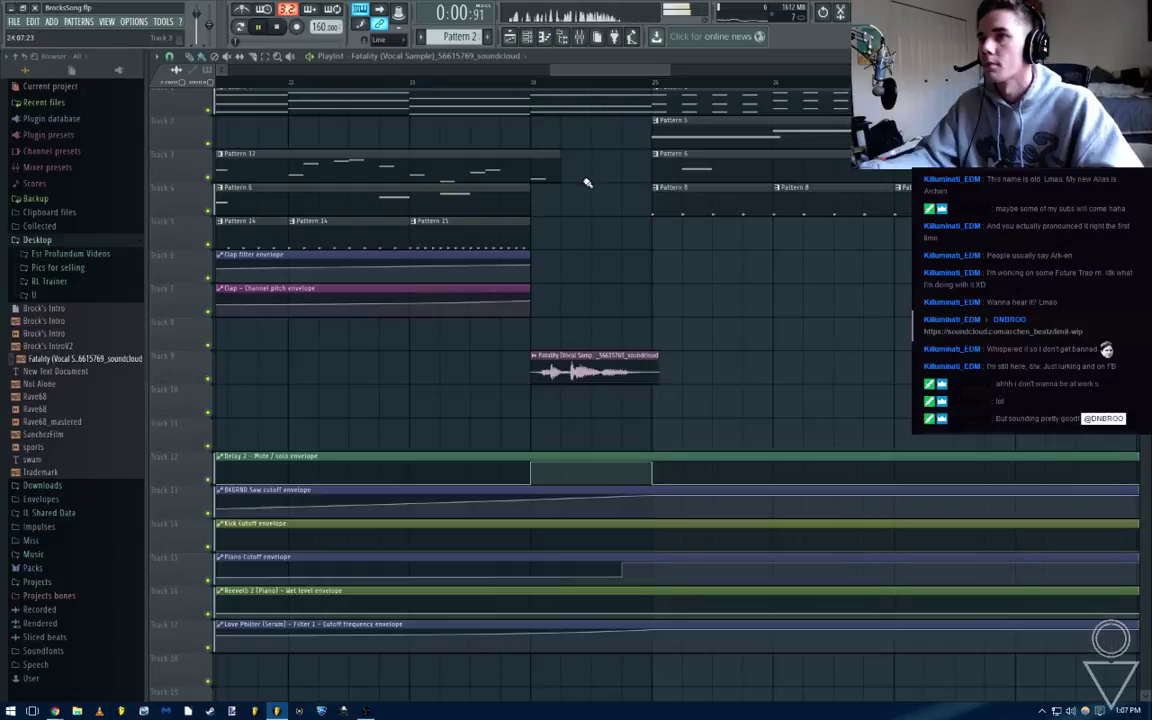
# Stop playback, switch to Chrome and dismiss the downloads bar on the Mortal Kombat fight vocal search results
pyautogui.press('space')
pyautogui.scroll(-3, 588, 183)
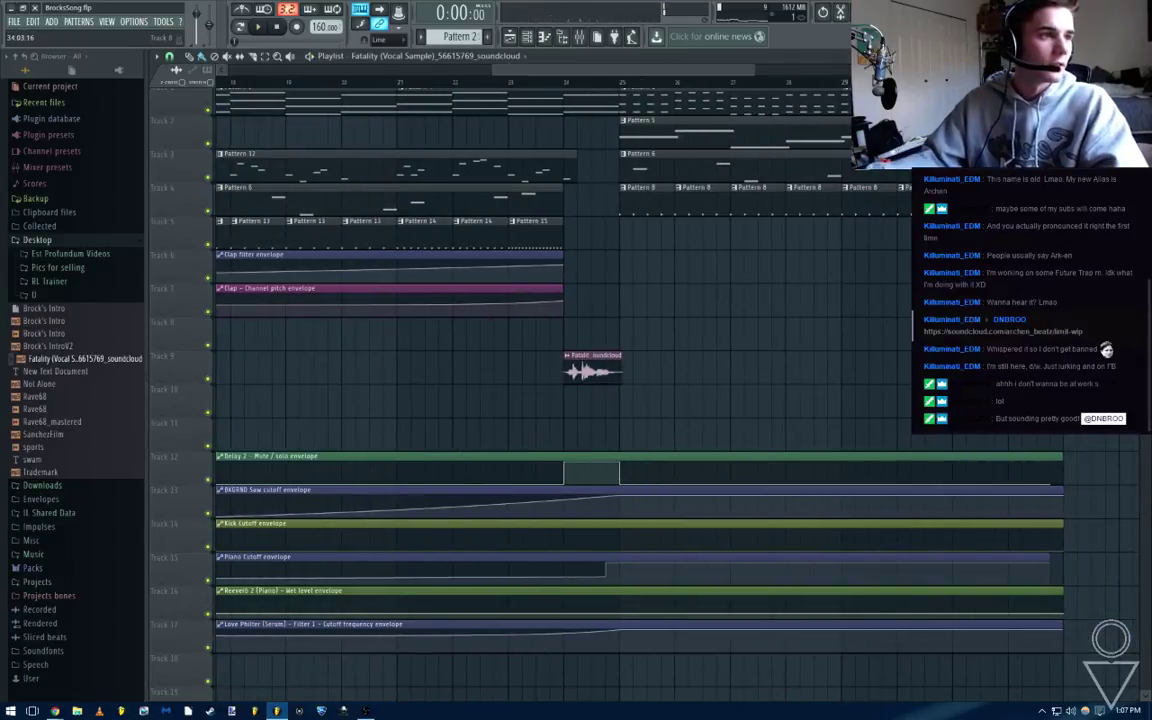
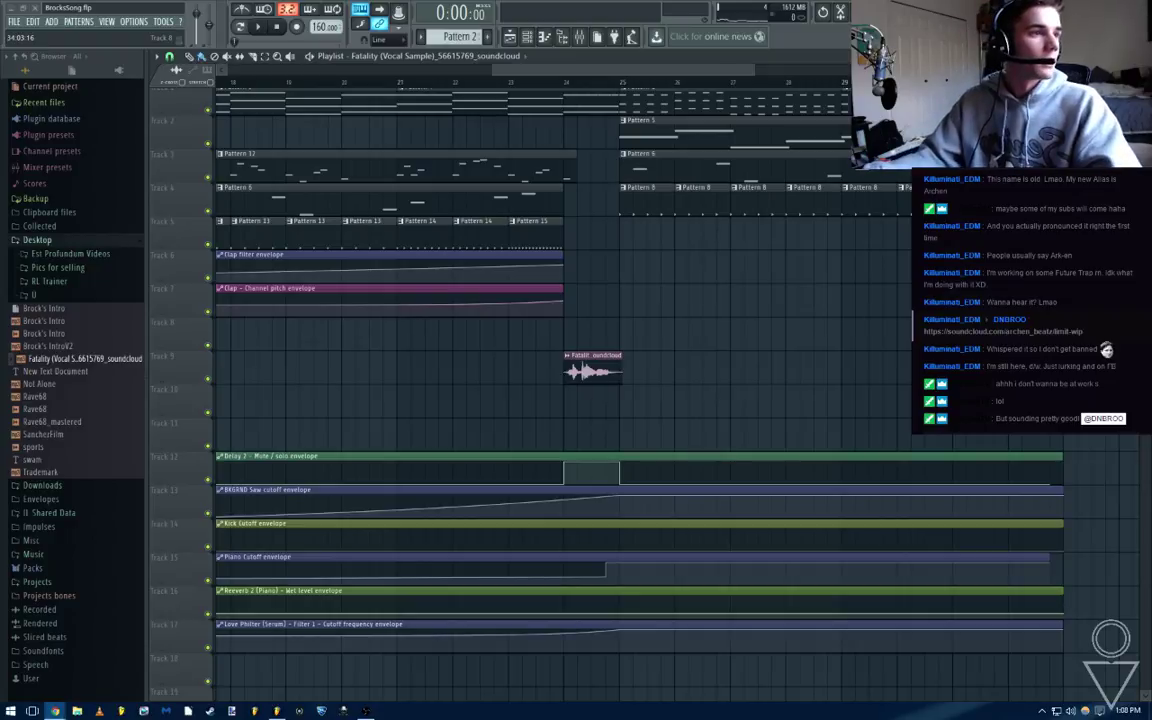
pyautogui.moveTo(2, 145); pyautogui.dragTo(686, 4)
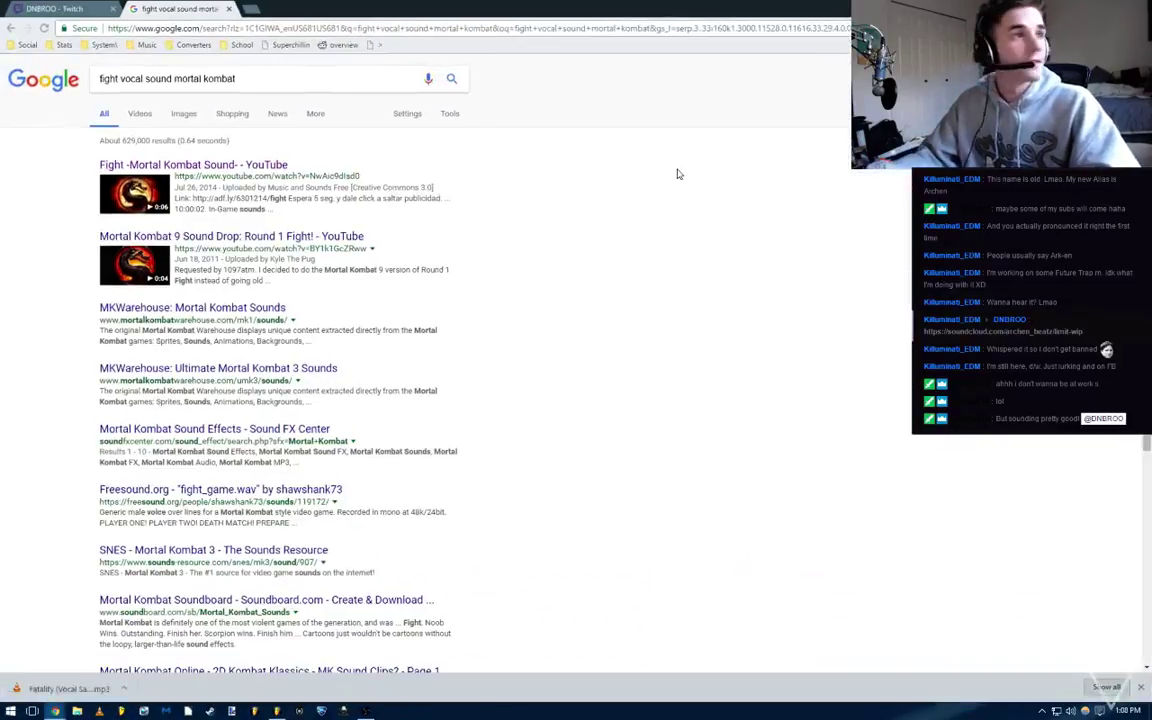
pyautogui.click(1140, 687)
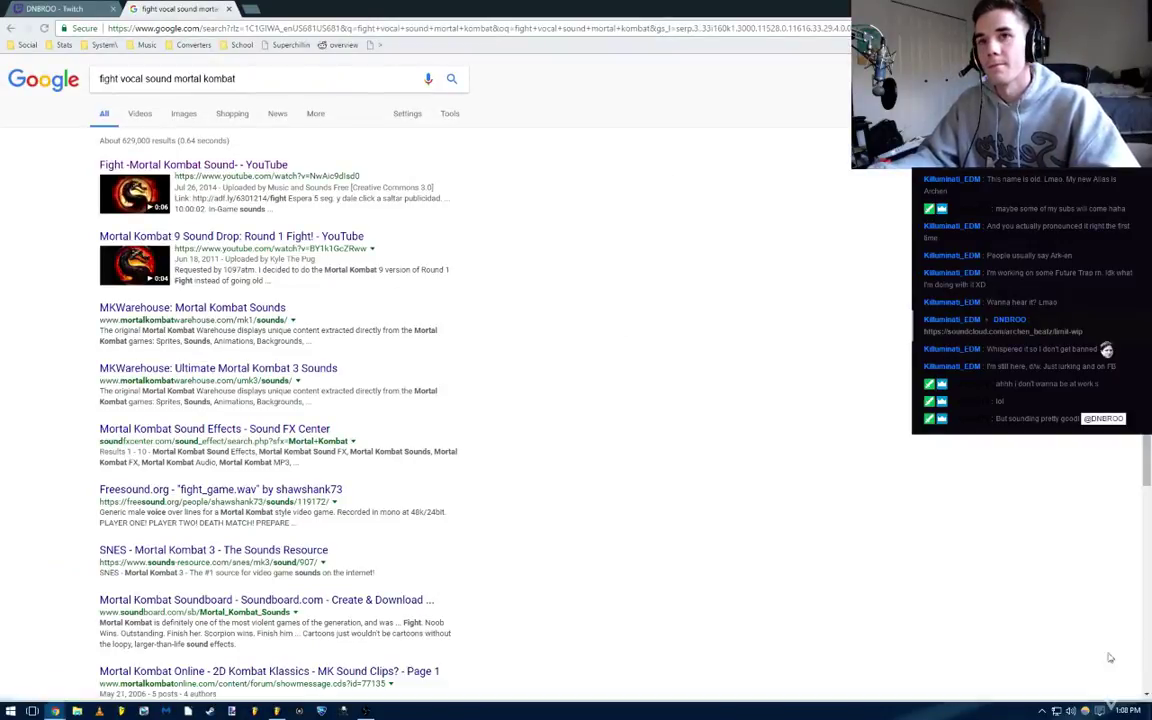
# Preview the YouTube results "Fight -Mortal Kombat Sound-" and "Mortal Kombat 9 Sound Drop: Round 1 Fight!"
pyautogui.click(214, 165)
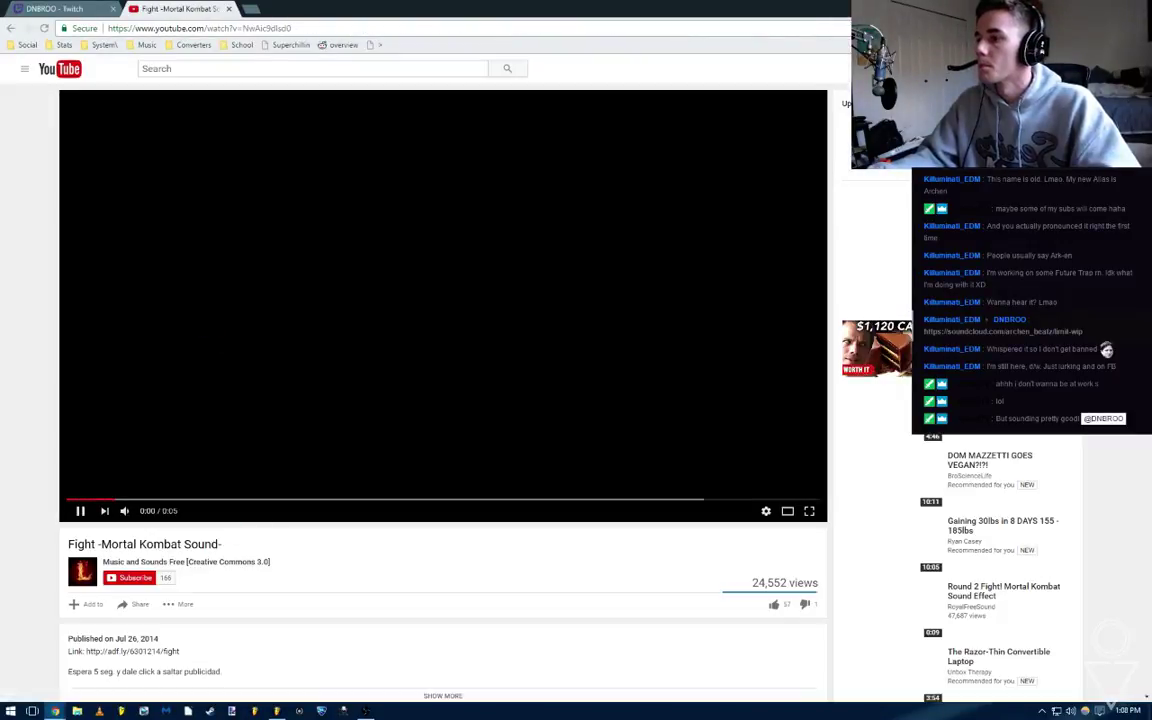
pyautogui.moveTo(125, 515)
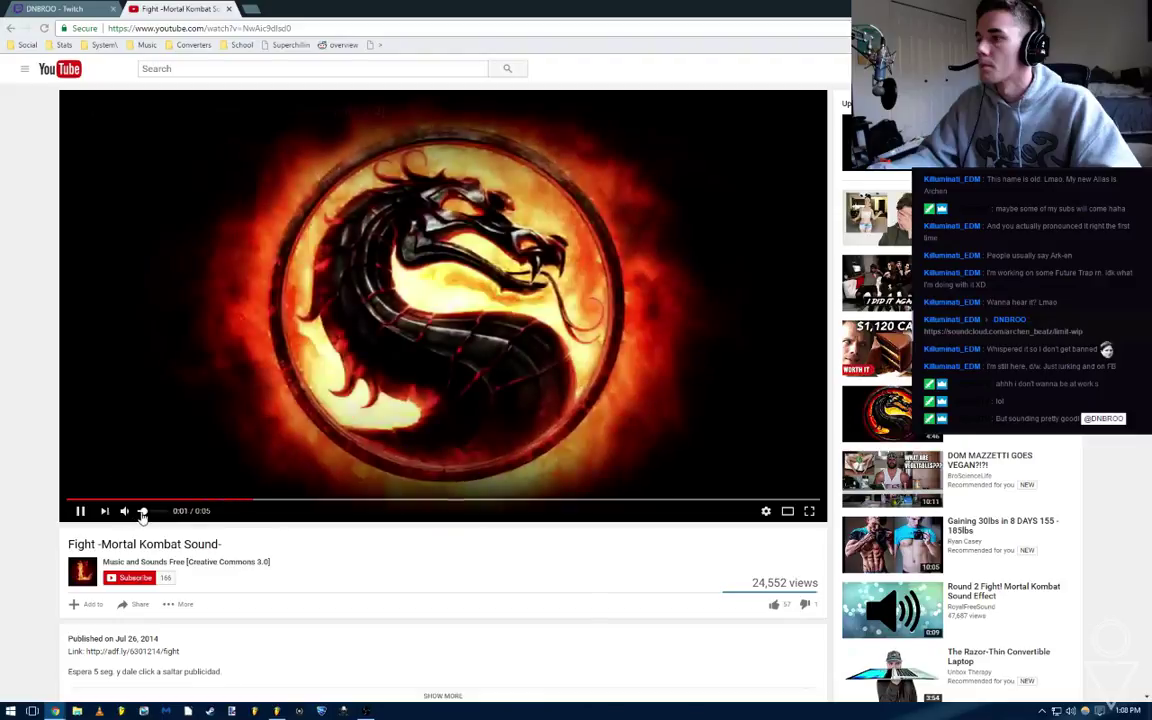
pyautogui.click(159, 391)
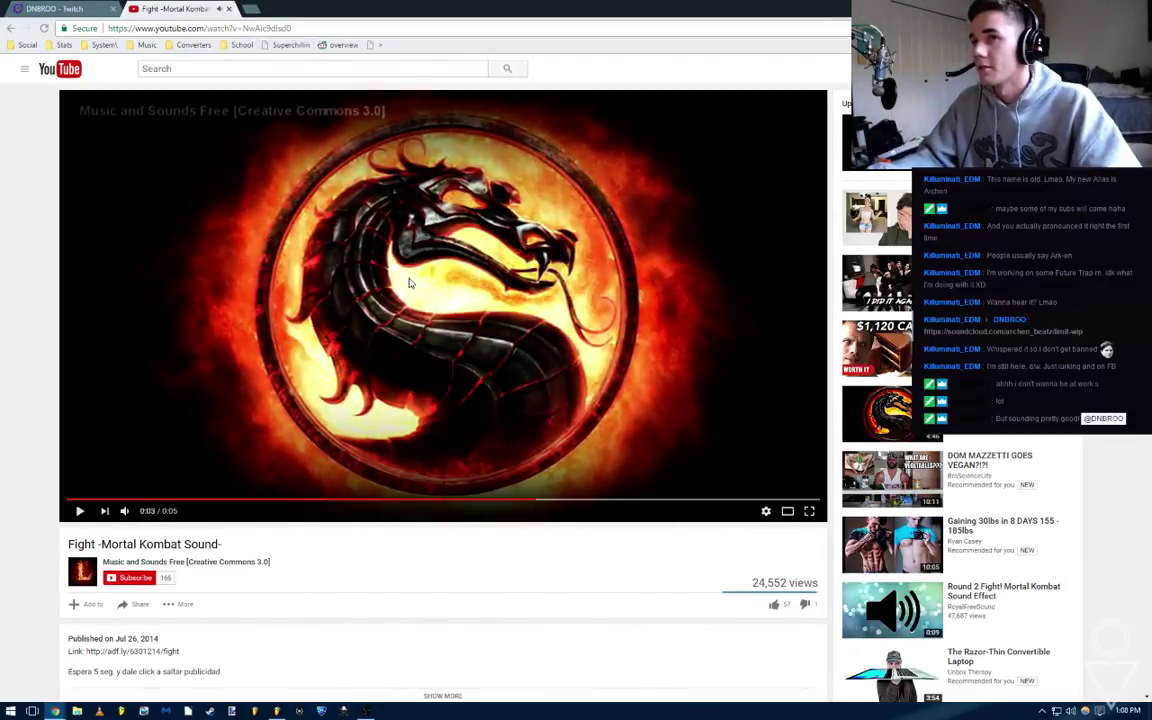
pyautogui.hotkey('alt', 'Left')
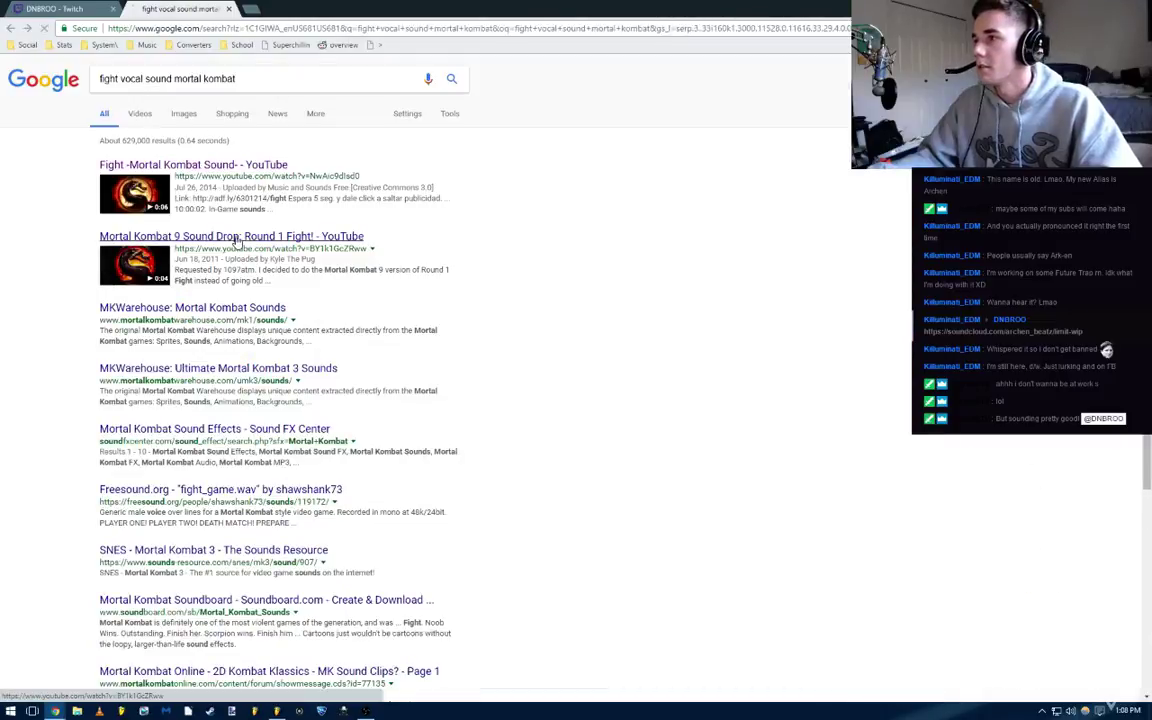
pyautogui.click(235, 240)
pyautogui.moveTo(140, 515)
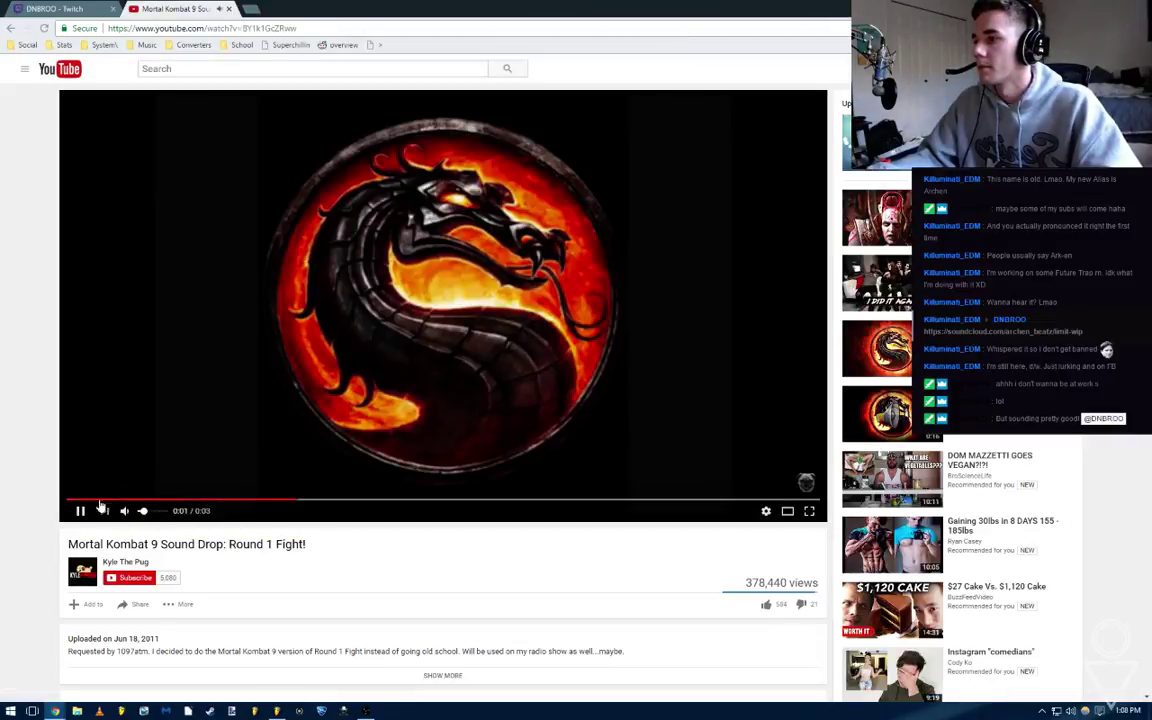
# Open the MKWarehouse: Mortal Kombat Sounds result and examine its Announcer sound list
pyautogui.hotkey('alt', 'Left')
pyautogui.click(270, 308)
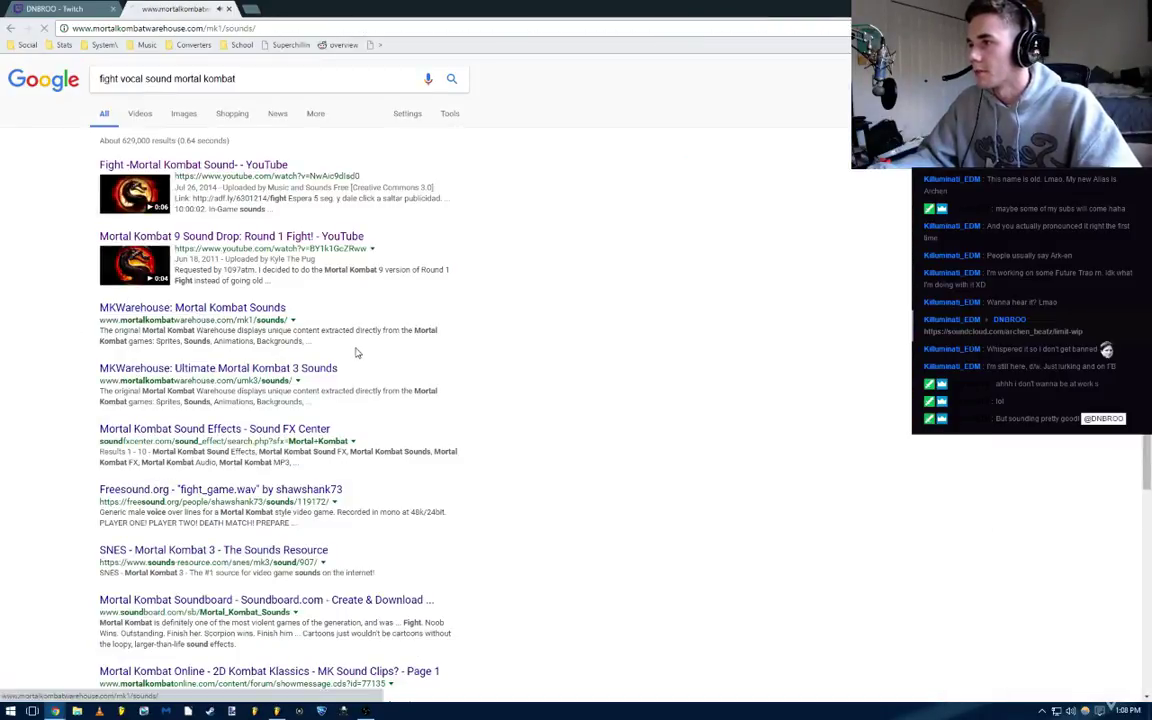
pyautogui.scroll(-5, 198, 450)
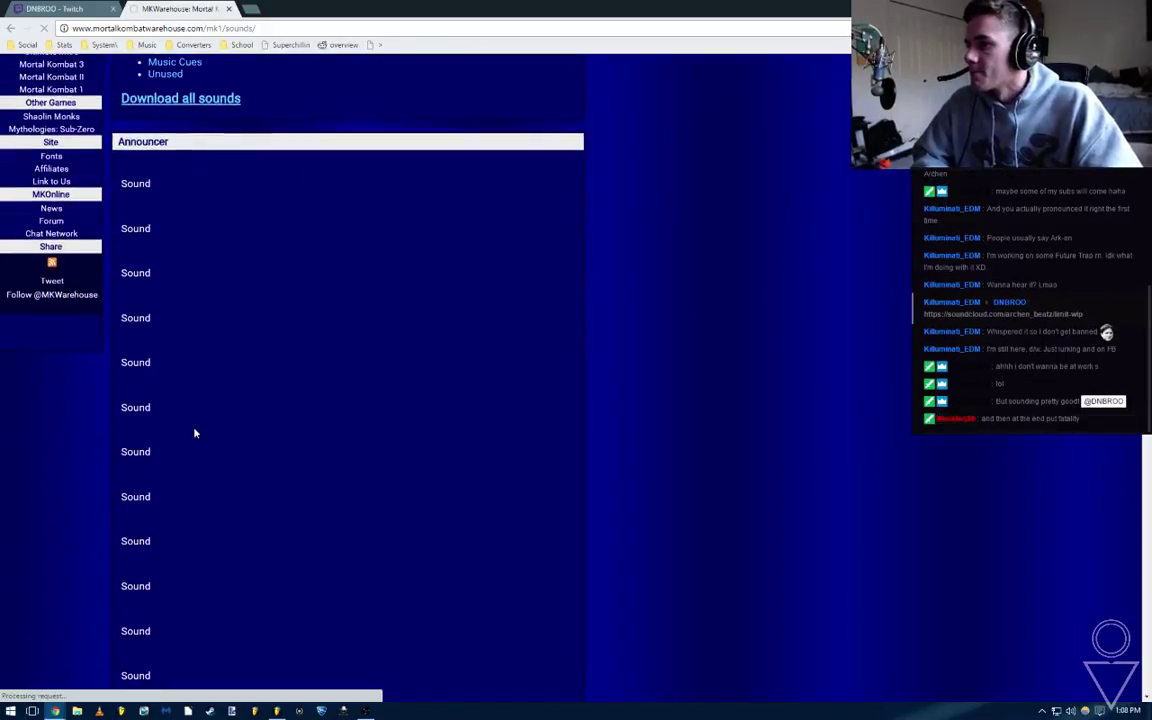
pyautogui.scroll(-5, 195, 433)
pyautogui.scroll(-4, 195, 433)
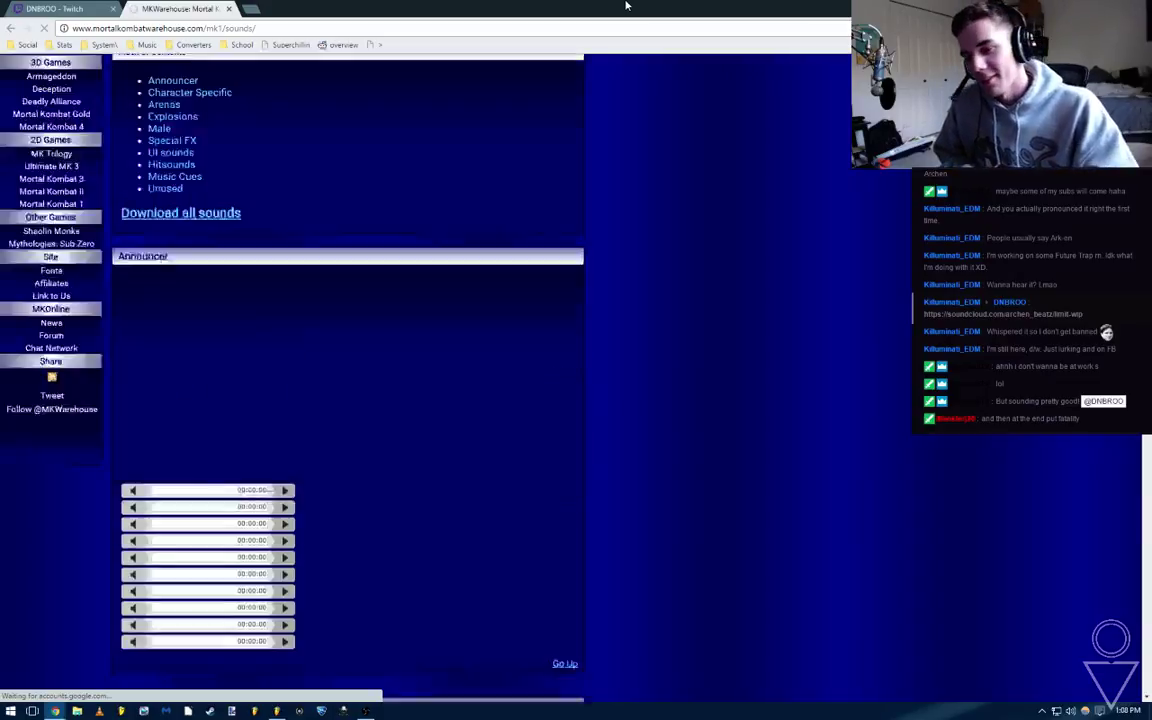
pyautogui.scroll(5, 321, 500)
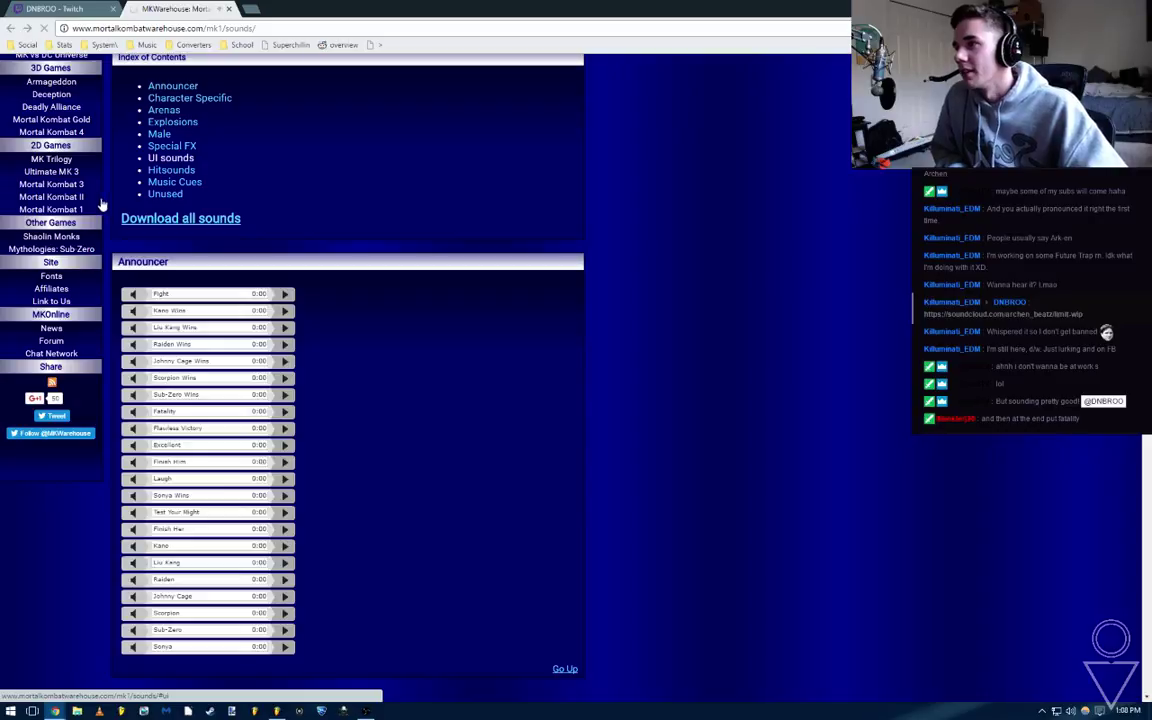
# Look through the MKWarehouse Mortal Kombat X page for downloadable announcer sounds
pyautogui.hotkey('alt', 'Left')
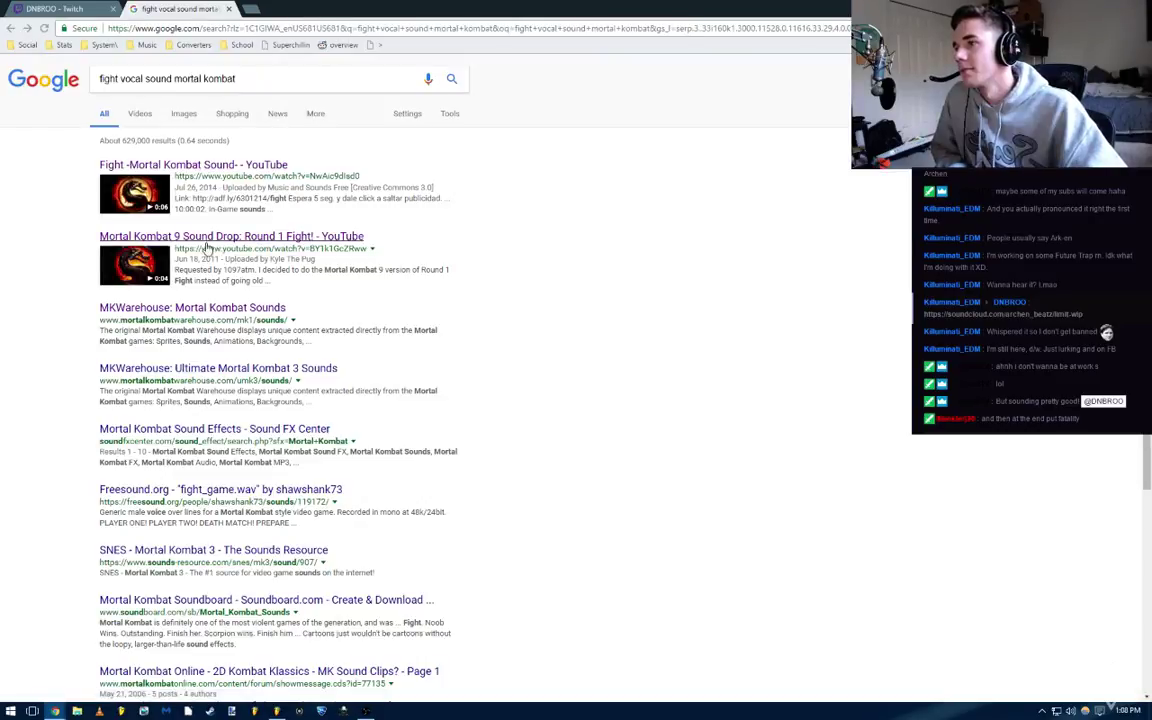
pyautogui.hotkey('alt', 'Right')
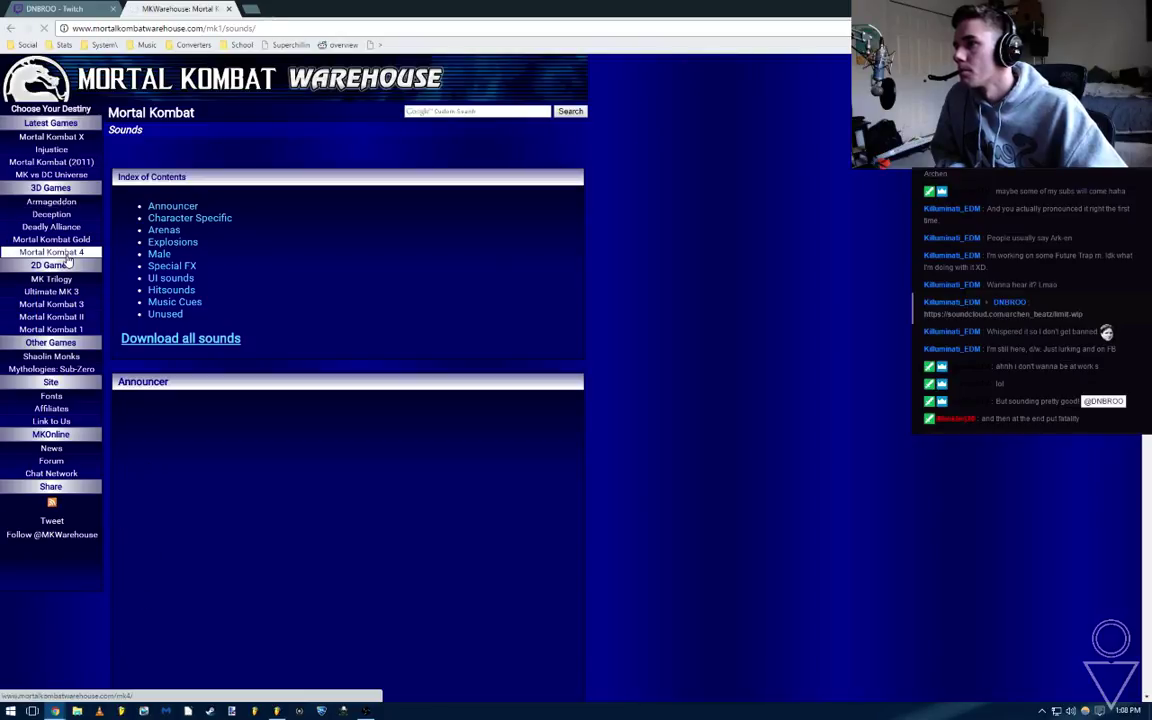
pyautogui.click(61, 141)
pyautogui.scroll(-7, 186, 316)
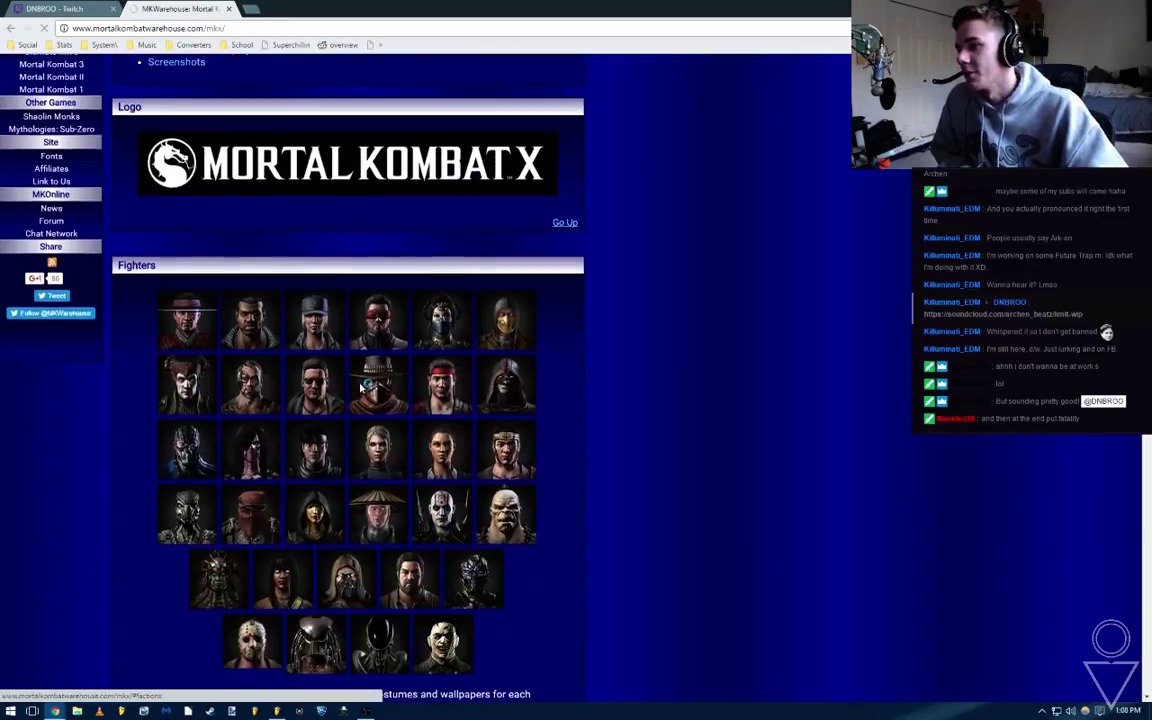
pyautogui.scroll(-1, 203, 334)
pyautogui.scroll(-3, 232, 365)
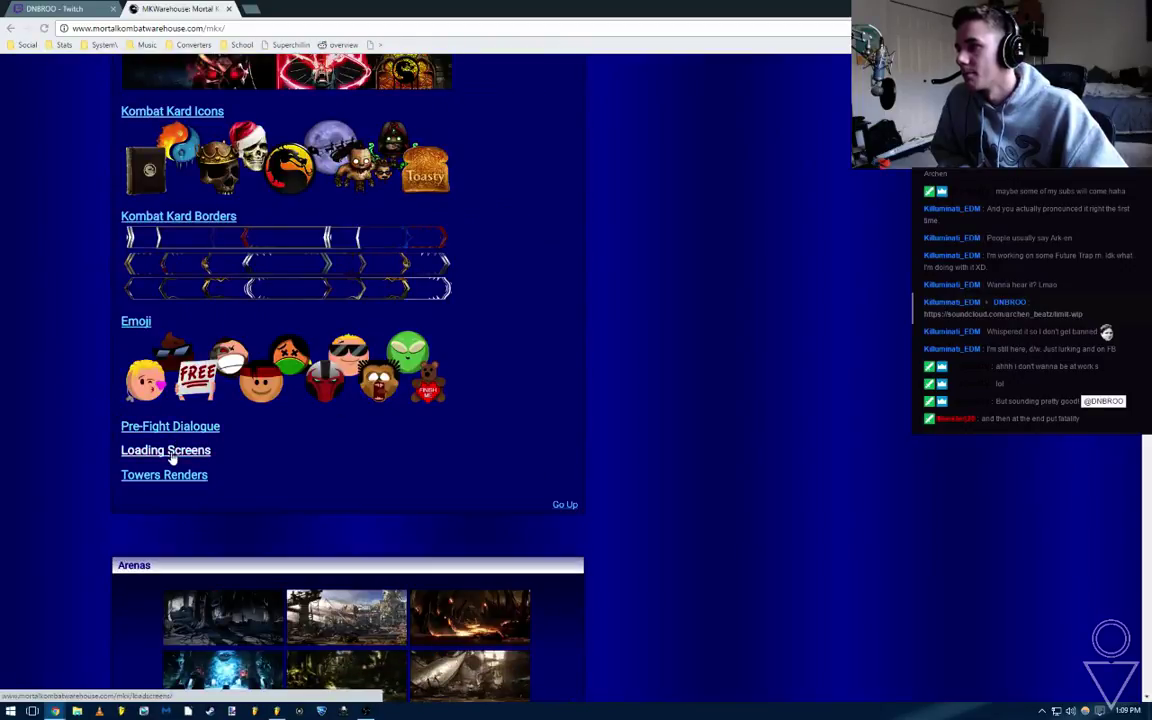
pyautogui.scroll(-5, 102, 434)
pyautogui.scroll(-16, 102, 434)
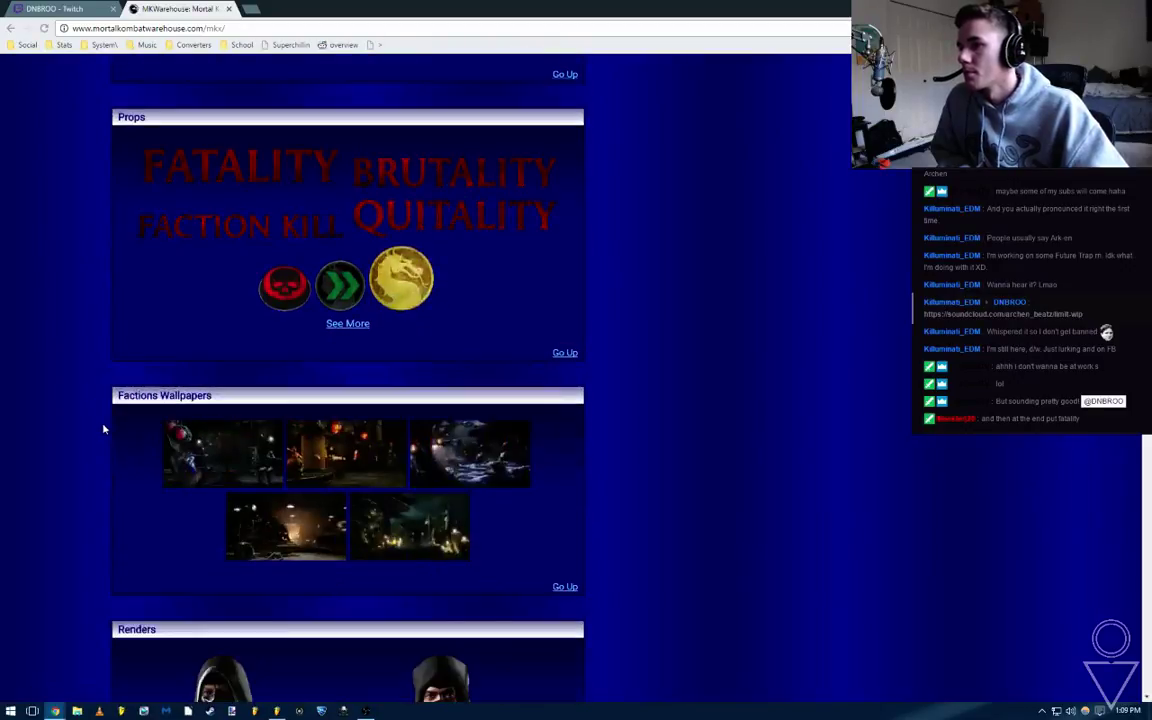
pyautogui.scroll(3, 110, 414)
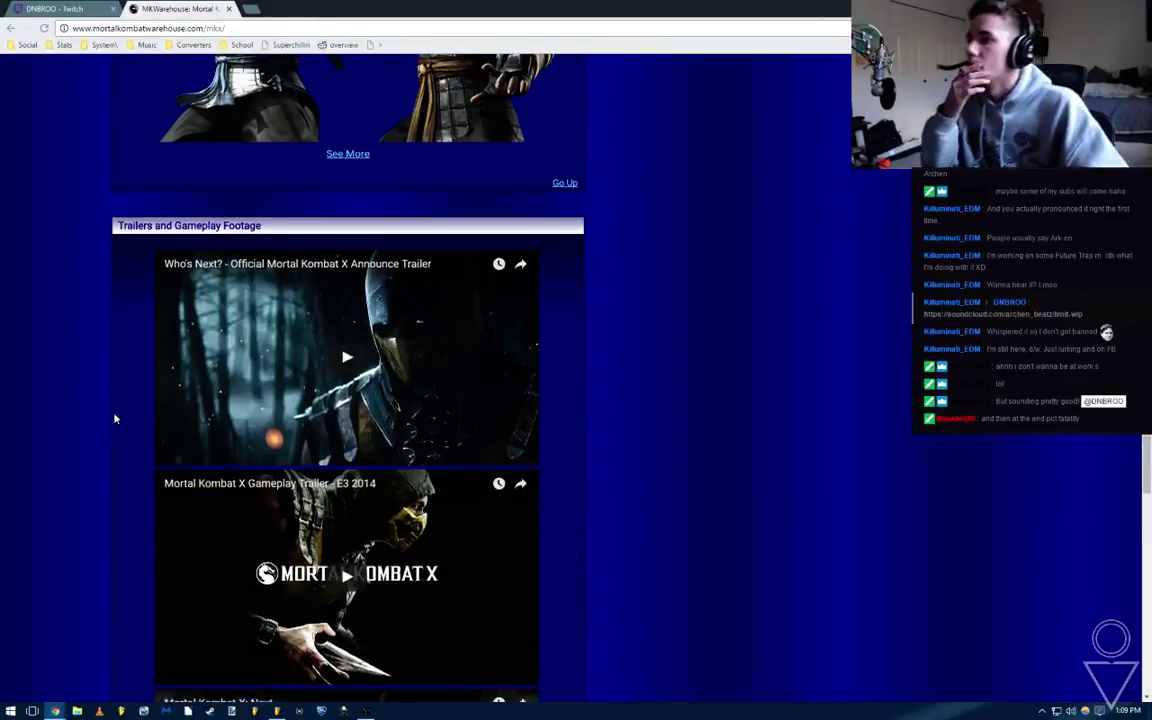
pyautogui.scroll(-2, 110, 390)
pyautogui.scroll(-10, 108, 380)
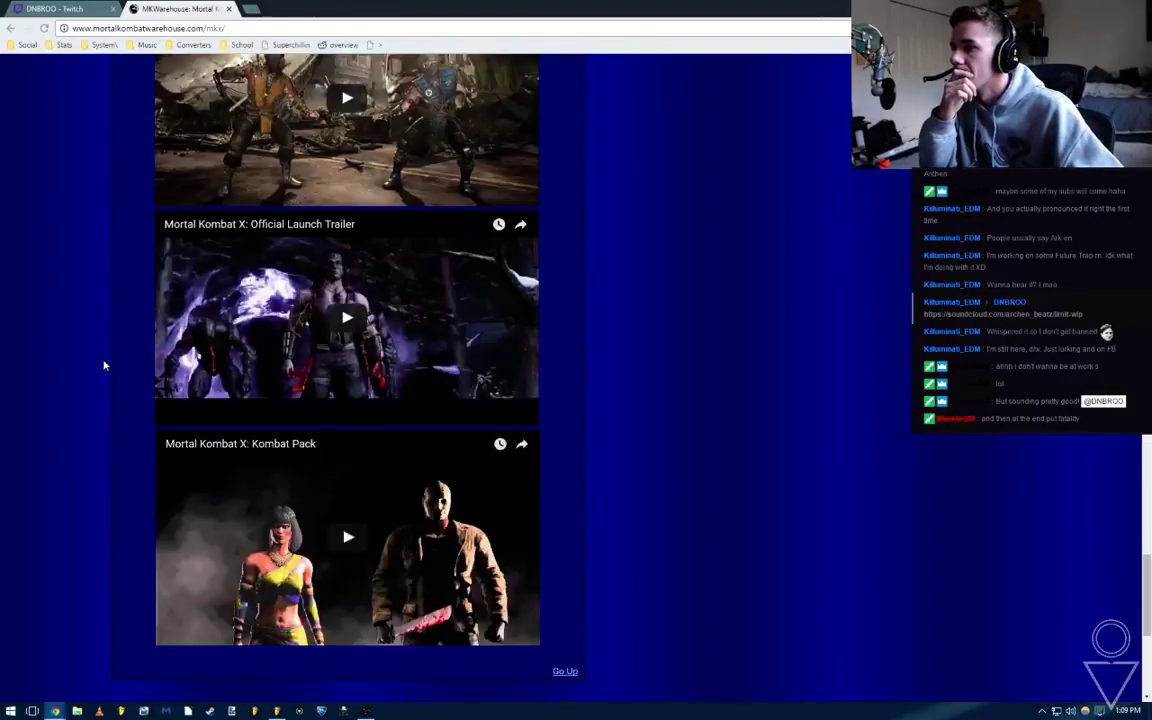
# Search the Mortal Kombat X page for "fight" and step through the matches
pyautogui.hotkey('ctrl', 'f')
pyautogui.write('figh')
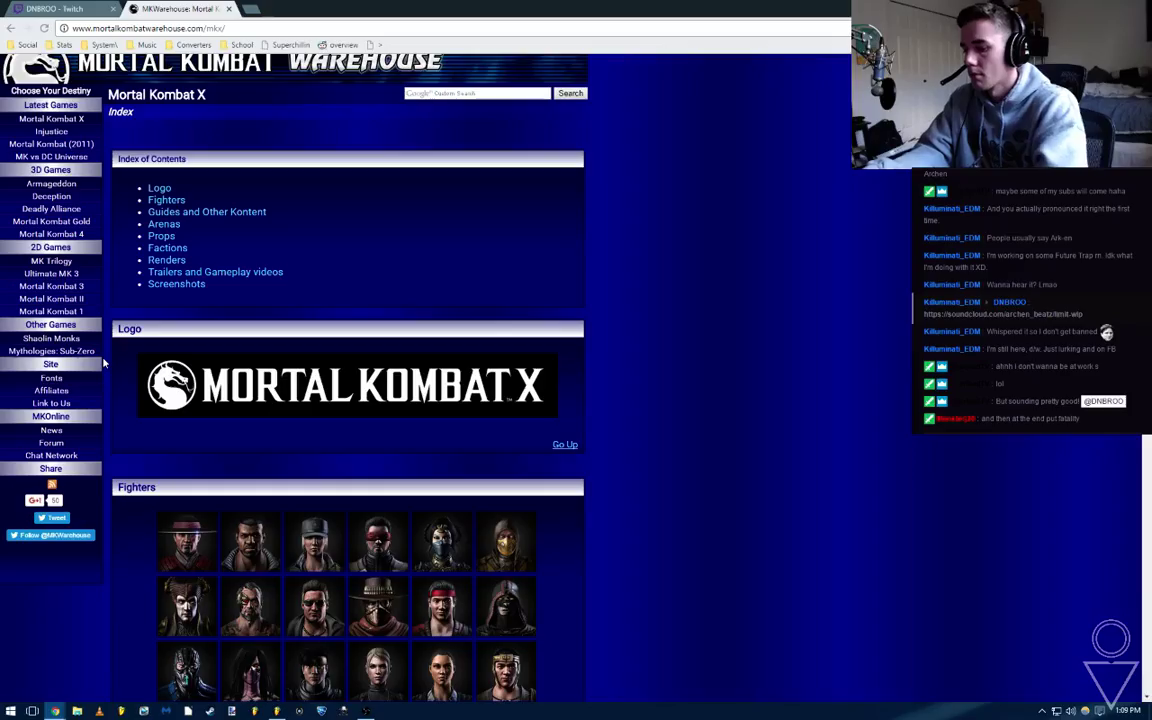
pyautogui.scroll(-5, 160, 490)
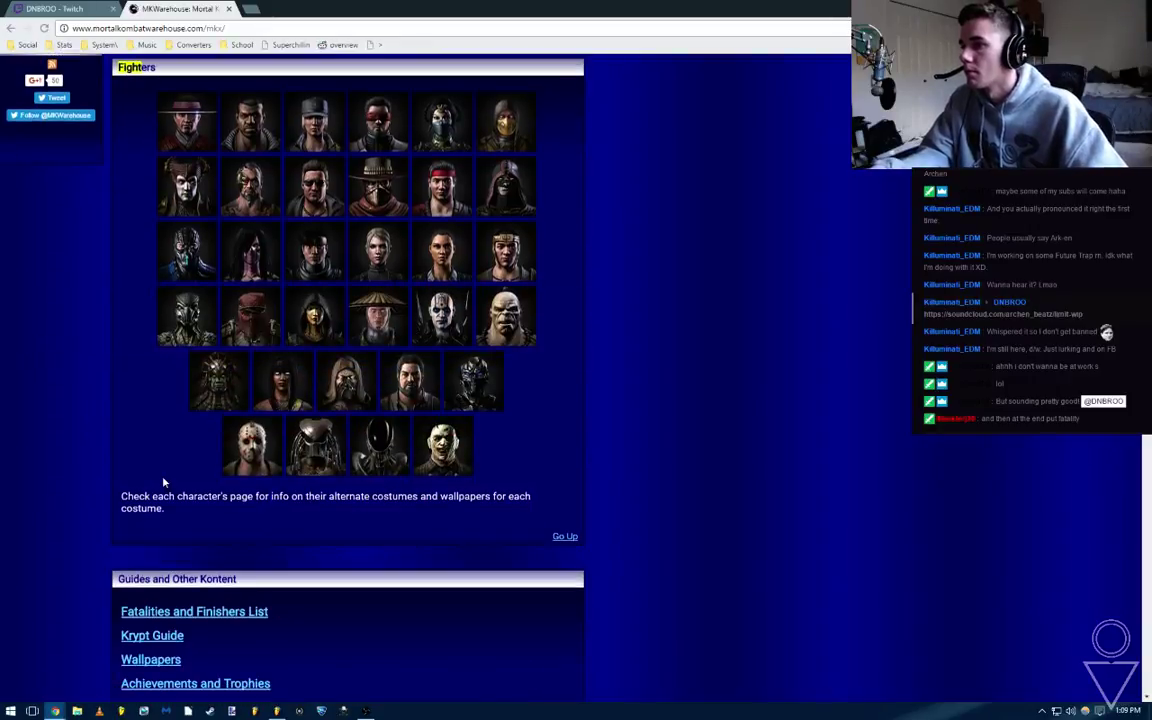
pyautogui.press('Return')
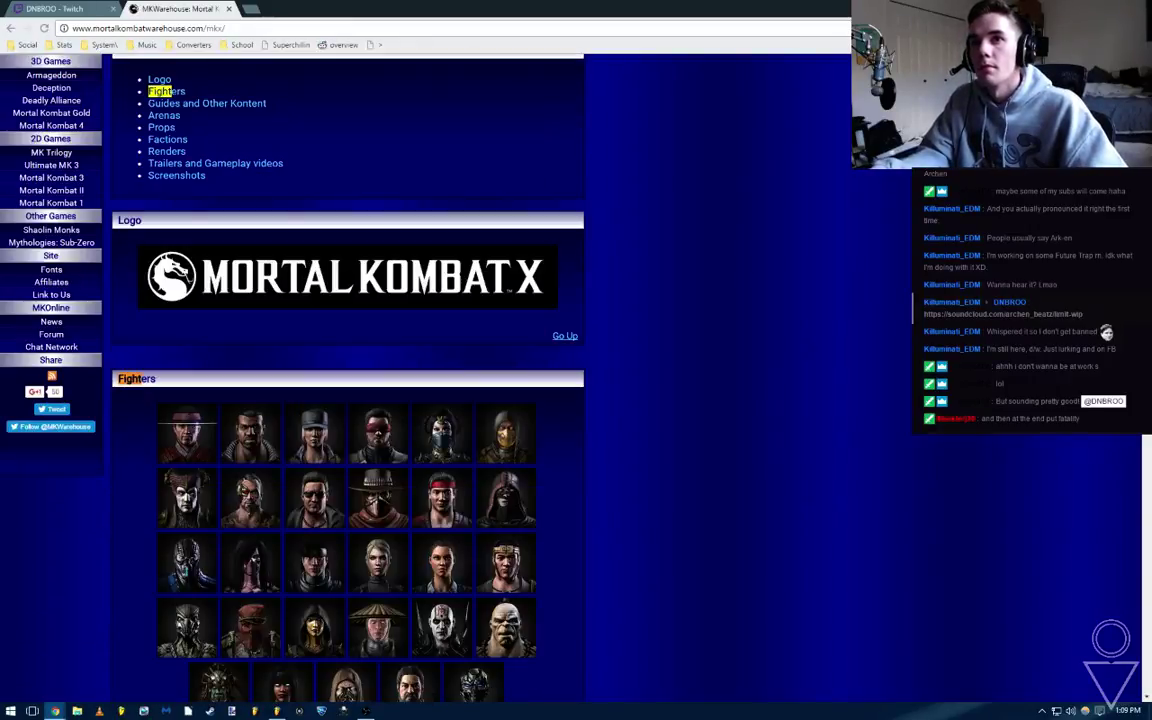
pyautogui.press('Return')
# Open the Pre-Fight Dialogue page and check whether it offers sound clips
pyautogui.click(188, 376)
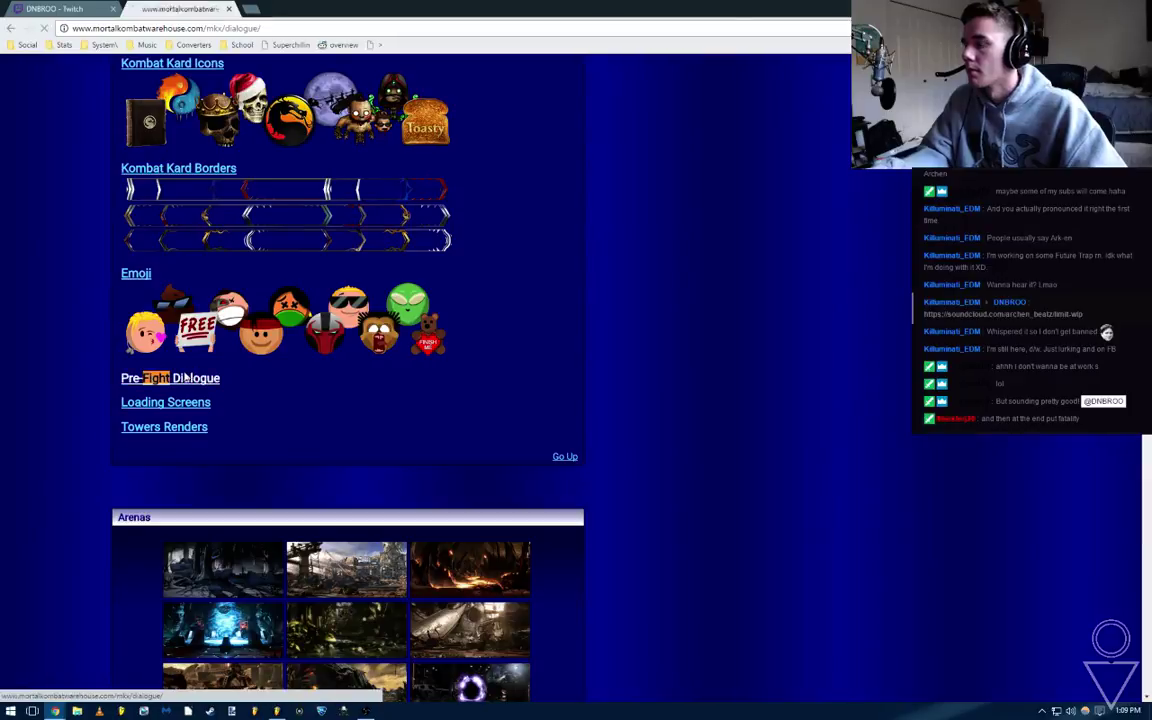
pyautogui.scroll(-5, 243, 400)
pyautogui.scroll(-3, 243, 400)
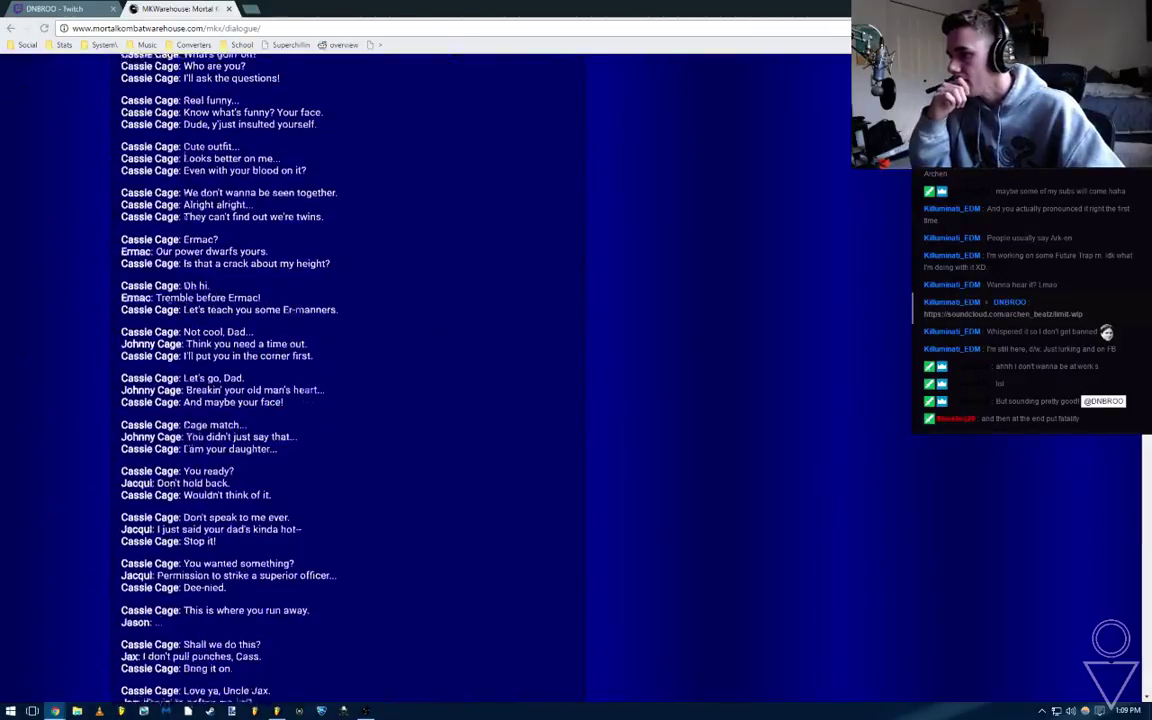
pyautogui.scroll(8, 200, 350)
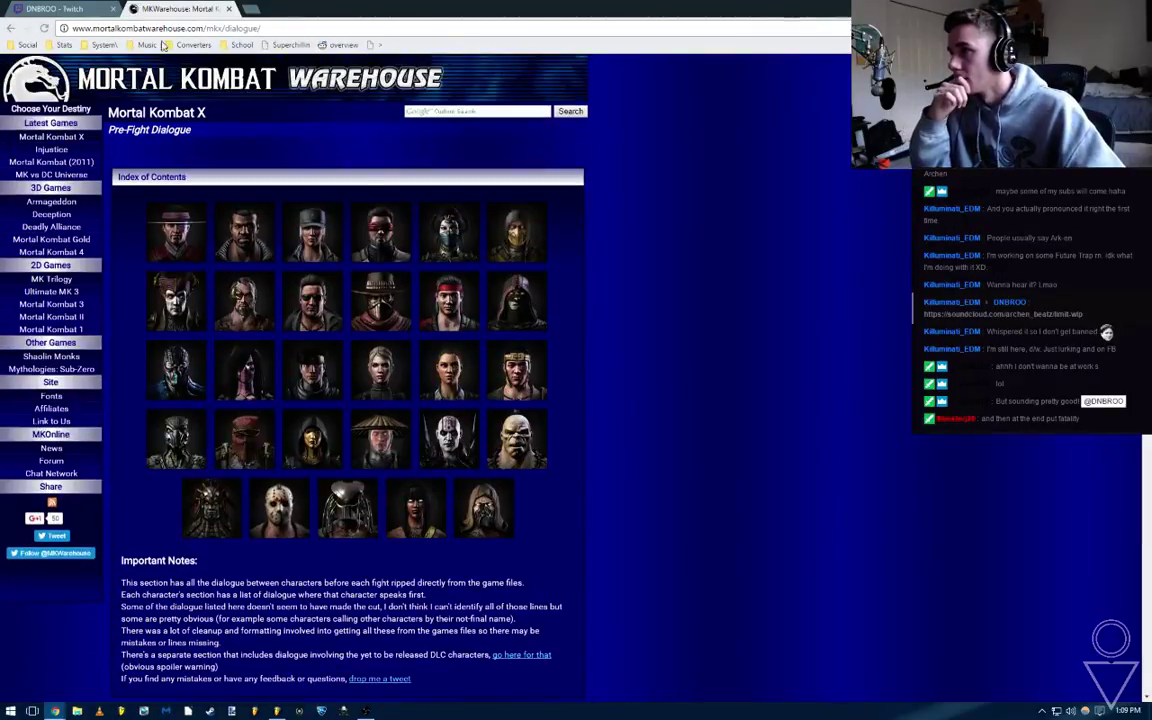
# Return to the Google results for "fight vocal sound mortal kombat"
pyautogui.hotkey('alt', 'Left')
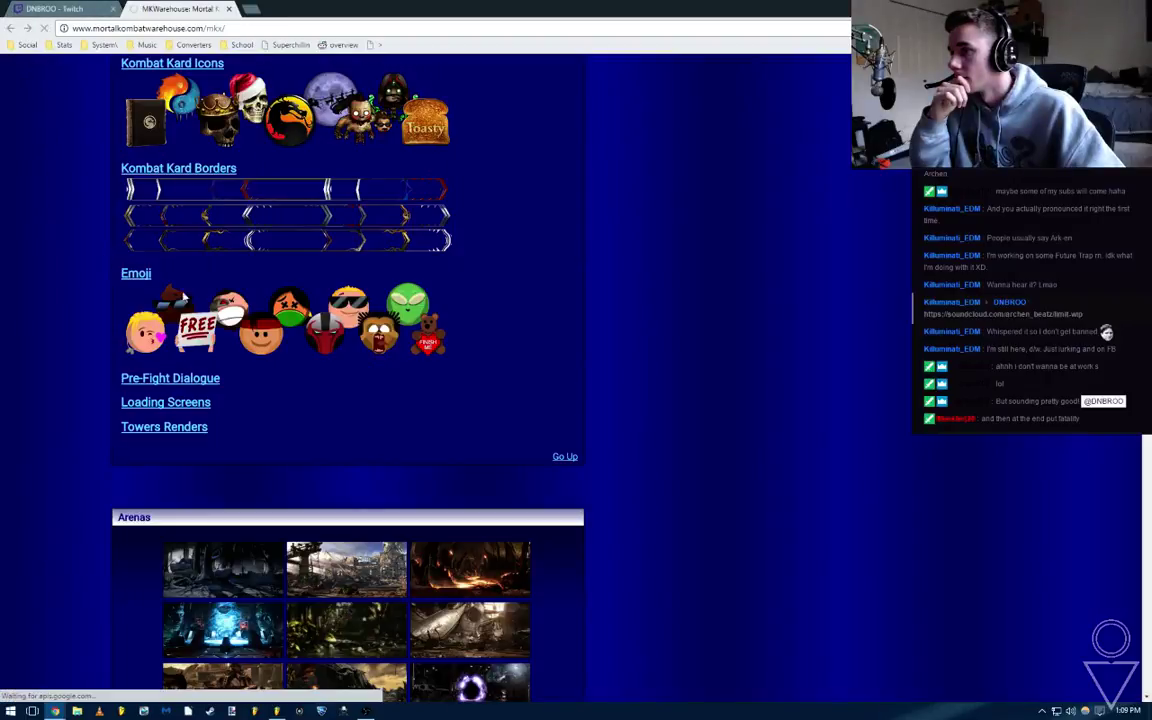
pyautogui.hotkey('alt', 'Left')
pyautogui.hotkey('alt', 'Left')
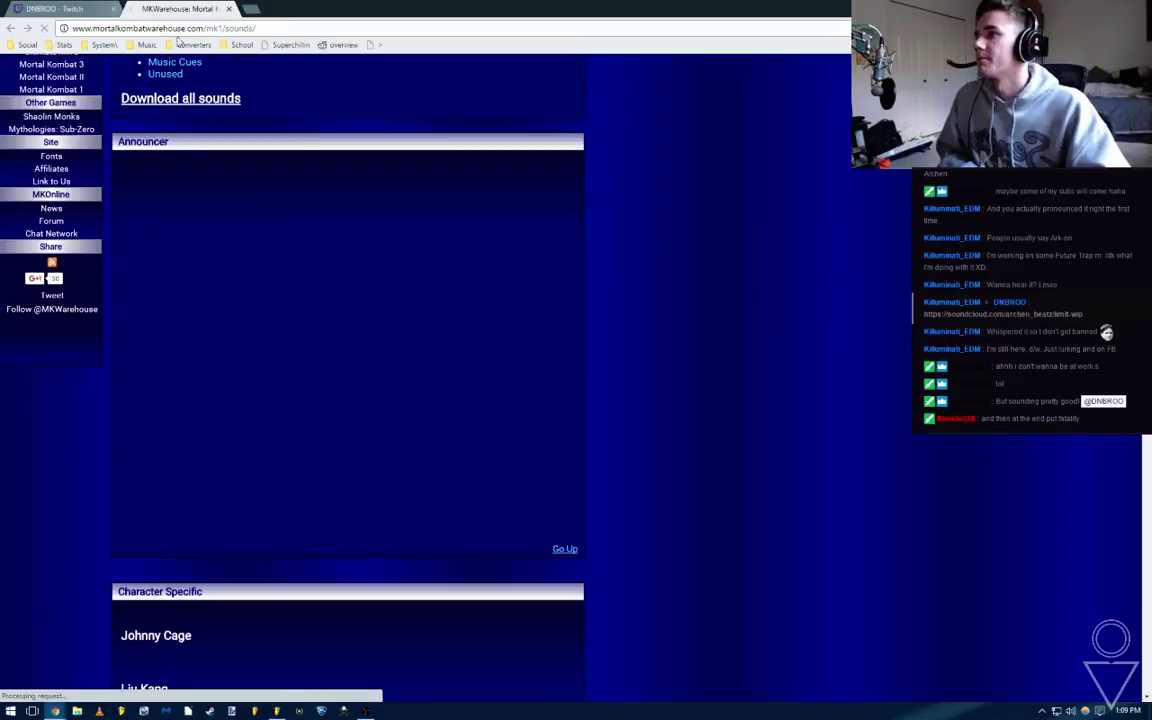
pyautogui.hotkey('alt', 'Left')
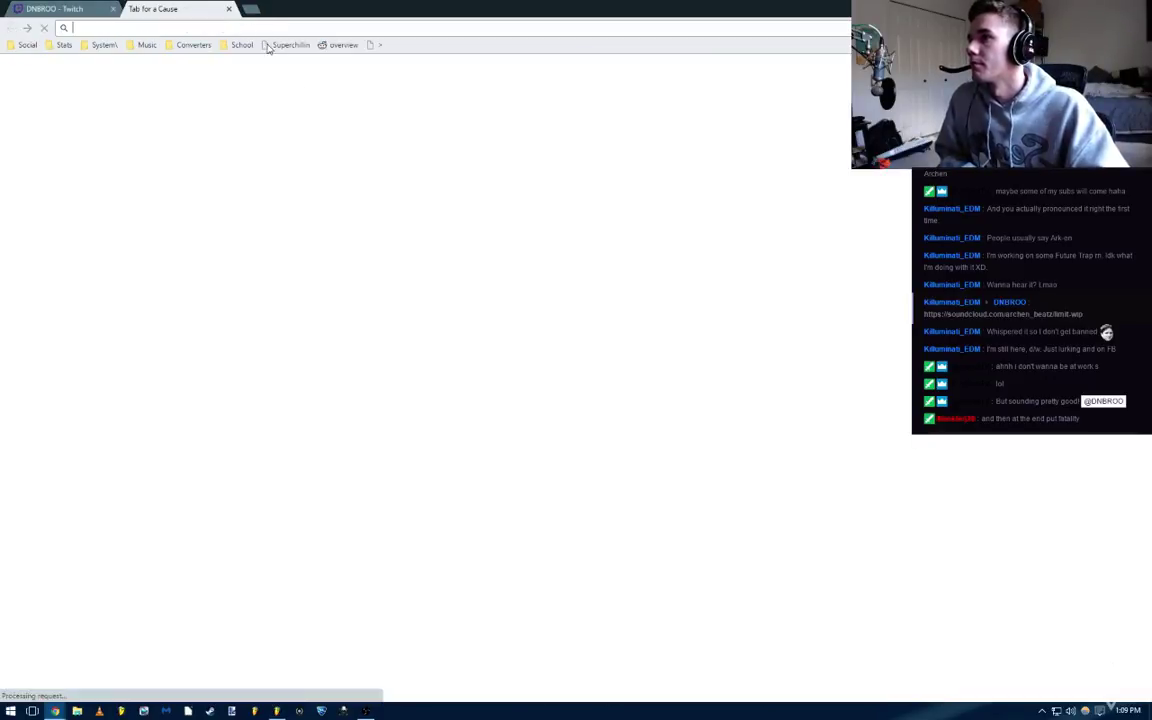
pyautogui.hotkey('alt', 'Right')
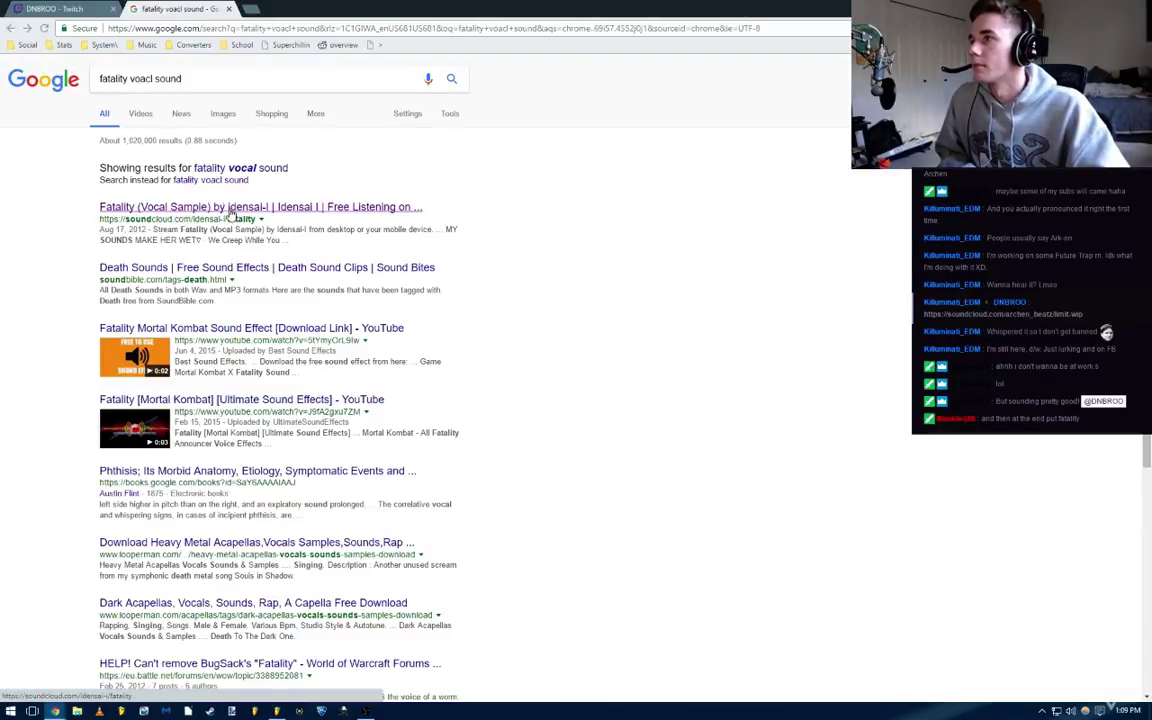
pyautogui.hotkey('alt', 'Right')
pyautogui.hotkey('alt', 'Right')
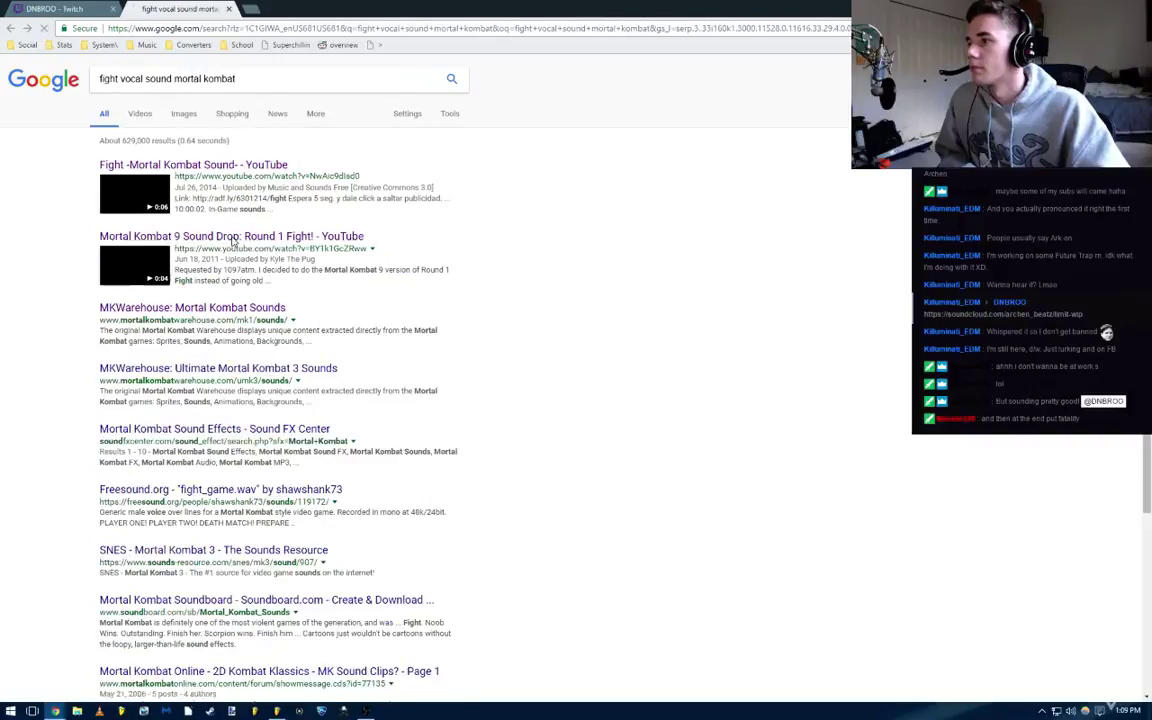
# Copy the "Fight -Mortal Kombat Sound-" video link, submit it for conversion on anything2mp3.com, and return to FL Studio
pyautogui.click(210, 164)
pyautogui.click(213, 30)
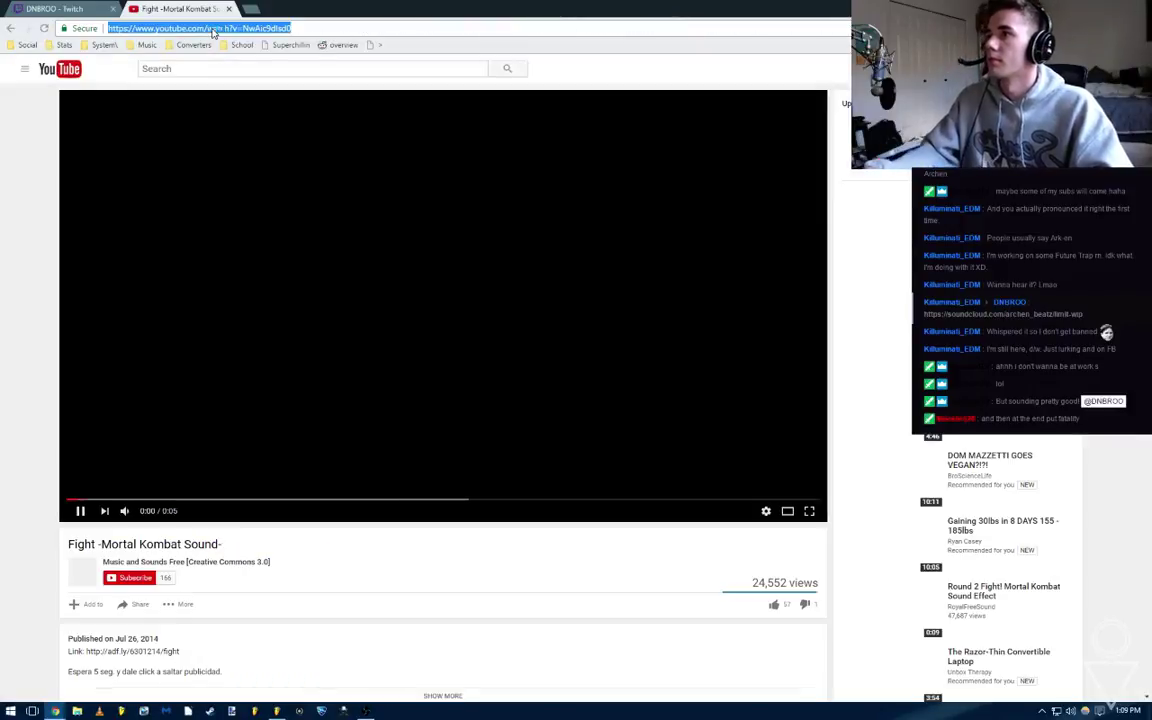
pyautogui.write('anything2mp3.com')
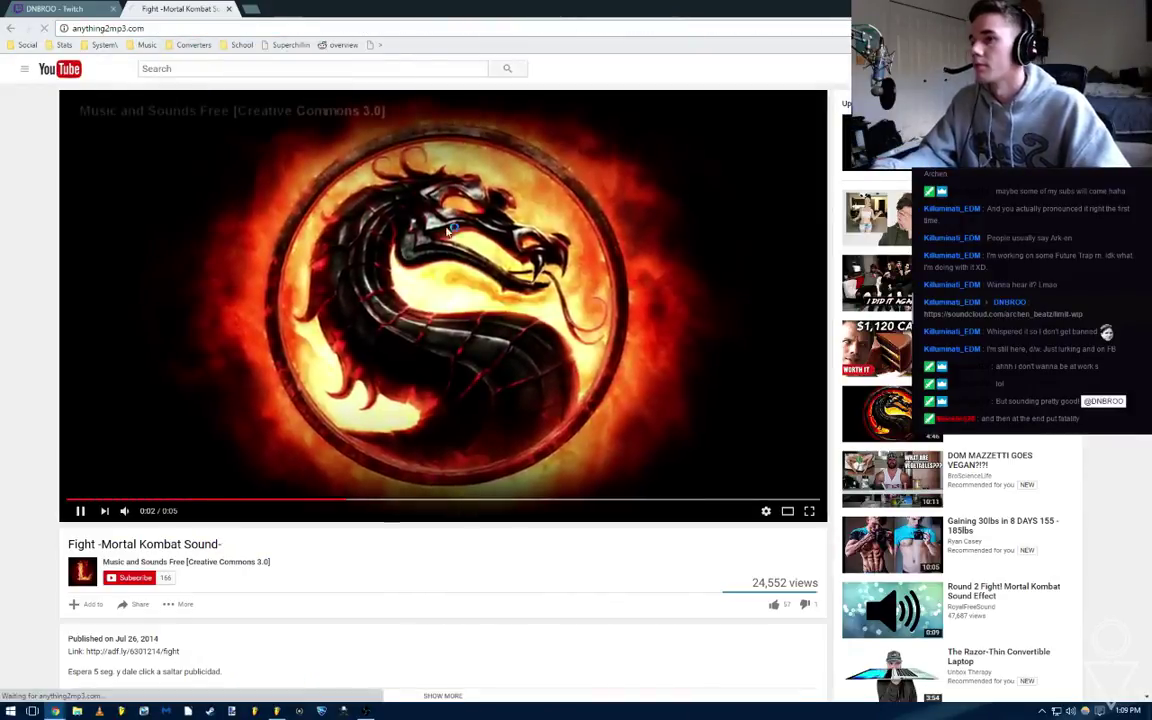
pyautogui.press('Return')
pyautogui.click(437, 174)
pyautogui.hotkey('ctrl', 'v')
pyautogui.click(457, 221)
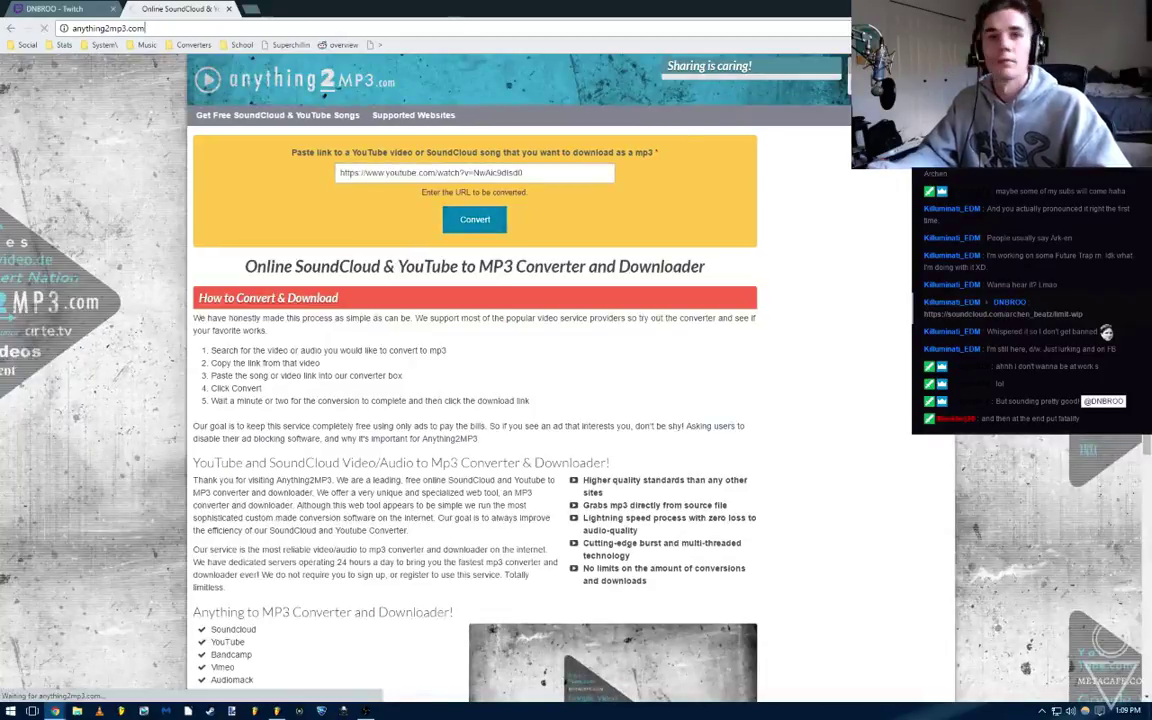
pyautogui.click(1084, 8)
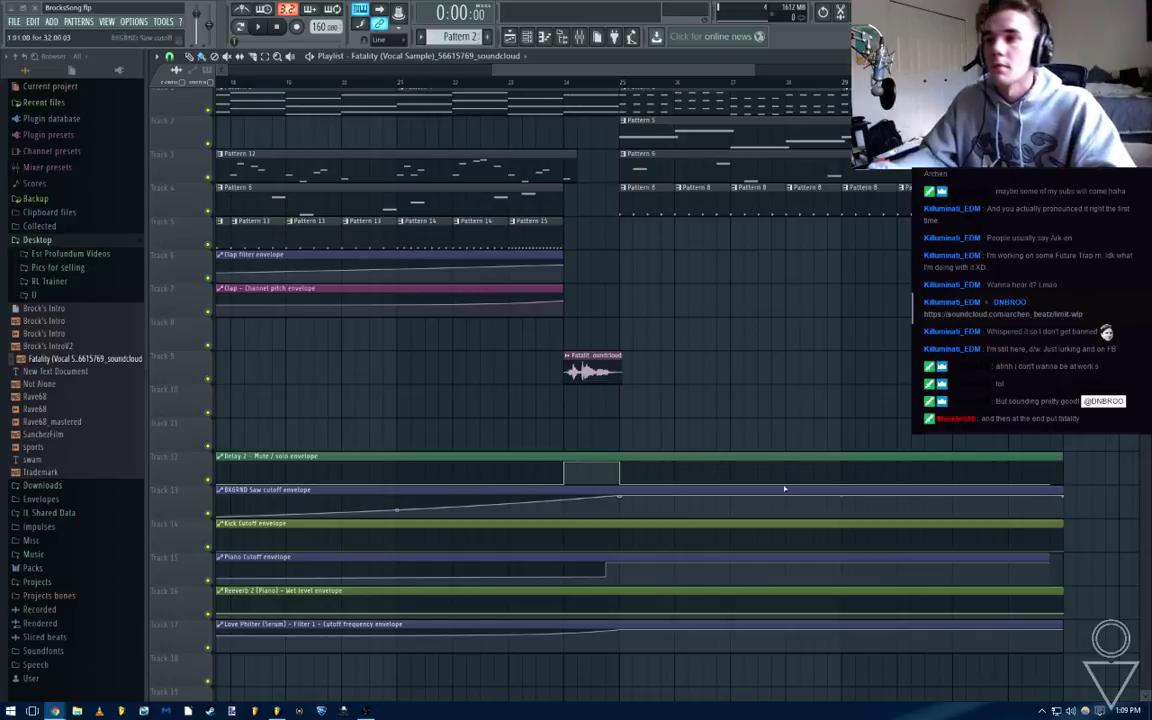
# Place another Fatality vocal clip at bar 19 on Track 10 and shorten it to its opening portion
pyautogui.scroll(-3, 551, 416)
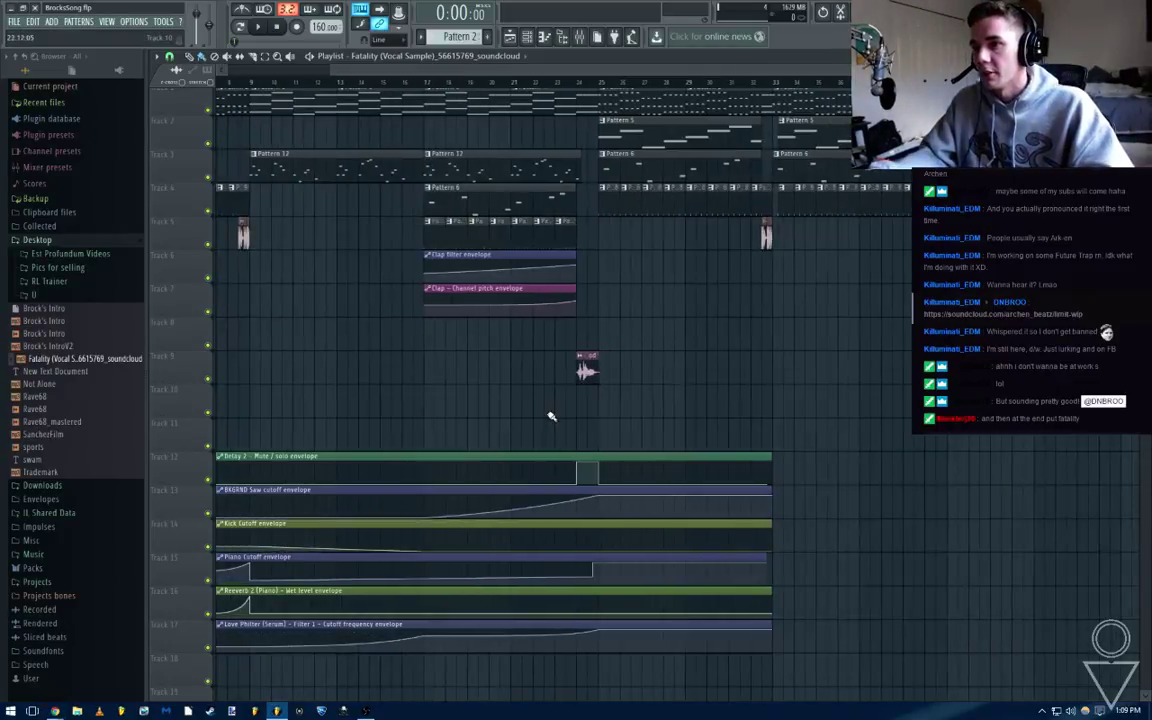
pyautogui.click(475, 408)
pyautogui.scroll(3, 467, 423)
pyautogui.moveTo(549, 410); pyautogui.dragTo(490, 411)
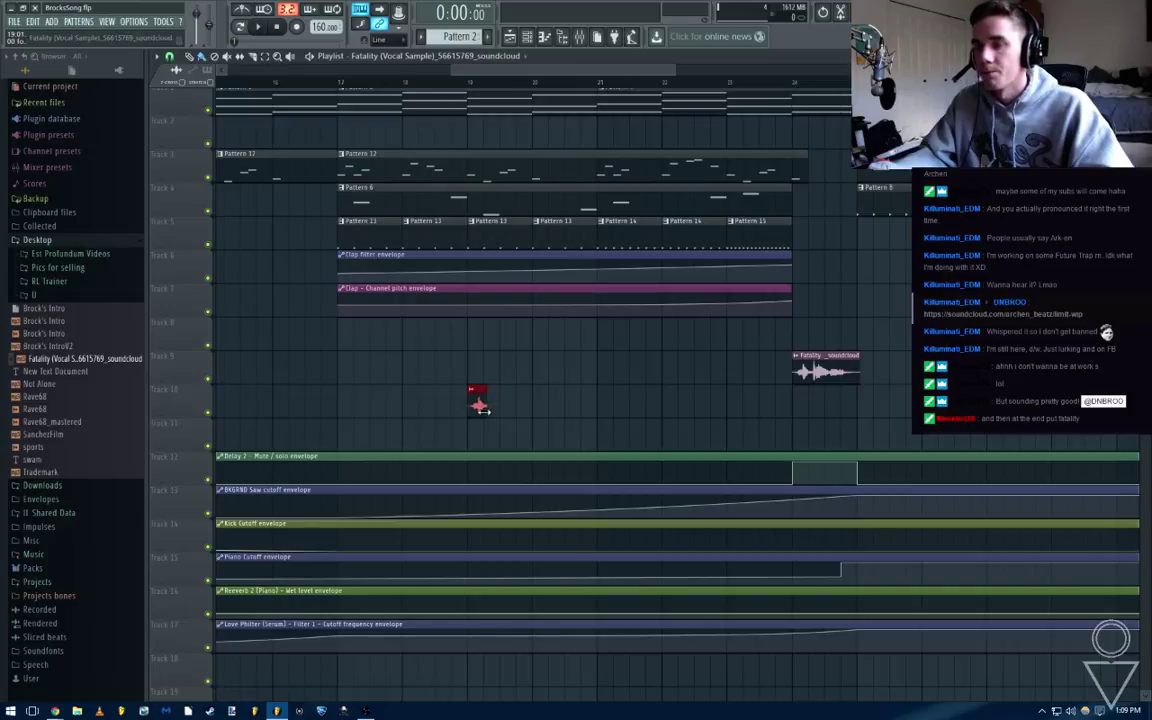
# Turn grid snapping off and fine-trim the end of the Fatality clip on Track 10
pyautogui.scroll(3, 480, 408)
pyautogui.click(174, 60)
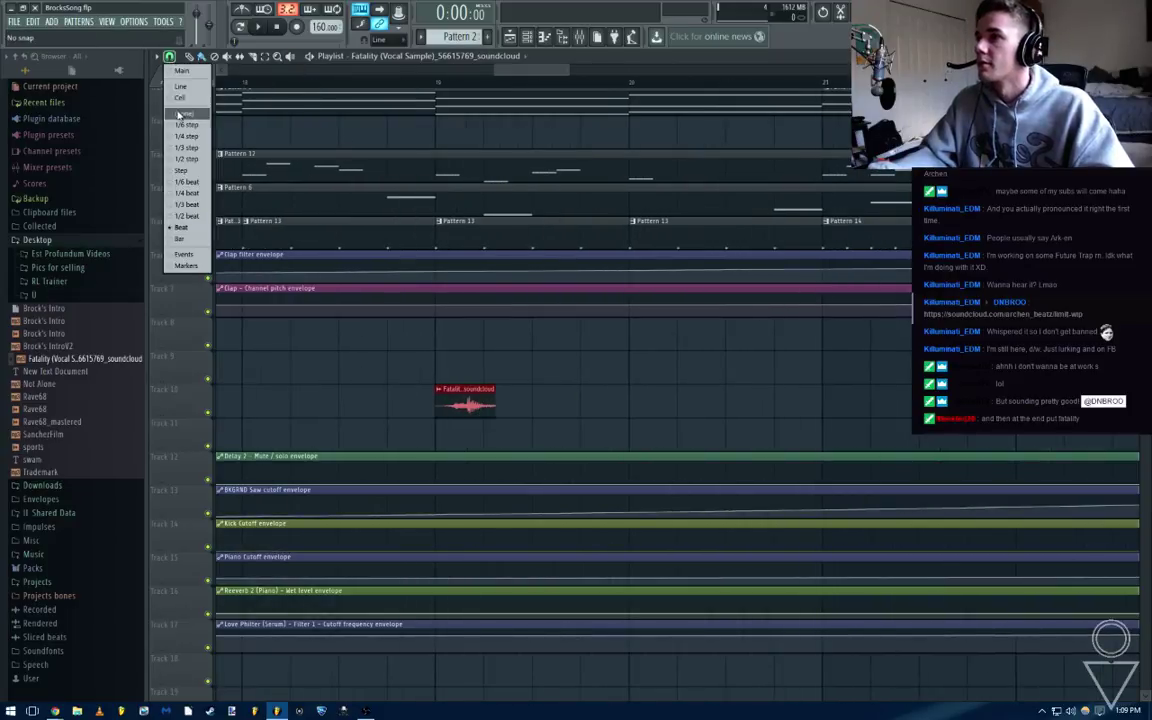
pyautogui.click(182, 114)
pyautogui.moveTo(490, 407); pyautogui.dragTo(484, 409)
pyautogui.scroll(4, 484, 407)
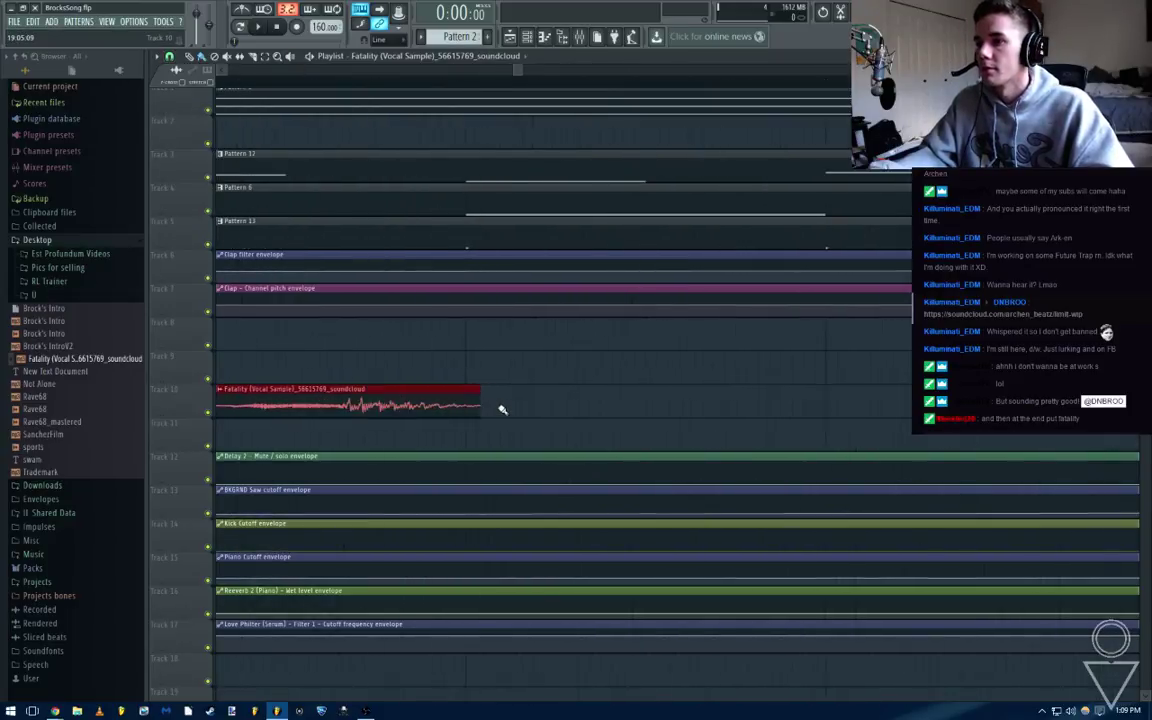
# Set snapping back to Beat and repeat the trimmed Fatality clip along Track 10 up to bar 24
pyautogui.scroll(-5, 463, 407)
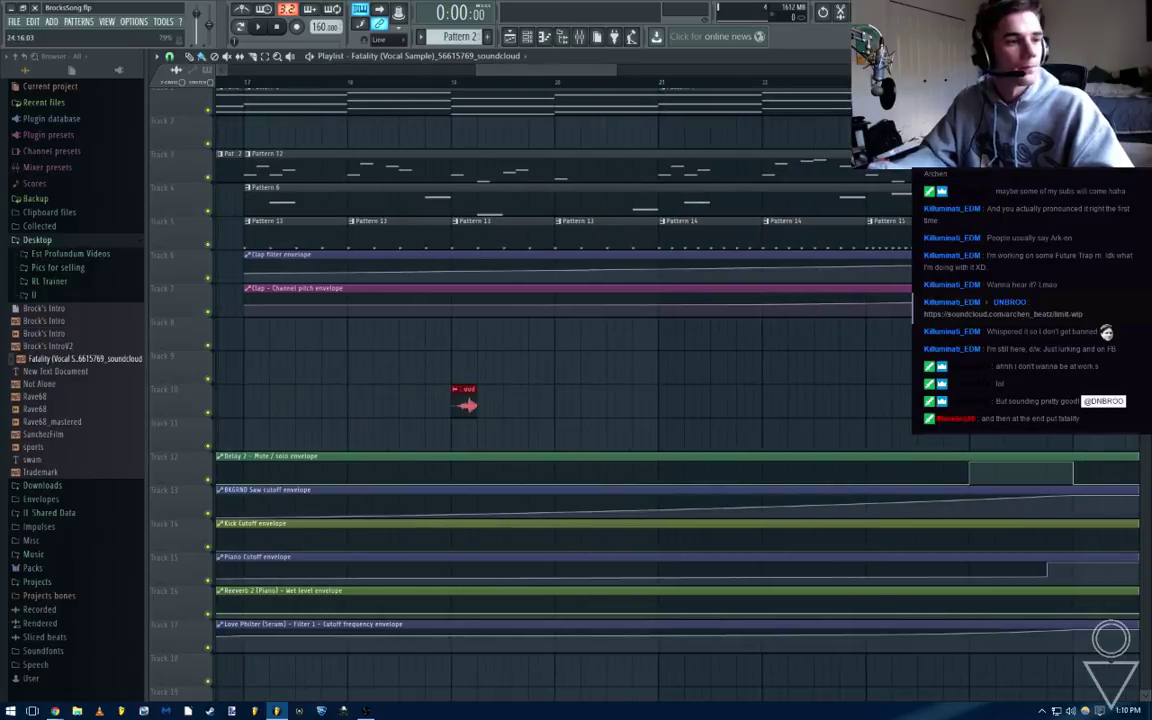
pyautogui.click(170, 58)
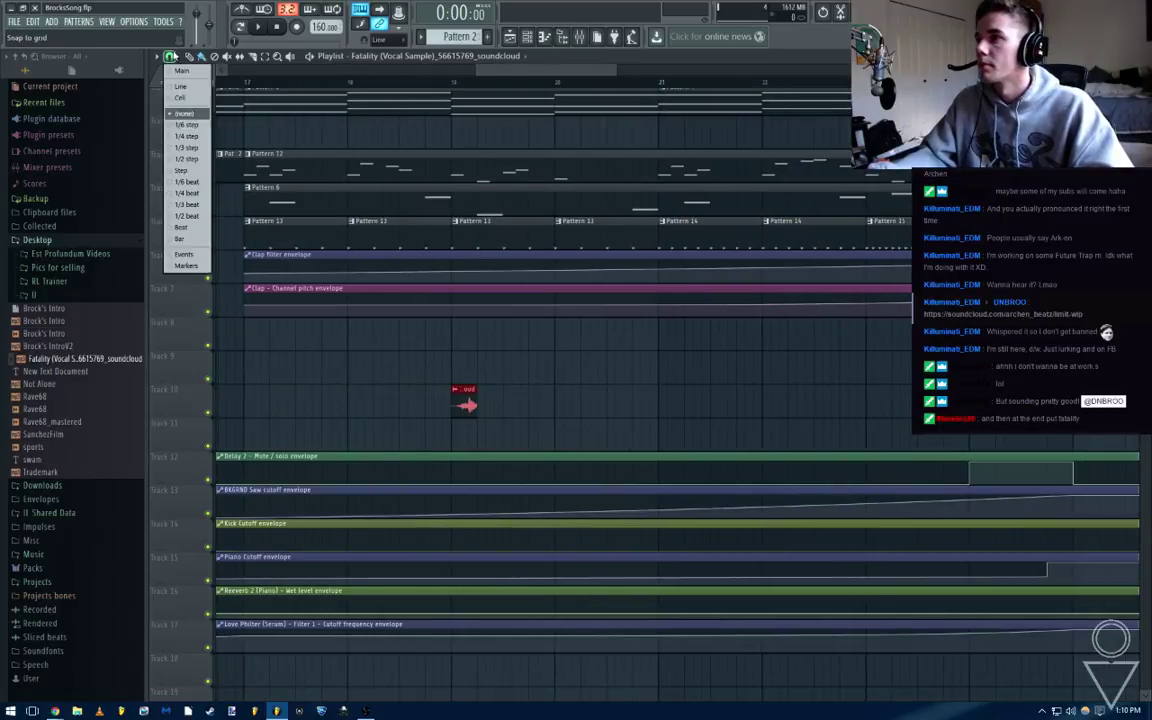
pyautogui.click(176, 229)
pyautogui.moveTo(483, 413)
pyautogui.mouseDown()
pyautogui.moveTo(716, 413)
pyautogui.moveTo(470, 413)
pyautogui.moveTo(960, 411)
pyautogui.mouseUp()
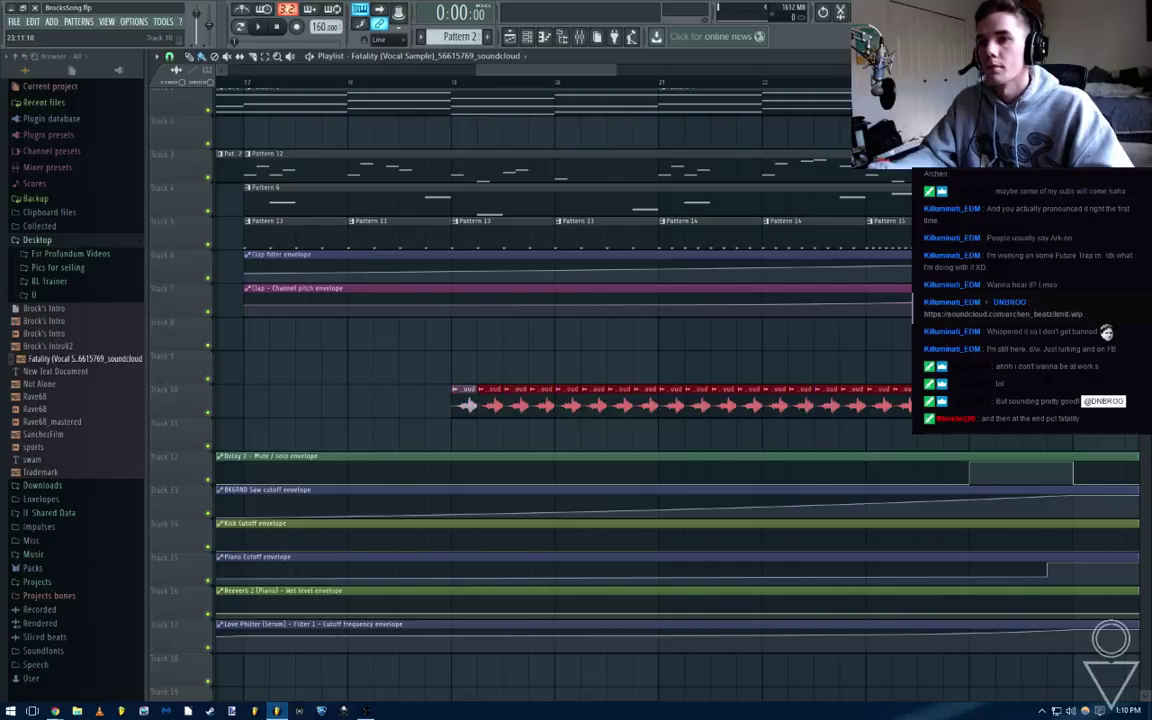
# Play the song from bar 19 to hear the repeated vocal
pyautogui.press('space')
pyautogui.click(452, 82)
pyautogui.scroll(-3, 612, 443)
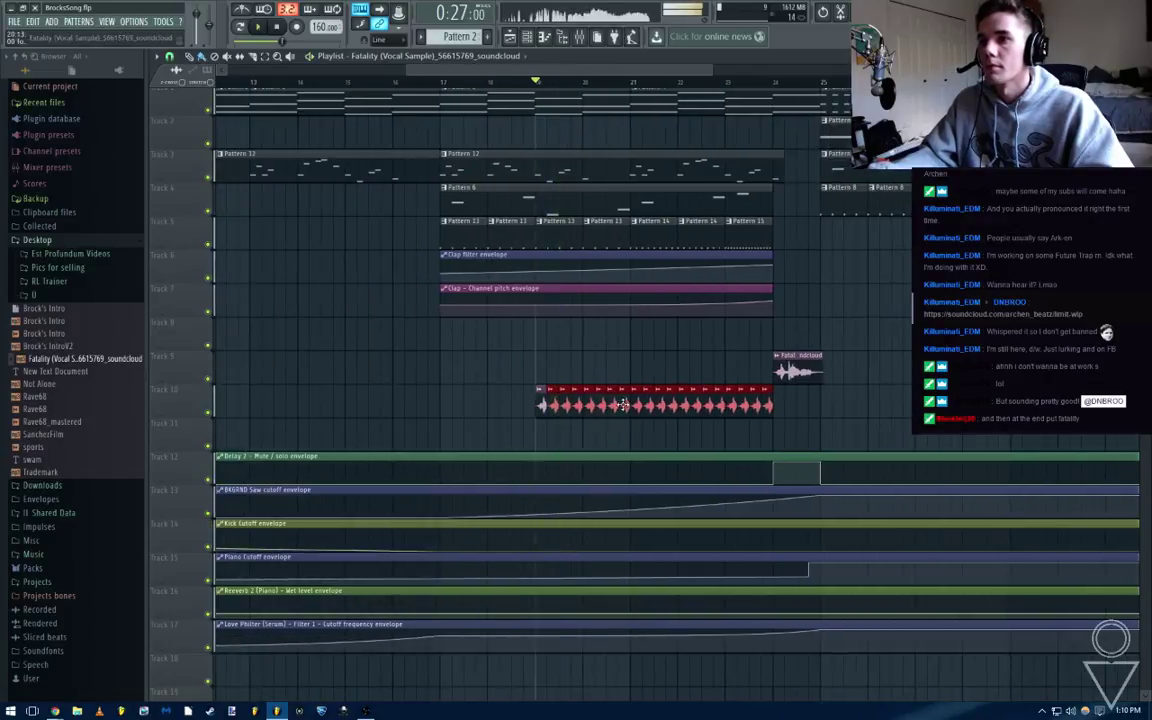
pyautogui.press('space')
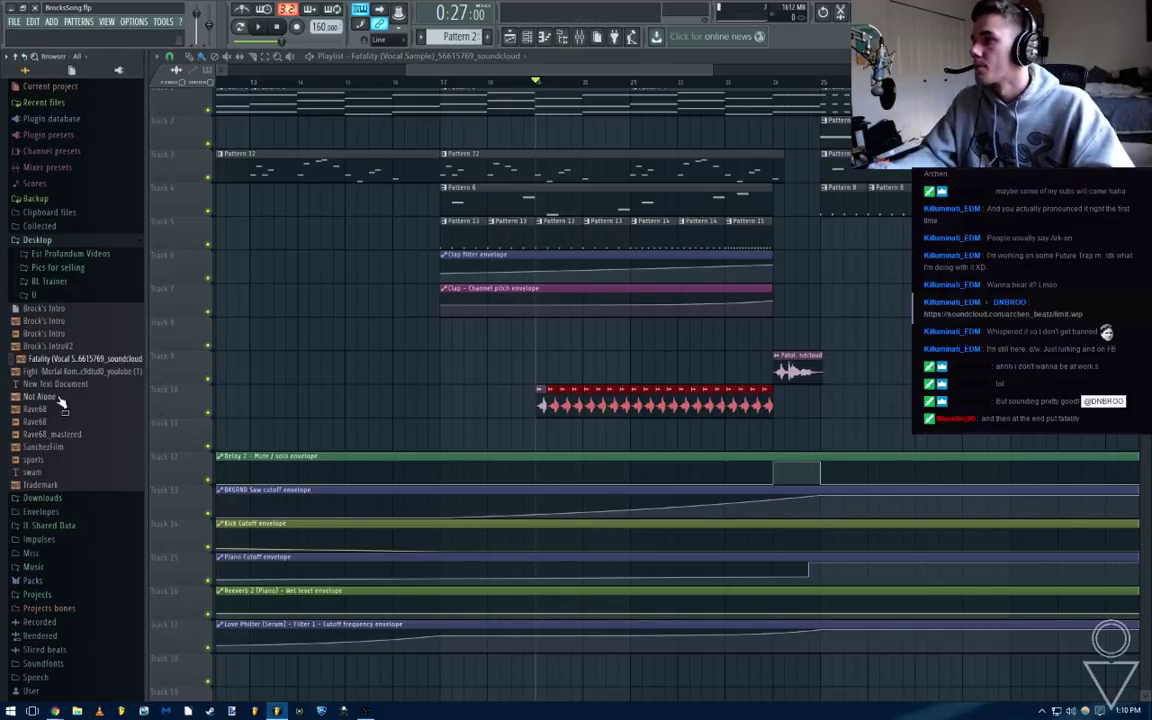
# Replace the Fatality channel's sample with the "Fight -Mortal Kombat Sound-" file from the Desktop folder
pyautogui.click(56, 373)
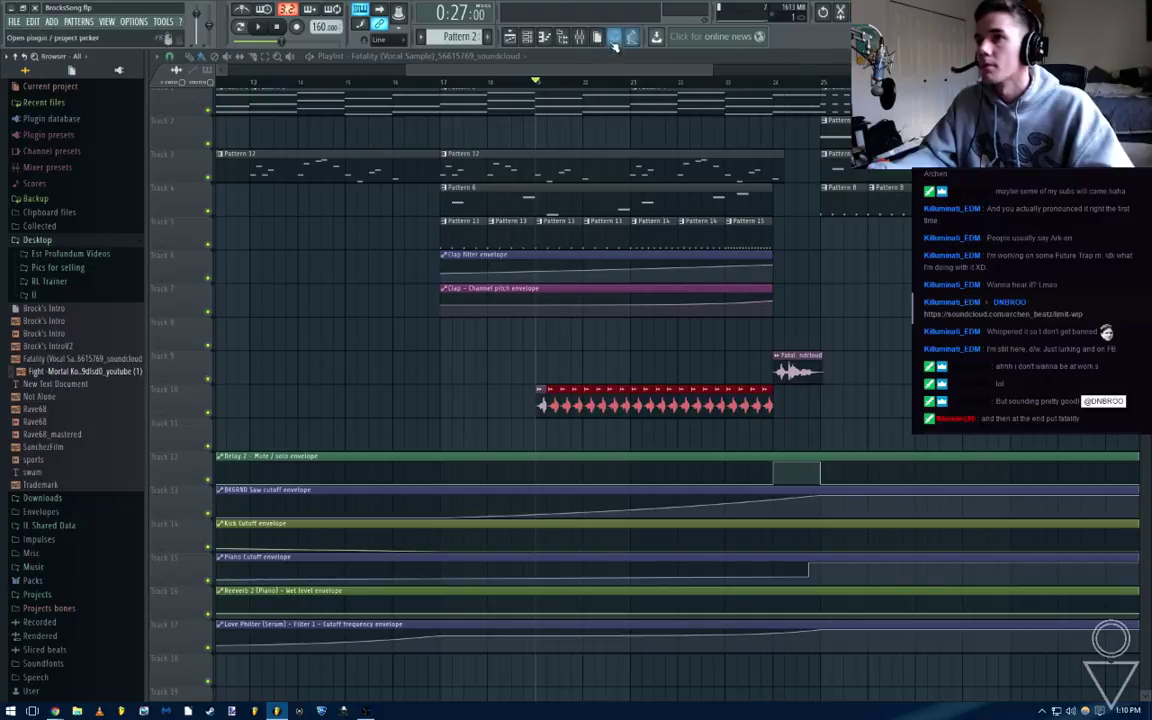
pyautogui.click(526, 36)
pyautogui.click(529, 37)
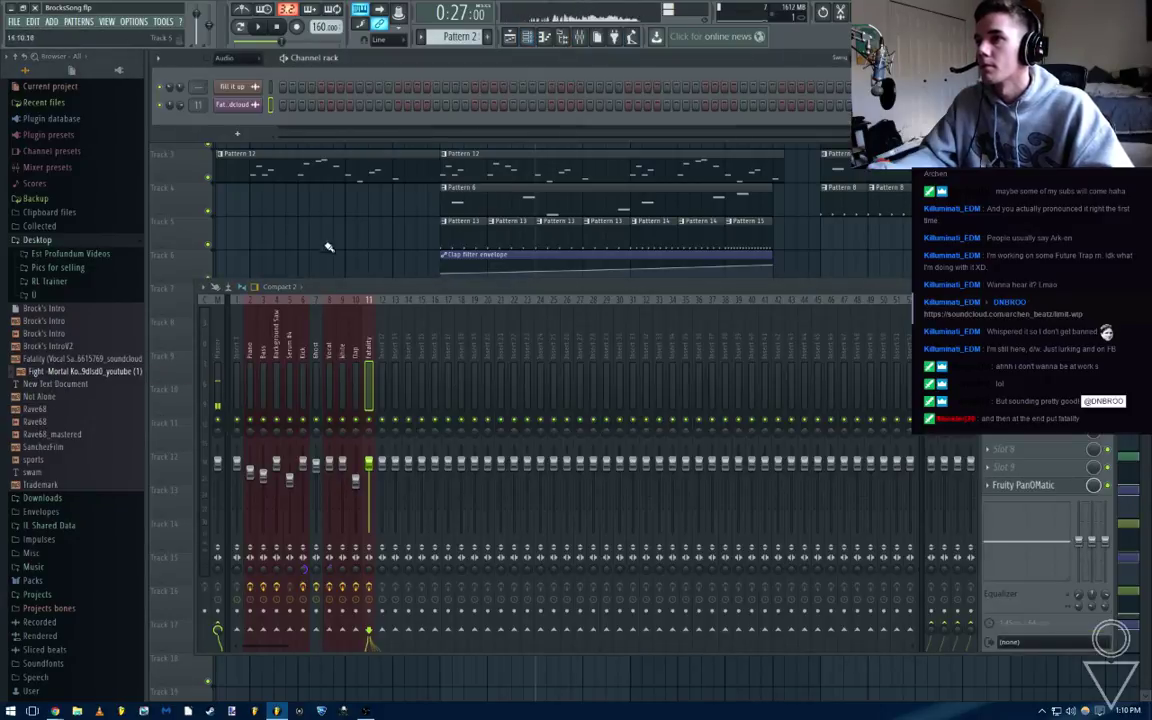
pyautogui.click(257, 105)
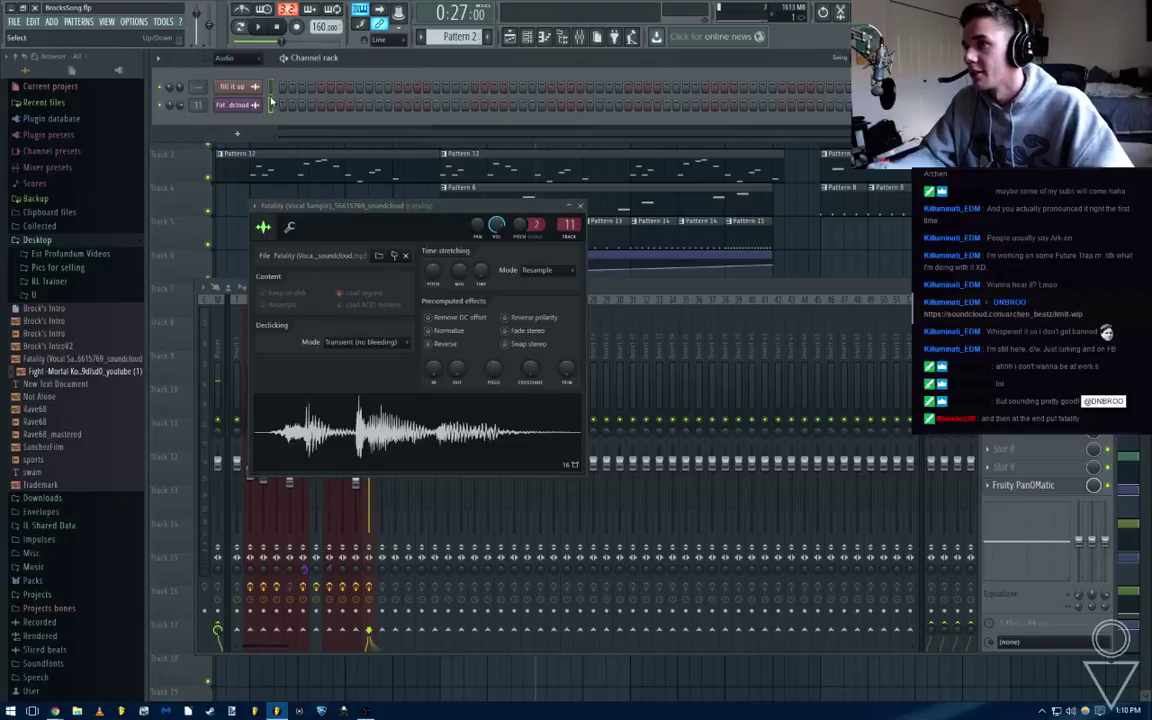
pyautogui.moveTo(98, 372); pyautogui.dragTo(558, 313)
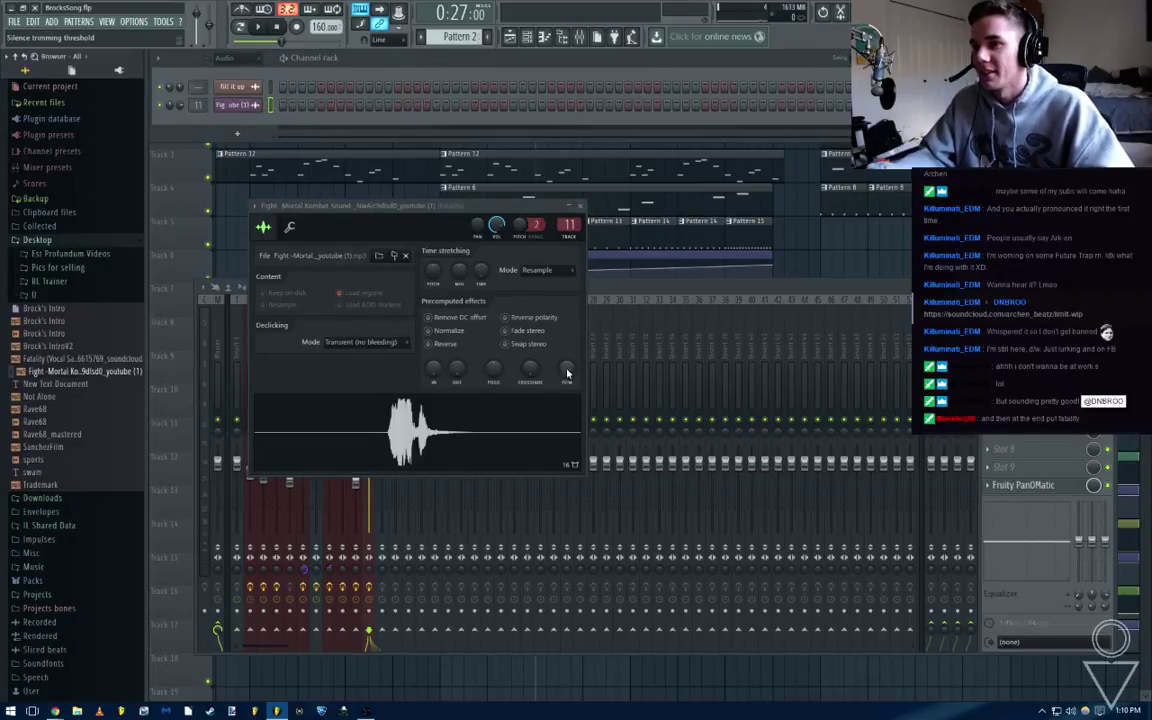
# Trim the silence from the Fight sample, enable Normalize, and close its channel settings
pyautogui.moveTo(567, 373); pyautogui.dragTo(567, 335)
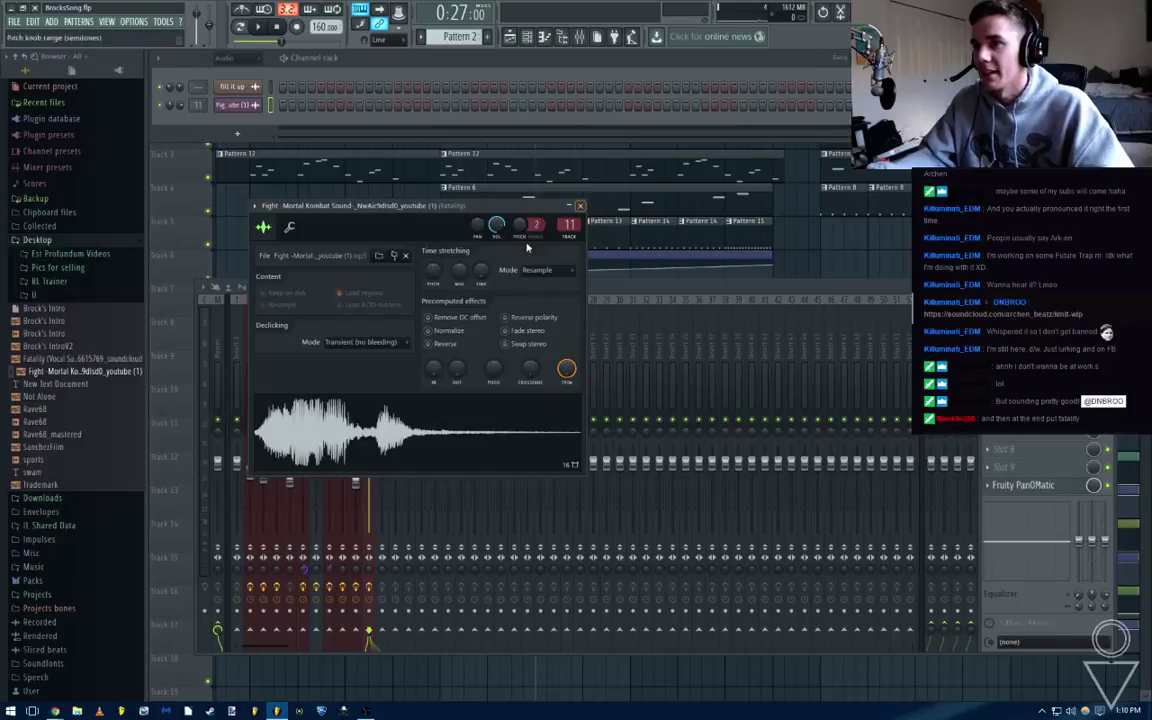
pyautogui.click(429, 331)
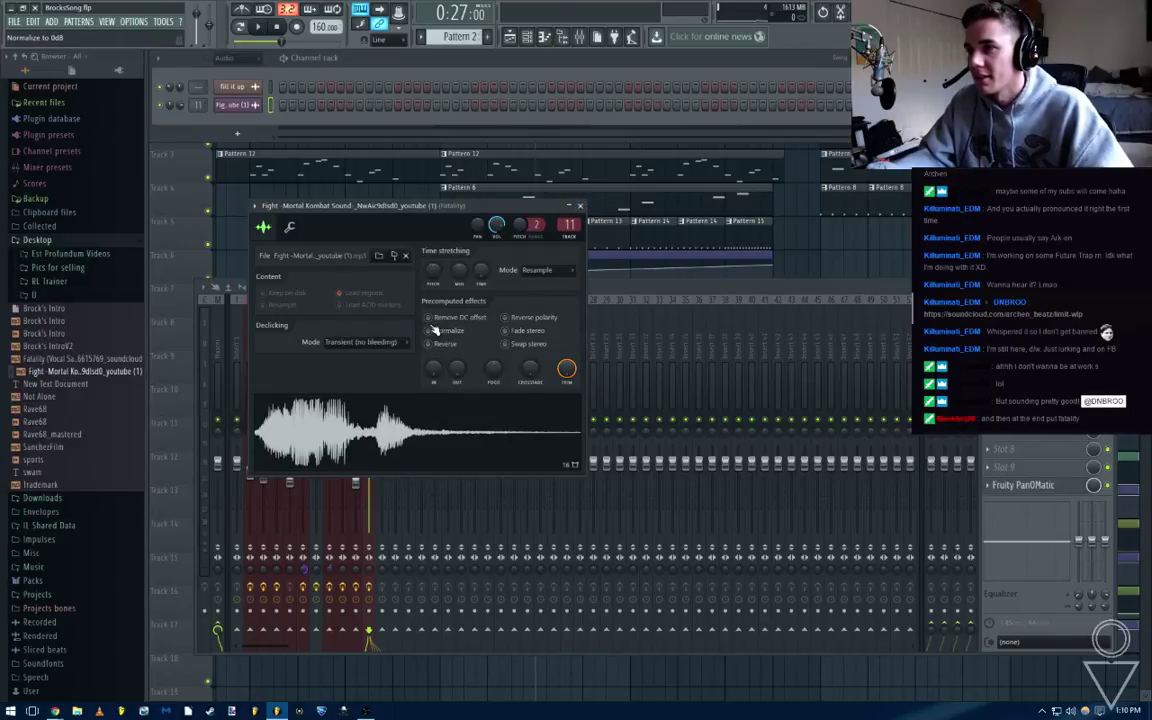
pyautogui.click(438, 331)
pyautogui.click(580, 207)
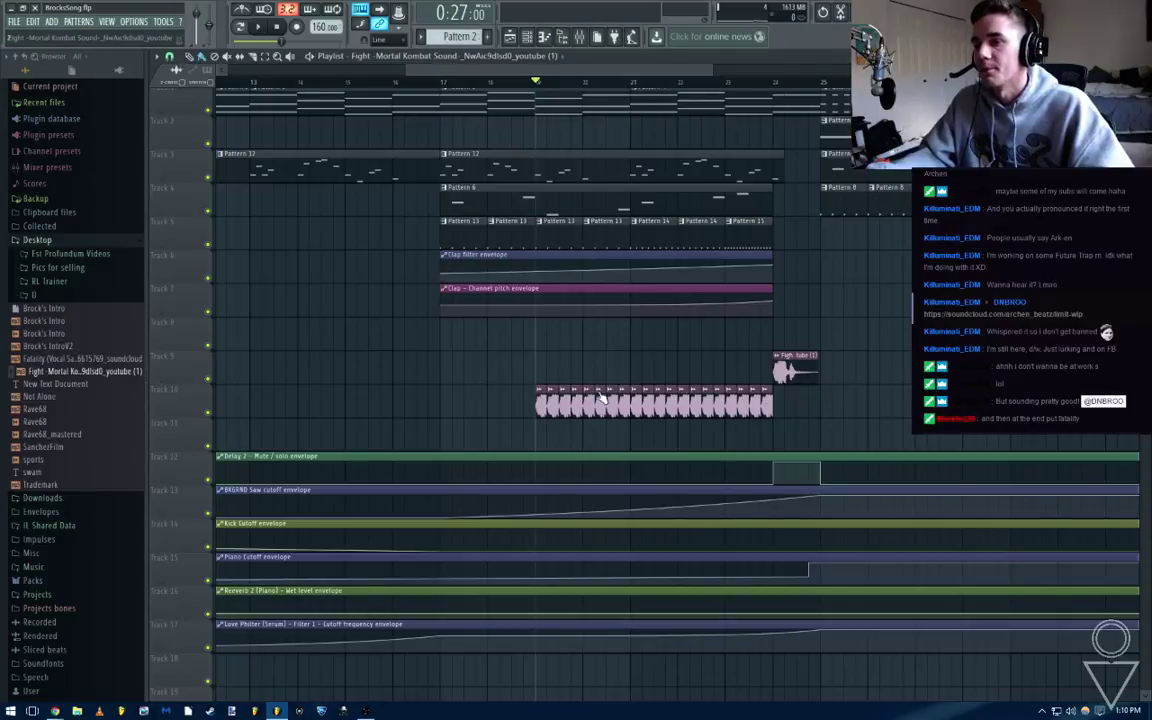
# Lower the Fatality mixer track's volume and play back the Fight vocal to check its level
pyautogui.doubleClick(783, 372)
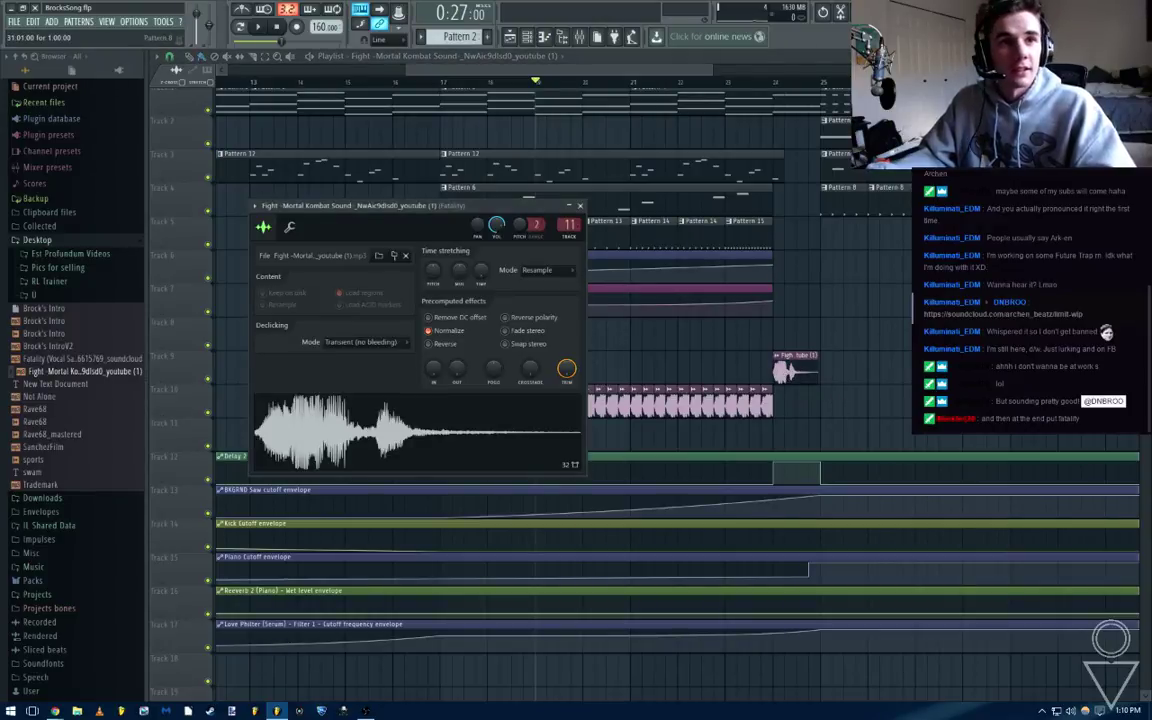
pyautogui.press('F9')
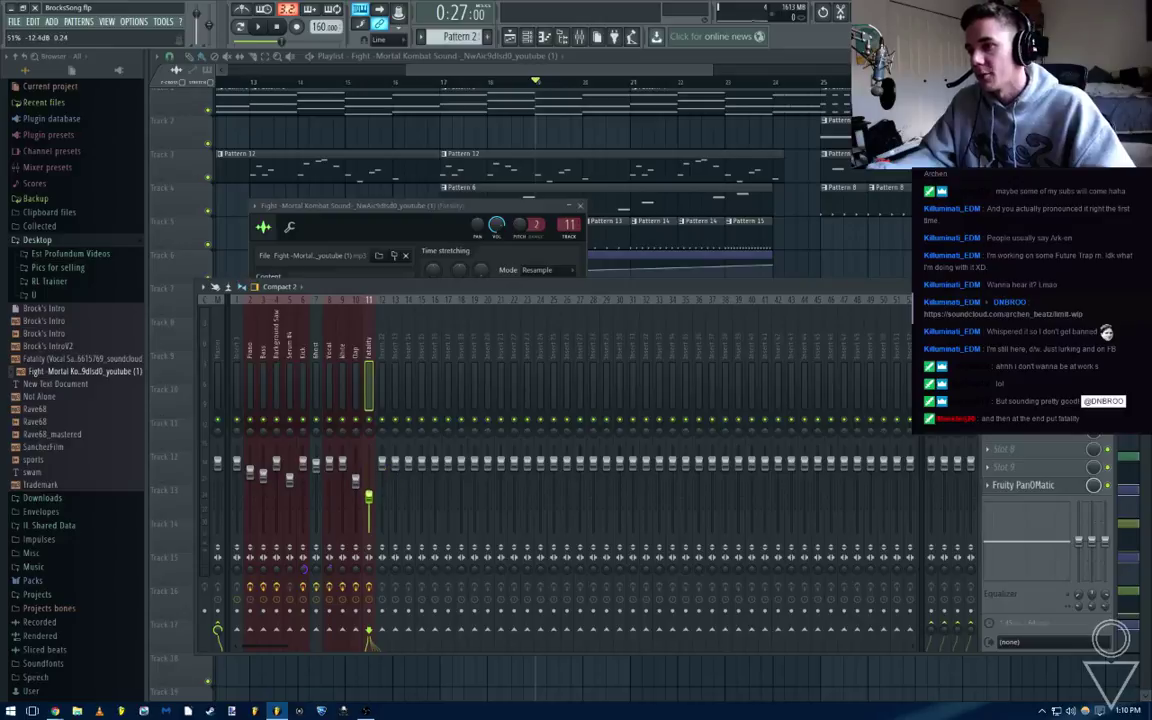
pyautogui.press('space')
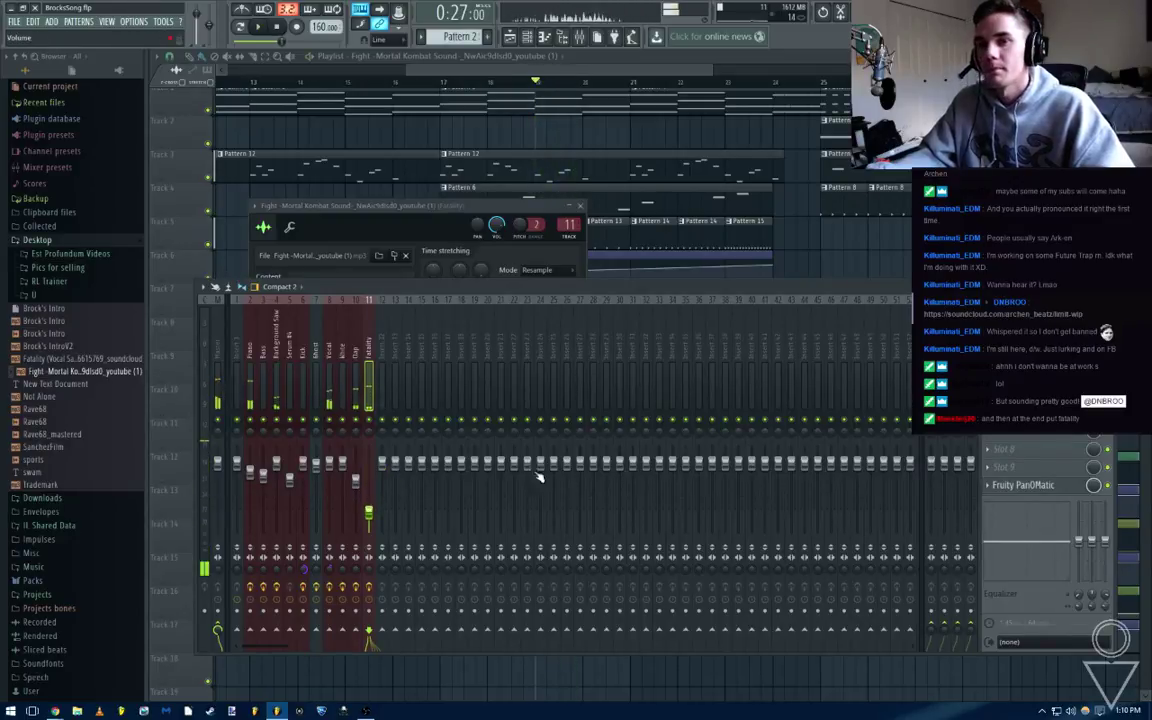
pyautogui.click(584, 206)
# Create an automation clip for the Fruity PanOMatic volume on the Fatality mixer track
pyautogui.click(1045, 492)
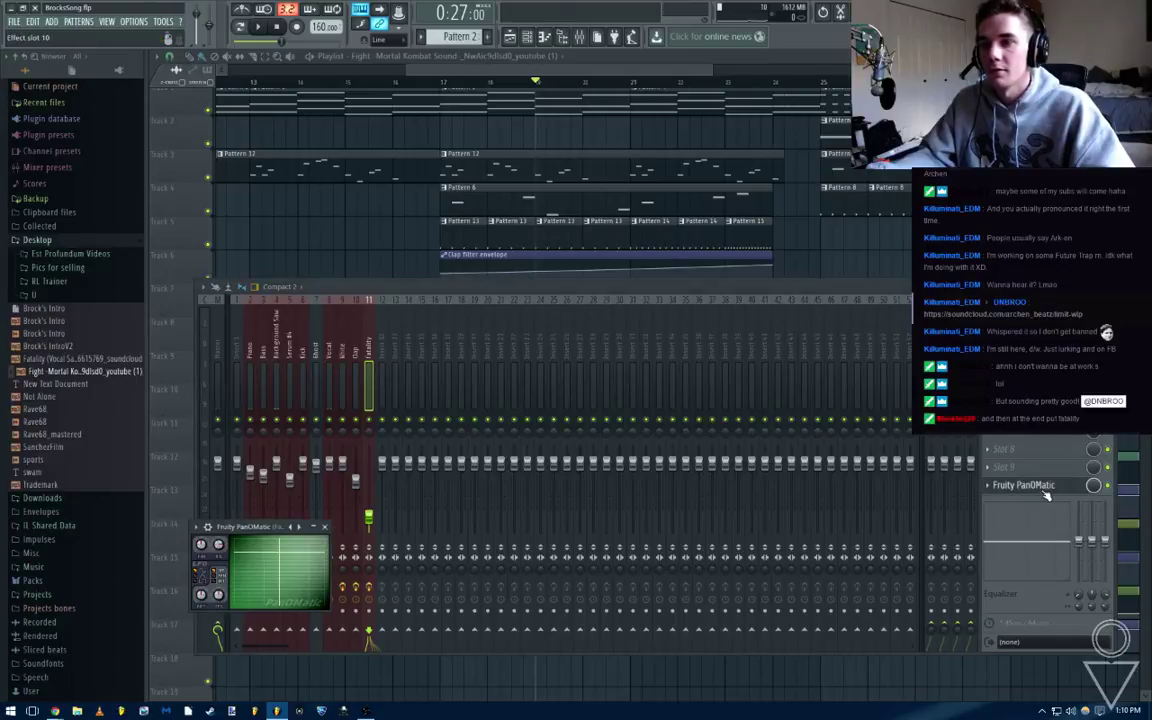
pyautogui.rightClick(219, 546)
pyautogui.click(264, 596)
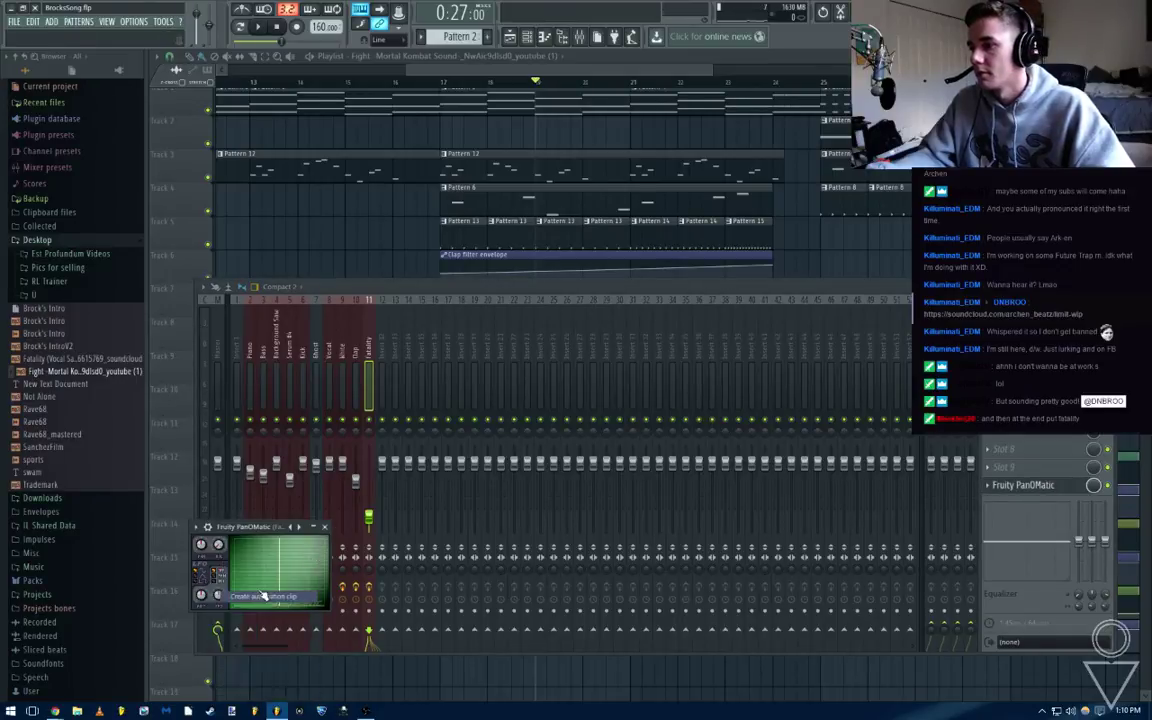
# Move the PanOMatic volume automation clip to Track 11 at bar 19 and shorten it to end around bar 25
pyautogui.scroll(-3, 768, 370)
pyautogui.scroll(-2, 765, 374)
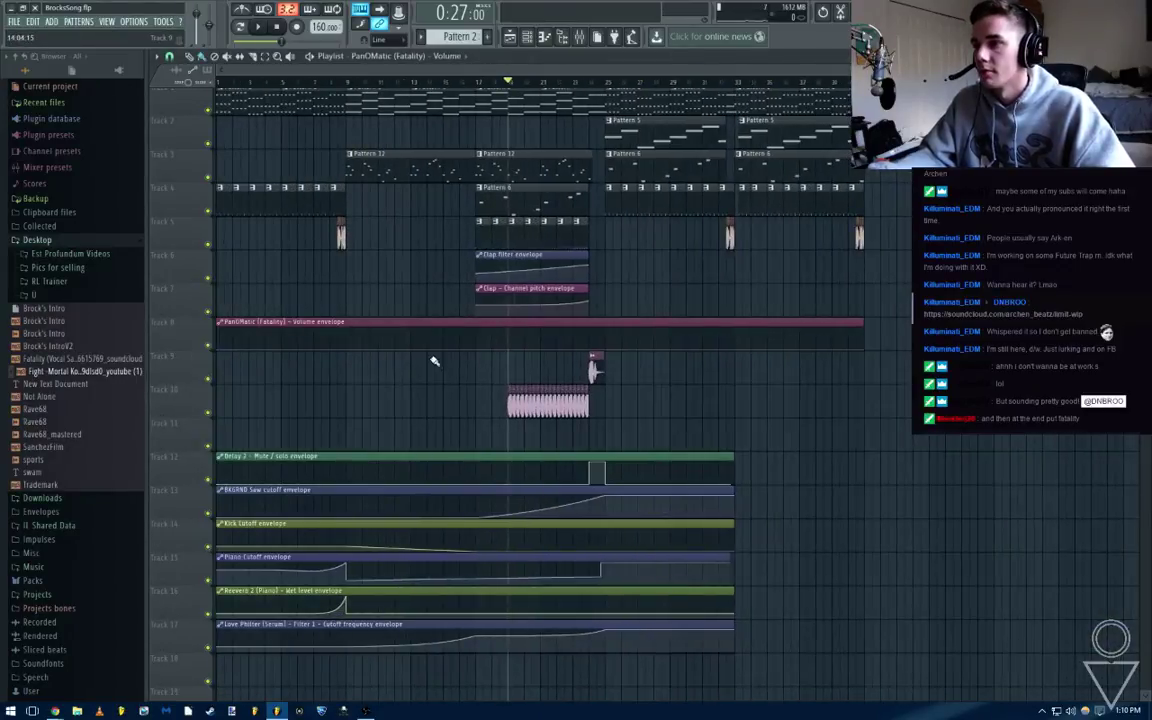
pyautogui.moveTo(436, 322); pyautogui.dragTo(728, 414)
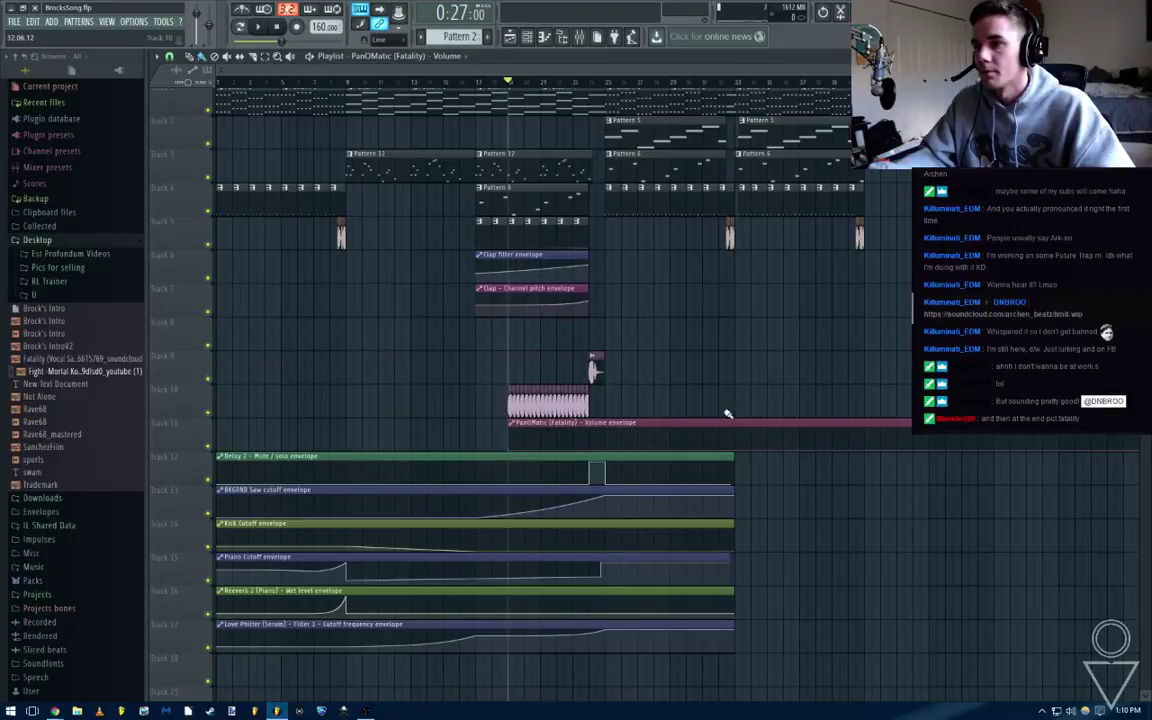
pyautogui.scroll(-2, 990, 452)
pyautogui.moveTo(925, 453); pyautogui.dragTo(511, 497)
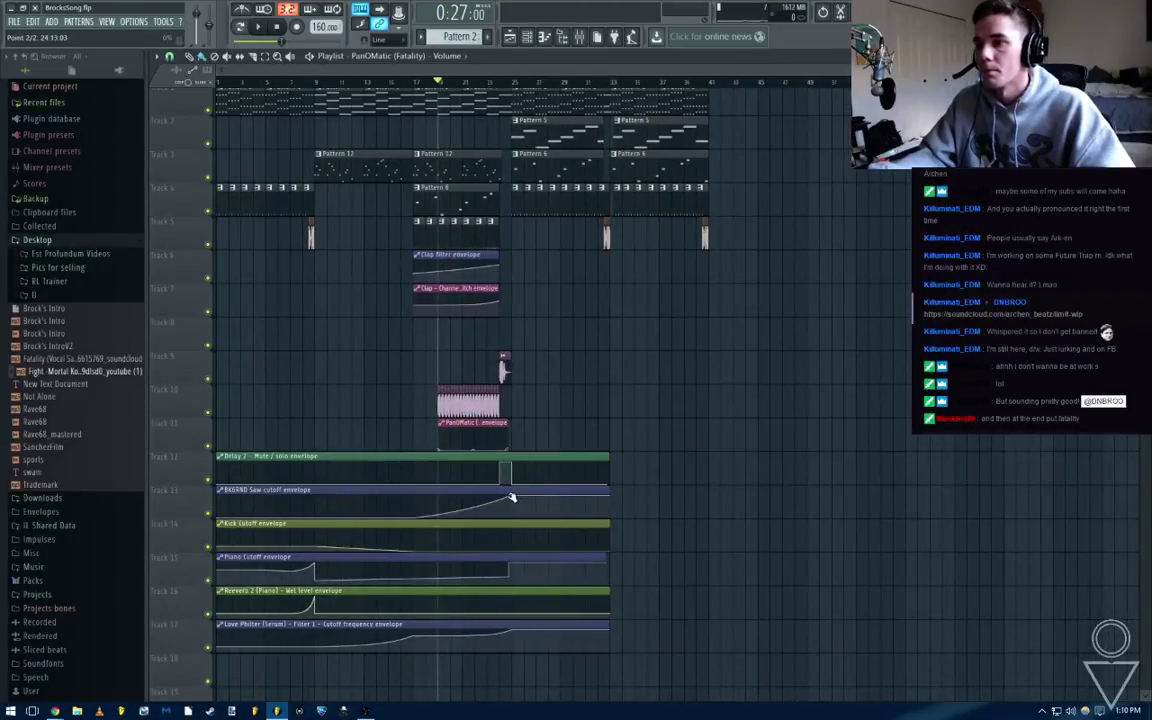
# Play the section and shape the PanOMatic volume envelope into a ramp rising to 100% by about bar 24
pyautogui.scroll(4, 503, 467)
pyautogui.press('space')
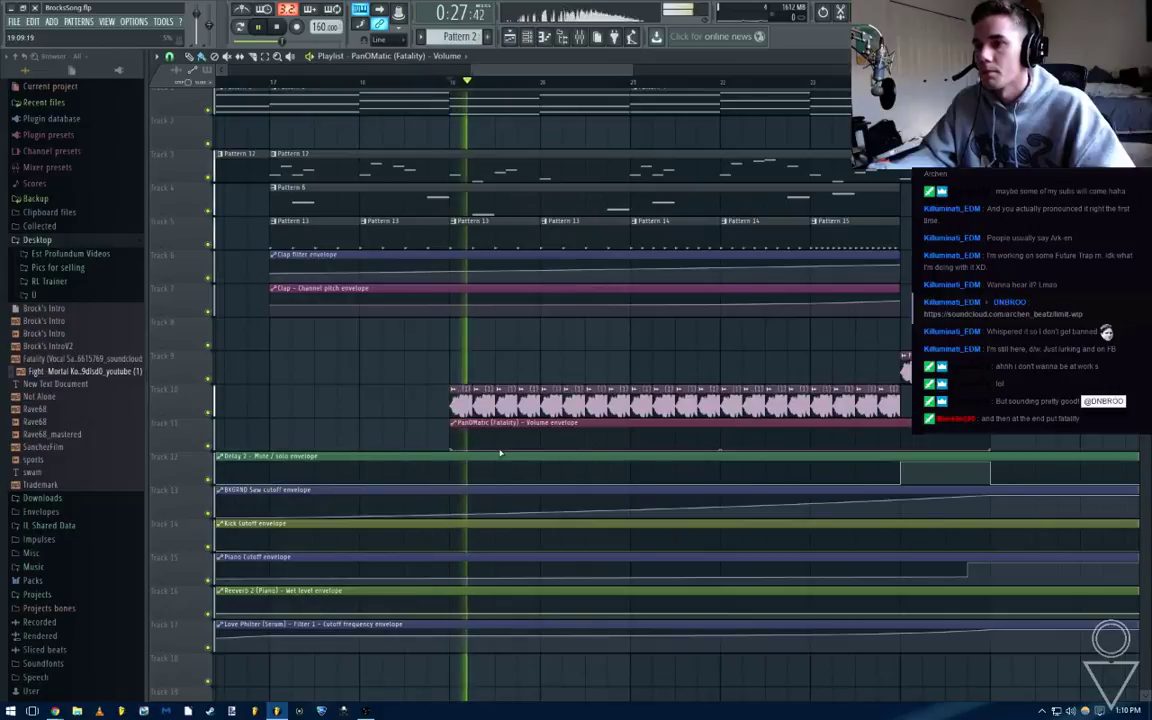
pyautogui.scroll(-3, 723, 442)
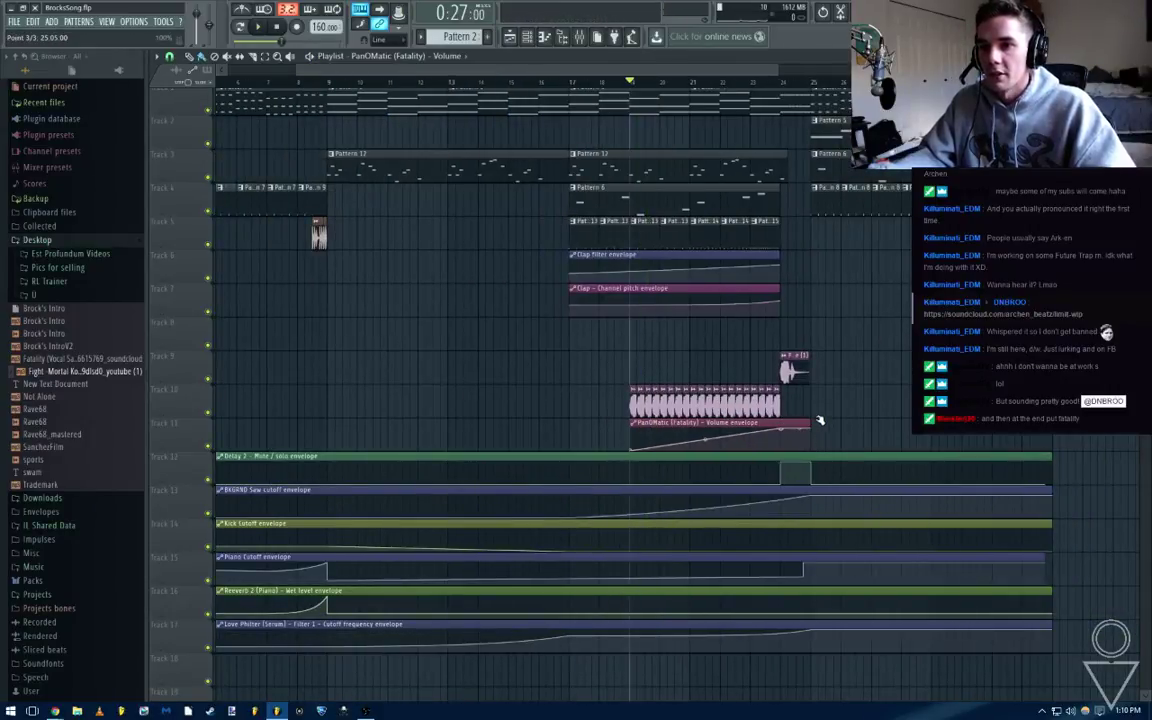
pyautogui.moveTo(810, 424); pyautogui.dragTo(846, 424)
# Remove the PanOMatic volume clip from Track 11 and delete its automation channel
pyautogui.rightClick(834, 431)
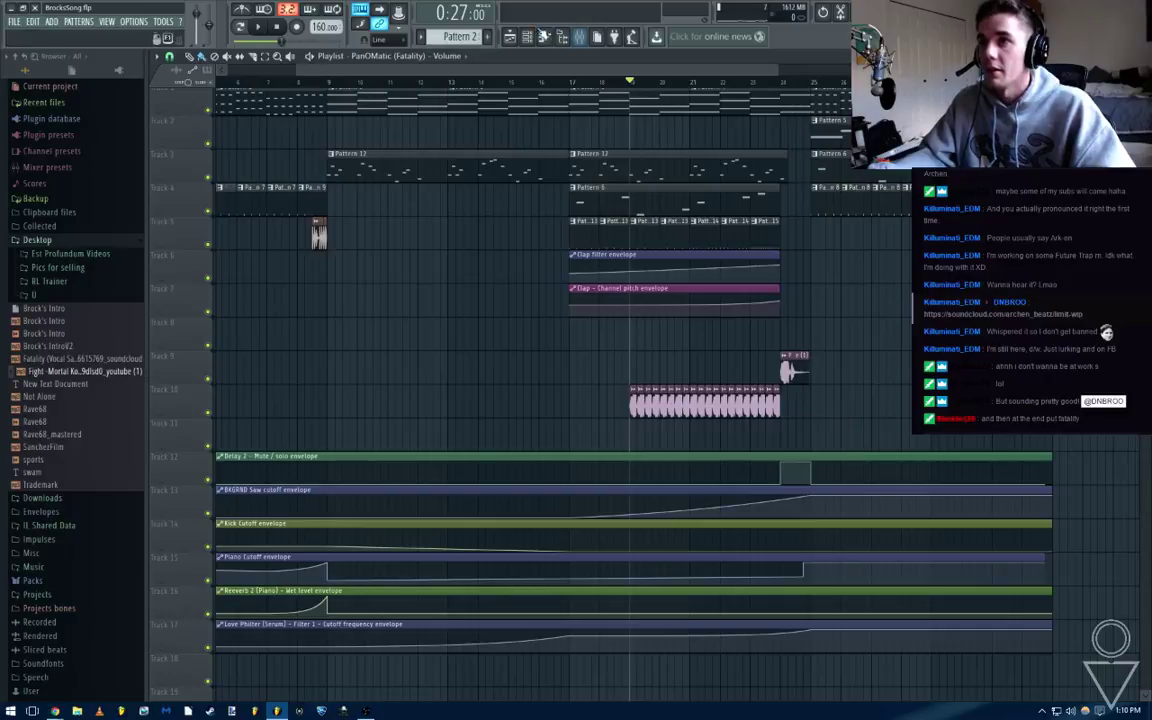
pyautogui.click(528, 37)
pyautogui.hotkey('alt', 'Delete')
pyautogui.press('Return')
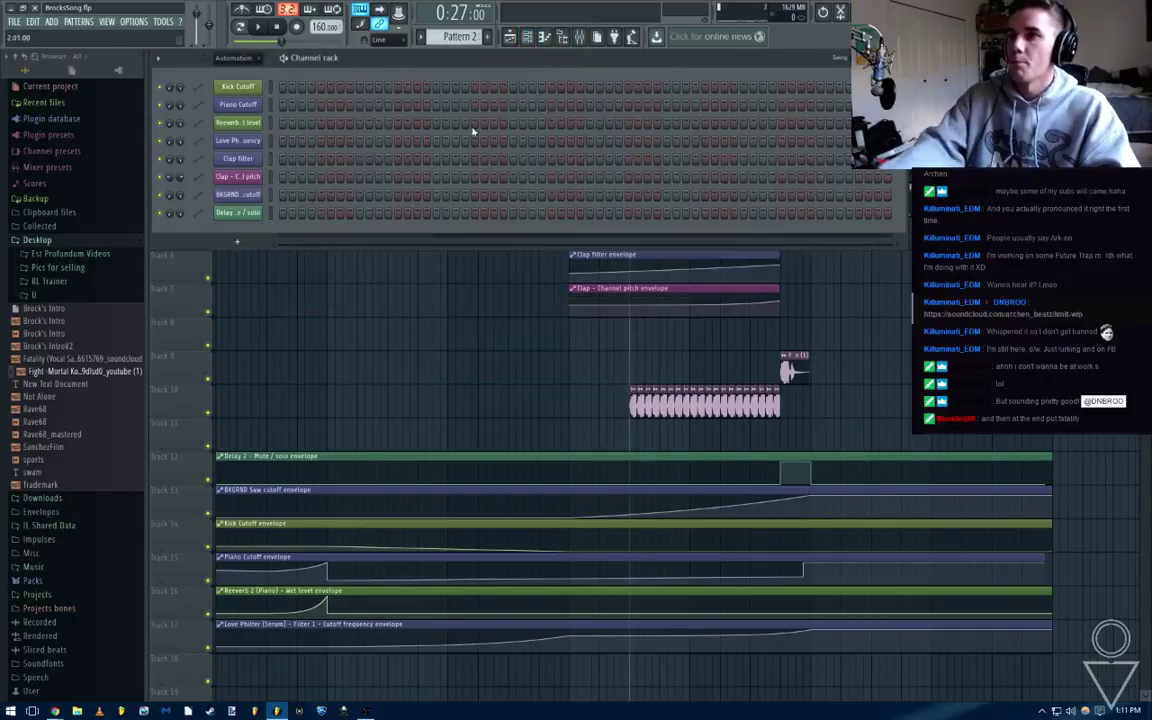
# Reopen the Fruity PanOMatic effect on the Fatality mixer track
pyautogui.click(579, 39)
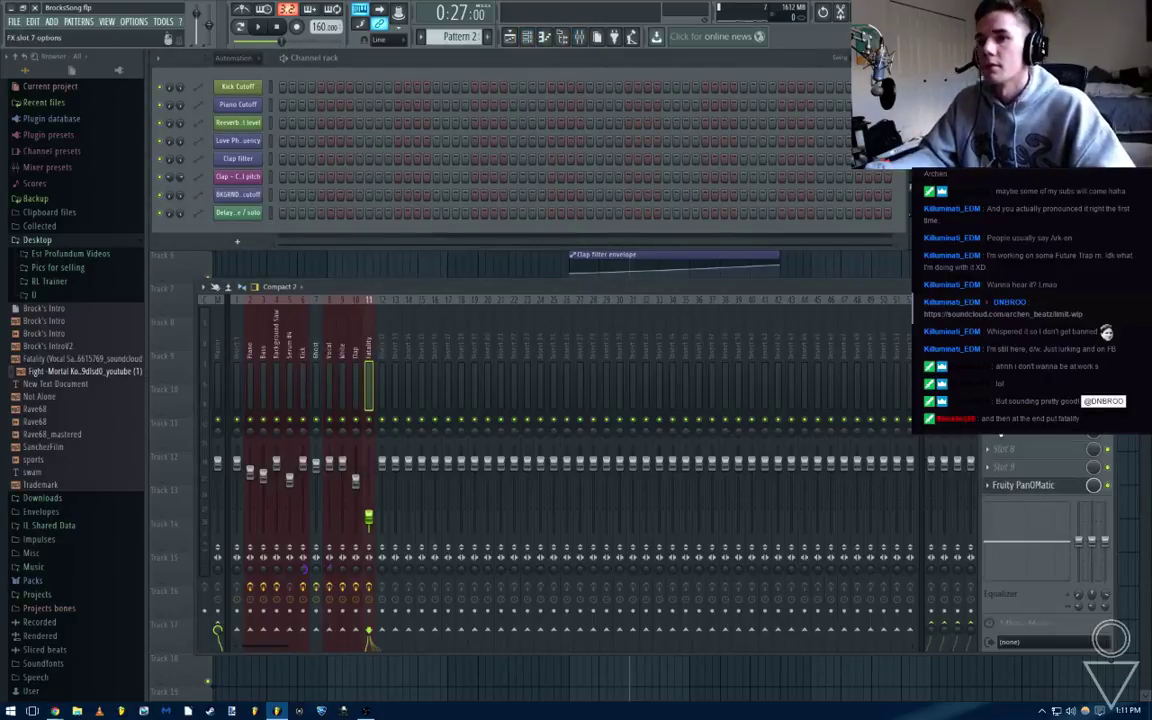
pyautogui.click(988, 377)
pyautogui.click(893, 289)
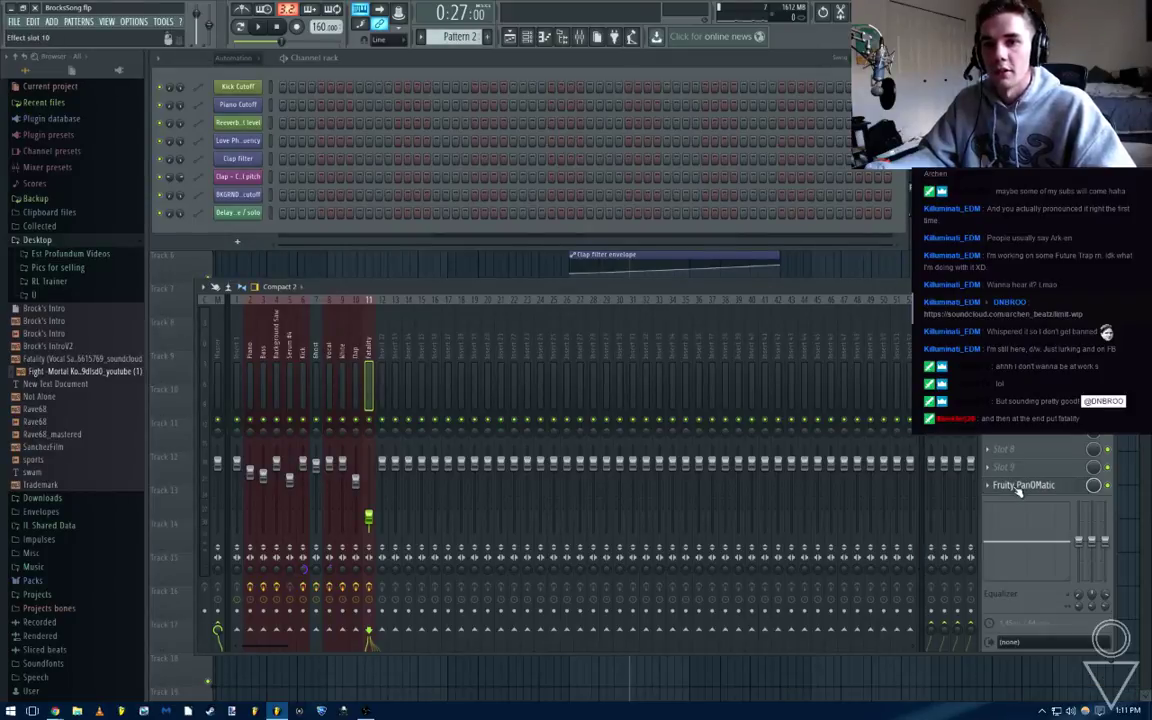
pyautogui.click(1017, 487)
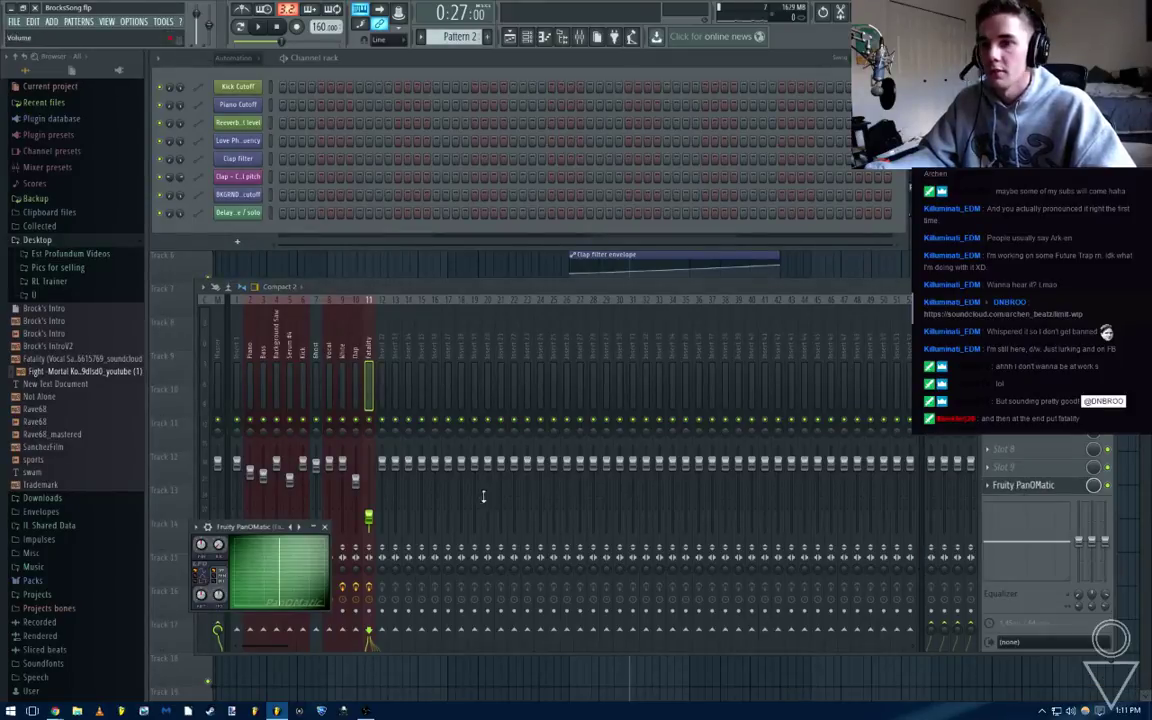
# Delete the "PanOMatic (Fatality) - Volume" entry from the current project's initialized controls
pyautogui.click(50, 87)
pyautogui.click(46, 115)
pyautogui.click(70, 129)
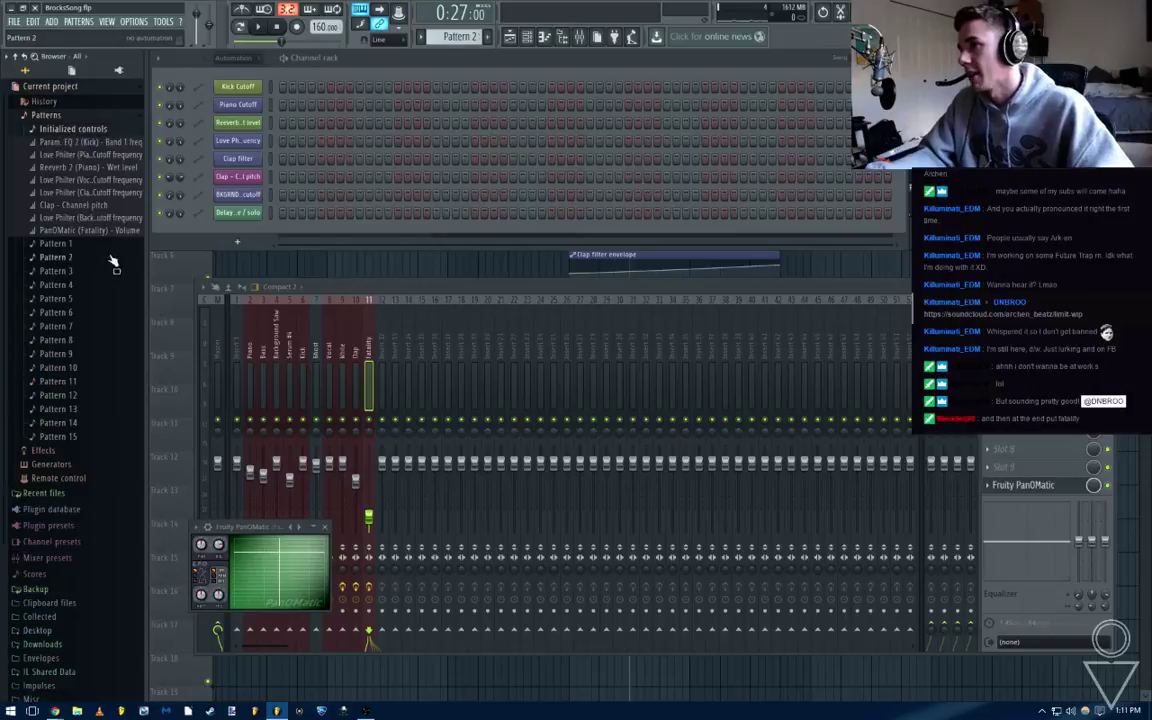
pyautogui.rightClick(101, 231)
pyautogui.click(106, 232)
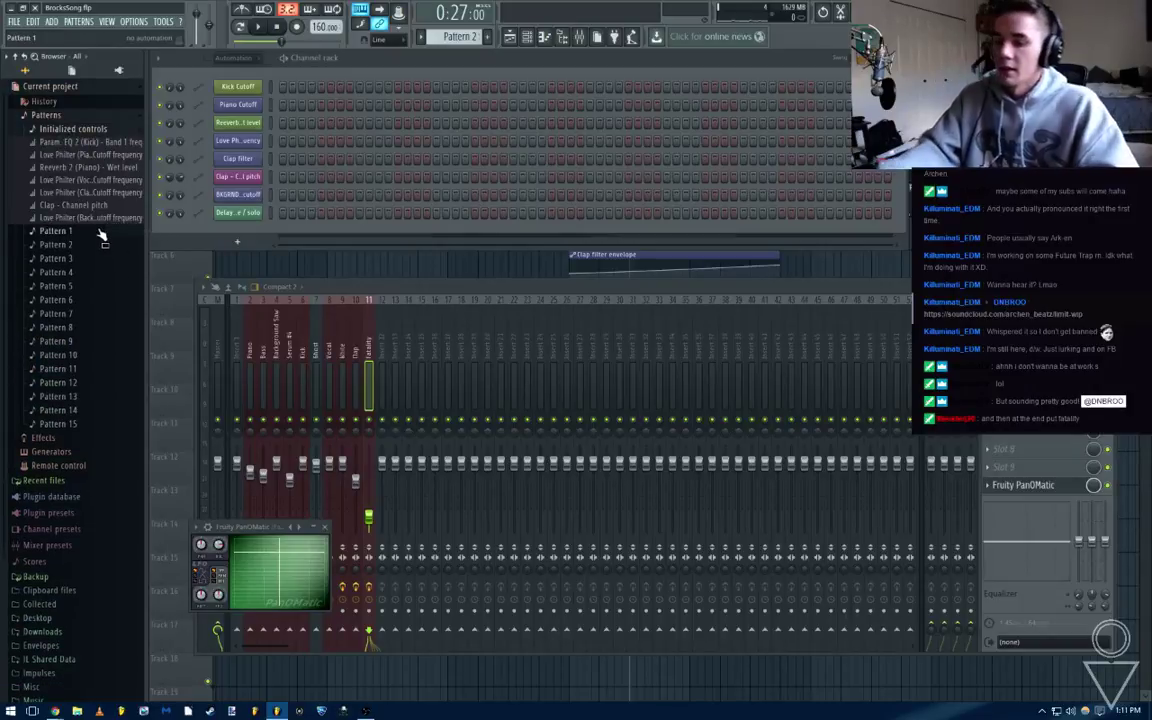
# Close the Fatality PanOMatic and inspect the PanOMatic settings on the Vocal mixer track
pyautogui.click(328, 530)
pyautogui.click(1074, 489)
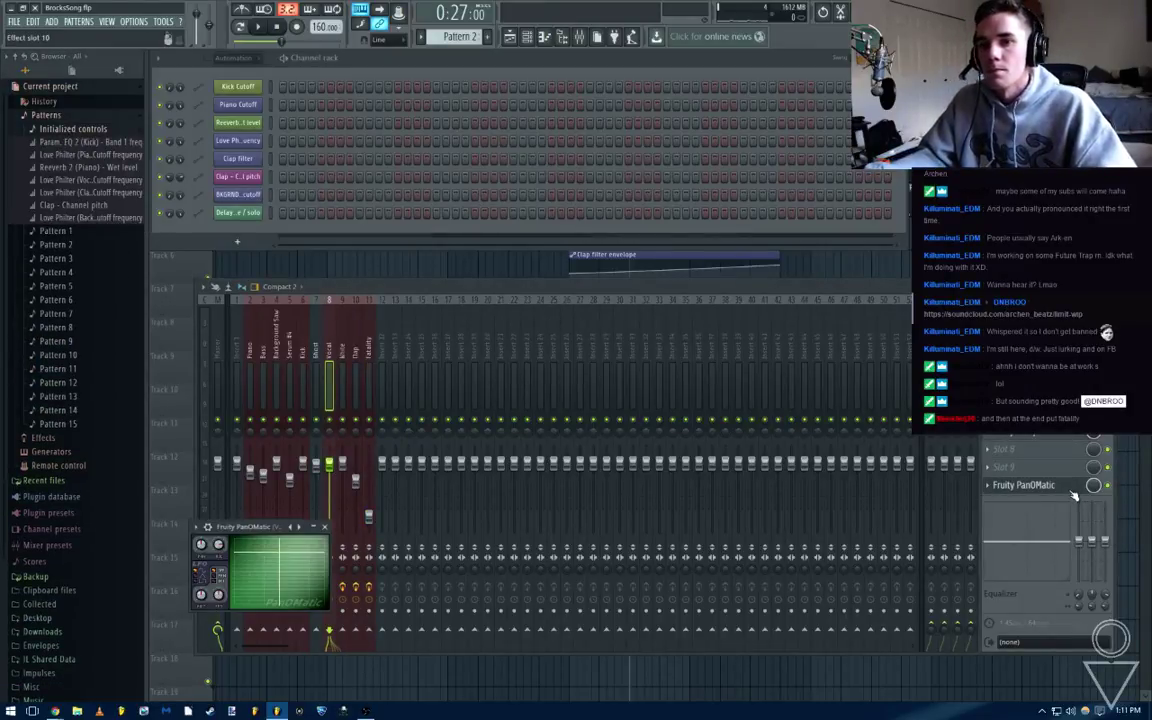
pyautogui.click(325, 527)
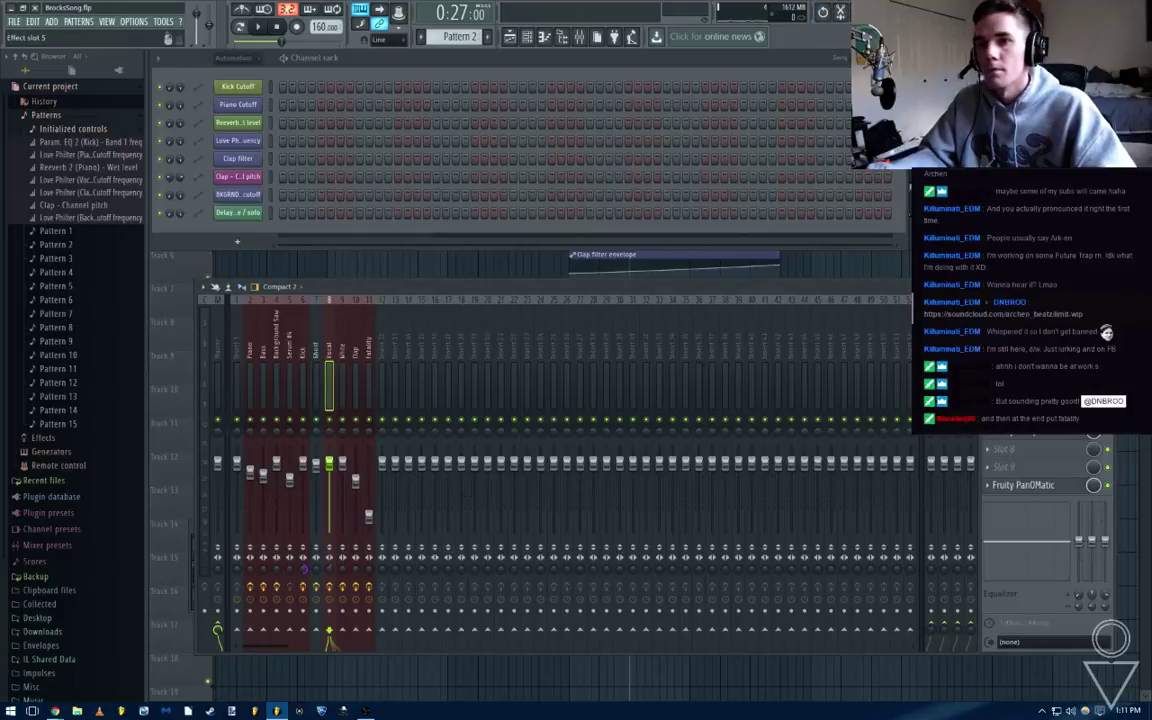
# Load Fruity Love Philter into effect slot 4 of the Fatality mixer track and close its window
pyautogui.click(369, 357)
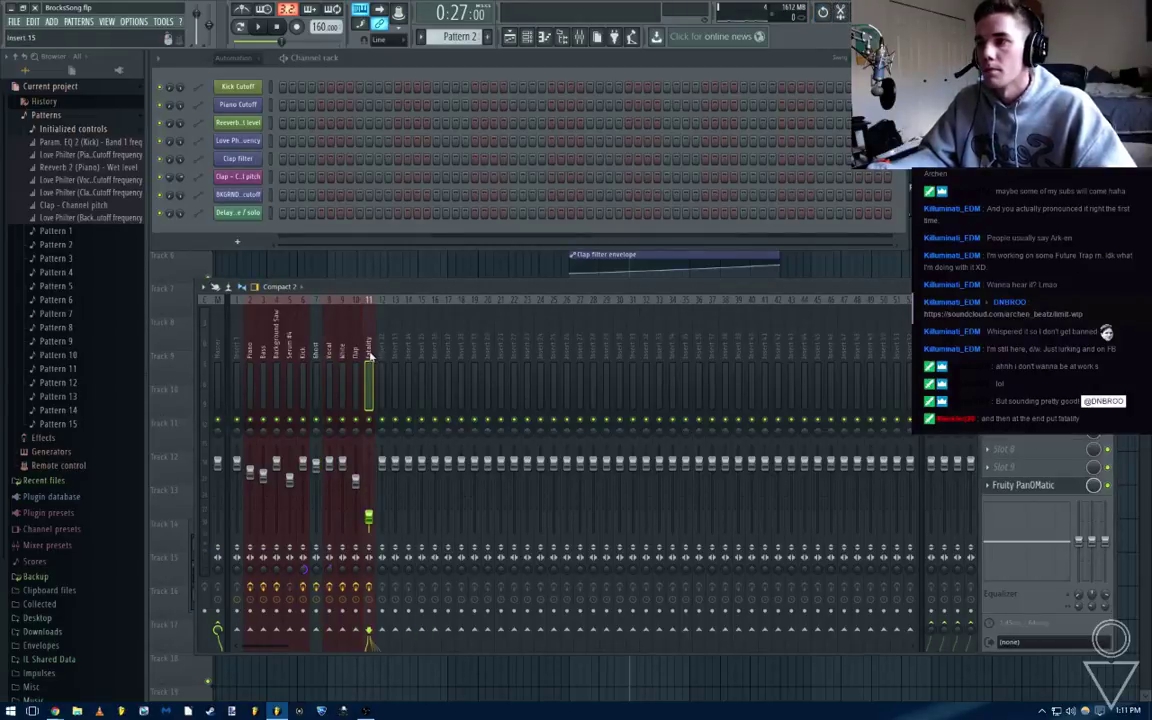
pyautogui.click(987, 377)
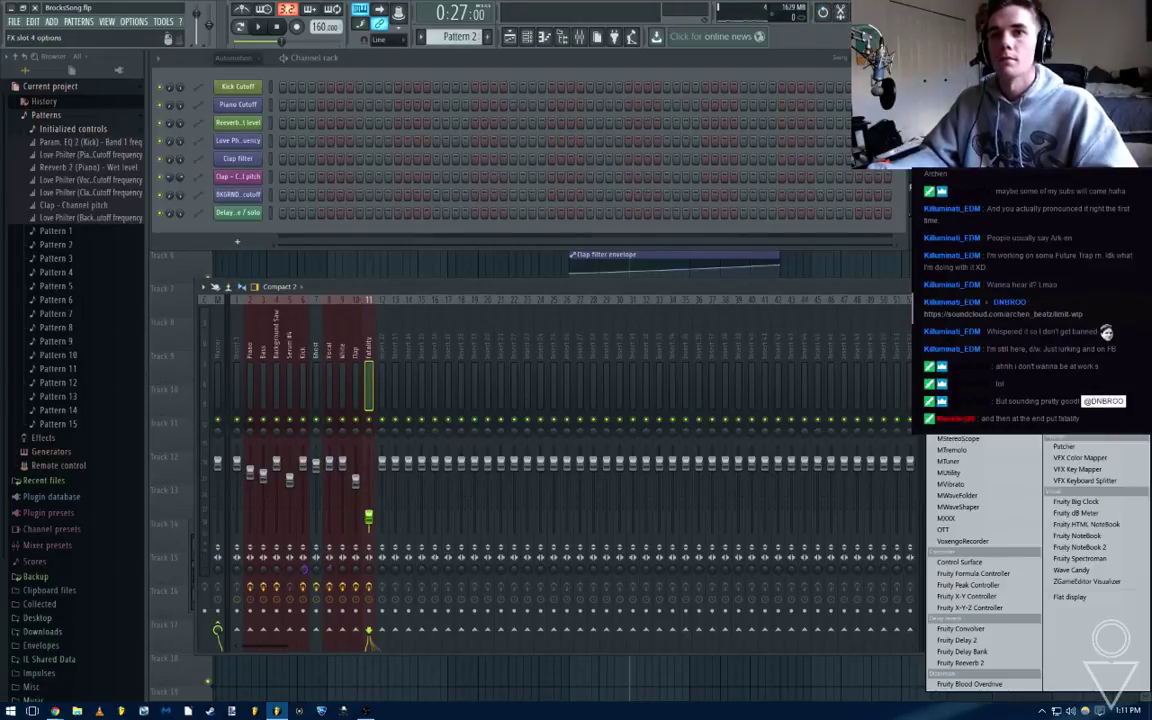
pyautogui.click(1082, 230)
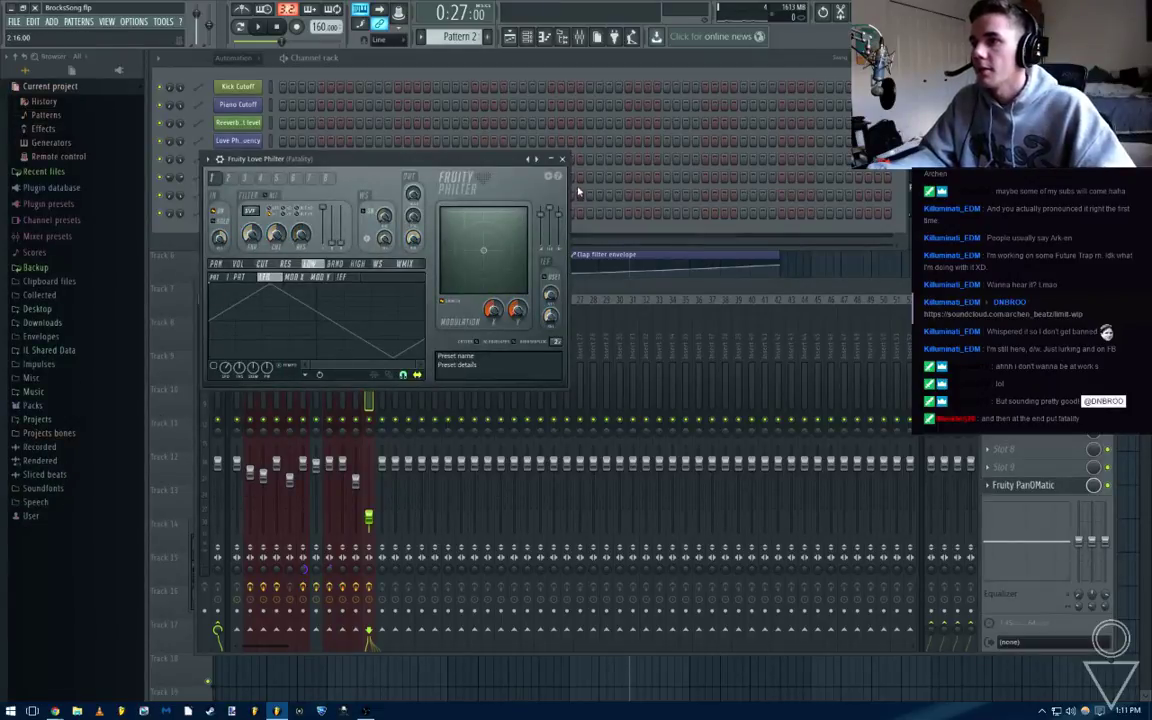
pyautogui.click(562, 160)
pyautogui.click(893, 270)
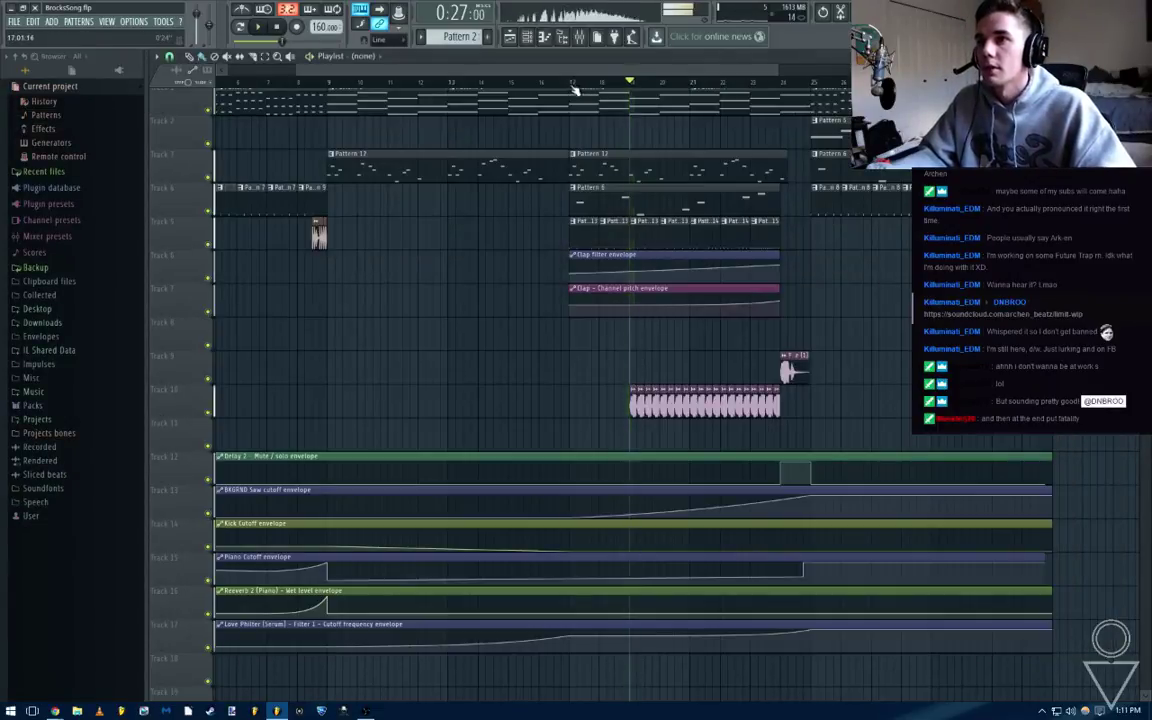
# Create a rising automation clip for the Fatality Love Philter's Filter 1 cutoff frequency from bar 17 to bar 25 on Track 11
pyautogui.moveTo(572, 82); pyautogui.dragTo(808, 82)
pyautogui.press('F9')
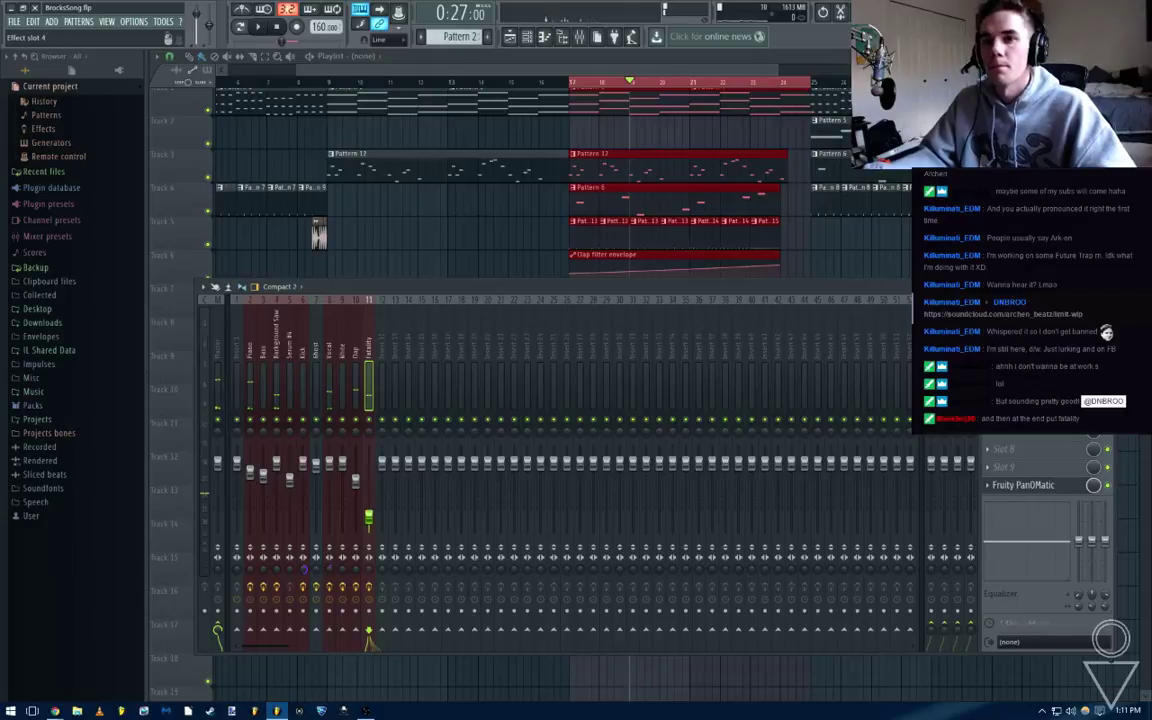
pyautogui.click(1025, 377)
pyautogui.rightClick(281, 236)
pyautogui.click(300, 283)
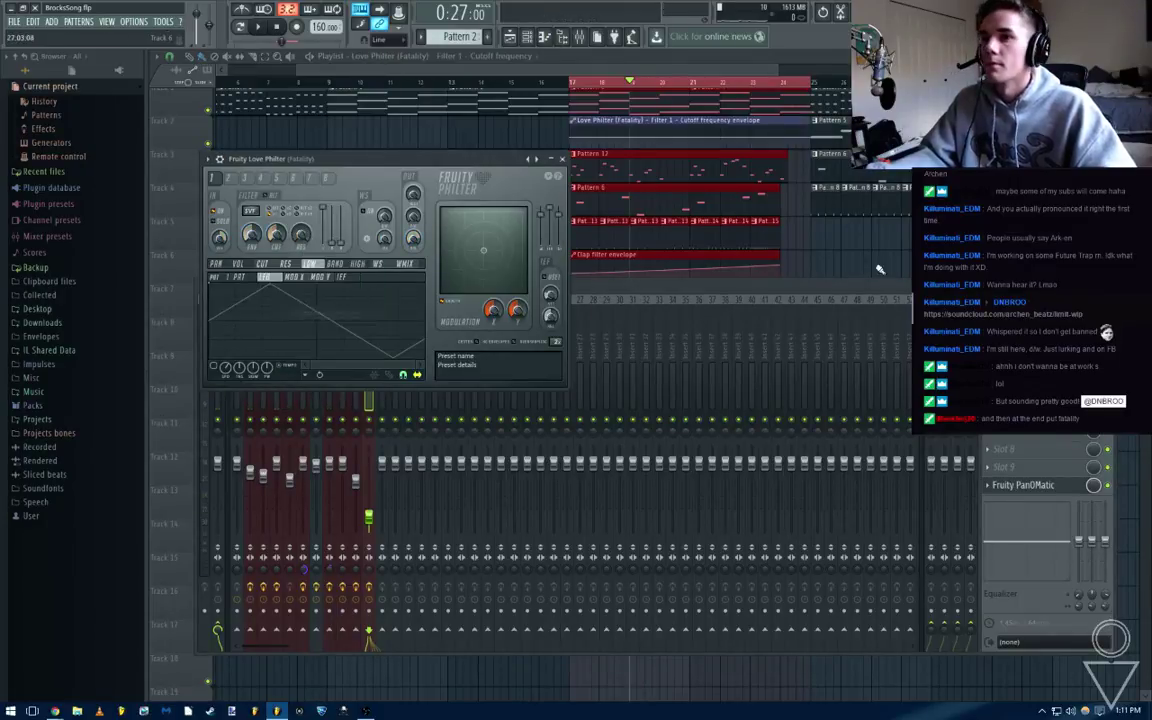
pyautogui.moveTo(764, 305); pyautogui.dragTo(757, 423)
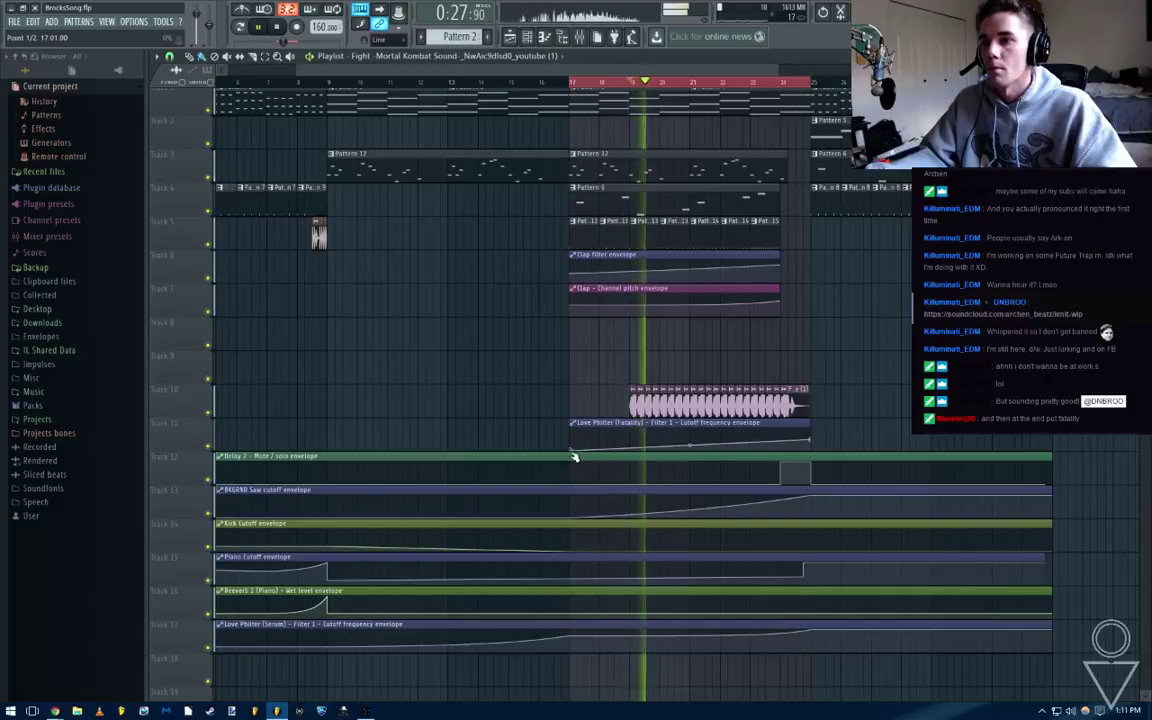
# Audition the filtered Fight build-up on Track 10 and save the project
pyautogui.scroll(3, 714, 442)
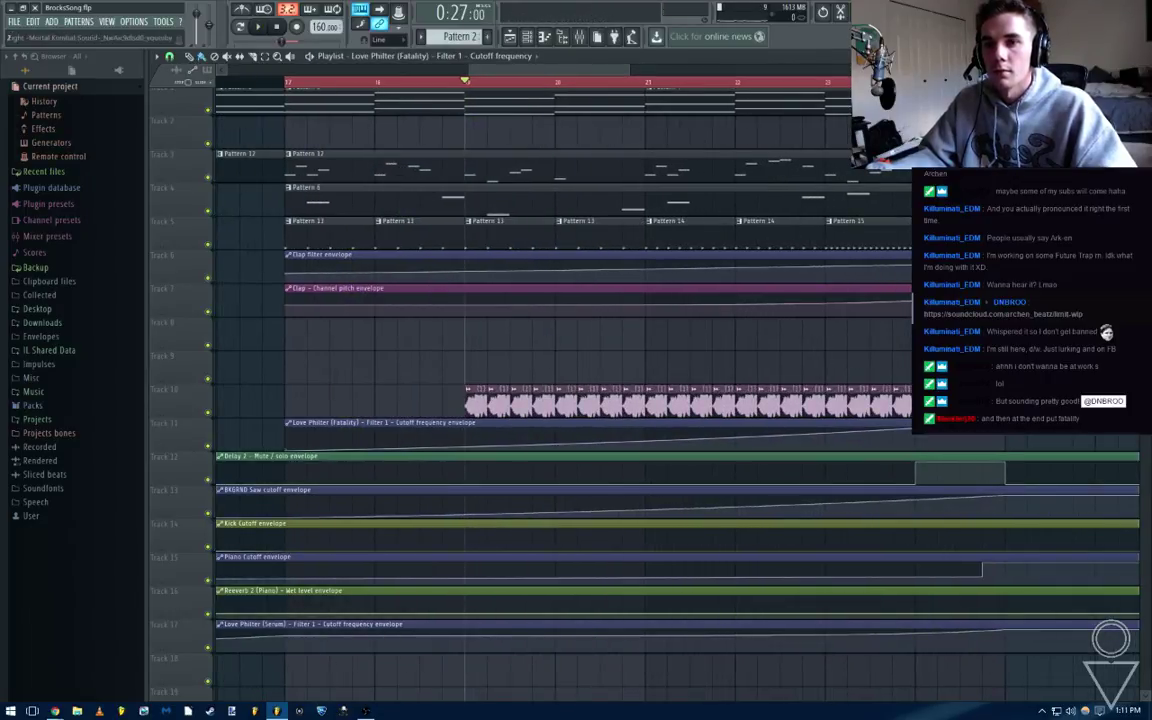
pyautogui.scroll(-2, 843, 400)
pyautogui.scroll(5, 660, 408)
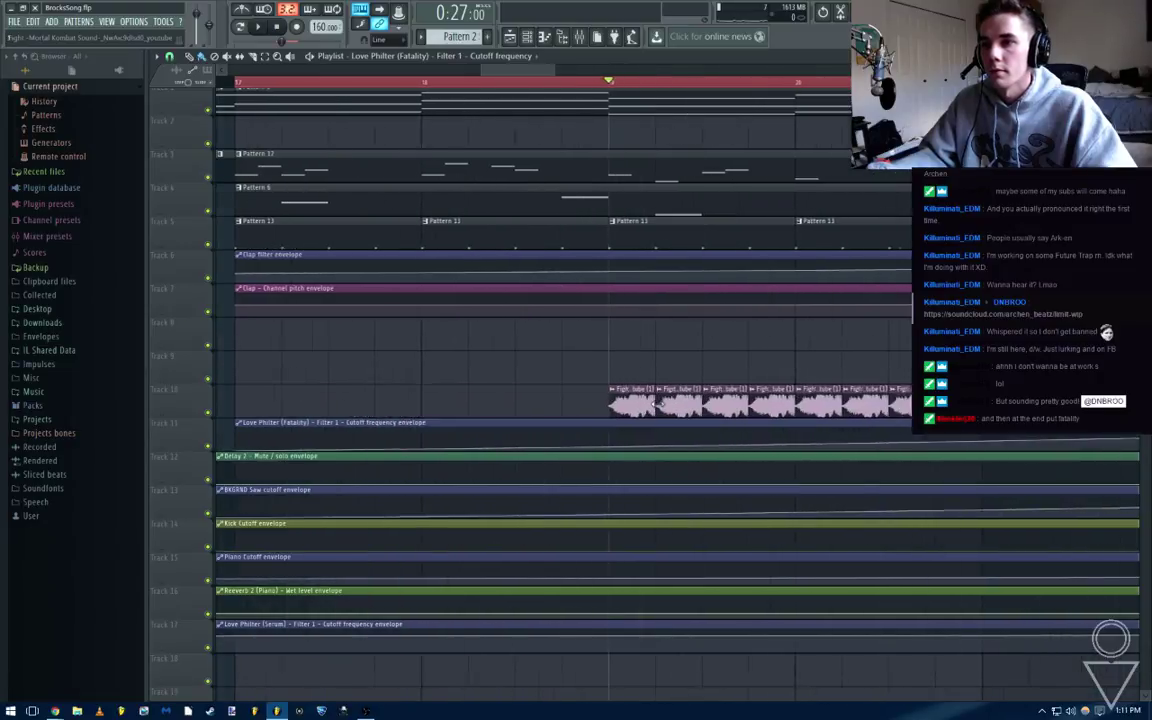
pyautogui.scroll(-4, 762, 399)
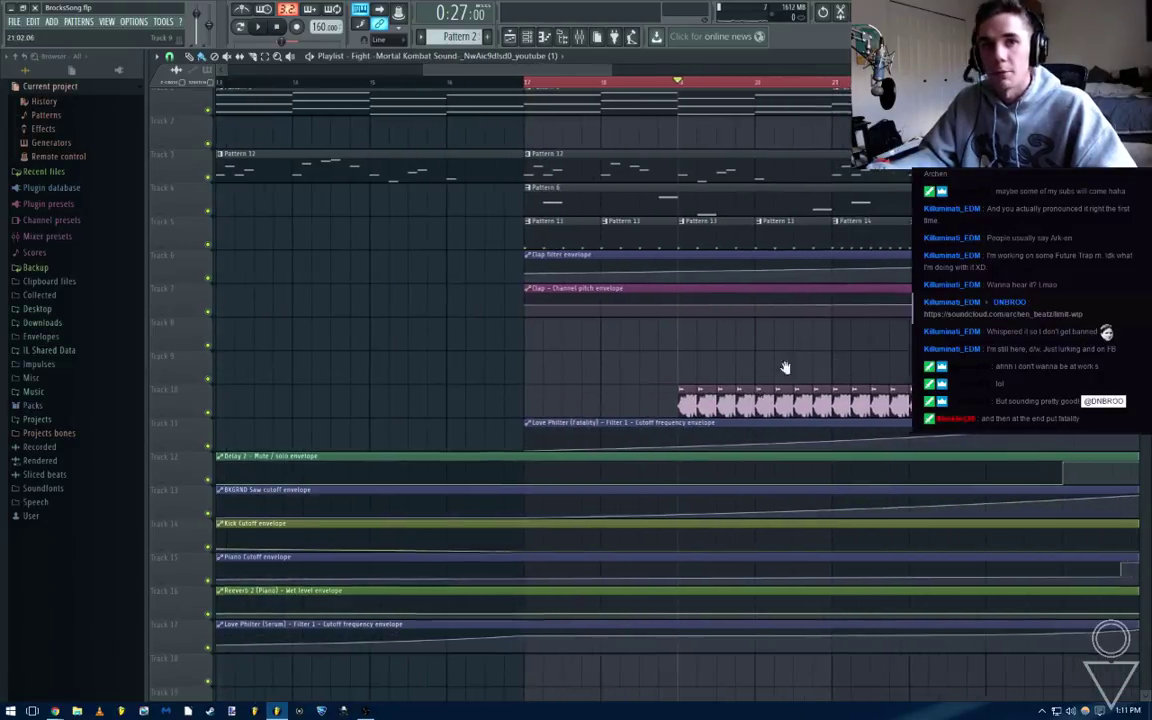
pyautogui.press('space')
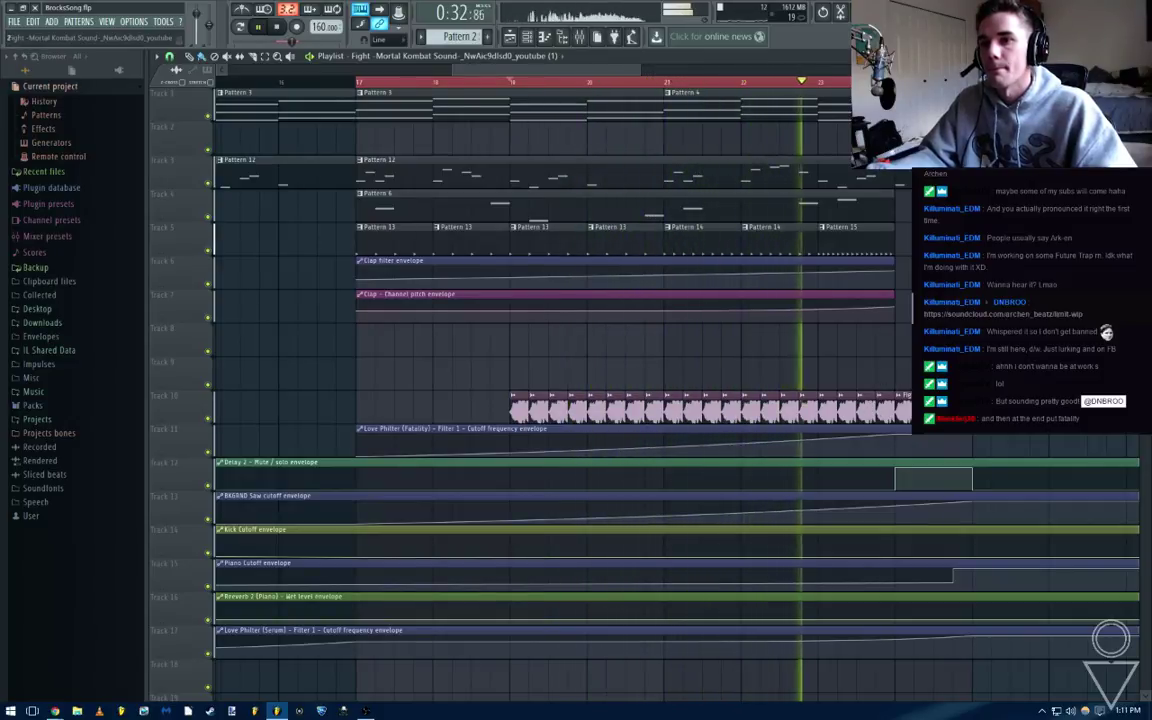
pyautogui.hotkey('ctrl', 's')
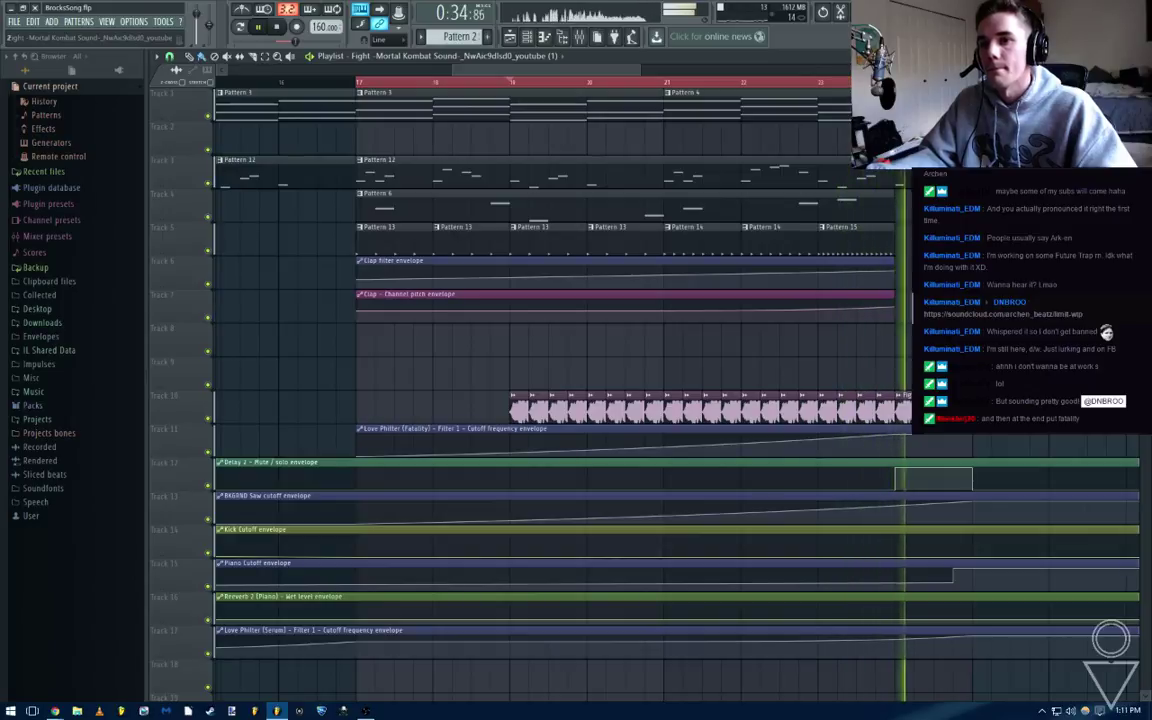
# Shift the final Fight clip on Track 10 half a bar past bar 24 and replay the build-up
pyautogui.press('space')
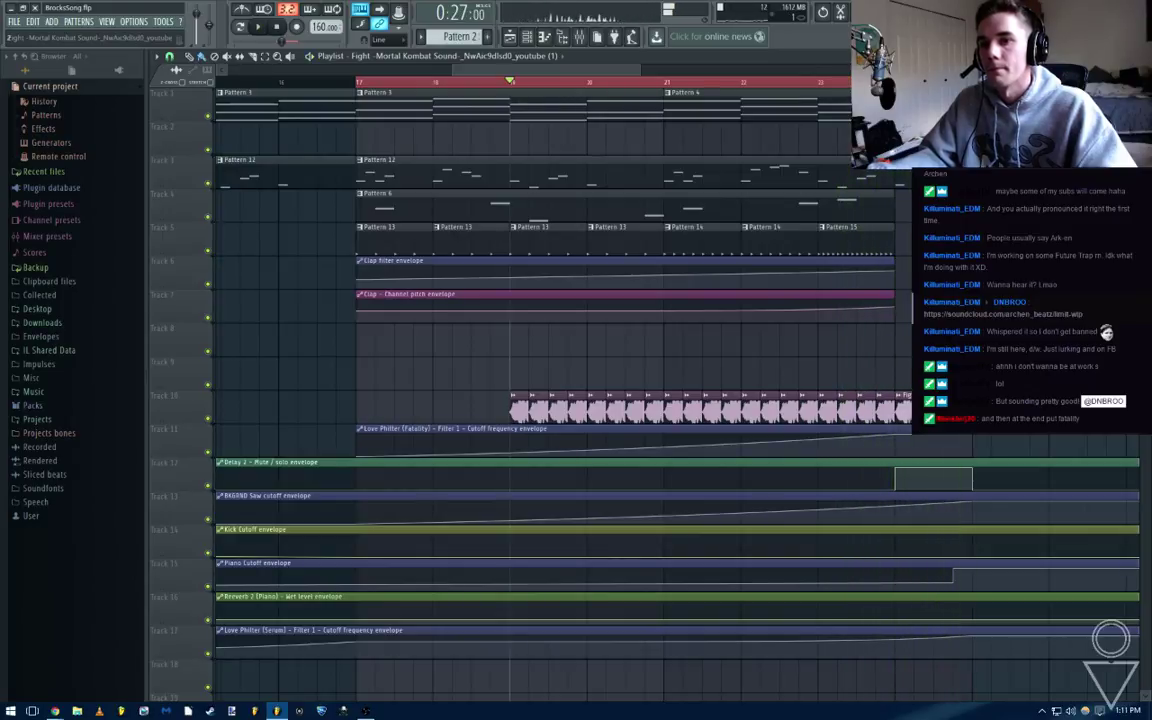
pyautogui.press('space')
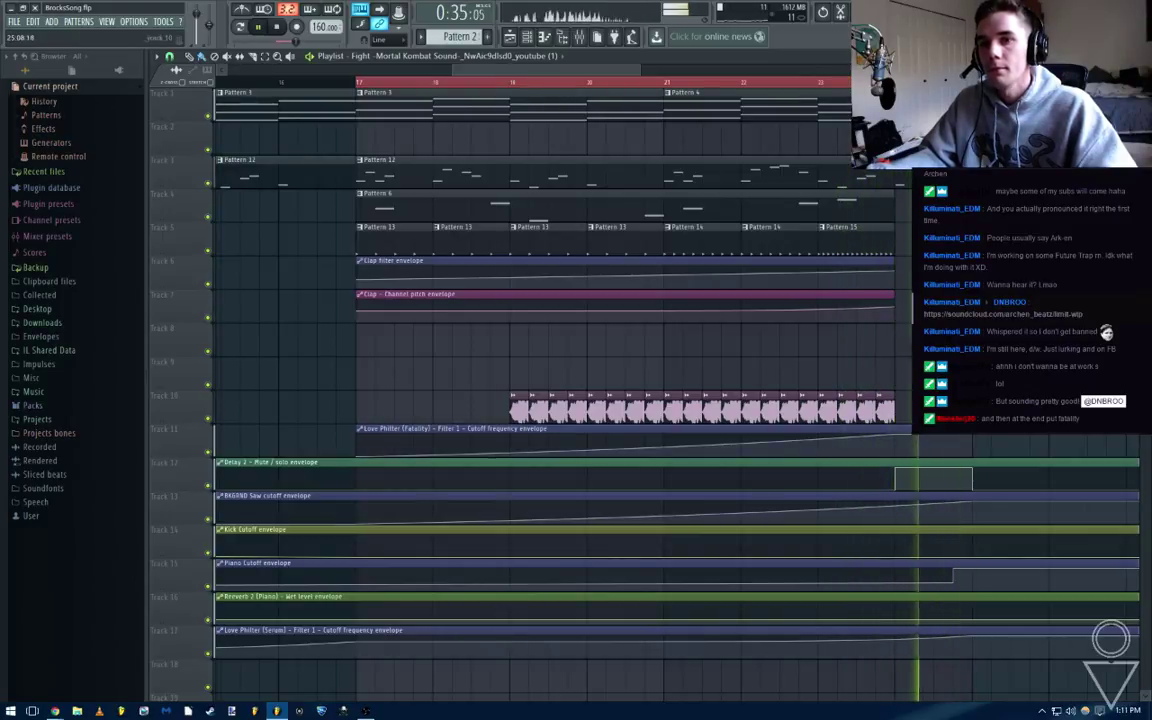
pyautogui.press('space')
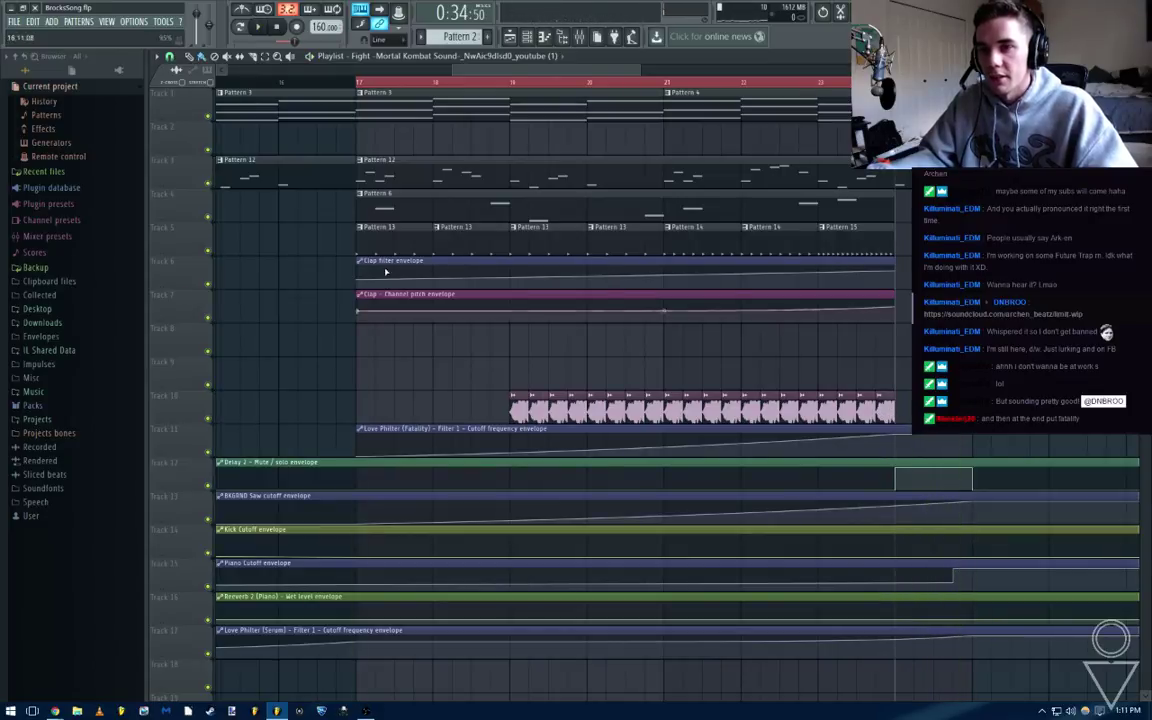
# Change the playlist snap, halve the last repeated Fight clip before bar 24, and audition the end of the build-up
pyautogui.click(170, 57)
pyautogui.click(190, 216)
pyautogui.scroll(4, 905, 409)
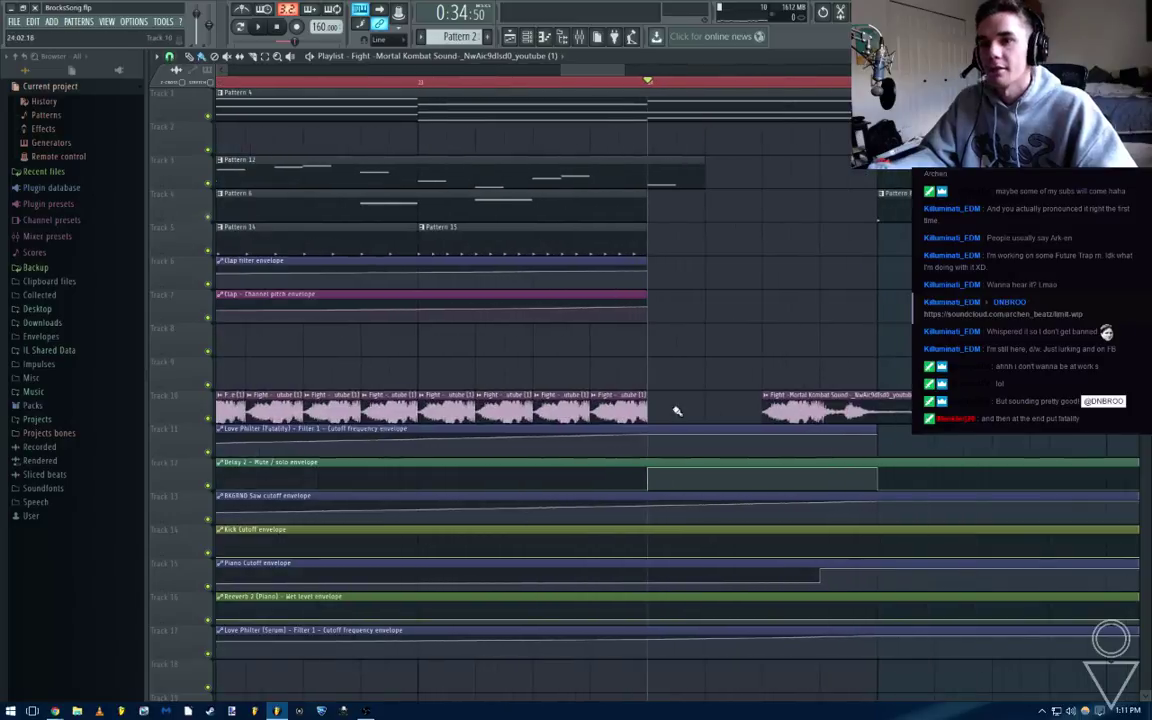
pyautogui.moveTo(648, 410); pyautogui.dragTo(620, 410)
pyautogui.click(592, 83)
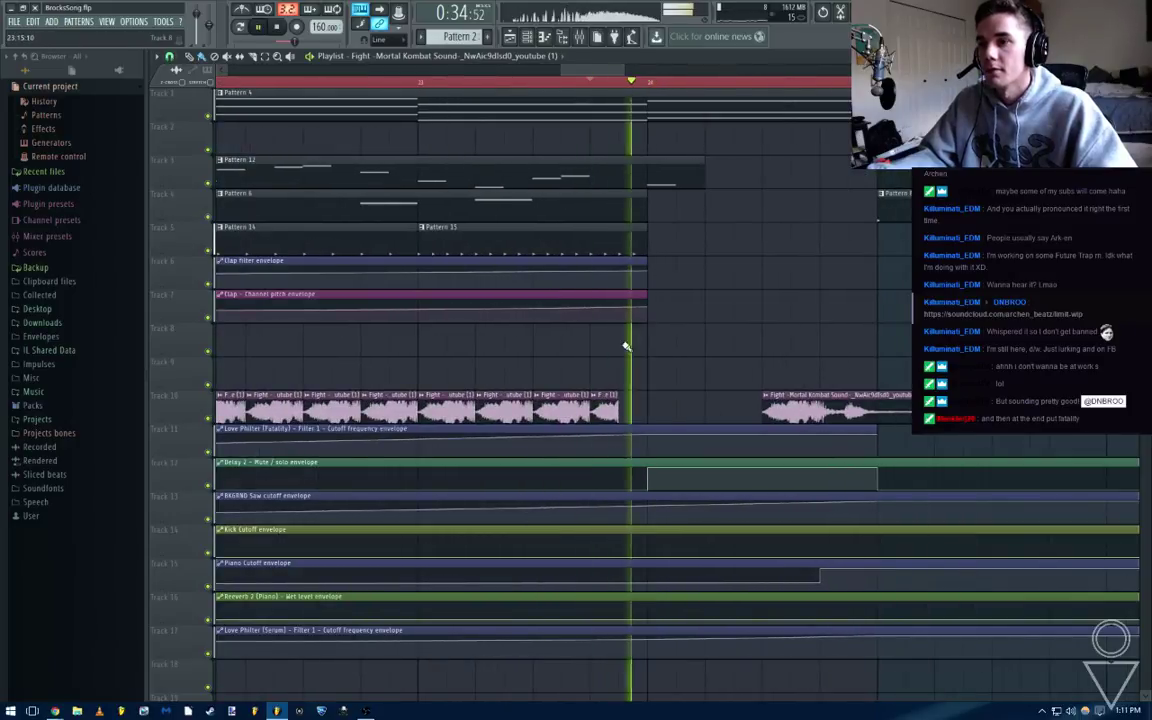
pyautogui.scroll(-3, 625, 404)
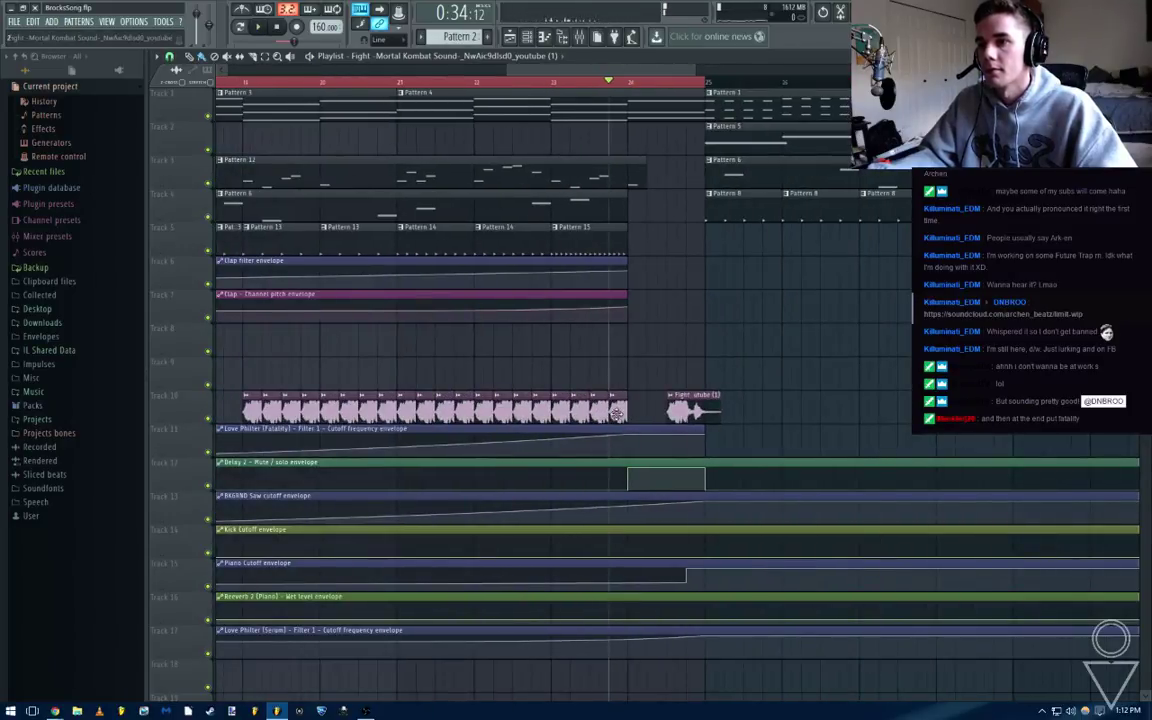
pyautogui.press('space')
pyautogui.press('space')
pyautogui.scroll(-1, 620, 415)
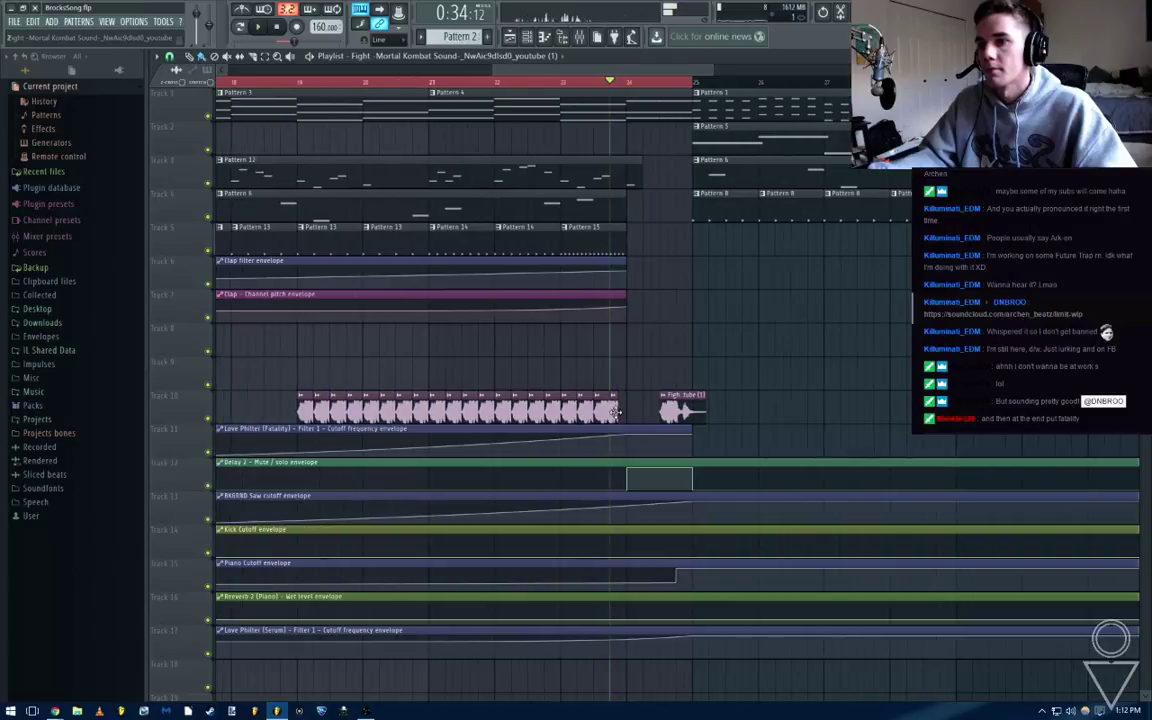
# Replace the repeated Fight clips on Track 10 with the shortened clip repeated from bar 19 to bar 24, and play it
pyautogui.moveTo(602, 414); pyautogui.dragTo(300, 416)
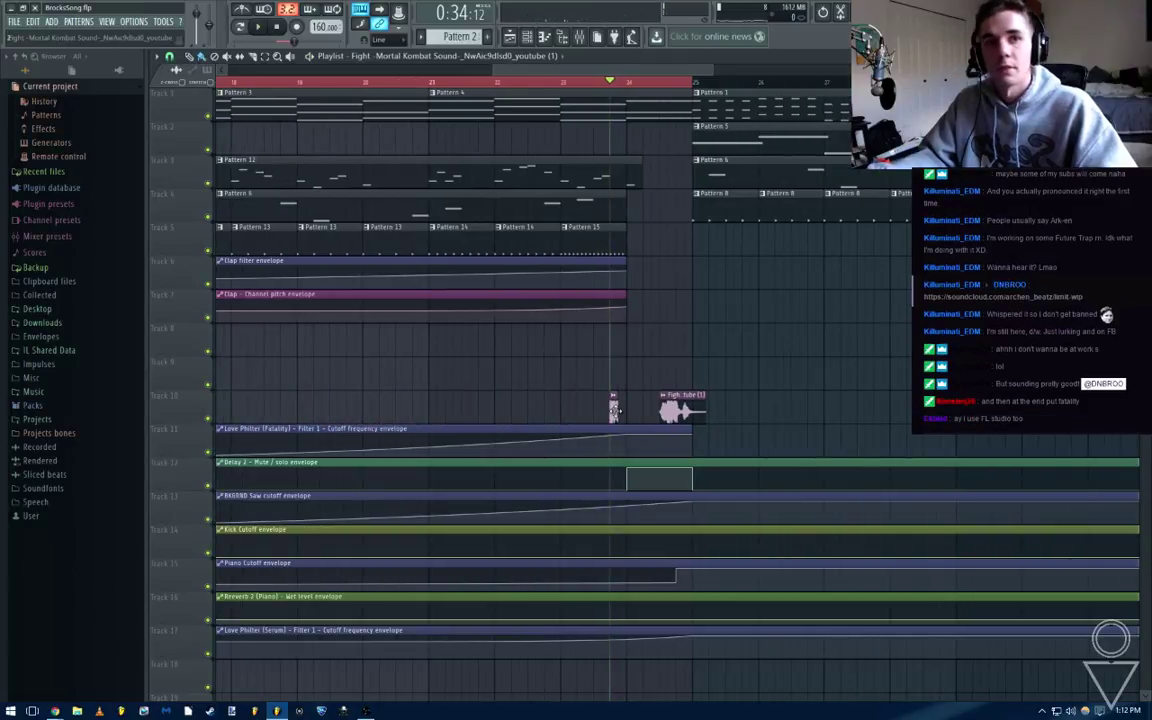
pyautogui.moveTo(575, 415); pyautogui.dragTo(514, 415)
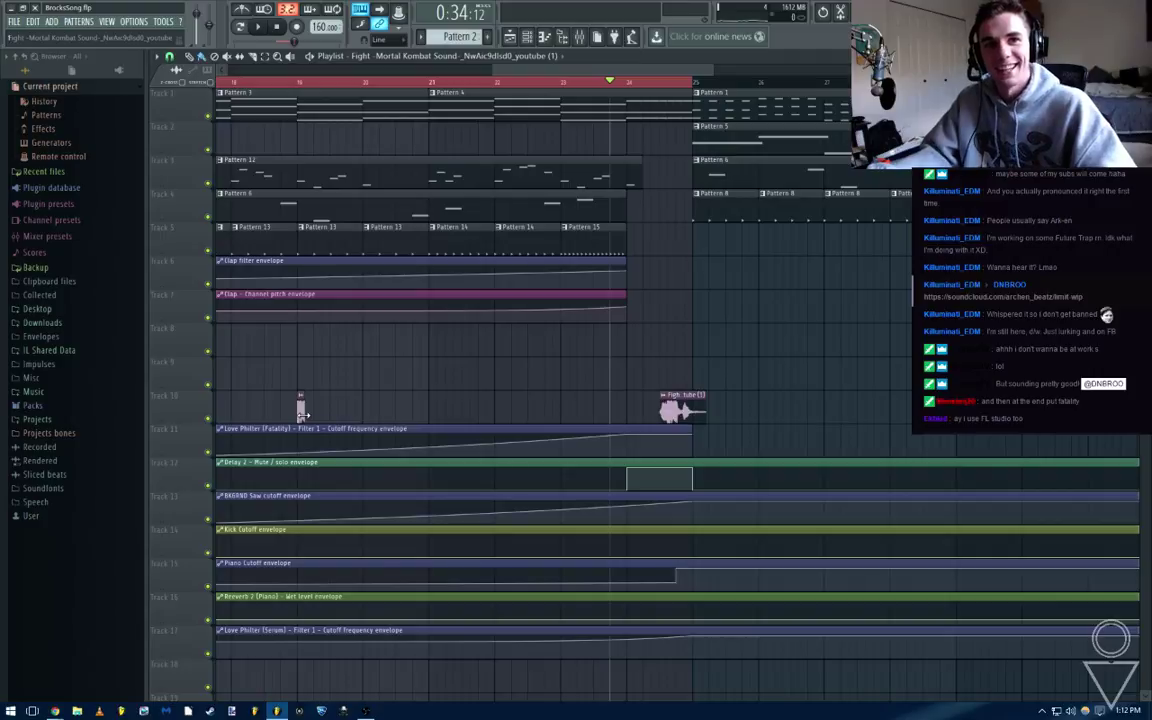
pyautogui.moveTo(310, 420); pyautogui.dragTo(493, 421)
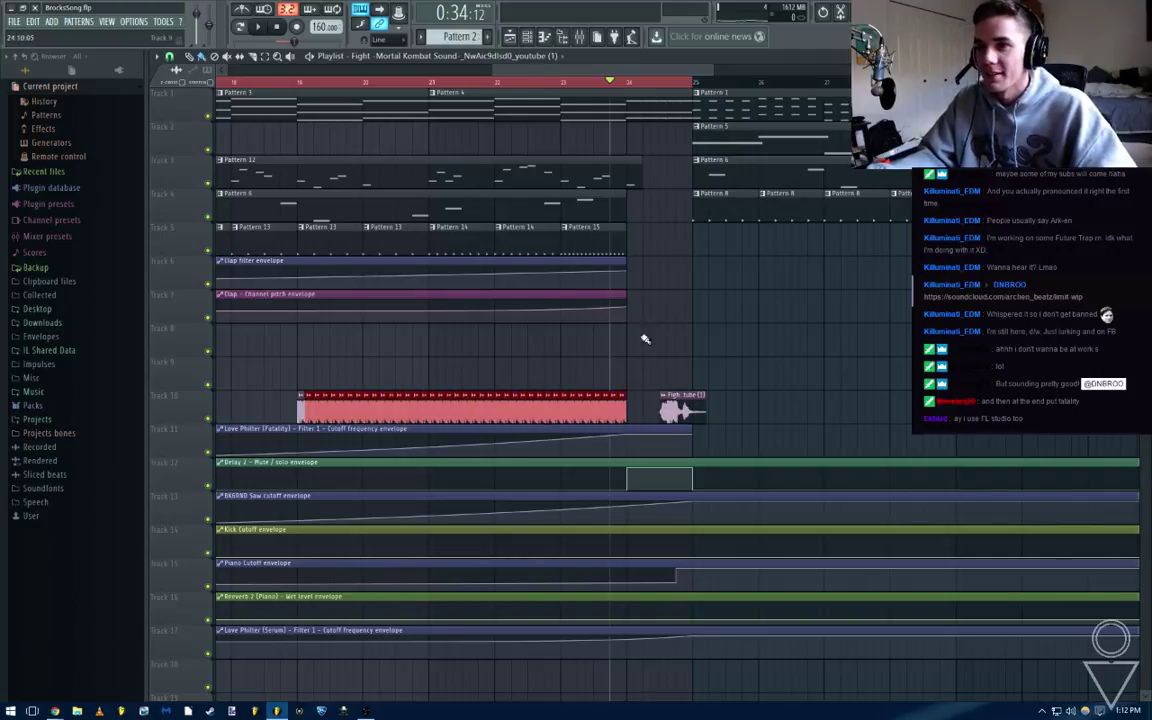
pyautogui.press('space')
# Reshape the Fatality Love Philter cutoff envelope to rise sharply just after bar 24, and clear the playlist time selection
pyautogui.scroll(-2, 503, 437)
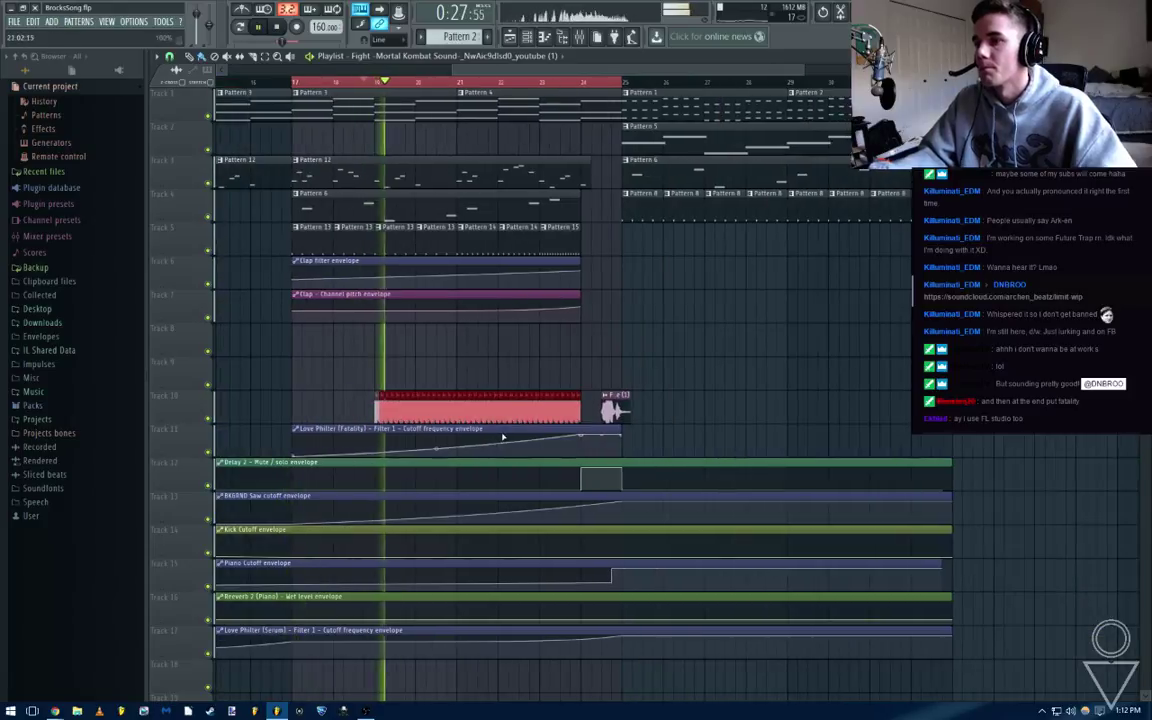
pyautogui.click(437, 450)
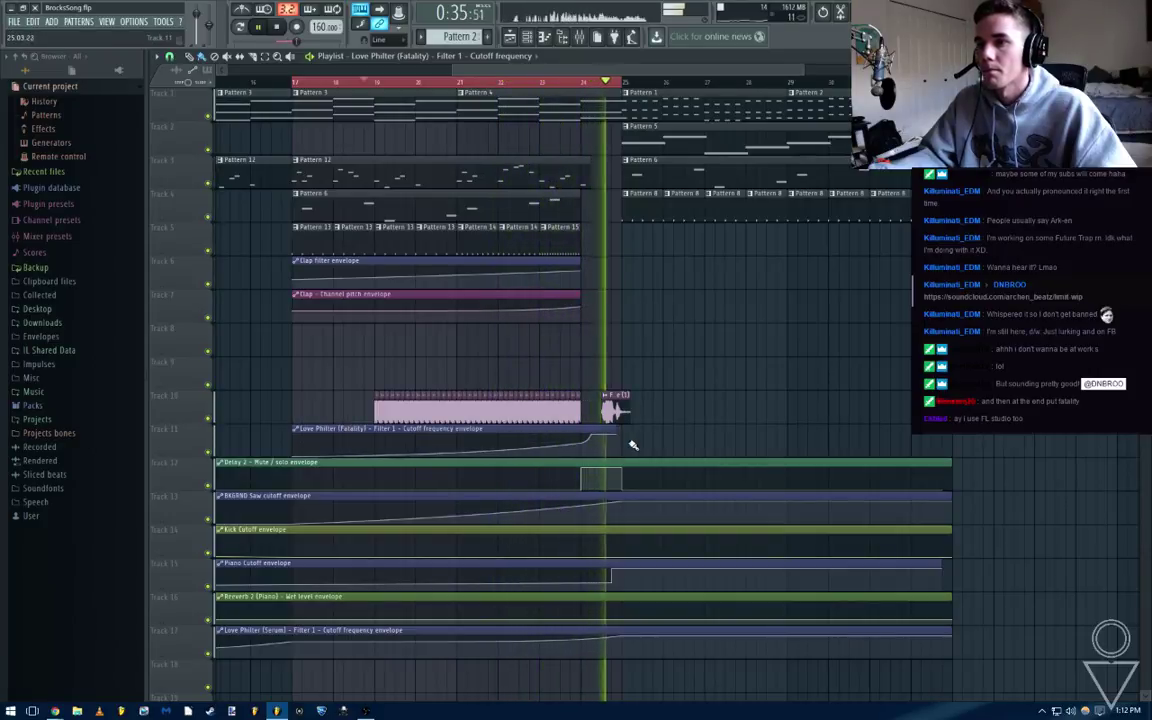
pyautogui.keyDown('ctrl'); pyautogui.click(375, 86); pyautogui.keyUp('ctrl')
pyautogui.press('space')
# Play the song from the beginning through the Fight build-up to check the transition into the drop
pyautogui.scroll(-3, 400, 145)
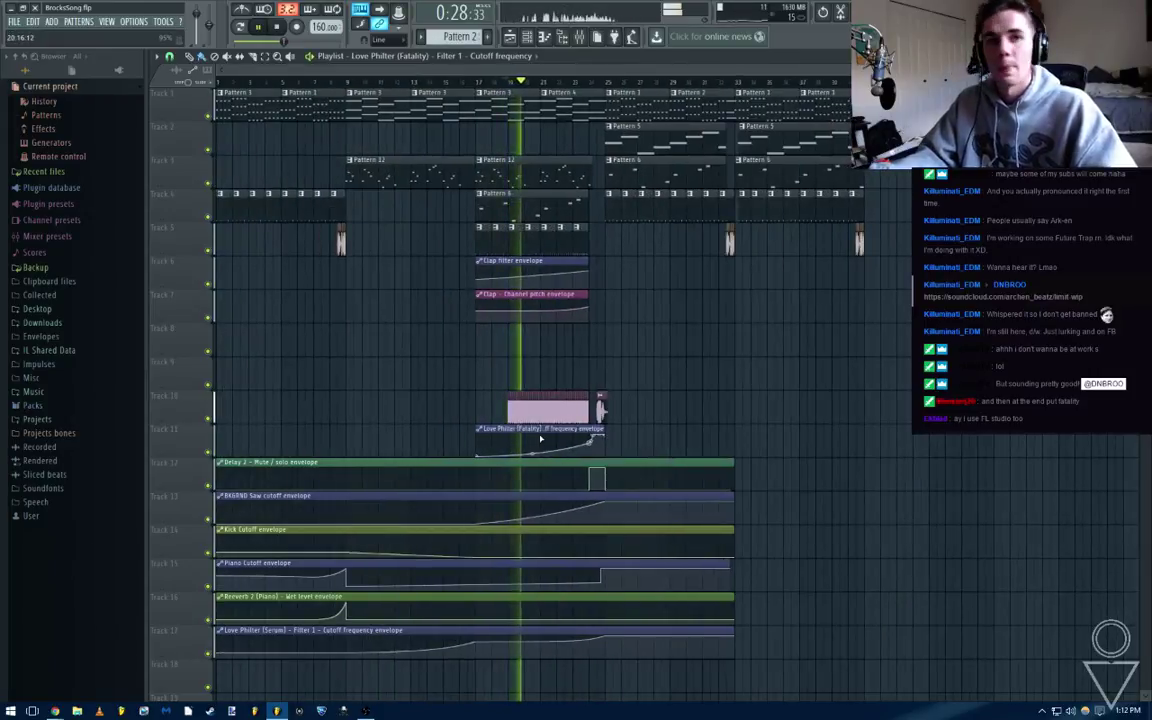
pyautogui.press('space')
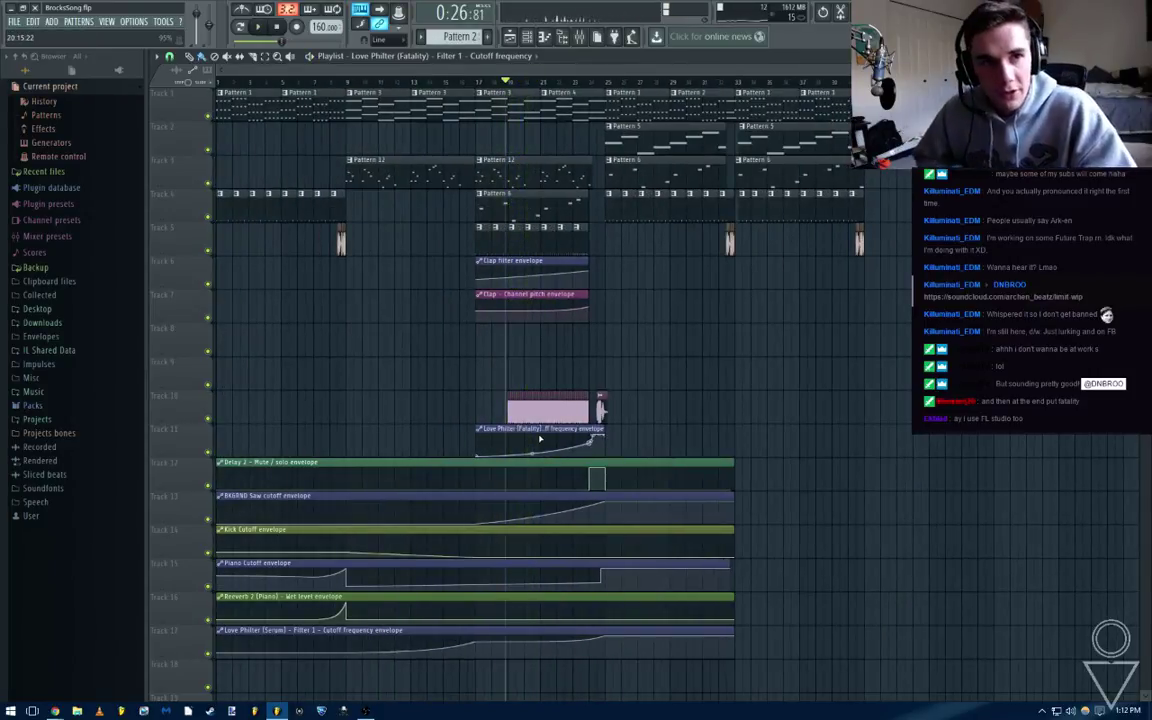
pyautogui.click(160, 21)
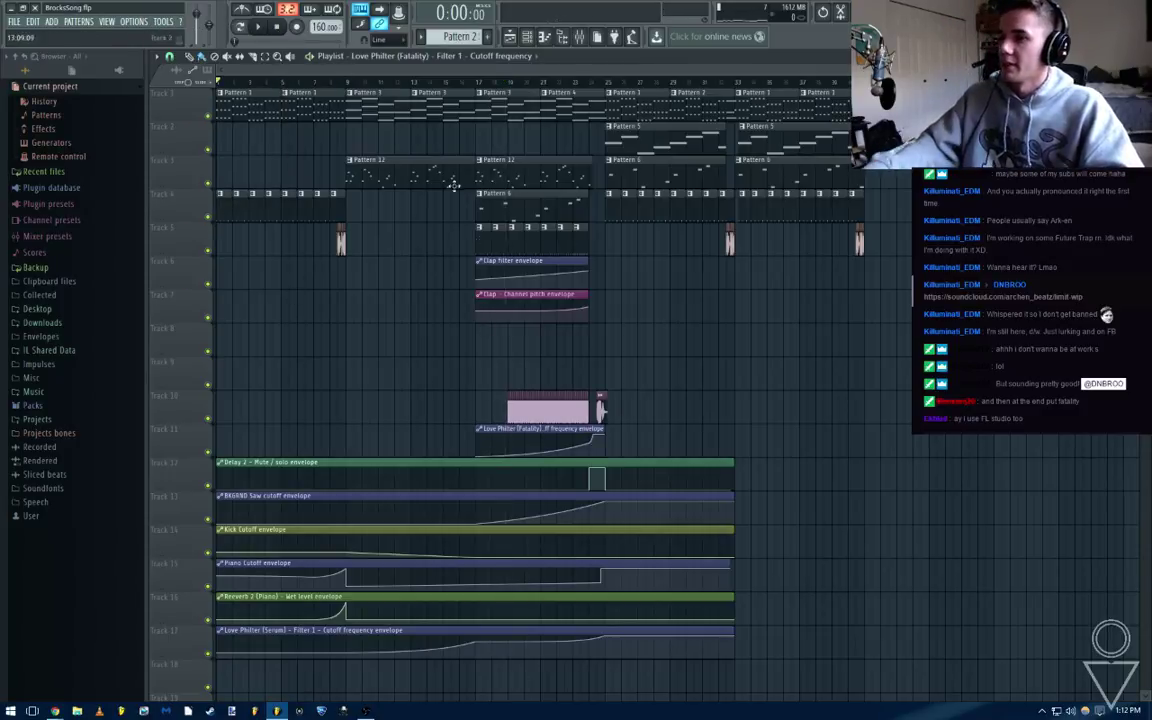
pyautogui.press('space')
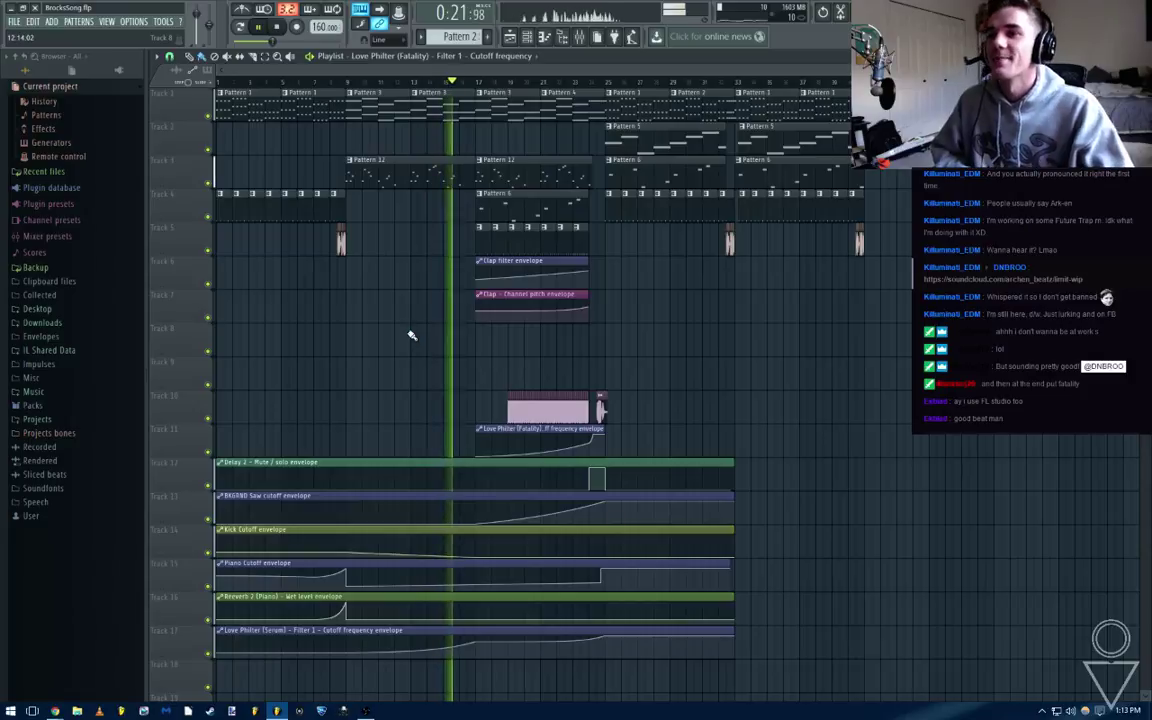
pyautogui.scroll(3, 568, 347)
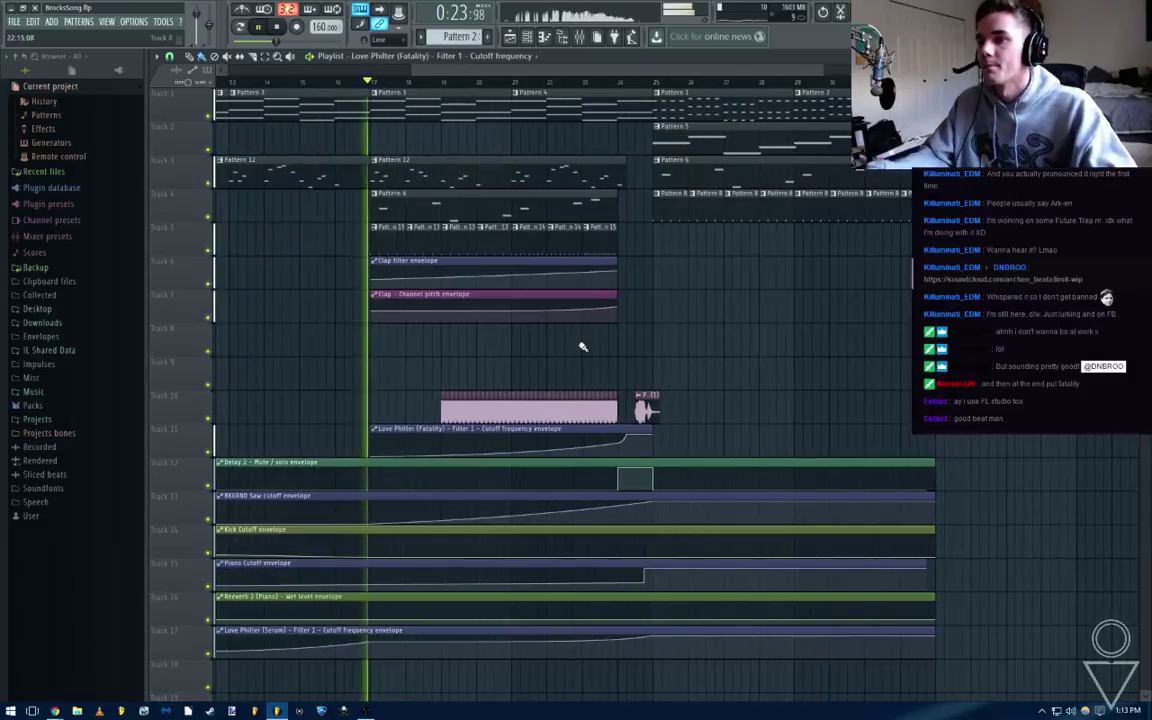
pyautogui.moveTo(700, 357); pyautogui.dragTo(668, 356)
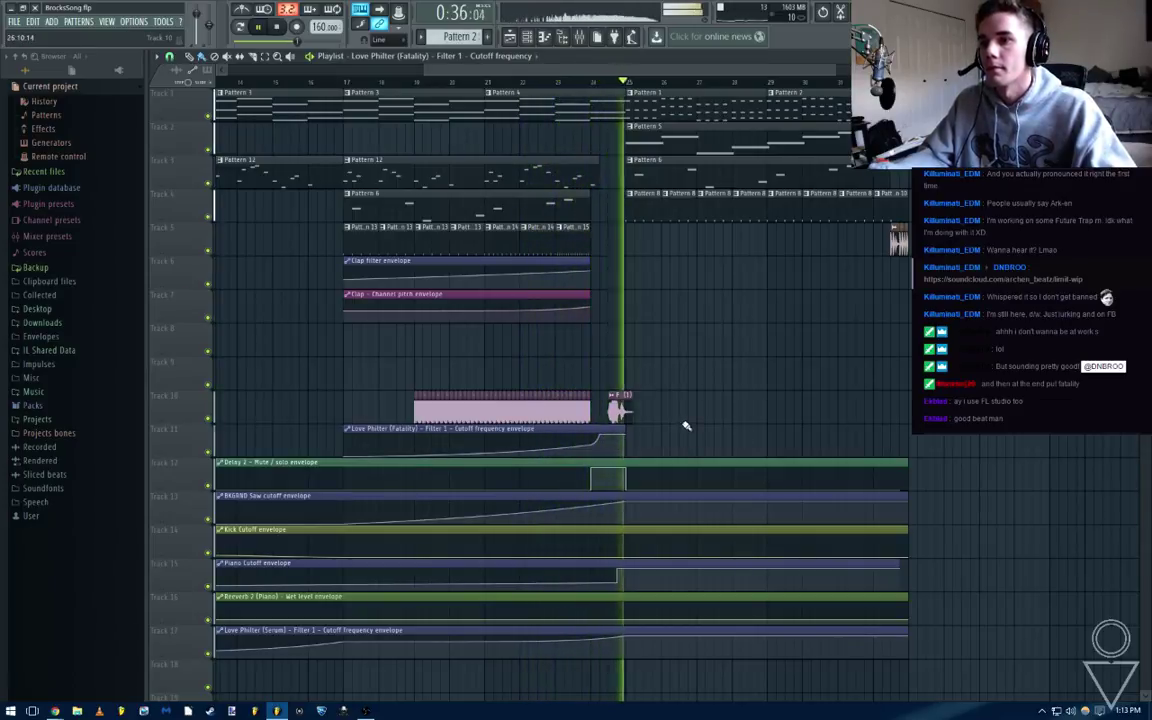
# Lengthen the automation clips on Tracks 12 to 17 to about bar 41 and stop playback
pyautogui.moveTo(701, 412); pyautogui.dragTo(498, 396)
pyautogui.scroll(-2, 697, 400)
pyautogui.moveTo(790, 447); pyautogui.dragTo(710, 326)
pyautogui.moveTo(709, 323); pyautogui.dragTo(604, 518)
pyautogui.moveTo(621, 341); pyautogui.dragTo(829, 342)
pyautogui.keyDown('ctrl'); pyautogui.click(856, 330); pyautogui.keyUp('ctrl')
pyautogui.press('space')
pyautogui.click(1128, 711)
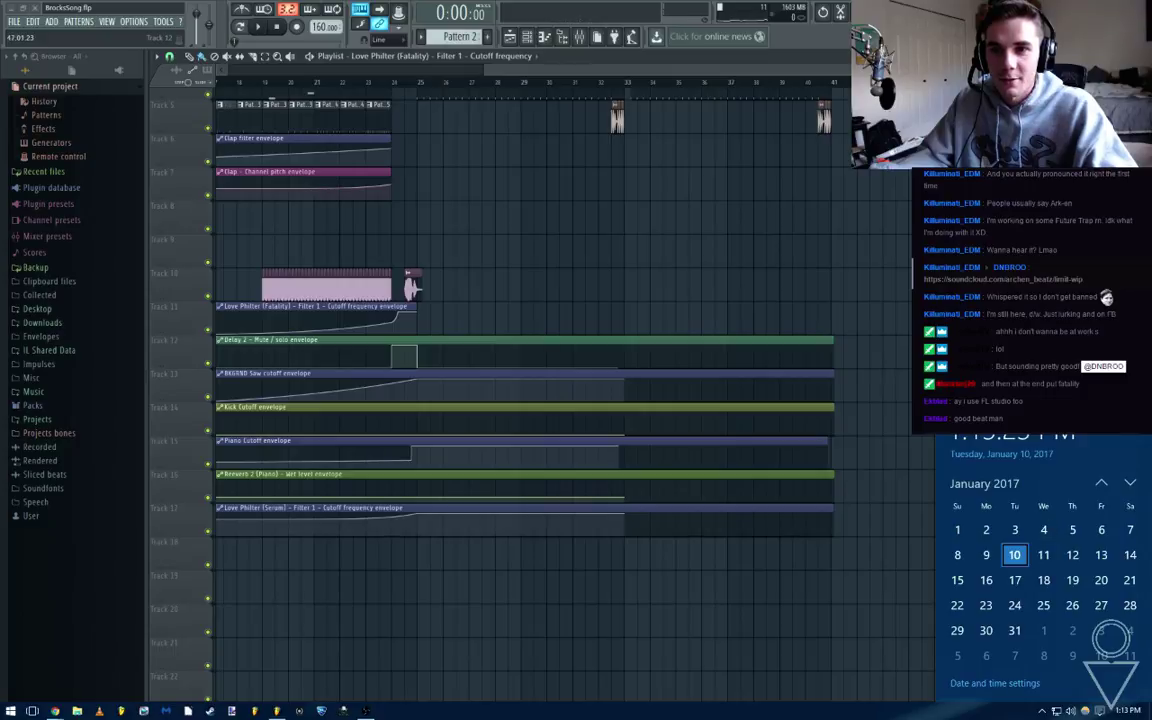
pyautogui.click(117, 713)
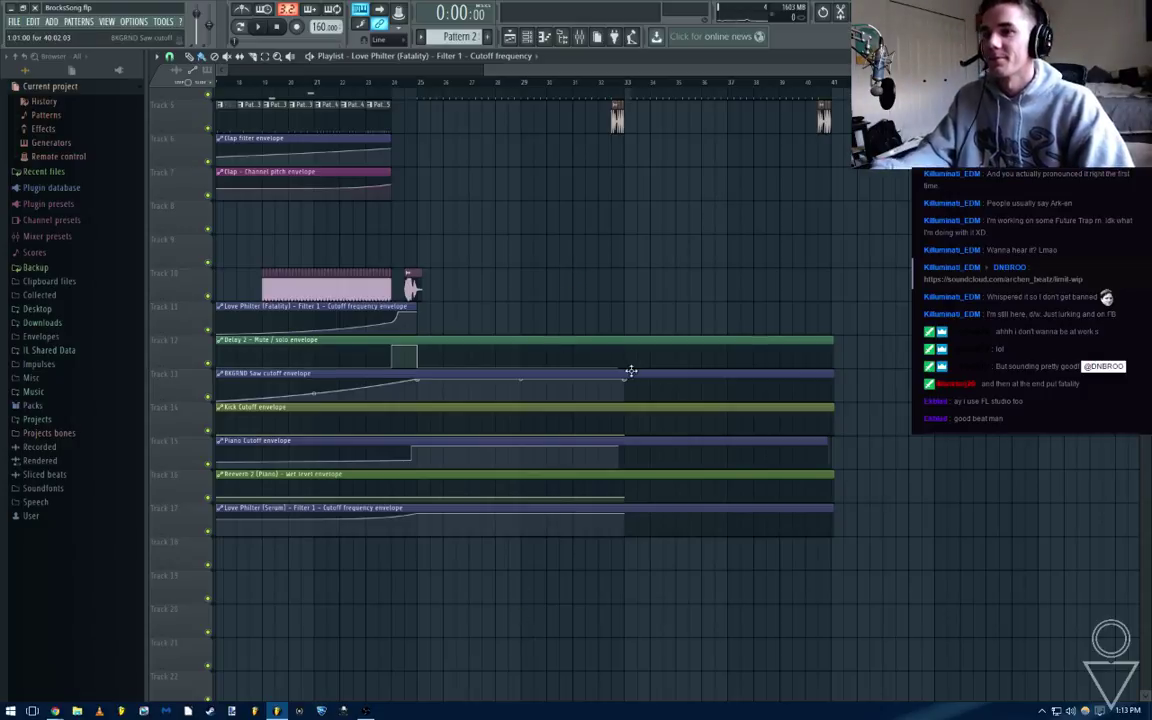
# Trim the Track 12 to 17 automation clips at bar 41 and extend the saw, kick and piano cutoff envelopes' last points to the clip ends
pyautogui.click(828, 367)
pyautogui.scroll(6, 820, 367)
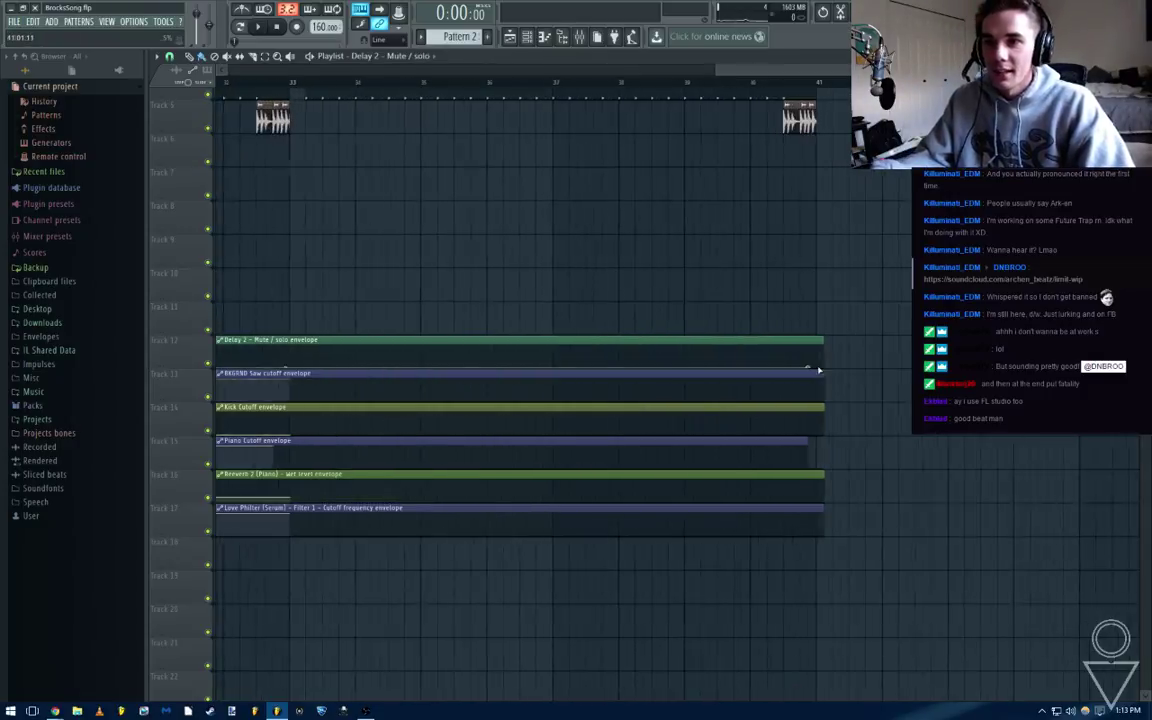
pyautogui.moveTo(833, 340); pyautogui.dragTo(827, 474)
pyautogui.scroll(-3, 818, 427)
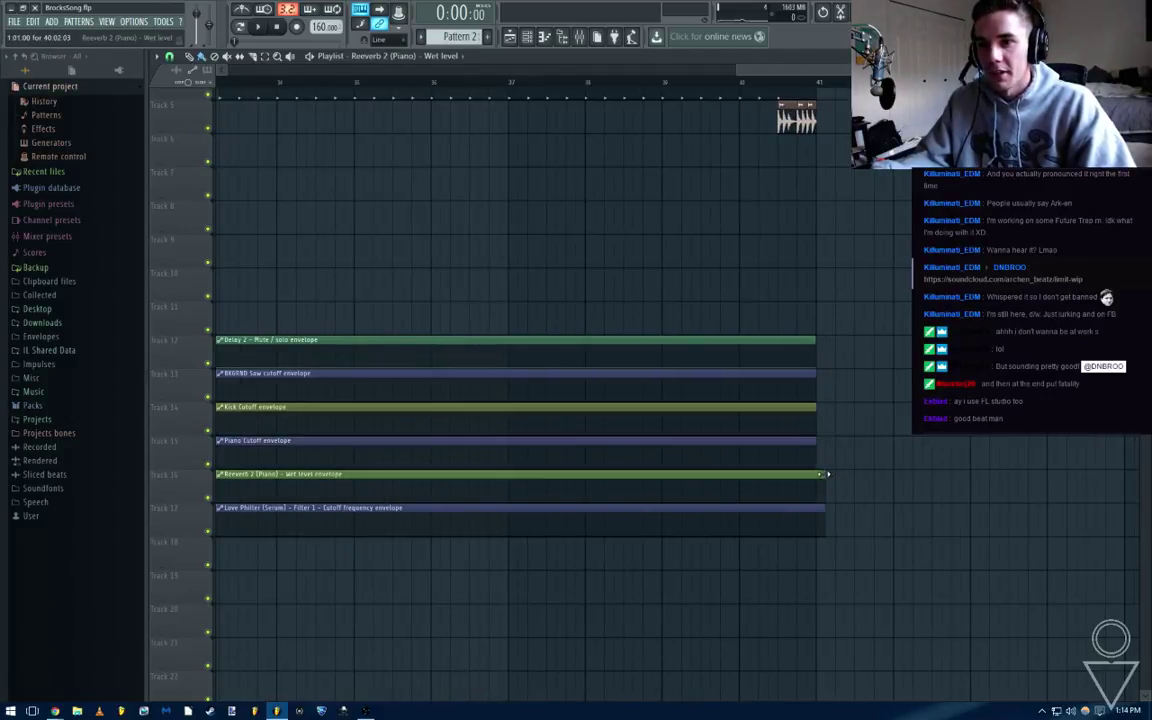
pyautogui.scroll(-2, 516, 484)
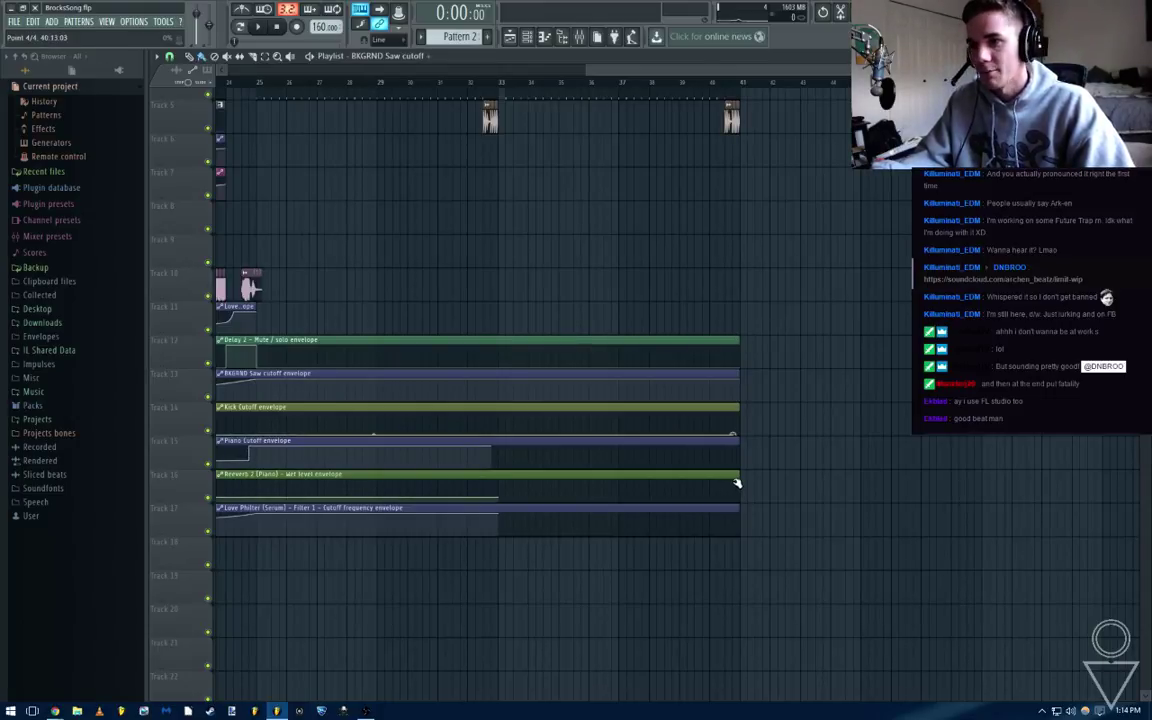
pyautogui.moveTo(496, 450); pyautogui.dragTo(729, 412)
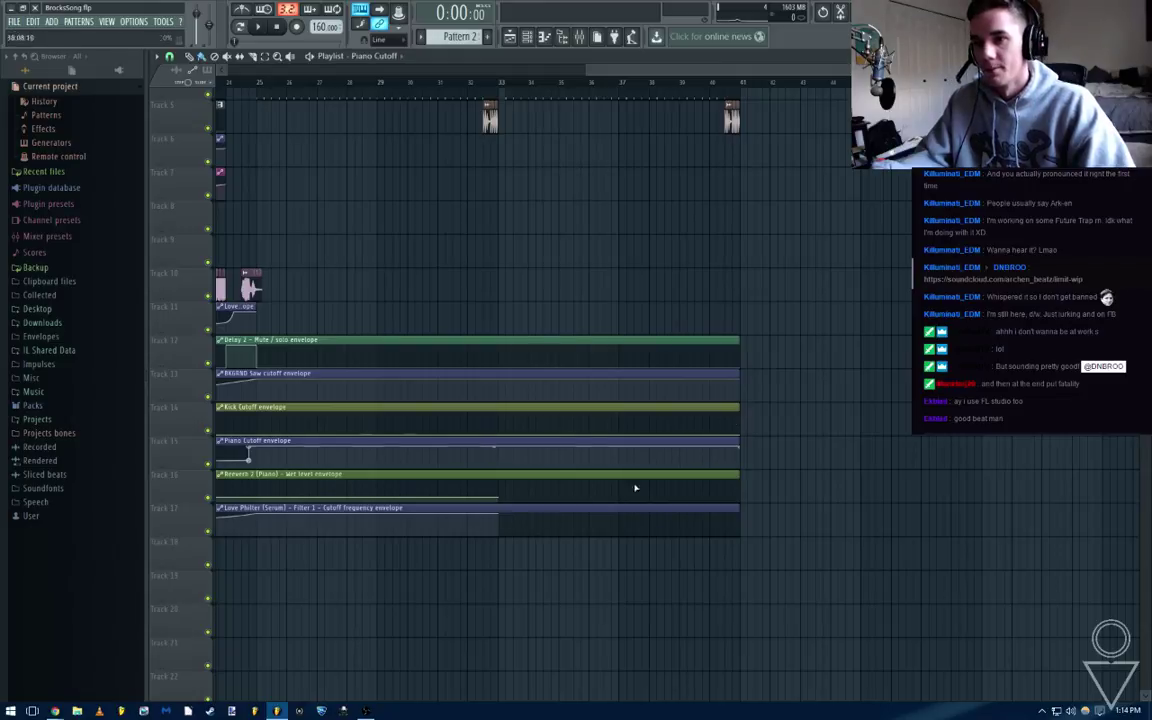
# Move the last points of the Reeverb 2 wet level and Serum Love Philter envelopes to bar 41, pasting the reverb point's copied value back
pyautogui.rightClick(500, 498)
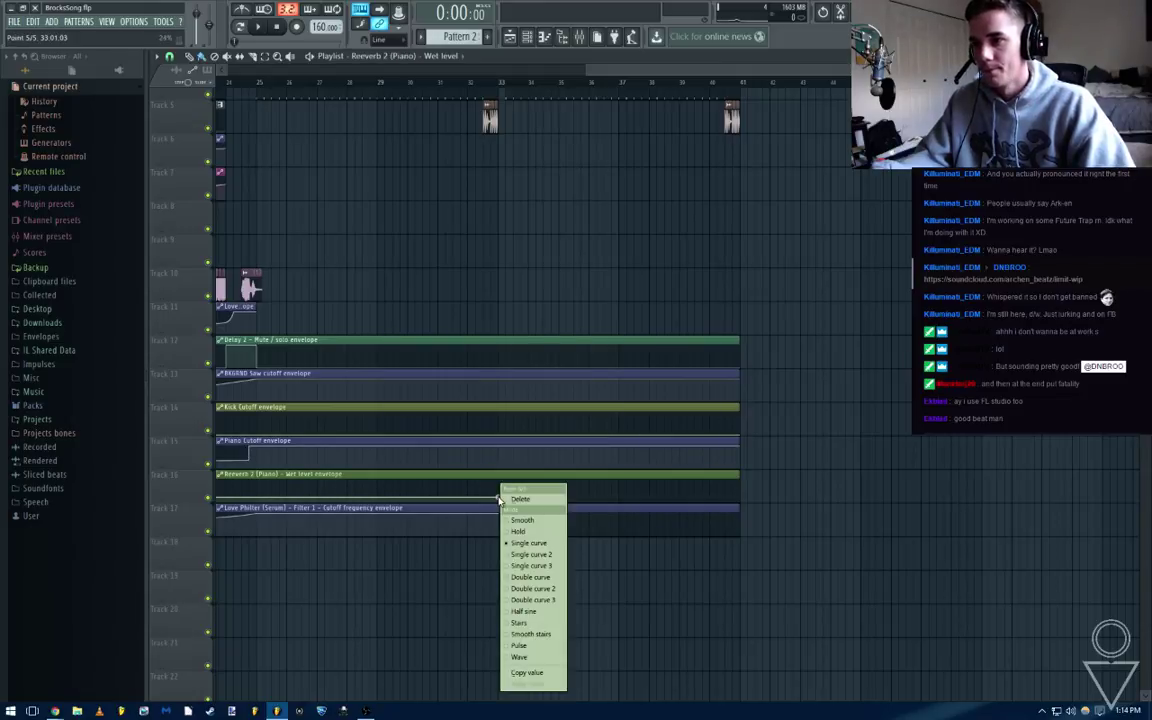
pyautogui.click(533, 672)
pyautogui.moveTo(500, 498); pyautogui.dragTo(741, 494)
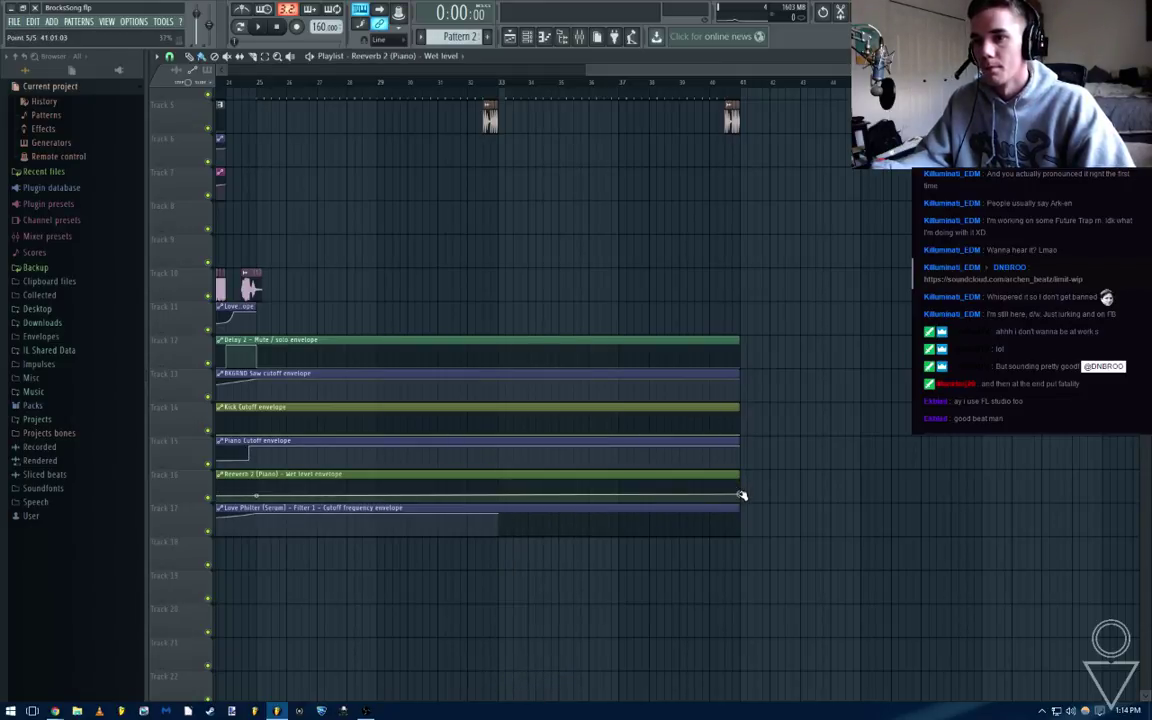
pyautogui.rightClick(741, 494)
pyautogui.click(766, 683)
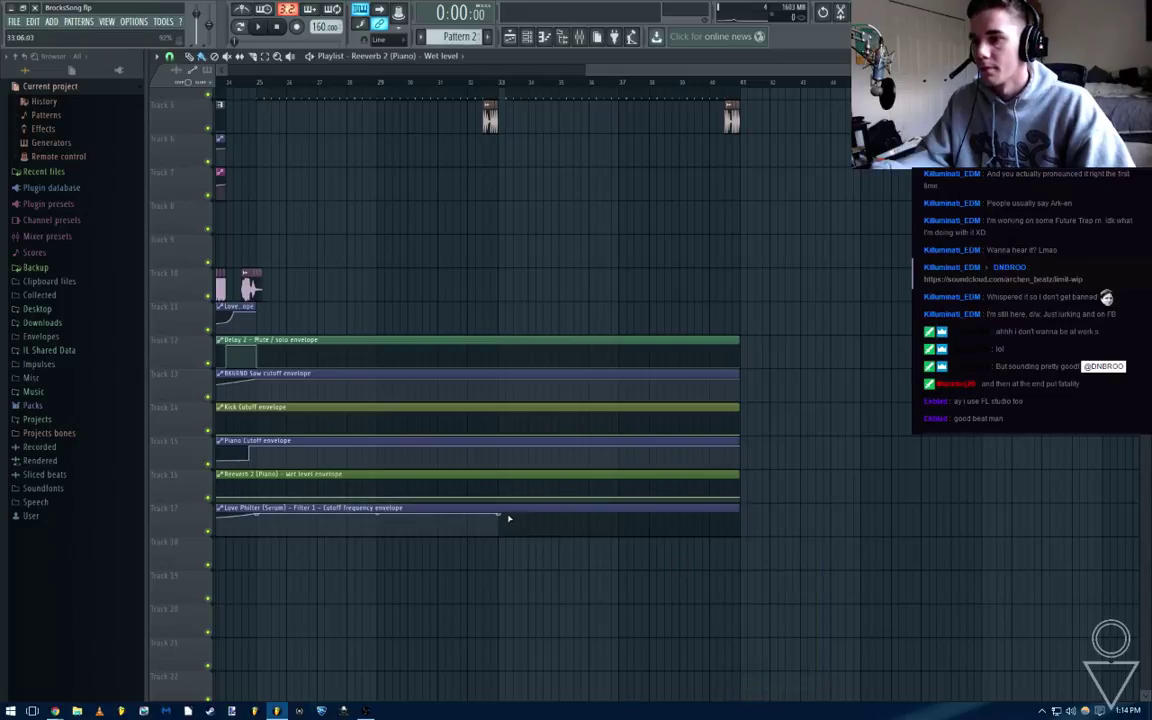
pyautogui.moveTo(606, 496); pyautogui.dragTo(737, 482)
# Enlarge Track 14 and replace the Kick Cutoff envelope's bar 17 point with one at bar 25, near the opening level
pyautogui.scroll(-3, 265, 519)
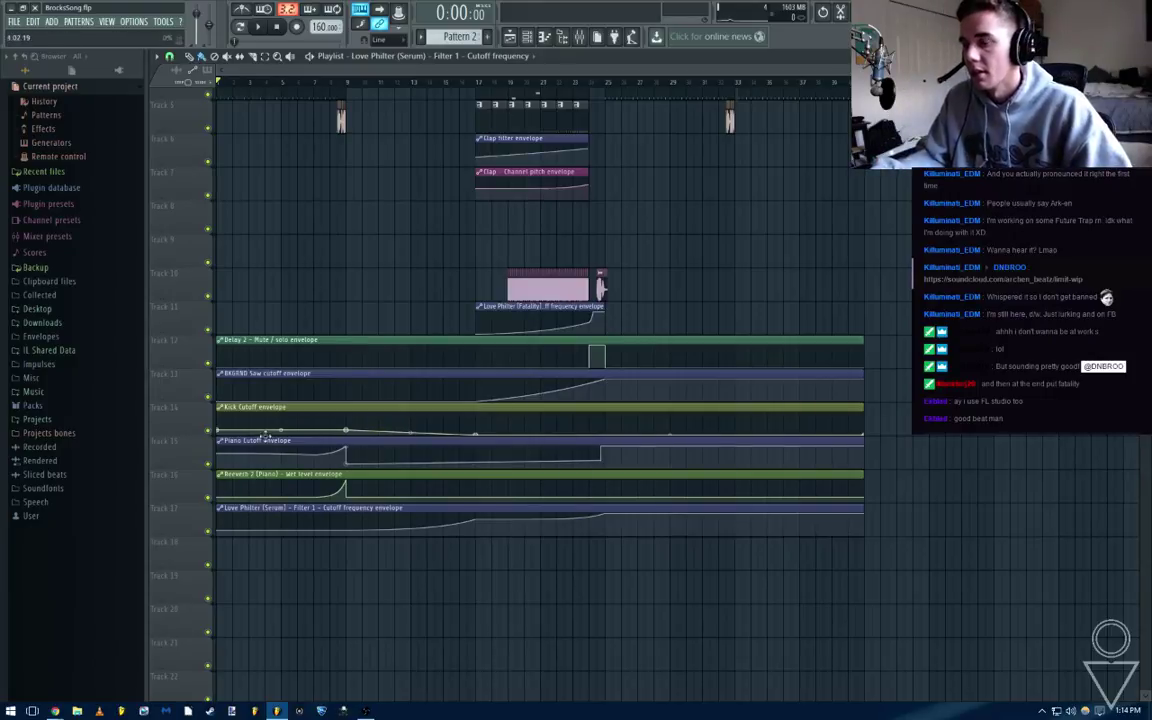
pyautogui.moveTo(182, 433); pyautogui.dragTo(184, 692)
pyautogui.scroll(-4, 480, 502)
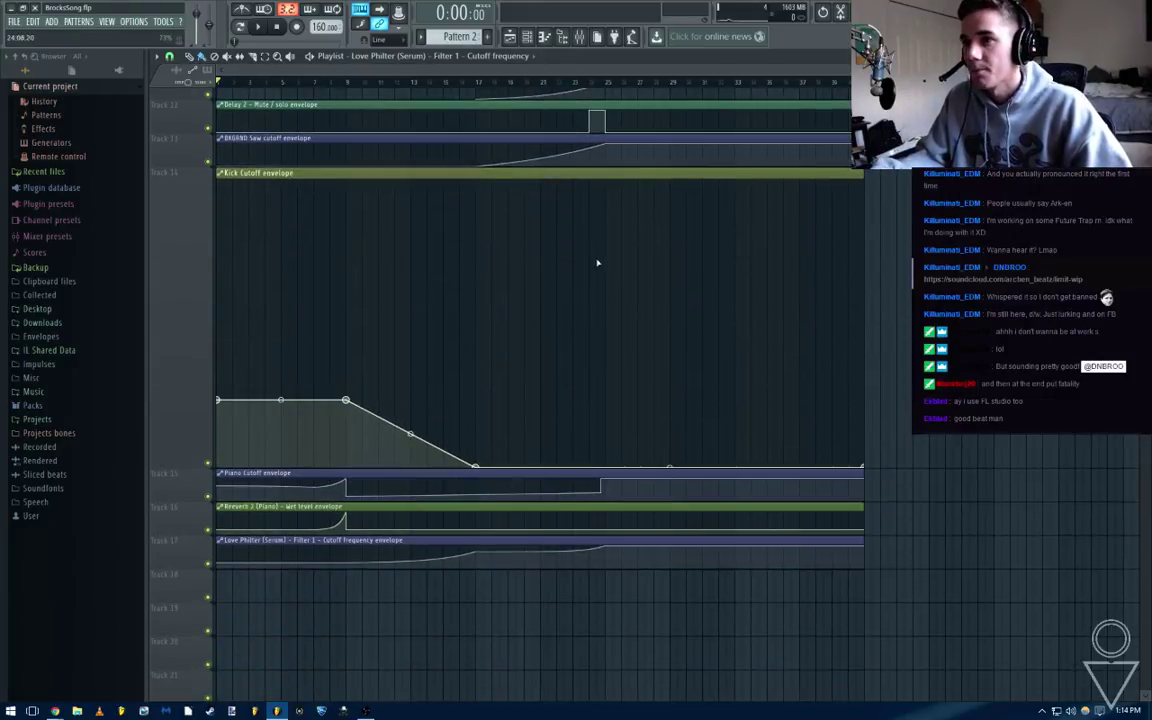
pyautogui.scroll(3, 597, 263)
pyautogui.scroll(-4, 605, 437)
pyautogui.rightClick(469, 431)
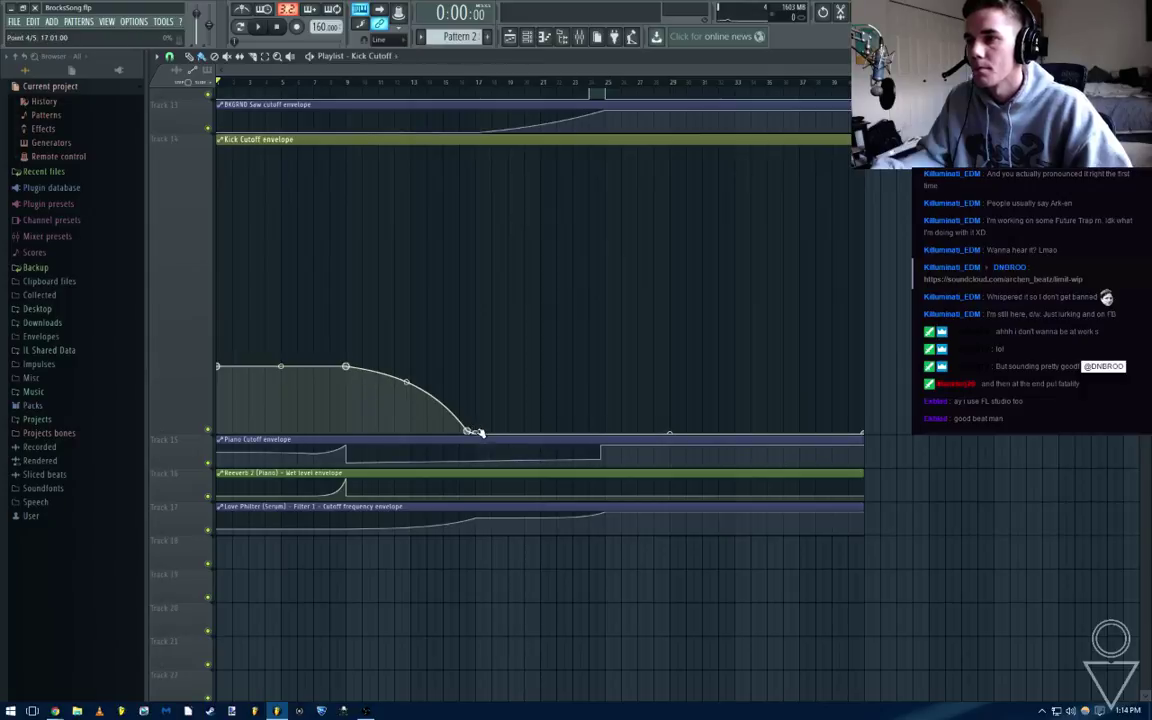
pyautogui.rightClick(478, 433)
pyautogui.click(488, 452)
pyautogui.rightClick(469, 432)
pyautogui.click(489, 450)
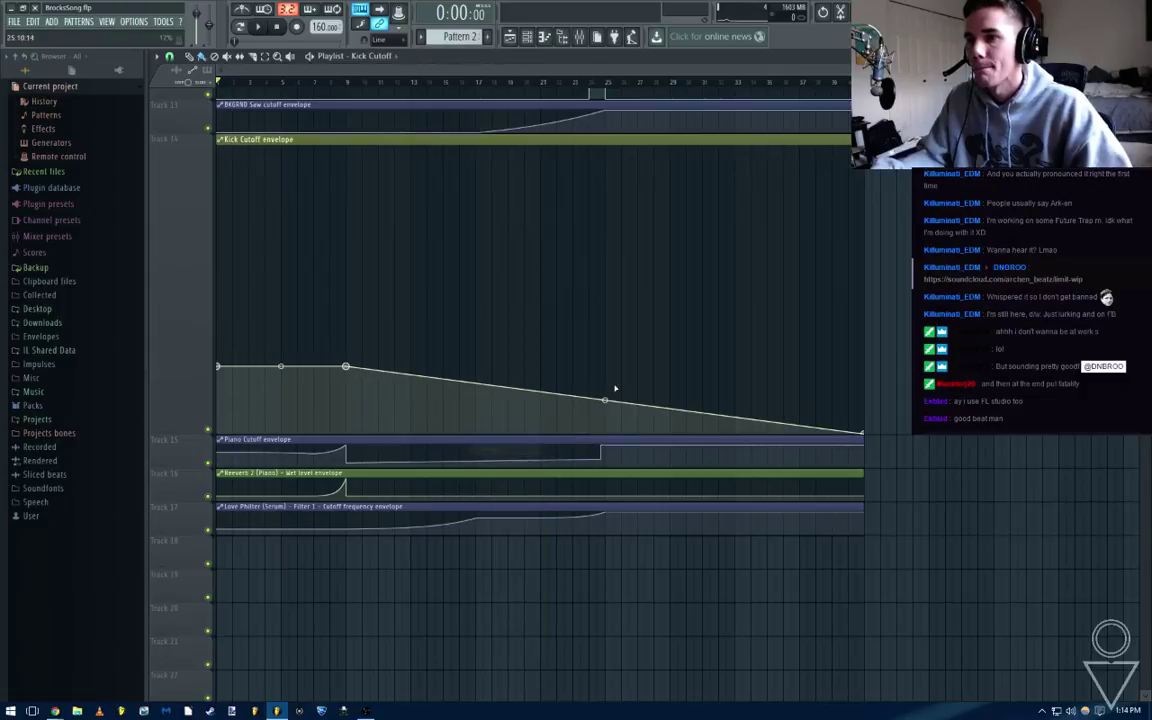
pyautogui.moveTo(612, 388); pyautogui.dragTo(604, 370)
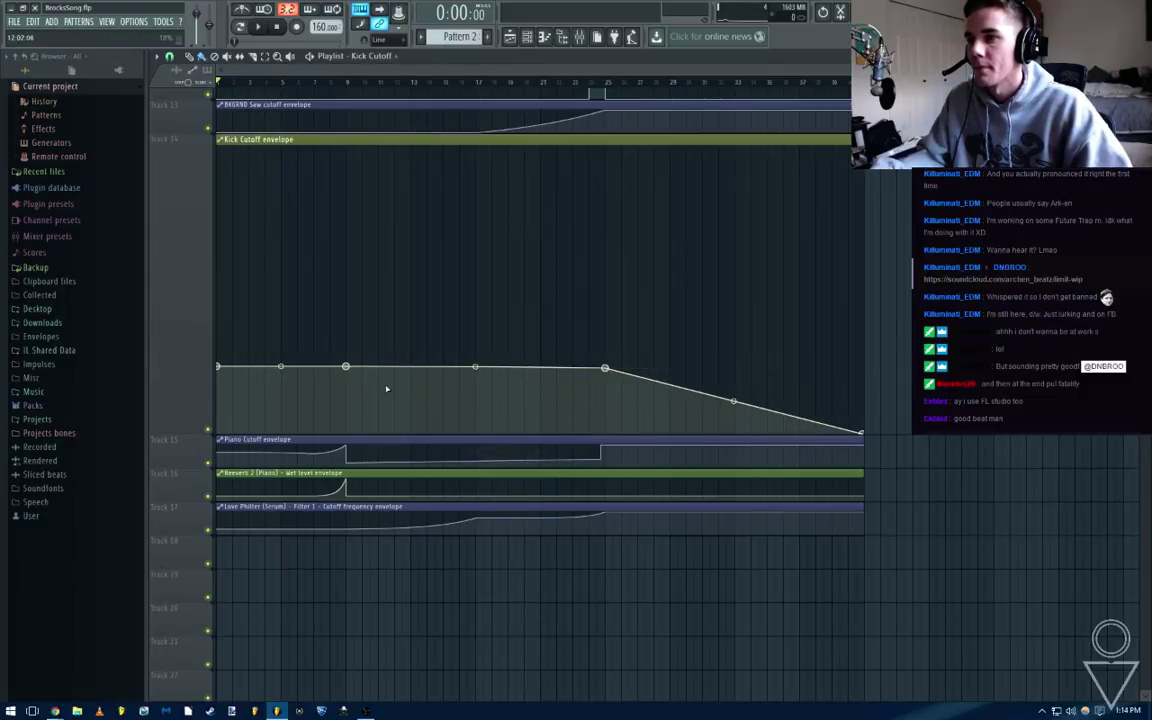
# Copy the value of the Kick Cutoff envelope's bar 9 point onto its bar 25 point
pyautogui.rightClick(347, 366)
pyautogui.click(378, 559)
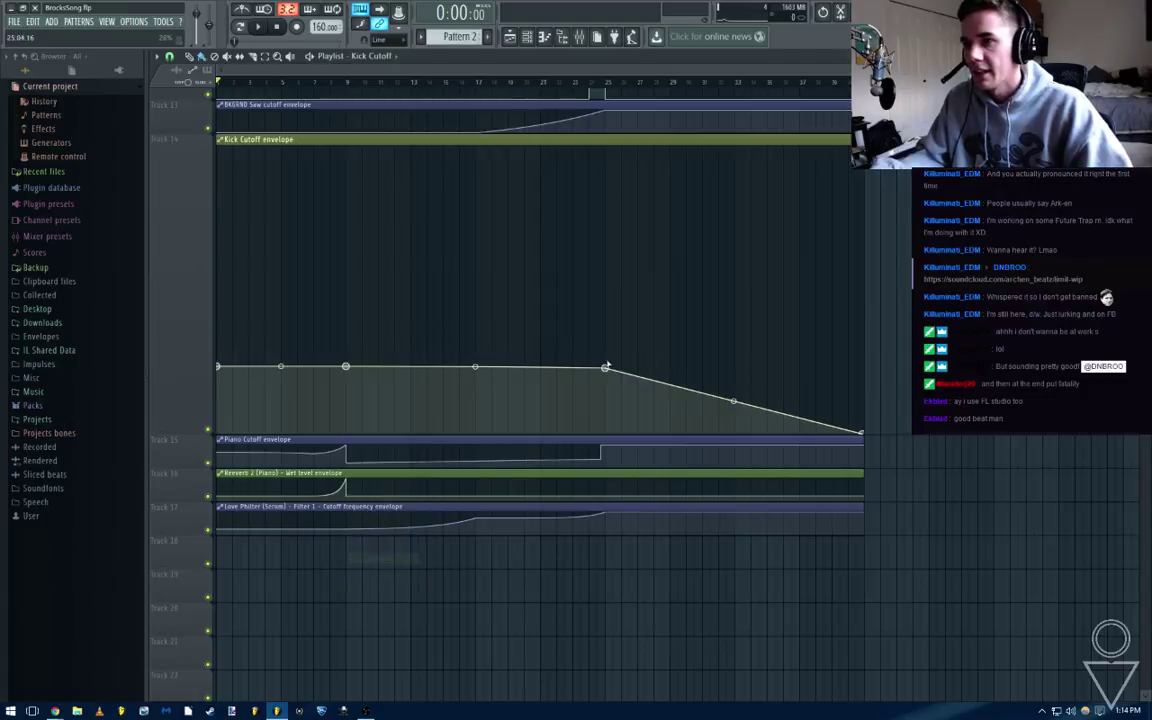
pyautogui.rightClick(604, 369)
pyautogui.click(637, 569)
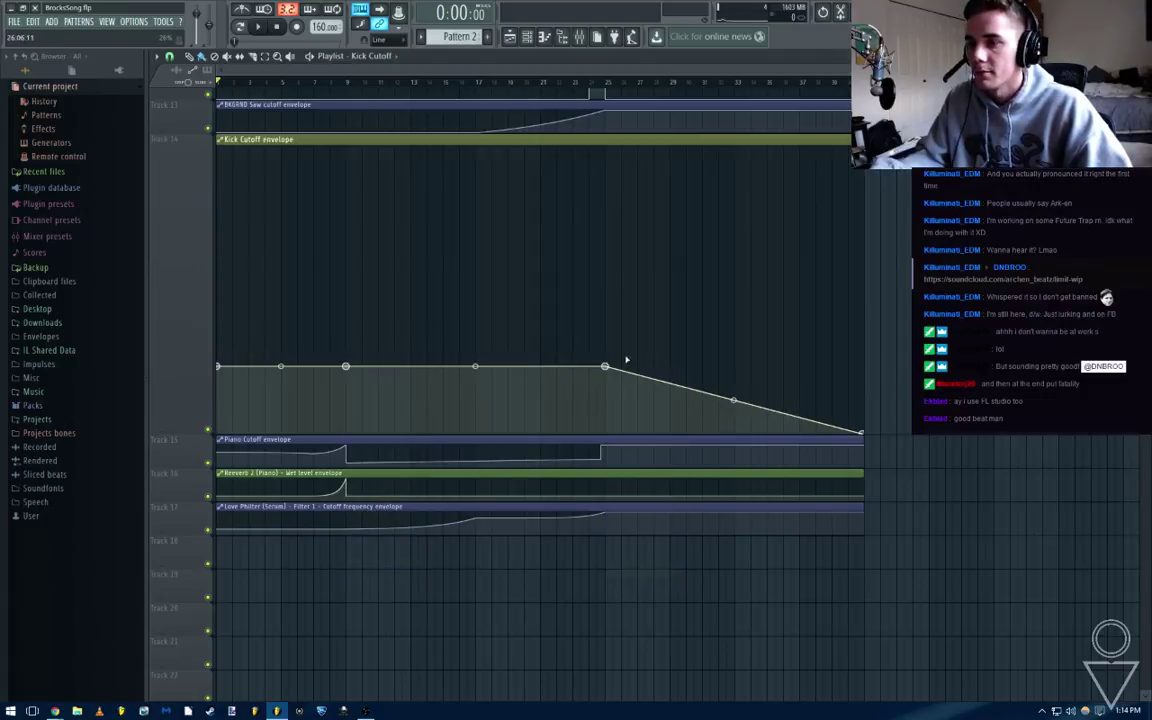
# Lower the Kick Cutoff envelope's bar 25 point and bend the segment from bar 9 into a gradual downward curve
pyautogui.scroll(6, 612, 330)
pyautogui.scroll(-5, 612, 330)
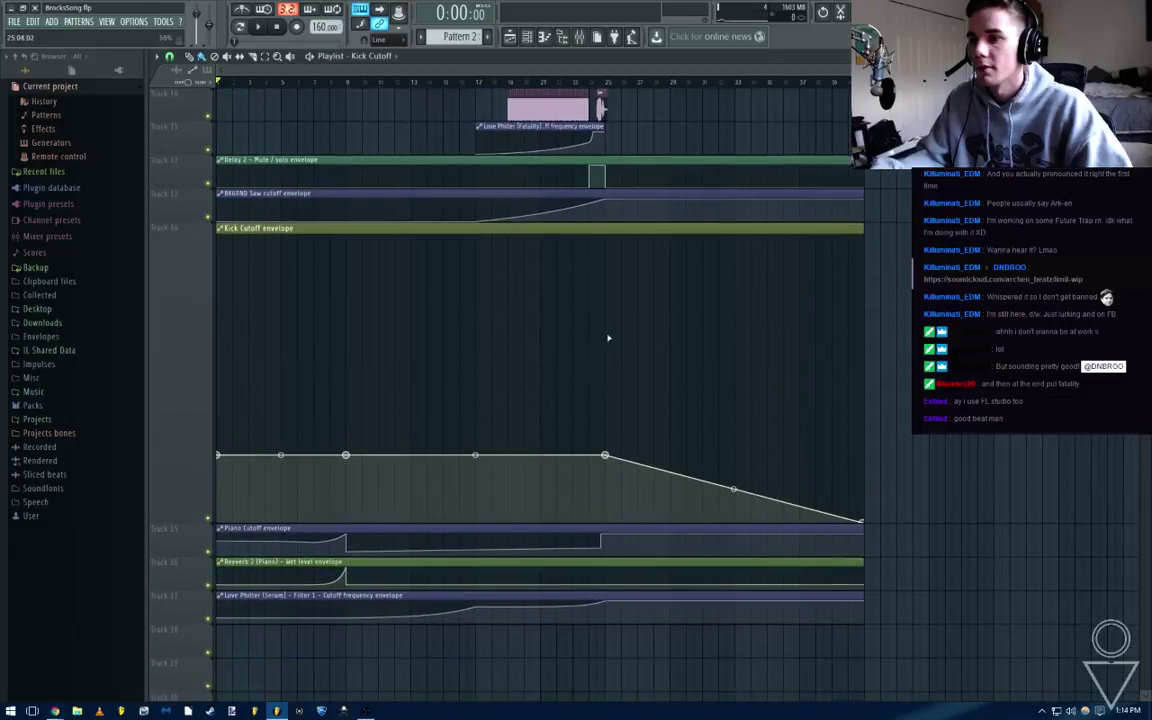
pyautogui.moveTo(606, 460); pyautogui.dragTo(608, 473)
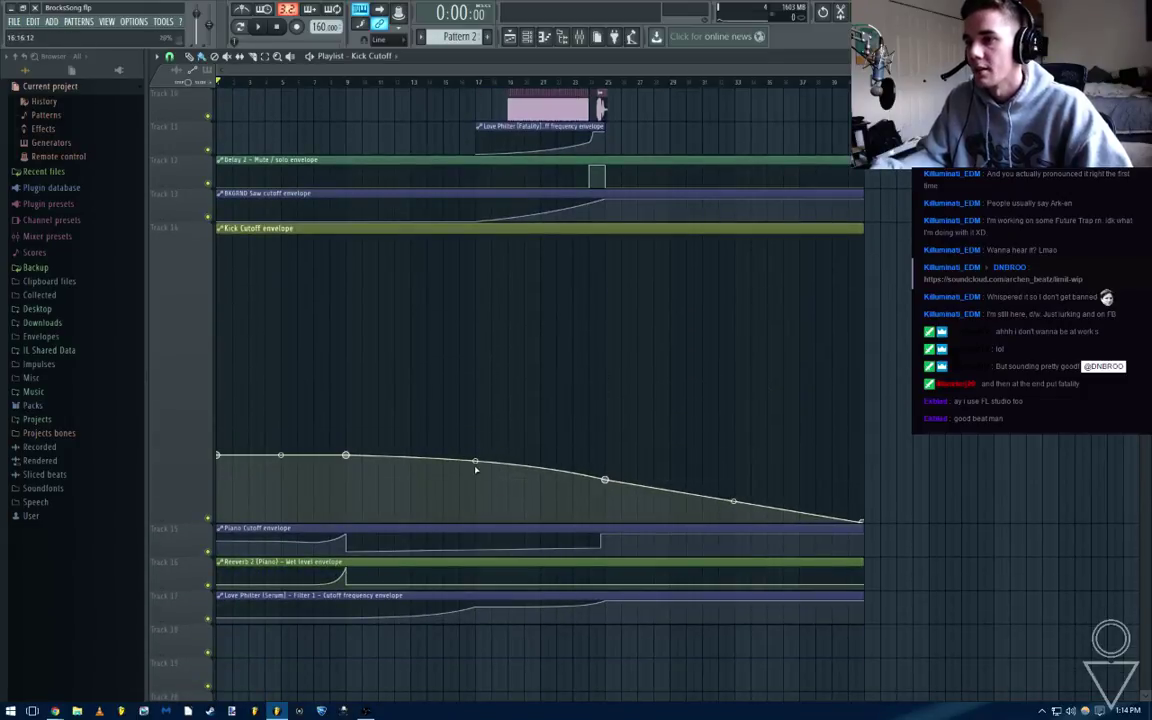
# Play the song and inspect the channel steps and kick notes of Pattern 13 in the Track 5 build-up
pyautogui.scroll(7, 696, 360)
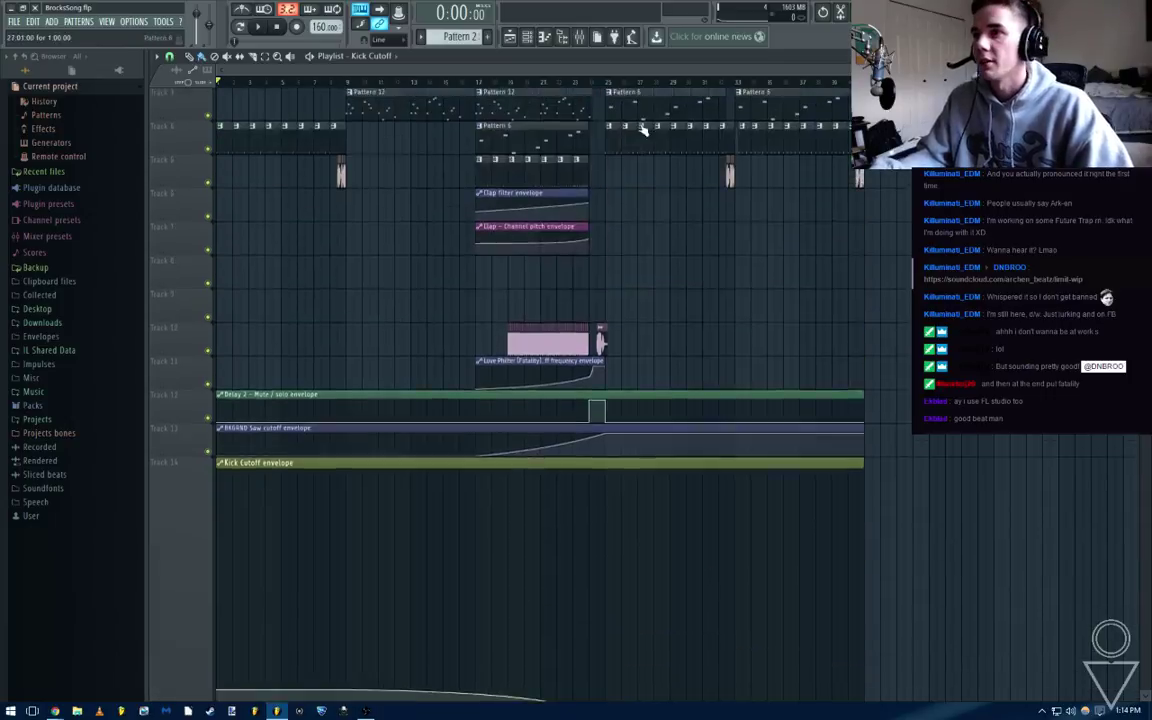
pyautogui.doubleClick(499, 243)
pyautogui.press('F6')
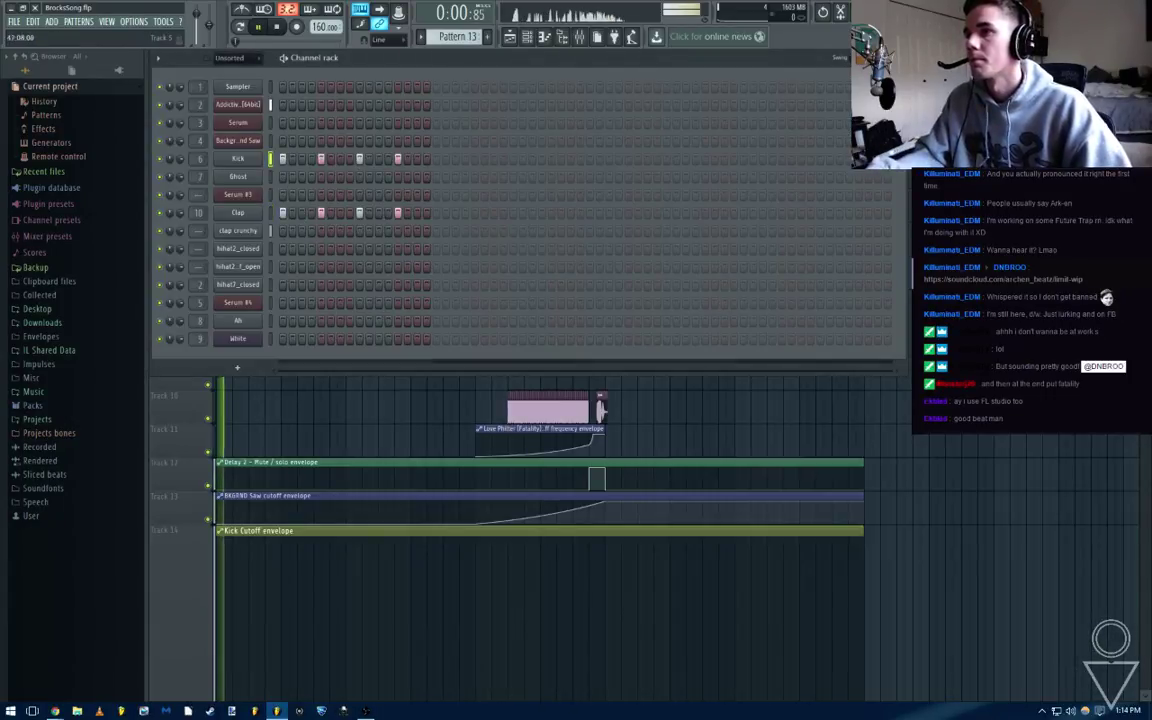
pyautogui.press('F6')
pyautogui.doubleClick(496, 246)
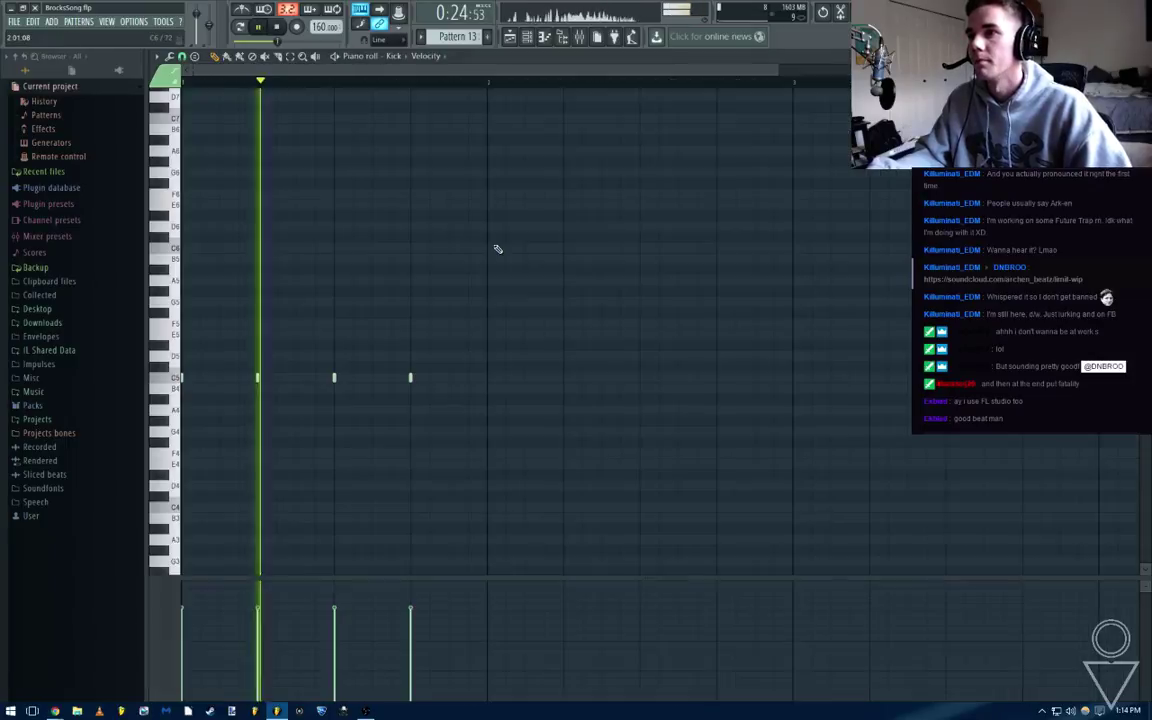
pyautogui.press('F6')
pyautogui.click(898, 58)
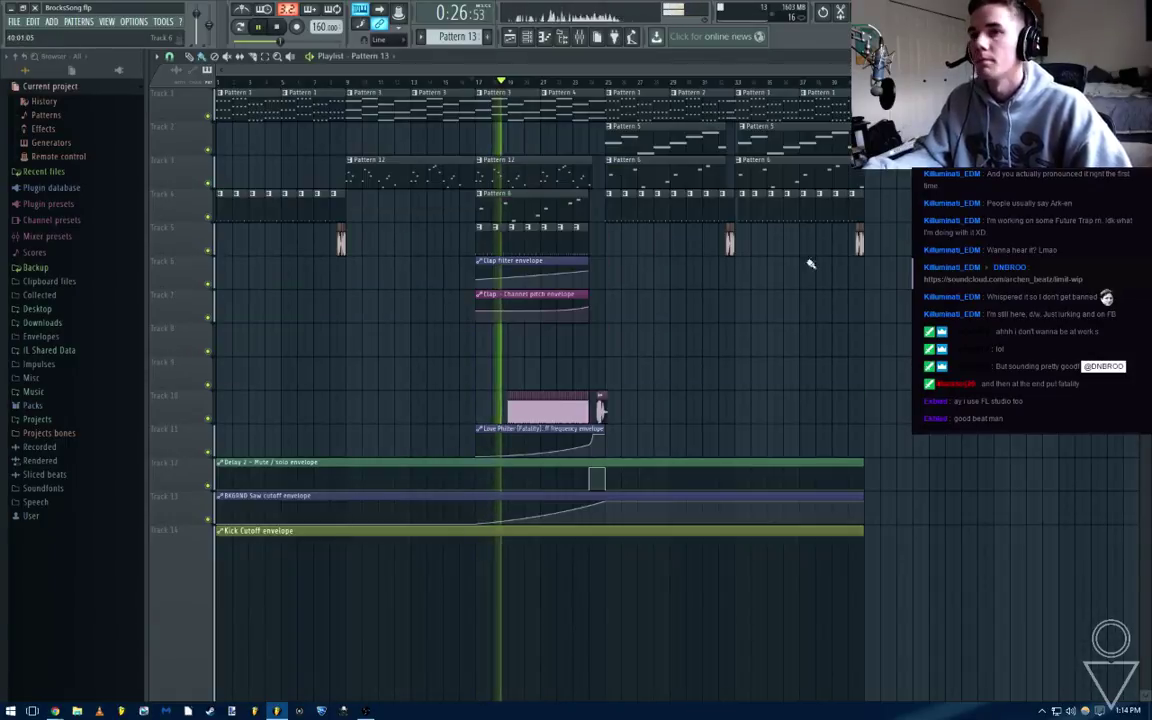
# Examine the channel steps of Patterns 14 and 15 in the Track 5 build-up while the song plays
pyautogui.doubleClick(545, 244)
pyautogui.press('F6')
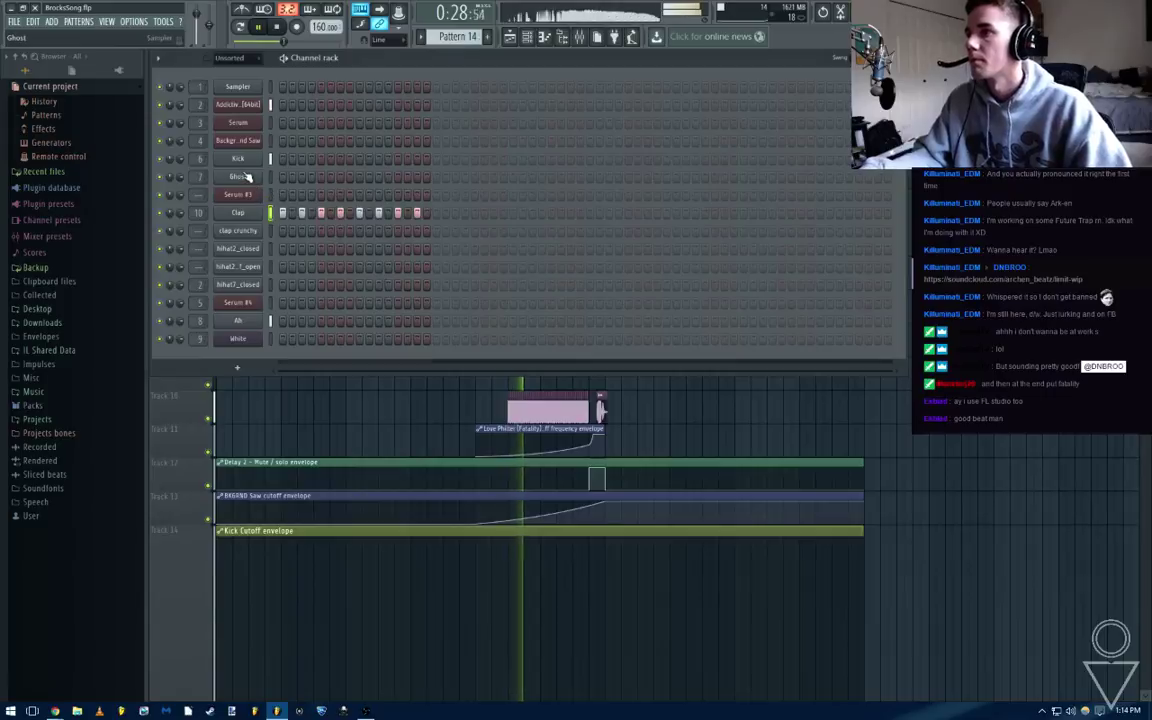
pyautogui.rightClick(247, 177)
pyautogui.click(375, 198)
pyautogui.press('F6')
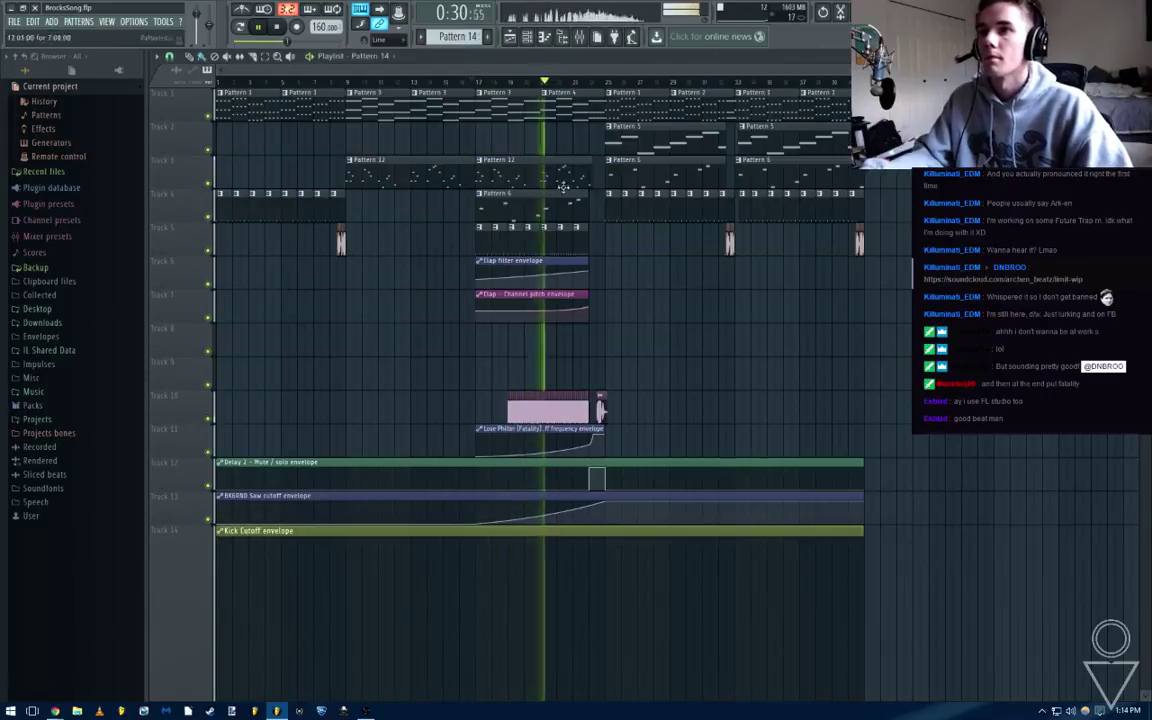
pyautogui.doubleClick(577, 240)
pyautogui.press('F6')
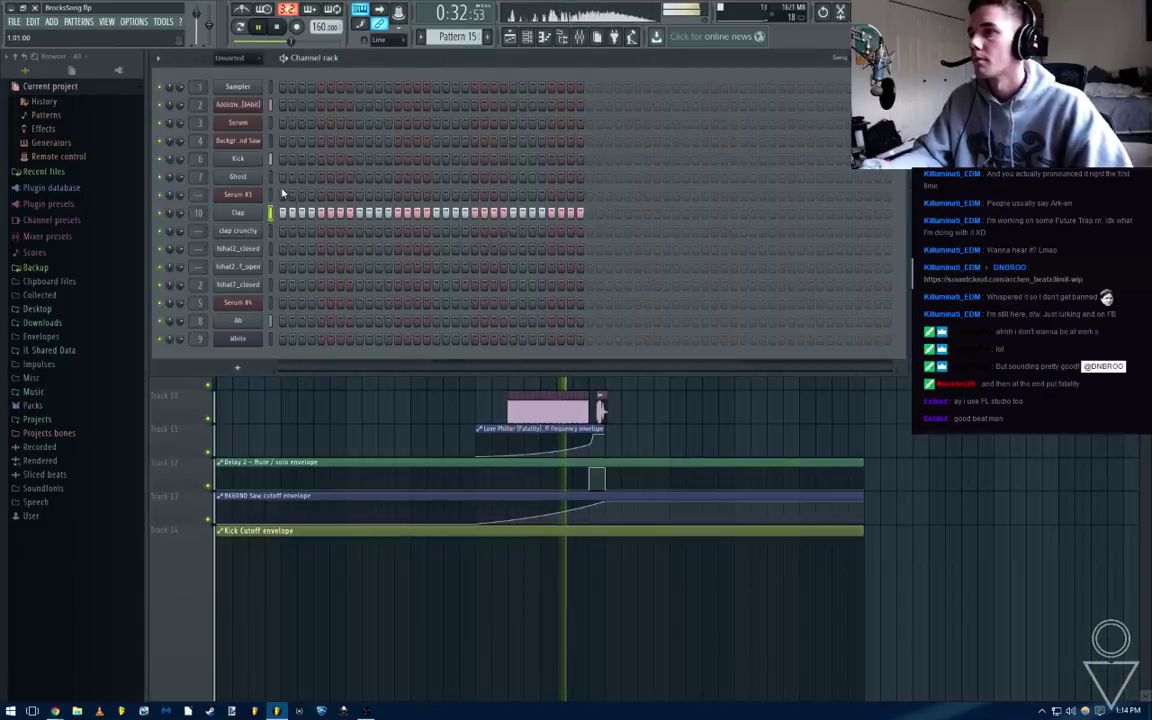
pyautogui.press('F6')
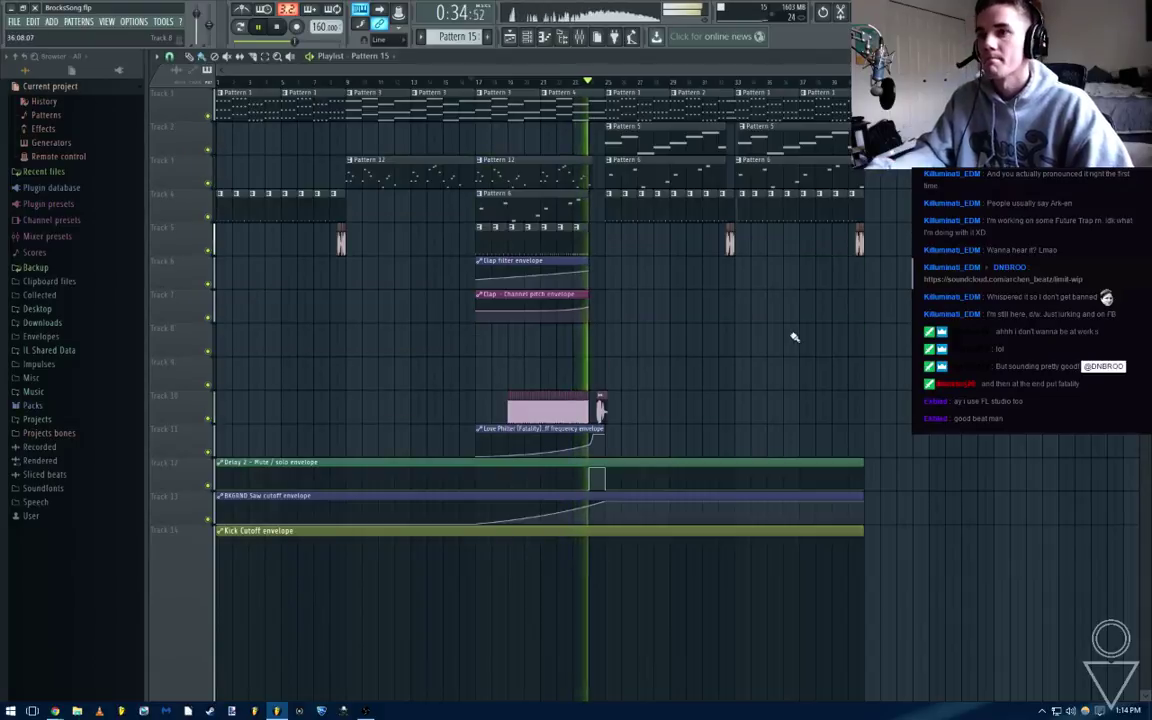
# Try the single Fight clip on Track 10 about one beat after bar 24 and play the transition into the drop
pyautogui.scroll(-2, 795, 322)
pyautogui.scroll(6, 672, 325)
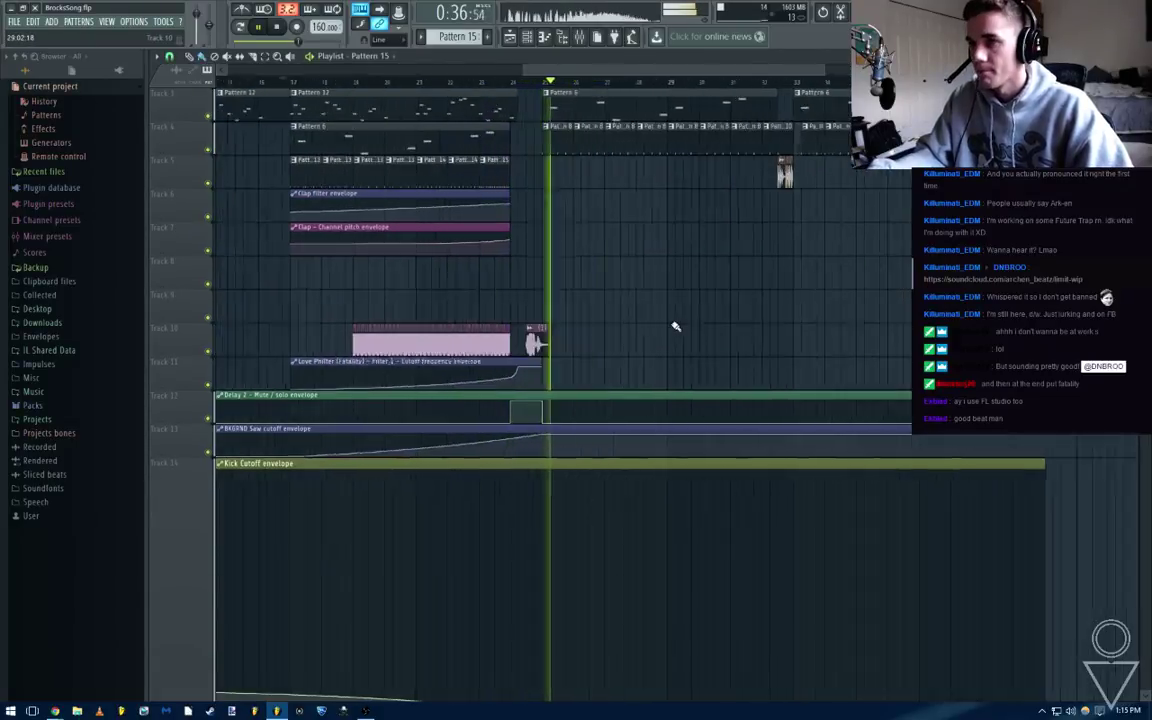
pyautogui.press('space')
pyautogui.moveTo(455, 300); pyautogui.dragTo(516, 258)
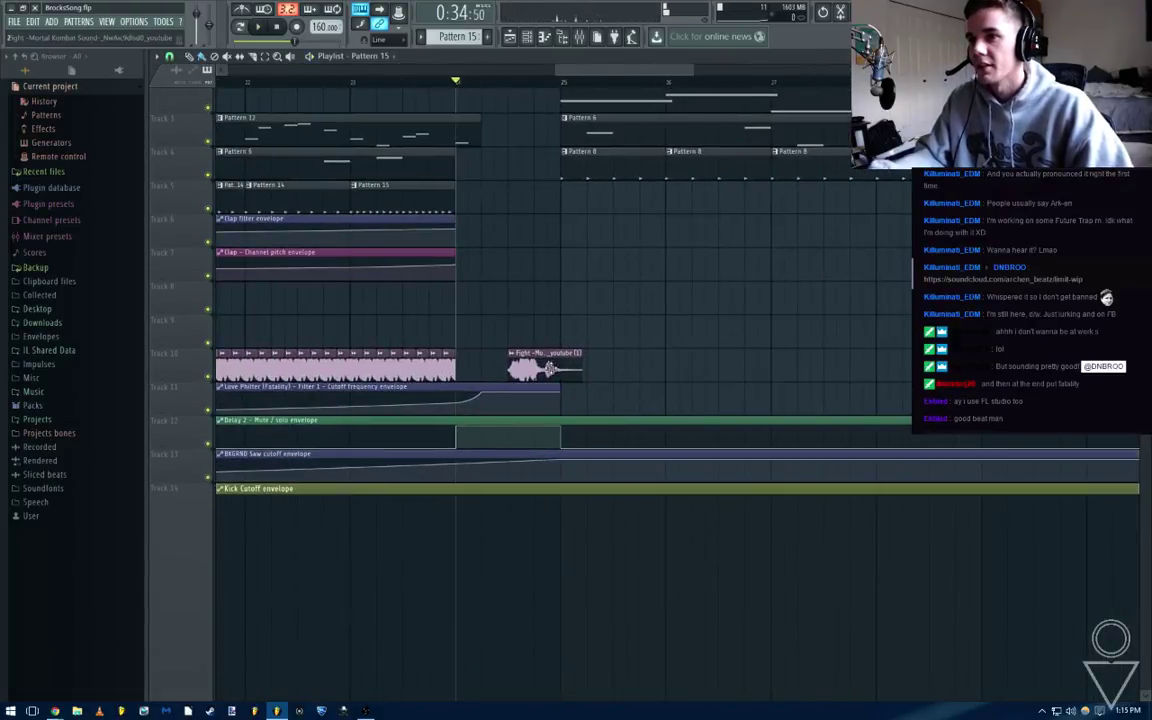
pyautogui.moveTo(529, 367); pyautogui.dragTo(515, 367)
pyautogui.press('space')
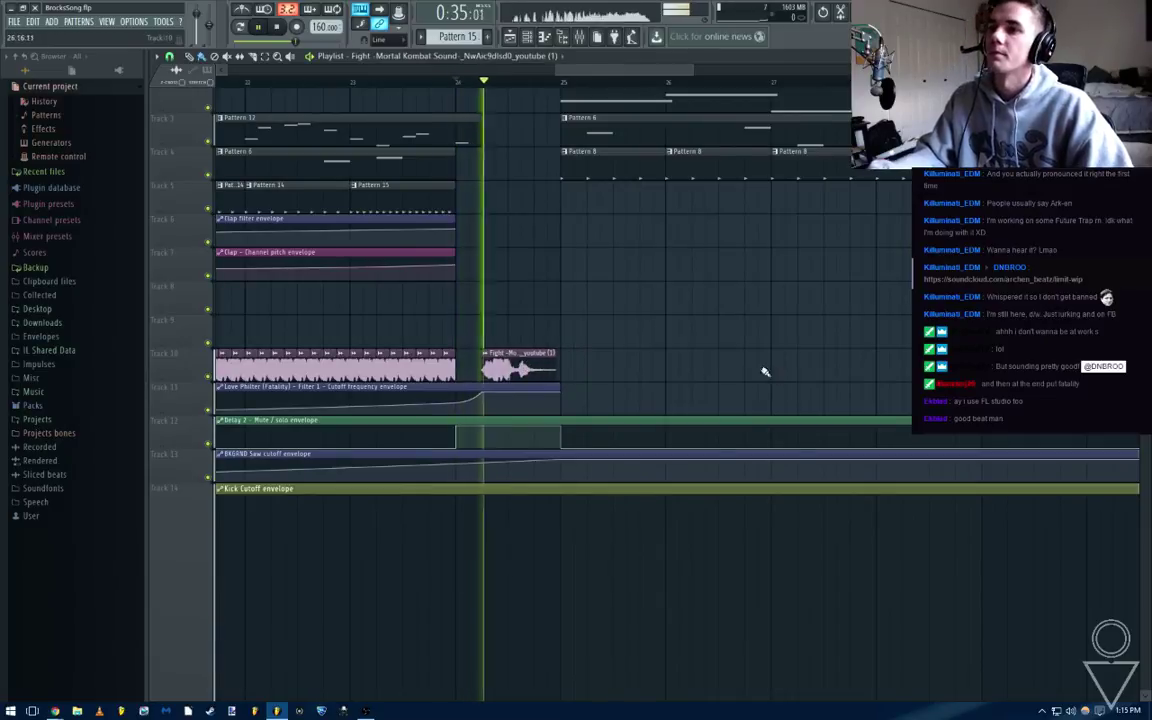
pyautogui.scroll(-4, 527, 255)
pyautogui.press('space')
pyautogui.click(410, 86)
pyautogui.press('space')
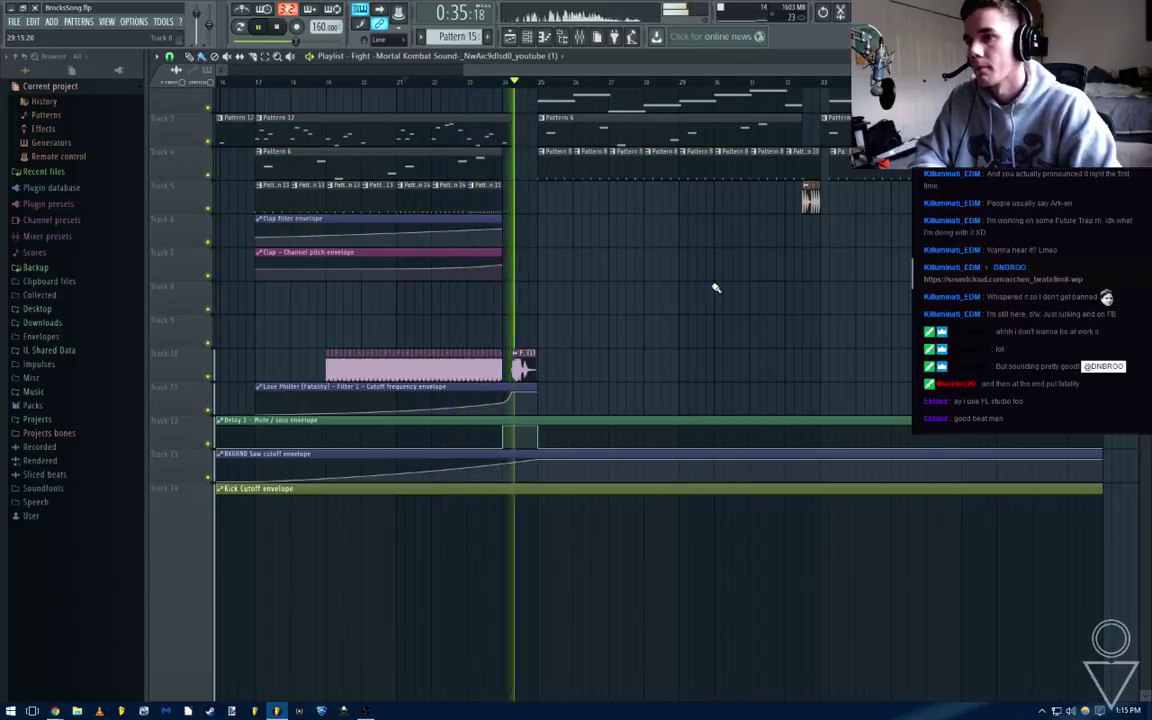
pyautogui.press('space')
# Place the single Fight clip on Track 10 about one and a half beats after bar 24 and play the transition
pyautogui.scroll(3, 715, 287)
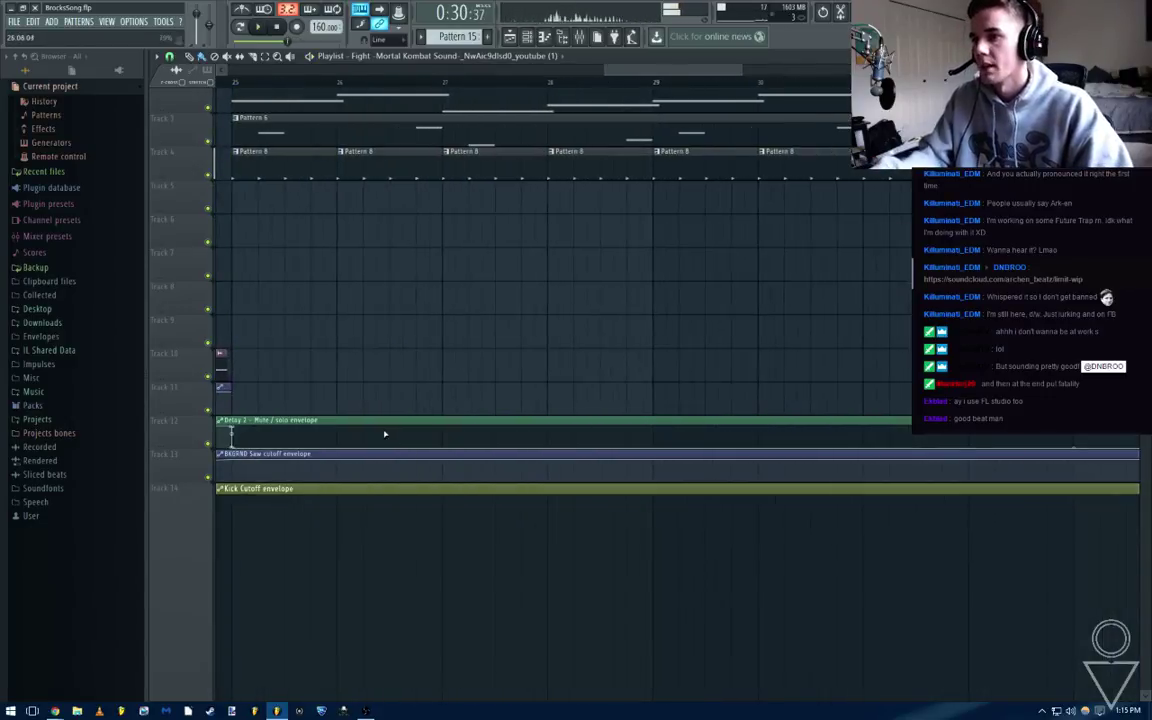
pyautogui.moveTo(386, 432); pyautogui.dragTo(753, 401)
pyautogui.click(633, 93)
pyautogui.press('space')
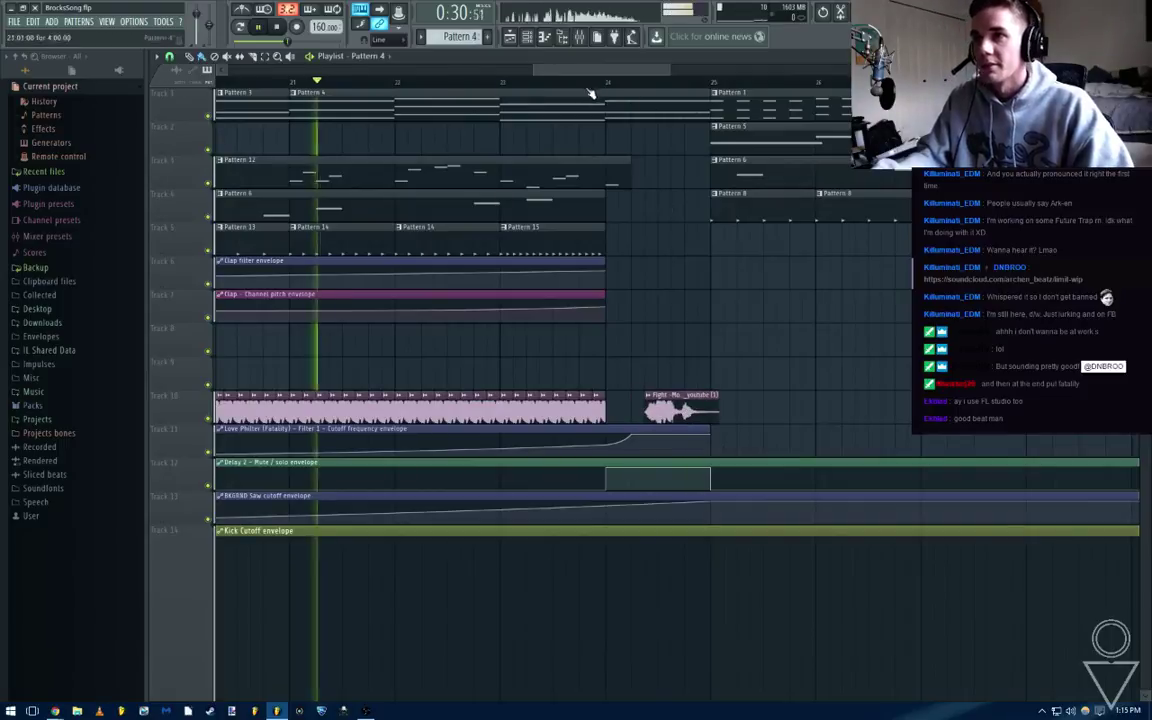
pyautogui.click(586, 82)
pyautogui.moveTo(818, 428); pyautogui.dragTo(582, 411)
pyautogui.scroll(-3, 643, 440)
pyautogui.press('space')
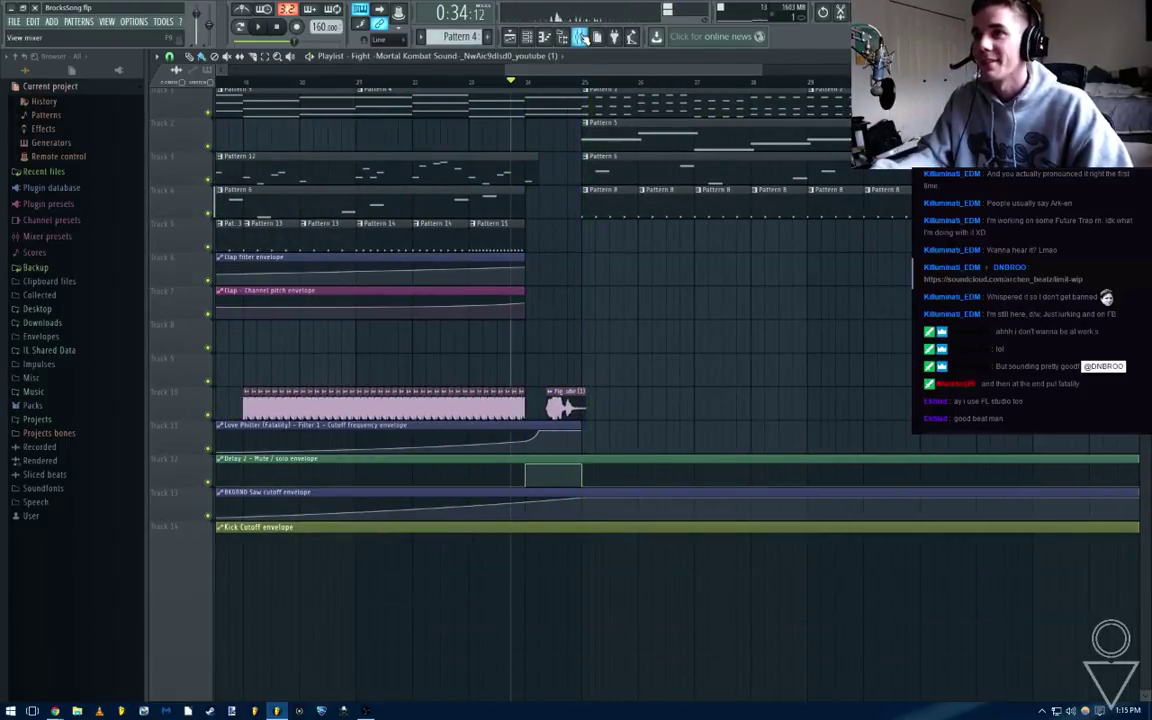
# Load the OTT effect into slot 9 of the Fatality mixer track
pyautogui.click(580, 37)
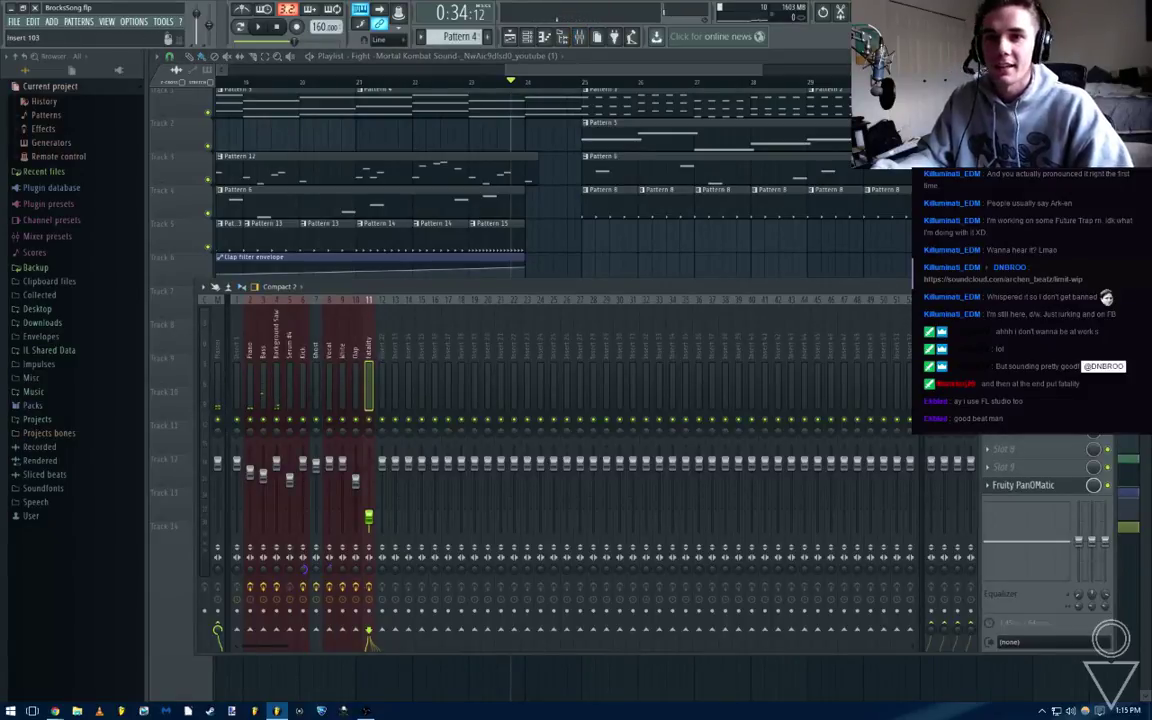
pyautogui.click(1001, 468)
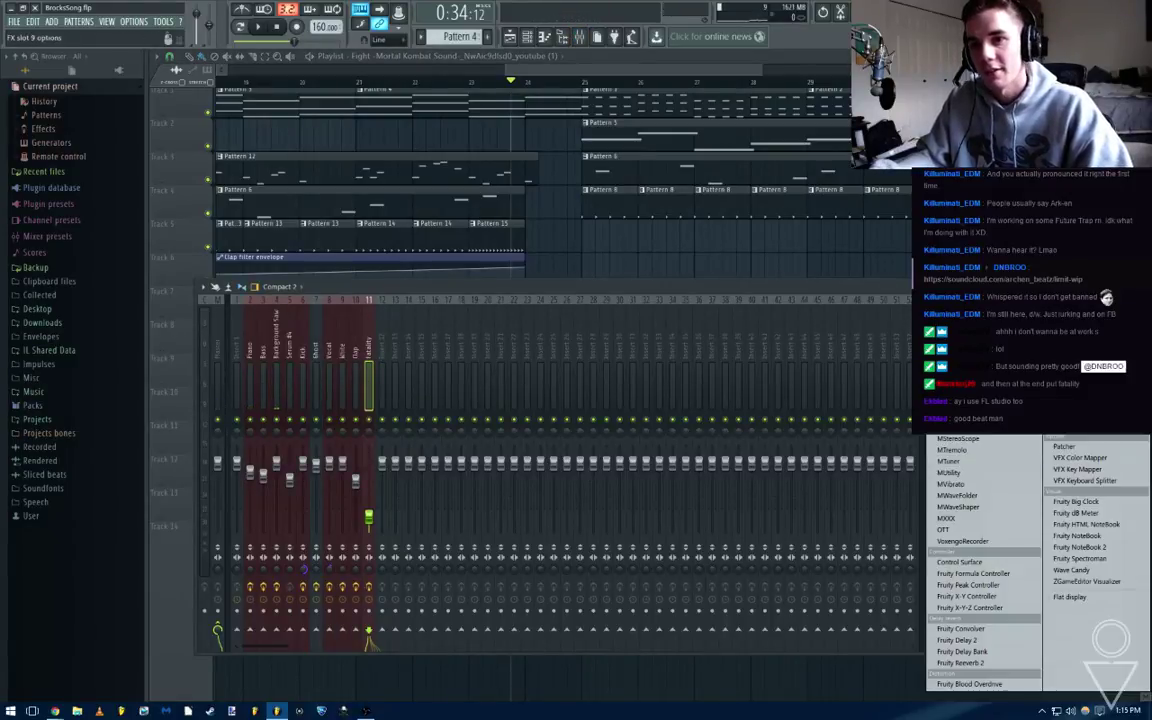
pyautogui.click(975, 540)
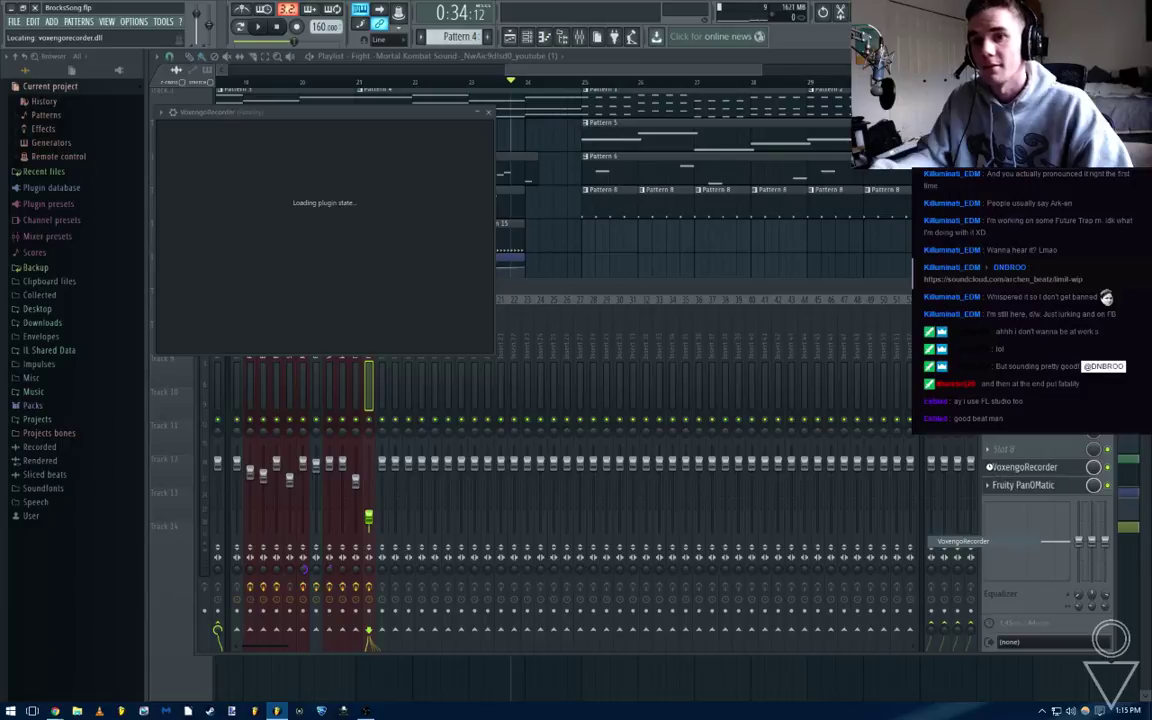
pyautogui.click(998, 485)
pyautogui.click(950, 529)
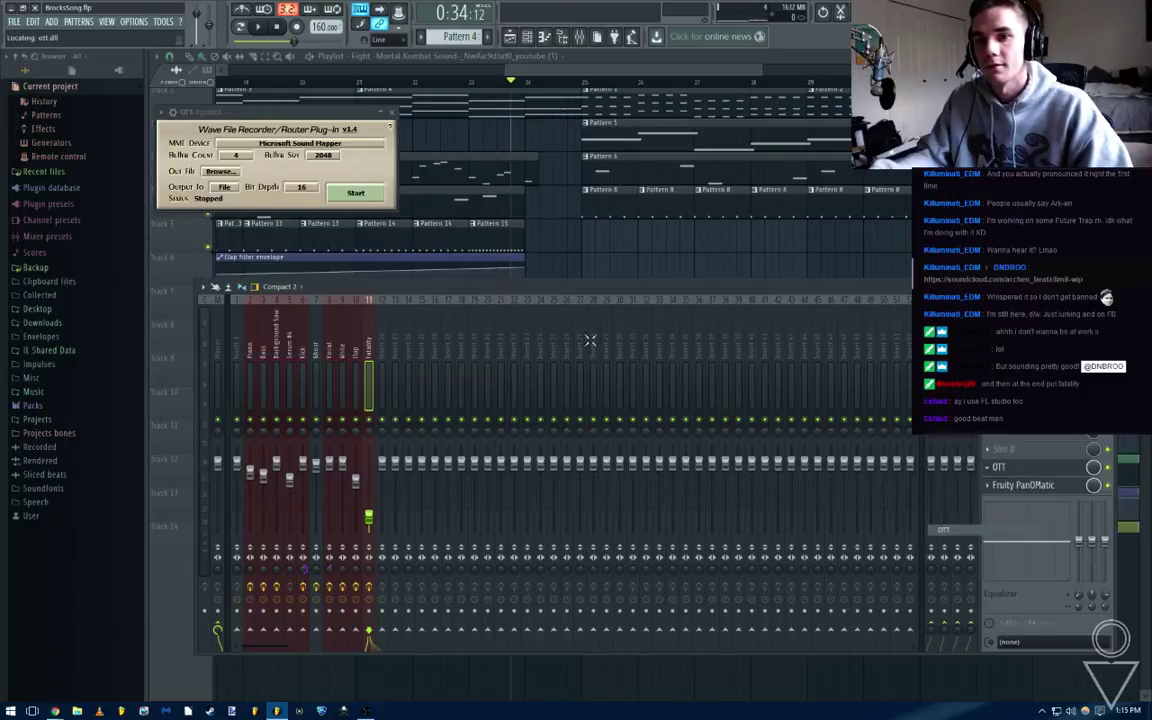
# Play the transition into the drop with OTT active on the Fatality track, and close the OTT window
pyautogui.press('space')
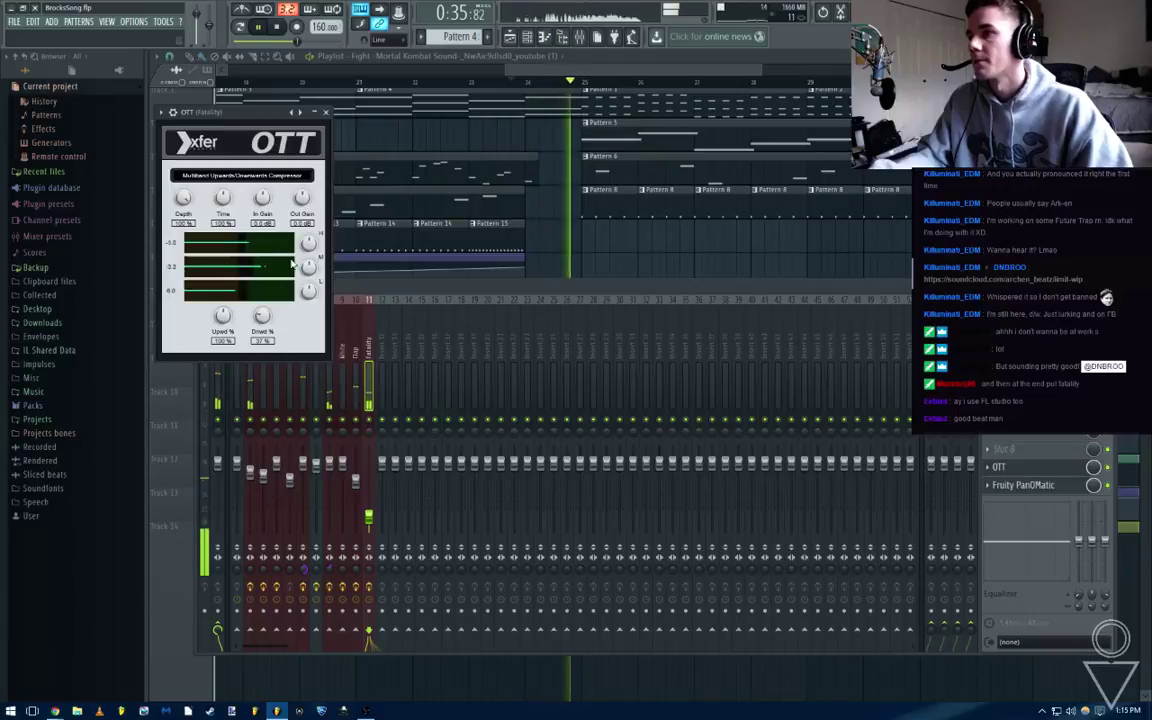
pyautogui.click(326, 112)
pyautogui.press('F9')
pyautogui.press('space')
pyautogui.click(588, 38)
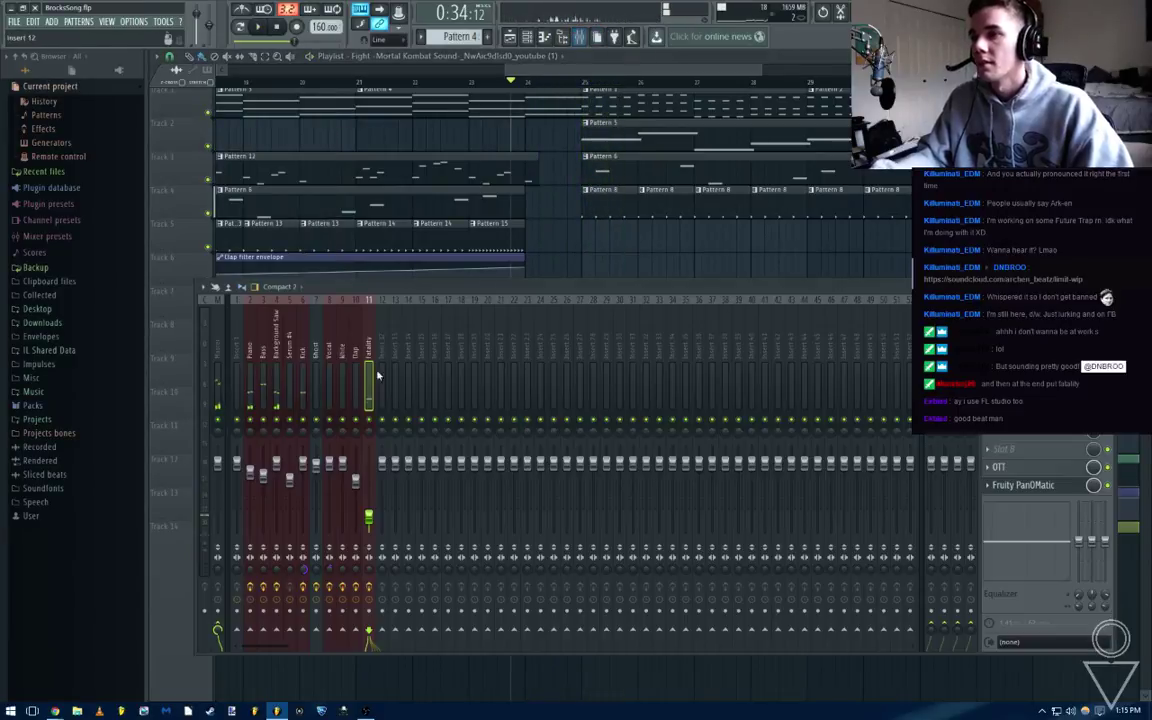
# Switch the Fatality track's Fruity Limiter to compressor mode, set a threshold and ratio, and play the Fight vocal through it
pyautogui.click(1030, 323)
pyautogui.click(405, 489)
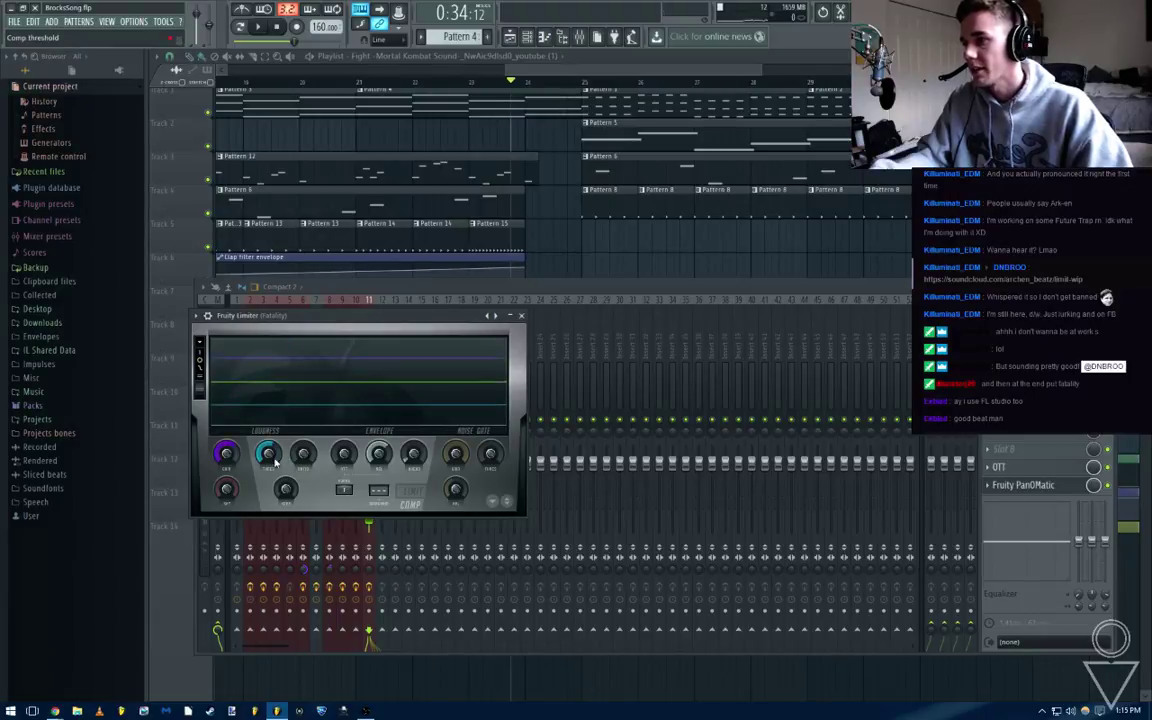
pyautogui.moveTo(443, 327)
pyautogui.mouseDown()
pyautogui.moveTo(782, 516)
pyautogui.moveTo(461, 285)
pyautogui.moveTo(447, 338)
pyautogui.mouseUp()
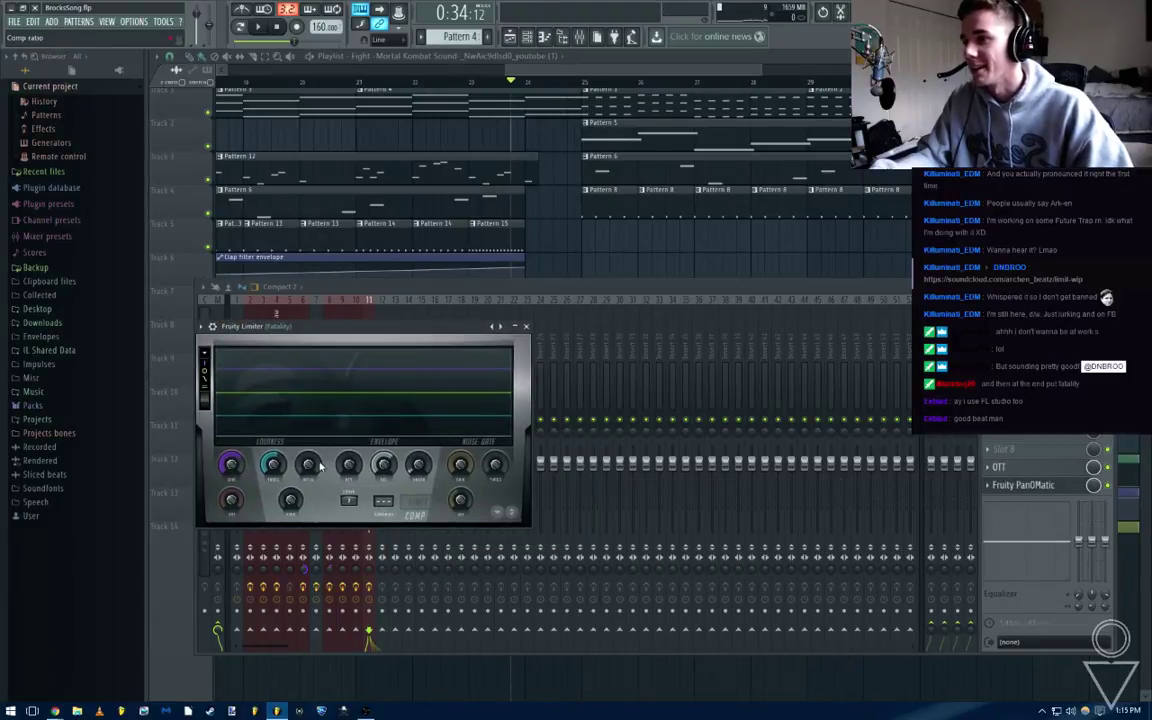
pyautogui.press('space')
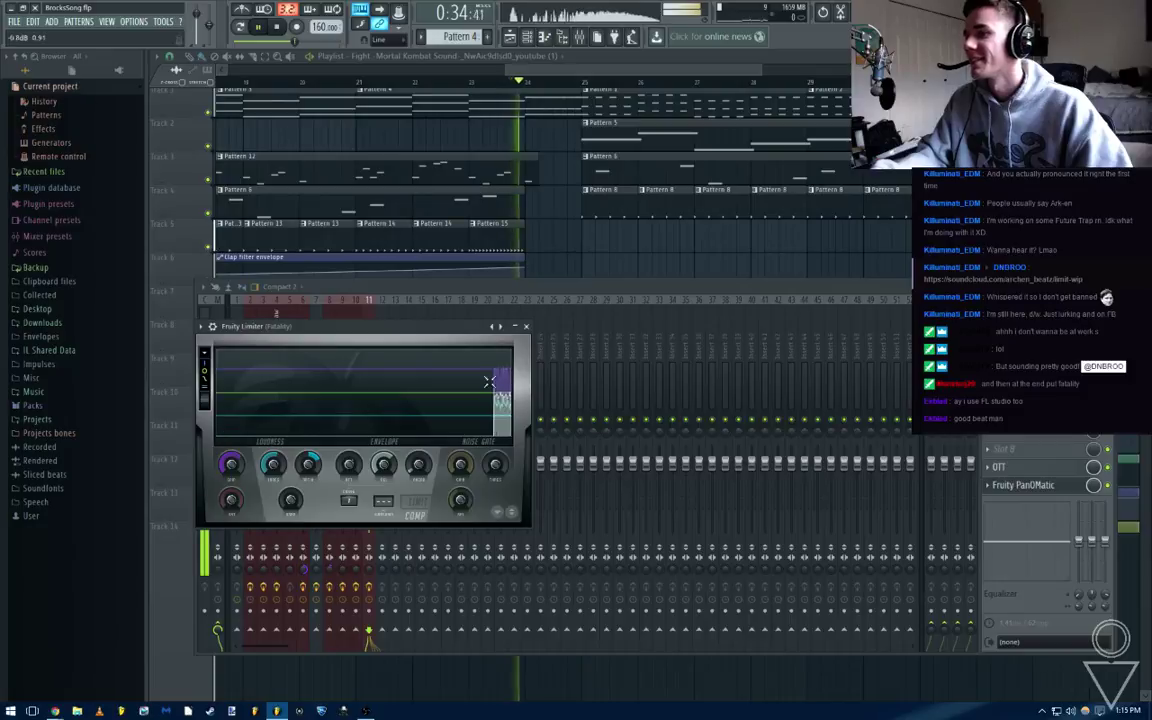
# Raise the Fatality track's mixer fader slightly and replay the transition from just before bar 24
pyautogui.click(527, 327)
pyautogui.moveTo(370, 518); pyautogui.dragTo(370, 507)
pyautogui.press('space')
pyautogui.press('space')
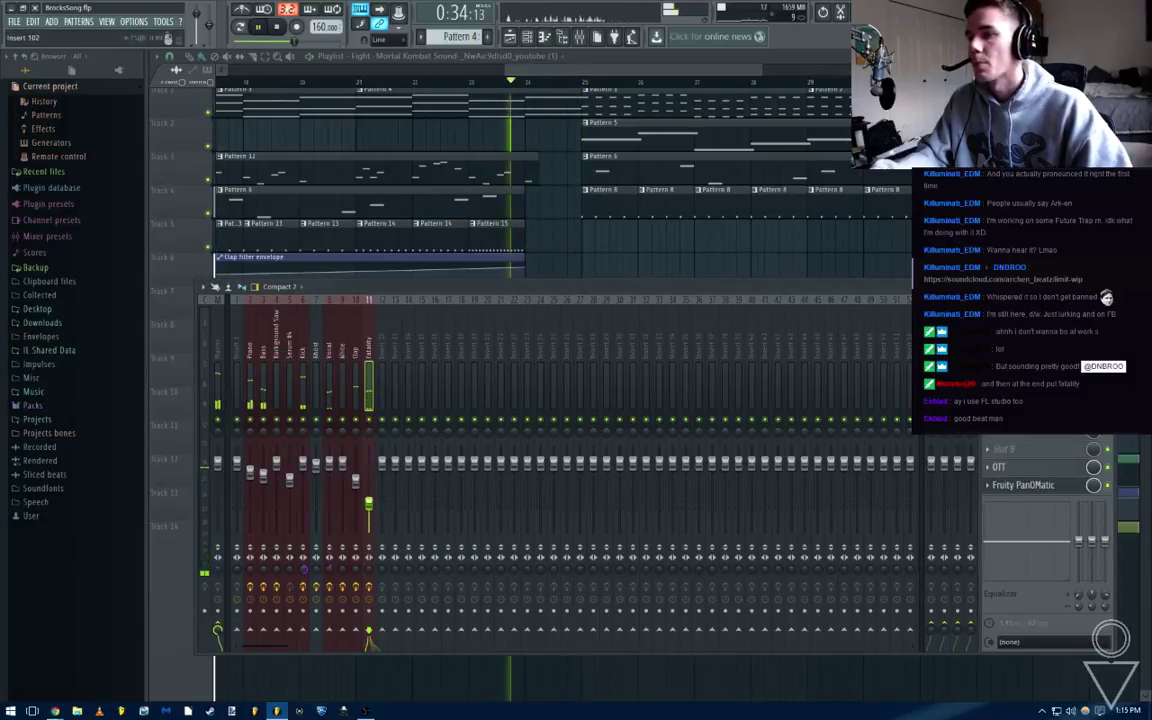
# Rework the compressor in the Fatality track's Fruity Limiter, resetting its gain and setting the ratio to about 1.6:1
pyautogui.click(1023, 323)
pyautogui.press('space')
pyautogui.click(1023, 341)
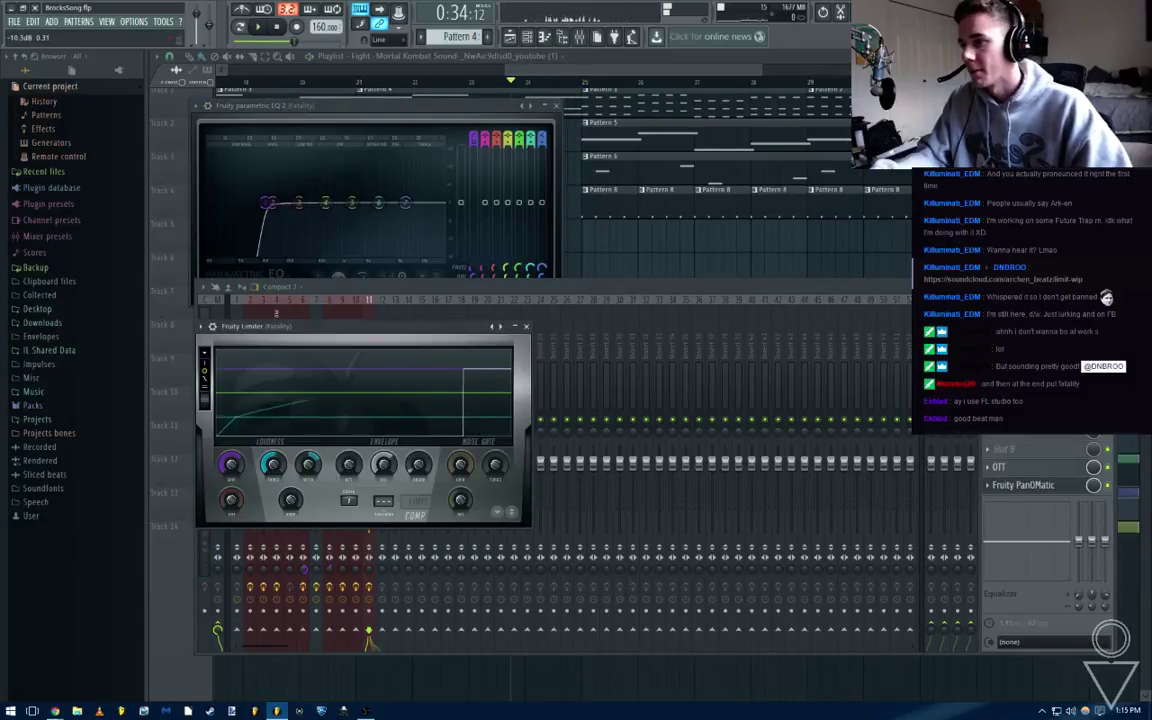
pyautogui.rightClick(317, 464)
pyautogui.click(330, 472)
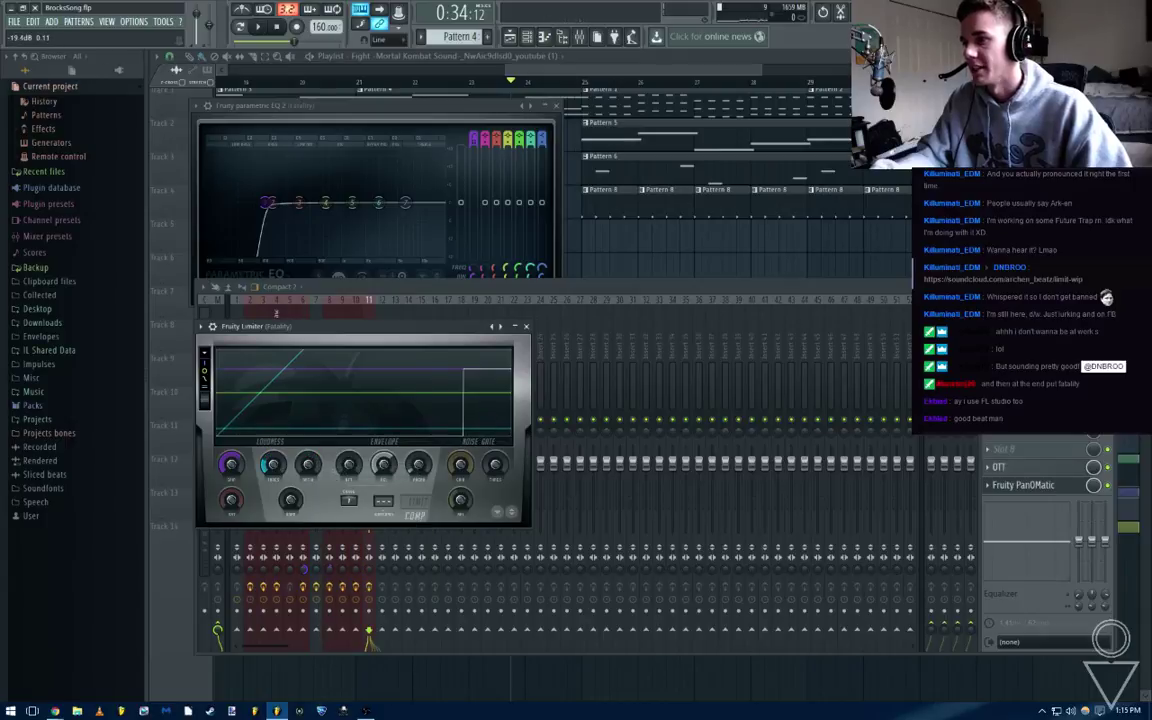
pyautogui.rightClick(234, 463)
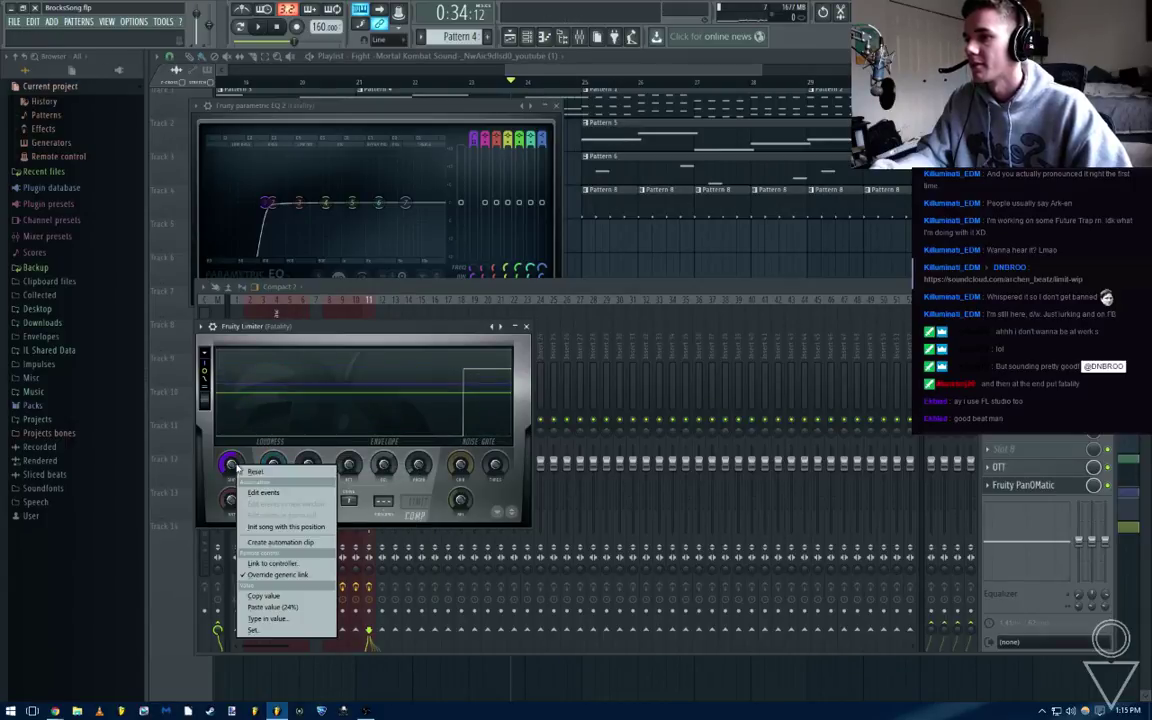
pyautogui.click(250, 472)
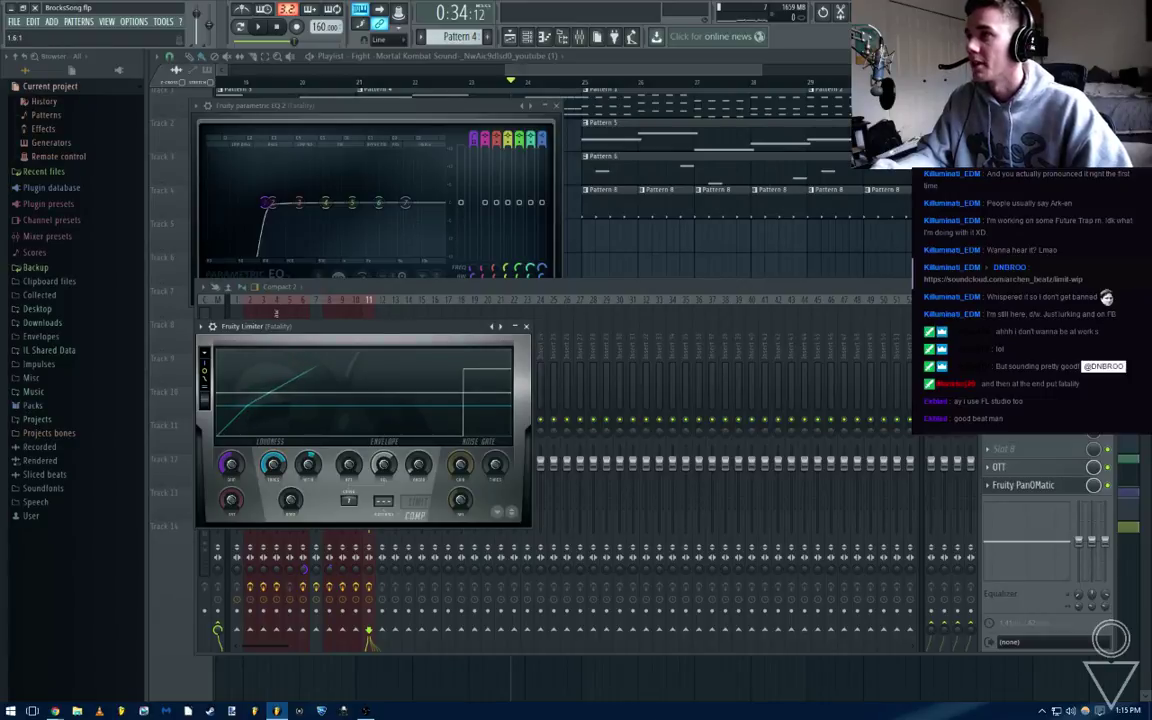
# Play the transition into the drop with the reworked Fatality compression
pyautogui.click(557, 106)
pyautogui.press('space')
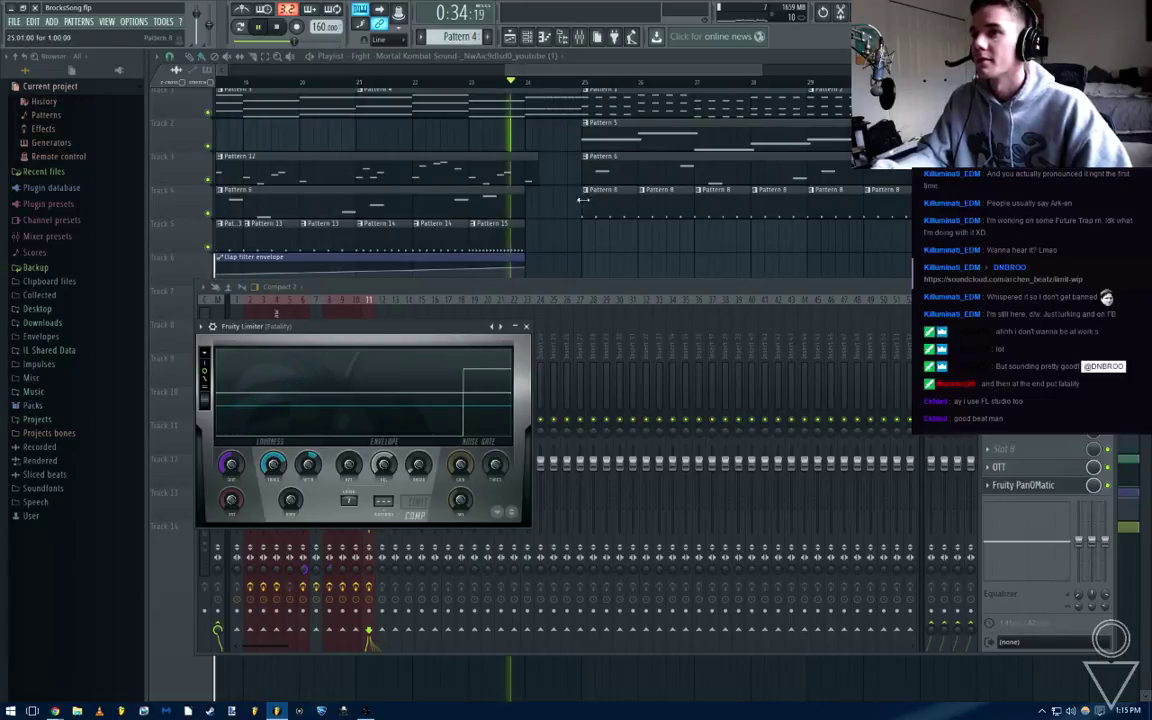
pyautogui.rightClick(610, 267)
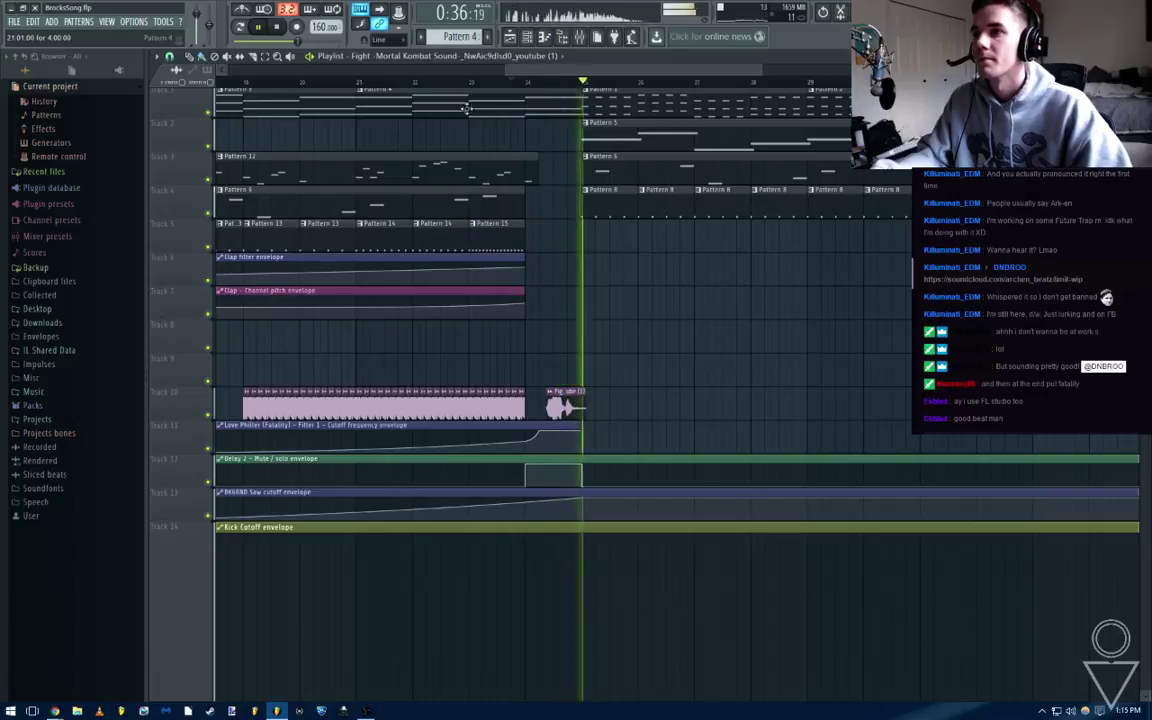
pyautogui.press('space')
pyautogui.press('space')
# Reset the gain of the Fatality track's Fruity Limiter, raise it slightly, and replay the transition
pyautogui.click(579, 37)
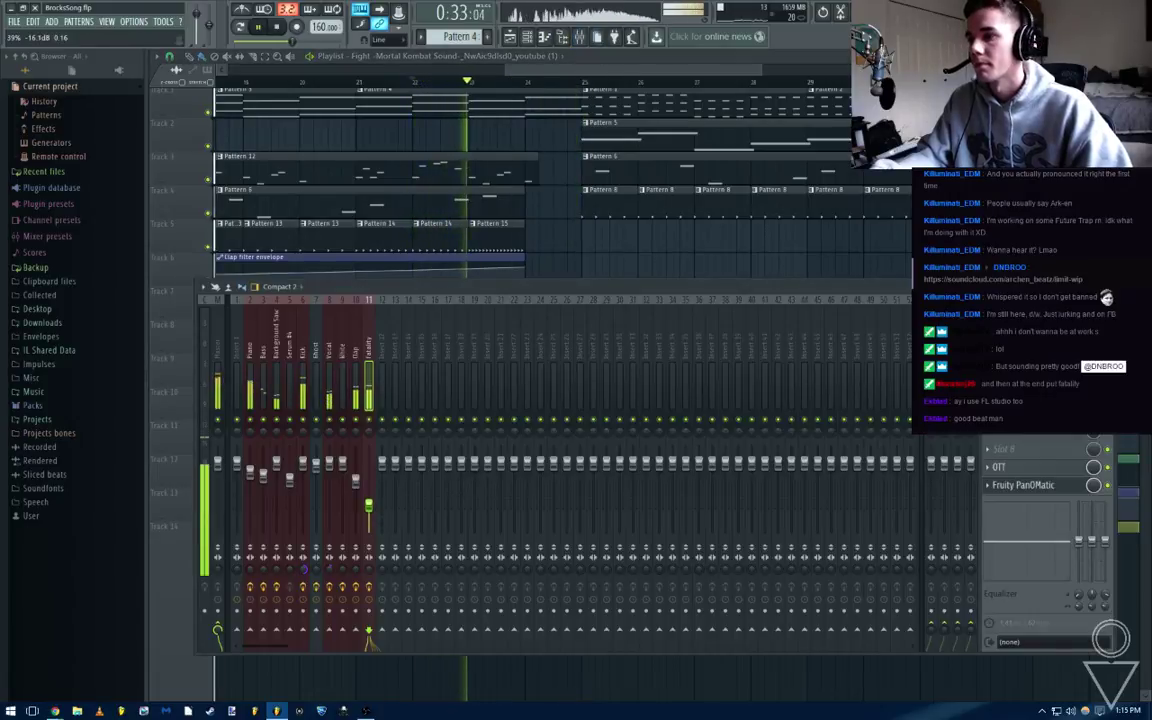
pyautogui.click(1022, 323)
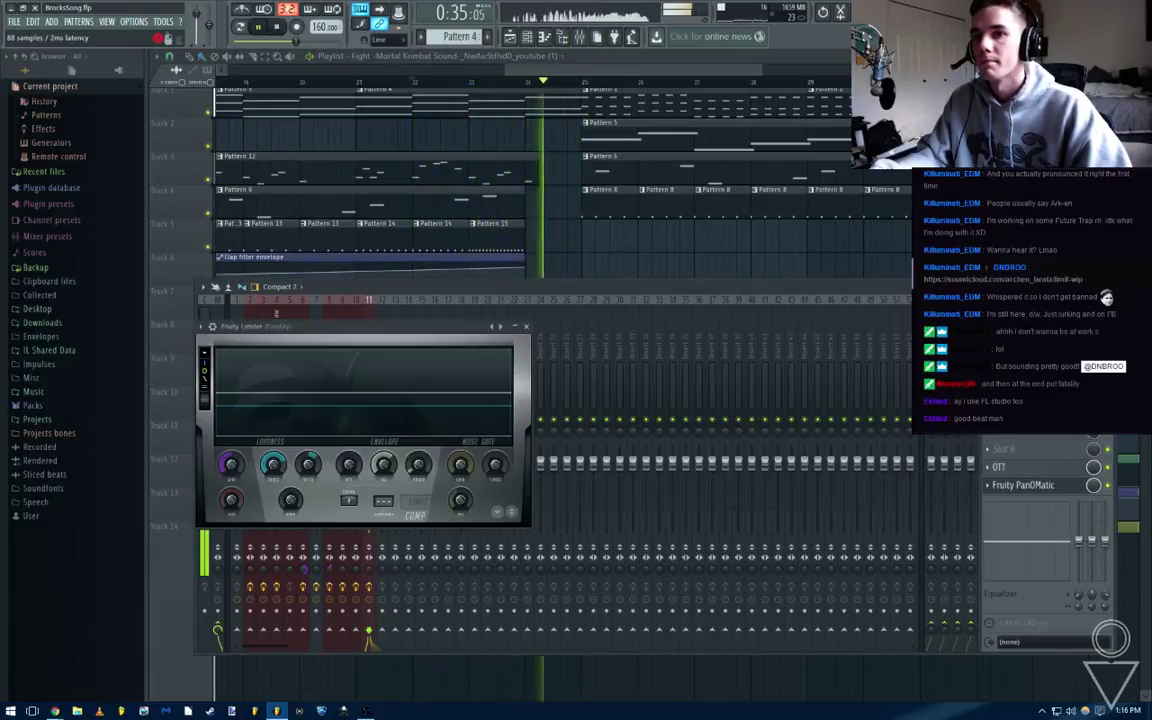
pyautogui.rightClick(237, 466)
pyautogui.click(262, 471)
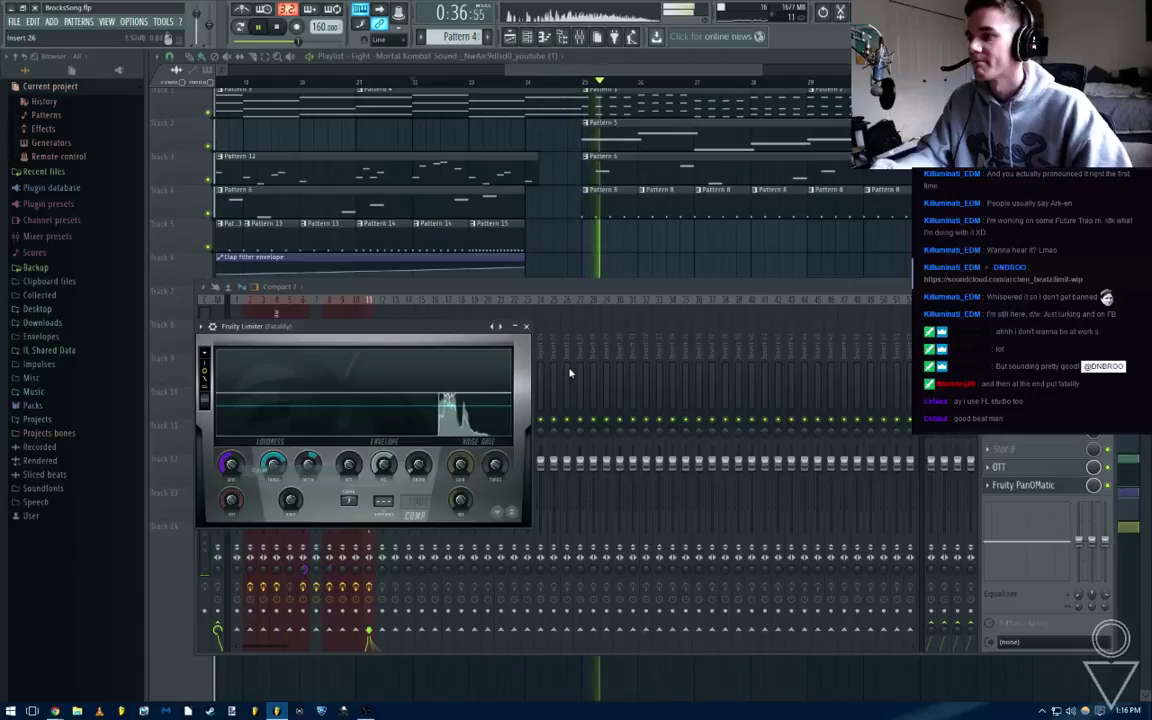
pyautogui.moveTo(232, 466); pyautogui.dragTo(232, 461)
pyautogui.press('space')
pyautogui.click(526, 326)
pyautogui.press('space')
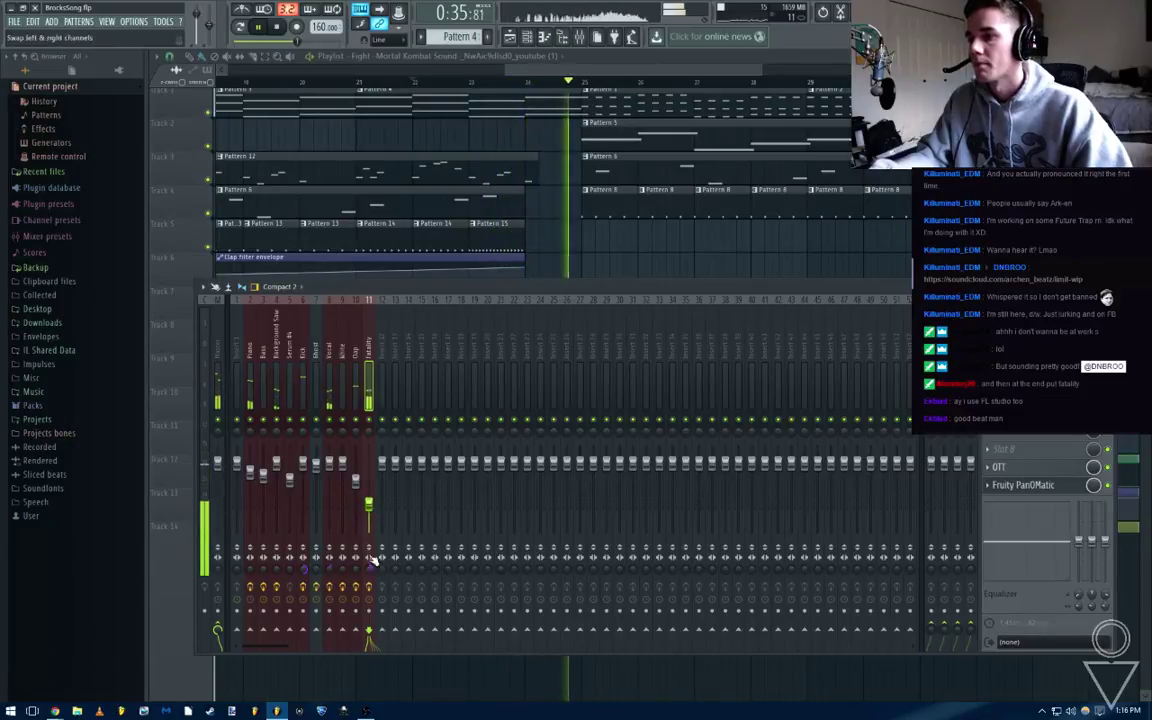
# Raise the high-pass cutoff and slightly boost bands 3 and 6 in the Fatality track's Parametric EQ 2 during playback
pyautogui.press('space')
pyautogui.click(1022, 323)
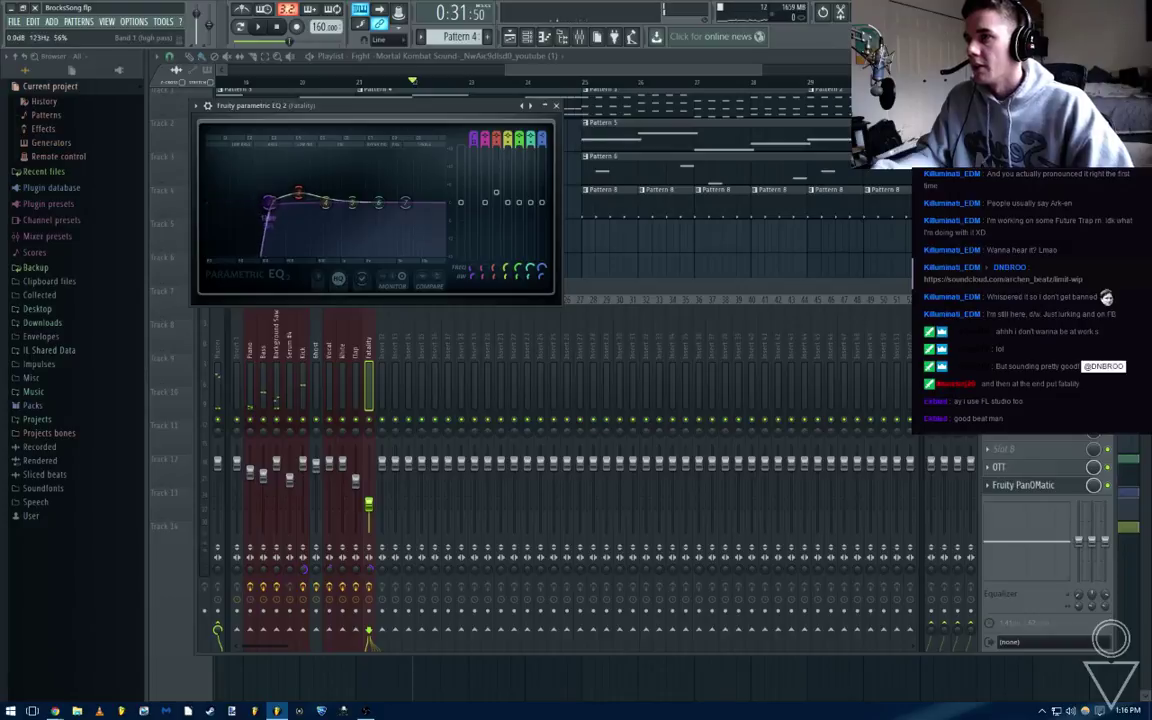
pyautogui.press('space')
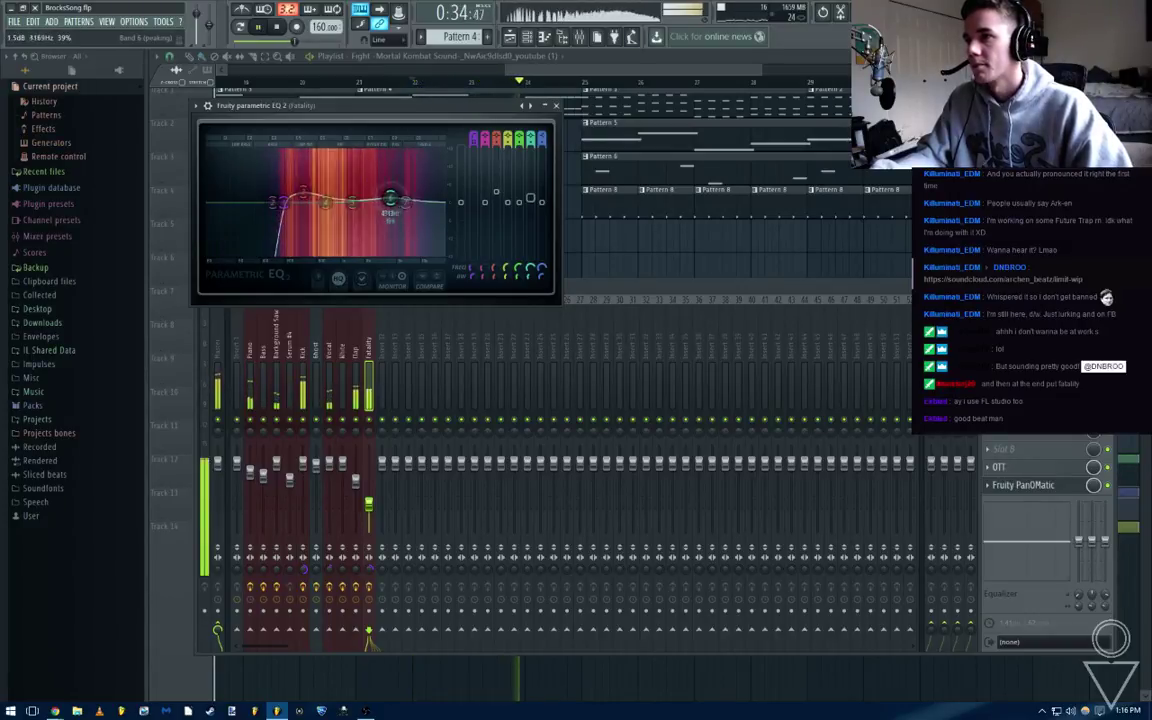
pyautogui.moveTo(404, 202); pyautogui.dragTo(410, 194)
pyautogui.click(556, 105)
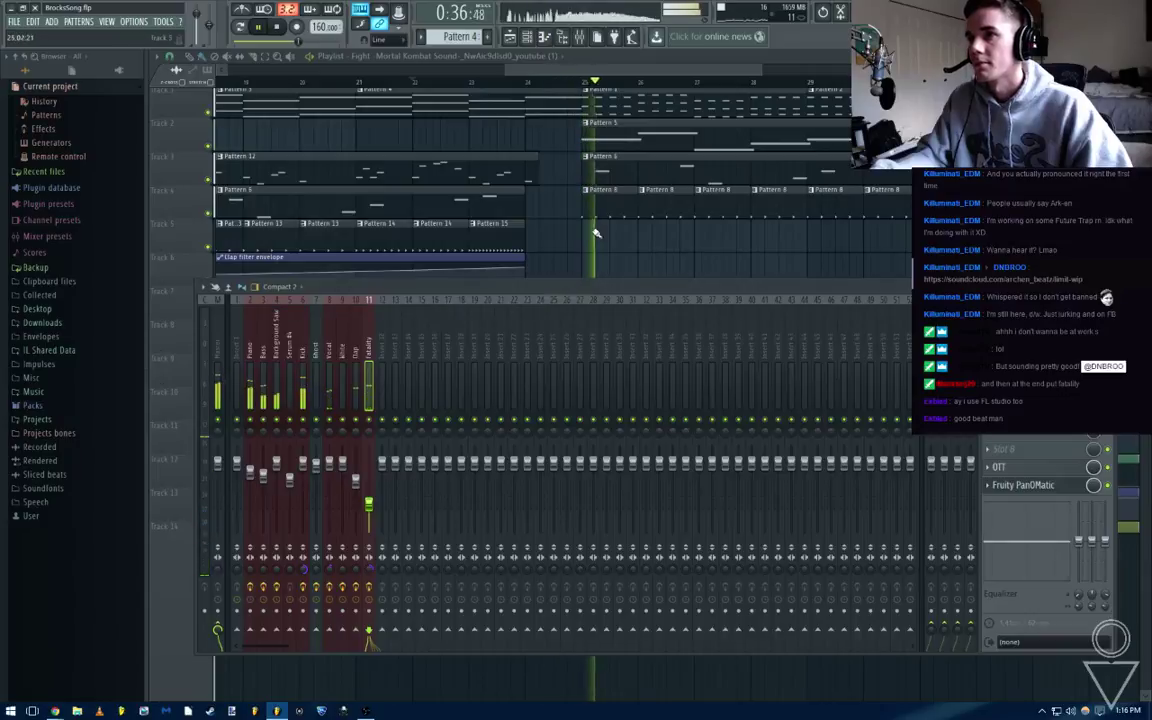
# Reshape the Kick Cutoff envelope on Track 14 to fall from about half a bar before bar 25 to its minimum at bar 25
pyautogui.click(598, 236)
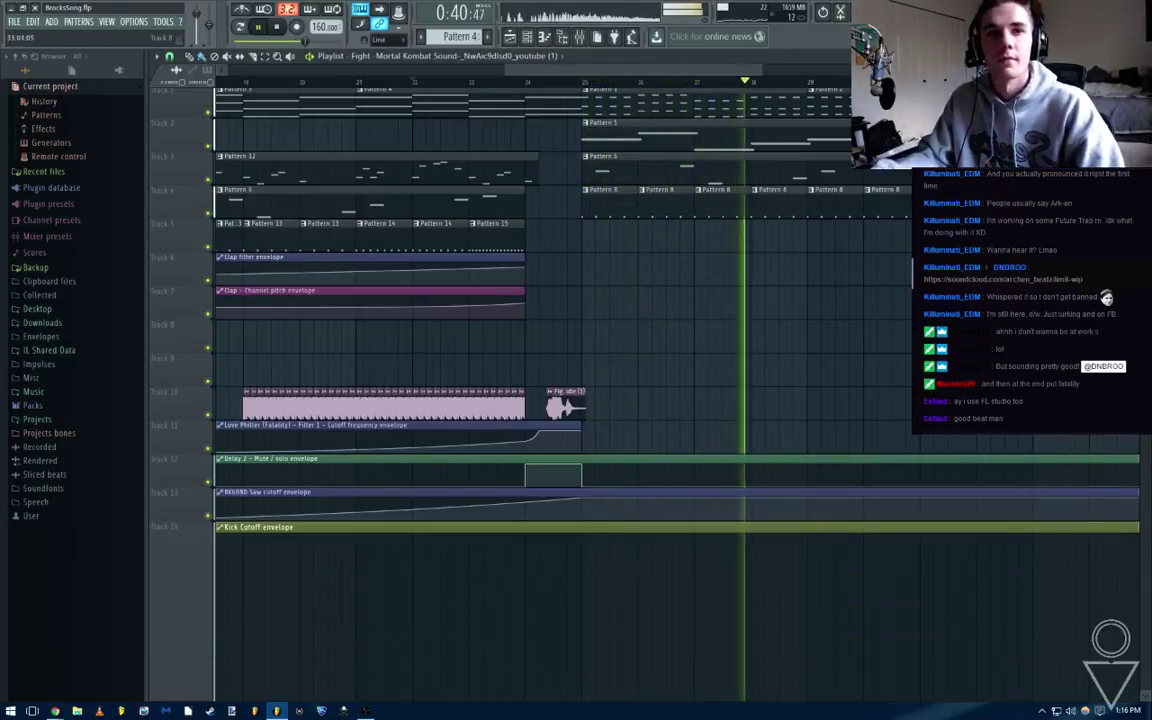
pyautogui.scroll(-4, 954, 339)
pyautogui.scroll(4, 643, 360)
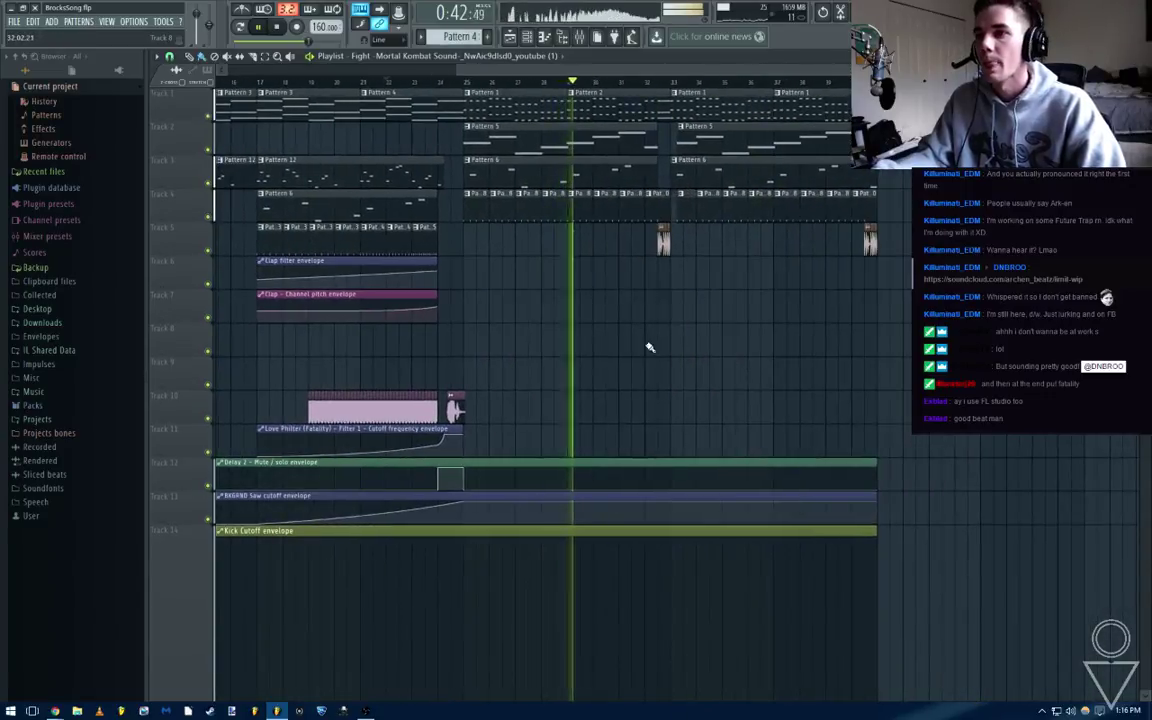
pyautogui.scroll(-3, 632, 345)
pyautogui.scroll(-2, 629, 349)
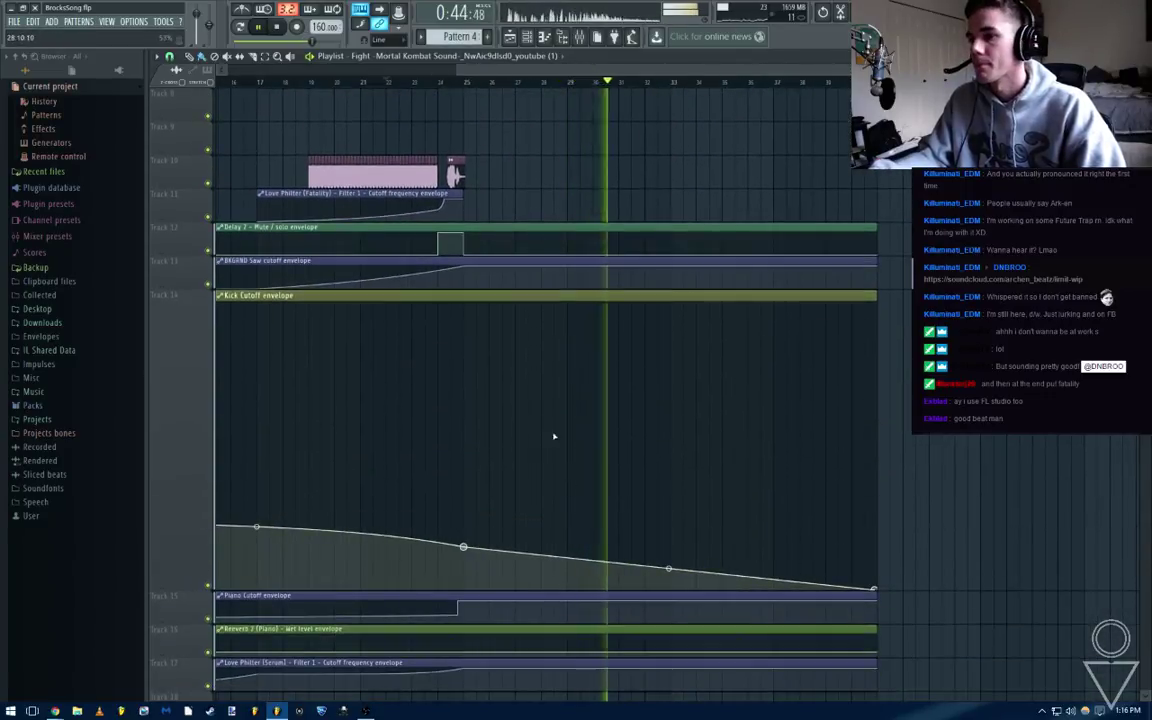
pyautogui.press('space')
pyautogui.scroll(6, 520, 360)
pyautogui.scroll(-5, 468, 300)
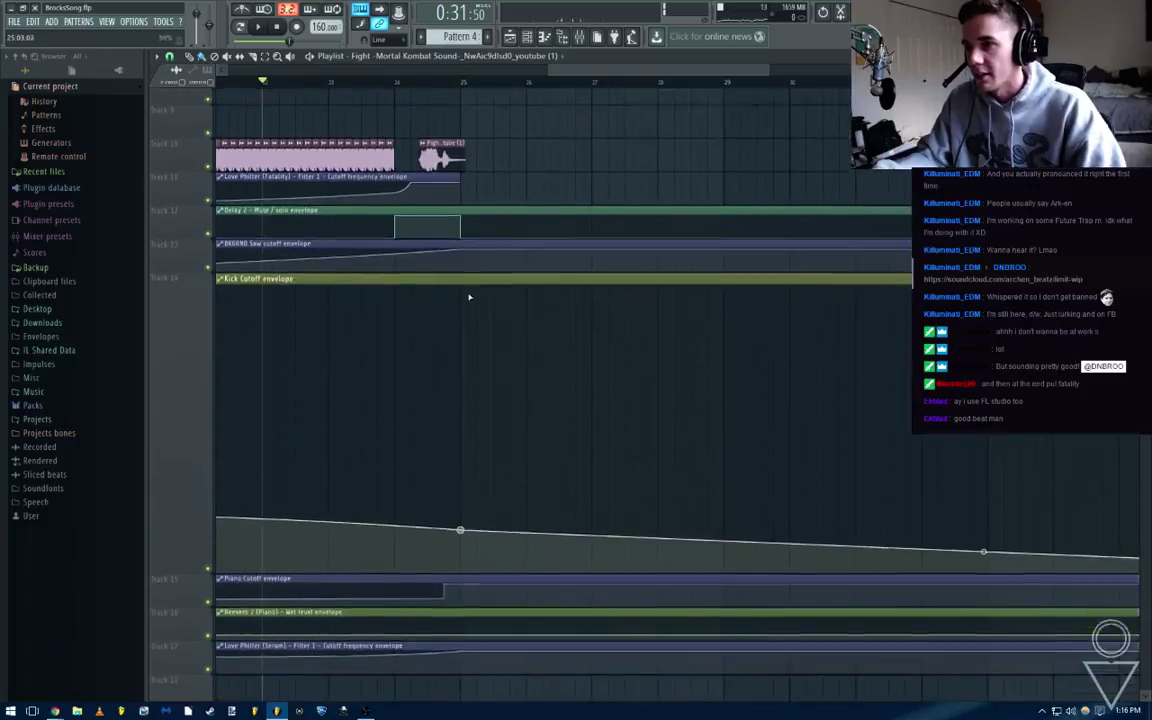
pyautogui.rightClick(464, 383)
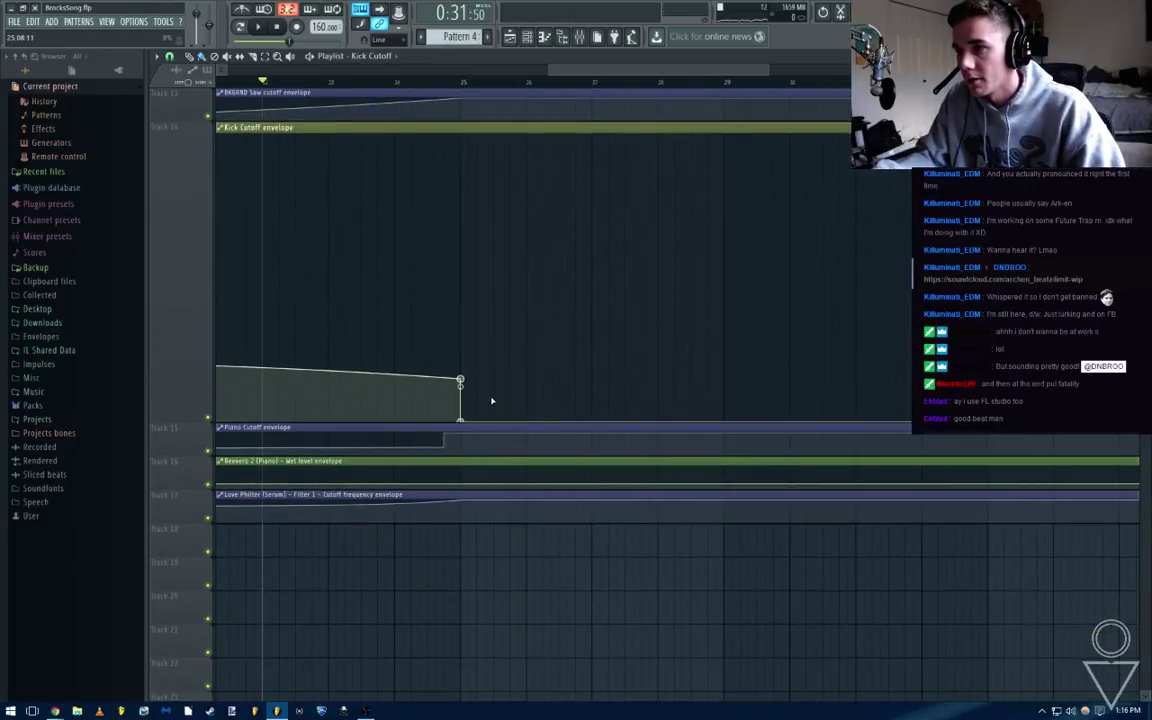
pyautogui.scroll(5, 485, 390)
pyautogui.scroll(-3, 465, 391)
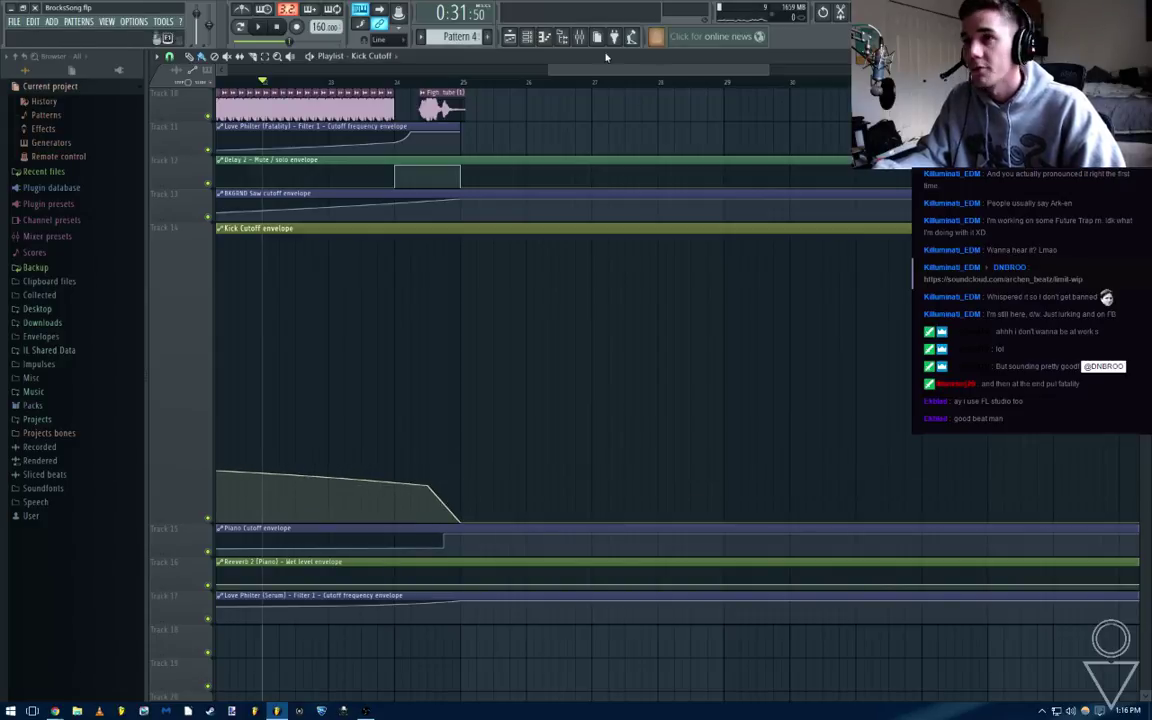
# Watch the high-pass band in the Kick track's Parametric EQ 2 while the transition plays
pyautogui.press('F9')
pyautogui.moveTo(355, 355); pyautogui.dragTo(301, 358)
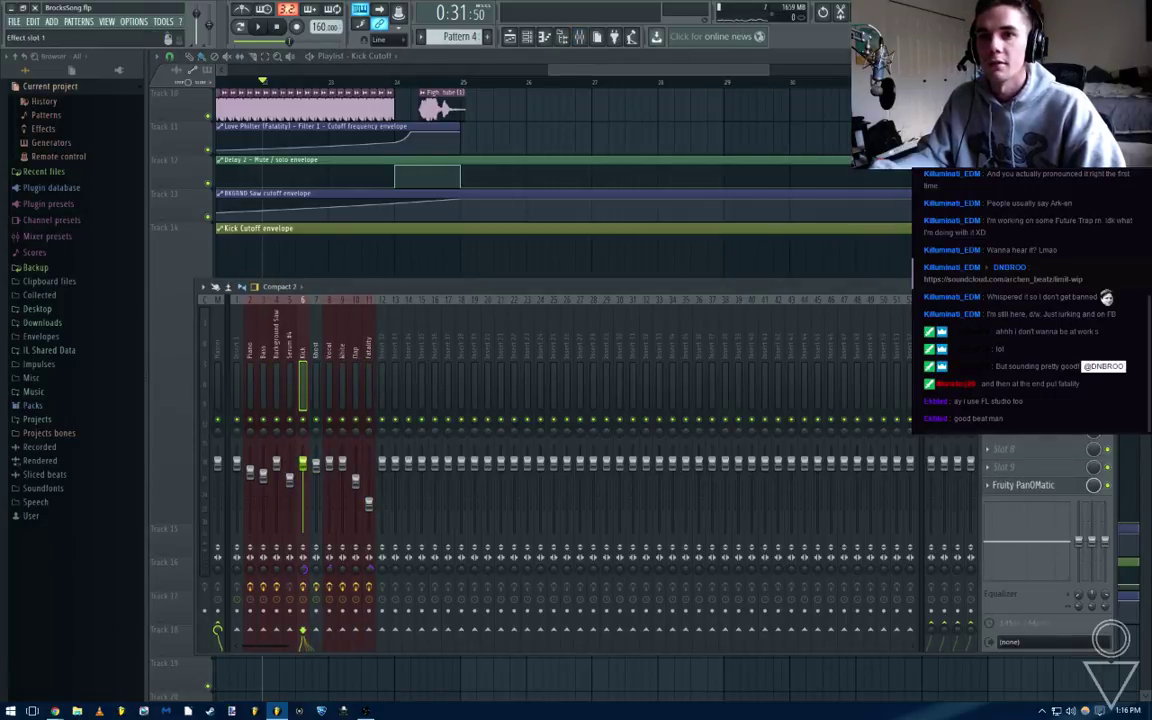
pyautogui.click(1025, 323)
pyautogui.press('space')
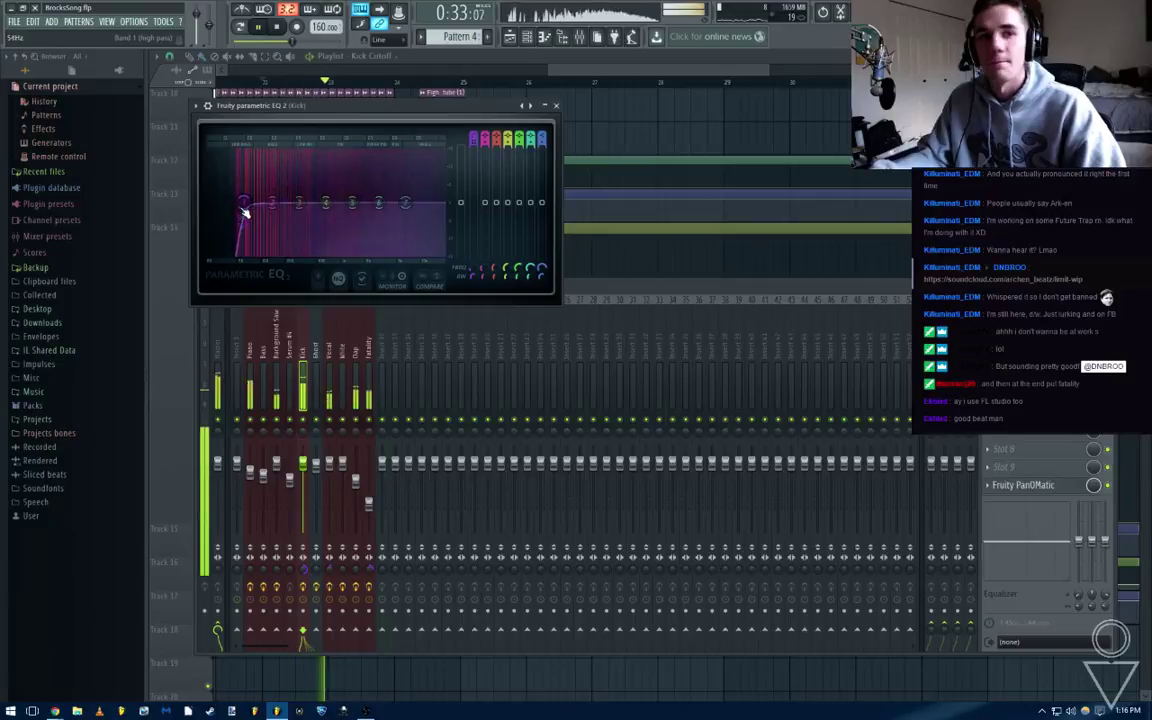
pyautogui.moveTo(243, 208); pyautogui.dragTo(237, 210)
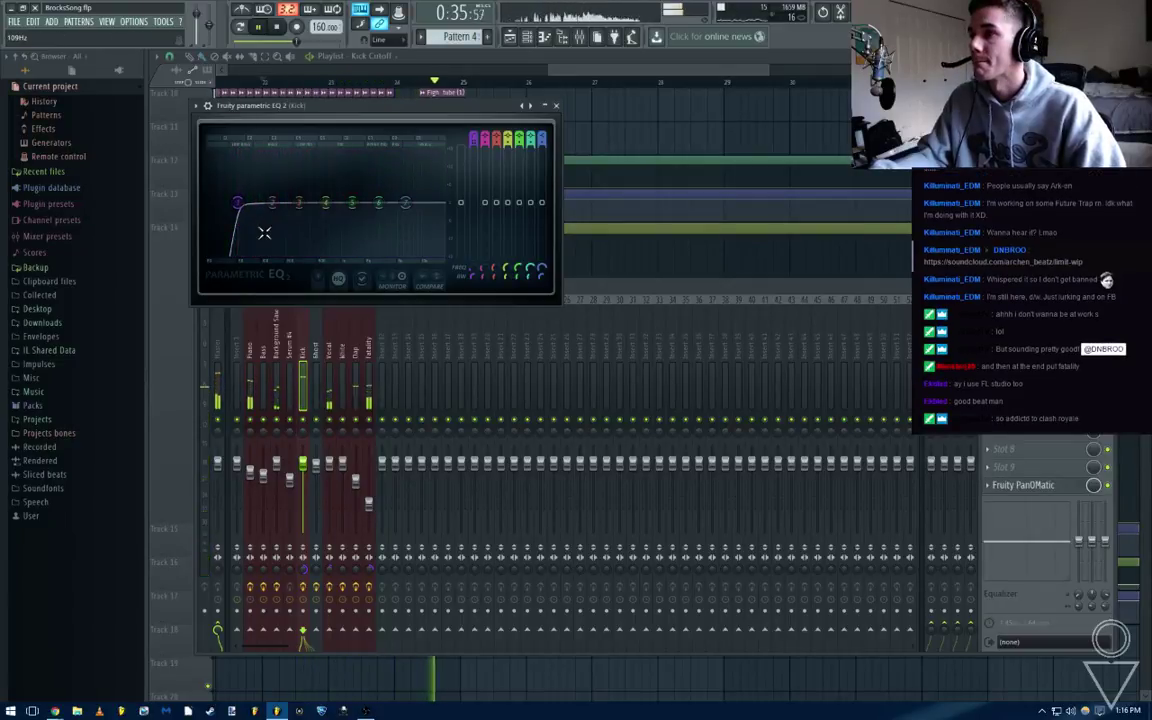
pyautogui.click(556, 105)
# Inspect the Bass track's Parametric EQ 2 during playback, and close the plugin windows and mixer
pyautogui.click(263, 352)
pyautogui.click(1025, 323)
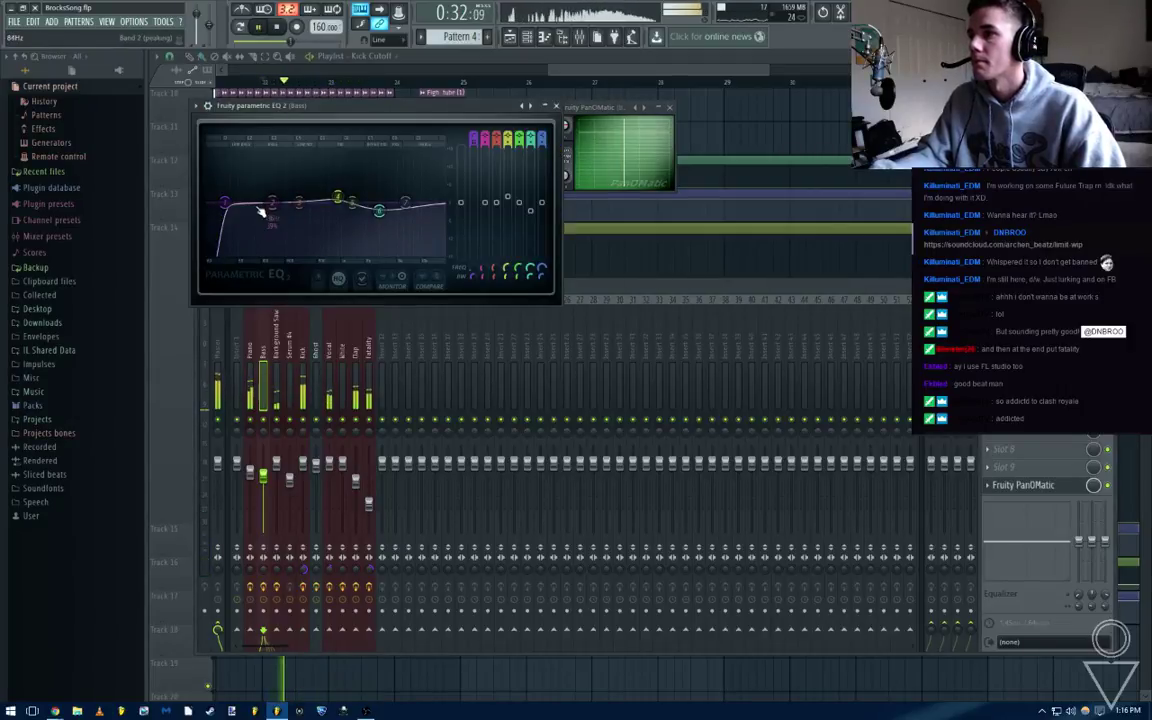
pyautogui.click(557, 106)
pyautogui.click(670, 107)
pyautogui.press('F9')
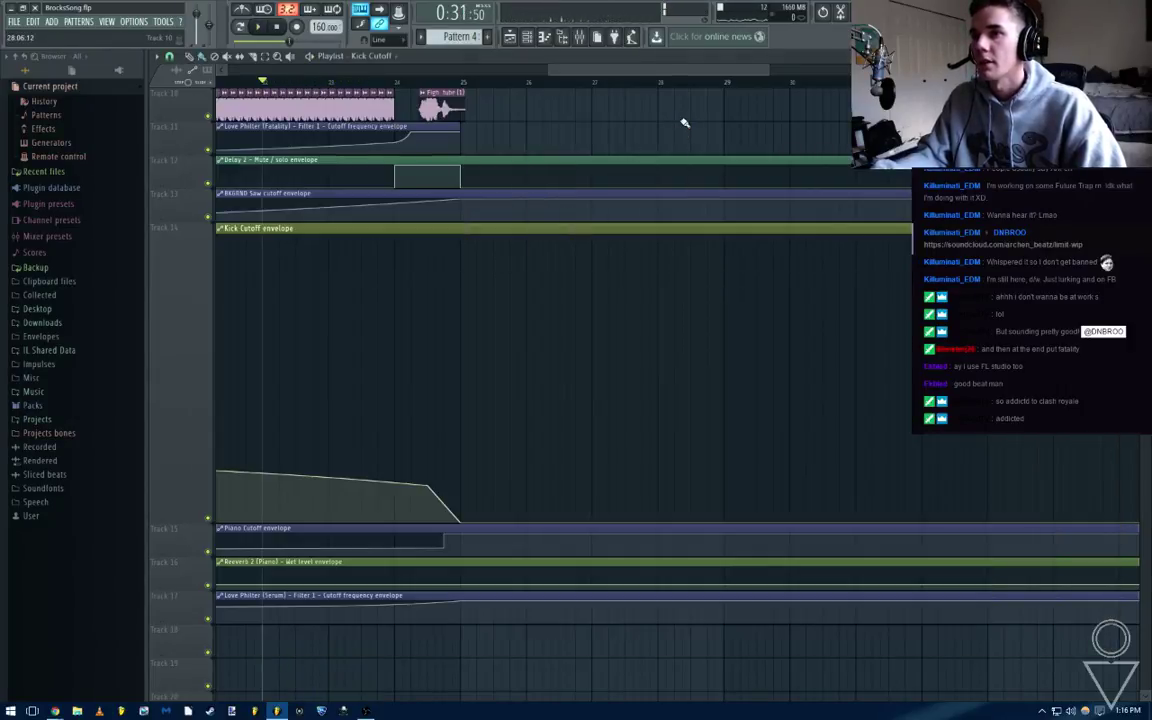
# Examine the longer span of the Kick Cutoff envelope around the build-up and play the section before bar 25
pyautogui.scroll(-4, 682, 124)
pyautogui.press('space')
pyautogui.press('space')
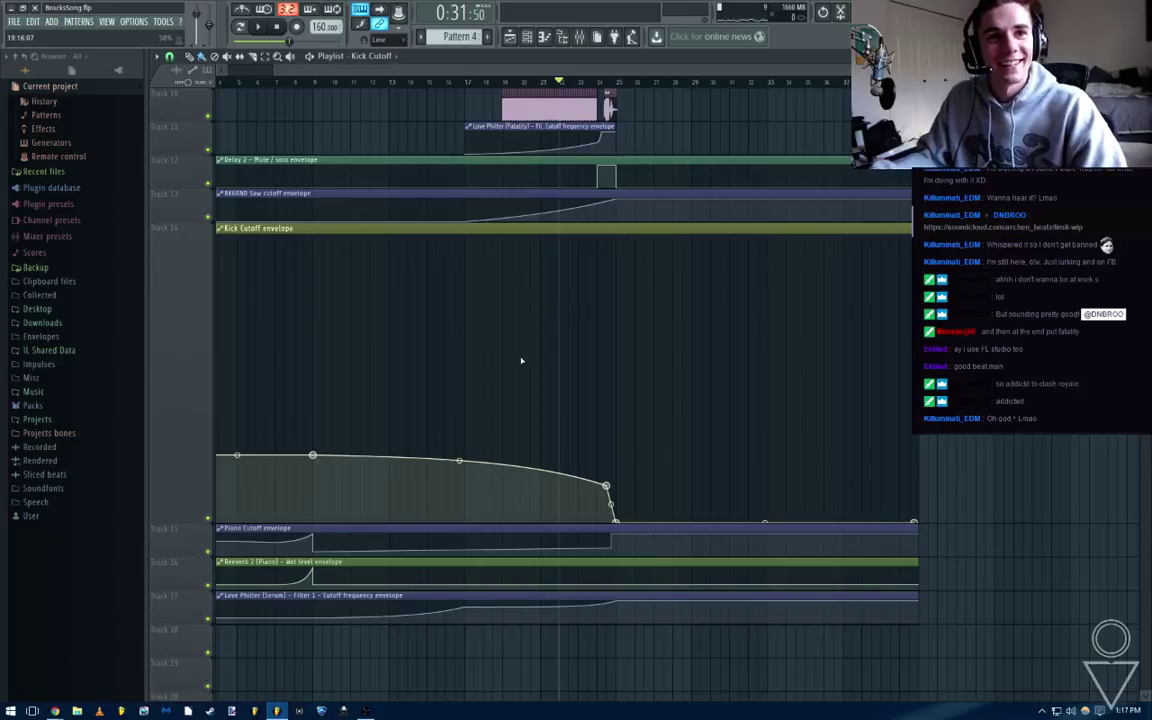
pyautogui.press('space')
# Recheck how the Kick track's EQ high-pass sweeps down before bar 25 with the reshaped cutoff automation playing
pyautogui.press('F9')
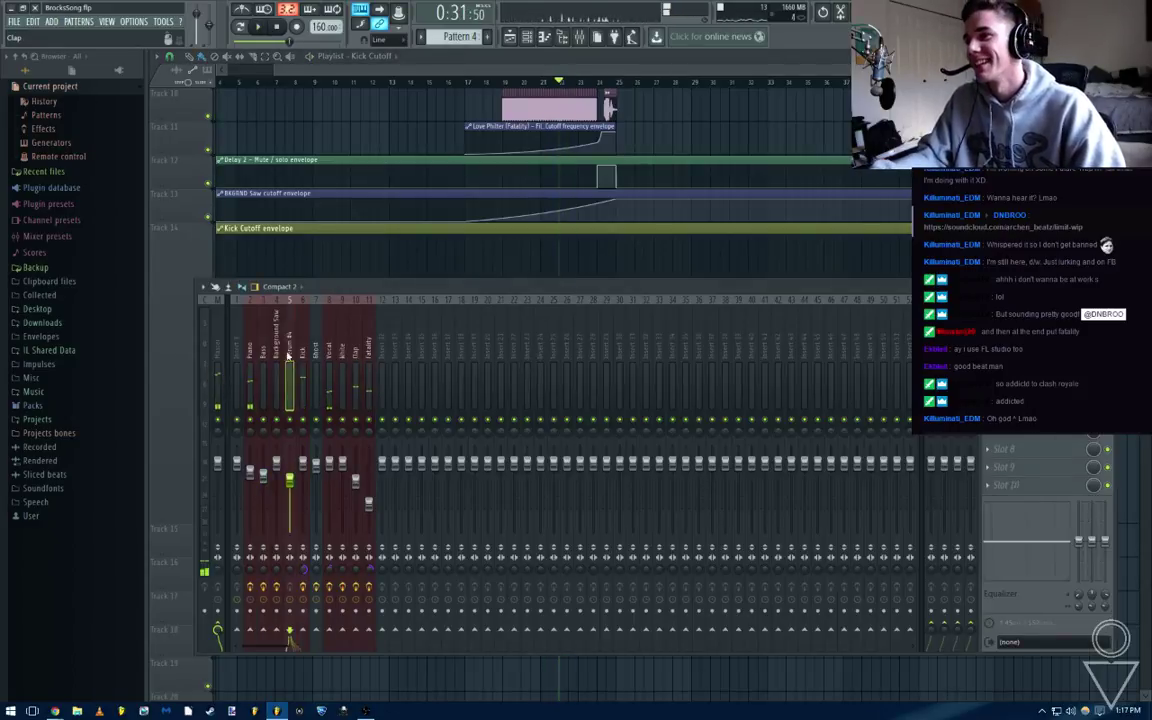
pyautogui.click(313, 355)
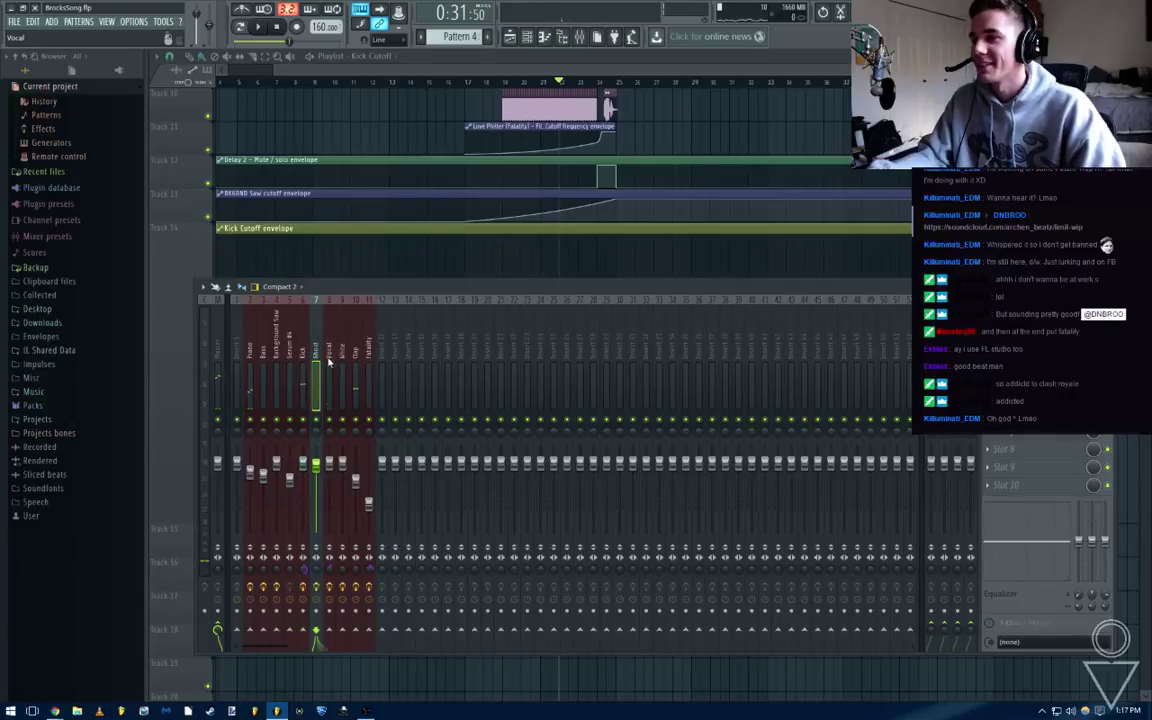
pyautogui.press('Left')
pyautogui.click(1025, 323)
pyautogui.press('space')
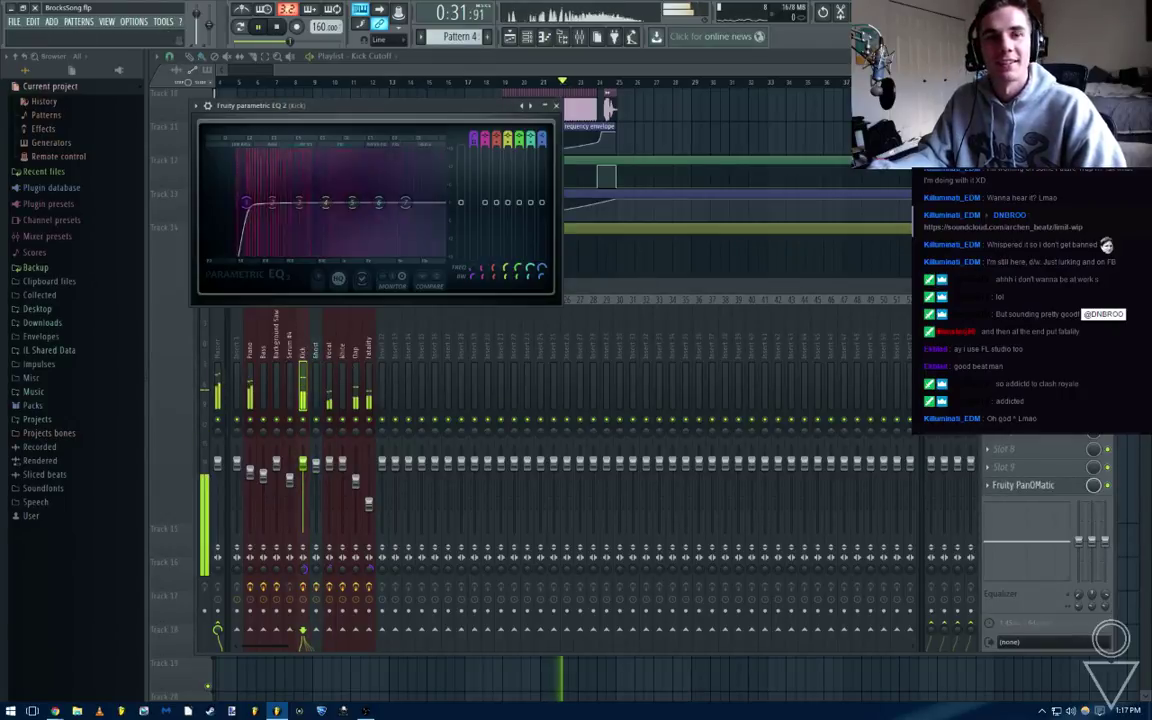
pyautogui.moveTo(263, 210); pyautogui.dragTo(198, 210)
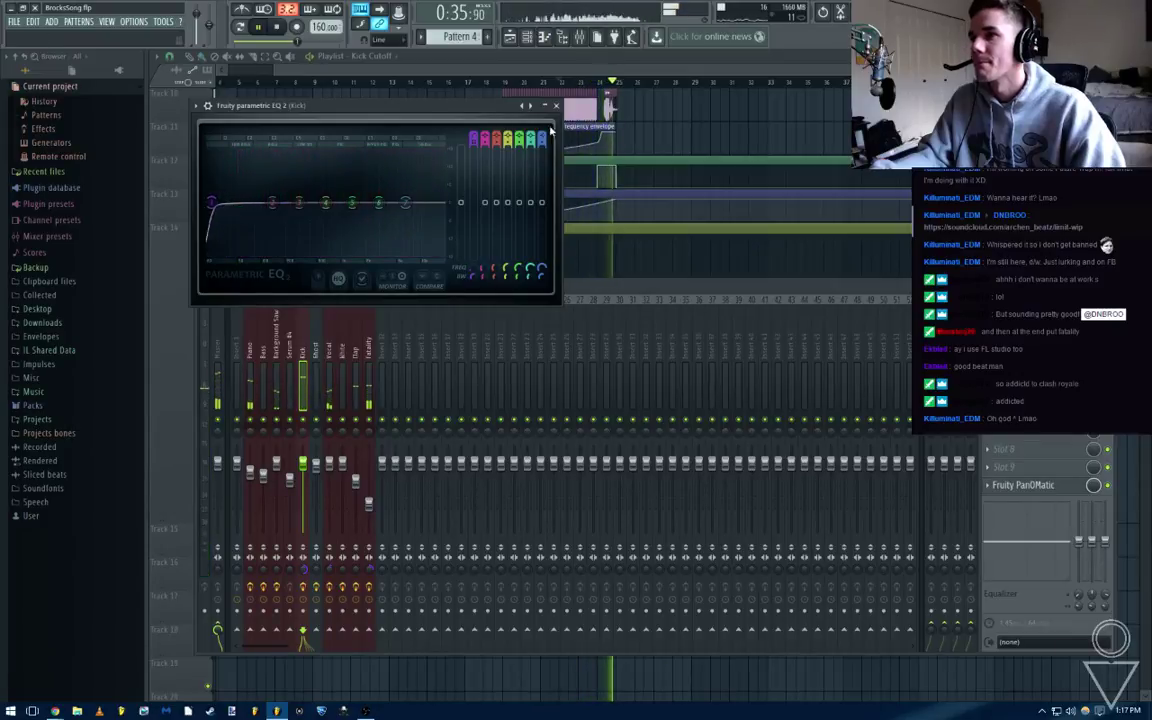
# Close the Kick track's Parametric EQ 2 and the mixer, save the project and stop playback
pyautogui.click(556, 106)
pyautogui.press('F9')
pyautogui.hotkey('ctrl', 's')
pyautogui.press('space')
pyautogui.scroll(5, 560, 300)
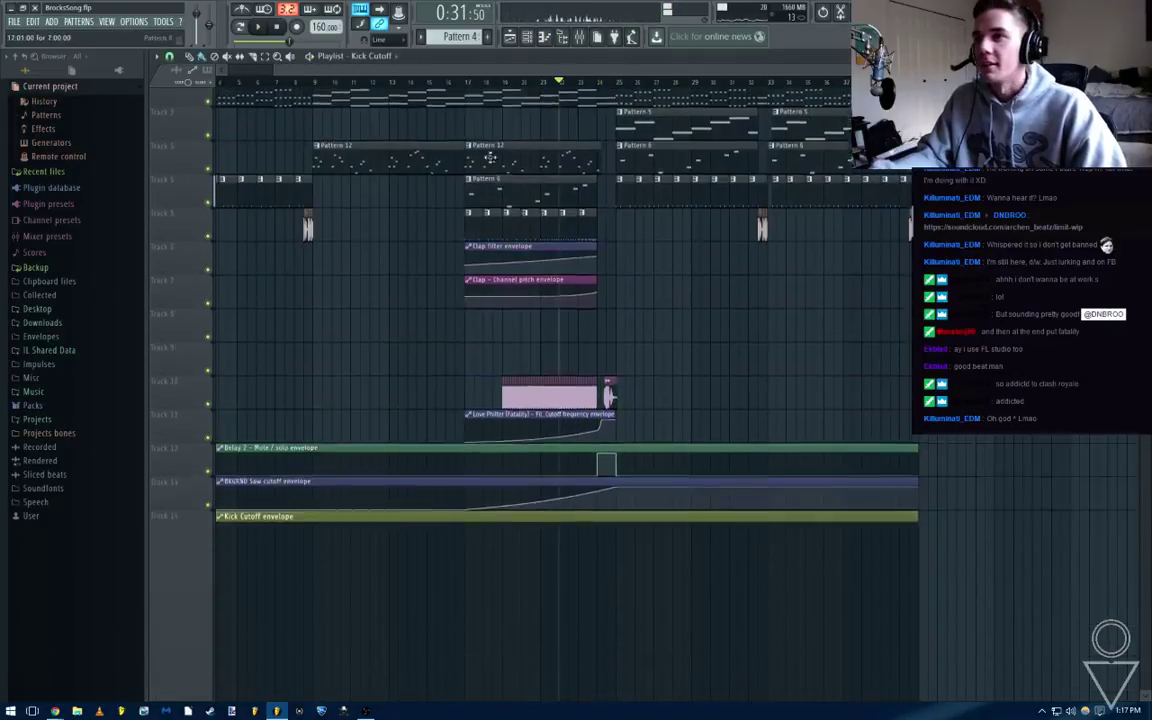
# Add a 3x Osc instrument channel to the project and close its plugin window
pyautogui.click(51, 21)
pyautogui.moveTo(61, 36)
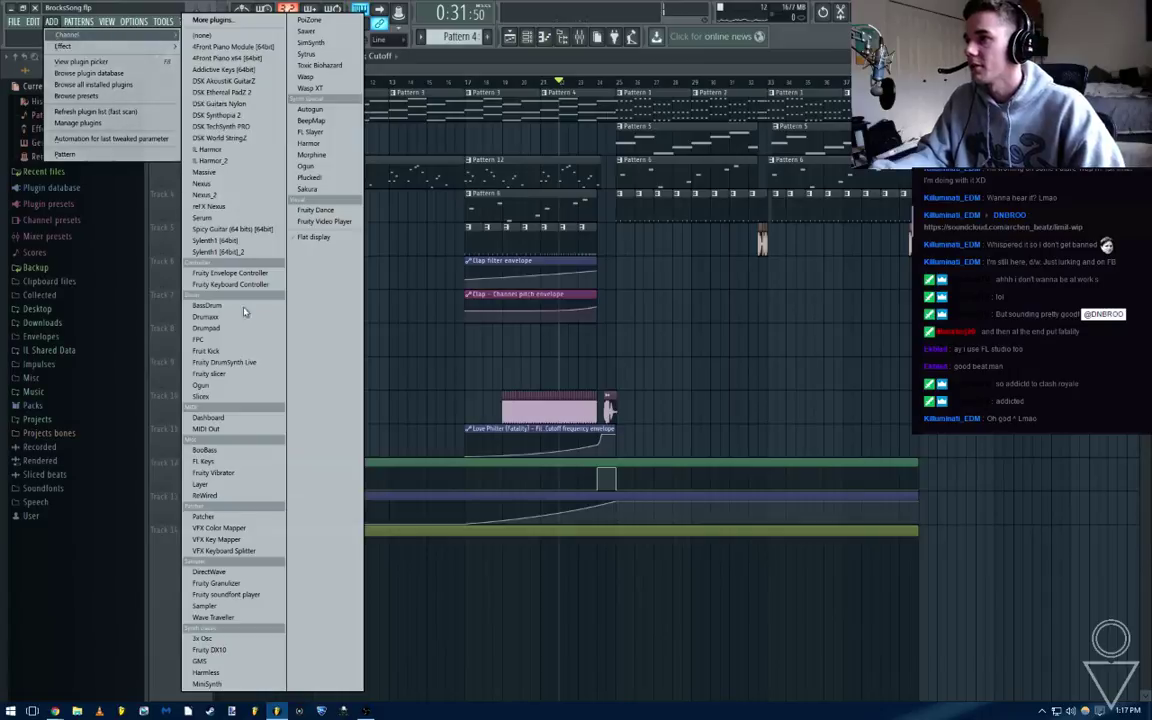
pyautogui.click(266, 638)
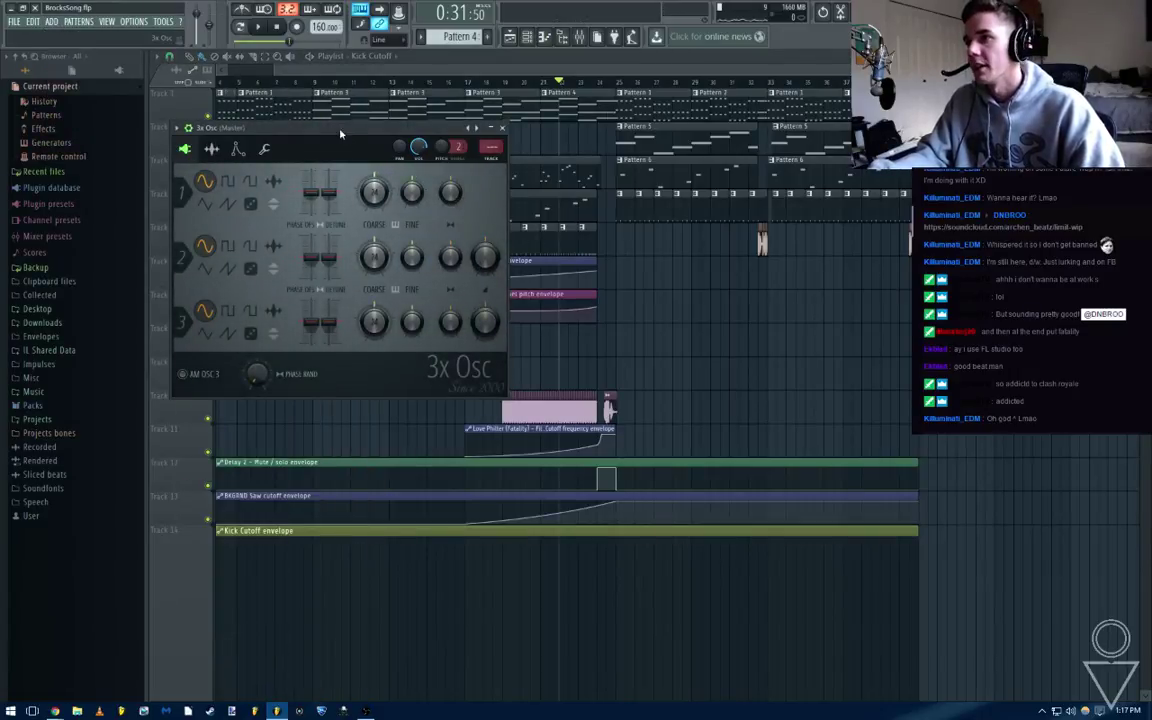
pyautogui.moveTo(340, 133); pyautogui.dragTo(494, 253)
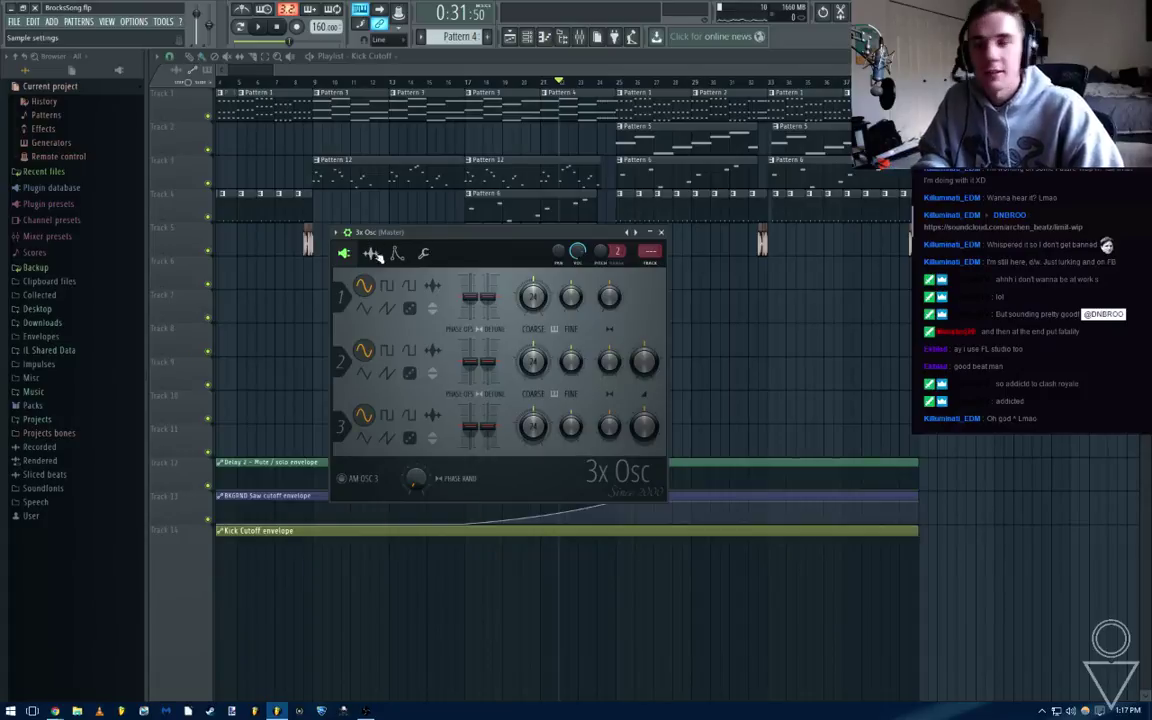
pyautogui.click(664, 233)
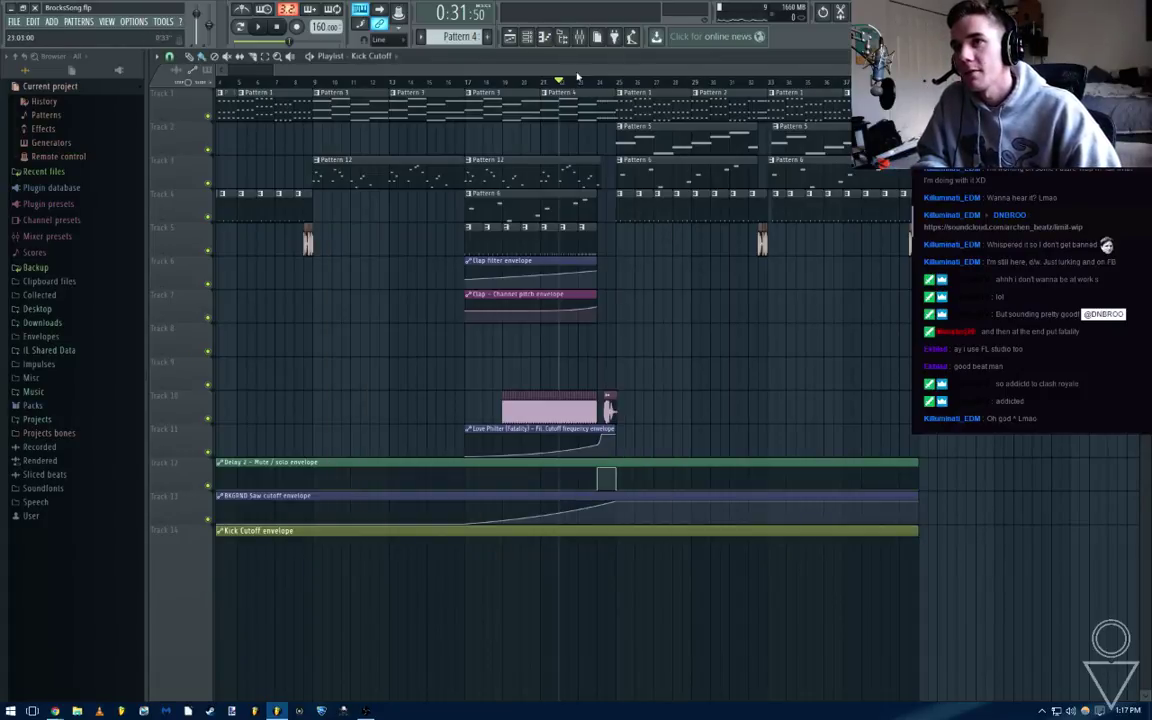
# Rename the new 3x Osc channel to "sub Roll"
pyautogui.click(533, 37)
pyautogui.click(245, 358)
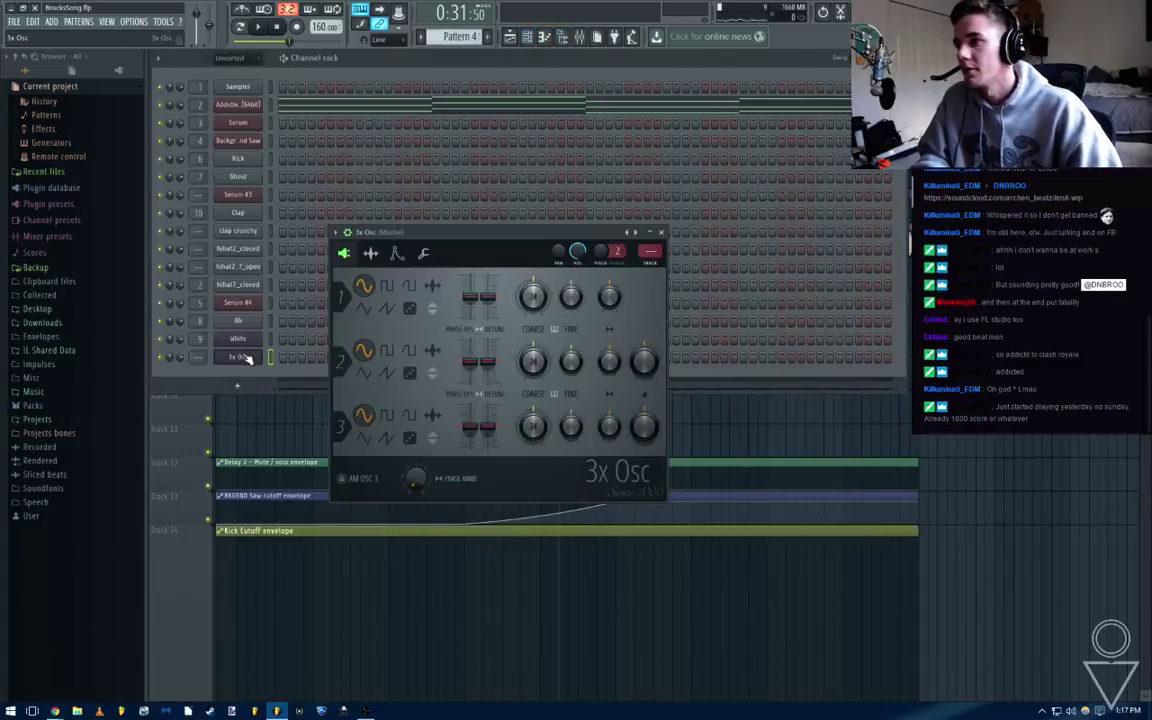
pyautogui.keyDown('shift'); pyautogui.click(240, 357); pyautogui.keyUp('shift')
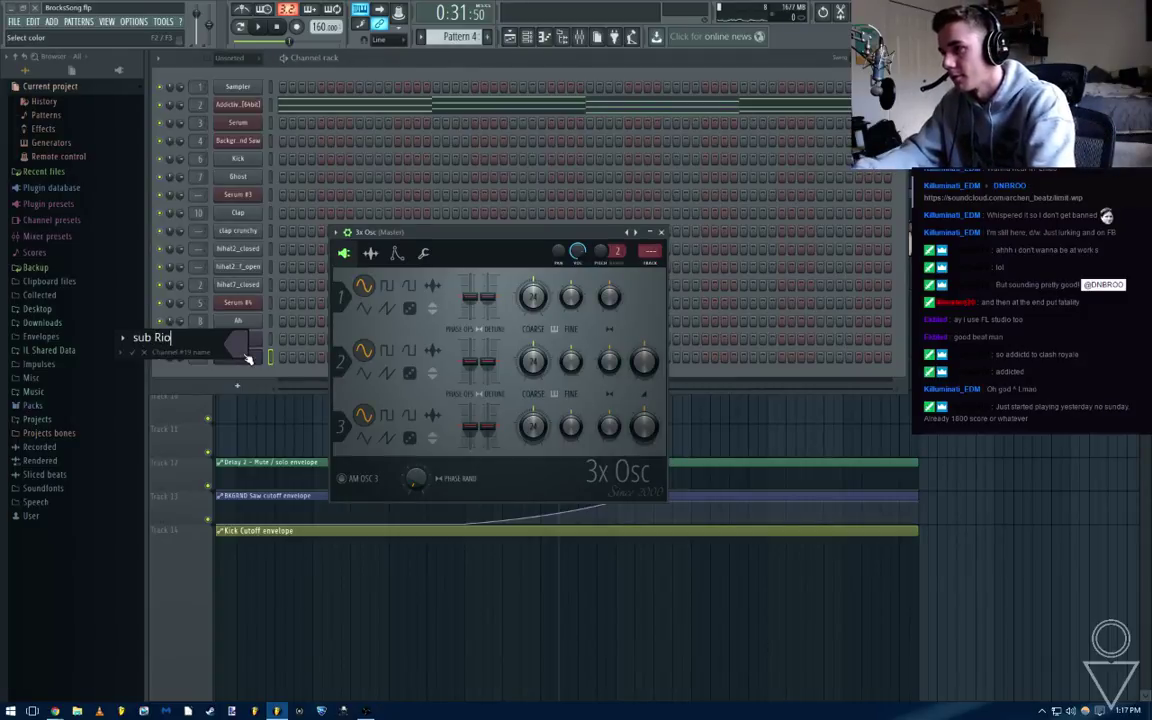
pyautogui.press('BackSpace')
pyautogui.press('BackSpace')
pyautogui.press('BackSpace')
pyautogui.press('BackSpace')
pyautogui.press('BackSpace')
pyautogui.press('BackSpace')
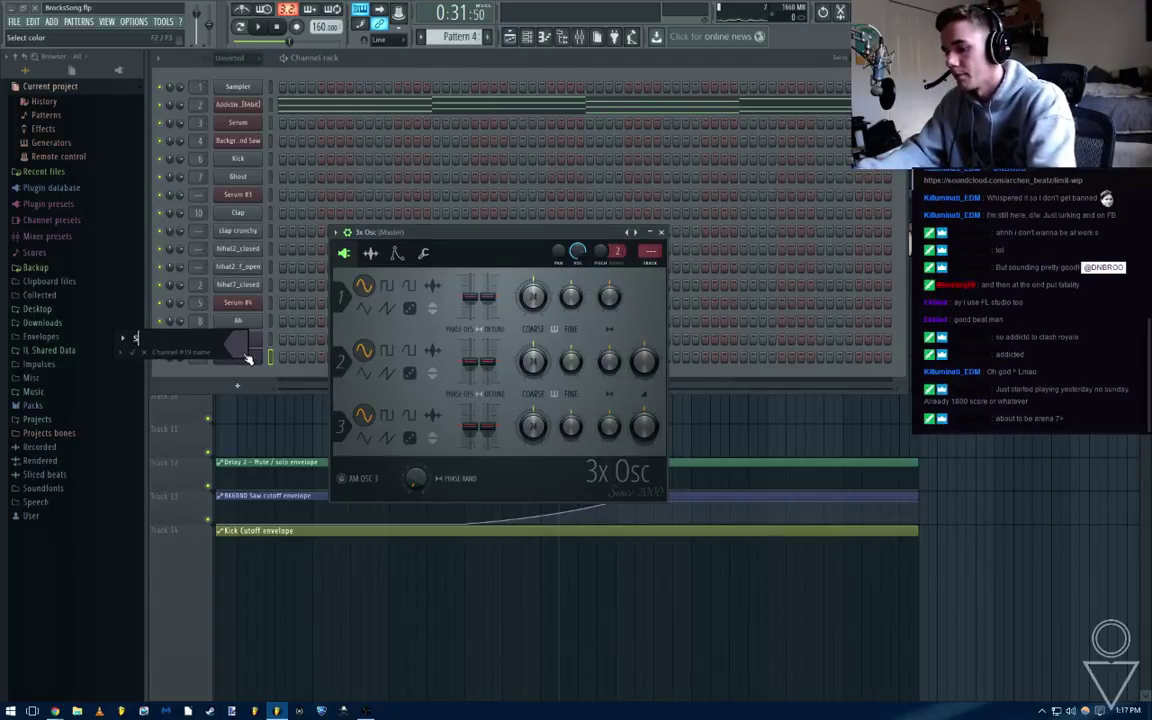
pyautogui.write('sub R')
pyautogui.press('Return')
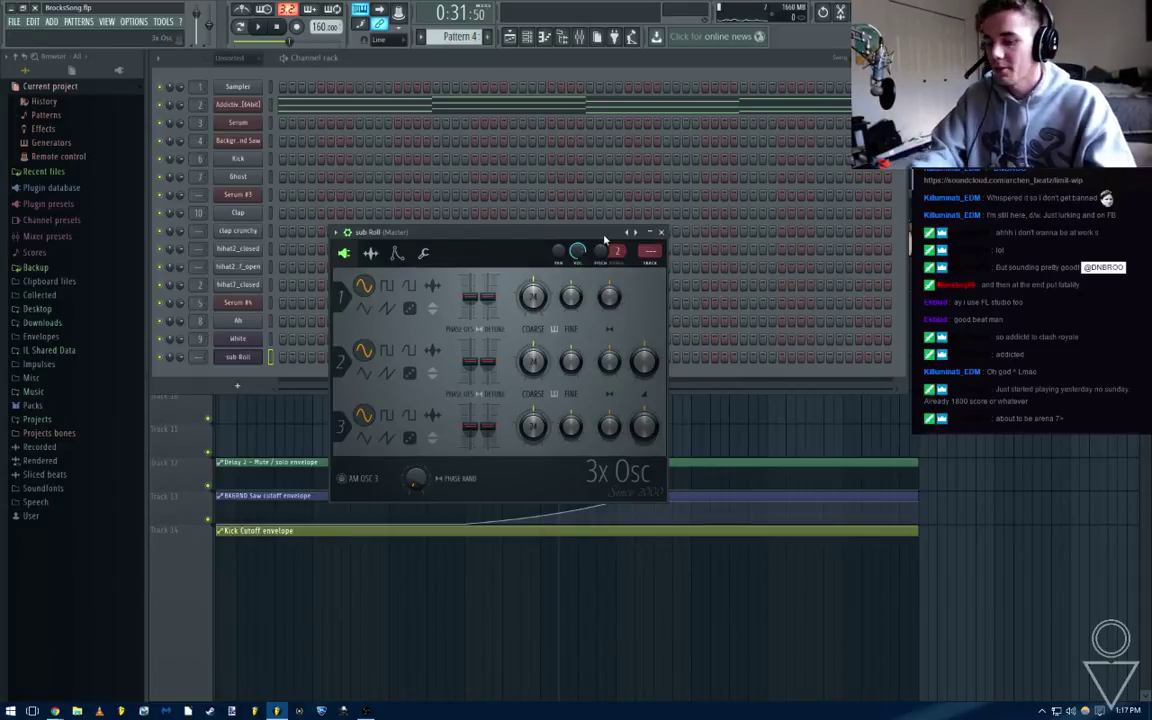
# Route the sub Roll channel to mixer track 12 and load the EDMBasics mixer preset on that track
pyautogui.hotkey('ctrl', 'l')
pyautogui.click(660, 233)
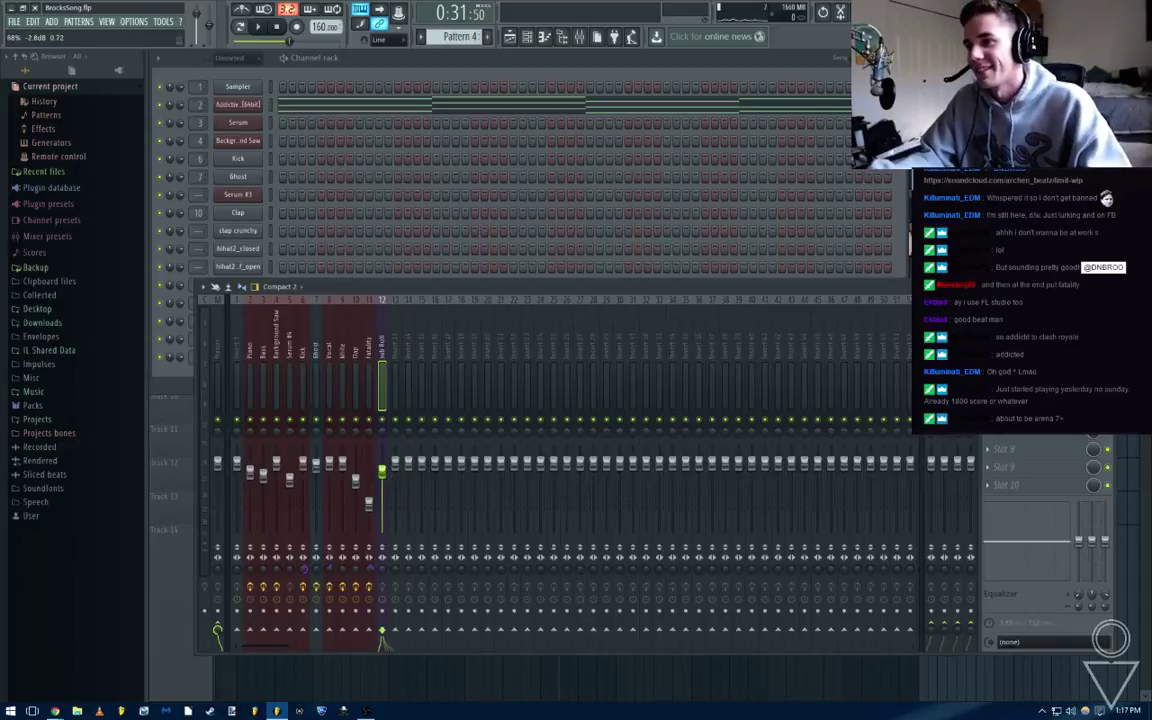
pyautogui.rightClick(382, 300)
pyautogui.moveTo(424, 334)
pyautogui.click(527, 329)
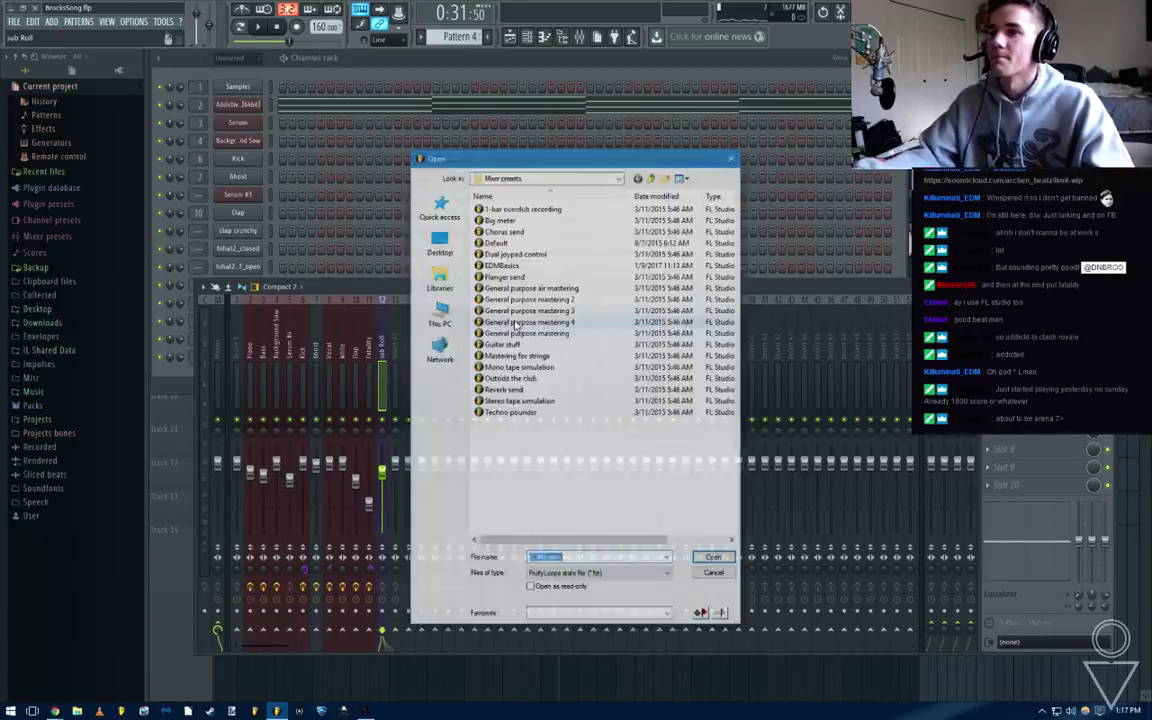
pyautogui.doubleClick(501, 266)
# Rename mixer track 12 to "Sub Roll"
pyautogui.click(373, 353)
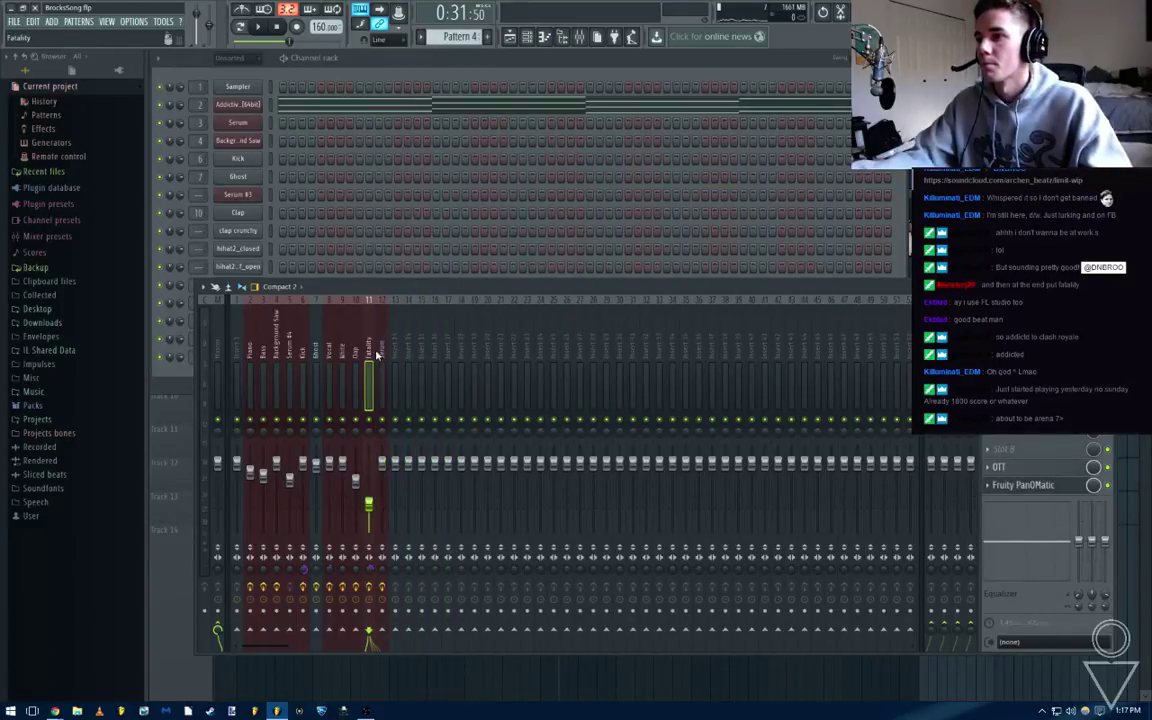
pyautogui.click(383, 355)
pyautogui.press('F2')
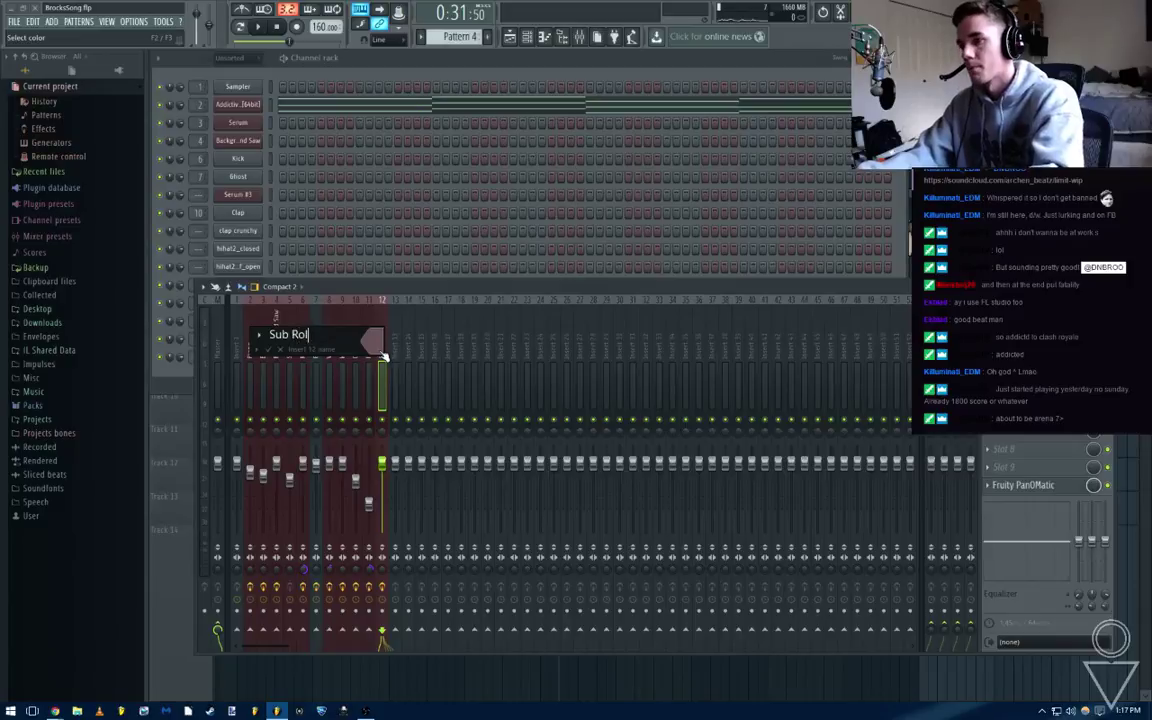
pyautogui.write('Sub Roll')
pyautogui.press('Return')
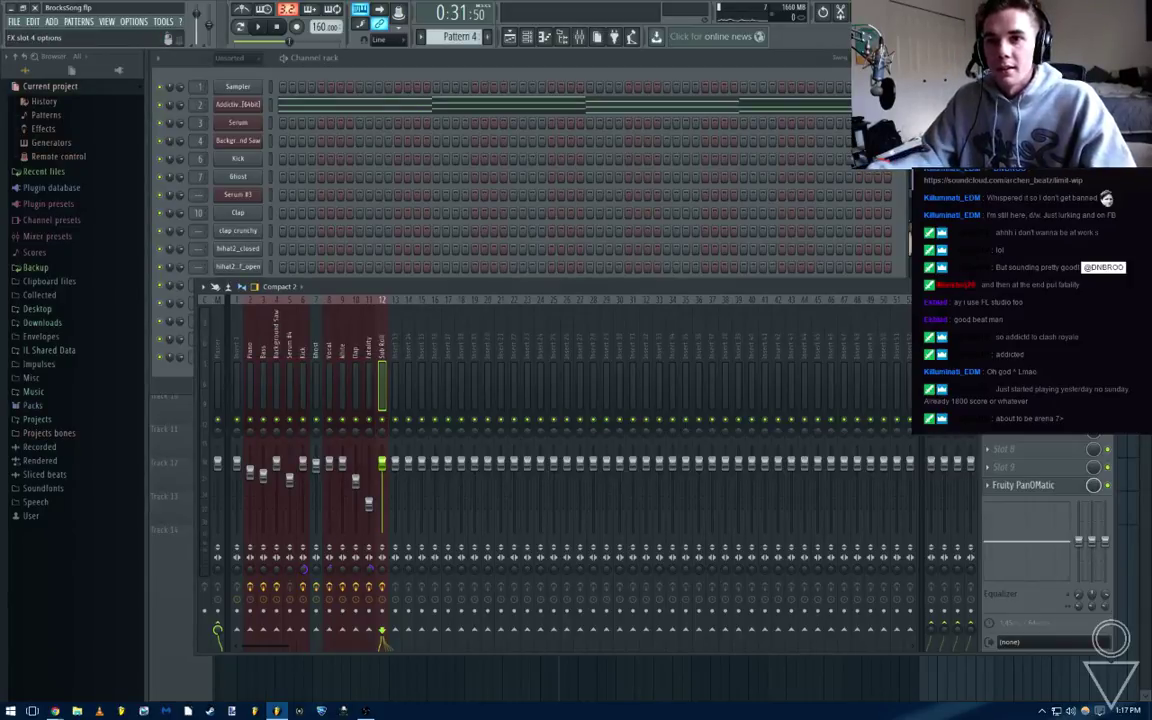
# Start Pattern 16 for the sub Roll channel and add a one-bar F2 note at its beginning
pyautogui.press('F5')
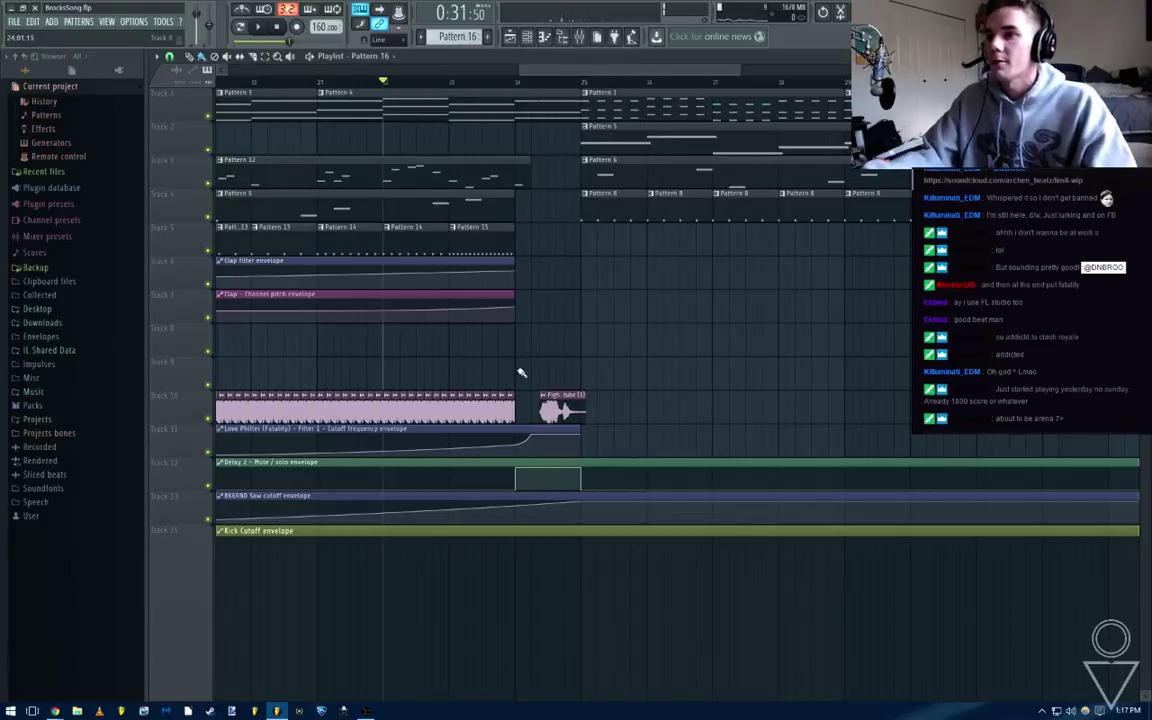
pyautogui.press('F6')
pyautogui.rightClick(242, 355)
pyautogui.click(292, 361)
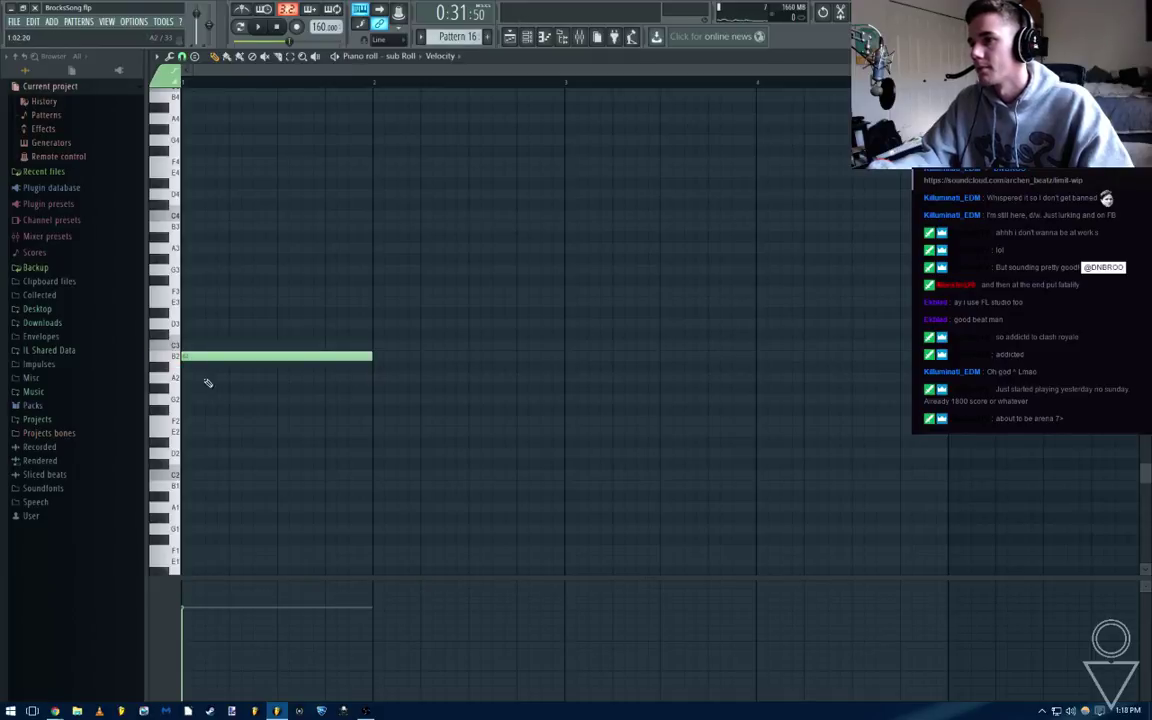
pyautogui.moveTo(208, 357); pyautogui.dragTo(206, 424)
pyautogui.scroll(-4, 230, 440)
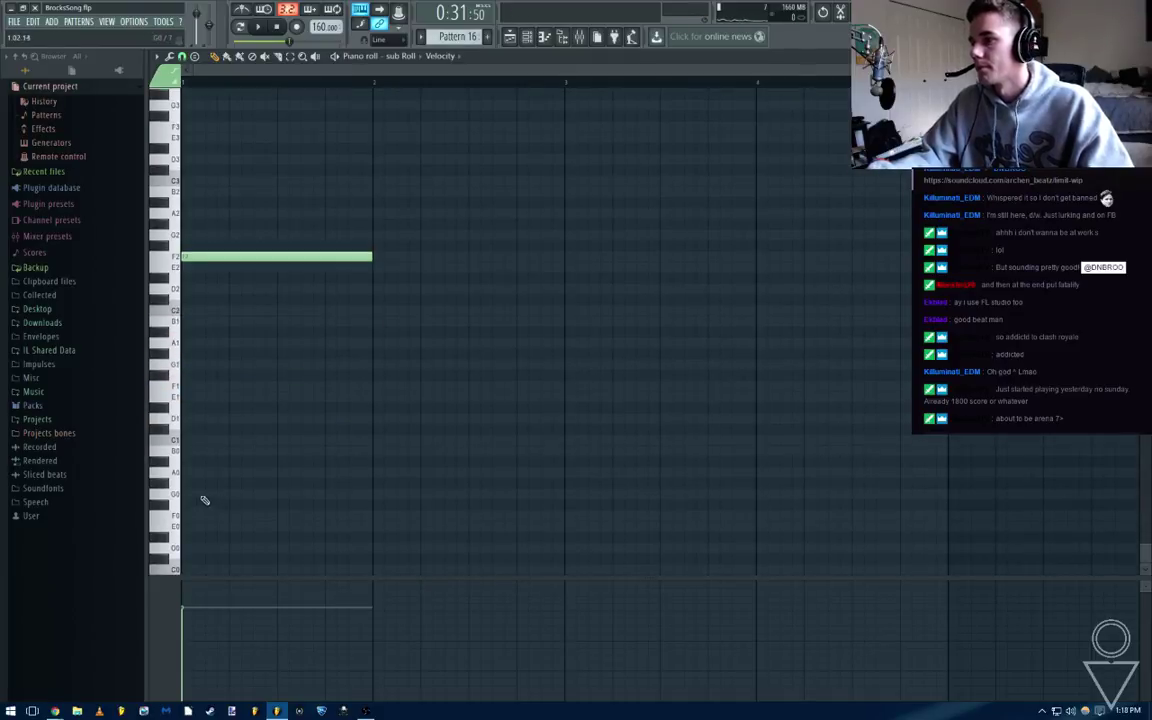
# Add an E0 slide note below the F2 note, starting at 1:02:00 with a duration of 0:12:00
pyautogui.moveTo(204, 499); pyautogui.dragTo(201, 531)
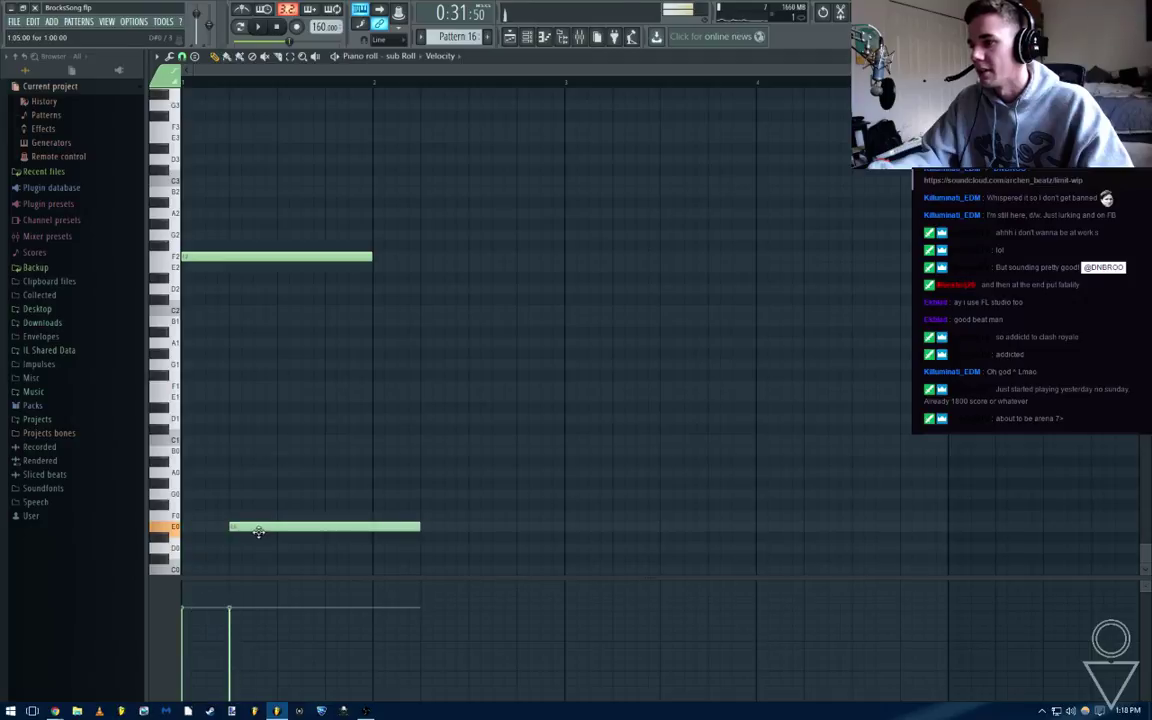
pyautogui.doubleClick(320, 526)
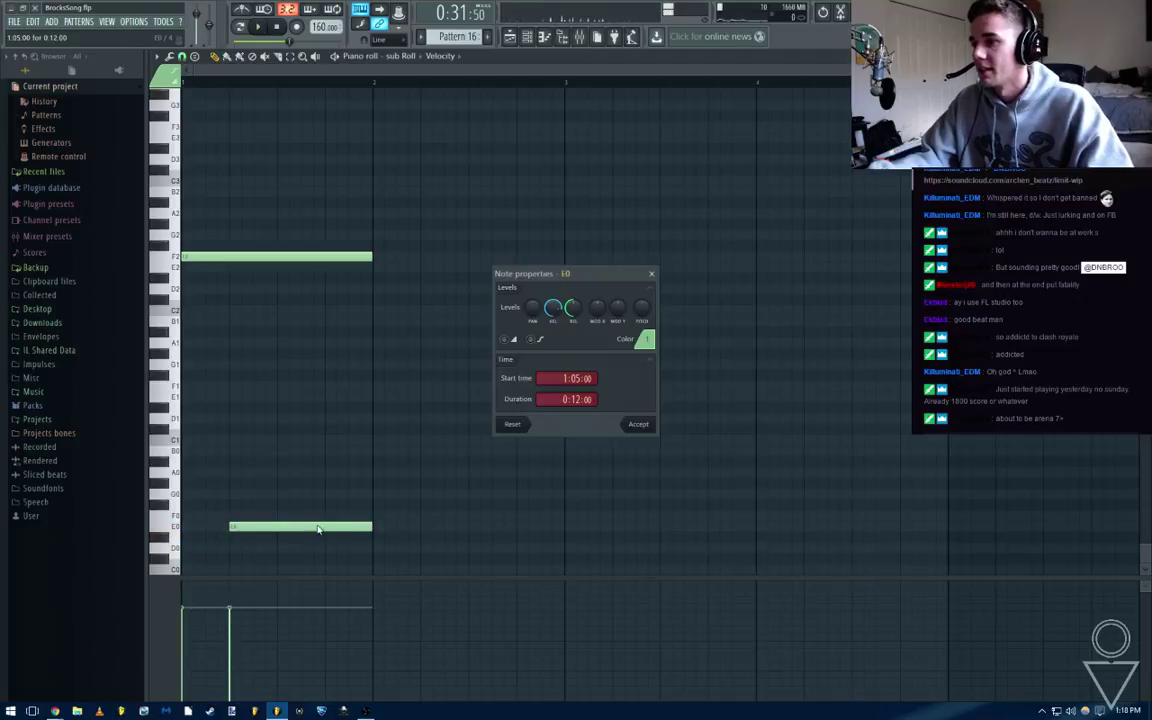
pyautogui.click(638, 424)
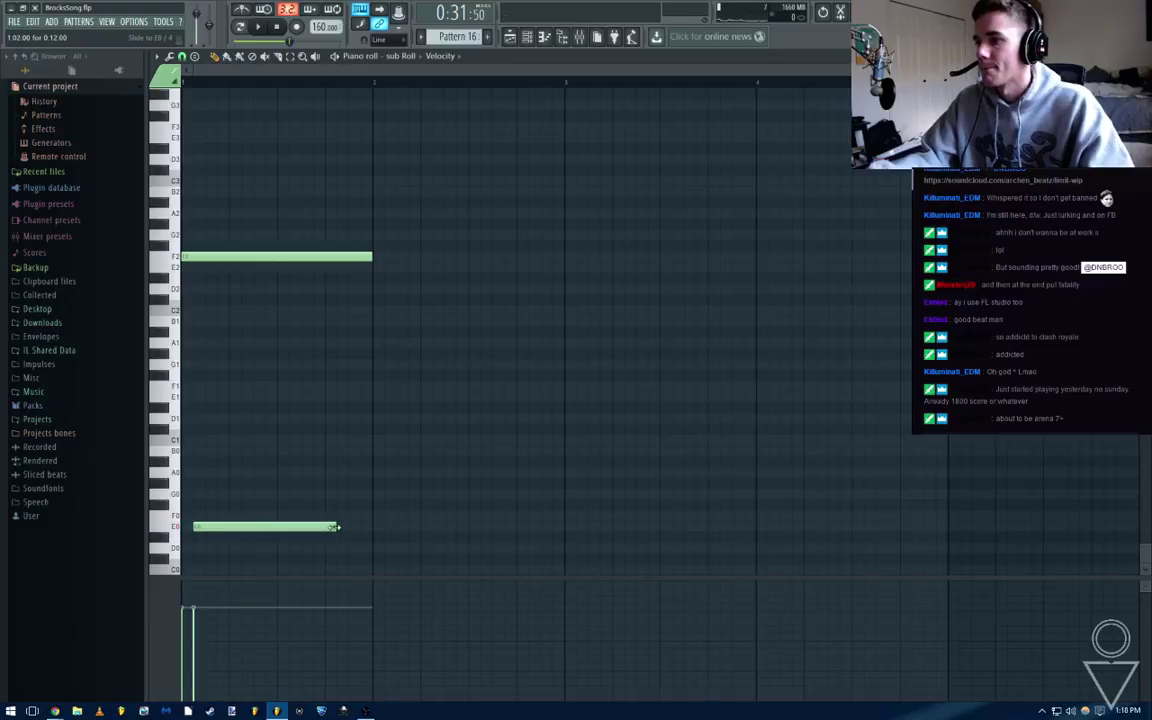
# Place Pattern 16 at bar 24 on Track 8, lower the Sub Roll mixer fader to about -8.6 dB and save the project
pyautogui.press('F6')
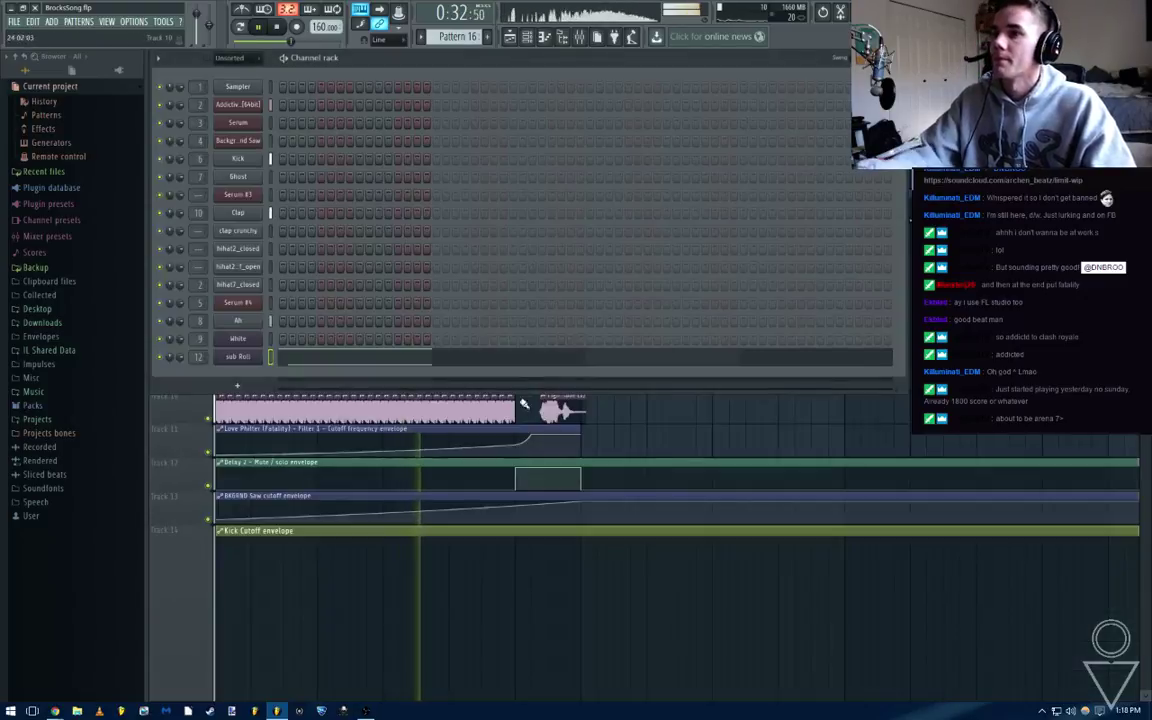
pyautogui.press('F9')
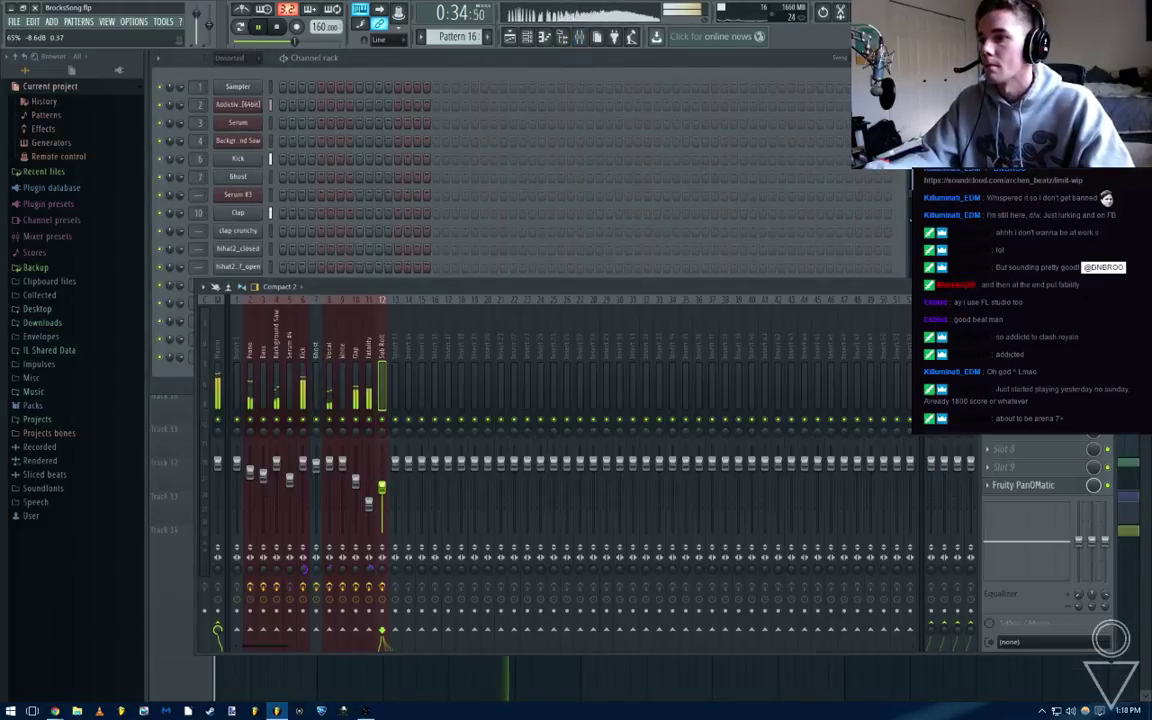
pyautogui.hotkey('ctrl', 's')
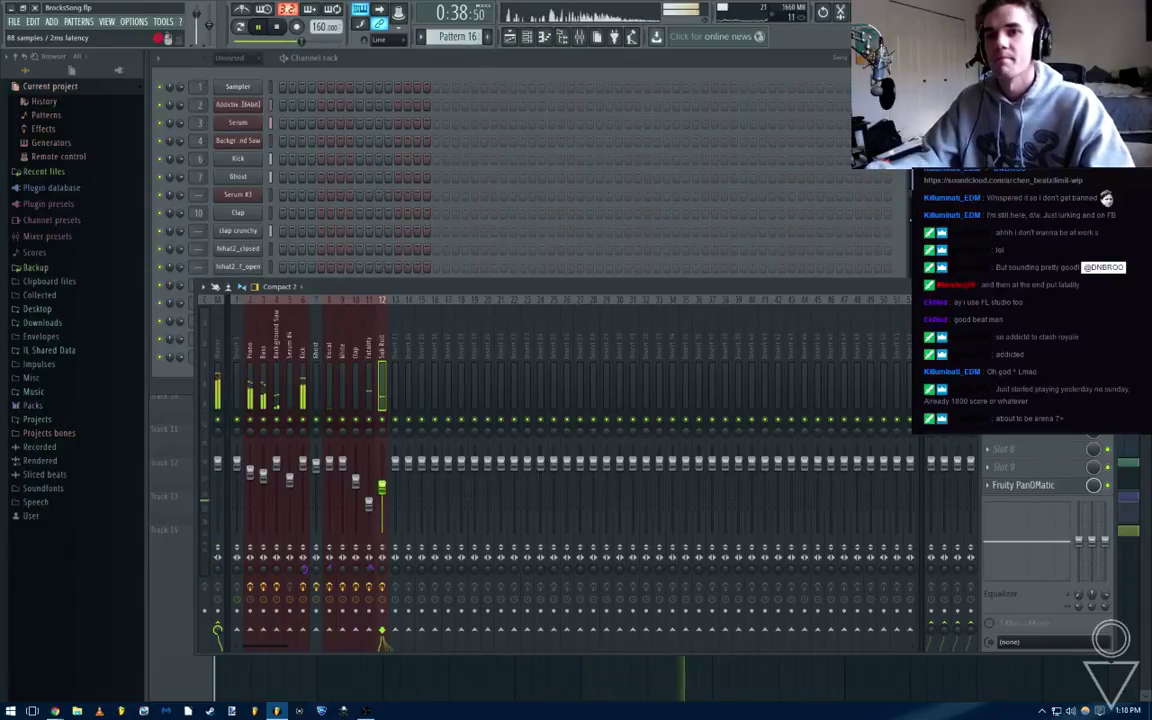
# Check the Sub Roll track's Parametric EQ 2 and the next effect in its chain, and close their windows
pyautogui.click(1024, 341)
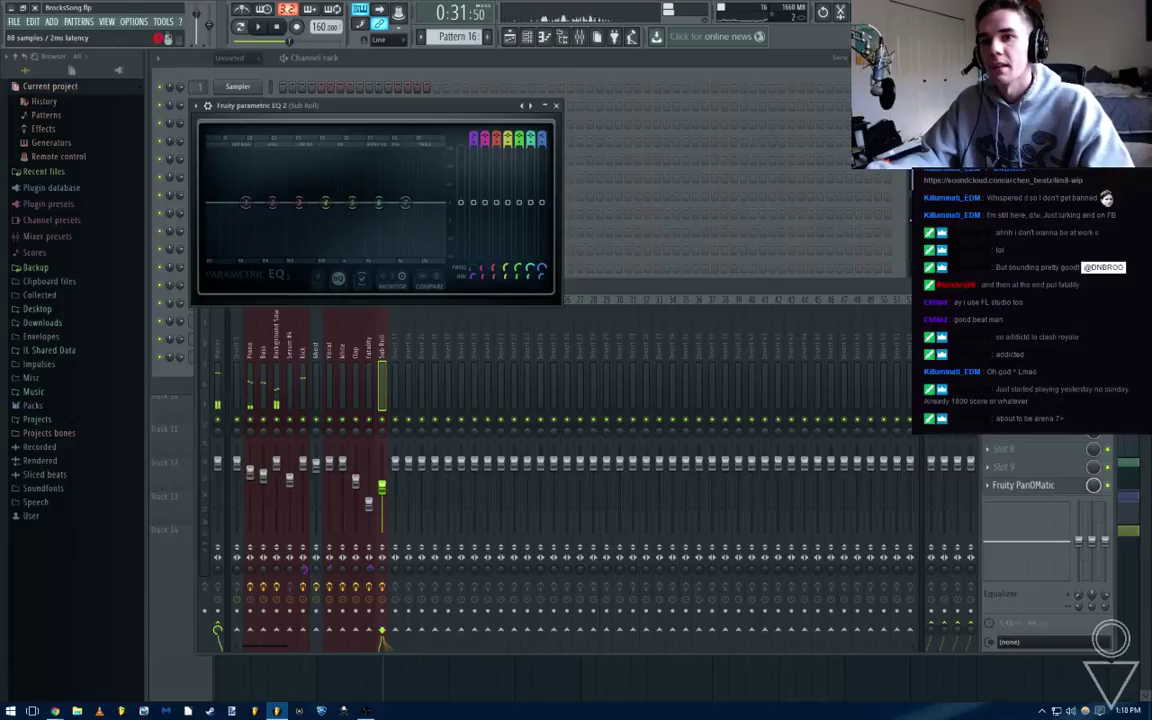
pyautogui.click(1024, 359)
pyautogui.click(524, 316)
pyautogui.click(557, 106)
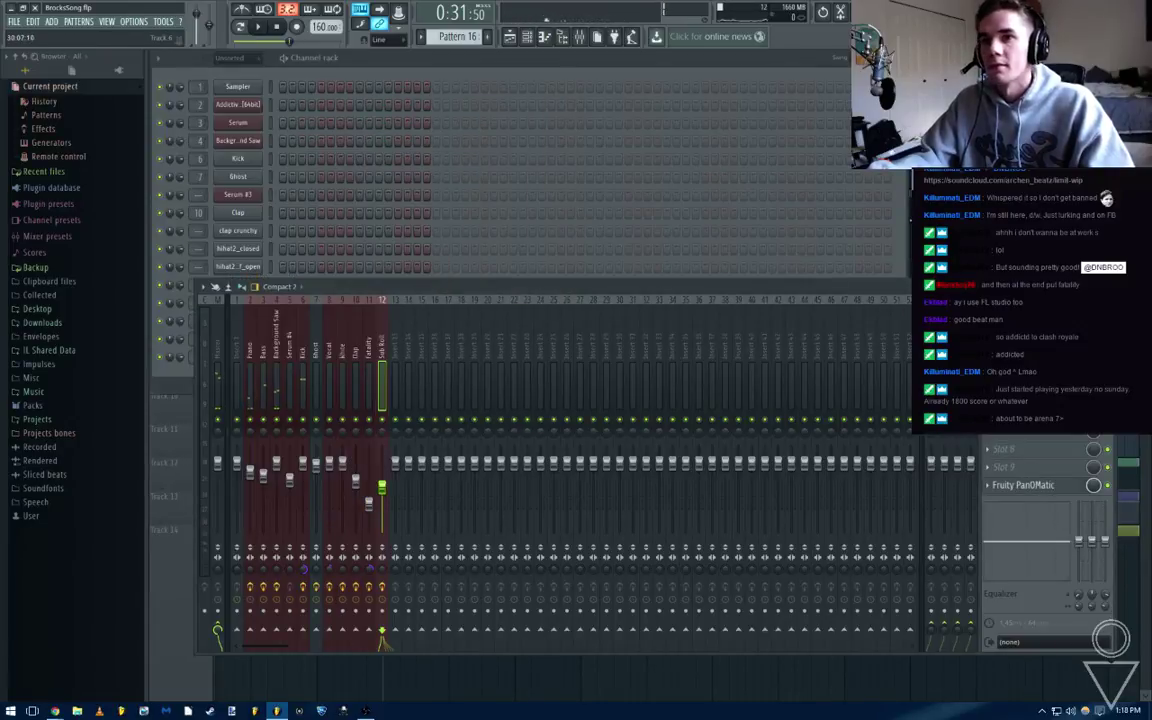
# Play the song from the start, return the enlarged Kick Cutoff track to normal height and save the project
pyautogui.press('F5')
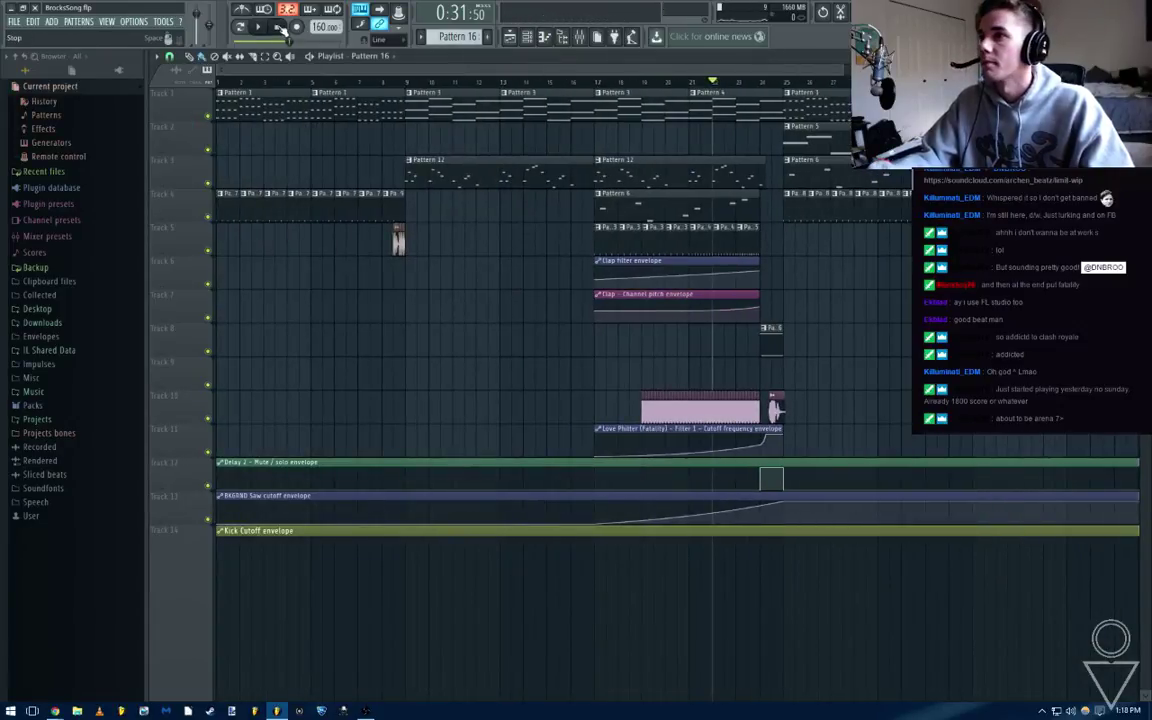
pyautogui.press('space')
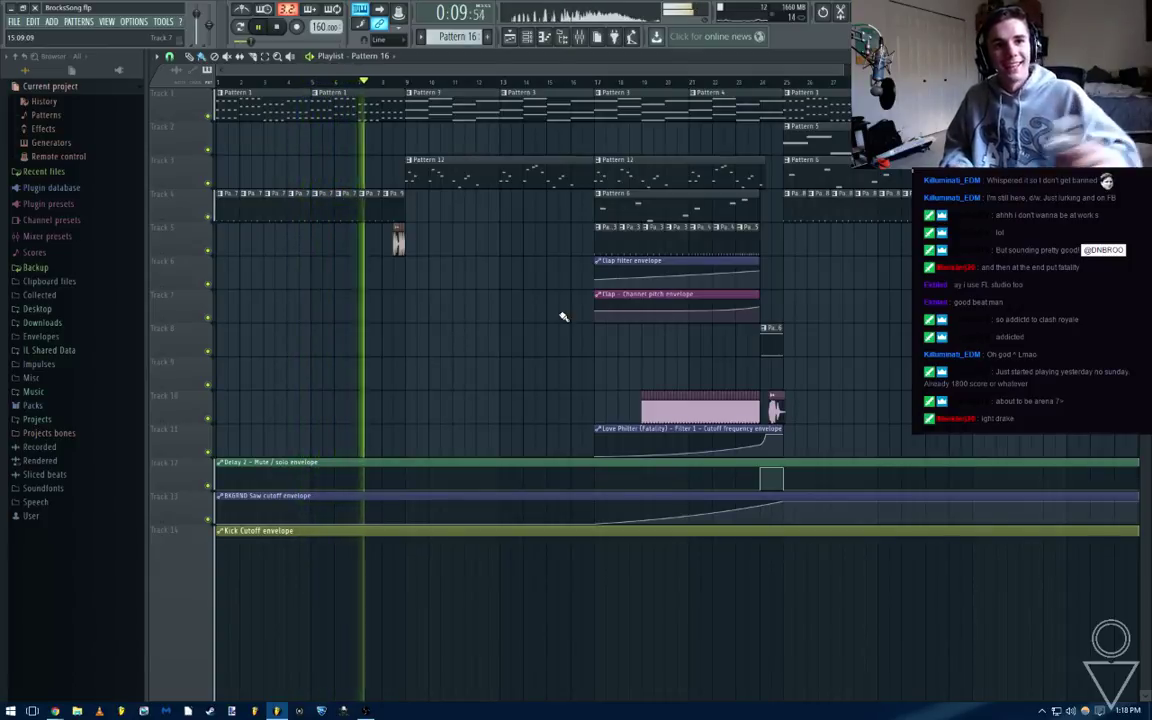
pyautogui.scroll(-4, 550, 340)
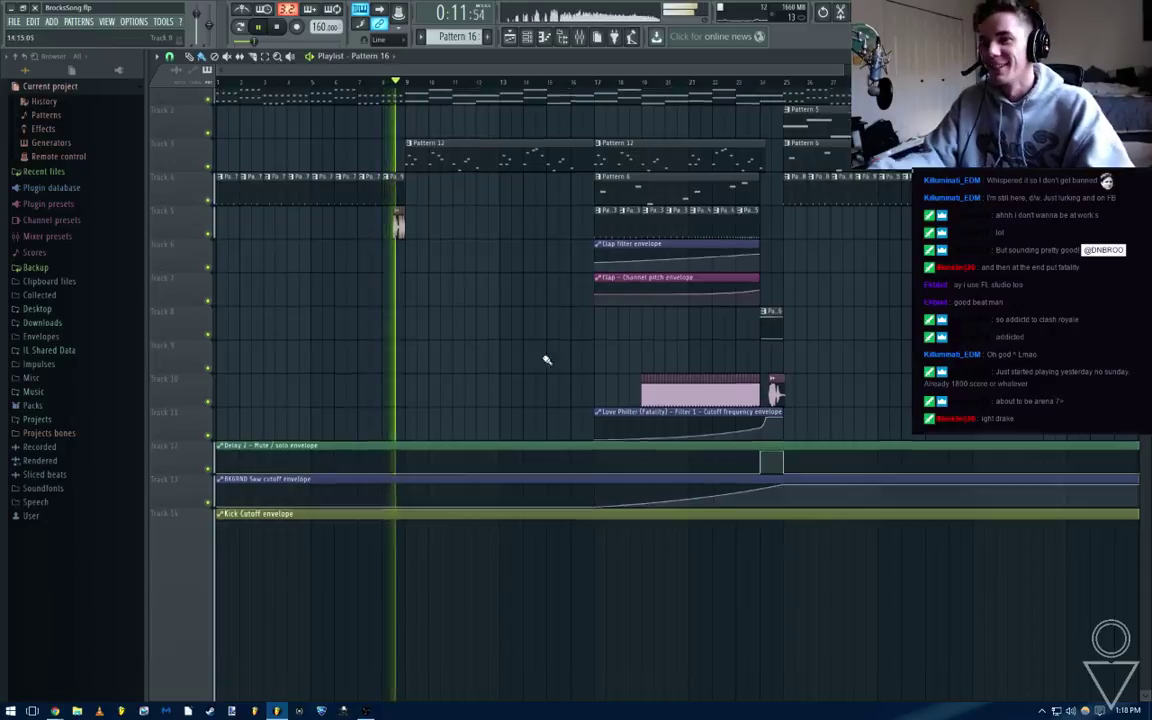
pyautogui.rightClick(170, 591)
pyautogui.scroll(4, 479, 309)
pyautogui.hotkey('ctrl', 's')
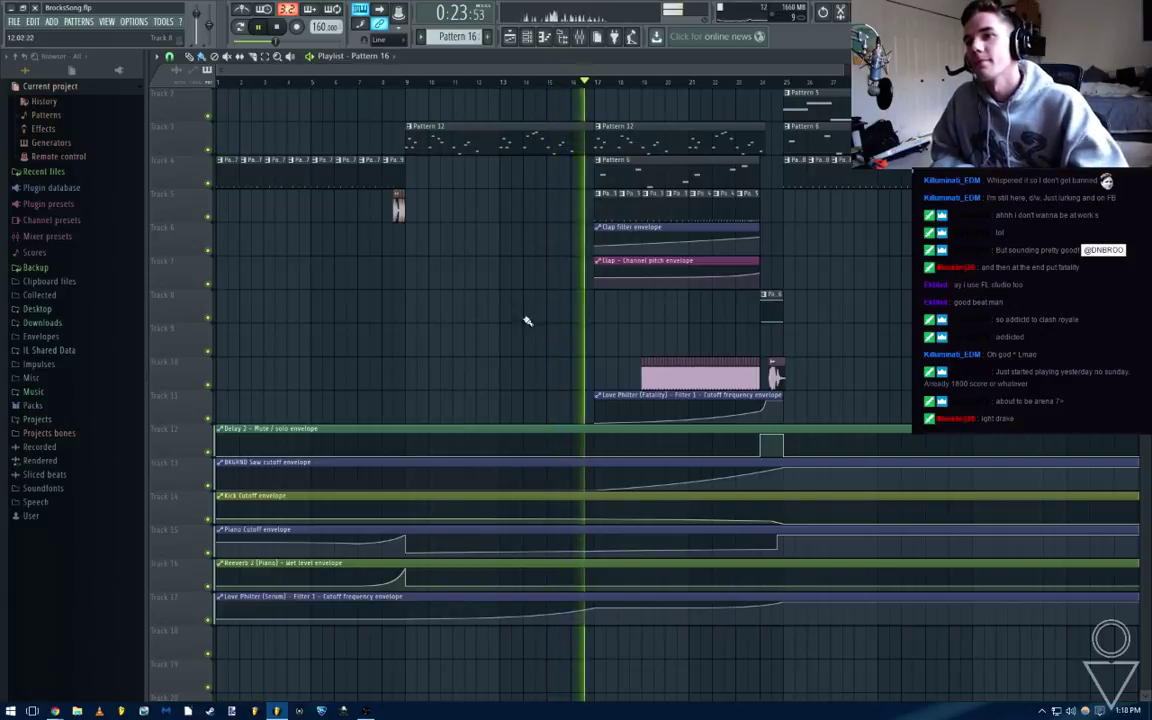
pyautogui.scroll(1, 778, 330)
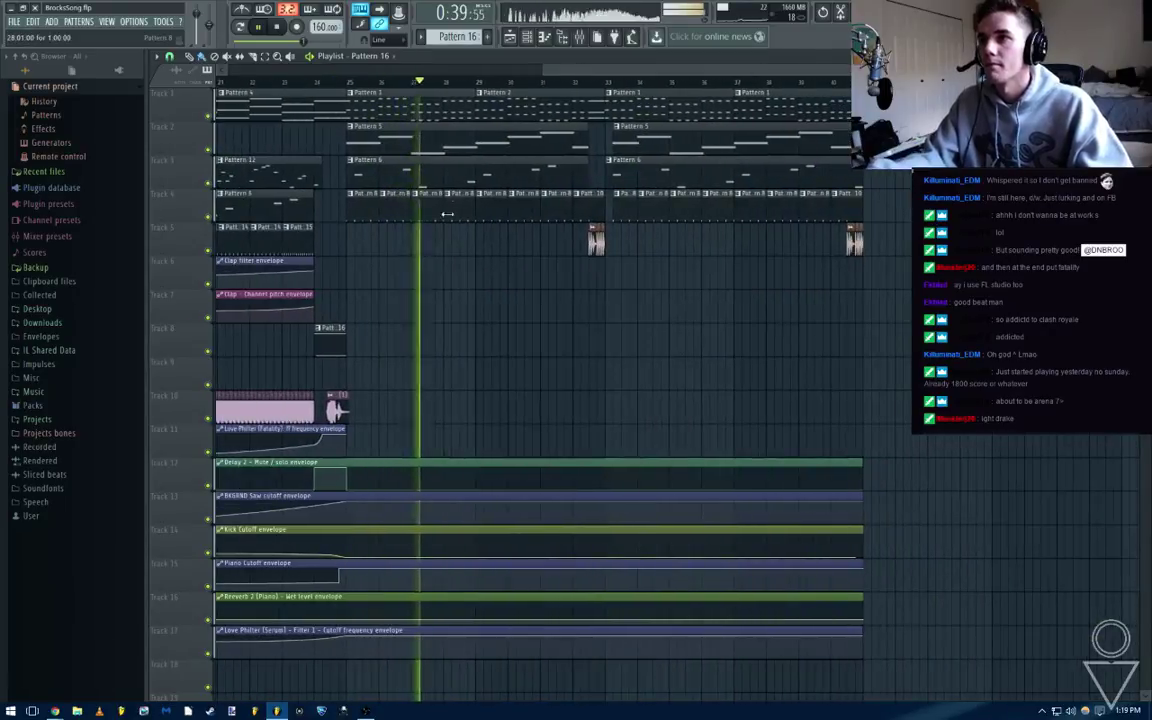
# Check Pattern 1's Addictive Keys notes in the piano roll, stop playback and return to the playlist
pyautogui.doubleClick(445, 115)
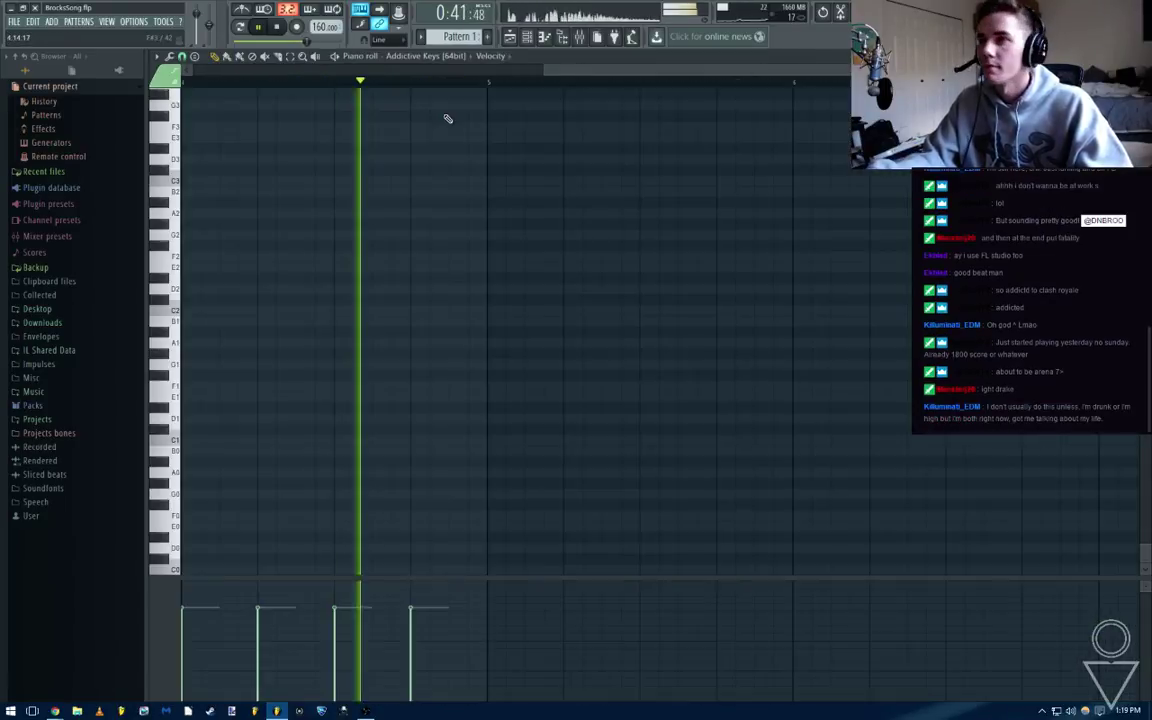
pyautogui.scroll(-3, 483, 222)
pyautogui.press('space')
pyautogui.press('Escape')
pyautogui.press('Escape')
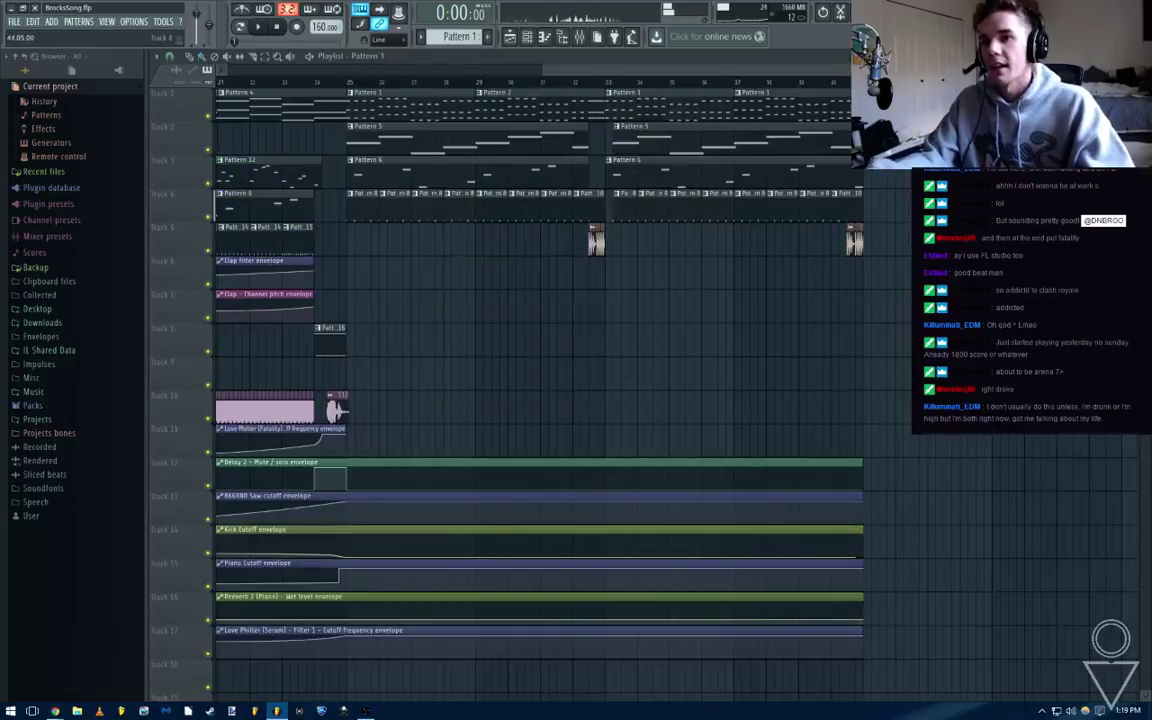
# Clone Pattern 1 and add a short E5 note between the first two chords in the copy's Addictive Keys piano roll
pyautogui.hscroll(-4, 524, 116)
pyautogui.scroll(-3, 500, 120)
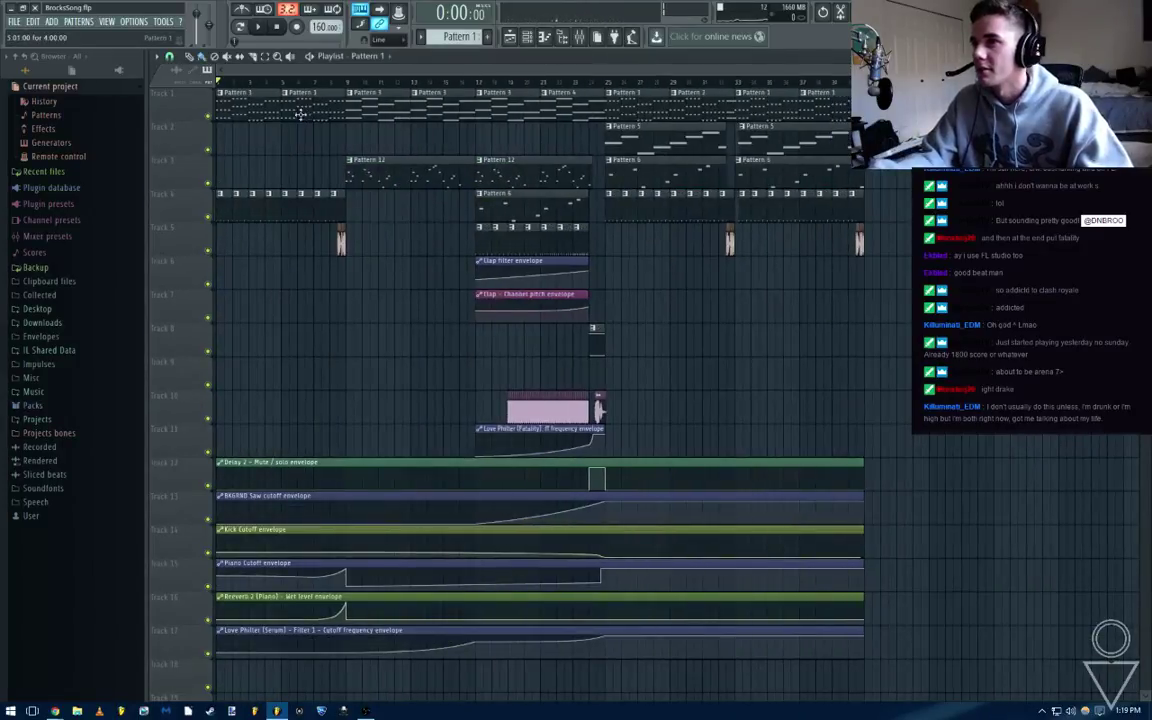
pyautogui.scroll(3, 560, 100)
pyautogui.doubleClick(535, 104)
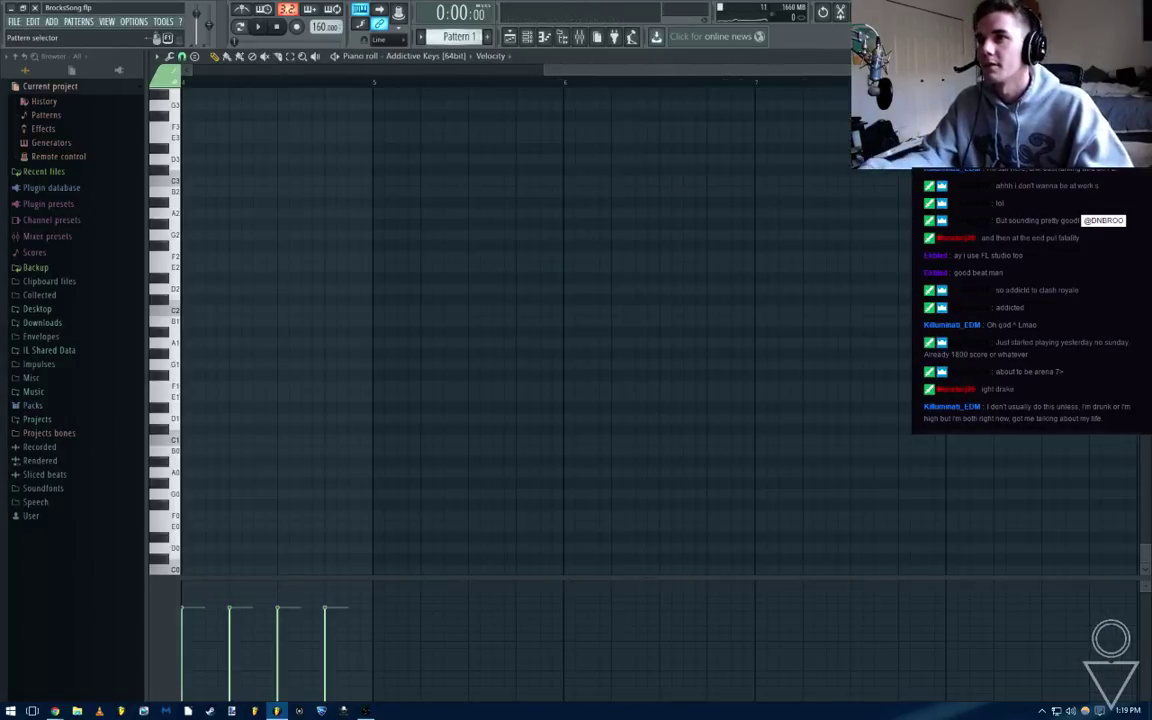
pyautogui.rightClick(452, 36)
pyautogui.click(556, 120)
pyautogui.rightClick(237, 104)
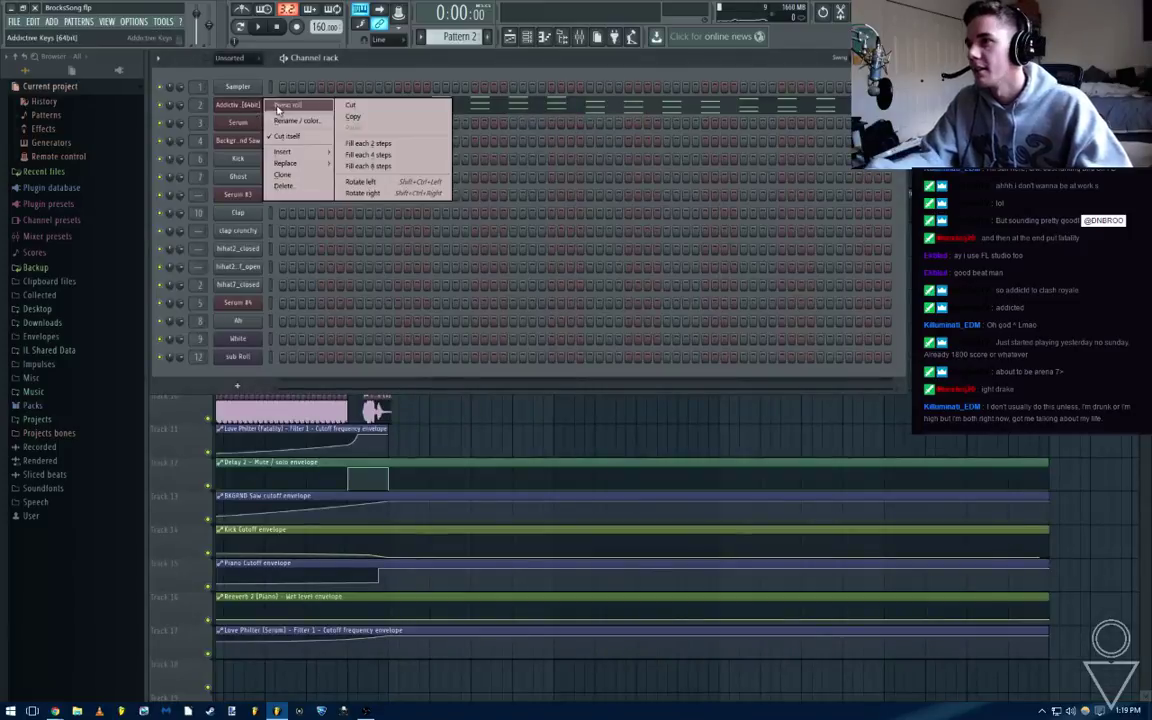
pyautogui.click(258, 108)
pyautogui.scroll(3, 195, 250)
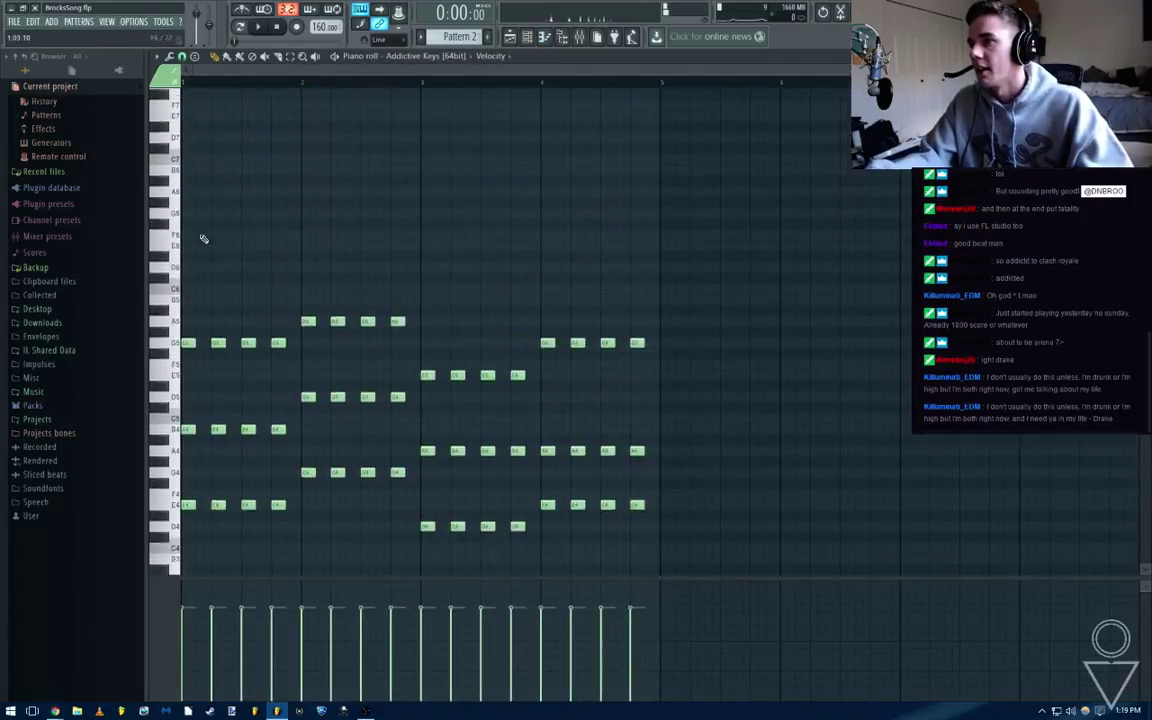
pyautogui.scroll(3, 202, 265)
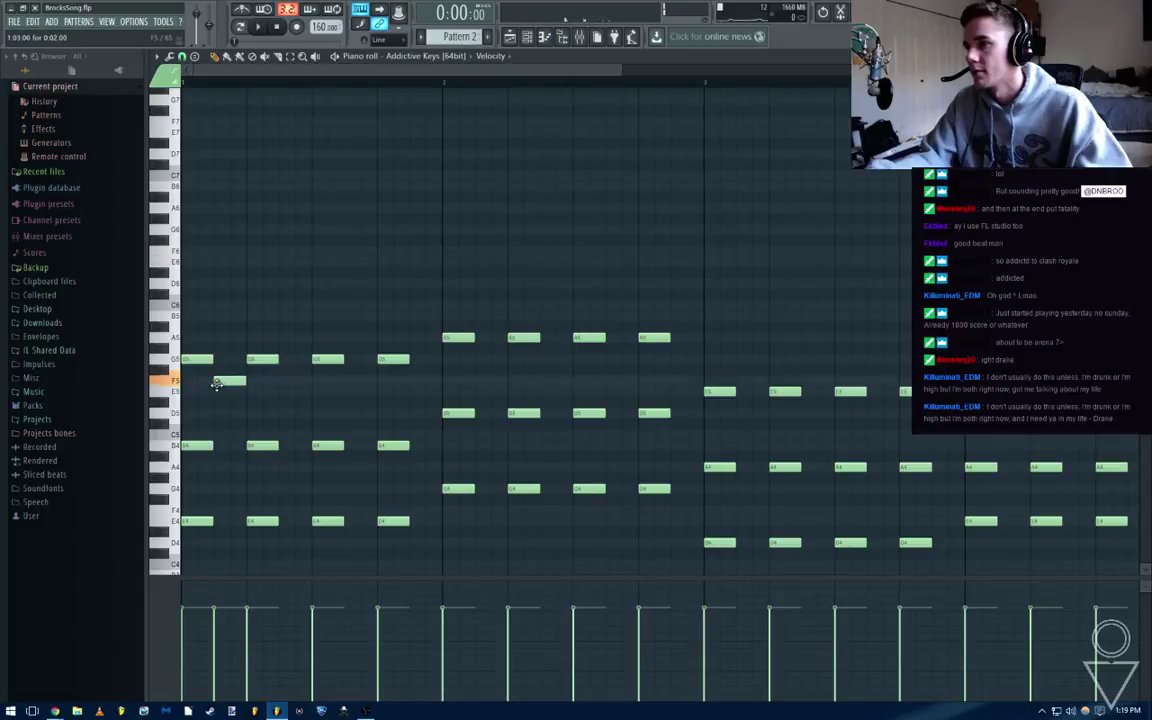
# Replace the Pattern 1 clips at bars 25, 33 and 37 on Track 1 with Pattern 2
pyautogui.click(510, 38)
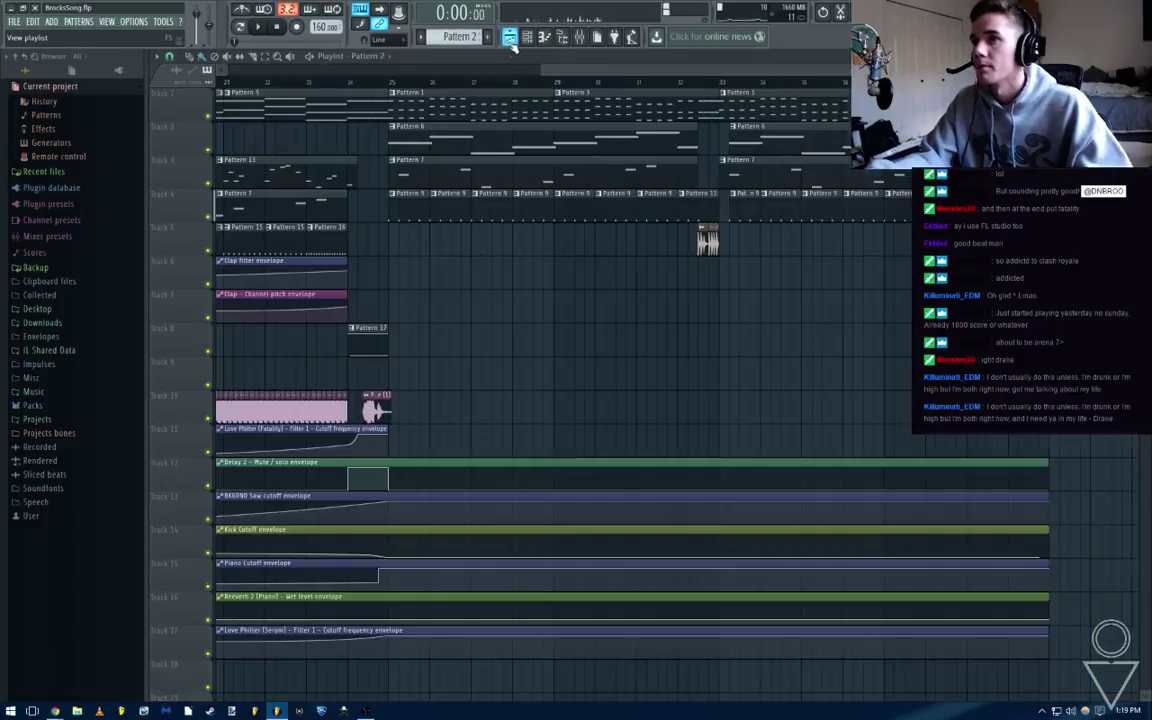
pyautogui.click(531, 298)
pyautogui.moveTo(552, 299); pyautogui.dragTo(420, 227)
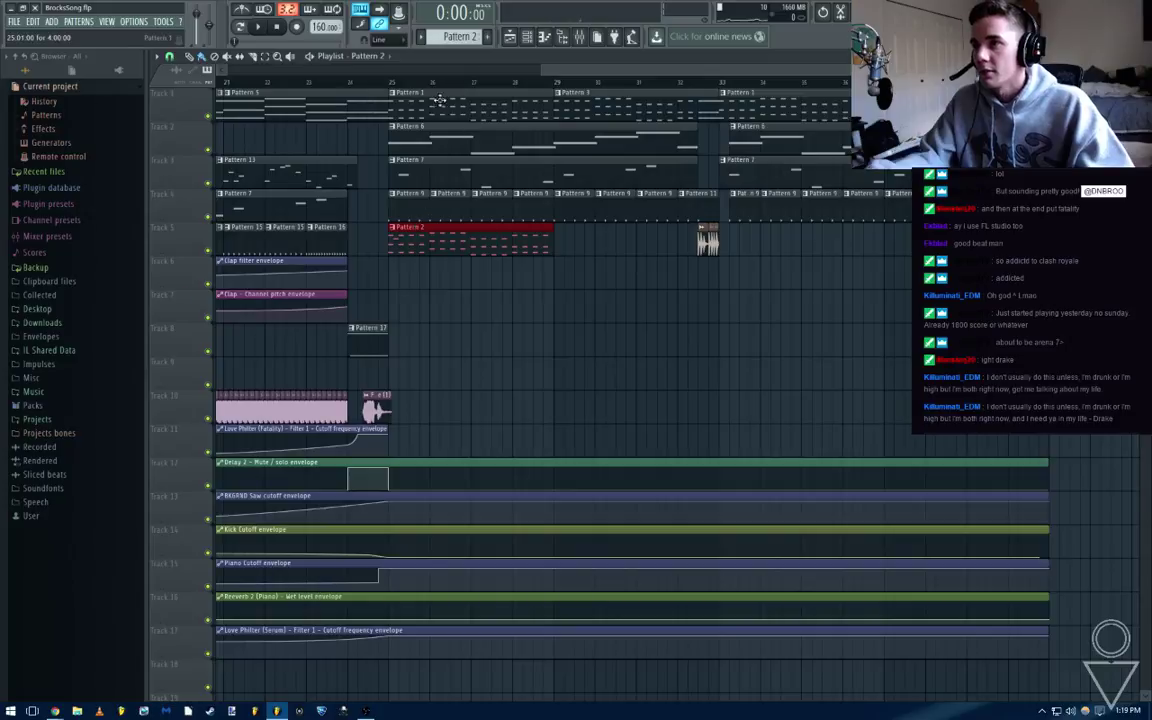
pyautogui.moveTo(439, 100); pyautogui.dragTo(453, 100)
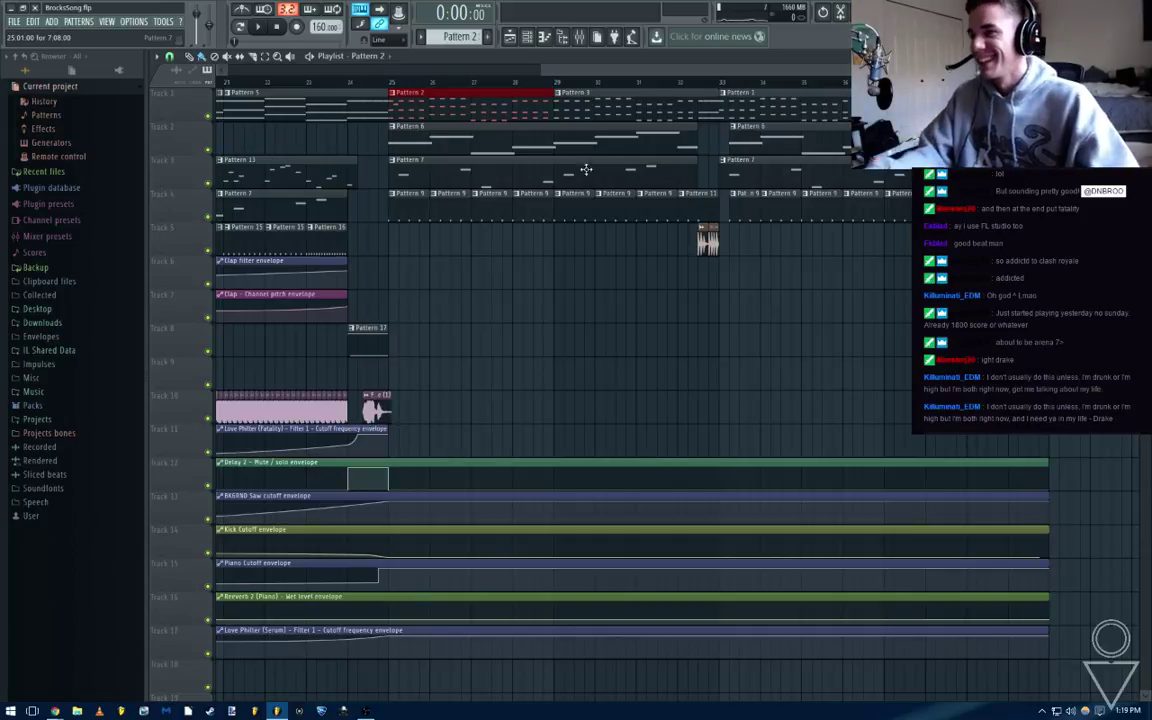
pyautogui.rightClick(753, 110)
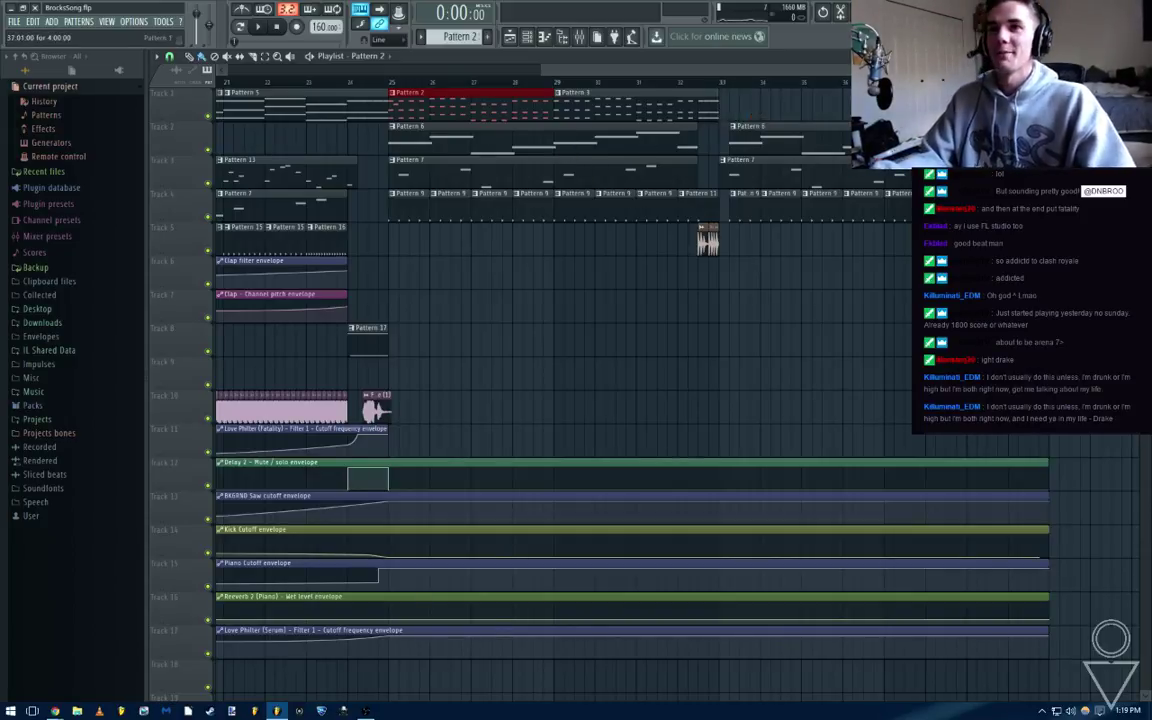
pyautogui.click(716, 118)
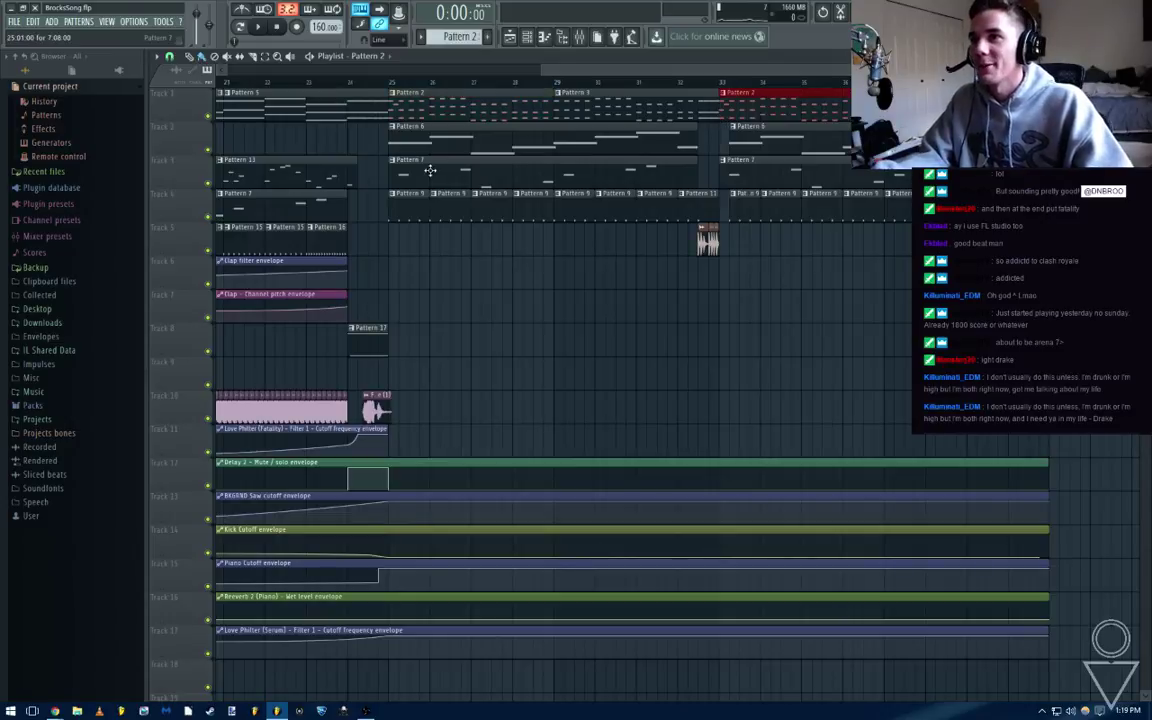
# Set the song position to bar 25 and fill the remaining gaps between the chords in Pattern 2's first bar with E5 notes
pyautogui.doubleClick(460, 100)
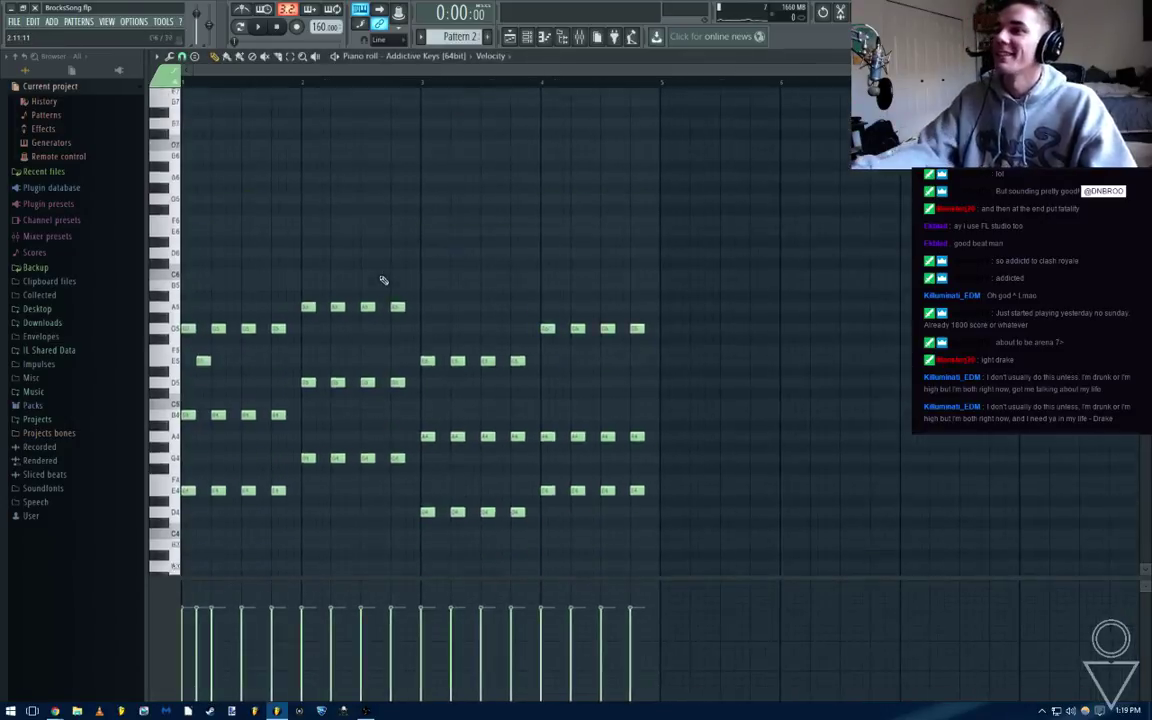
pyautogui.press('space')
pyautogui.click(510, 37)
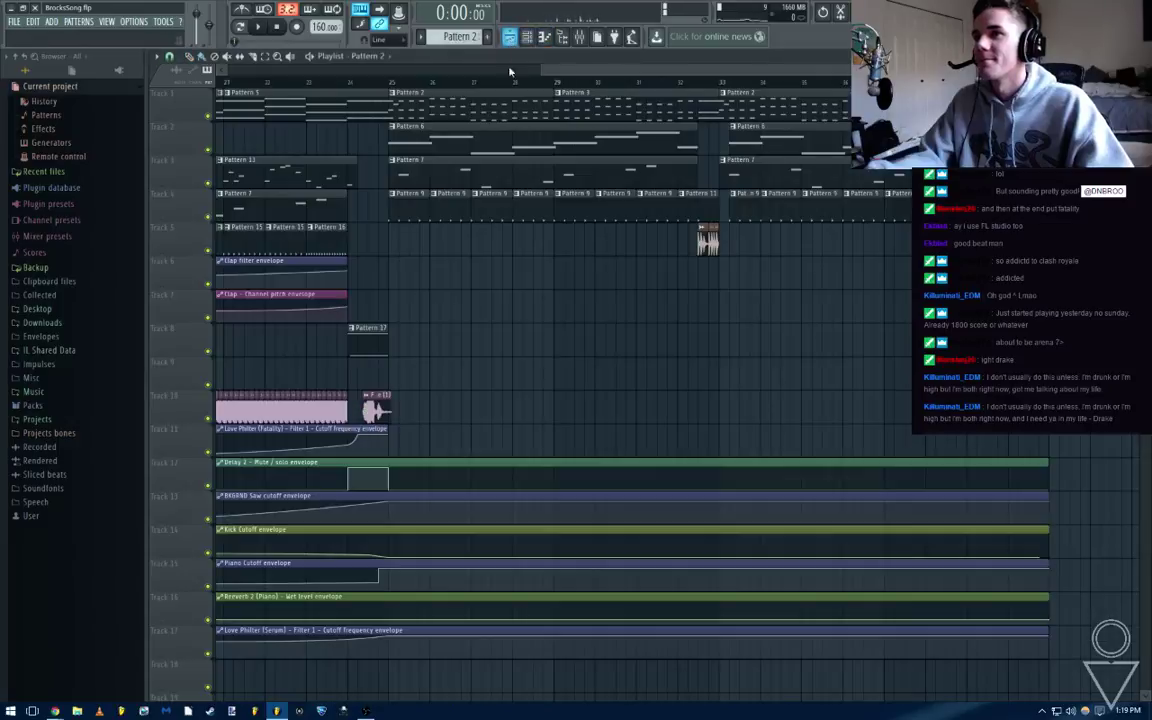
pyautogui.click(396, 84)
pyautogui.press('space')
pyautogui.doubleClick(402, 107)
pyautogui.press('space')
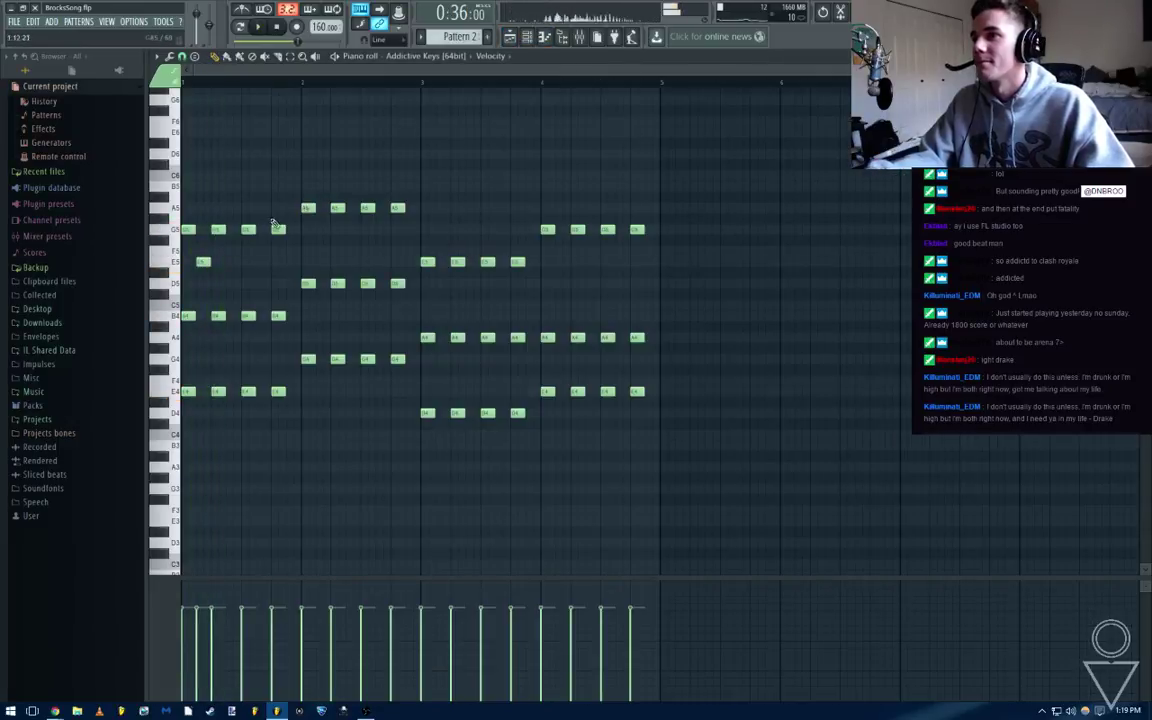
pyautogui.scroll(3, 277, 224)
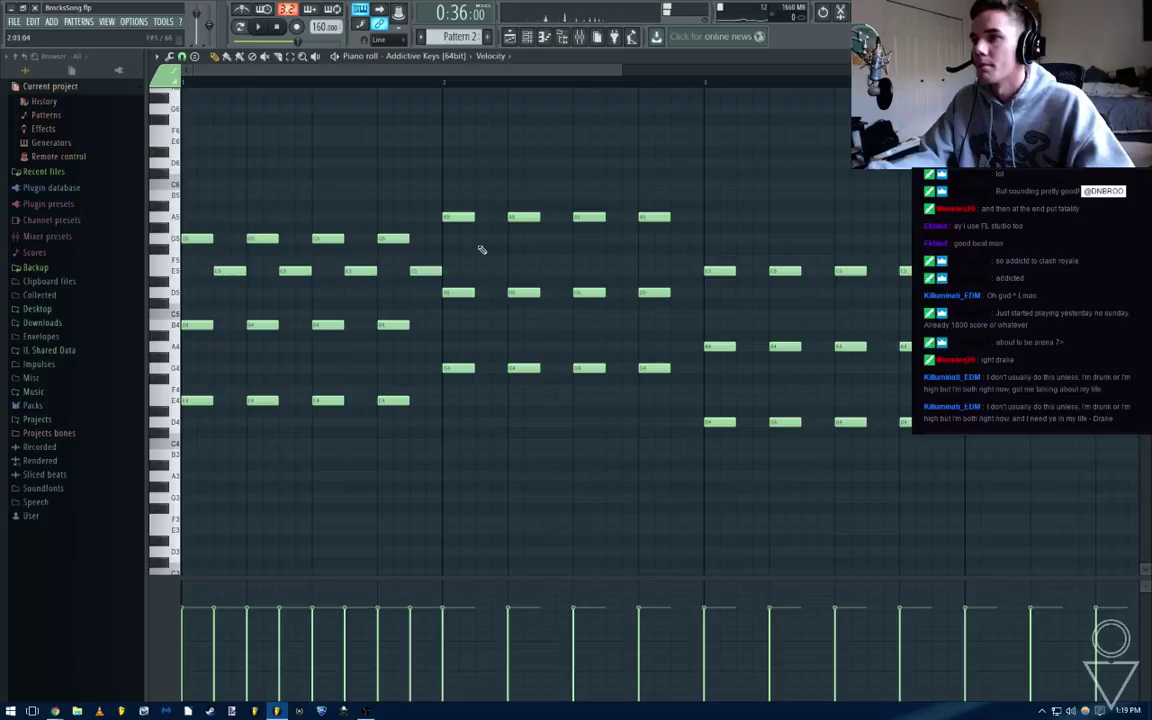
# Add four B5 notes between the chords in bar 2 of Pattern 2 while playing it back
pyautogui.click(490, 195)
pyautogui.press('space')
pyautogui.click(555, 195)
pyautogui.click(620, 195)
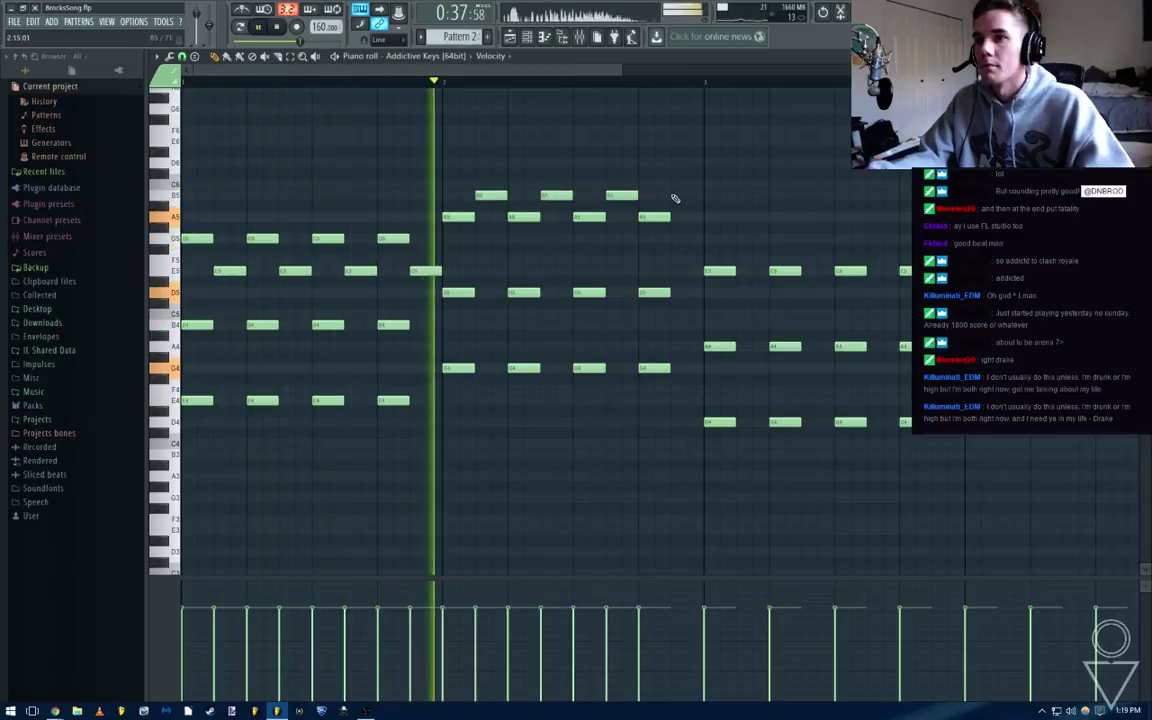
pyautogui.click(675, 196)
pyautogui.press('space')
# Try A5 notes between the chords in bar 3 of Pattern 2, play them back and remove them
pyautogui.scroll(-2, 630, 240)
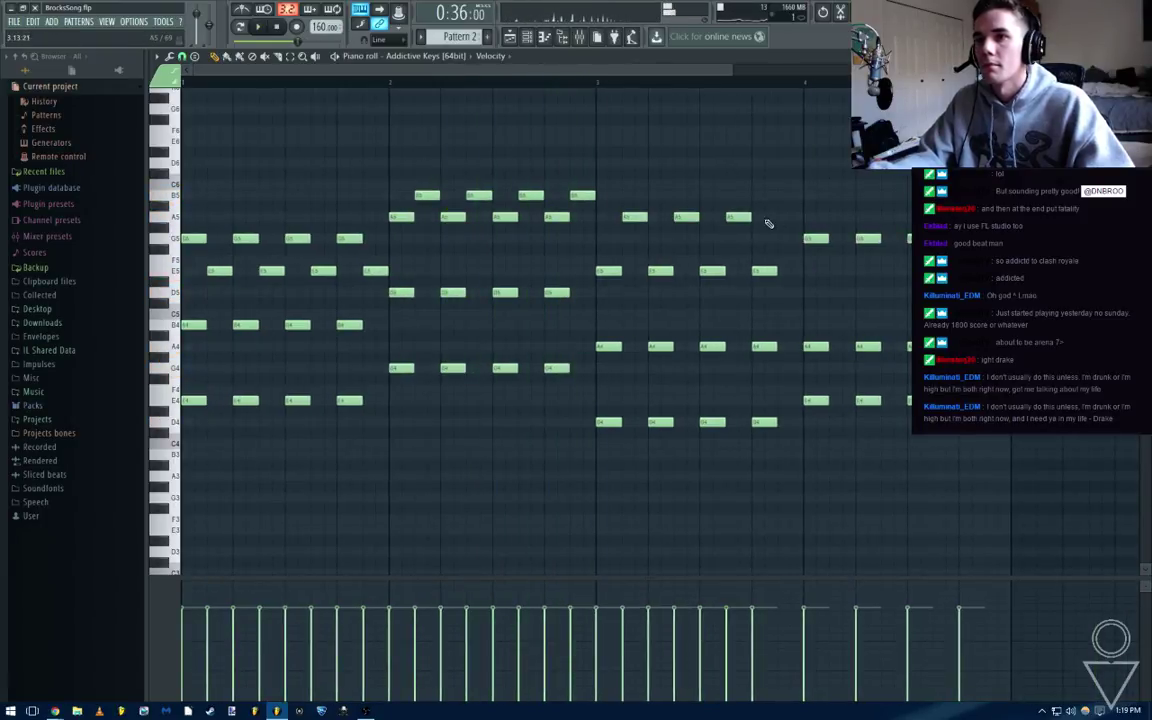
pyautogui.press('space')
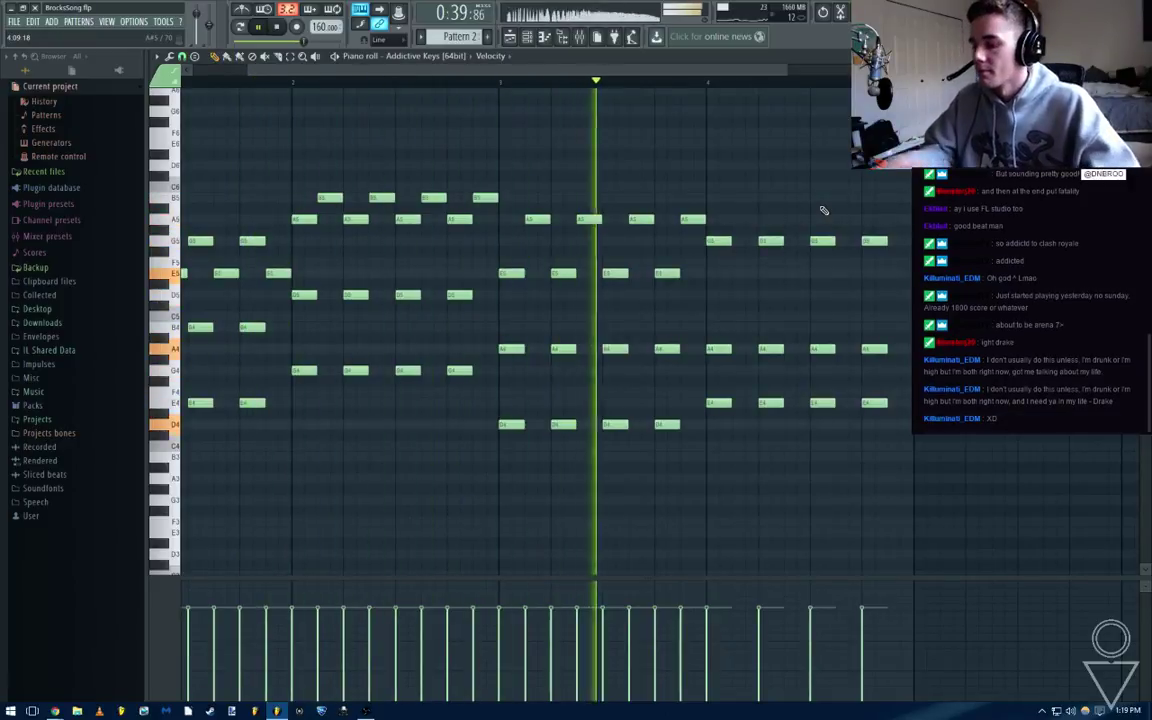
pyautogui.press('space')
pyautogui.scroll(-2, 536, 222)
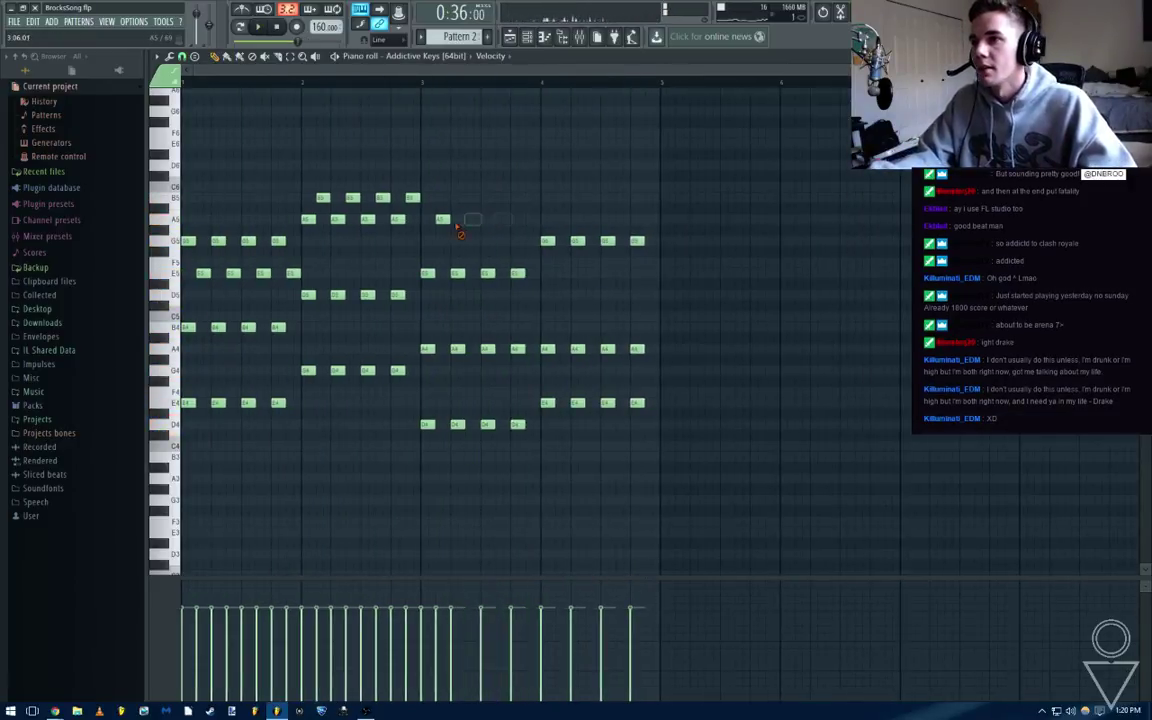
# Play Pattern 2 and add four D6 notes between the chords in its third bar
pyautogui.press('space')
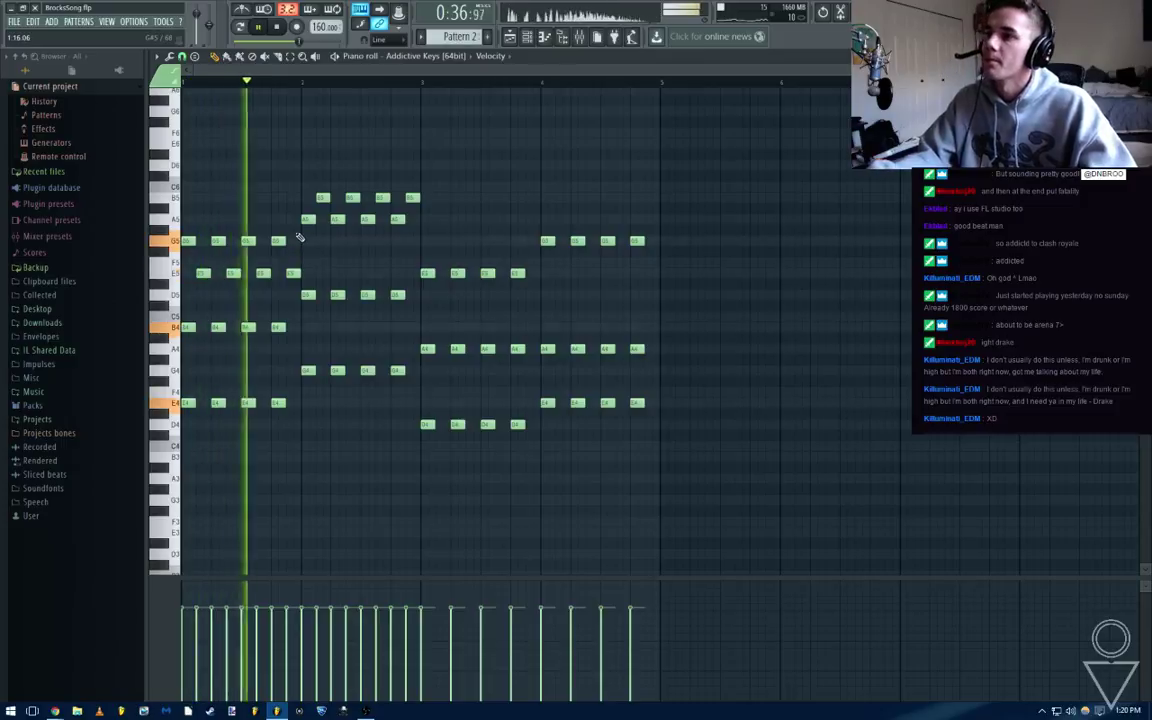
pyautogui.scroll(2, 365, 261)
pyautogui.moveTo(365, 261); pyautogui.dragTo(467, 257)
pyautogui.scroll(-2, 467, 257)
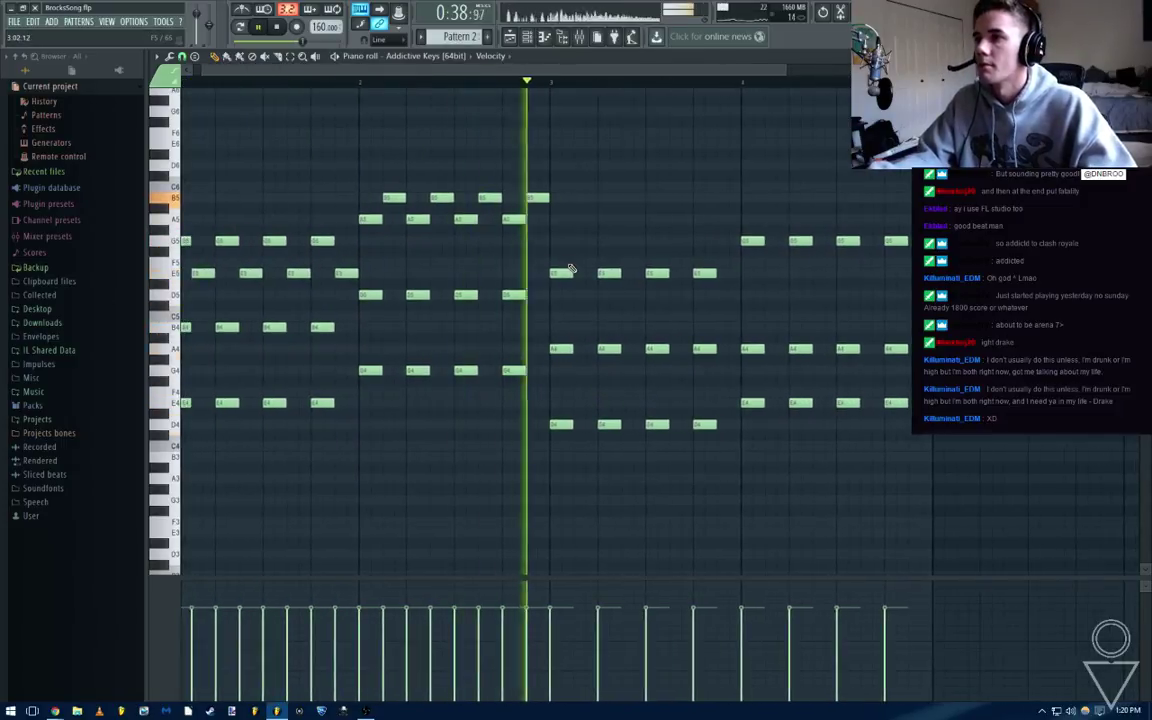
pyautogui.press('space')
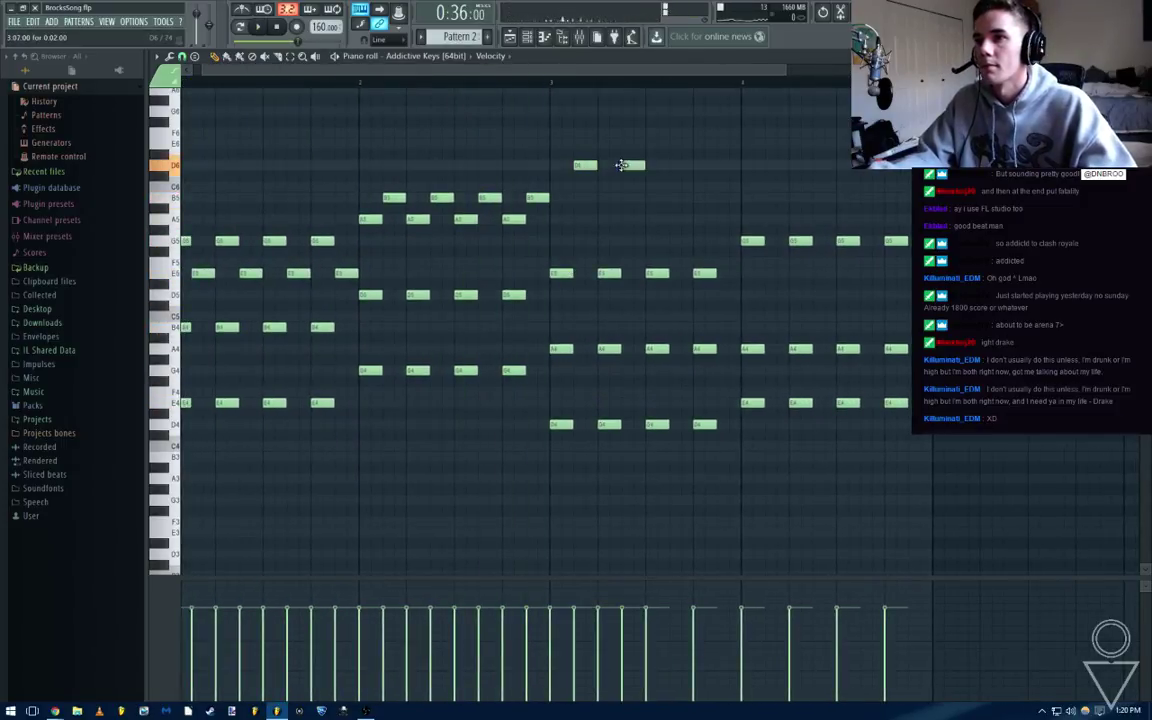
pyautogui.press('space')
pyautogui.click(671, 166)
pyautogui.click(719, 166)
# Repeat the four offbeat notes in bar 4 at E6, return to the playlist and stop playback
pyautogui.scroll(-1, 727, 151)
pyautogui.moveTo(645, 124); pyautogui.dragTo(668, 143)
pyautogui.scroll(-1, 727, 210)
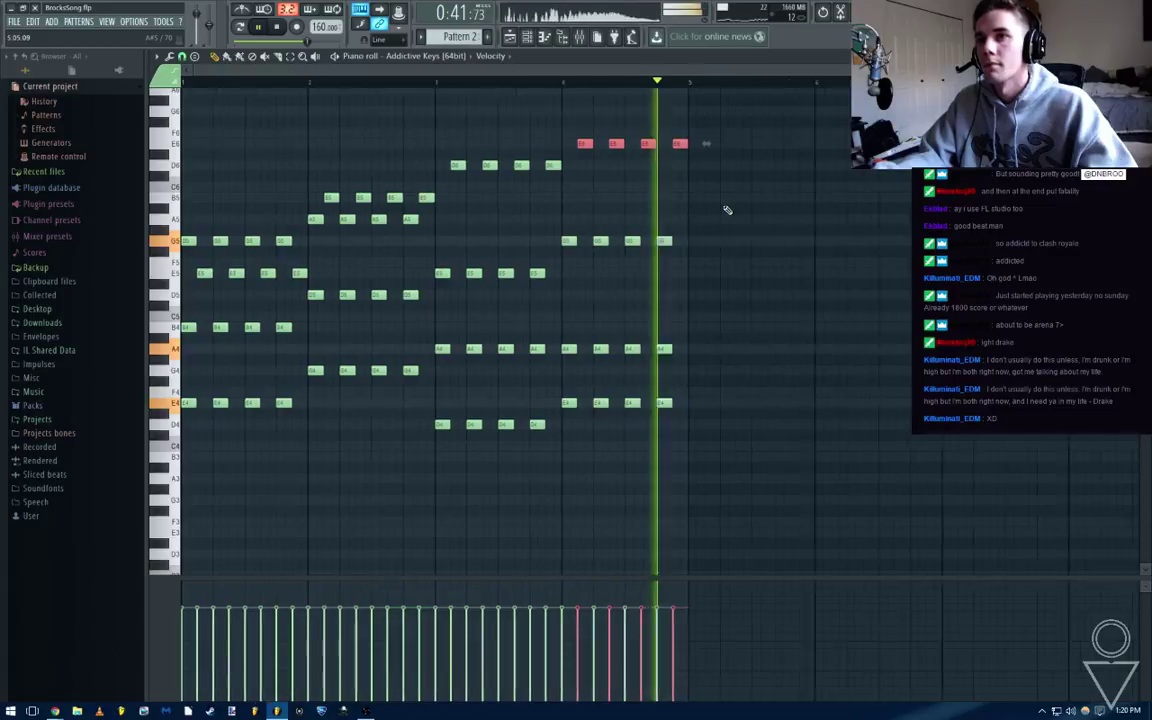
pyautogui.press('Escape')
pyautogui.press('Escape')
pyautogui.press('space')
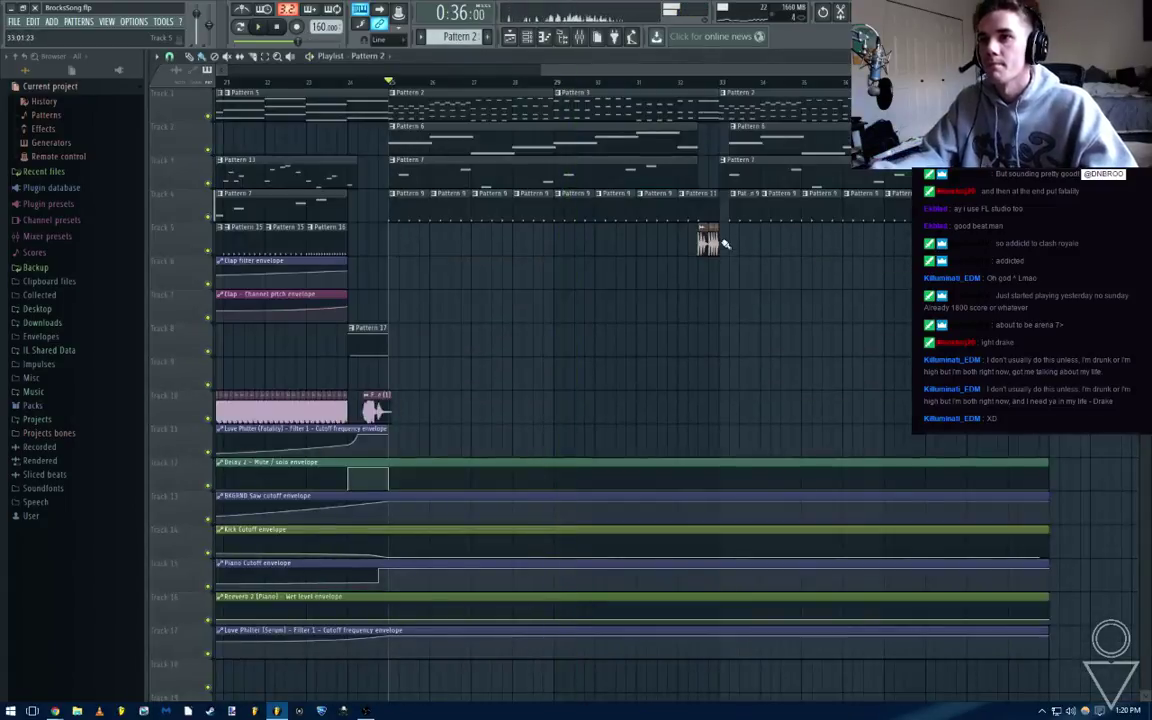
# Copy the B5, D6 and E6 offbeat notes from Pattern 2 and paste them into Pattern 3's Addictive Keys piano roll
pyautogui.doubleClick(607, 107)
pyautogui.press('Escape')
pyautogui.press('Escape')
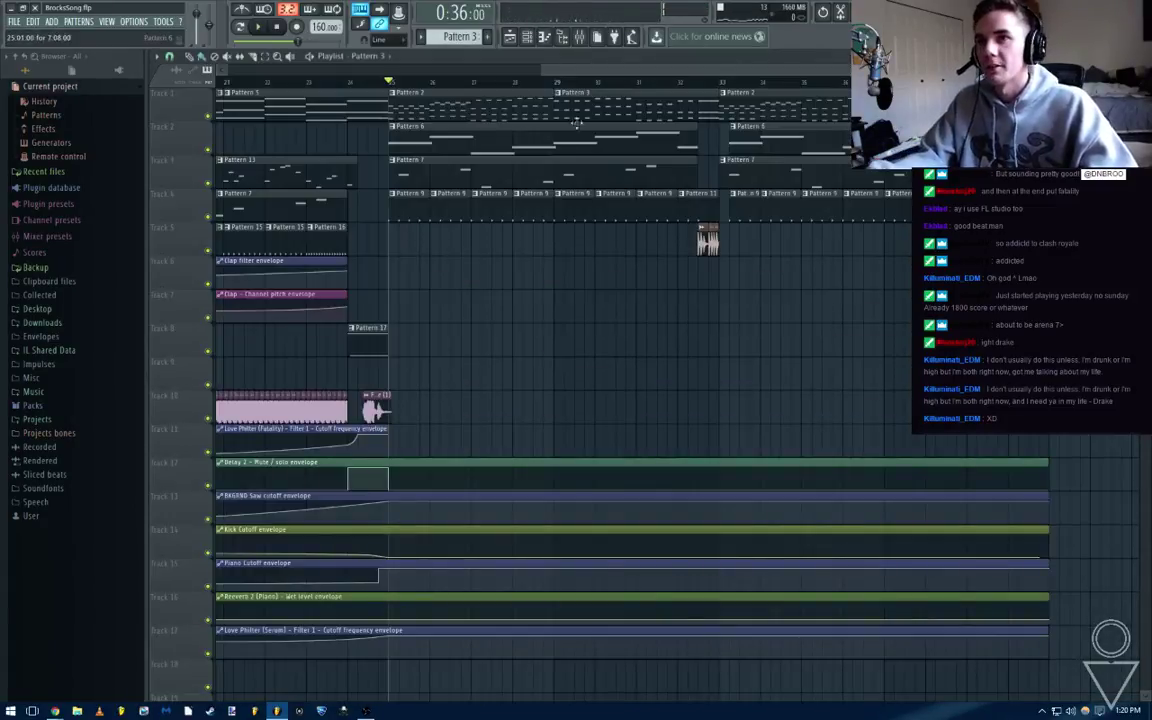
pyautogui.doubleClick(479, 104)
pyautogui.scroll(-2, 492, 115)
pyautogui.scroll(3, 553, 165)
pyautogui.moveTo(720, 194); pyautogui.dragTo(312, 302)
pyautogui.press('Escape')
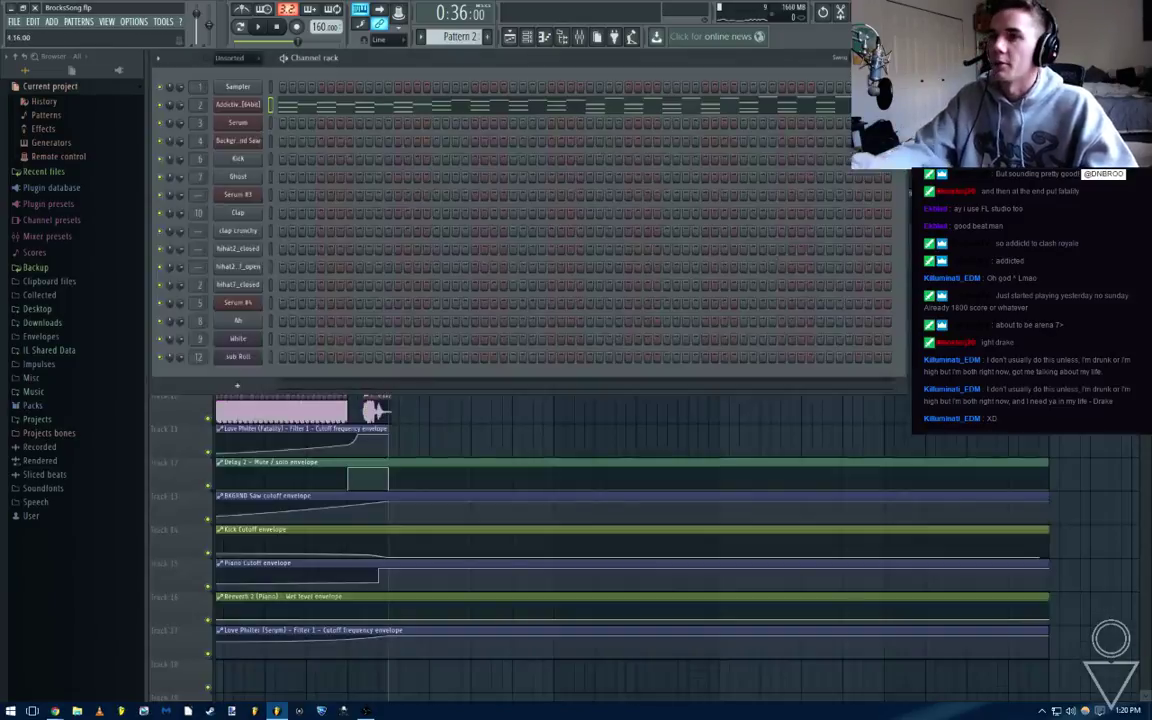
pyautogui.press('Escape')
pyautogui.doubleClick(598, 116)
pyautogui.scroll(-2, 597, 118)
pyautogui.hotkey('ctrl', 'v')
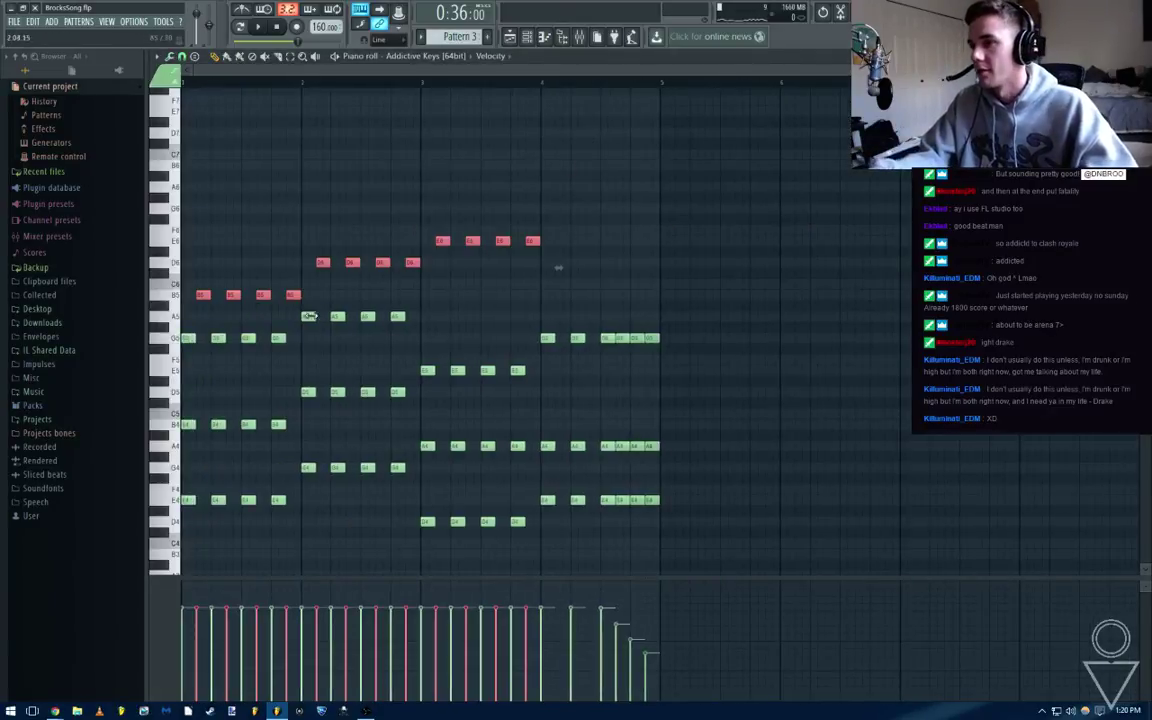
# Move the pasted notes one bar later in Pattern 3, keeping them at B5, D6 and E6, and play them back
pyautogui.moveTo(202, 294); pyautogui.dragTo(320, 279)
pyautogui.press('space')
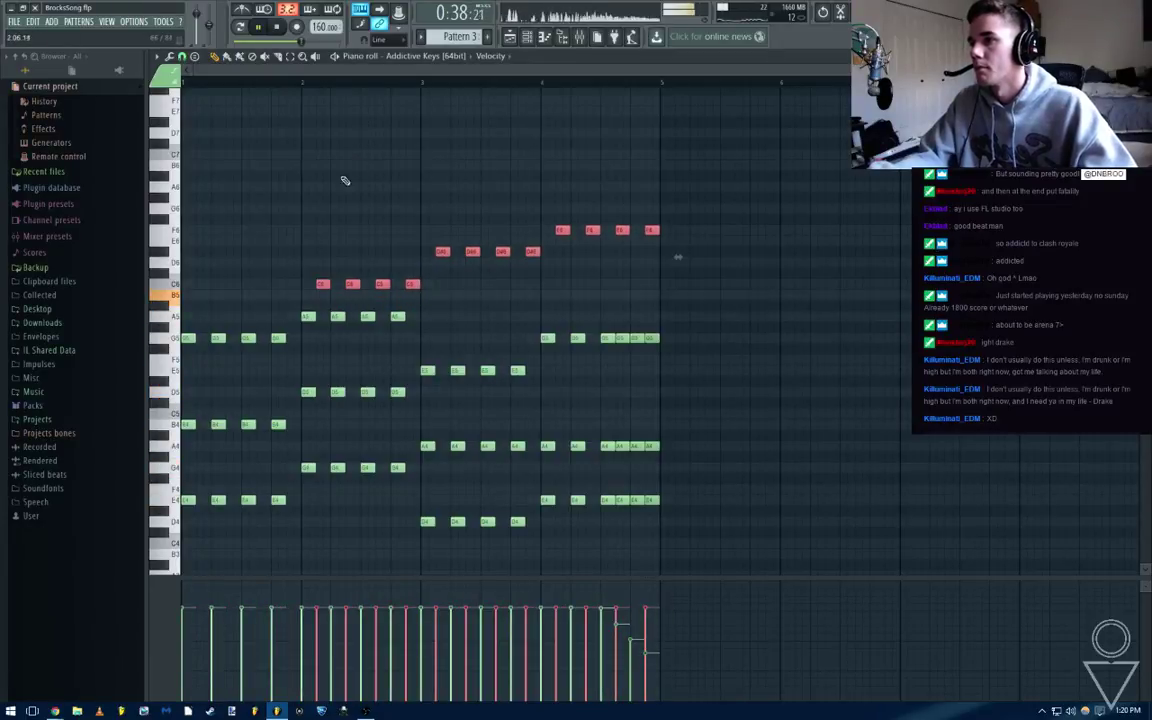
pyautogui.moveTo(321, 287); pyautogui.dragTo(322, 297)
# Add four short A5 notes between the chords in bar 1 of Pattern 3 and move them down to E5
pyautogui.click(255, 312)
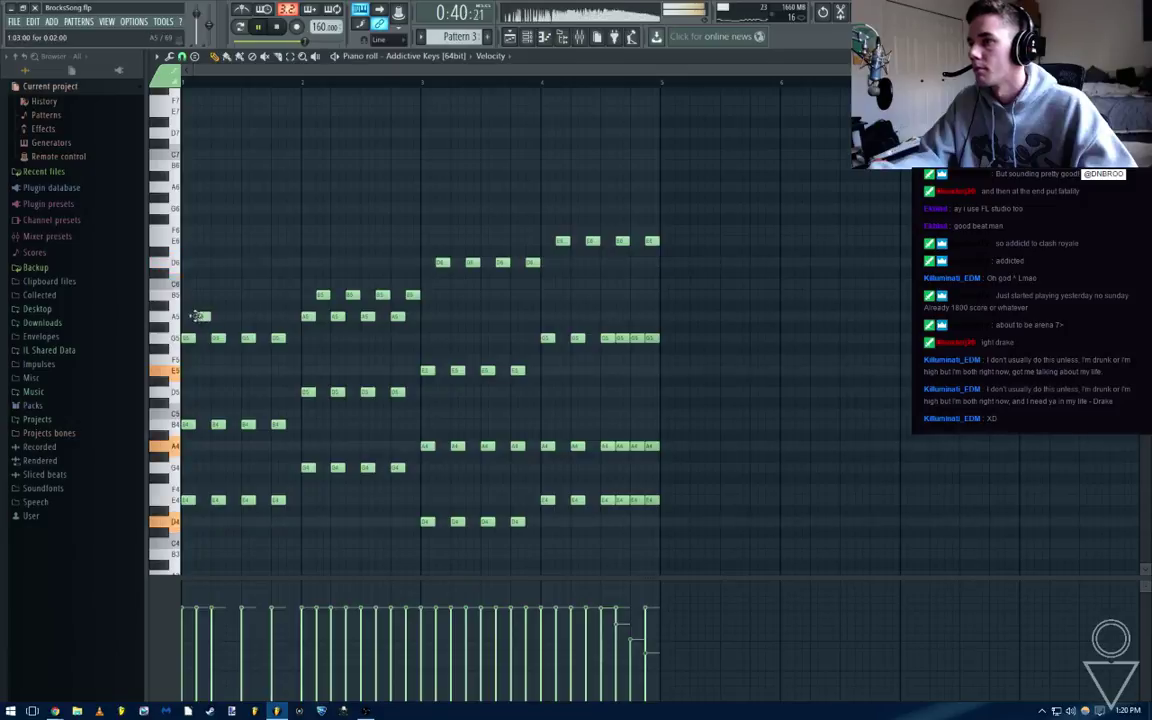
pyautogui.click(229, 318)
pyautogui.click(259, 318)
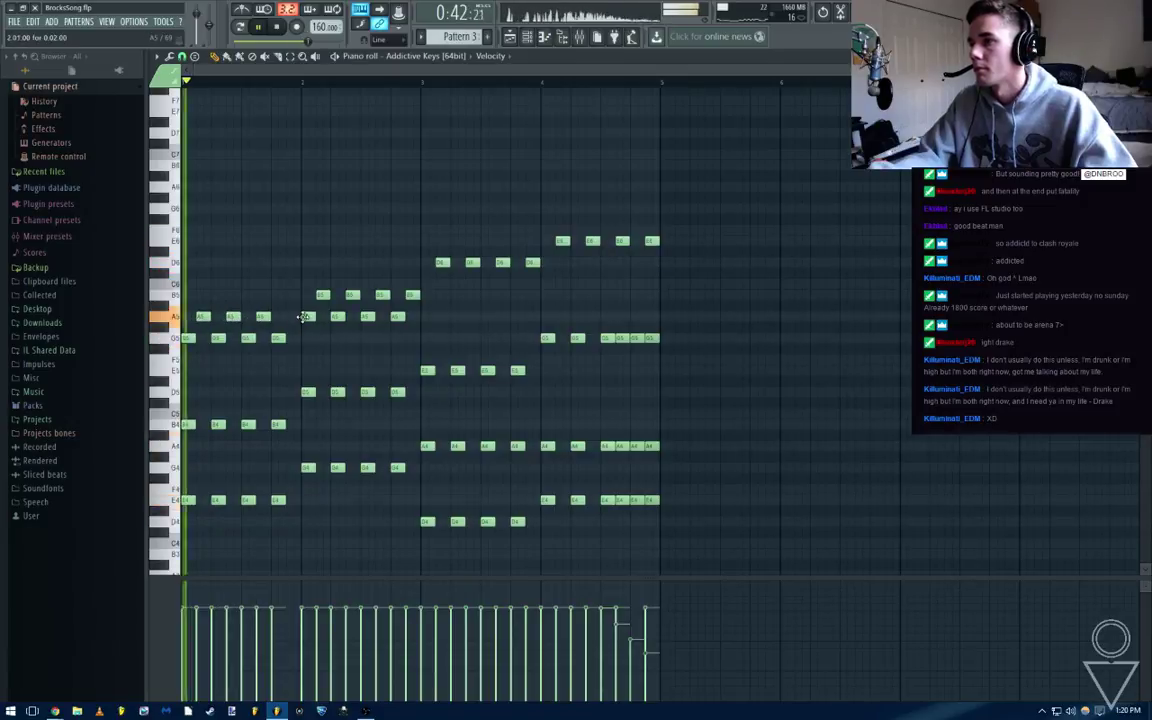
pyautogui.click(289, 318)
pyautogui.press('space')
pyautogui.moveTo(290, 302); pyautogui.dragTo(202, 364)
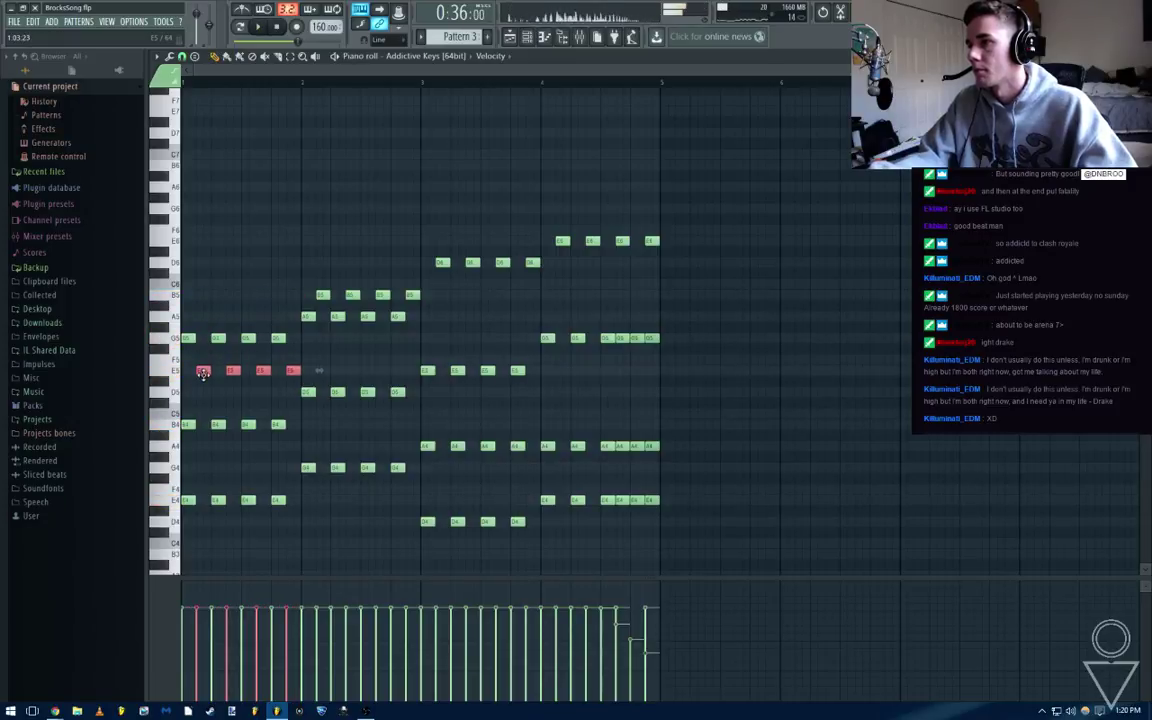
pyautogui.click(382, 344)
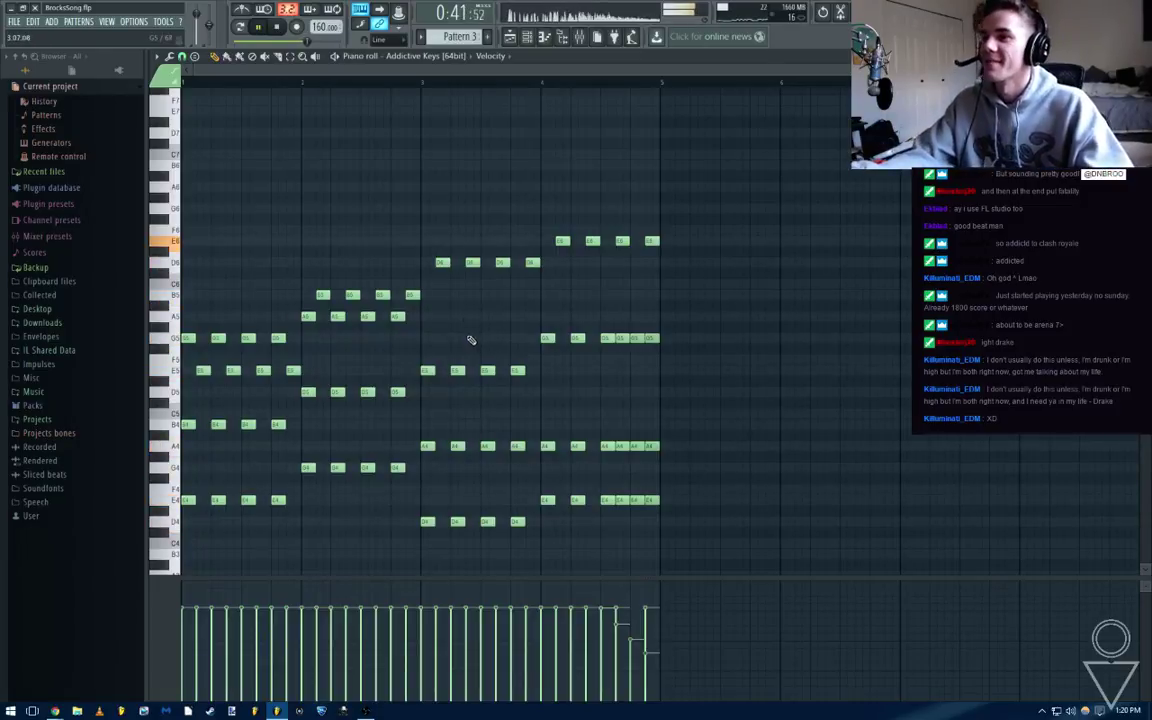
# Listen to the drop from the playlist while checking the mixer levels, stop playback and open the mixer again
pyautogui.press('Escape')
pyautogui.press('Escape')
pyautogui.scroll(1, 753, 370)
pyautogui.scroll(-1, 750, 367)
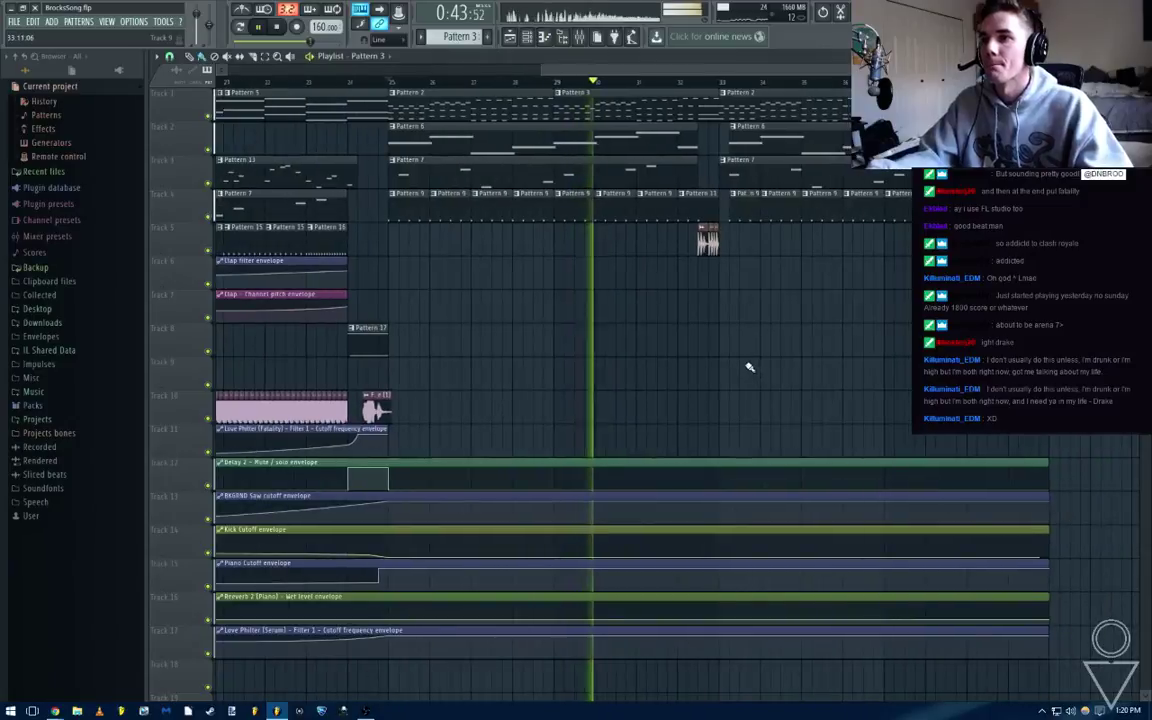
pyautogui.press('F9')
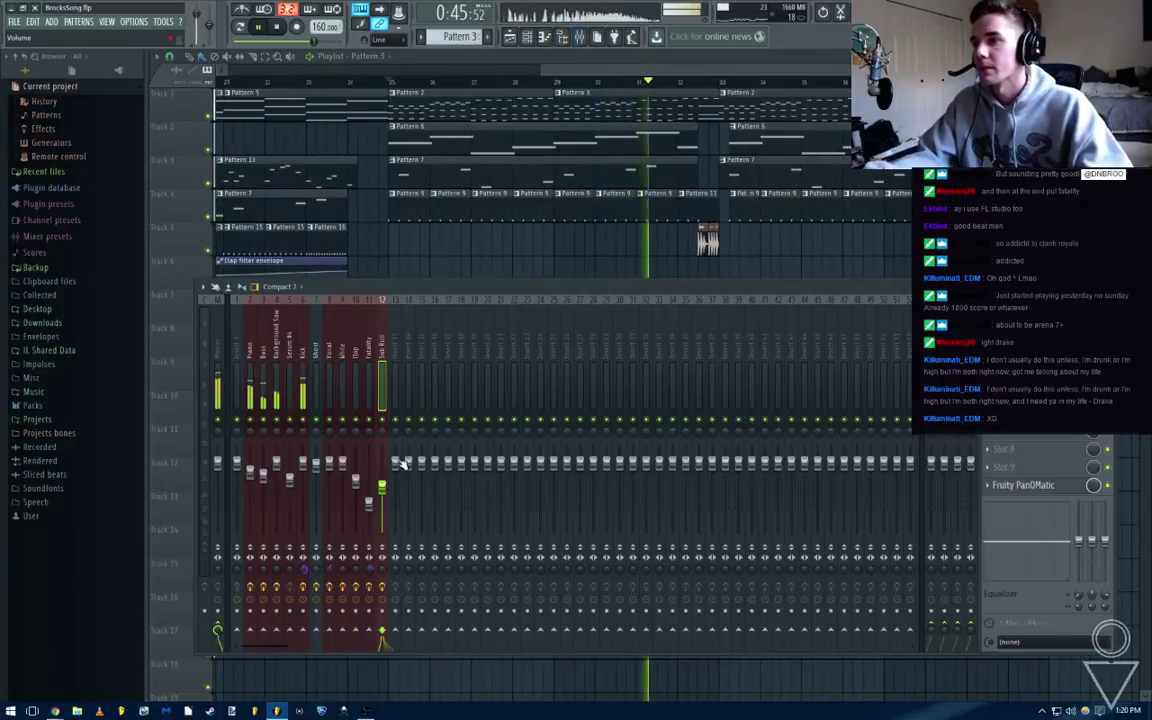
pyautogui.press('F9')
pyautogui.scroll(2, 607, 360)
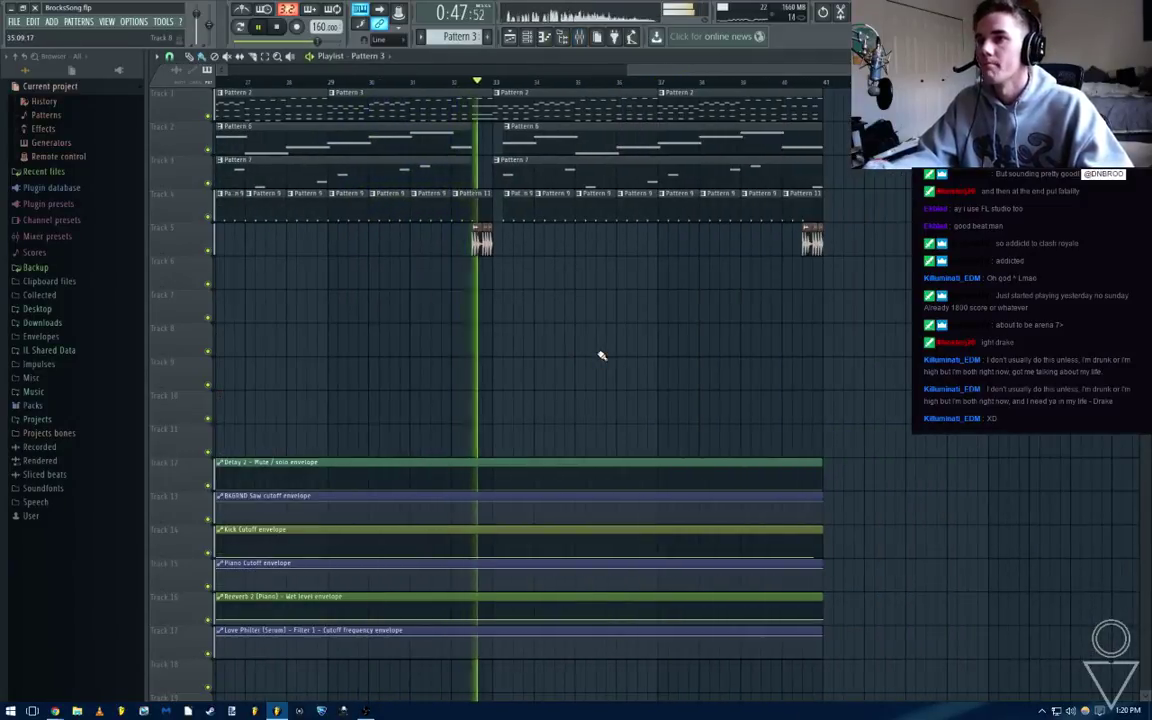
pyautogui.press('space')
pyautogui.click(579, 36)
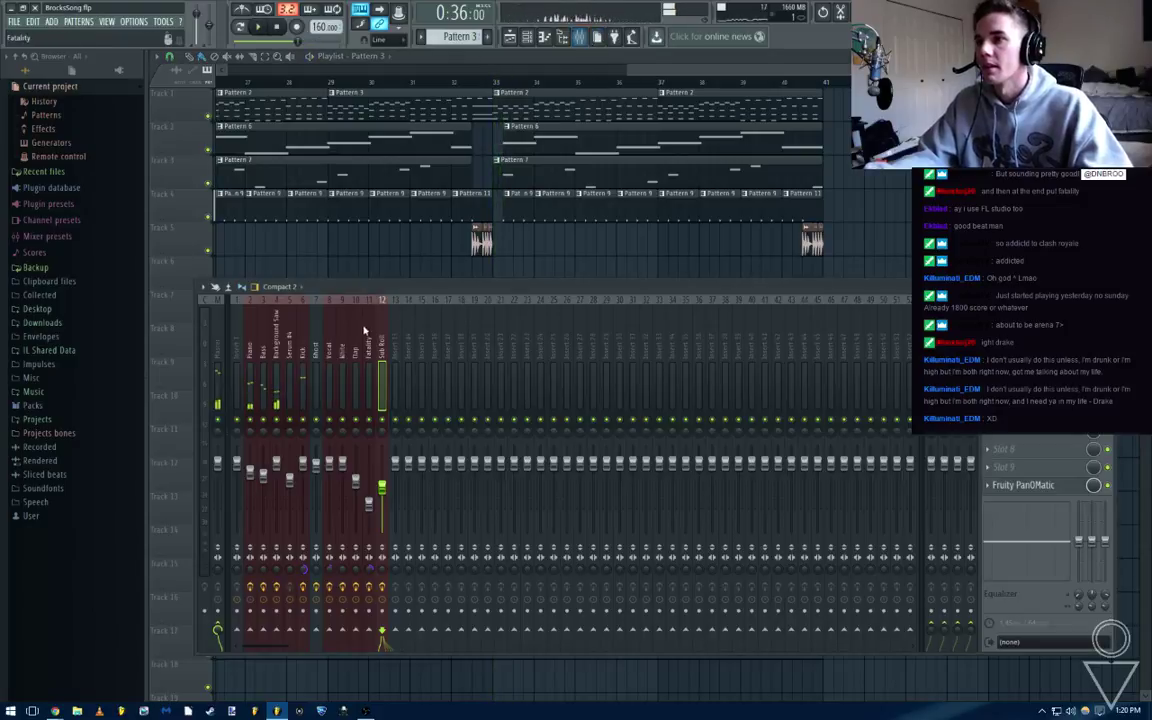
# Open the fill it up sample's channel settings and route it to mixer track 13
pyautogui.doubleClick(481, 245)
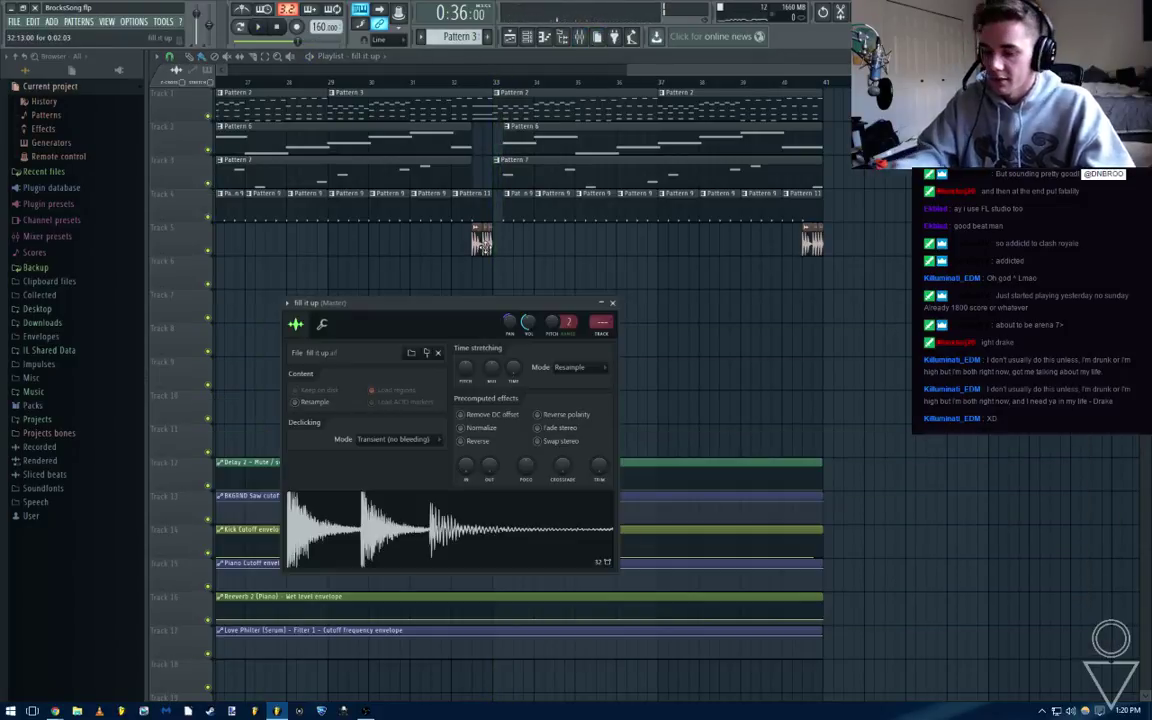
pyautogui.press('F9')
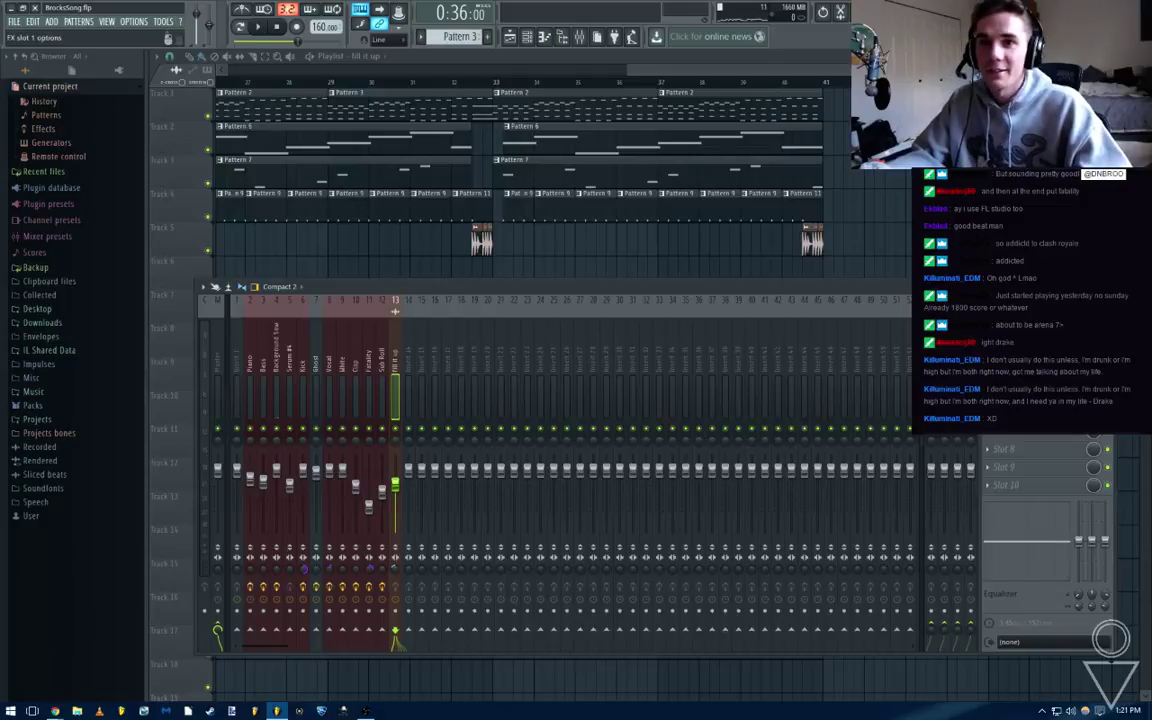
pyautogui.click(987, 323)
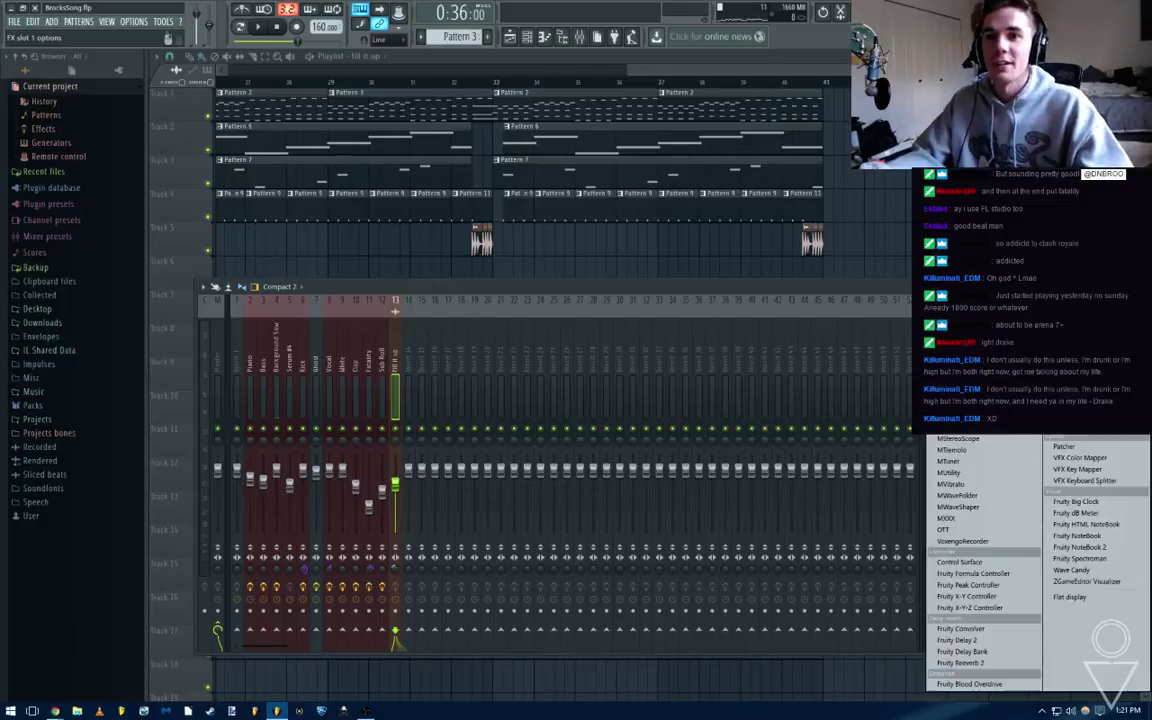
pyautogui.click(400, 374)
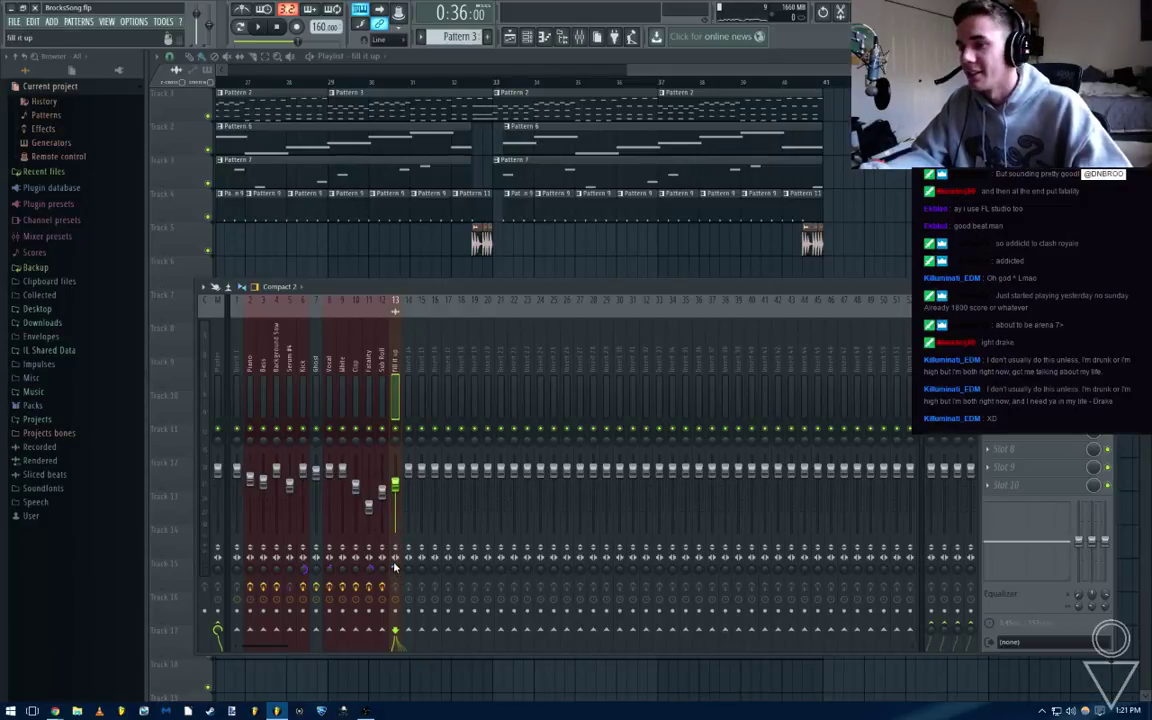
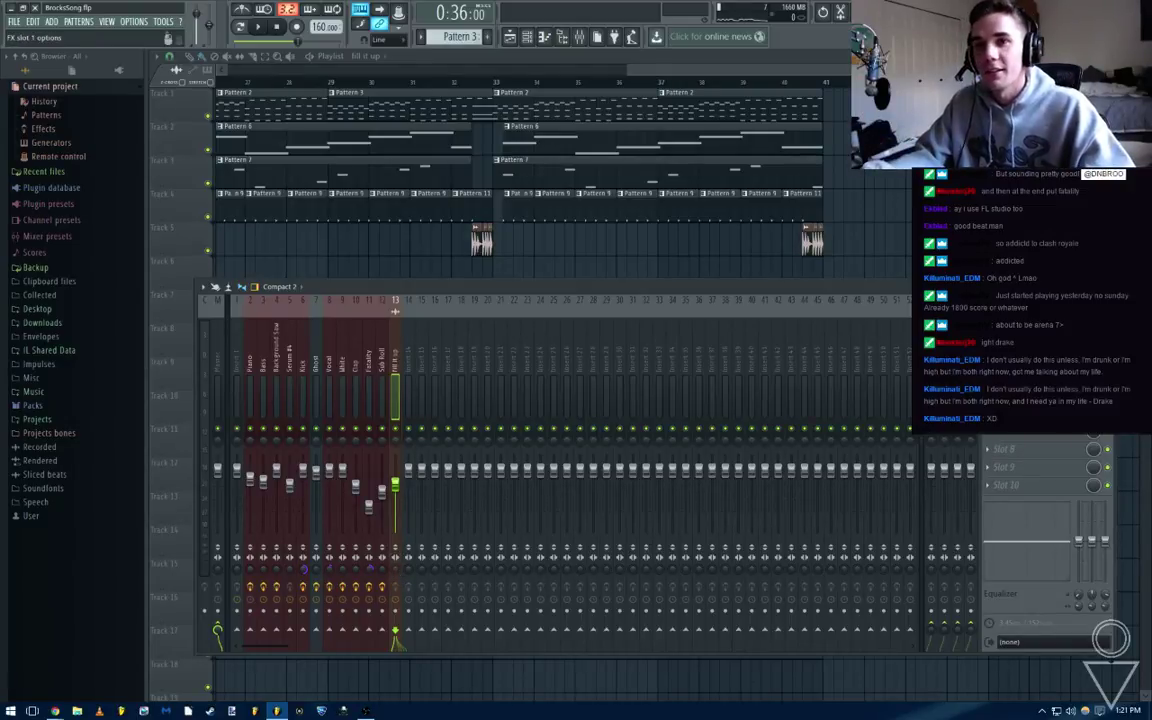
# Load a saved mixer track state onto the fill it up mixer track
pyautogui.rightClick(398, 302)
pyautogui.moveTo(480, 325)
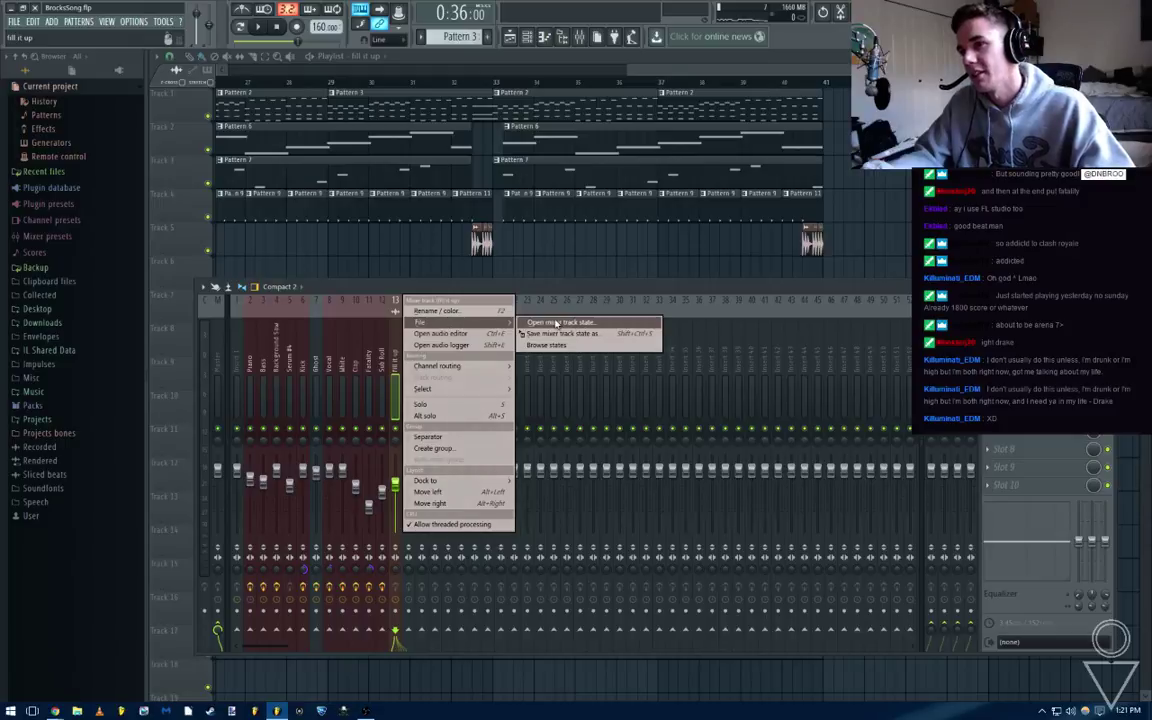
pyautogui.click(558, 323)
pyautogui.doubleClick(534, 265)
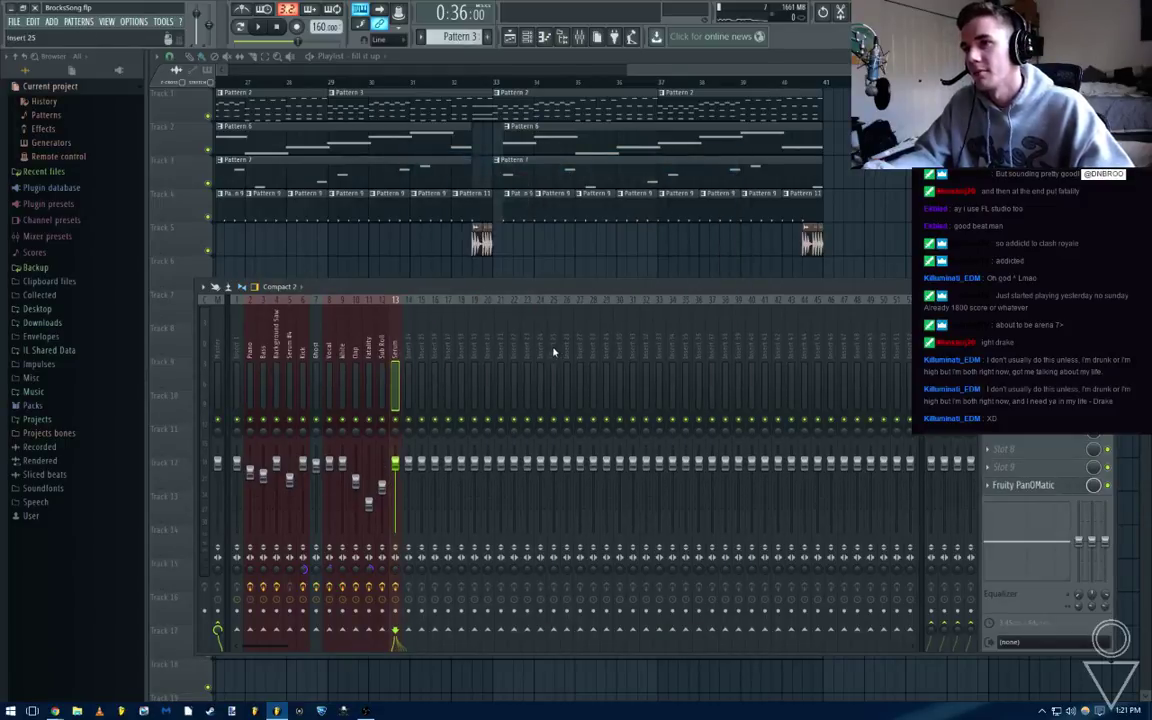
# Rename mixer track 13 to Fill and lower its fader slightly while playing the fill
pyautogui.rightClick(399, 299)
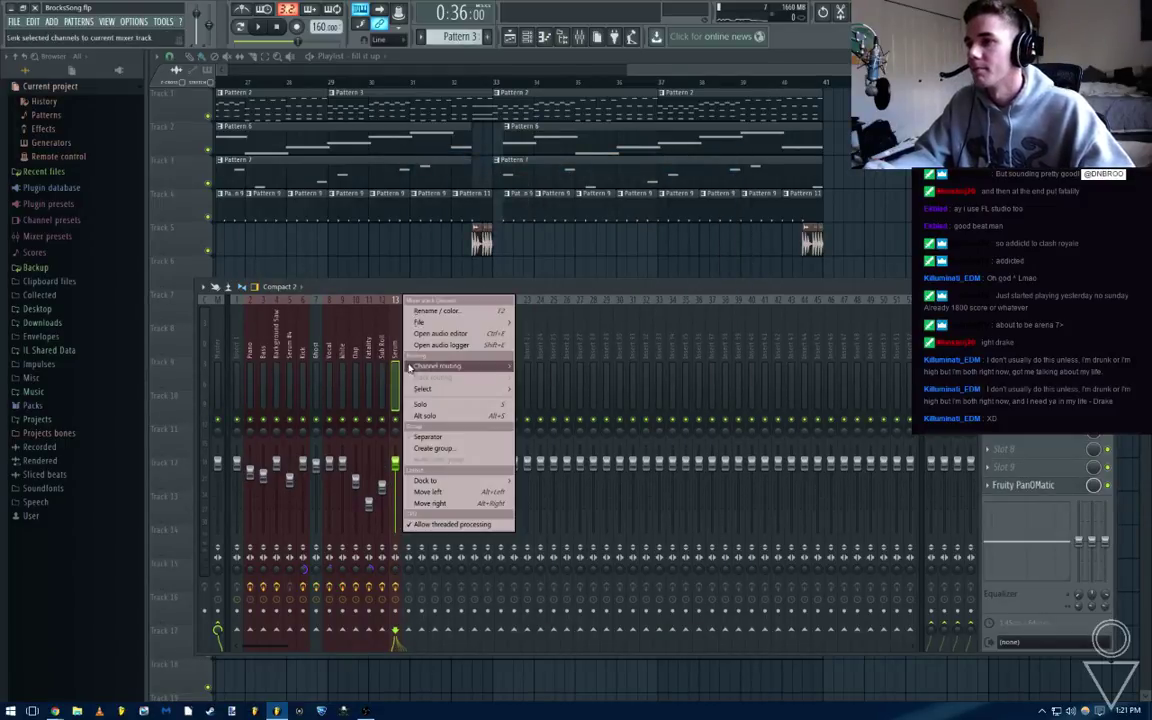
pyautogui.click(447, 292)
pyautogui.scroll(1, 393, 352)
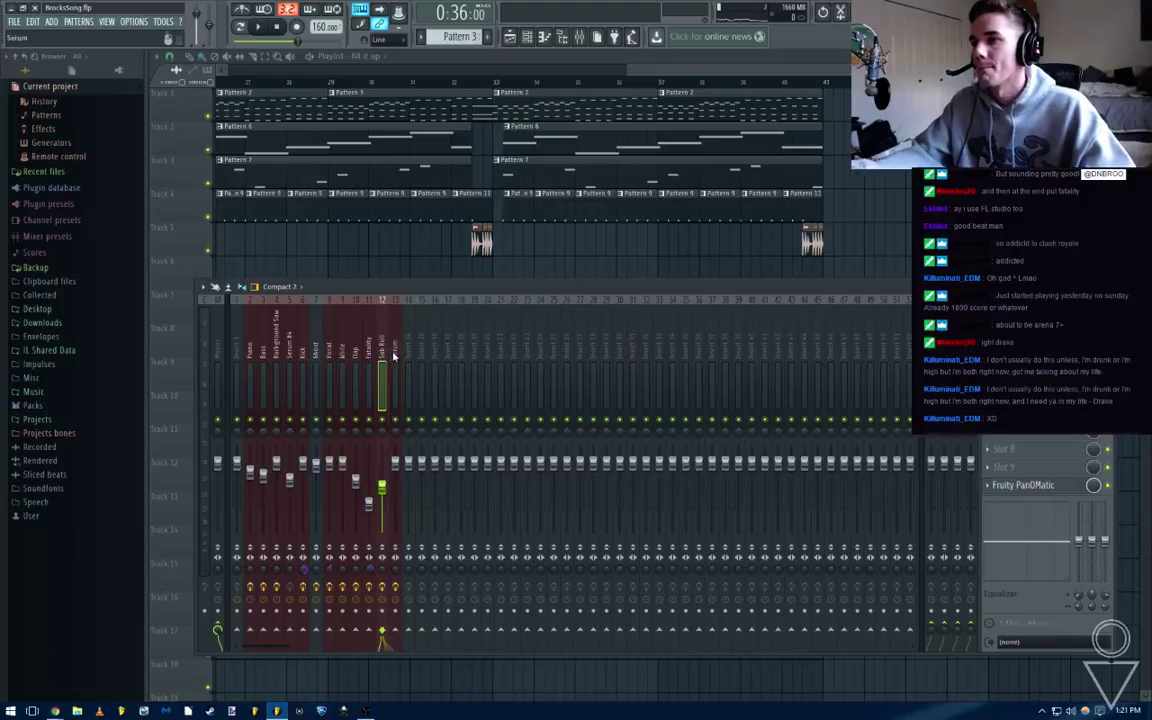
pyautogui.scroll(-1, 395, 353)
pyautogui.middleClick(397, 354)
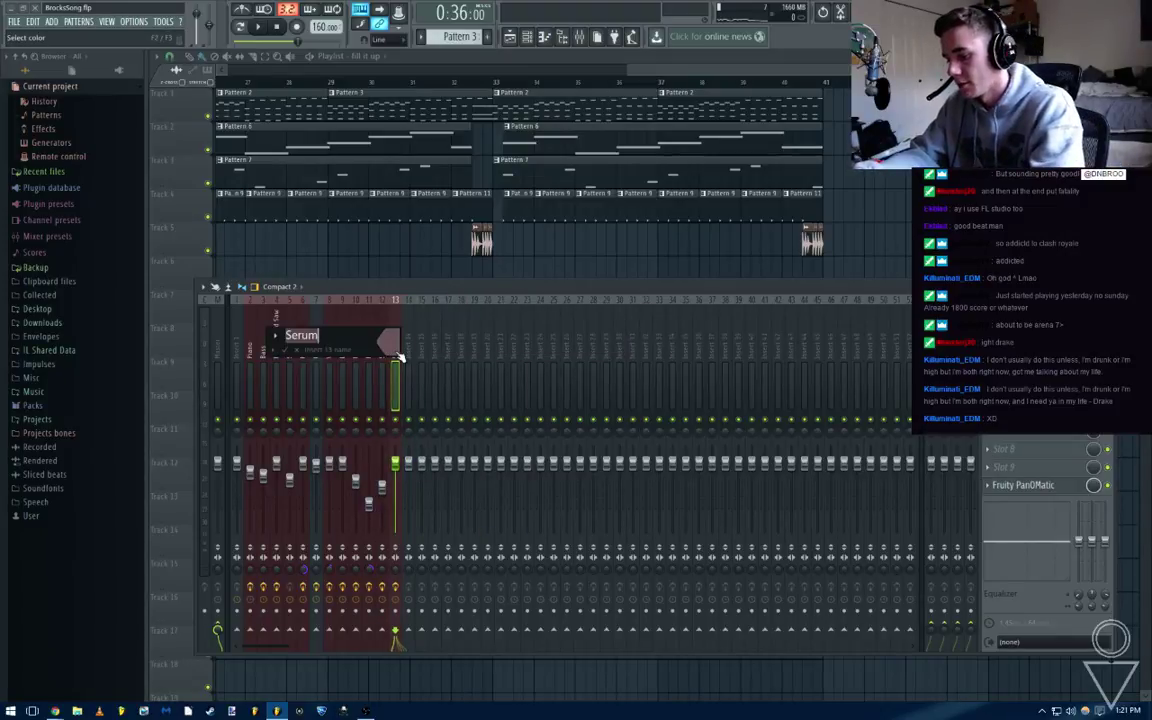
pyautogui.press('Return')
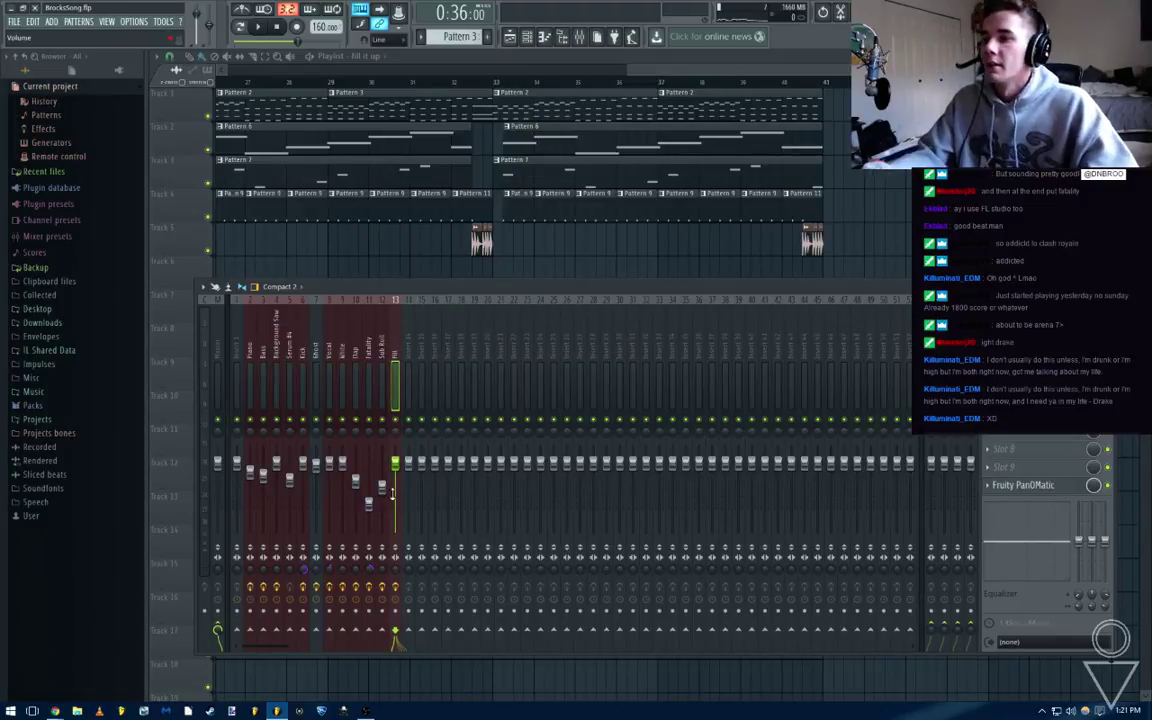
pyautogui.press('space')
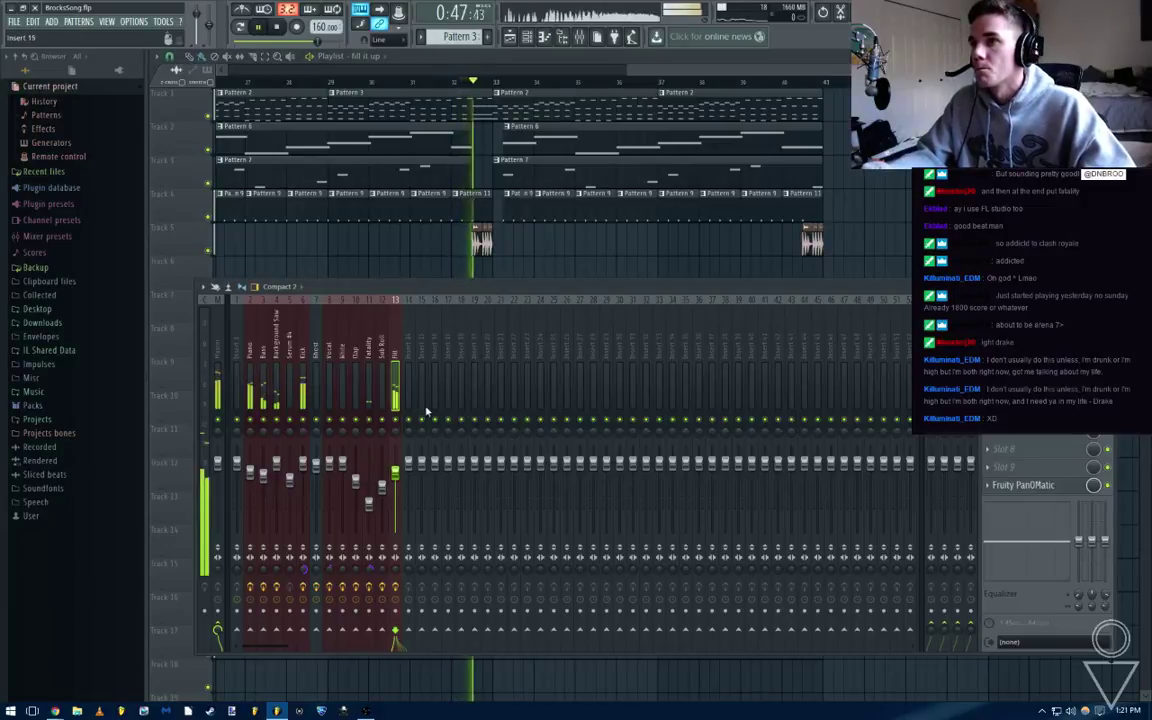
pyautogui.press('space')
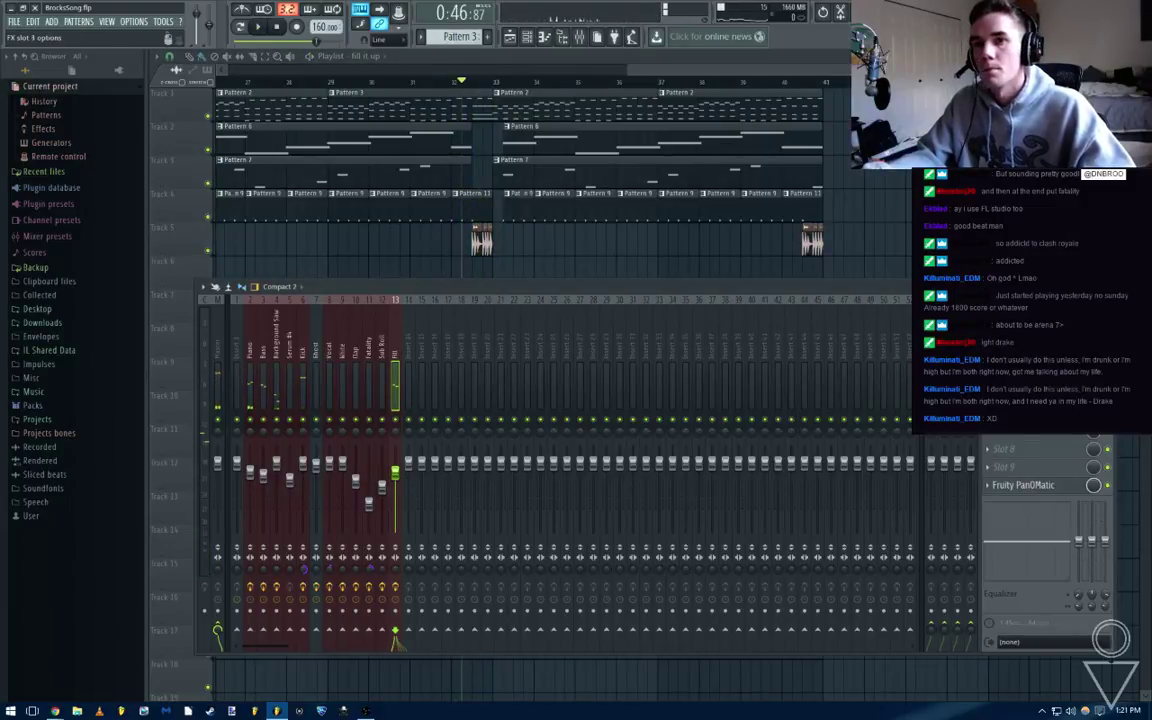
# Add a Fruity Limiter to the Fill mixer track and switch it to compressor mode
pyautogui.click(988, 377)
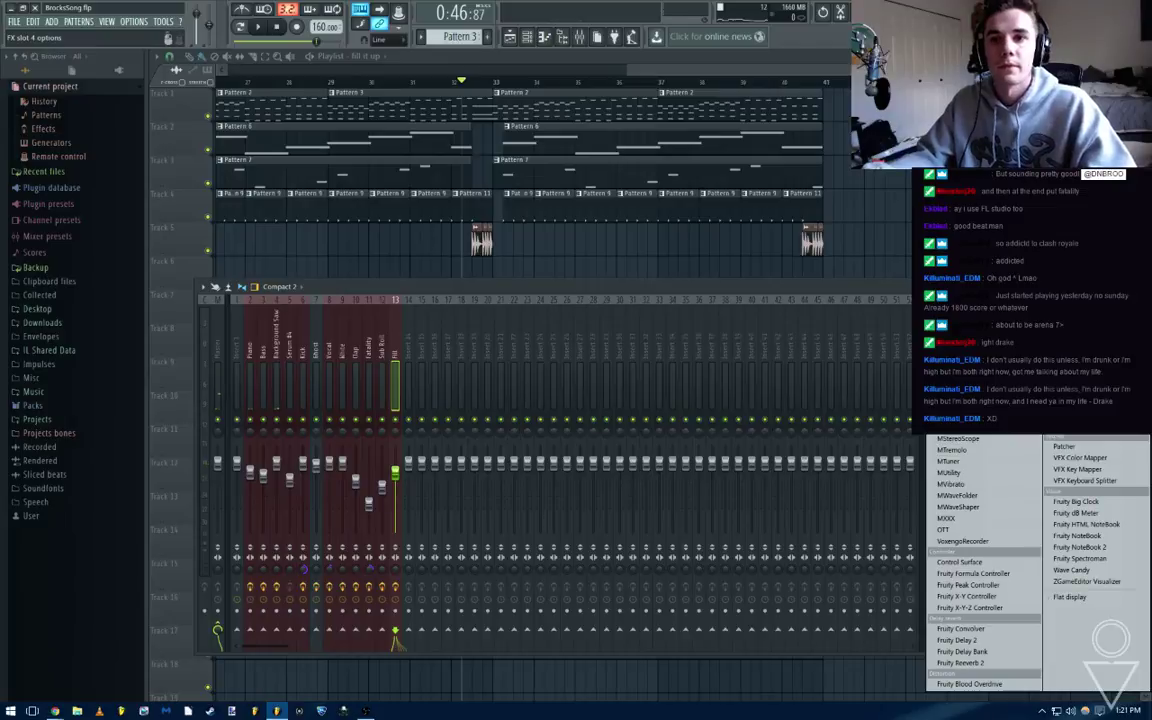
pyautogui.click(1075, 78)
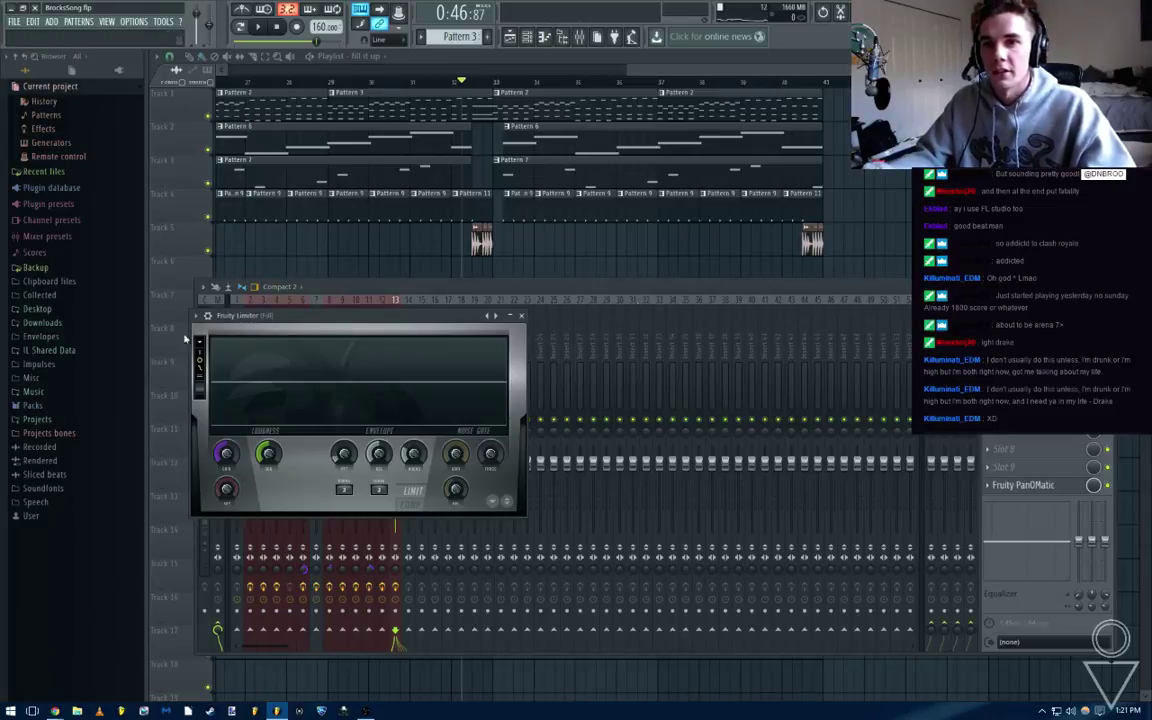
pyautogui.click(412, 490)
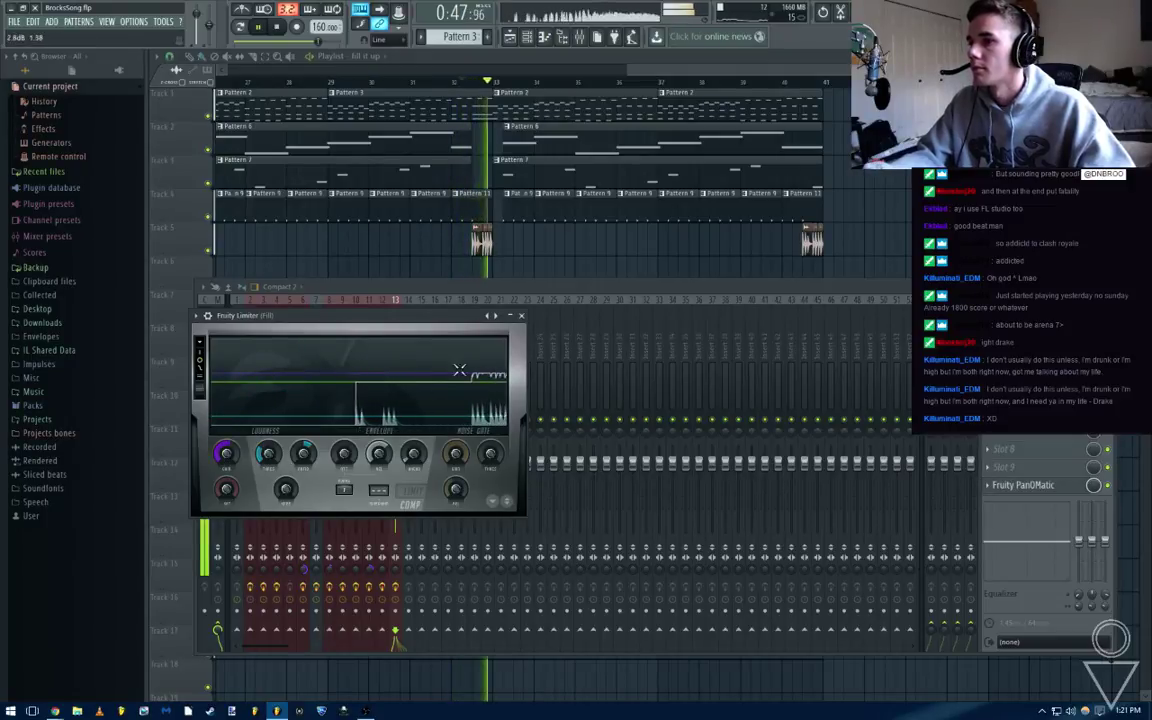
pyautogui.click(521, 315)
# Add a Fruity Reeverb 2 to the Fill mixer track, return to the playlist and stop playback
pyautogui.click(988, 377)
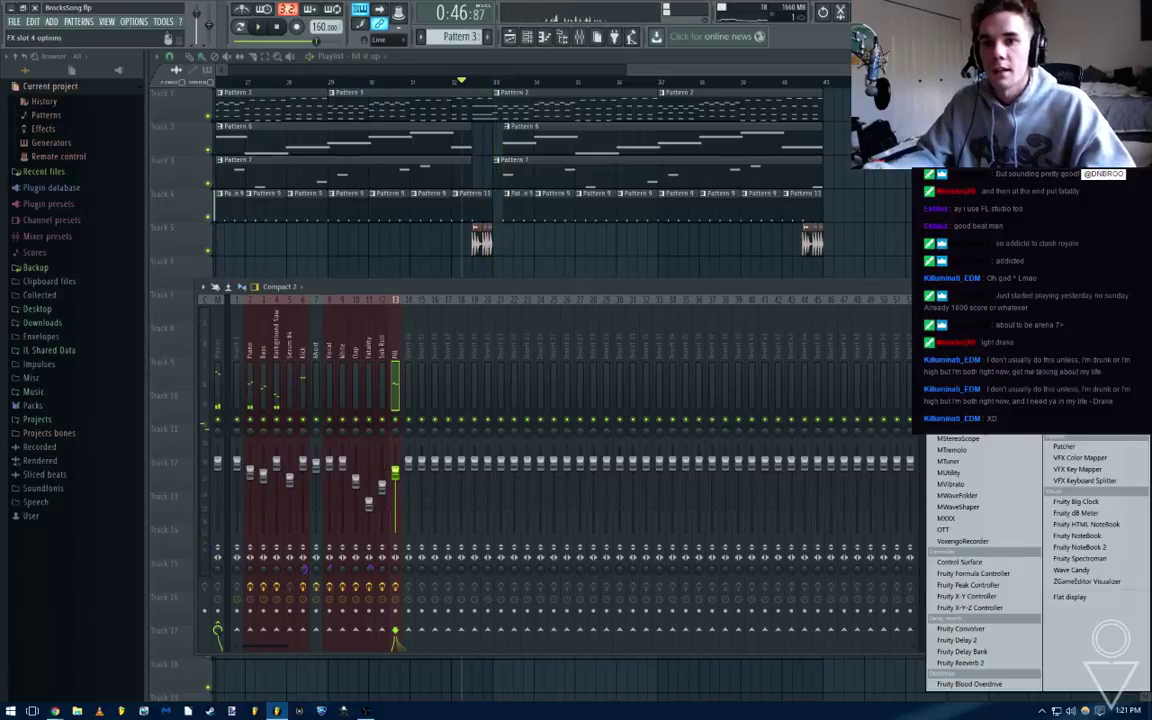
pyautogui.click(982, 664)
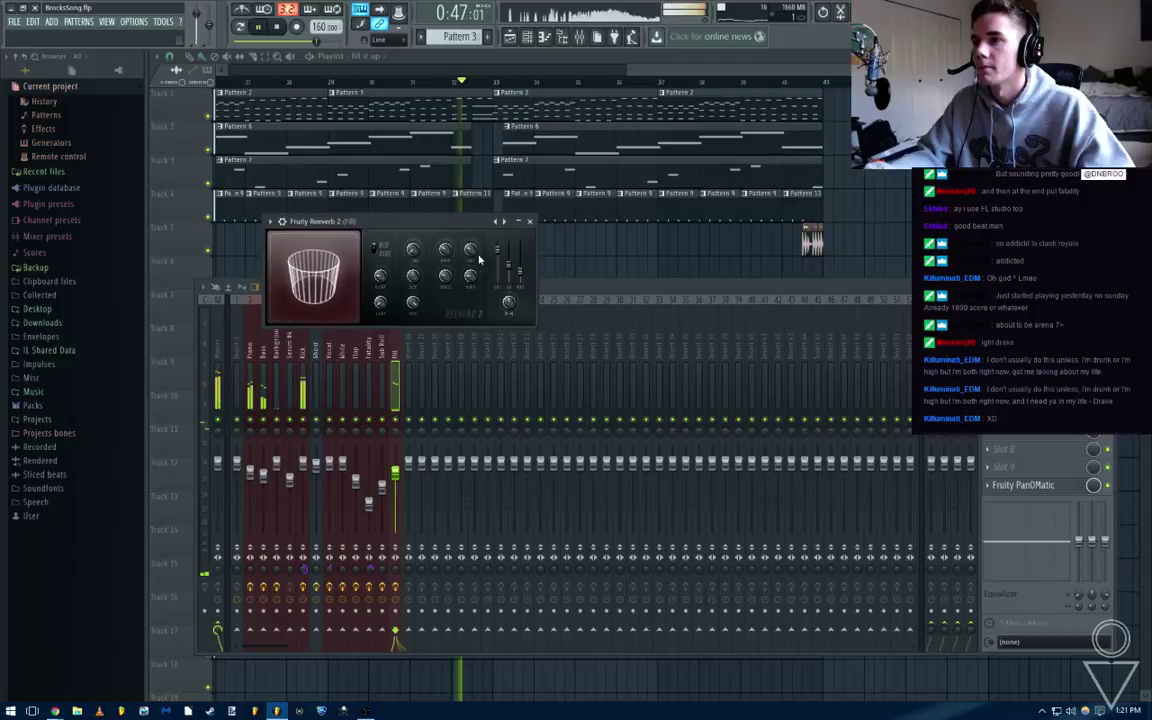
pyautogui.click(531, 223)
pyautogui.press('F9')
pyautogui.press('space')
# Listen to the fill before bar 33 and its transition into the second half of the drop
pyautogui.scroll(4, 489, 298)
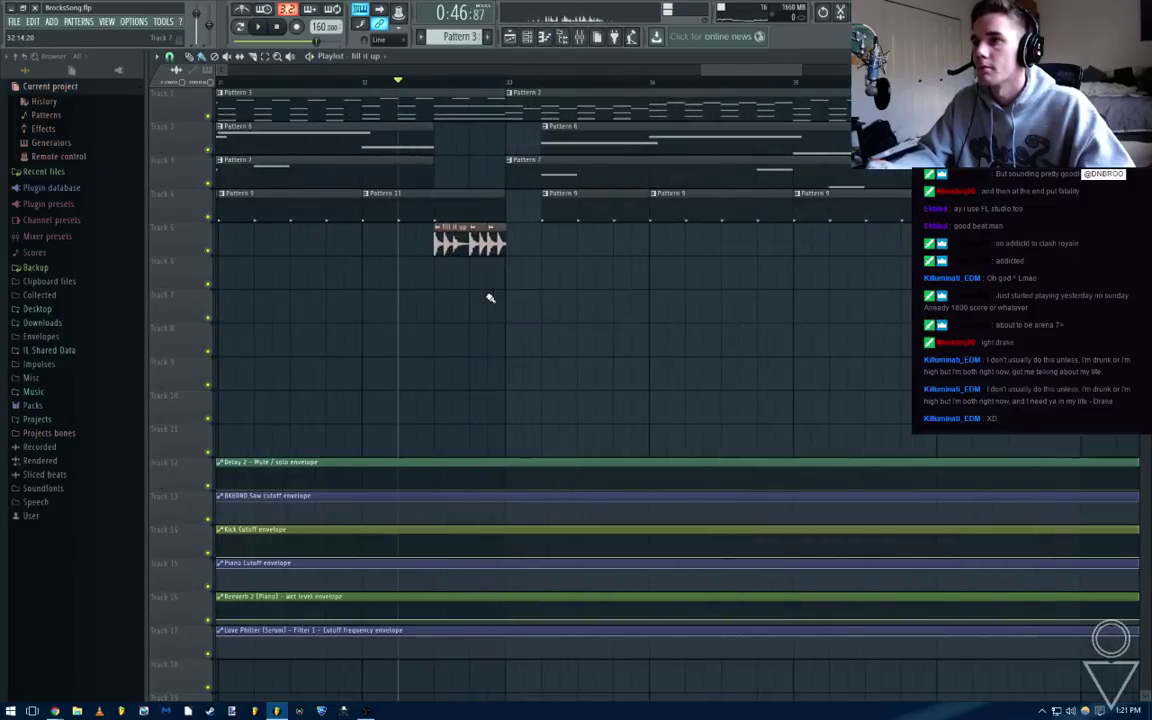
pyautogui.scroll(-2, 490, 298)
pyautogui.press('space')
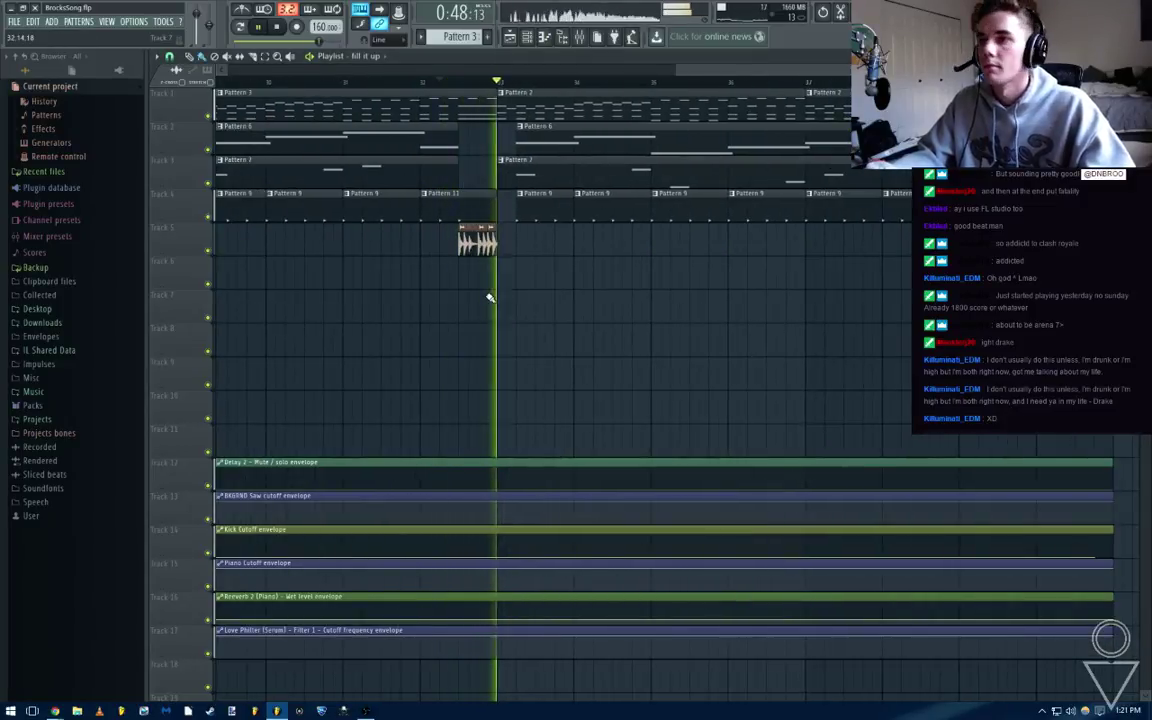
pyautogui.scroll(-3, 517, 123)
pyautogui.scroll(3, 501, 88)
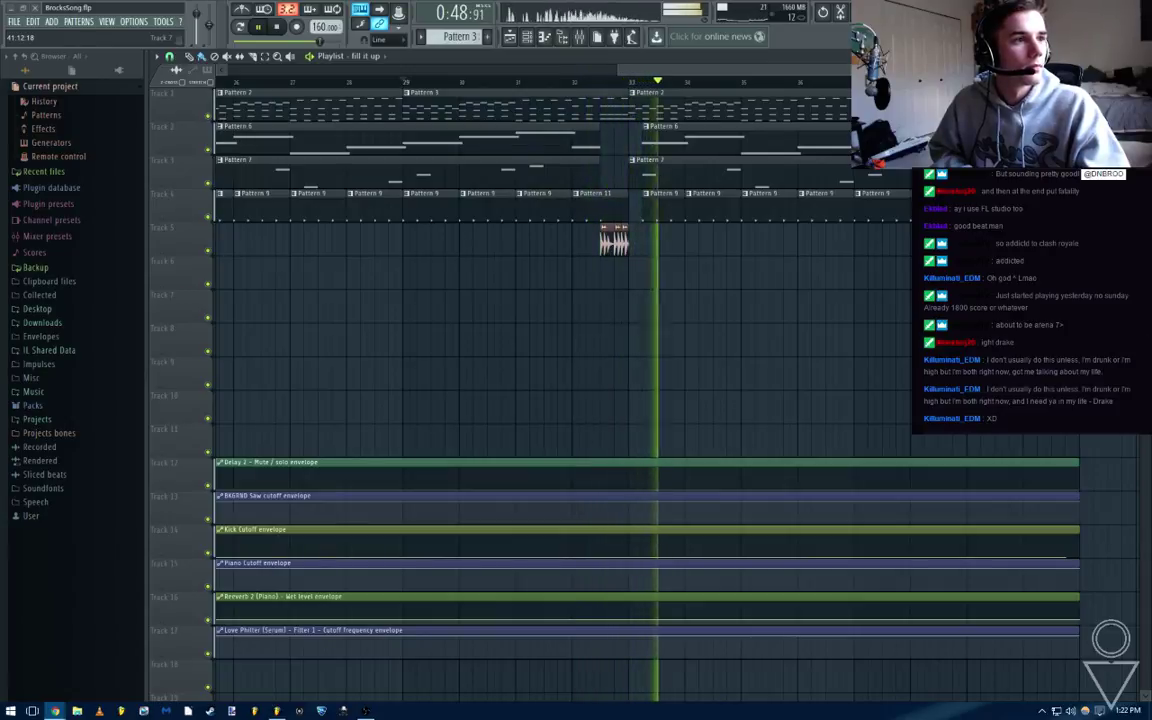
pyautogui.press('space')
pyautogui.scroll(3, 734, 311)
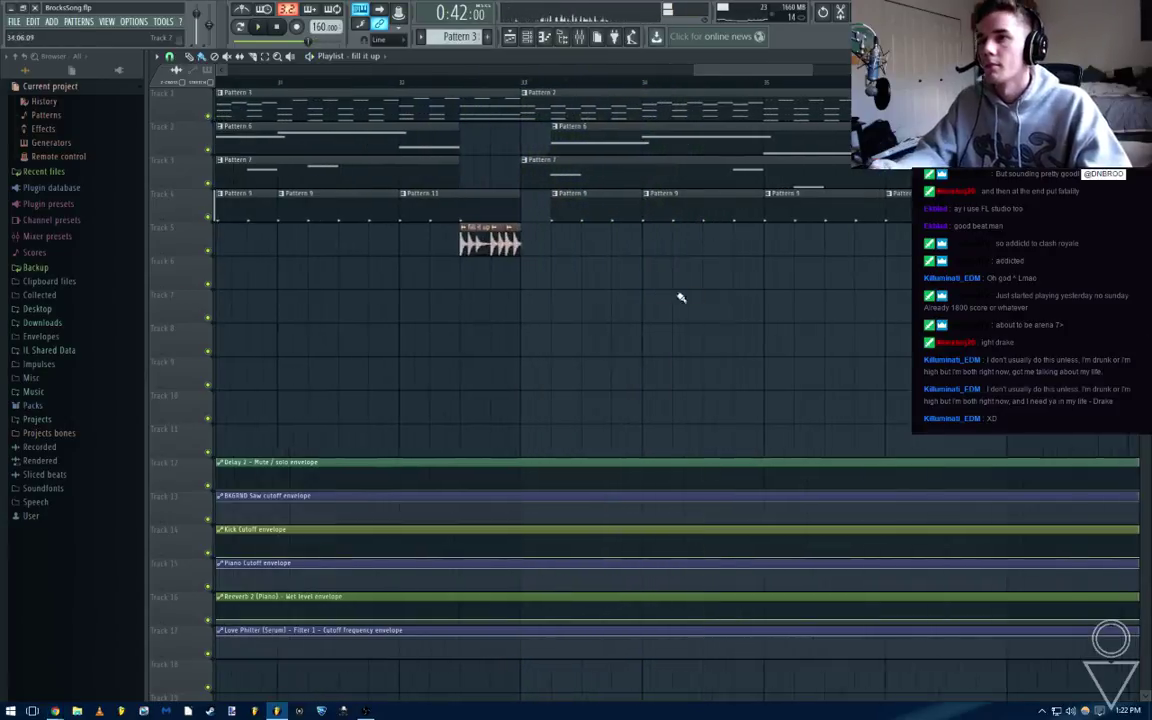
pyautogui.scroll(-5, 662, 280)
pyautogui.press('space')
pyautogui.scroll(2, 642, 280)
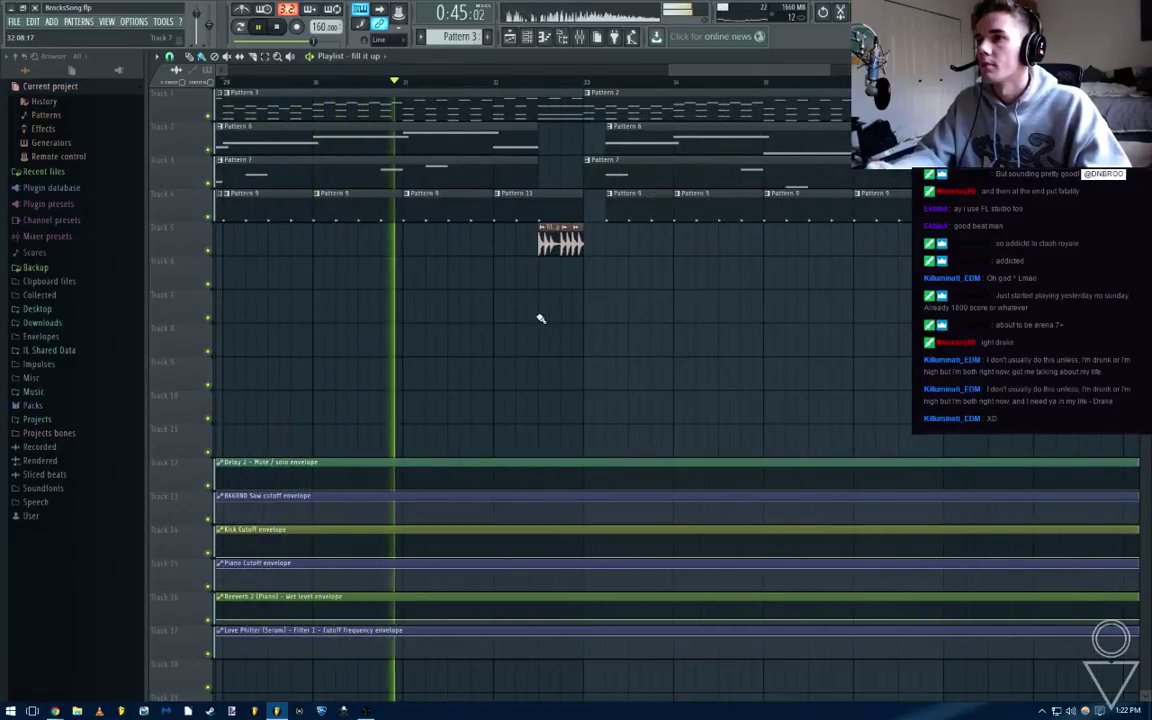
pyautogui.scroll(-2, 556, 317)
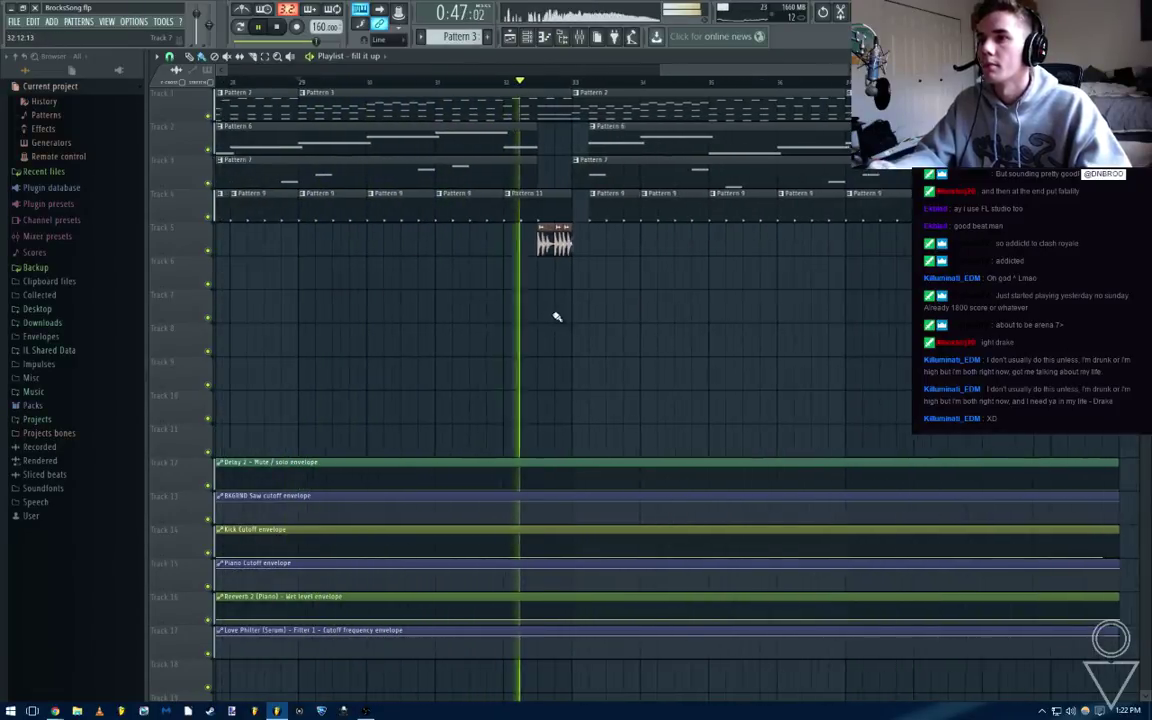
pyautogui.scroll(3, 557, 317)
pyautogui.scroll(-3, 557, 318)
pyautogui.scroll(3, 560, 320)
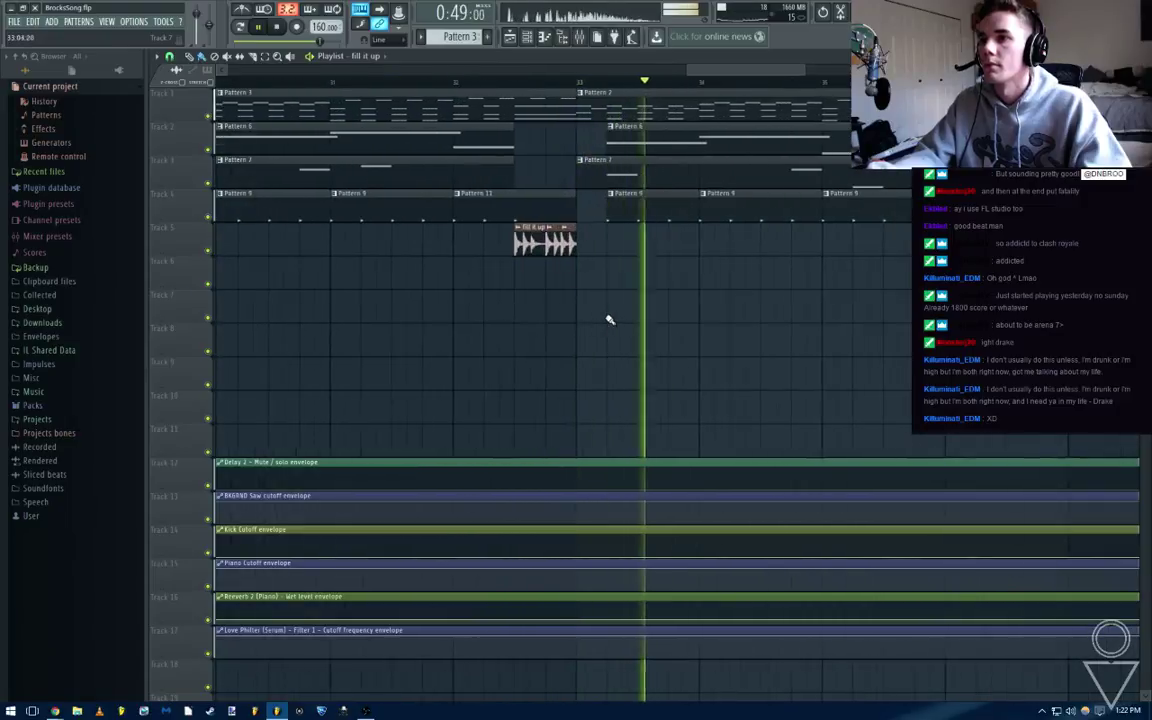
pyautogui.scroll(-2, 609, 320)
pyautogui.hscroll(2, 800, 322)
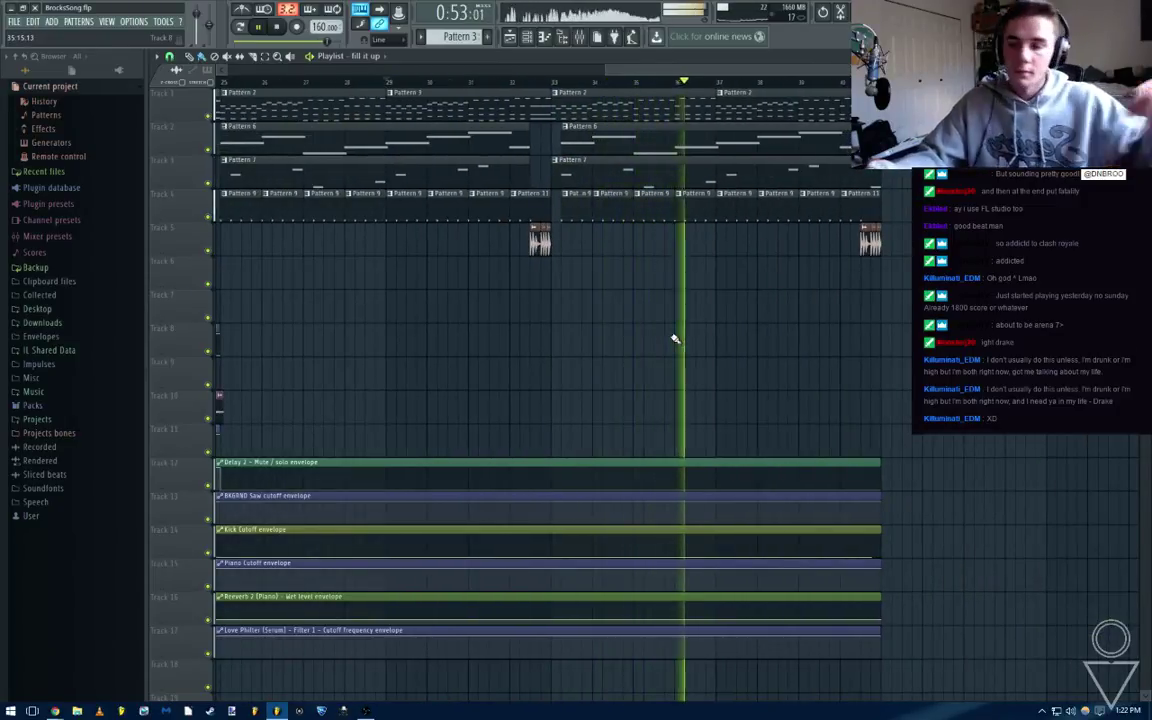
# Place Pattern 13 on Track 7 at bars 25 and 33 while playing the build-up from about bar 17
pyautogui.scroll(-4, 694, 345)
pyautogui.press('space')
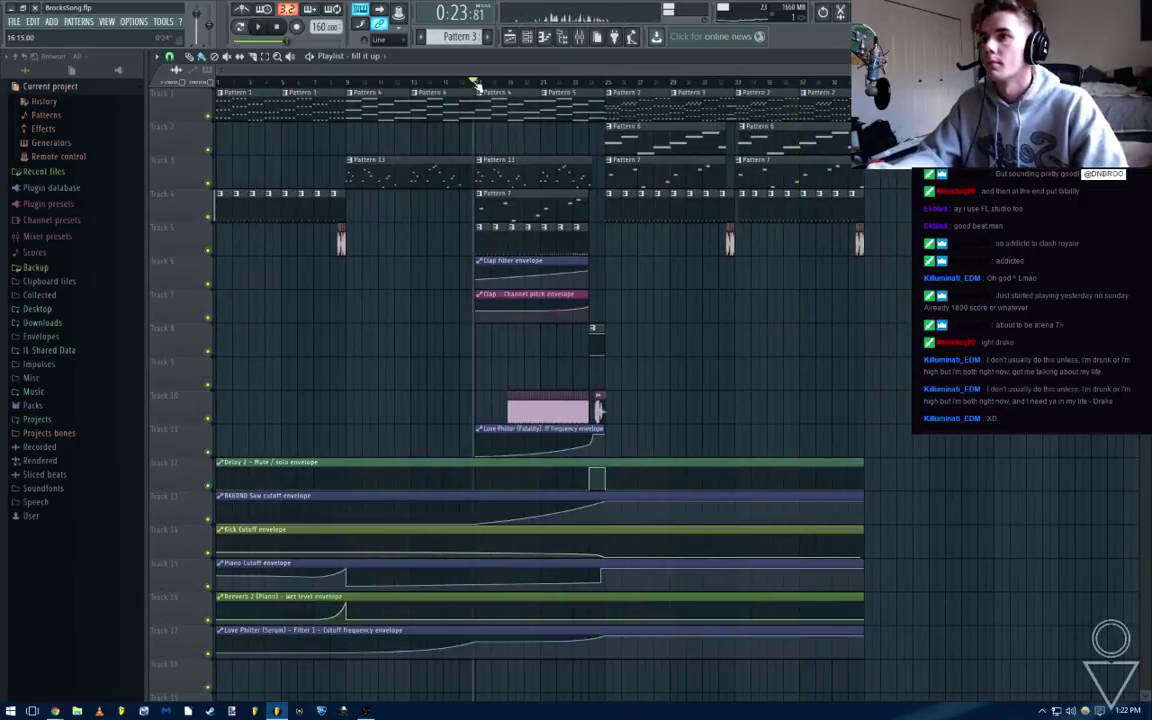
pyautogui.press('space')
pyautogui.scroll(4, 670, 270)
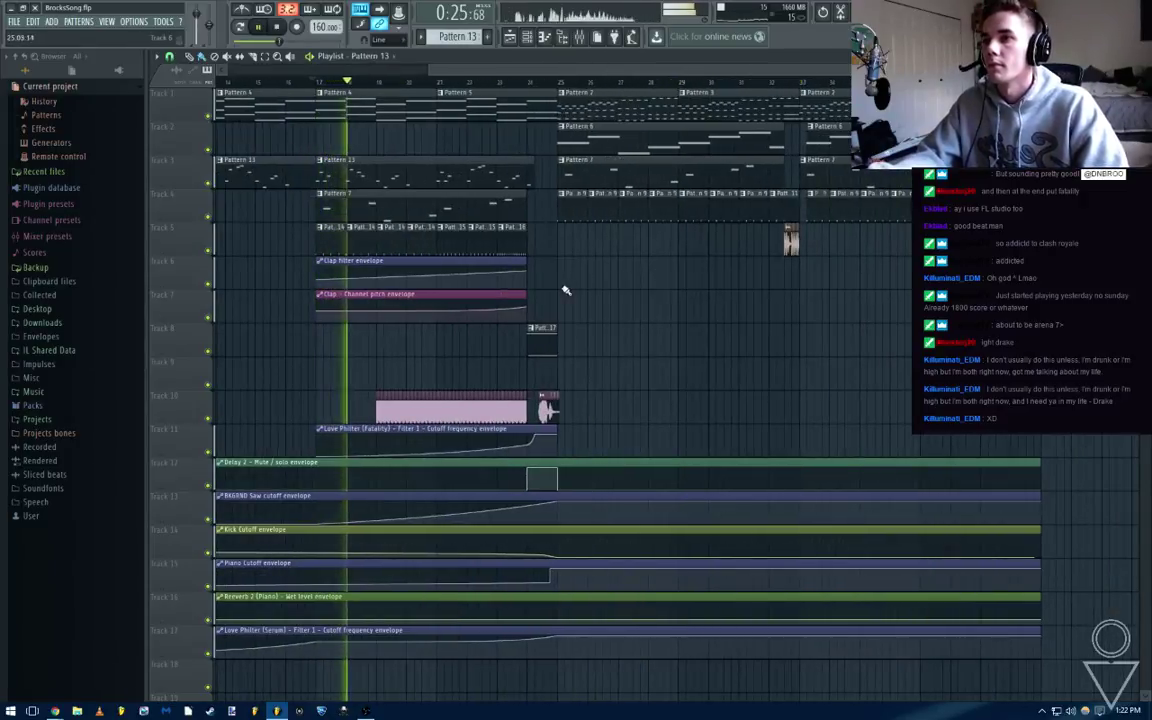
pyautogui.moveTo(566, 290)
pyautogui.mouseDown()
pyautogui.moveTo(848, 316)
pyautogui.moveTo(889, 306)
pyautogui.mouseUp()
pyautogui.hotkey('ctrl', 'd')
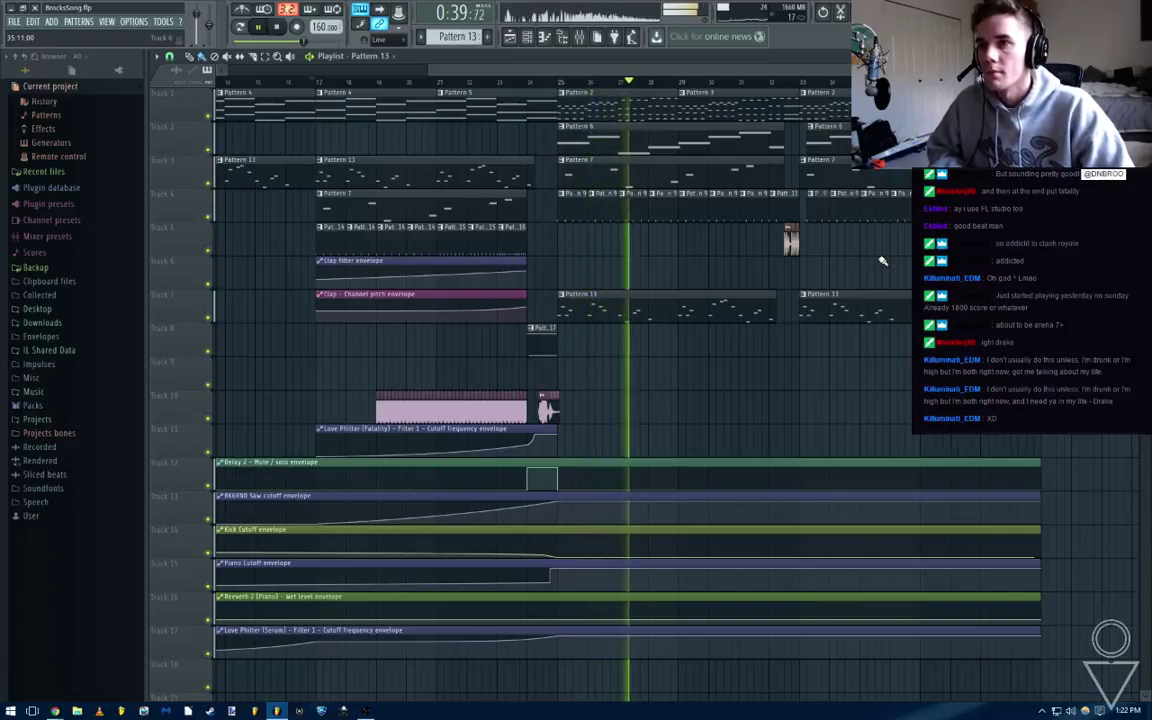
# Stop playback, add a Fruity PanOMatic in slot 10 of the Vocal mixer track and open it
pyautogui.press('space')
pyautogui.press('F9')
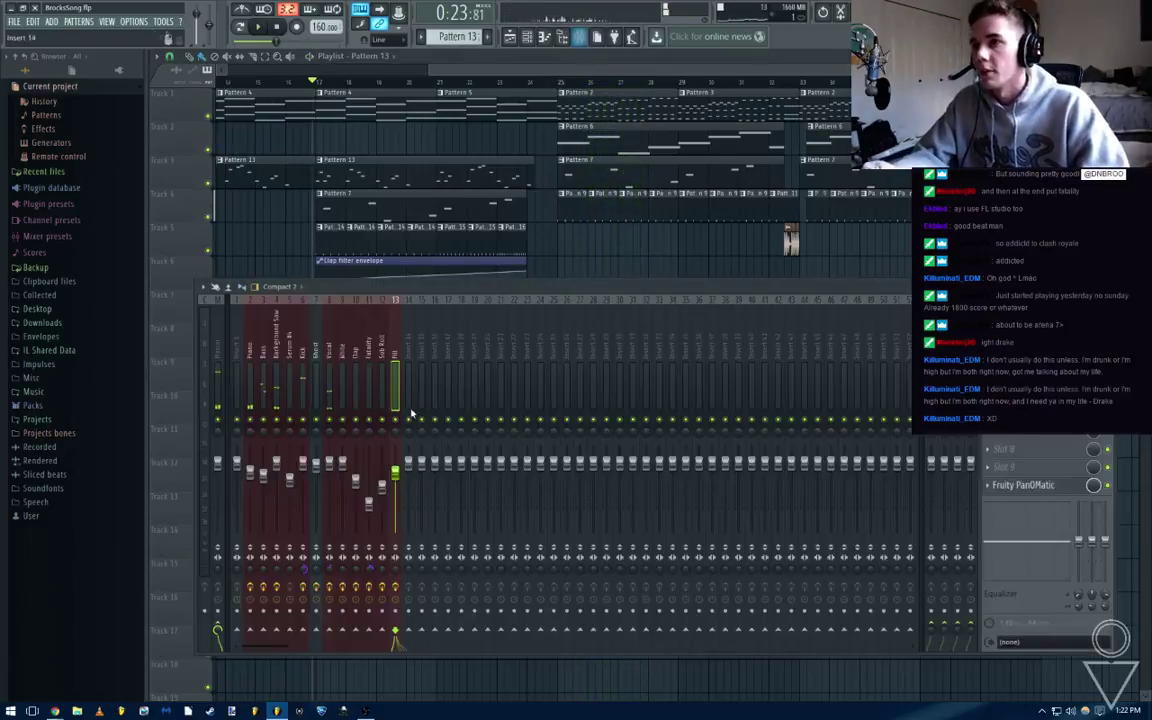
pyautogui.click(331, 365)
pyautogui.click(999, 488)
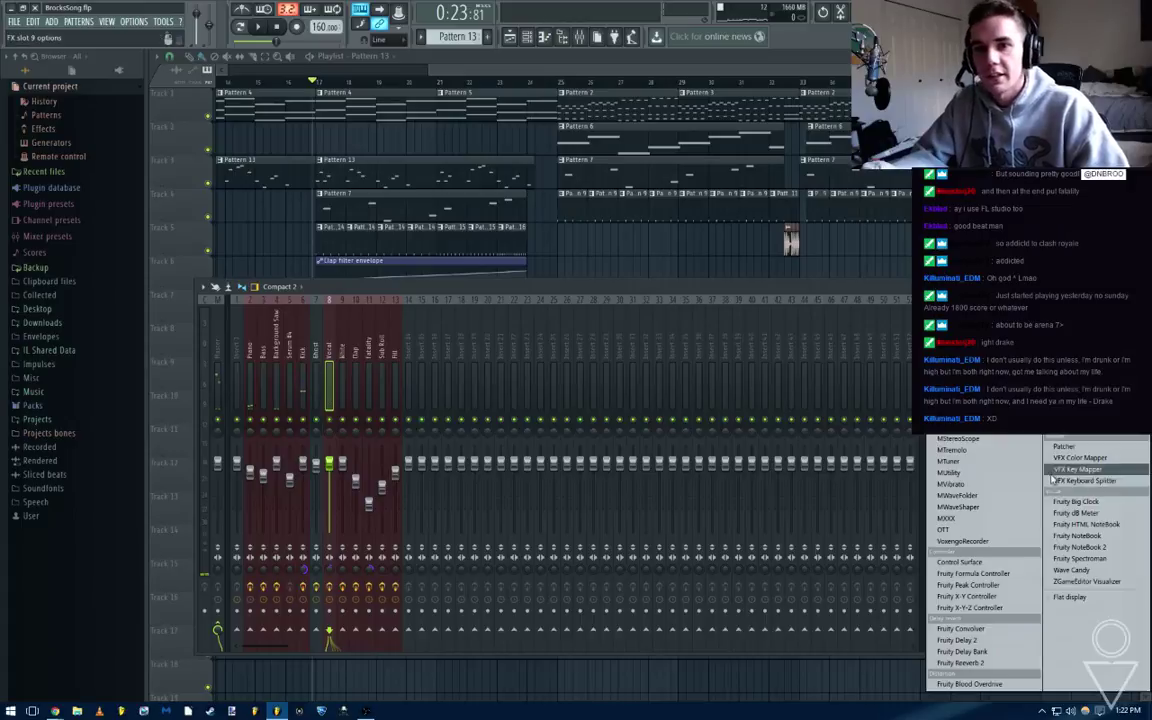
pyautogui.click(1080, 280)
pyautogui.click(1042, 487)
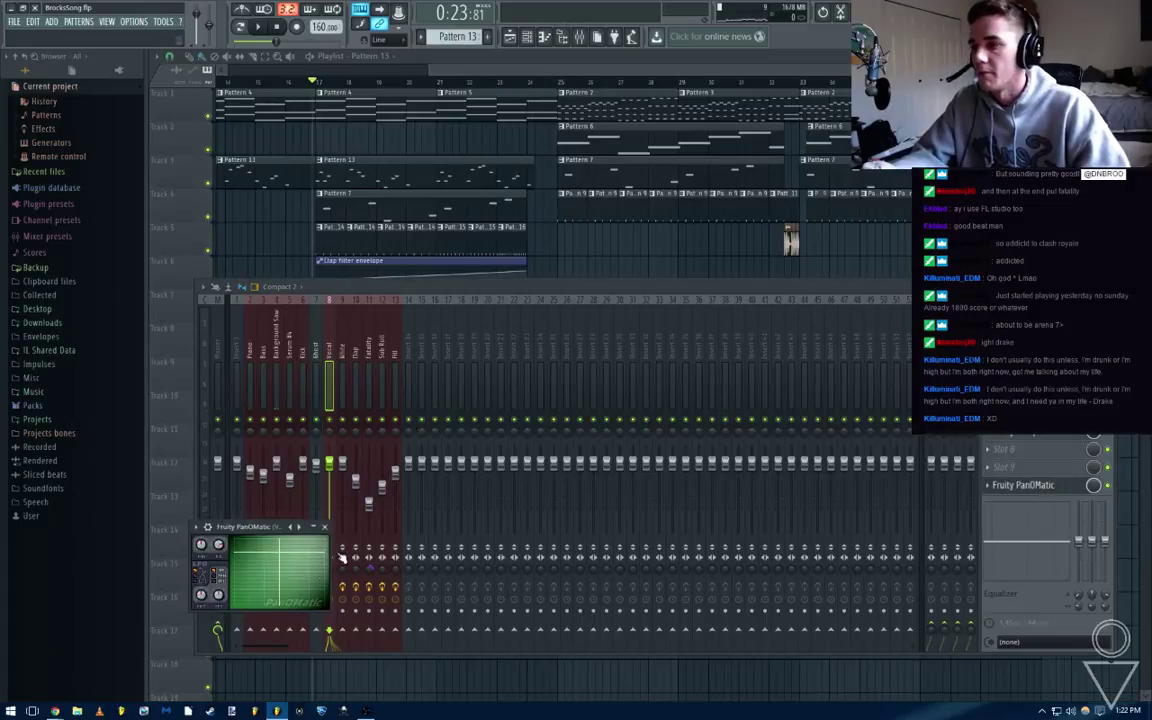
# Link the Vocal track's PanOMatic volume knob to an internal controller and play the playlist from just before bar 25
pyautogui.rightClick(219, 546)
pyautogui.click(265, 624)
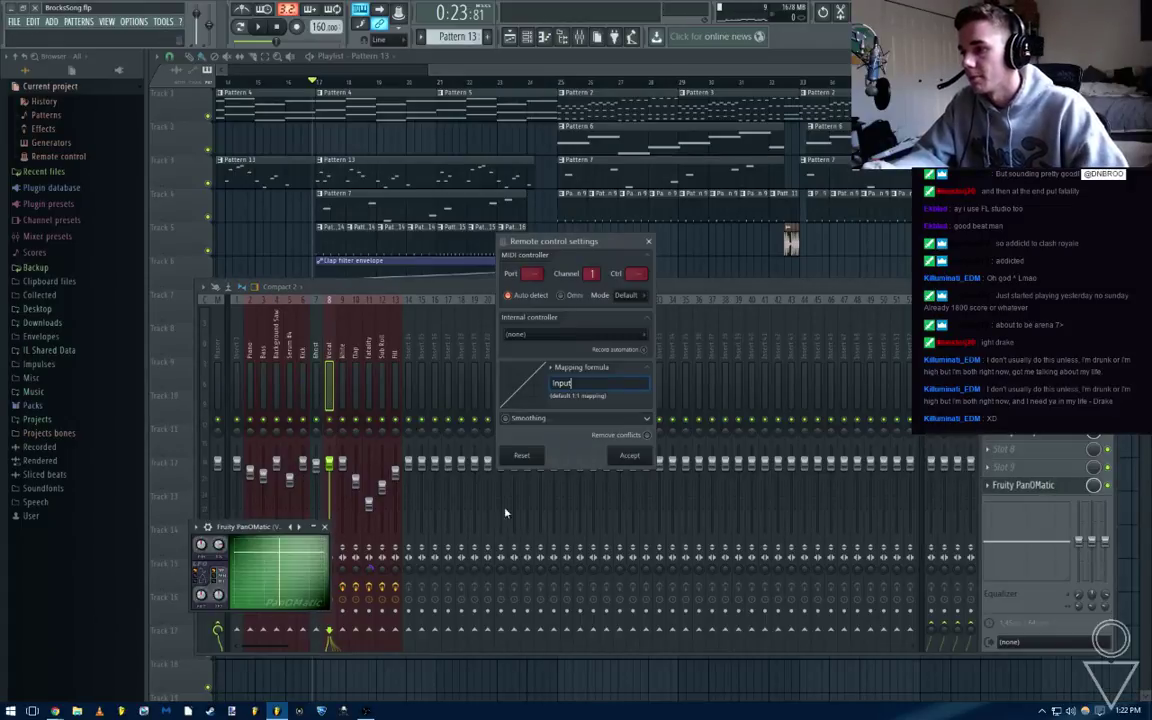
pyautogui.click(564, 332)
pyautogui.click(522, 350)
pyautogui.click(629, 455)
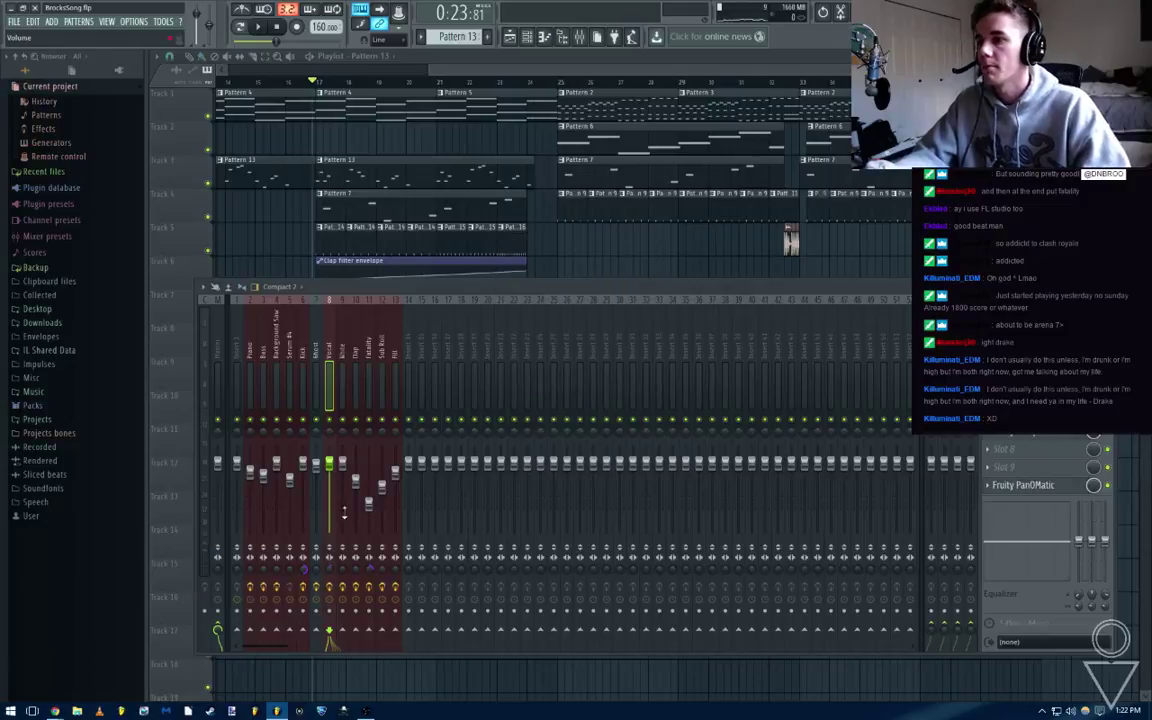
pyautogui.press('F9')
pyautogui.press('space')
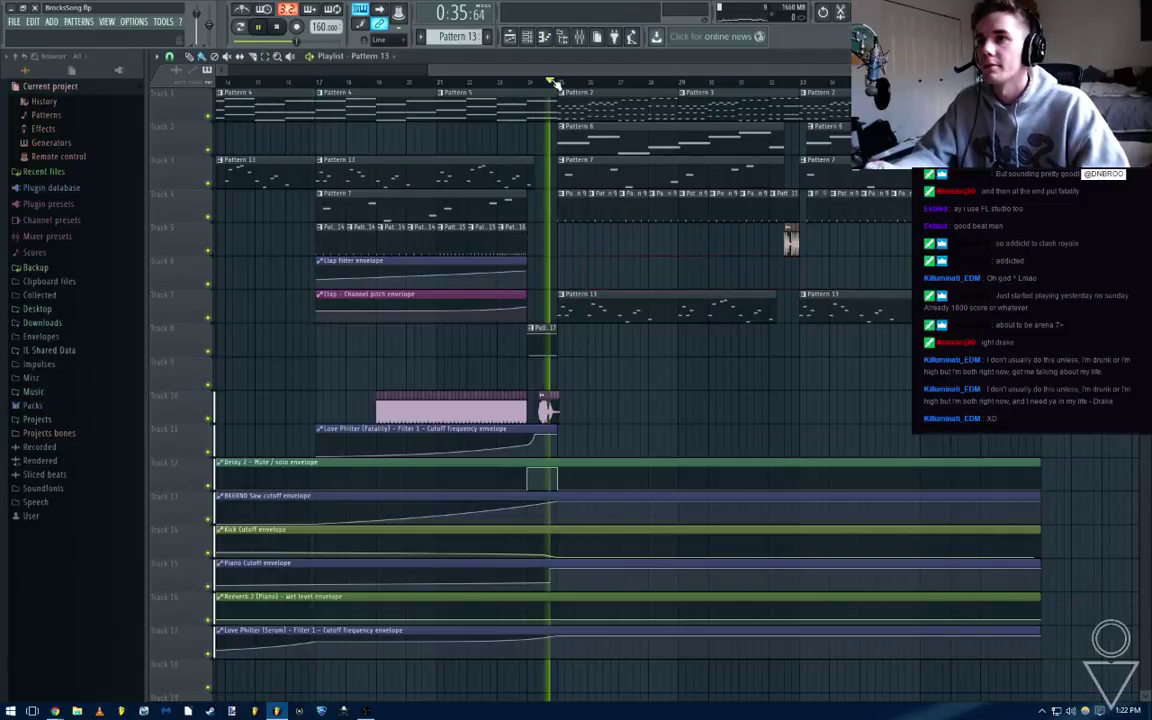
# Inspect the Fruity Limiter on the Vocal mixer track, then close it and the mixer
pyautogui.press('F9')
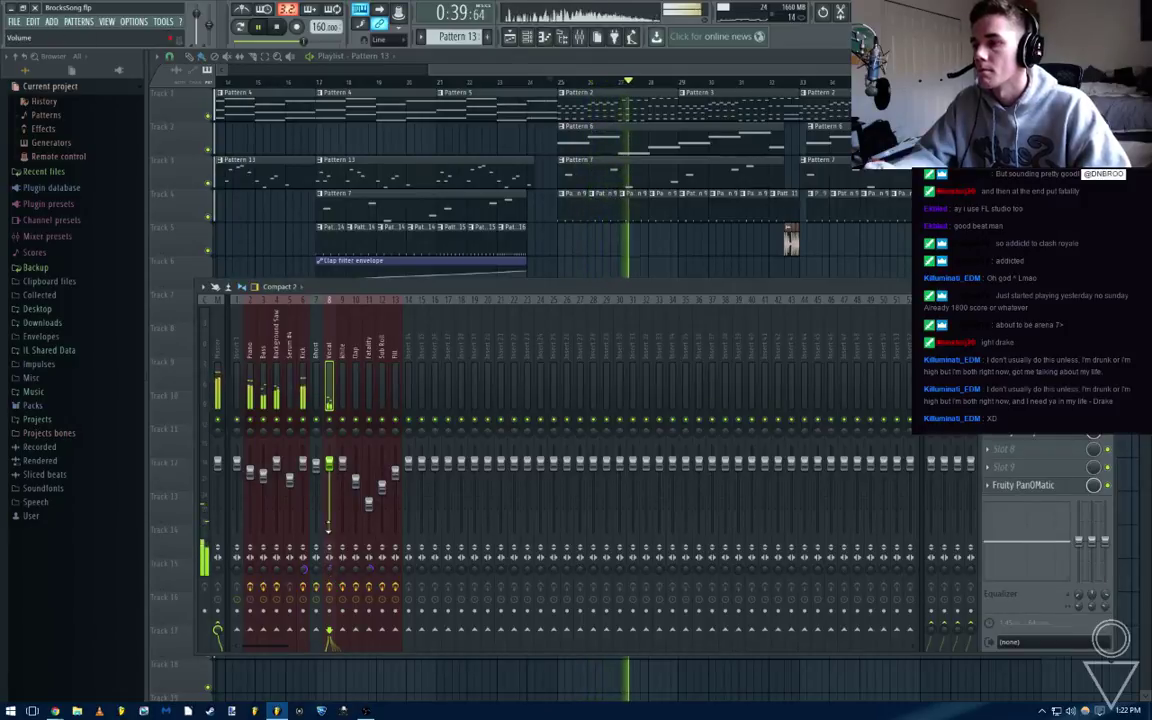
pyautogui.click(1030, 341)
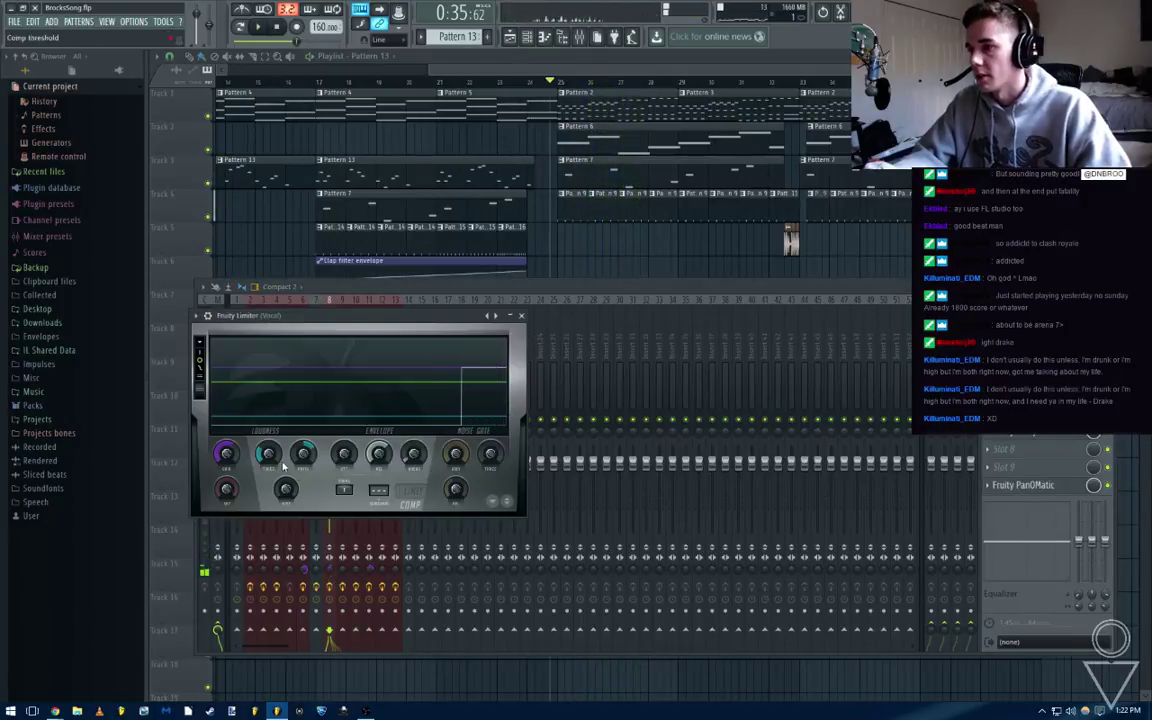
pyautogui.click(521, 315)
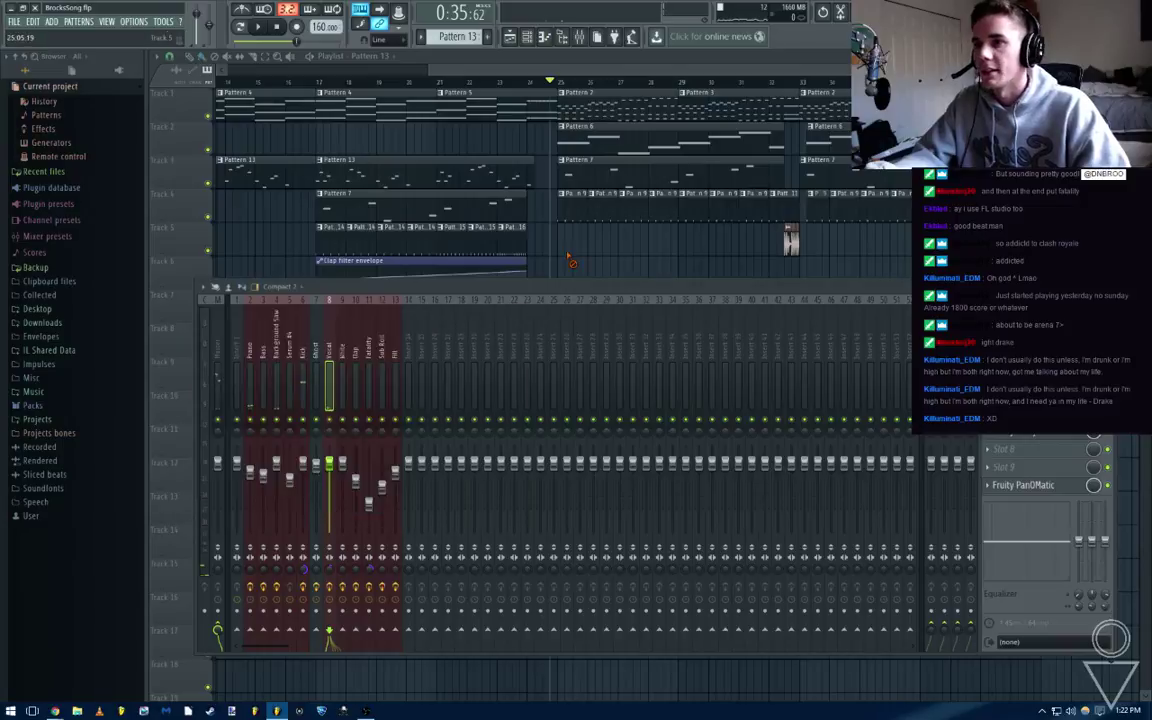
pyautogui.press('F9')
# Play the build-up from bar 17 into the drop and lower the Vocal mixer track's fader slightly
pyautogui.scroll(-3, 571, 254)
pyautogui.click(470, 82)
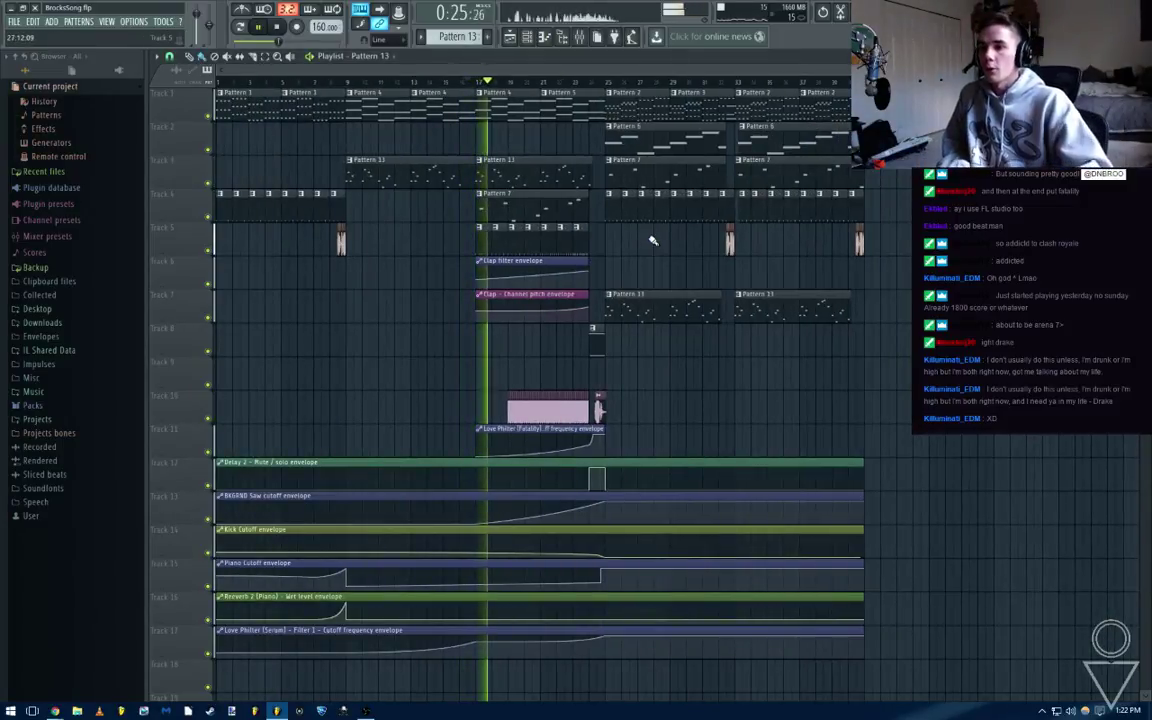
pyautogui.press('F9')
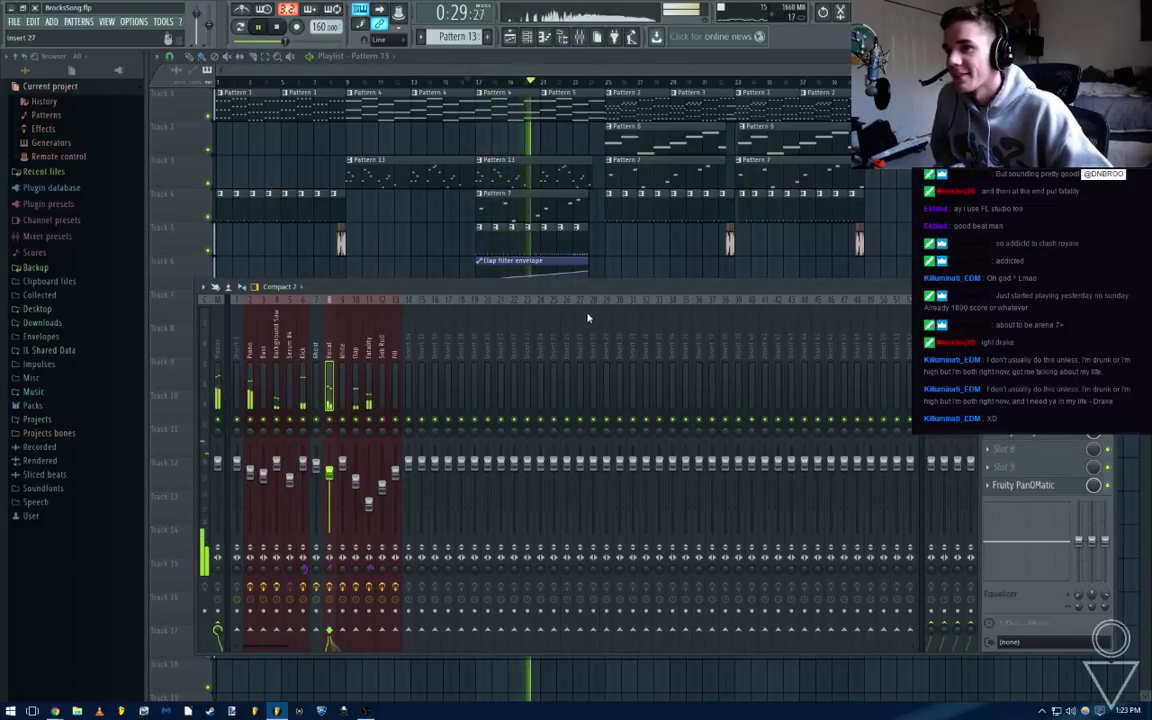
pyautogui.press('F9')
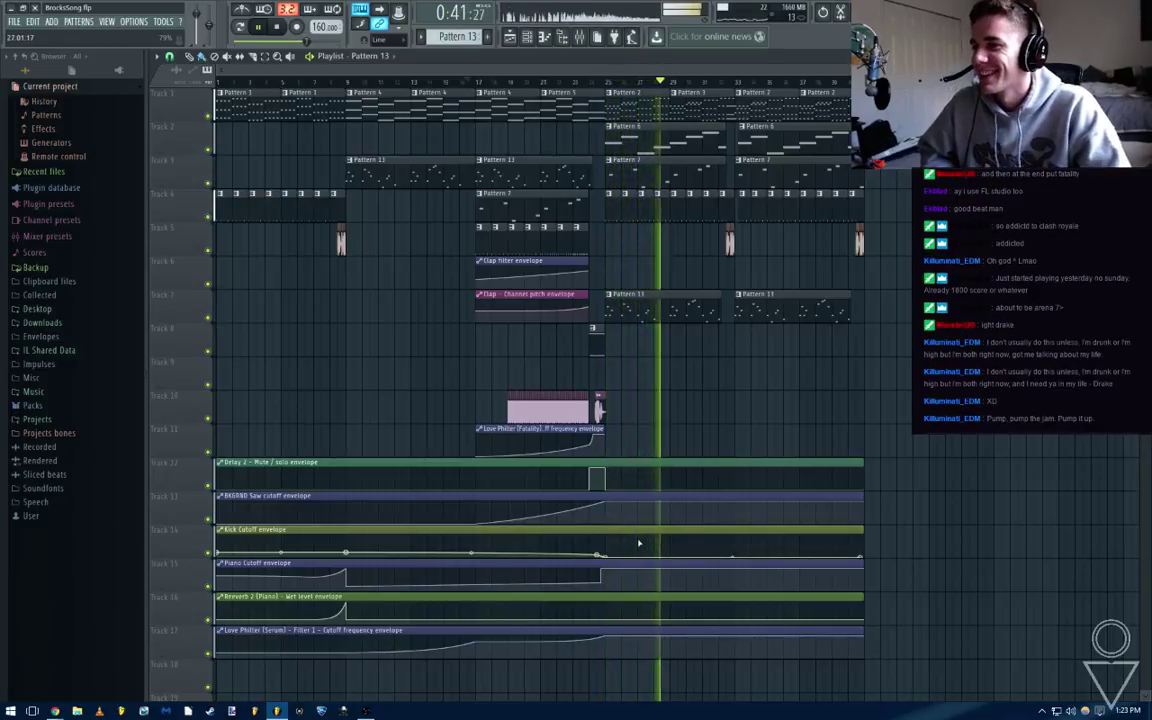
pyautogui.press('space')
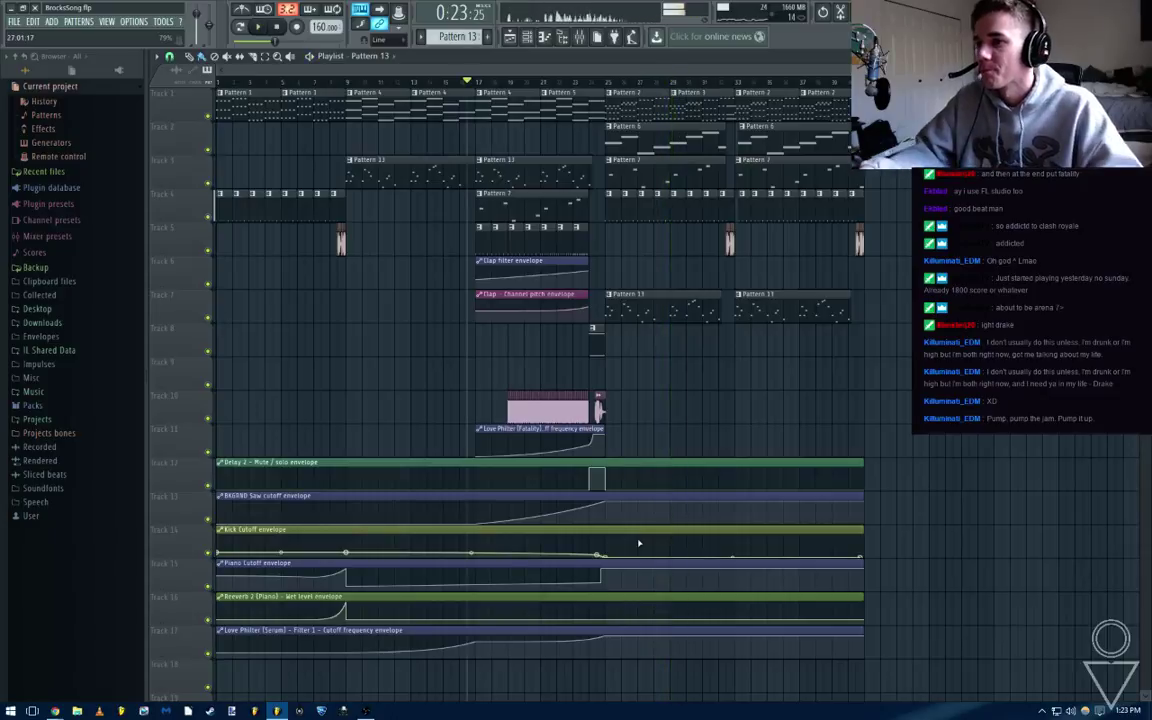
# Listen to the drop from bar 25 and look over Pattern 13's Ah notes in the piano roll
pyautogui.scroll(5, 588, 375)
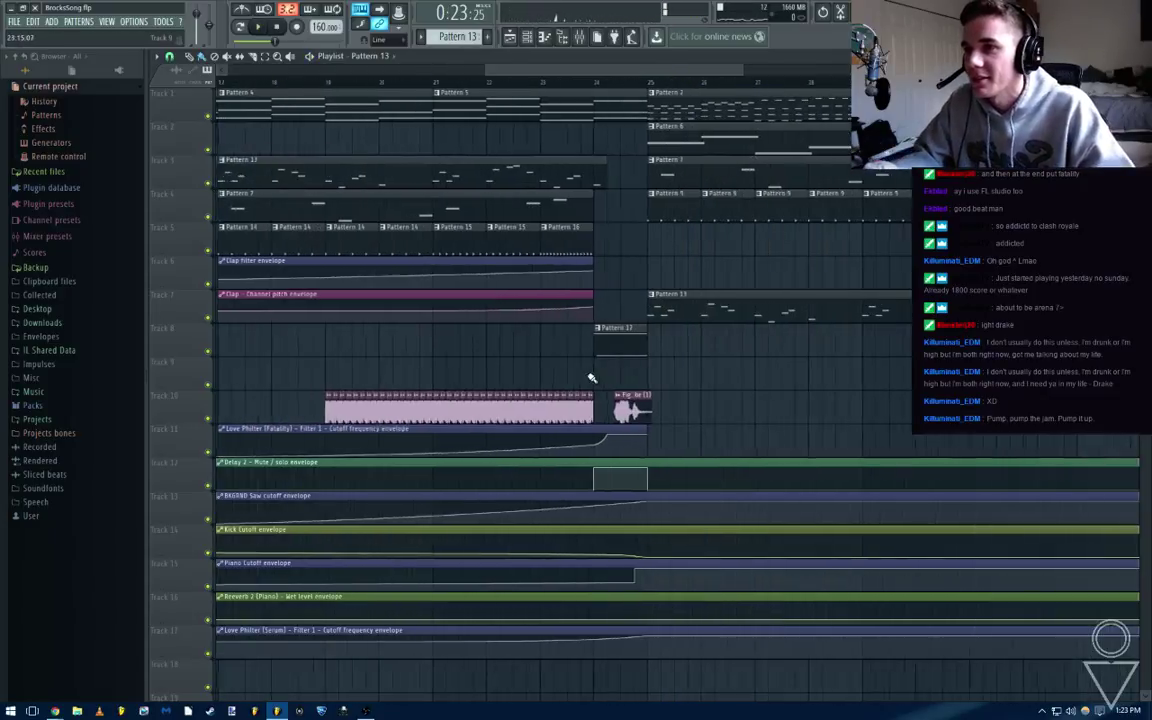
pyautogui.press('space')
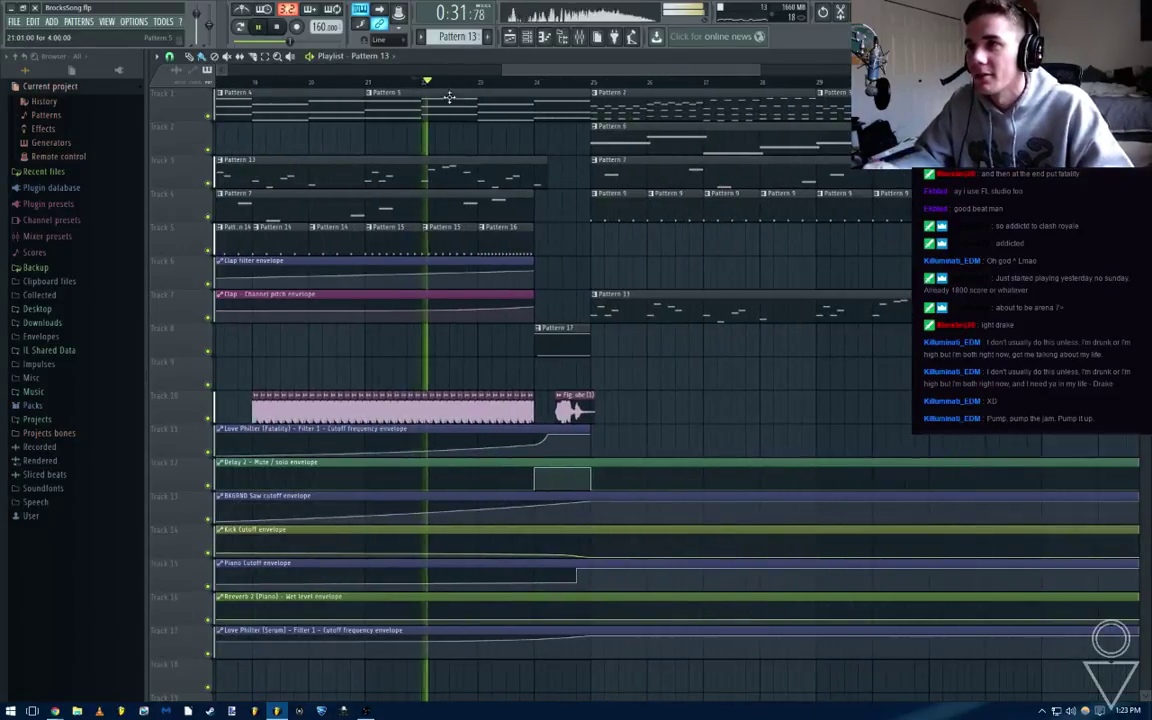
pyautogui.click(592, 84)
pyautogui.press('space')
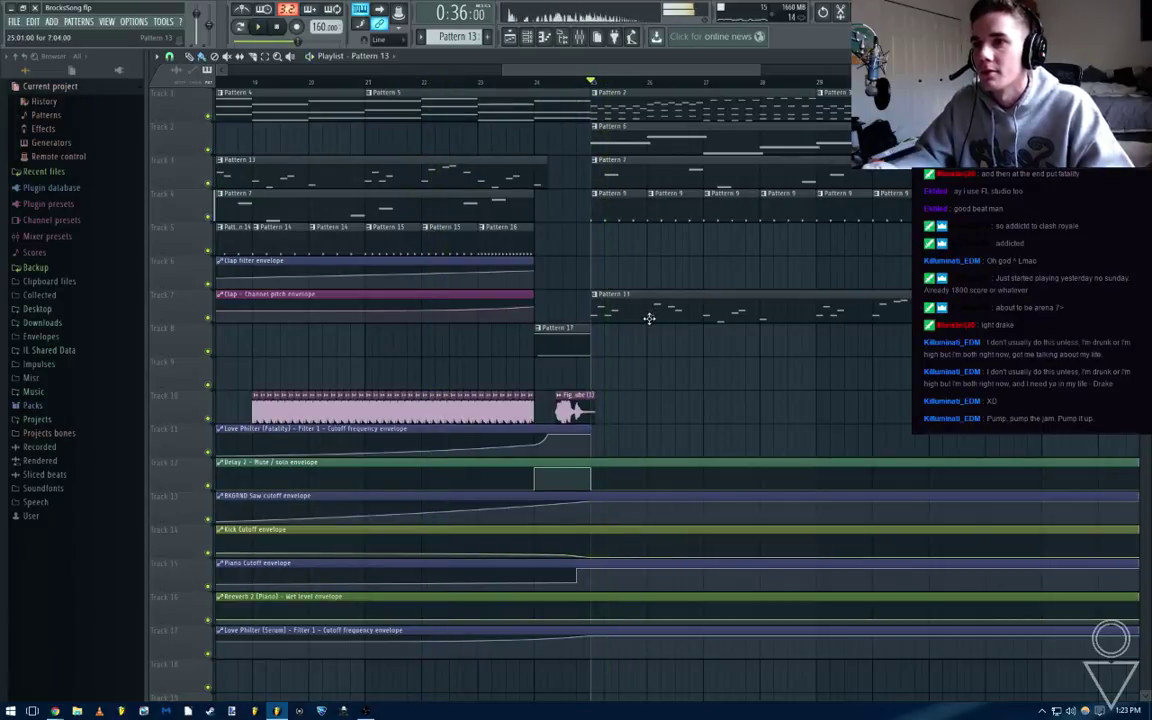
pyautogui.press('space')
pyautogui.press('space')
pyautogui.doubleClick(649, 318)
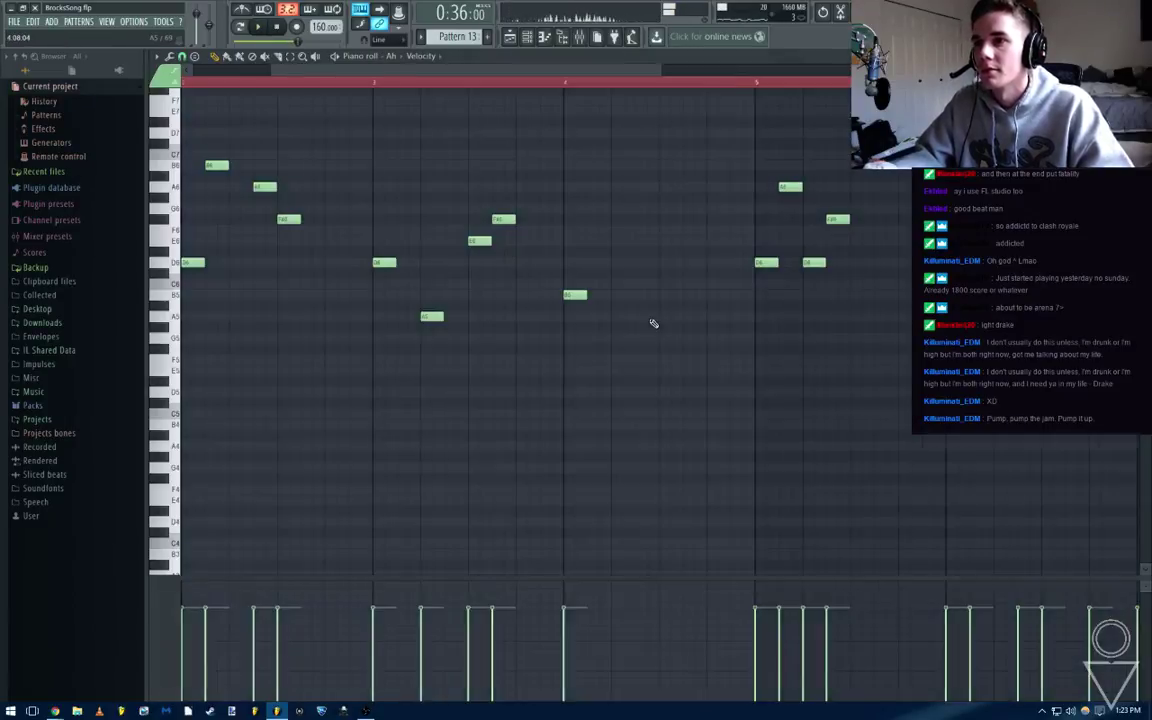
pyautogui.click(249, 31)
pyautogui.click(510, 37)
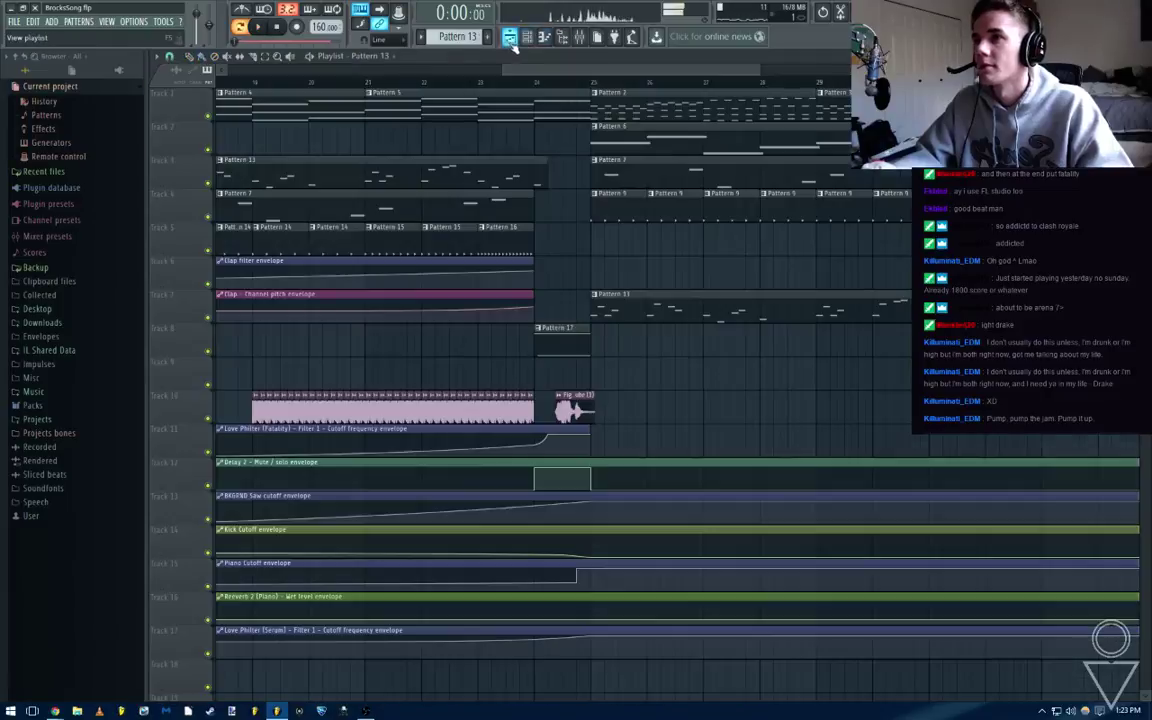
pyautogui.press('space')
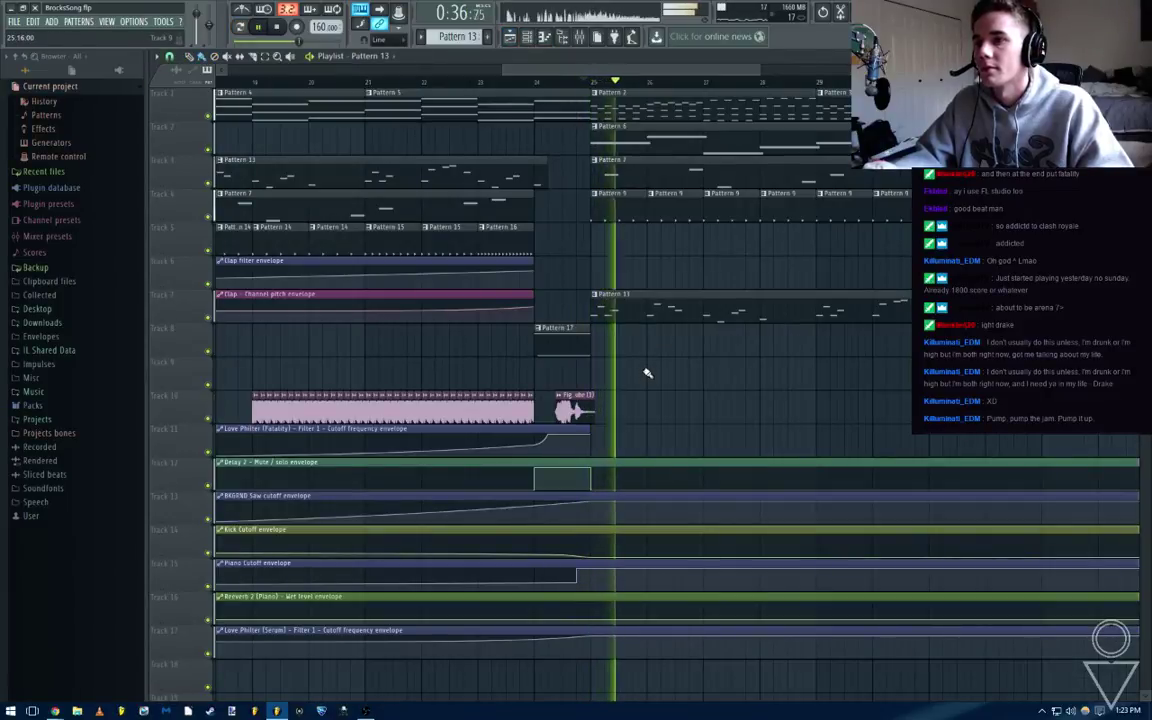
pyautogui.scroll(-3, 648, 369)
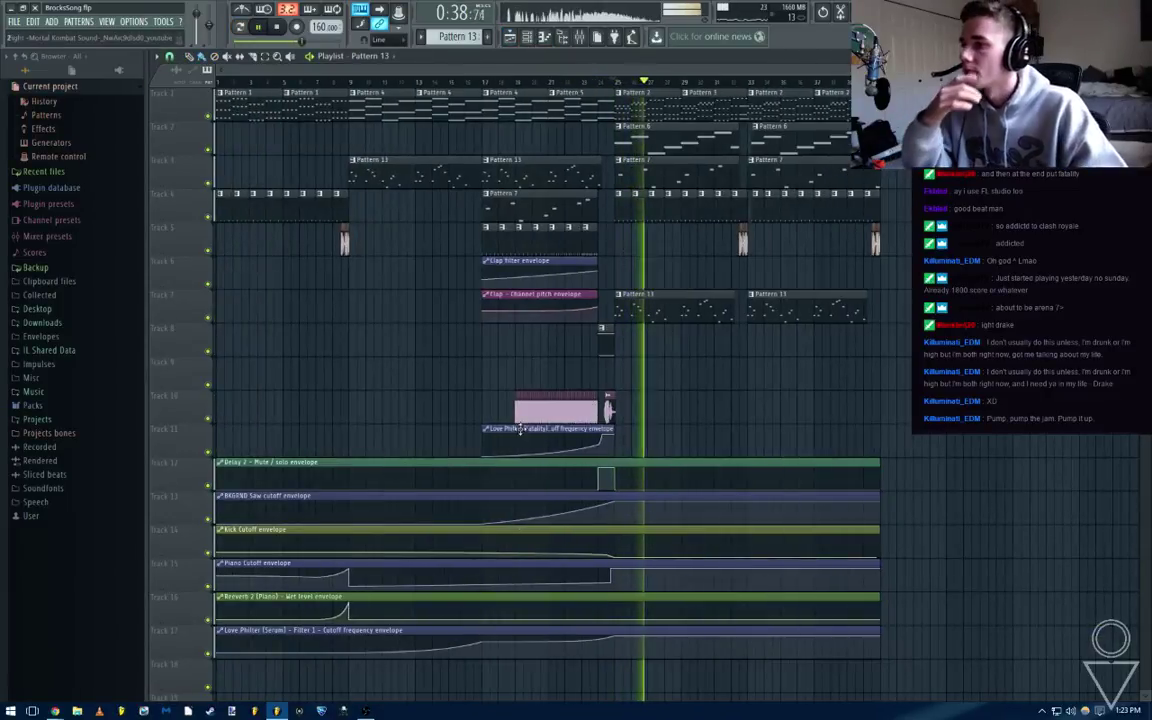
pyautogui.press('space')
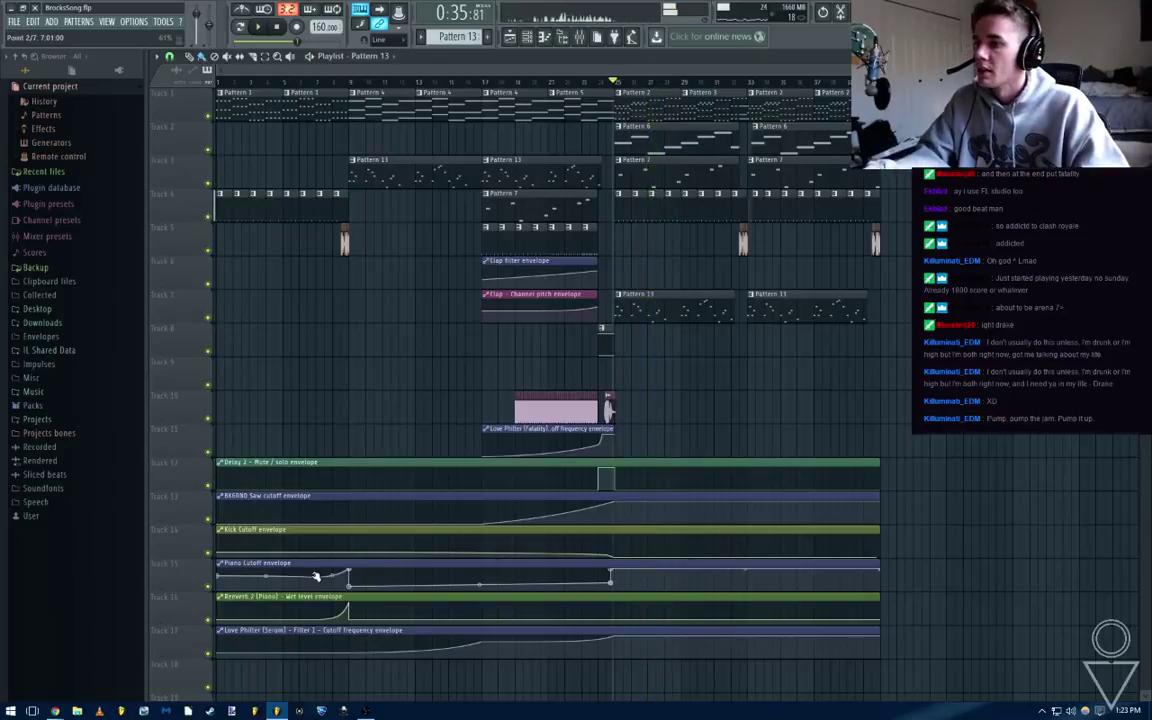
# Play from bar 9 while briefly muting and unmuting the Piano cutoff and Serum Love Philter cutoff automation tracks
pyautogui.scroll(-1, 483, 267)
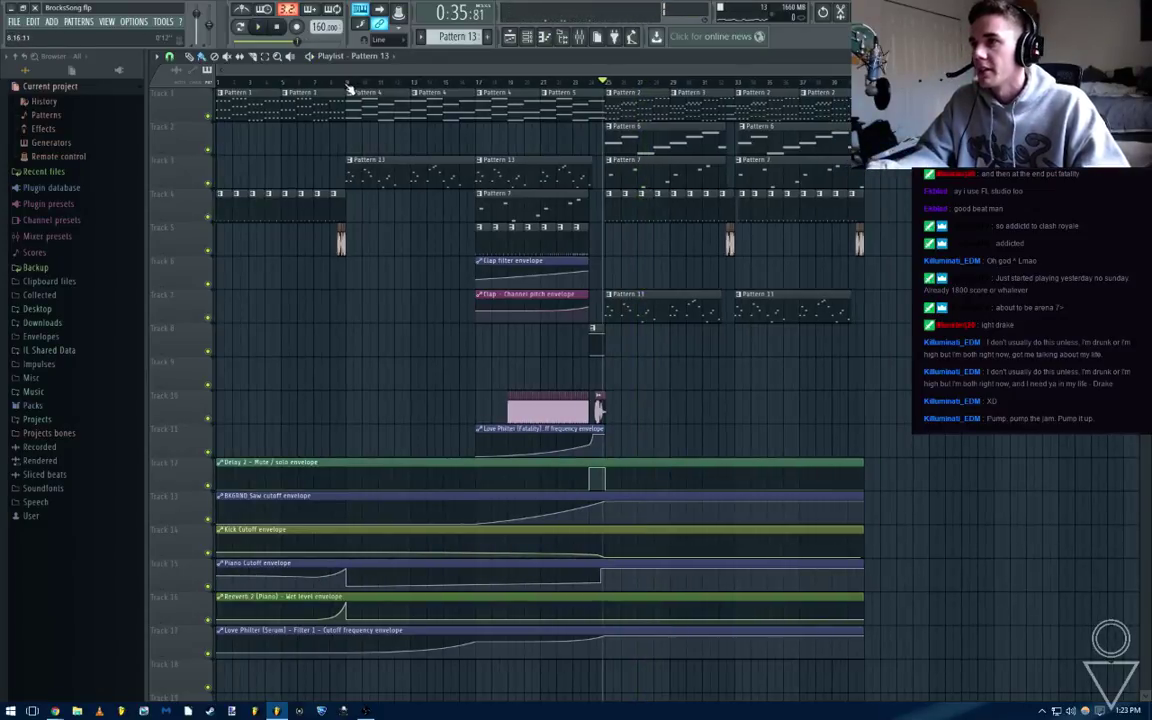
pyautogui.press('space')
pyautogui.click(207, 590)
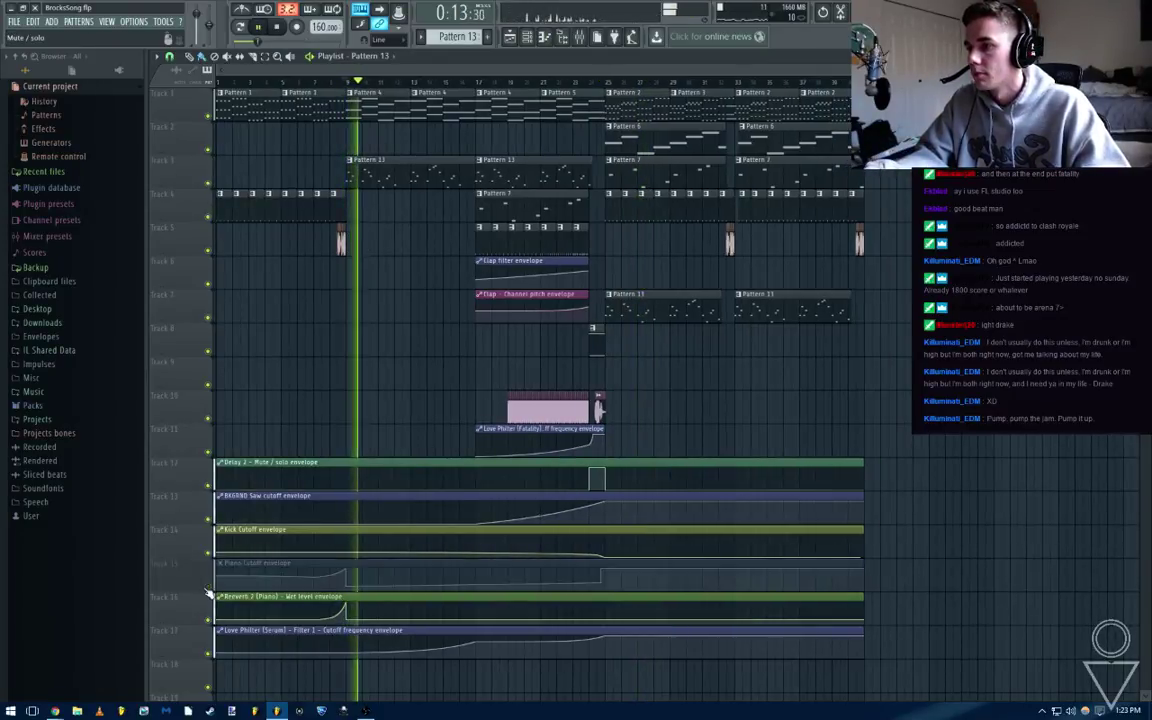
pyautogui.click(207, 590)
pyautogui.click(209, 654)
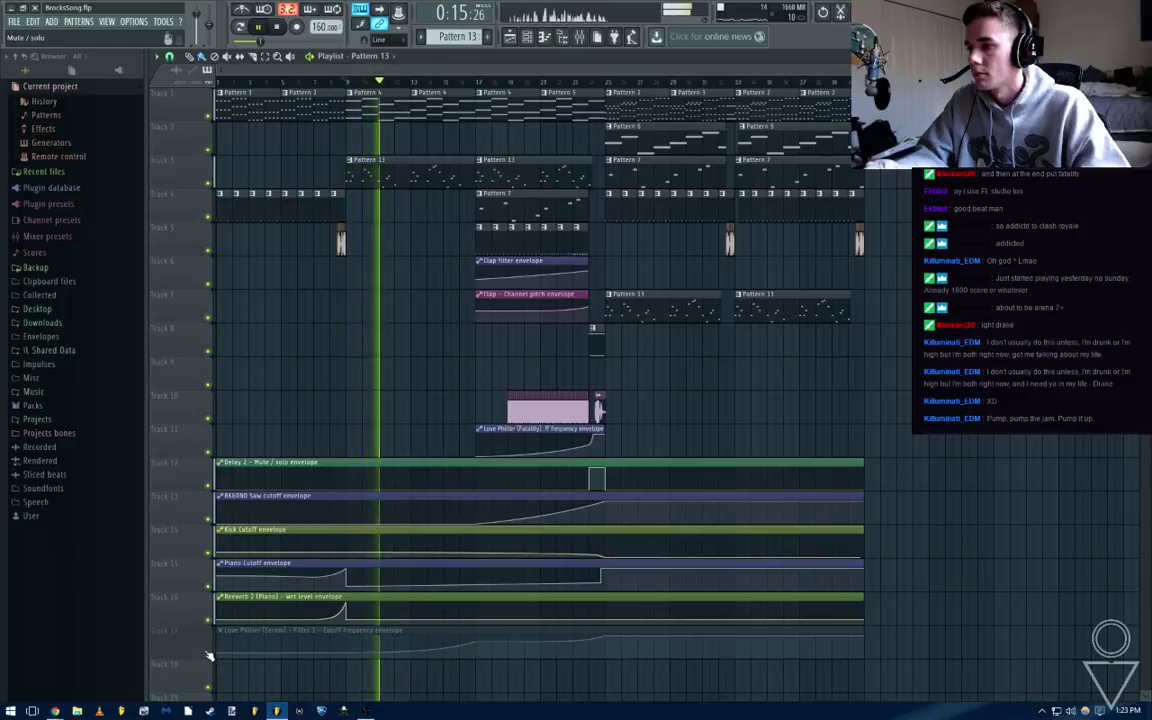
pyautogui.press('space')
pyautogui.click(209, 654)
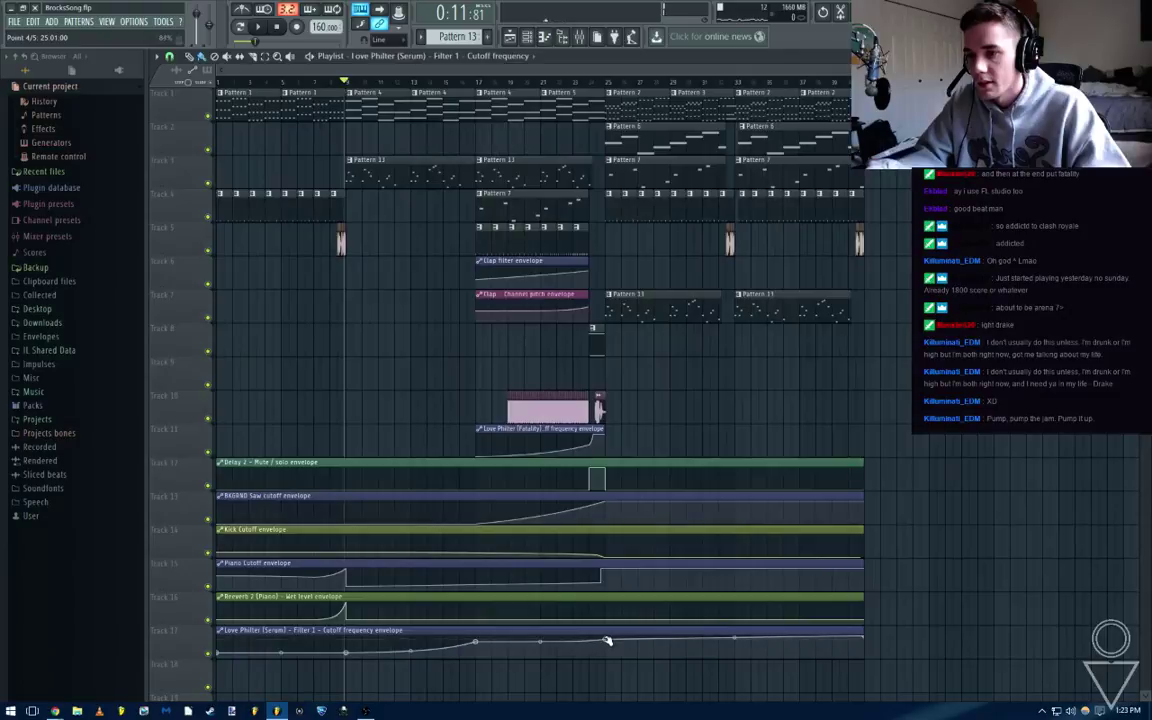
# Inspect the Vocal mixer track's Fruity Love Philter and return to the playlist
pyautogui.press('F9')
pyautogui.click(1025, 395)
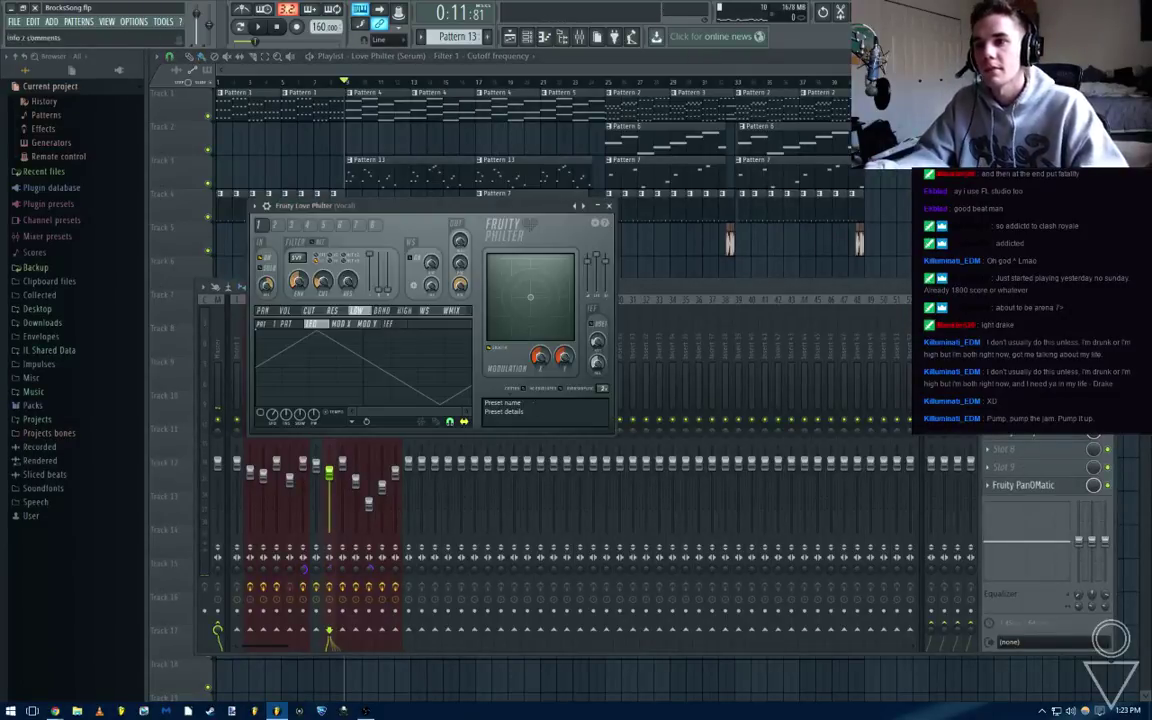
pyautogui.click(609, 206)
pyautogui.press('F9')
pyautogui.scroll(3, 600, 400)
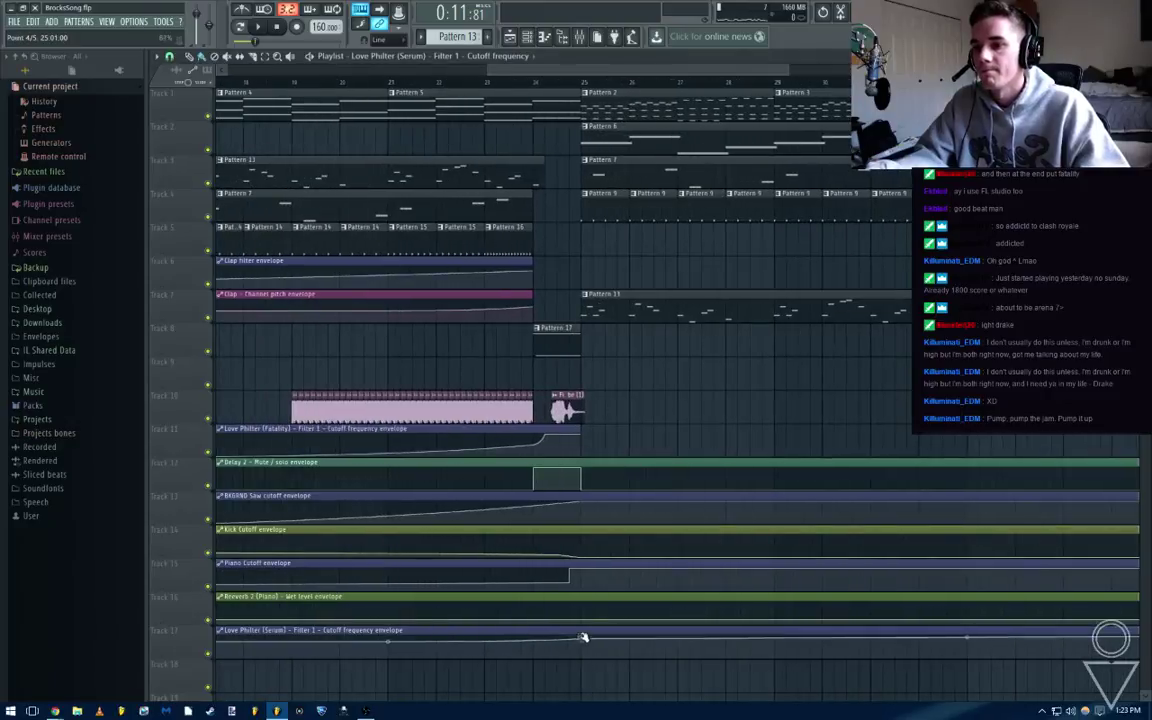
# Listen to the drop from bar 25 and the start of the build-up from bar 17
pyautogui.press('space')
pyautogui.scroll(-4, 656, 355)
pyautogui.click(608, 83)
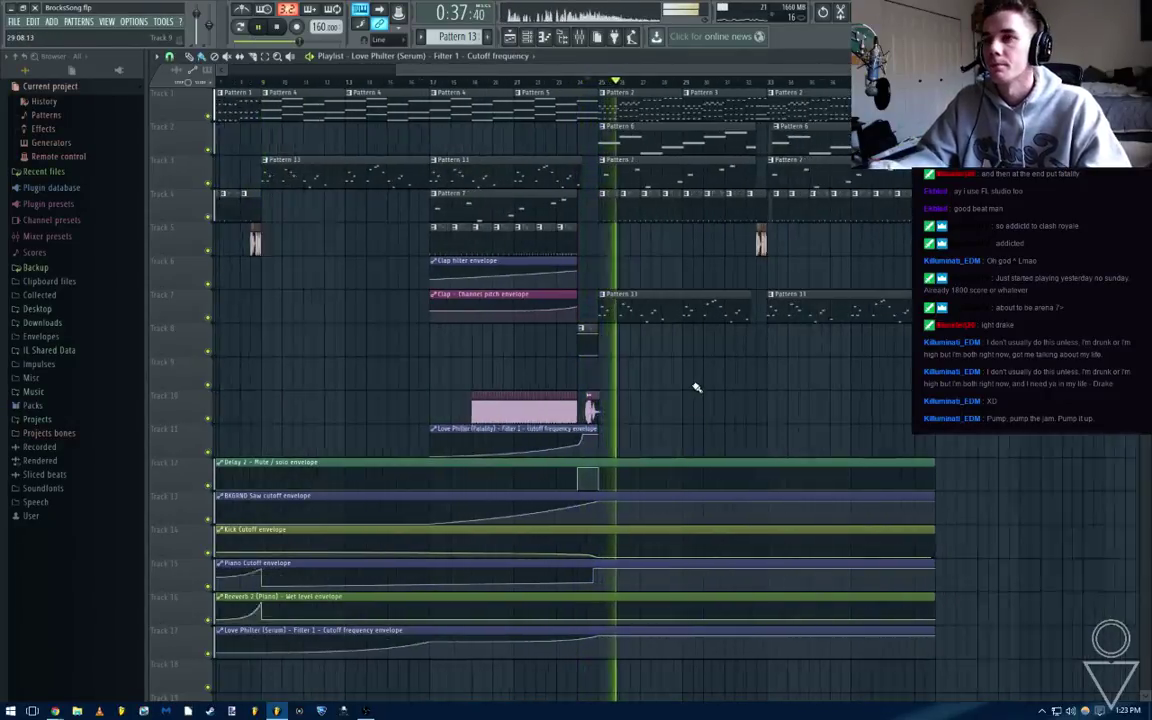
pyautogui.scroll(-2, 698, 384)
pyautogui.click(475, 82)
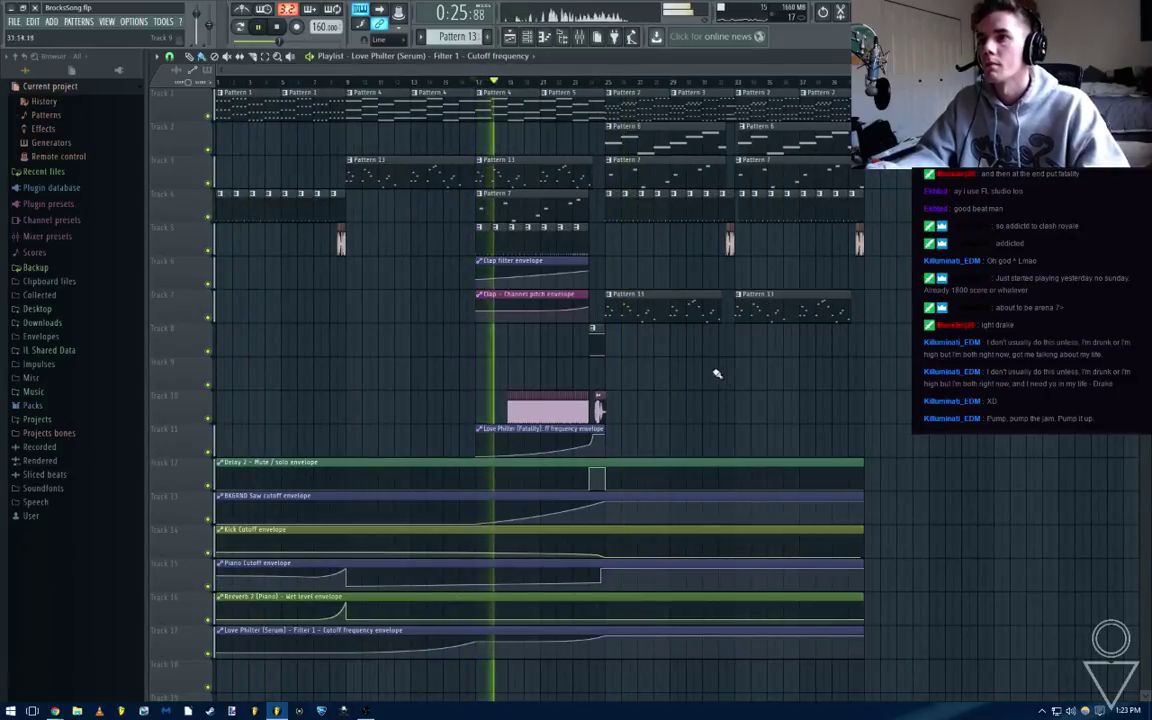
pyautogui.press('space')
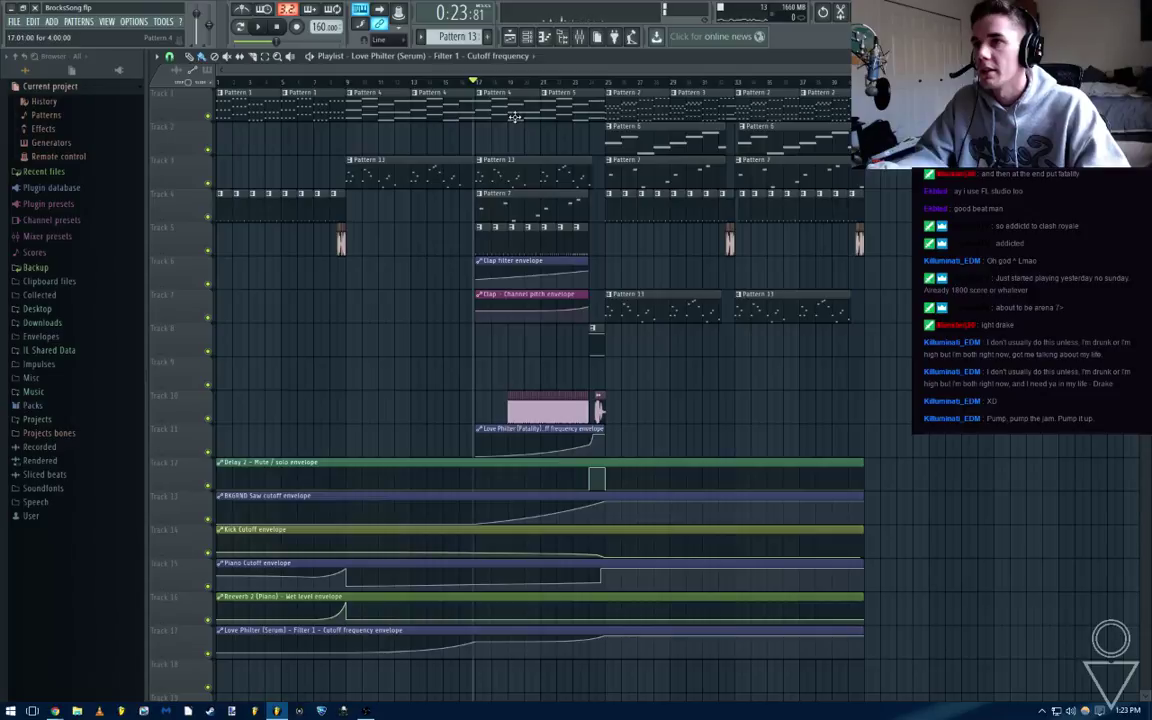
# Clone Pattern 4 as Pattern 5 and put the clone in place of the Pattern 4 clip at bar 17 on Track 1
pyautogui.doubleClick(514, 117)
pyautogui.press('Escape')
pyautogui.press('Escape')
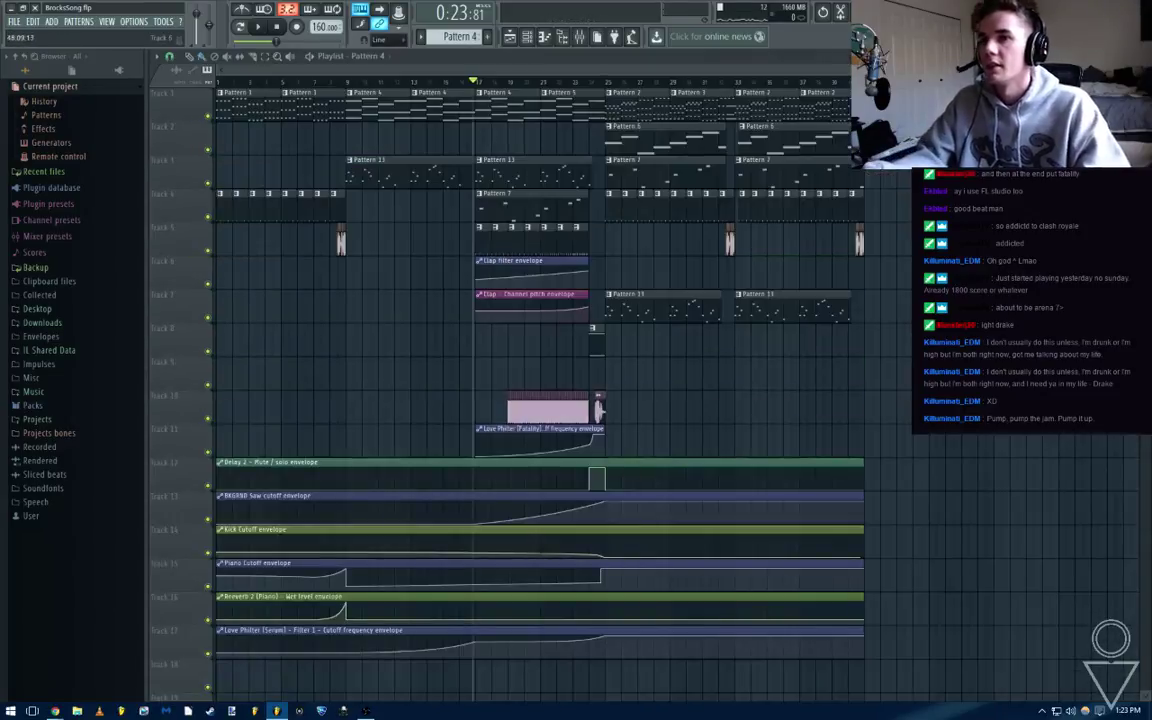
pyautogui.rightClick(453, 40)
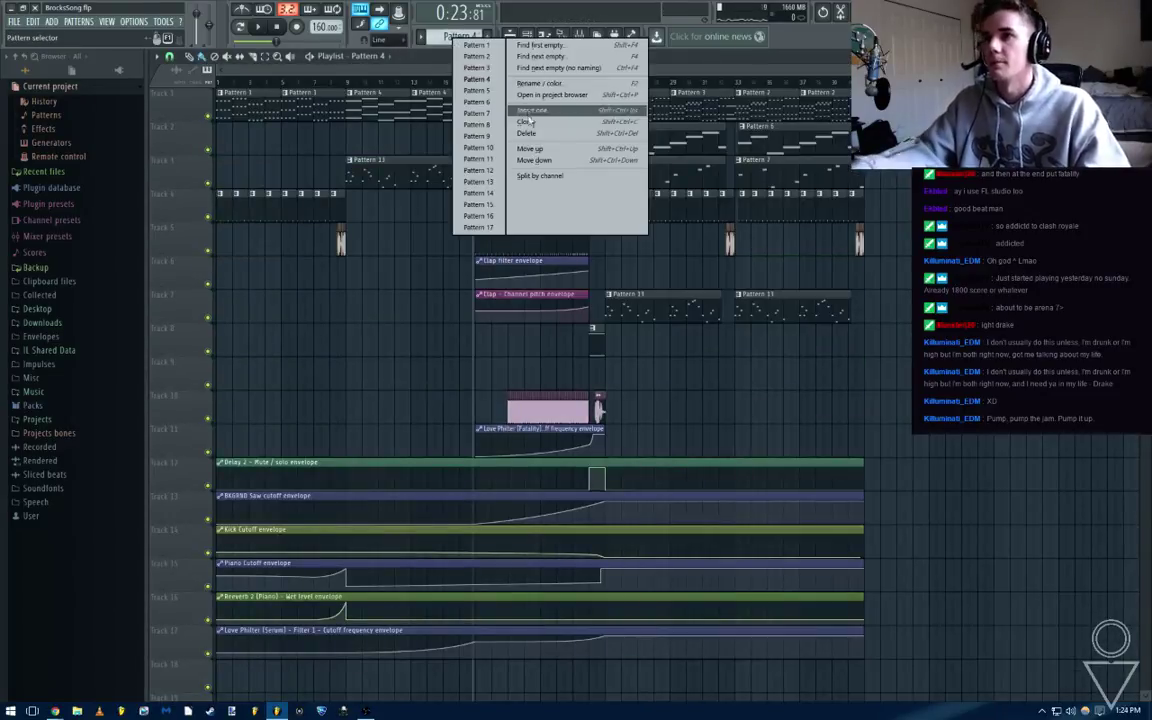
pyautogui.click(528, 123)
pyautogui.press('F5')
pyautogui.press('F5')
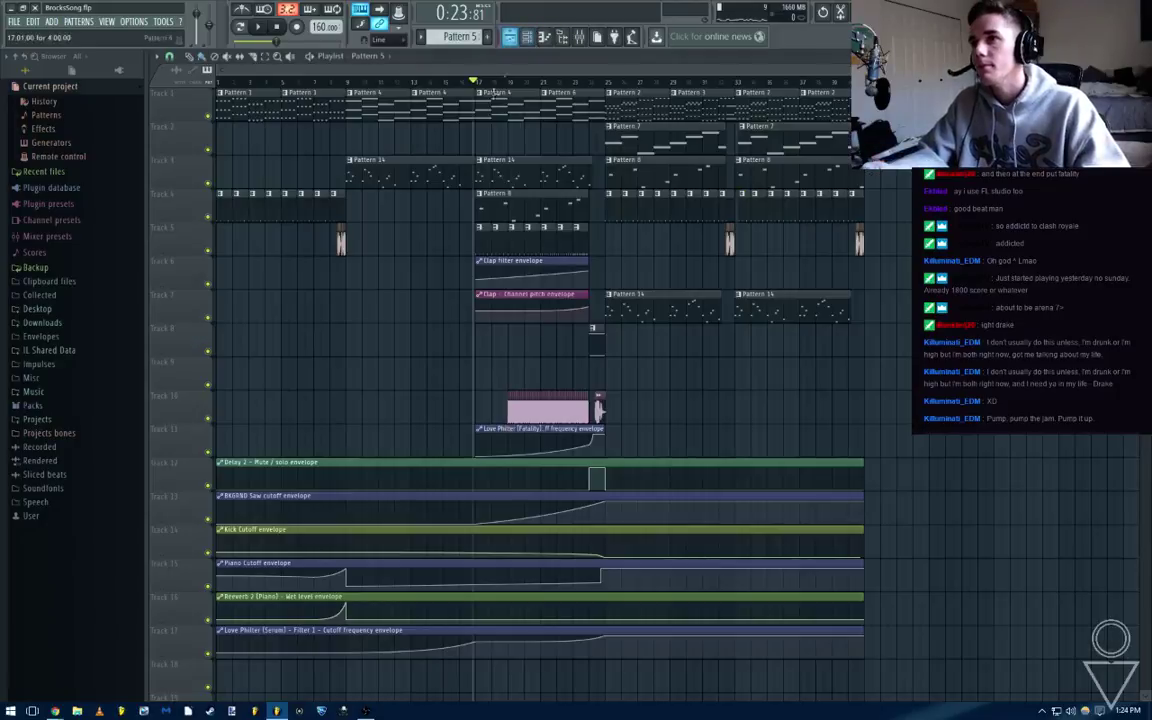
pyautogui.scroll(3, 480, 135)
pyautogui.moveTo(507, 128); pyautogui.dragTo(515, 91)
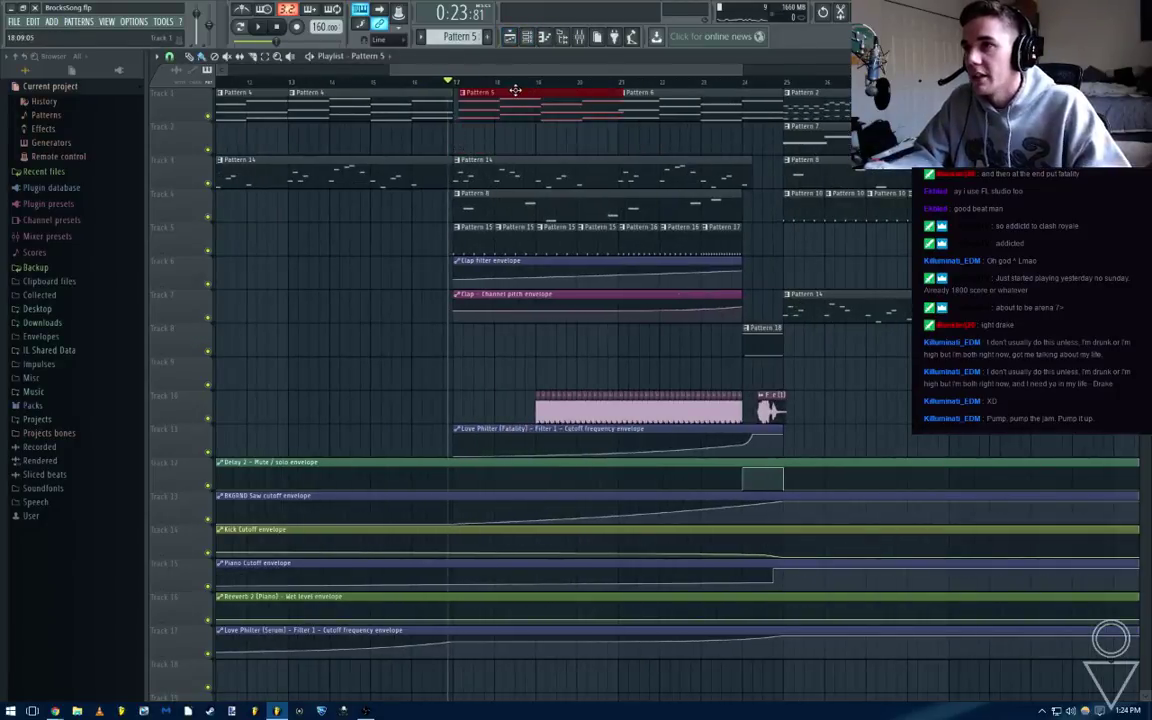
# Chop all of Pattern 5's Addictive Keys chords into shorter repeated notes with the piano roll chopper
pyautogui.doubleClick(505, 117)
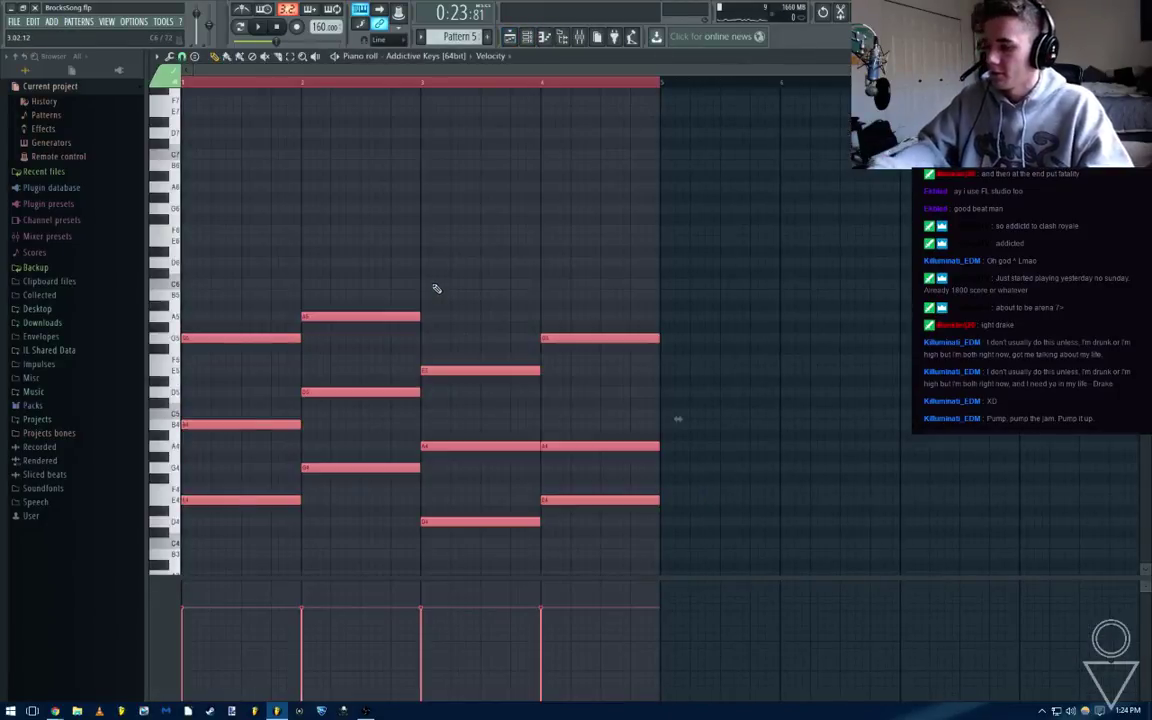
pyautogui.hotkey('ctrl', 'u')
pyautogui.click(640, 430)
pyautogui.press('Escape')
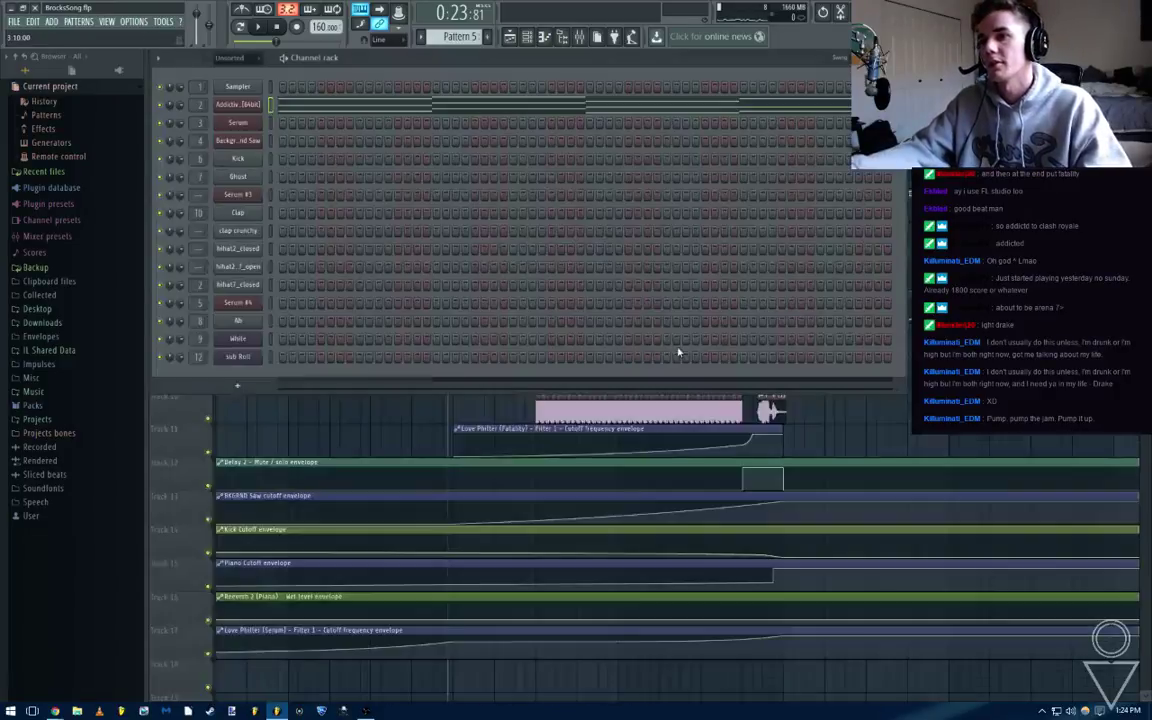
# Play the arrangement from about bar 13 to hear the chopped chords enter at bar 17
pyautogui.press('space')
pyautogui.press('Escape')
pyautogui.press('space')
pyautogui.click(297, 84)
pyautogui.press('space')
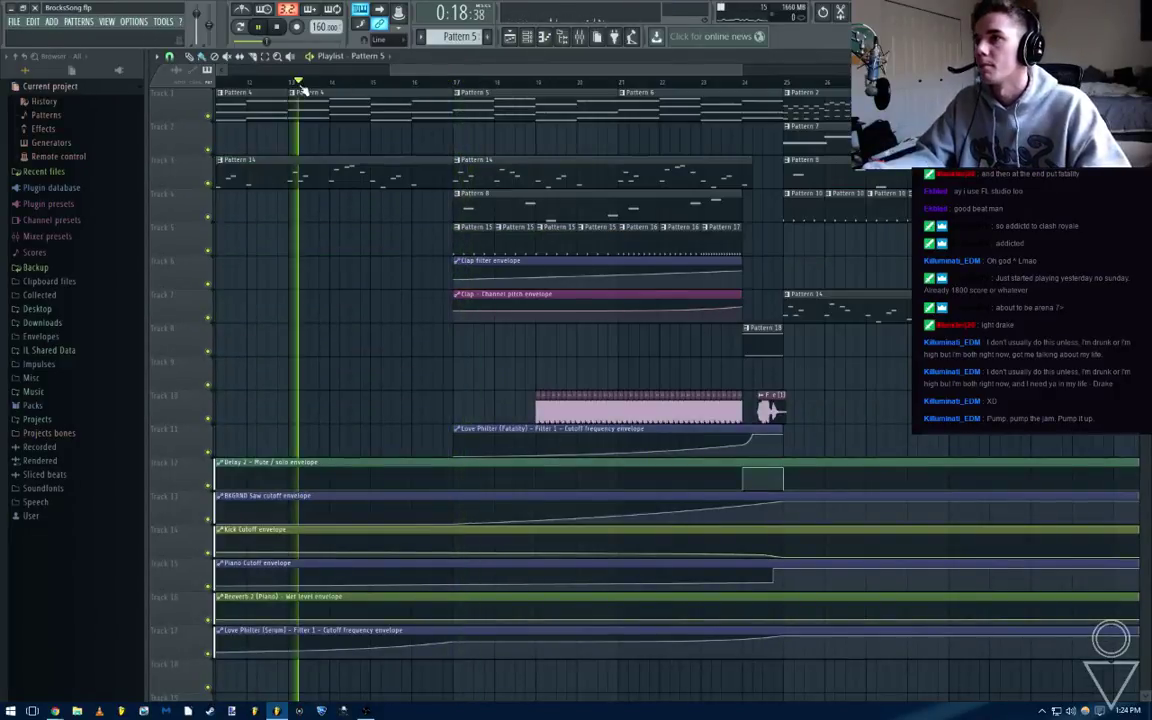
pyautogui.scroll(-2, 429, 229)
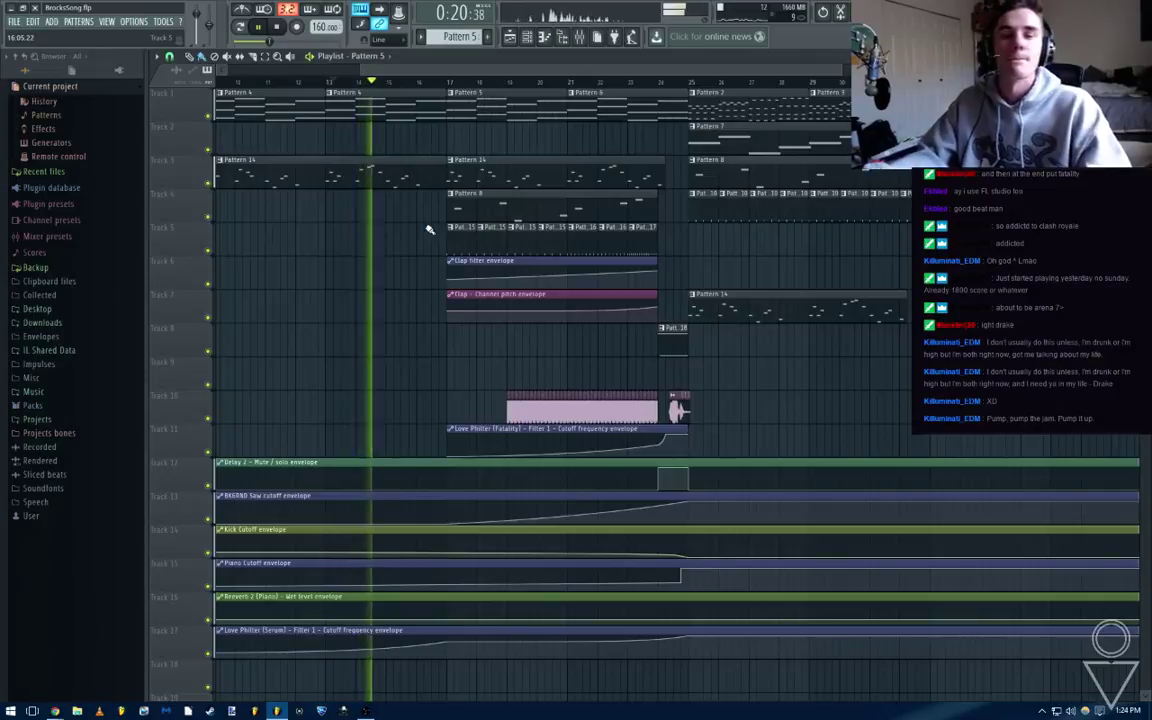
pyautogui.scroll(2, 432, 235)
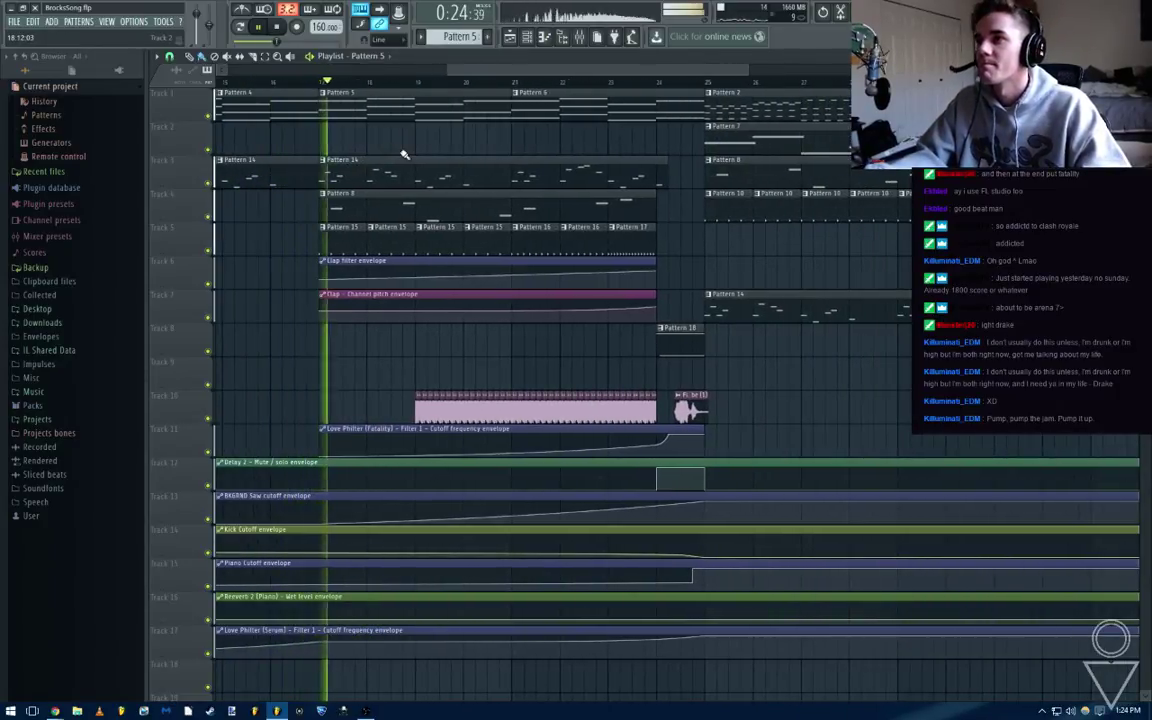
# Chop the first three held Addictive Keys chords in Pattern 6 into repeated notes using the piano roll chopper's default pattern
pyautogui.doubleClick(555, 106)
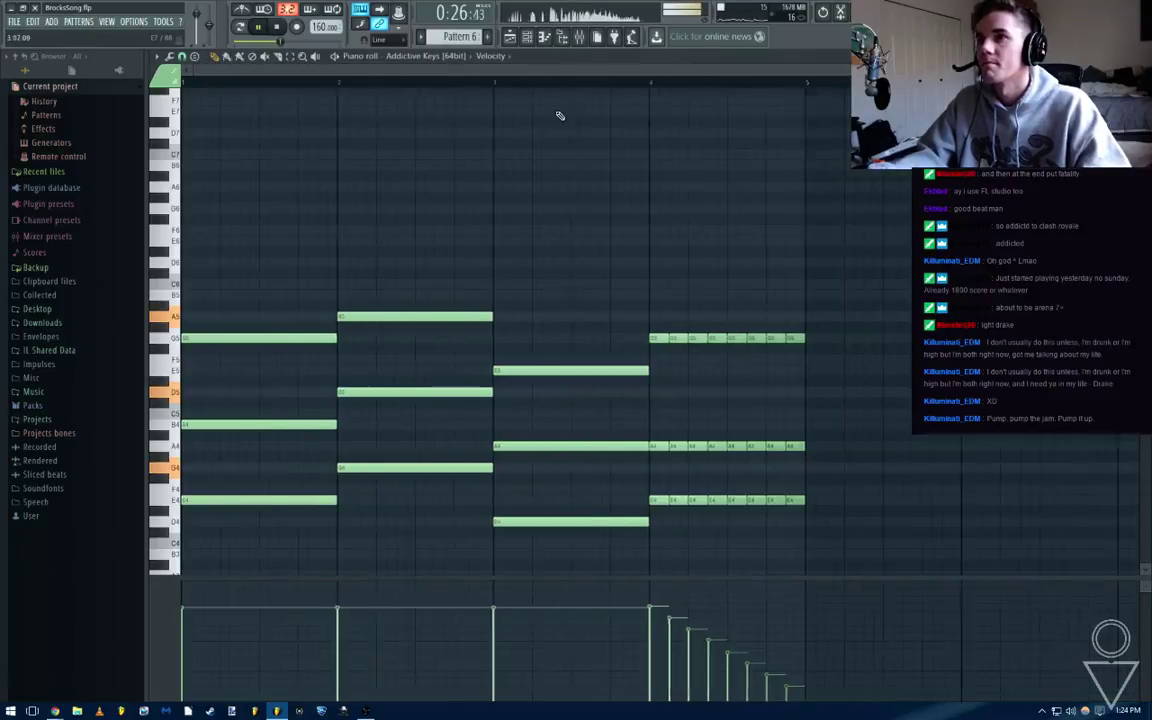
pyautogui.scroll(-1, 560, 117)
pyautogui.moveTo(535, 226); pyautogui.dragTo(178, 545)
pyautogui.hotkey('alt', 'u')
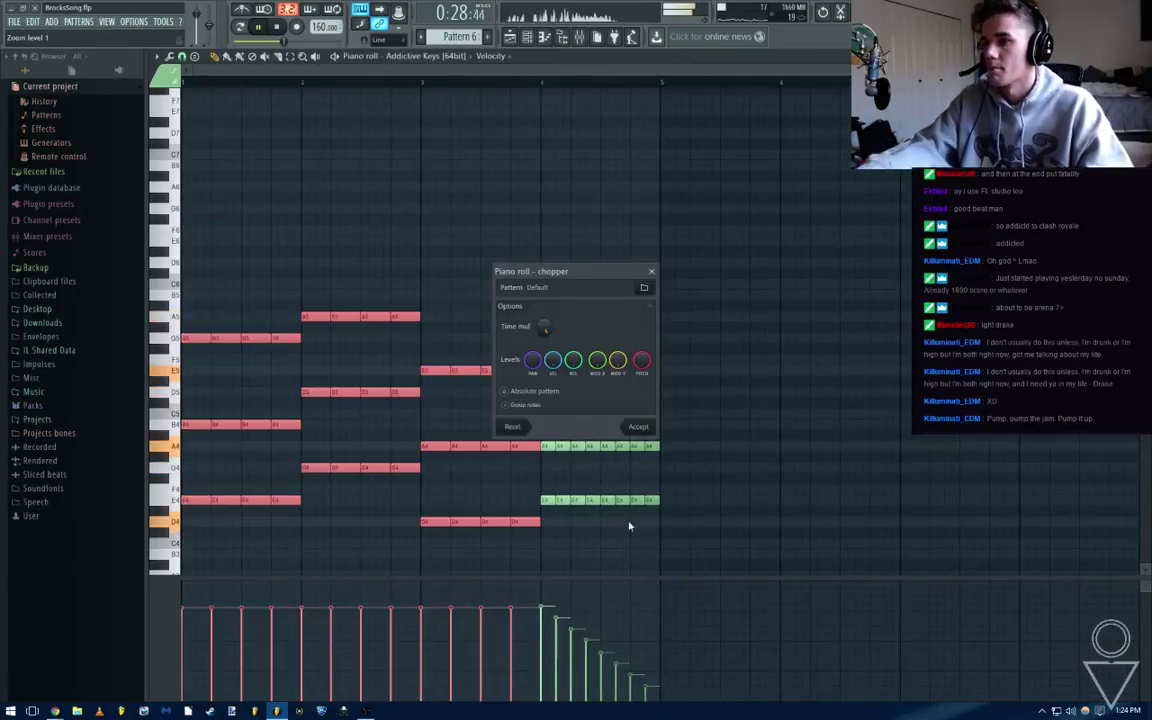
pyautogui.click(645, 430)
pyautogui.press('F7')
pyautogui.press('F6')
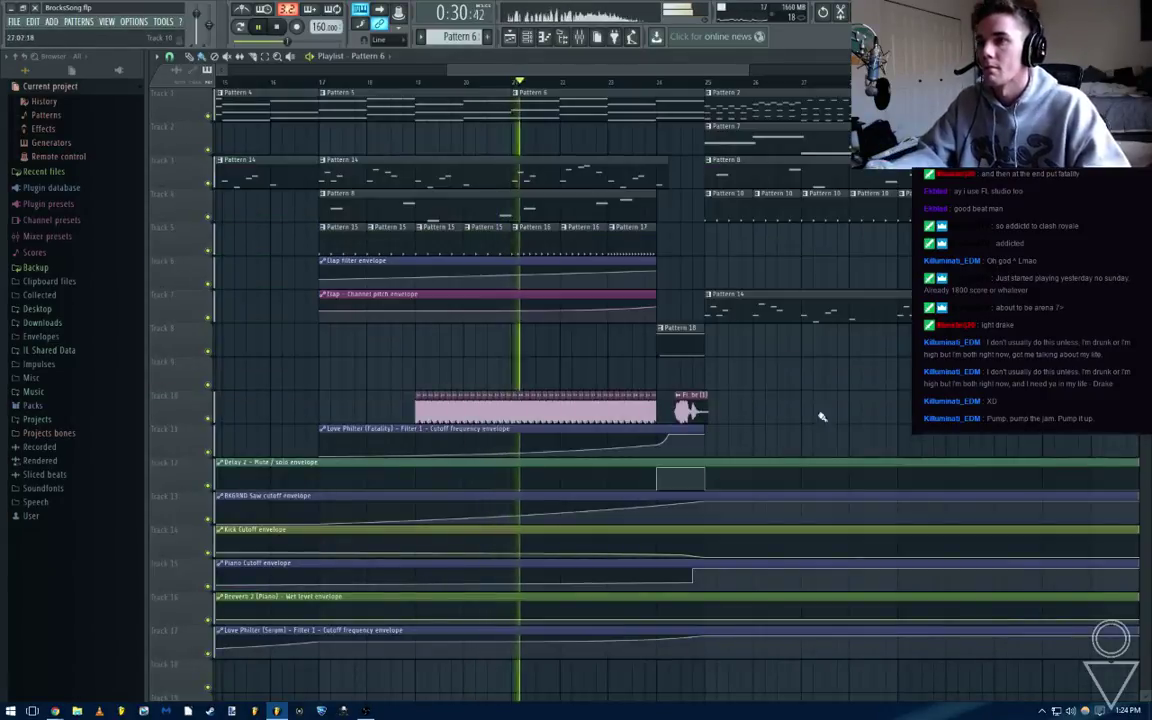
# Add a new 3x Osc channel named Riser
pyautogui.scroll(3, 802, 405)
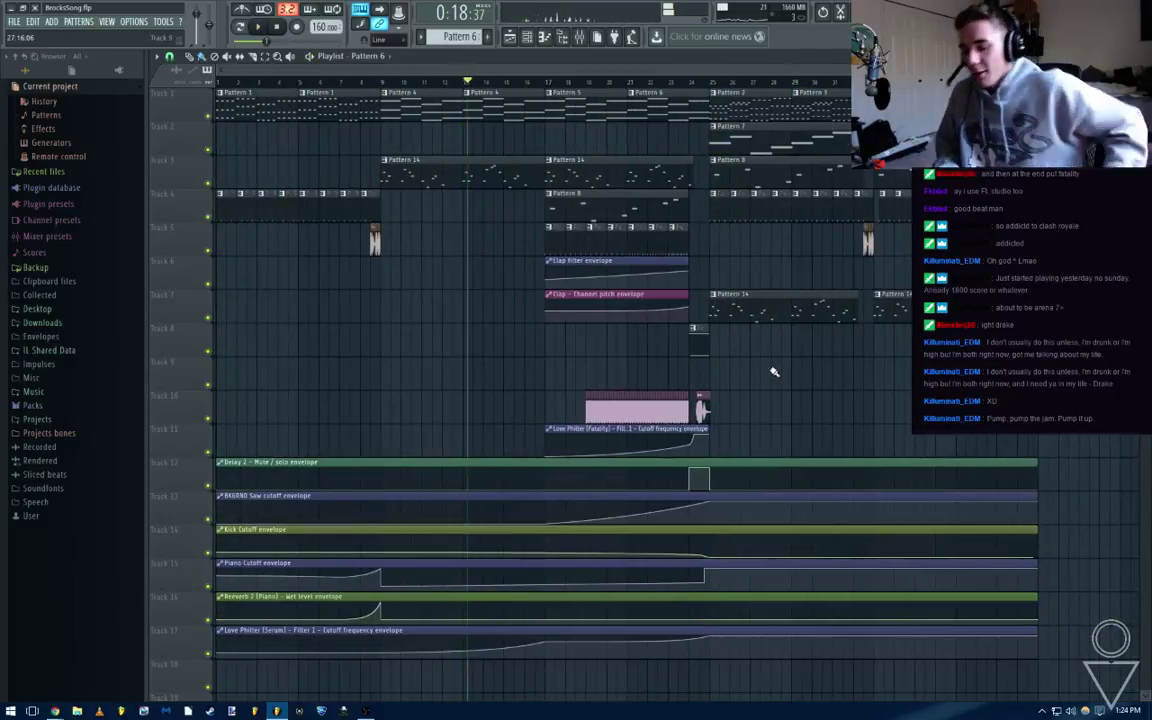
pyautogui.click(51, 21)
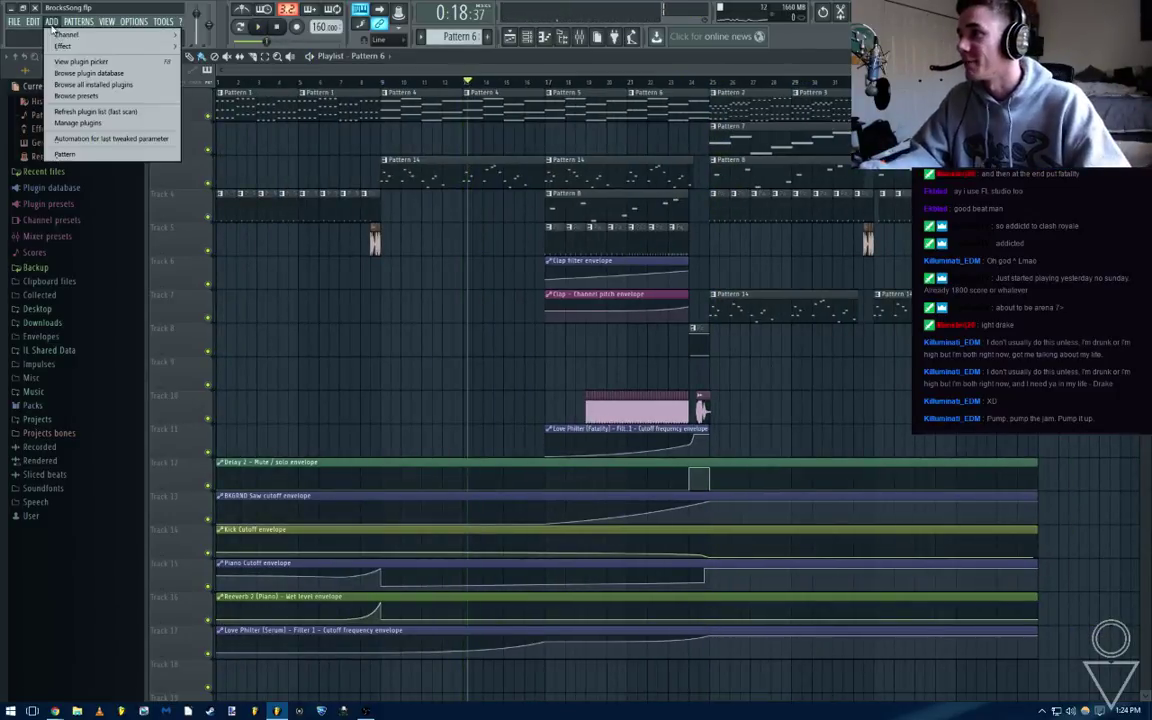
pyautogui.moveTo(67, 34)
pyautogui.click(226, 639)
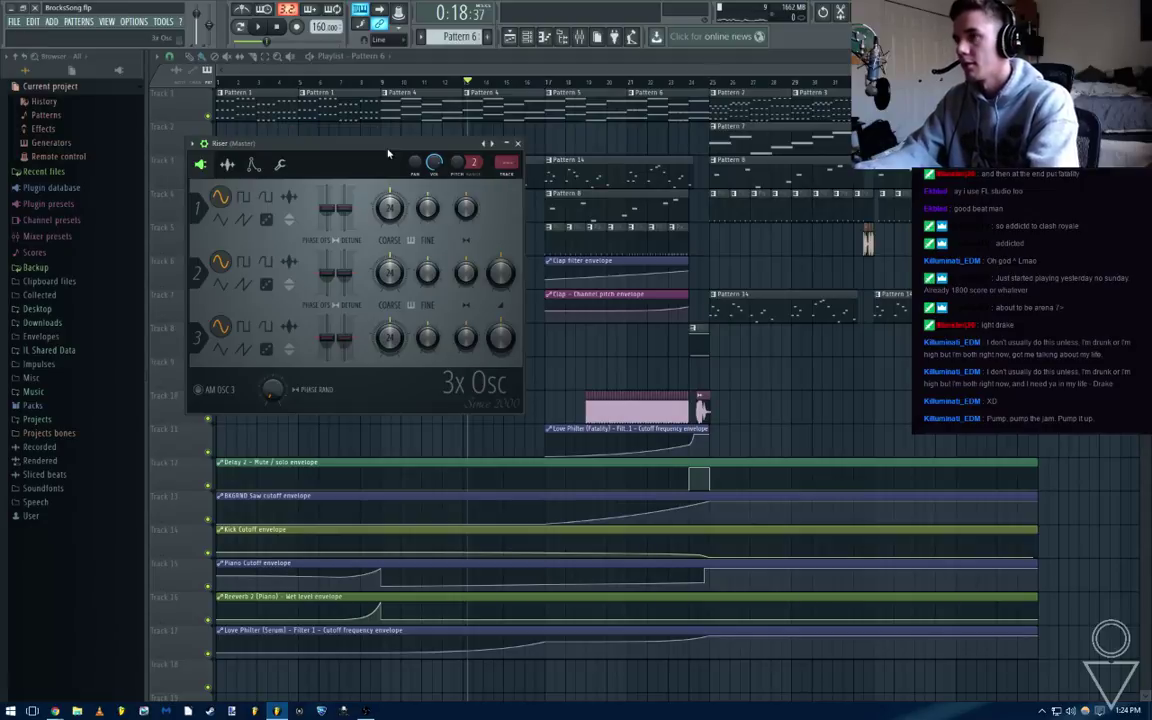
pyautogui.click(517, 143)
# Select the build-up from bar 17 to bar 25 in the playlist and route the Riser channel to mixer track 14
pyautogui.scroll(2, 540, 140)
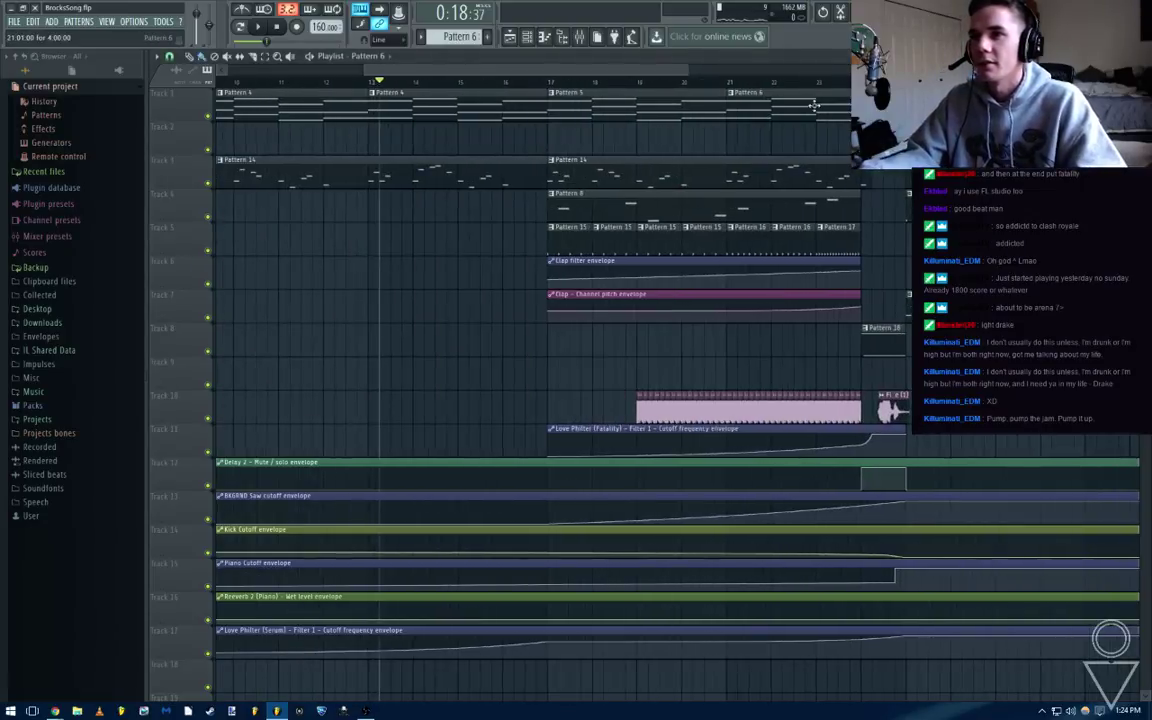
pyautogui.moveTo(904, 82); pyautogui.dragTo(543, 106)
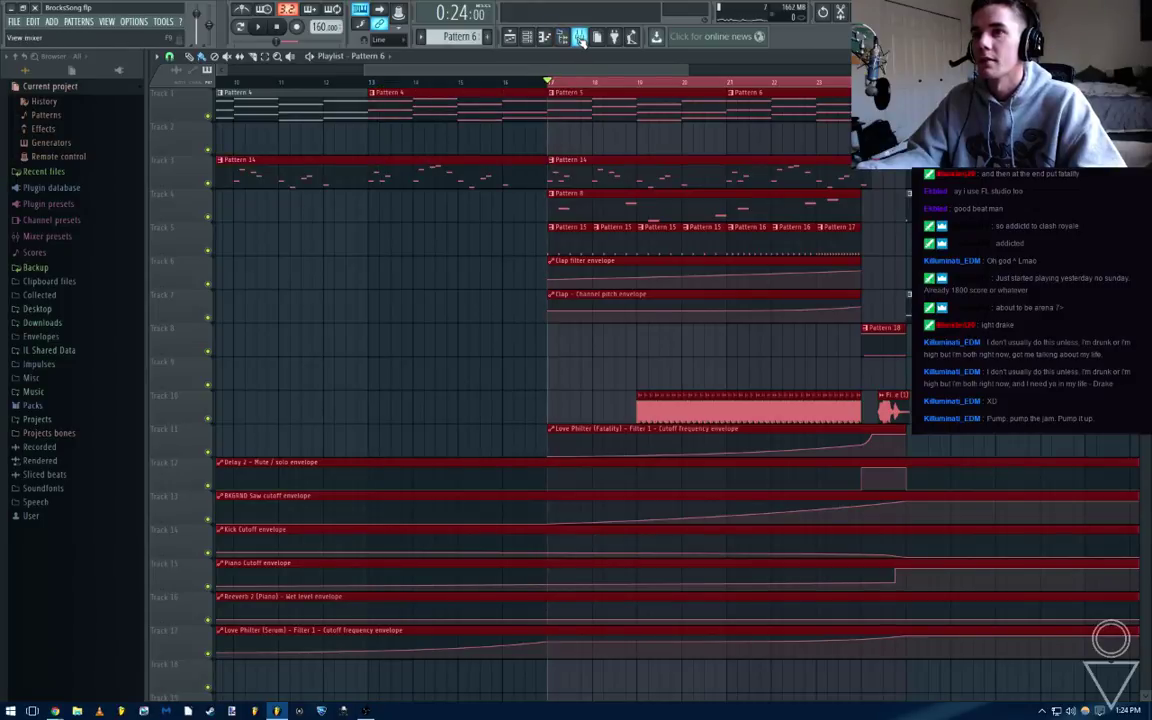
pyautogui.click(580, 38)
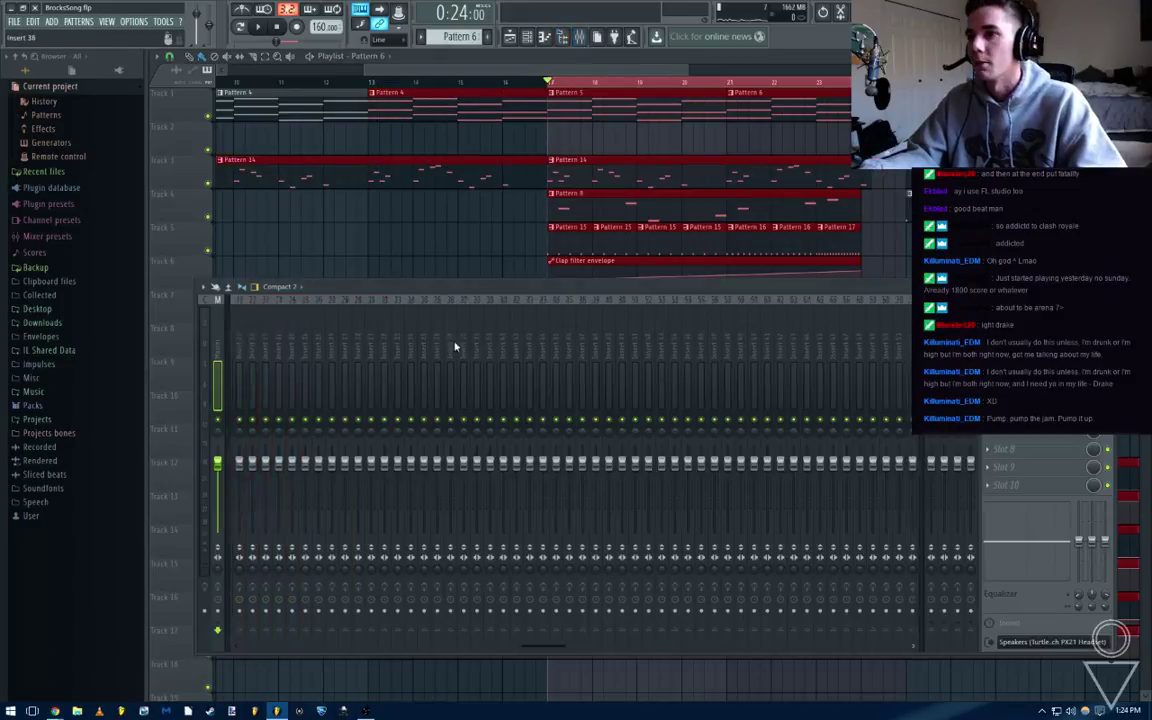
pyautogui.click(527, 39)
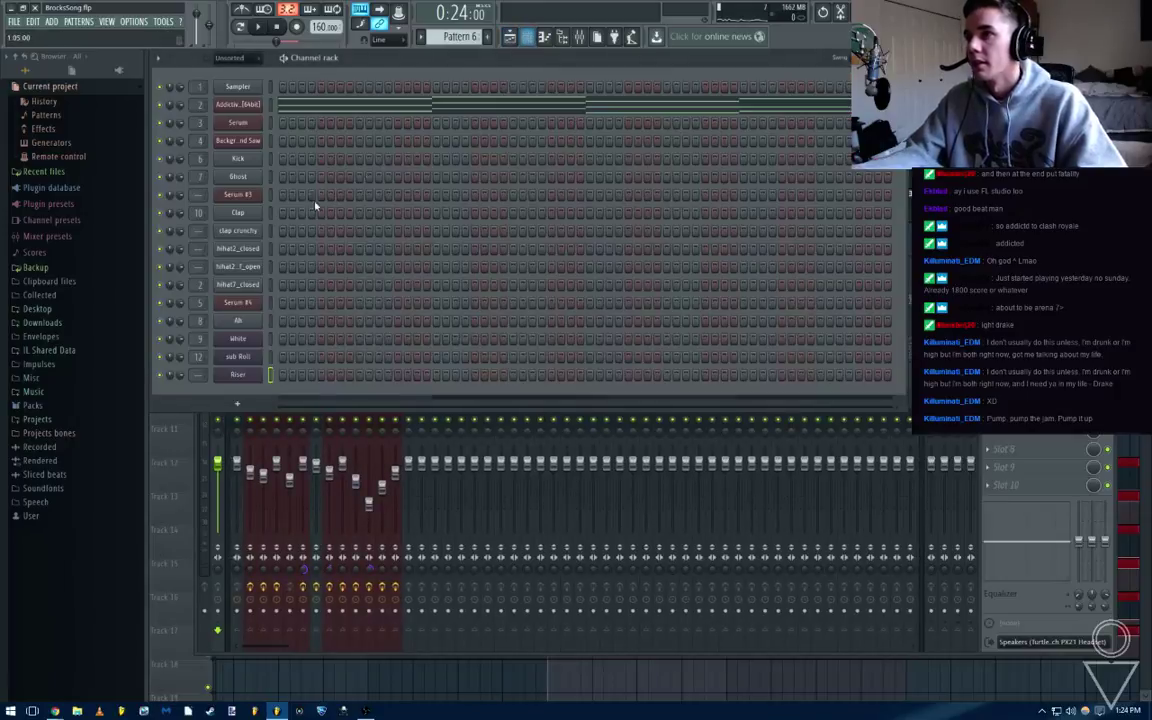
pyautogui.click(248, 377)
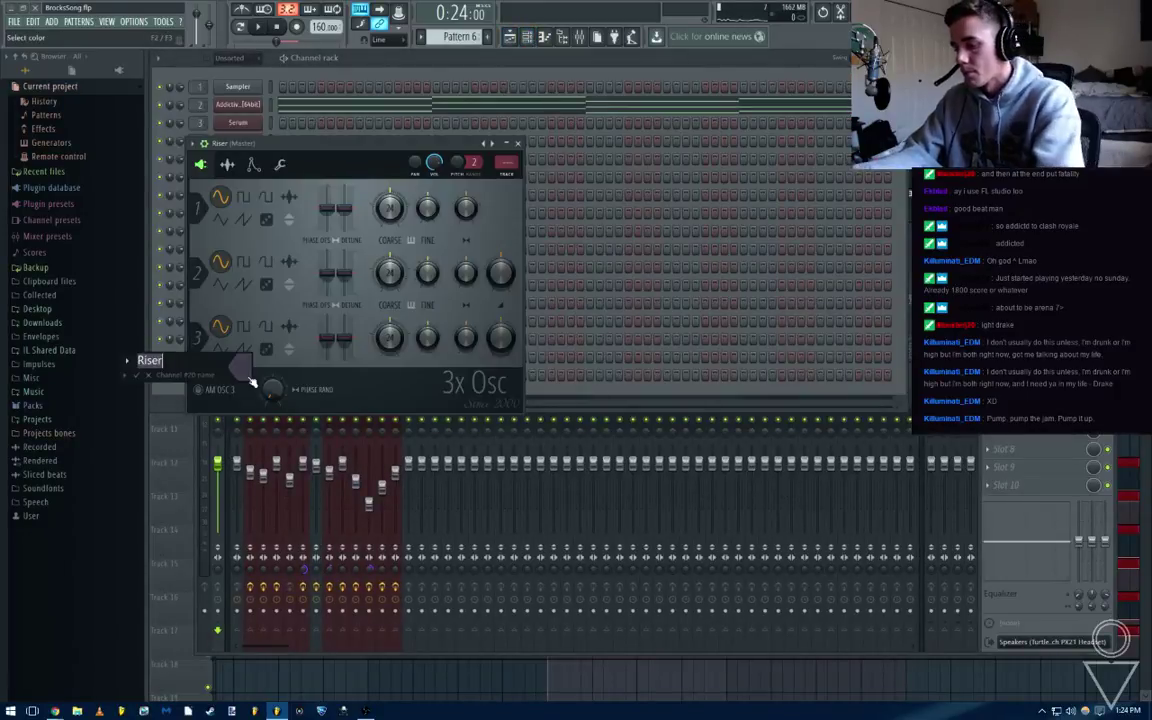
pyautogui.hotkey('ctrl', 'l')
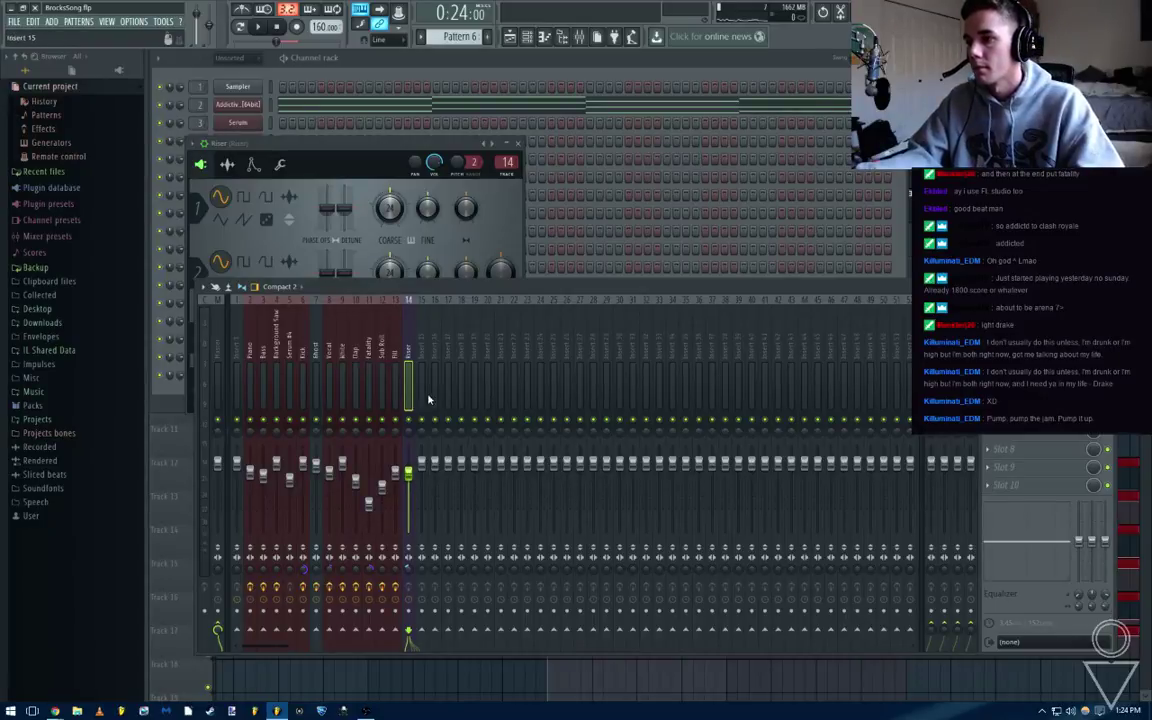
# Load the saved Serum mixer track state onto mixer track 14 and rename the track Riser
pyautogui.click(988, 323)
pyautogui.click(408, 351)
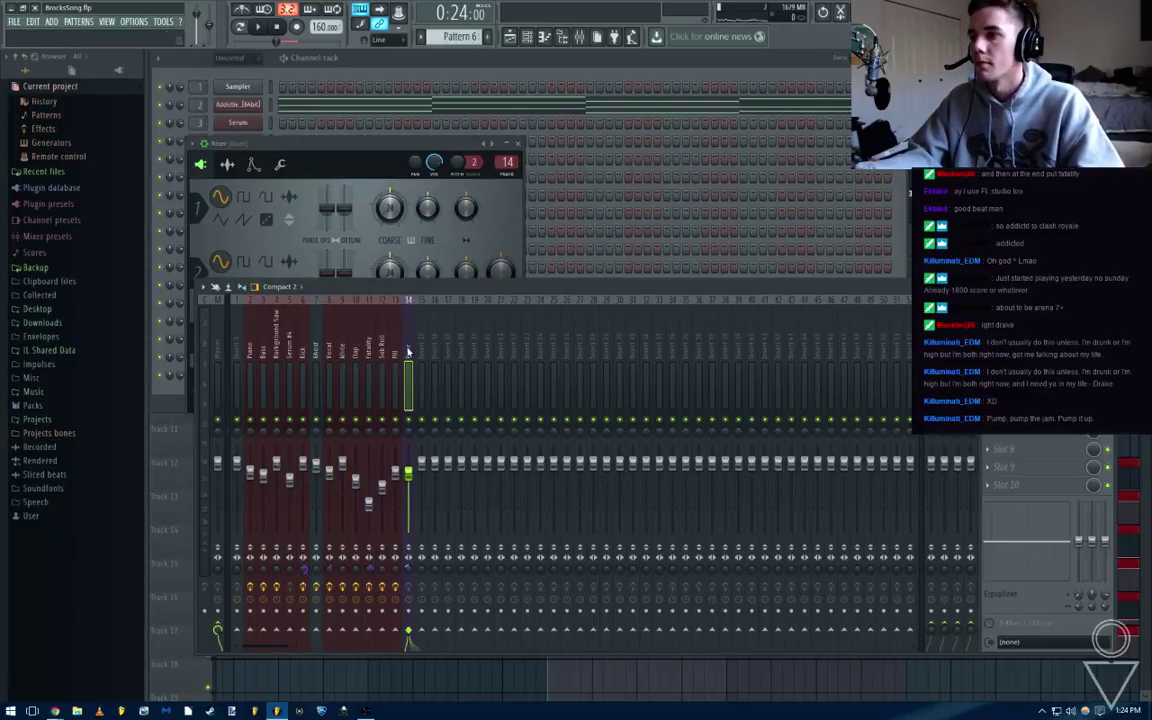
pyautogui.rightClick(408, 356)
pyautogui.moveTo(470, 320)
pyautogui.click(566, 323)
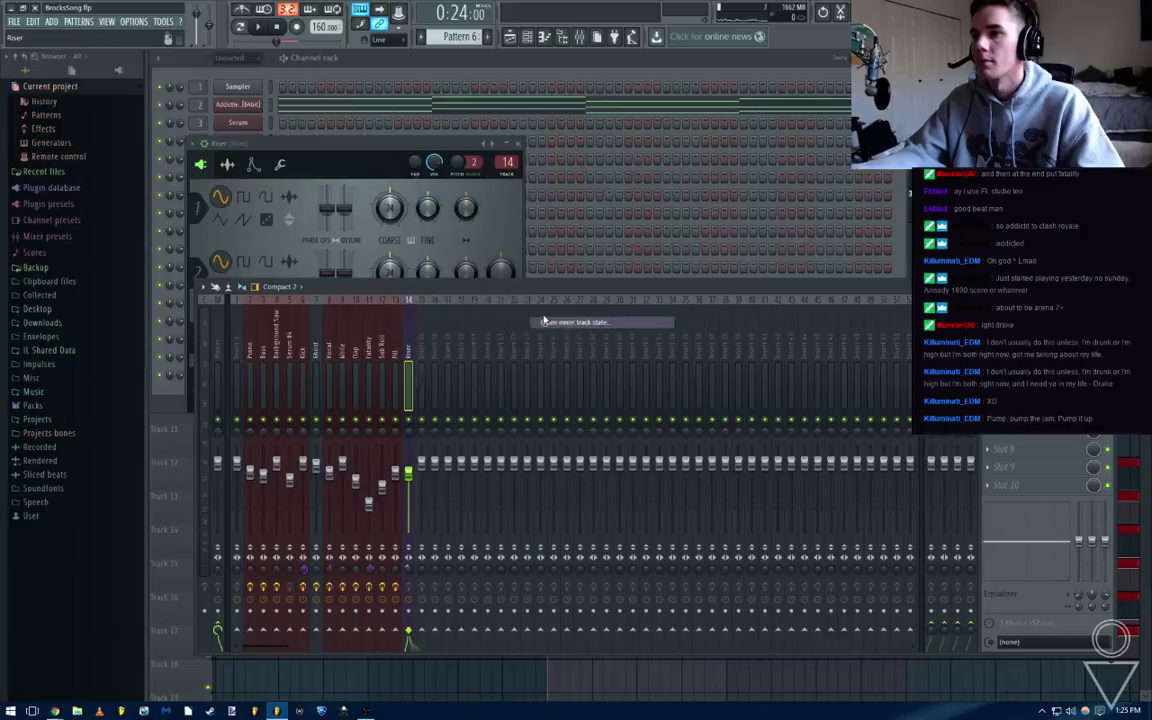
pyautogui.doubleClick(500, 264)
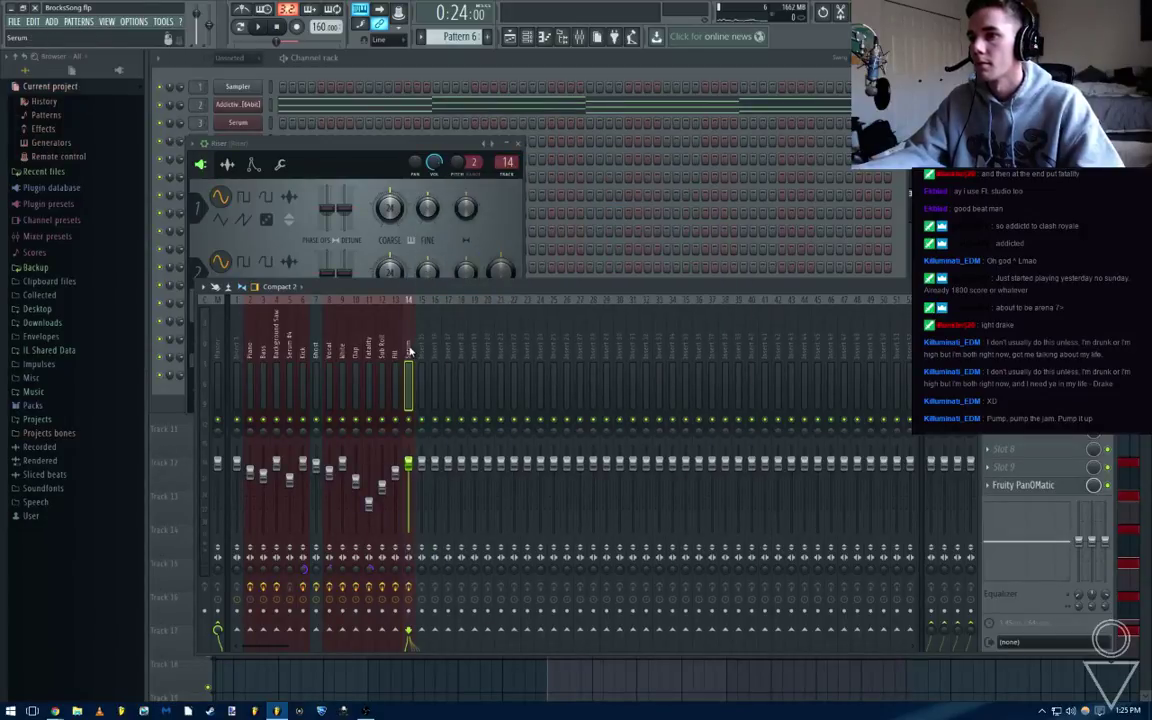
pyautogui.doubleClick(409, 351)
pyautogui.write('Riser')
pyautogui.press('Return')
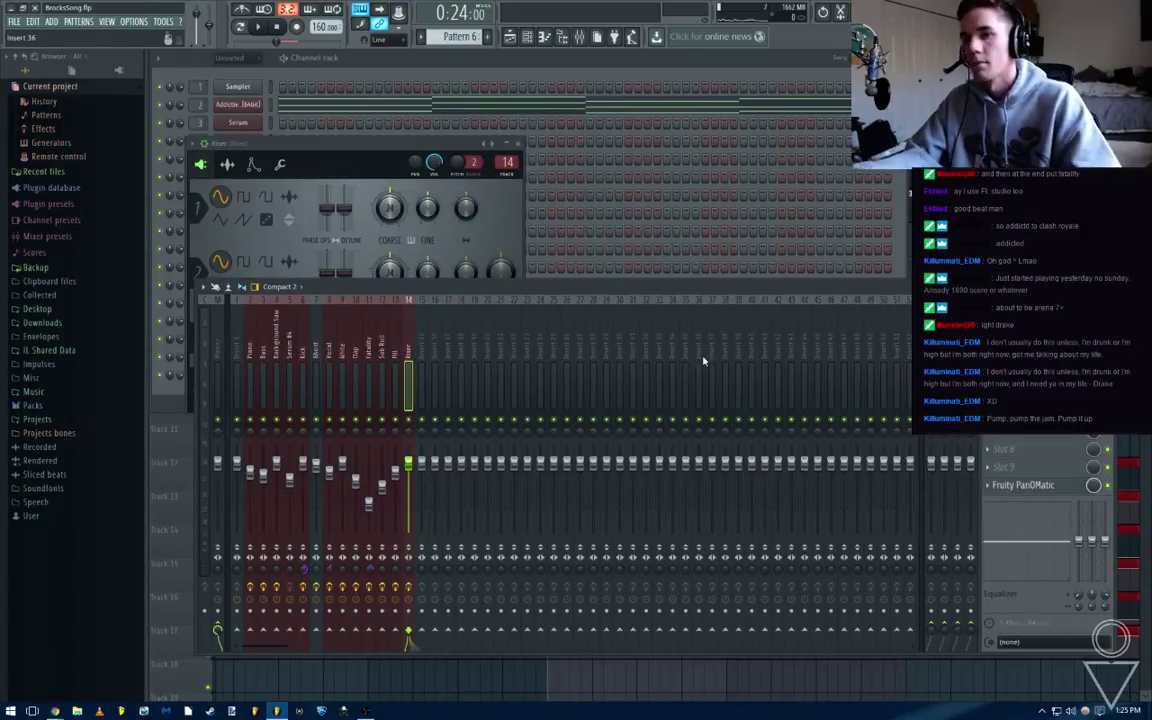
# Make band 1 of the Riser track's Fruity parametric EQ 2 a high pass and raise its cutoff to about band 3's frequency
pyautogui.click(1020, 323)
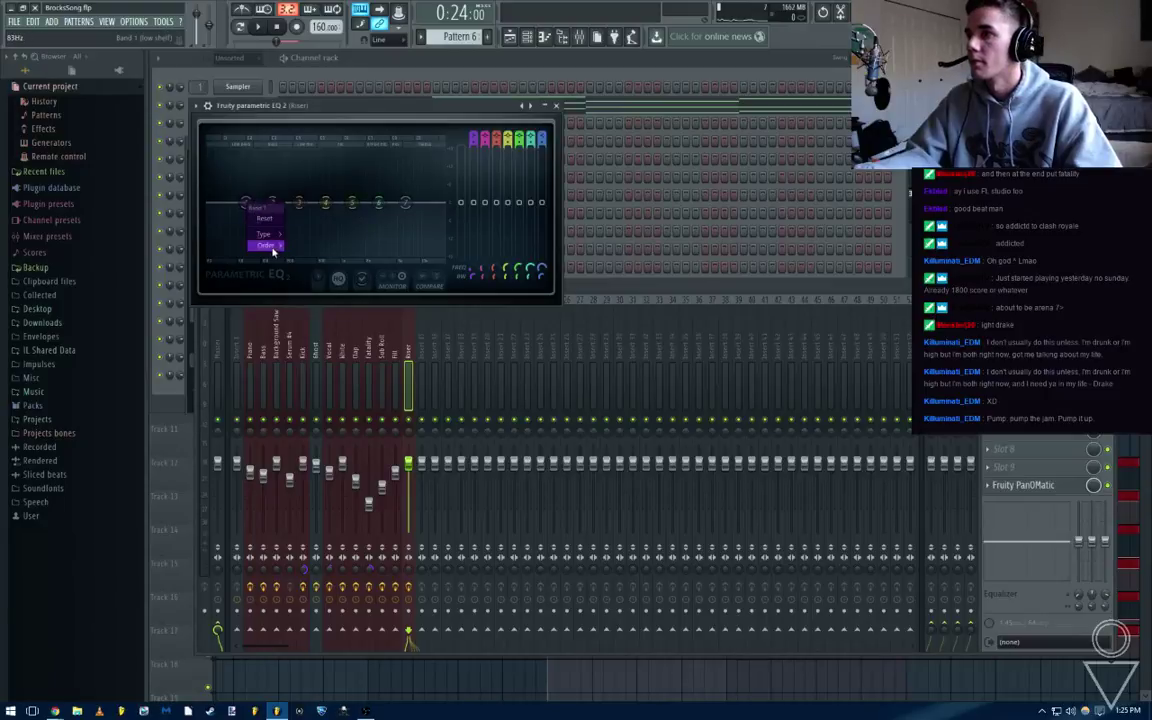
pyautogui.click(306, 245)
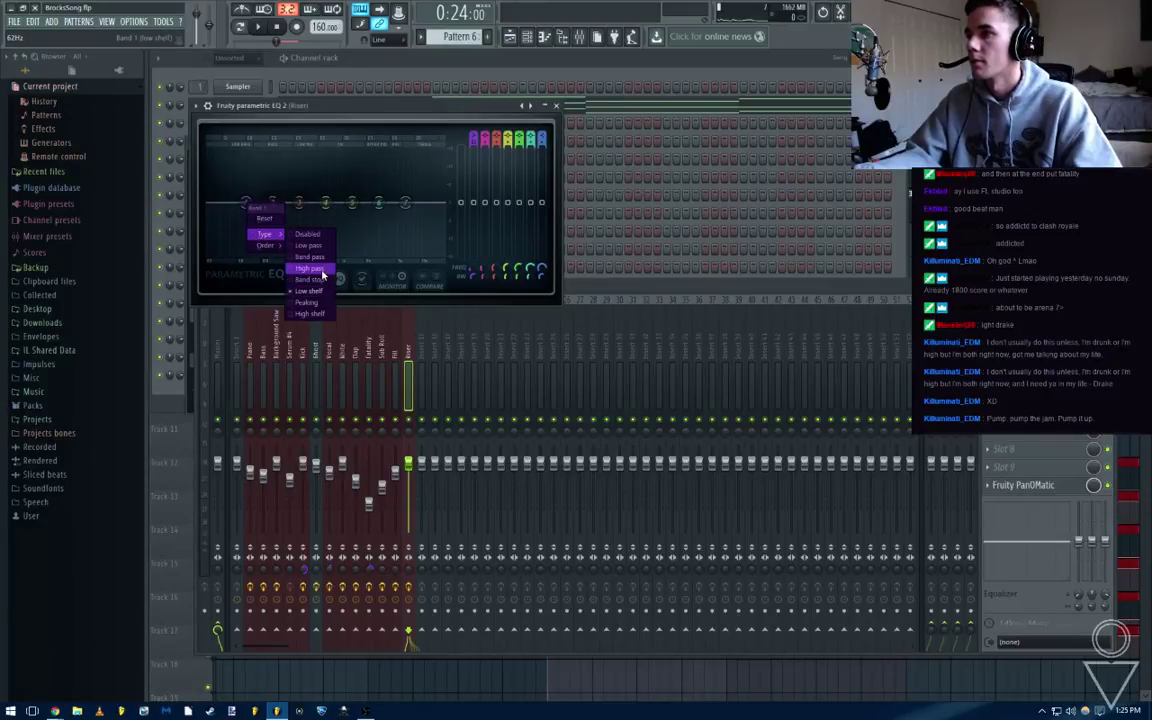
pyautogui.click(320, 270)
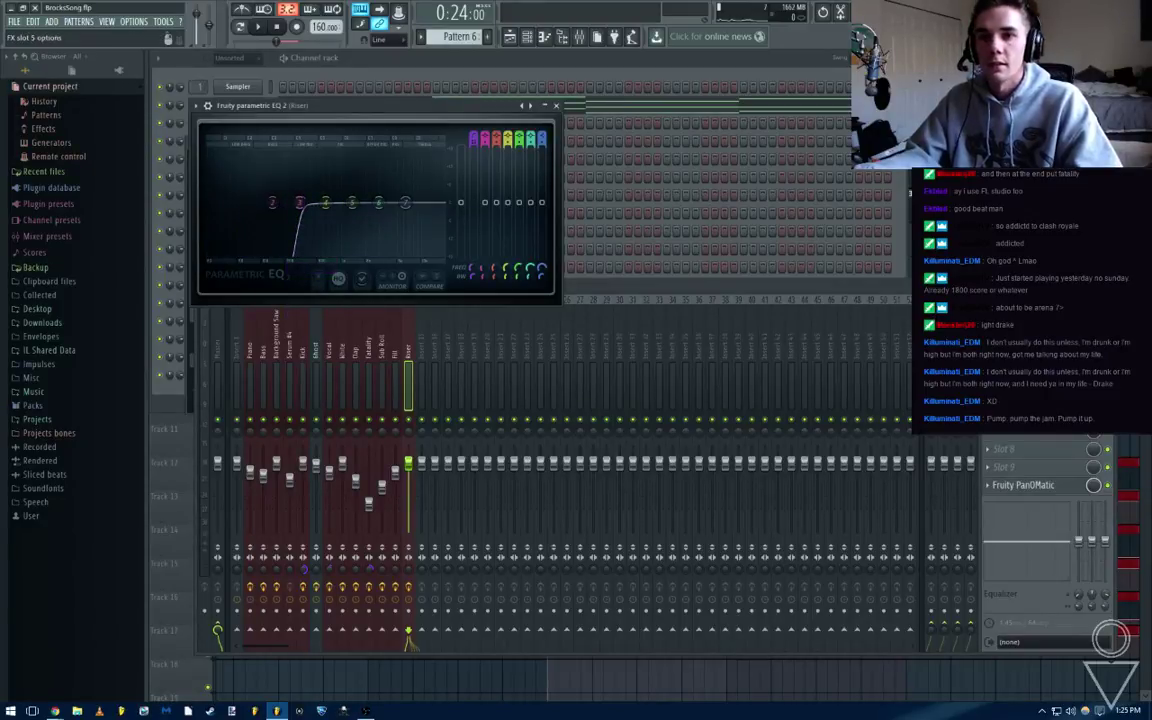
# Add Fruity Love Philter to FX slot 5 of the Riser mixer track
pyautogui.click(988, 395)
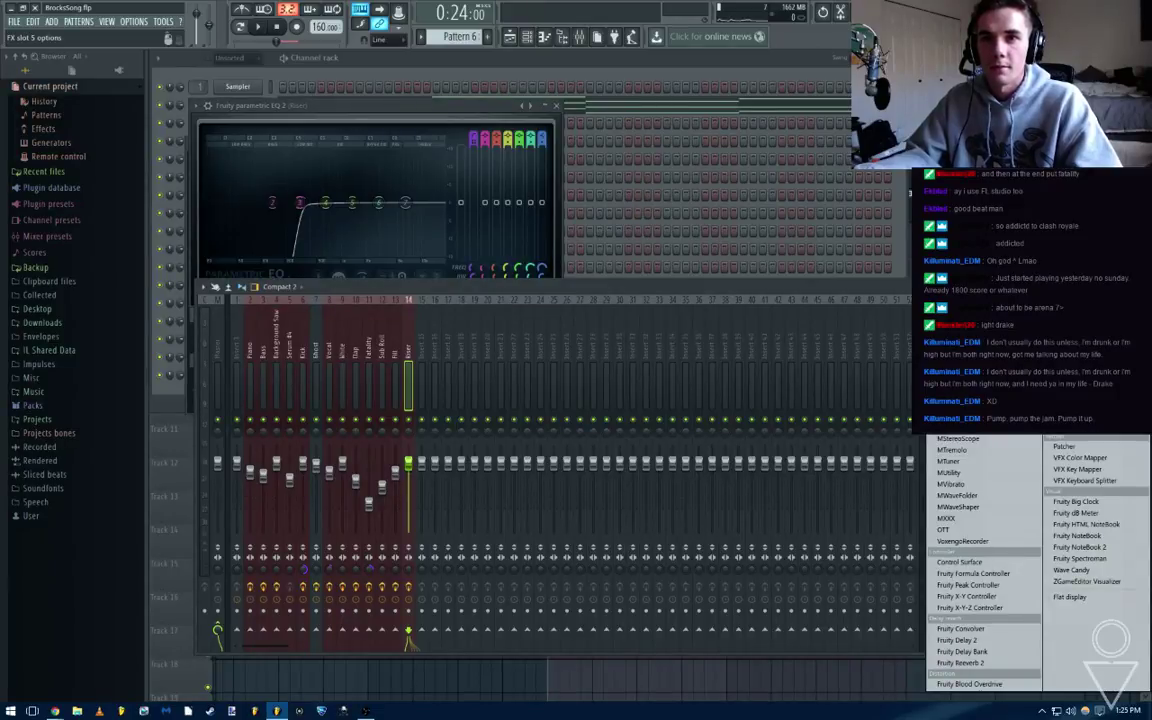
pyautogui.click(1082, 190)
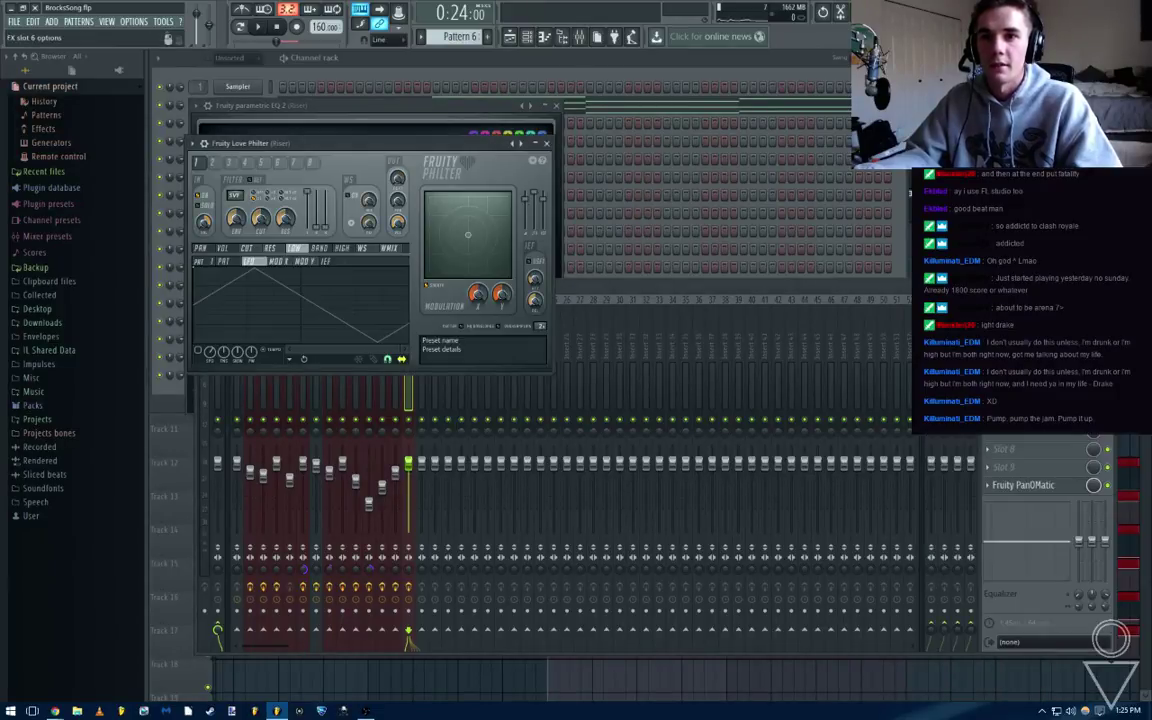
# Load Fruity Reeverb 2 into an empty effect slot of the Riser mixer track and close the Riser's parametric EQ
pyautogui.click(1003, 449)
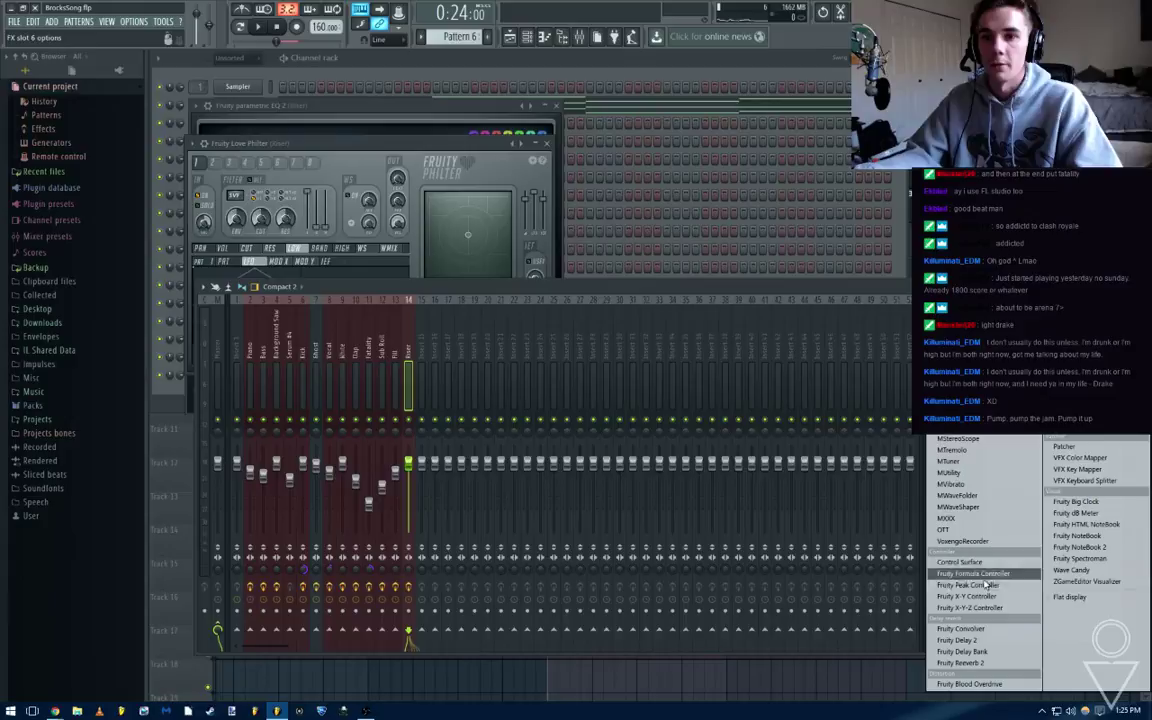
pyautogui.click(962, 662)
pyautogui.click(472, 161)
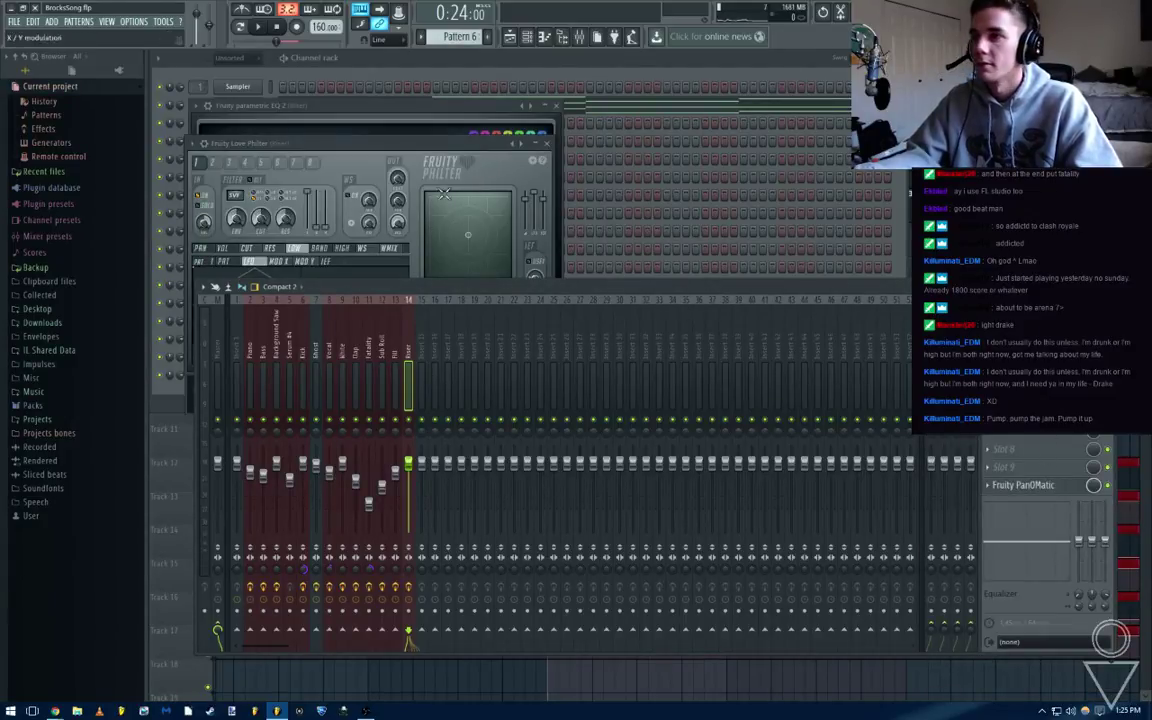
pyautogui.click(276, 245)
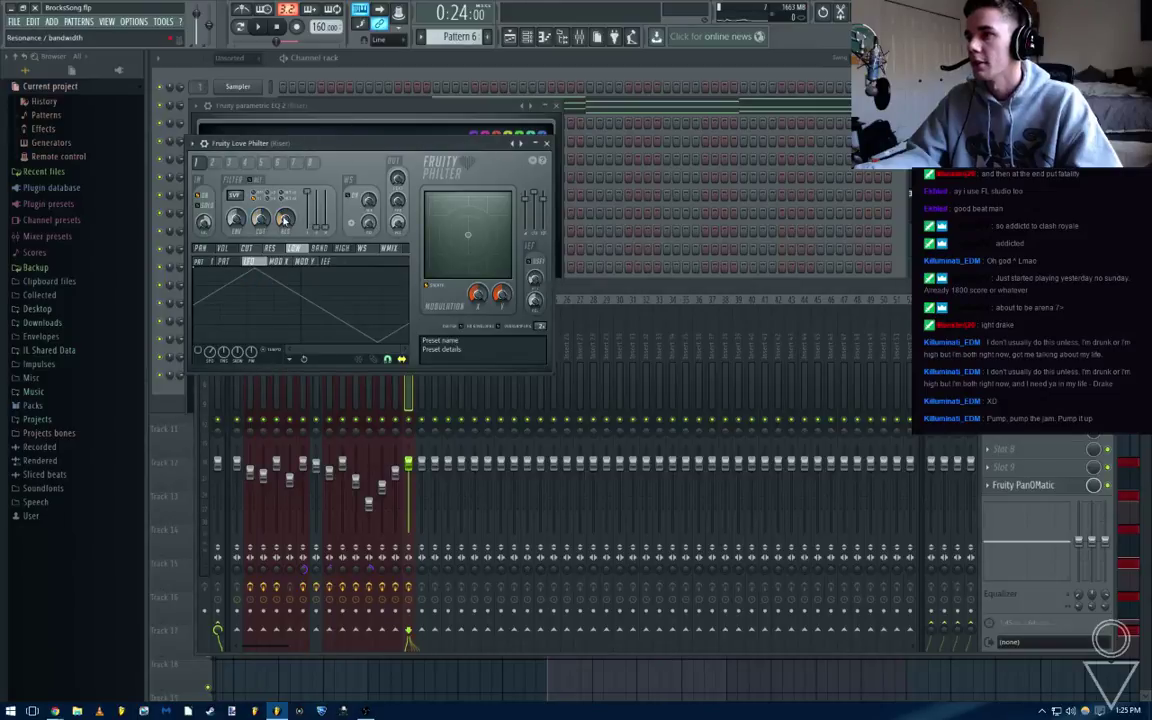
pyautogui.click(540, 123)
pyautogui.click(558, 107)
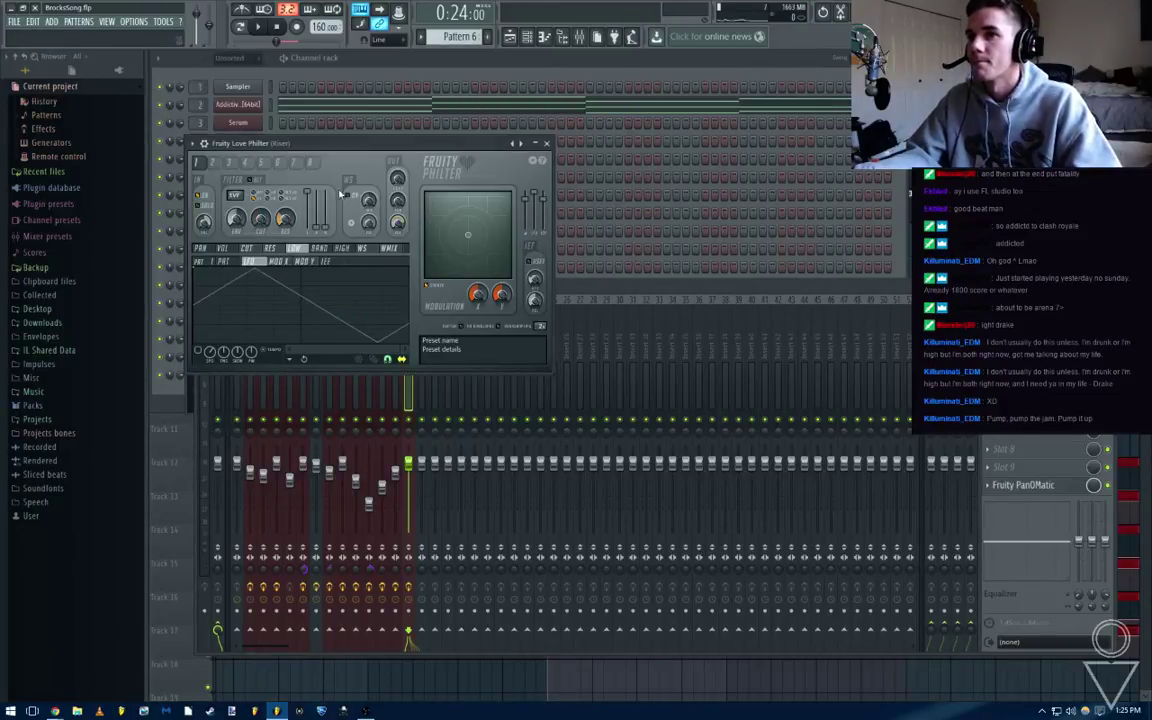
# Create a playlist automation clip for the filter 1 cutoff frequency of the Riser's Fruity Love Philter, and close the effect windows
pyautogui.press('F5')
pyautogui.press('F9')
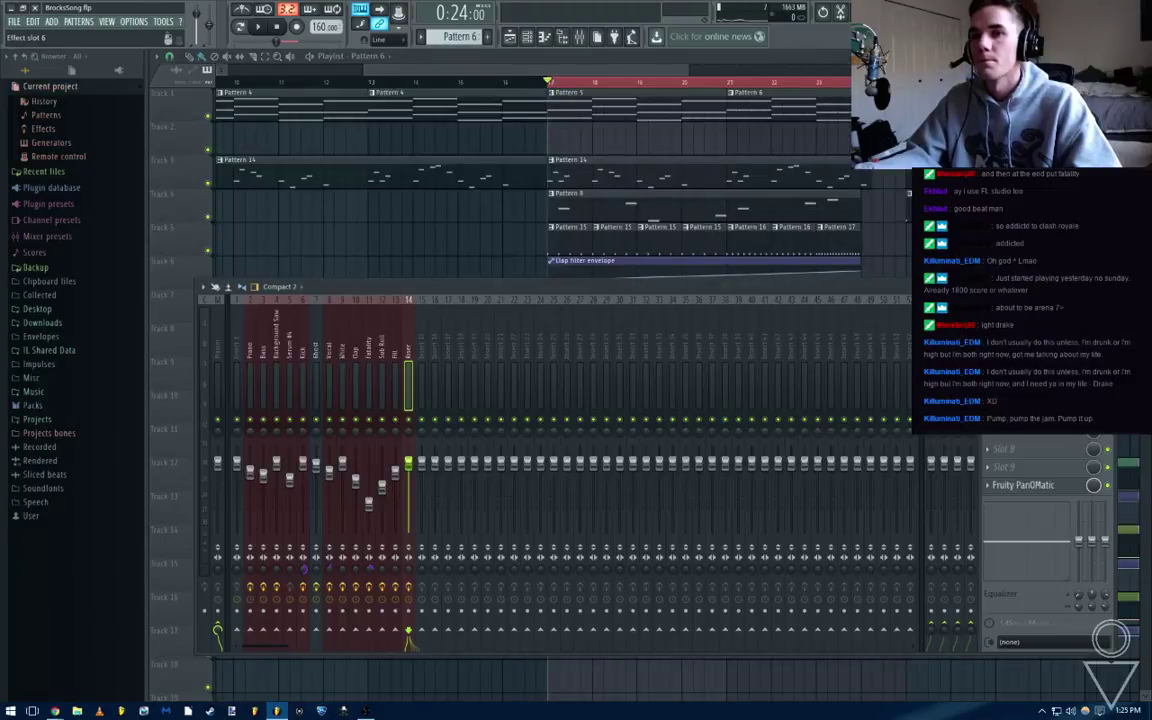
pyautogui.click(1024, 413)
pyautogui.rightClick(267, 220)
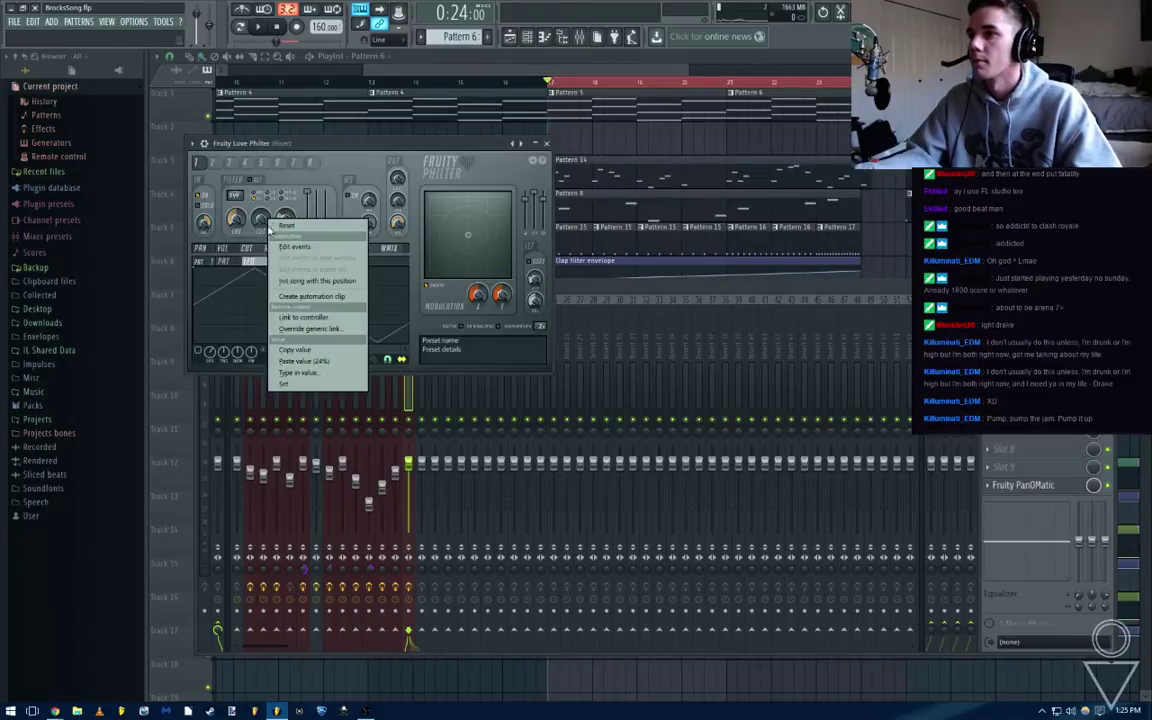
pyautogui.click(310, 296)
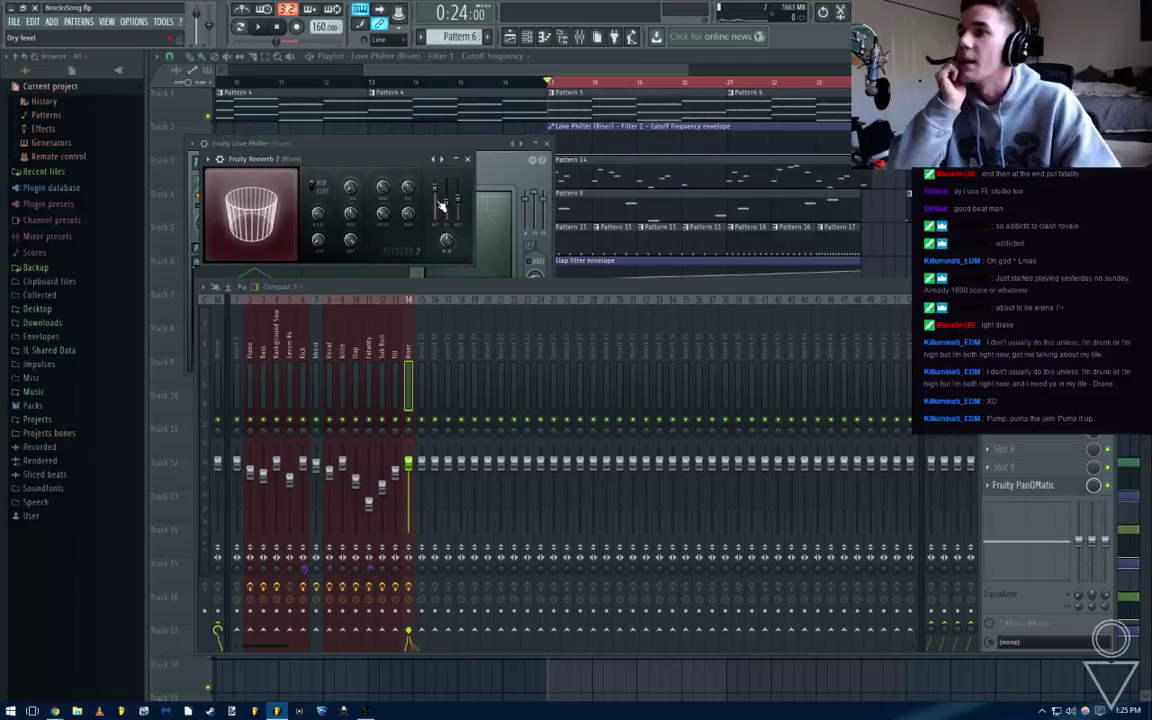
pyautogui.click(468, 160)
pyautogui.click(548, 144)
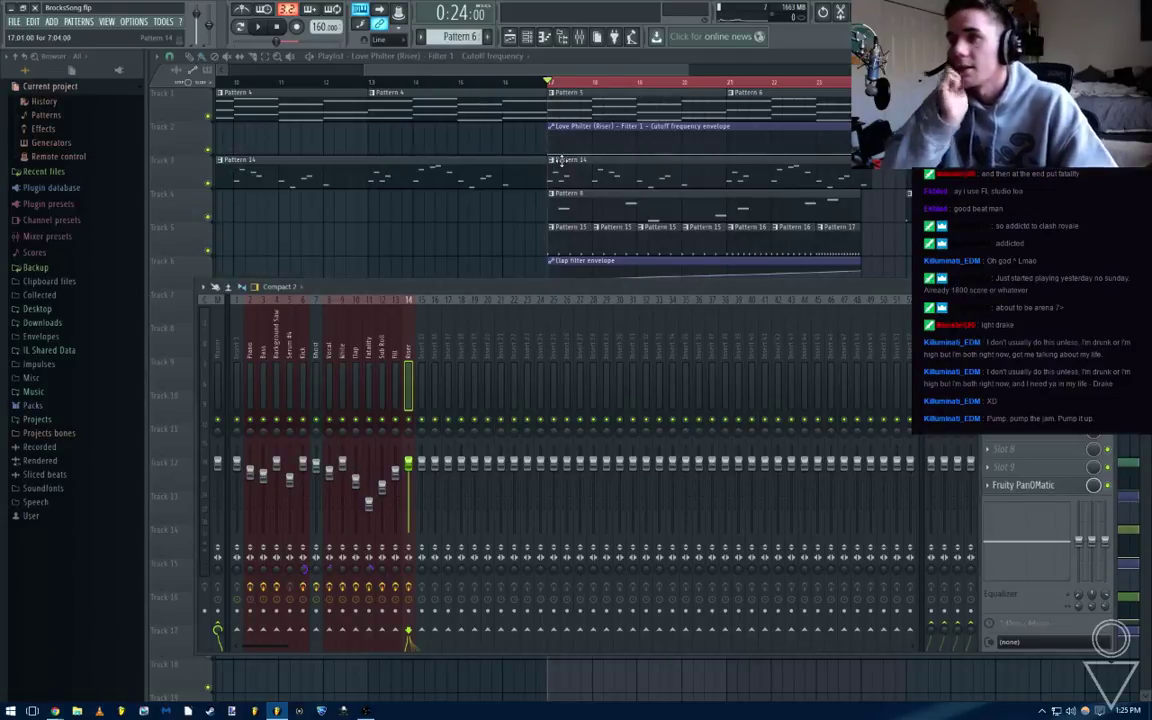
# Switch to the empty Pattern 19 and bring up the channel rack in place of the mixer
pyautogui.rightClick(463, 45)
pyautogui.click(560, 59)
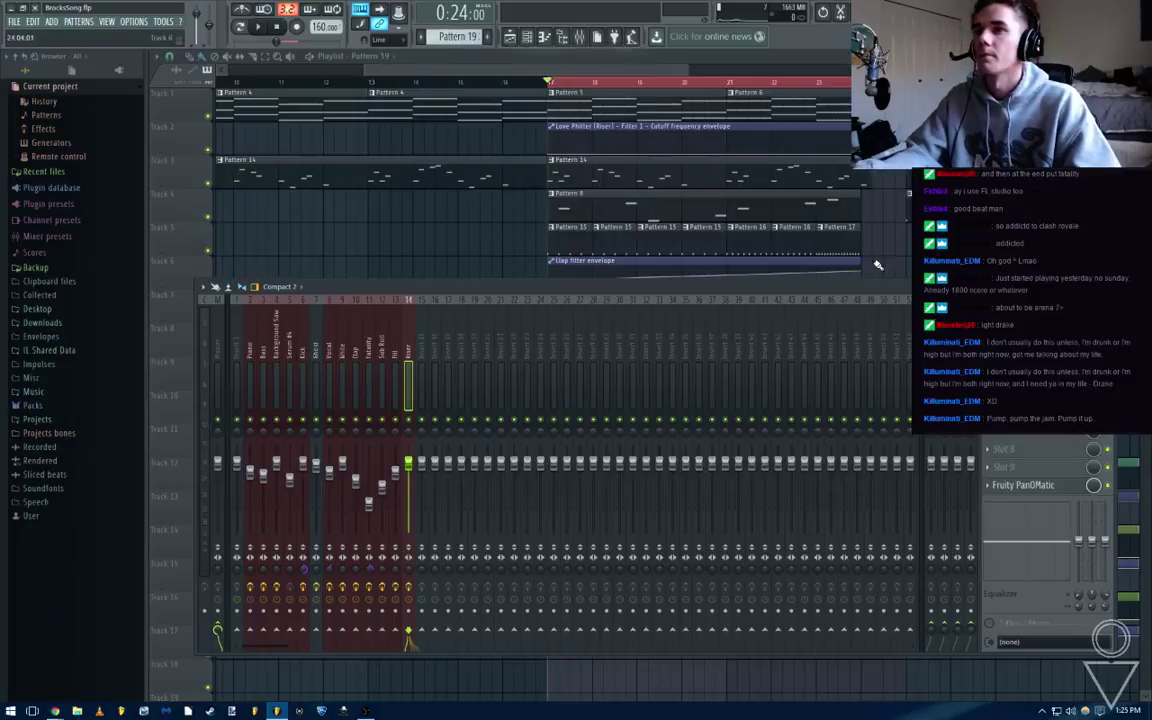
pyautogui.click(1112, 287)
pyautogui.moveTo(613, 377); pyautogui.dragTo(563, 309)
pyautogui.press('F6')
pyautogui.scroll(-3, 563, 309)
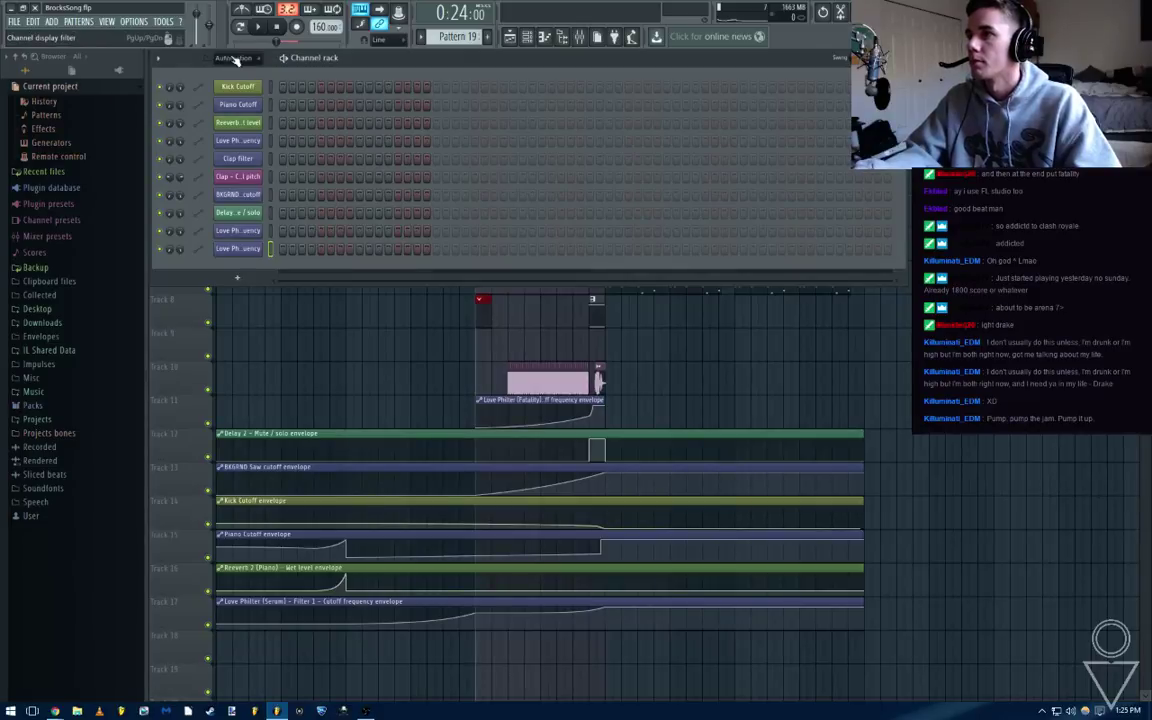
# Show all channels and place an E5 note lasting four bars from bar 1 in the Riser channel's piano roll
pyautogui.click(228, 57)
pyautogui.click(214, 63)
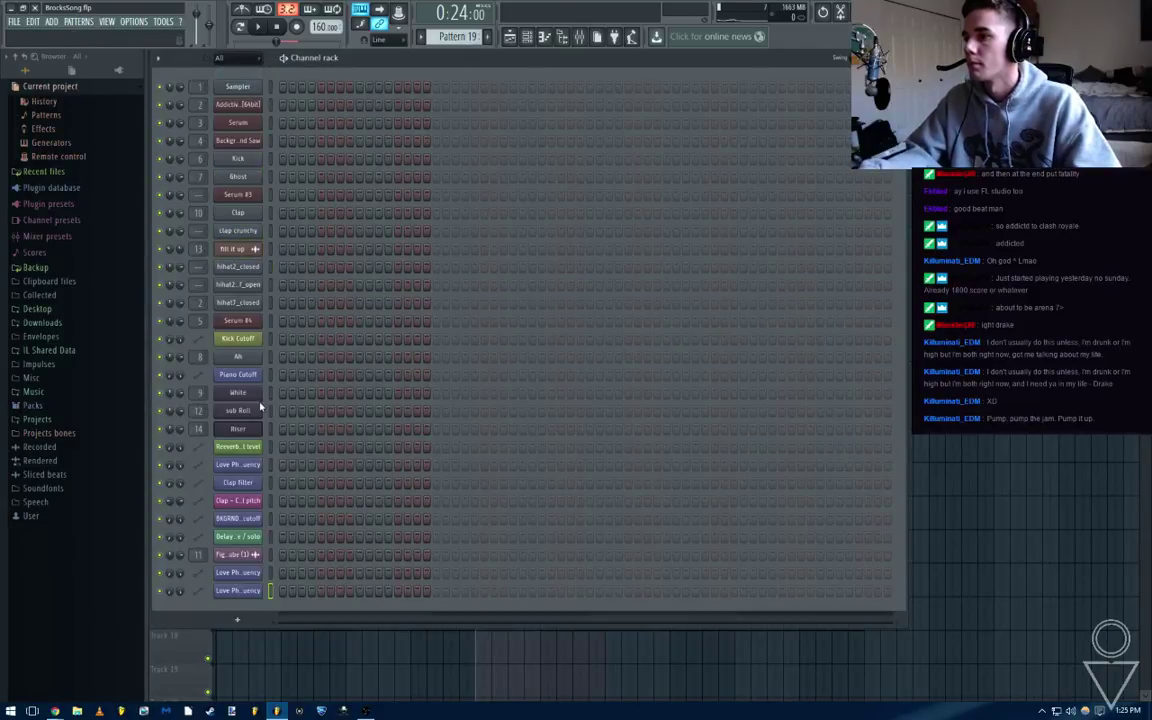
pyautogui.rightClick(262, 424)
pyautogui.click(285, 430)
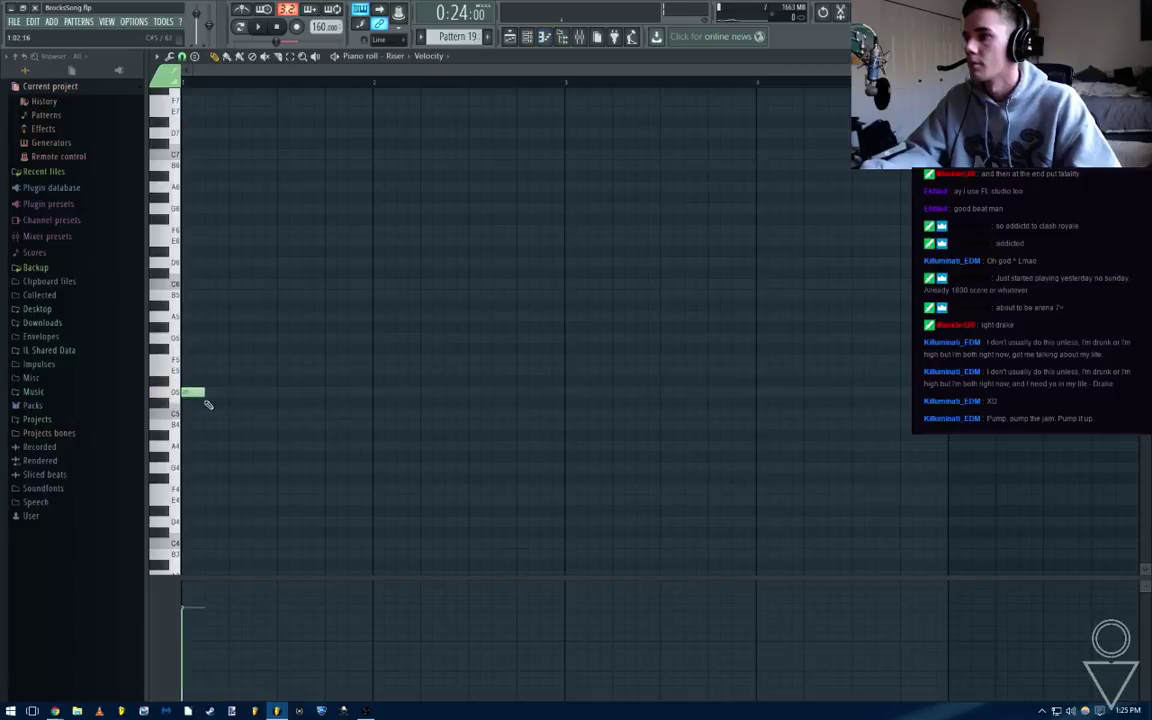
pyautogui.moveTo(208, 392); pyautogui.dragTo(945, 371)
pyautogui.scroll(-3, 710, 375)
pyautogui.scroll(3, 392, 330)
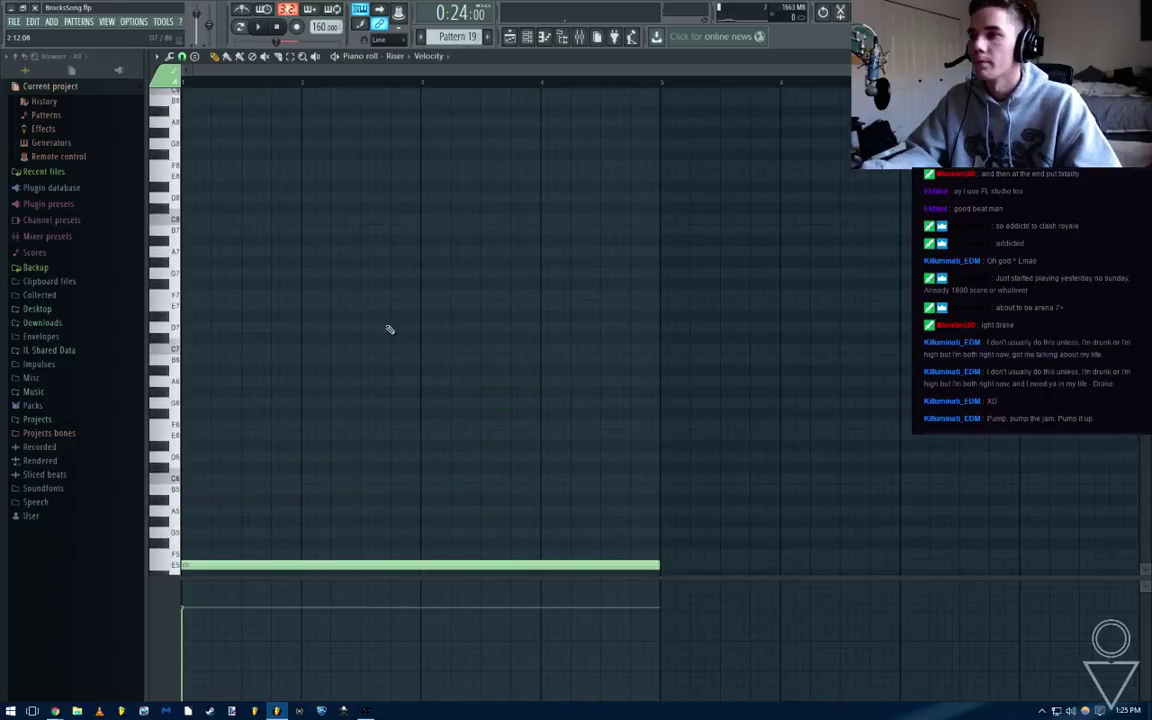
# Add a G7 note spanning bar 2 to the end of bar 4, and set playback to pattern mode
pyautogui.click(304, 273)
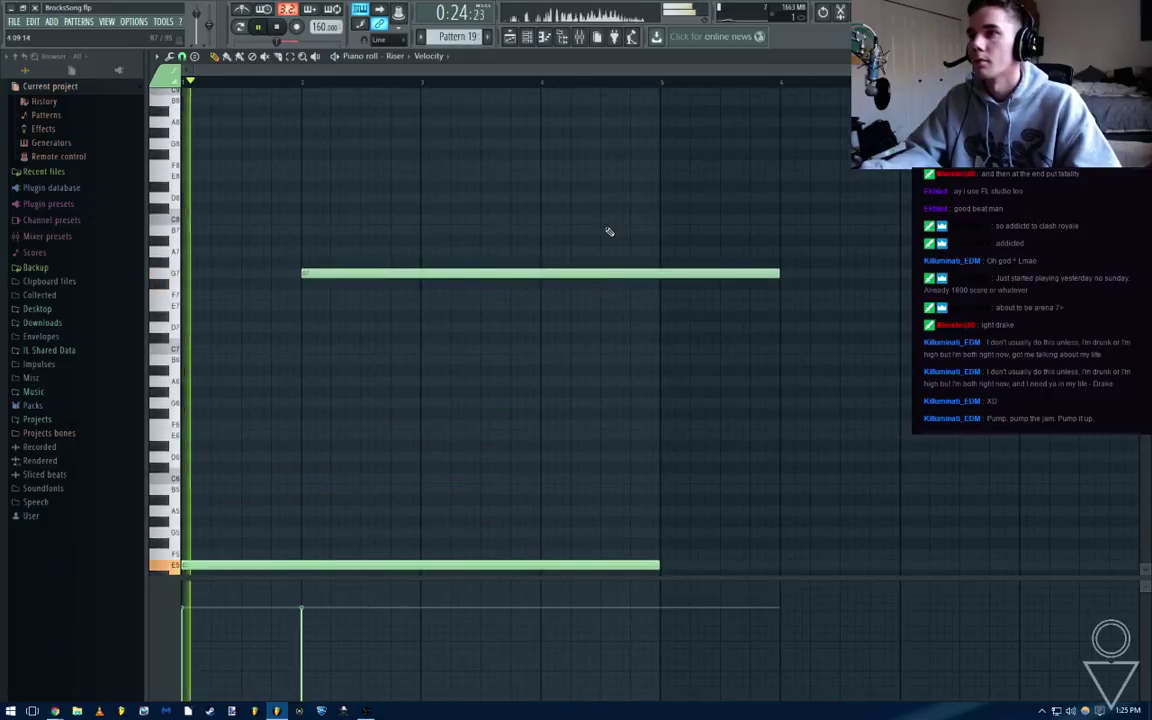
pyautogui.moveTo(777, 274); pyautogui.dragTo(648, 286)
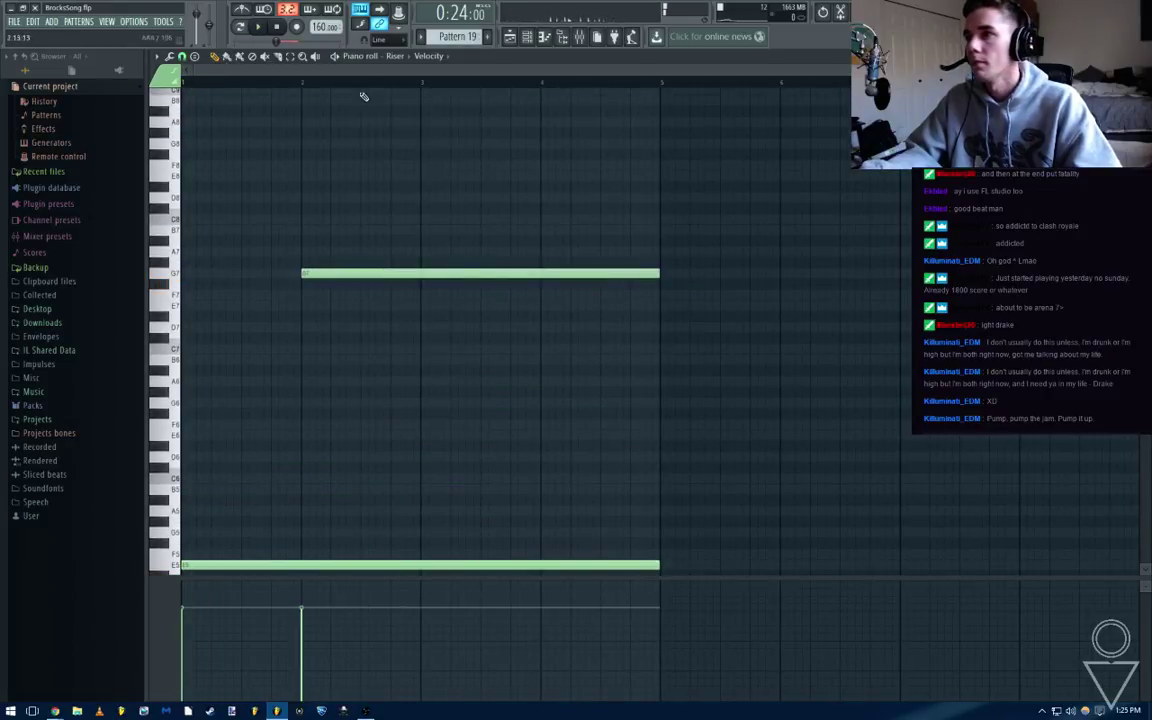
pyautogui.click(240, 28)
# Shift the G7 note to start at 1:05:00 and extend its duration to 3:12:00
pyautogui.moveTo(385, 273); pyautogui.dragTo(296, 276)
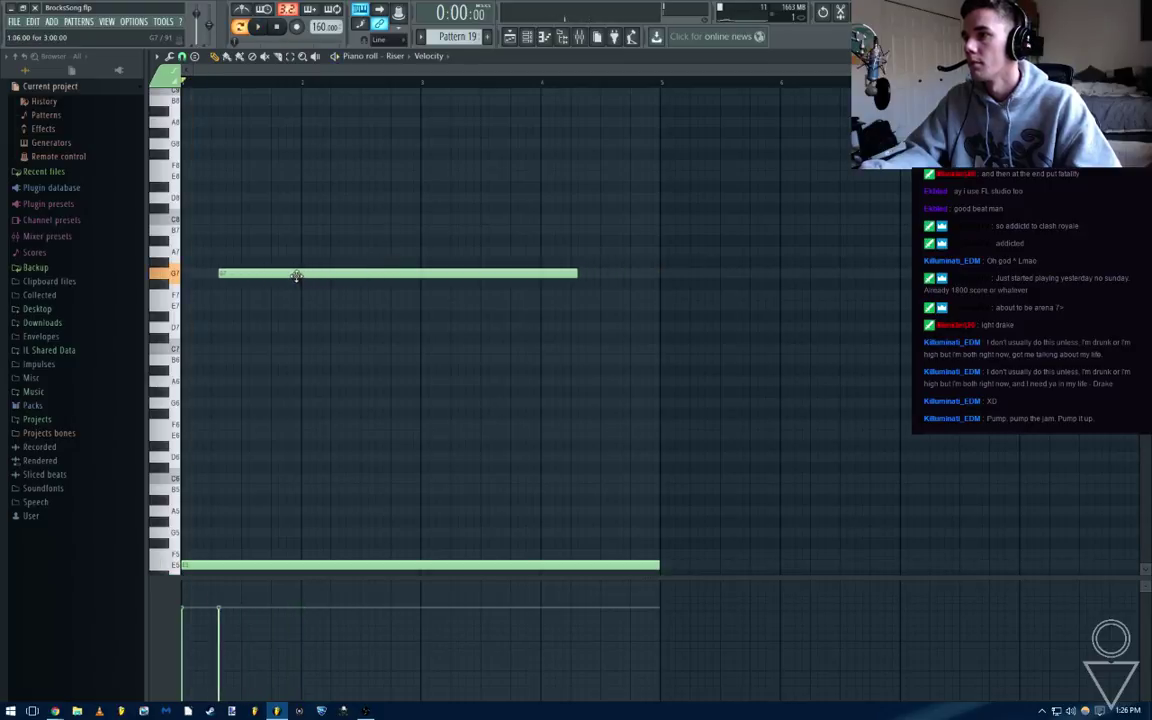
pyautogui.moveTo(433, 277); pyautogui.dragTo(427, 277)
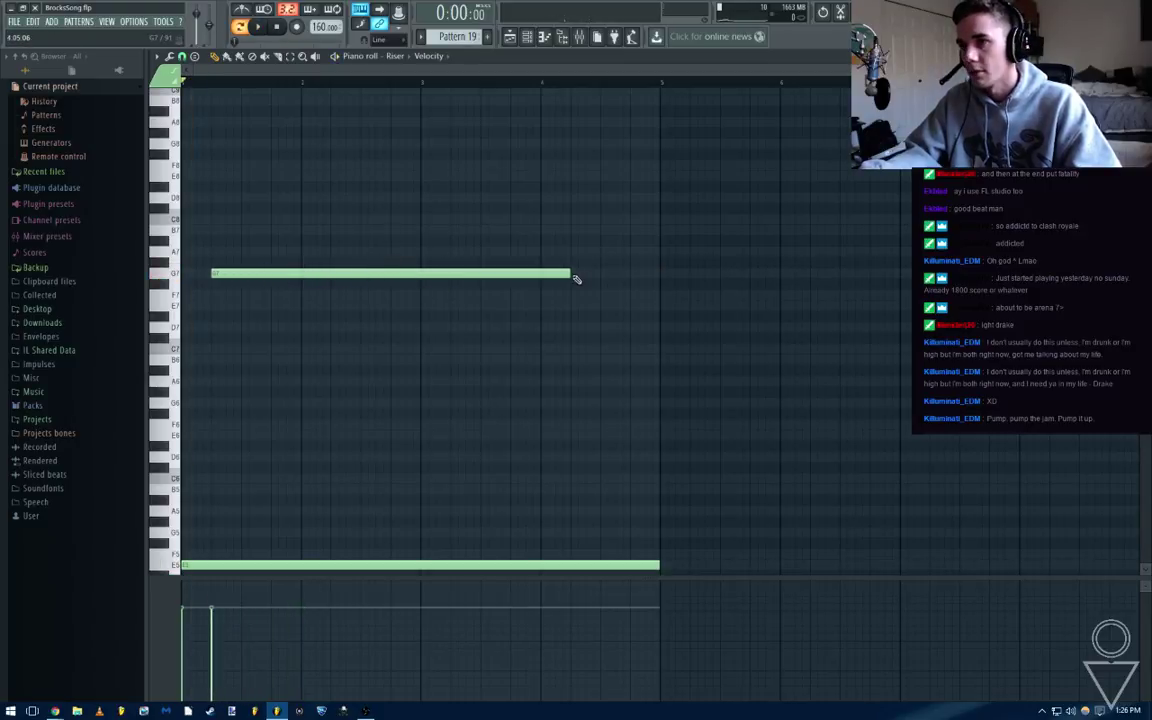
pyautogui.moveTo(576, 279); pyautogui.dragTo(652, 280)
pyautogui.doubleClick(645, 276)
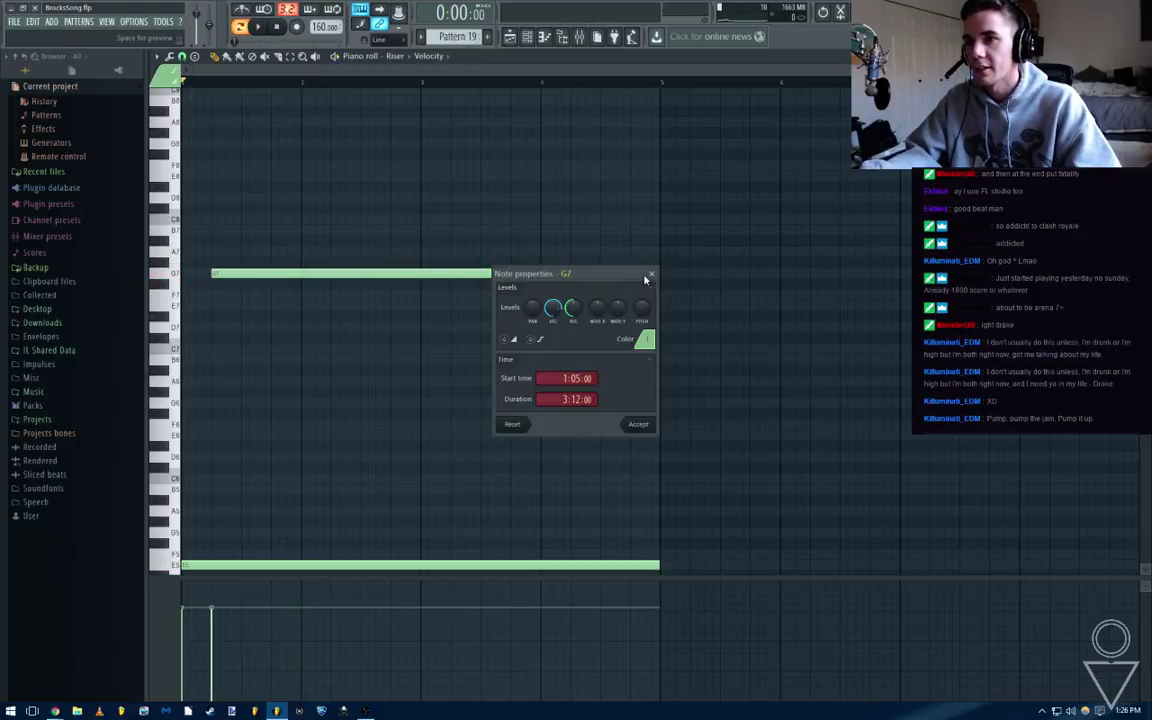
pyautogui.click(637, 425)
# Play the riser pattern and check the Riser channel's 3x Osc settings
pyautogui.press('space')
pyautogui.press('F6')
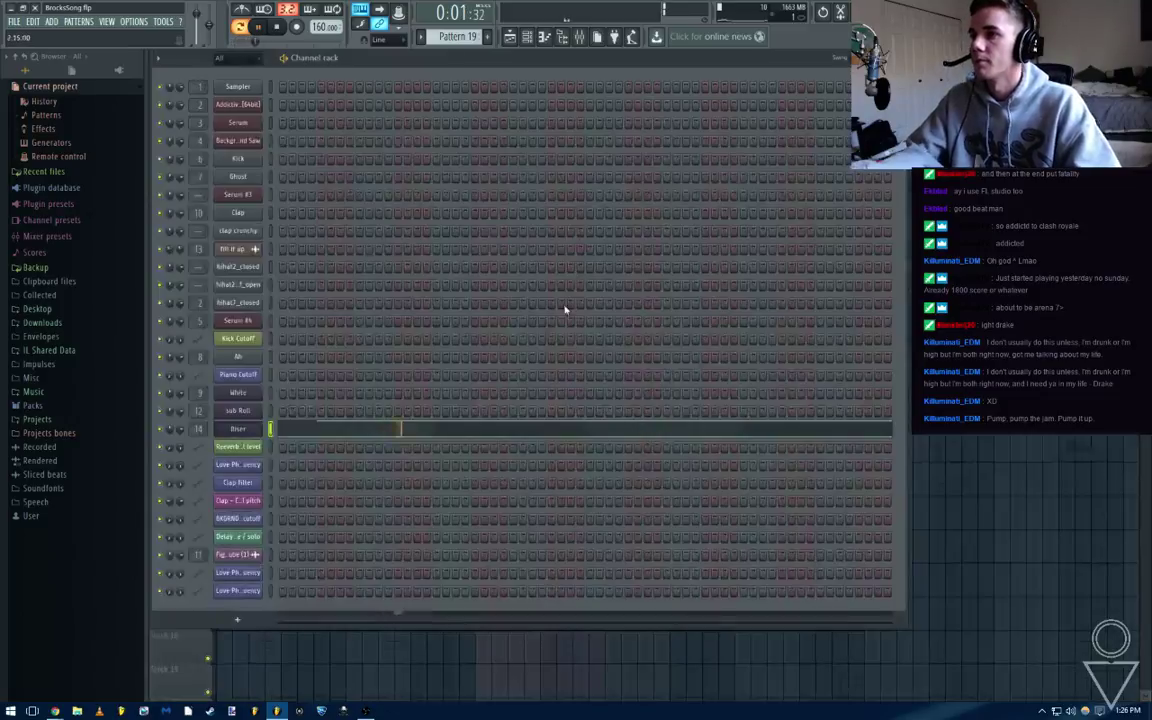
pyautogui.click(237, 428)
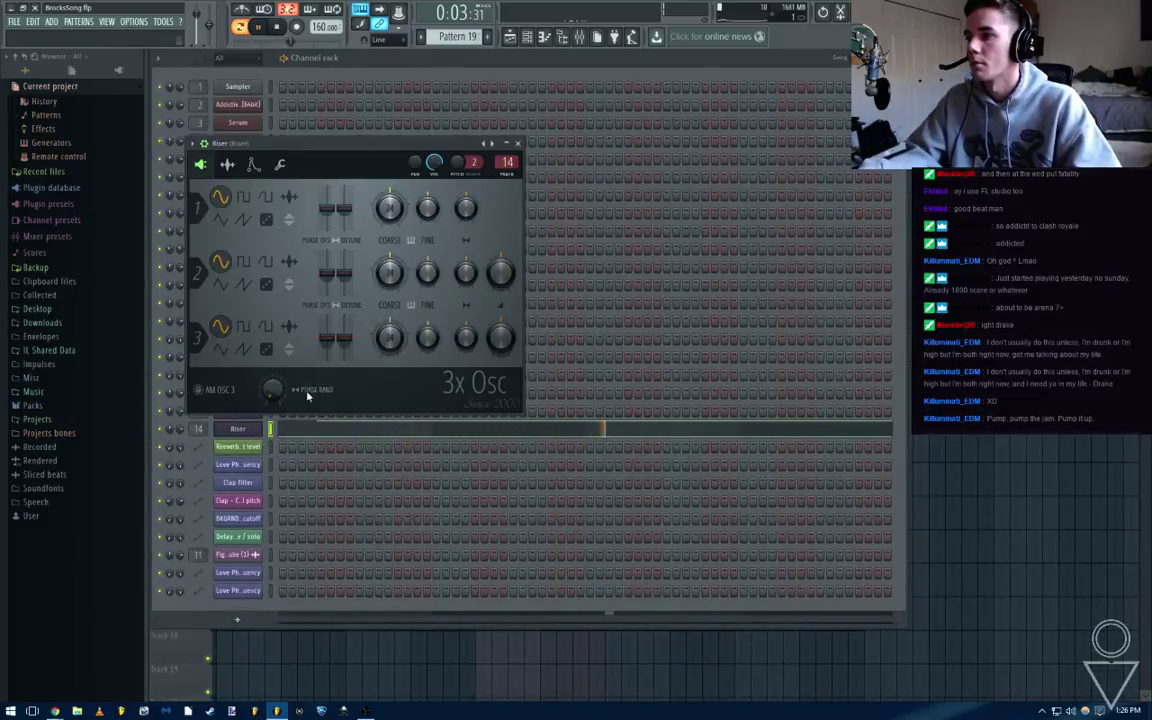
pyautogui.click(518, 144)
pyautogui.press('space')
# Bring up the Riser mixer track's Fruity Reeverb 2 and inspect its Fruity Love Philter
pyautogui.click(579, 38)
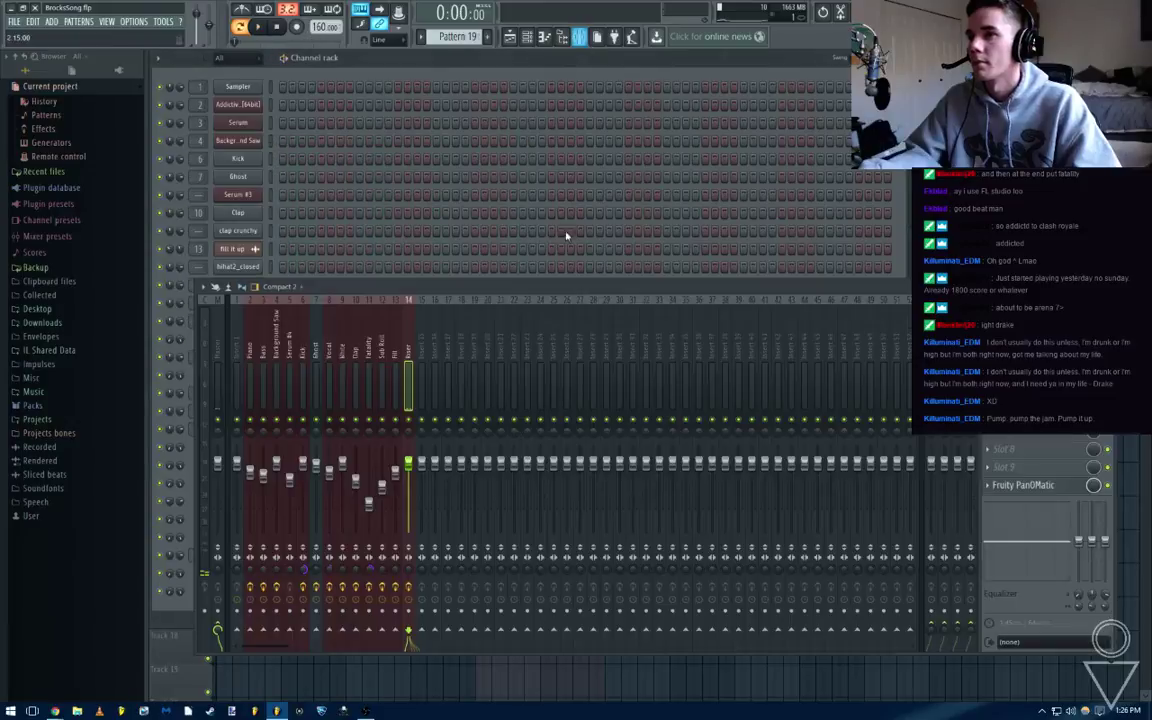
pyautogui.click(1023, 412)
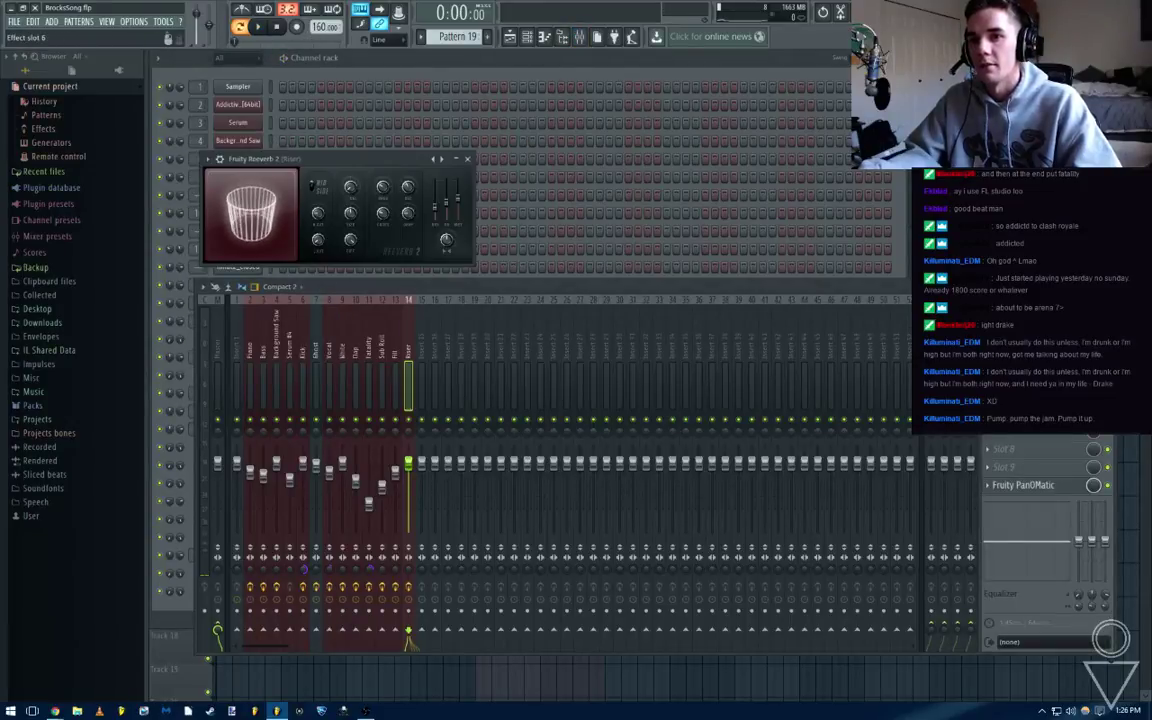
pyautogui.click(1023, 395)
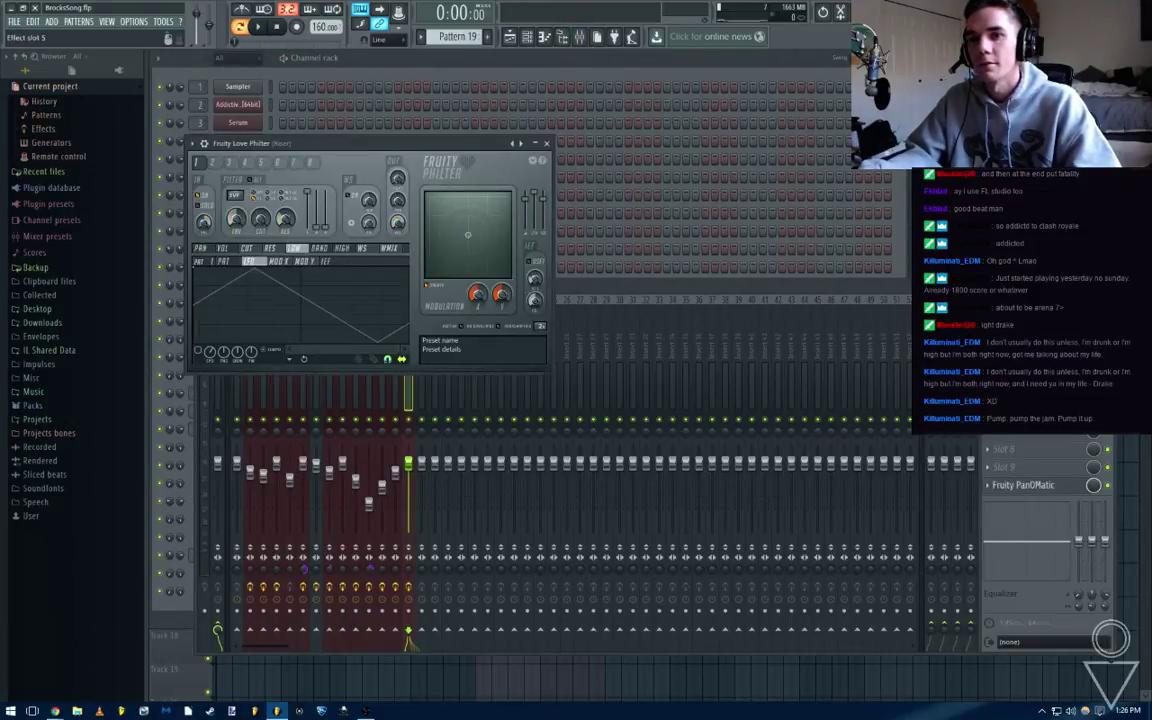
pyautogui.click(1023, 395)
pyautogui.click(551, 146)
# Raise the wet level of the Riser's Fruity Reeverb 2 and reset its dry level during playback
pyautogui.click(1000, 398)
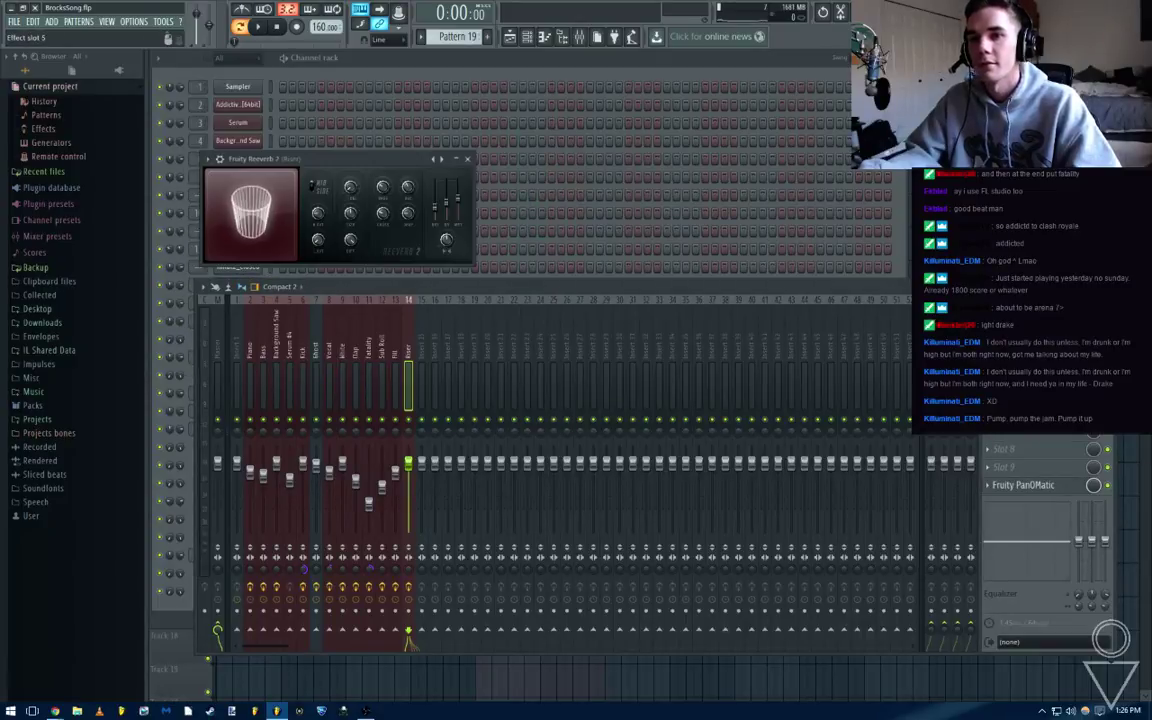
pyautogui.scroll(3, 459, 201)
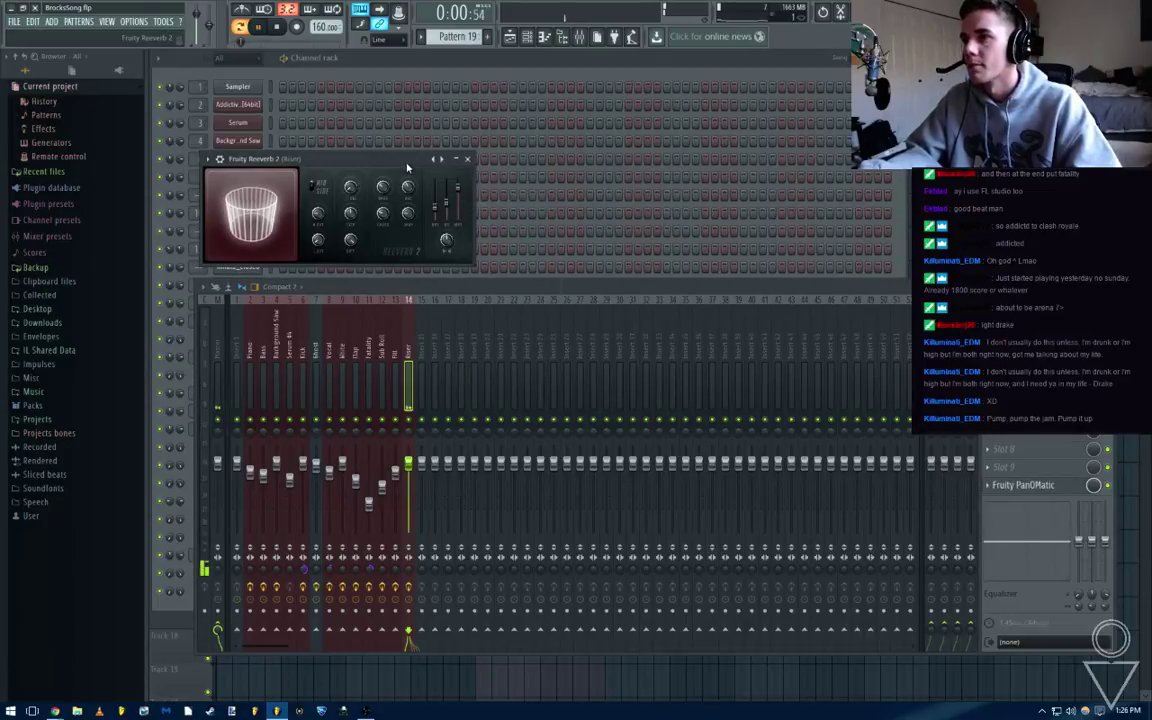
pyautogui.rightClick(435, 190)
pyautogui.click(443, 197)
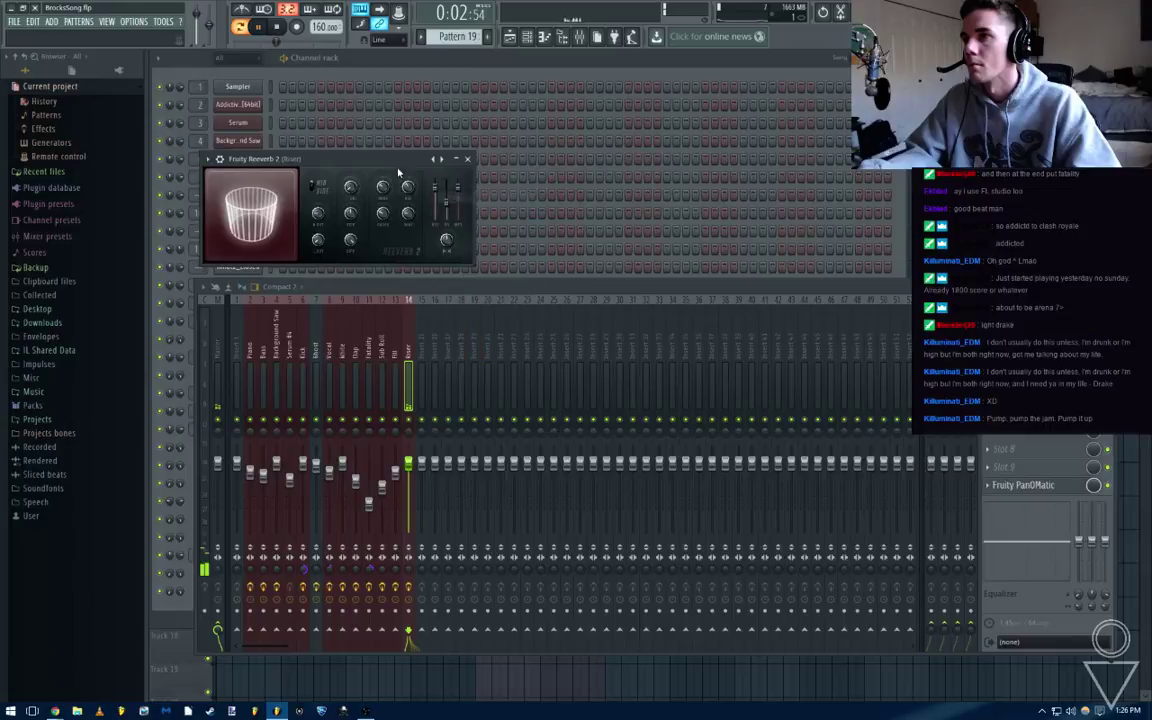
# Compress the Riser with Fruity Limiter in compressor mode, using a ratio of about 6.6:1 and a reduced threshold
pyautogui.click(1005, 414)
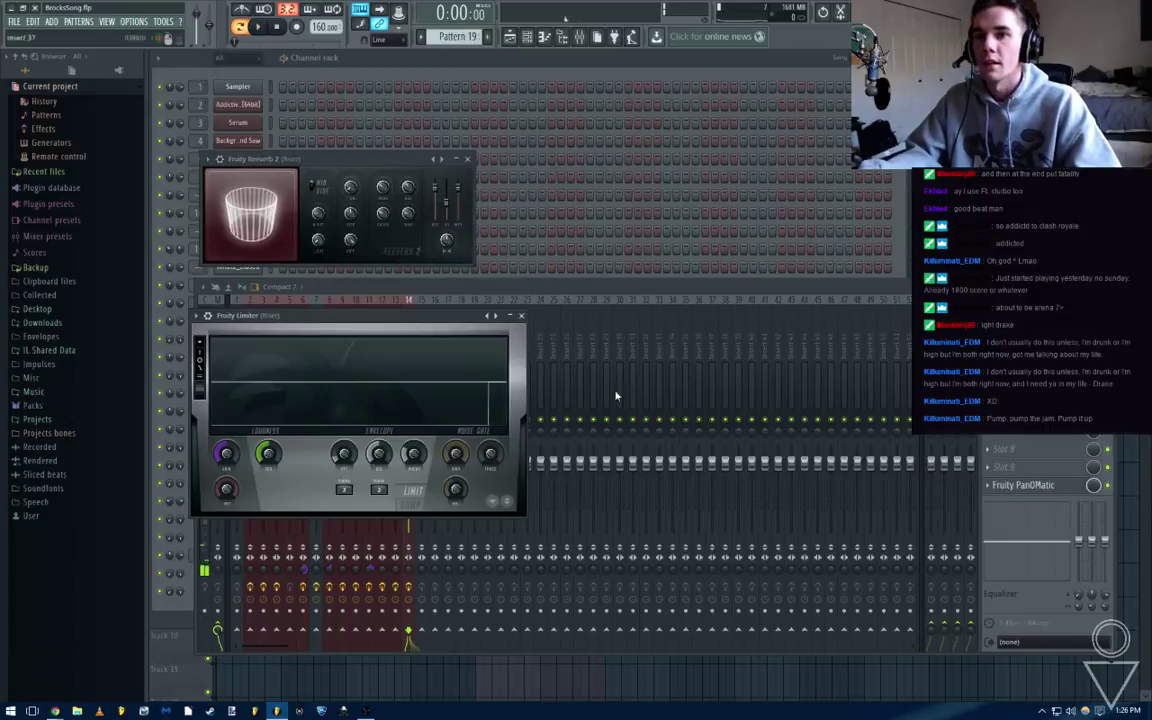
pyautogui.click(413, 505)
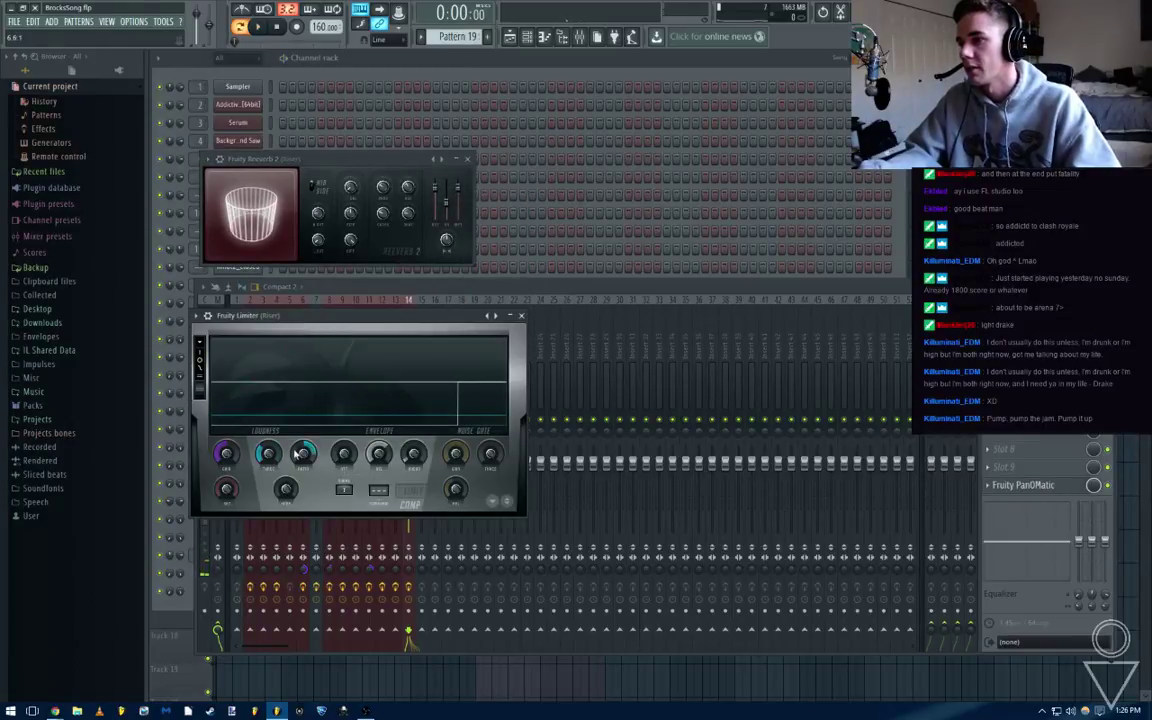
pyautogui.press('space')
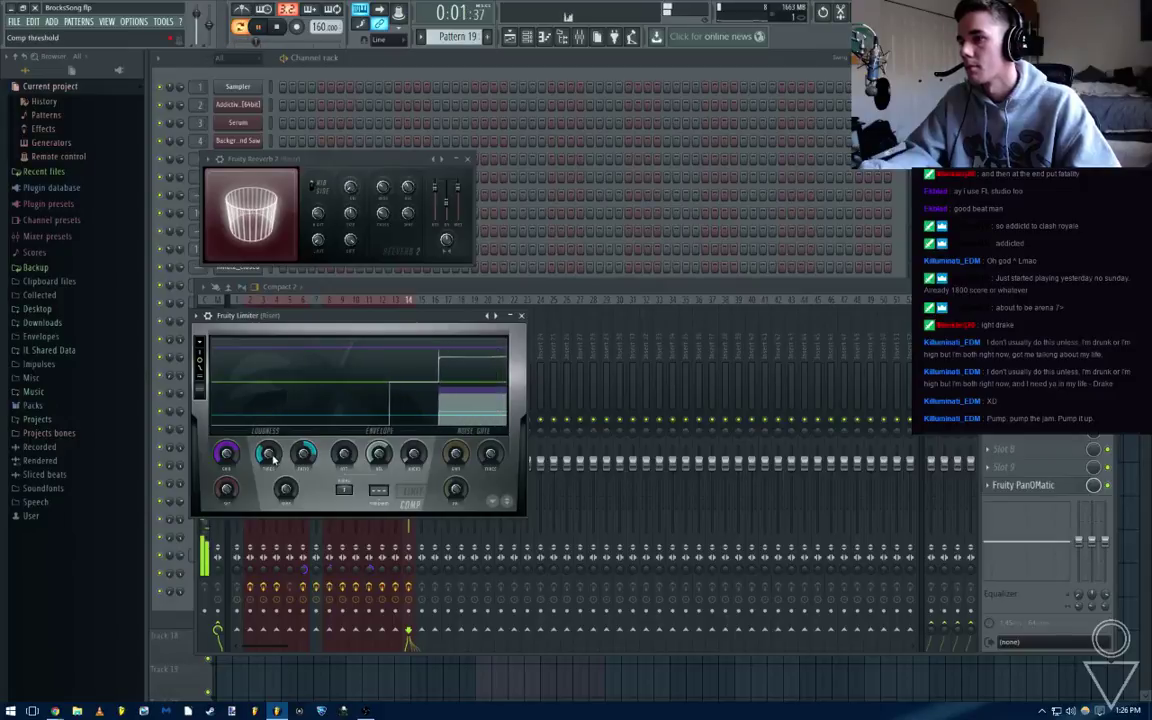
pyautogui.click(521, 316)
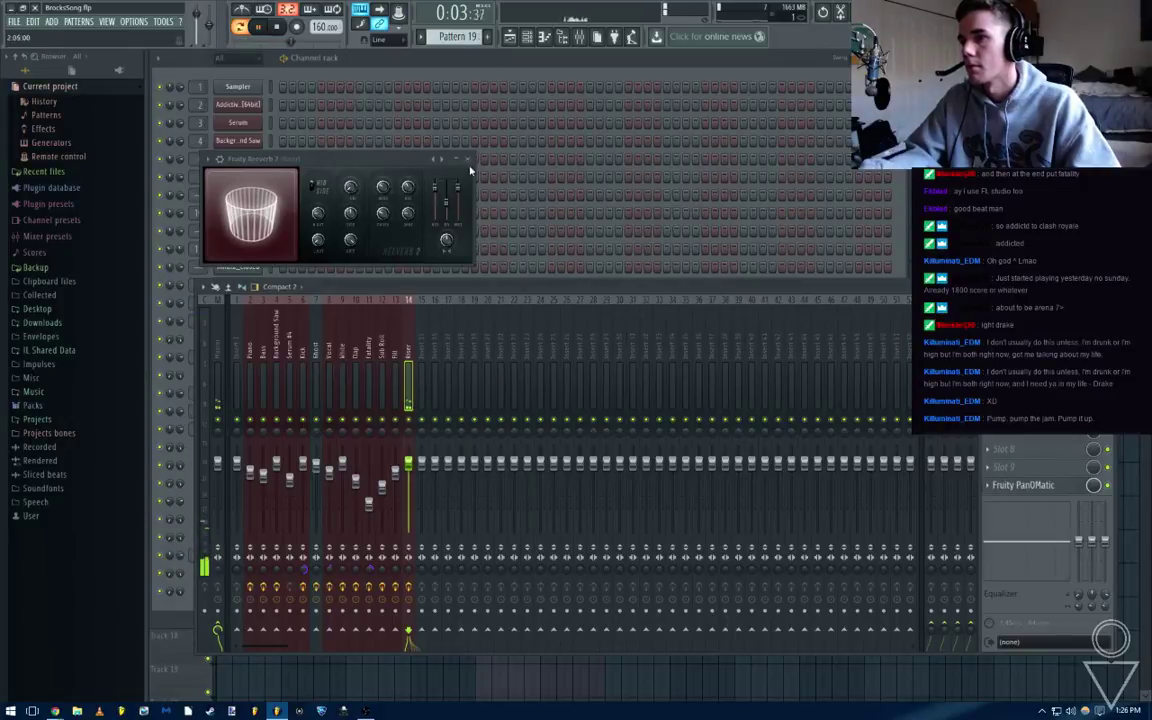
# Set the Riser mixer track's stereo separation to 28% separated, check Fruity PanOMatic, and preview the pattern
pyautogui.moveTo(413, 569); pyautogui.dragTo(413, 555)
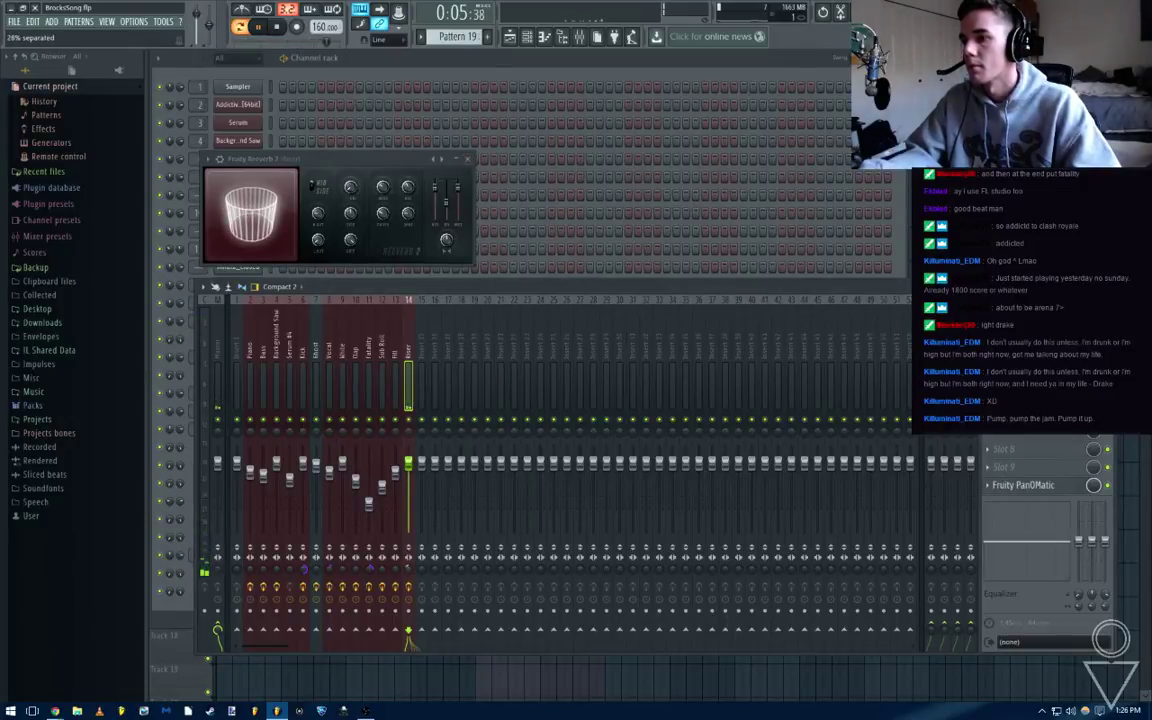
pyautogui.click(1052, 488)
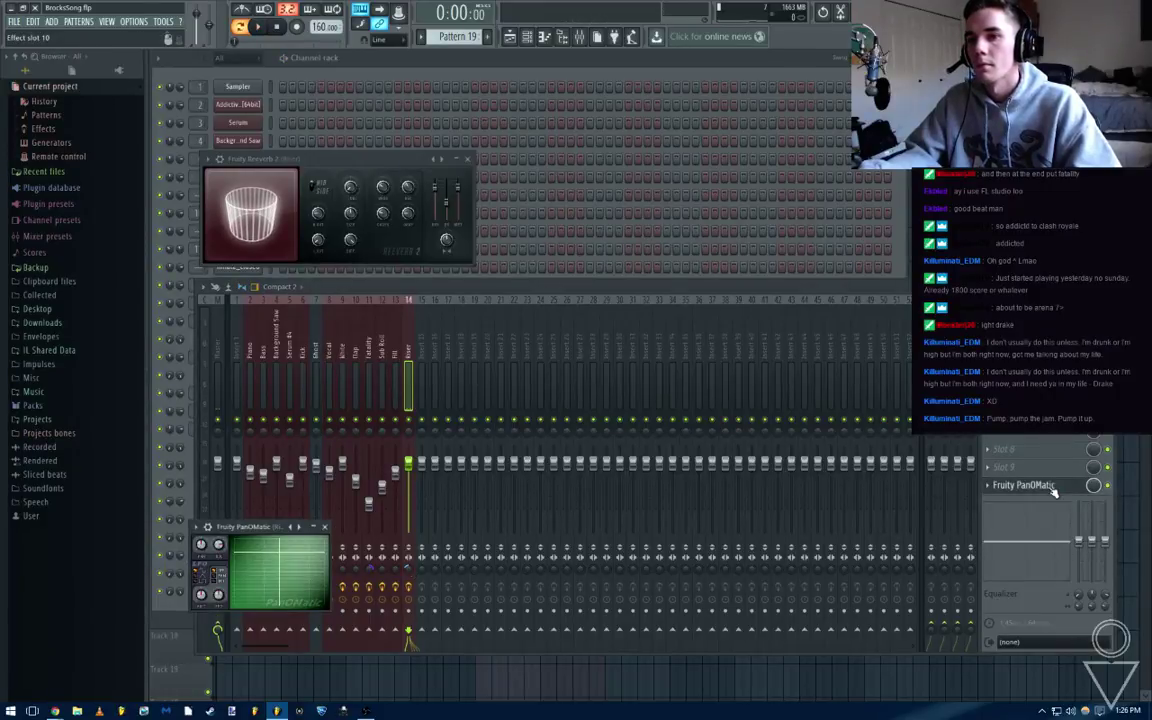
pyautogui.click(325, 527)
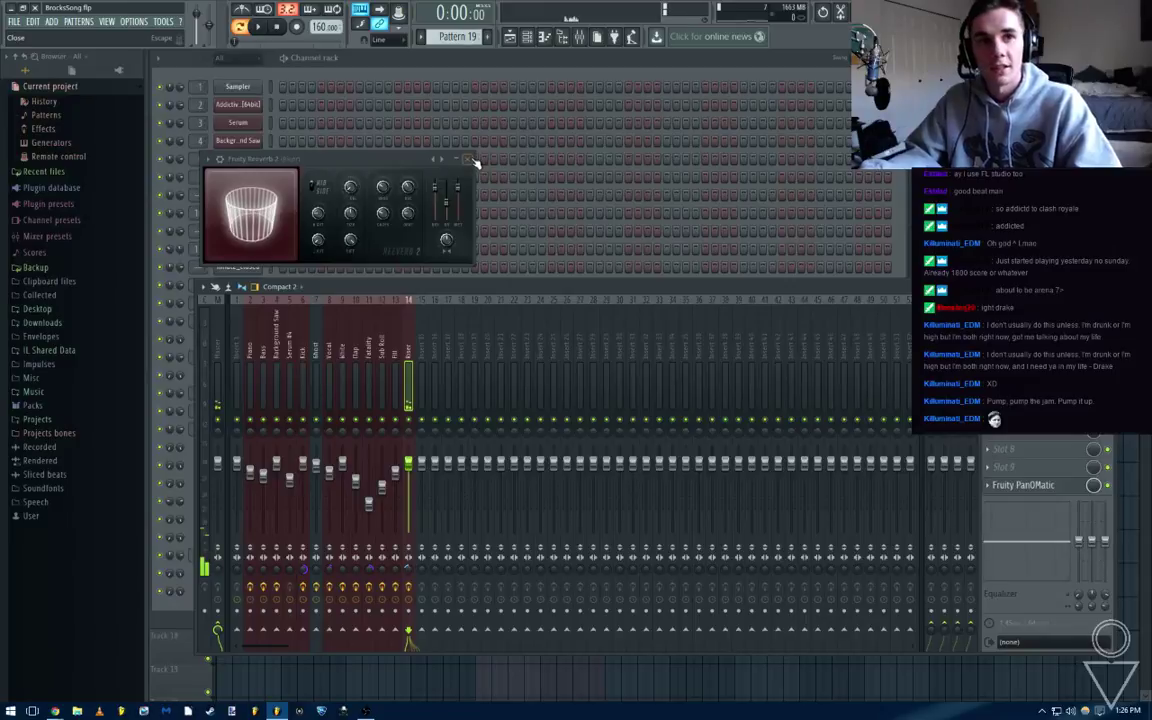
pyautogui.press('space')
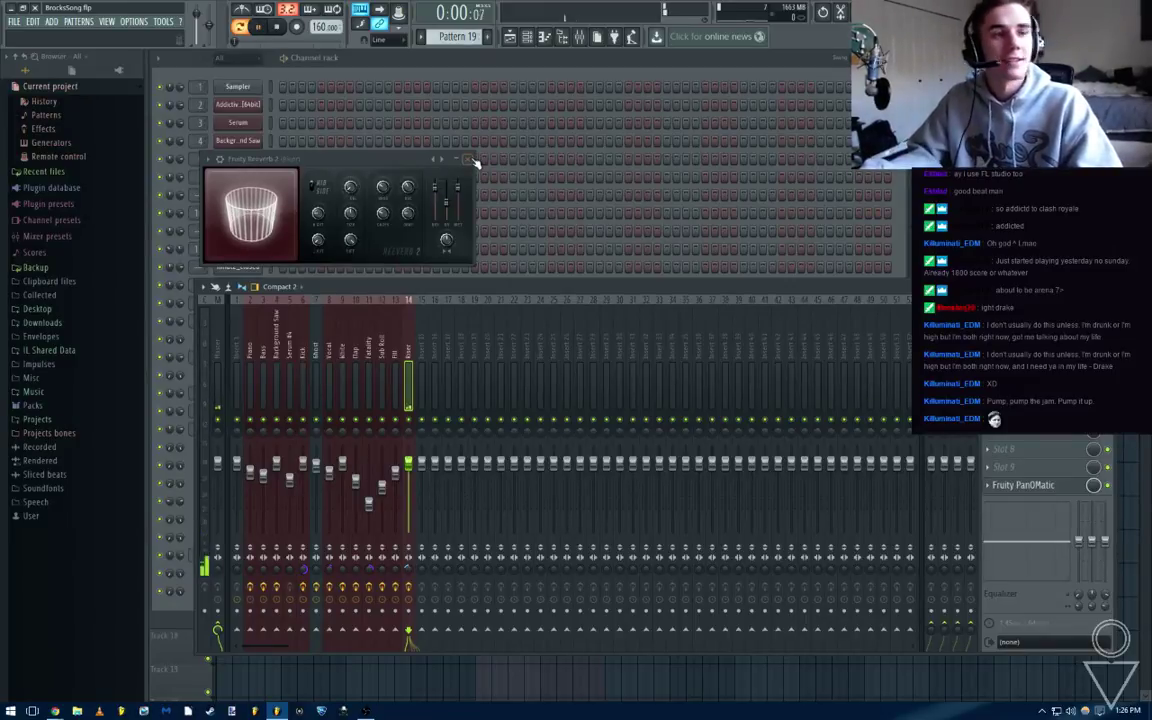
pyautogui.click(470, 159)
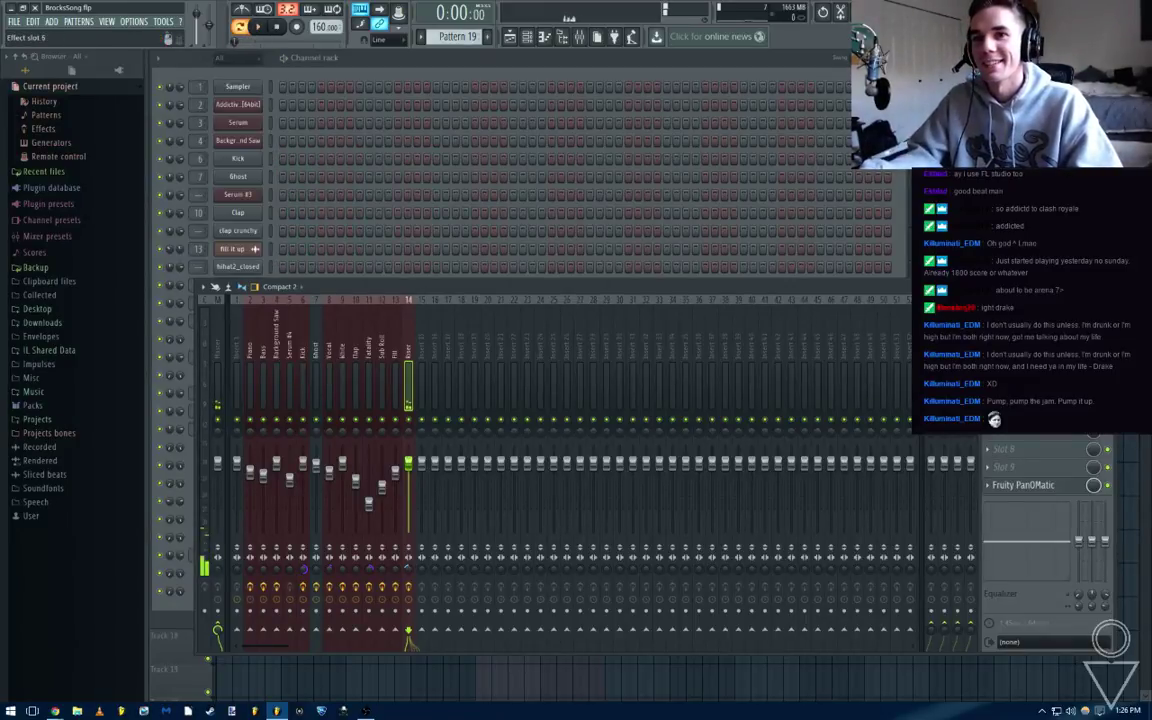
# Bring up the Riser track's Fruity Love Philter, play the pattern and lower the Riser mixer fader substantially
pyautogui.click(1025, 395)
pyautogui.click(1030, 415)
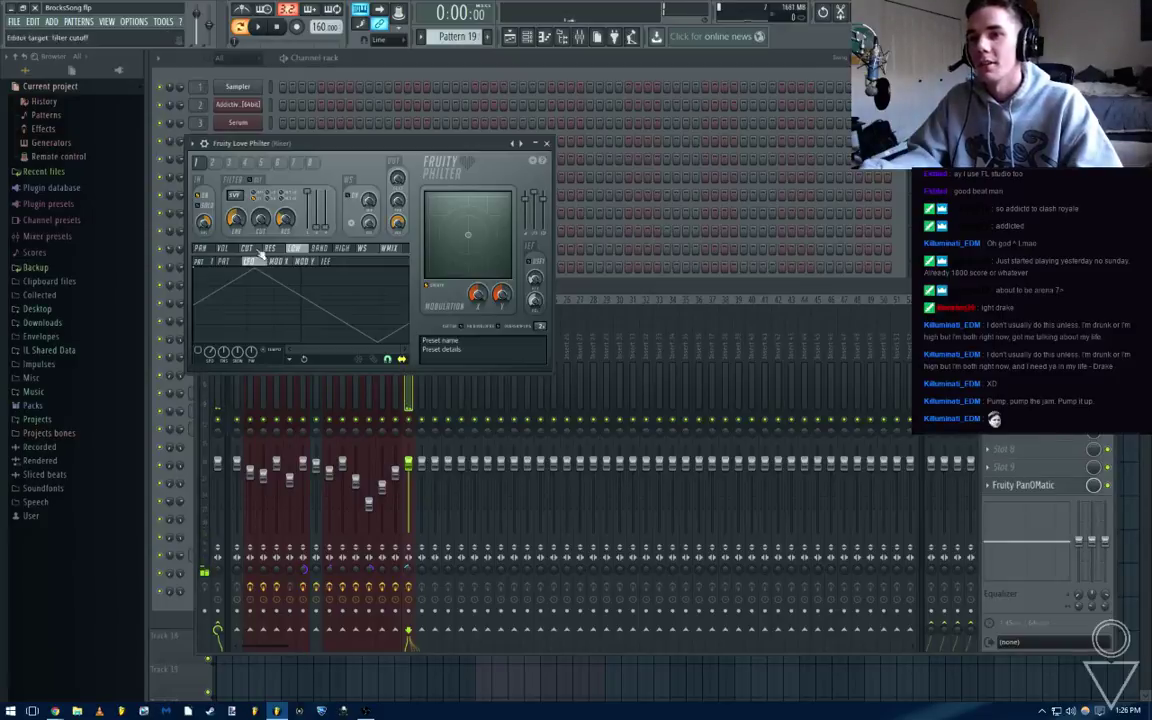
pyautogui.press('space')
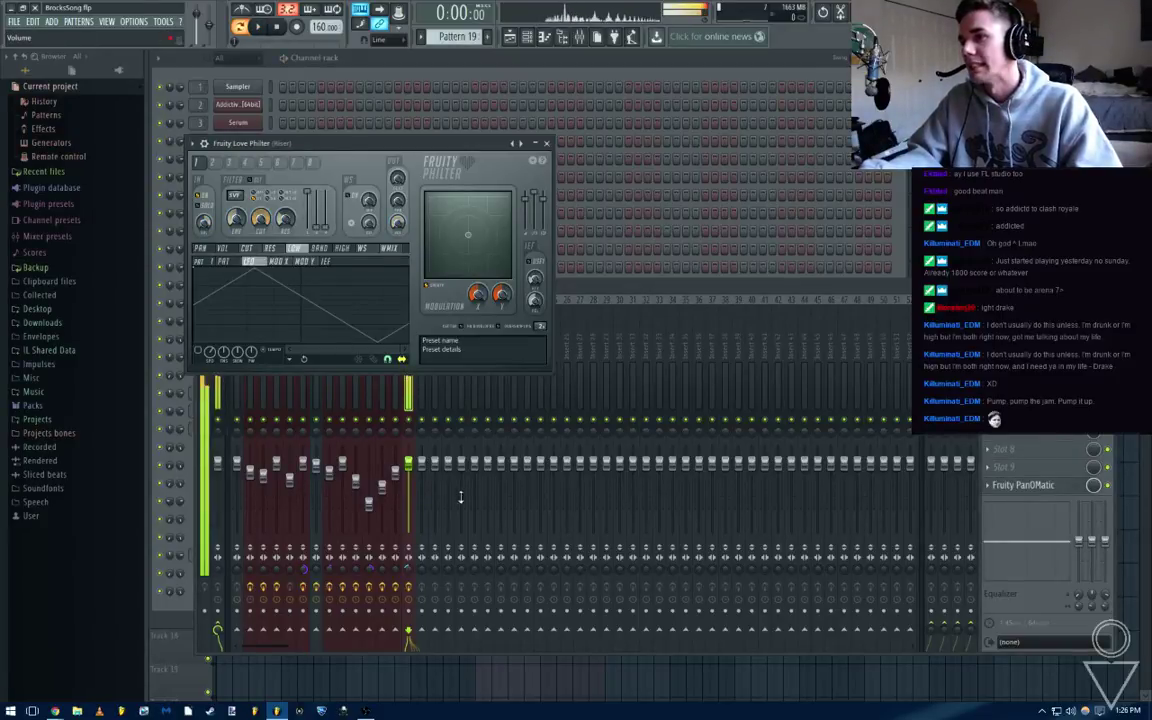
pyautogui.moveTo(408, 464); pyautogui.dragTo(408, 520)
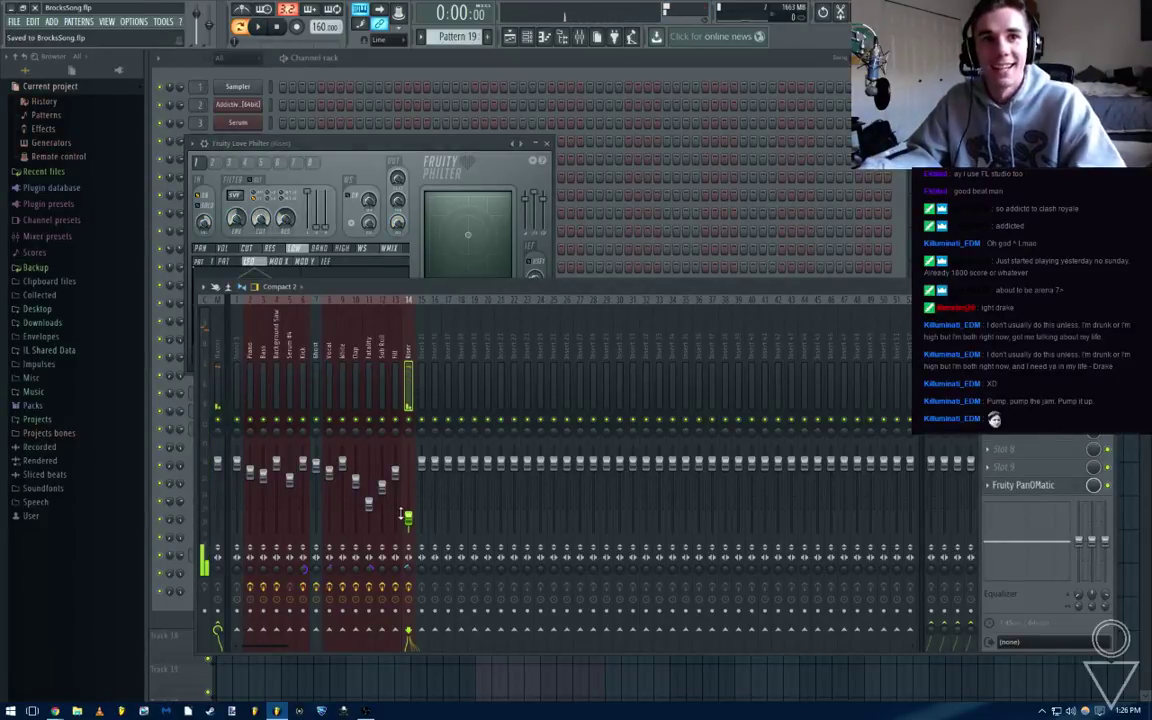
# Inspect the Master track's Fruity Limiter, then return to the Riser track and compare it with its Fruity Love Philter
pyautogui.click(215, 336)
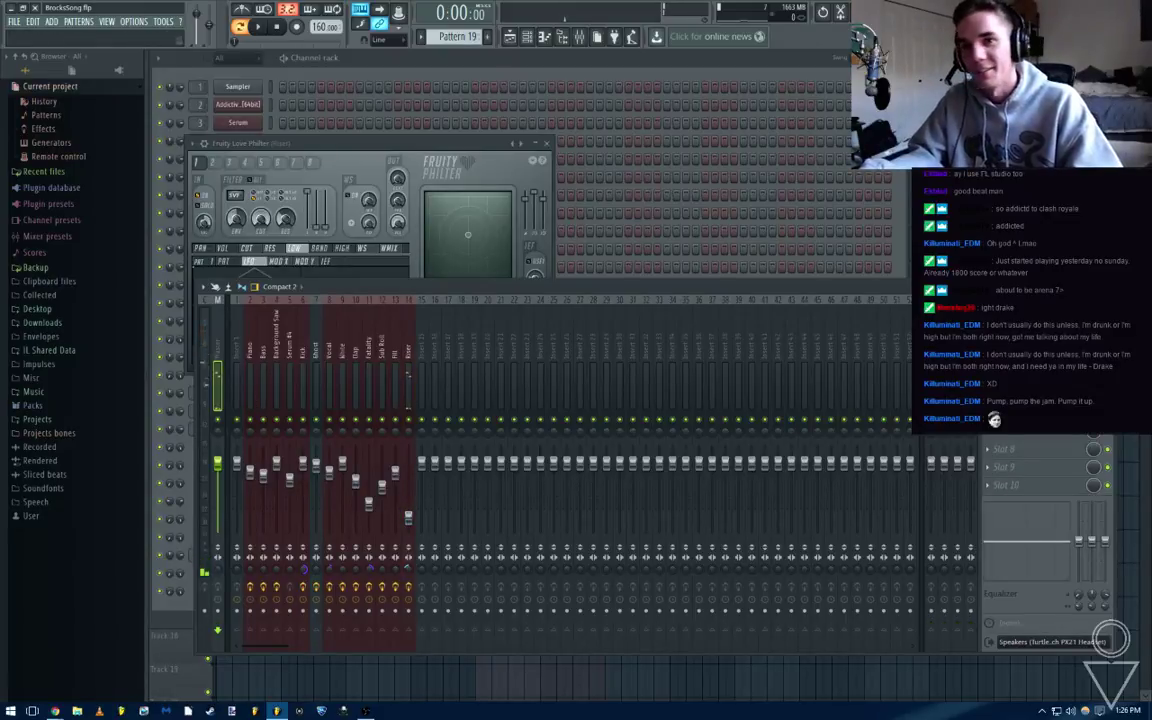
pyautogui.click(988, 323)
pyautogui.click(1074, 140)
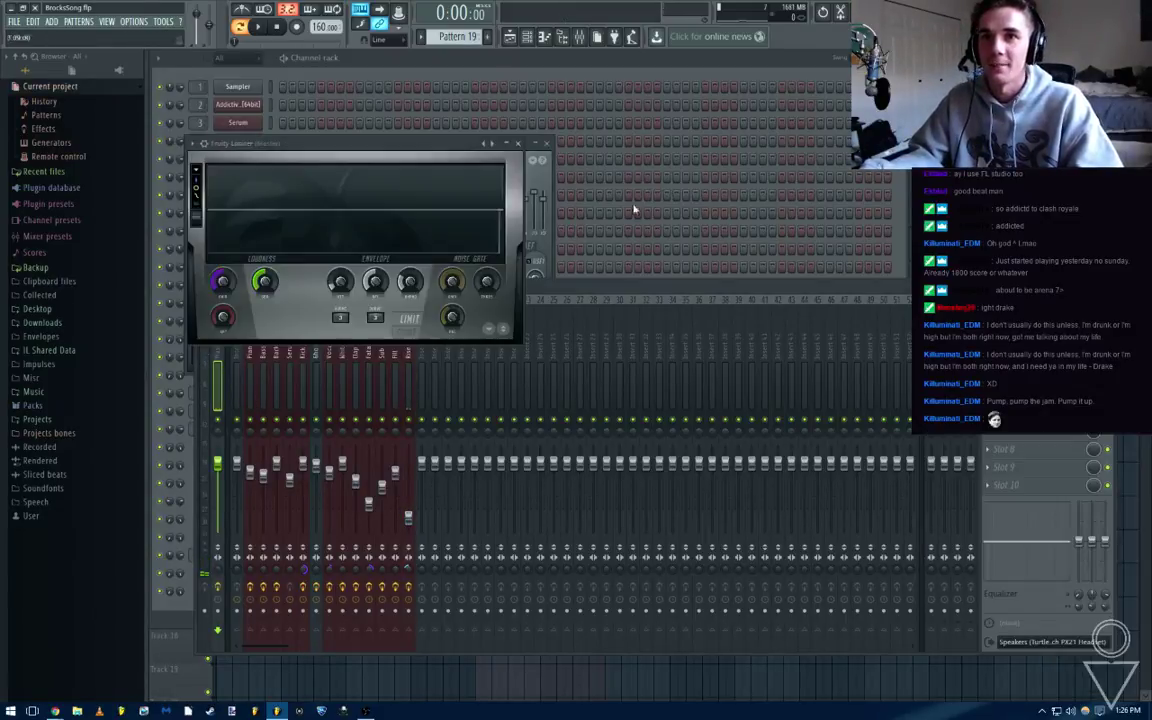
pyautogui.click(408, 638)
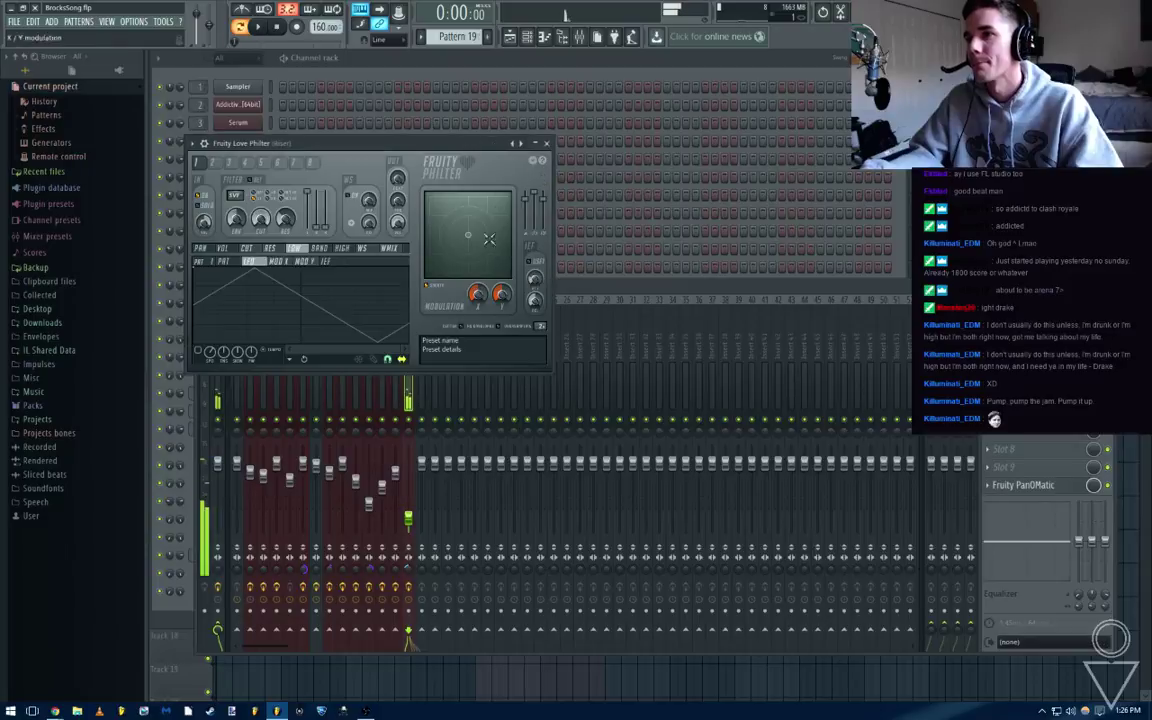
pyautogui.moveTo(318, 144); pyautogui.dragTo(339, 231)
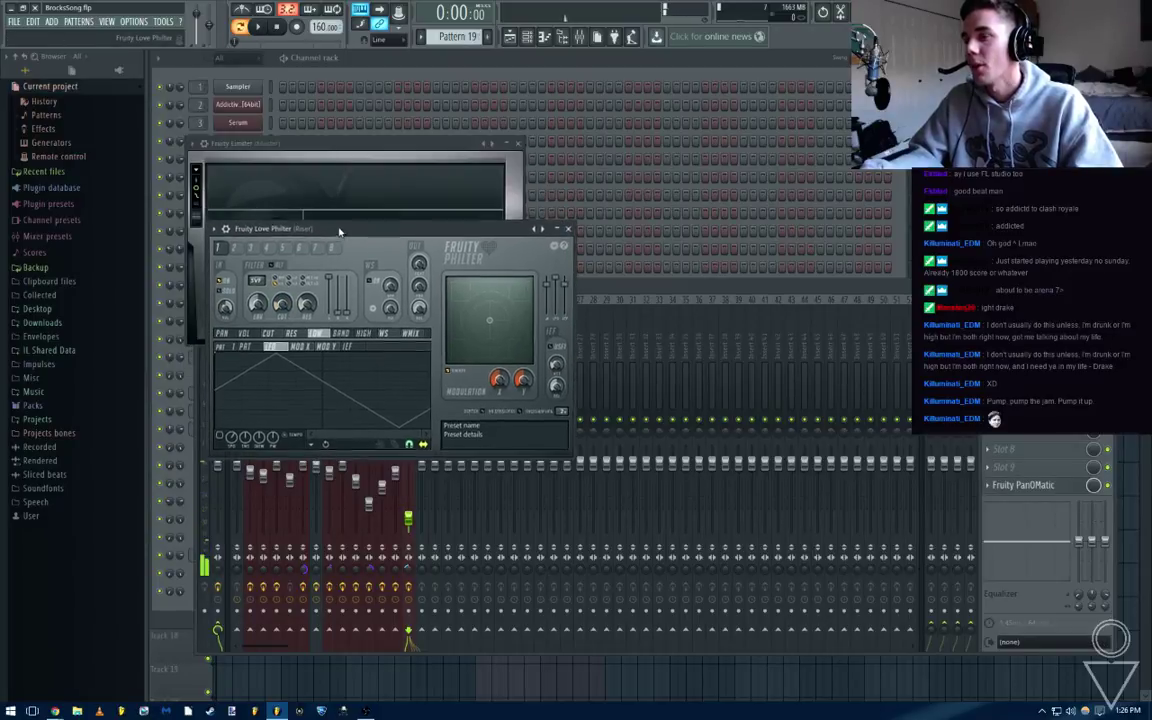
# Set the end point of the Riser's Love Philter cutoff frequency envelope in the playlist to Hold mode
pyautogui.click(533, 44)
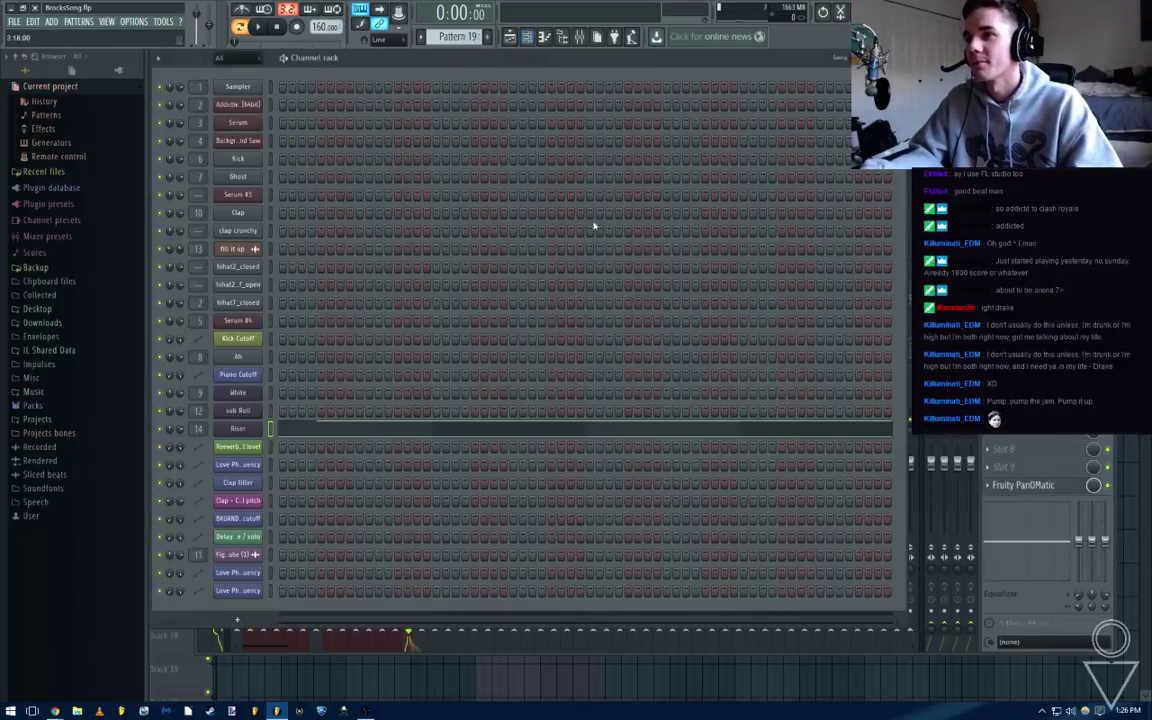
pyautogui.click(511, 38)
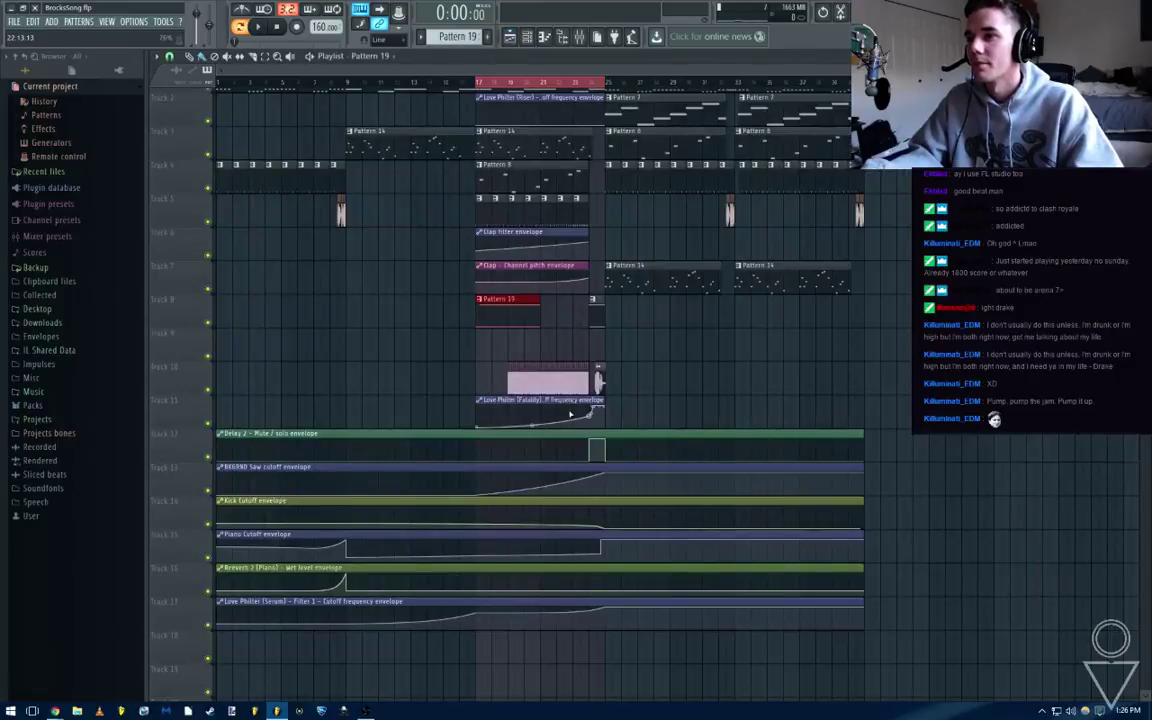
pyautogui.scroll(3, 538, 348)
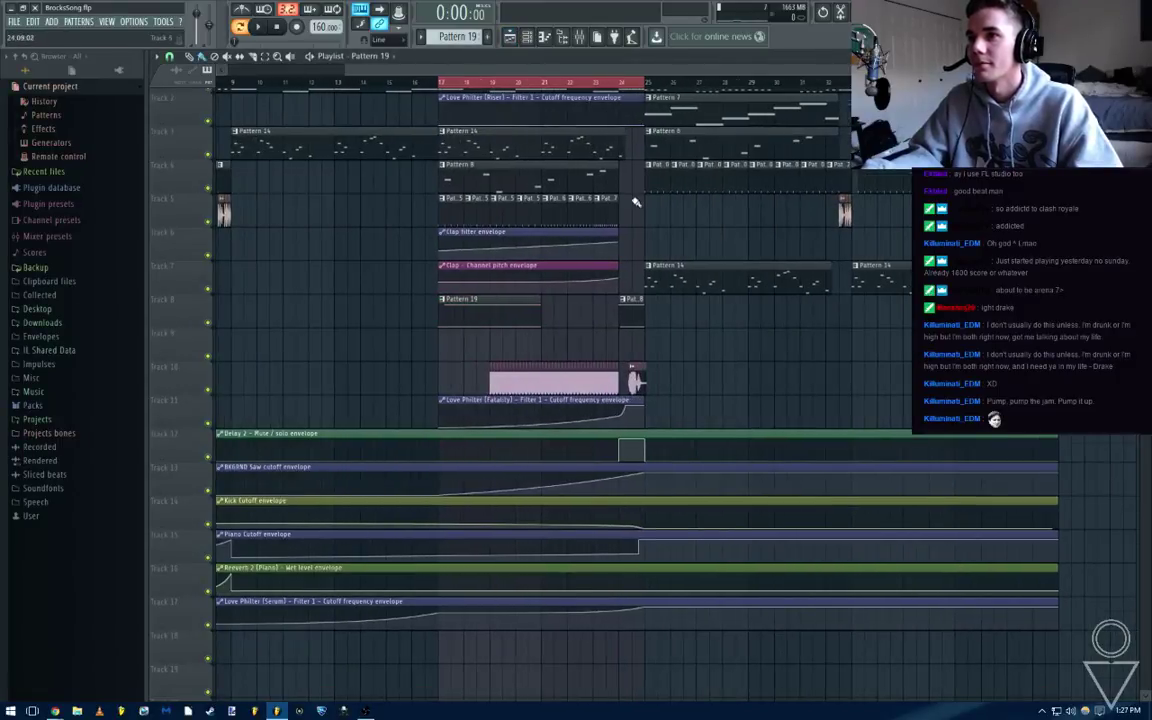
pyautogui.scroll(1, 634, 202)
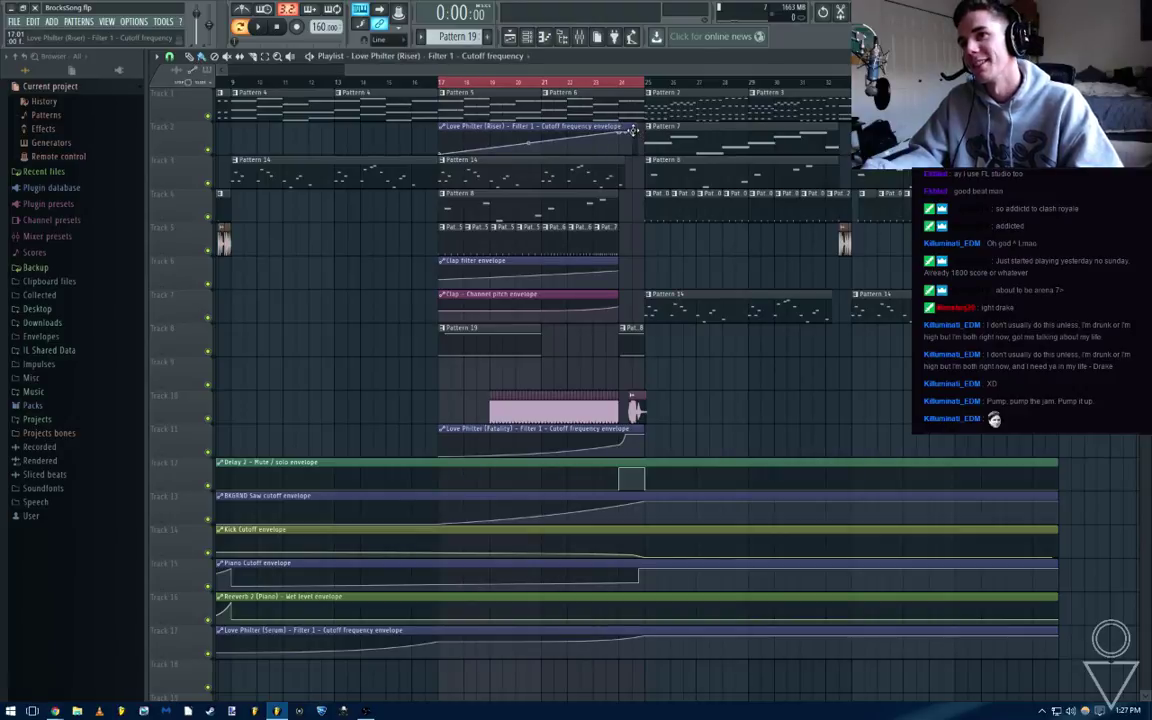
pyautogui.rightClick(636, 134)
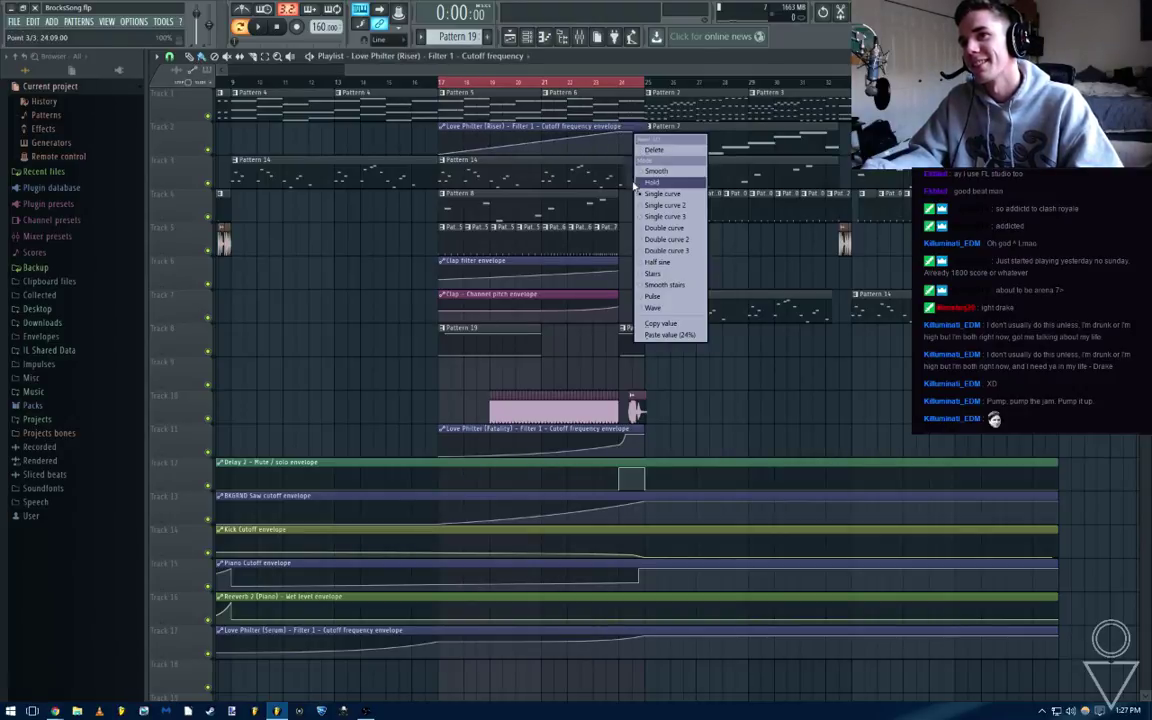
pyautogui.click(640, 180)
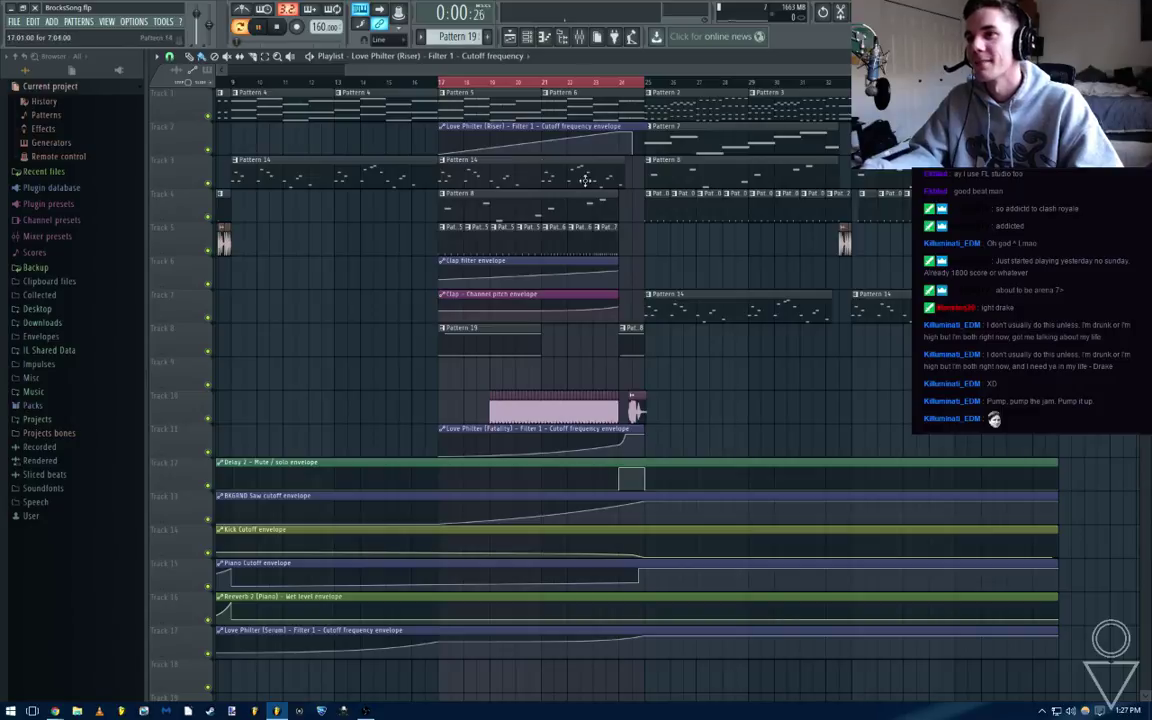
# Play back the build-up section from bar 17 to check the riser against the other playlist clips
pyautogui.press('space')
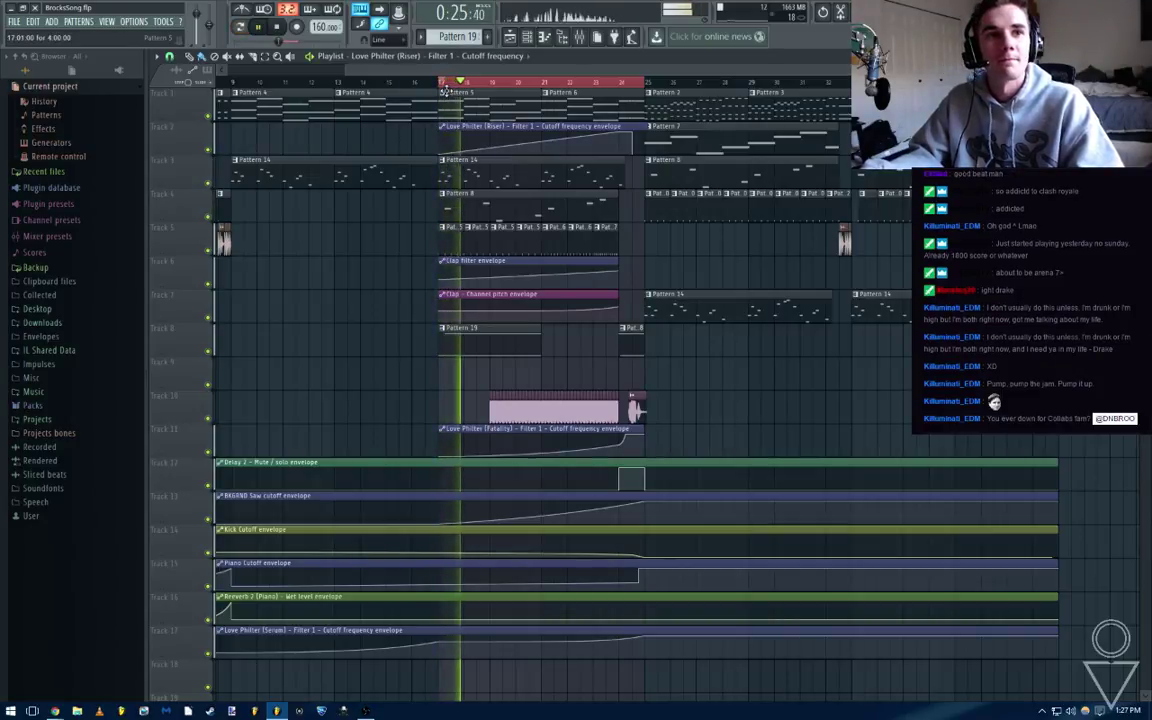
pyautogui.press('space')
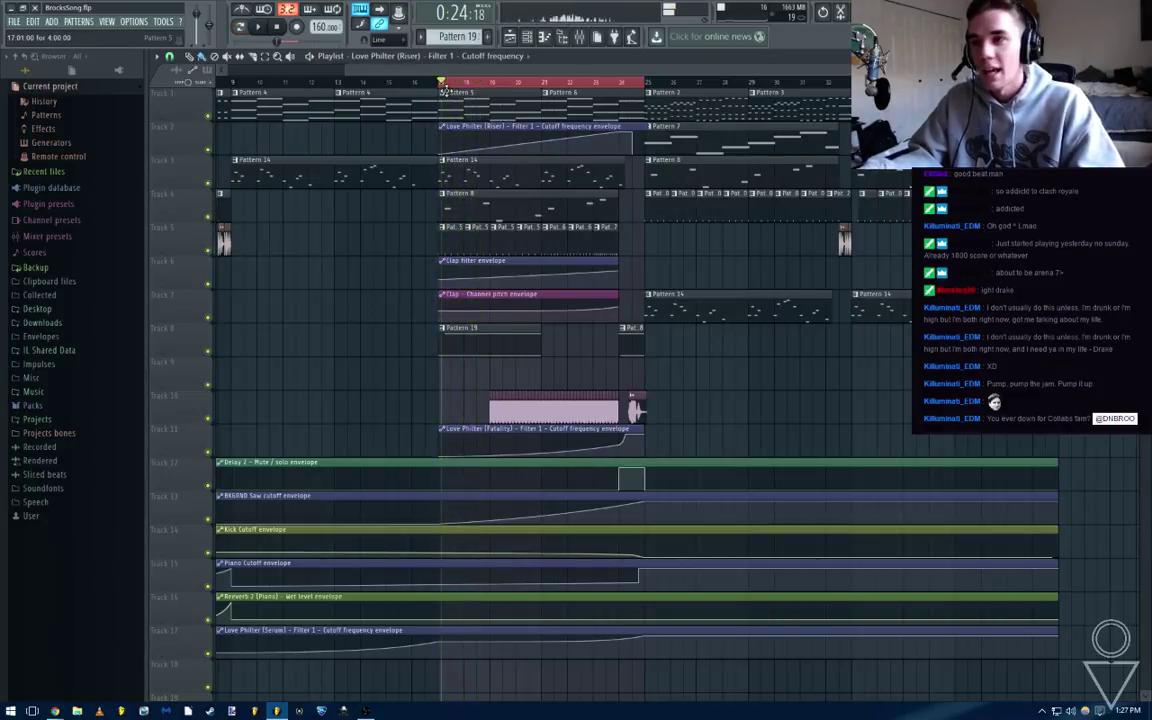
pyautogui.scroll(3, 547, 174)
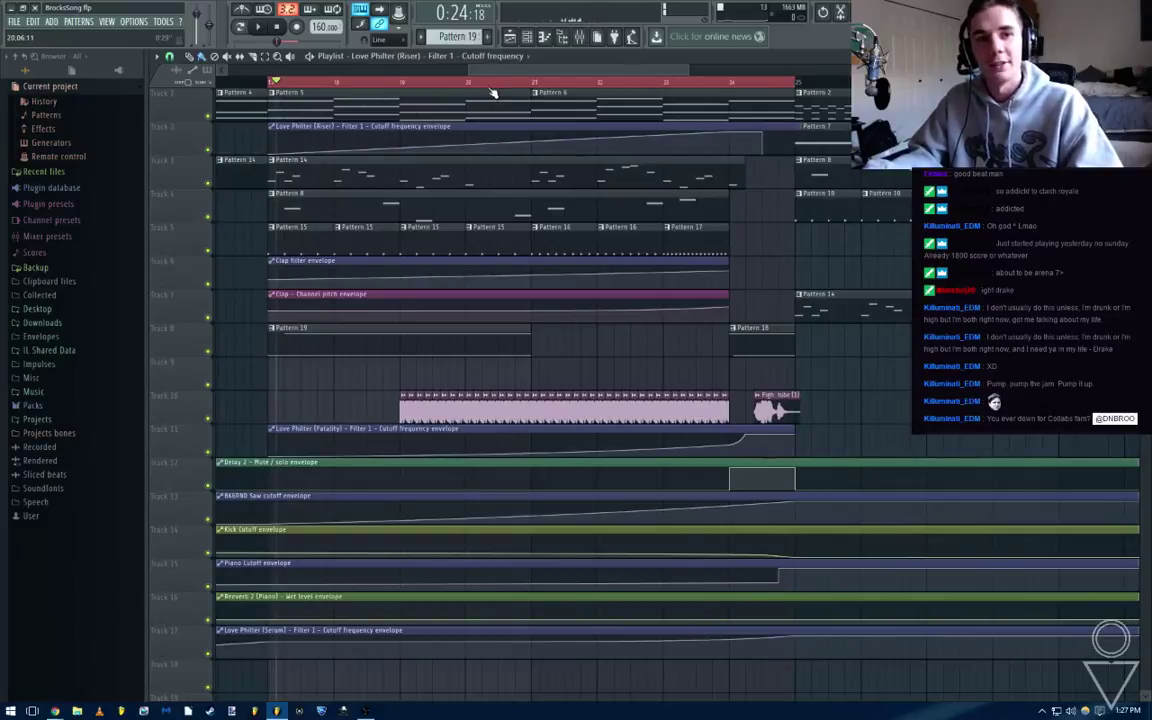
pyautogui.press('space')
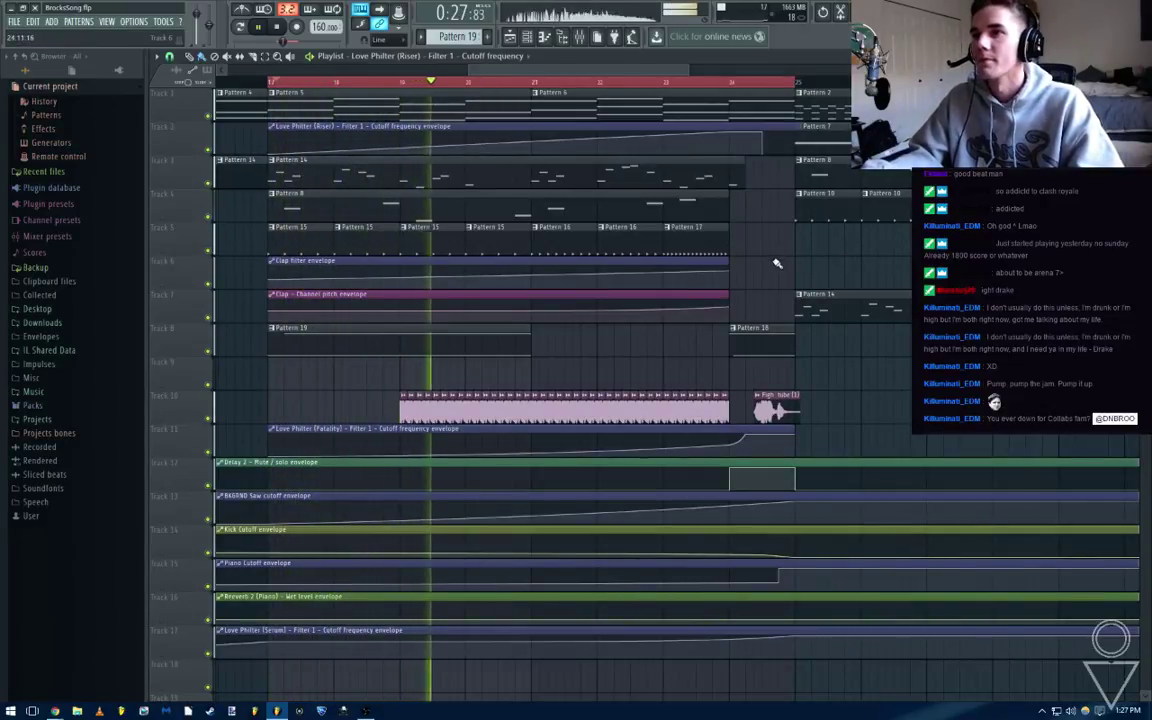
pyautogui.scroll(-3, 777, 263)
pyautogui.press('space')
# Open the Riser notes of Pattern 19 in the piano roll and lengthen both notes to fill eight bars
pyautogui.doubleClick(617, 344)
pyautogui.scroll(4, 612, 346)
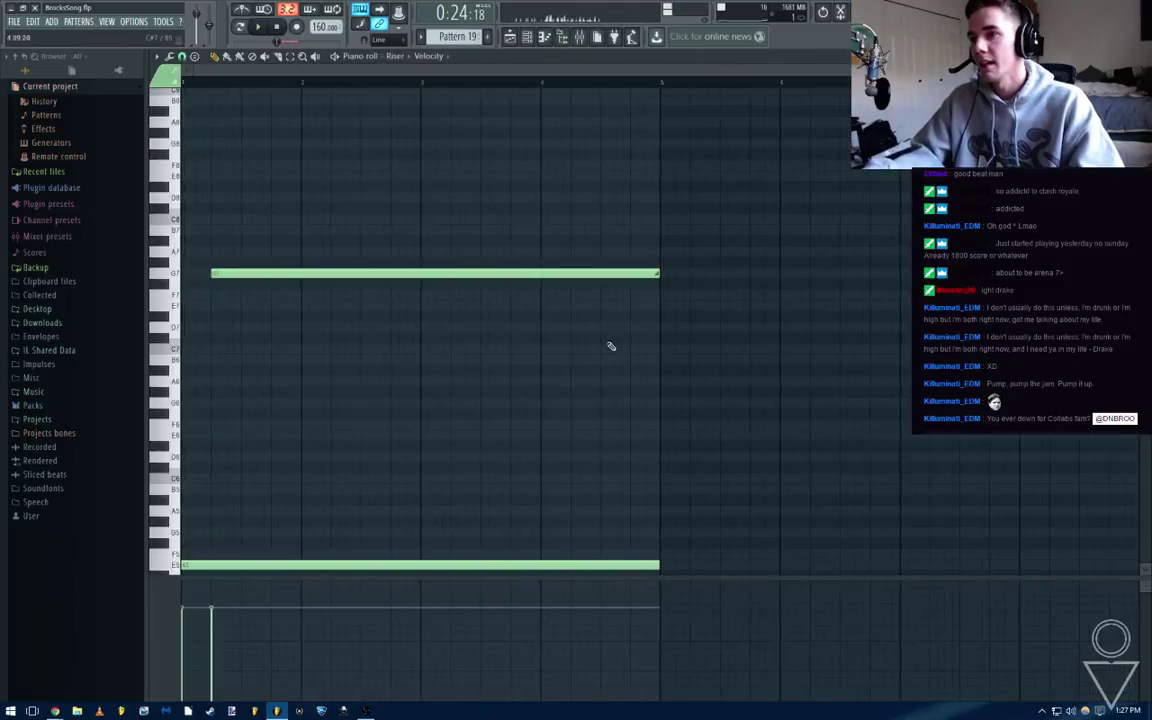
pyautogui.scroll(-3, 611, 346)
pyautogui.hotkey('ctrl', 'a')
pyautogui.moveTo(679, 356); pyautogui.dragTo(905, 354)
pyautogui.moveTo(488, 337); pyautogui.dragTo(735, 384)
pyautogui.hotkey('ctrl', 'd')
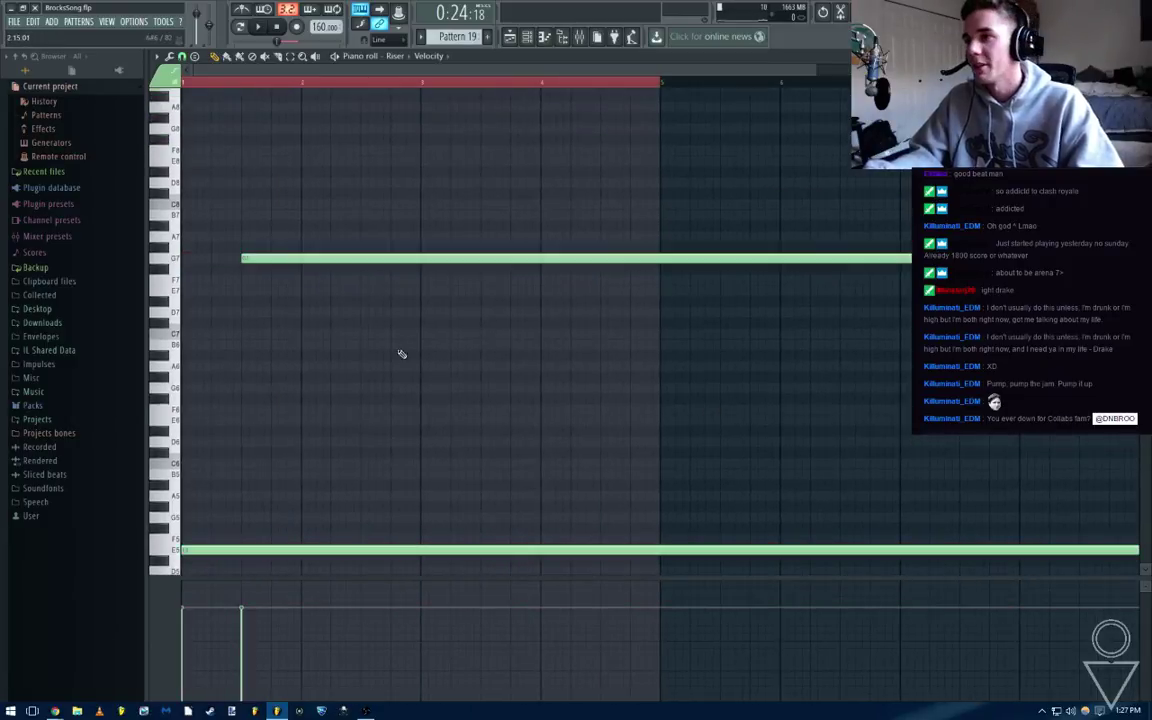
# Start the G7 slide note at 1:05:00 with its end at bar 9, and clear the time selection
pyautogui.moveTo(282, 258); pyautogui.dragTo(249, 257)
pyautogui.scroll(-2, 767, 270)
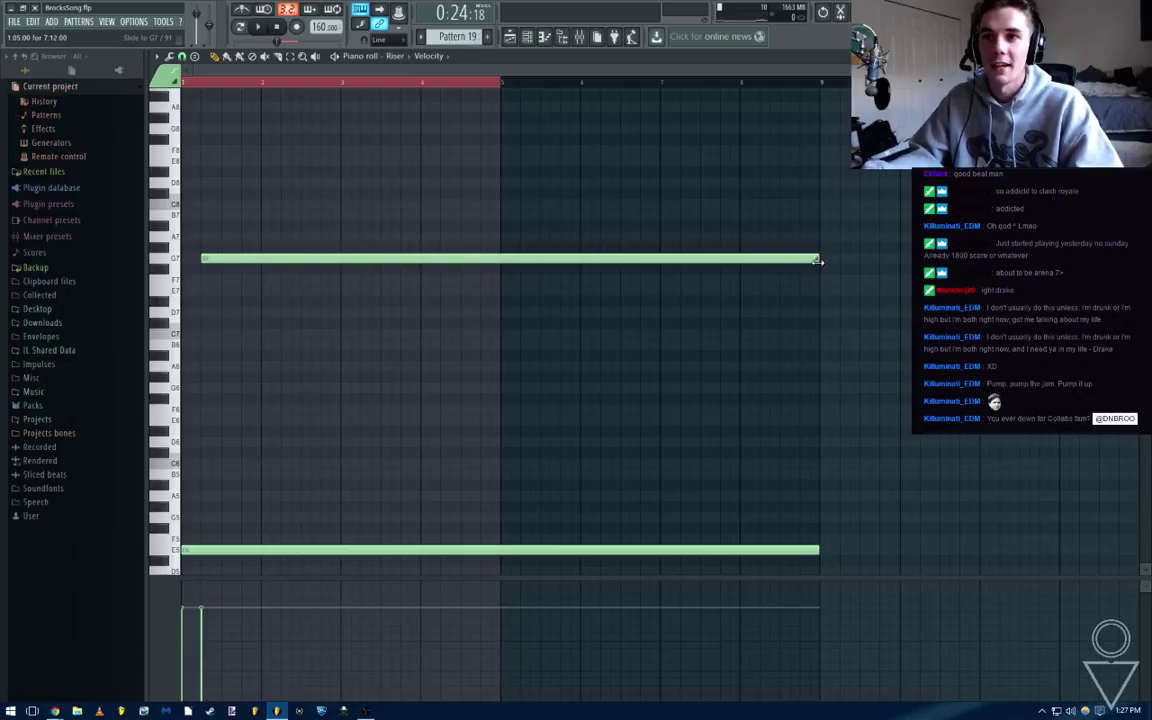
pyautogui.doubleClick(372, 84)
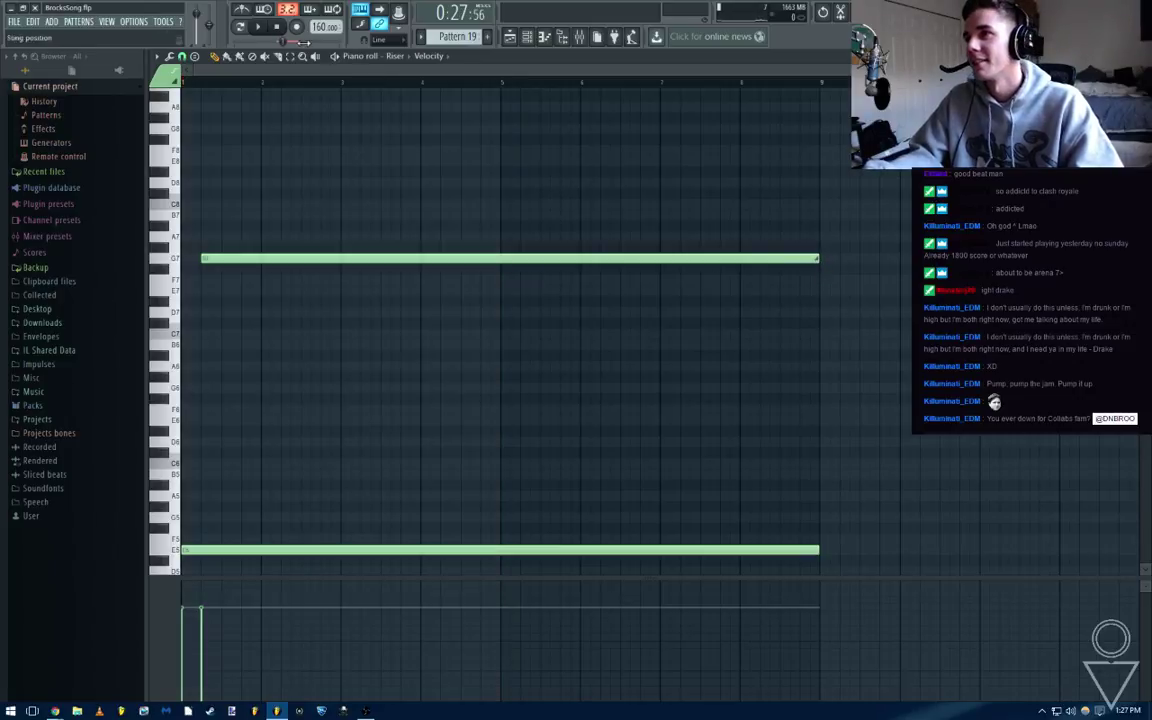
# Move the Pattern 19 clip to Track 9 in the playlist, trim its end to bar 24 and start playback
pyautogui.click(510, 38)
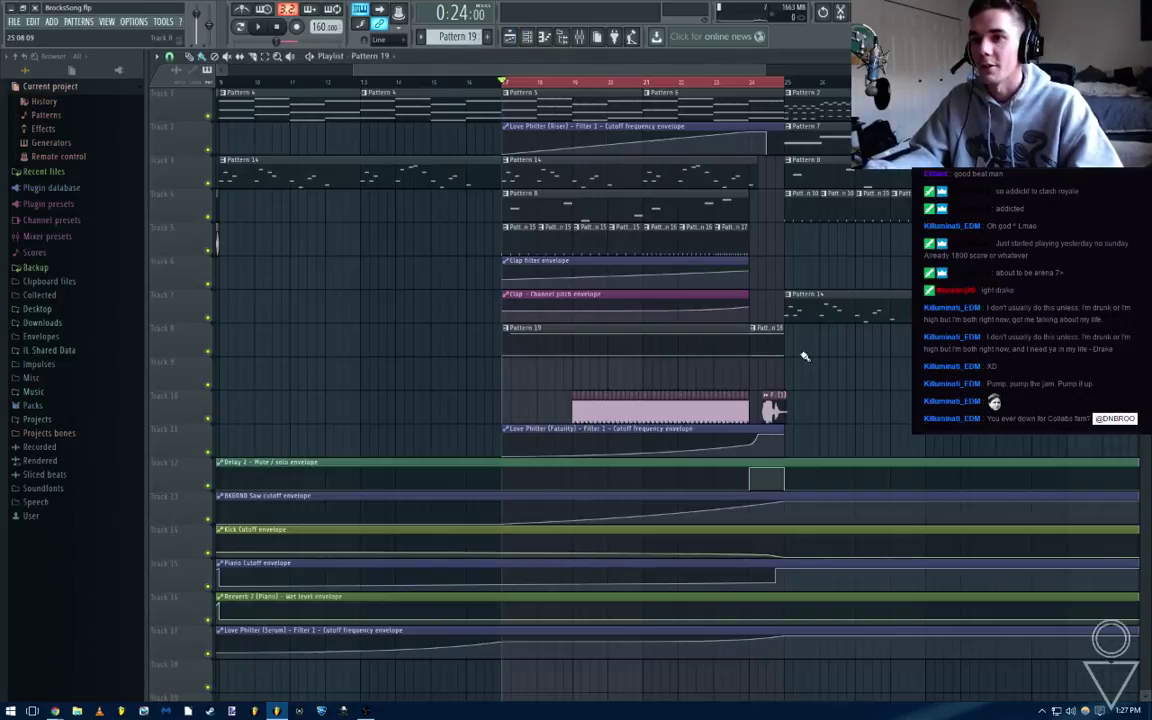
pyautogui.moveTo(725, 349); pyautogui.dragTo(725, 384)
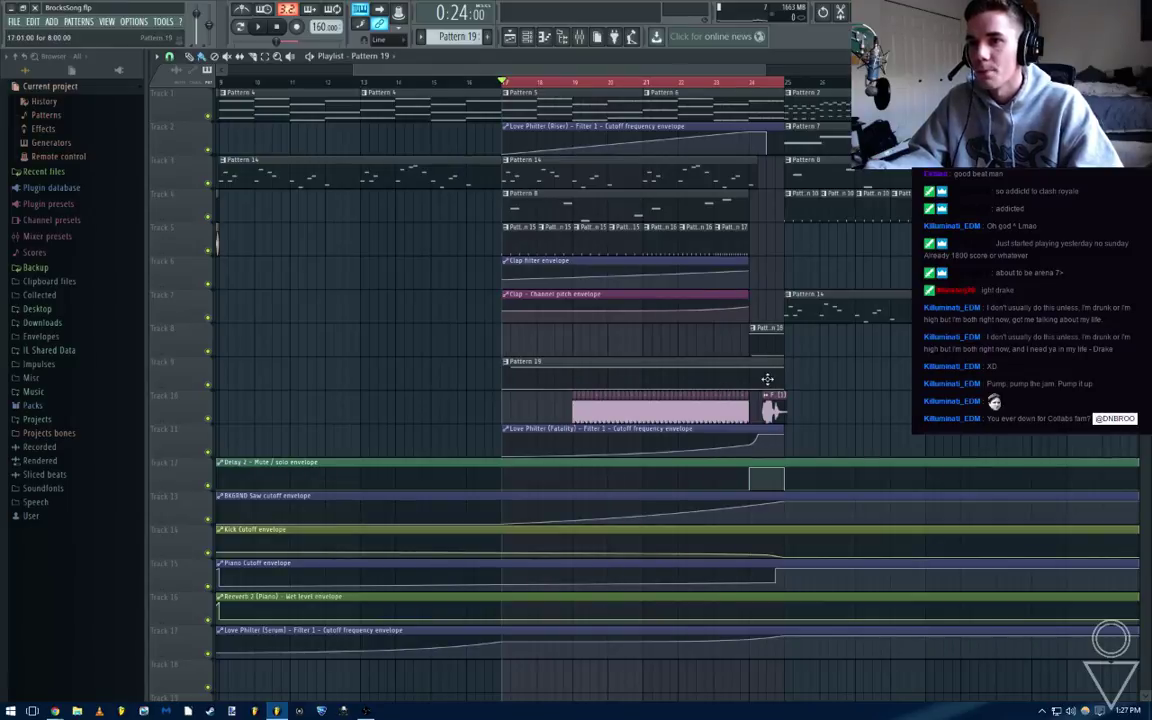
pyautogui.press('space')
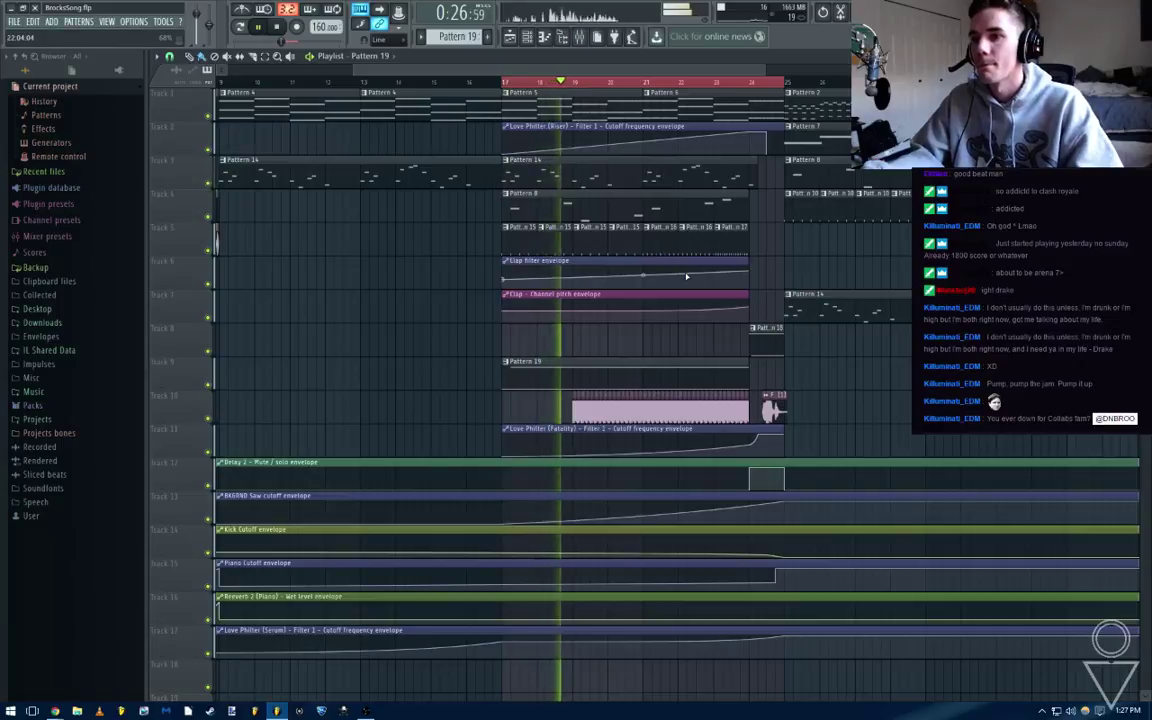
# Set the Riser mixer fader to about 14% (-27.9 dB) during playback and save the project
pyautogui.press('F9')
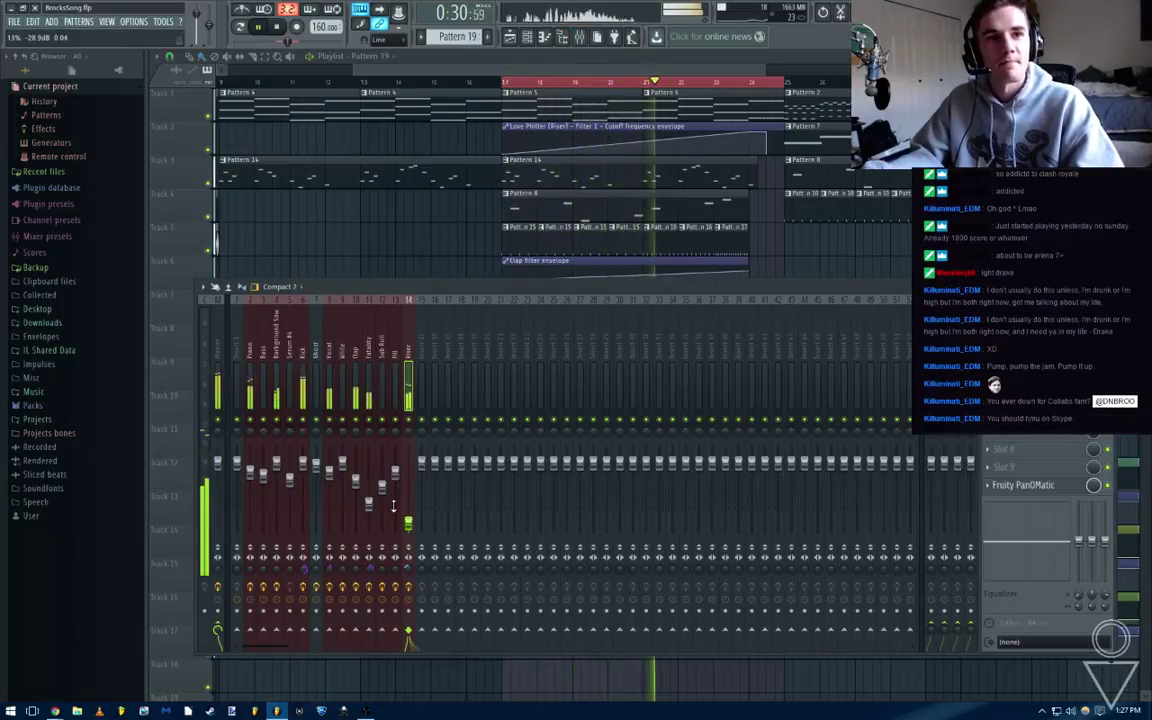
pyautogui.hotkey('ctrl', 's')
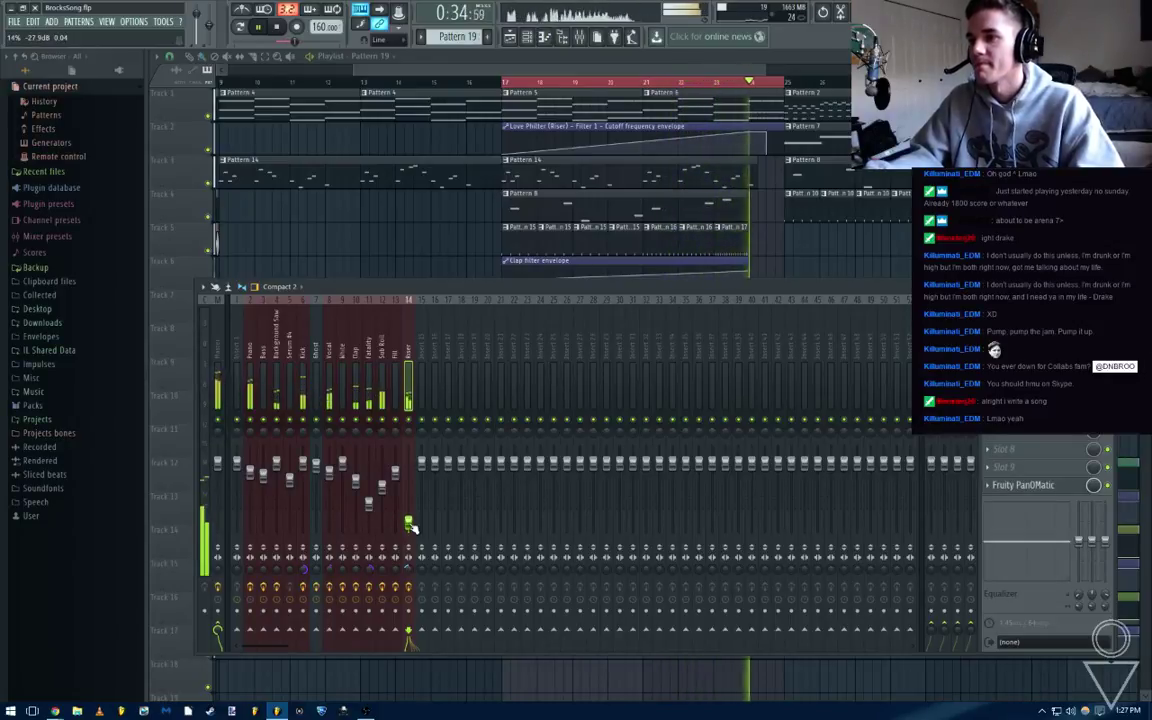
pyautogui.press('space')
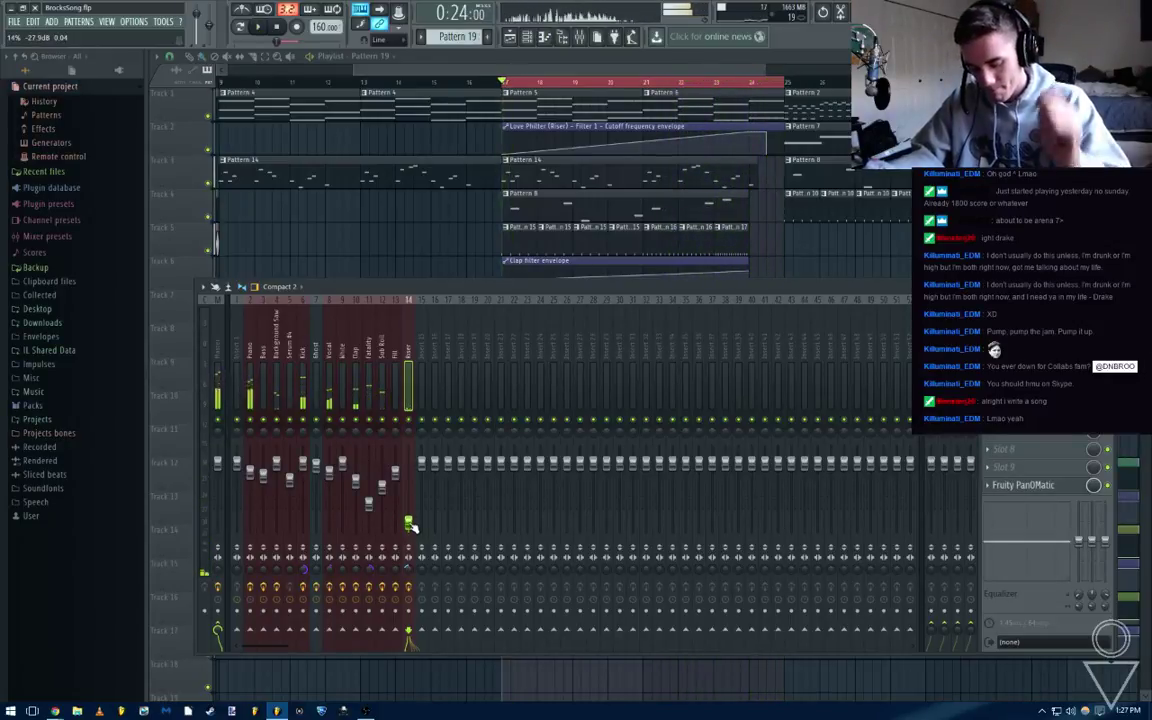
pyautogui.press('F9')
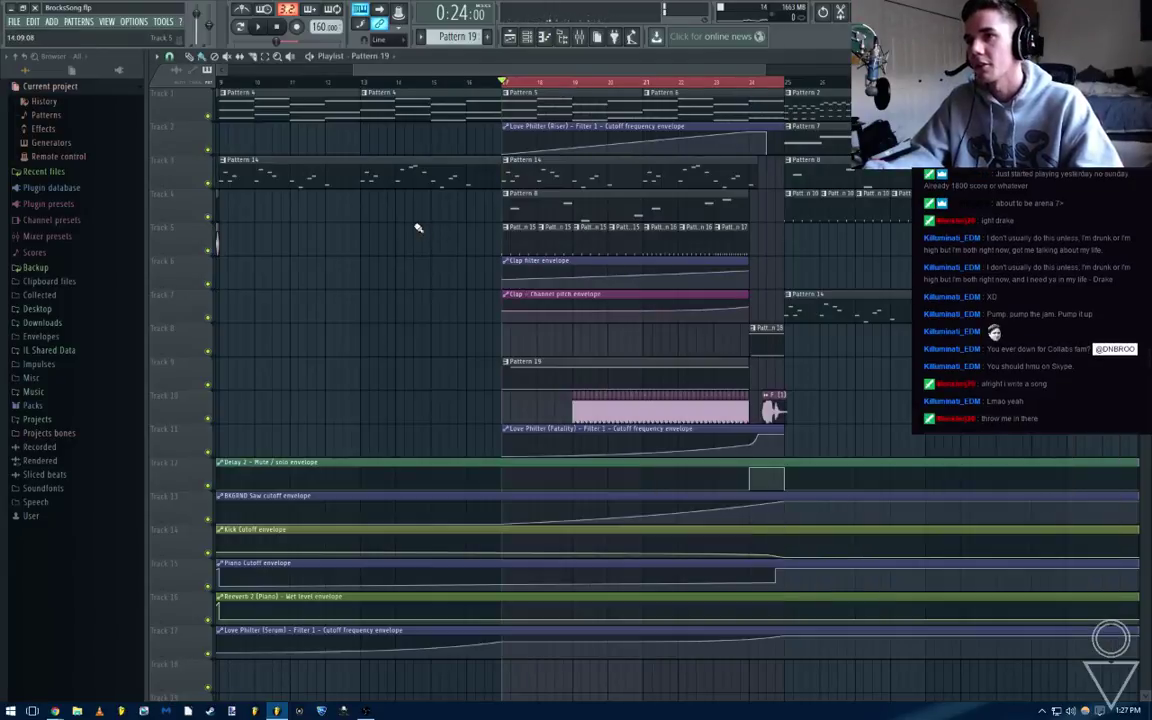
# Add a 3x Osc channel and set all three of its oscillators to the noise waveform
pyautogui.scroll(-3, 796, 425)
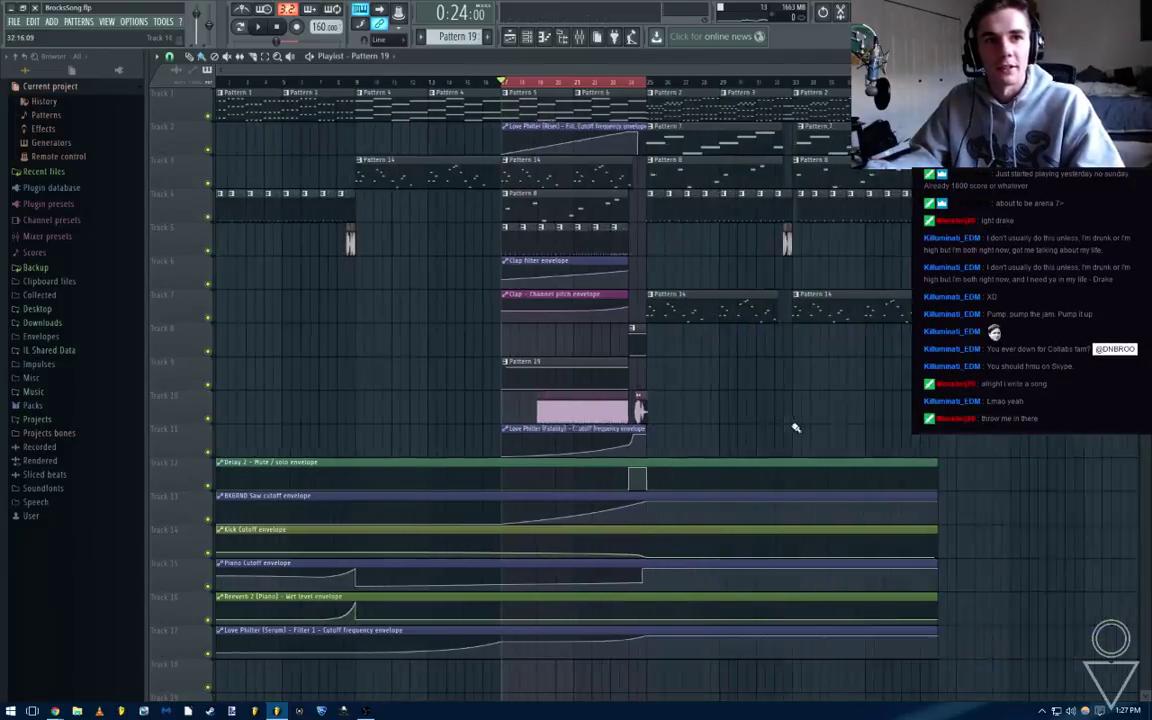
pyautogui.click(108, 21)
pyautogui.moveTo(51, 21)
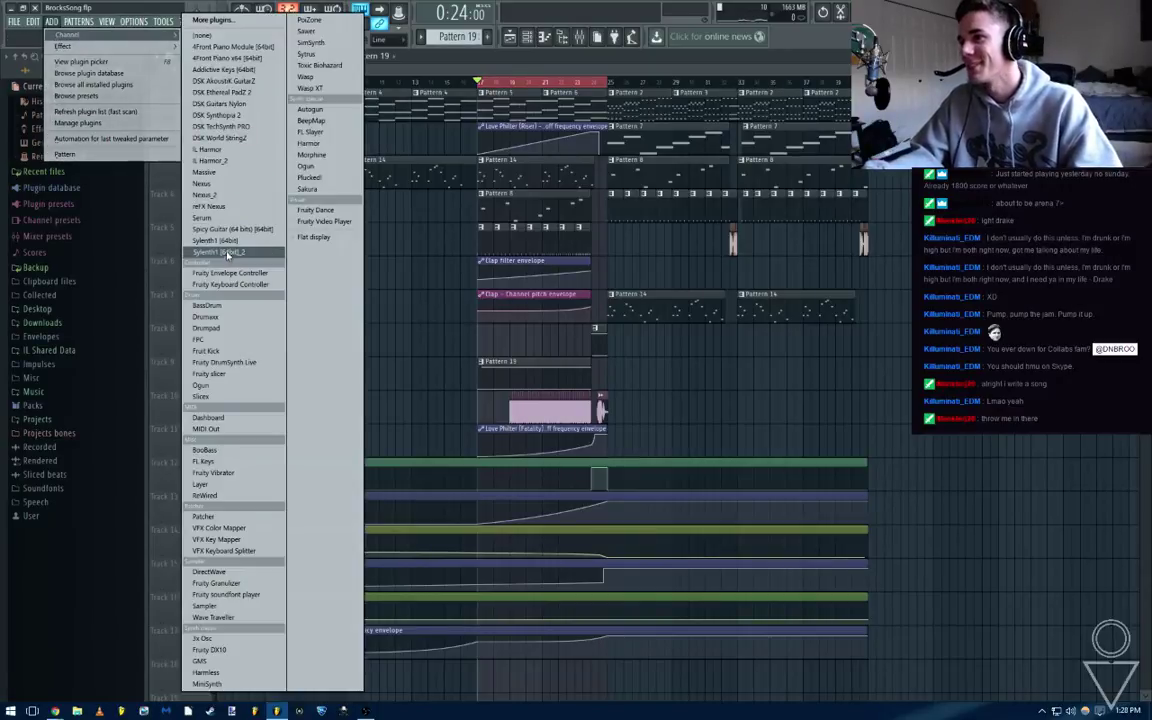
pyautogui.click(205, 638)
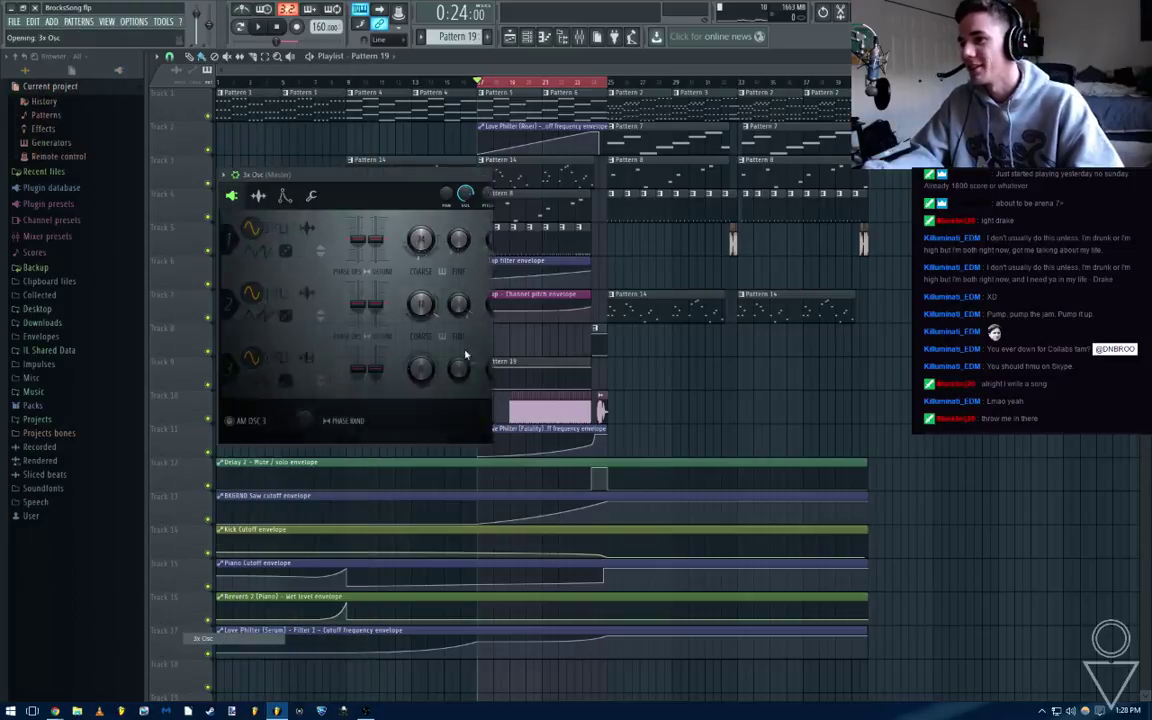
pyautogui.click(297, 316)
pyautogui.click(297, 251)
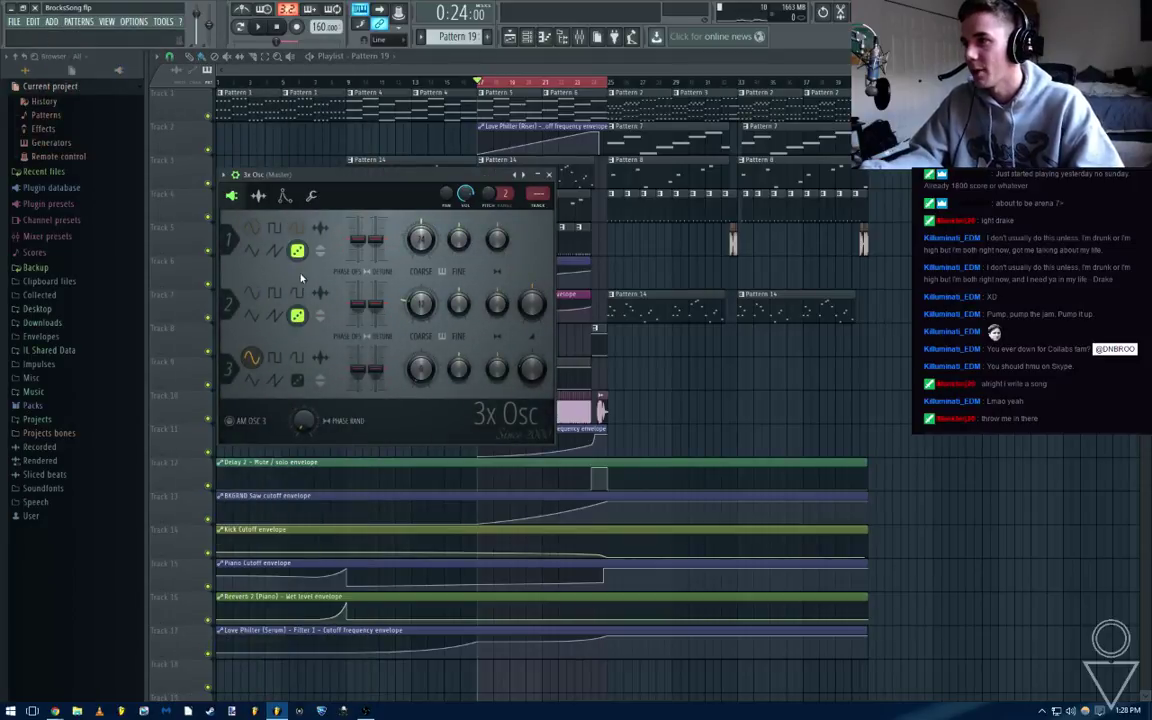
pyautogui.click(299, 380)
pyautogui.click(549, 175)
# Inspect the oscillator settings of the existing White channel and return to the playlist
pyautogui.click(528, 38)
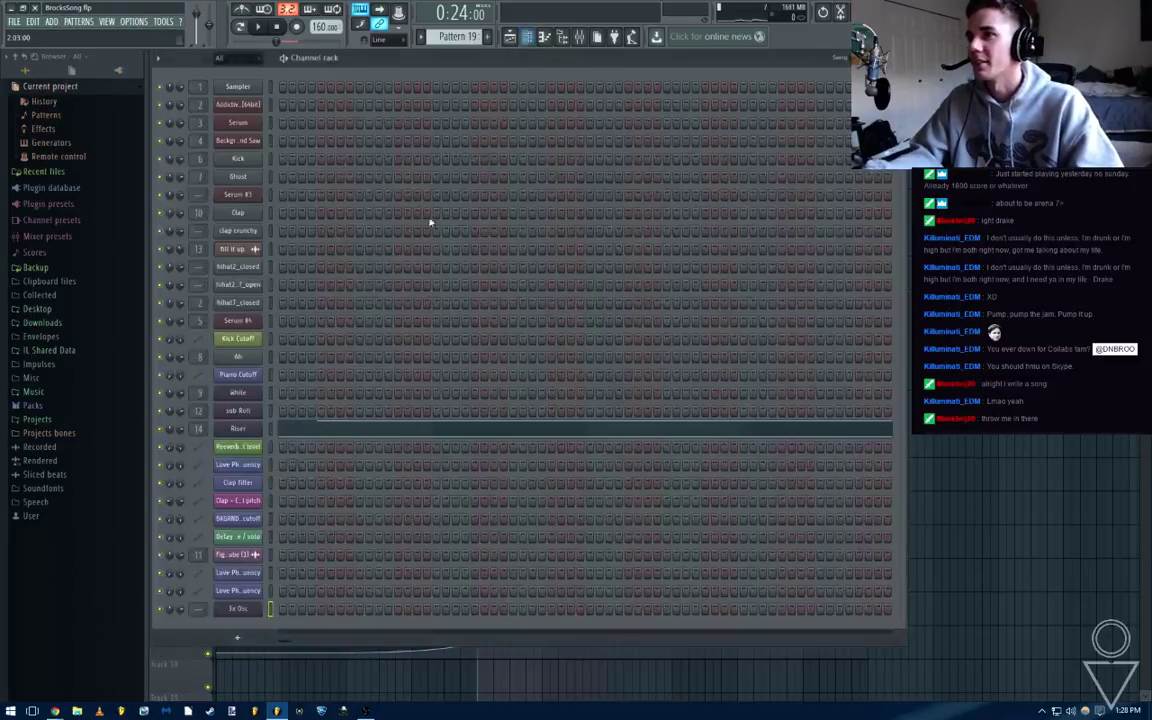
pyautogui.click(235, 393)
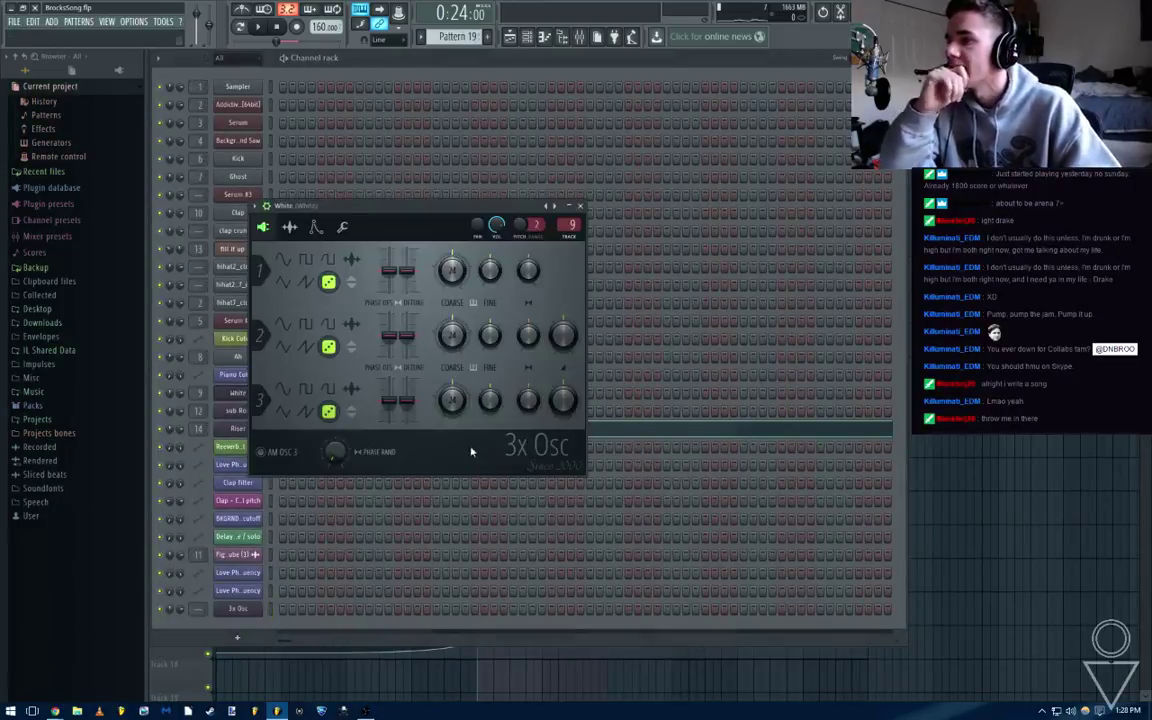
pyautogui.click(580, 206)
pyautogui.press('F6')
pyautogui.moveTo(337, 357); pyautogui.dragTo(423, 492)
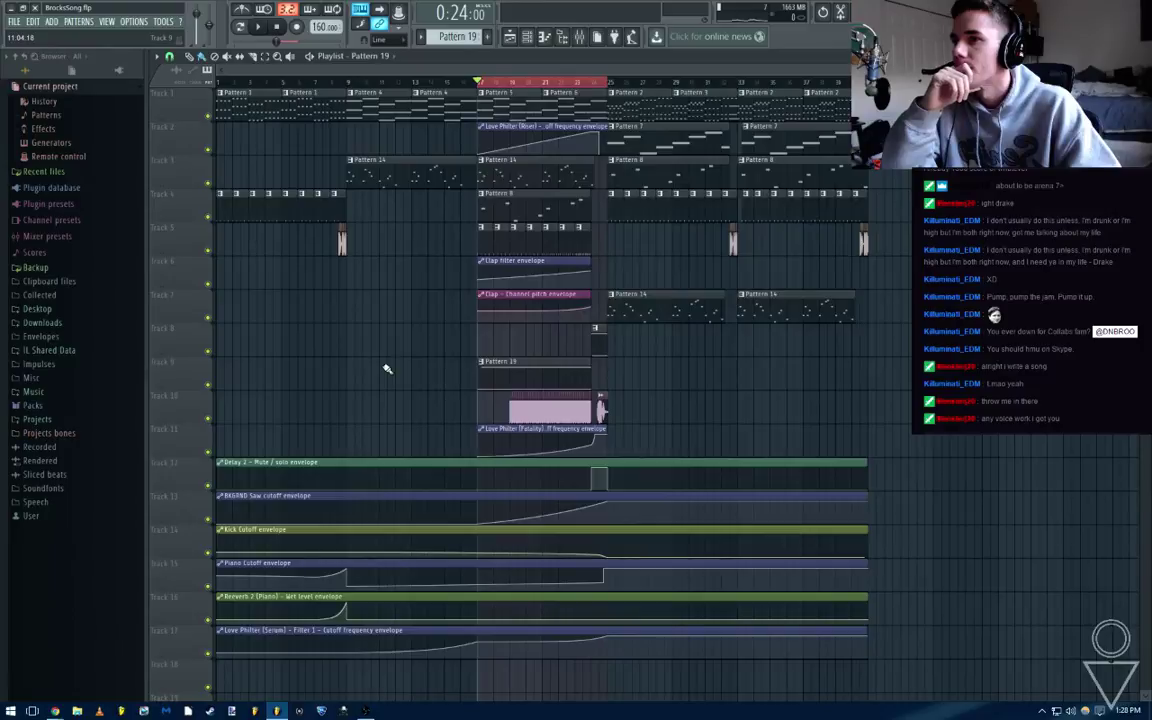
# Play through the build-up from bar 17, and review the Riser channel's oscillators and its Fruity Reeverb 2 settings
pyautogui.click(258, 29)
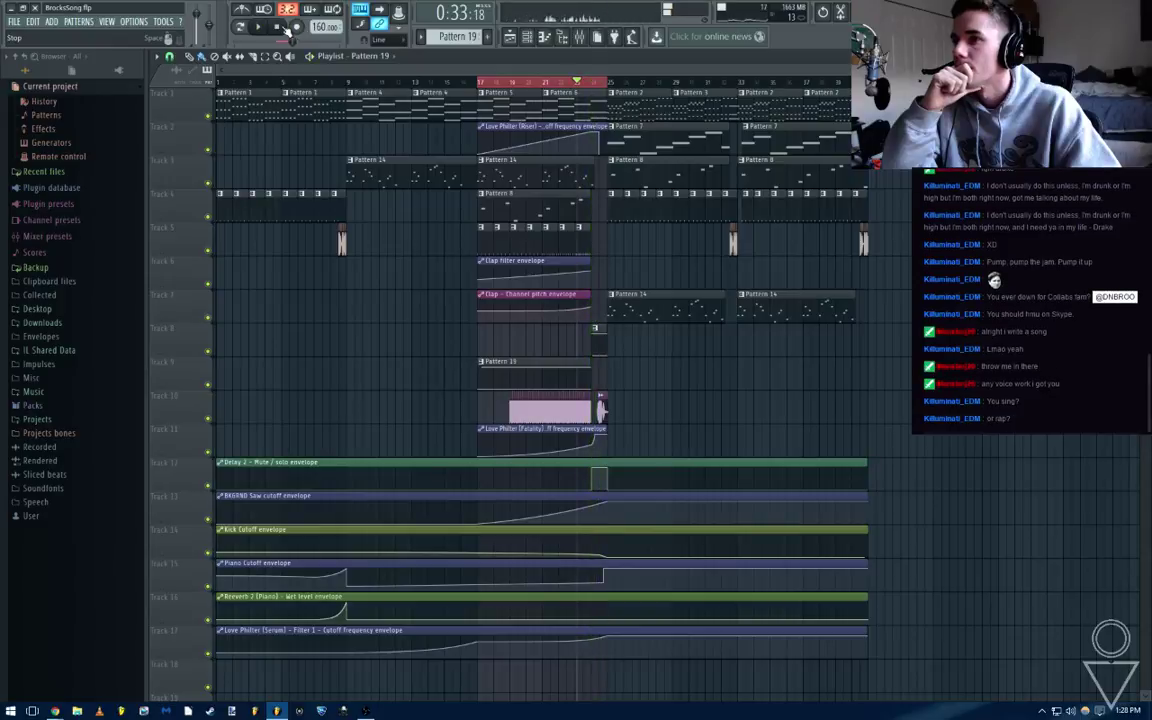
pyautogui.click(285, 29)
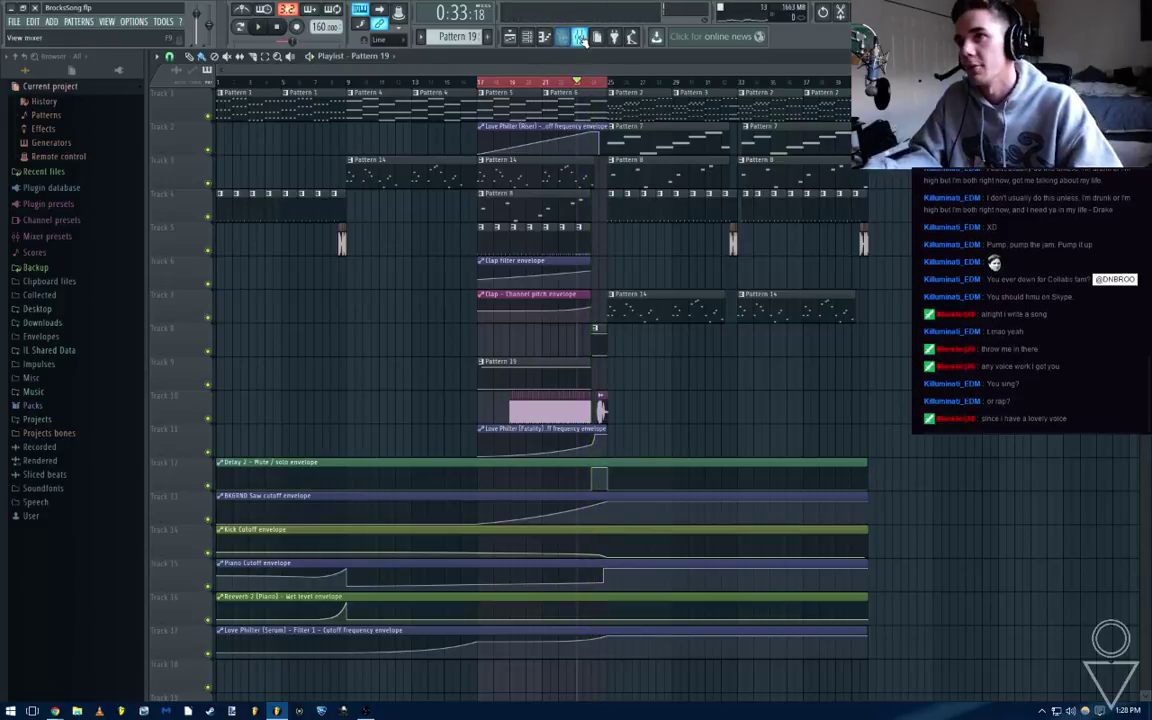
pyautogui.click(579, 37)
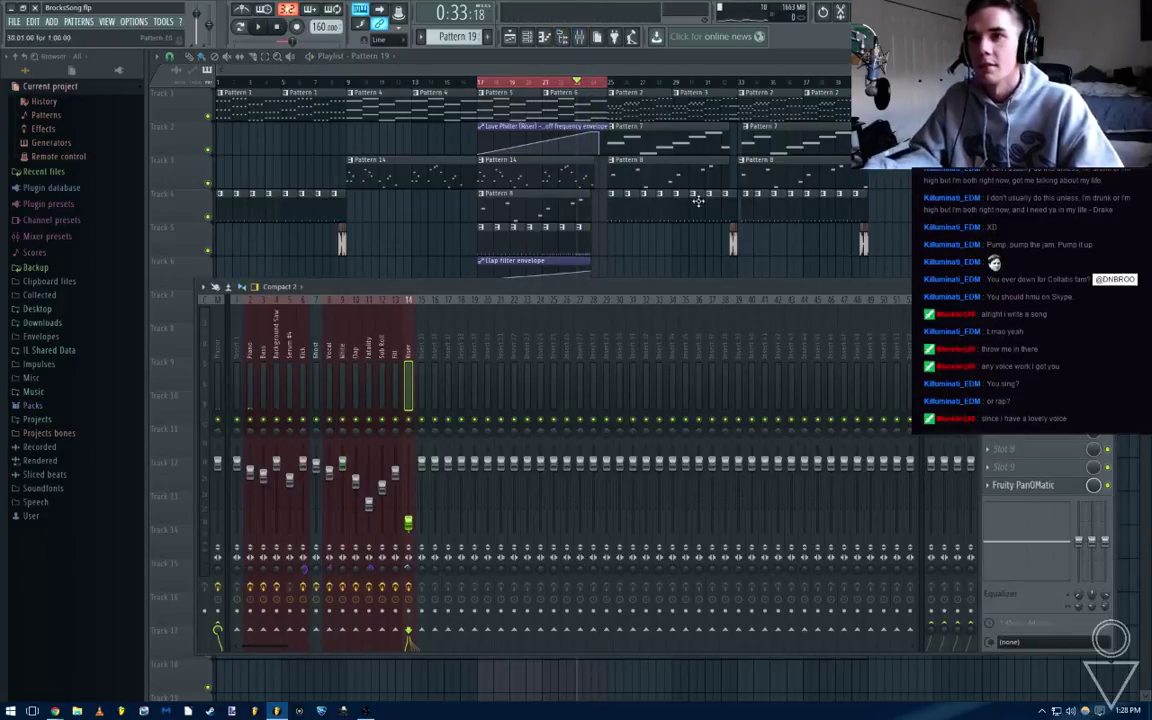
pyautogui.click(527, 37)
pyautogui.click(254, 429)
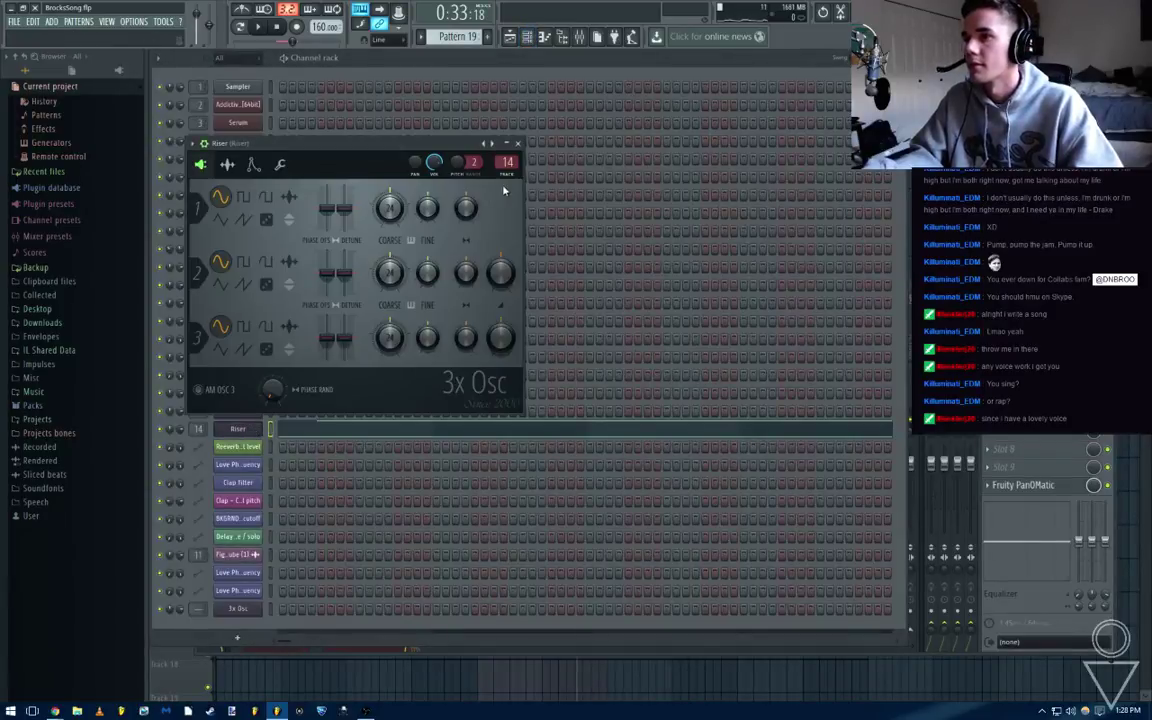
pyautogui.click(517, 143)
pyautogui.click(248, 430)
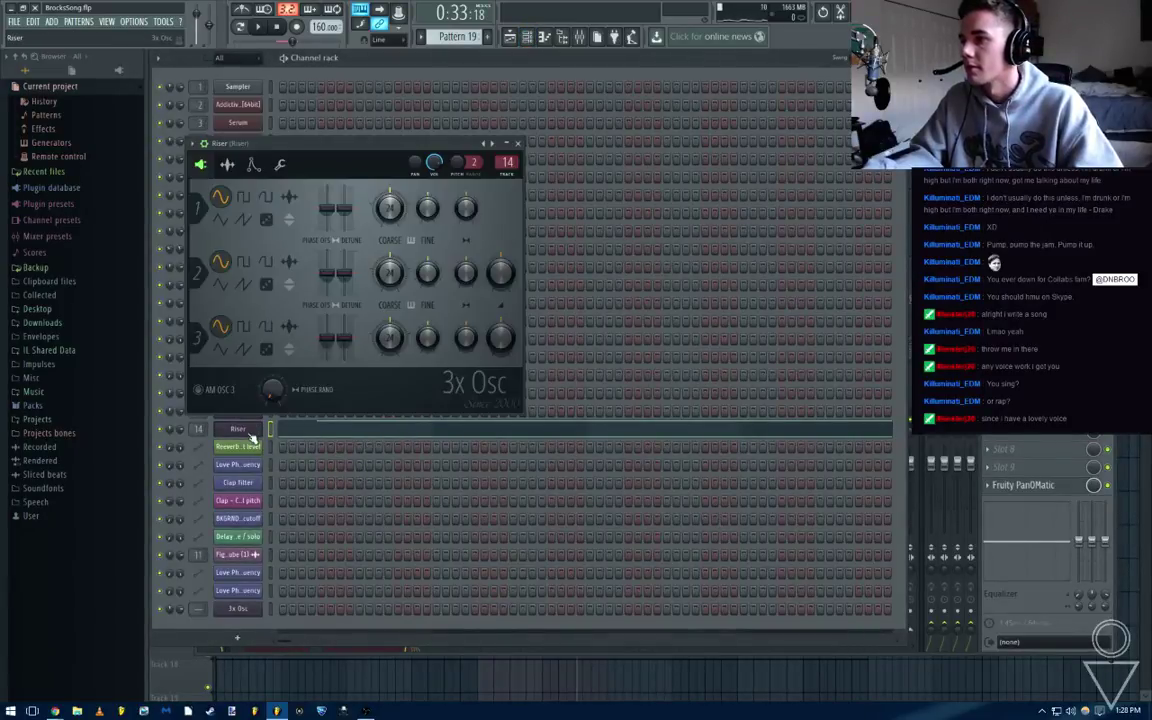
pyautogui.click(519, 143)
pyautogui.click(1030, 395)
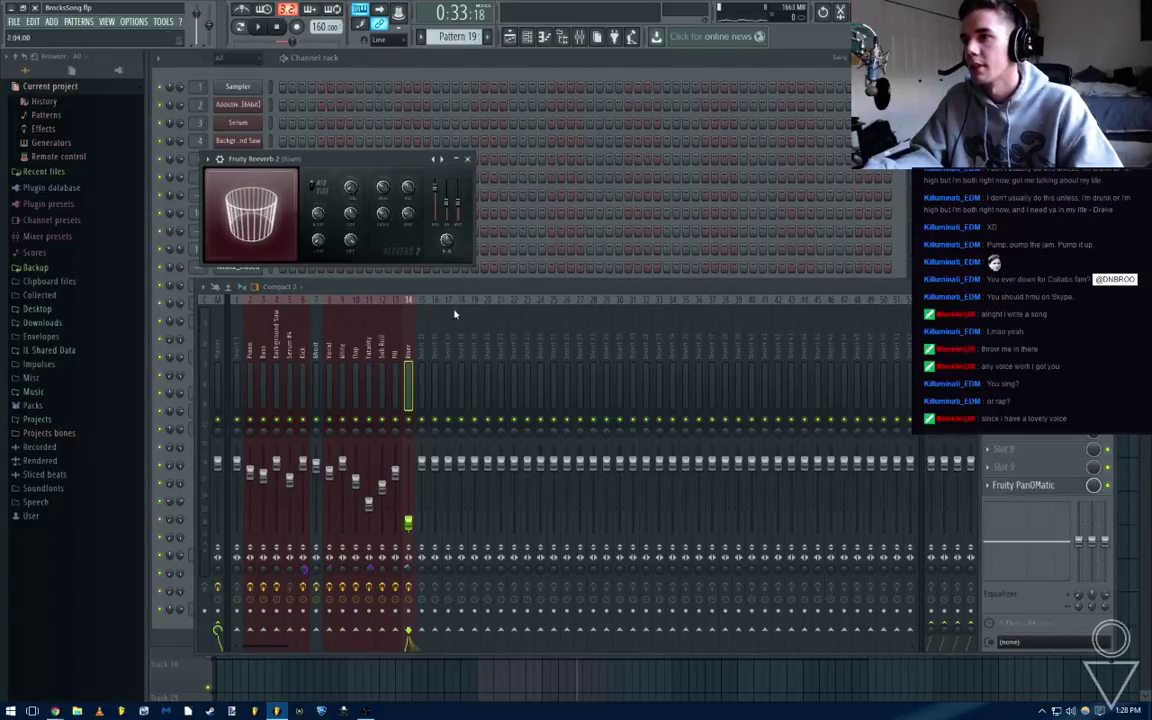
# Add a Fruity Love Philter effect to the White mixer track and close the open plugin windows
pyautogui.click(378, 358)
pyautogui.click(342, 362)
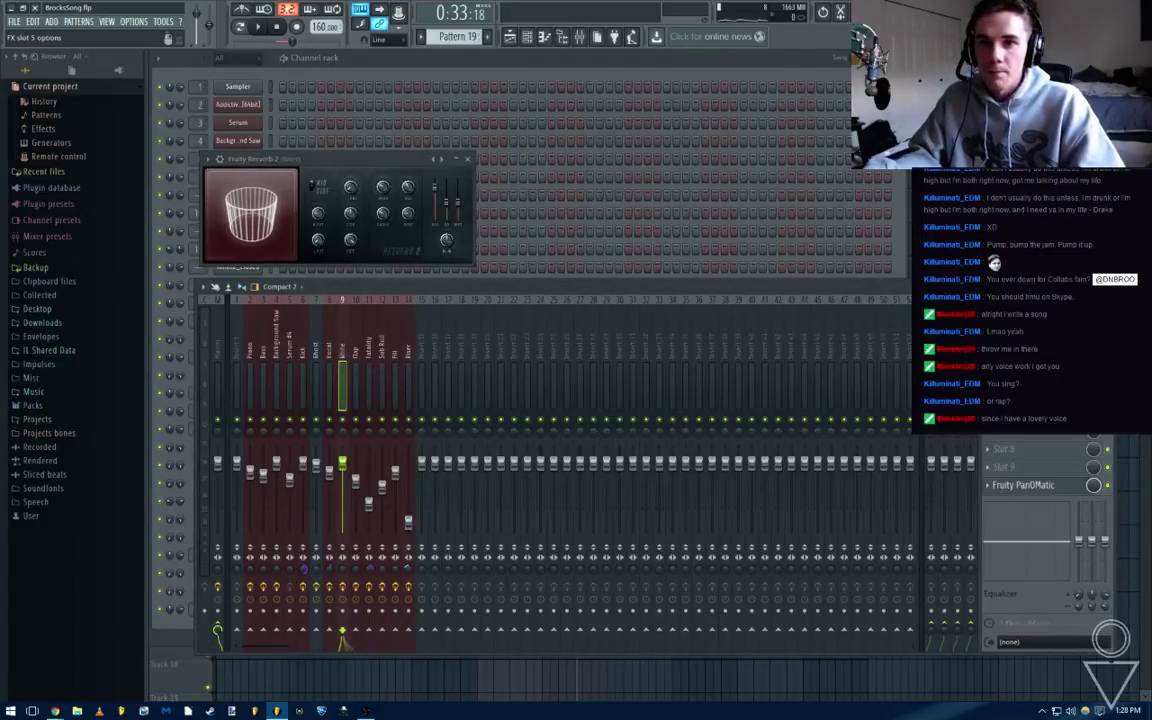
pyautogui.click(988, 395)
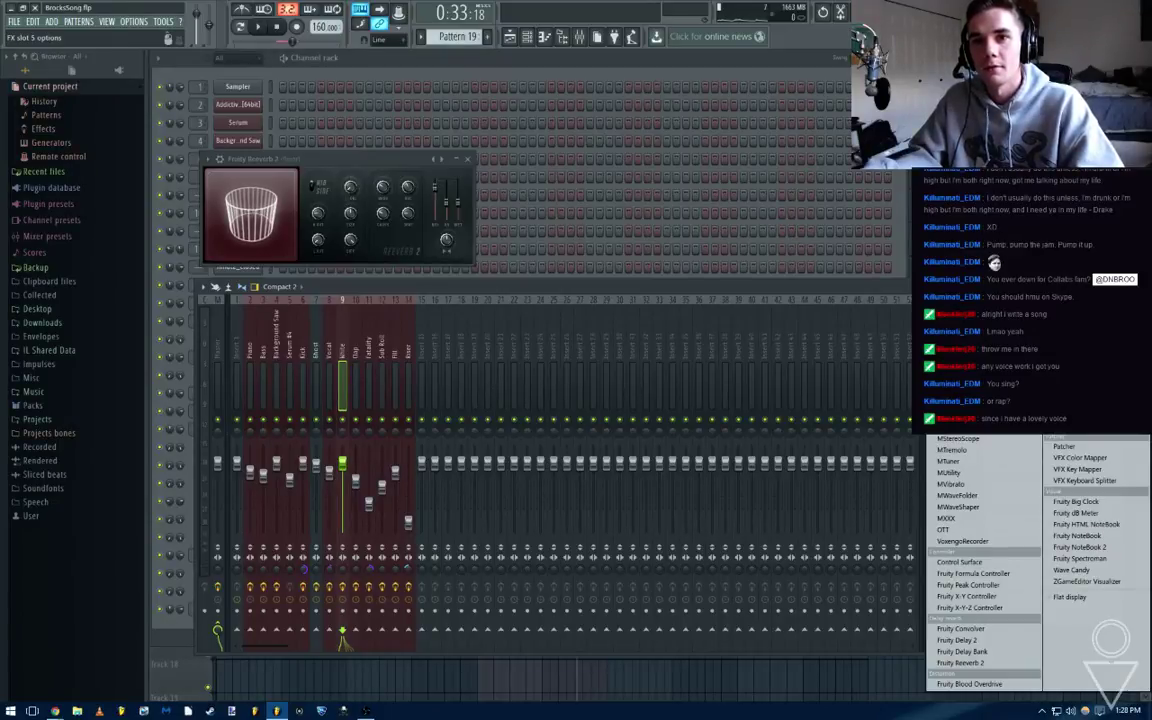
pyautogui.click(1075, 260)
pyautogui.click(511, 112)
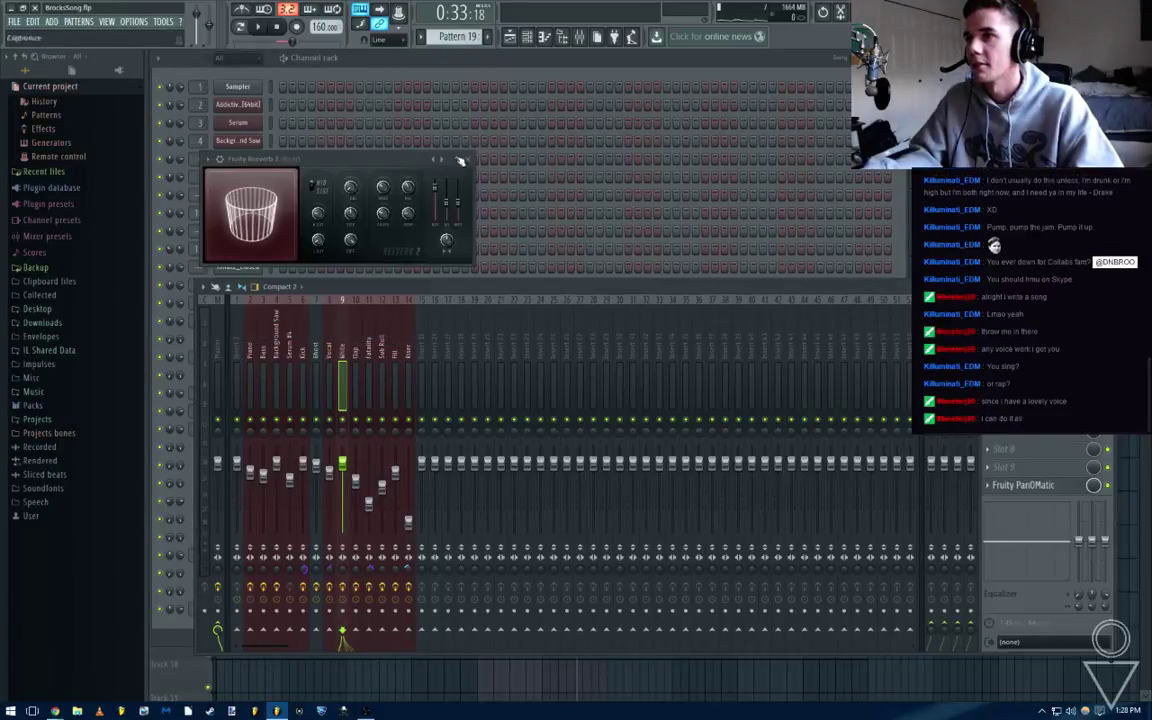
pyautogui.click(467, 160)
# Select the time range from bar 17 to bar 25 in the playlist
pyautogui.press('F5')
pyautogui.scroll(3, 563, 317)
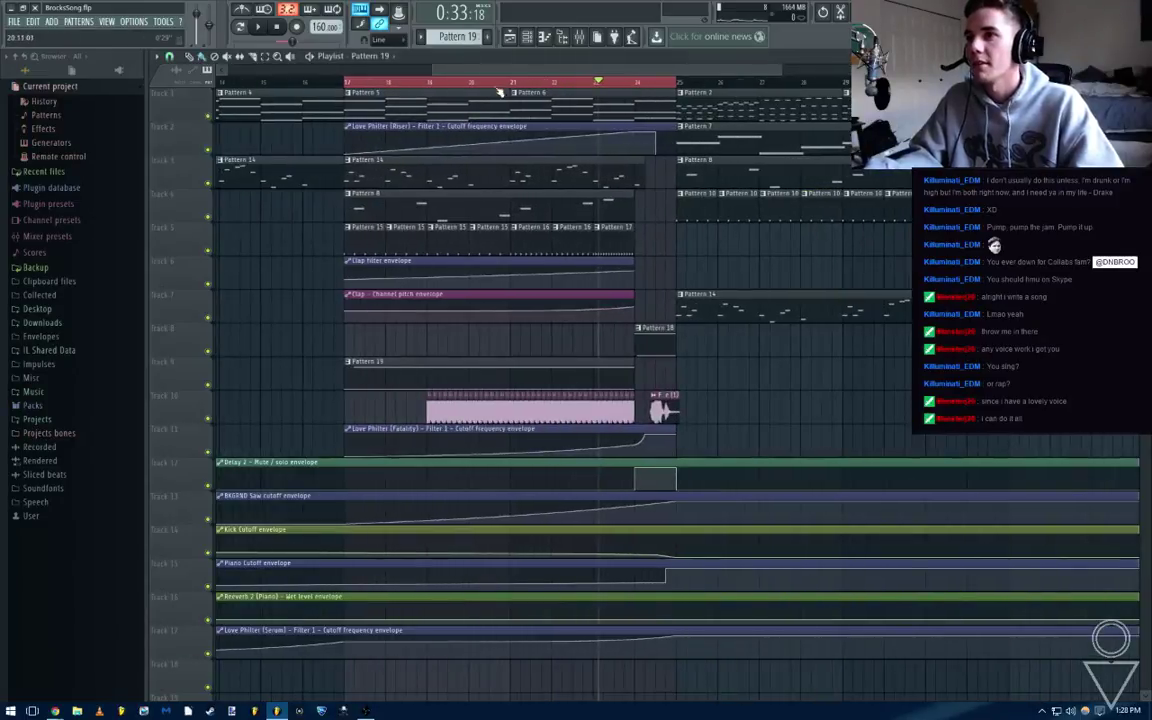
pyautogui.click(498, 83)
pyautogui.scroll(-2, 491, 130)
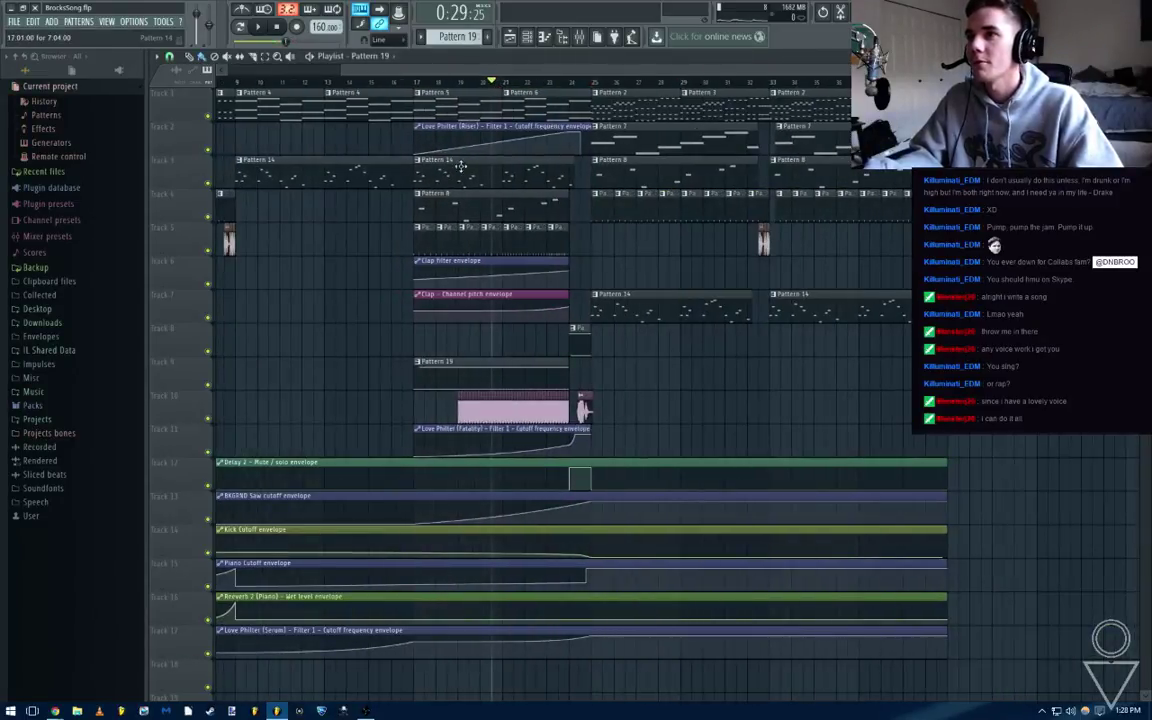
pyautogui.click(420, 84)
pyautogui.scroll(2, 588, 97)
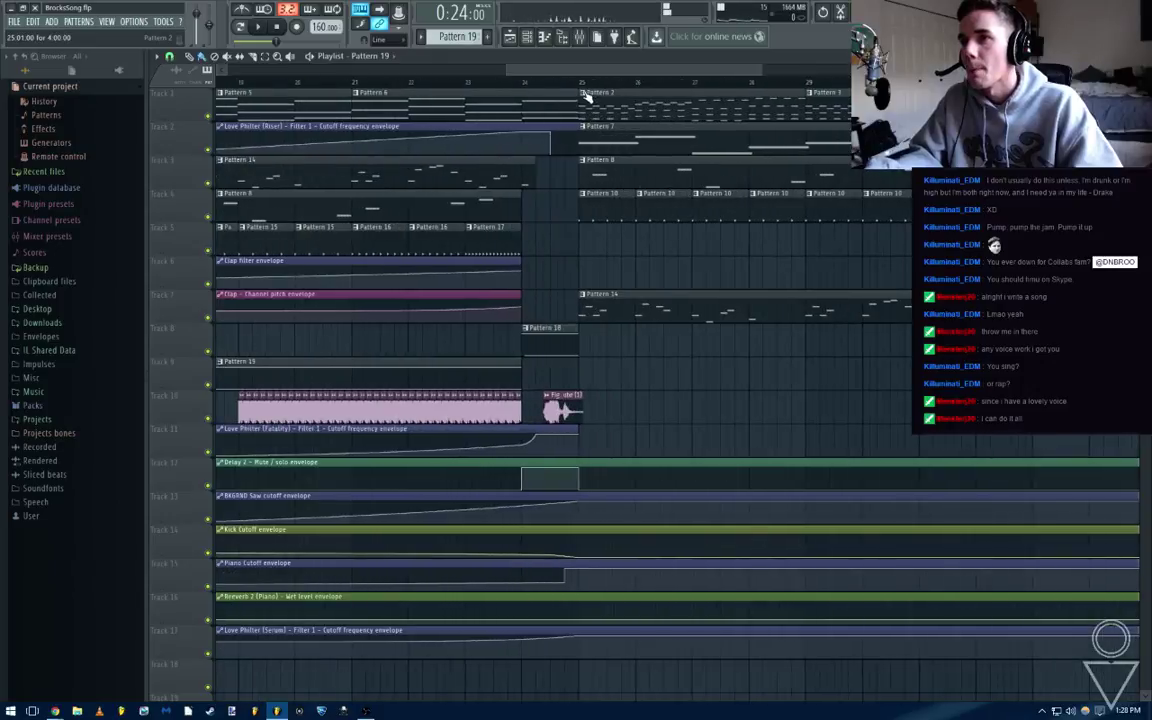
pyautogui.moveTo(588, 97); pyautogui.dragTo(296, 106)
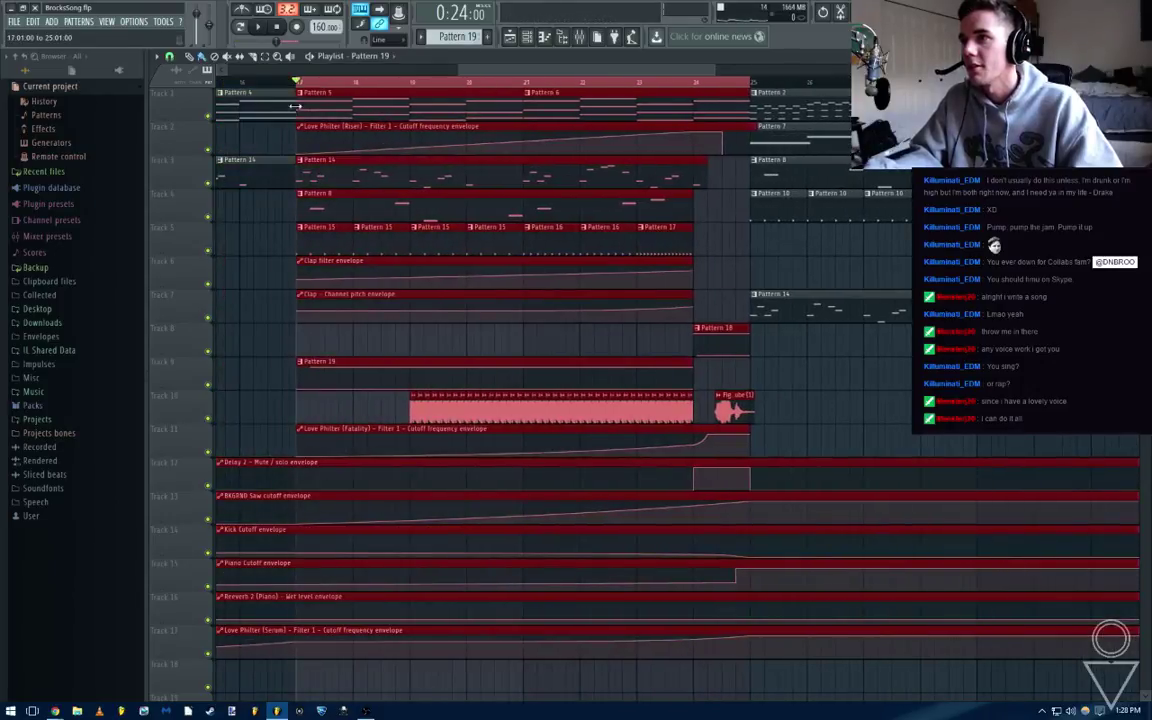
pyautogui.scroll(-3, 400, 105)
# Set Filter 1's cutoff in the White track's Fruity Love Philter to about 18% and create an automation clip for it
pyautogui.click(579, 38)
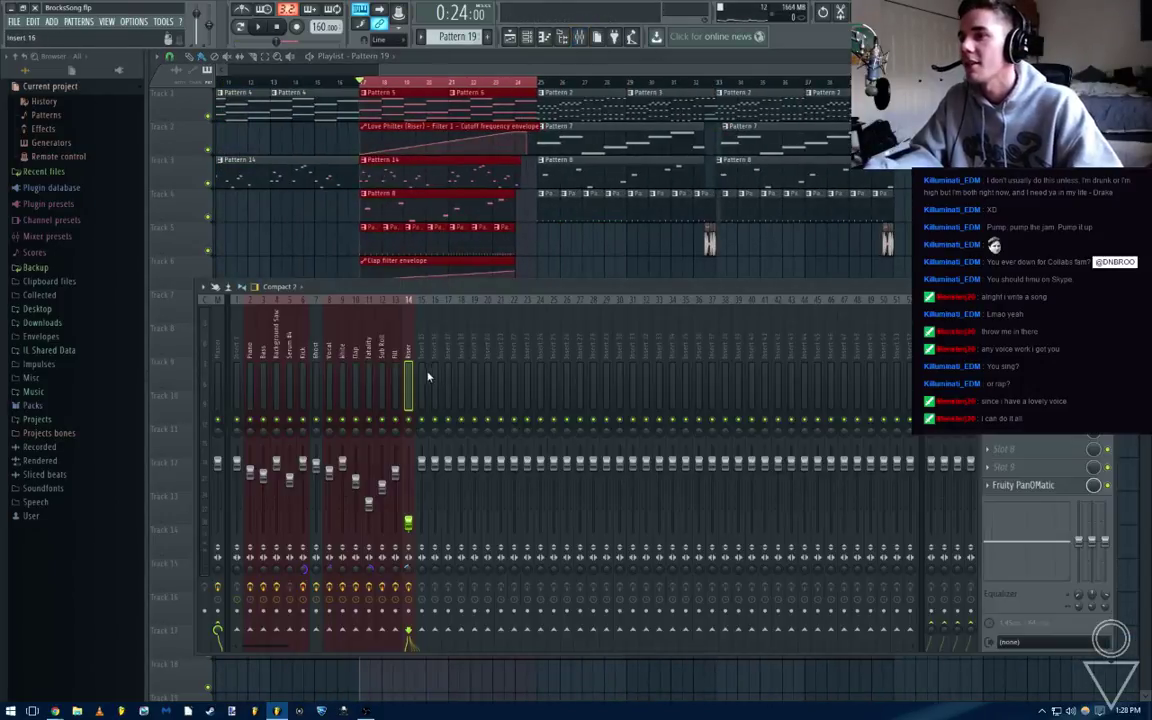
pyautogui.click(356, 358)
pyautogui.click(367, 360)
pyautogui.click(343, 362)
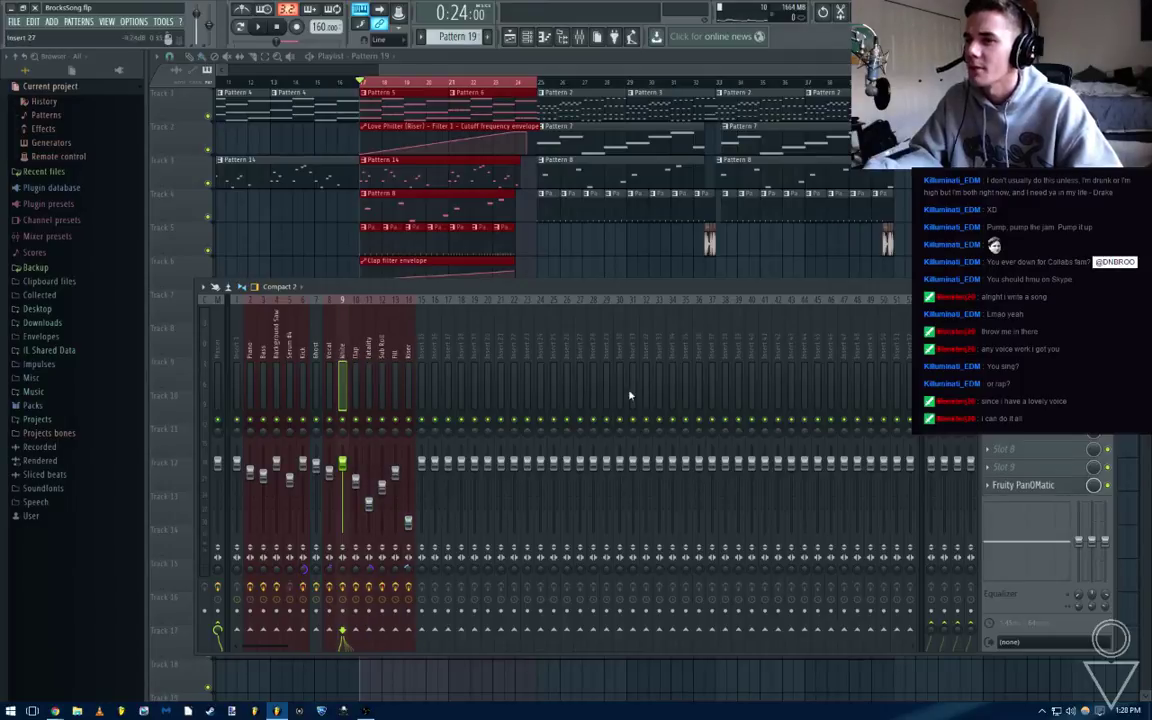
pyautogui.click(1025, 395)
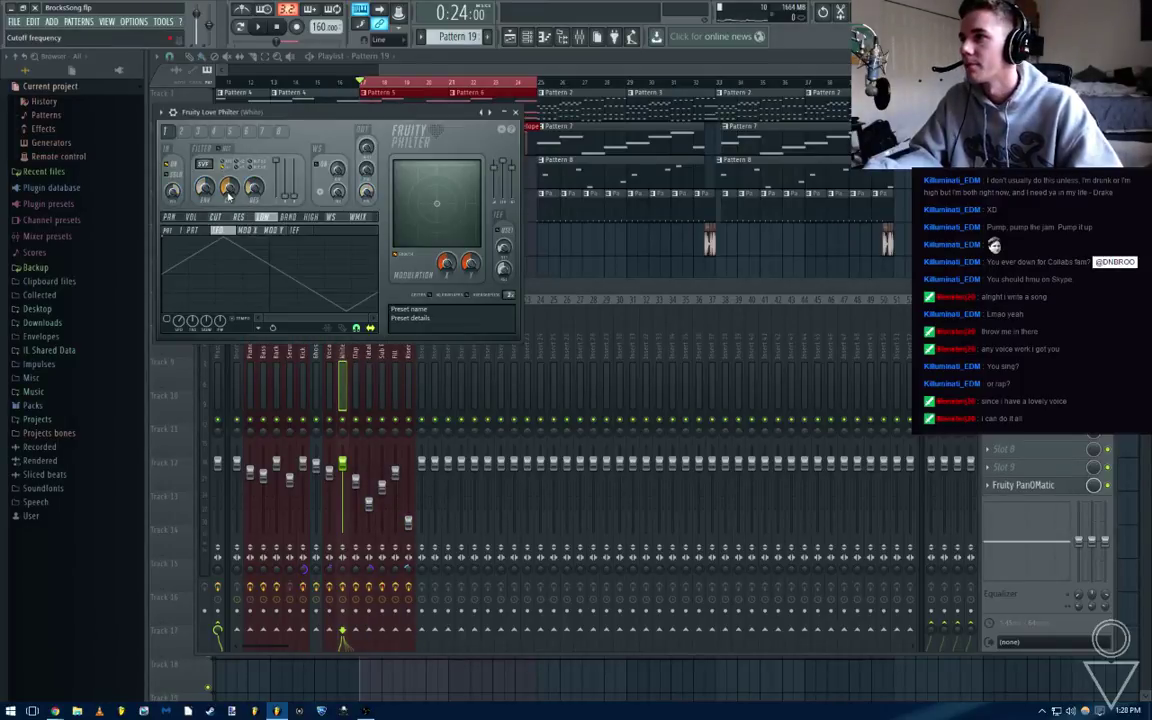
pyautogui.rightClick(222, 188)
pyautogui.click(227, 184)
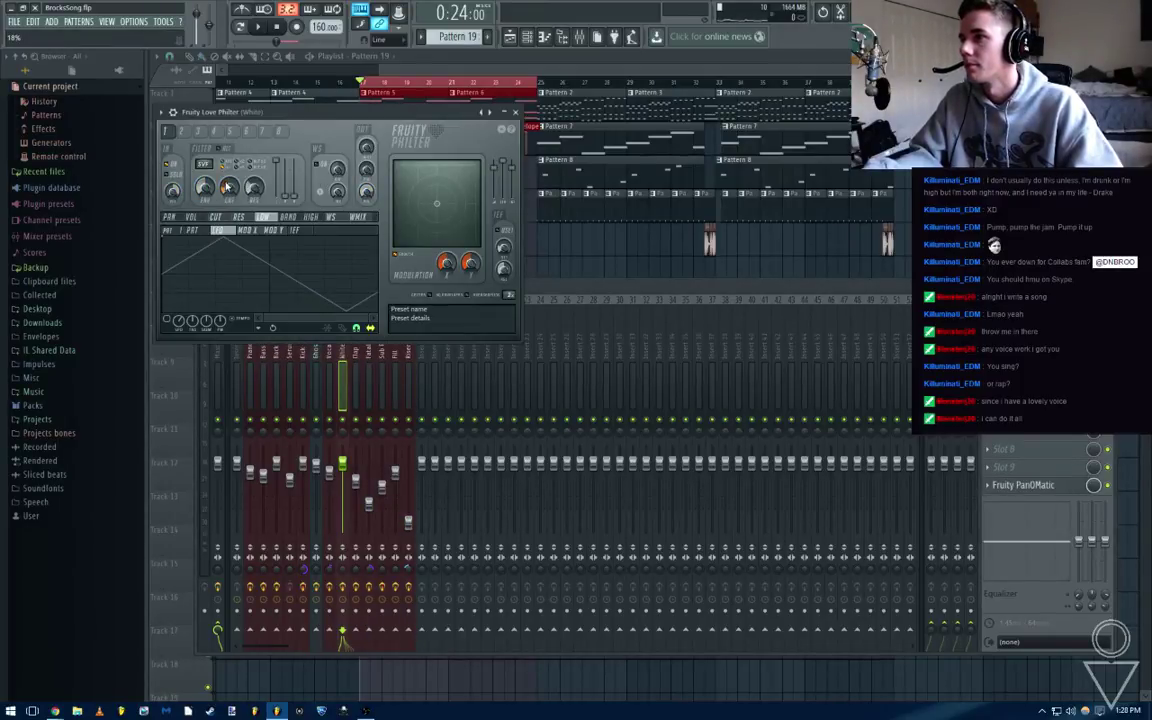
pyautogui.rightClick(228, 183)
pyautogui.click(265, 260)
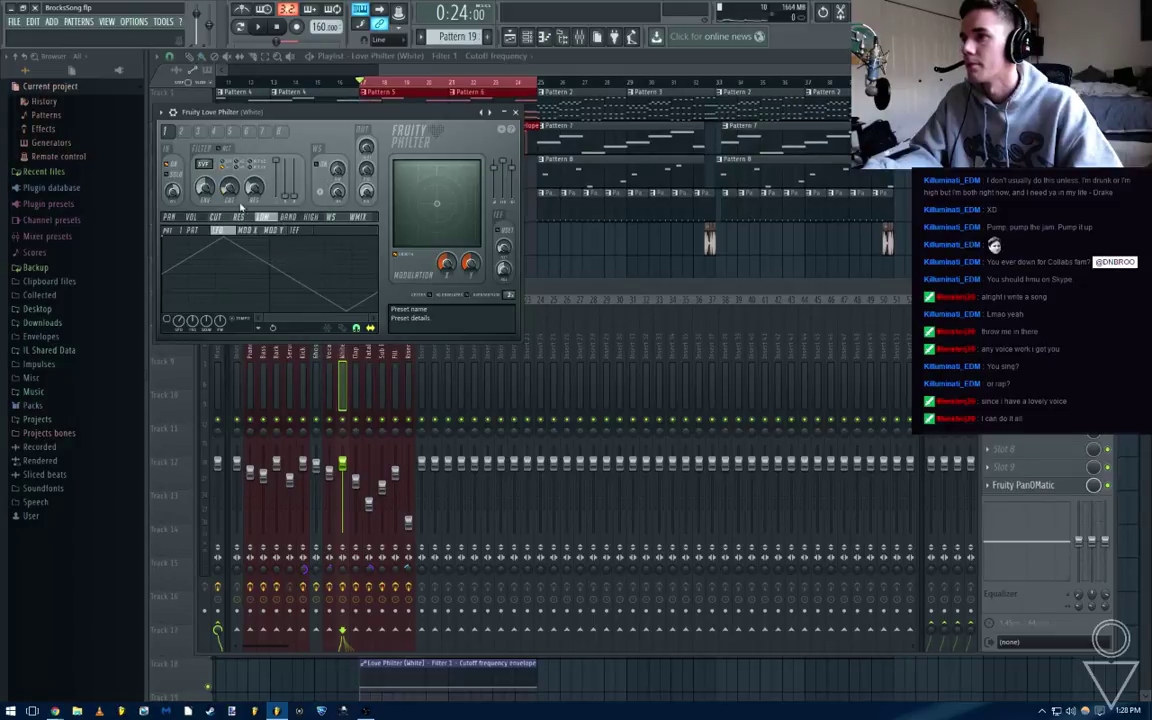
# Move the White cutoff automation clip to Track 19 in the playlist
pyautogui.click(524, 243)
pyautogui.scroll(-3, 423, 367)
pyautogui.scroll(3, 414, 356)
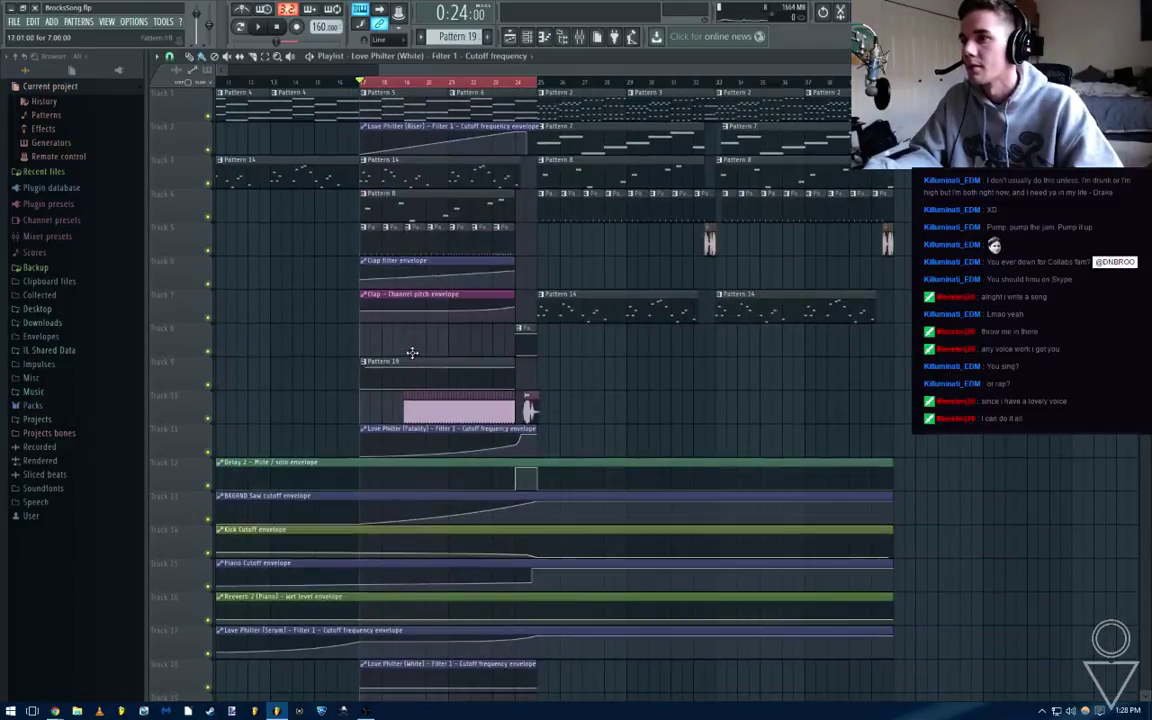
pyautogui.scroll(-5, 420, 143)
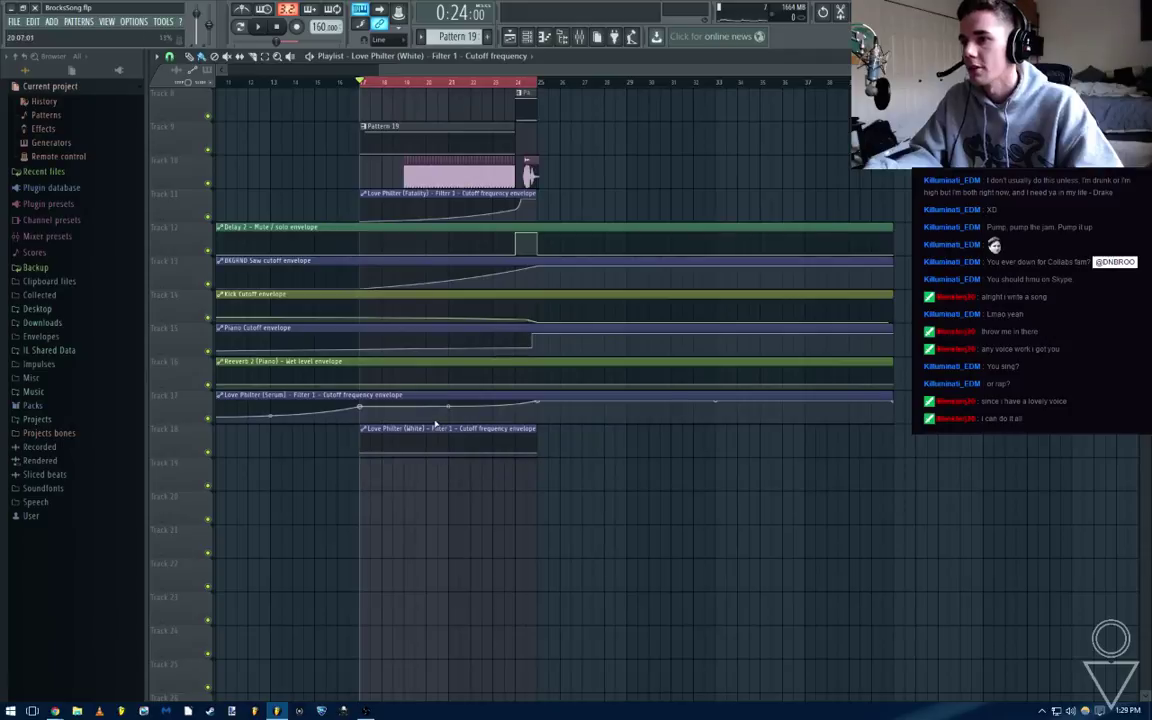
pyautogui.moveTo(434, 444); pyautogui.dragTo(437, 478)
# Create an empty Pattern 20, place its clip on Track 18 at bar 17 and open the pattern's channels
pyautogui.click(457, 36)
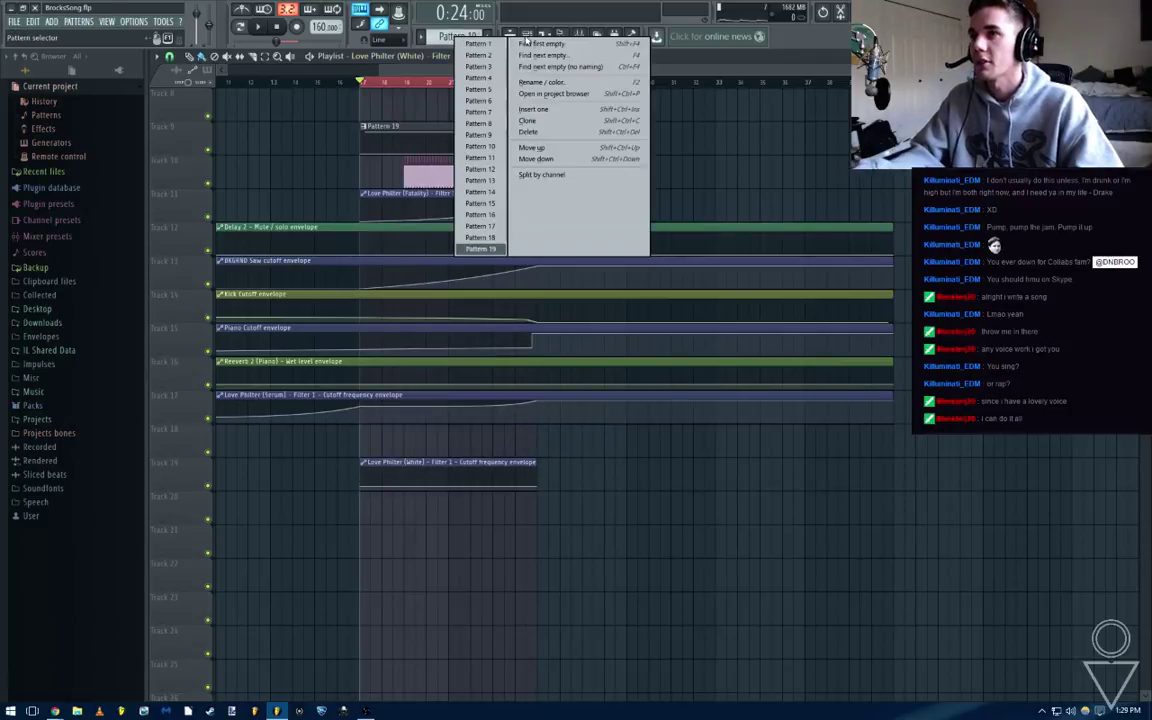
pyautogui.click(545, 47)
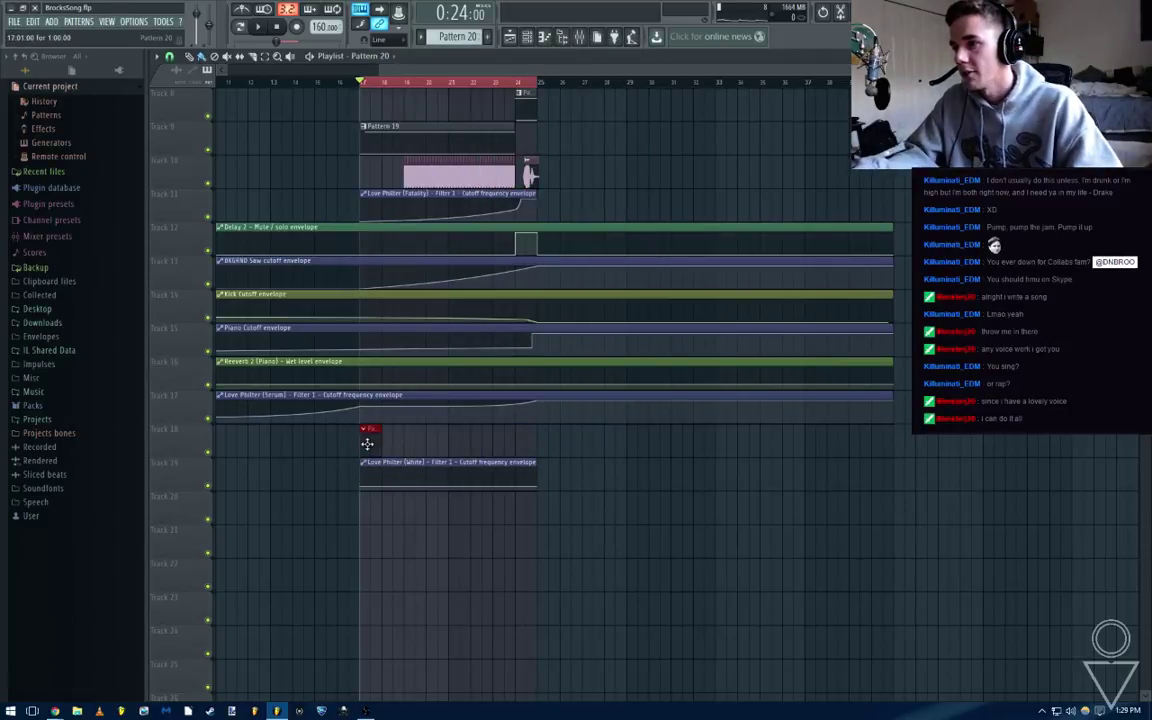
pyautogui.doubleClick(367, 443)
# Enter a C5 note for the White channel in Pattern 20, starting at bar 1 and lasting four bars
pyautogui.rightClick(267, 429)
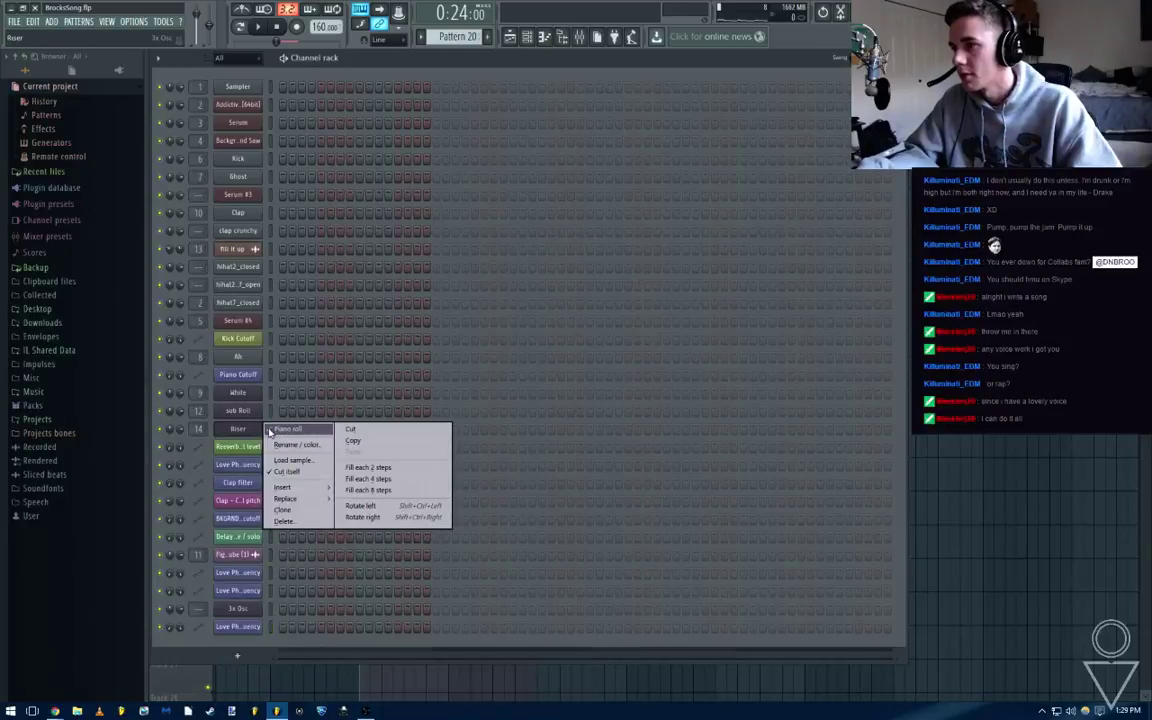
pyautogui.click(287, 429)
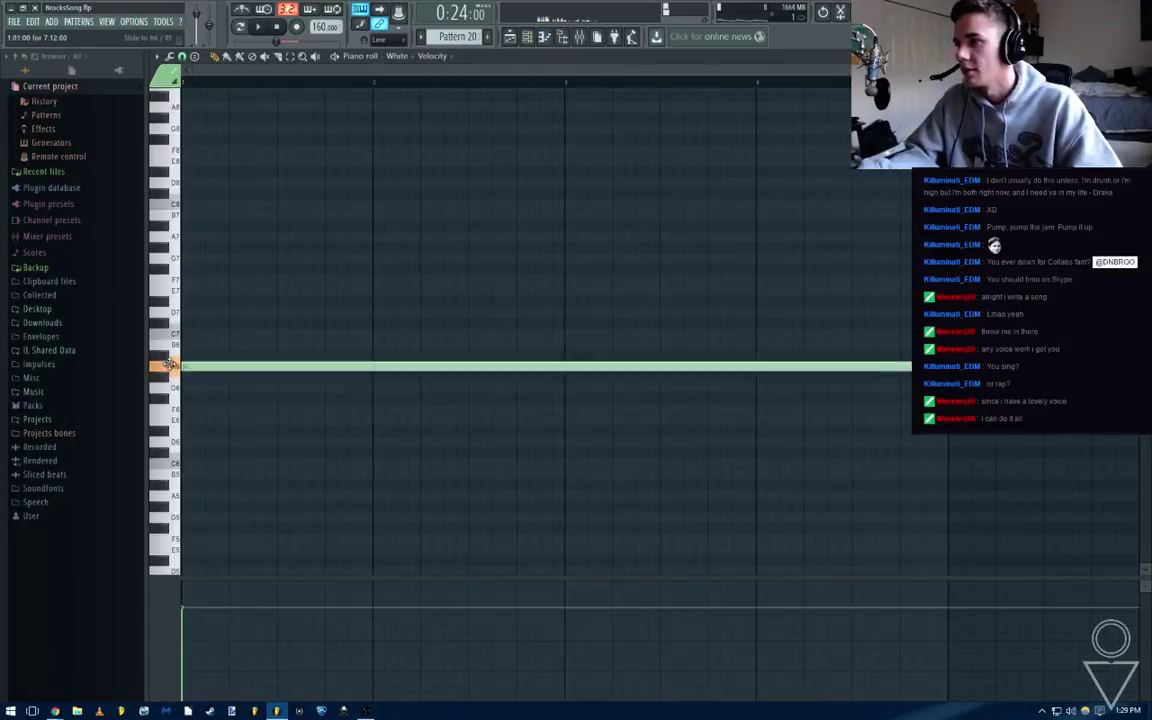
pyautogui.scroll(-4, 306, 470)
pyautogui.scroll(-5, 302, 455)
pyautogui.moveTo(273, 248); pyautogui.dragTo(254, 359)
pyautogui.moveTo(804, 369); pyautogui.dragTo(491, 378)
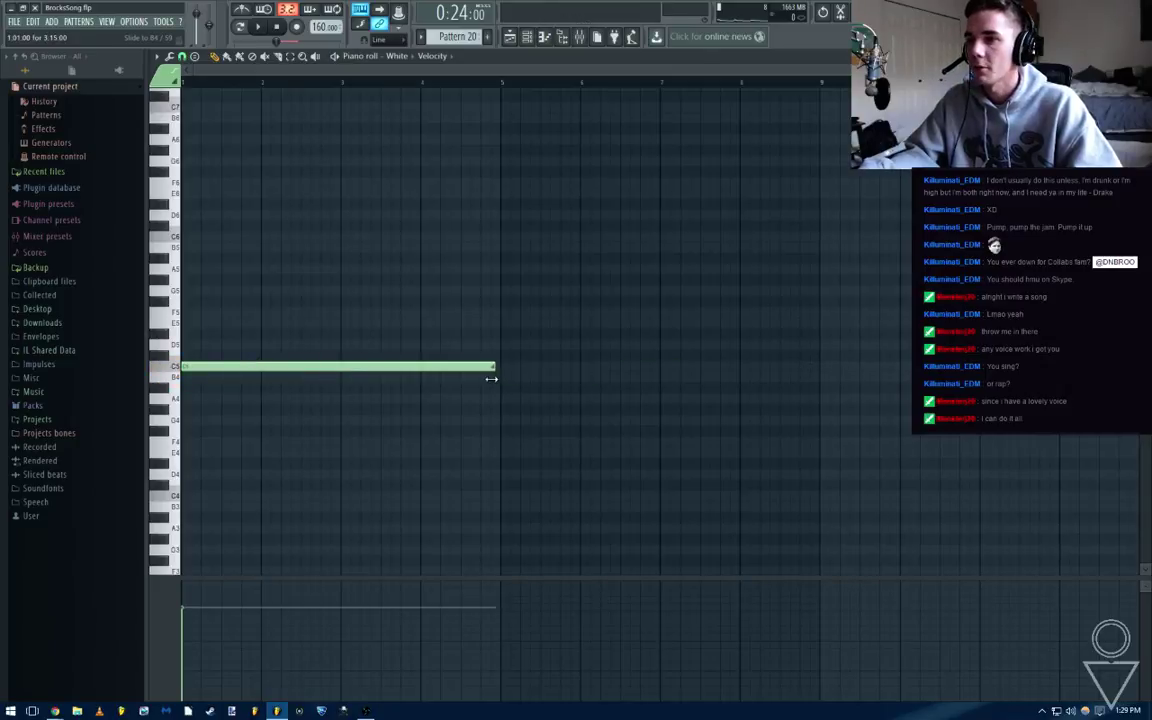
pyautogui.click(500, 369)
pyautogui.rightClick(502, 368)
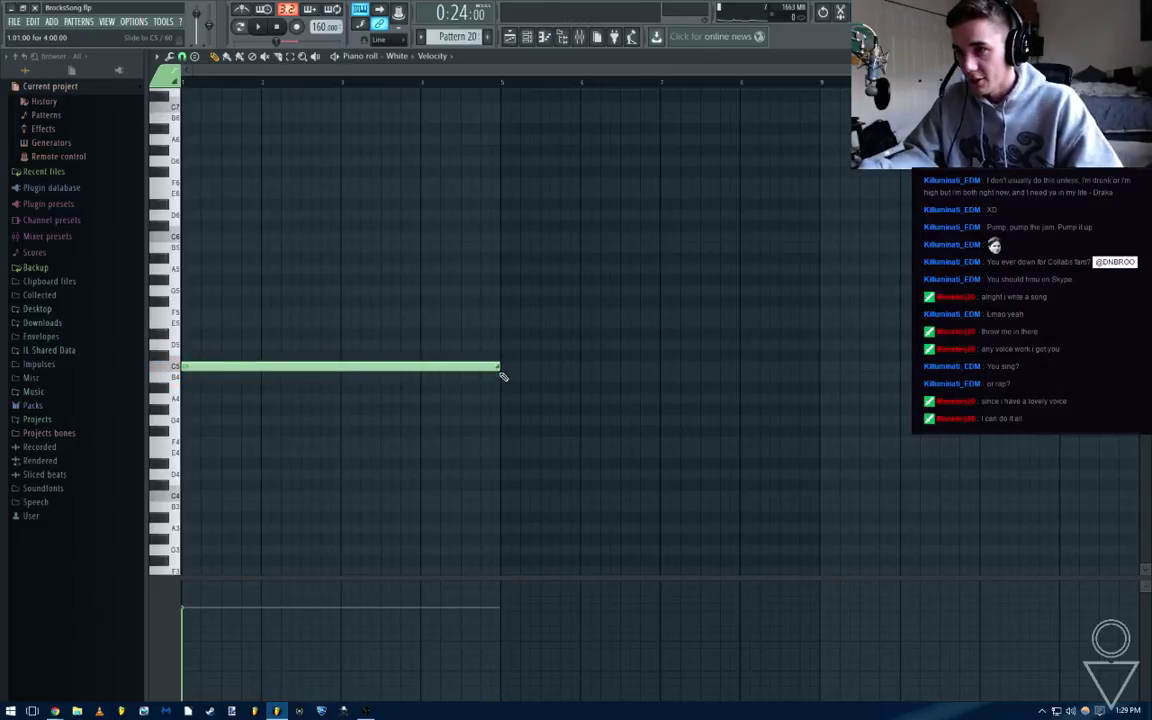
pyautogui.doubleClick(493, 366)
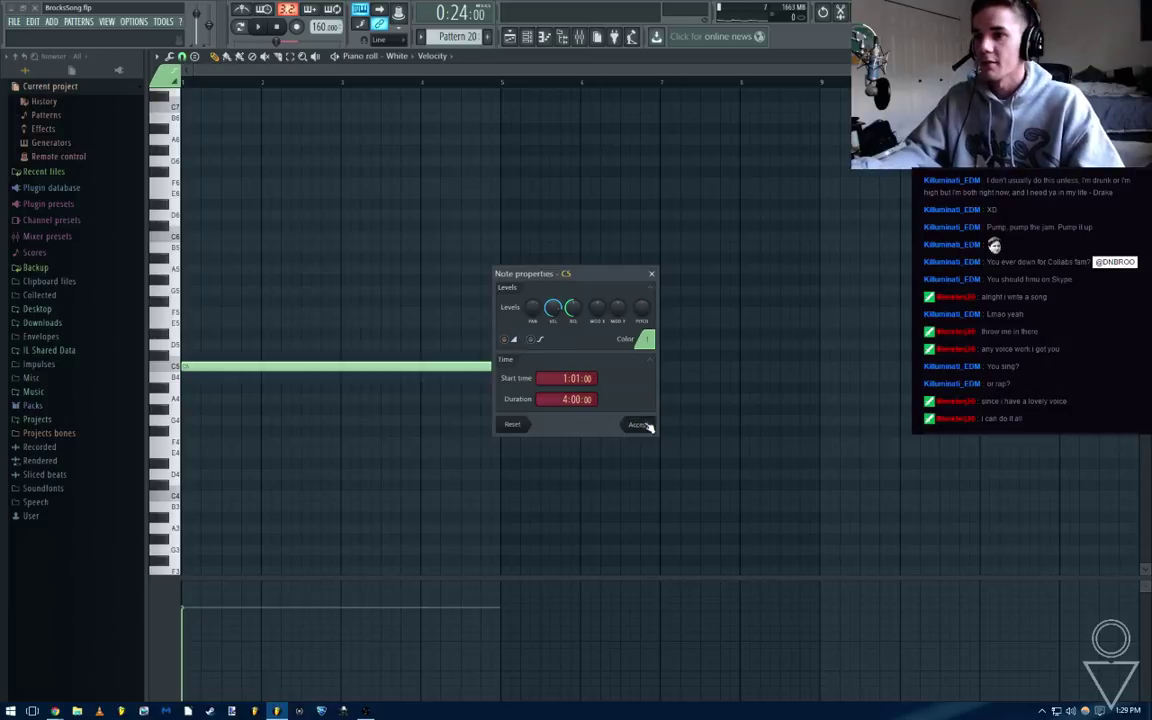
pyautogui.click(647, 426)
# Place a second Pattern 20 clip on Track 18 at bar 21, ending at bar 24
pyautogui.press('Escape')
pyautogui.press('Escape')
pyautogui.click(458, 442)
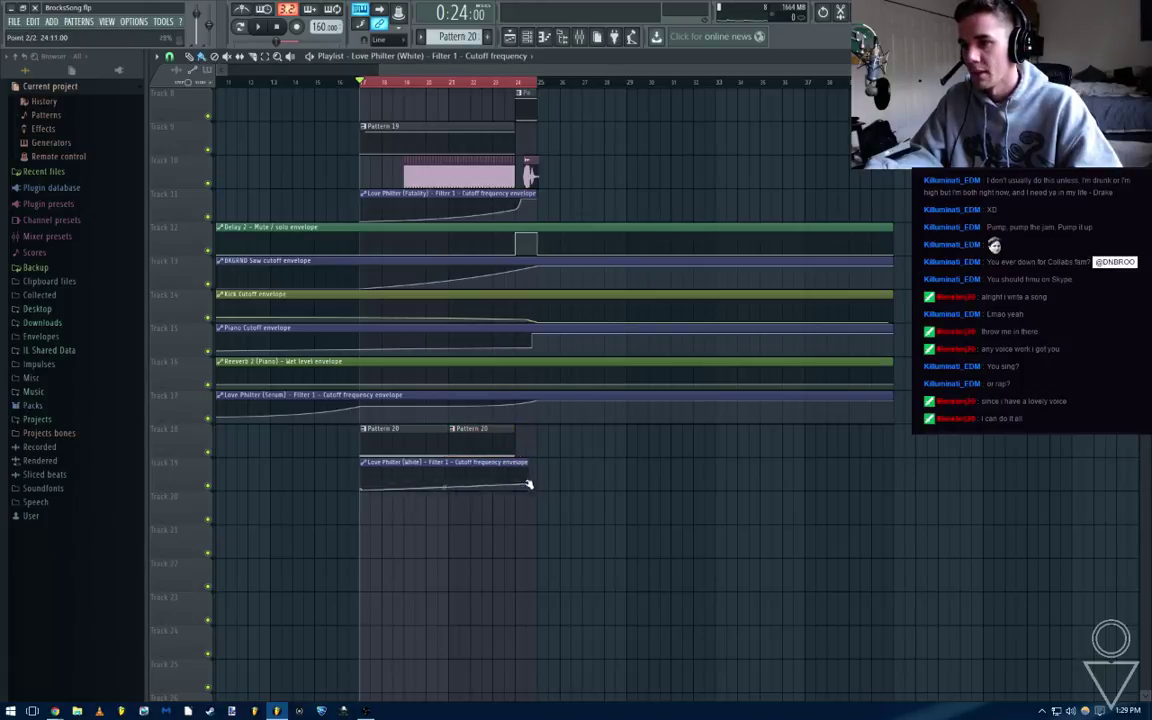
# Shape the White cutoff automation on Track 19 into a curved rise up to bar 24 with a sharp drop at the end
pyautogui.moveTo(529, 485); pyautogui.dragTo(512, 465)
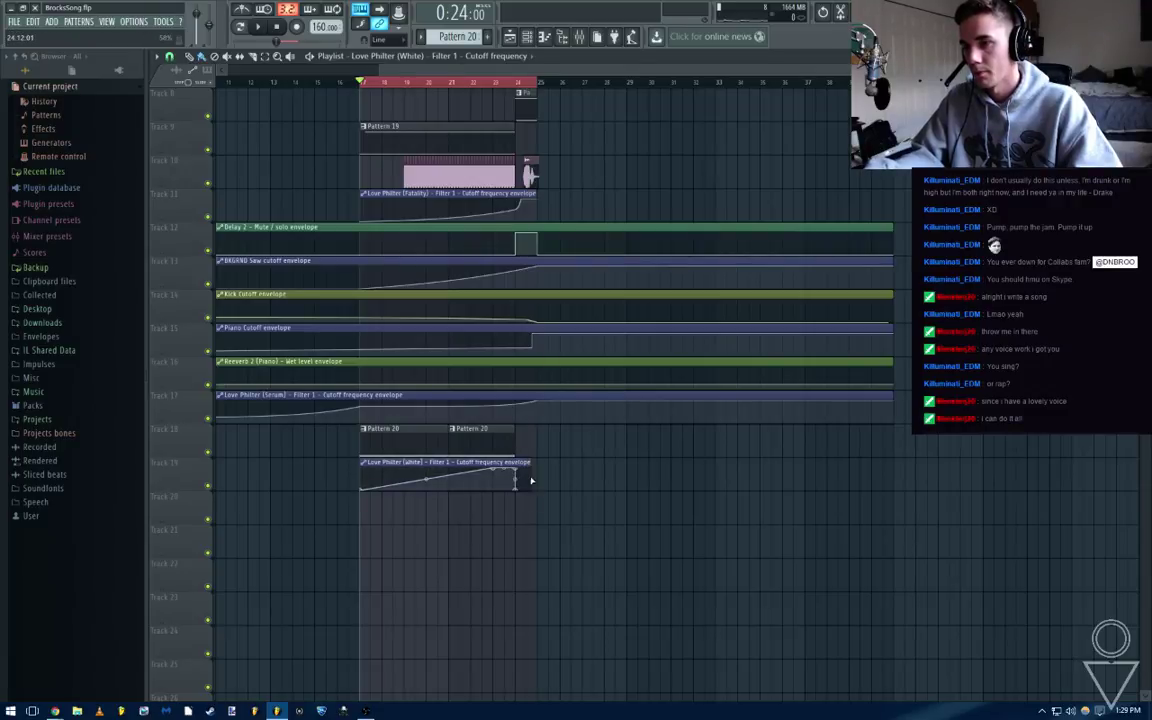
pyautogui.press('space')
pyautogui.rightClick(494, 469)
pyautogui.click(513, 488)
pyautogui.moveTo(437, 479); pyautogui.dragTo(437, 483)
# Save the project and play back the build-up with the white-noise layer
pyautogui.hotkey('ctrl', 's')
pyautogui.press('space')
pyautogui.press('space')
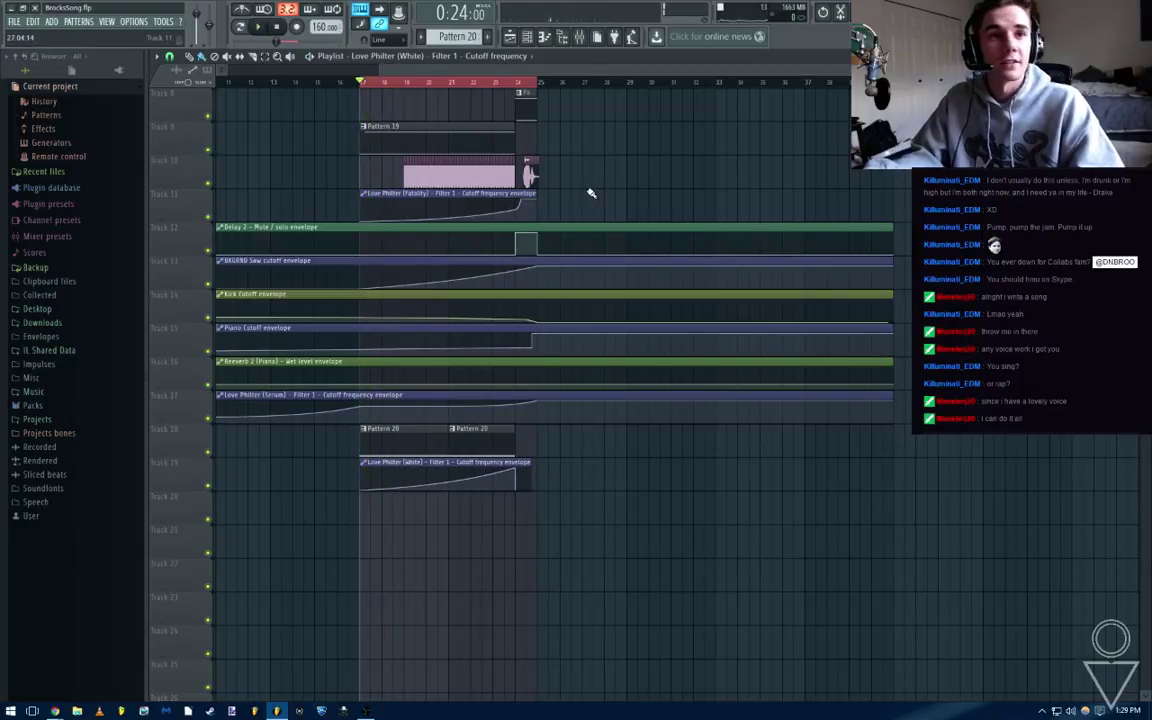
pyautogui.scroll(5, 666, 523)
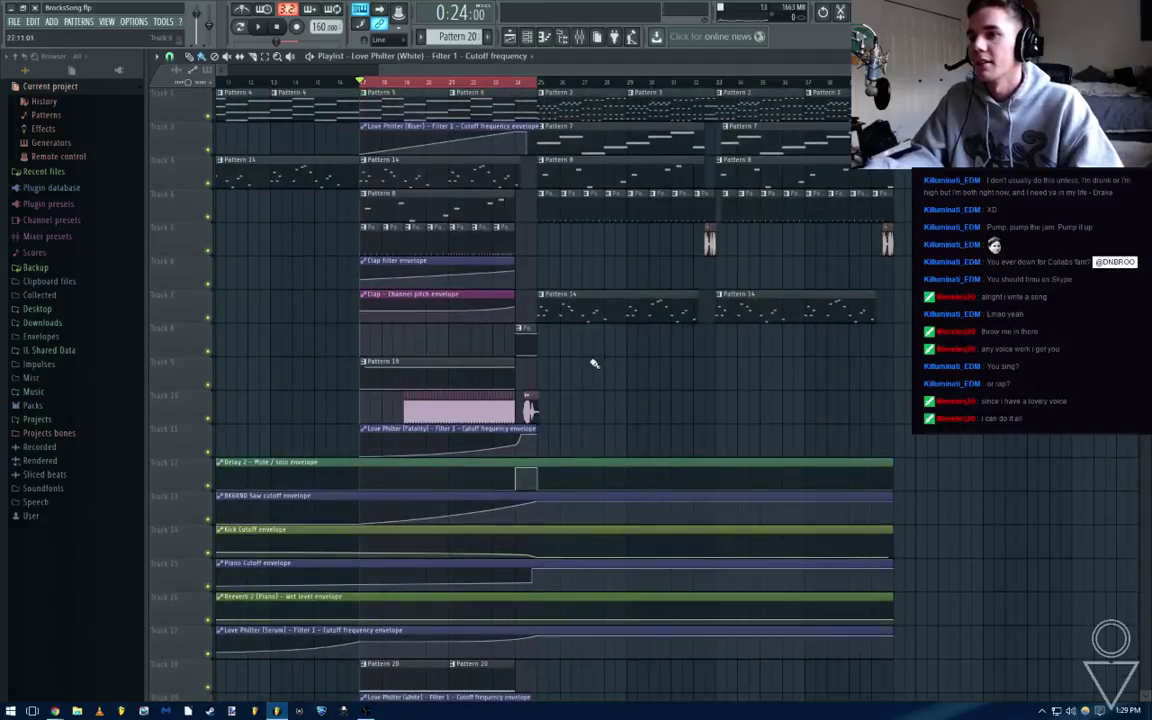
# Open the recent project Rave68.flp and look over its playlist arrangement and automation clips
pyautogui.click(15, 21)
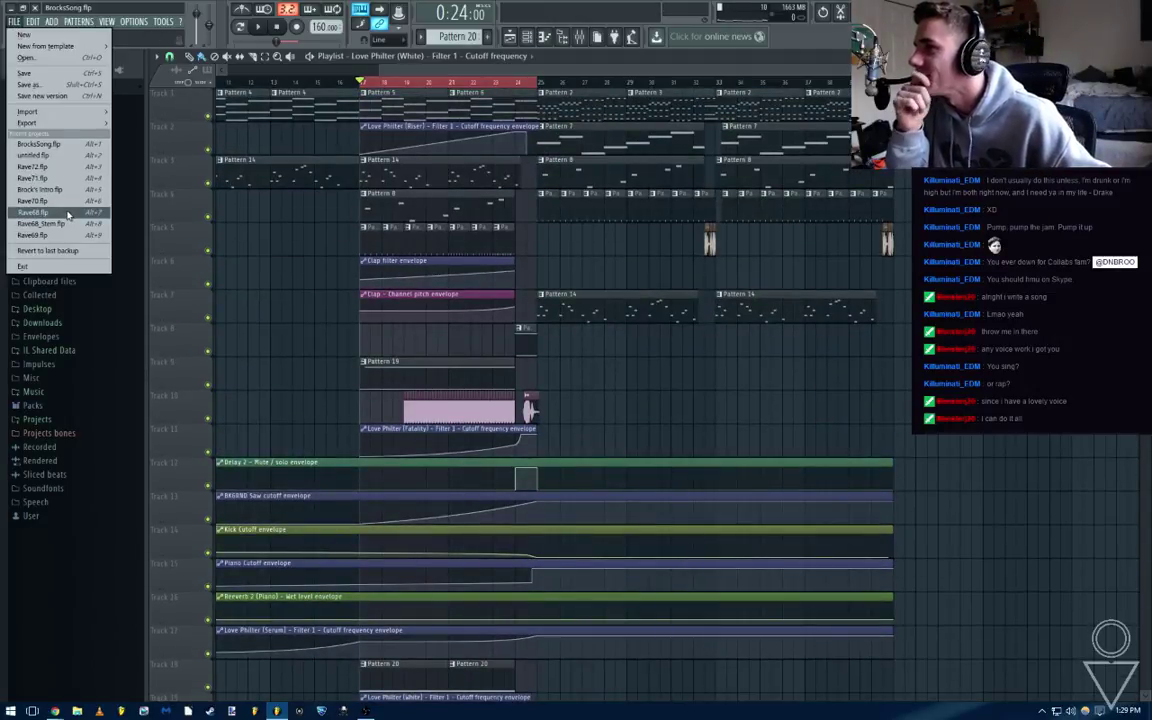
pyautogui.click(296, 359)
pyautogui.click(14, 22)
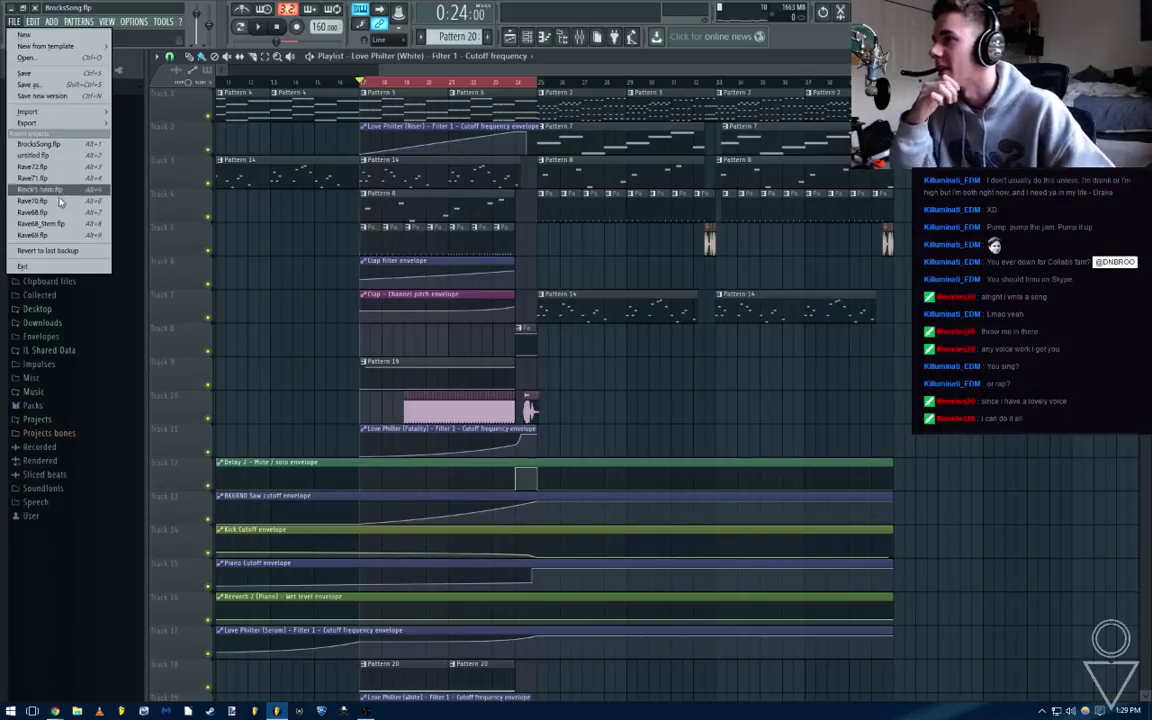
pyautogui.click(57, 214)
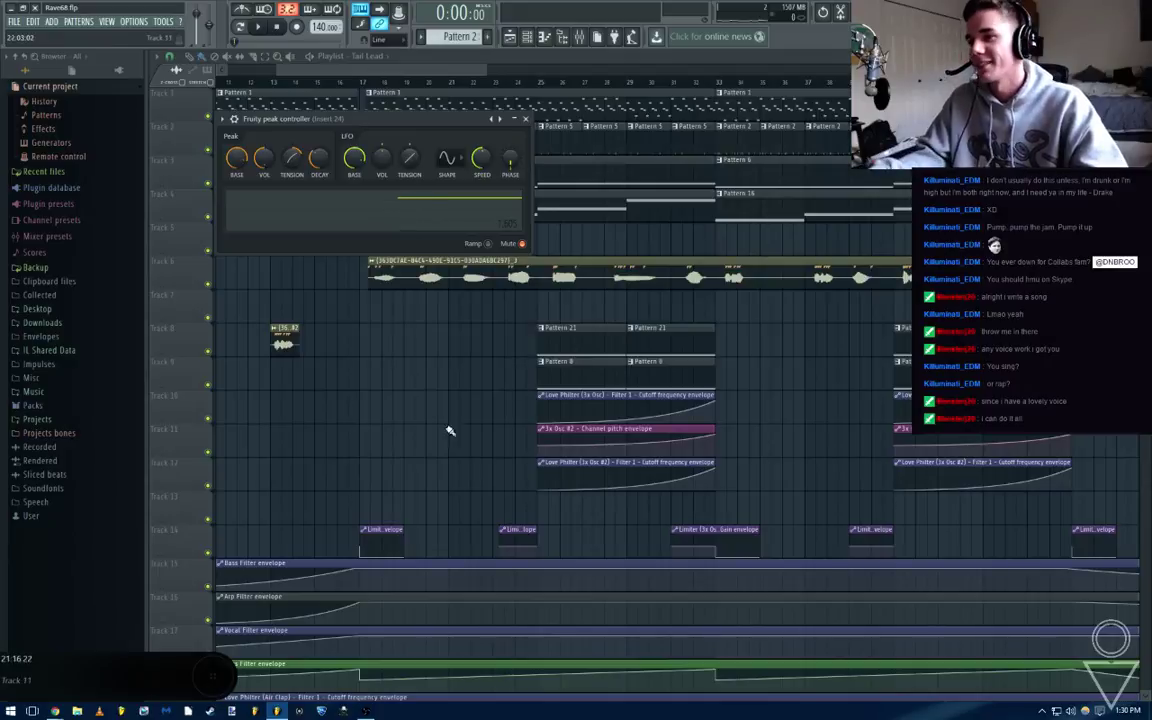
pyautogui.scroll(-8, 782, 368)
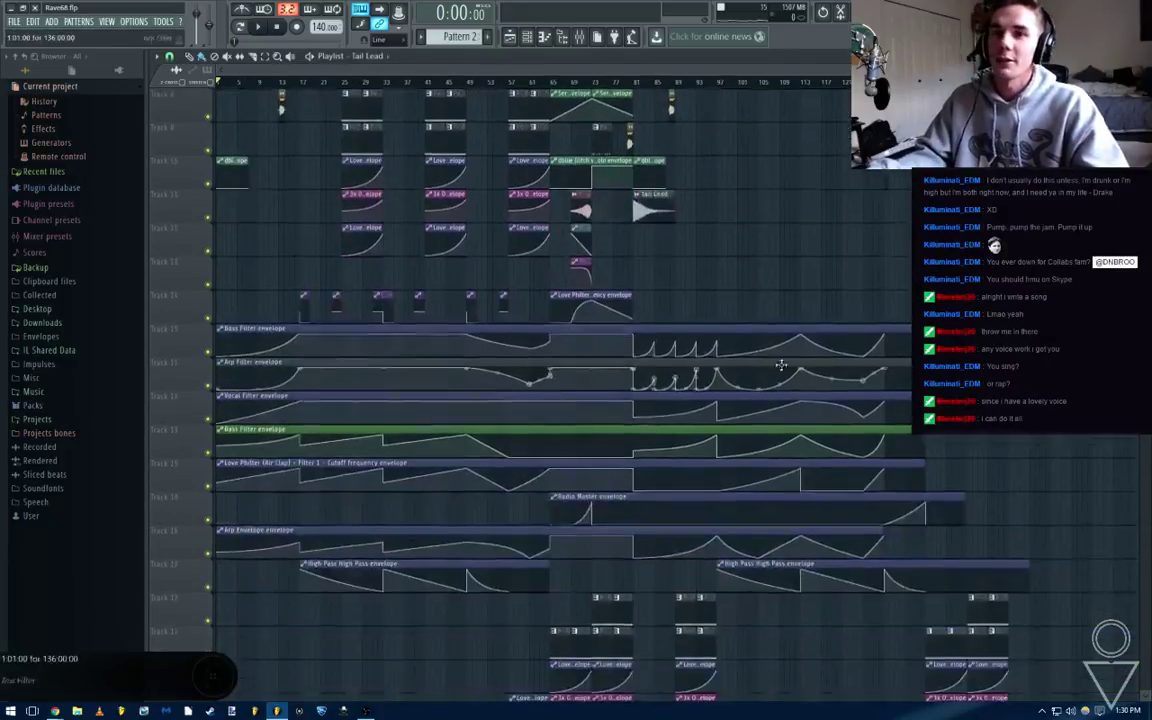
# Look over the Rave68 arrangement and listen to it through the build-up near bar 65
pyautogui.scroll(8, 797, 466)
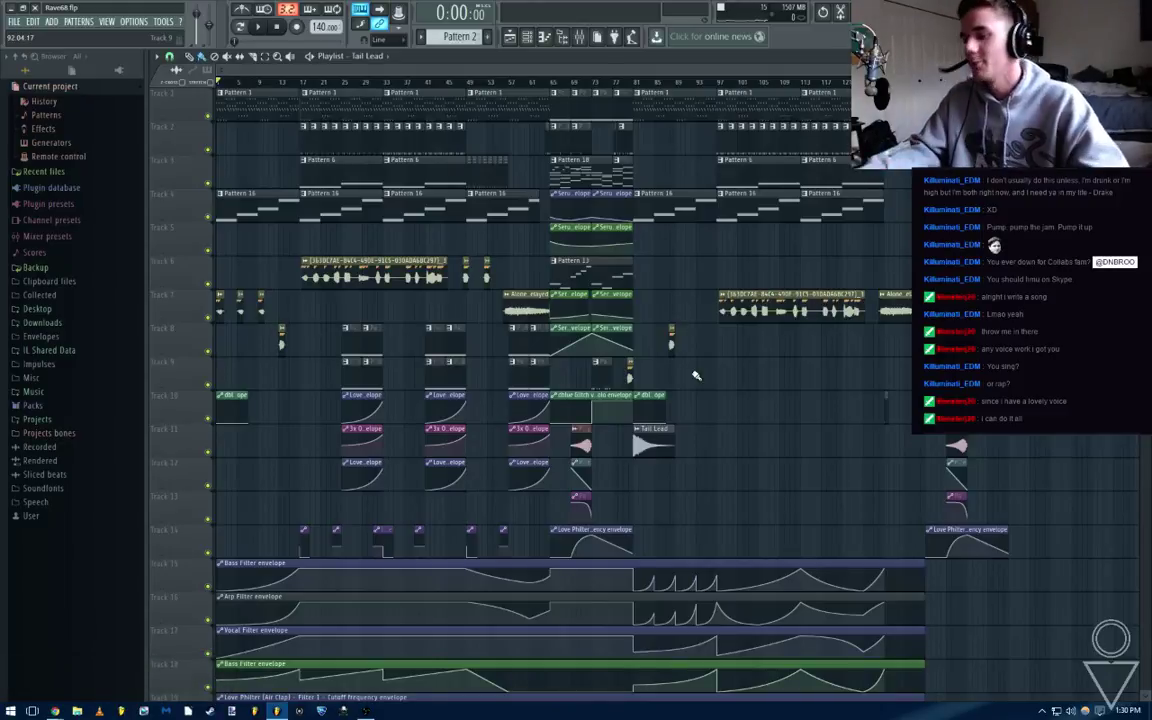
pyautogui.scroll(-8, 702, 368)
pyautogui.scroll(8, 689, 411)
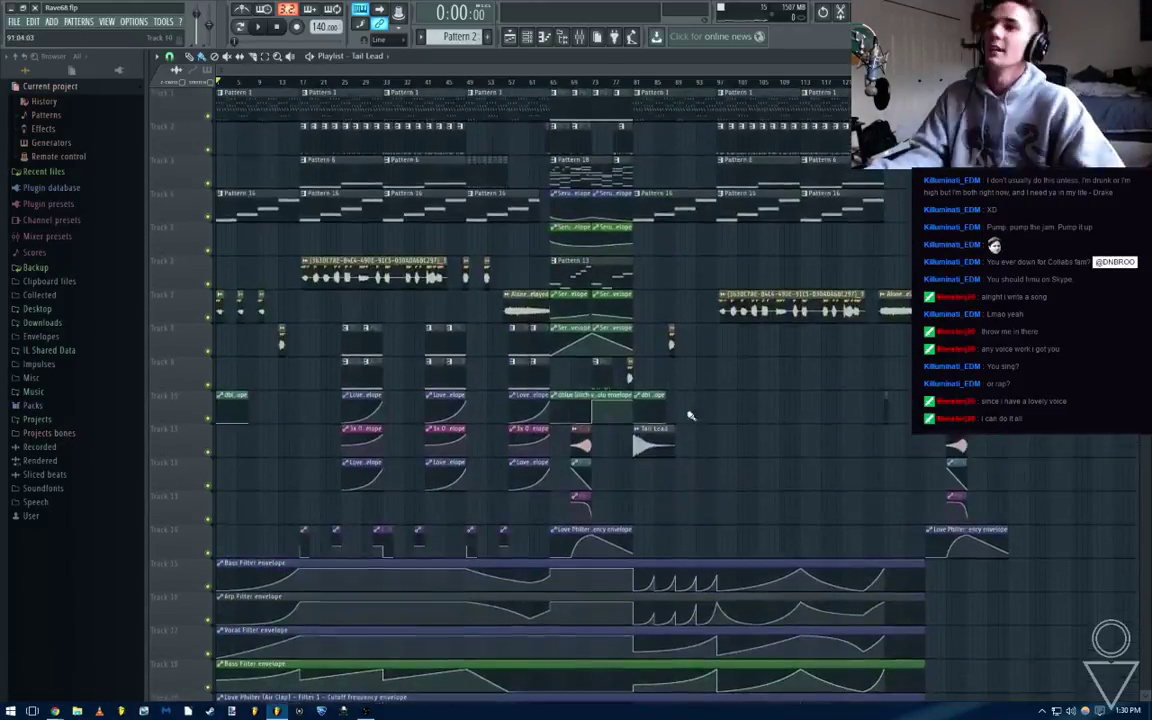
pyautogui.press('space')
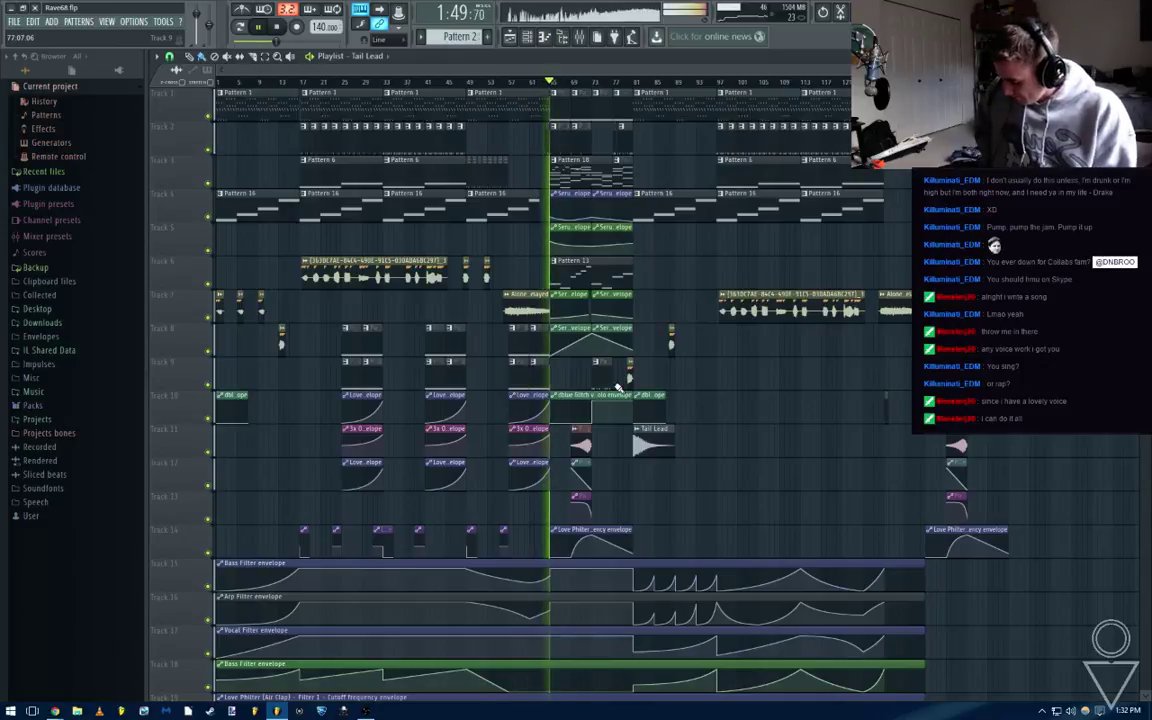
pyautogui.press('space')
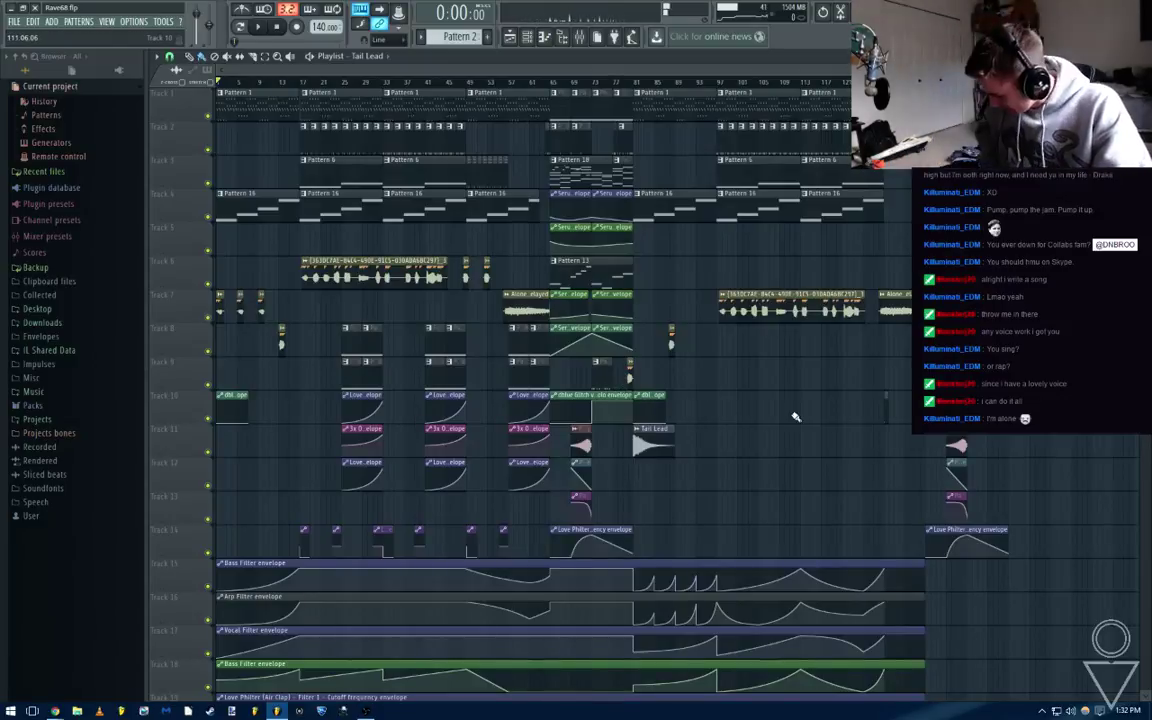
# Open the recent project Rave68_Stem.flp and check the system load in Task Manager while it loads
pyautogui.click(14, 21)
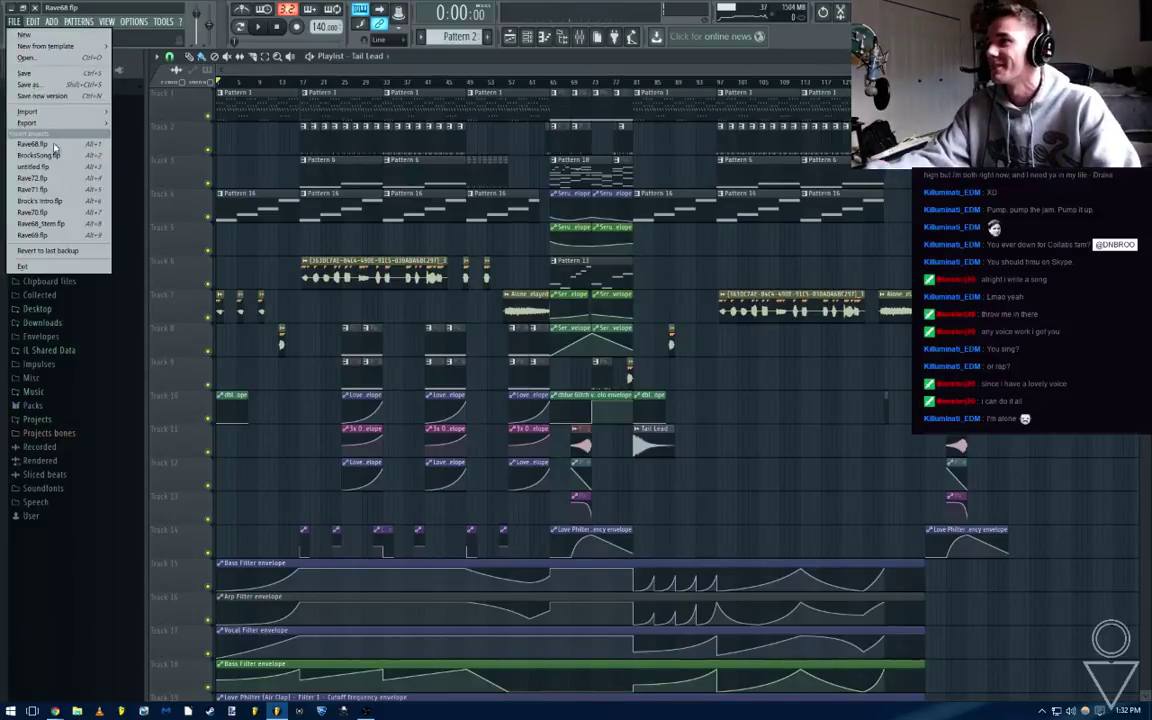
pyautogui.click(72, 224)
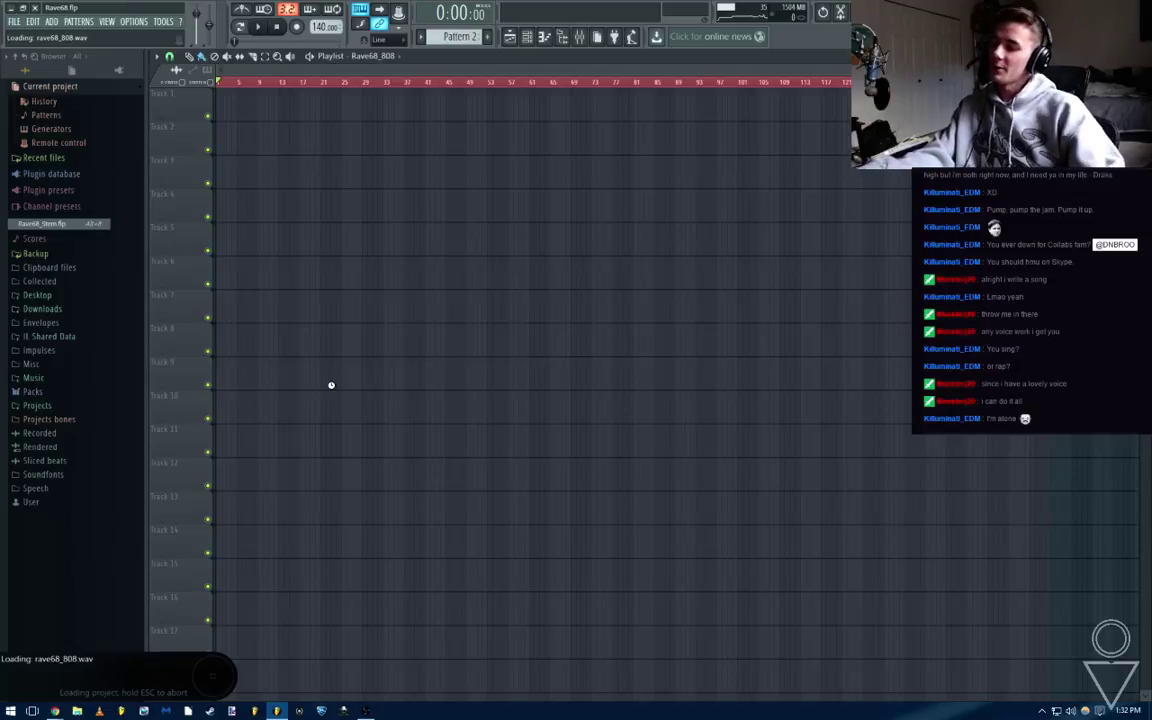
pyautogui.hotkey('ctrl', 'shift', 'Escape')
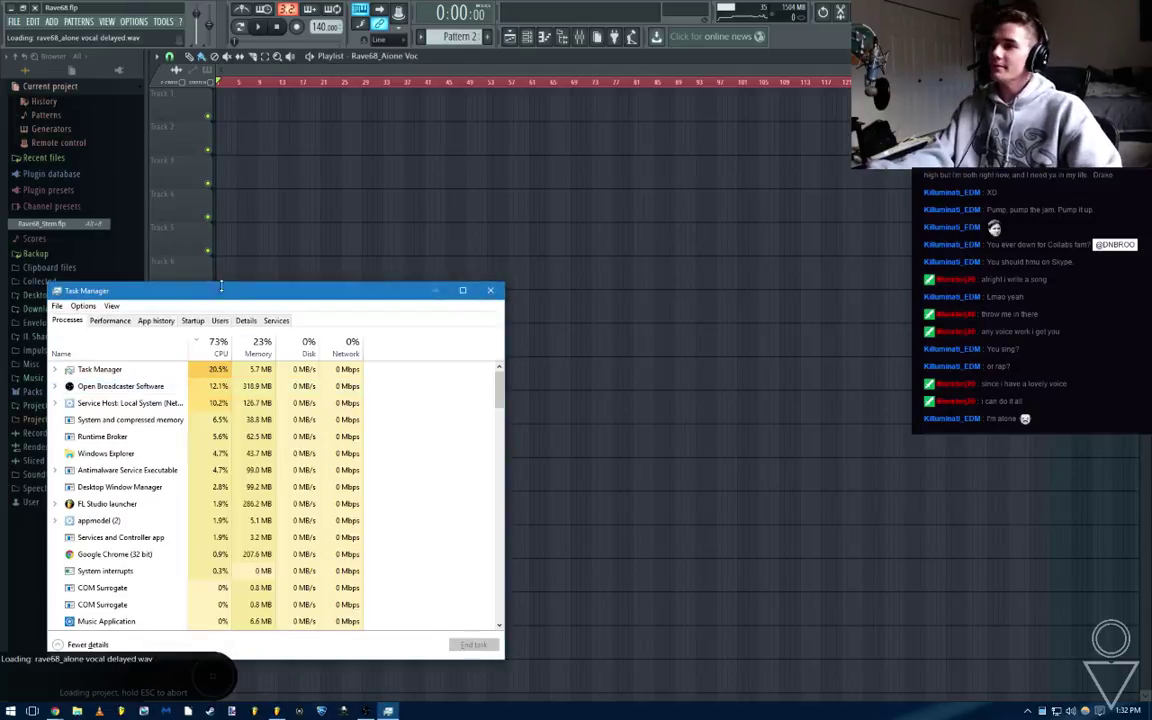
pyautogui.moveTo(233, 300); pyautogui.dragTo(313, 226)
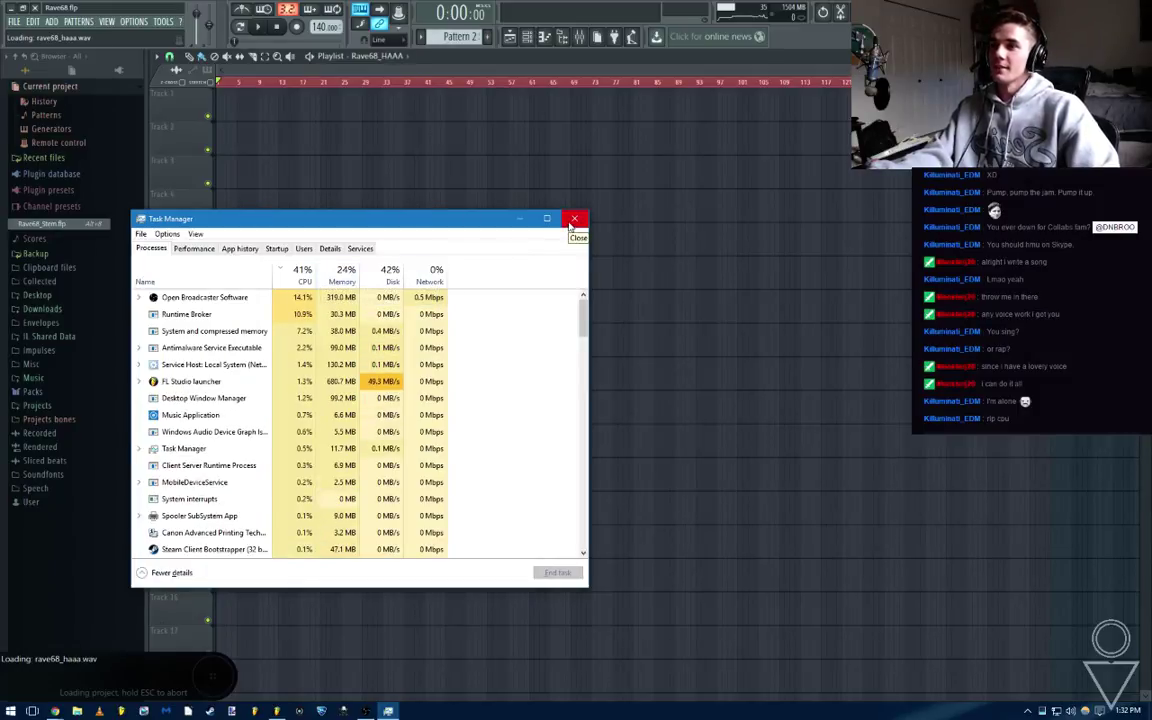
pyautogui.click(574, 219)
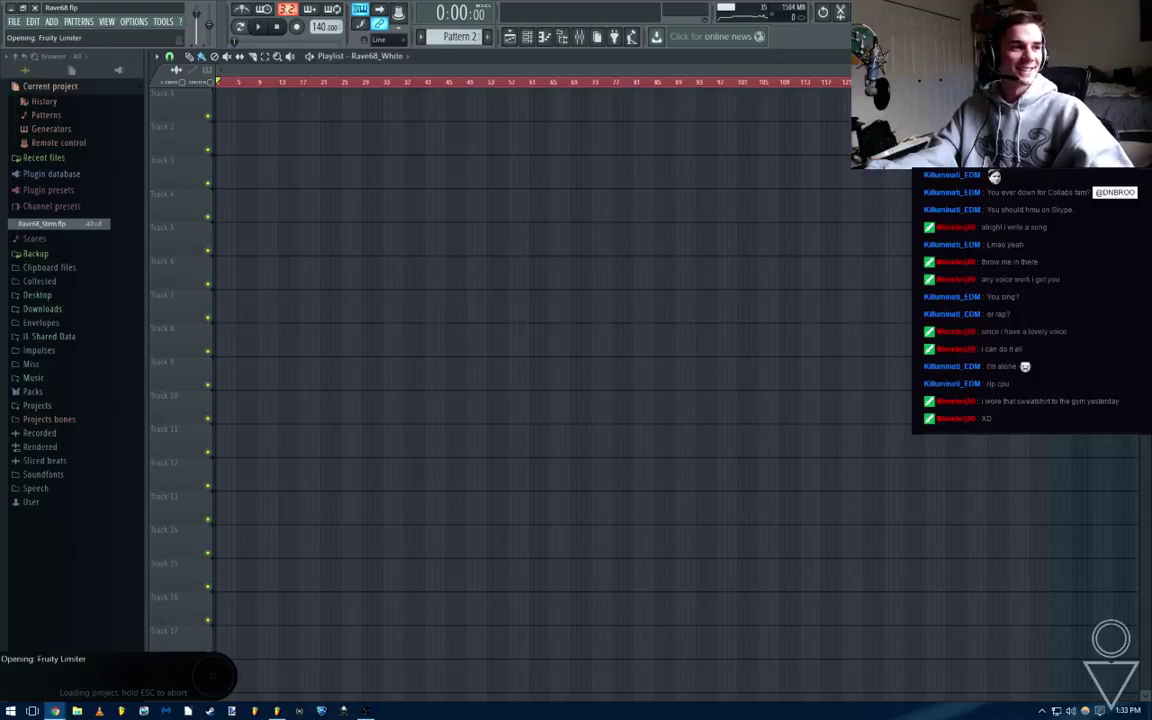
pyautogui.scroll(-1, 560, 390)
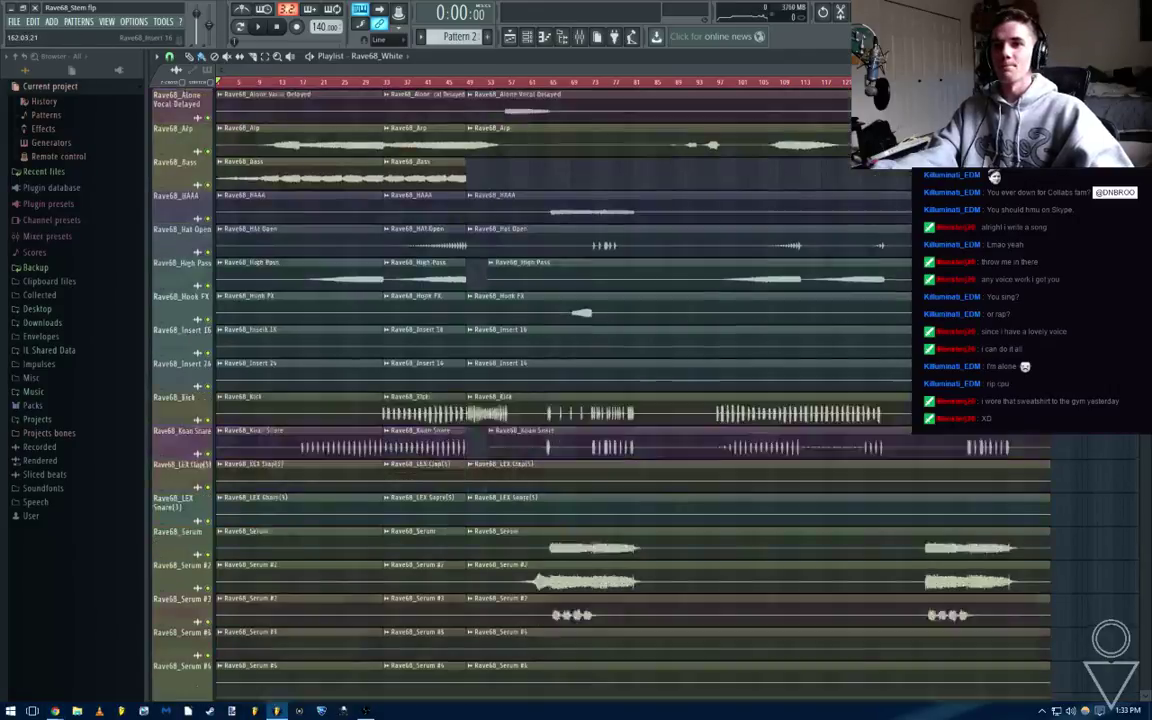
# Play the stem arrangement from about bar 28 and again from about bar 44
pyautogui.press('space')
pyautogui.click(360, 84)
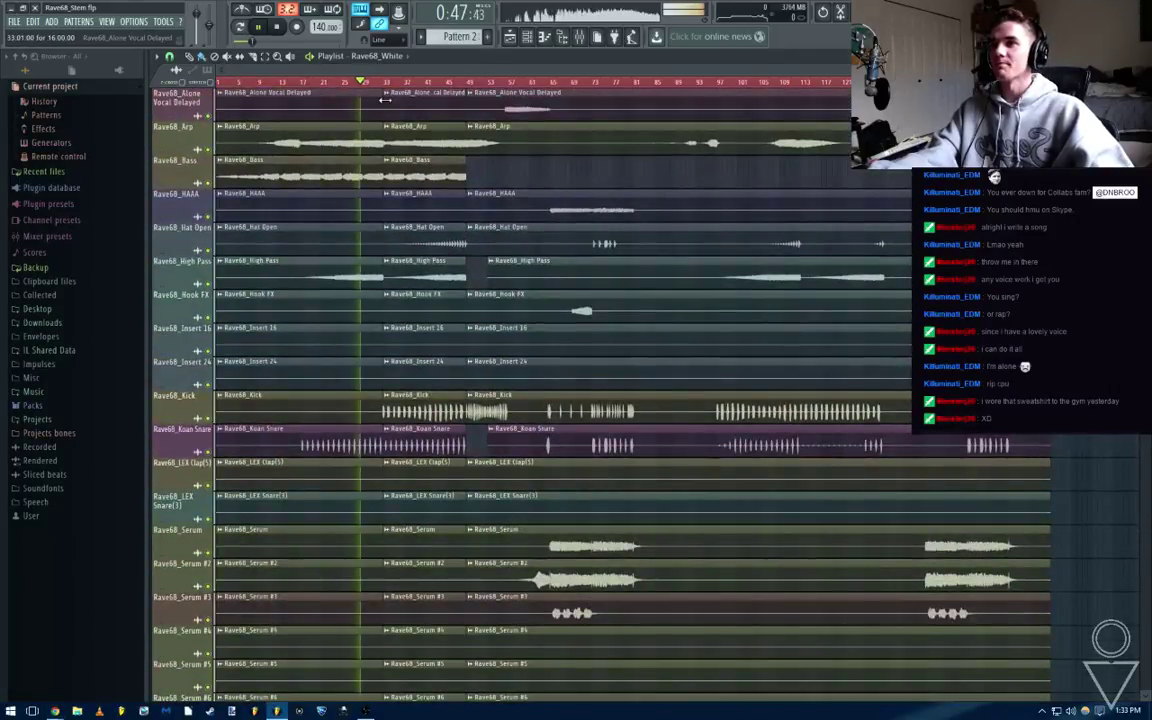
pyautogui.click(442, 84)
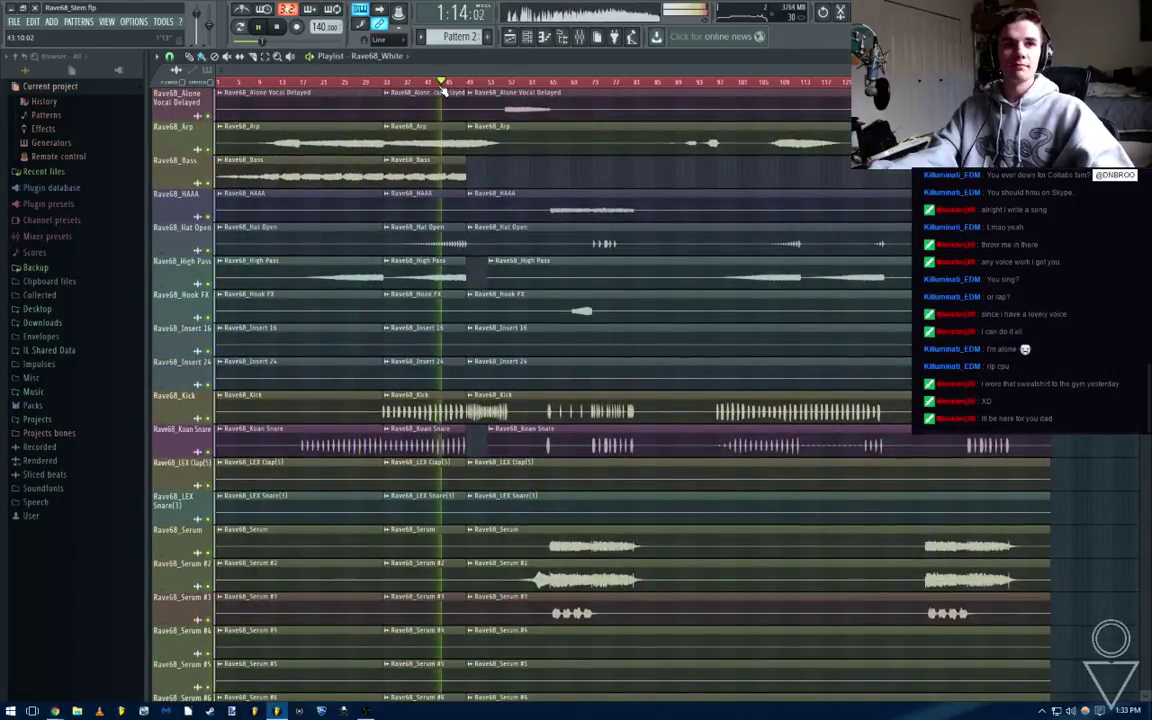
pyautogui.scroll(3, 545, 231)
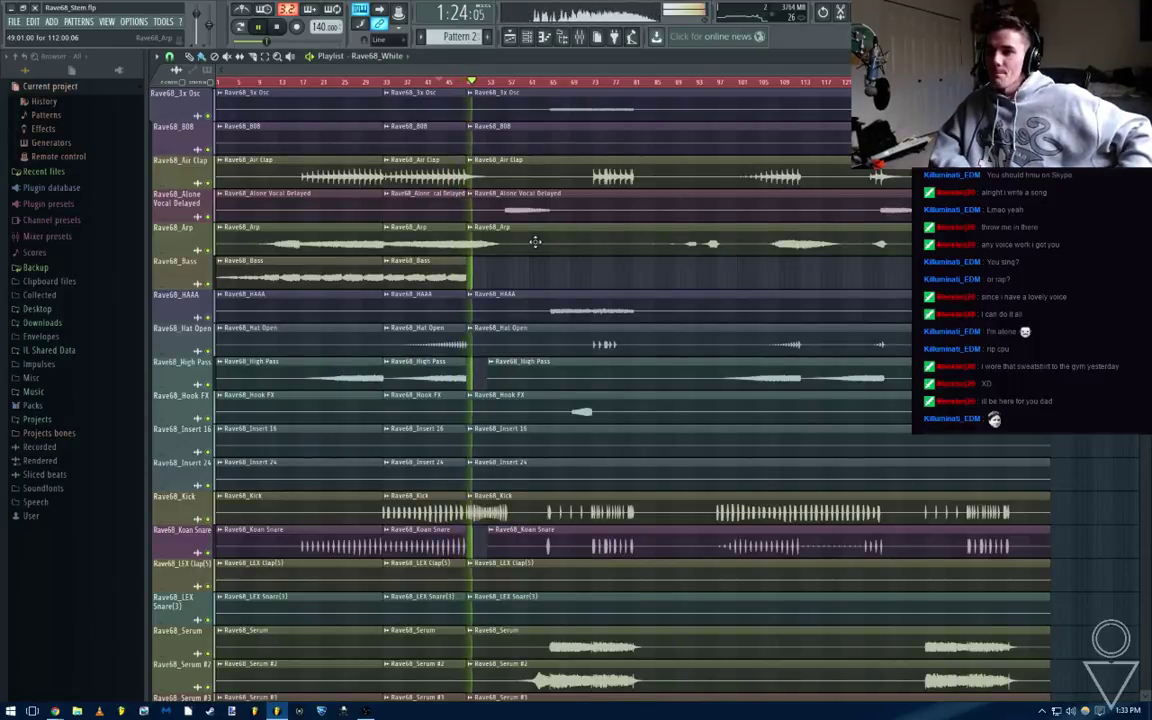
# Lower the stem project's master volume in the mixer to about -2.6 dB
pyautogui.click(581, 37)
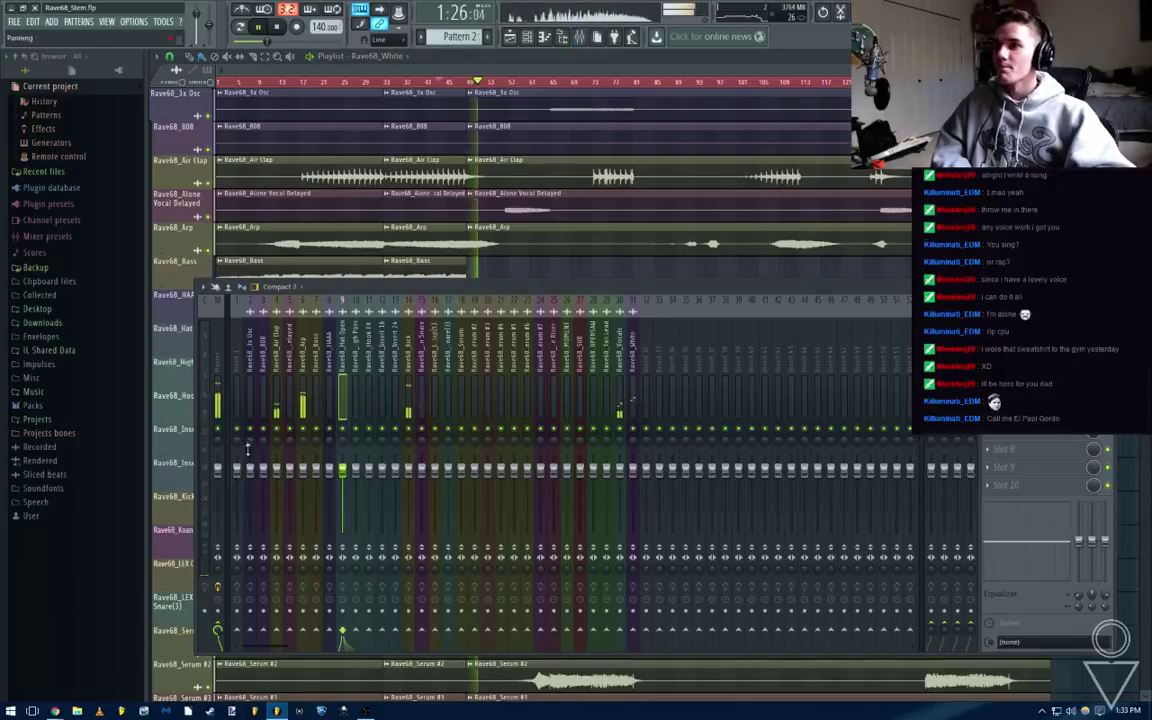
pyautogui.moveTo(218, 471); pyautogui.dragTo(220, 481)
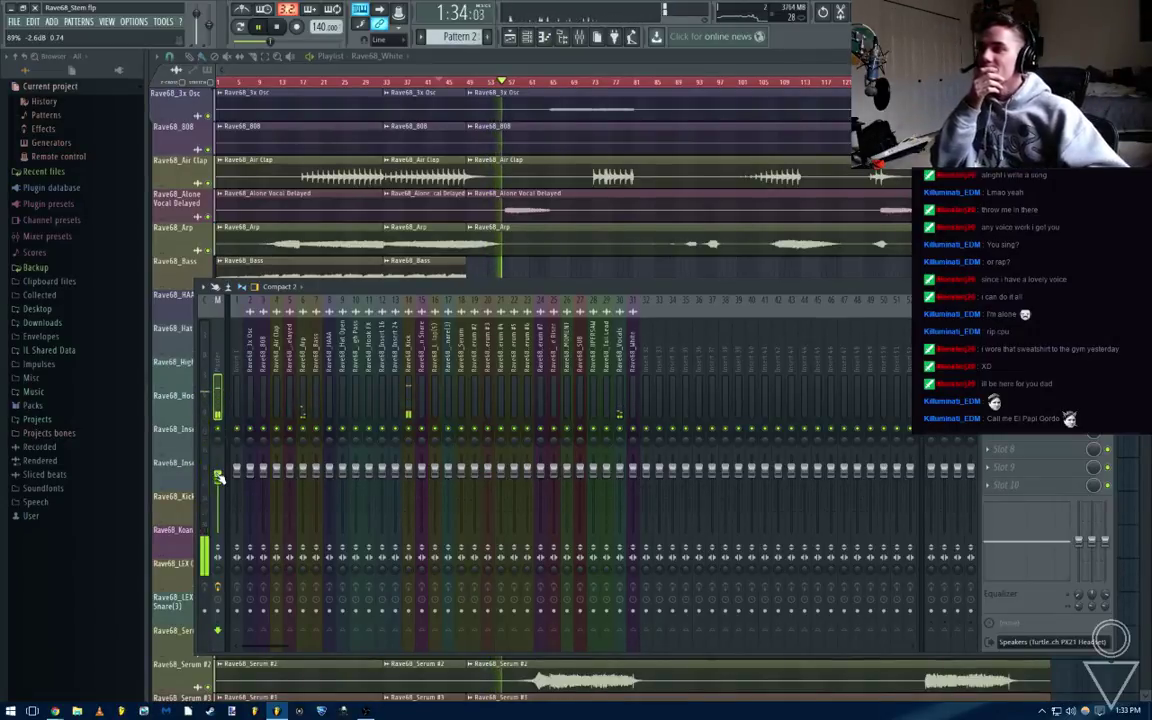
pyautogui.press('F9')
# Examine the individual stem tracks during playback through the build-up and drop, ending the playback past bar 81
pyautogui.scroll(-1, 524, 378)
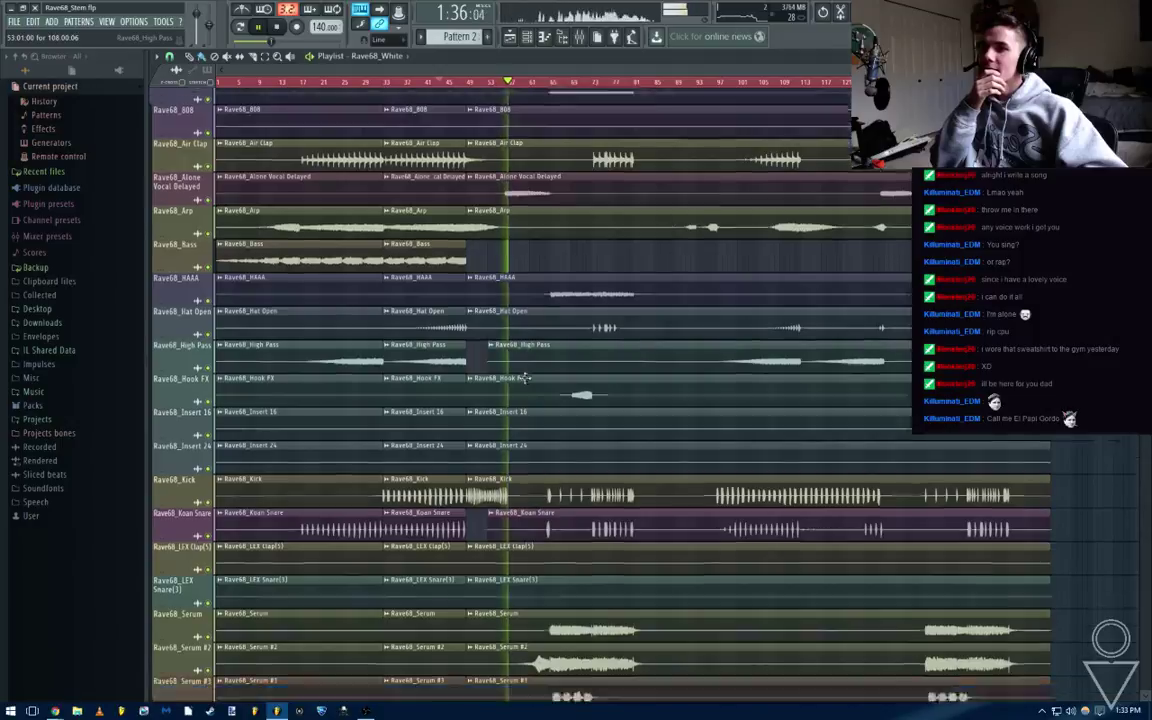
pyautogui.scroll(-5, 524, 378)
pyautogui.scroll(6, 522, 380)
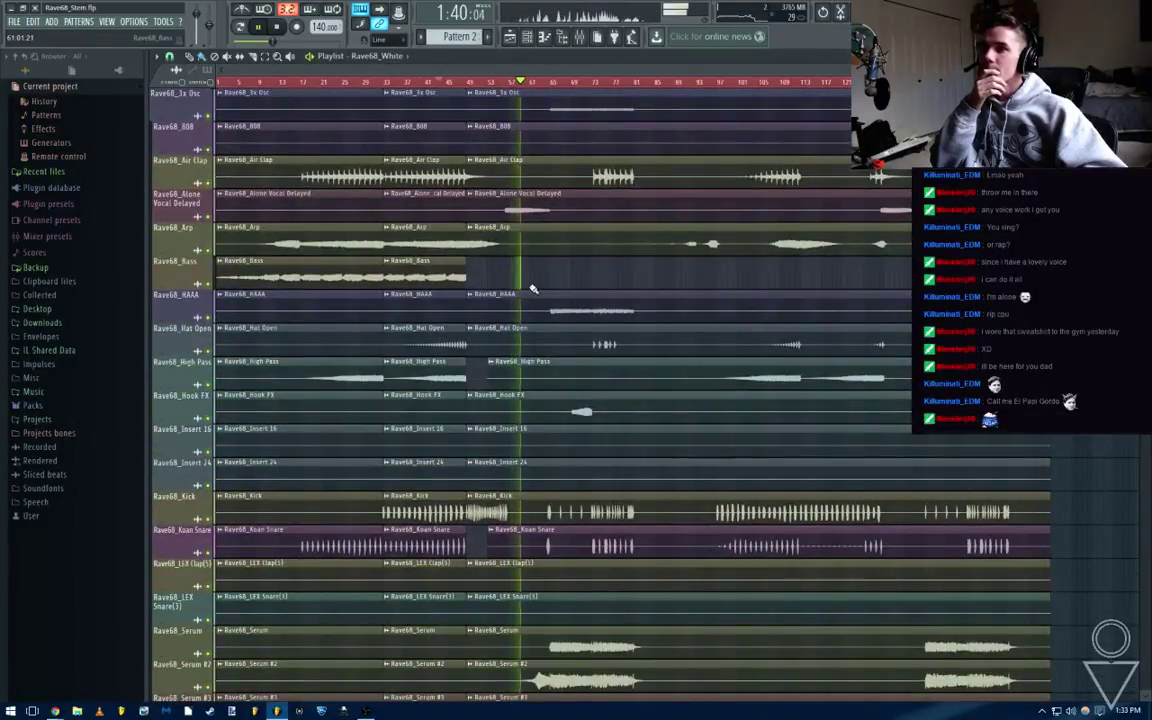
pyautogui.scroll(-6, 531, 292)
pyautogui.scroll(4, 529, 300)
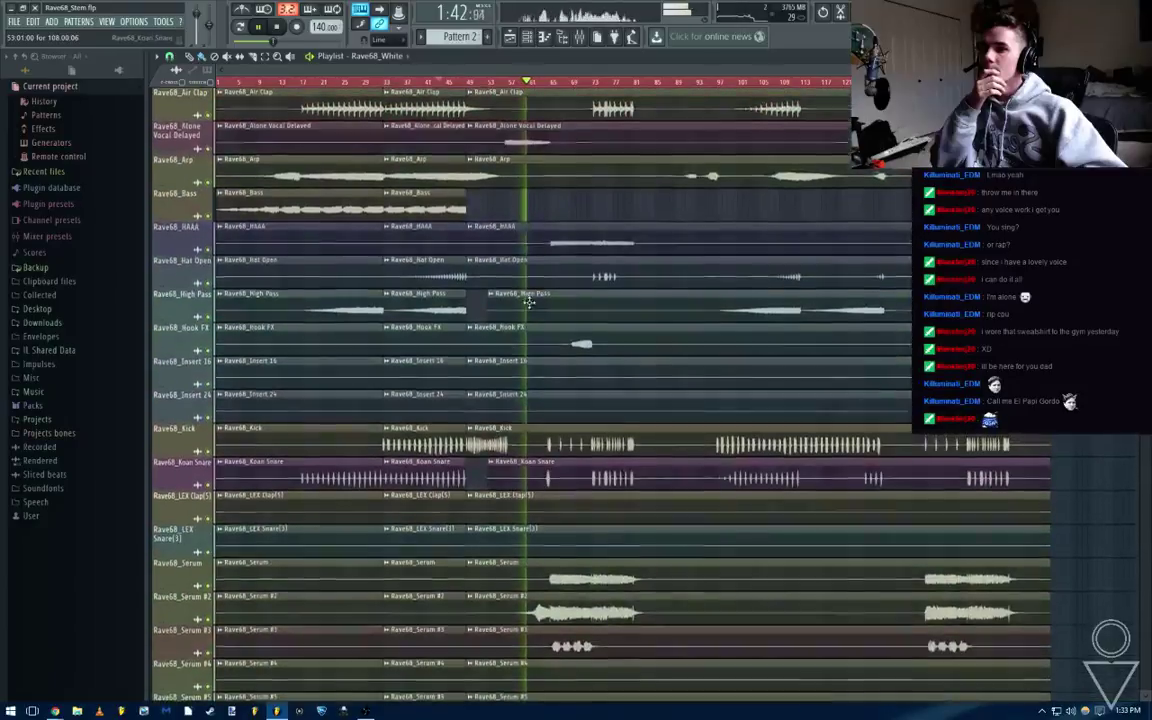
pyautogui.scroll(2, 540, 208)
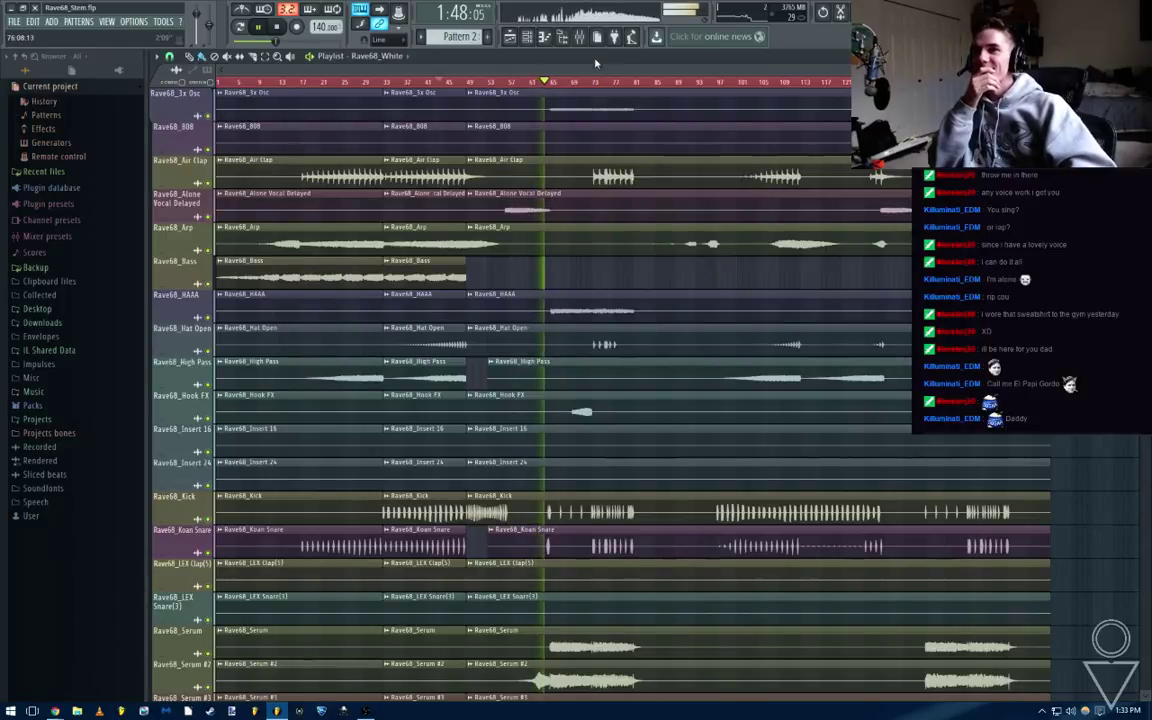
pyautogui.press('F9')
pyautogui.press('F9')
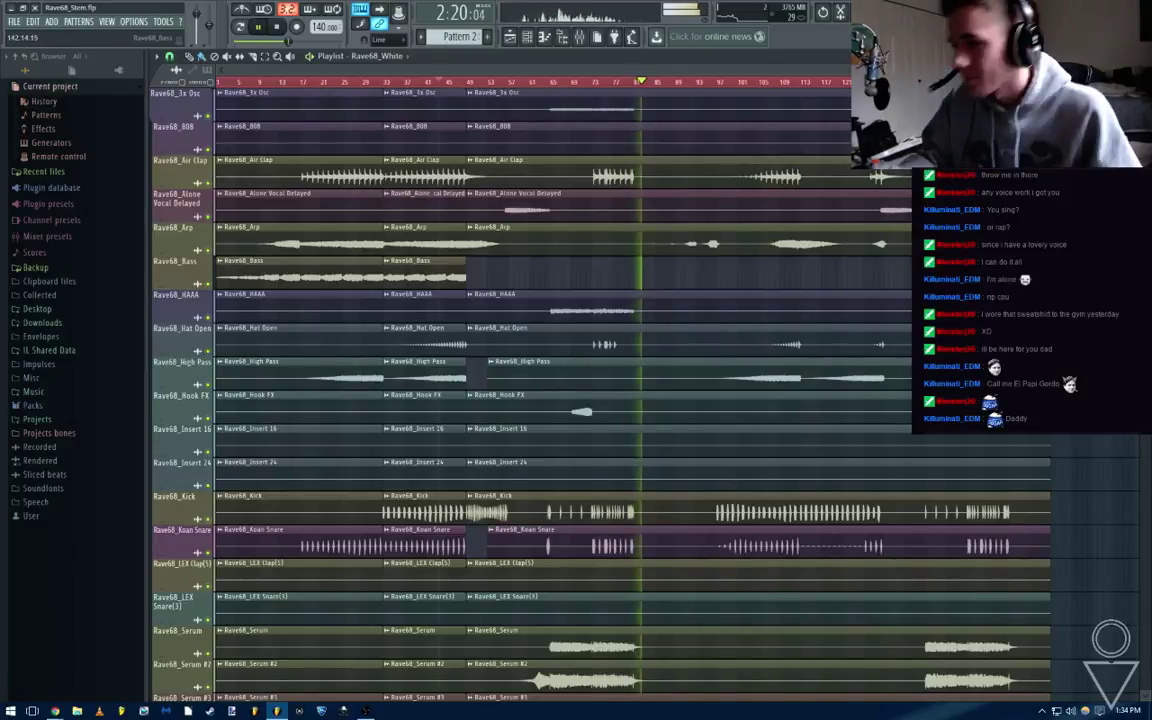
pyautogui.press('space')
# Reopen the recent project BrocksSong.flp without saving the stem project, and show its playlist
pyautogui.click(14, 21)
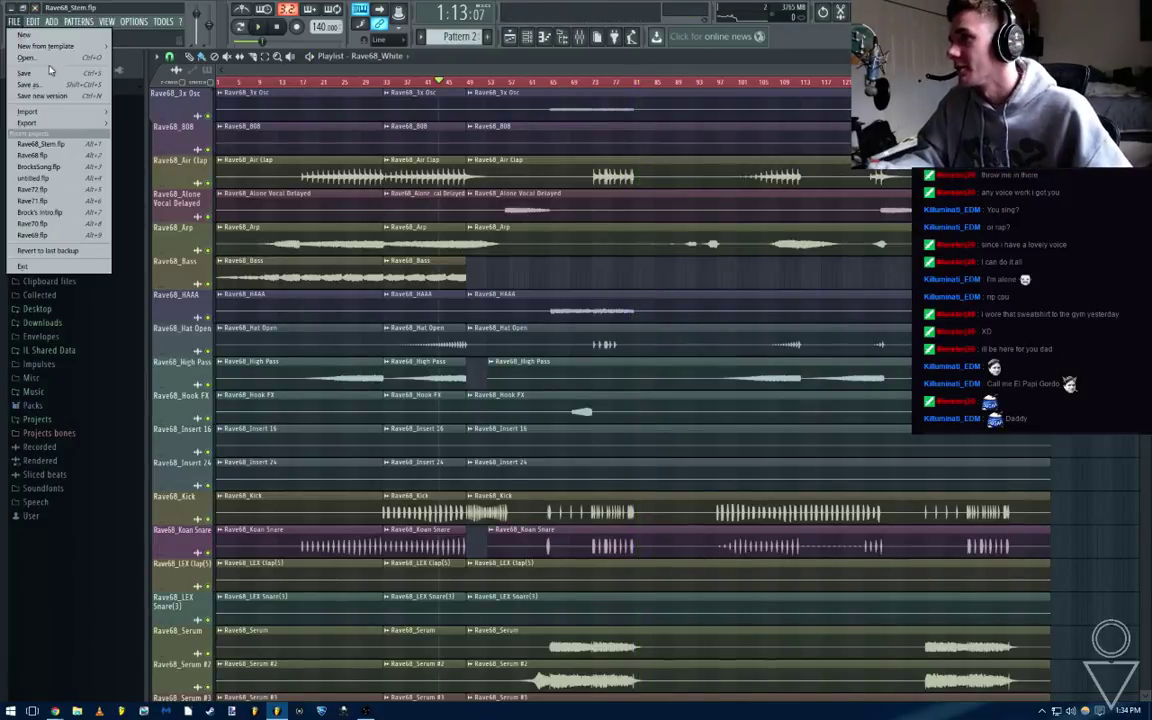
pyautogui.click(70, 172)
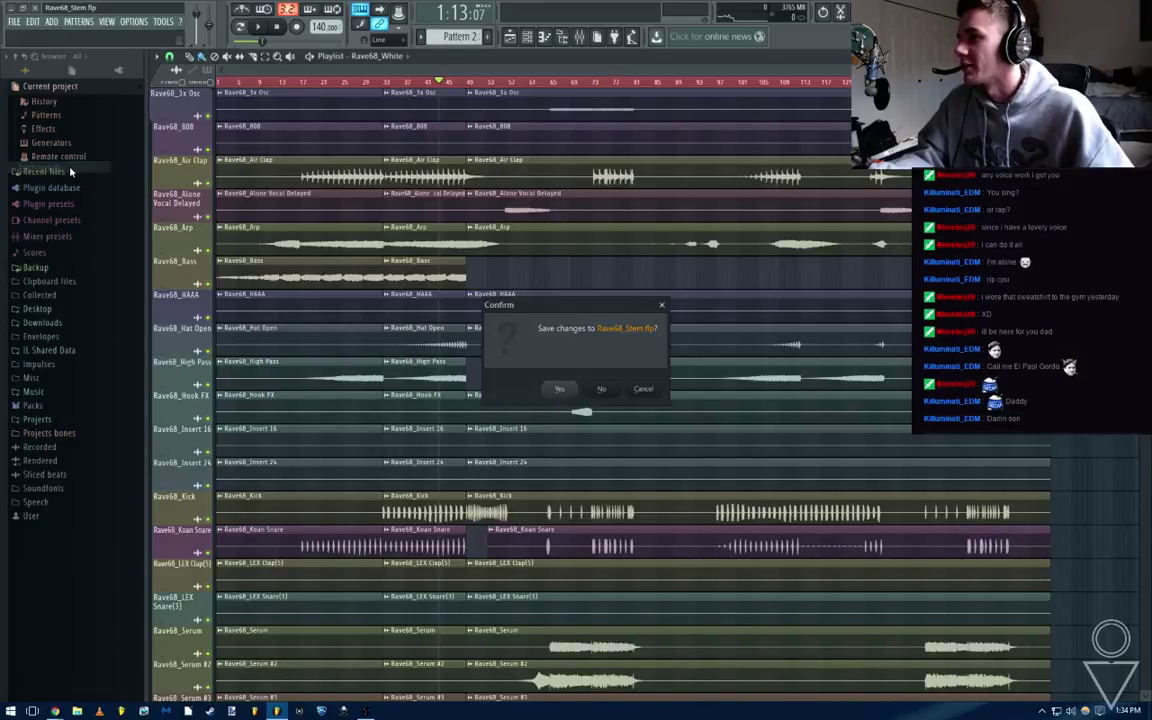
pyautogui.click(602, 392)
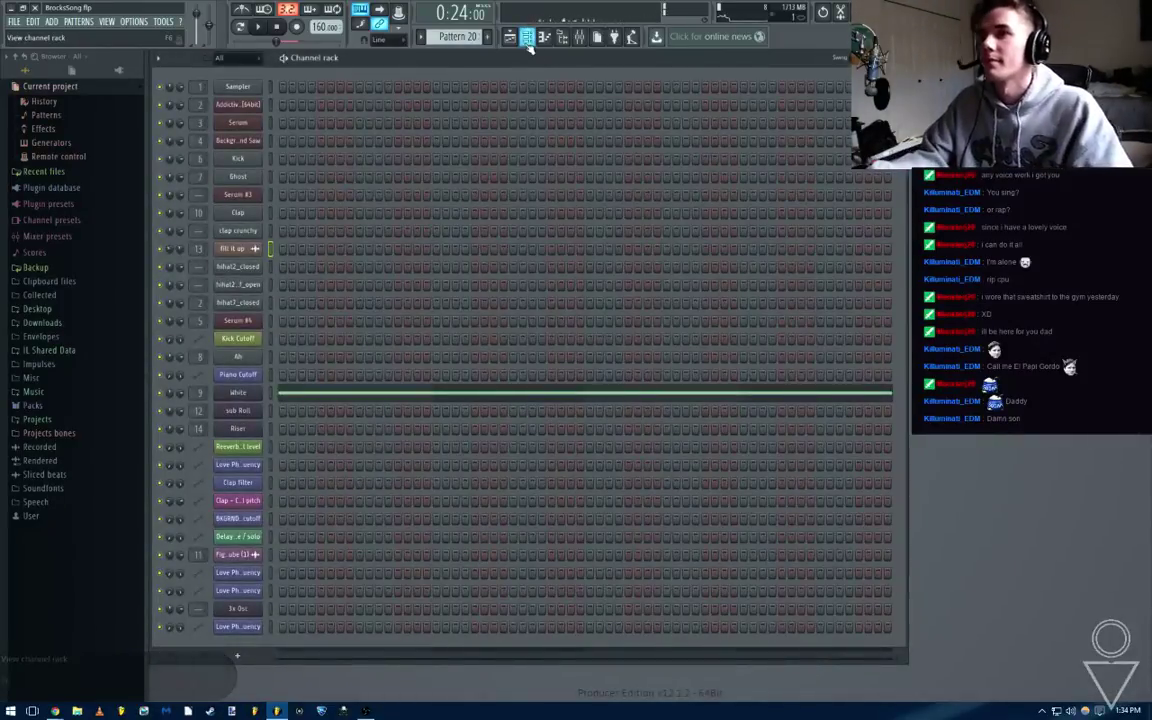
pyautogui.click(528, 40)
pyautogui.click(530, 42)
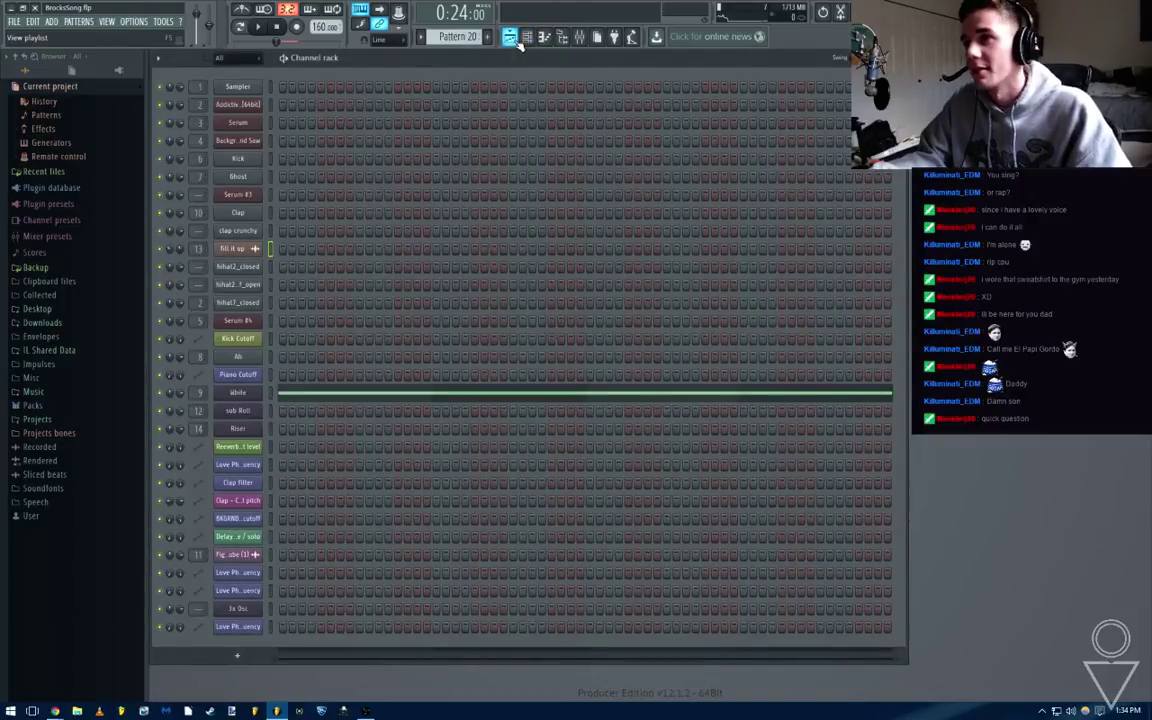
pyautogui.click(517, 42)
# Save BrocksSong.flp and play the build-up from bar 17 into the drop, checking the mixer levels
pyautogui.scroll(6, 332, 182)
pyautogui.doubleClick(625, 84)
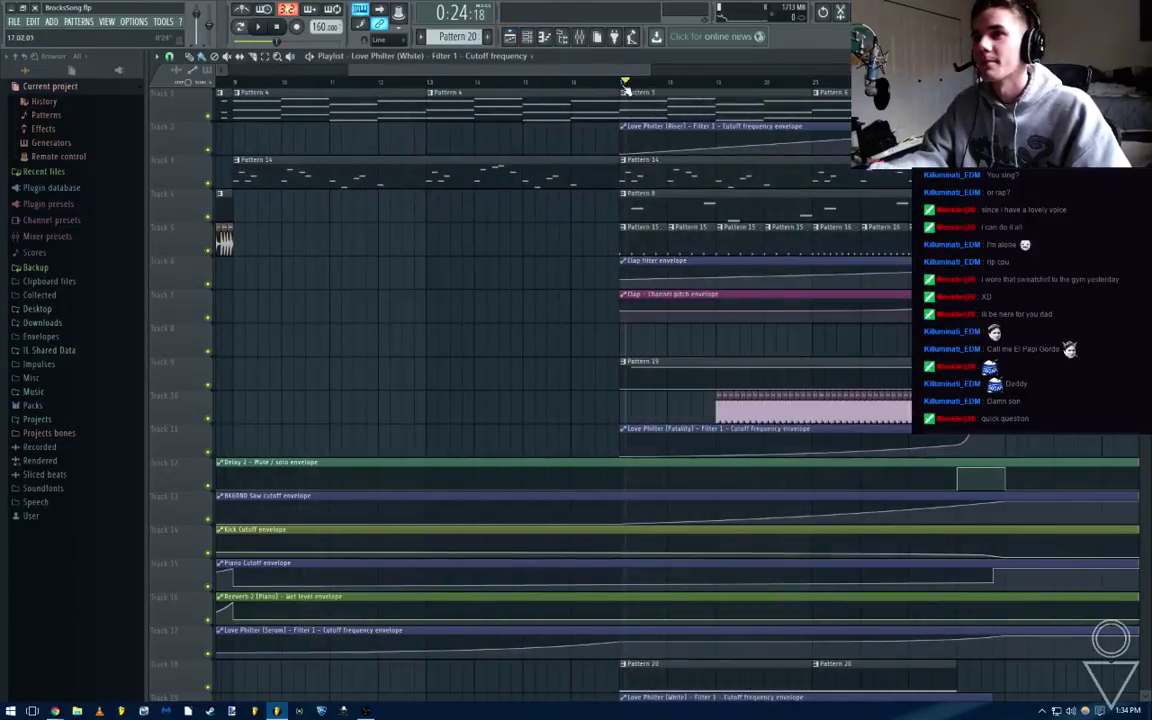
pyautogui.press('space')
pyautogui.hotkey('ctrl', 's')
pyautogui.scroll(-2, 708, 215)
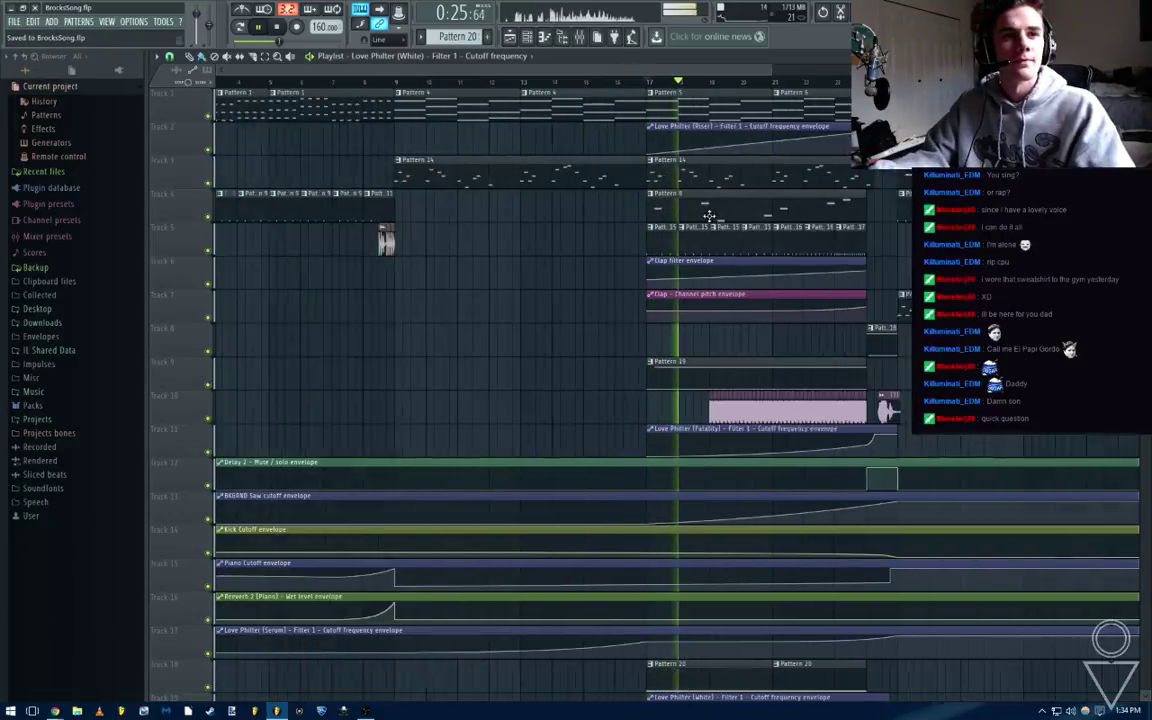
pyautogui.scroll(-2, 708, 217)
pyautogui.scroll(1, 800, 300)
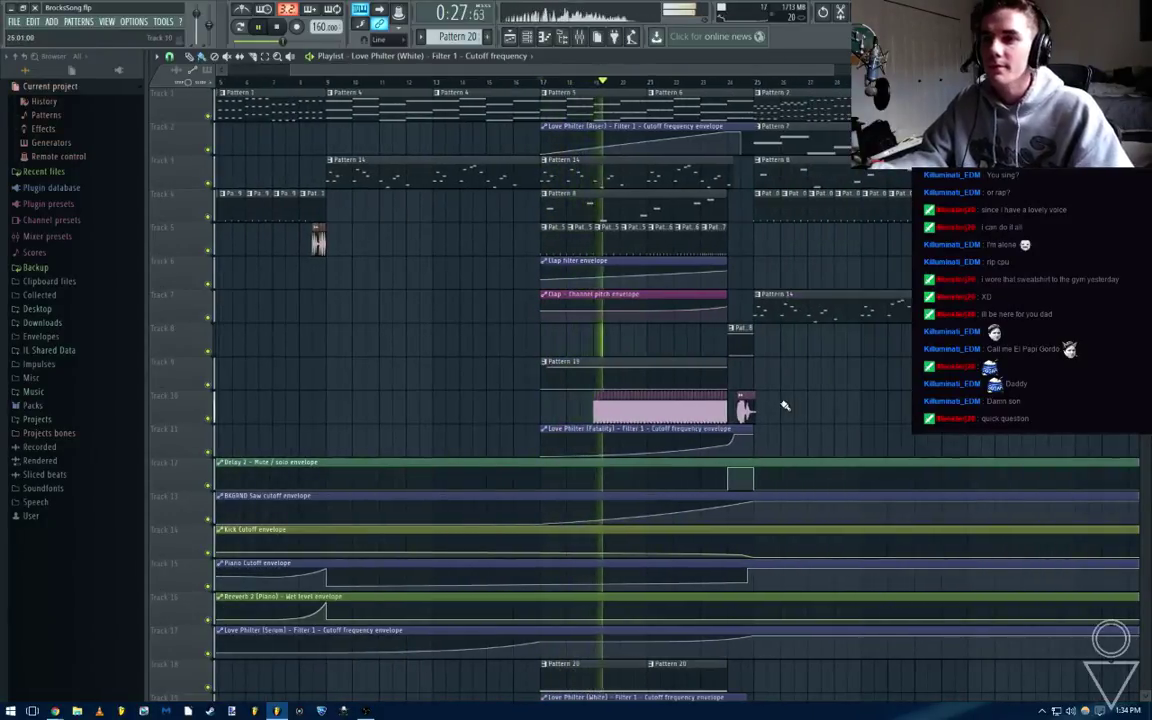
pyautogui.scroll(3, 786, 404)
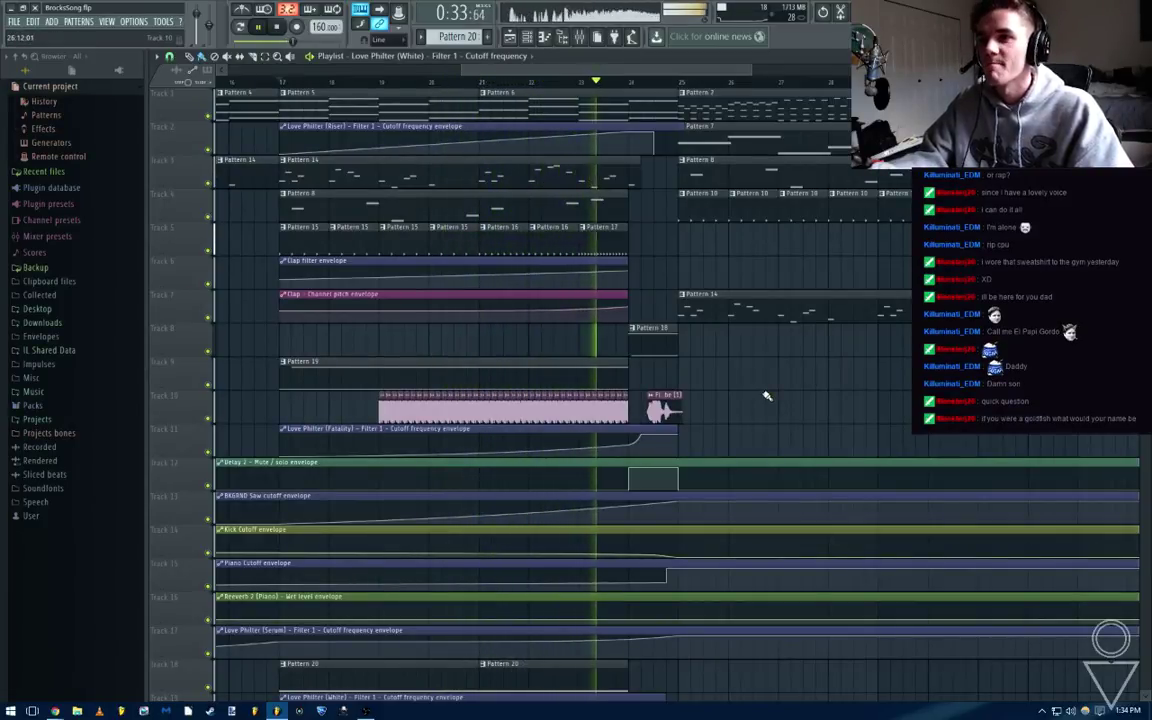
pyautogui.press('F9')
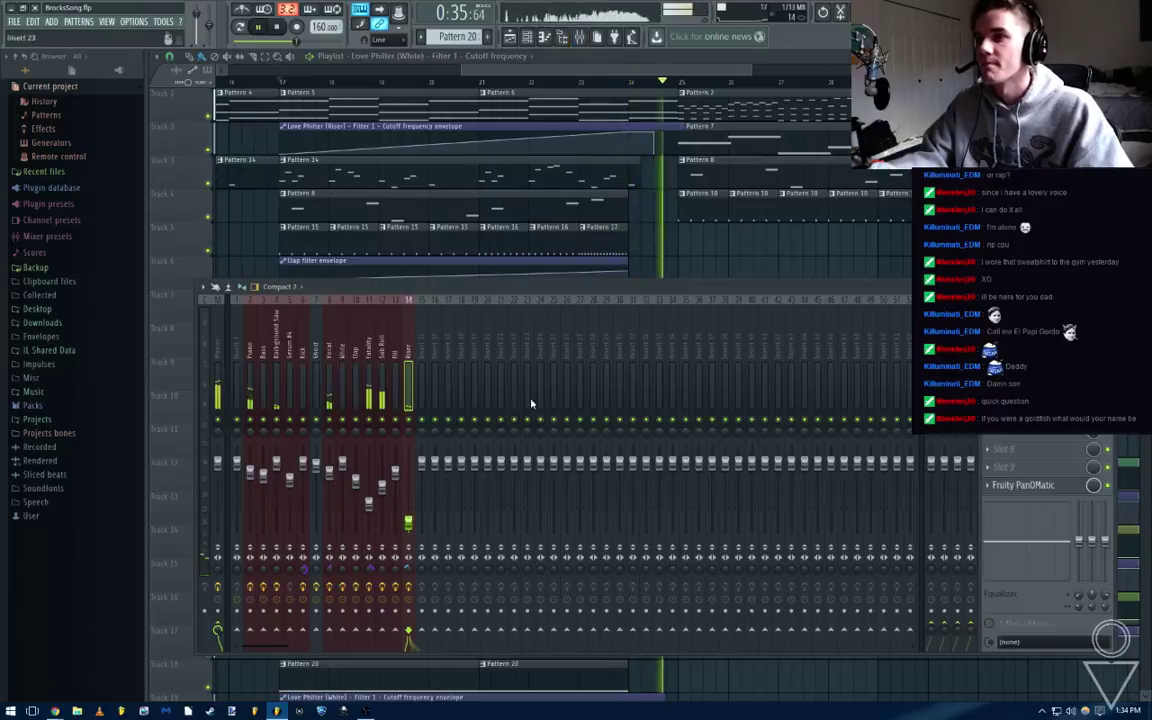
pyautogui.press('space')
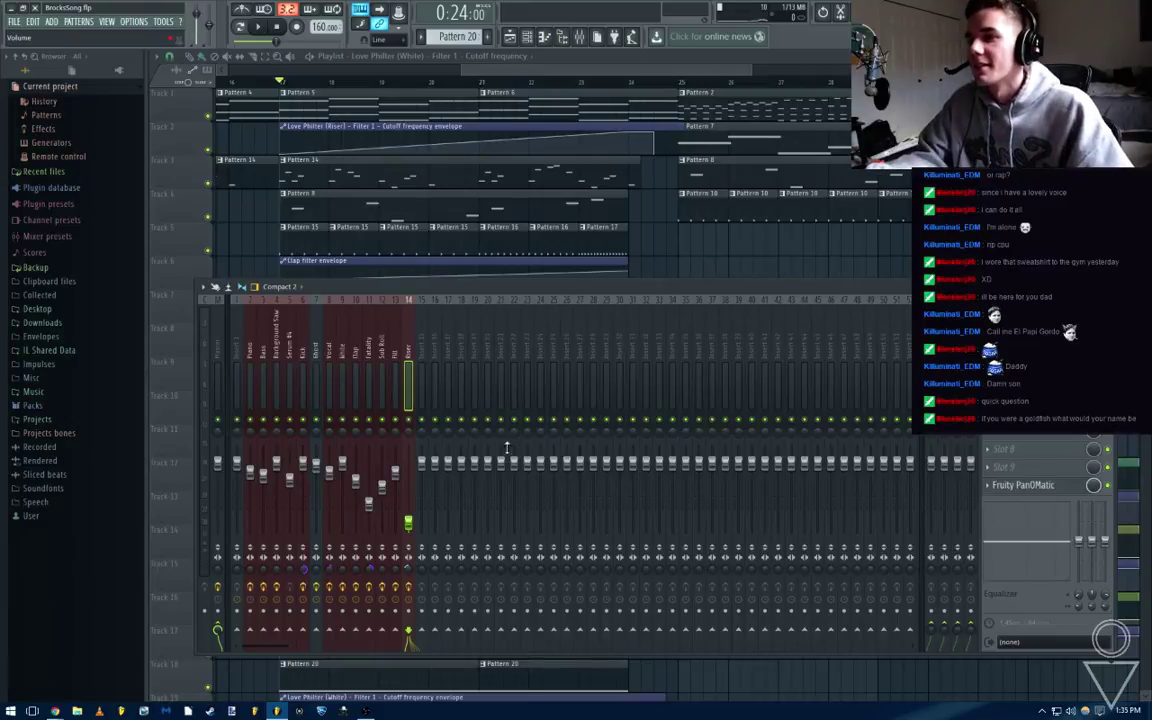
# Adjust the gain control of the Fruity Limiter on the Riser mixer track and close the limiter
pyautogui.click(1023, 341)
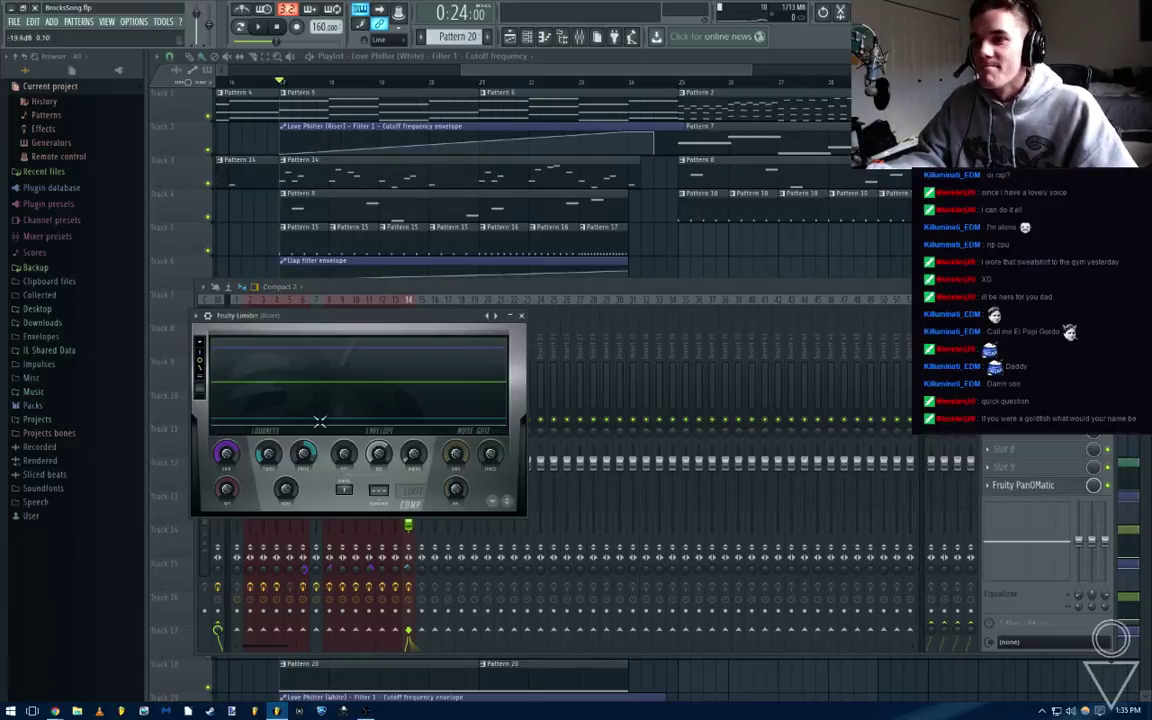
pyautogui.rightClick(230, 453)
pyautogui.click(240, 460)
pyautogui.click(522, 316)
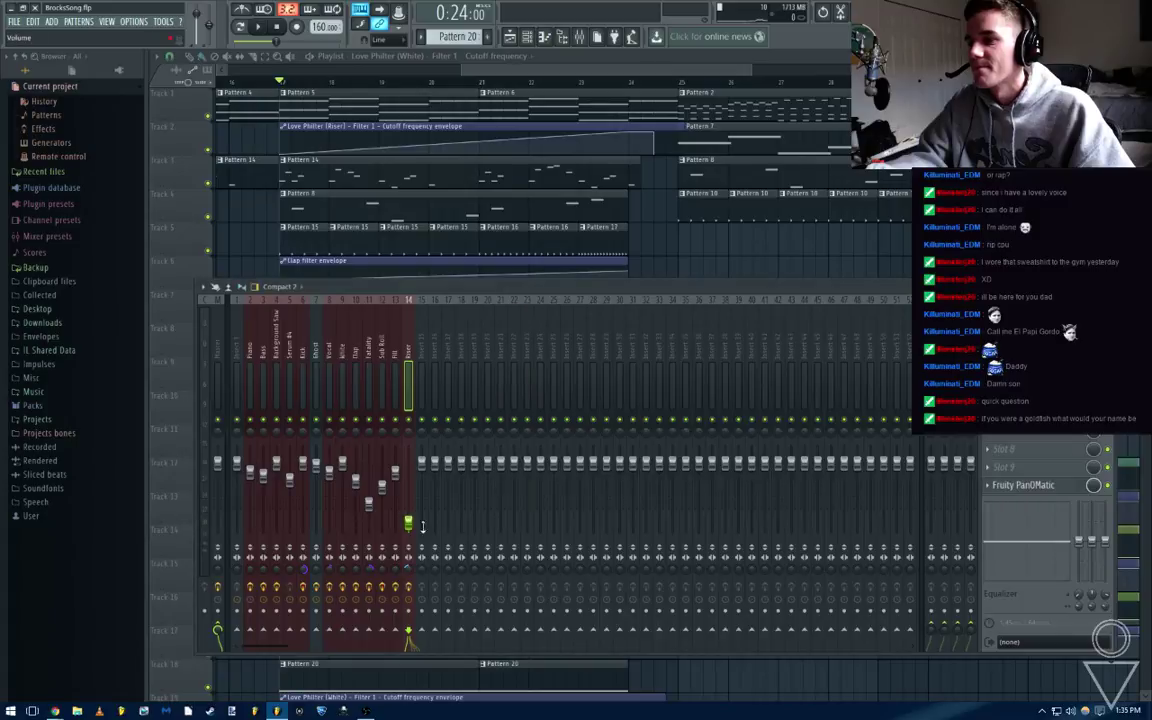
# Raise the Riser mixer track's volume and trim the Fill track slightly while replaying the build-up from bar 17
pyautogui.press('F9')
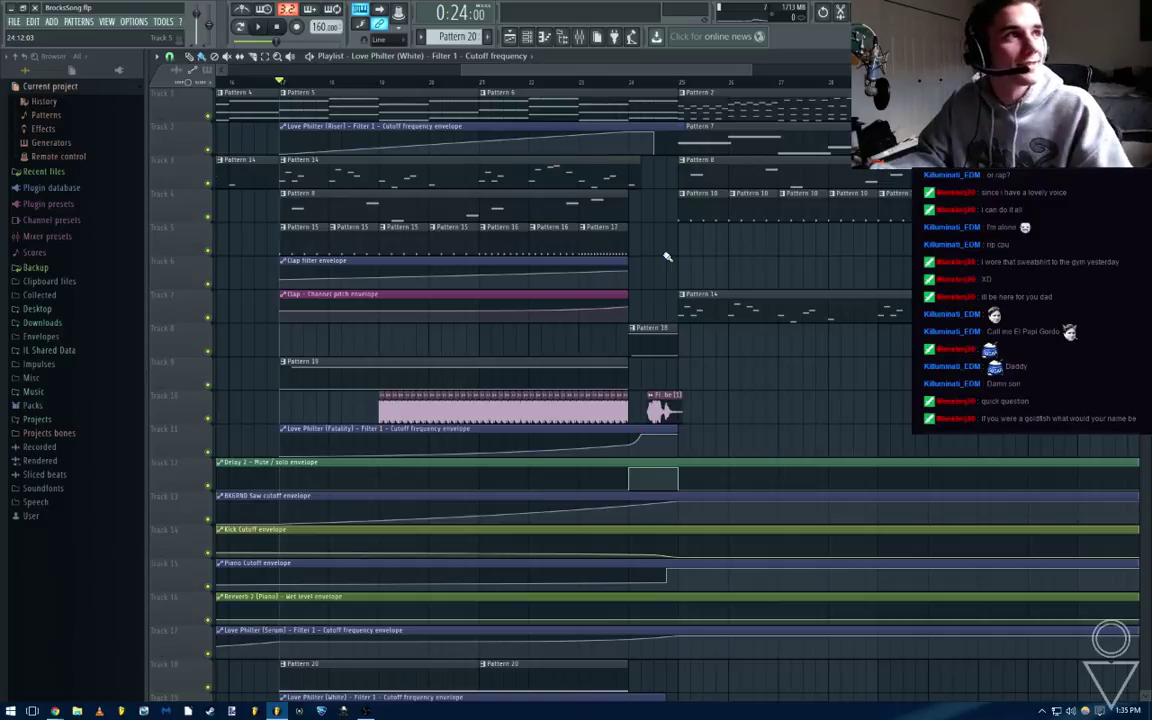
pyautogui.press('space')
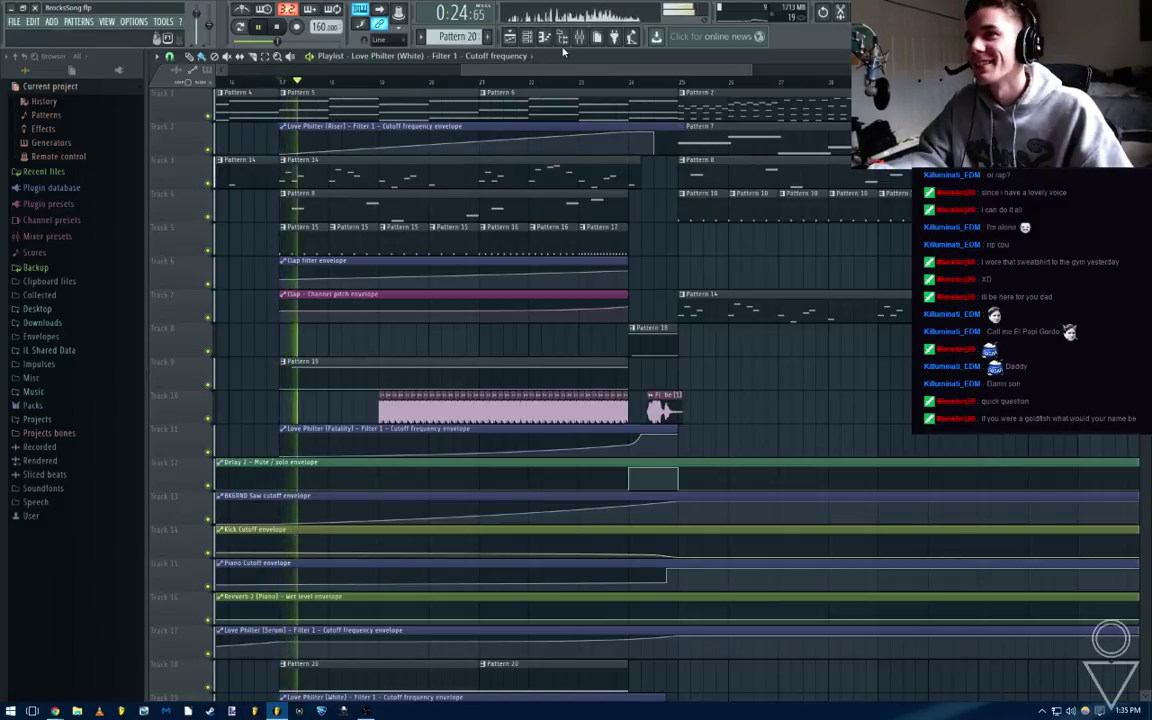
pyautogui.press('F9')
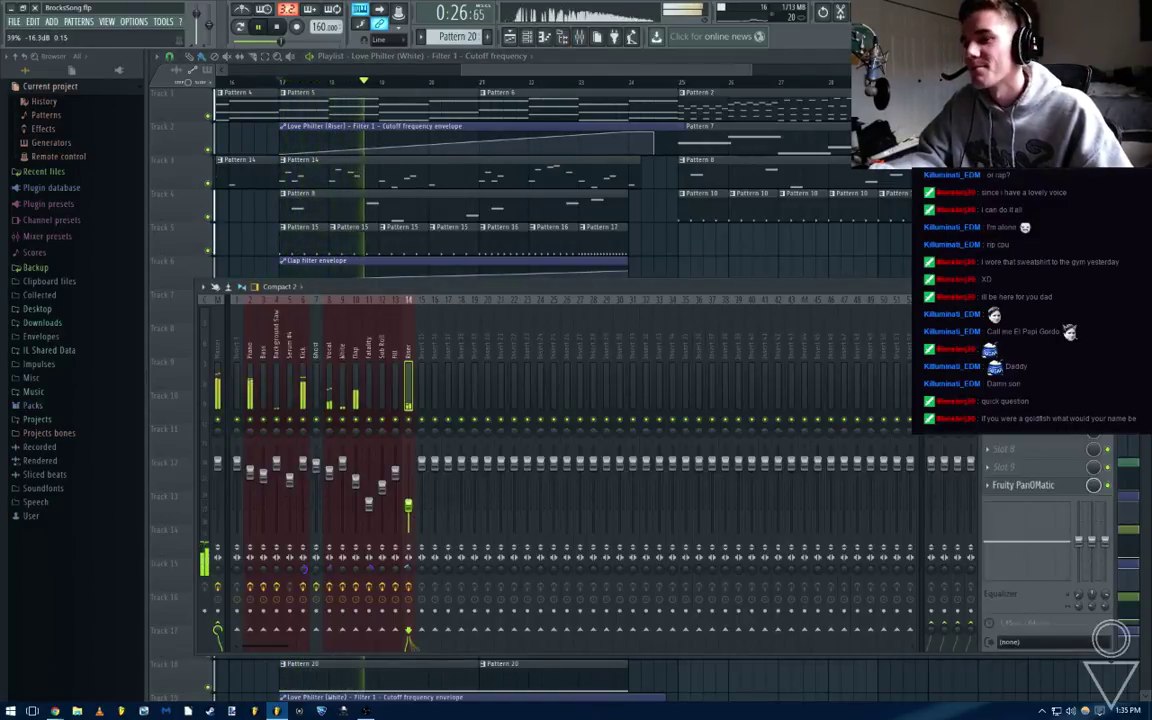
pyautogui.press('space')
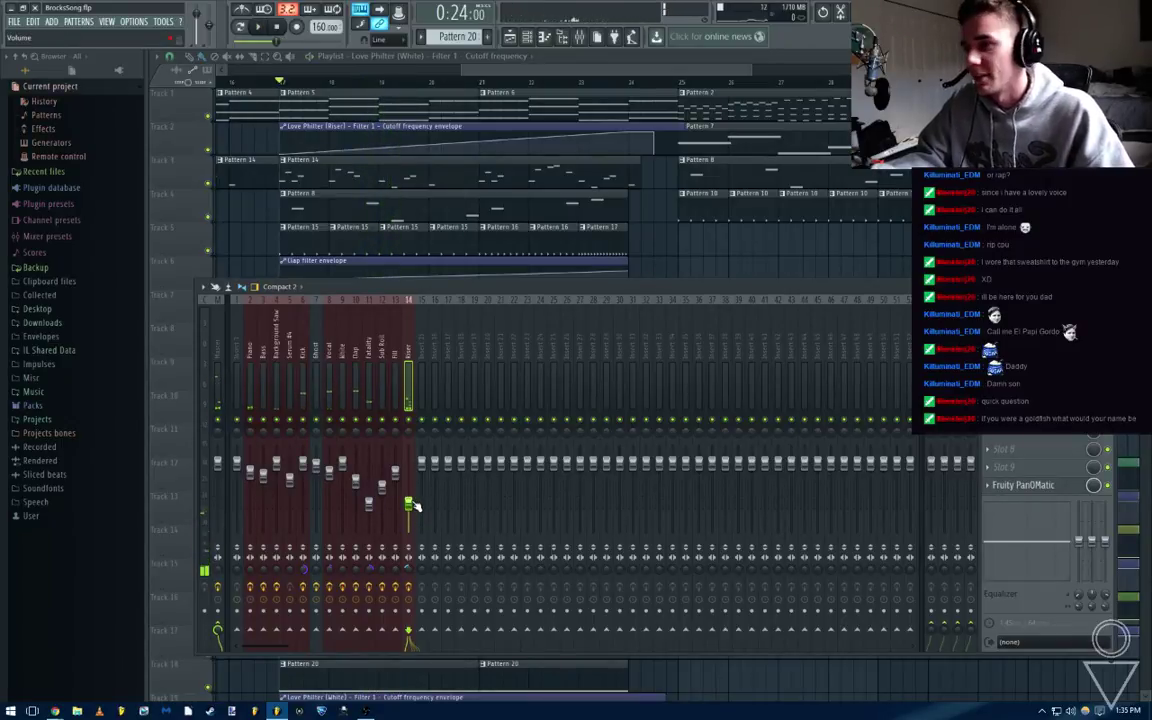
pyautogui.click(397, 370)
pyautogui.click(408, 362)
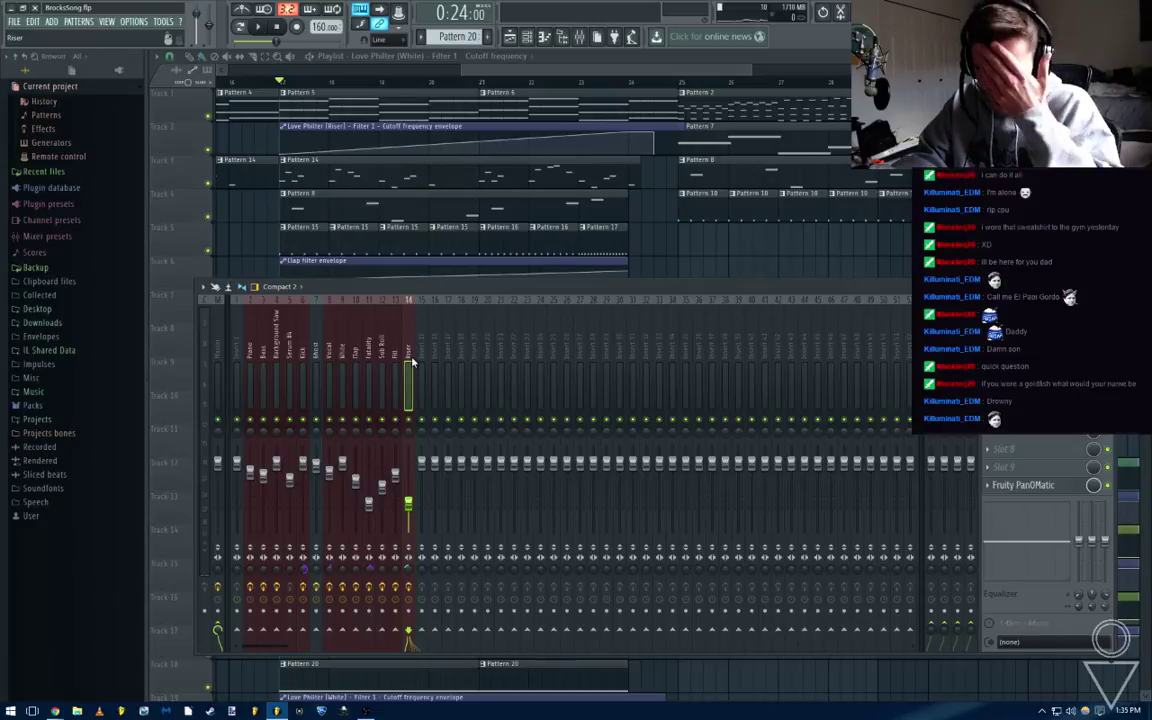
pyautogui.press('space')
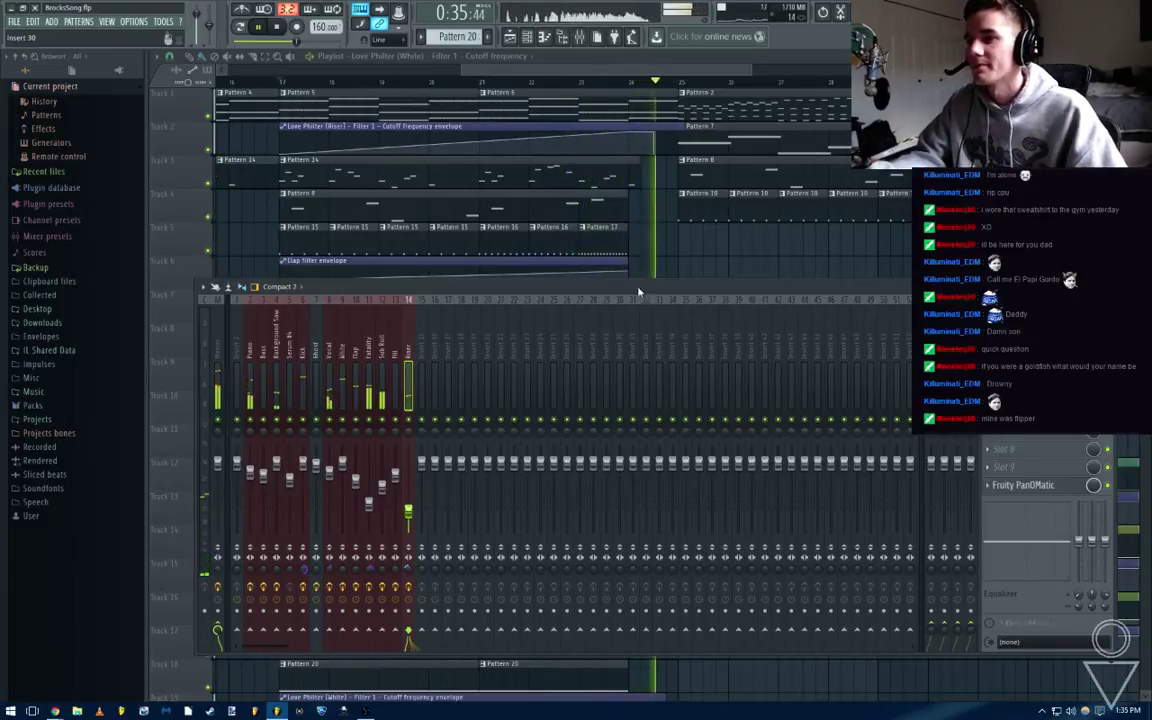
pyautogui.press('F9')
pyautogui.press('space')
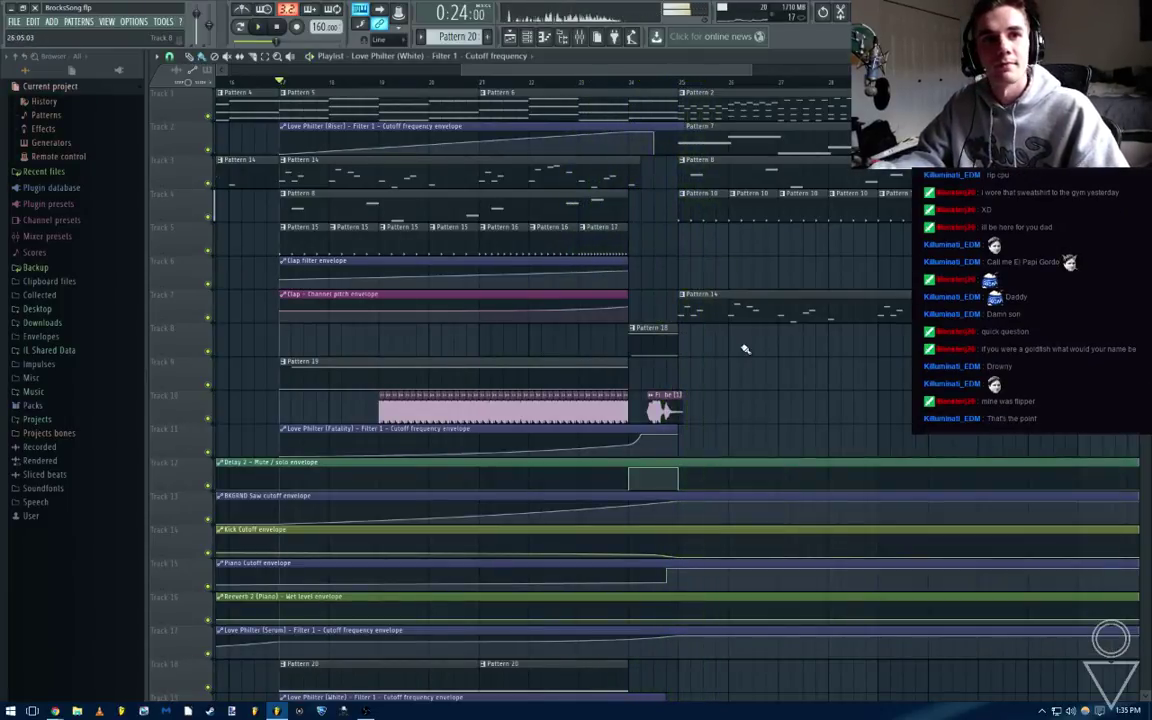
# Move the play position to bar 25 and lengthen the Love Philter (White) cutoff envelope clip to about bar 41
pyautogui.scroll(-3, 745, 349)
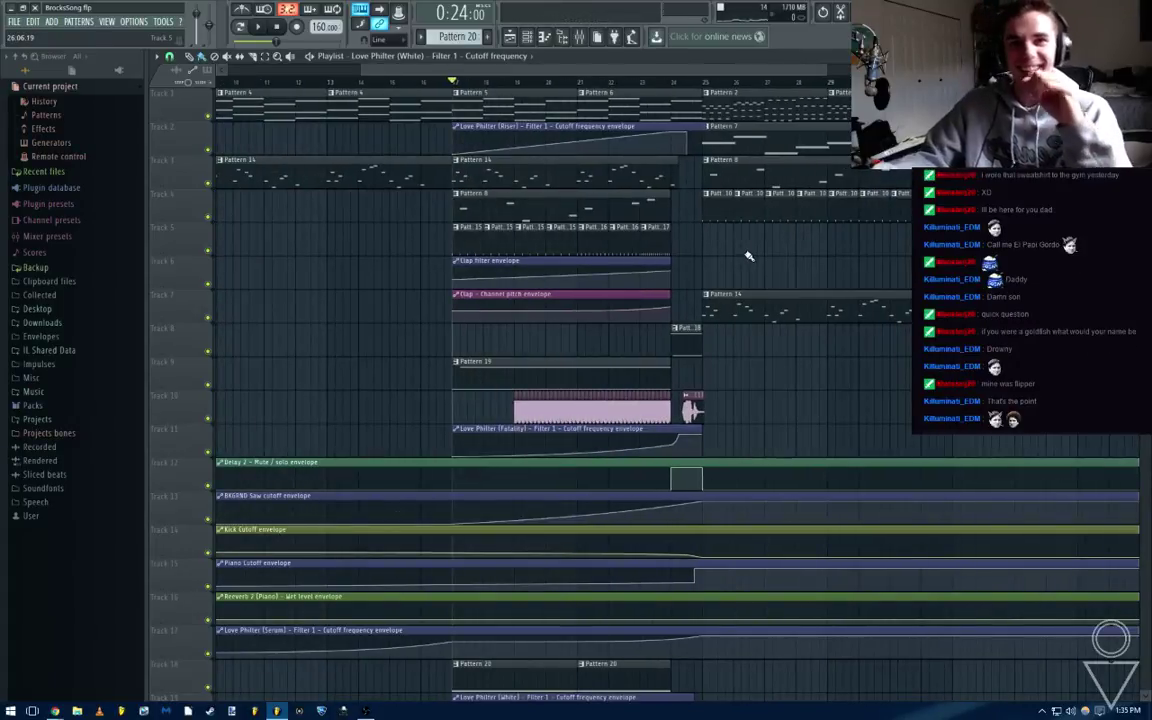
pyautogui.scroll(2, 748, 256)
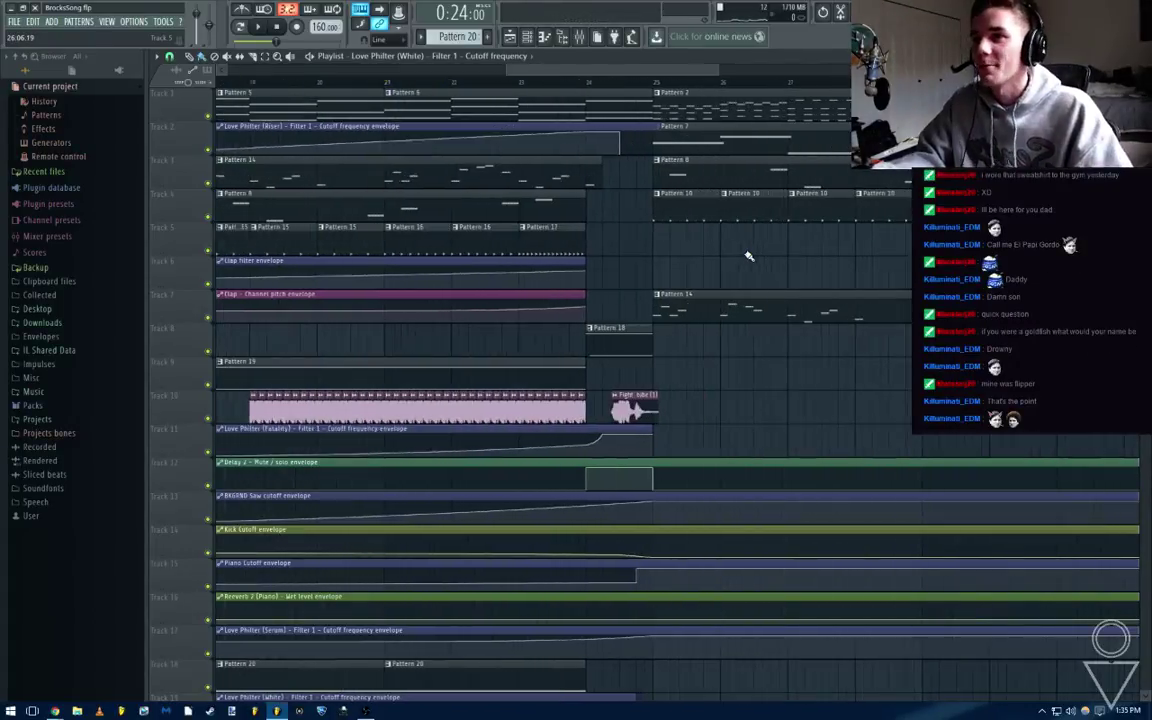
pyautogui.scroll(-3, 748, 256)
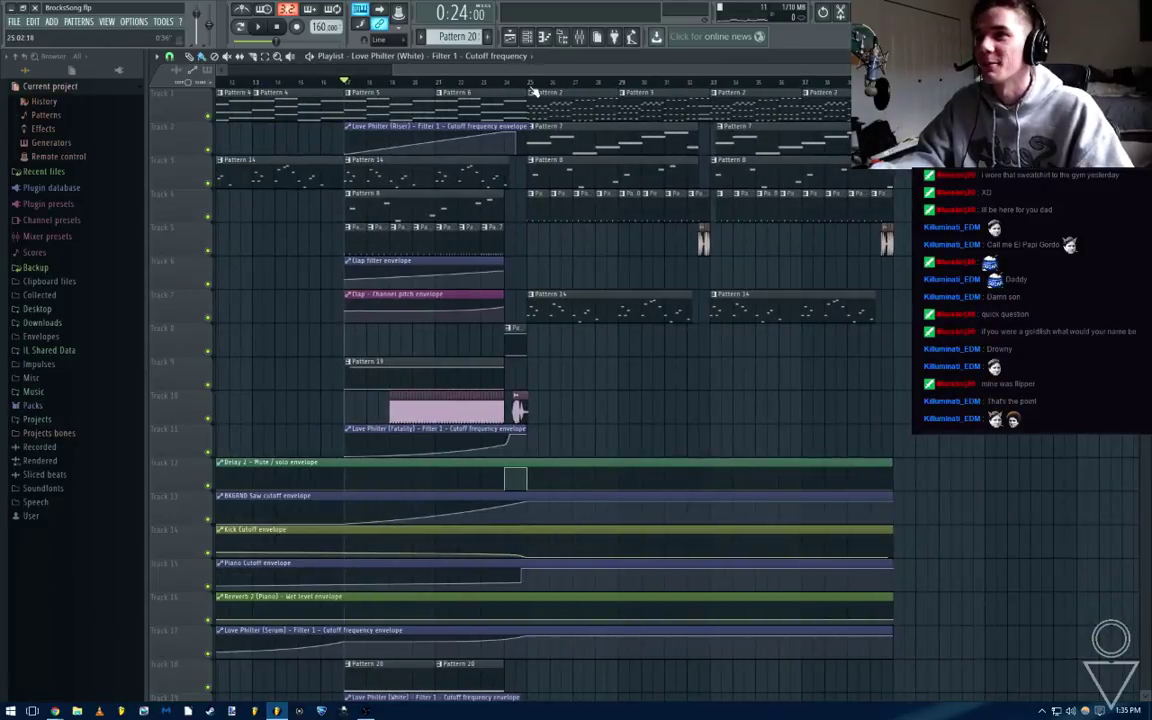
pyautogui.click(533, 91)
pyautogui.scroll(2, 550, 241)
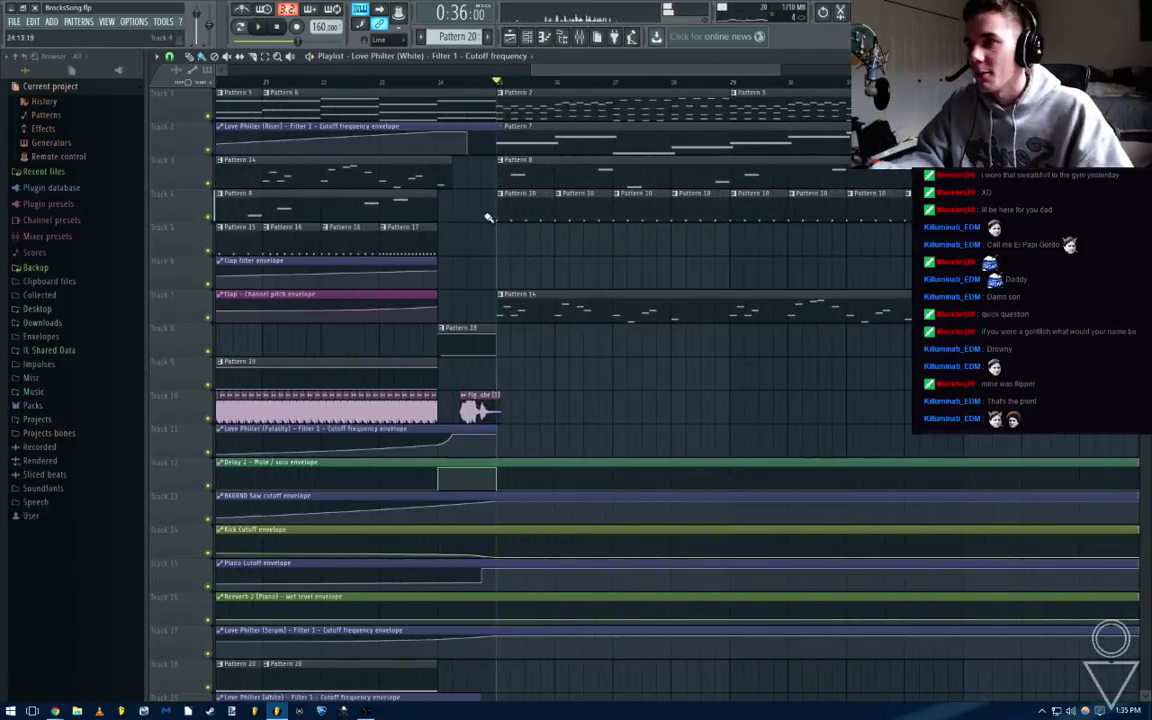
pyautogui.scroll(-3, 488, 217)
pyautogui.scroll(-3, 493, 335)
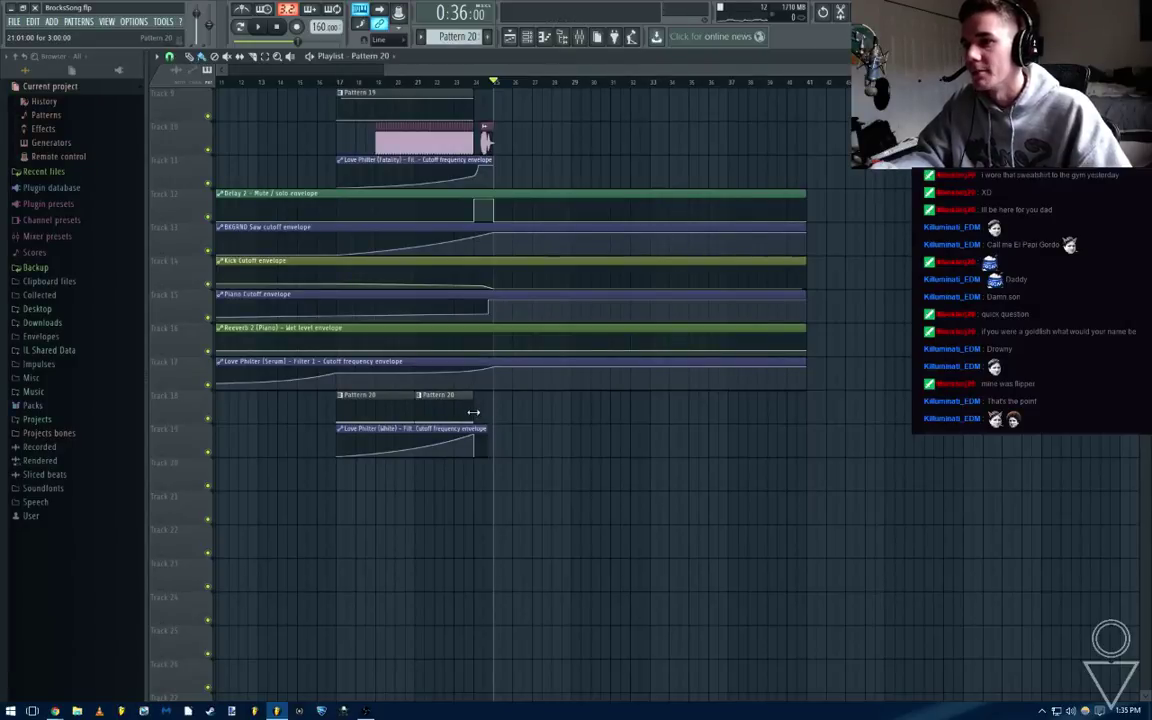
pyautogui.moveTo(510, 429); pyautogui.dragTo(830, 446)
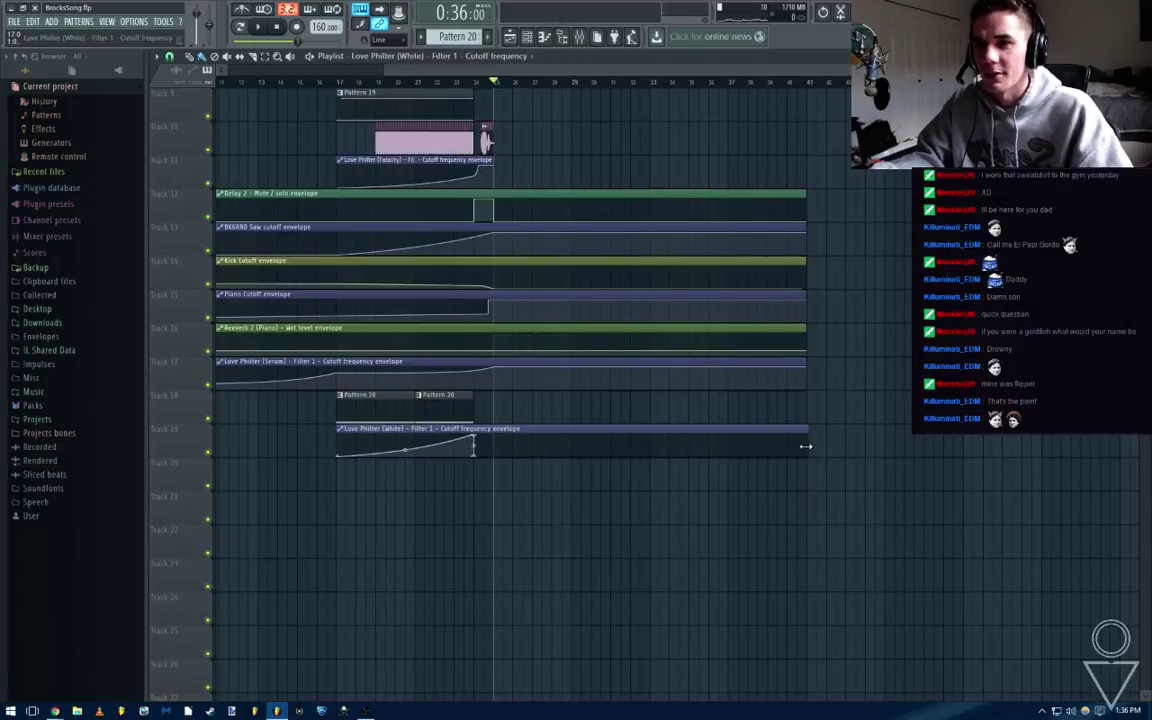
# Shape the White cutoff envelope to stay at zero until bar 25, peak there and decay in a curve to zero at bar 29
pyautogui.scroll(2, 545, 455)
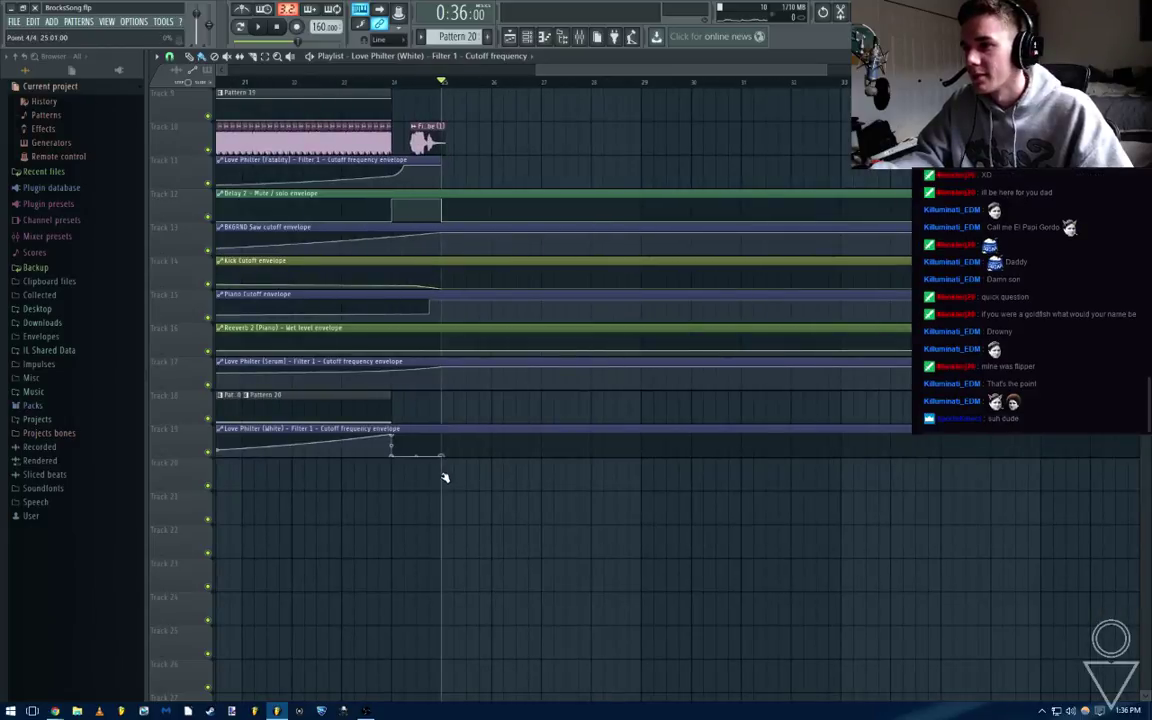
pyautogui.scroll(4, 449, 438)
pyautogui.scroll(-5, 451, 432)
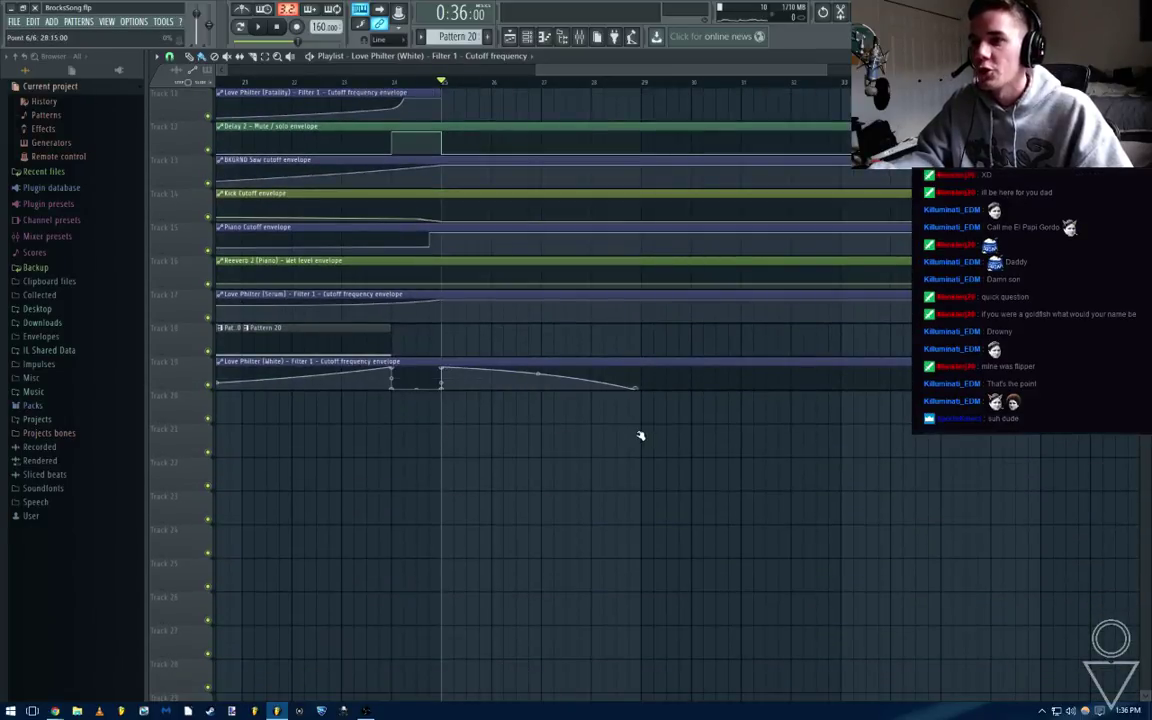
pyautogui.press('space')
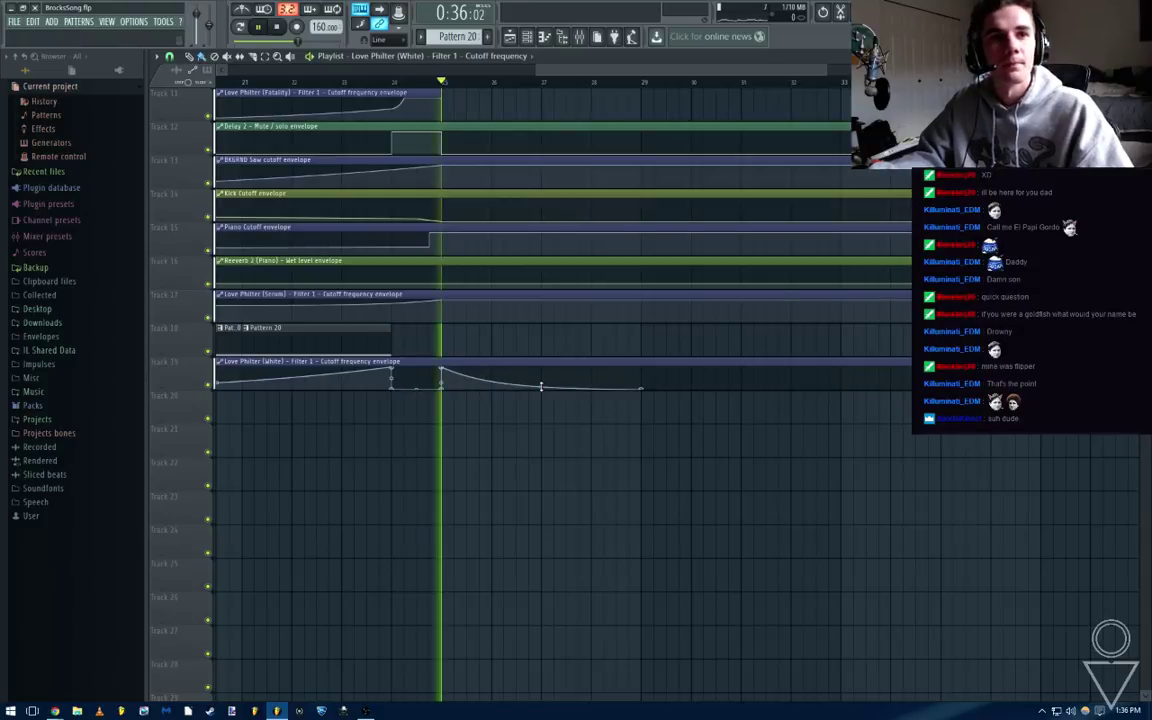
pyautogui.press('space')
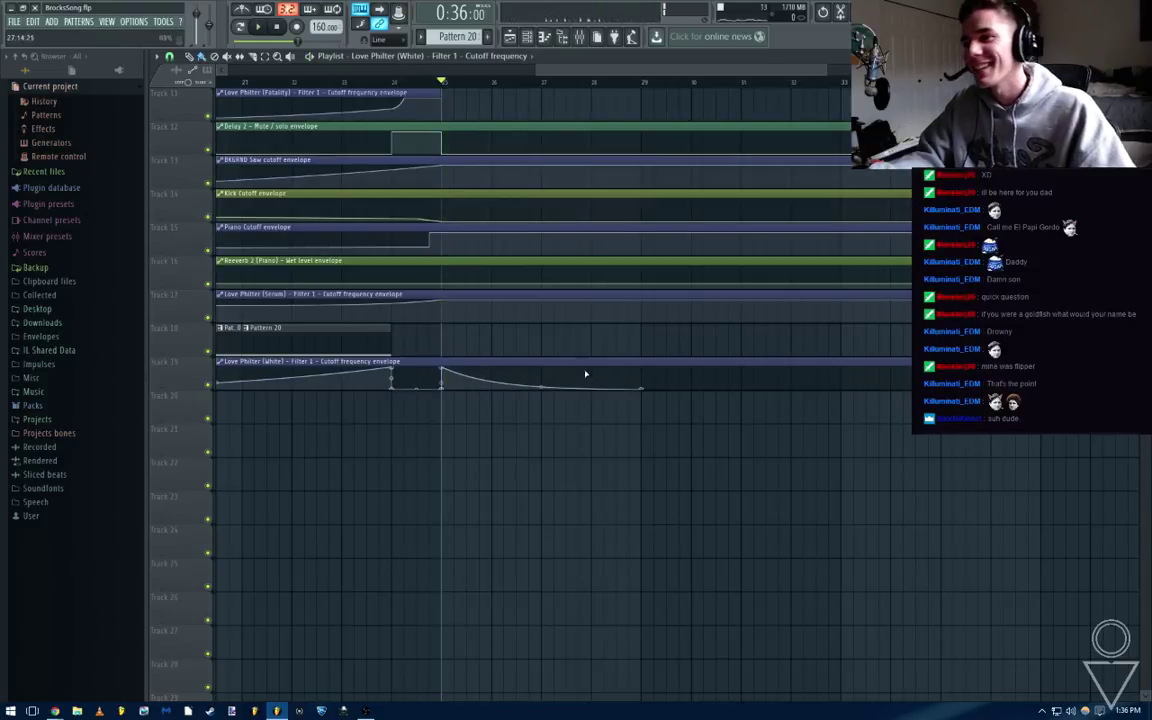
# Return to the start of the song and play the arrangement from the beginning
pyautogui.press('F9')
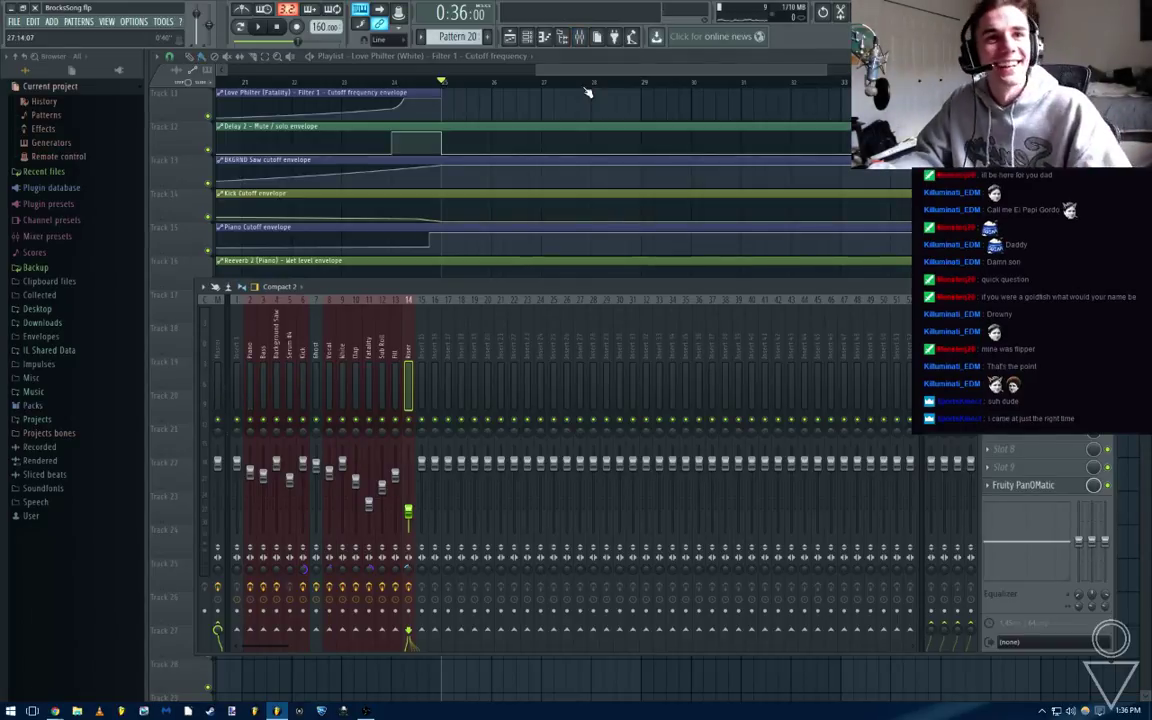
pyautogui.press('F9')
pyautogui.scroll(-2, 692, 175)
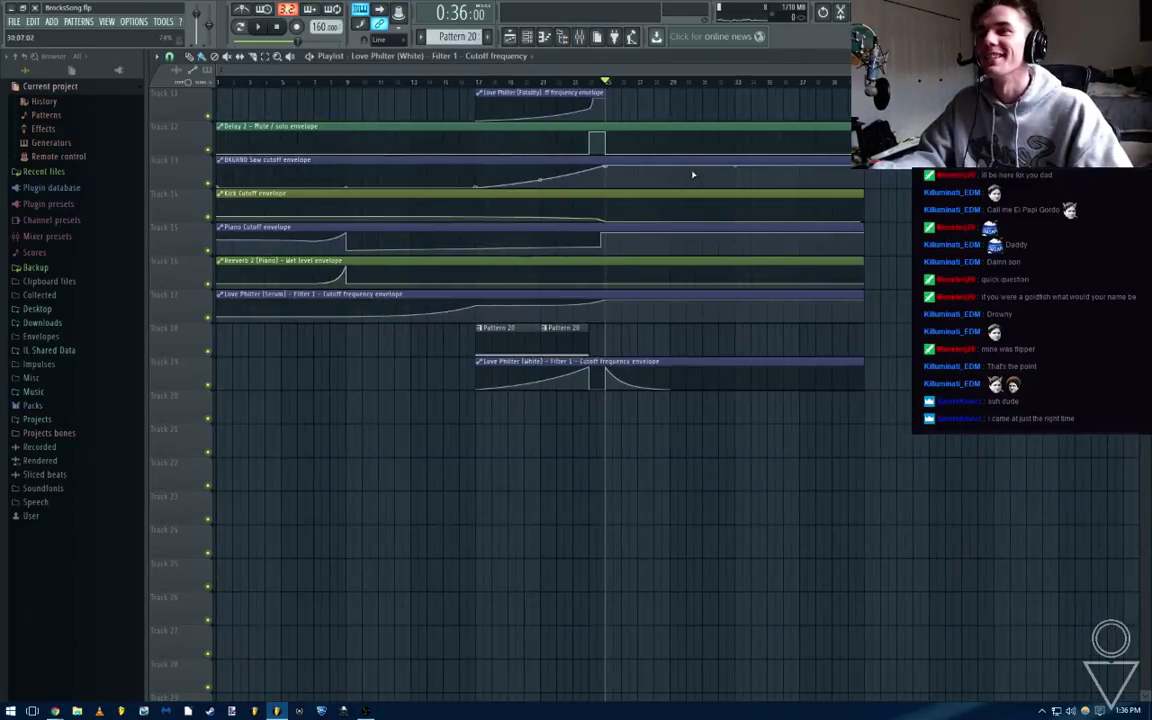
pyautogui.scroll(5, 692, 178)
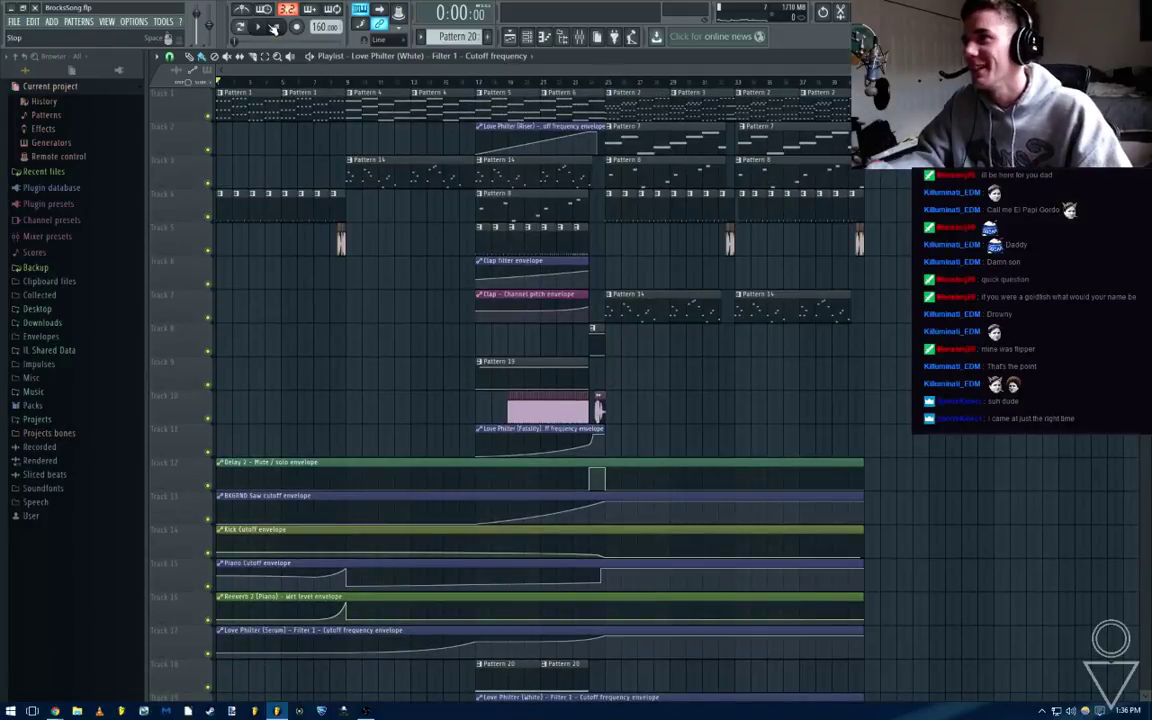
pyautogui.click(262, 30)
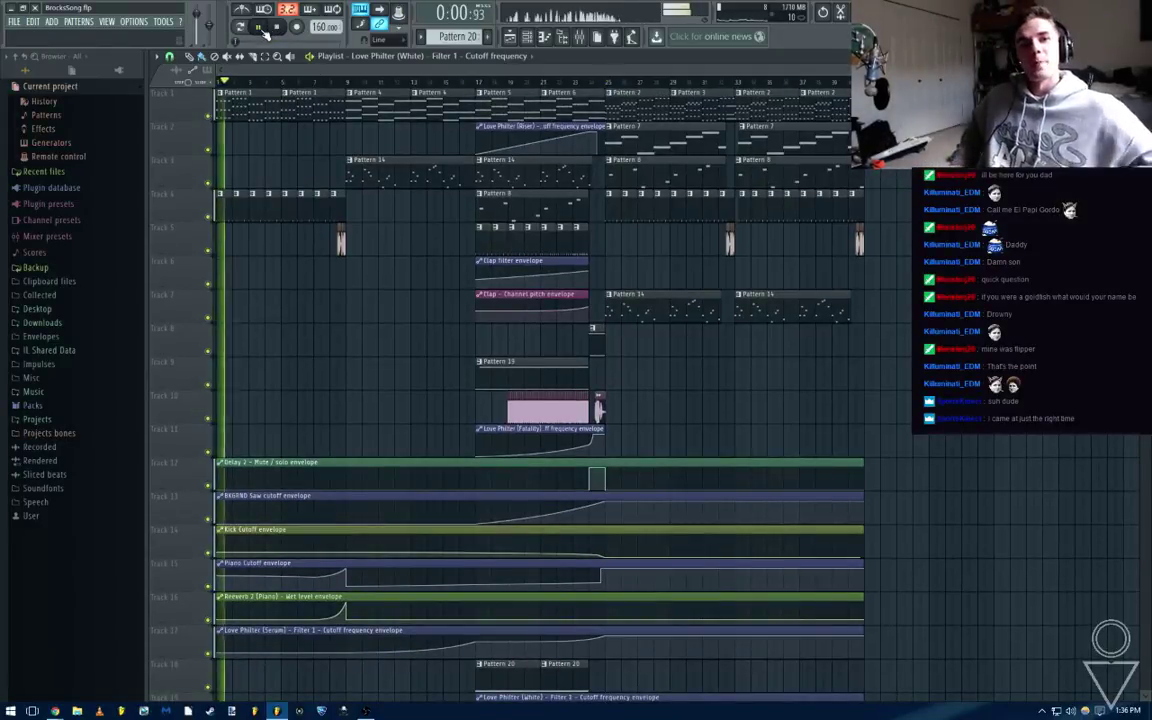
pyautogui.press('space')
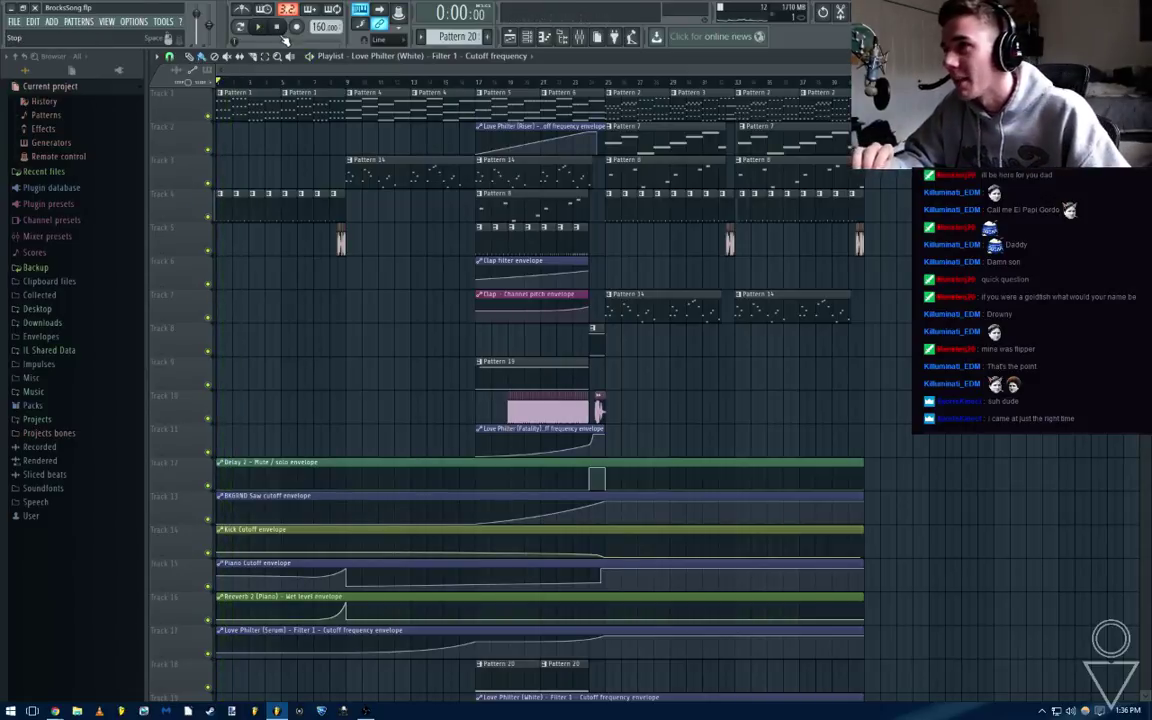
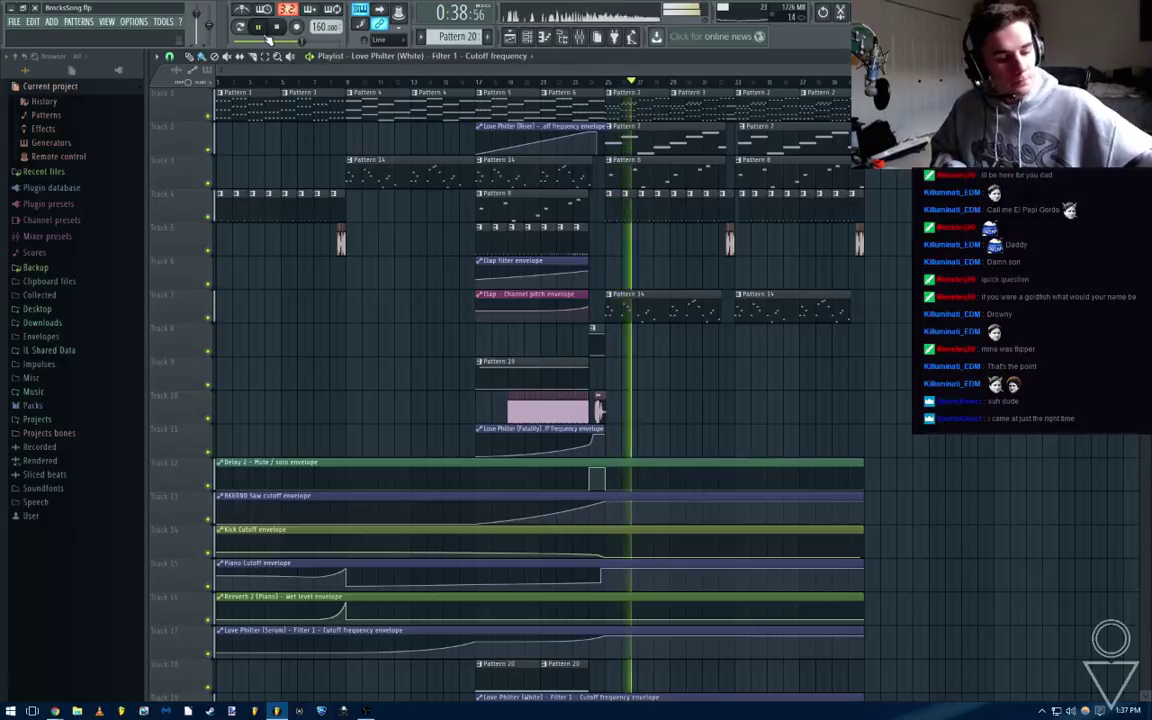
# Lower the White mixer track's volume to about 74% (-6.1 dB) during playback
pyautogui.scroll(-3, 615, 363)
pyautogui.scroll(-3, 615, 363)
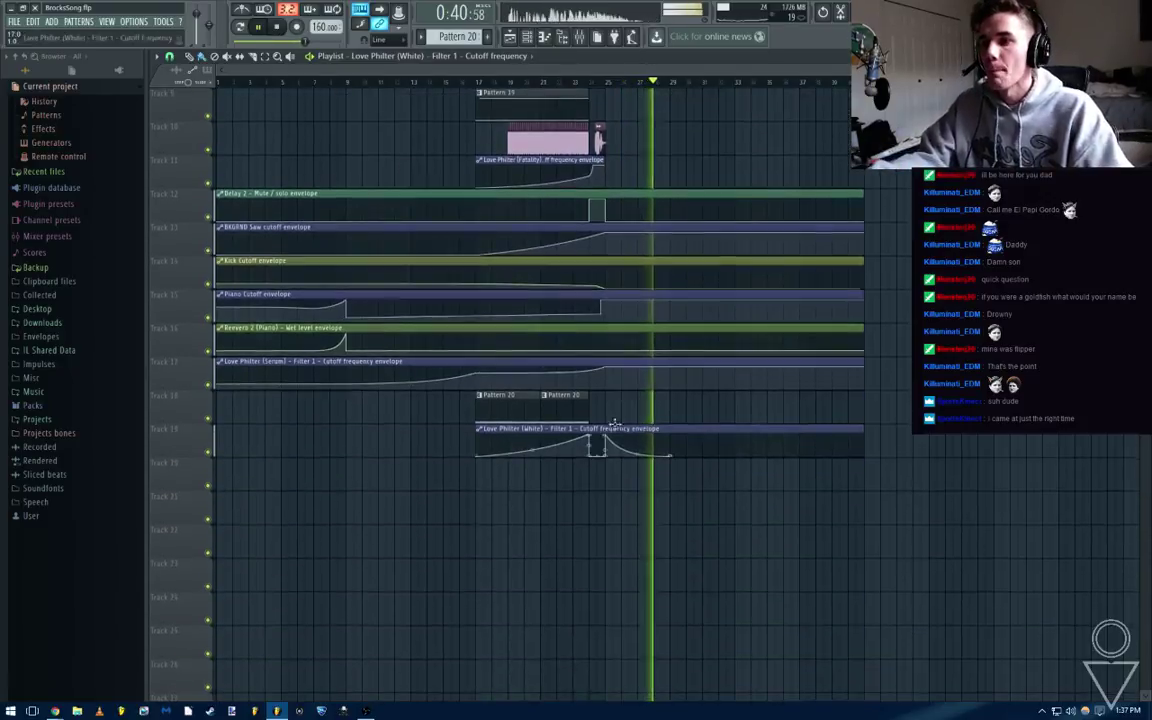
pyautogui.press('F9')
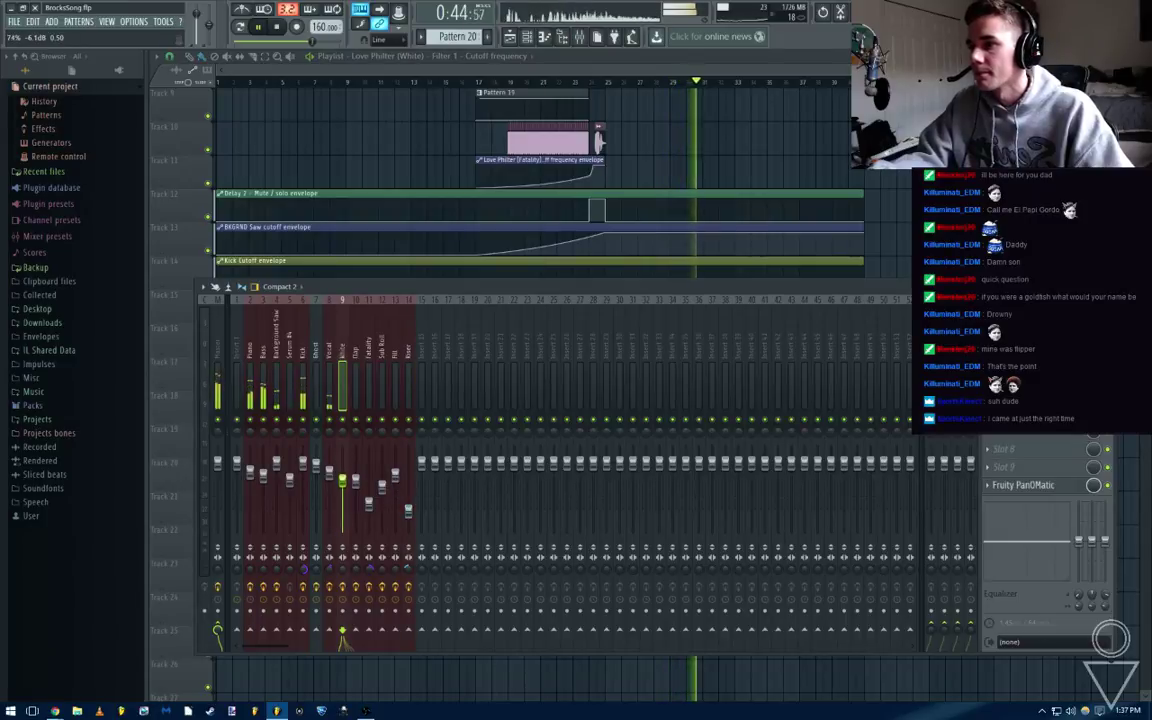
pyautogui.press('F9')
# Examine the playlist clips of the drop up to bar 41 during playback and stop the song
pyautogui.scroll(3, 795, 321)
pyautogui.scroll(3, 795, 321)
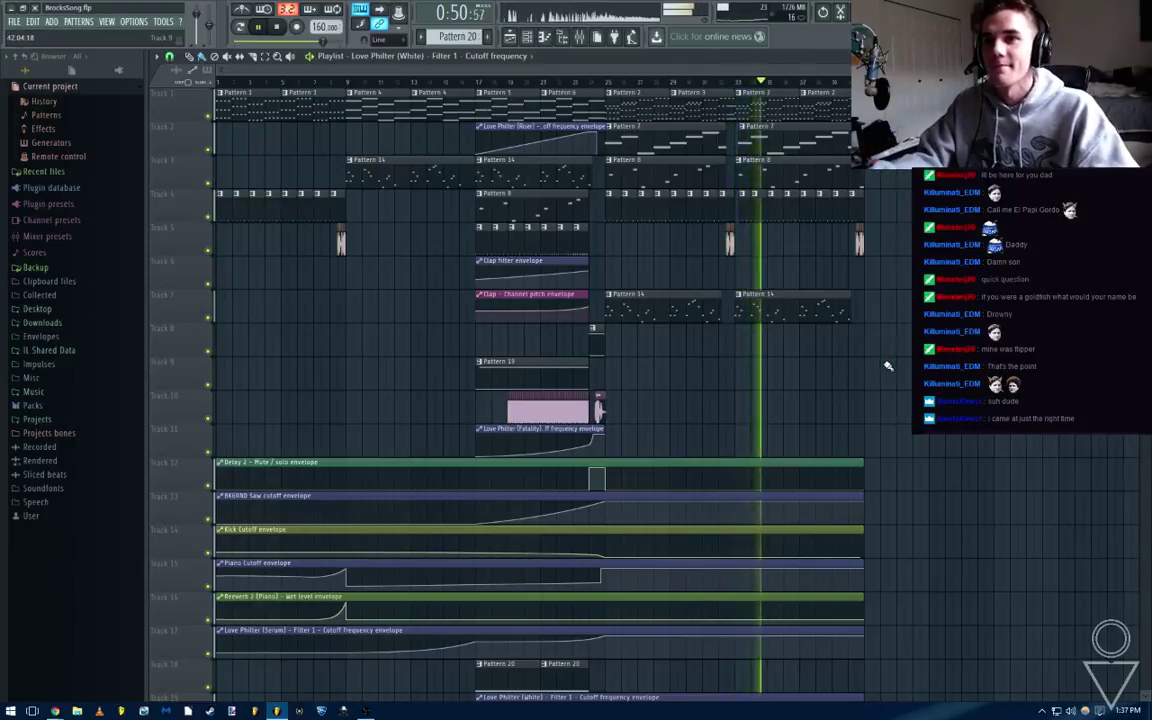
pyautogui.scroll(3, 761, 368)
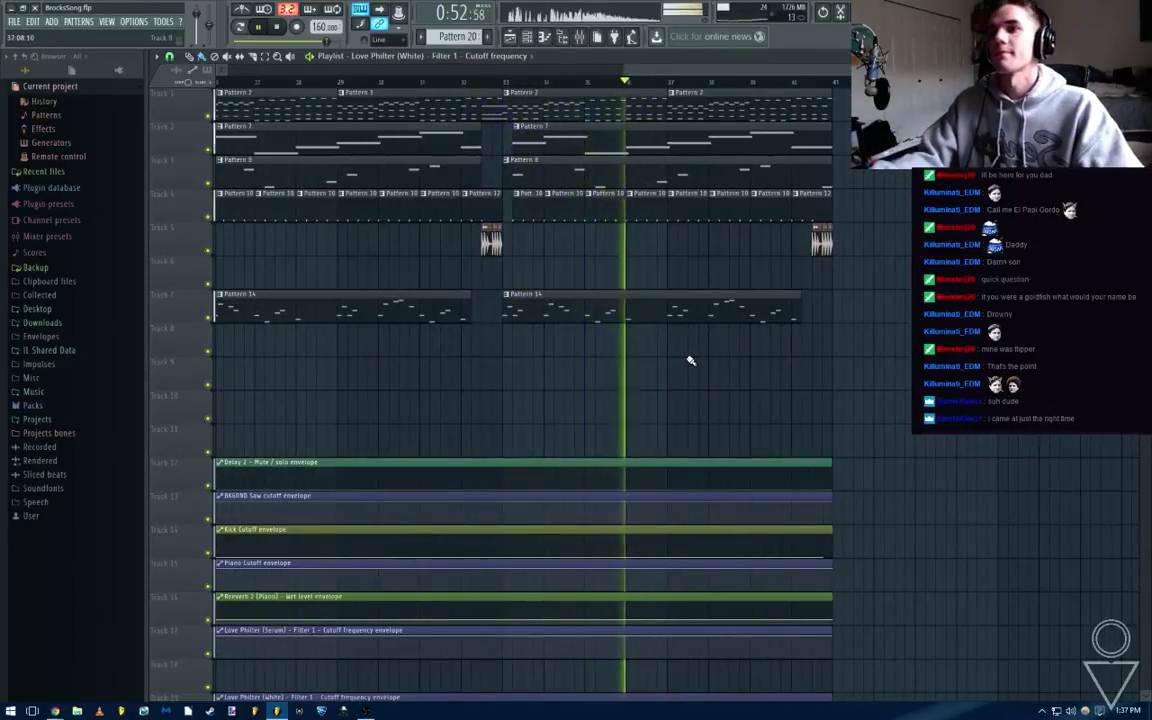
pyautogui.scroll(-1, 680, 360)
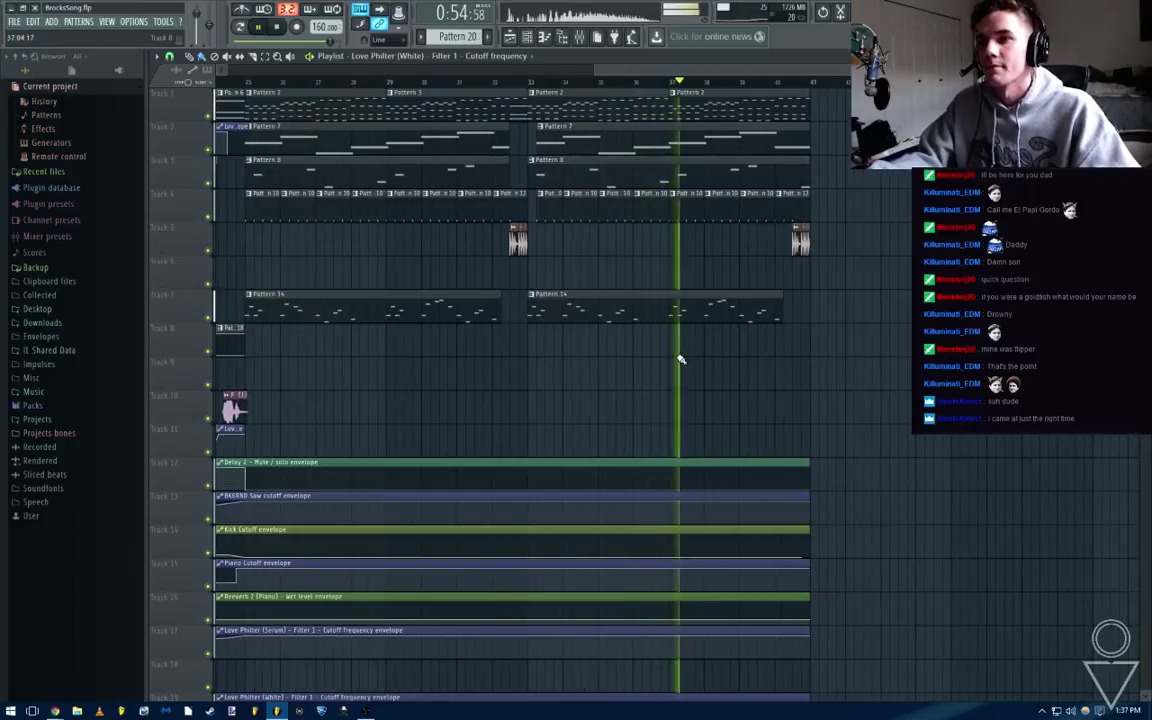
pyautogui.scroll(-2, 612, 366)
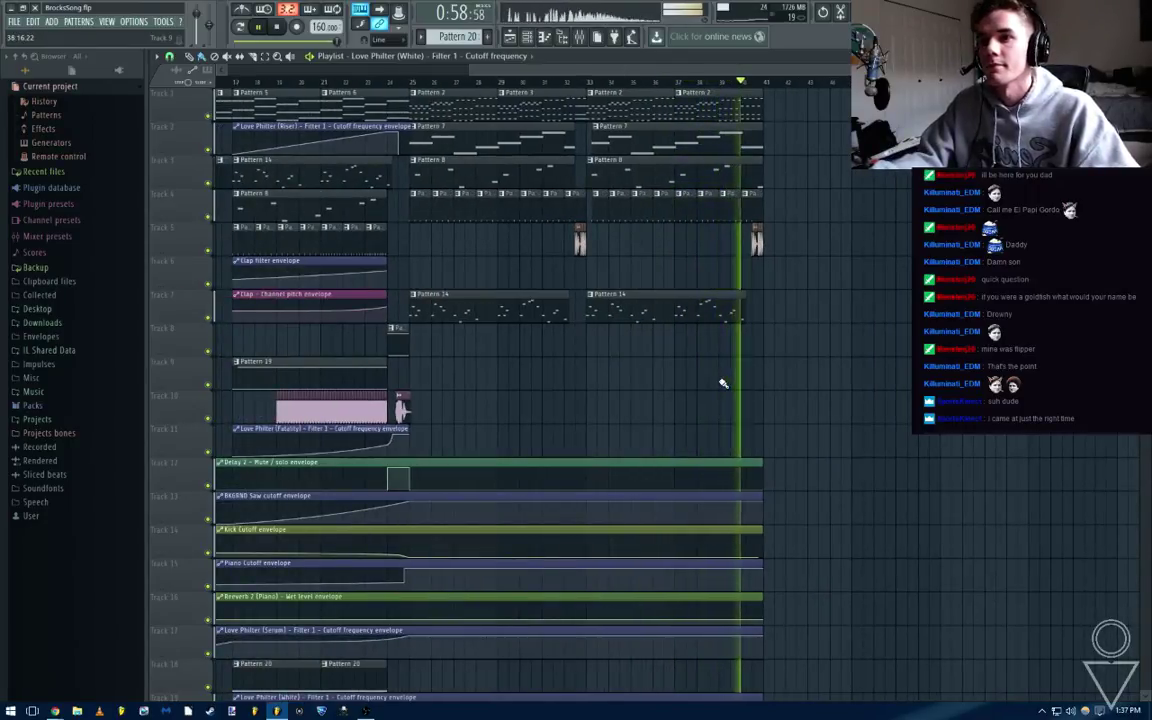
pyautogui.press('space')
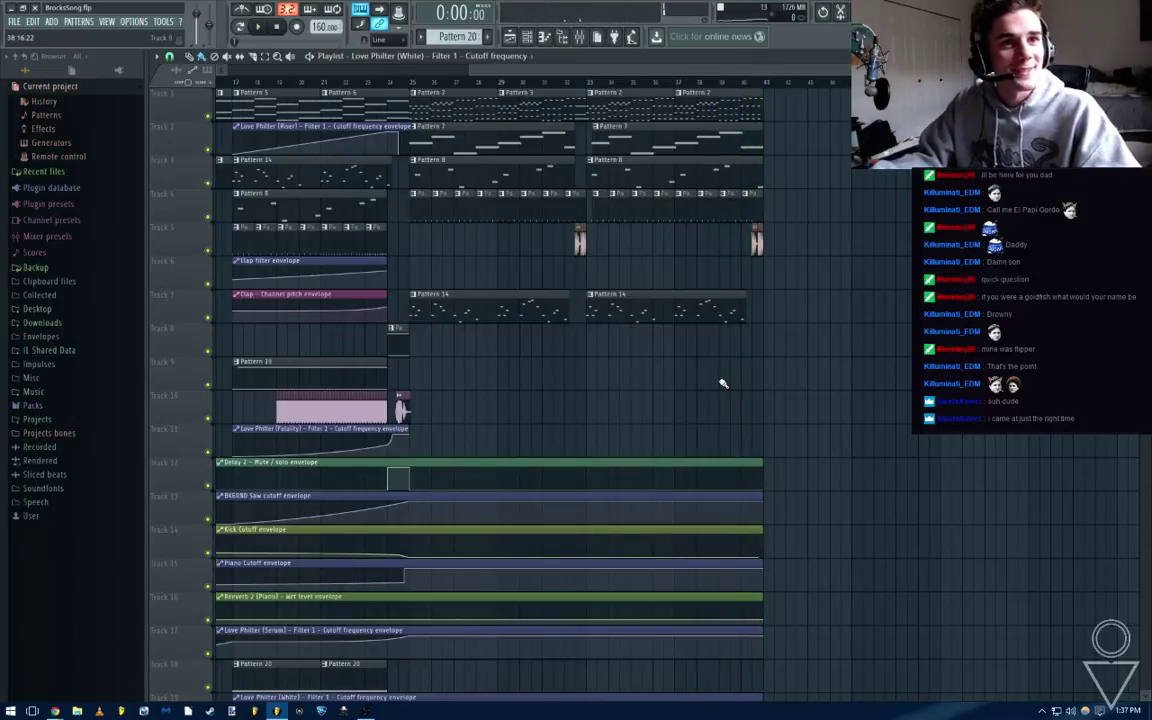
# Play from bar 21 and set the White mixer track's volume to about 62% (-9.3 dB)
pyautogui.scroll(4, 392, 362)
pyautogui.click(273, 83)
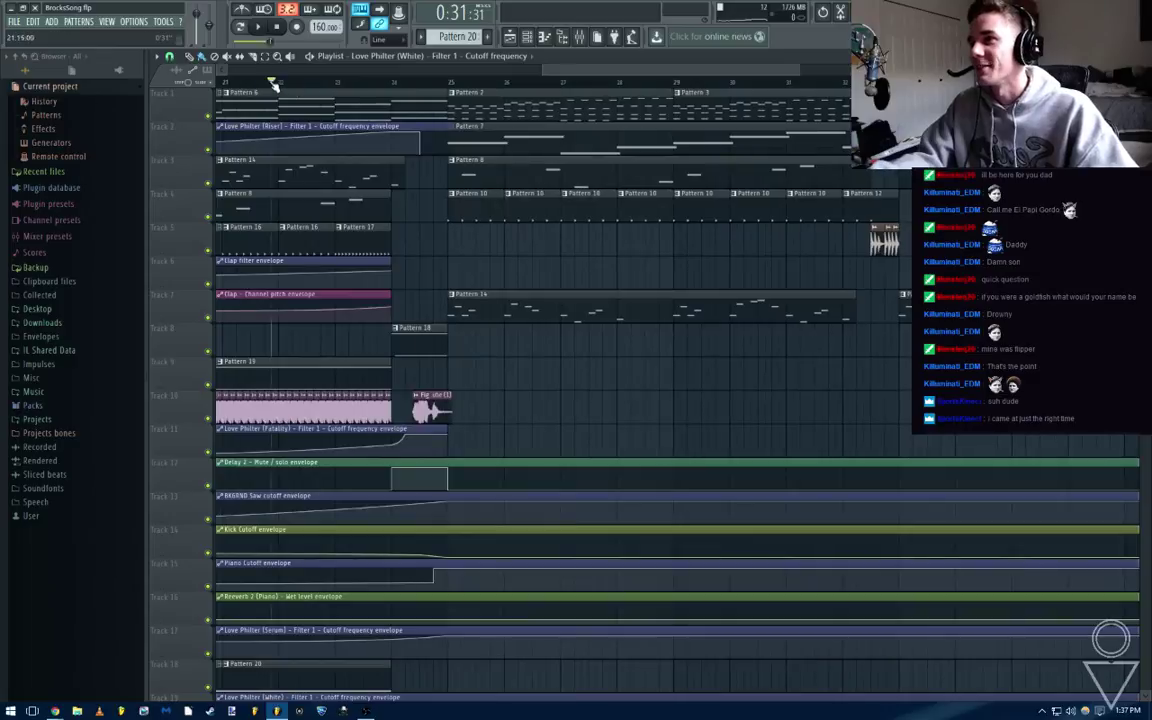
pyautogui.moveTo(349, 234); pyautogui.dragTo(526, 234)
pyautogui.press('space')
pyautogui.press('F9')
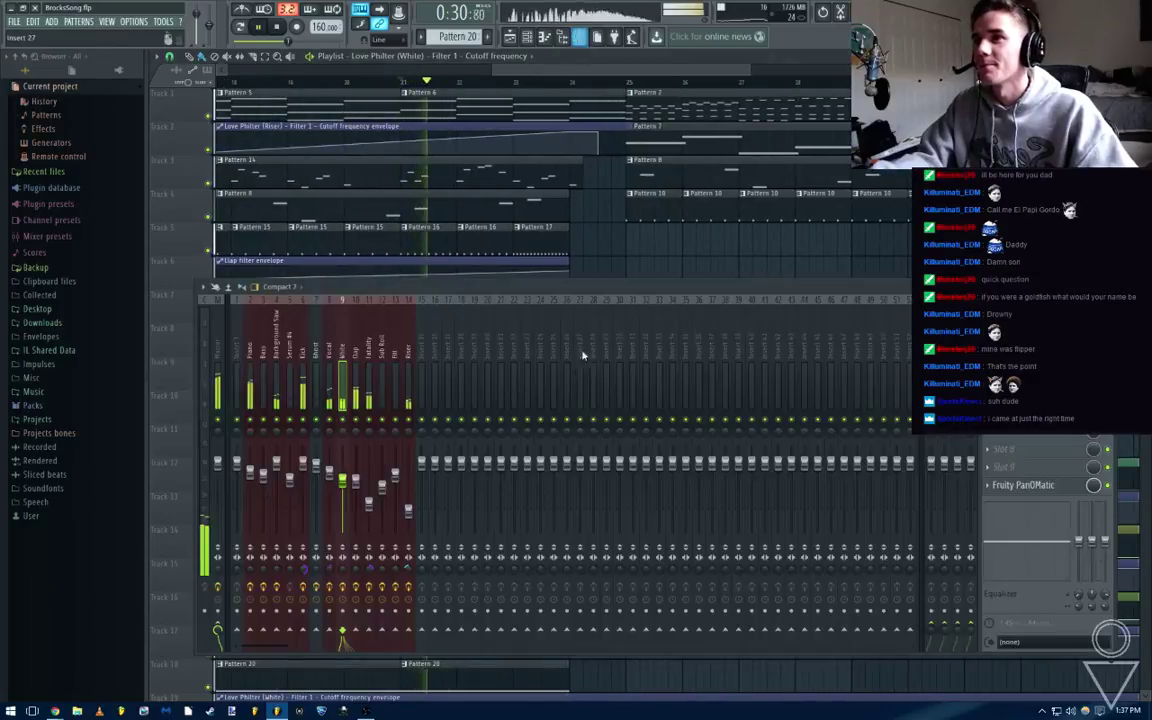
pyautogui.moveTo(342, 481); pyautogui.dragTo(342, 490)
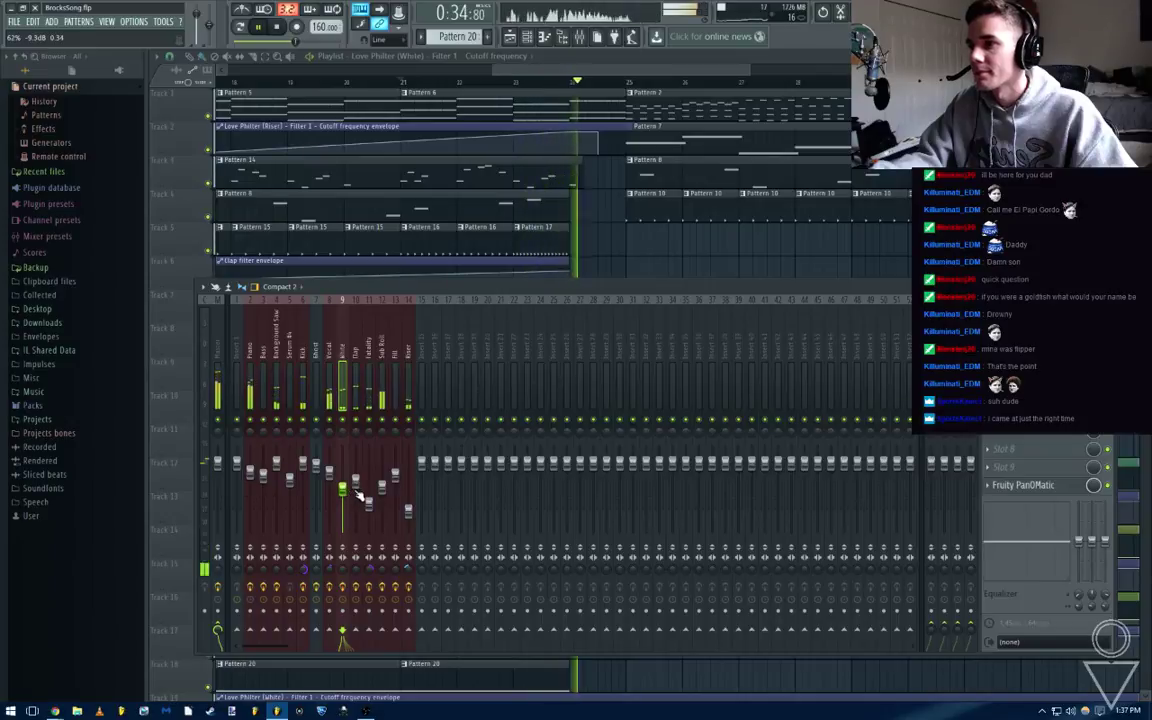
pyautogui.press('F9')
pyautogui.press('space')
# Stop playback and select the build-up from bar 17 to bar 25 in the playlist timeline
pyautogui.scroll(-6, 580, 222)
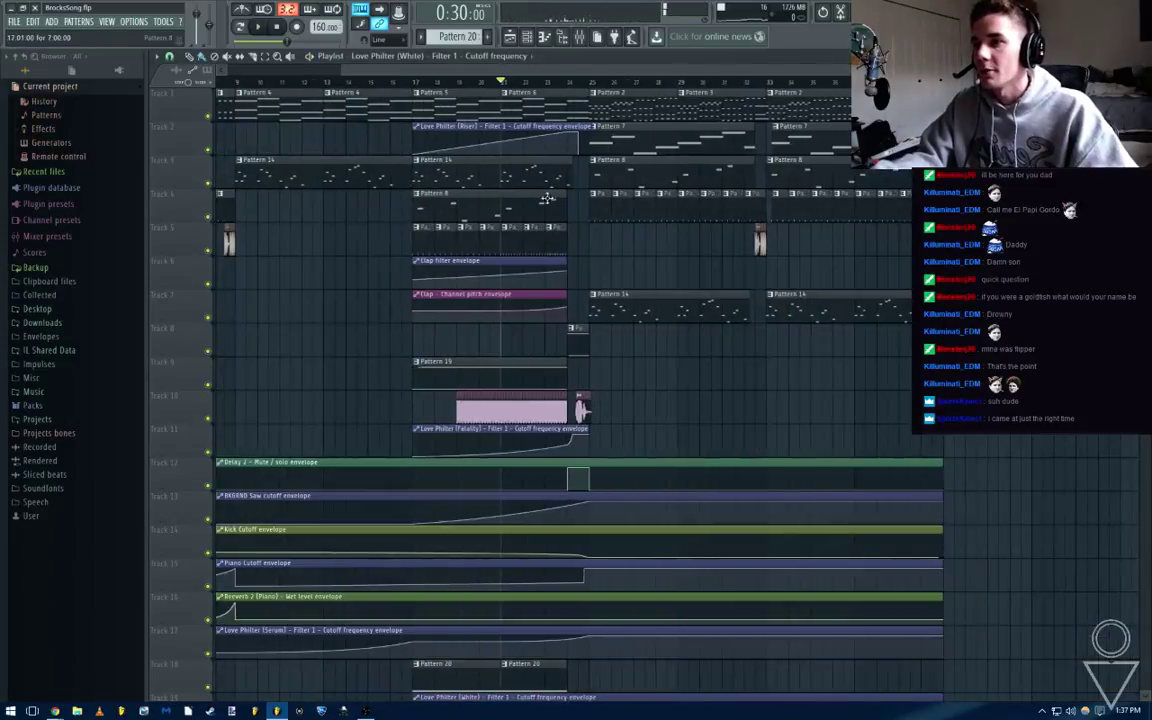
pyautogui.scroll(5, 470, 152)
pyautogui.moveTo(344, 85); pyautogui.dragTo(724, 127)
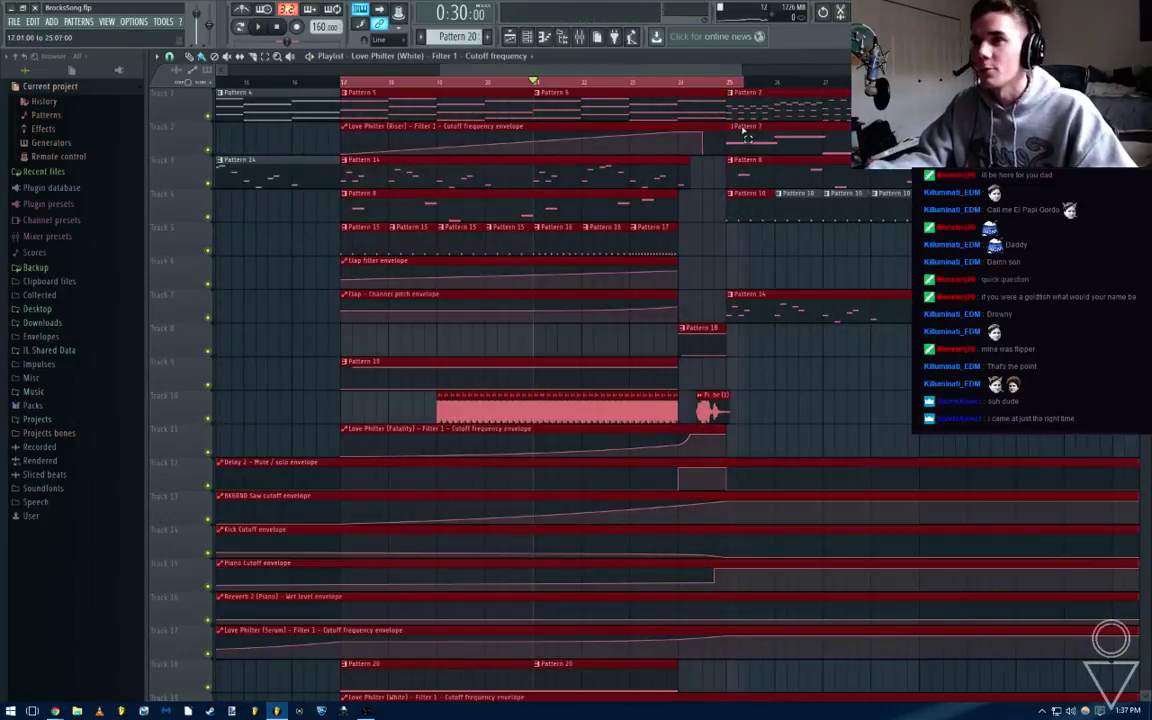
# Switch to Pattern 16 and create an automation clip for the Kick channel's pitch across the selected build-up
pyautogui.press('F9')
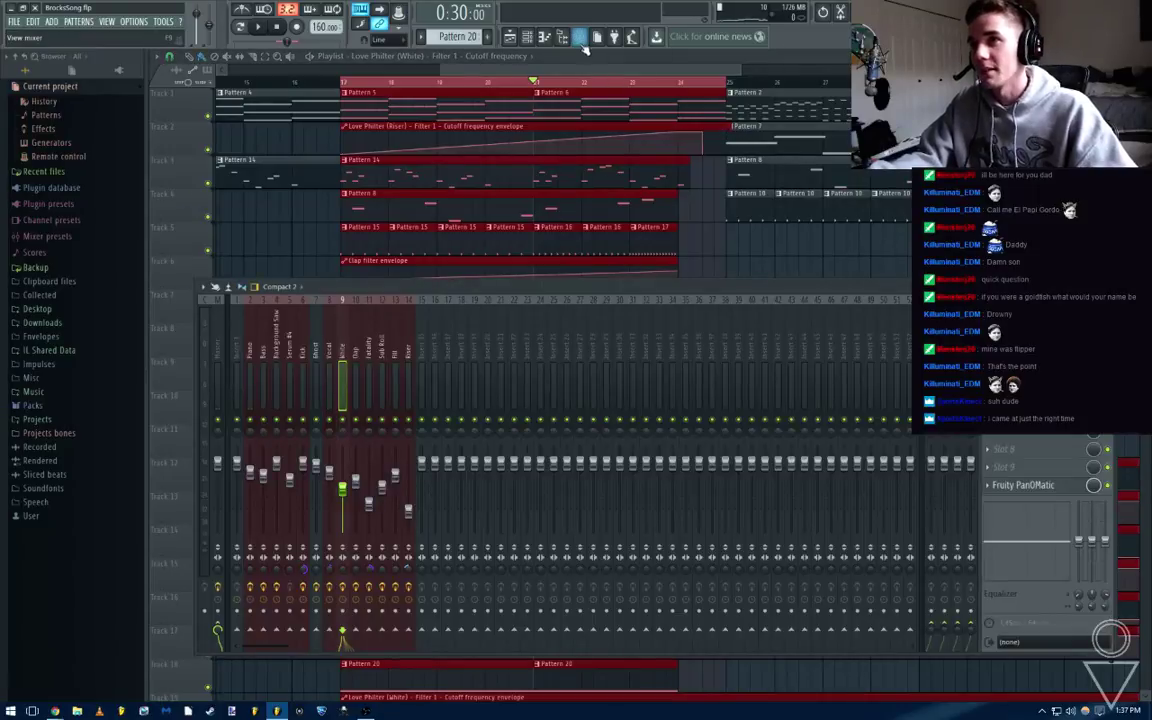
pyautogui.click(527, 37)
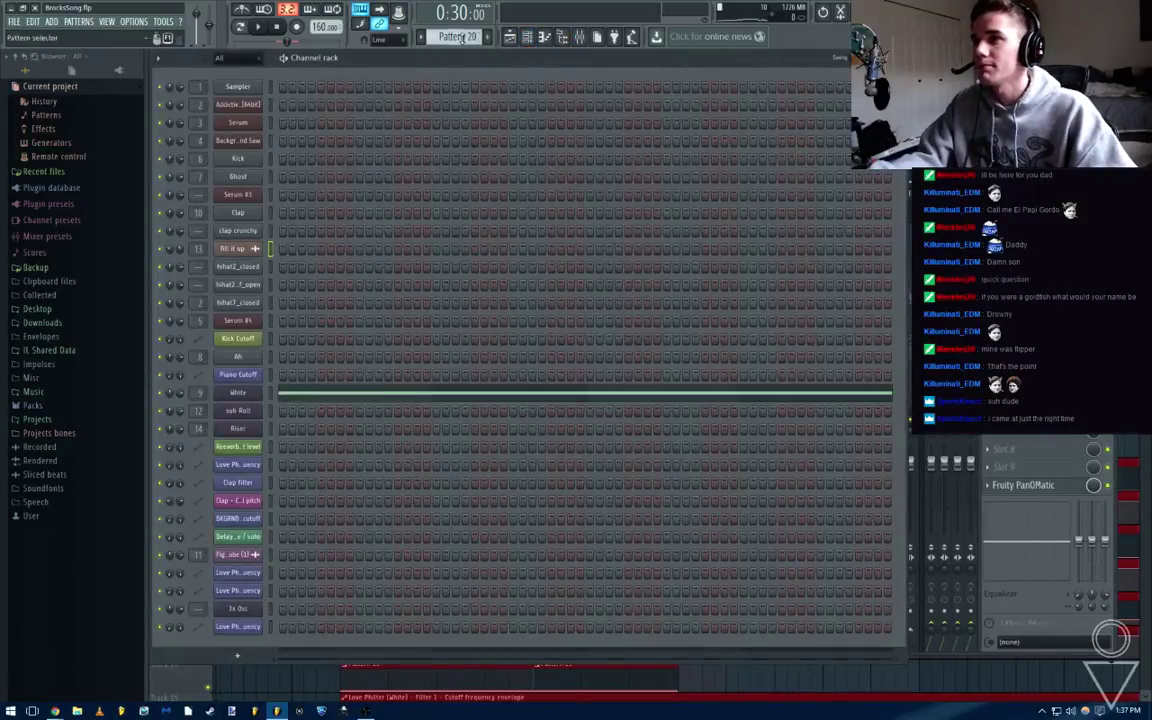
pyautogui.scroll(-5, 461, 37)
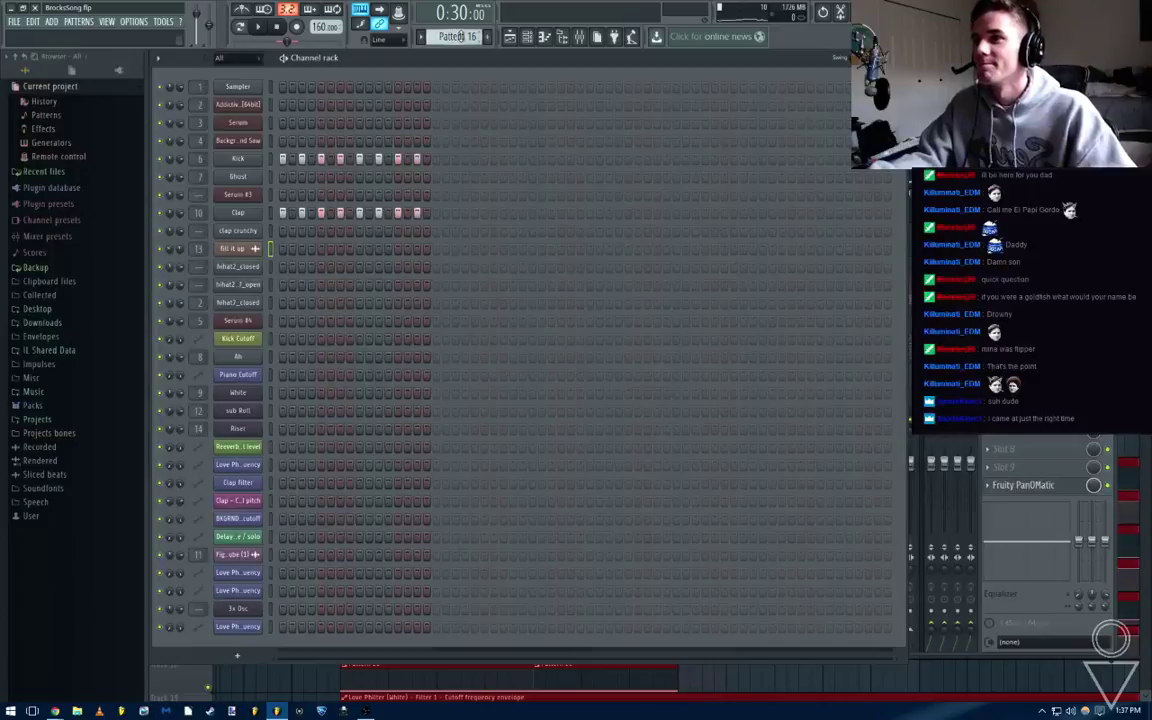
pyautogui.click(238, 158)
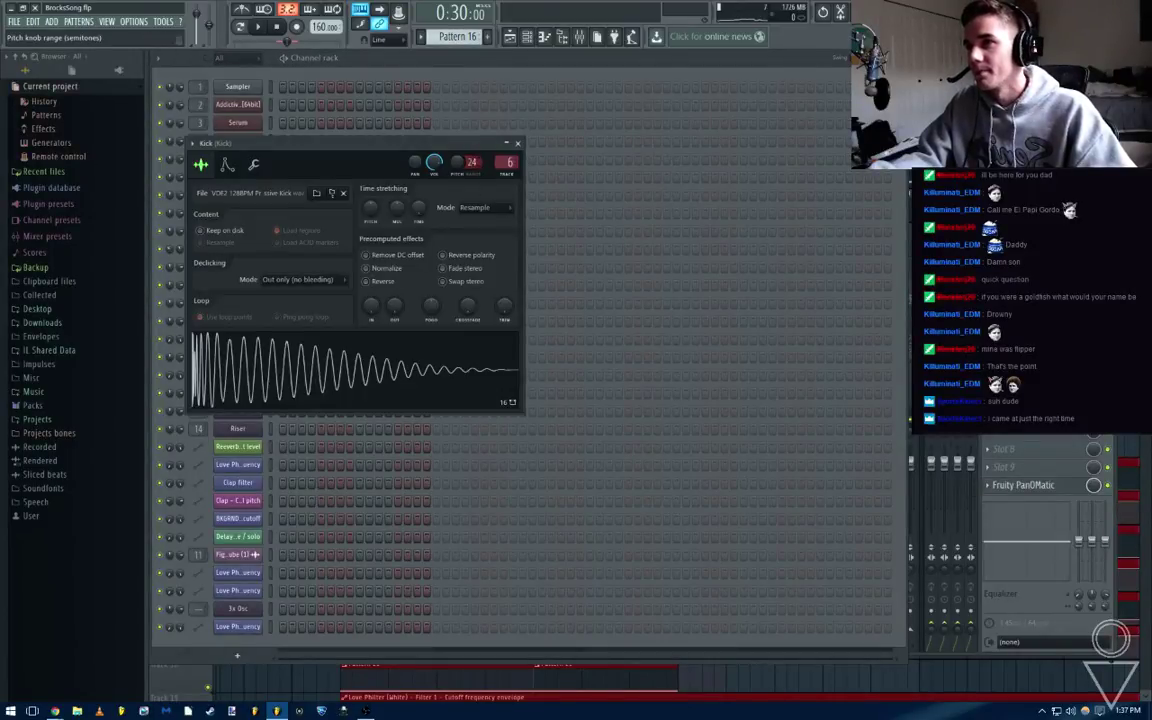
pyautogui.press('F5')
pyautogui.press('F9')
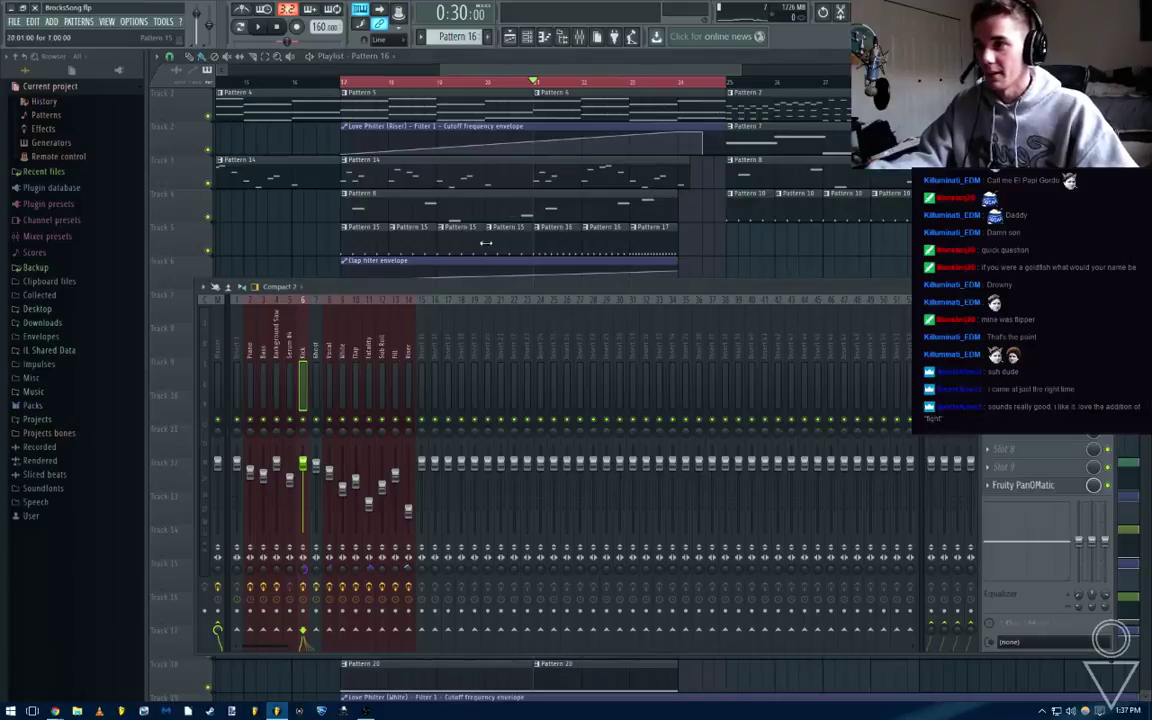
pyautogui.rightClick(457, 165)
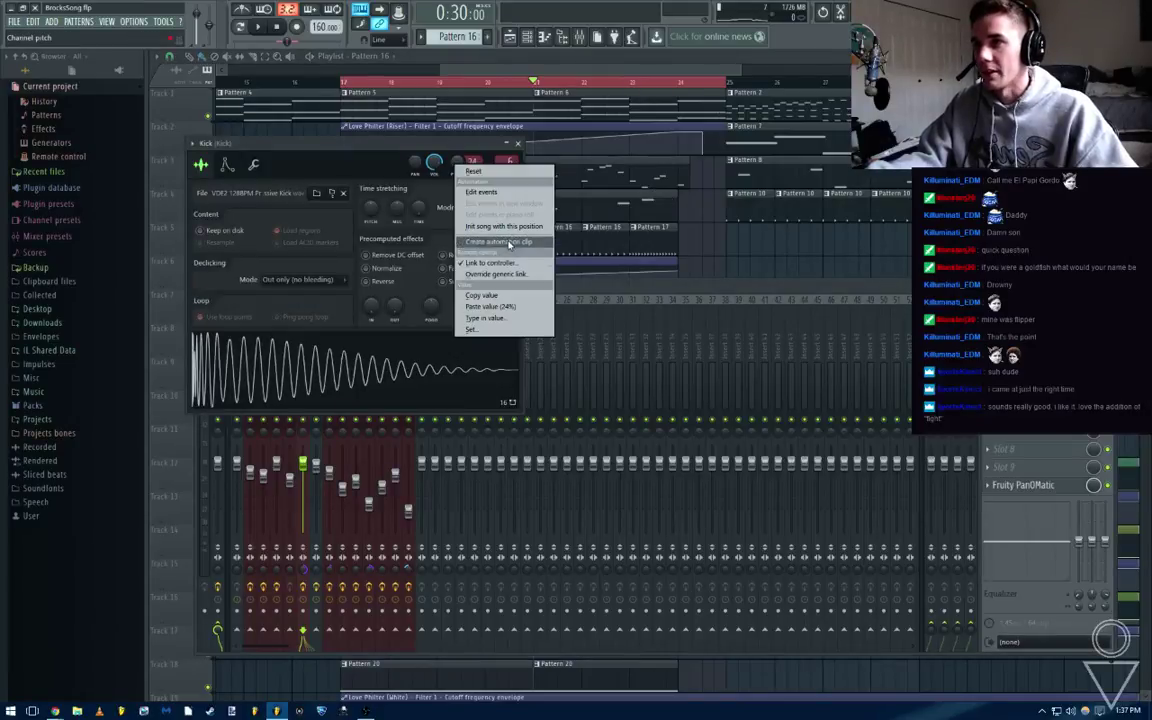
pyautogui.click(510, 242)
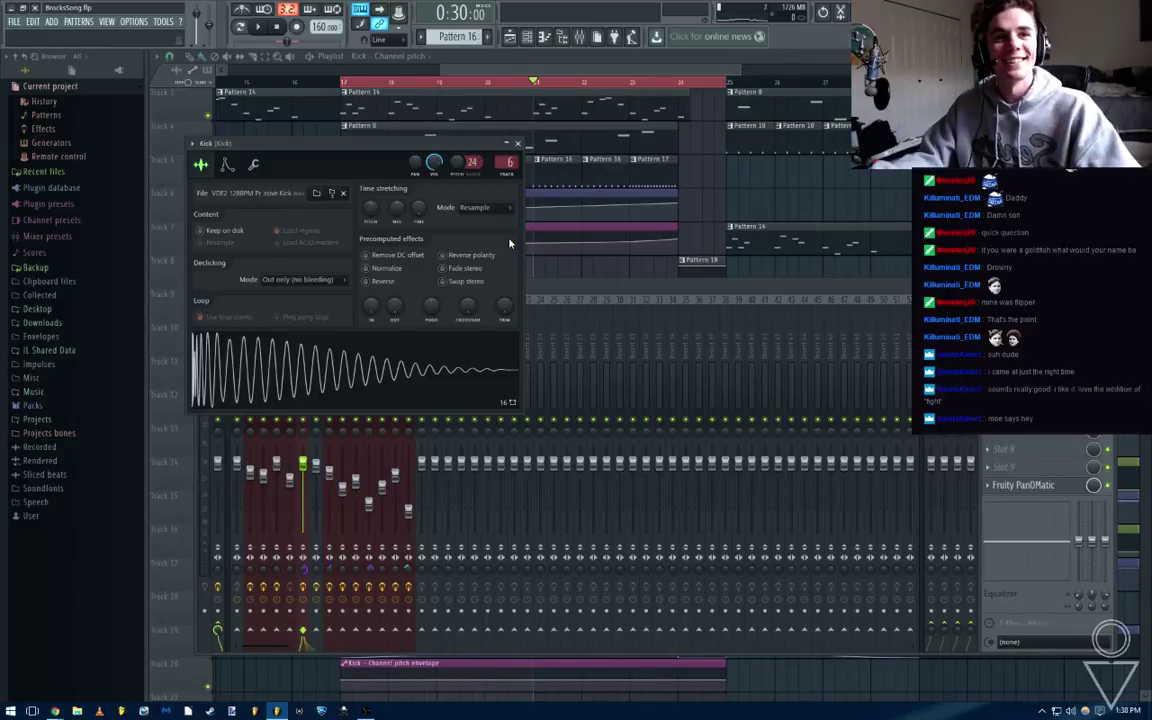
pyautogui.click(518, 144)
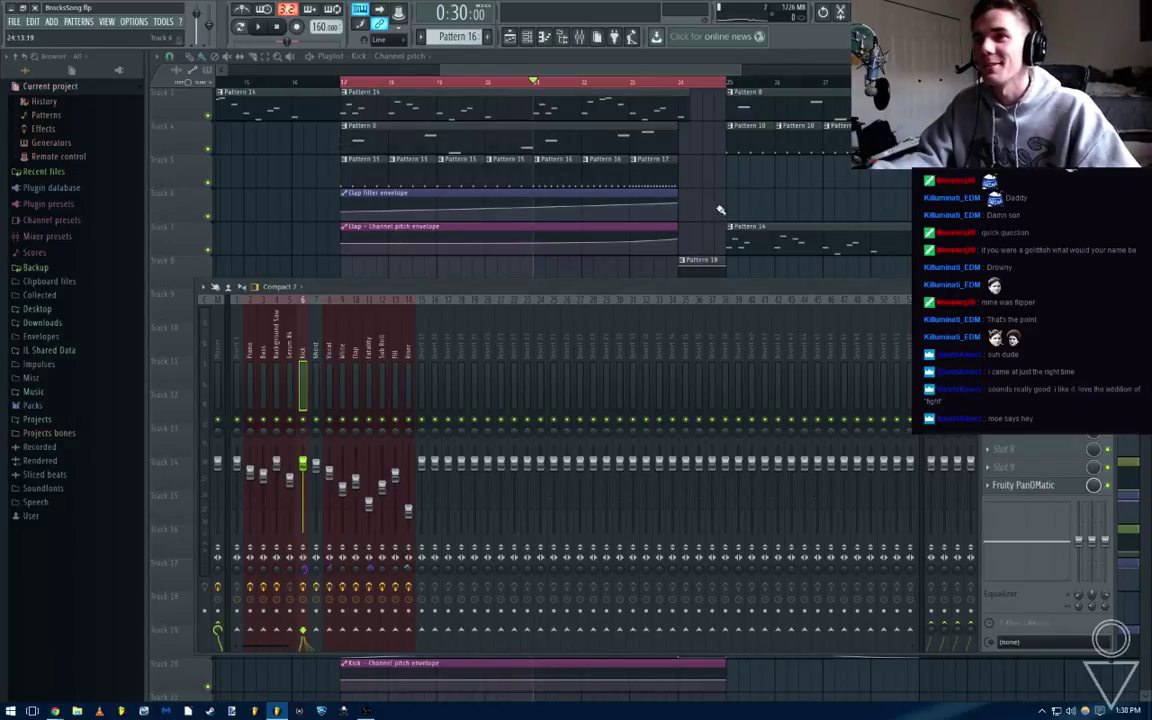
pyautogui.press('F9')
pyautogui.scroll(-5, 540, 200)
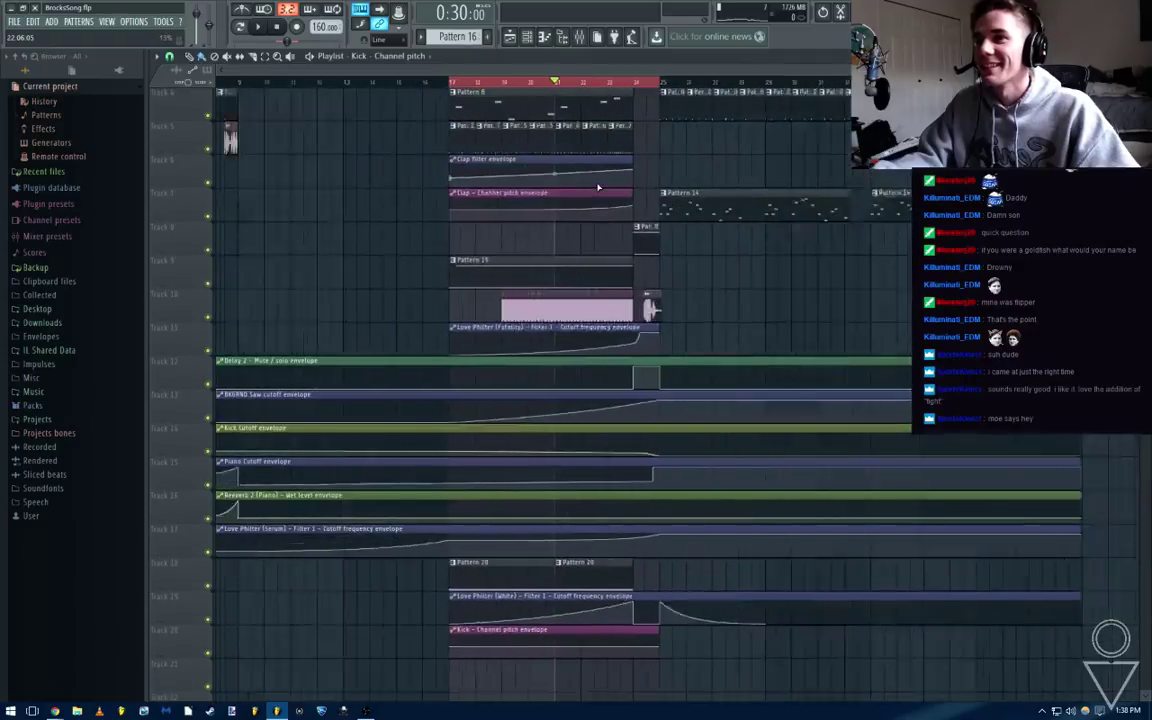
pyautogui.press('F9')
pyautogui.press('F6')
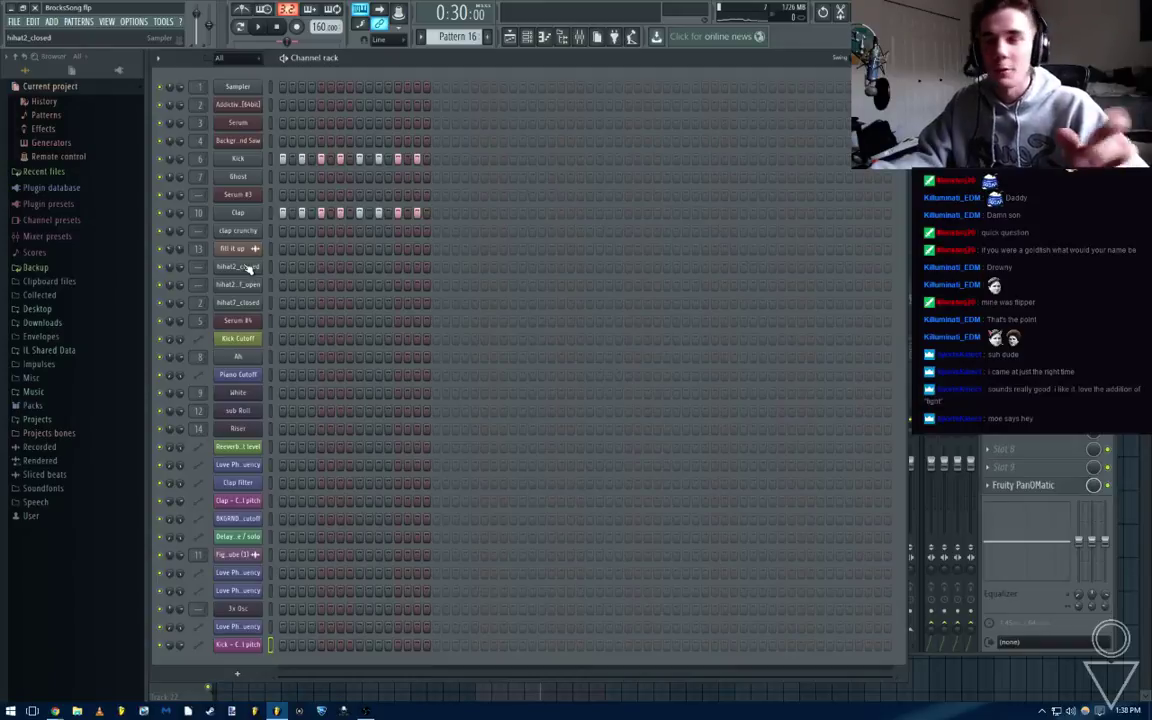
pyautogui.click(238, 158)
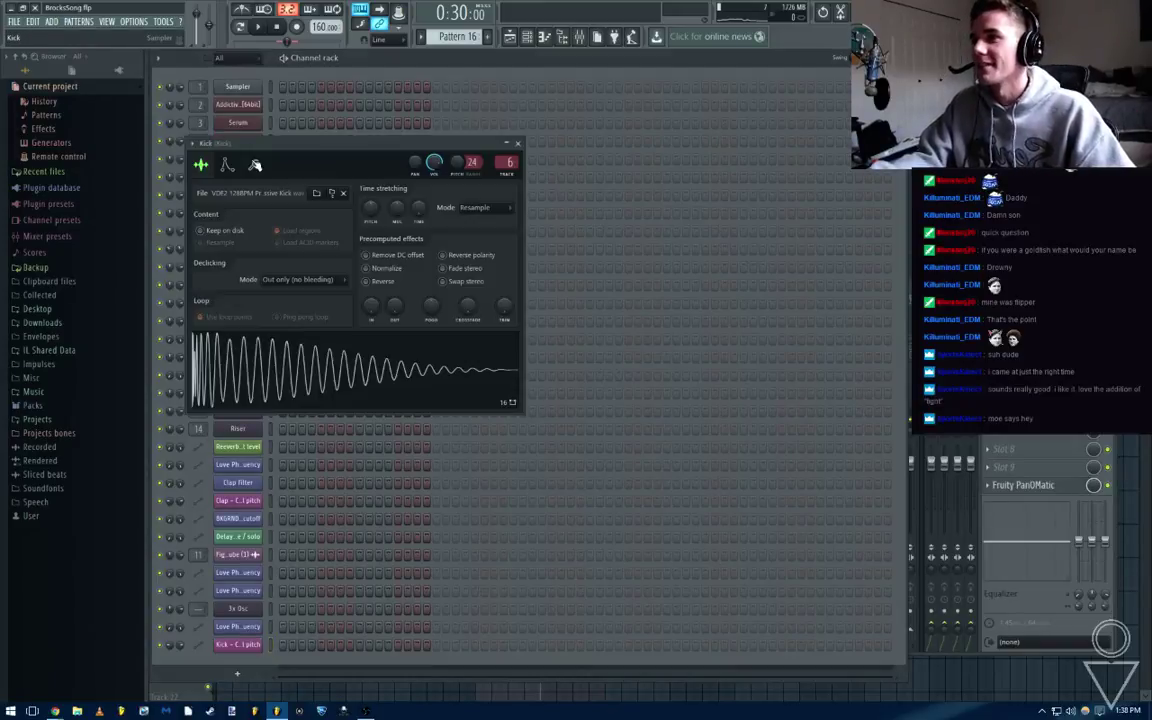
pyautogui.rightClick(456, 166)
pyautogui.click(540, 214)
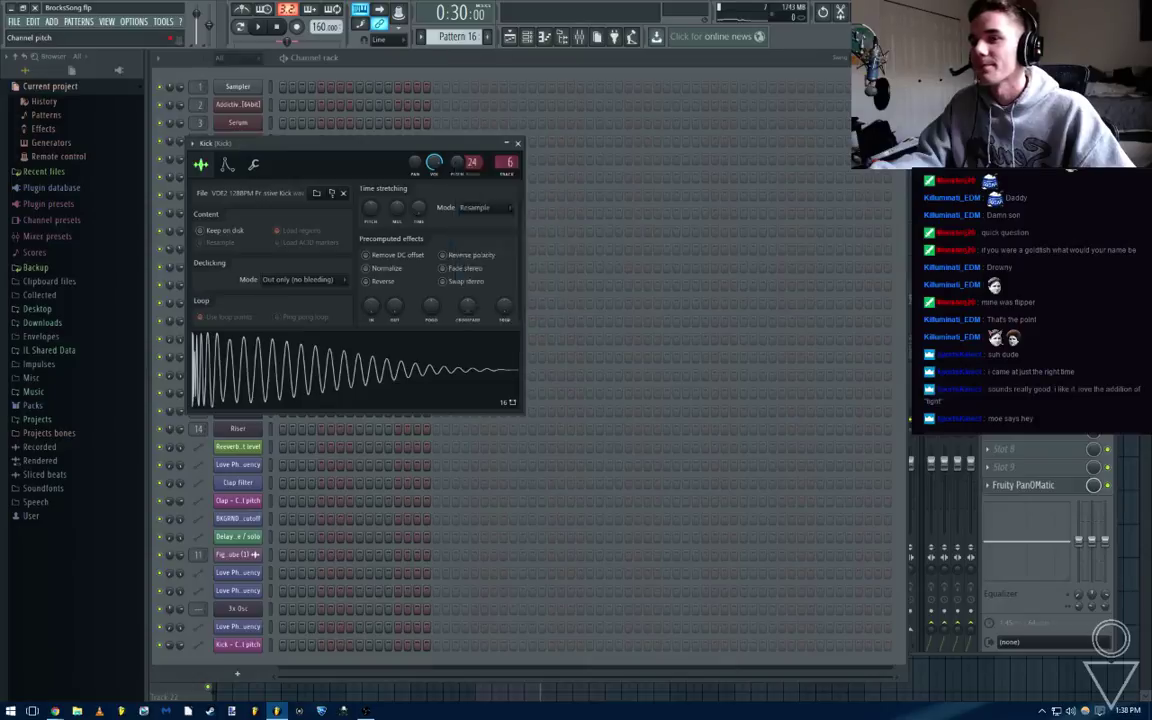
# Move the Pattern 18 clip to Track 9 and the Kick channel pitch envelope to Track 8, starting at bar 17
pyautogui.scroll(-3, 557, 211)
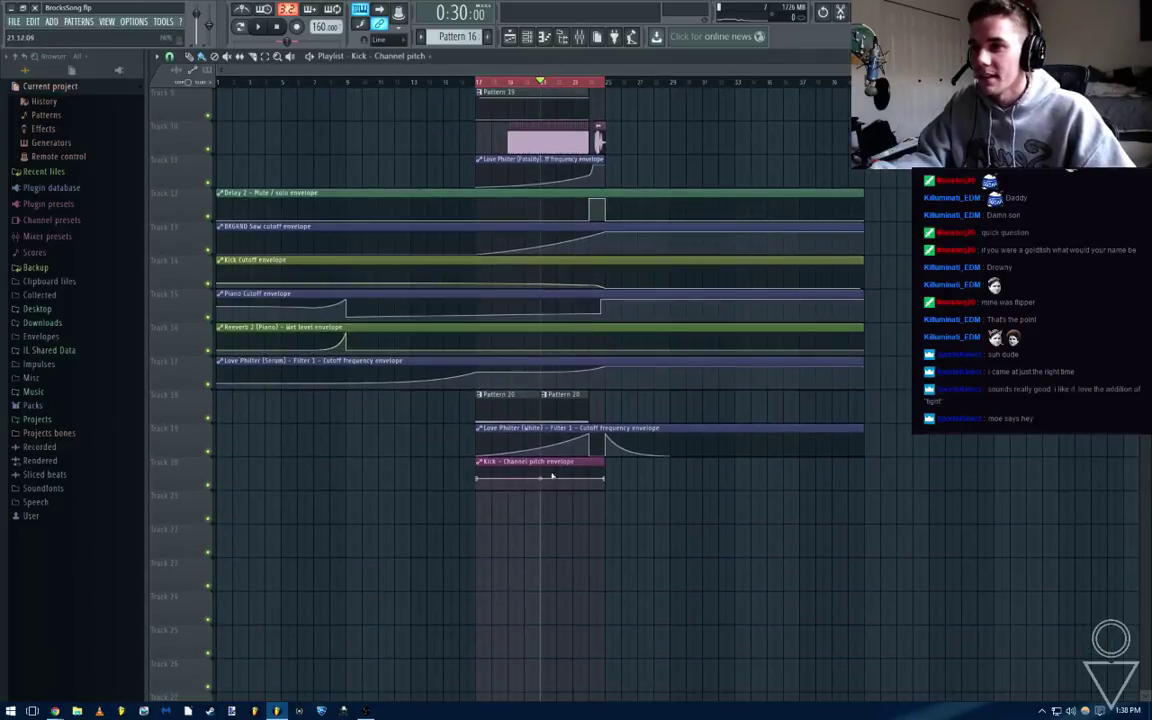
pyautogui.moveTo(541, 486); pyautogui.dragTo(540, 509)
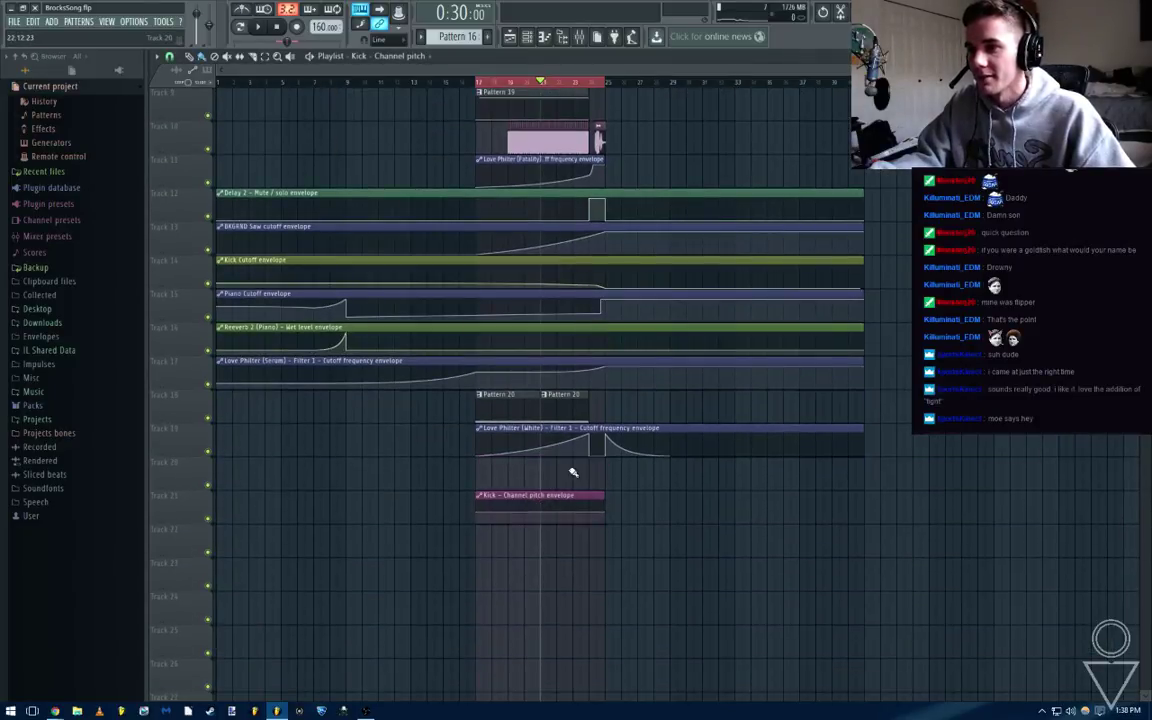
pyautogui.scroll(8, 573, 472)
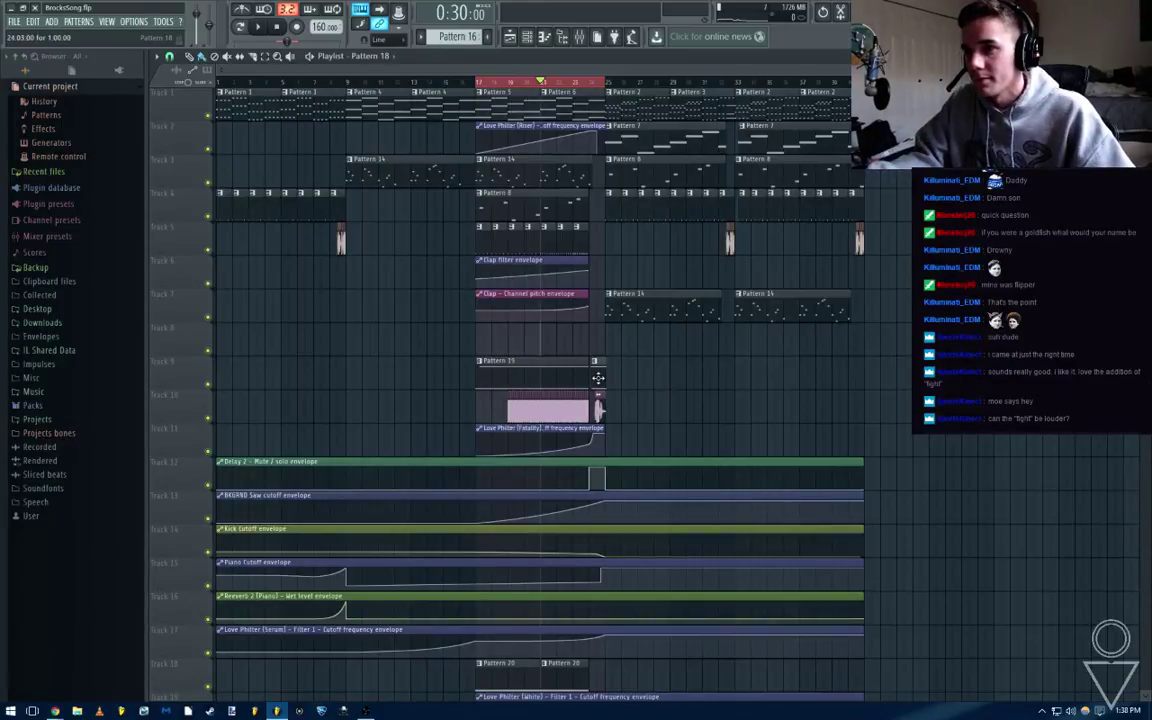
pyautogui.scroll(-5, 590, 450)
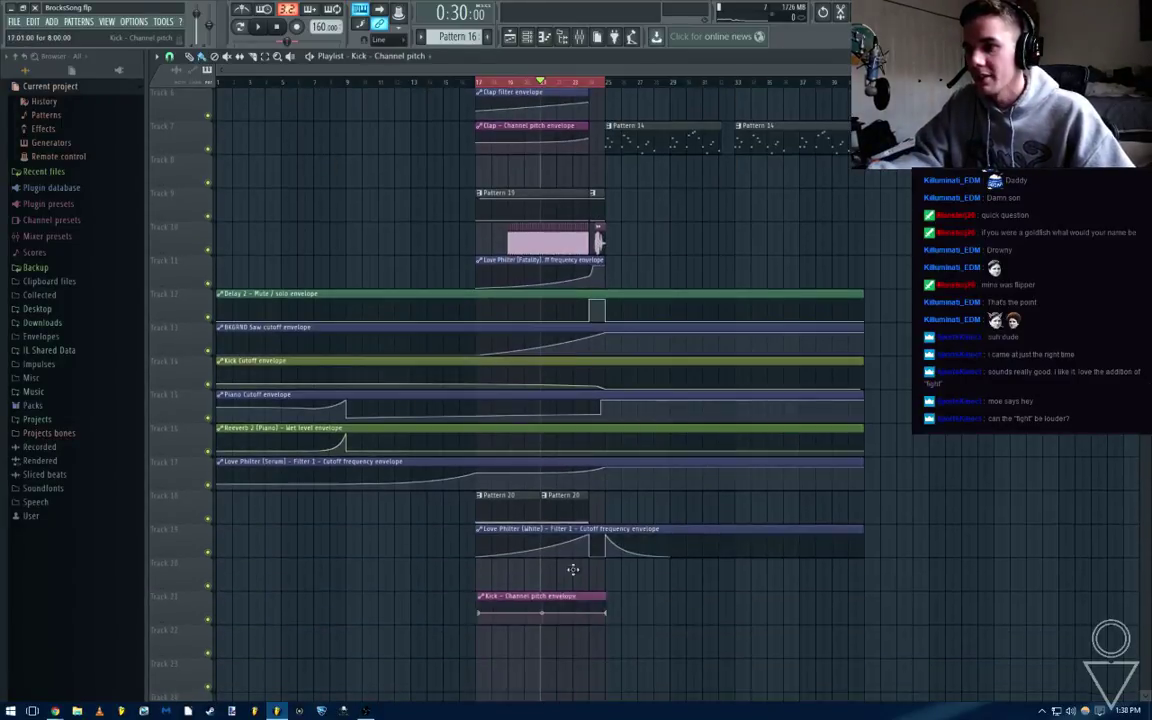
pyautogui.moveTo(573, 569); pyautogui.dragTo(573, 129)
# Shape the Kick channel pitch envelope into a straight rise to 100% at bar 24, held level until bar 25
pyautogui.scroll(3, 567, 139)
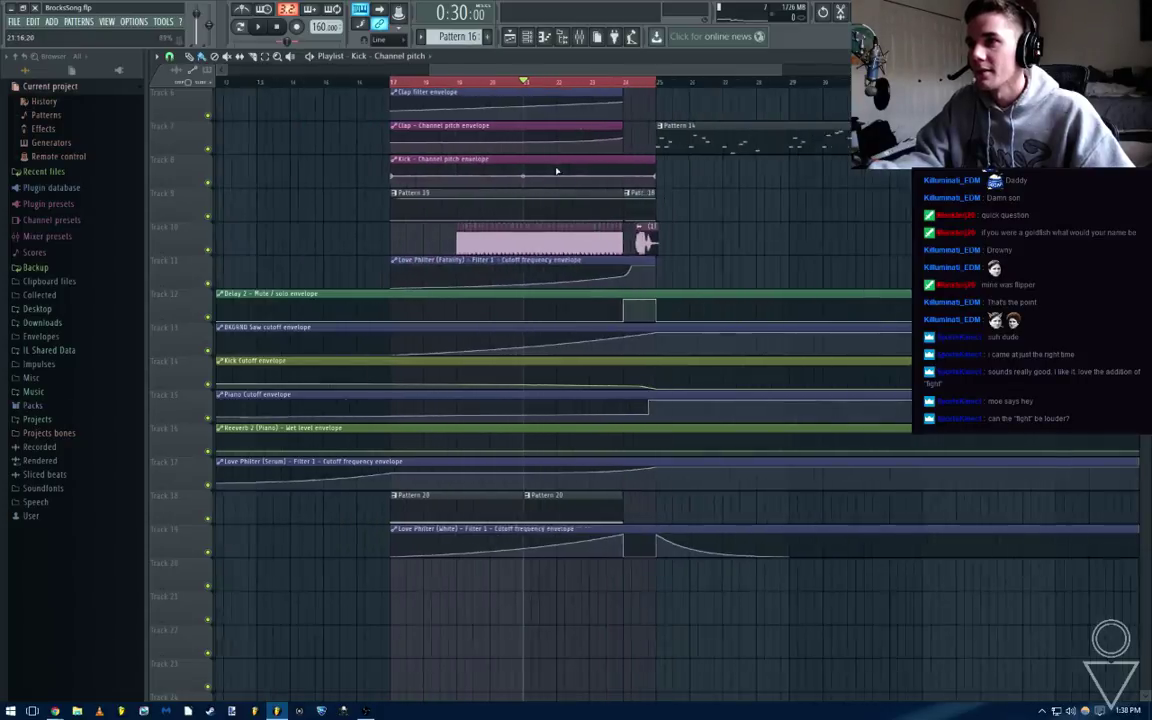
pyautogui.moveTo(173, 187); pyautogui.dragTo(173, 470)
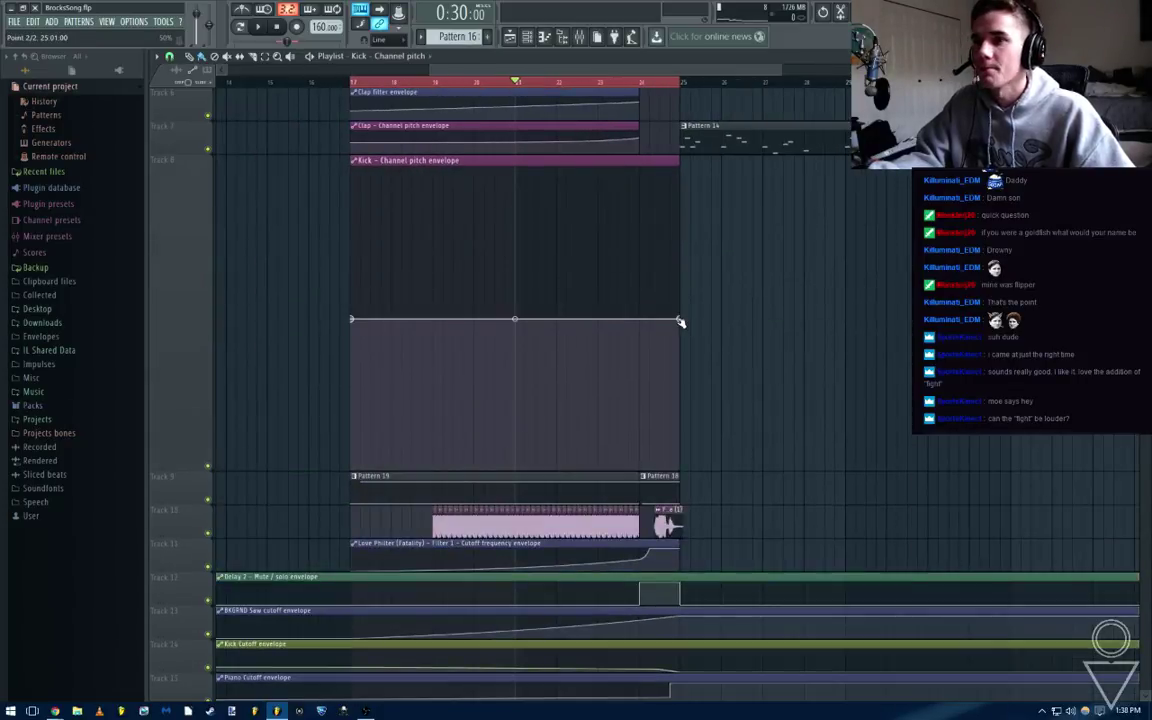
pyautogui.moveTo(680, 321); pyautogui.dragTo(680, 155)
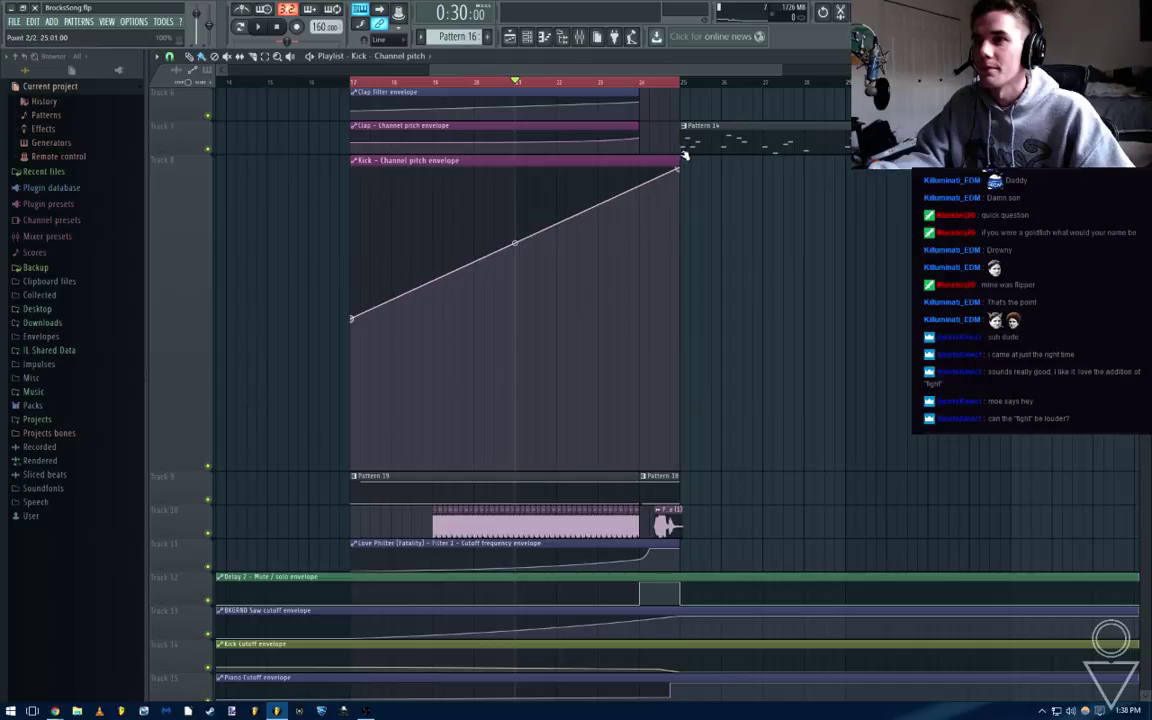
pyautogui.moveTo(639, 208); pyautogui.dragTo(642, 156)
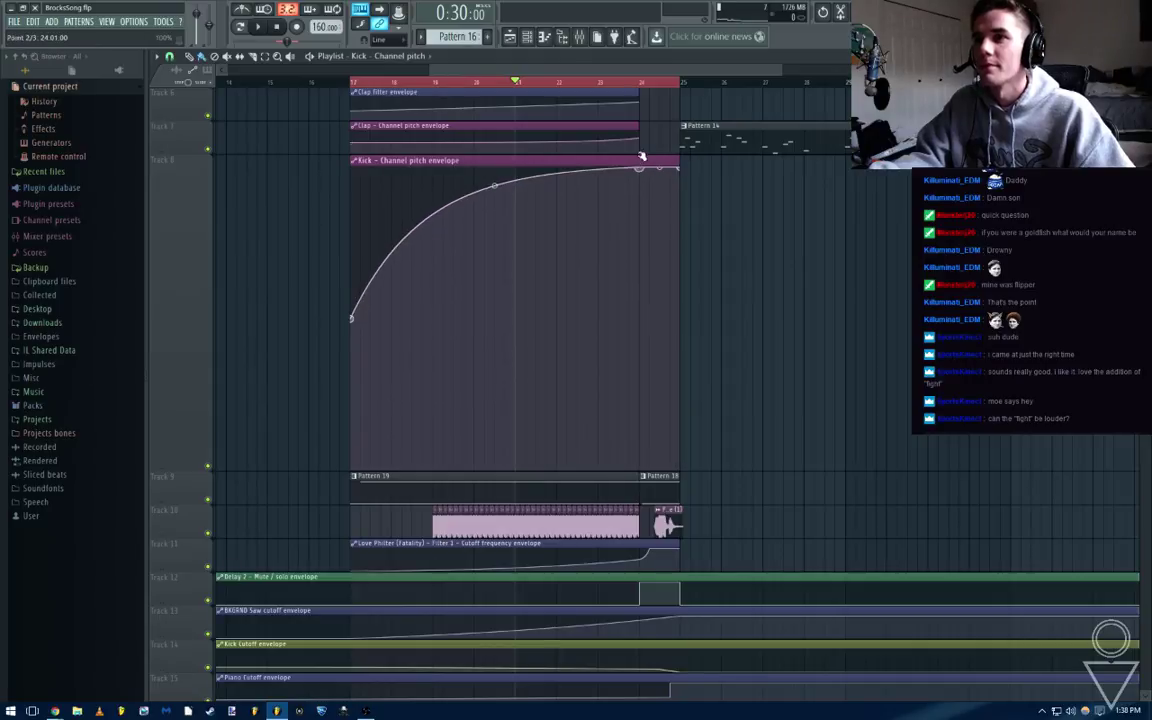
pyautogui.rightClick(494, 185)
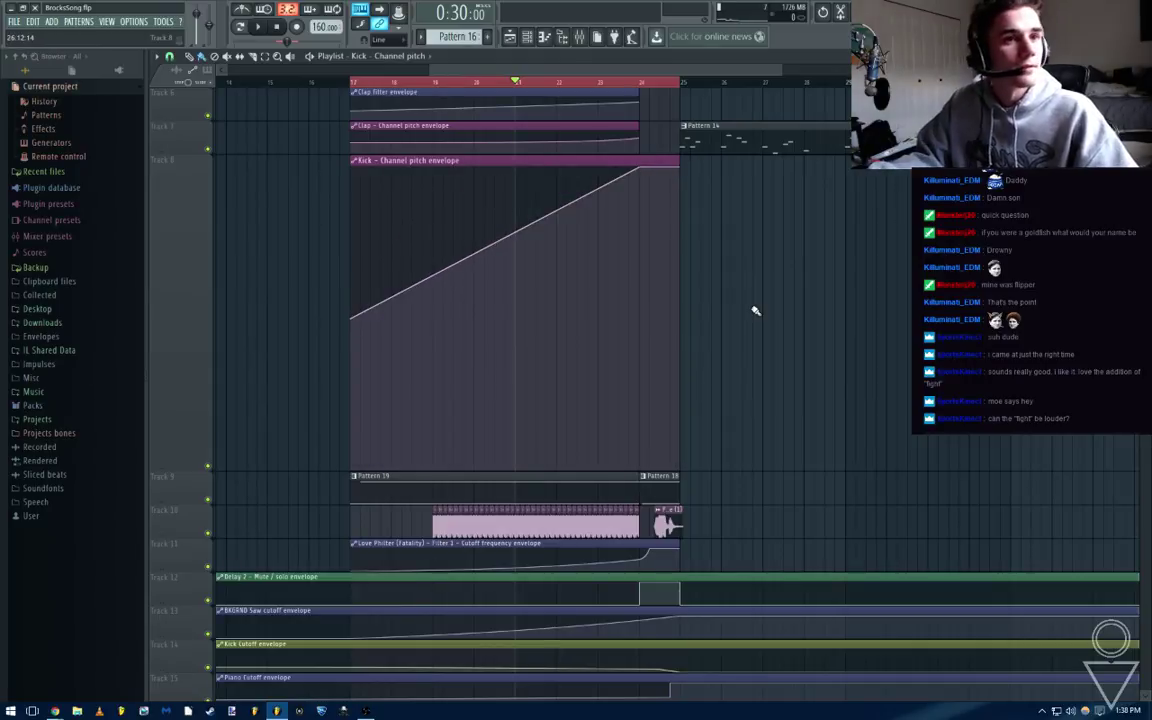
pyautogui.scroll(-2, 756, 311)
pyautogui.rightClick(177, 470)
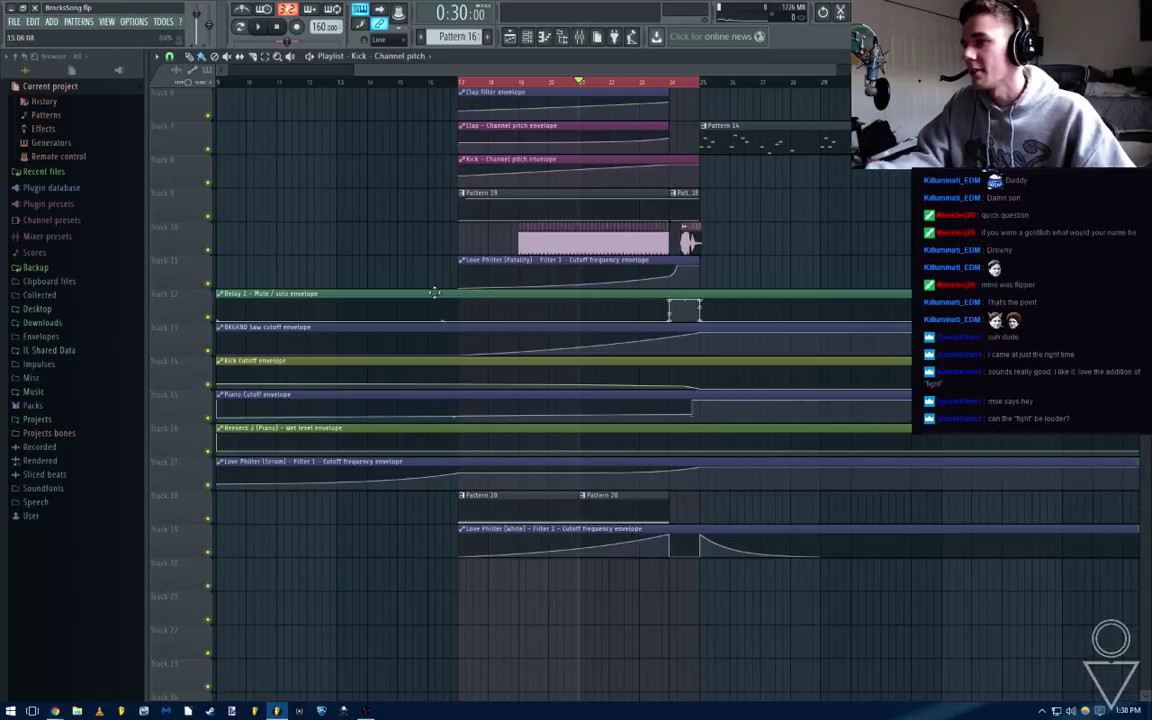
# Play from bar 21 and raise the Fatality mixer track's volume slightly
pyautogui.click(579, 37)
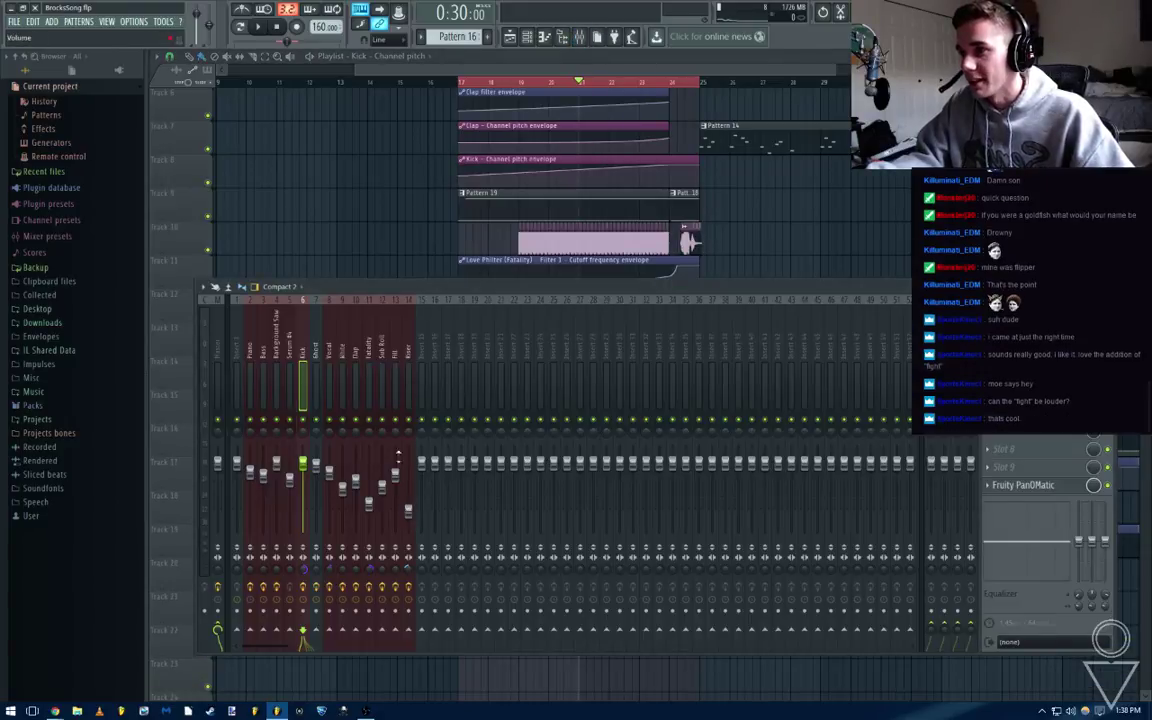
pyautogui.click(370, 355)
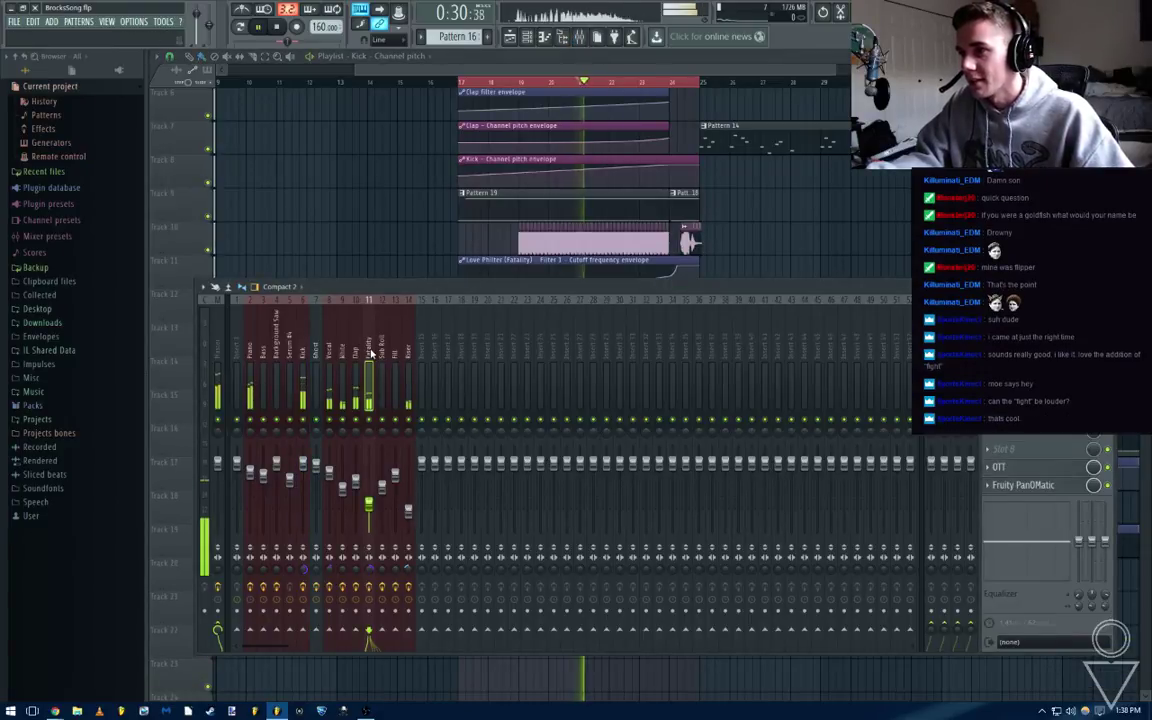
pyautogui.press('space')
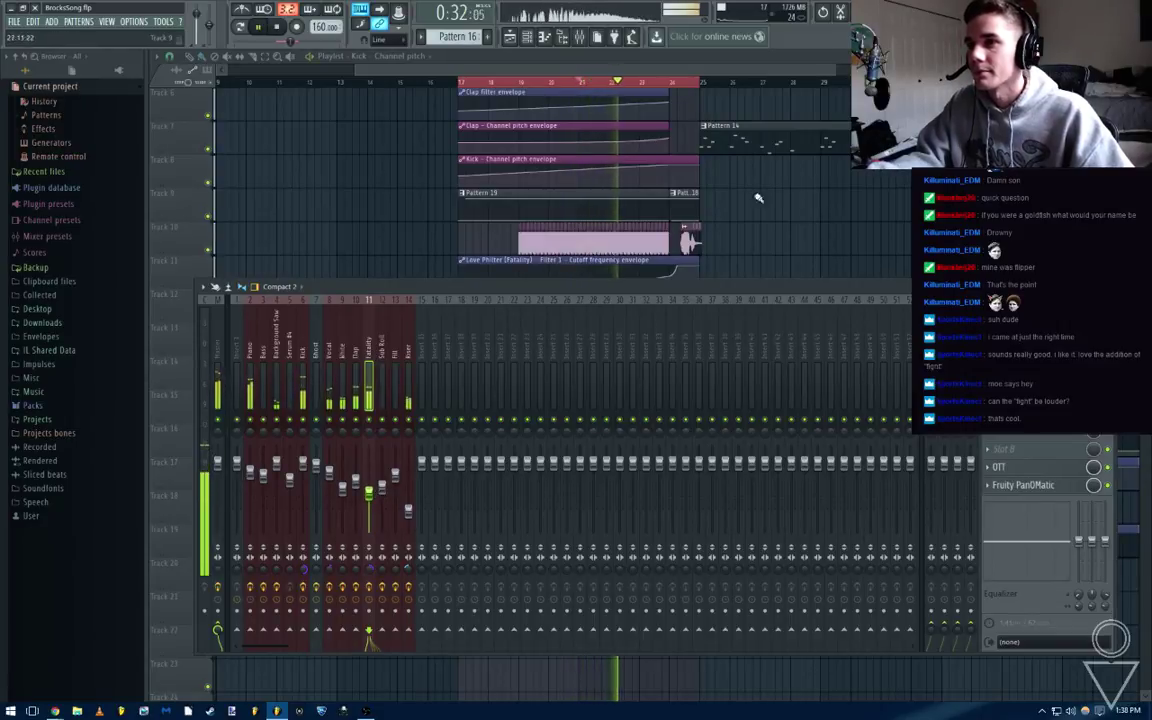
# Bend the Kick pitch envelope's rise into an upward-accelerating curve with about 27% tension and stop the song
pyautogui.press('F9')
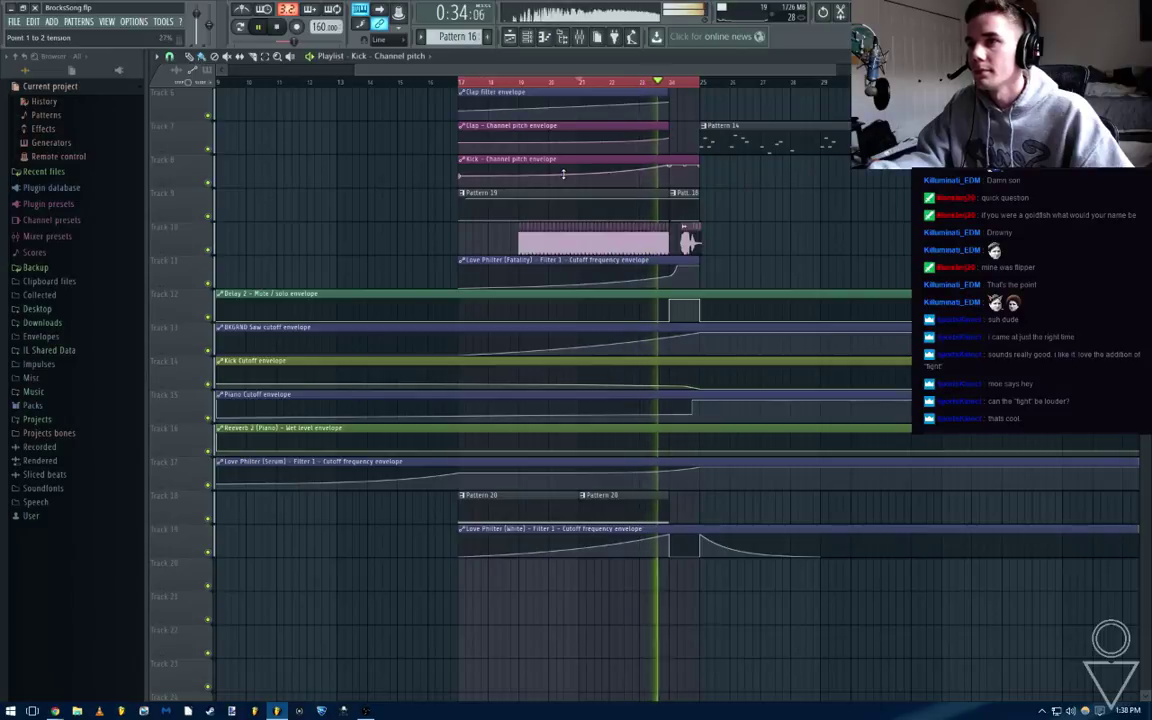
pyautogui.press('space')
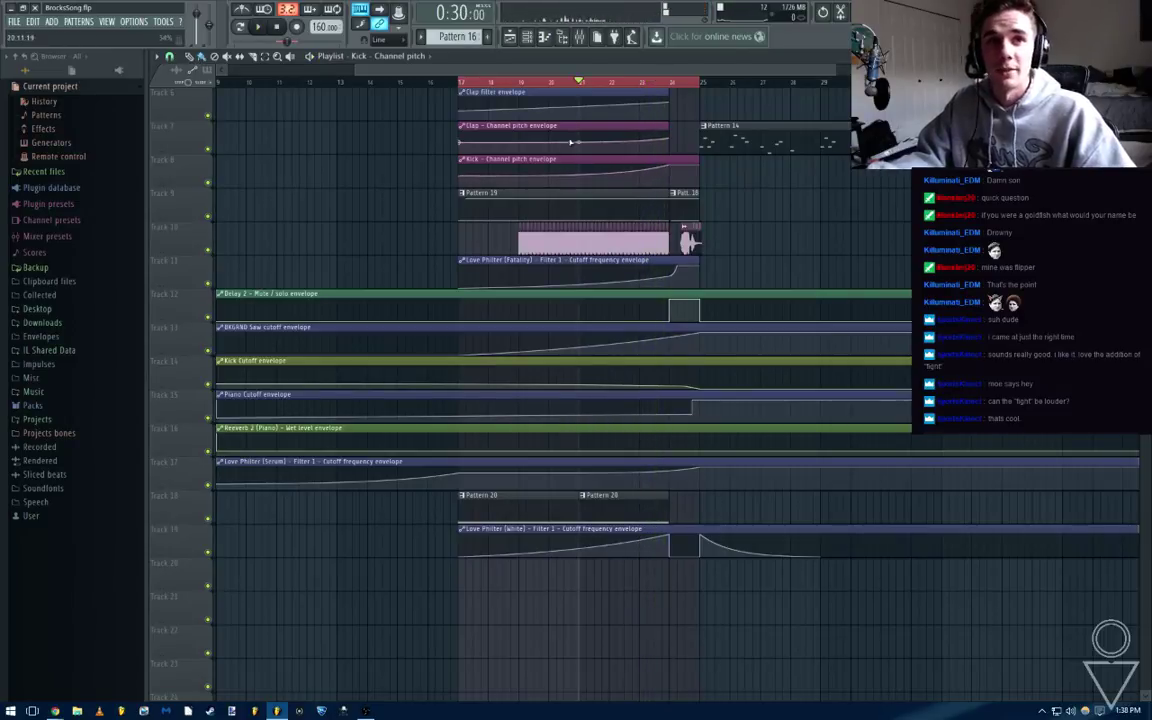
# Play the build-up from bar 17, raise the Fatality mixer track's volume a little more, and save the project
pyautogui.press('space')
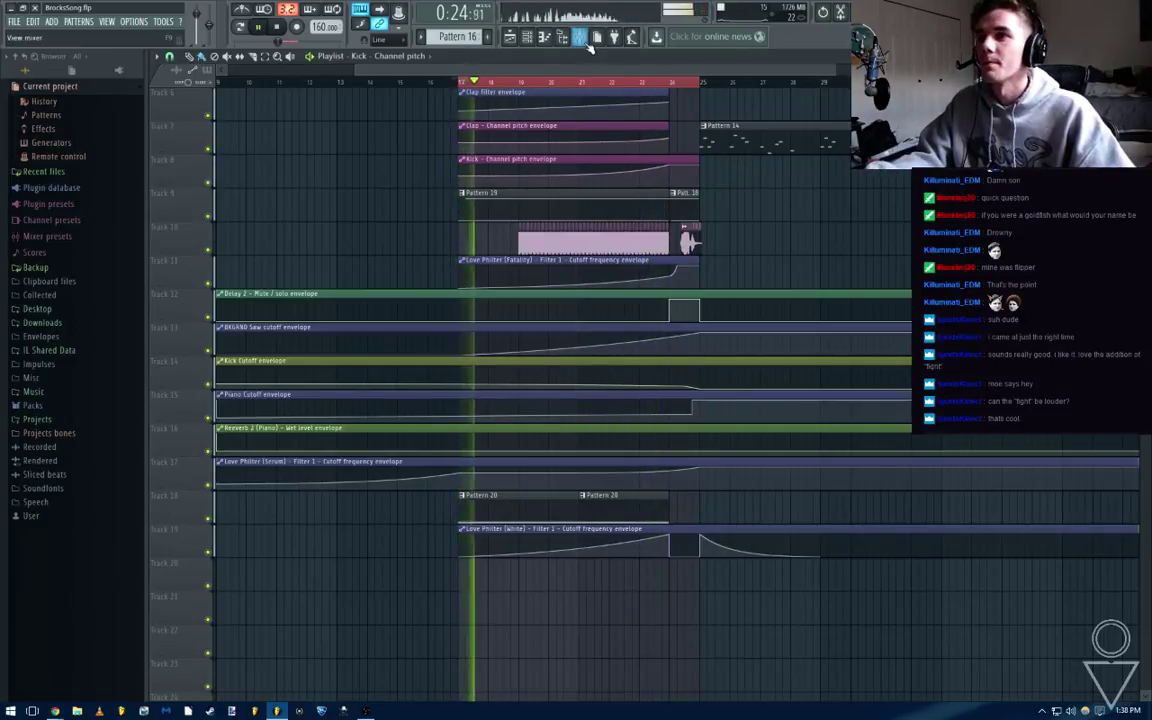
pyautogui.press('F9')
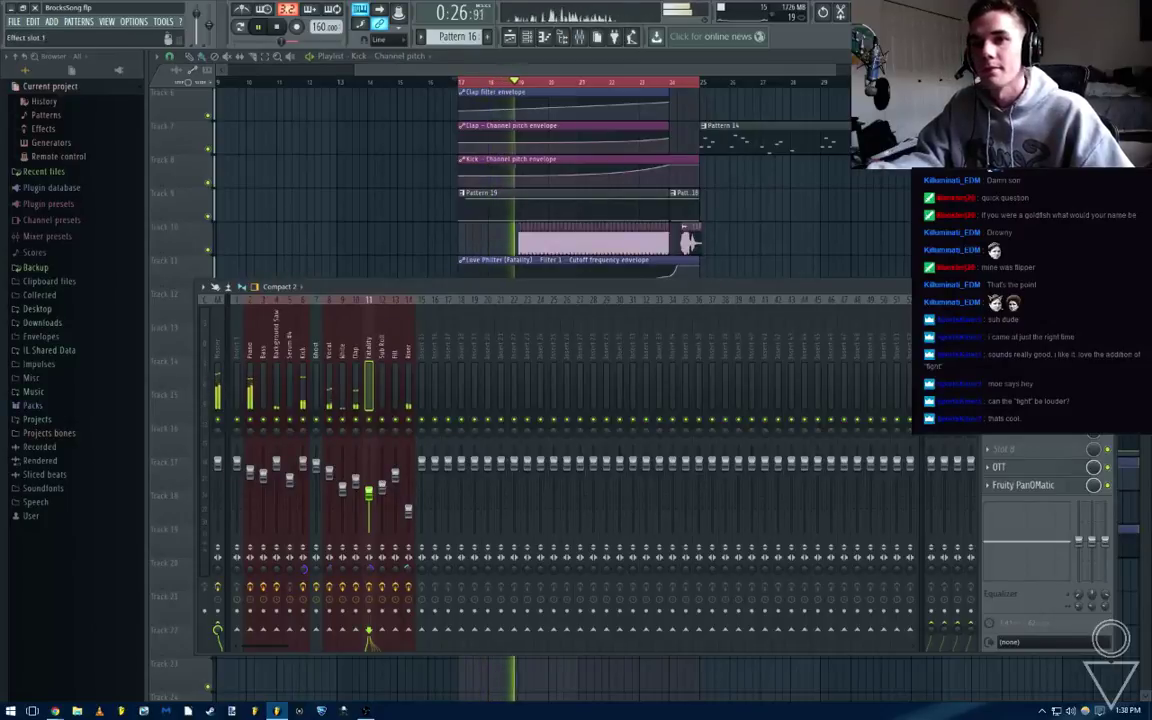
pyautogui.press('F9')
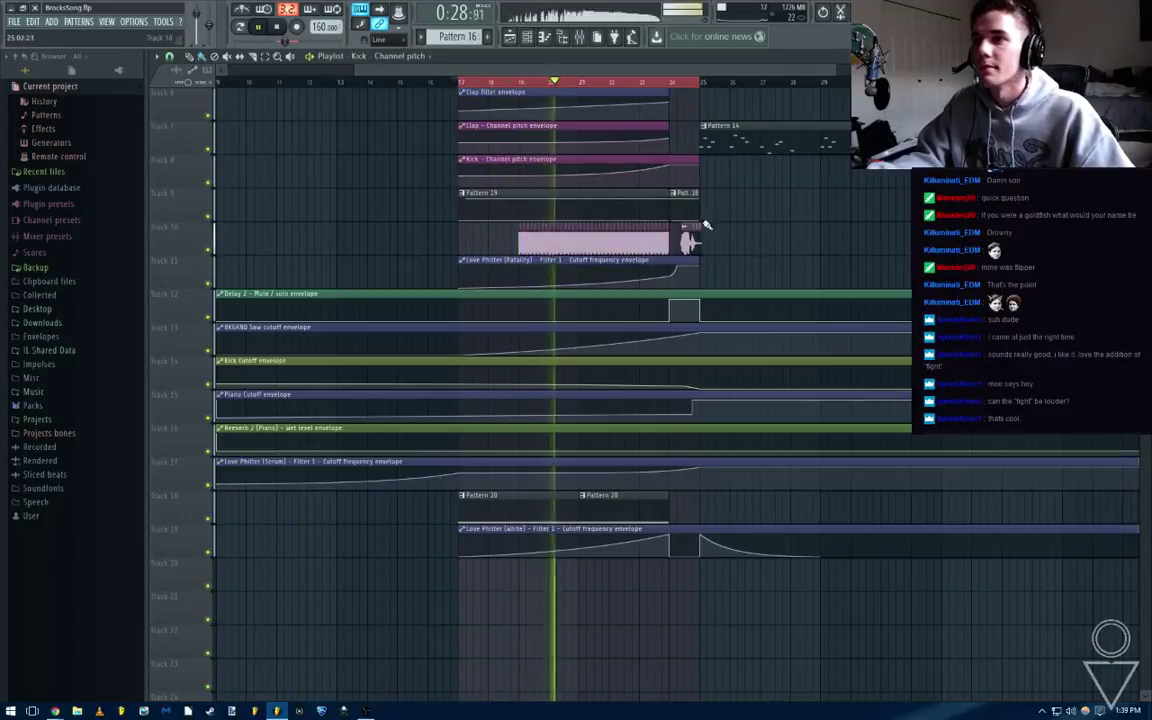
pyautogui.scroll(3, 580, 275)
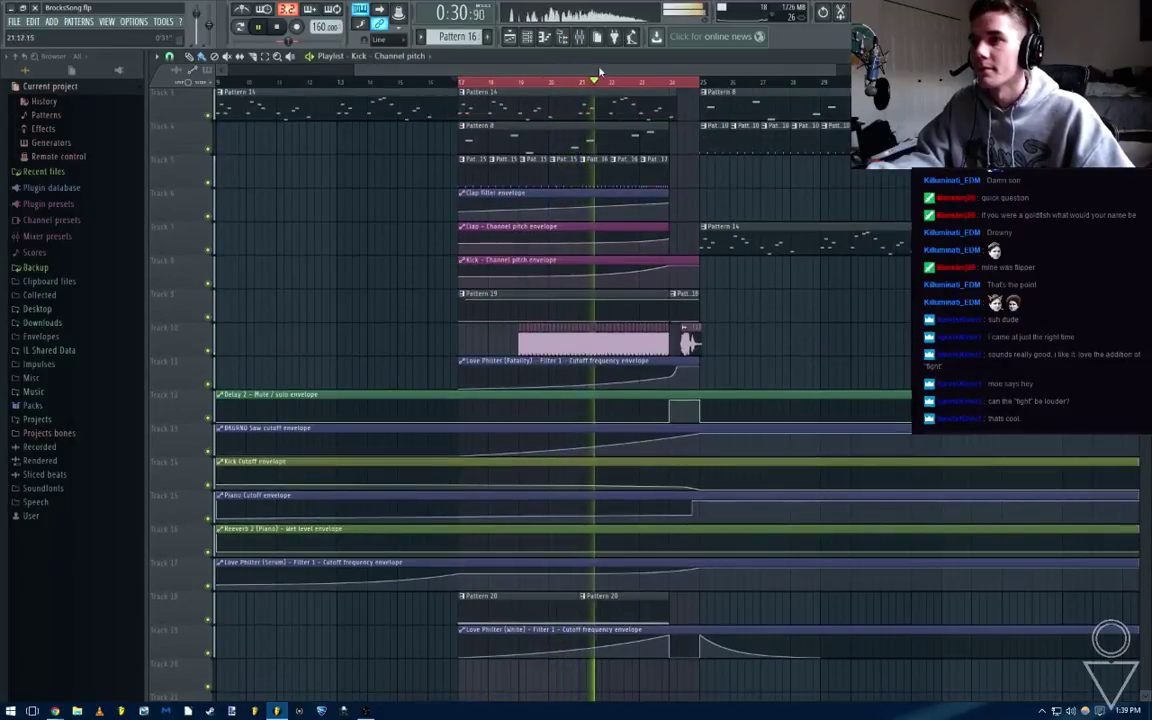
pyautogui.press('F9')
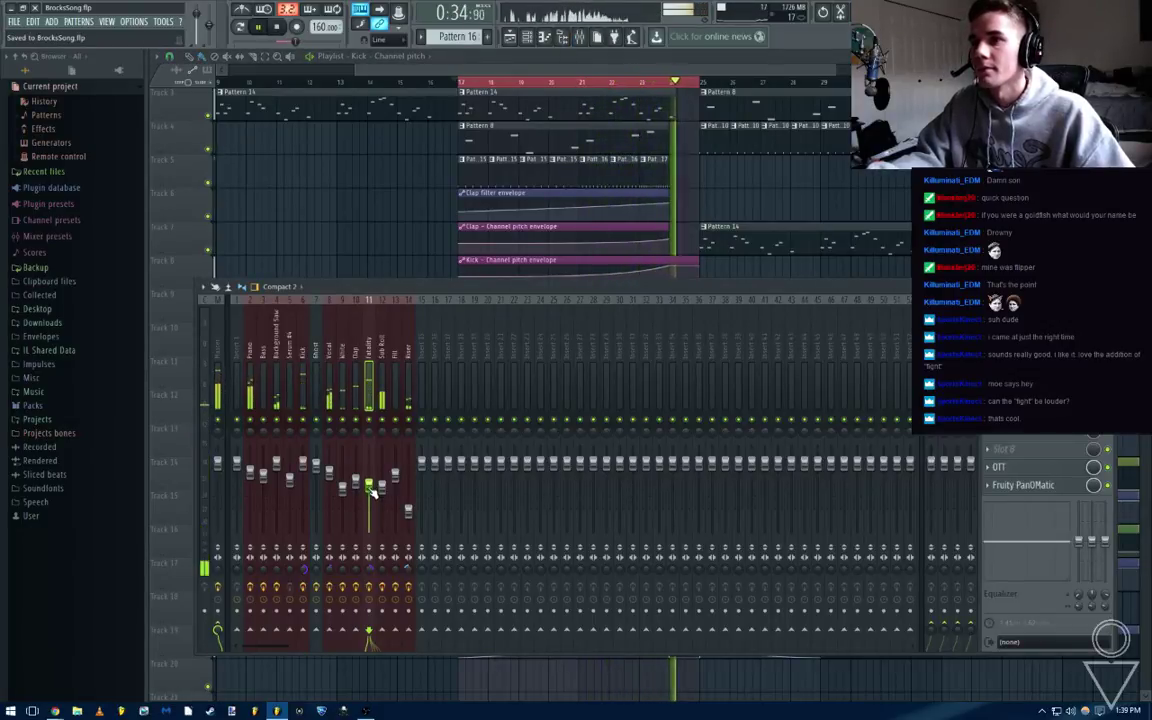
# Clear the time selection over the build-up so playback continues into the drop at bar 25
pyautogui.press('F9')
pyautogui.doubleClick(672, 82)
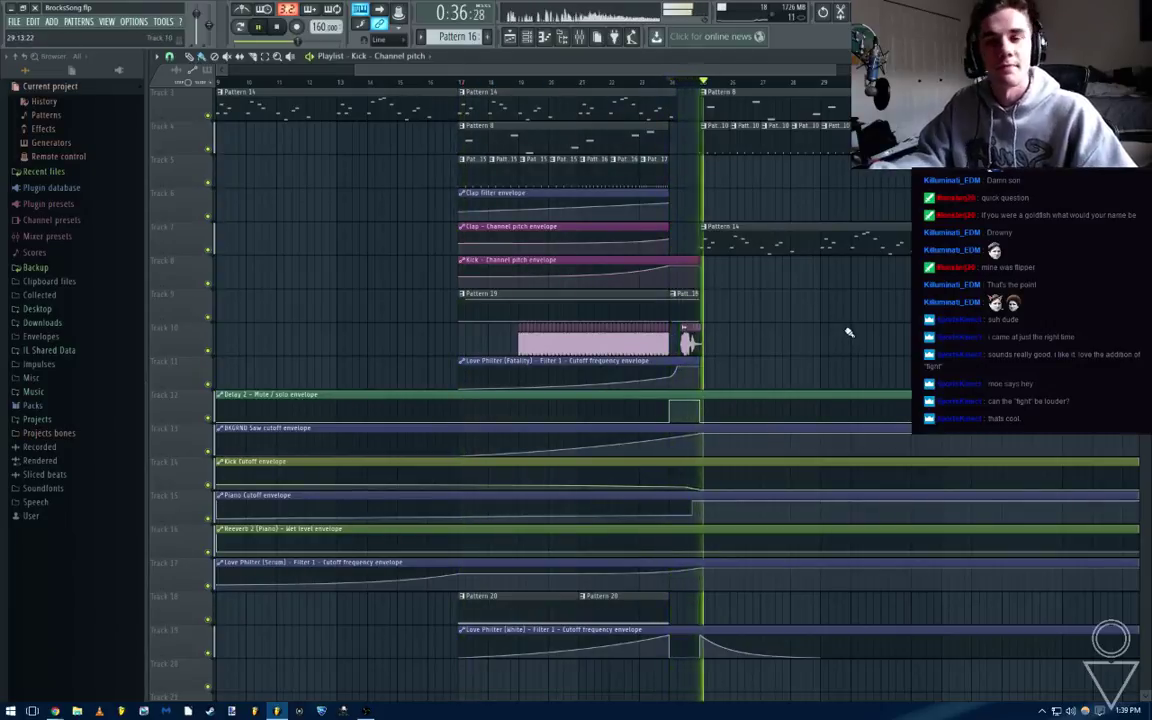
# Stop playback, extend the Kick channel pitch clip past bar 25 and lower its final point at bar 25 so the pitch falls back
pyautogui.scroll(-2, 722, 325)
pyautogui.press('space')
pyautogui.scroll(4, 716, 324)
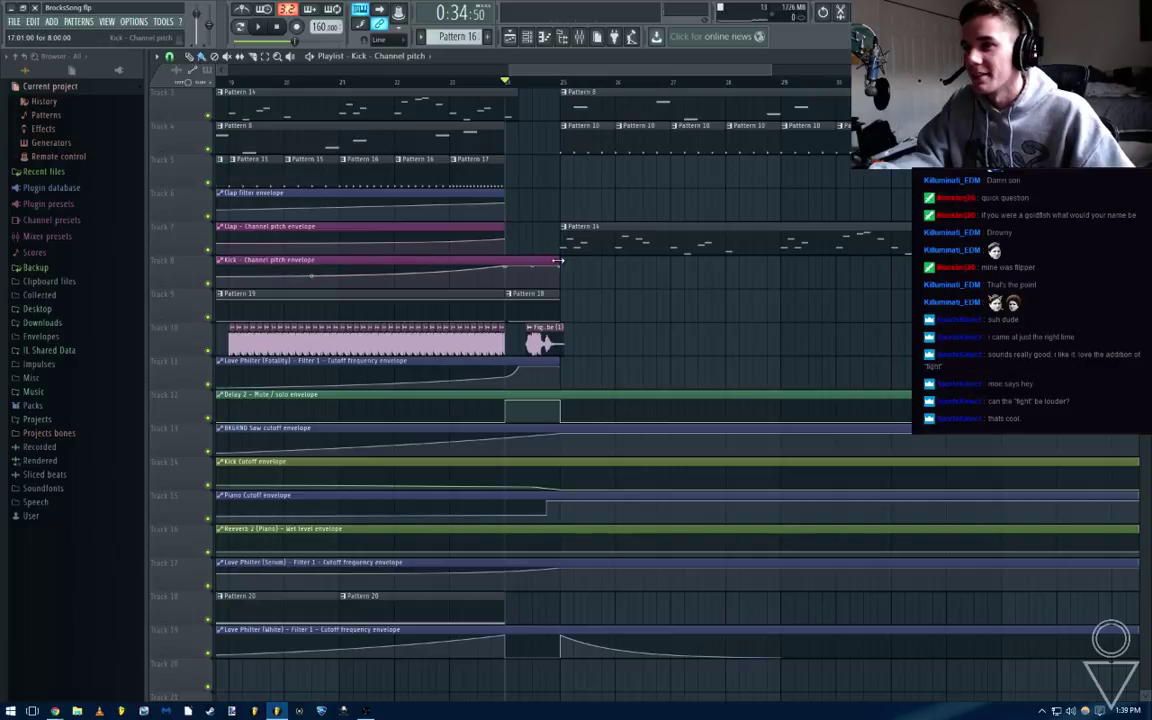
pyautogui.moveTo(558, 261); pyautogui.dragTo(626, 263)
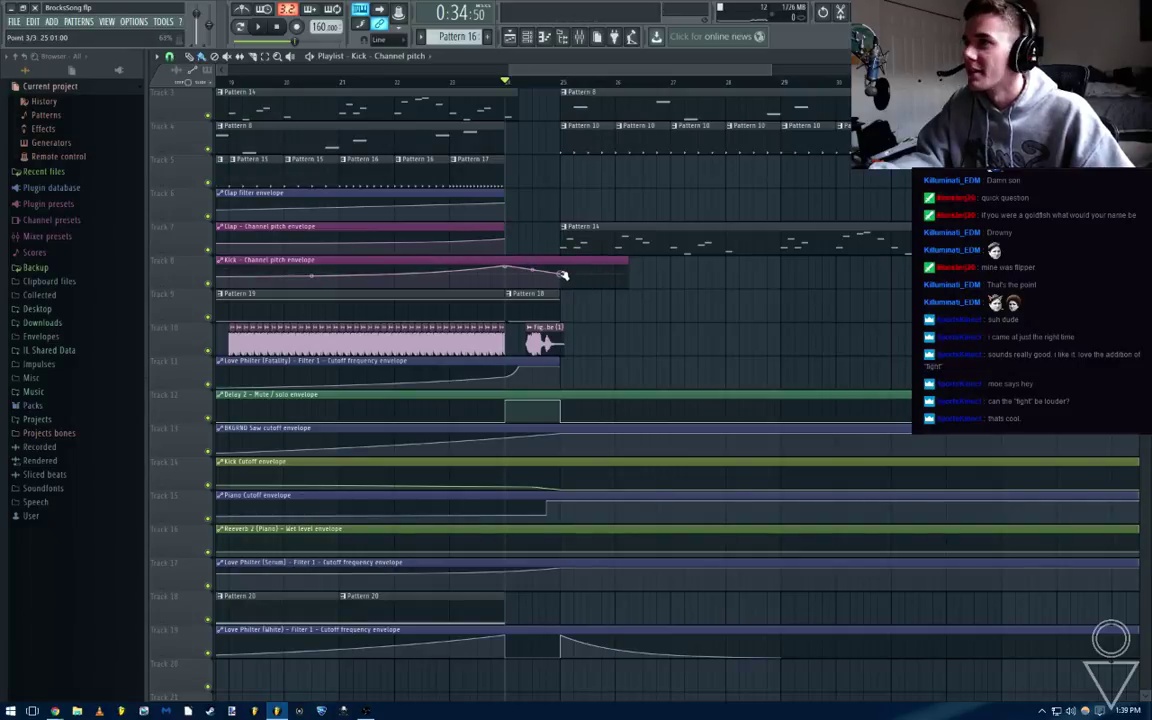
pyautogui.scroll(-3, 563, 277)
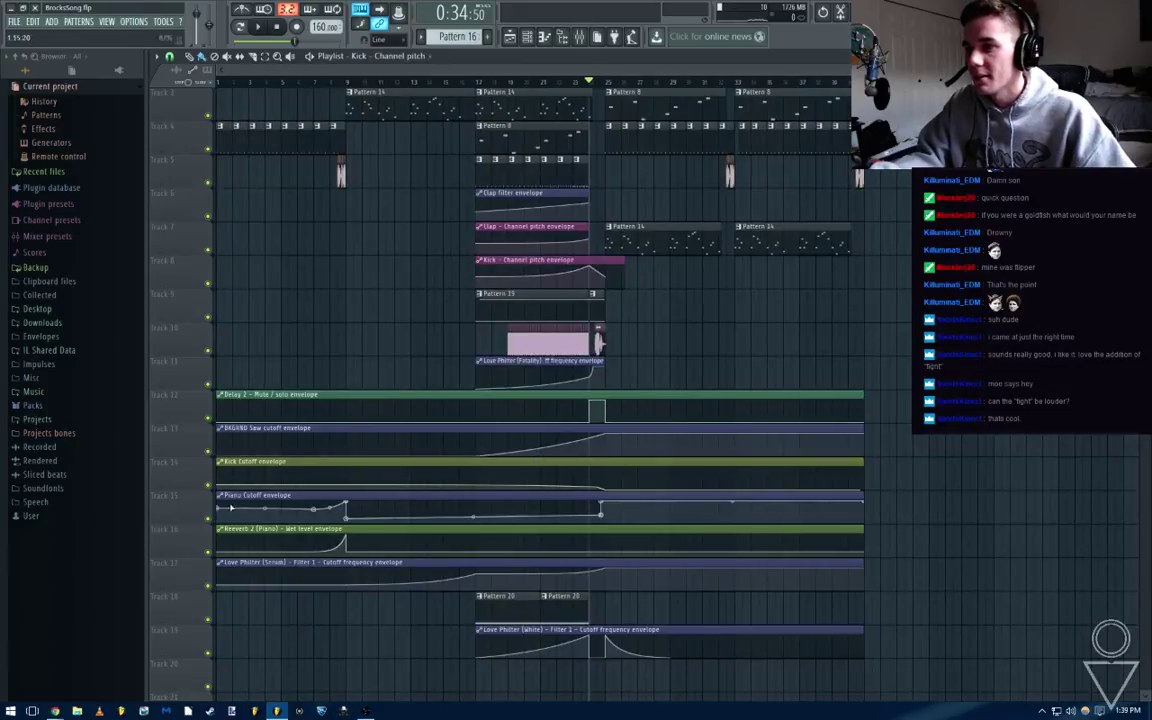
# Enlarge the Kick Cutoff envelope's track and raise its point near bar 24 so the cutoff climbs before dropping at bar 25
pyautogui.moveTo(153, 484); pyautogui.dragTo(153, 700)
pyautogui.scroll(-3, 463, 411)
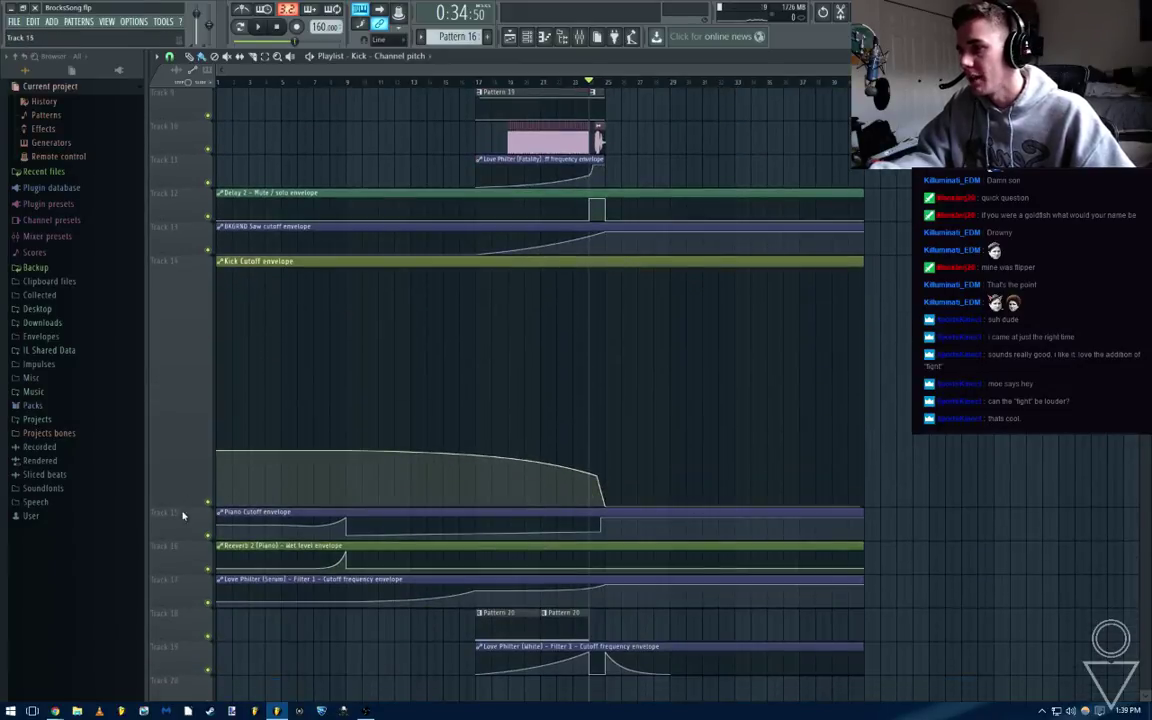
pyautogui.moveTo(173, 505); pyautogui.dragTo(173, 568)
pyautogui.scroll(-2, 595, 437)
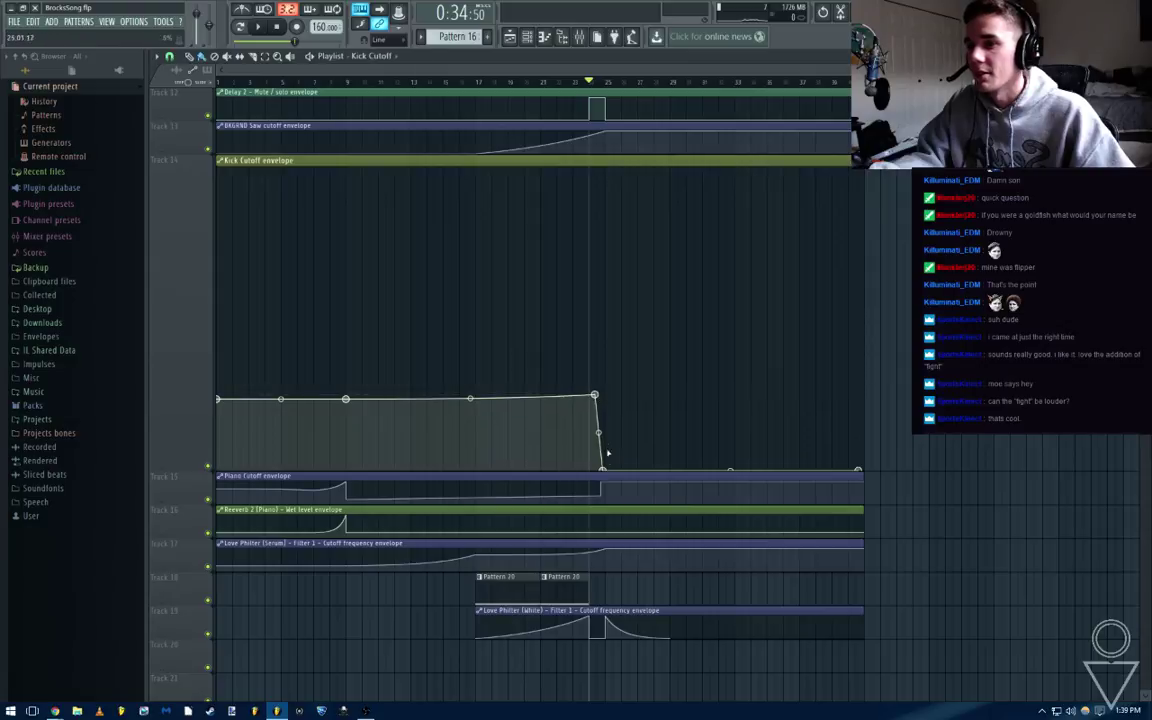
pyautogui.scroll(4, 621, 373)
pyautogui.scroll(4, 534, 308)
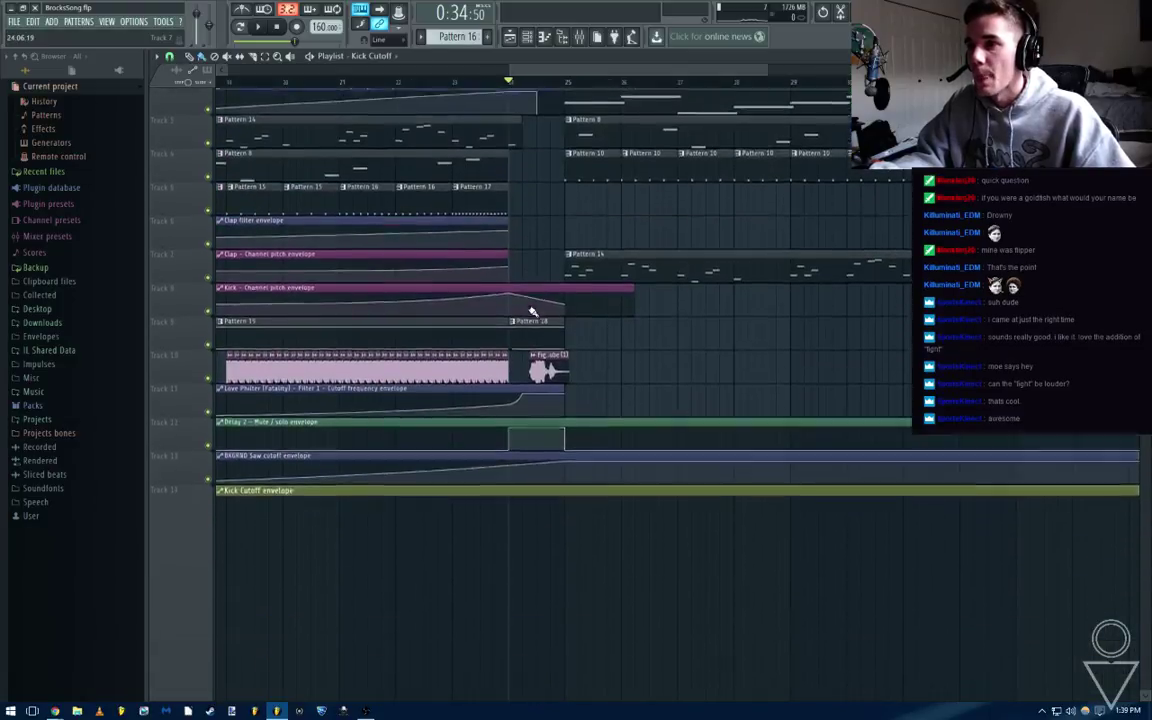
pyautogui.scroll(-3, 531, 313)
pyautogui.scroll(-3, 531, 307)
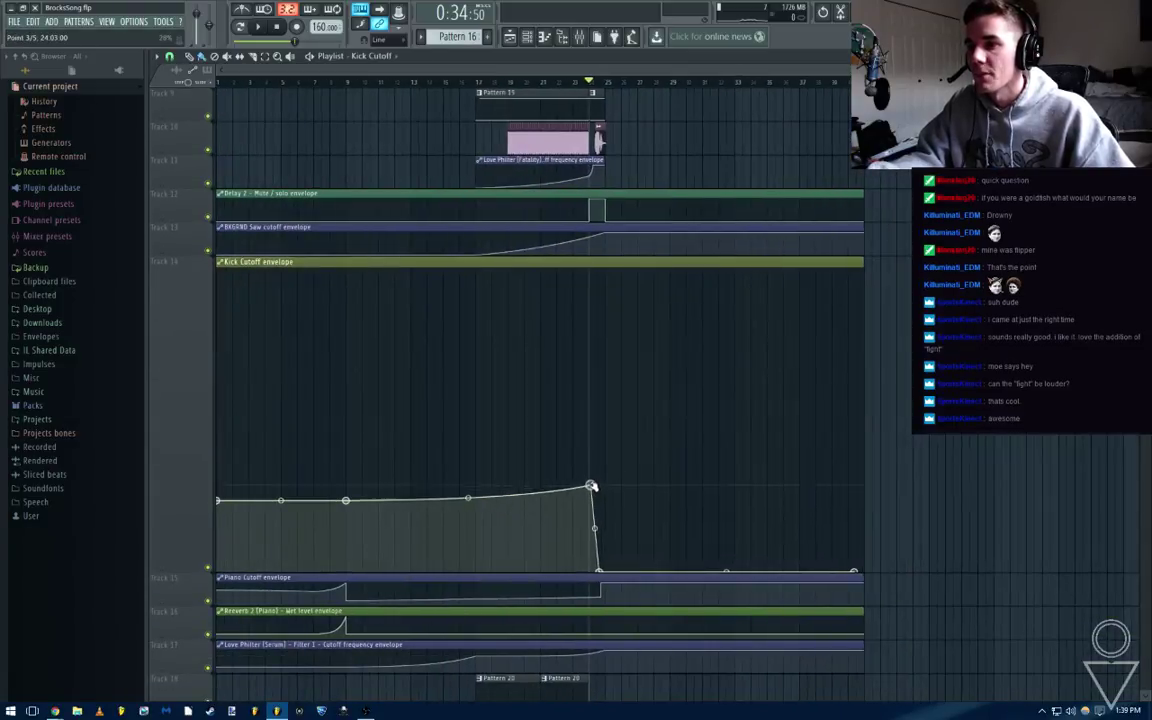
# Play the song from just before bar 17 and reset the Kick Cutoff track to its normal height
pyautogui.click(469, 84)
pyautogui.press('space')
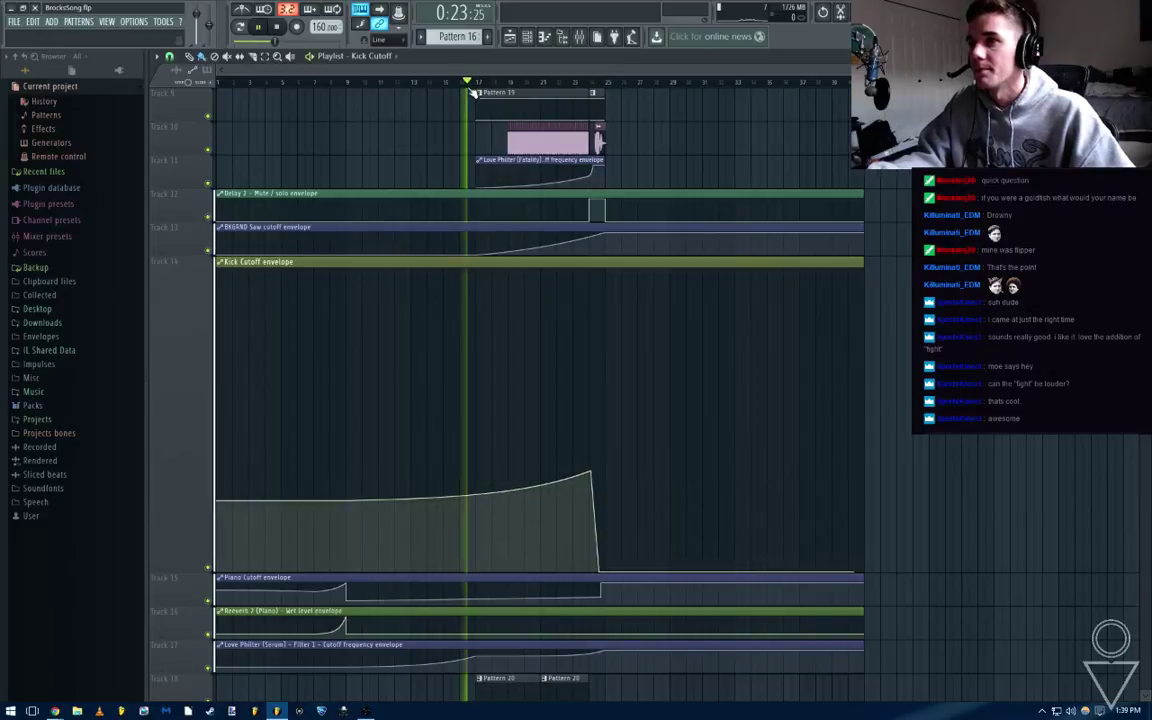
pyautogui.scroll(3, 578, 231)
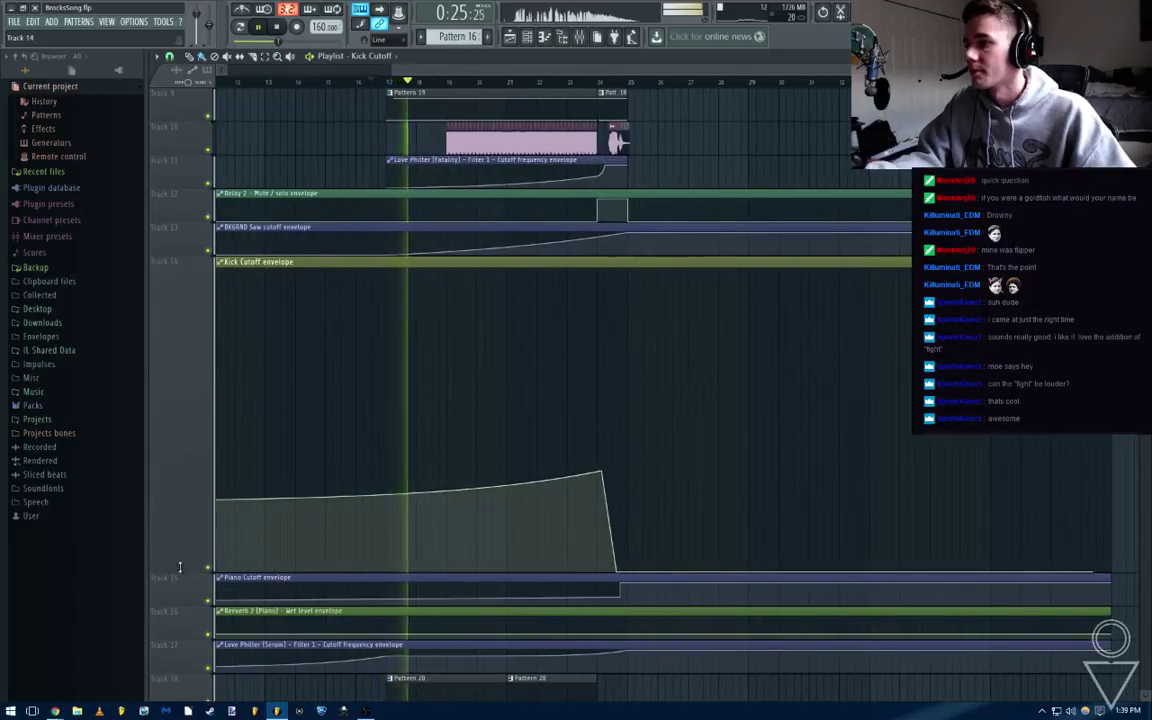
pyautogui.rightClick(181, 568)
pyautogui.scroll(3, 609, 375)
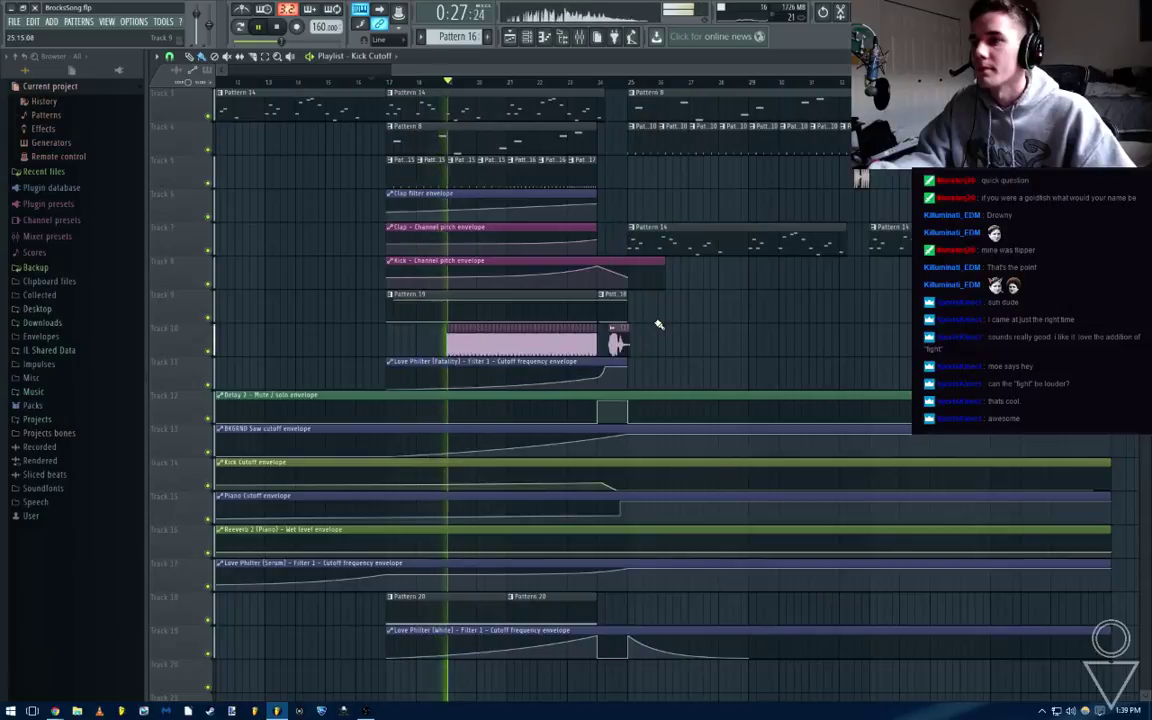
# Trim the Kick channel pitch envelope clip to end at bar 25
pyautogui.scroll(2, 640, 327)
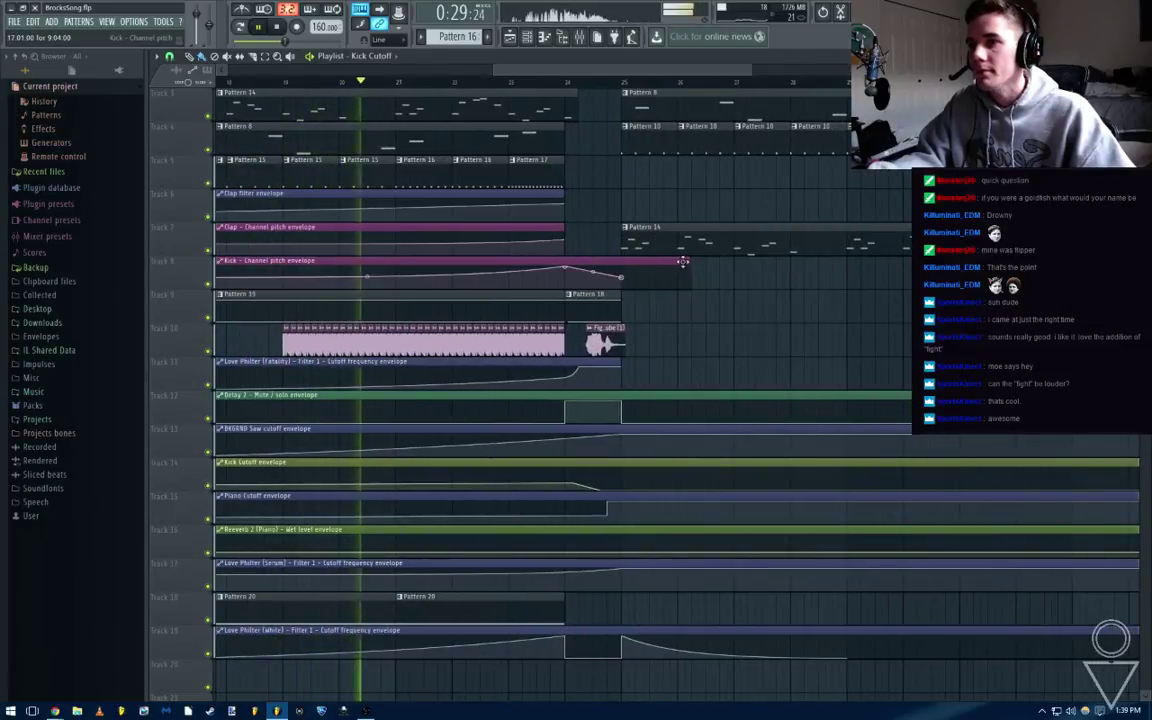
pyautogui.moveTo(687, 260); pyautogui.dragTo(619, 261)
pyautogui.click(581, 38)
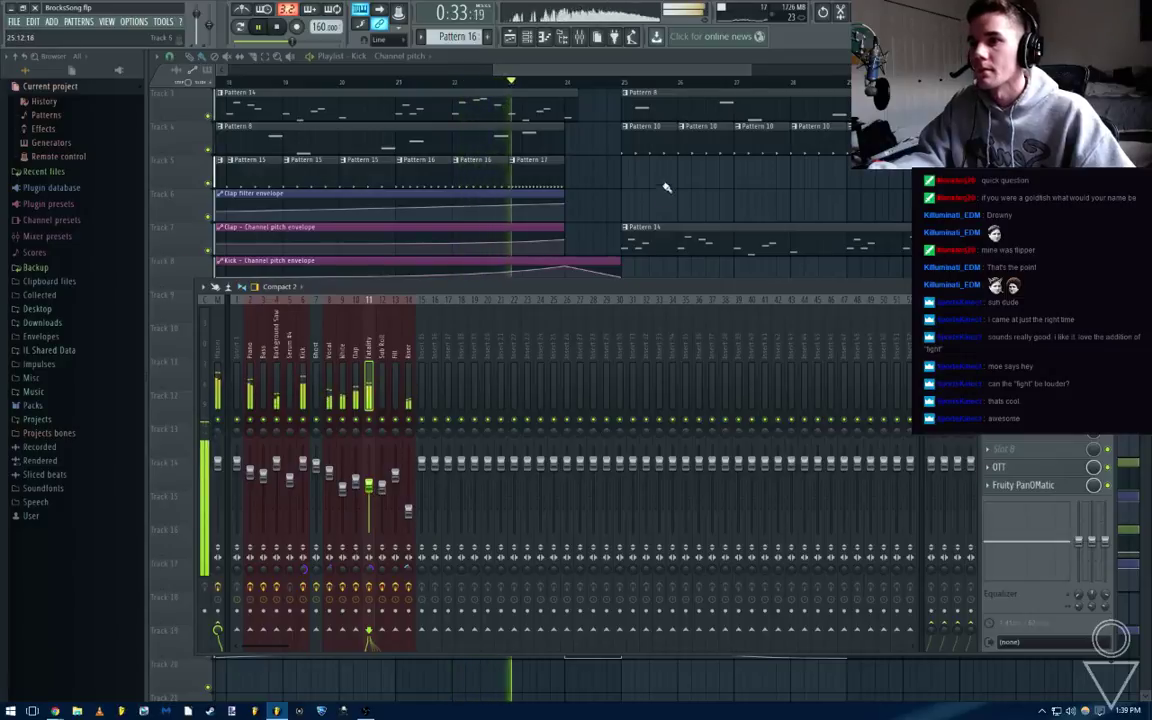
pyautogui.press('F9')
pyautogui.scroll(-2, 684, 437)
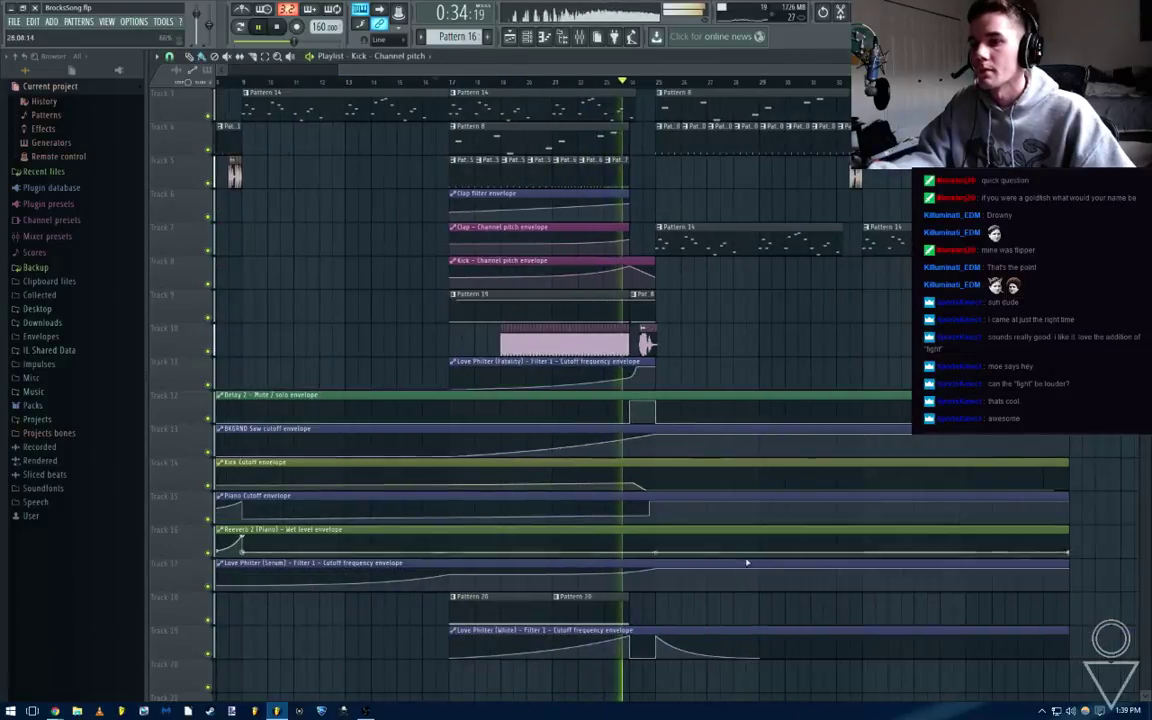
# Place a Pattern 20 clip at bar 25 and make the White cutoff envelope's fade a straight line ending at bar 28
pyautogui.click(657, 619)
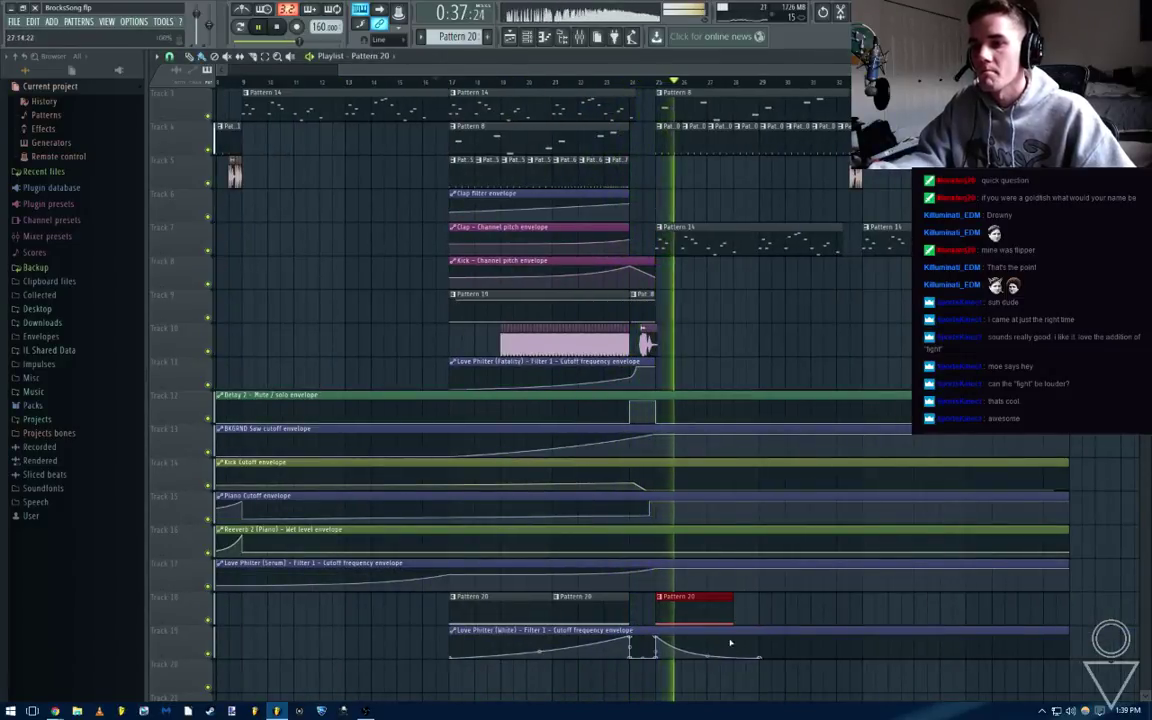
pyautogui.scroll(-1, 746, 633)
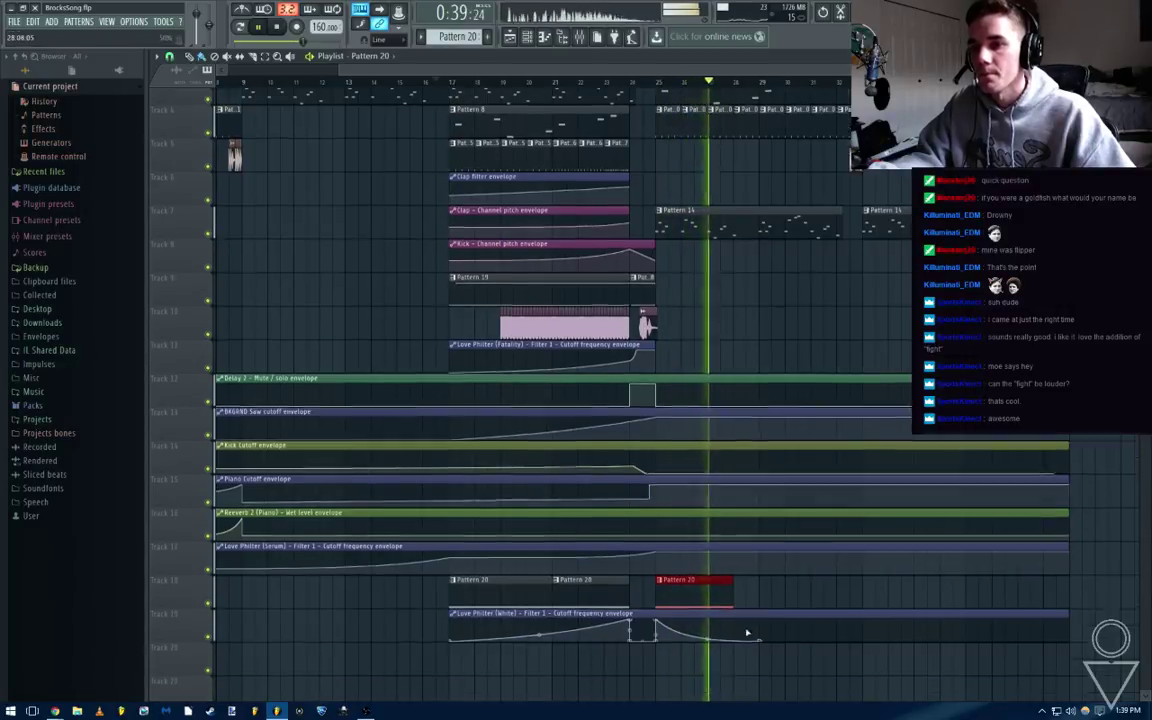
pyautogui.scroll(-3, 746, 633)
pyautogui.moveTo(760, 591); pyautogui.dragTo(733, 604)
pyautogui.rightClick(695, 587)
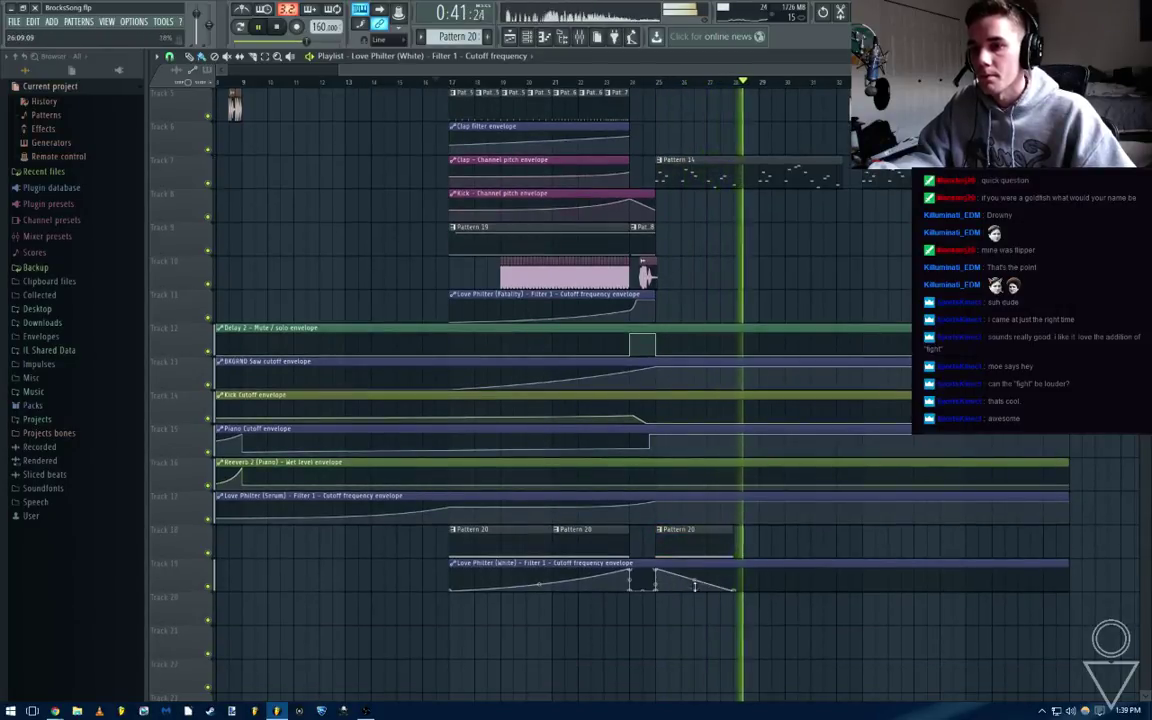
pyautogui.scroll(3, 658, 93)
pyautogui.doubleClick(658, 93)
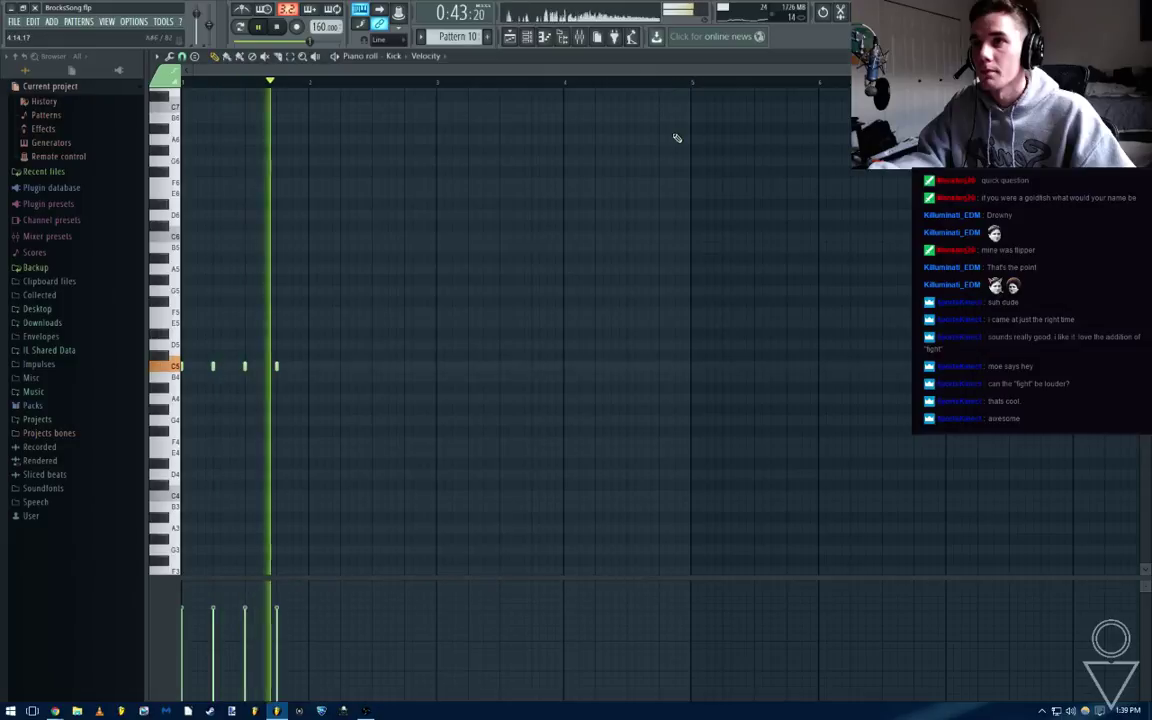
pyautogui.press('Escape')
pyautogui.press('Escape')
# Restart playback from bar 25 to hear the drop
pyautogui.press('space')
pyautogui.scroll(4, 751, 229)
pyautogui.click(653, 81)
pyautogui.press('space')
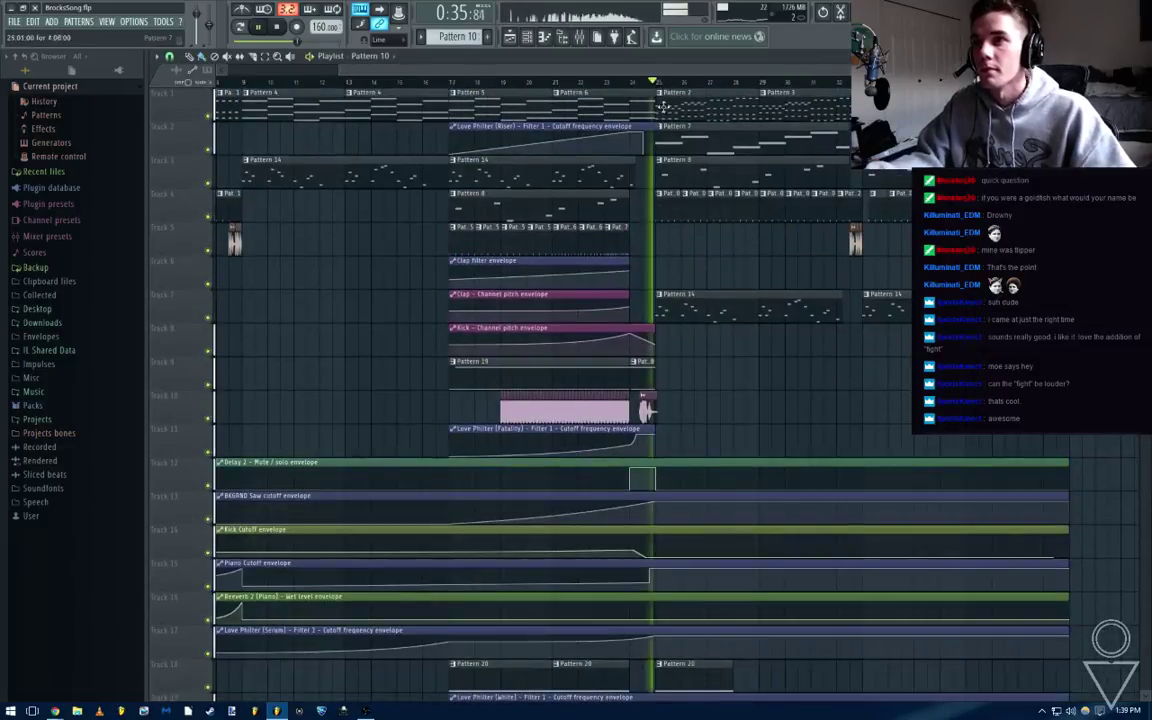
pyautogui.scroll(-3, 662, 107)
# Link the volume of the White mixer track's Fruity PanOMatic to an internal controller and close the plugin
pyautogui.press('F9')
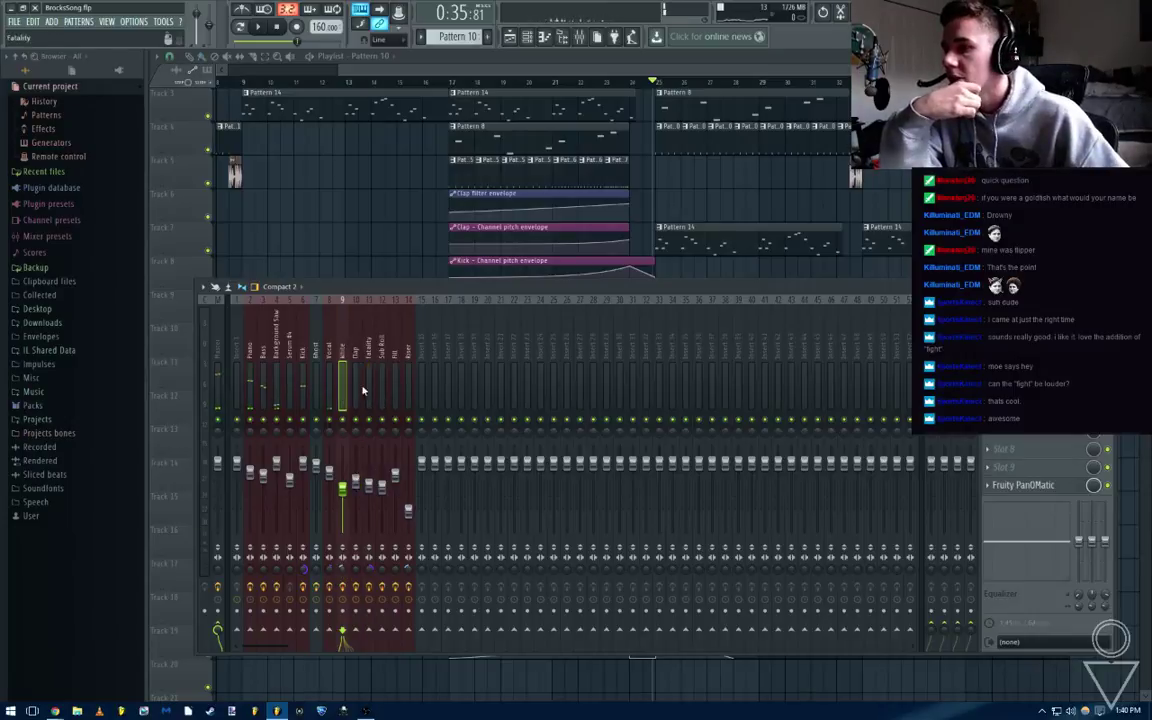
pyautogui.click(1061, 487)
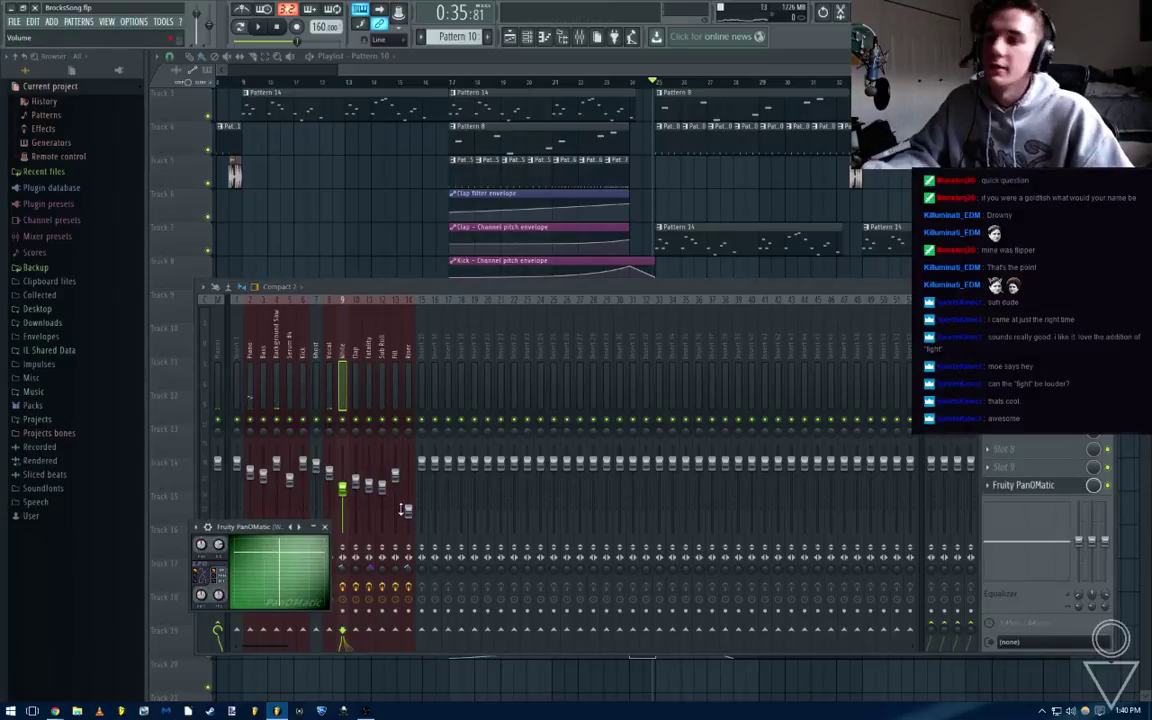
pyautogui.rightClick(219, 549)
pyautogui.click(245, 590)
pyautogui.click(547, 333)
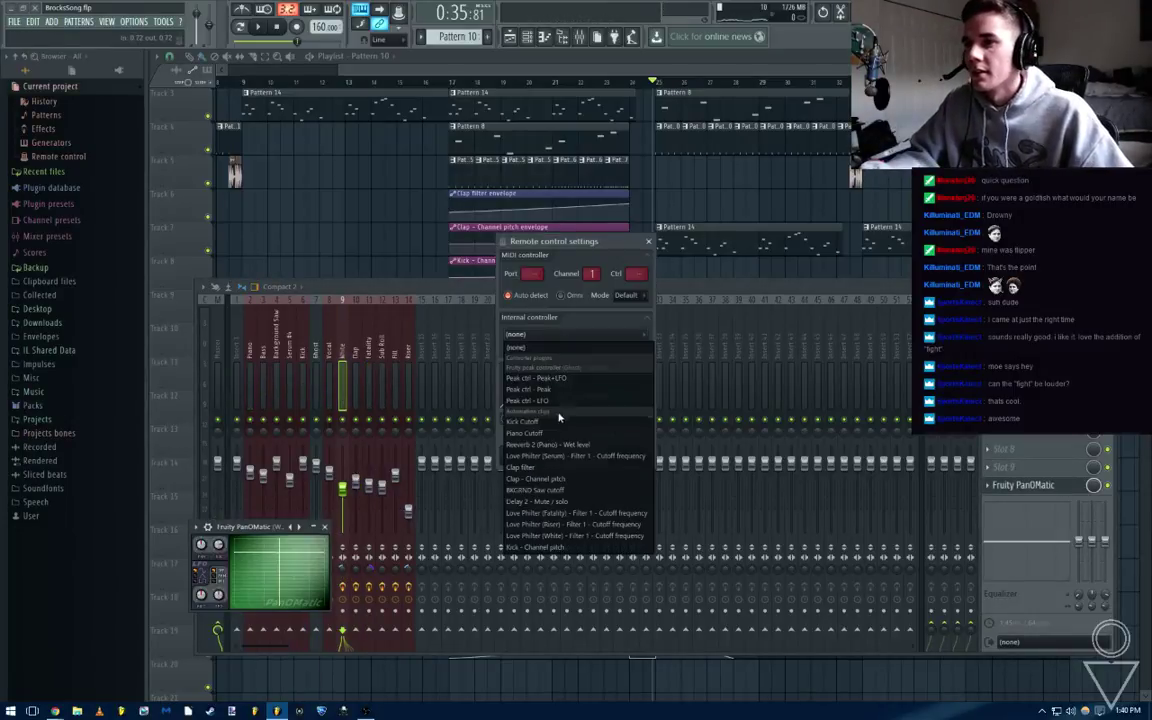
pyautogui.click(521, 352)
pyautogui.click(629, 455)
pyautogui.click(324, 526)
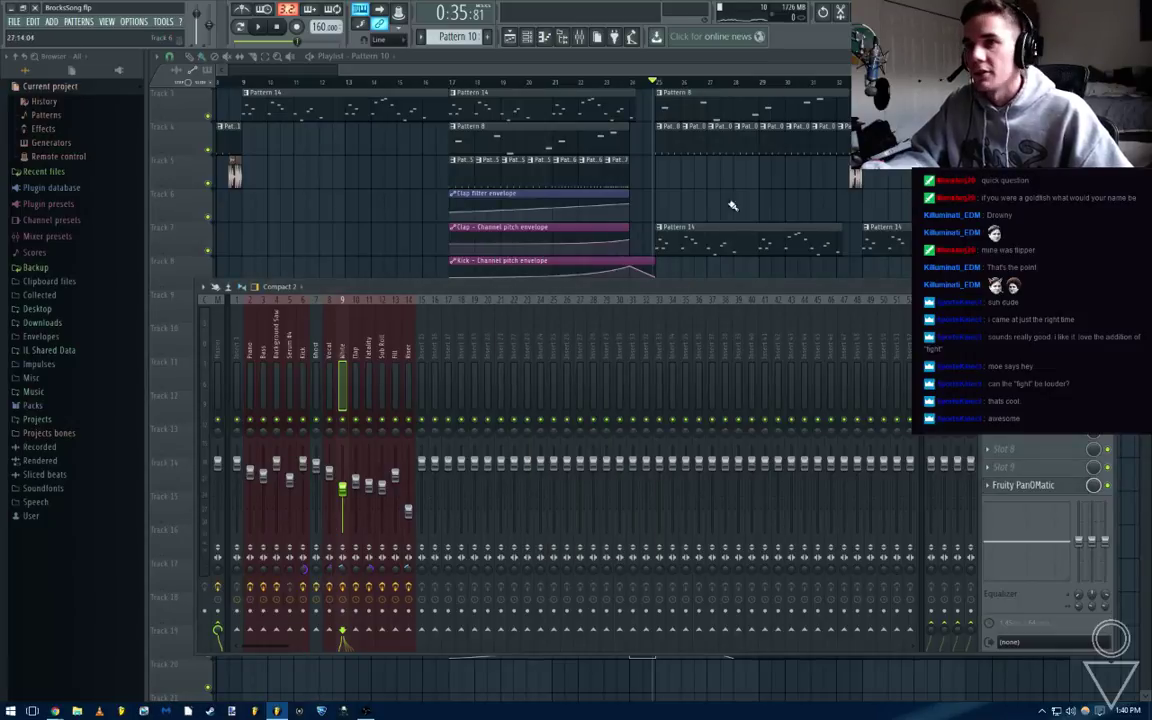
pyautogui.press('F9')
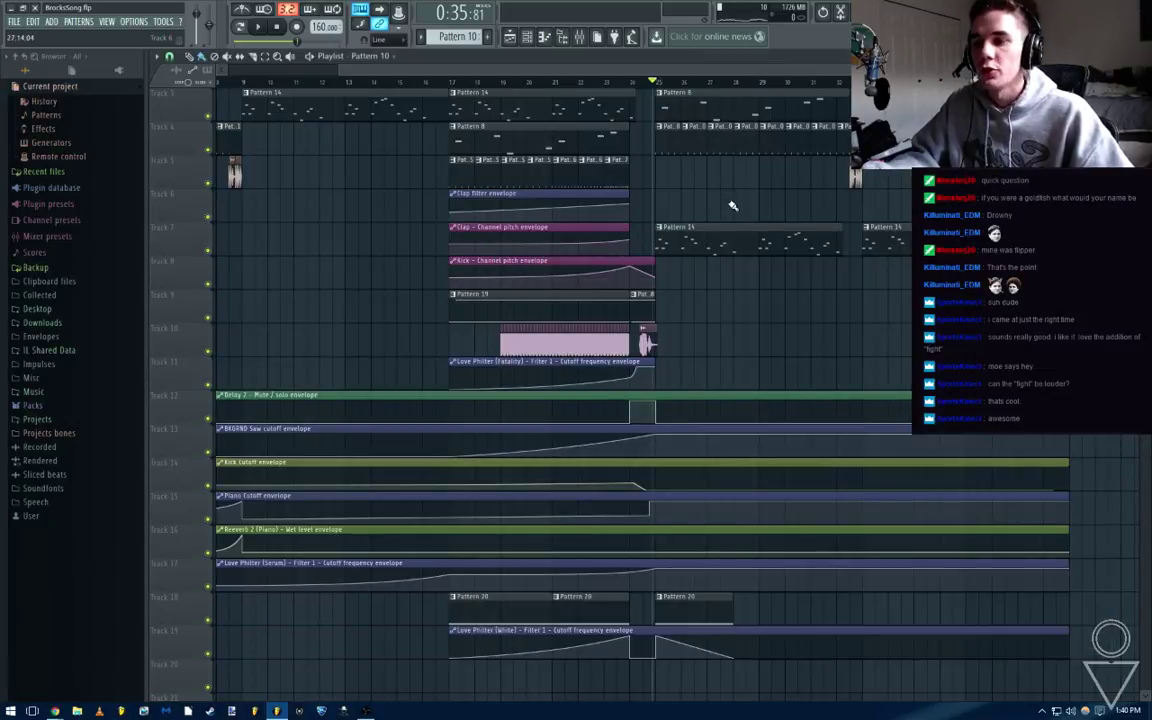
# Extend the drop's Pattern 20 clip and the White cutoff fade to bar 29, and bow the fade's curve upward while playing
pyautogui.press('space')
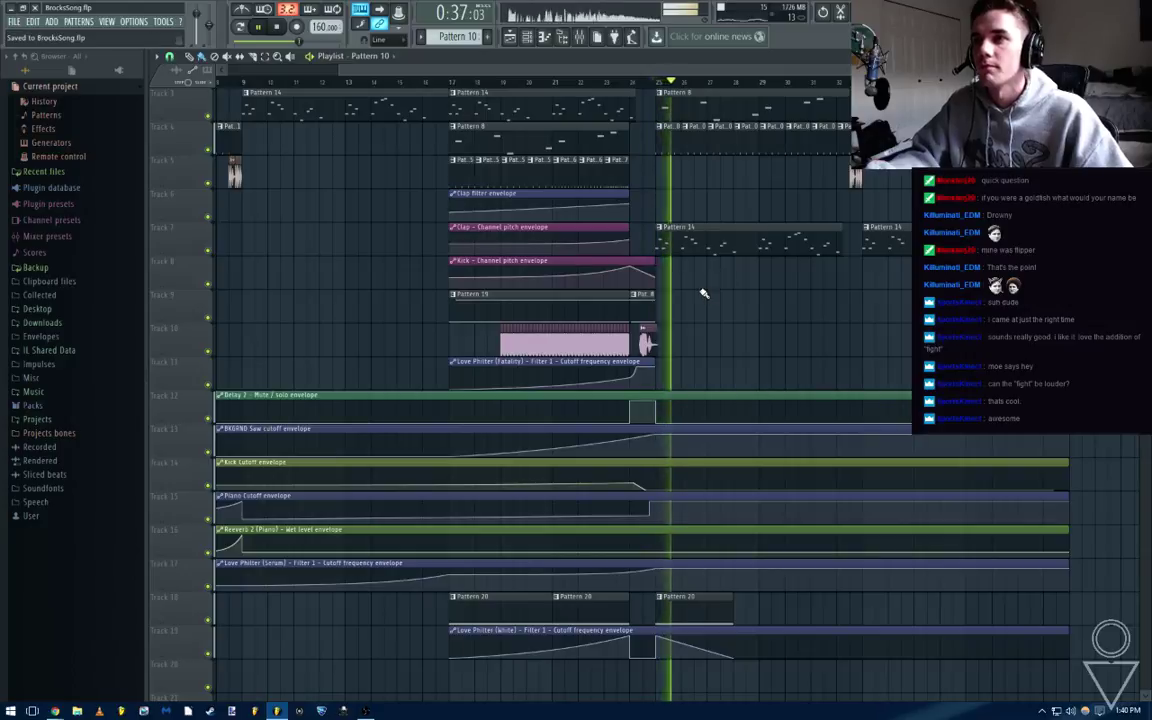
pyautogui.press('space')
pyautogui.scroll(-5, 738, 507)
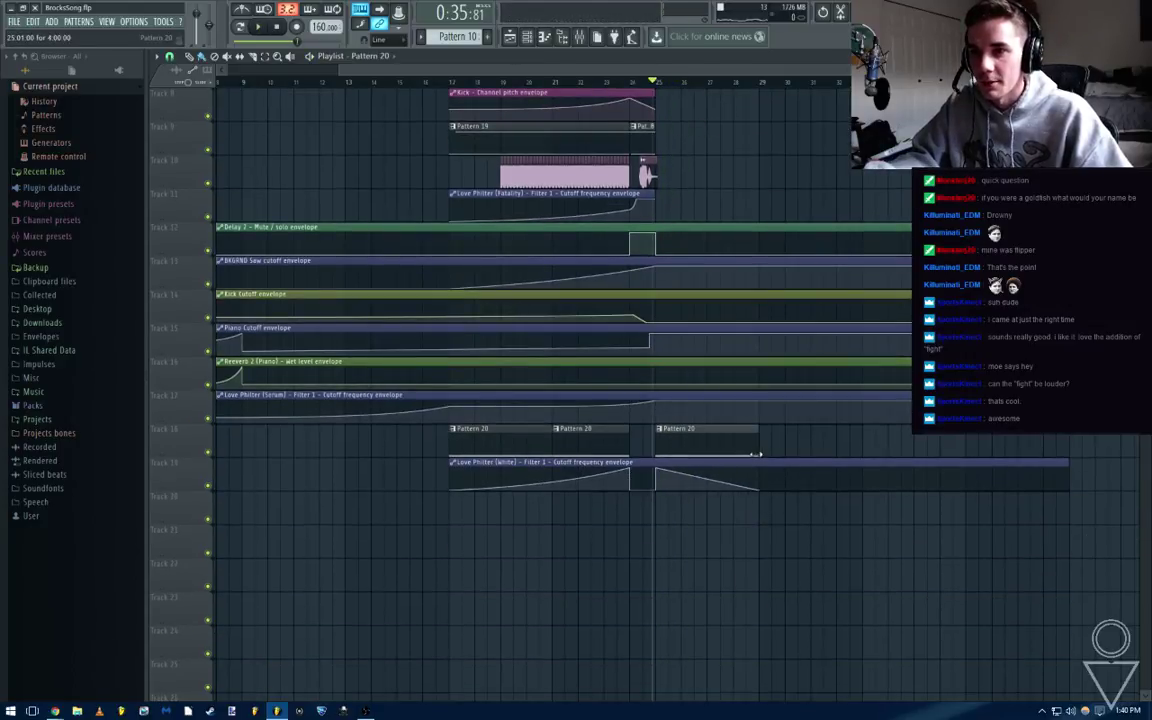
pyautogui.press('space')
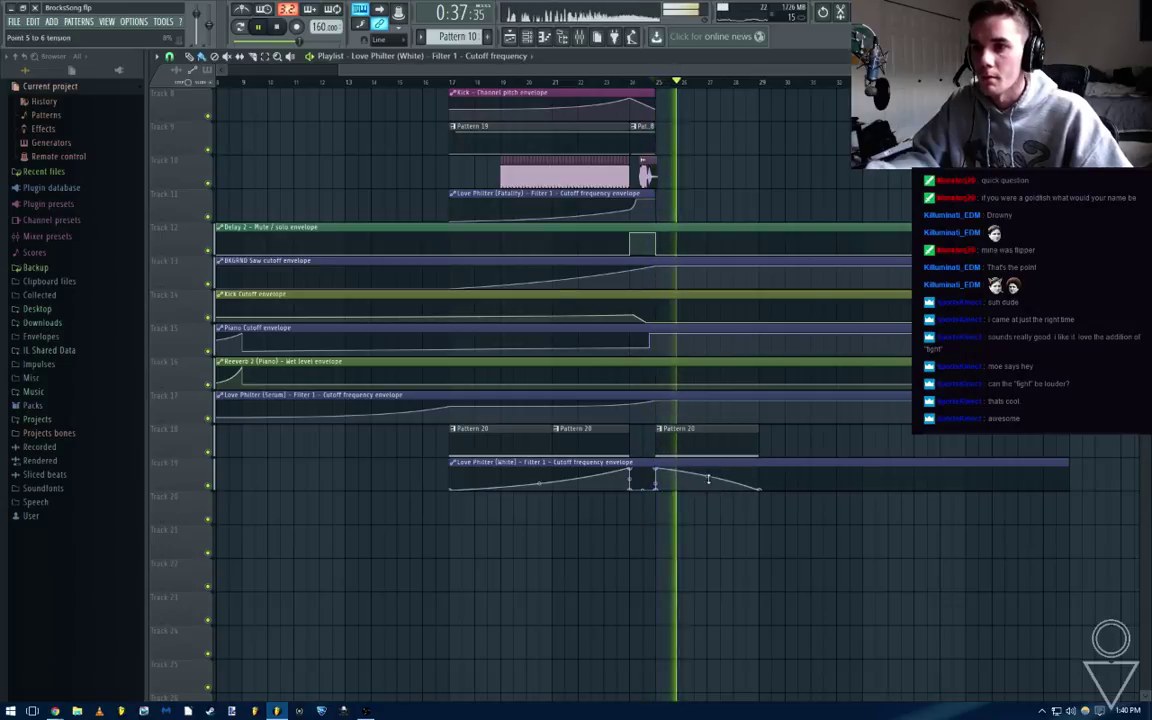
pyautogui.scroll(-2, 727, 507)
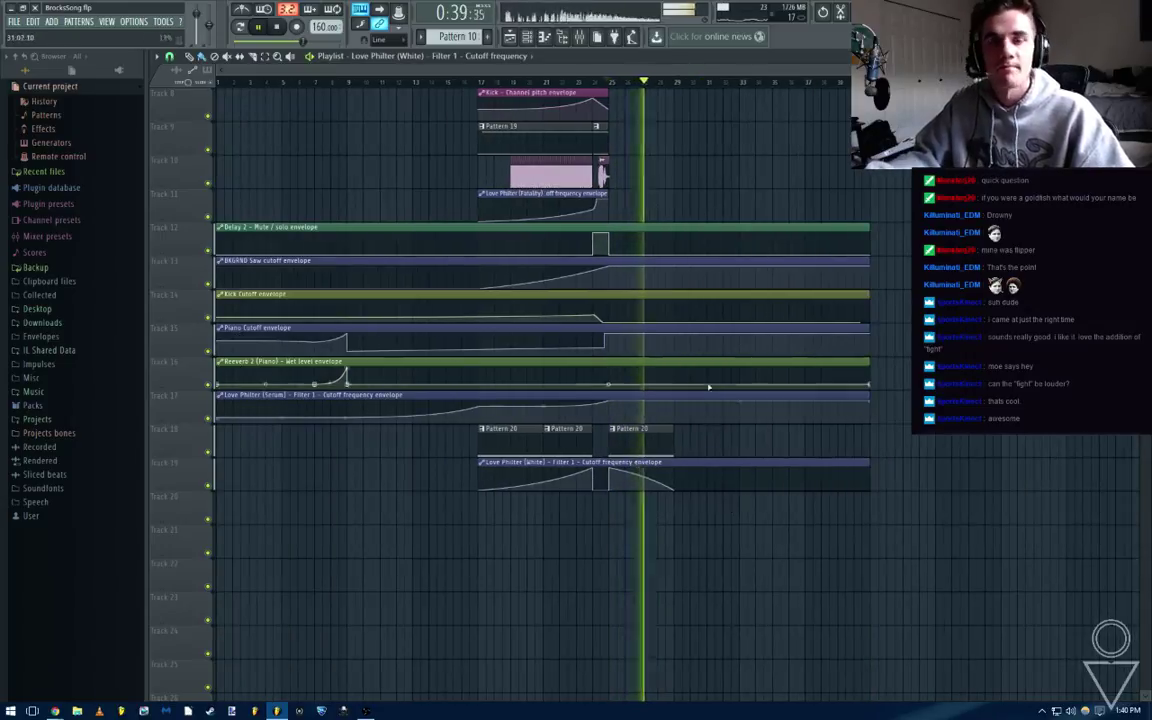
# Replay the build-up into the drop and save the project
pyautogui.scroll(7, 708, 387)
pyautogui.hotkey('ctrl', 's')
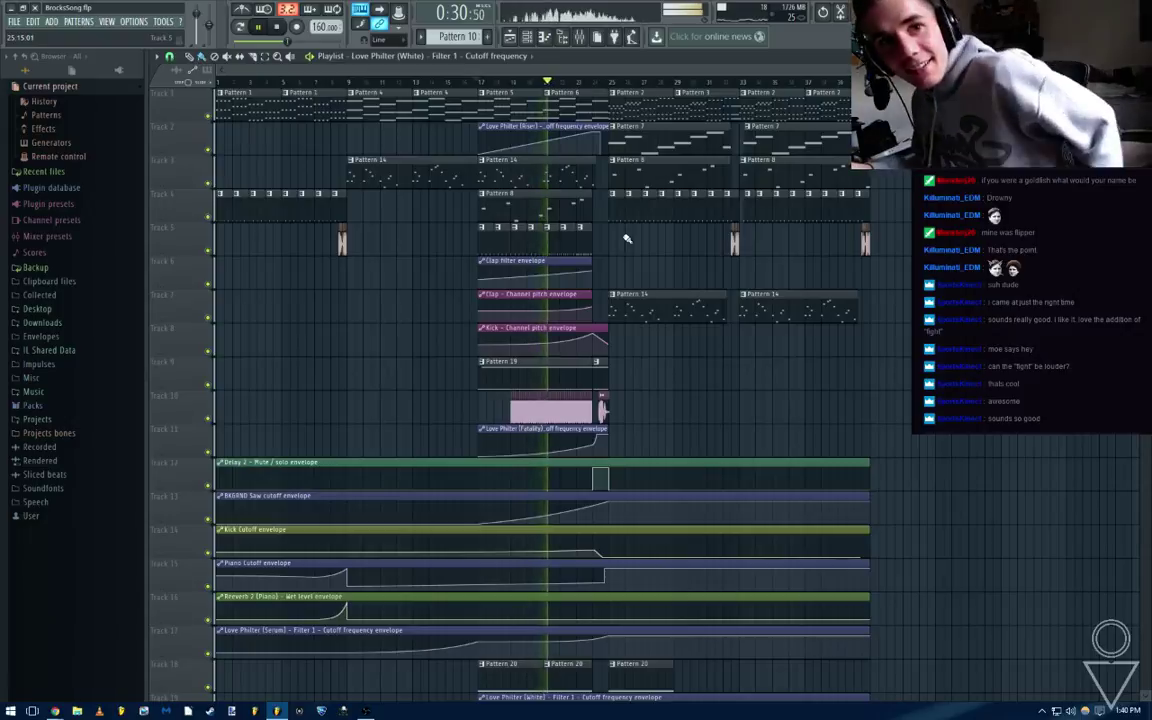
pyautogui.moveTo(716, 364); pyautogui.dragTo(676, 363)
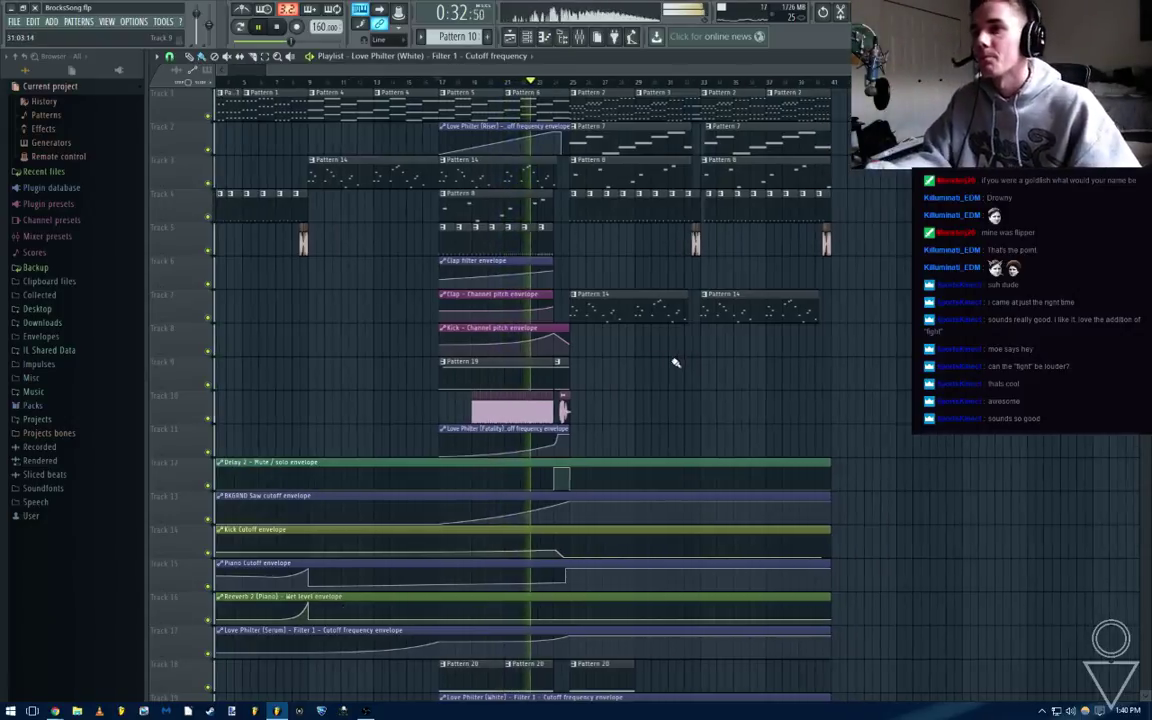
pyautogui.hotkey('ctrl', 's')
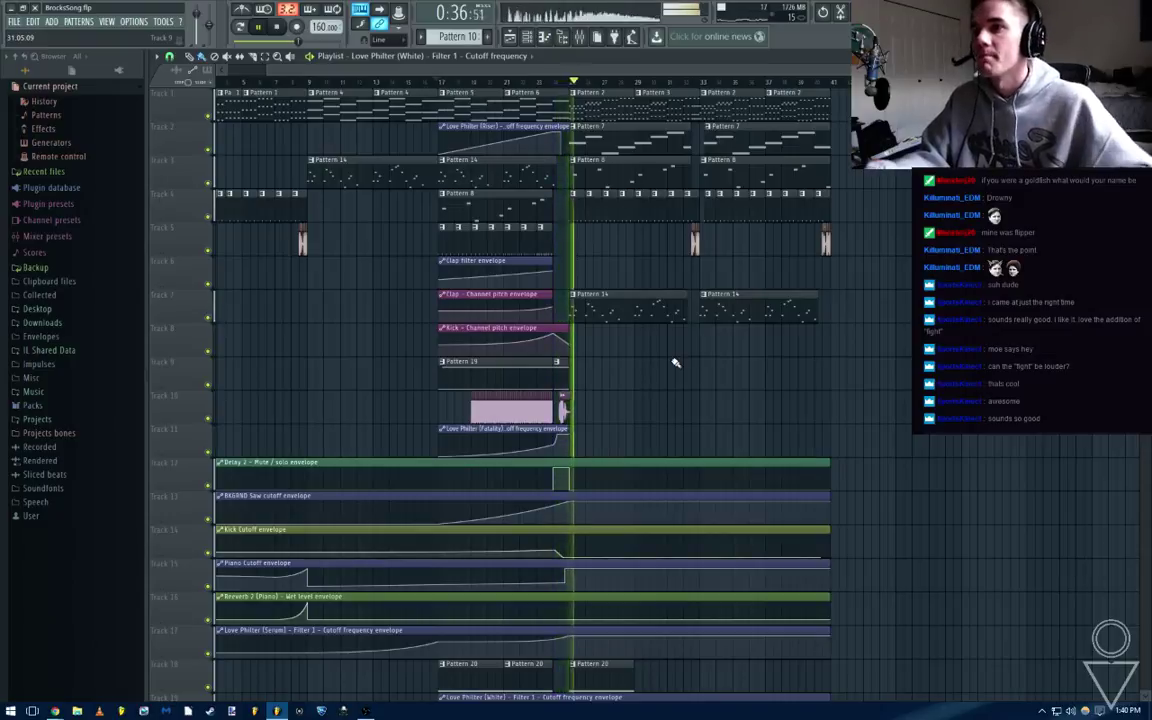
# Check the White mixer track's level and follow the drop's playback toward bar 33
pyautogui.press('F9')
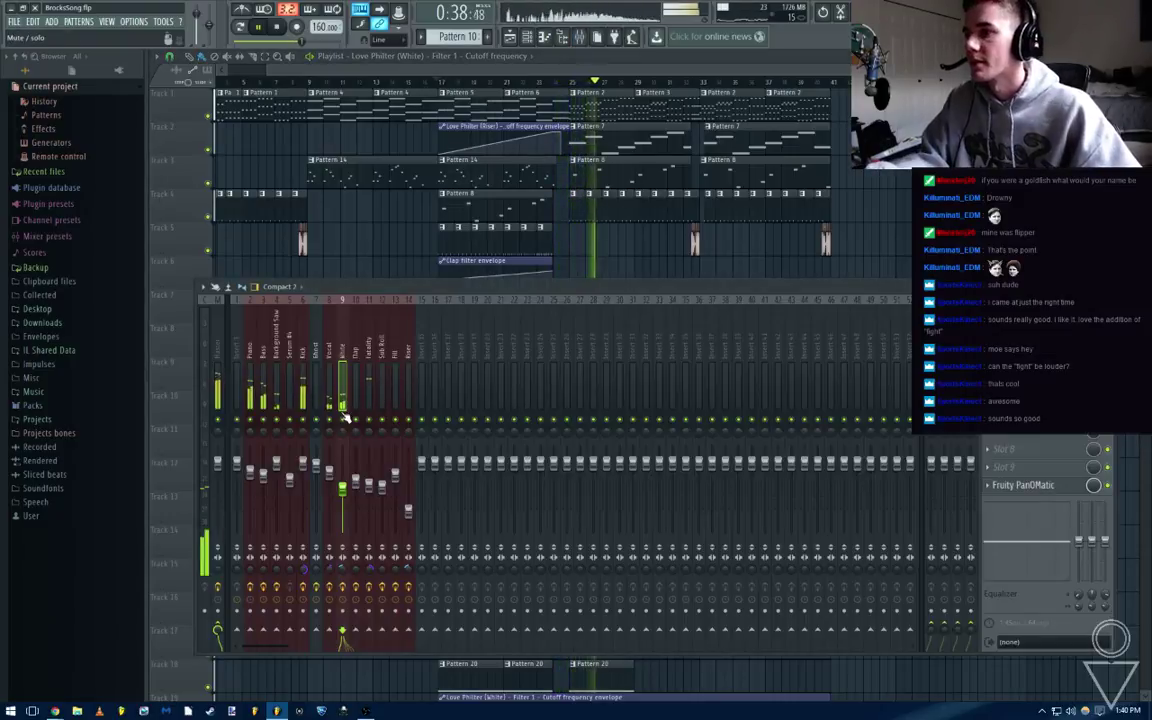
pyautogui.press('F9')
pyautogui.scroll(-2, 690, 355)
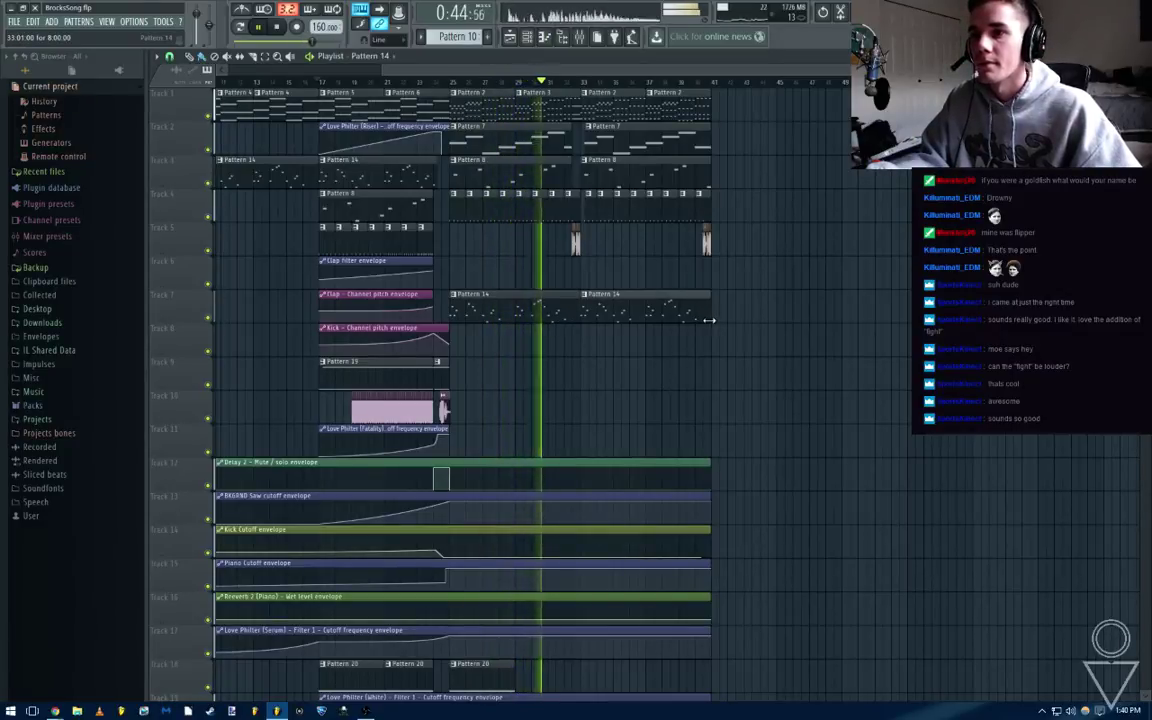
pyautogui.scroll(2, 631, 346)
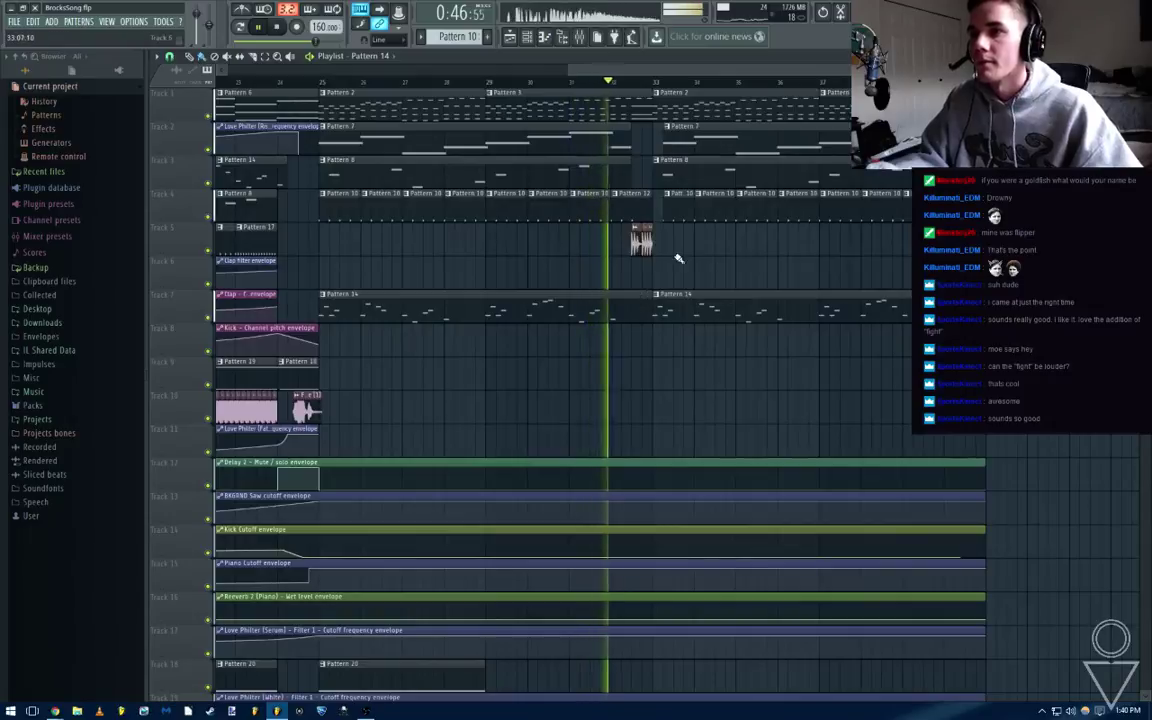
# Rework Pattern 12's Kick and Ghost hits to land on steps 1, 3, 4, 5 and 8, replaying from bar 31
pyautogui.press('space')
pyautogui.doubleClick(637, 210)
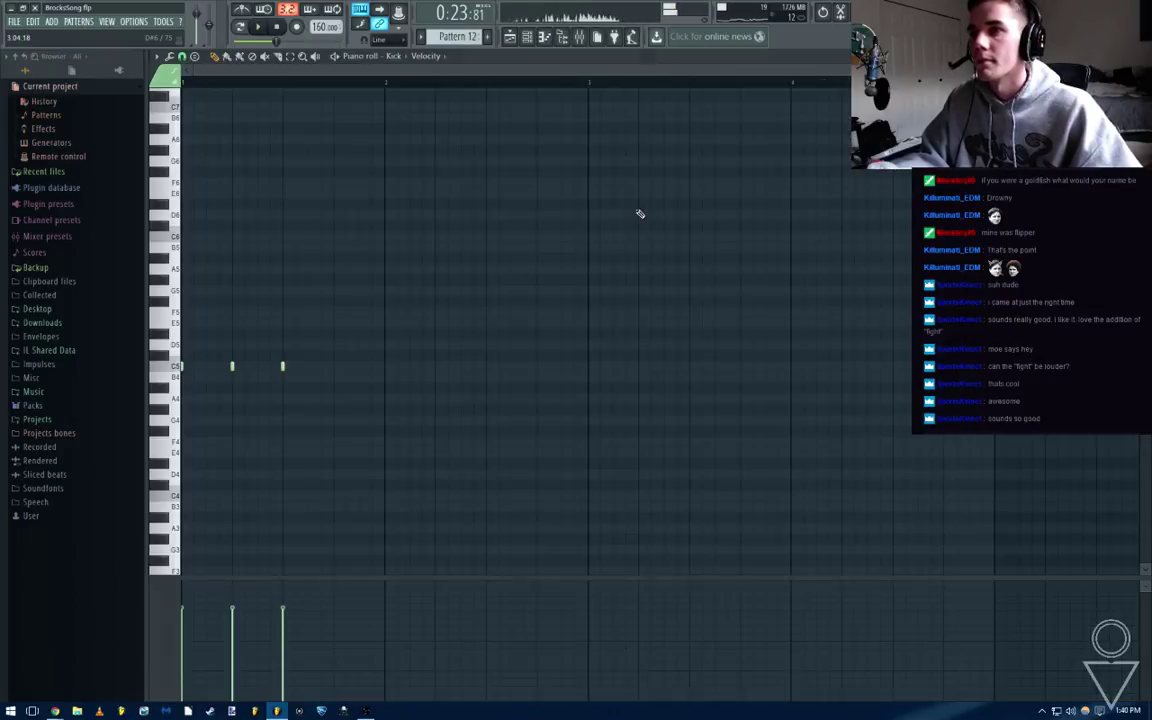
pyautogui.press('F6')
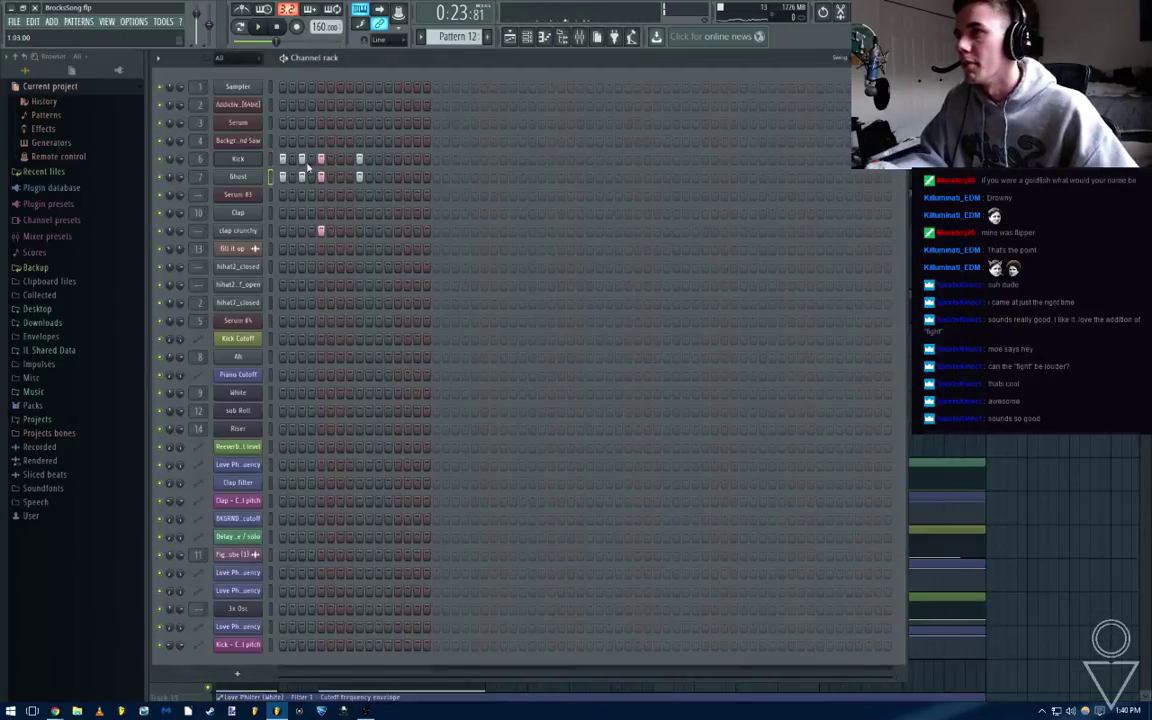
pyautogui.press('F6')
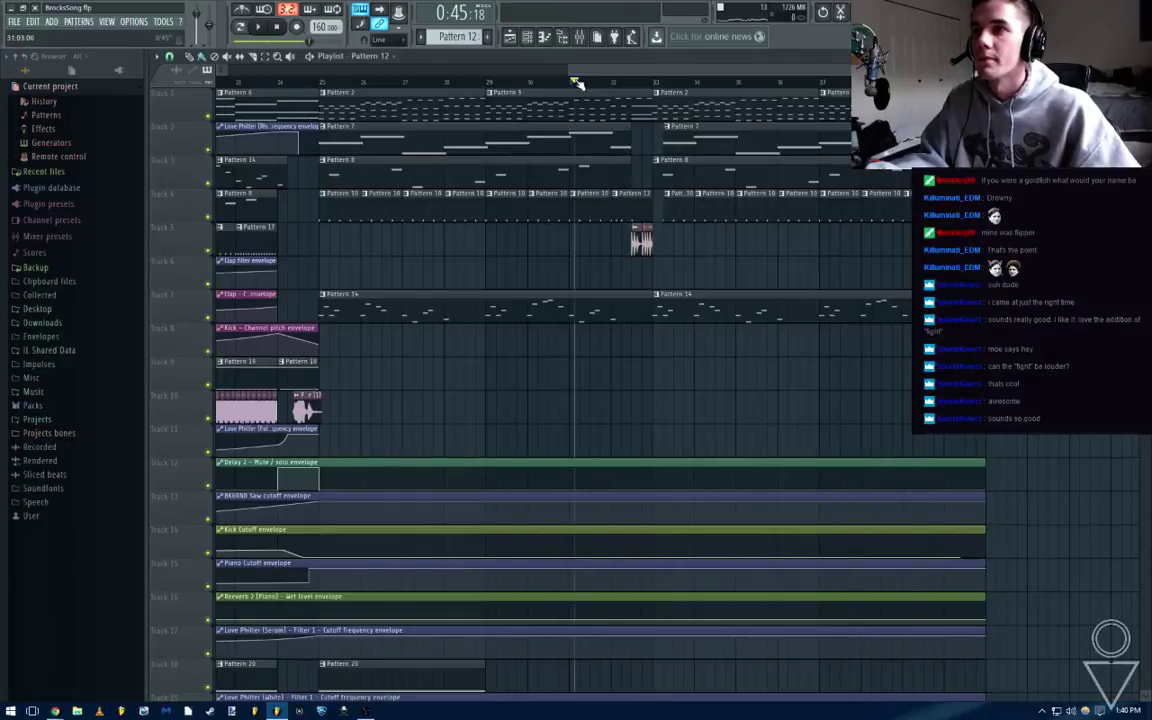
pyautogui.press('space')
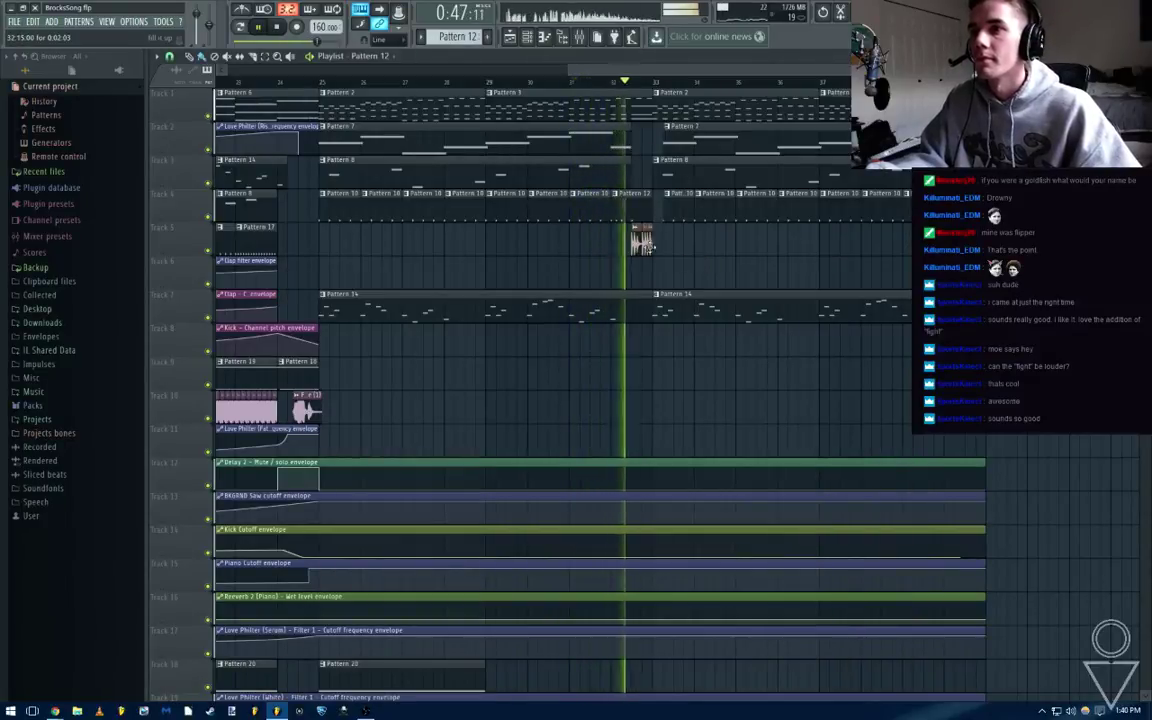
pyautogui.press('space')
pyautogui.doubleClick(639, 240)
pyautogui.press('F6')
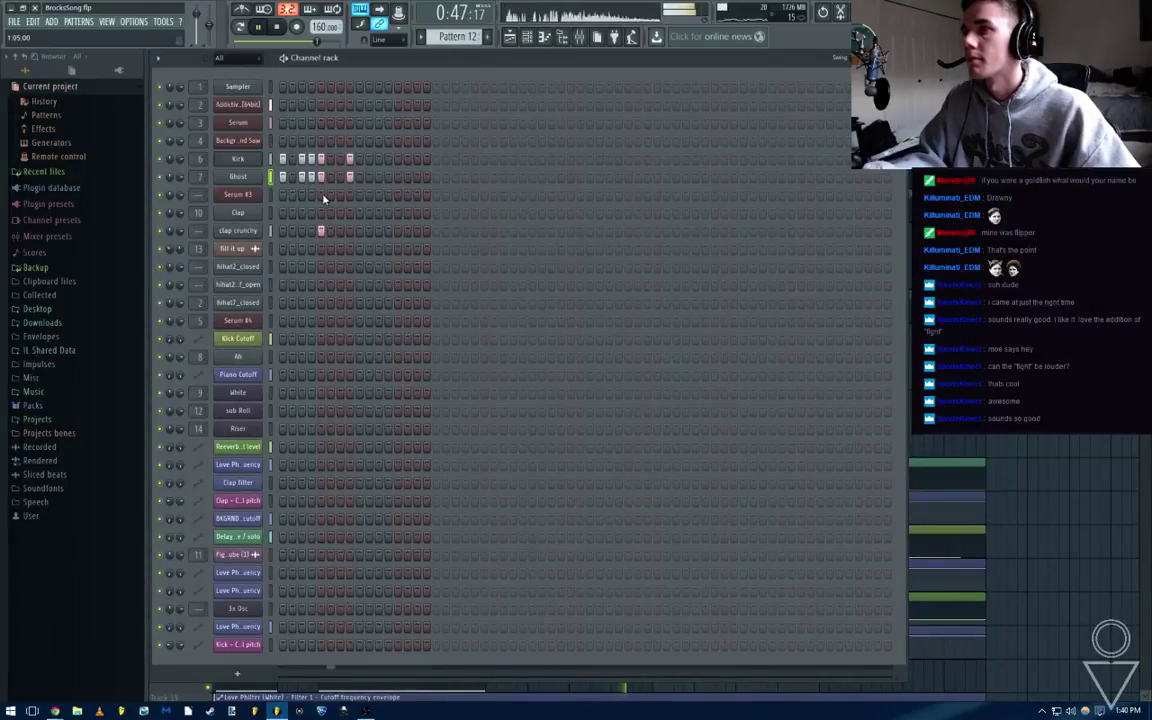
# Add clap crunchy hits on steps 6, 7 and 8 of Pattern 12, replaying it and checking the Kick notes
pyautogui.press('space')
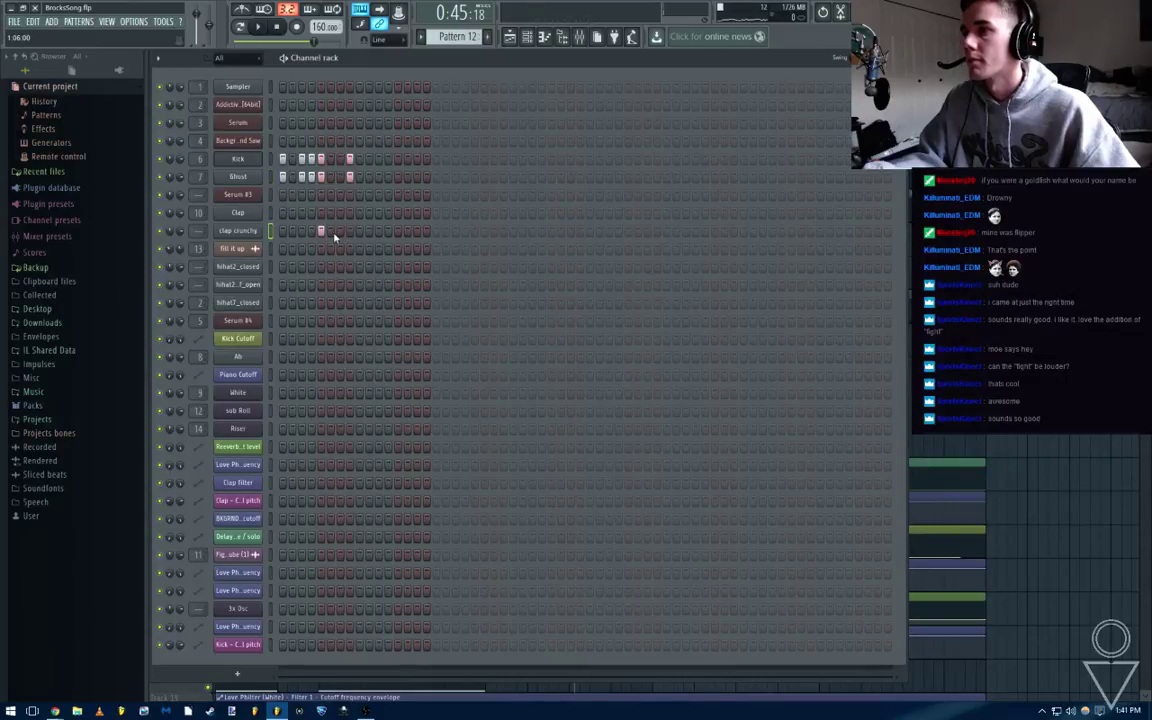
pyautogui.rightClick(234, 158)
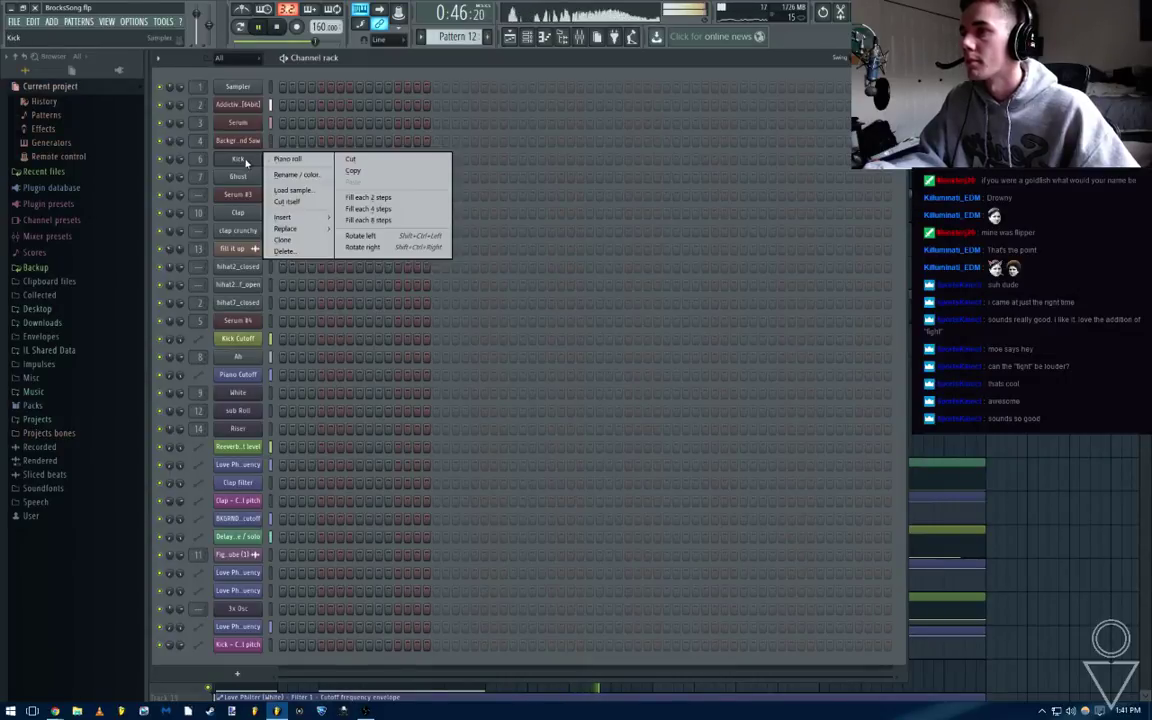
pyautogui.click(250, 161)
pyautogui.press('space')
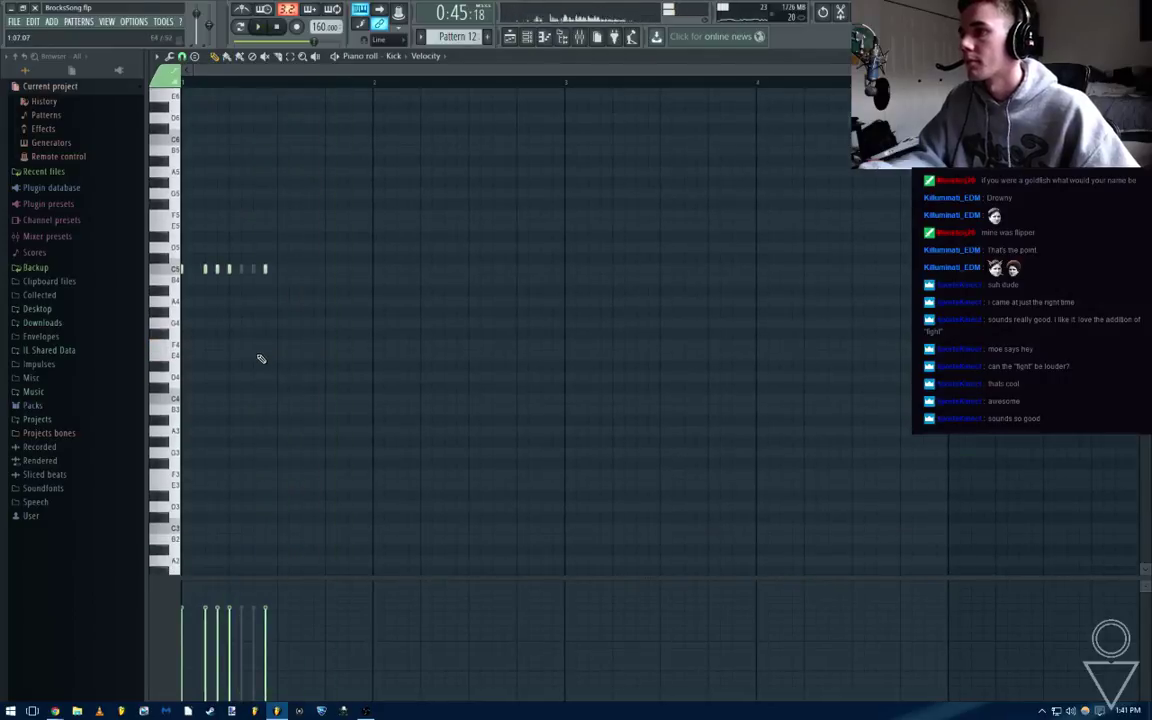
pyautogui.press('Escape')
# Lower the Kick velocities on steps 3 and 4 into a rising ramp and remove the Ghost hits on those steps
pyautogui.rightClick(240, 158)
pyautogui.click(282, 159)
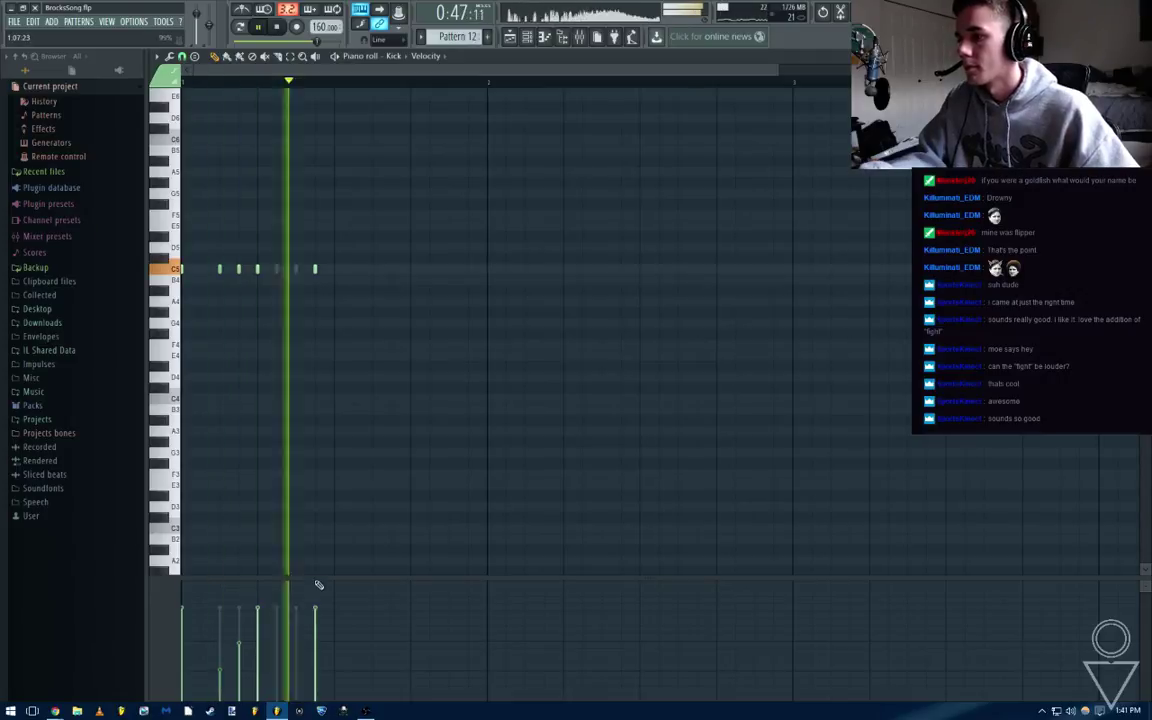
pyautogui.press('space')
pyautogui.press('Escape')
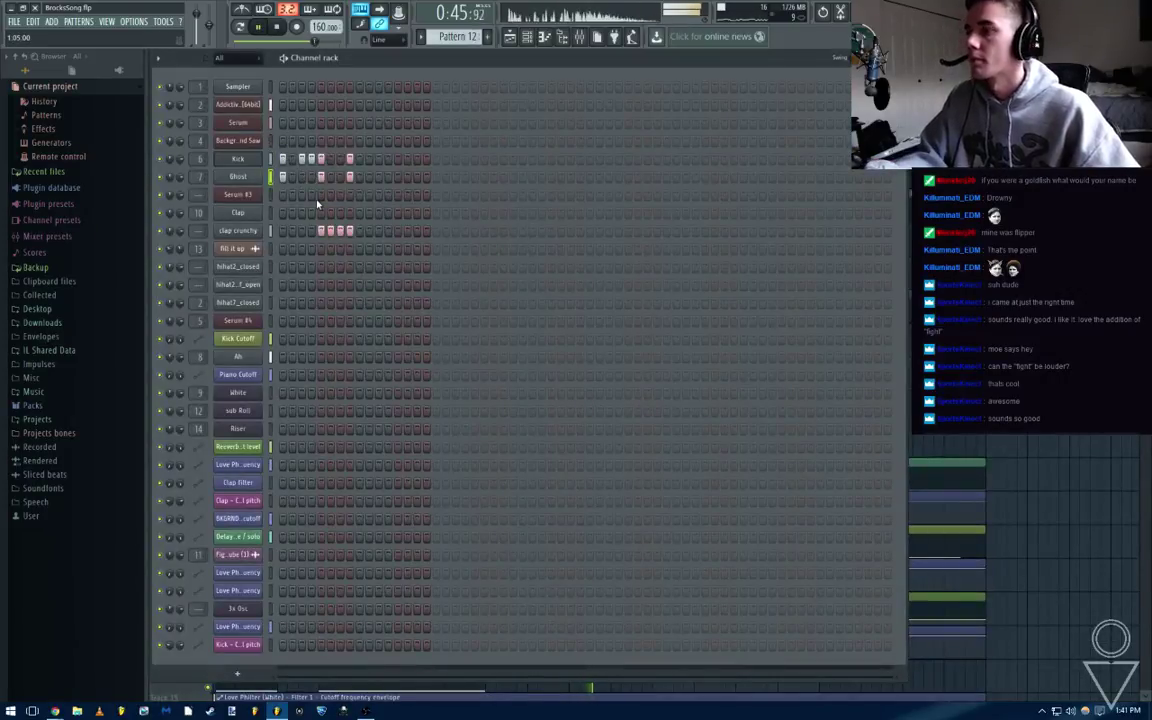
# Ramp the clap crunchy velocities upward across steps 5 to 8 in Pattern 12 and save the project
pyautogui.press('space')
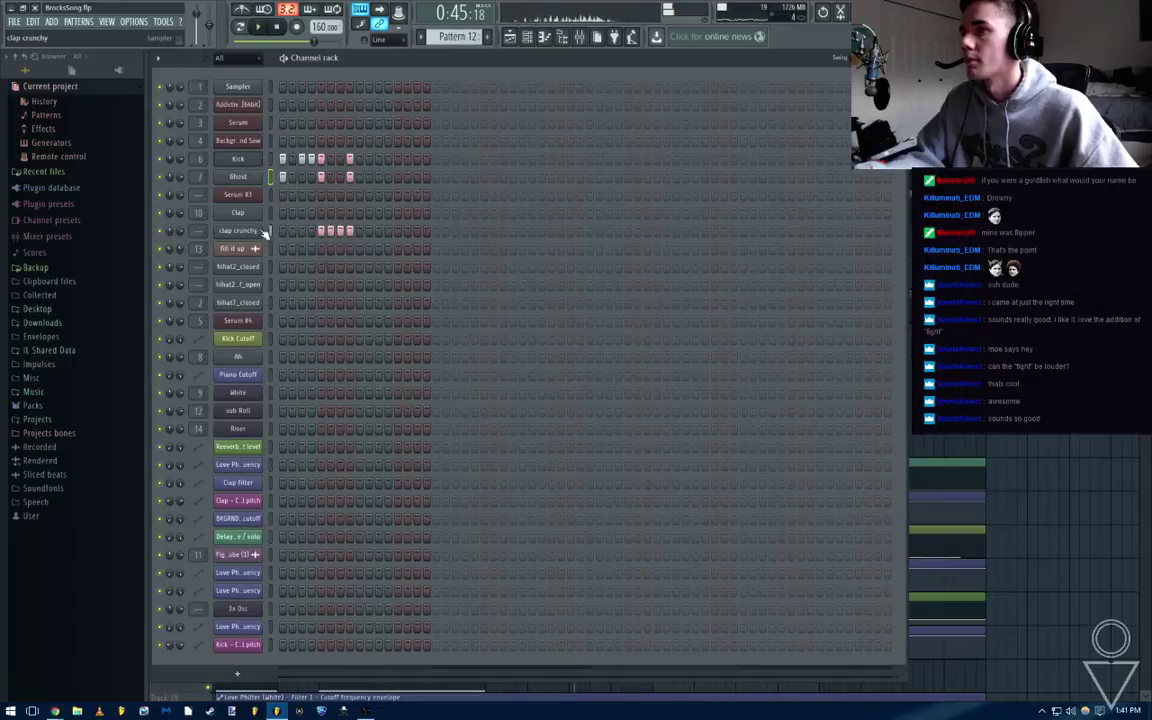
pyautogui.rightClick(260, 231)
pyautogui.click(282, 232)
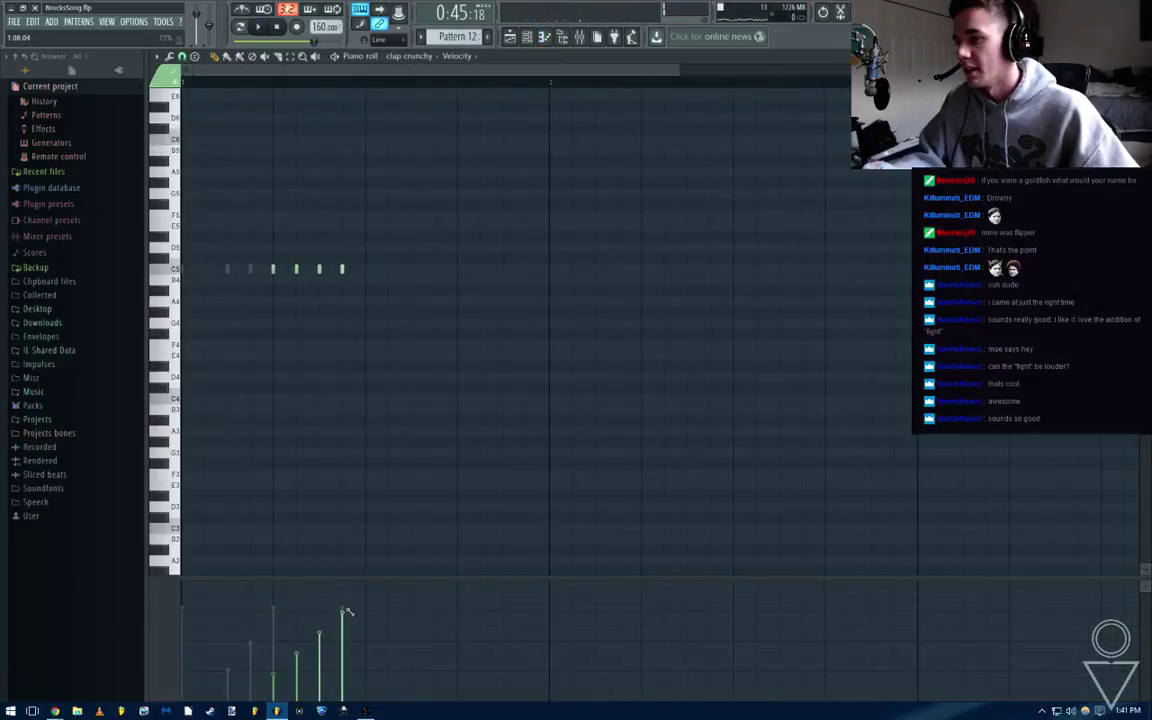
pyautogui.press('space')
pyautogui.press('Escape')
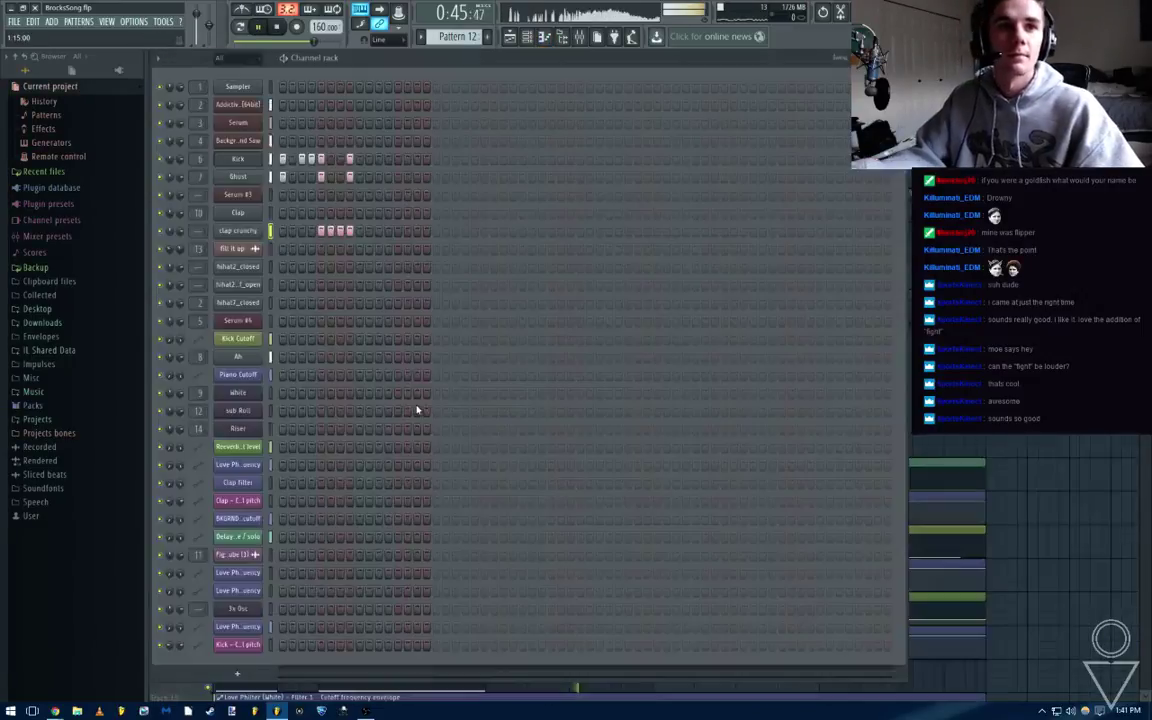
pyautogui.press('Escape')
pyautogui.hotkey('ctrl', 's')
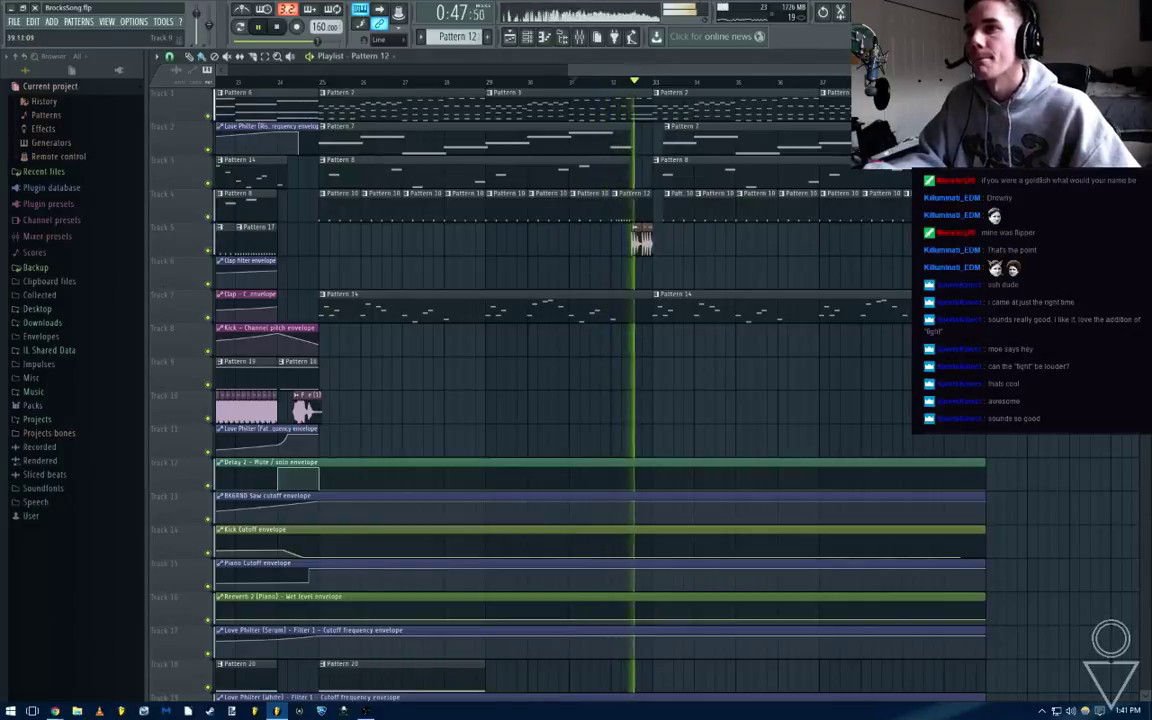
# Replay the drop from bar 25 and check the clap crunchy and Clap channels and their mixer tracks
pyautogui.scroll(-3, 714, 292)
pyautogui.click(473, 82)
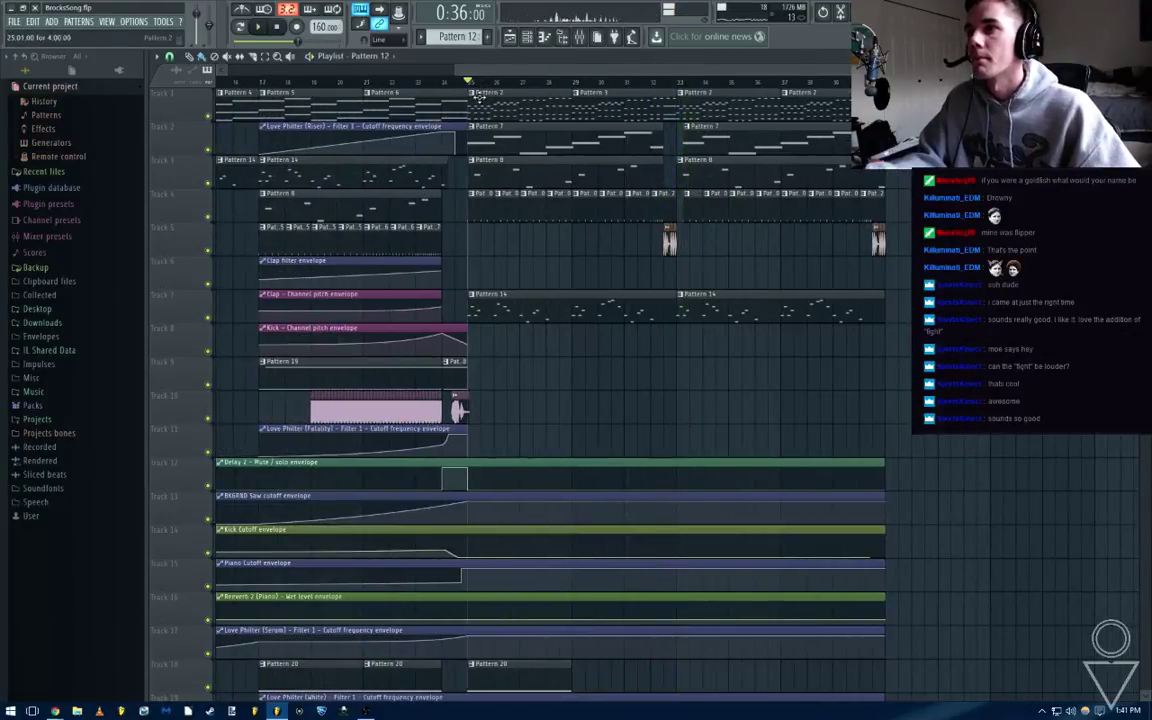
pyautogui.press('F9')
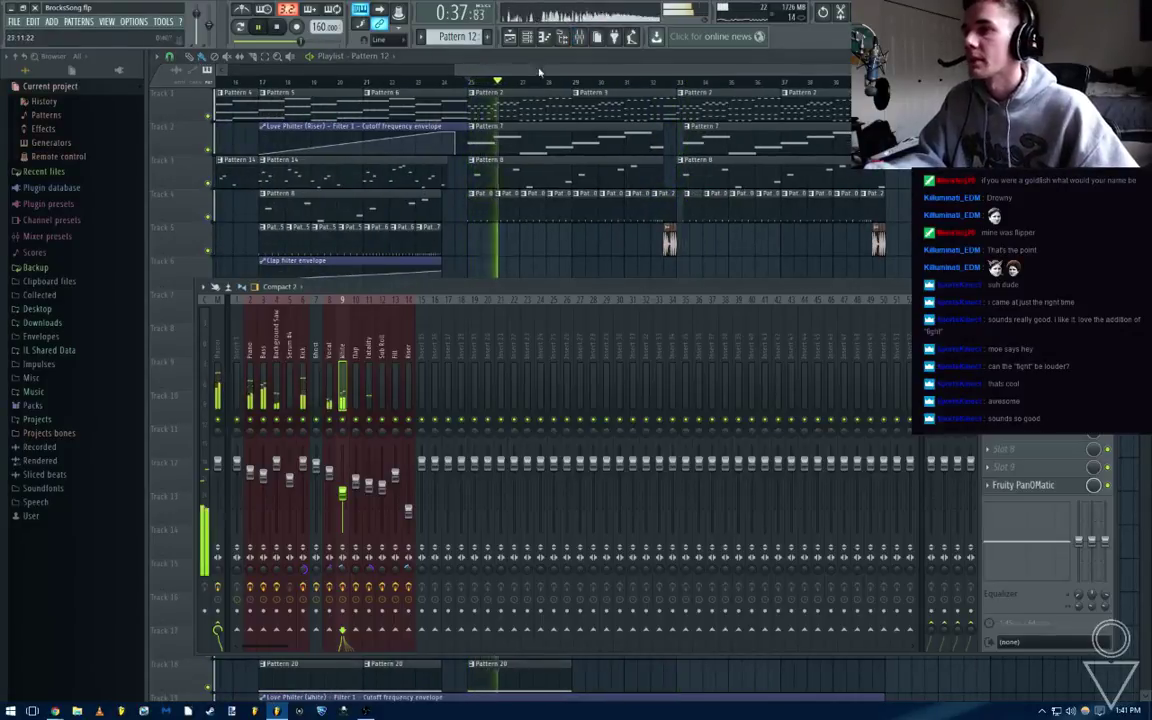
pyautogui.press('F6')
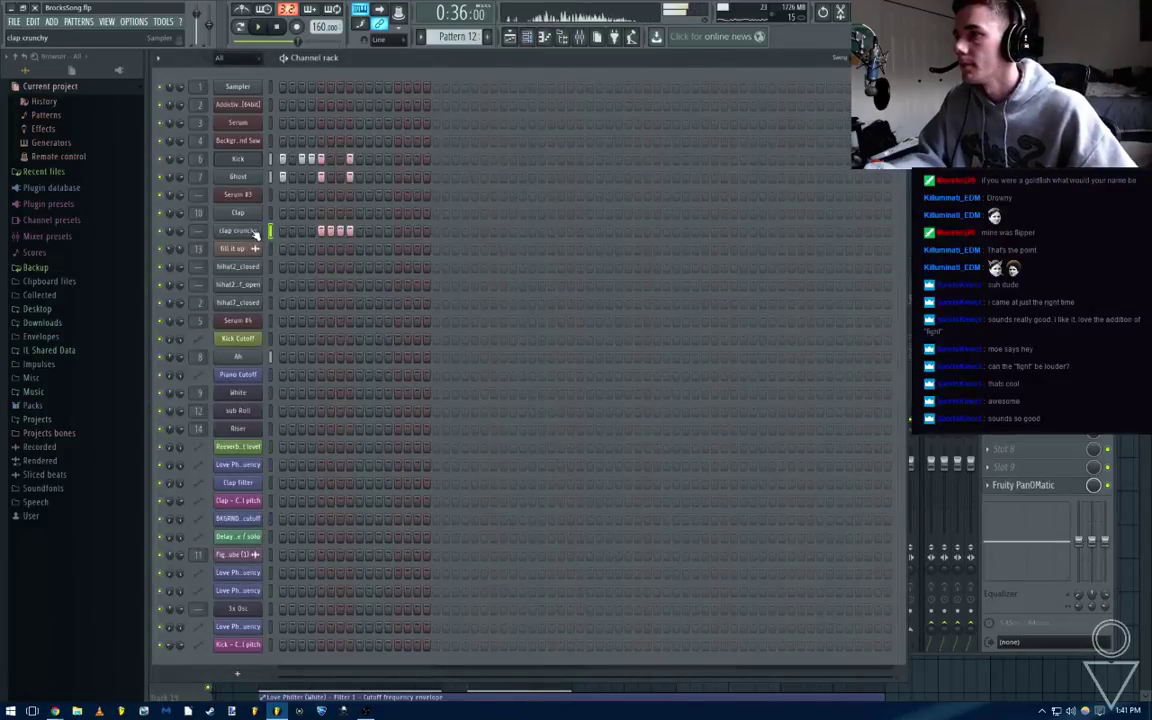
pyautogui.click(254, 232)
pyautogui.click(549, 174)
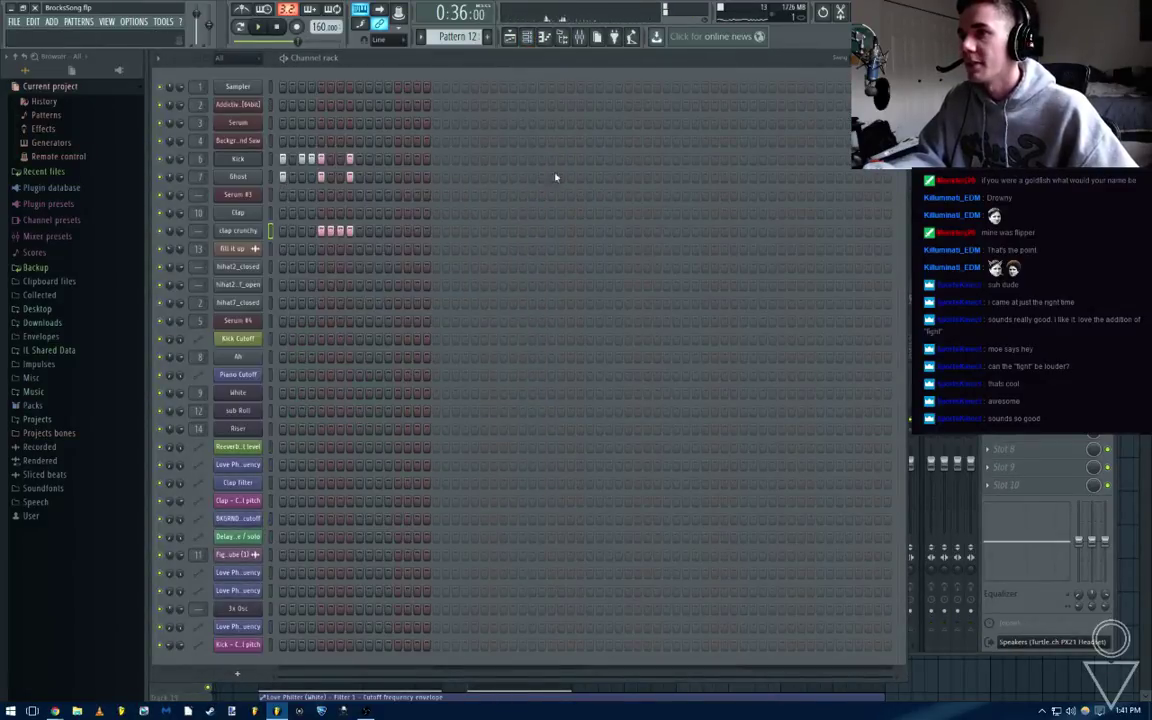
pyautogui.click(236, 215)
pyautogui.click(502, 129)
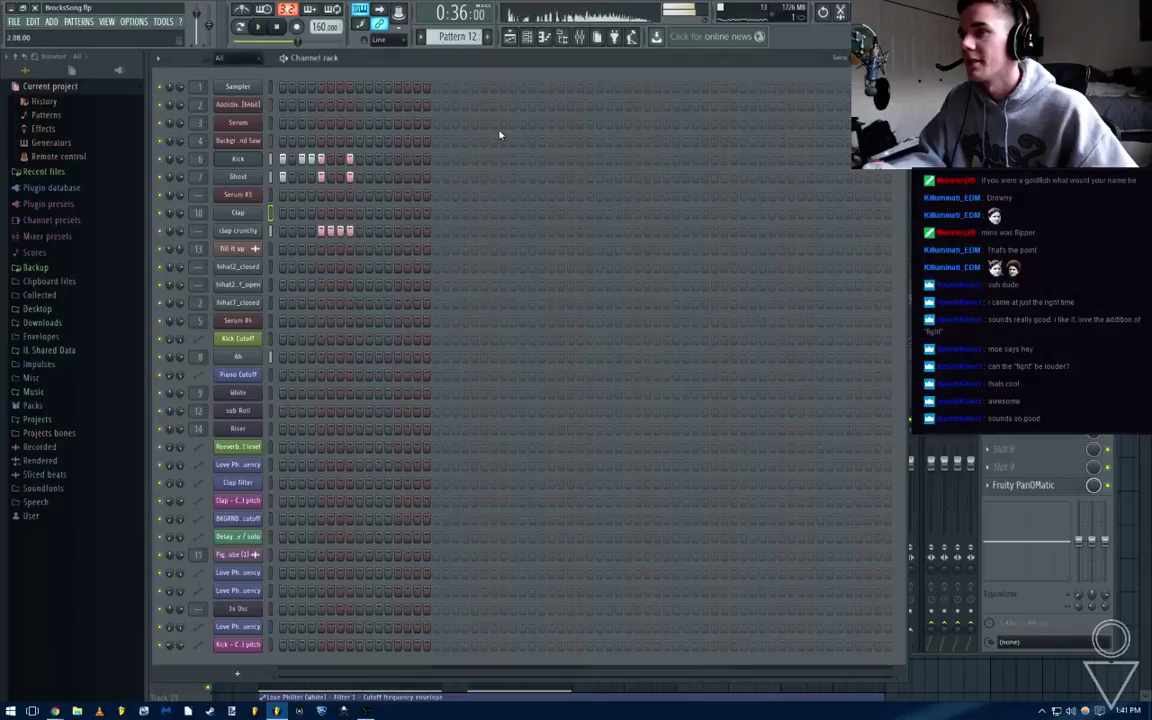
pyautogui.click(527, 37)
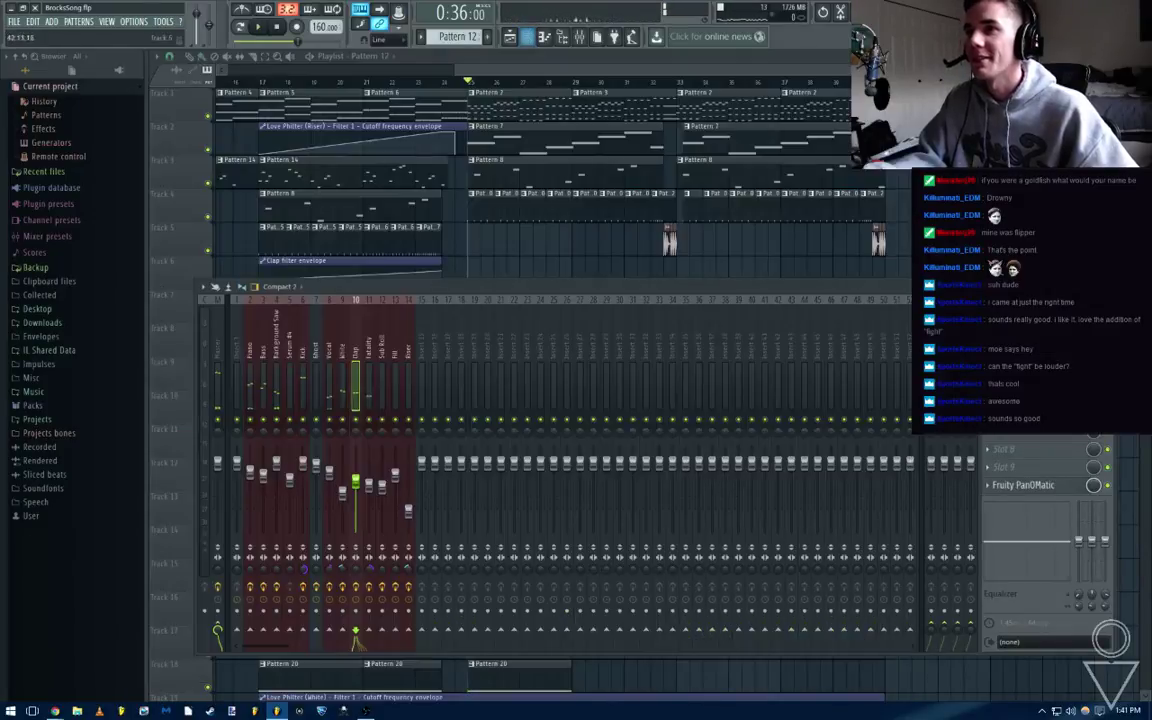
# Replay the drop briefly from bar 25, then return playback to the start of the song
pyautogui.click(471, 84)
pyautogui.press('space')
pyautogui.scroll(-3, 458, 110)
pyautogui.press('space')
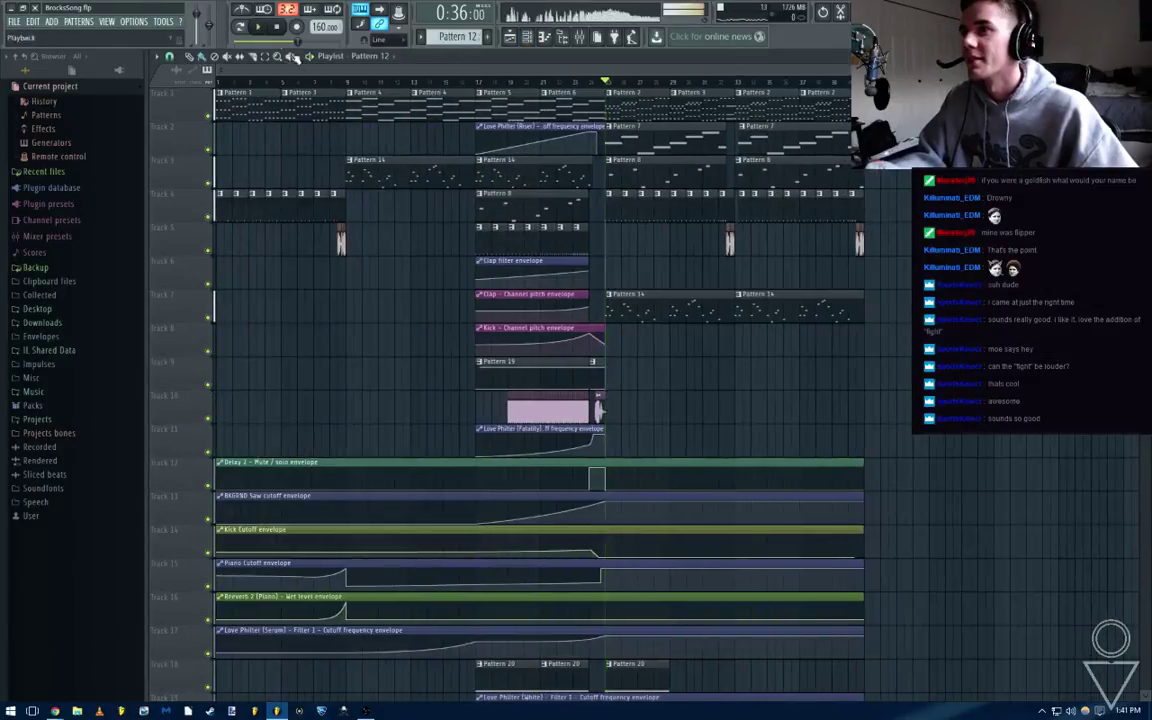
pyautogui.click(277, 27)
pyautogui.press('space')
pyautogui.press('space')
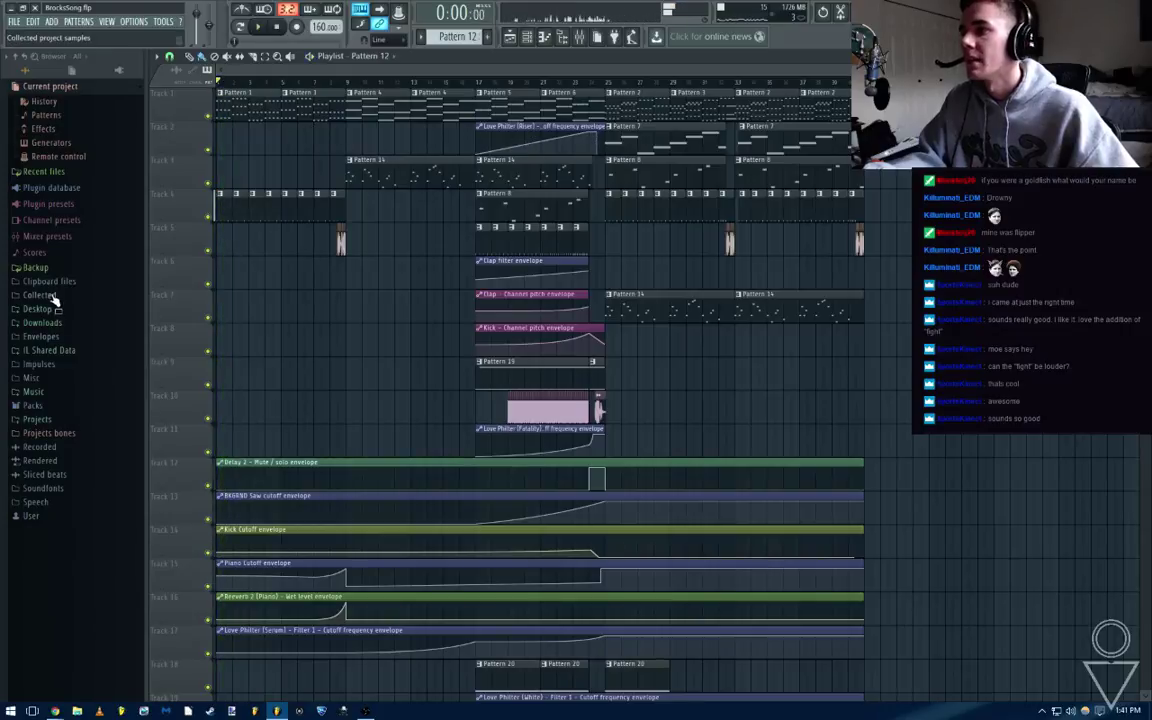
# Look through the Fruity Loop Files and Reason Files folders inside Music Files for drum samples
pyautogui.click(58, 393)
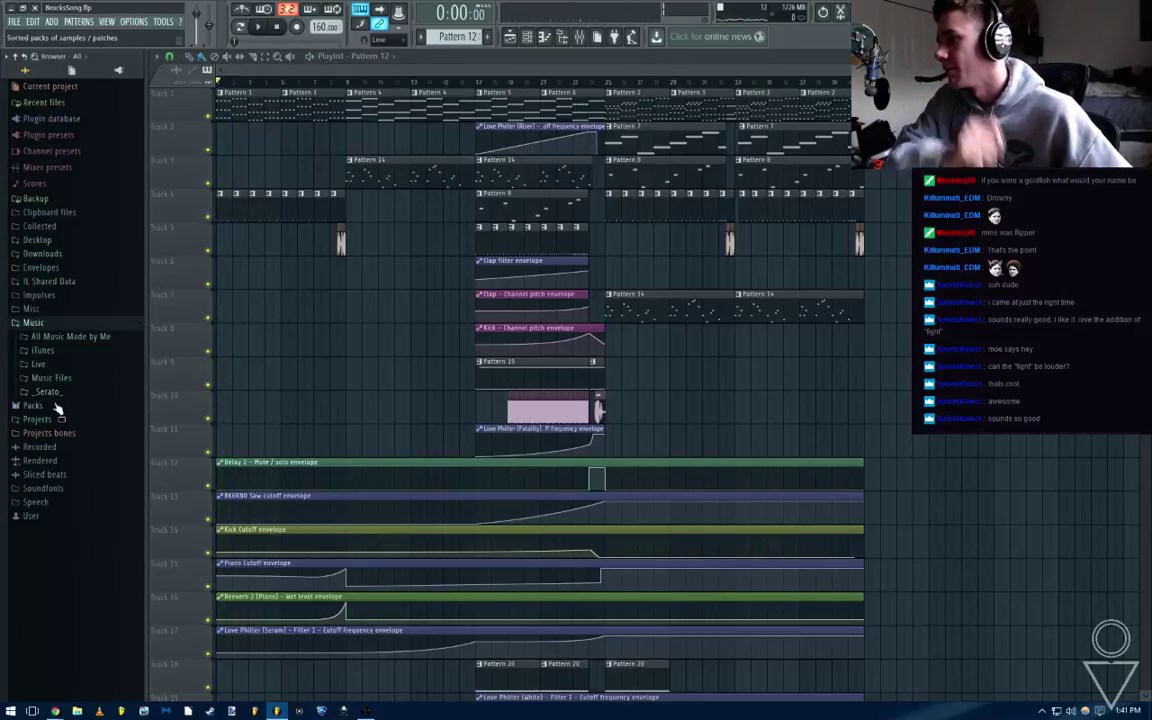
pyautogui.click(55, 380)
pyautogui.click(67, 435)
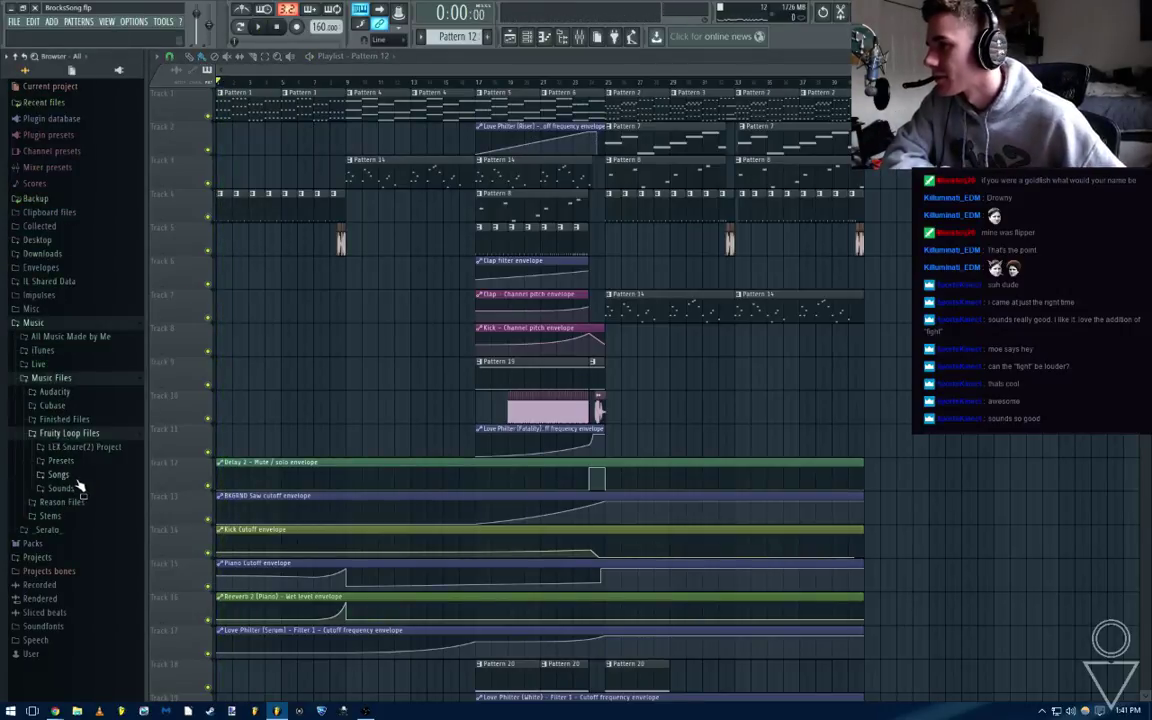
pyautogui.click(75, 476)
pyautogui.click(73, 489)
pyautogui.click(73, 426)
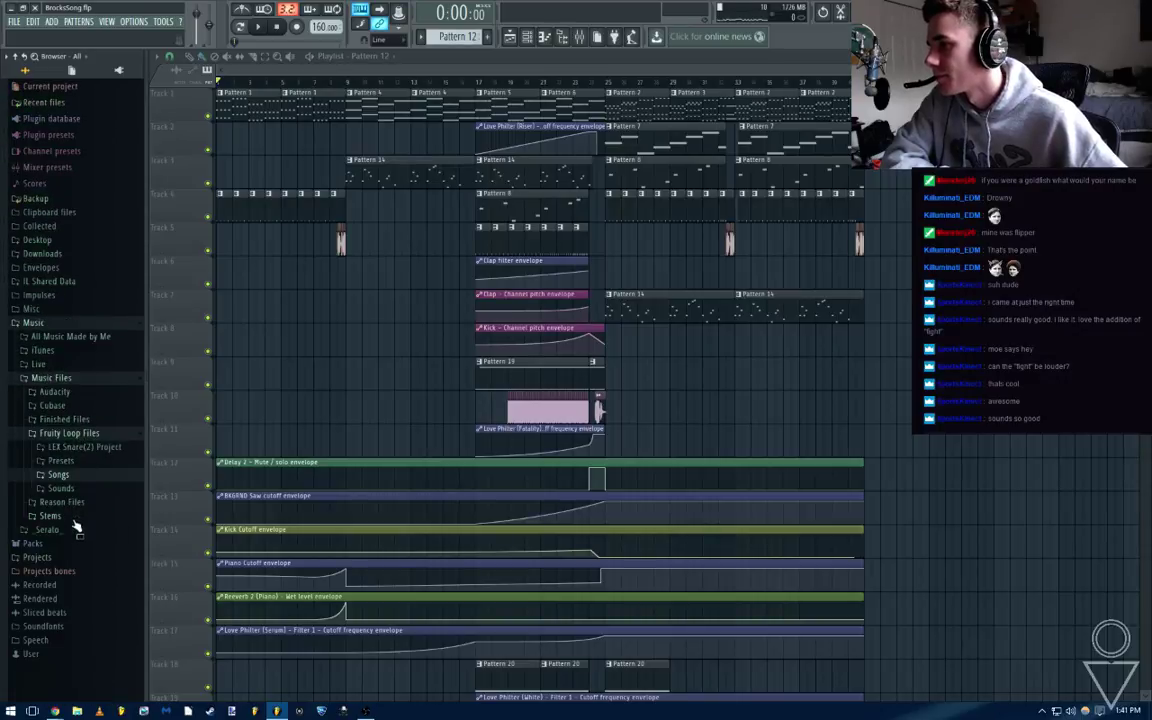
pyautogui.click(73, 503)
pyautogui.click(75, 449)
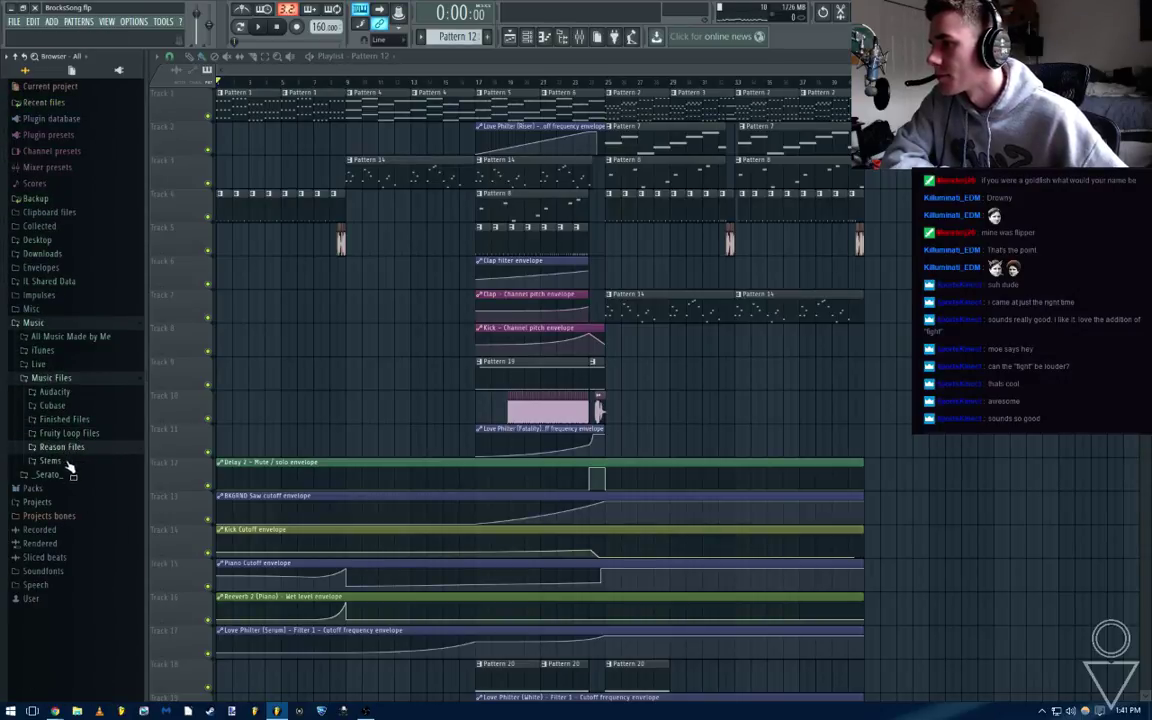
pyautogui.click(57, 381)
pyautogui.click(60, 380)
pyautogui.click(71, 446)
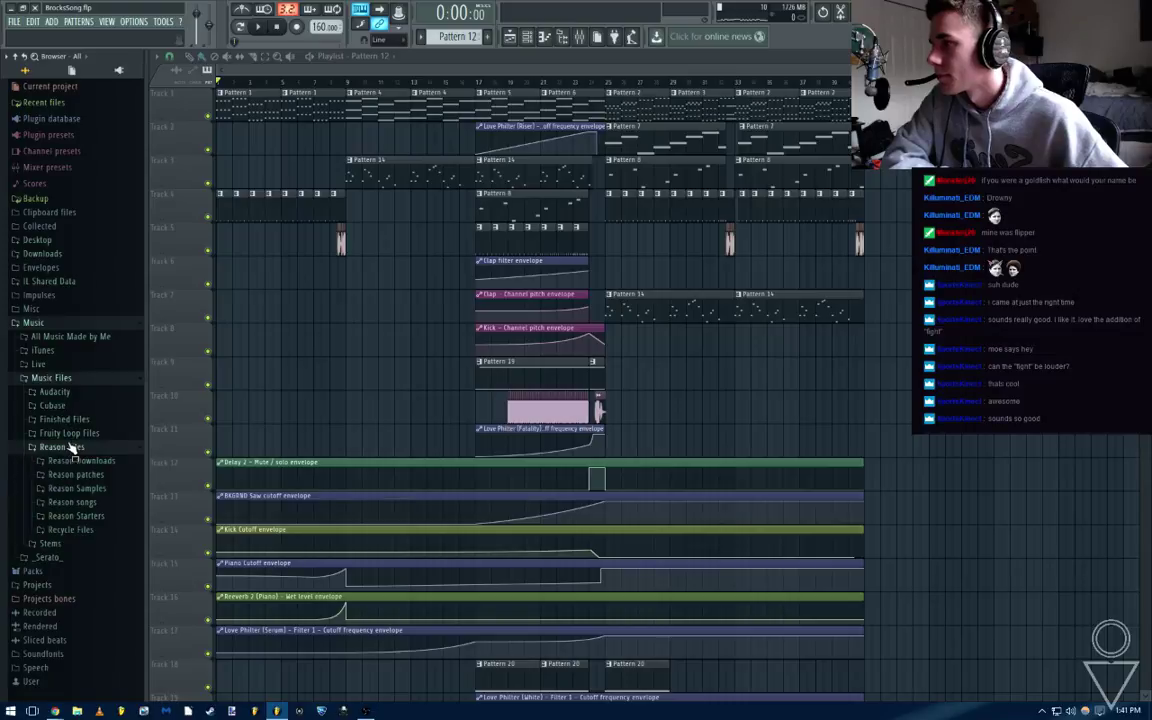
pyautogui.click(71, 446)
# Open the Sounds folder of Fruity Loop Files and look through its drum kit folders
pyautogui.click(69, 434)
pyautogui.click(70, 475)
pyautogui.click(70, 475)
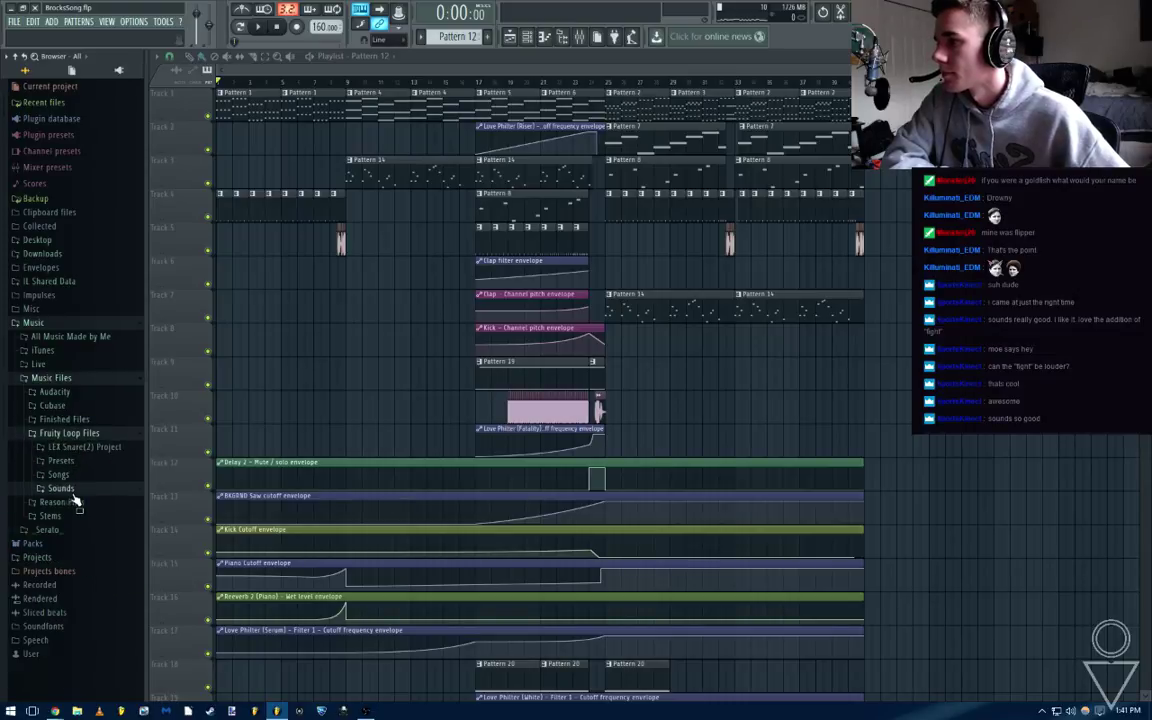
pyautogui.click(72, 488)
pyautogui.click(68, 529)
pyautogui.scroll(-12, 75, 480)
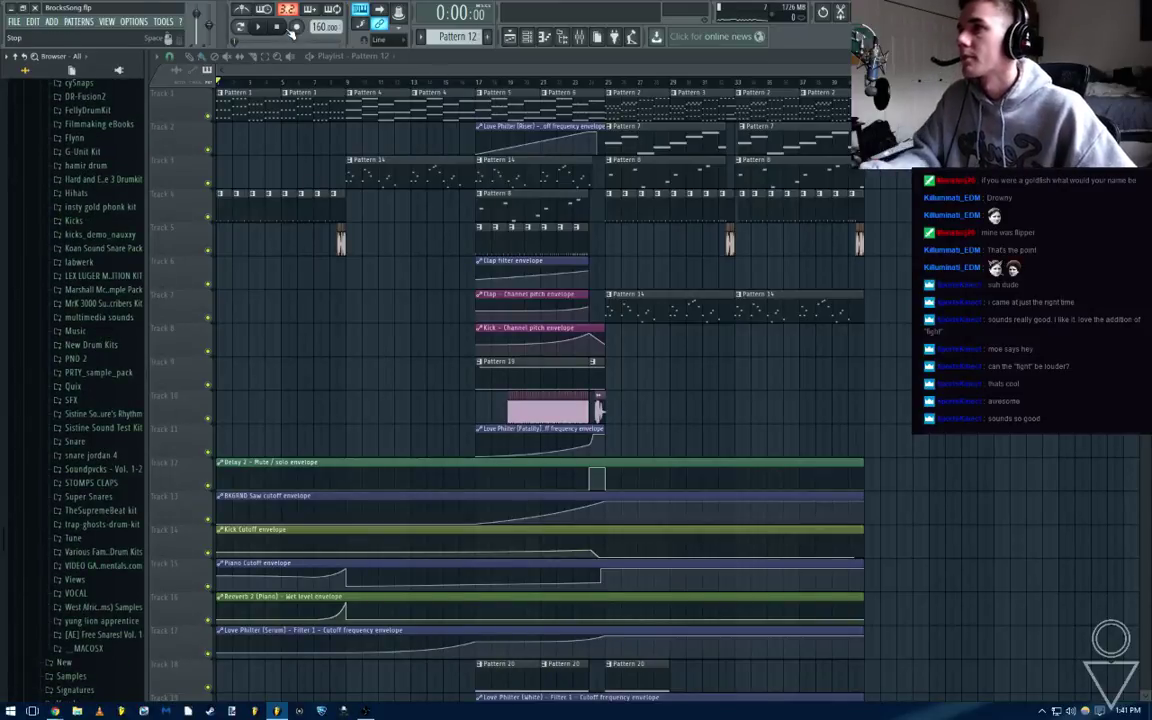
# Play the song from the start while opening the Trap Ghosts Snares folder inside trap-ghosts-drum-kit
pyautogui.press('space')
pyautogui.scroll(5, 105, 340)
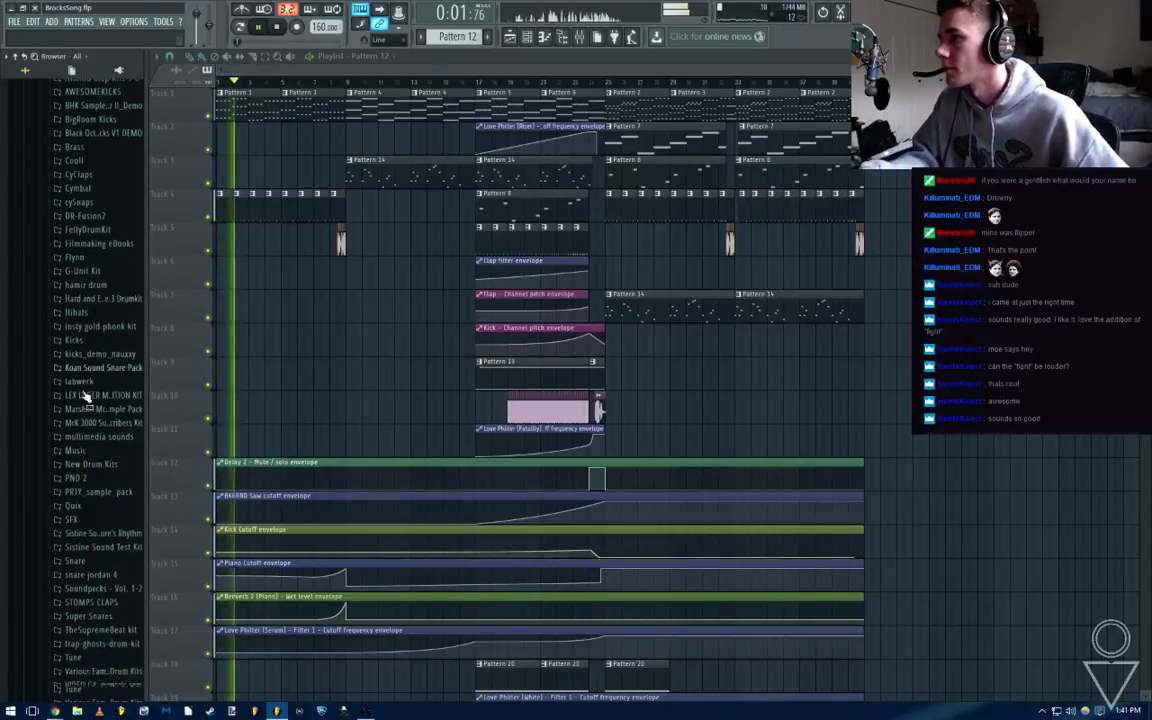
pyautogui.scroll(-5, 85, 397)
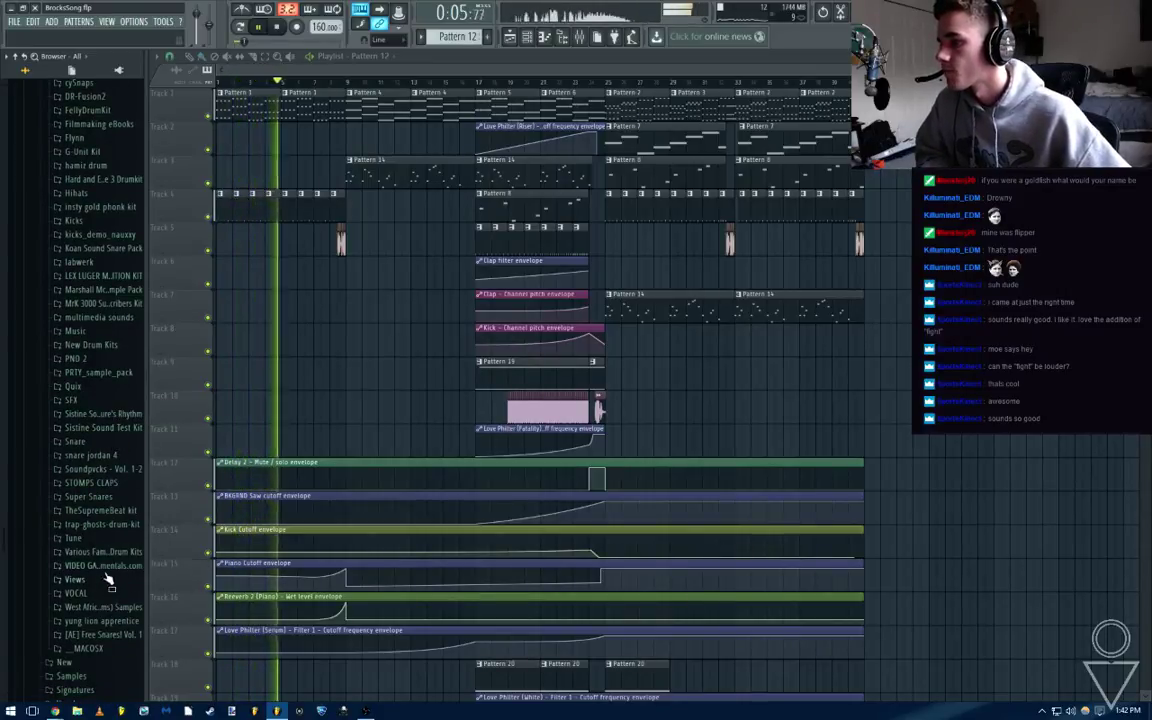
pyautogui.click(108, 525)
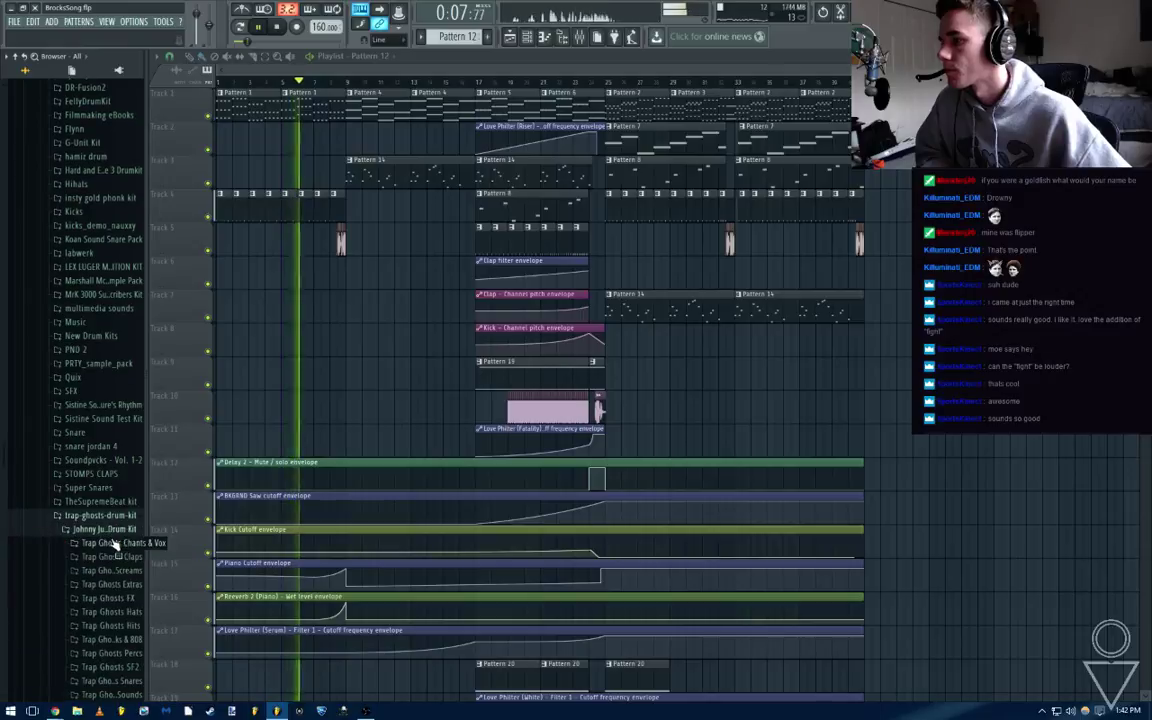
pyautogui.scroll(-6, 115, 545)
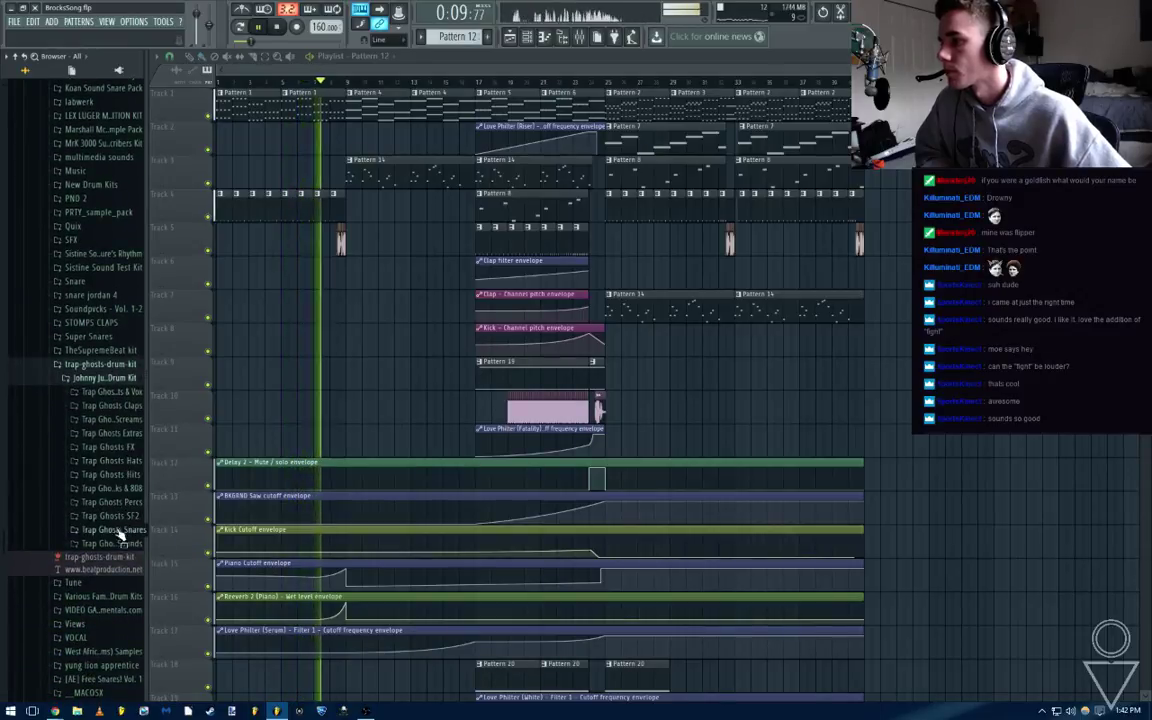
pyautogui.click(117, 532)
# Preview samples in the Trap Ghosts Snares folder, including Snare2, LockSnClp and FillSN, then stop song playback
pyautogui.click(118, 514)
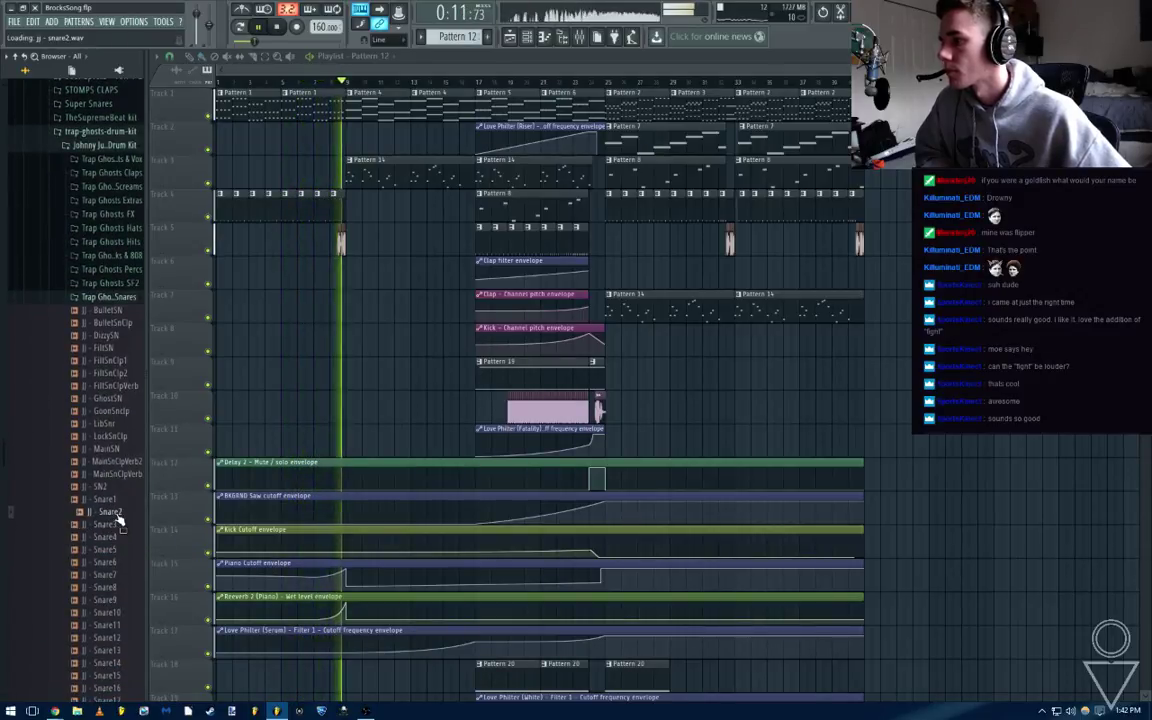
pyautogui.click(117, 500)
pyautogui.press('space')
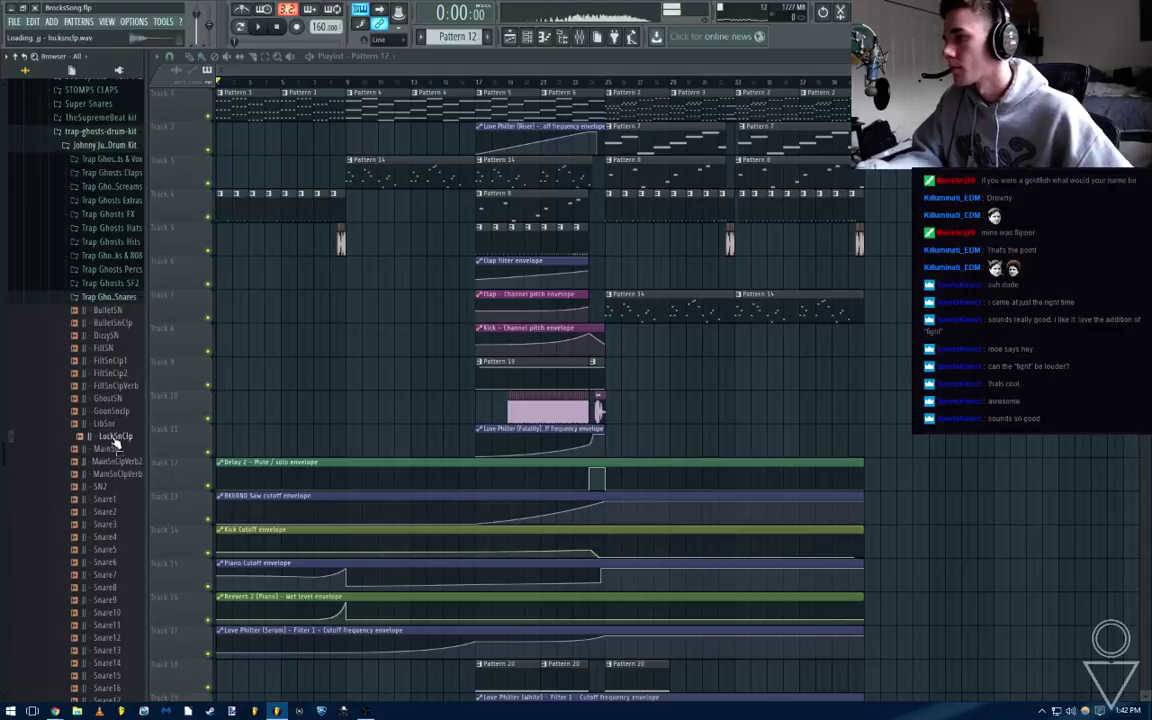
pyautogui.click(108, 347)
pyautogui.scroll(-4, 120, 400)
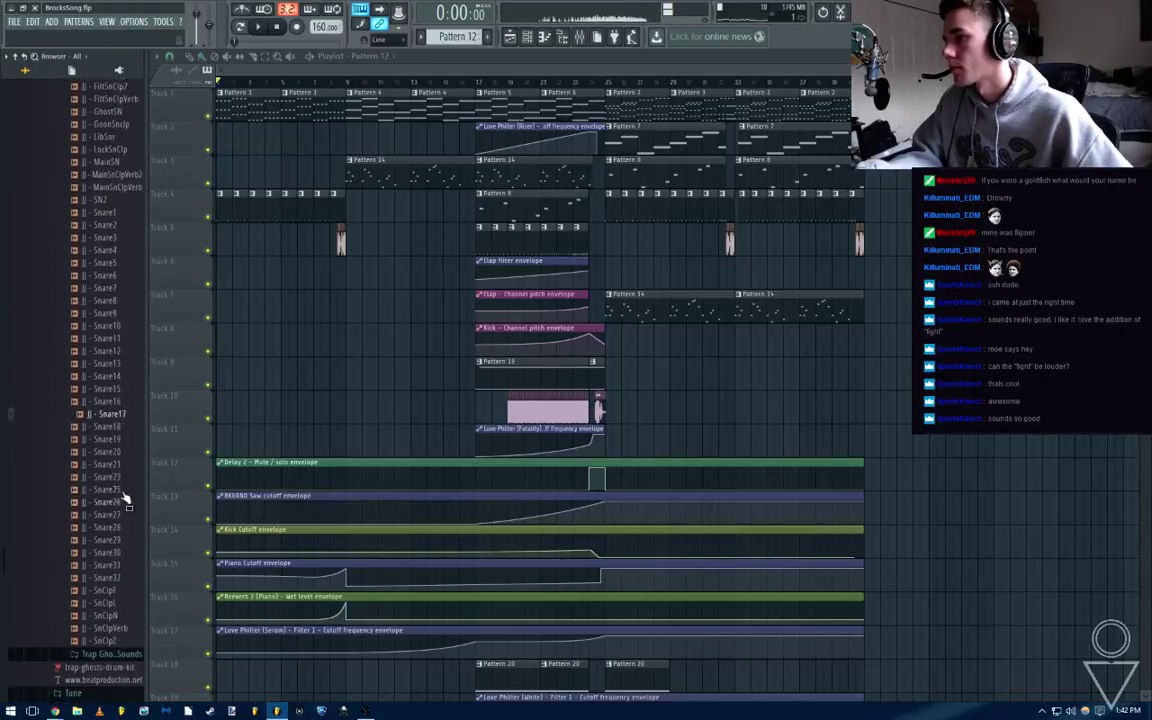
# Audition the numbered Trap Ghosts snares from Snare20 back to SN2, partly against song playback
pyautogui.scroll(-4, 115, 545)
pyautogui.click(118, 436)
pyautogui.click(117, 425)
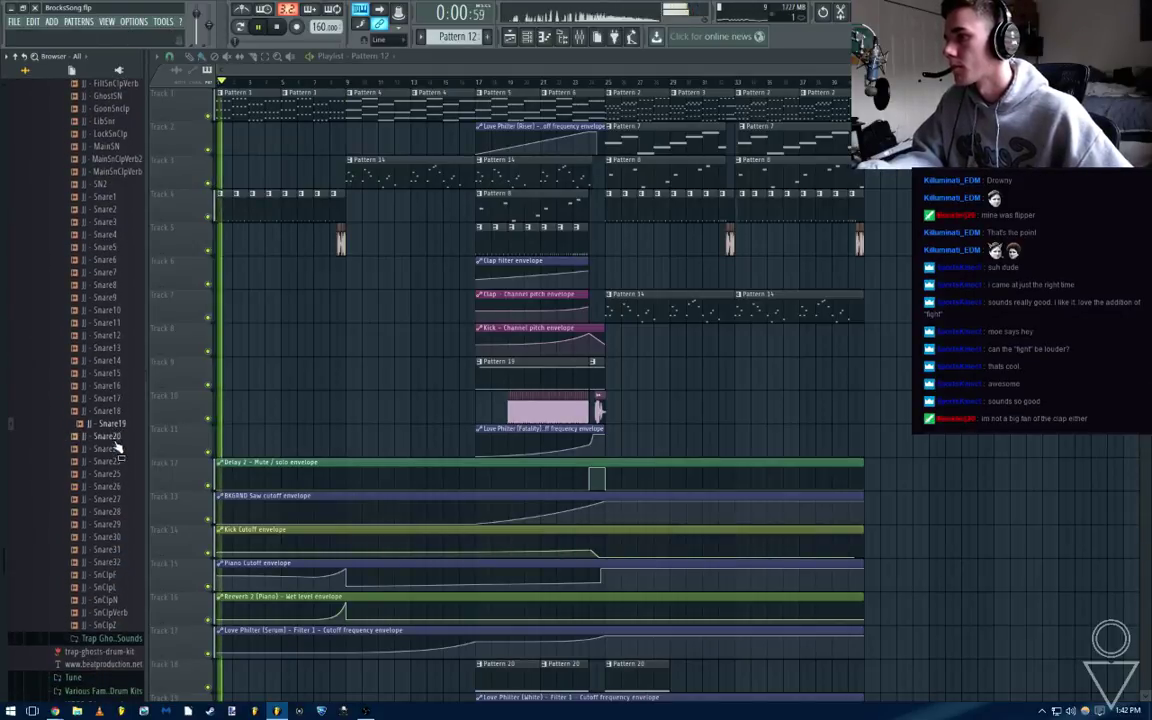
pyautogui.click(119, 399)
pyautogui.click(118, 392)
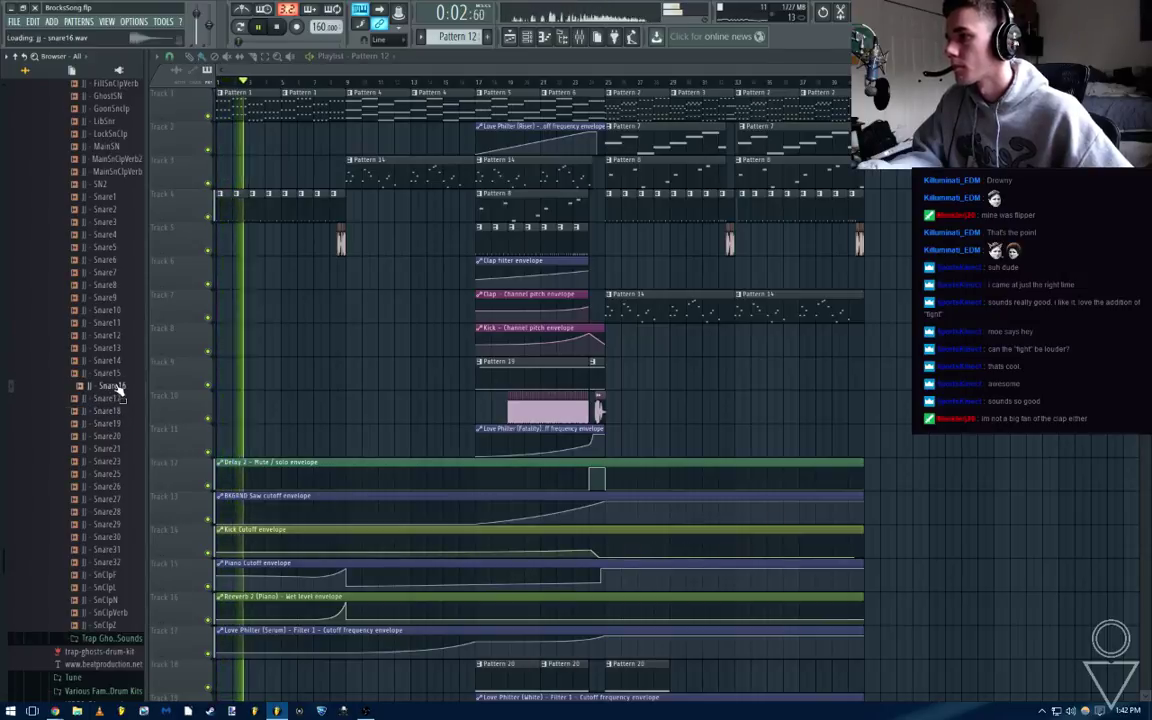
pyautogui.click(117, 386)
pyautogui.press('Up')
pyautogui.press('space')
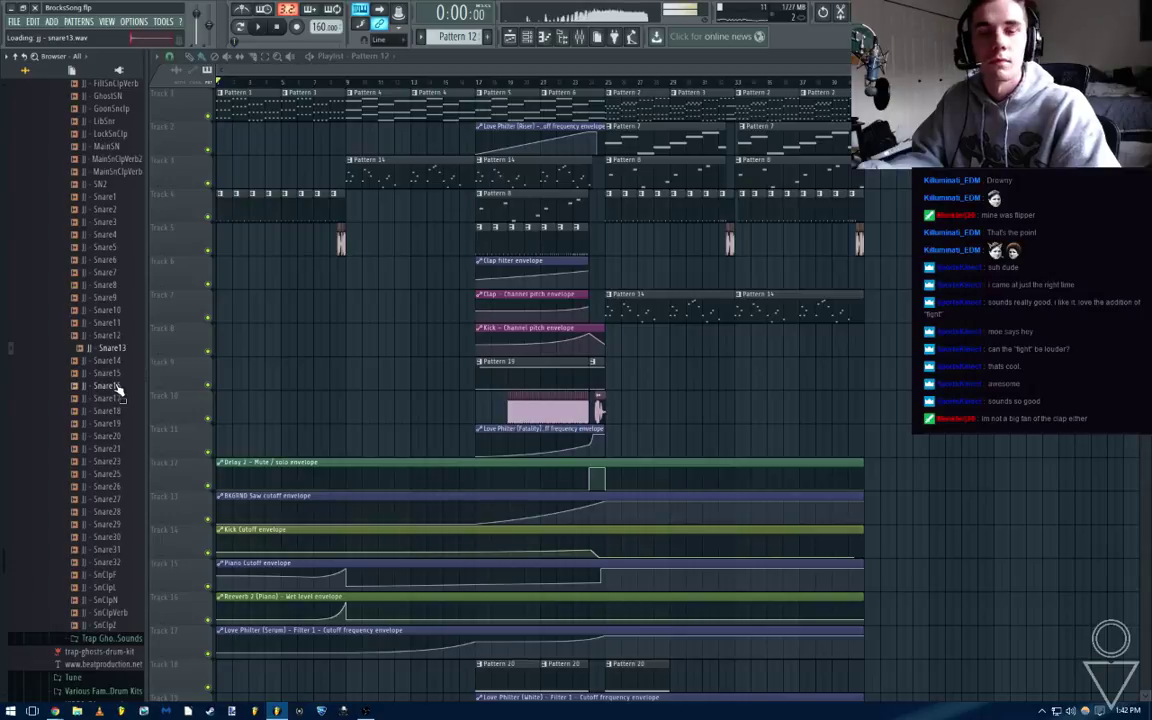
pyautogui.press('Up')
pyautogui.press('Up')
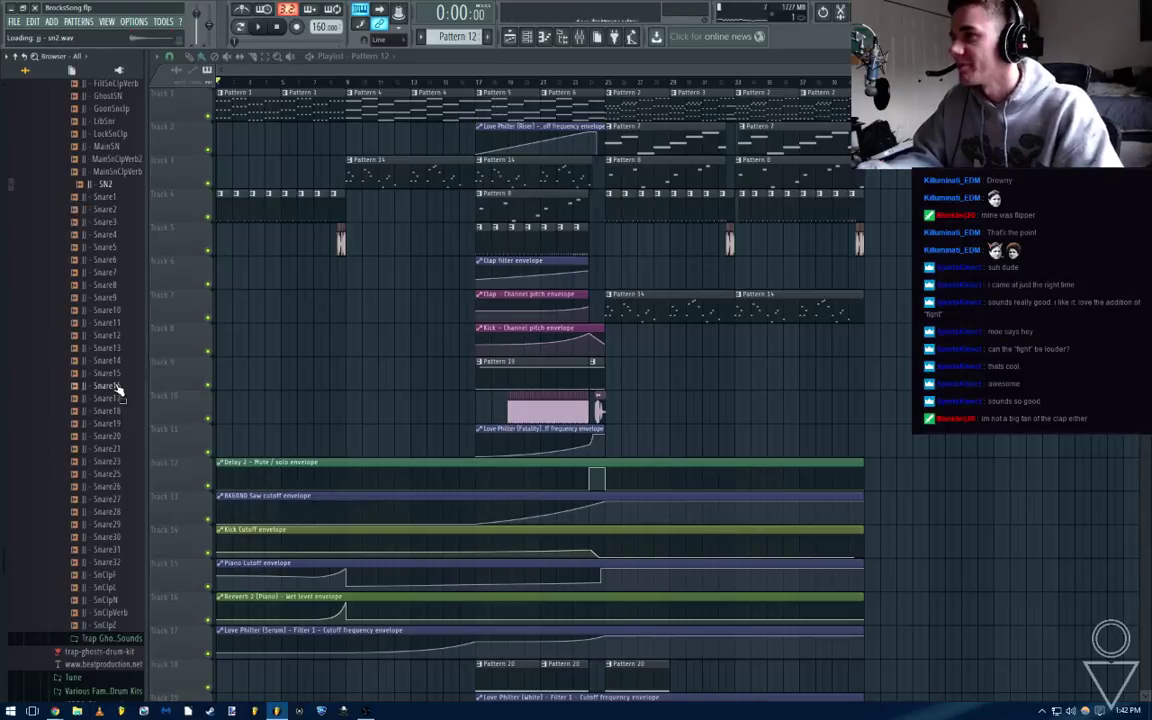
# Collapse the Trap Ghosts Snares folder and its parent trap-ghosts-drum-kit folder
pyautogui.scroll(10, 90, 400)
pyautogui.click(110, 452)
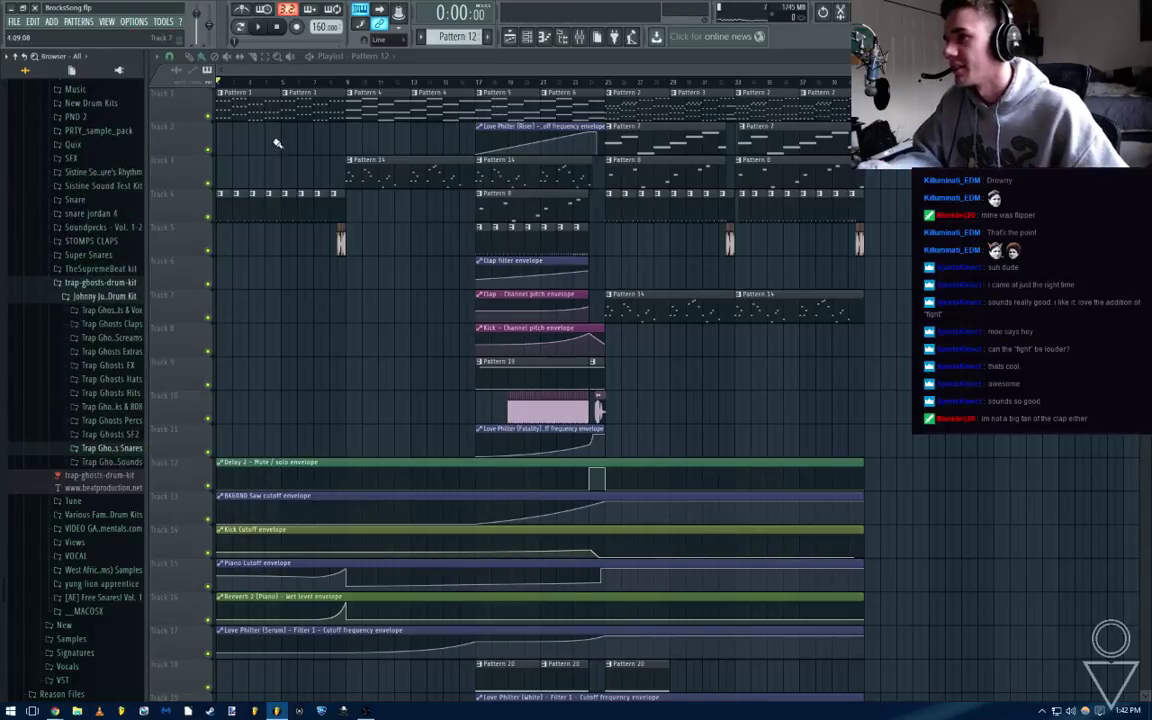
pyautogui.click(98, 298)
pyautogui.click(98, 311)
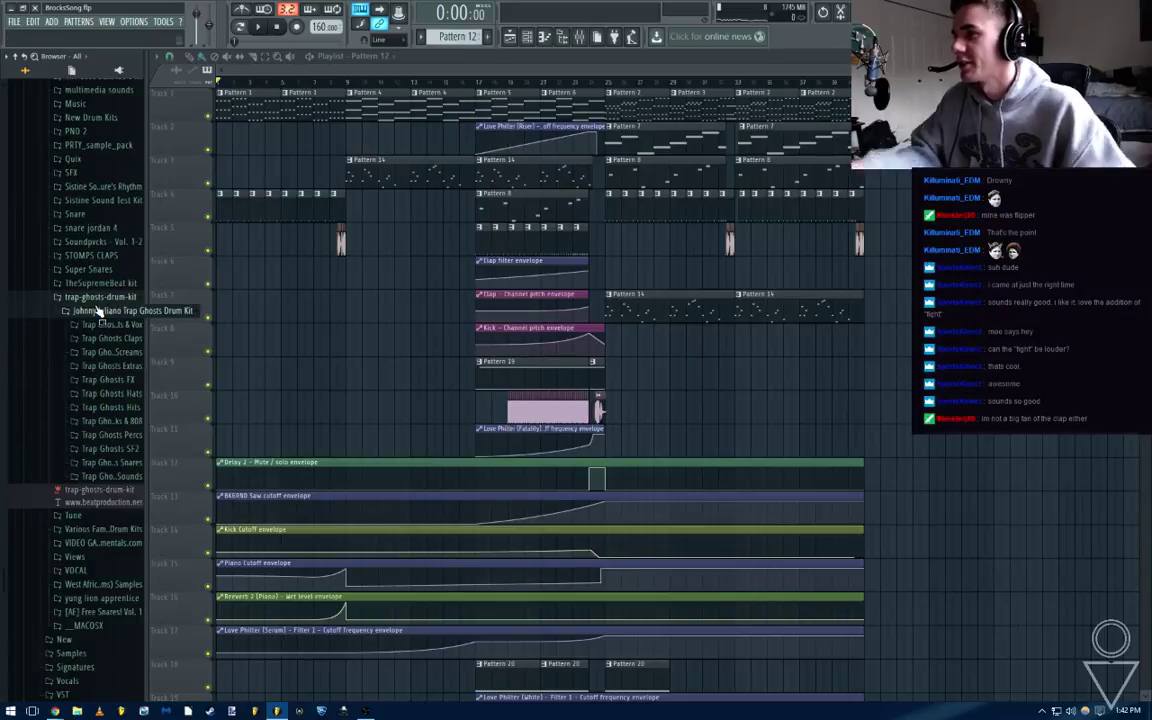
pyautogui.click(90, 300)
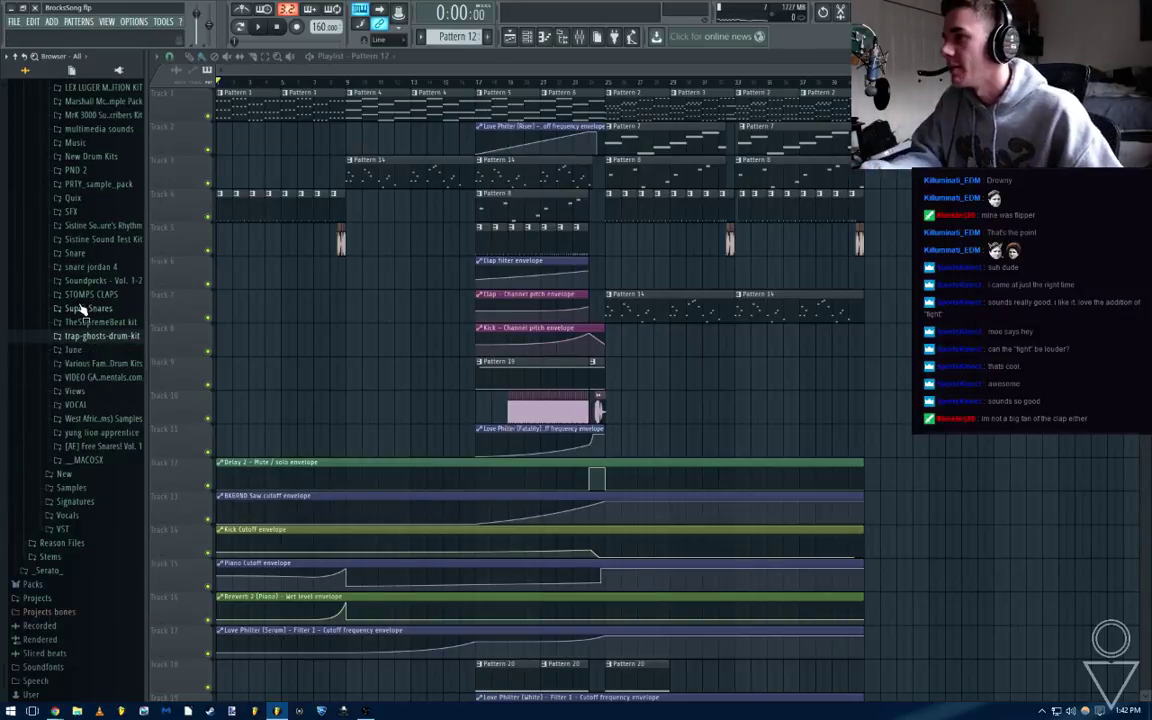
# Open the snares and claps folder of Soundpvcks Vol One and preview SPV1_CLAP2 and SPV1_SNARE2
pyautogui.click(111, 284)
pyautogui.click(118, 284)
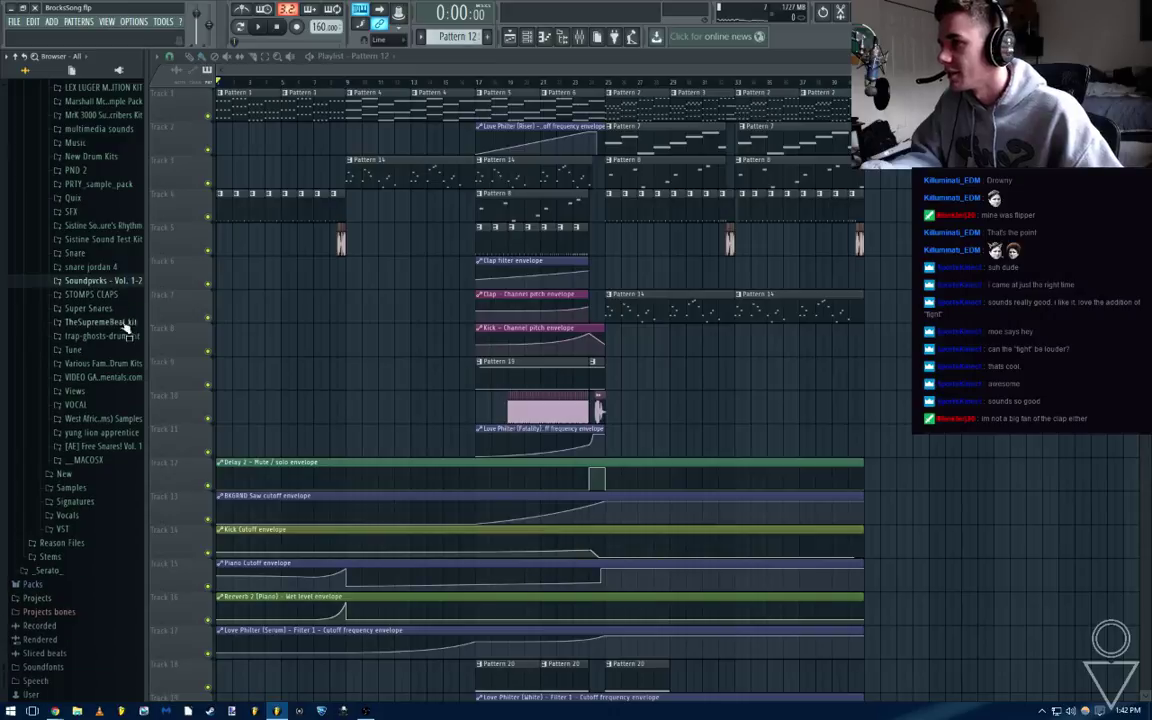
pyautogui.click(112, 284)
pyautogui.click(114, 295)
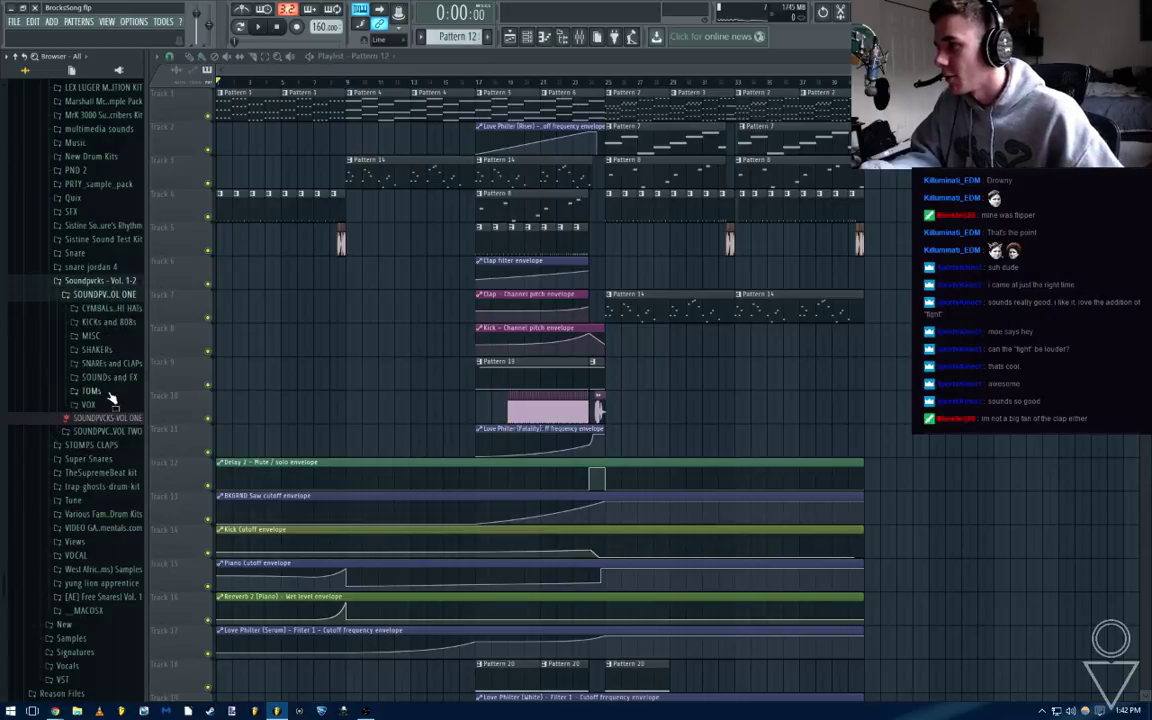
pyautogui.click(110, 366)
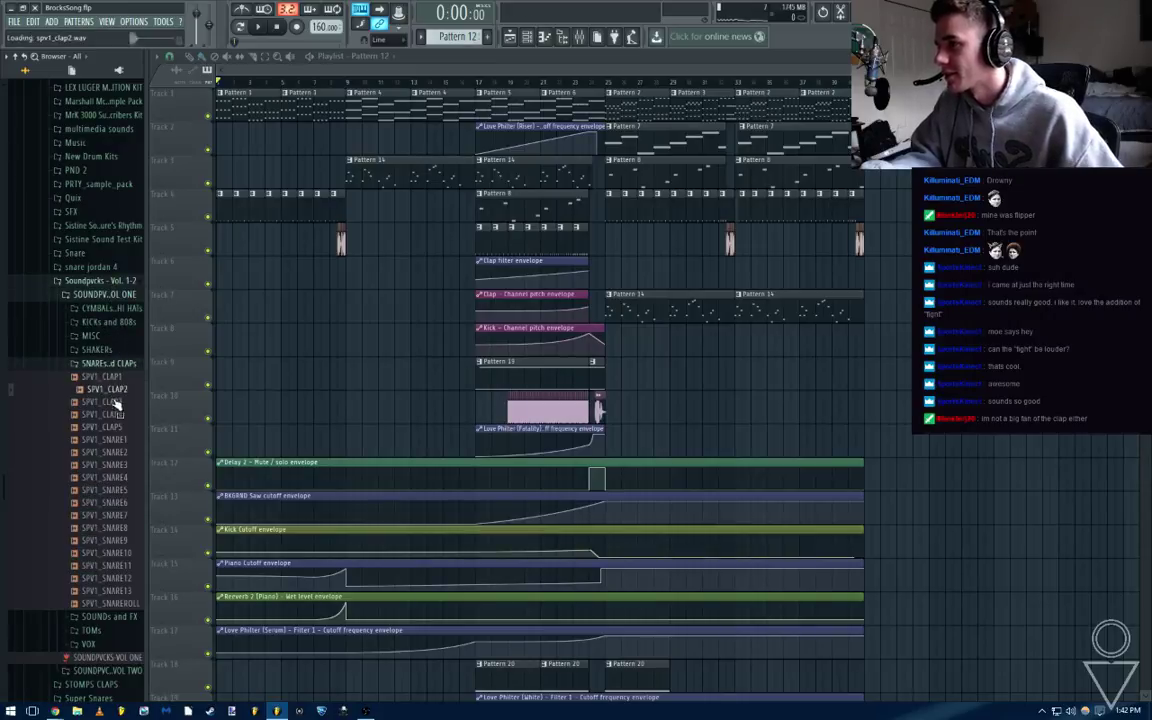
pyautogui.click(110, 465)
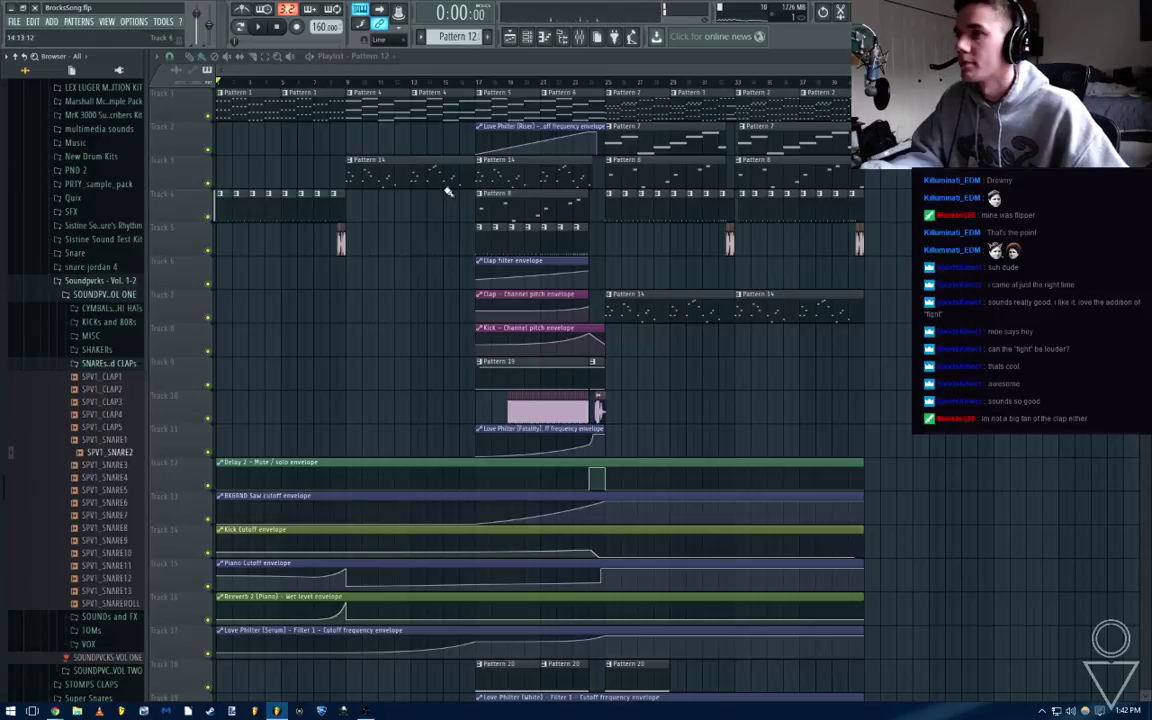
# Show the mixer and lower the master track's volume fader
pyautogui.click(585, 37)
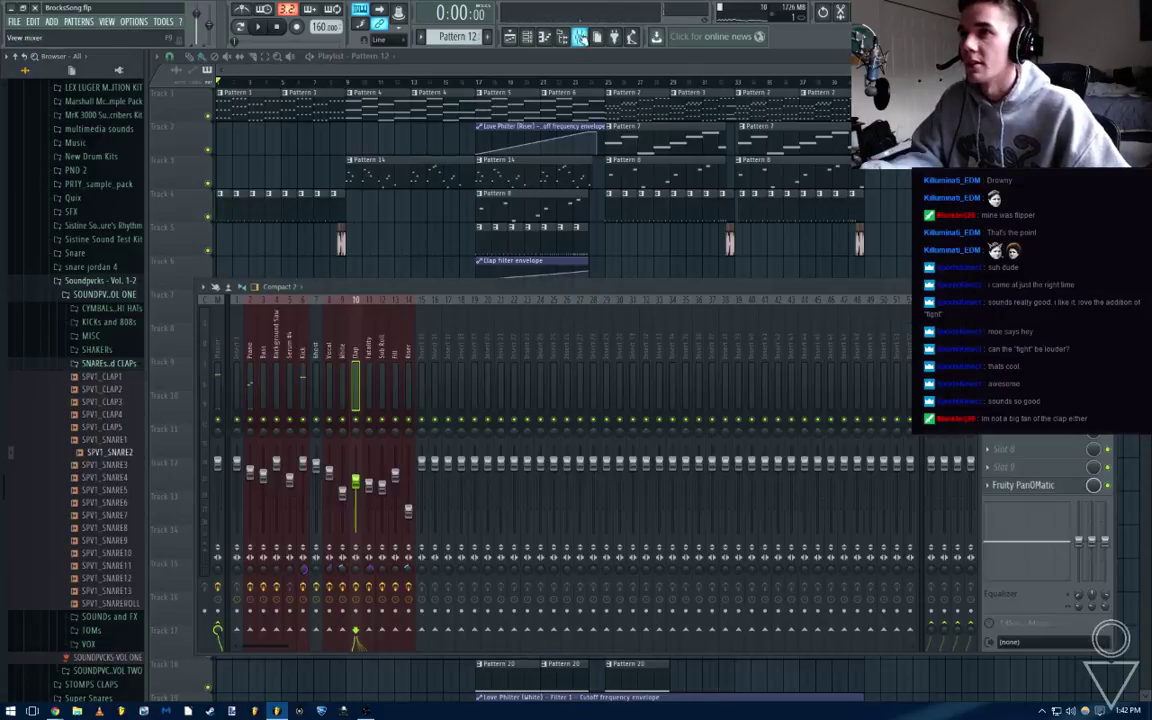
pyautogui.click(228, 463)
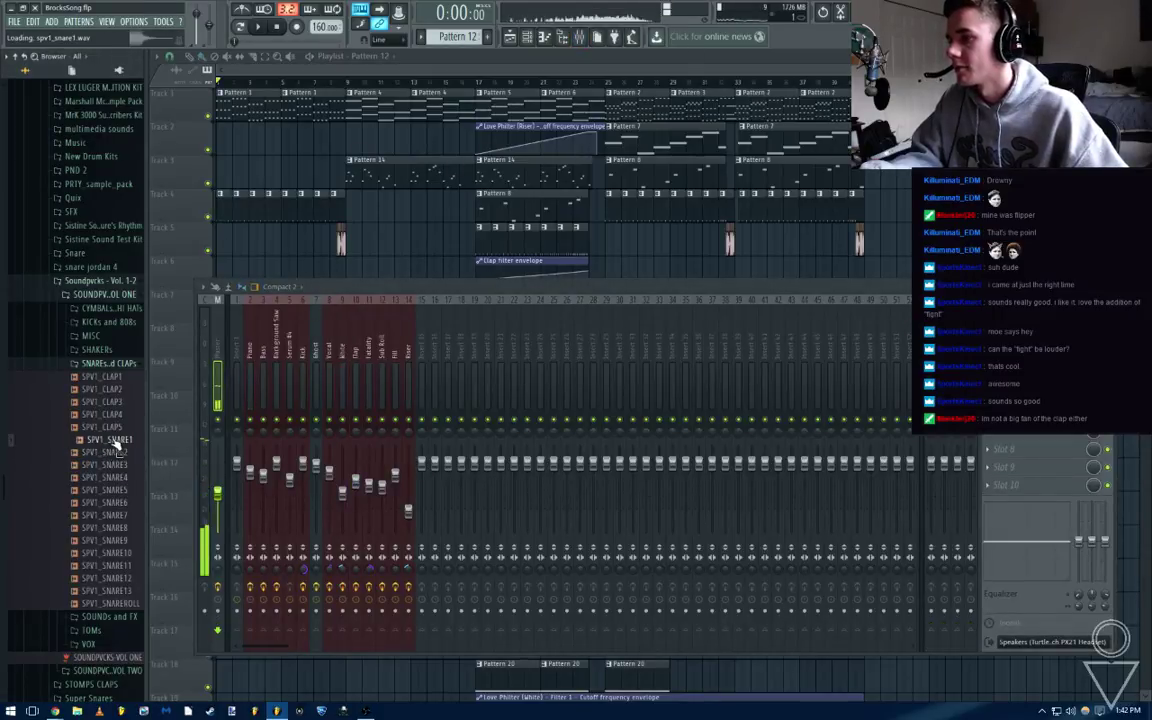
# Preview the SPV1 claps and SPV1_SNARE2 with brief playback of the song from the start
pyautogui.click(118, 390)
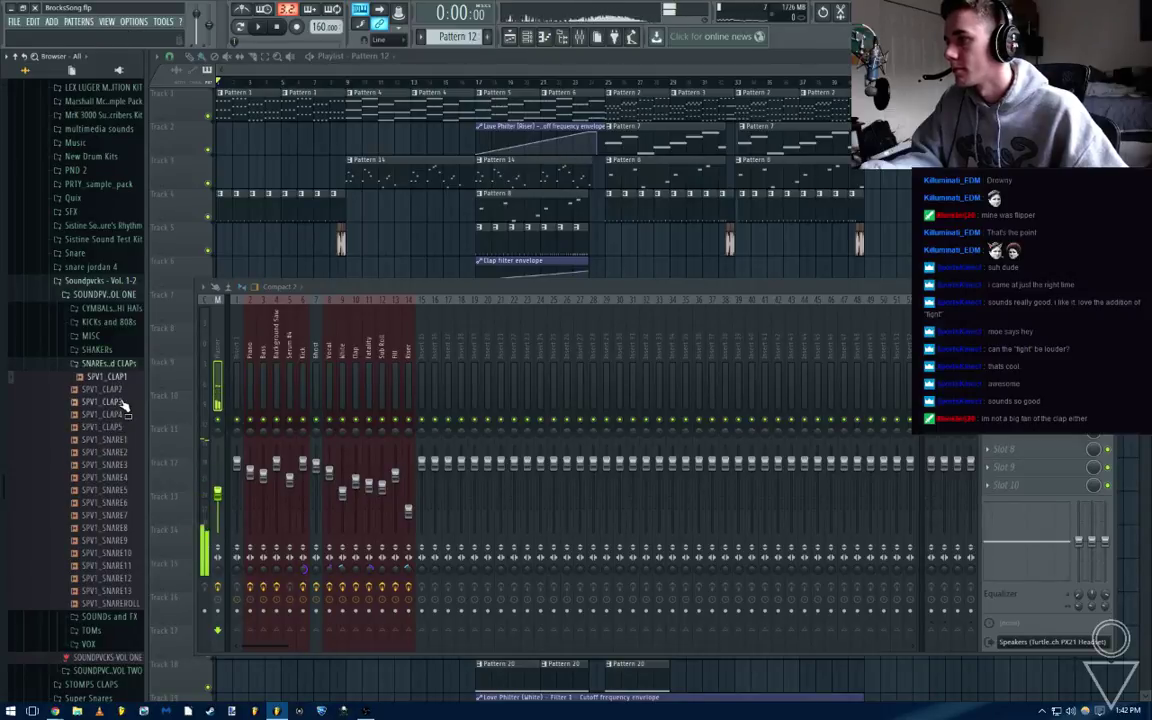
pyautogui.press('space')
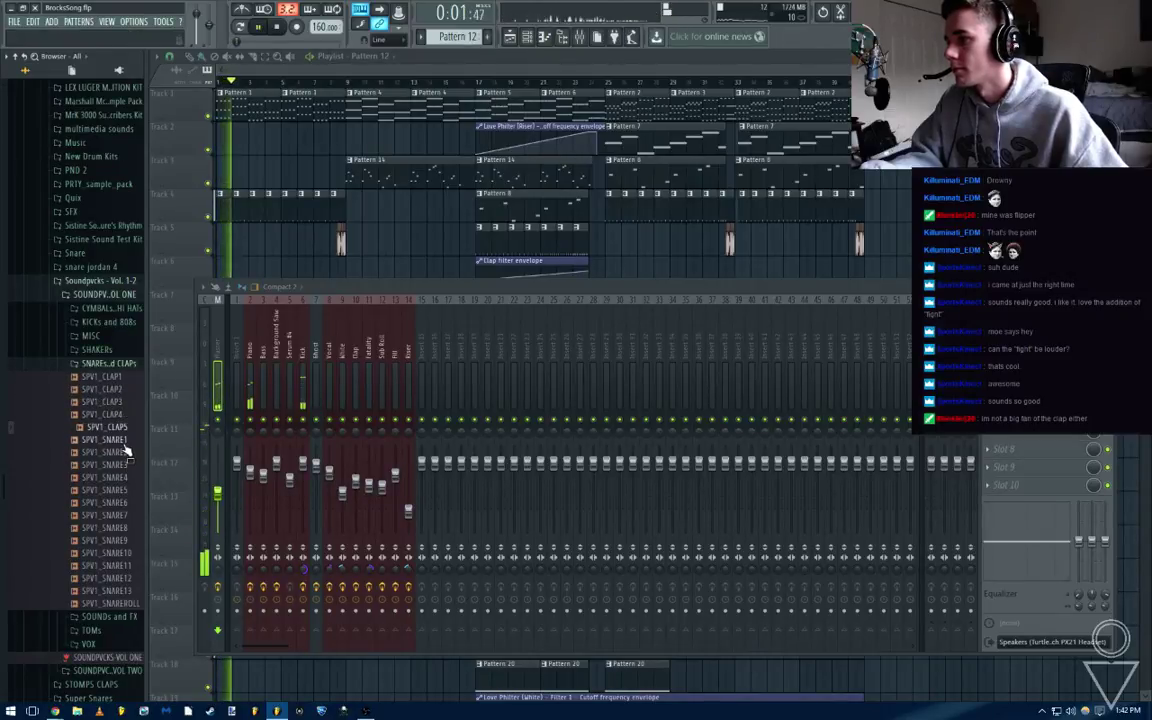
pyautogui.click(118, 452)
pyautogui.press('space')
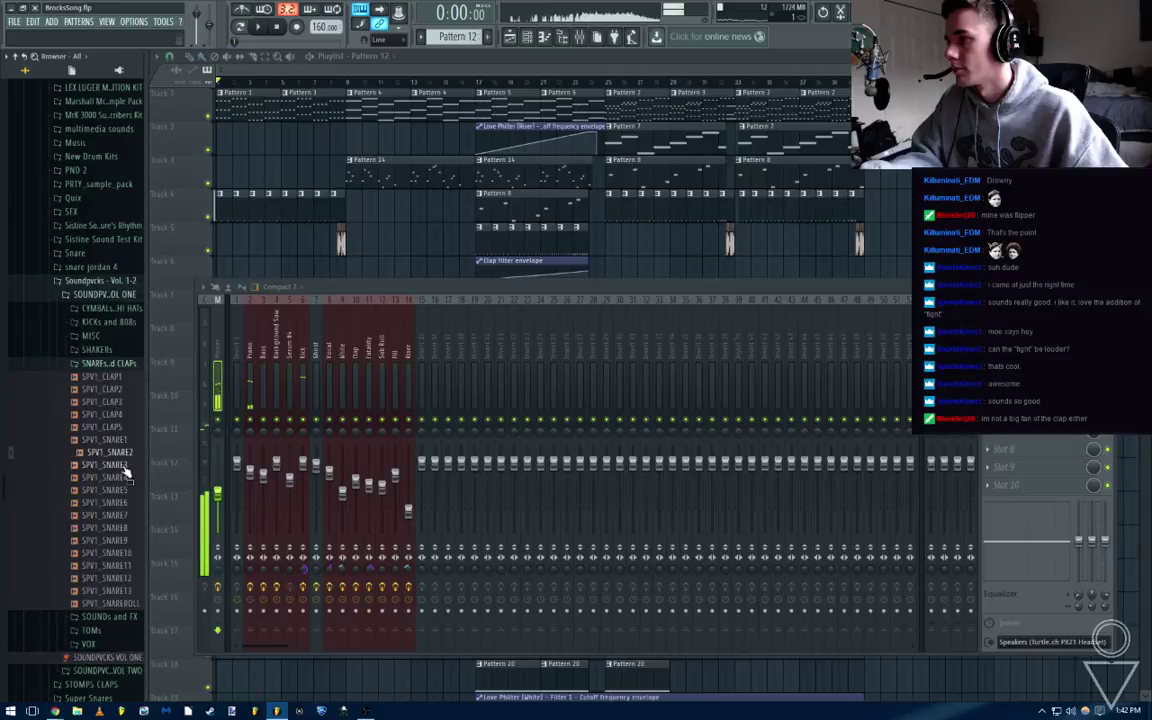
# Audition the Soundpvcks snares from SPV1_SNARE4 through SPV1_SNARE13, partly against song playback
pyautogui.click(124, 490)
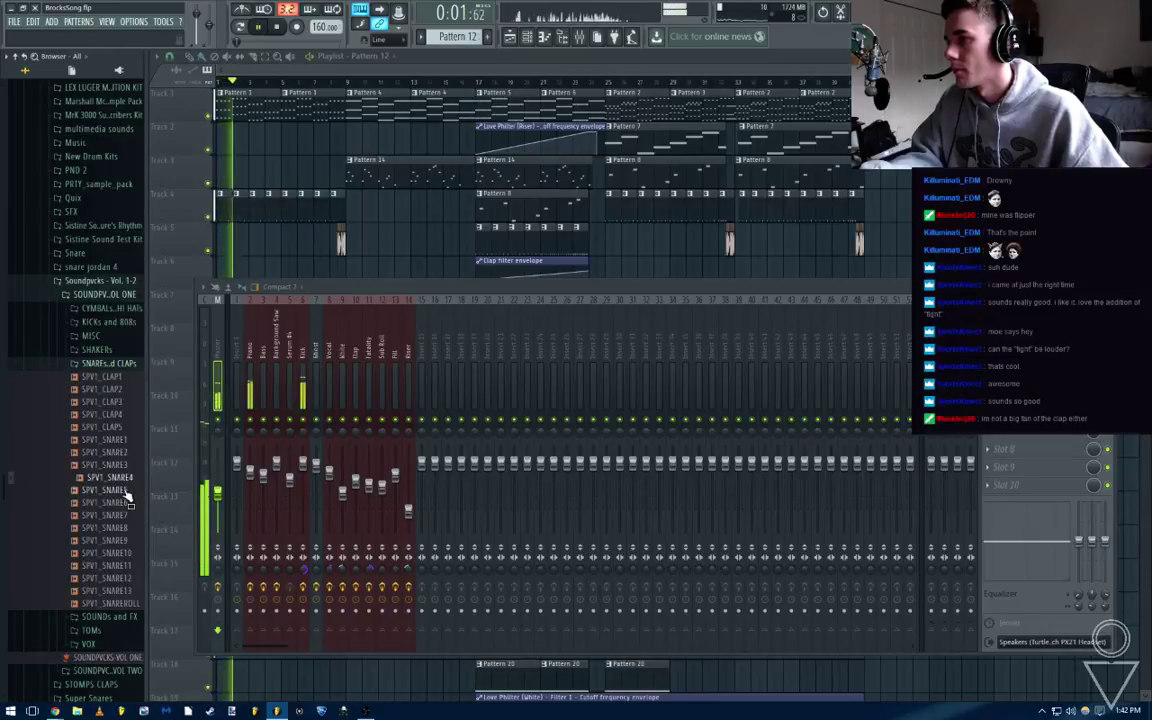
pyautogui.click(127, 505)
pyautogui.click(128, 517)
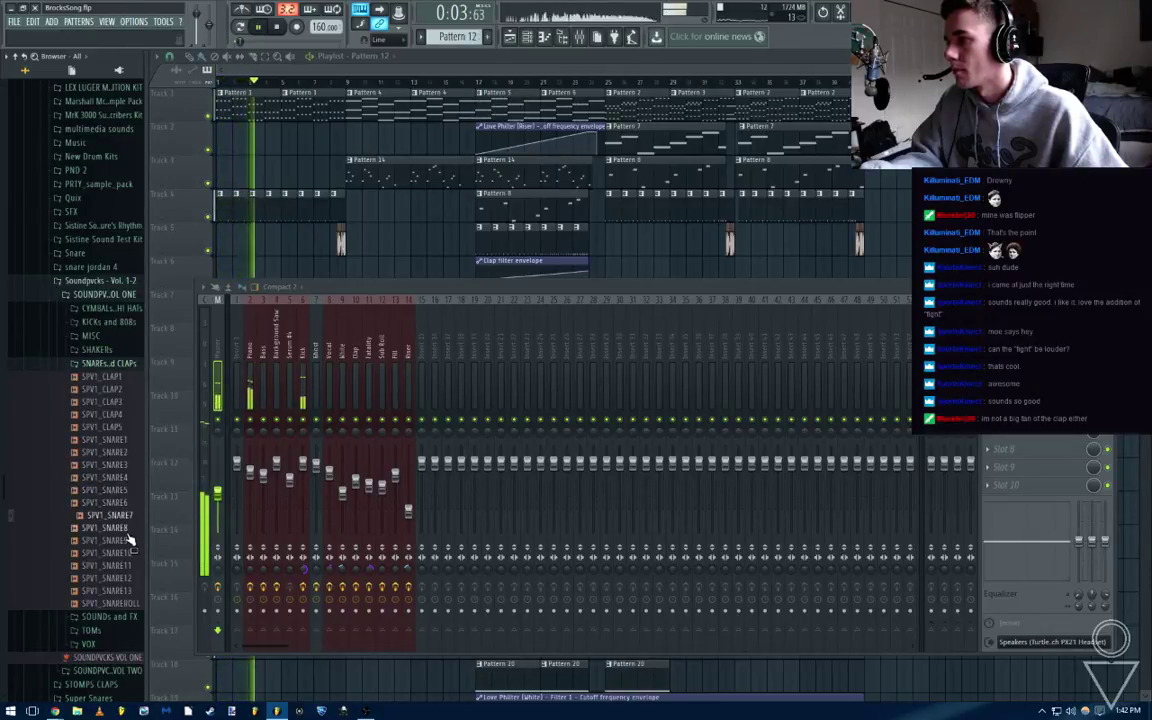
pyautogui.click(128, 530)
pyautogui.click(128, 543)
pyautogui.click(130, 556)
pyautogui.click(130, 567)
pyautogui.click(130, 579)
pyautogui.press('space')
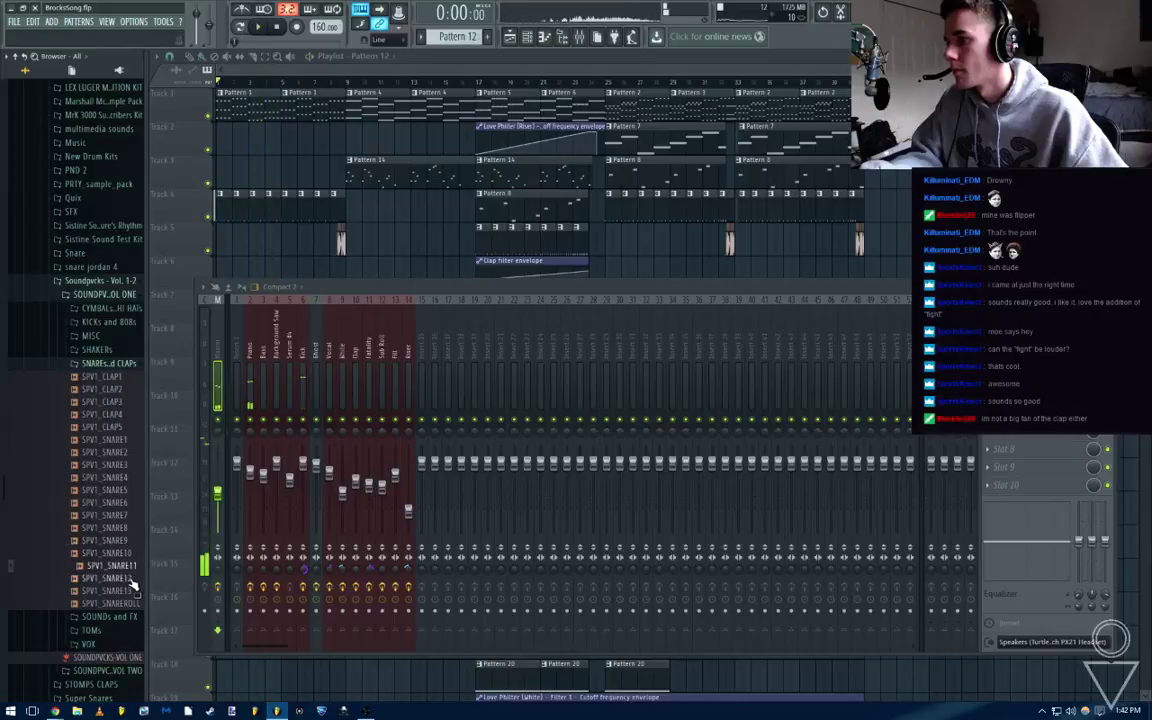
pyautogui.click(130, 592)
# Close the Soundpvcks folders, preview clap samples in the CyClaps kit, and collapse that kit
pyautogui.click(102, 296)
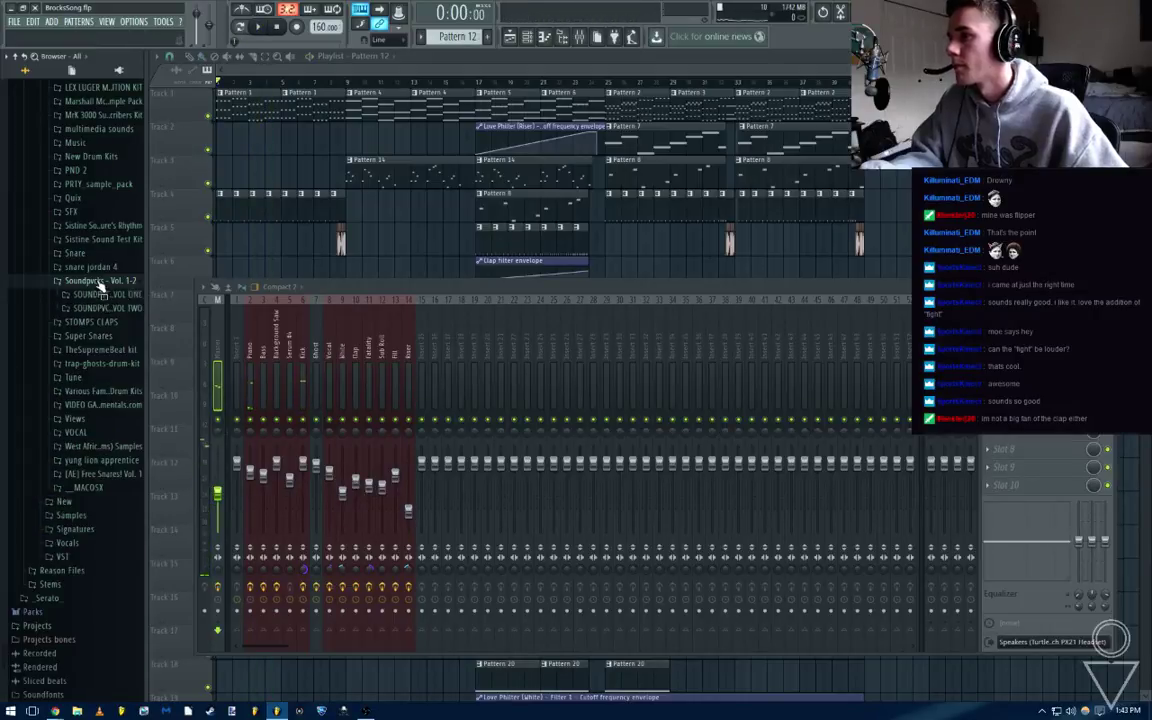
pyautogui.scroll(8, 108, 315)
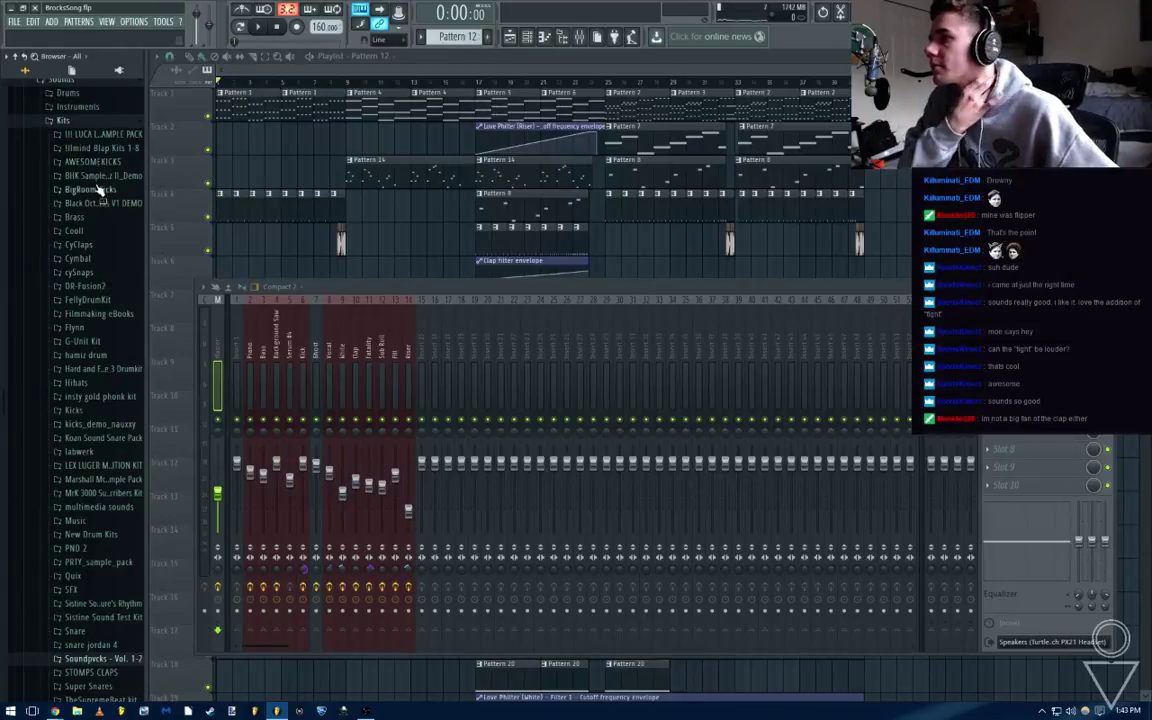
pyautogui.click(80, 244)
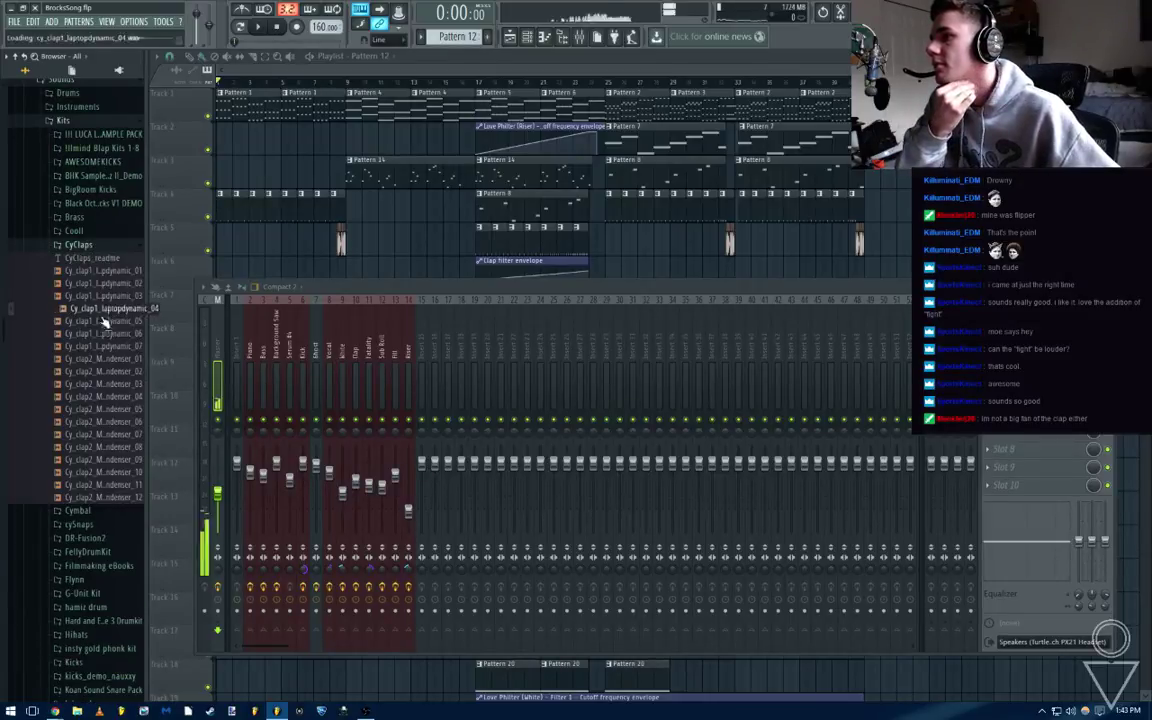
pyautogui.click(78, 245)
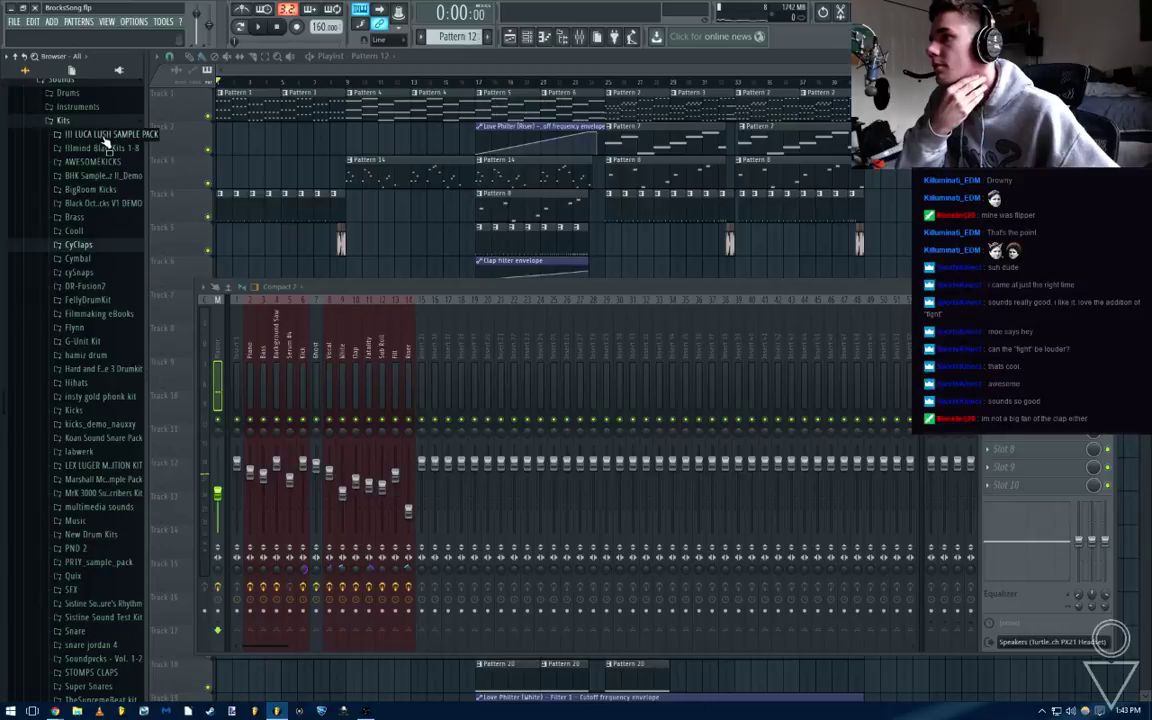
# Open Volume 6 of Illmind Blap Kits 1-8 and find its snare and stick samples
pyautogui.click(104, 148)
pyautogui.click(117, 228)
pyautogui.scroll(-15, 120, 330)
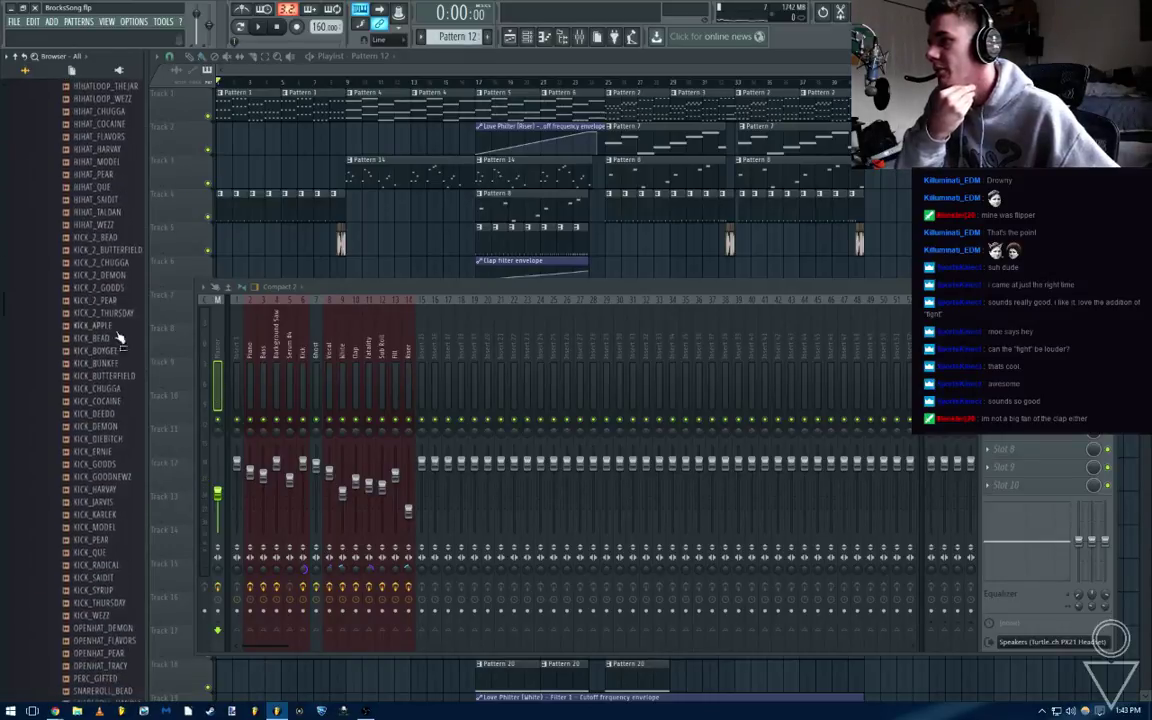
pyautogui.scroll(-8, 97, 350)
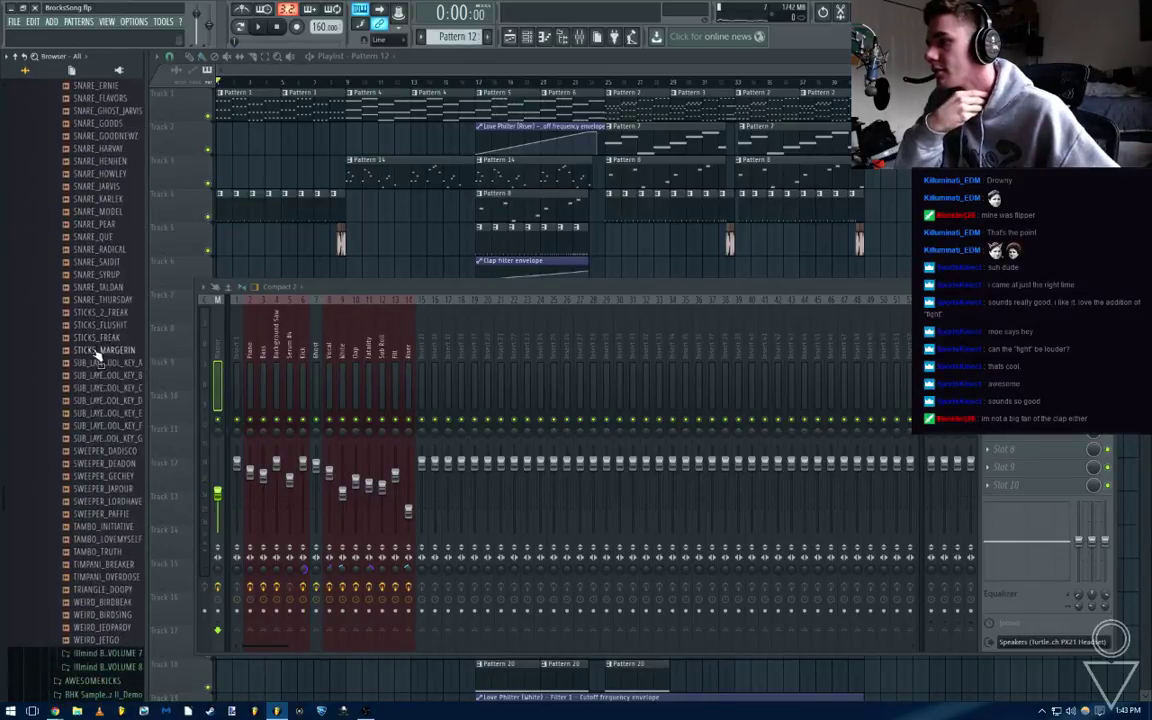
pyautogui.scroll(3, 100, 515)
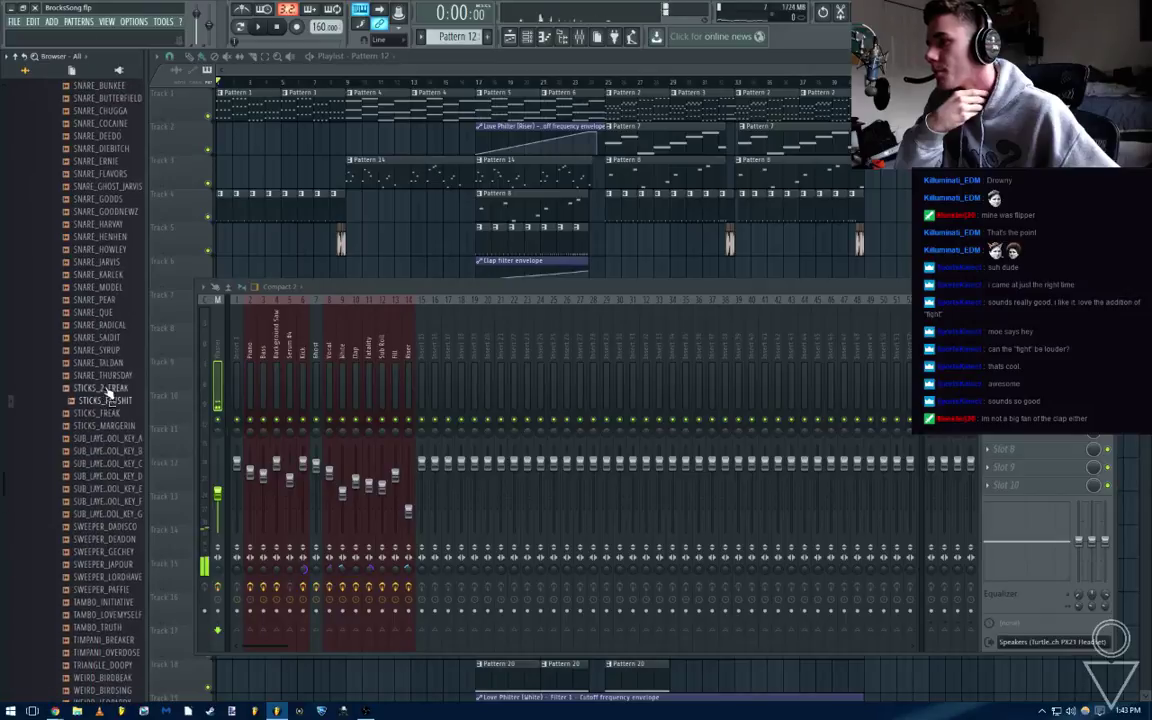
# Preview the Illmind Volume 6 samples from STICKS_2_FREAK and SNARE_THURSDAY back to SNARE_RADICAL
pyautogui.click(106, 390)
pyautogui.click(114, 376)
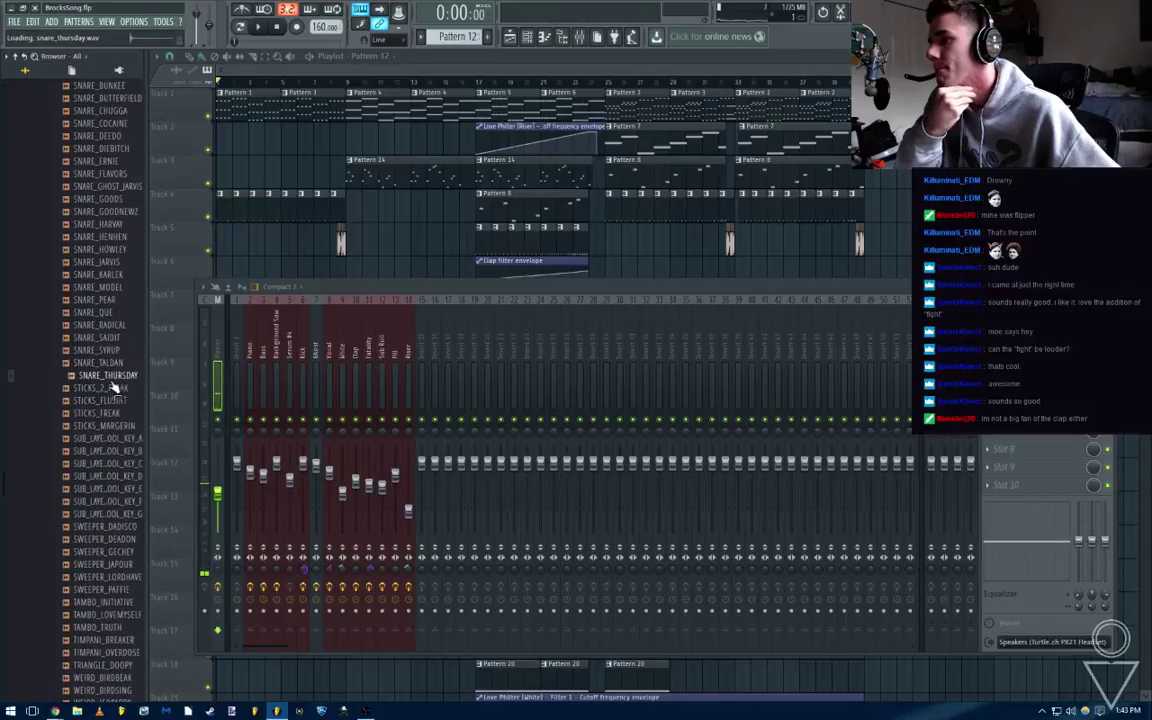
pyautogui.click(114, 389)
pyautogui.click(109, 363)
pyautogui.click(107, 351)
pyautogui.click(106, 339)
pyautogui.click(108, 326)
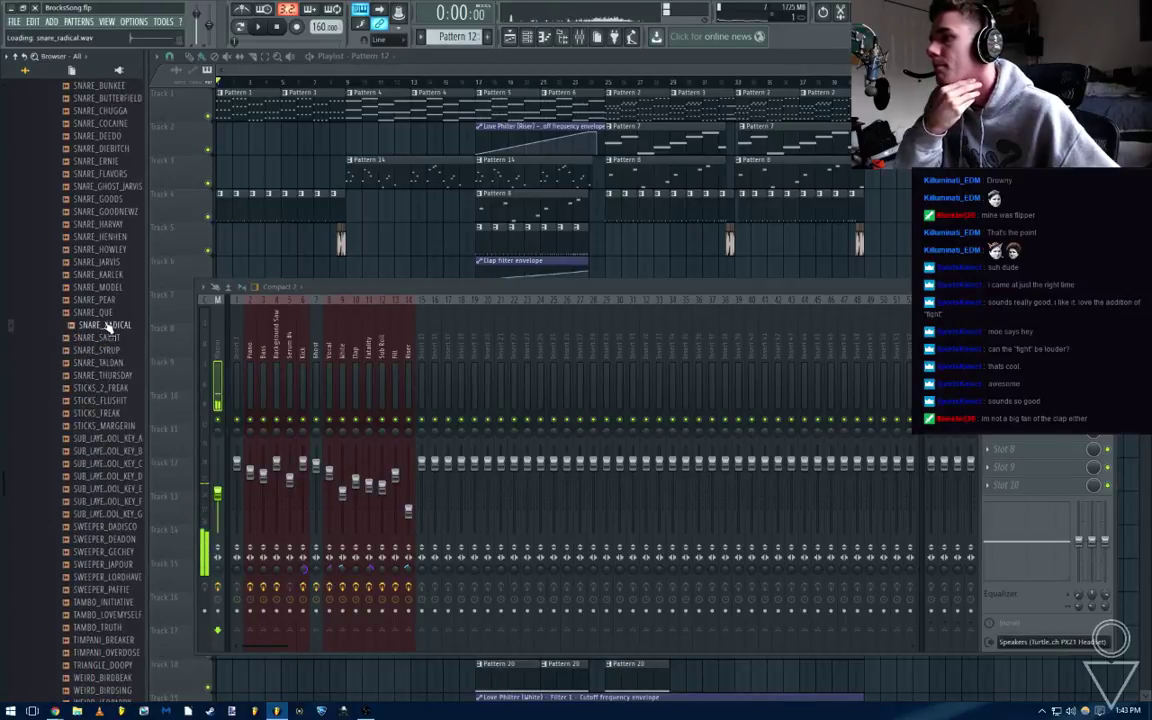
# Preview the Illmind Volume 6 snares from SNARE_JARVIS back to SNARE_ERNIE
pyautogui.scroll(4, 108, 330)
pyautogui.click(112, 413)
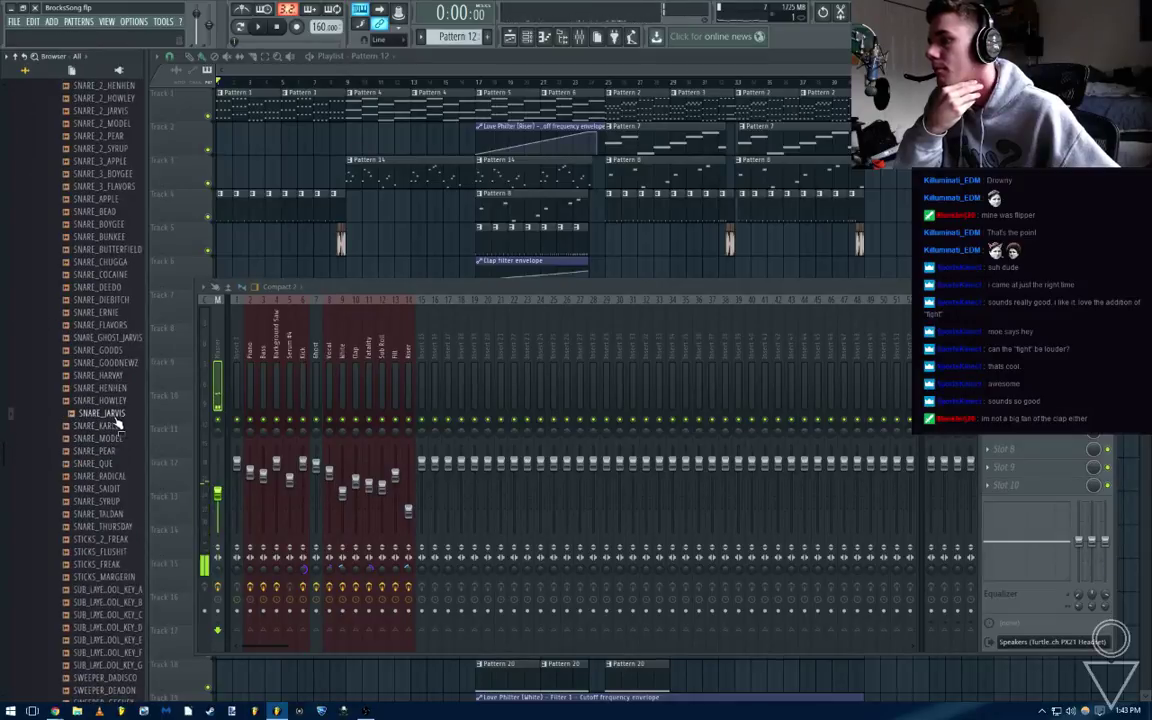
pyautogui.click(114, 401)
pyautogui.click(114, 388)
pyautogui.click(114, 376)
pyautogui.click(115, 363)
pyautogui.click(115, 351)
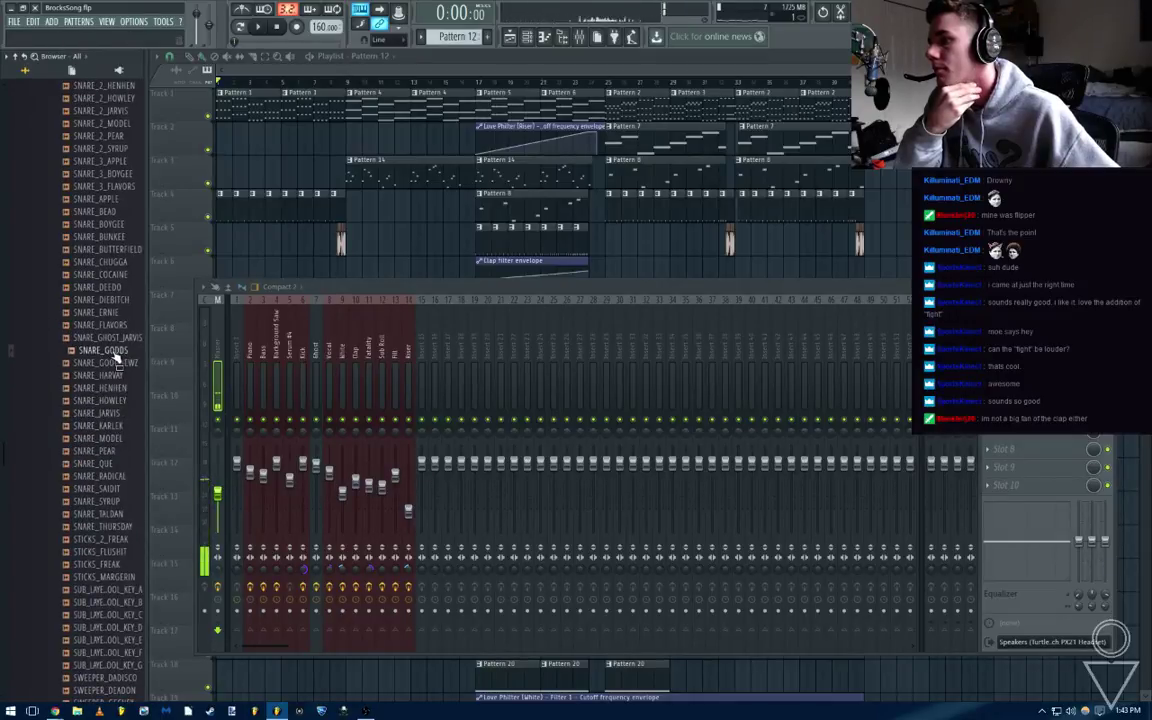
pyautogui.click(114, 339)
pyautogui.click(115, 327)
pyautogui.click(116, 315)
# Preview the SNARE_2 samples, including BUNKEE, BUTTERFIELD and APPLE, then return to the Illmind Blap Kits folder list
pyautogui.scroll(8, 116, 323)
pyautogui.click(116, 324)
pyautogui.scroll(2, 117, 326)
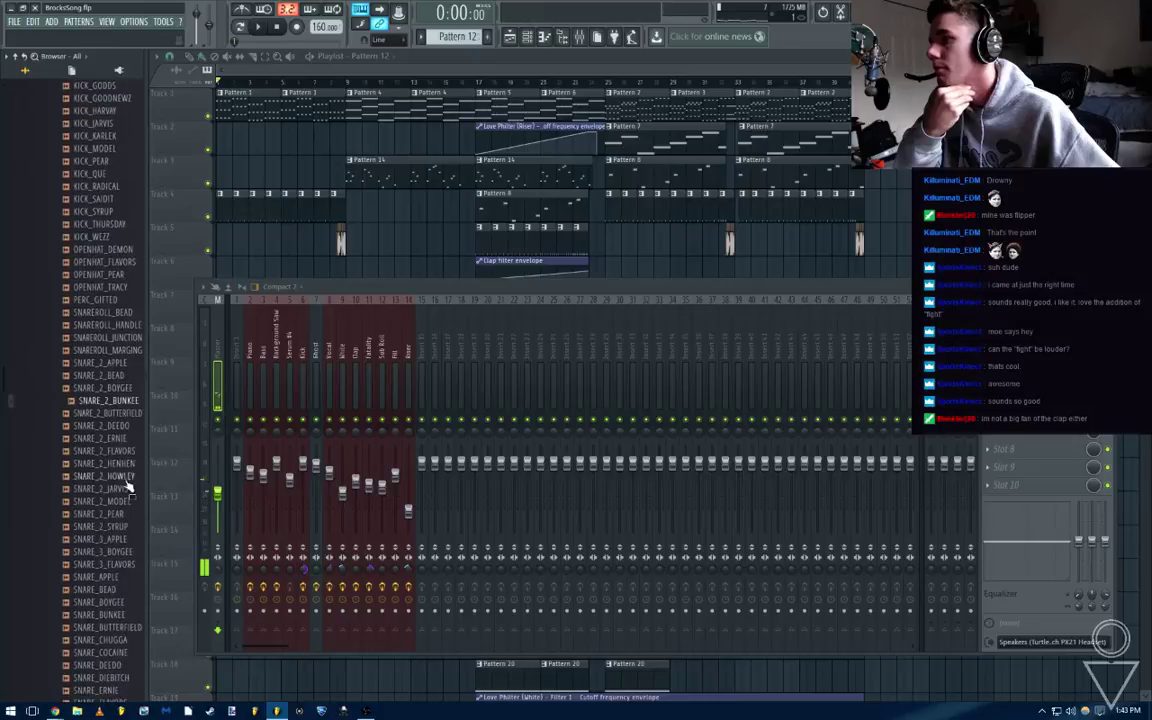
pyautogui.click(120, 413)
pyautogui.click(115, 365)
pyautogui.scroll(20, 111, 380)
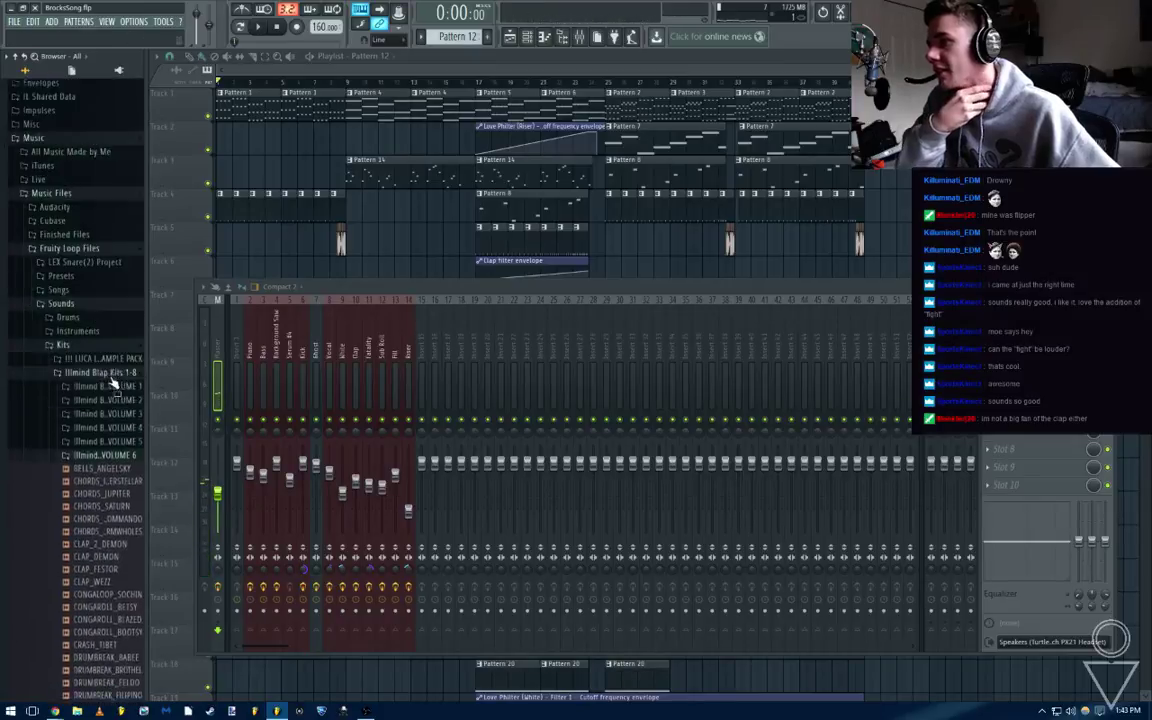
# Close the Illmind Blap Kits and Kits folders in the browser and open the Drums folder under Sounds
pyautogui.scroll(1, 113, 383)
pyautogui.click(96, 381)
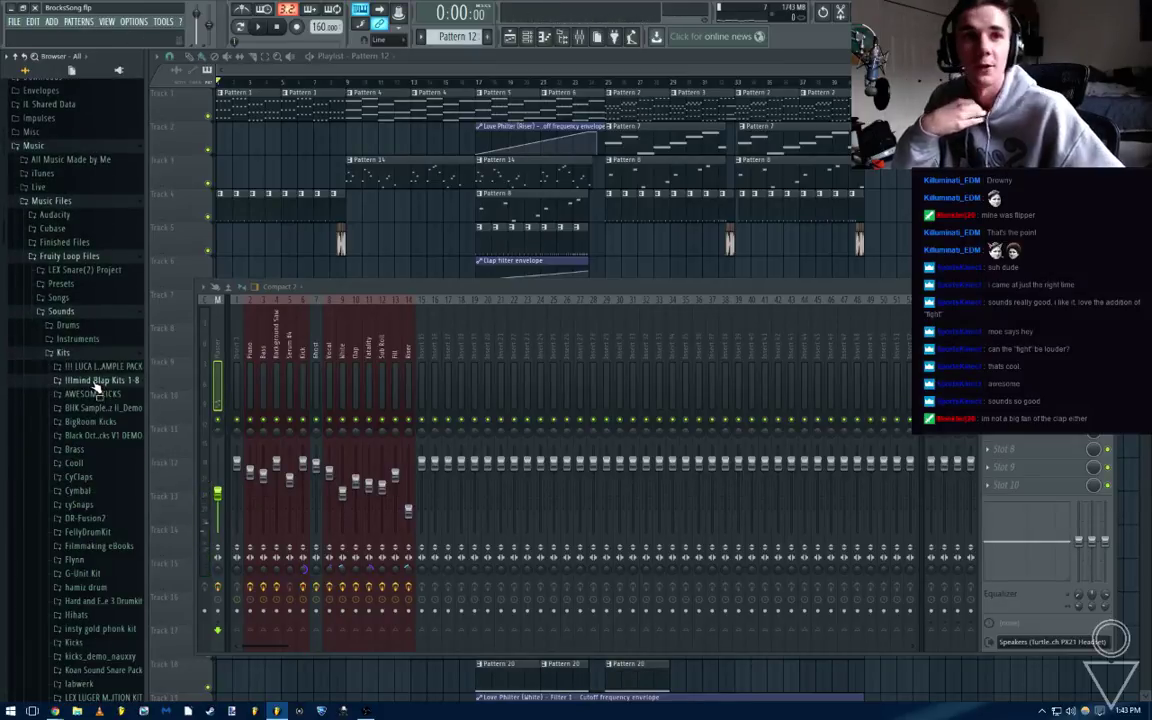
pyautogui.click(95, 356)
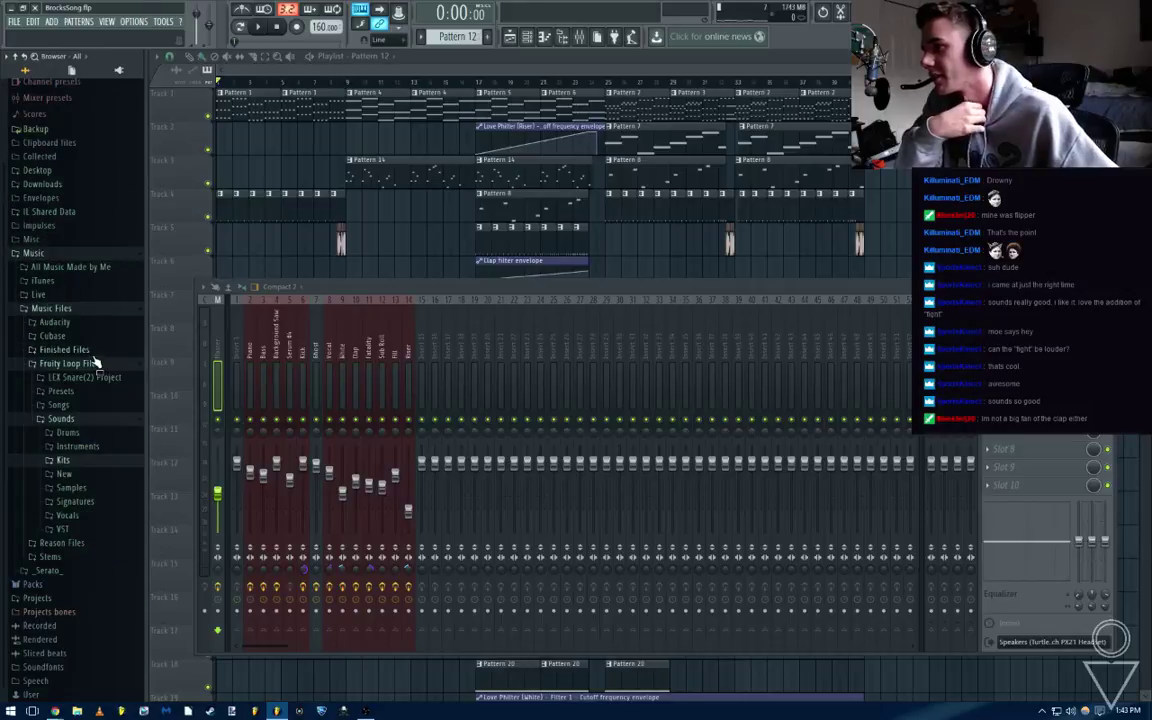
pyautogui.click(82, 464)
pyautogui.scroll(-10, 78, 464)
pyautogui.scroll(9, 78, 463)
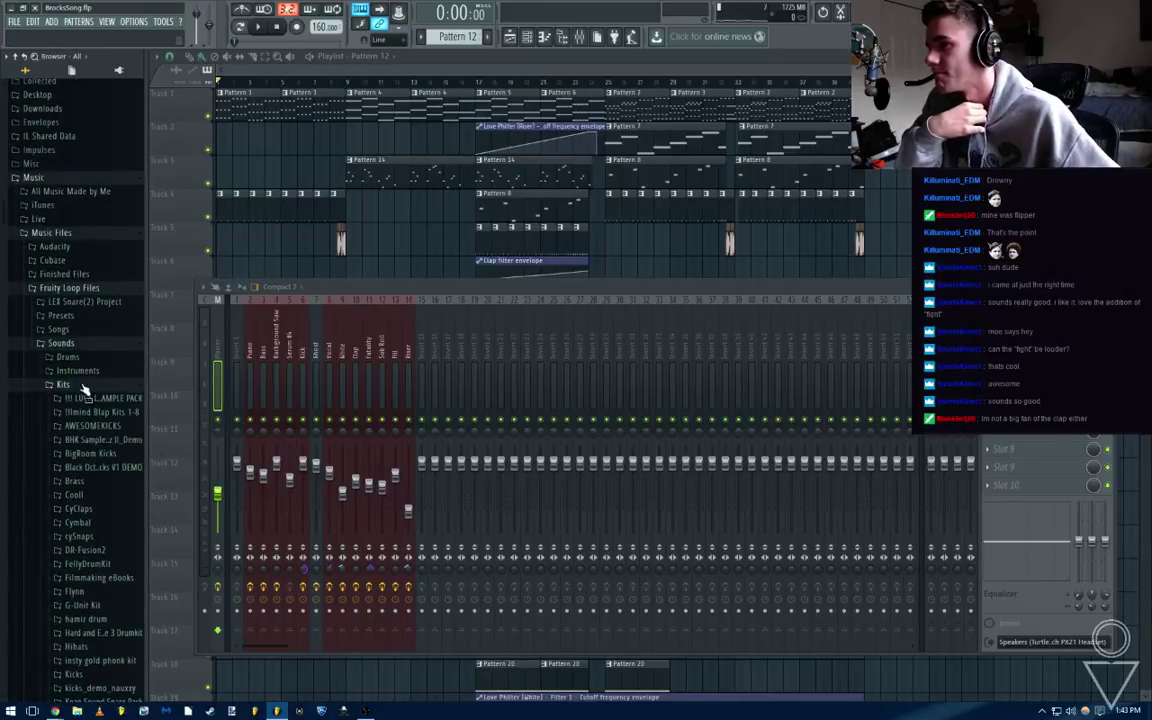
pyautogui.click(83, 359)
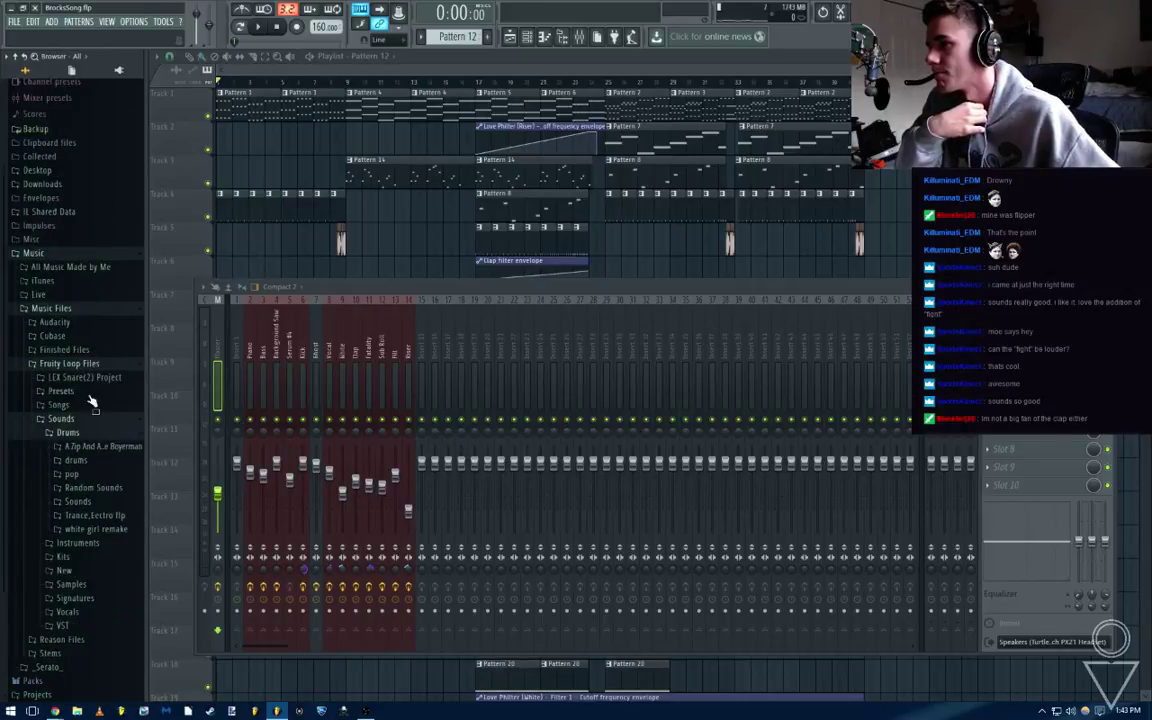
# Preview LEX Snare(2) and Pop That Sample from the pop drums folder, then close that folder
pyautogui.click(94, 476)
pyautogui.click(103, 526)
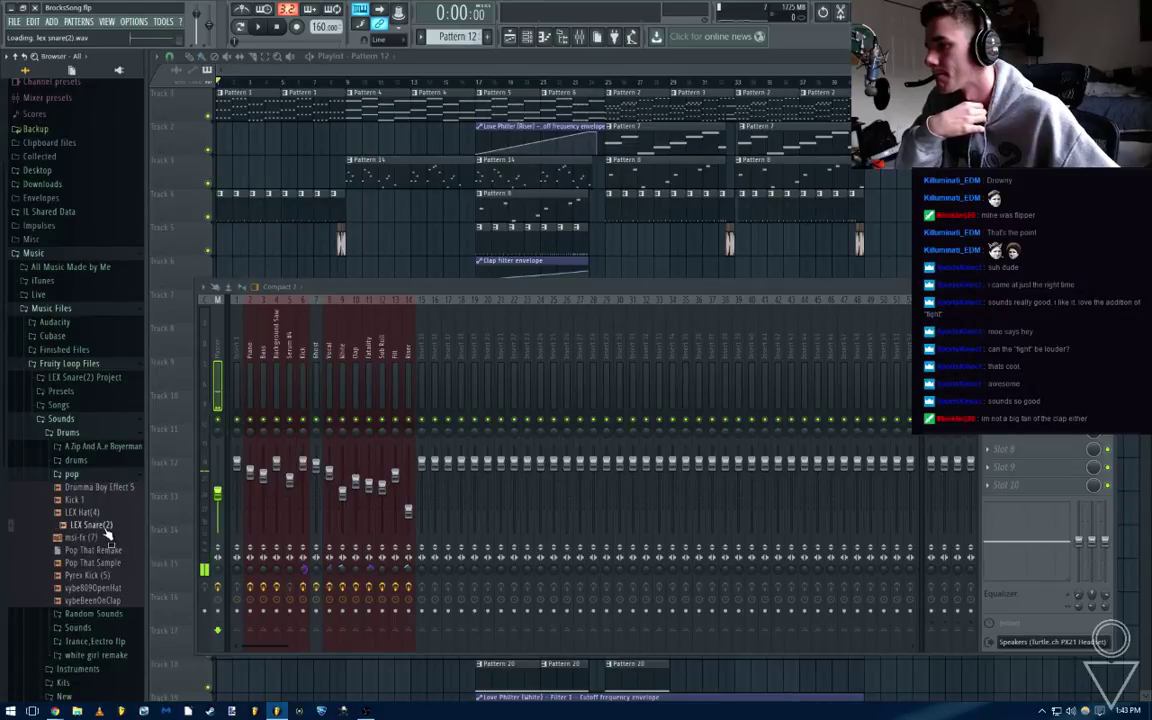
pyautogui.click(112, 563)
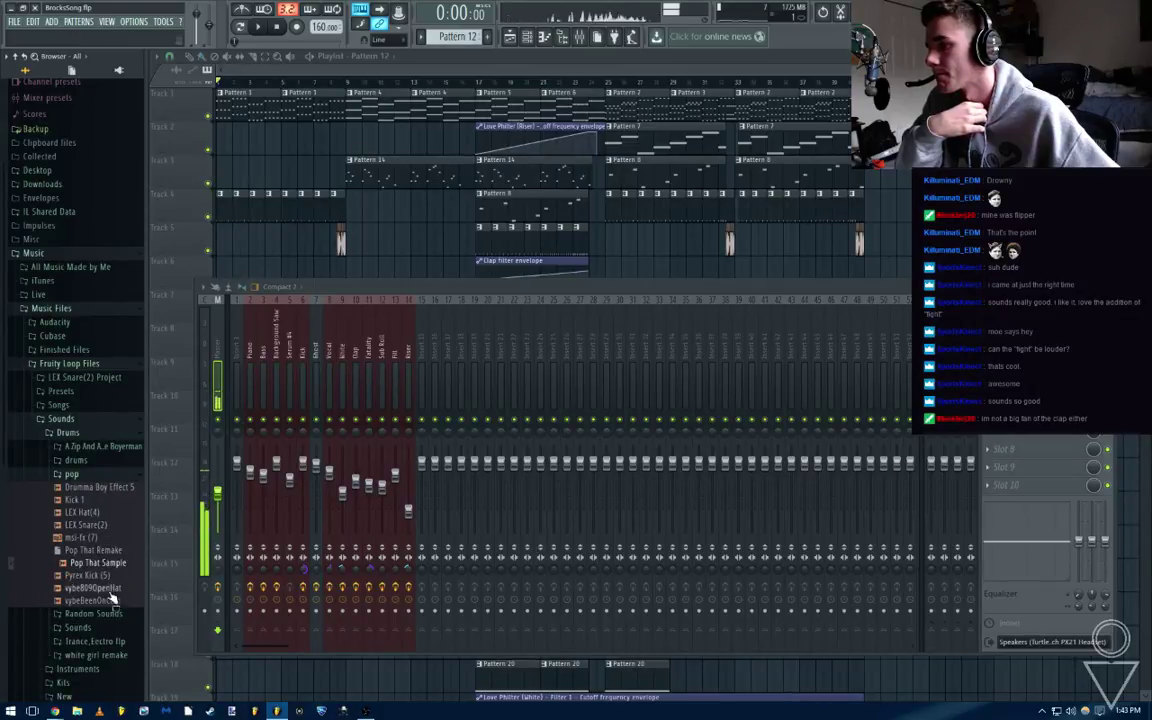
pyautogui.click(103, 475)
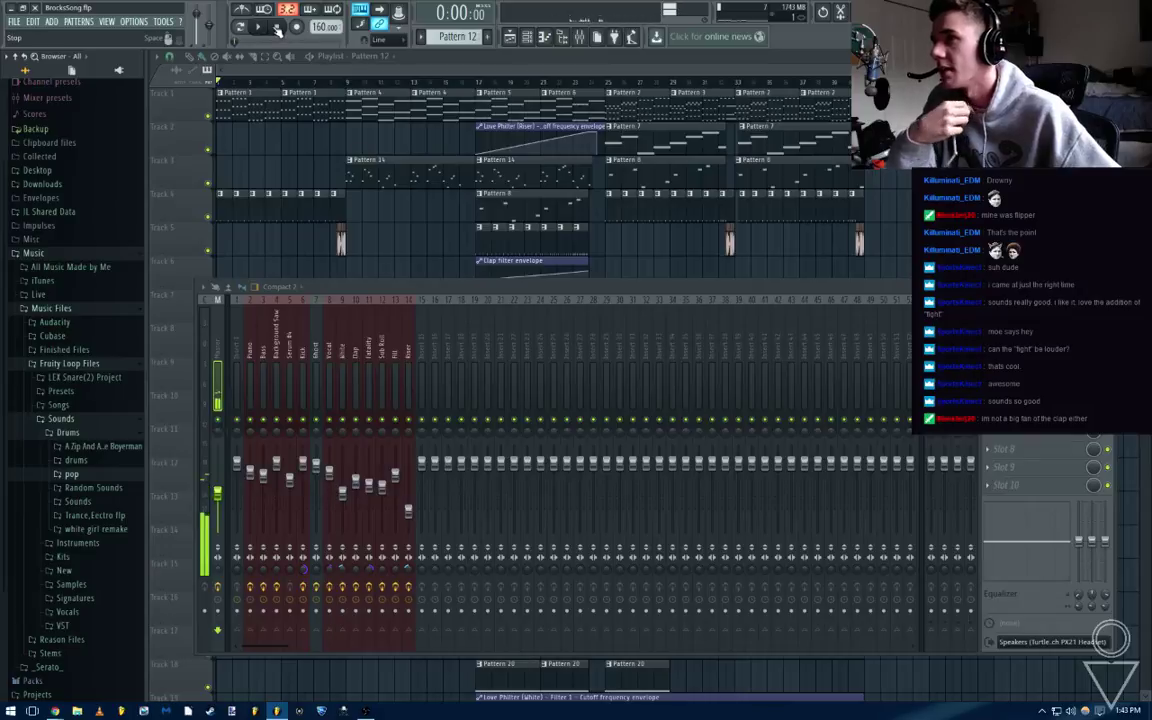
# Preview samples such as DT - Sound12 from the Drums folder's Sounds subfolder against song playback, then close it
pyautogui.click(126, 501)
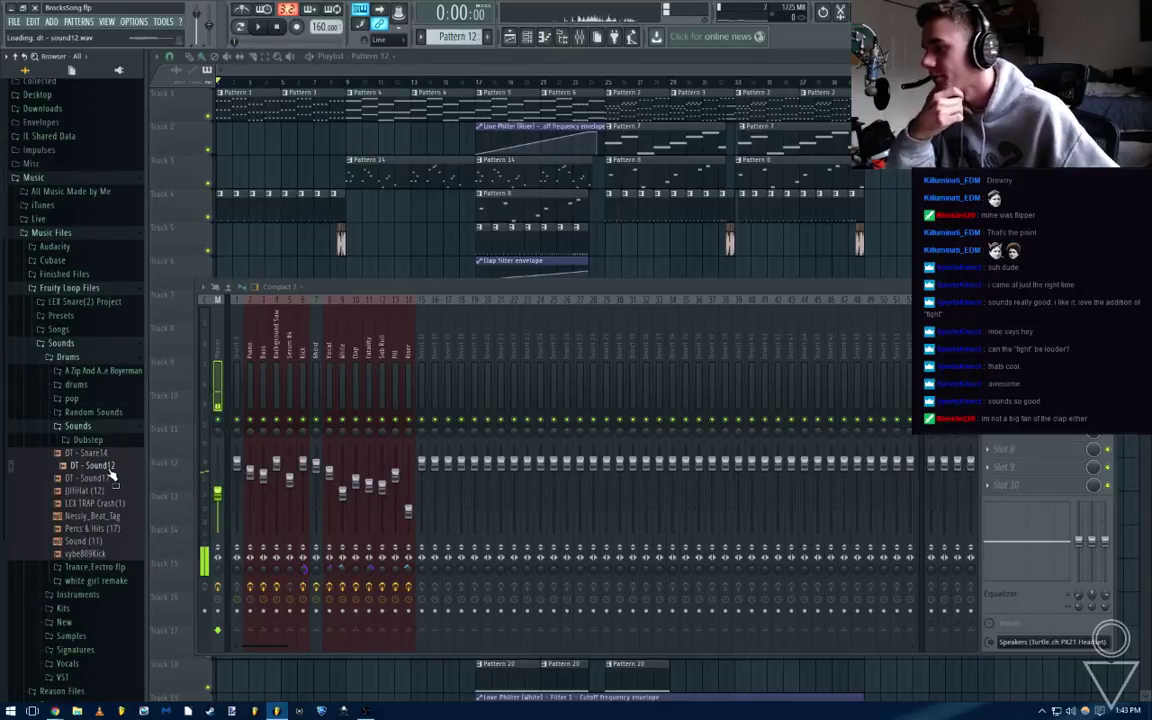
pyautogui.press('space')
pyautogui.click(110, 478)
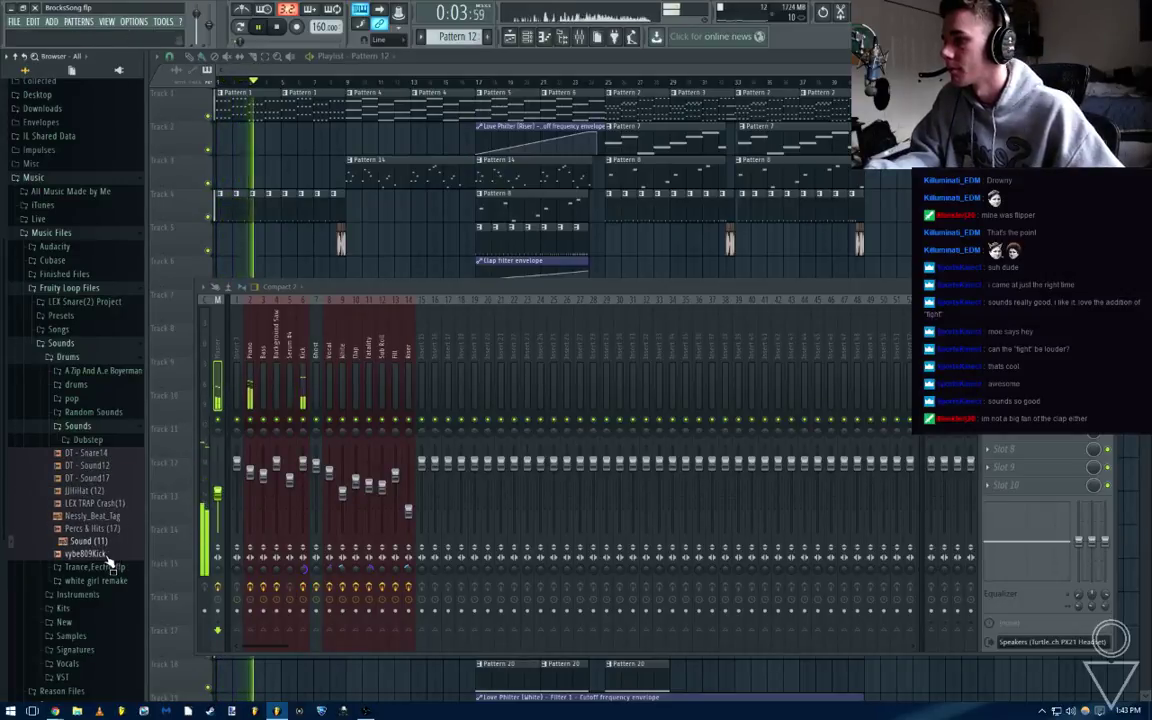
pyautogui.click(80, 427)
# Preview the samples in the Trance,Eectro flp folder, from VEC1 BD ReverbFX 07_2 through the VFH2 kits to VEC2 Cymbals Crash 01
pyautogui.click(97, 440)
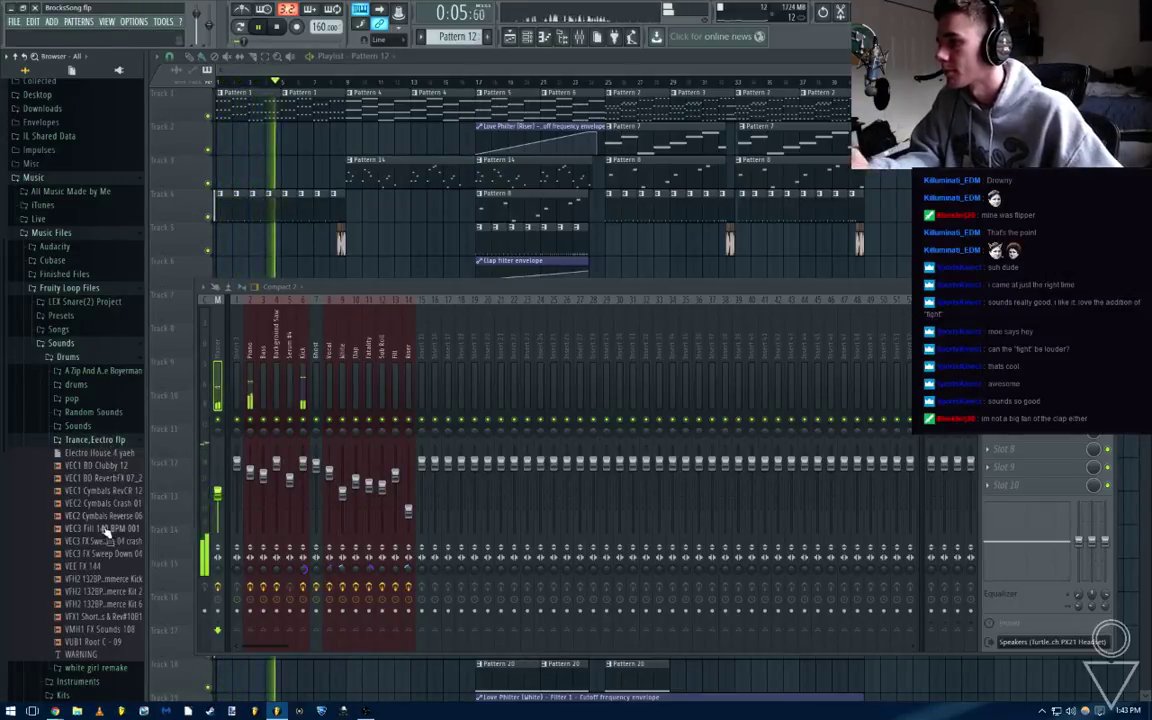
pyautogui.click(105, 478)
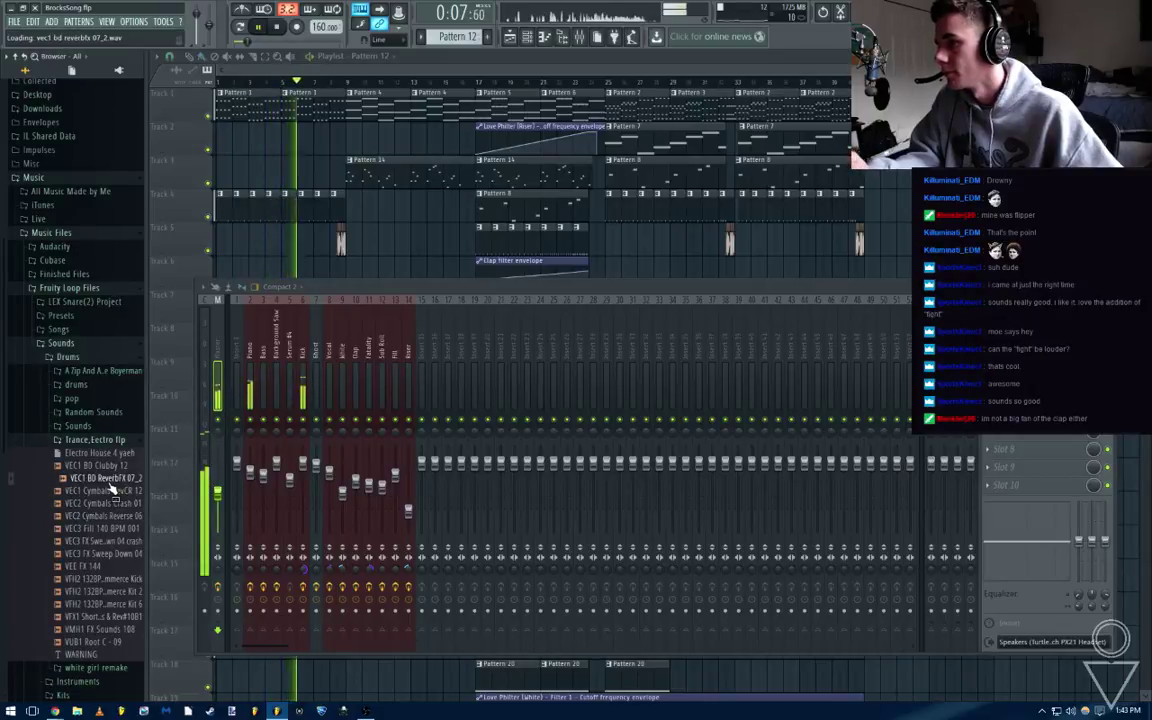
pyautogui.click(112, 554)
pyautogui.click(115, 580)
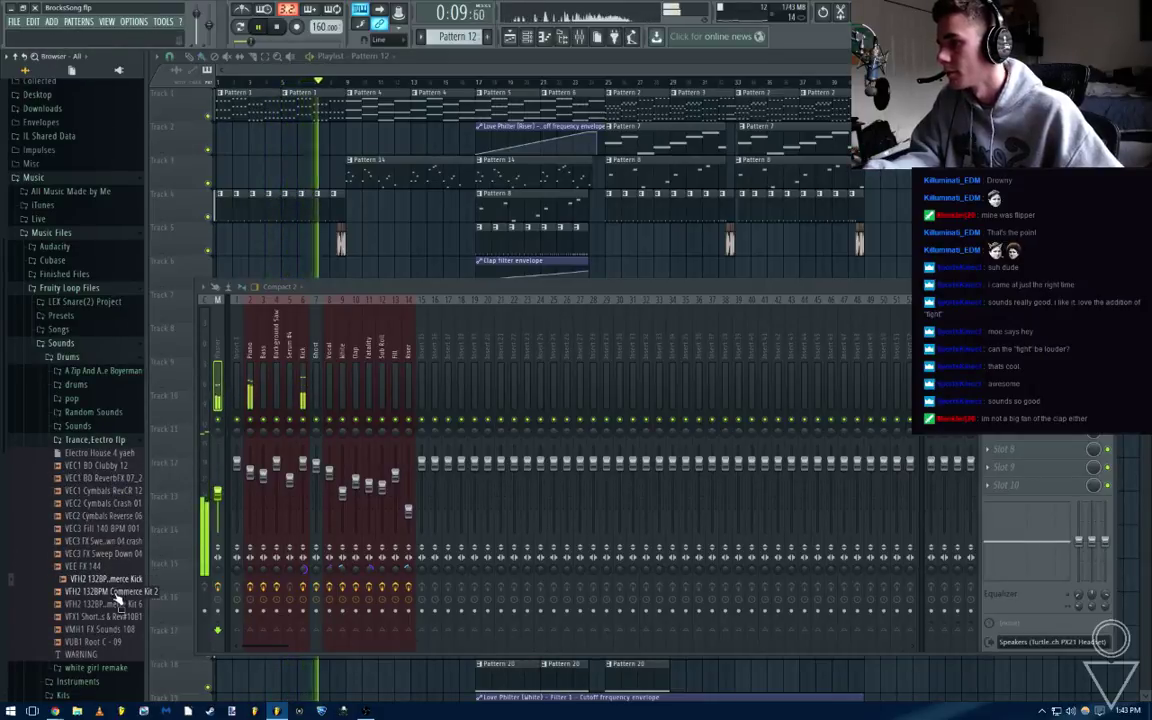
pyautogui.click(117, 593)
pyautogui.click(122, 605)
pyautogui.click(124, 618)
pyautogui.click(122, 630)
pyautogui.click(117, 643)
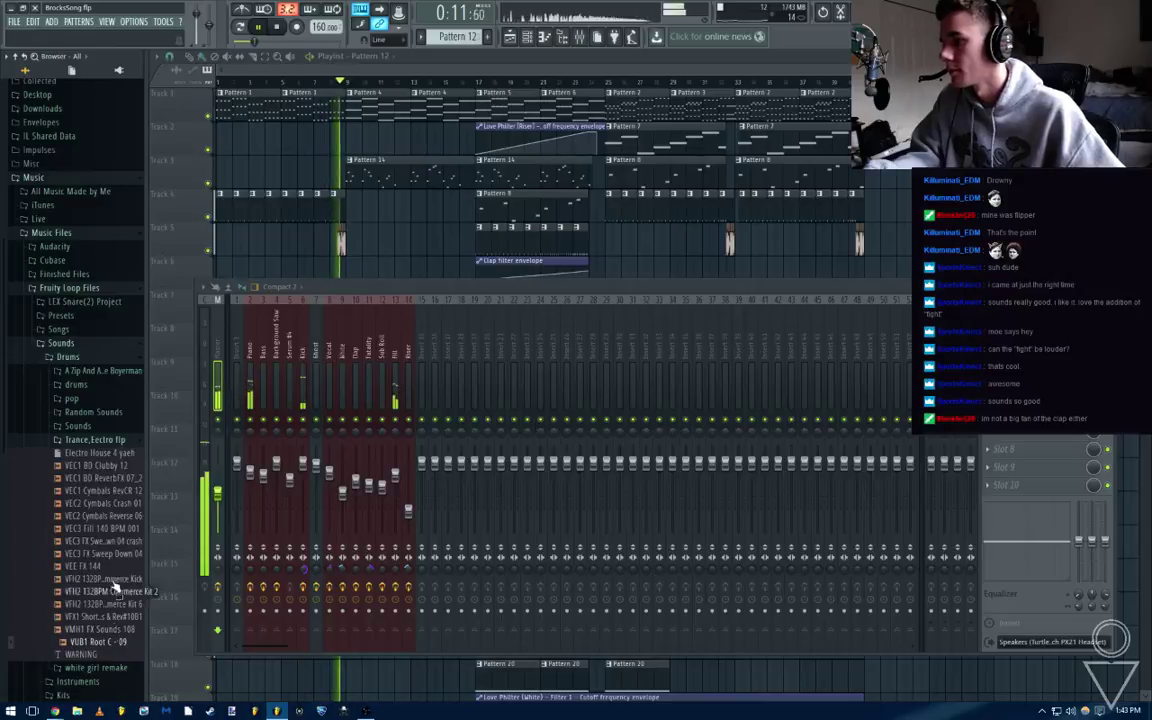
pyautogui.click(117, 541)
pyautogui.click(114, 504)
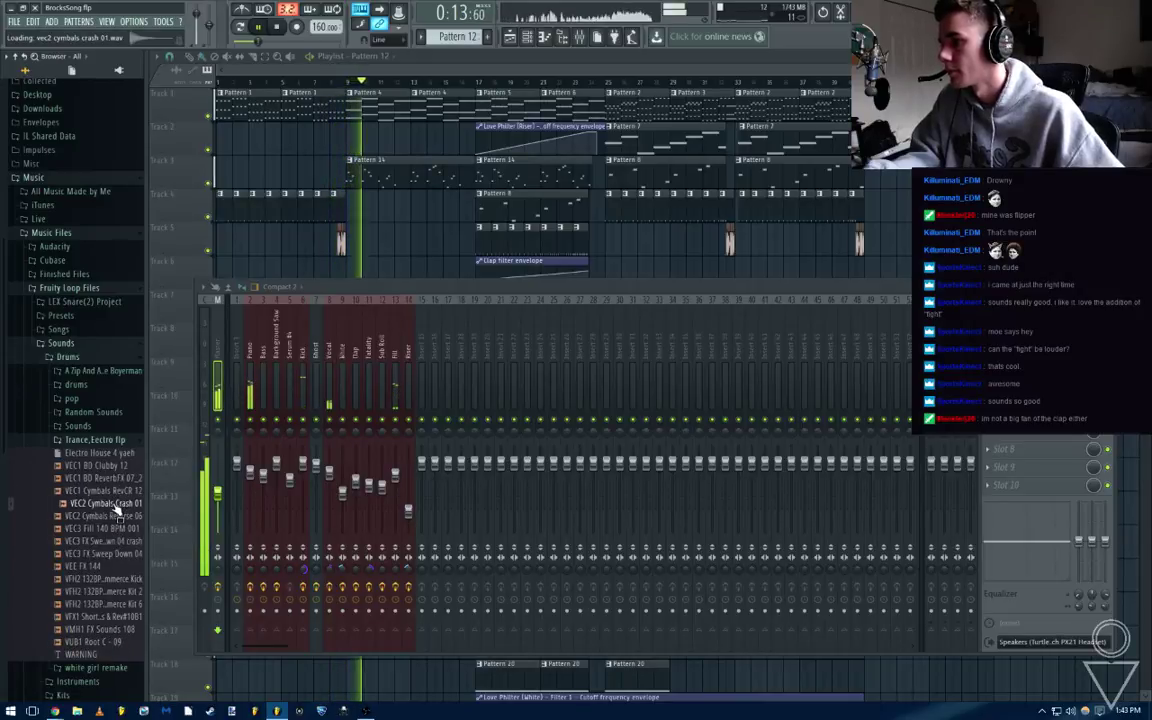
# Place VEC2 Cymbals Crash 01 on playlist Track 7 at bar 9 and open its channel settings
pyautogui.press('space')
pyautogui.moveTo(326, 300); pyautogui.dragTo(362, 312)
pyautogui.doubleClick(366, 312)
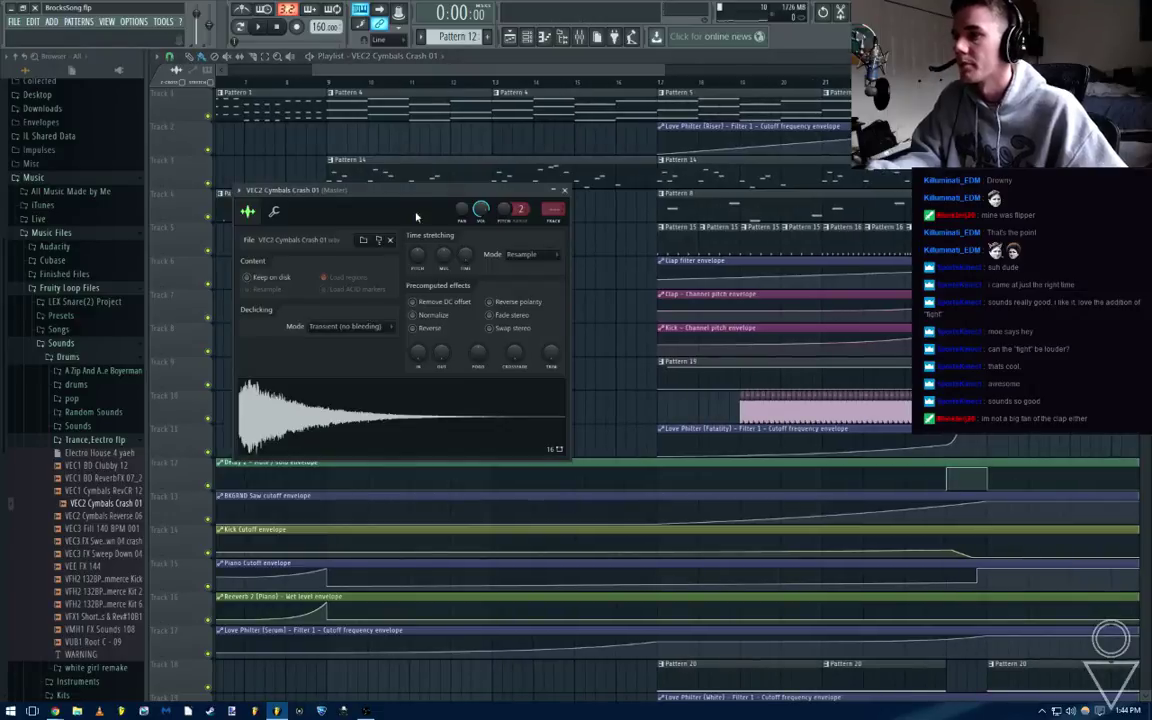
# Route the cymbal crash to mixer track 15 and raise the master fader
pyautogui.press('F9')
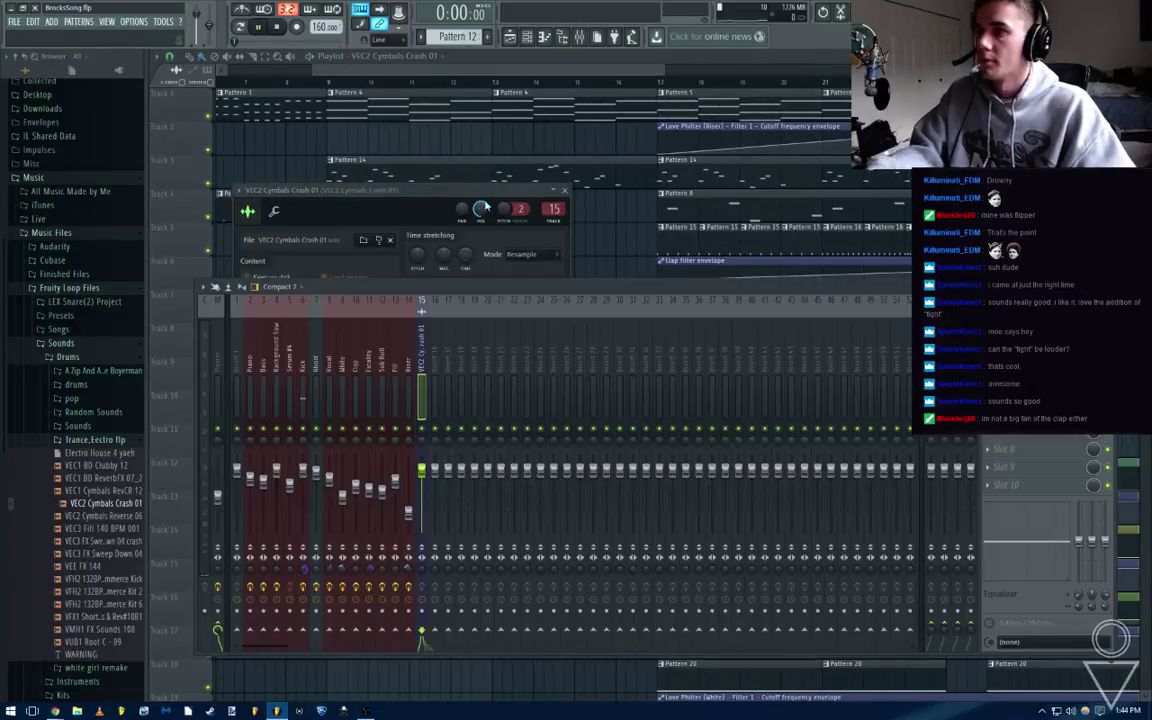
pyautogui.click(559, 192)
pyautogui.click(225, 497)
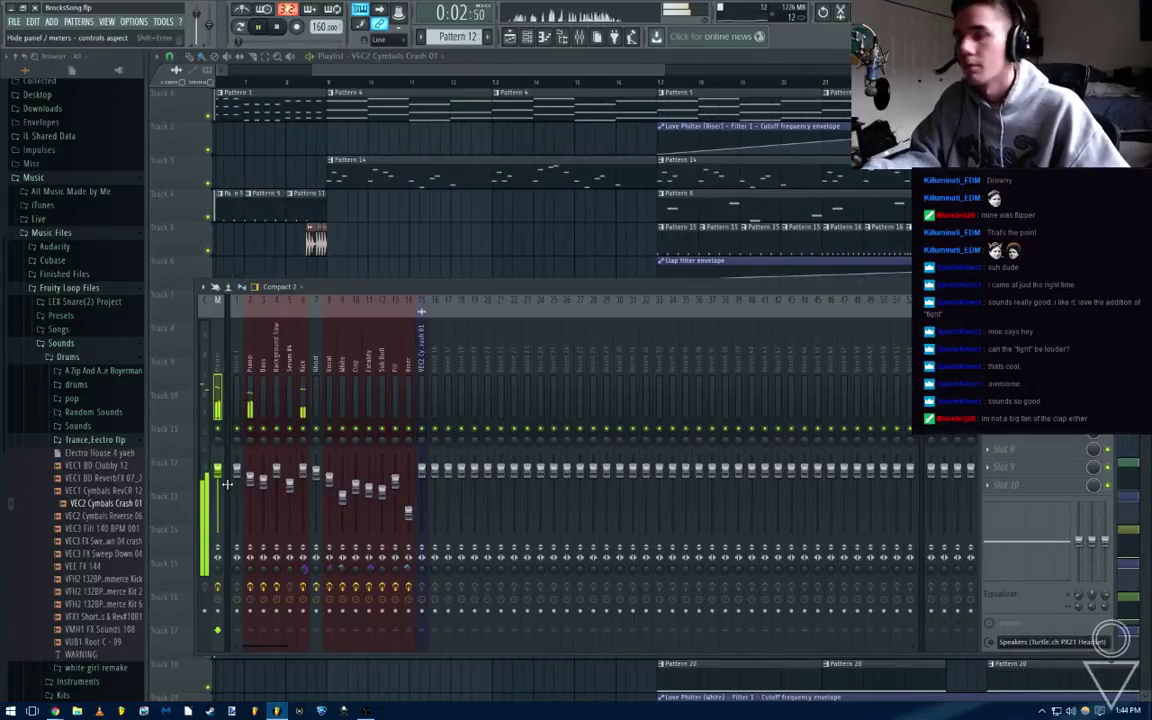
# Return the browser from Drums to the Kits folder and check the Fruity Limiter on the master track
pyautogui.click(97, 441)
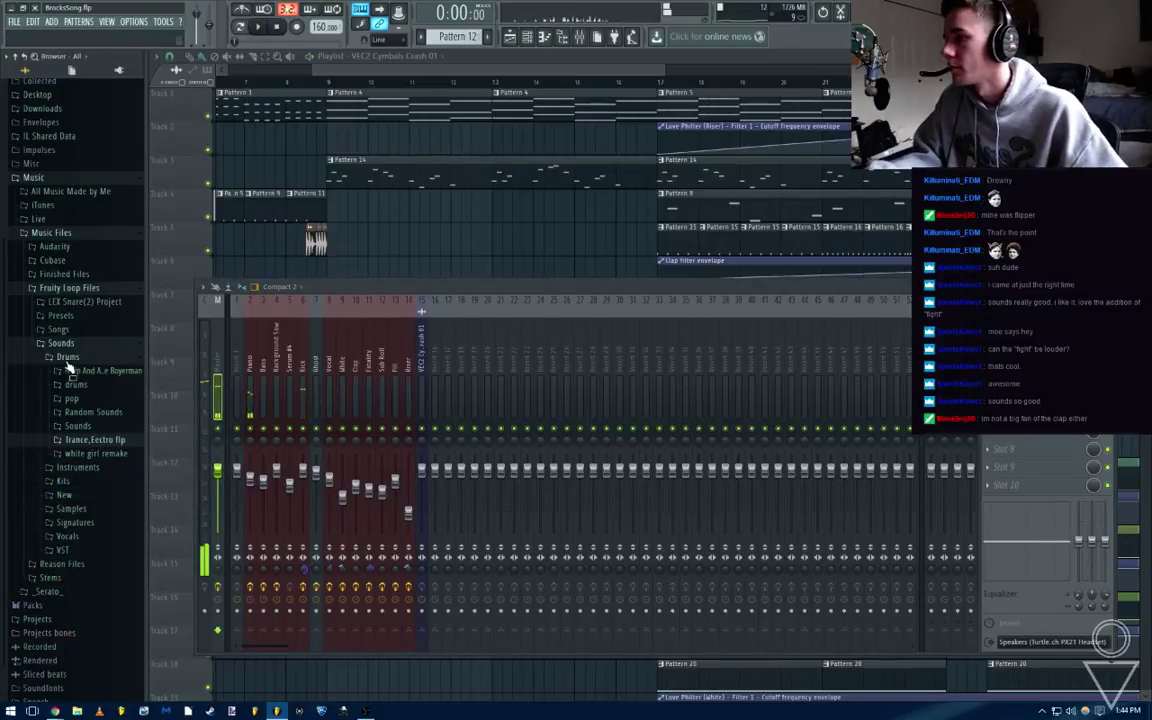
pyautogui.click(68, 357)
pyautogui.click(77, 422)
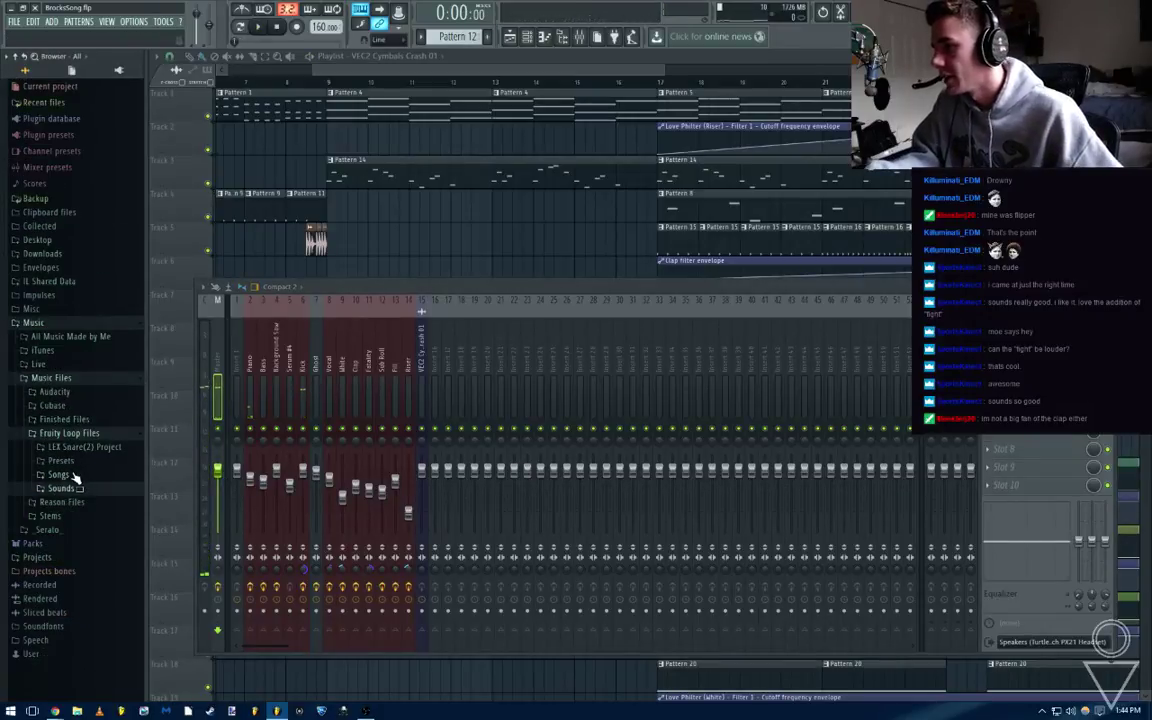
pyautogui.click(75, 476)
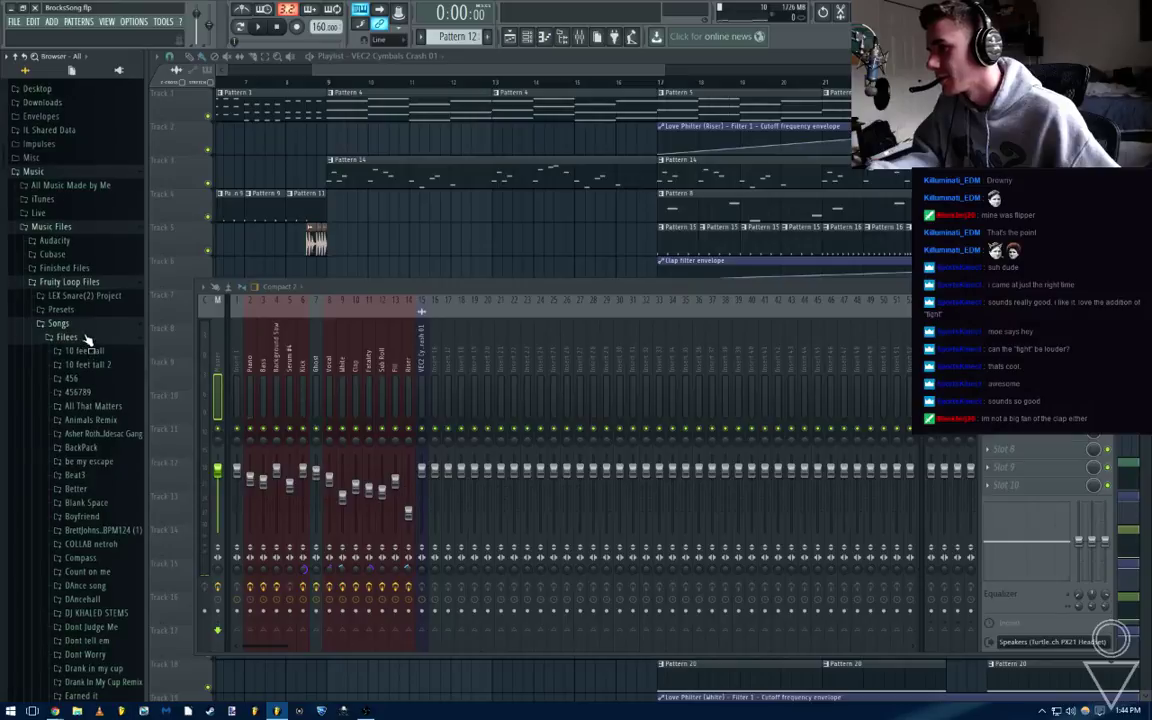
pyautogui.click(85, 338)
pyautogui.click(66, 427)
pyautogui.click(73, 491)
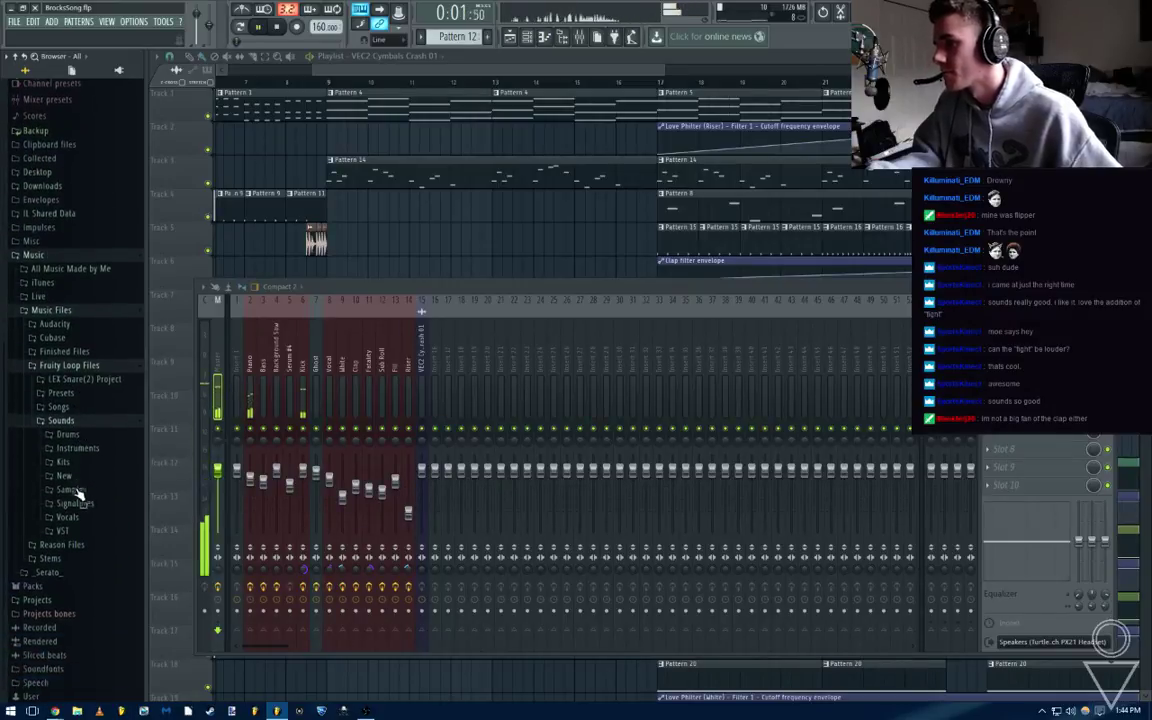
pyautogui.click(66, 460)
pyautogui.scroll(-5, 88, 470)
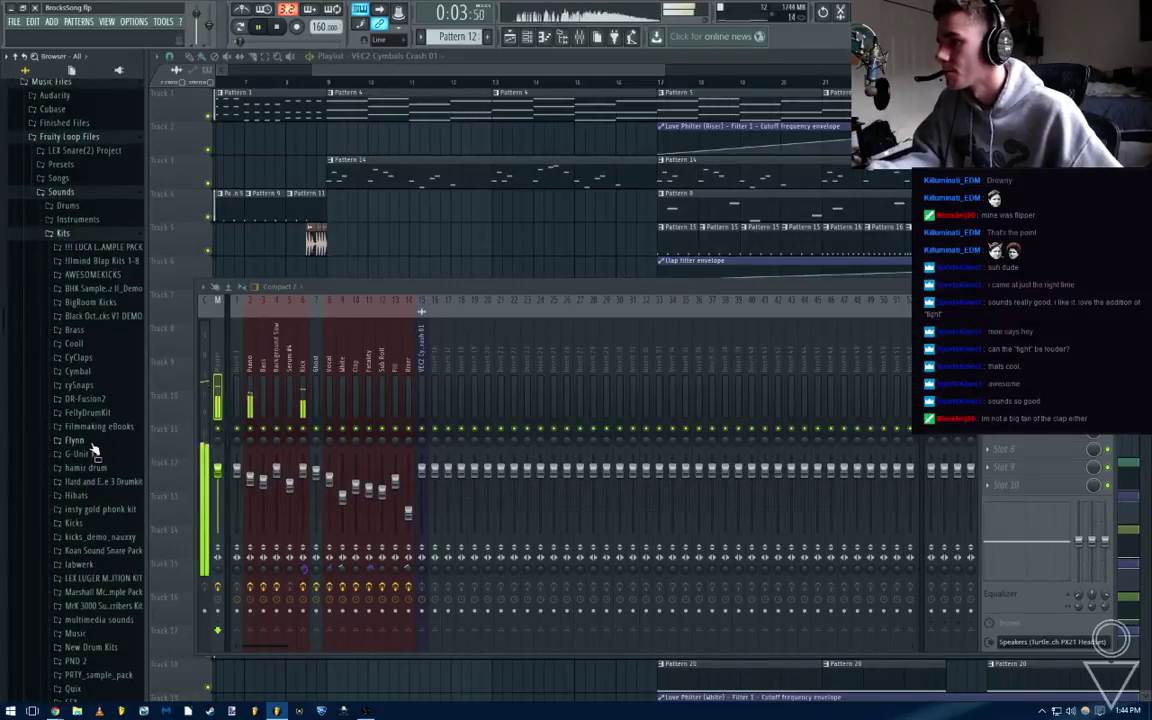
pyautogui.click(1030, 323)
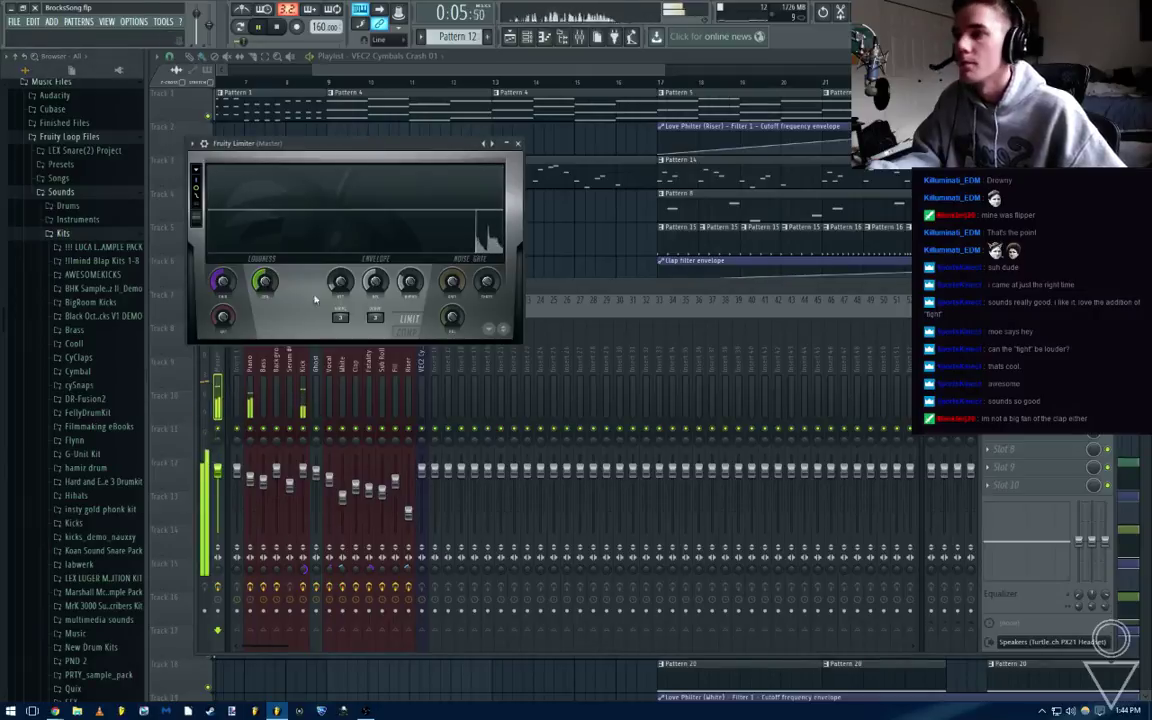
pyautogui.click(518, 144)
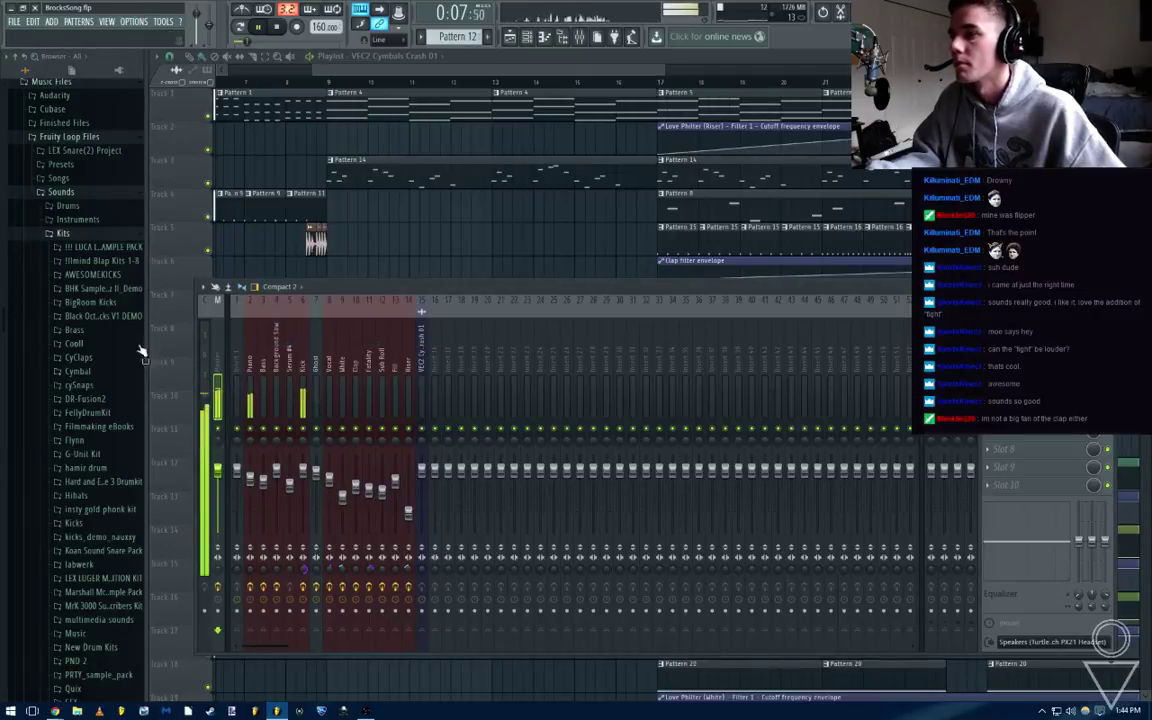
# Open LEX Snares in the Lex Luger kit and preview LEX Snare(1)
pyautogui.scroll(-4, 125, 450)
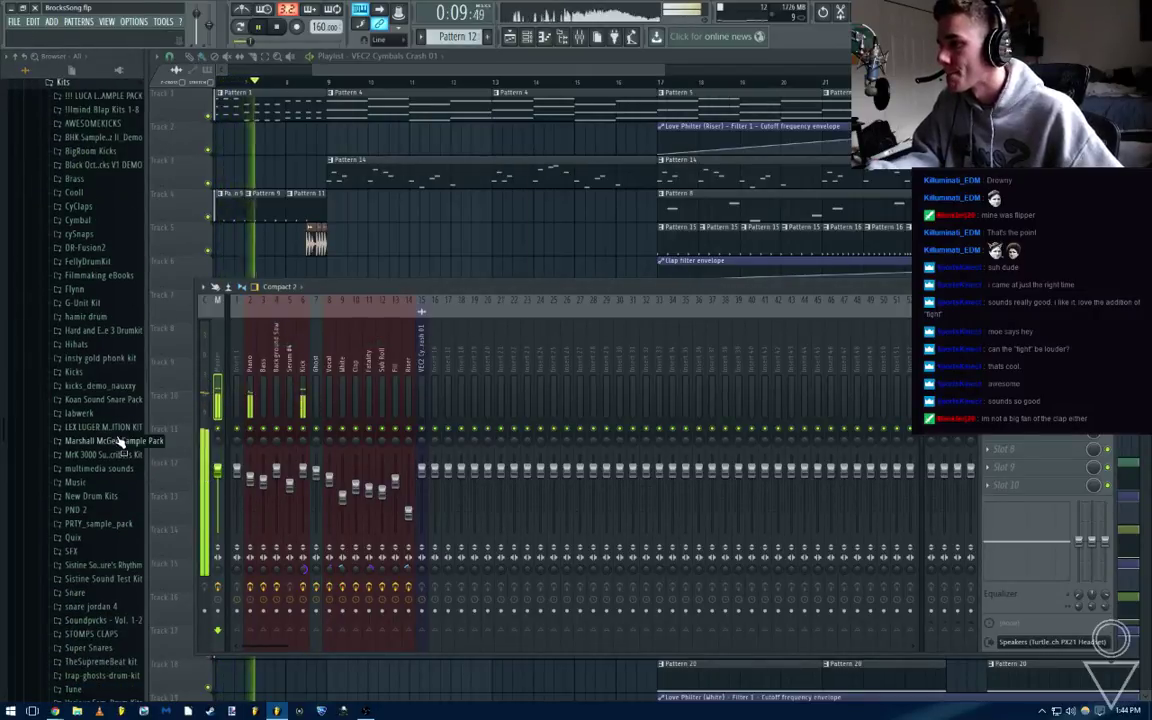
pyautogui.click(110, 427)
pyautogui.click(120, 524)
pyautogui.scroll(-4, 120, 480)
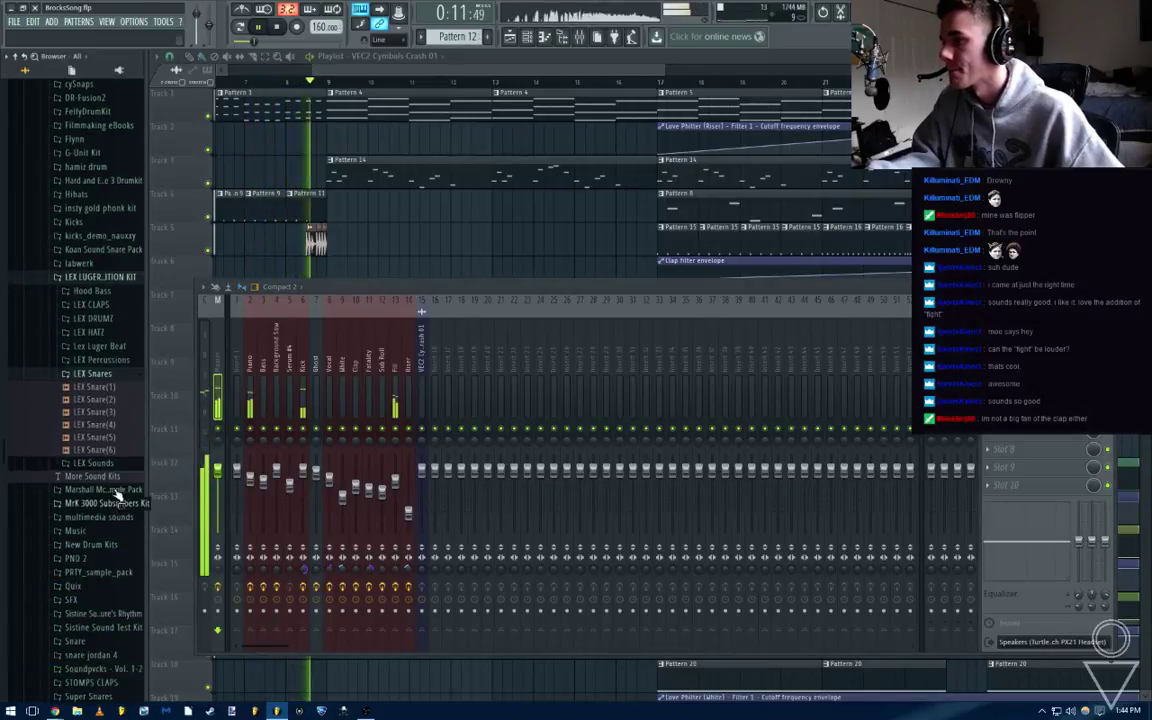
pyautogui.click(118, 388)
# Lower the cymbal crash's mixer fader to 48% and preview LEX Snare(2) and LEX Snare(3)
pyautogui.press('space')
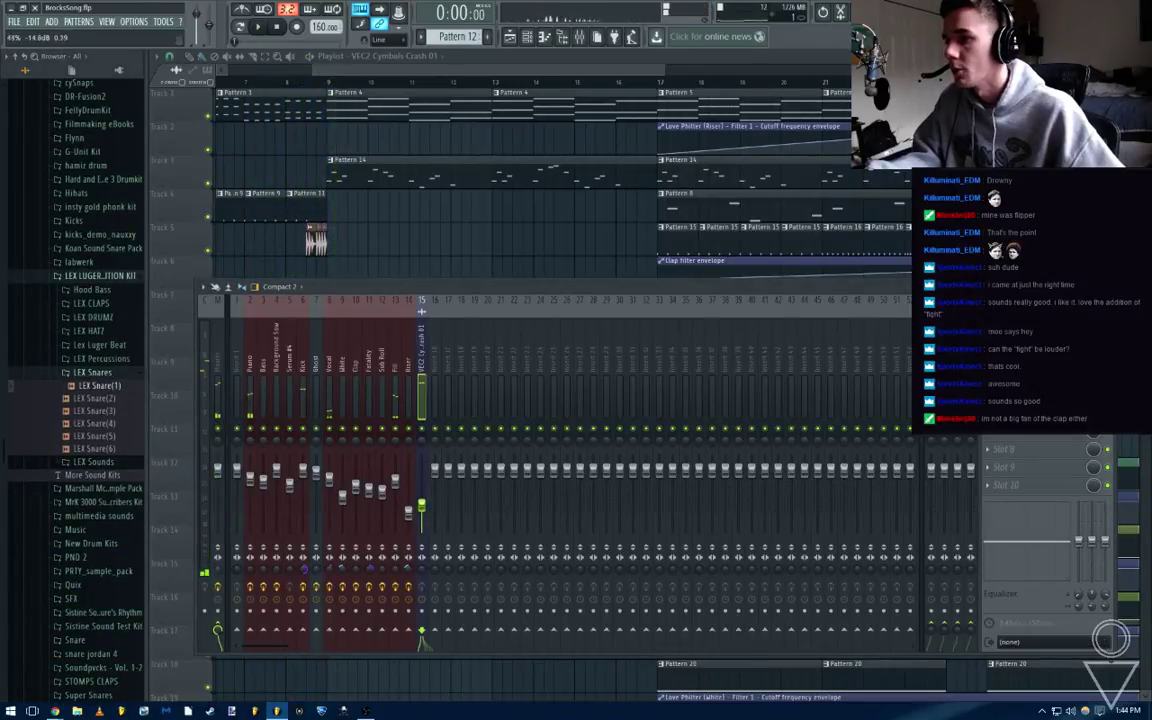
pyautogui.press('space')
pyautogui.click(130, 400)
pyautogui.click(125, 412)
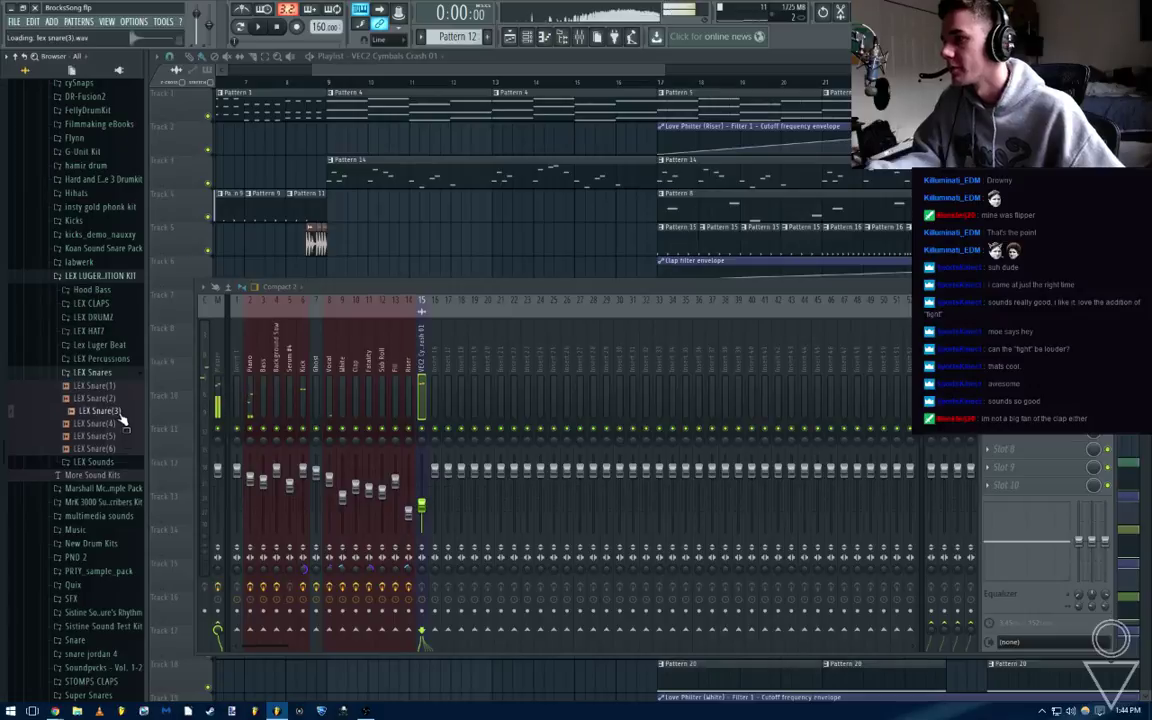
# Show all channels in the channel rack and add LEX Snare(3) as a channel directly above Clap
pyautogui.click(527, 40)
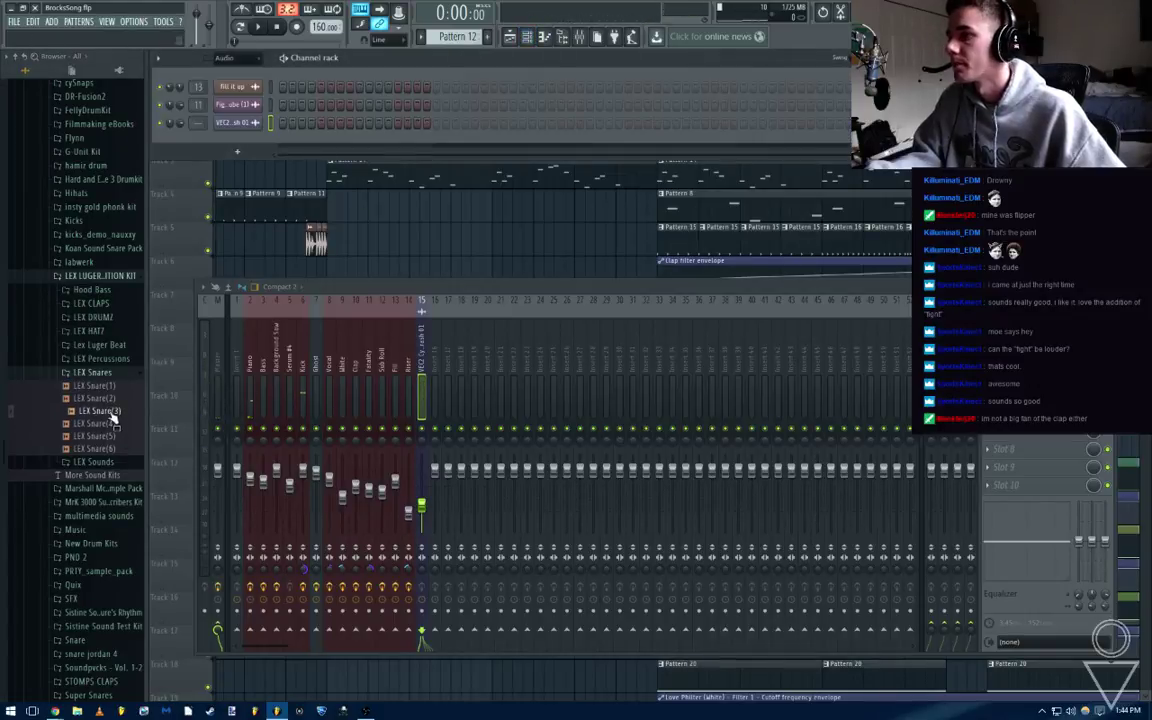
pyautogui.click(238, 60)
pyautogui.click(239, 74)
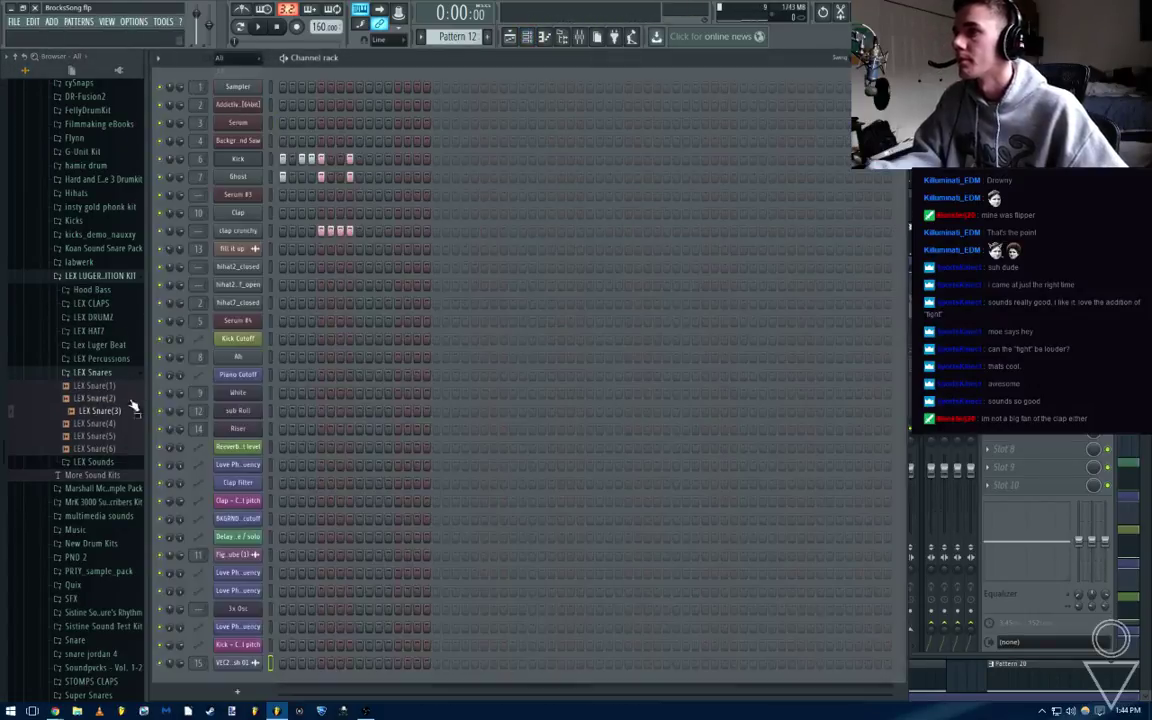
pyautogui.moveTo(254, 252); pyautogui.dragTo(253, 213)
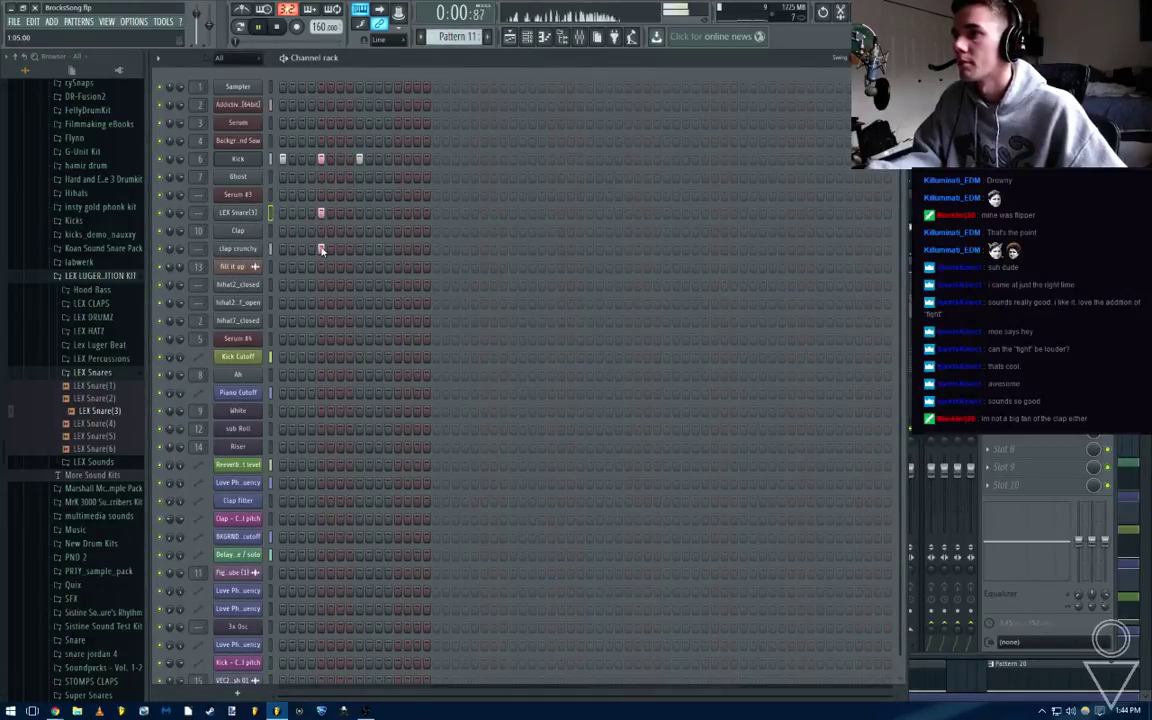
# In Pattern 9, replace the clap crunchy hits on steps 5 and 13 with LEX Snare(3) hits
pyautogui.press('F5')
pyautogui.press('space')
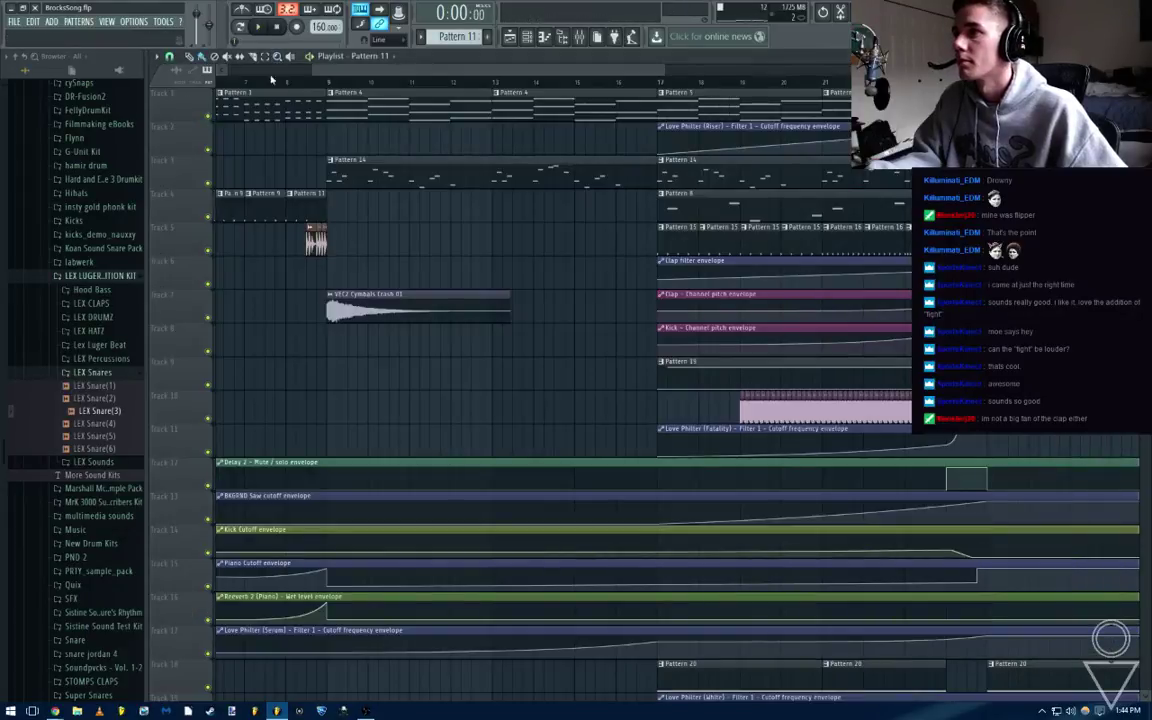
pyautogui.click(285, 73)
pyautogui.doubleClick(254, 211)
pyautogui.press('F6')
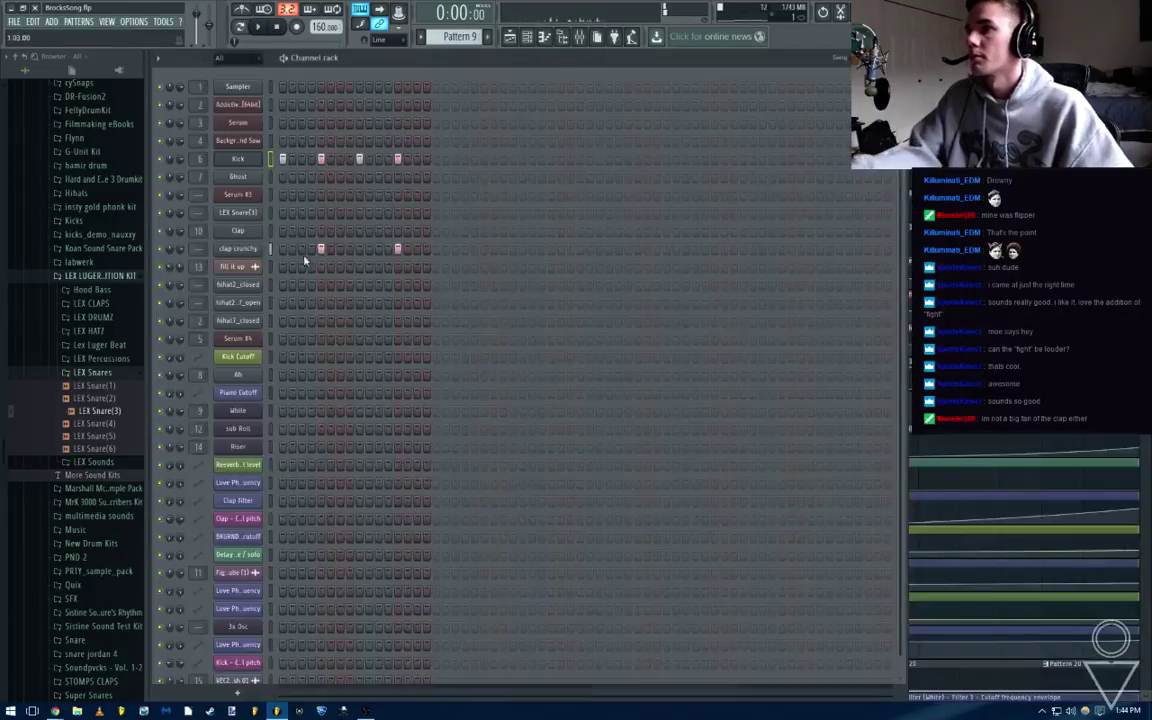
pyautogui.rightClick(320, 248)
pyautogui.rightClick(397, 248)
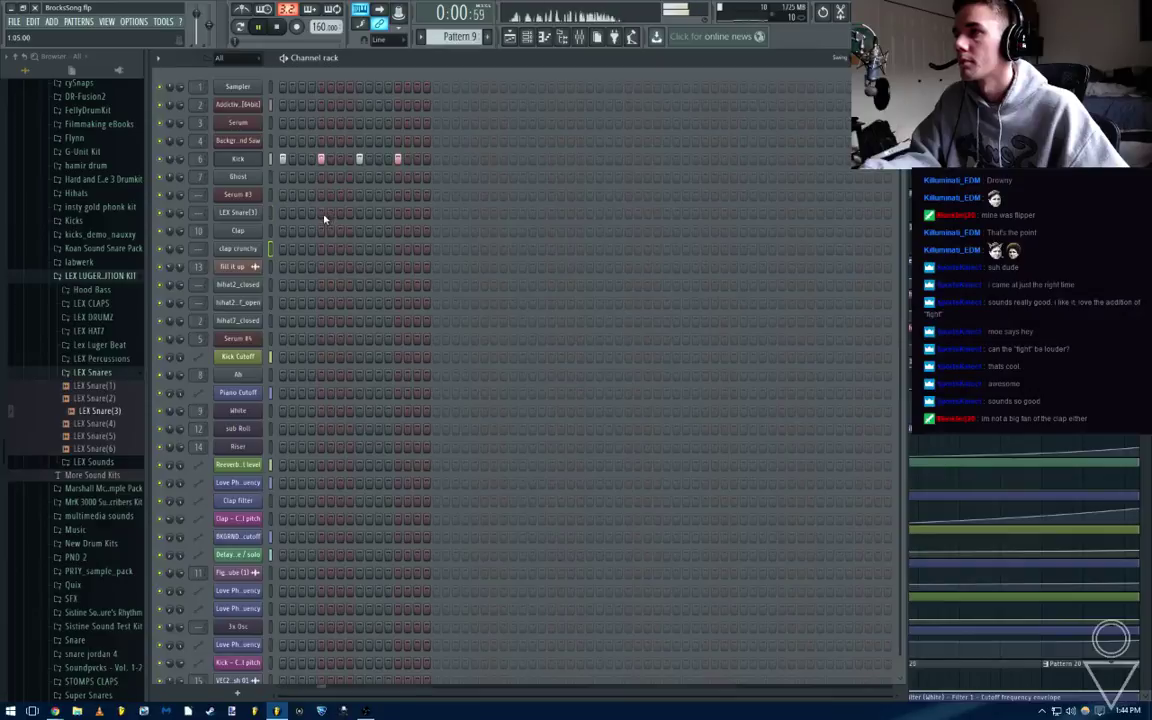
# Route the LEX Snare(3) channel to mixer track 16 and reset its channel volume to the default
pyautogui.click(238, 212)
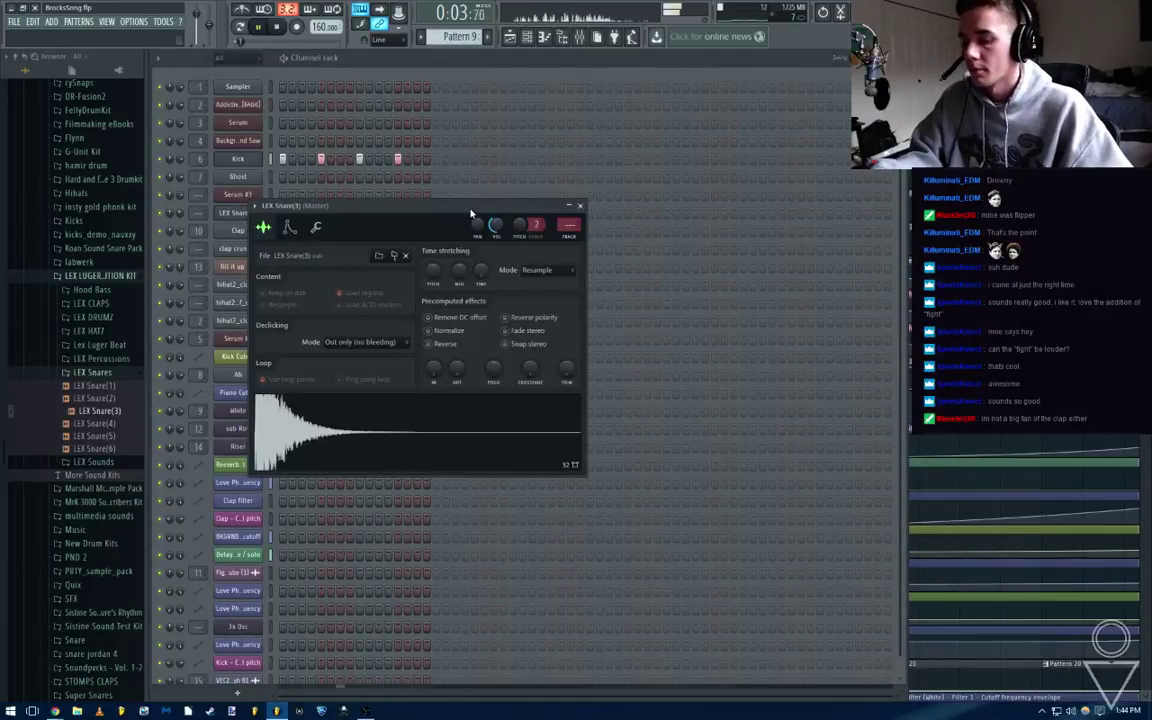
pyautogui.press('F9')
pyautogui.rightClick(498, 226)
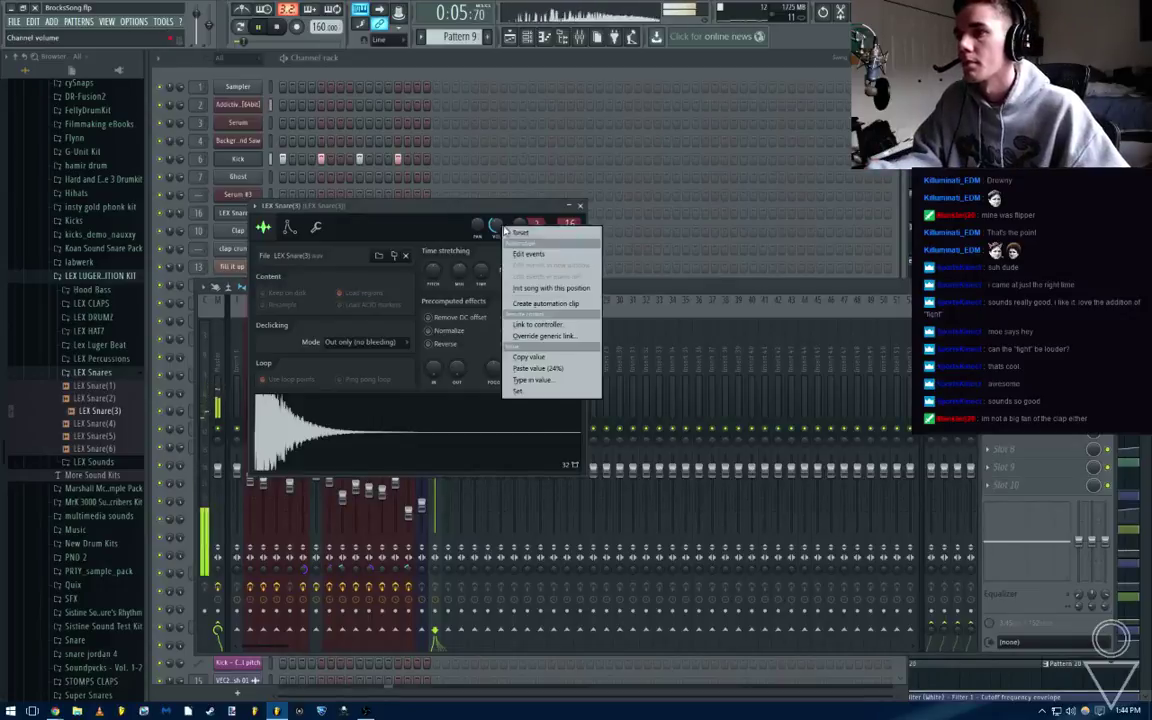
pyautogui.click(518, 233)
# Lower the mixer fader of the LEX Snare(3) track and stop playback
pyautogui.moveTo(435, 491); pyautogui.dragTo(435, 497)
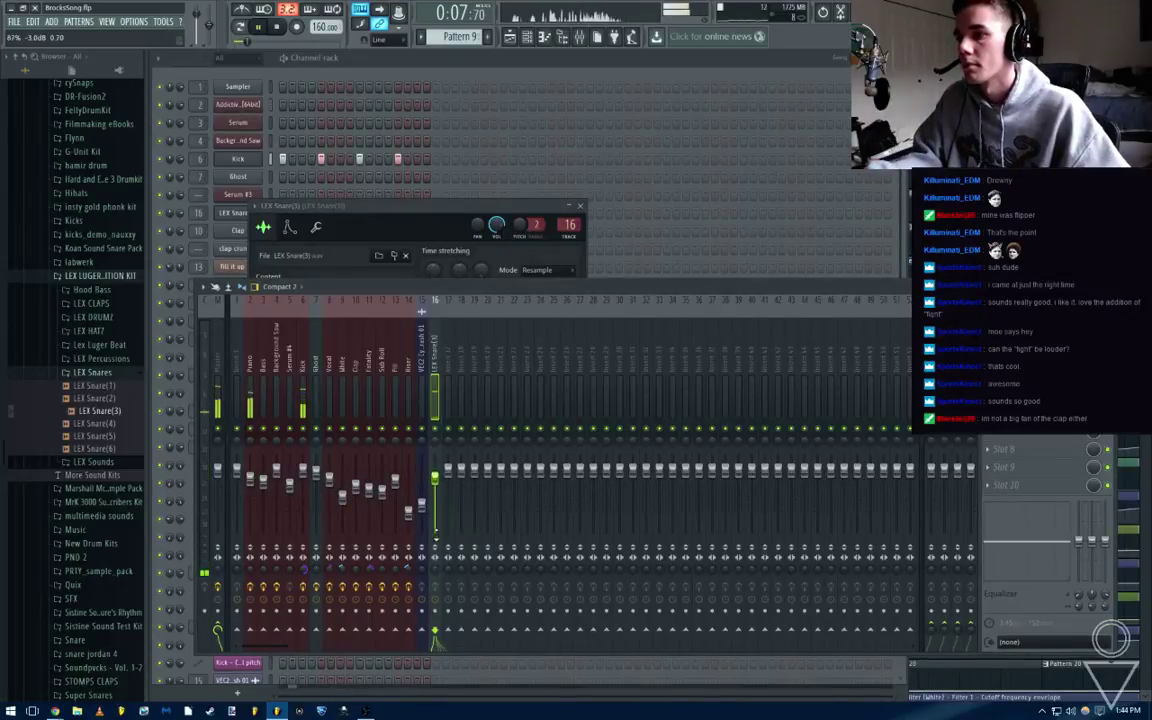
pyautogui.click(580, 205)
pyautogui.press('space')
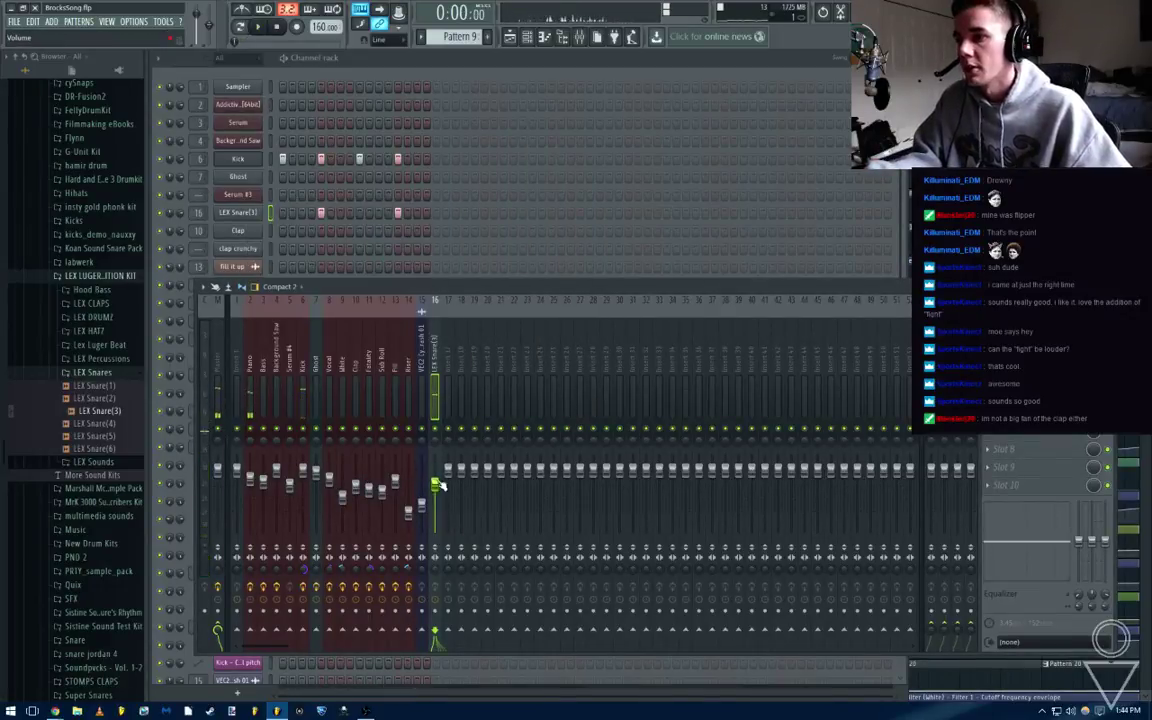
# Load the Default mixer preset onto track 16
pyautogui.rightClick(435, 305)
pyautogui.moveTo(490, 322)
pyautogui.click(600, 322)
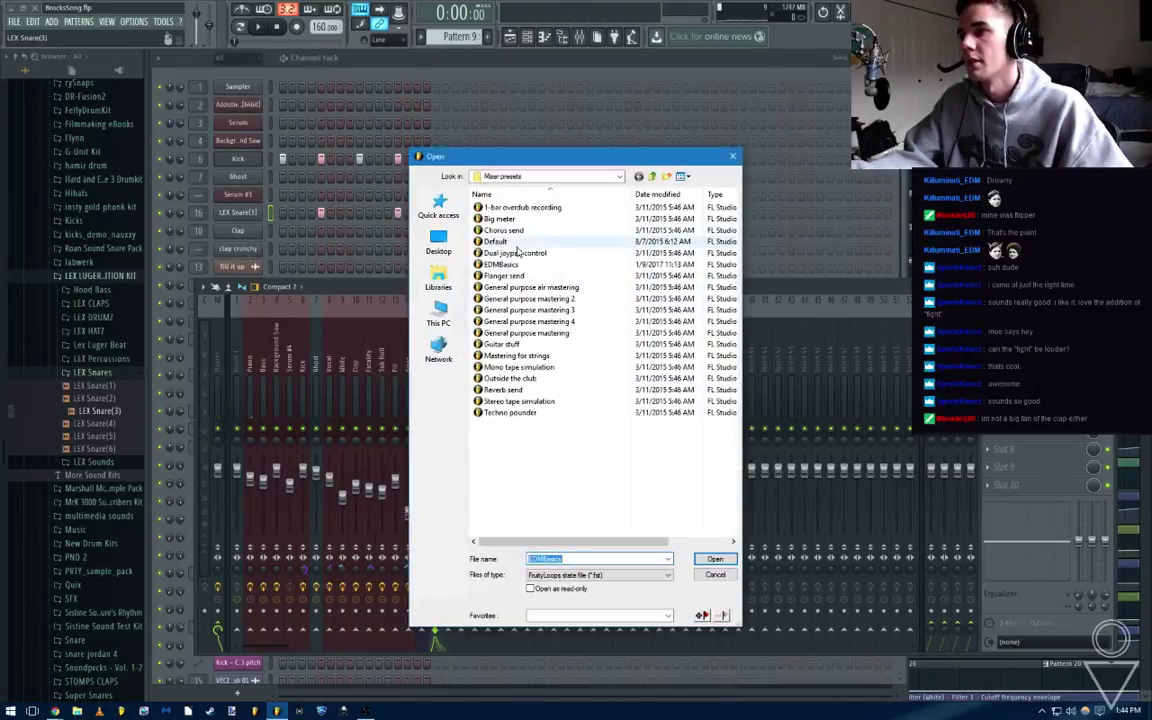
pyautogui.doubleClick(510, 243)
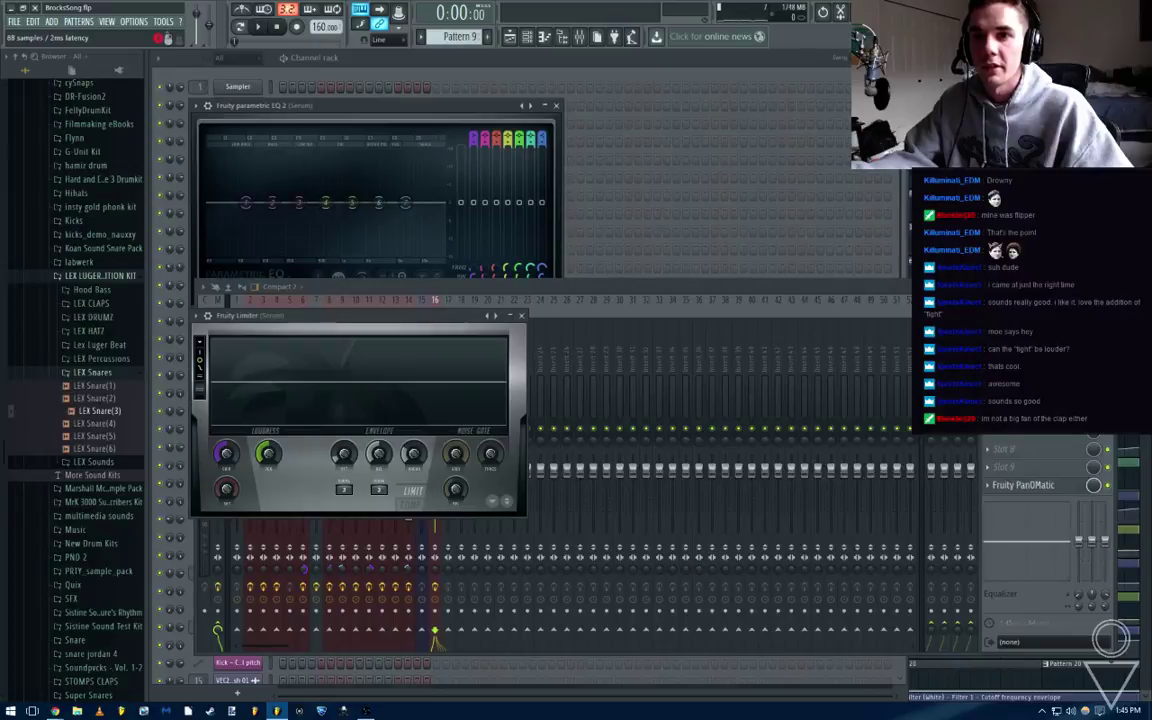
# Add Fruity Reeverb 2 to effect slot 3 of track 16 and clear the other plugin windows
pyautogui.click(1048, 492)
pyautogui.click(1018, 359)
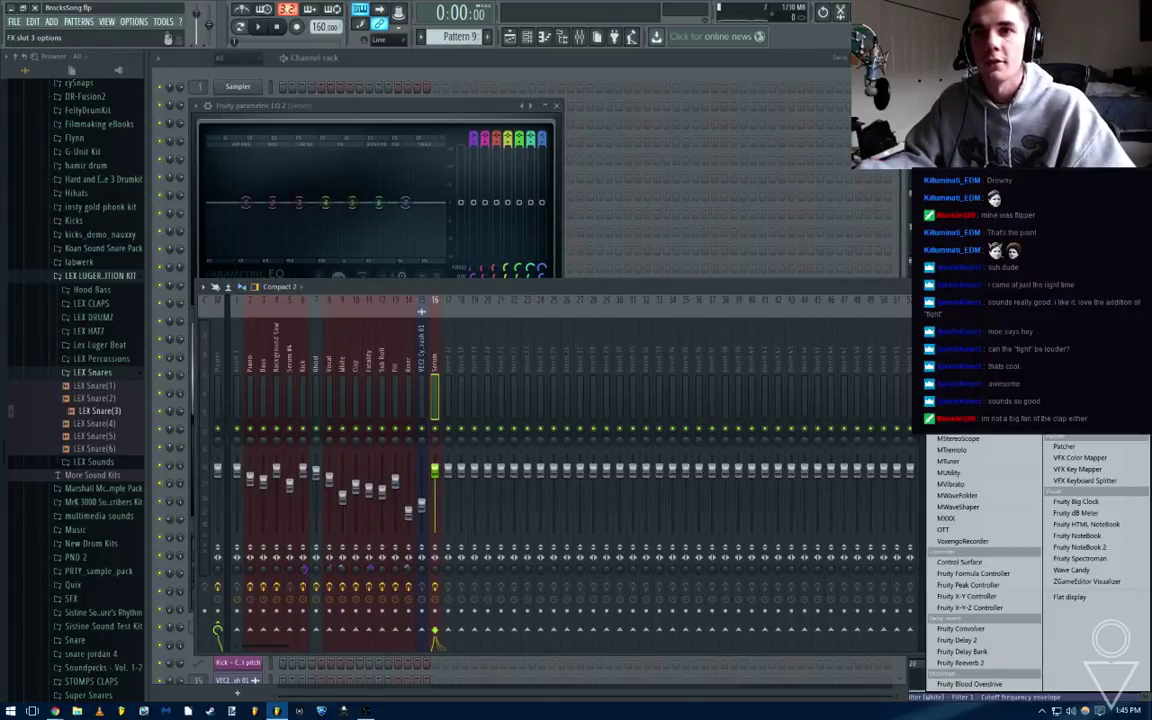
pyautogui.click(985, 662)
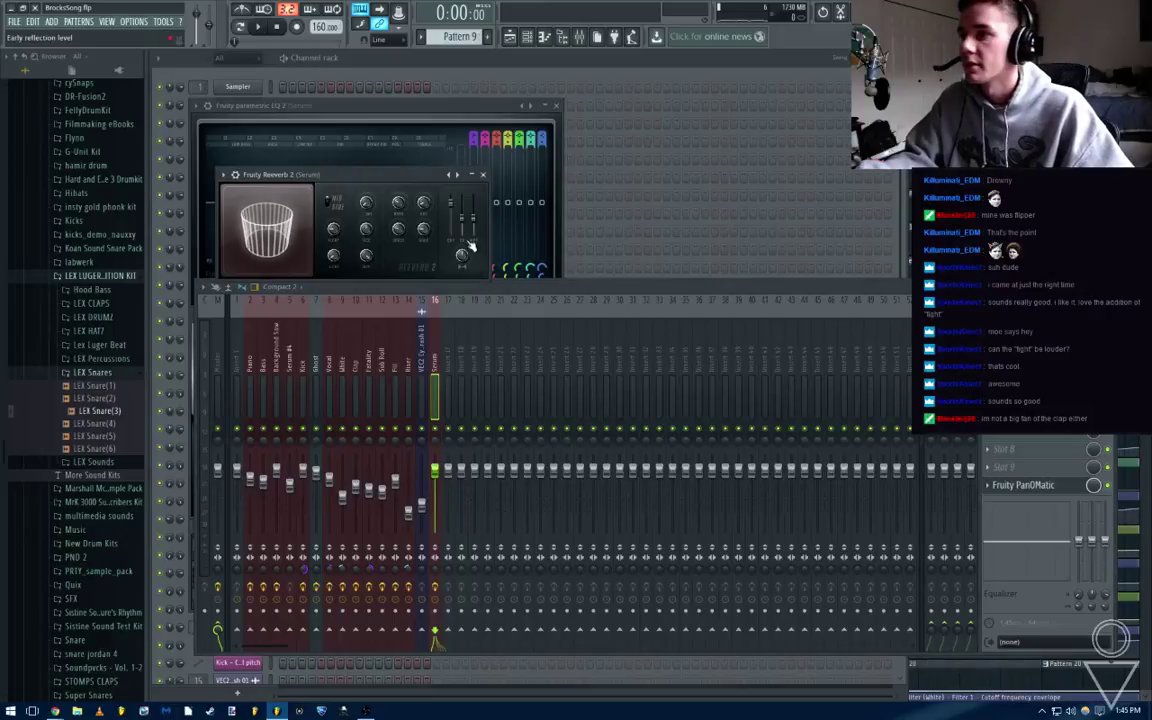
pyautogui.click(557, 106)
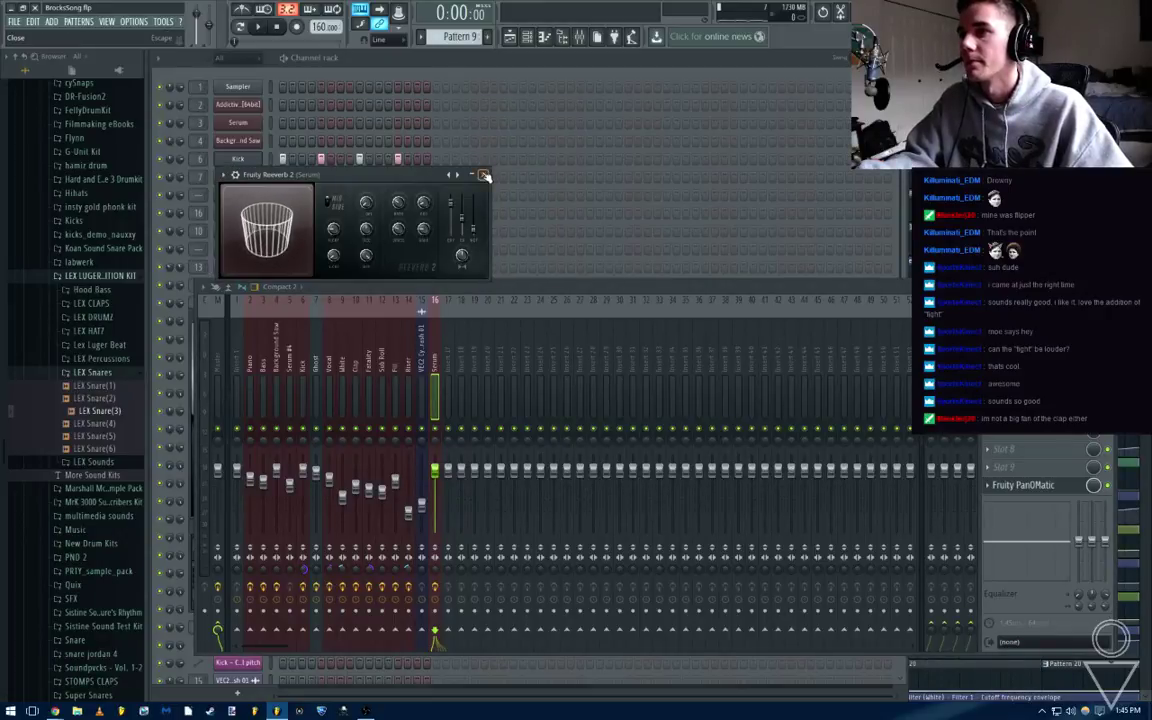
pyautogui.moveTo(438, 175); pyautogui.dragTo(518, 158)
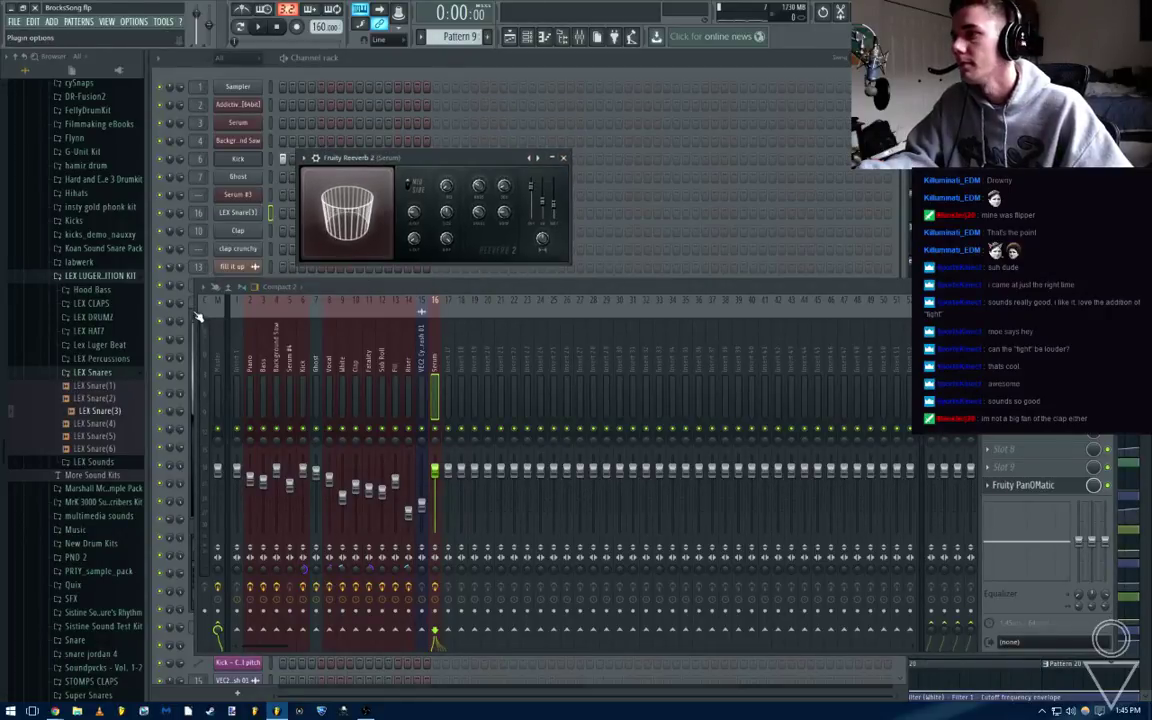
# Set the snare reverb's wet level to about 19% and lower track 16's fader to 72%
pyautogui.click(197, 315)
pyautogui.moveTo(225, 329)
pyautogui.click(523, 320)
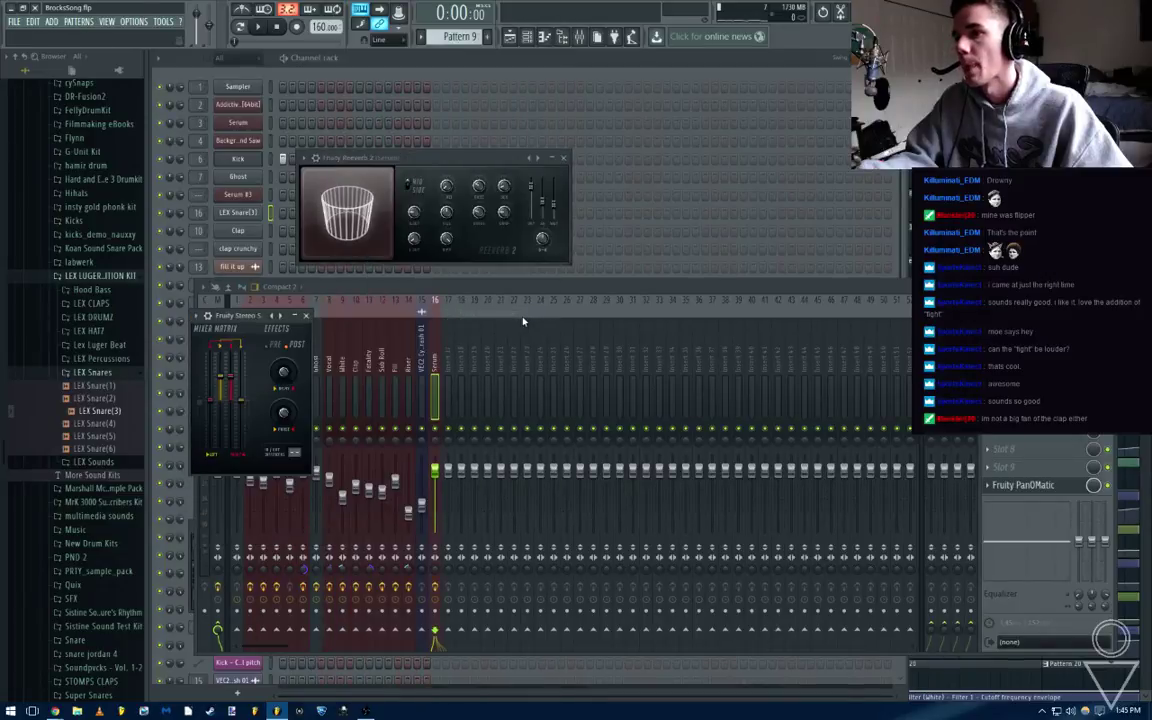
pyautogui.click(306, 316)
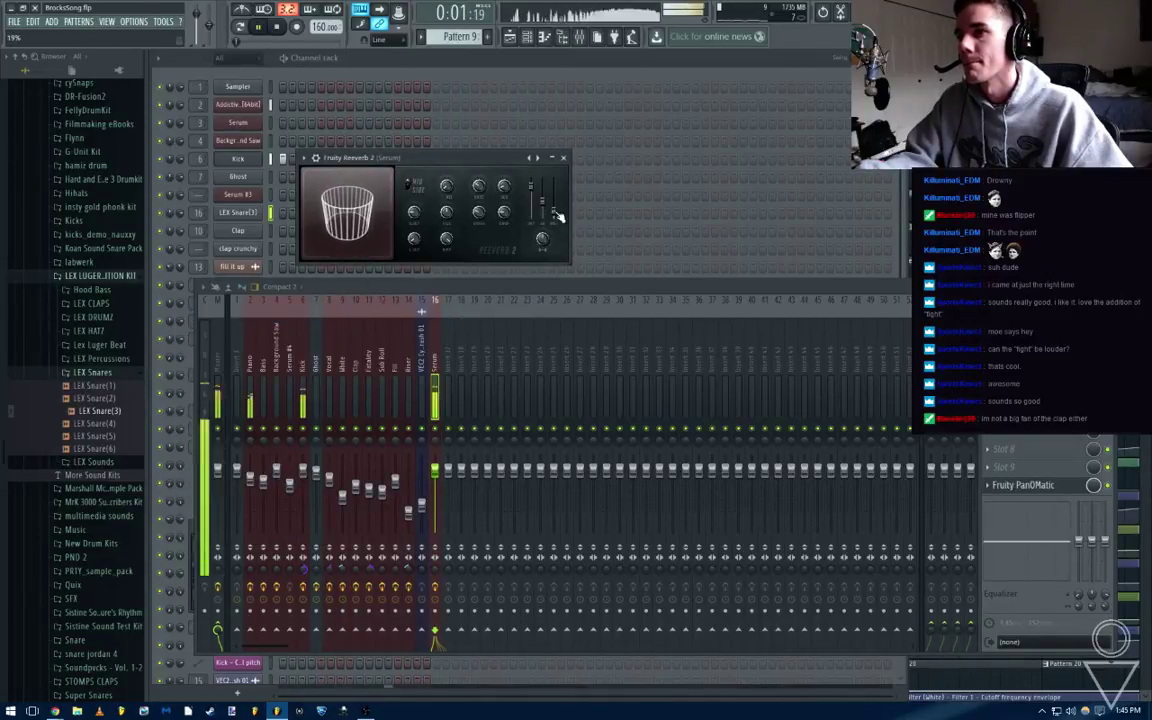
pyautogui.moveTo(435, 483); pyautogui.dragTo(436, 488)
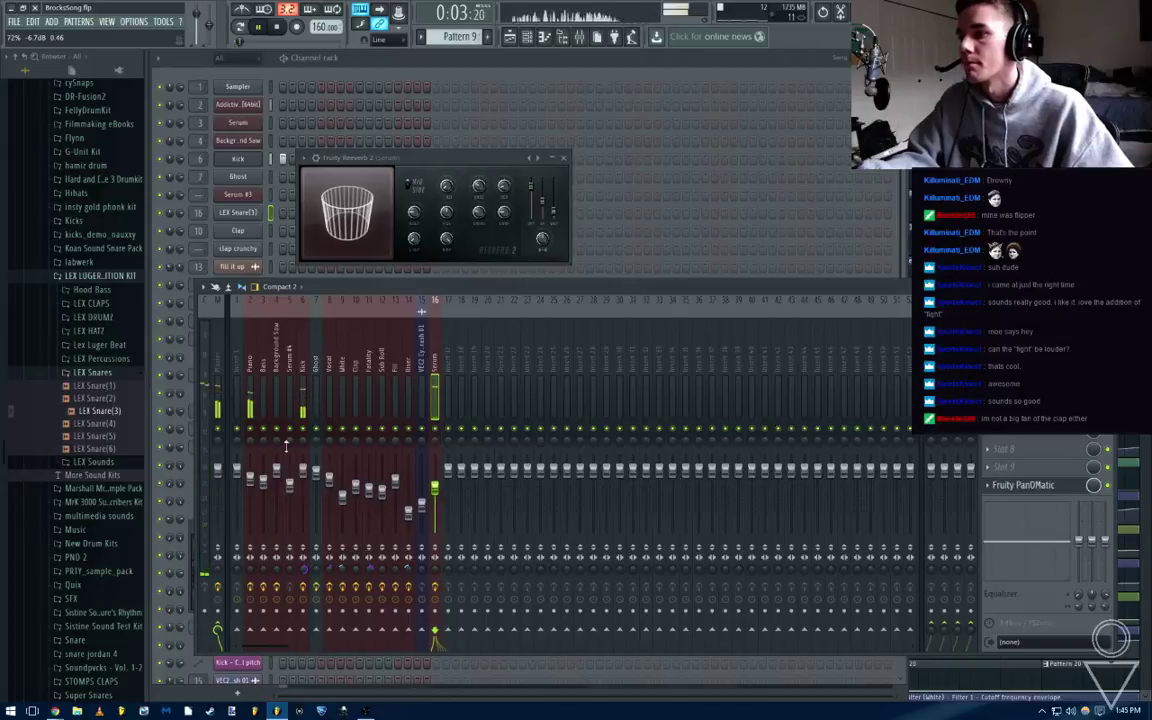
pyautogui.moveTo(330, 287); pyautogui.dragTo(402, 265)
pyautogui.click(235, 551)
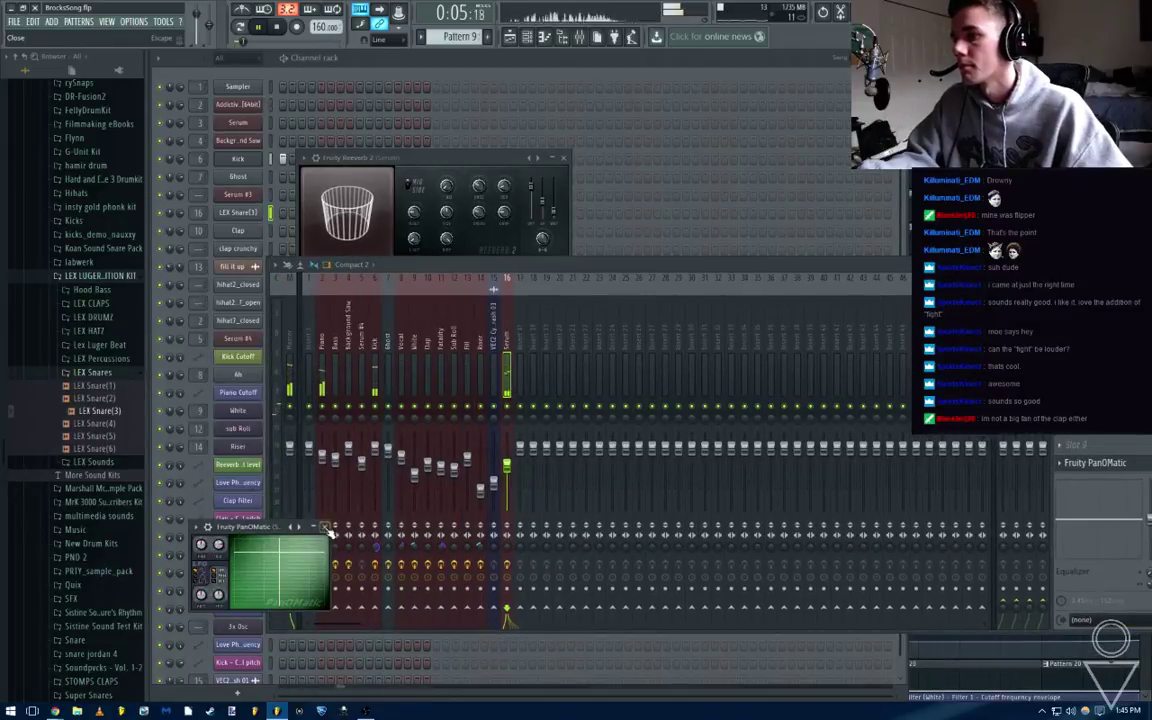
pyautogui.click(328, 528)
pyautogui.moveTo(961, 267); pyautogui.dragTo(861, 283)
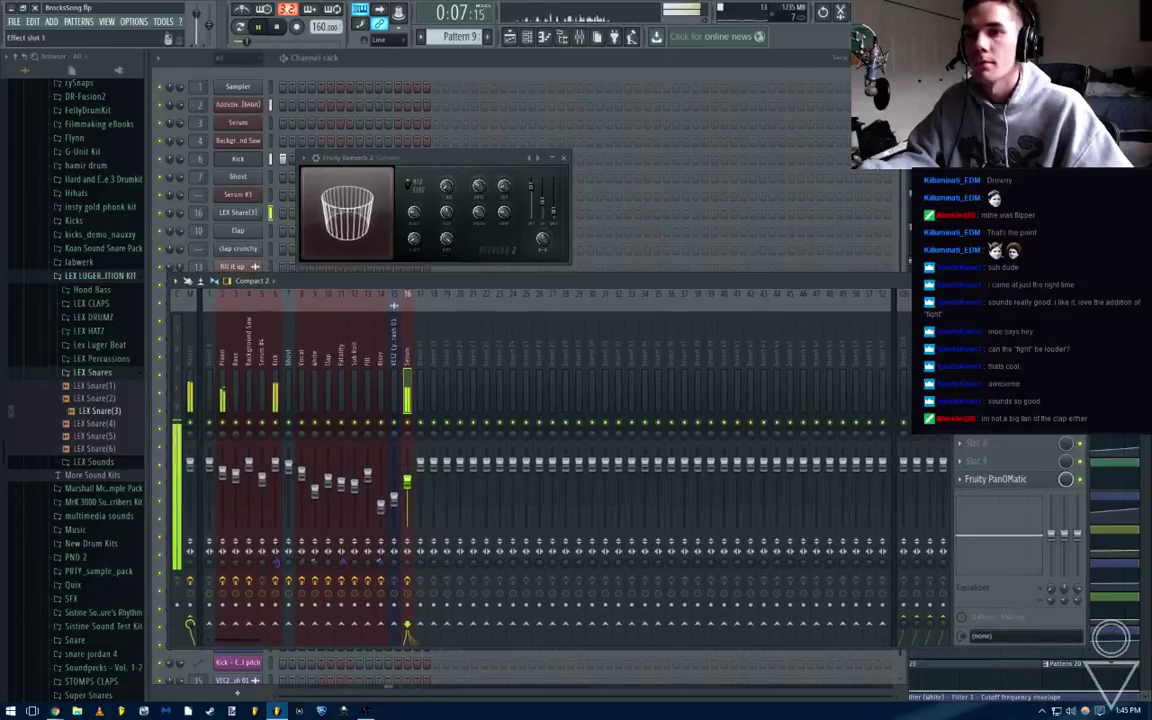
# In track 16's Fruity parametric EQ 2, boost bands 3 and 6, dip band 7 slightly and cut band 2 deeply
pyautogui.click(998, 317)
pyautogui.moveTo(380, 204)
pyautogui.mouseDown()
pyautogui.moveTo(371, 194)
pyautogui.moveTo(401, 211)
pyautogui.mouseUp()
pyautogui.moveTo(371, 194); pyautogui.dragTo(375, 186)
pyautogui.moveTo(299, 203); pyautogui.dragTo(266, 255)
# Change EQ band 1 to a high pass at about 111 Hz and reset band 2
pyautogui.rightClick(246, 204)
pyautogui.click(302, 246)
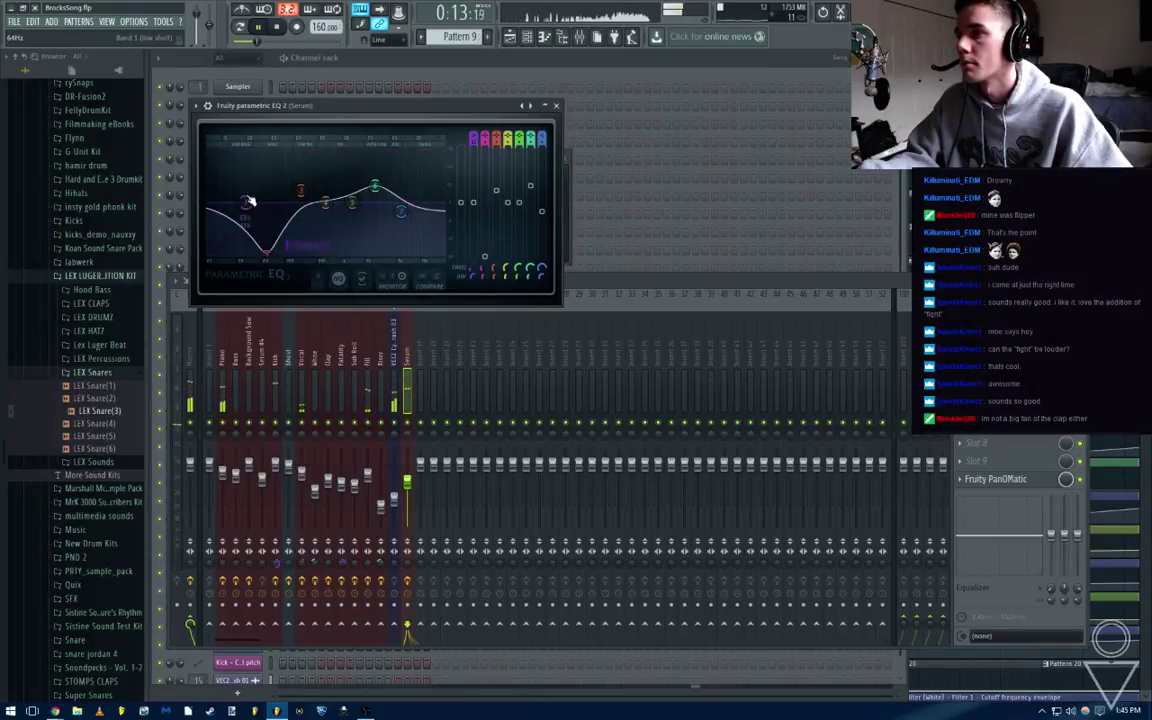
pyautogui.click(306, 269)
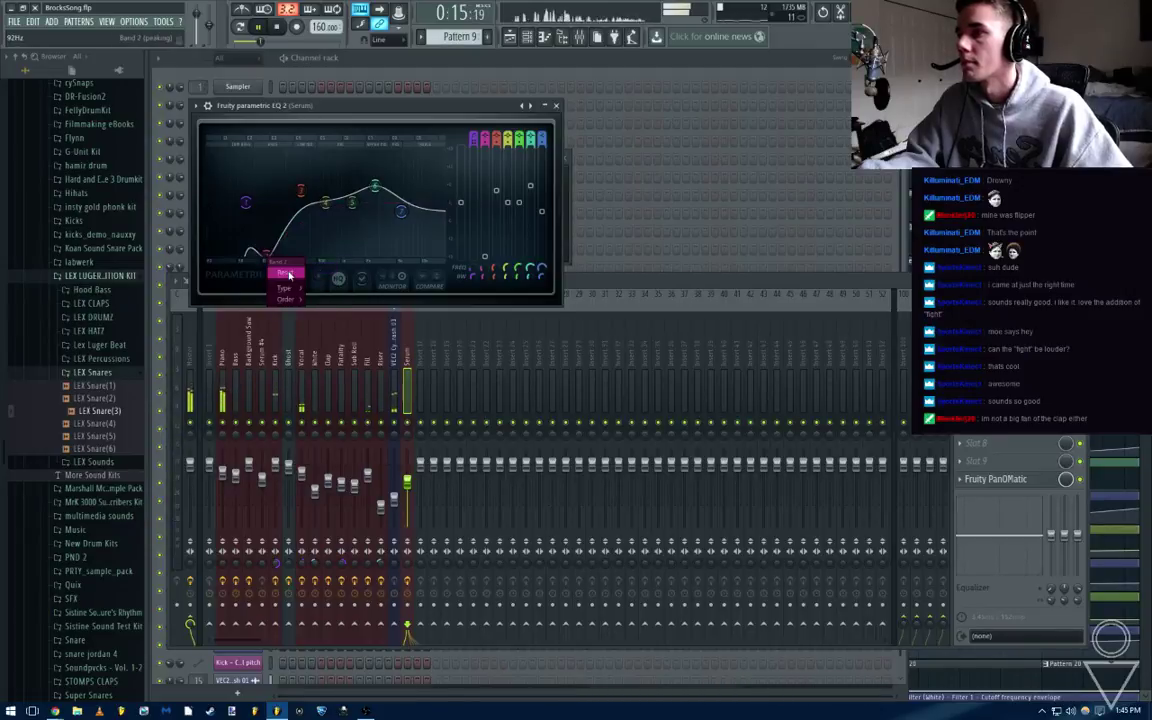
pyautogui.click(287, 273)
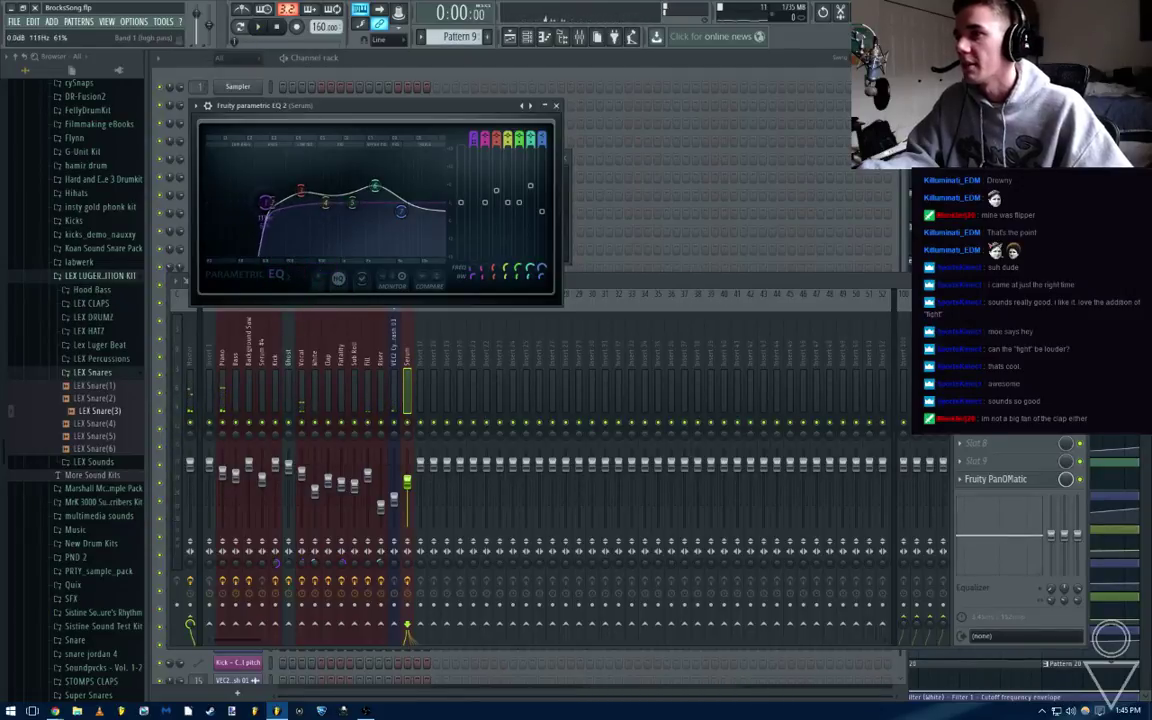
# Save the project and dip EQ band 4 slightly at about 630 Hz during playback
pyautogui.hotkey('ctrl', 's')
pyautogui.press('space')
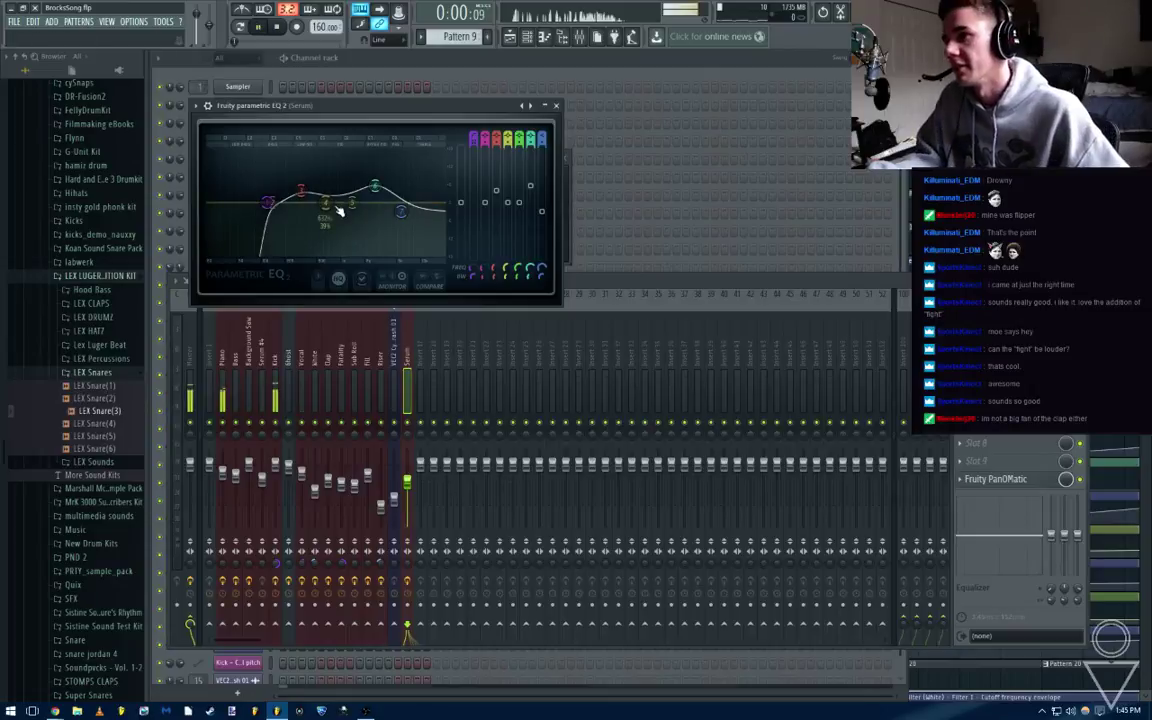
pyautogui.press('space')
# Collapse the LEX Snares folder, open LEX CLAPS and preview LEX Clap(1)
pyautogui.click(115, 373)
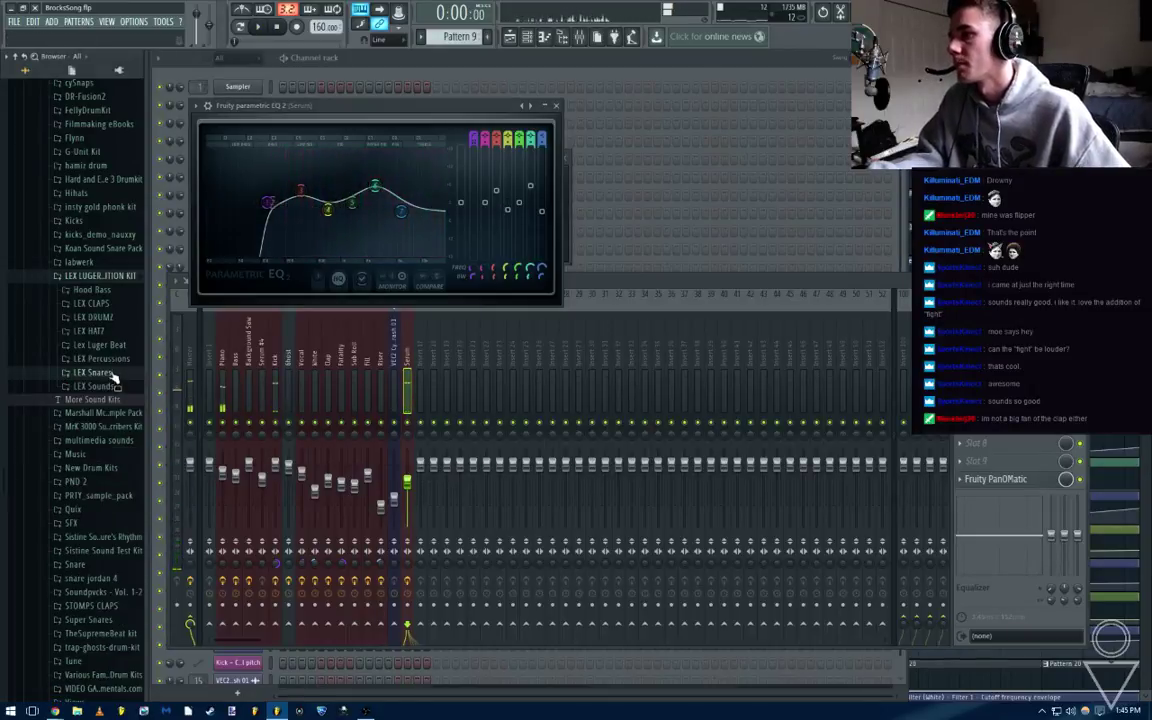
pyautogui.click(109, 374)
pyautogui.click(108, 414)
pyautogui.click(110, 400)
pyautogui.click(111, 375)
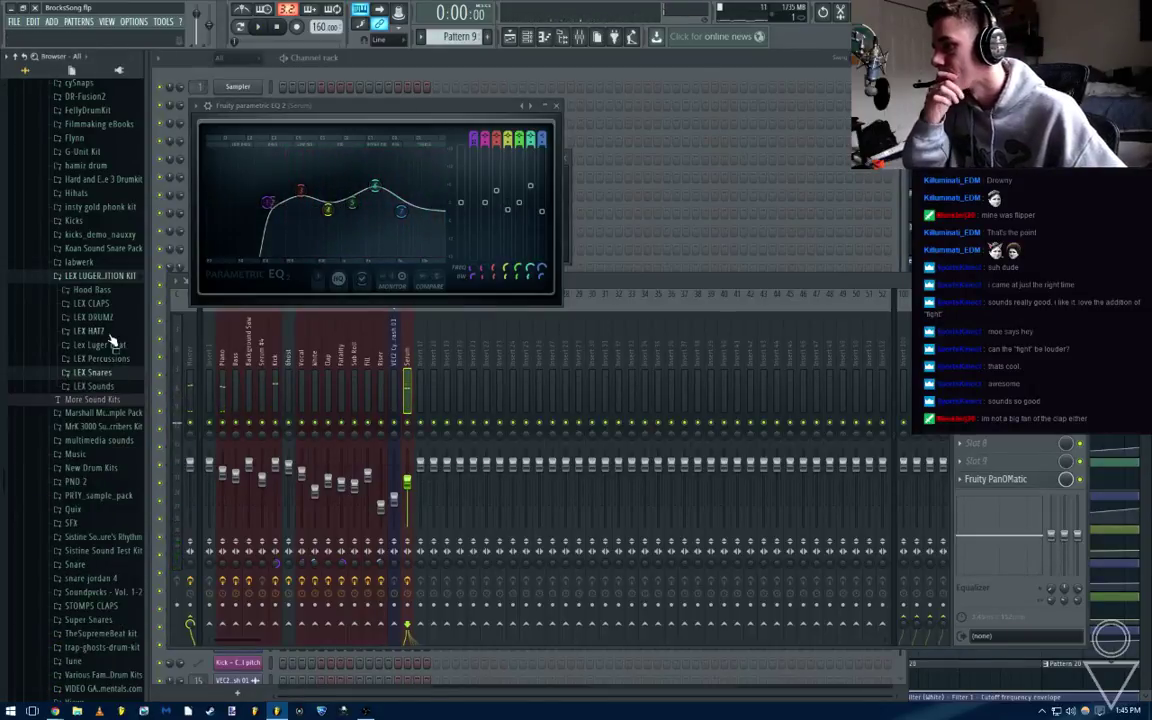
pyautogui.click(104, 303)
pyautogui.click(112, 329)
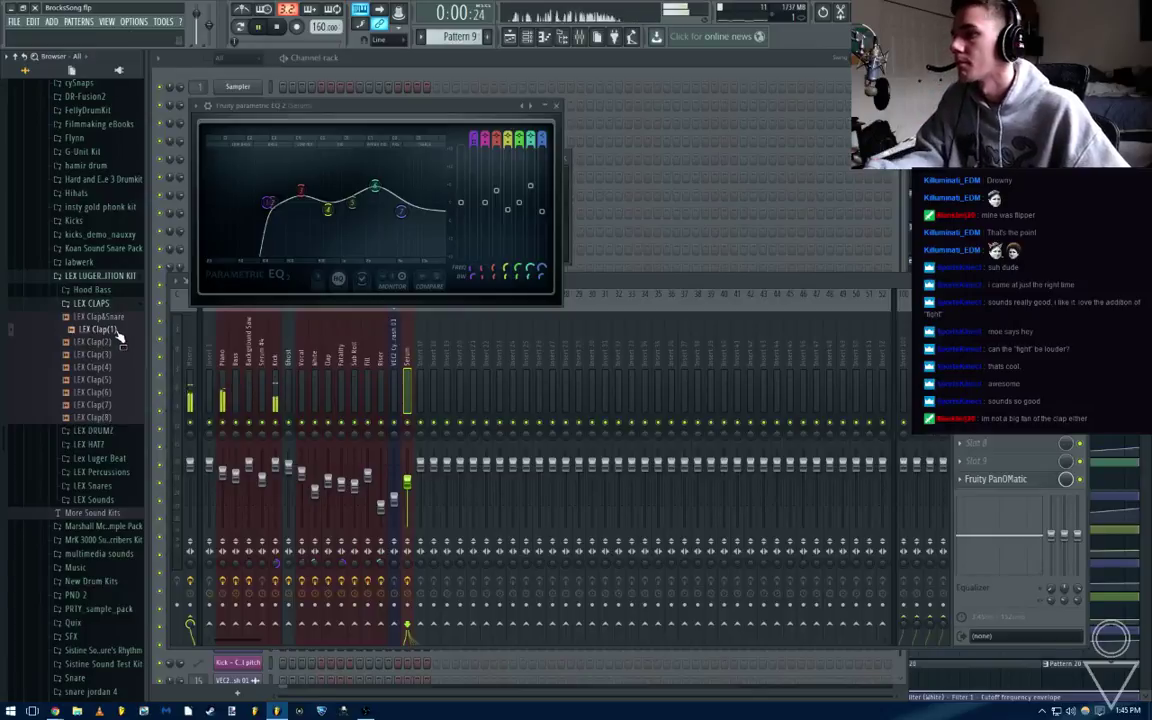
# Close the EQ and reverb windows and preview LEX Clap&Snare
pyautogui.click(556, 106)
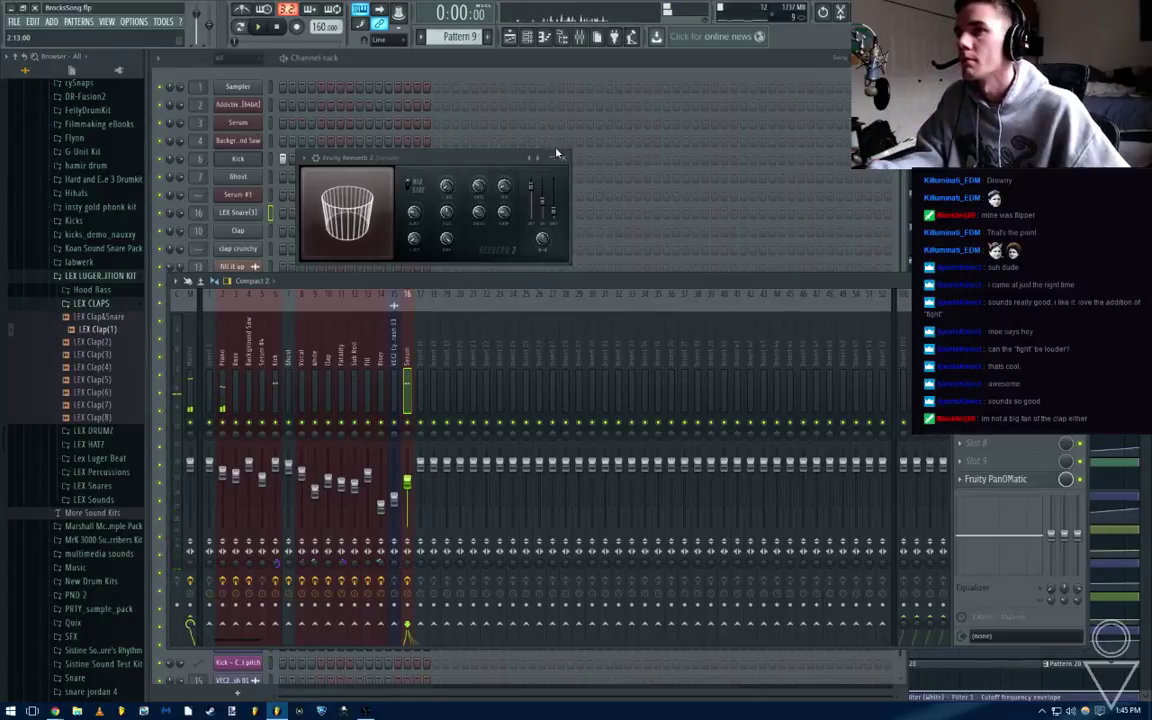
pyautogui.click(560, 156)
pyautogui.press('space')
pyautogui.click(108, 317)
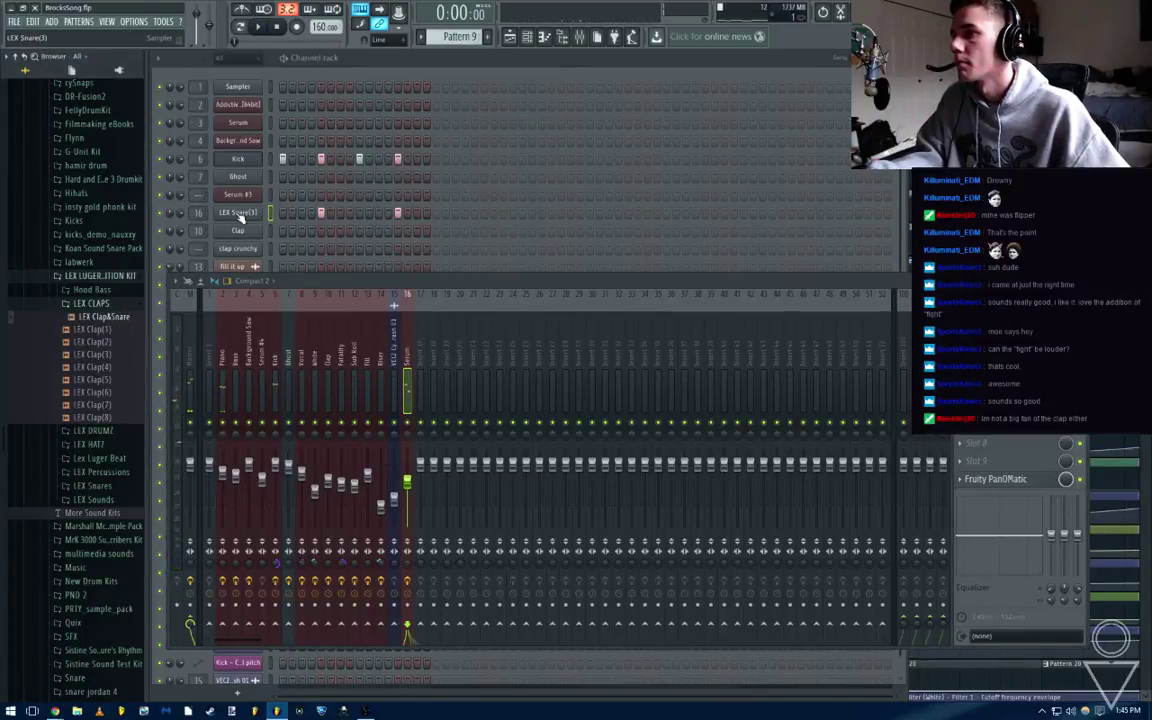
# Audition the LEX claps in the LEX Snare(3) channel during playback and keep LEX Clap(6) as its sample
pyautogui.click(239, 213)
pyautogui.click(95, 331)
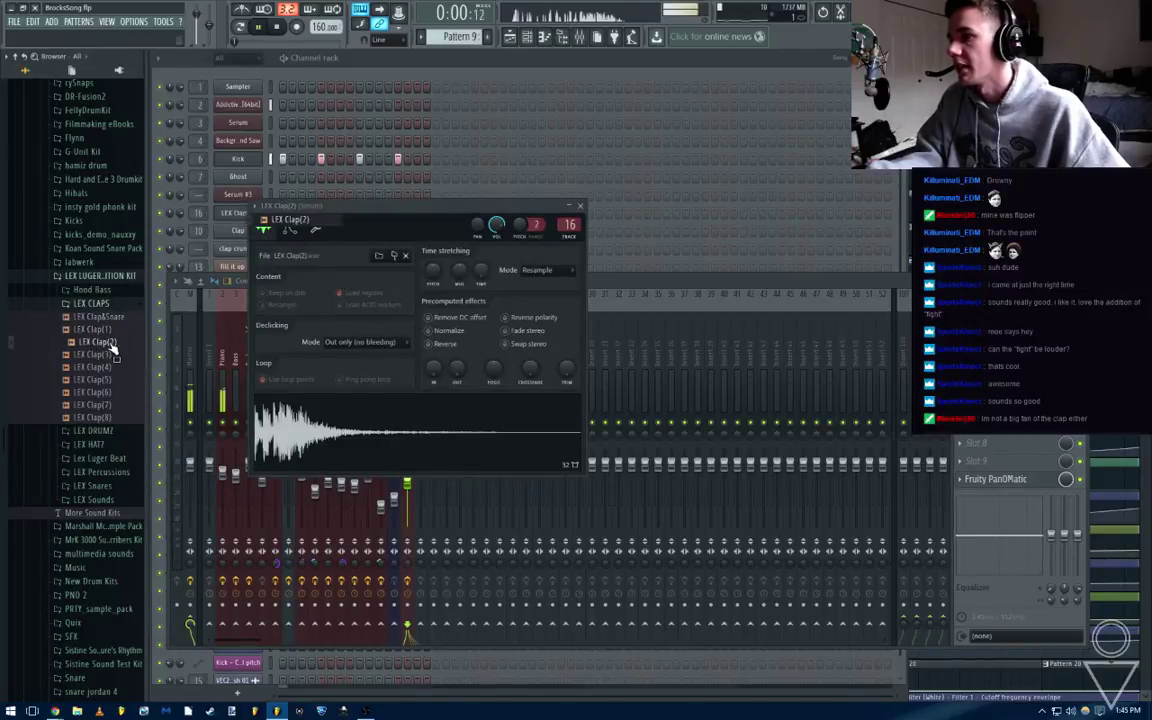
pyautogui.click(112, 342)
pyautogui.click(110, 355)
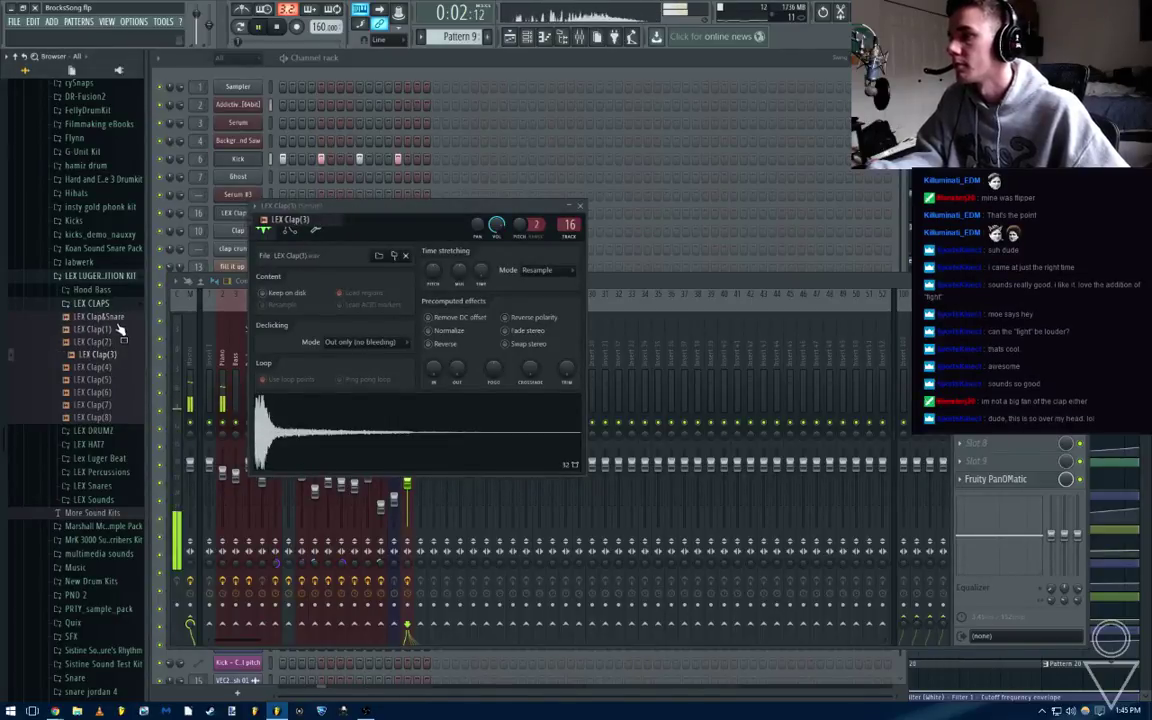
pyautogui.click(110, 368)
pyautogui.click(110, 380)
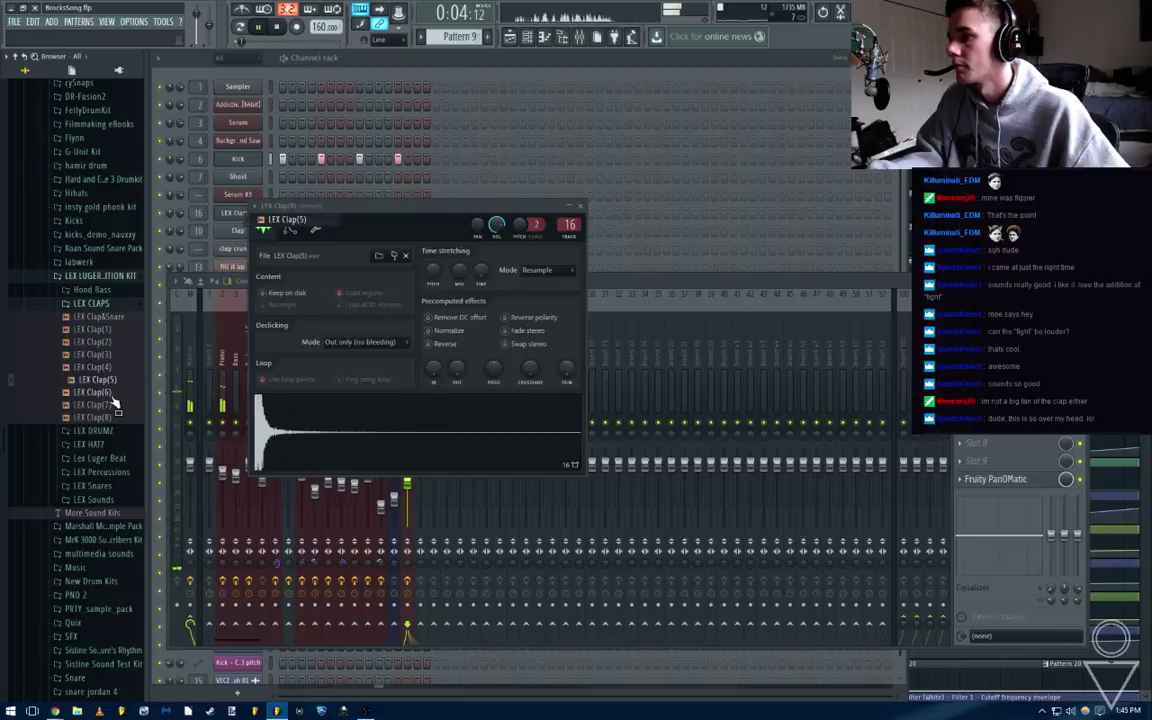
pyautogui.click(112, 393)
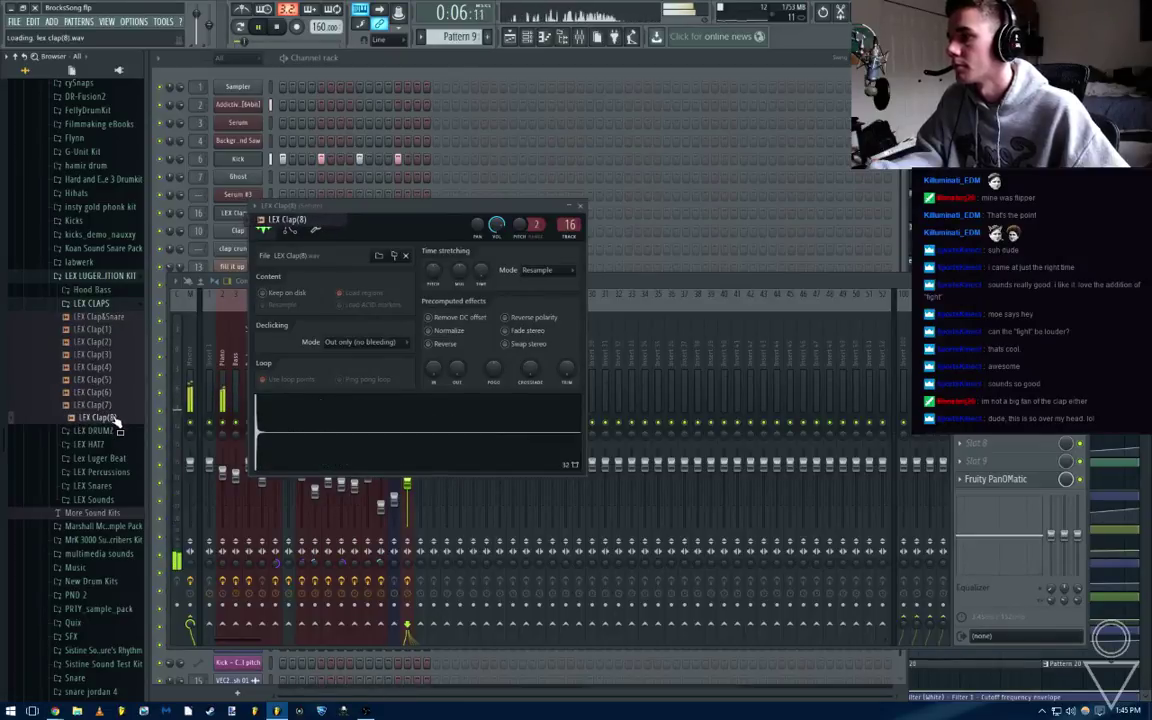
pyautogui.click(579, 206)
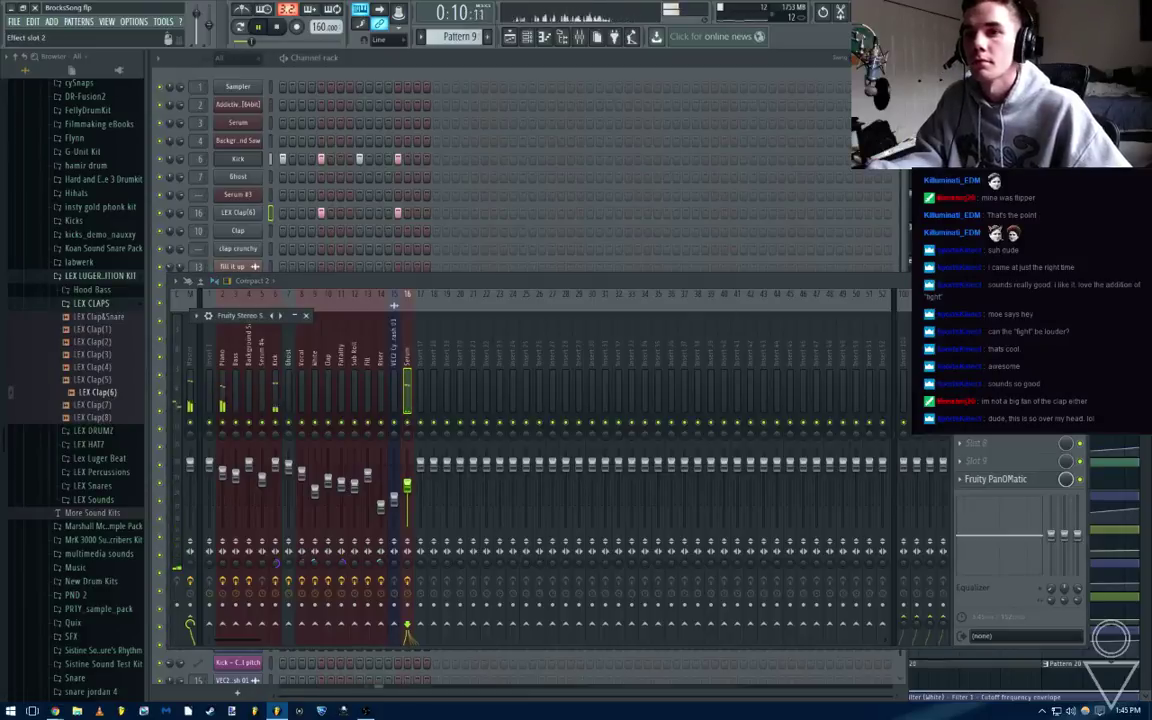
# In the clap insert's Parametric EQ 2, shift the band 6 boost to a higher frequency and lower band 3 slightly with playback stopped
pyautogui.moveTo(314, 302); pyautogui.dragTo(329, 274)
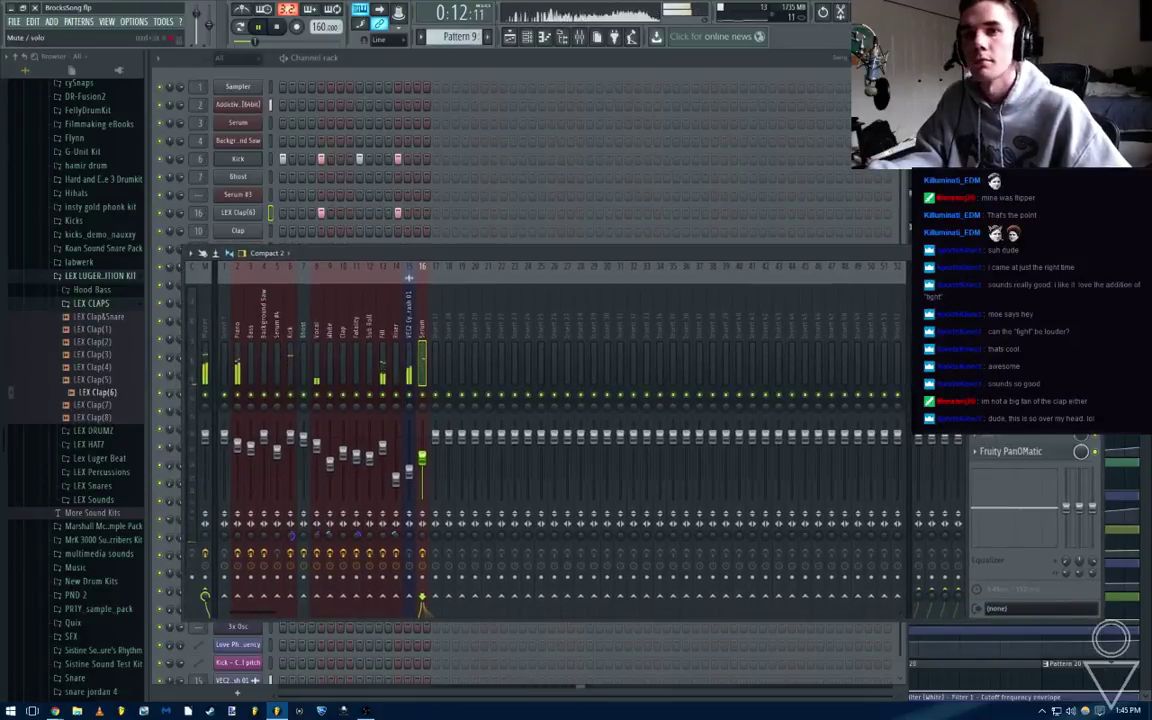
pyautogui.click(1012, 289)
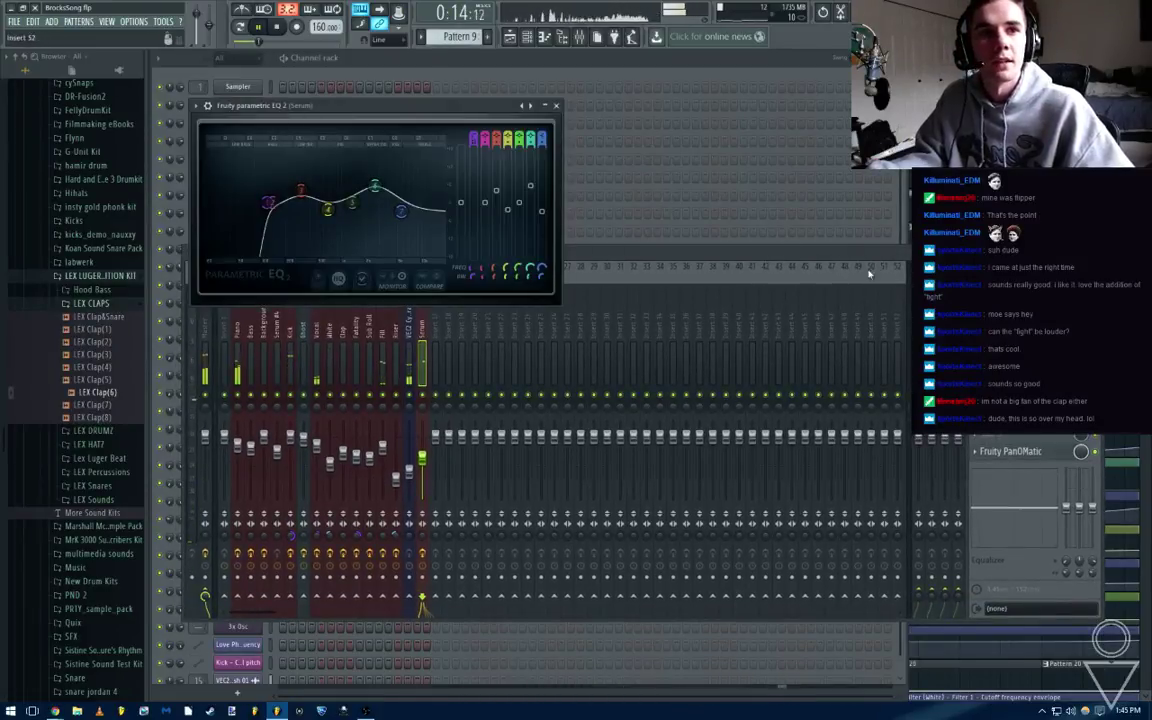
pyautogui.press('space')
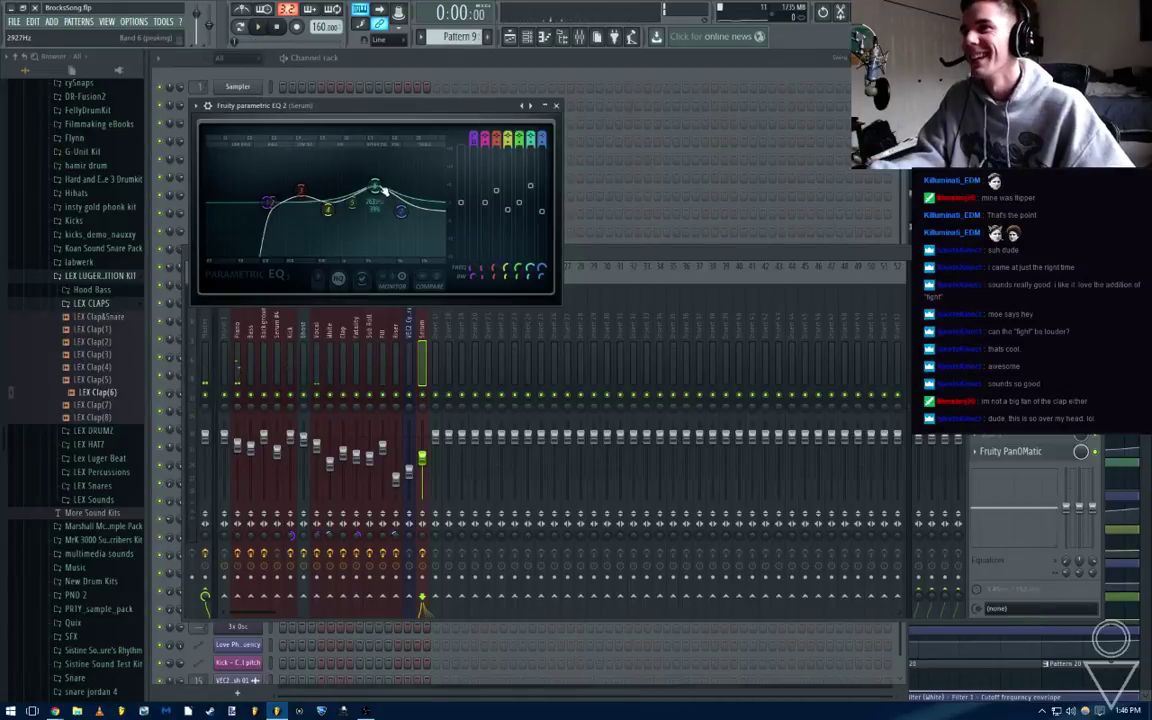
pyautogui.moveTo(400, 211); pyautogui.dragTo(414, 182)
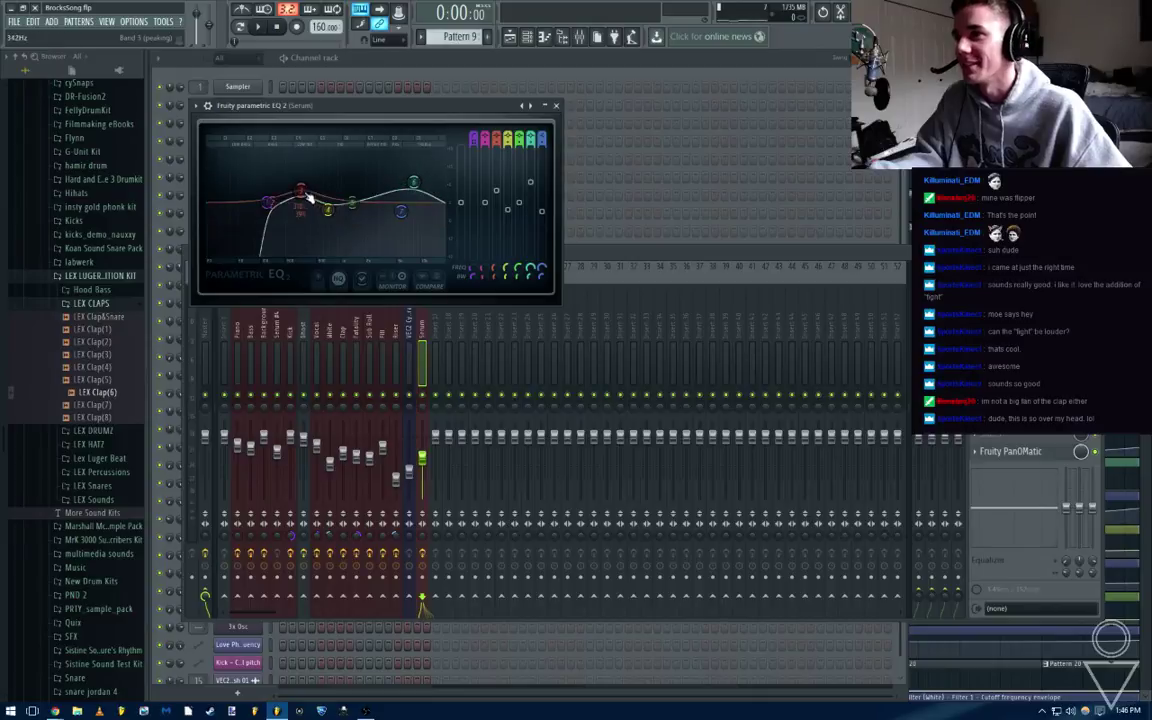
pyautogui.moveTo(301, 190); pyautogui.dragTo(301, 192)
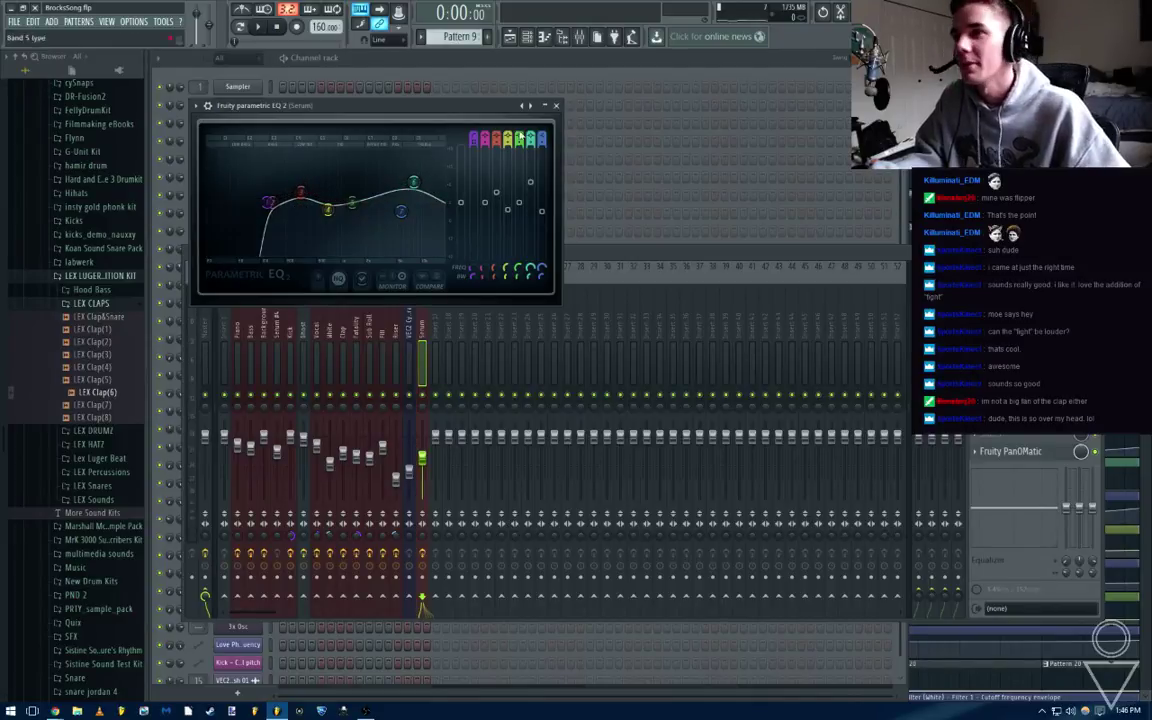
pyautogui.click(557, 105)
# Check the sample settings of the VEC2 Cymbals Crash 01 clip in the playlist and return to the channel rack
pyautogui.press('F5')
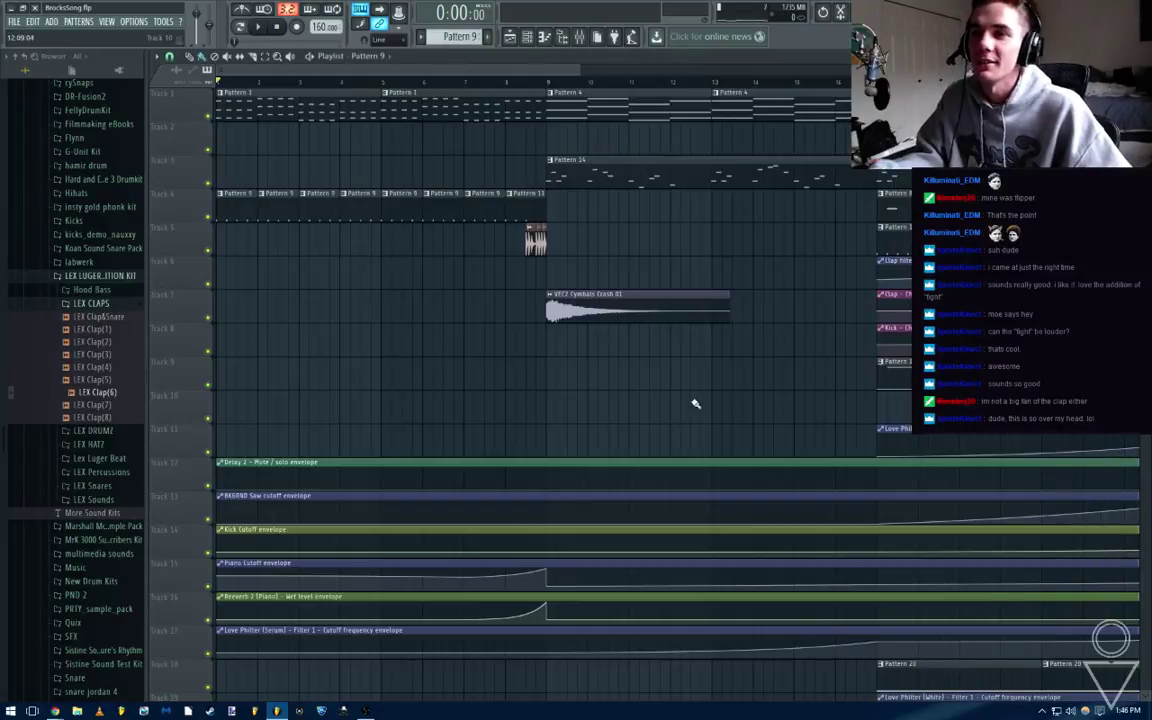
pyautogui.scroll(-3, 442, 394)
pyautogui.doubleClick(431, 306)
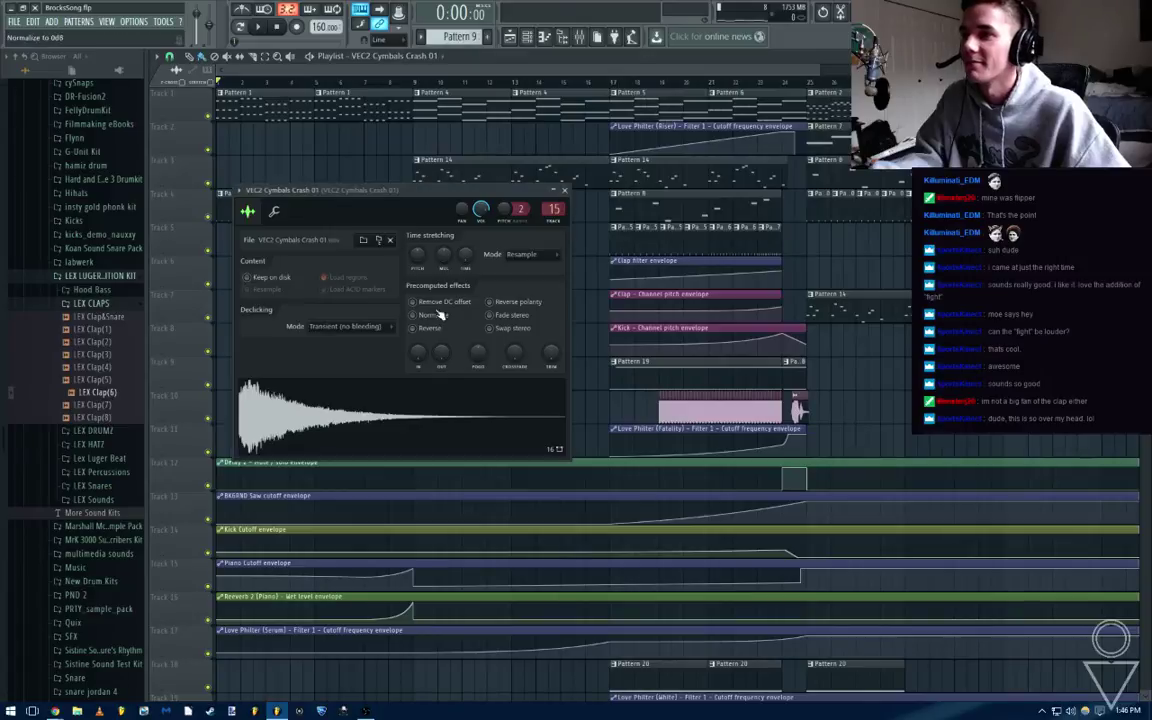
pyautogui.click(563, 190)
pyautogui.scroll(-2, 361, 223)
pyautogui.press('F6')
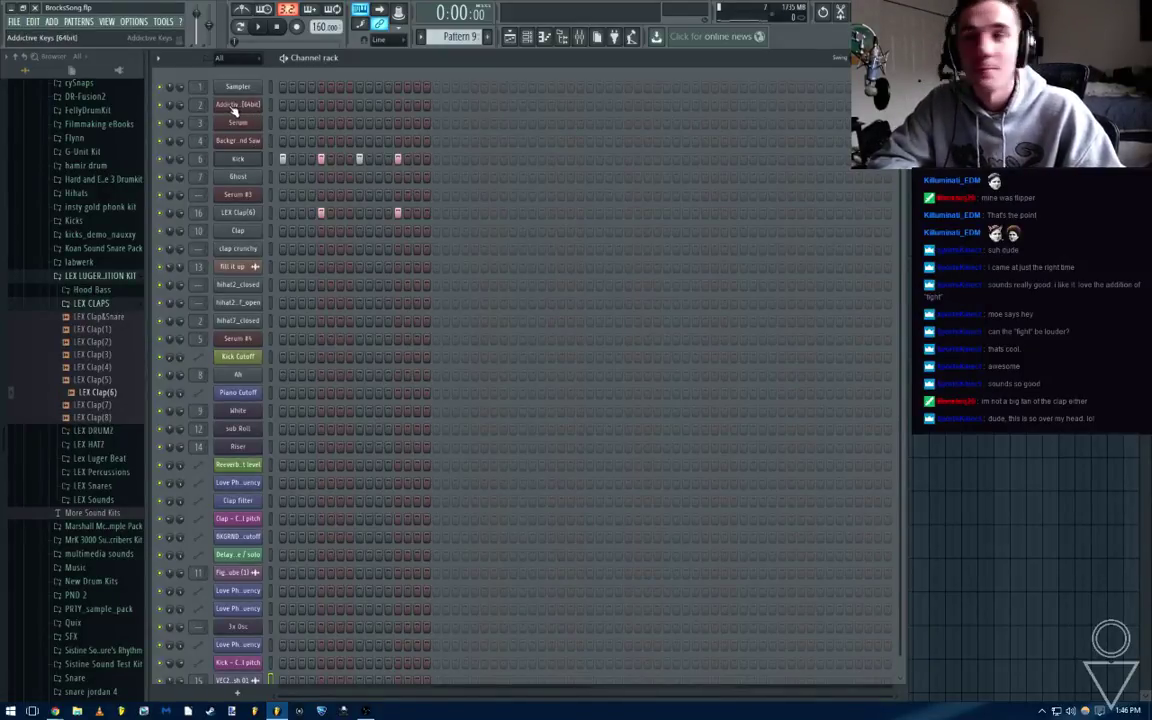
pyautogui.click(580, 40)
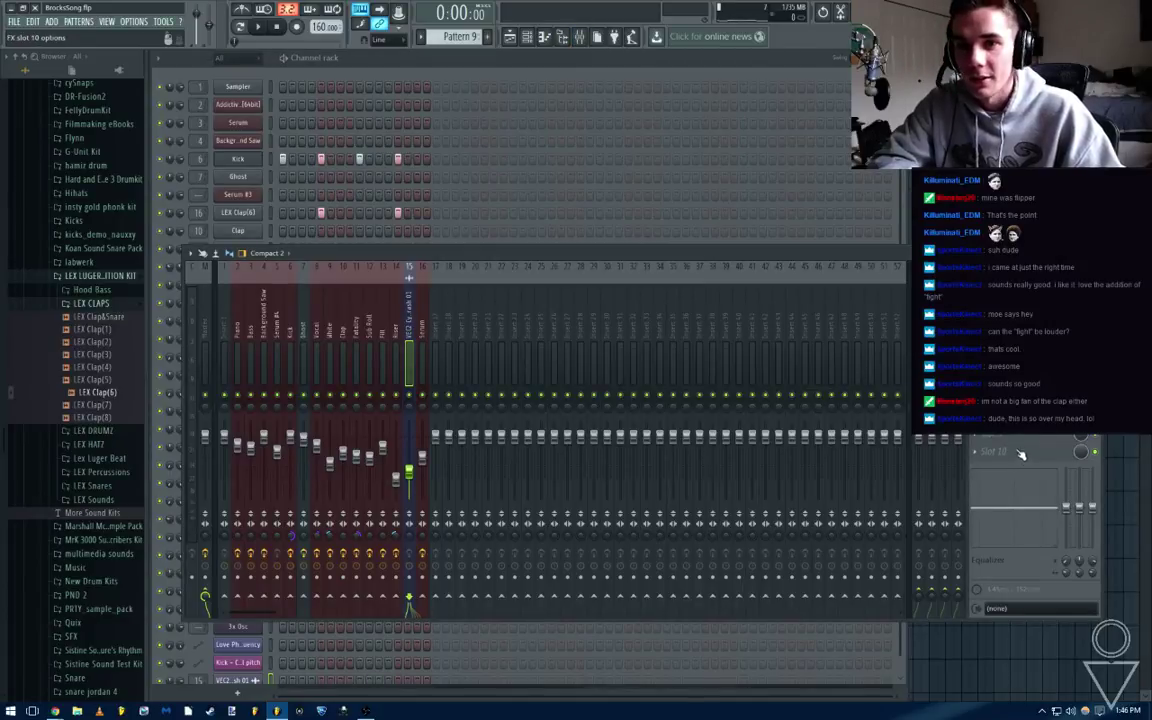
pyautogui.click(975, 303)
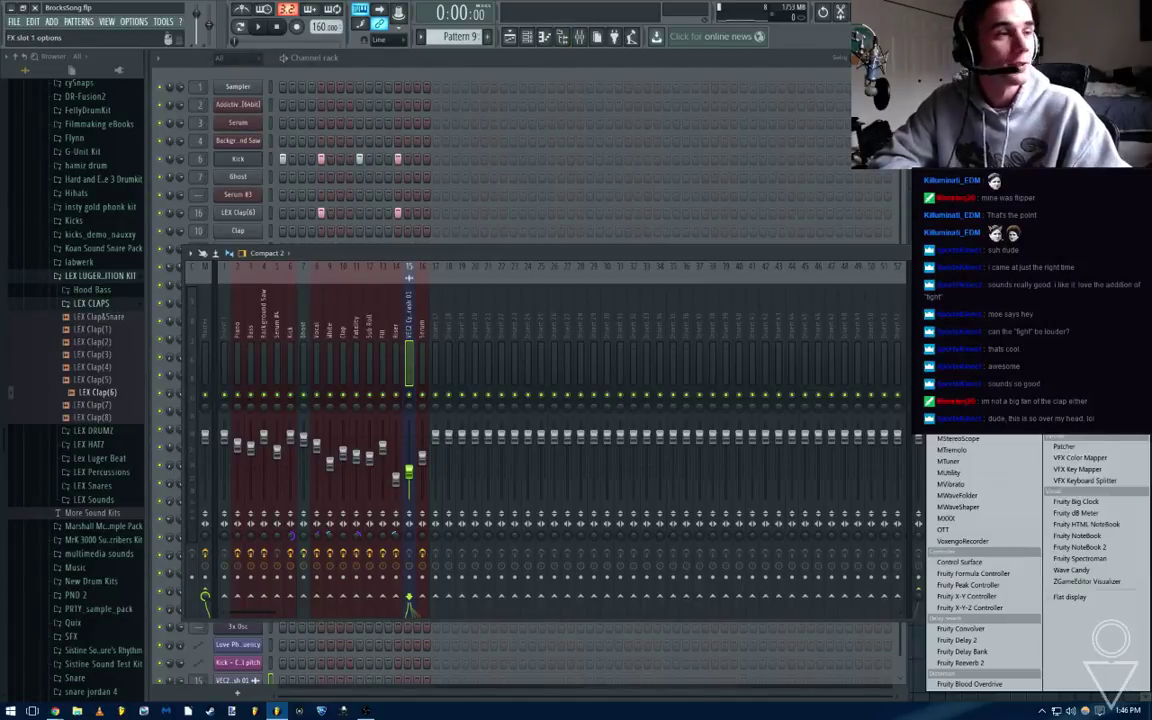
pyautogui.click(739, 264)
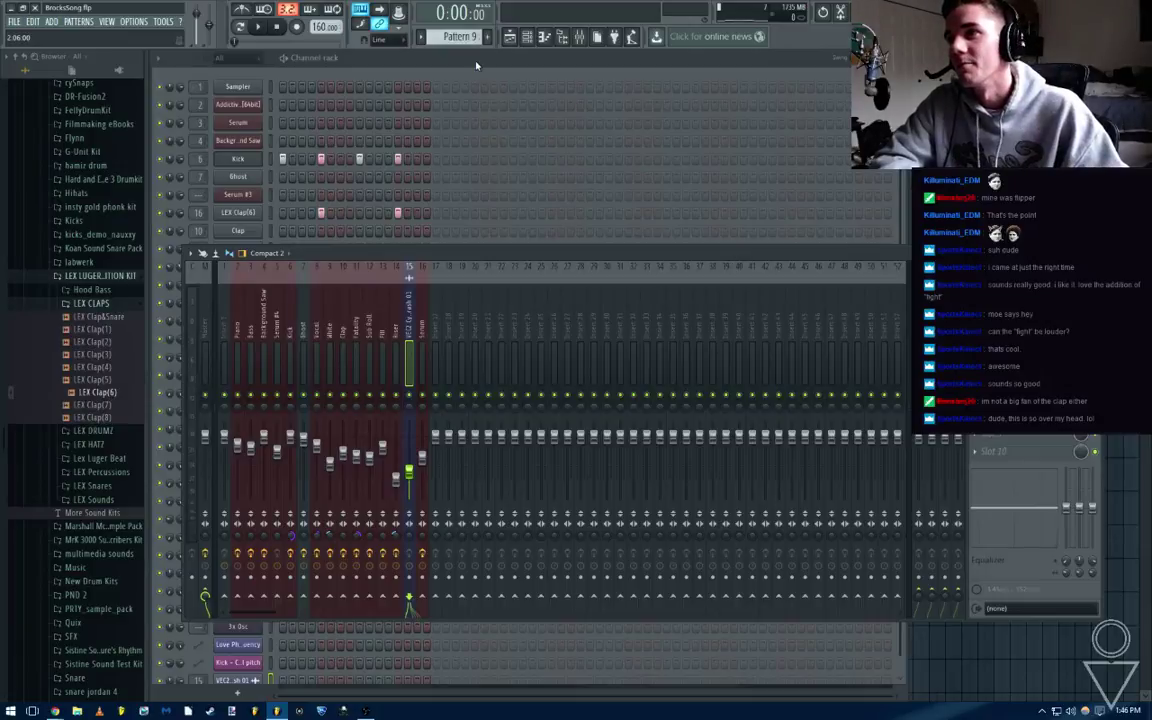
pyautogui.click(476, 66)
pyautogui.press('F6')
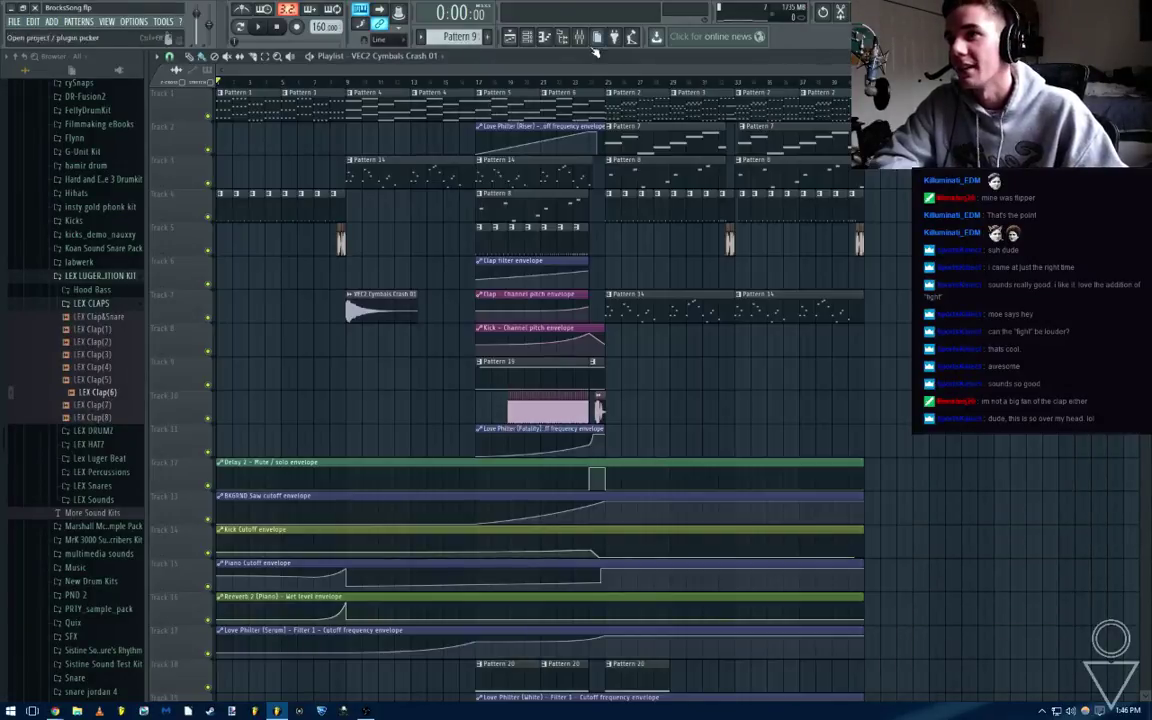
pyautogui.press('F9')
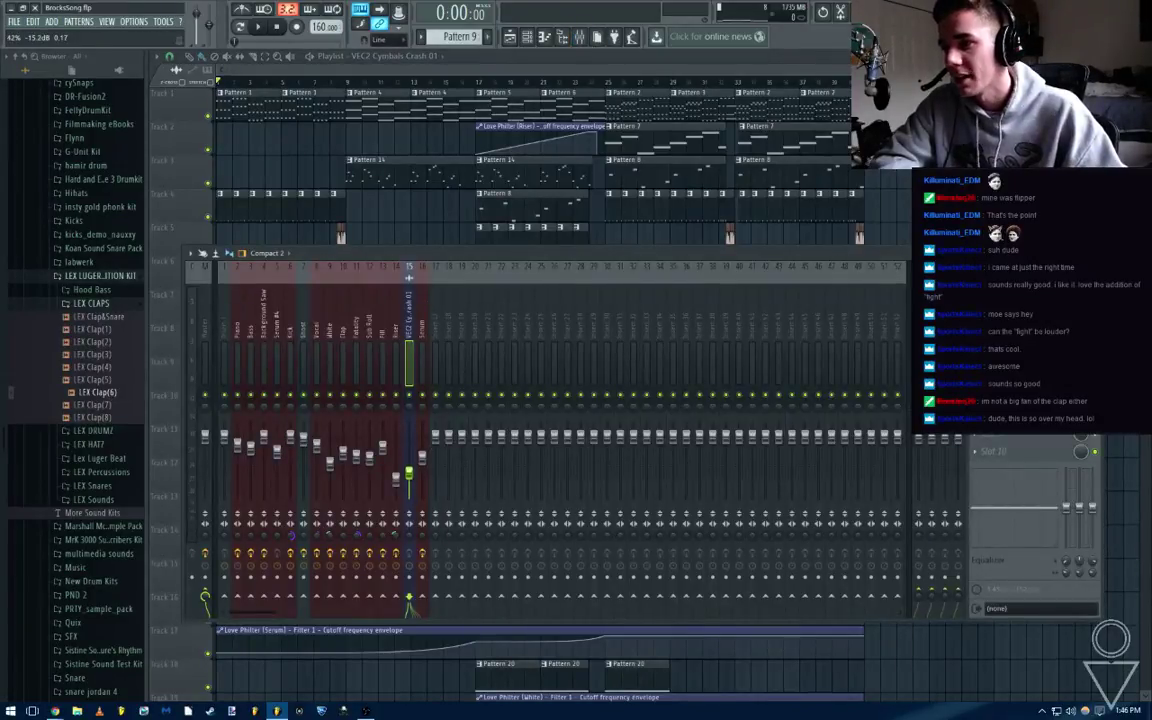
pyautogui.press('F9')
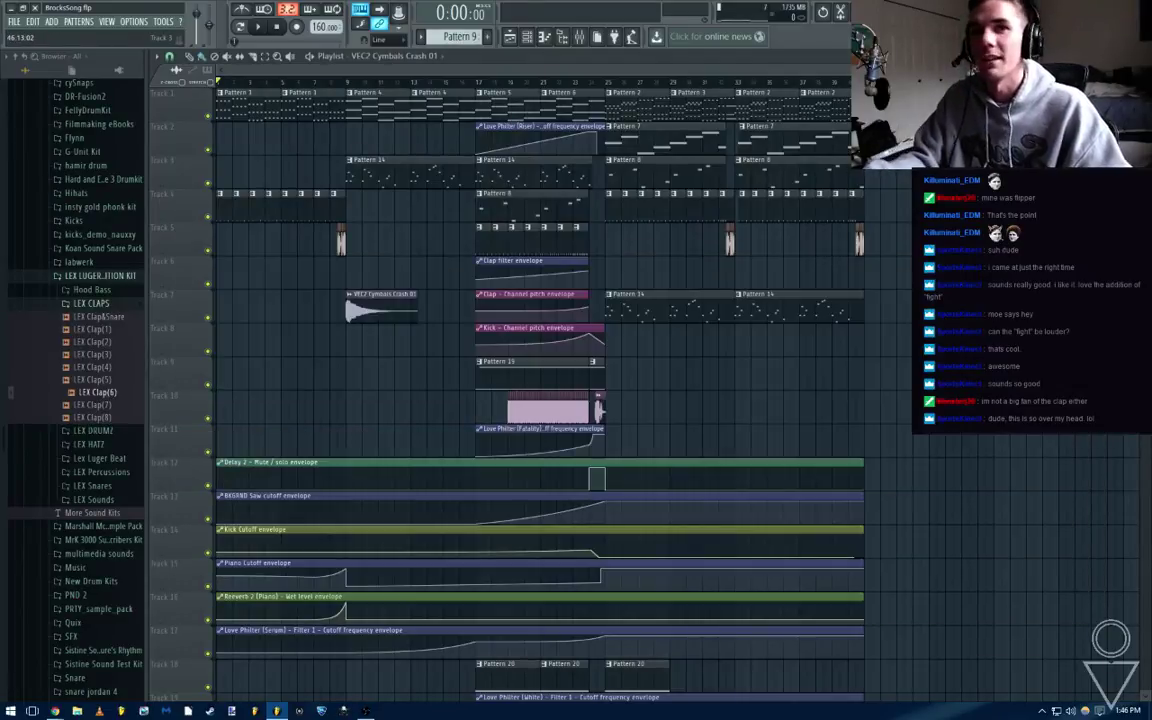
# Play the song from the start, collapse the LEX Luger kit folder and slightly lower the fader of mixer insert 16
pyautogui.click(304, 83)
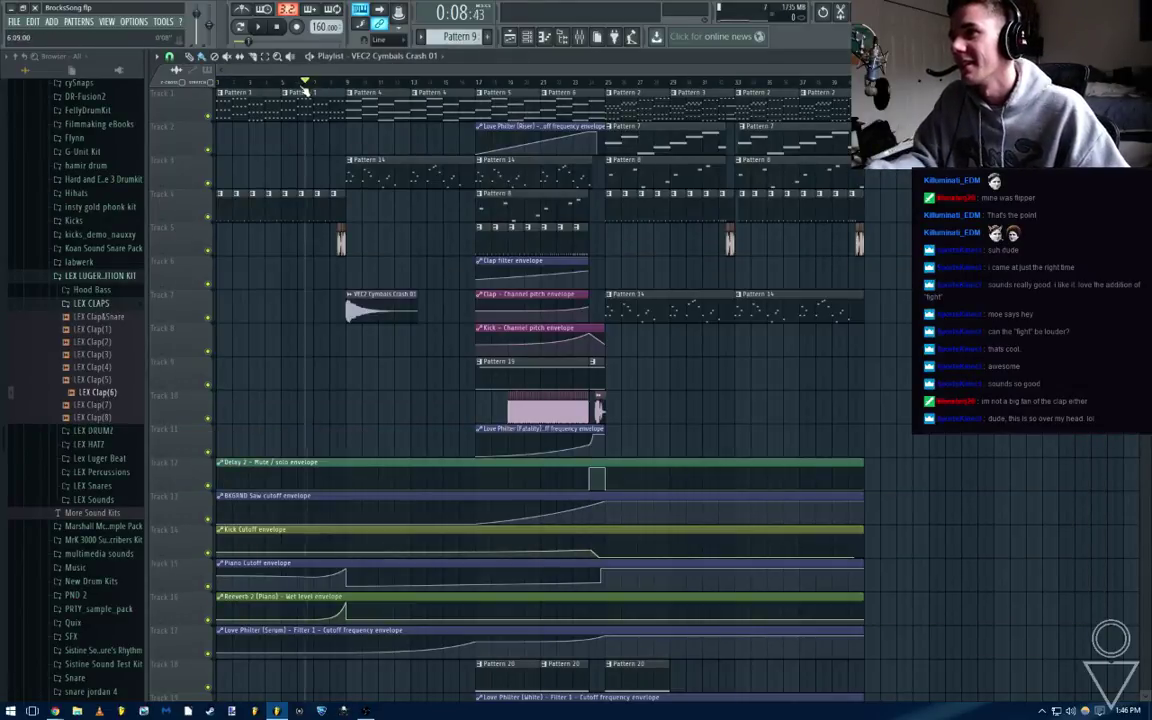
pyautogui.press('space')
pyautogui.press('F9')
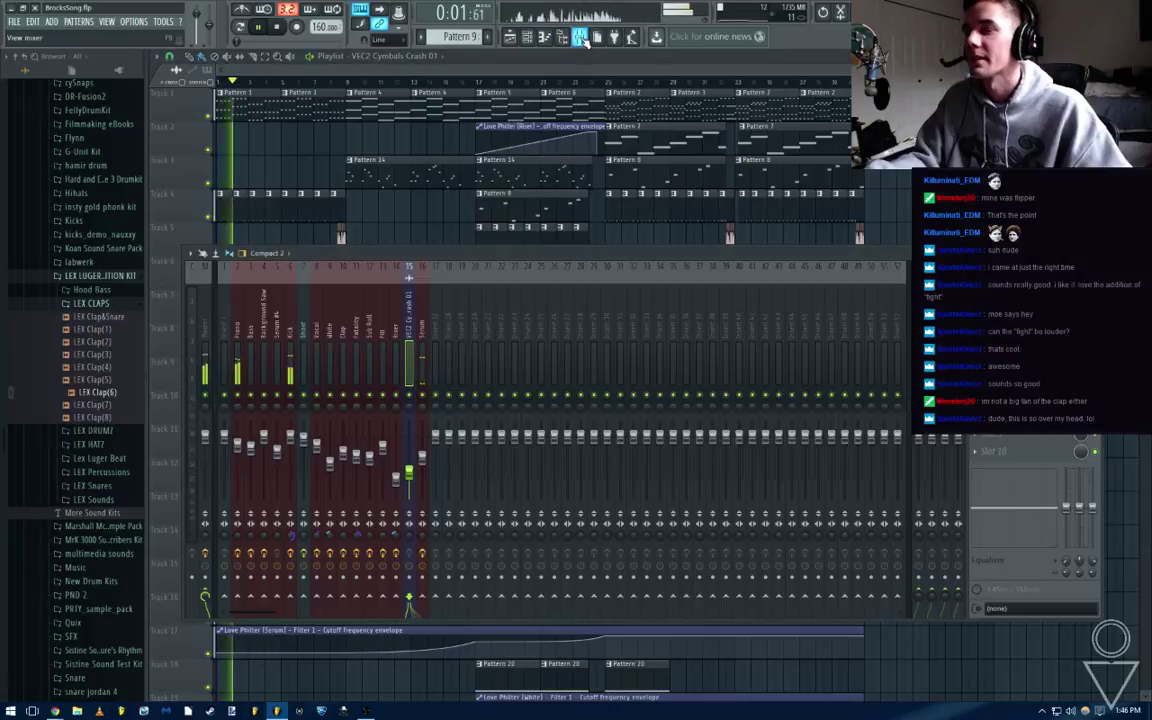
pyautogui.click(107, 277)
pyautogui.moveTo(422, 458); pyautogui.dragTo(422, 462)
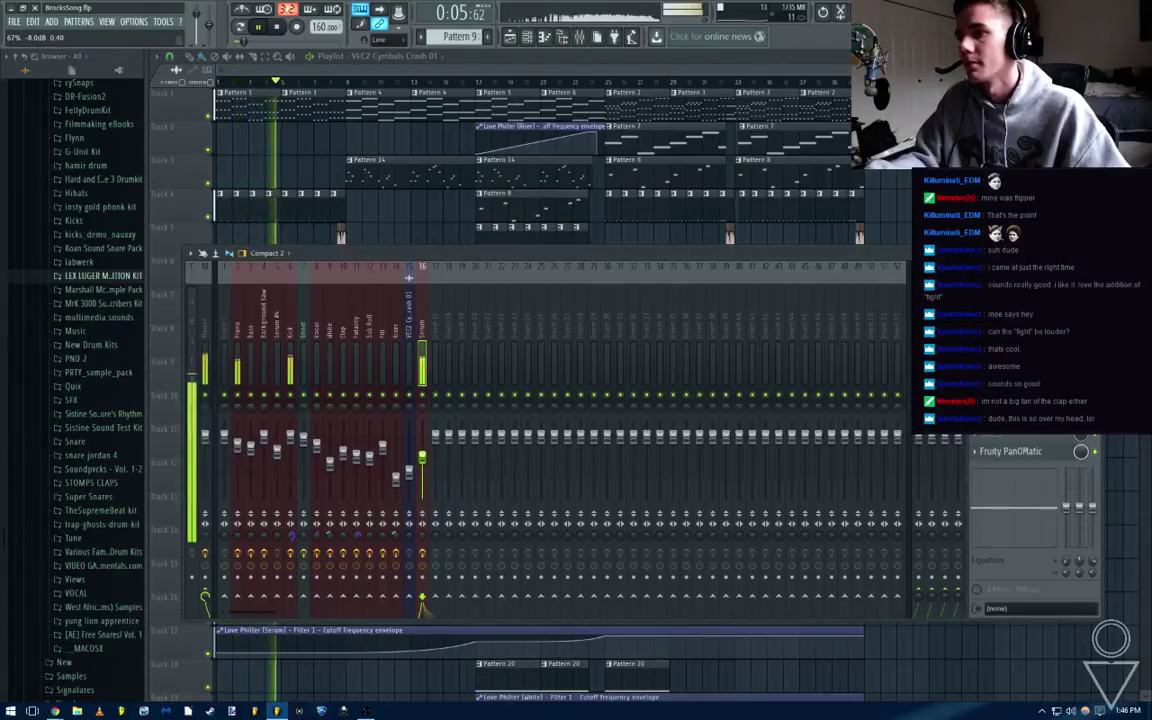
pyautogui.press('space')
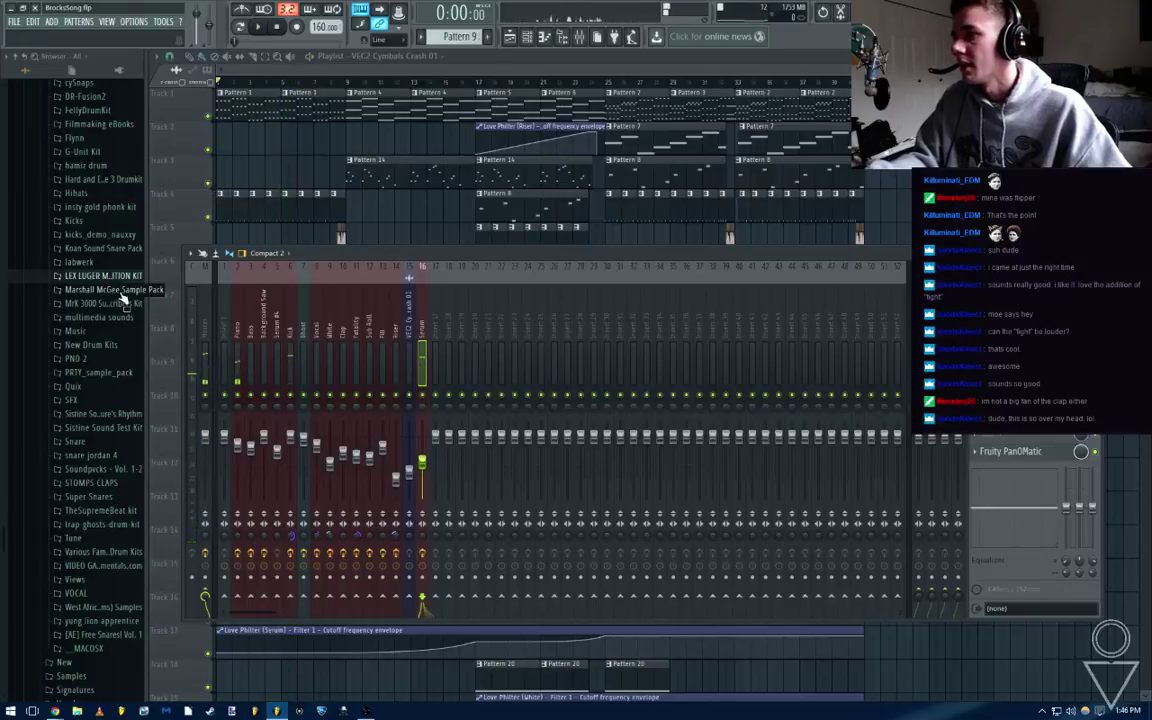
# Preview the second sample in the MrK 3000 kit's Sick Claps folder and load it into the LEX Clap(6) channel
pyautogui.click(118, 303)
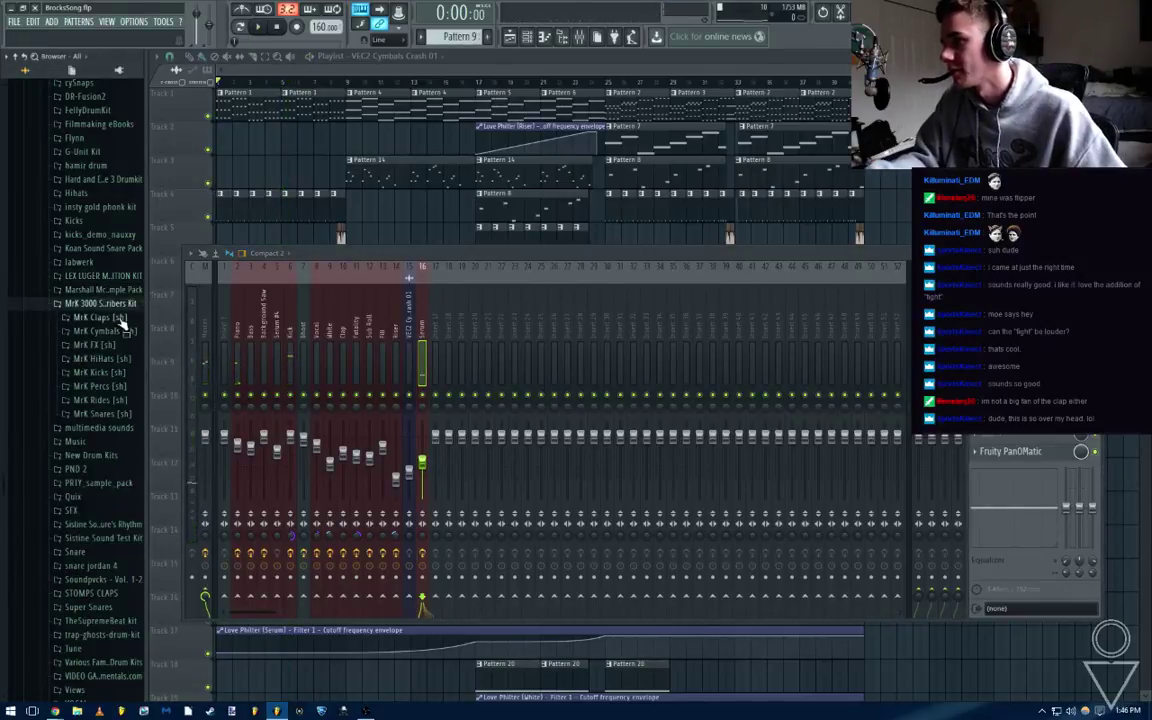
pyautogui.click(115, 317)
pyautogui.click(127, 343)
pyautogui.click(114, 370)
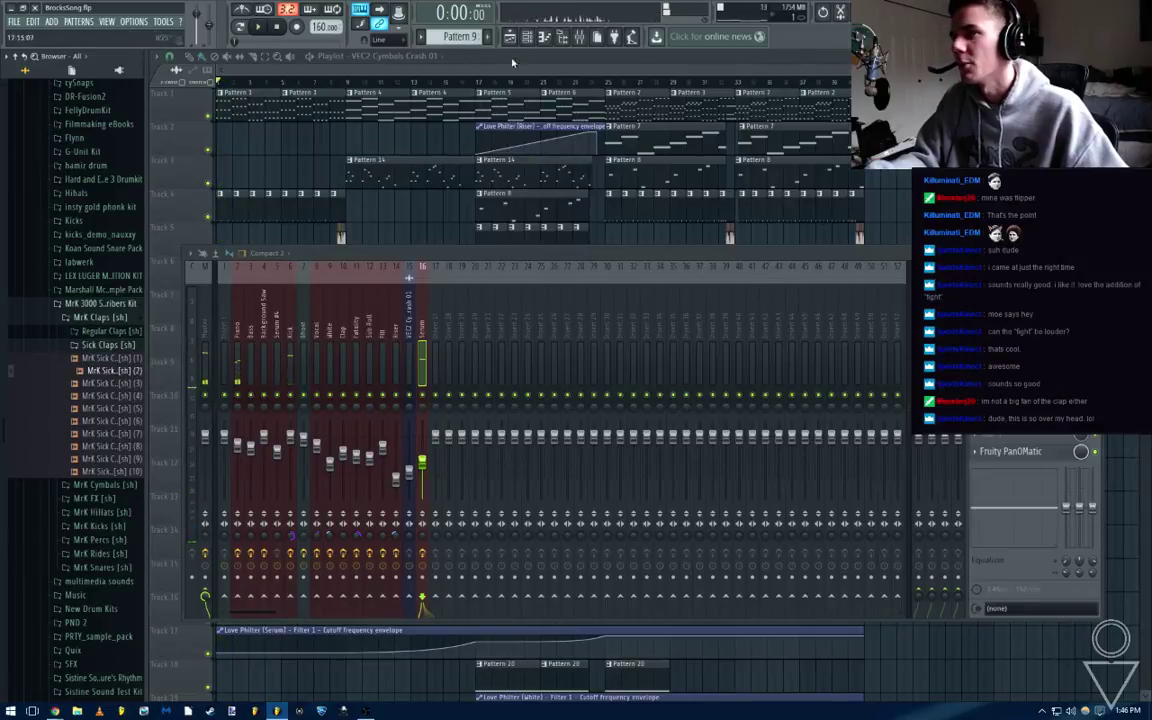
pyautogui.press('F6')
pyautogui.moveTo(114, 370); pyautogui.dragTo(250, 214)
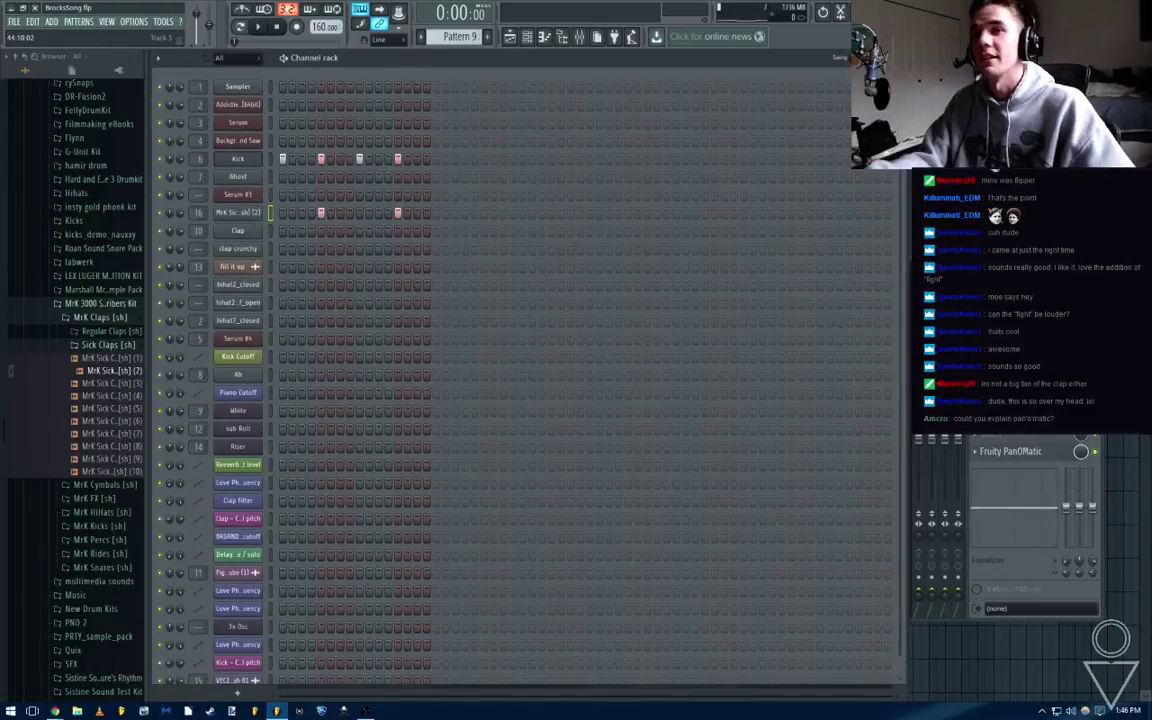
pyautogui.press('F6')
pyautogui.press('F9')
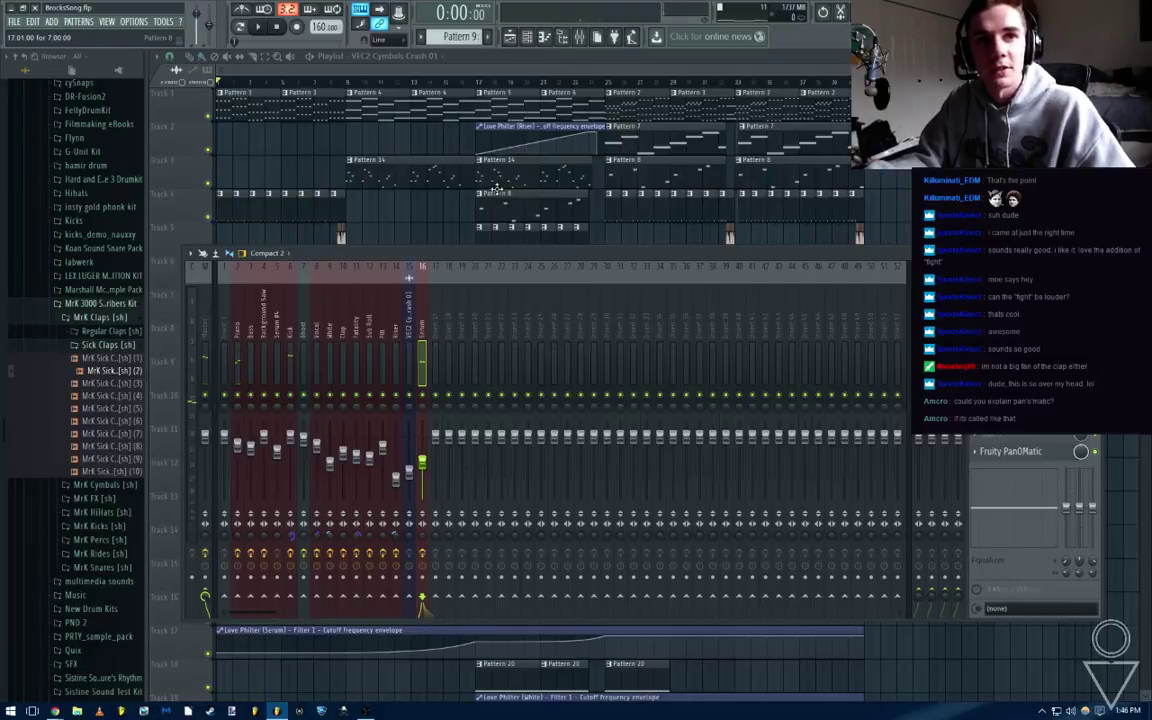
pyautogui.press('F9')
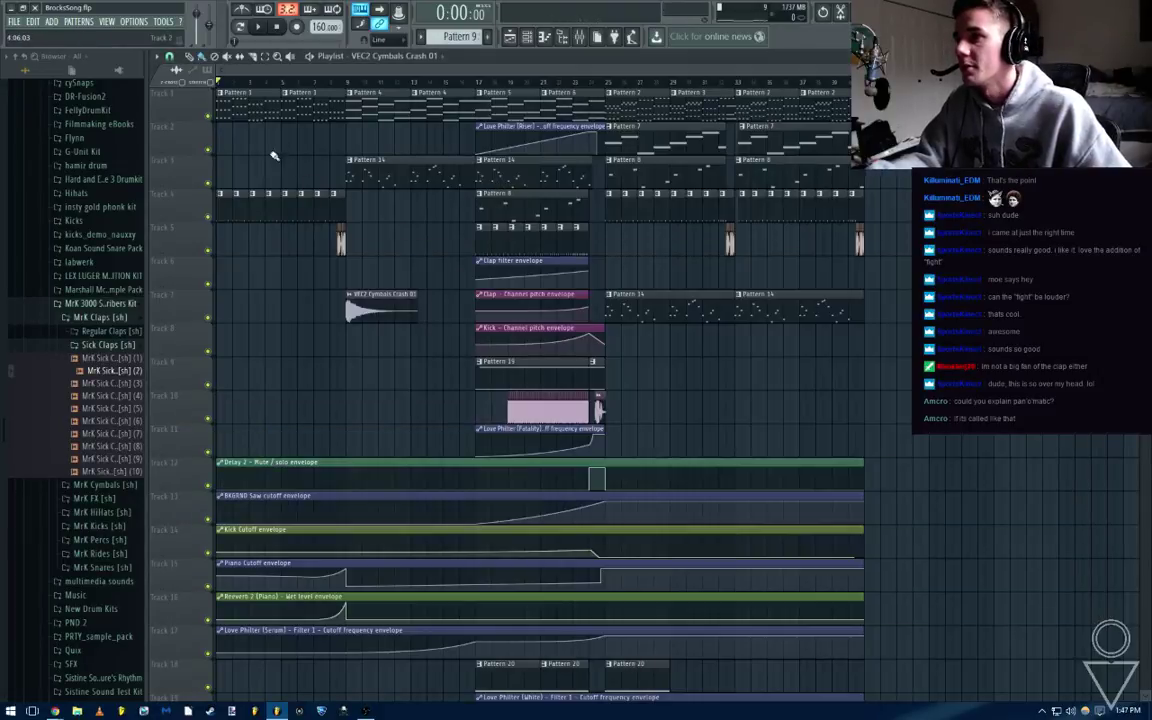
pyautogui.keyDown('ctrl'); pyautogui.scroll(4, 274, 156); pyautogui.keyUp('ctrl')
pyautogui.moveTo(303, 72); pyautogui.dragTo(258, 72)
pyautogui.press('F9')
pyautogui.click(579, 38)
pyautogui.click(579, 38)
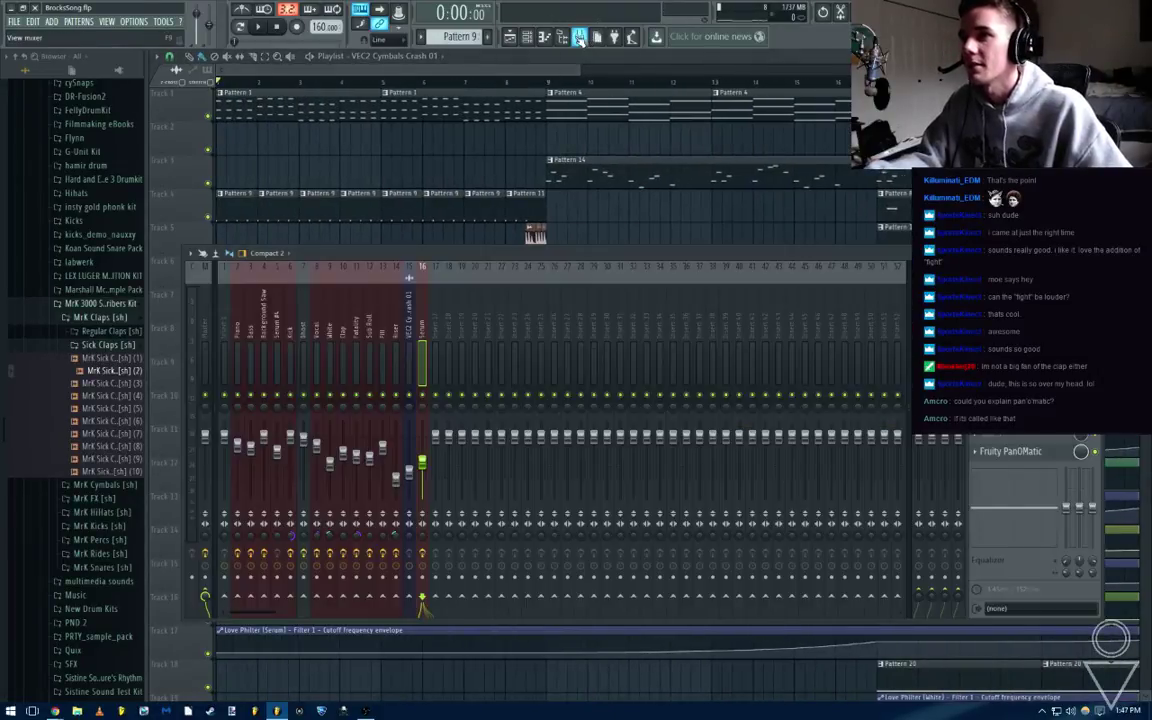
pyautogui.scroll(-4, 638, 78)
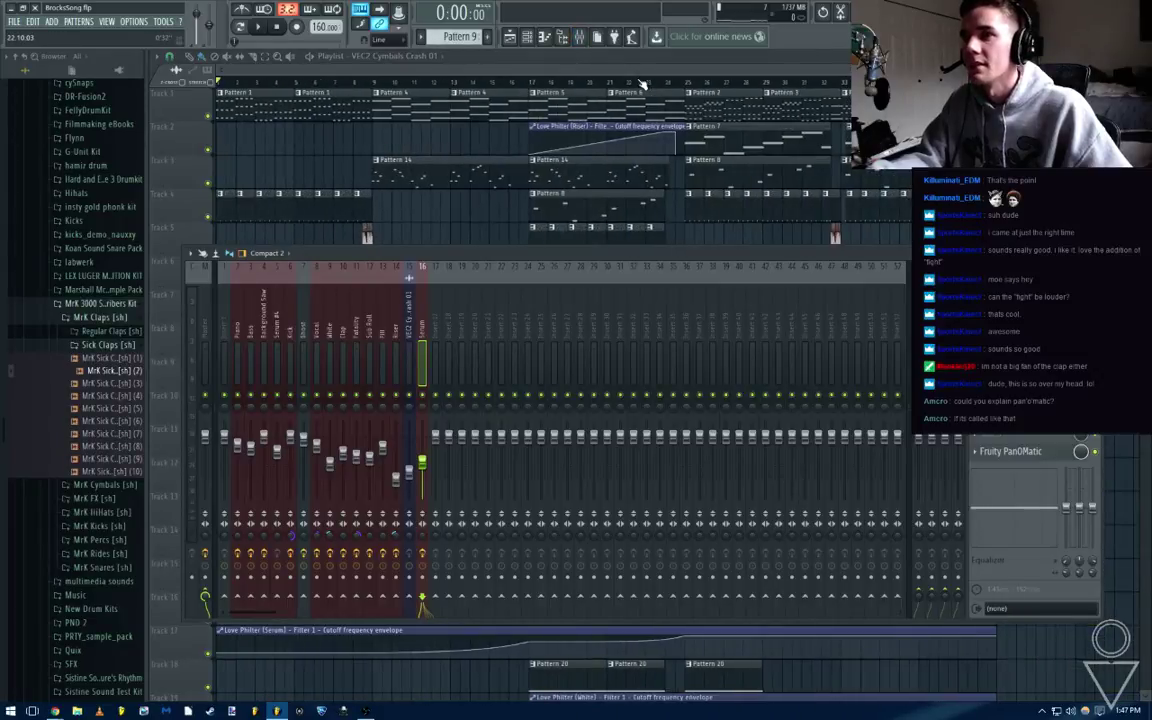
# Solo playlist track 1, also enable the Piano Cutoff envelope track, and select bars 1 to 9 for looping during playback
pyautogui.rightClick(208, 118)
pyautogui.press('space')
pyautogui.press('F9')
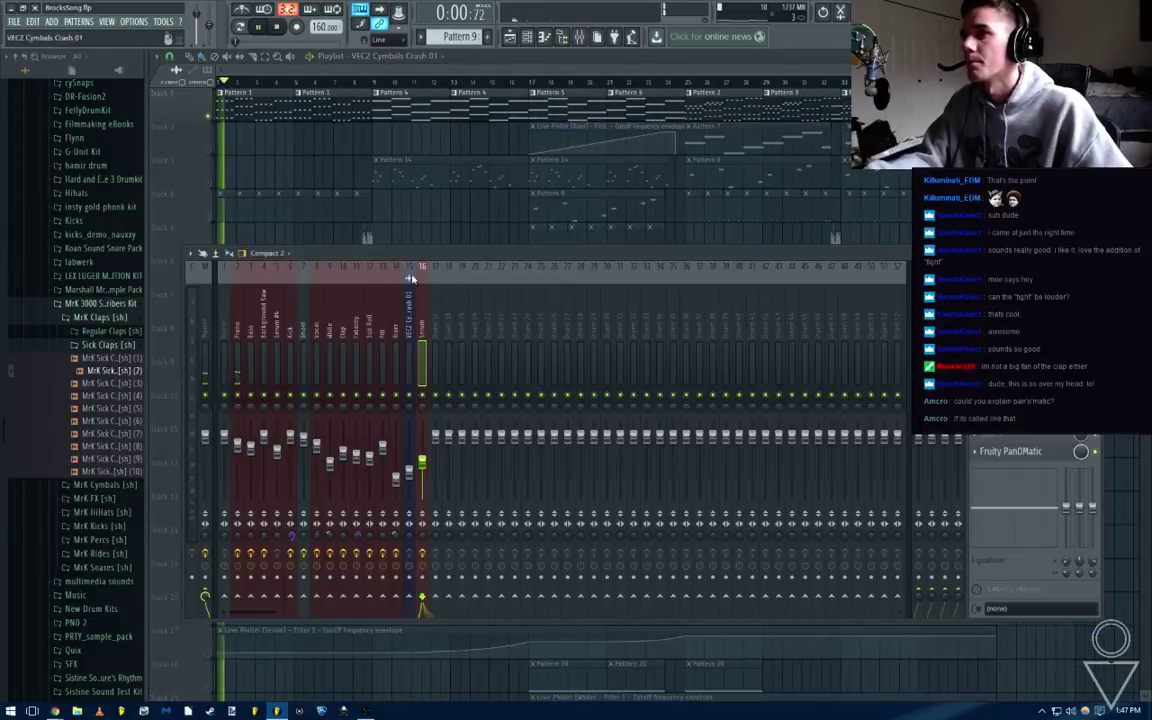
pyautogui.press('F9')
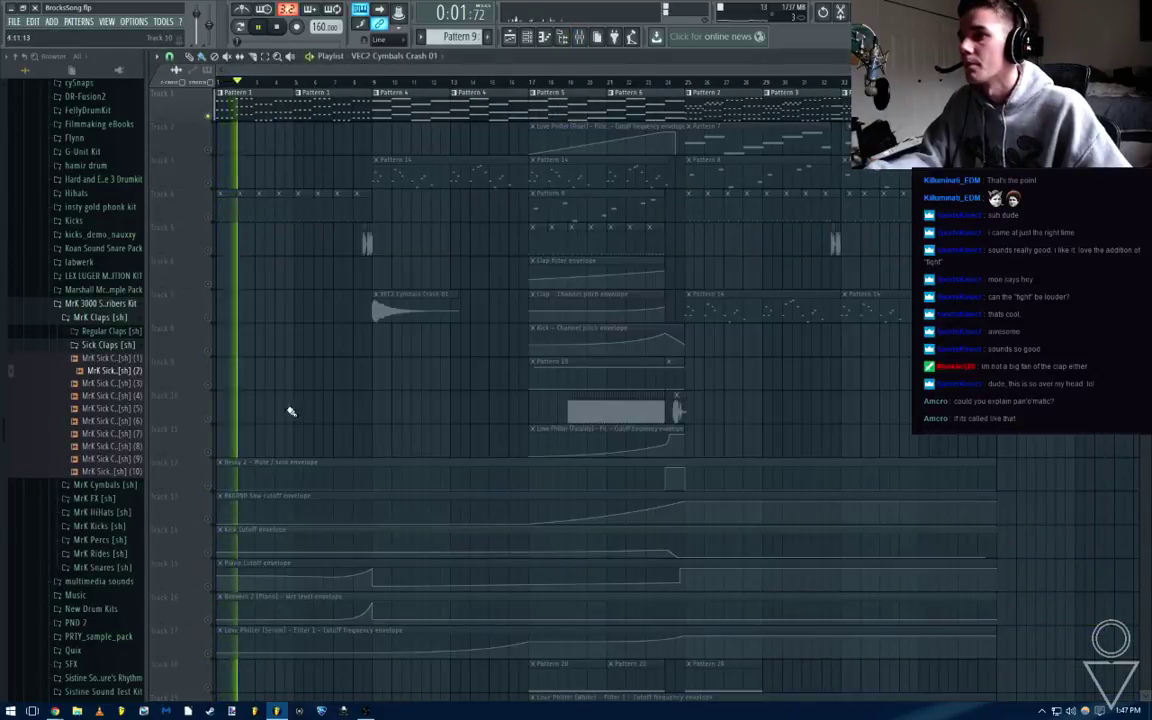
pyautogui.click(211, 585)
pyautogui.moveTo(376, 84); pyautogui.dragTo(214, 88)
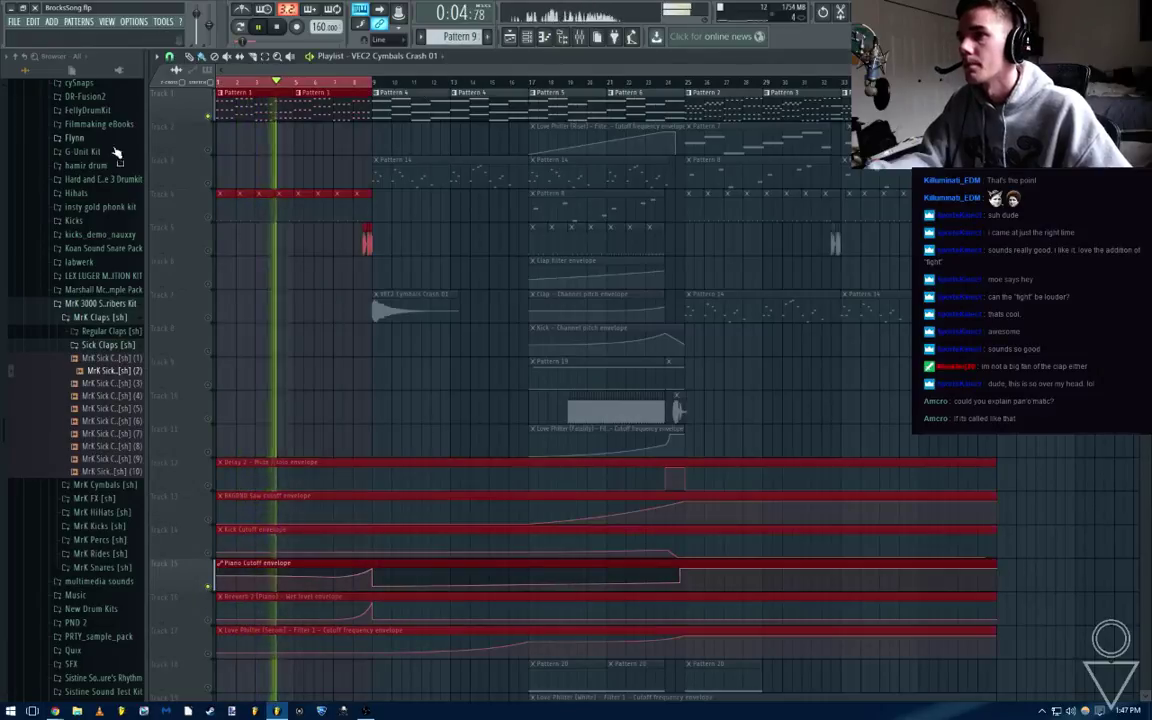
# Stop playback and open the Fruity PanOMatic effect on the Piano mixer track
pyautogui.press('F9')
pyautogui.press('space')
pyautogui.press('space')
pyautogui.press('space')
pyautogui.click(233, 343)
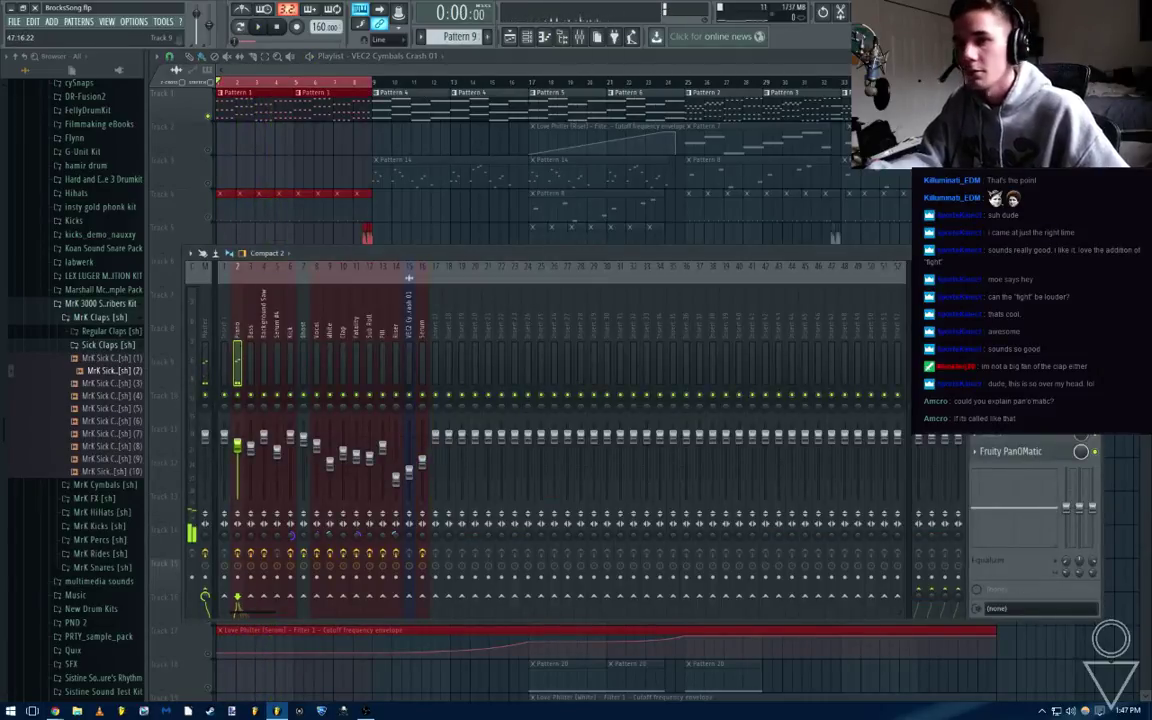
pyautogui.click(972, 455)
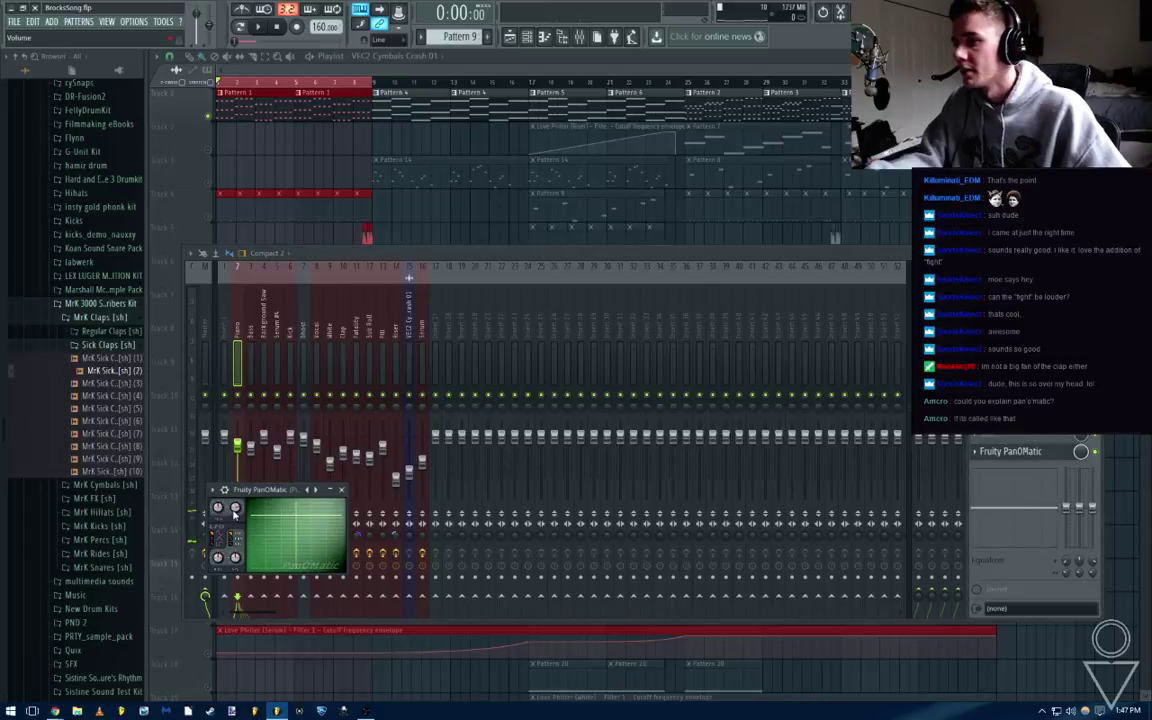
# Reset PanOMatic's volume on the Piano track and audition the piano while shifting its panning
pyautogui.moveTo(254, 497); pyautogui.dragTo(359, 294)
pyautogui.rightClick(377, 297)
pyautogui.click(397, 301)
pyautogui.press('space')
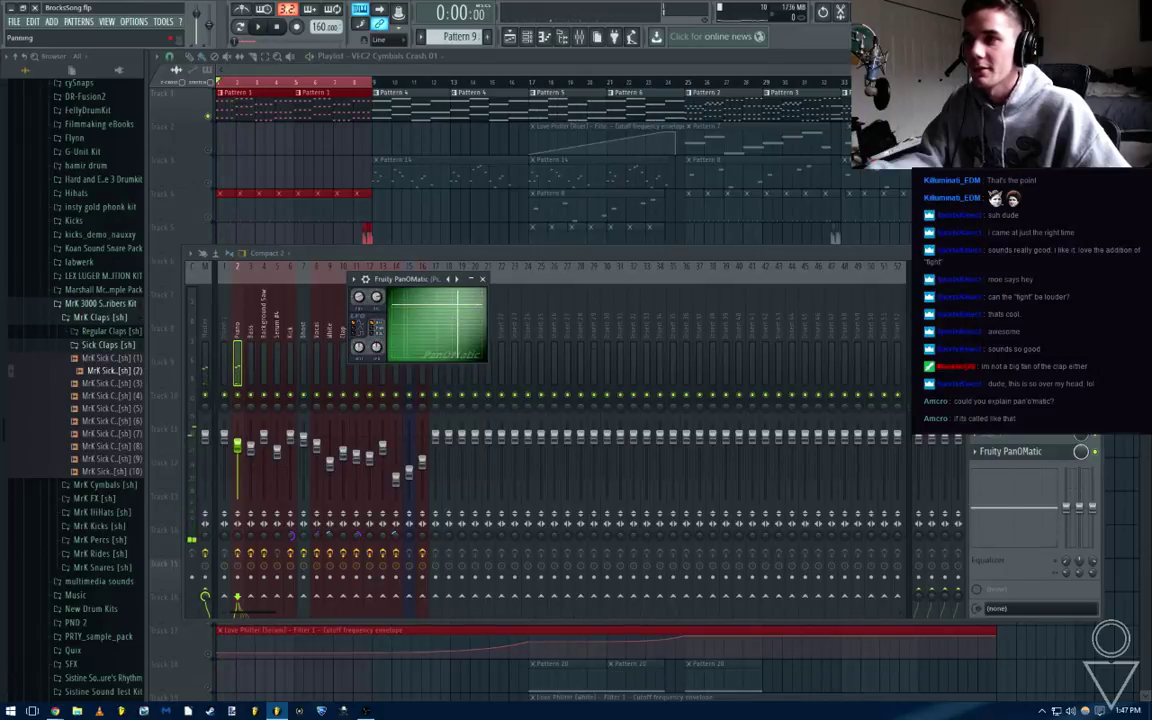
pyautogui.press('space')
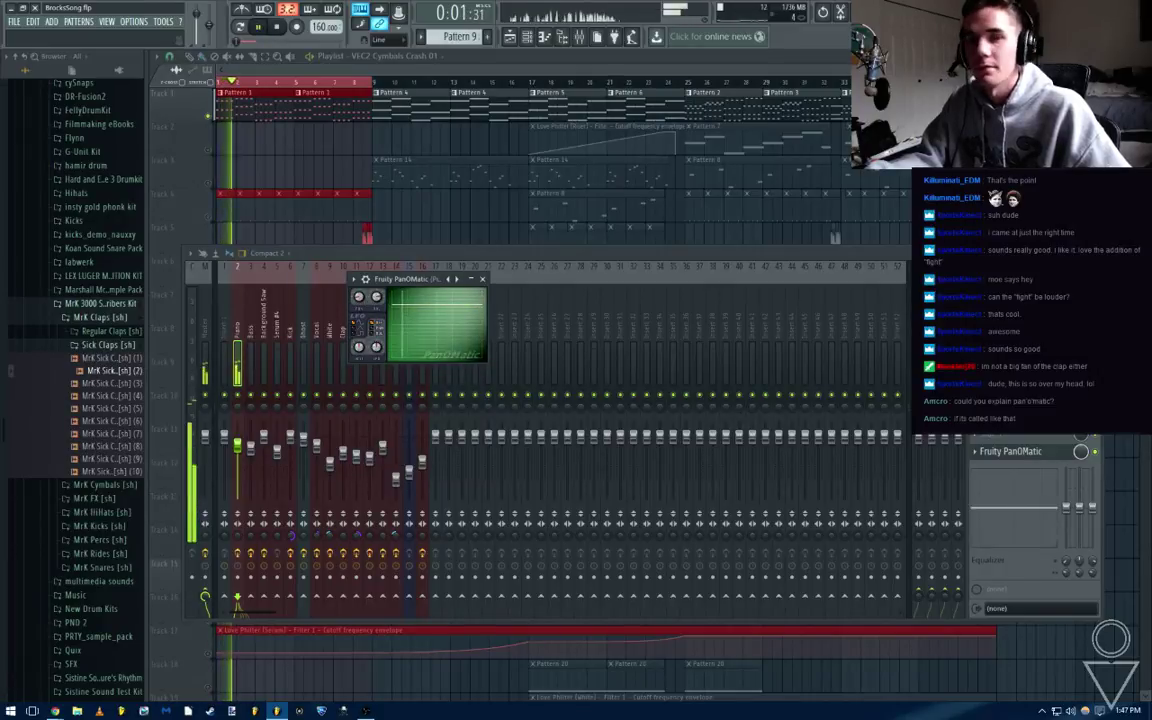
pyautogui.press('space')
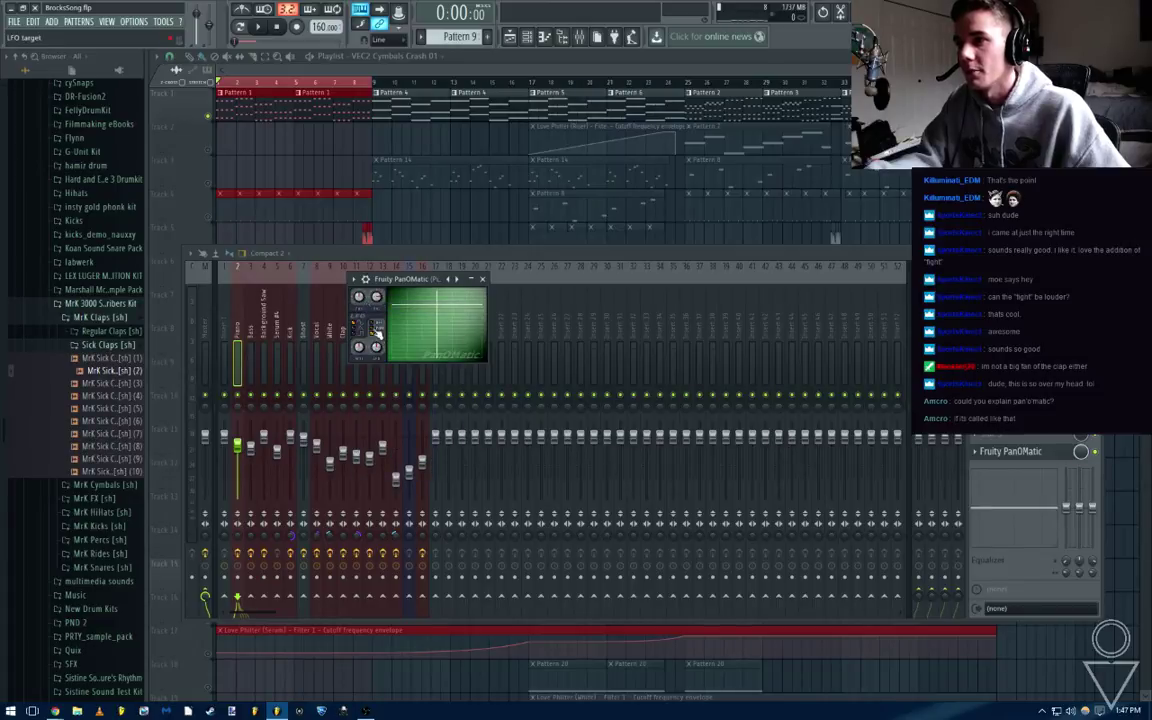
# Turn PanOMatic's panning on the Piano track, reset it to default and play the part briefly
pyautogui.moveTo(359, 297); pyautogui.dragTo(359, 310)
pyautogui.rightClick(361, 297)
pyautogui.click(369, 304)
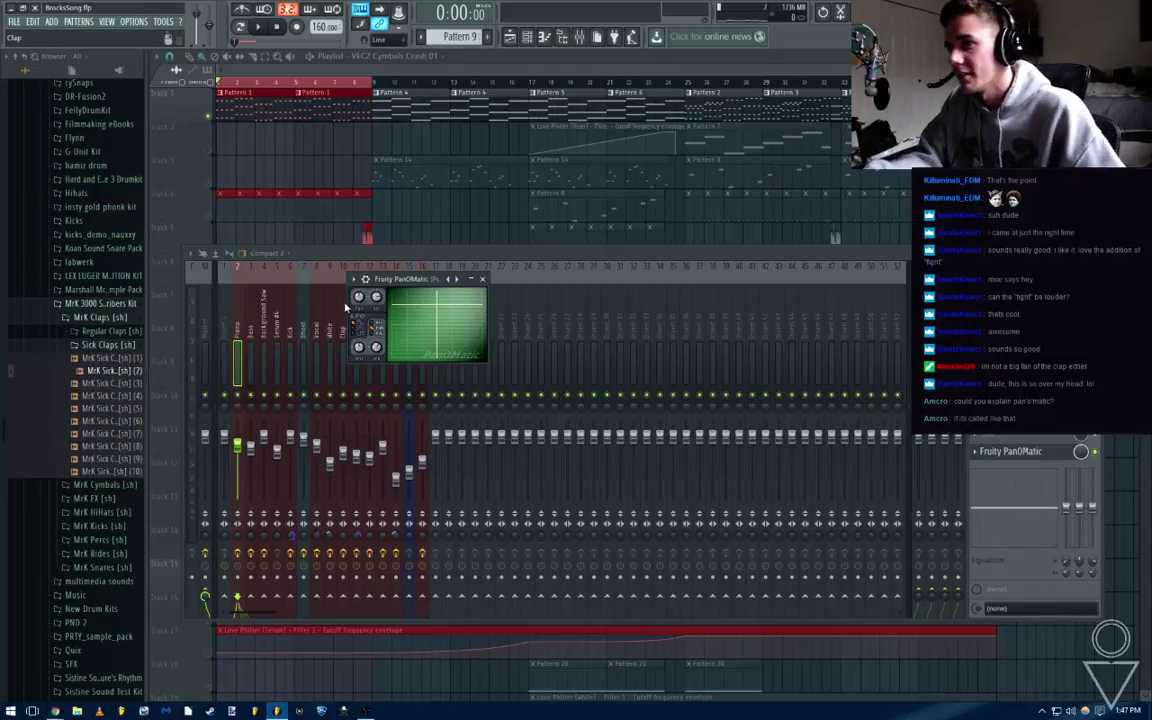
pyautogui.press('space')
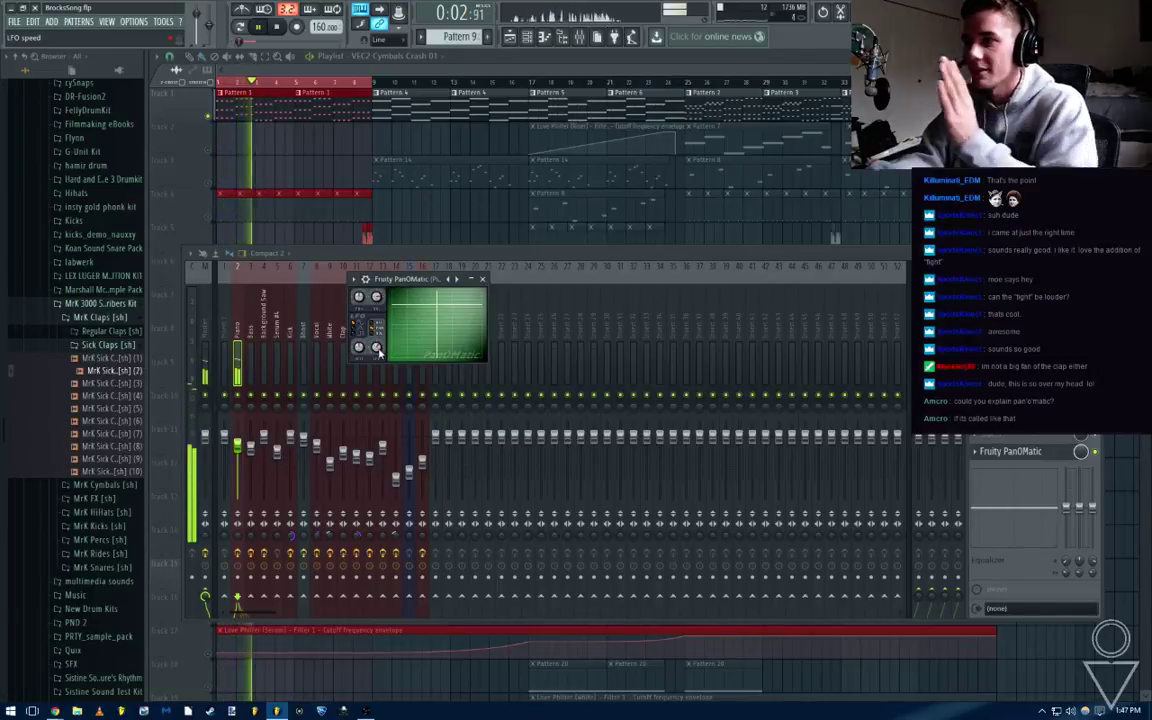
pyautogui.press('space')
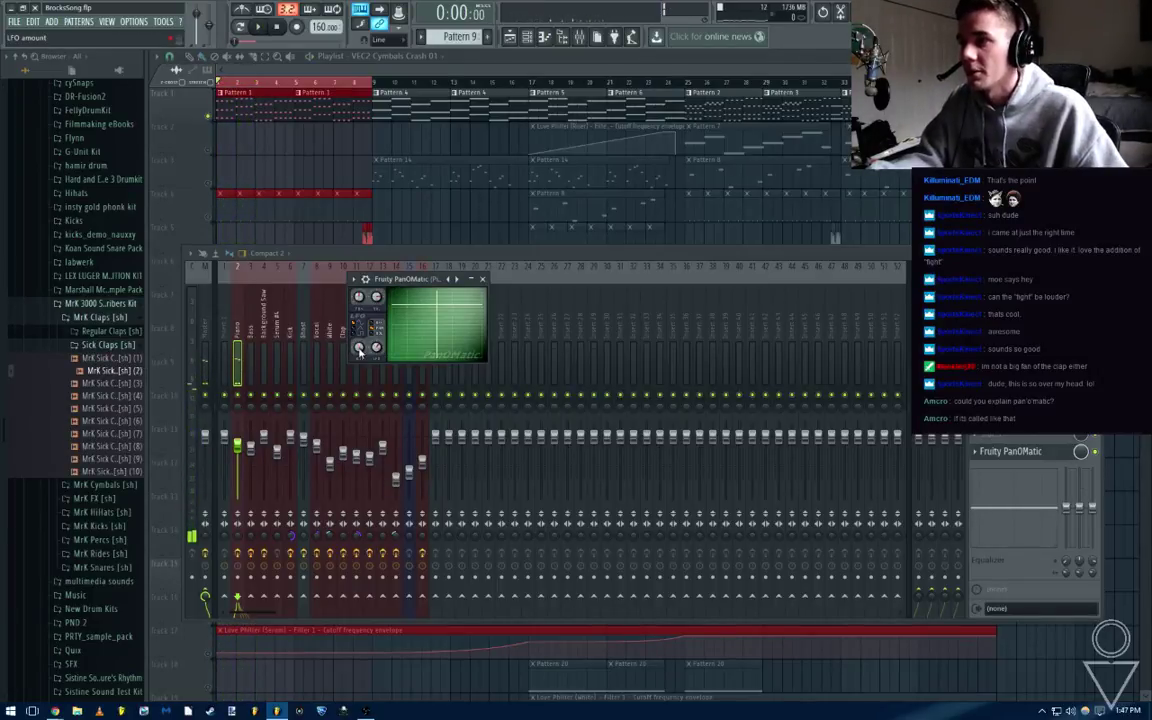
# Play the Piano part while examining PanOMatic's LFO speed and LFO amount controls
pyautogui.press('space')
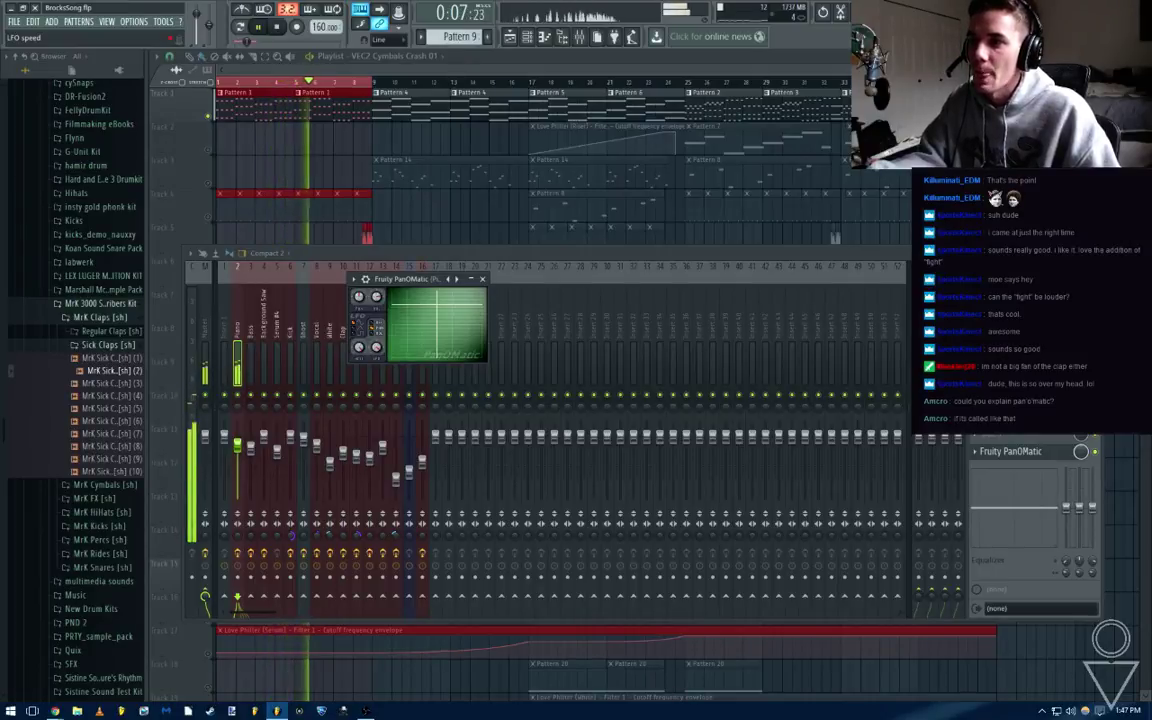
pyautogui.rightClick(378, 346)
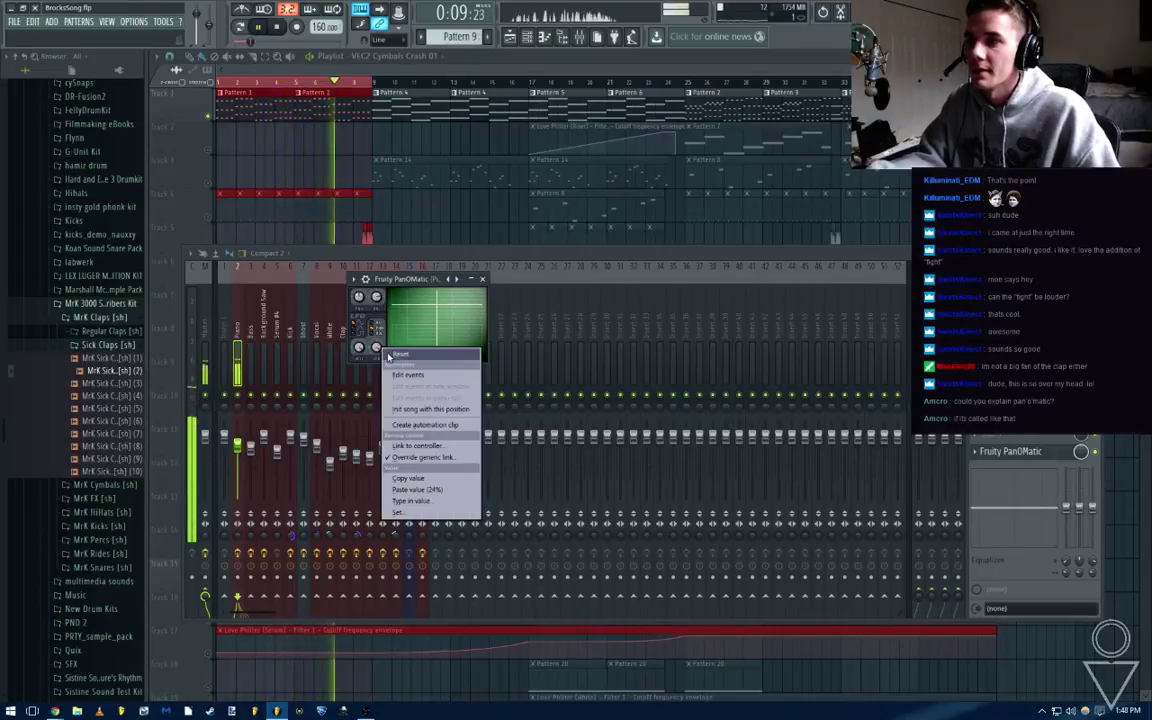
pyautogui.click(422, 270)
pyautogui.press('space')
pyautogui.click(237, 341)
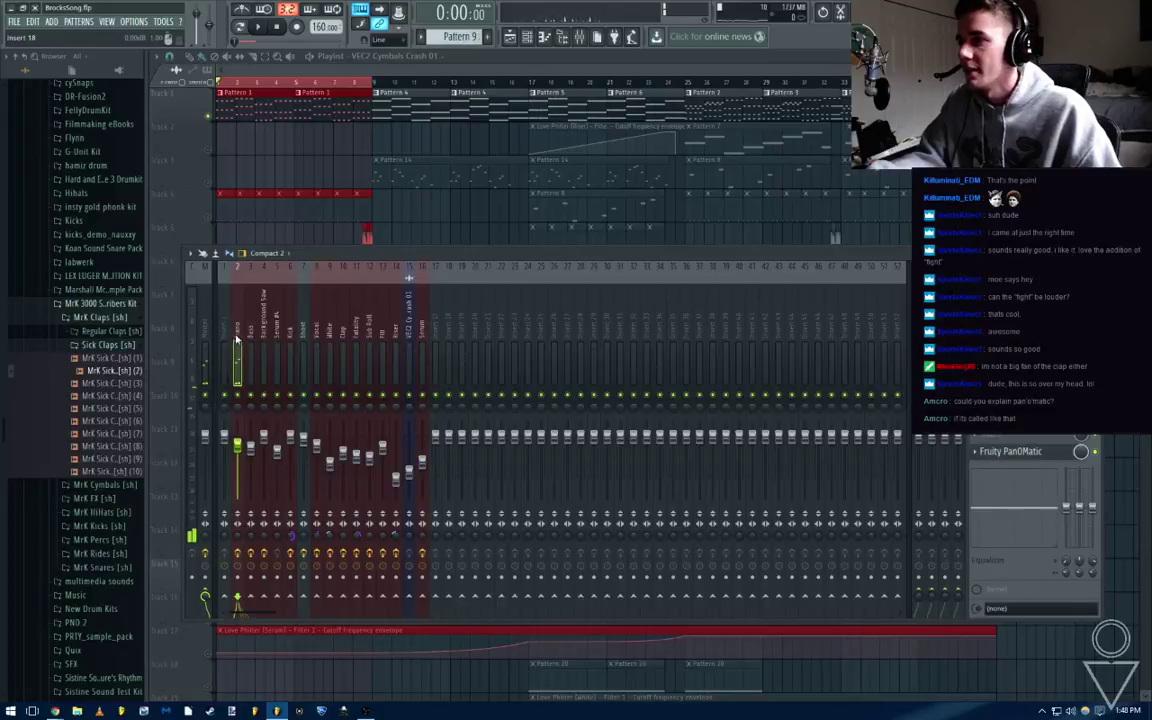
pyautogui.click(1014, 455)
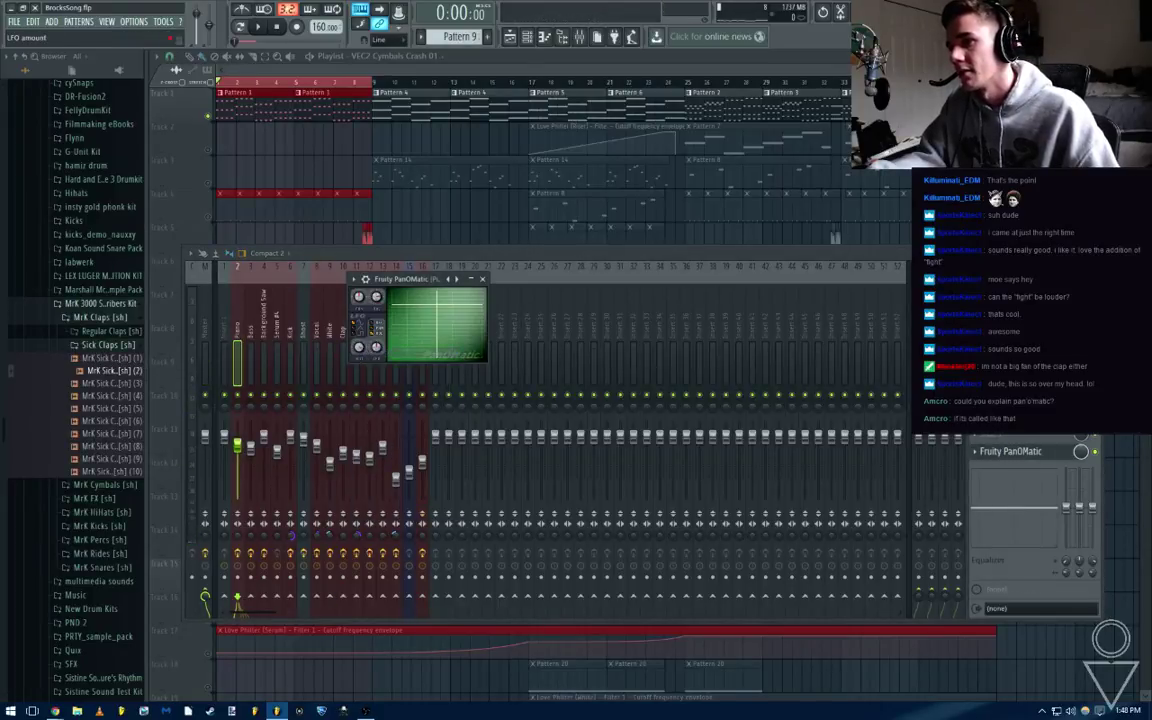
pyautogui.press('space')
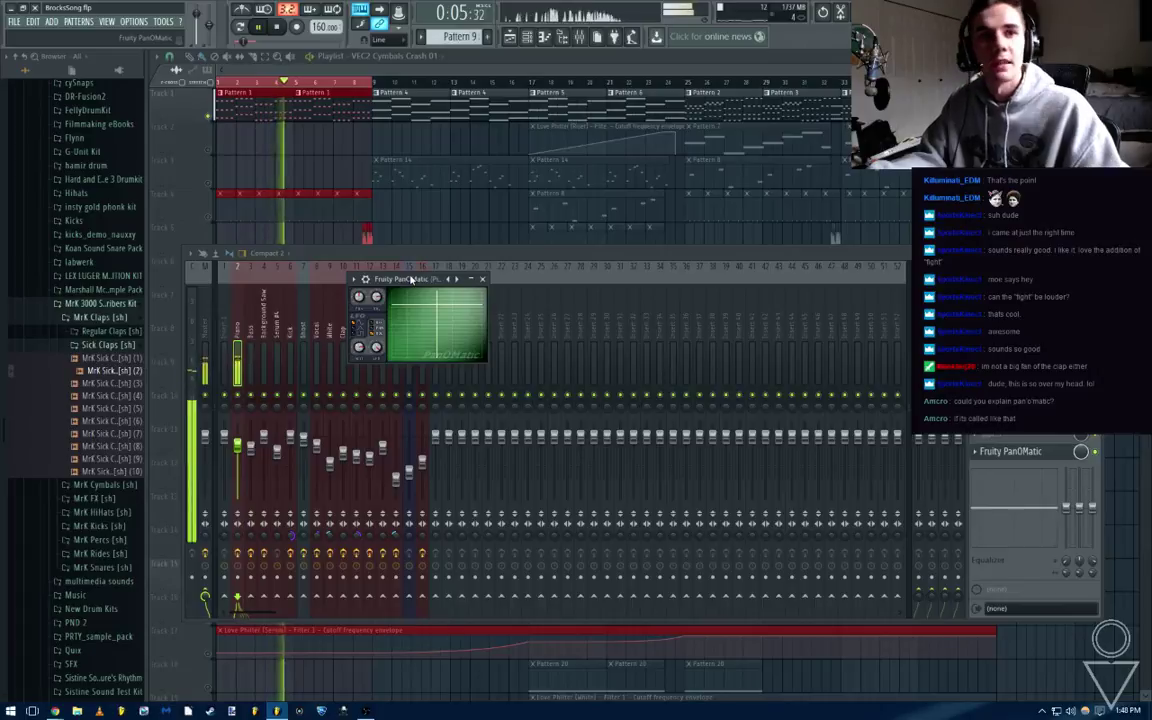
pyautogui.press('space')
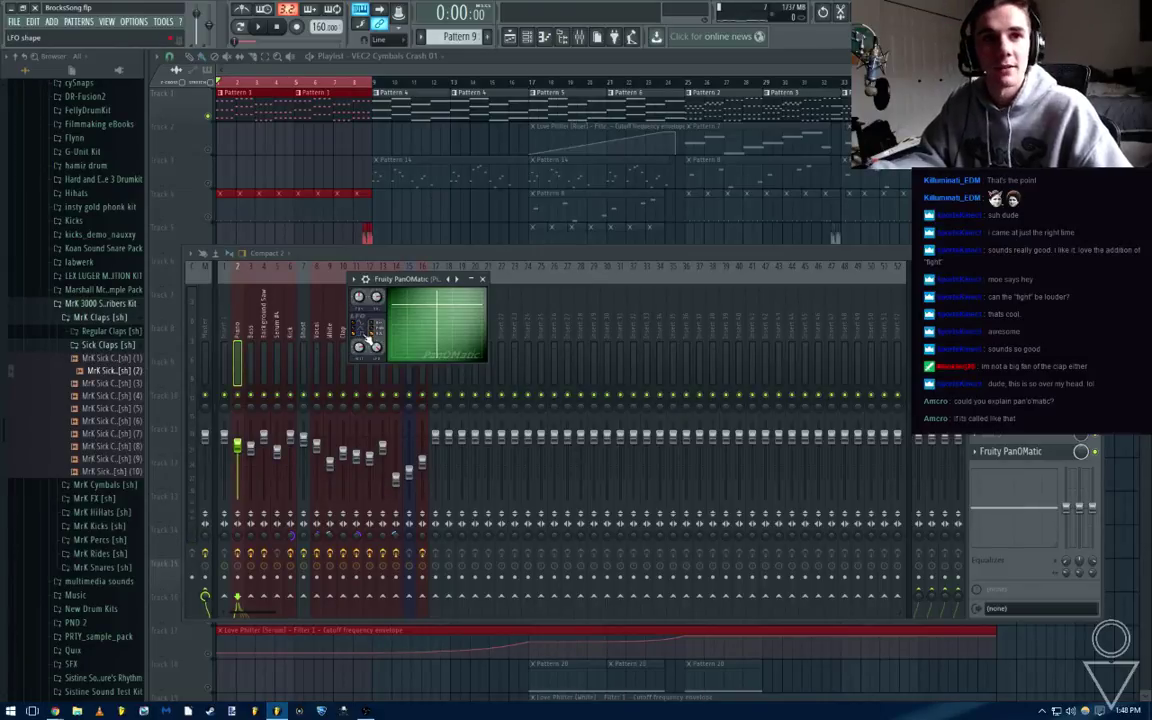
# Reset the Piano PanOMatic's LFO speed, volume and panning to their defaults and close the effect
pyautogui.rightClick(376, 347)
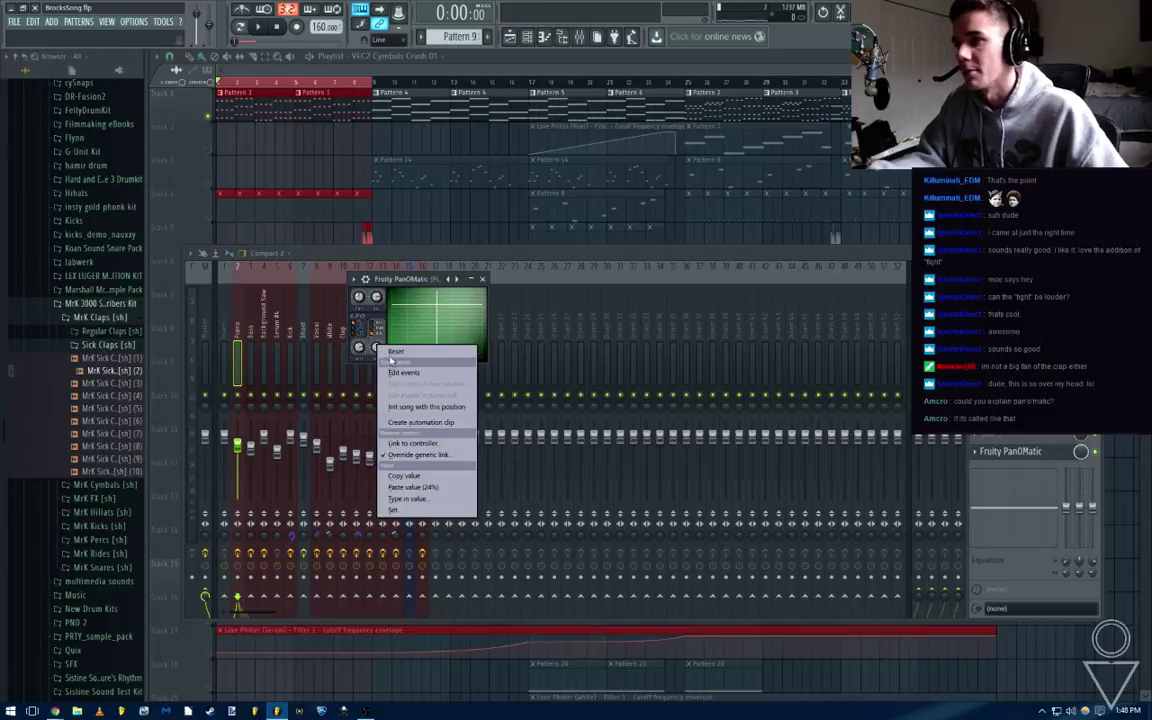
pyautogui.click(390, 356)
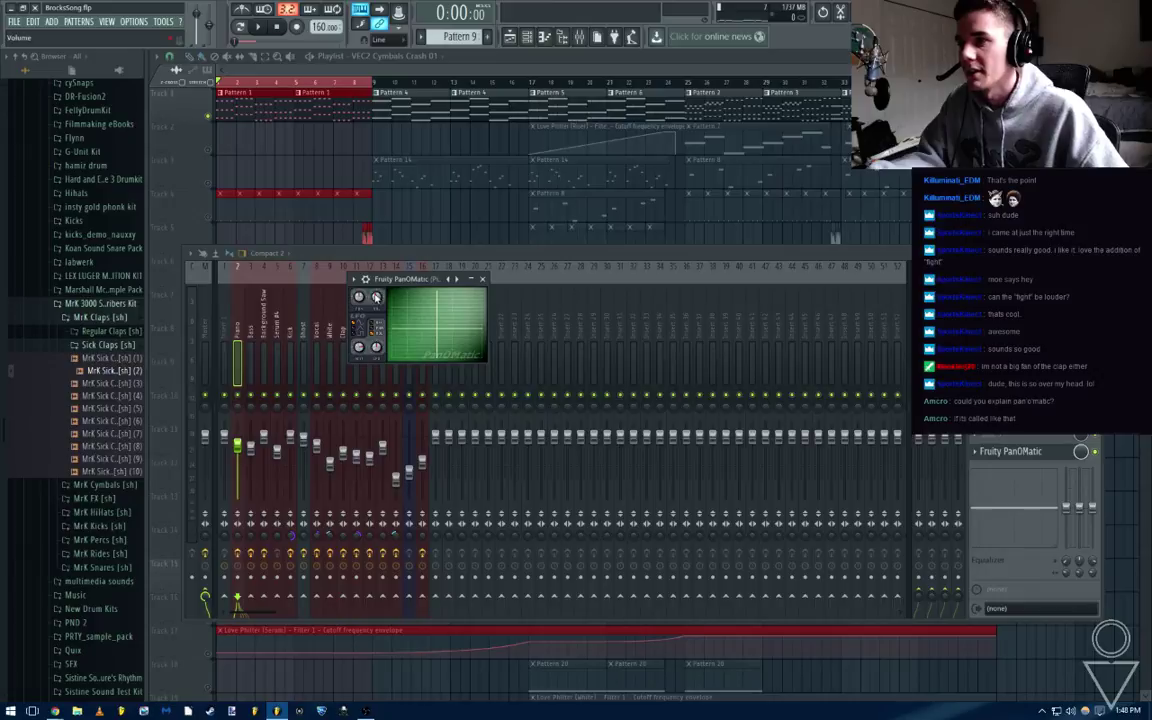
pyautogui.rightClick(376, 297)
pyautogui.click(388, 305)
pyautogui.rightClick(361, 297)
pyautogui.click(380, 304)
pyautogui.click(482, 279)
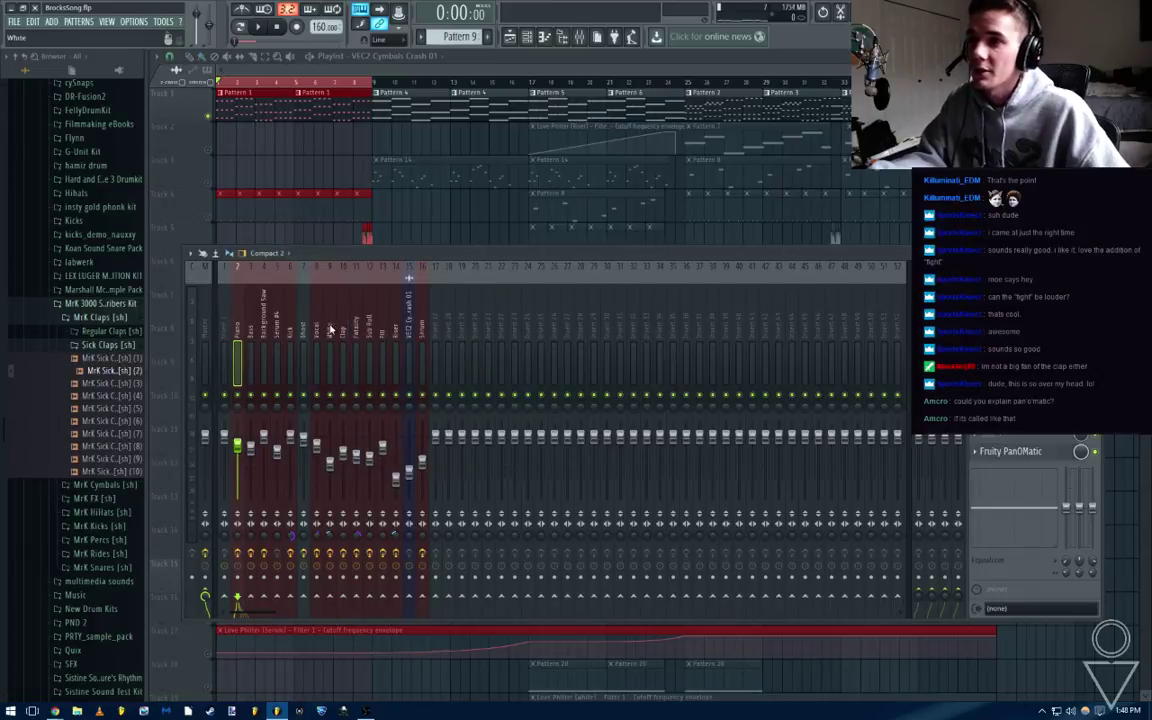
# Open PanOMatic on the Bass track and Fruity peak controller on the Ghost track, and play the song briefly
pyautogui.click(250, 330)
pyautogui.click(1010, 455)
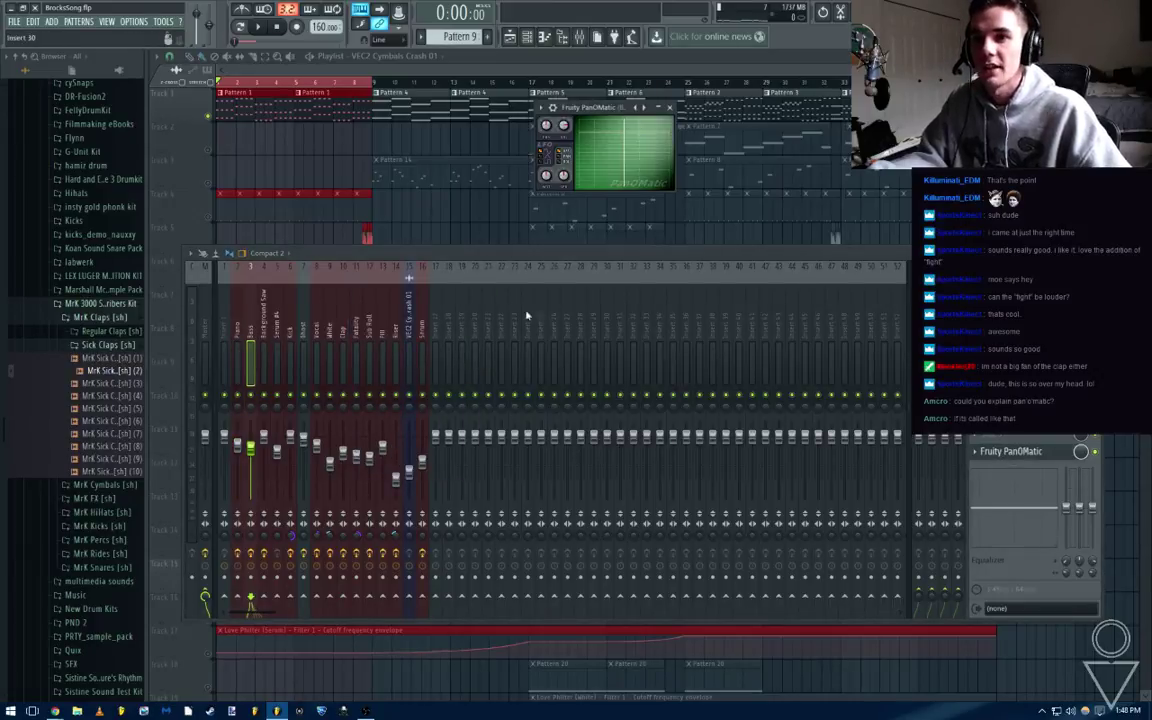
pyautogui.click(312, 338)
pyautogui.click(304, 338)
pyautogui.click(1010, 308)
pyautogui.press('space')
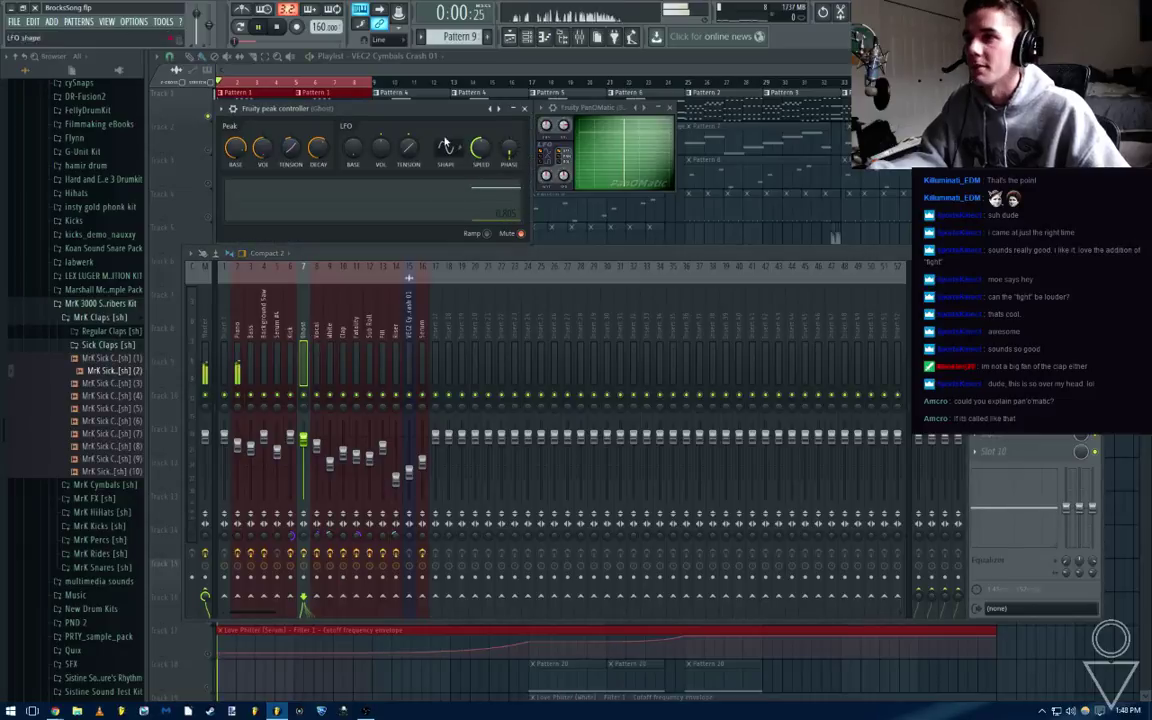
pyautogui.press('space')
# Clear the playlist time selection, cue playback to bar 25 and turn all playlist tracks back on
pyautogui.click(288, 84)
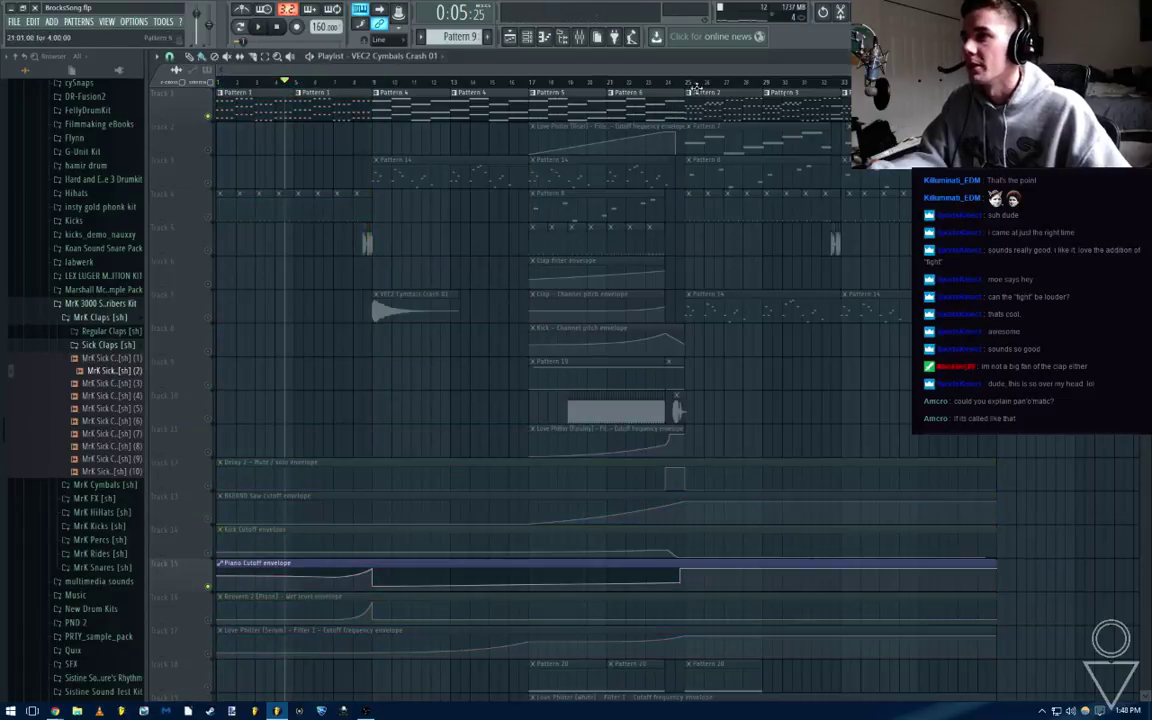
pyautogui.click(688, 84)
pyautogui.press('F9')
pyautogui.rightClick(209, 150)
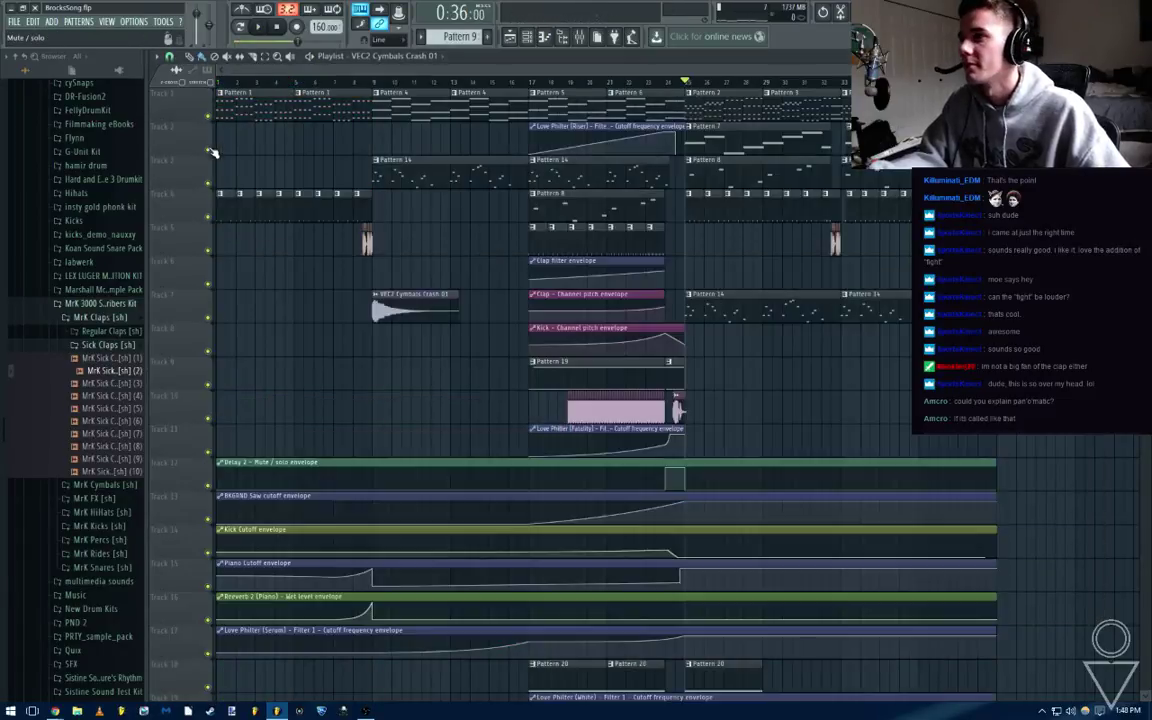
pyautogui.press('space')
pyautogui.press('F9')
pyautogui.press('space')
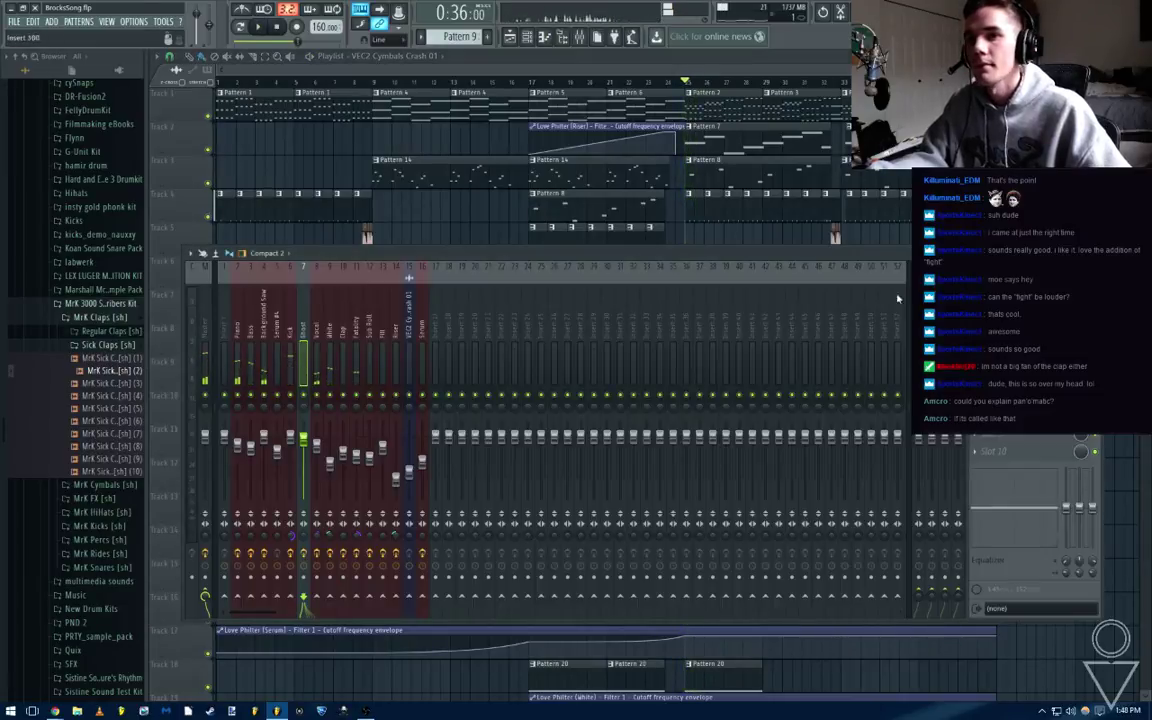
# Open the Ghost track's Fruity peak controller and the Bass track's PanOMatic, and place their windows side by side
pyautogui.click(1018, 295)
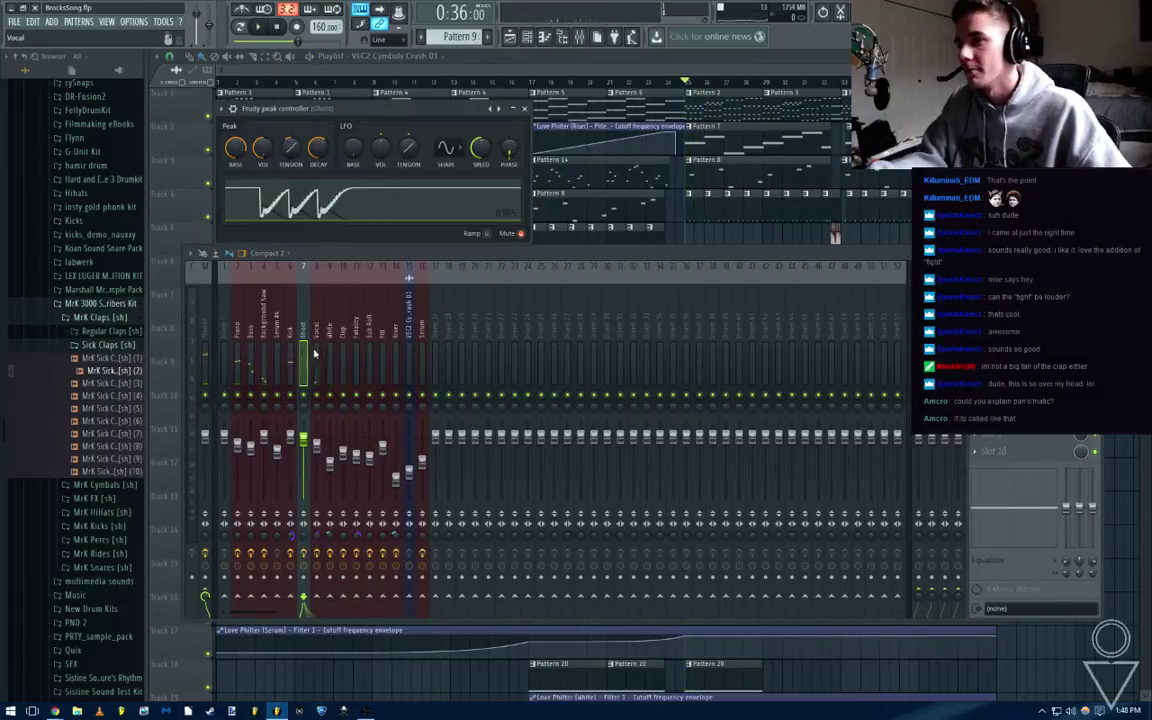
pyautogui.click(238, 338)
pyautogui.click(252, 338)
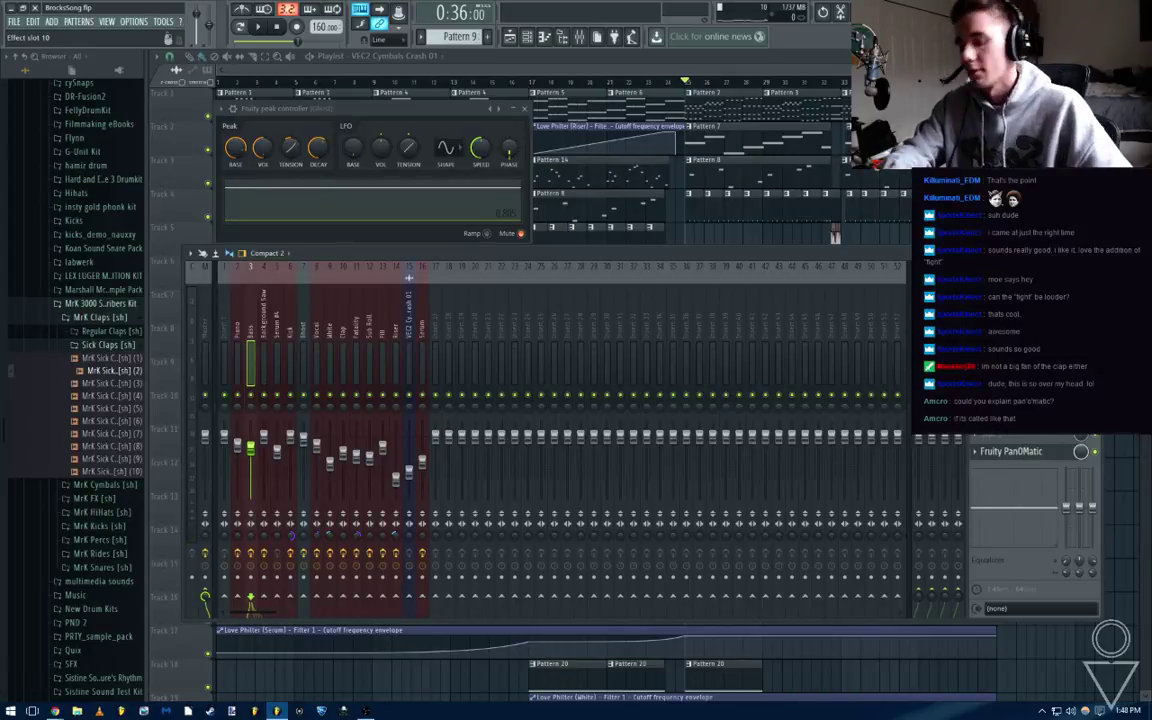
pyautogui.click(918, 360)
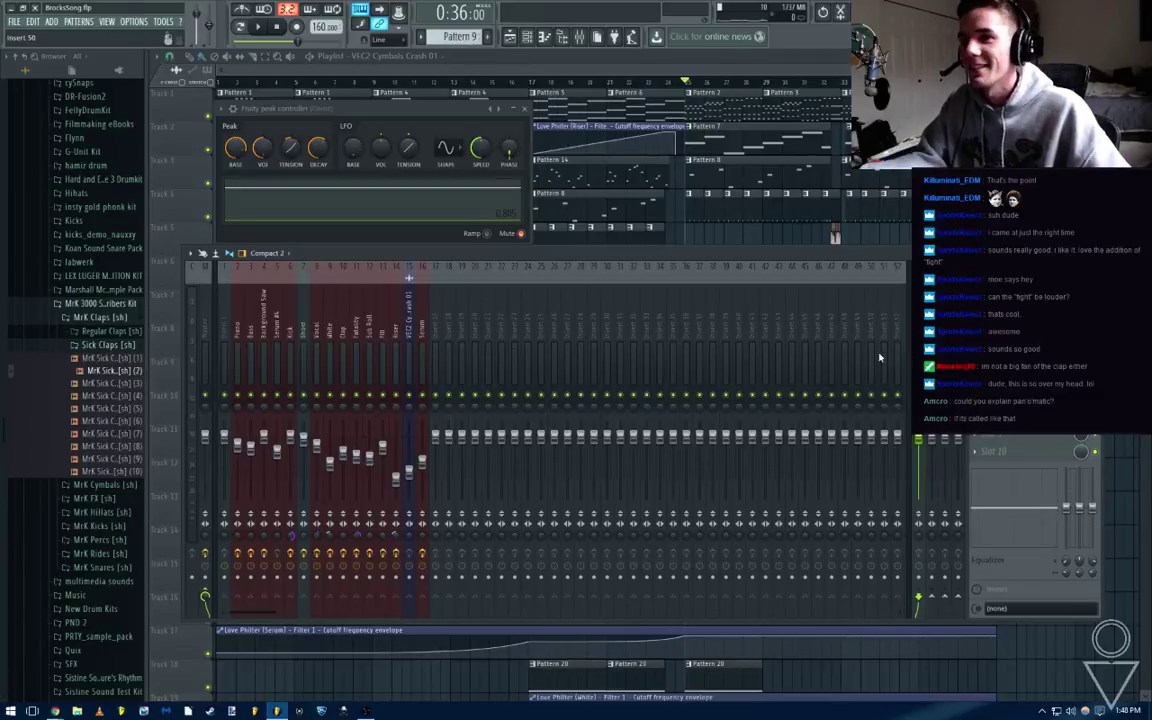
pyautogui.click(330, 328)
pyautogui.click(224, 328)
pyautogui.click(237, 329)
pyautogui.click(251, 331)
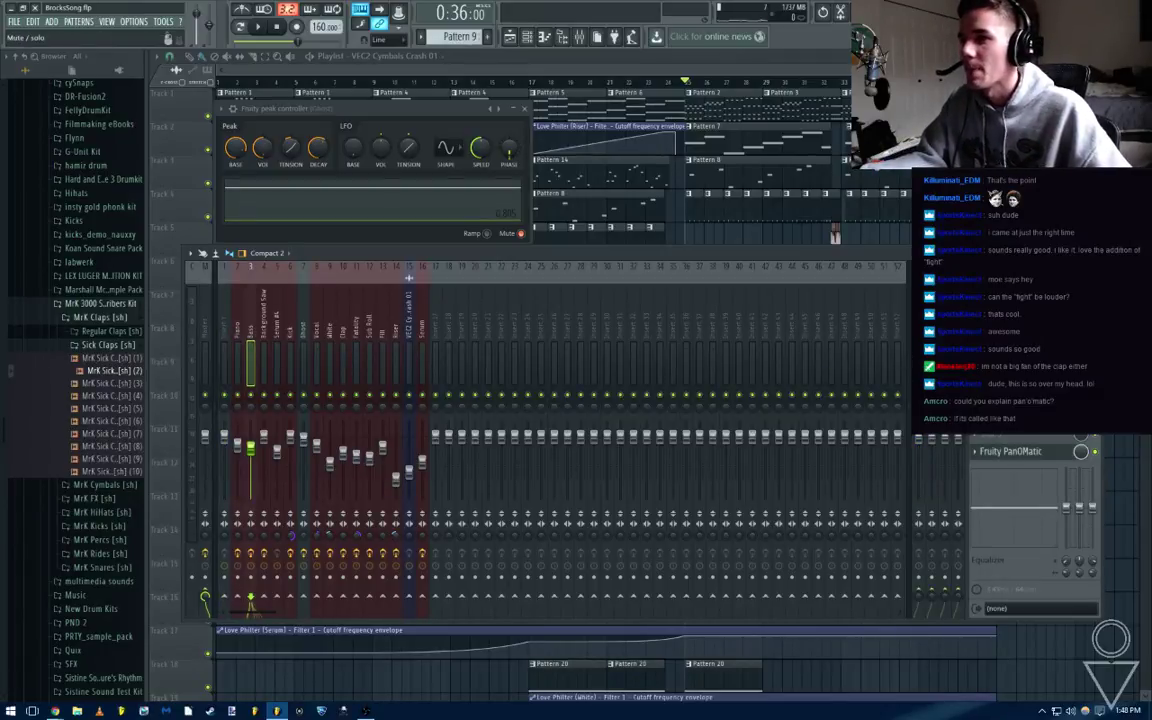
pyautogui.click(1033, 452)
pyautogui.moveTo(595, 108); pyautogui.dragTo(650, 110)
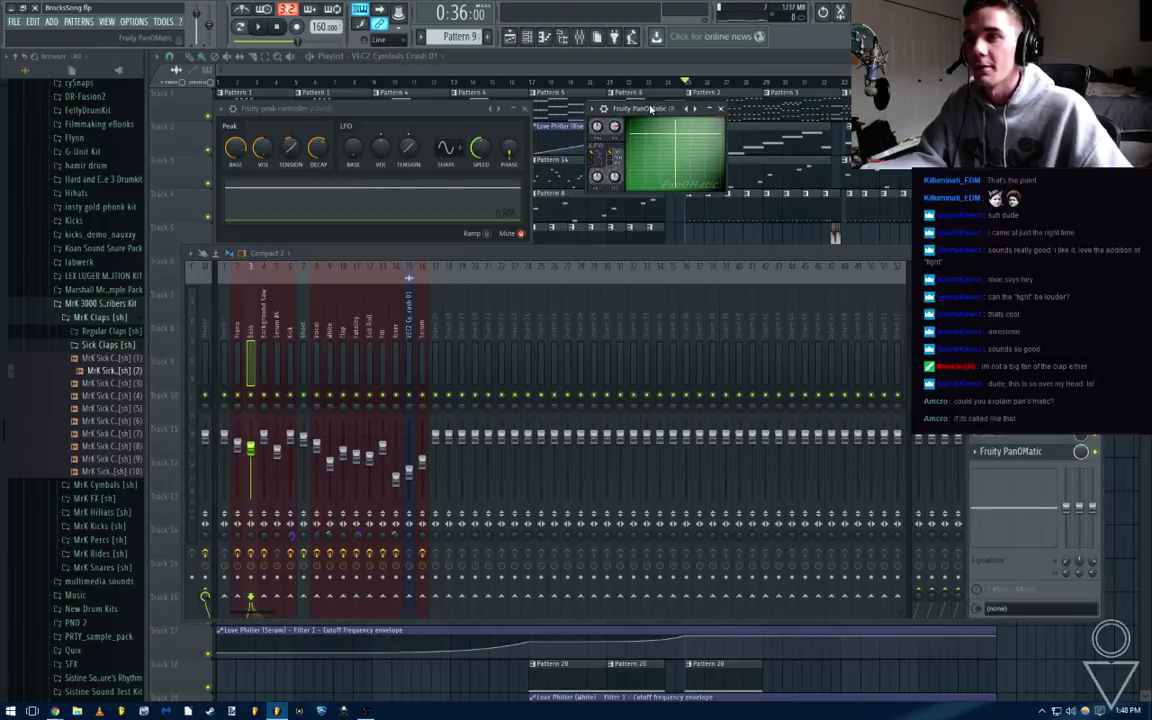
pyautogui.moveTo(421, 113); pyautogui.dragTo(438, 101)
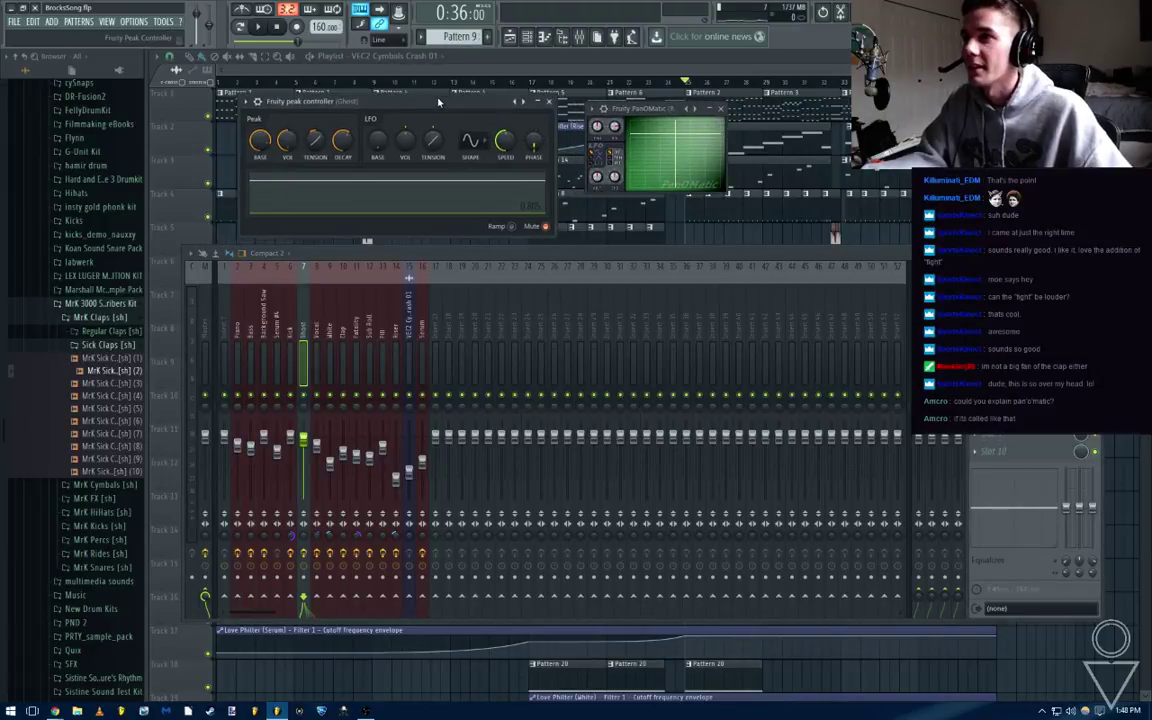
# Play from bar 25 while moving the Bass PanOMatic's volume down and up, comparing it with the peak controller's curve
pyautogui.press('space')
pyautogui.click(675, 145)
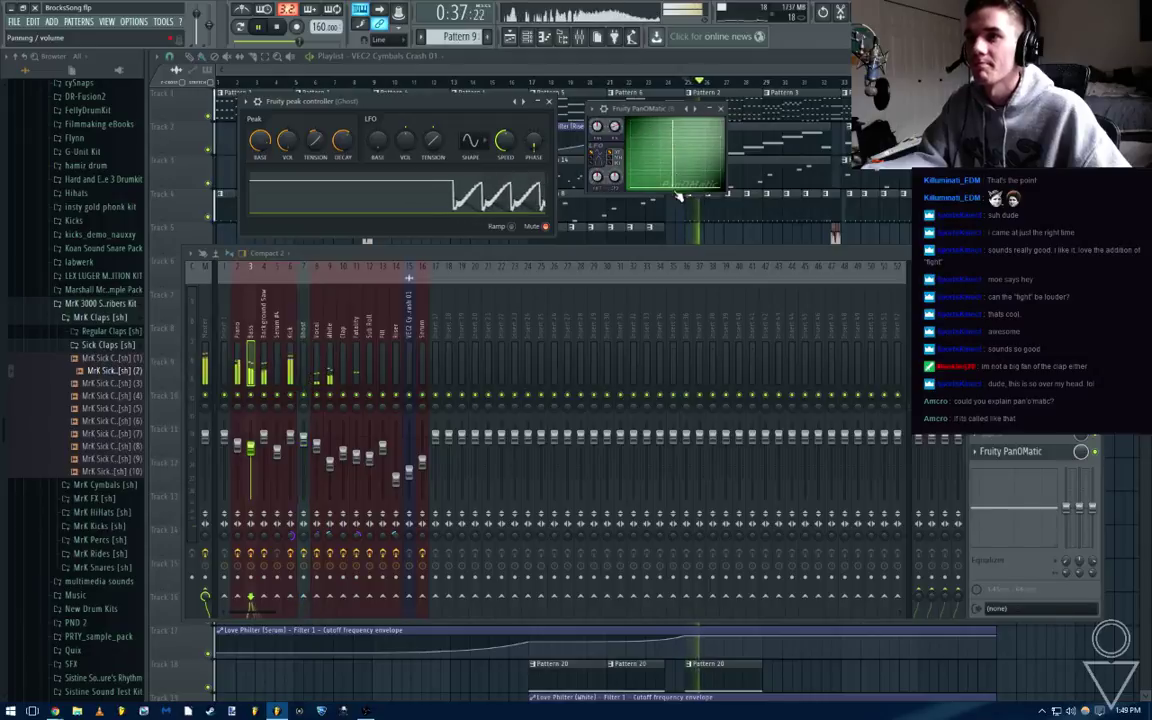
pyautogui.press('space')
pyautogui.press('space')
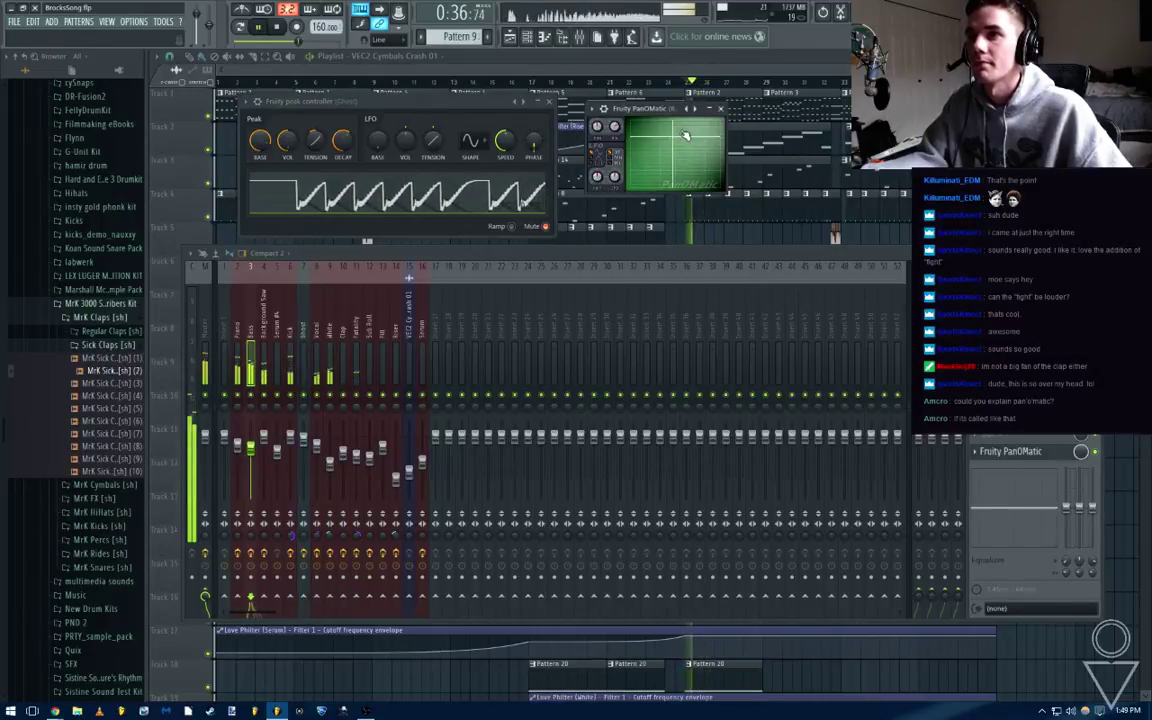
pyautogui.press('space')
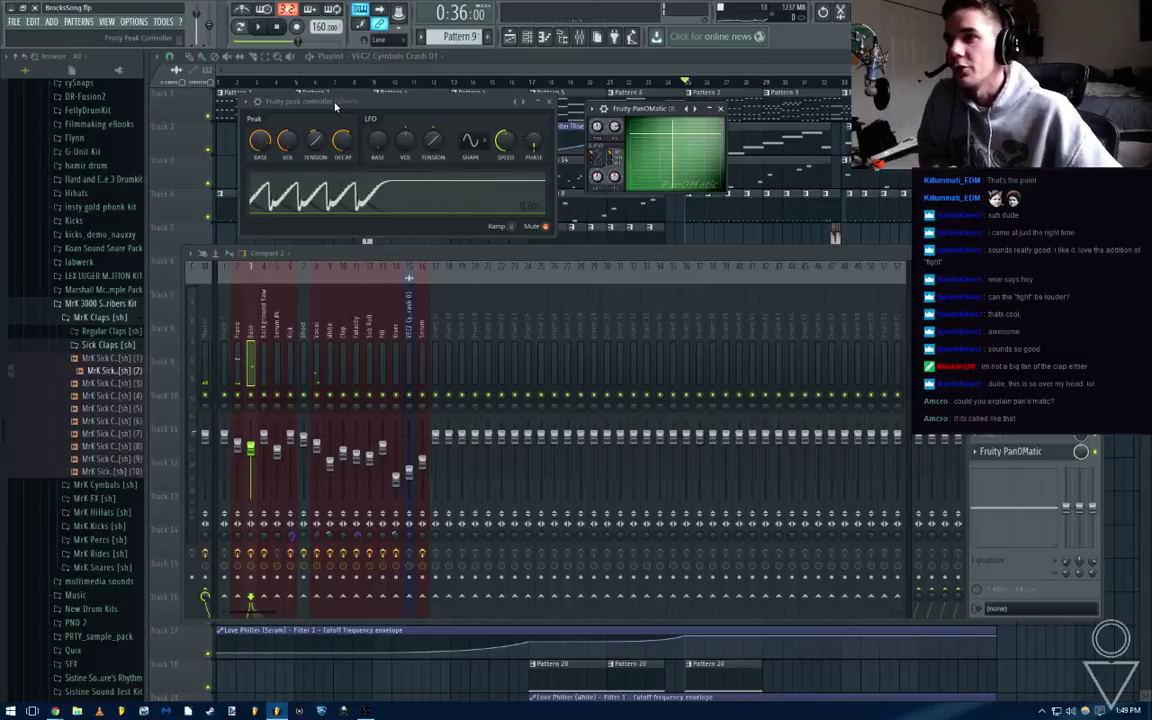
# Link the Bass PanOMatic's volume to the internal controller Peak ctrl - Peak with the Input mapping formula, and close both effect windows
pyautogui.rightClick(617, 127)
pyautogui.click(650, 222)
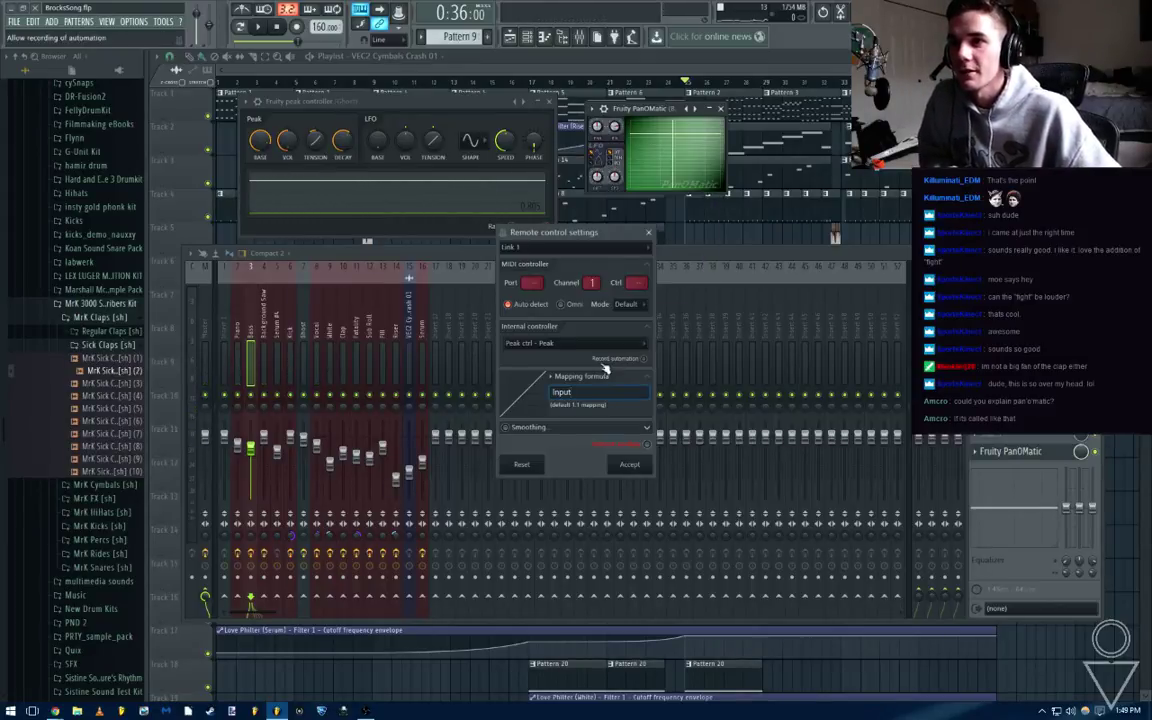
pyautogui.click(575, 343)
pyautogui.click(563, 398)
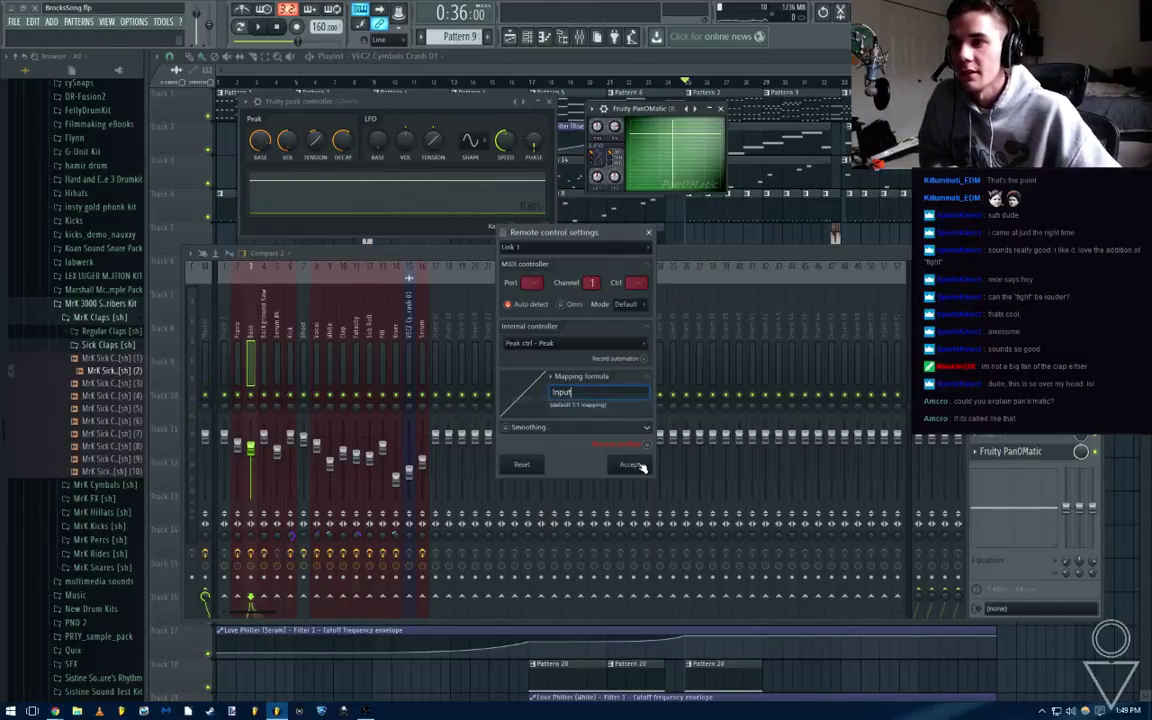
pyautogui.click(632, 465)
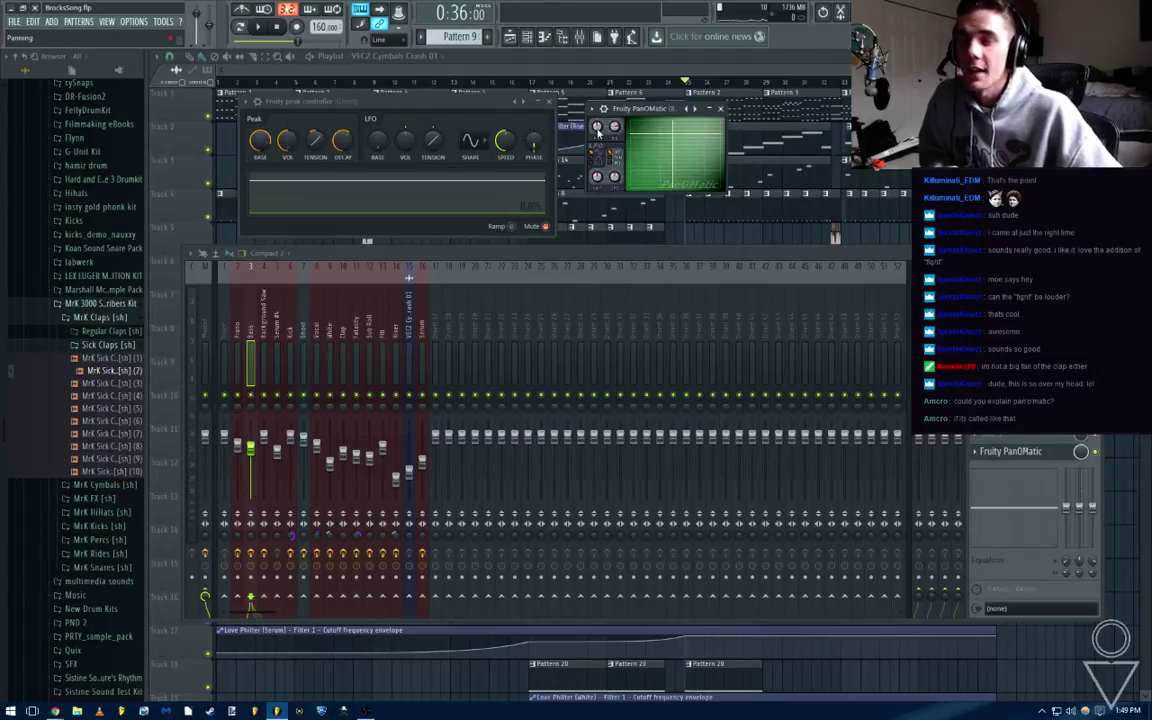
pyautogui.click(549, 102)
pyautogui.click(721, 108)
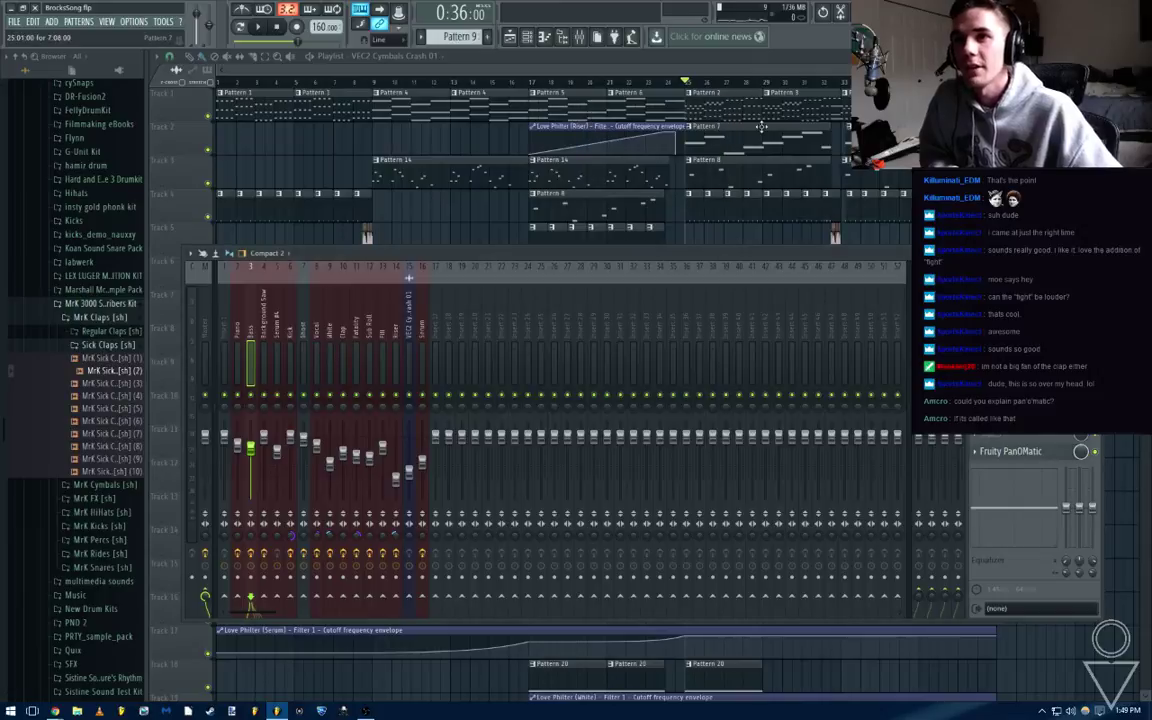
# Hide the mixer, play the playlist from bar 25 and collapse the MrK 3000 Subscribers Kit folder in the browser
pyautogui.press('F9')
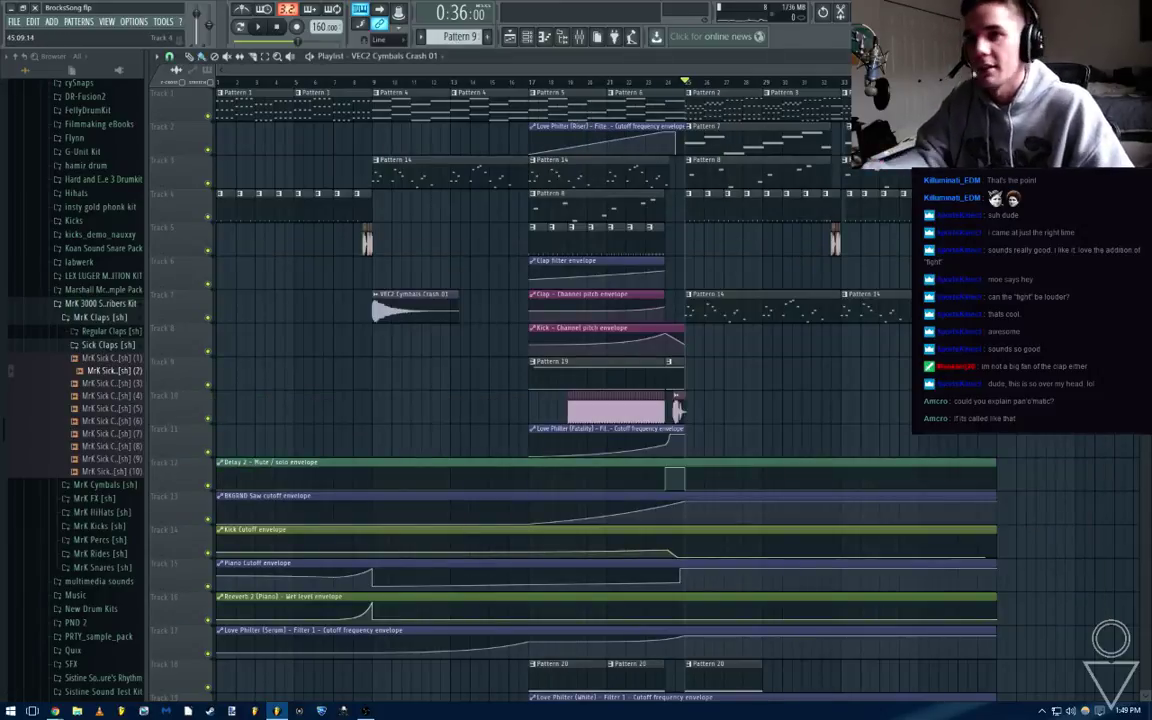
pyautogui.hscroll(4, 892, 298)
pyautogui.hscroll(-4, 900, 278)
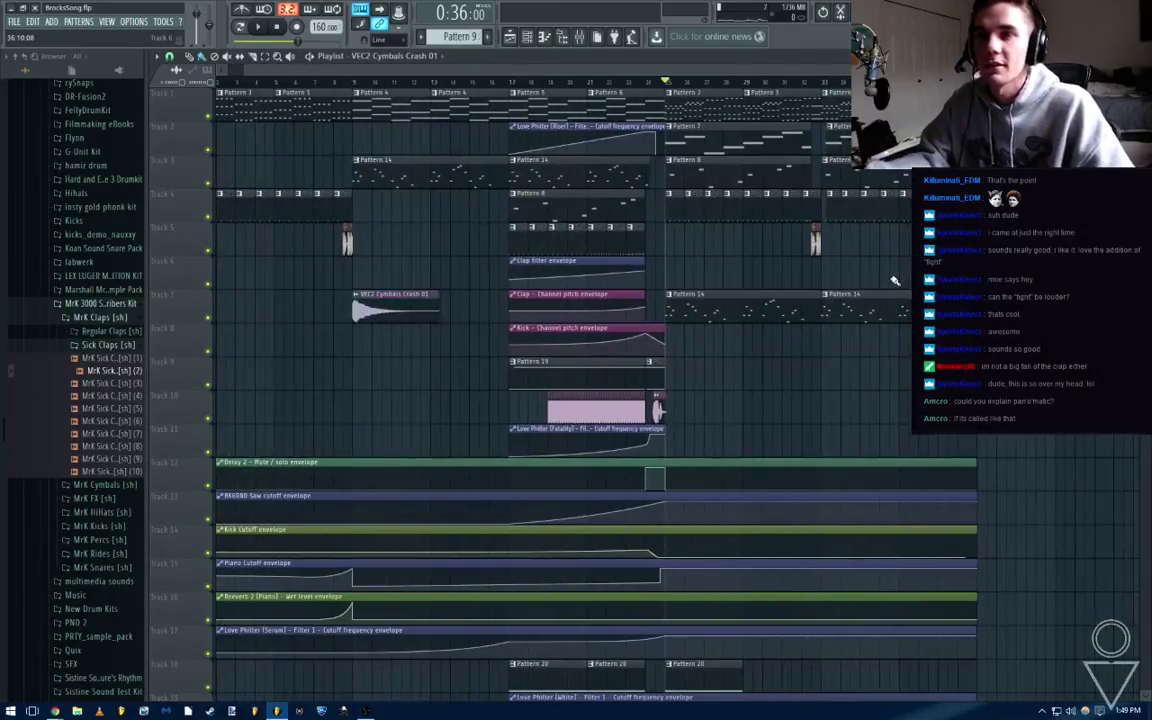
pyautogui.hscroll(5, 669, 257)
pyautogui.press('space')
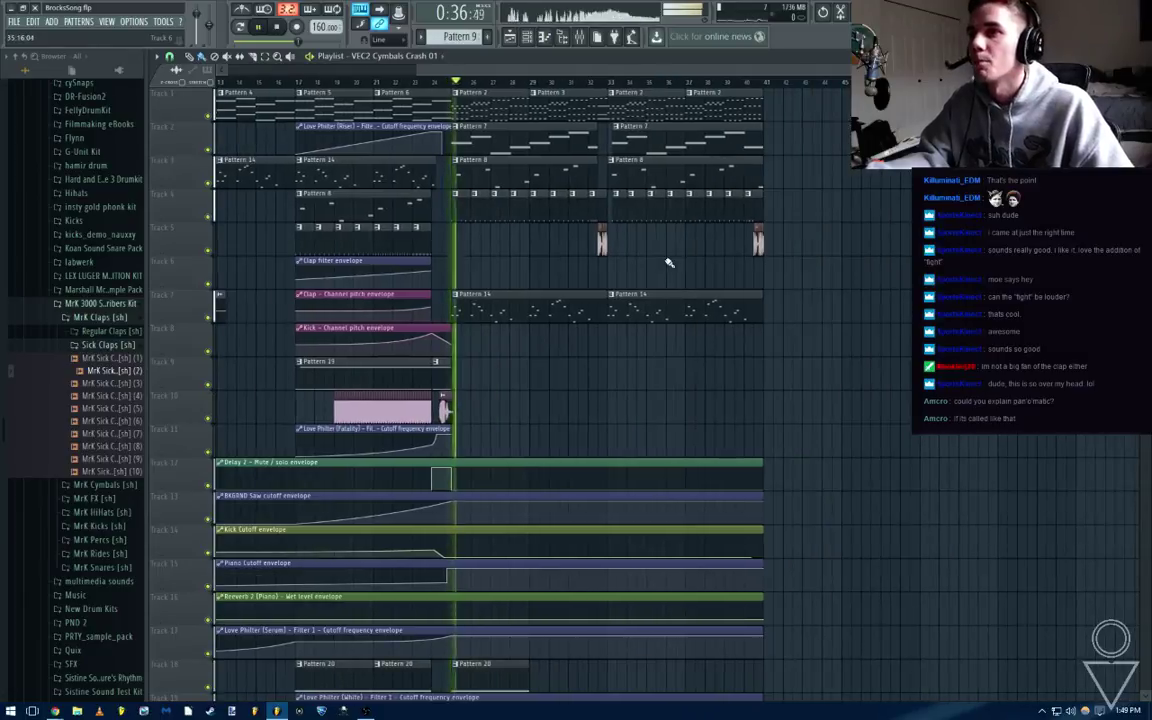
pyautogui.click(104, 314)
pyautogui.click(104, 304)
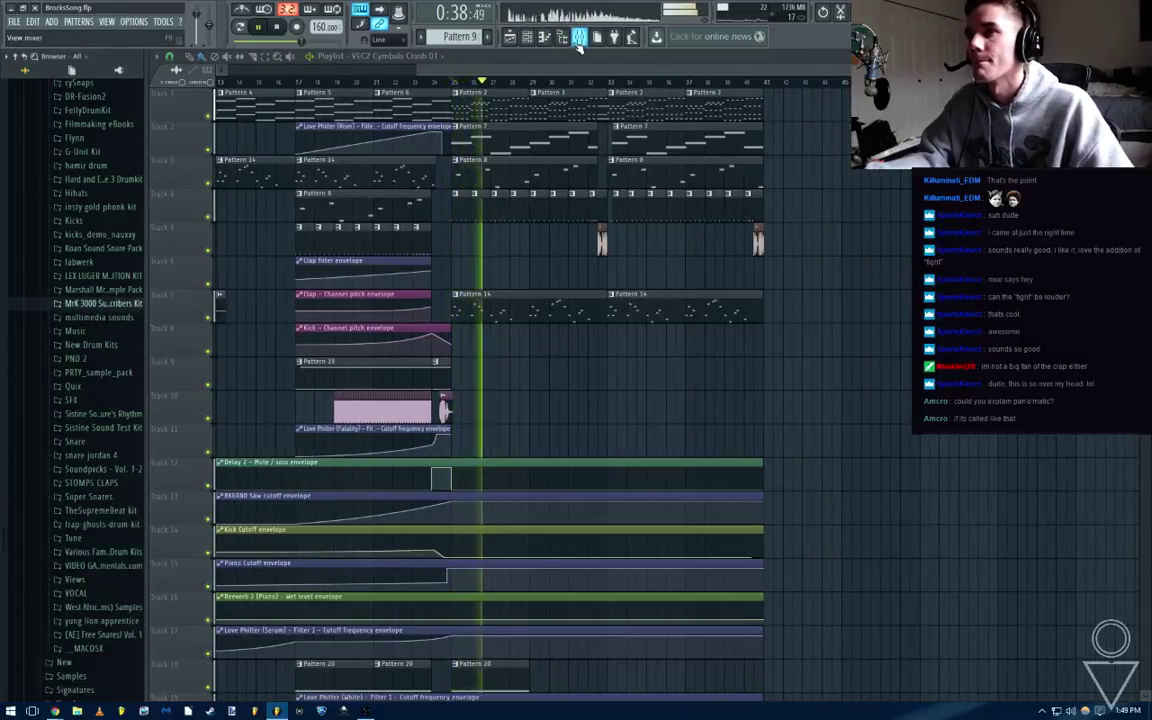
# Show the mixer during playback and nudge the Piano track's fader slightly down, then hide the mixer
pyautogui.press('F9')
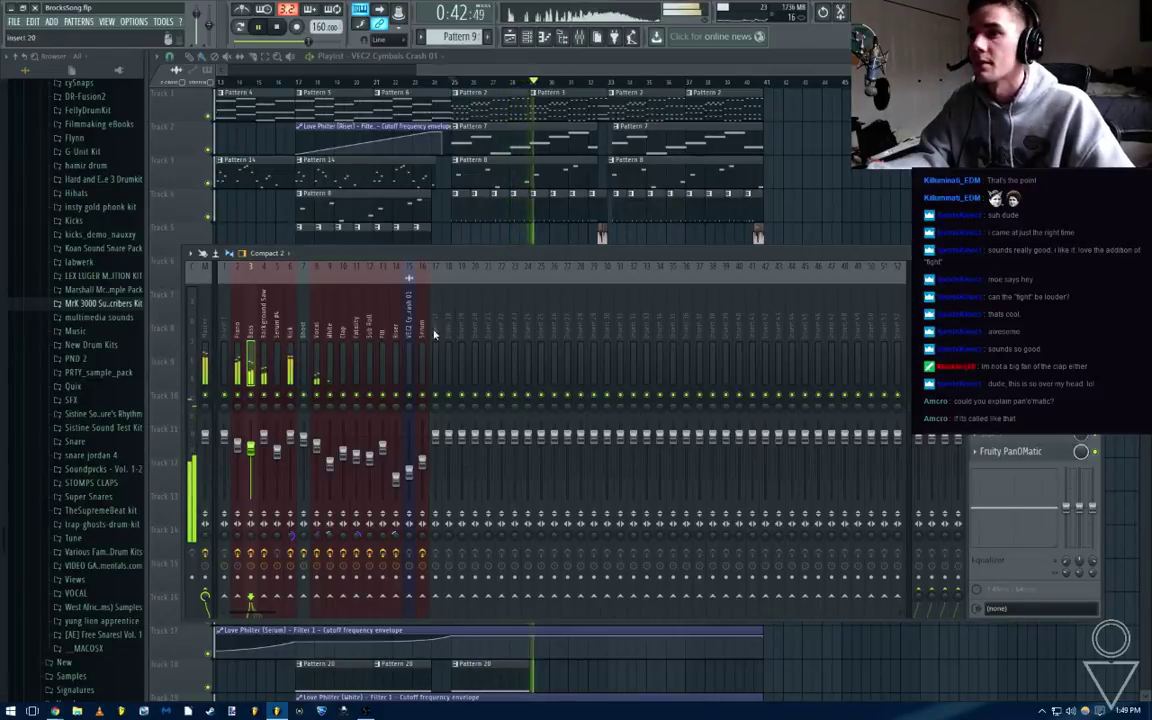
pyautogui.moveTo(238, 446); pyautogui.dragTo(238, 453)
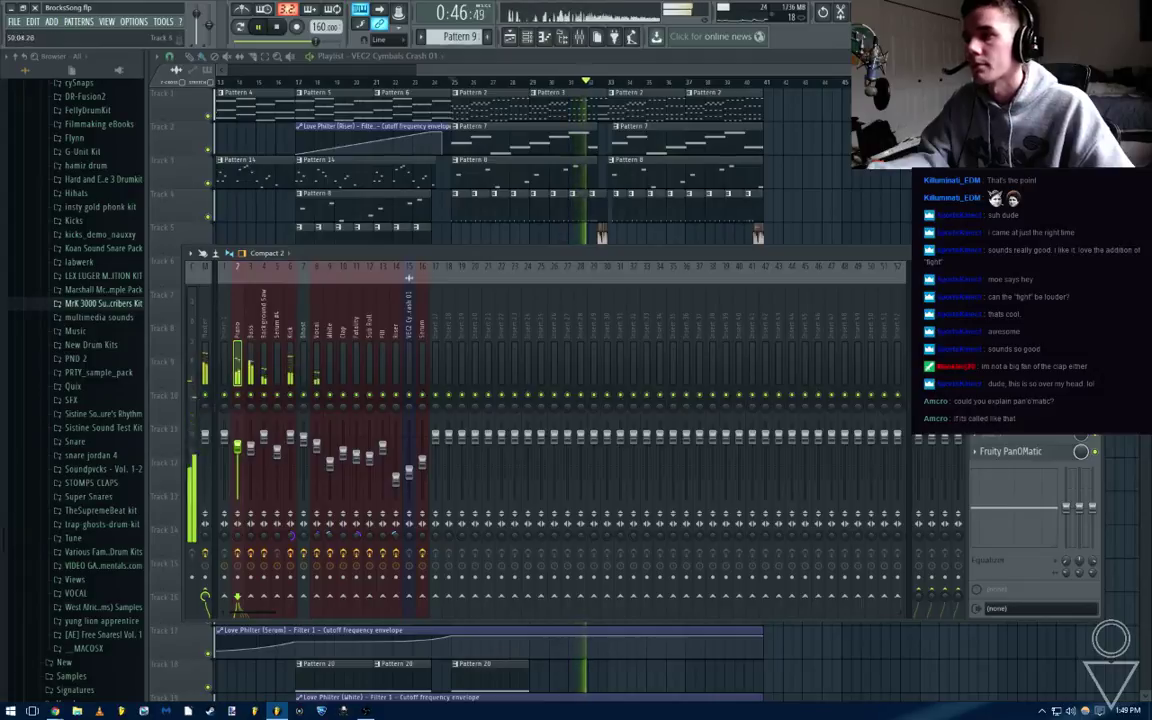
pyautogui.press('F9')
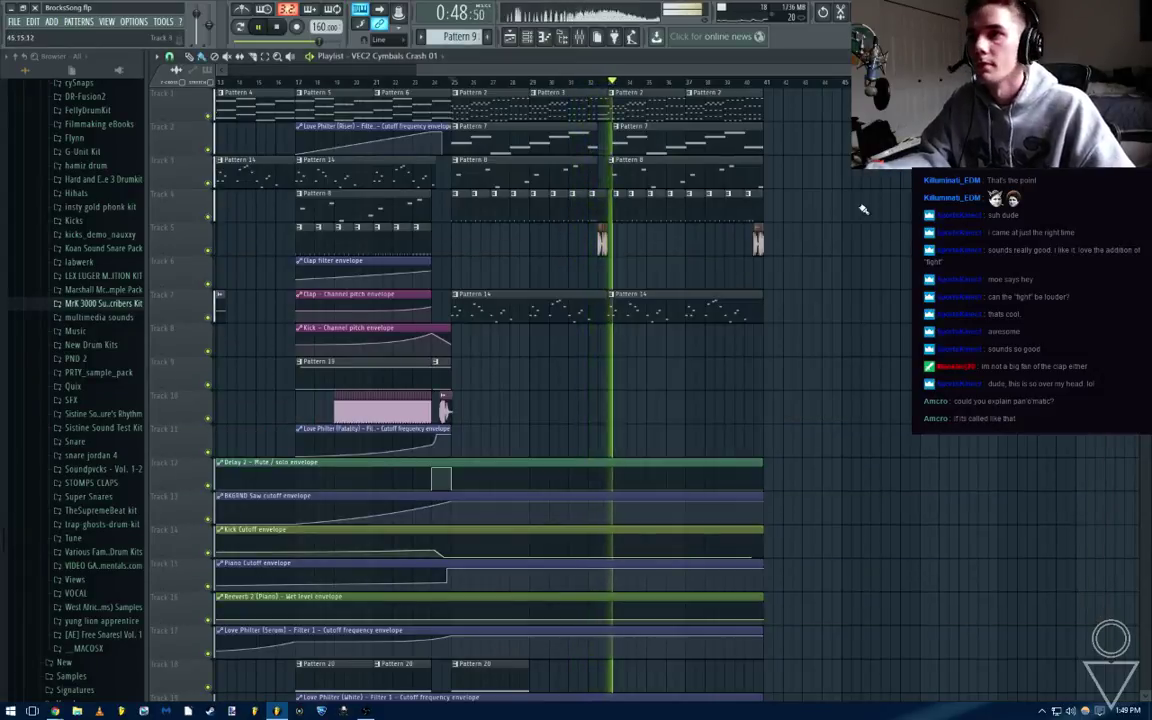
# Stop playback, restart the song and jump to about bar 32 to listen to the end of the drop
pyautogui.scroll(3, 852, 210)
pyautogui.scroll(-1, 638, 243)
pyautogui.press('space')
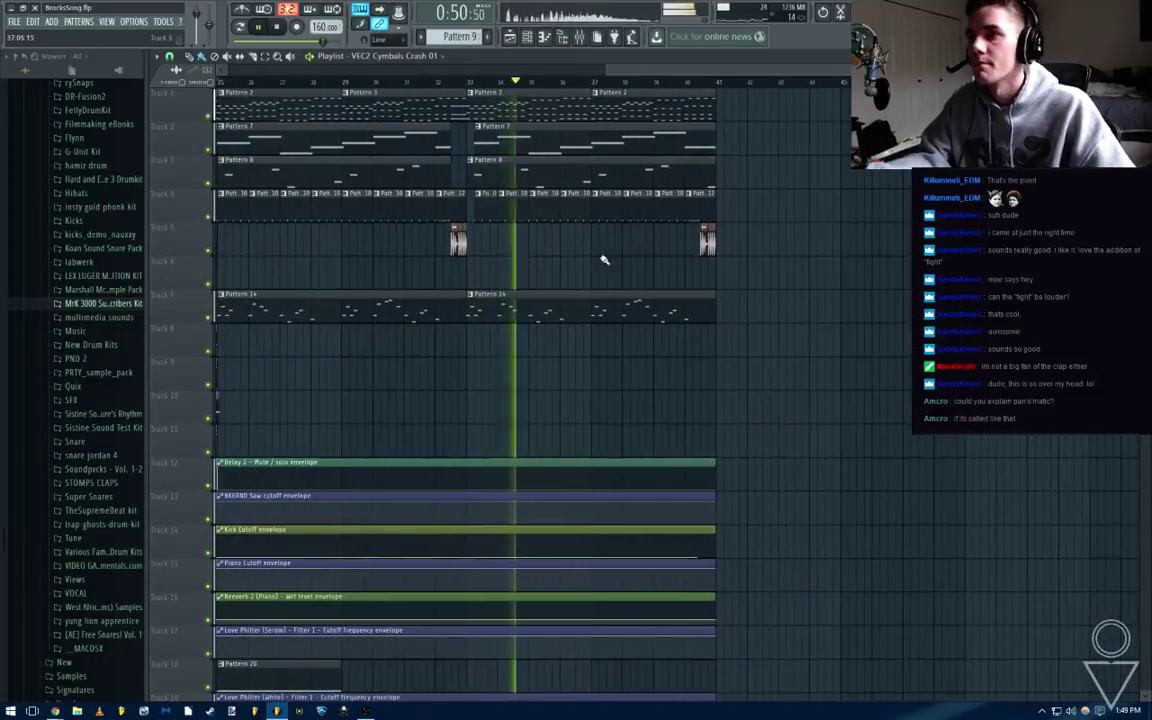
pyautogui.scroll(-2, 571, 260)
pyautogui.scroll(-2, 790, 350)
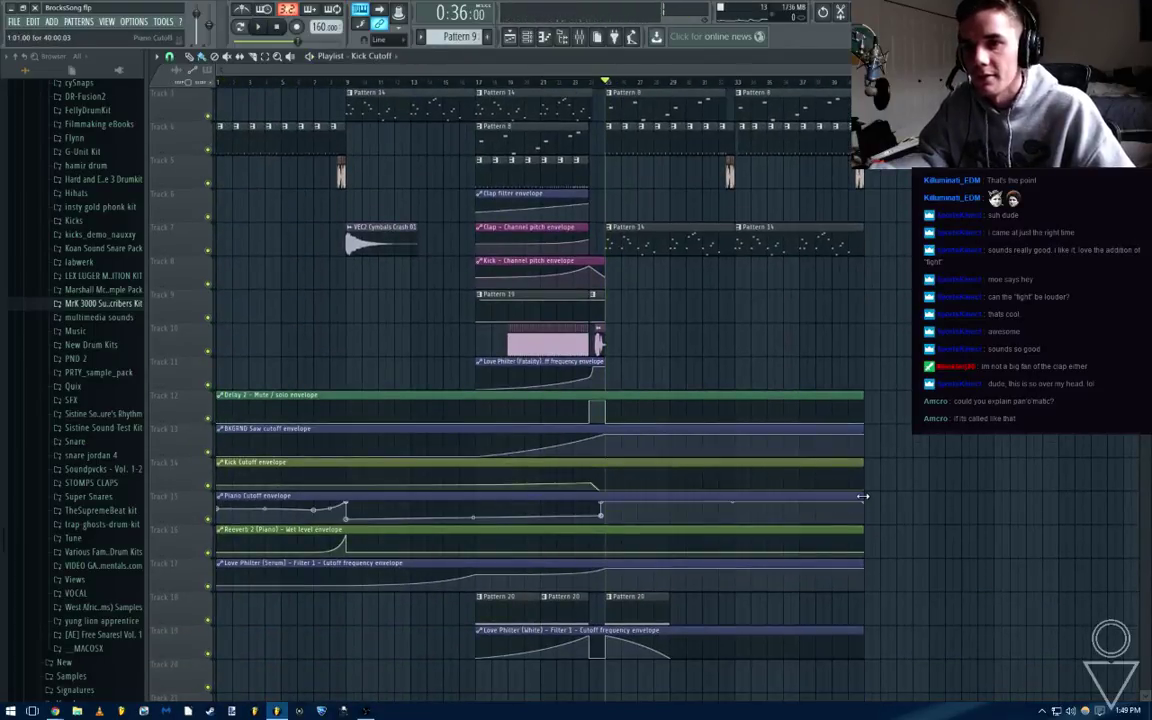
pyautogui.scroll(3, 765, 412)
pyautogui.press('space')
pyautogui.click(632, 81)
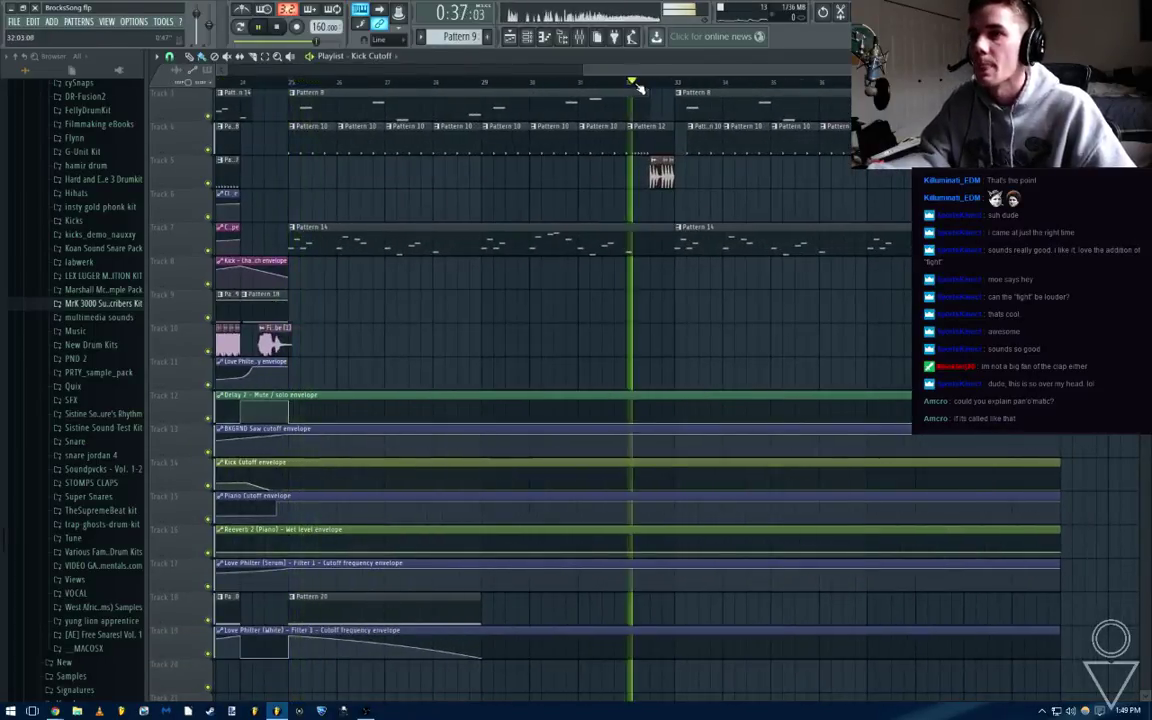
pyautogui.scroll(-2, 731, 235)
pyautogui.moveTo(848, 313); pyautogui.dragTo(728, 384)
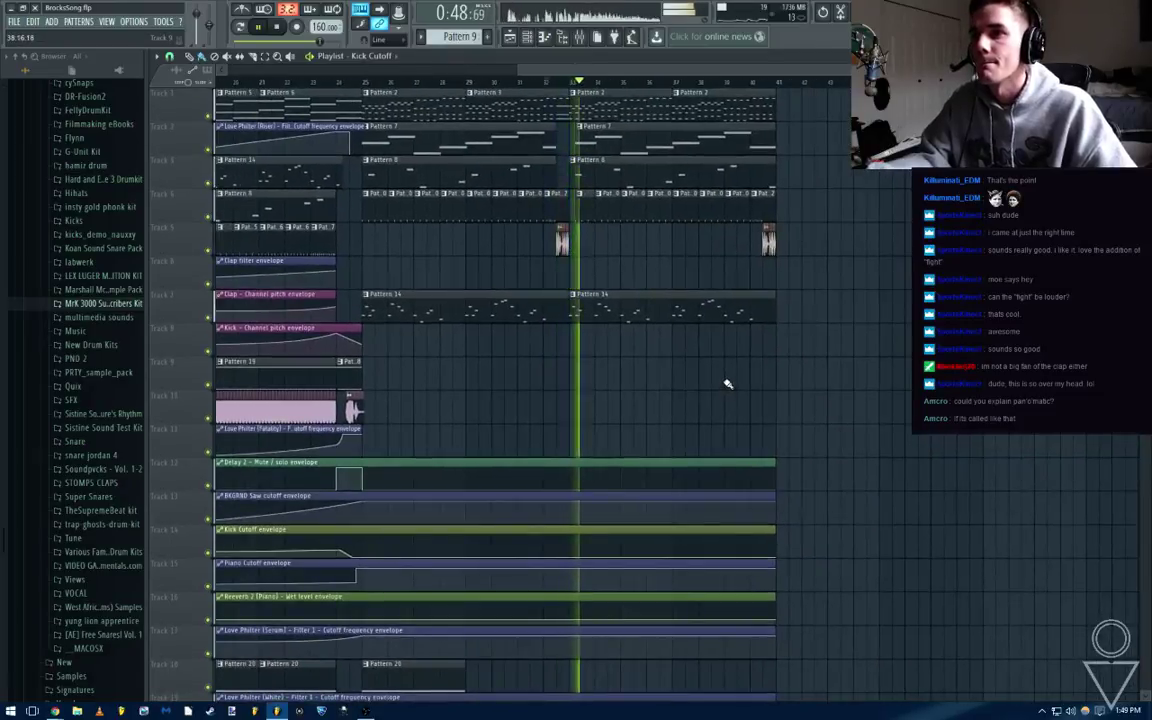
# Replay the section from about bar 32 with the mixer open, move the mixer slightly lower and select the Background Saw track
pyautogui.press('F9')
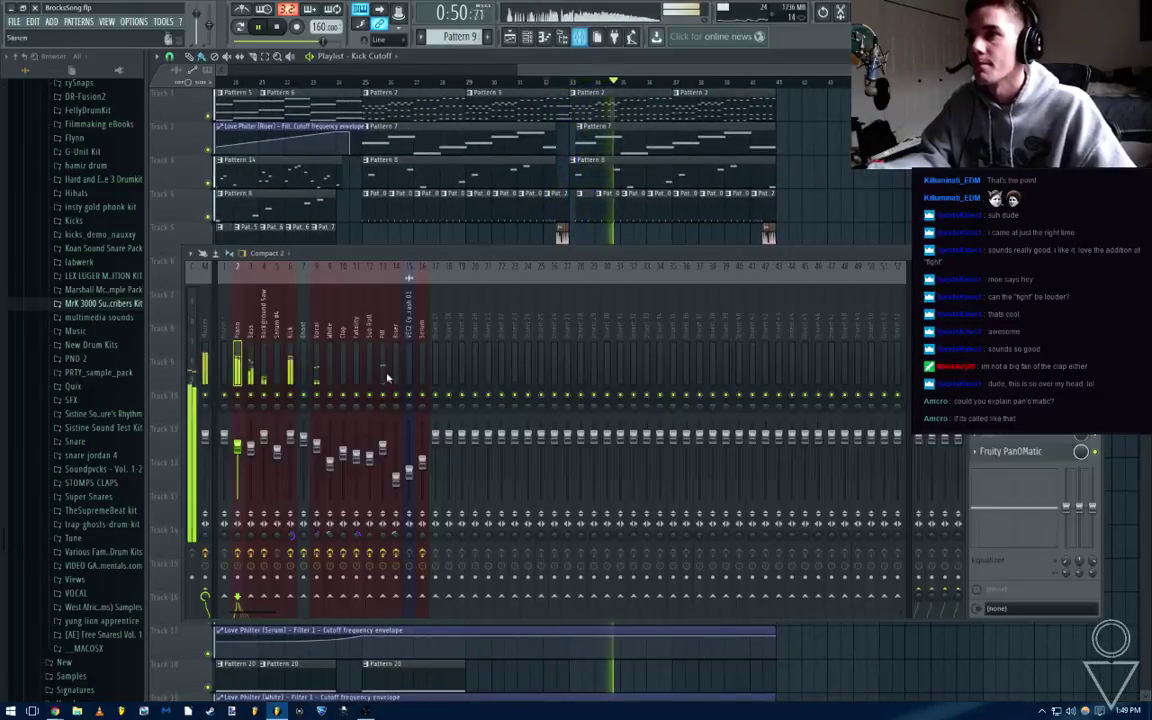
pyautogui.press('space')
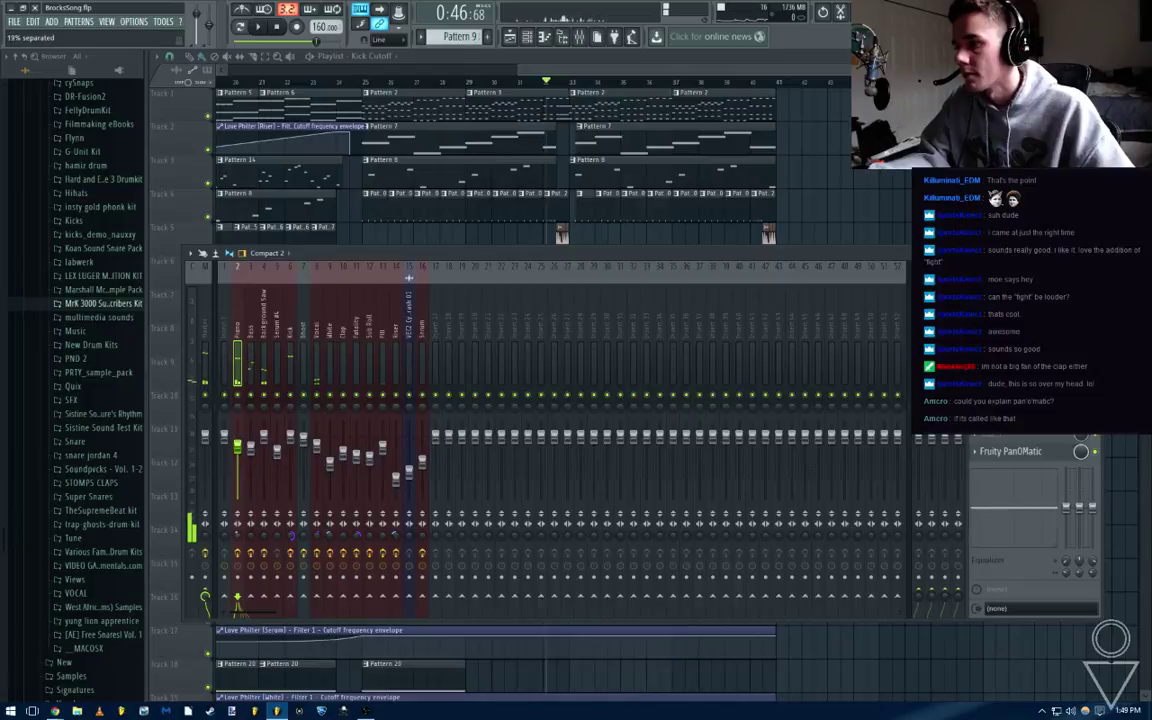
pyautogui.press('space')
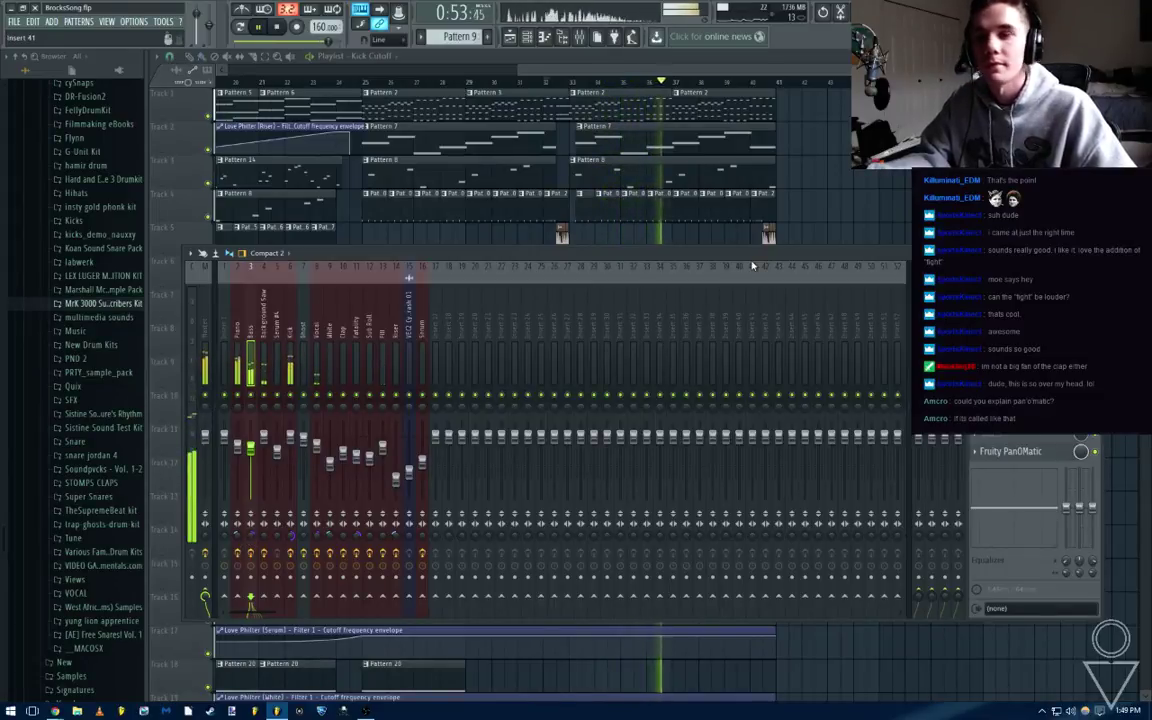
pyautogui.moveTo(617, 254)
pyautogui.mouseDown()
pyautogui.moveTo(625, 249)
pyautogui.moveTo(615, 272)
pyautogui.mouseUp()
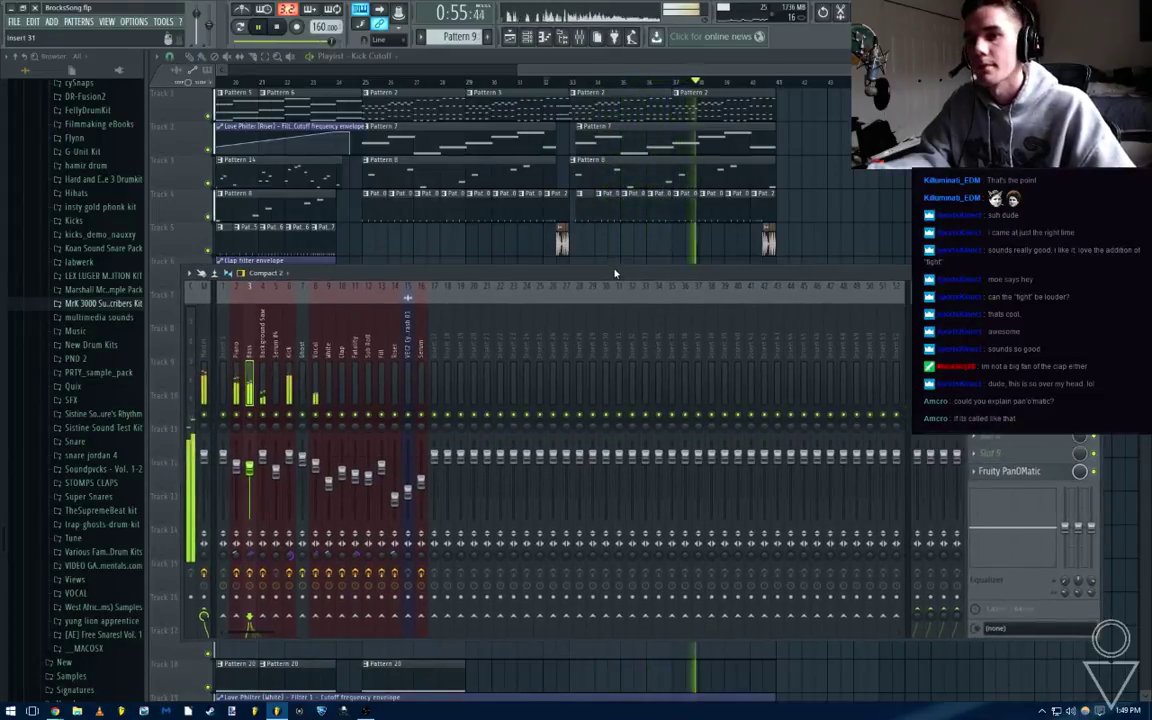
pyautogui.click(263, 362)
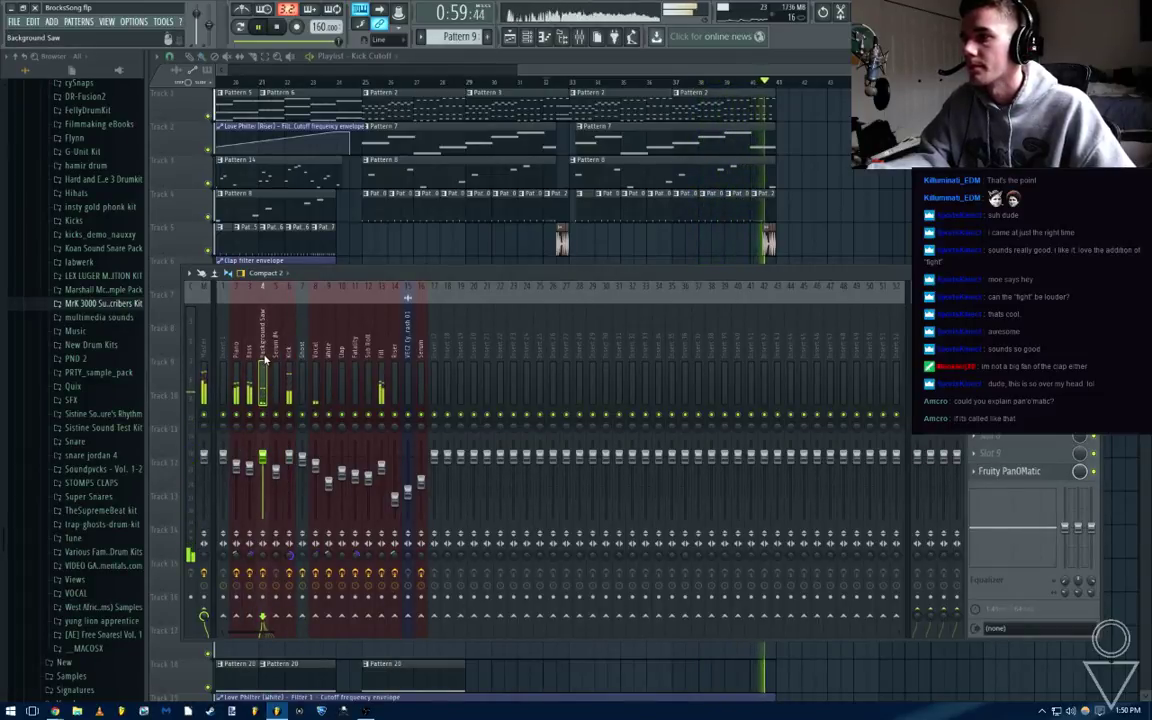
pyautogui.press('F9')
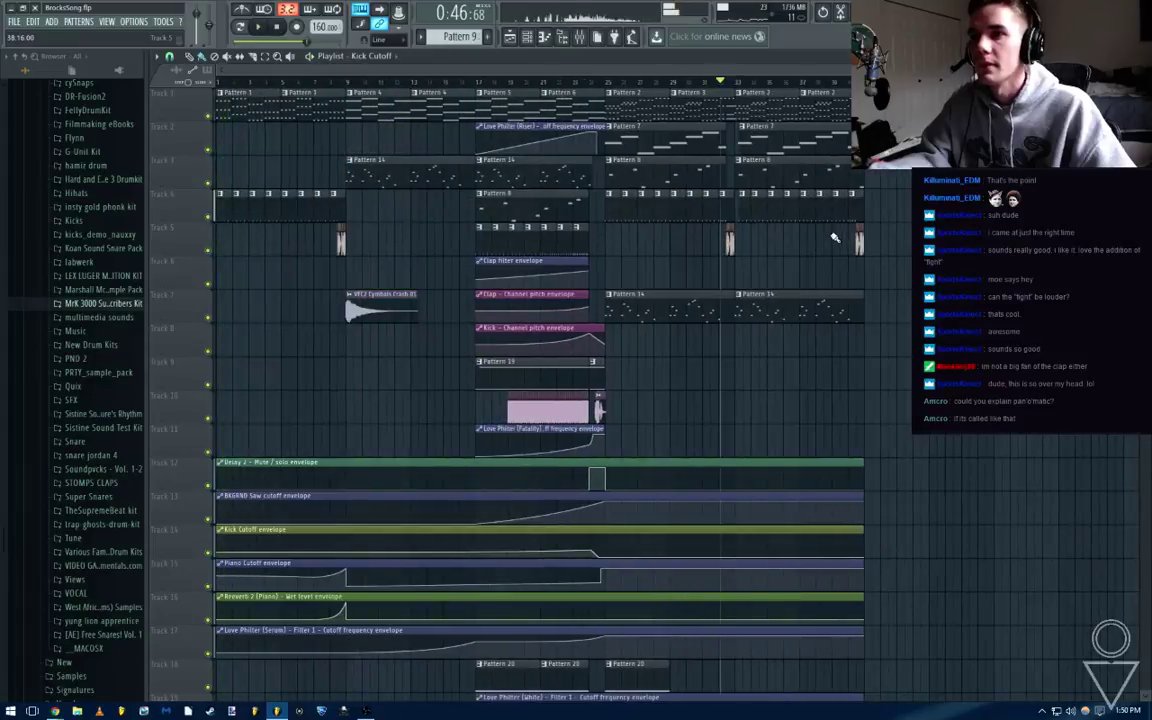
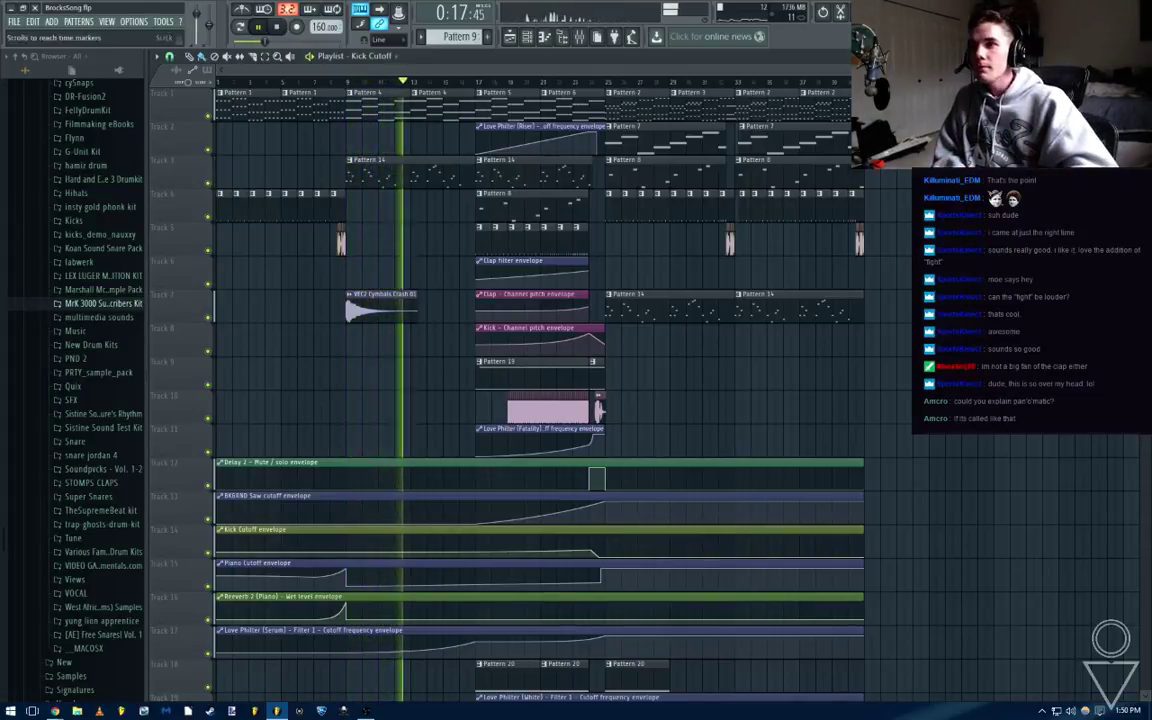
# Select the Vocal track in the mixer during playback and save the project
pyautogui.press('F9')
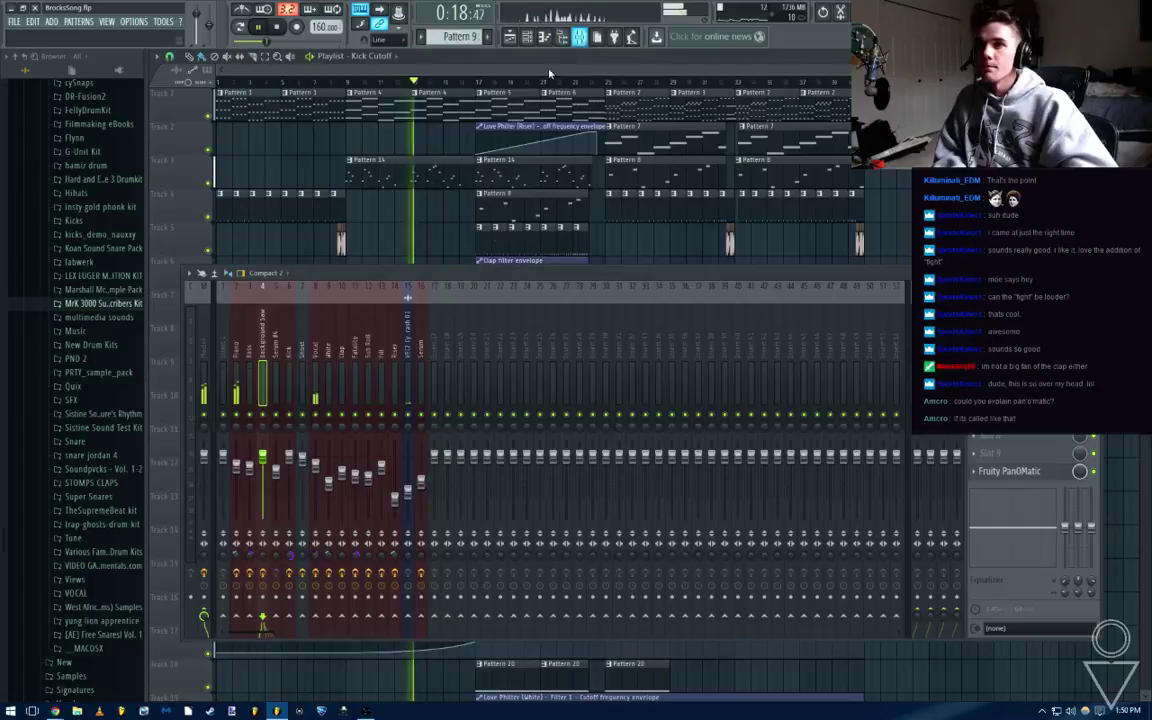
pyautogui.click(315, 356)
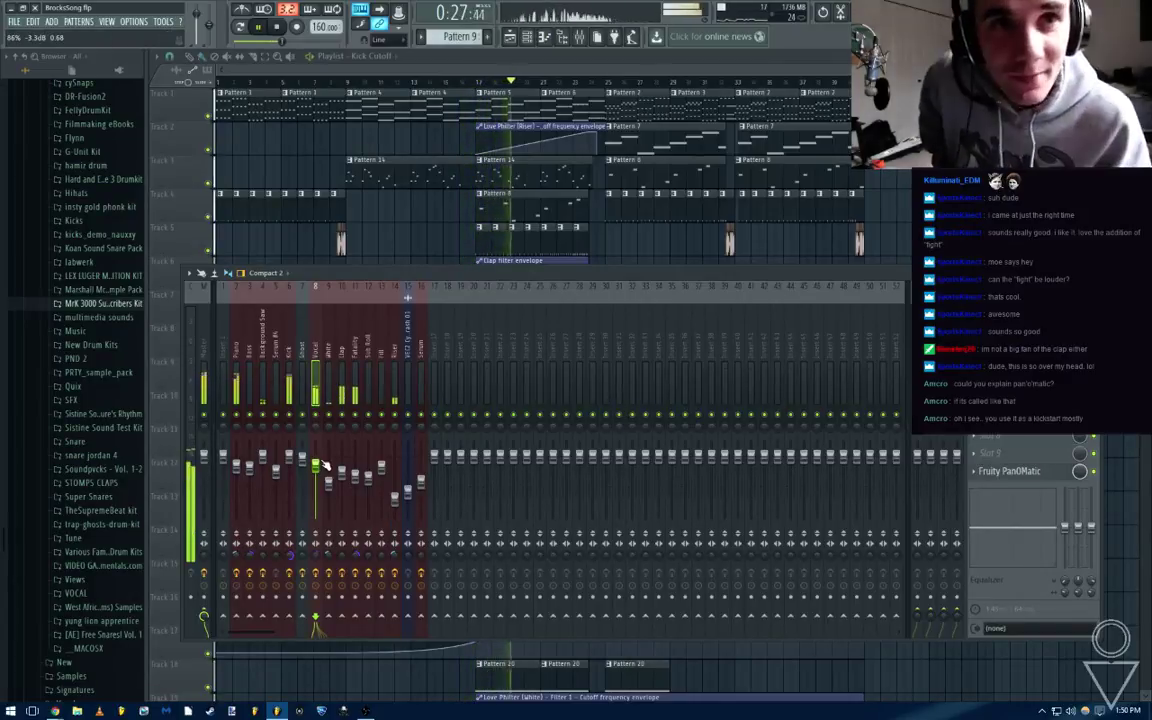
pyautogui.hotkey('ctrl', 's')
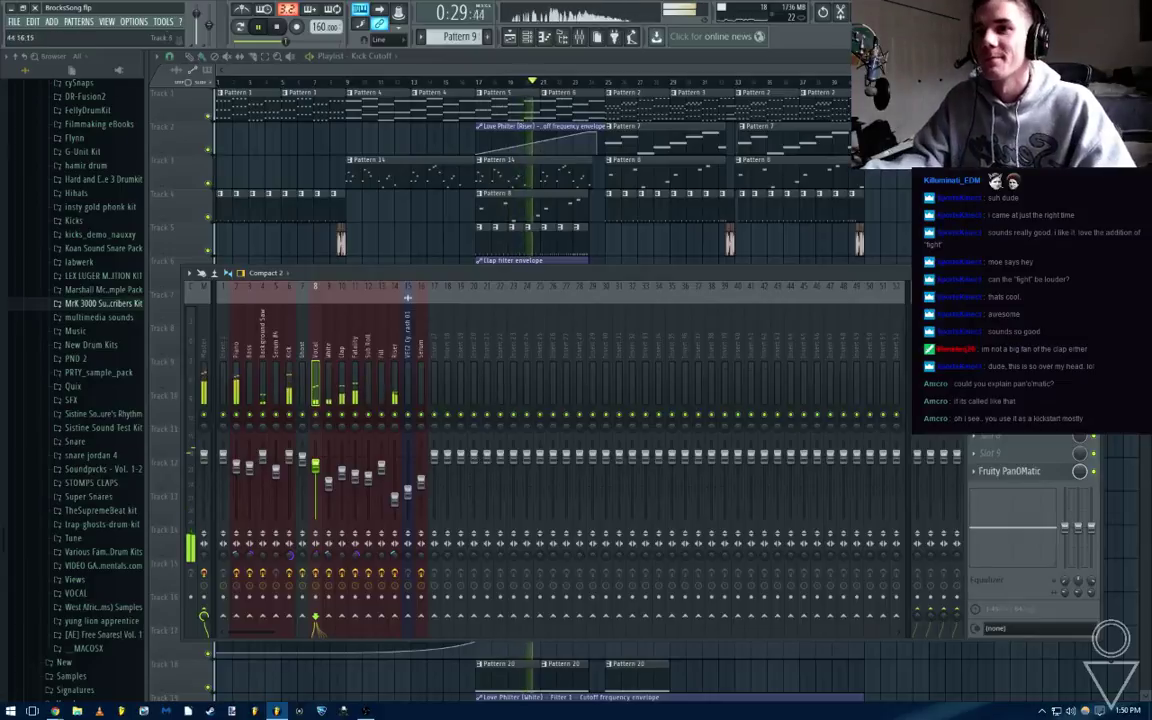
# Hide the mixer and play the playlist from bar 21, the second half of the build-up
pyautogui.press('F9')
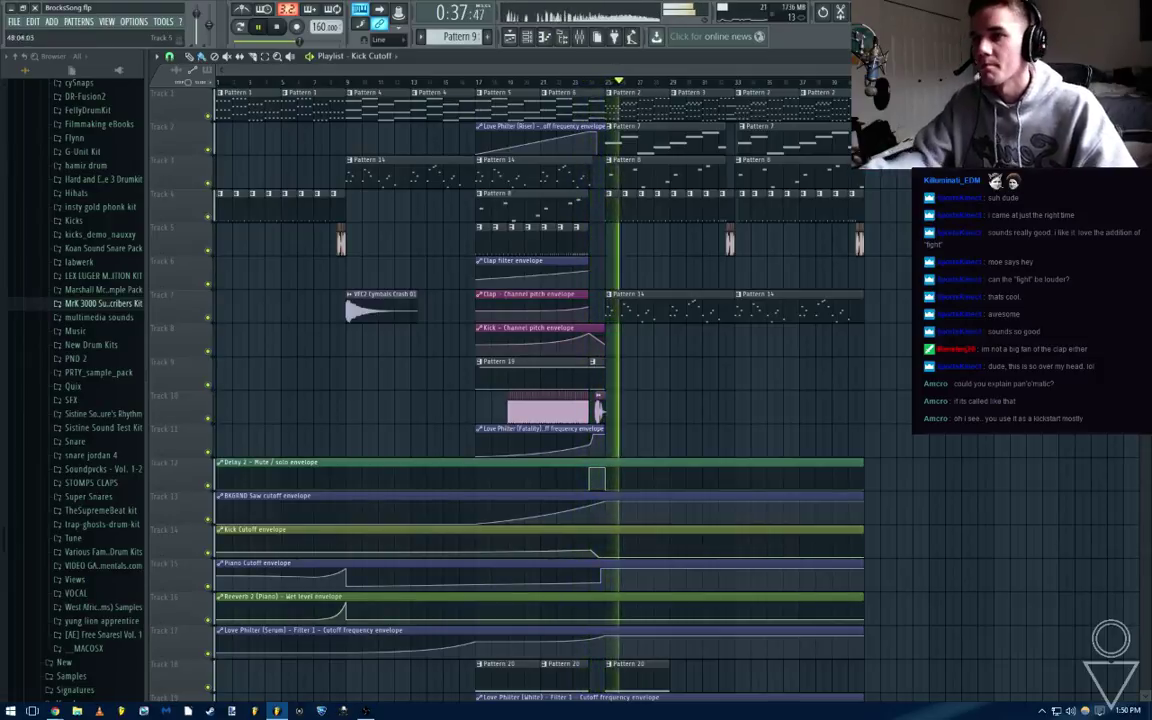
pyautogui.scroll(3, 692, 319)
pyautogui.press('space')
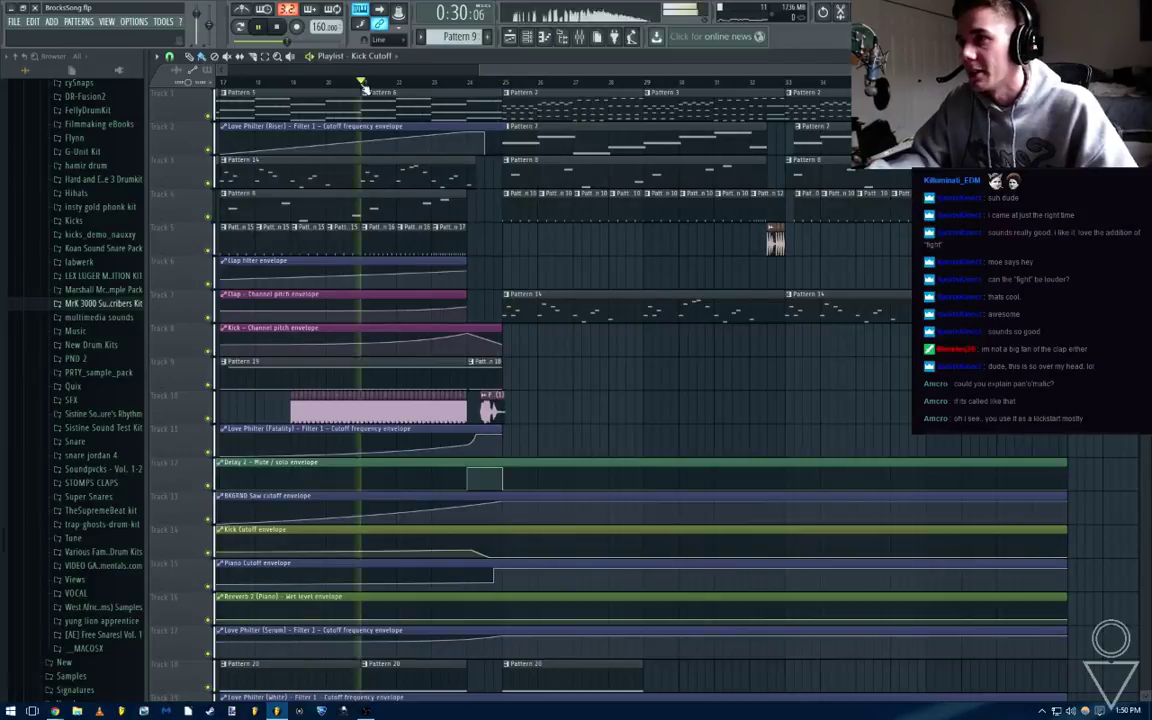
pyautogui.press('space')
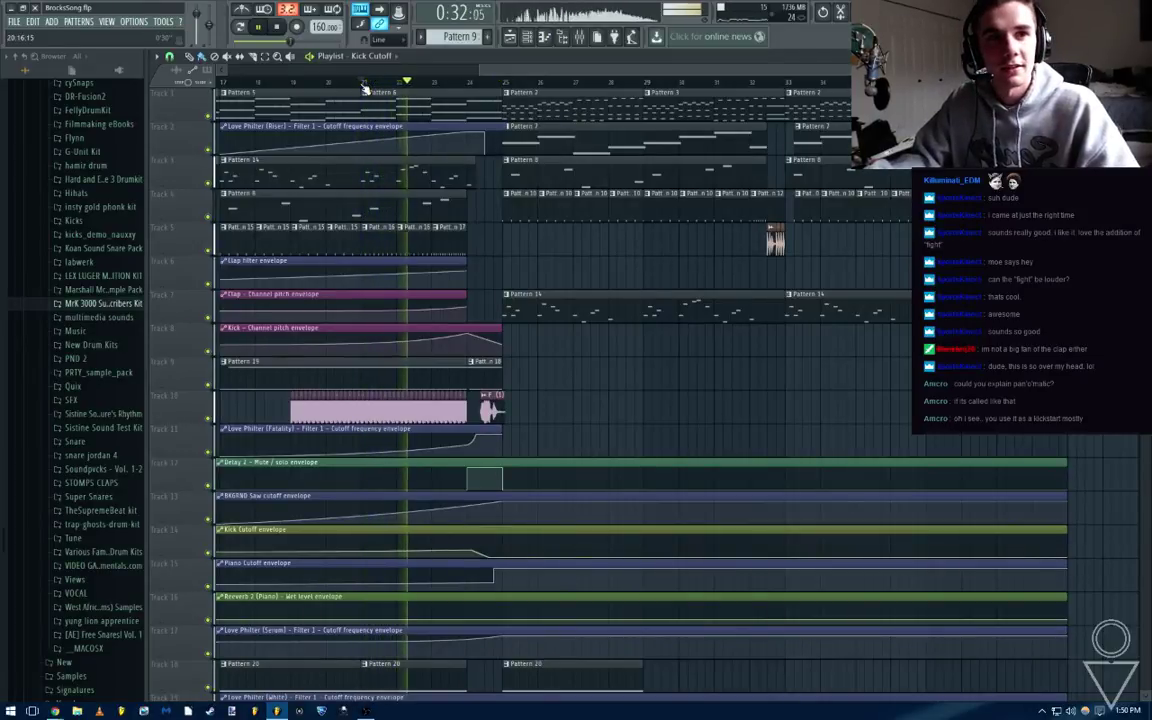
# Collapse the Kits and Sounds folders in the browser
pyautogui.scroll(10, 105, 495)
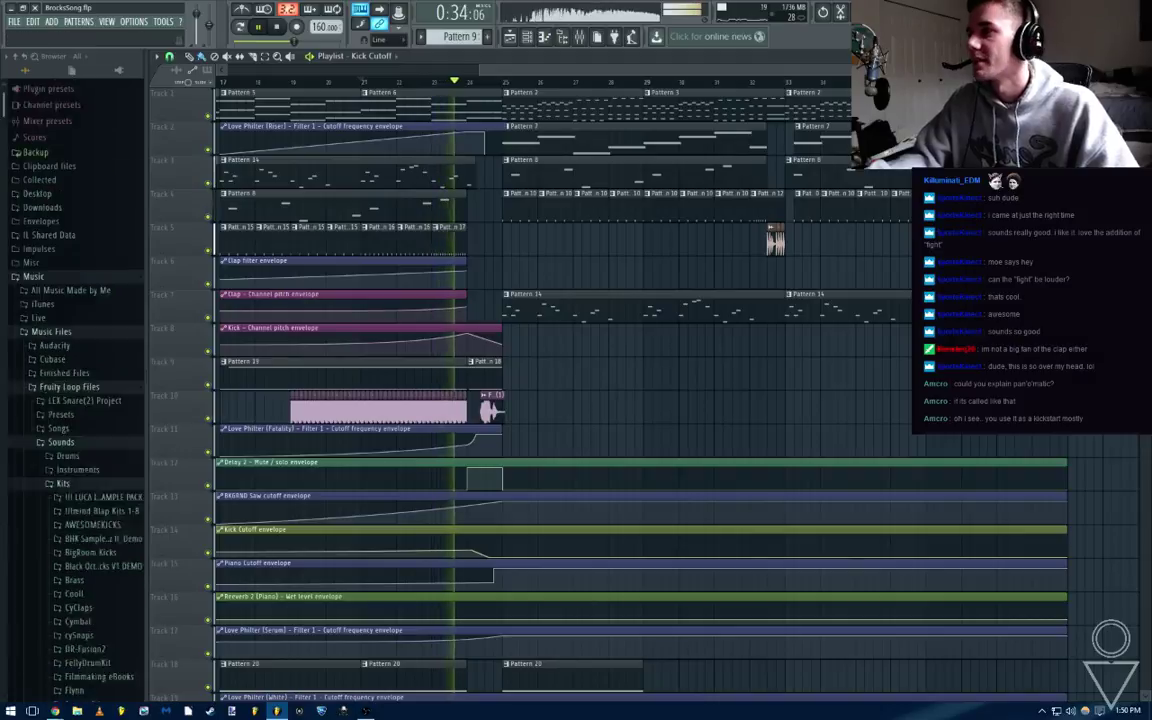
pyautogui.click(82, 528)
pyautogui.click(68, 489)
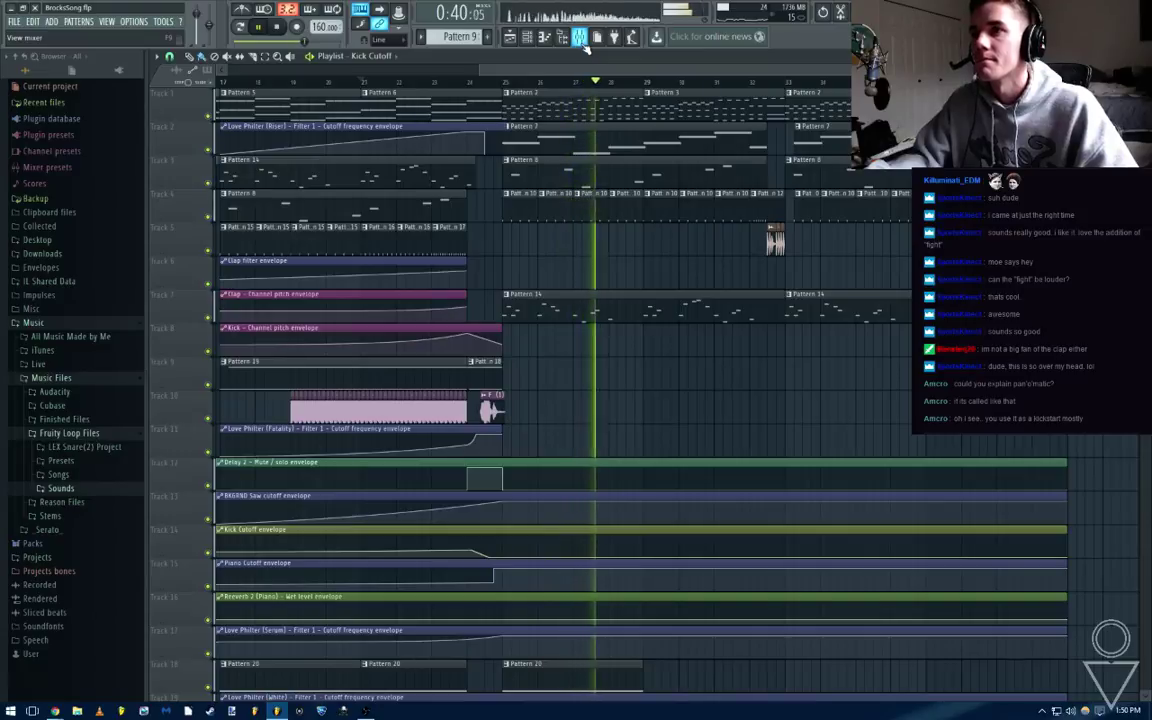
# Stop playback and open Fruity parametric EQ 2 on the Piano mixer track
pyautogui.press('space')
pyautogui.click(579, 37)
pyautogui.click(237, 347)
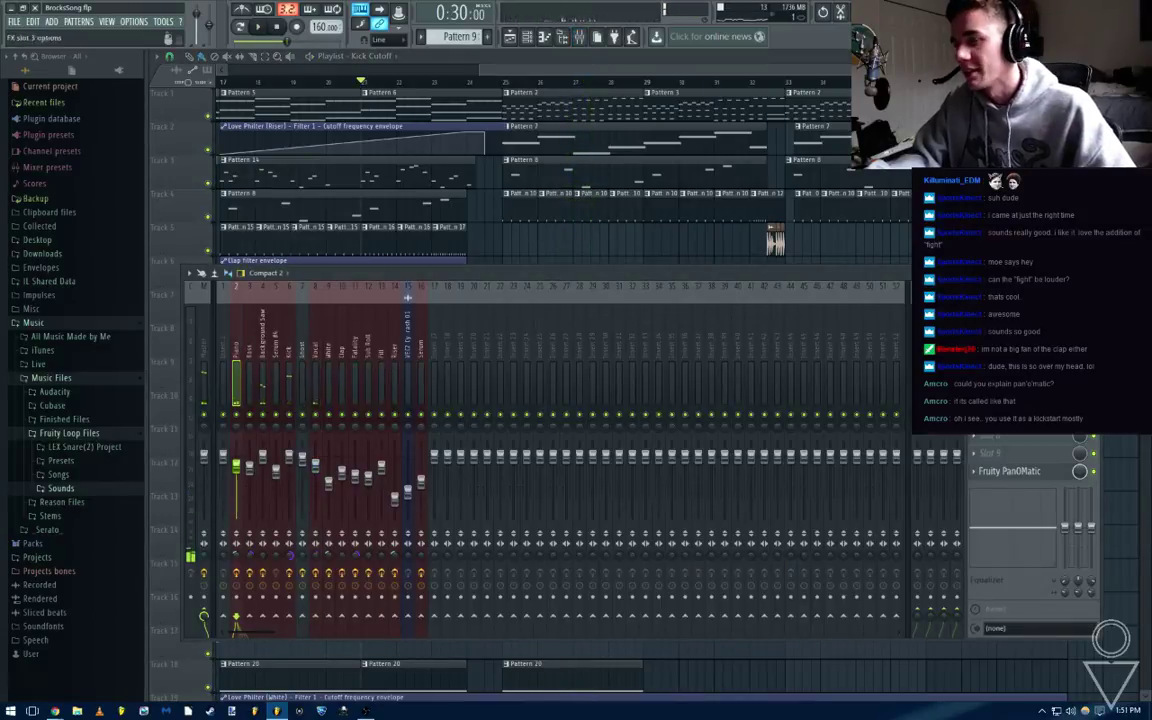
pyautogui.click(1010, 315)
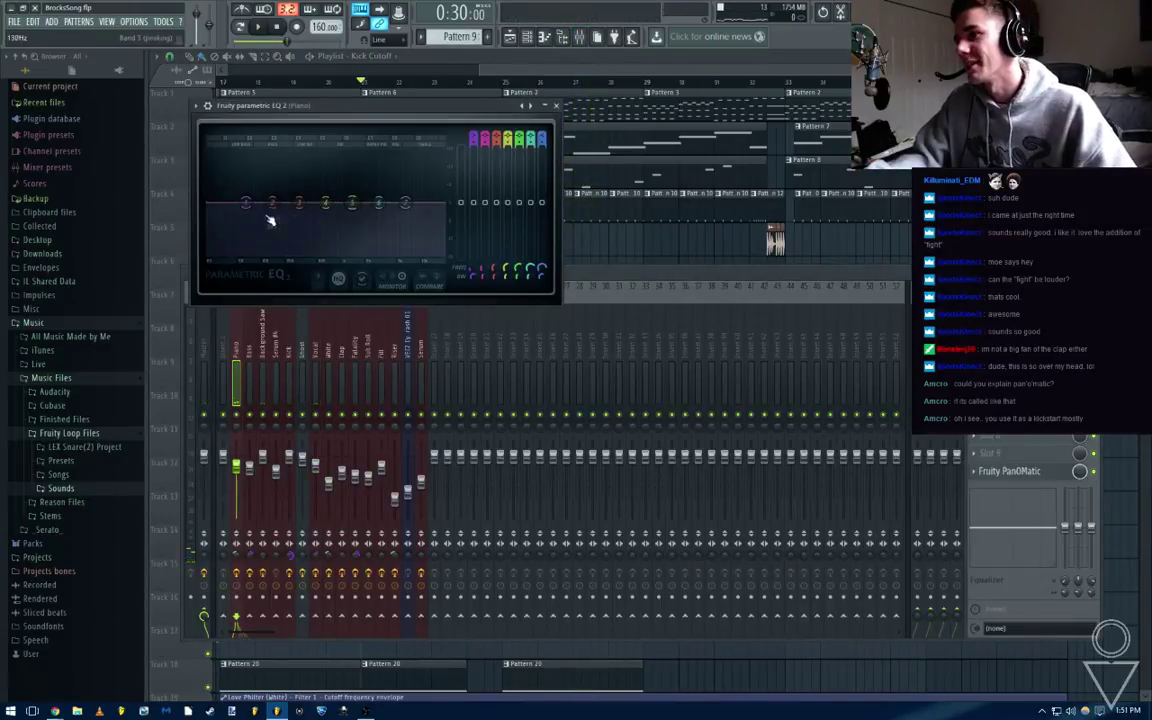
# Change band 1 of the Piano EQ to High pass and sweep its frequency up to about 2400 Hz and back to 80 Hz
pyautogui.moveTo(265, 247)
pyautogui.click(305, 245)
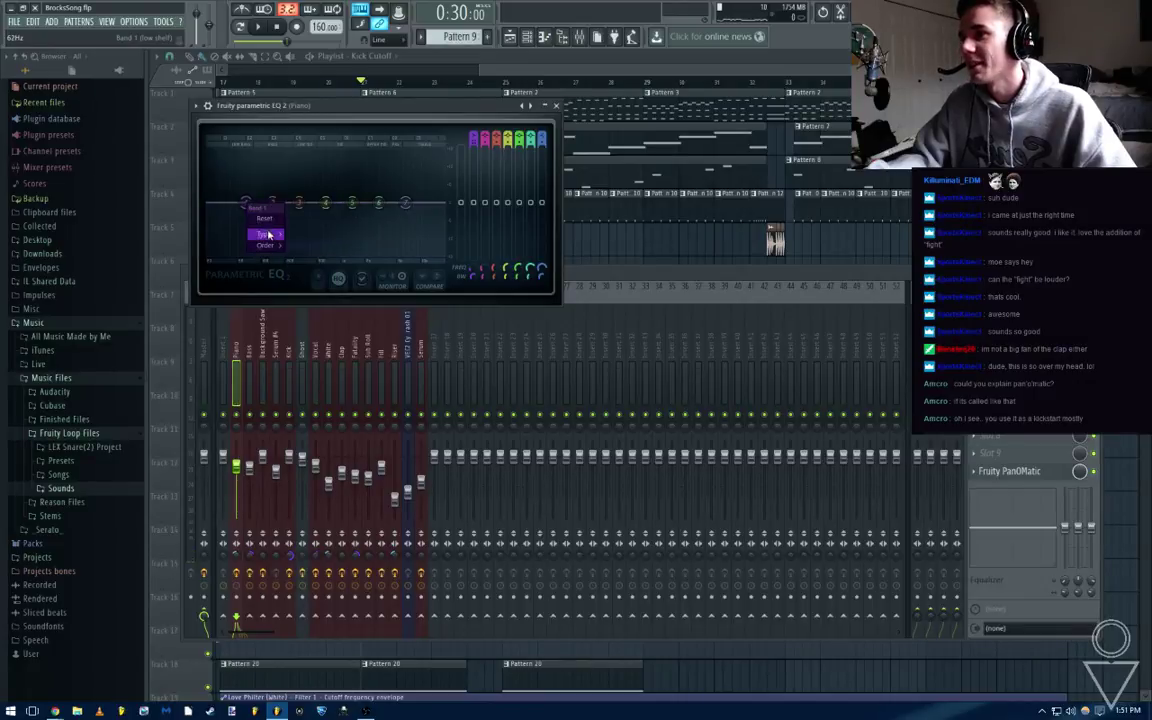
pyautogui.click(318, 268)
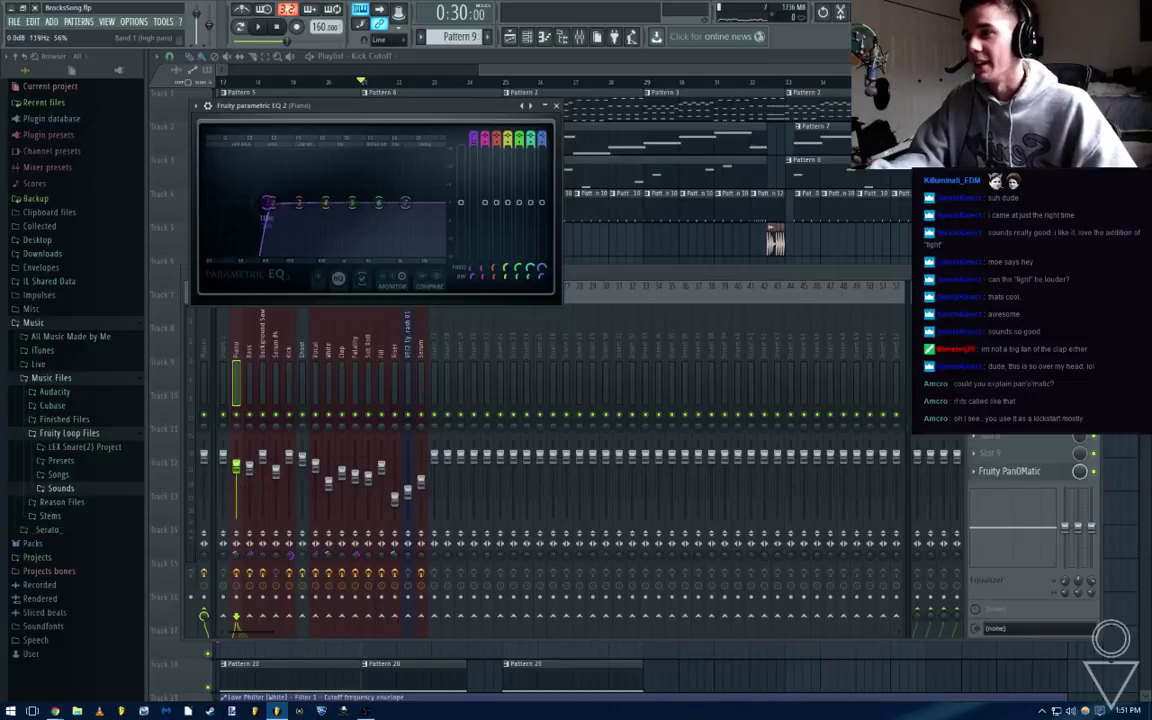
pyautogui.moveTo(267, 203); pyautogui.dragTo(371, 204)
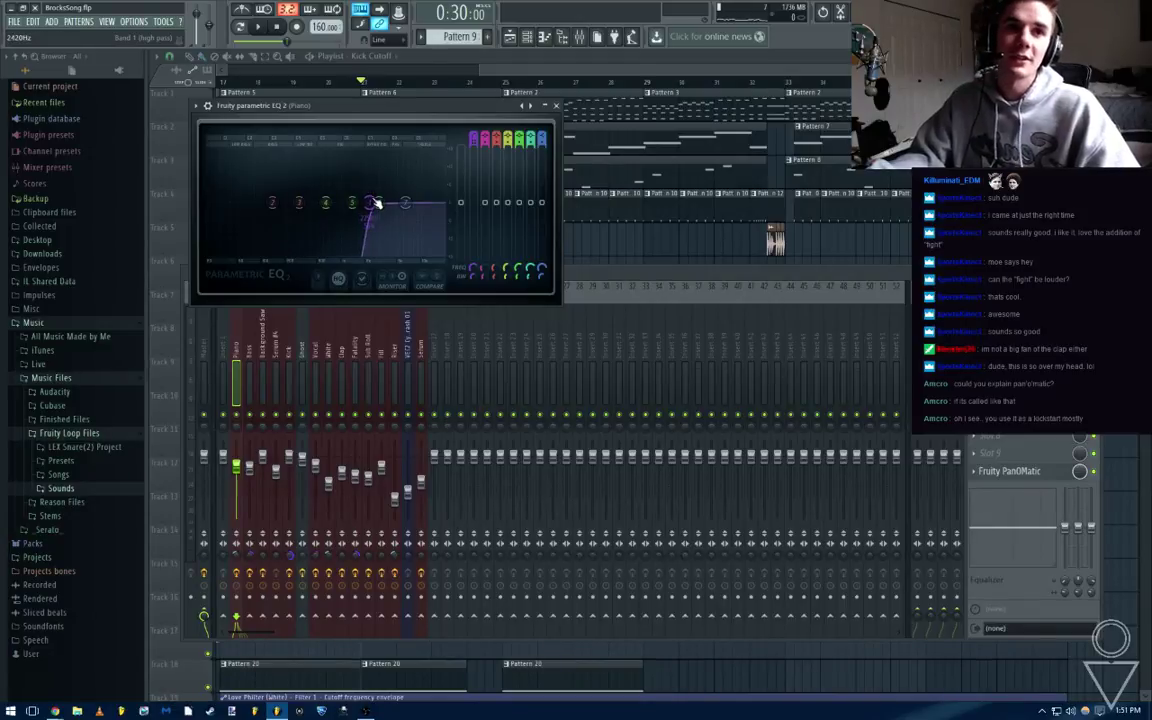
pyautogui.moveTo(376, 204); pyautogui.dragTo(252, 205)
# Solo the Piano track and audition it from bar 21 with the high-pass filter applied
pyautogui.press('space')
pyautogui.press('space')
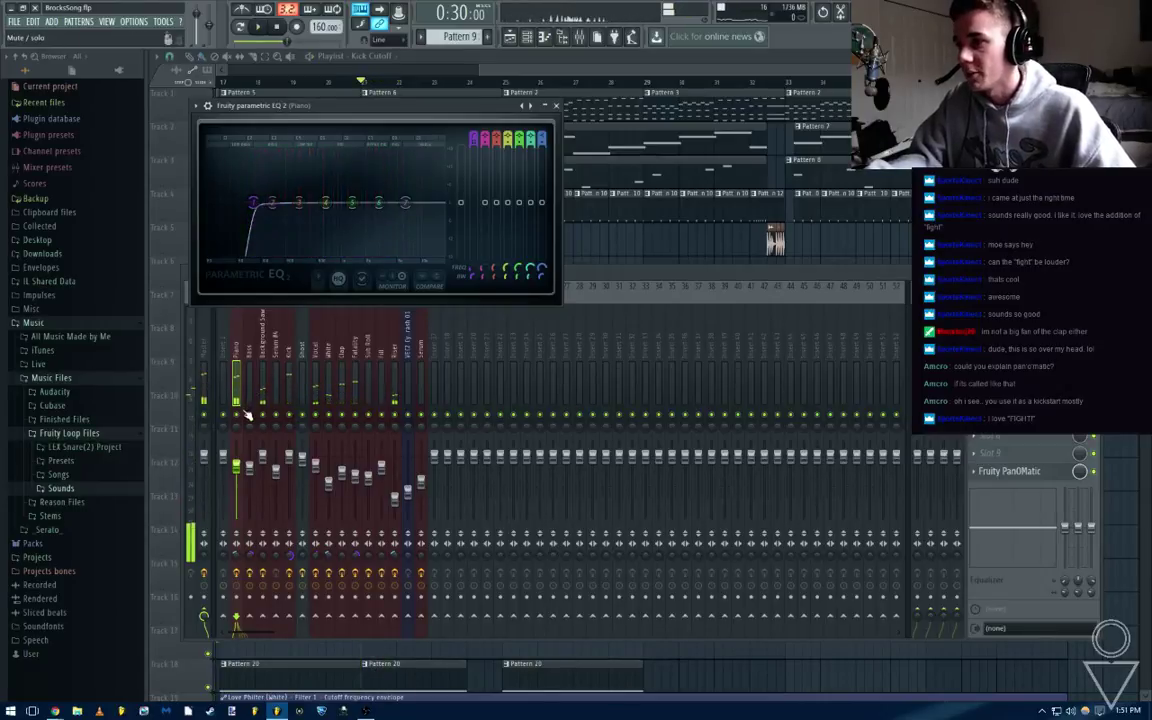
pyautogui.press('space')
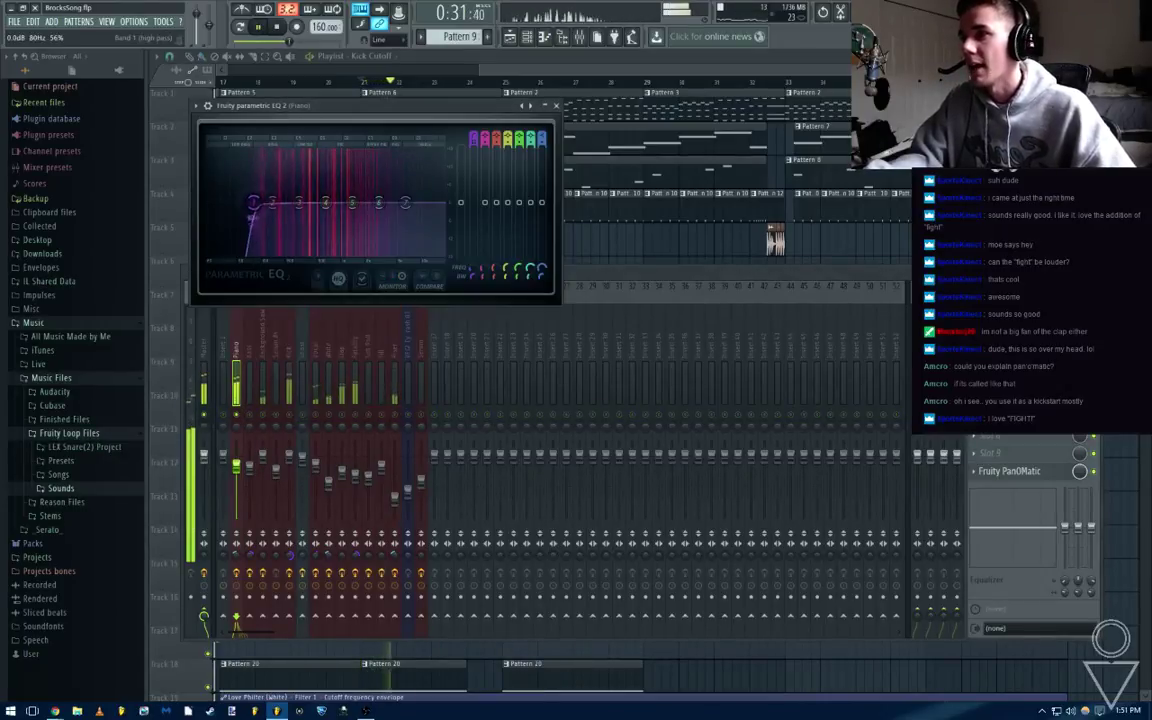
pyautogui.press('space')
# Adjust the Piano EQ's band 1 high-pass frequency to about 111 Hz, checking it against playback
pyautogui.moveTo(254, 203); pyautogui.dragTo(235, 203)
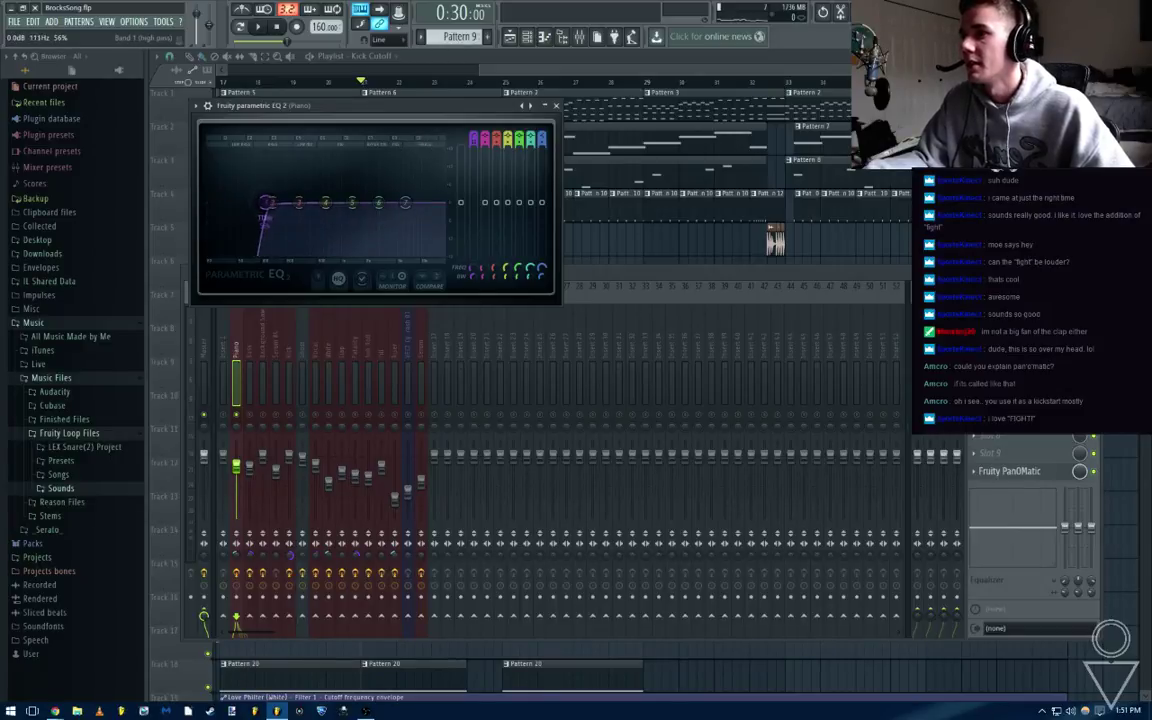
pyautogui.press('space')
pyautogui.moveTo(270, 207); pyautogui.dragTo(265, 205)
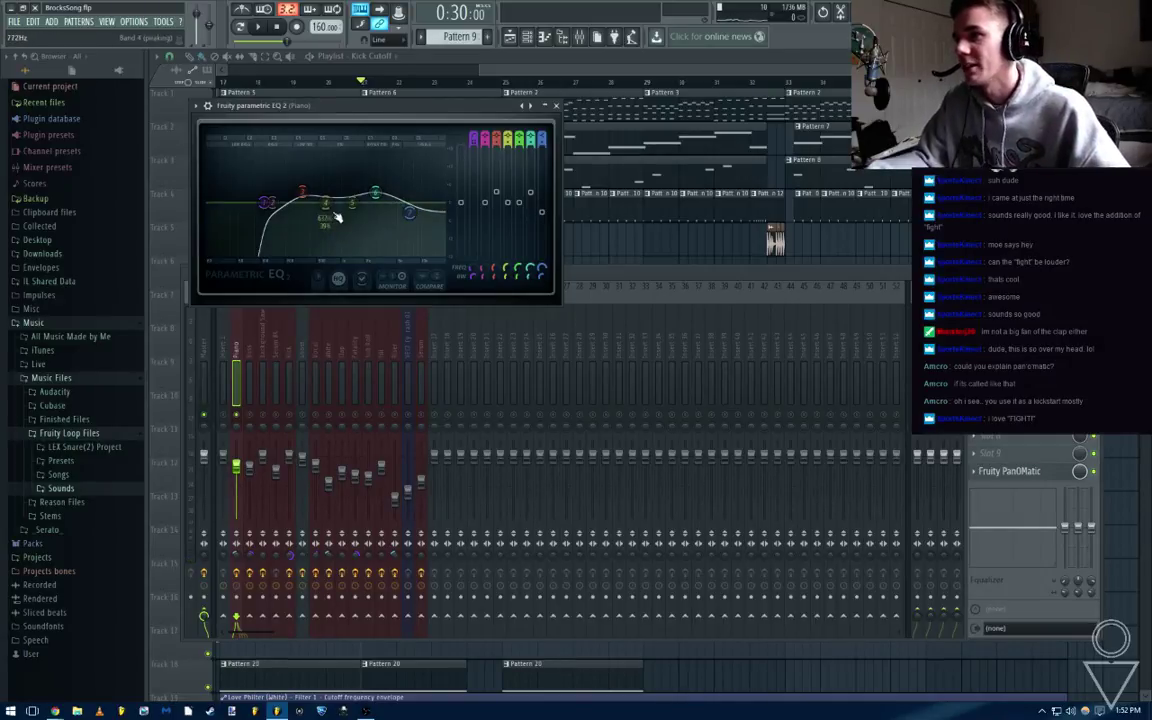
# Dip band 4 and raise band 6's frequency slightly in the Piano EQ during playback, and close the EQ window
pyautogui.press('space')
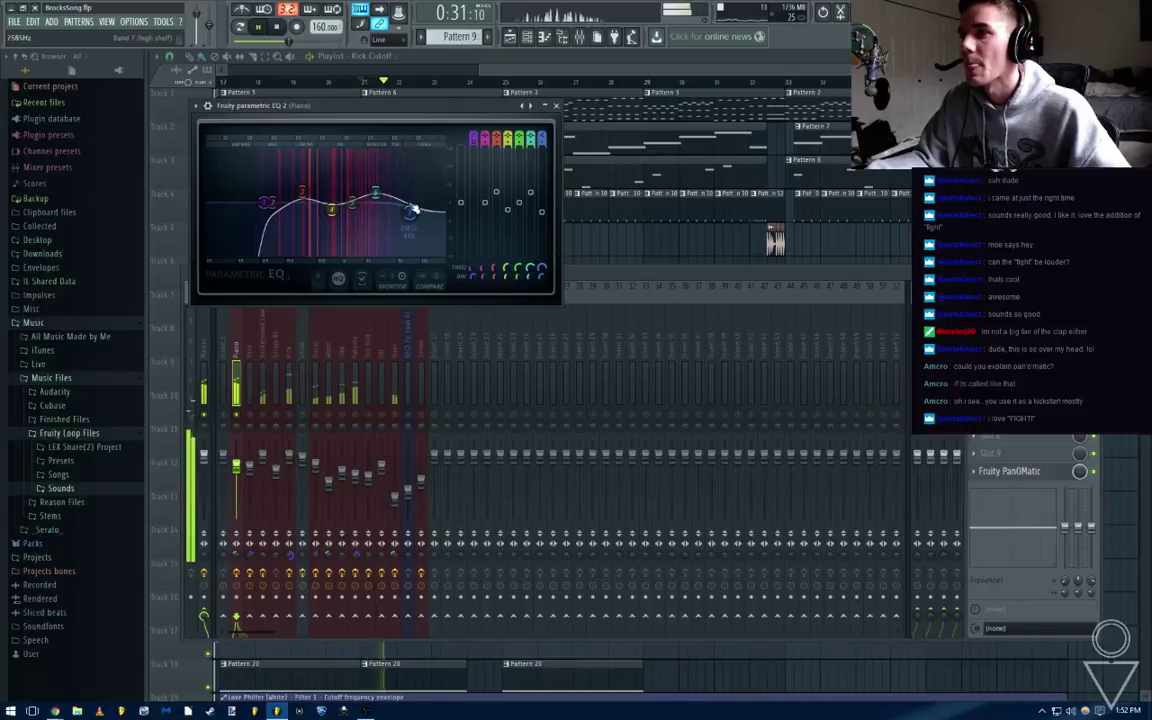
pyautogui.moveTo(376, 198); pyautogui.dragTo(382, 198)
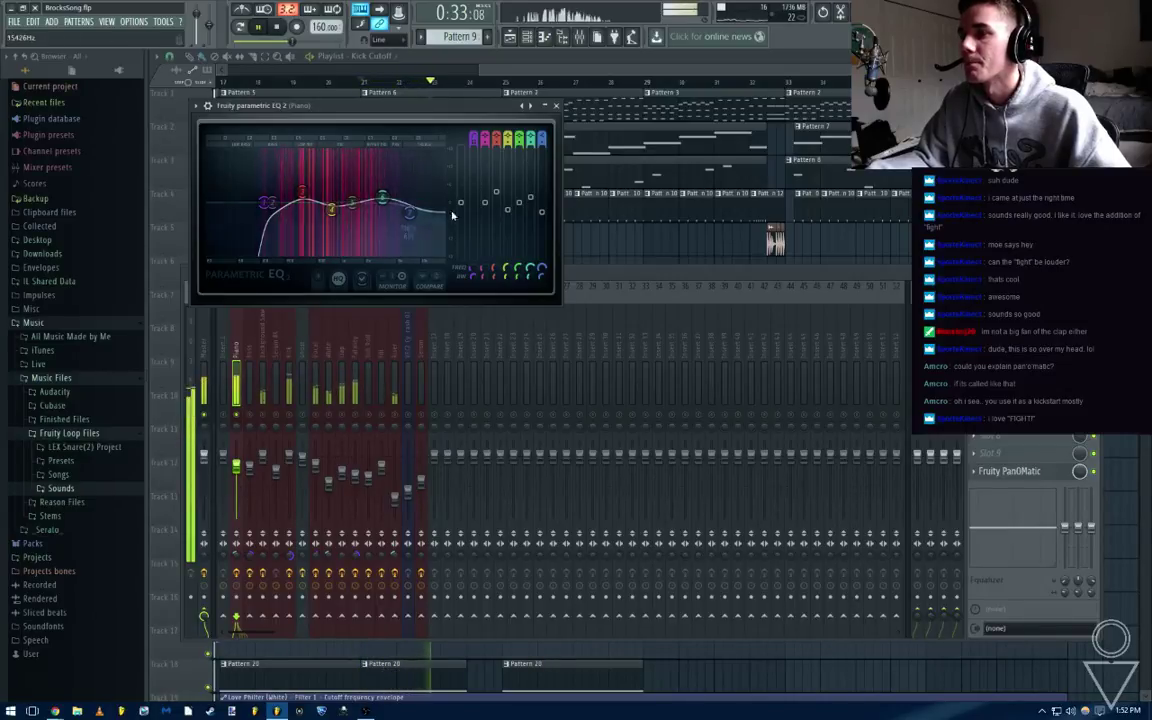
pyautogui.click(557, 106)
pyautogui.press('space')
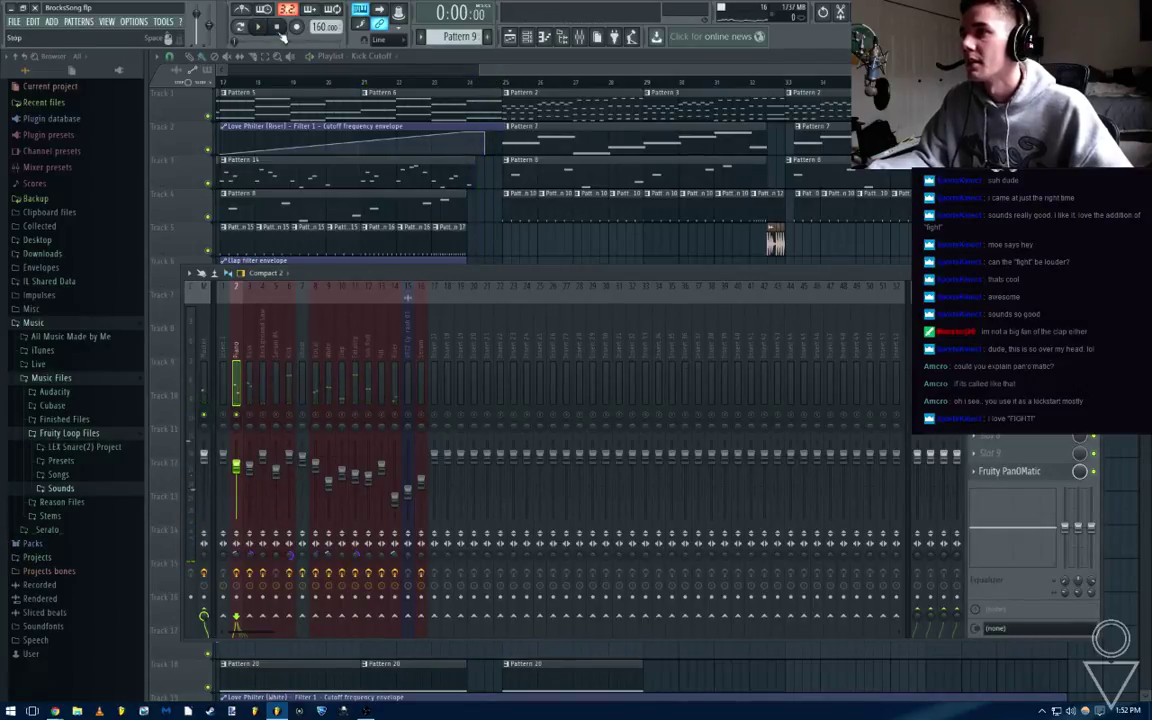
# Unsolo the Piano so all mixer tracks sound, audition the song from the start, and select the Kick mixer track
pyautogui.press('space')
pyautogui.press('F9')
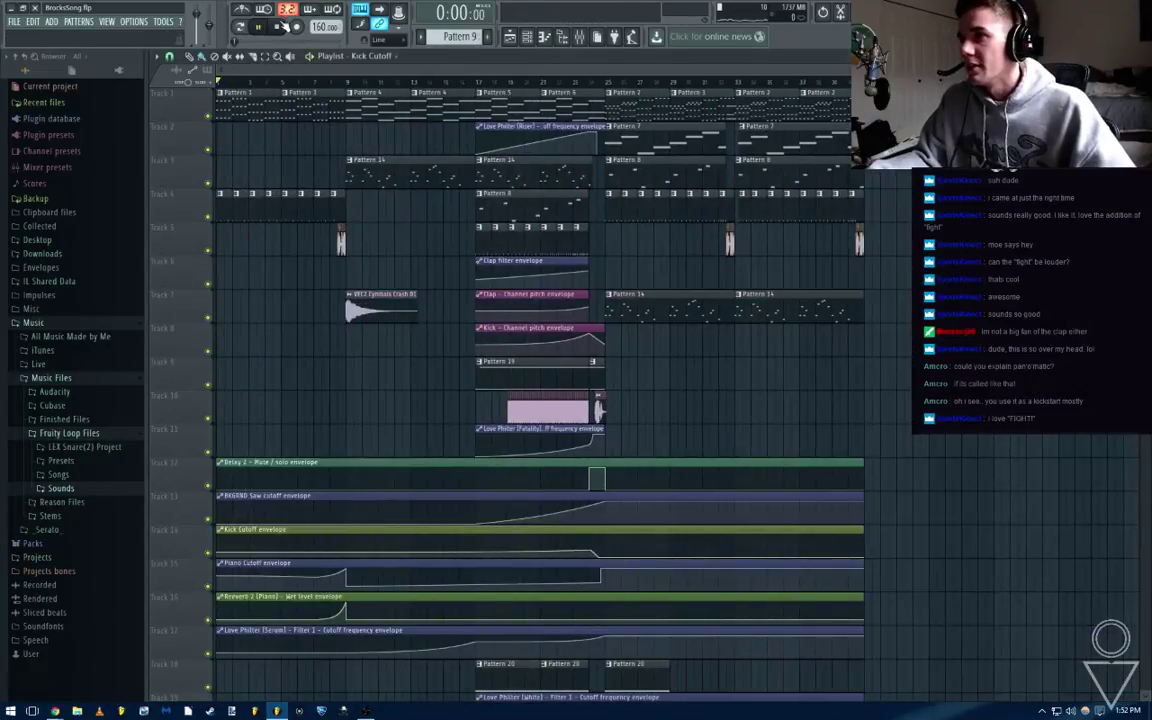
pyautogui.press('F9')
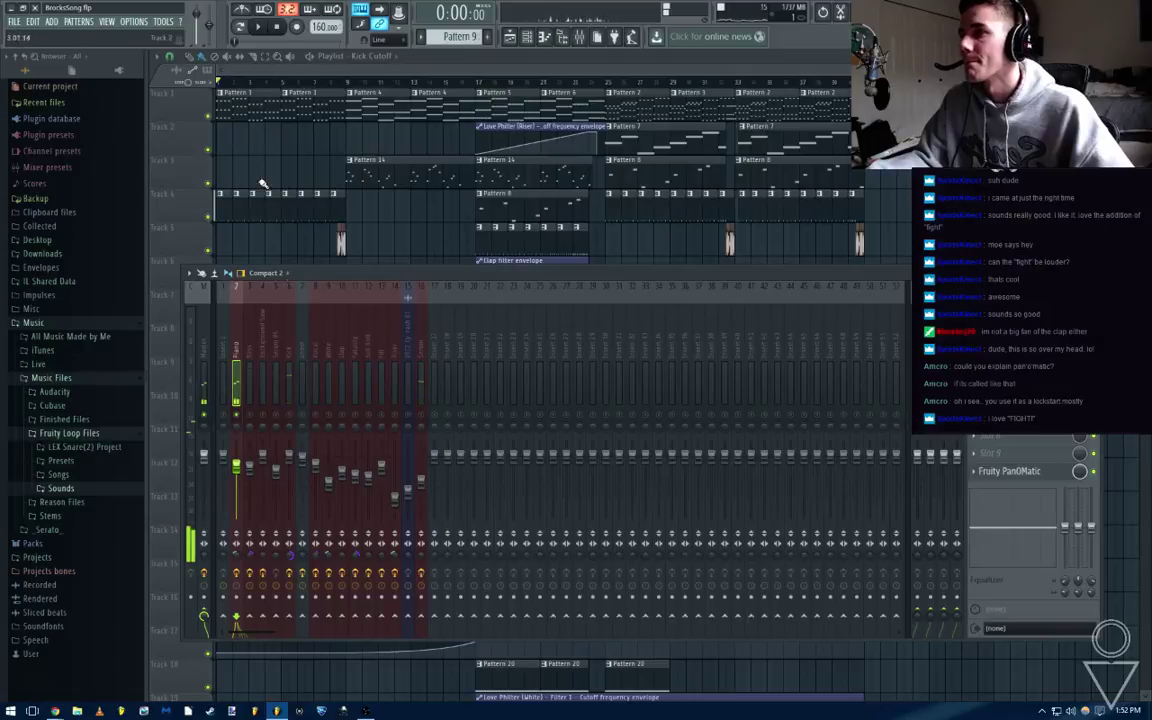
pyautogui.press('space')
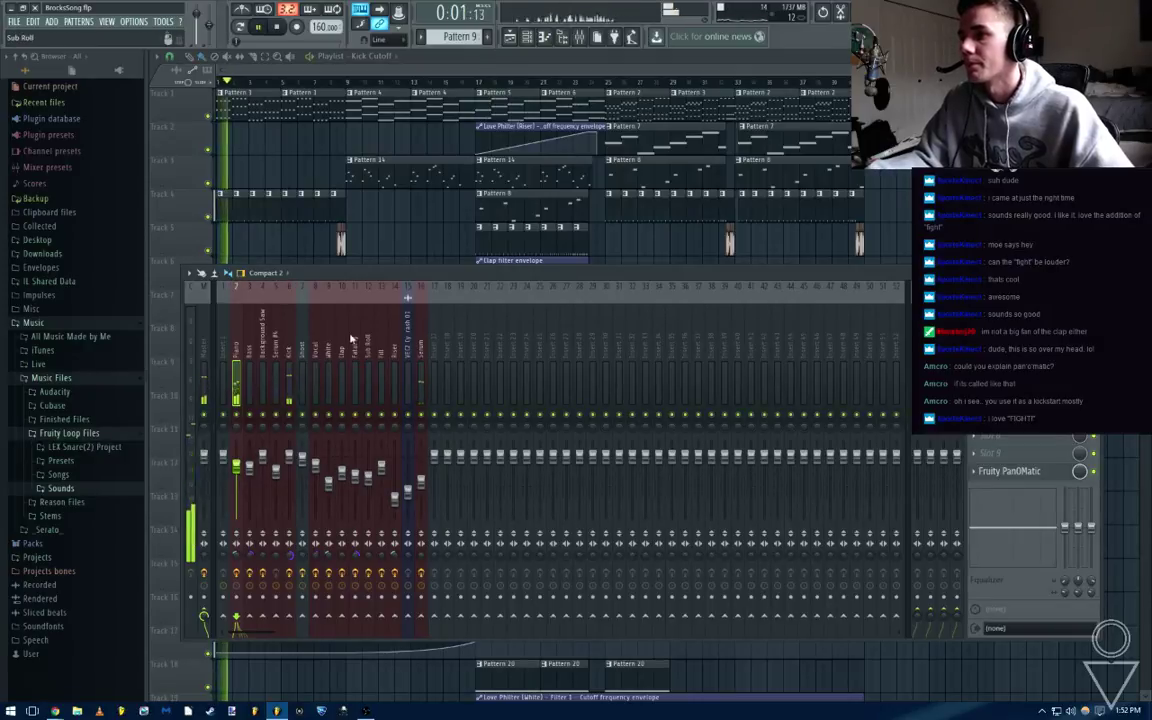
pyautogui.click(288, 357)
pyautogui.press('space')
pyautogui.press('F9')
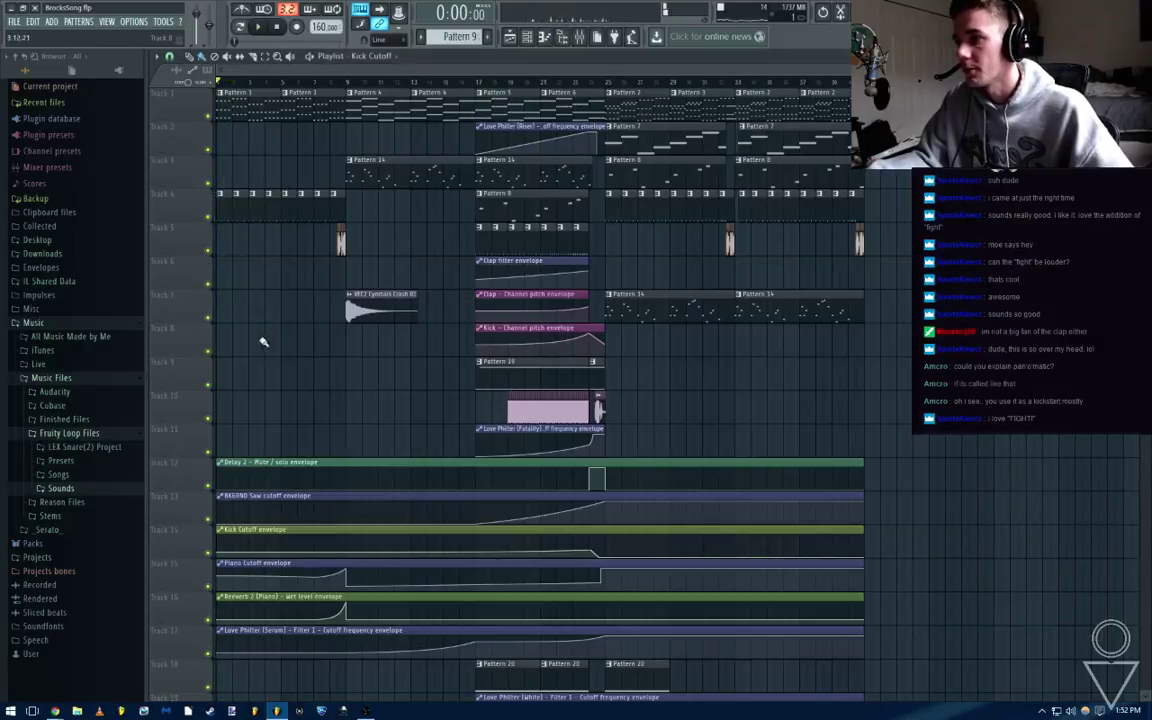
# Enlarge playlist Track 14 to inspect the Kick Cutoff envelope's curve
pyautogui.scroll(4, 263, 350)
pyautogui.scroll(-8, 290, 350)
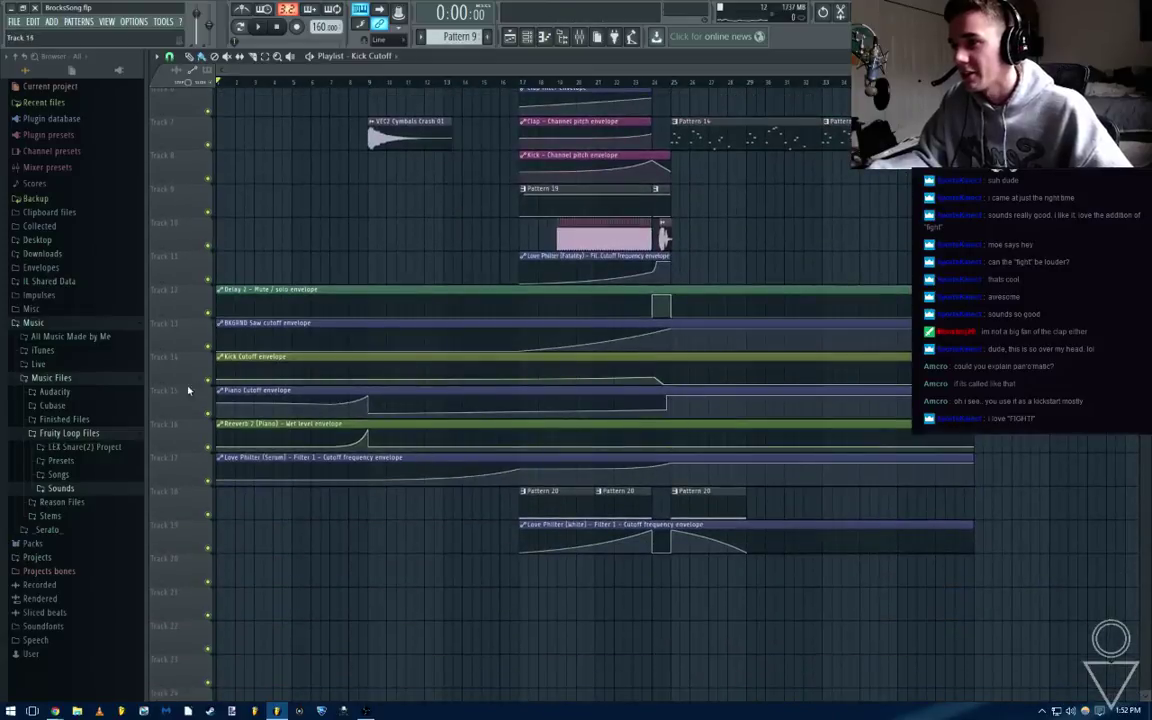
pyautogui.moveTo(188, 388); pyautogui.dragTo(194, 667)
pyautogui.scroll(-4, 480, 460)
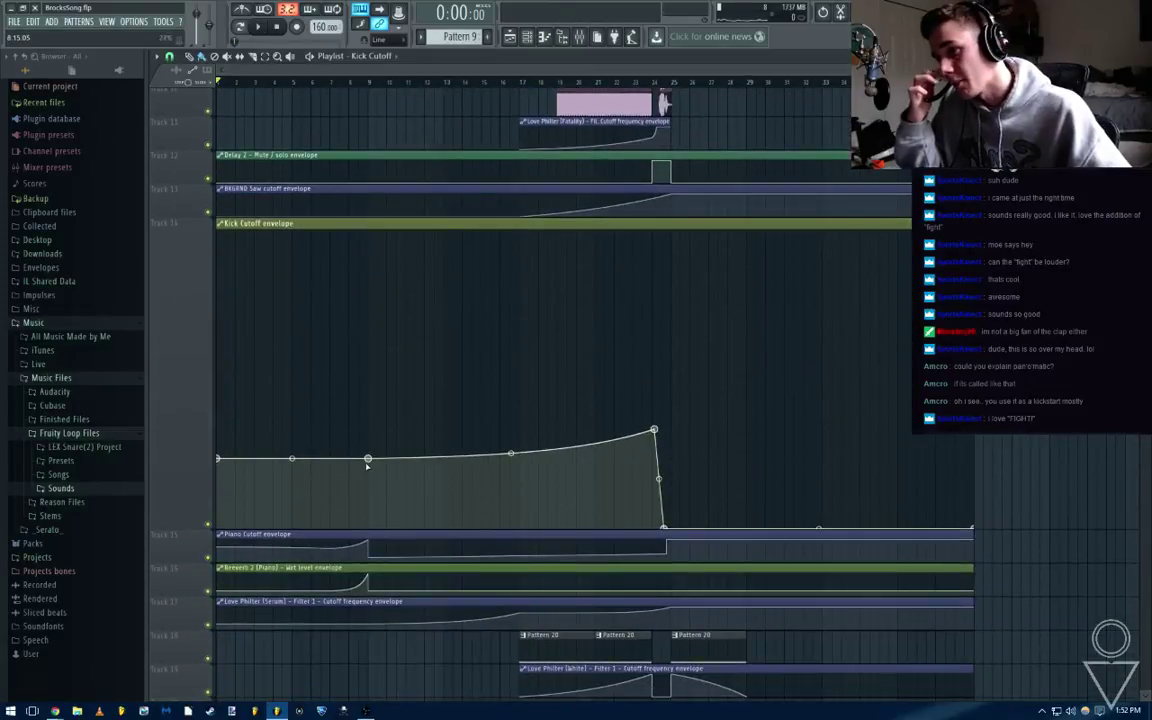
# Check the Kick track's Fruity parametric EQ 2 and its cutoff automation while playing the intro from bar 1
pyautogui.press('F9')
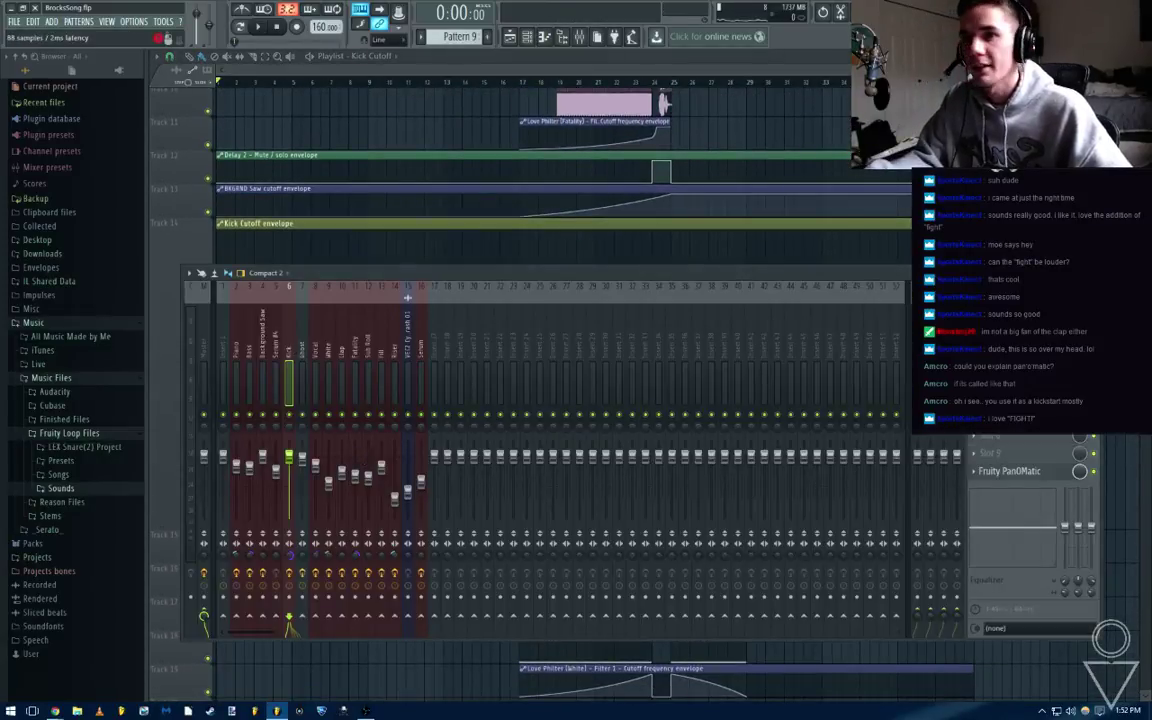
pyautogui.click(1010, 313)
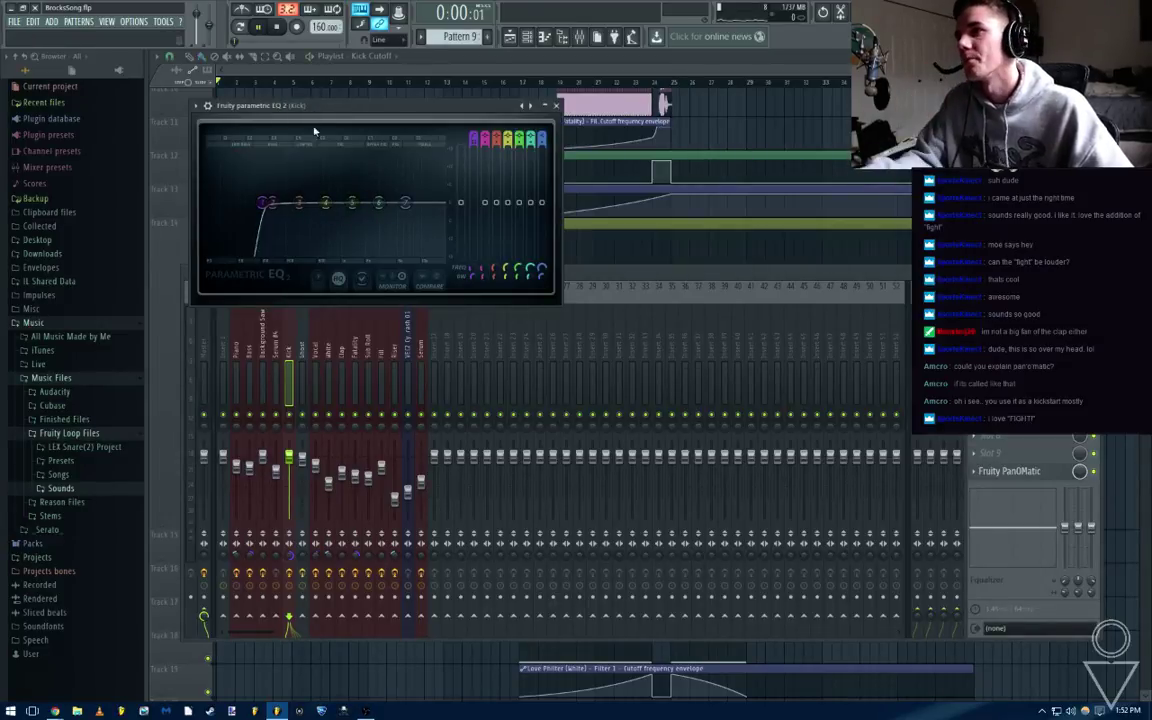
pyautogui.click(557, 106)
pyautogui.press('F9')
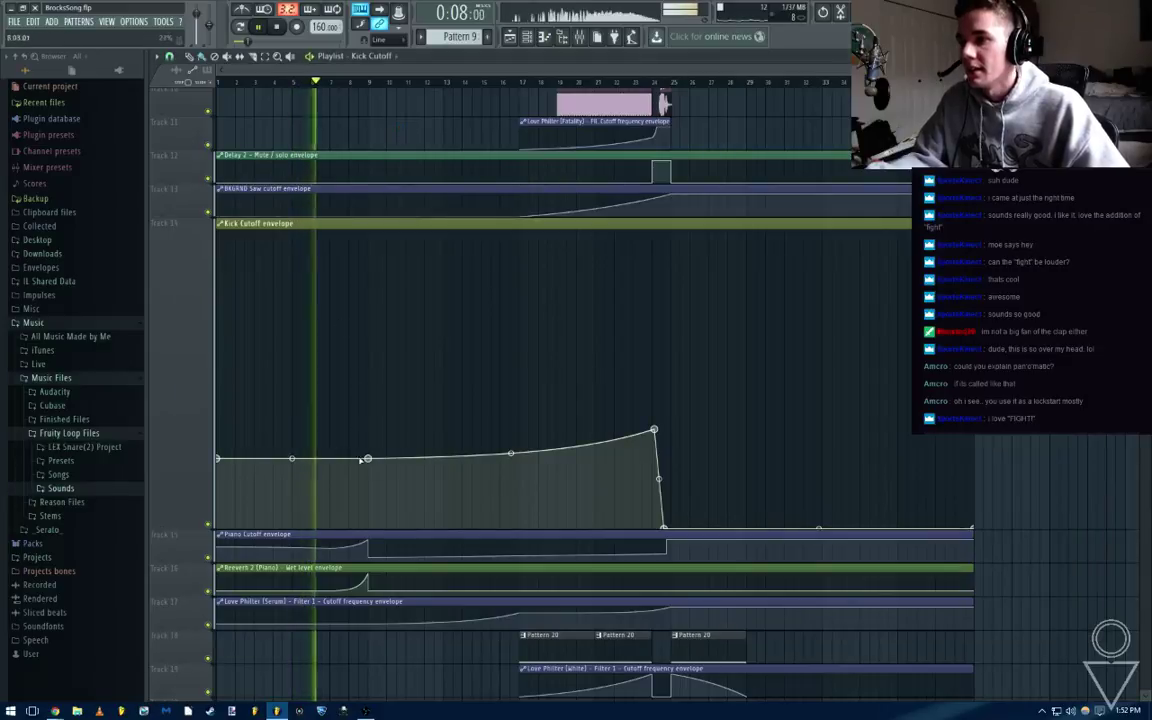
pyautogui.press('space')
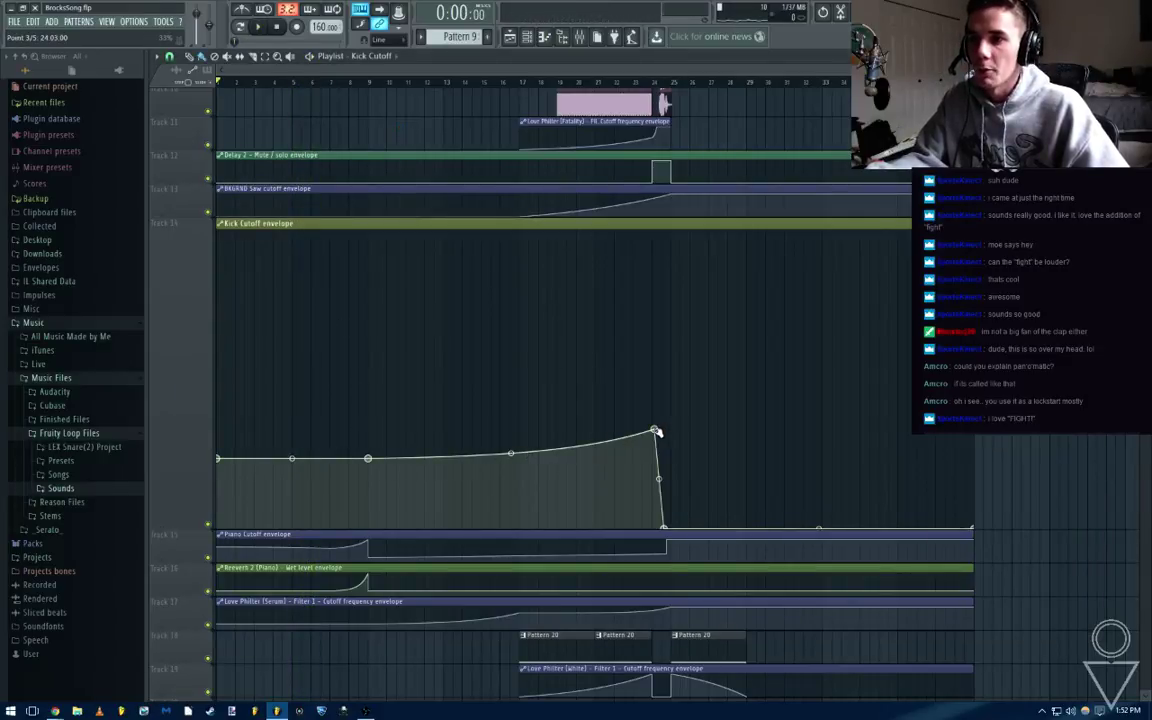
# Restore playlist Track 14 to its normal height
pyautogui.scroll(5, 818, 432)
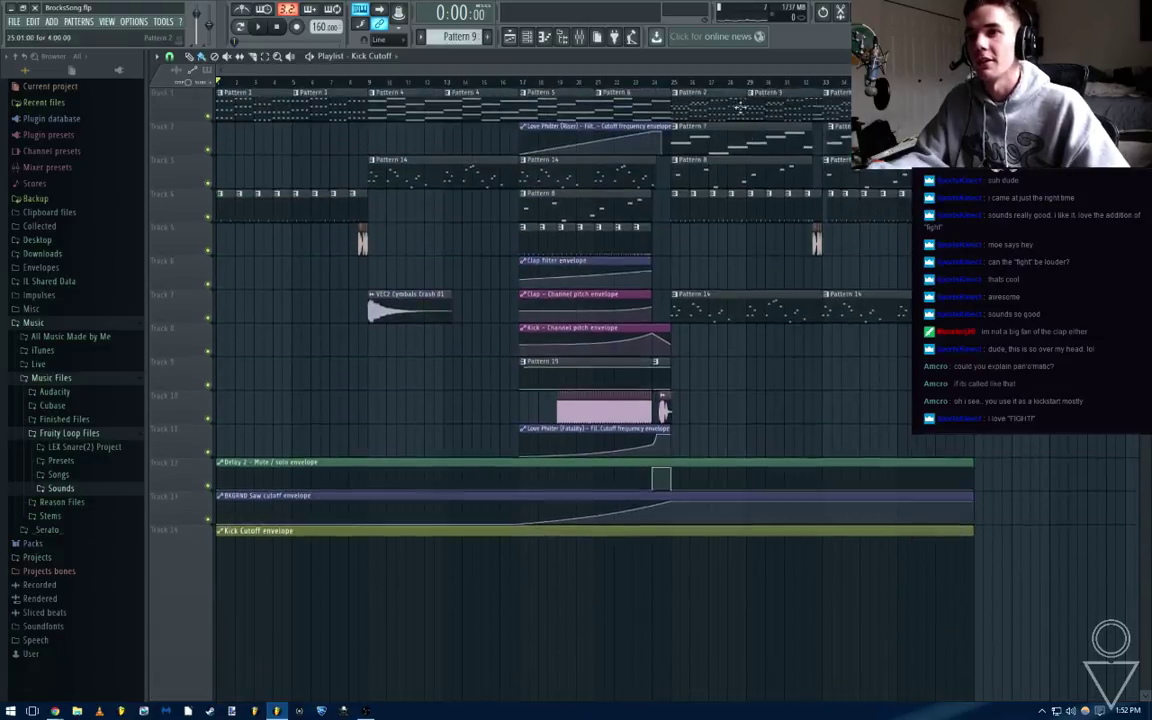
pyautogui.scroll(-8, 800, 440)
pyautogui.rightClick(187, 296)
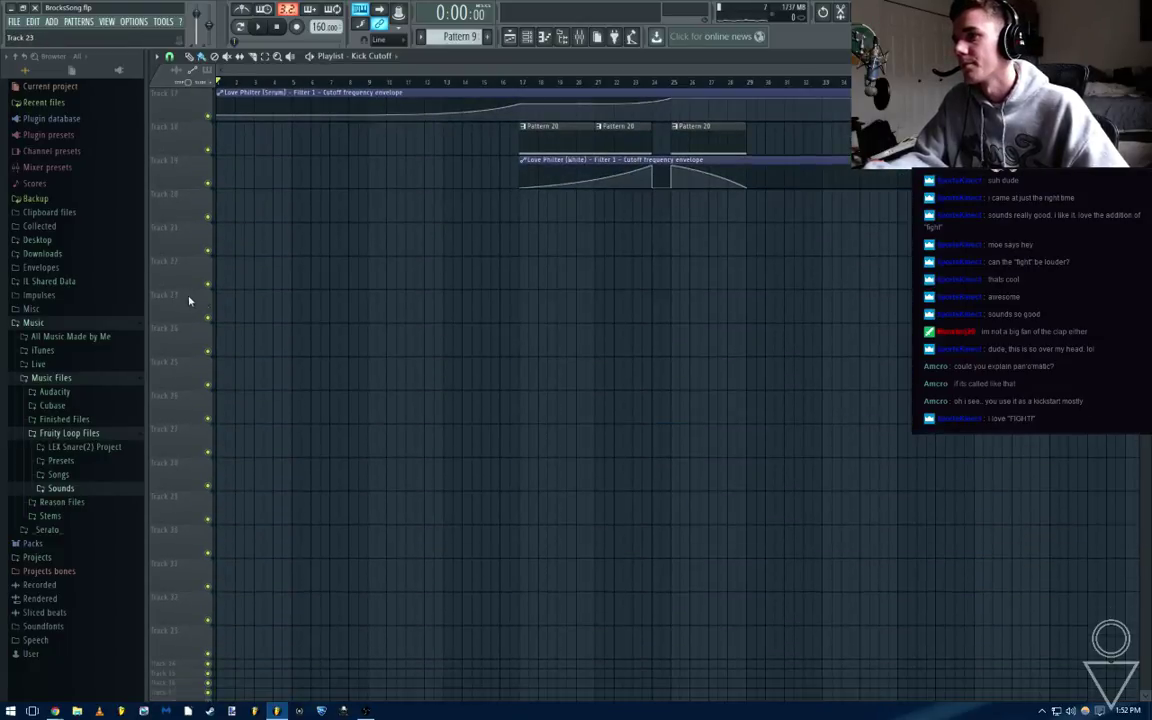
pyautogui.scroll(5, 384, 303)
# Play the song from bar 9 into the build-up and save the project
pyautogui.click(376, 84)
pyautogui.press('space')
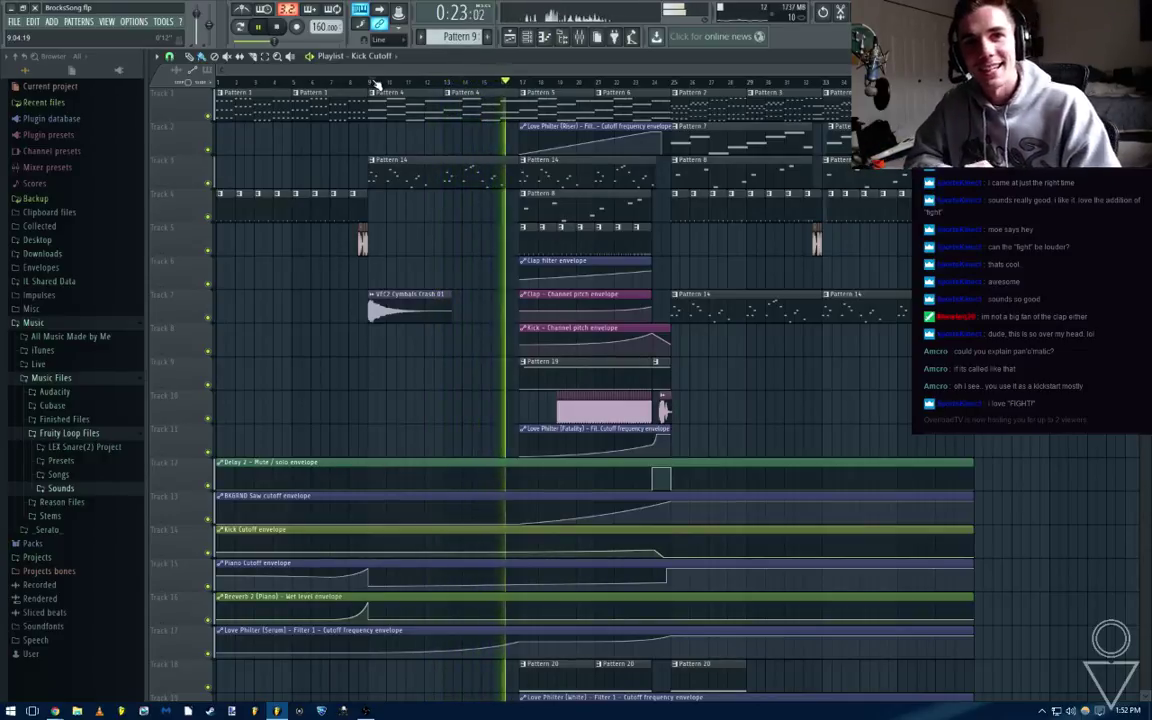
pyautogui.hotkey('ctrl', 's')
pyautogui.scroll(2, 376, 84)
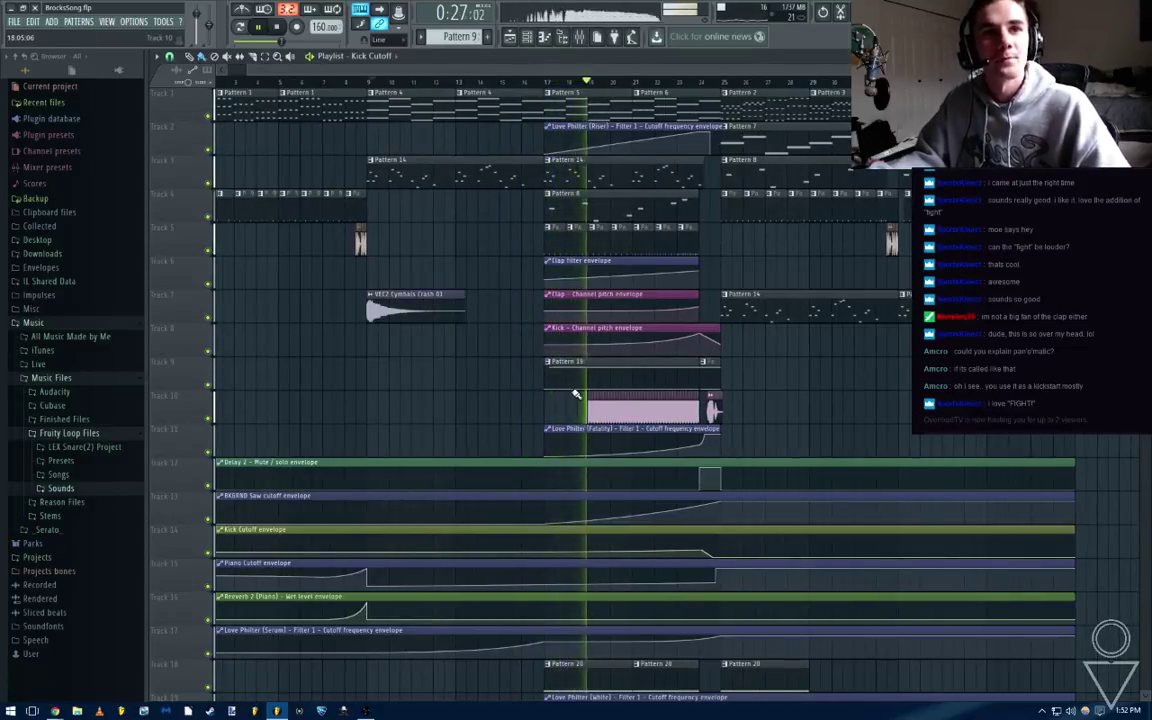
pyautogui.hscroll(2, 688, 409)
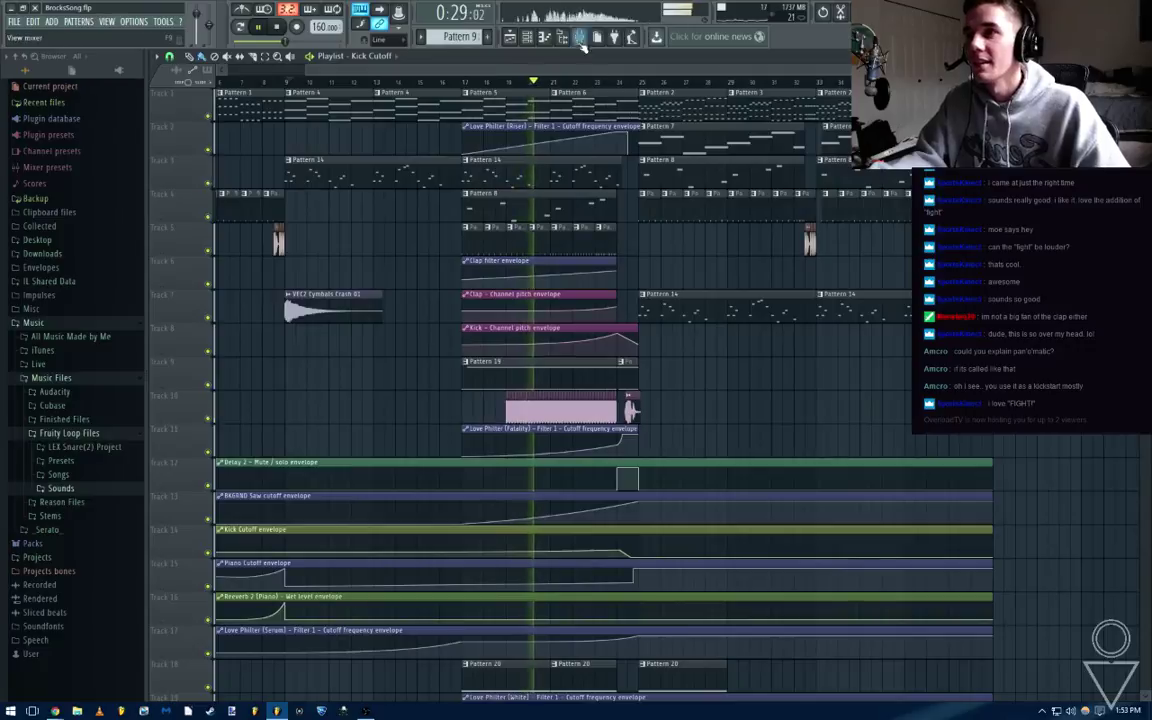
# Set the Fatality mixer track's volume to about 65% (-8.6 dB) and listen through the drop to bar 33
pyautogui.press('F9')
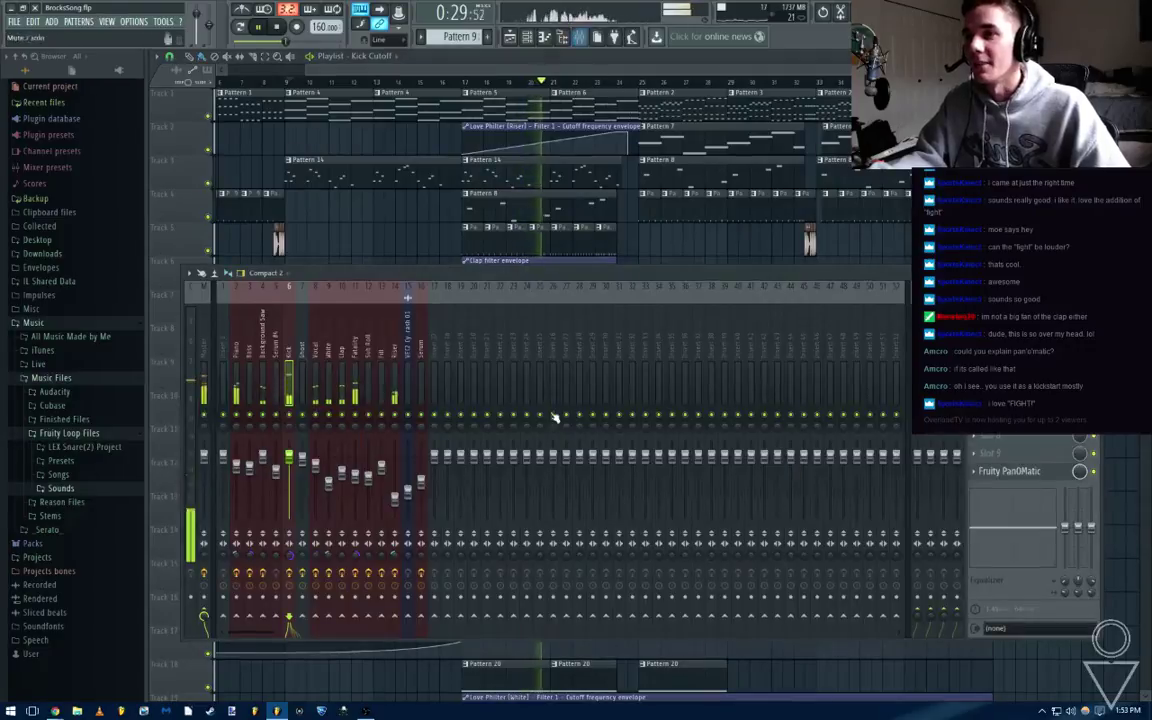
pyautogui.click(355, 474)
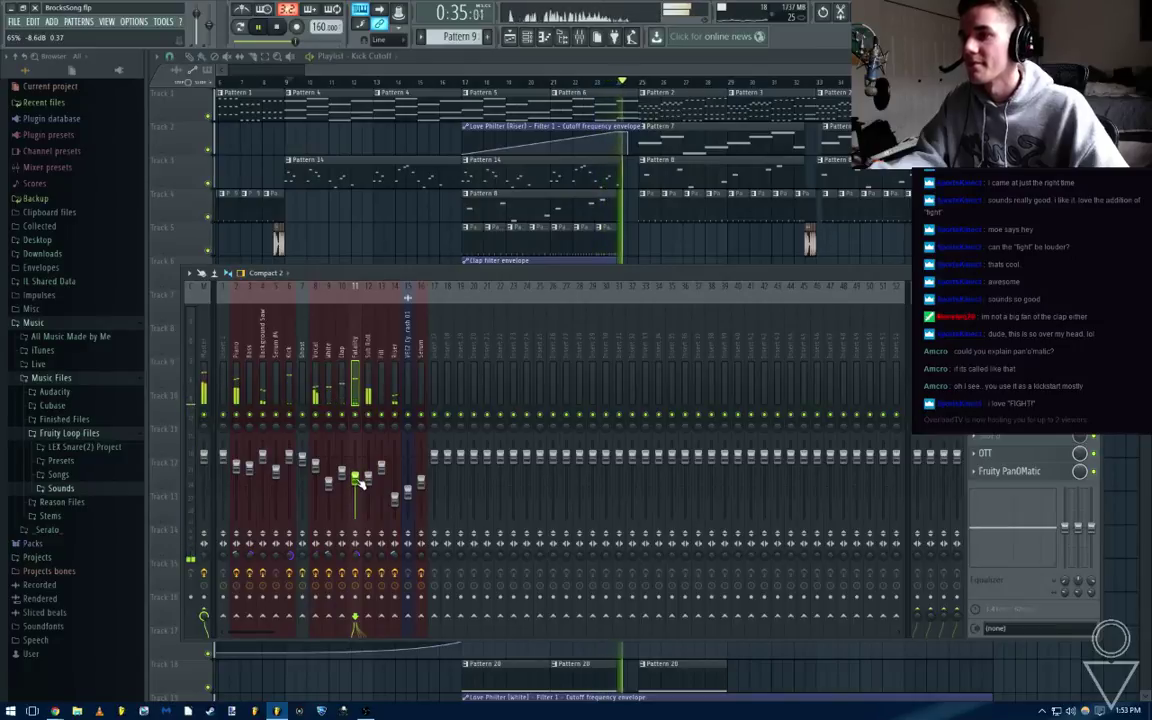
pyautogui.press('F9')
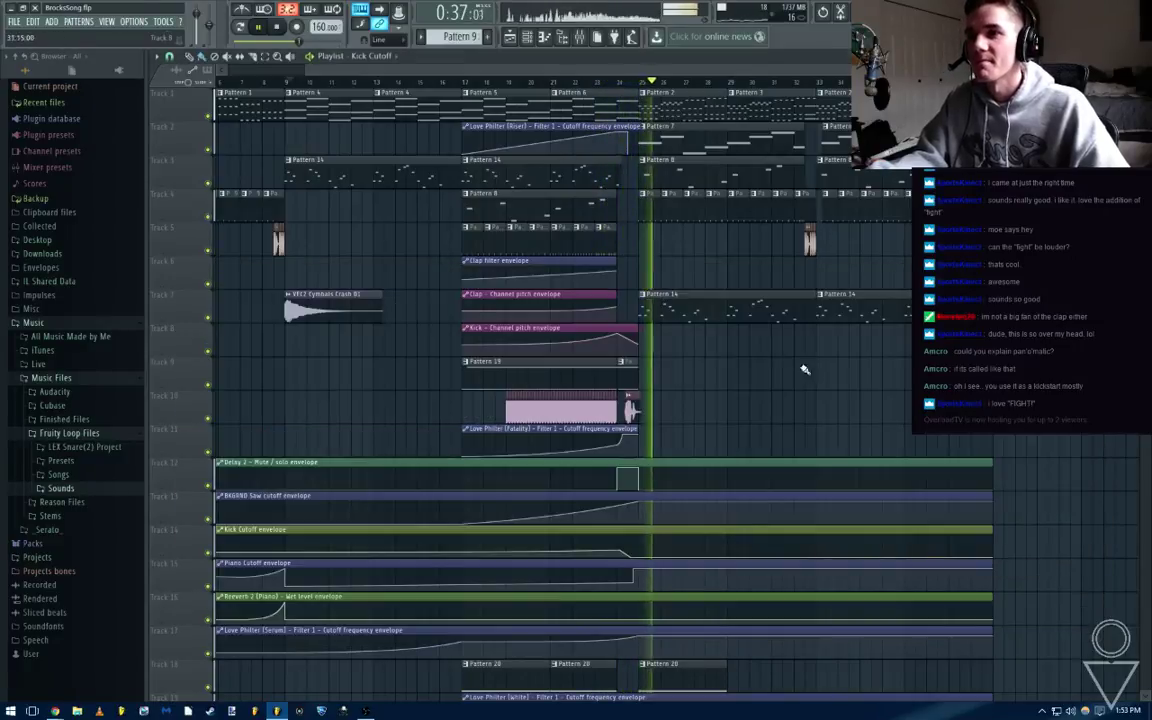
pyautogui.moveTo(804, 368); pyautogui.dragTo(745, 390)
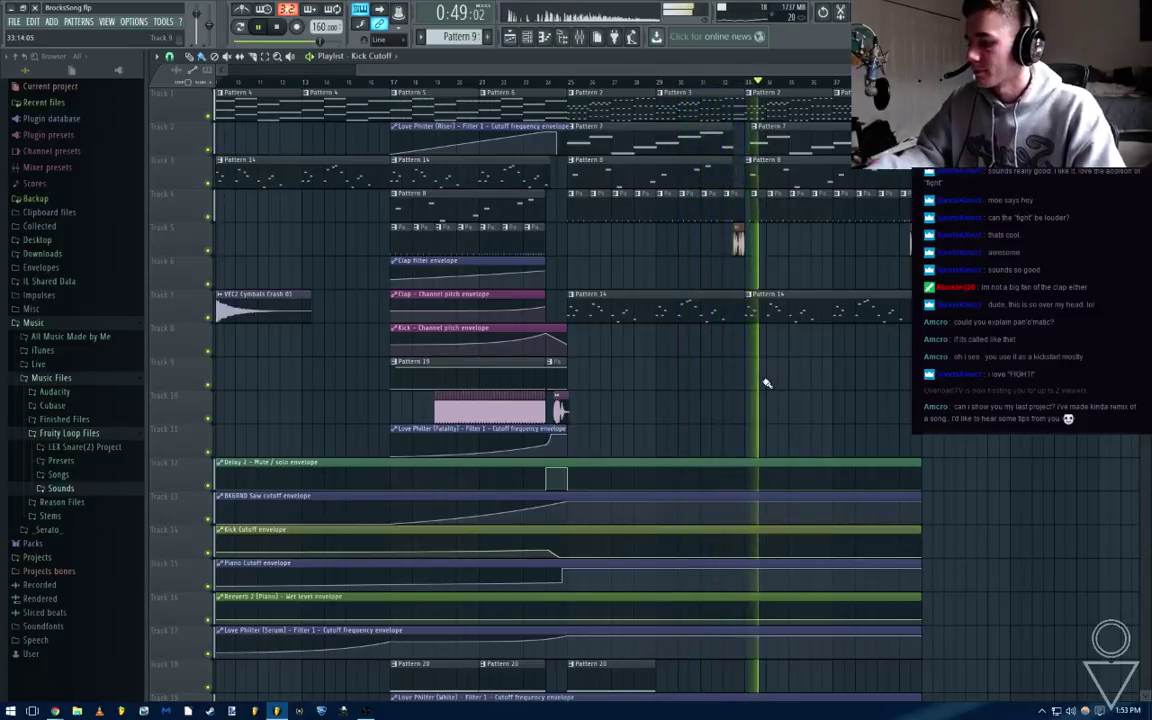
pyautogui.press('space')
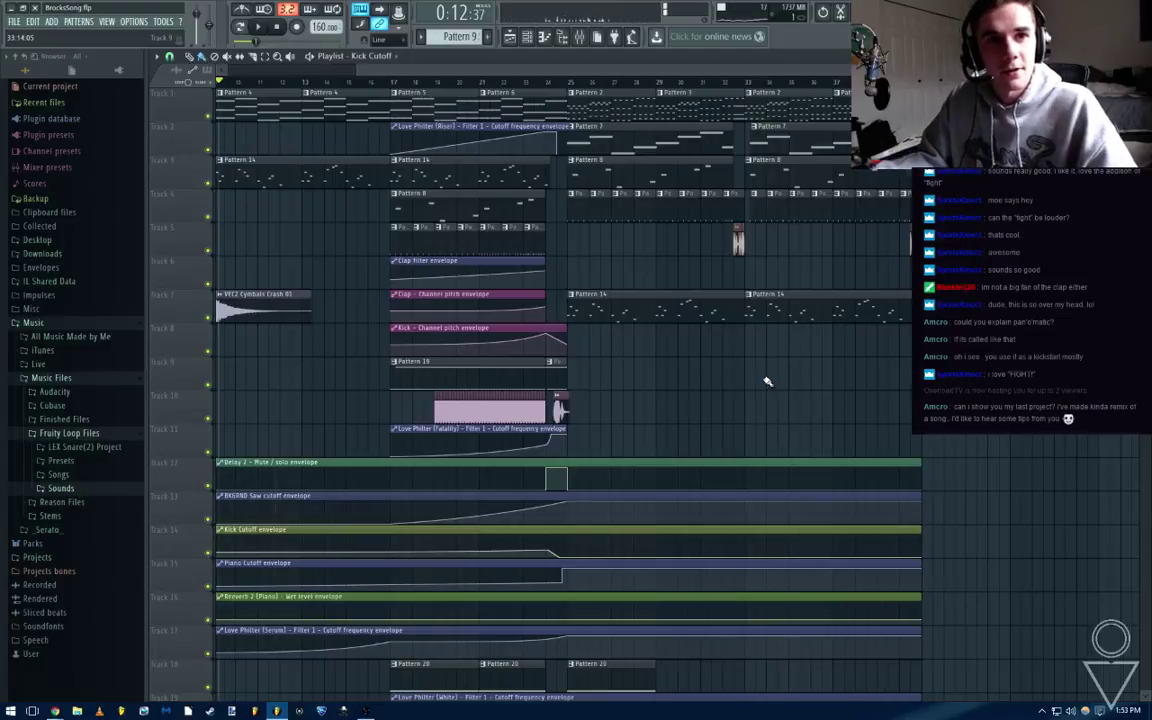
# Shorten the VEC2 Cymbals Crash 01 clip on Track 7 to a length of 3.15.06, just before bar 13
pyautogui.scroll(-2, 706, 351)
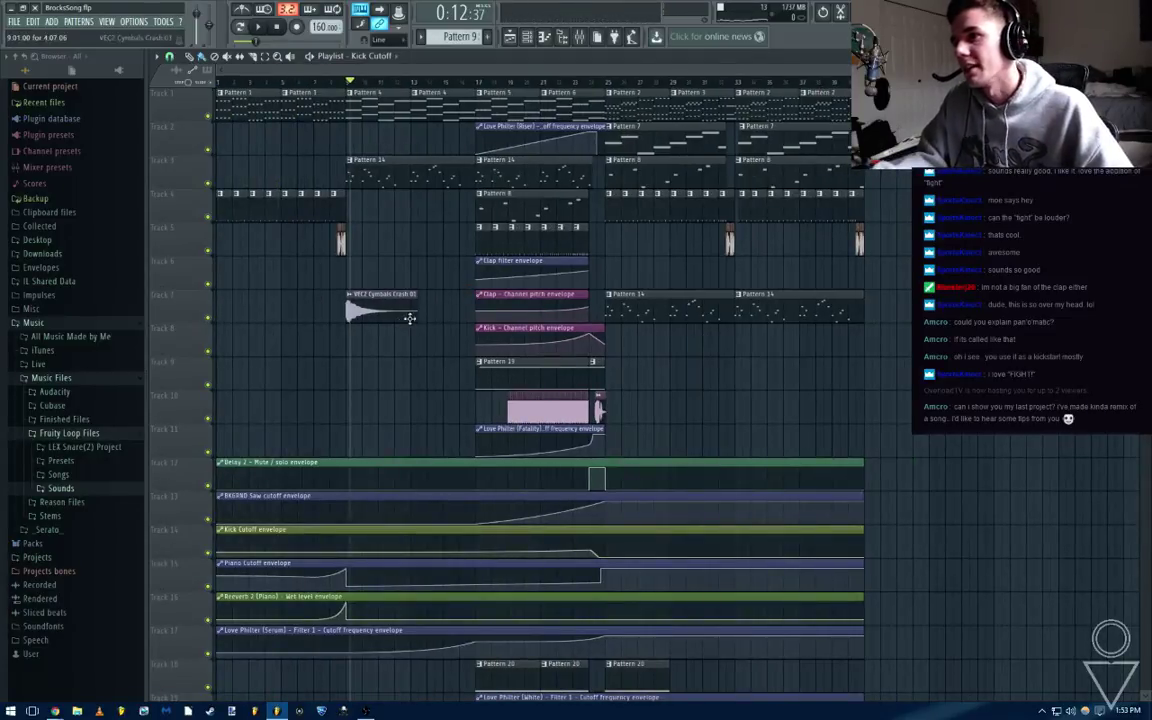
pyautogui.scroll(4, 409, 318)
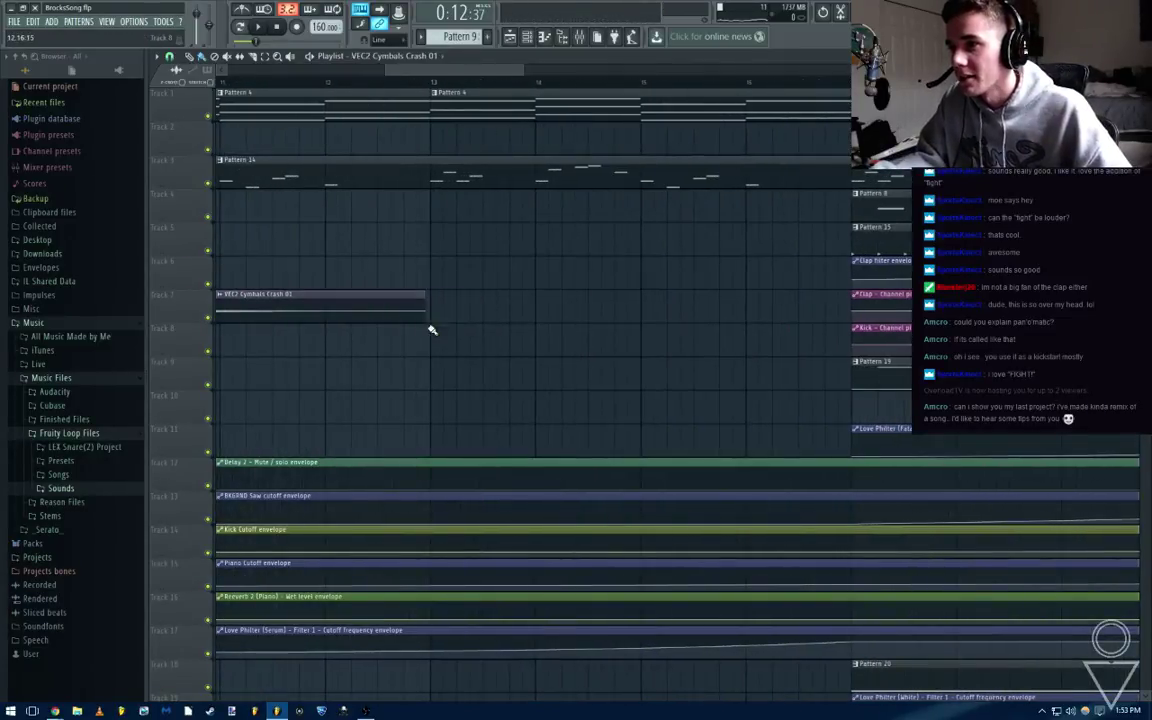
pyautogui.scroll(-4, 432, 330)
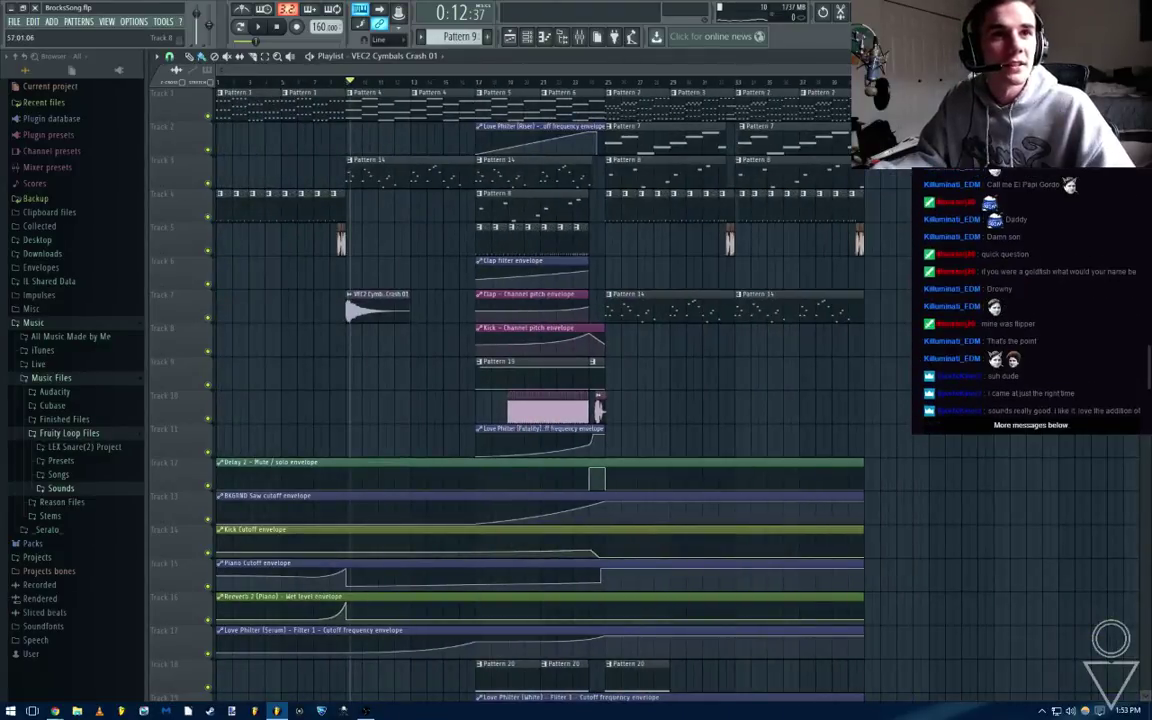
pyautogui.scroll(1, 1030, 300)
pyautogui.scroll(5, 1030, 300)
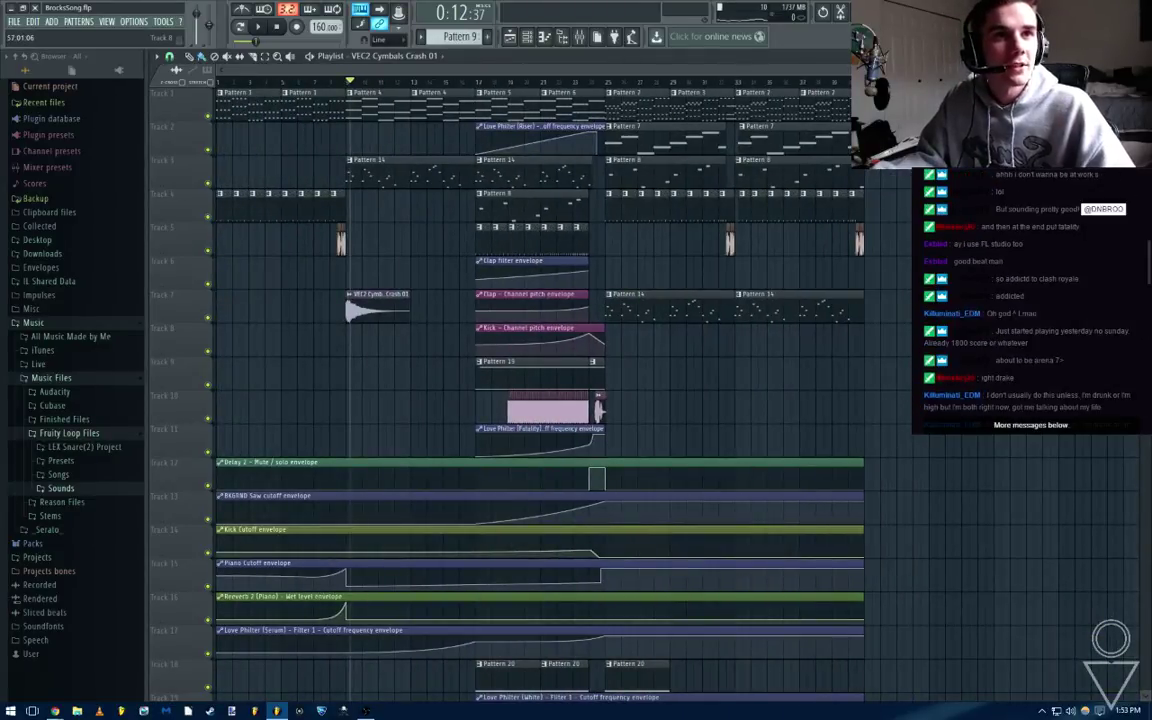
pyautogui.scroll(-6, 1030, 300)
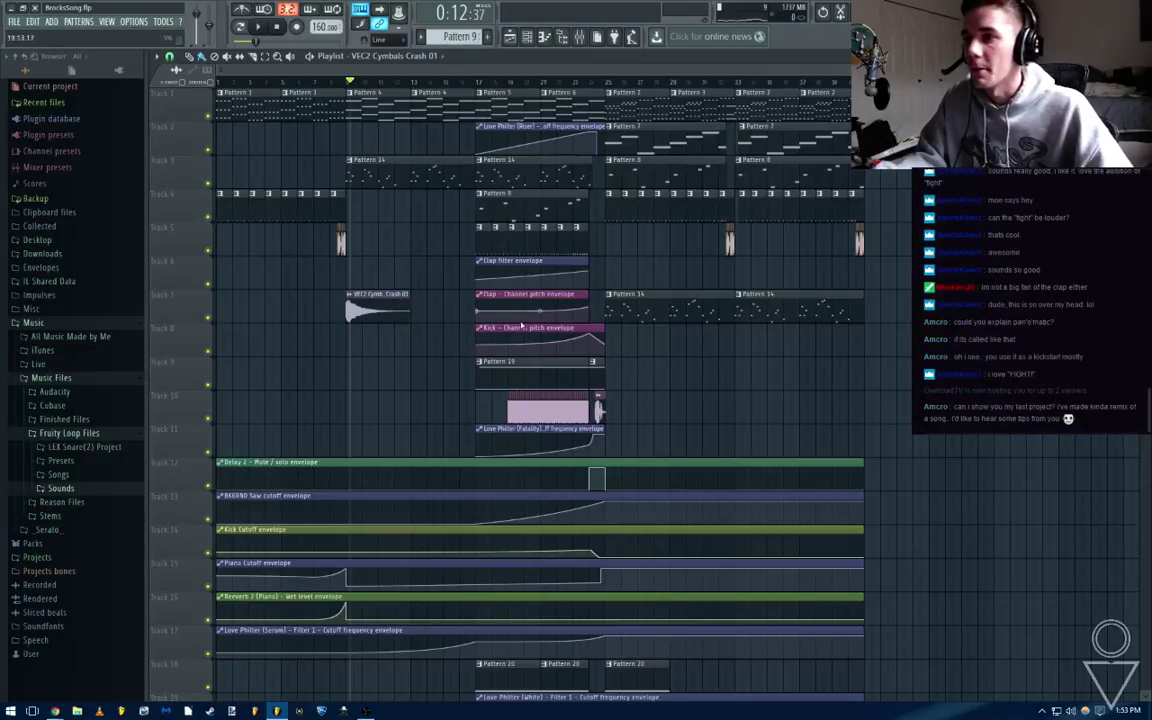
# Play from bar 9, select the VEC2 Cymbals Crash 01 clip, and set the Playlist snap to (none)
pyautogui.scroll(4, 406, 352)
pyautogui.press('space')
pyautogui.scroll(3, 404, 314)
pyautogui.click(368, 307)
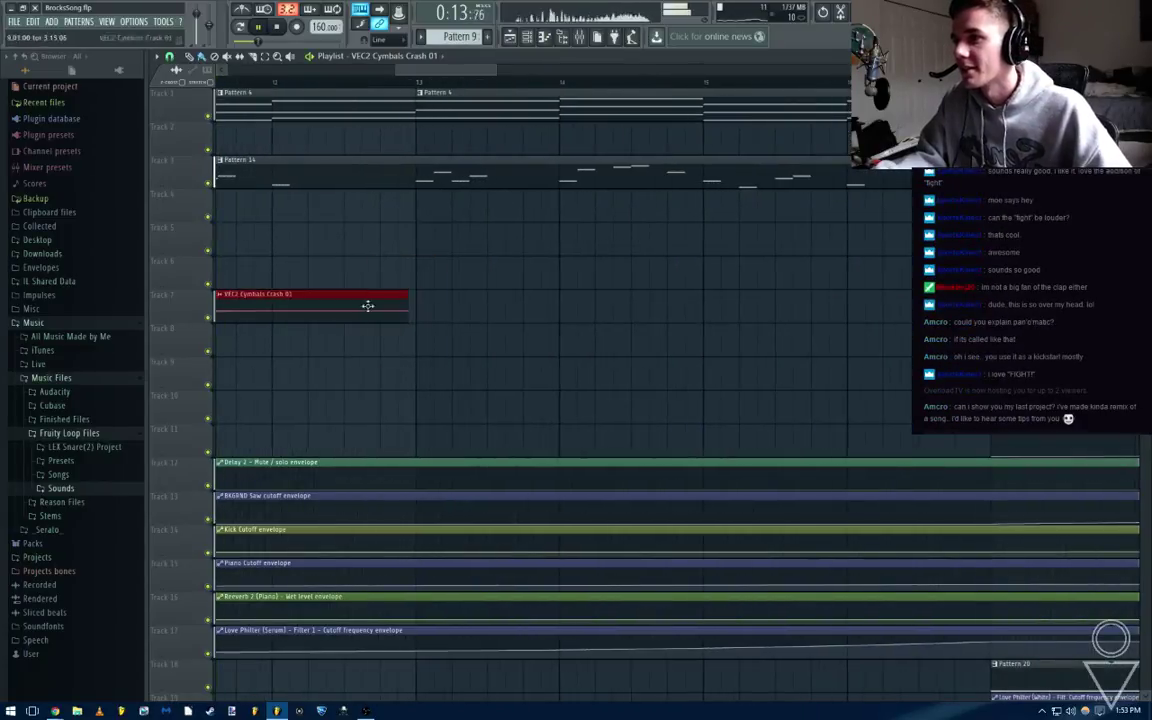
pyautogui.click(169, 60)
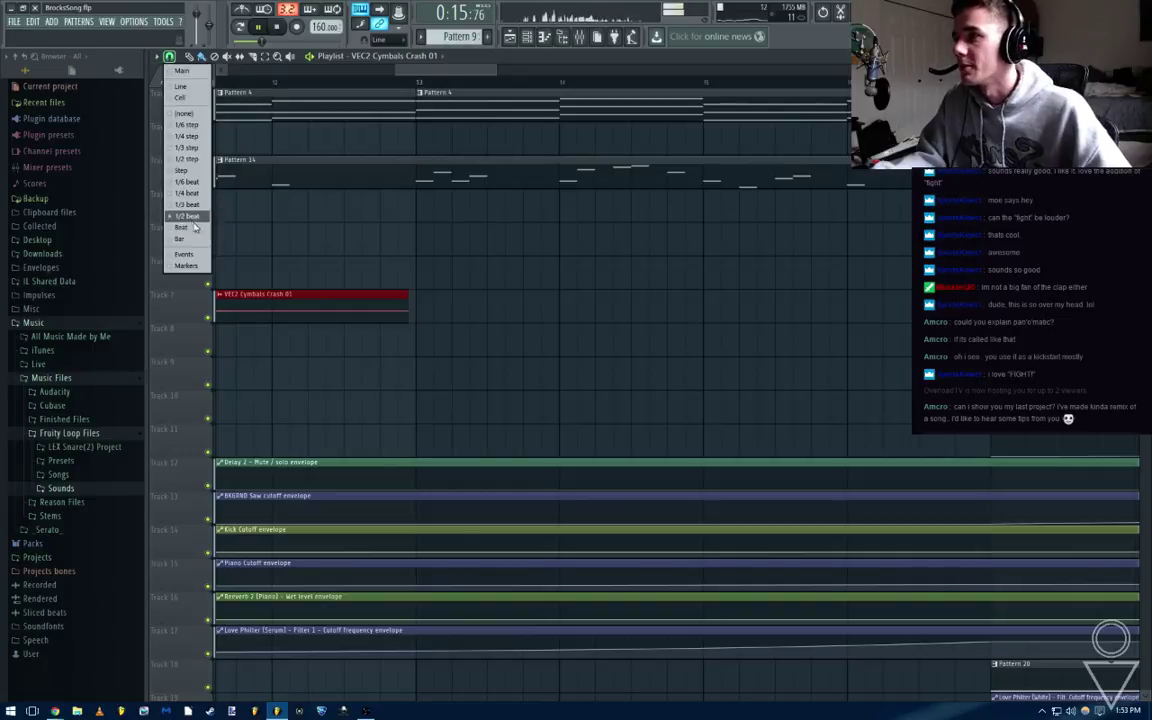
pyautogui.click(194, 222)
pyautogui.click(172, 58)
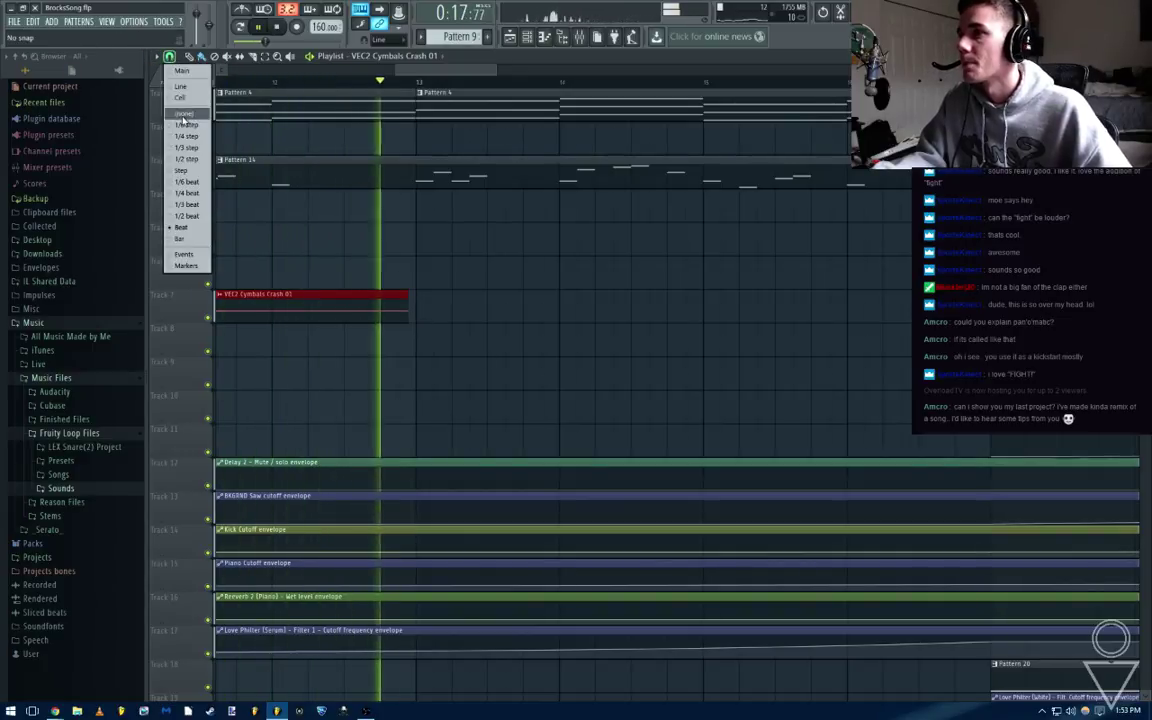
pyautogui.click(185, 113)
# Extend the end of the VEC2 Cymbals Crash 01 clip to about 3.15.15 so it stops right before bar 13
pyautogui.moveTo(405, 315); pyautogui.dragTo(412, 316)
pyautogui.scroll(5, 413, 312)
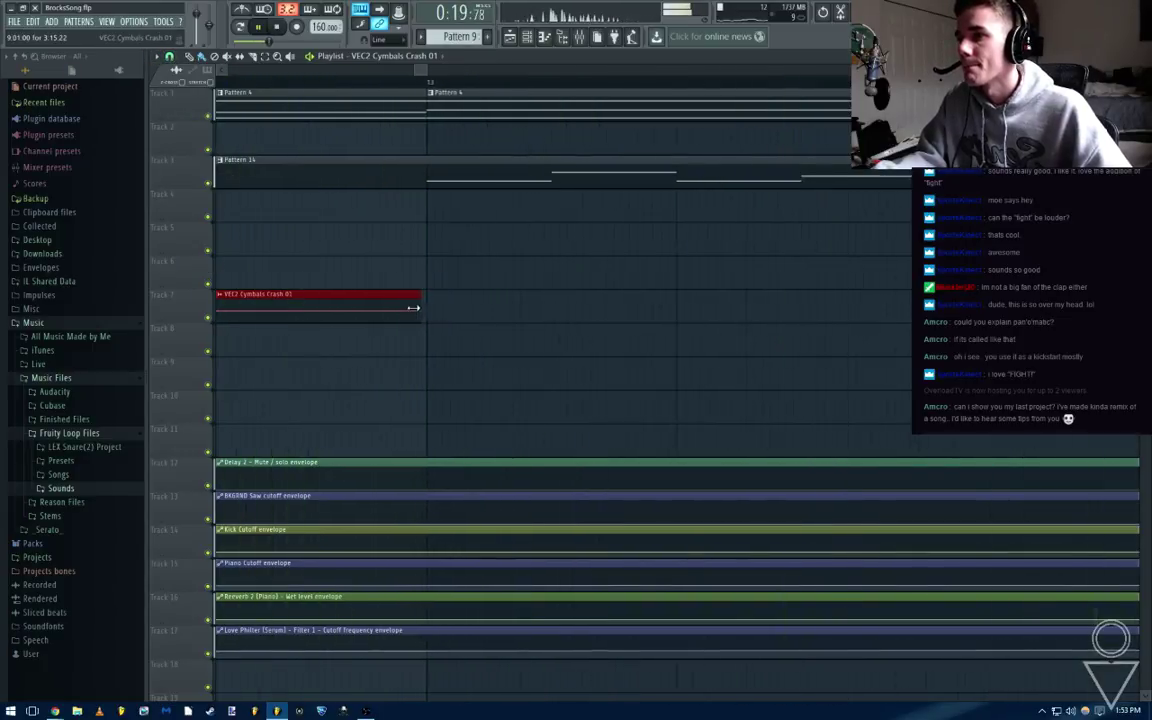
pyautogui.scroll(-5, 514, 296)
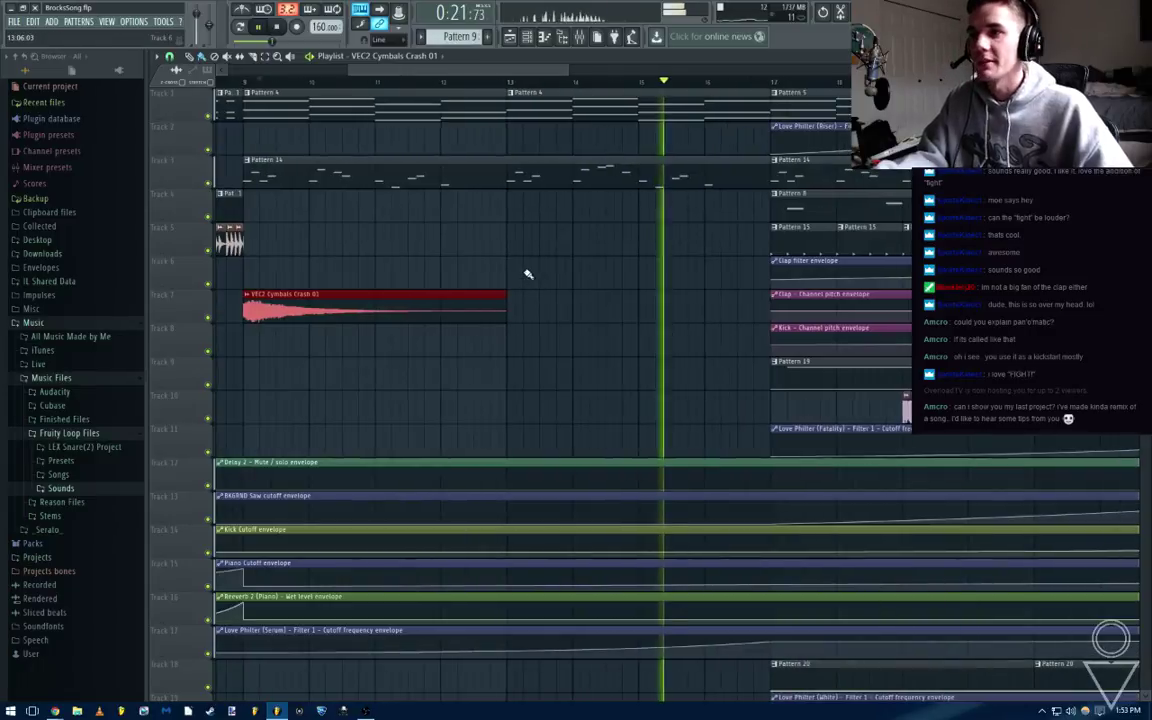
# Stop playback and set the Playlist snap to Bar
pyautogui.click(169, 57)
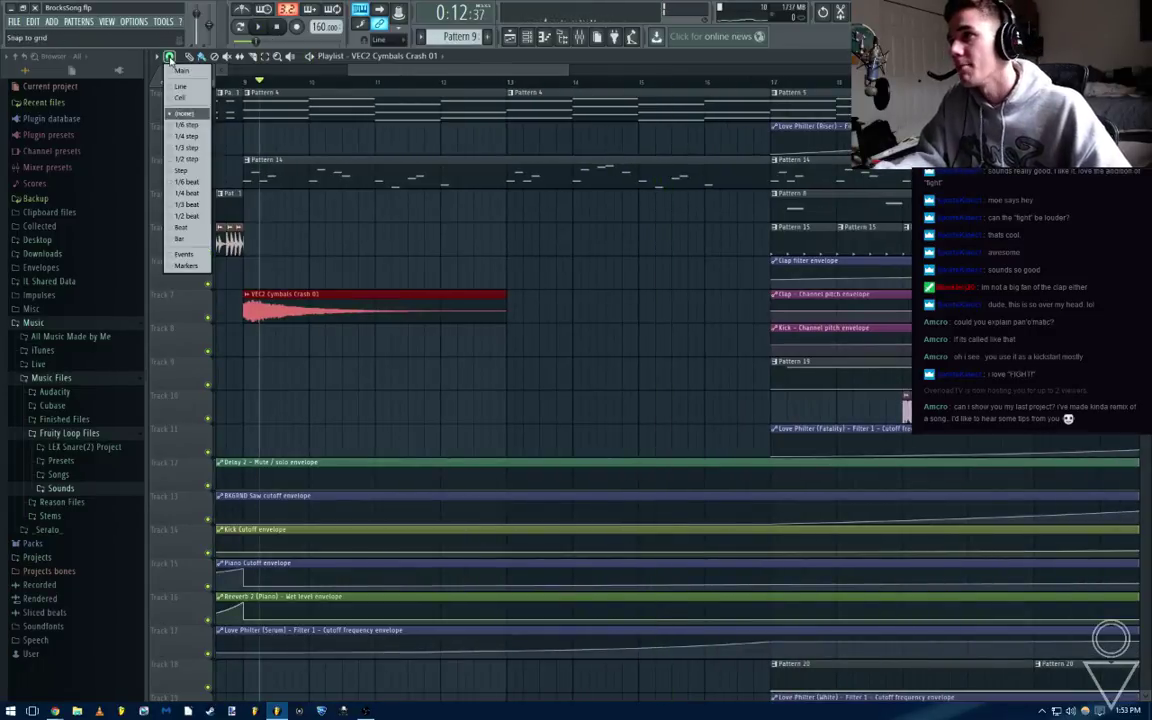
pyautogui.click(203, 235)
pyautogui.scroll(-3, 527, 286)
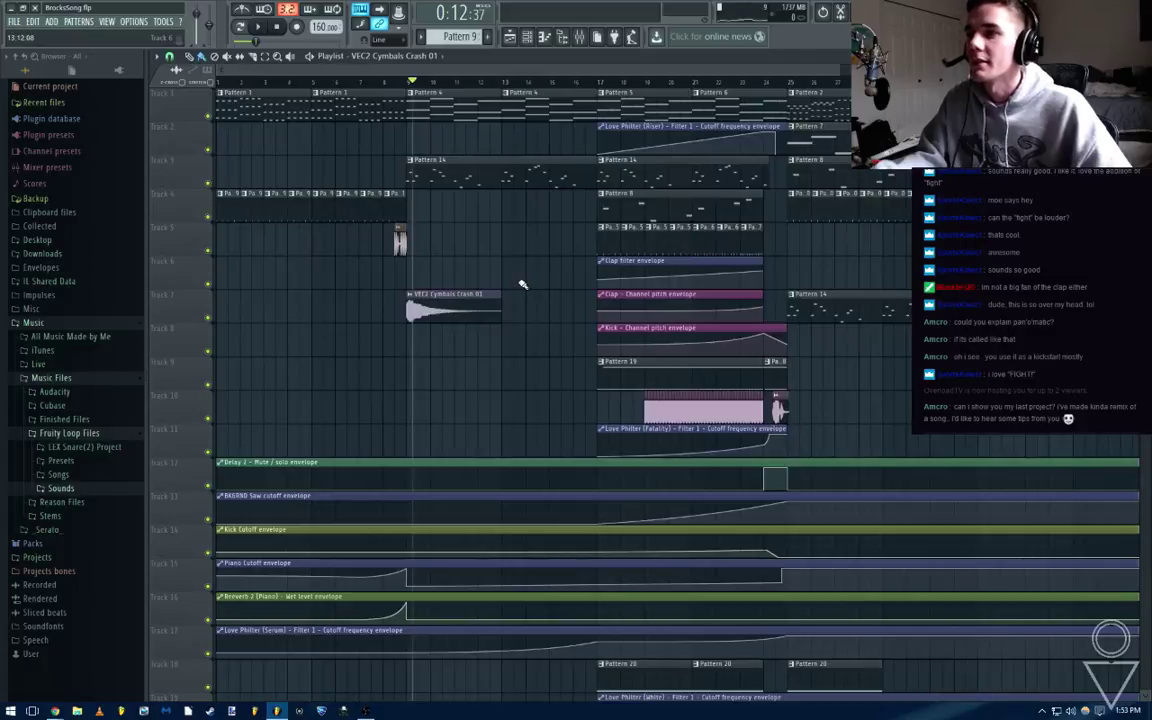
# Listen to the arrangement from bar 9 and move the playback position to the start of bar 19
pyautogui.press('space')
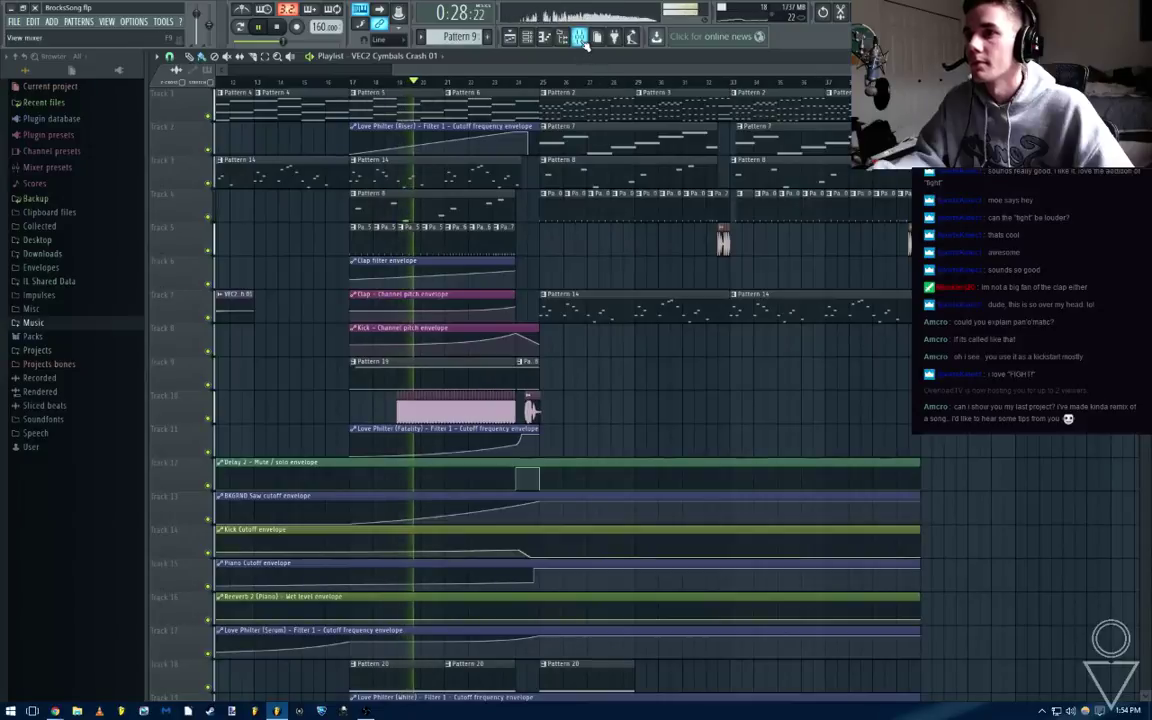
pyautogui.press('space')
pyautogui.keyDown('ctrl'); pyautogui.scroll(4, 524, 440); pyautogui.keyUp('ctrl')
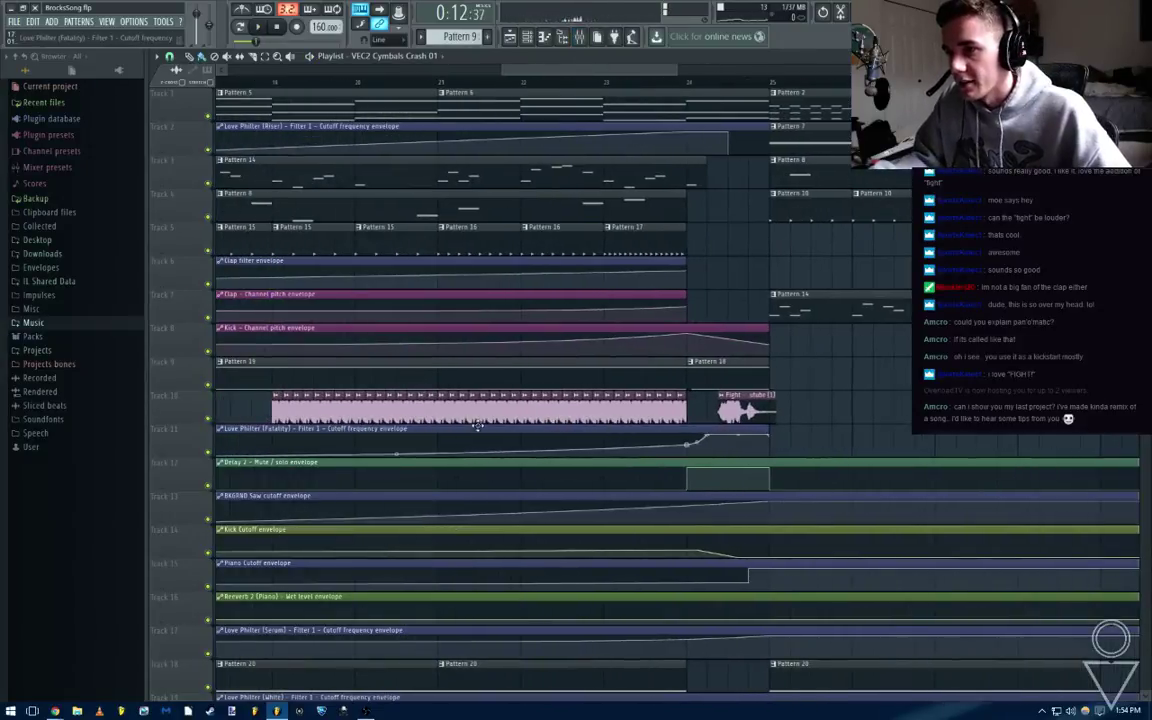
pyautogui.click(278, 85)
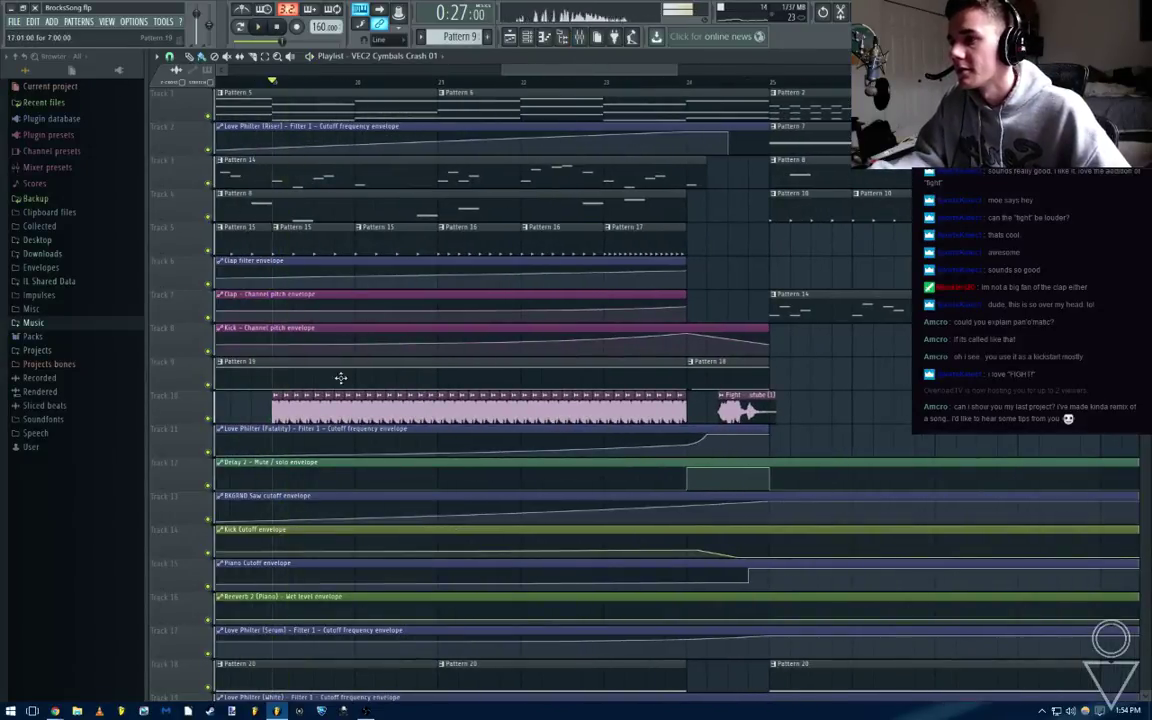
# Set a finer Playlist snap, shorten all repeated Fight clips on Track 10 to half their length, and check them from bar 19
pyautogui.keyDown('ctrl'); pyautogui.scroll(1, 320, 380); pyautogui.keyUp('ctrl')
pyautogui.click(169, 57)
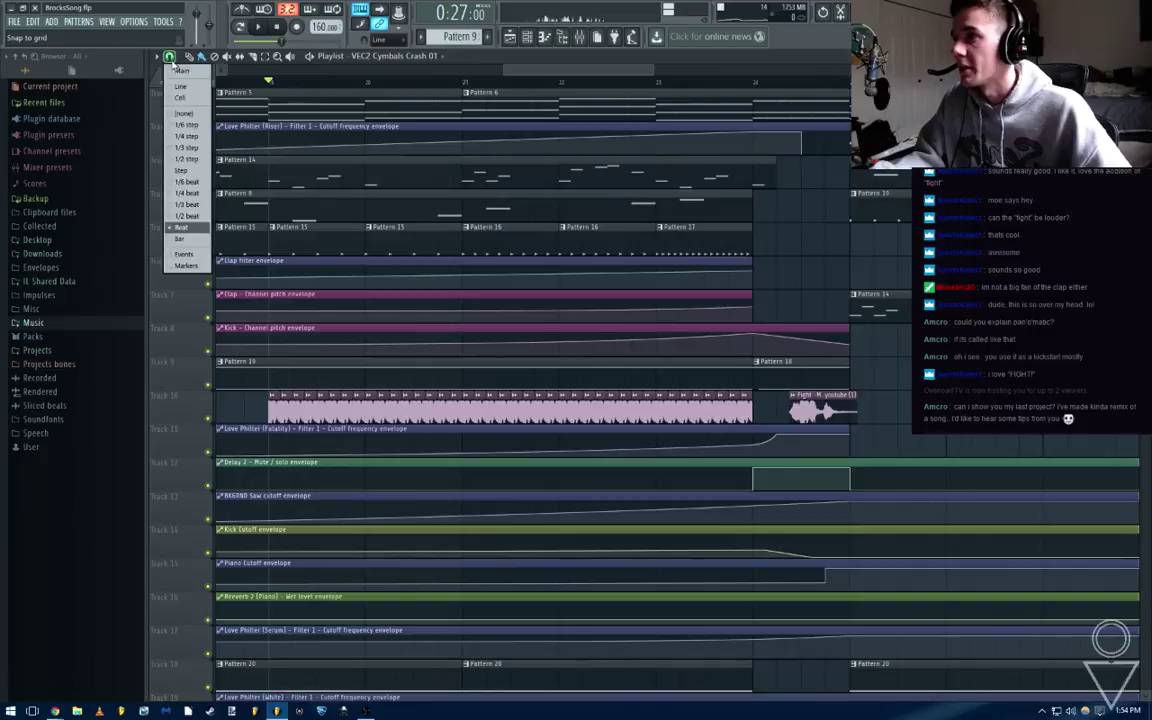
pyautogui.click(199, 183)
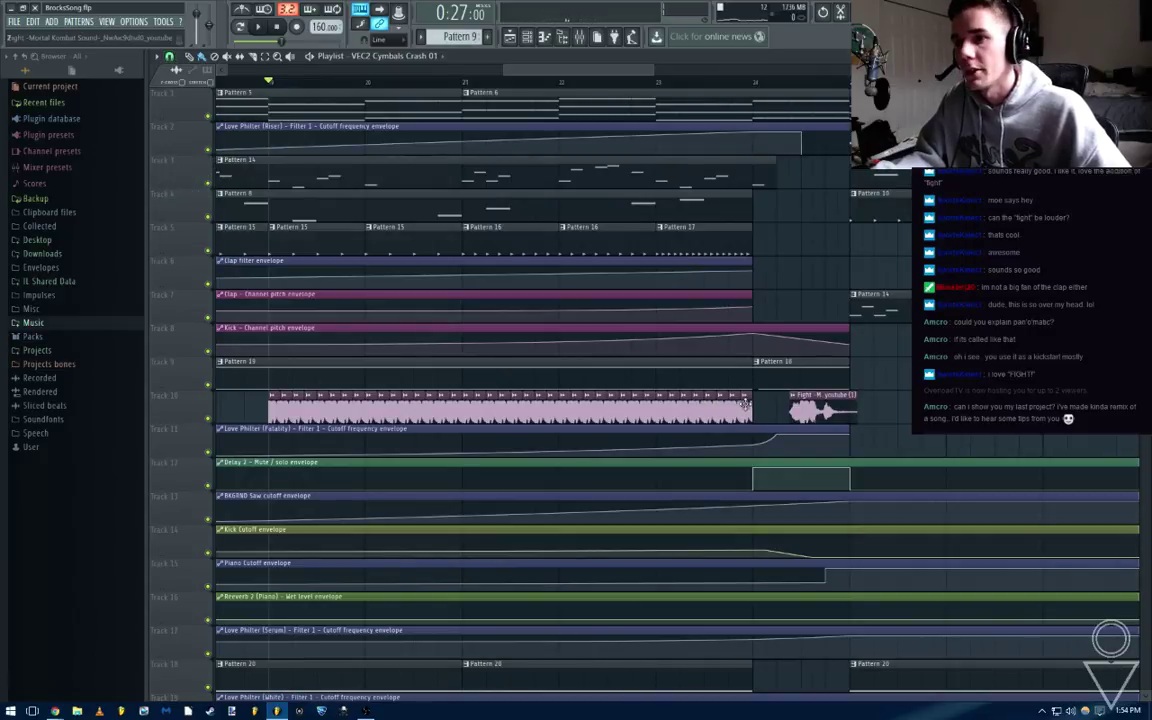
pyautogui.keyDown('ctrl'); pyautogui.moveTo(744, 404); pyautogui.dragTo(269, 412); pyautogui.keyUp('ctrl')
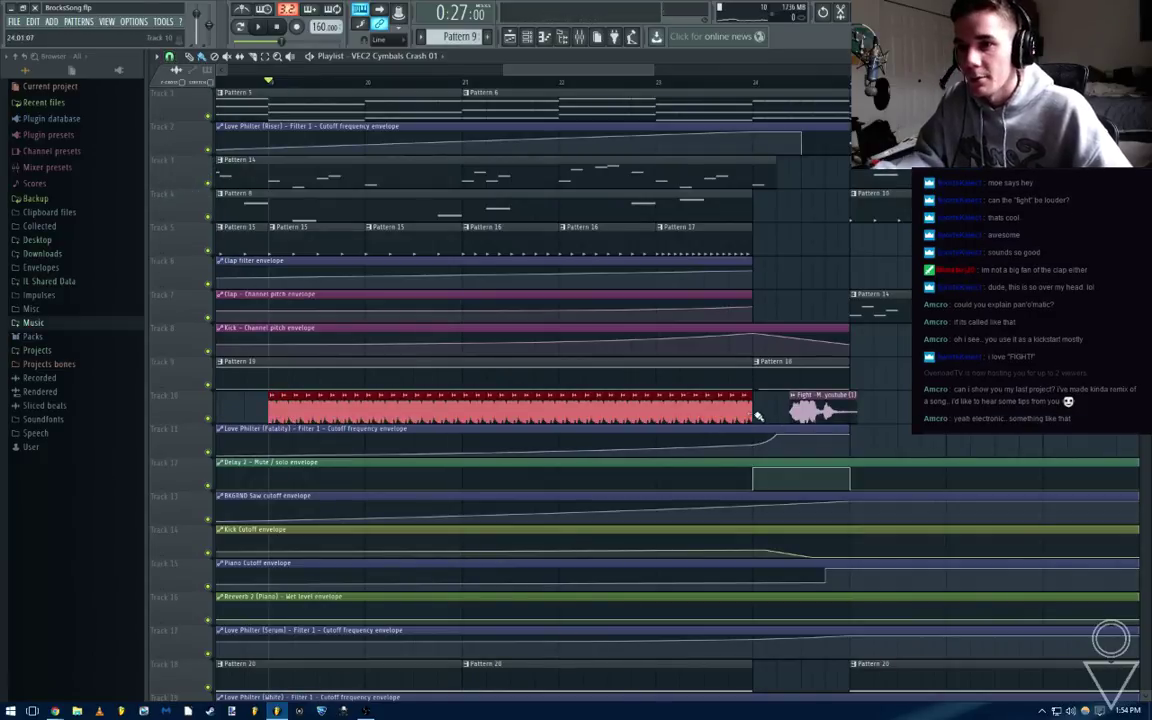
pyautogui.click(760, 415)
pyautogui.press('space')
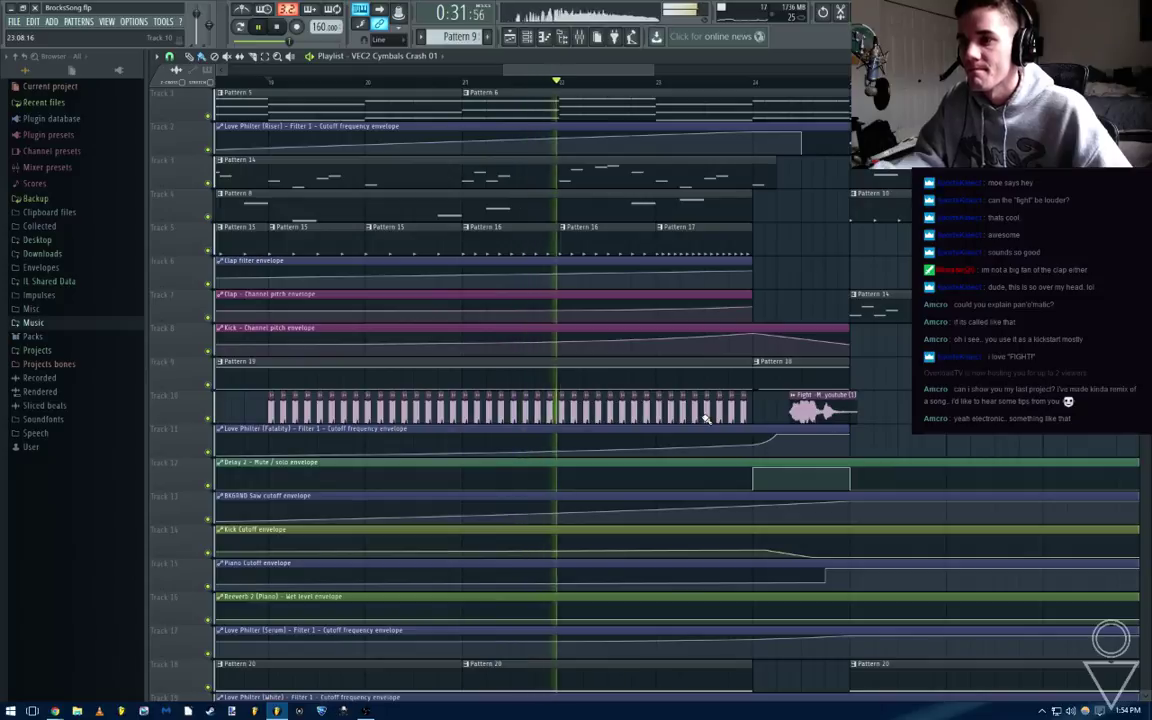
pyautogui.press('space')
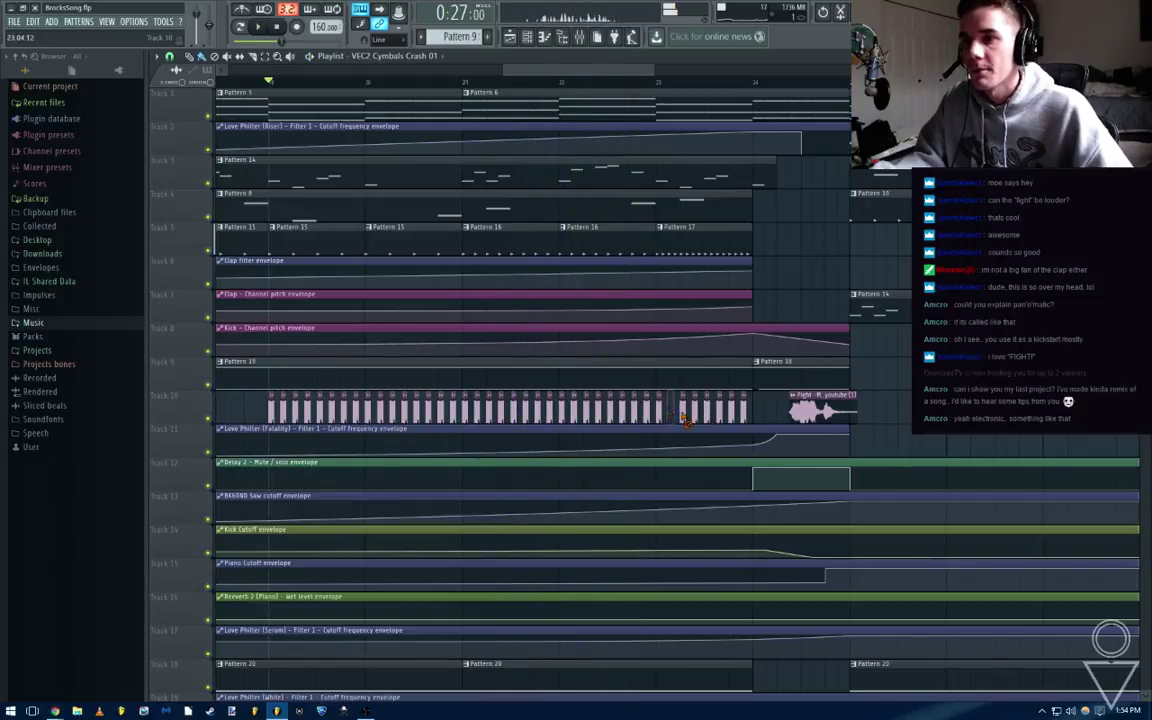
# Fill bar 23 on Track 10 with back-to-back short Fight clips up to bar 24 and check the playback
pyautogui.scroll(3, 736, 410)
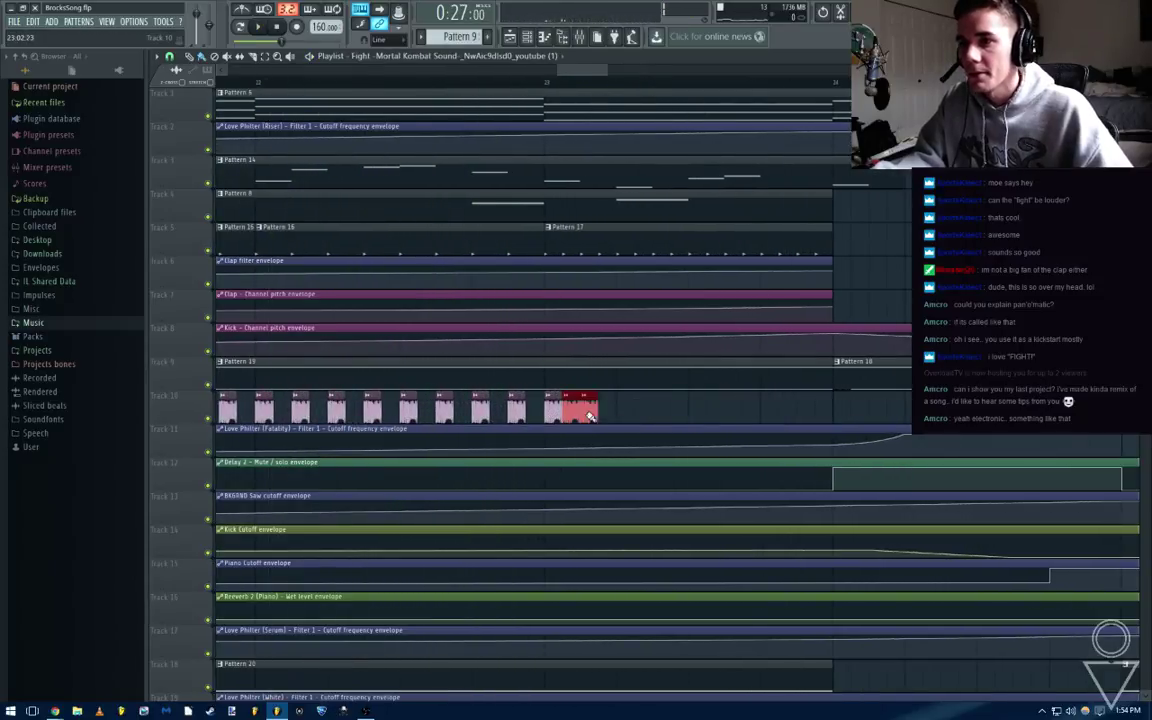
pyautogui.moveTo(590, 416); pyautogui.dragTo(795, 420)
pyautogui.scroll(-3, 817, 414)
pyautogui.press('space')
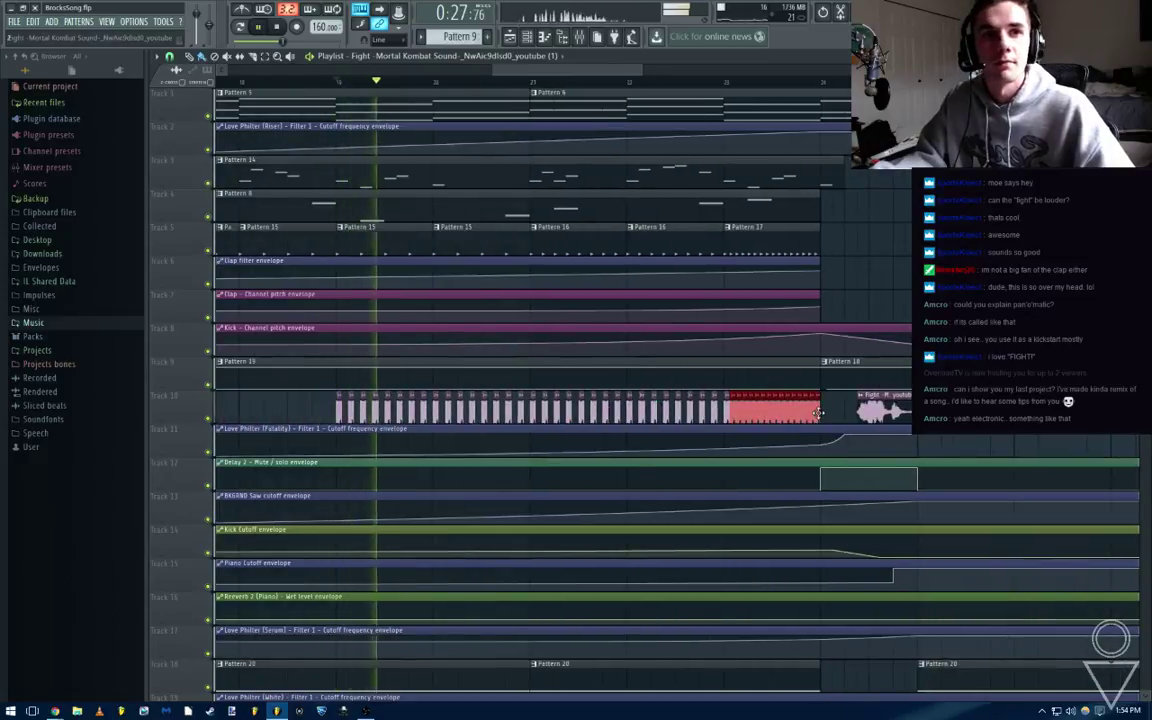
pyautogui.press('space')
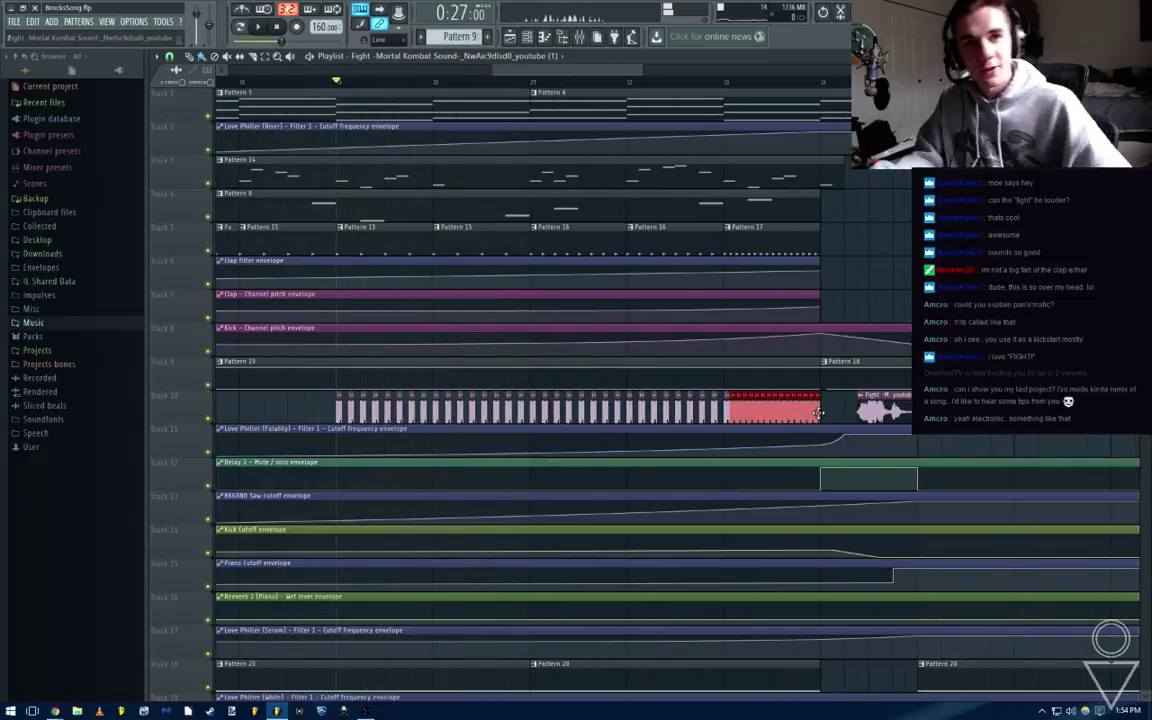
pyautogui.press('space')
pyautogui.press('space')
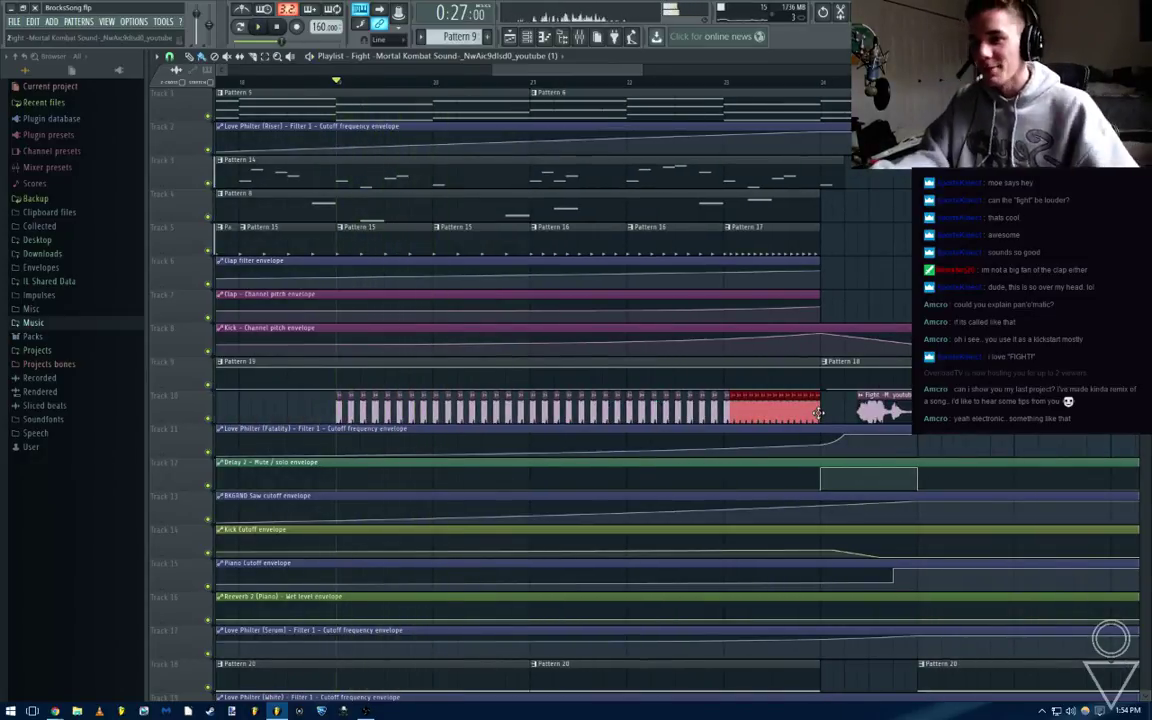
pyautogui.moveTo(1024, 408); pyautogui.dragTo(954, 408)
pyautogui.hotkey('ctrl', 'd')
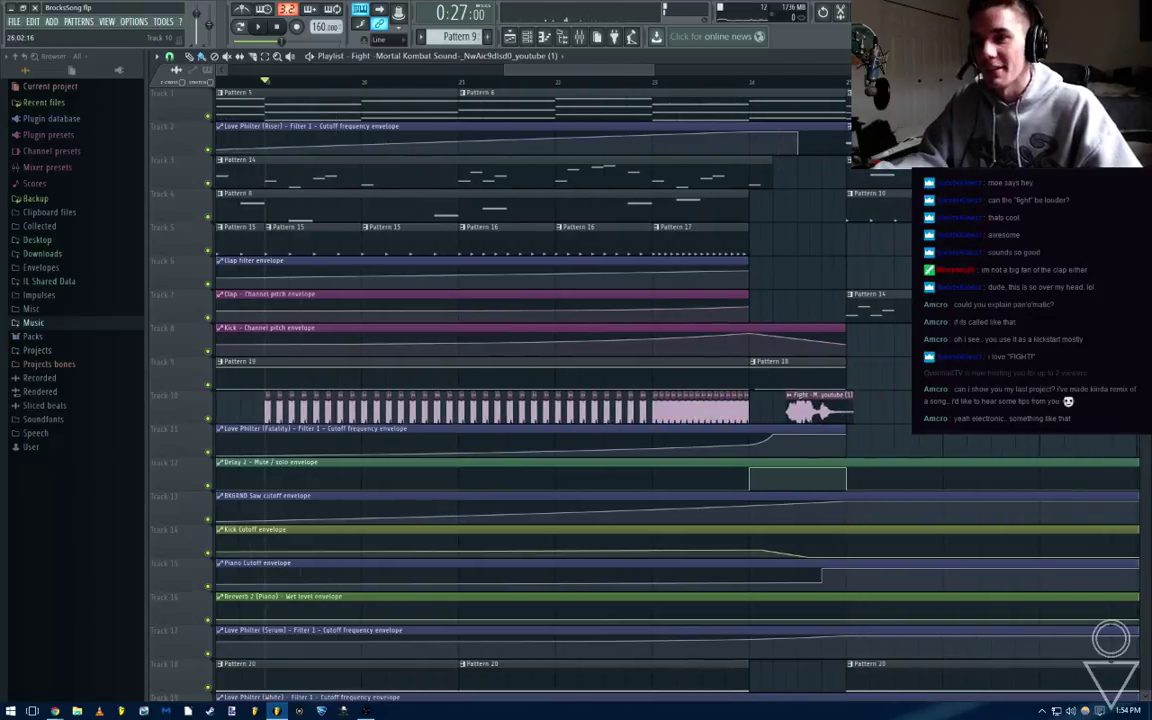
# Listen again from bar 9 and examine the Fight clip rolls leading into bar 24
pyautogui.scroll(2, 727, 407)
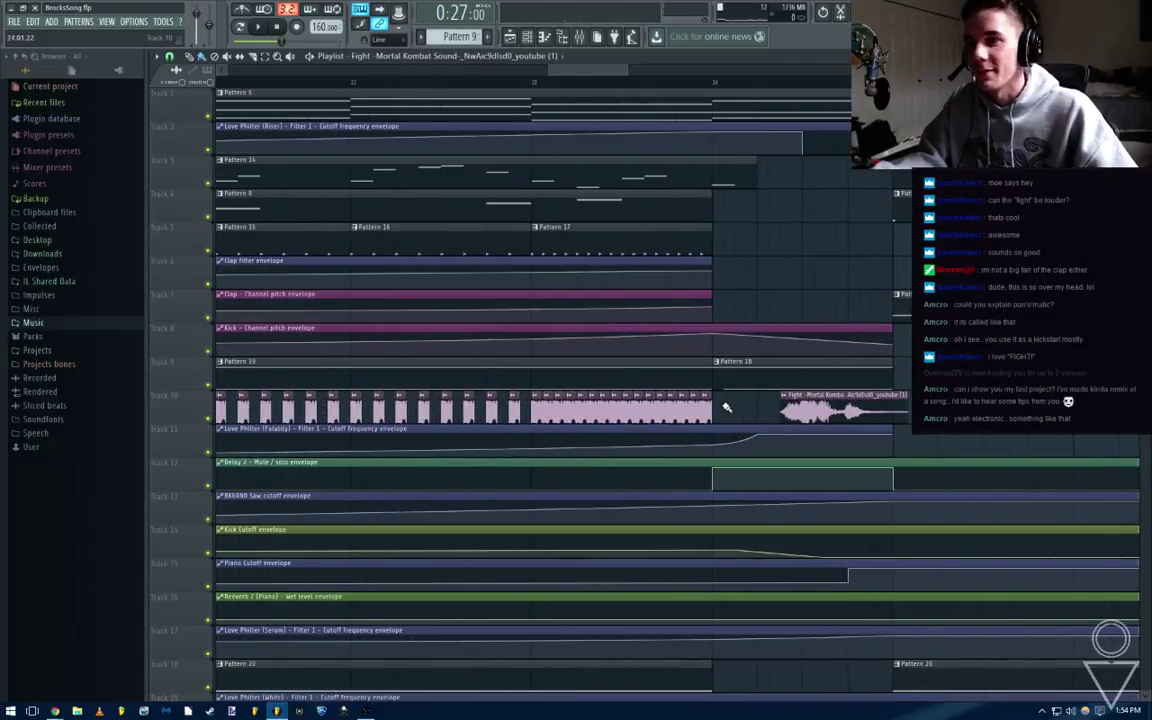
pyautogui.scroll(-4, 531, 105)
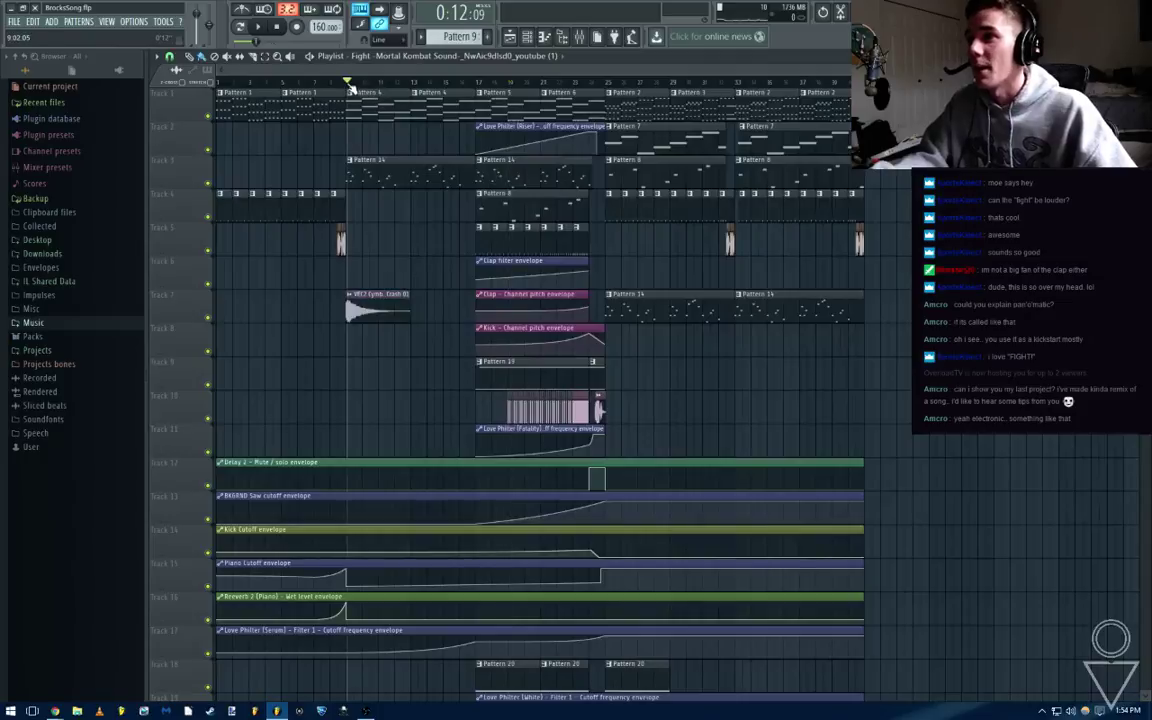
pyautogui.press('space')
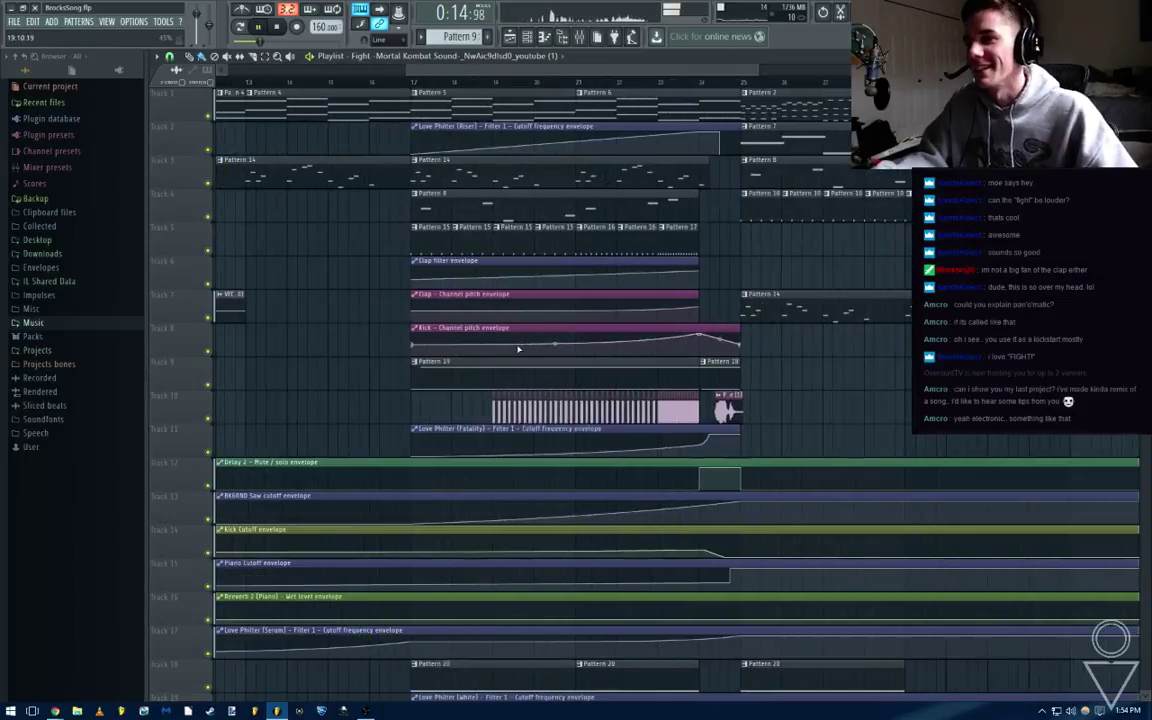
pyautogui.scroll(2, 700, 443)
pyautogui.press('space')
pyautogui.scroll(6, 697, 430)
pyautogui.scroll(-7, 660, 380)
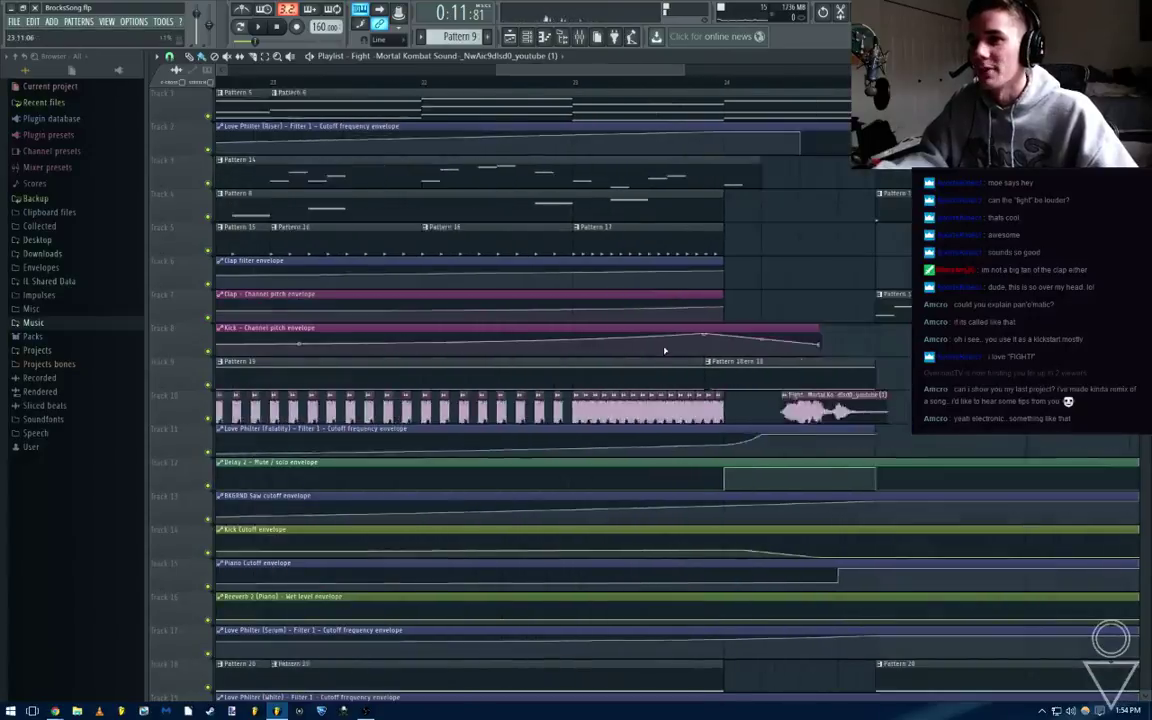
# Select the time range from 17.01.00 to 24.01.00 and place the playback position at bar 17
pyautogui.moveTo(672, 86); pyautogui.dragTo(422, 147)
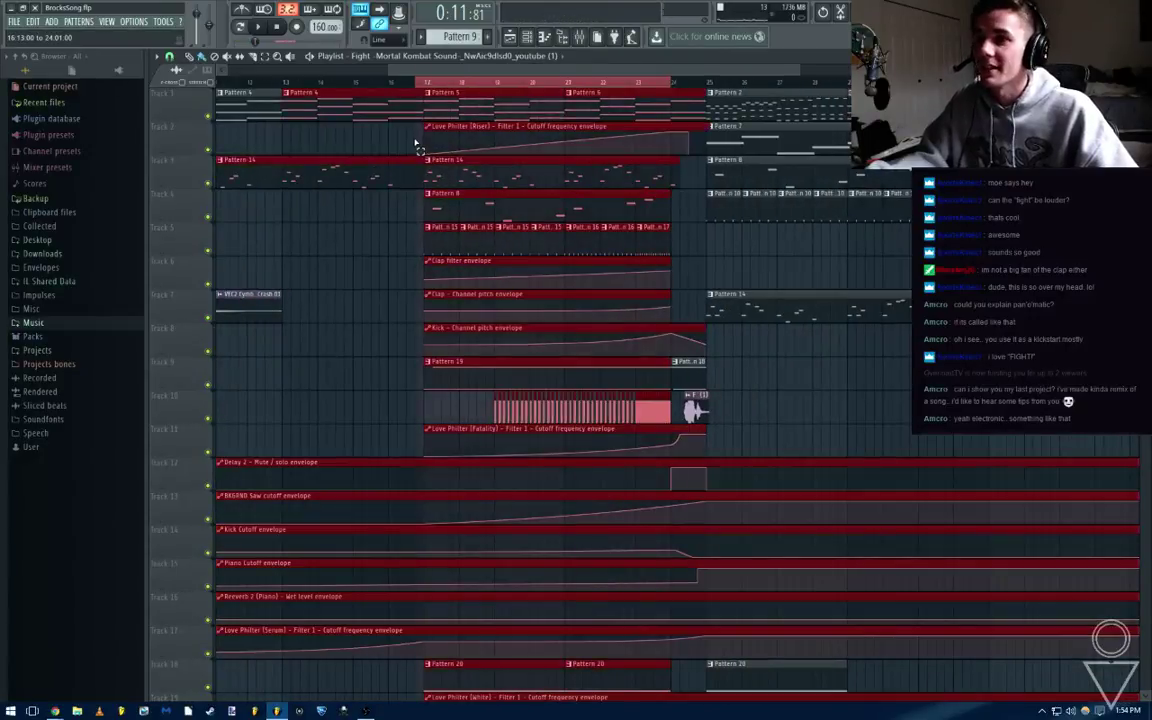
pyautogui.scroll(5, 440, 95)
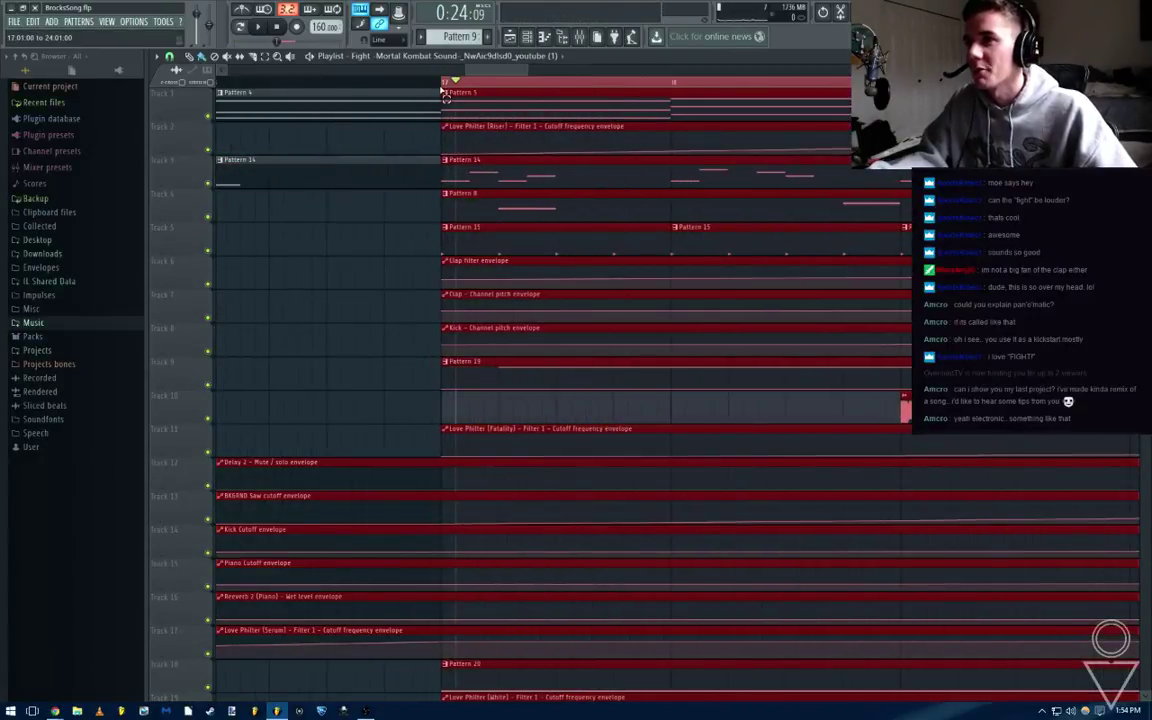
pyautogui.scroll(-4, 445, 95)
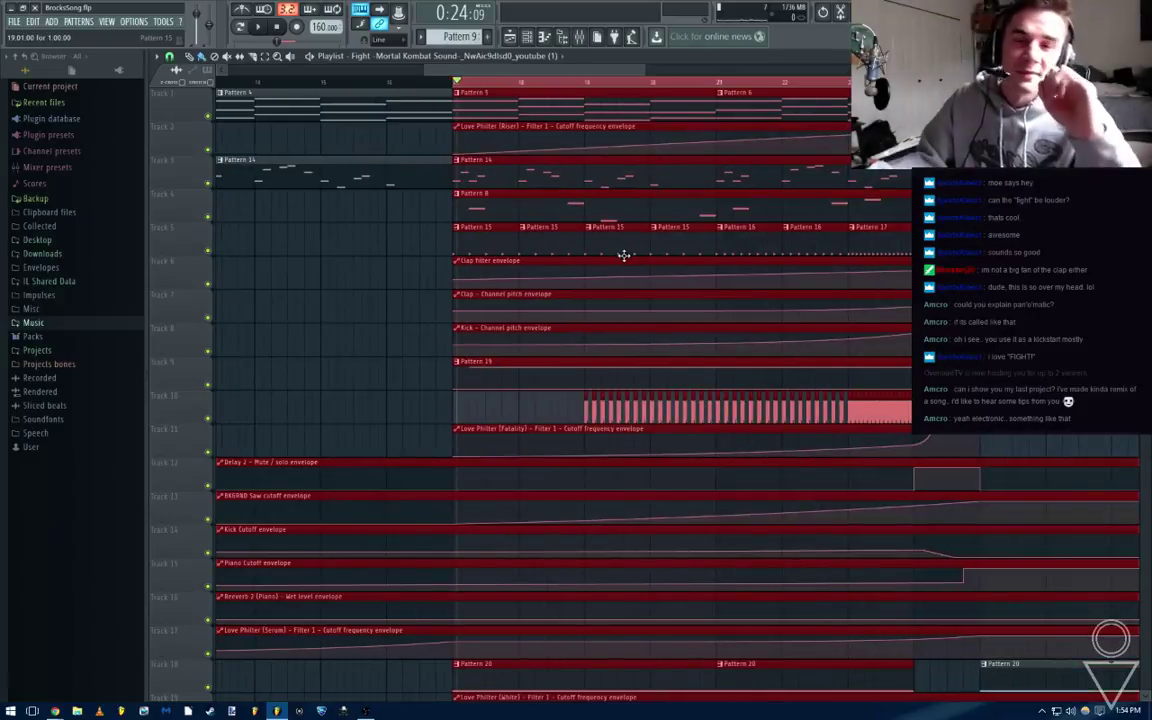
# Open the Fight sample's channel settings and create an automation clip for its channel pitch
pyautogui.press('F9')
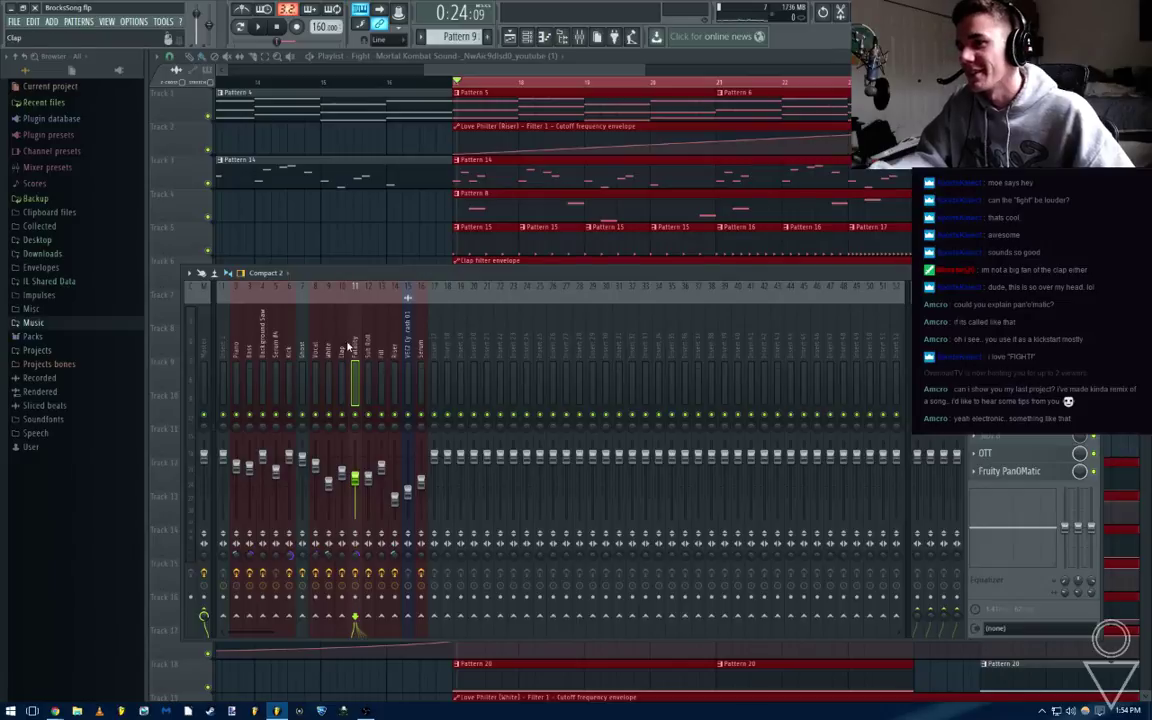
pyautogui.press('F6')
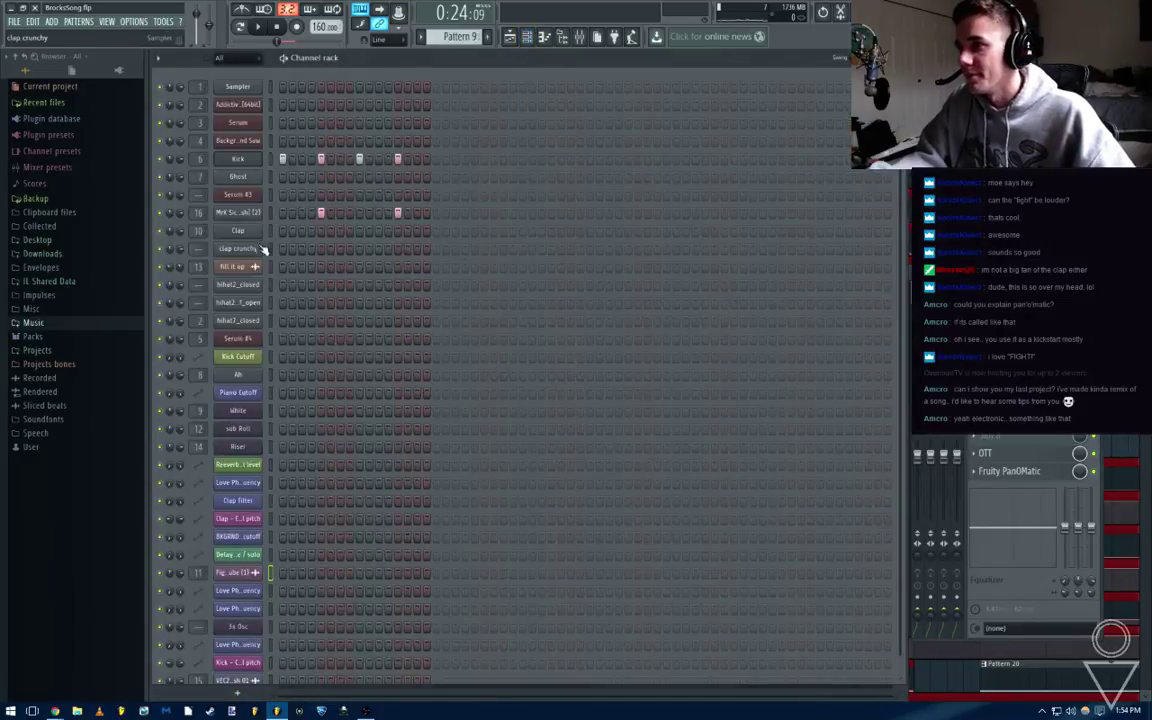
pyautogui.scroll(-1, 262, 375)
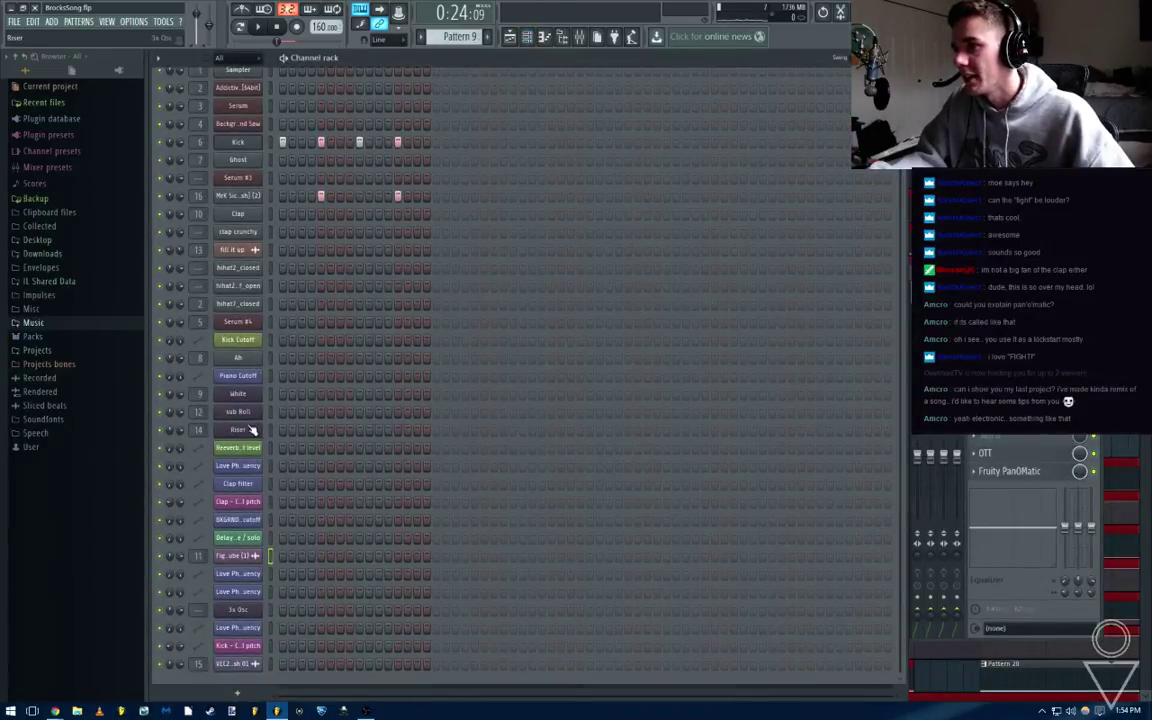
pyautogui.click(250, 557)
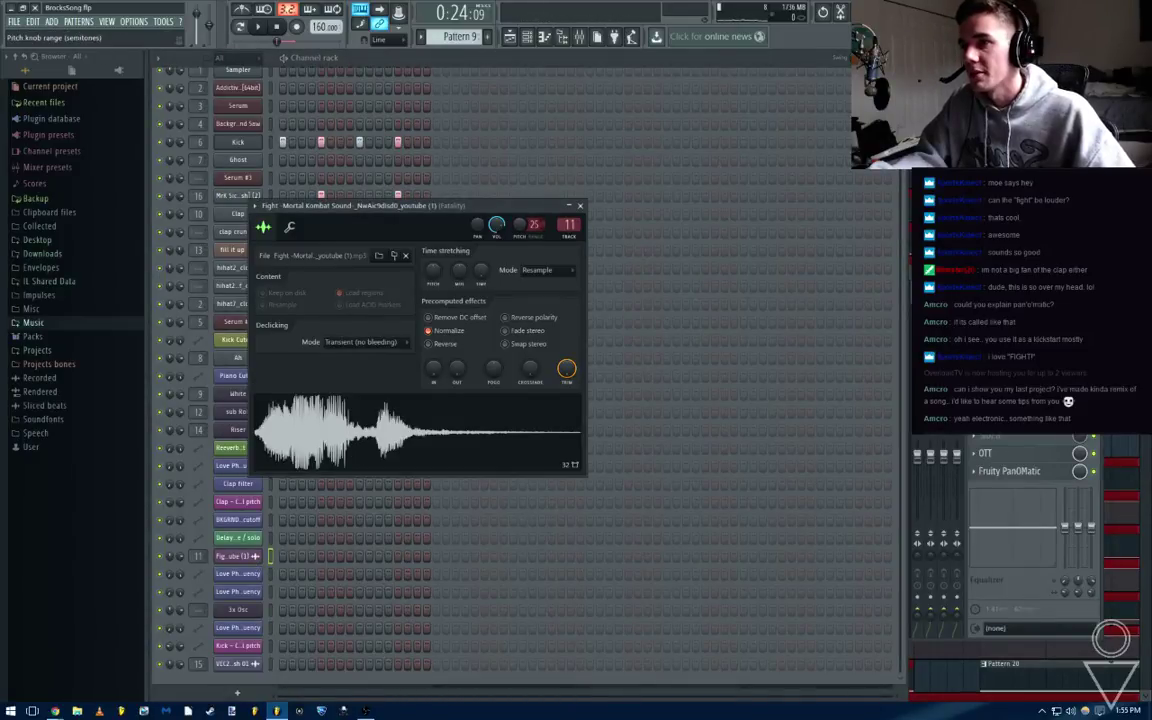
pyautogui.rightClick(519, 226)
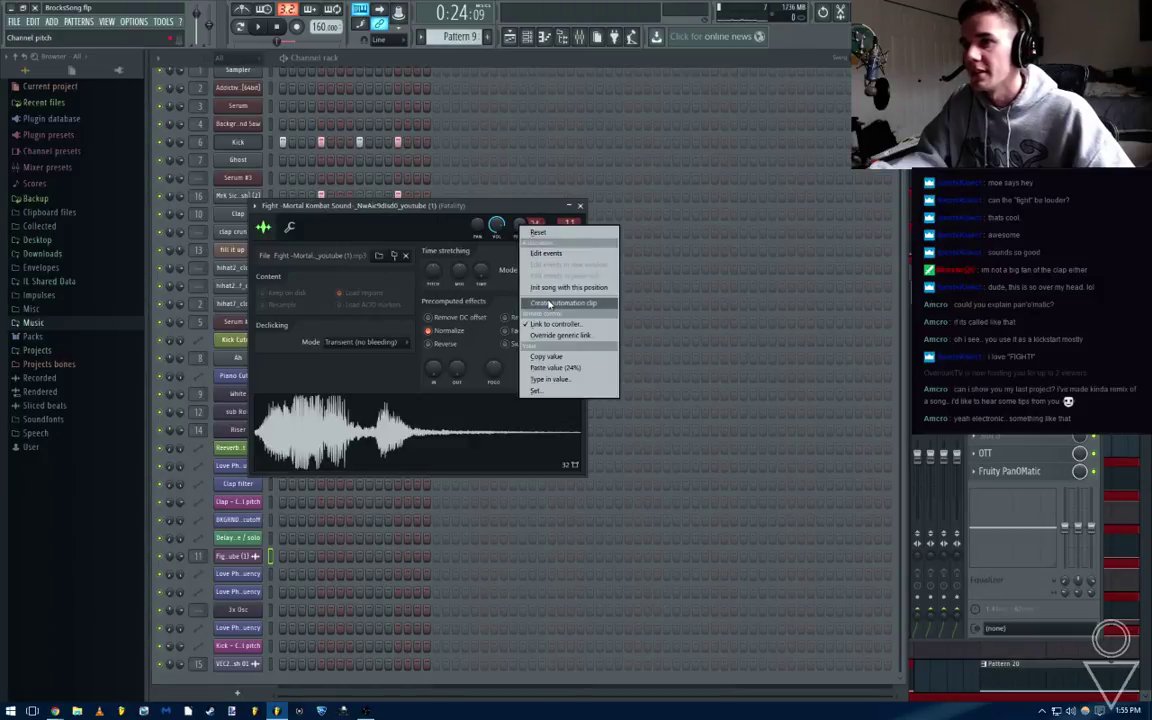
pyautogui.click(548, 303)
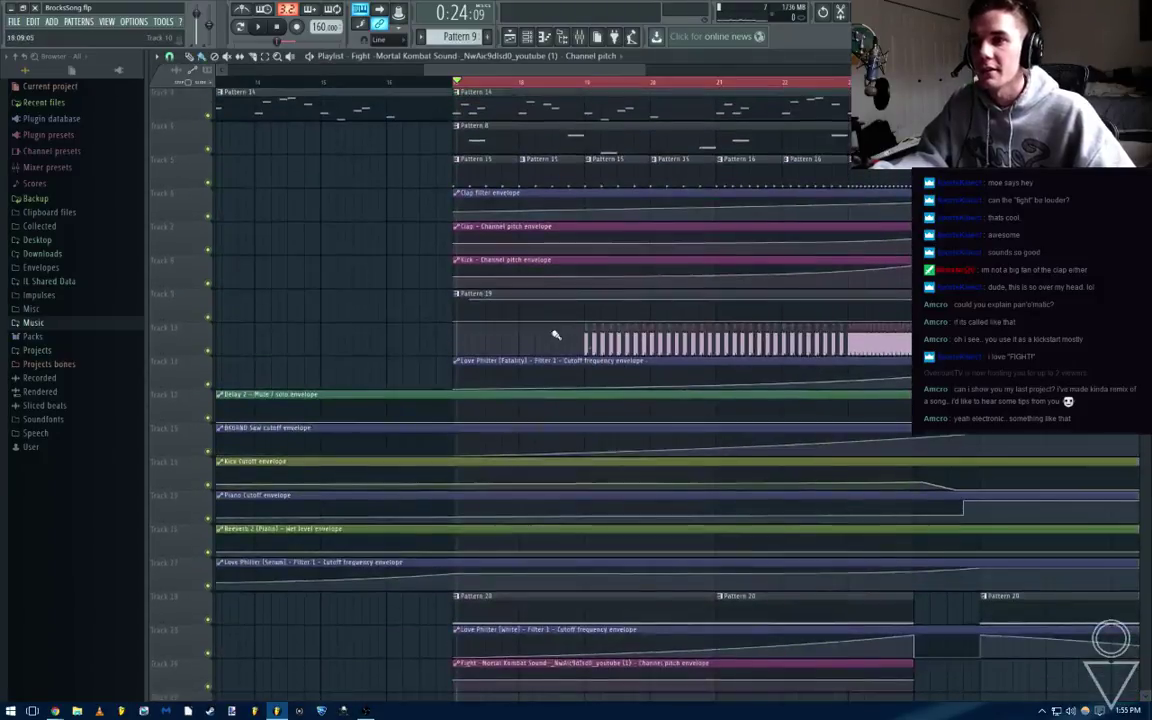
# Move the Fight clips and the Love Philter (Fatality) cutoff envelope from Tracks 10 and 11 to Tracks 21 and 22
pyautogui.click(556, 335)
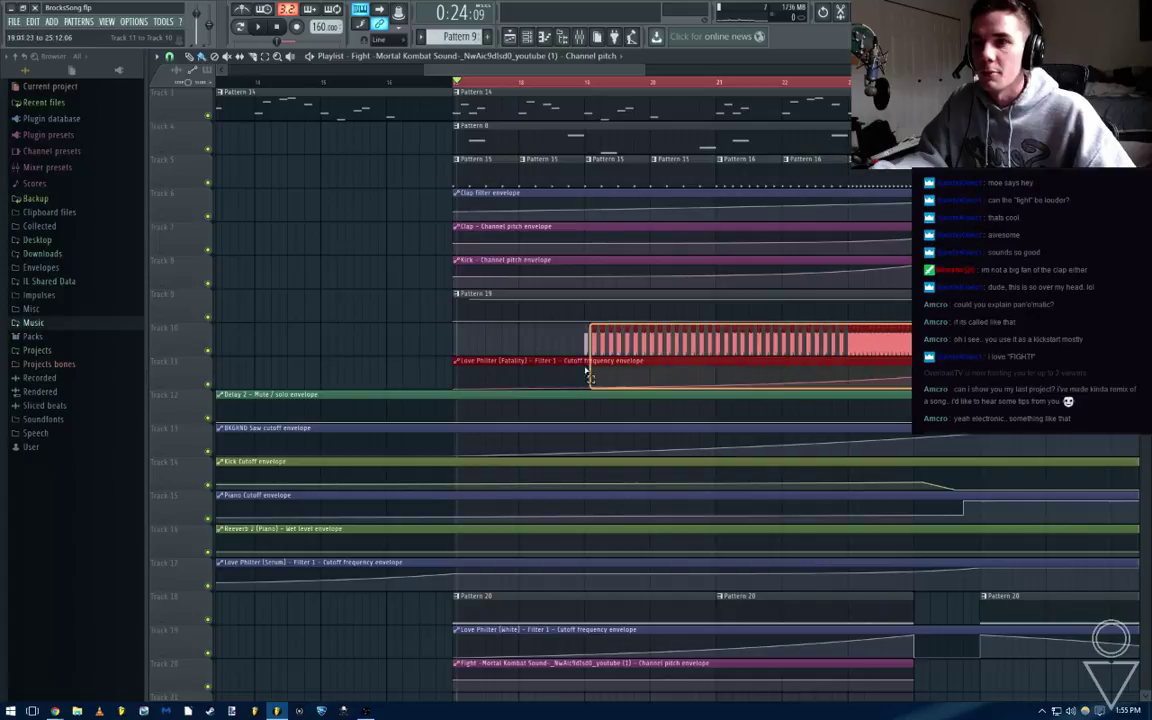
pyautogui.scroll(-3, 494, 355)
pyautogui.hotkey('shift', 'Down')
pyautogui.hotkey('shift', 'Down')
pyautogui.hotkey('shift', 'Down')
pyautogui.hotkey('shift', 'Down')
pyautogui.hotkey('shift', 'Down')
pyautogui.hotkey('shift', 'Down')
pyautogui.hotkey('shift', 'Down')
pyautogui.hotkey('shift', 'Down')
pyautogui.hotkey('shift', 'Down')
pyautogui.hotkey('shift', 'Down')
pyautogui.hotkey('shift', 'Down')
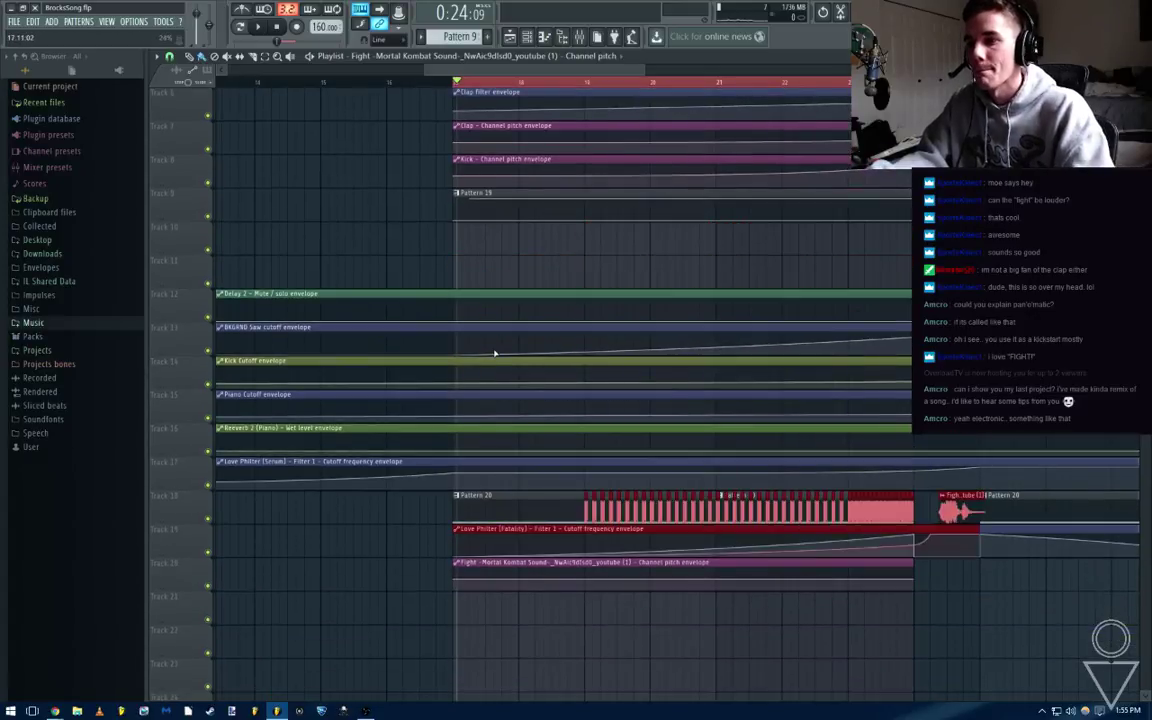
pyautogui.scroll(-4, 500, 357)
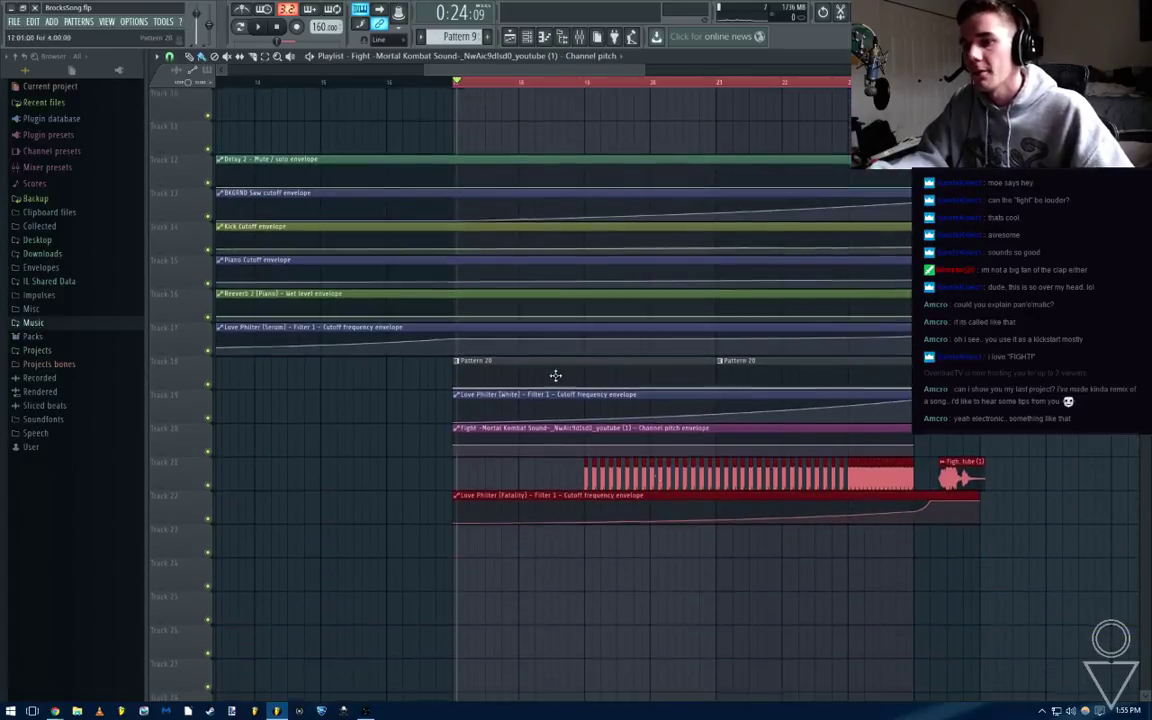
# Move the Fight channel pitch envelope to Track 23 and add a control point at 19.01.00
pyautogui.click(688, 466)
pyautogui.moveTo(679, 428); pyautogui.dragTo(679, 537)
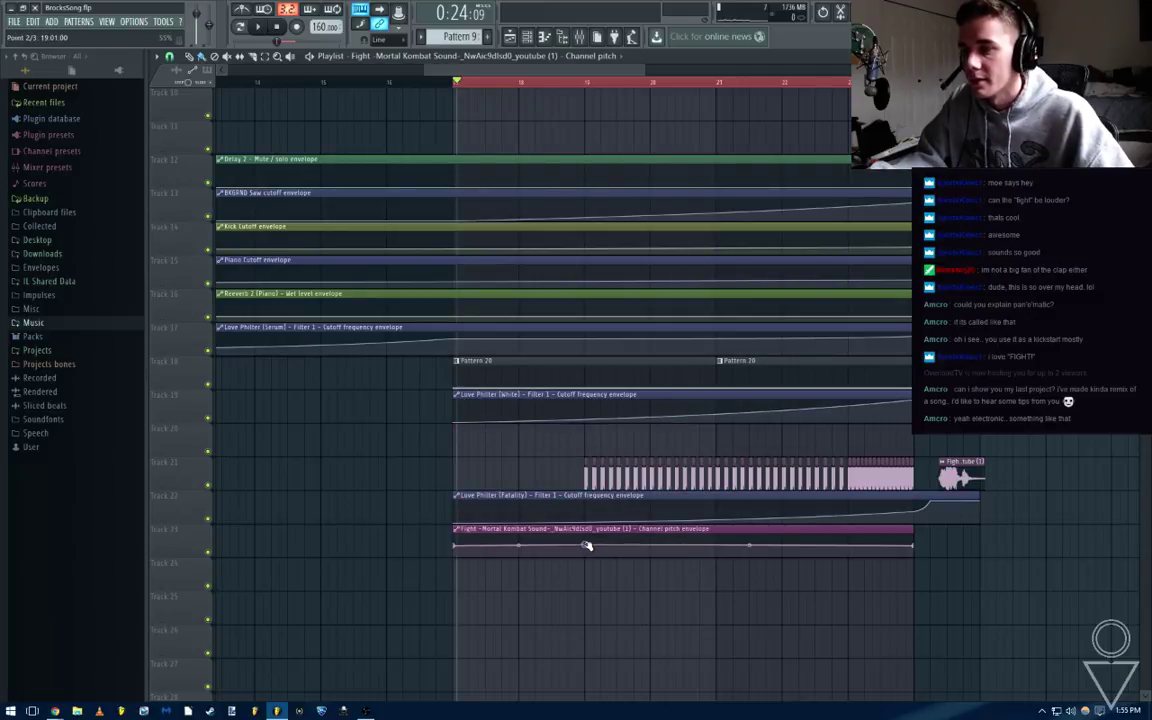
# Increase the height of Track 23 and raise the Fight pitch envelope's last point to 100% at about 24.05.00
pyautogui.scroll(-2, 570, 538)
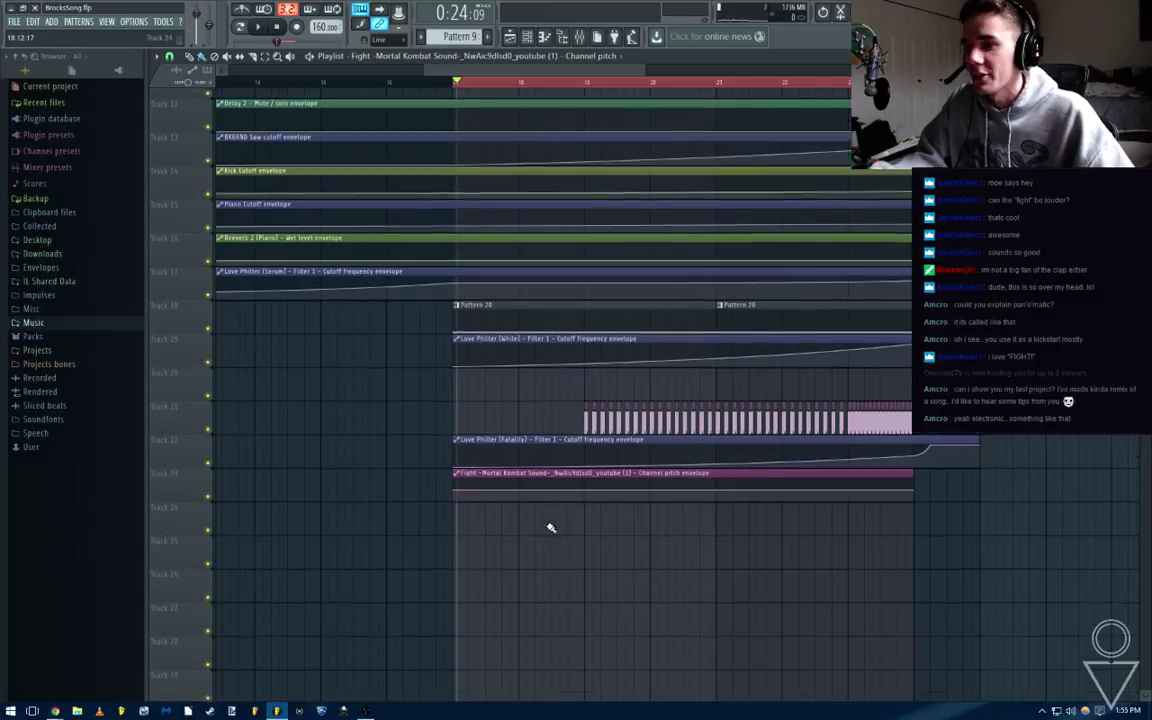
pyautogui.moveTo(193, 496); pyautogui.dragTo(194, 650)
pyautogui.scroll(-3, 600, 540)
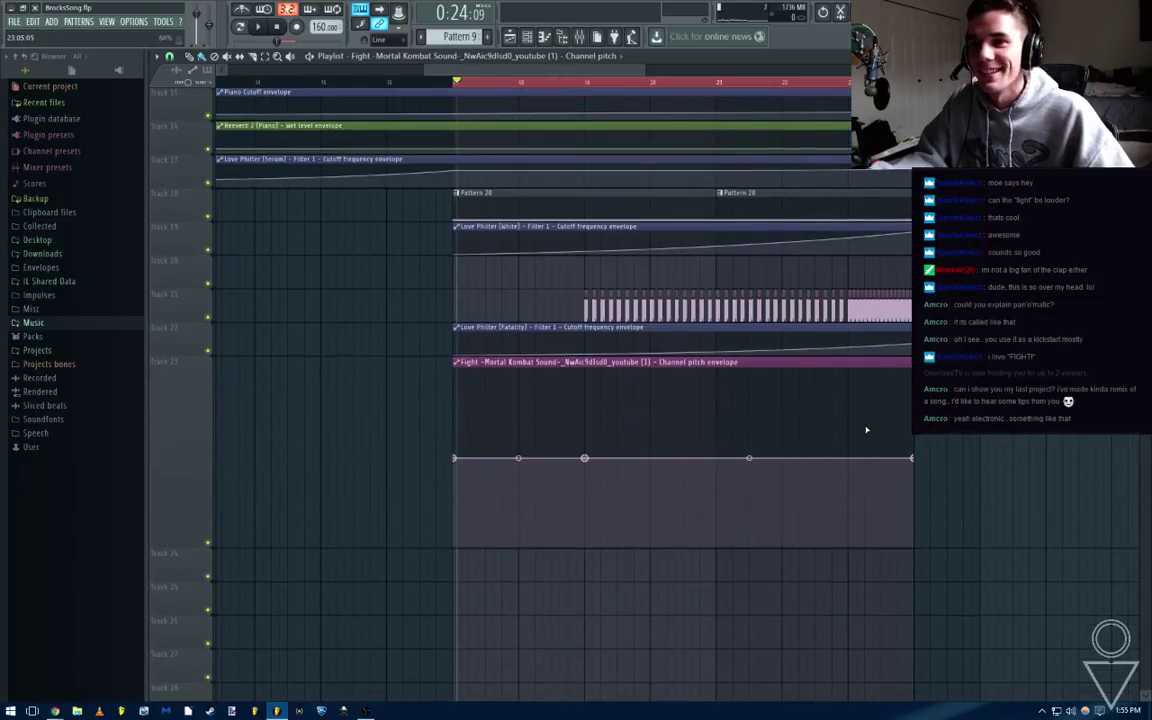
pyautogui.moveTo(911, 363); pyautogui.dragTo(966, 368)
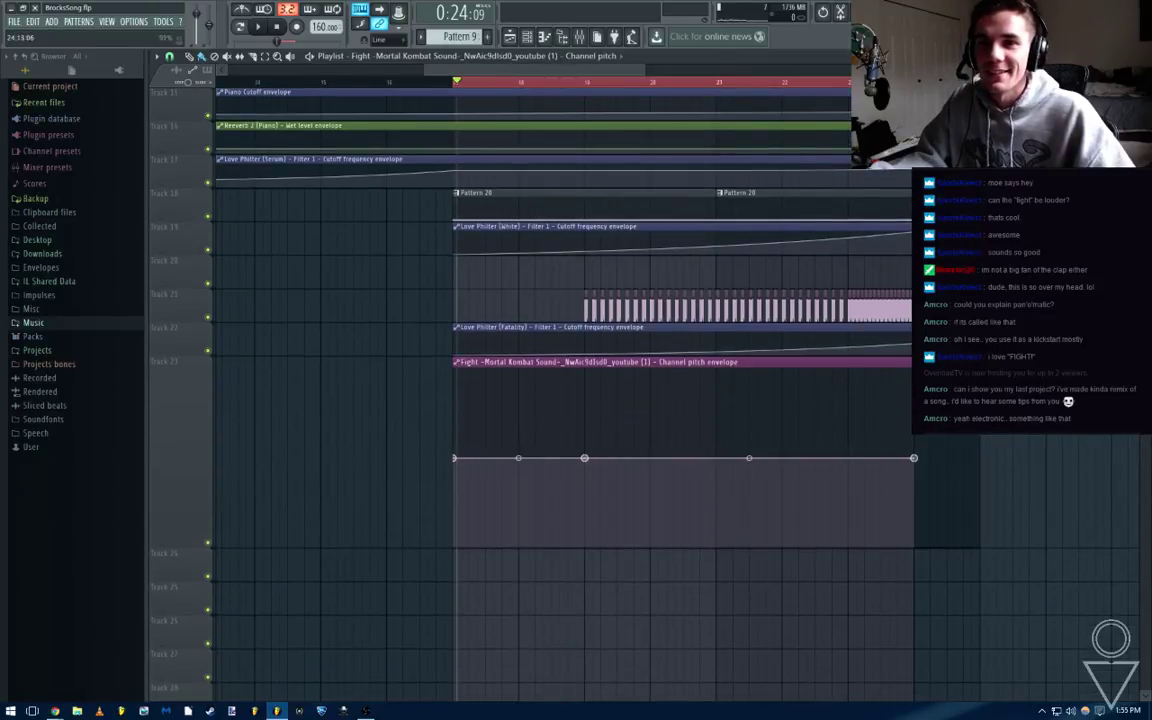
pyautogui.rightClick(916, 459)
pyautogui.click(945, 651)
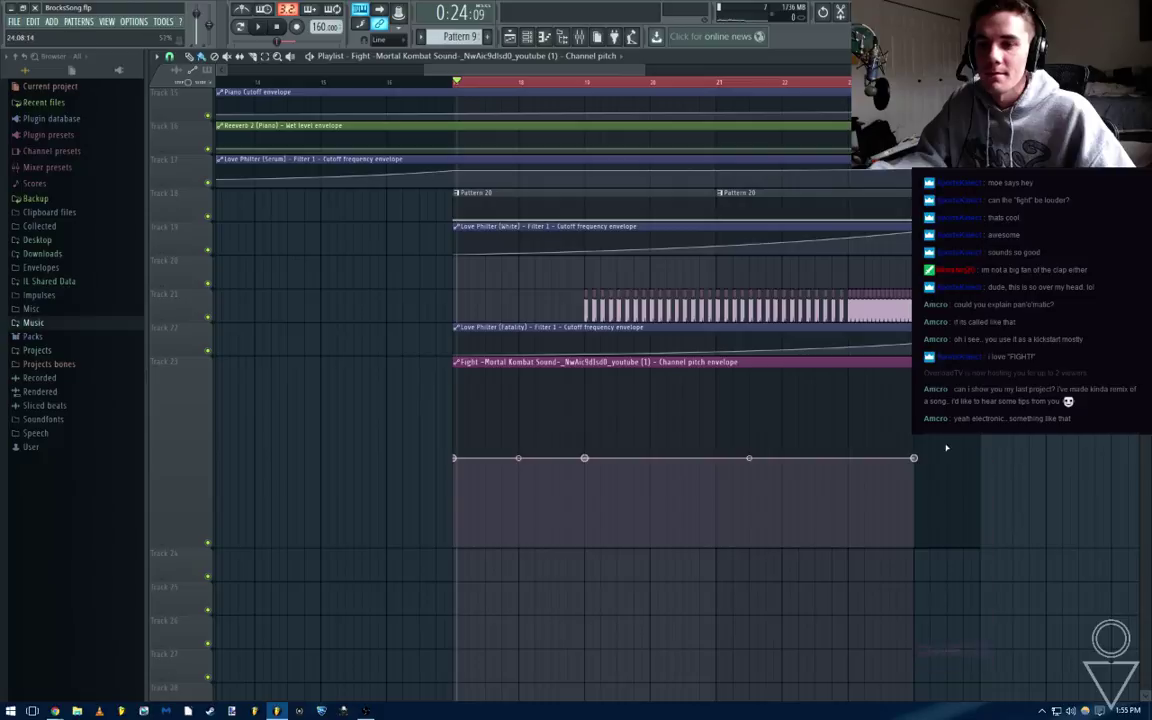
pyautogui.moveTo(916, 459); pyautogui.dragTo(910, 374)
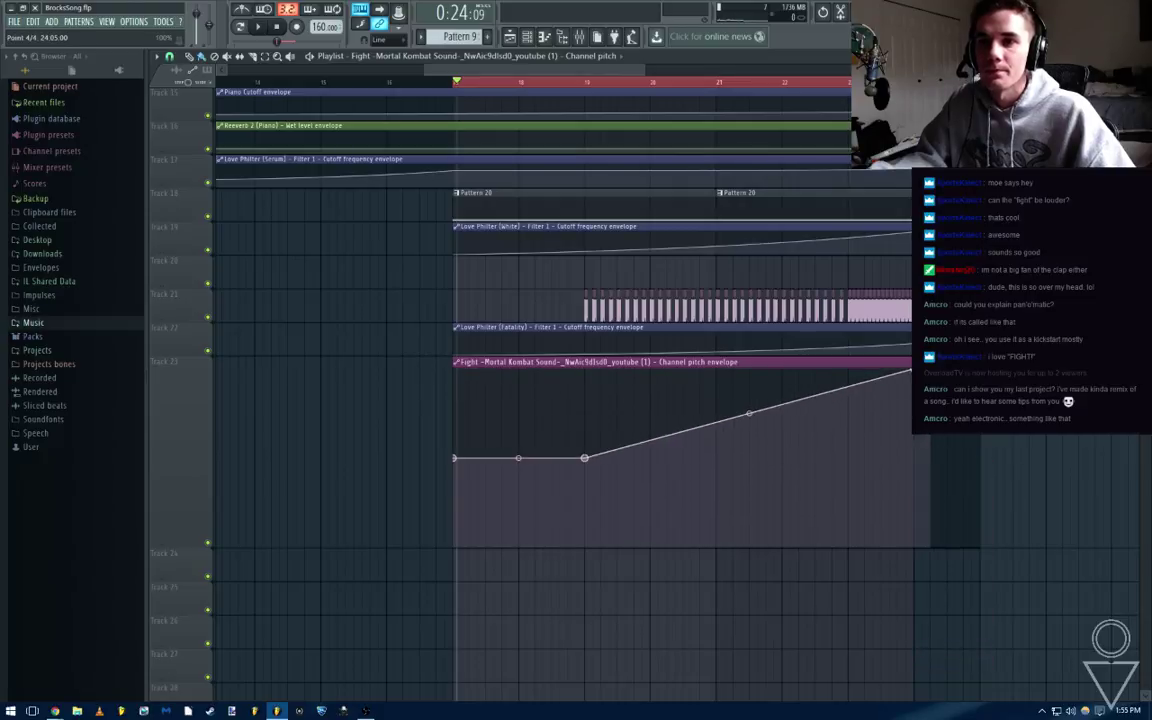
# Drop the Fight pitch envelope back to its starting level after the rise and hold it there until the clip's end
pyautogui.rightClick(929, 451)
pyautogui.click(980, 653)
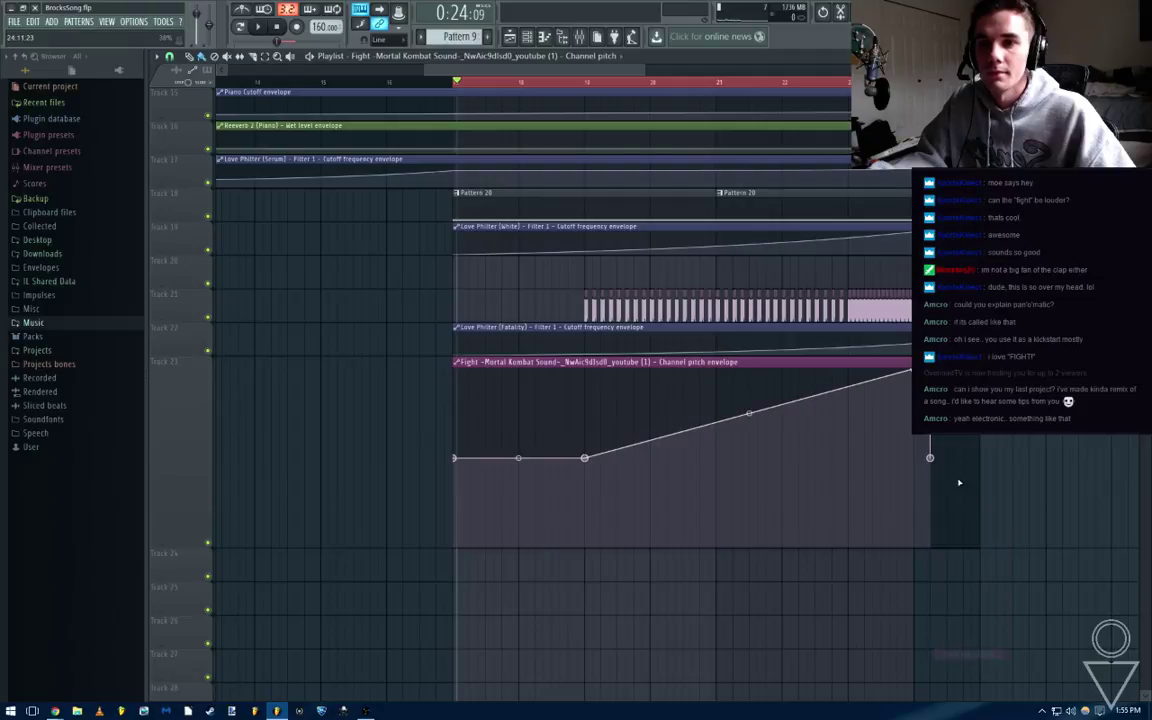
pyautogui.rightClick(980, 458)
pyautogui.click(1018, 660)
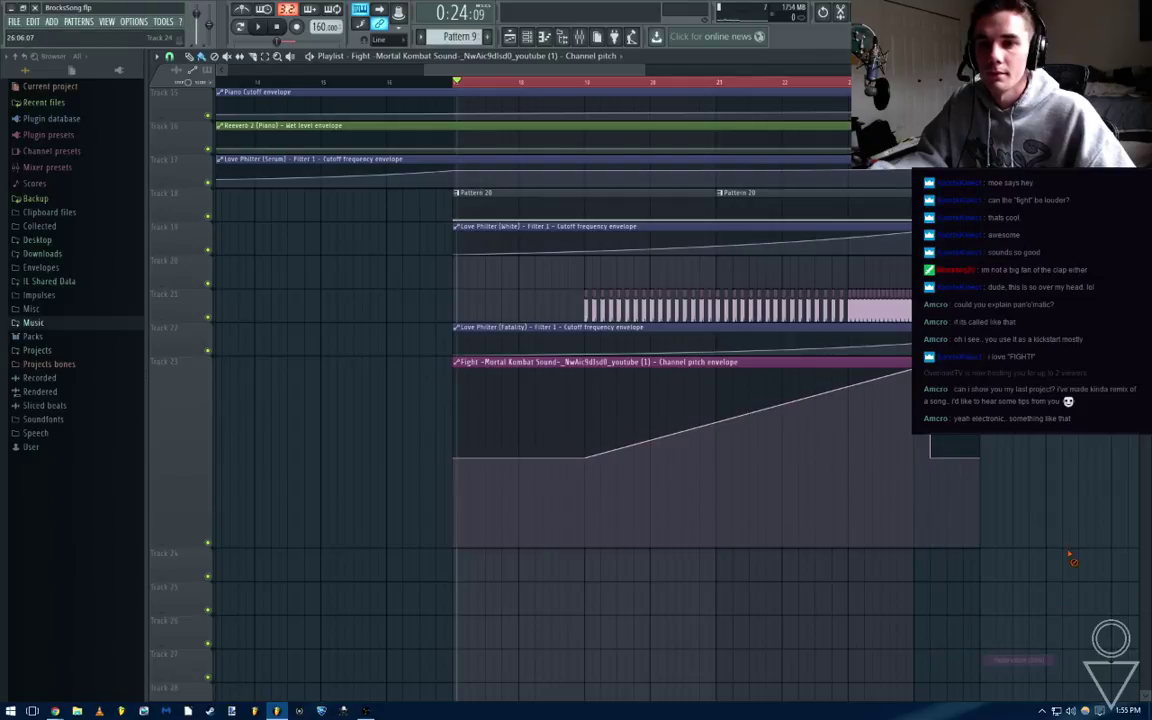
# Return Track 23 to its normal height and bend the rising section of the Fight pitch envelope into a gradual curve
pyautogui.scroll(-3, 650, 420)
pyautogui.rightClick(181, 549)
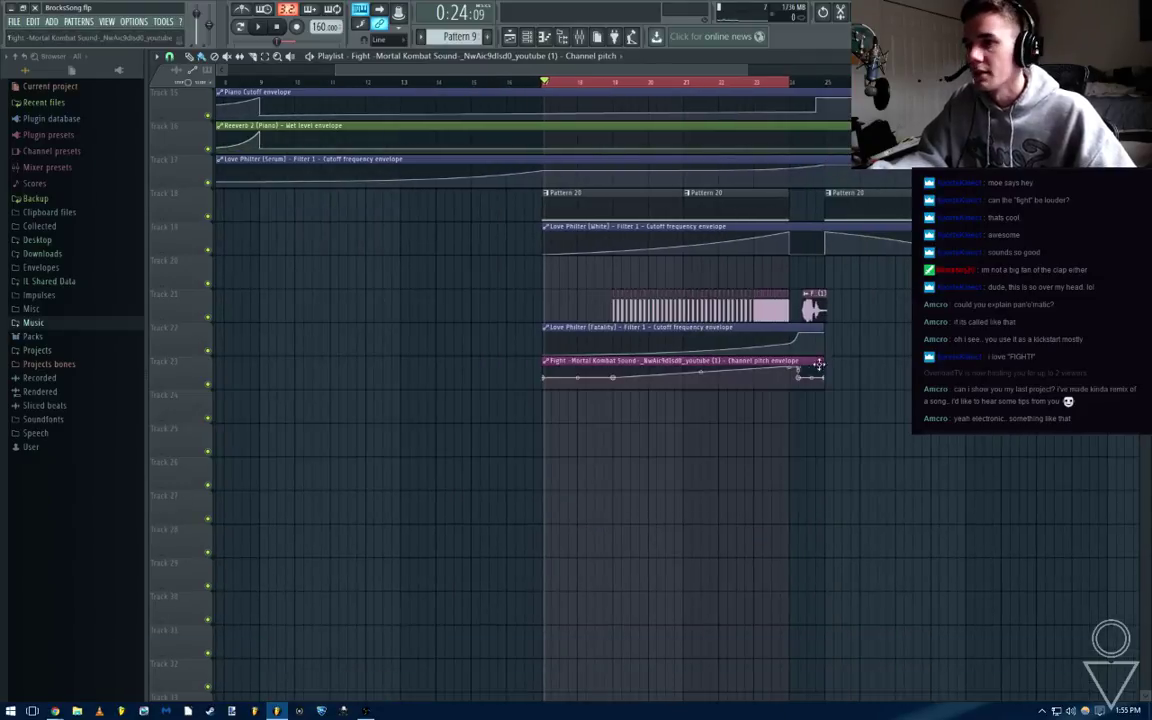
pyautogui.scroll(3, 818, 365)
pyautogui.moveTo(466, 373); pyautogui.dragTo(466, 377)
pyautogui.scroll(-5, 471, 350)
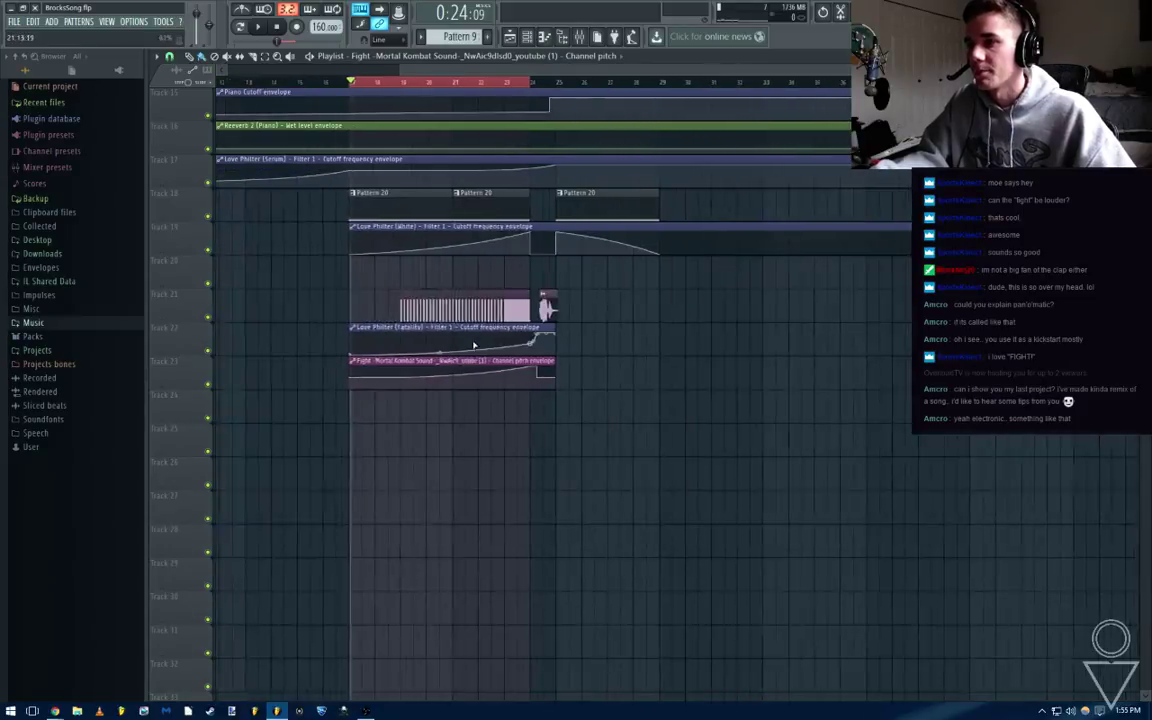
# Play the build-up from bar 17 into the drop to check the Fight roll's pitch rise
pyautogui.press('space')
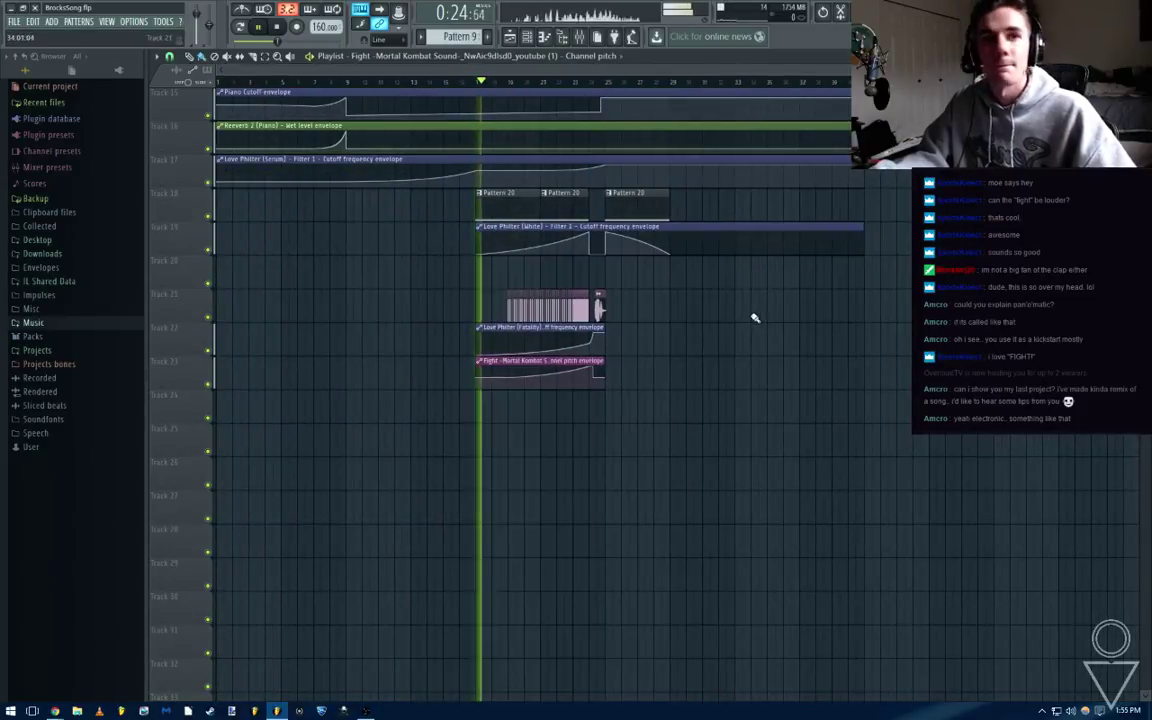
pyautogui.scroll(3, 571, 445)
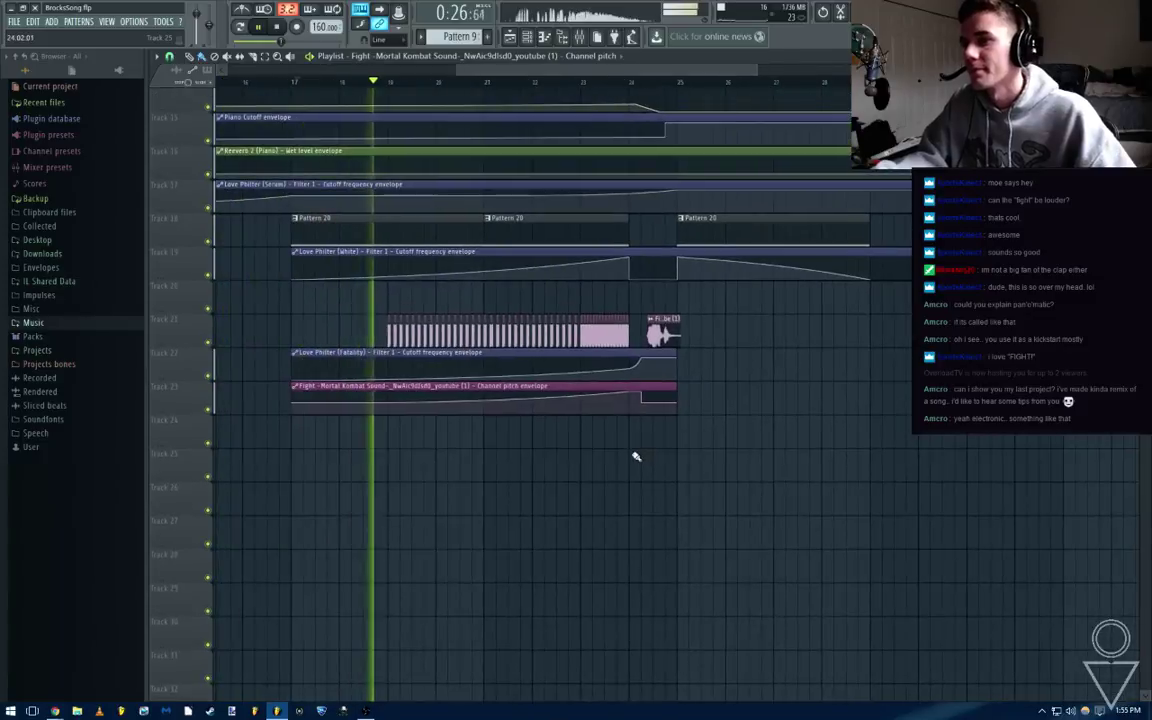
pyautogui.scroll(2, 634, 459)
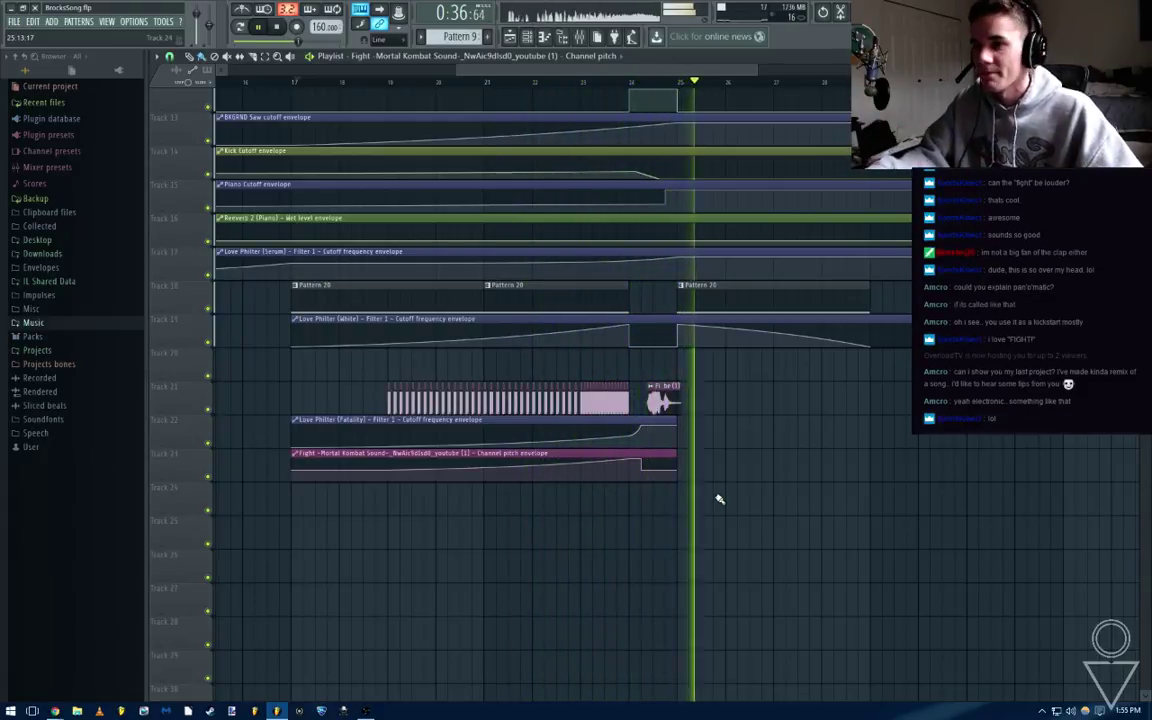
pyautogui.scroll(2, 725, 489)
pyautogui.scroll(3, 663, 406)
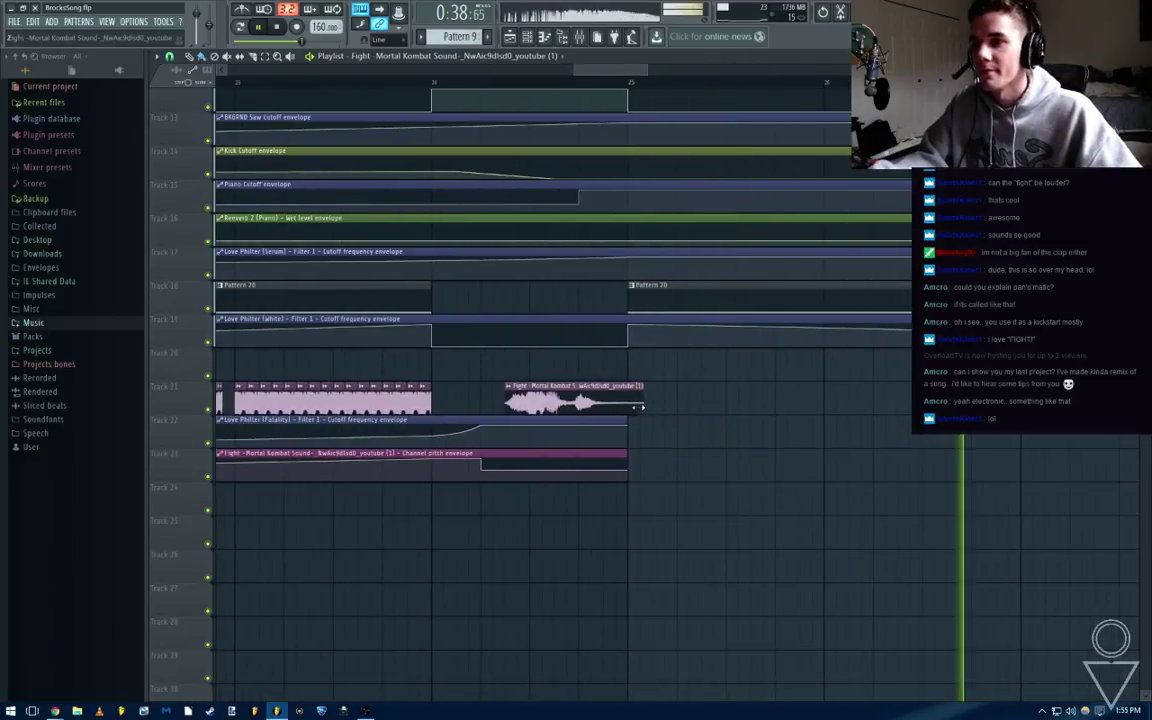
pyautogui.scroll(-4, 660, 404)
pyautogui.press('space')
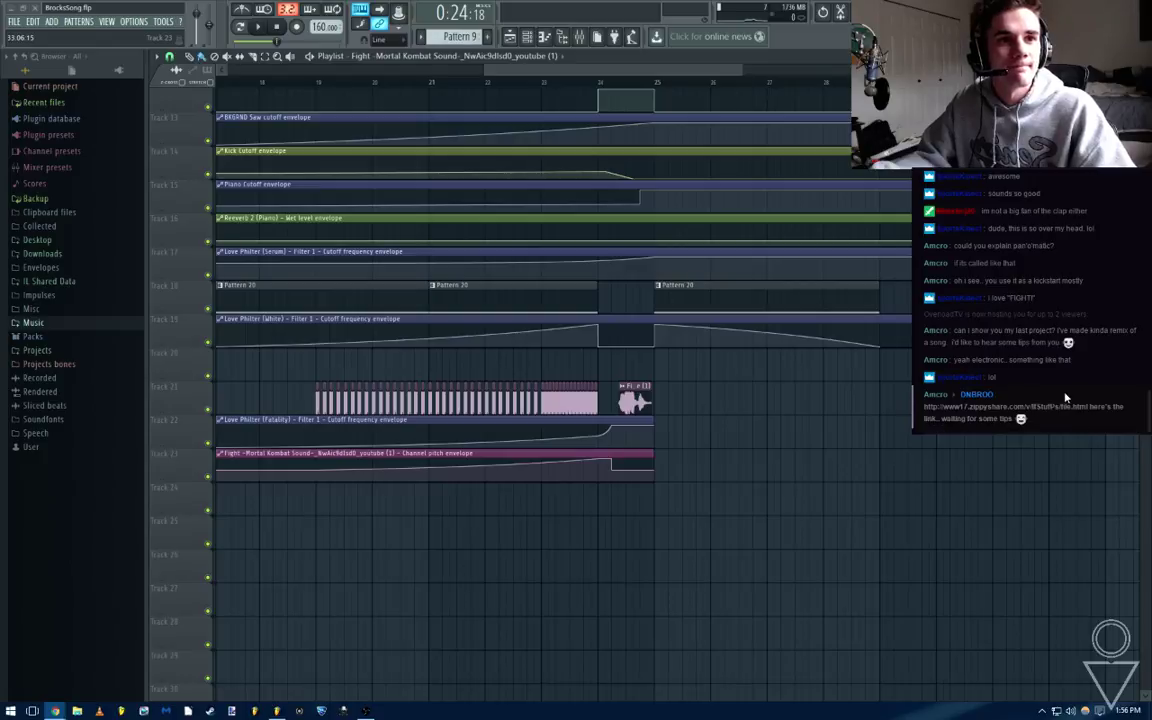
# Read back through the recent stream chat messages
pyautogui.scroll(3, 1066, 398)
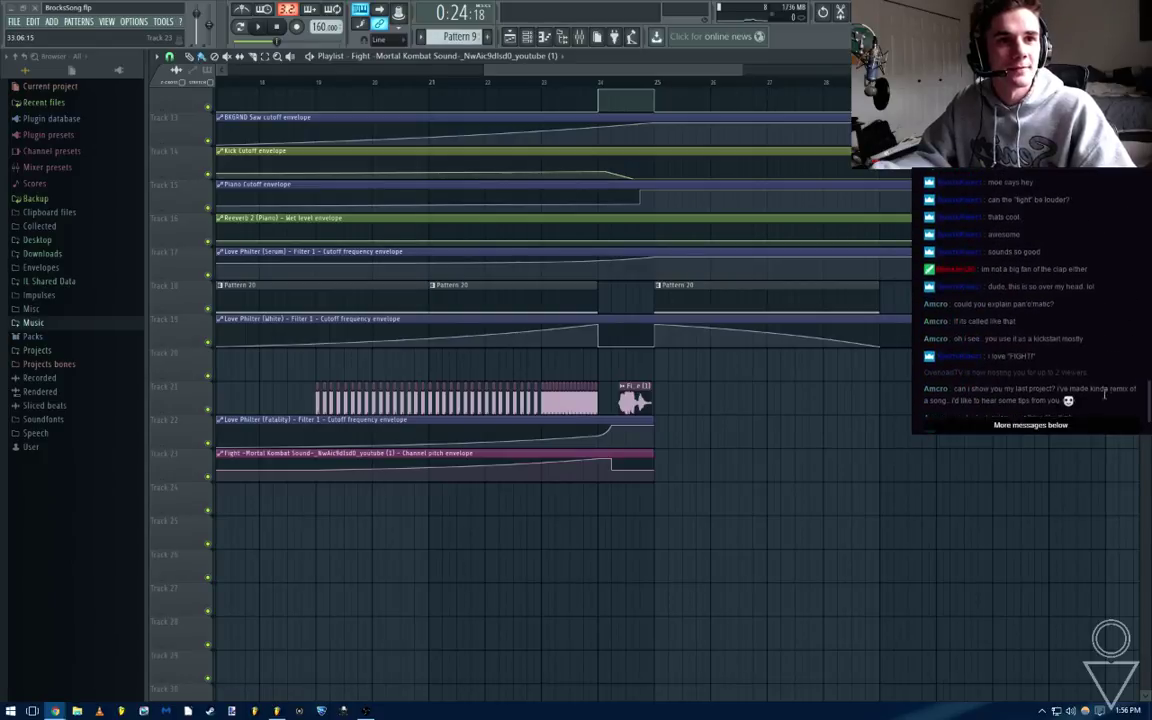
pyautogui.scroll(-2, 1146, 413)
pyautogui.scroll(2, 1021, 419)
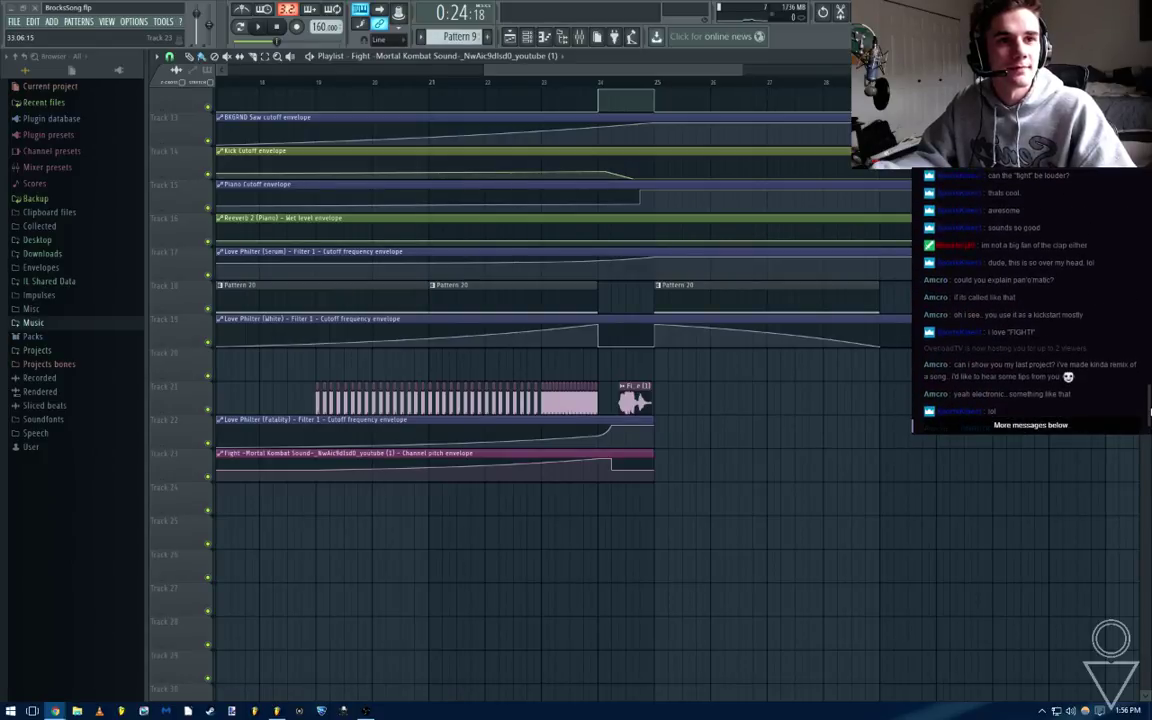
pyautogui.scroll(-4, 780, 466)
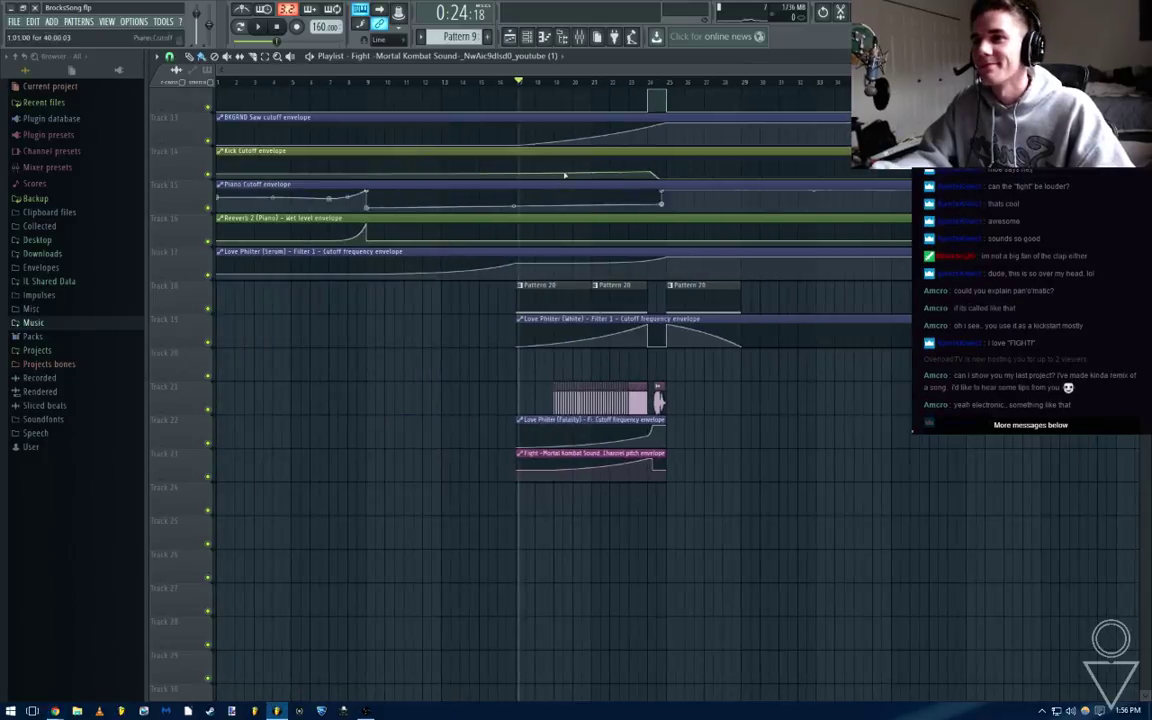
# Play the build-up and try a dip to the minimum in the Fight pitch envelope around bar 21
pyautogui.press('space')
pyautogui.click(1072, 420)
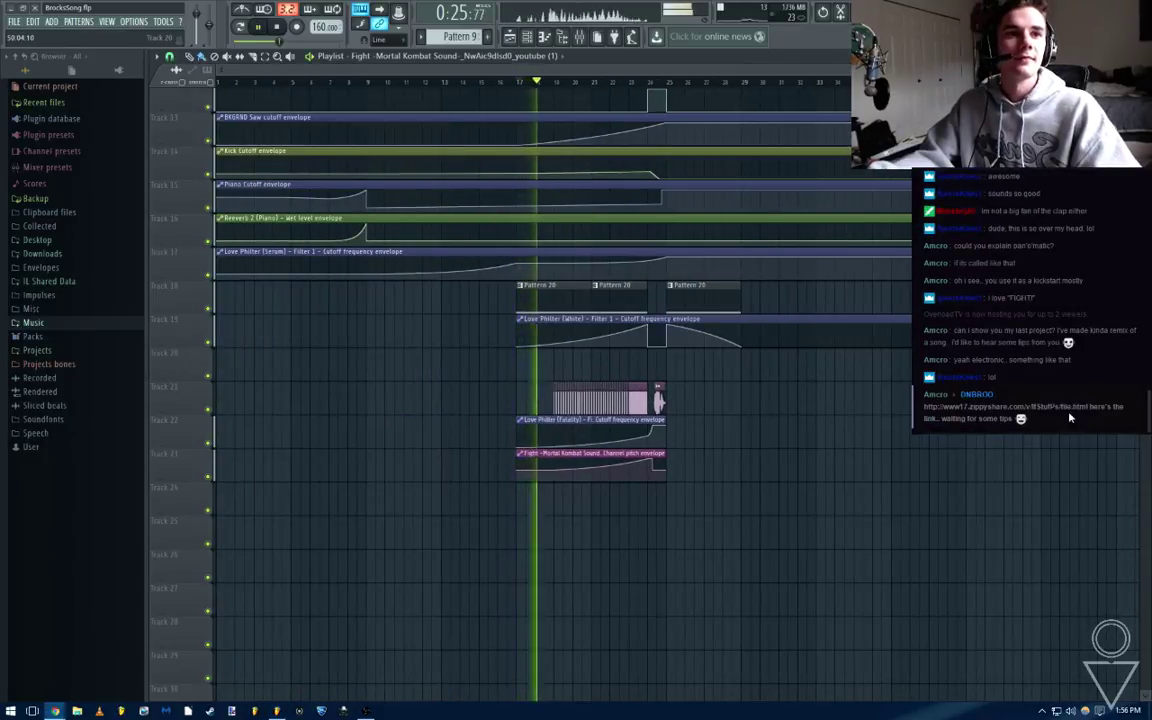
pyautogui.rightClick(597, 481)
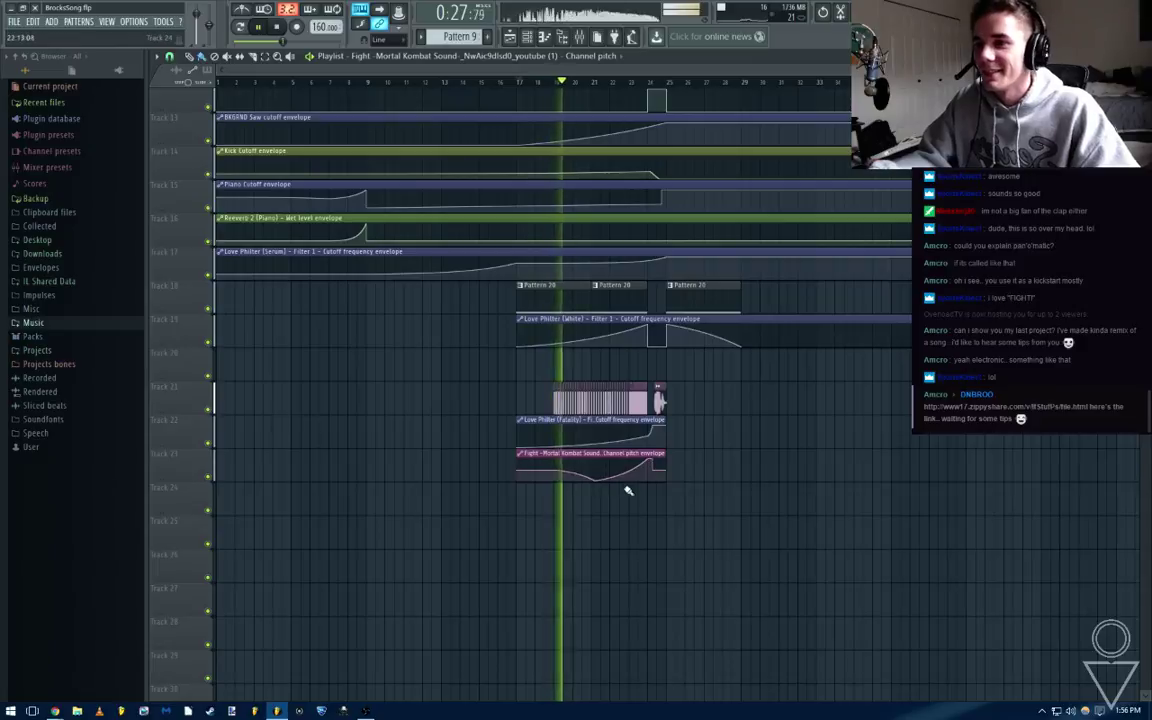
pyautogui.press('space')
# Save the project
pyautogui.hotkey('ctrl', 's')
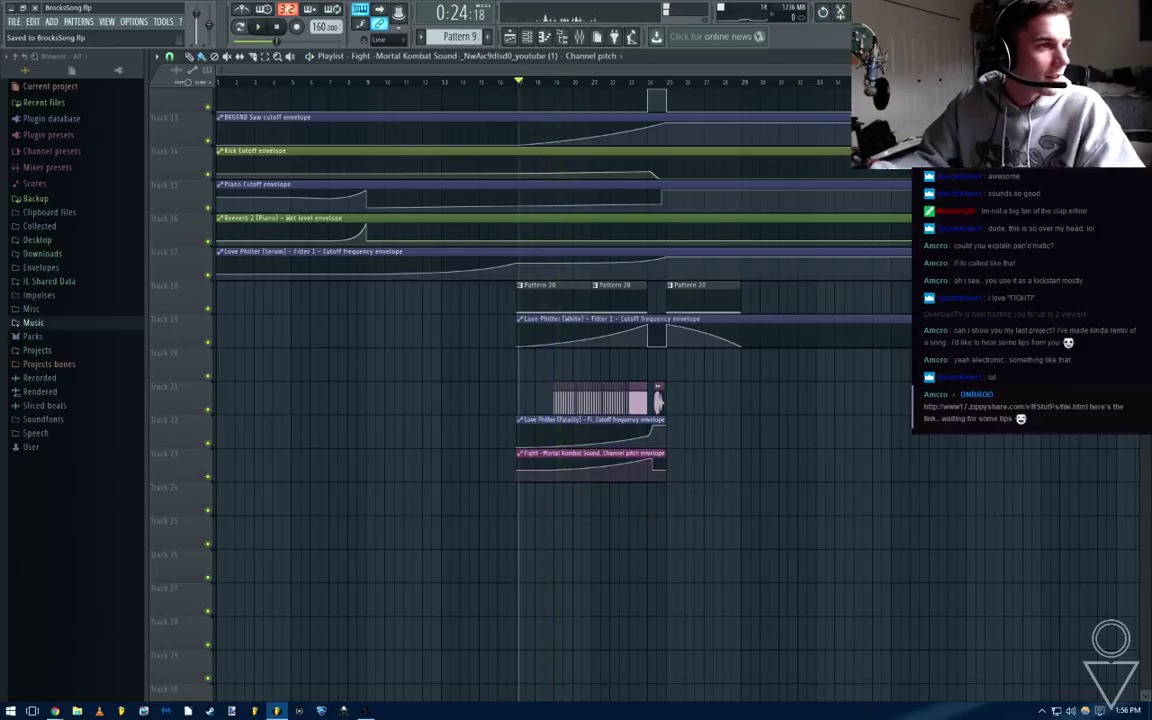
# Check the stream chat's options and the viewer card of the chatter who posted the file link
pyautogui.click(934, 430)
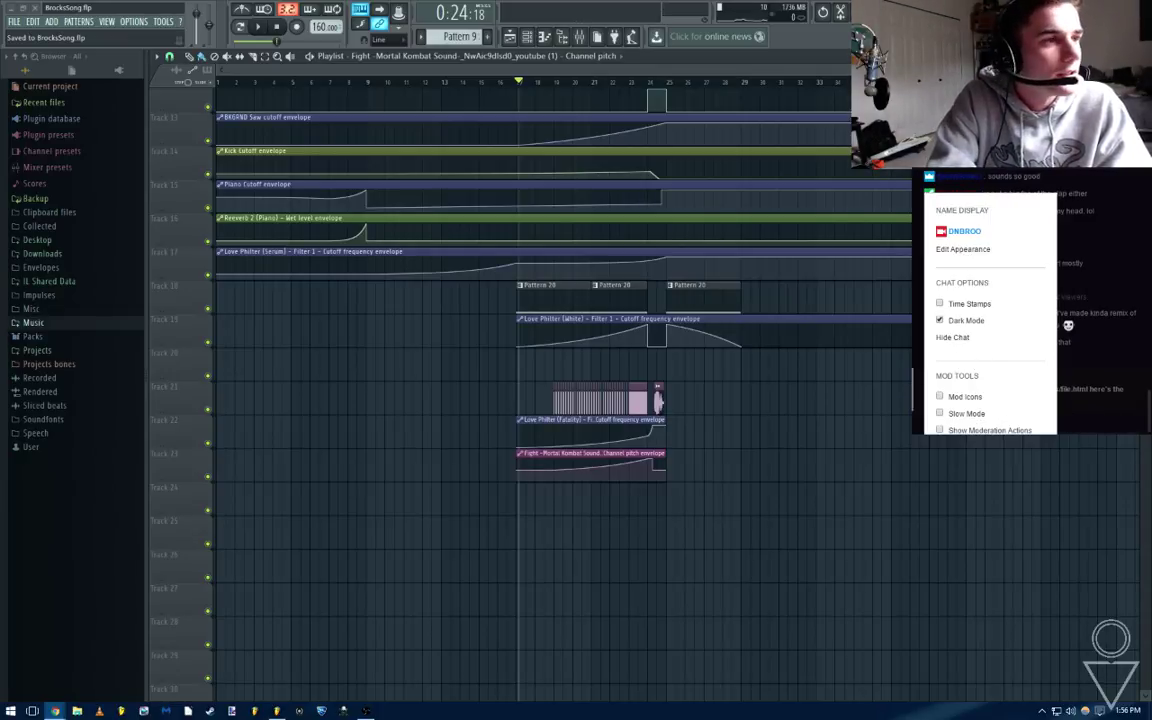
pyautogui.click(934, 430)
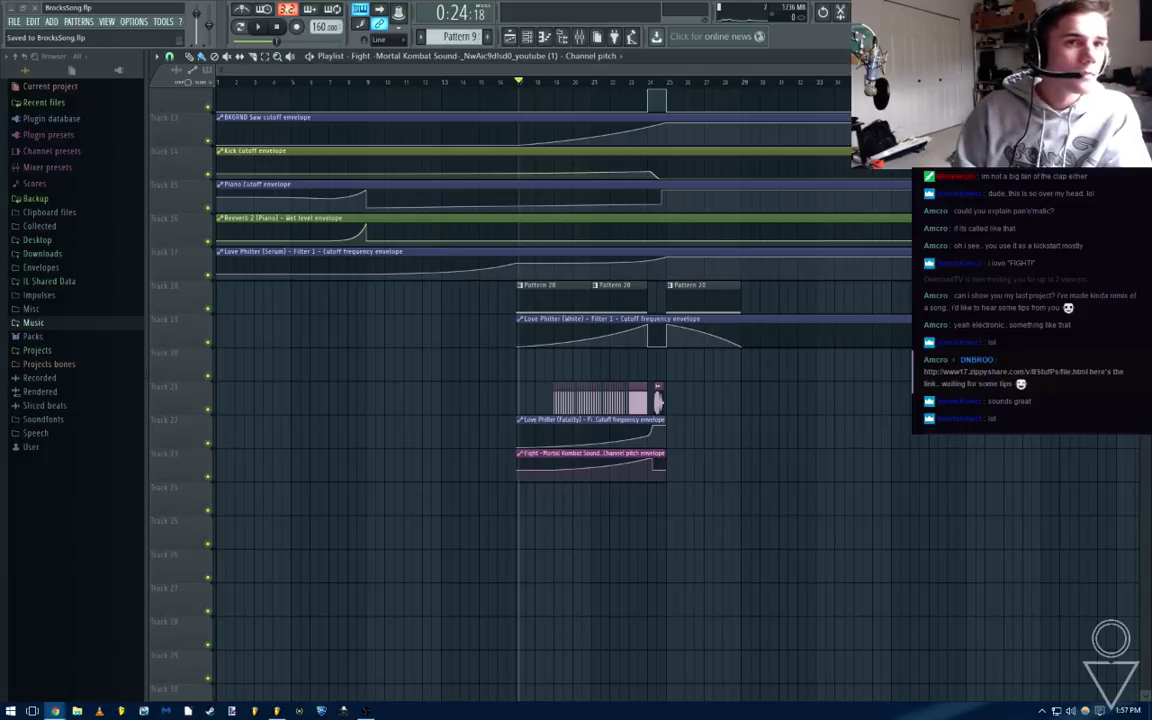
pyautogui.click(938, 362)
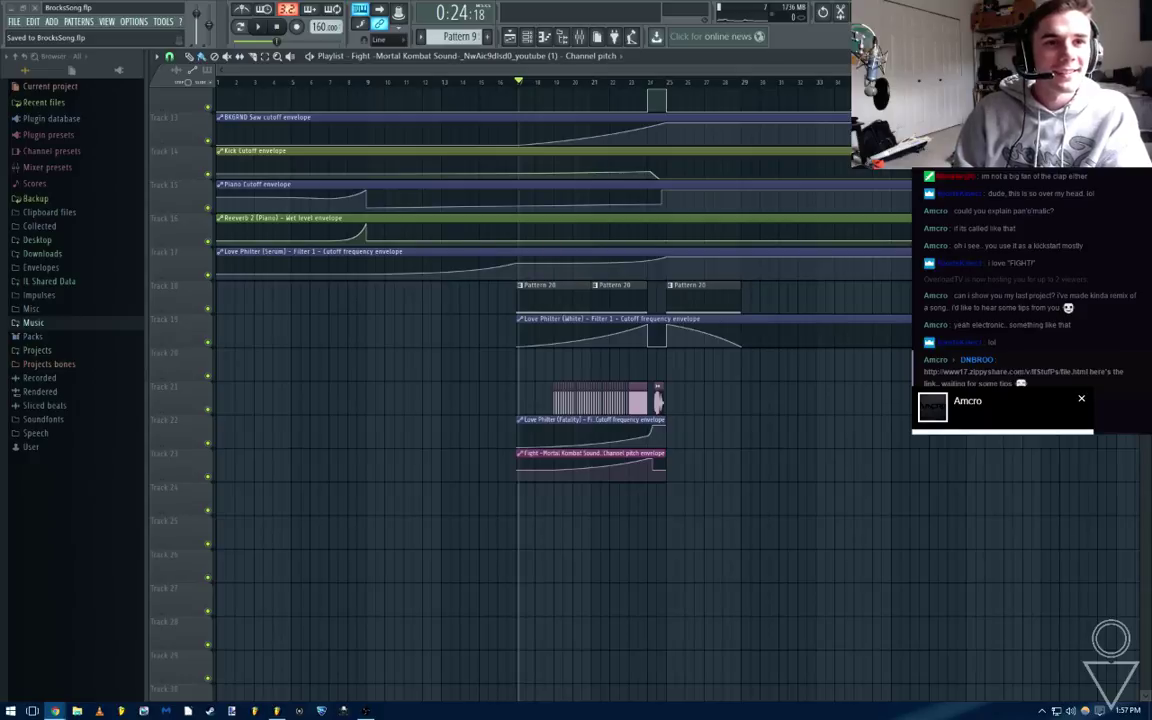
pyautogui.click(1084, 402)
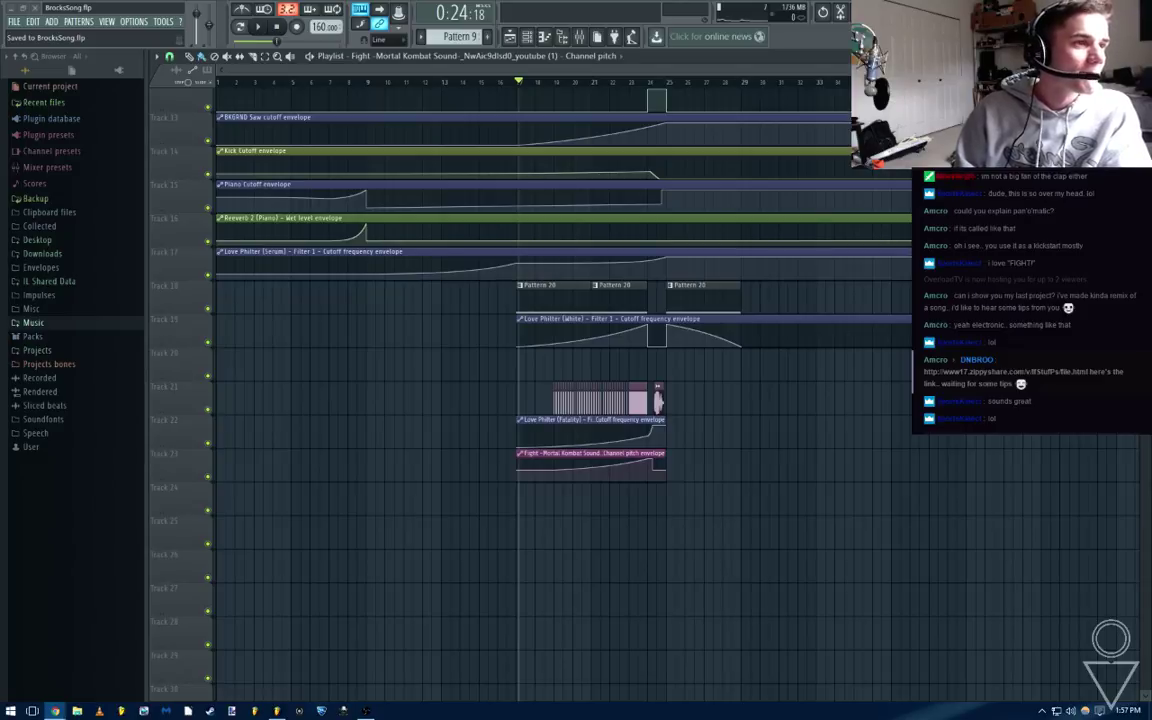
pyautogui.click(937, 367)
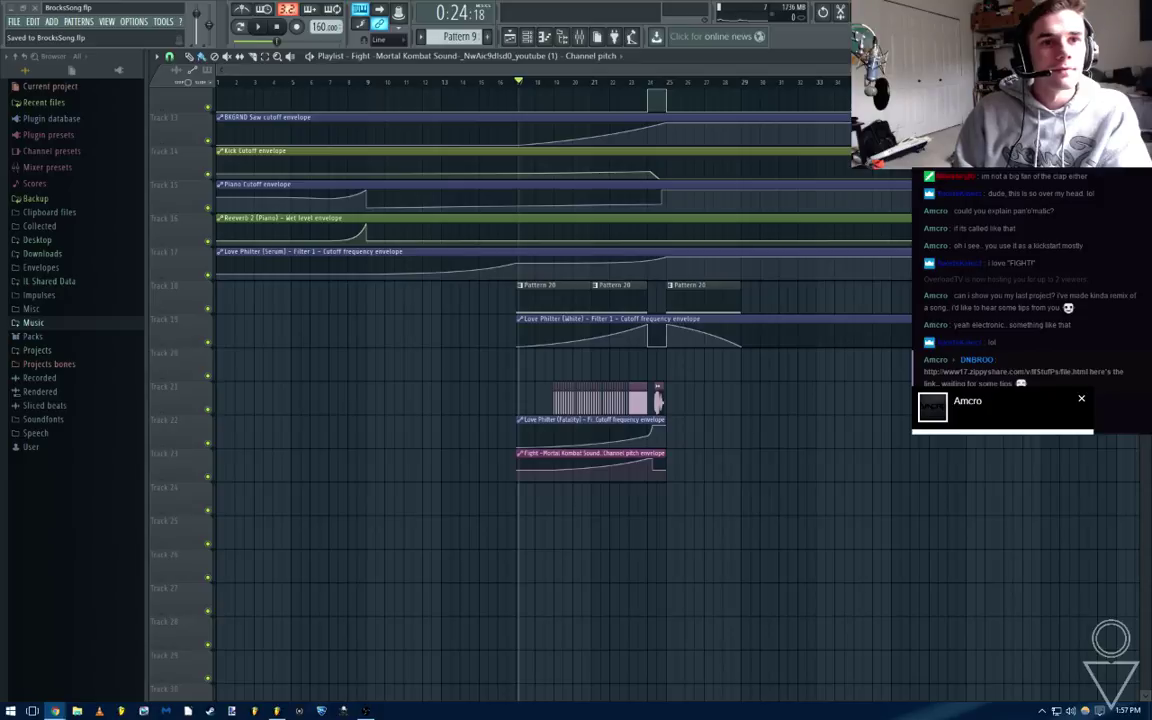
pyautogui.click(1081, 403)
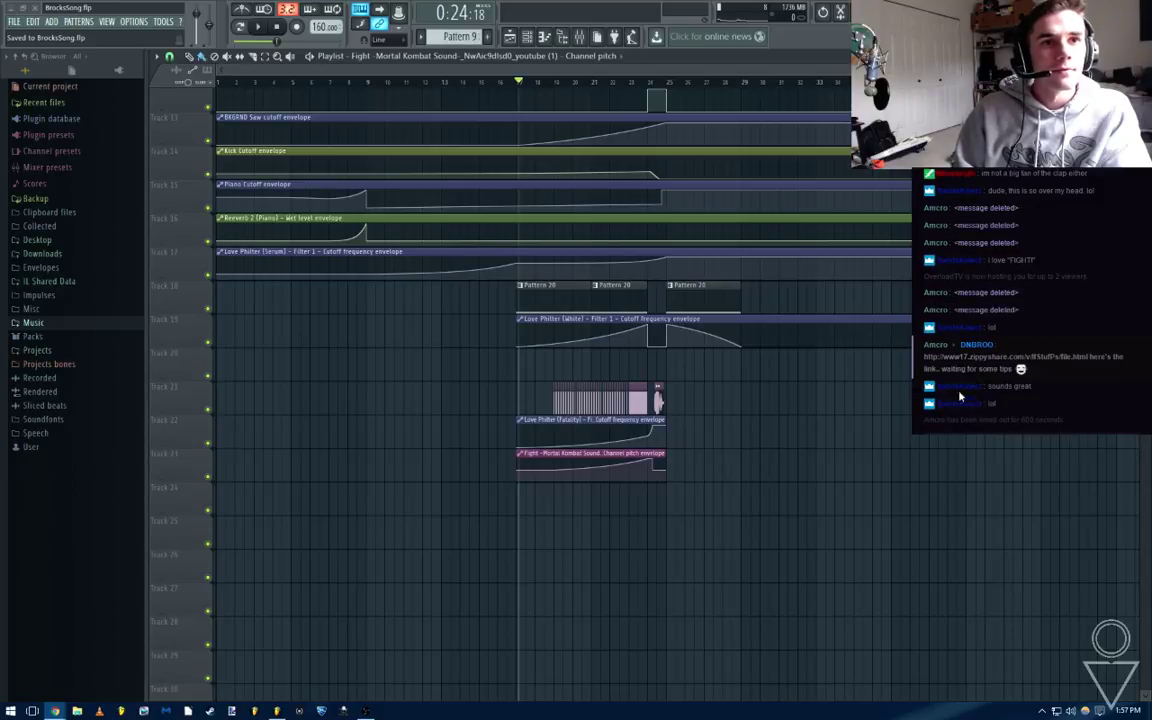
pyautogui.click(938, 350)
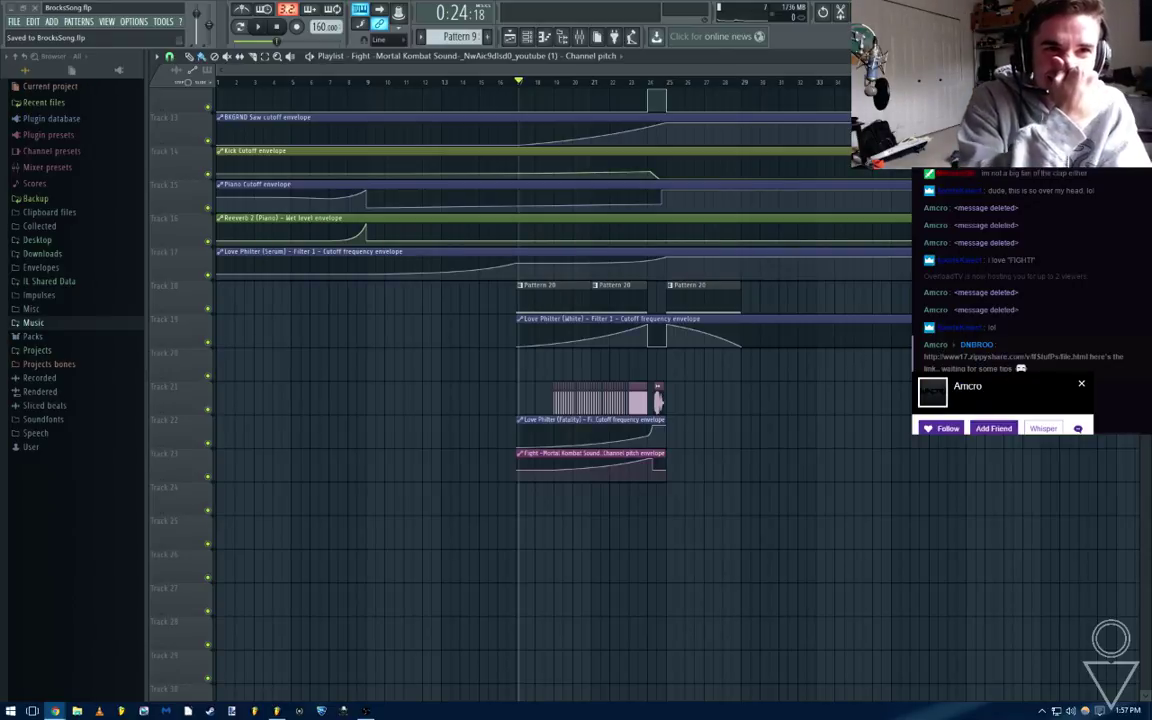
pyautogui.click(1082, 388)
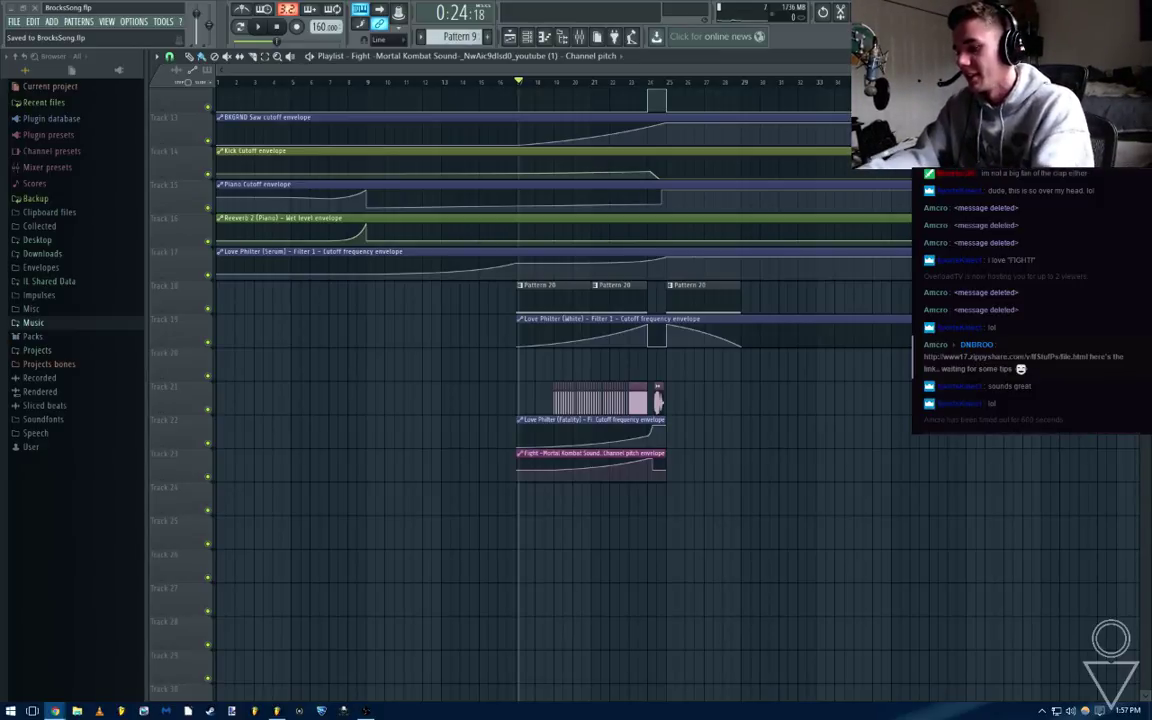
# Play the song from bar 17 through the drop to its end, checking the link sender's viewer card during playback
pyautogui.press('space')
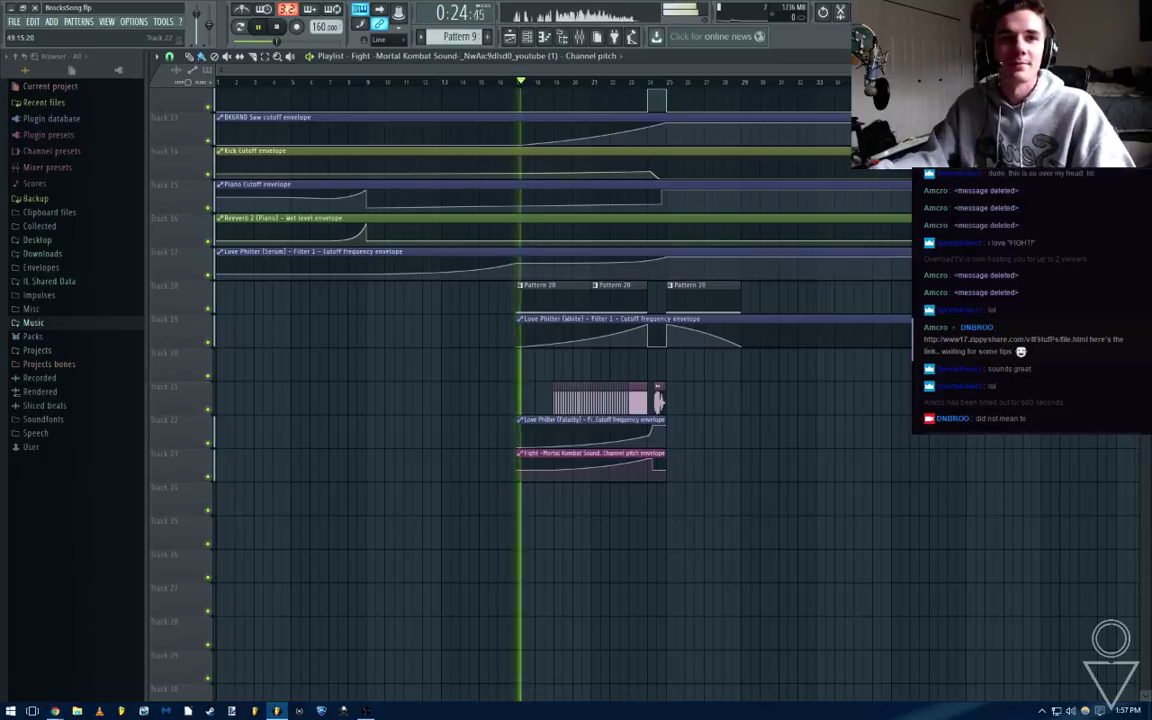
pyautogui.click(938, 329)
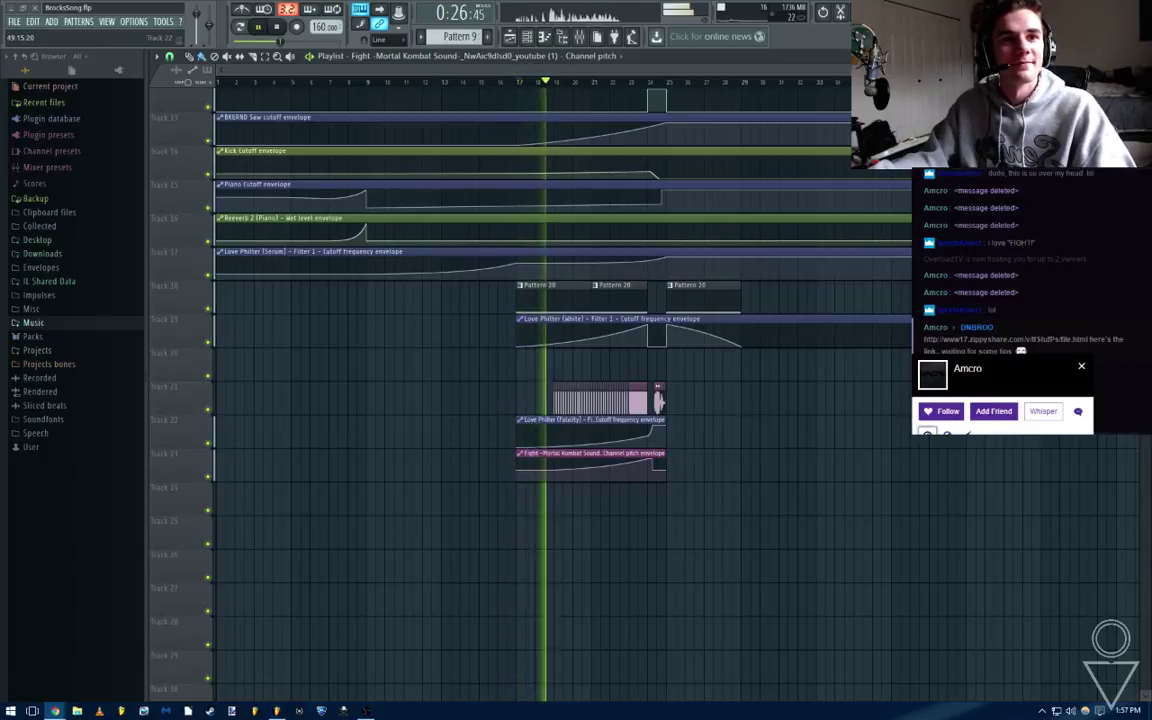
pyautogui.click(1081, 370)
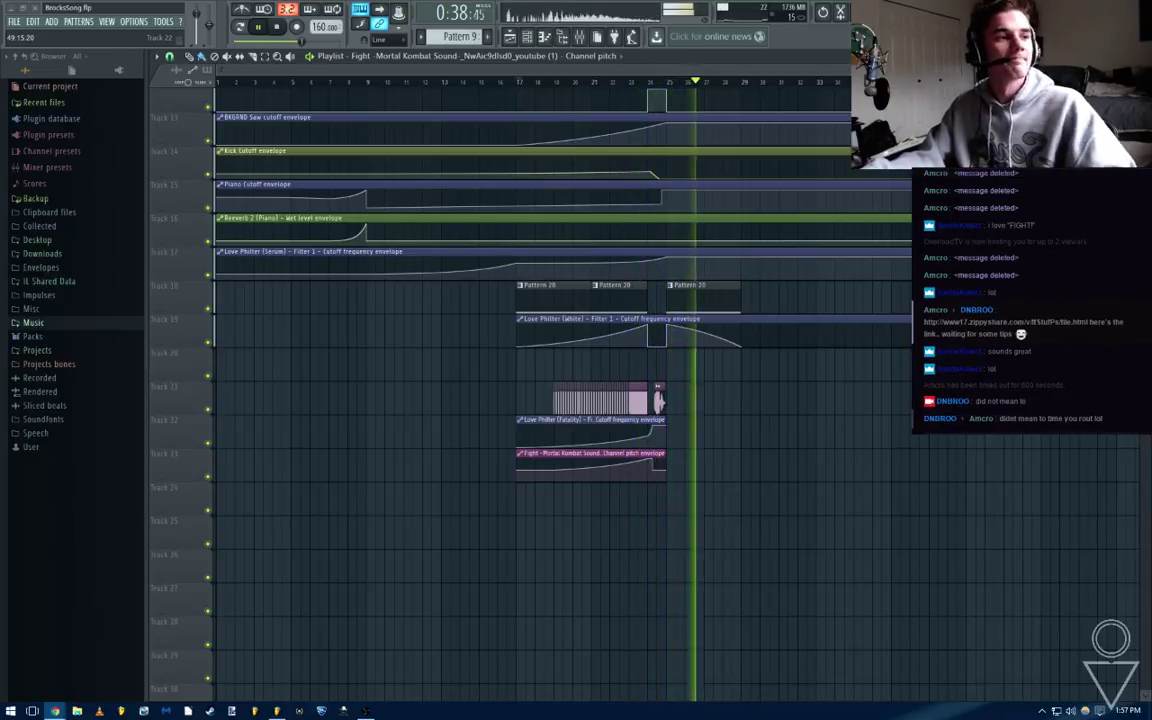
pyautogui.rightClick(1004, 467)
pyautogui.scroll(-1, 964, 468)
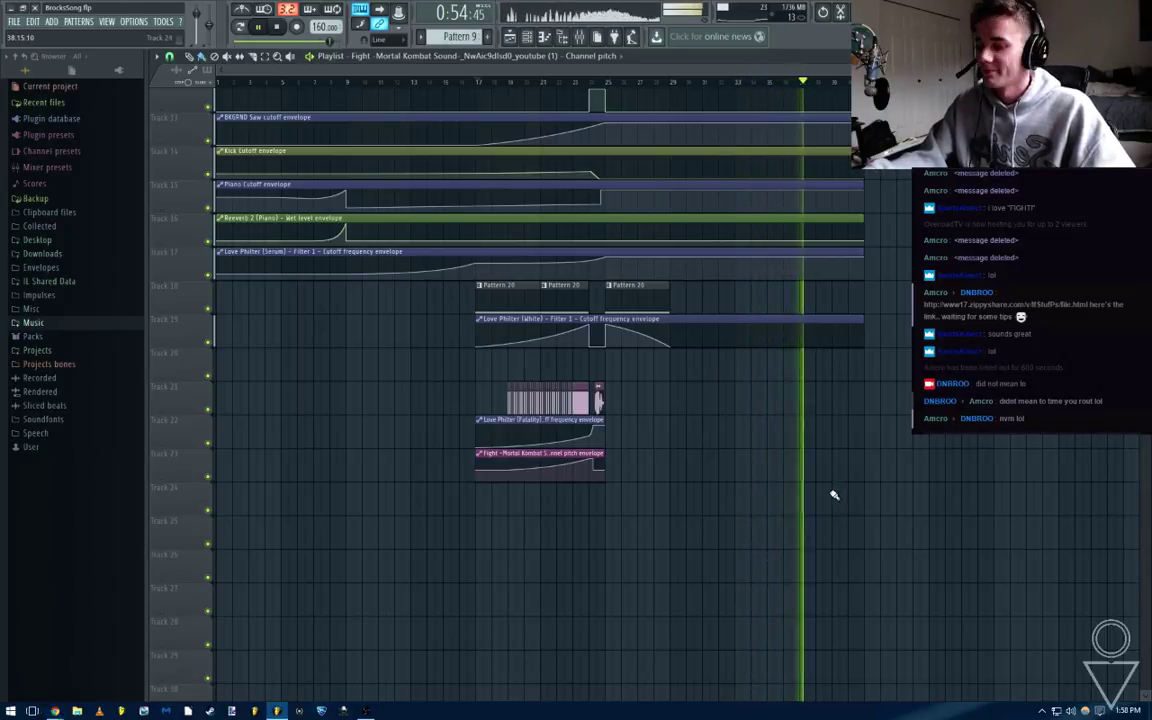
pyautogui.scroll(2, 700, 410)
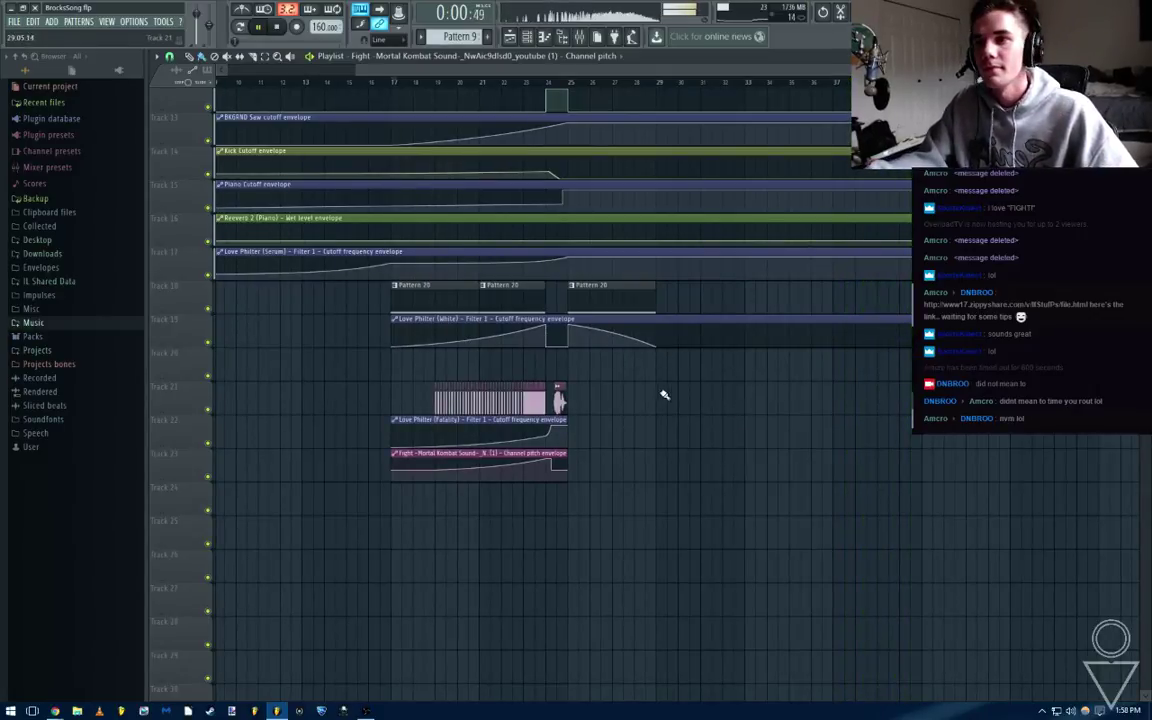
pyautogui.scroll(-2, 649, 397)
pyautogui.press('space')
# Save the project again and return the song position to the start of the playlist
pyautogui.scroll(4, 648, 399)
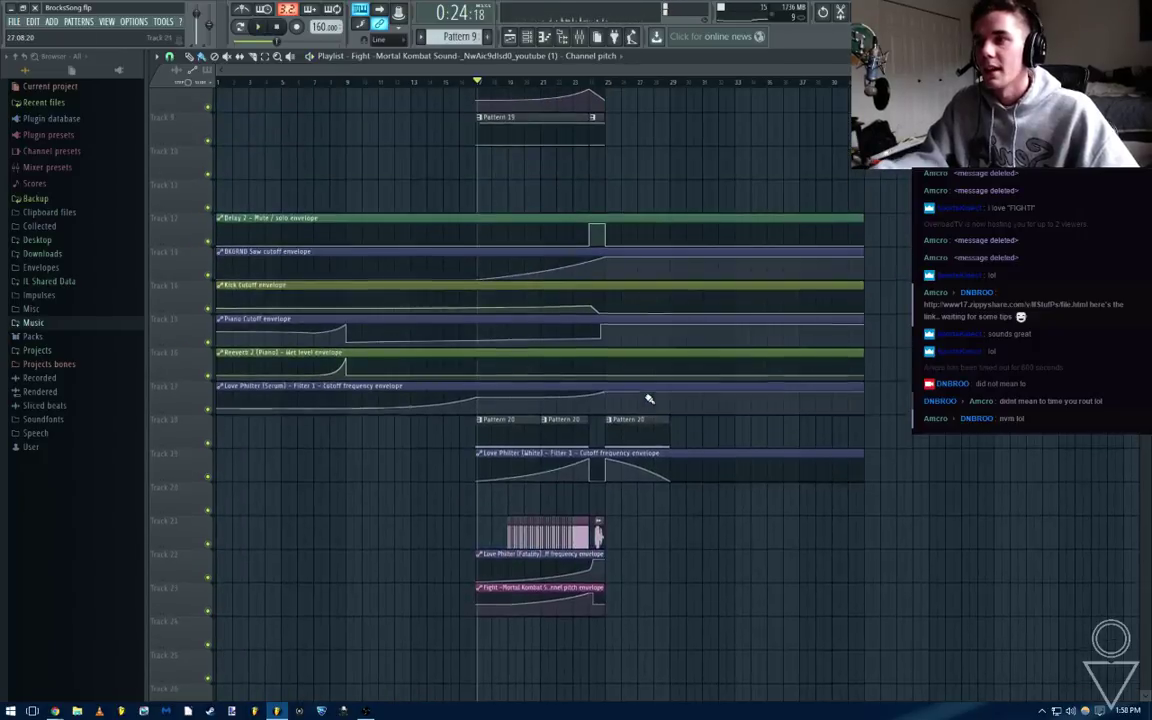
pyautogui.scroll(7, 646, 410)
pyautogui.hotkey('ctrl', 'a')
pyautogui.hotkey('ctrl', 's')
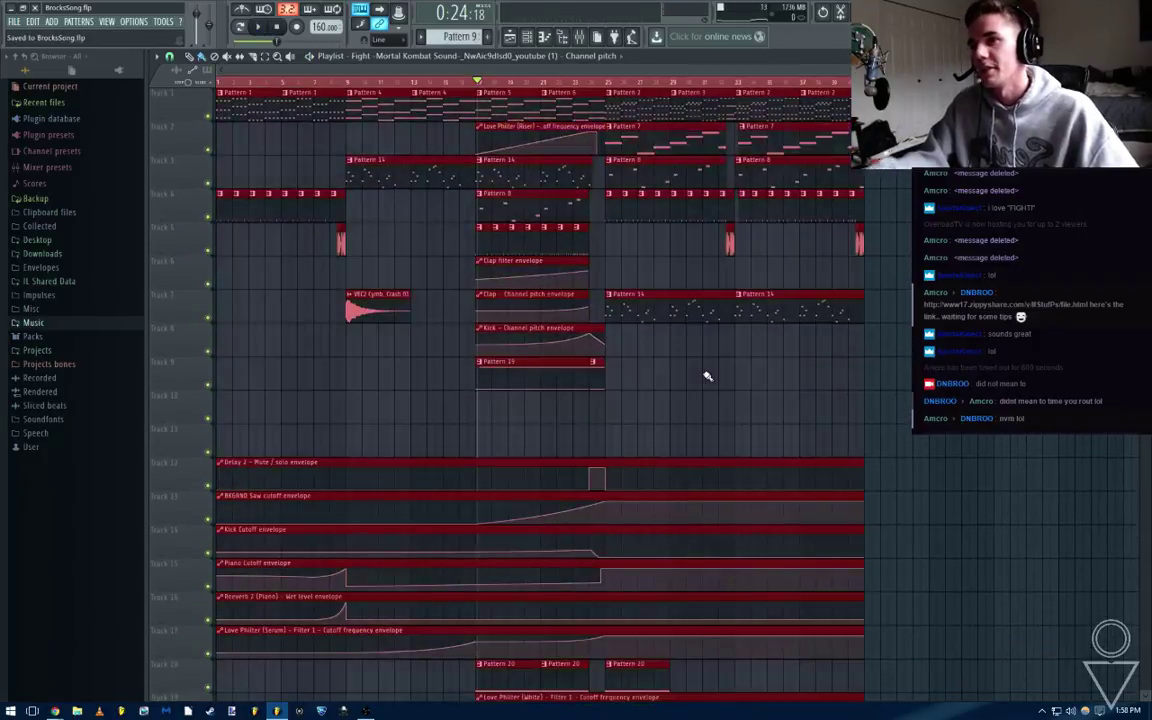
pyautogui.click(310, 371)
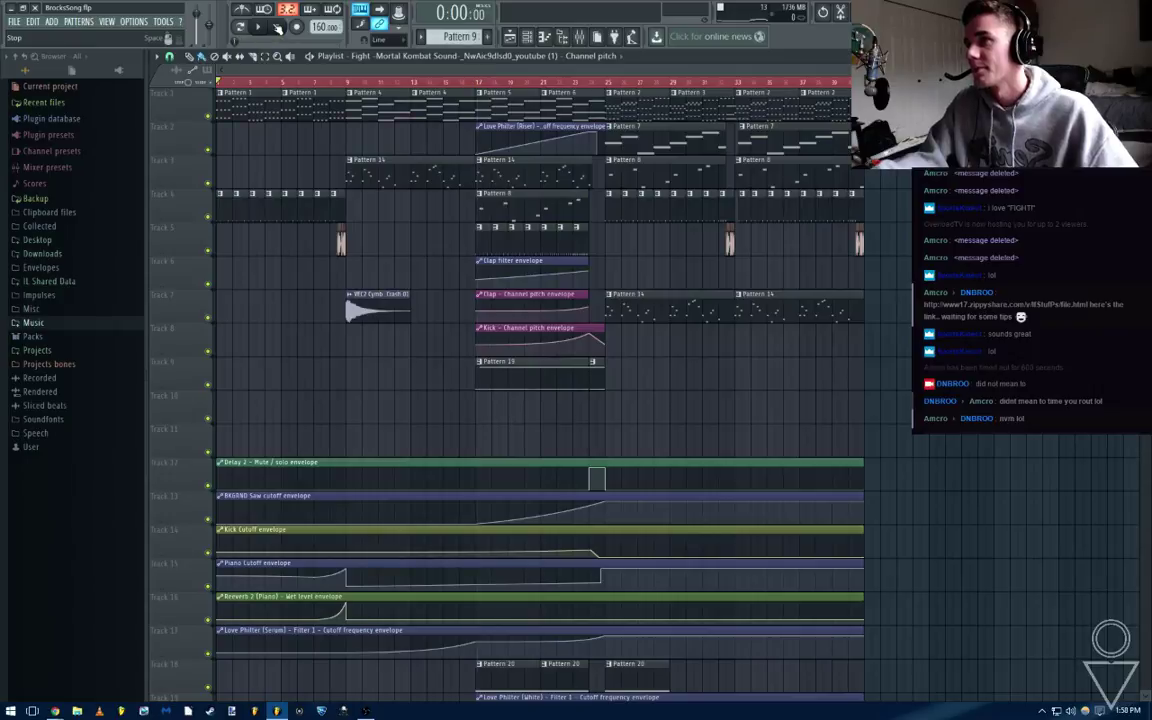
# Duplicate every playlist clip so a copy of the whole arrangement begins at bar 41, and save the project
pyautogui.hotkey('ctrl', 'a')
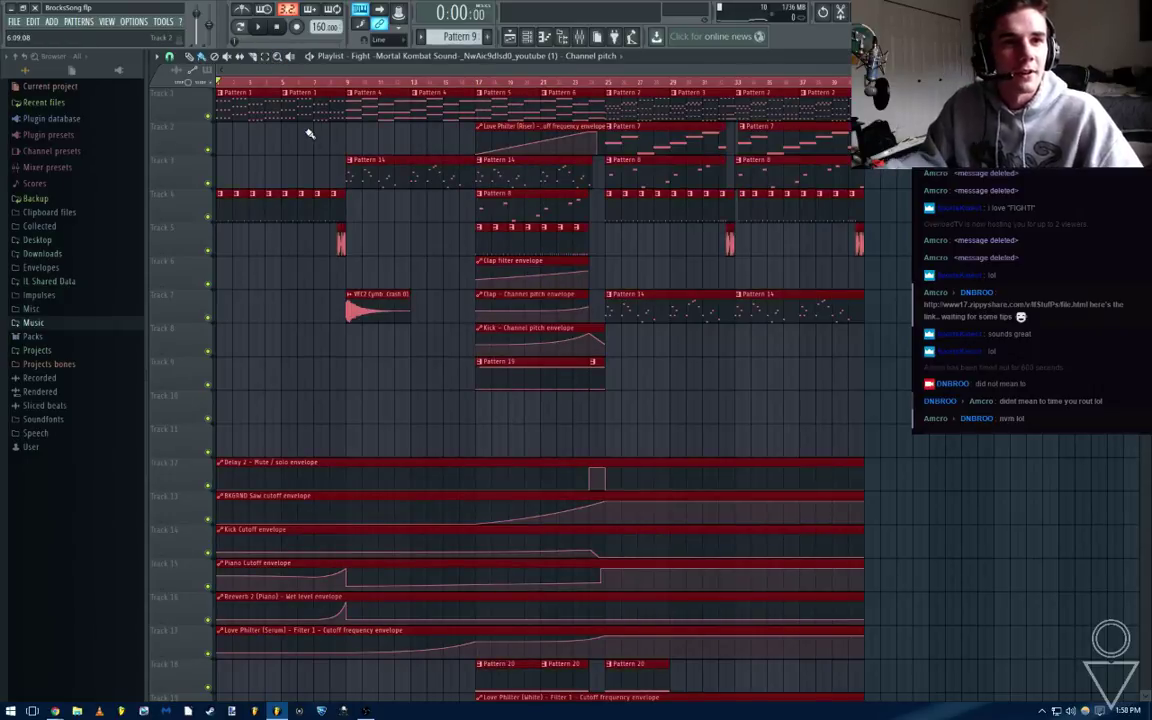
pyautogui.hotkey('ctrl', 'b')
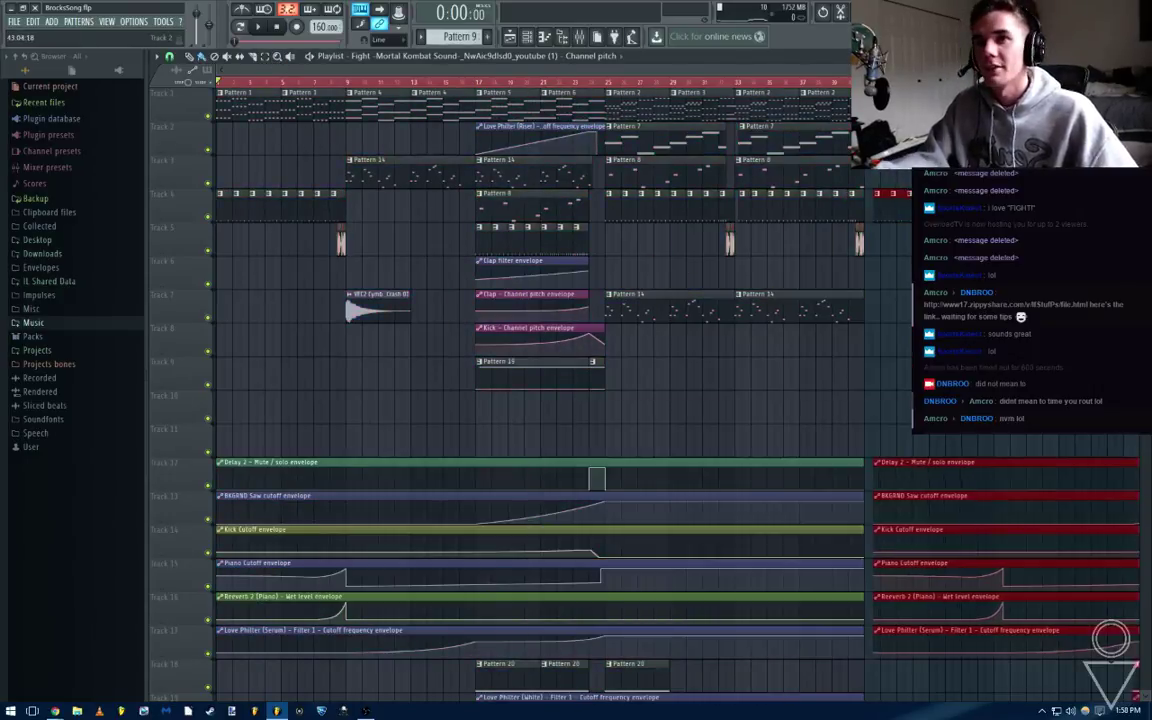
pyautogui.scroll(5, 882, 130)
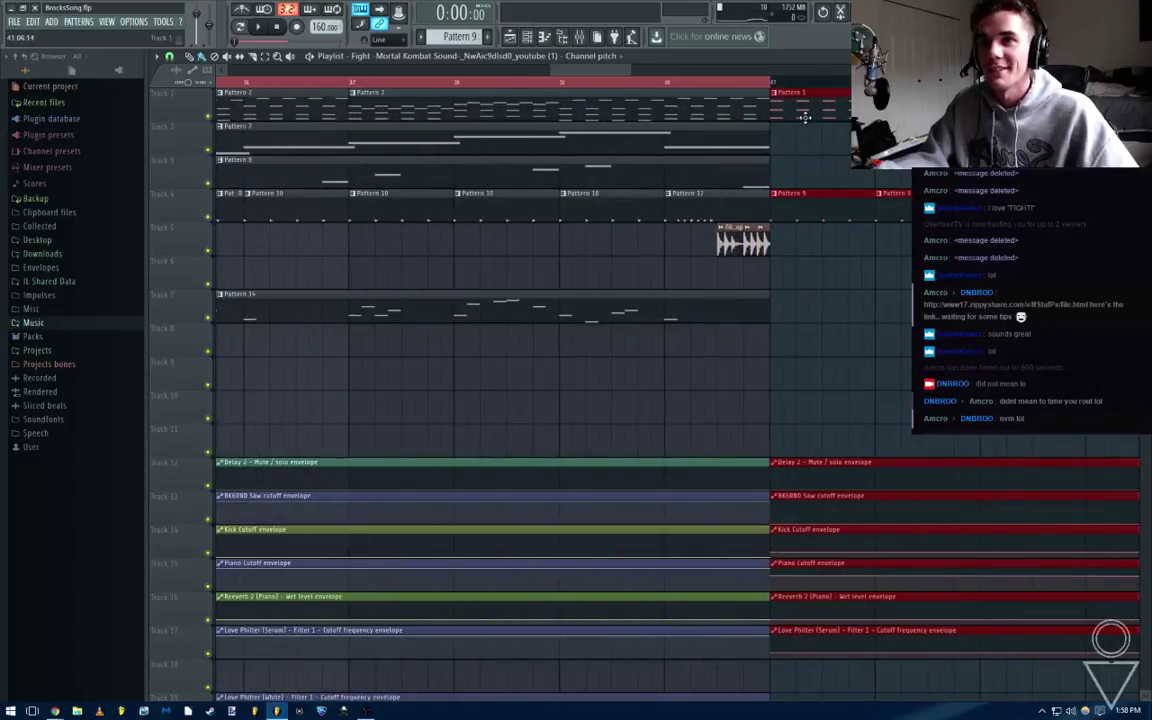
pyautogui.scroll(-6, 805, 117)
pyautogui.keyDown('ctrl'); pyautogui.click(930, 442); pyautogui.keyUp('ctrl')
pyautogui.moveTo(900, 384); pyautogui.dragTo(757, 381)
pyautogui.hotkey('ctrl', 's')
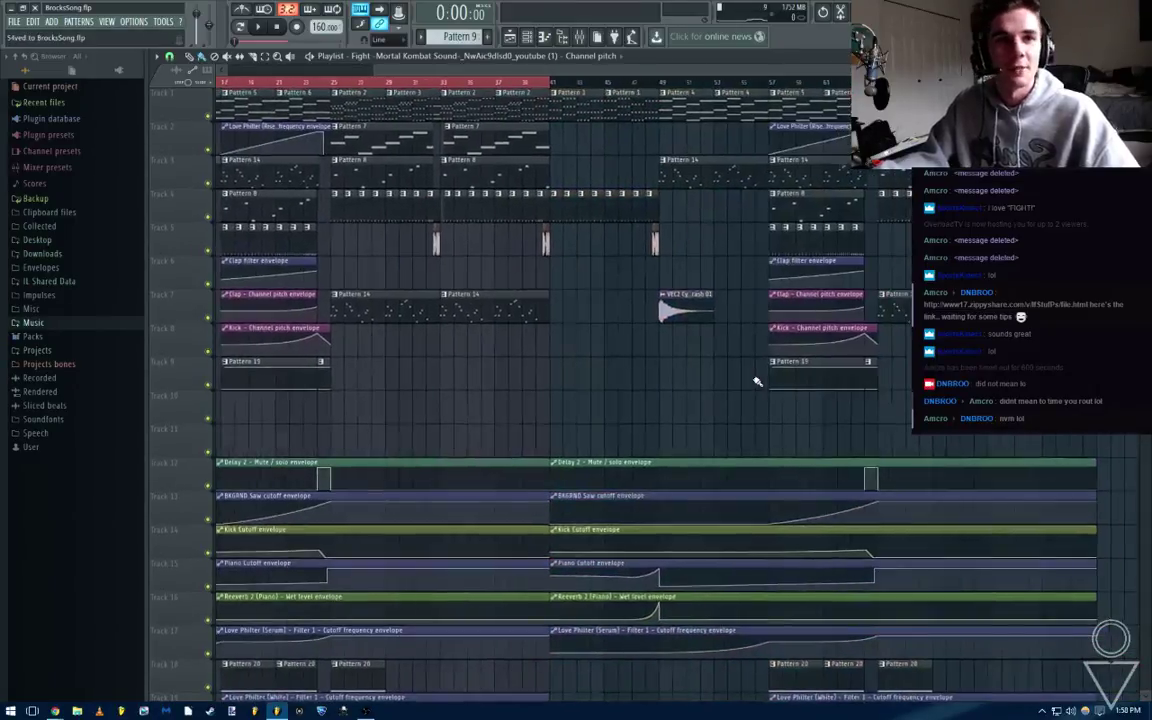
# Play the song from bar 37 to check the transition from the first drop into the duplicated arrangement
pyautogui.scroll(-2, 755, 378)
pyautogui.scroll(3, 700, 372)
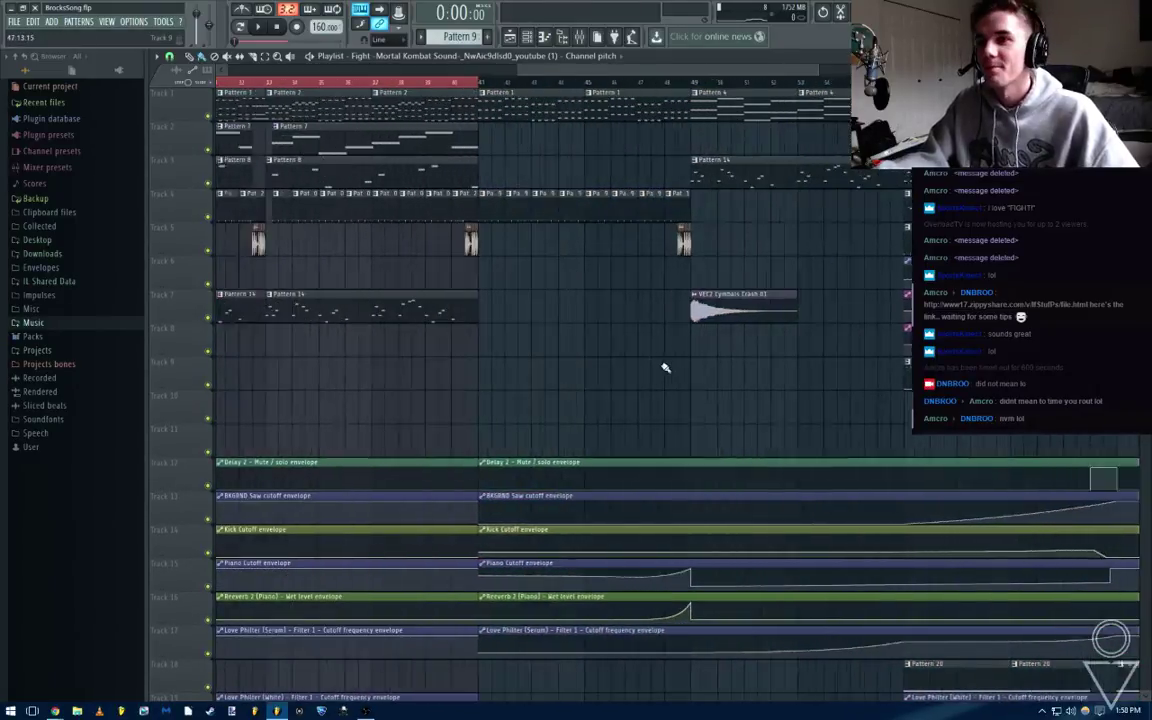
pyautogui.click(455, 84)
pyautogui.click(352, 84)
pyautogui.press('space')
pyautogui.scroll(-3, 585, 293)
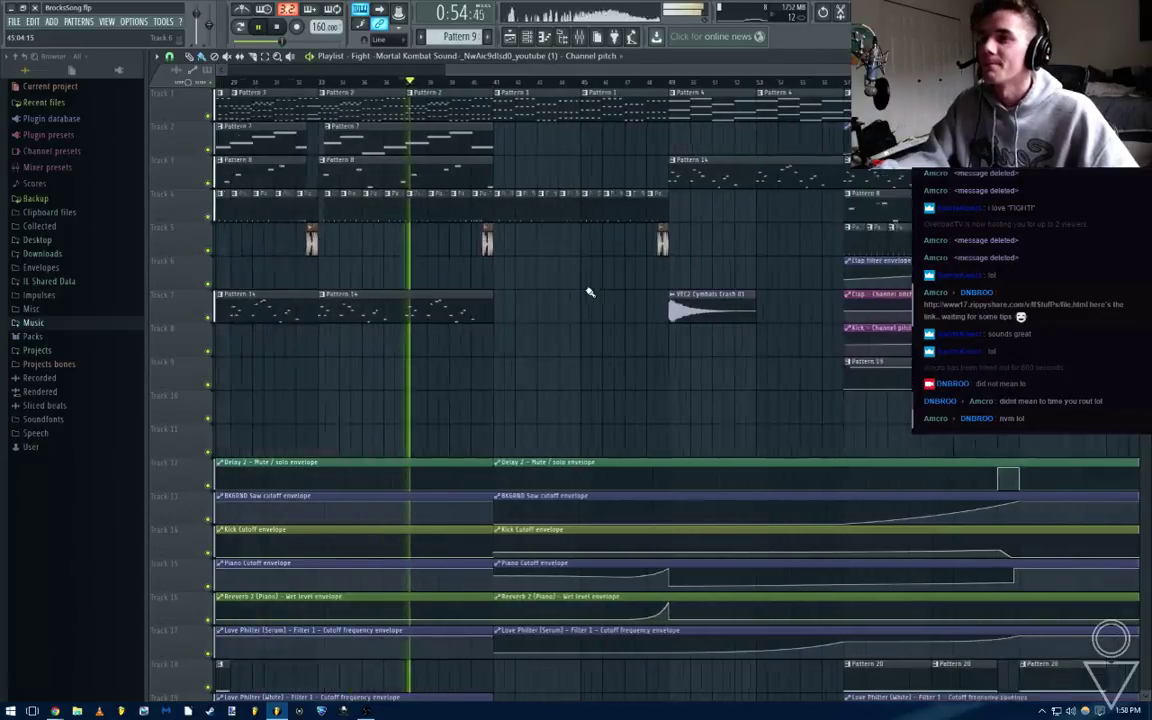
pyautogui.scroll(4, 561, 297)
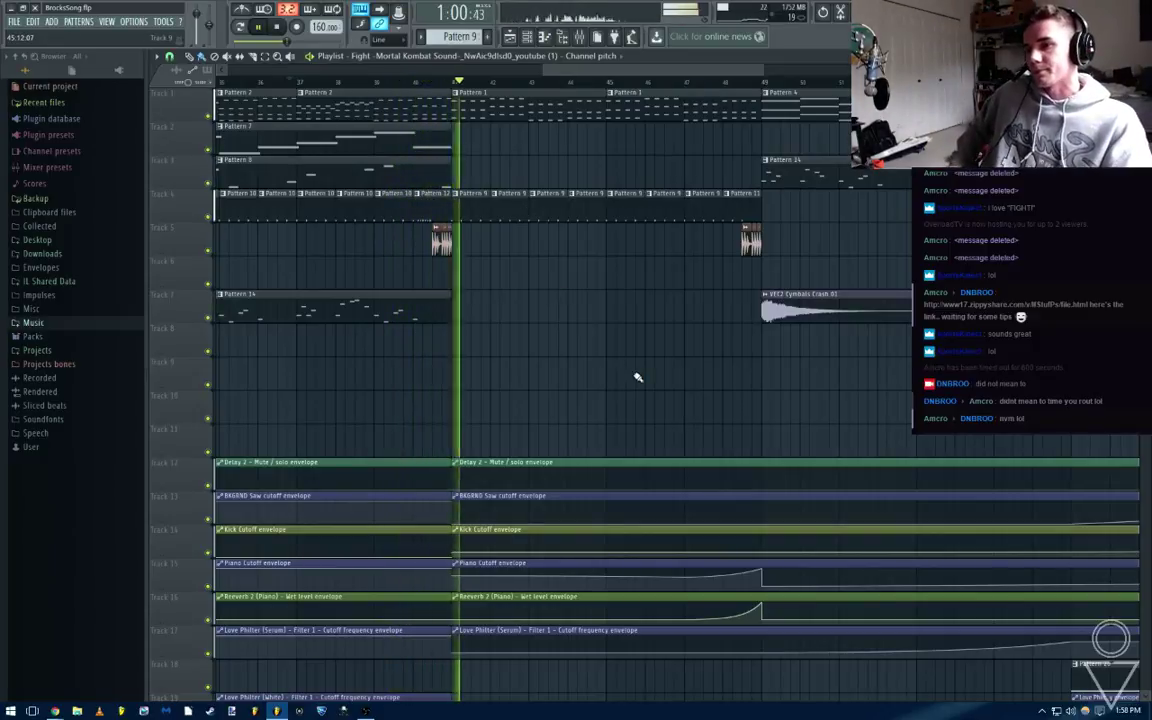
# Save the project while listening through the duplicated intro up to about bar 49, and stop playback
pyautogui.hotkey('ctrl', 's')
pyautogui.scroll(-2, 638, 377)
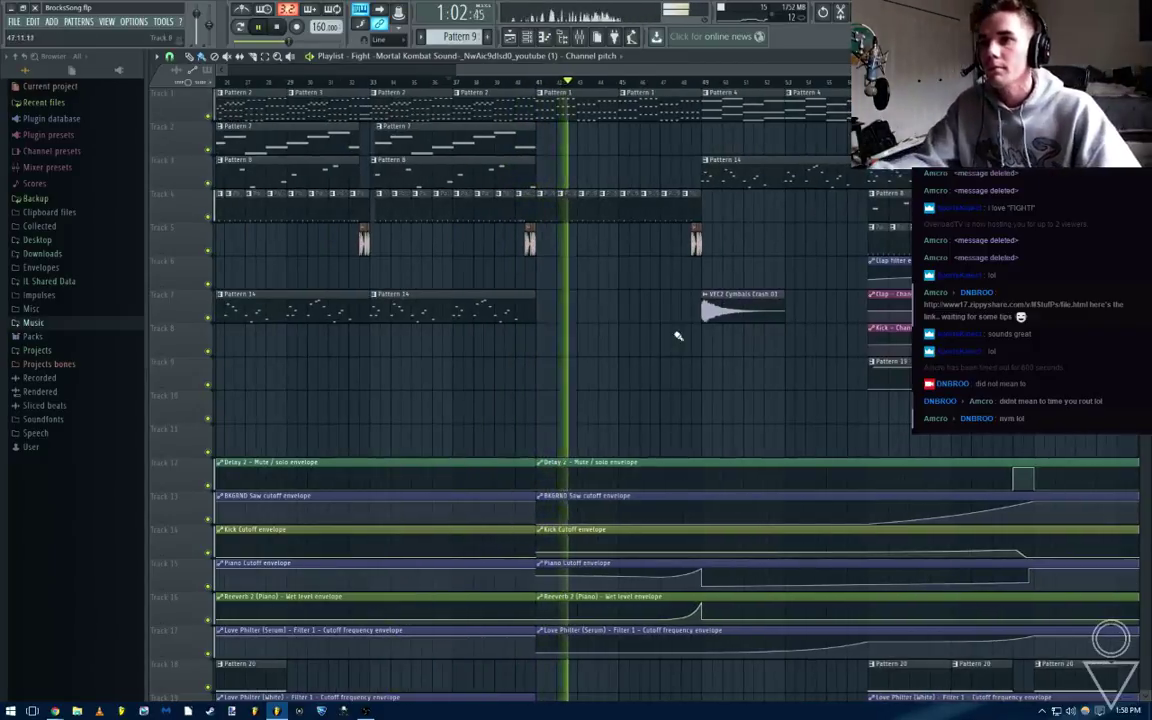
pyautogui.scroll(-4, 704, 356)
pyautogui.scroll(-3, 745, 368)
pyautogui.scroll(5, 745, 374)
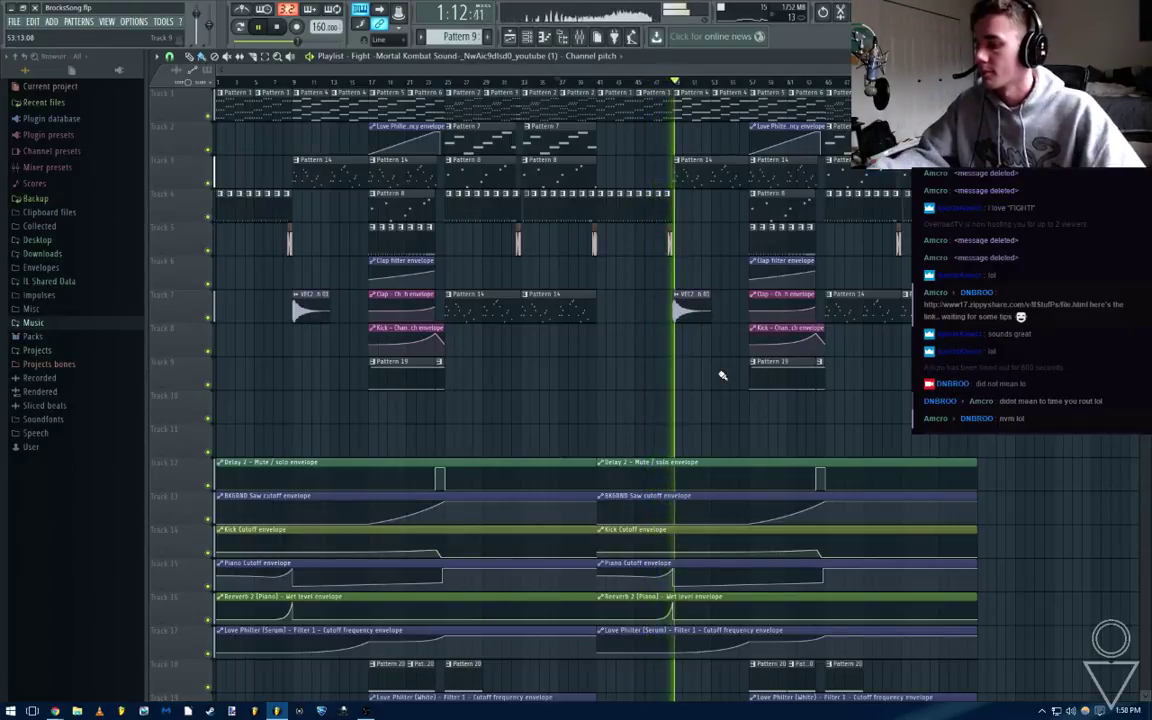
pyautogui.press('space')
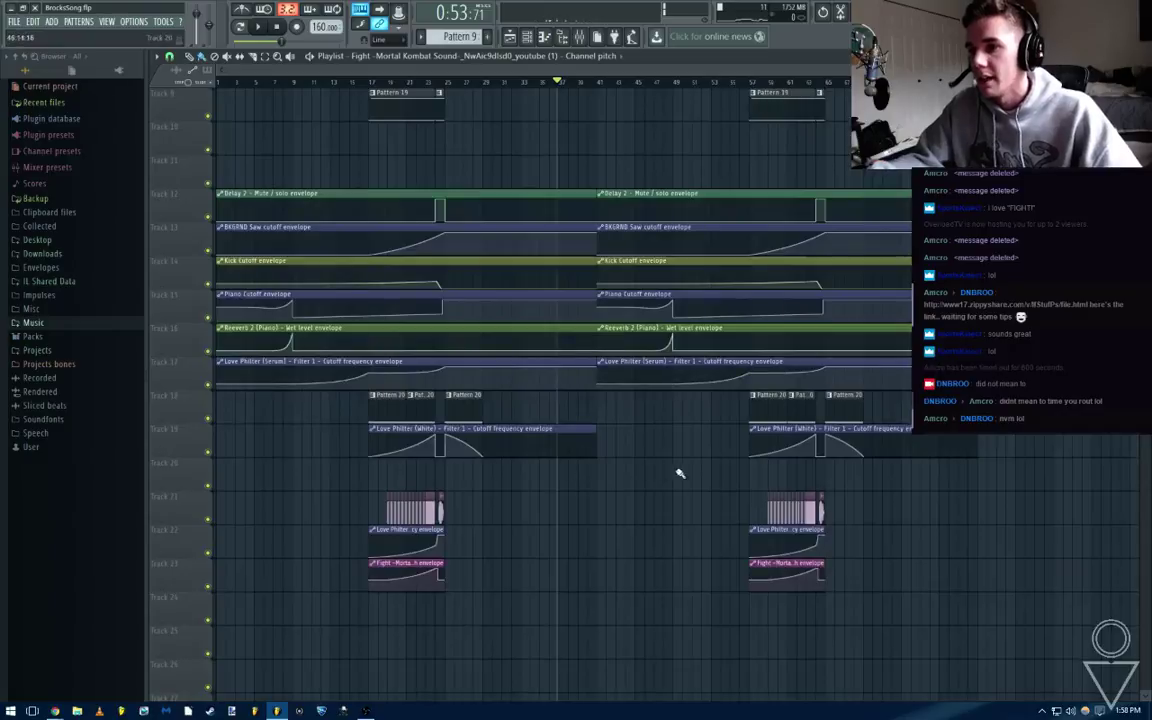
# Copy the build-up's Pattern 20 and Love Philter (White) cutoff envelope clips to bar 1, removing the copied Pattern 20 clip at bar 9
pyautogui.scroll(6, 481, 537)
pyautogui.scroll(-4, 481, 537)
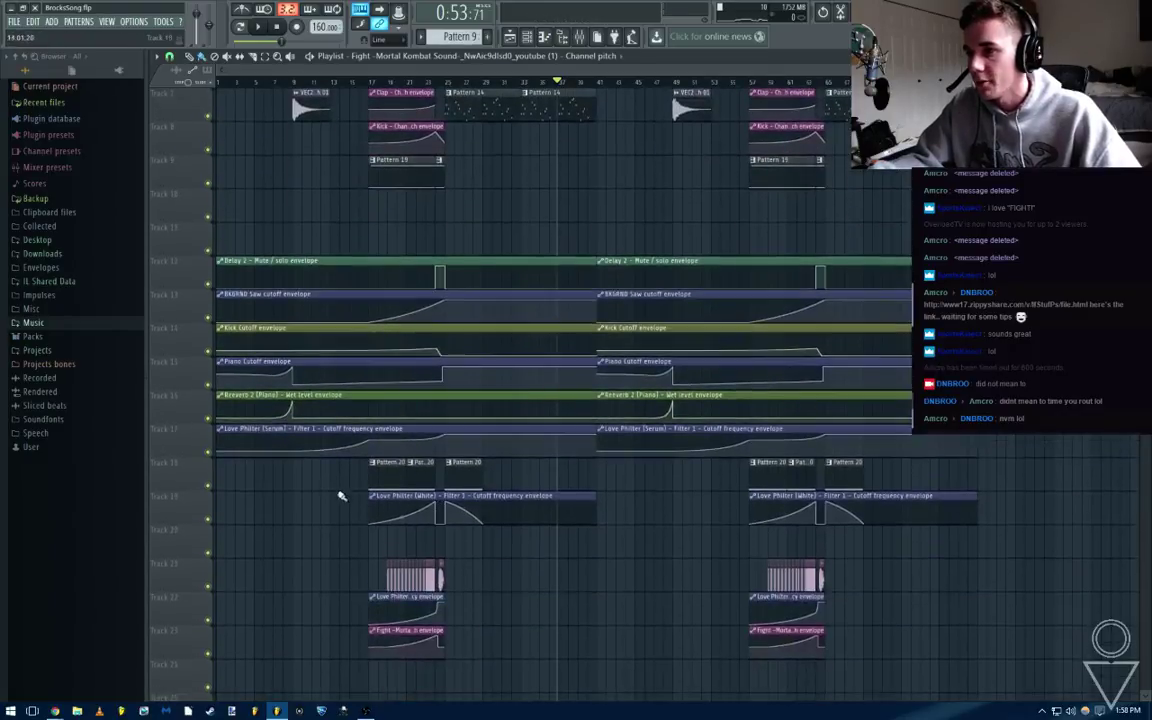
pyautogui.moveTo(330, 460); pyautogui.dragTo(465, 525)
pyautogui.moveTo(490, 478); pyautogui.dragTo(338, 480)
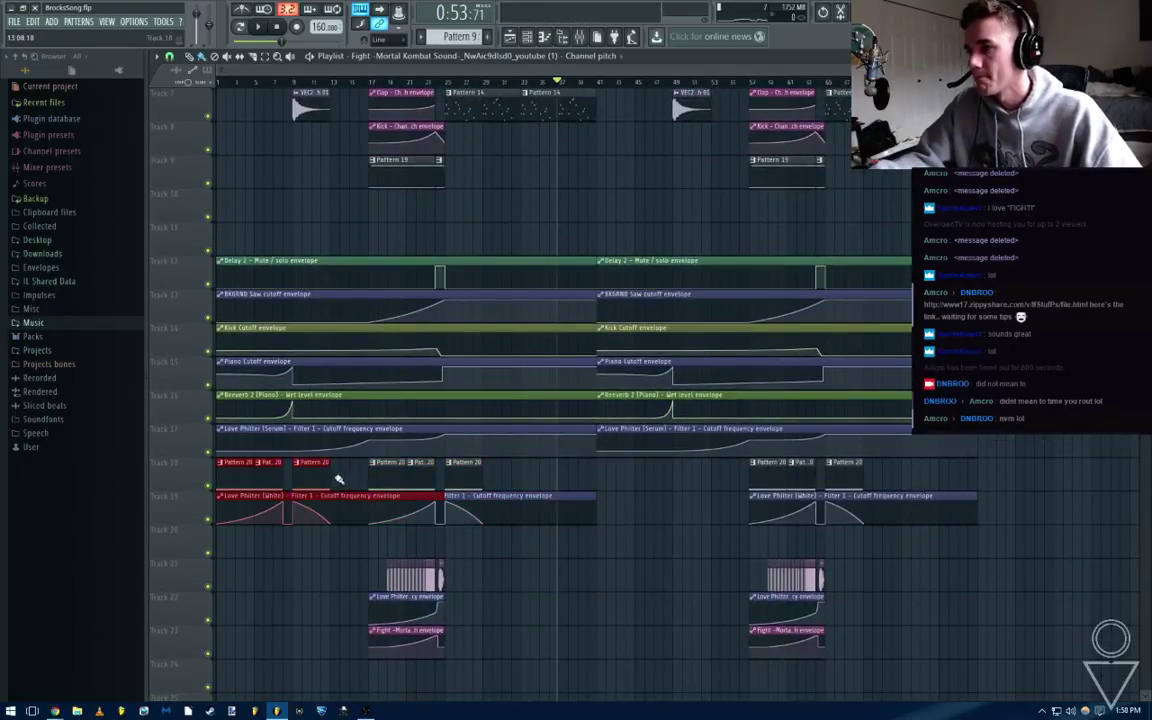
pyautogui.click(352, 484)
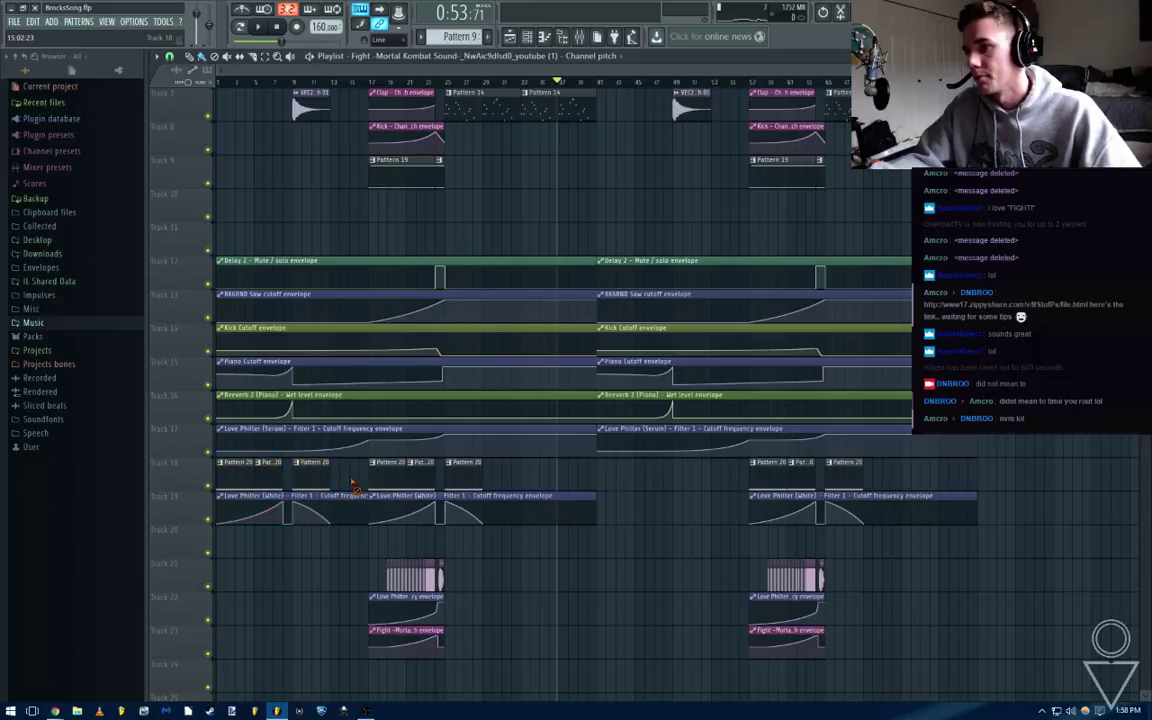
pyautogui.keyDown('ctrl'); pyautogui.click(352, 496); pyautogui.keyUp('ctrl')
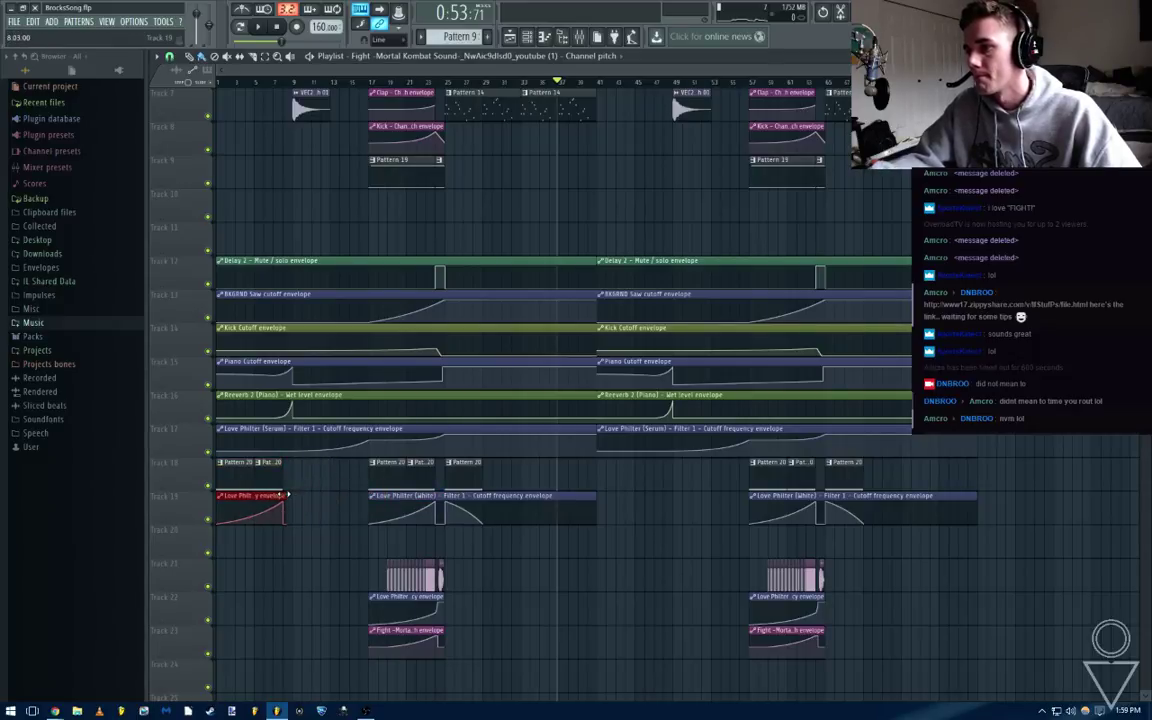
# Trim the copied cutoff envelope to its rising part and shift it with its Pattern 20 clips to run from bar 2 to bar 9
pyautogui.keyDown('ctrl'); pyautogui.scroll(3, 290, 490); pyautogui.keyUp('ctrl')
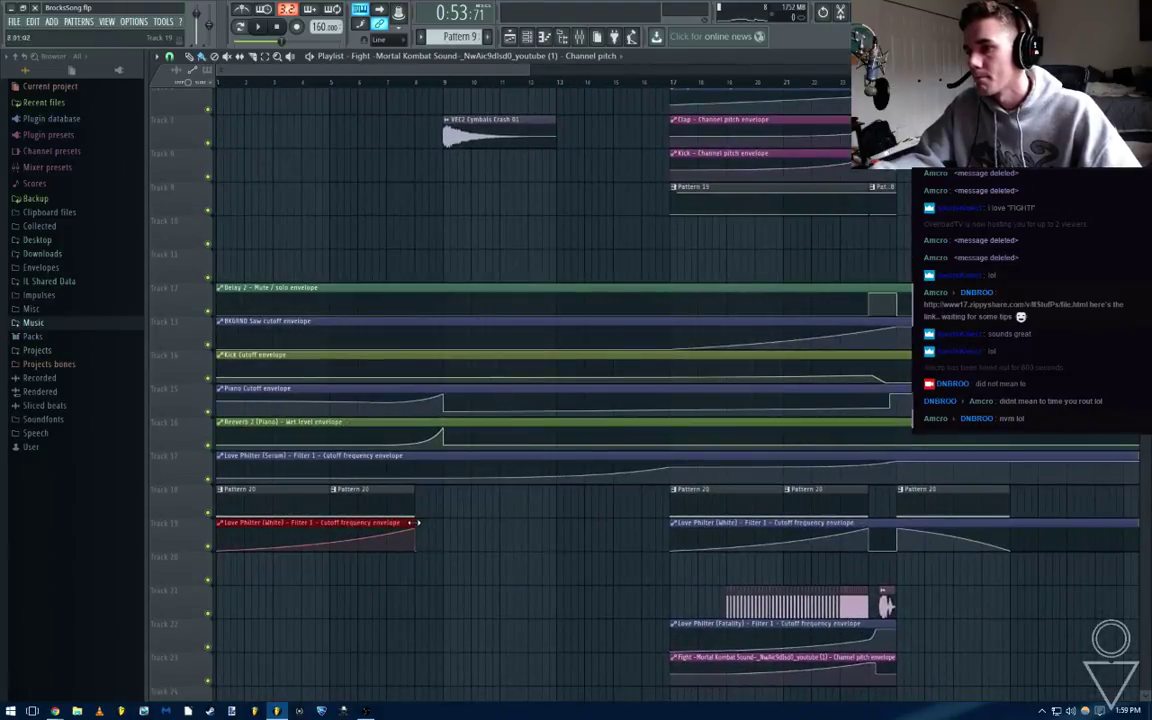
pyautogui.keyDown('ctrl'); pyautogui.moveTo(425, 507); pyautogui.dragTo(310, 505); pyautogui.keyUp('ctrl')
pyautogui.click(508, 554)
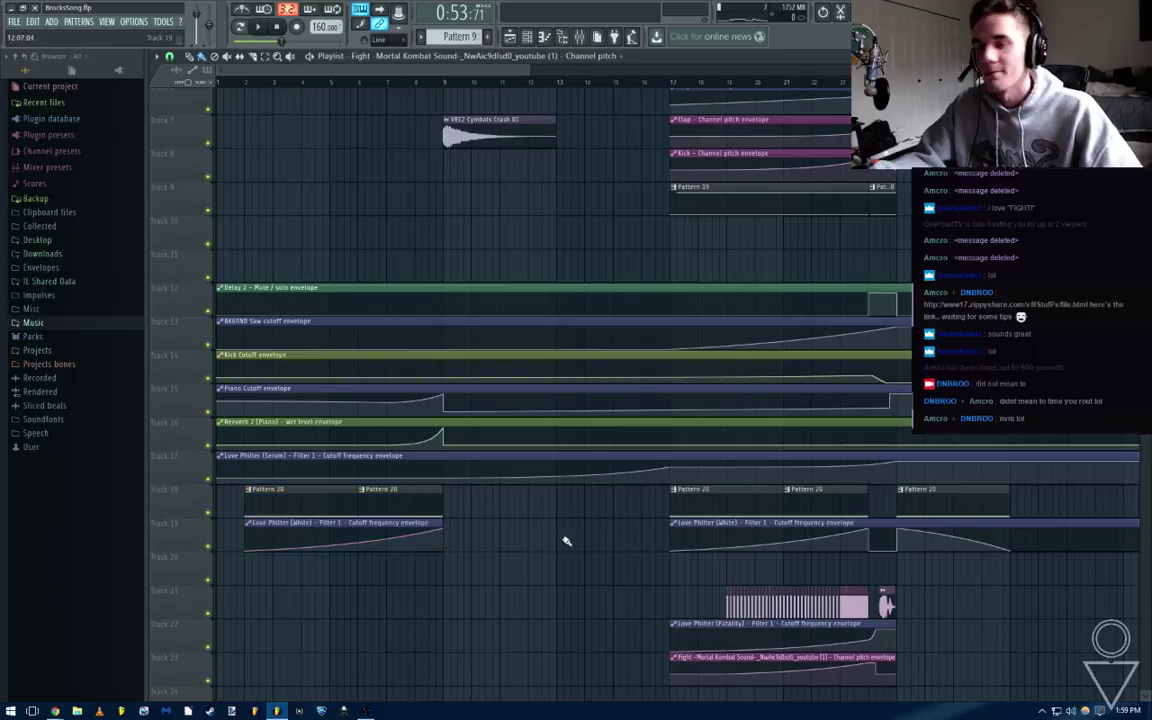
# Copy the intro's Pattern 20 clips and White cutoff envelope into the duplicated intro on tracks 18 and 19, running from bar 42 to bar 49
pyautogui.rightClick(614, 224)
pyautogui.scroll(-3, 614, 224)
pyautogui.keyDown('ctrl'); pyautogui.moveTo(393, 506); pyautogui.dragTo(241, 559); pyautogui.keyUp('ctrl')
pyautogui.keyDown('shift'); pyautogui.moveTo(263, 504); pyautogui.dragTo(928, 549); pyautogui.keyUp('shift')
pyautogui.scroll(-3, 812, 563)
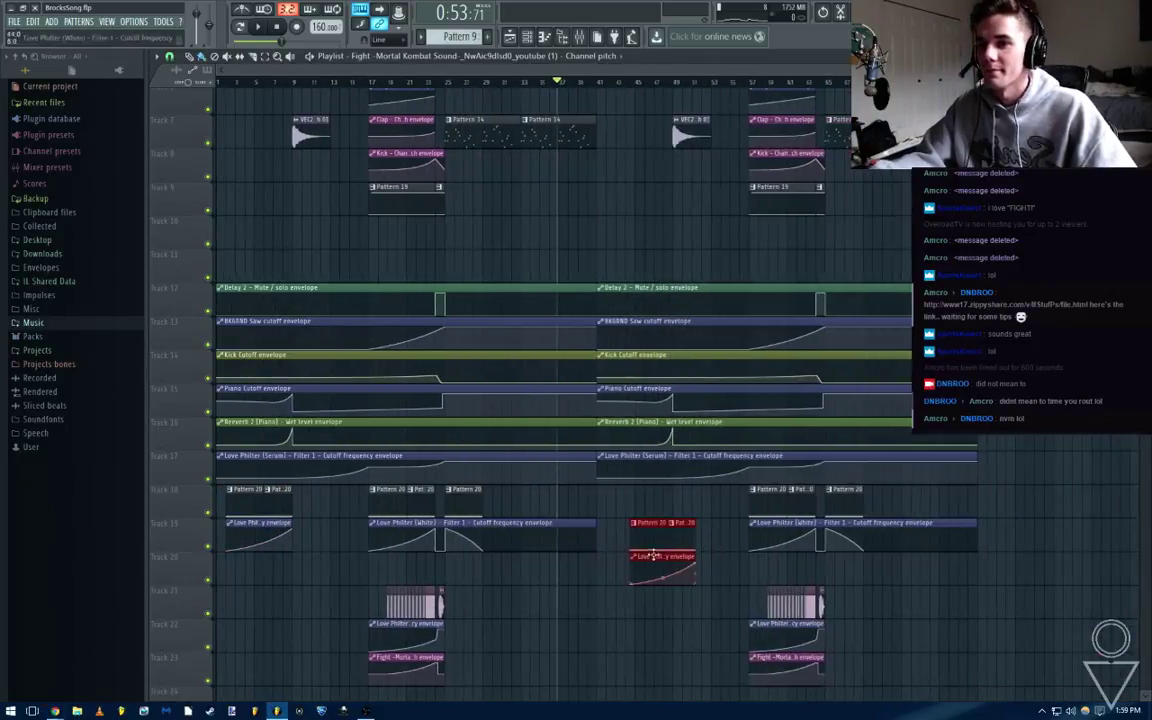
pyautogui.moveTo(652, 539); pyautogui.dragTo(624, 500)
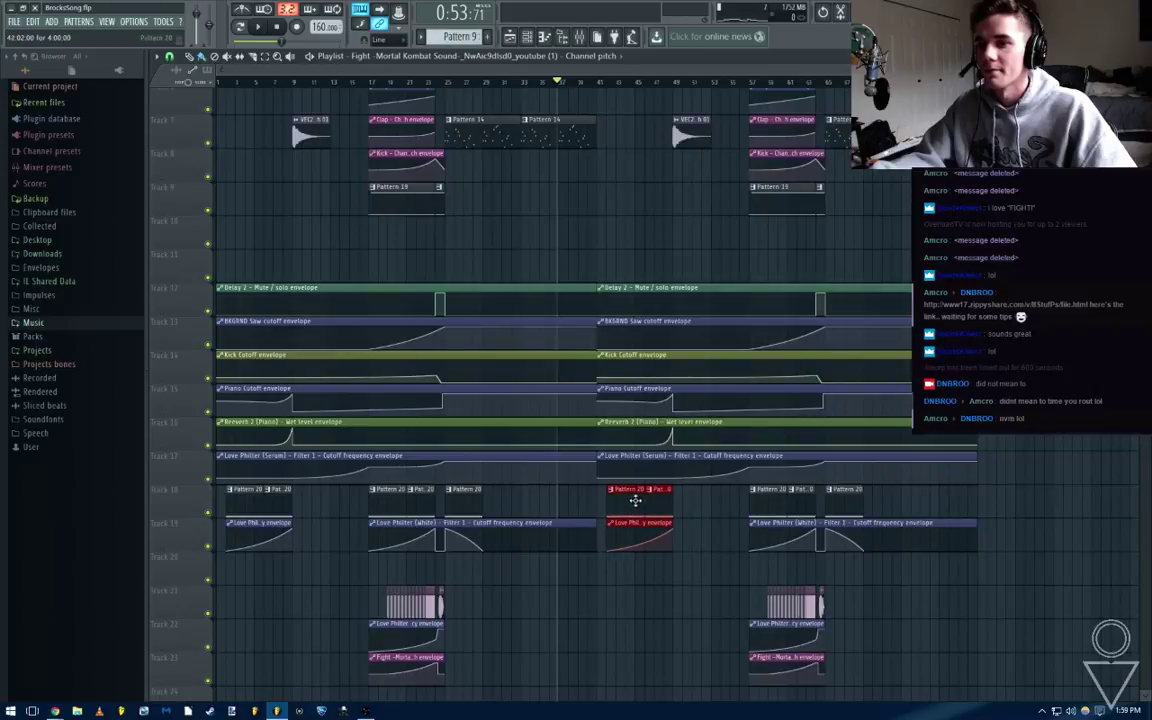
pyautogui.scroll(5, 652, 503)
pyautogui.moveTo(720, 509); pyautogui.dragTo(720, 509)
pyautogui.keyDown('ctrl'); pyautogui.click(848, 529); pyautogui.keyUp('ctrl')
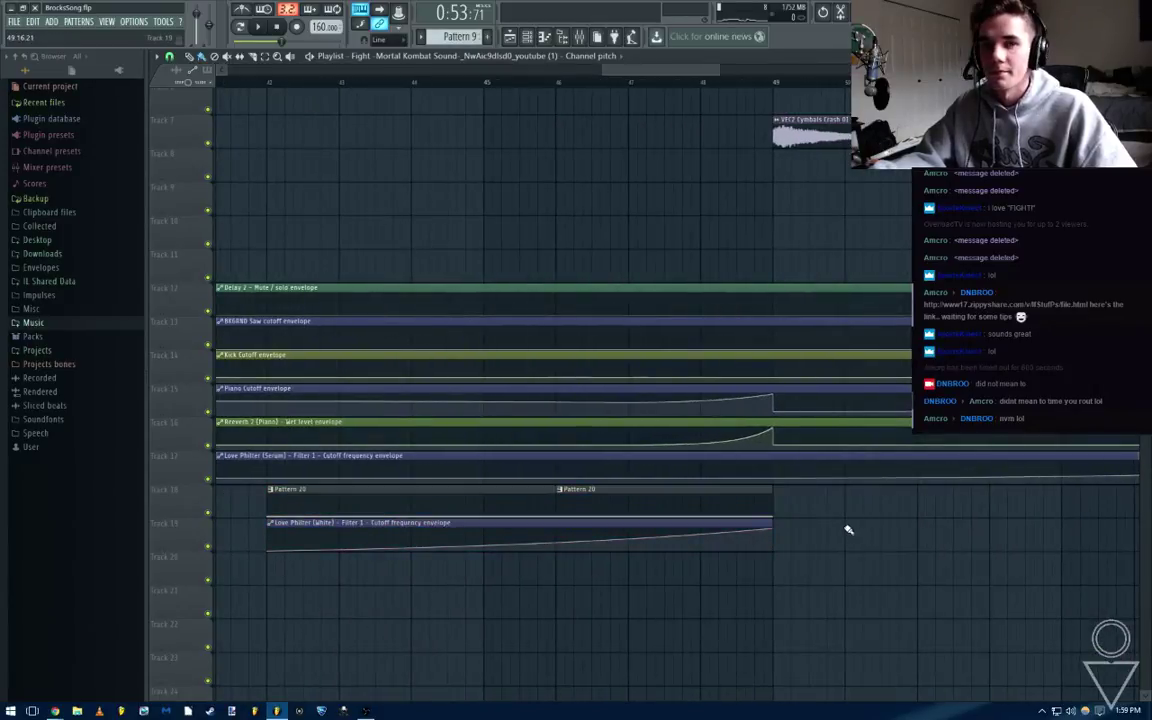
# Play the song from its start through the first drop to bar 41
pyautogui.scroll(-5, 848, 529)
pyautogui.scroll(2, 828, 535)
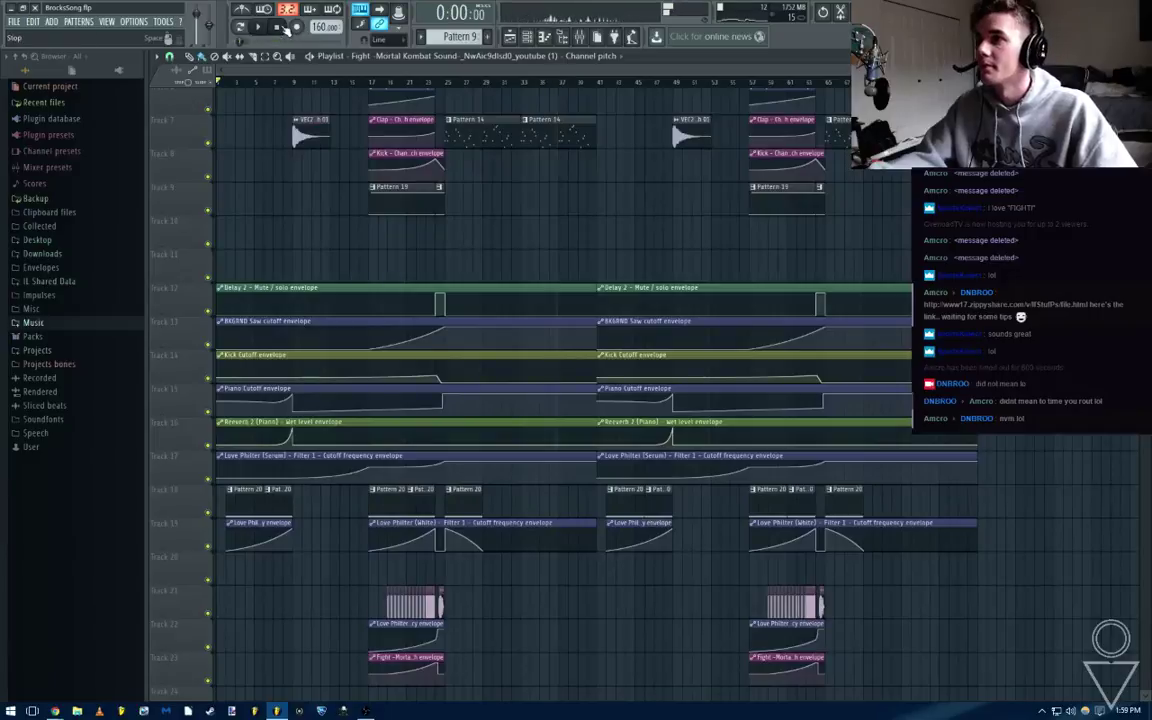
pyautogui.press('space')
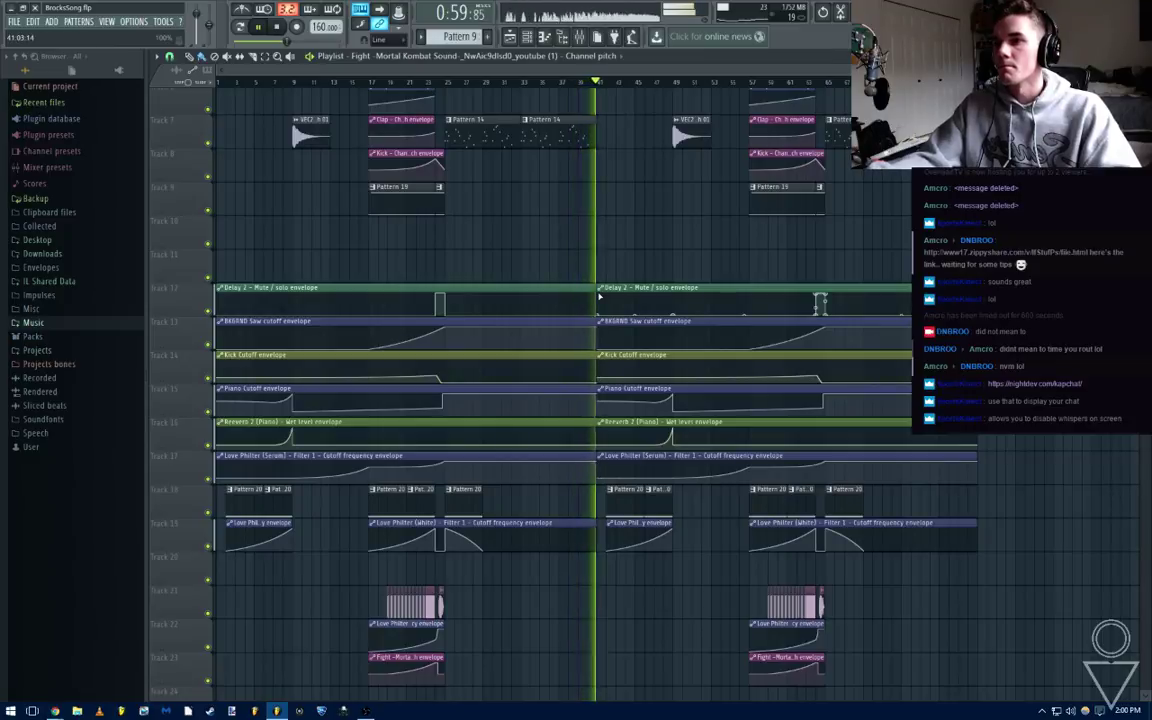
pyautogui.press('space')
# Play the first drop from bar 25 and look over its automation and vocal tracks
pyautogui.scroll(5, 600, 297)
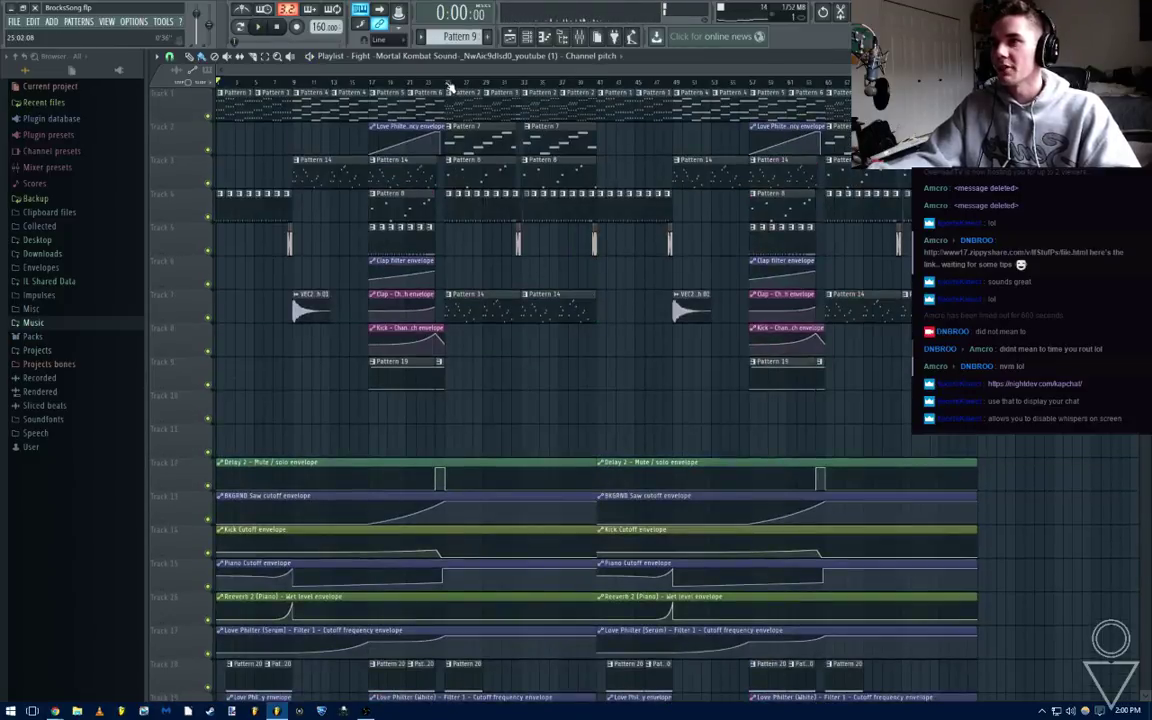
pyautogui.scroll(-4, 600, 320)
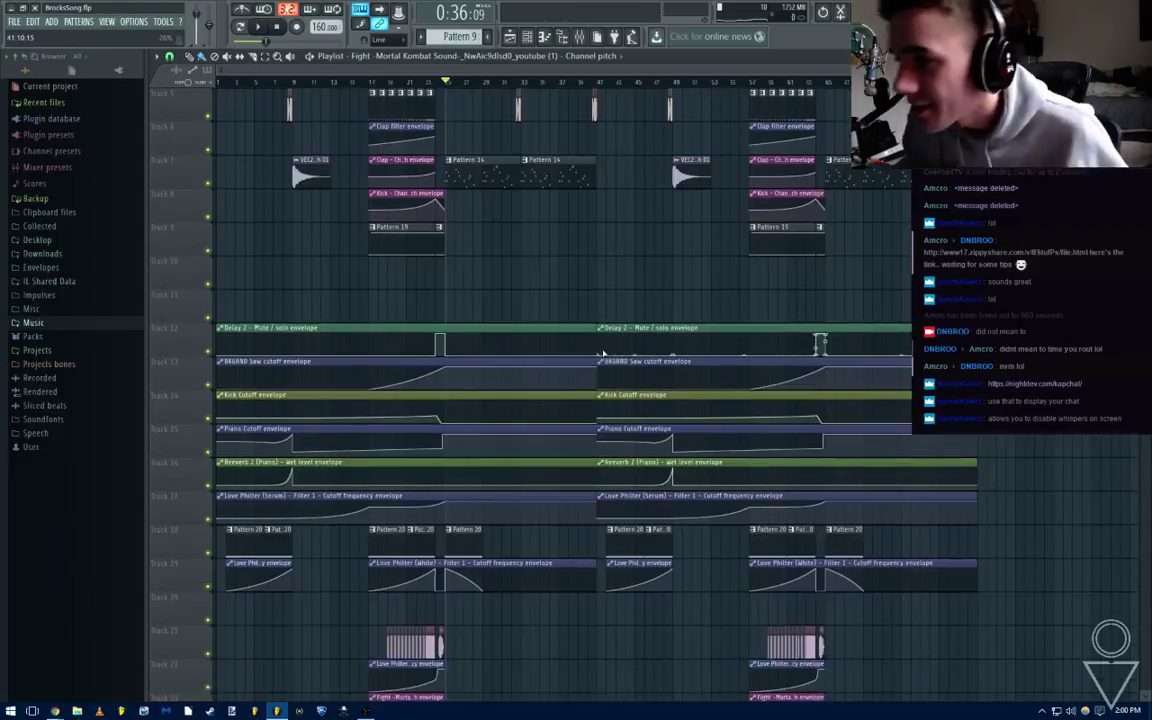
pyautogui.scroll(-6, 594, 470)
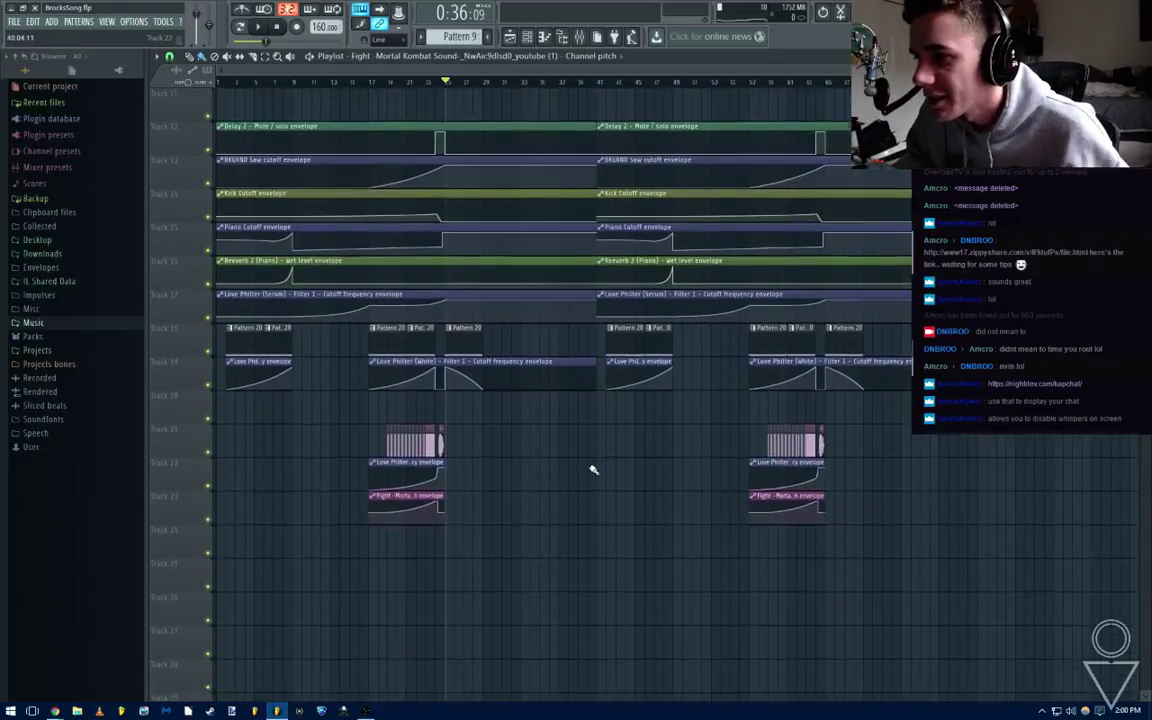
pyautogui.scroll(6, 592, 466)
pyautogui.press('space')
pyautogui.press('space')
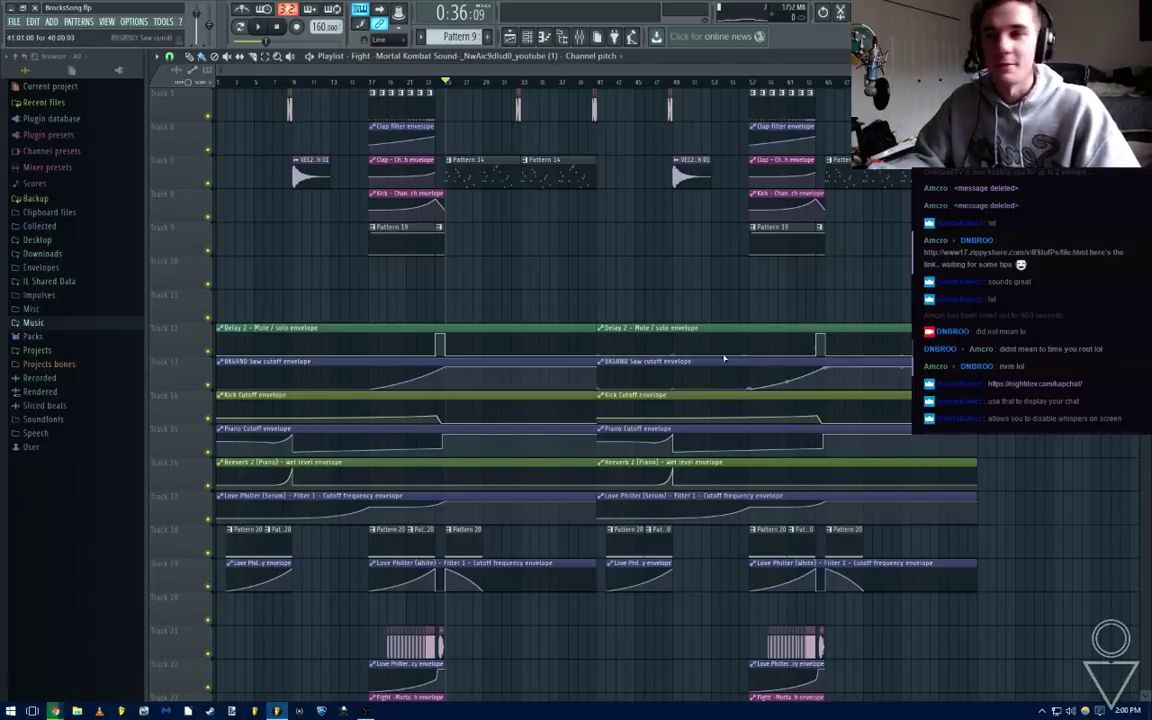
# Play the first build-up from bar 17 into the drop
pyautogui.scroll(4, 423, 158)
pyautogui.click(372, 84)
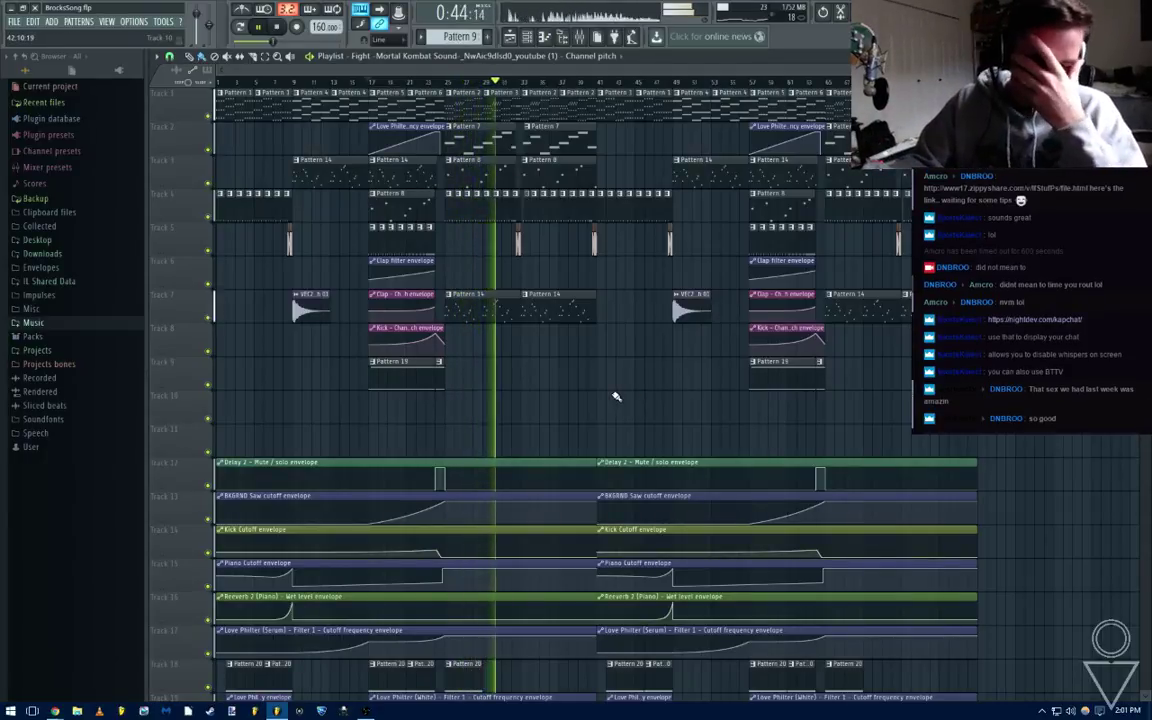
pyautogui.press('space')
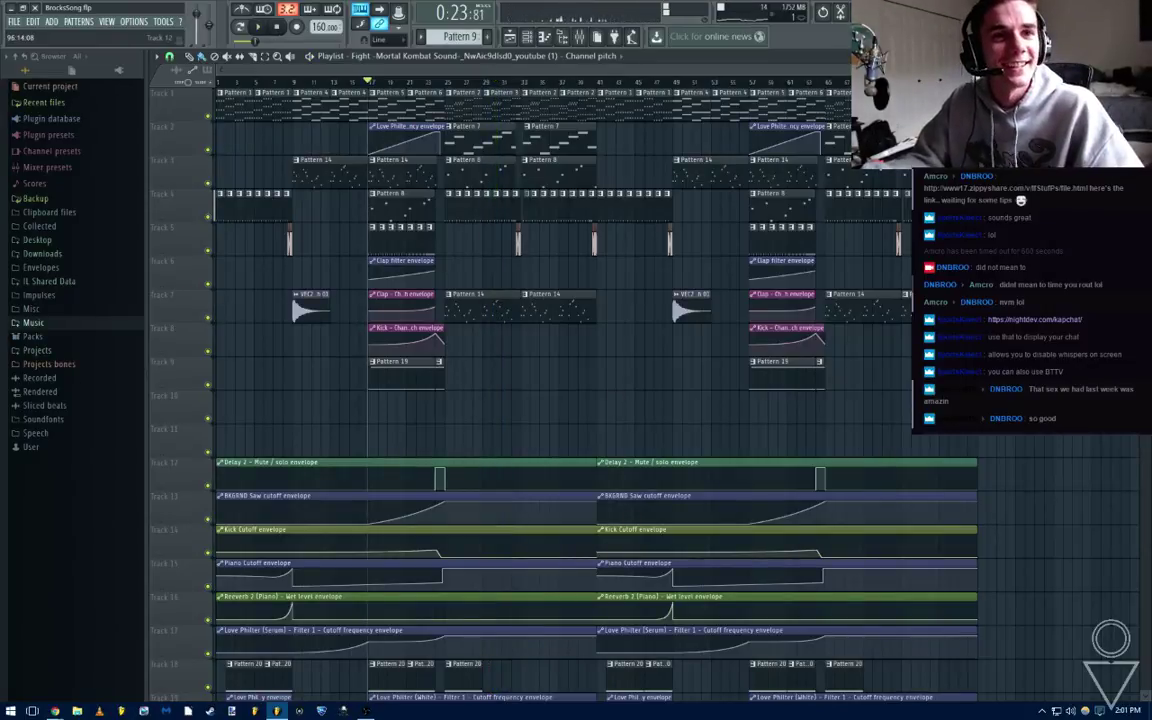
pyautogui.click(933, 185)
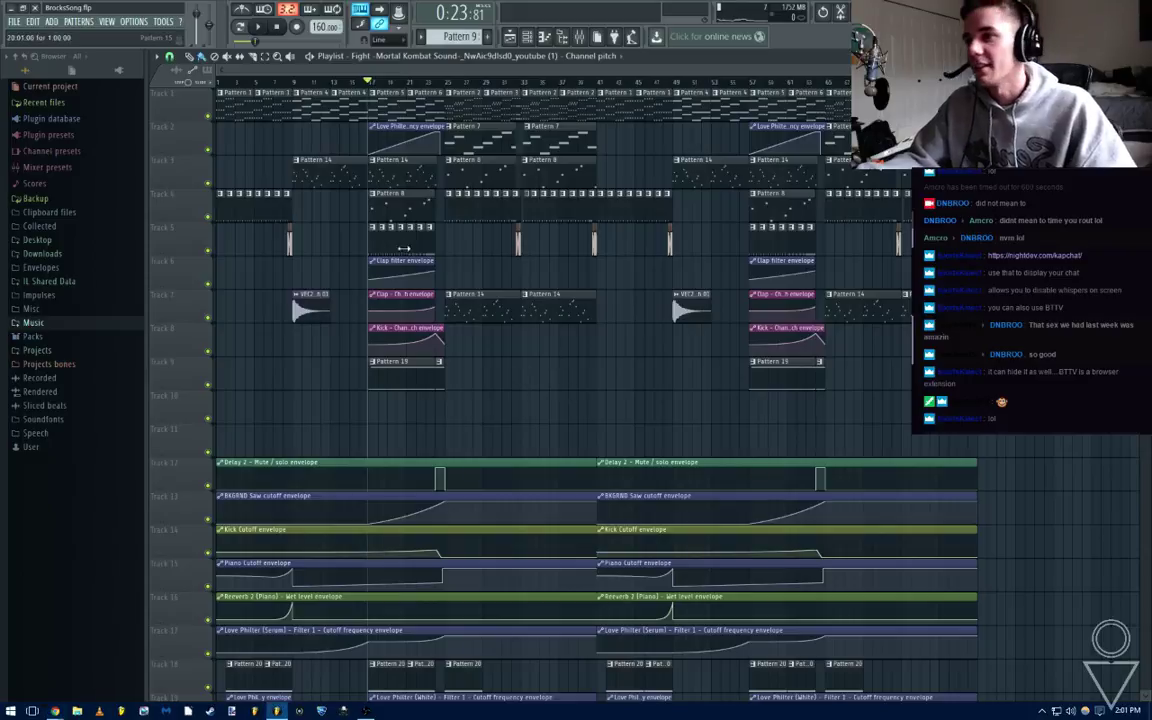
# Play the song from the beginning through to the second drop
pyautogui.click(275, 33)
pyautogui.press('space')
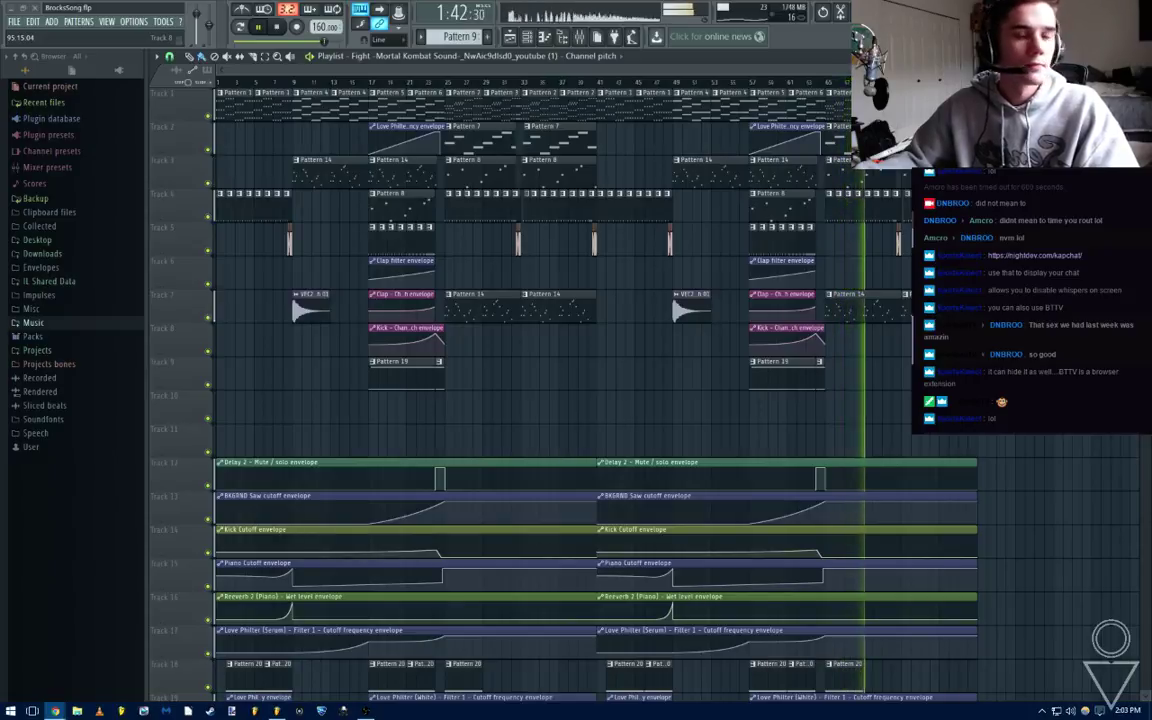
pyautogui.press('space')
# Select the first drop's time range from bar 25 to bar 41 for looped playback
pyautogui.scroll(5, 537, 219)
pyautogui.moveTo(655, 158); pyautogui.dragTo(743, 148)
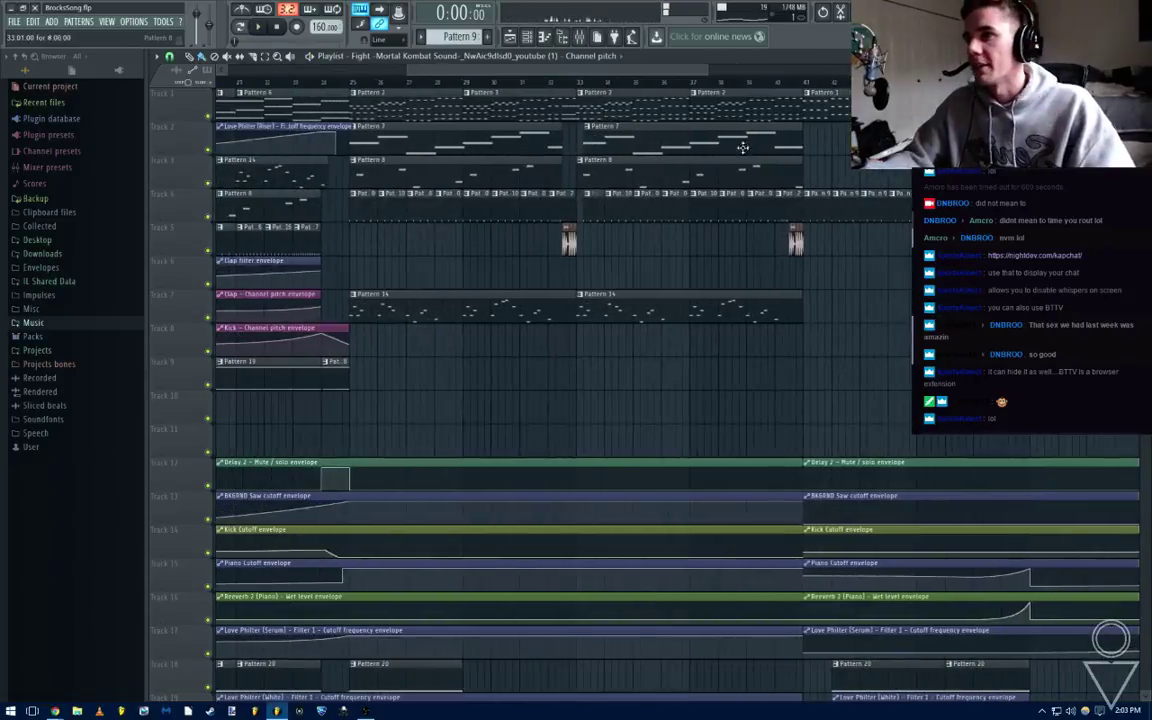
pyautogui.moveTo(806, 84); pyautogui.dragTo(348, 133)
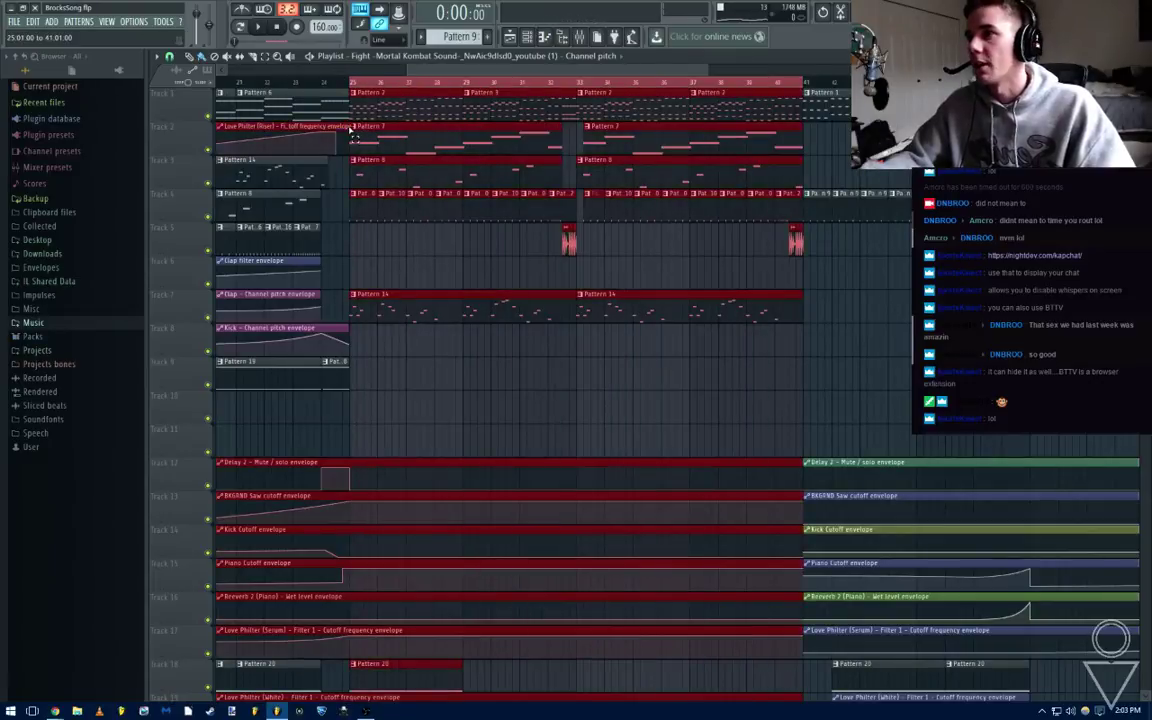
# In the Bass track's Fruity Parametric EQ 2, raise the low-cut frequency and boost the second low band while the drop plays
pyautogui.press('F9')
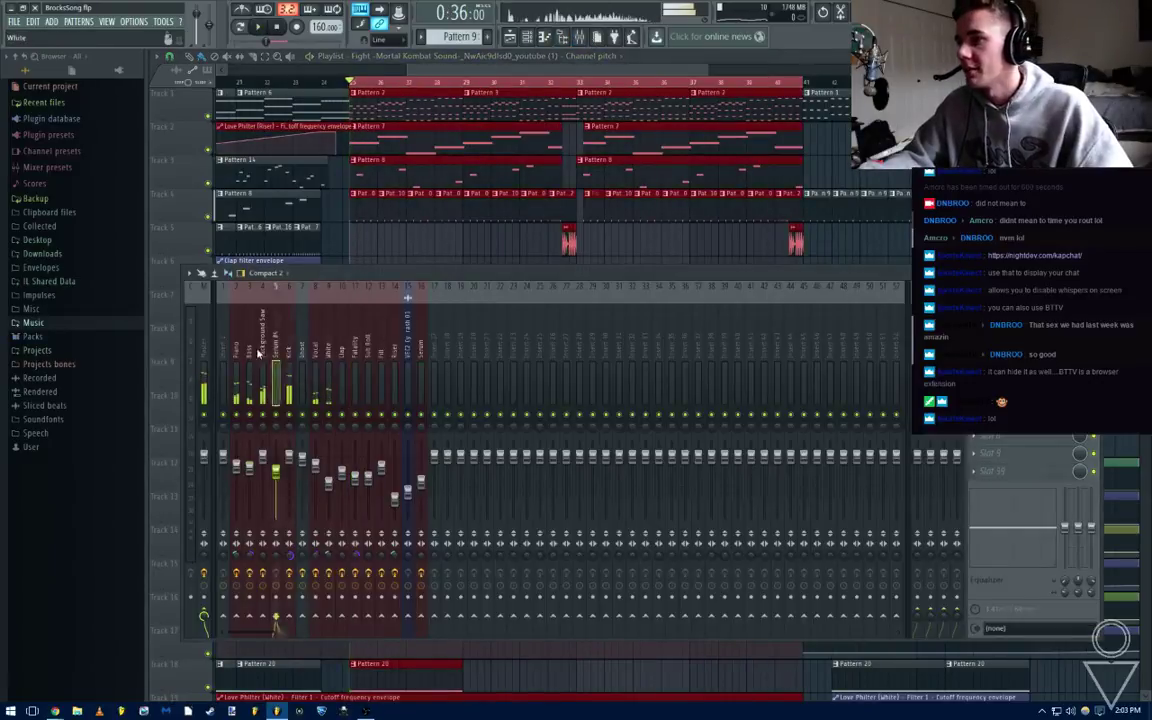
pyautogui.click(1008, 313)
pyautogui.press('space')
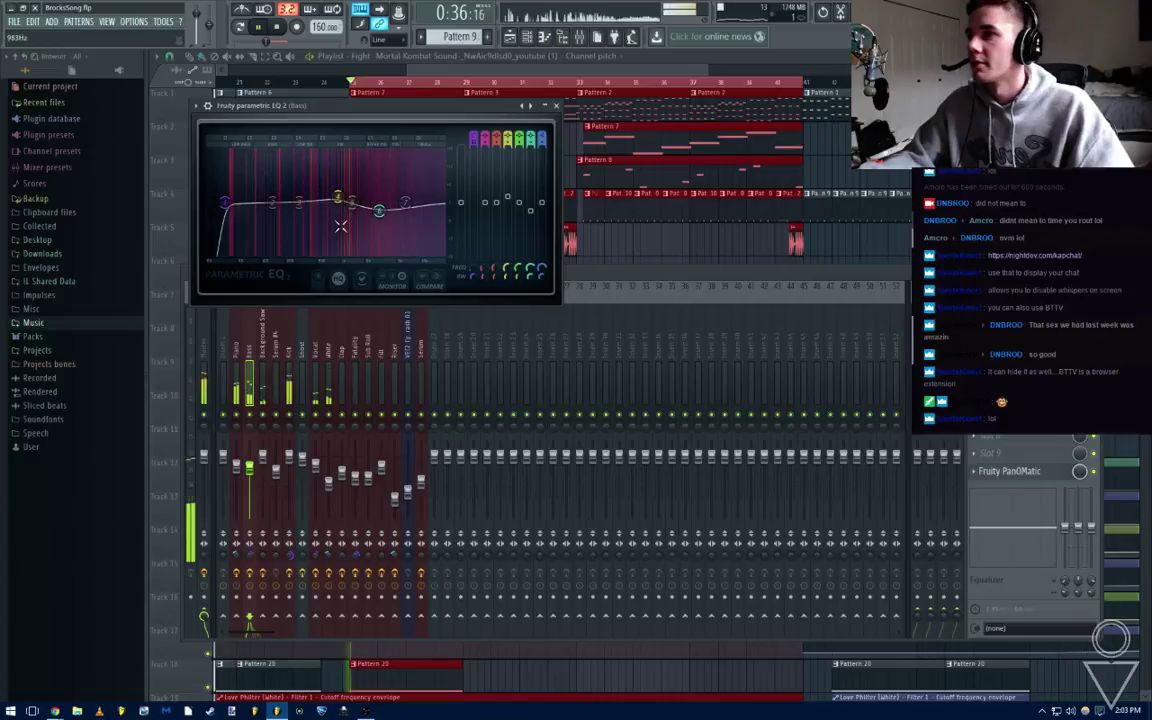
pyautogui.moveTo(237, 203); pyautogui.dragTo(270, 189)
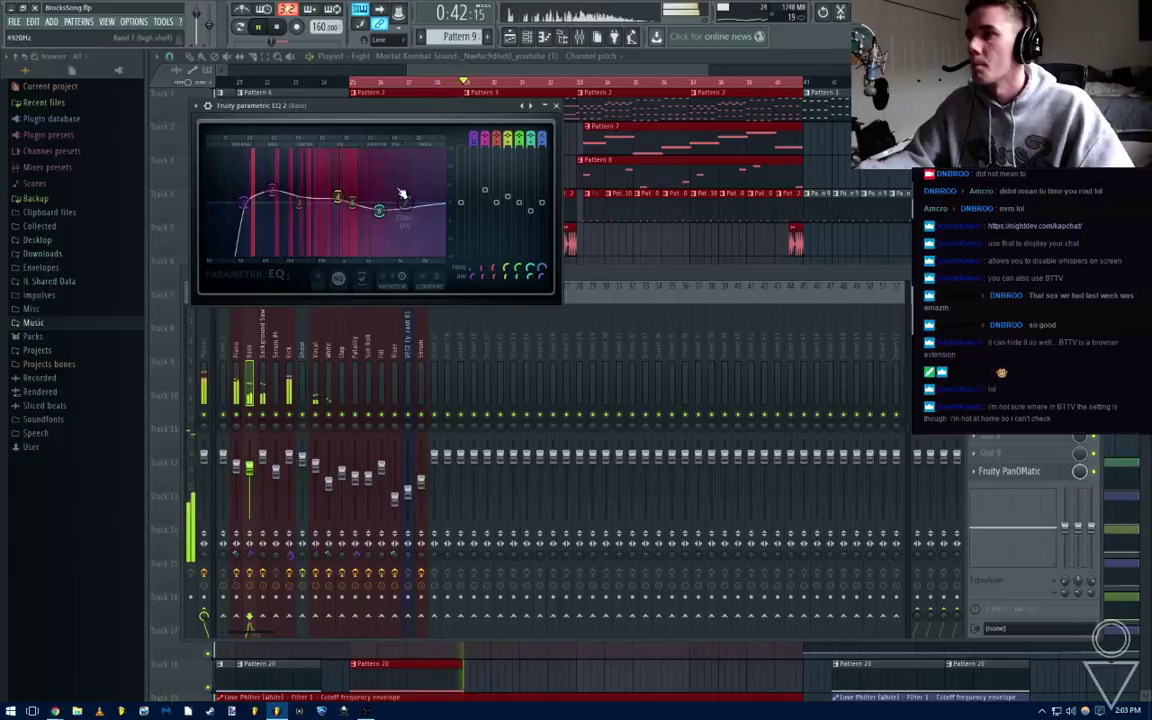
pyautogui.click(556, 105)
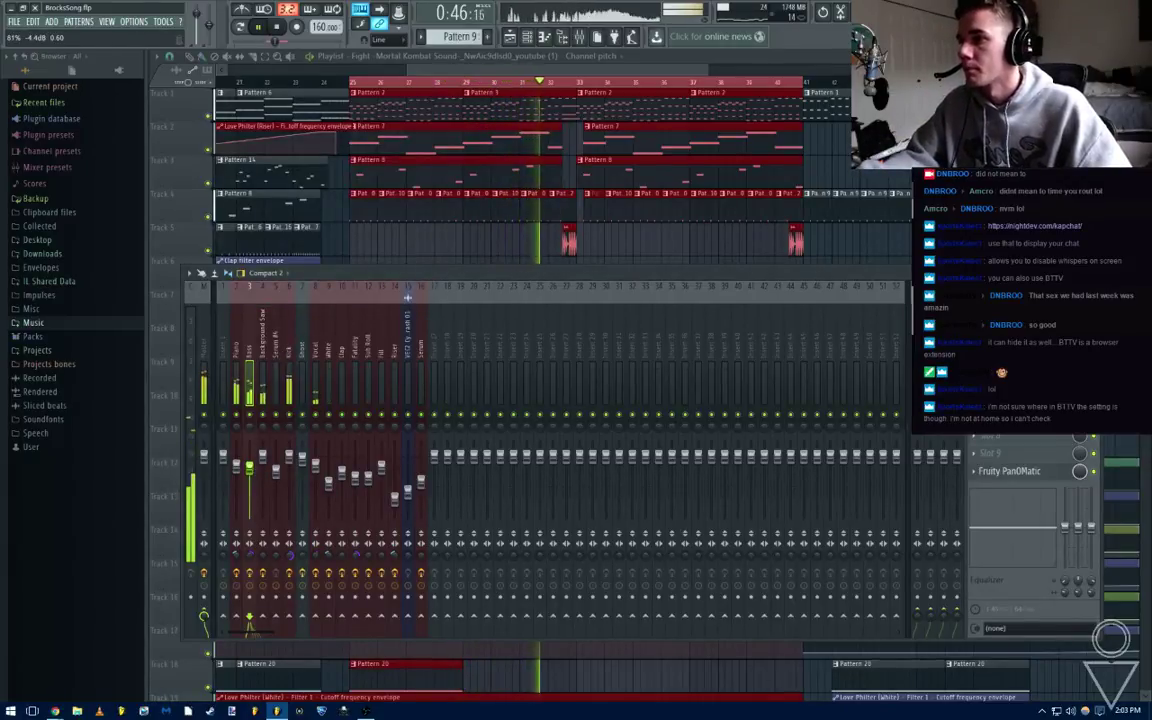
# Check the Ghost track's Fruity peak controller while the drop plays, and save the project
pyautogui.click(303, 351)
pyautogui.click(1010, 313)
pyautogui.press('space')
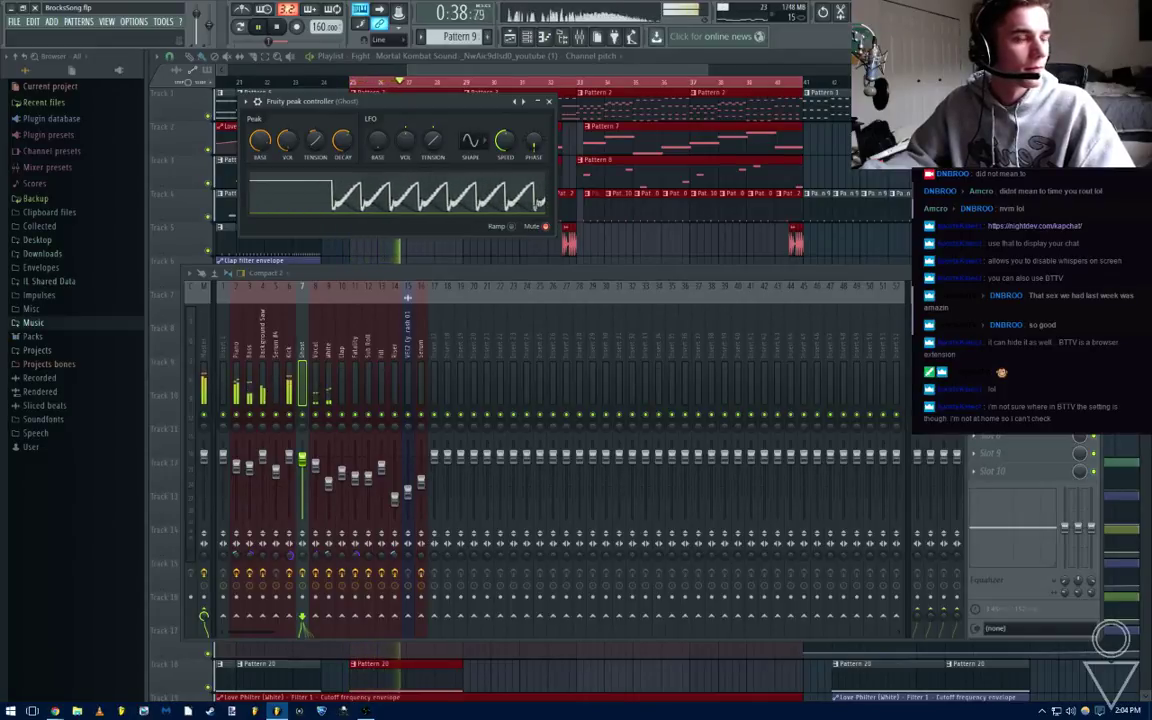
pyautogui.press('space')
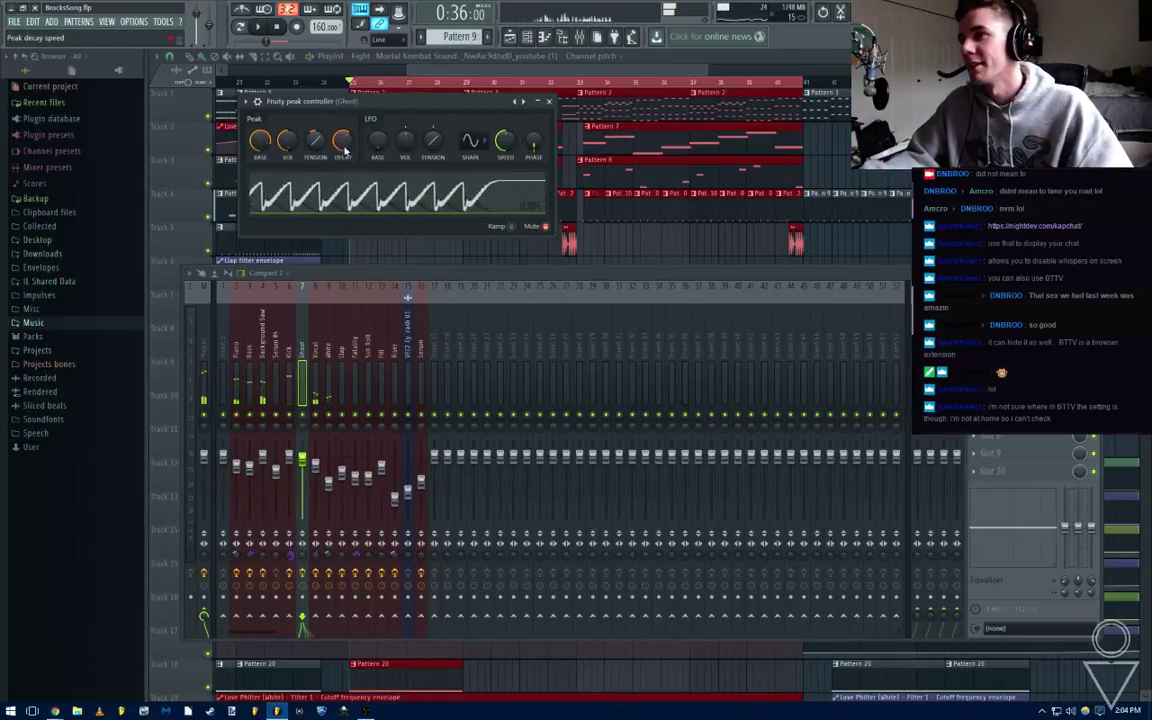
pyautogui.press('space')
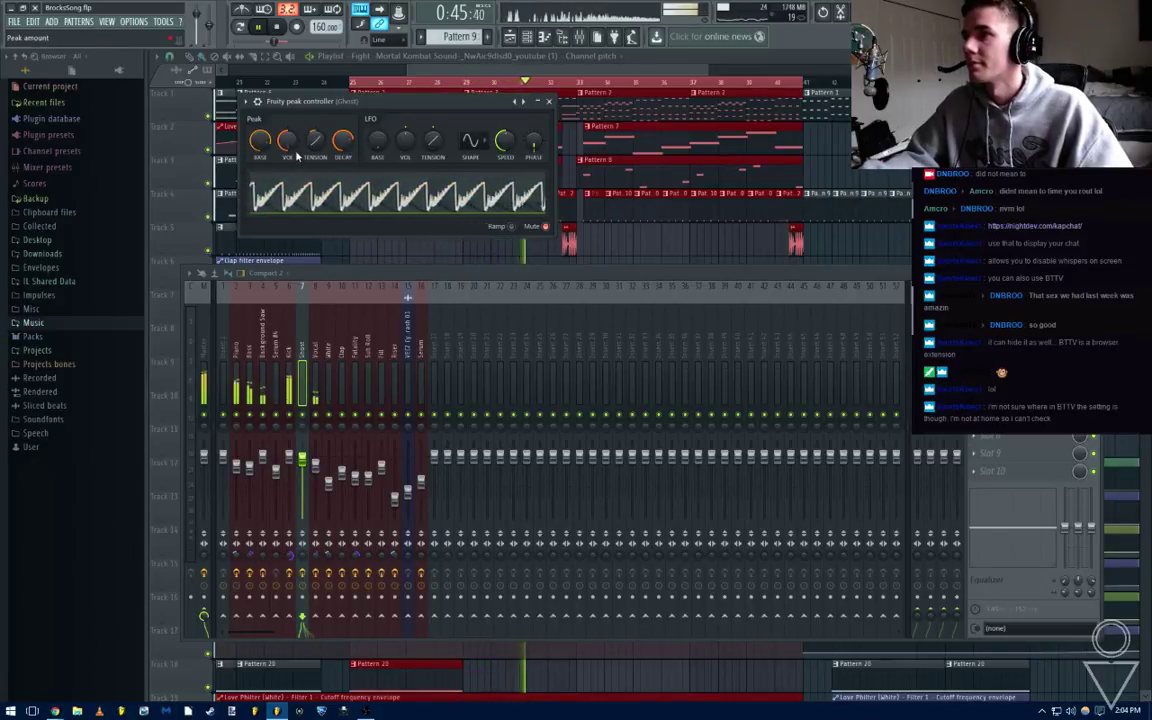
pyautogui.click(549, 102)
pyautogui.hotkey('ctrl', 's')
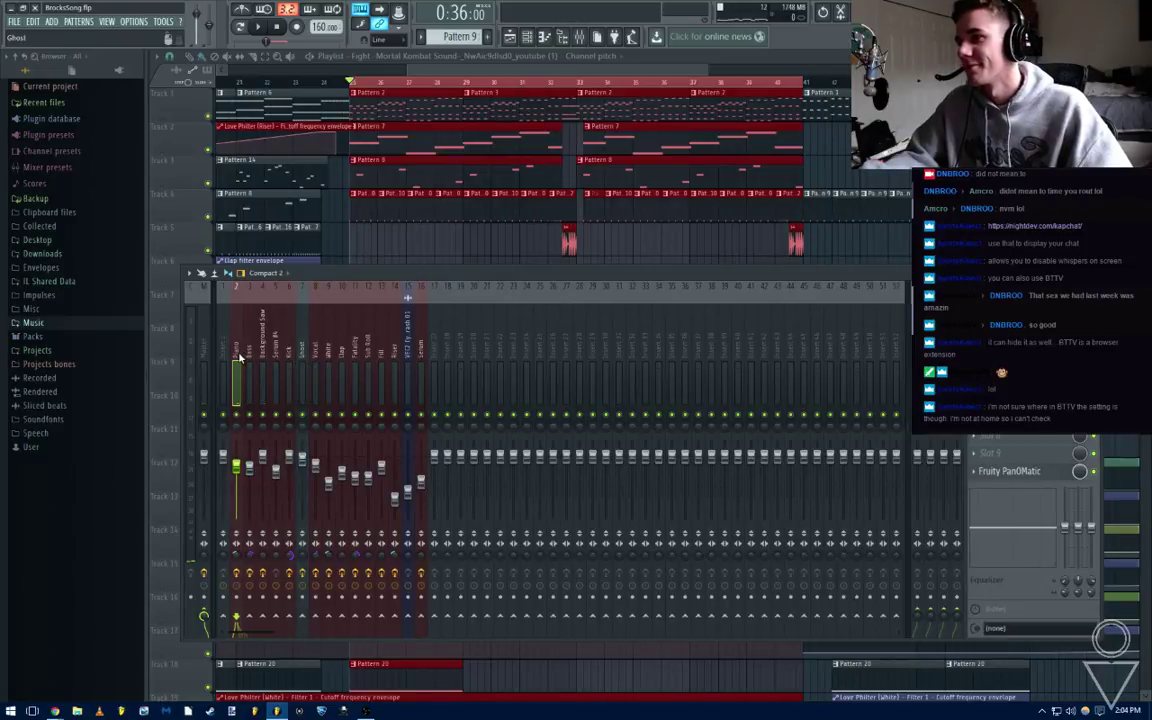
# Check the Fruity Parametric EQ 2 curves on the Piano and White tracks while the drop plays
pyautogui.click(1008, 313)
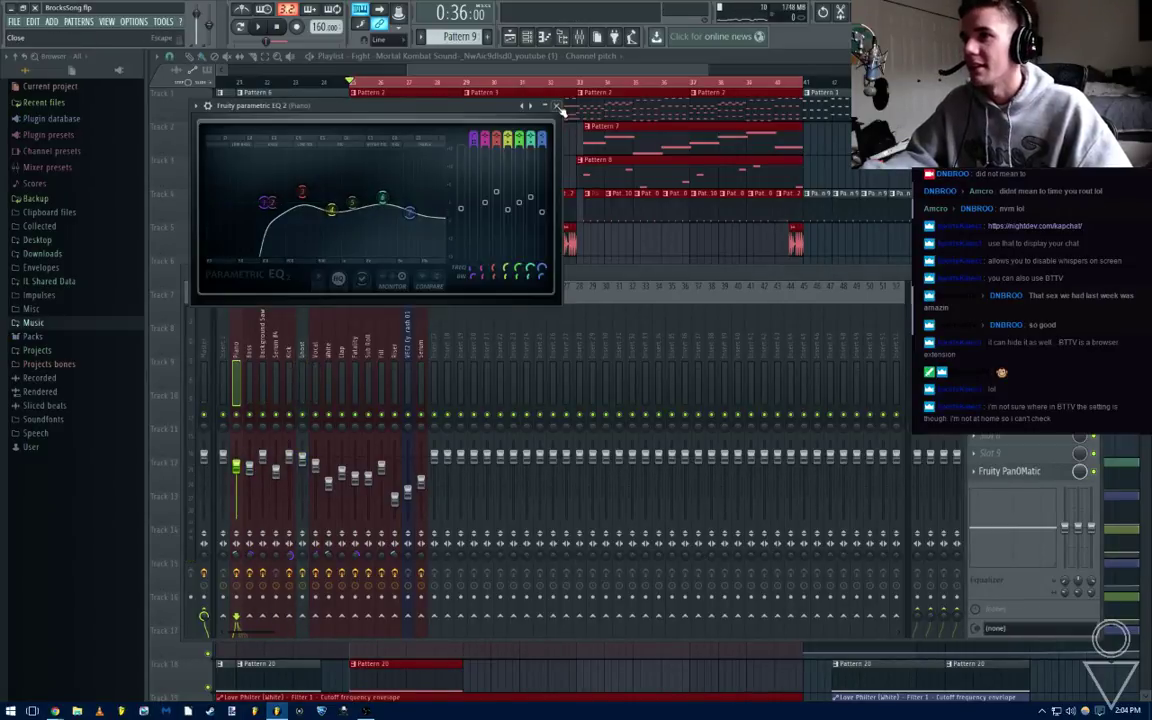
pyautogui.click(560, 106)
pyautogui.press('space')
pyautogui.click(326, 315)
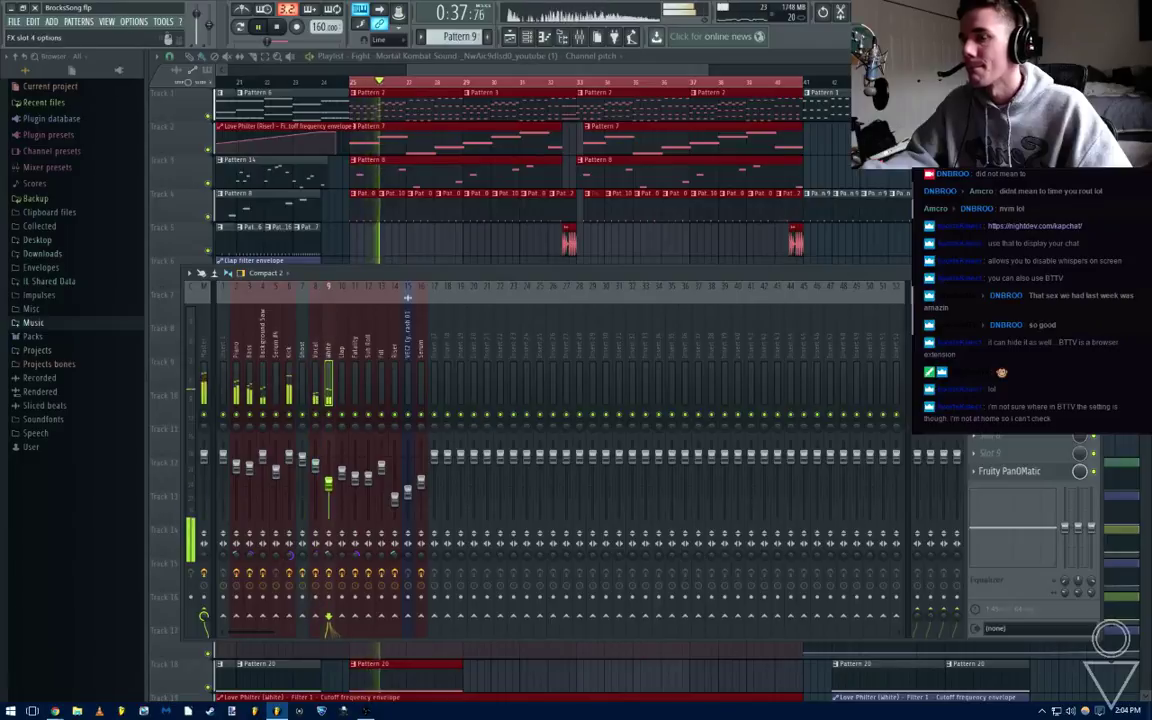
pyautogui.click(1008, 313)
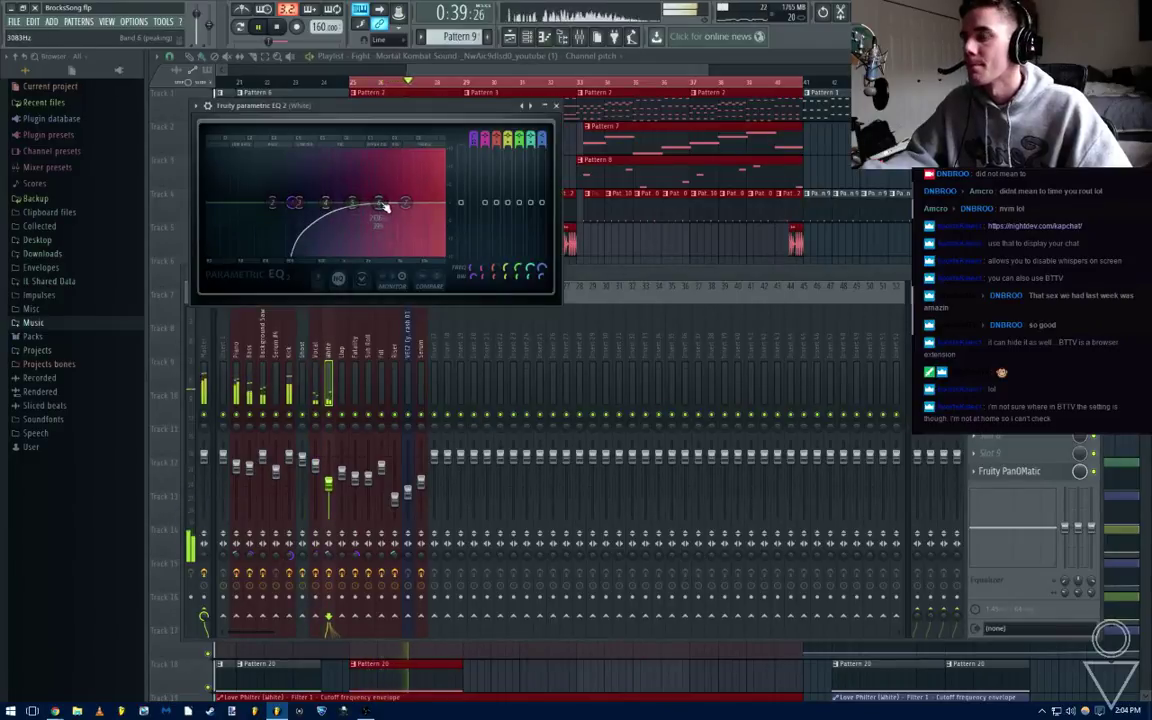
pyautogui.click(557, 106)
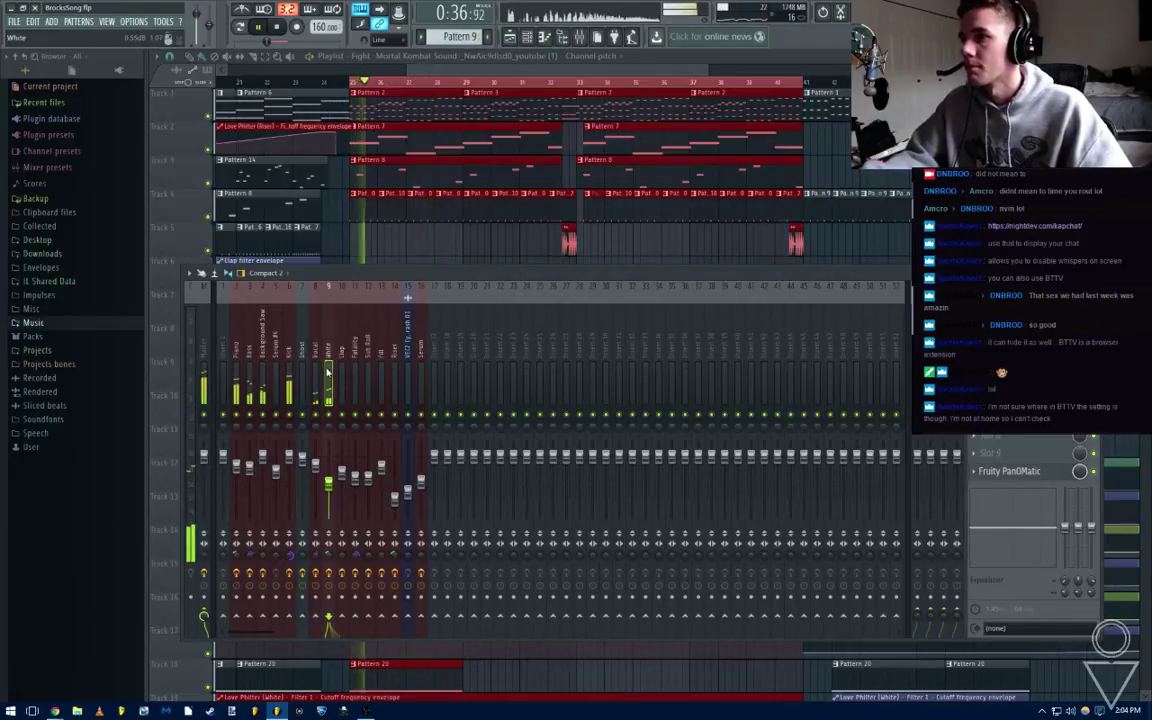
# In the Background Saw track's Fruity Parametric EQ 2, make band 1 a high pass at about 298 Hz and boost band 6 slightly
pyautogui.click(262, 455)
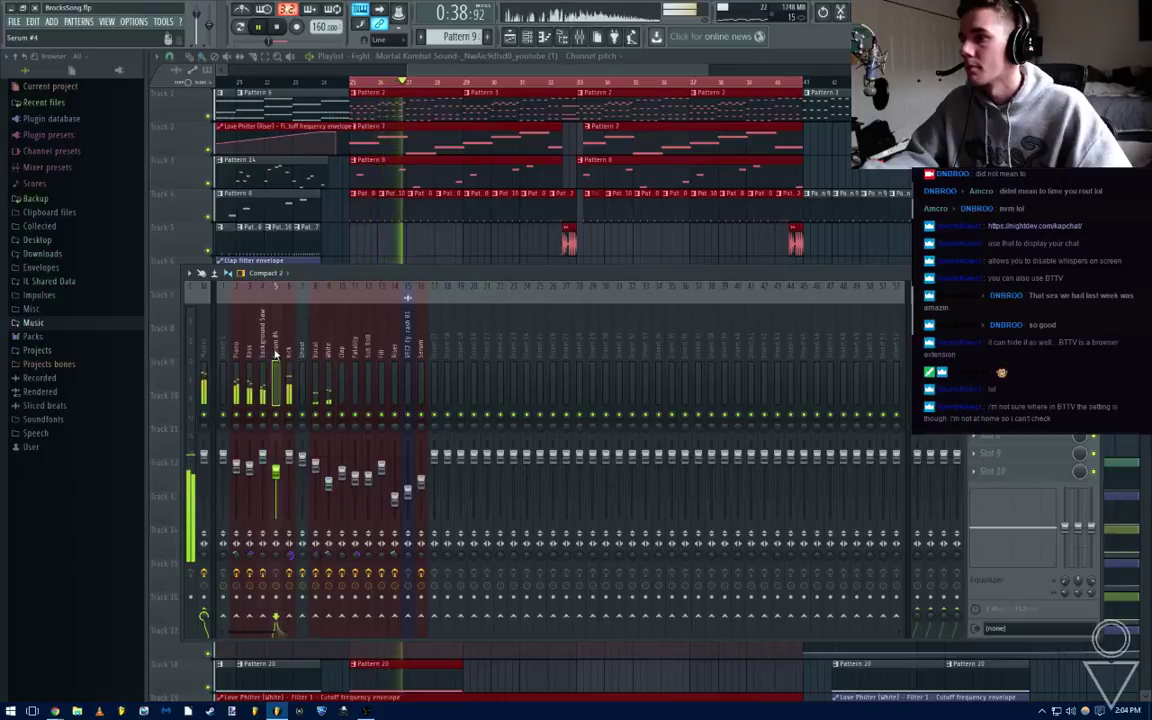
pyautogui.rightClick(263, 456)
pyautogui.click(278, 463)
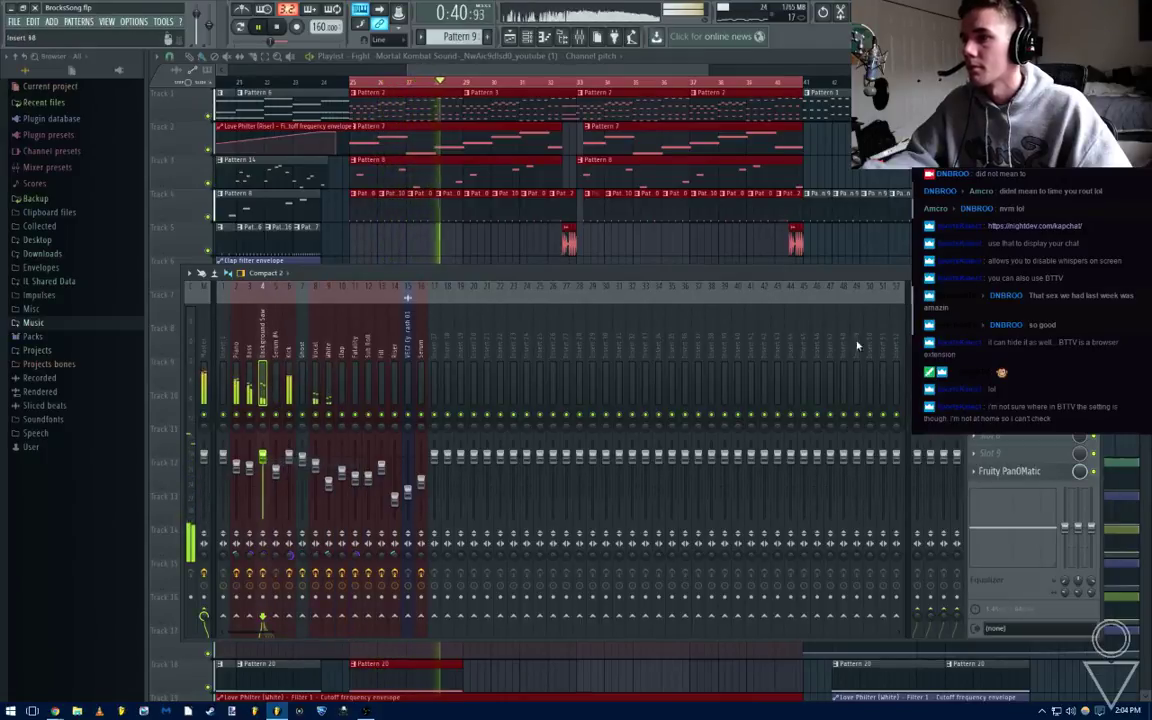
pyautogui.click(1010, 312)
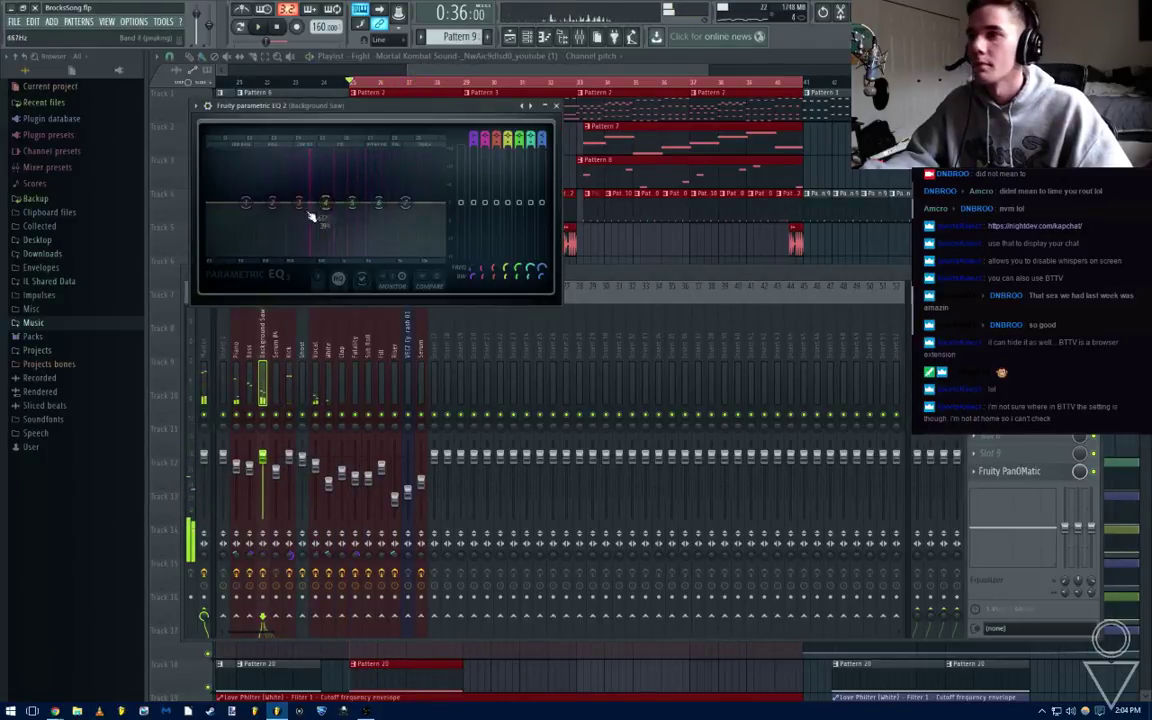
pyautogui.rightClick(246, 204)
pyautogui.moveTo(265, 233)
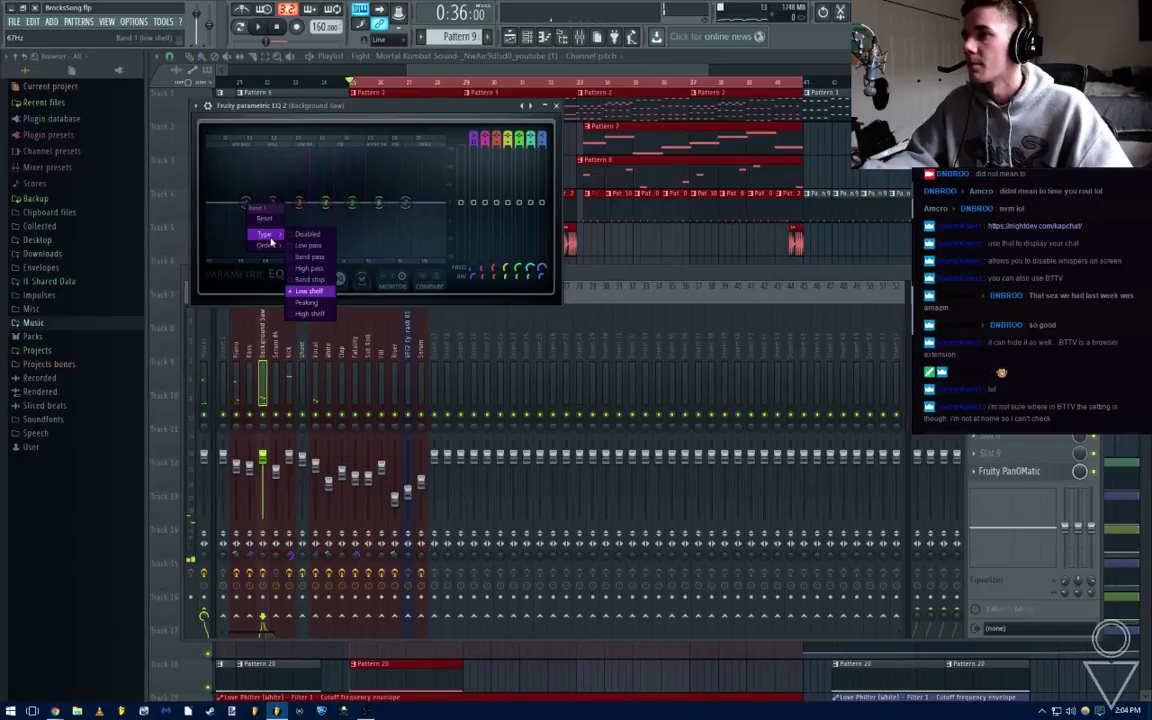
pyautogui.click(305, 256)
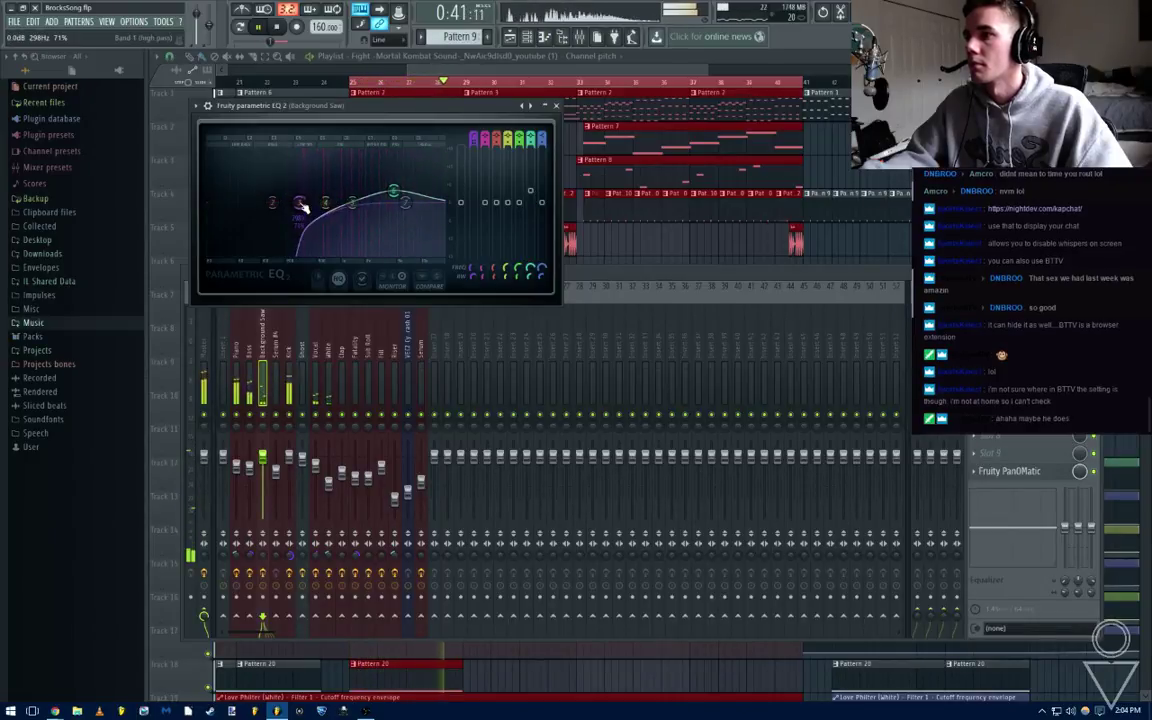
pyautogui.click(556, 106)
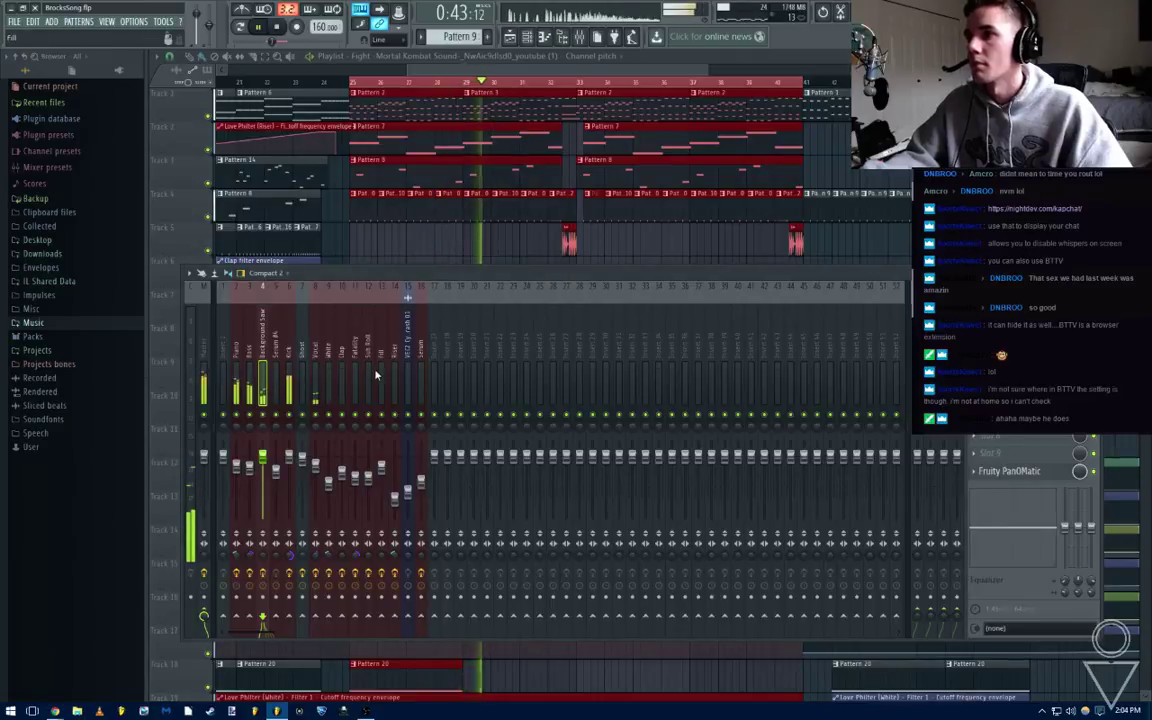
# Set the Background Saw track's stereo separation to 97% separated, save the project, and stop playback
pyautogui.hotkey('ctrl', 's')
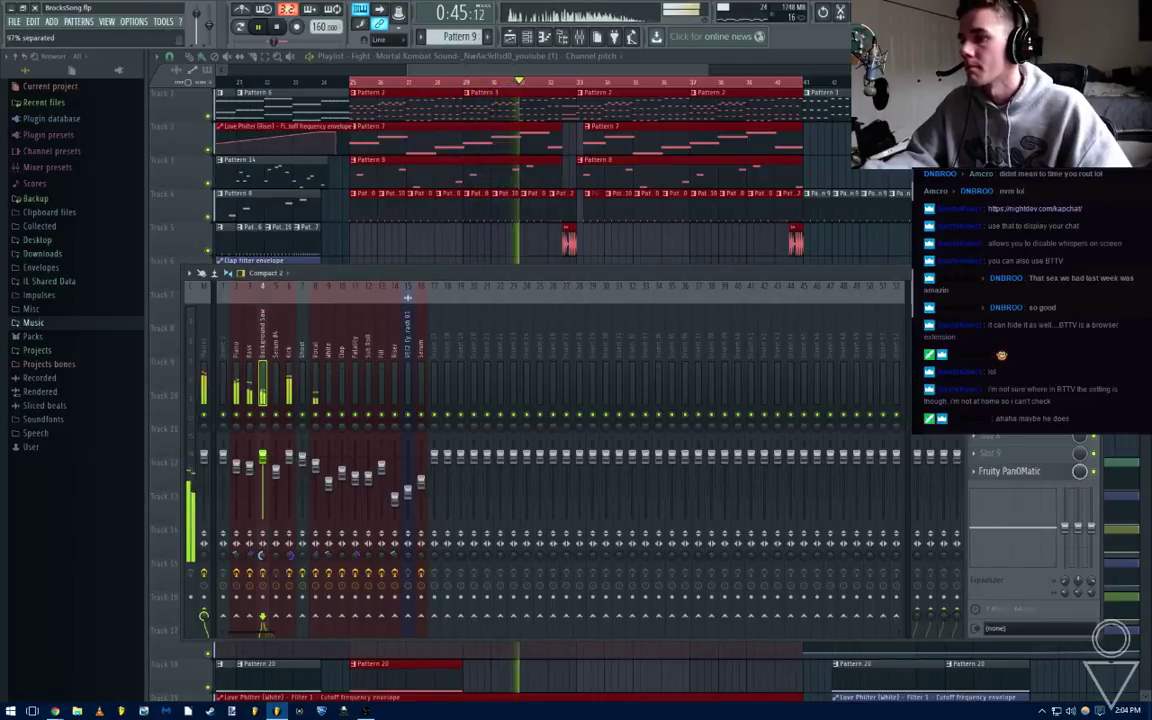
pyautogui.rightClick(406, 254)
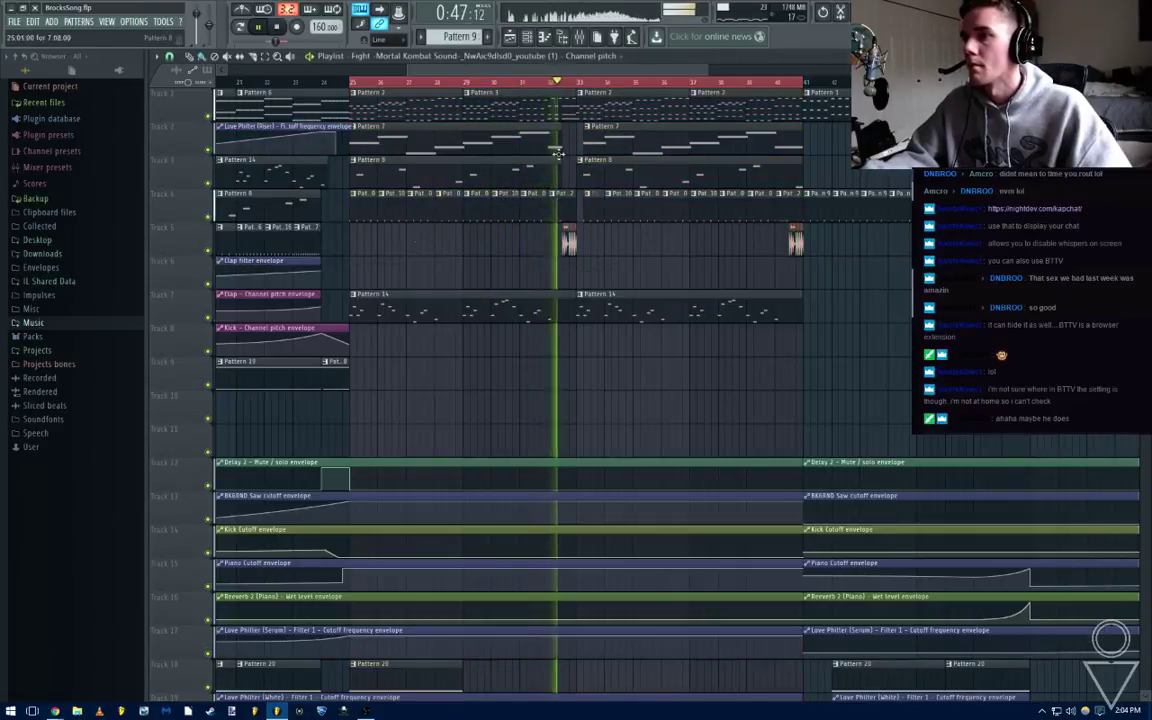
pyautogui.press('F9')
pyautogui.press('F9')
pyautogui.scroll(-2, 612, 244)
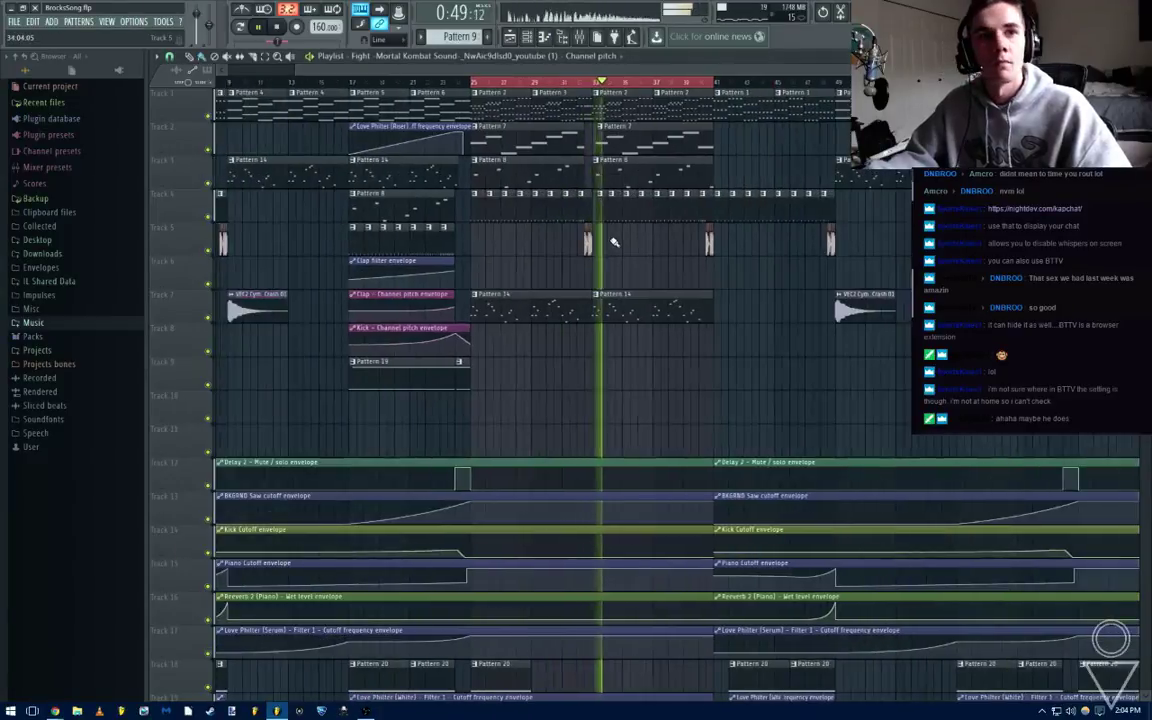
pyautogui.press('space')
# Clear the drop's time selection, save the project, and play the song from bar 9
pyautogui.scroll(-2, 611, 272)
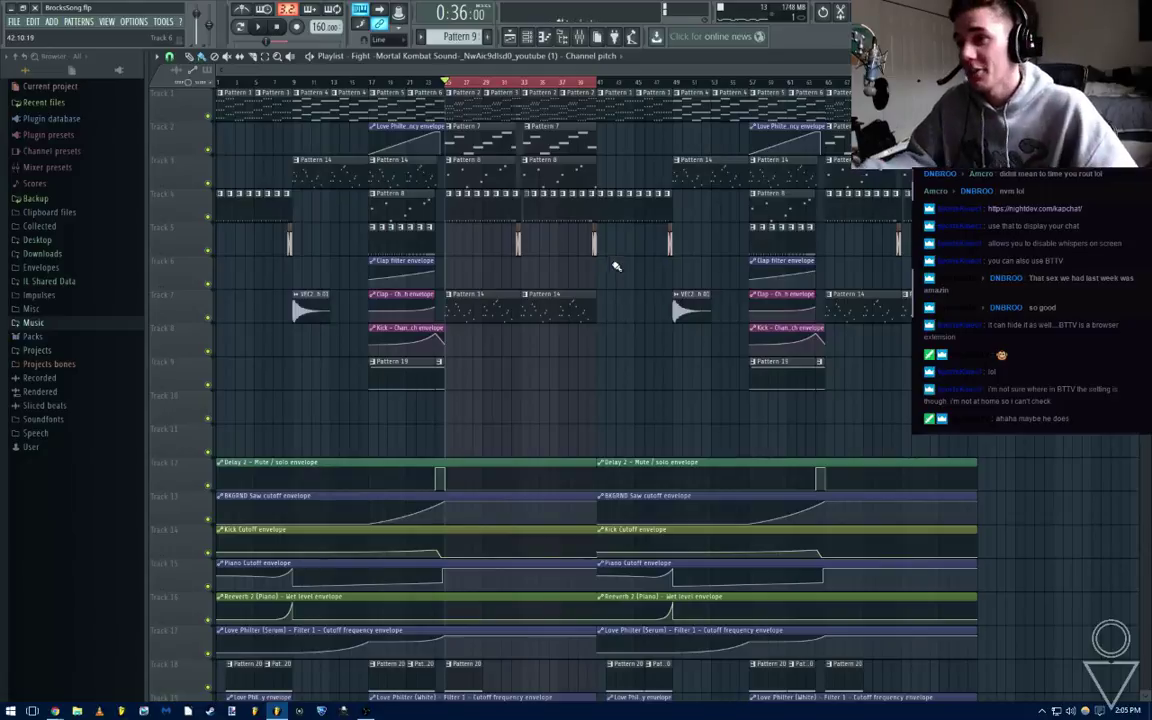
pyautogui.click(492, 84)
pyautogui.hotkey('ctrl', 's')
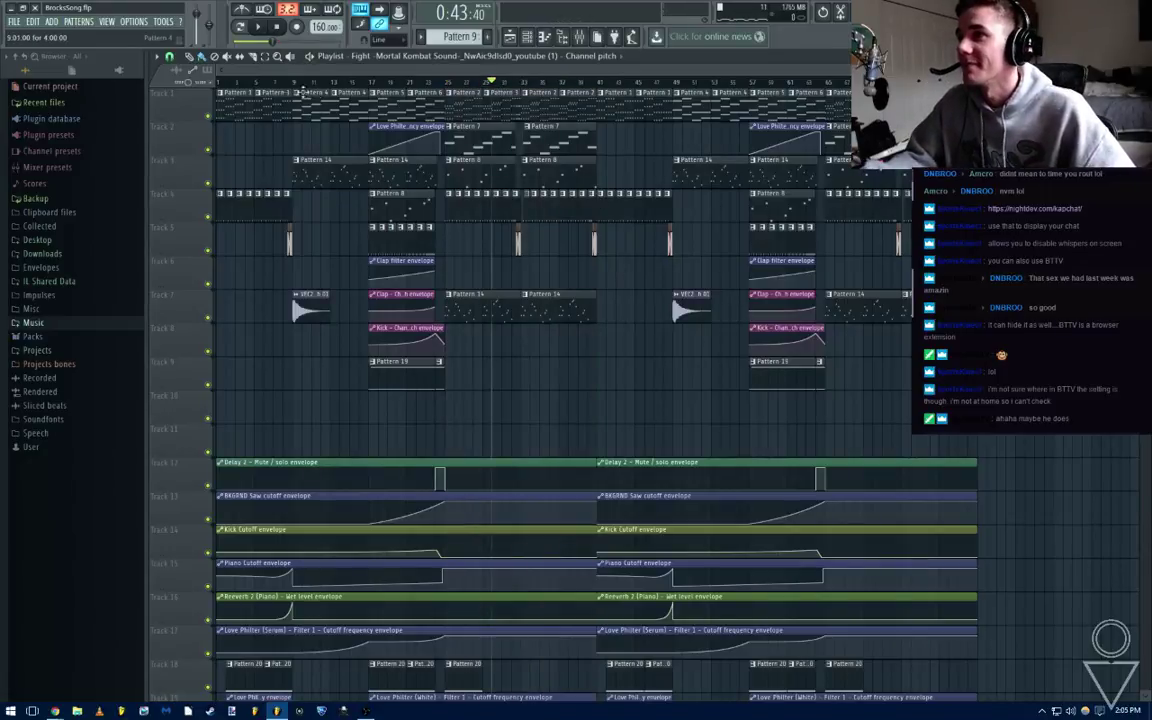
pyautogui.press('space')
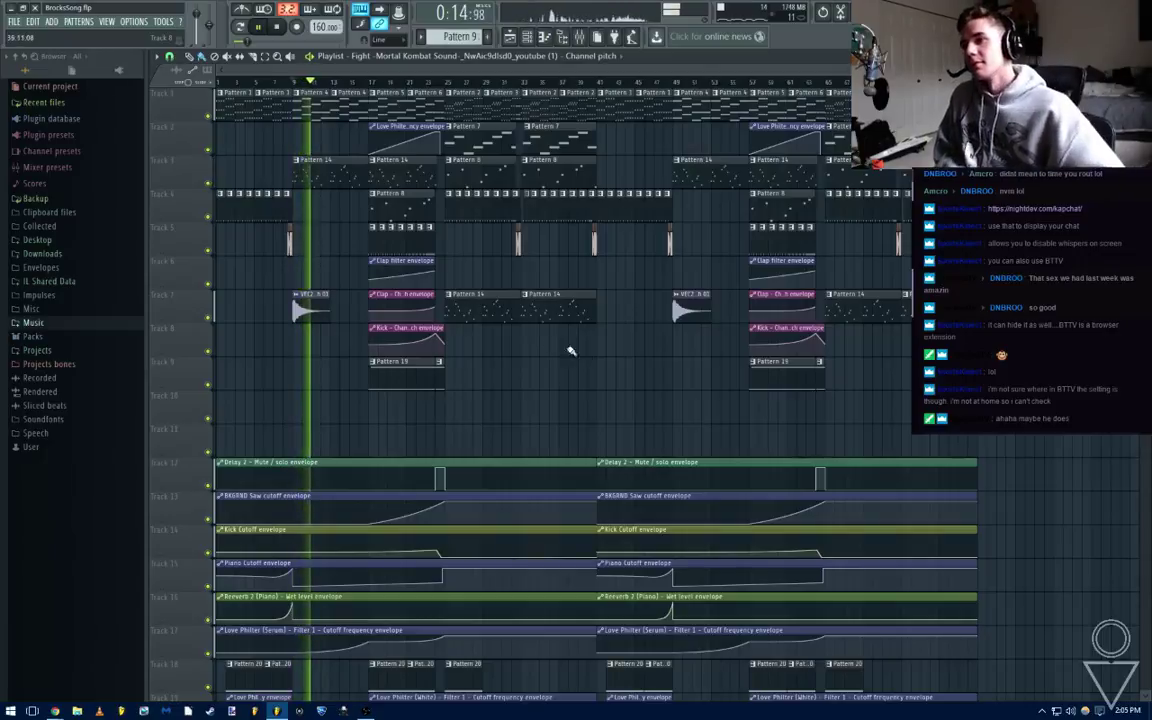
# Lower the White mixer track's volume slightly while the song plays
pyautogui.click(579, 38)
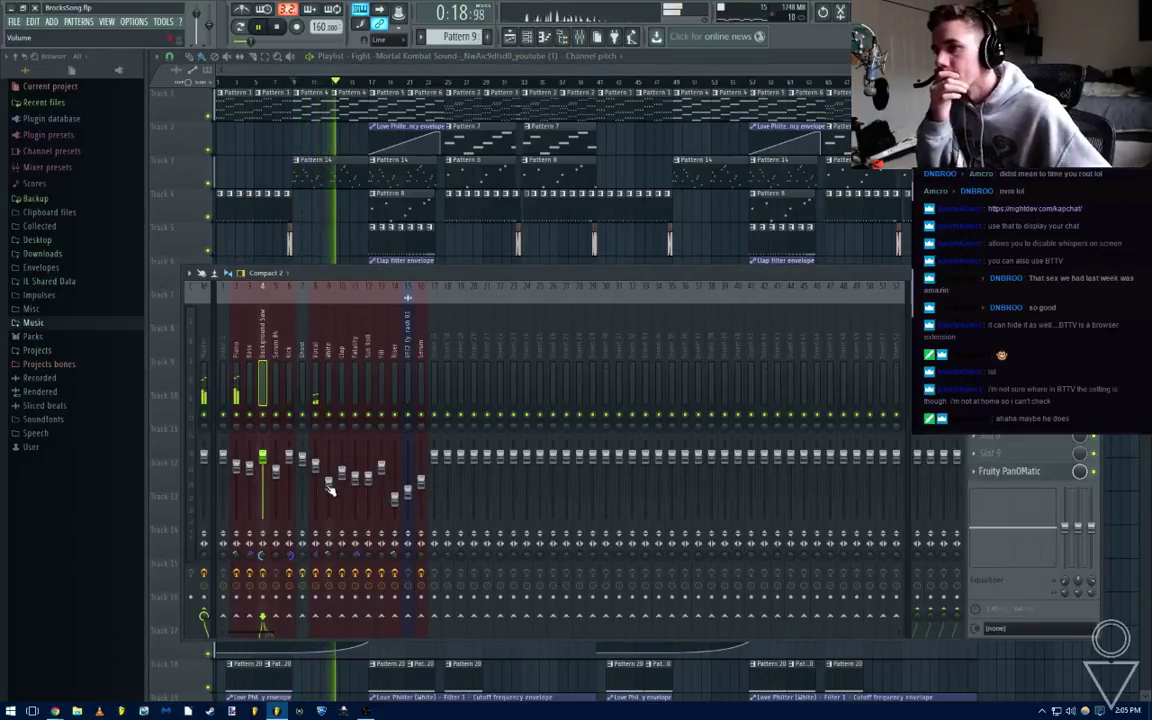
pyautogui.click(329, 486)
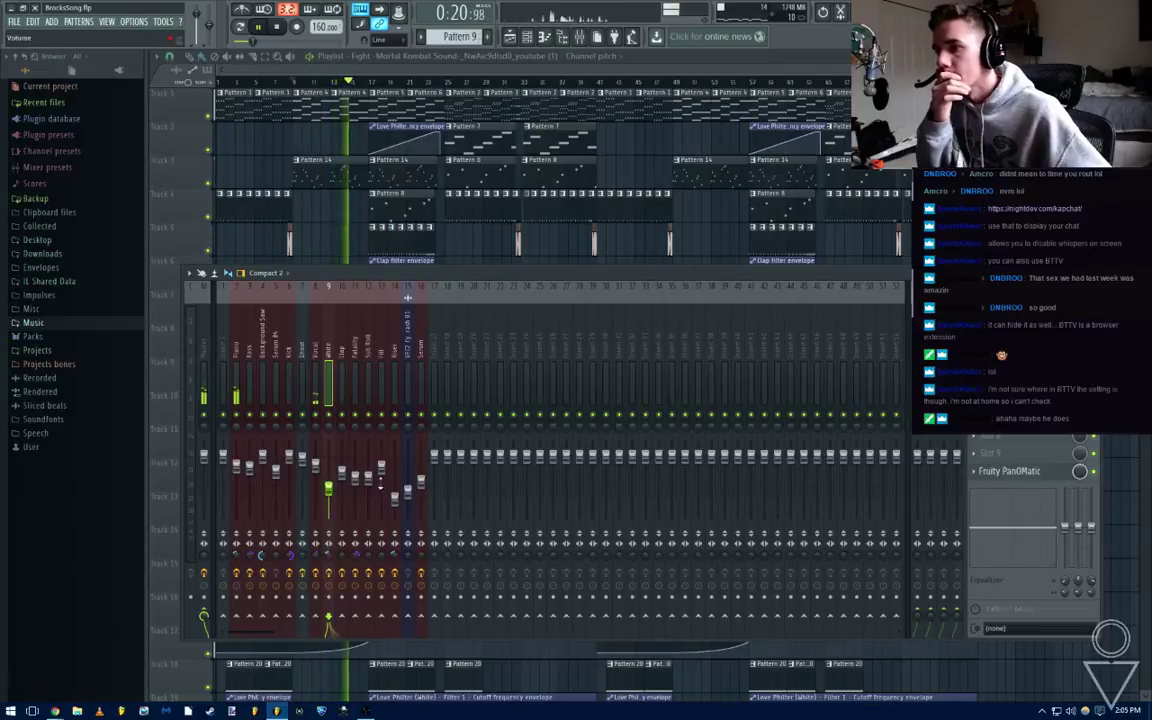
pyautogui.press('F9')
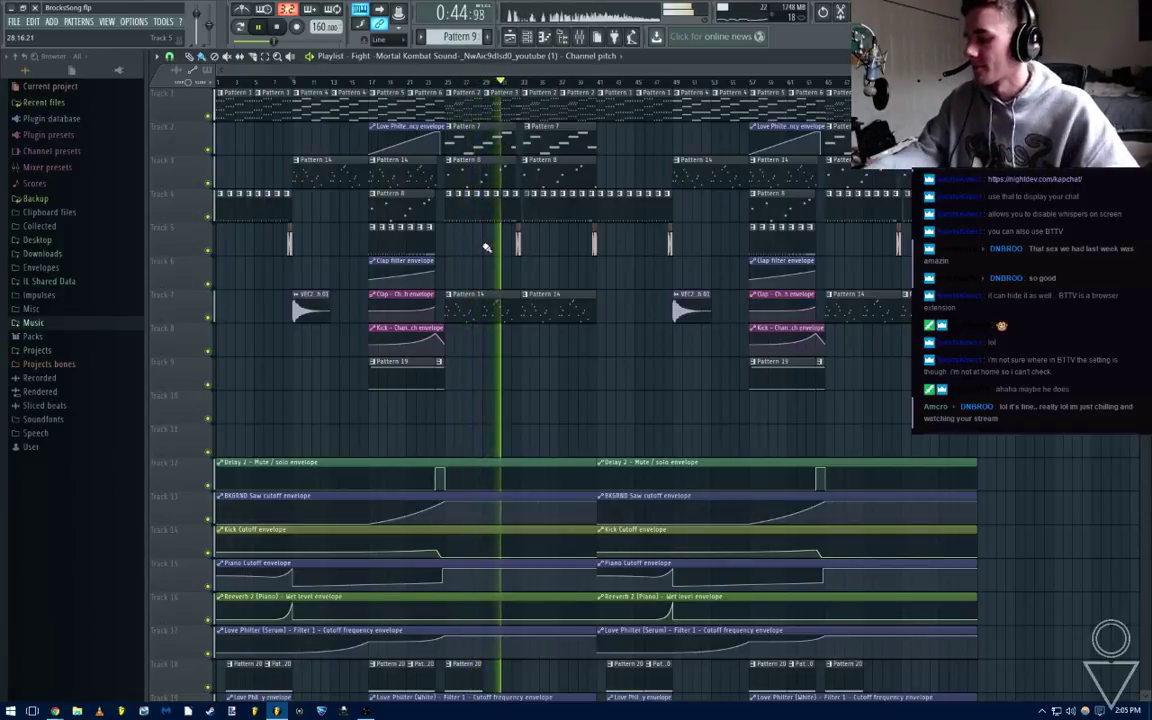
# Raise the Vocal mixer track's volume to 94% (-1.4 dB) during the drop
pyautogui.scroll(3, 459, 394)
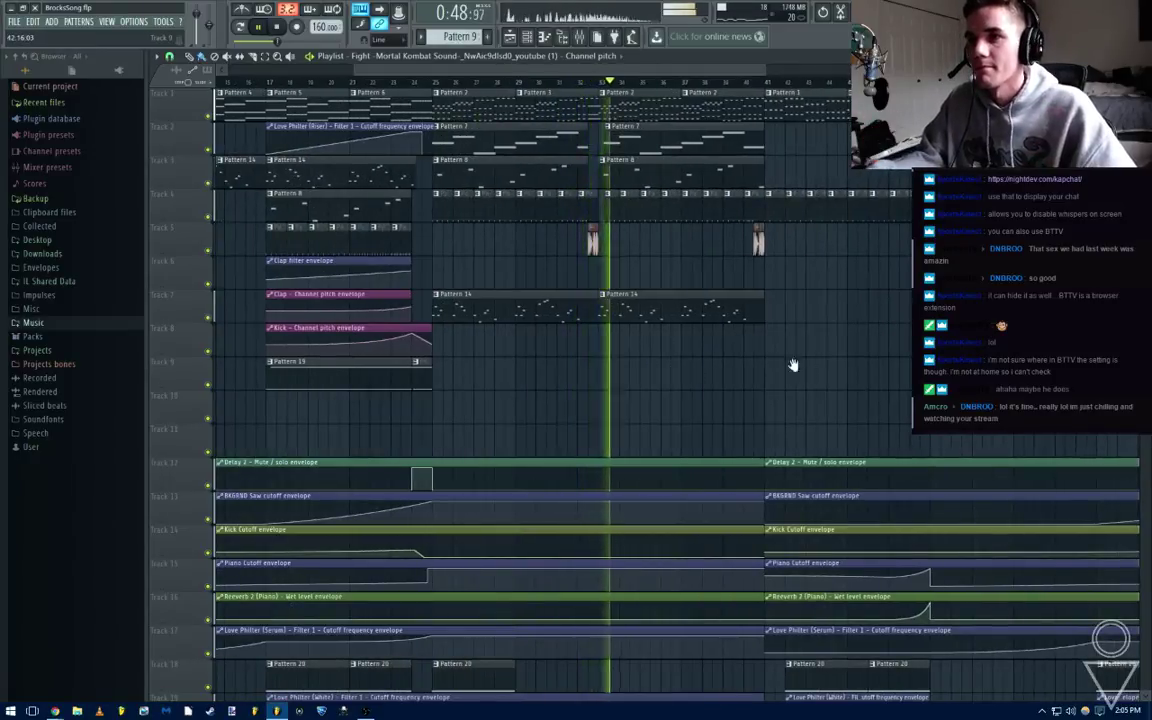
pyautogui.scroll(-3, 671, 393)
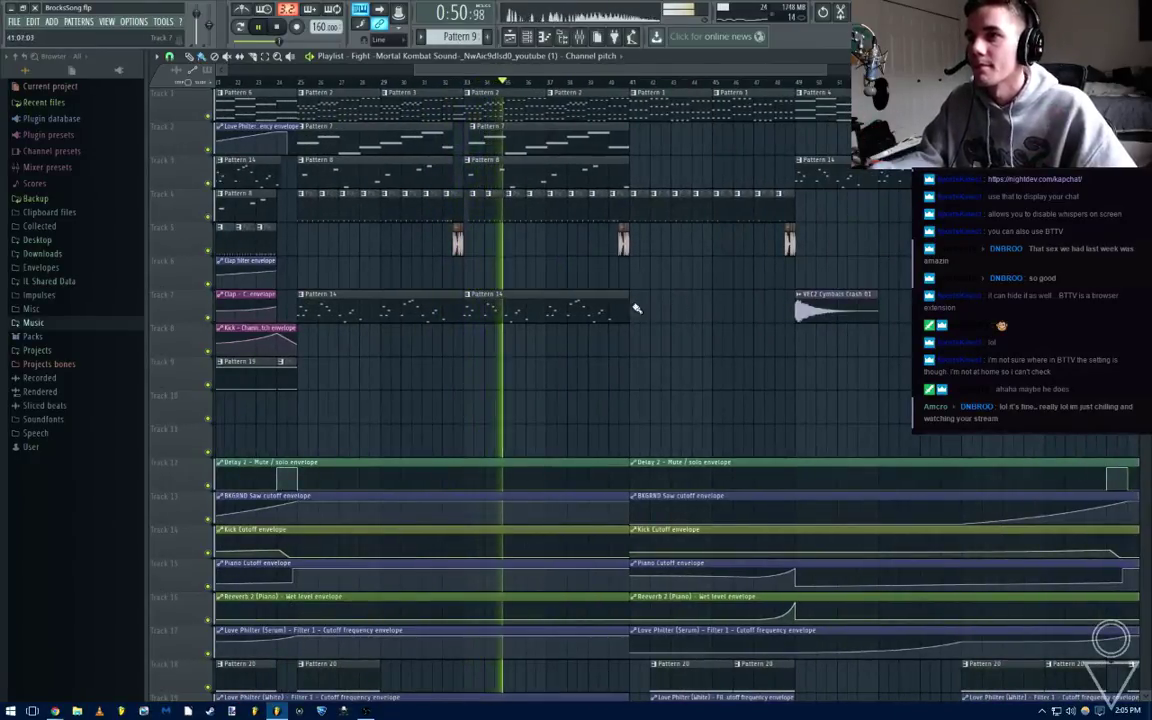
pyautogui.press('F9')
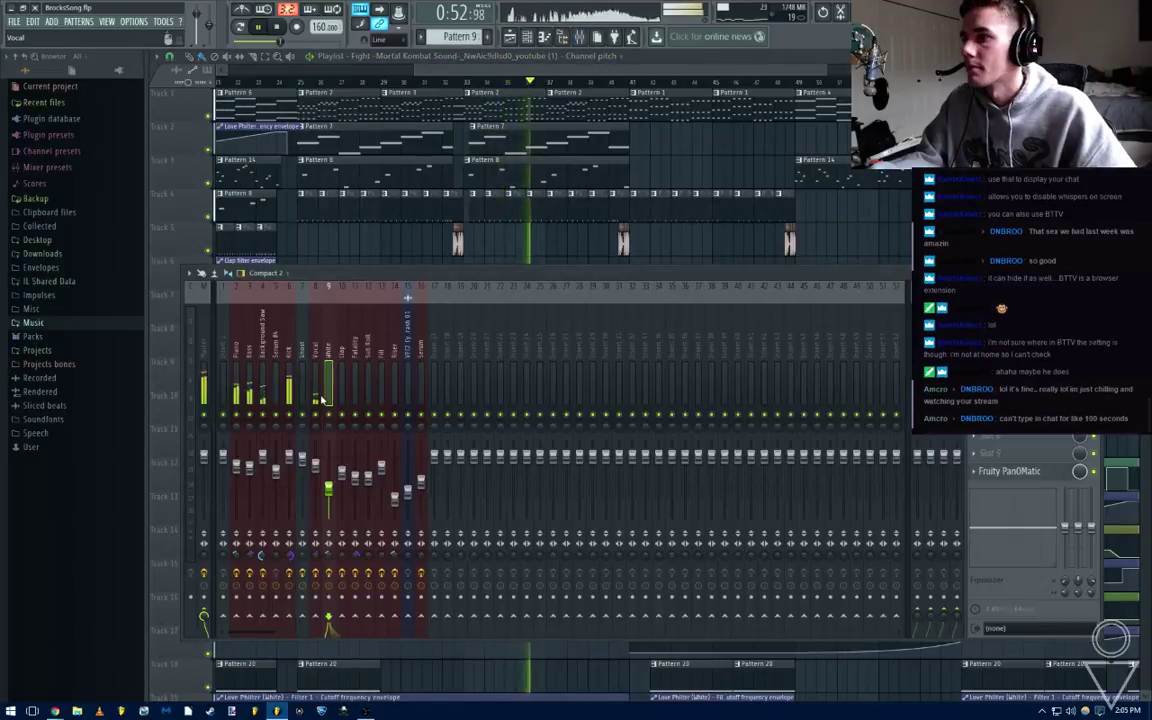
pyautogui.click(317, 458)
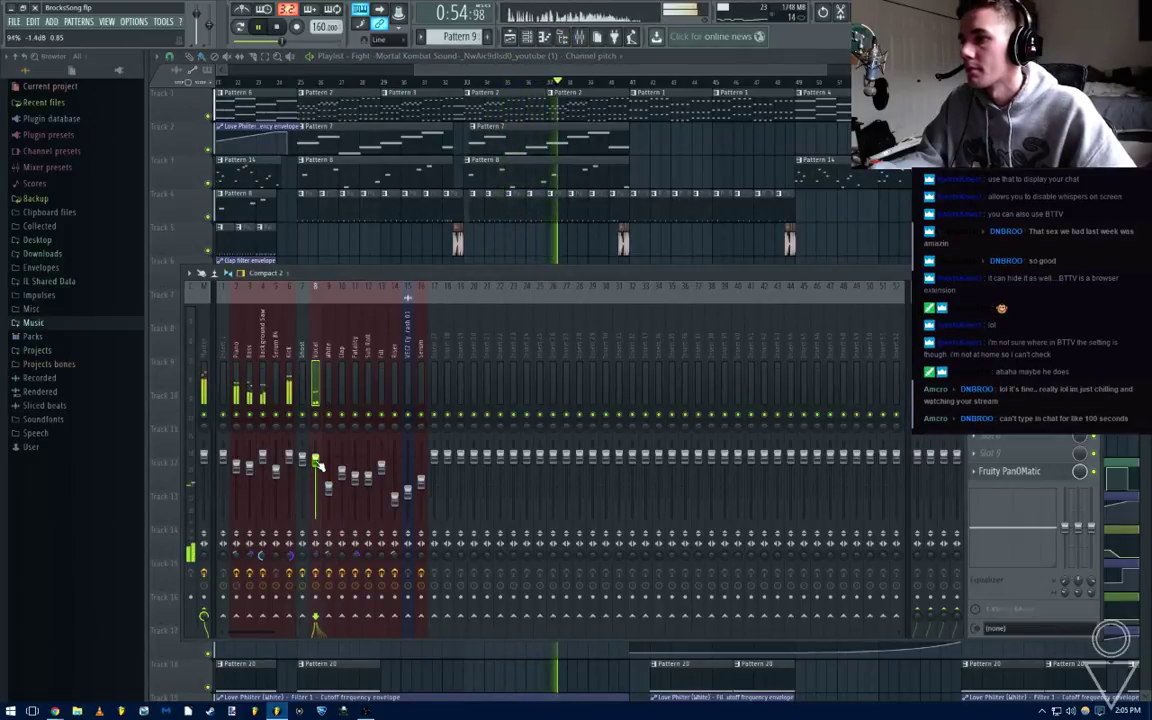
# Open the Vocal track's Fruity PanOMatic and the Ghost track's Fruity peak controller, and arrange their windows side by side above the mixer
pyautogui.click(1040, 473)
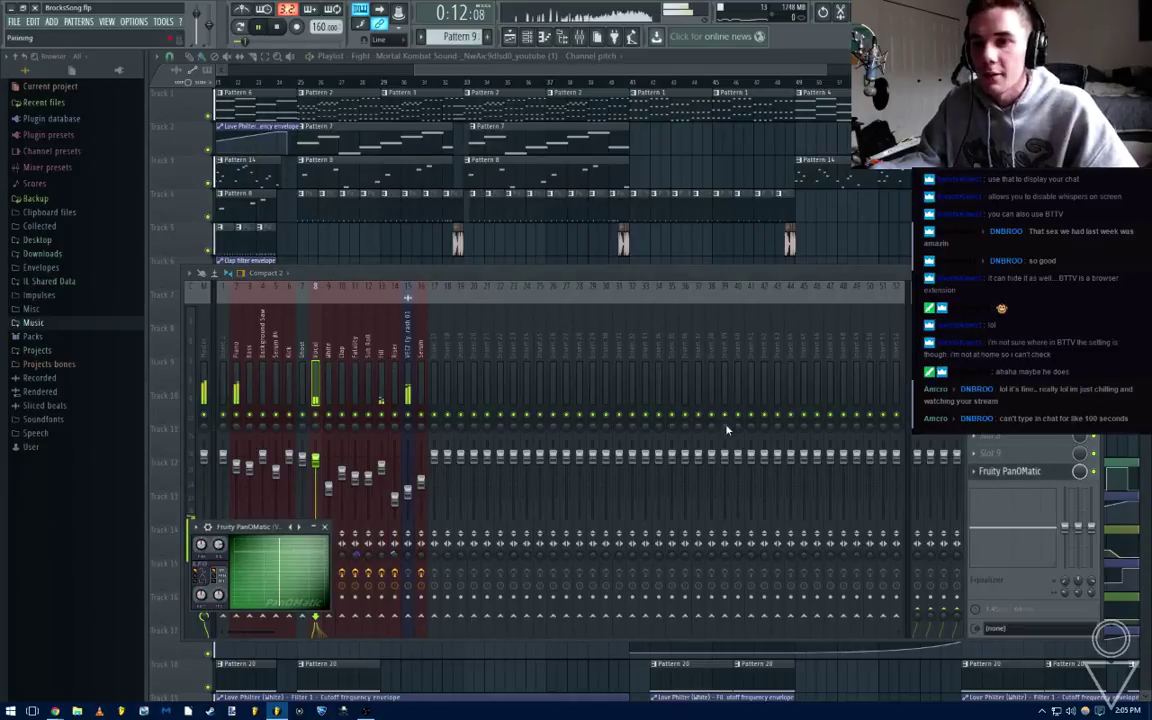
pyautogui.moveTo(294, 529); pyautogui.dragTo(309, 133)
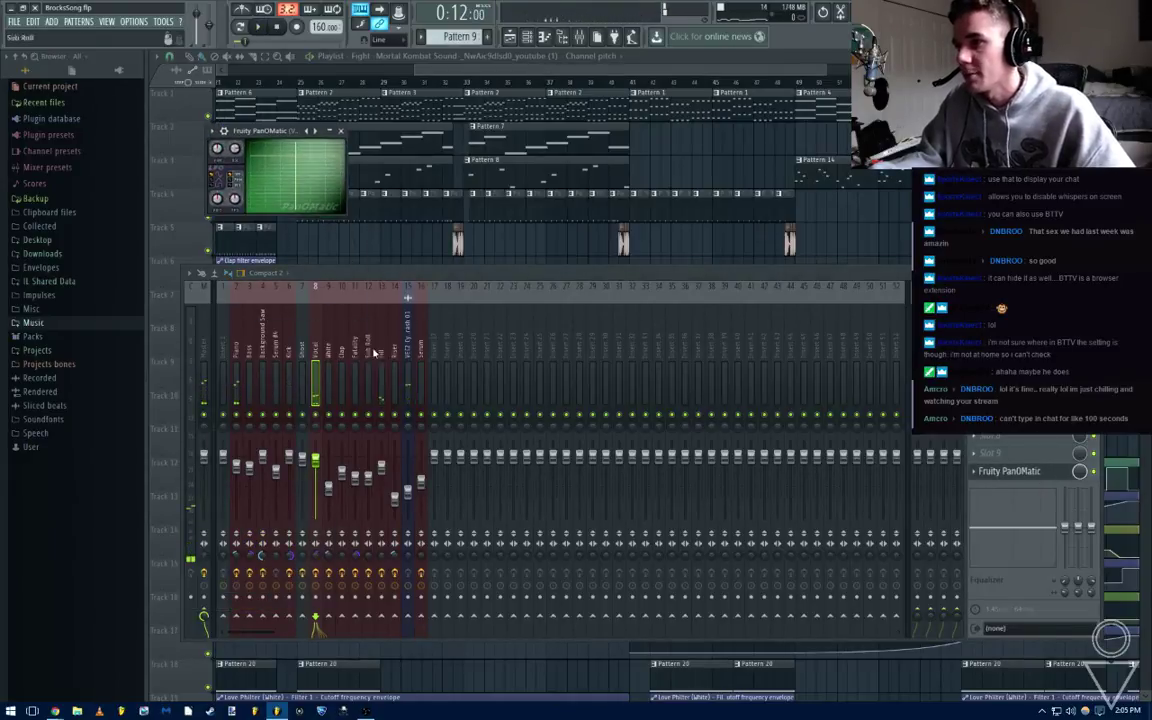
pyautogui.click(302, 357)
pyautogui.click(1015, 314)
pyautogui.moveTo(380, 105); pyautogui.dragTo(424, 149)
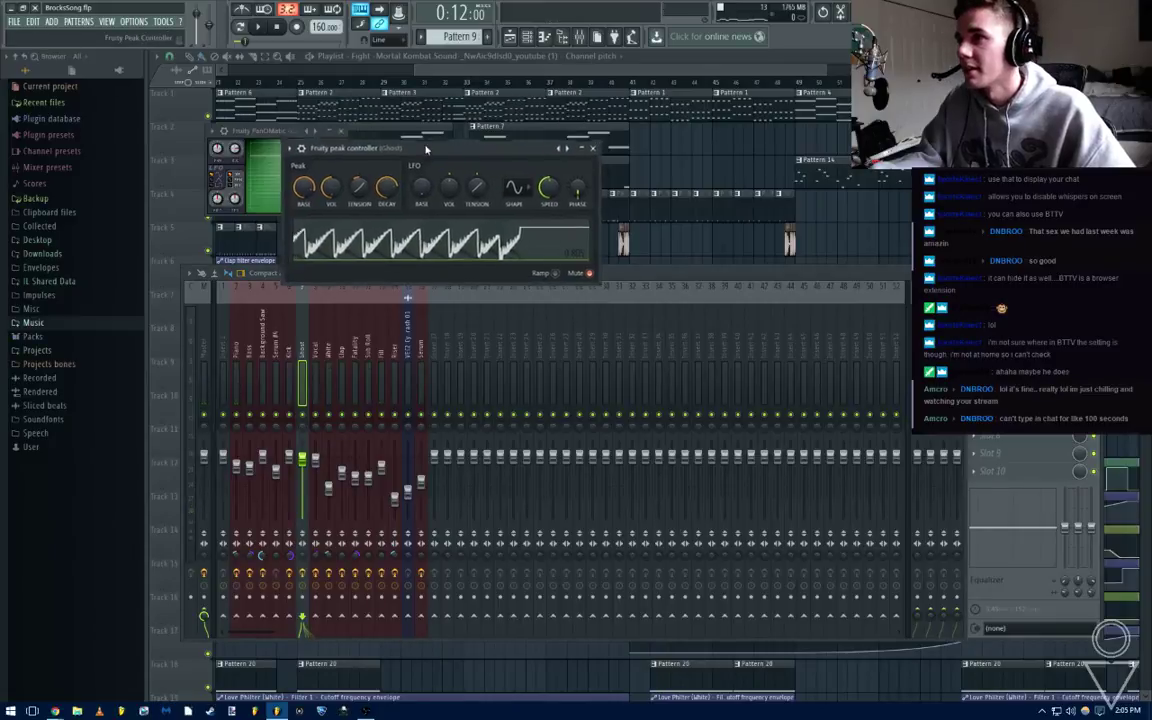
pyautogui.moveTo(268, 134); pyautogui.dragTo(761, 130)
pyautogui.moveTo(420, 149); pyautogui.dragTo(383, 114)
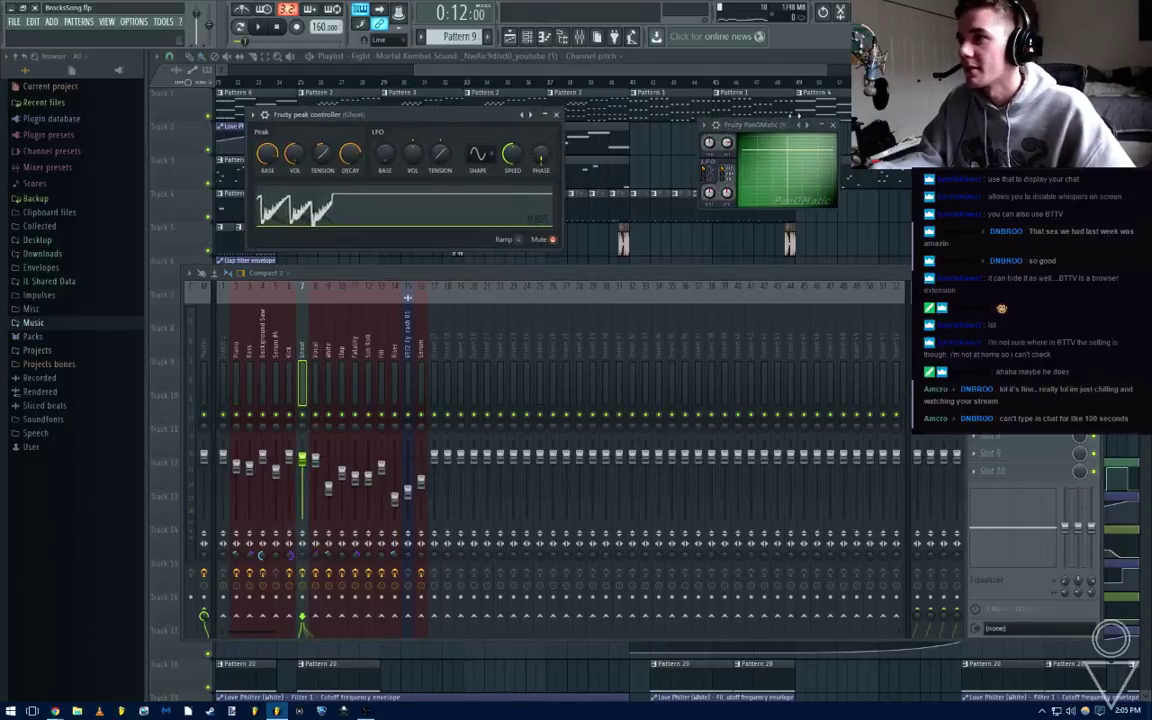
pyautogui.moveTo(764, 128); pyautogui.dragTo(632, 116)
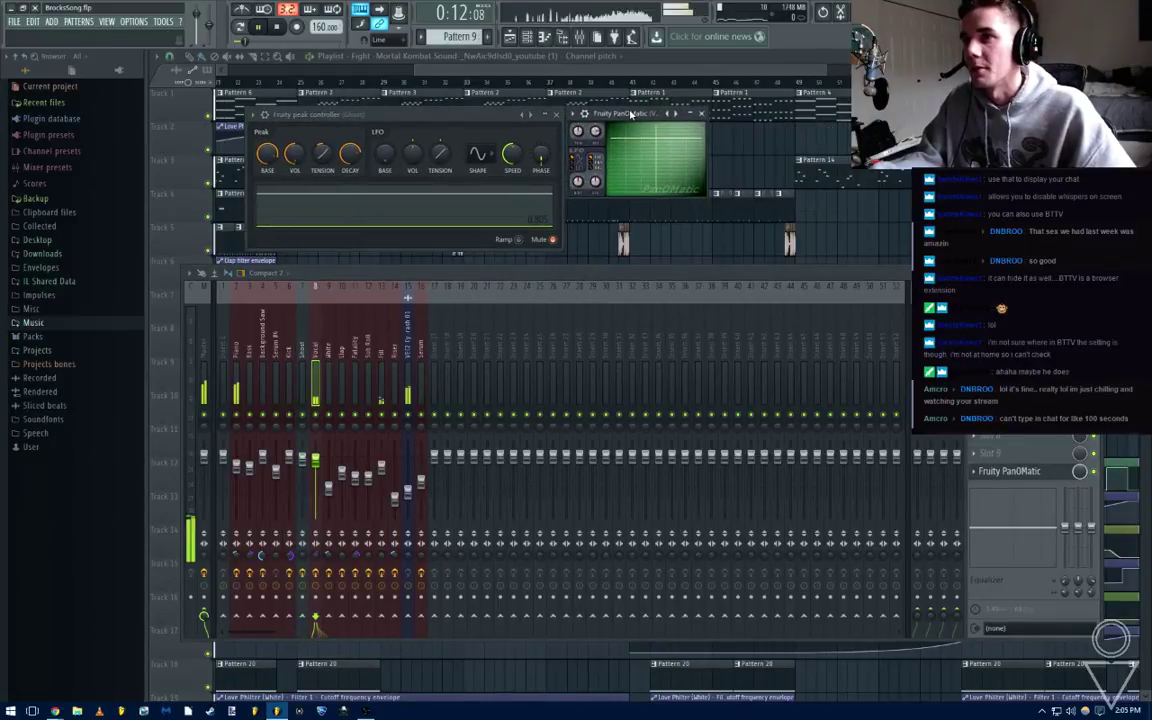
pyautogui.click(631, 214)
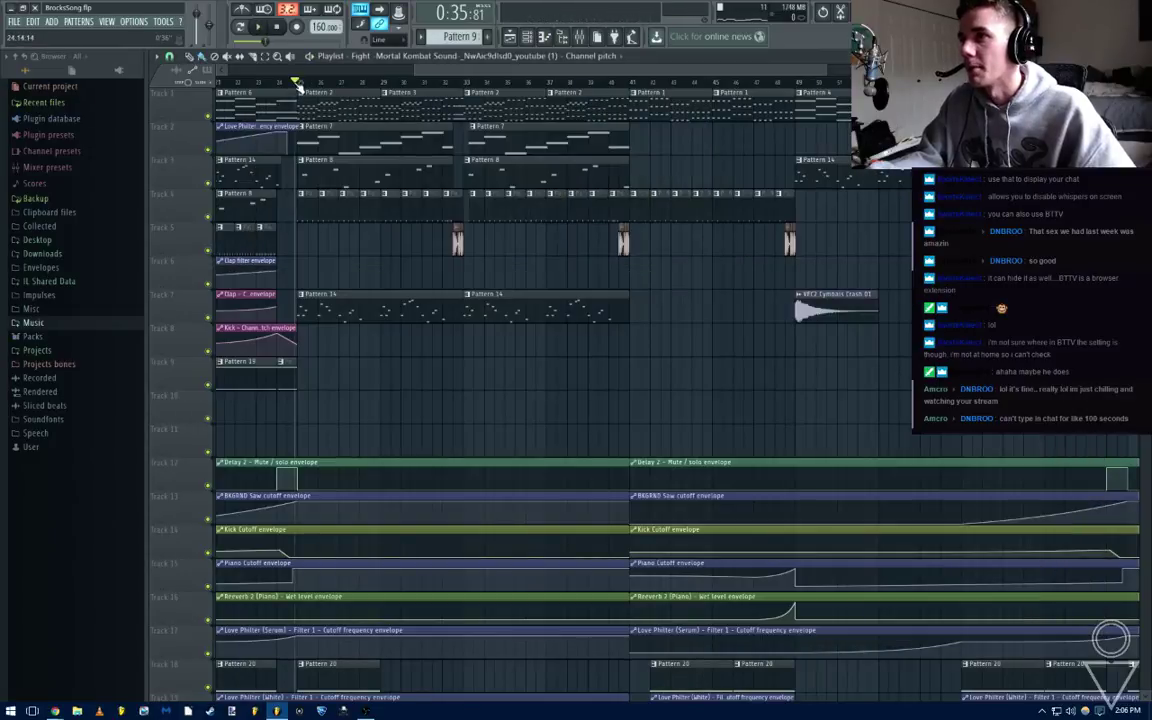
# Select the time range from bar 25 to bar 41 and loop the drop with the peak controller and PanOMatic windows in view
pyautogui.press('F9')
pyautogui.moveTo(303, 91); pyautogui.dragTo(632, 115)
pyautogui.press('Tab')
pyautogui.press('Tab')
pyautogui.press('Tab')
pyautogui.press('Tab')
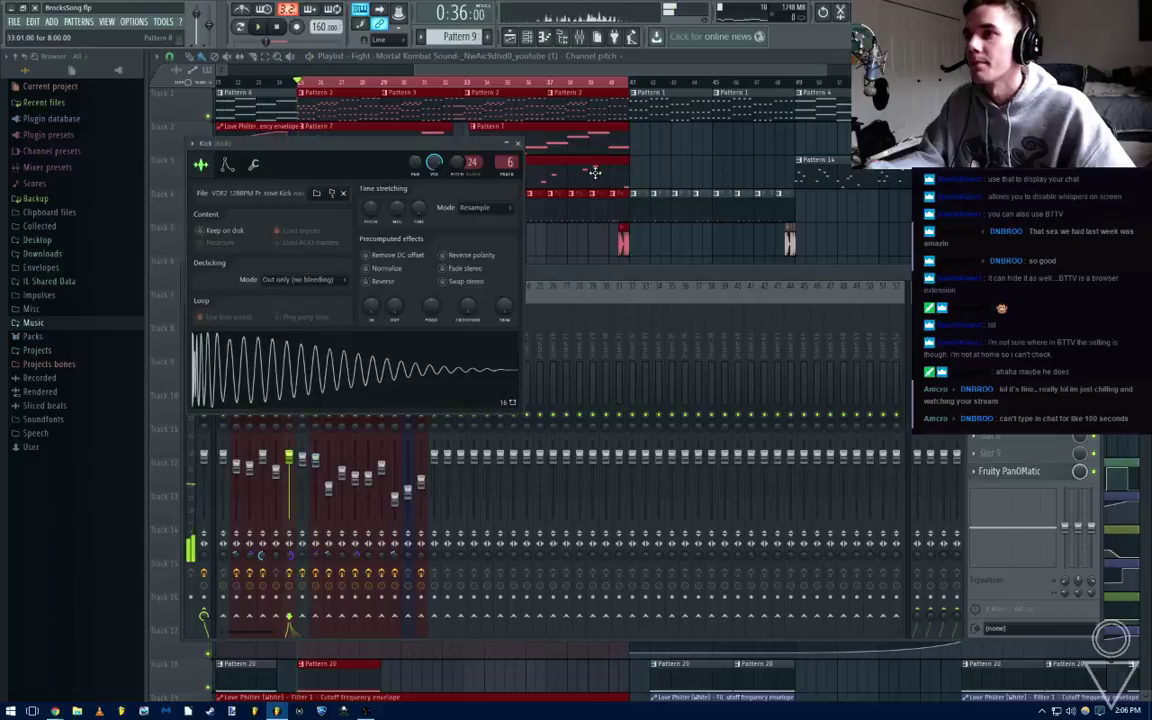
pyautogui.press('Tab')
pyautogui.press('Tab')
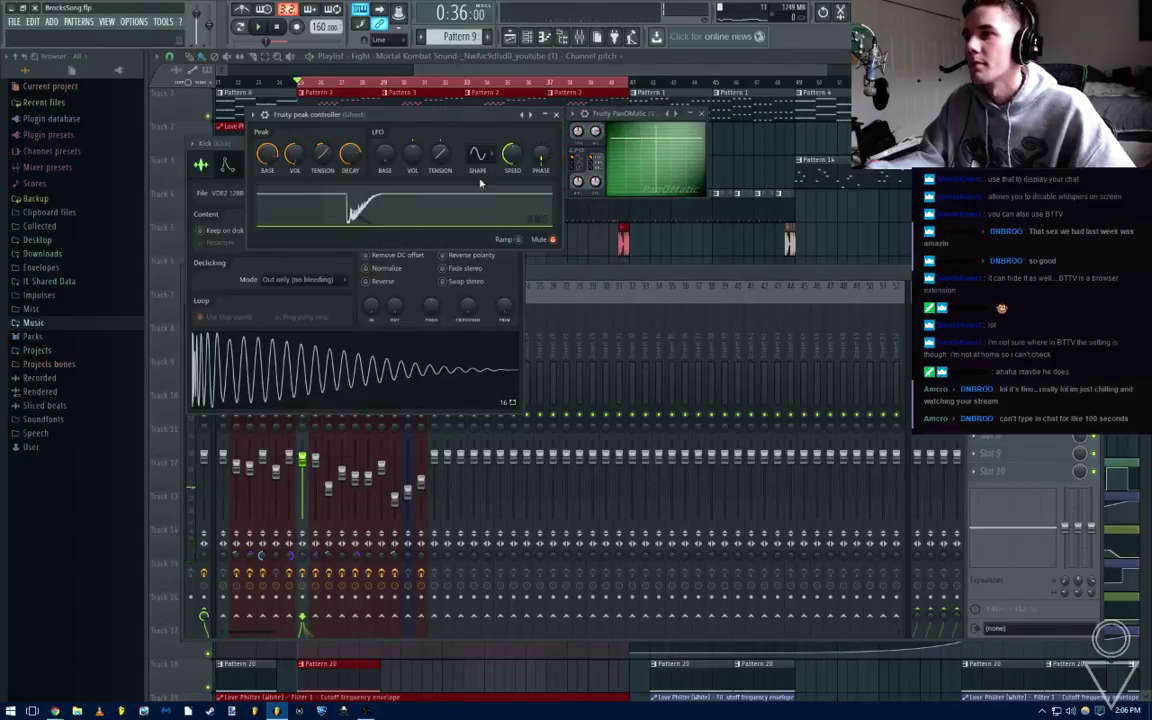
pyautogui.click(220, 144)
pyautogui.press('space')
pyautogui.click(516, 143)
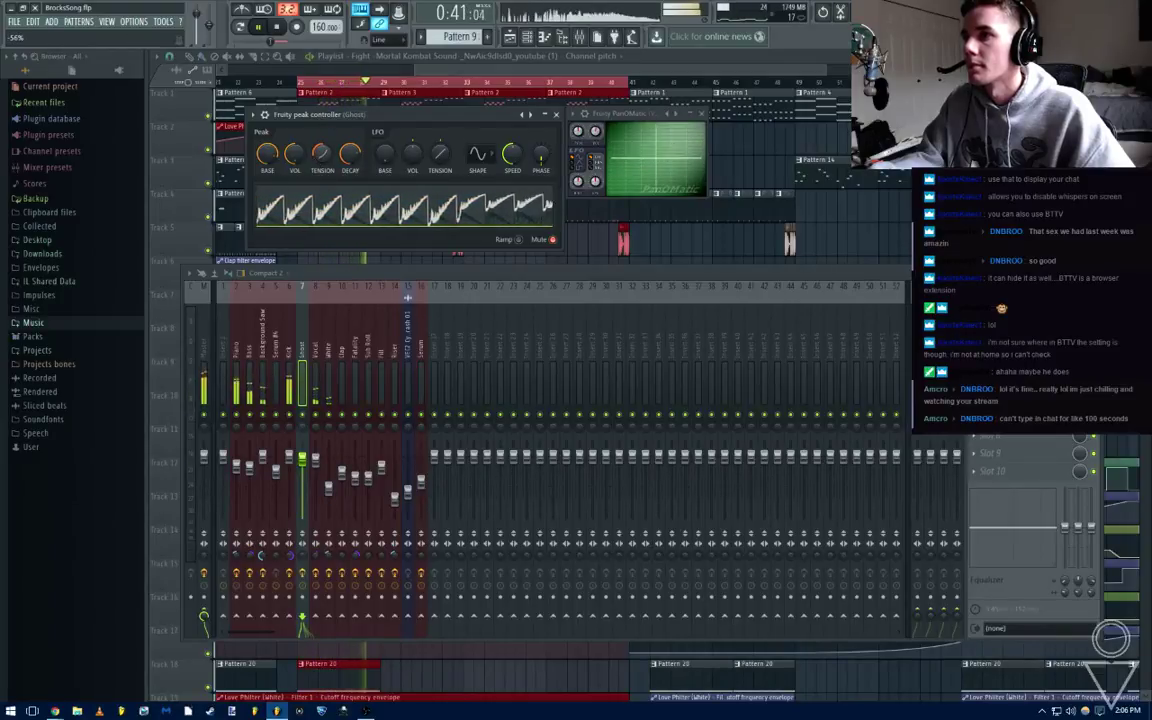
# Reset the peak Tension in the Ghost track's Fruity peak controller, close that plugin, and stop playback
pyautogui.rightClick(321, 156)
pyautogui.click(334, 166)
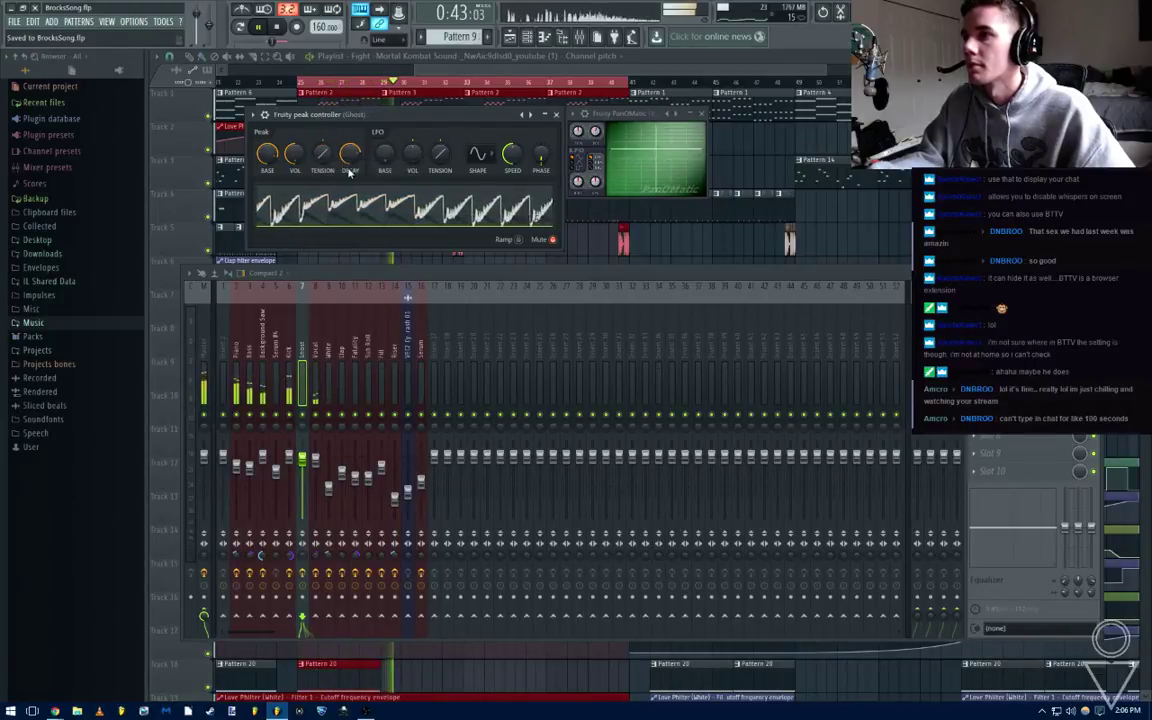
pyautogui.click(557, 115)
pyautogui.press('space')
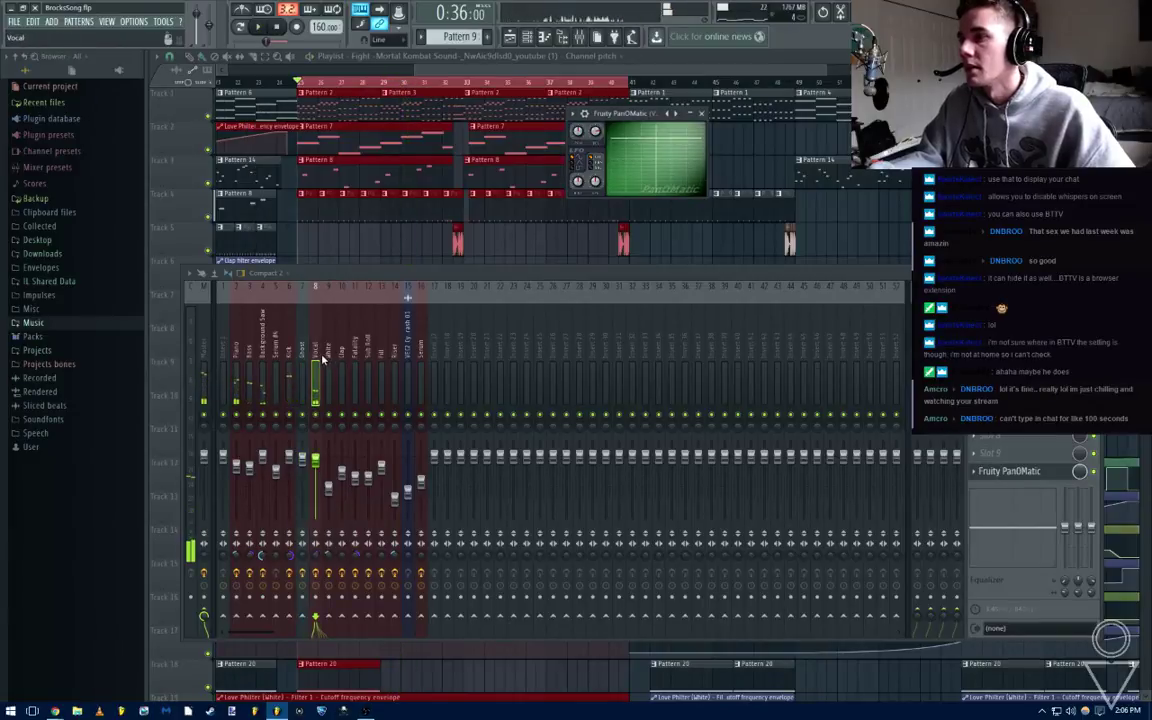
pyautogui.moveTo(643, 122); pyautogui.dragTo(622, 125)
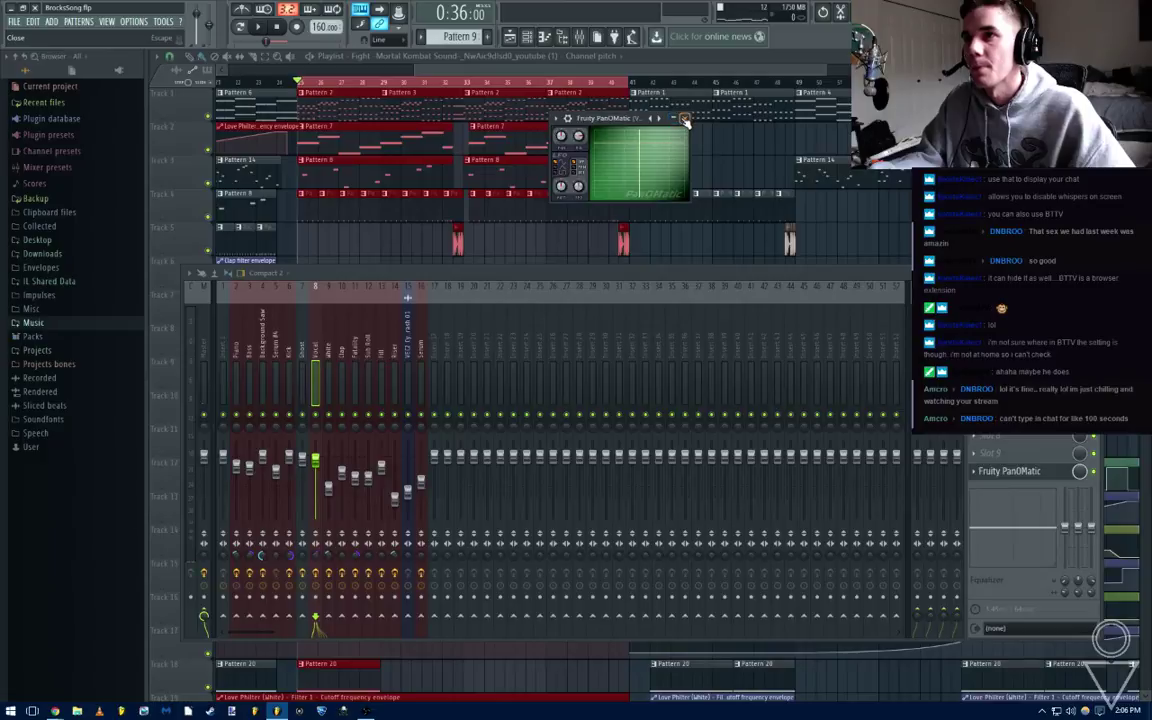
# Reset the Vocal mixer track's volume to 100% (0.0 dB) during playback, and select bars 25 to 41 for looping
pyautogui.press('space')
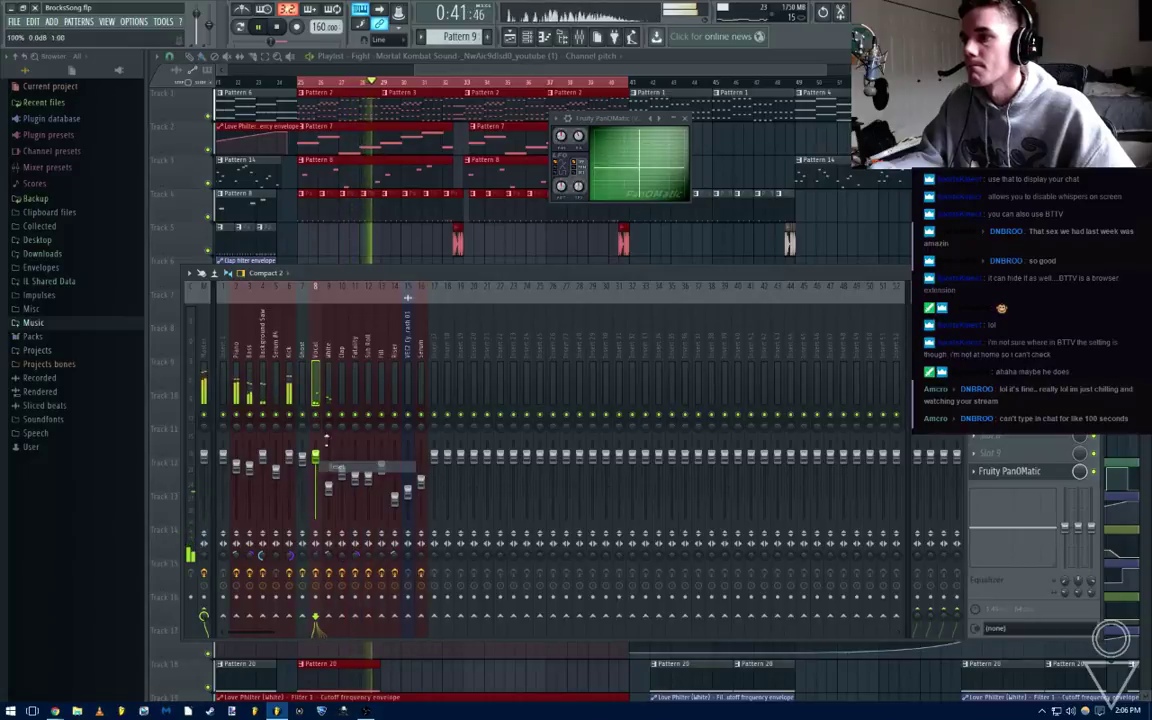
pyautogui.press('space')
pyautogui.click(302, 85)
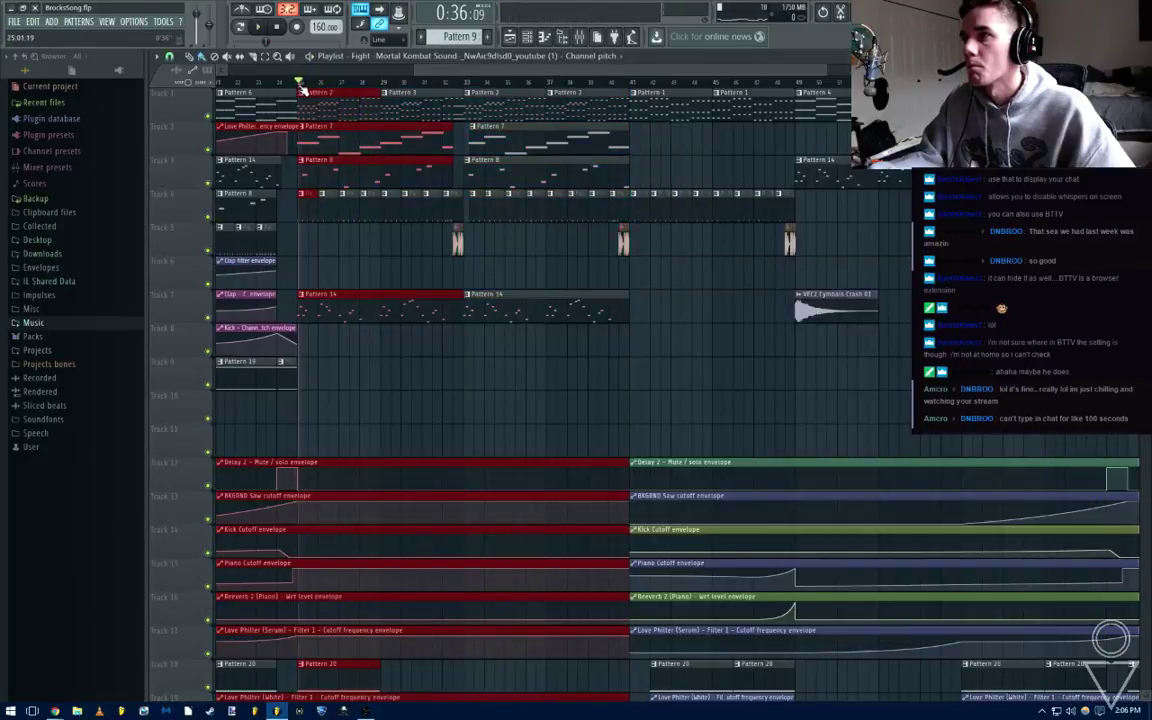
pyautogui.moveTo(302, 85); pyautogui.dragTo(630, 100)
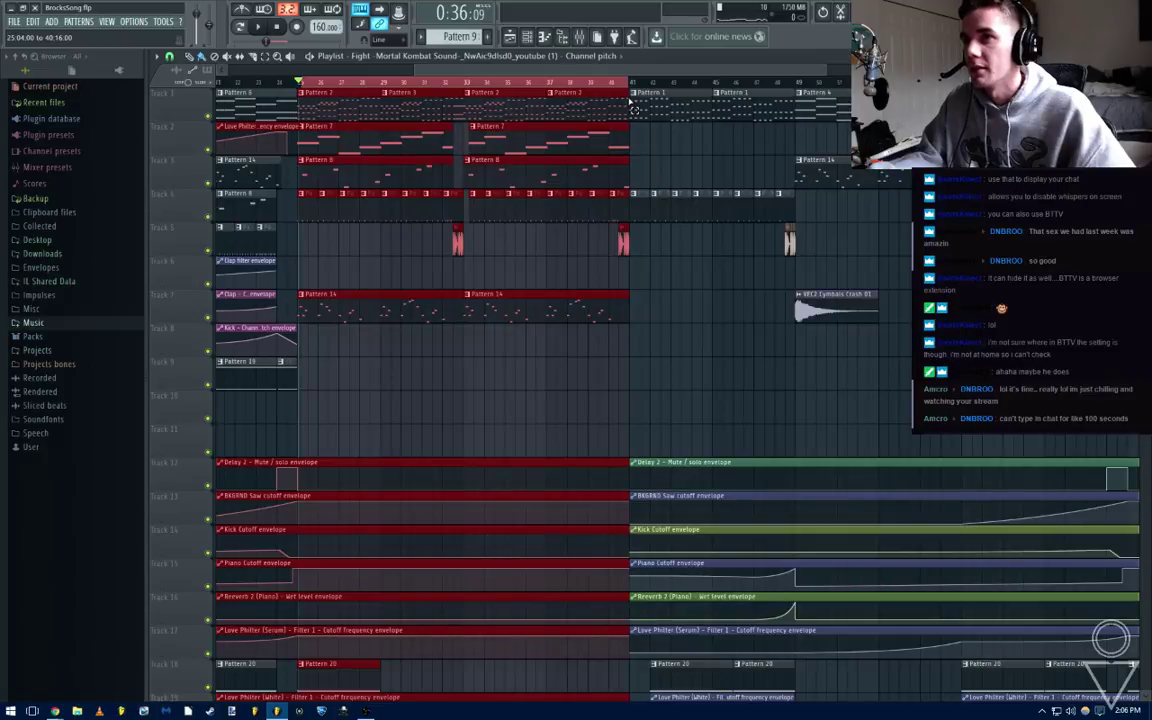
pyautogui.scroll(6, 633, 98)
pyautogui.scroll(-4, 700, 150)
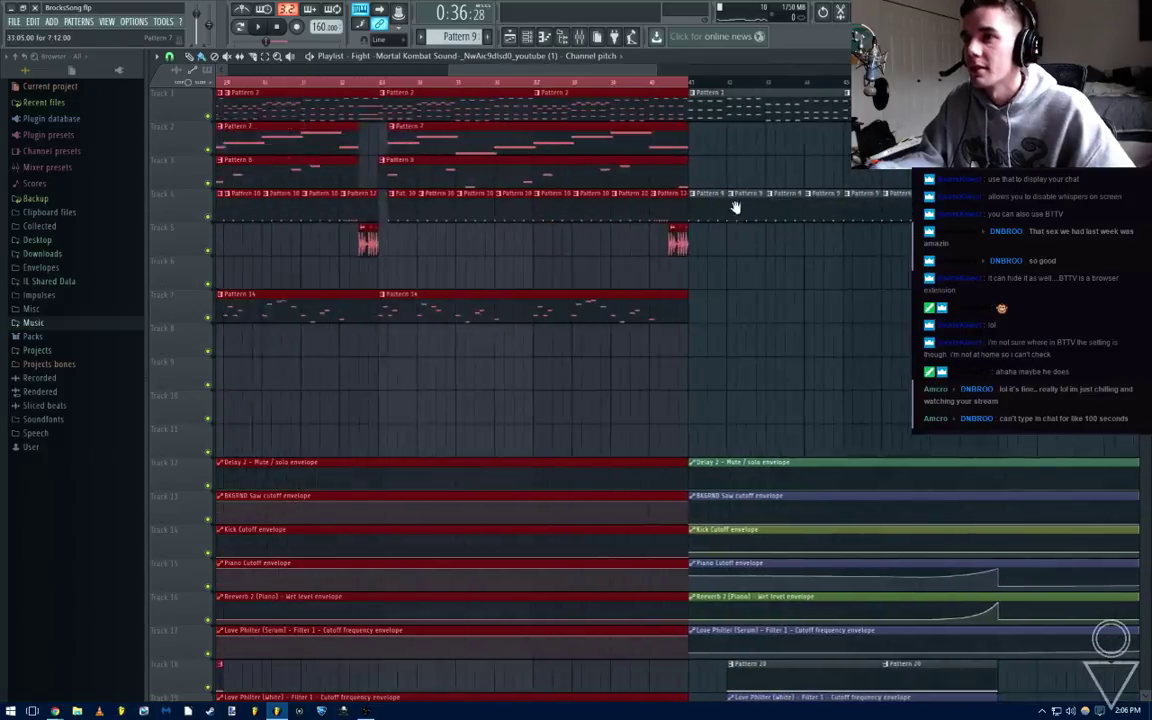
pyautogui.hscroll(-5, 735, 206)
pyautogui.scroll(4, 640, 112)
pyautogui.moveTo(709, 84); pyautogui.dragTo(693, 93)
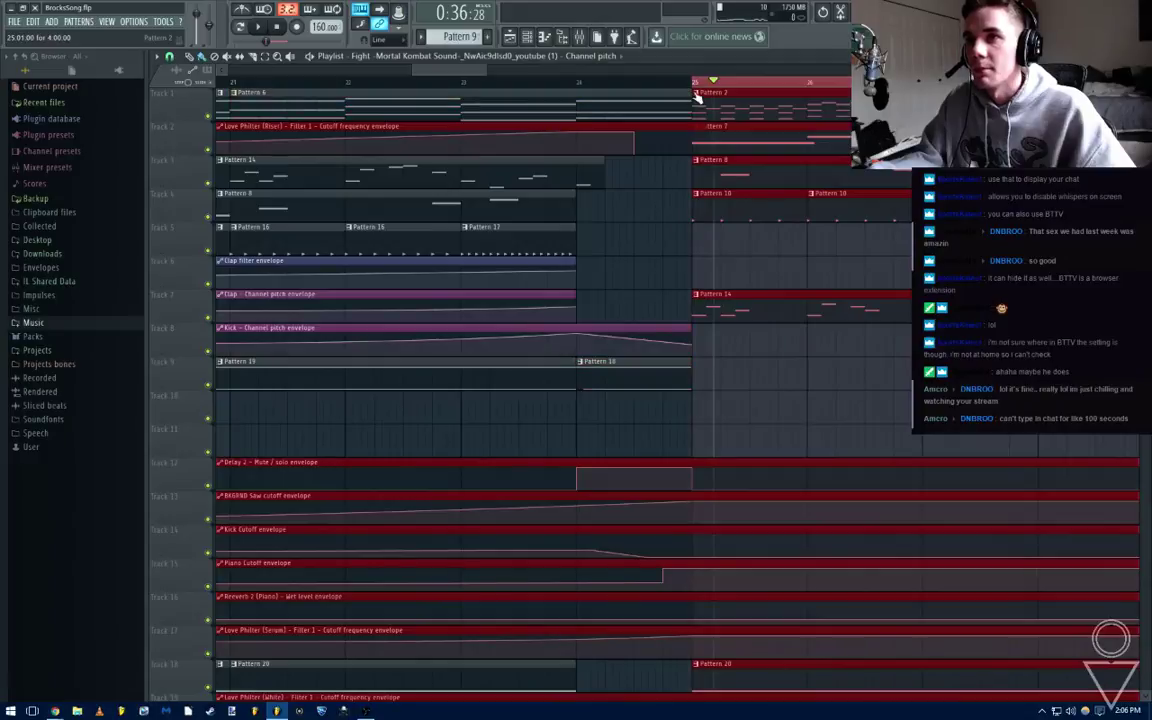
pyautogui.scroll(-5, 694, 96)
# Open the Ghost track's Fruity peak controller along with the Vocal track's Fruity PanOMatic and Fruity Limiter
pyautogui.click(580, 37)
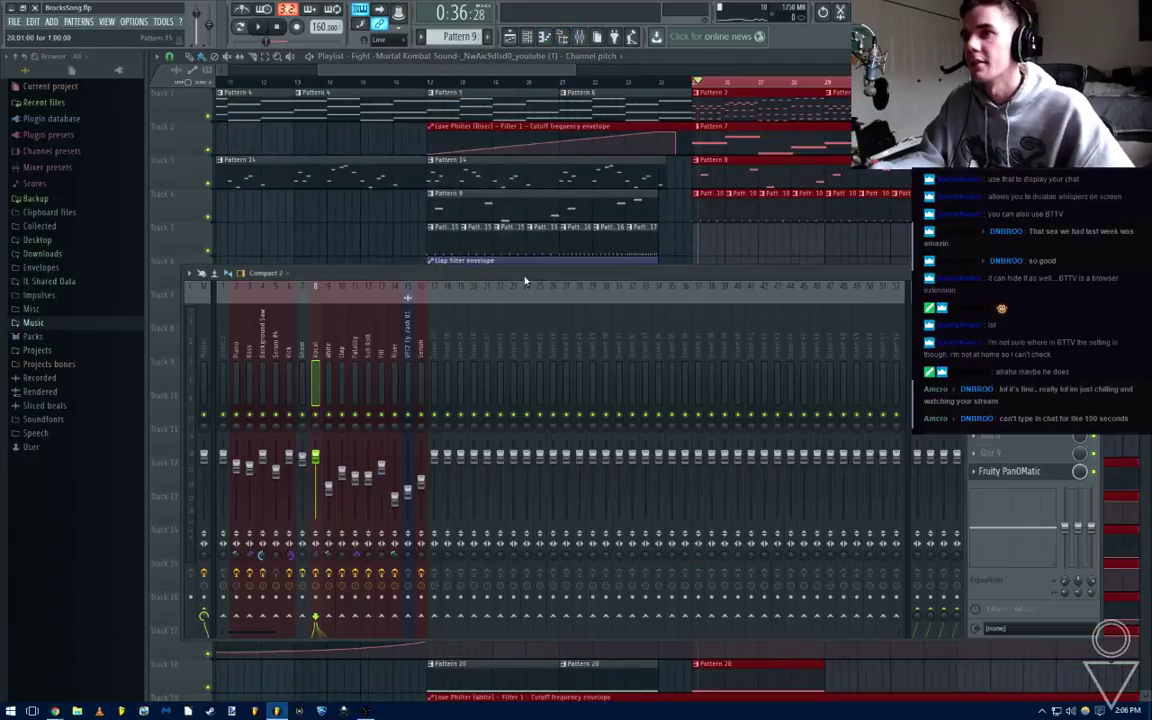
pyautogui.click(306, 355)
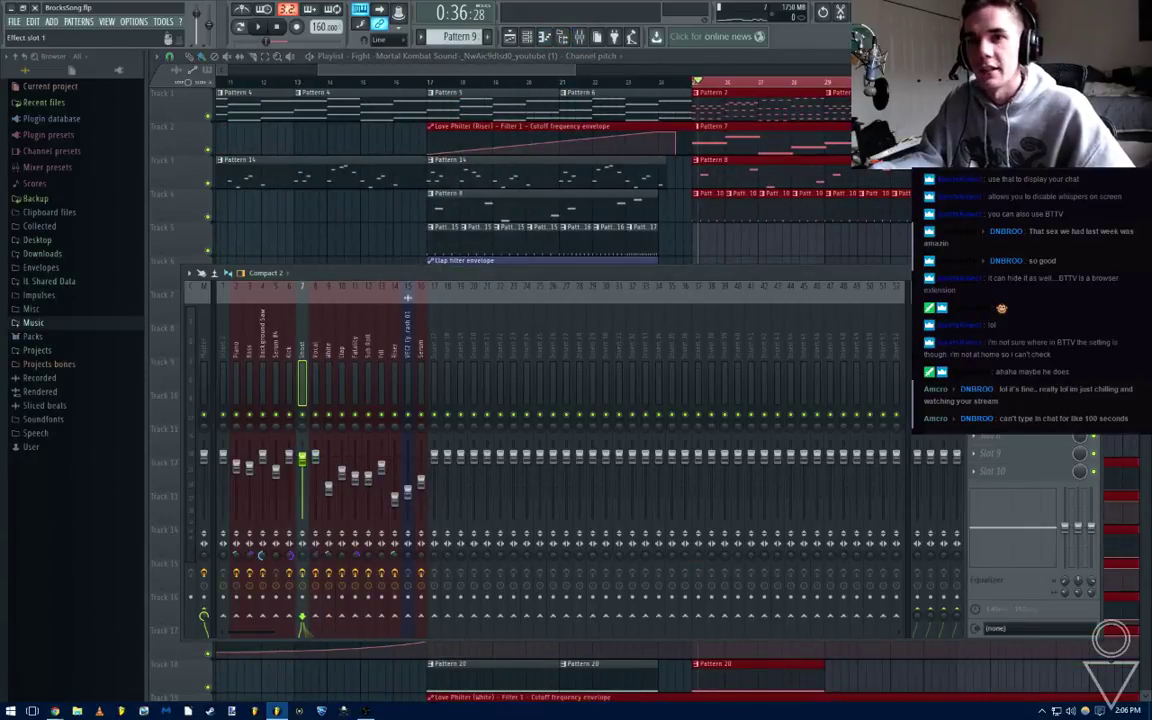
pyautogui.click(1010, 313)
pyautogui.click(319, 354)
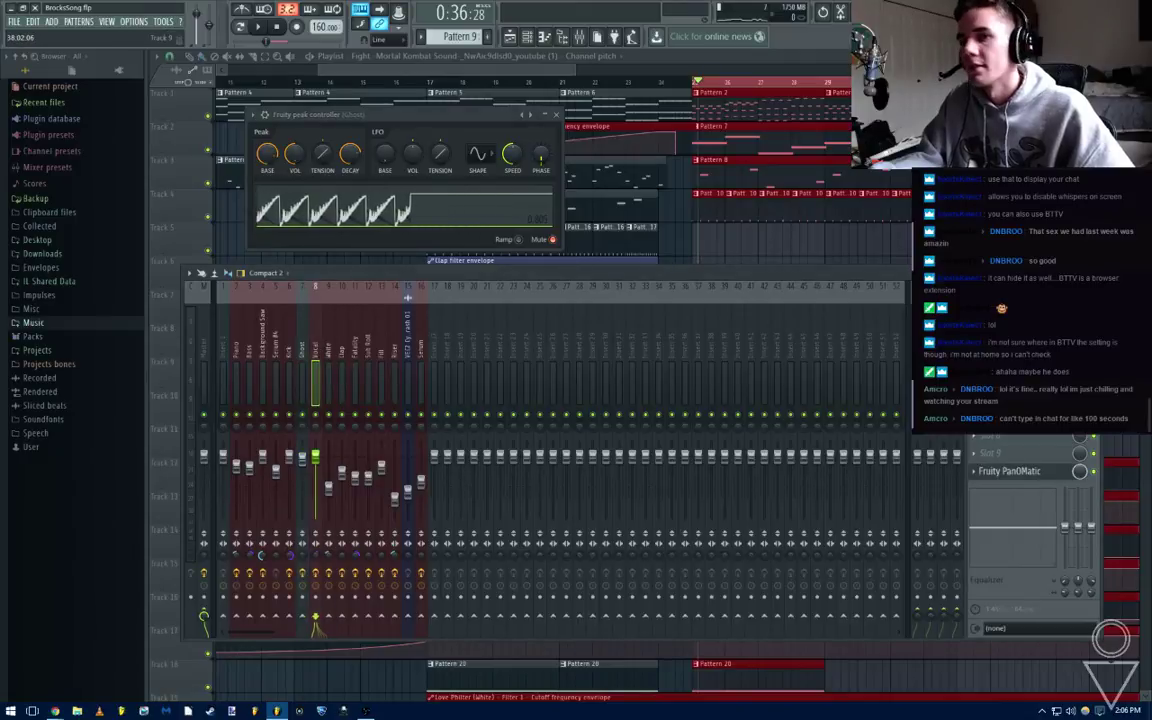
pyautogui.click(1040, 471)
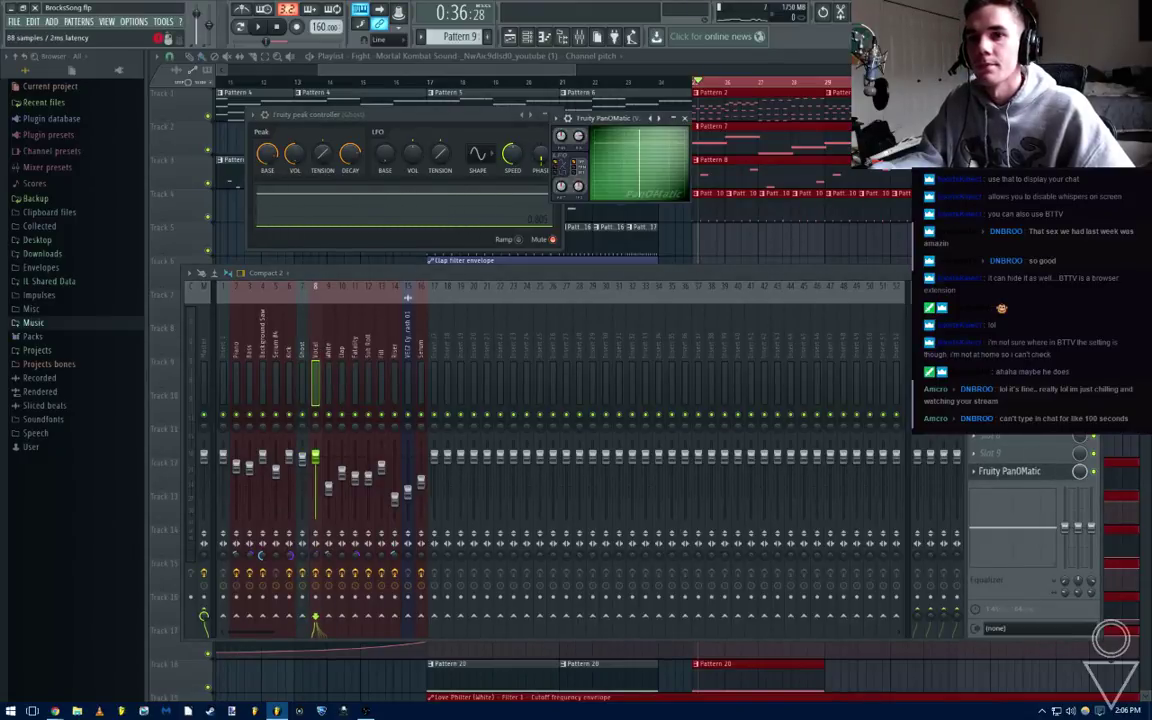
pyautogui.click(1010, 330)
# Set the Vocal track's Fruity Limiter to a 4.9:1 ratio and 15.4 dB gain while the drop plays, and close it
pyautogui.press('space')
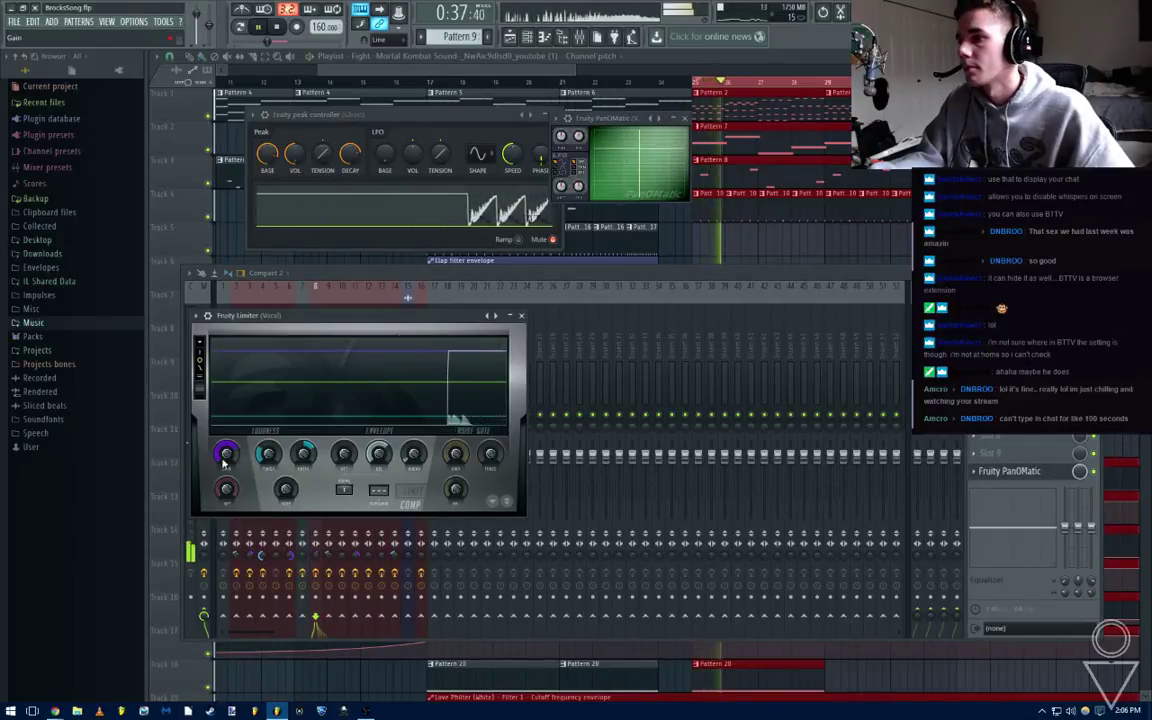
pyautogui.moveTo(305, 456); pyautogui.dragTo(305, 439)
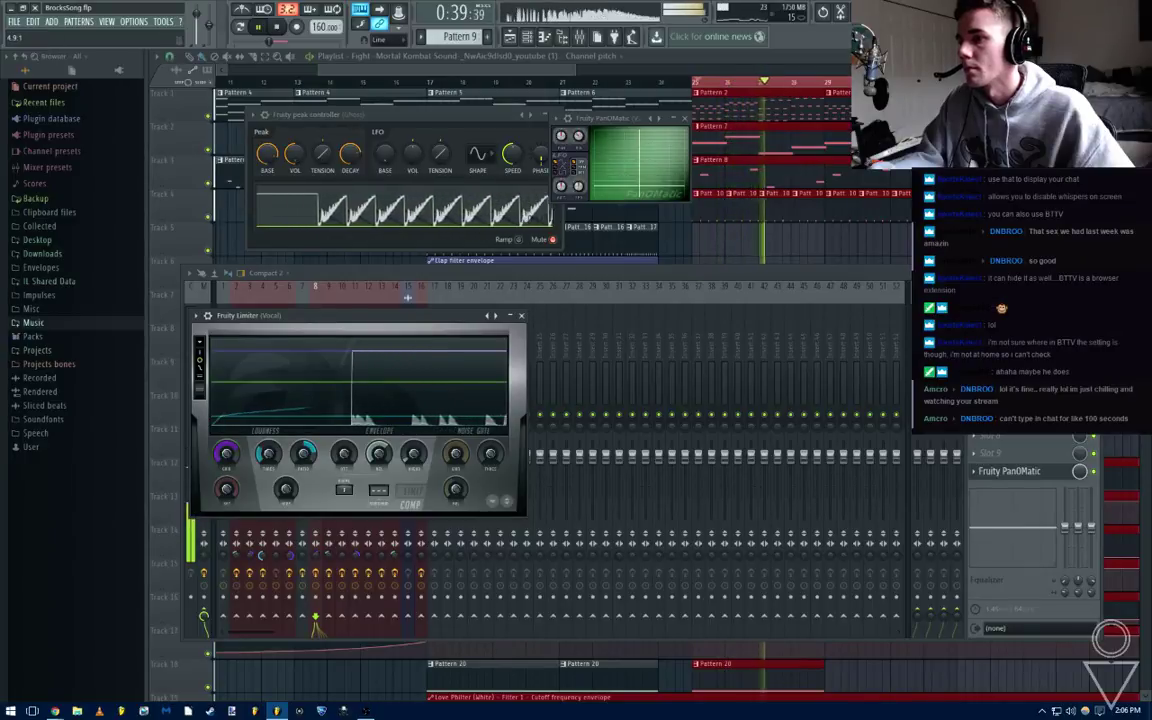
pyautogui.moveTo(232, 461); pyautogui.dragTo(232, 444)
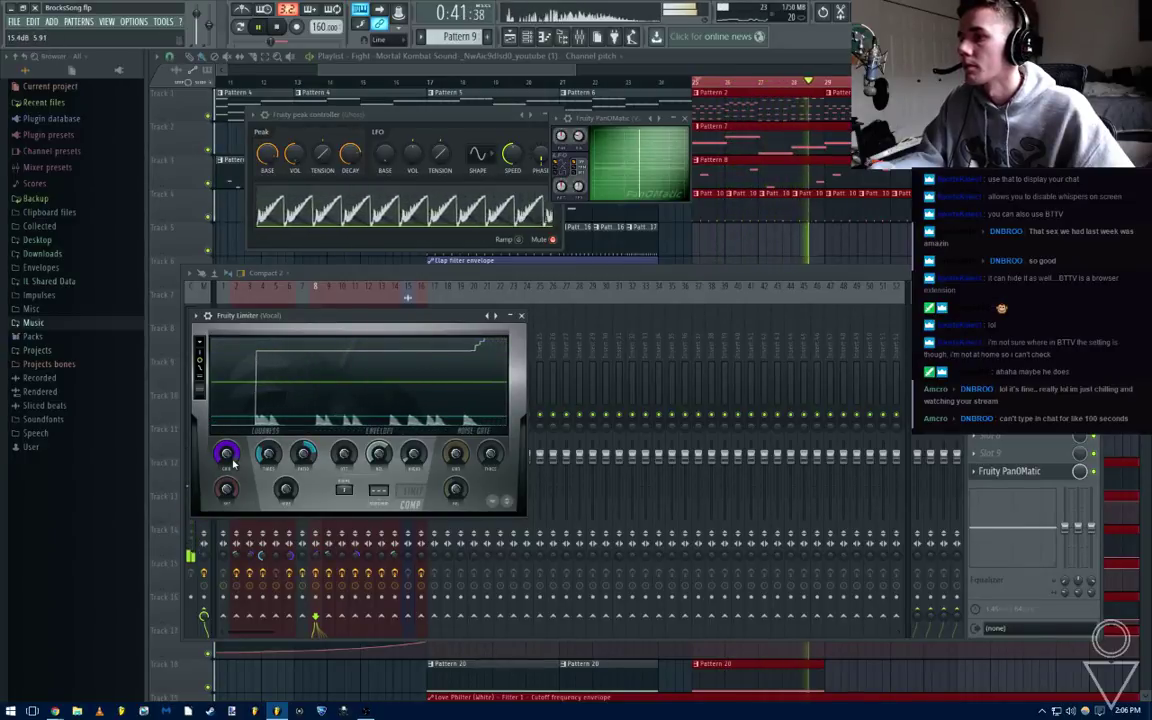
pyautogui.click(522, 316)
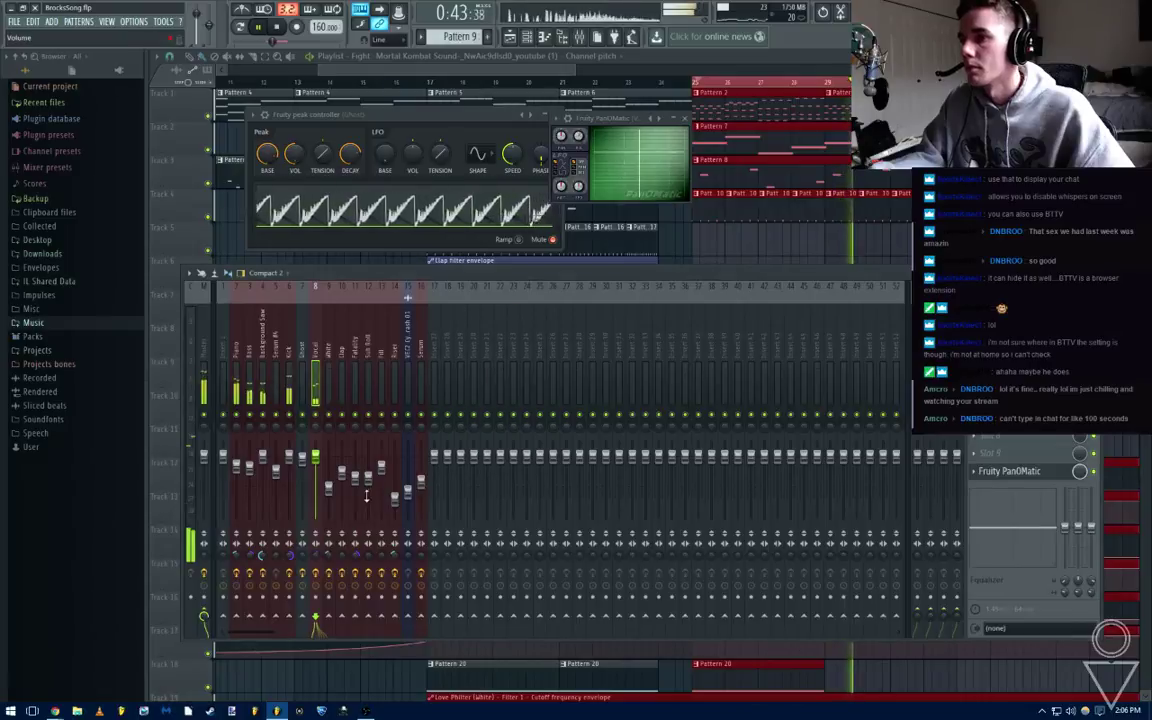
# Close the Fruity peak controller and Fruity PanOMatic windows, clear the playlist's time selection, and restart playback
pyautogui.click(461, 125)
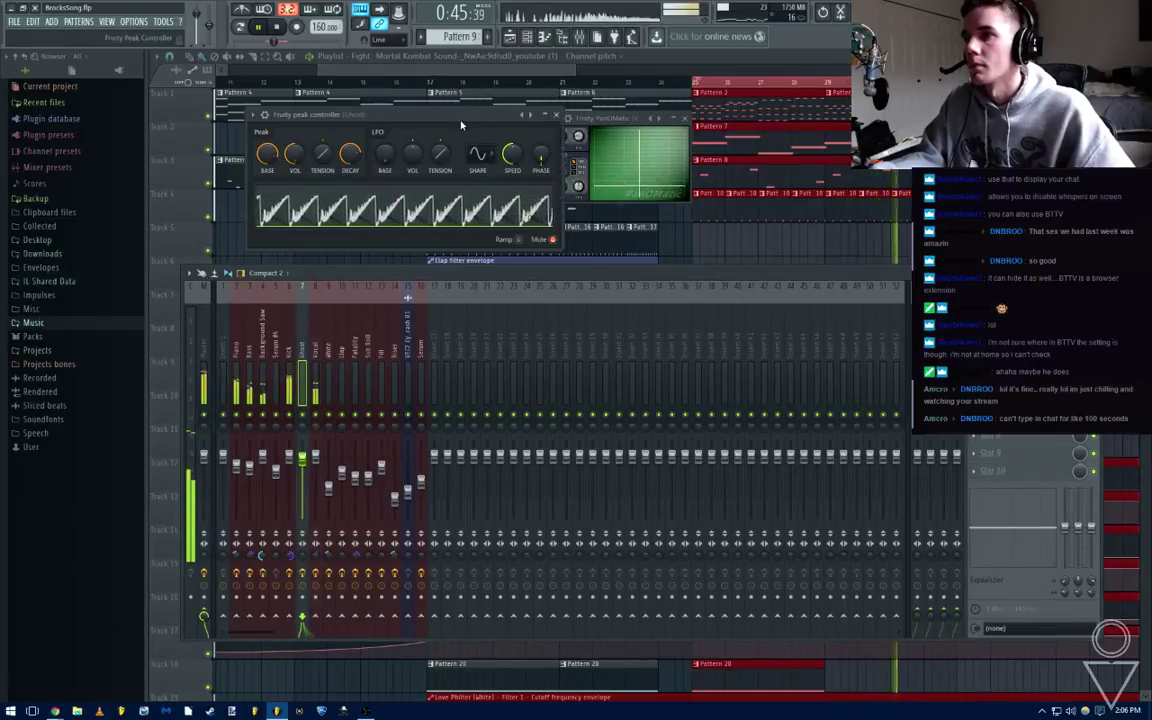
pyautogui.click(557, 115)
pyautogui.click(685, 118)
pyautogui.scroll(-4, 458, 196)
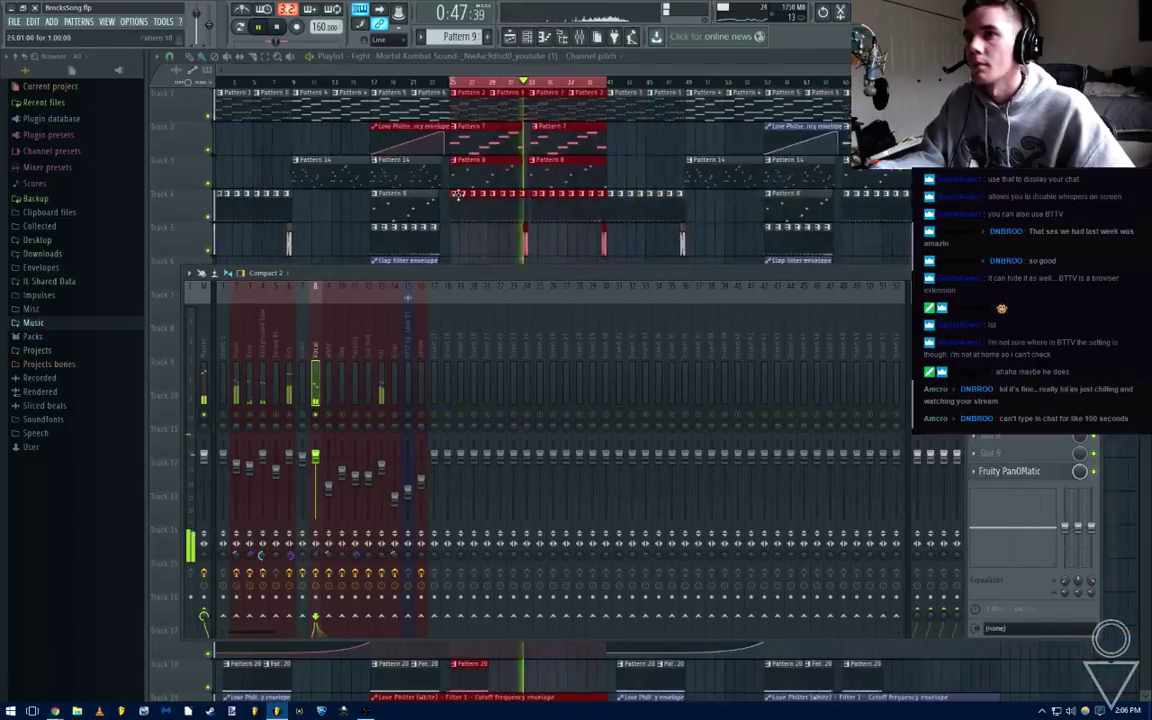
pyautogui.press('space')
pyautogui.doubleClick(464, 82)
pyautogui.press('space')
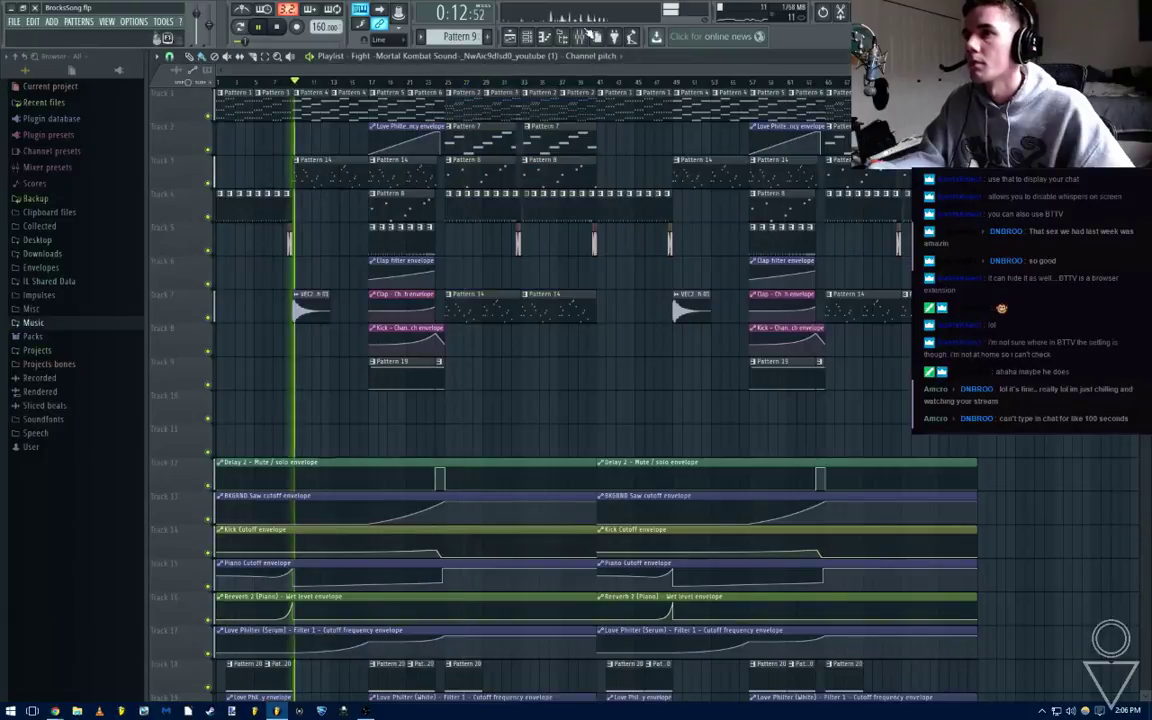
# Restart playback from just before bar 9 and save the project
pyautogui.press('F9')
pyautogui.press('F9')
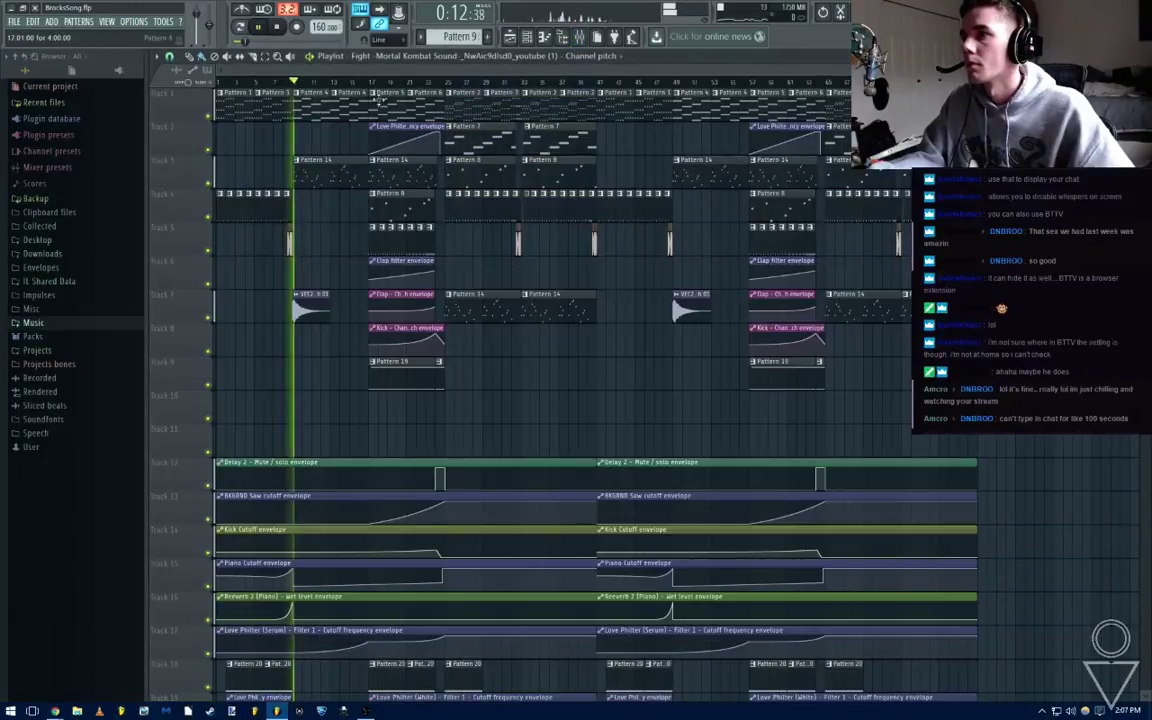
pyautogui.scroll(3, 300, 146)
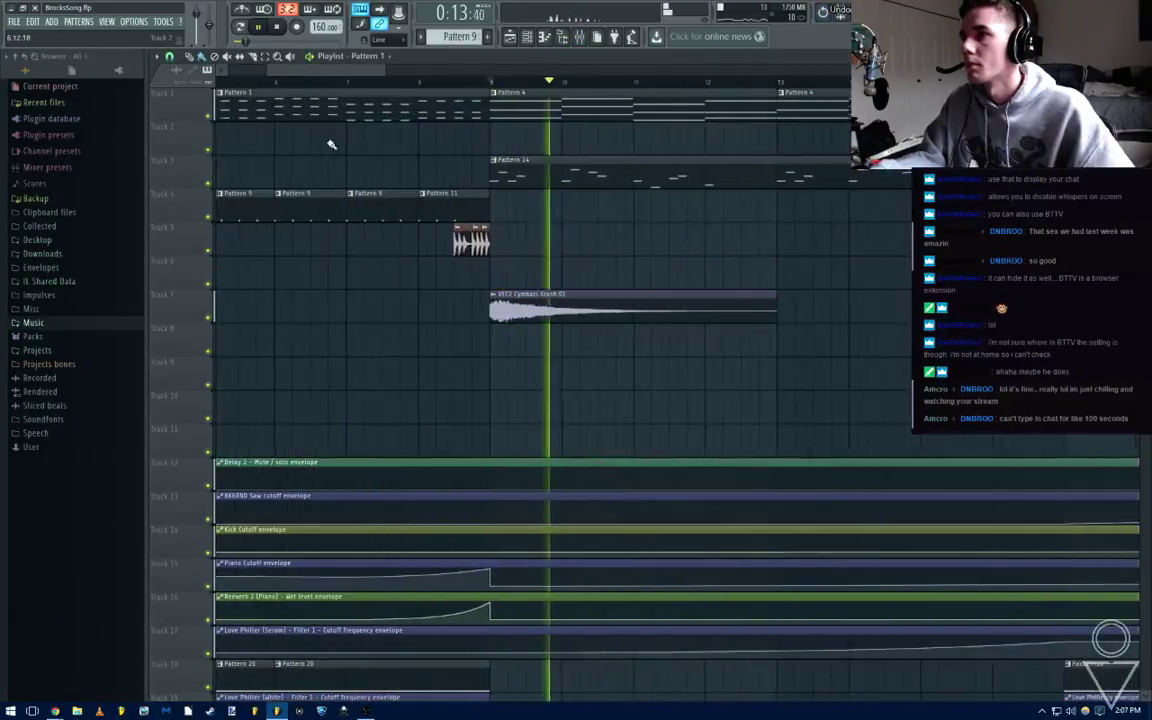
pyautogui.click(168, 57)
pyautogui.click(200, 239)
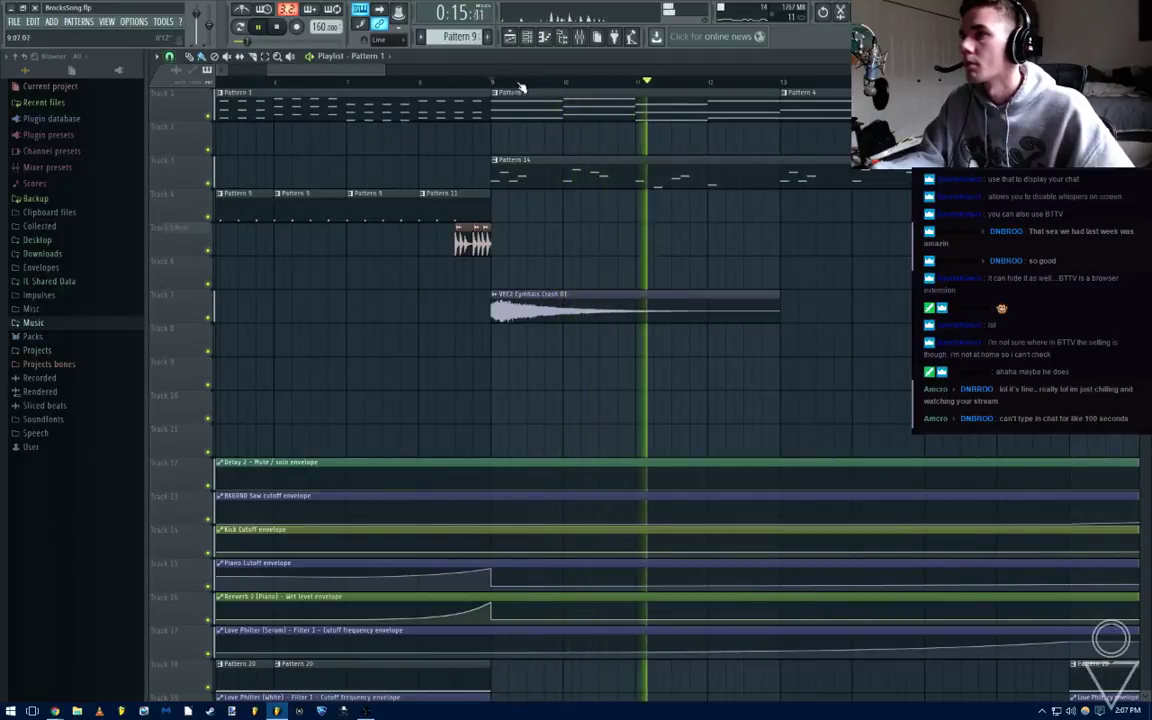
pyautogui.click(452, 82)
pyautogui.scroll(-3, 456, 84)
pyautogui.hotkey('ctrl', 's')
# Lower the Vocal mixer track's volume to 81% (-4.4 dB) while the song plays towards the drop, and save the project
pyautogui.press('F9')
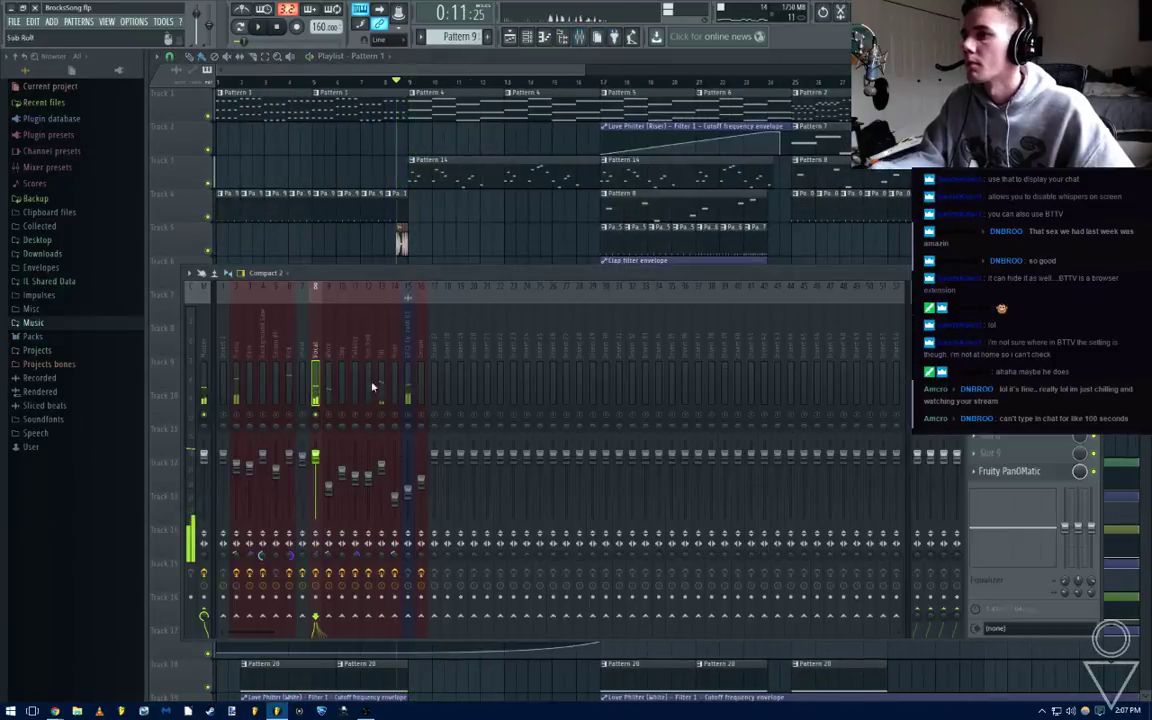
pyautogui.press('F9')
pyautogui.scroll(-2, 491, 221)
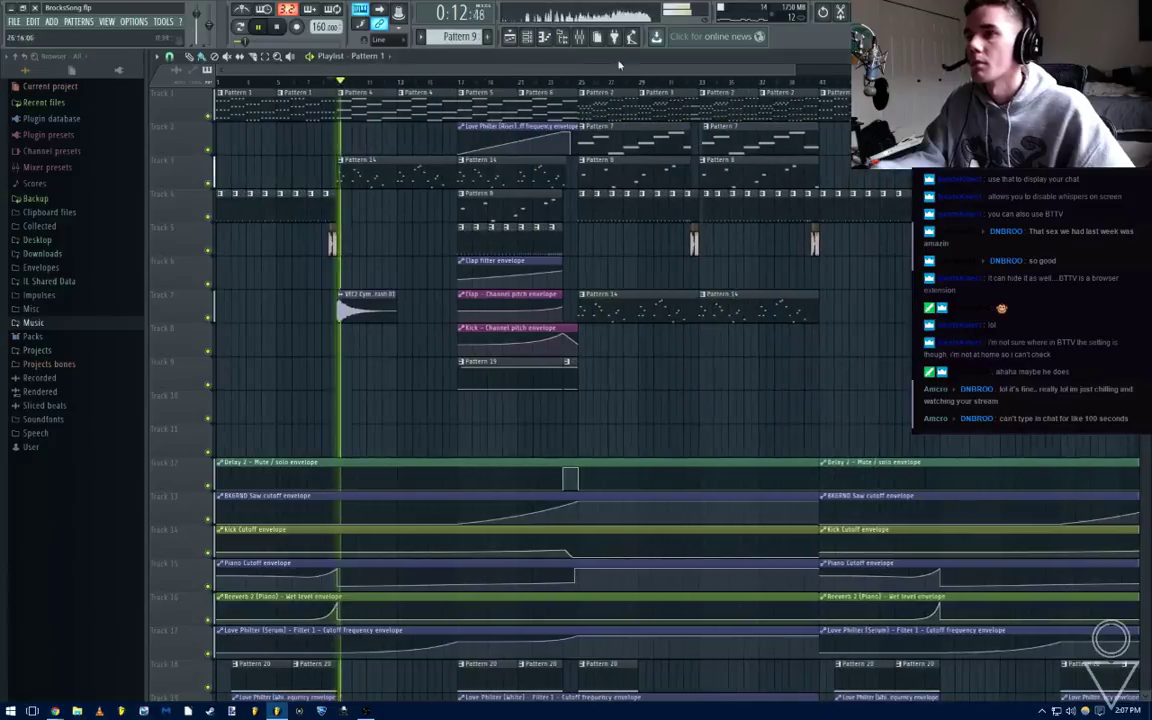
pyautogui.click(579, 37)
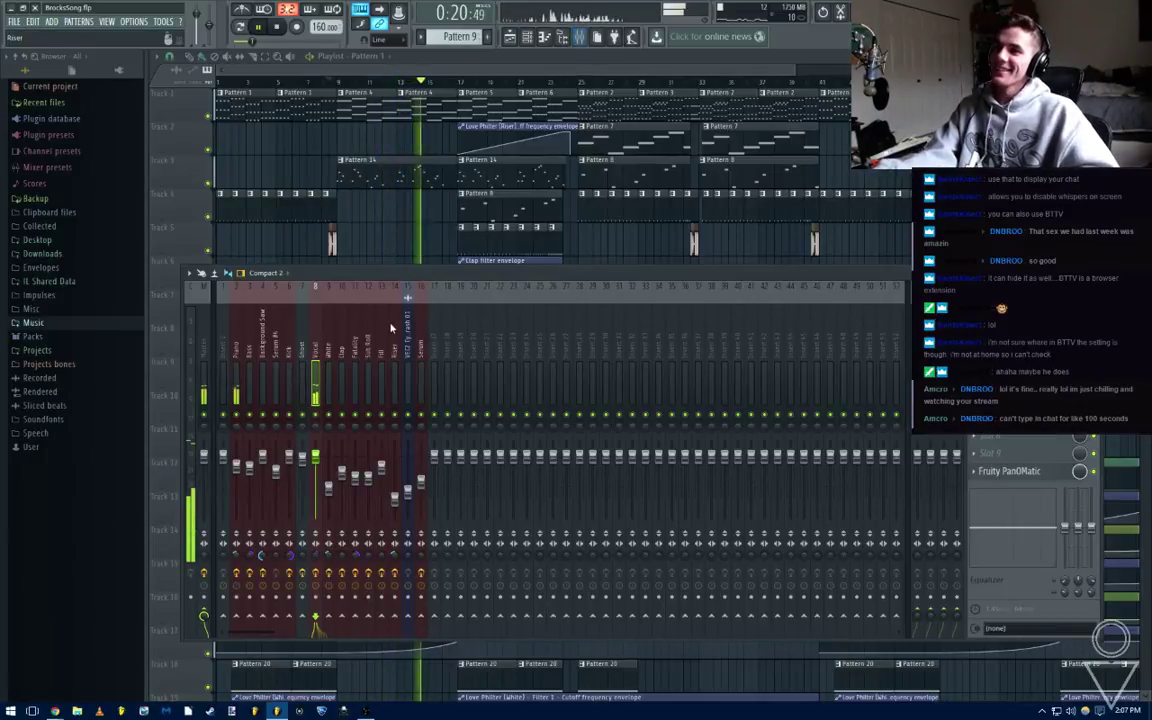
pyautogui.press('F9')
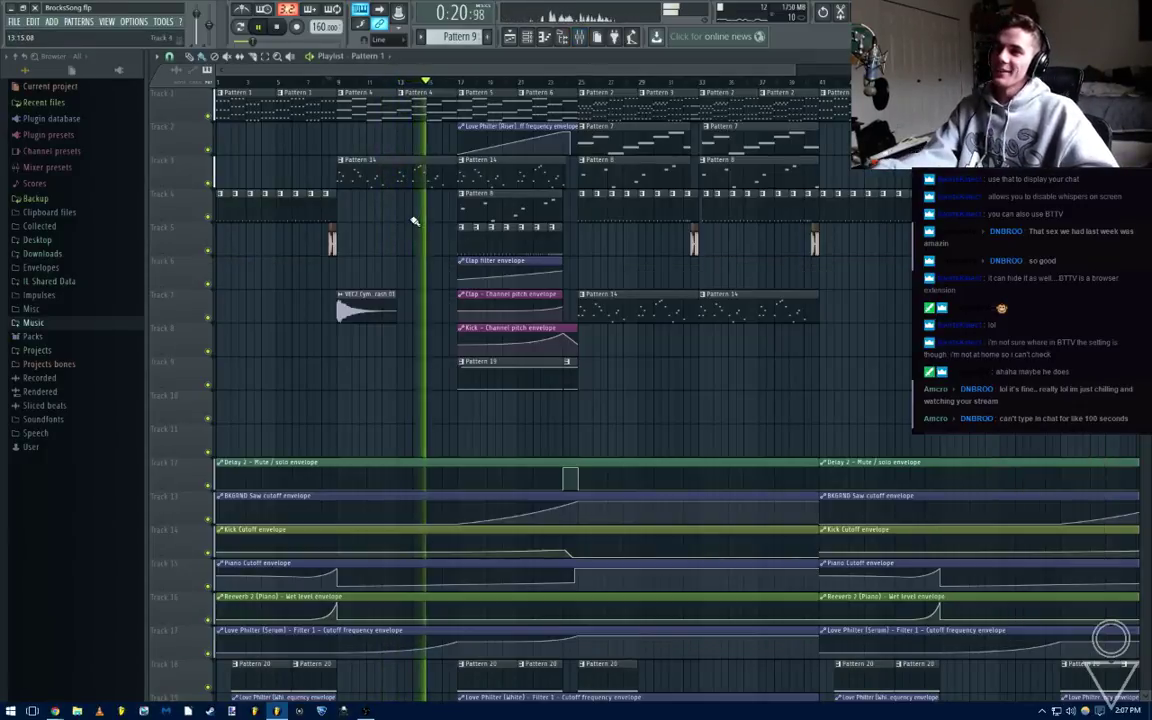
pyautogui.click(584, 40)
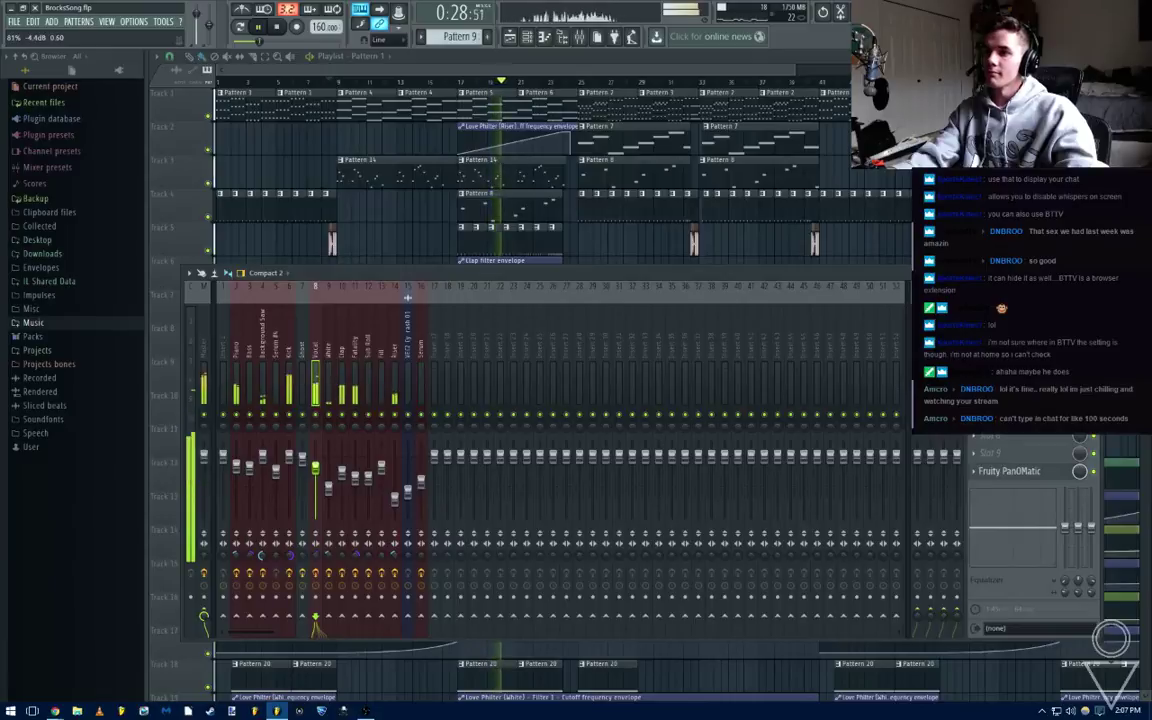
pyautogui.moveTo(615, 255); pyautogui.dragTo(617, 398)
pyautogui.hotkey('ctrl', 's')
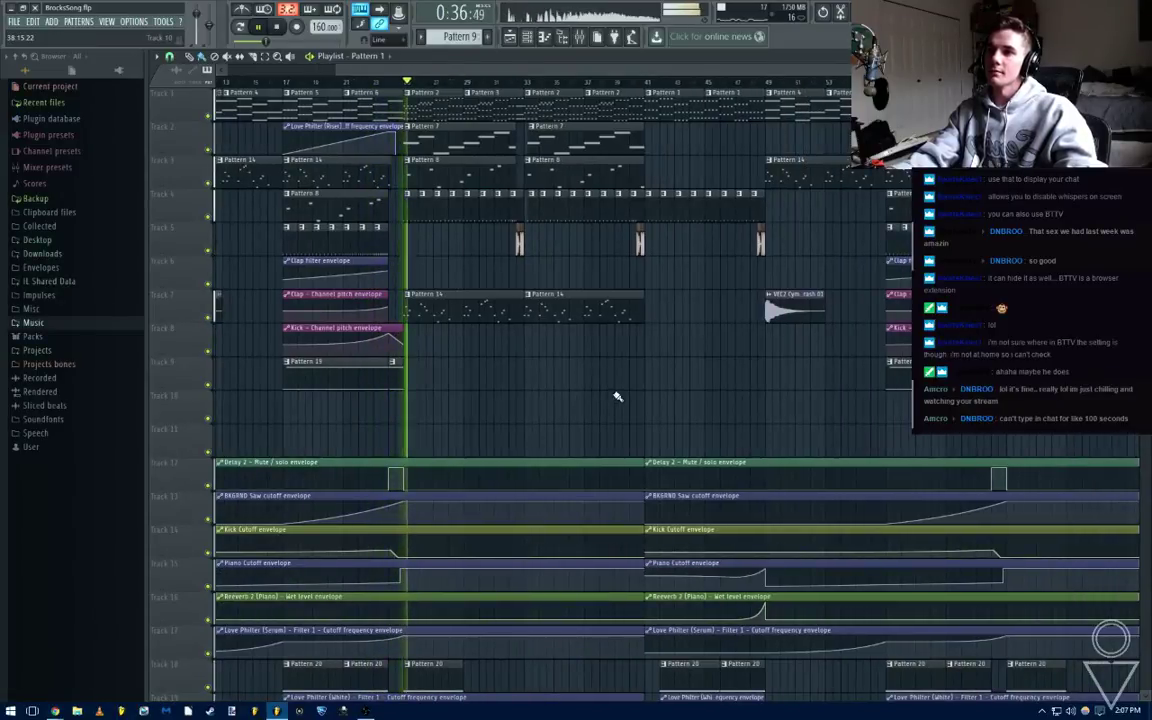
# Check the mixer during the drop, and open Pattern 10 in the Channel rack from its drum clip in Track 4
pyautogui.press('F9')
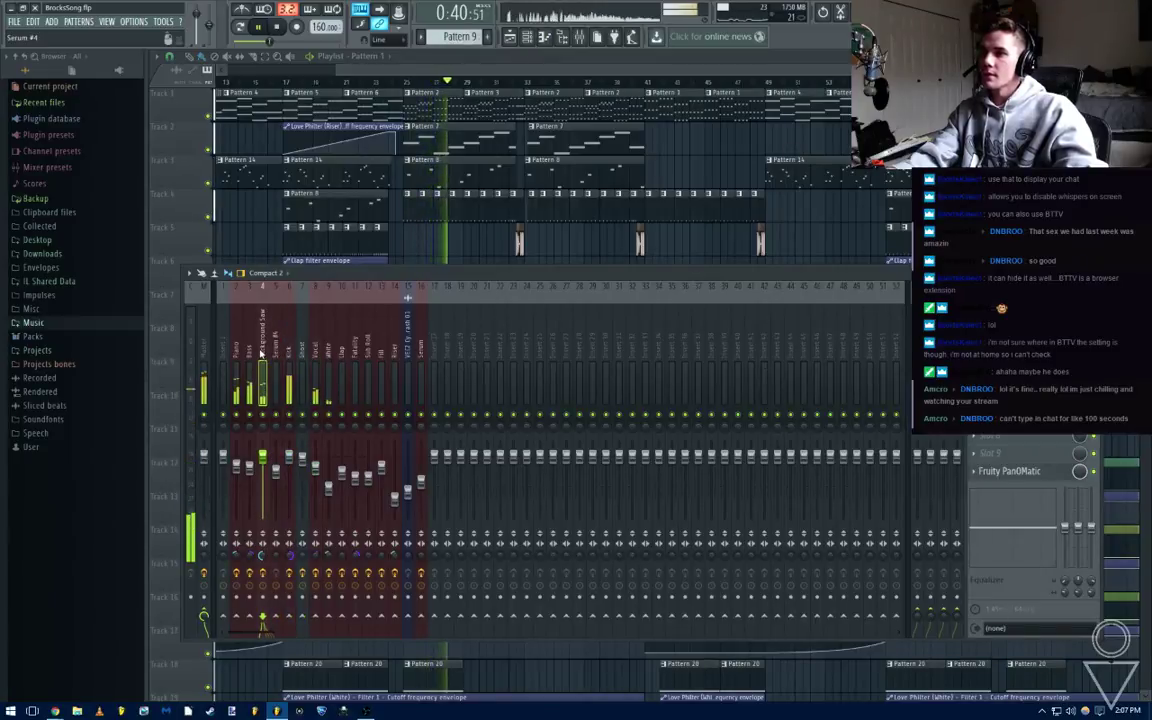
pyautogui.press('F9')
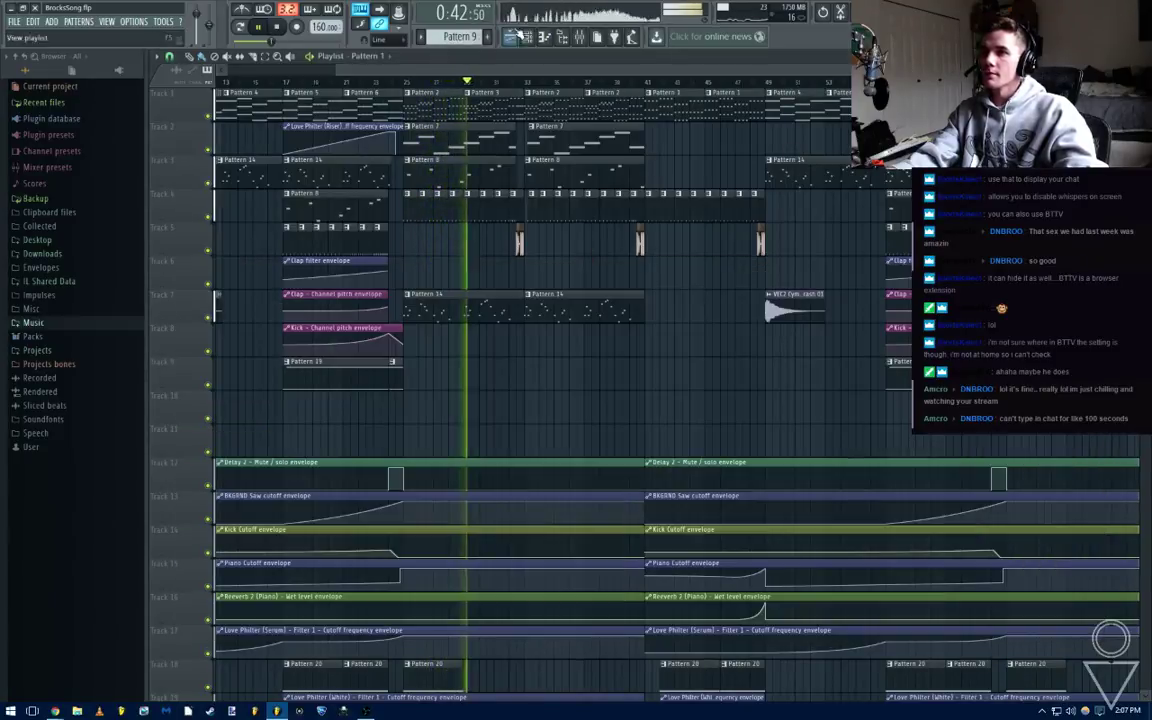
pyautogui.click(538, 36)
pyautogui.press('F6')
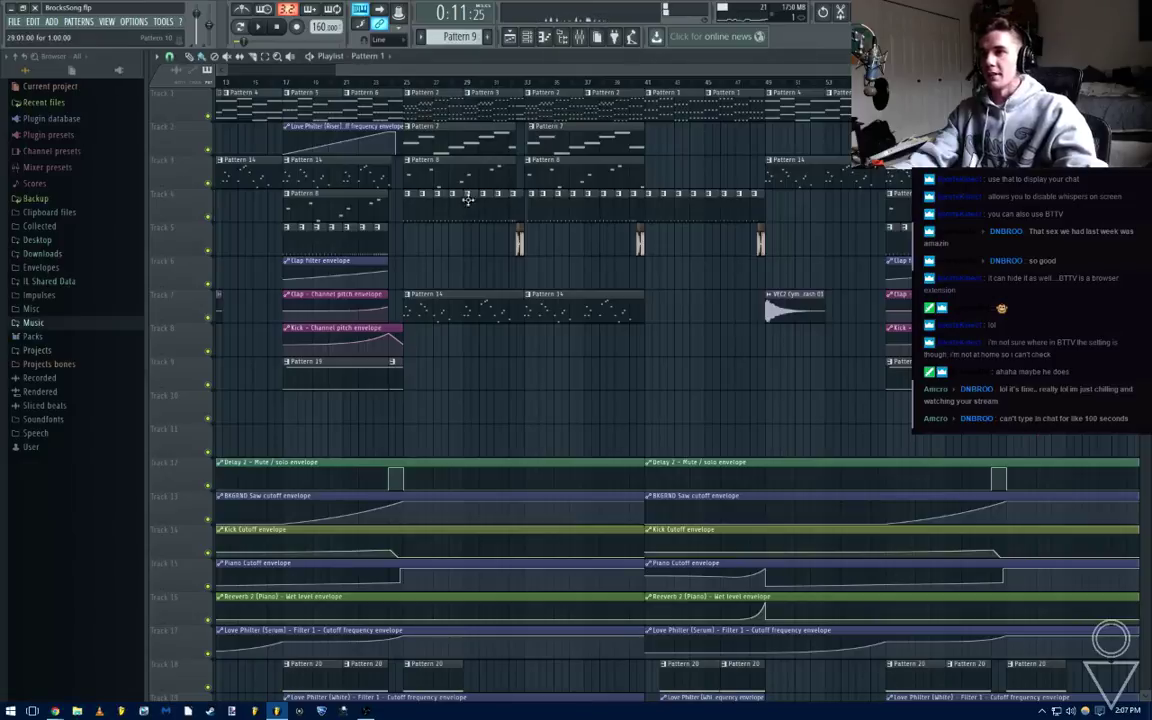
pyautogui.doubleClick(446, 207)
pyautogui.press('F6')
pyautogui.press('F7')
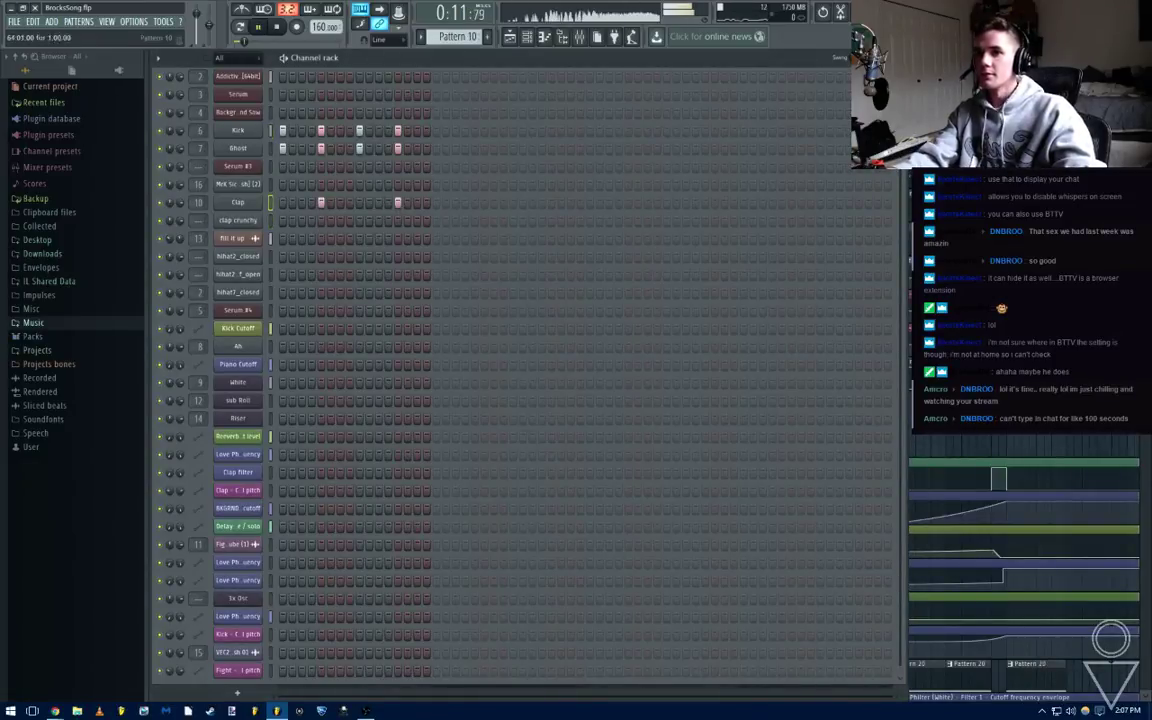
# Play from bar 25 and move Pattern 10's Clap hits on steps 5 and 13 to the channel routed to mixer track 16
pyautogui.press('F6')
pyautogui.click(406, 85)
pyautogui.doubleClick(425, 220)
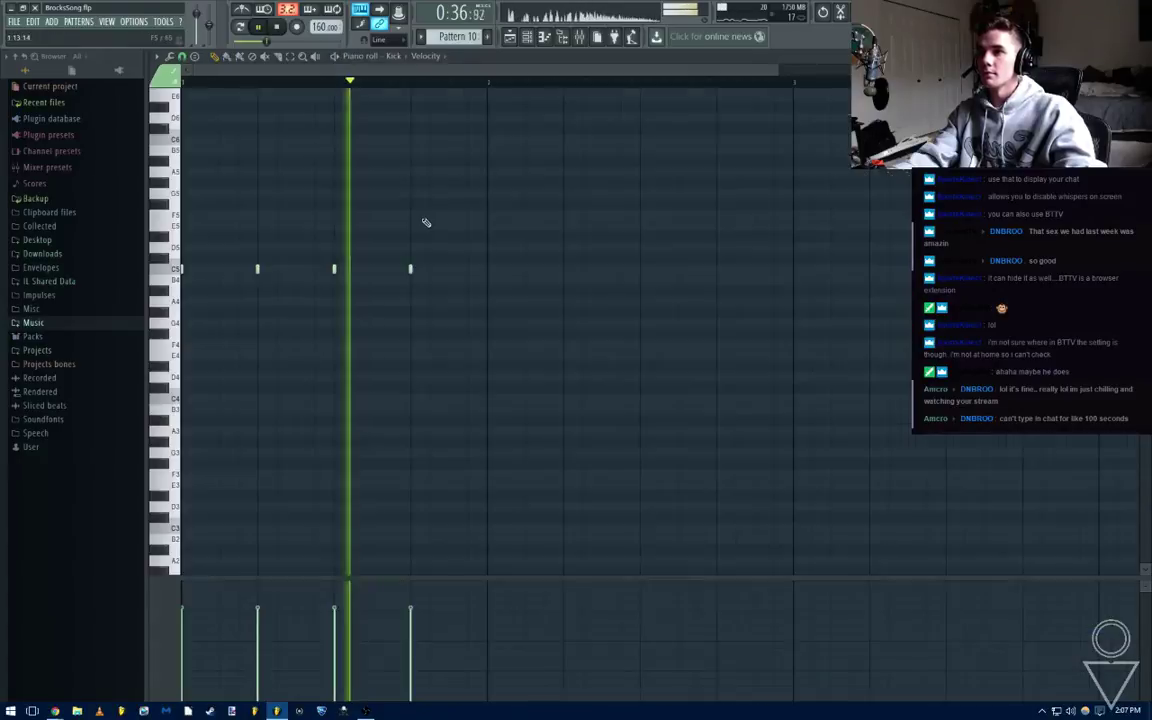
pyautogui.press('F6')
pyautogui.press('F7')
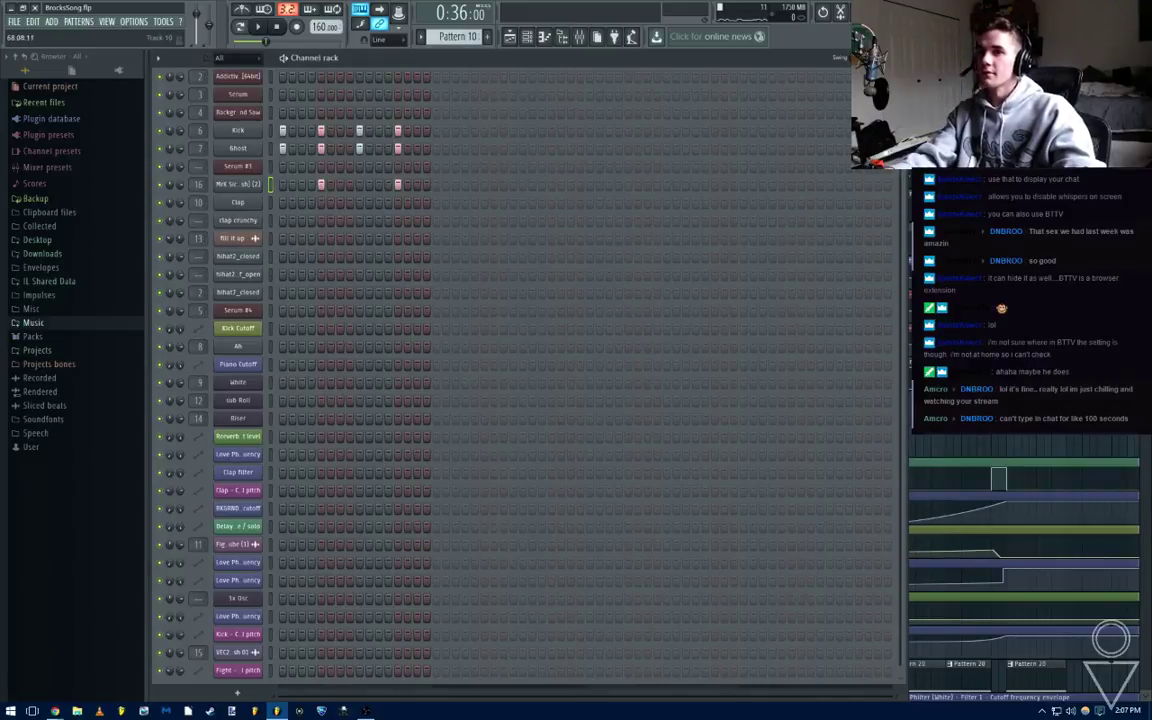
pyautogui.press('F6')
# Open Pattern 10 from its clip after bar 33 and clone it as a new pattern
pyautogui.scroll(4, 583, 276)
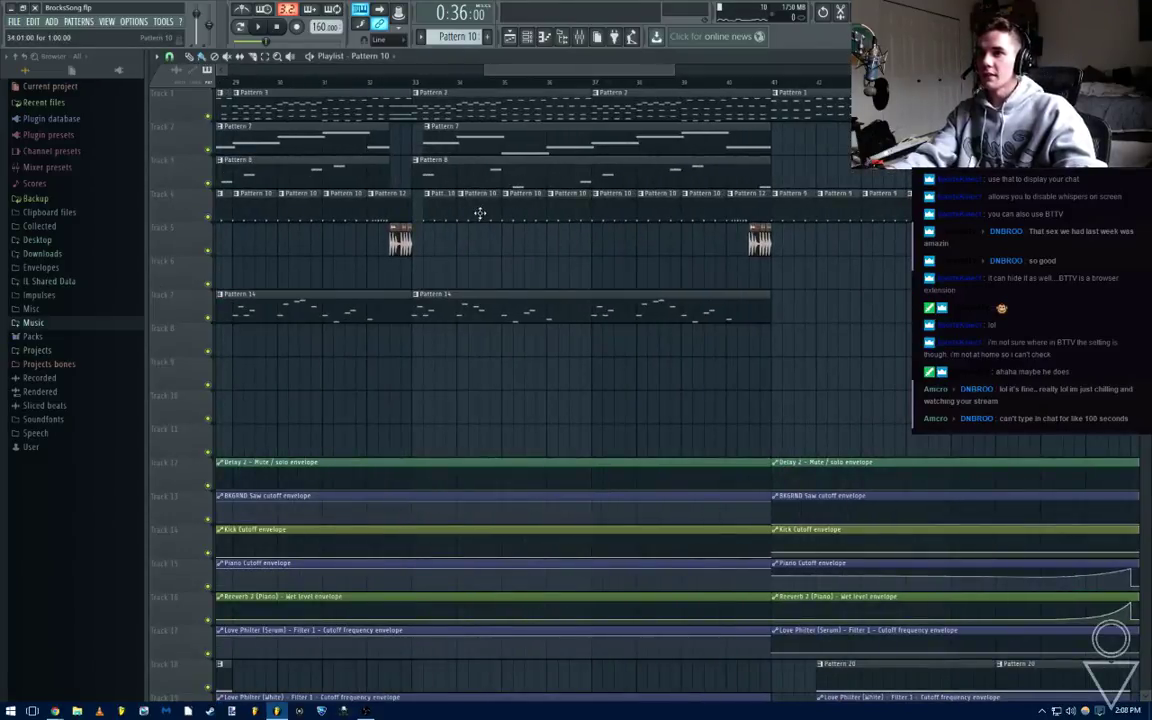
pyautogui.doubleClick(480, 213)
pyautogui.rightClick(460, 38)
pyautogui.click(545, 125)
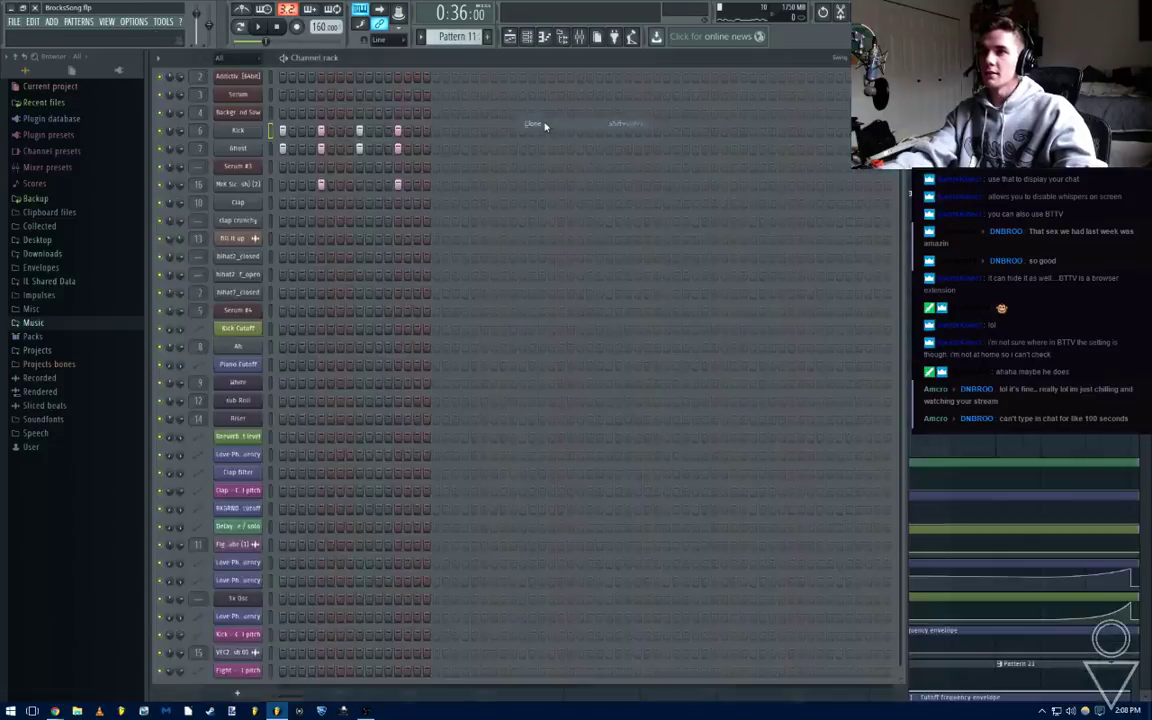
# Replace the Pattern 10 clips in Track 4 between bars 33 and 40 with the cloned Pattern 11
pyautogui.press('F6')
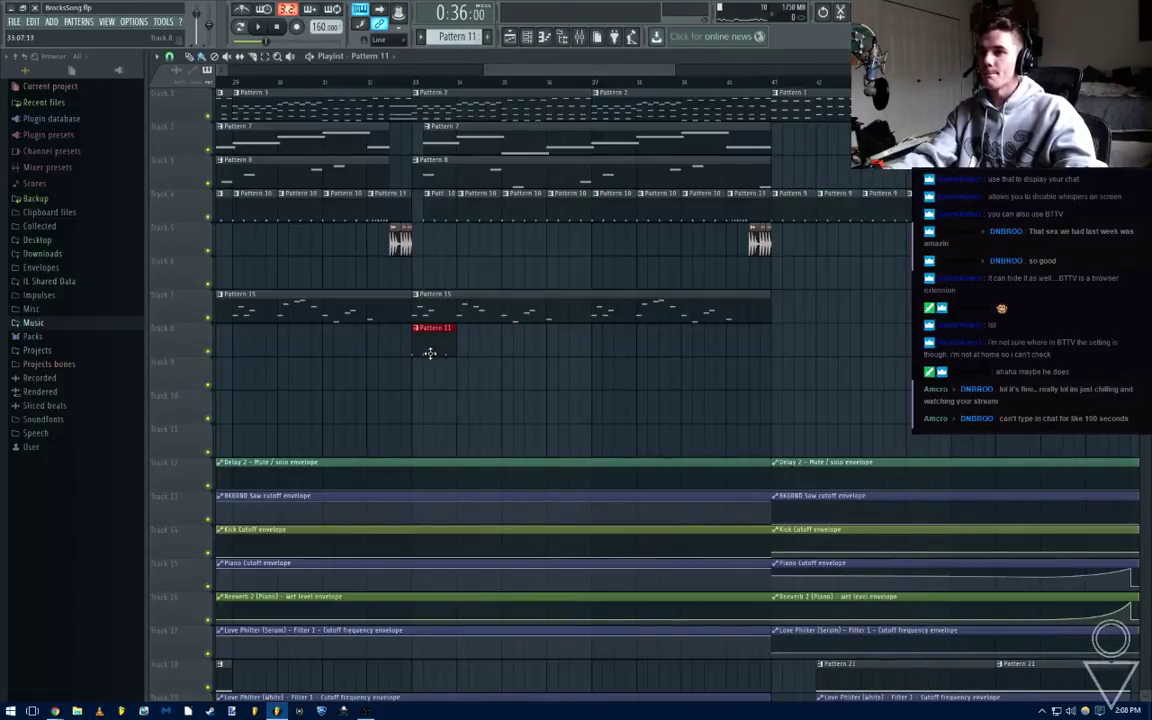
pyautogui.moveTo(445, 215); pyautogui.dragTo(708, 214)
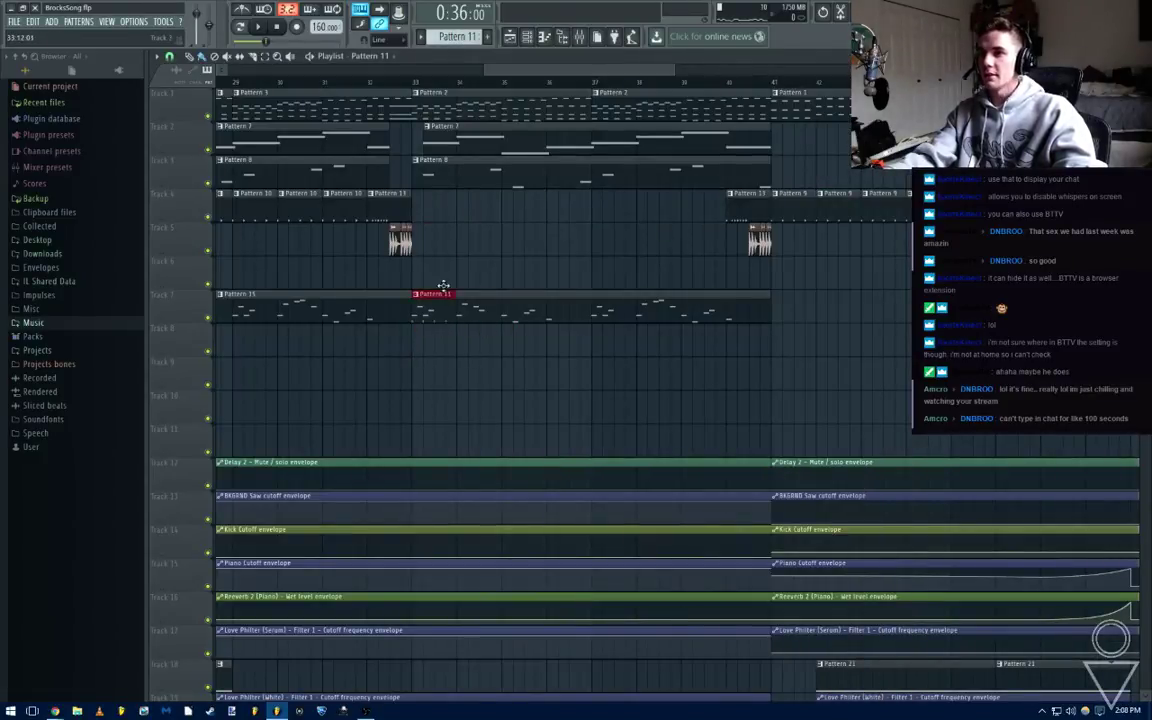
pyautogui.moveTo(463, 216); pyautogui.dragTo(681, 218)
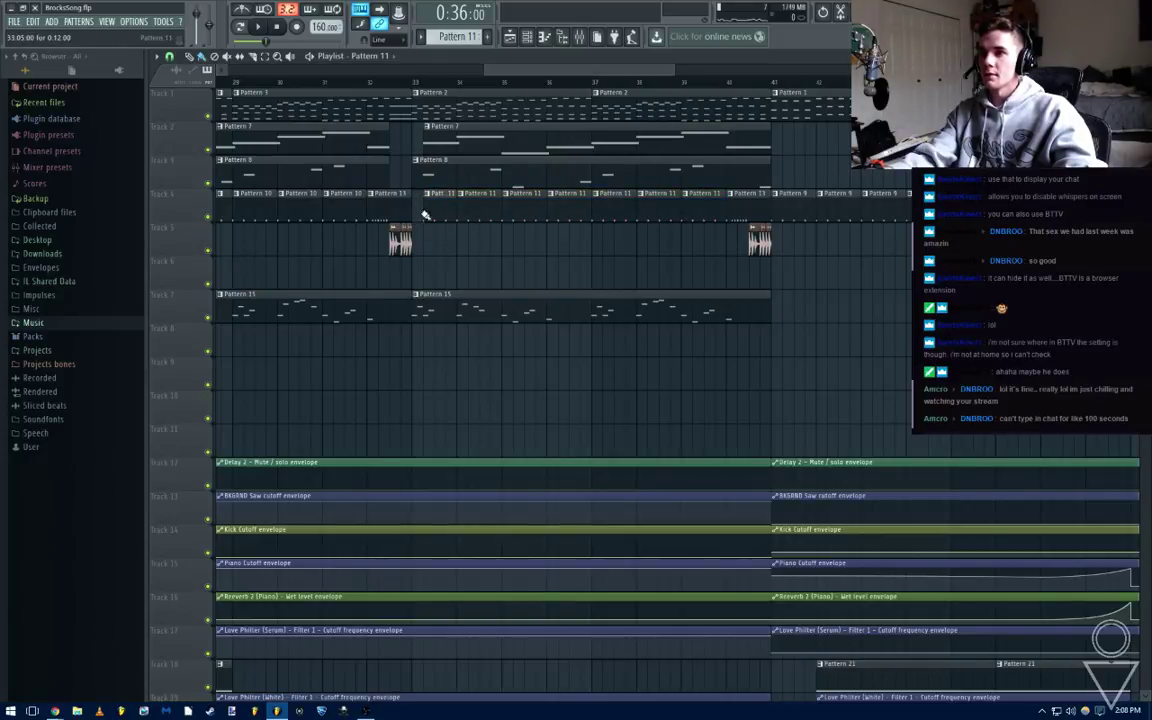
# Trim the starts of the Pattern 7, Pattern 11 and Pattern 15 clips after bar 33 to 33:09, replaying the transition between edits
pyautogui.press('space')
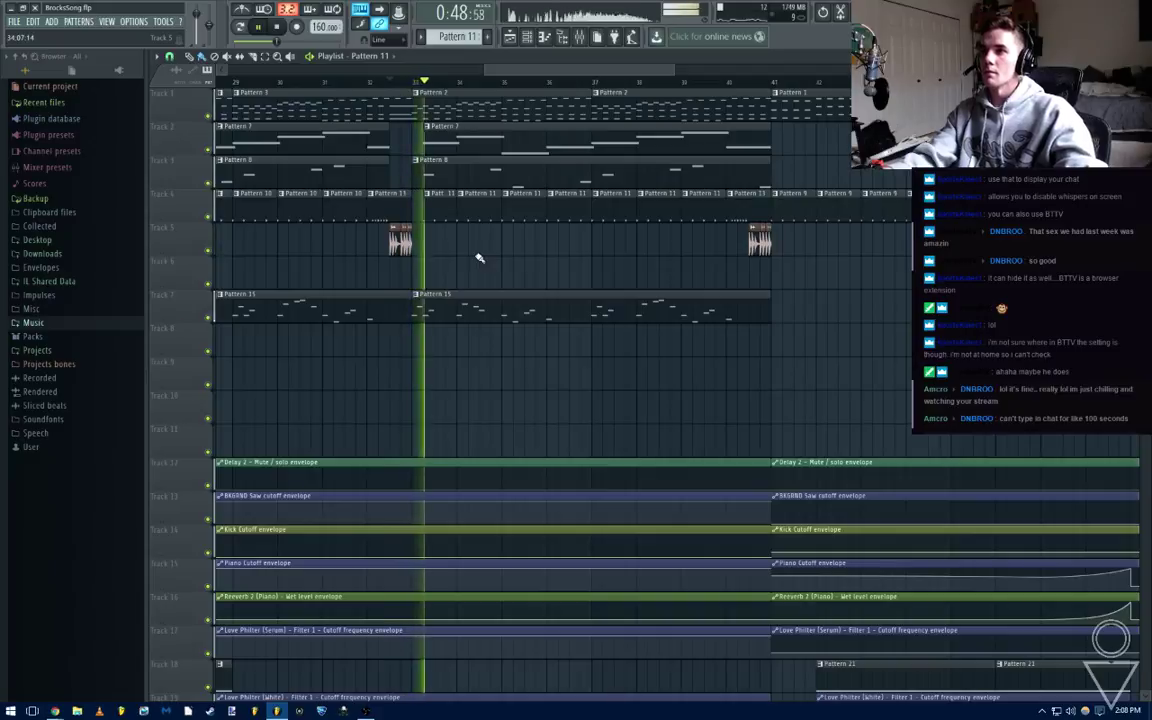
pyautogui.press('space')
pyautogui.click(323, 81)
pyautogui.press('space')
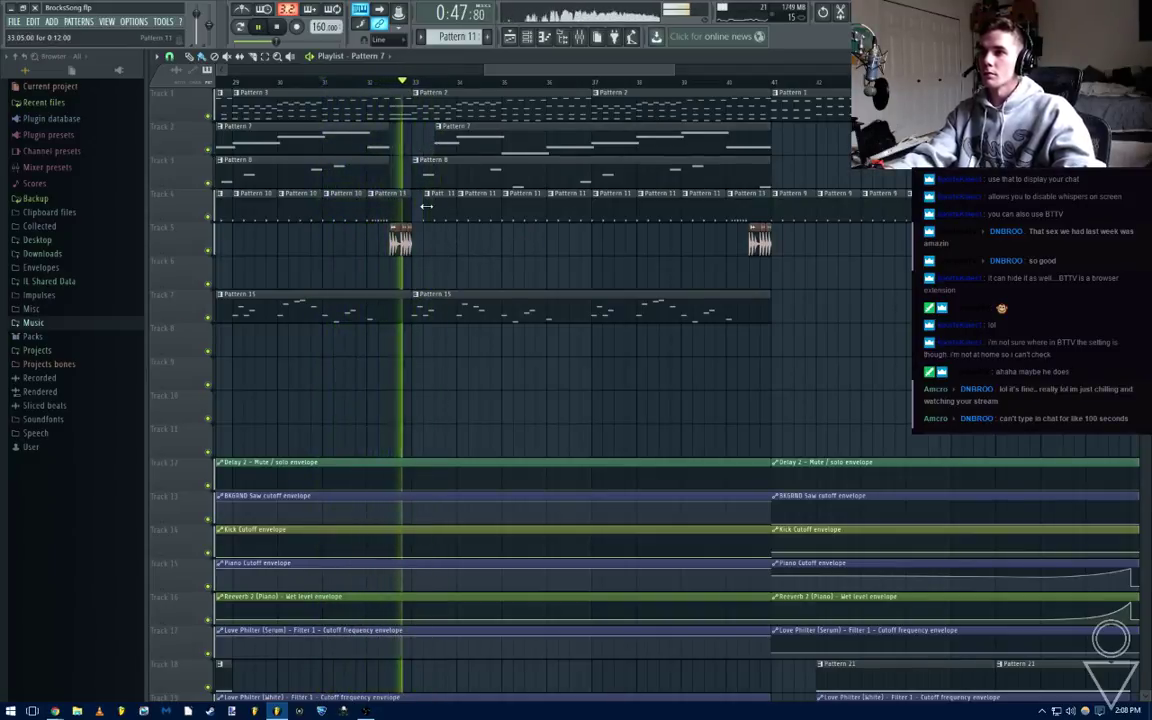
pyautogui.press('space')
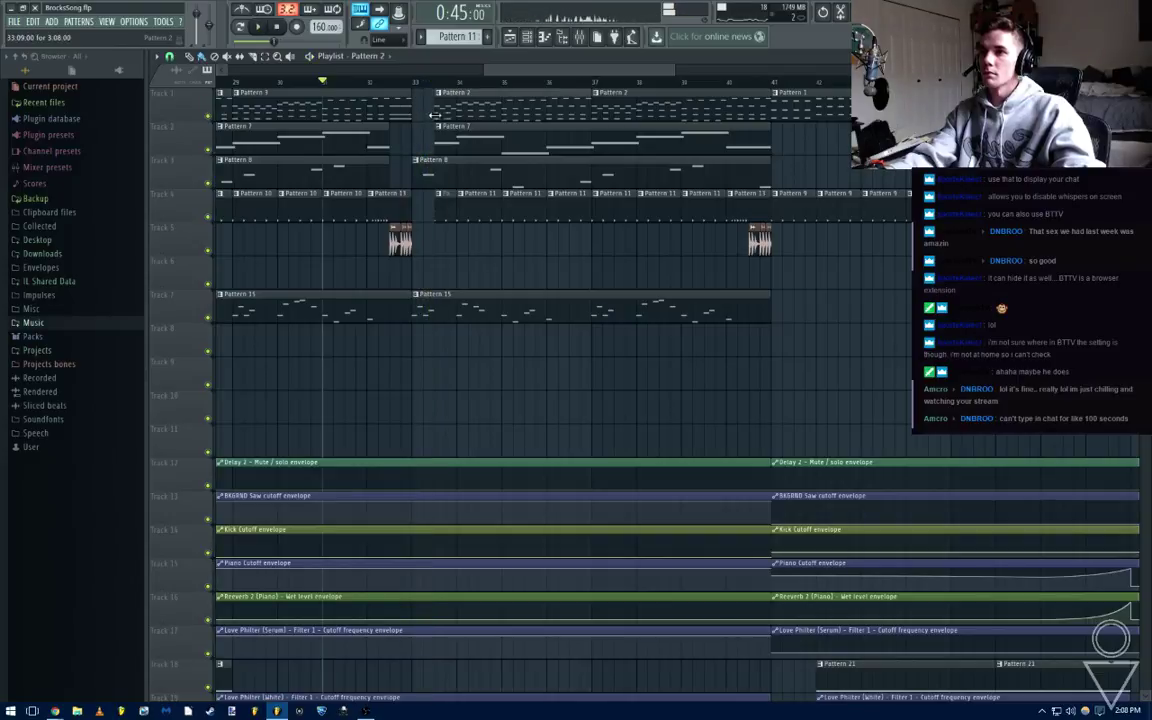
pyautogui.press('space')
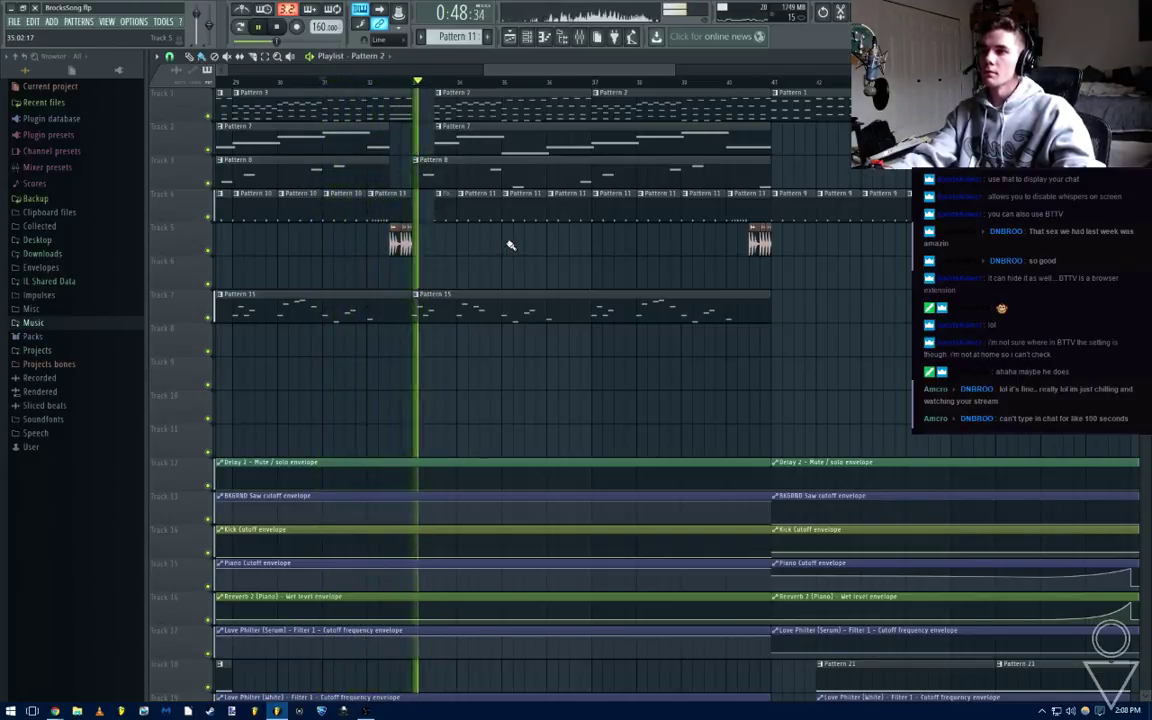
pyautogui.press('space')
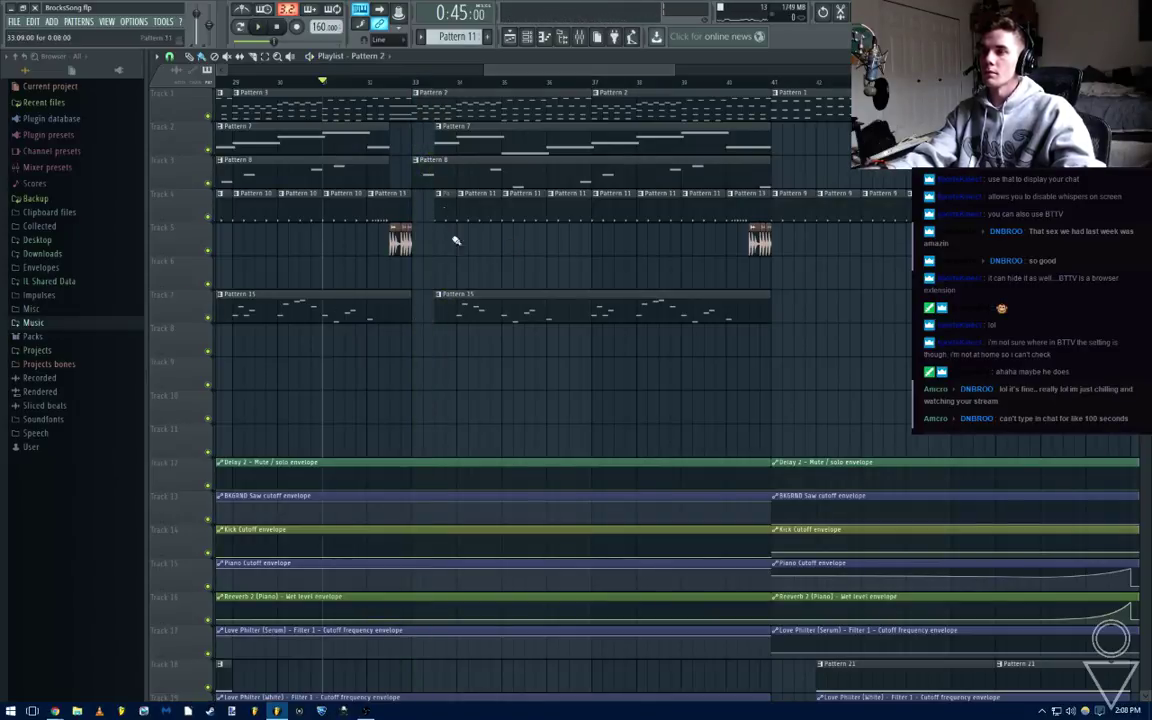
pyautogui.press('space')
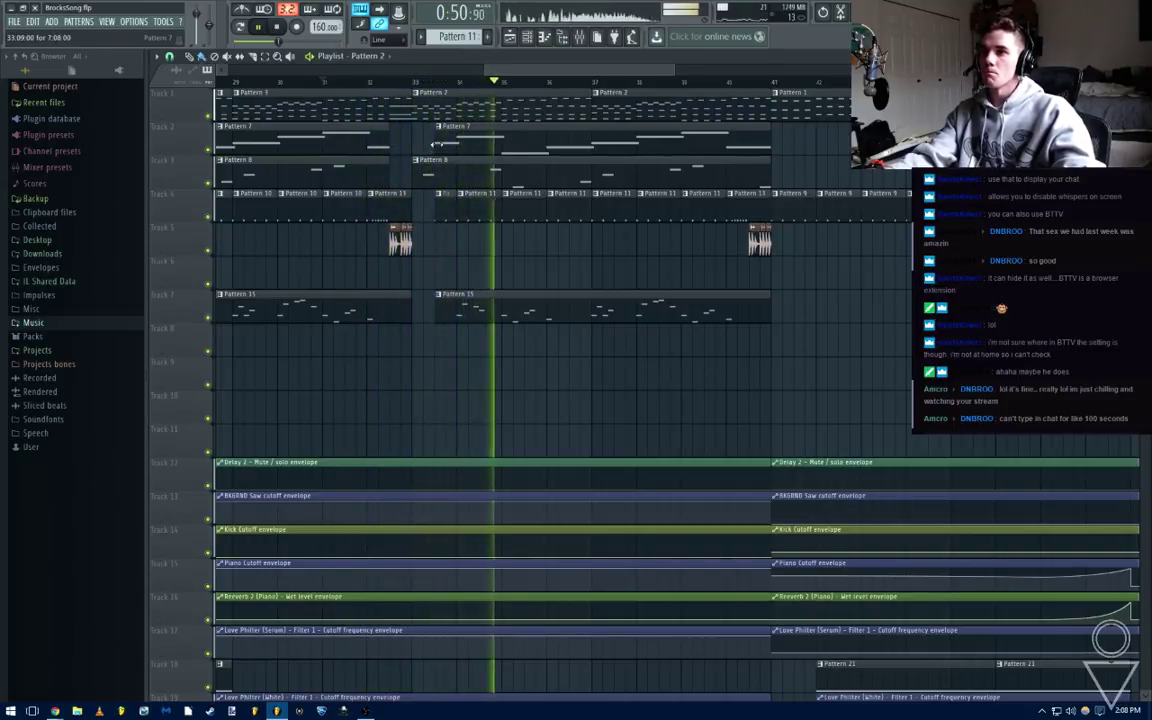
# Play the arrangement from bar 29 to check the gap before the drop's second half
pyautogui.press('space')
pyautogui.keyDown('ctrl'); pyautogui.scroll(-2, 450, 228); pyautogui.keyUp('ctrl')
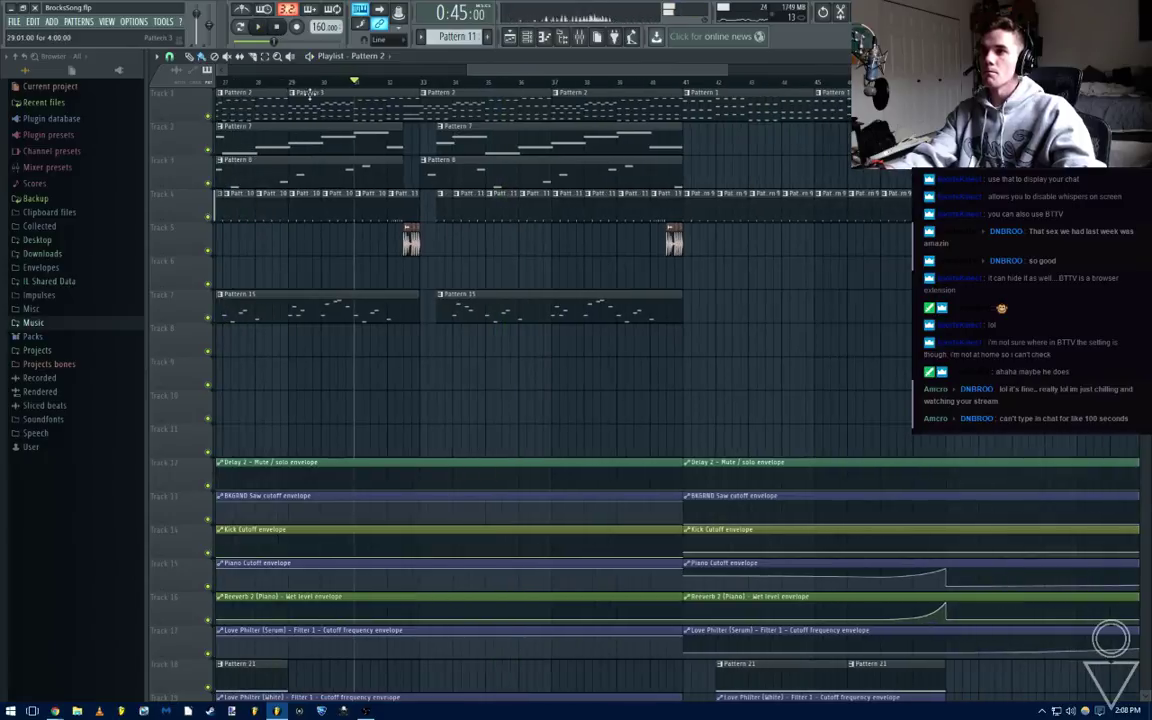
pyautogui.click(291, 83)
pyautogui.press('space')
pyautogui.keyDown('ctrl'); pyautogui.scroll(2, 441, 243); pyautogui.keyUp('ctrl')
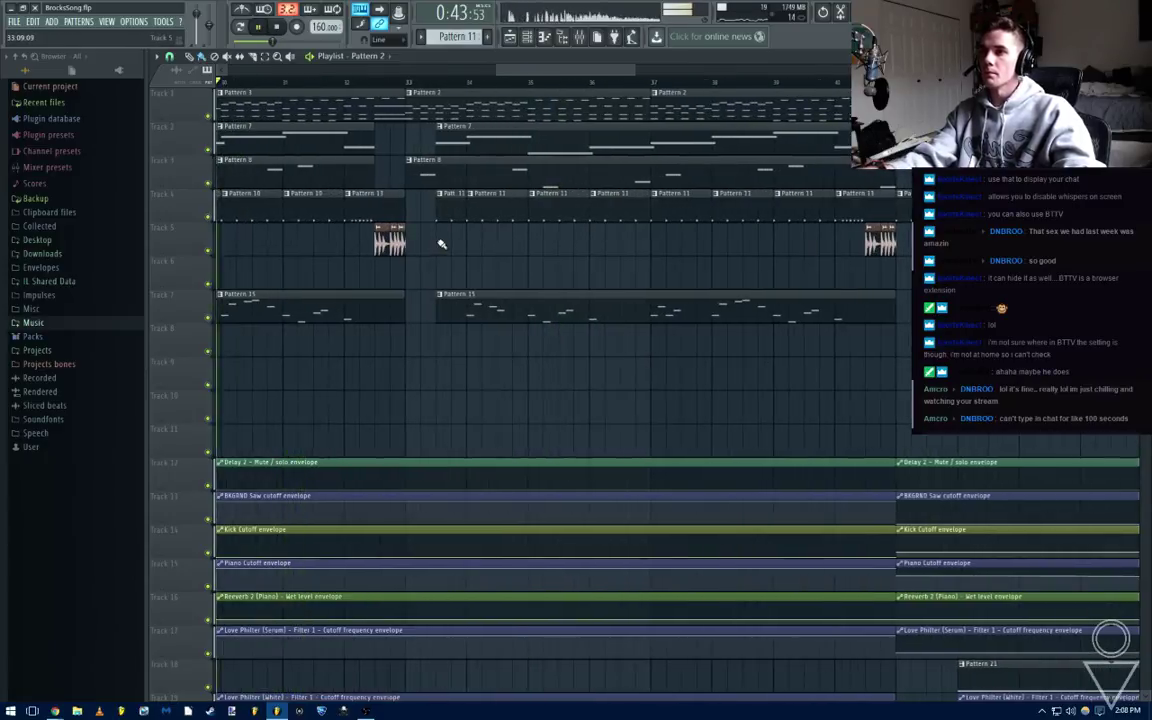
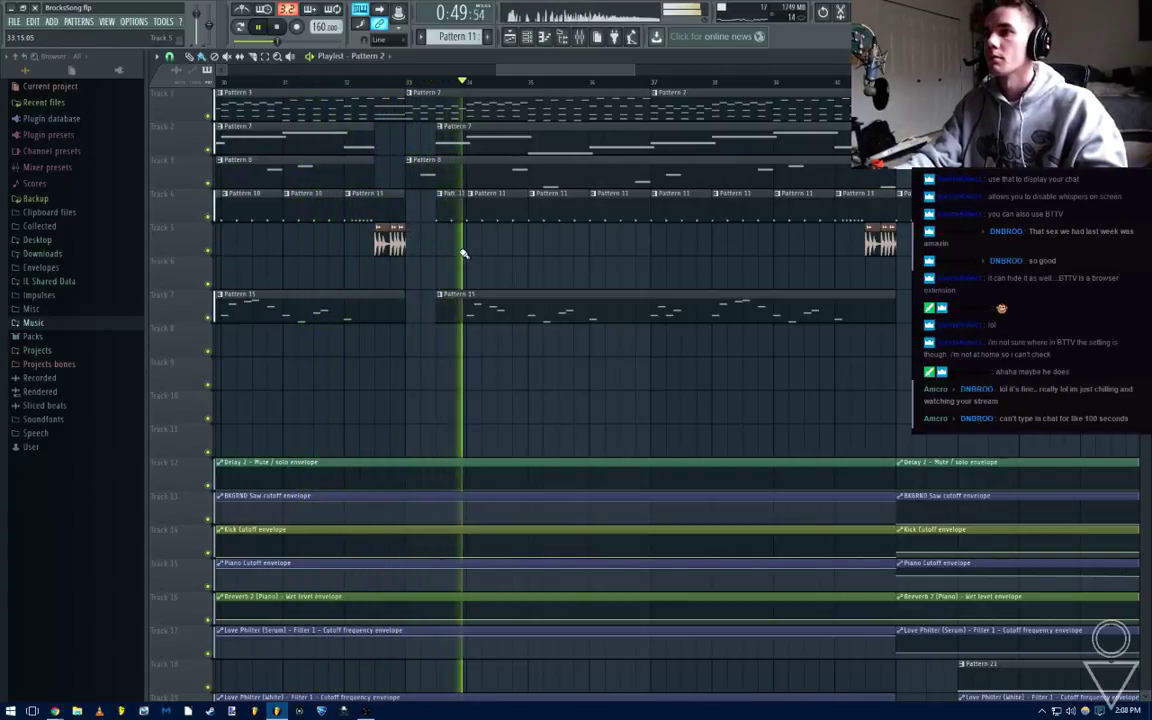
pyautogui.scroll(-1, 480, 255)
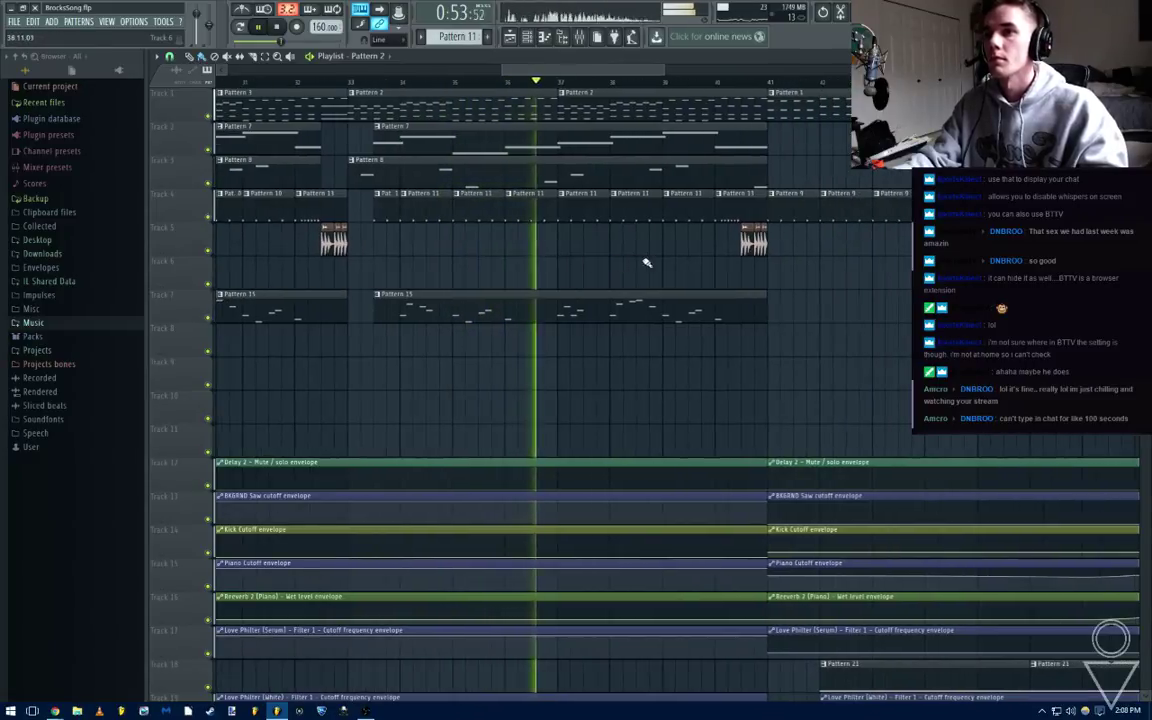
pyautogui.press('space')
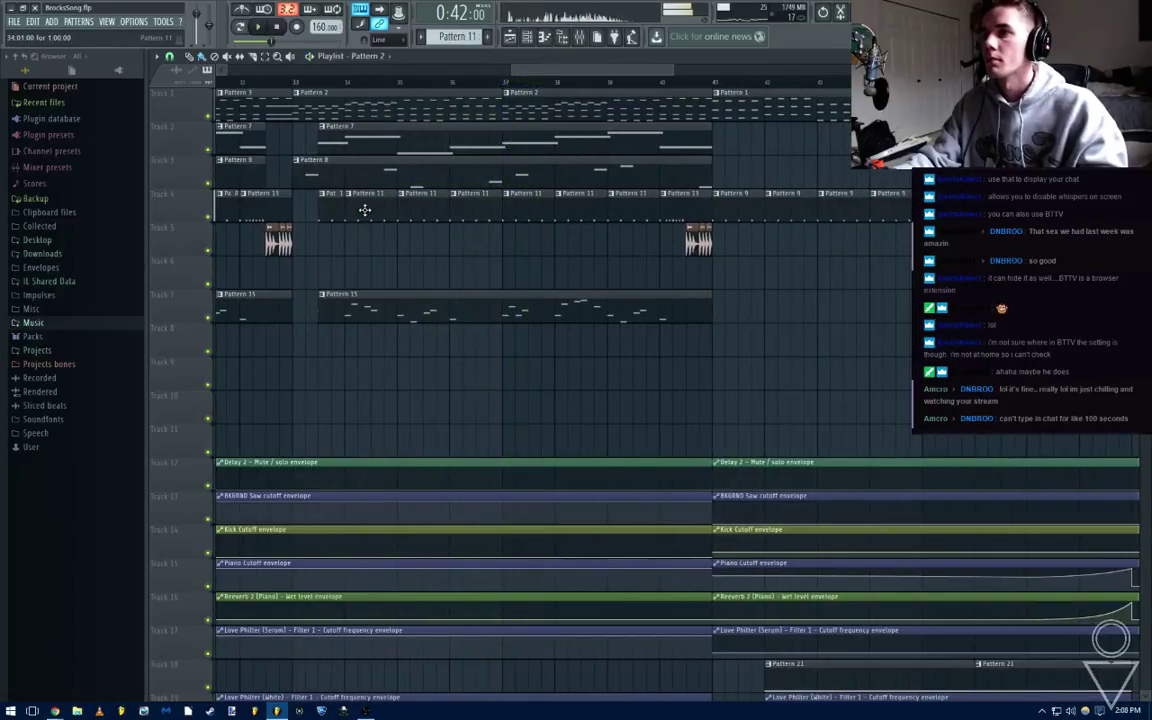
# Open Pattern 11 in the Channel rack, add hihat7_closed hits on steps 3, 7, 11 and 15, and save the project
pyautogui.doubleClick(366, 212)
pyautogui.press('F6')
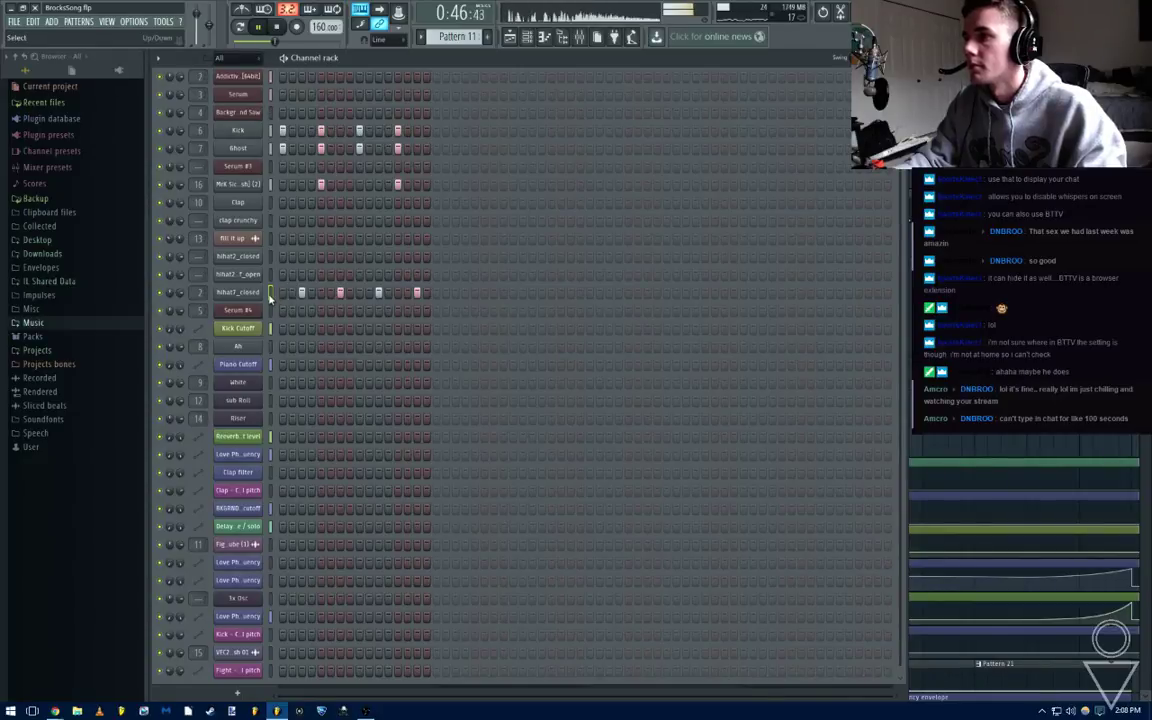
pyautogui.hotkey('ctrl', 's')
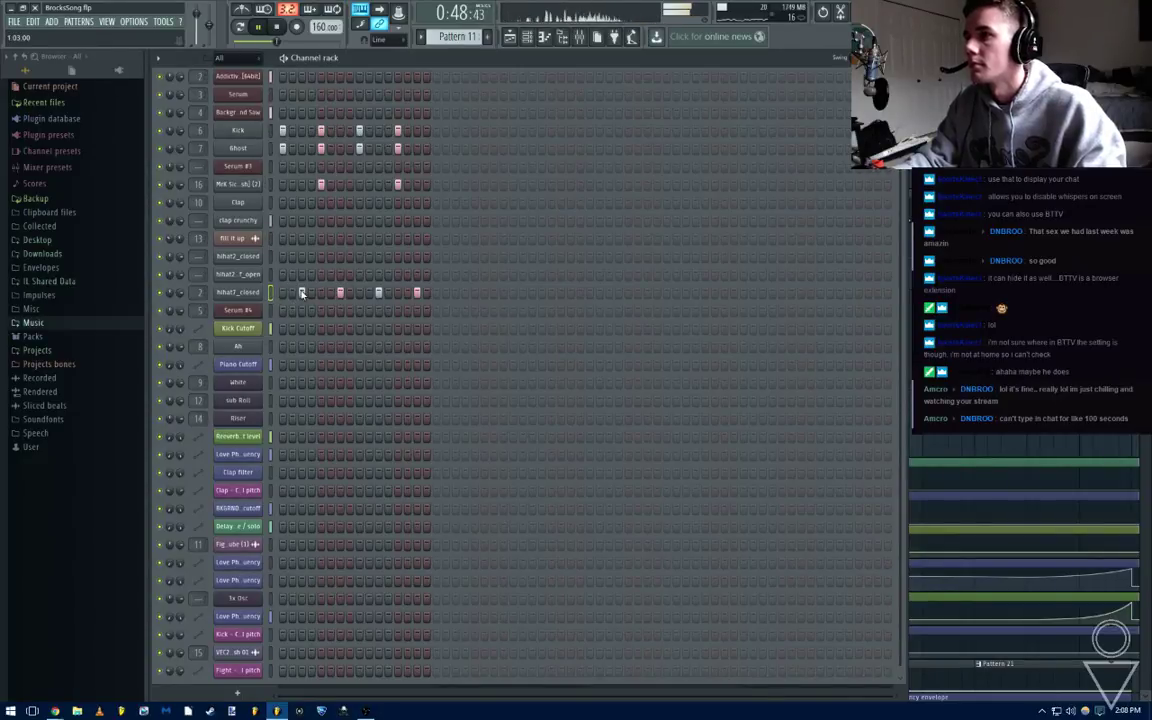
# Move Pattern 11's four hi-hat hits from hihat7_closed to hihat2_closed on the same steps, and return to the Playlist
pyautogui.rightClick(301, 292)
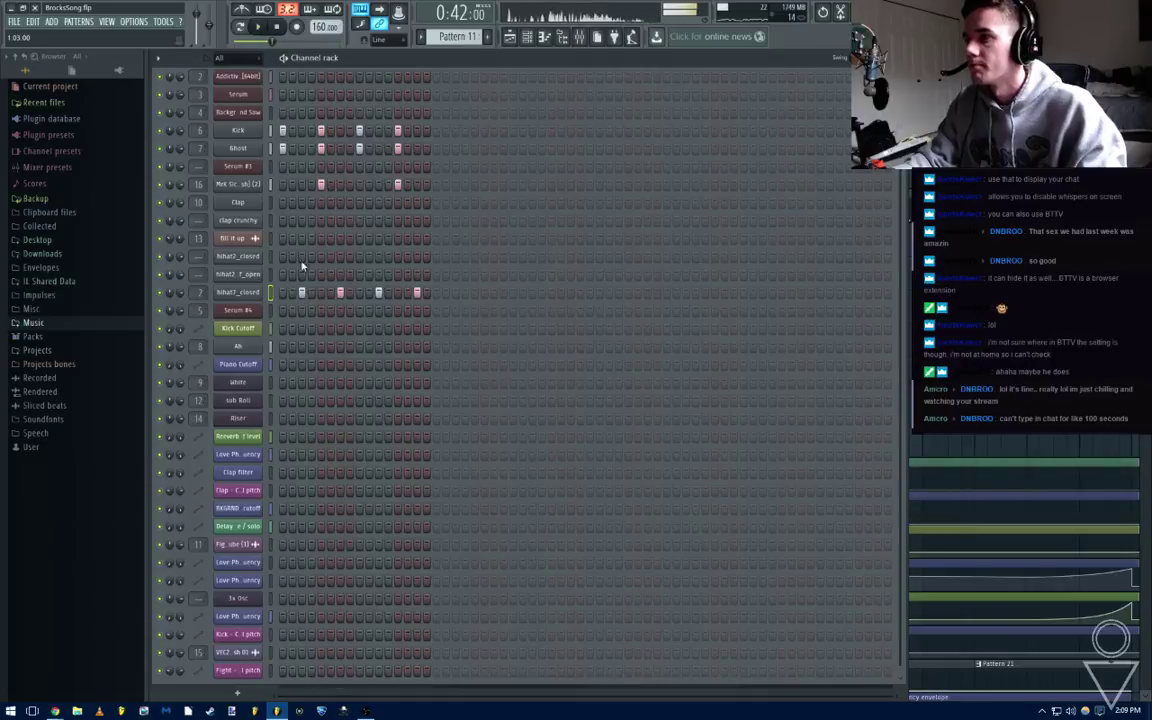
pyautogui.click(301, 256)
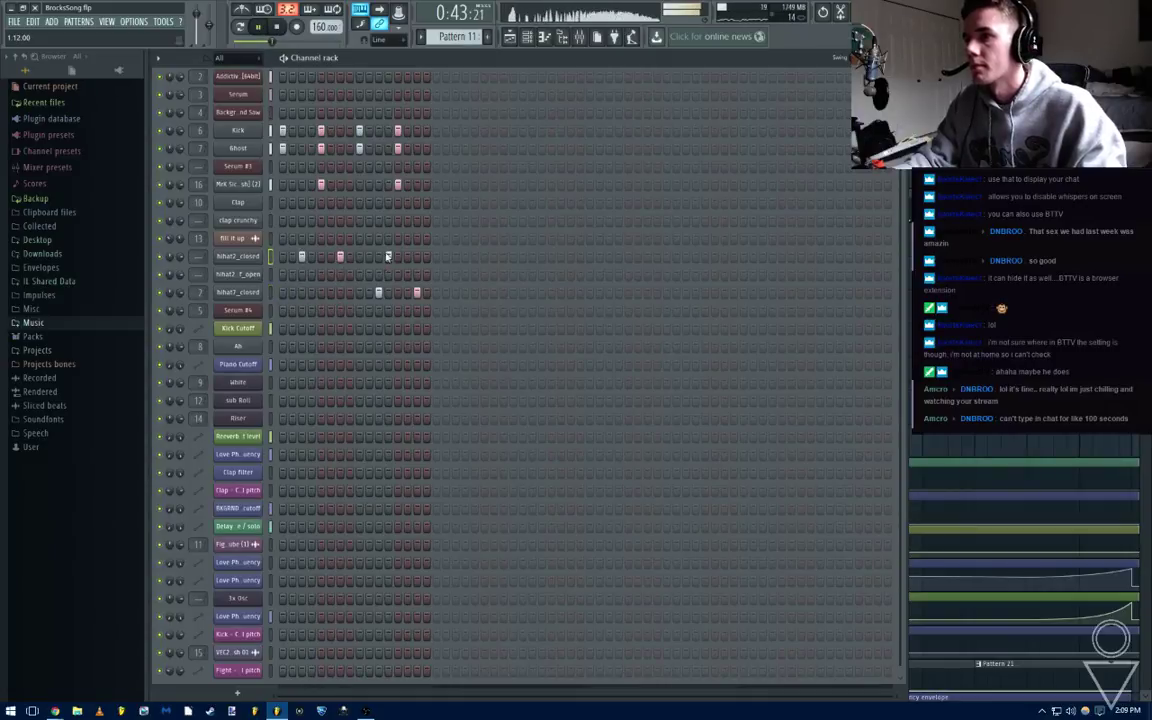
pyautogui.press('F6')
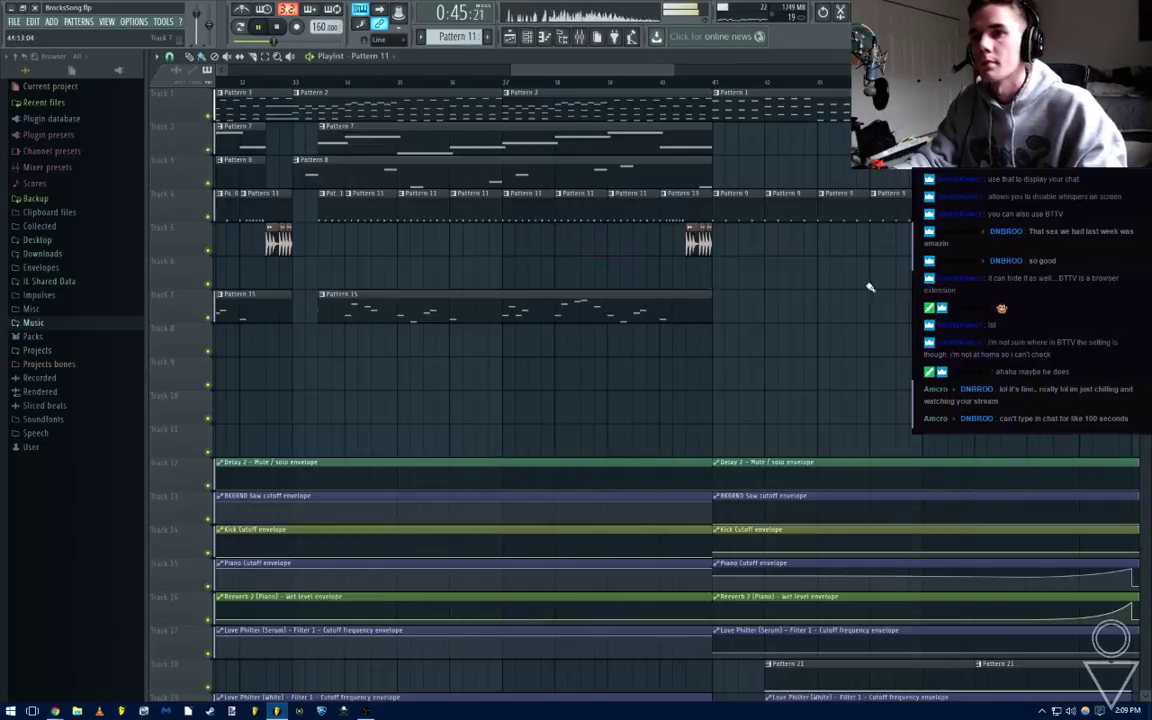
# Check the mixer levels and the hi-hat channels' routing while the drop plays with Pattern 11, and stop playback
pyautogui.press('F9')
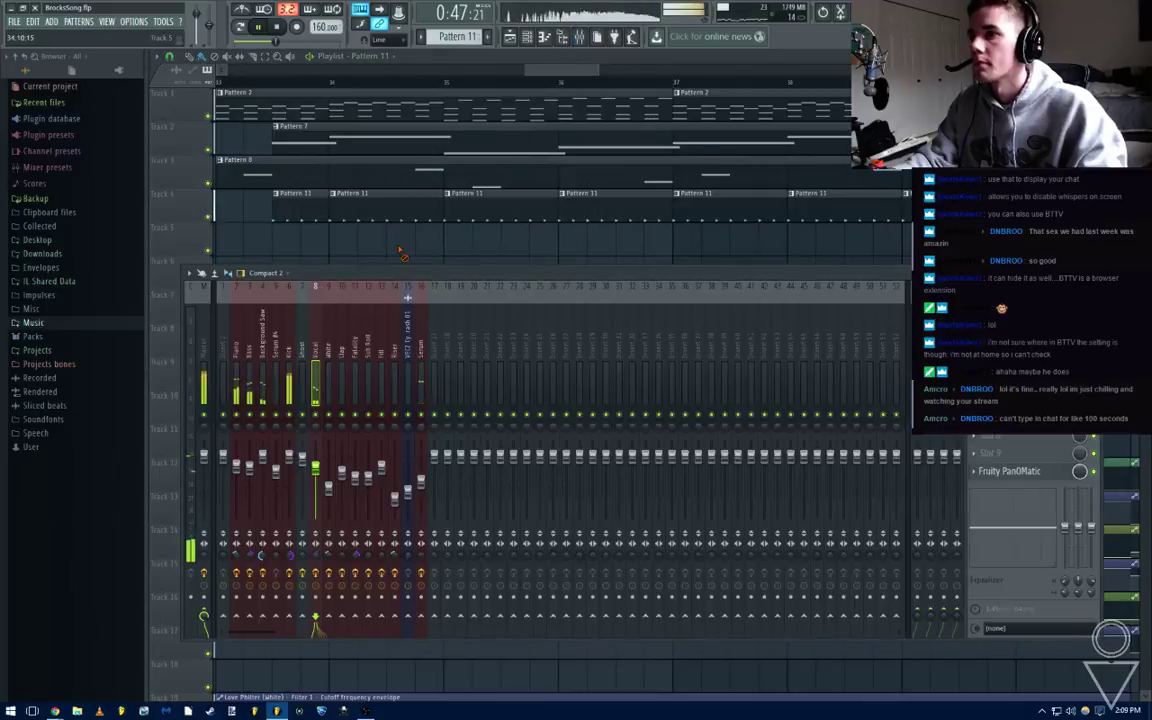
pyautogui.press('F9')
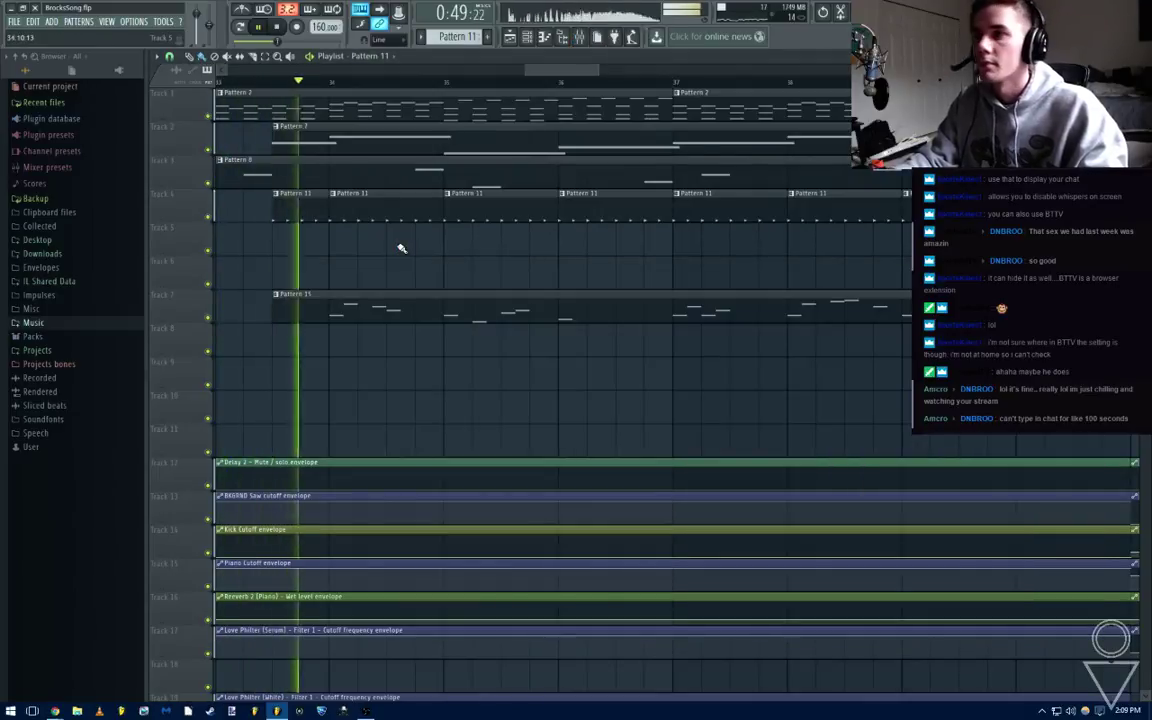
pyautogui.press('F9')
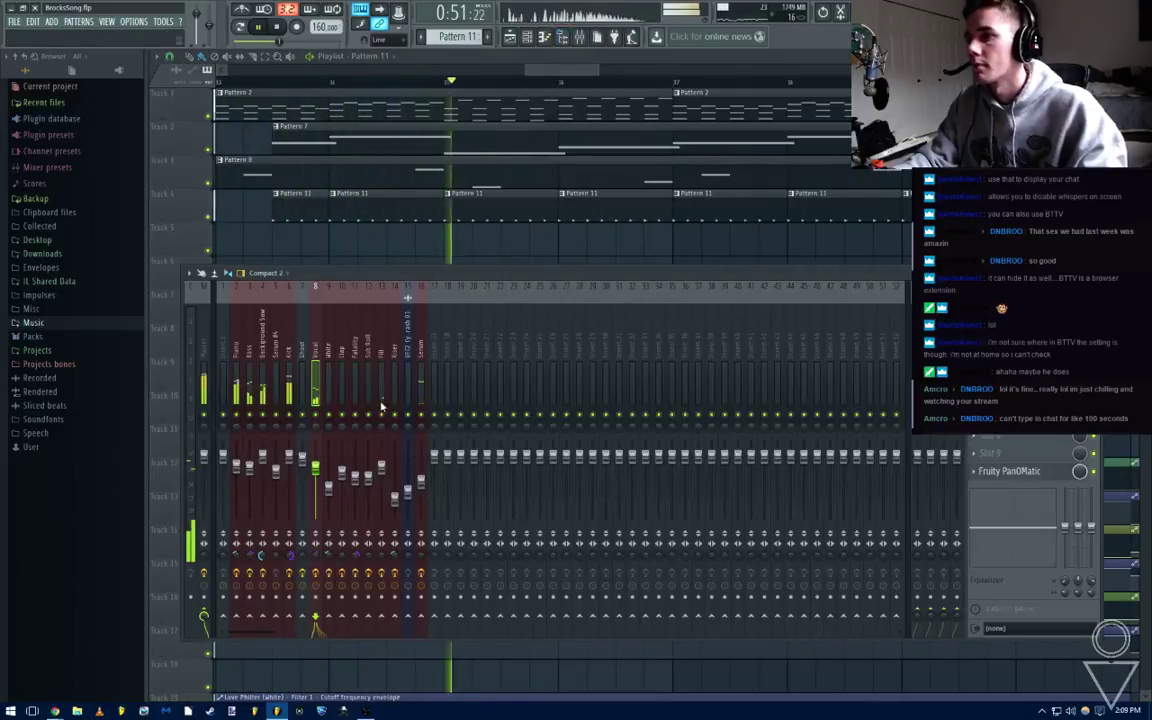
pyautogui.press('F6')
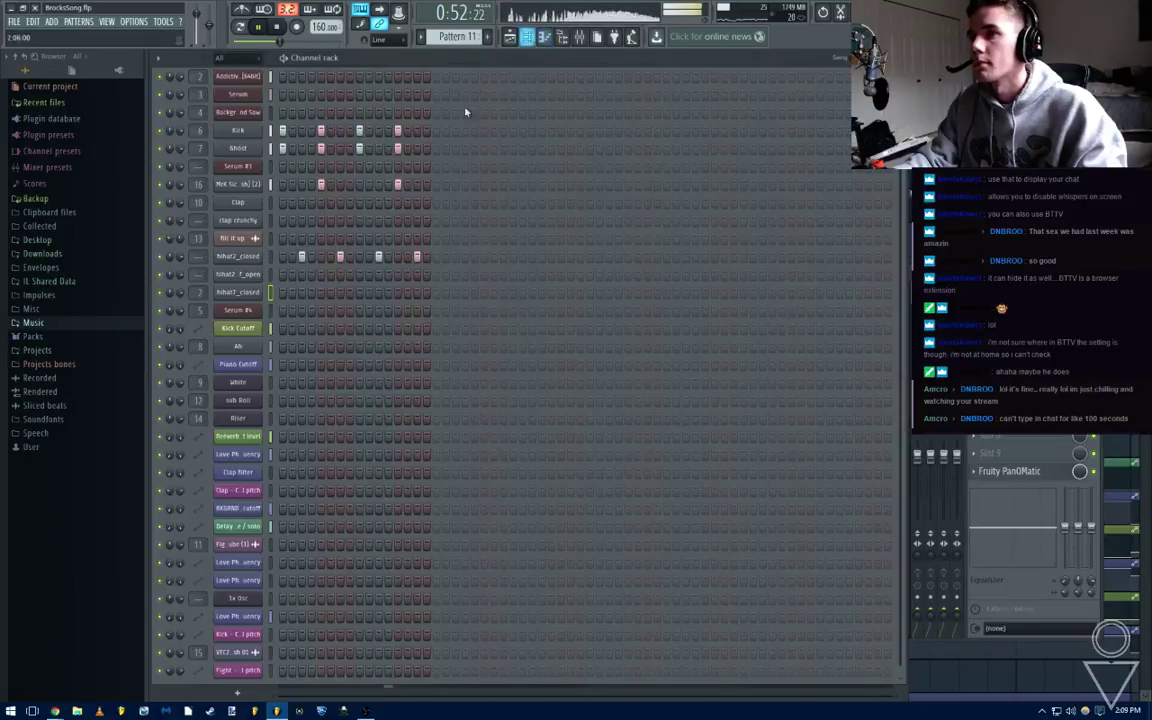
pyautogui.rightClick(247, 296)
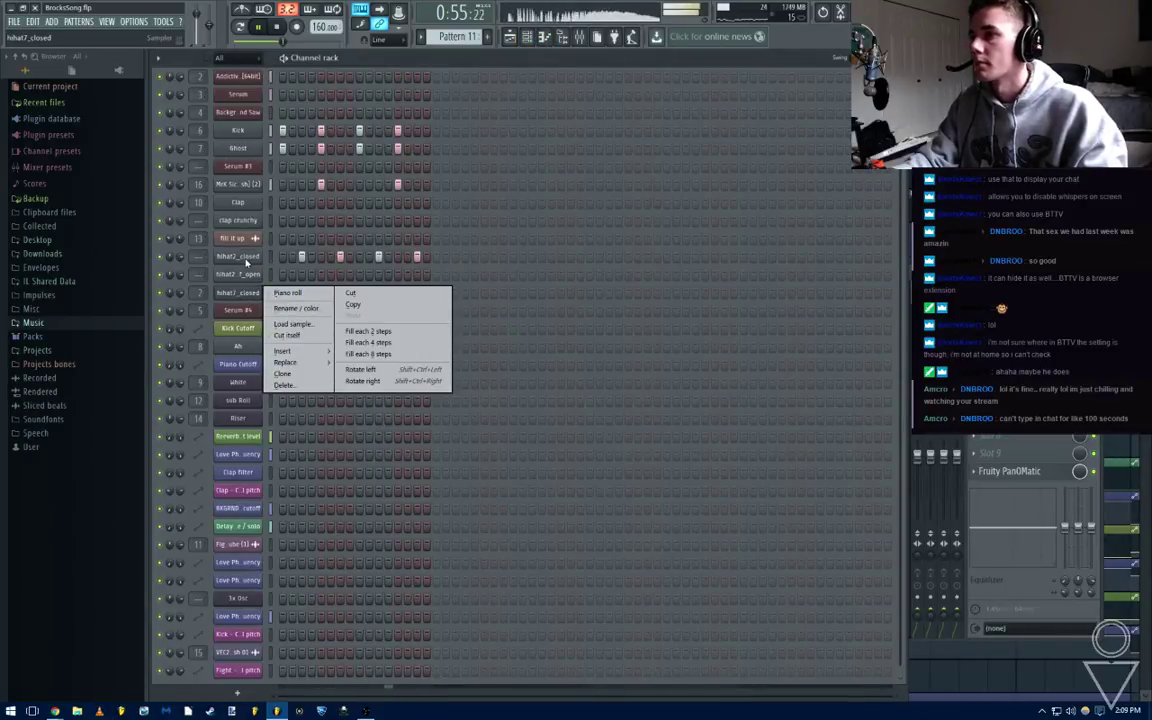
pyautogui.rightClick(246, 258)
pyautogui.press('F9')
pyautogui.press('space')
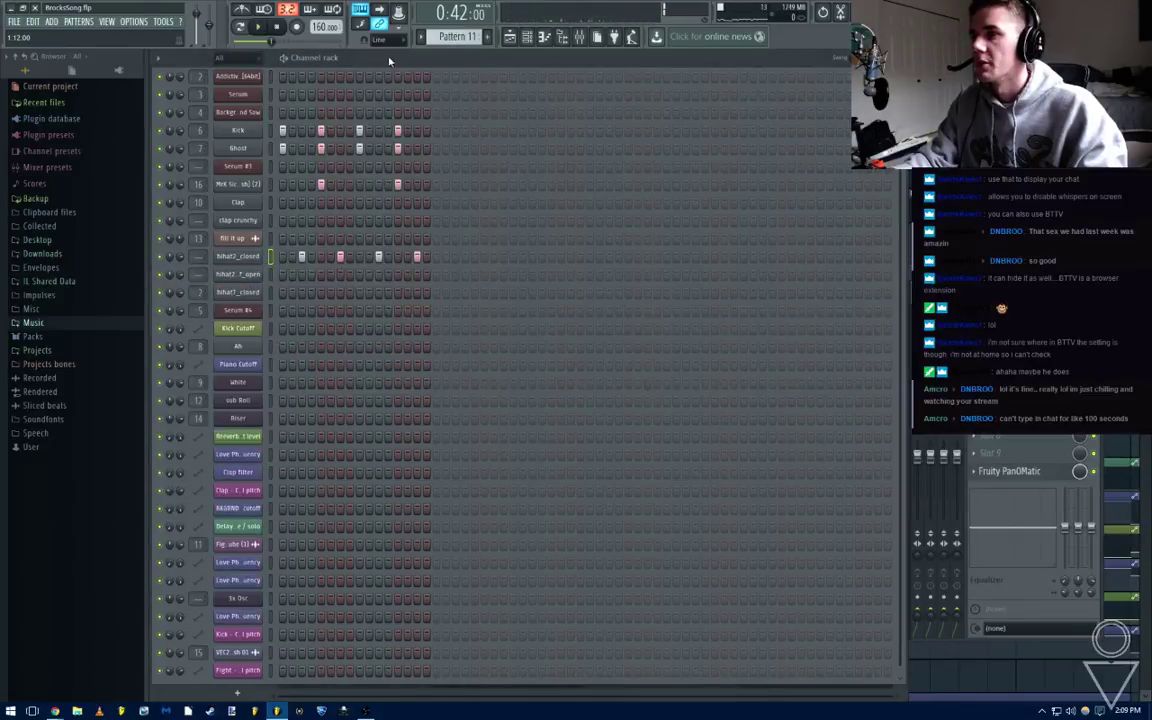
# Open the hihat7_closed channel settings and route the channel to the empty mixer track 17
pyautogui.press('F6')
pyautogui.click(238, 296)
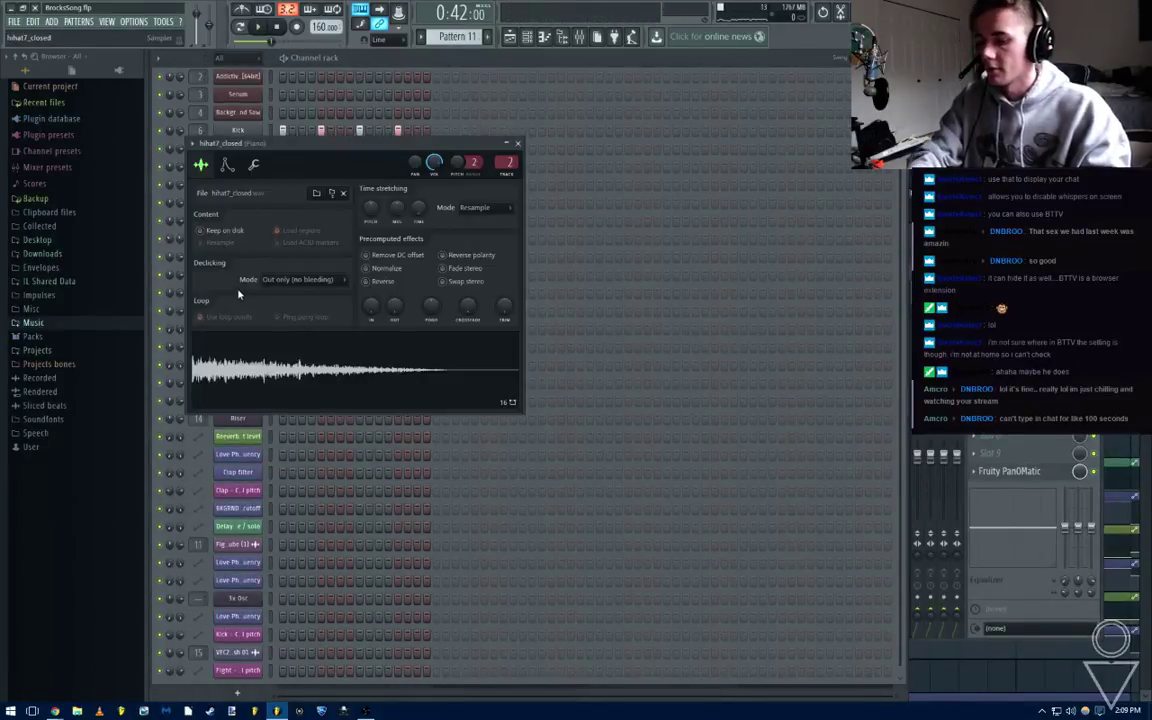
pyautogui.press('F9')
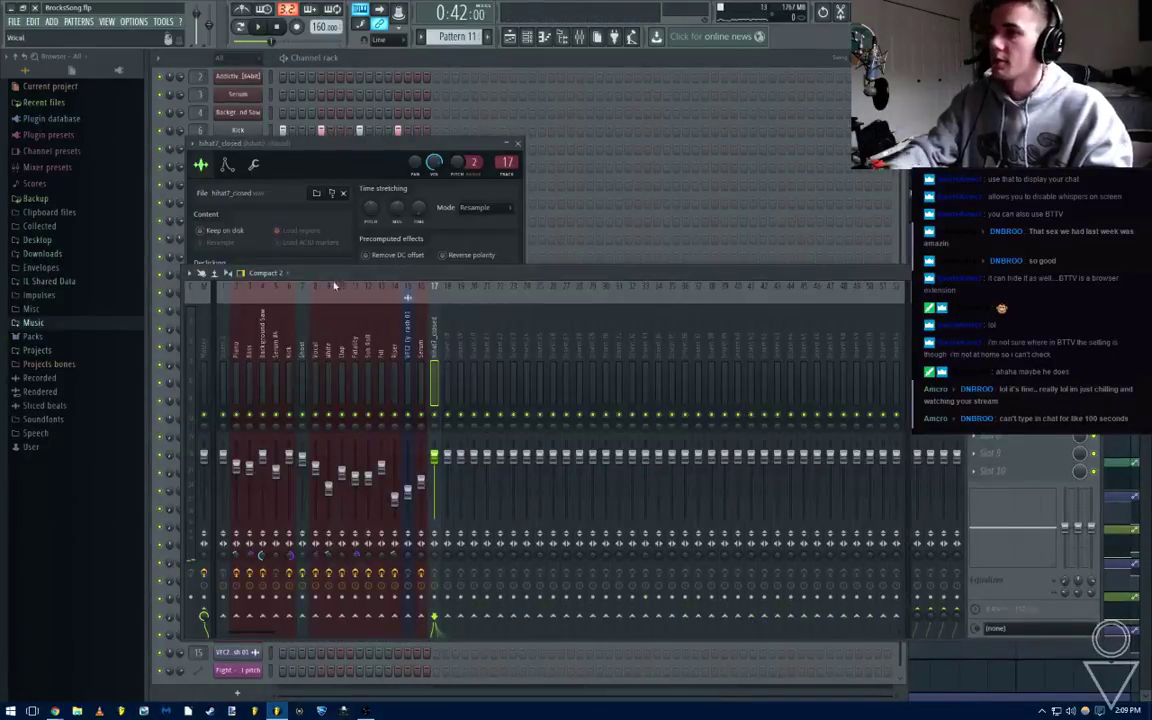
pyautogui.doubleClick(435, 345)
pyautogui.press('Escape')
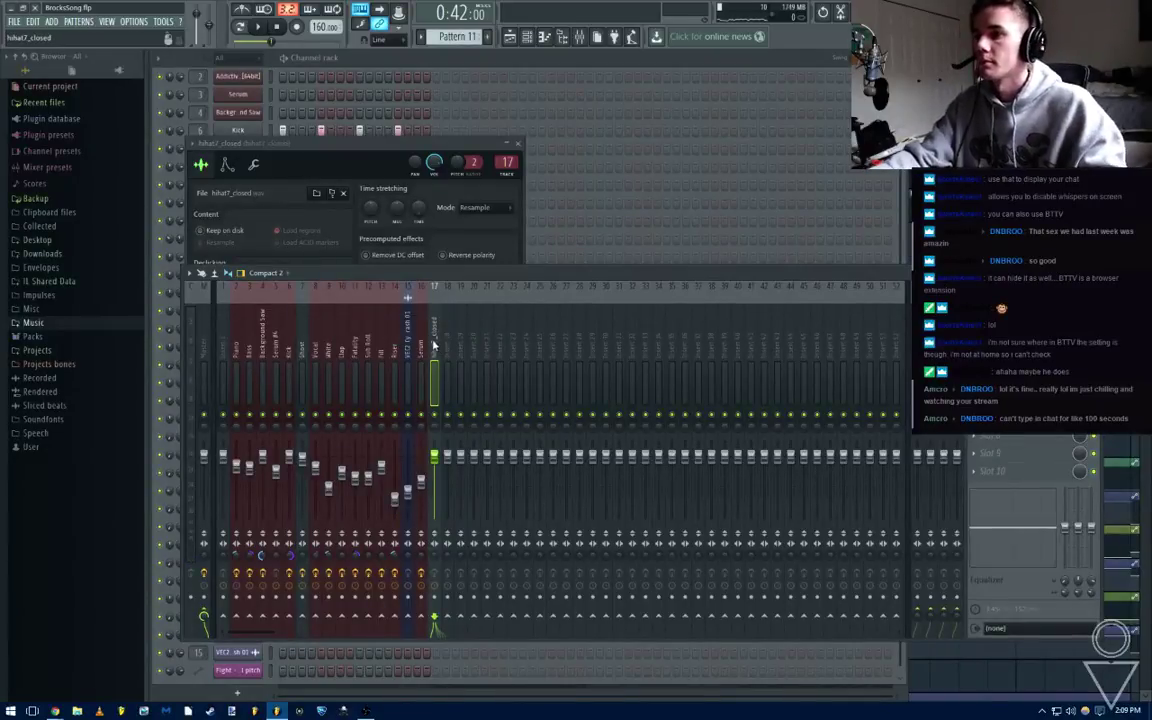
# Load the EDMBasics mixer preset onto mixer track 17 and close the hihat7_closed channel settings
pyautogui.rightClick(434, 344)
pyautogui.moveTo(463, 308)
pyautogui.click(593, 312)
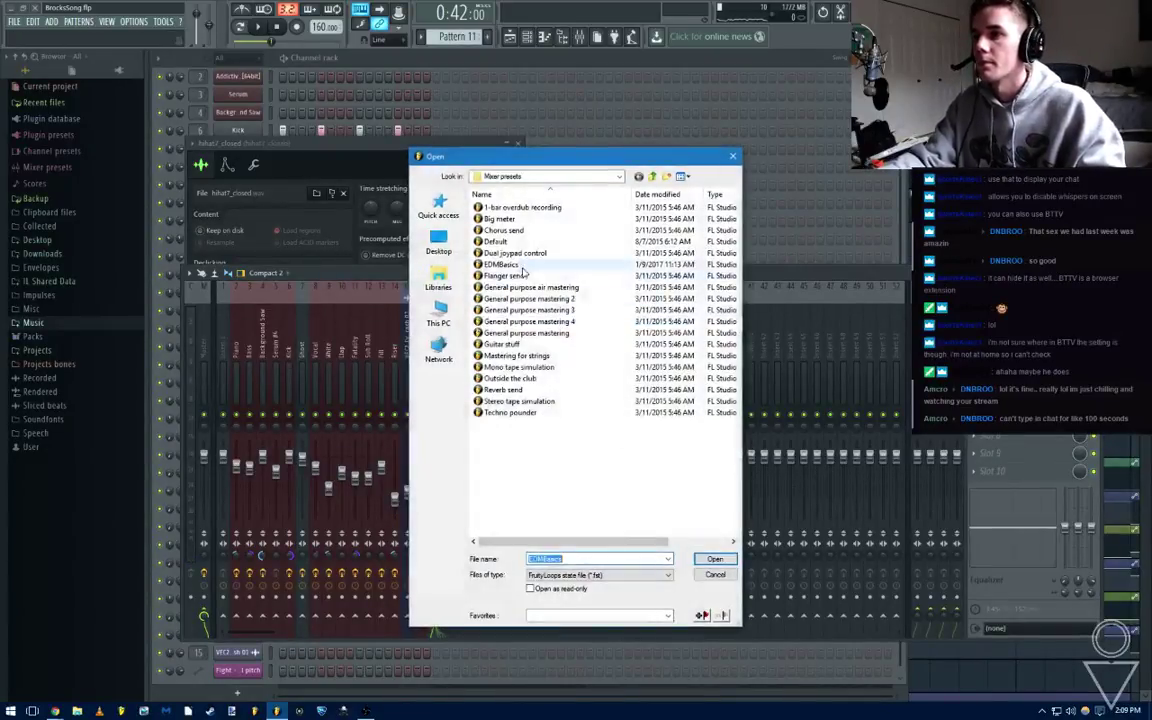
pyautogui.doubleClick(479, 327)
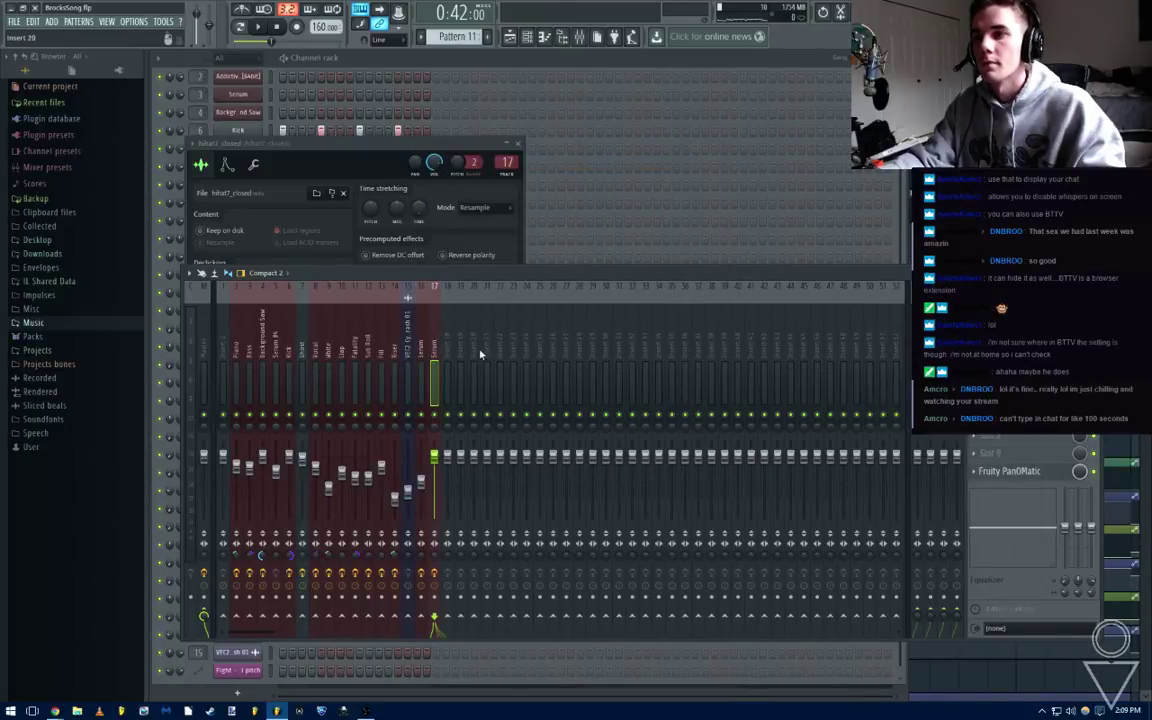
pyautogui.rightClick(436, 352)
pyautogui.click(345, 257)
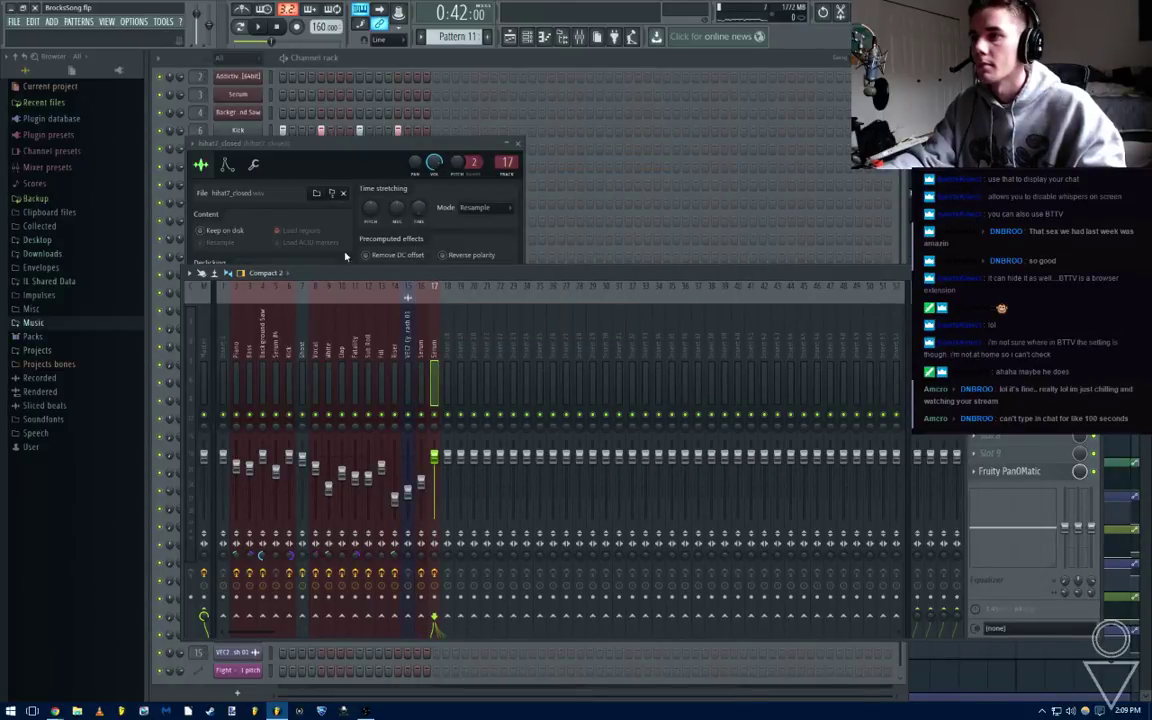
pyautogui.click(520, 146)
# Play the arrangement from bar 33 to hear the new hi-hats in the drop's second half
pyautogui.press('space')
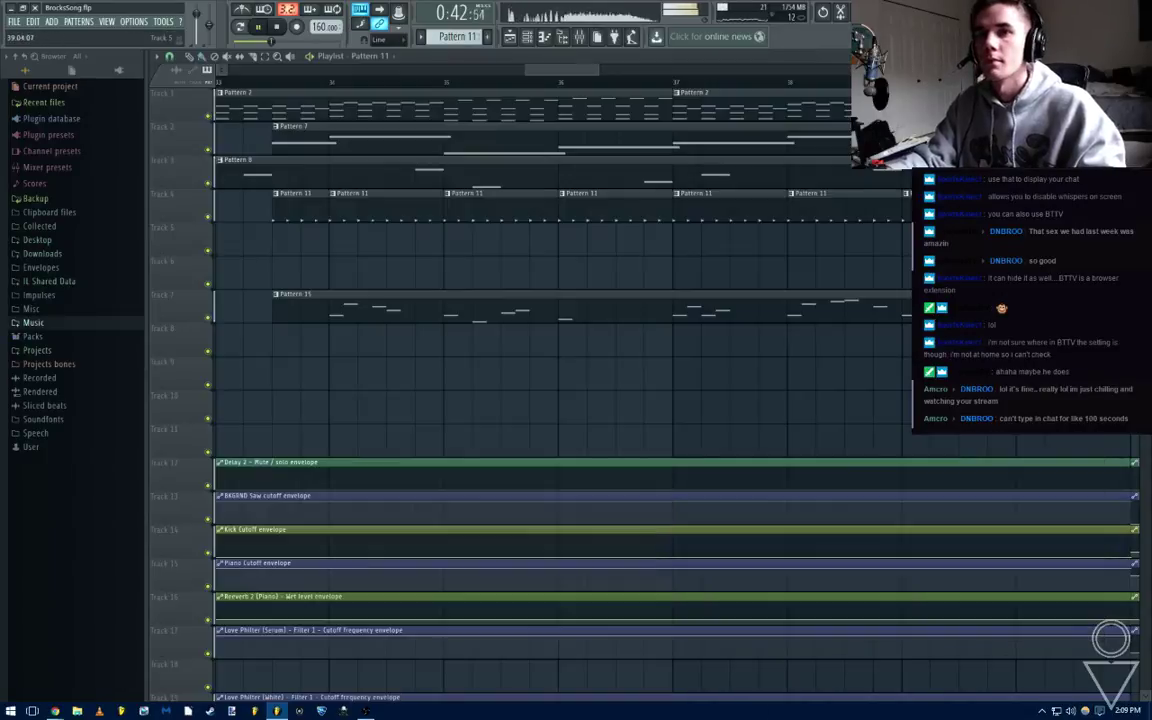
pyautogui.press('F5')
pyautogui.click(254, 81)
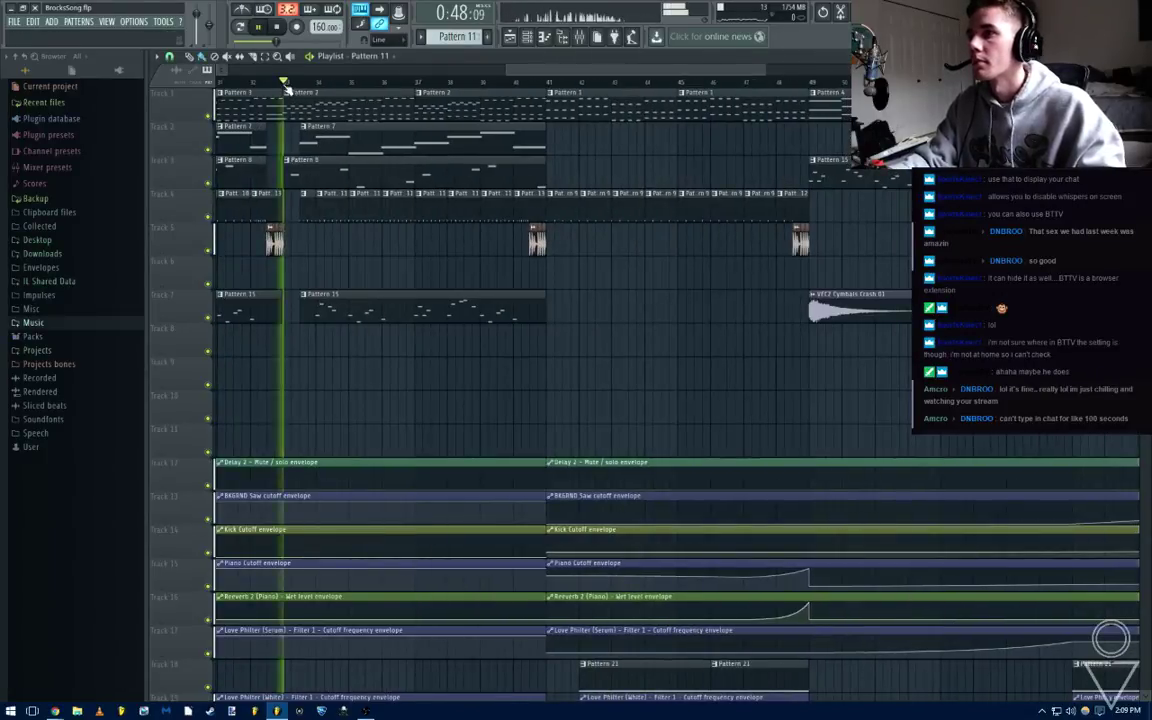
pyautogui.scroll(4, 329, 236)
pyautogui.moveTo(406, 247); pyautogui.dragTo(416, 213)
pyautogui.press('space')
# Open Pattern 11 from its Track 4 clip and show its steps in the Channel rack
pyautogui.doubleClick(418, 217)
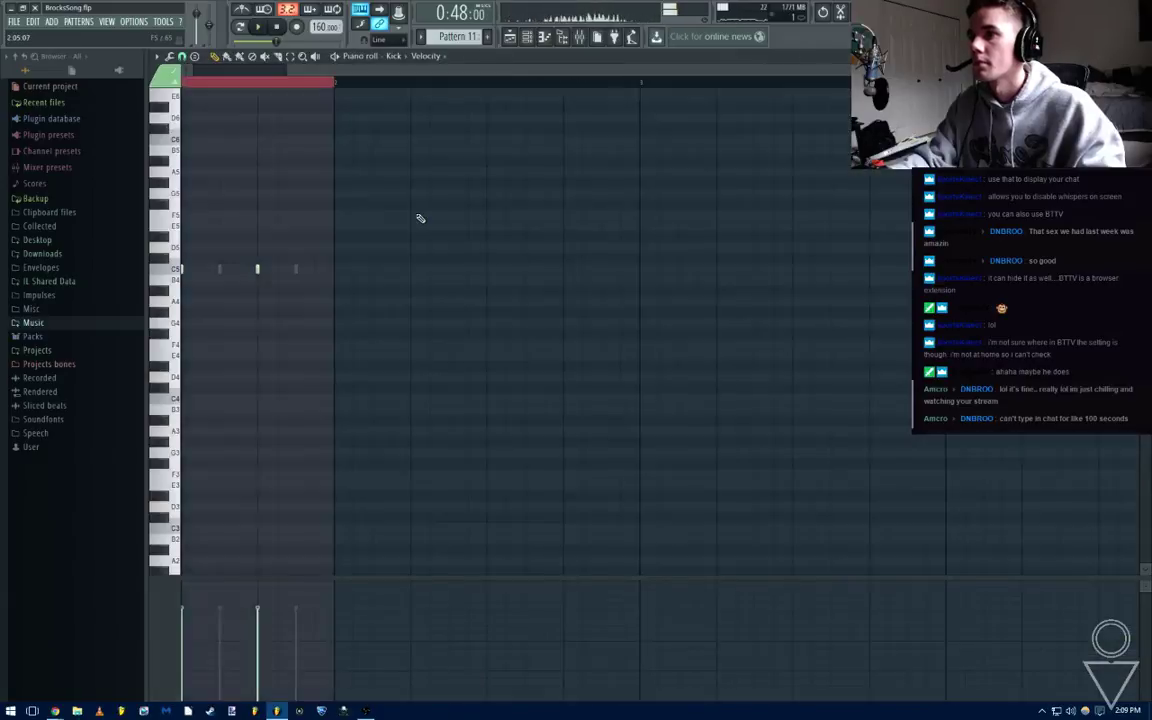
pyautogui.press('F6')
pyautogui.scroll(1, 245, 276)
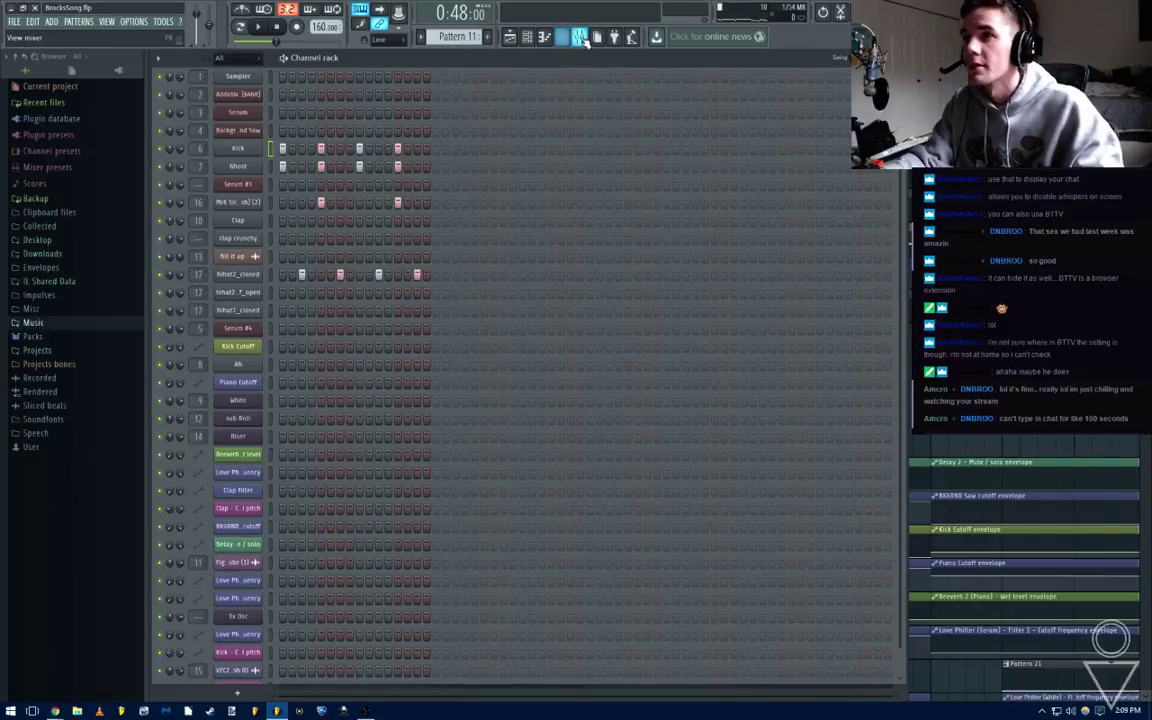
# Play the arrangement with the mixer showing and lower the volume of mixer track 17 slightly
pyautogui.press('F9')
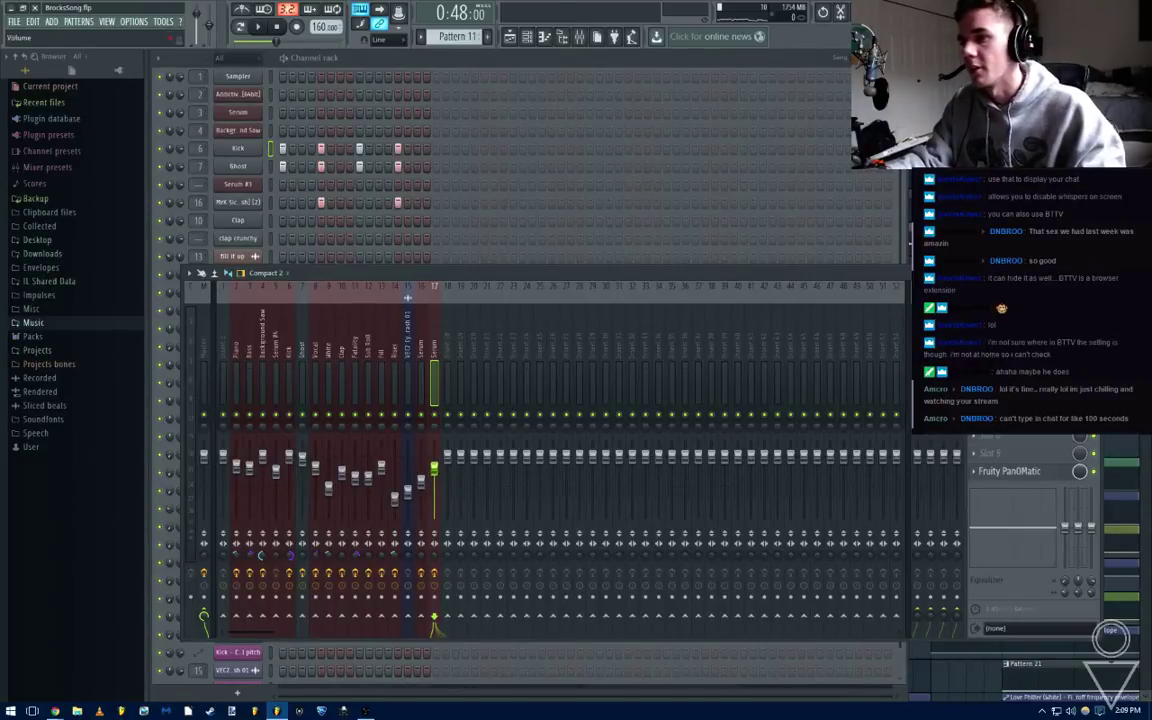
pyautogui.press('space')
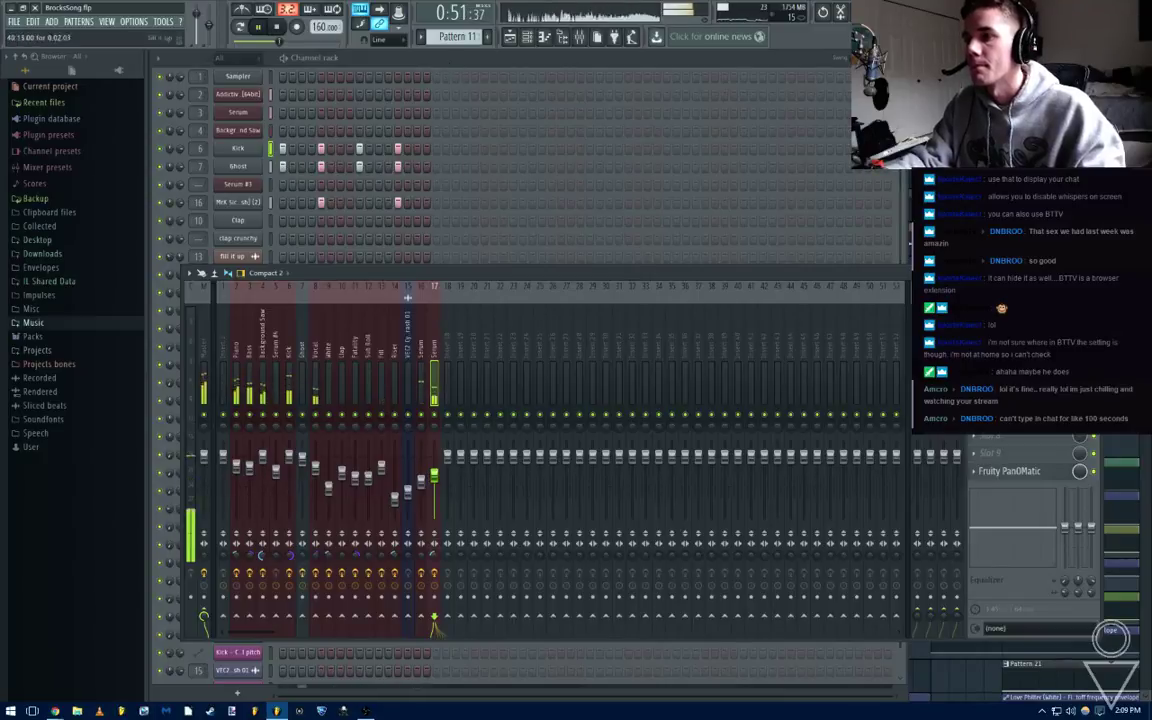
pyautogui.press('space')
# Add Fruity Reeverb 2 to effect slot 4 of mixer track 17, close its window and listen to the hi-hats in the arrangement
pyautogui.click(974, 365)
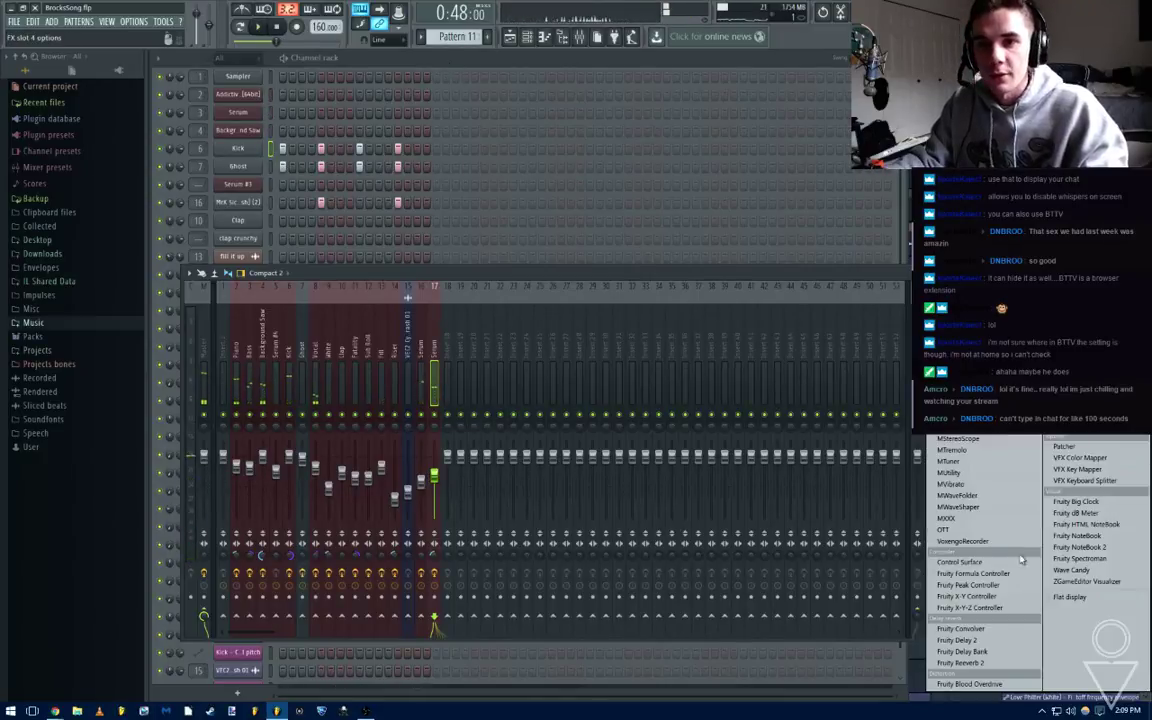
pyautogui.click(960, 663)
pyautogui.press('space')
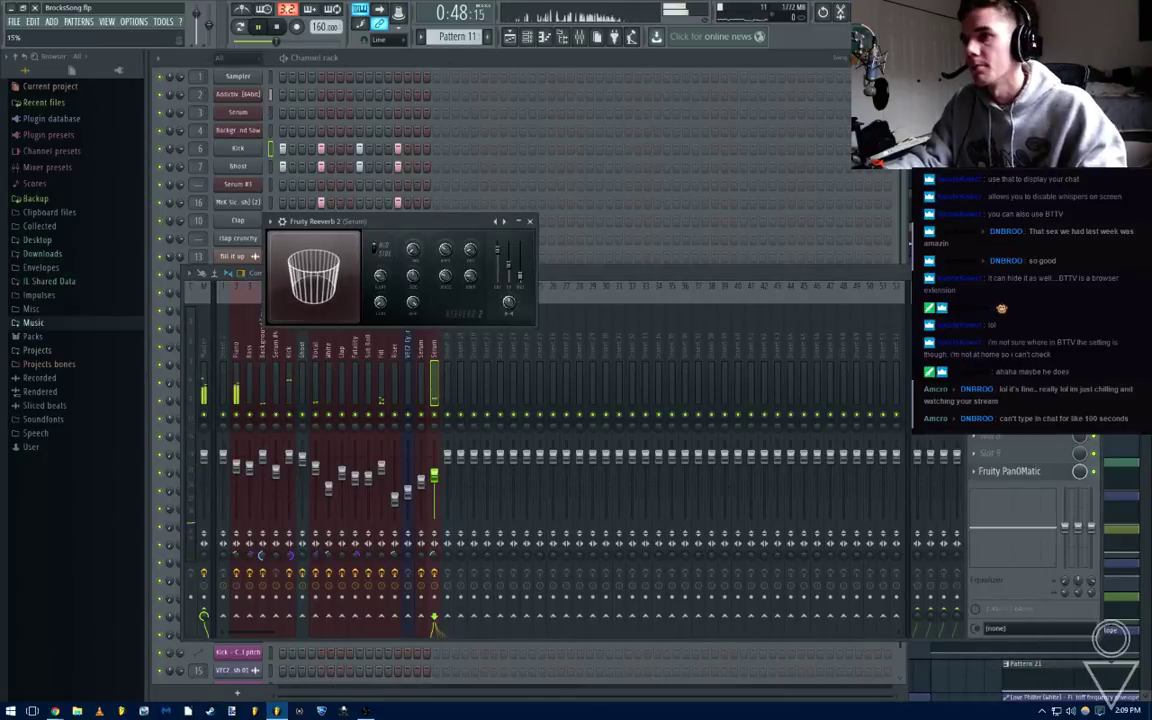
pyautogui.click(530, 222)
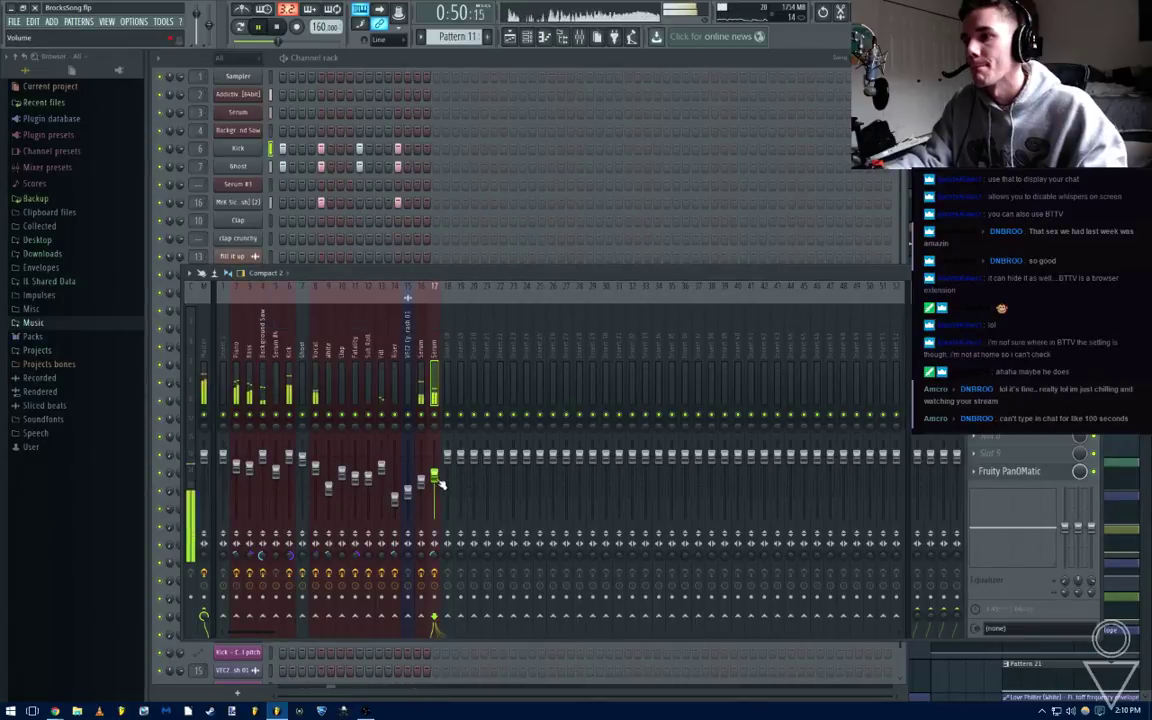
pyautogui.press('space')
# Bring up the whole drop in the Playlist and play the arrangement from bar 29
pyautogui.press('F5')
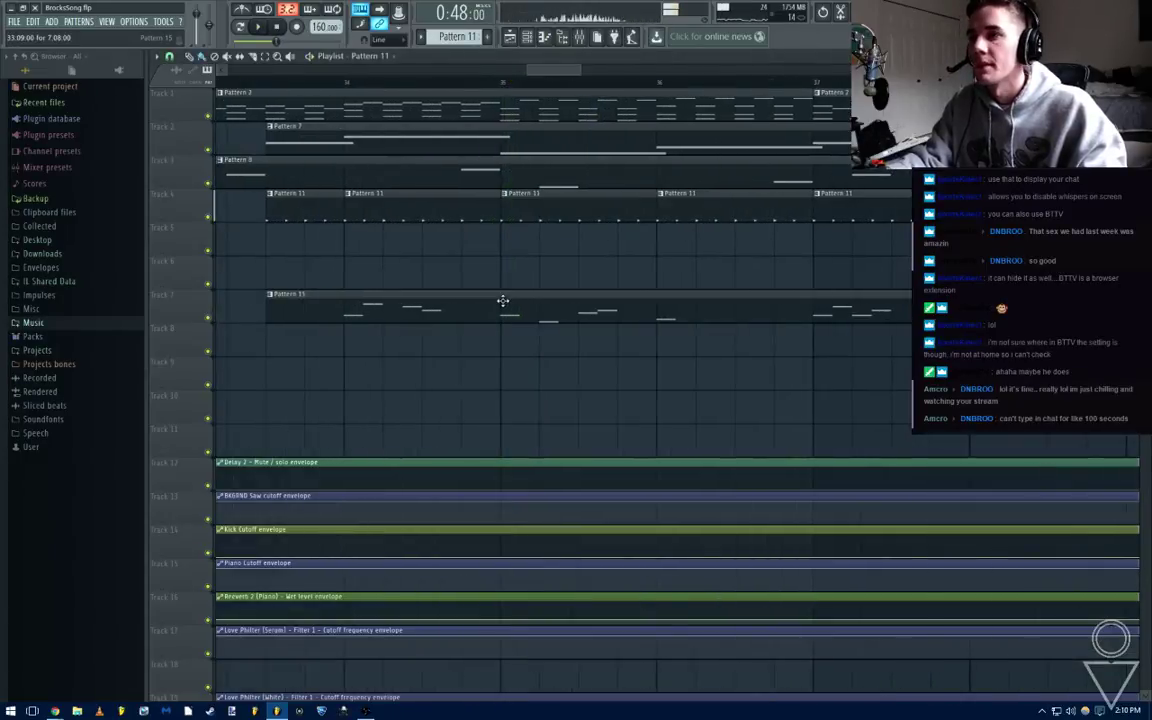
pyautogui.scroll(-3, 503, 301)
pyautogui.press('space')
pyautogui.press('space')
pyautogui.scroll(-4, 260, 91)
pyautogui.hscroll(-3, 414, 260)
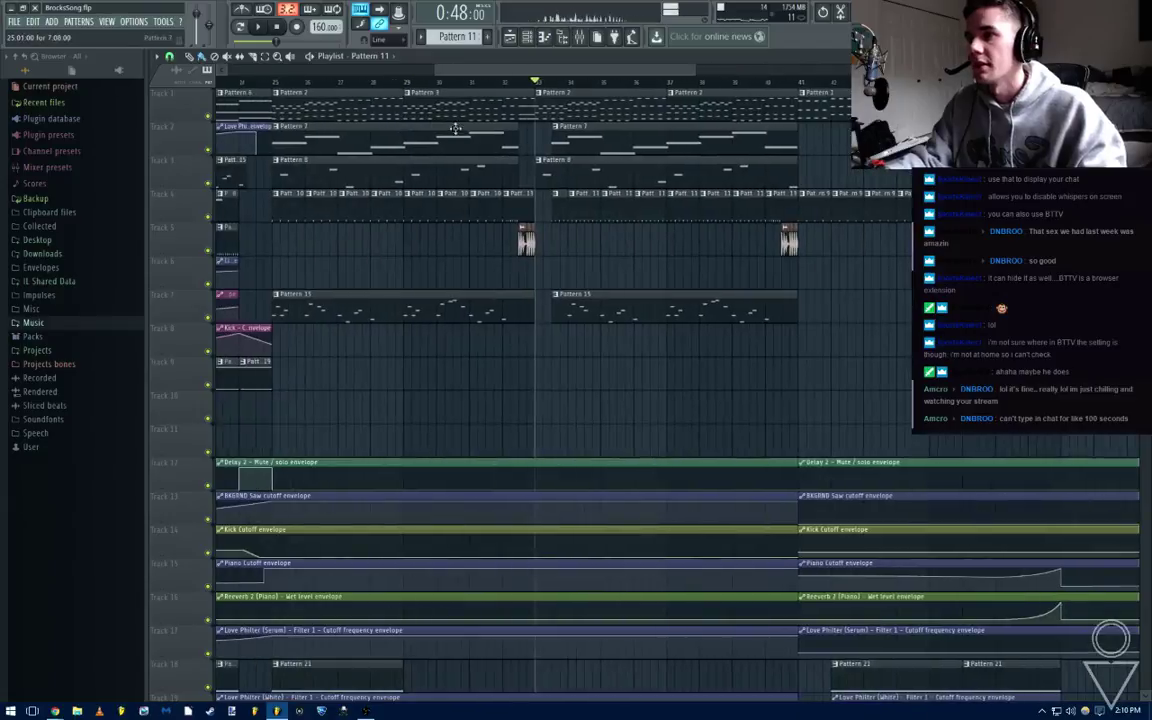
pyautogui.click(404, 82)
pyautogui.press('space')
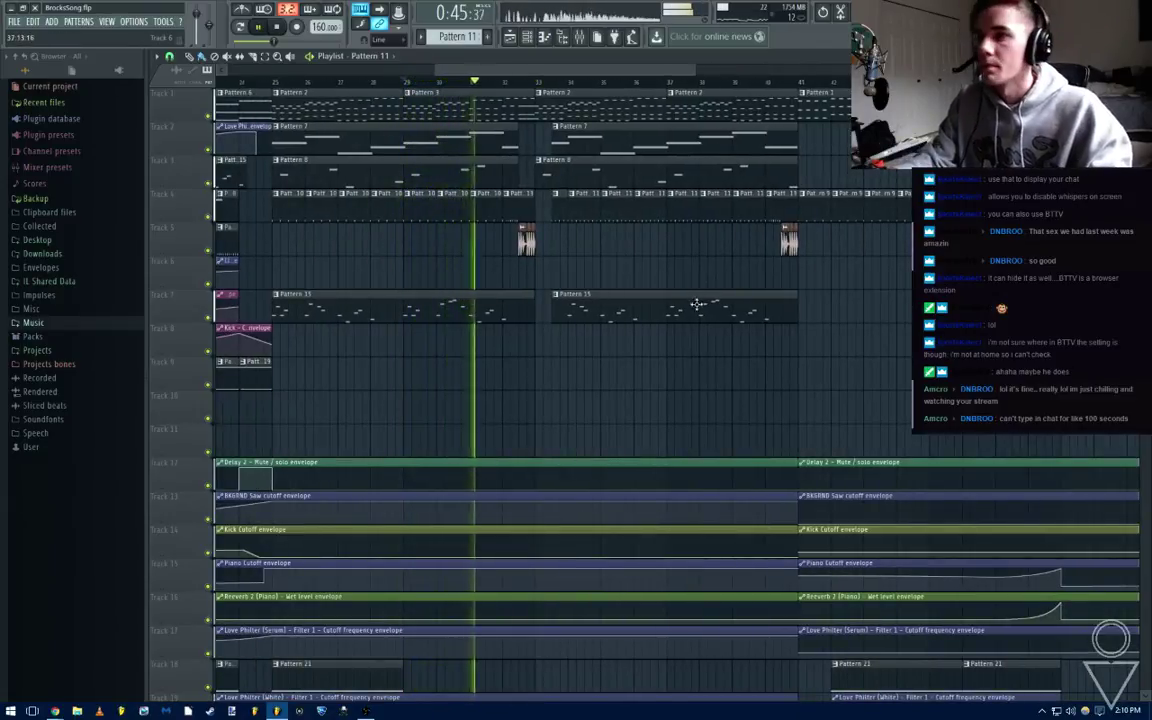
# Add hihat7_closed hits on every even-numbered step of Pattern 11 in the Channel rack while the song plays
pyautogui.press('F7')
pyautogui.press('F6')
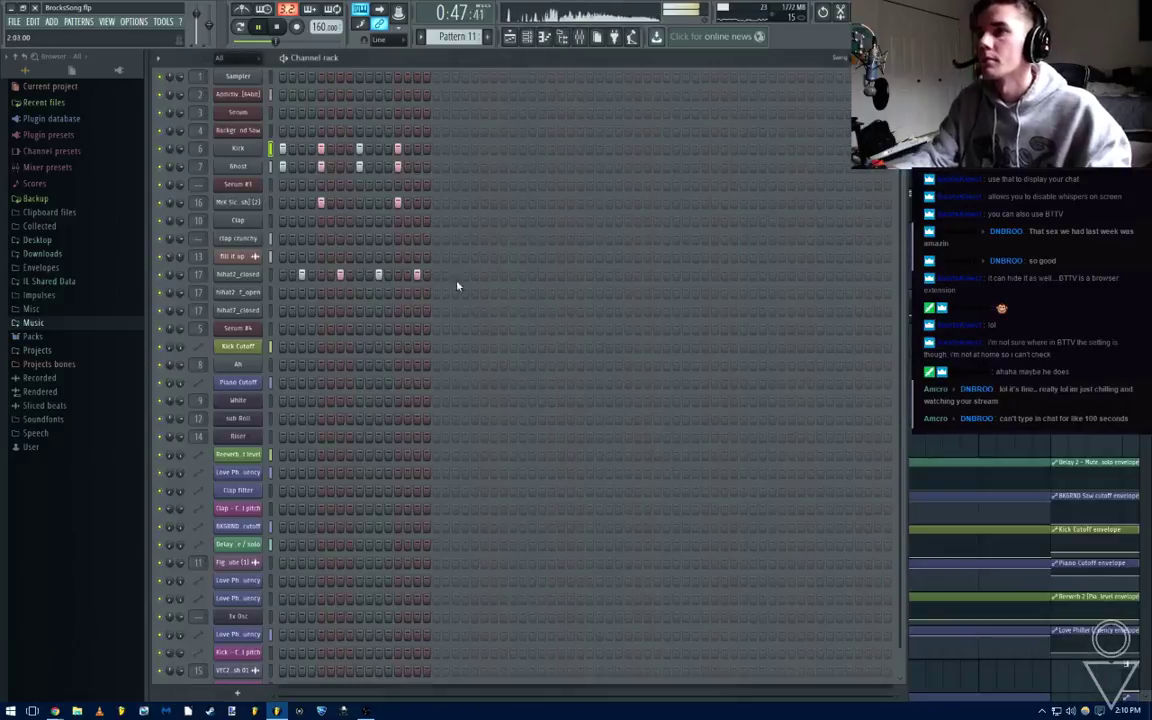
pyautogui.scroll(1, 329, 339)
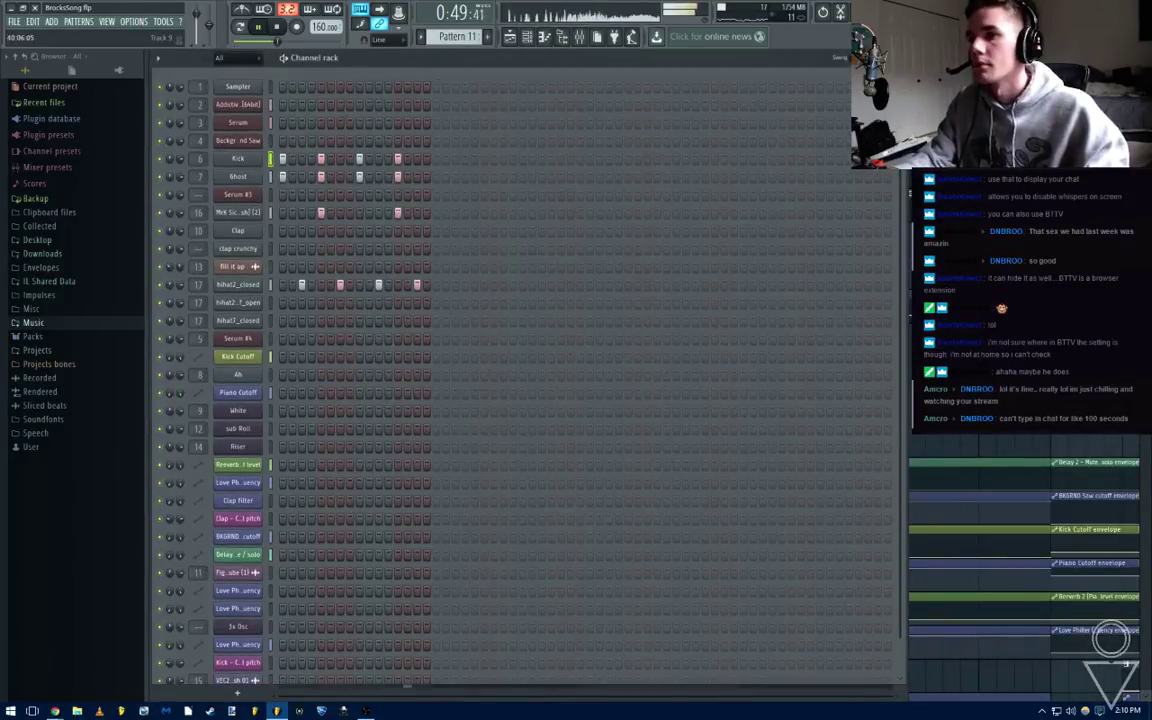
pyautogui.press('F5')
pyautogui.press('F7')
pyautogui.press('F6')
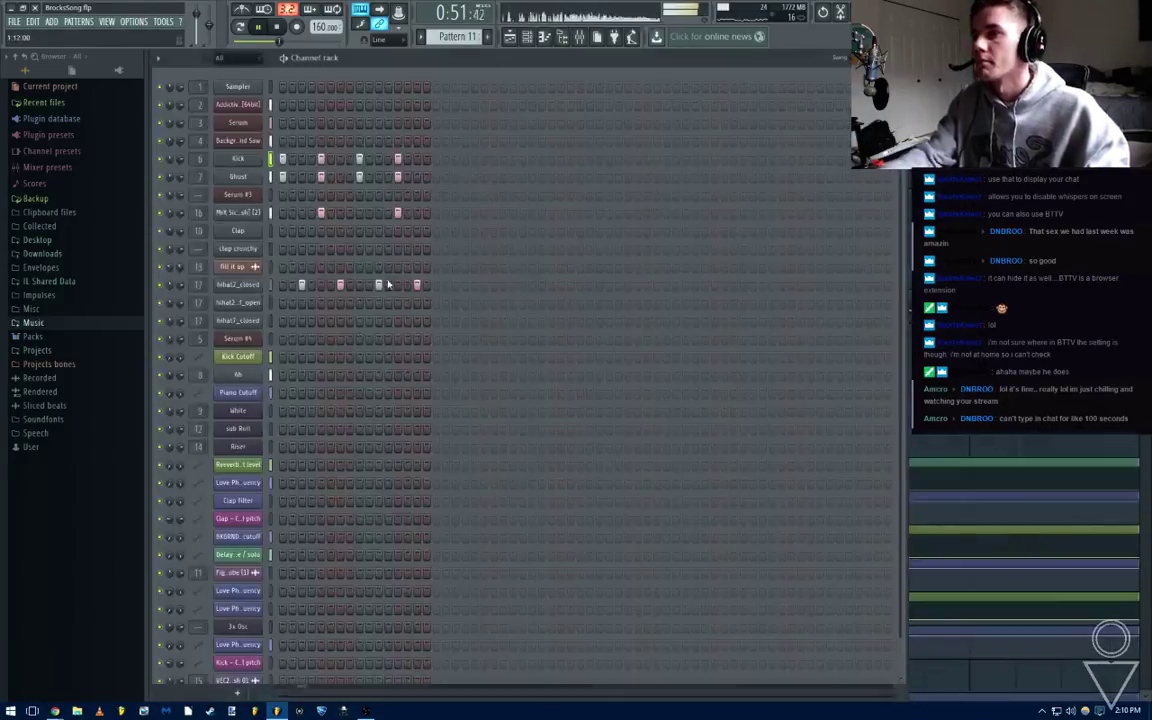
pyautogui.click(292, 320)
pyautogui.click(311, 320)
pyautogui.click(331, 320)
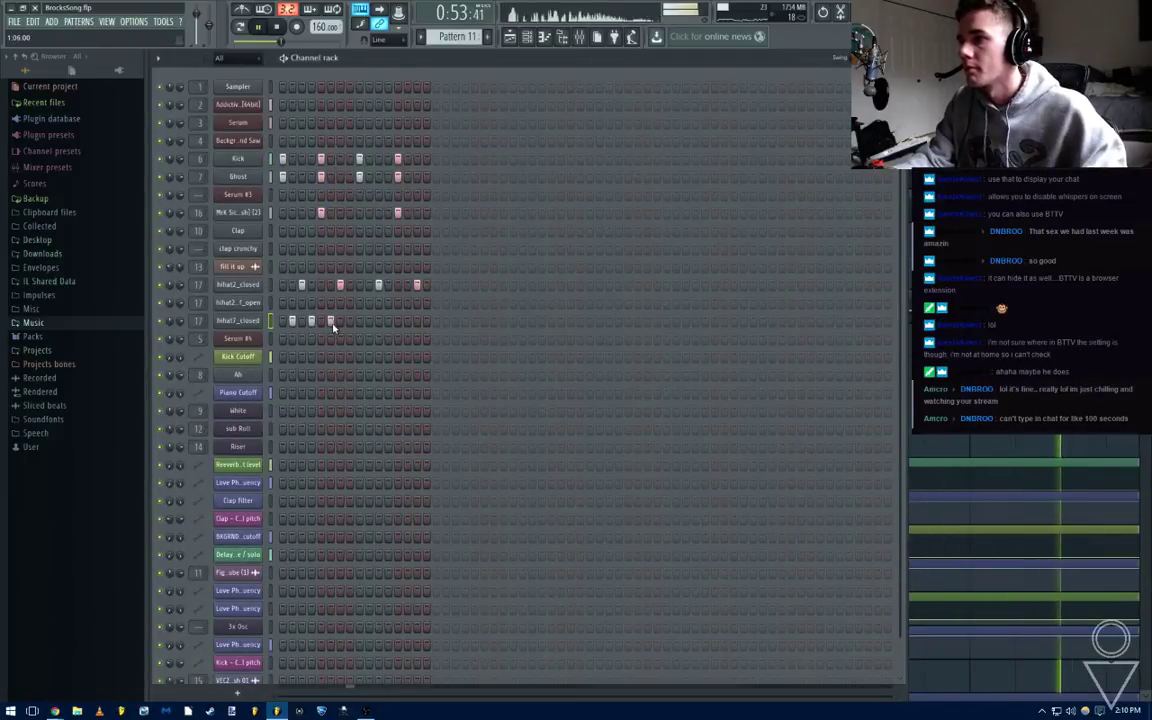
pyautogui.click(350, 320)
pyautogui.click(369, 320)
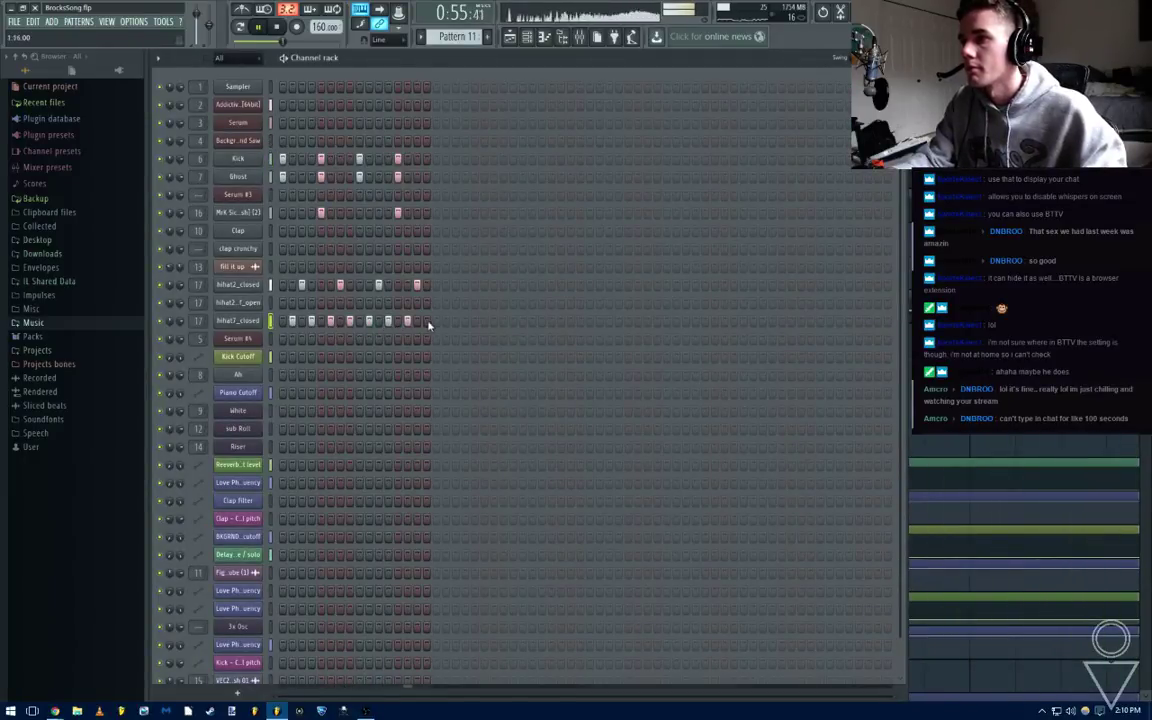
# Set the hihat7_closed channel to cut itself with cut group 12, check its sample waveform and close the channel settings
pyautogui.click(238, 320)
pyautogui.click(253, 165)
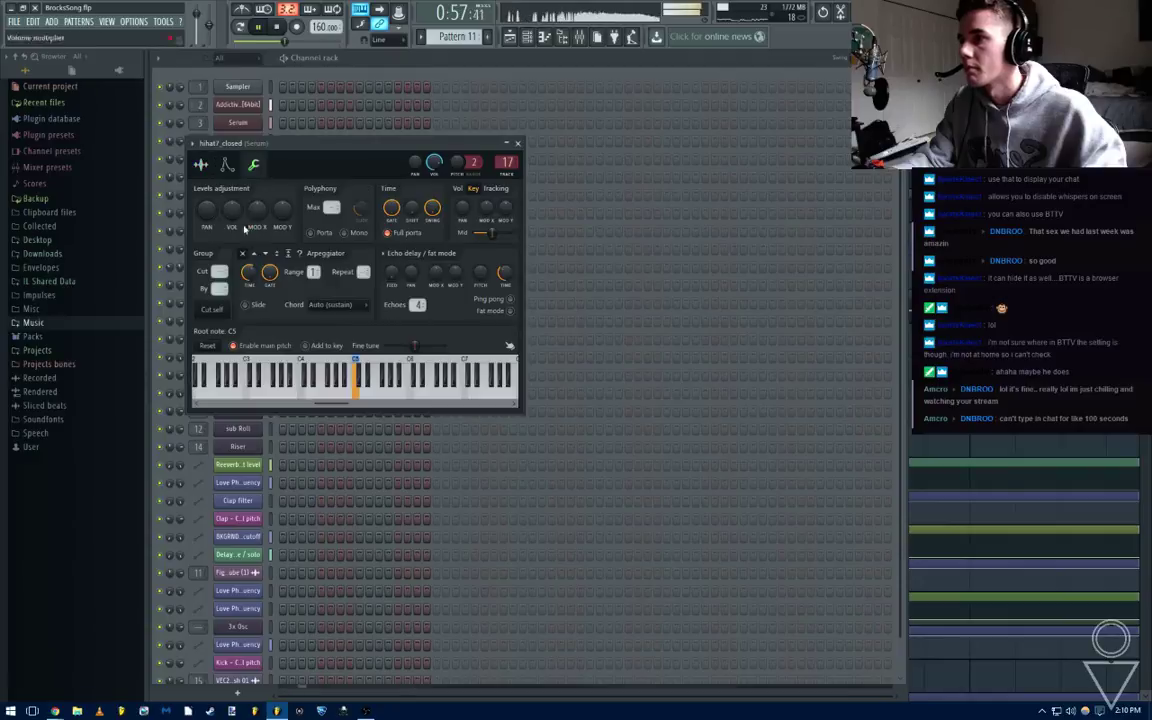
pyautogui.click(201, 165)
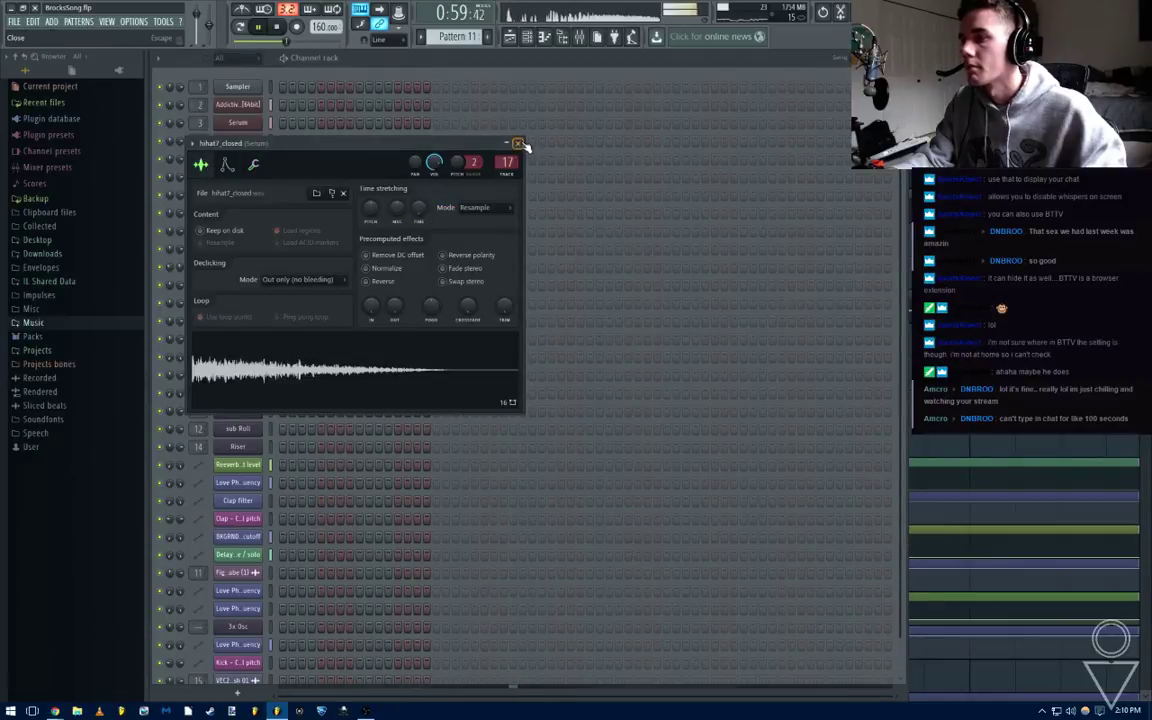
pyautogui.click(517, 143)
# Add hihat7_closed hits on steps 3, 7, 11 and 15 and lower the velocities of these middle hits in the Piano roll
pyautogui.rightClick(258, 318)
pyautogui.click(280, 322)
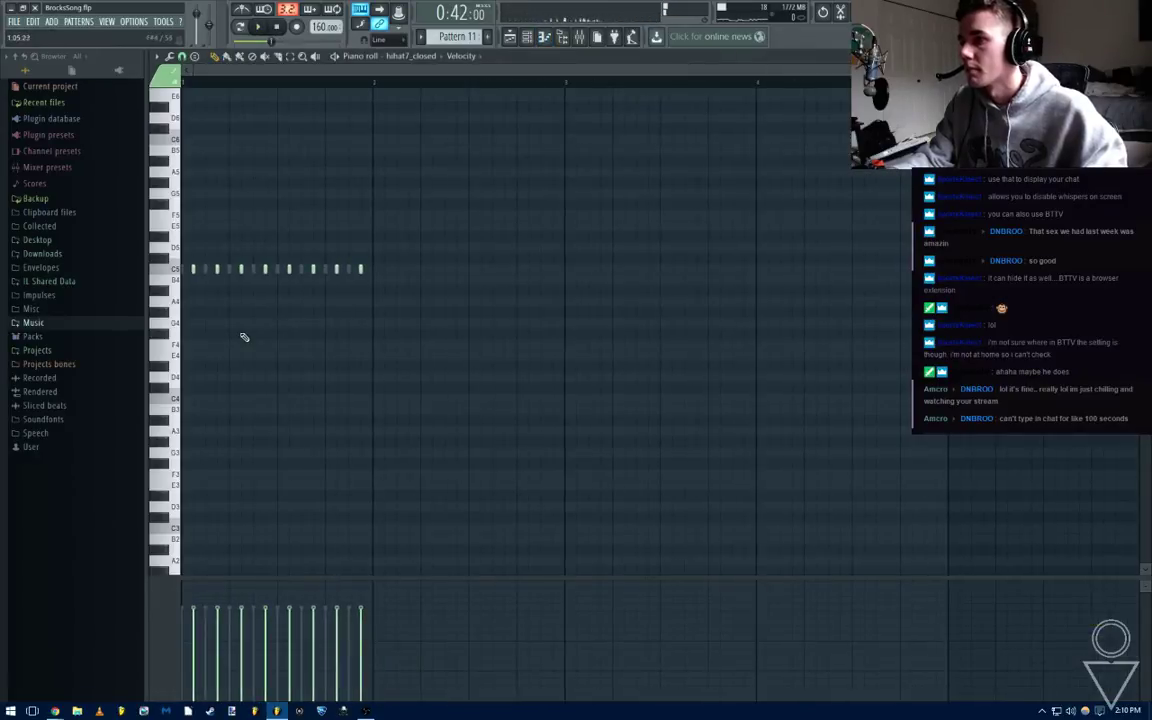
pyautogui.press('Escape')
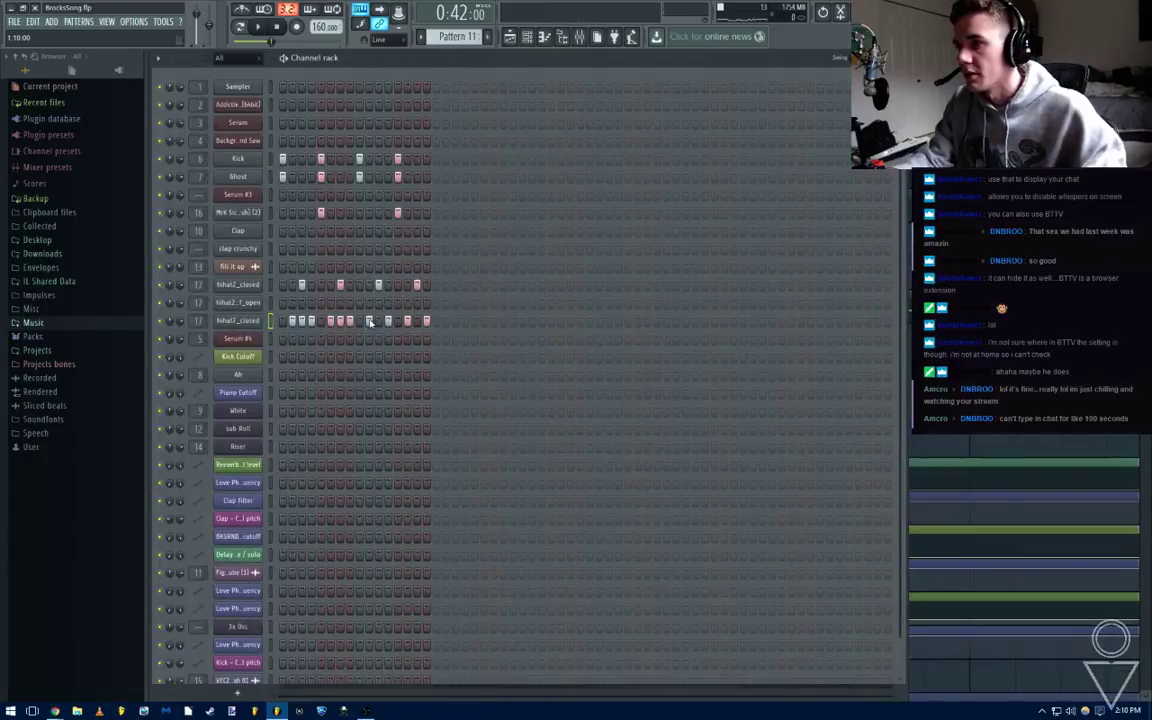
pyautogui.rightClick(257, 330)
pyautogui.click(273, 334)
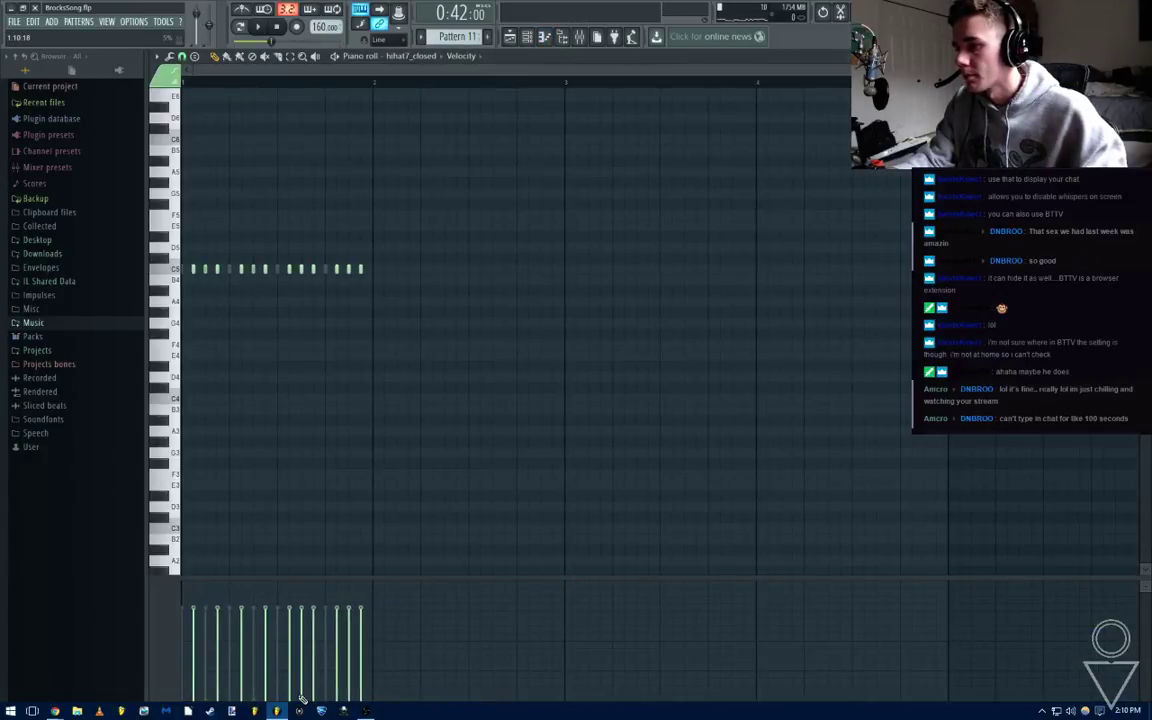
pyautogui.press('Escape')
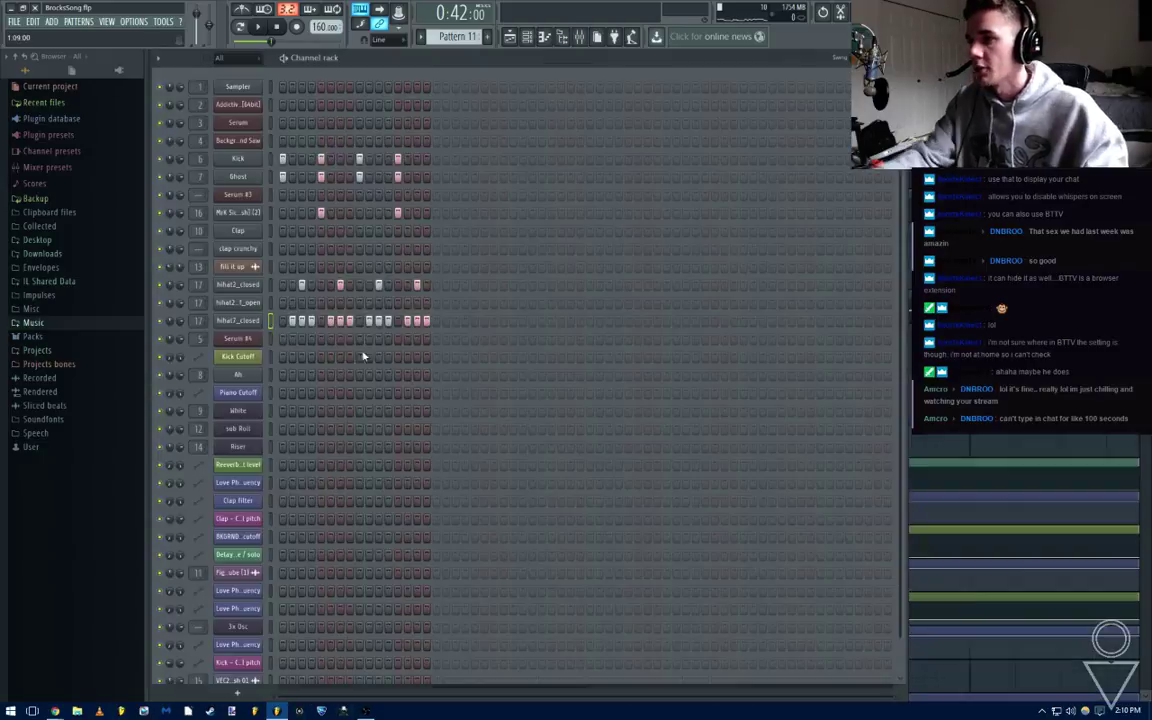
# Check the cut group in the hihat7_closed channel's miscellaneous functions
pyautogui.click(255, 318)
pyautogui.click(256, 165)
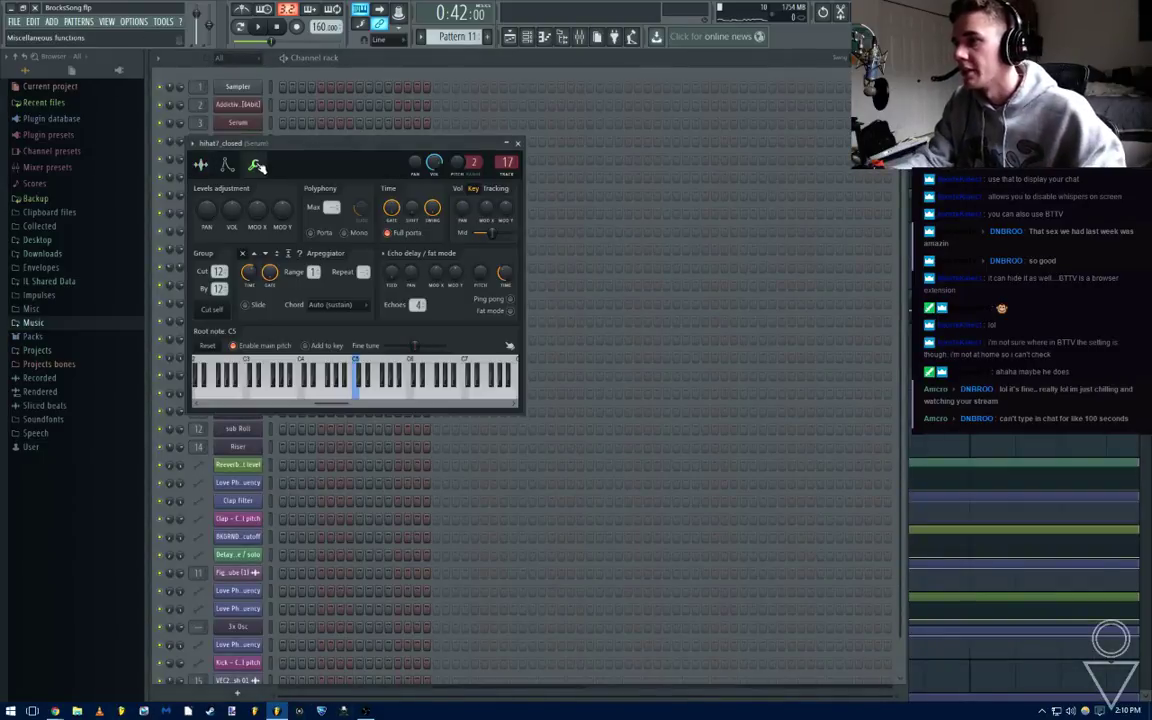
pyautogui.moveTo(305, 145); pyautogui.dragTo(518, 203)
# Solo the hihat7_closed channel, switch to pattern mode and play Pattern 11 to hear the hi-hat alone
pyautogui.rightClick(160, 321)
pyautogui.click(174, 329)
pyautogui.press('space')
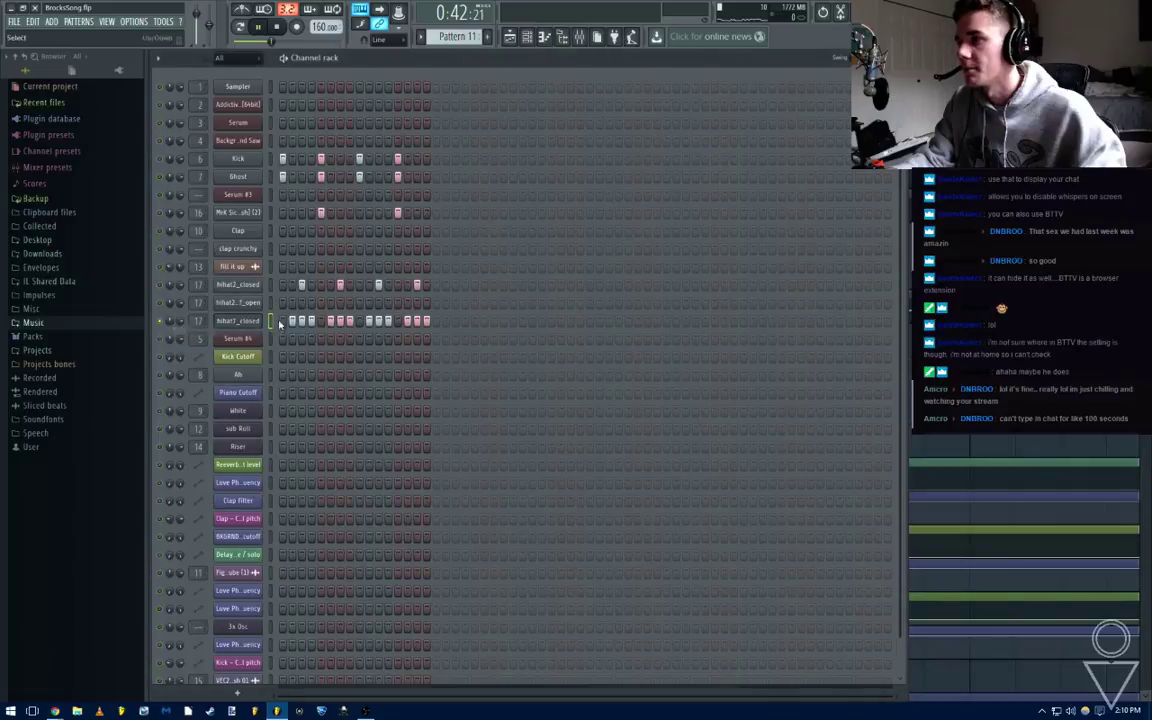
pyautogui.click(256, 27)
pyautogui.press('F5')
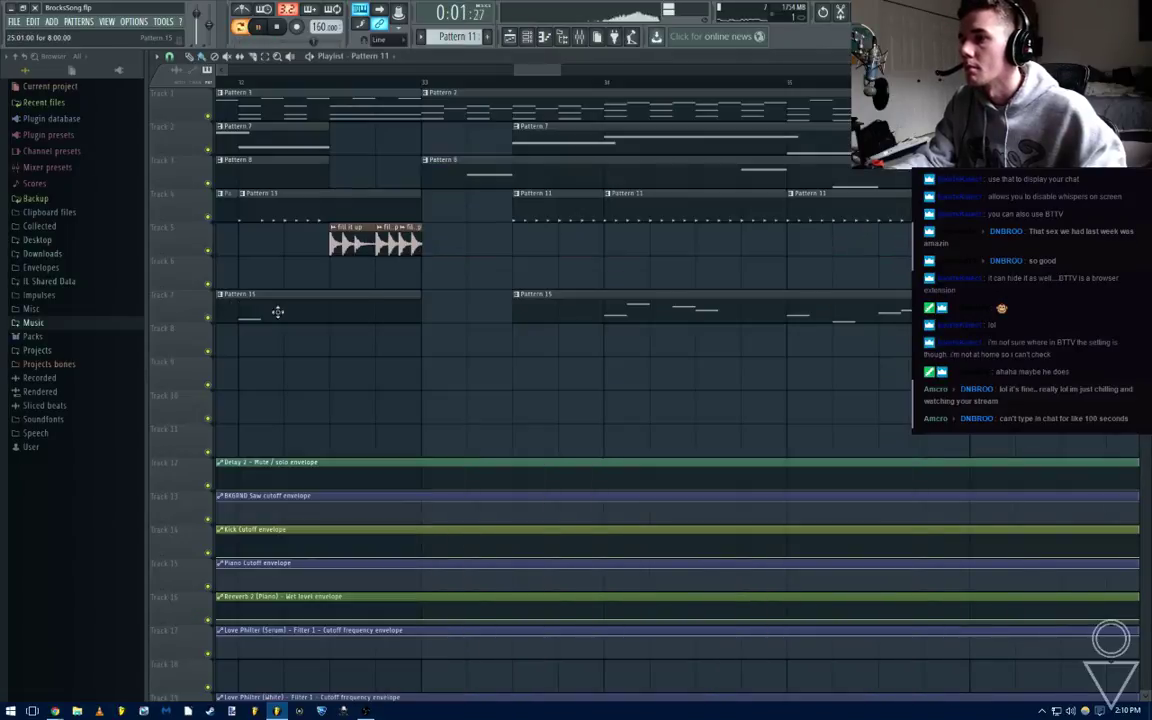
pyautogui.press('F9')
pyautogui.press('F6')
pyautogui.press('space')
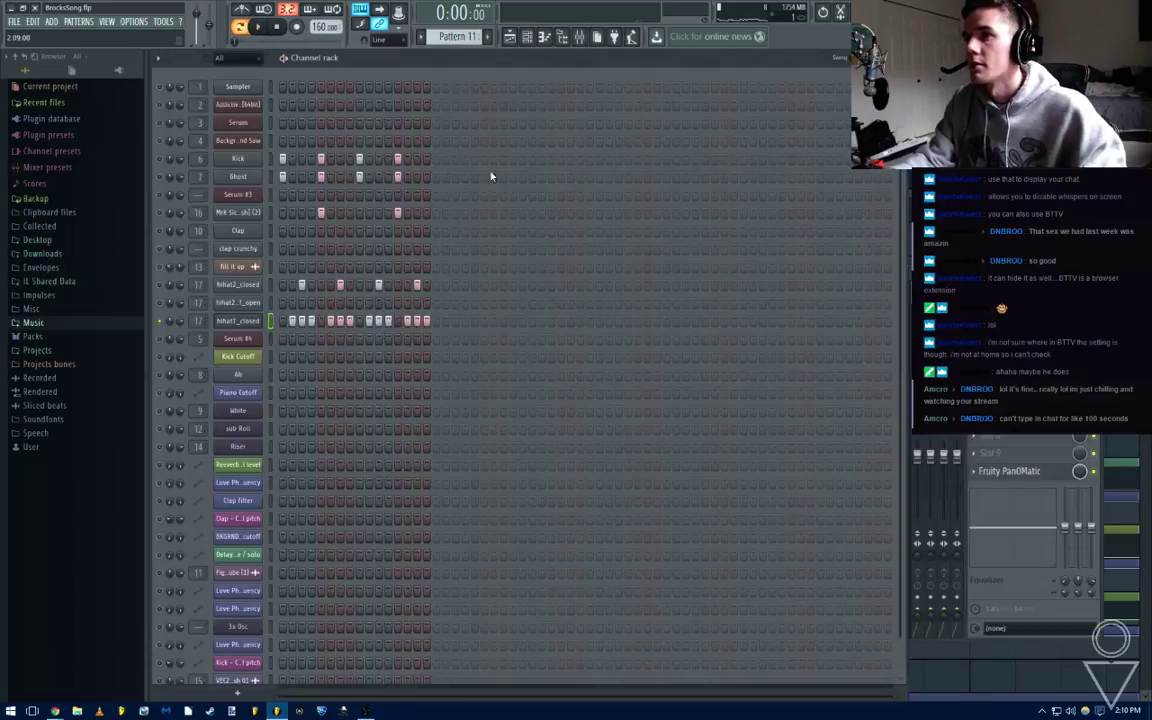
# Review the hihat7_closed notes and velocities in the Piano roll and its Cut self setting in the channel settings
pyautogui.rightClick(229, 326)
pyautogui.click(275, 321)
pyautogui.press('F6')
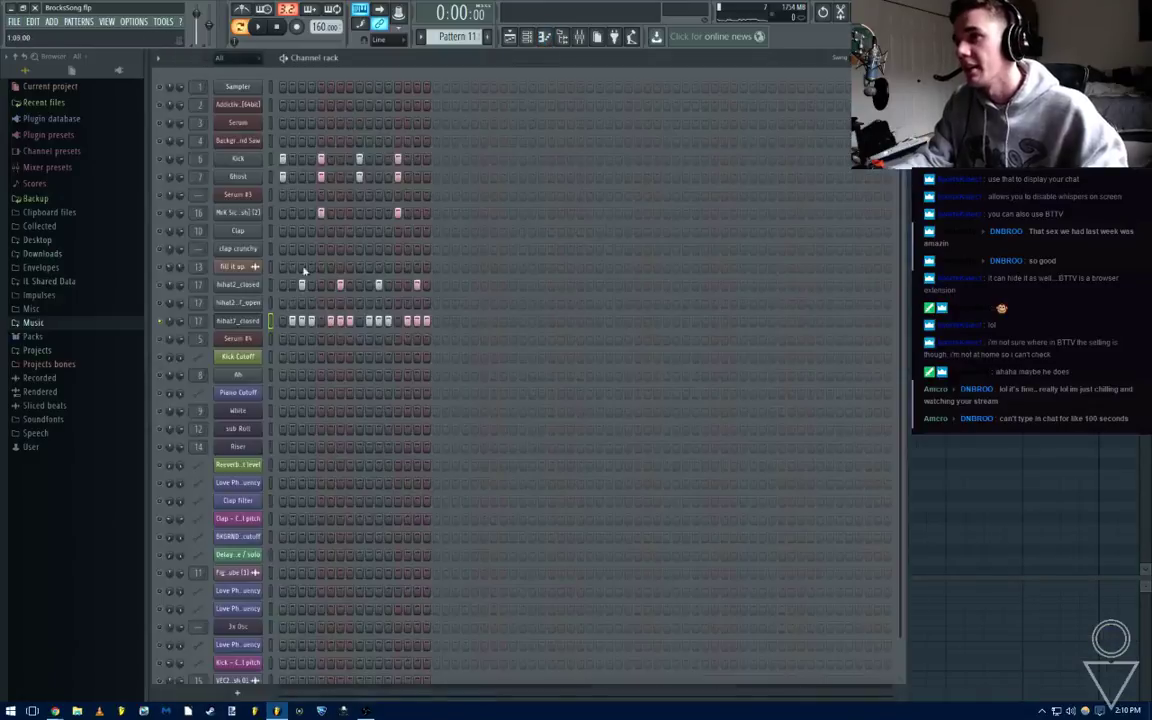
pyautogui.click(246, 320)
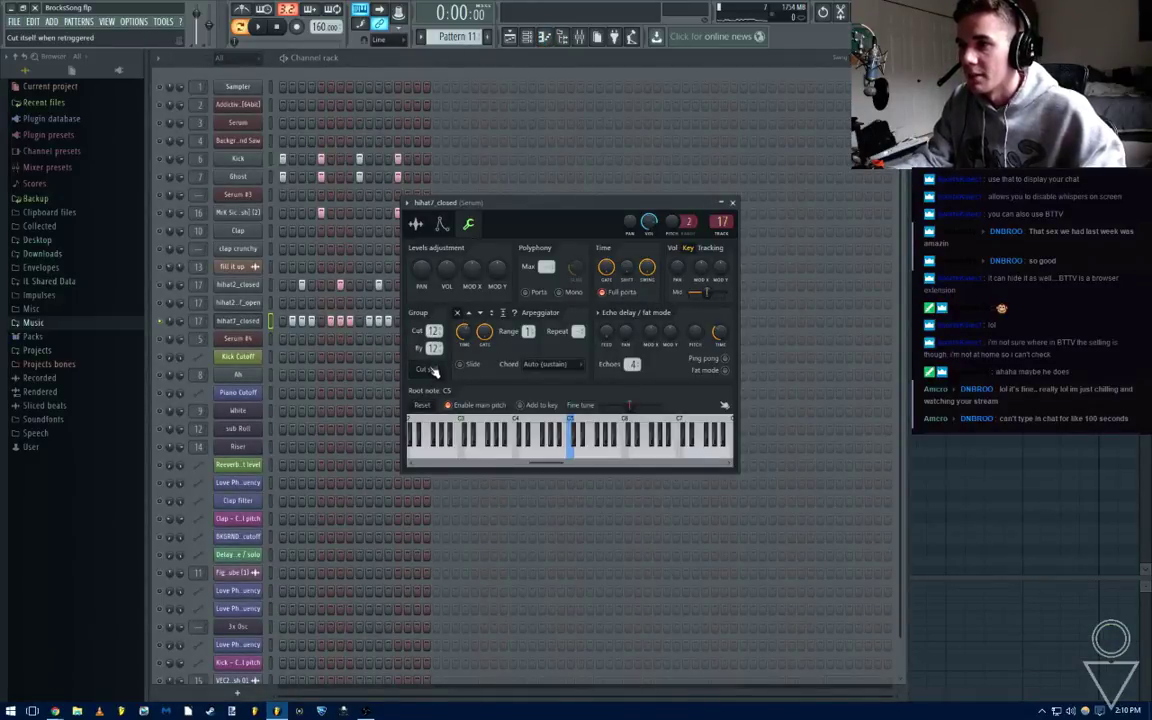
pyautogui.rightClick(247, 324)
pyautogui.click(279, 322)
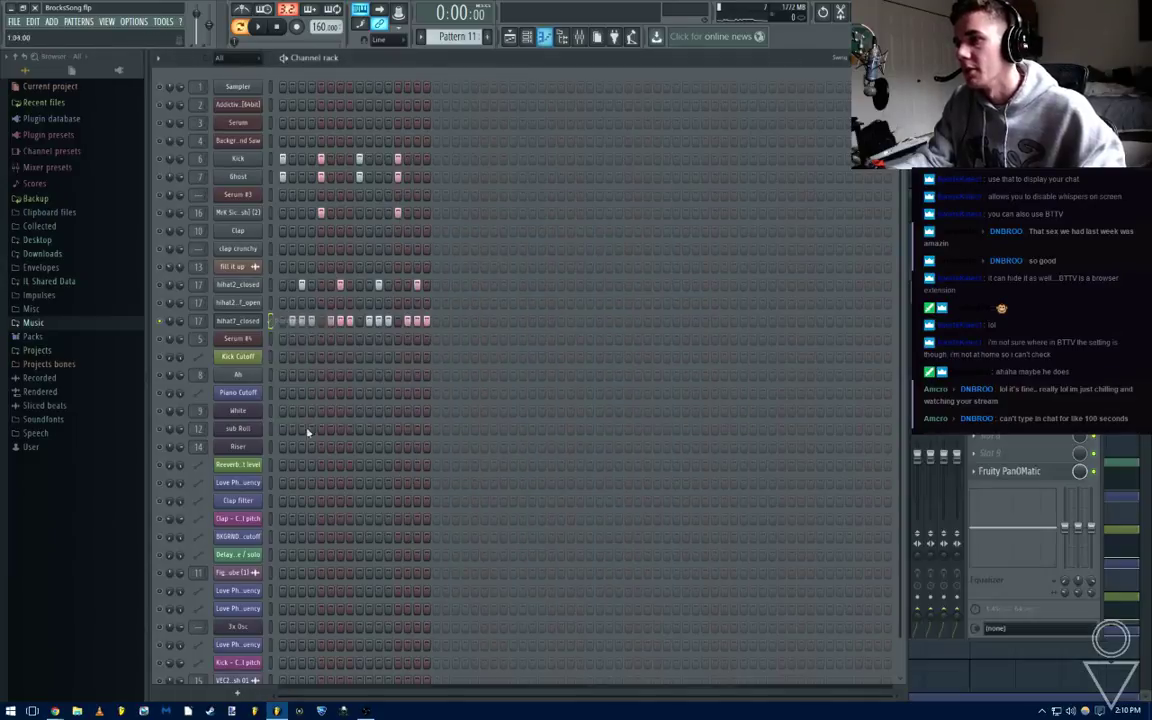
pyautogui.scroll(-2, 307, 431)
pyautogui.rightClick(245, 288)
pyautogui.click(279, 288)
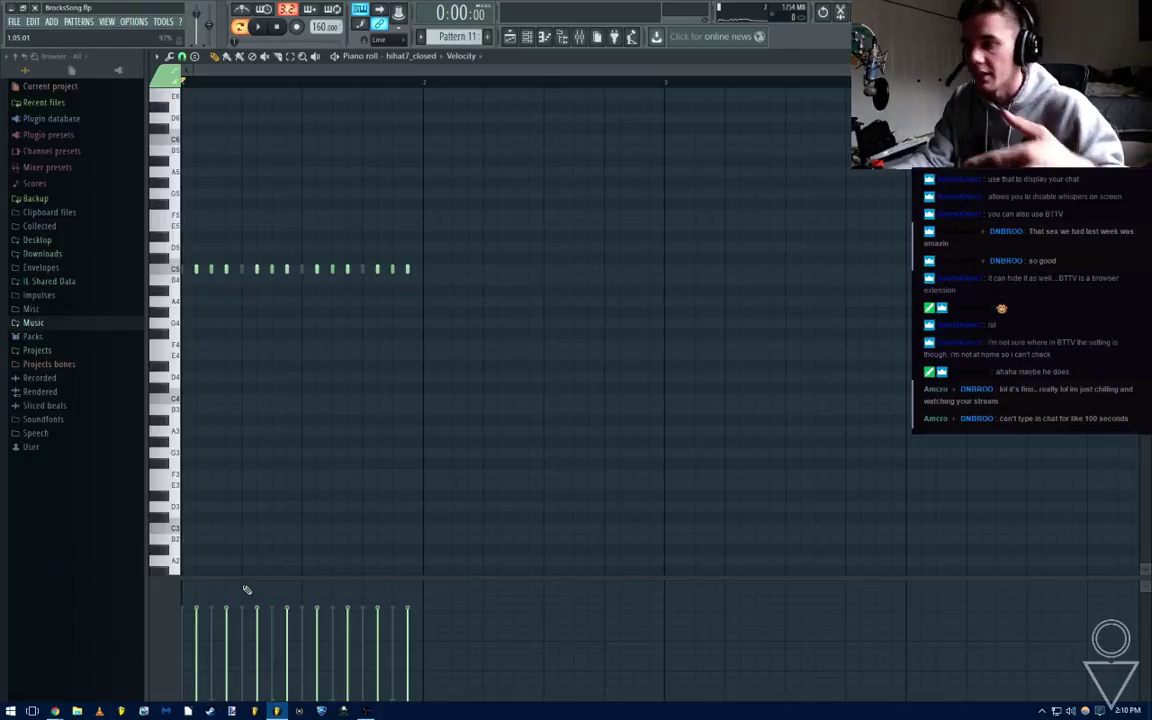
# Play the soloed hihat7_closed pattern, unsolo the channel and play Pattern 11 with every channel enabled
pyautogui.press('space')
pyautogui.press('F7')
pyautogui.press('space')
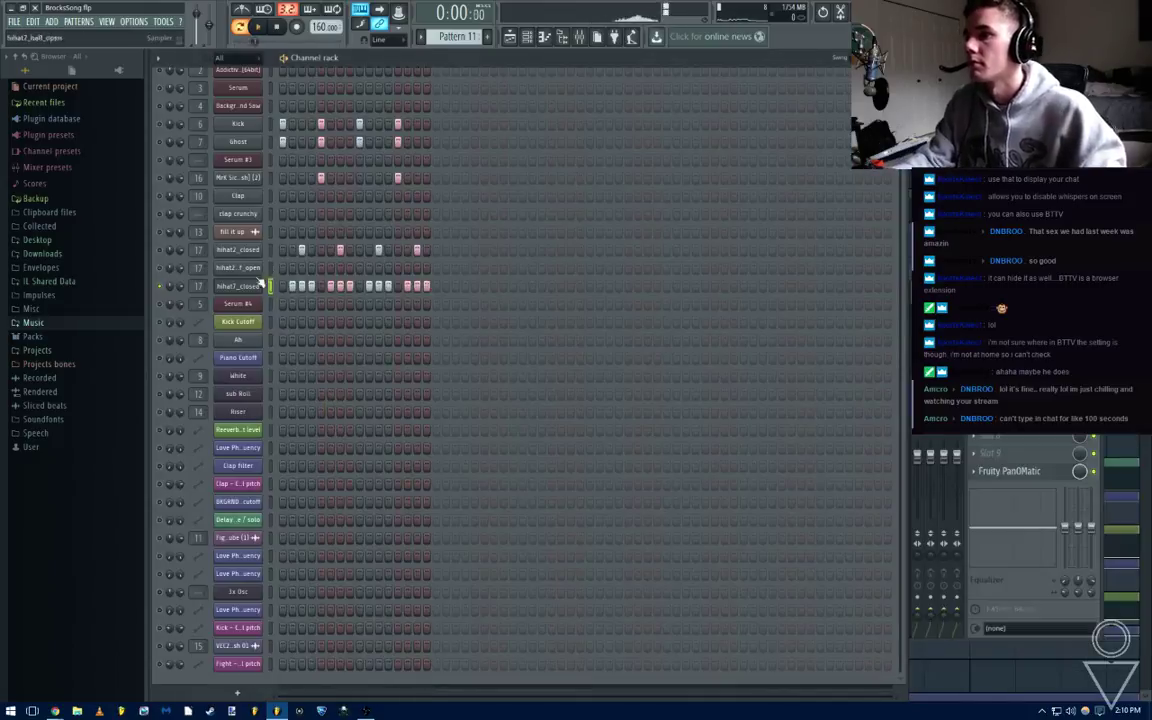
pyautogui.press('space')
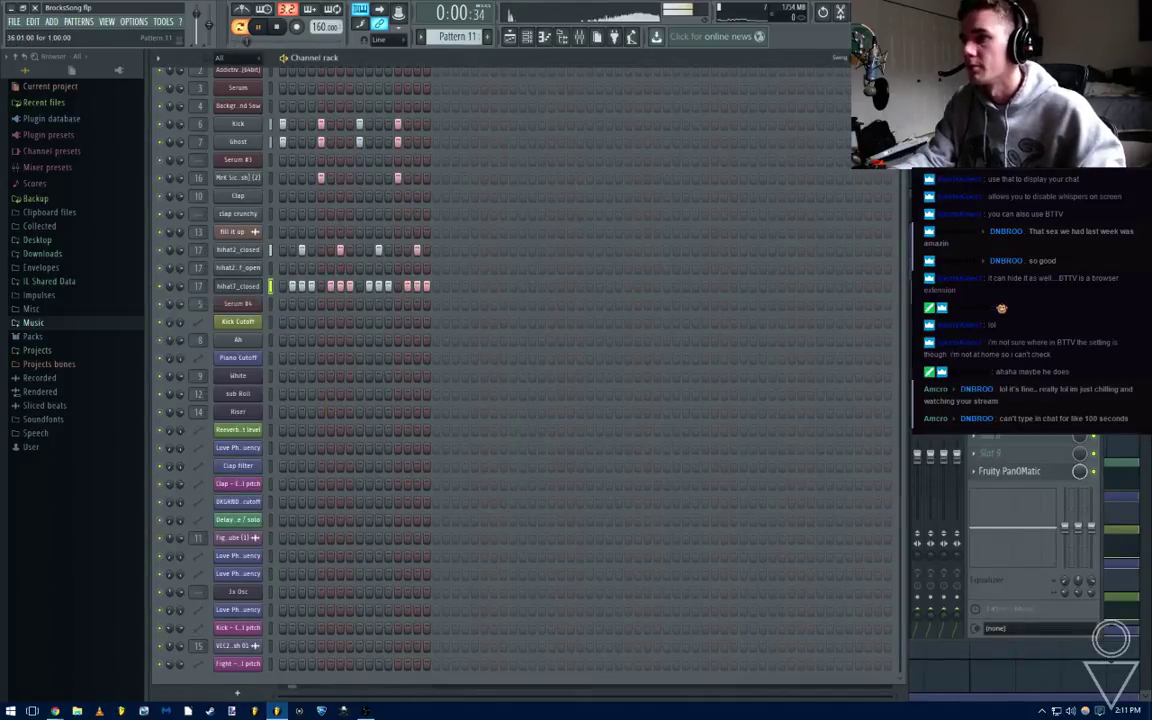
# Return to the Playlist, switch back to song mode and play the arrangement from bar 29
pyautogui.press('F5')
pyautogui.press('space')
pyautogui.scroll(-6, 540, 258)
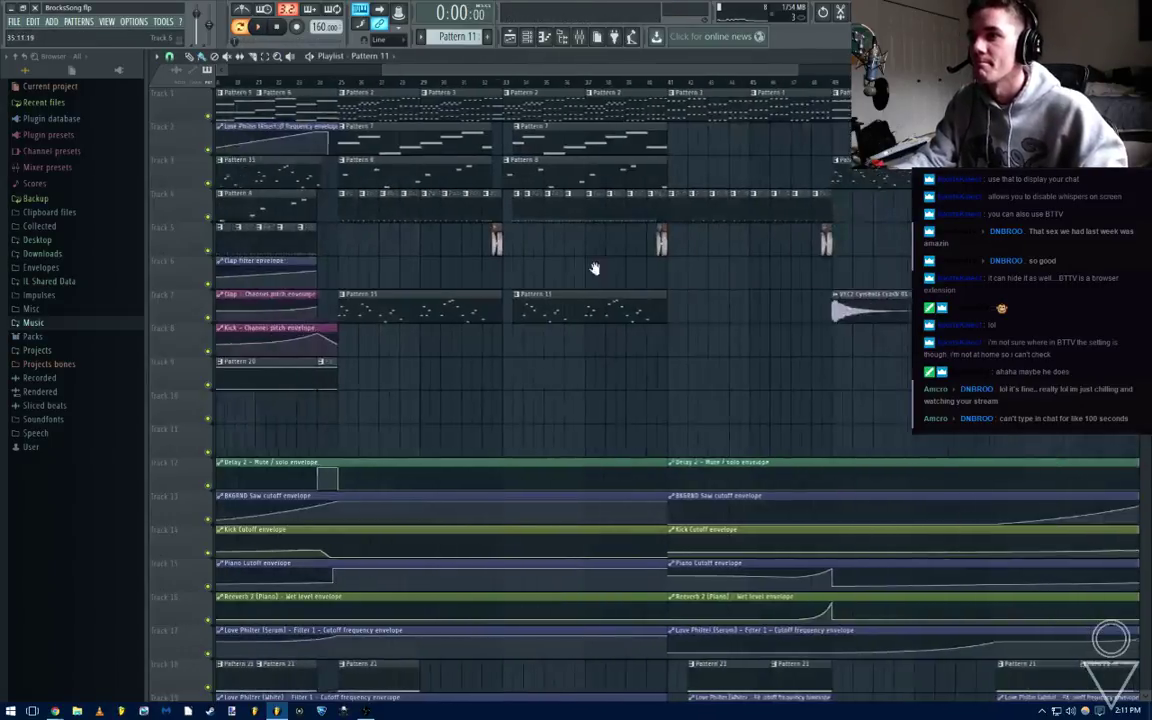
pyautogui.moveTo(594, 267); pyautogui.dragTo(645, 262)
pyautogui.press('space')
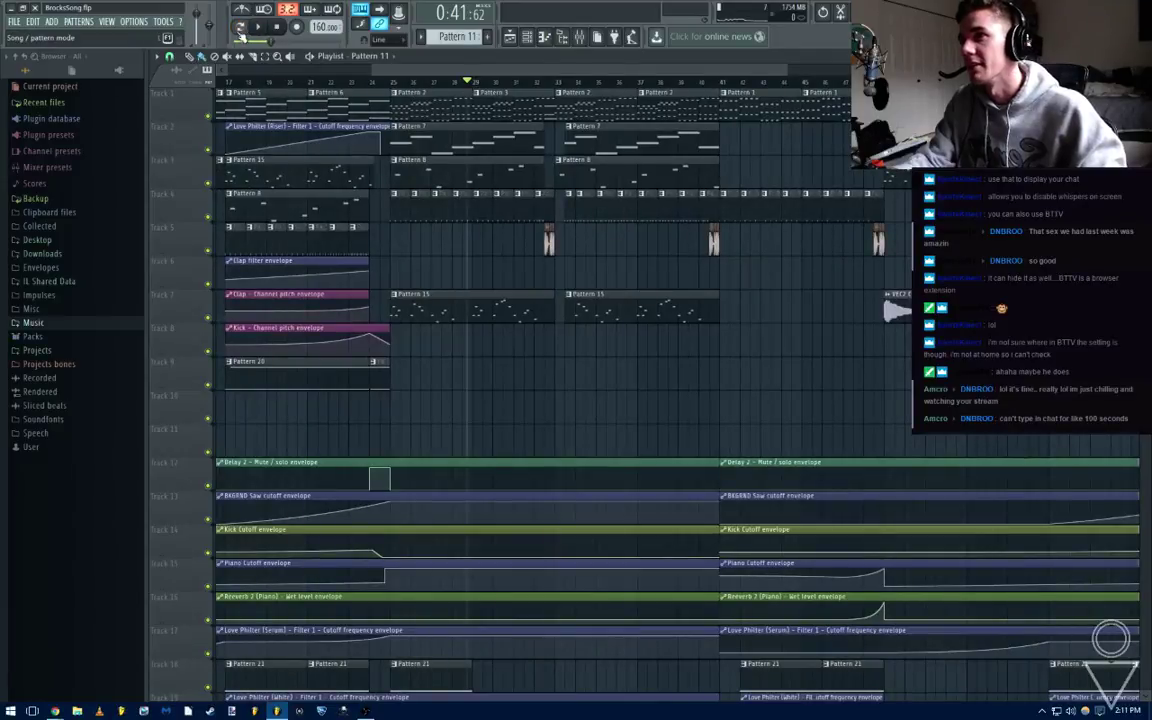
pyautogui.click(470, 81)
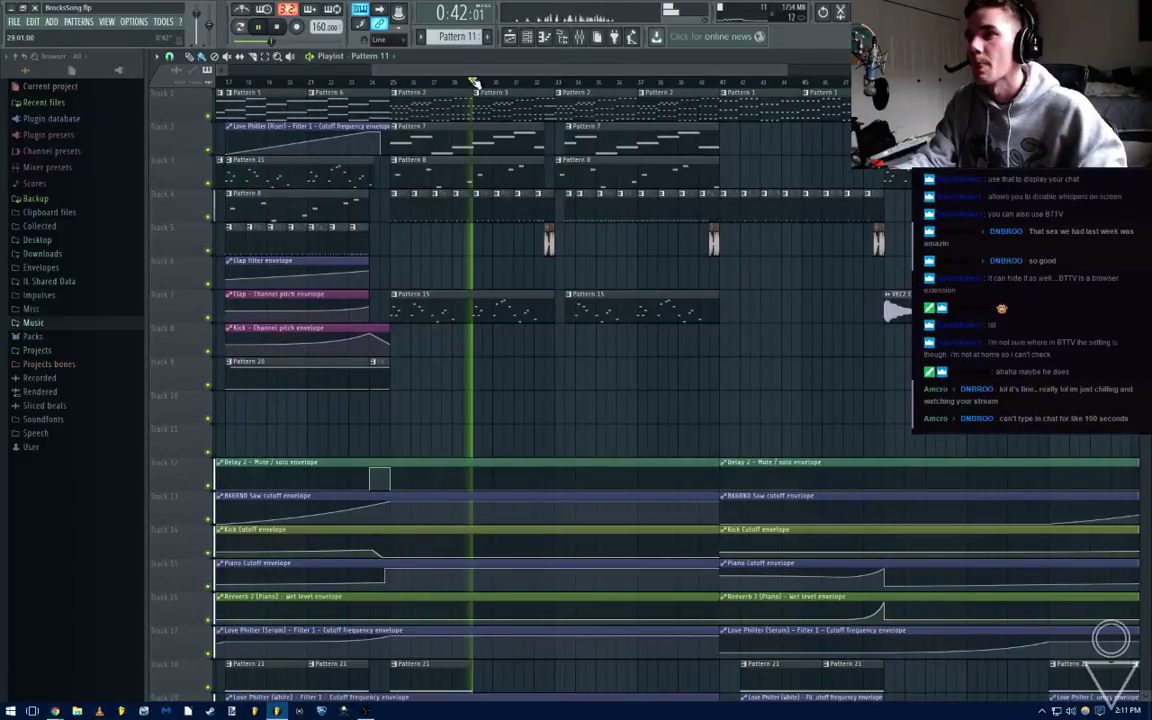
# Watch the mixer levels and the Pattern 11 steps in the Channel rack while the drop's second half plays
pyautogui.scroll(3, 613, 278)
pyautogui.press('F9')
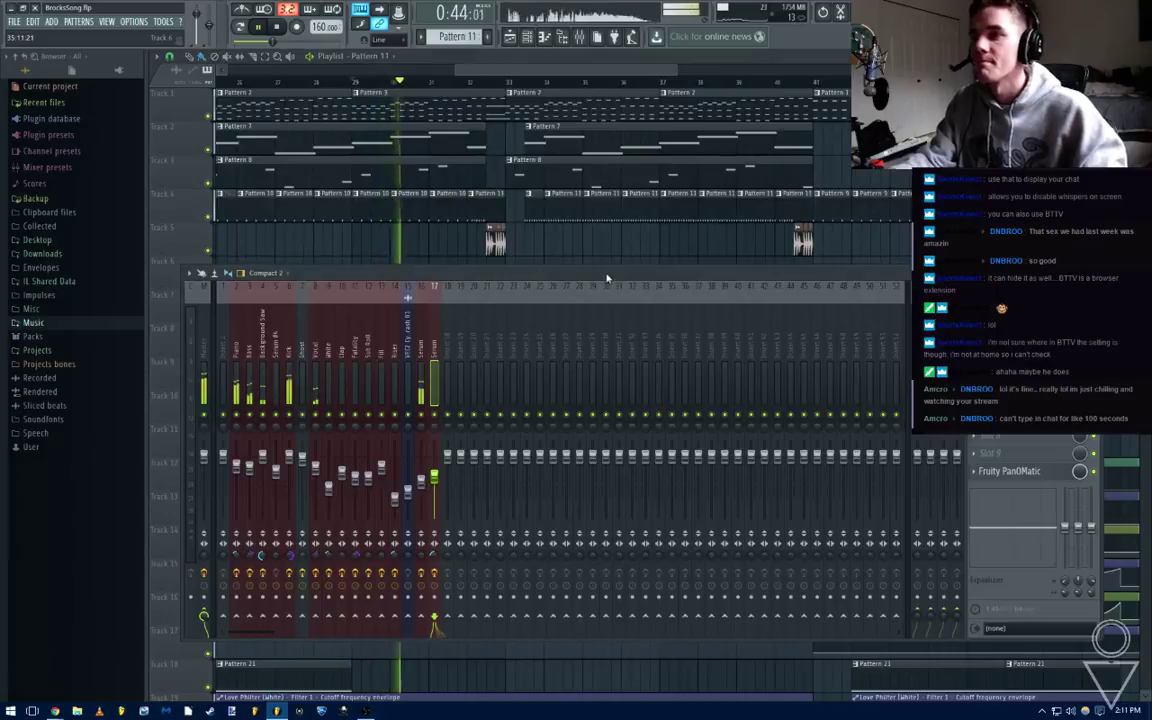
pyautogui.click(581, 44)
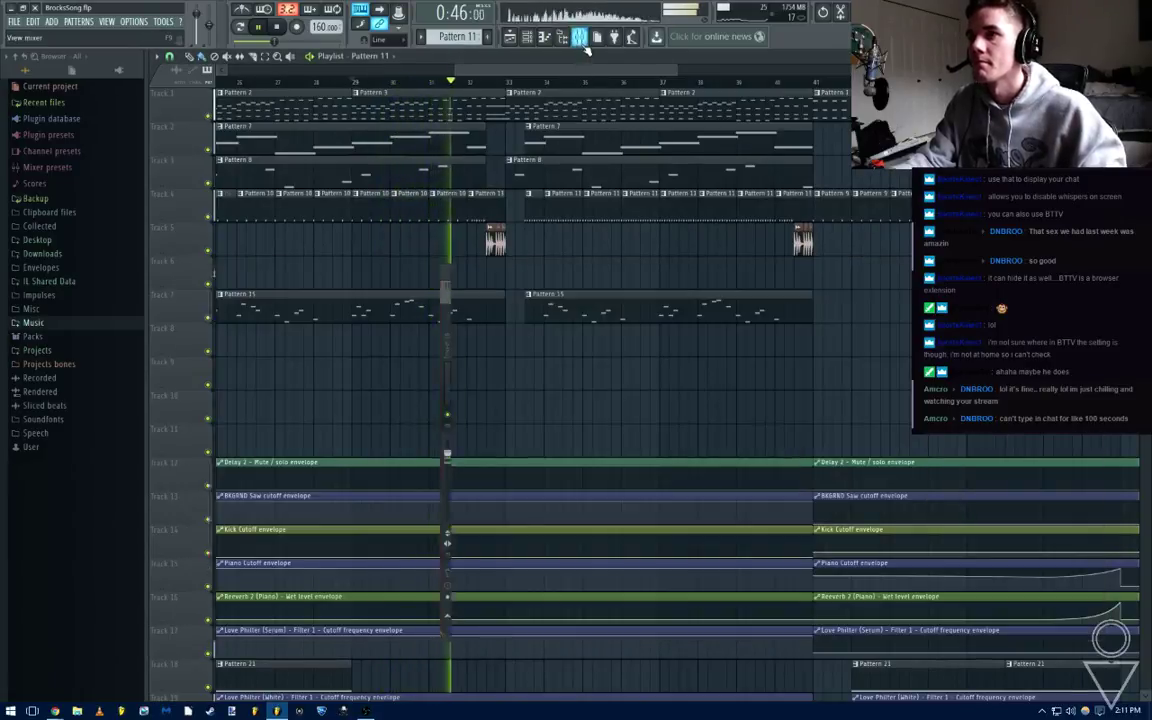
pyautogui.click(580, 38)
pyautogui.press('F6')
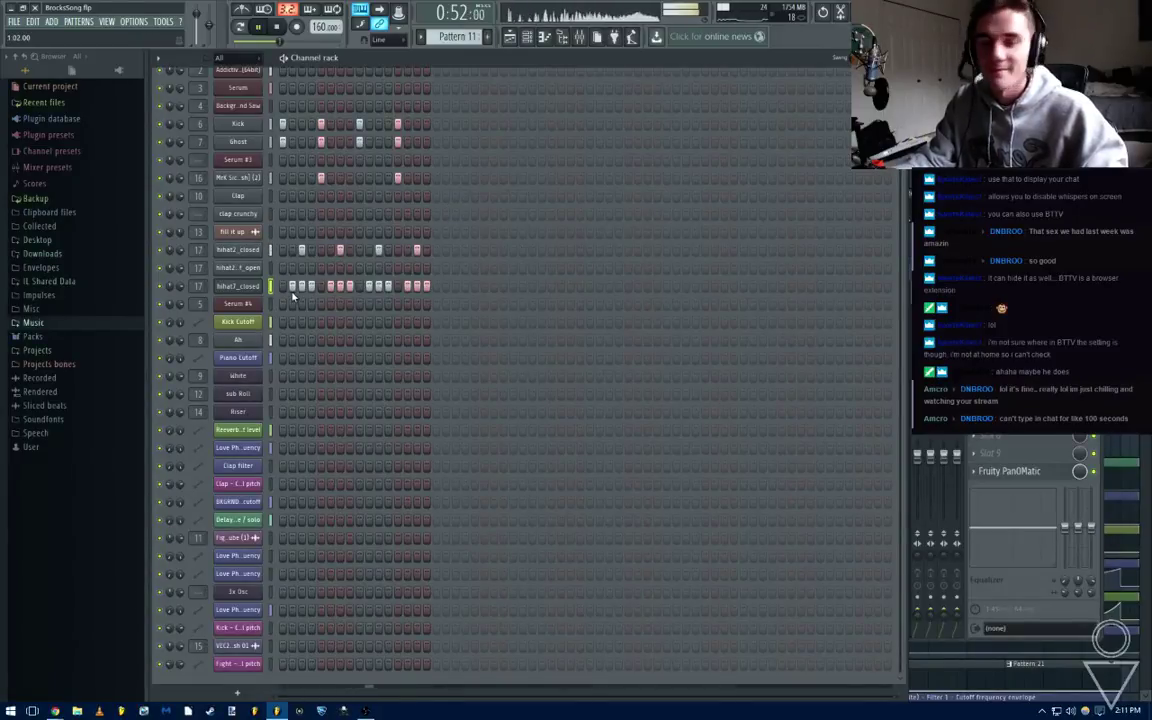
# Clear the hihat7_closed steps in Pattern 11 and move the step 7 hit from hihat2_closed to hihat7_closed
pyautogui.moveTo(428, 289); pyautogui.dragTo(294, 289)
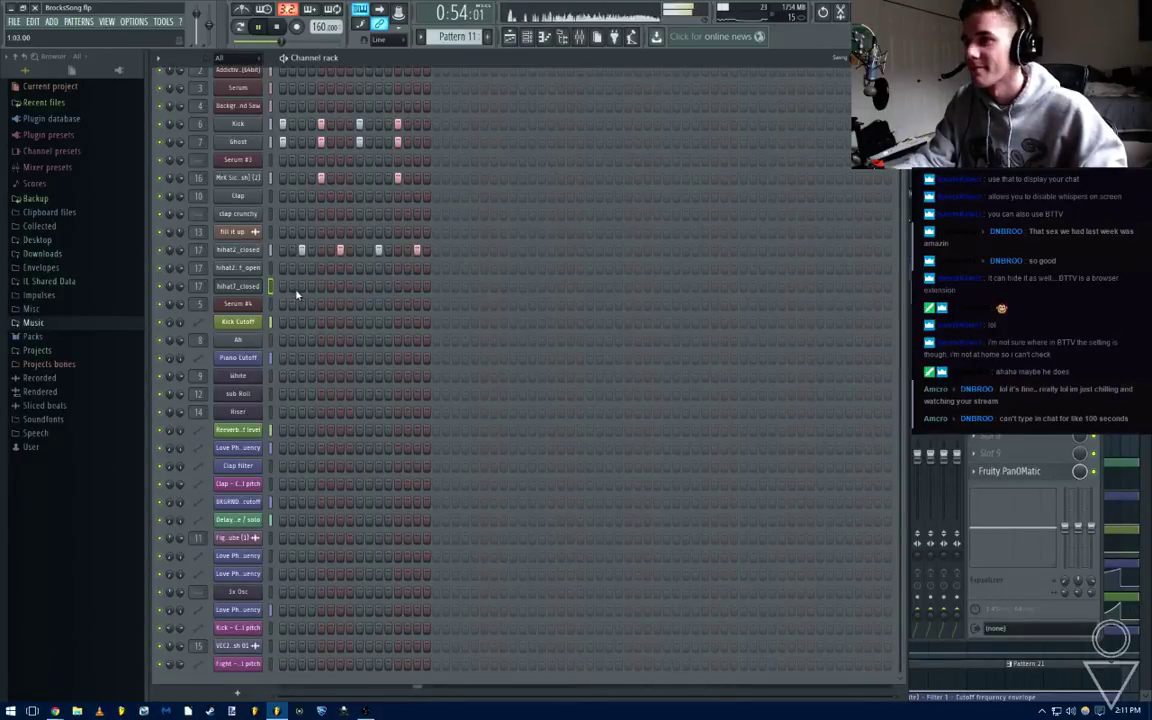
pyautogui.press('space')
pyautogui.rightClick(302, 251)
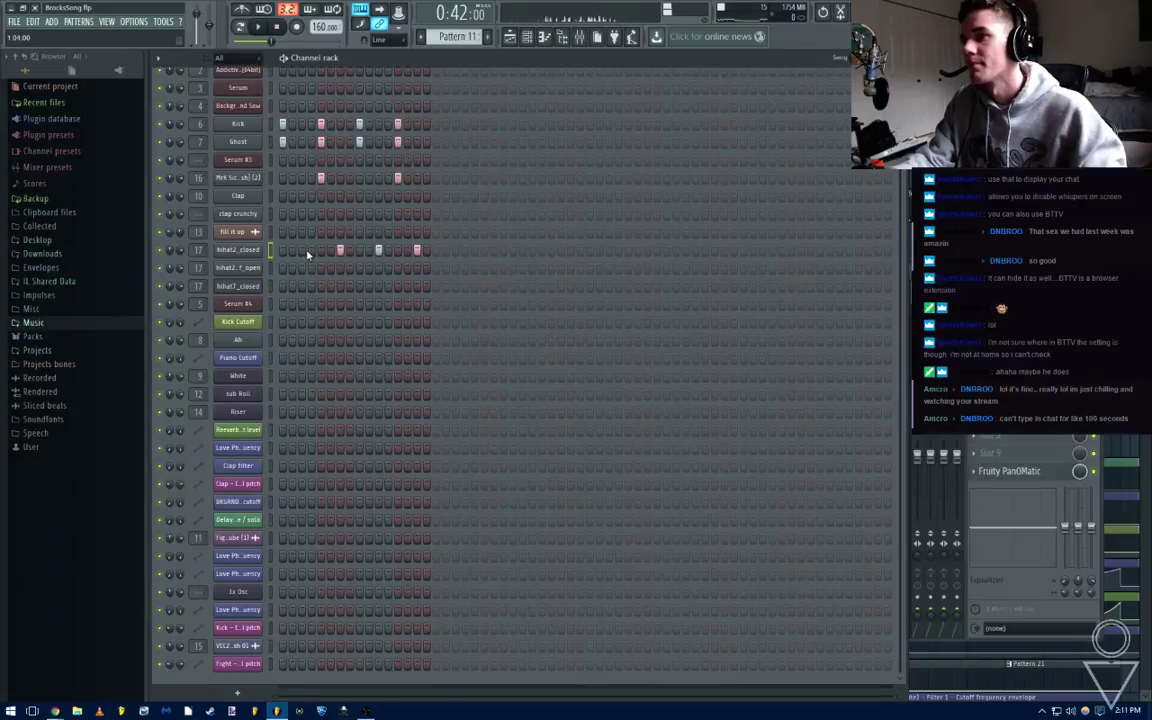
pyautogui.rightClick(341, 304)
pyautogui.click(341, 287)
pyautogui.press('space')
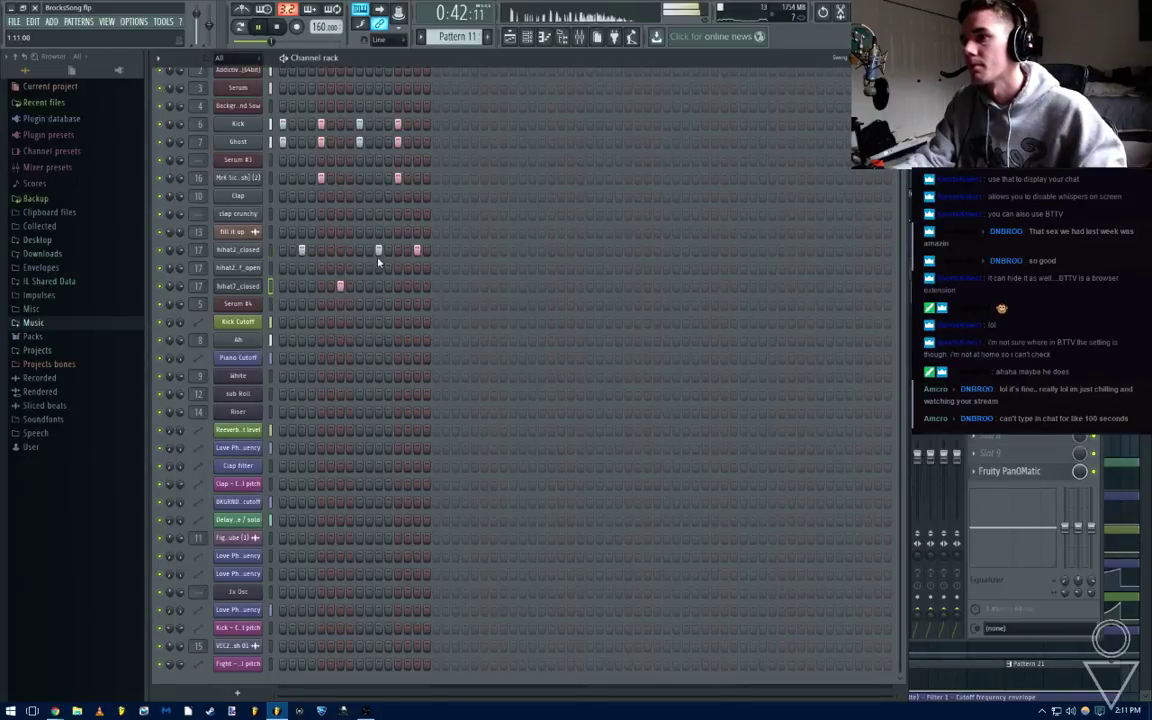
# Move Pattern 11's step 15 hit from hihat2_closed to hihat7_closed
pyautogui.rightClick(379, 252)
pyautogui.click(379, 286)
pyautogui.rightClick(417, 251)
pyautogui.click(379, 251)
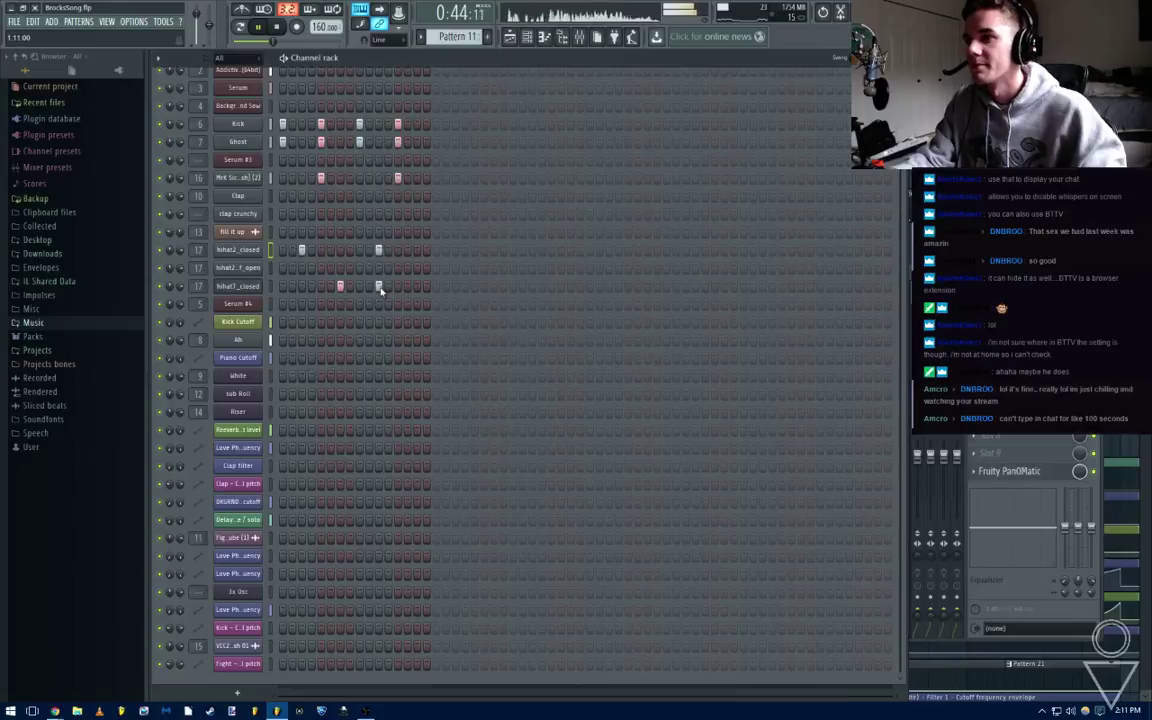
pyautogui.rightClick(380, 287)
pyautogui.click(418, 288)
# Check the hihat7_closed notes in the Piano roll, and move its step 7 and 15 hits to the half-open hi-hat channel
pyautogui.rightClick(247, 287)
pyautogui.click(299, 287)
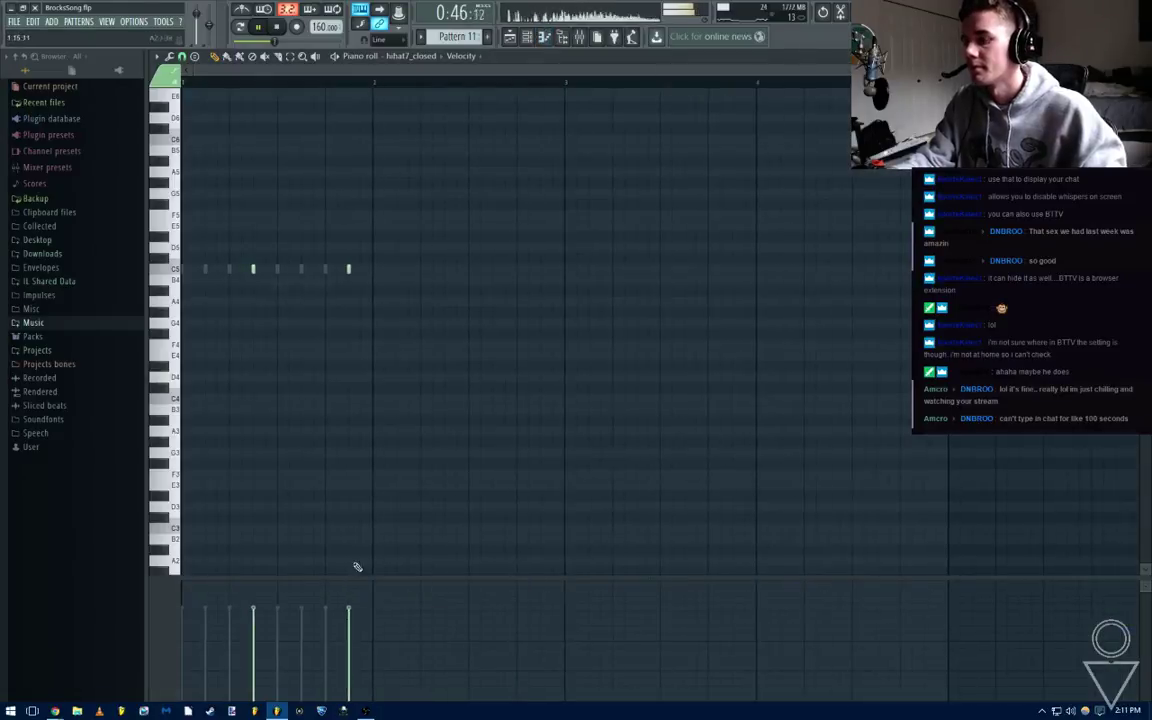
pyautogui.press('Escape')
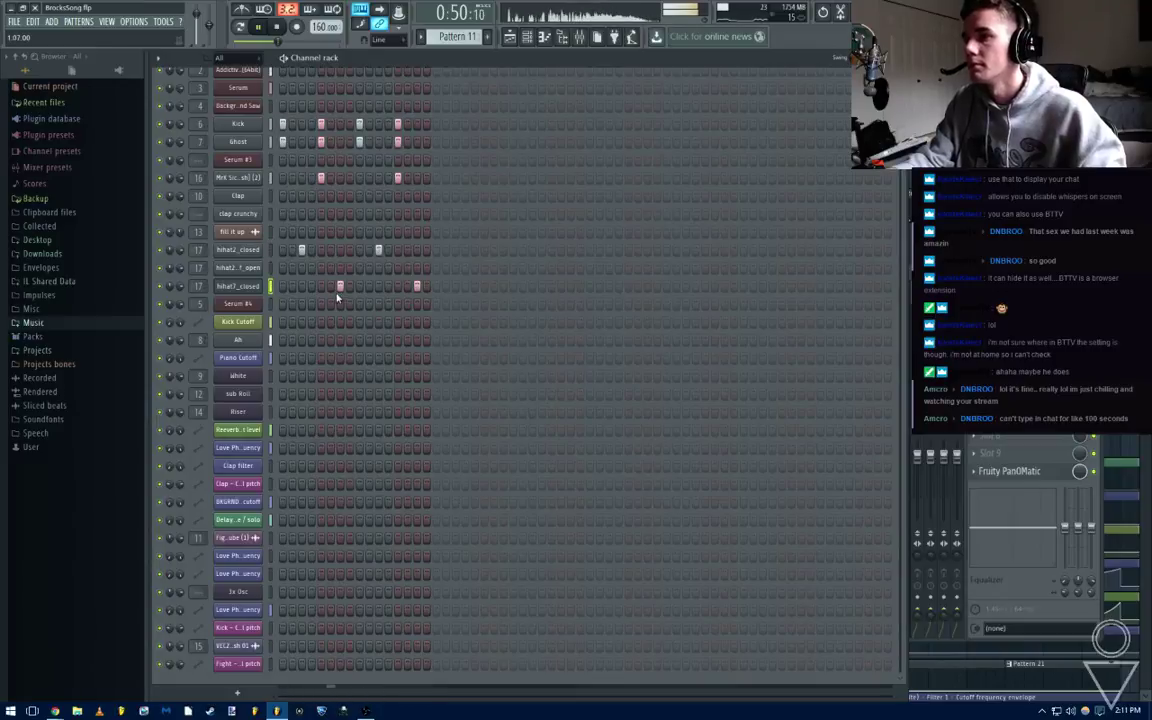
pyautogui.rightClick(417, 286)
pyautogui.click(417, 268)
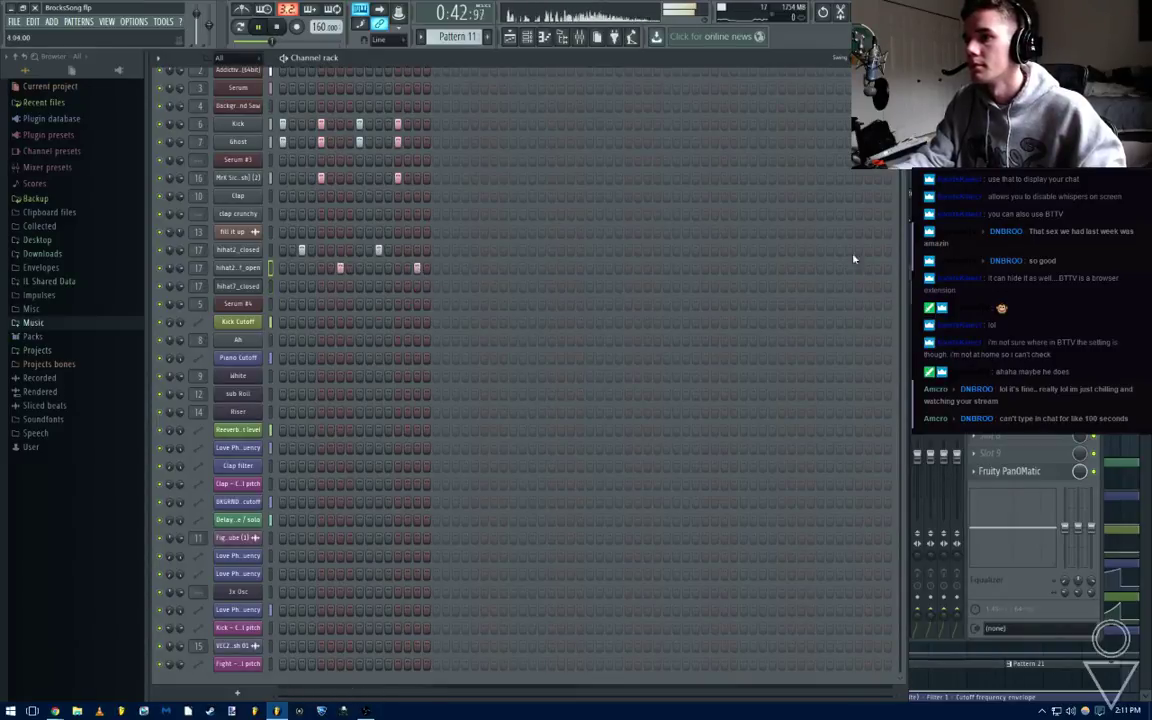
# Play the arrangement in the Playlist from bar 33, close the hihat7_closed channel settings and view the mixer levels
pyautogui.click(940, 250)
pyautogui.click(508, 84)
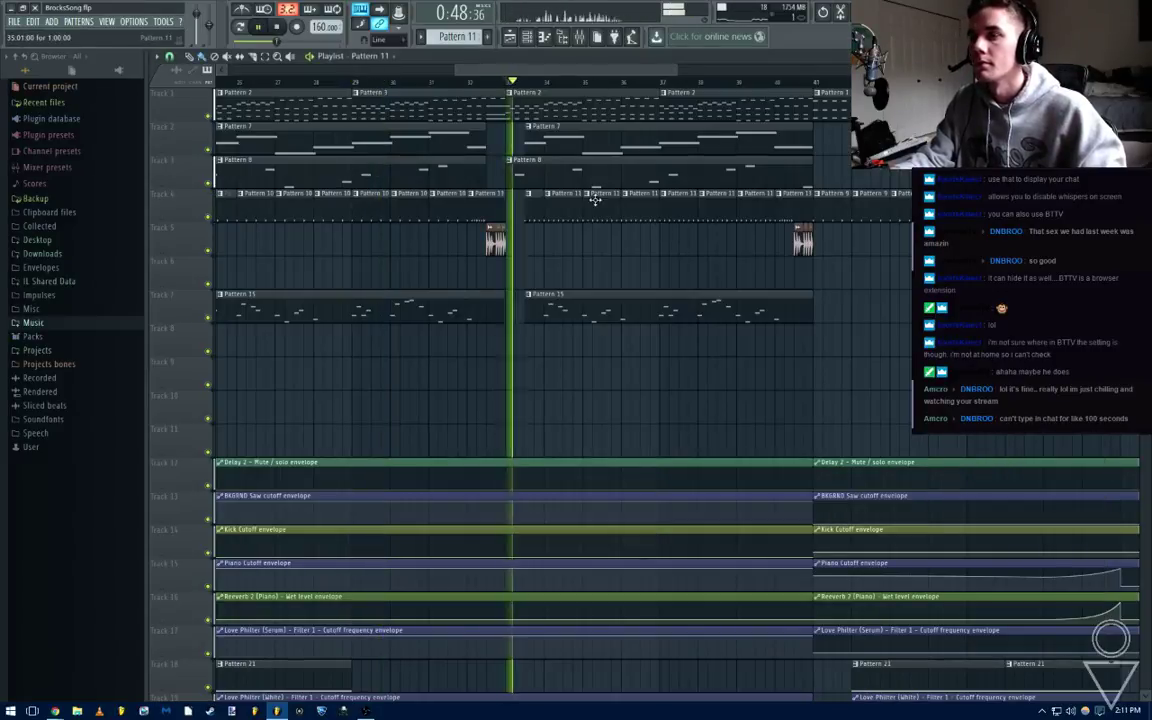
pyautogui.press('F9')
pyautogui.press('Tab')
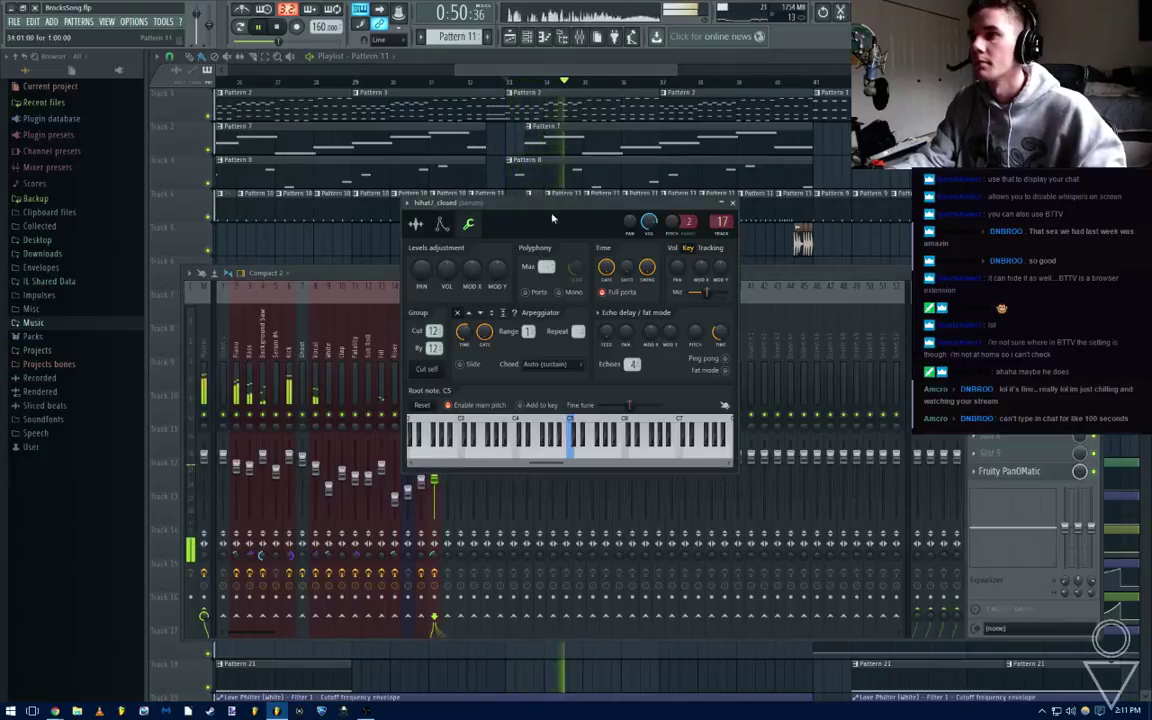
pyautogui.click(728, 203)
pyautogui.click(579, 37)
pyautogui.click(579, 37)
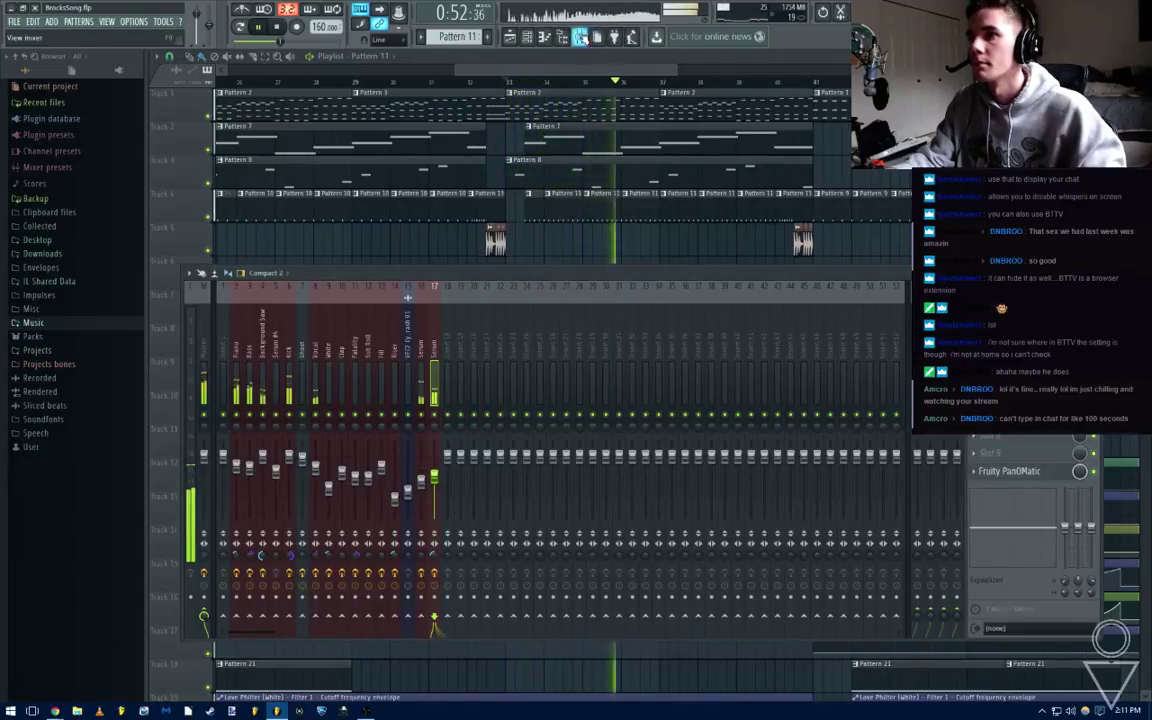
# View the hihat2_half_open channel settings, return to the Playlist to hear the section and stop playback
pyautogui.press('F6')
pyautogui.click(252, 272)
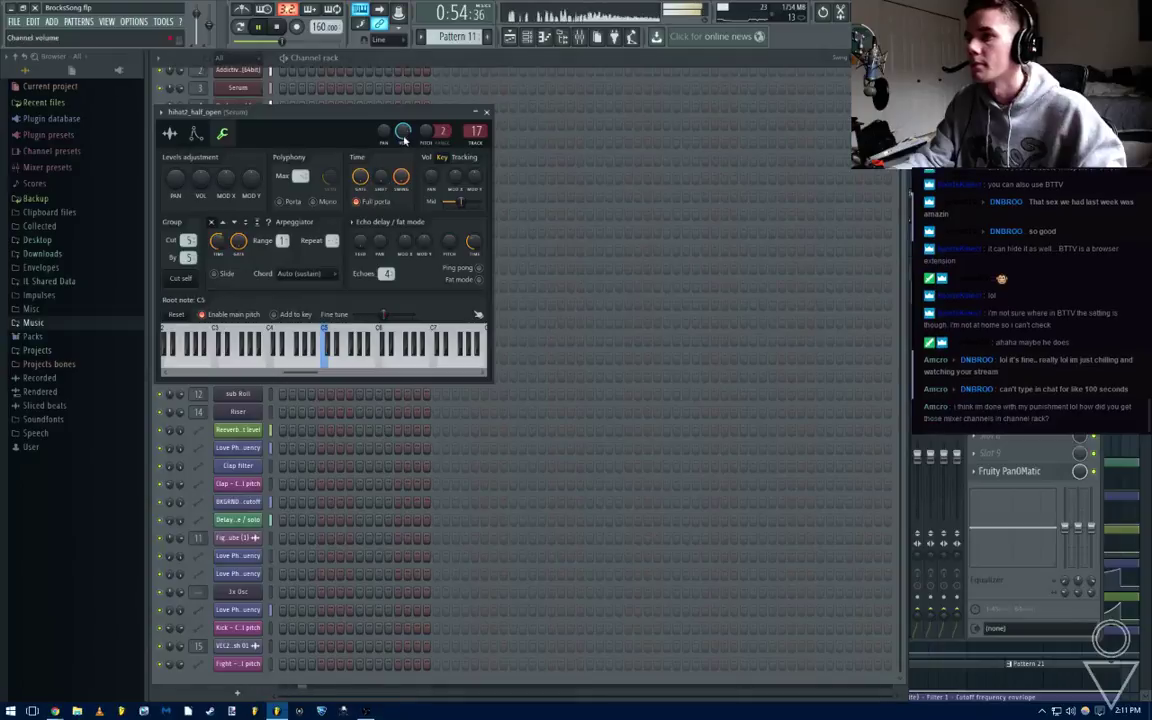
pyautogui.click(487, 112)
pyautogui.press('F5')
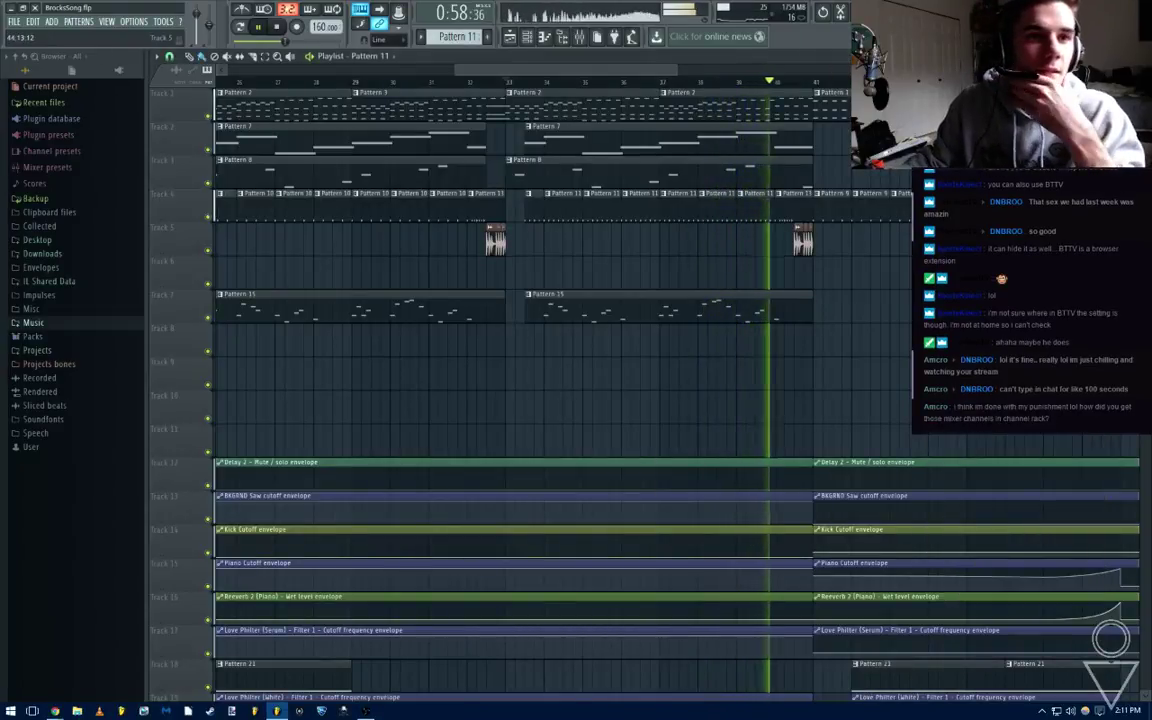
pyautogui.press('space')
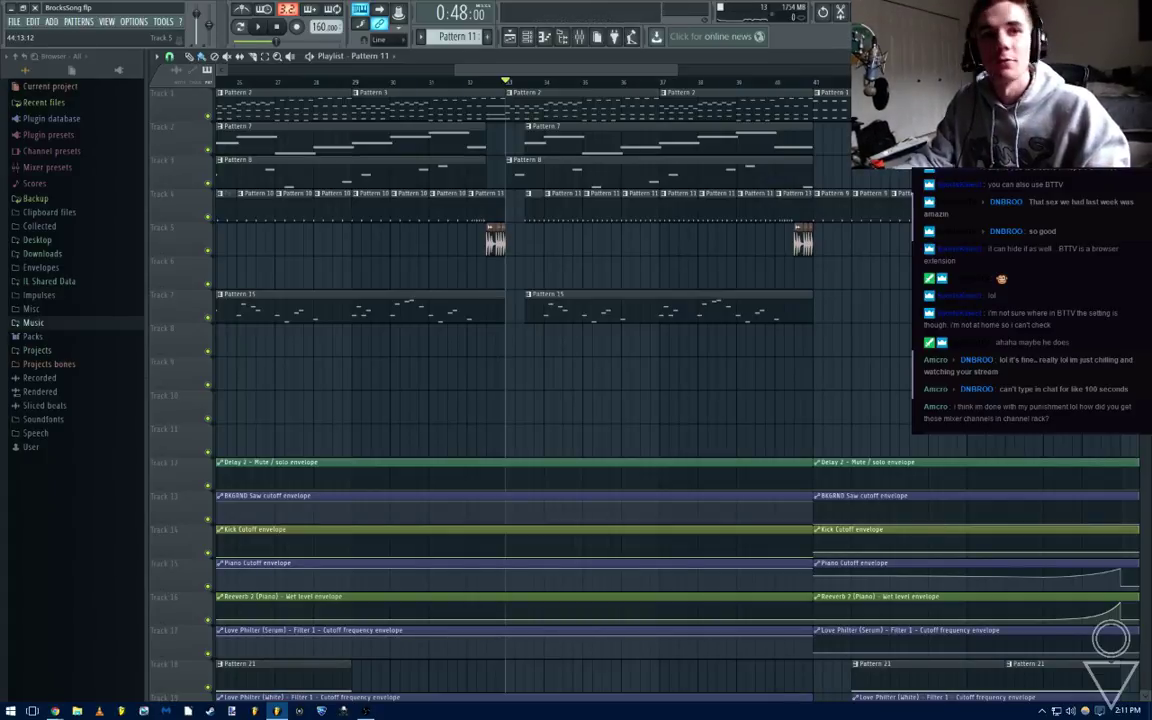
# Show the mixer over the Channel rack, select hi-hat mixer track 17 and save the project
pyautogui.hotkey('alt', 'p')
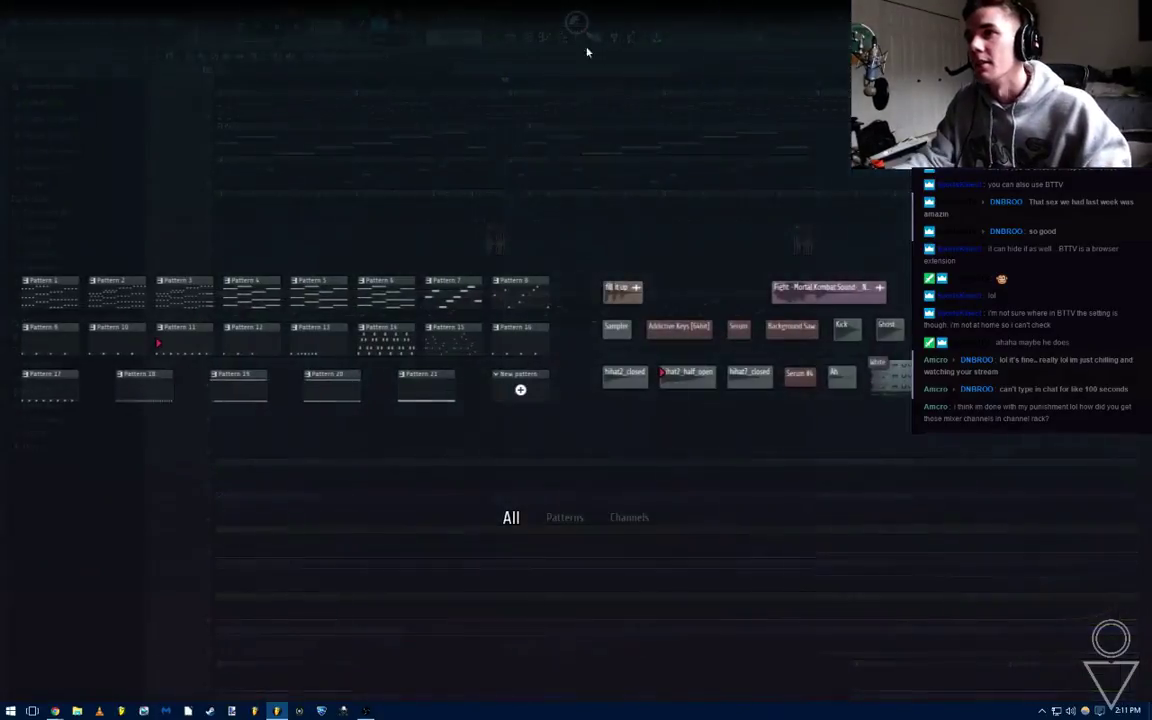
pyautogui.press('Escape')
pyautogui.press('F9')
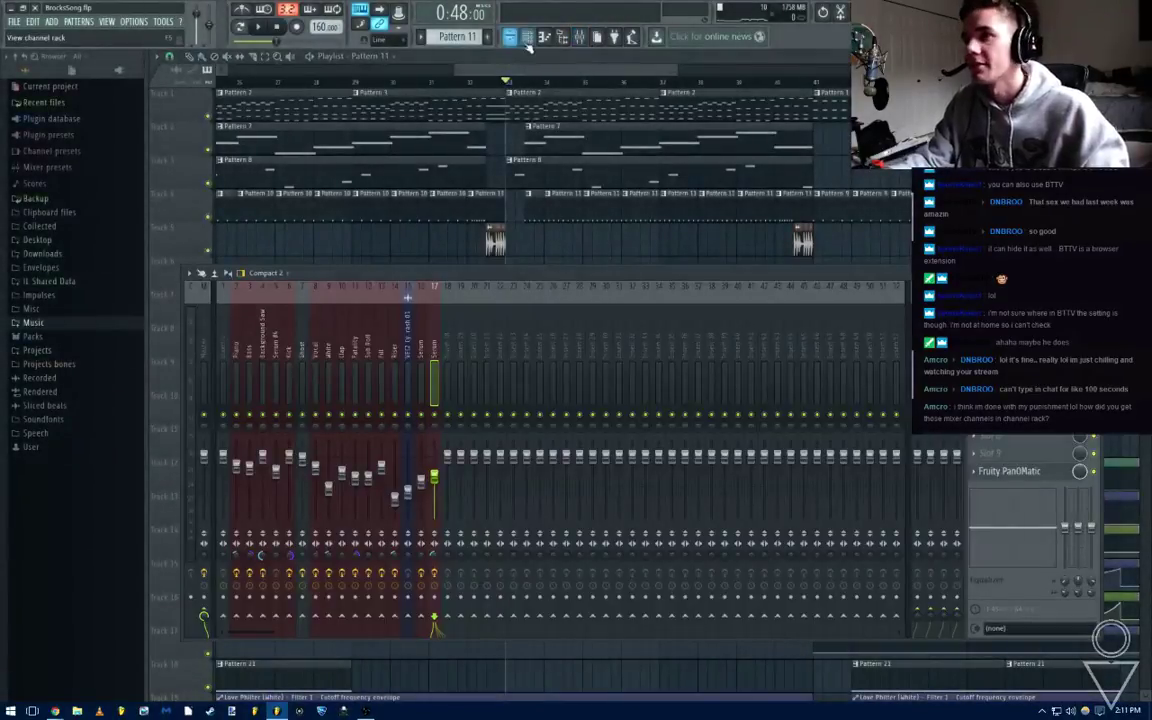
pyautogui.press('F6')
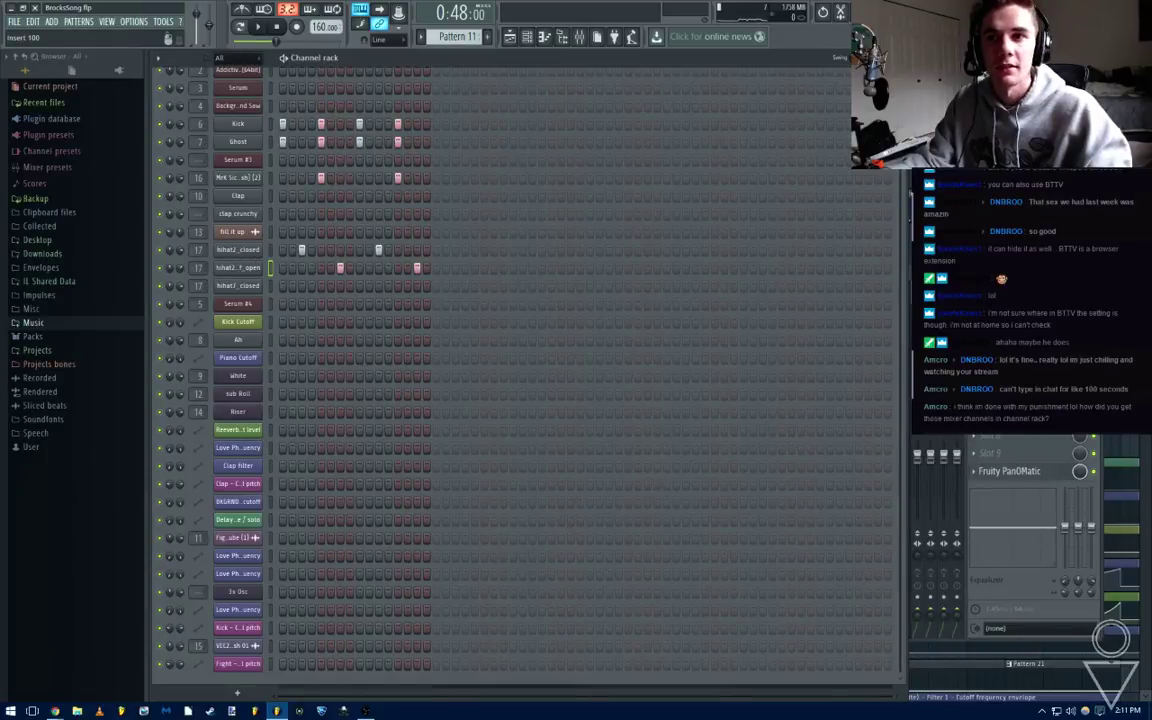
pyautogui.press('F9')
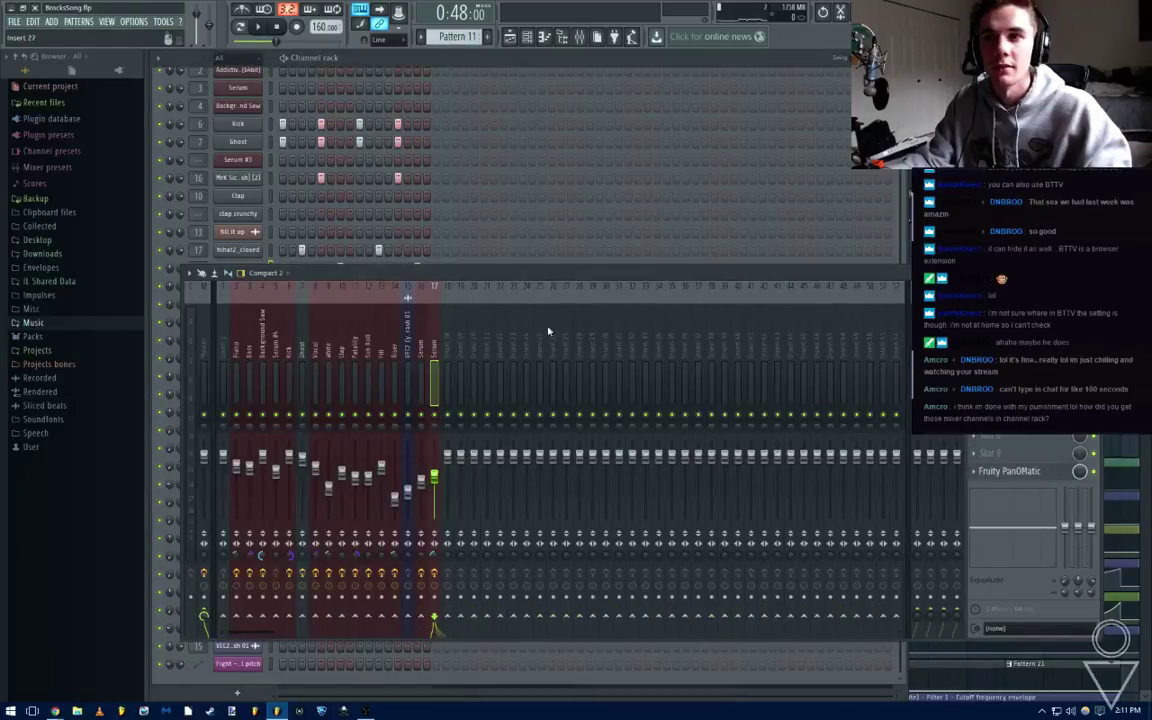
pyautogui.click(426, 346)
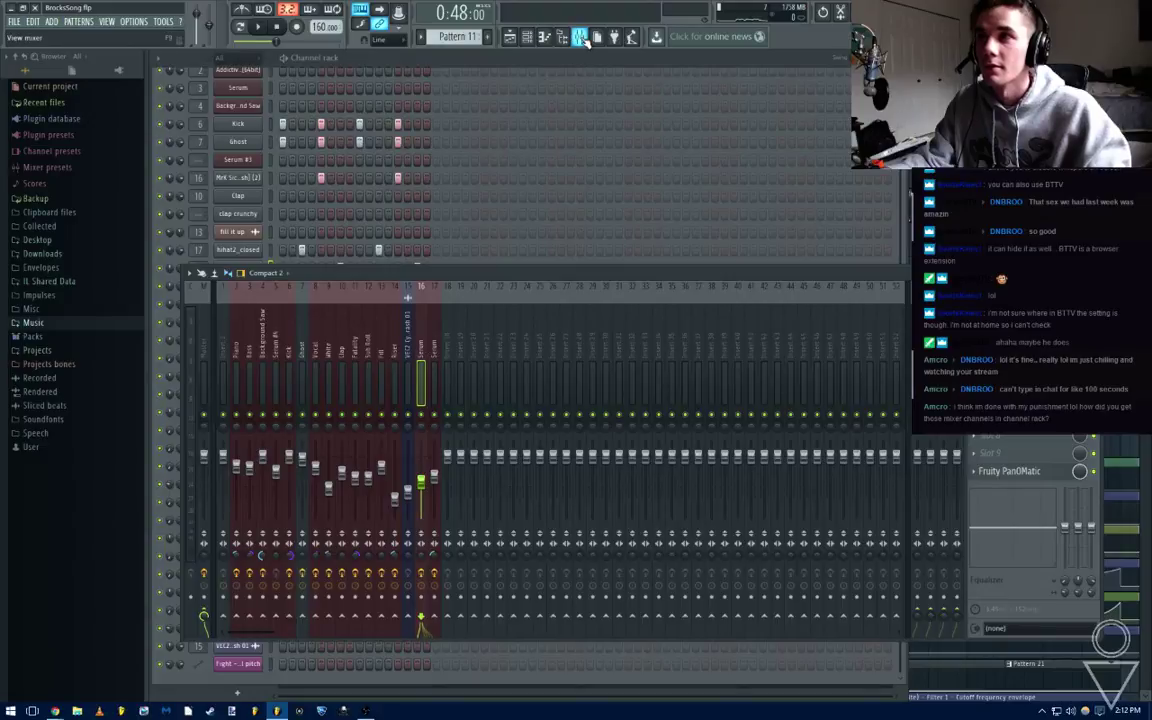
pyautogui.click(433, 358)
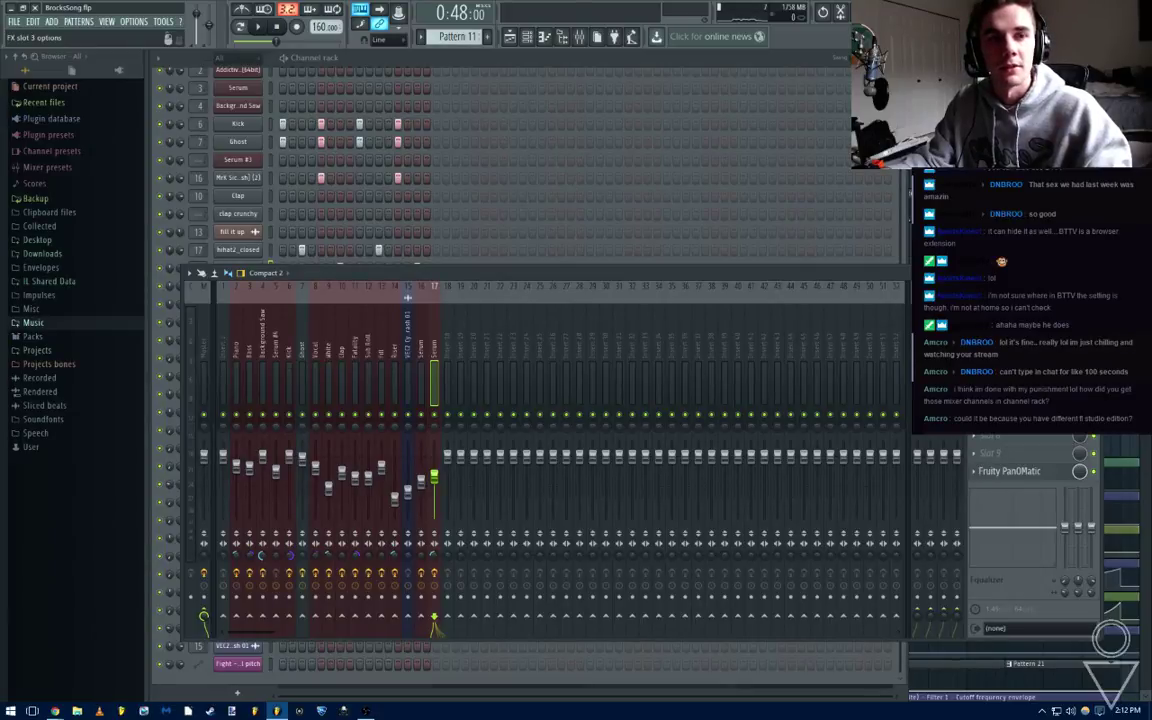
pyautogui.hotkey('ctrl', 's')
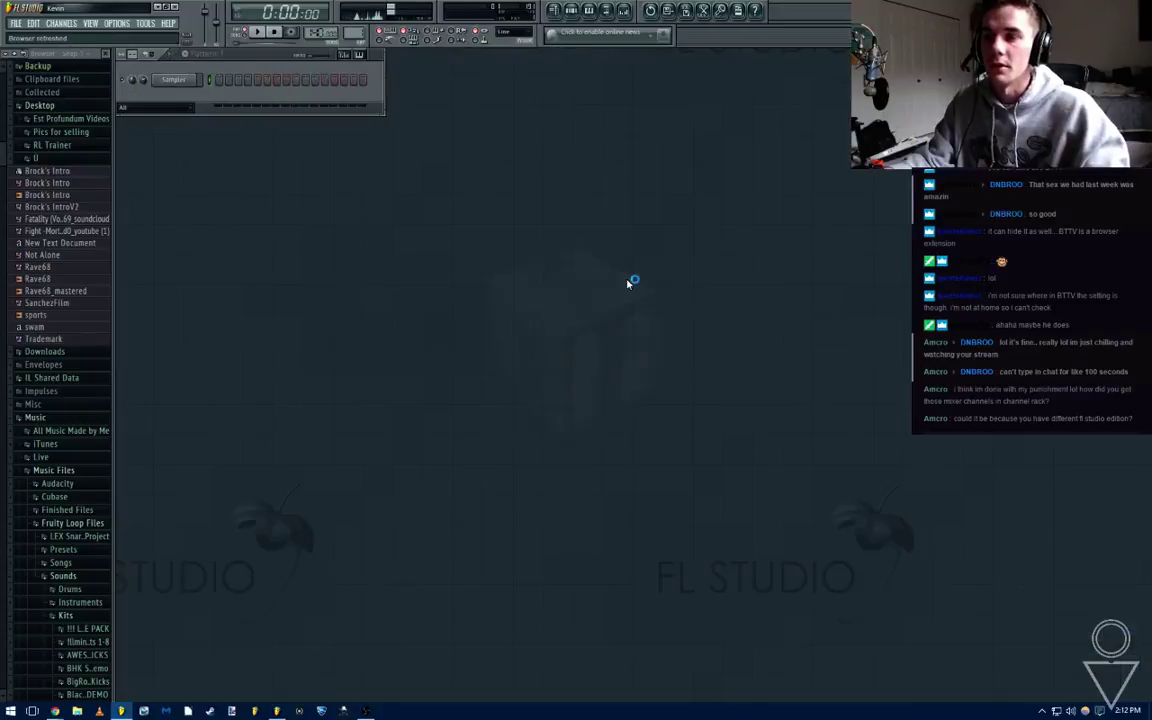
# Show the mixer in the older FL Studio version, widen it to reveal more insert tracks, and close that program
pyautogui.click(624, 11)
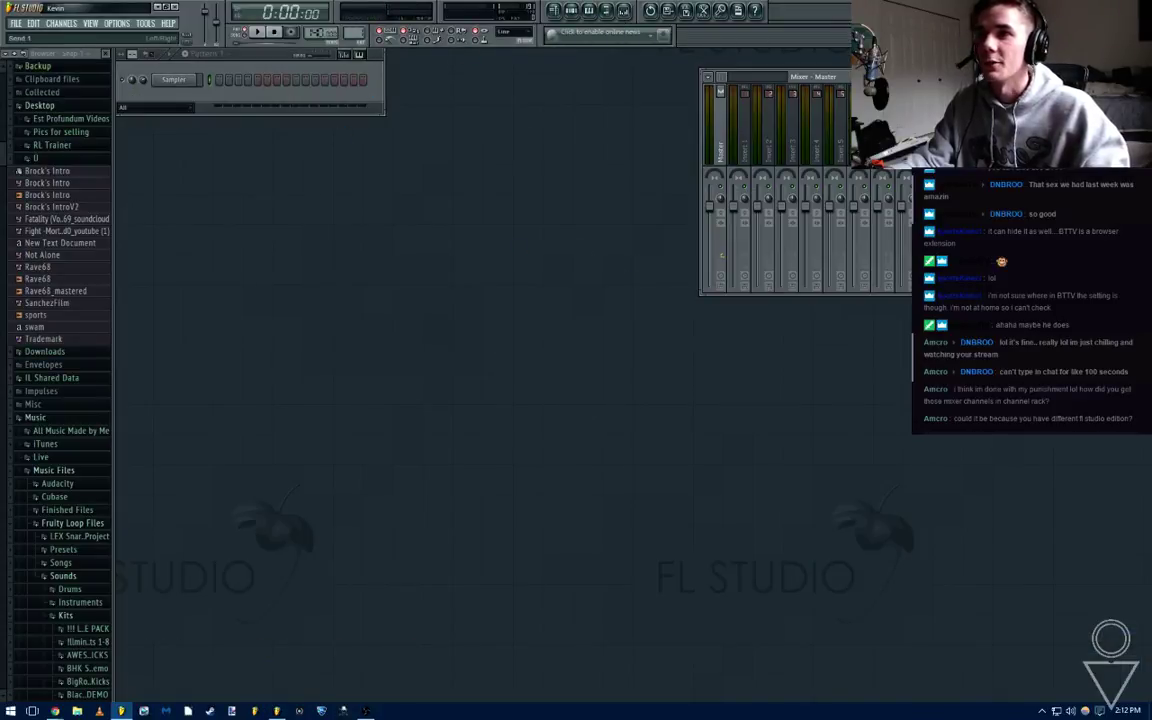
pyautogui.moveTo(865, 77); pyautogui.dragTo(353, 310)
pyautogui.moveTo(611, 428); pyautogui.dragTo(993, 428)
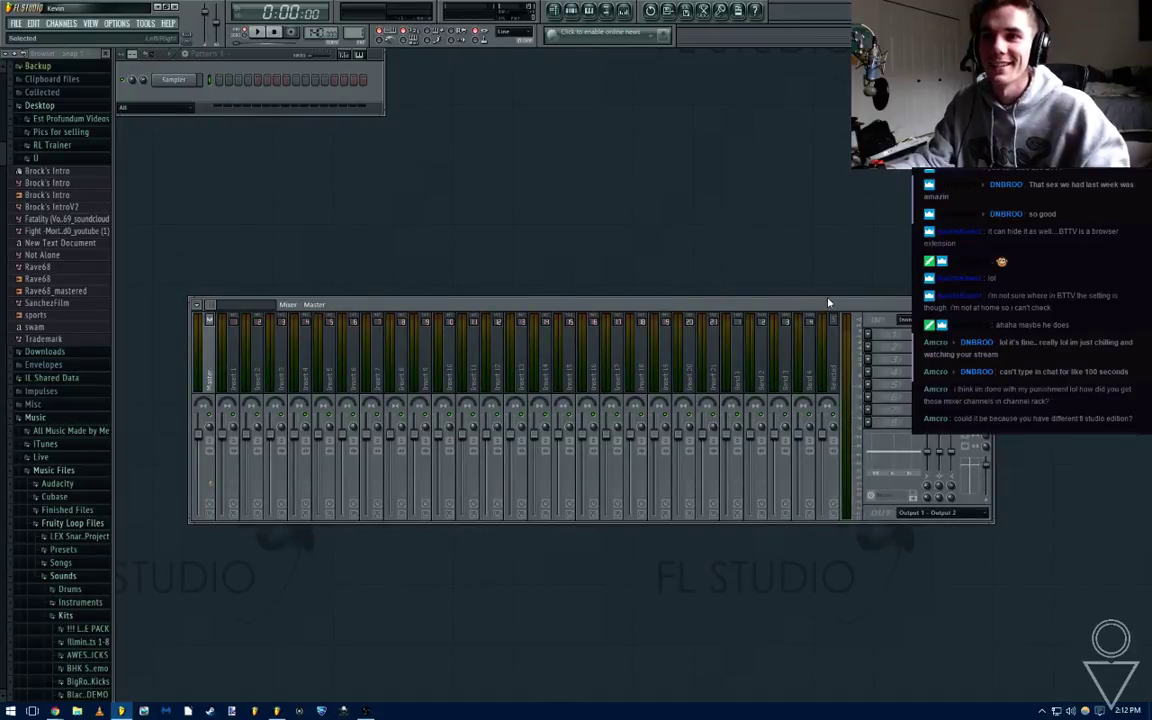
pyautogui.moveTo(830, 306); pyautogui.dragTo(835, 365)
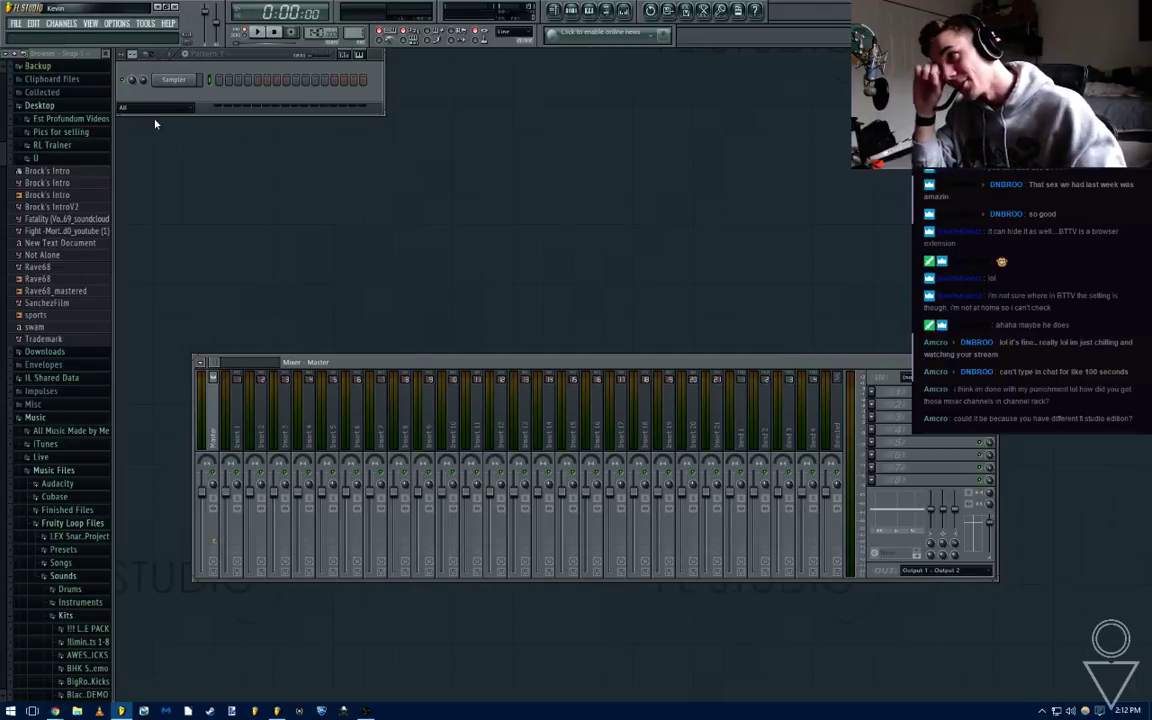
pyautogui.click(174, 9)
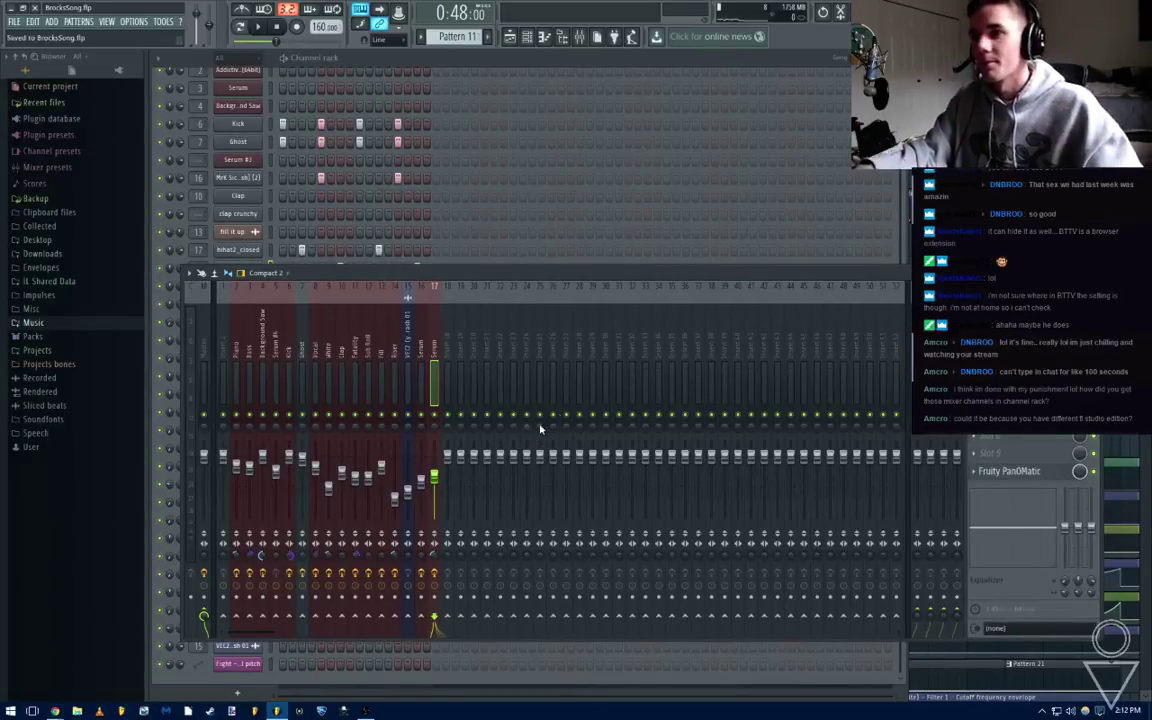
# Play the arrangement from bar 33 in the Playlist and bring back the Channel rack and mixer
pyautogui.press('F5')
pyautogui.press('space')
pyautogui.scroll(-3, 686, 332)
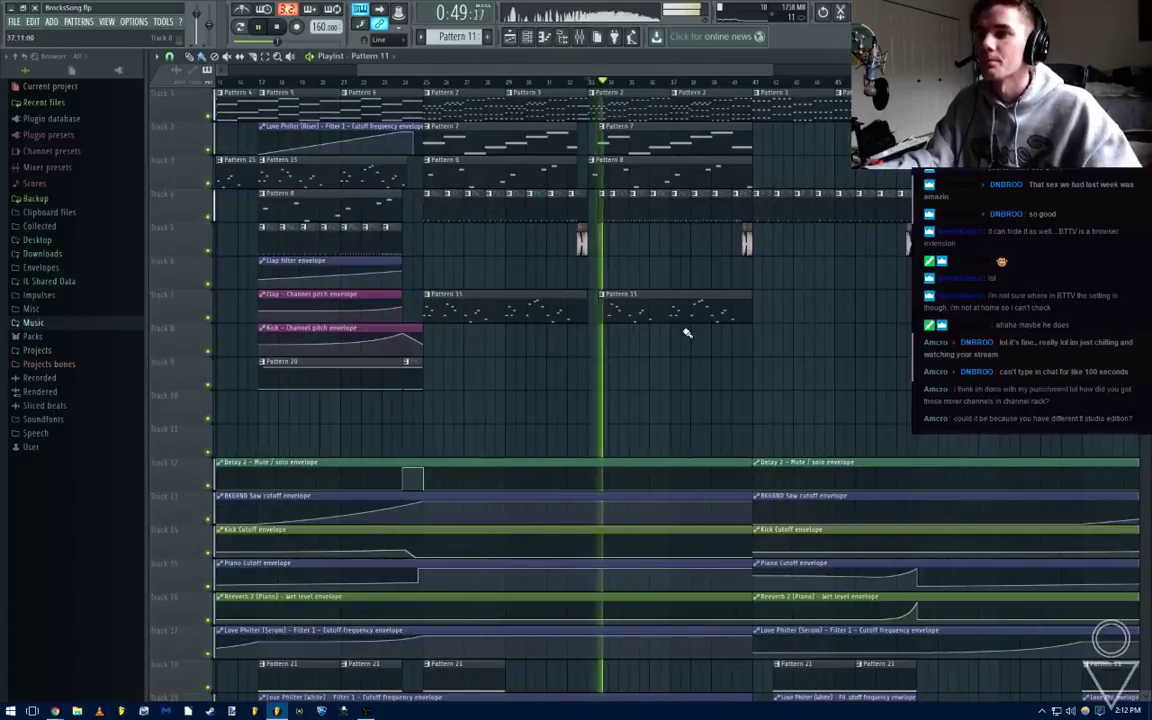
pyautogui.scroll(2, 686, 333)
pyautogui.press('F5')
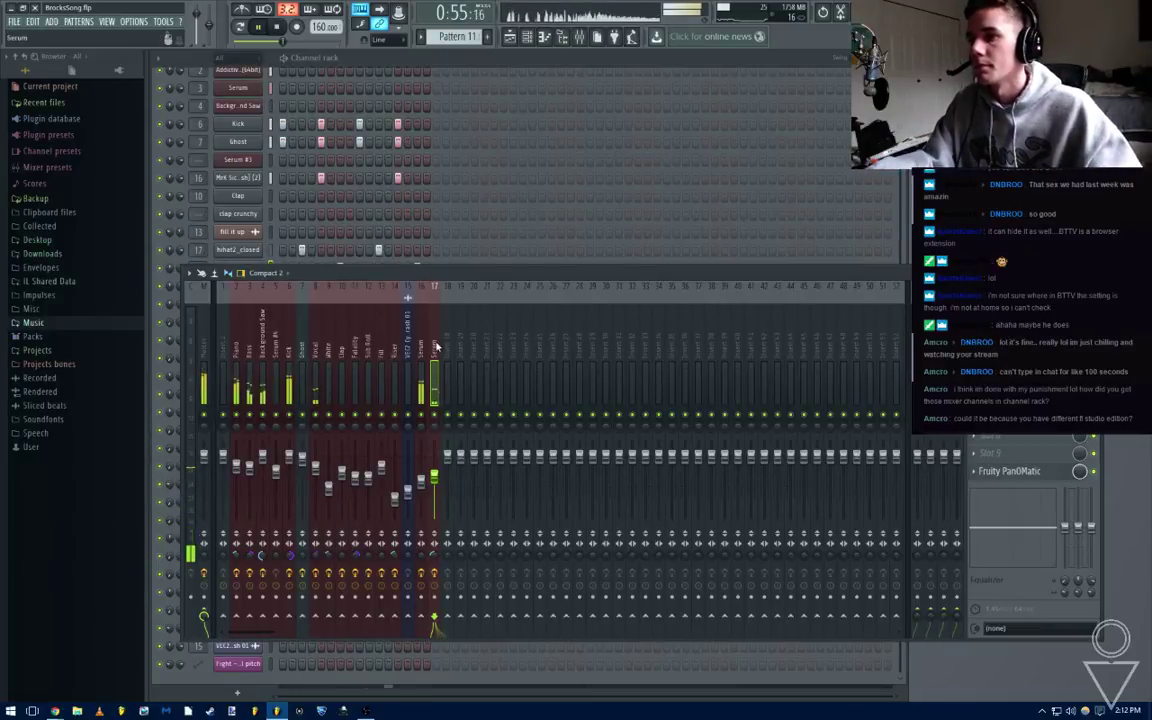
# In track 17's Fruity parametric EQ 2, make band 1 a Steep 8 high pass, raise its cutoff and slightly boost band 6
pyautogui.click(1010, 309)
pyautogui.rightClick(246, 204)
pyautogui.moveTo(268, 247)
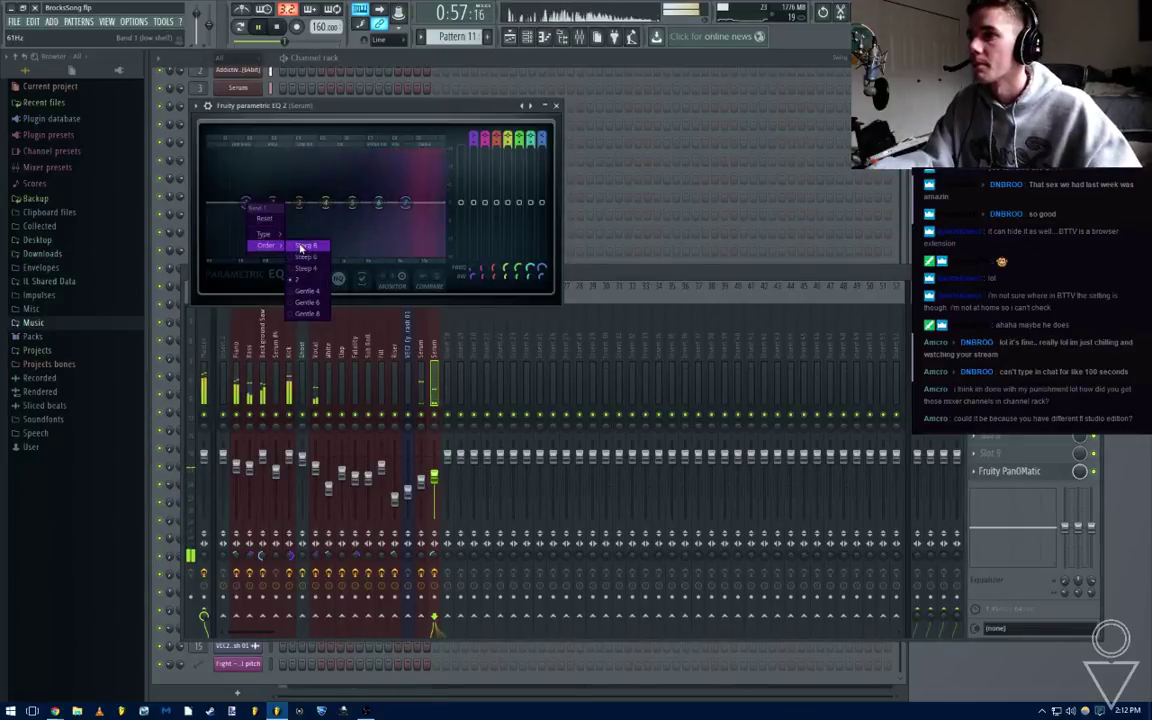
pyautogui.click(303, 248)
pyautogui.rightClick(256, 204)
pyautogui.click(302, 287)
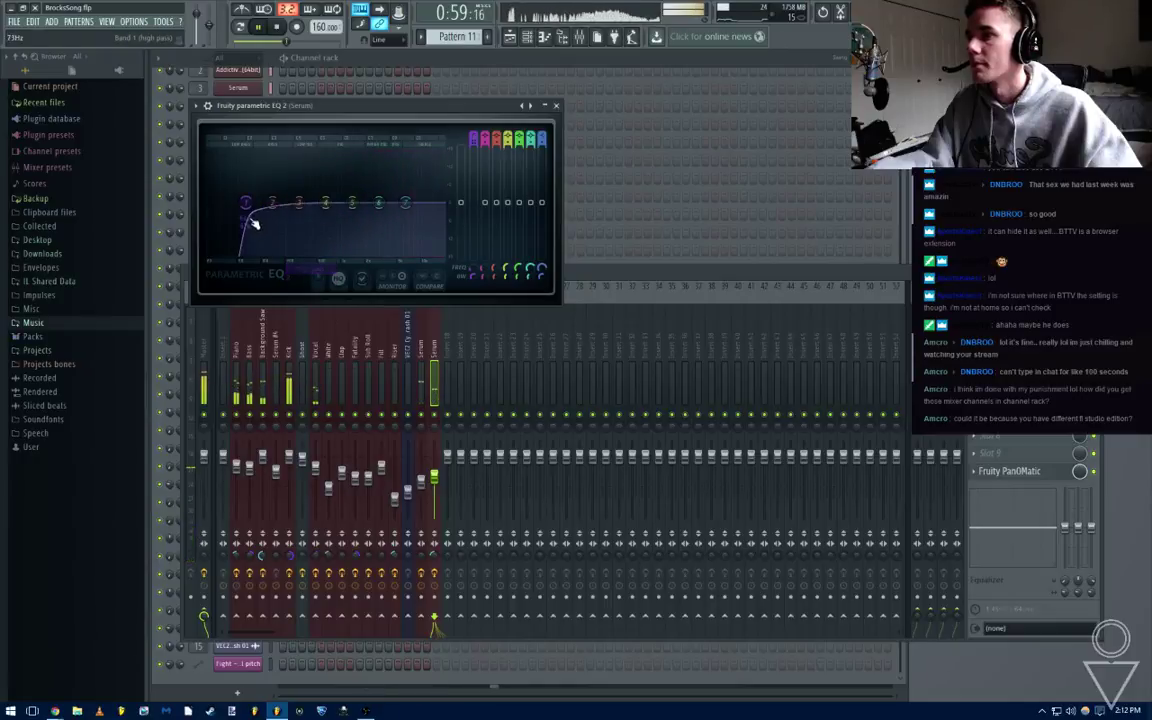
pyautogui.moveTo(257, 203); pyautogui.dragTo(298, 204)
pyautogui.moveTo(378, 204); pyautogui.dragTo(387, 189)
pyautogui.click(556, 105)
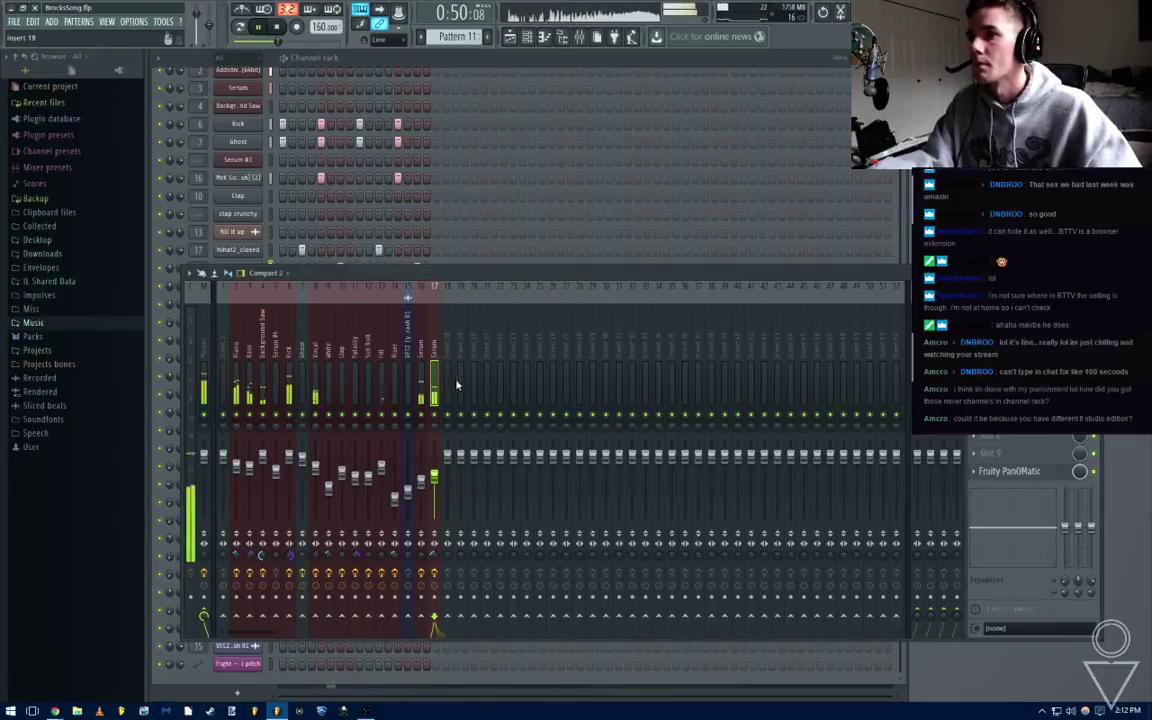
# Raise the frequency of the boosted EQ band 6 on mixer track 17 to about 11657 Hz
pyautogui.click(1005, 312)
pyautogui.moveTo(387, 189); pyautogui.dragTo(414, 189)
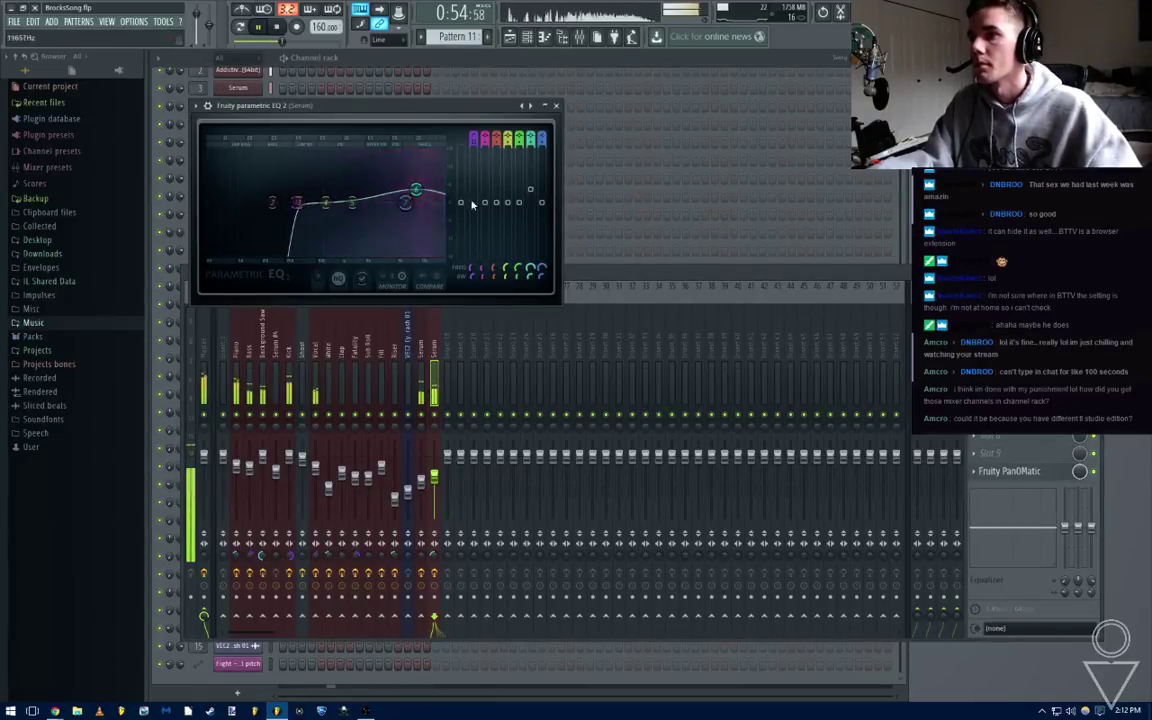
pyautogui.click(556, 105)
# Switch track 17's Fruity Limiter to compressor mode, lower its threshold and raise its ratio
pyautogui.press('space')
pyautogui.click(1005, 330)
pyautogui.click(411, 505)
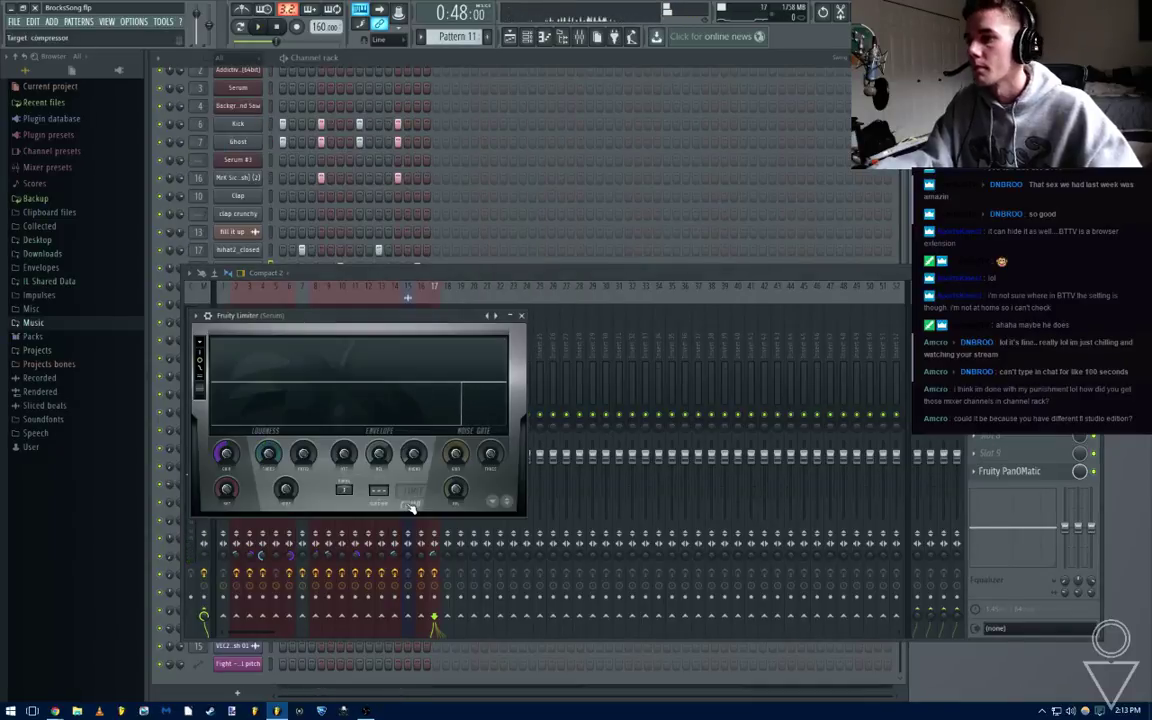
pyautogui.moveTo(299, 461)
pyautogui.mouseDown()
pyautogui.moveTo(299, 448)
pyautogui.moveTo(299, 461)
pyautogui.mouseUp()
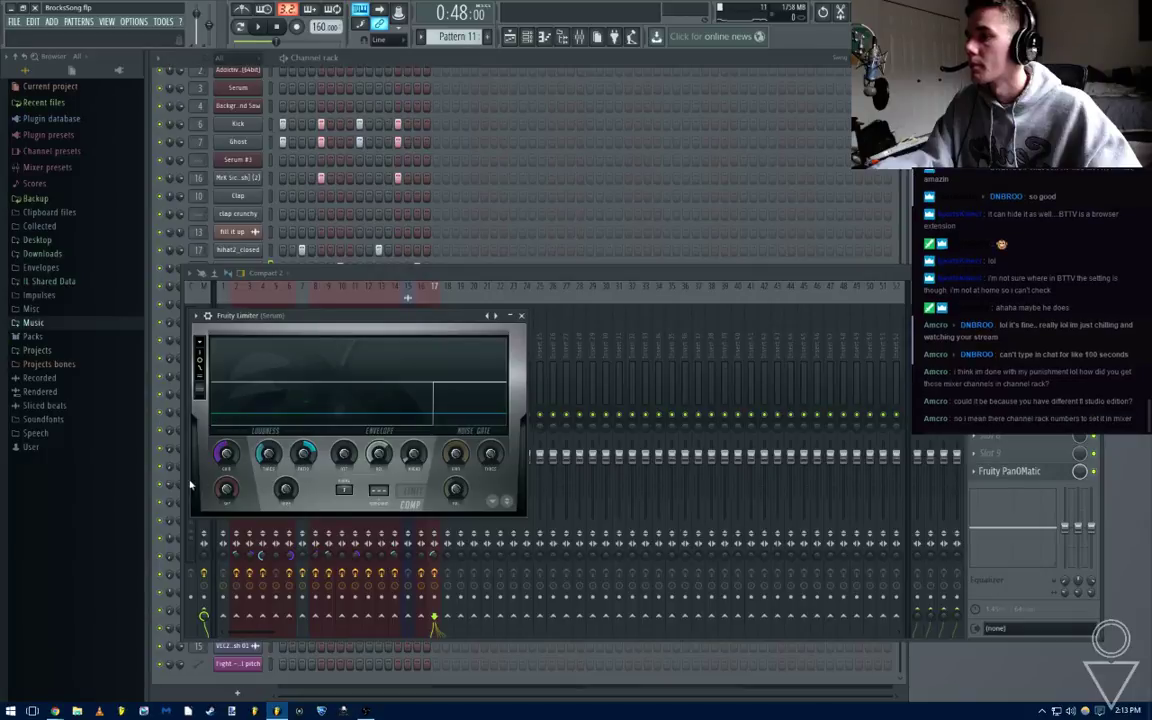
pyautogui.click(520, 316)
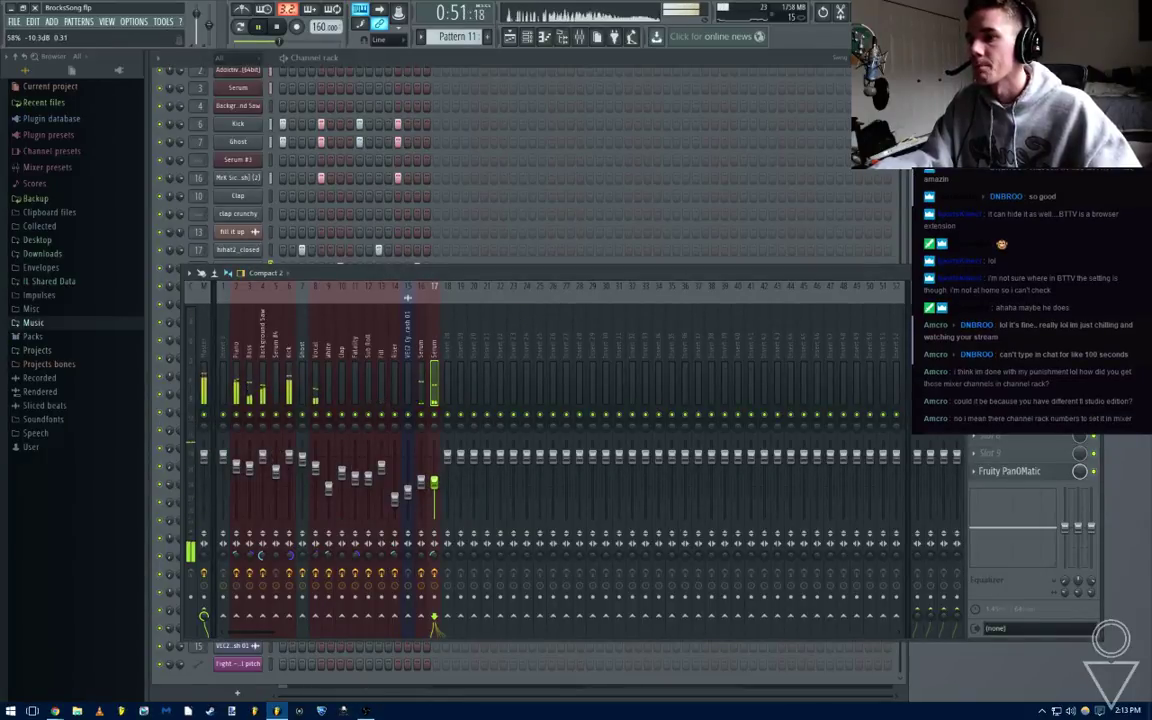
# Hide the mixer and shift Pattern 11's closed and half-open hi-hat hits one step later, to steps 4, 8, 12 and 16
pyautogui.press('space')
pyautogui.press('F9')
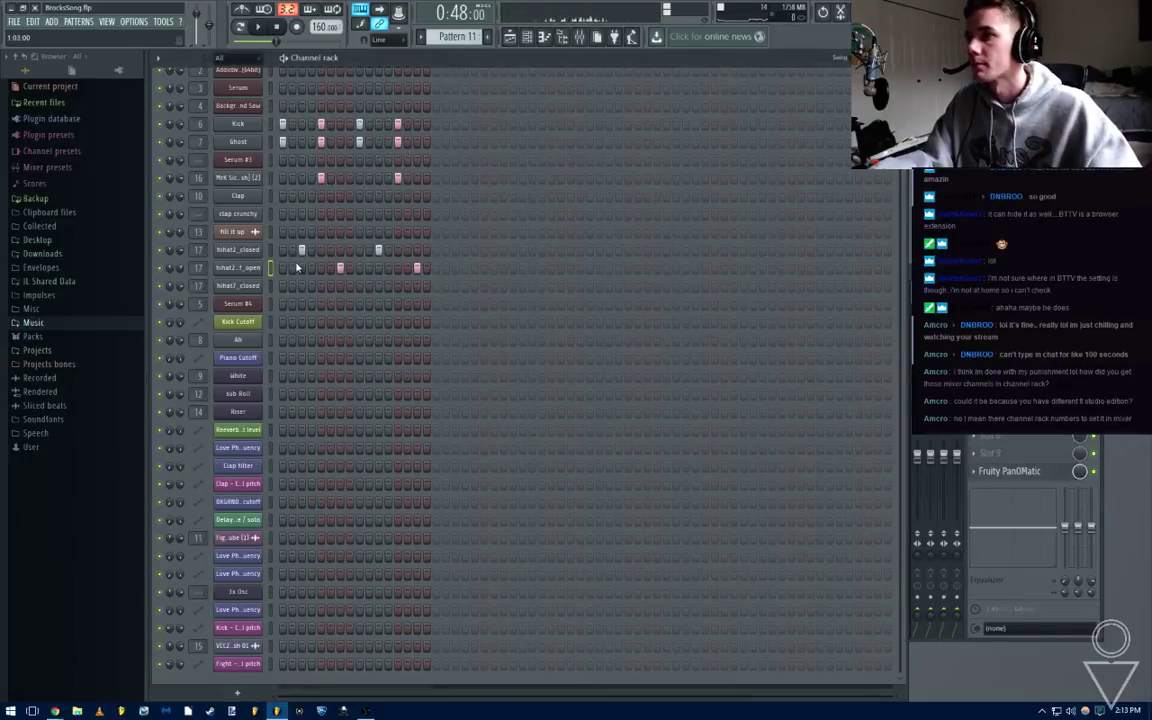
pyautogui.click(311, 251)
pyautogui.press('space')
pyautogui.rightClick(341, 268)
pyautogui.click(350, 268)
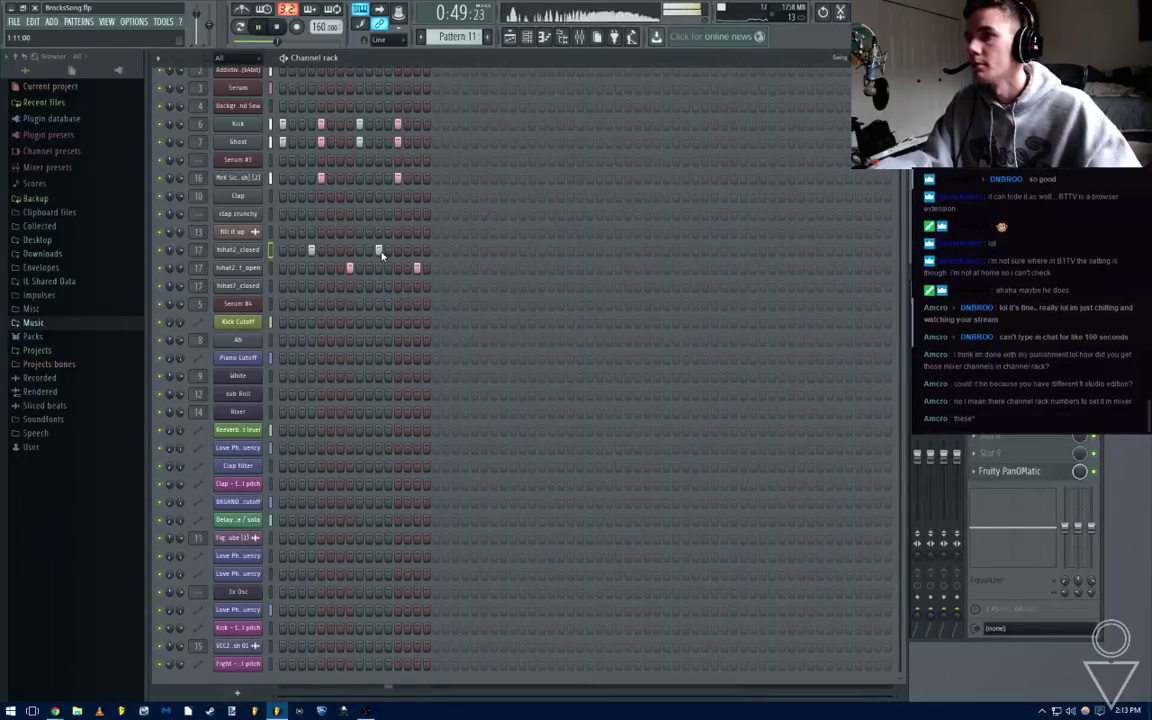
pyautogui.rightClick(379, 251)
pyautogui.click(388, 251)
pyautogui.rightClick(417, 268)
pyautogui.click(426, 268)
pyautogui.press('space')
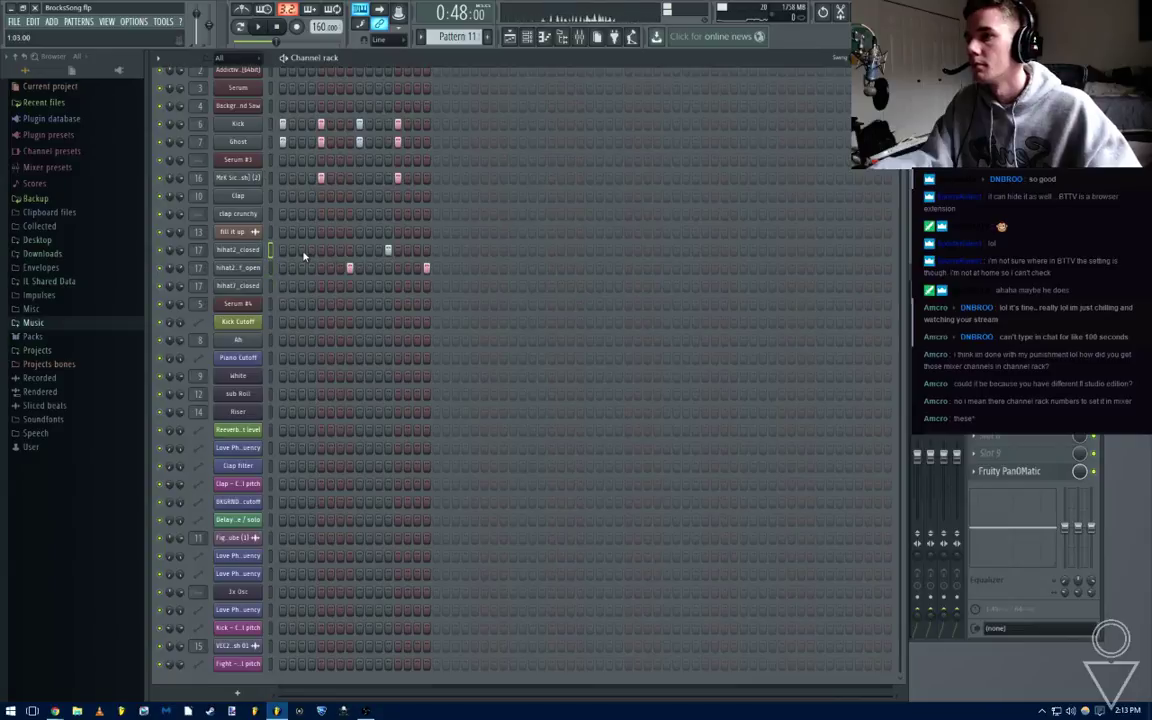
# Replace Pattern 11's hi-hats with only hihat2_closed hits on steps 3, 7, 11 and 15, and audition the pattern on its own
pyautogui.press('space')
pyautogui.rightClick(388, 251)
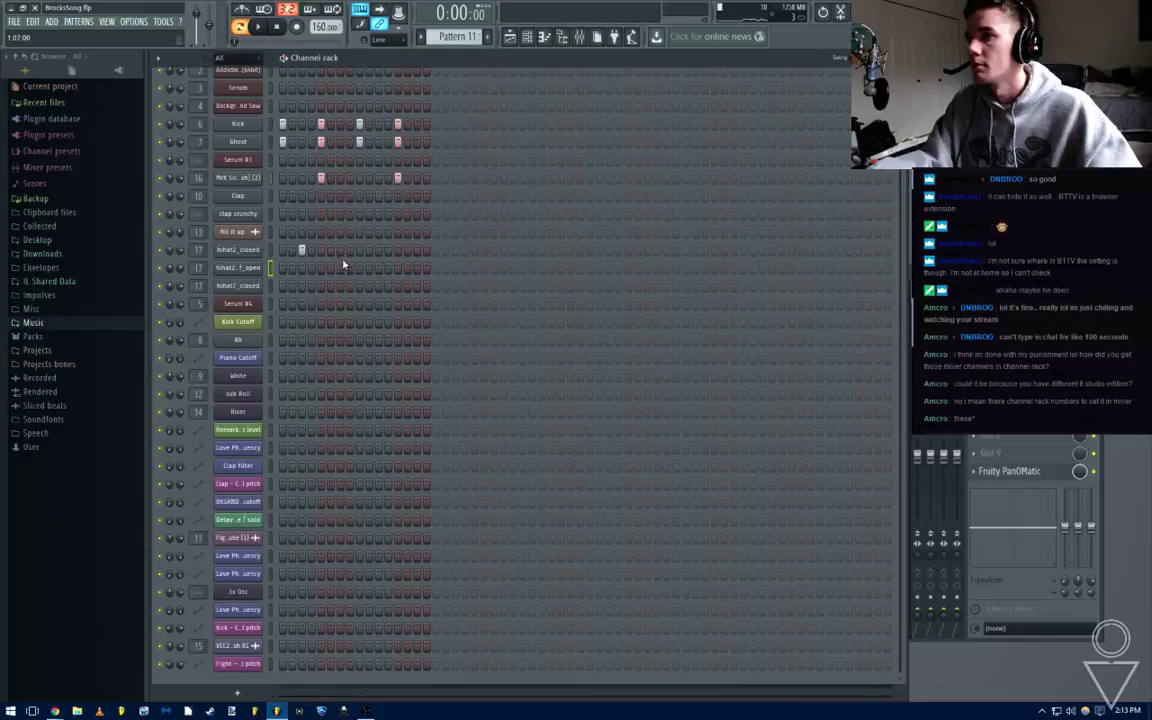
pyautogui.click(340, 250)
pyautogui.click(378, 250)
pyautogui.click(416, 250)
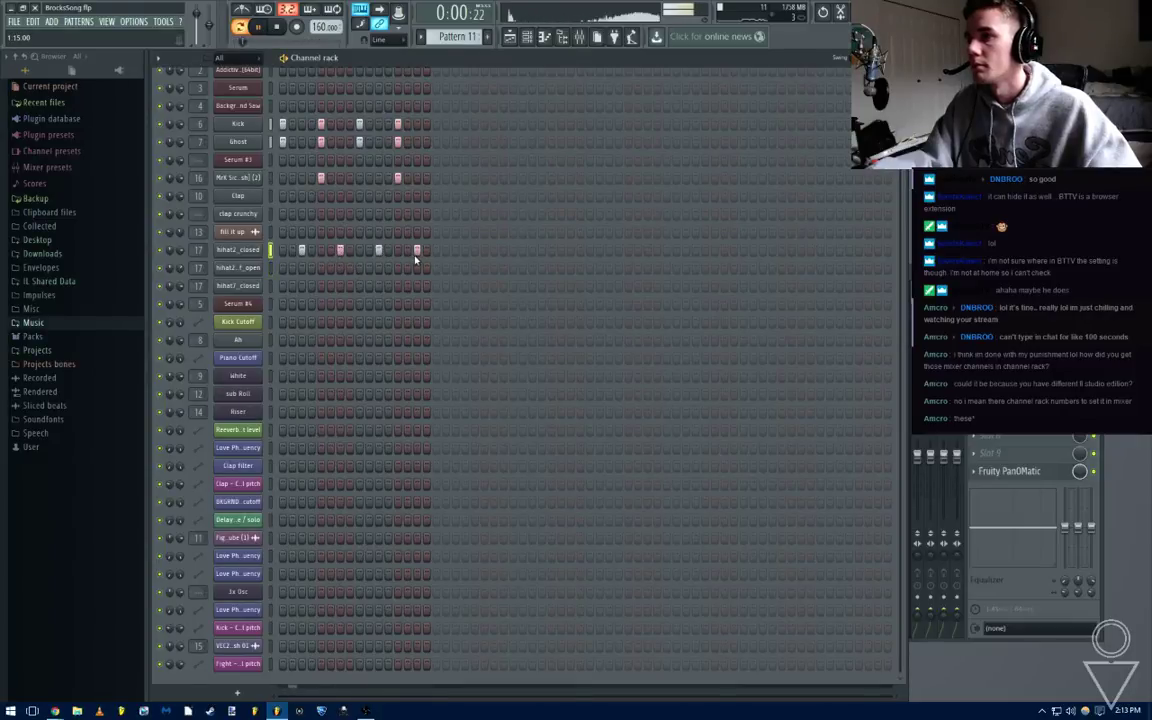
pyautogui.press('space')
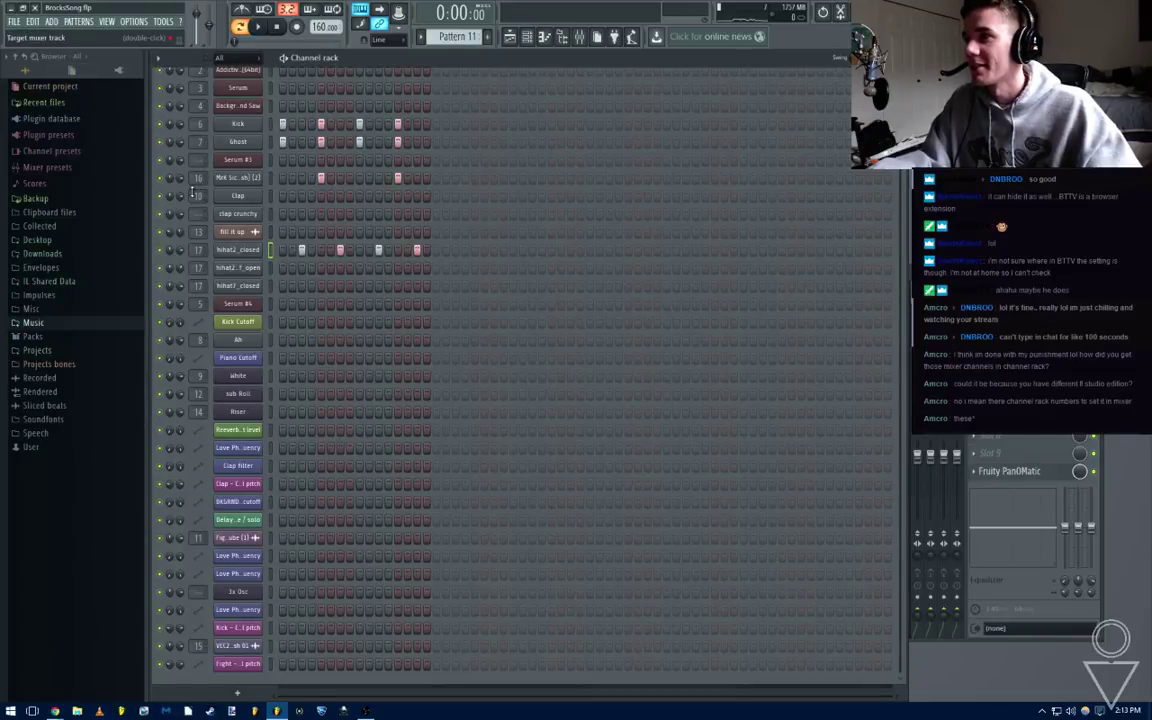
# Inspect the mixer track to which the "fill it up" channel is routed, and return to the Channel rack
pyautogui.doubleClick(198, 231)
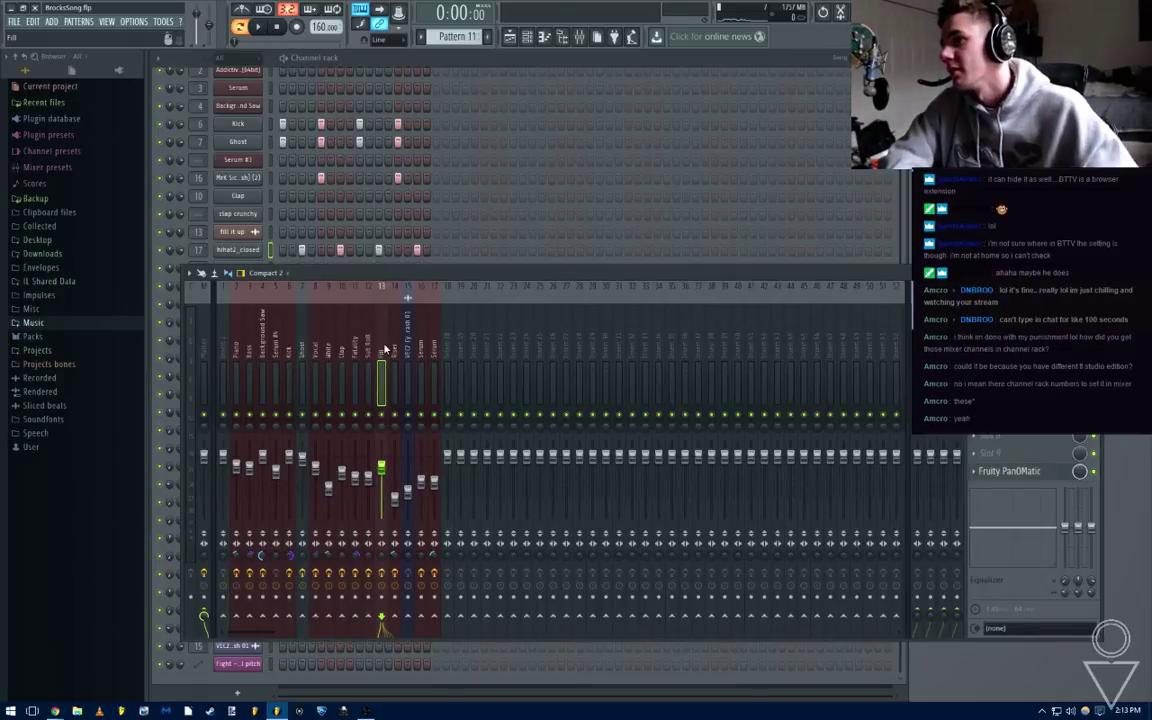
pyautogui.click(446, 62)
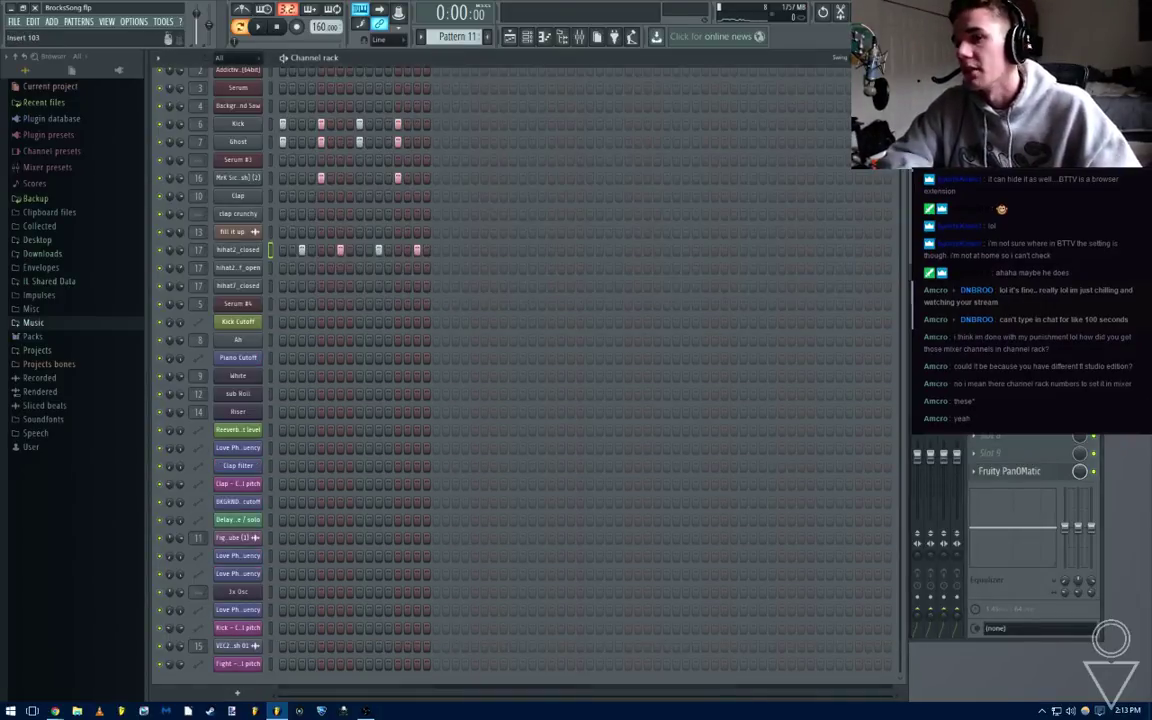
pyautogui.press('F9')
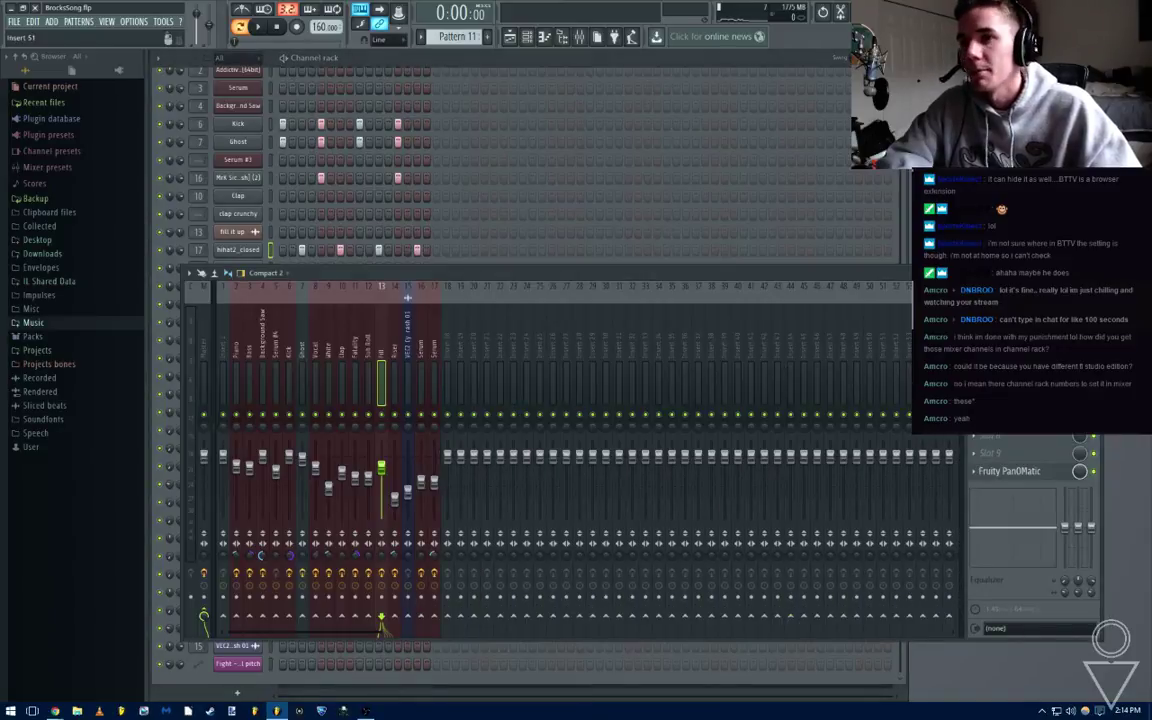
pyautogui.moveTo(906, 238)
pyautogui.mouseDown()
pyautogui.moveTo(484, 225)
pyautogui.moveTo(906, 220)
pyautogui.mouseUp()
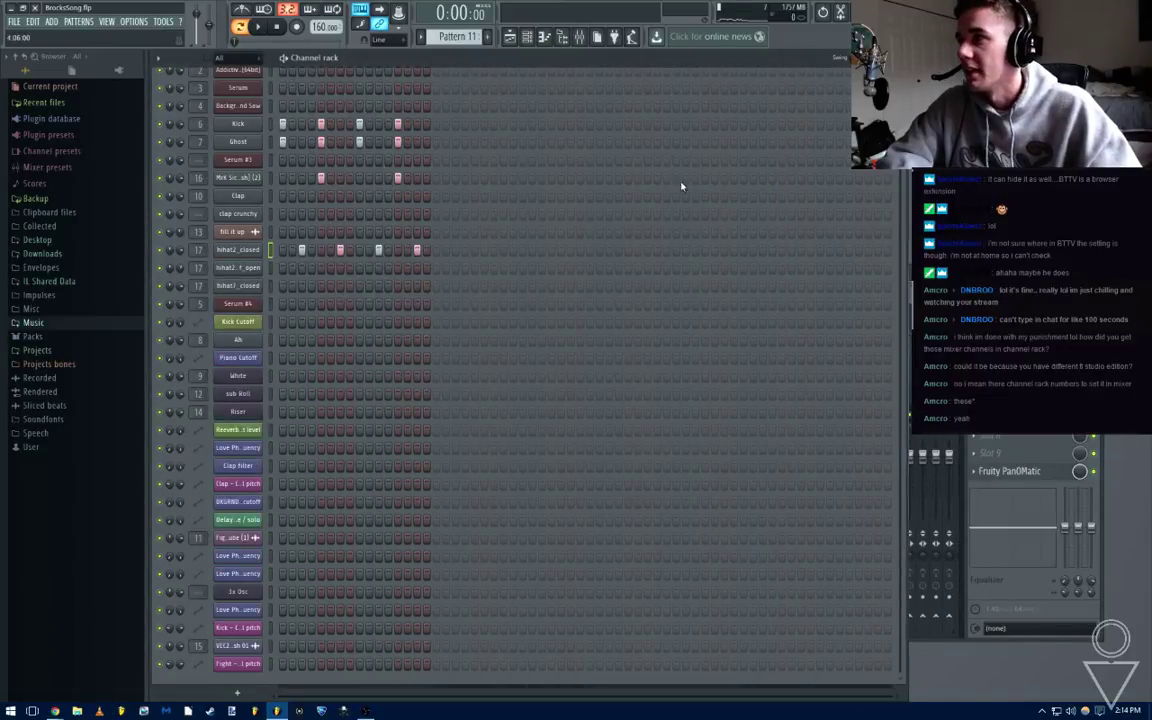
# Check the Channel rack's options for the setting that displays mixer track numbers beside the channels
pyautogui.click(161, 58)
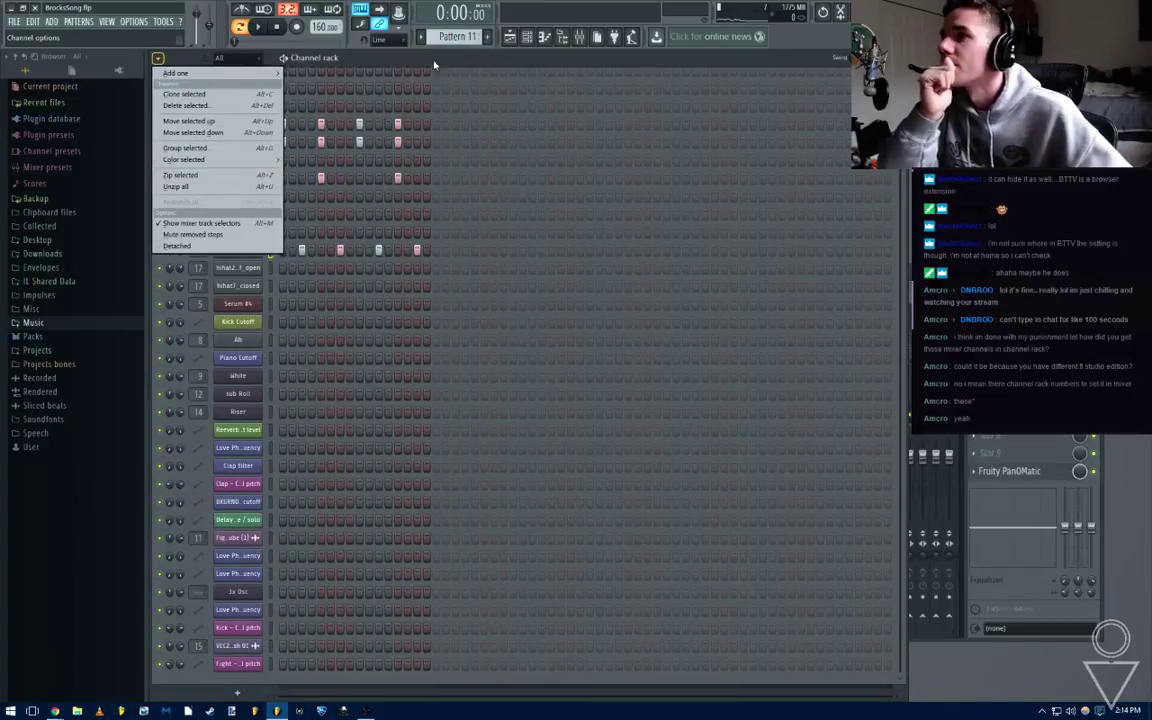
pyautogui.click(296, 66)
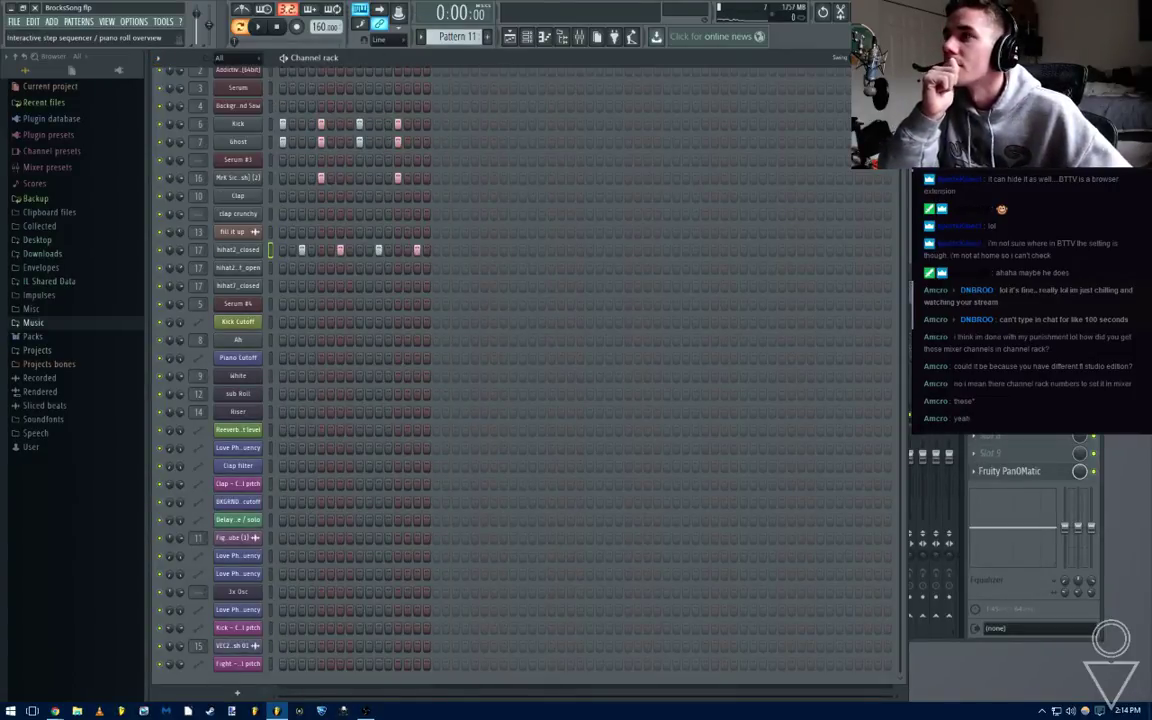
pyautogui.click(884, 58)
pyautogui.click(884, 58)
pyautogui.click(884, 58)
pyautogui.click(884, 58)
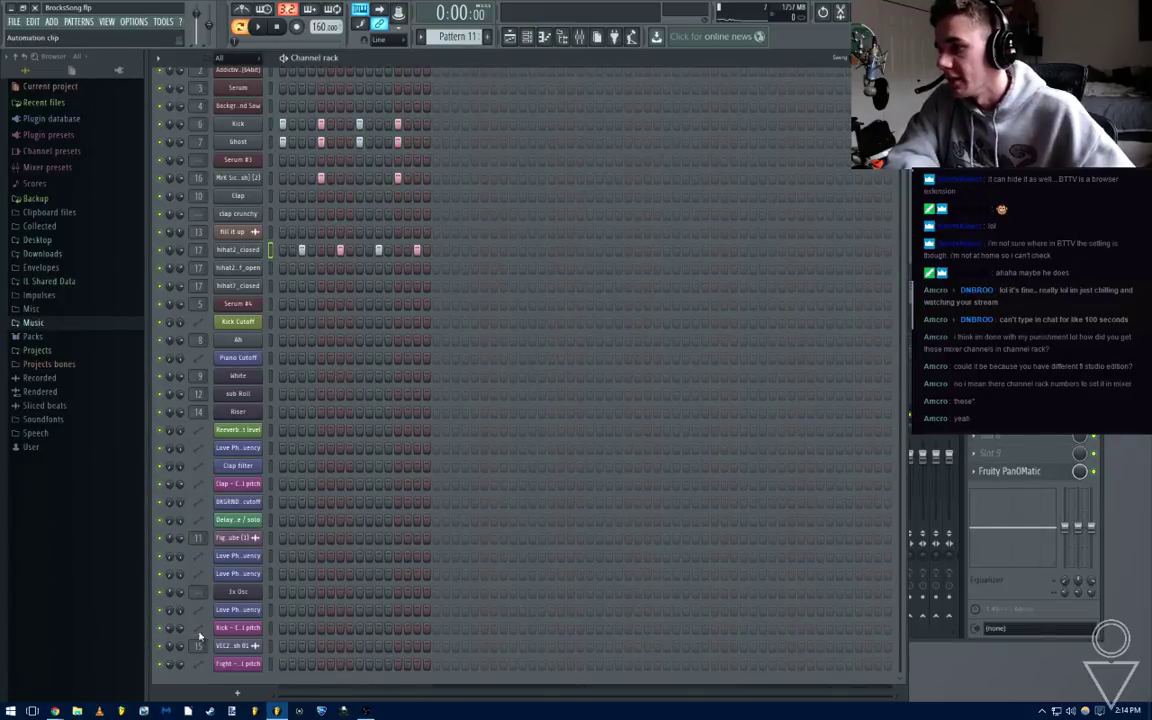
# Filter the Channel rack to Audio and Automation channels in turn, and restore the display of All channels
pyautogui.click(221, 58)
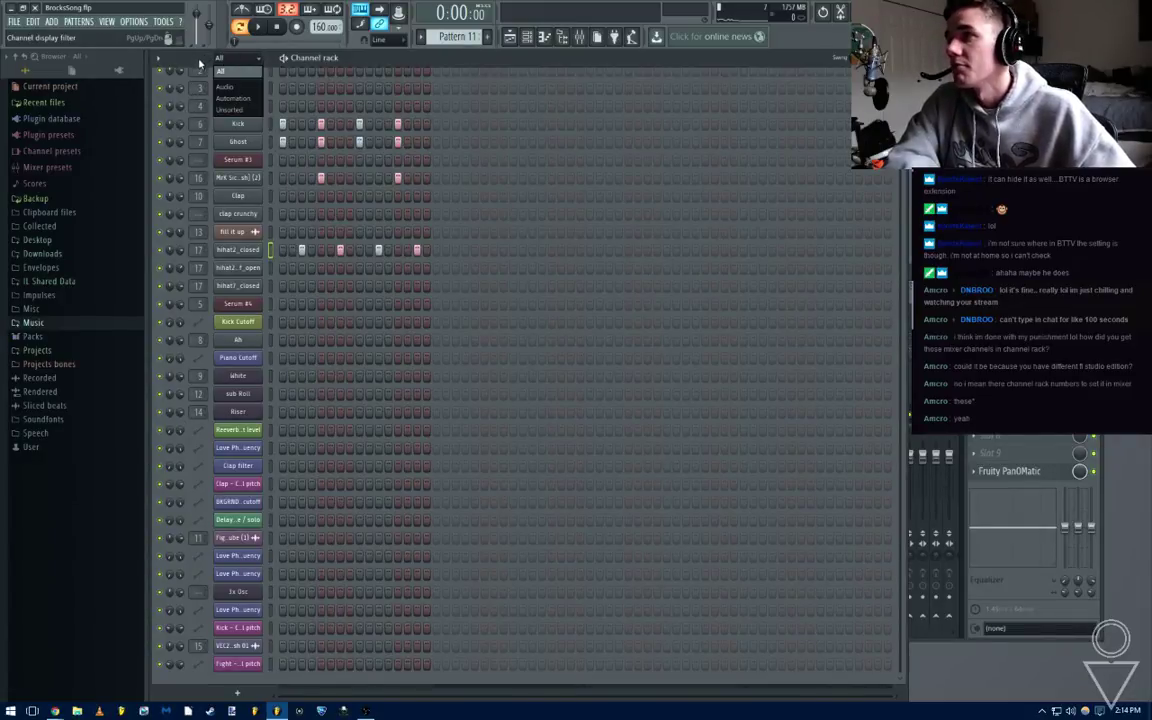
pyautogui.click(224, 87)
pyautogui.click(221, 58)
pyautogui.click(232, 98)
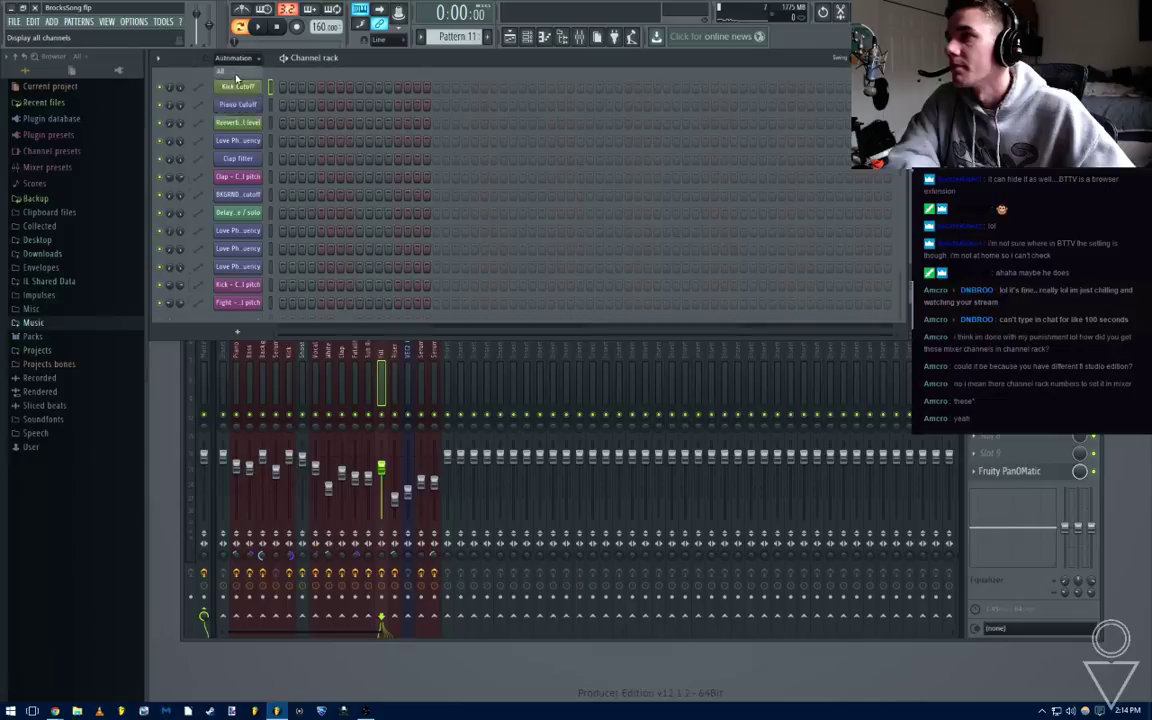
pyautogui.click(237, 76)
# Reopen the Channel rack's options to locate the Show mixer track selectors setting
pyautogui.click(158, 58)
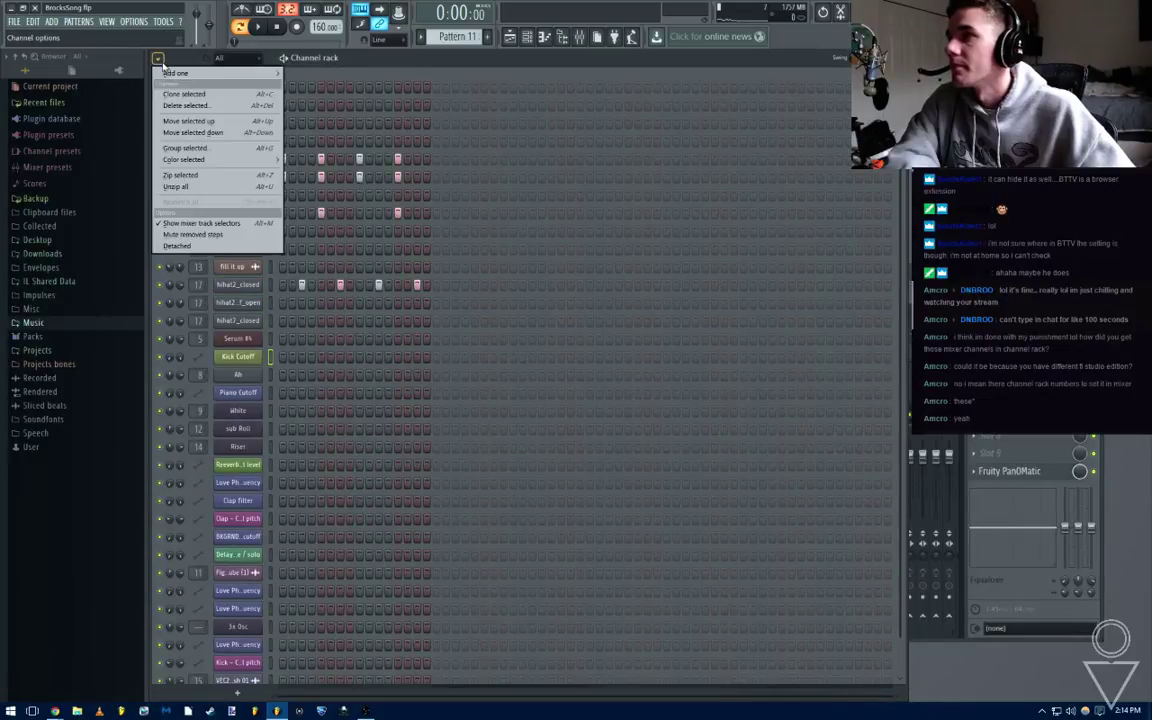
# Set the playlist position to bar 33, play the song from there briefly, and return to the channel rack
pyautogui.click(450, 63)
pyautogui.click(510, 37)
pyautogui.click(480, 84)
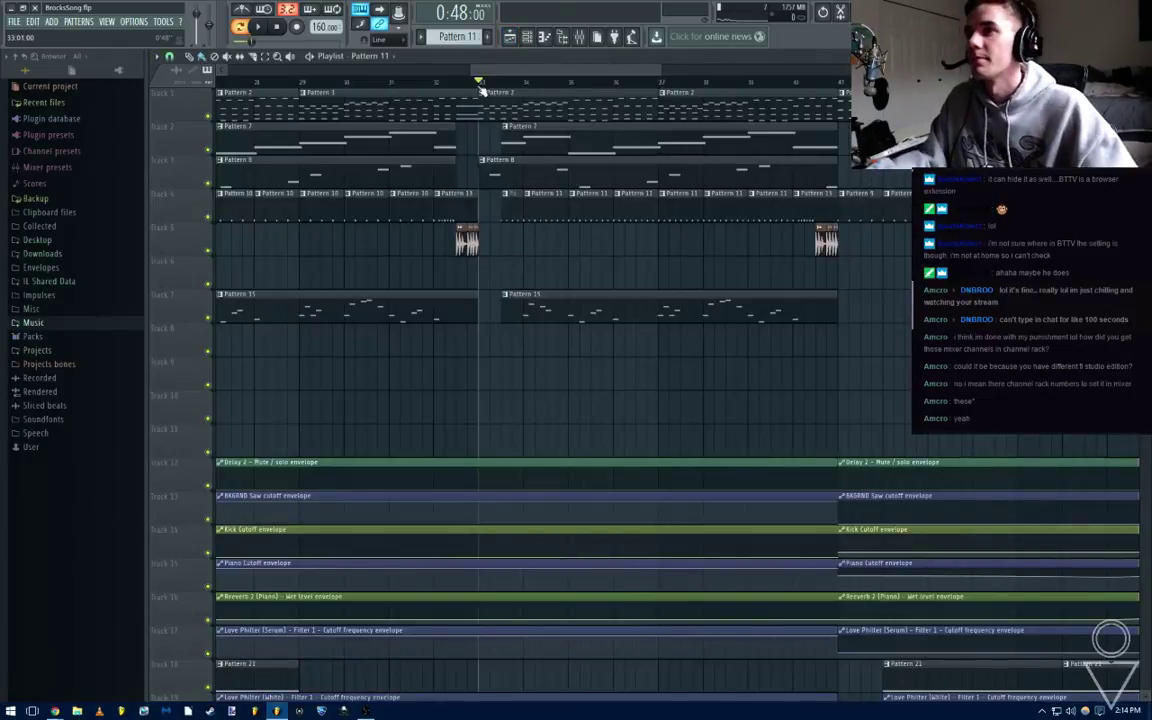
pyautogui.press('space')
pyautogui.press('F9')
pyautogui.press('F6')
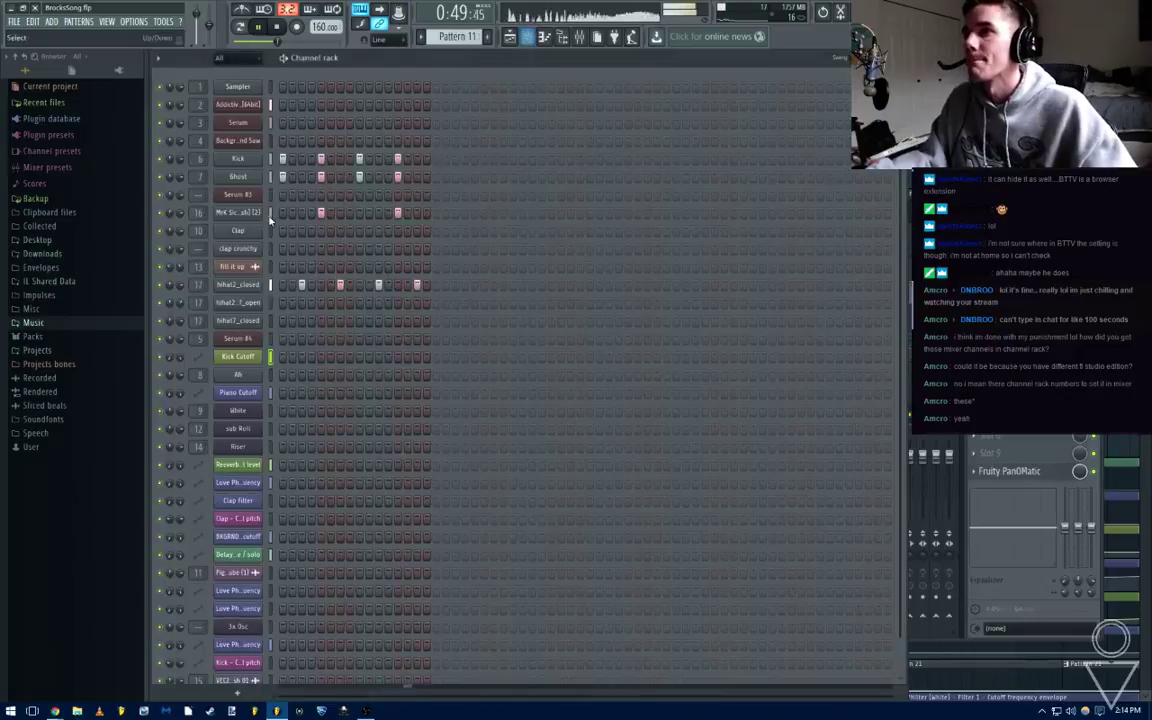
pyautogui.press('space')
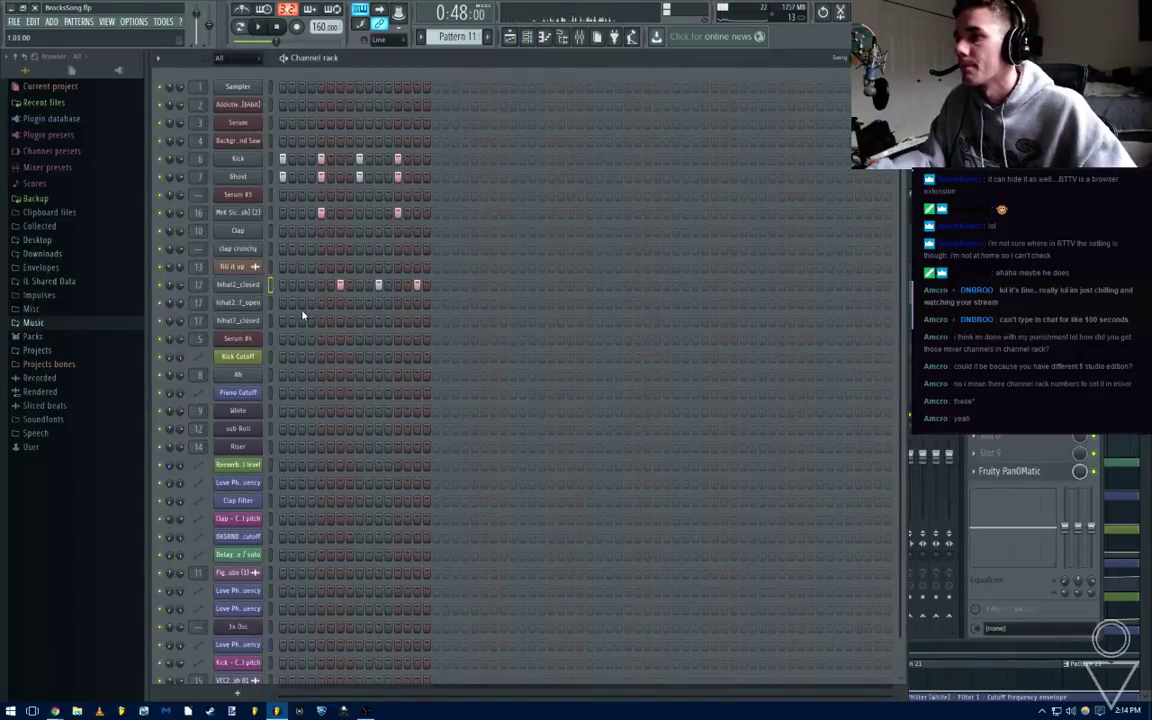
# Move Pattern 11's four hi-hat hits on steps 3, 7, 11 and 15 from hihat2_closed to hihat7_closed
pyautogui.click(301, 320)
pyautogui.press('space')
pyautogui.rightClick(417, 286)
pyautogui.rightClick(378, 286)
pyautogui.click(378, 320)
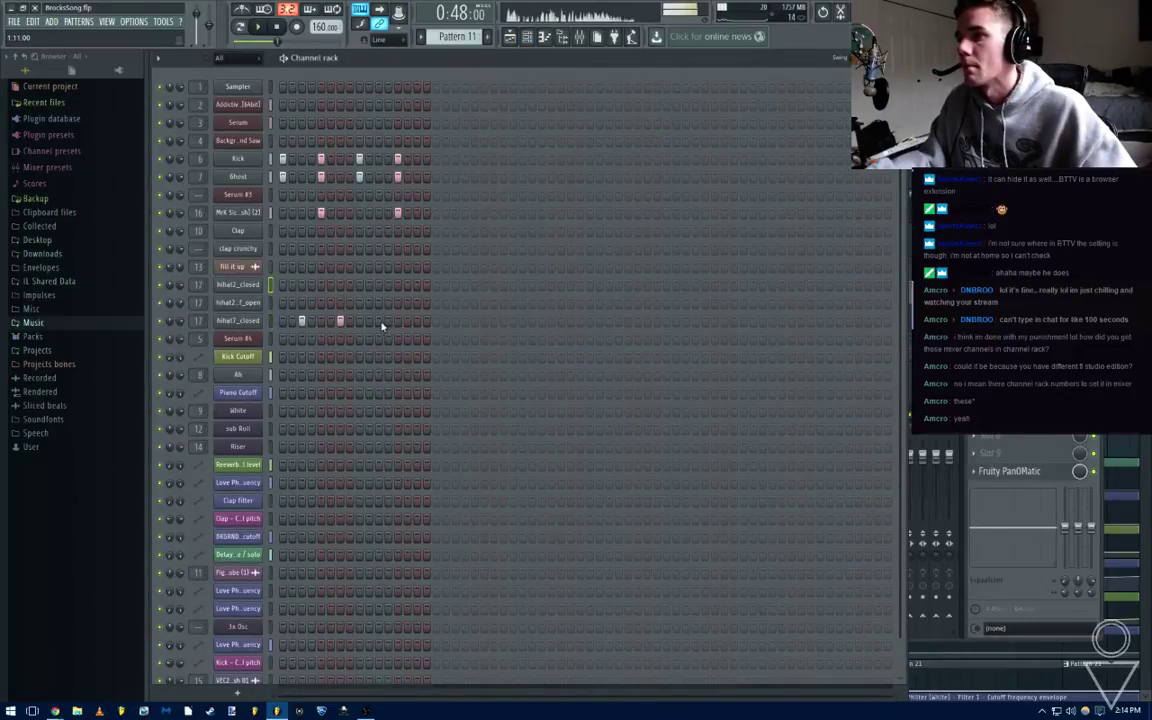
pyautogui.click(417, 320)
pyautogui.hotkey('ctrl', 's')
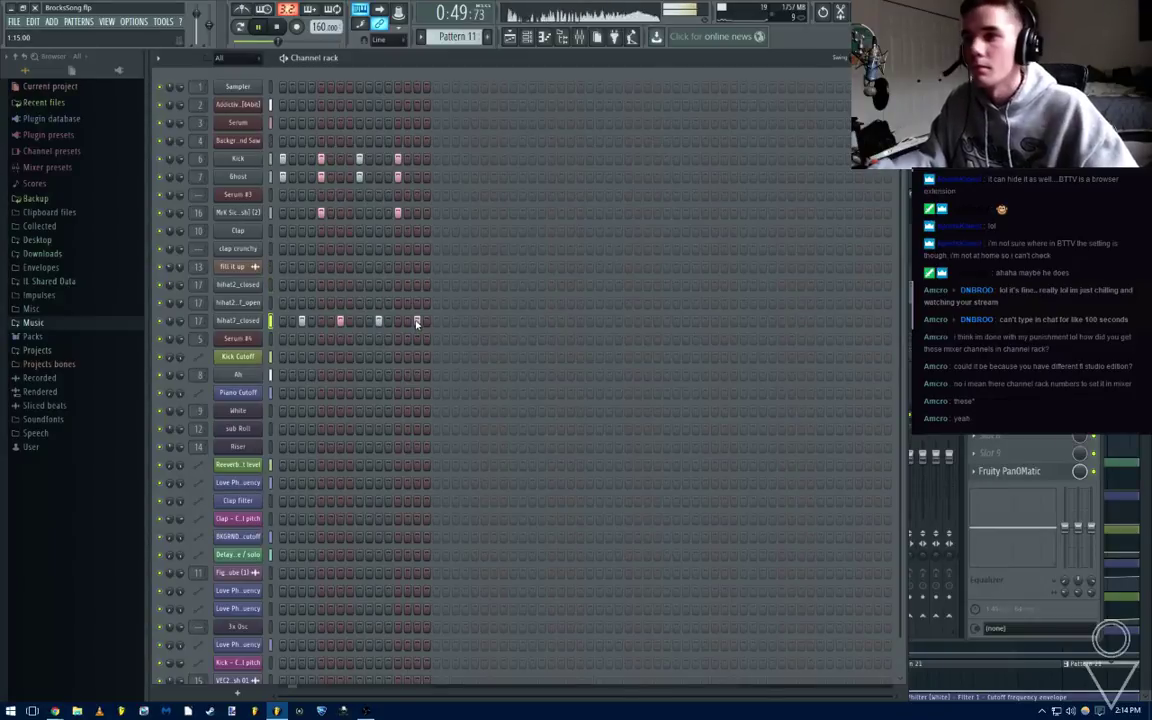
# Move the hits on steps 3, 7, 11 and 15 from hihat7_closed to the hihat2_half_open channel
pyautogui.rightClick(301, 320)
pyautogui.click(301, 302)
pyautogui.rightClick(340, 320)
pyautogui.click(340, 302)
pyautogui.rightClick(378, 320)
pyautogui.click(378, 302)
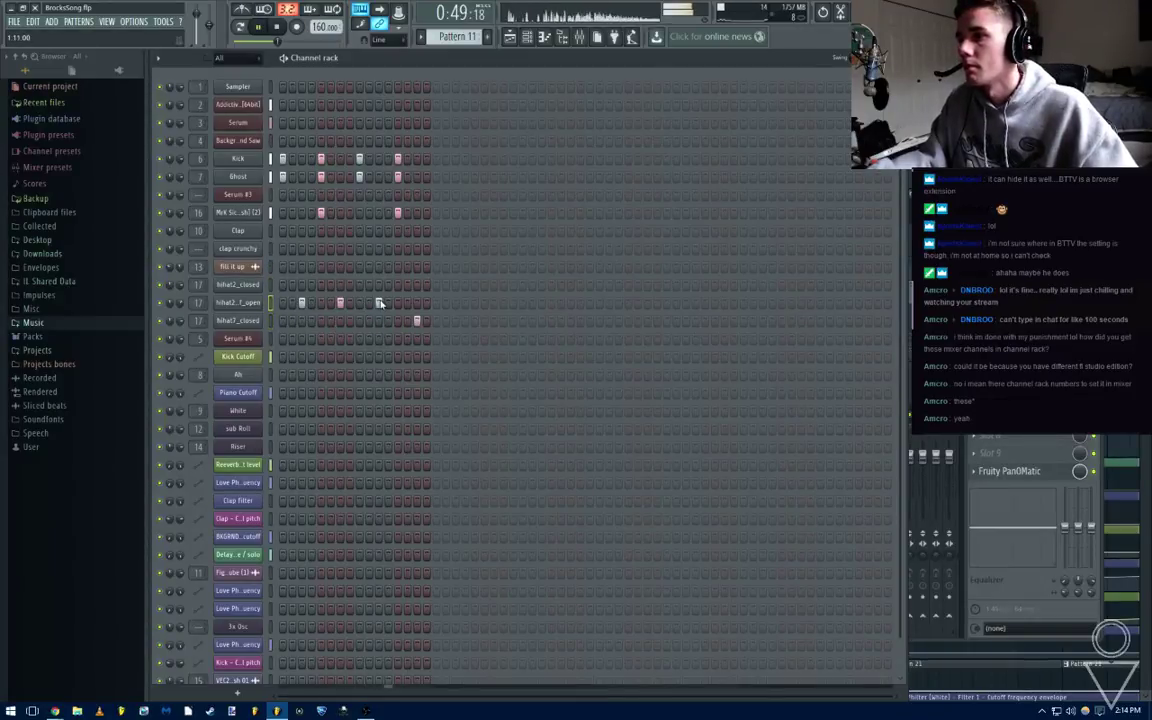
pyautogui.rightClick(417, 320)
pyautogui.click(417, 302)
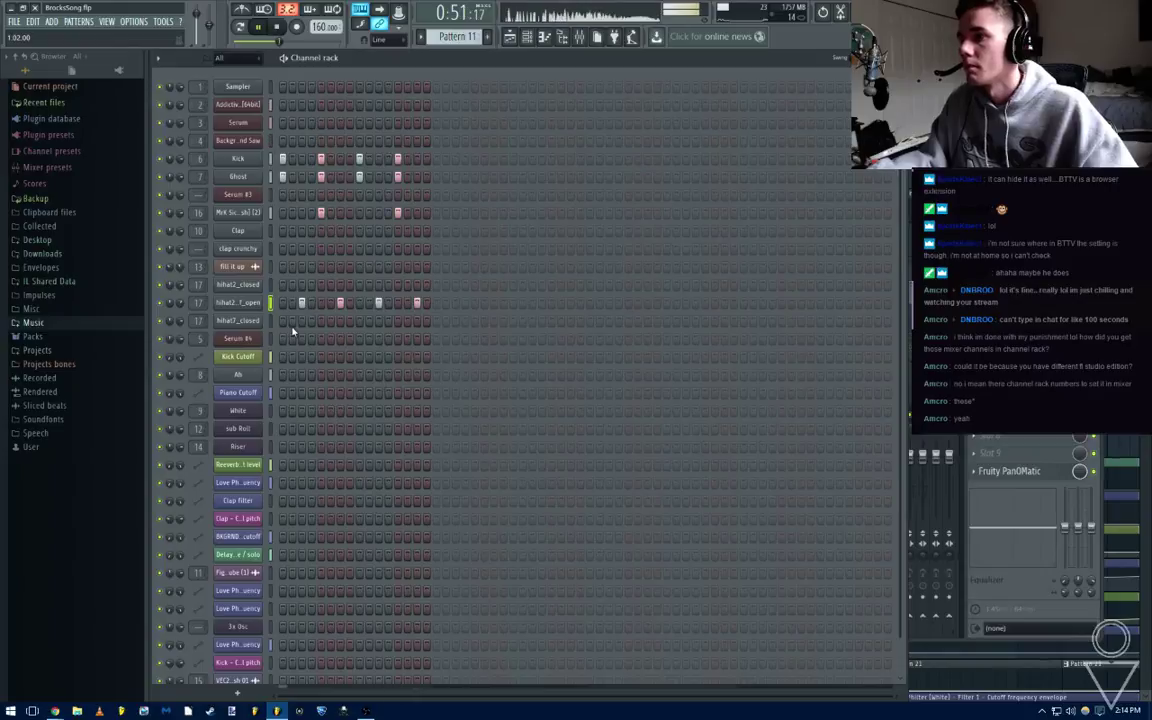
# Add hihat2_closed hits on every even step from 2 to 16 in Pattern 11
pyautogui.click(292, 284)
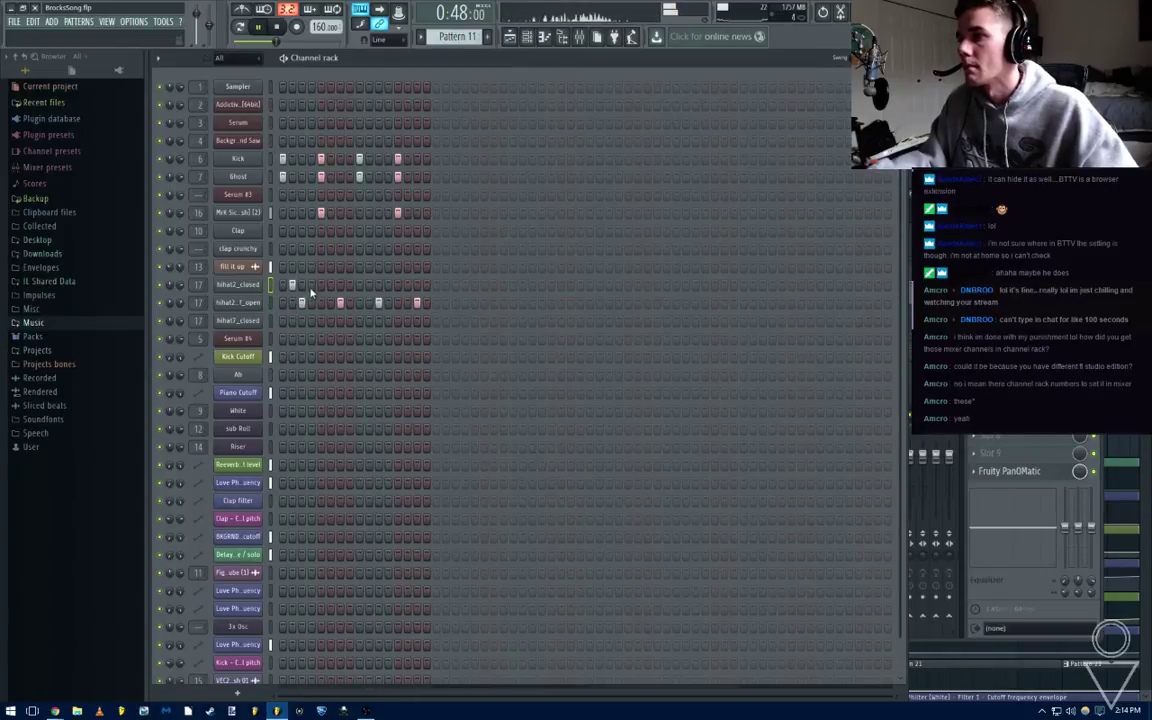
pyautogui.click(311, 284)
pyautogui.click(330, 284)
pyautogui.click(350, 284)
pyautogui.click(369, 284)
pyautogui.click(388, 284)
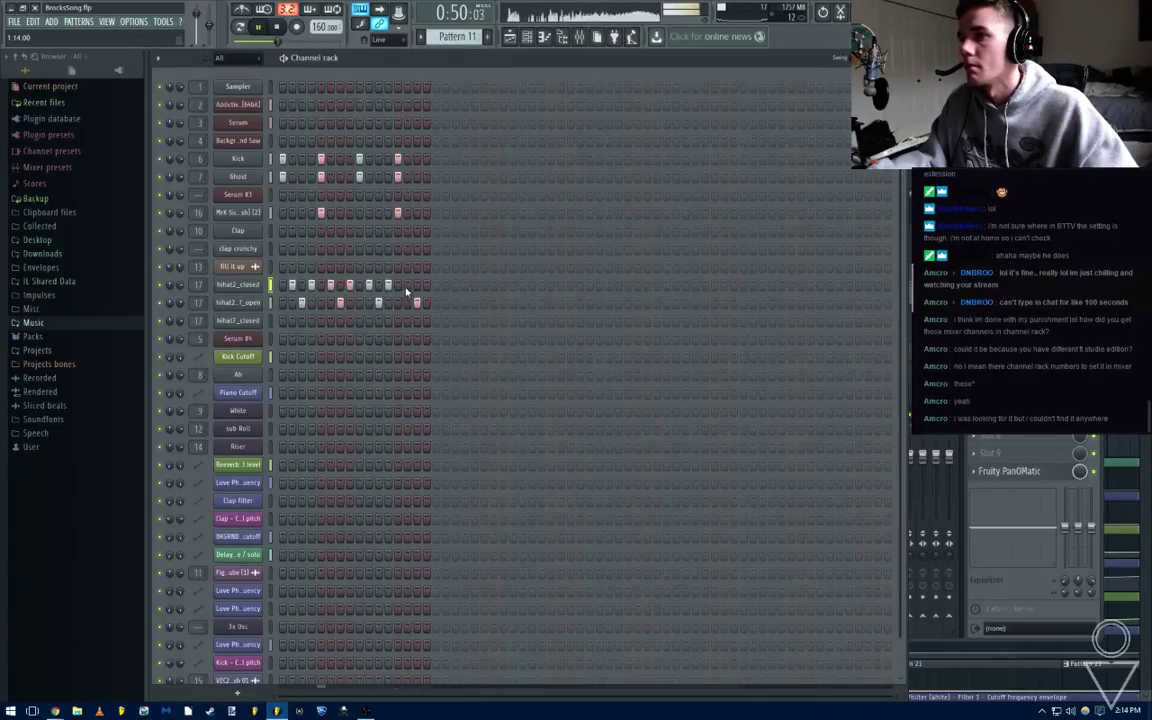
pyautogui.click(407, 284)
pyautogui.click(427, 284)
# Examine the hihat2_closed notes in the piano roll and return to the channel rack
pyautogui.rightClick(252, 302)
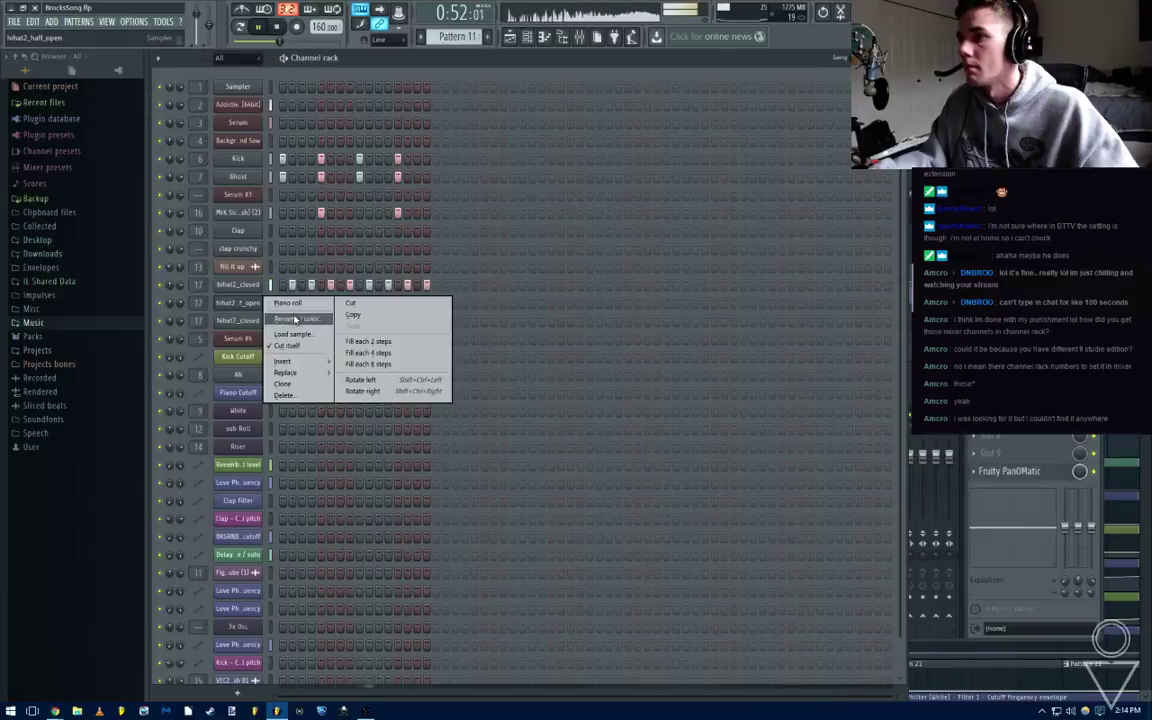
pyautogui.click(288, 305)
pyautogui.press('F7')
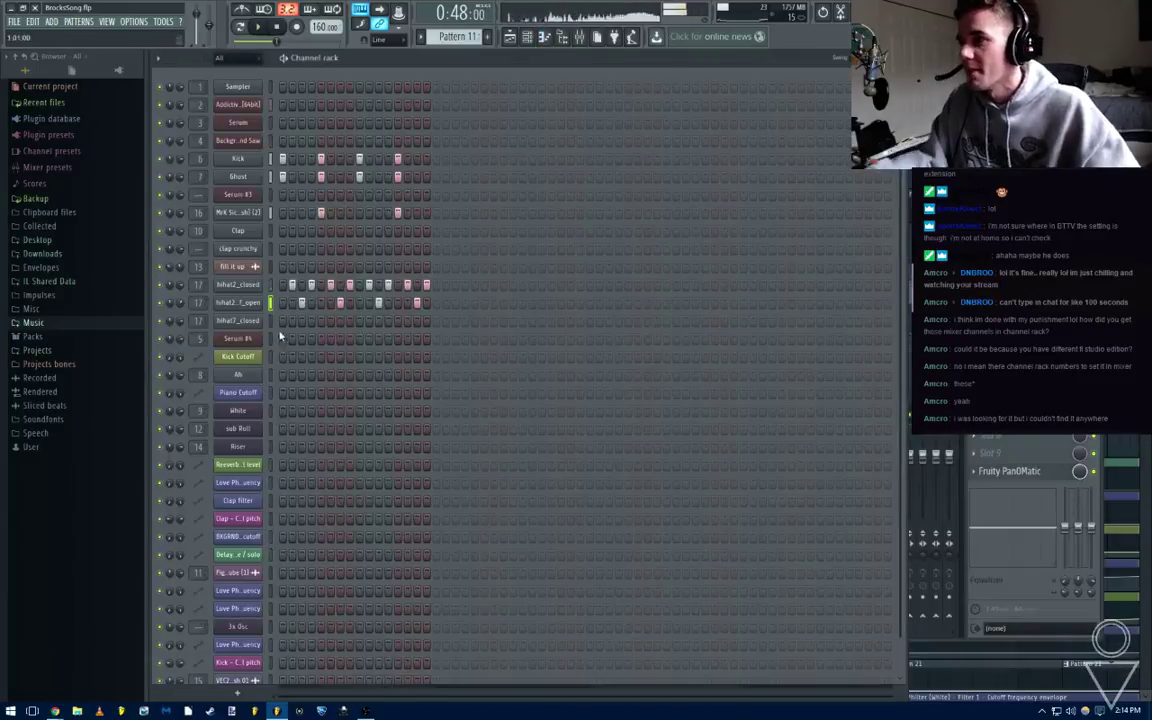
pyautogui.rightClick(265, 287)
pyautogui.click(272, 286)
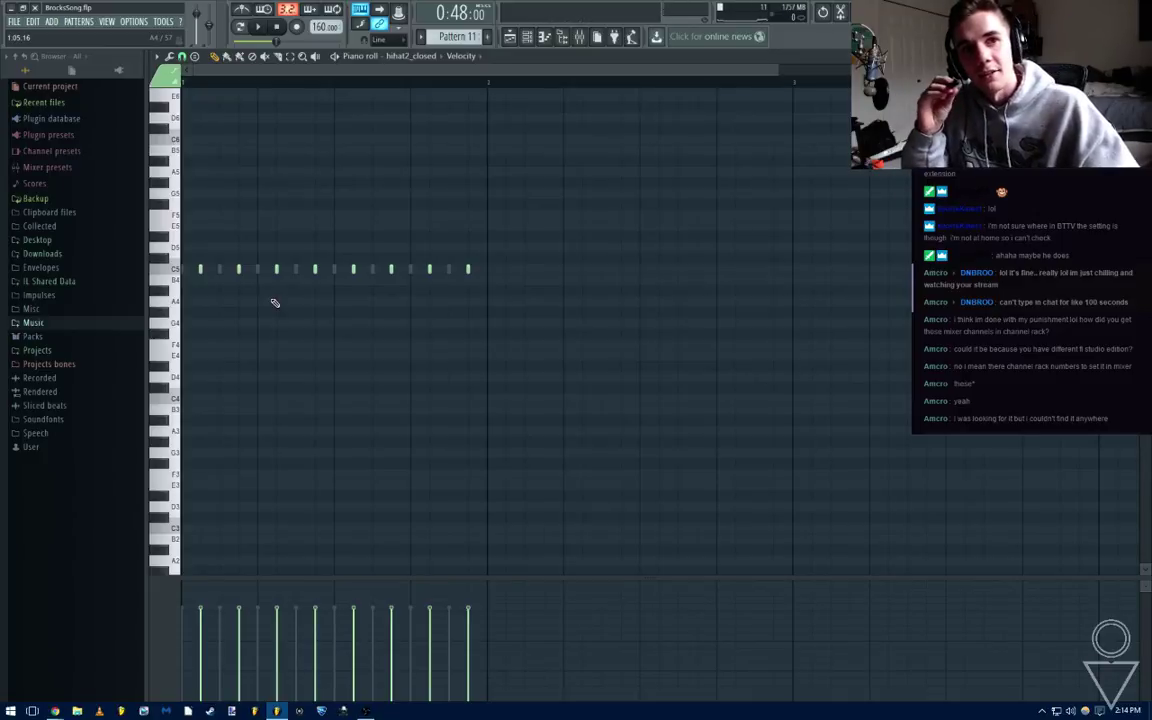
pyautogui.hotkey('ctrl', 's')
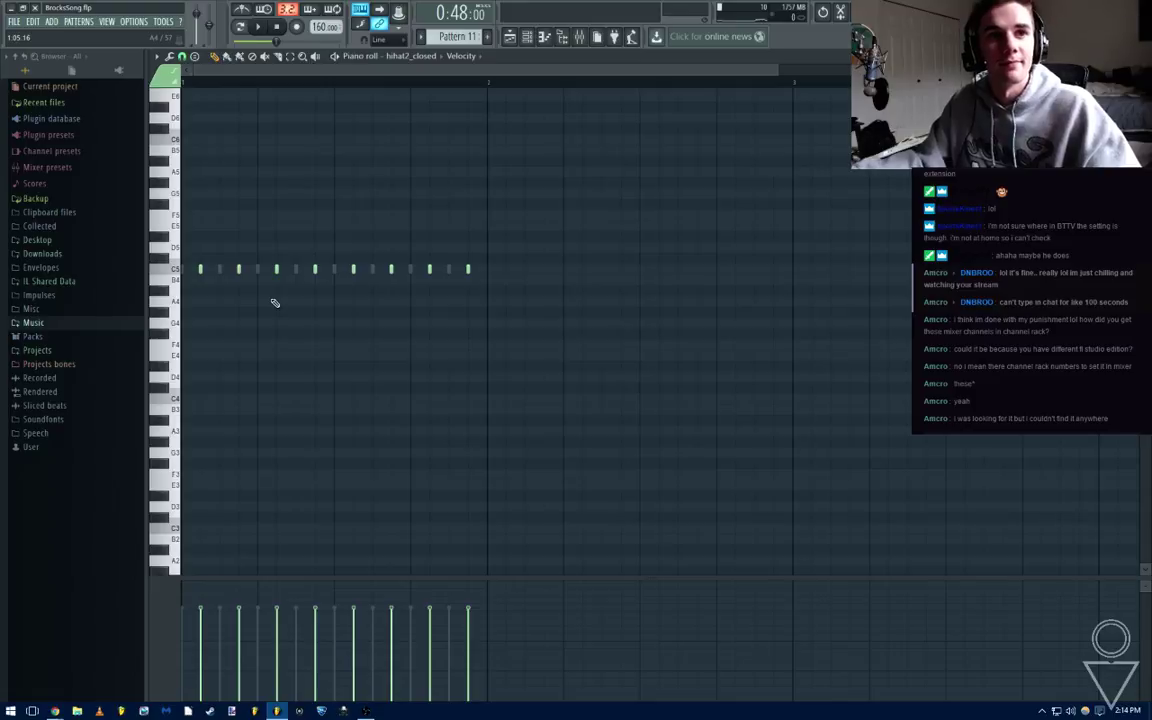
pyautogui.press('Escape')
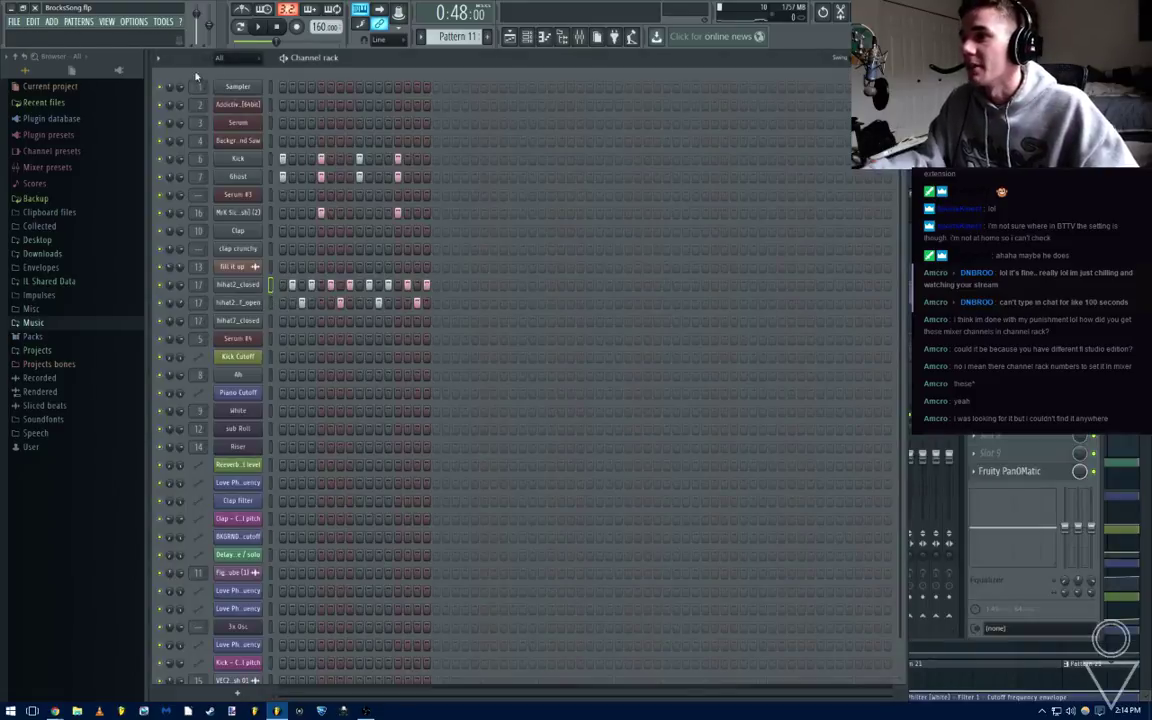
# Set the interface animations to Entertain me in the general settings
pyautogui.click(157, 57)
pyautogui.moveTo(196, 77)
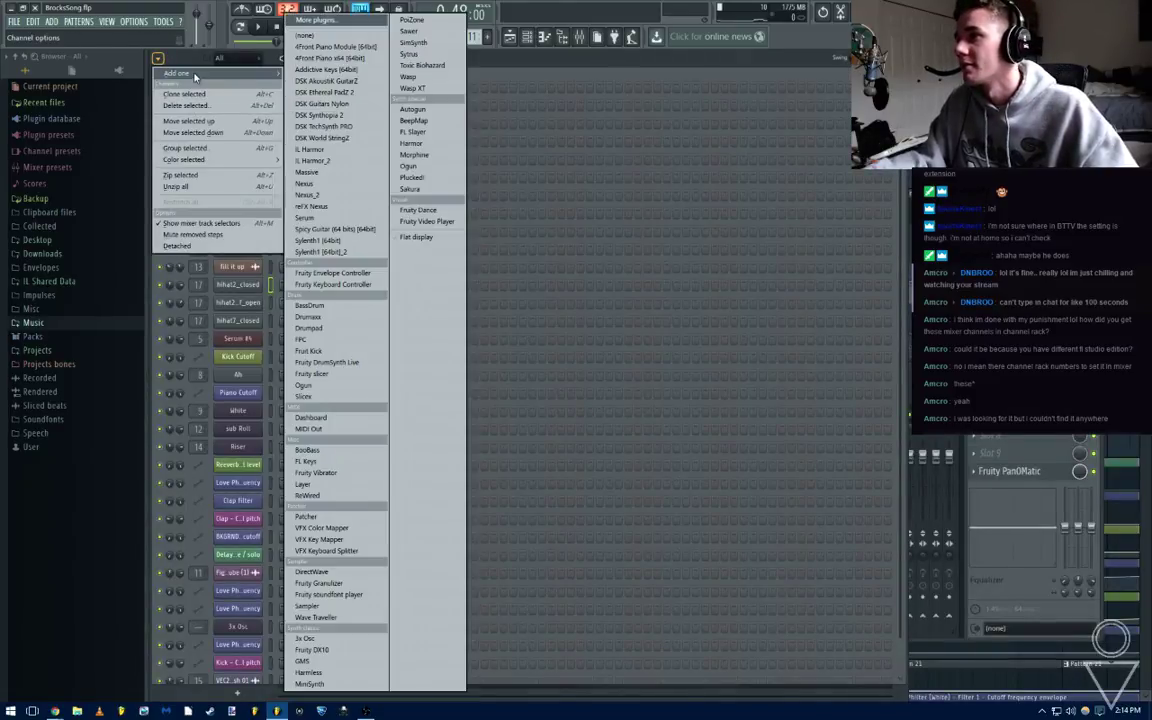
pyautogui.click(135, 22)
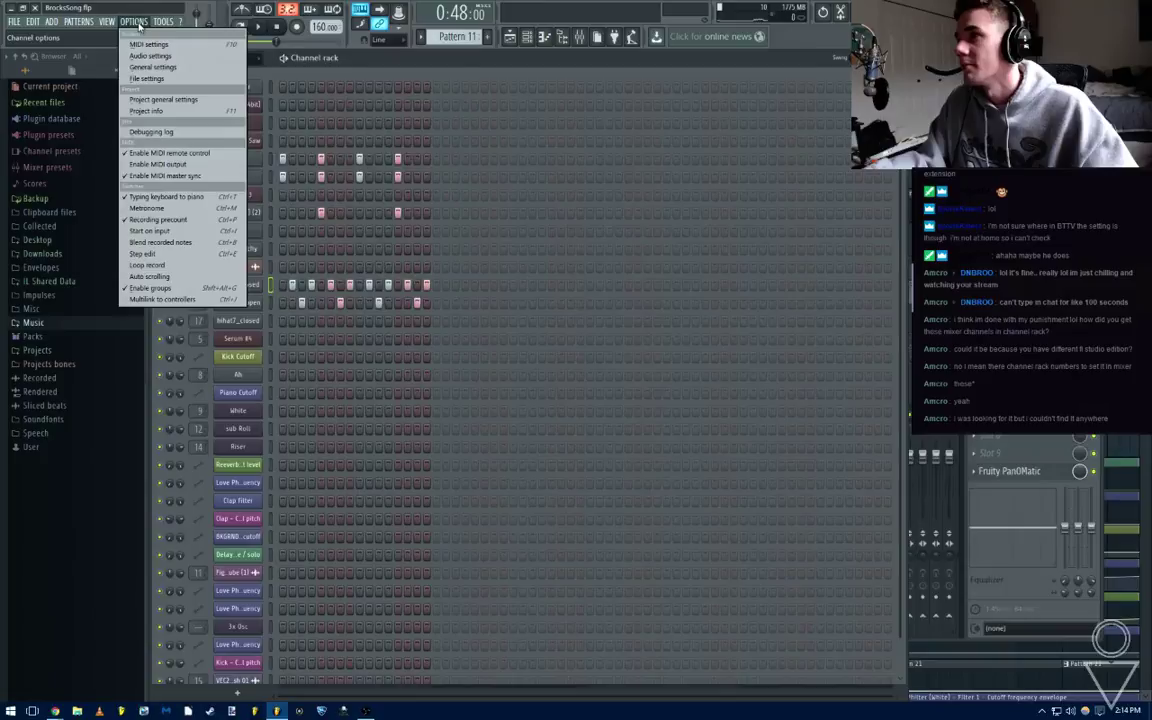
pyautogui.click(150, 78)
pyautogui.click(491, 192)
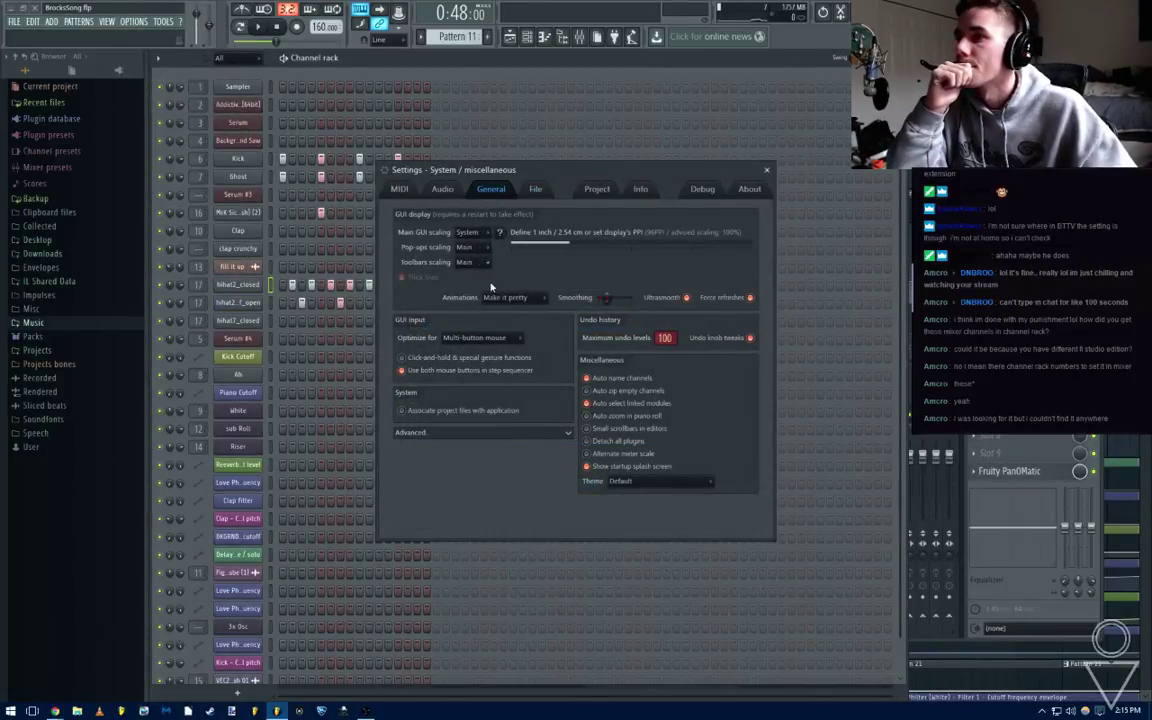
pyautogui.click(518, 299)
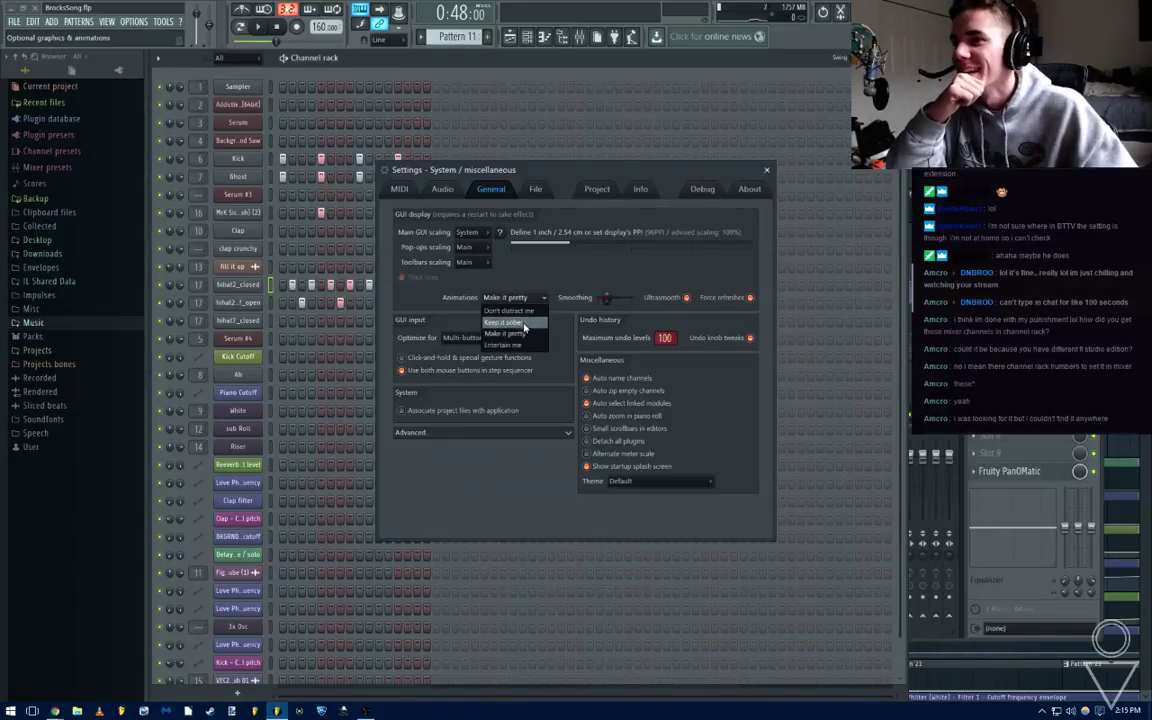
pyautogui.click(525, 337)
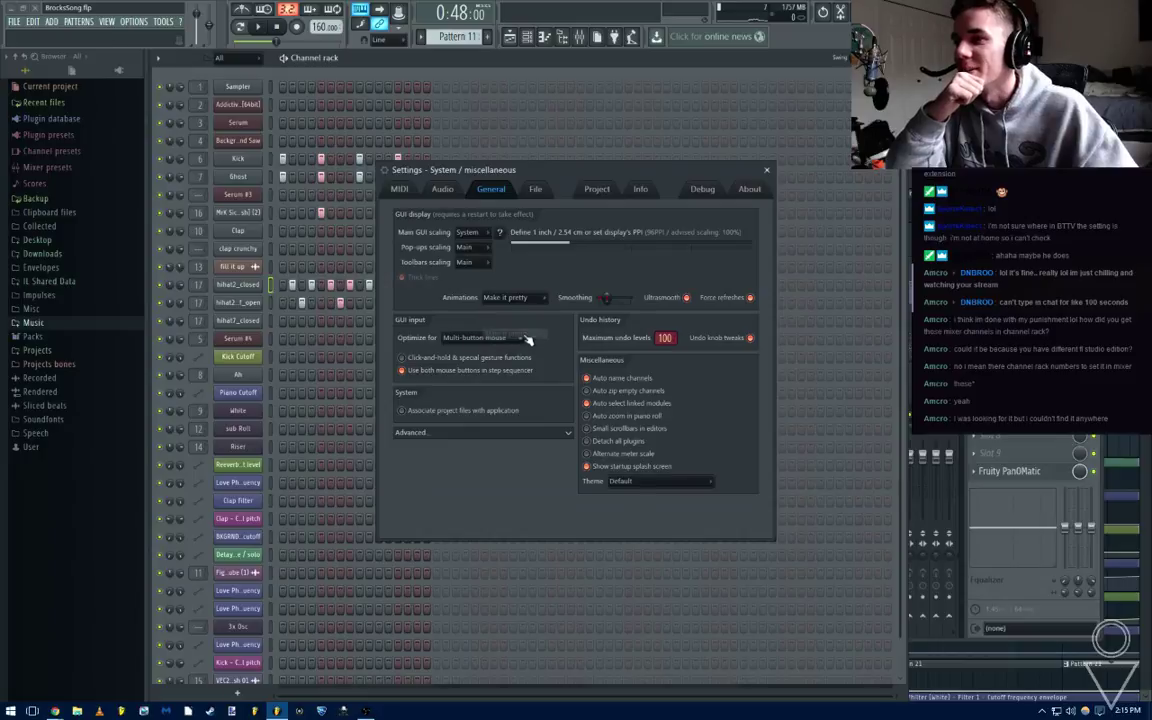
pyautogui.click(524, 299)
pyautogui.click(523, 346)
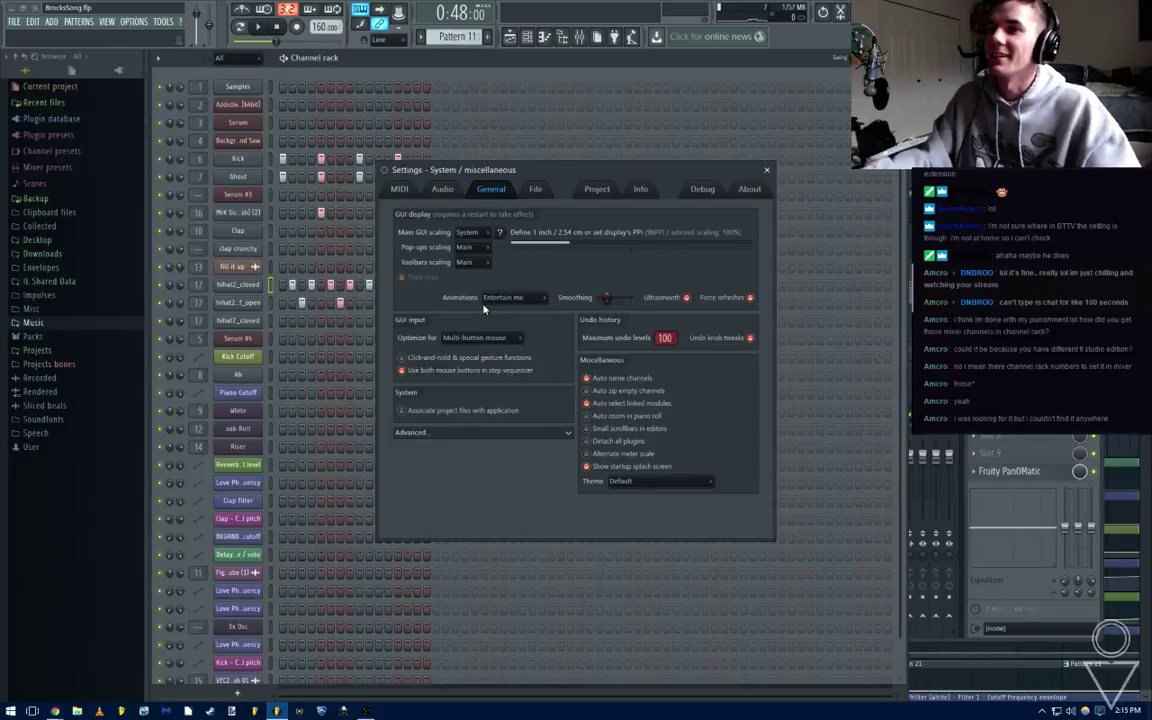
# Look through the Project, Info, About, MIDI, Audio, General and File settings pages, and close the settings
pyautogui.click(597, 189)
pyautogui.click(640, 189)
pyautogui.click(749, 189)
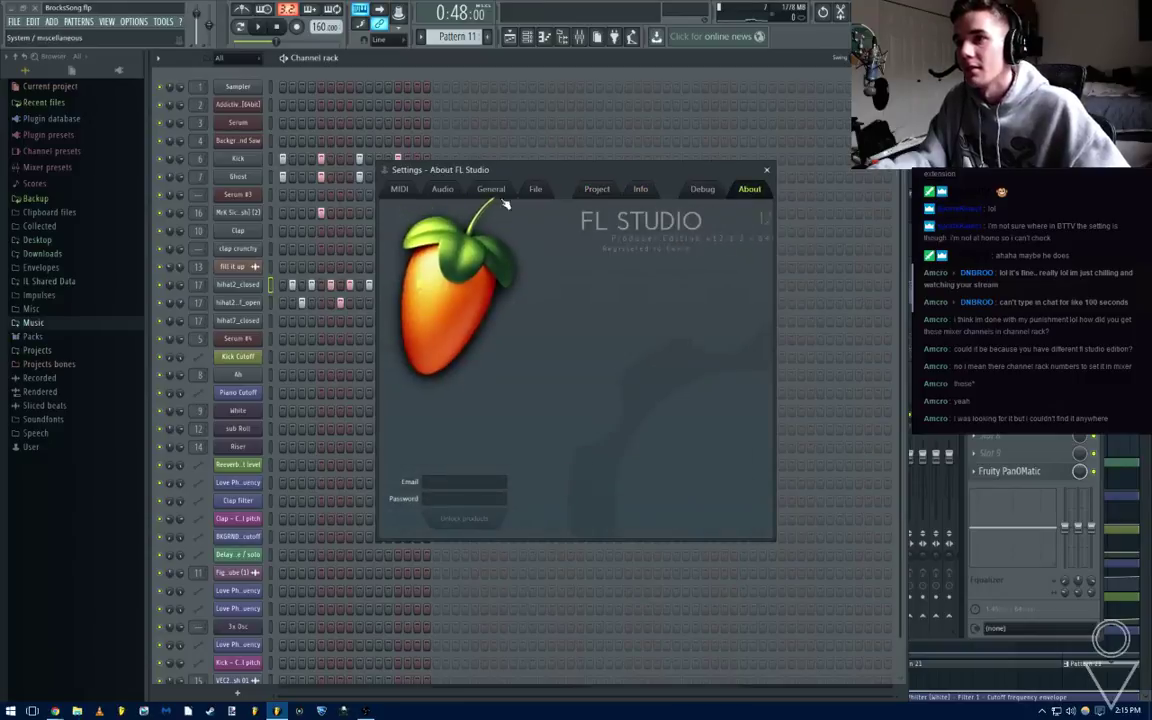
pyautogui.click(442, 189)
pyautogui.click(402, 189)
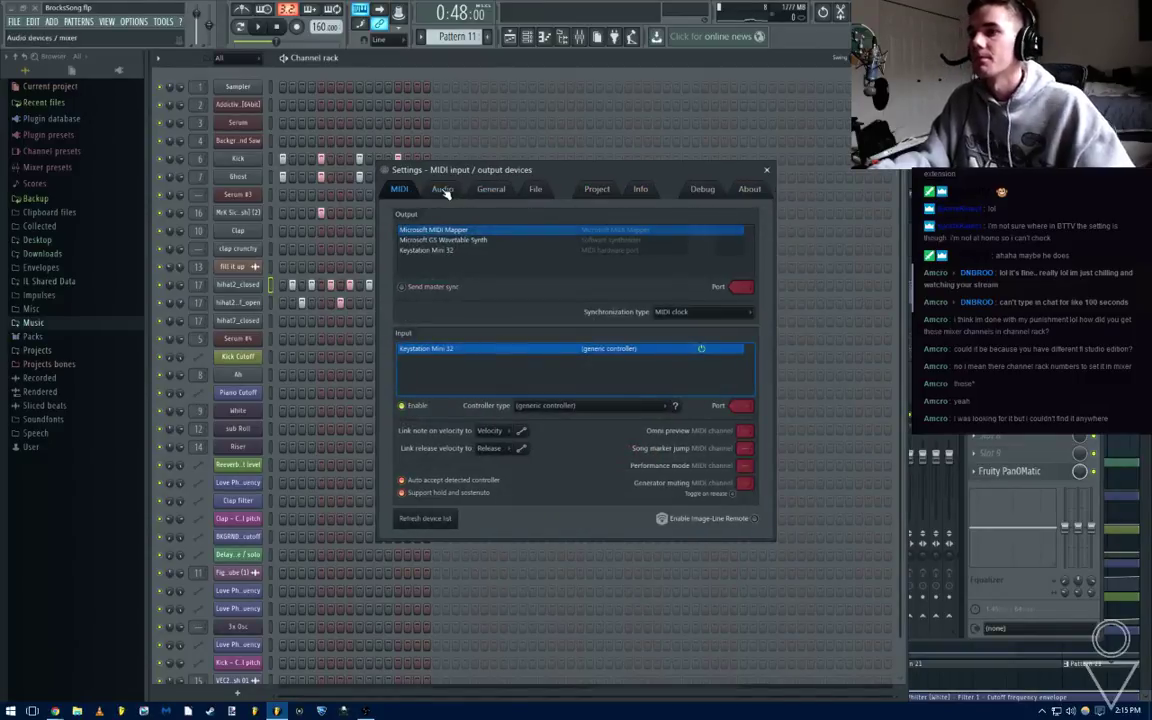
pyautogui.click(444, 190)
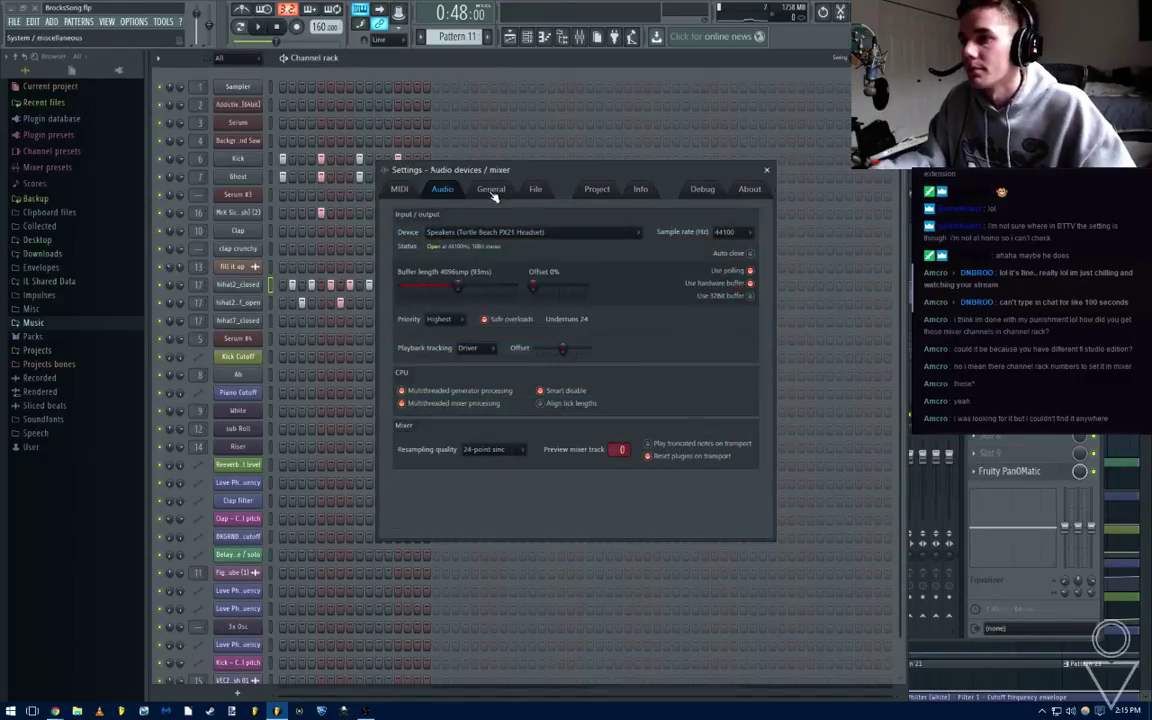
pyautogui.click(492, 192)
pyautogui.click(533, 190)
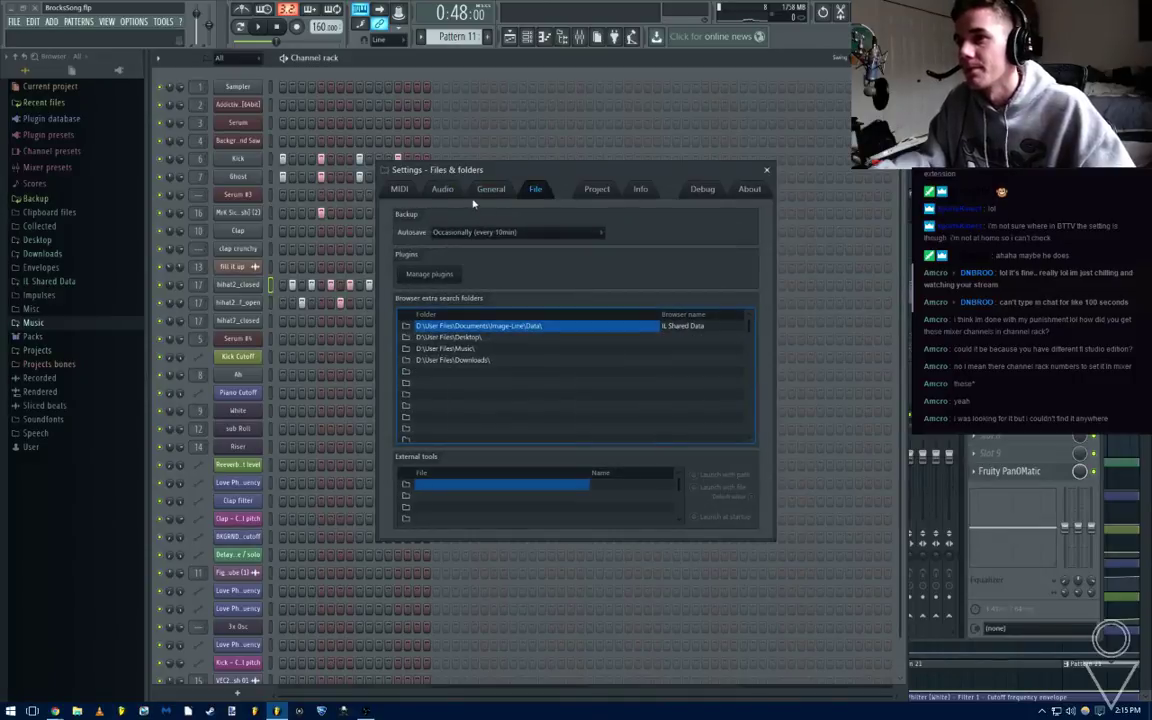
pyautogui.click(766, 170)
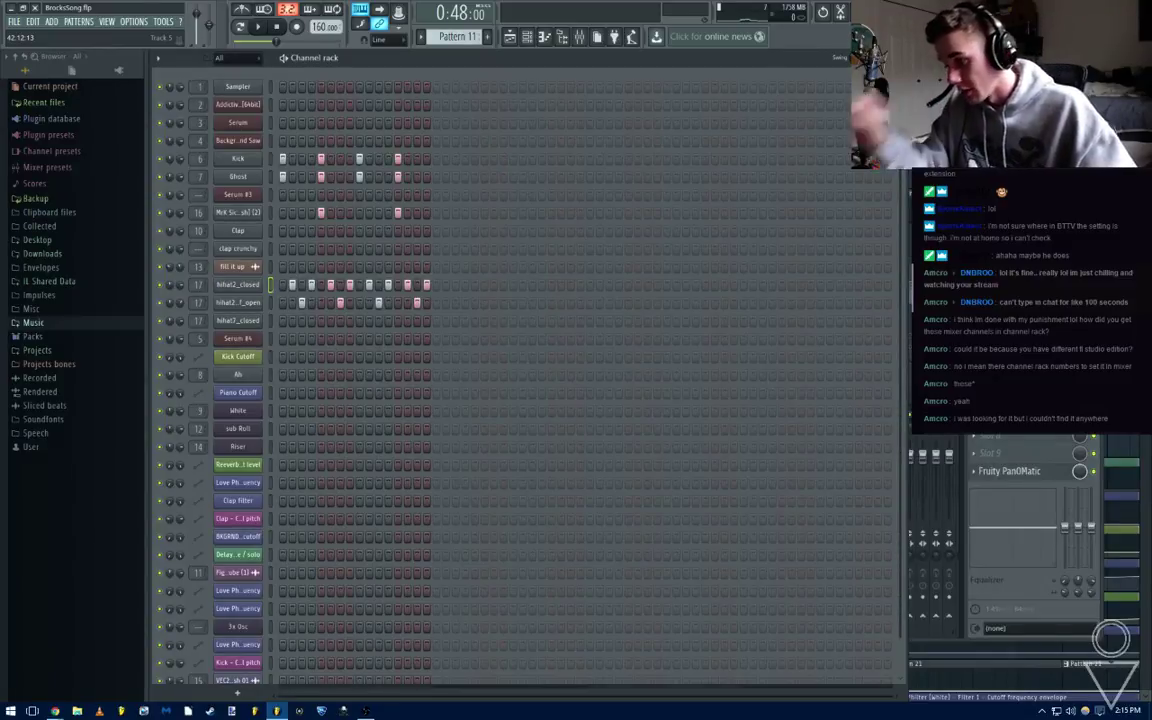
# Play the arrangement in the playlist from bar 33 and bring up the channel rack during playback
pyautogui.press('F5')
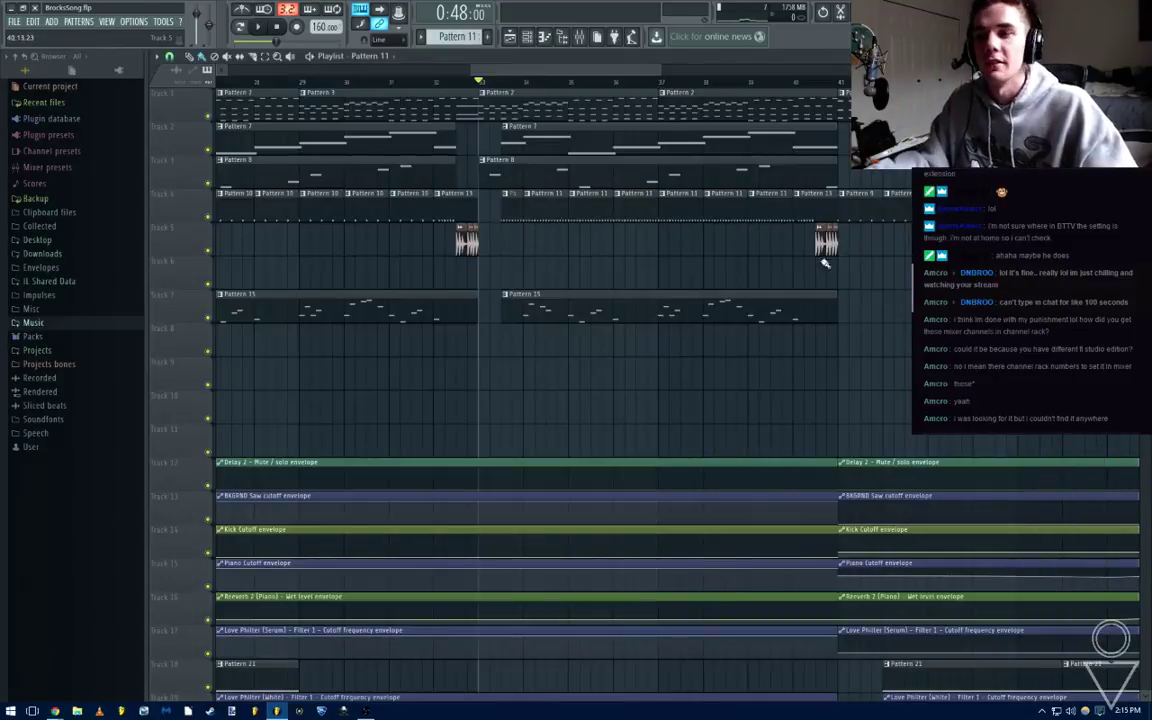
pyautogui.scroll(-3, 632, 267)
pyautogui.press('space')
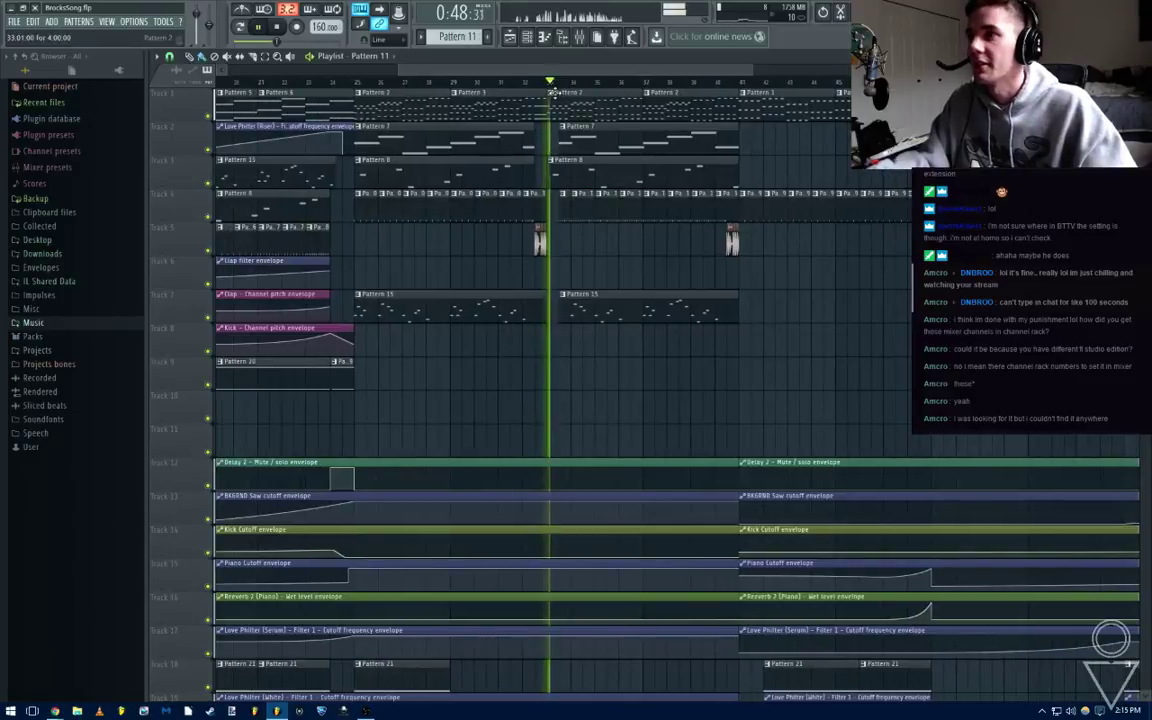
pyautogui.click(580, 37)
pyautogui.click(527, 37)
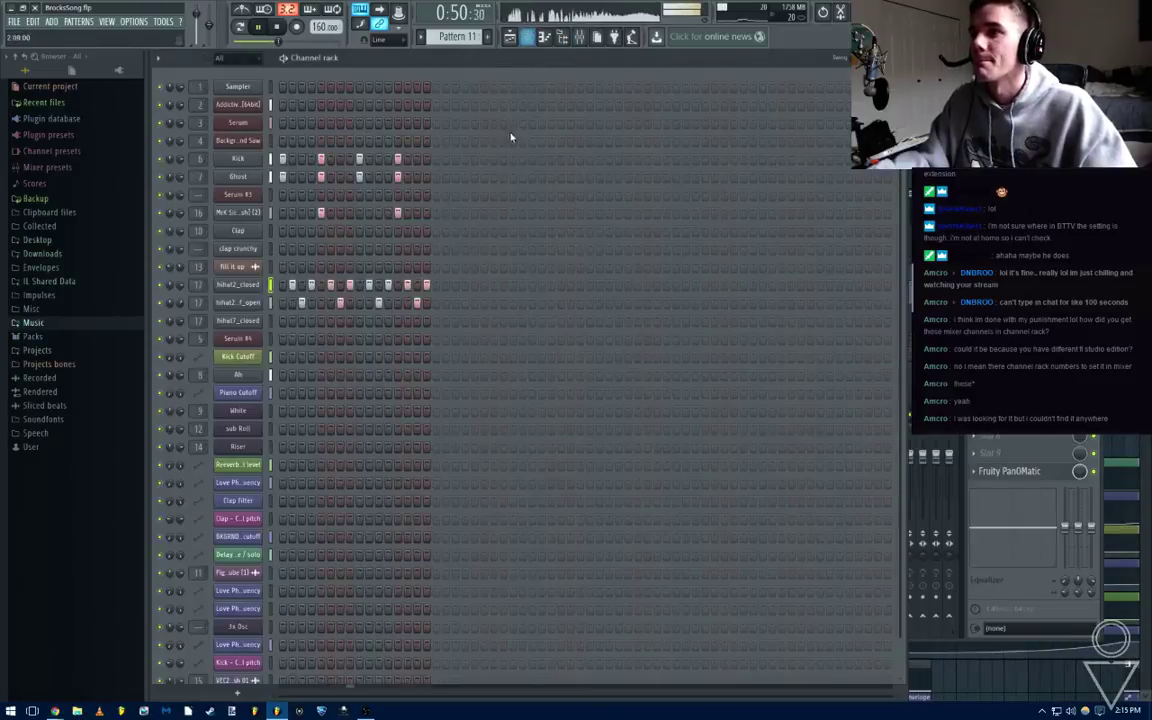
# Check the hihat2_closed piano roll while the song plays, stop playback and return to the channel rack
pyautogui.rightClick(262, 284)
pyautogui.click(292, 285)
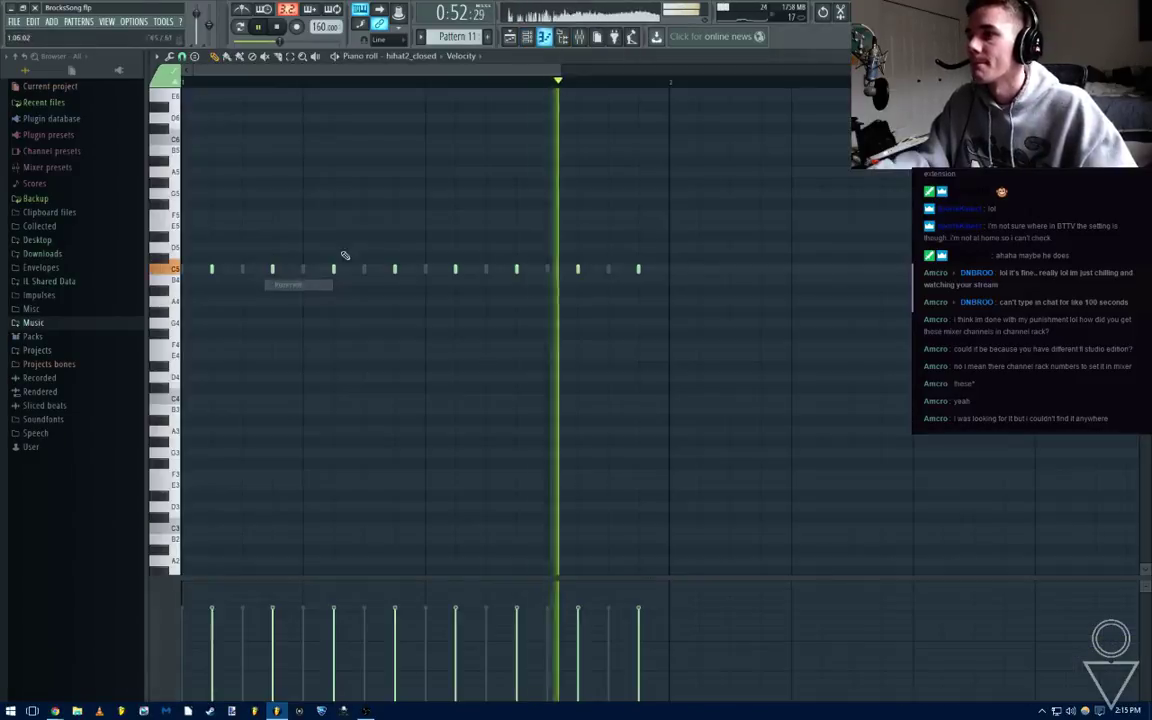
pyautogui.press('space')
pyautogui.press('F6')
# Inspect the hihat2_closed channel's miscellaneous and sample settings, and close its window
pyautogui.click(240, 319)
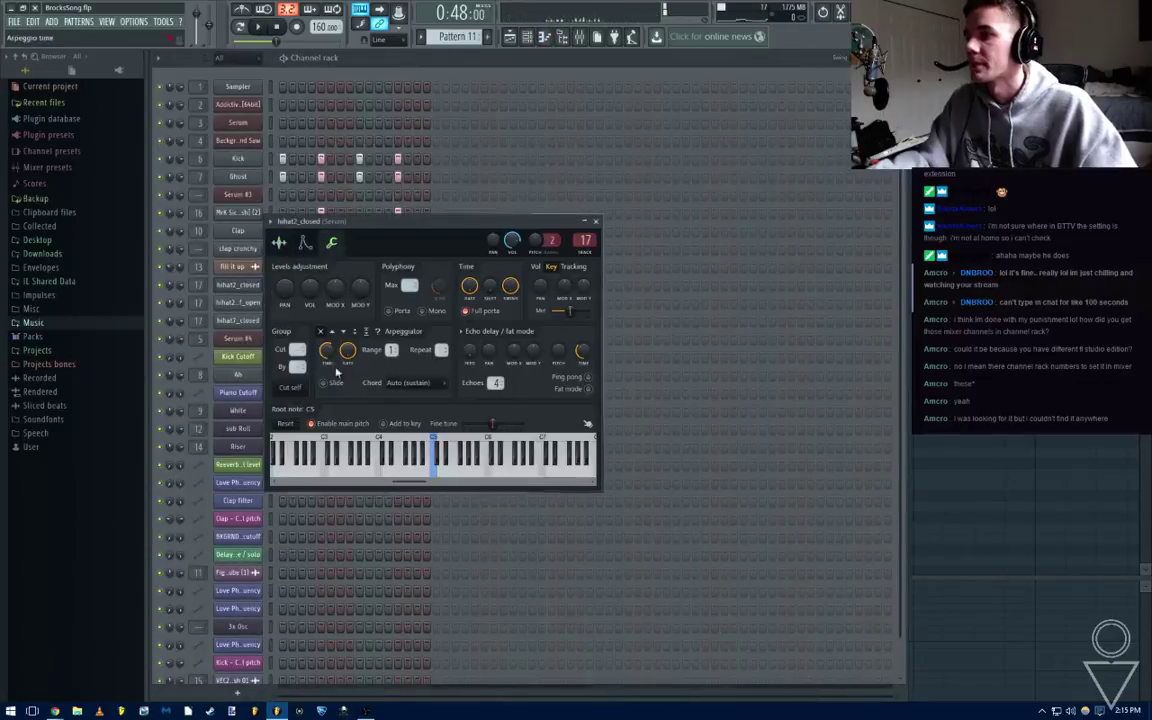
pyautogui.click(280, 243)
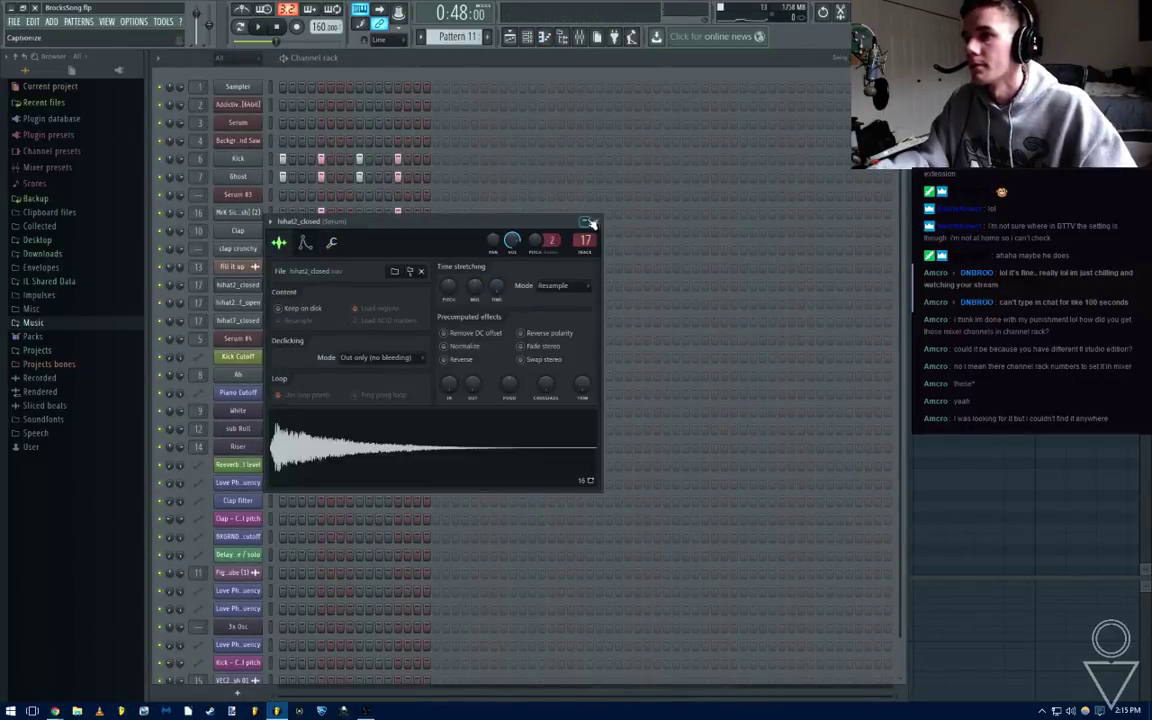
pyautogui.click(592, 224)
# Clear the hihat2_closed hits of Pattern 11 in the piano roll and return to the channel rack
pyautogui.rightClick(263, 283)
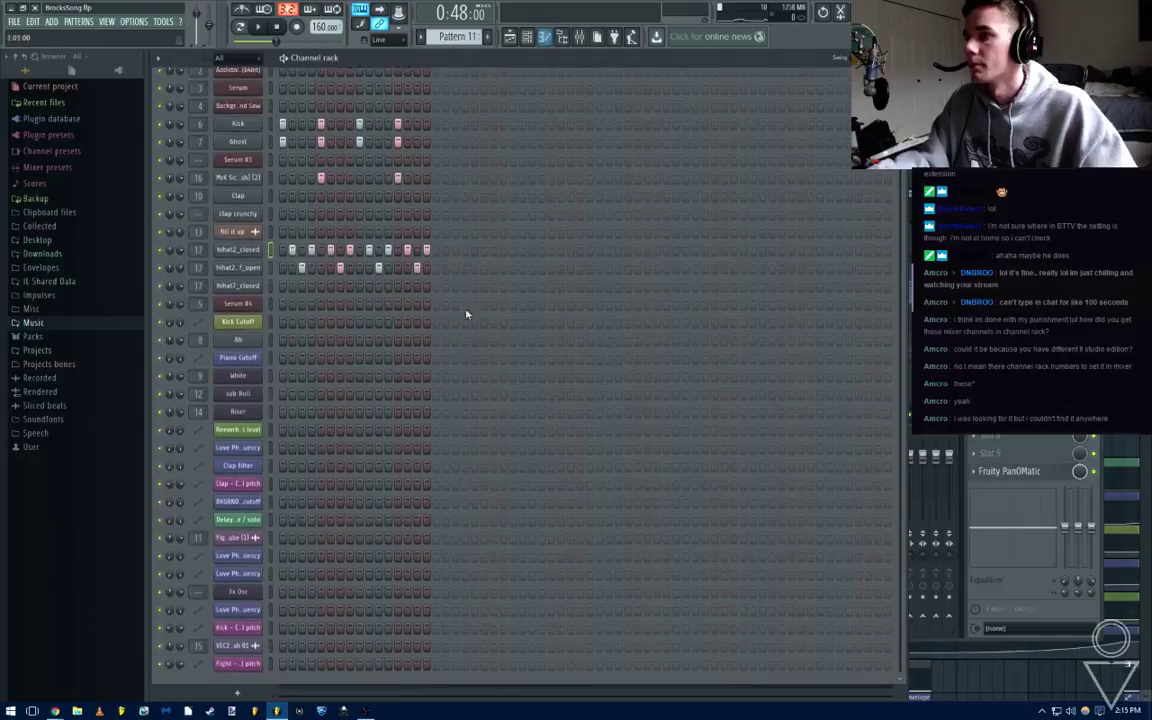
pyautogui.rightClick(250, 249)
pyautogui.click(285, 251)
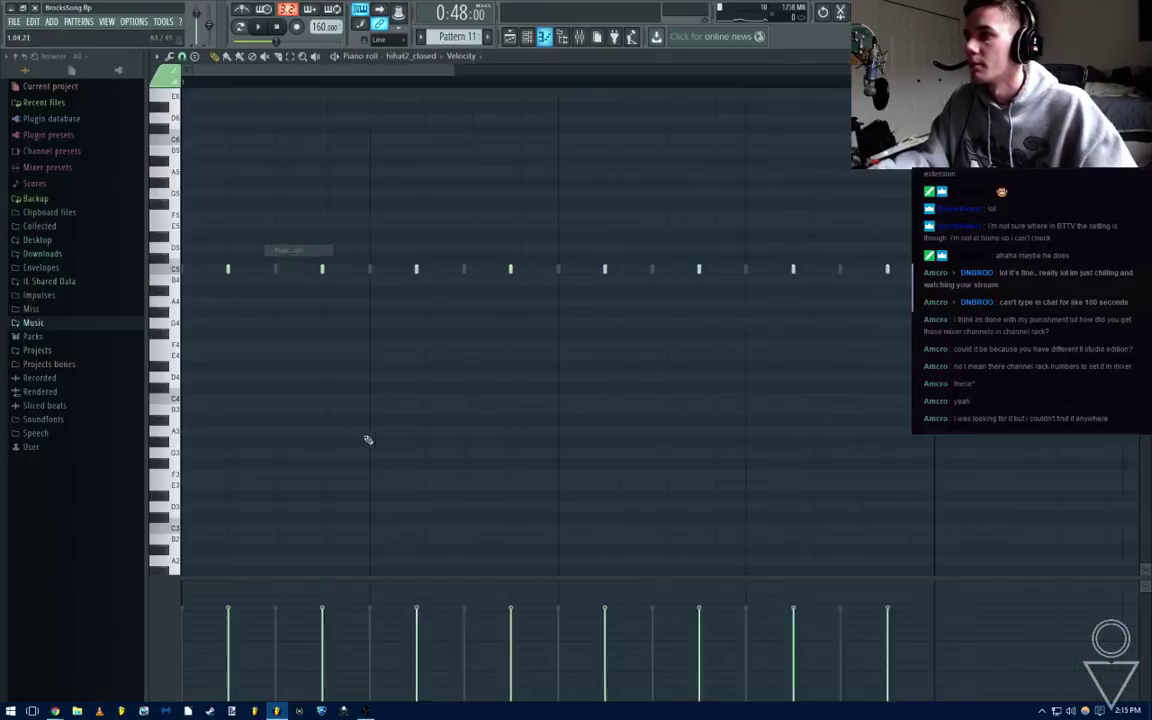
pyautogui.rightClick(267, 269)
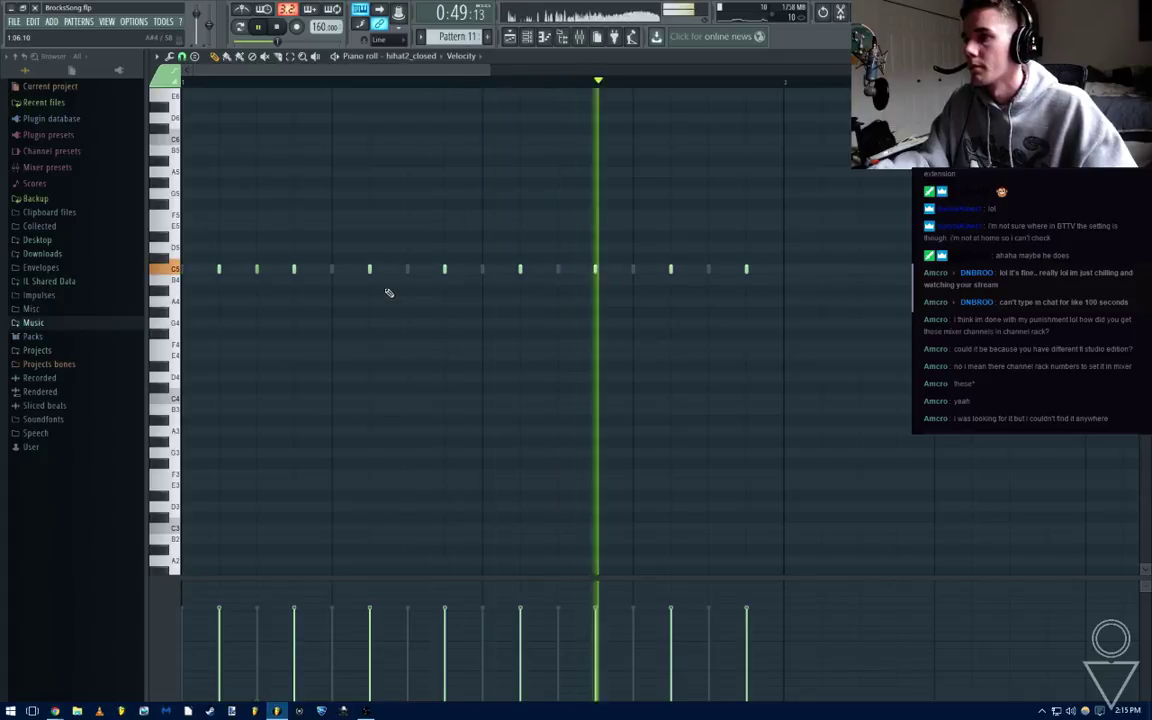
pyautogui.press('F6')
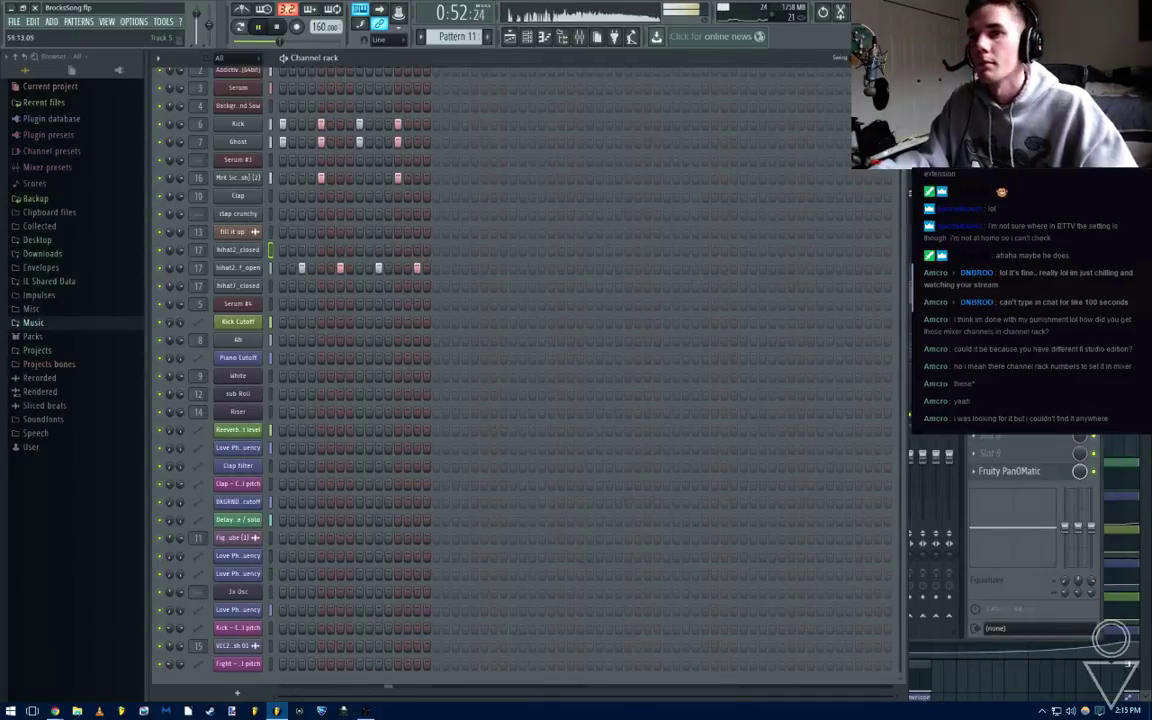
# Play the arrangement in the playlist, check the mixer levels including the Fatality track, and stop playback
pyautogui.press('F5')
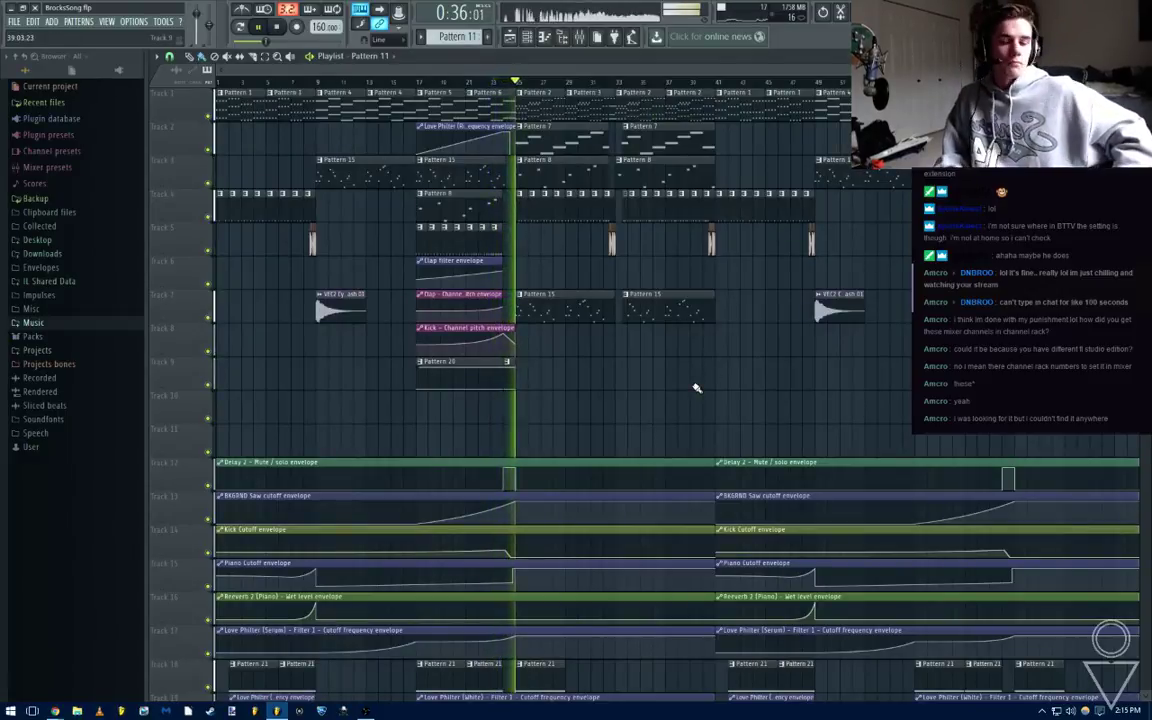
pyautogui.press('F9')
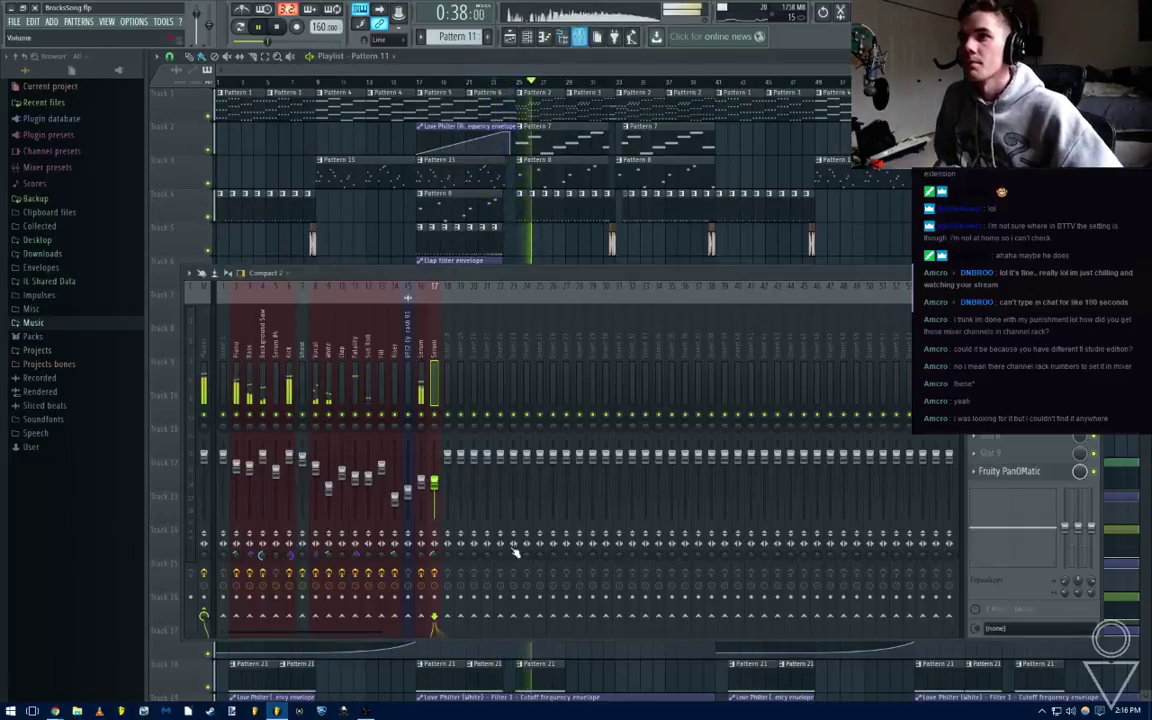
pyautogui.click(354, 482)
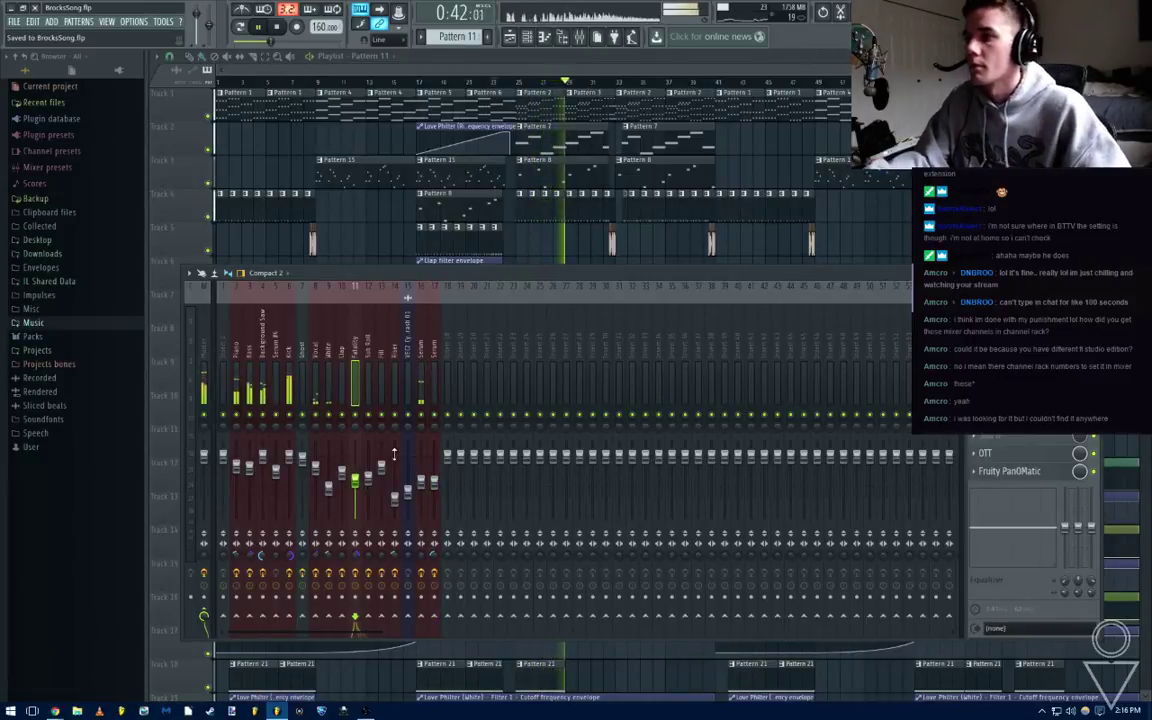
pyautogui.press('F9')
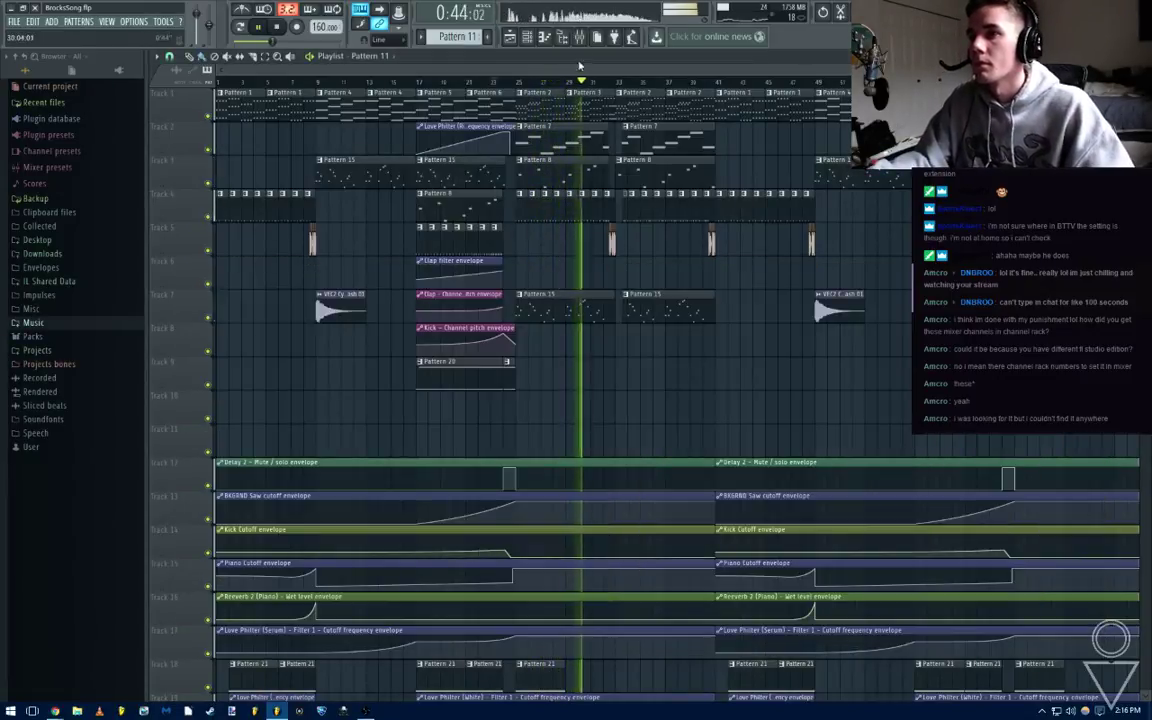
pyautogui.press('F9')
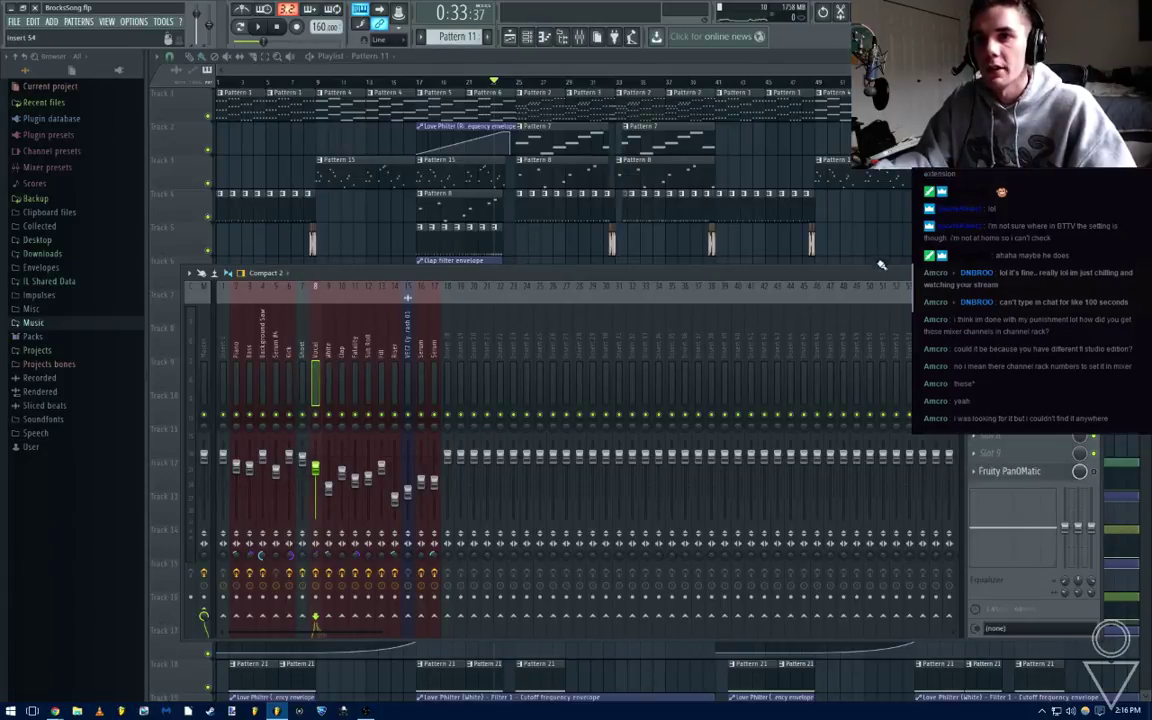
pyautogui.press('F9')
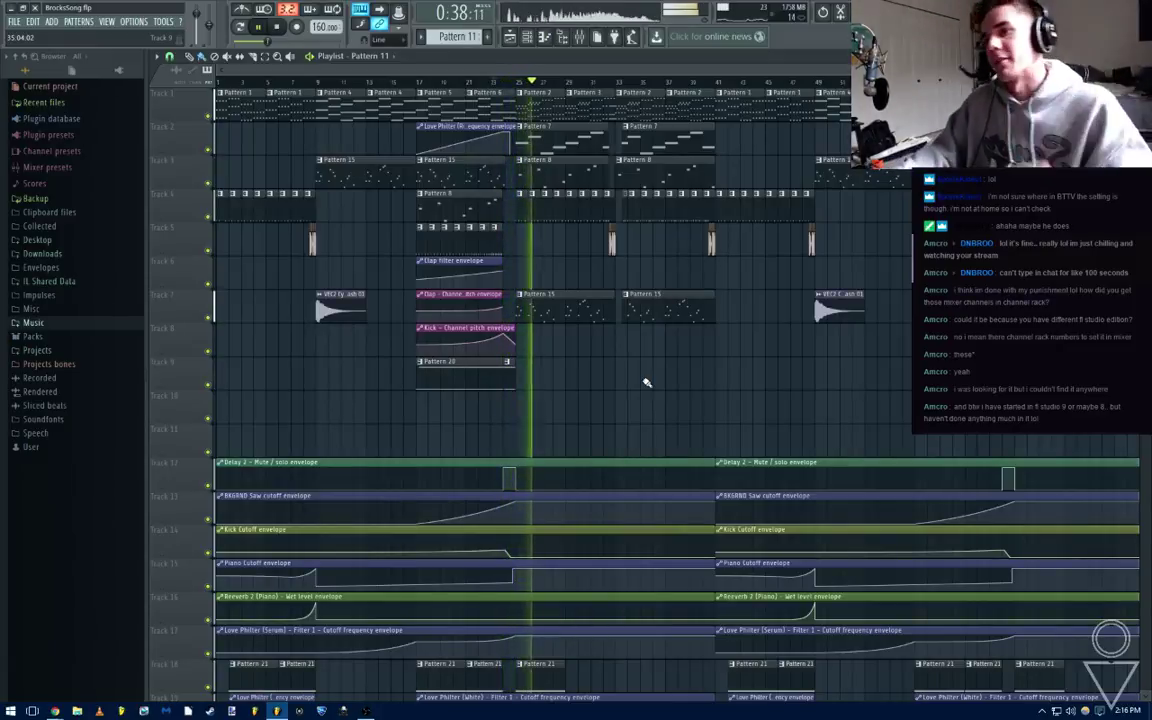
pyautogui.press('space')
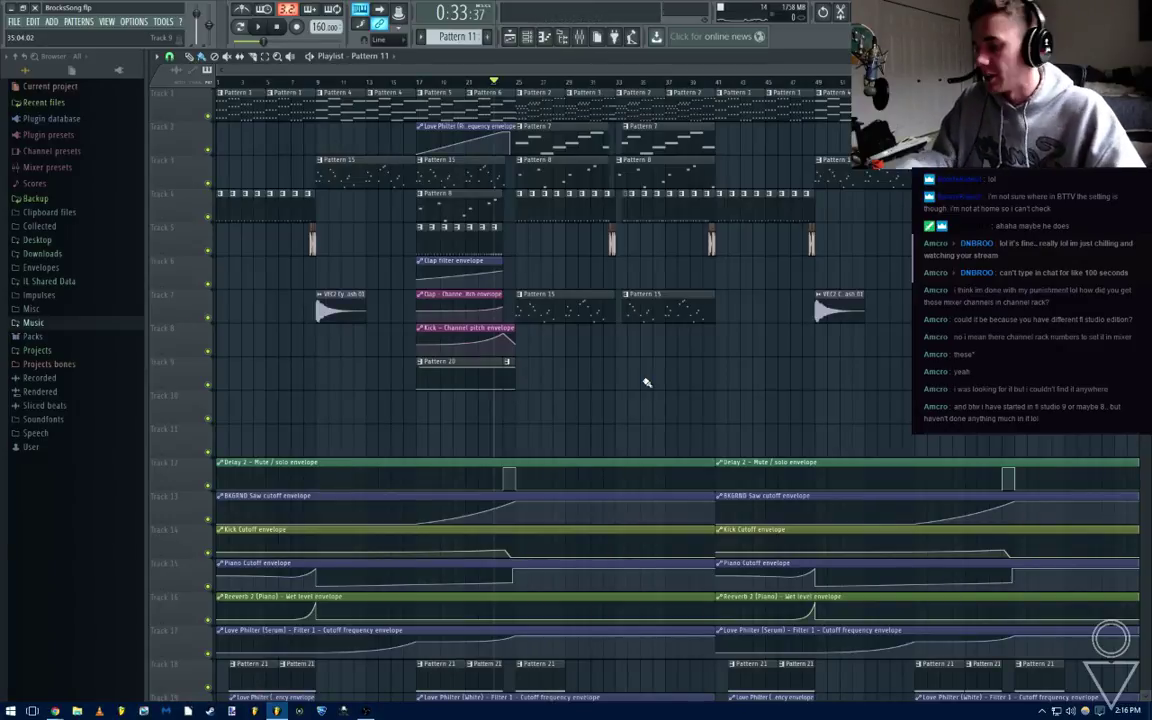
pyautogui.scroll(1, 668, 380)
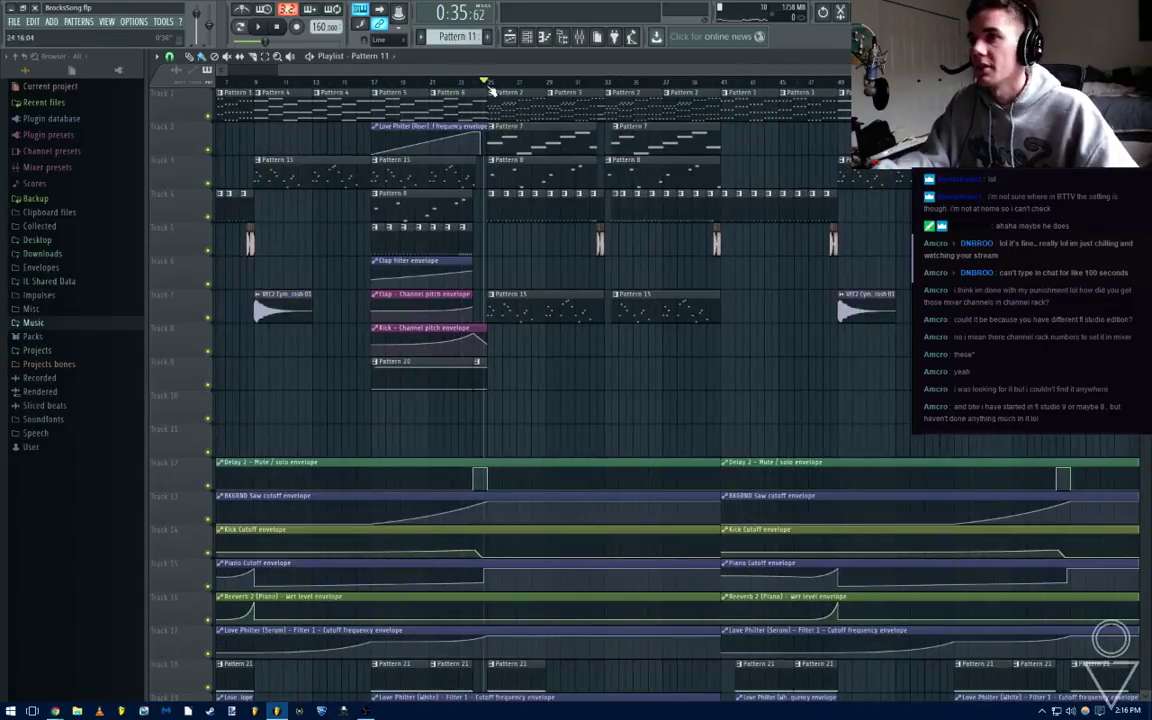
# Rearrange the toolbar by shifting the transport, snap and shortcut-icon panels slightly to close the gaps, and save the project
pyautogui.click(582, 39)
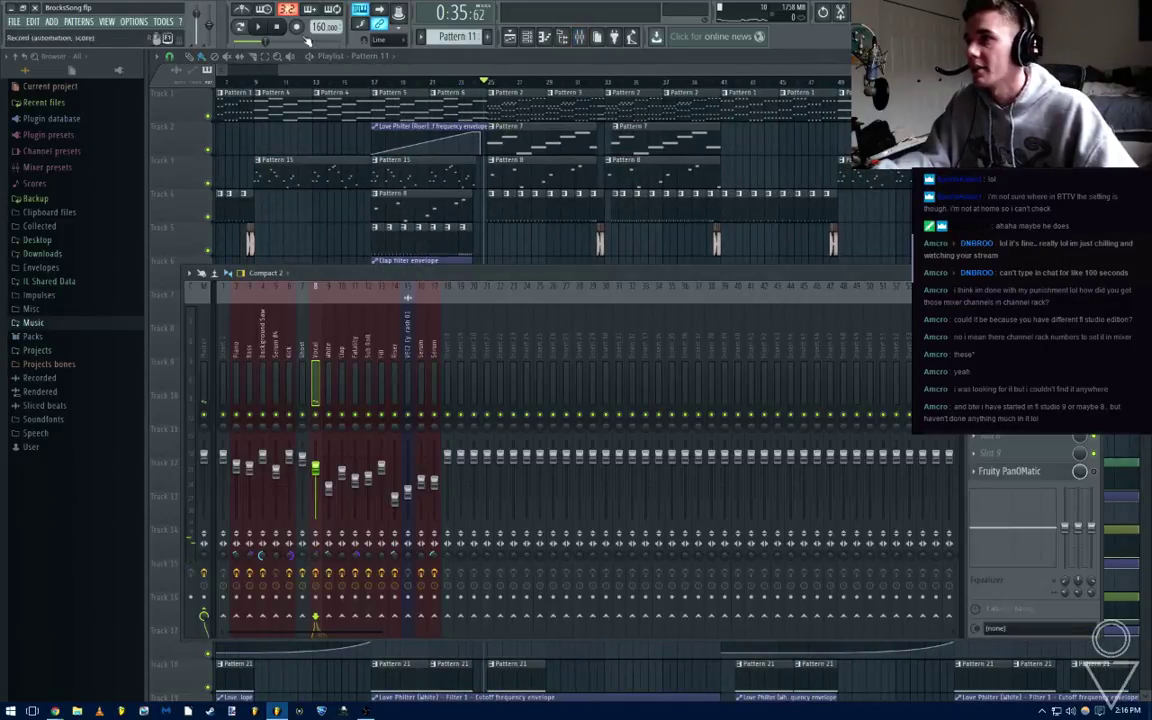
pyautogui.moveTo(232, 45); pyautogui.dragTo(223, 45)
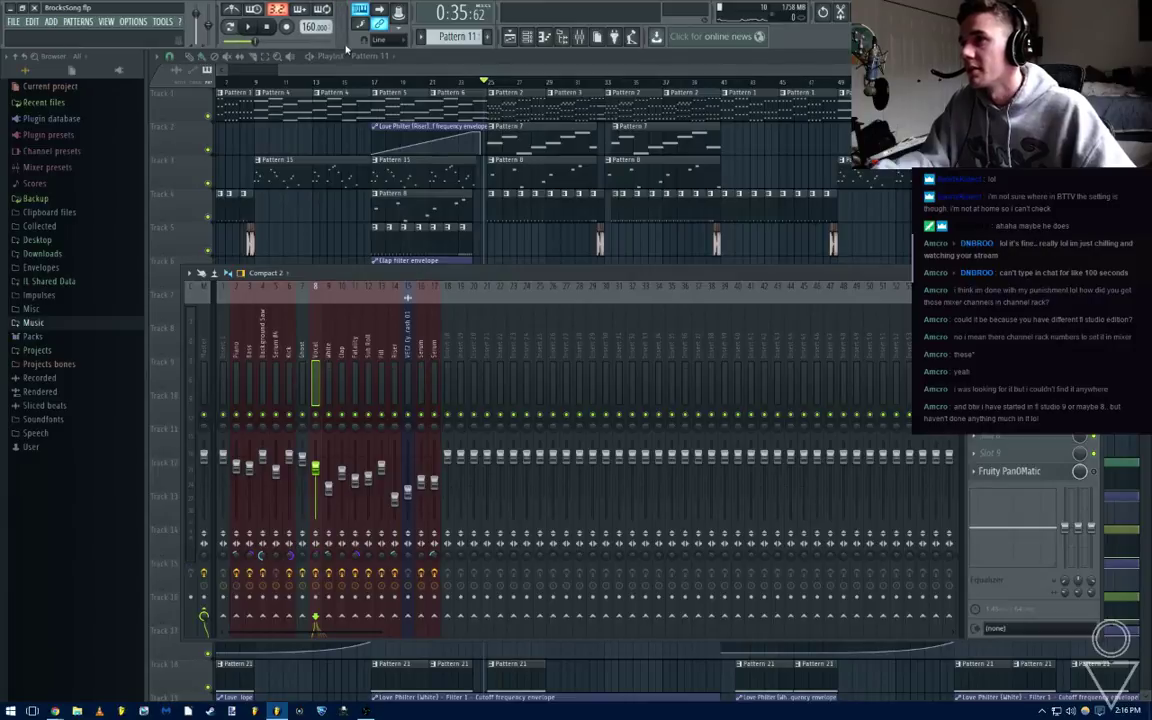
pyautogui.moveTo(349, 47); pyautogui.dragTo(341, 46)
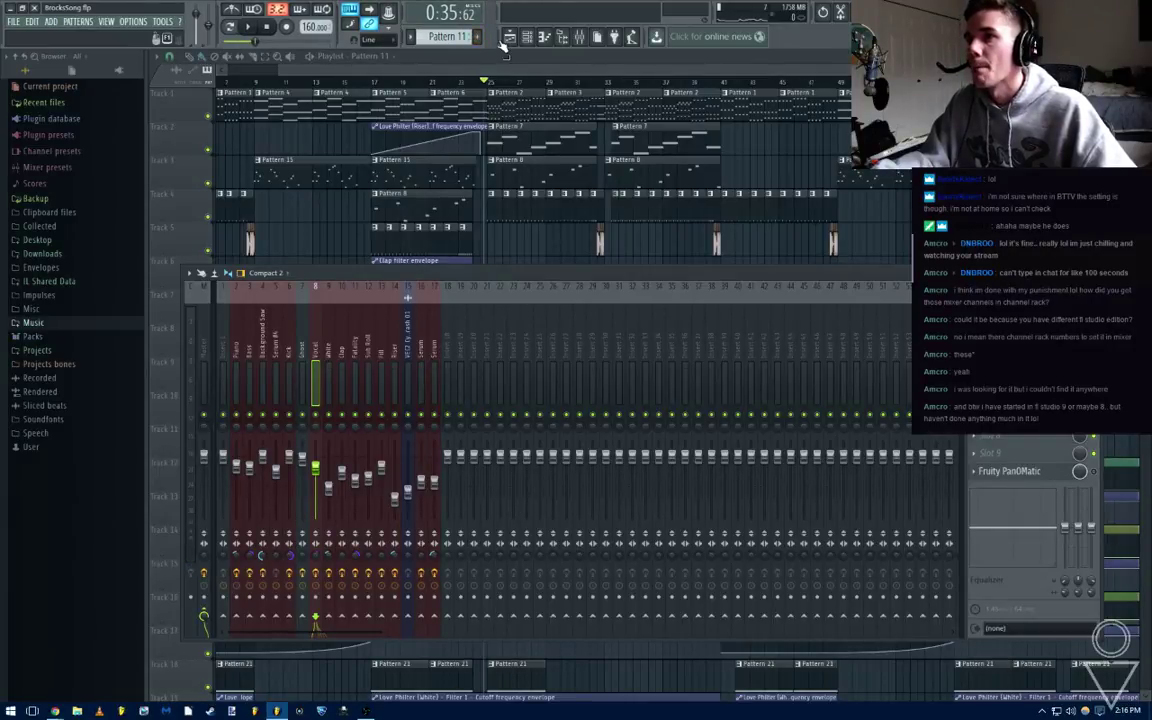
pyautogui.moveTo(506, 46); pyautogui.dragTo(495, 46)
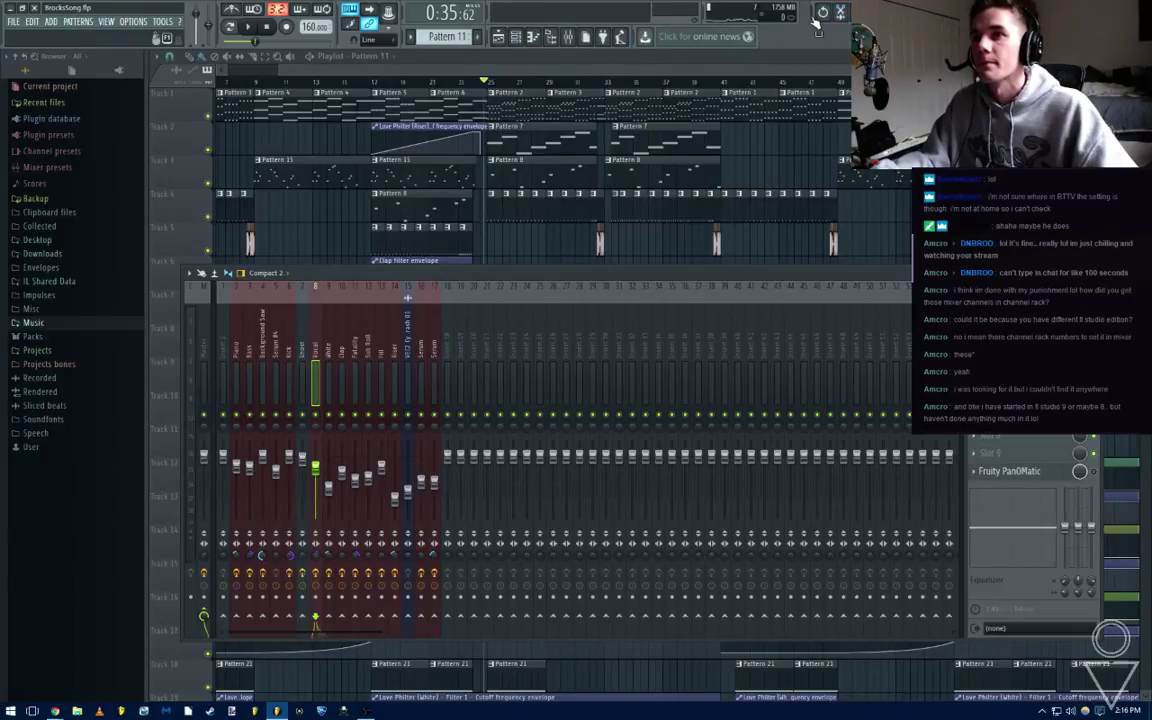
pyautogui.moveTo(794, 36); pyautogui.dragTo(820, 38)
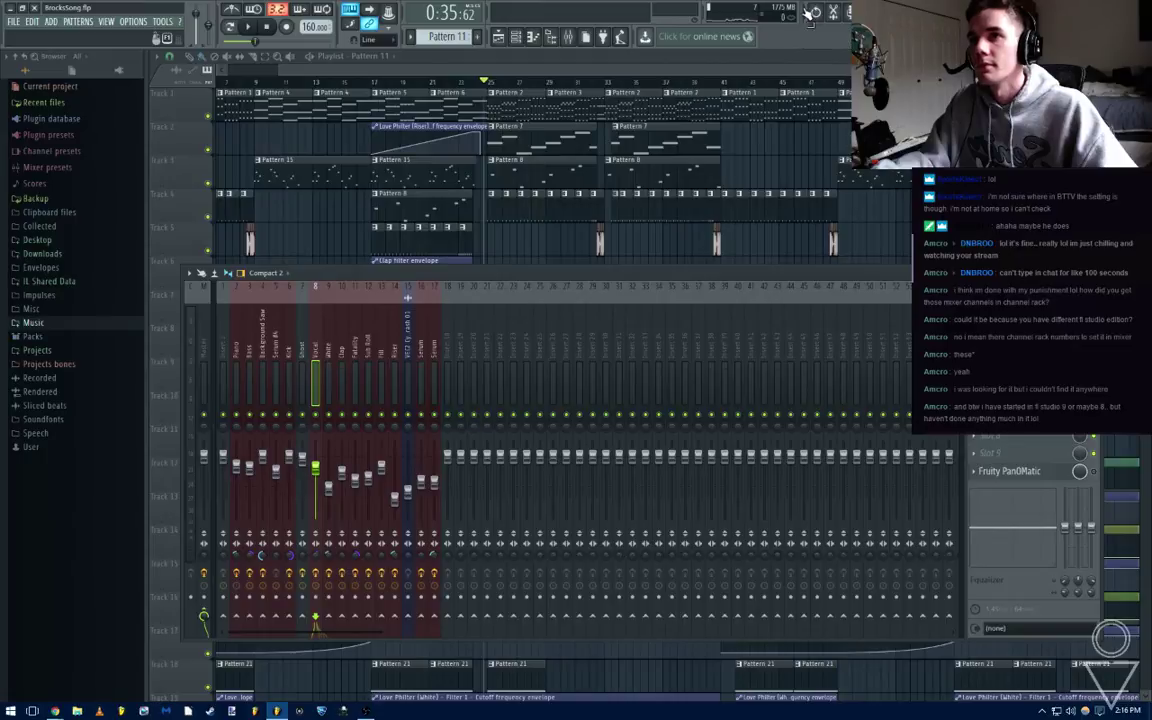
pyautogui.press('F9')
pyautogui.hotkey('ctrl', 's')
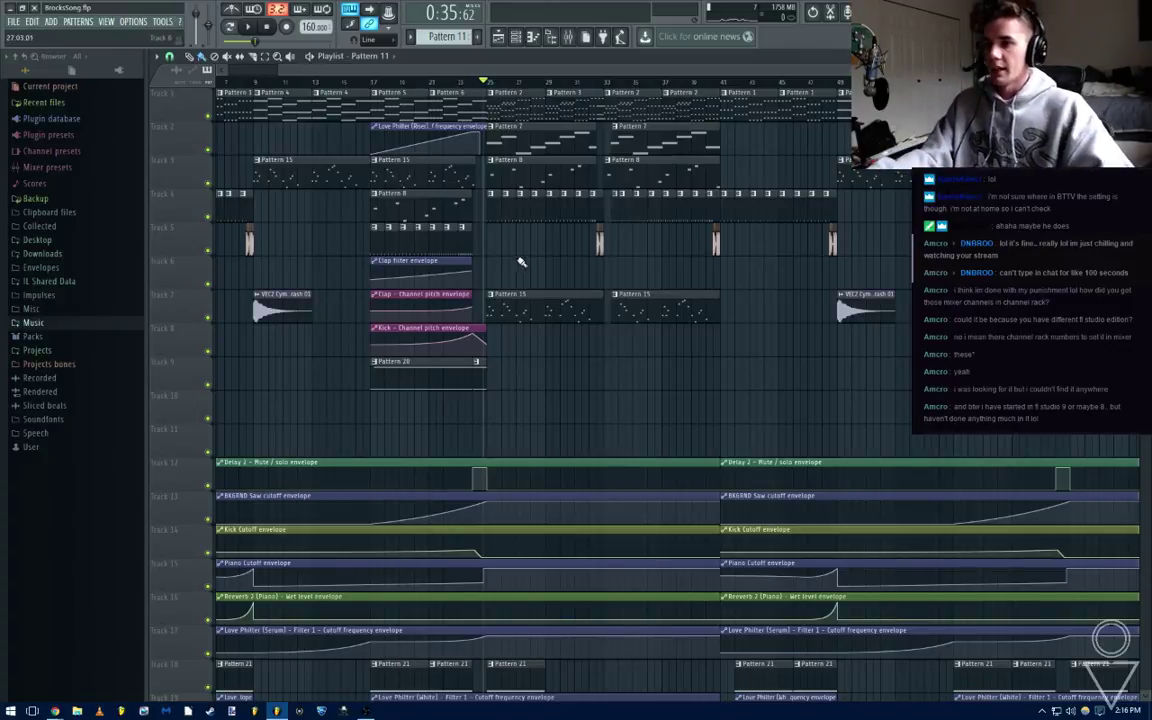
# Listen to the song from about bar 25, checking the mixer levels and following the playhead through the arrangement
pyautogui.press('F9')
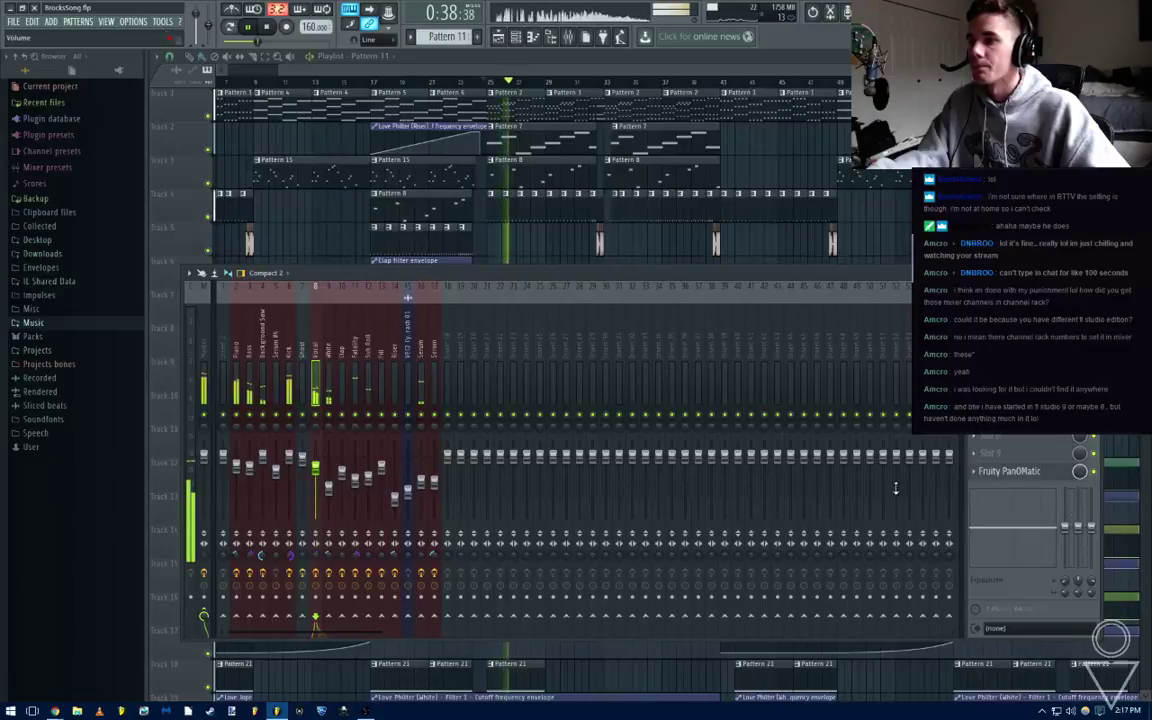
pyautogui.press('F9')
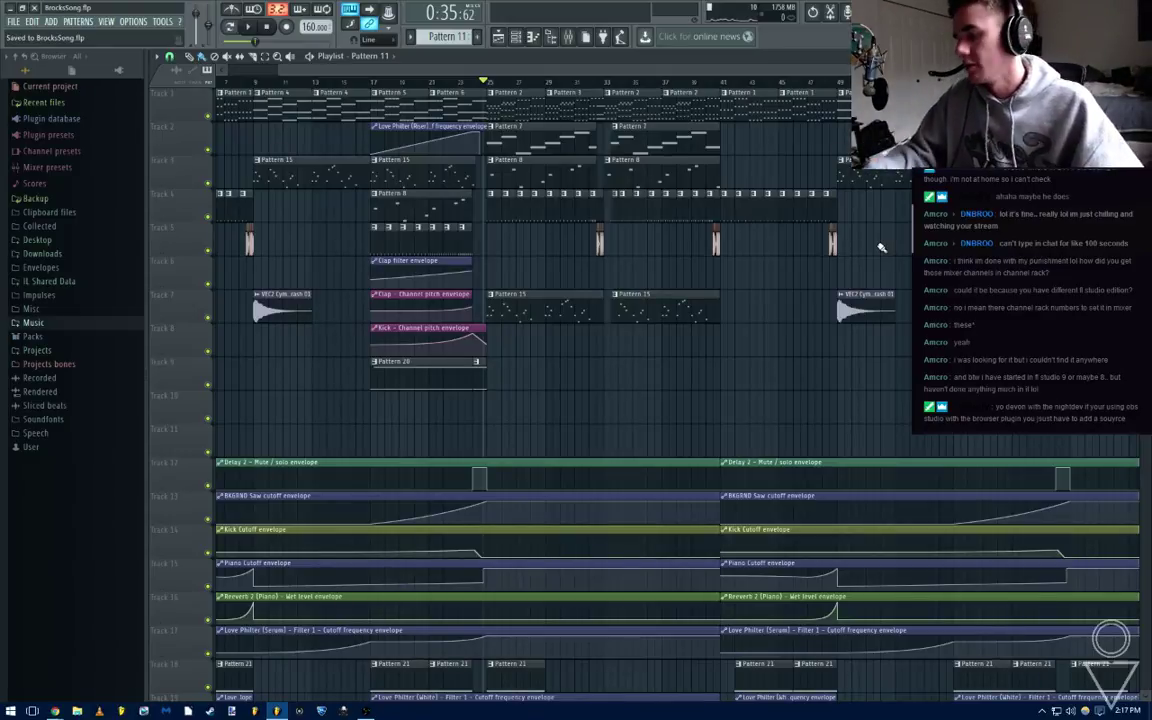
pyautogui.click(568, 36)
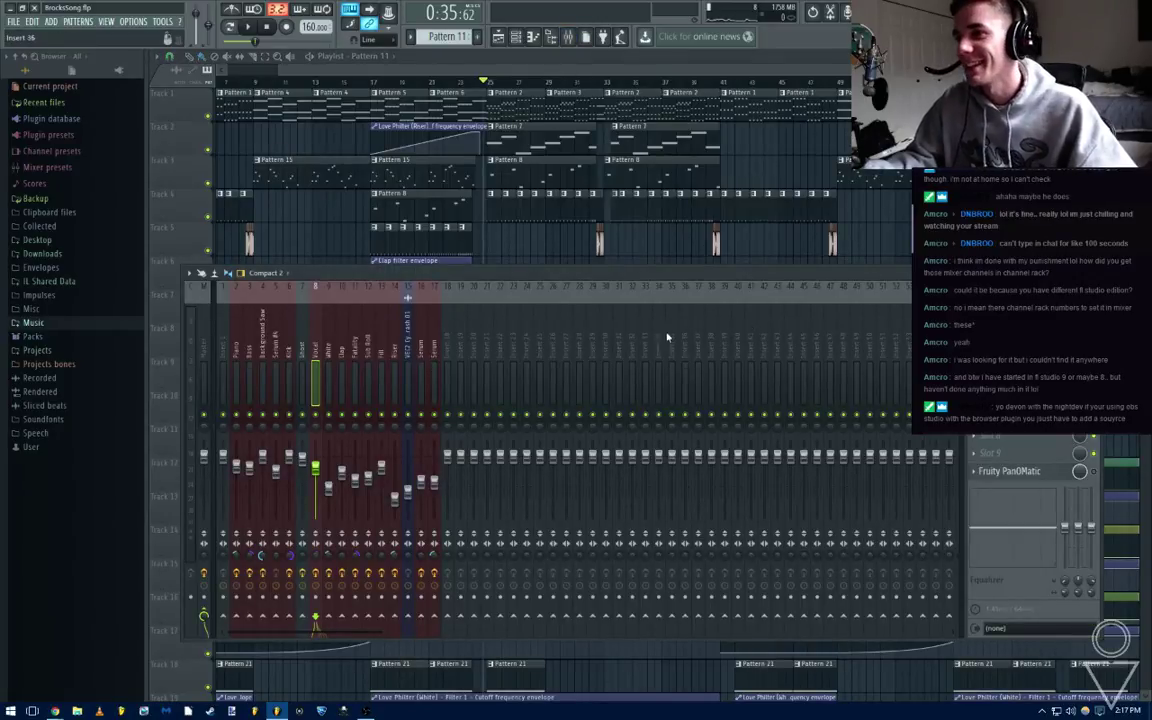
pyautogui.press('F9')
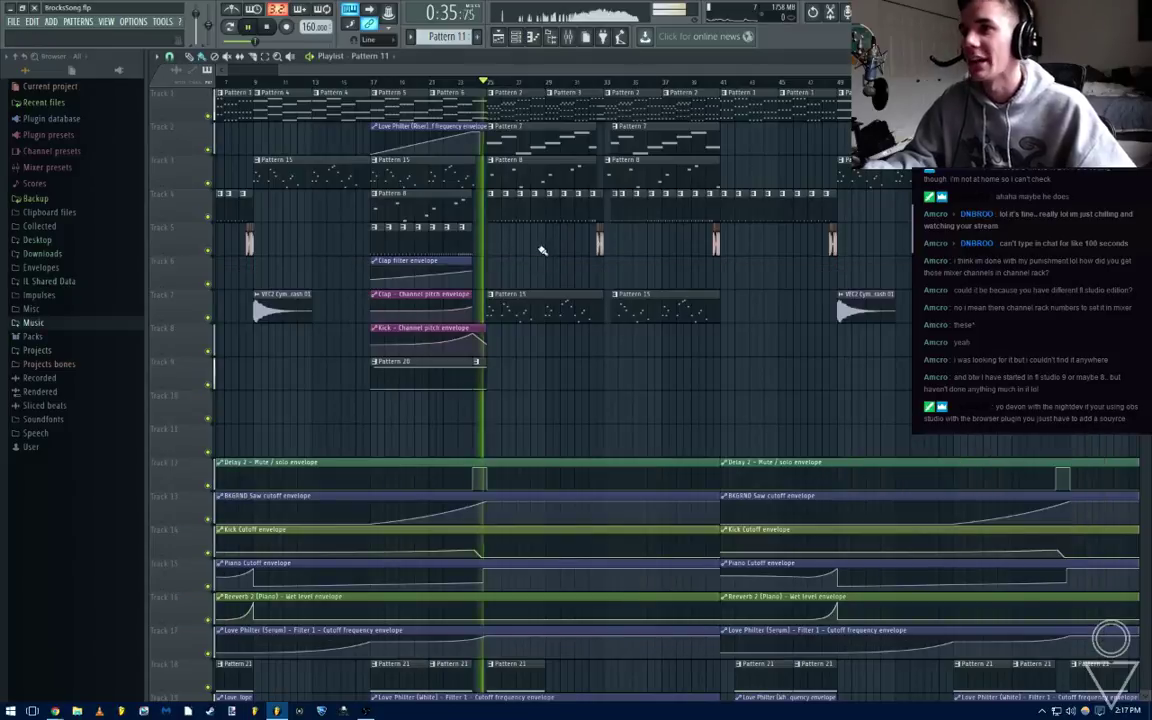
pyautogui.scroll(2, 512, 281)
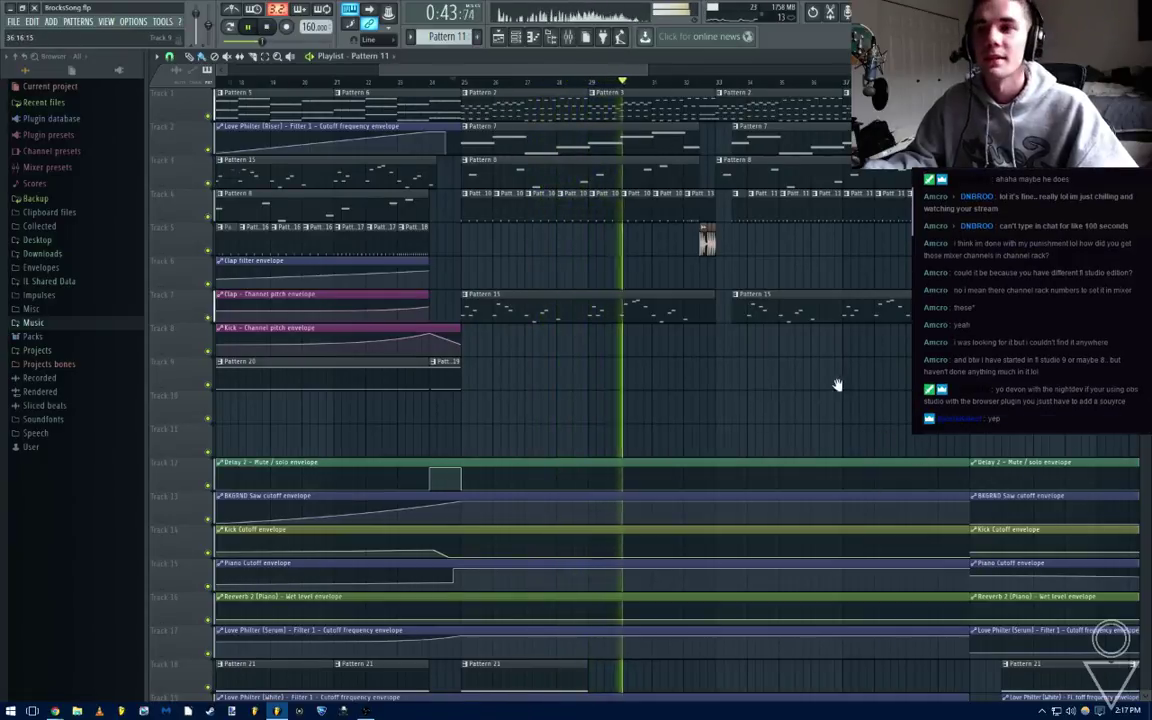
pyautogui.moveTo(838, 386); pyautogui.dragTo(653, 378)
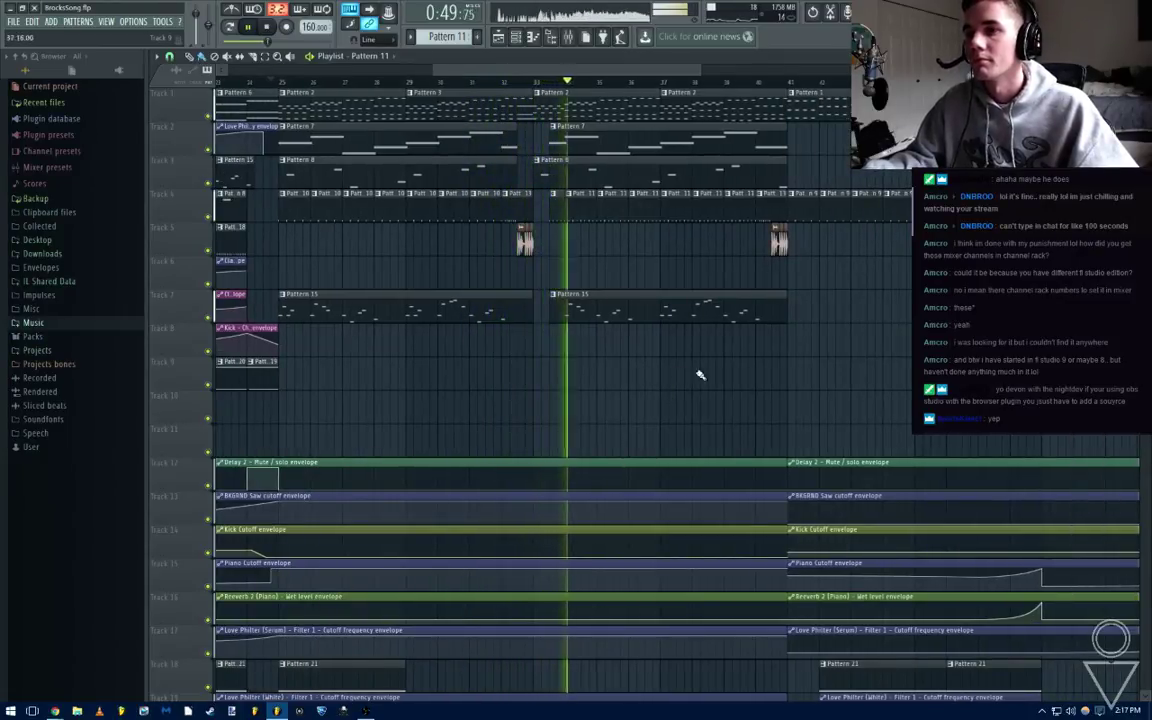
pyautogui.moveTo(860, 366); pyautogui.dragTo(733, 352)
# Slightly raise the wet level of Fruity Reeverb 2 on the Serum track at mixer insert 17, and save the project
pyautogui.press('F9')
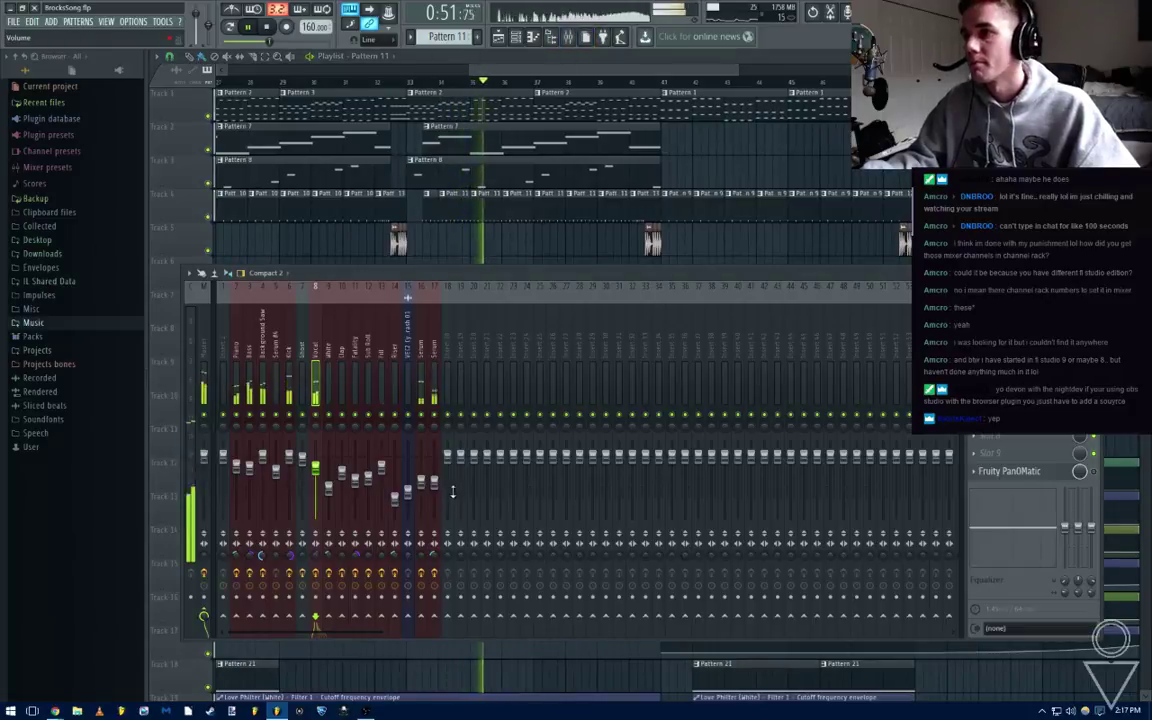
pyautogui.click(1010, 330)
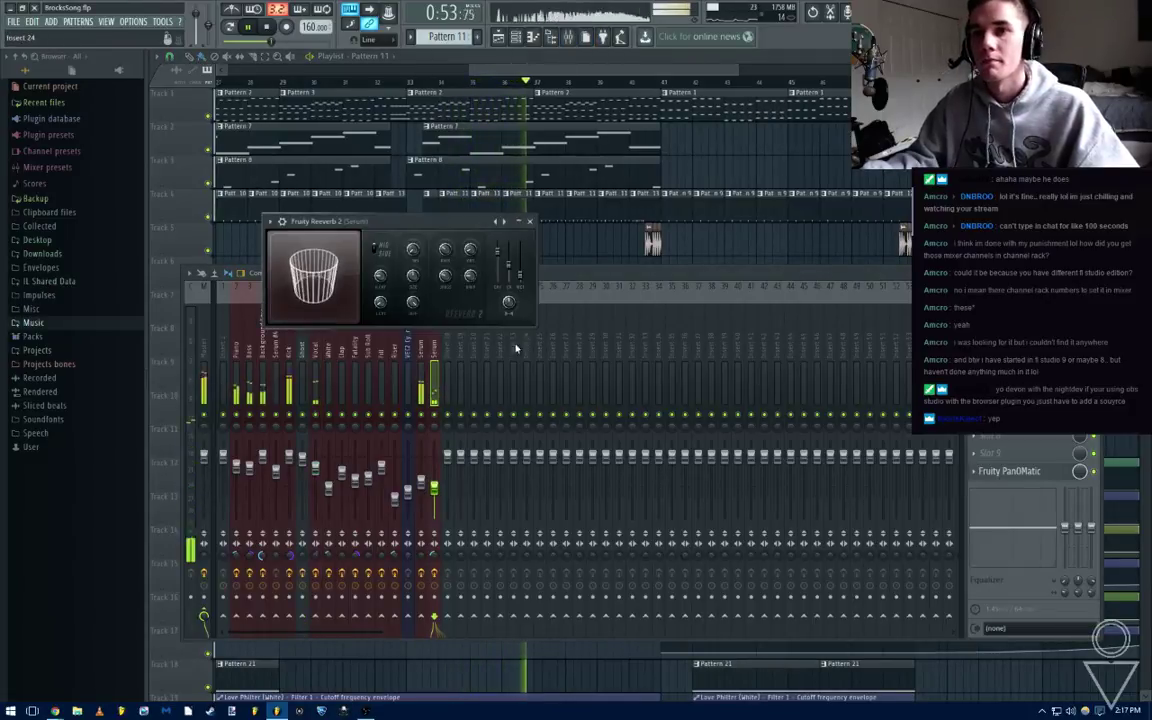
pyautogui.moveTo(522, 274); pyautogui.dragTo(525, 270)
pyautogui.click(530, 221)
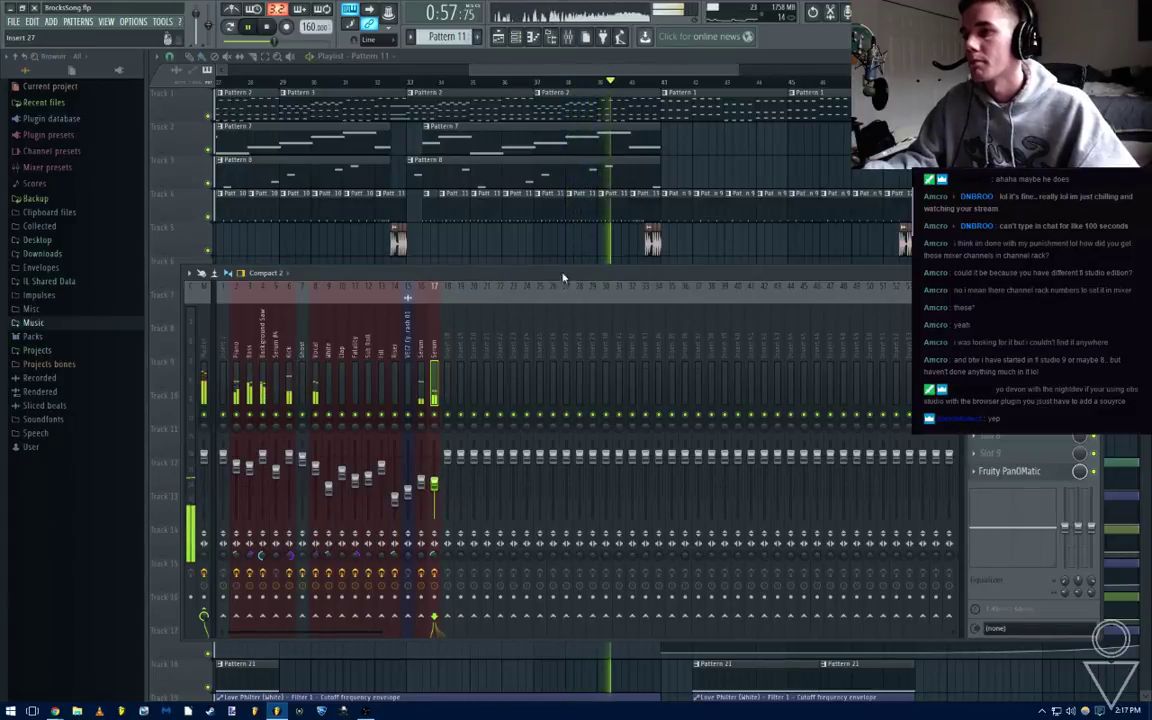
pyautogui.press('F9')
pyautogui.hotkey('ctrl', 's')
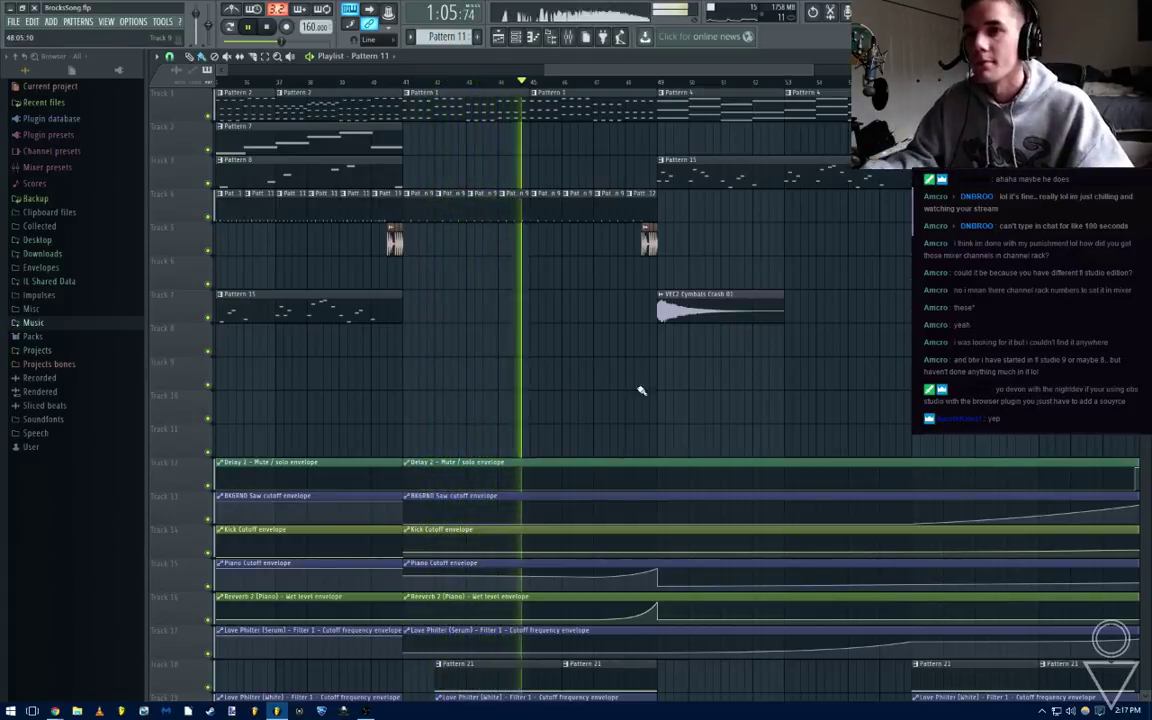
# Review the second half of the arrangement in the playlist and replay the song from about bar 47
pyautogui.scroll(-3, 638, 391)
pyautogui.moveTo(790, 388); pyautogui.dragTo(621, 396)
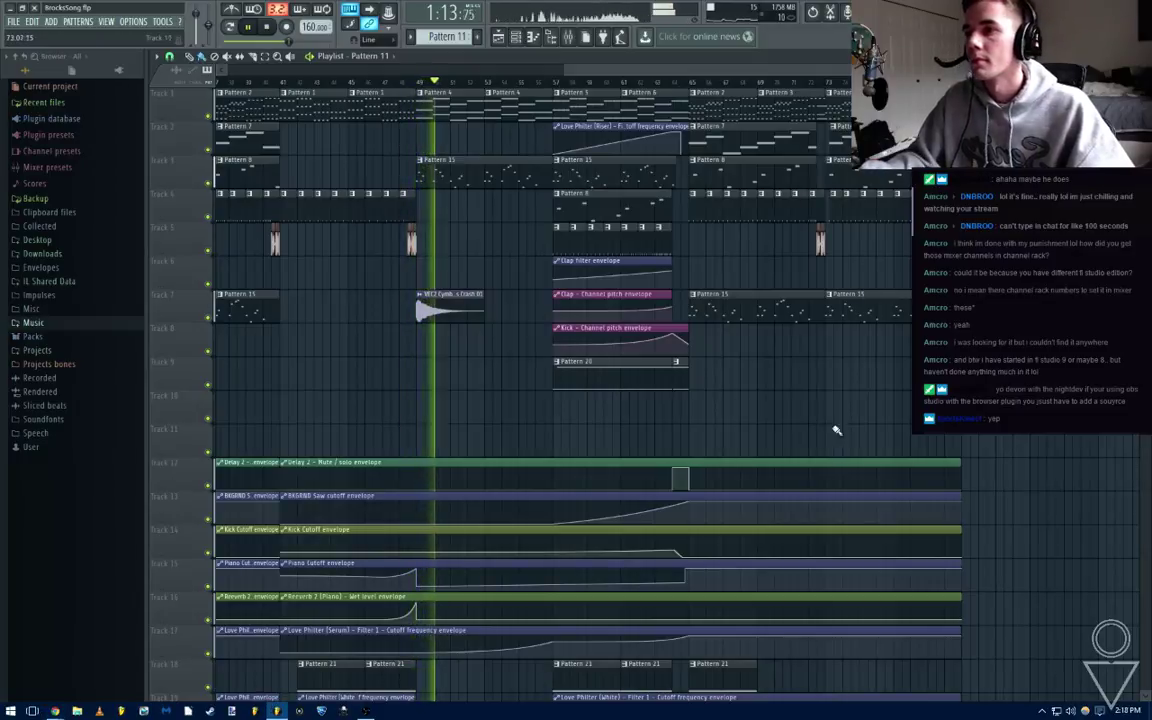
pyautogui.click(583, 38)
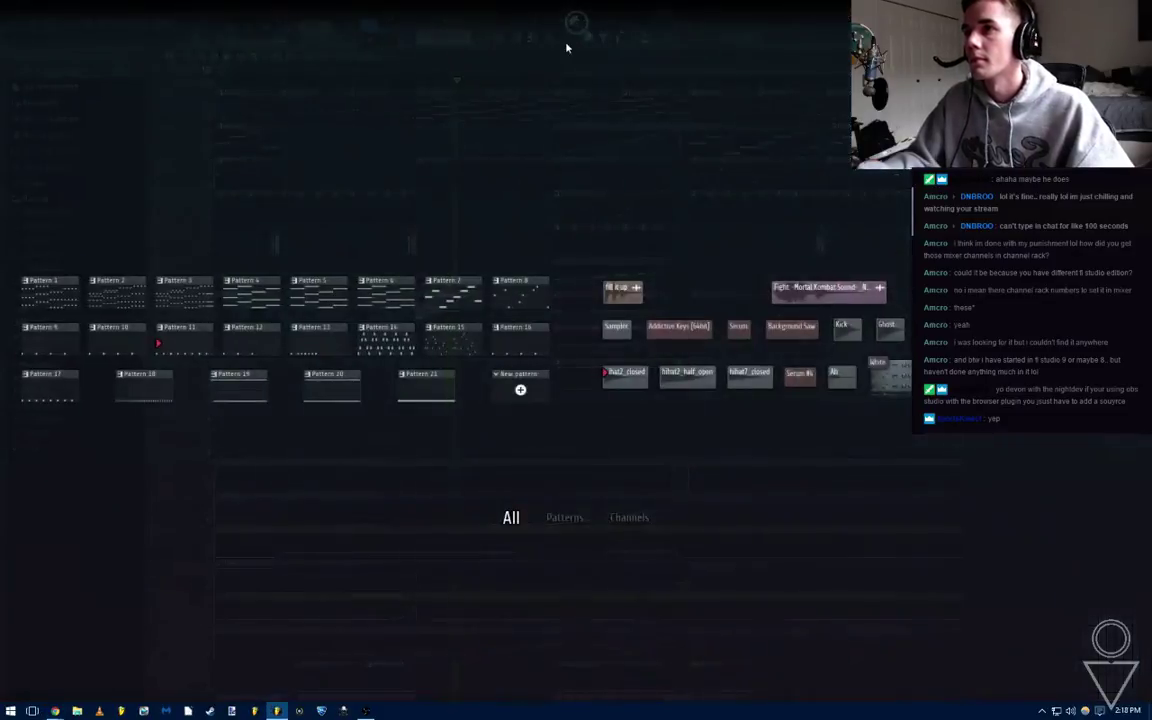
pyautogui.click(567, 40)
pyautogui.click(567, 38)
pyautogui.press('space')
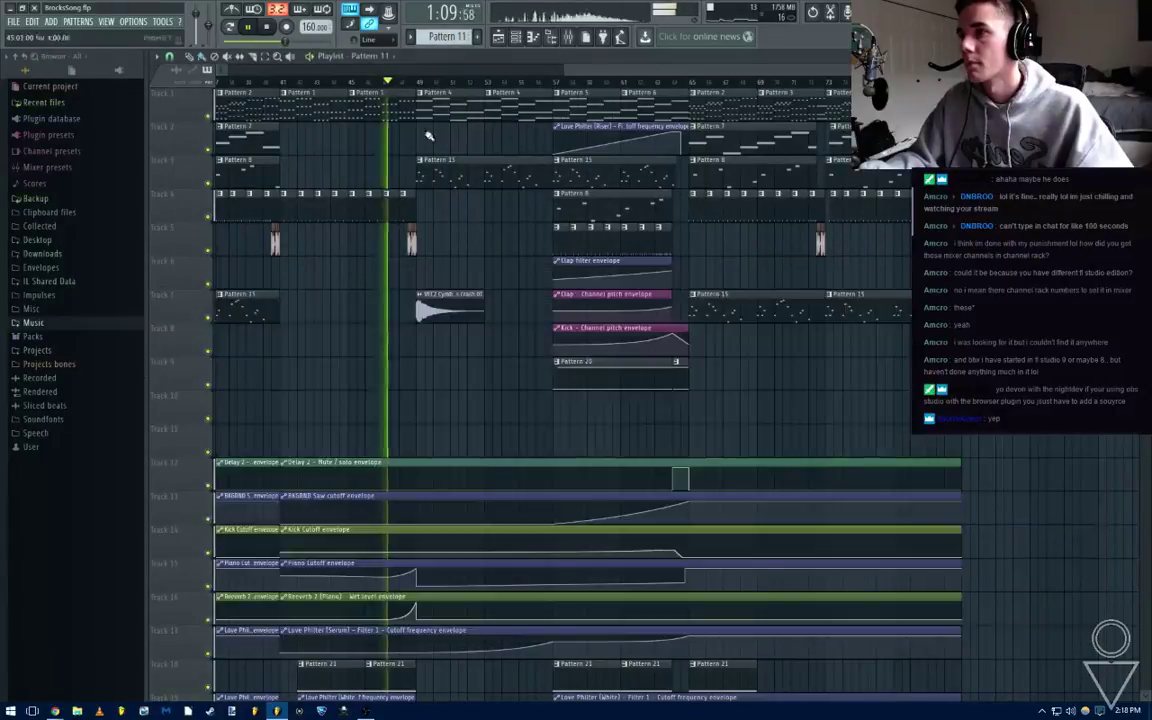
# Load the EDMBasics mixer preset onto the VEC2 Cymbals Crash 01 track at insert 15
pyautogui.click(568, 40)
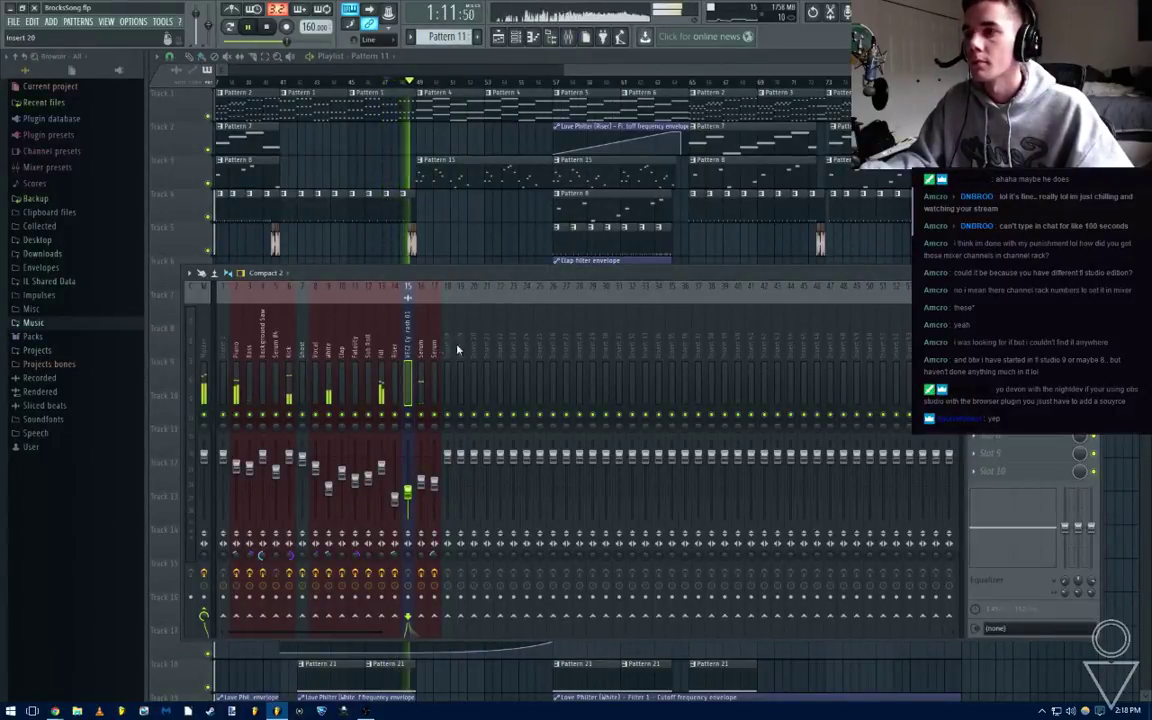
pyautogui.rightClick(416, 286)
pyautogui.moveTo(461, 311)
pyautogui.click(566, 309)
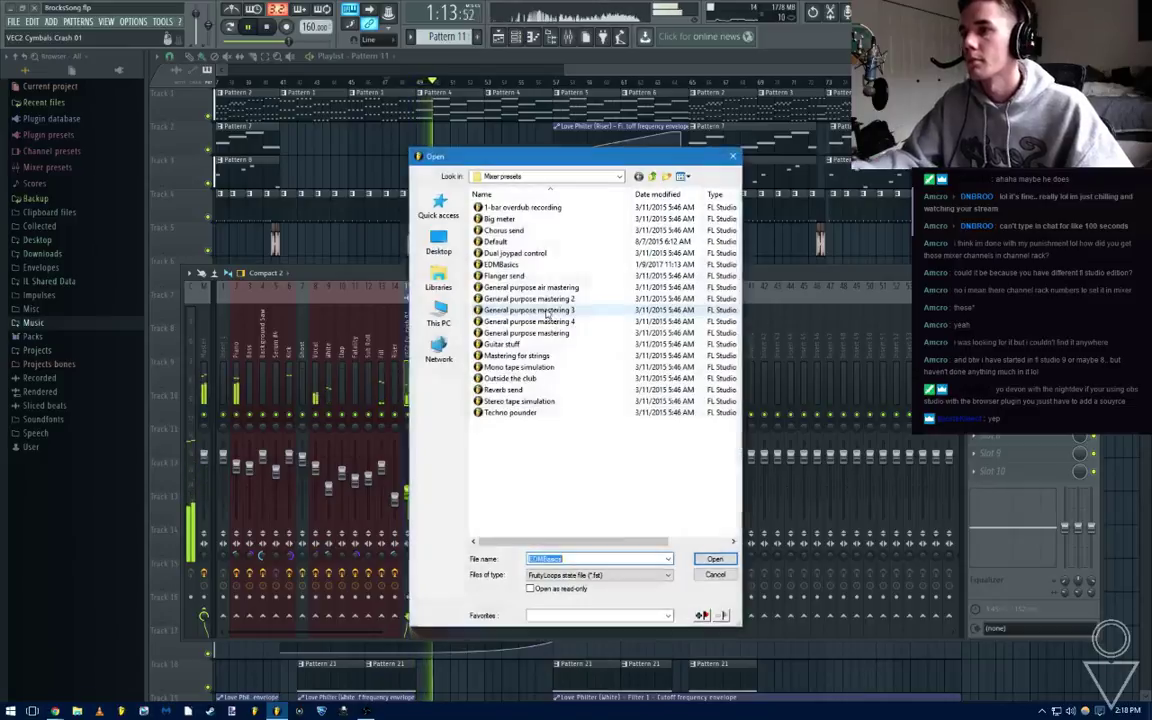
pyautogui.doubleClick(521, 266)
# Rename mixer insert 15 as Crash
pyautogui.middleClick(409, 338)
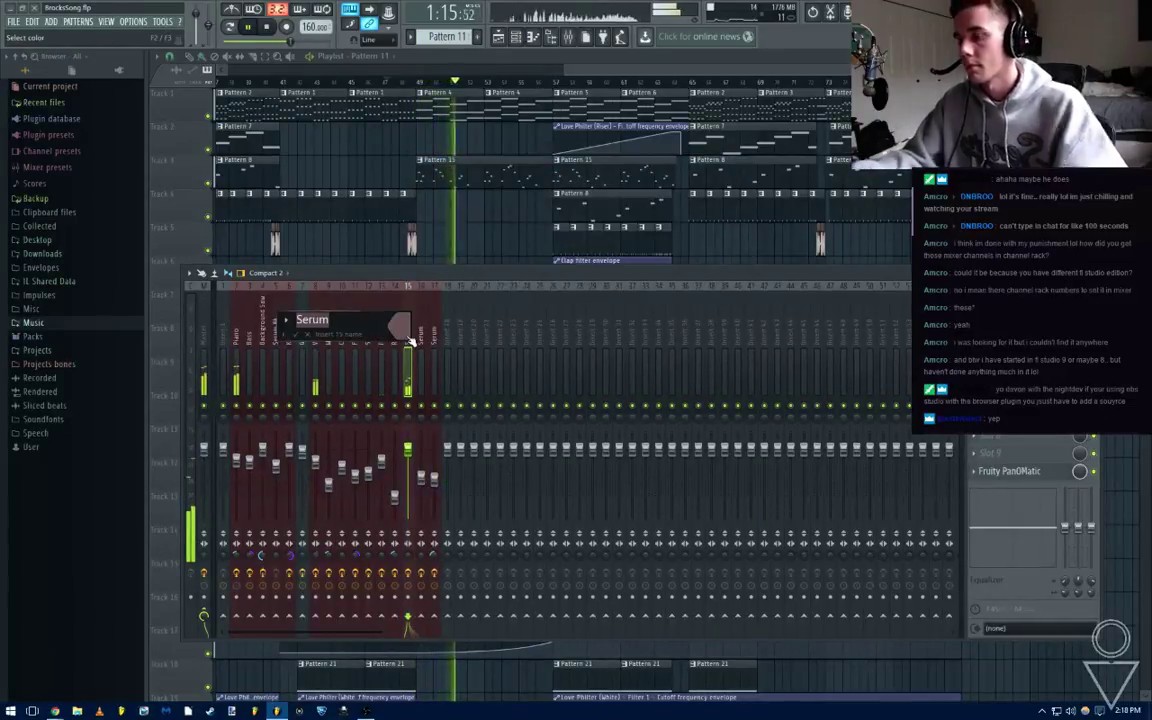
pyautogui.write('Riser')
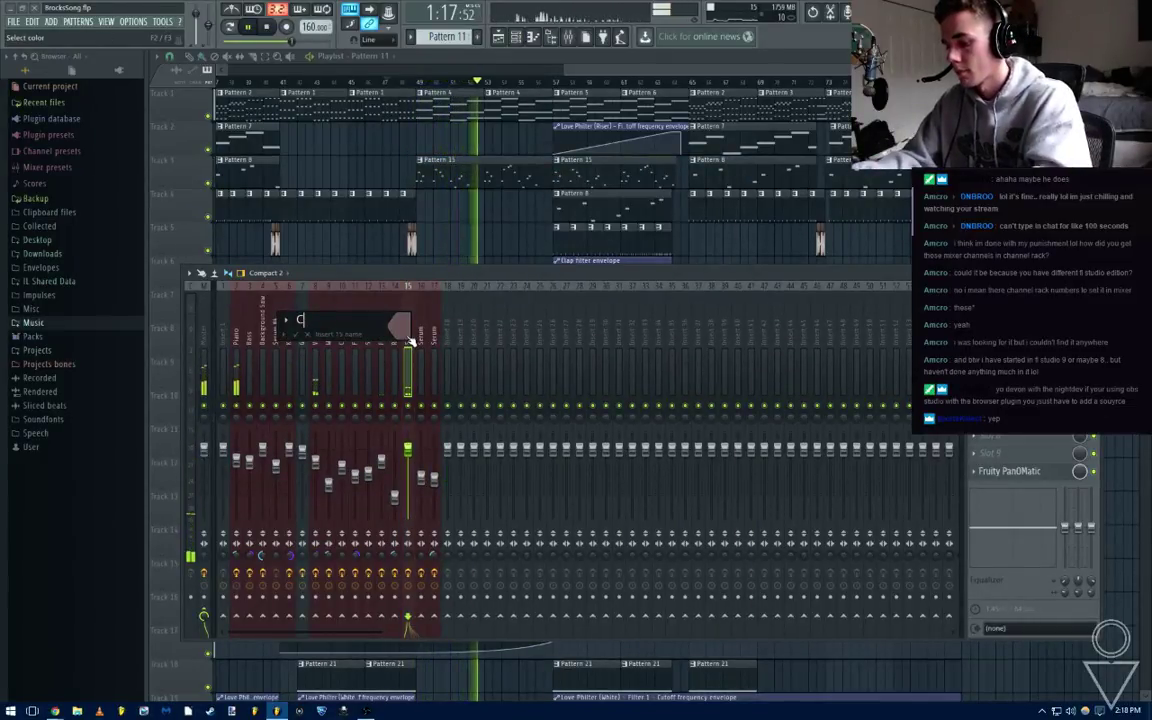
pyautogui.press('Return')
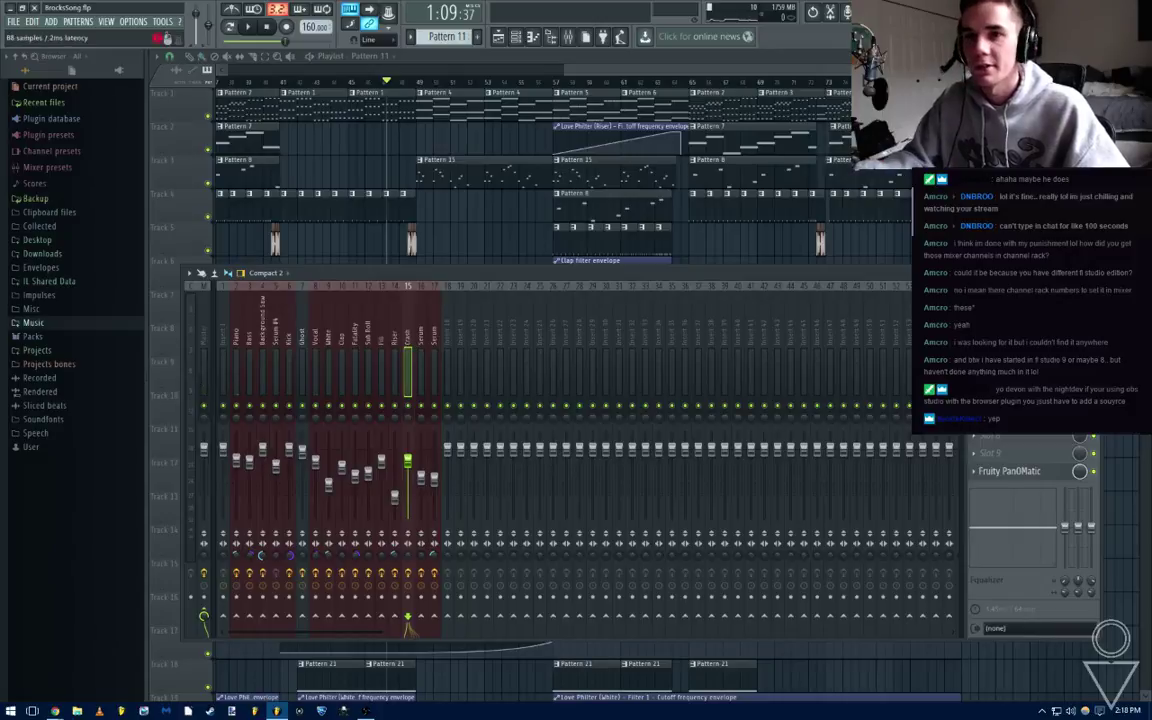
# Make band 1 of the Crash track's Fruity Parametric EQ 2 a steep high-pass filter with a raised cutoff frequency
pyautogui.click(1010, 314)
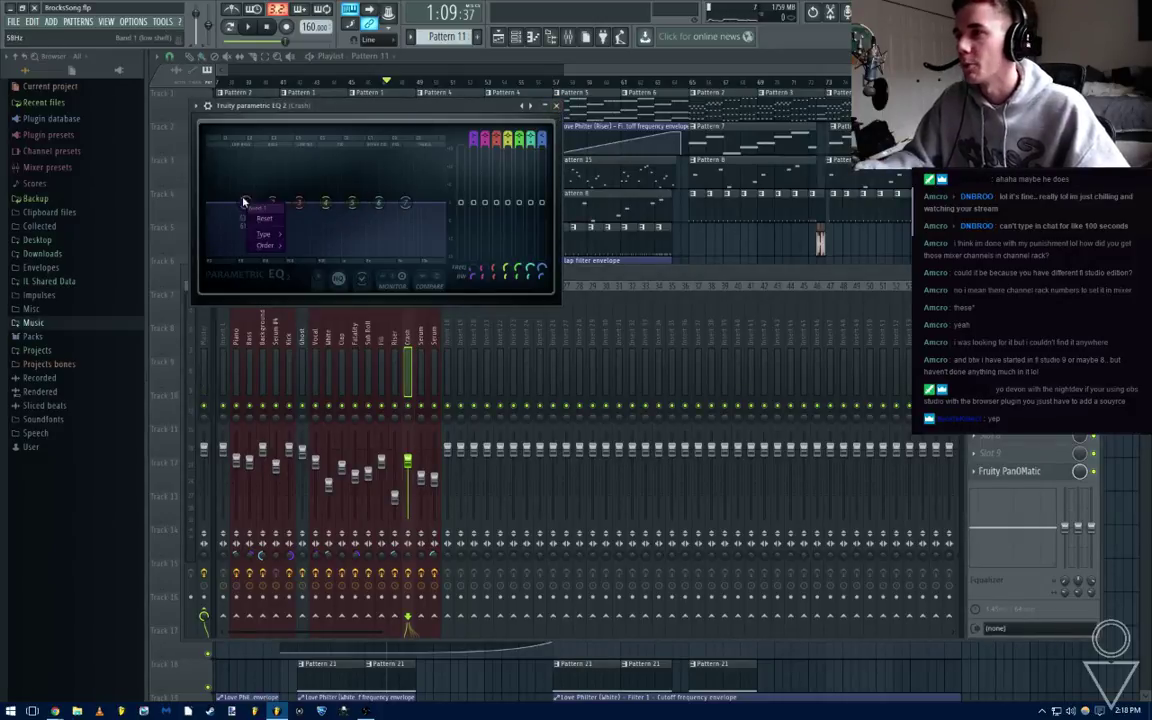
pyautogui.moveTo(272, 246)
pyautogui.click(308, 245)
pyautogui.rightClick(245, 204)
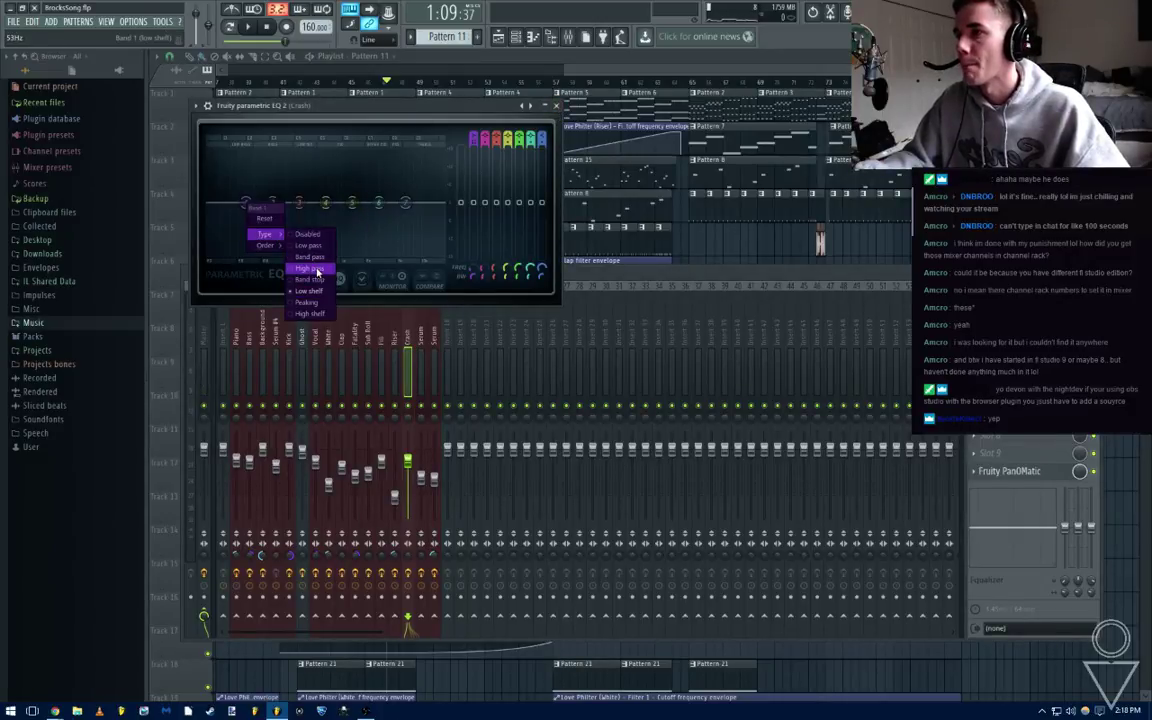
pyautogui.click(310, 269)
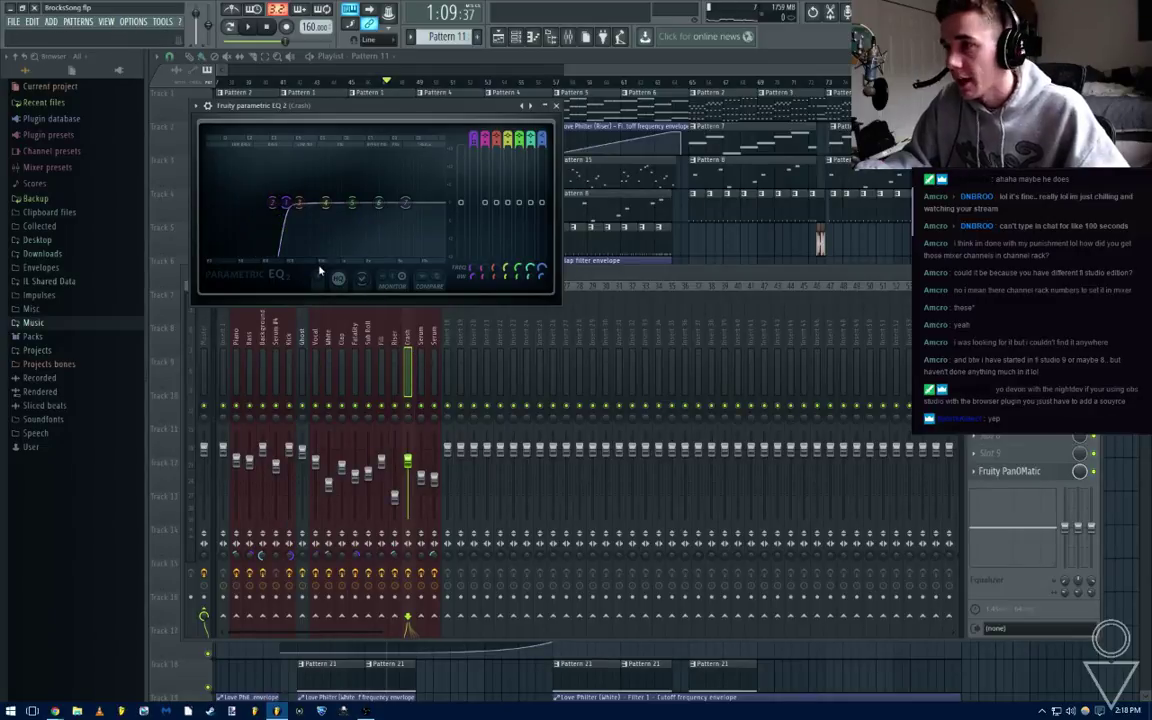
# Shape the Crash EQ with a higher band 1 cutoff, a band 6 treble boost and a slightly lower main level during playback
pyautogui.moveTo(285, 204)
pyautogui.mouseDown()
pyautogui.moveTo(209, 208)
pyautogui.moveTo(295, 204)
pyautogui.mouseUp()
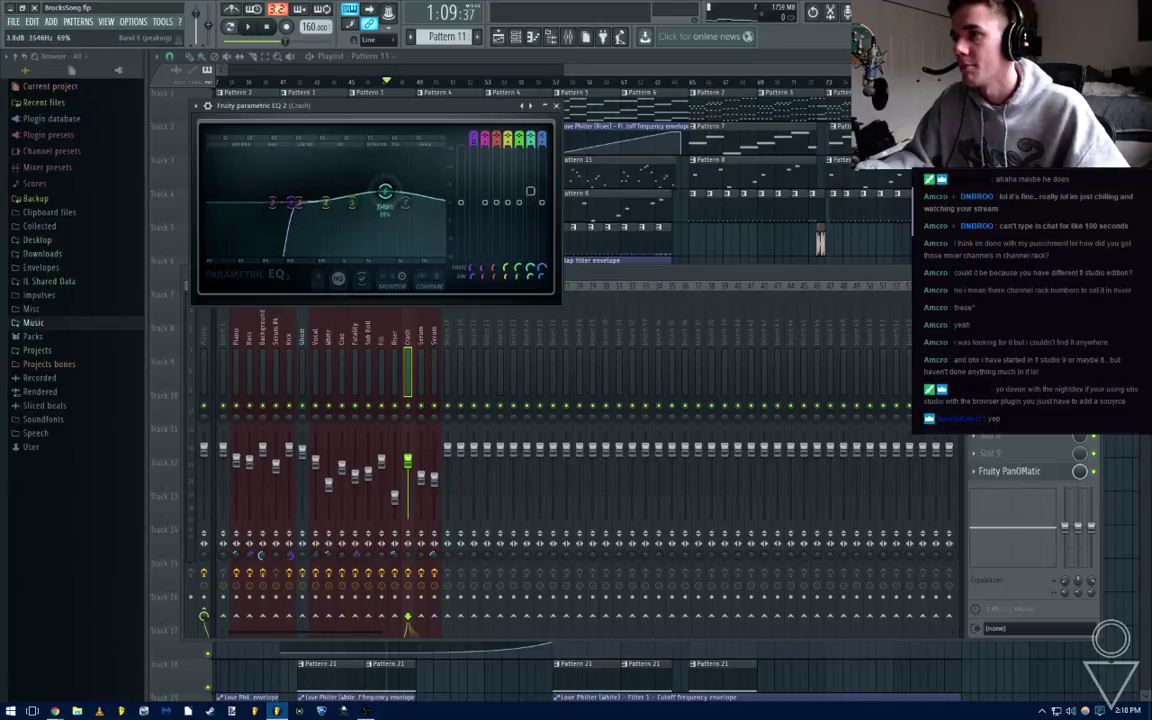
pyautogui.moveTo(396, 191); pyautogui.dragTo(397, 188)
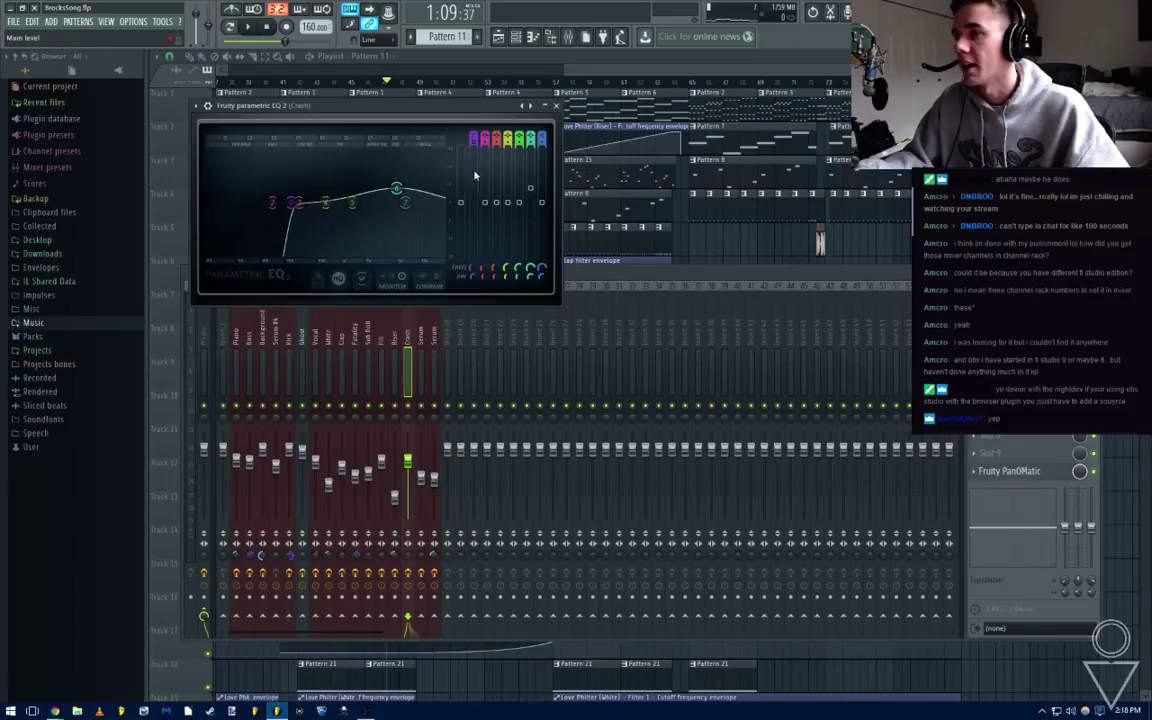
pyautogui.press('space')
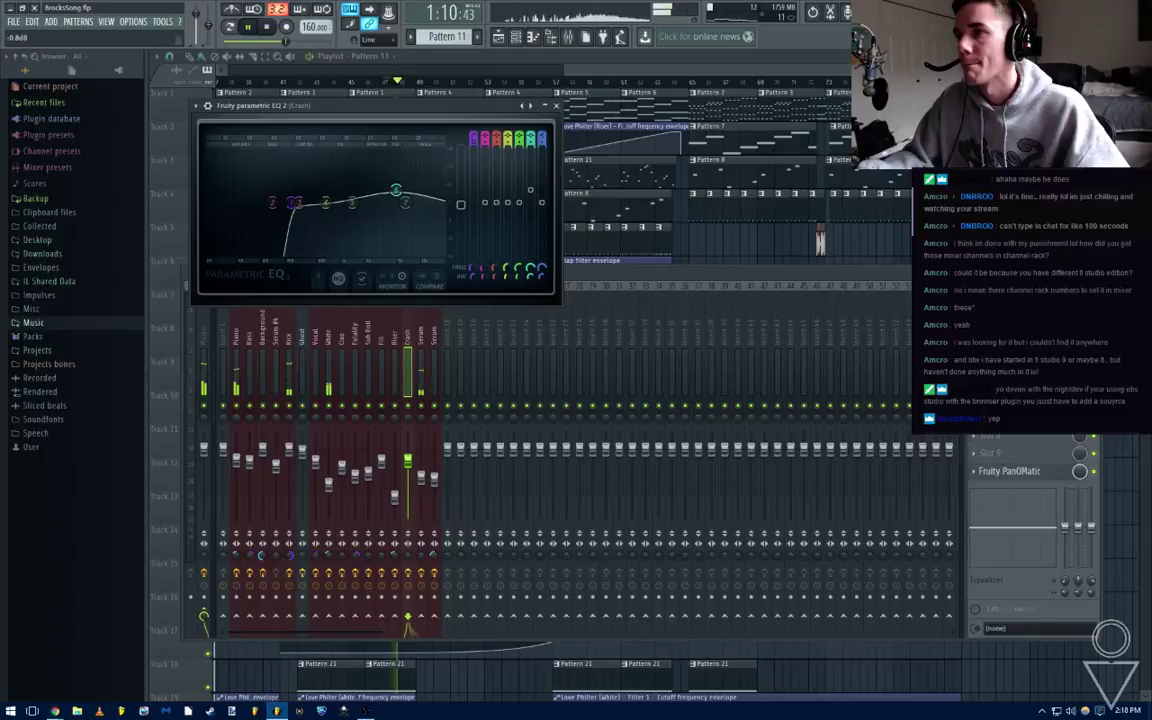
pyautogui.moveTo(461, 205); pyautogui.dragTo(461, 213)
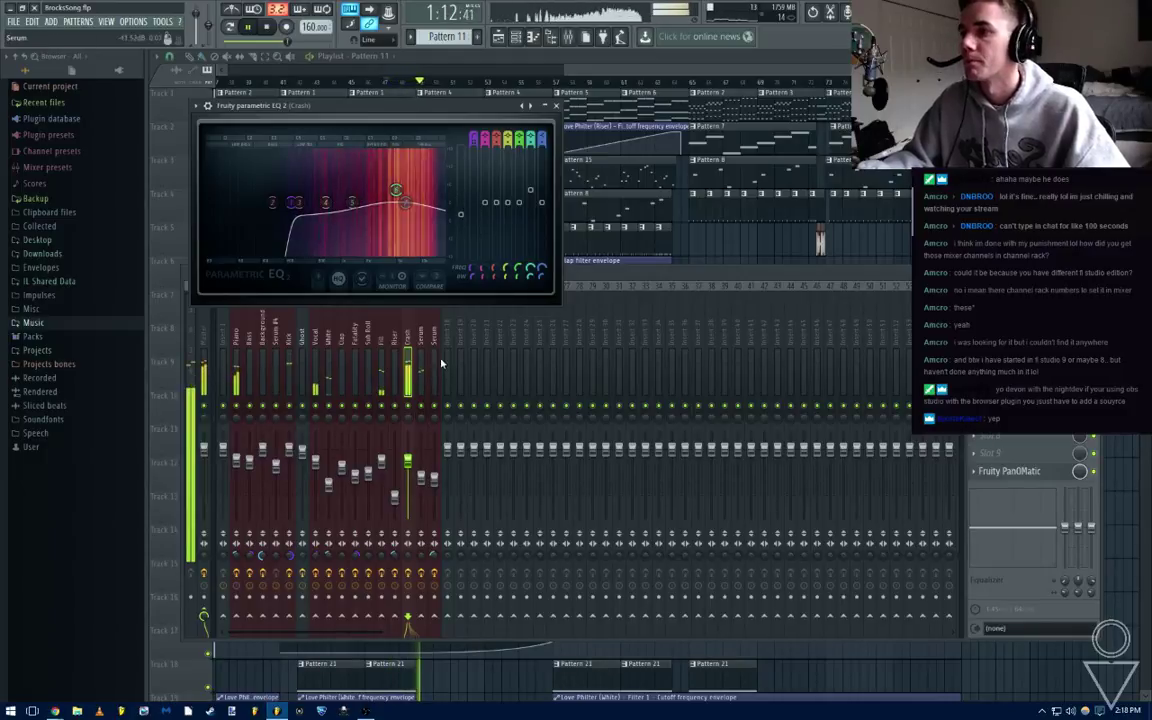
# Lower the Crash track's fader and add Fruity Reeverb 2 in its effect slot 4
pyautogui.click(427, 435)
pyautogui.click(561, 105)
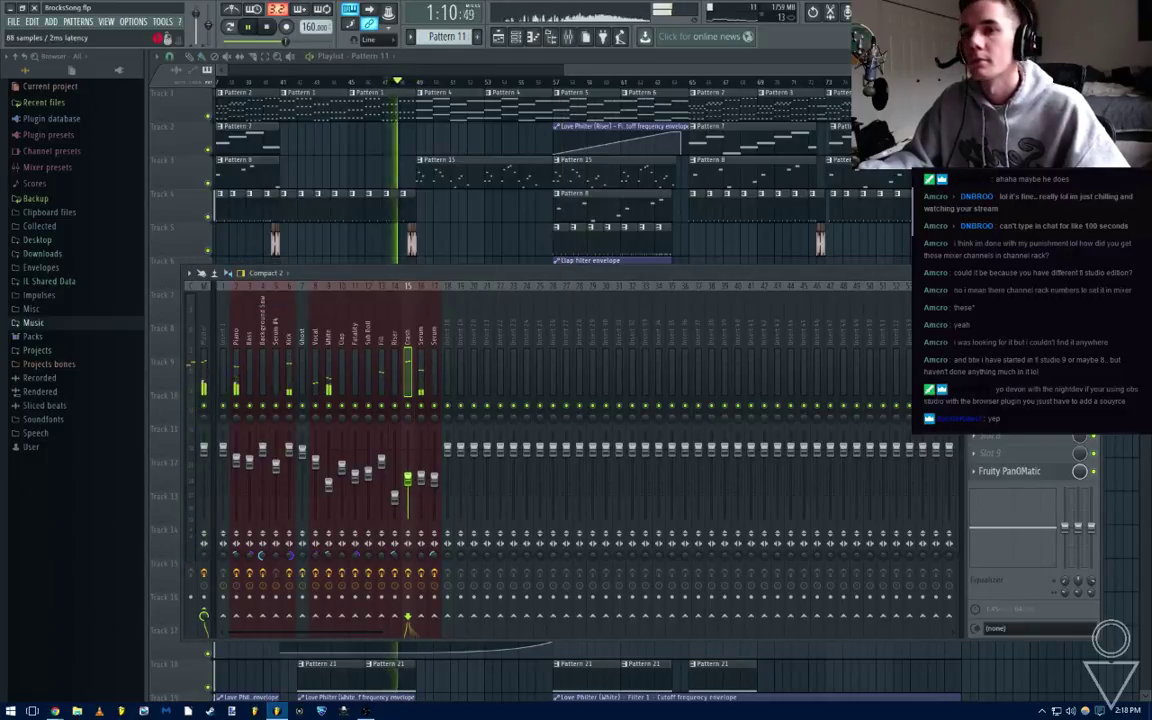
pyautogui.click(974, 365)
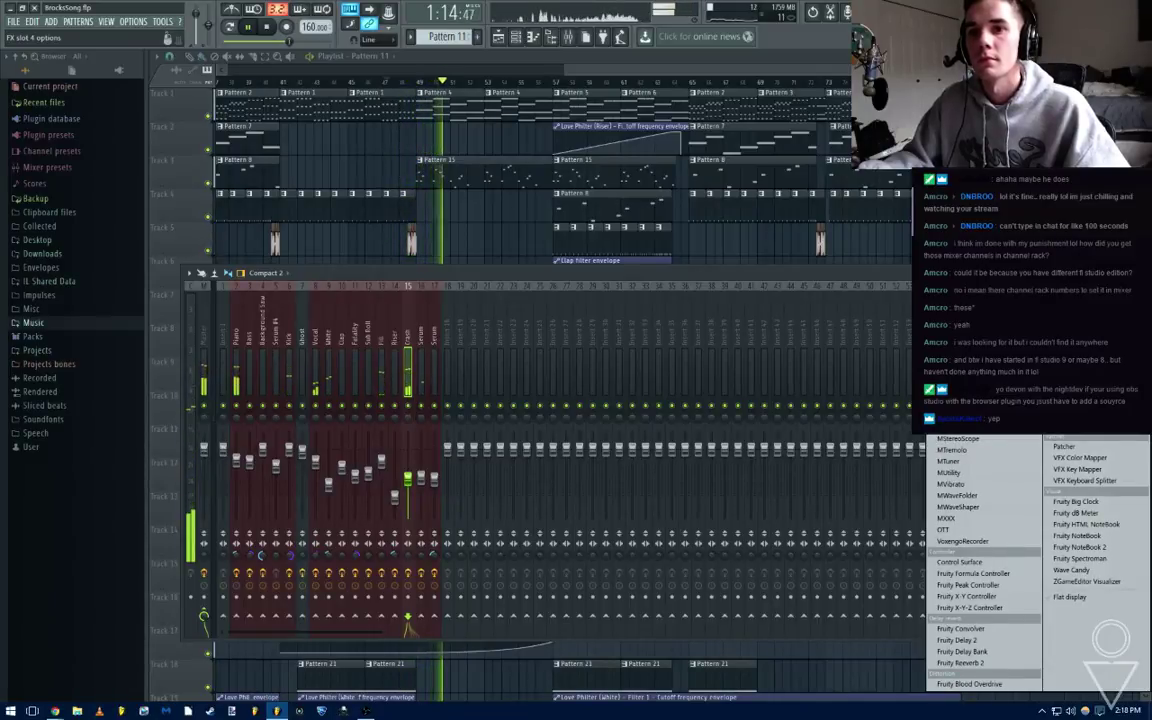
pyautogui.click(960, 663)
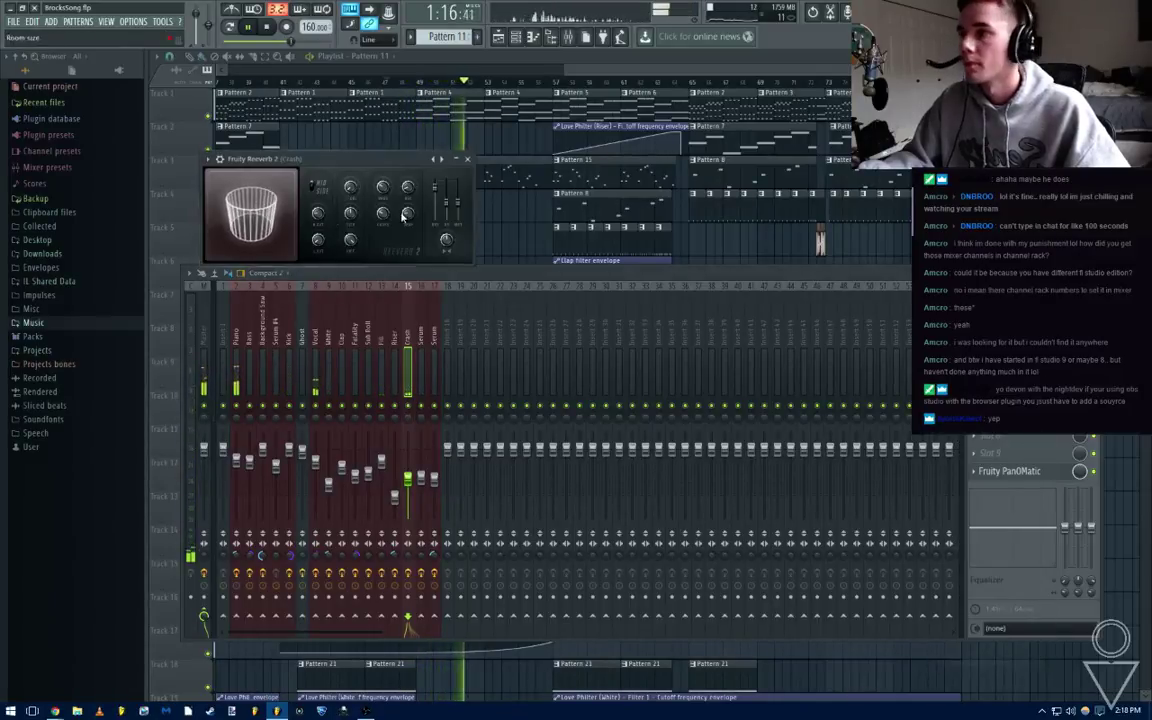
pyautogui.press('space')
pyautogui.click(467, 160)
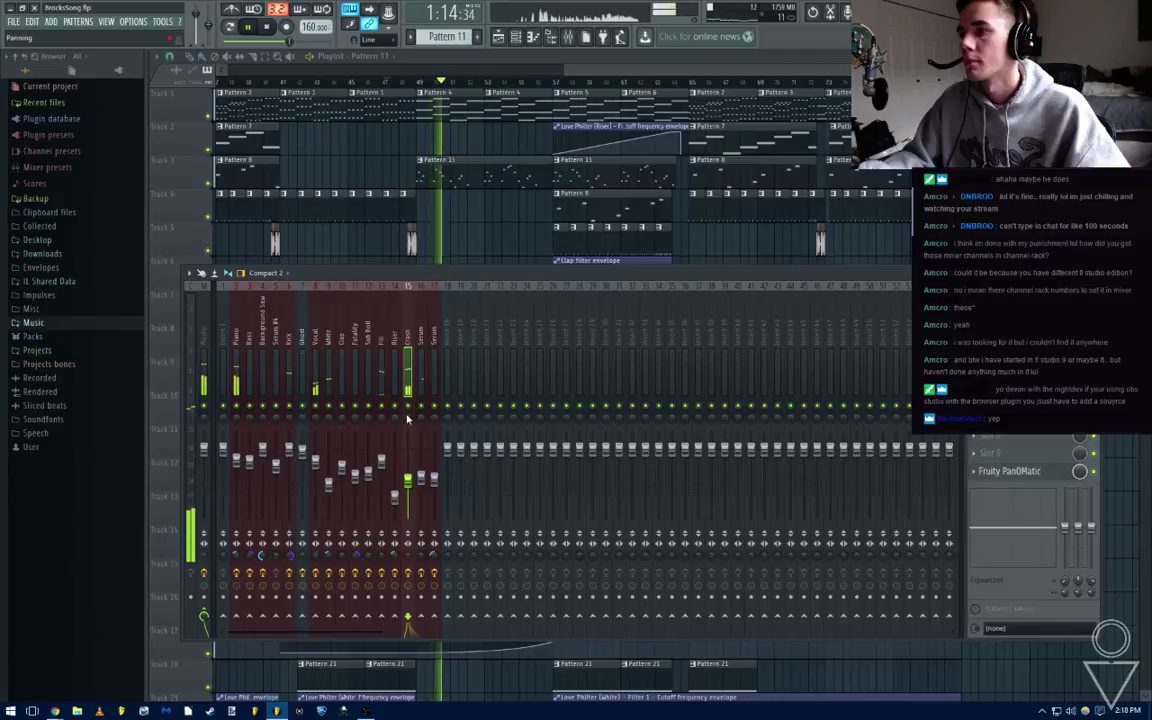
# Adjust the Crash track's panning and stereo separation, replaying the song to check the cymbal
pyautogui.press('space')
pyautogui.moveTo(409, 420); pyautogui.dragTo(409, 426)
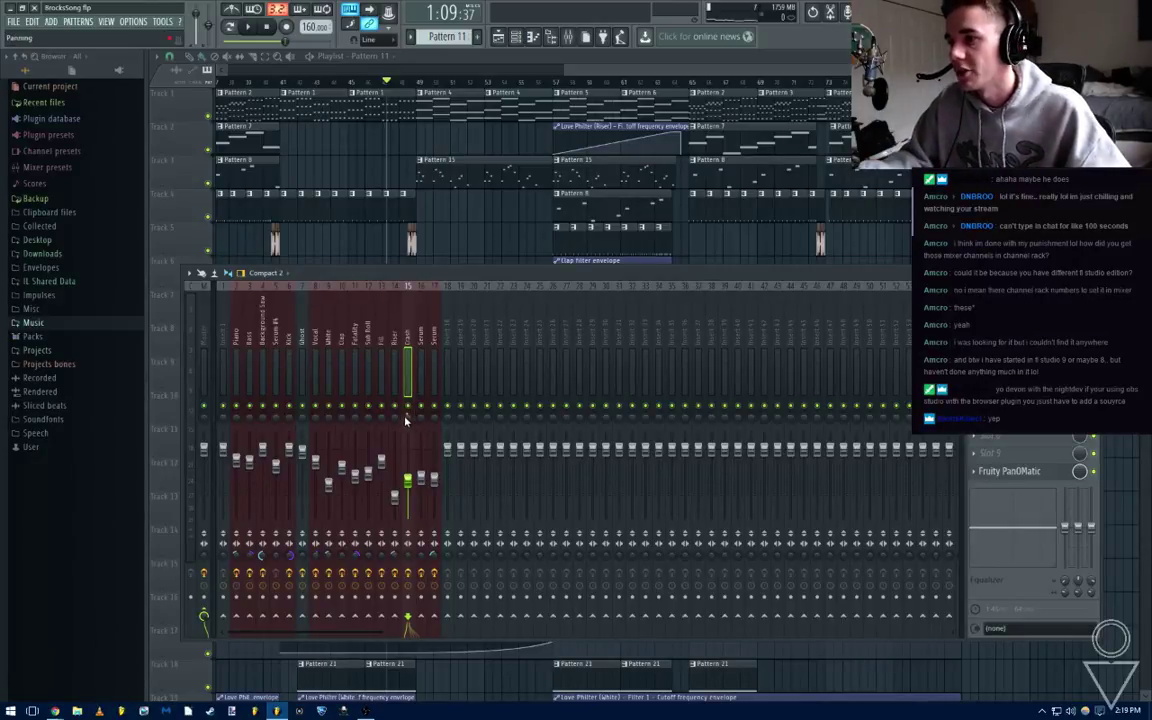
pyautogui.press('space')
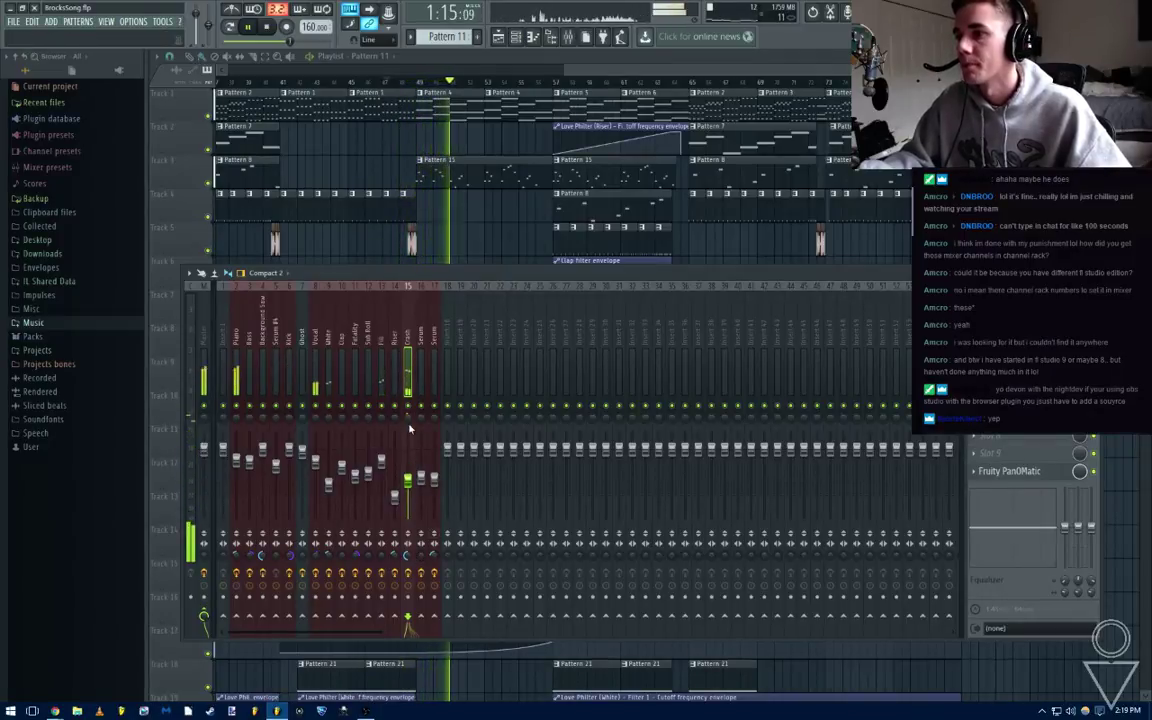
# Return to the playlist, save the project and stop playback
pyautogui.rightClick(490, 231)
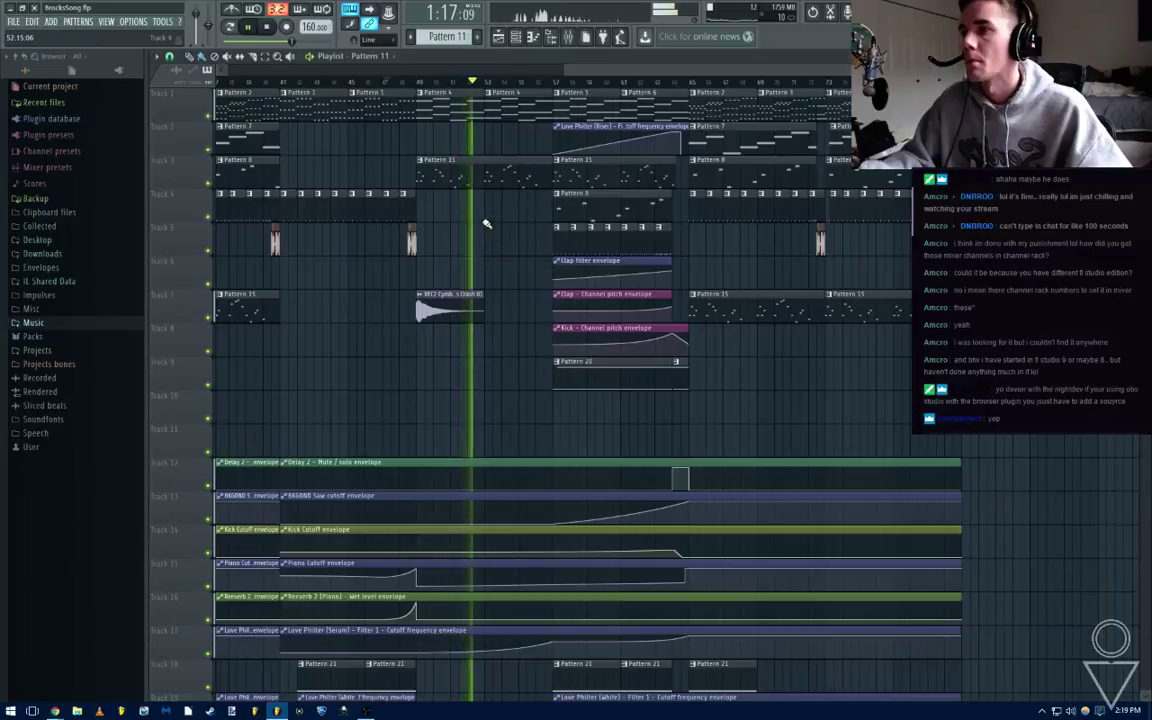
pyautogui.scroll(-3, 637, 391)
pyautogui.hotkey('ctrl', 's')
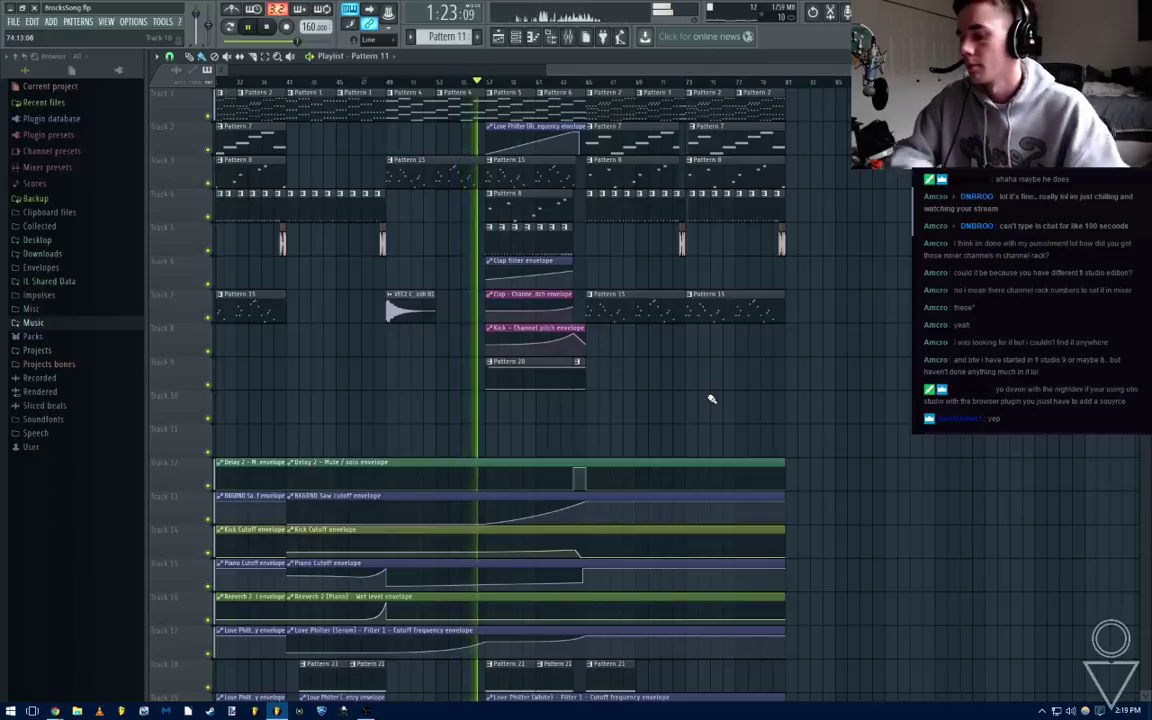
pyautogui.press('space')
# Play the first build-up with the vocal chops from about bar 18 of the arrangement
pyautogui.scroll(-3, 377, 317)
pyautogui.scroll(4, 432, 343)
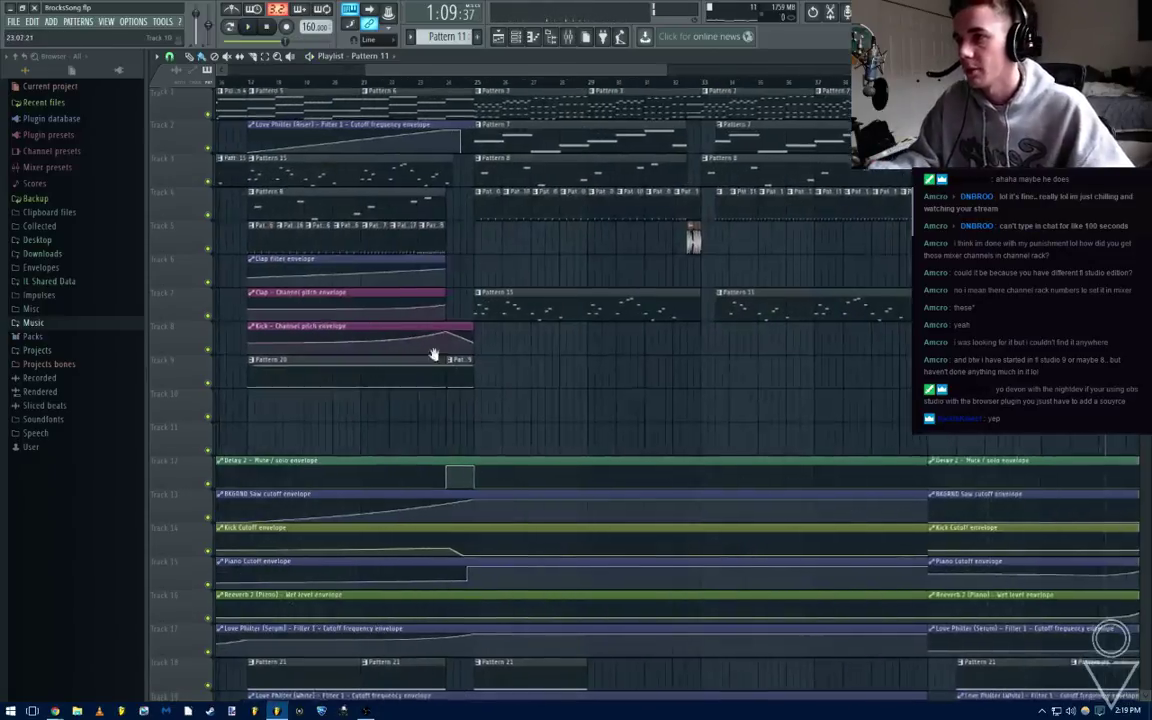
pyautogui.moveTo(434, 352); pyautogui.dragTo(545, 228)
pyautogui.press('space')
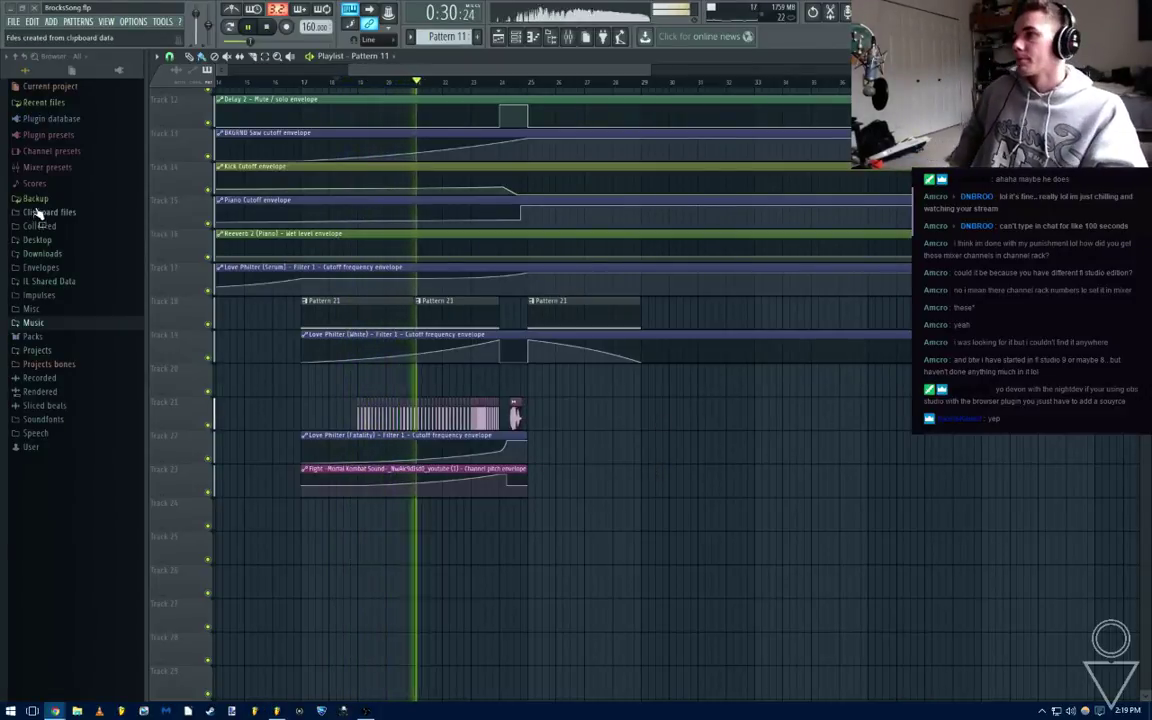
# Look through the Desktop, Music and Fruity Loop Files folders in the file browser for the vocal sample
pyautogui.click(45, 240)
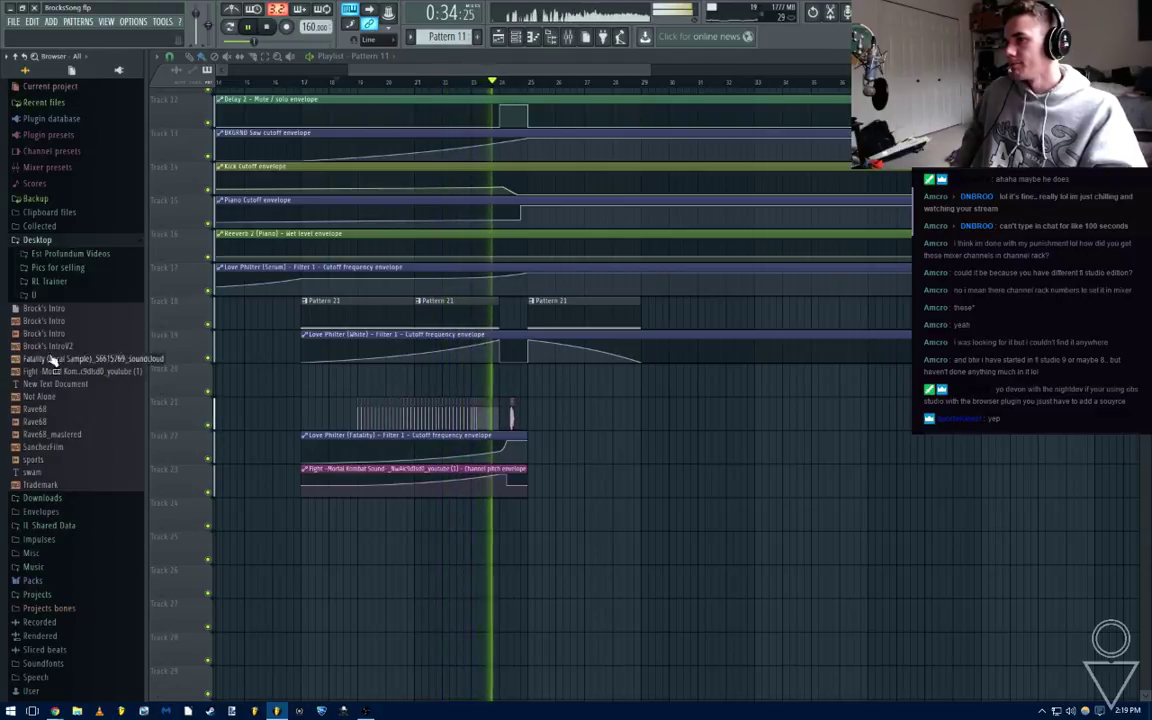
pyautogui.click(50, 241)
pyautogui.click(33, 322)
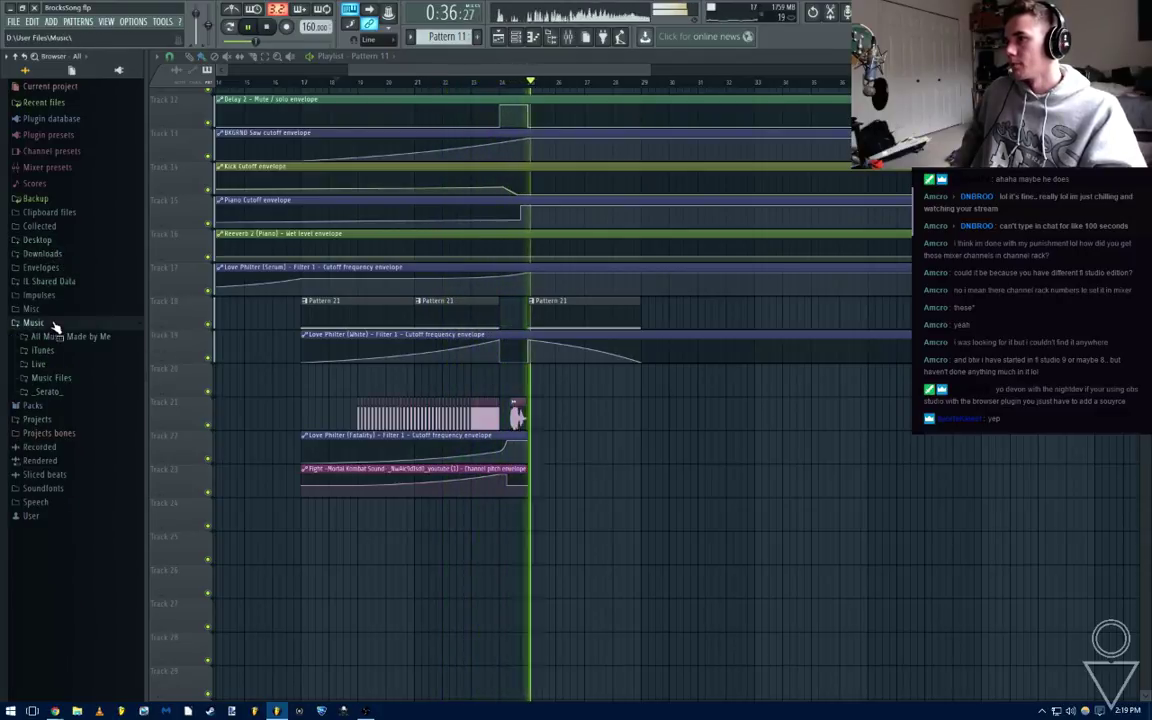
pyautogui.click(55, 378)
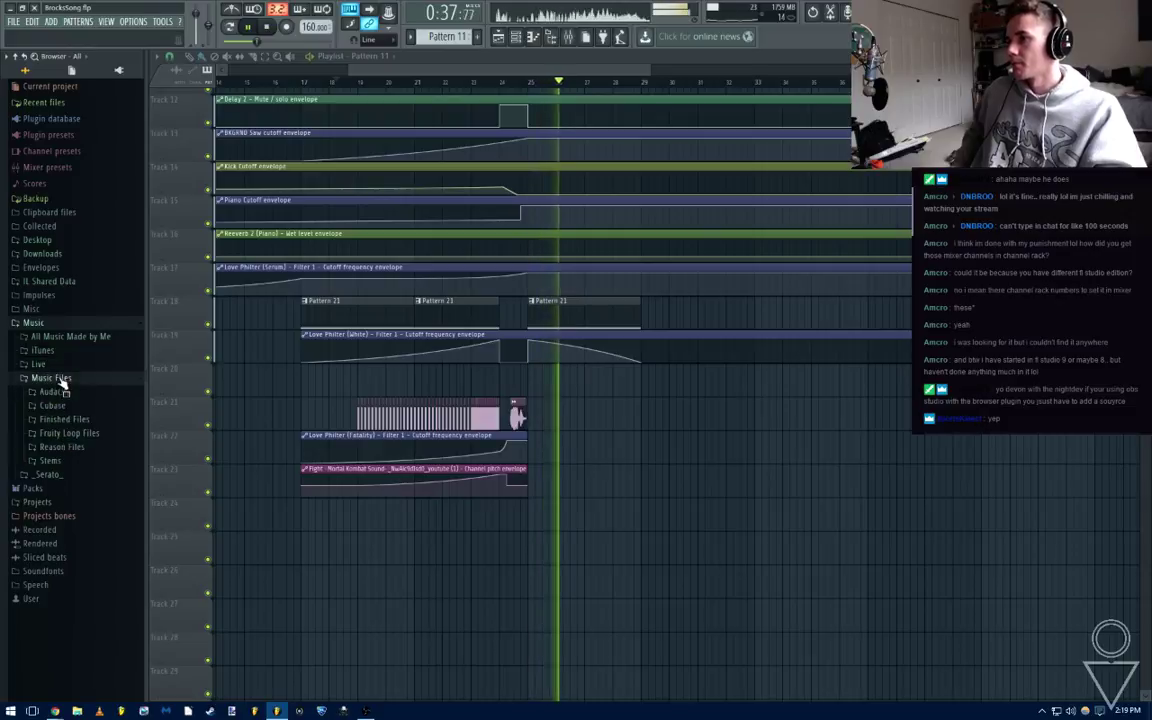
pyautogui.click(82, 434)
pyautogui.click(88, 461)
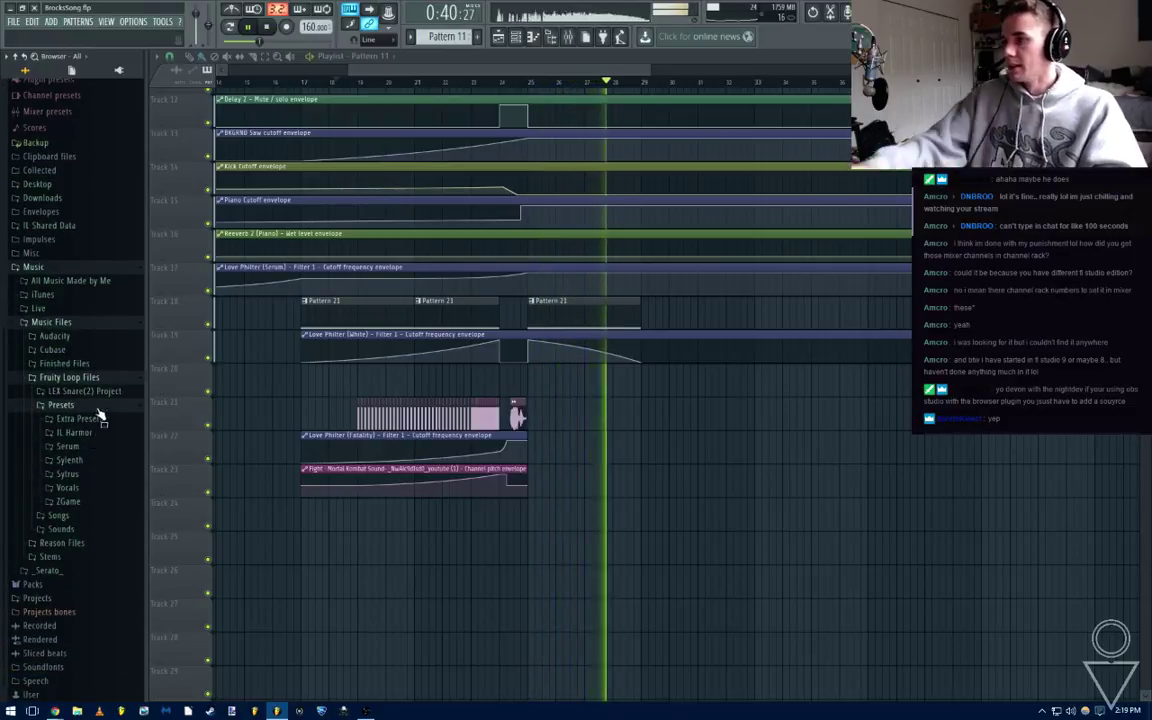
pyautogui.press('space')
pyautogui.click(77, 393)
pyautogui.click(74, 437)
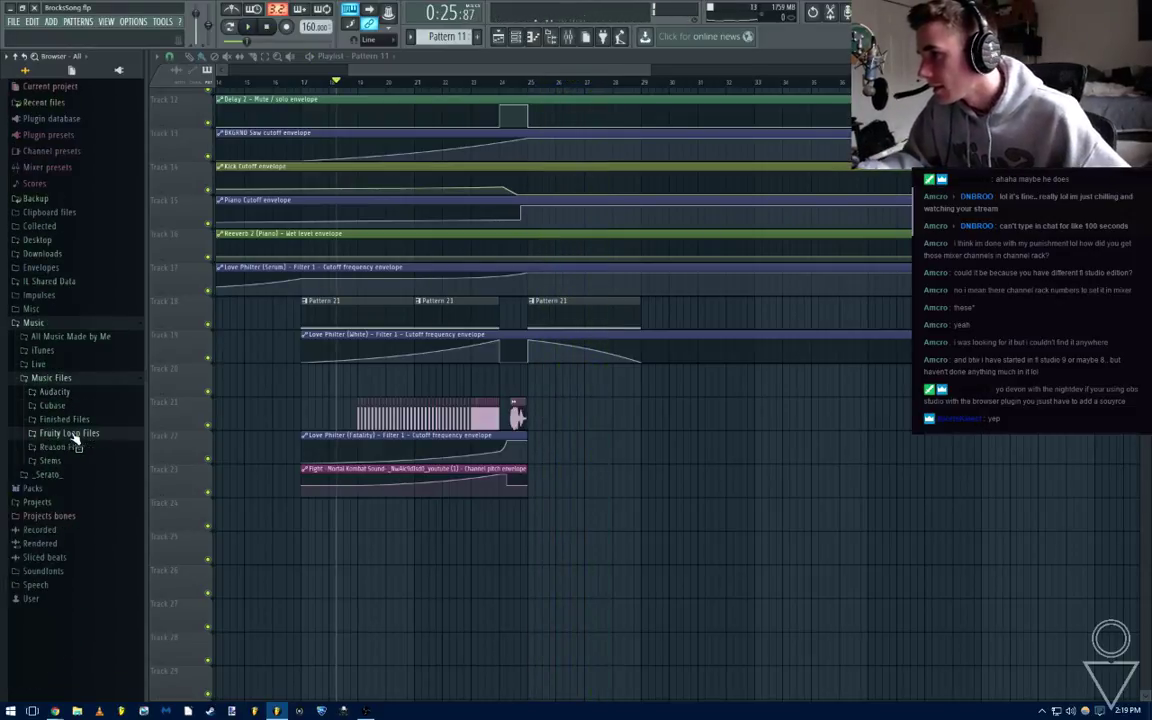
pyautogui.click(74, 437)
pyautogui.click(76, 436)
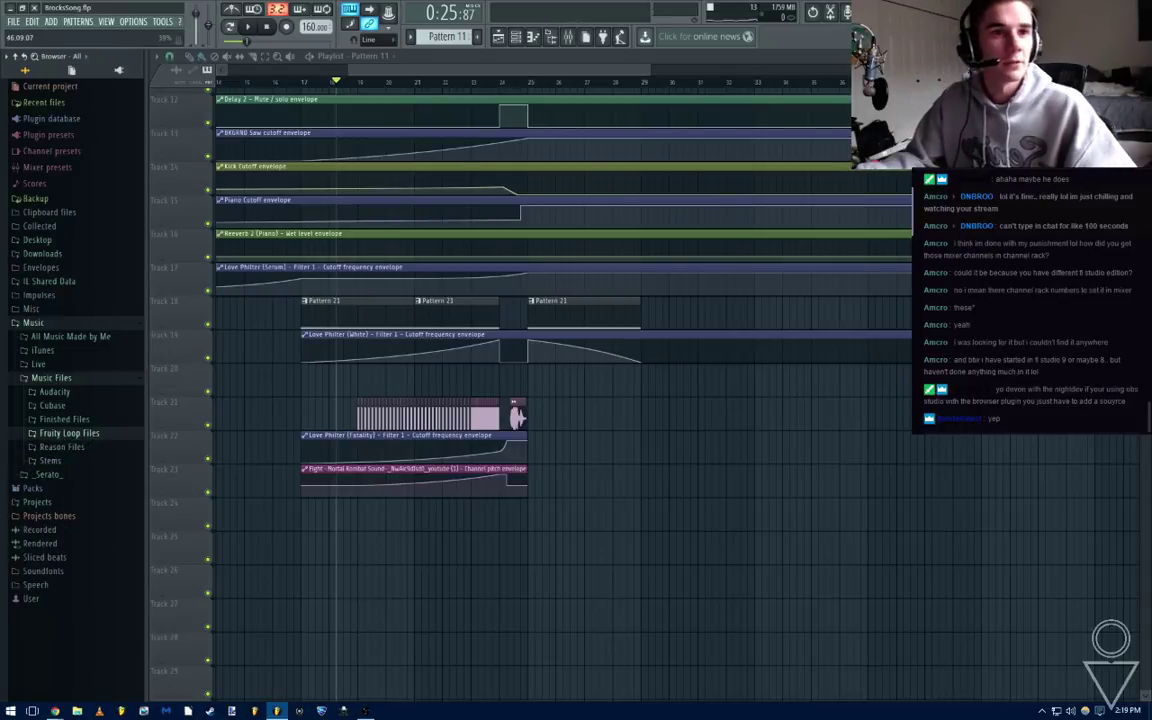
# Preview the Desktop vocal samples and load the Fatality vocal sample into the channel rack below Ah as a channel named Fatality
pyautogui.click(37, 240)
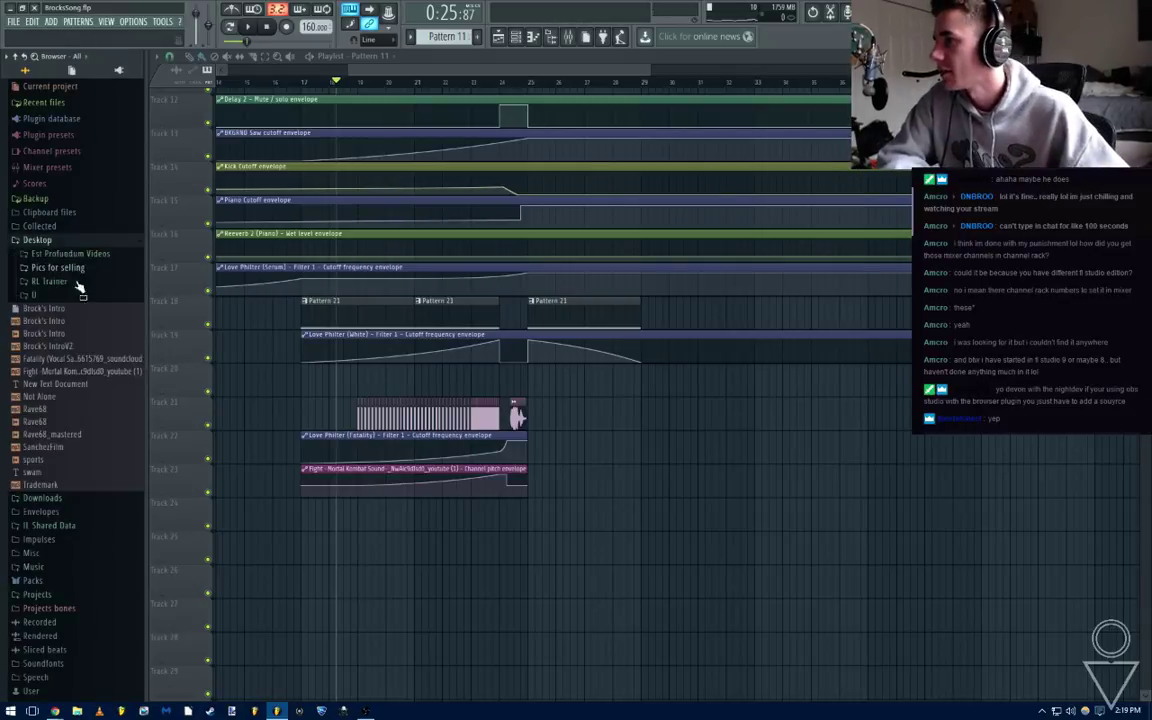
pyautogui.click(52, 373)
pyautogui.click(55, 363)
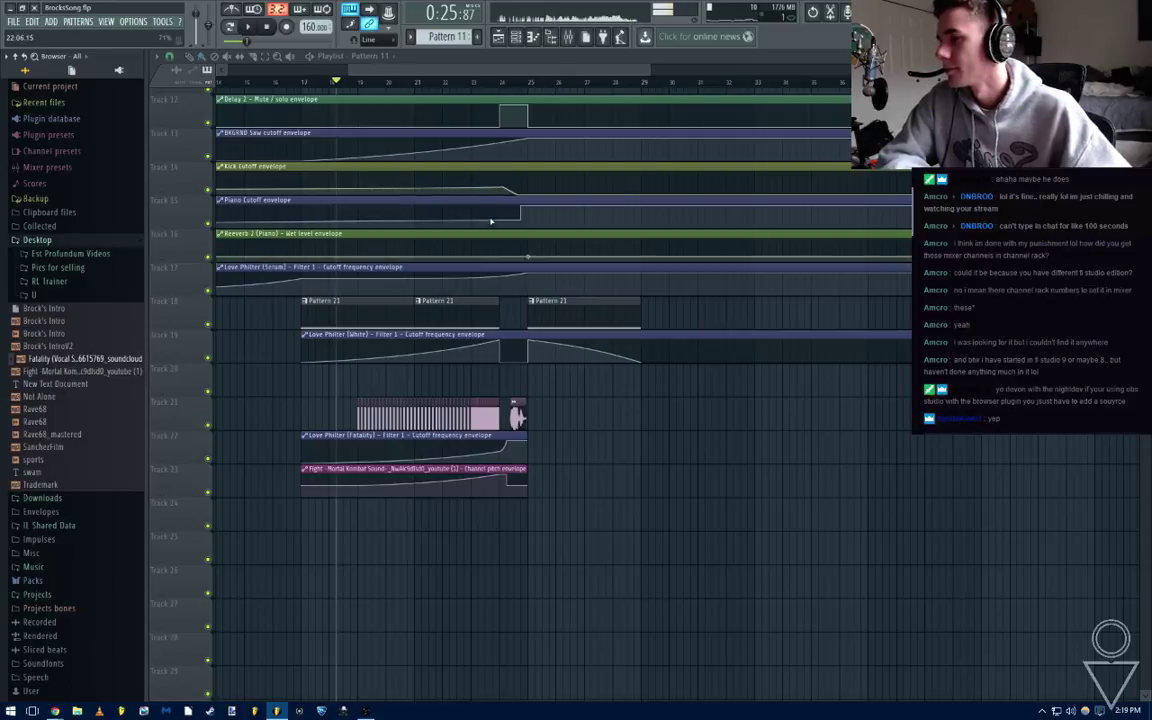
pyautogui.press('F6')
pyautogui.moveTo(58, 360); pyautogui.dragTo(256, 358)
pyautogui.click(256, 358)
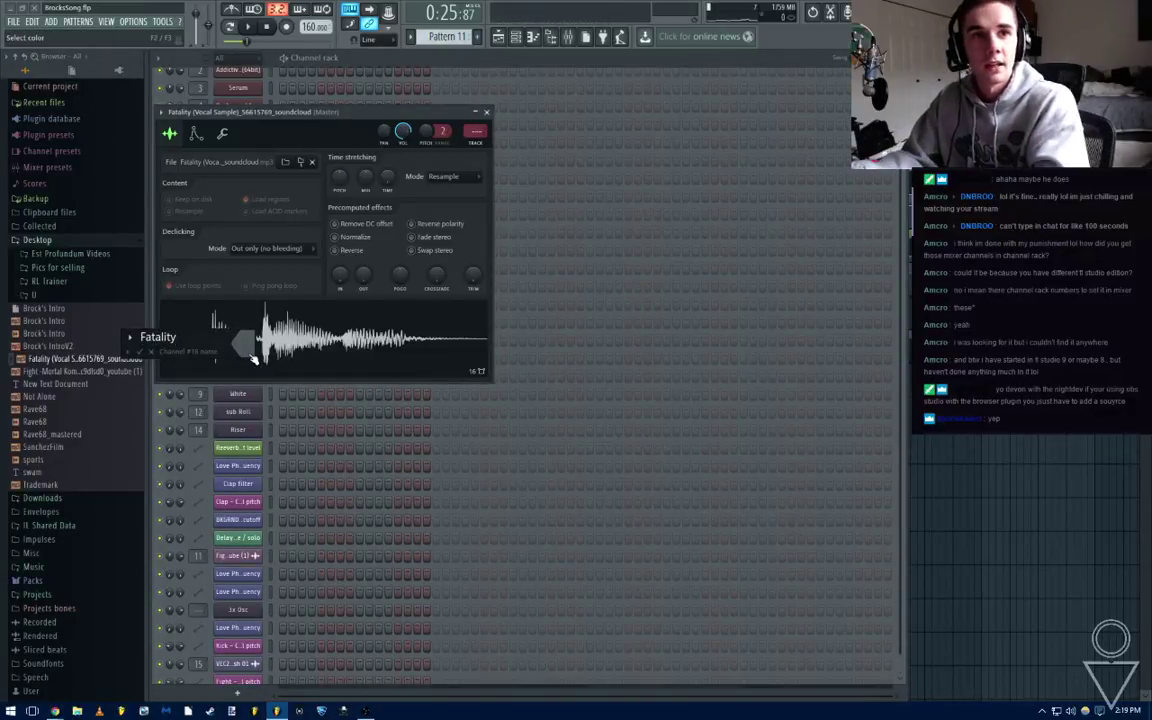
pyautogui.press('Return')
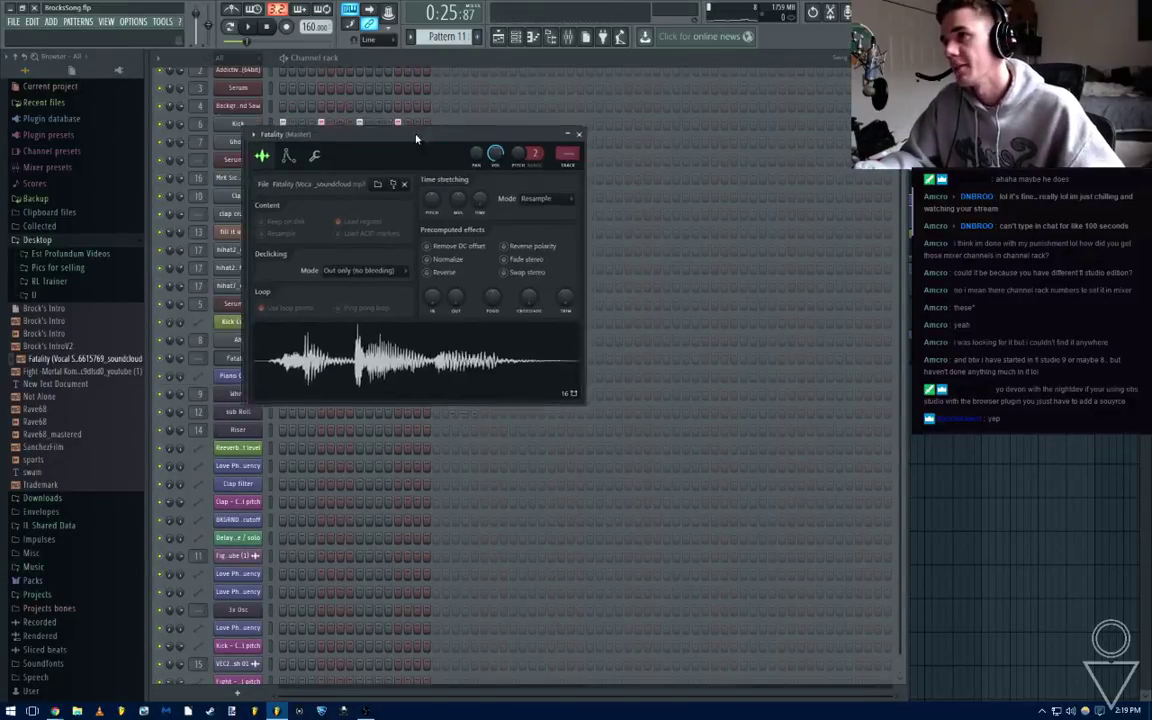
# Route the Fatality channel to its own mixer track at insert 18
pyautogui.moveTo(196, 358); pyautogui.dragTo(196, 342)
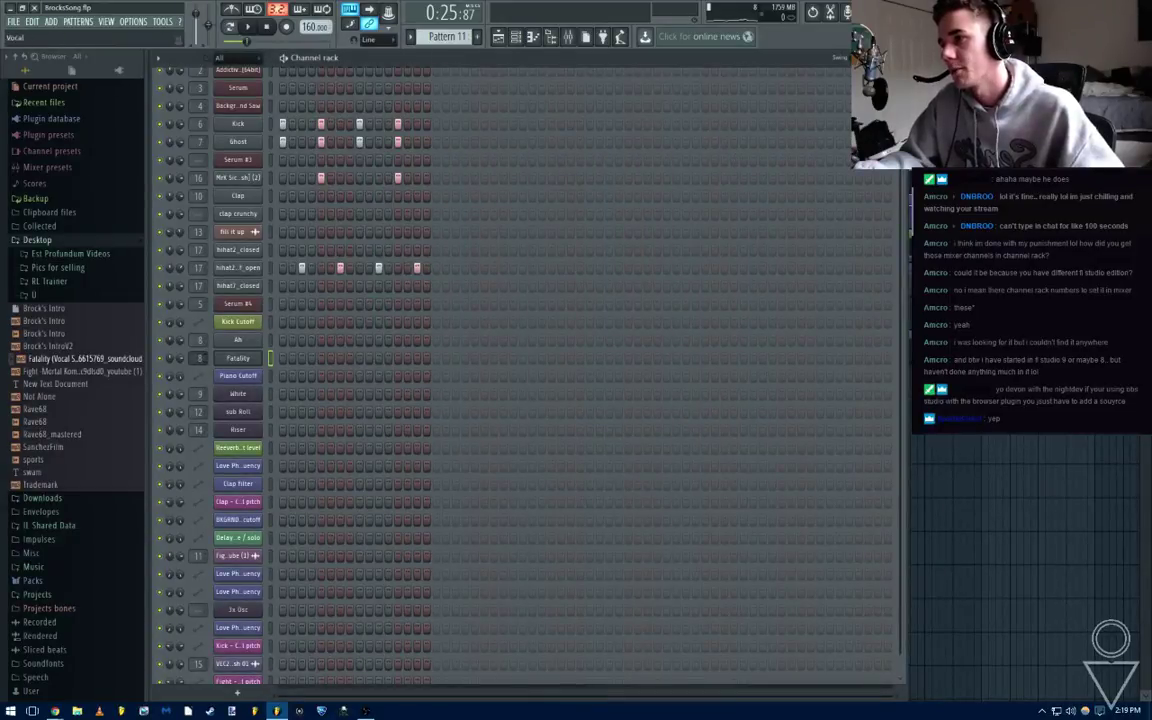
pyautogui.click(236, 360)
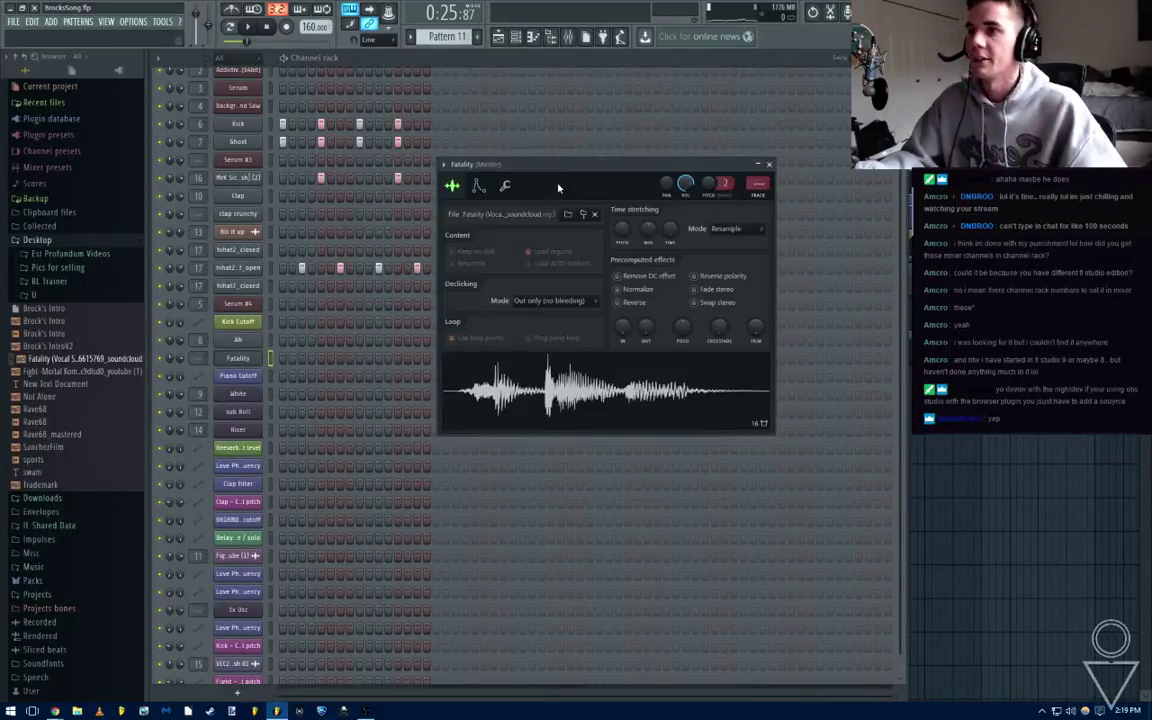
pyautogui.moveTo(588, 170); pyautogui.dragTo(570, 168)
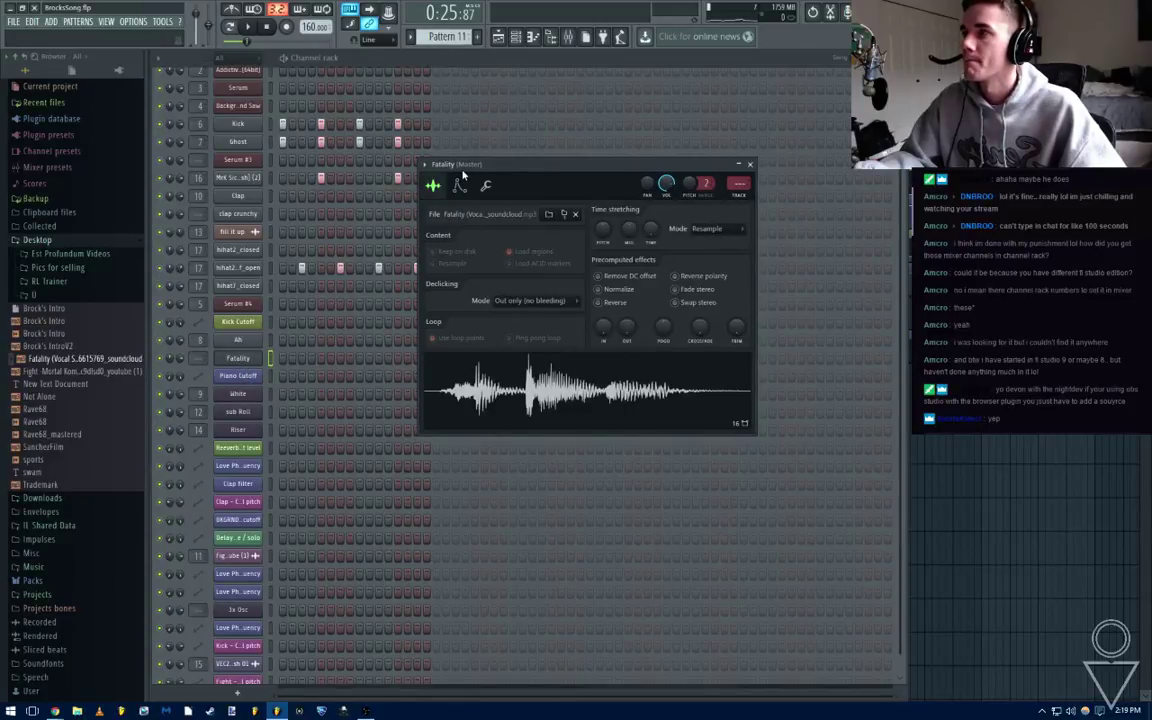
pyautogui.moveTo(508, 170); pyautogui.dragTo(488, 177)
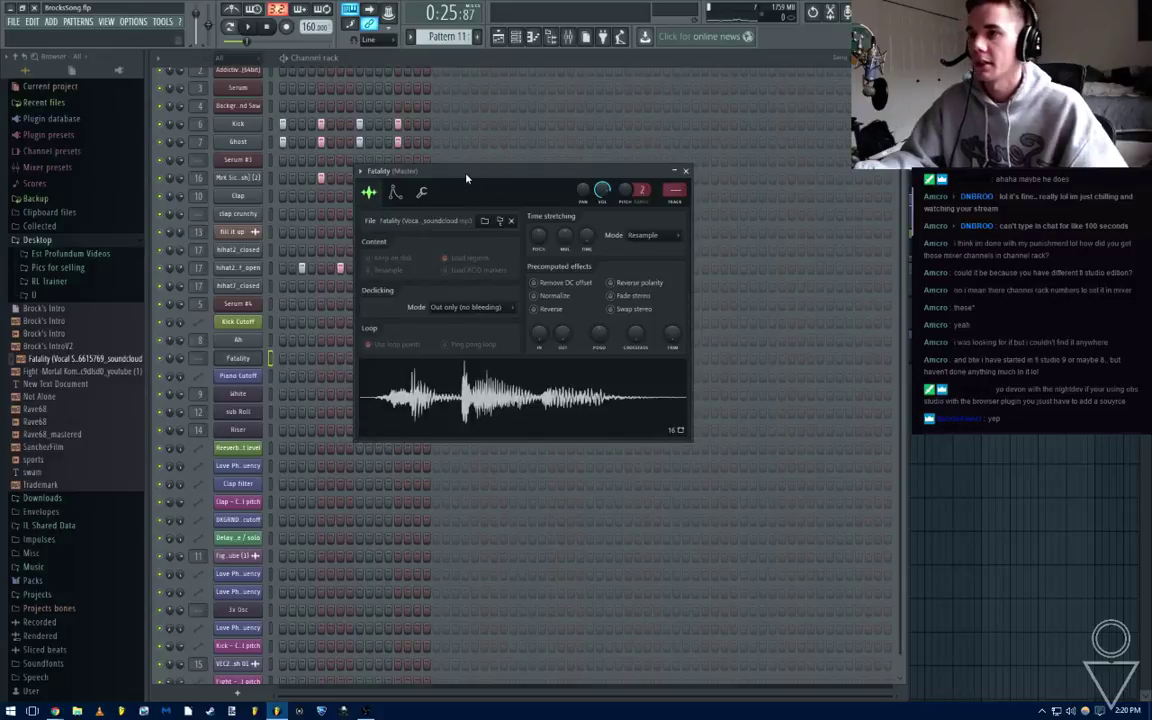
pyautogui.press('F9')
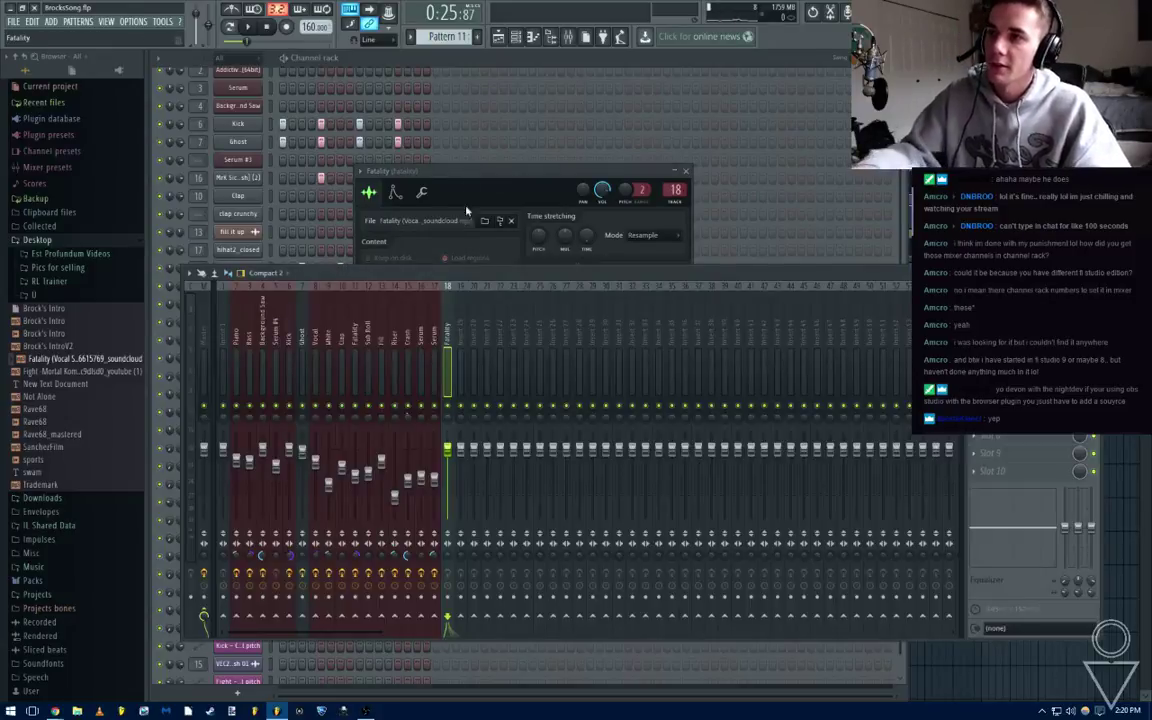
pyautogui.click(438, 336)
pyautogui.click(447, 341)
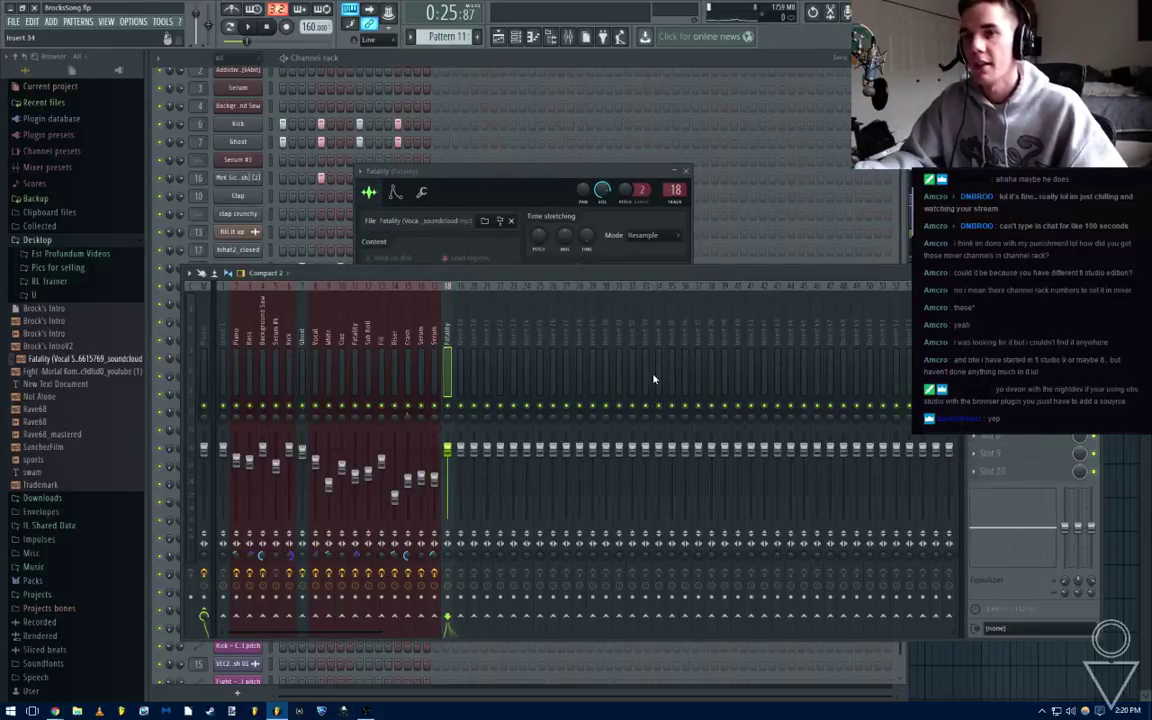
# Load the EDMBasics mixer preset onto the Fatality track at insert 18
pyautogui.click(974, 313)
pyautogui.rightClick(449, 335)
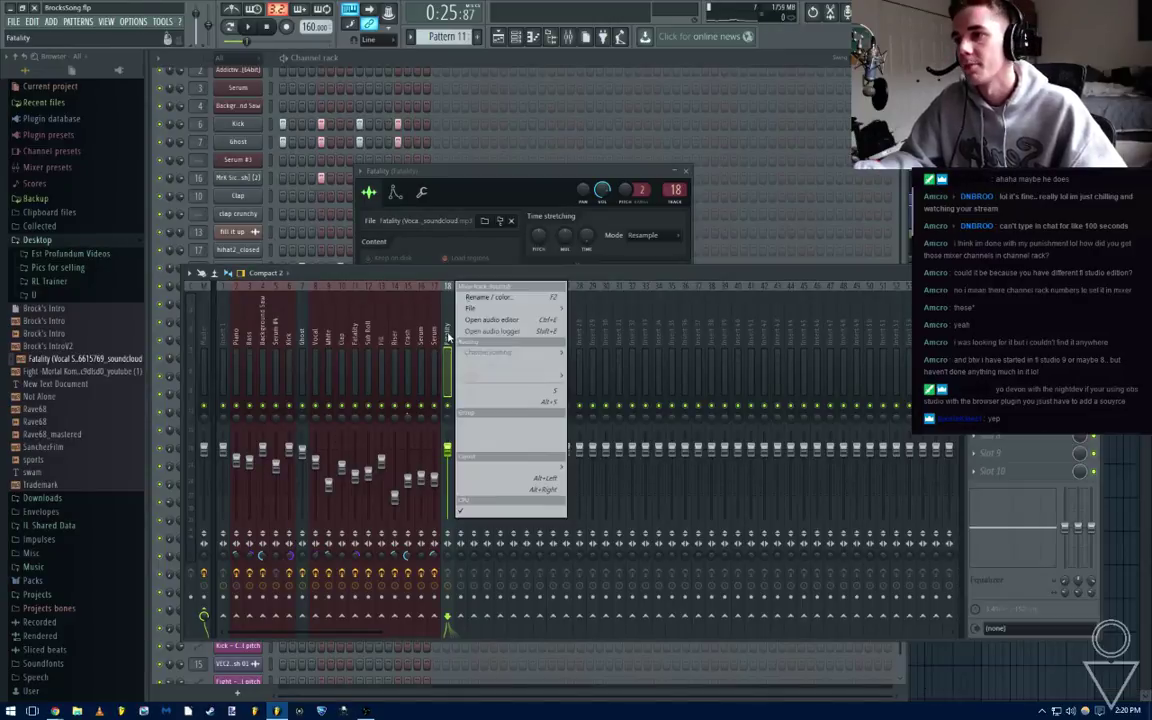
pyautogui.moveTo(490, 309)
pyautogui.click(612, 308)
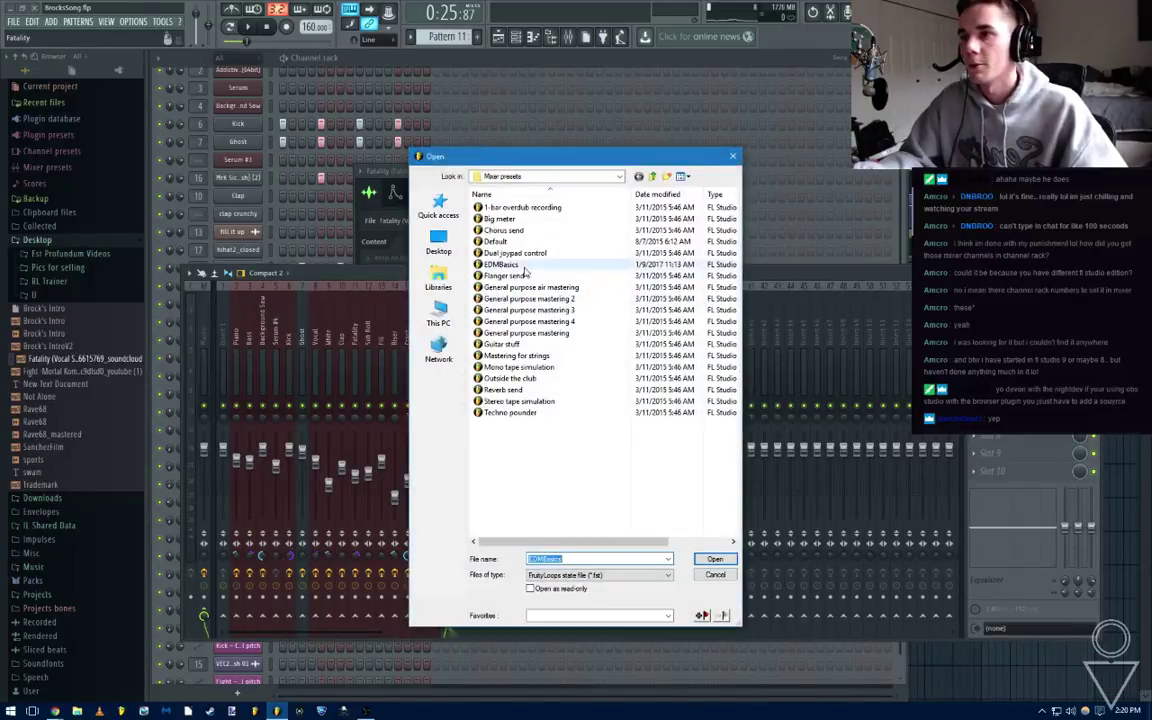
pyautogui.doubleClick(677, 264)
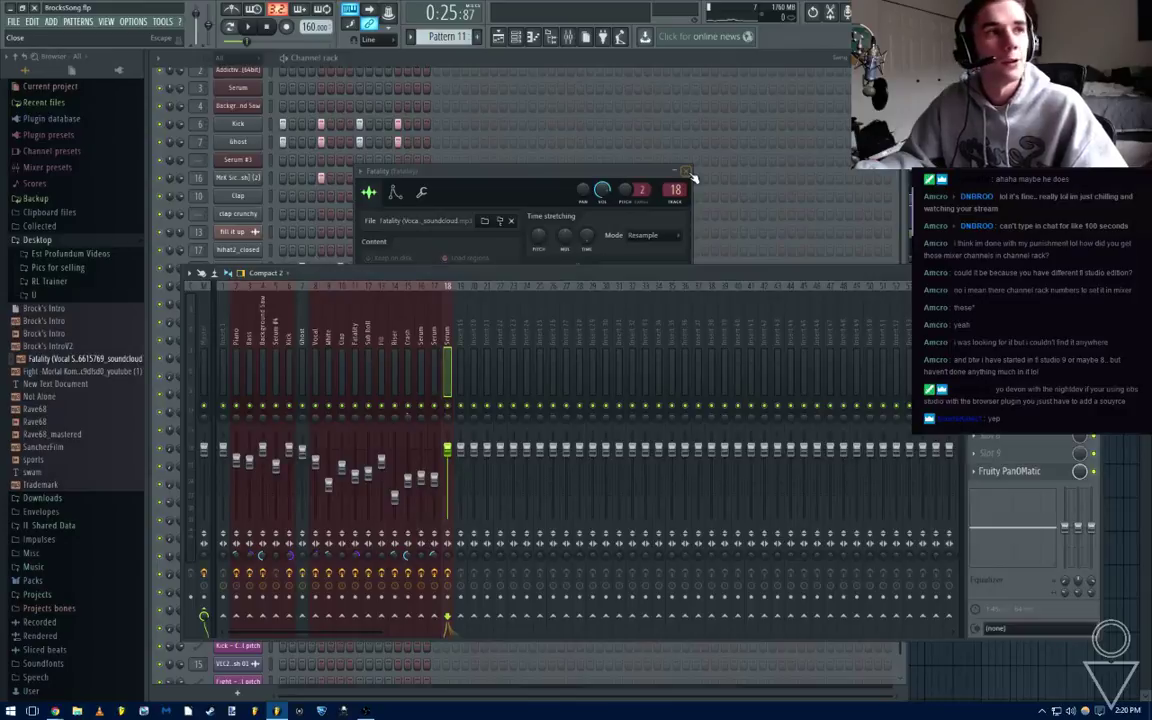
# Open Fruity parametric EQ 2 on the Fatality track at insert 18 and set band 1 to a steep high-pass filter
pyautogui.rightClick(450, 360)
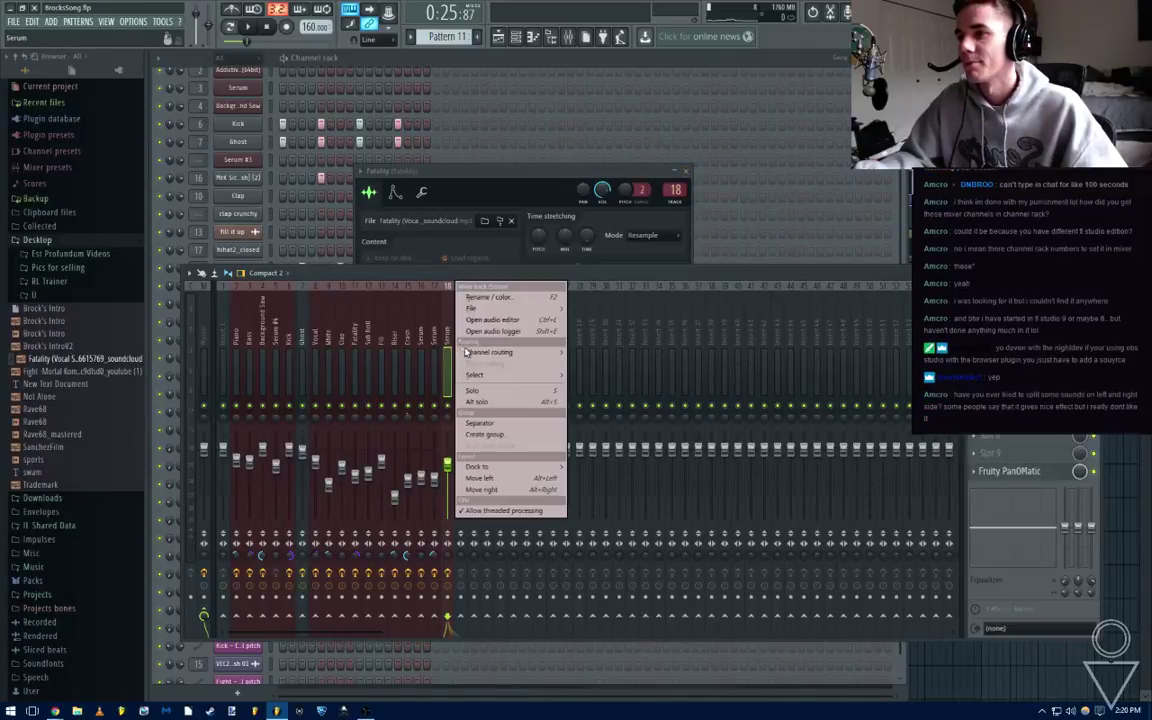
pyautogui.moveTo(484, 309)
pyautogui.click(606, 309)
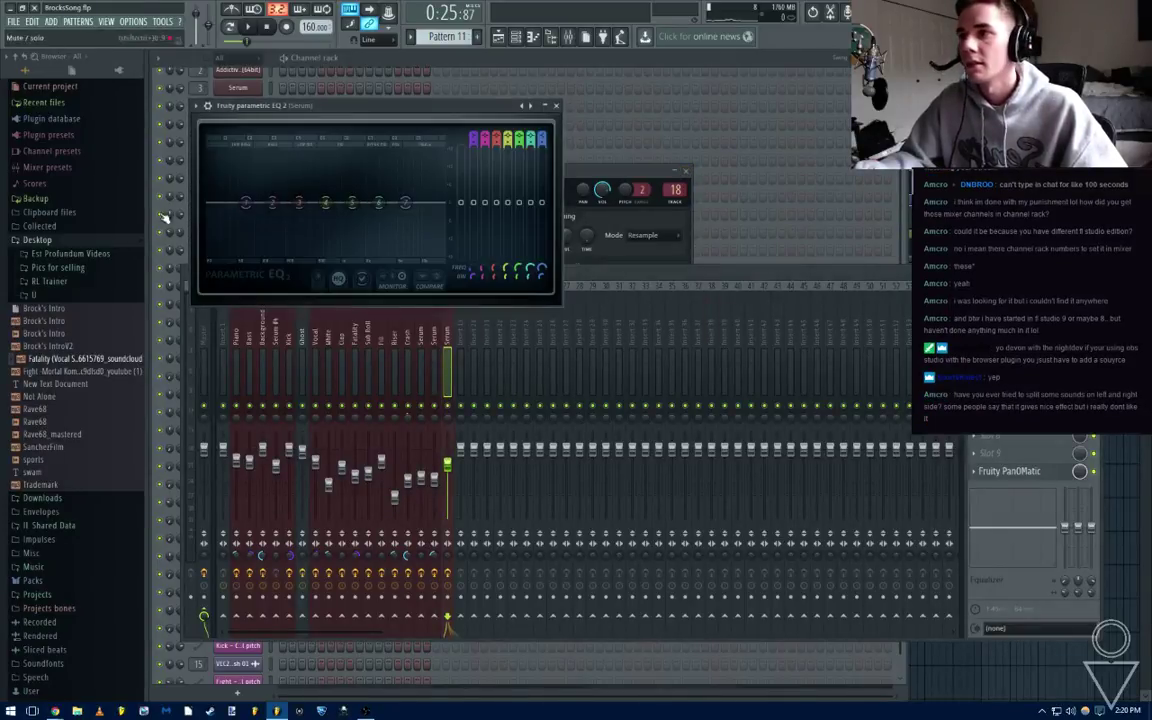
pyautogui.rightClick(244, 203)
pyautogui.click(298, 246)
pyautogui.rightClick(245, 203)
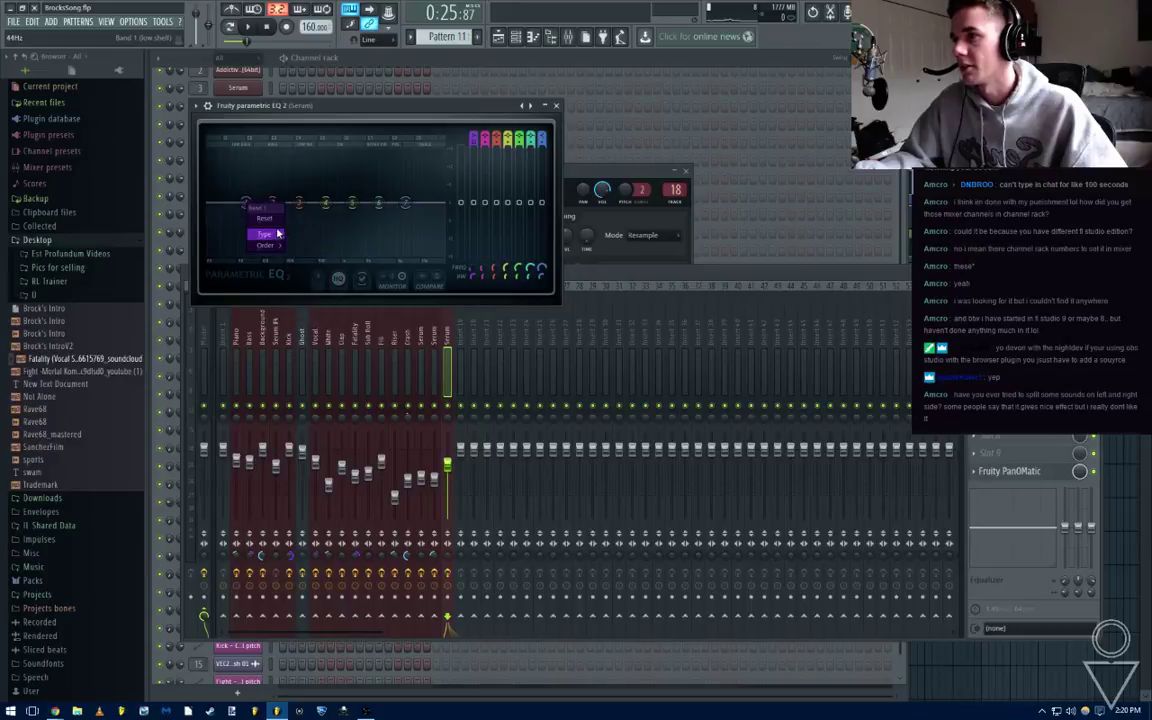
pyautogui.click(308, 268)
# Raise the high-pass cutoff to remove the Fatality track's low end, adjust the neighbouring low bands, and close the EQ and sample windows
pyautogui.moveTo(247, 204); pyautogui.dragTo(269, 203)
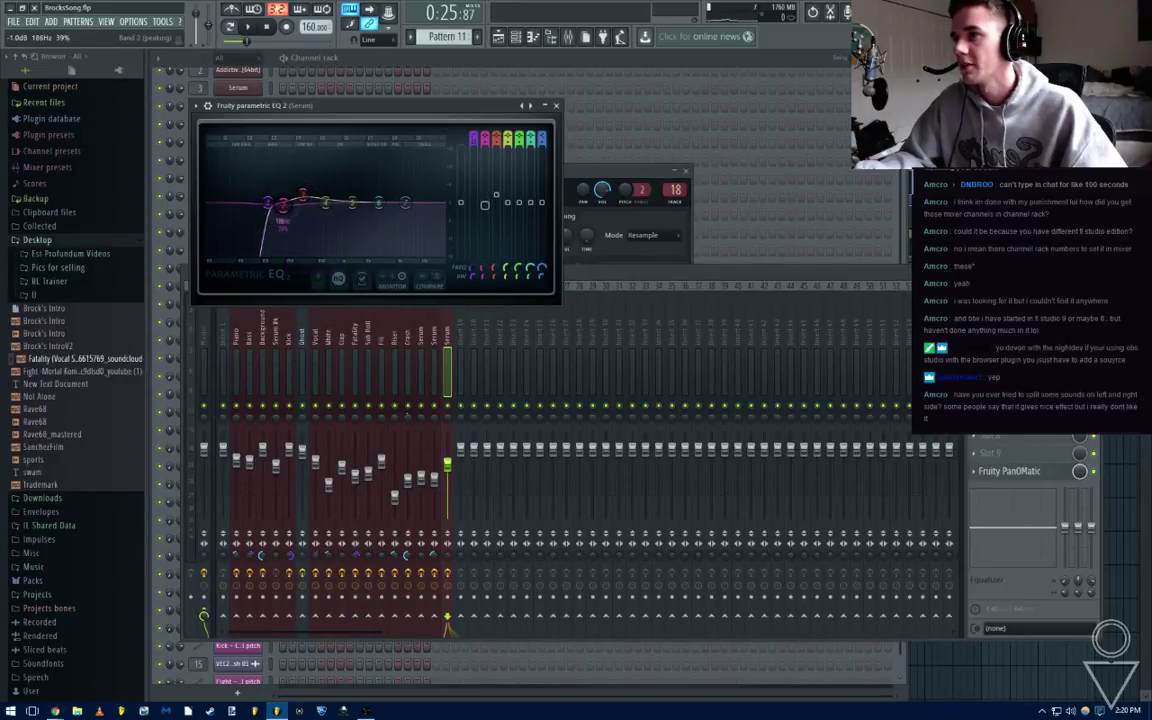
pyautogui.moveTo(275, 203); pyautogui.dragTo(279, 203)
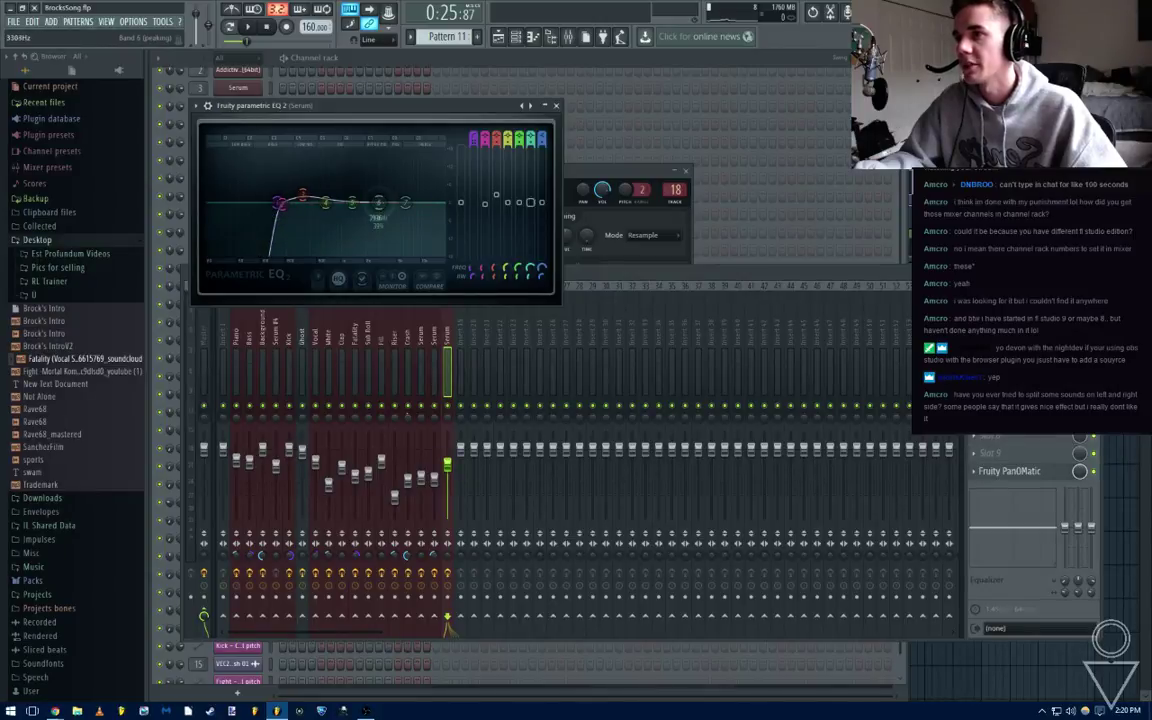
pyautogui.click(556, 105)
pyautogui.click(689, 175)
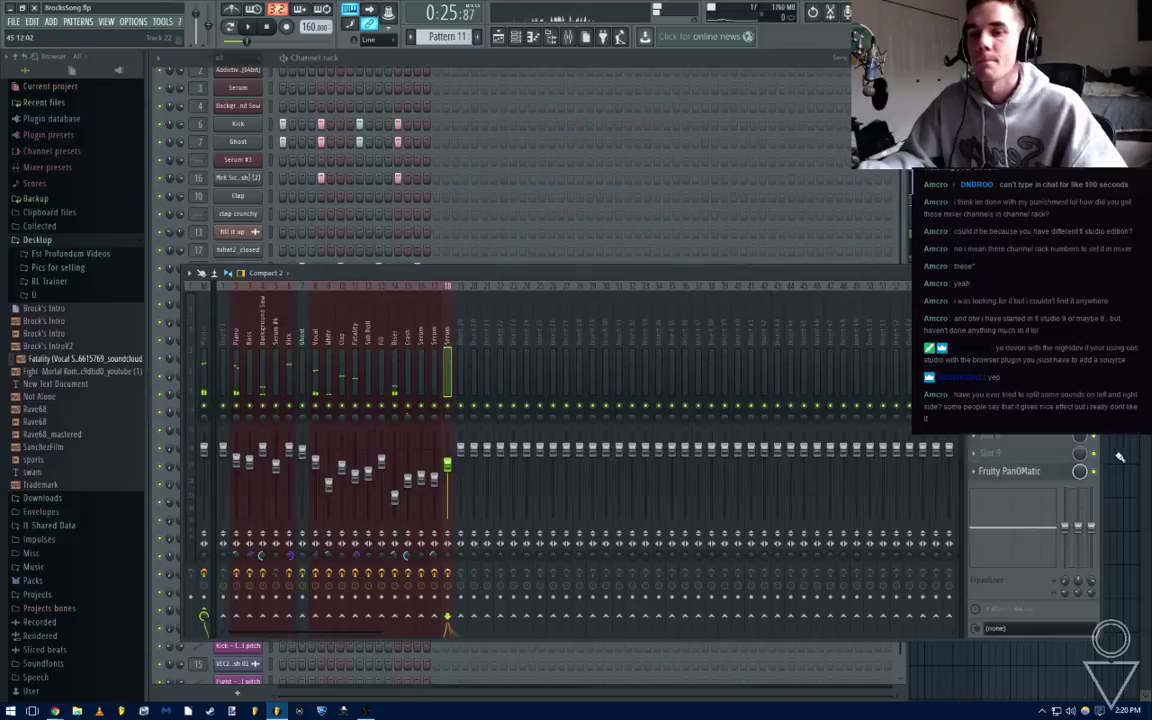
# Place the Fatality vocal sample from the channel rack as a clip on playlist track 22, beyond the song's end
pyautogui.press('F5')
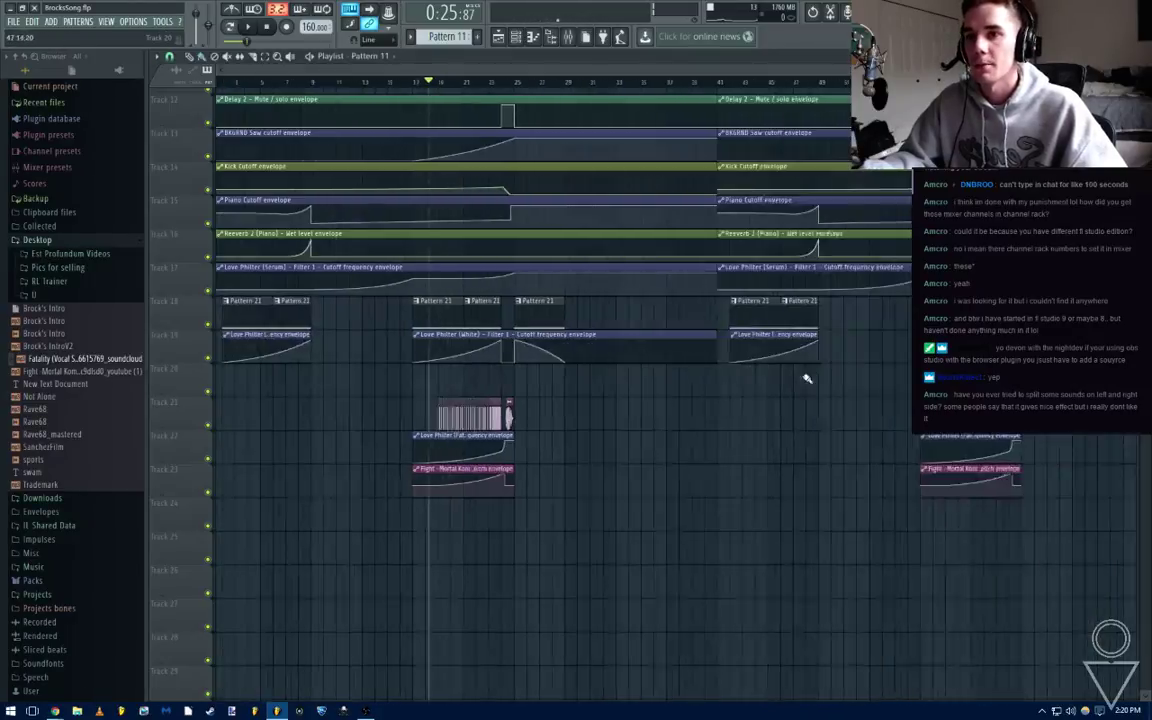
pyautogui.scroll(-2, 812, 385)
pyautogui.moveTo(865, 385); pyautogui.dragTo(308, 223)
pyautogui.click(515, 37)
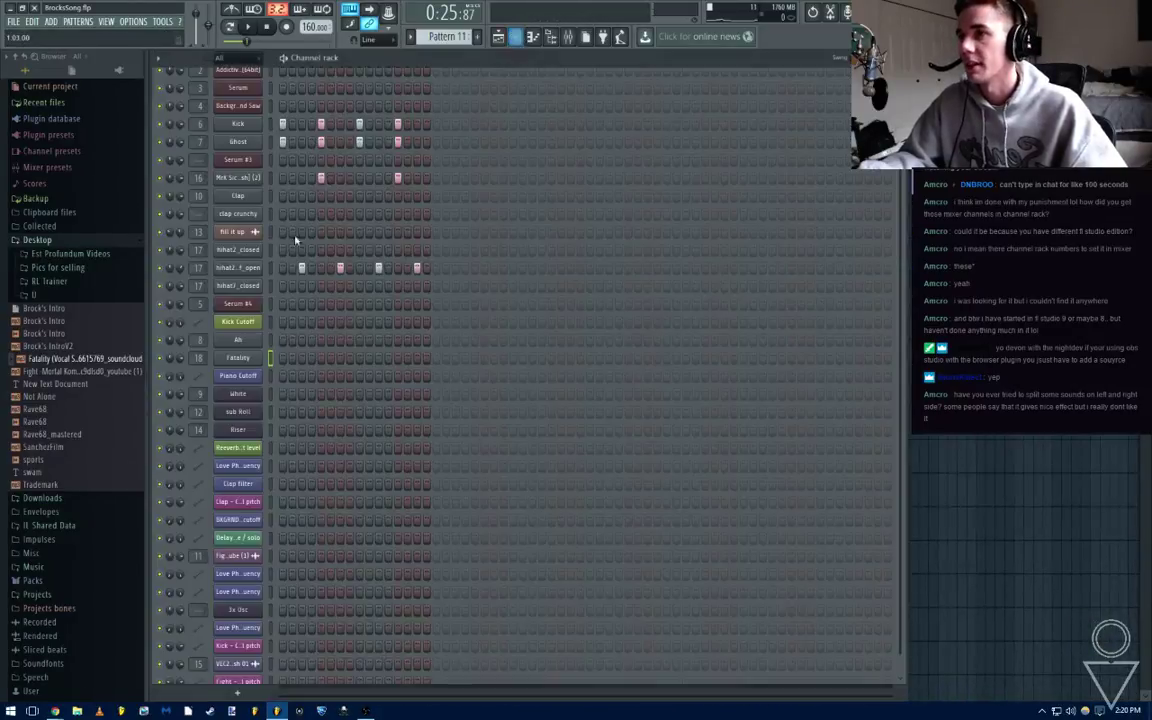
pyautogui.click(248, 360)
pyautogui.moveTo(540, 390); pyautogui.dragTo(940, 356)
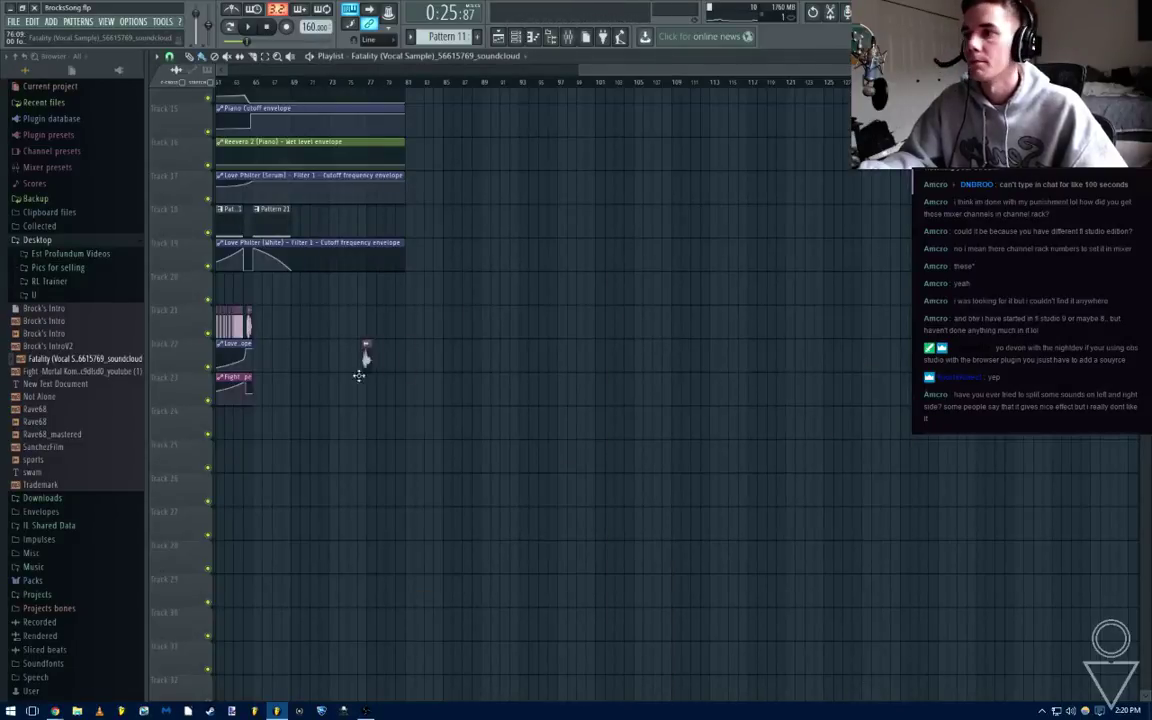
# Replace the Fight sample clip on playlist track 21 with the Fatality clip, starting at bar 64
pyautogui.moveTo(359, 376); pyautogui.dragTo(280, 340)
pyautogui.scroll(3, 525, 314)
pyautogui.hscroll(4, 722, 368)
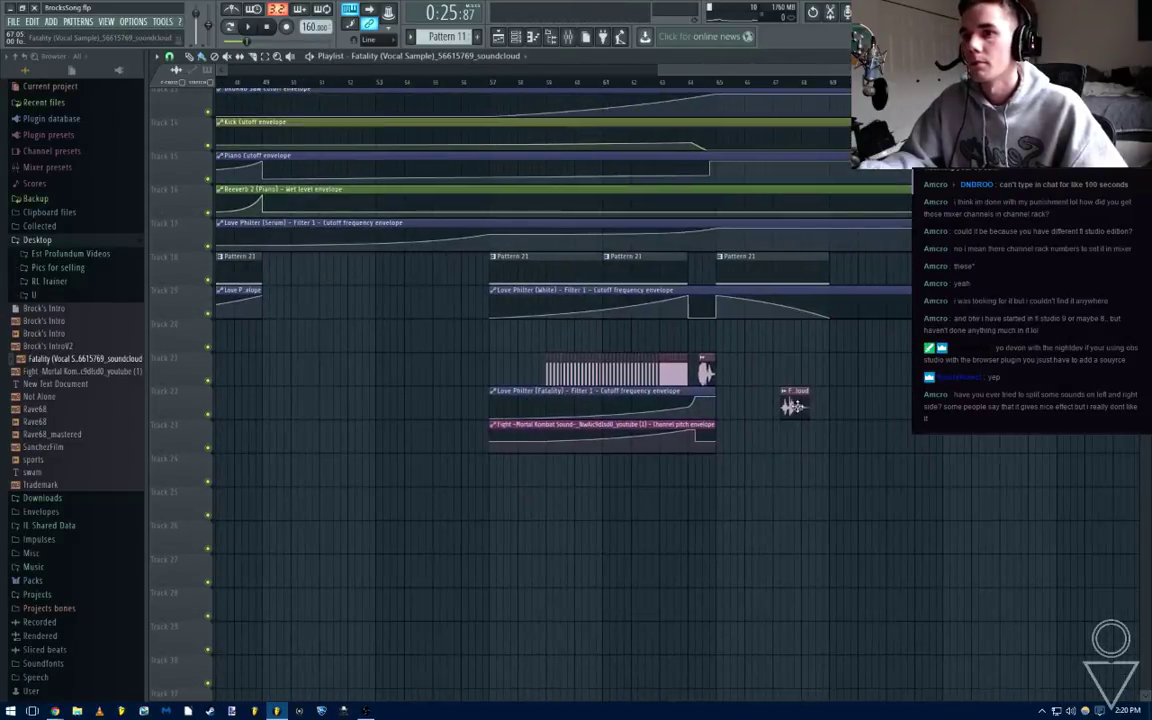
pyautogui.moveTo(793, 405); pyautogui.dragTo(707, 470)
pyautogui.scroll(4, 705, 478)
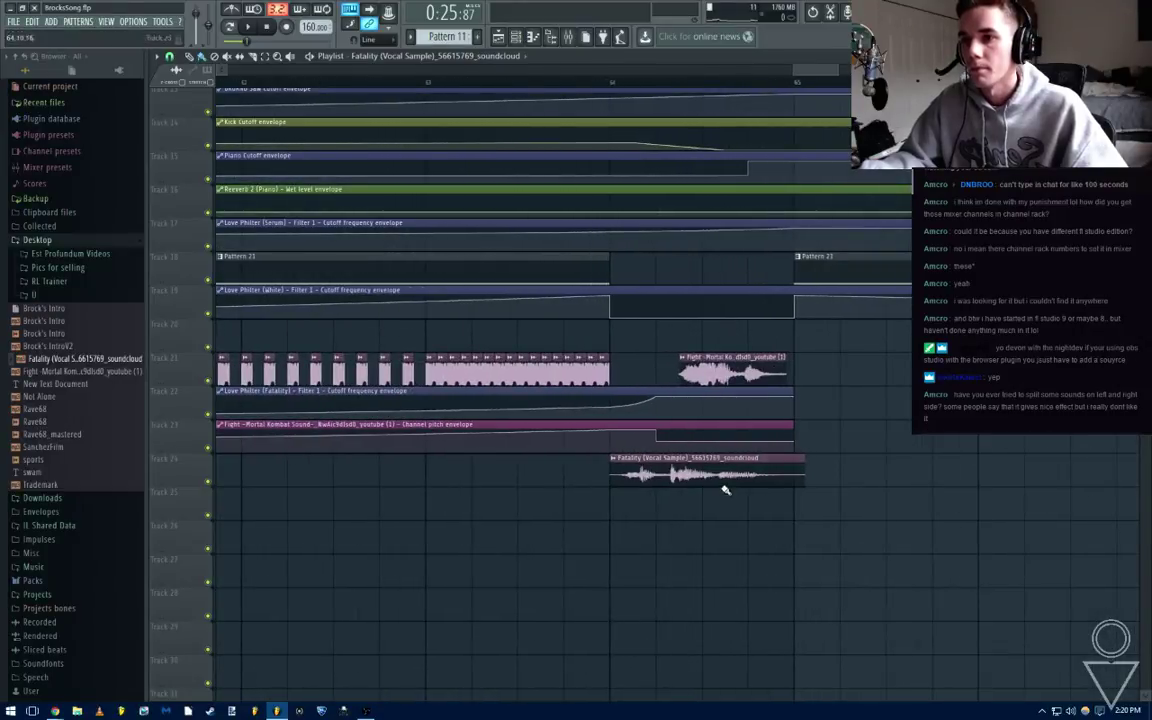
pyautogui.rightClick(714, 363)
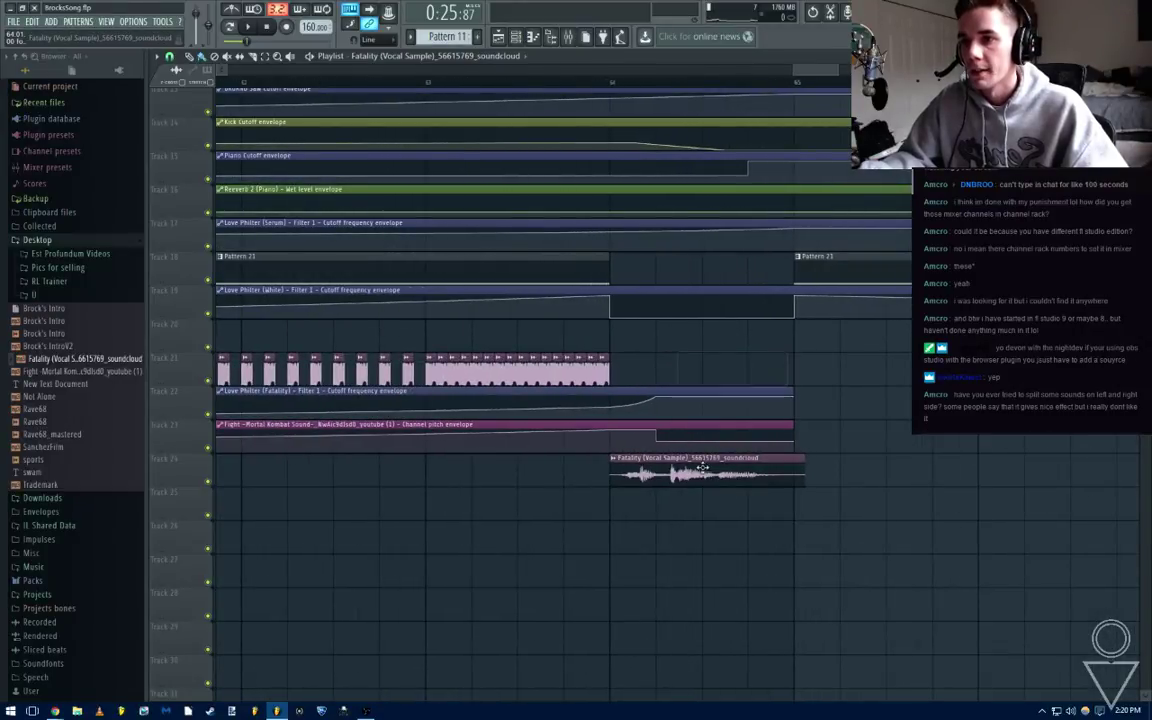
pyautogui.moveTo(702, 470); pyautogui.dragTo(696, 368)
# Play the passage around bar 64 to check the Fatality clip, and save the project
pyautogui.click(575, 83)
pyautogui.press('space')
pyautogui.scroll(-1, 680, 270)
pyautogui.scroll(-1, 682, 270)
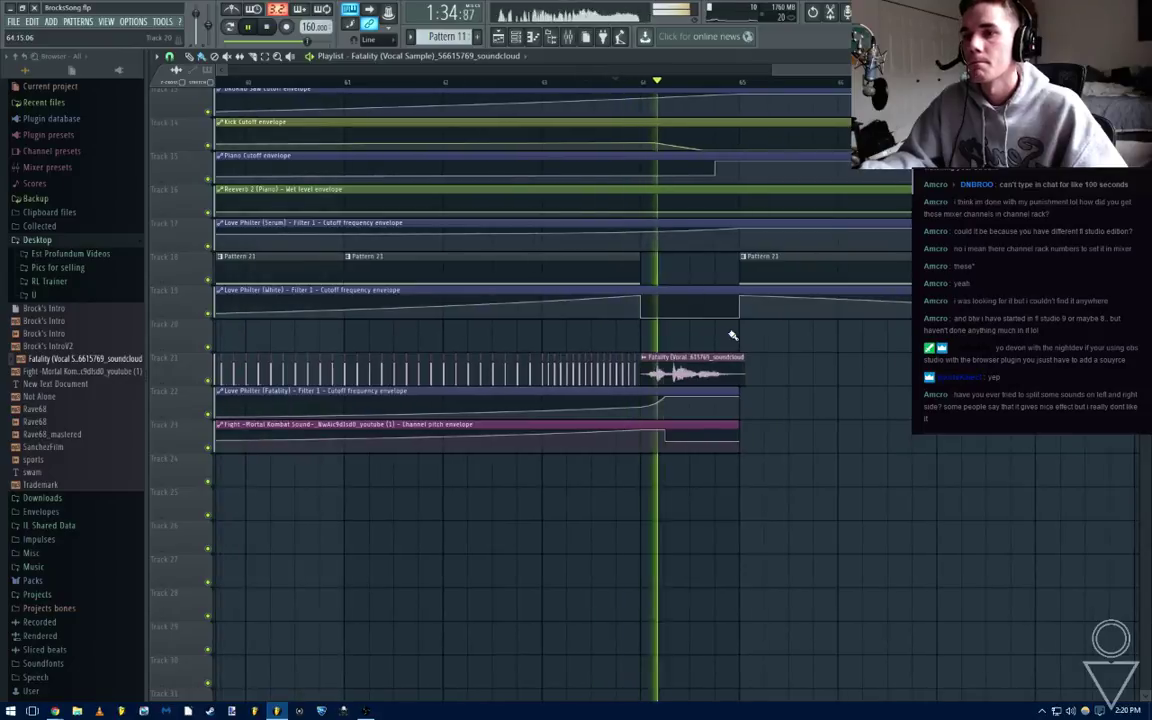
pyautogui.scroll(-2, 732, 336)
pyautogui.press('space')
pyautogui.scroll(3, 728, 380)
pyautogui.scroll(1, 730, 380)
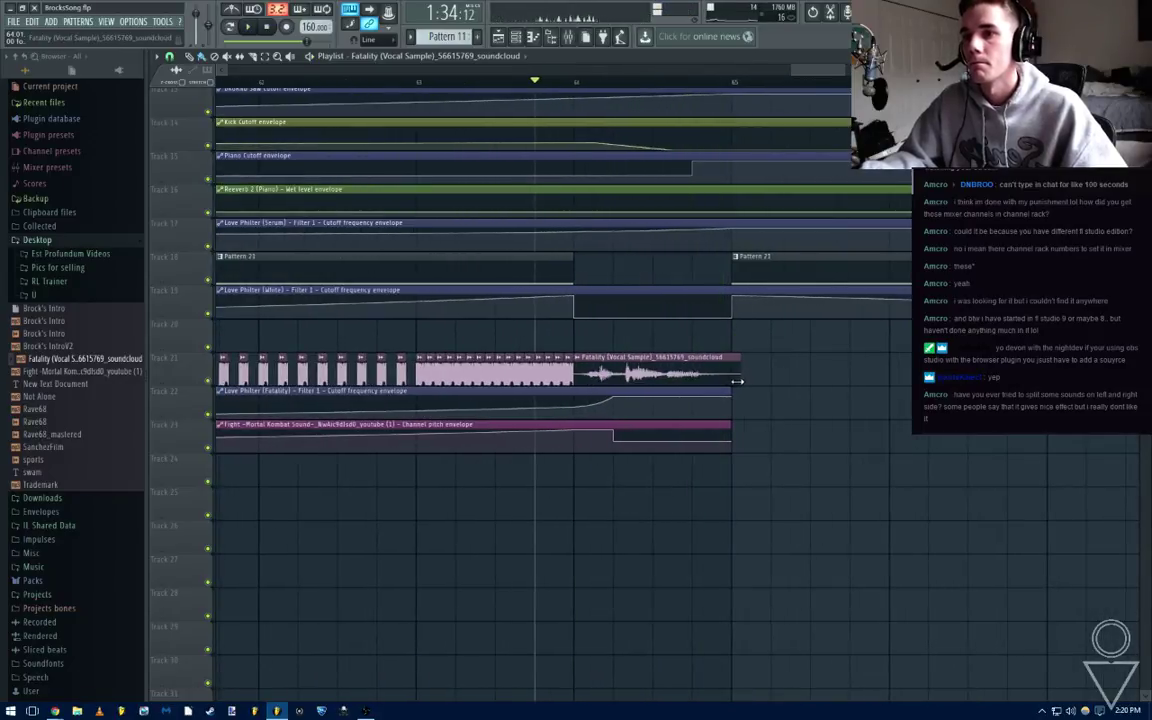
pyautogui.press('space')
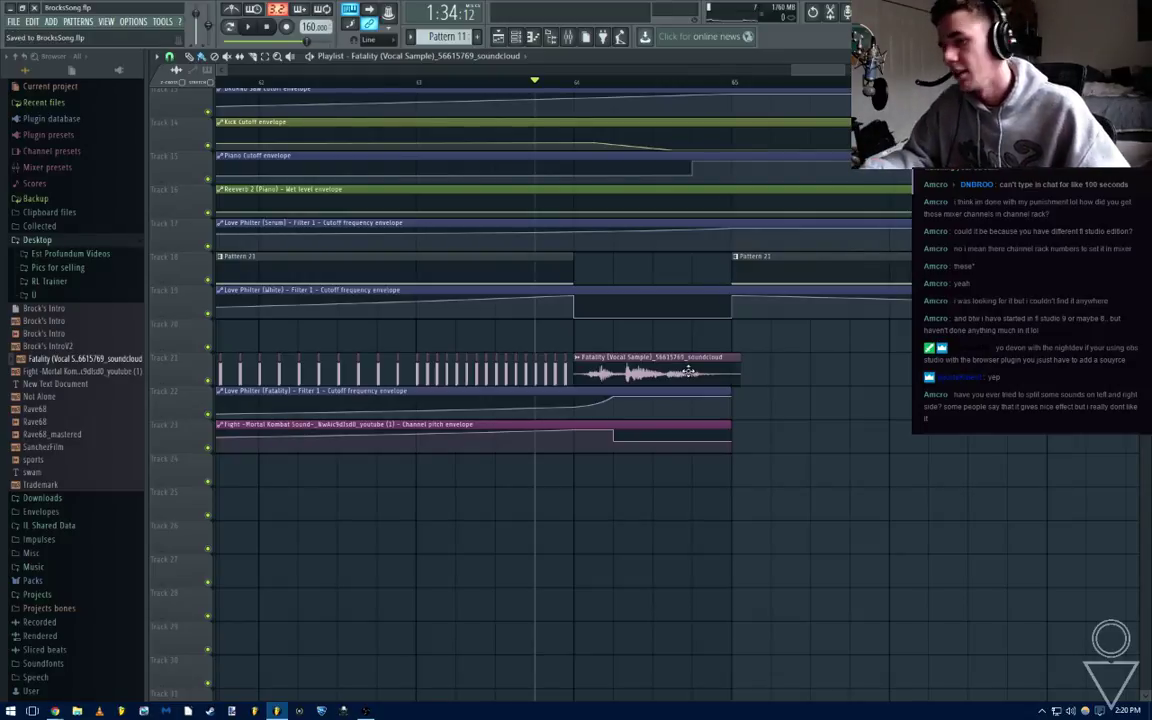
# Reset the panning of the Fill mixer track at insert 13
pyautogui.scroll(-5, 582, 352)
pyautogui.click(567, 37)
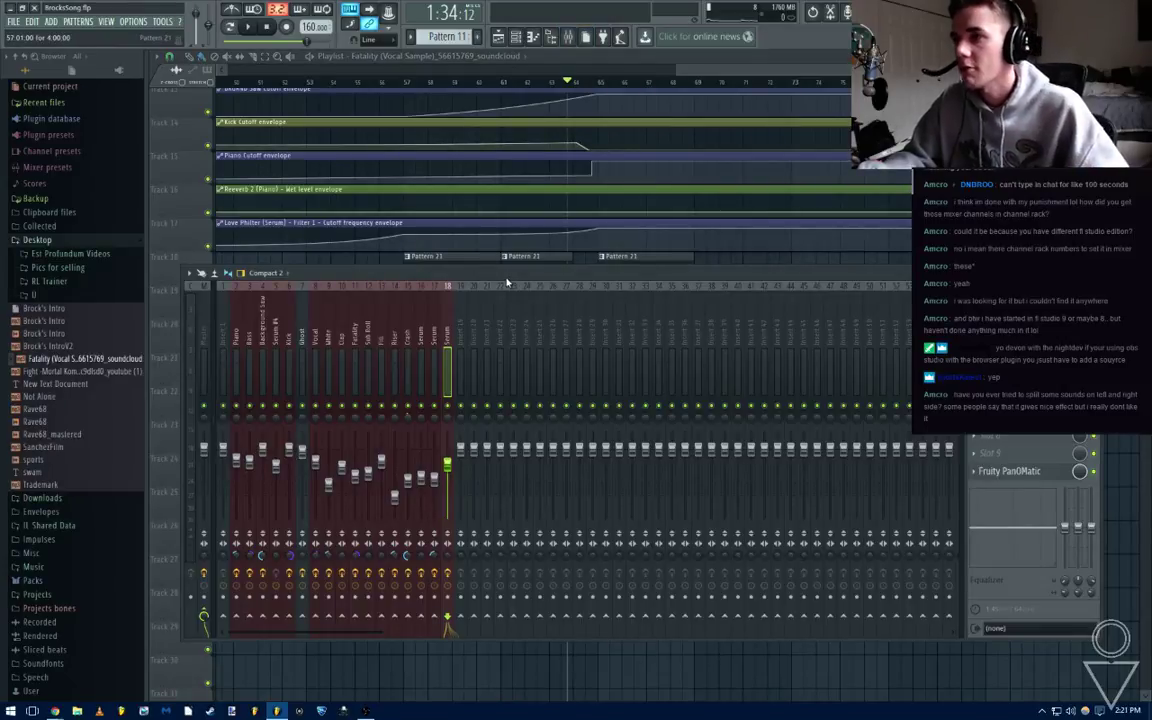
pyautogui.click(381, 416)
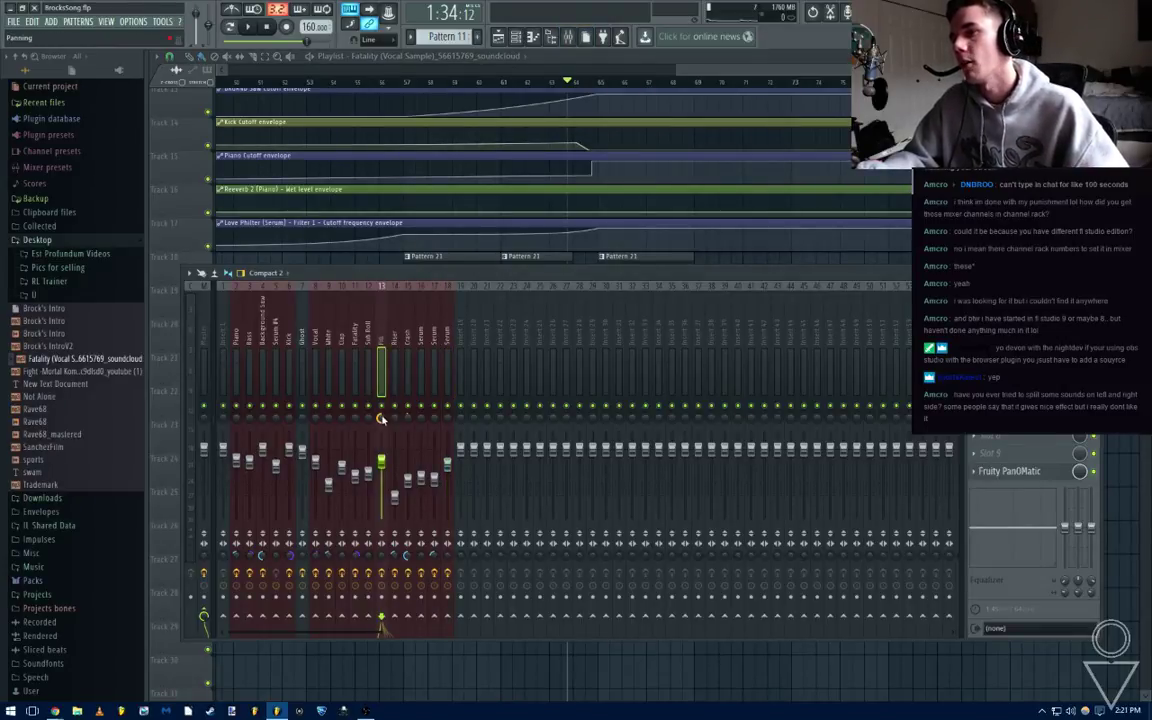
pyautogui.rightClick(381, 417)
pyautogui.click(396, 422)
pyautogui.press('F9')
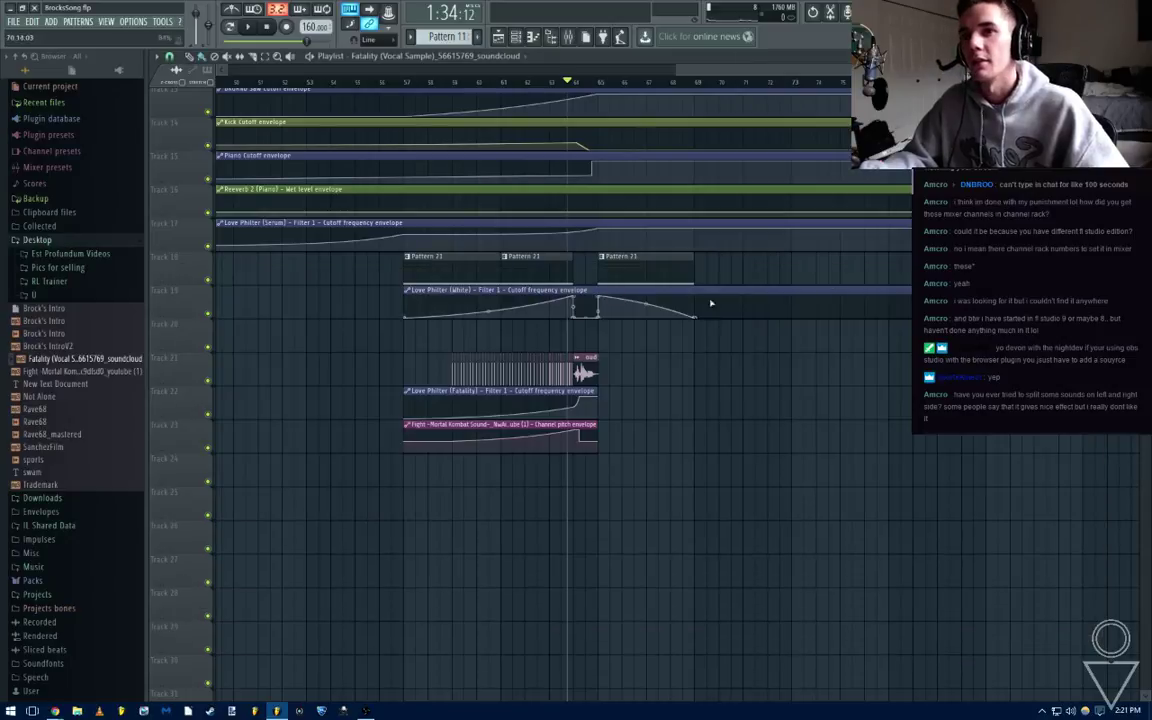
# Sample the song's playback briefly and select bars 33 to 40 in the playlist for looped listening
pyautogui.scroll(-4, 712, 303)
pyautogui.scroll(4, 527, 301)
pyautogui.scroll(4, 527, 301)
pyautogui.press('space')
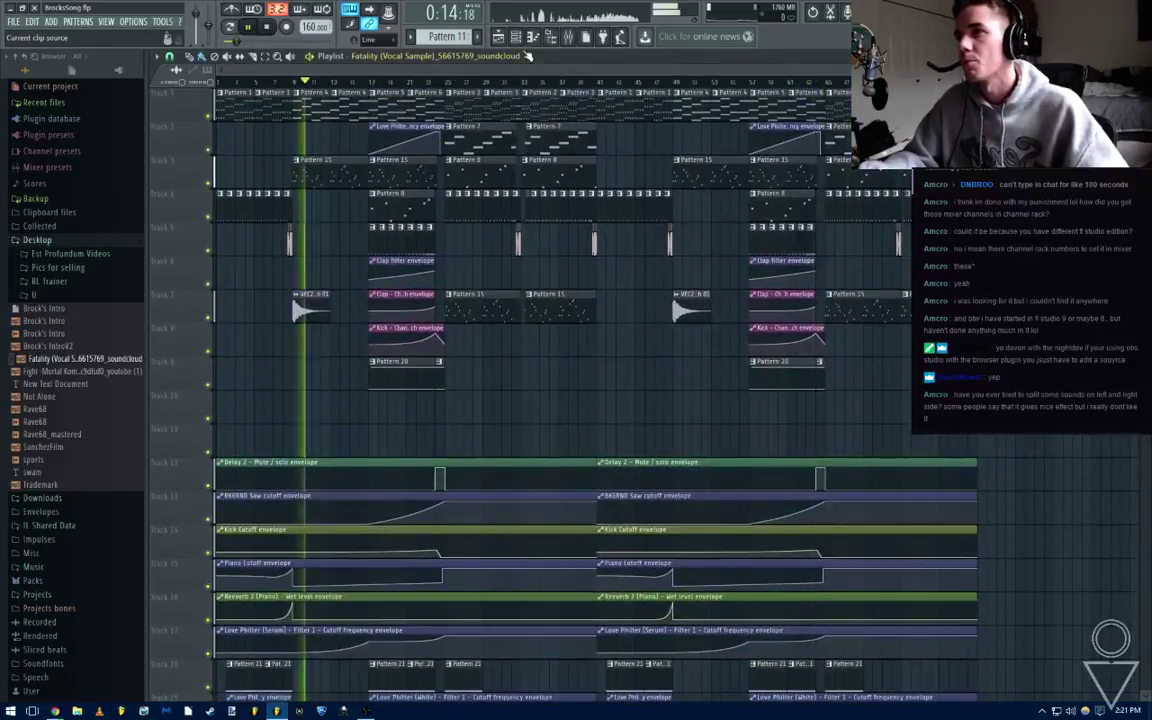
pyautogui.press('space')
pyautogui.scroll(3, 527, 92)
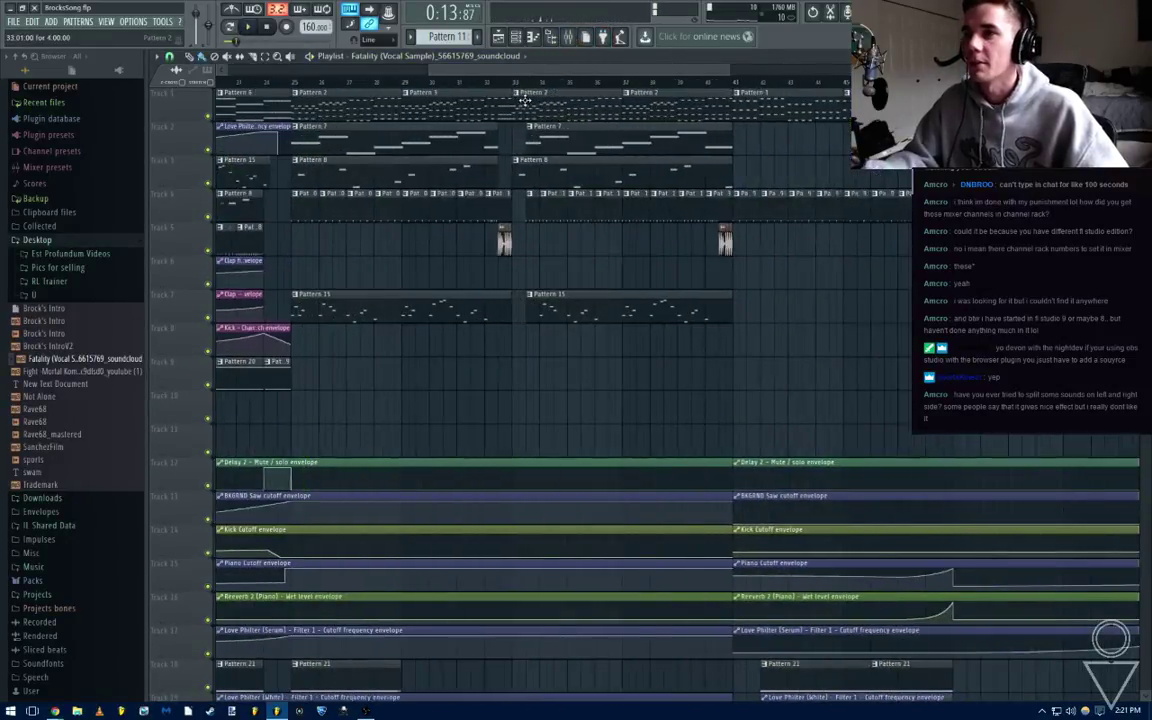
pyautogui.moveTo(514, 92); pyautogui.dragTo(716, 108)
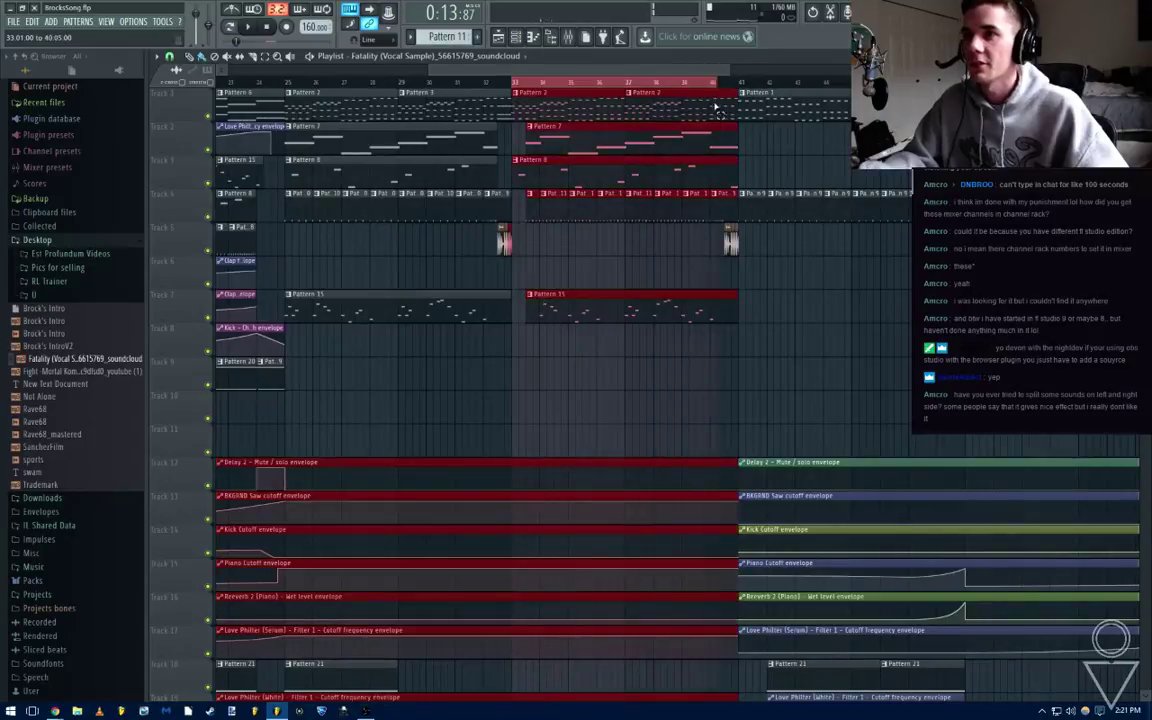
# Try panning the Serum track at insert 17 80% left while the selected bars play, and reset its panning
pyautogui.click(576, 45)
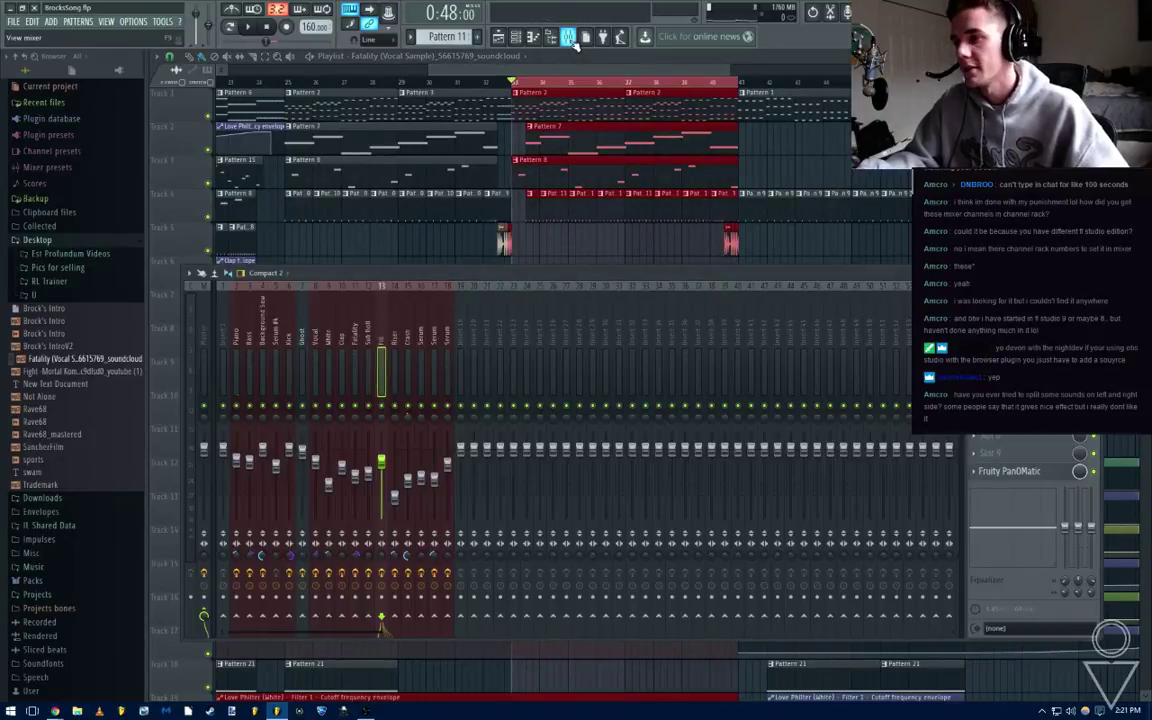
pyautogui.click(572, 41)
pyautogui.press('space')
pyautogui.click(570, 39)
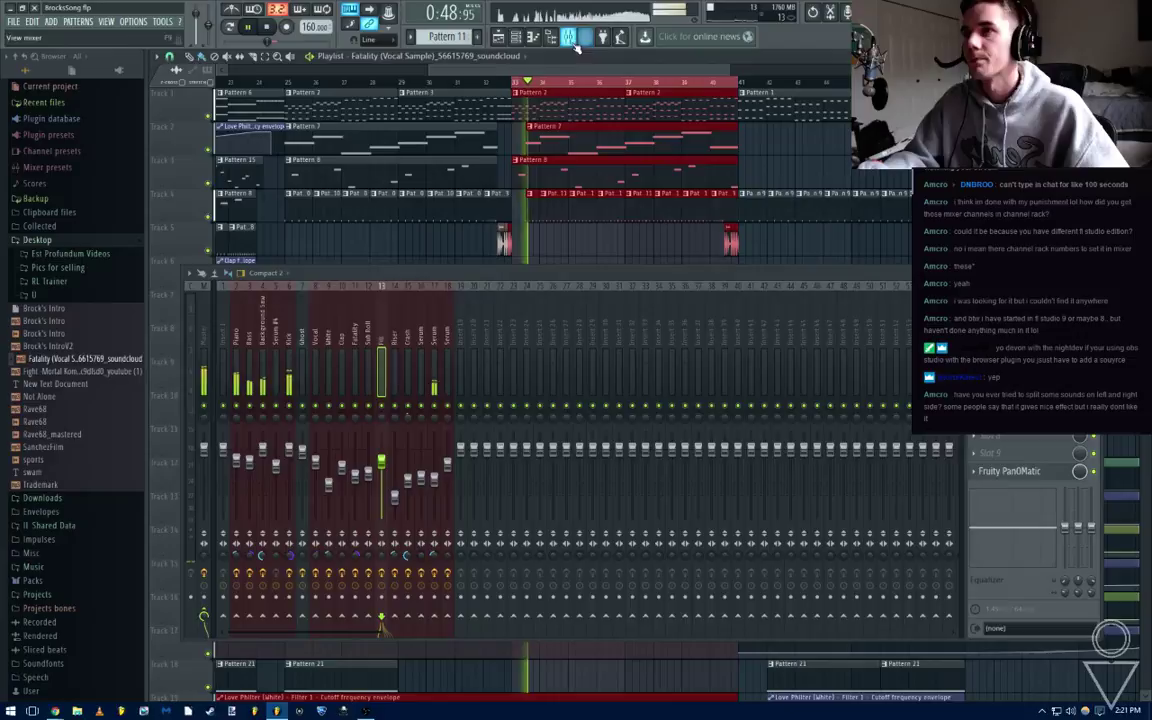
pyautogui.click(434, 385)
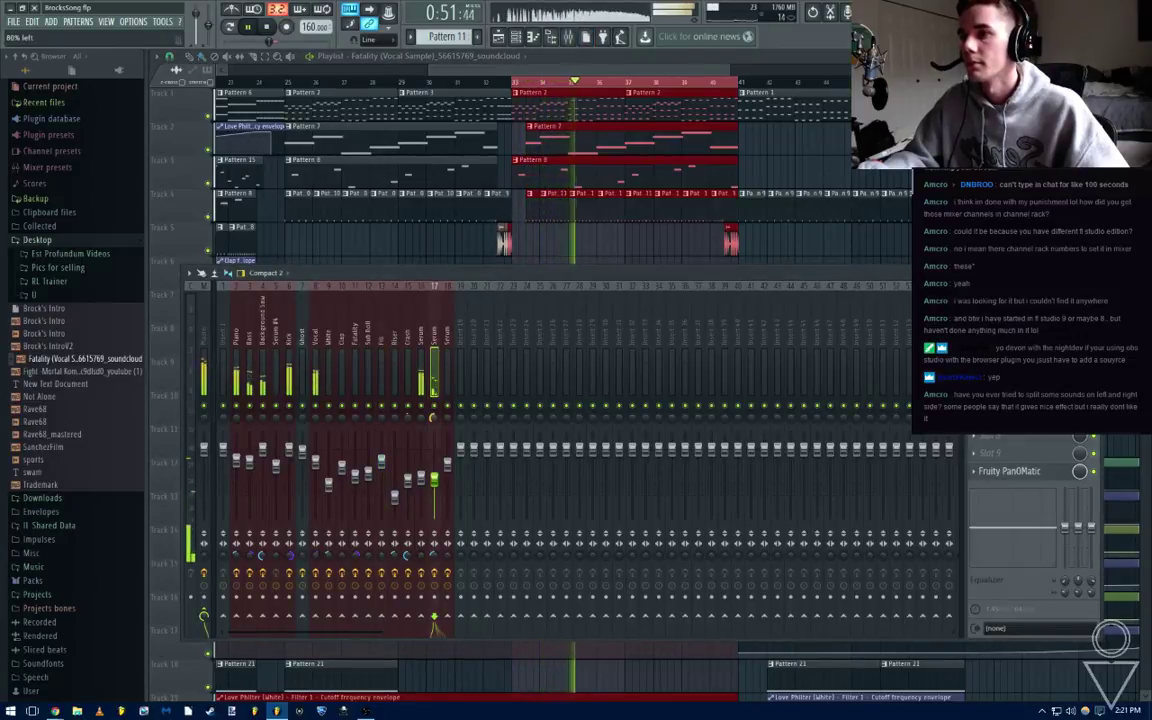
pyautogui.press('space')
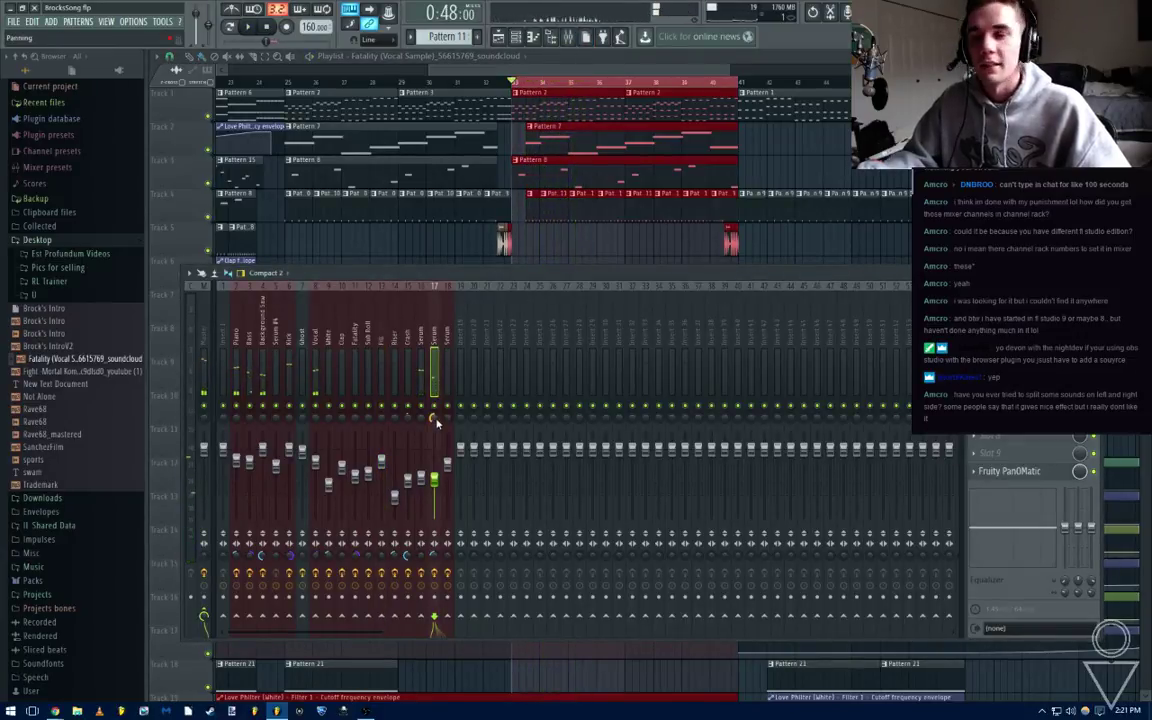
pyautogui.press('space')
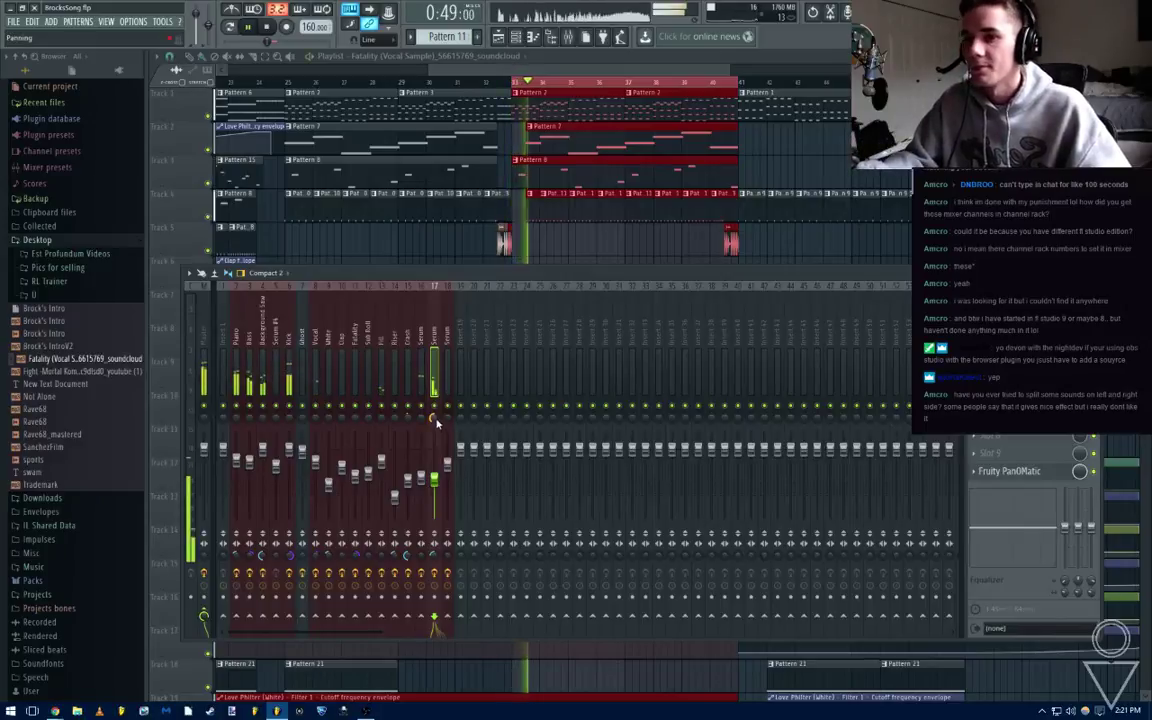
pyautogui.press('space')
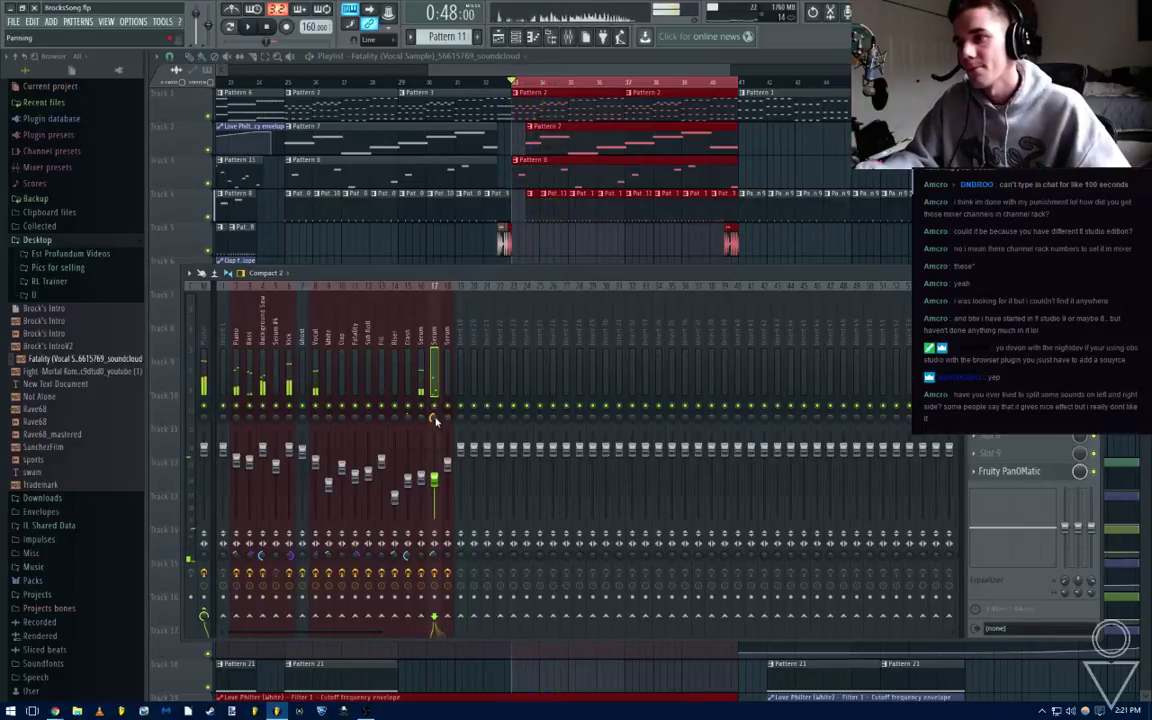
pyautogui.rightClick(434, 418)
pyautogui.click(447, 428)
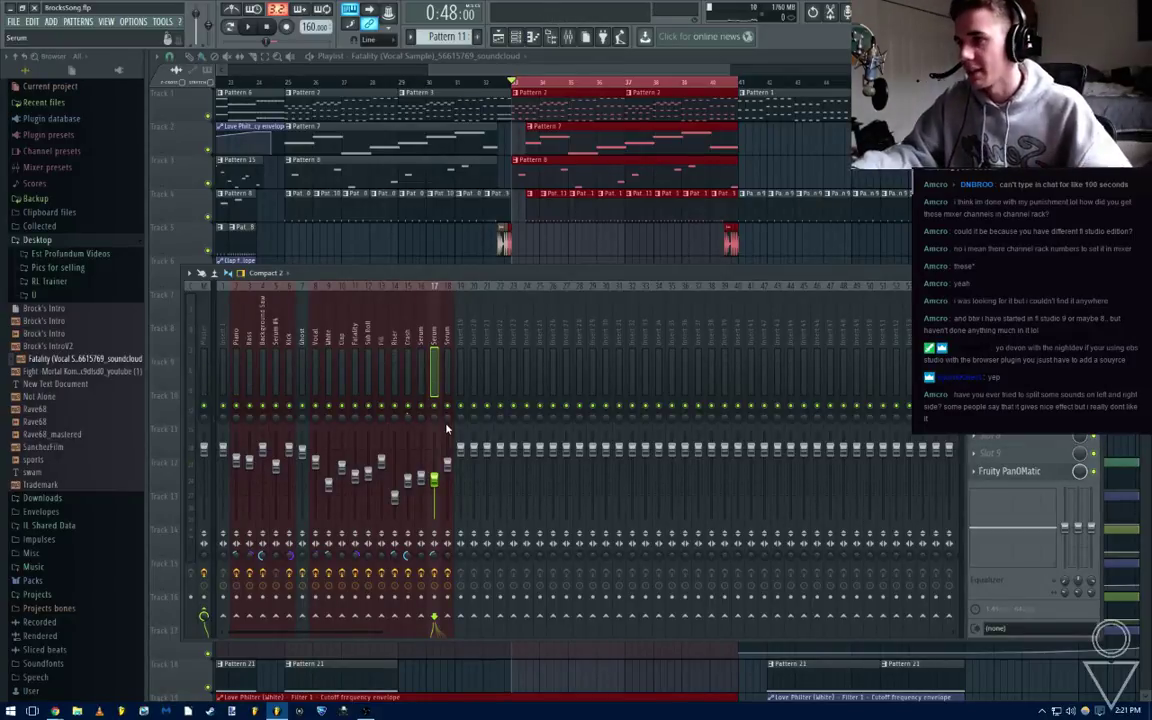
# Clear the playlist time selection and select the Background Saw mixer track at insert 4
pyautogui.click(592, 246)
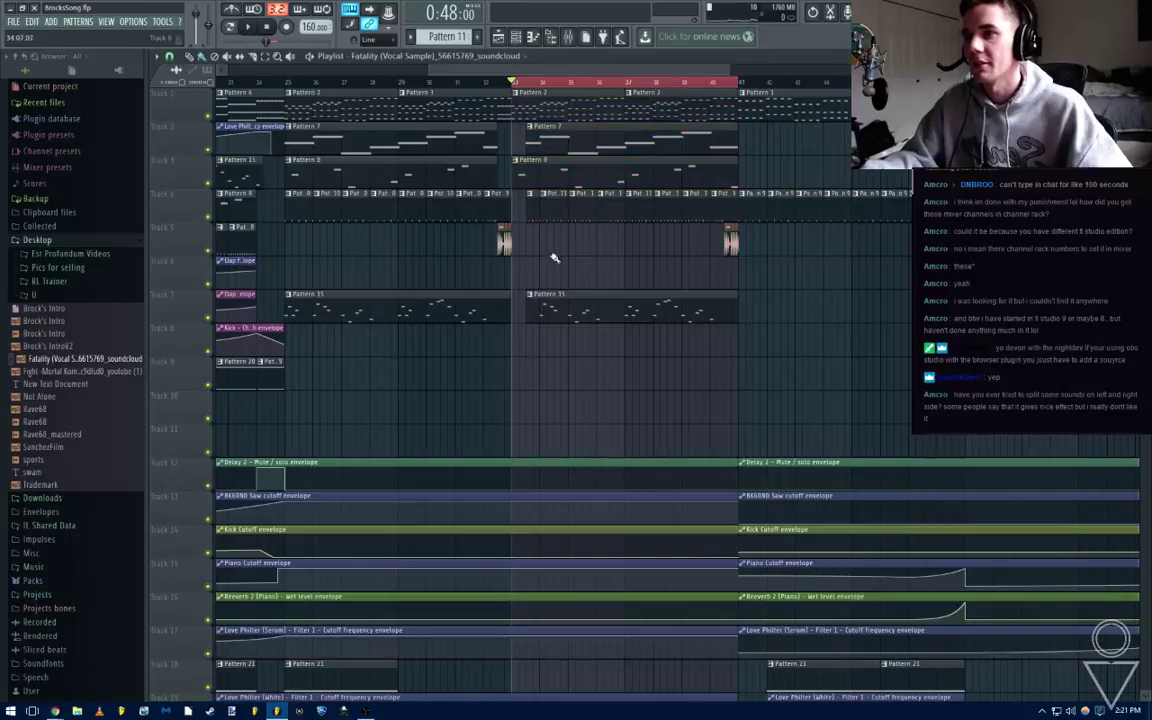
pyautogui.press('F9')
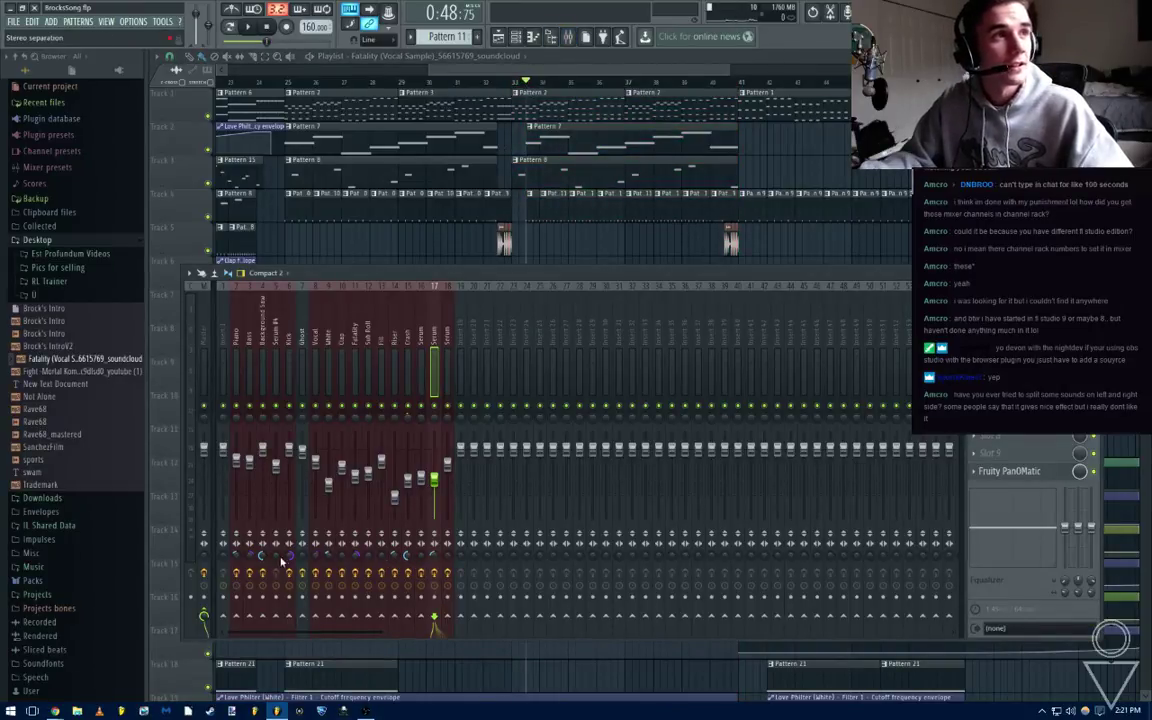
pyautogui.click(260, 327)
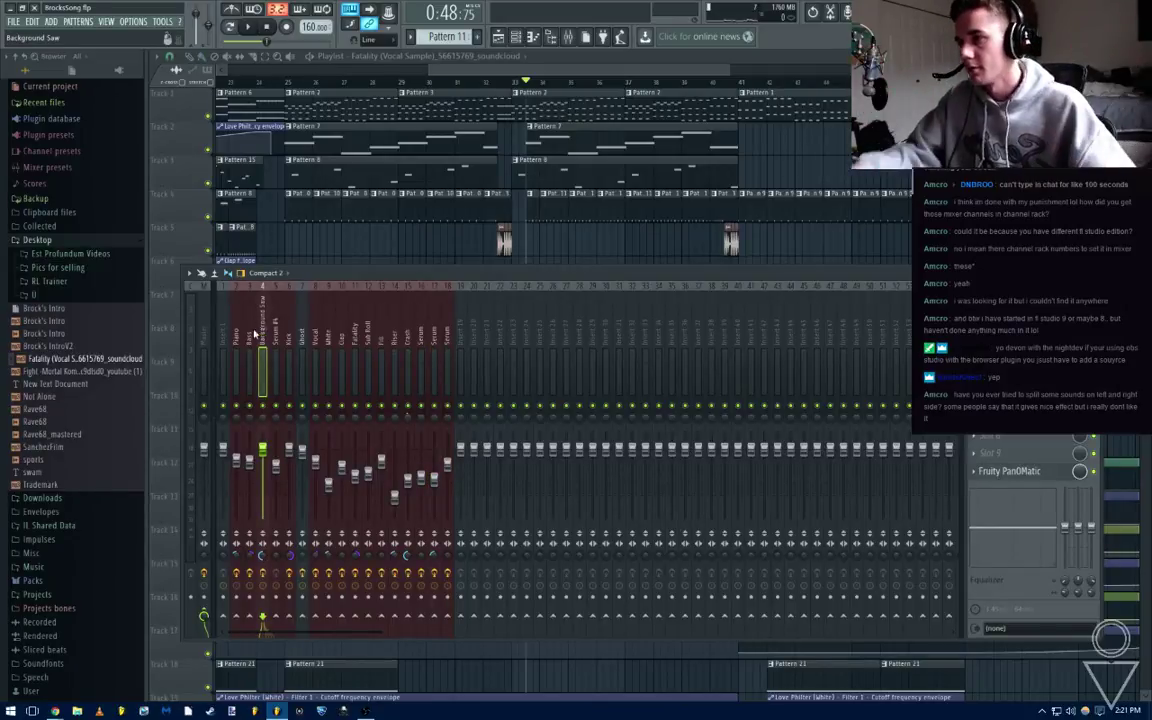
pyautogui.press('F9')
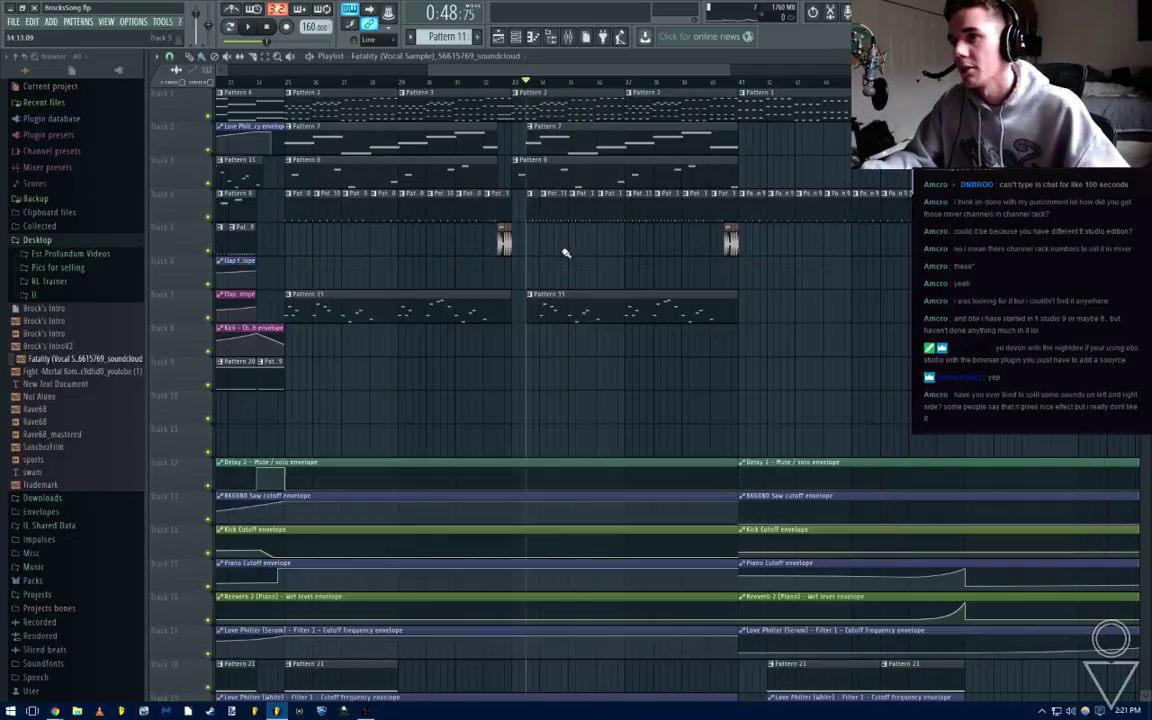
# Play the arrangement briefly from bar 25
pyautogui.scroll(-2, 566, 252)
pyautogui.click(393, 84)
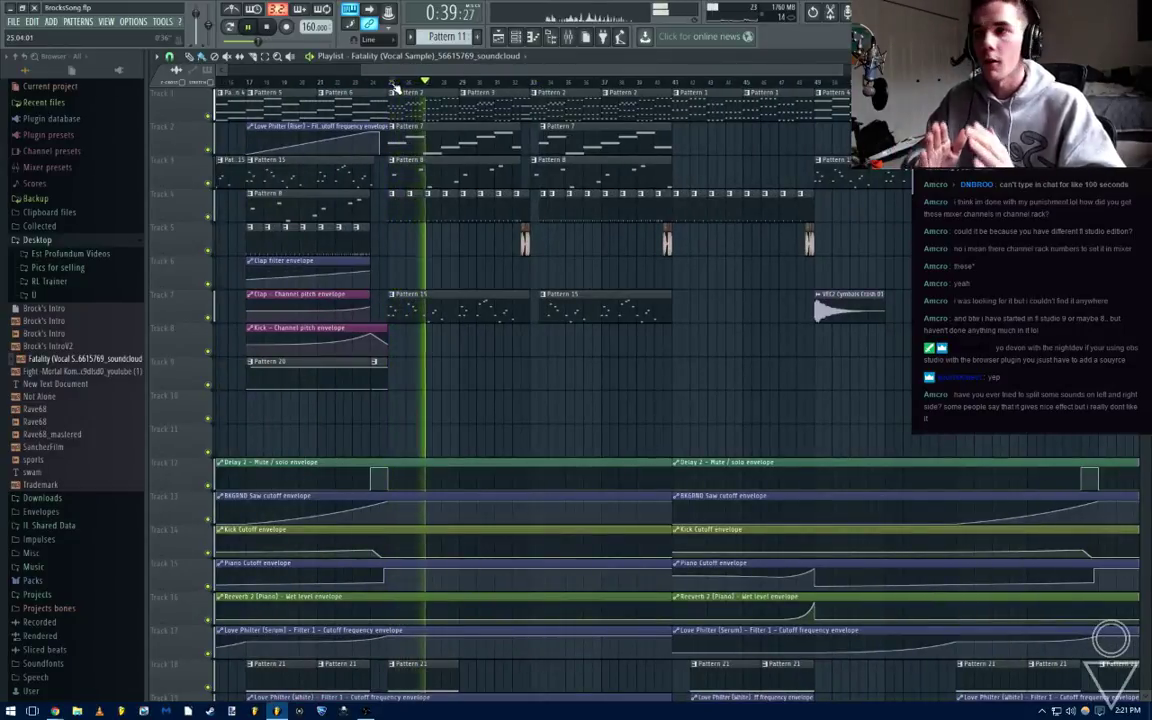
pyautogui.press('space')
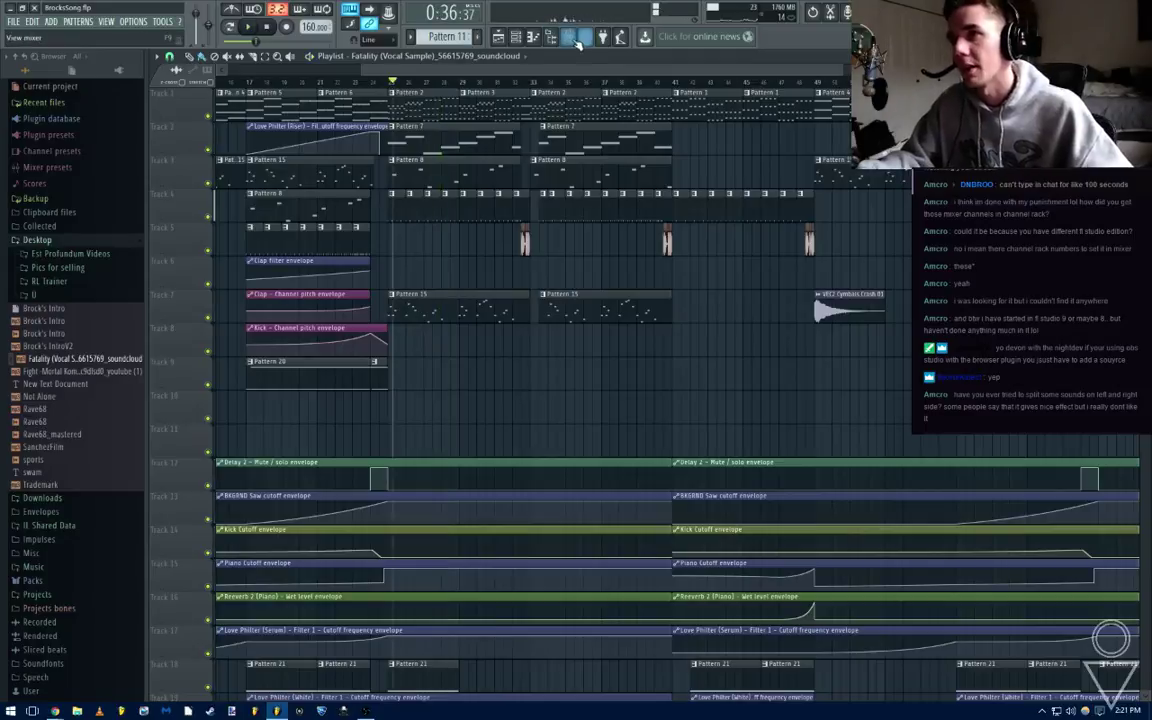
# Try a more merged stereo separation on the soloed Background Saw track at insert 4 during playback from bar 25
pyautogui.press('F9')
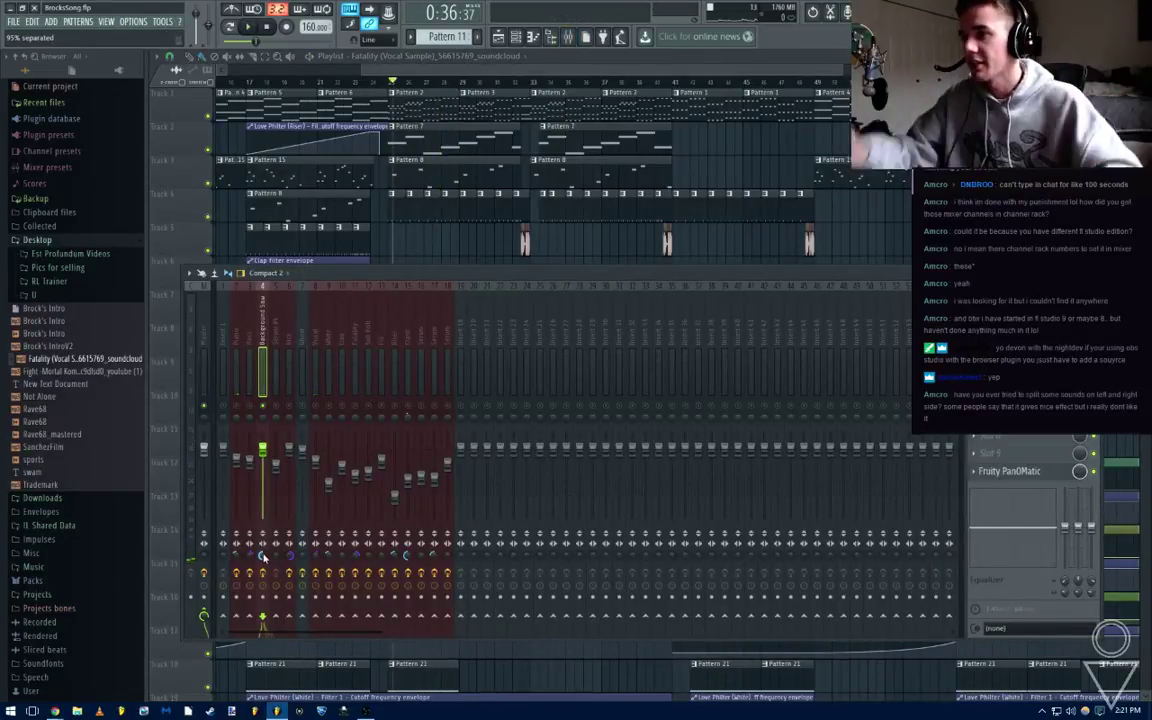
pyautogui.press('space')
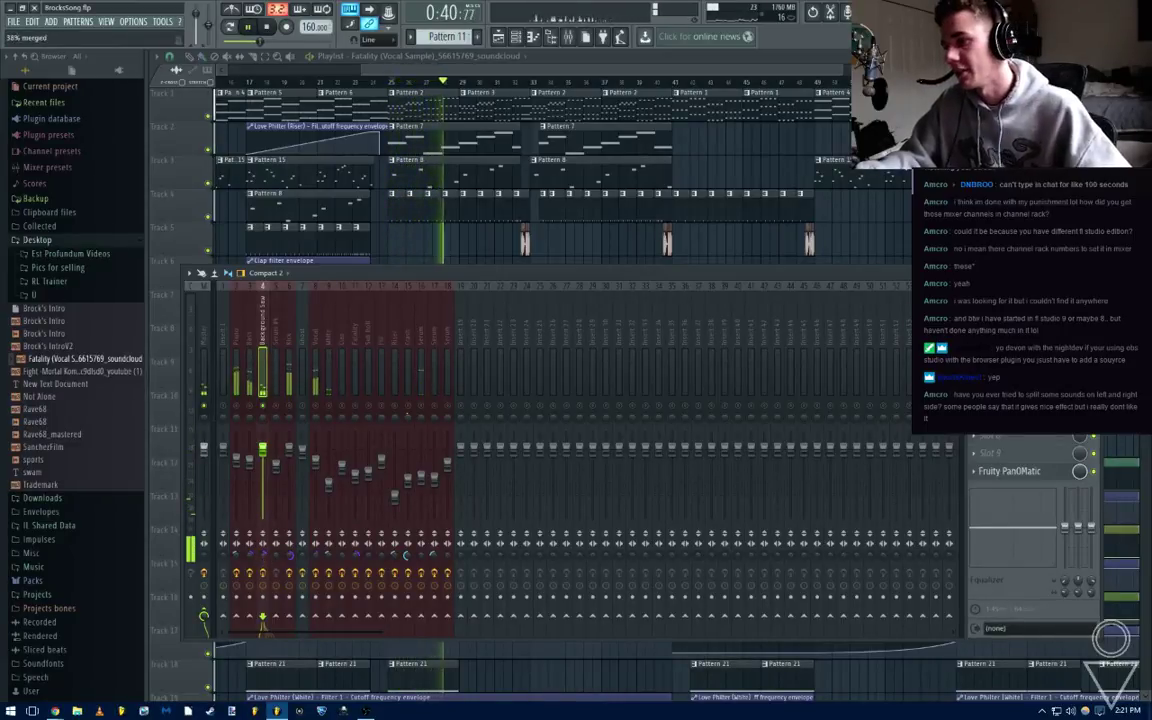
pyautogui.press('F9')
pyautogui.press('space')
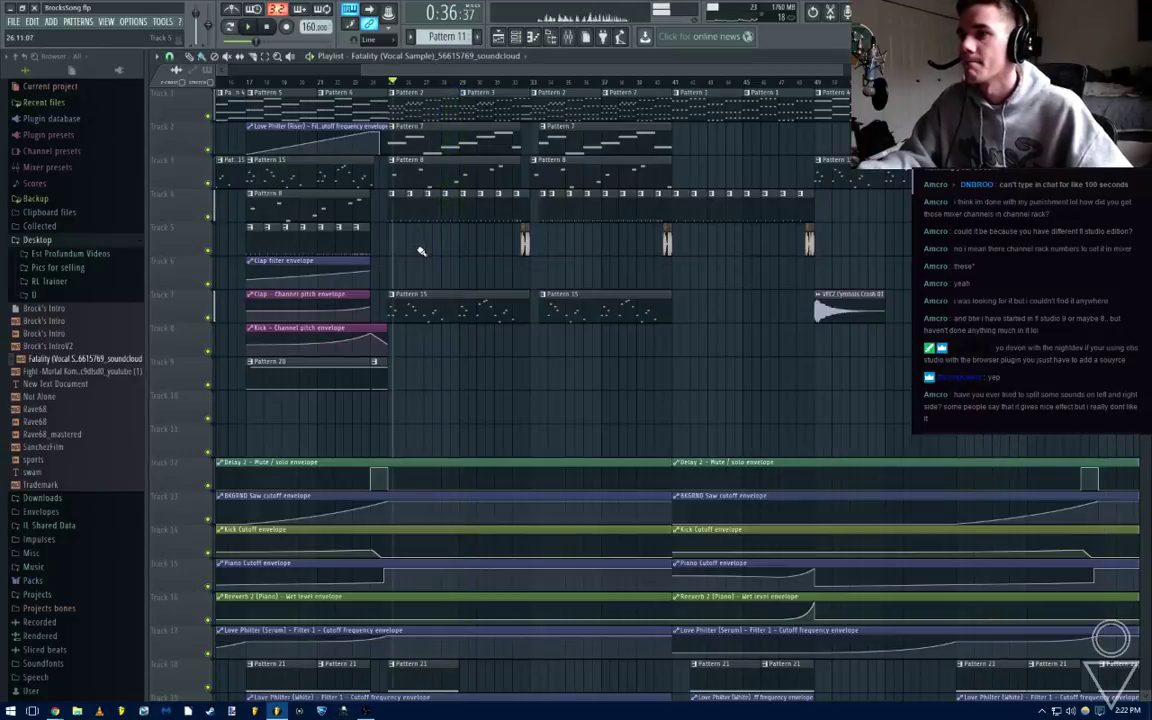
# Replay from just before bar 25, restore the Background Saw track's stereo separation and unsolo it in the mixer
pyautogui.click(385, 83)
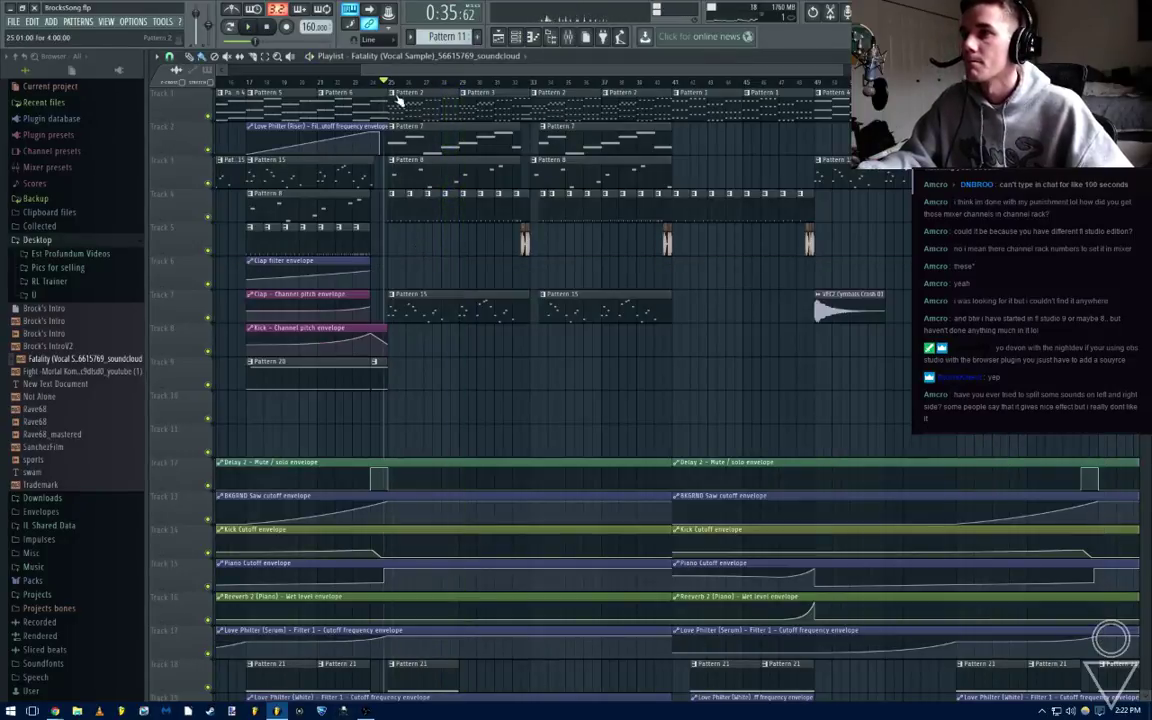
pyautogui.press('space')
pyautogui.click(570, 38)
pyautogui.press('space')
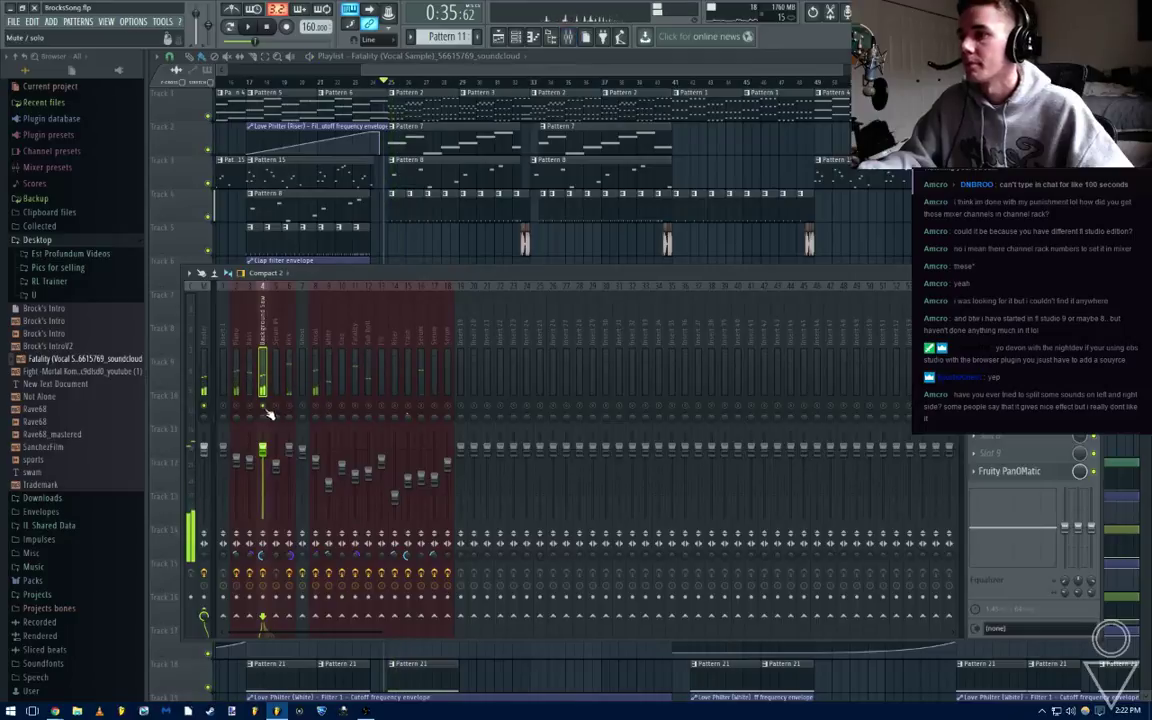
pyautogui.press('F9')
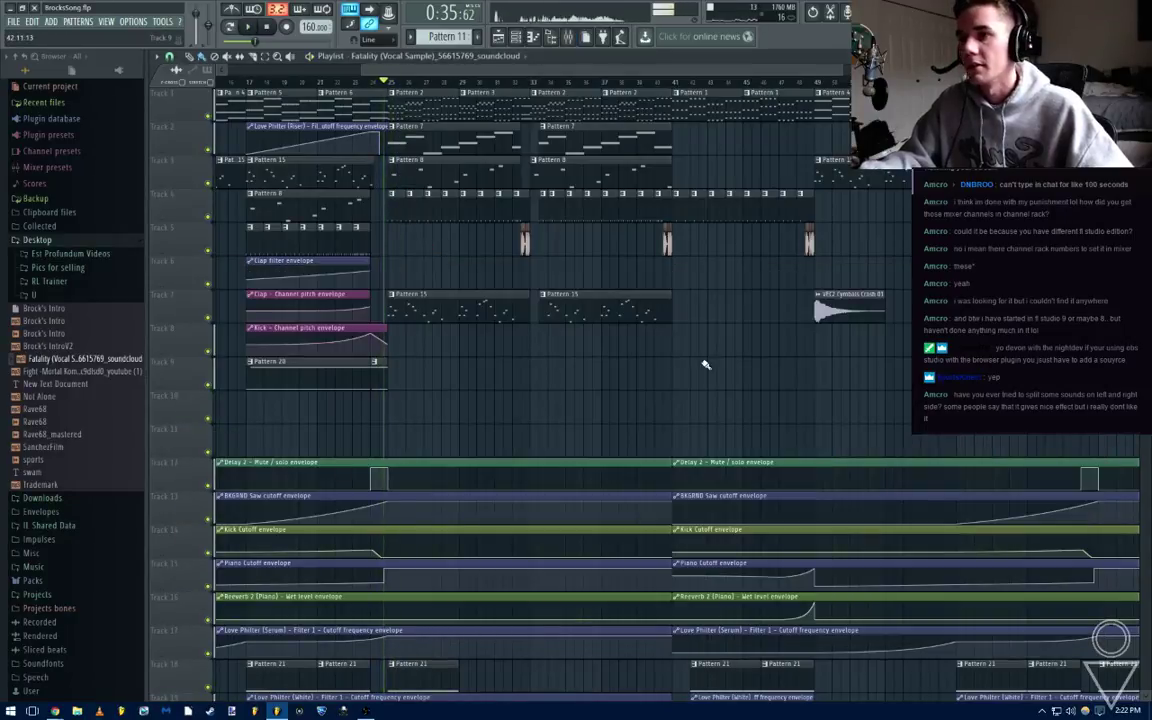
# Open the channel settings of the fill sample on playlist track 5 for inspection and close them
pyautogui.moveTo(704, 364); pyautogui.dragTo(671, 369)
pyautogui.scroll(4, 674, 345)
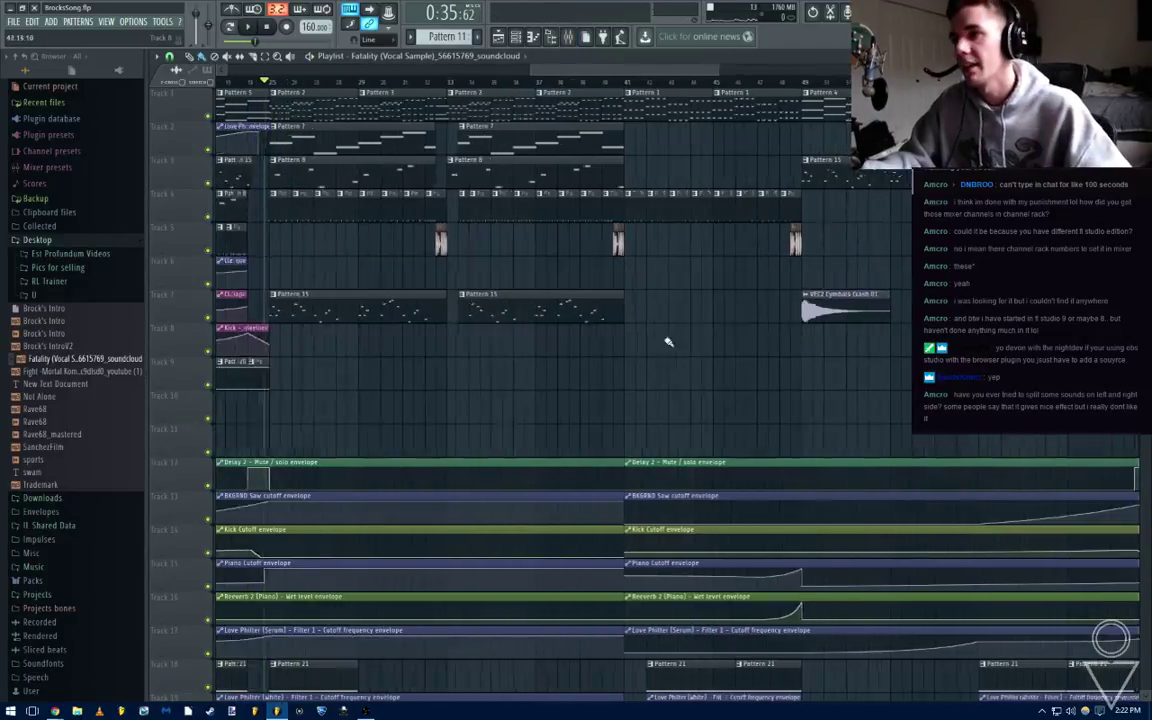
pyautogui.doubleClick(519, 243)
pyautogui.scroll(-4, 519, 243)
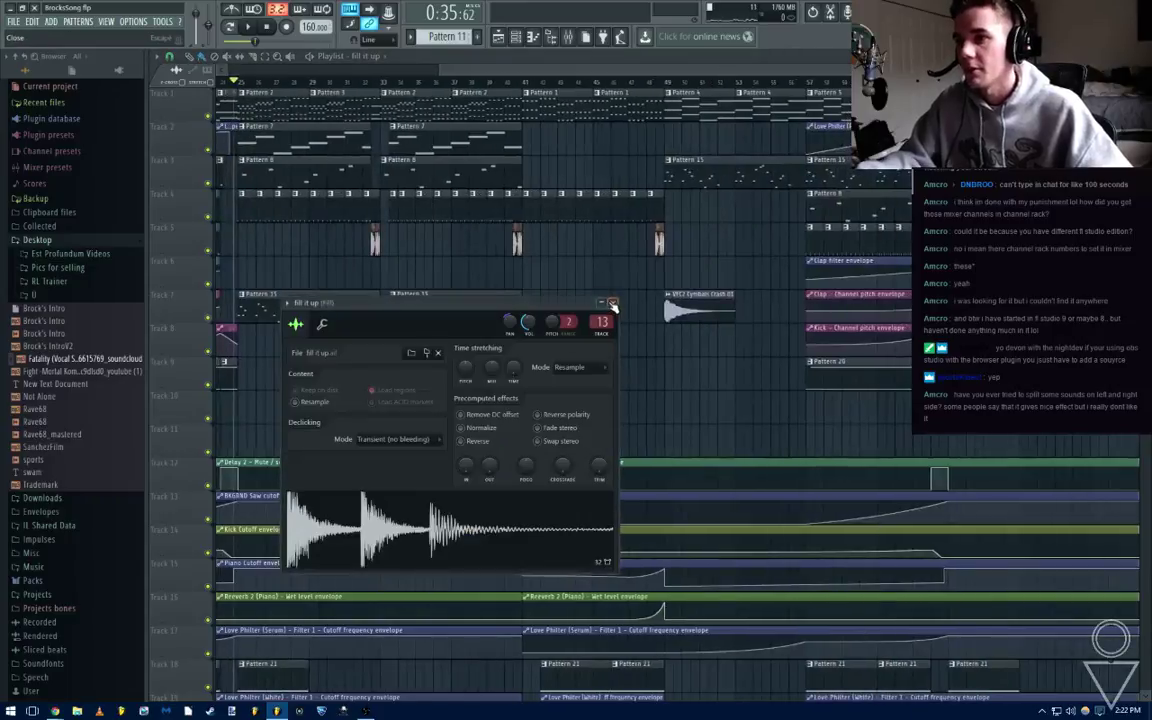
pyautogui.click(613, 304)
pyautogui.scroll(-4, 669, 360)
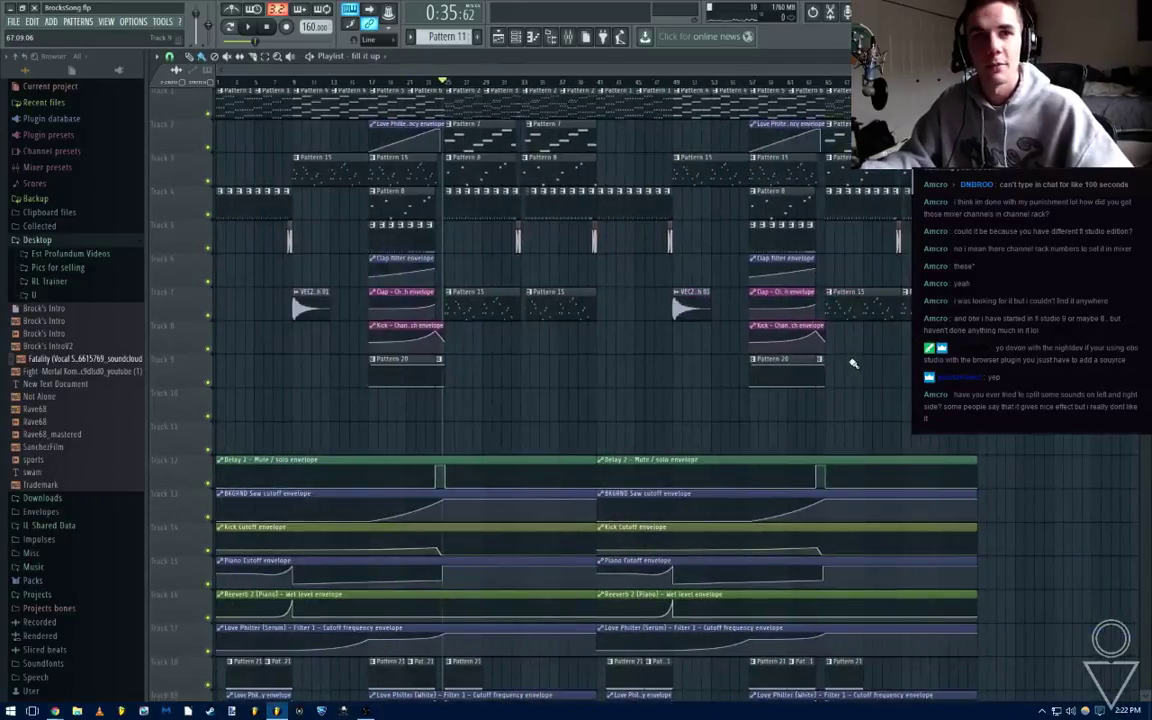
# Play the second build-up from about bar 58 and inspect the Fatality clips and automation on tracks 21 to 23
pyautogui.scroll(3, 740, 304)
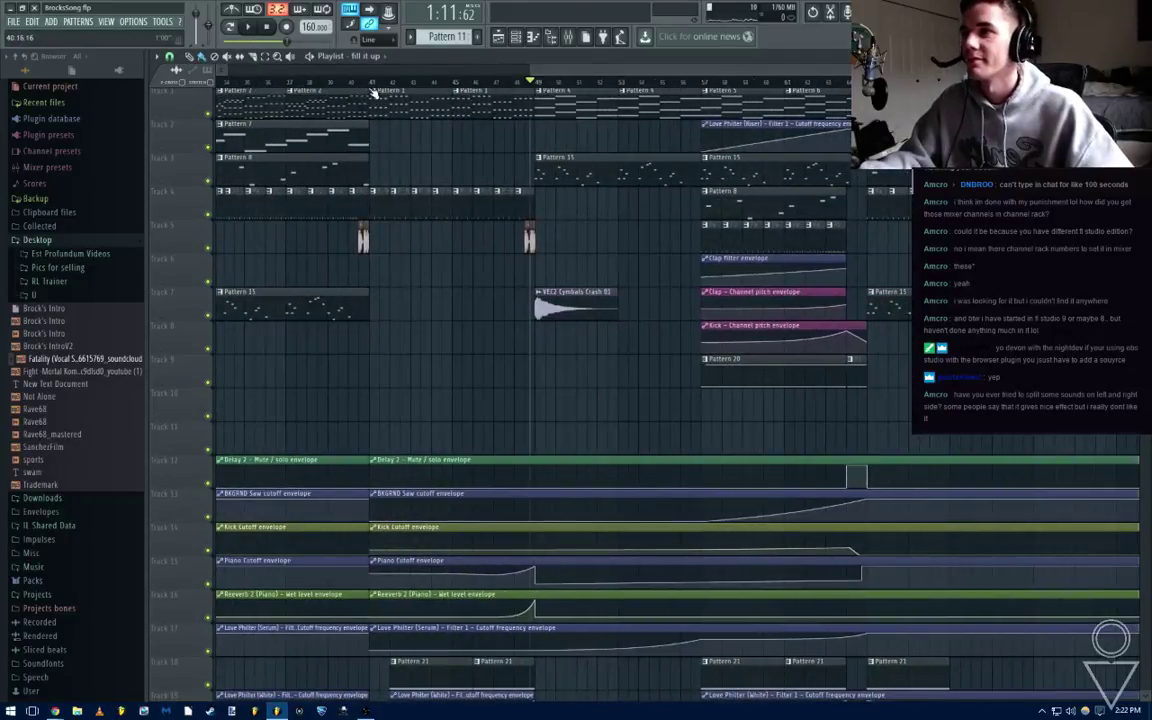
pyautogui.press('space')
pyautogui.moveTo(923, 417); pyautogui.dragTo(722, 426)
pyautogui.click(507, 81)
pyautogui.scroll(-7, 735, 338)
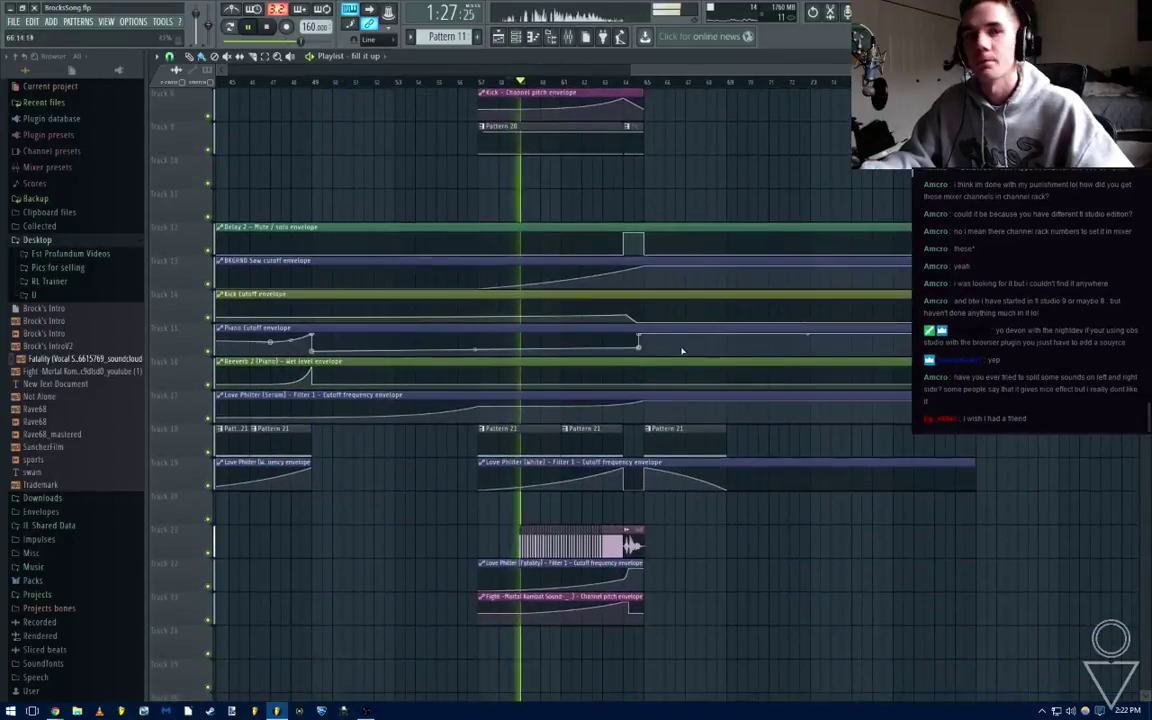
pyautogui.scroll(-4, 678, 350)
pyautogui.scroll(2, 656, 370)
pyautogui.press('space')
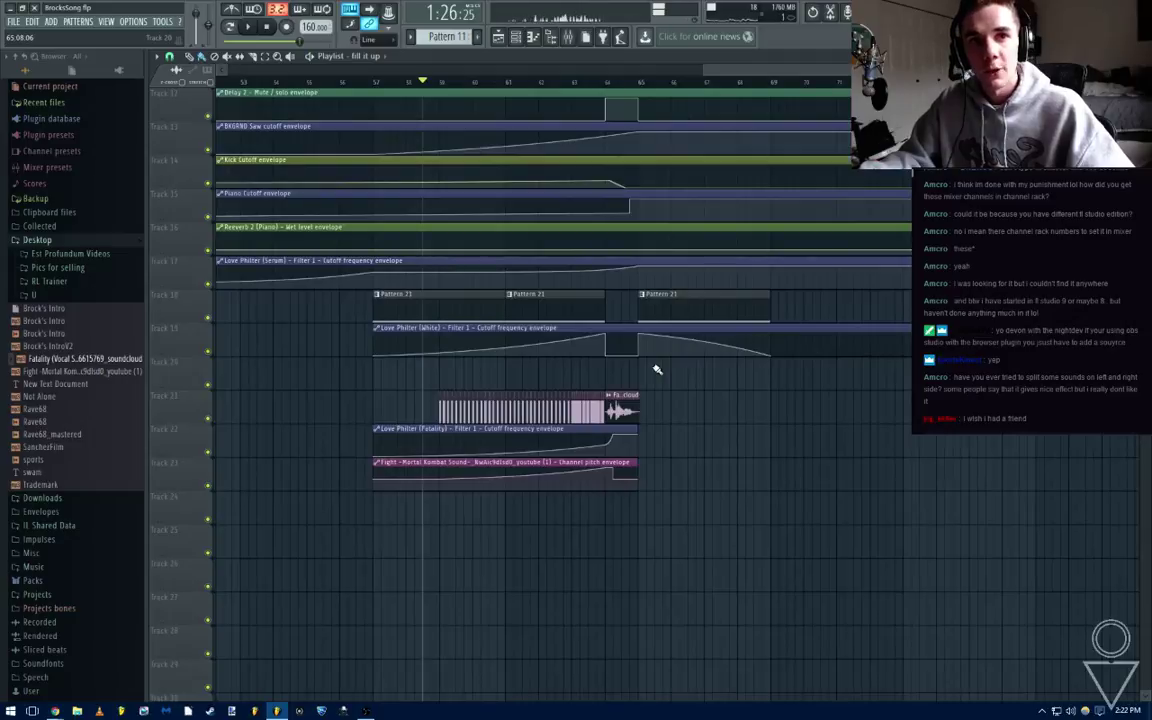
# Play from bar 62 through the Fatality vocal clip at bar 64
pyautogui.scroll(2, 657, 370)
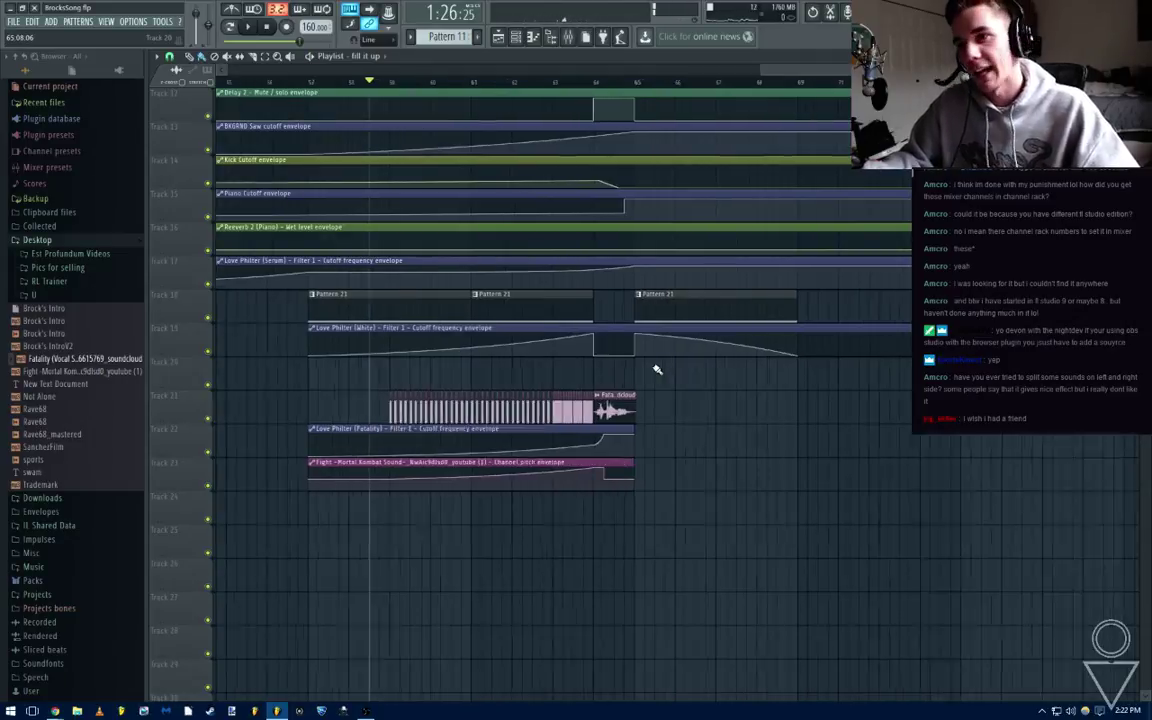
pyautogui.click(402, 83)
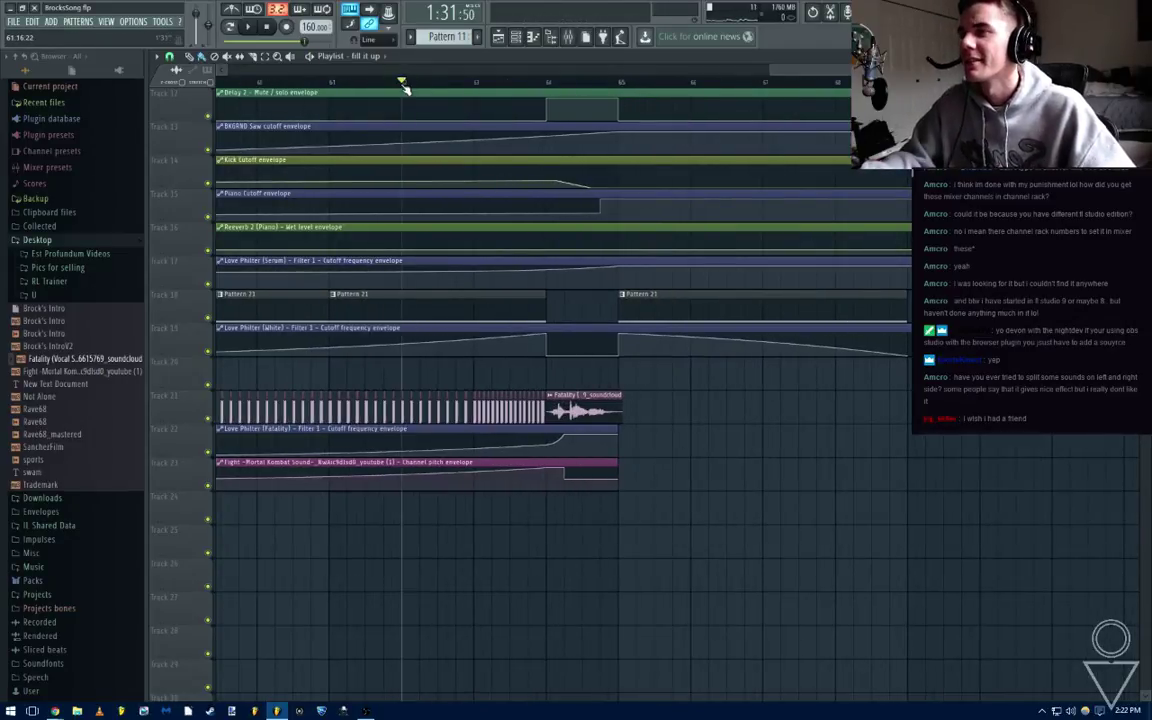
pyautogui.press('space')
pyautogui.scroll(1, 435, 244)
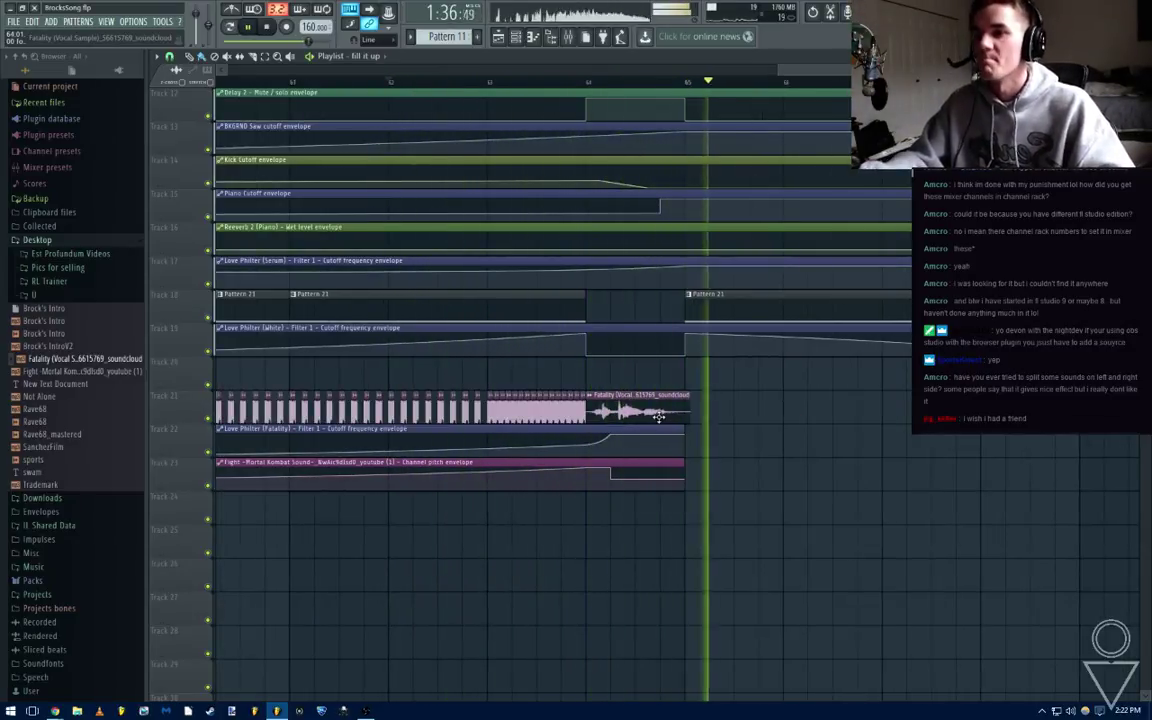
pyautogui.press('space')
# Route the Fatality vocal sample's channel to the Vocal mixer track at insert 8
pyautogui.press('F9')
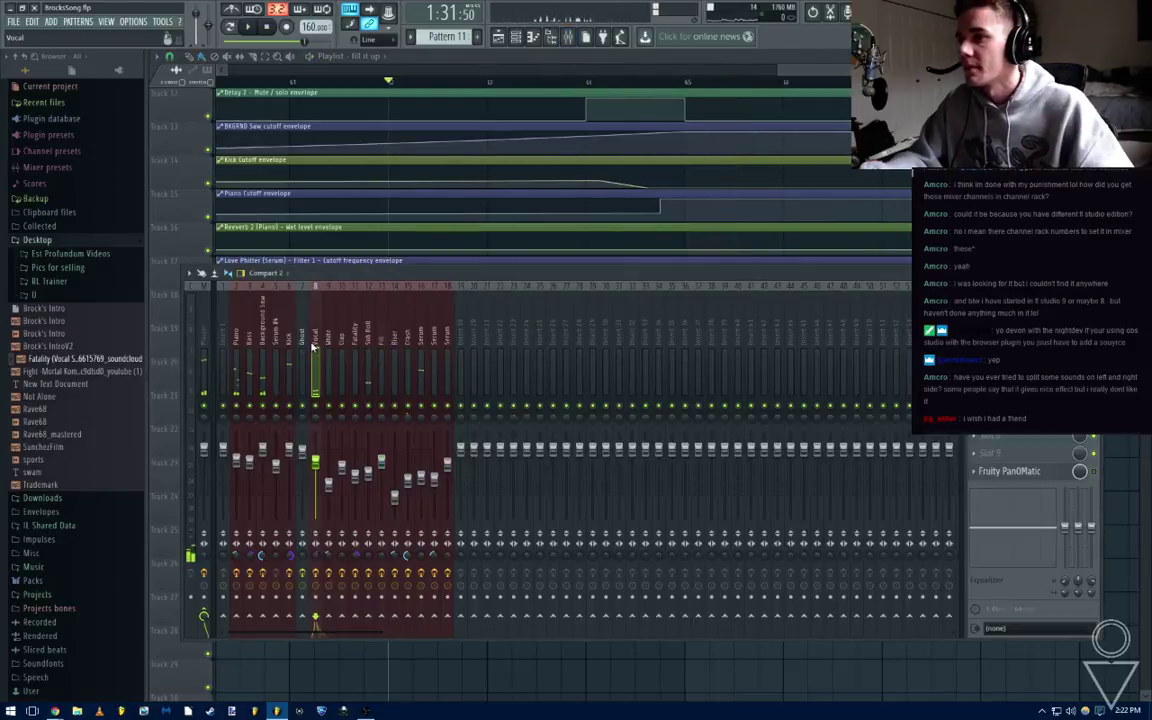
pyautogui.press('F9')
pyautogui.doubleClick(630, 410)
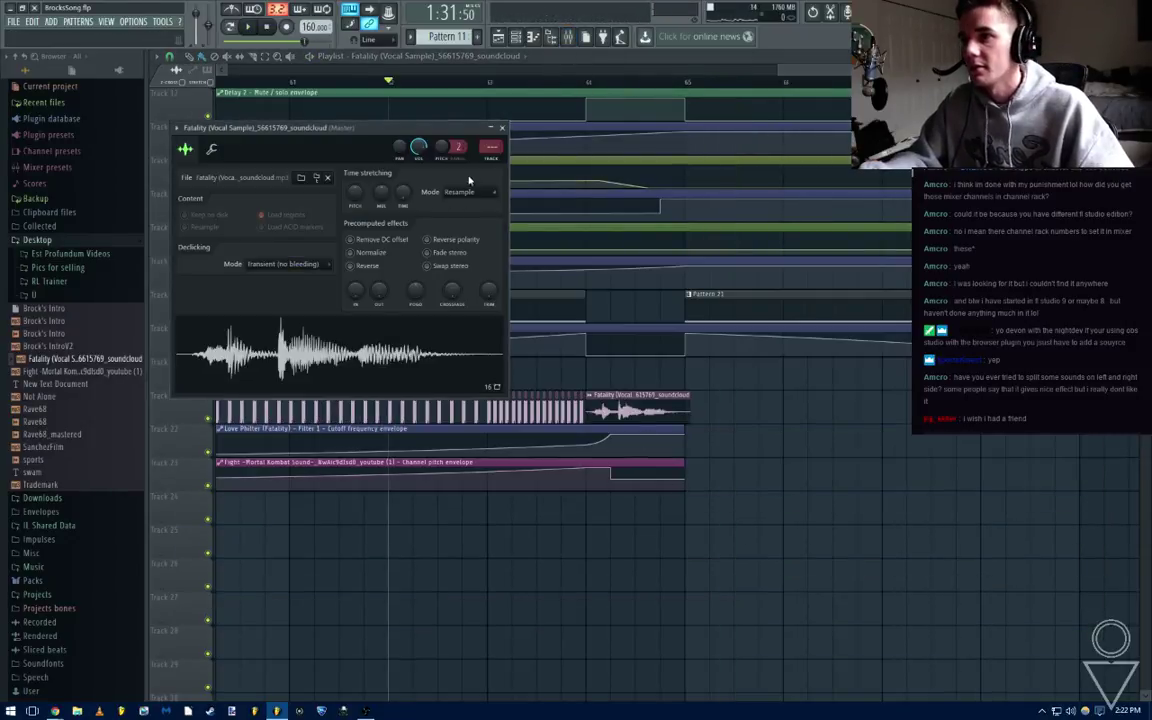
pyautogui.click(502, 128)
# Lower the Fatality vocal sample's channel volume while playing from bar 62
pyautogui.press('space')
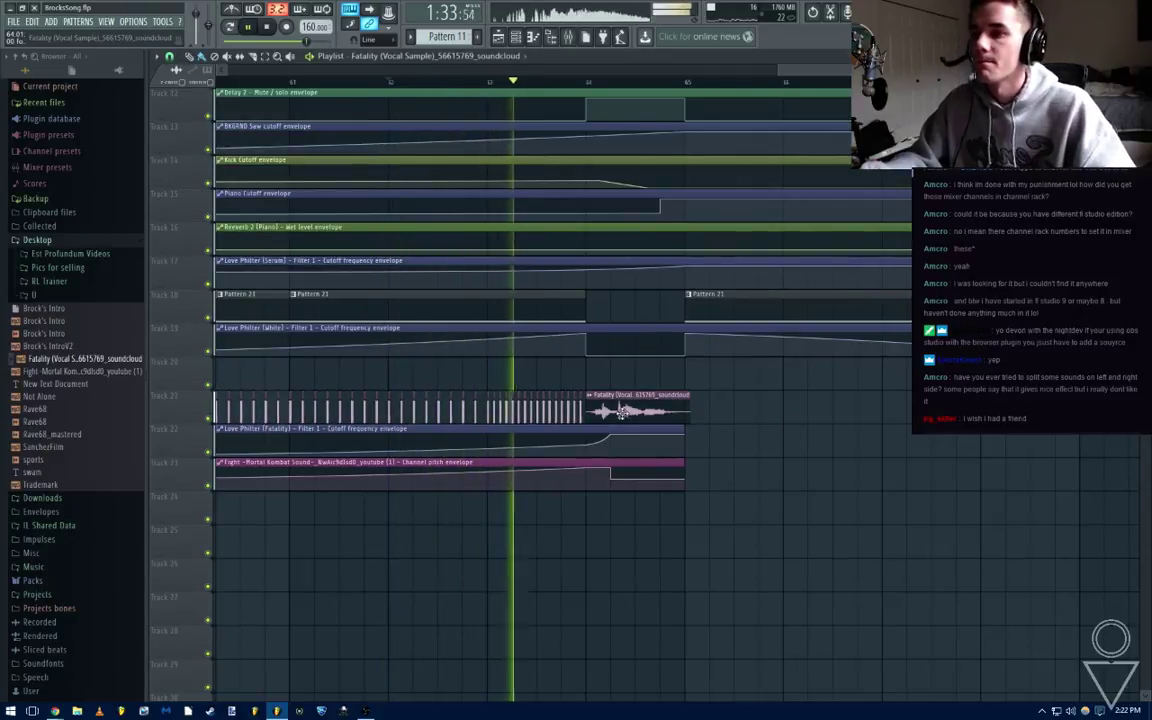
pyautogui.doubleClick(640, 410)
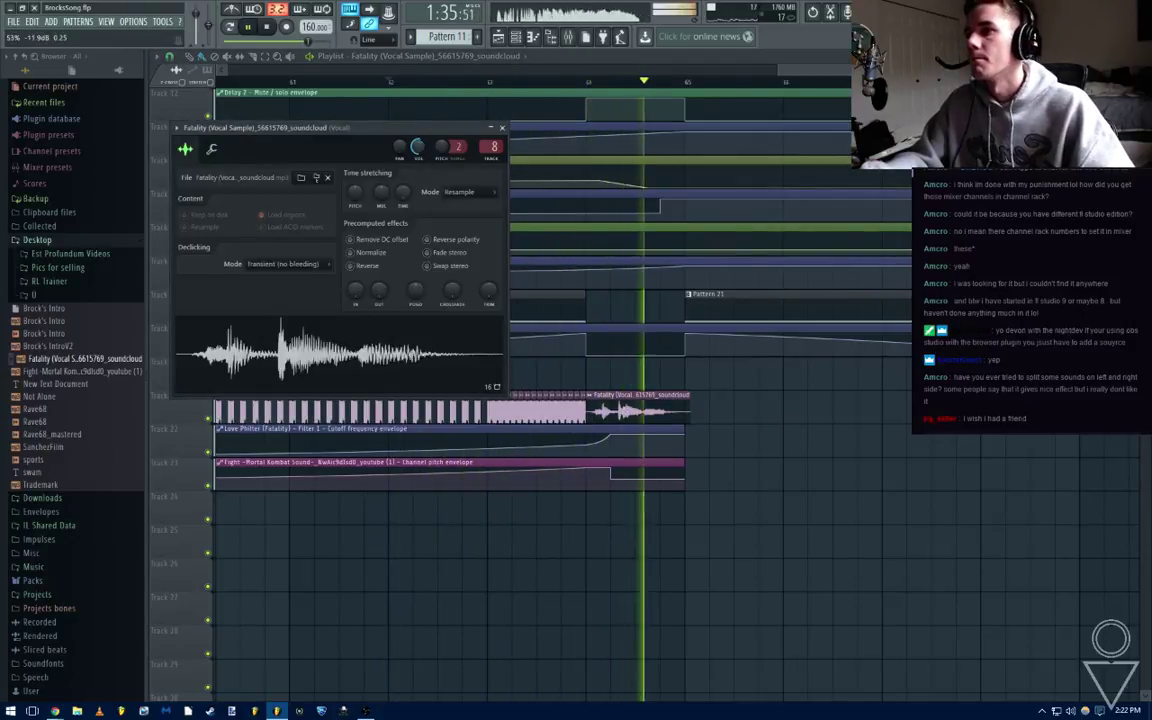
pyautogui.press('space')
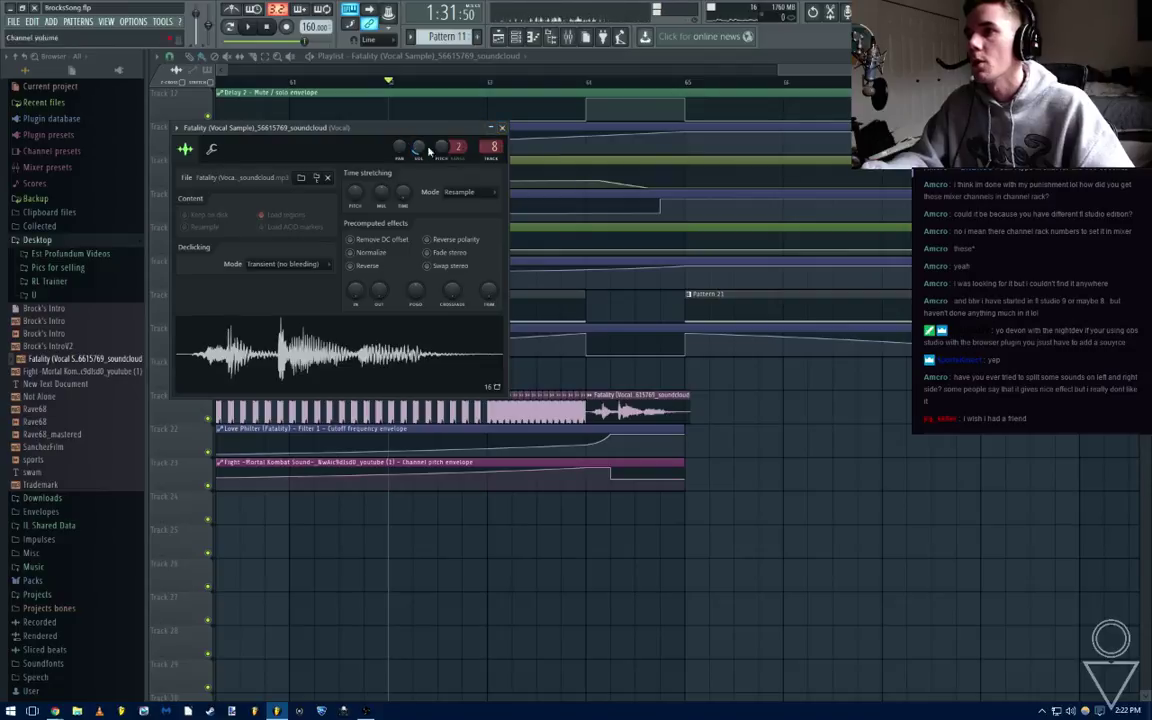
pyautogui.click(502, 128)
# Replay from bar 62 and check the Vocal track's level in the mixer
pyautogui.scroll(-3, 790, 416)
pyautogui.press('space')
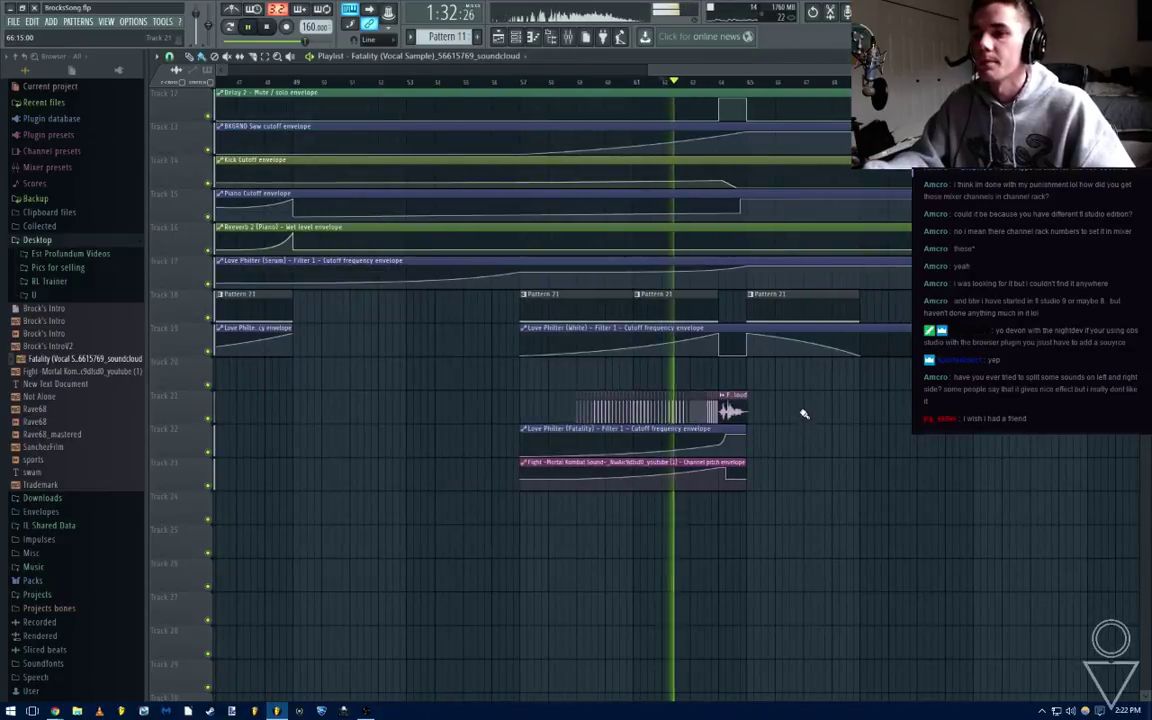
pyautogui.click(553, 37)
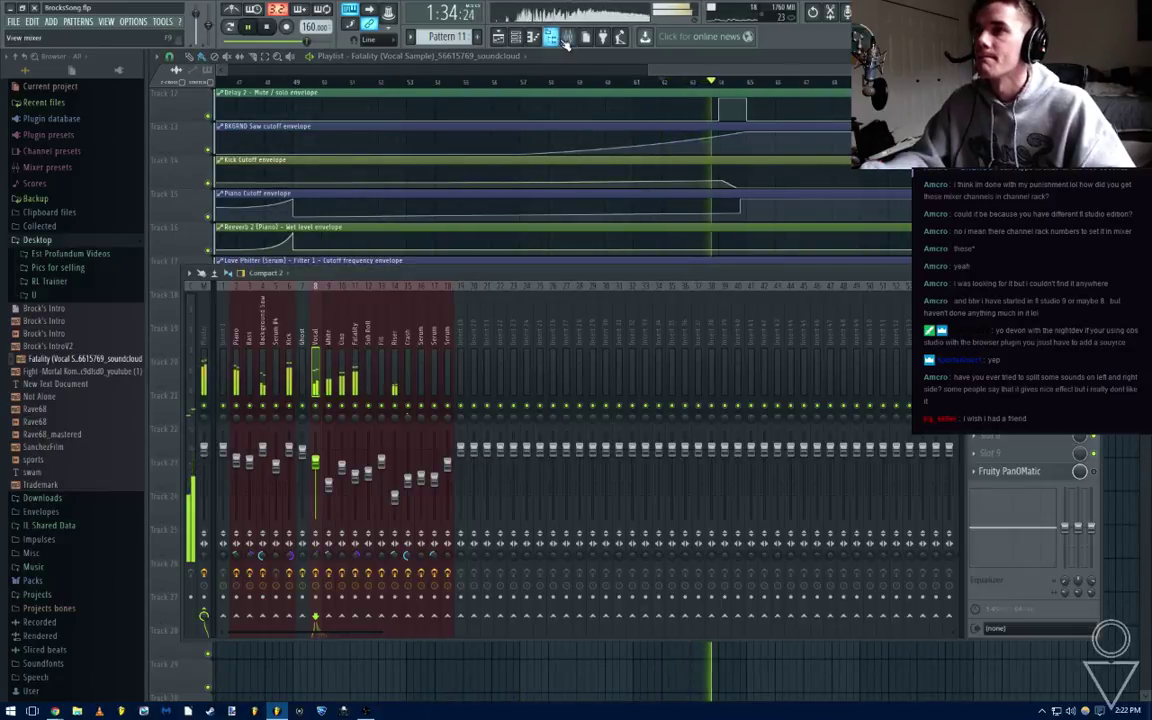
pyautogui.press('F9')
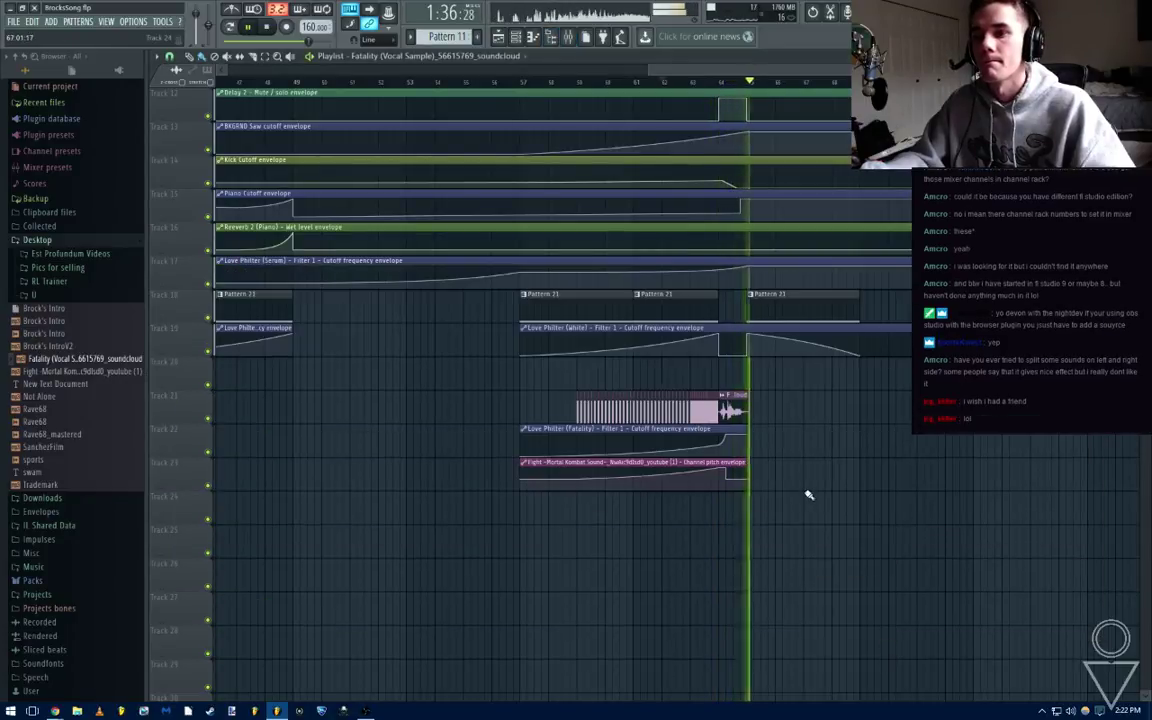
pyautogui.press('space')
# Move the playhead to the middle of bar 62 and listen to the transition into the Fatality vocal
pyautogui.scroll(3, 800, 455)
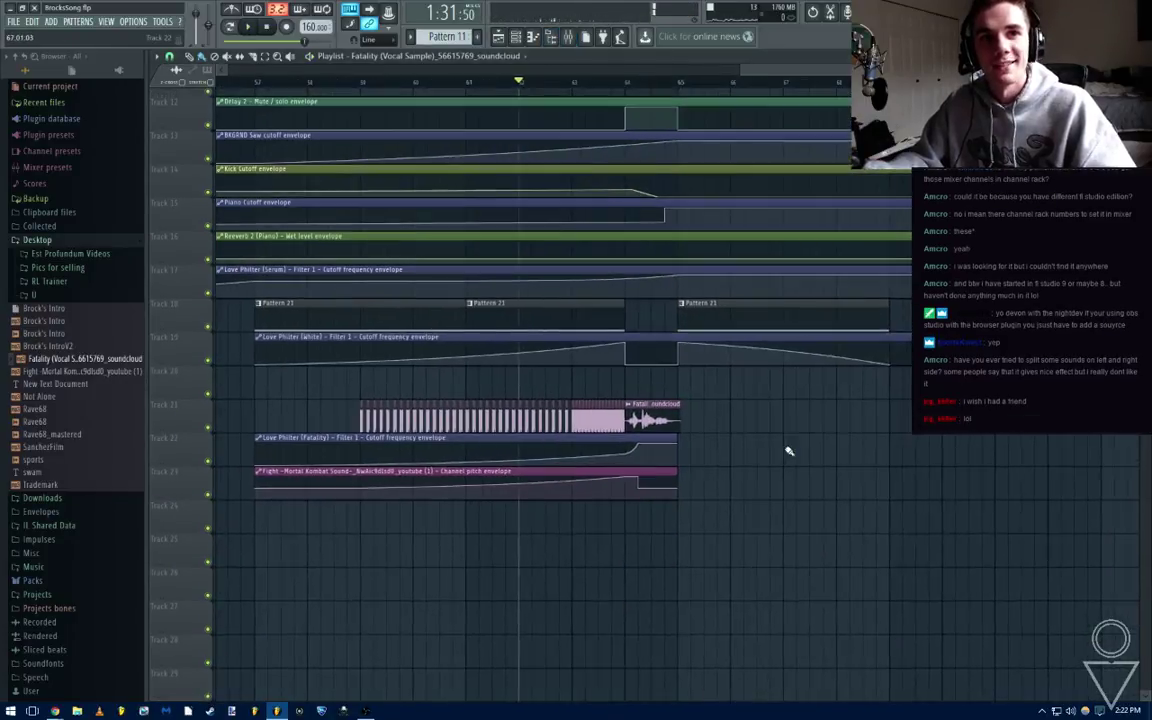
pyautogui.scroll(4, 677, 354)
pyautogui.click(552, 82)
pyautogui.press('space')
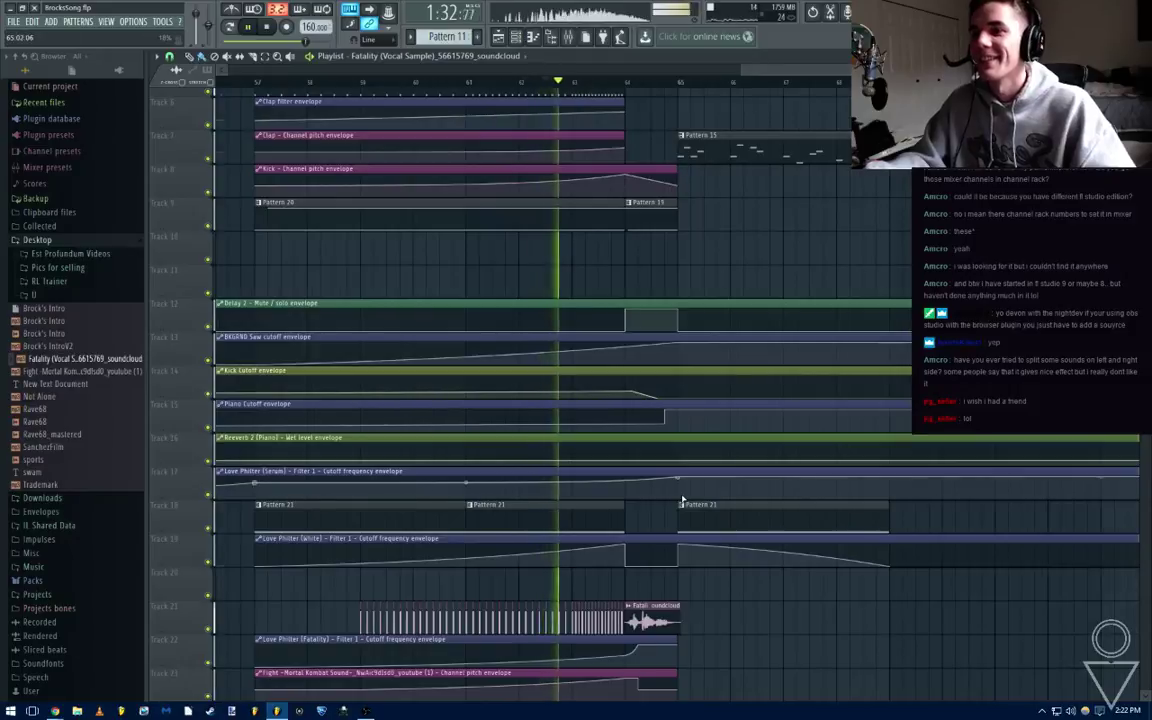
pyautogui.scroll(3, 688, 446)
pyautogui.scroll(3, 731, 447)
pyautogui.scroll(-4, 689, 420)
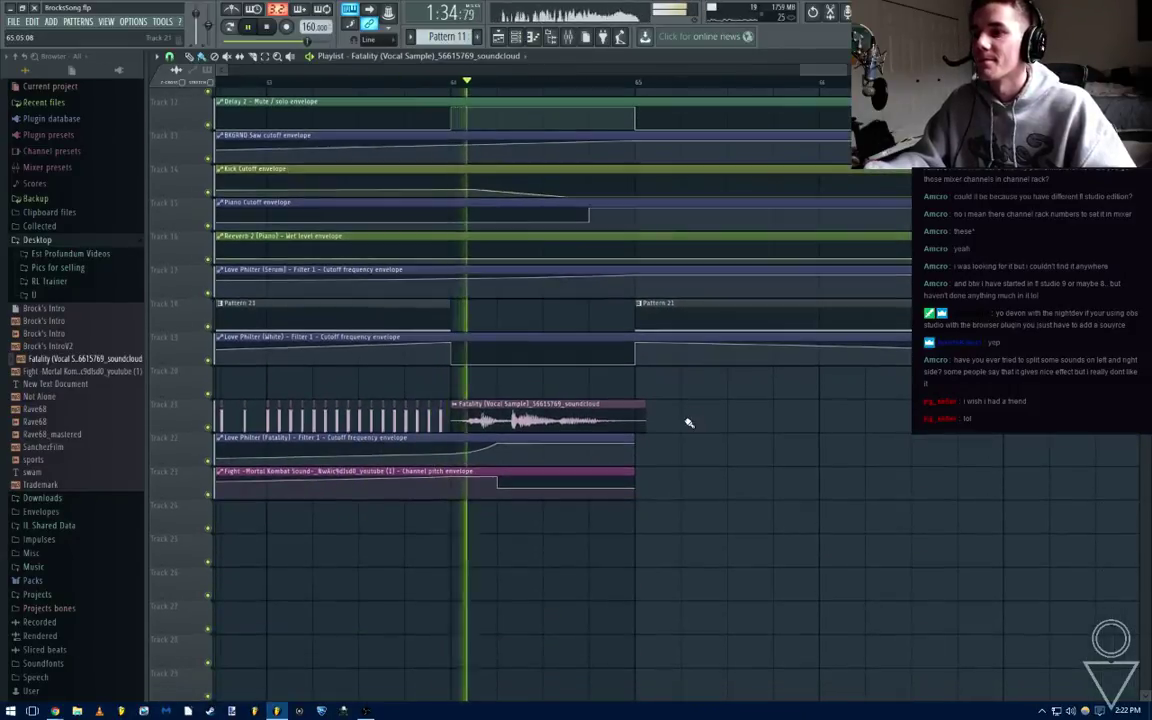
pyautogui.press('space')
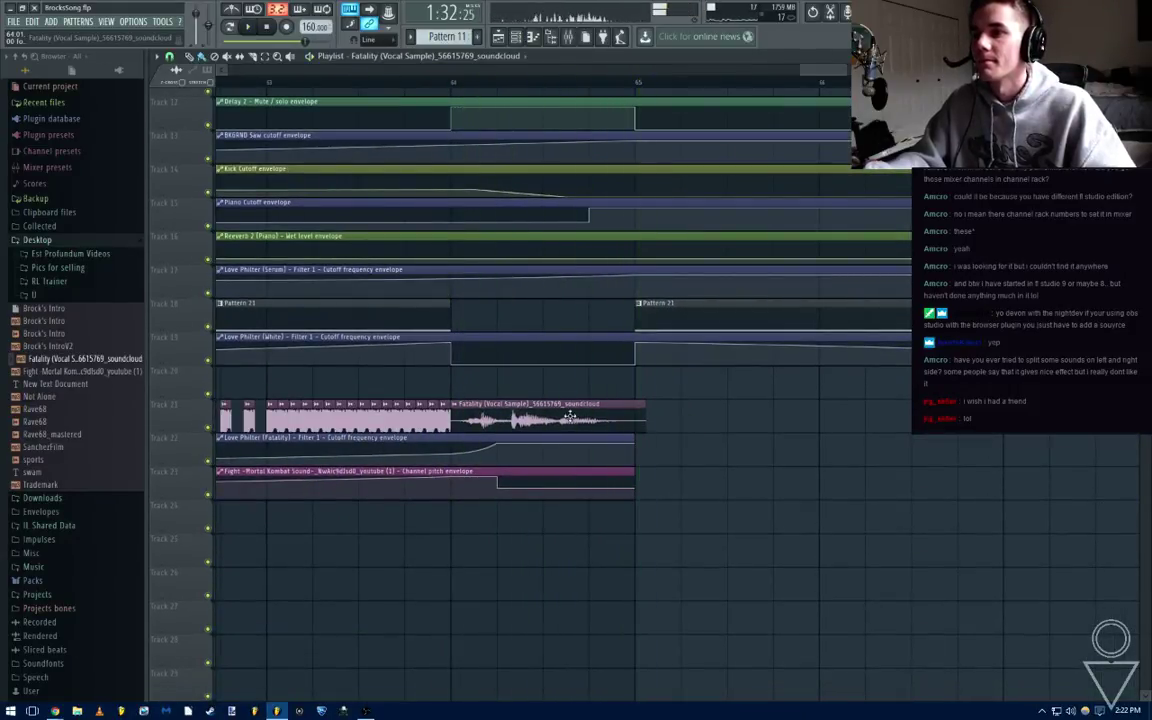
# Sample playback from the middle of bar 64 and examine the Fatality vocal clip's alignment with the surrounding automation
pyautogui.scroll(-2, 561, 413)
pyautogui.scroll(4, 561, 413)
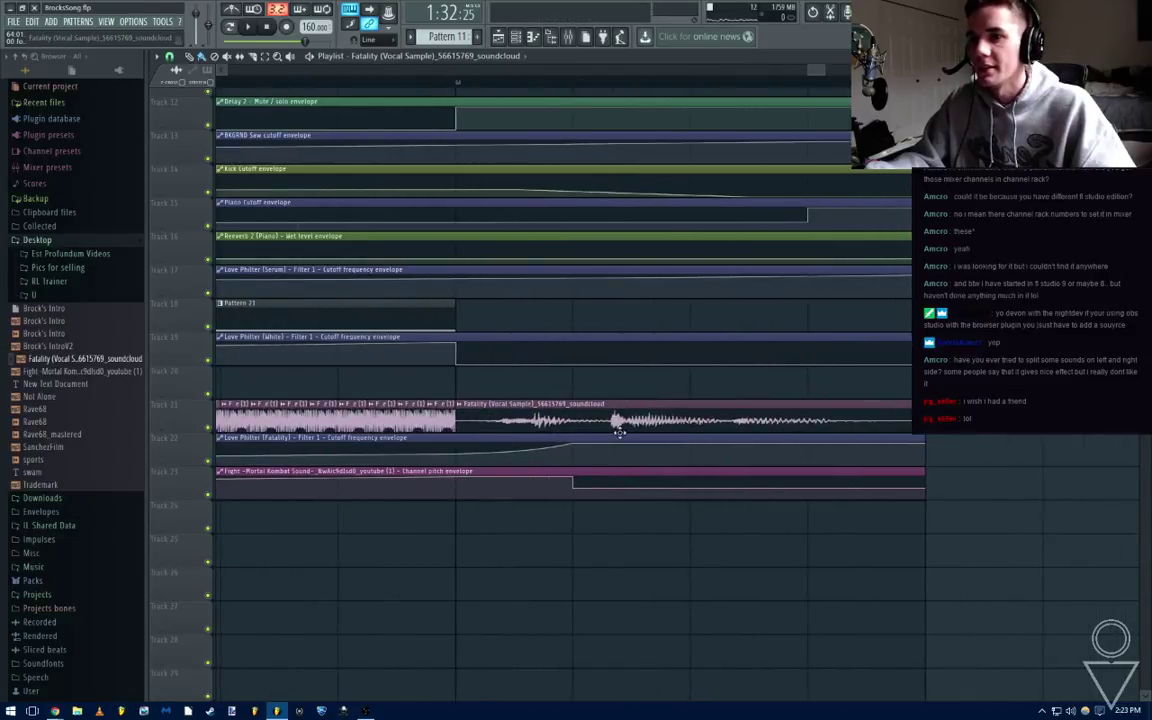
pyautogui.scroll(3, 719, 414)
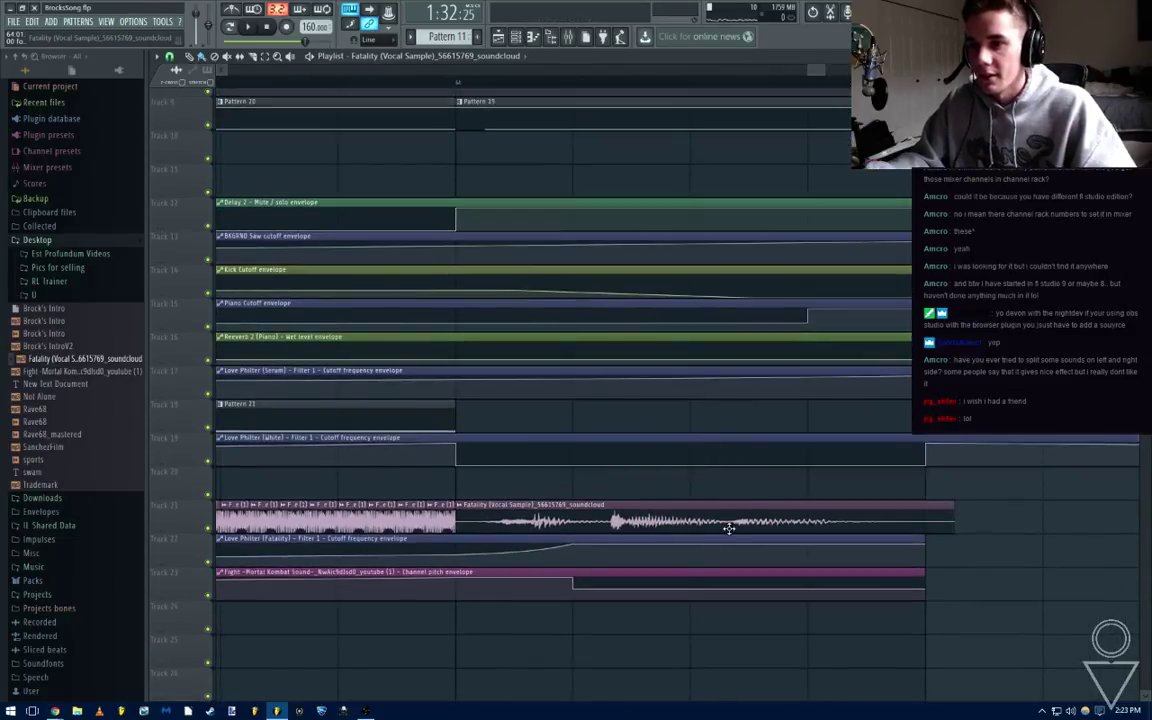
pyautogui.press('space')
pyautogui.press('space')
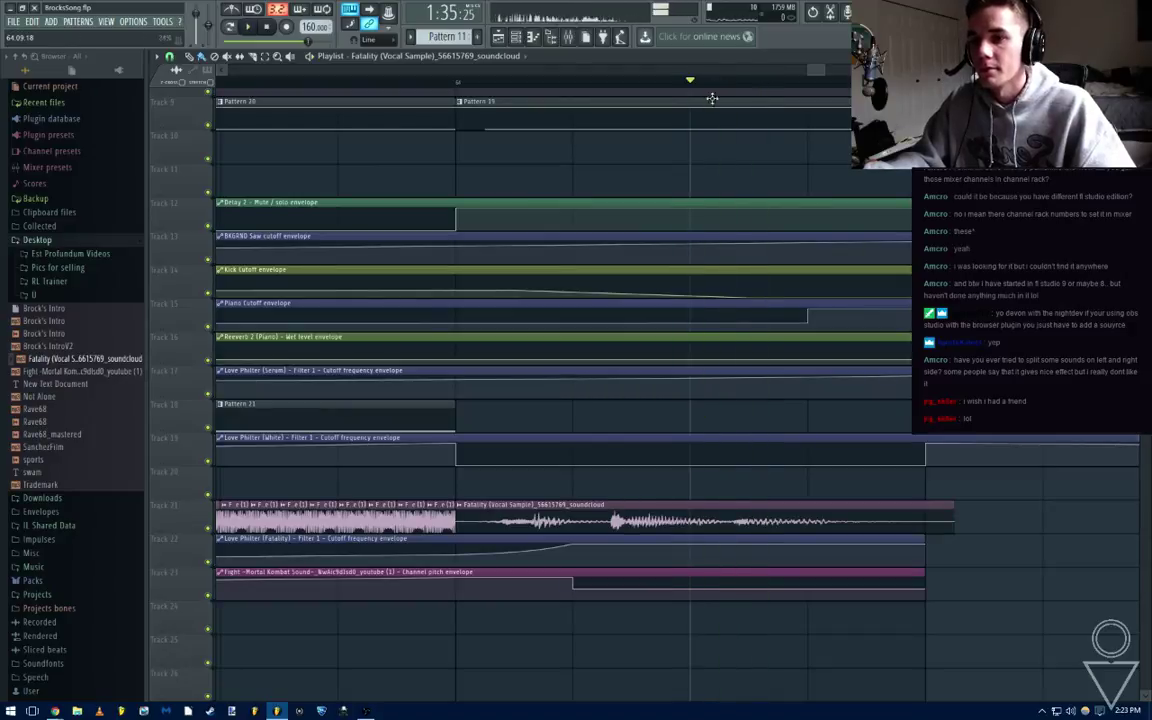
pyautogui.scroll(-5, 456, 226)
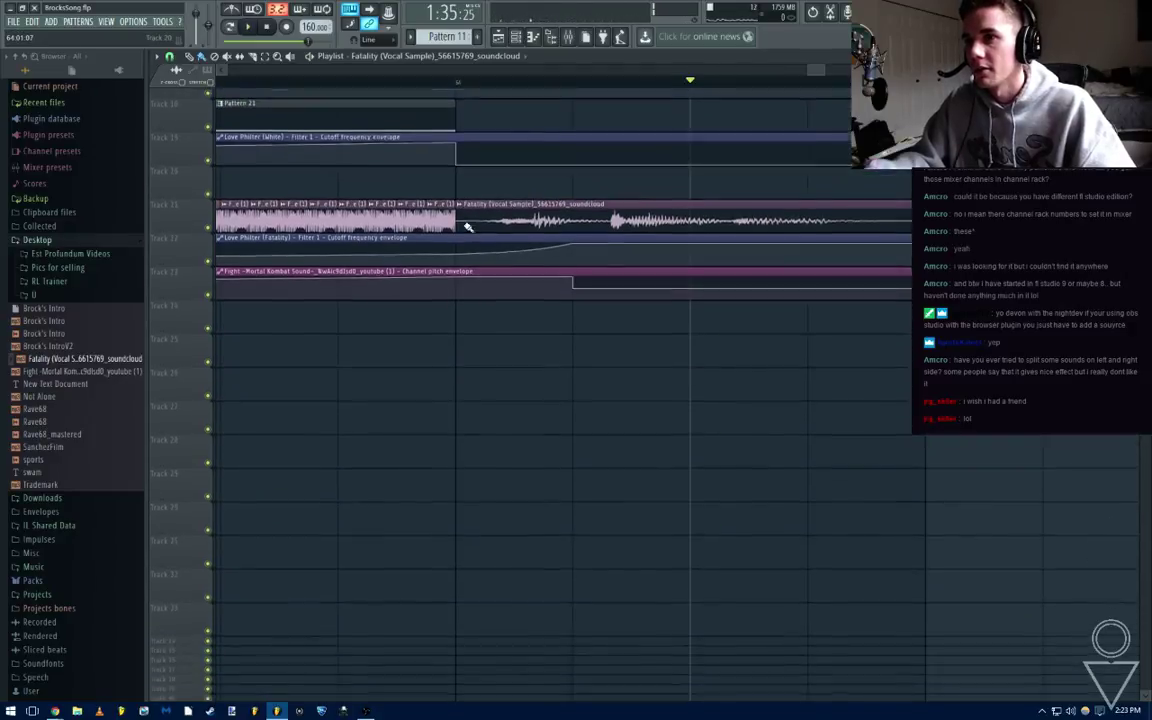
pyautogui.scroll(-4, 464, 225)
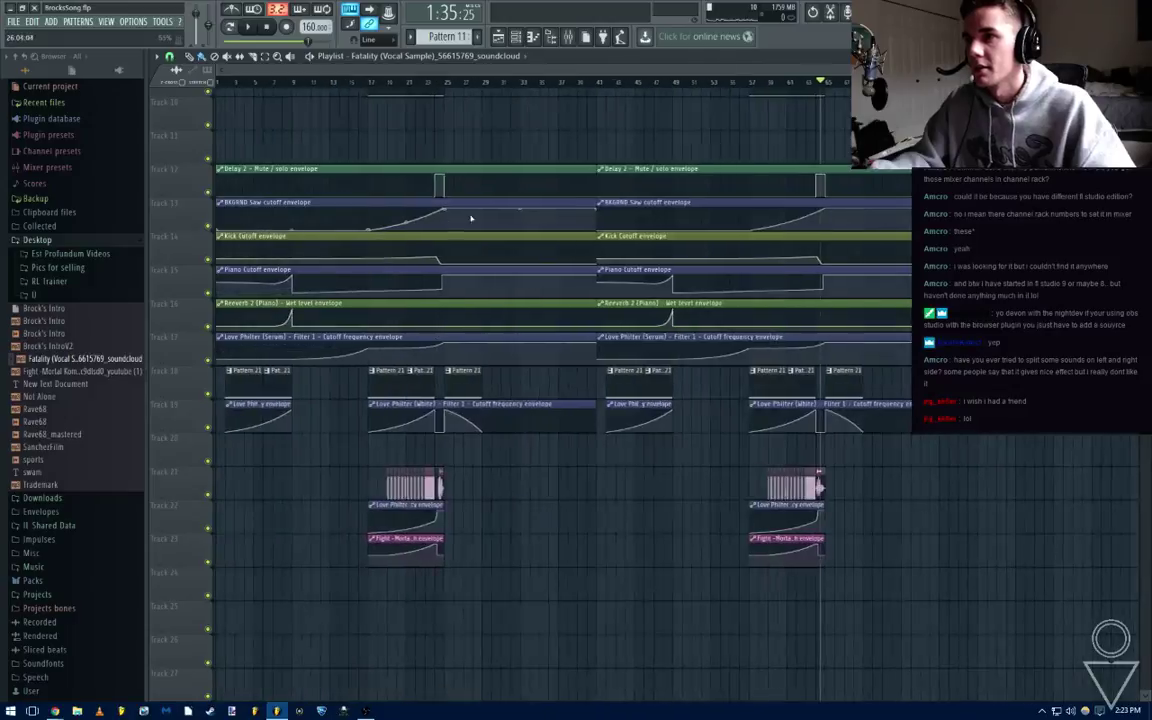
pyautogui.scroll(7, 845, 200)
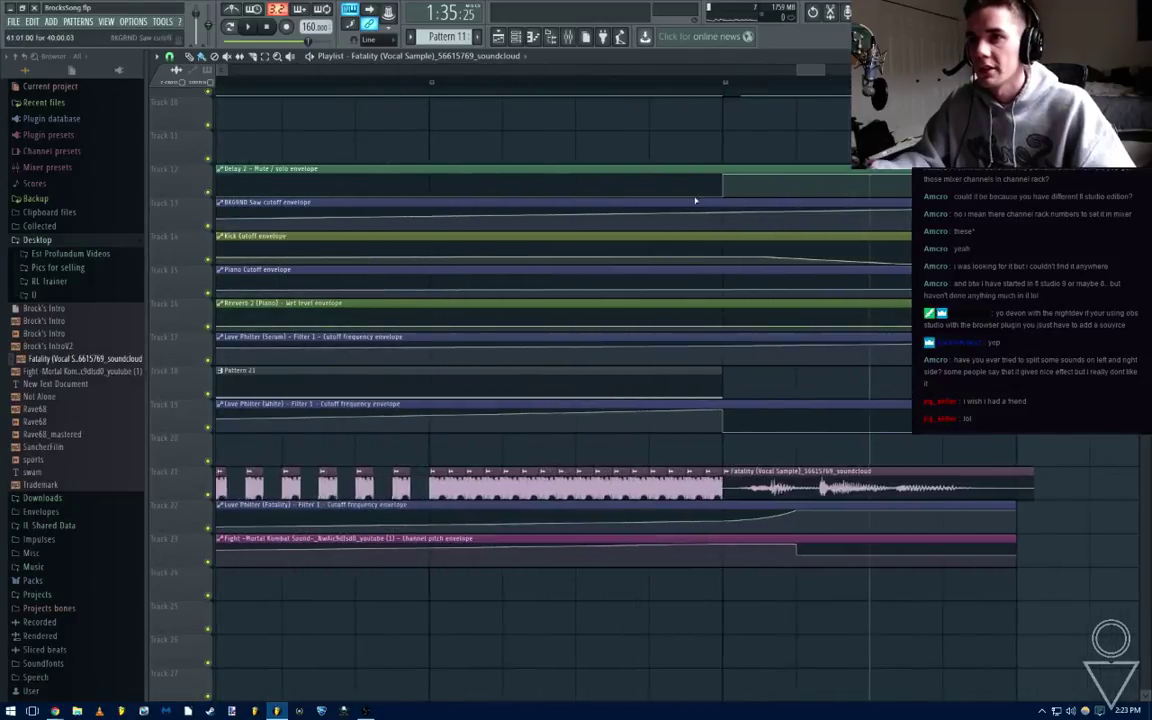
# Replay the end of the second build-up from bar 62 and listen to the transition into the Fatality vocal
pyautogui.scroll(-5, 935, 150)
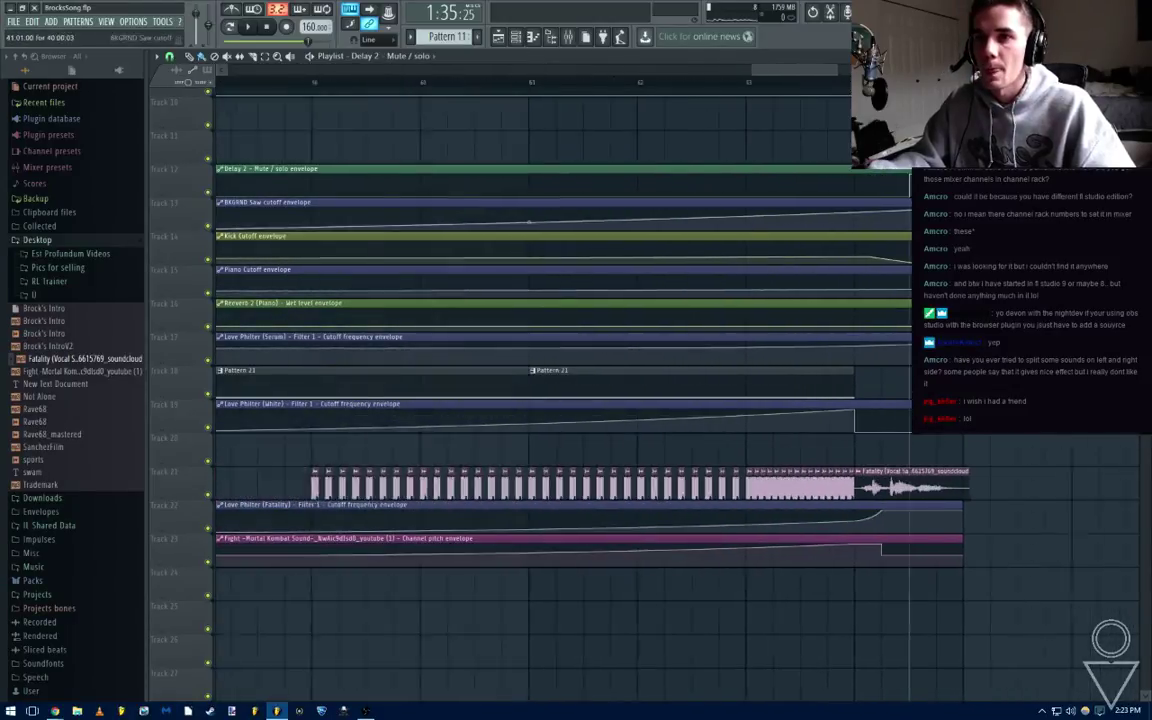
pyautogui.moveTo(980, 138); pyautogui.dragTo(756, 198)
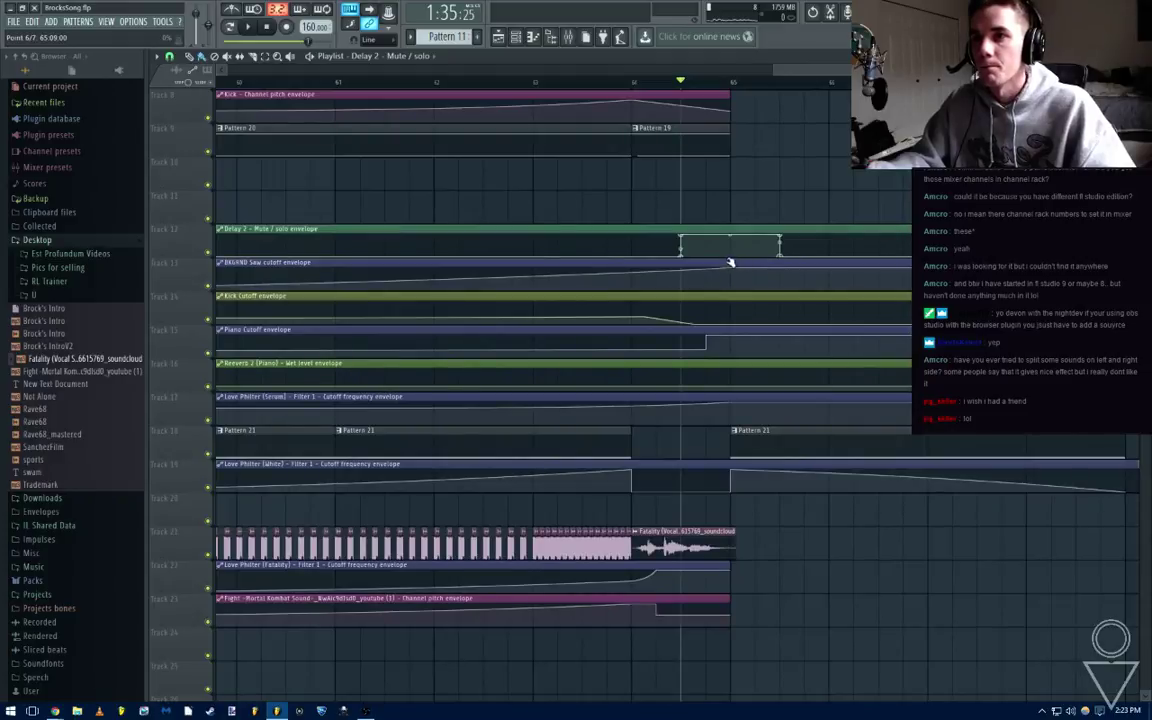
pyautogui.scroll(-2, 722, 180)
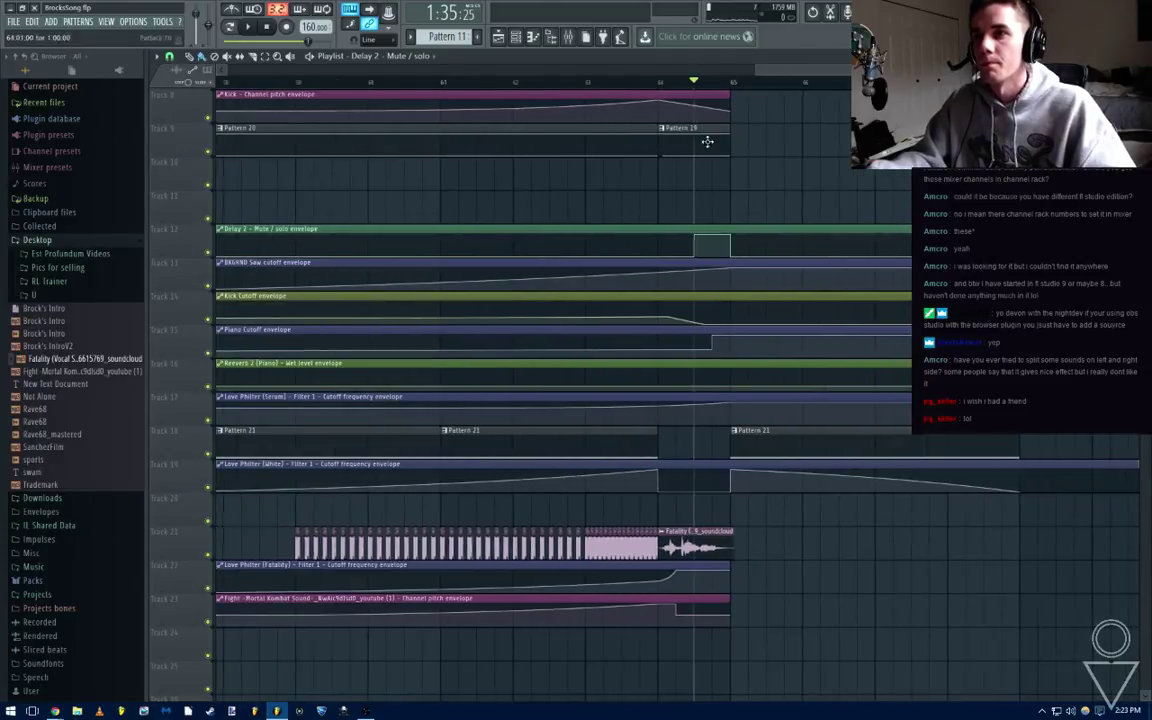
pyautogui.click(518, 83)
pyautogui.press('space')
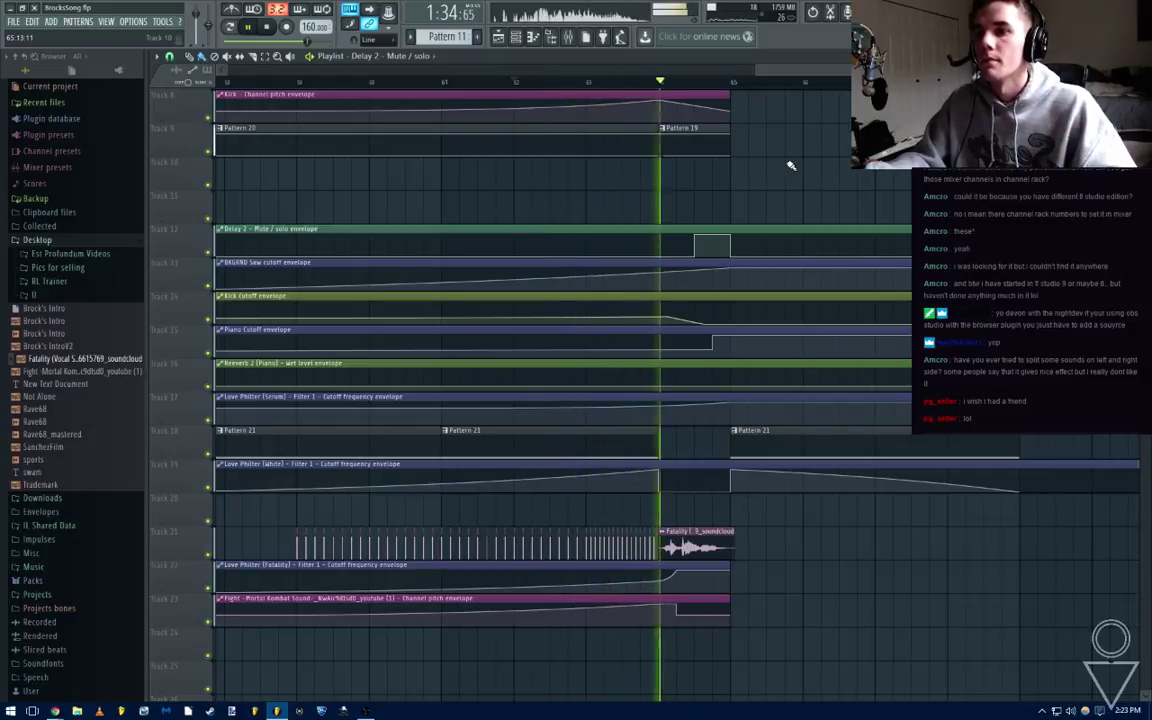
# Play the song's second half from bar 41 and listen through the build-up into the drop
pyautogui.scroll(-3, 790, 165)
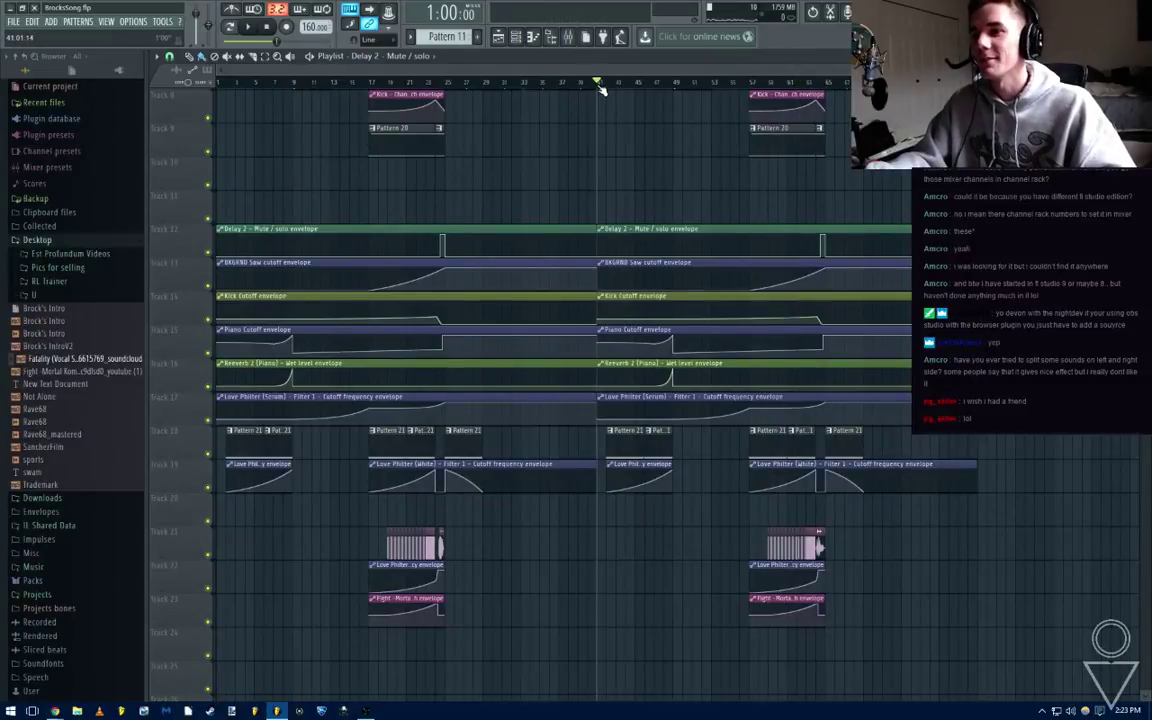
pyautogui.press('space')
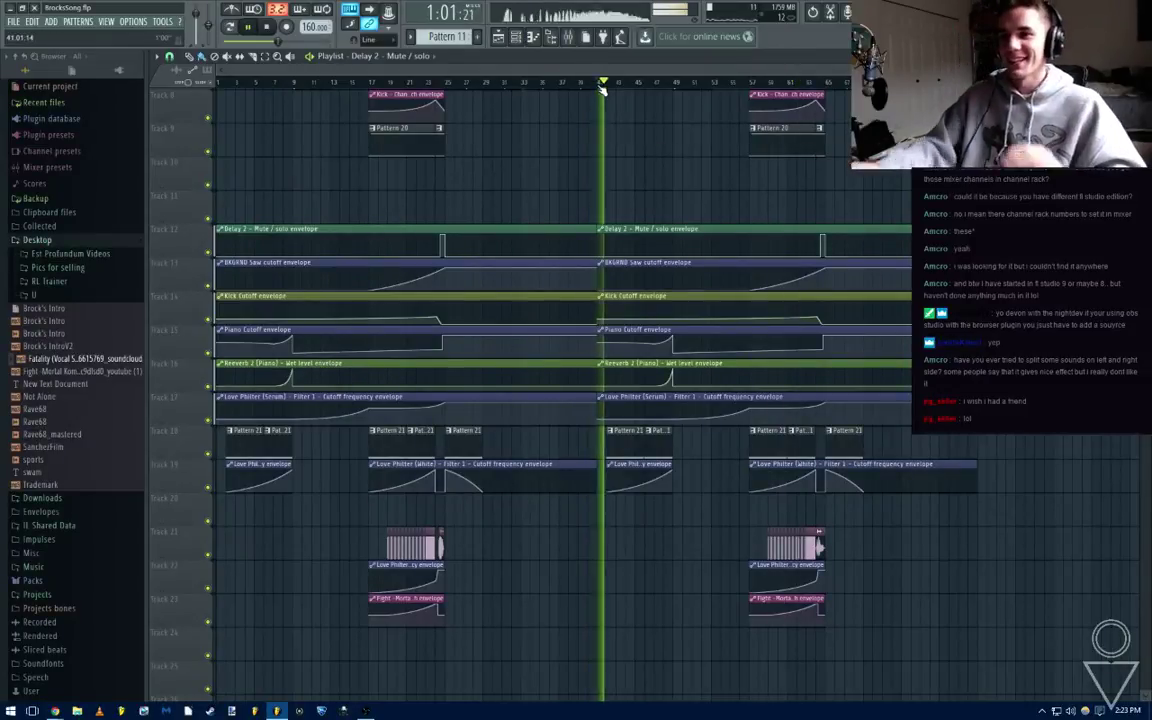
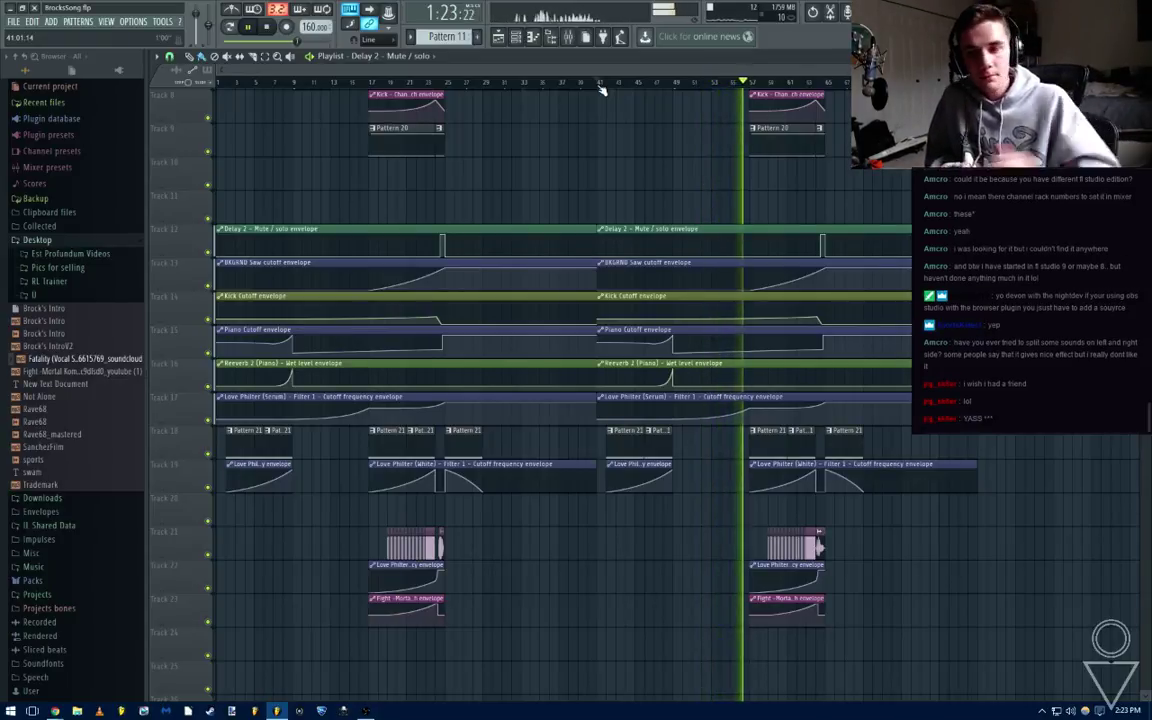
pyautogui.scroll(5, 822, 245)
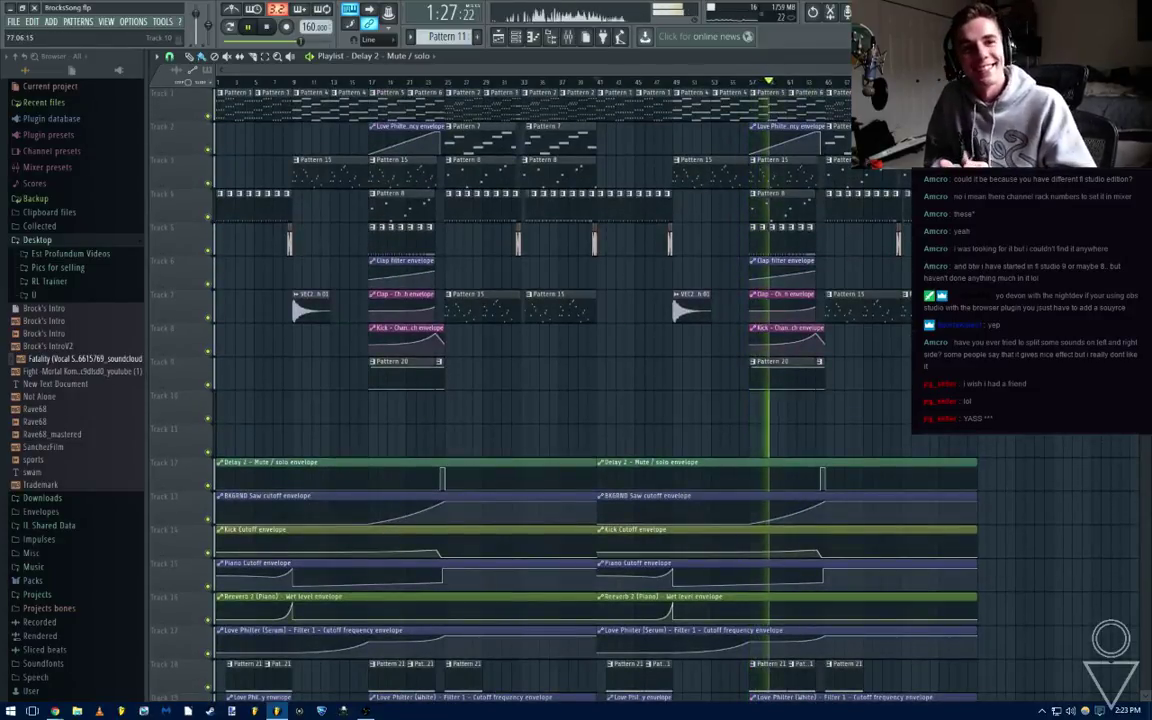
pyautogui.hscroll(4, 803, 407)
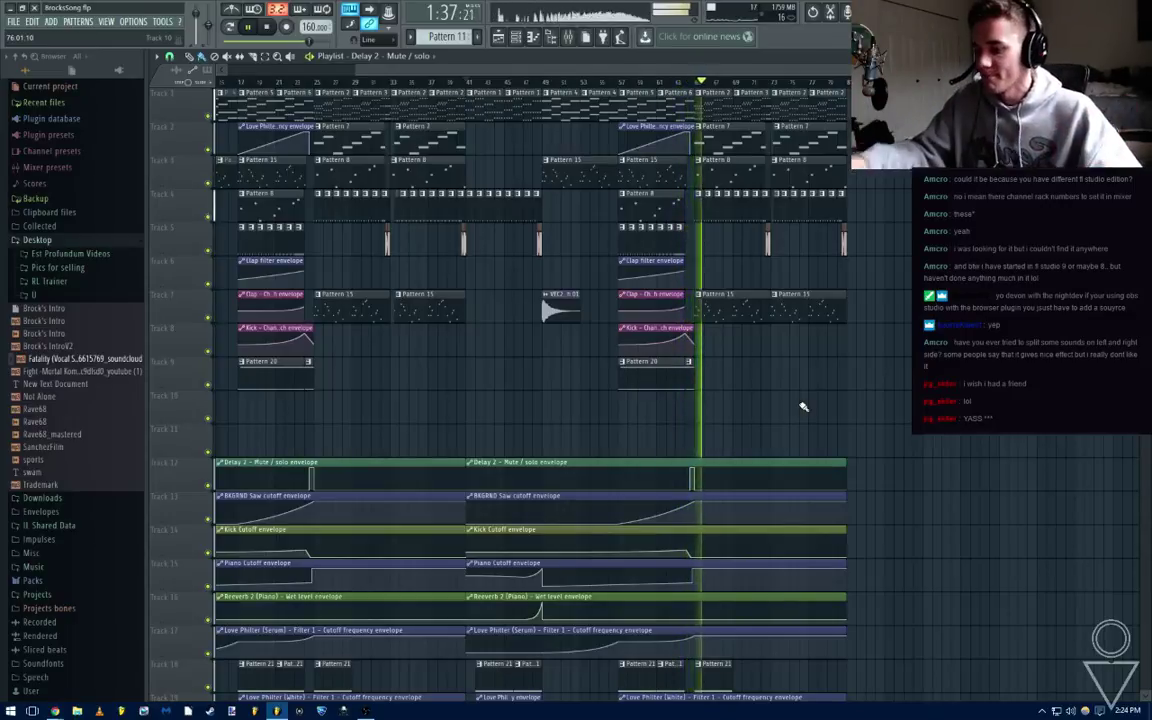
# Trim the Fatality vocal clip's end to bar 65 using 1/4 beat snapping, and set the snap back to Beat
pyautogui.scroll(-8, 878, 401)
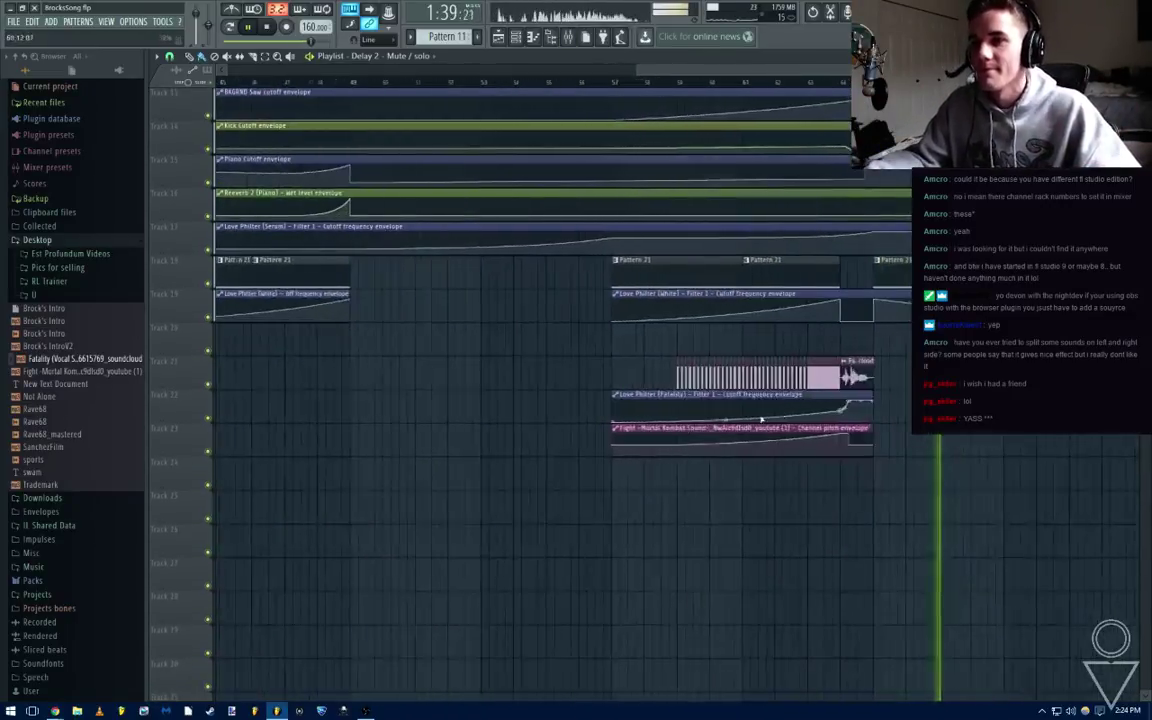
pyautogui.moveTo(1035, 403); pyautogui.dragTo(758, 426)
pyautogui.scroll(4, 740, 421)
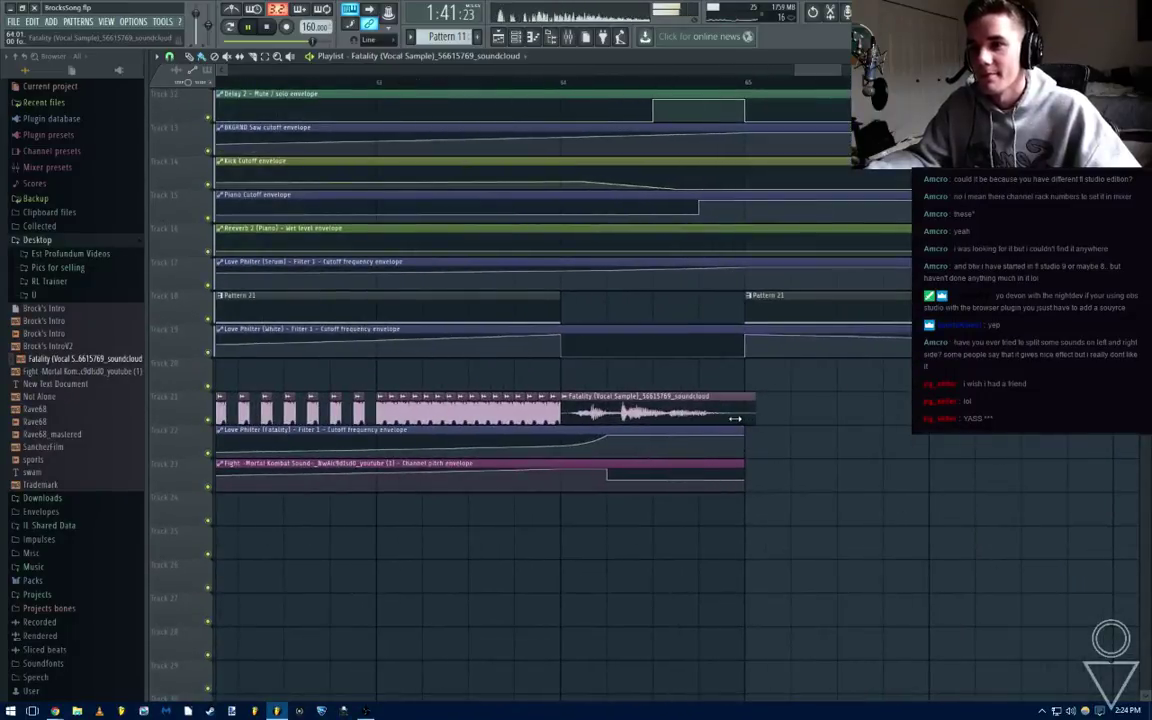
pyautogui.click(169, 57)
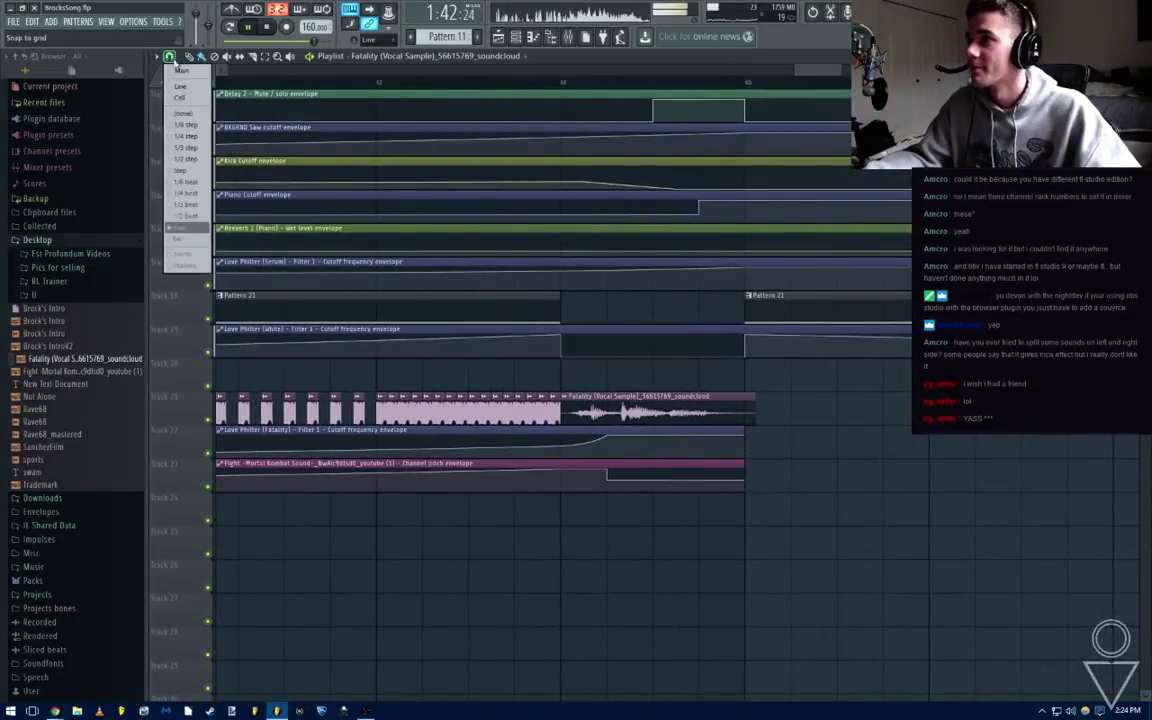
pyautogui.click(189, 195)
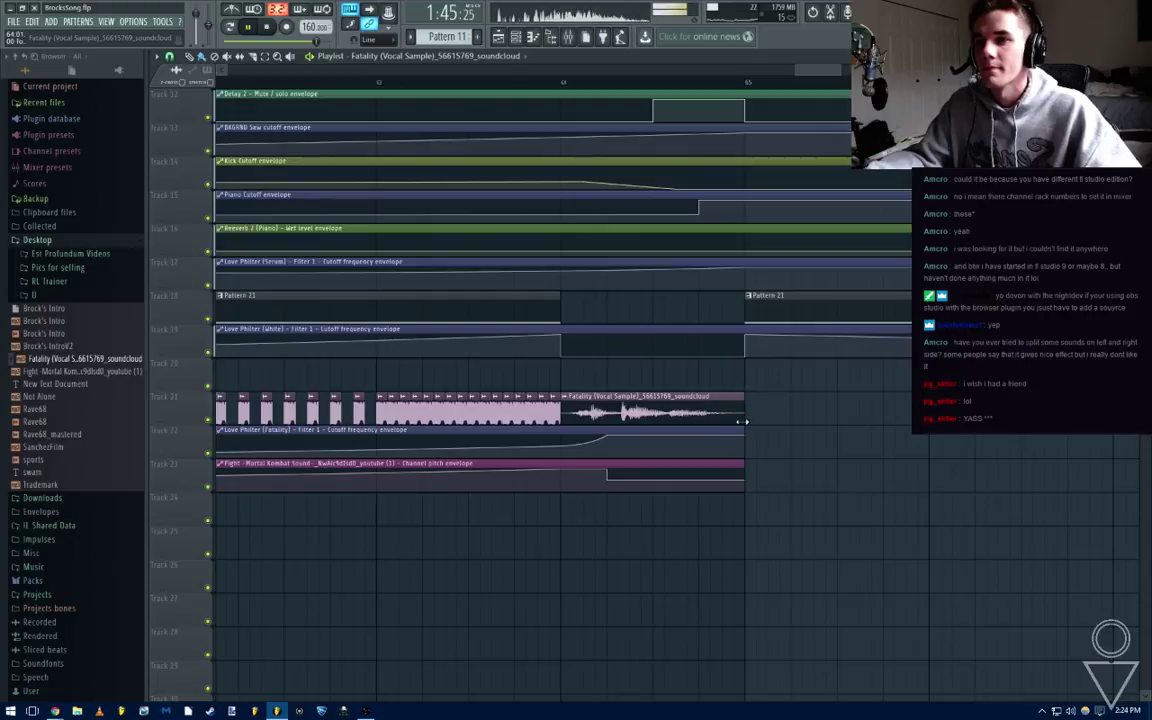
pyautogui.click(169, 57)
pyautogui.click(187, 230)
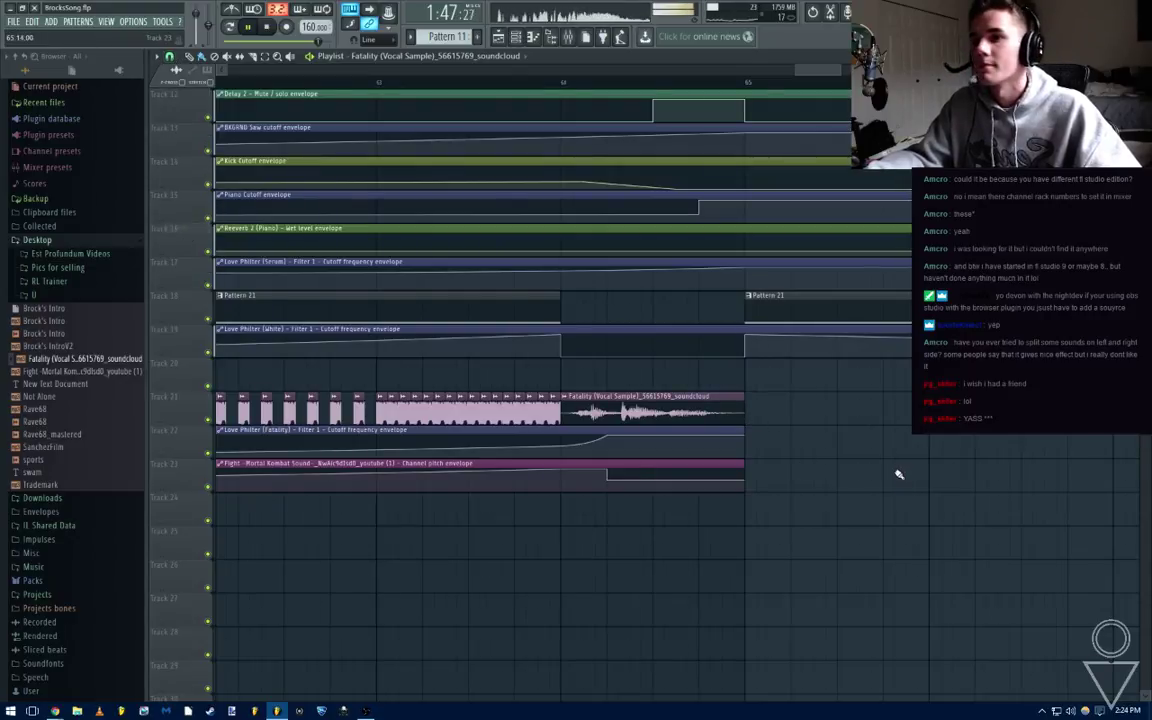
# Listen on through the drop and save the project
pyautogui.scroll(-4, 897, 472)
pyautogui.moveTo(897, 472); pyautogui.dragTo(787, 507)
pyautogui.scroll(-2, 787, 507)
pyautogui.moveTo(942, 460); pyautogui.dragTo(761, 482)
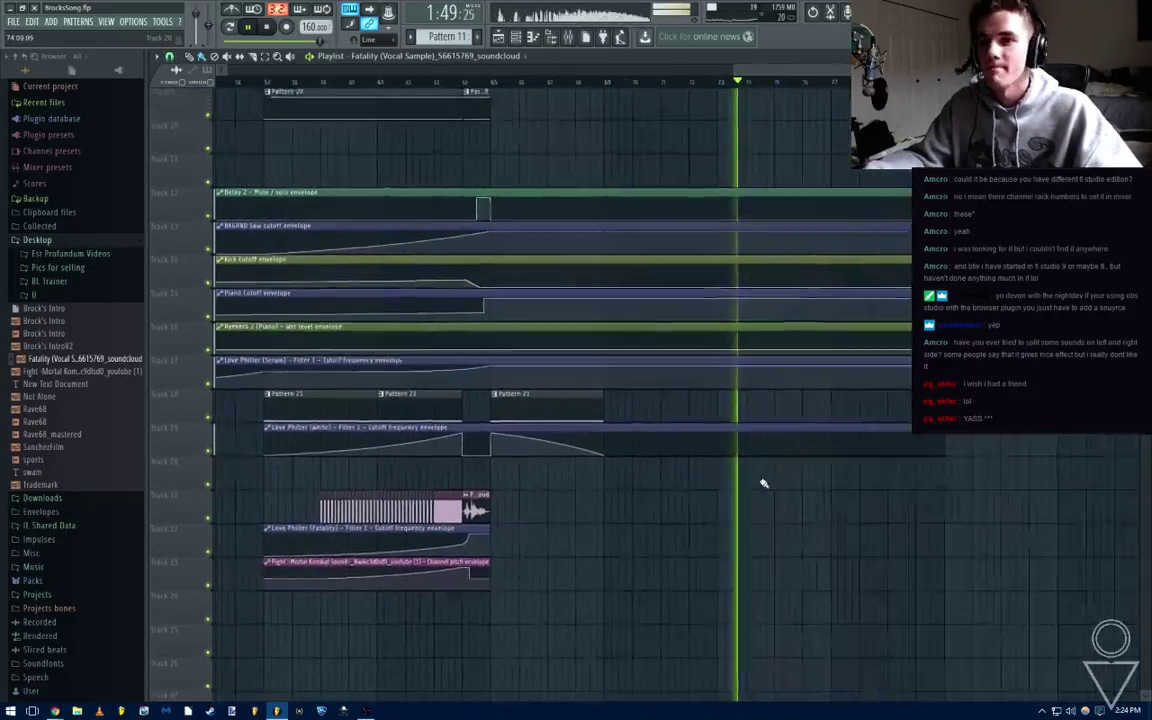
pyautogui.scroll(5, 755, 462)
pyautogui.hotkey('ctrl', 's')
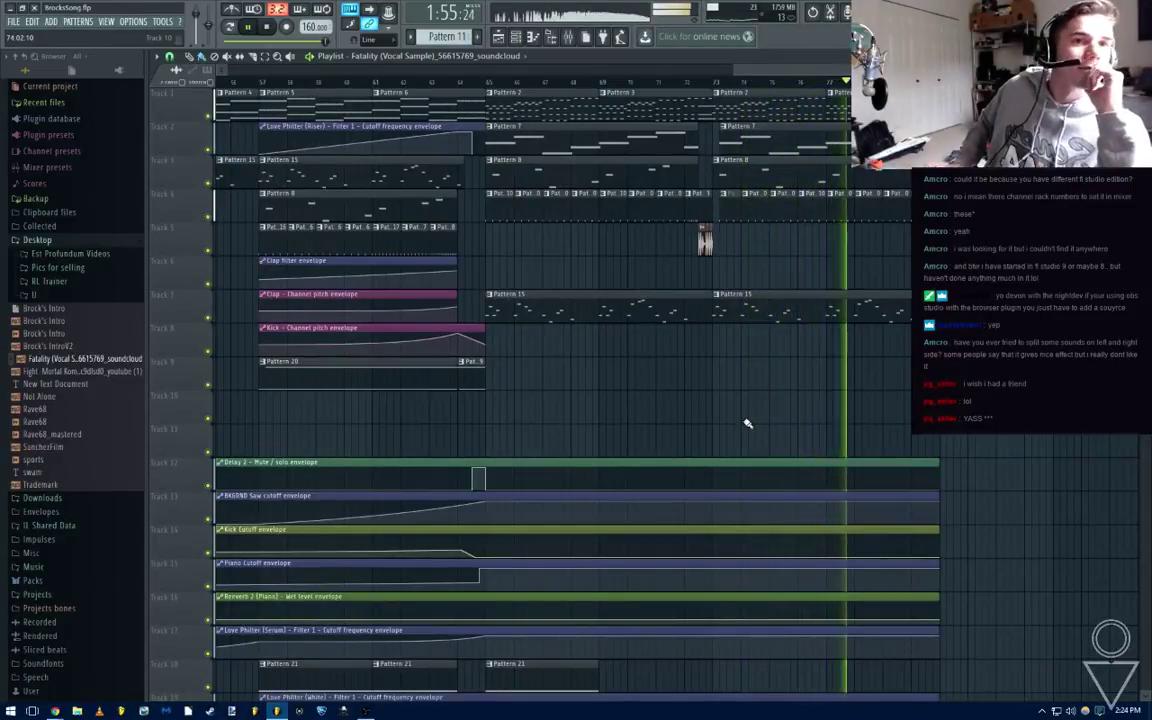
pyautogui.hotkey('ctrl', 's')
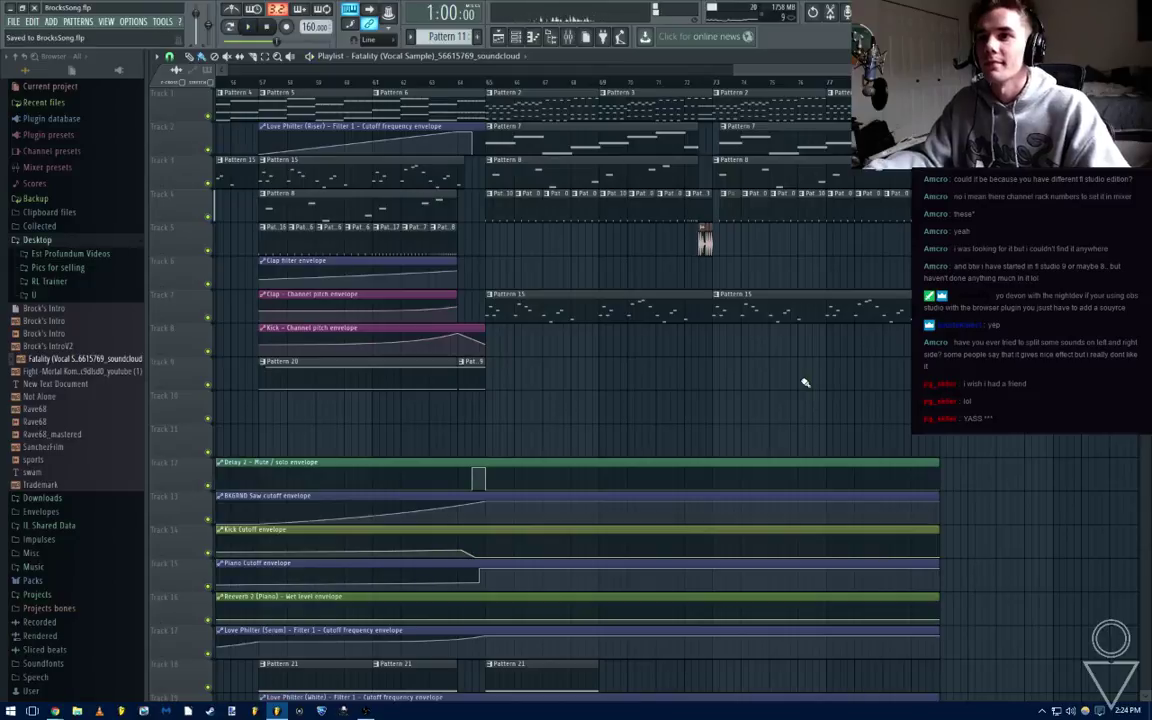
# Play the drop from bar 65 and open the mixer at the Piano track
pyautogui.scroll(-4, 804, 390)
pyautogui.scroll(5, 850, 389)
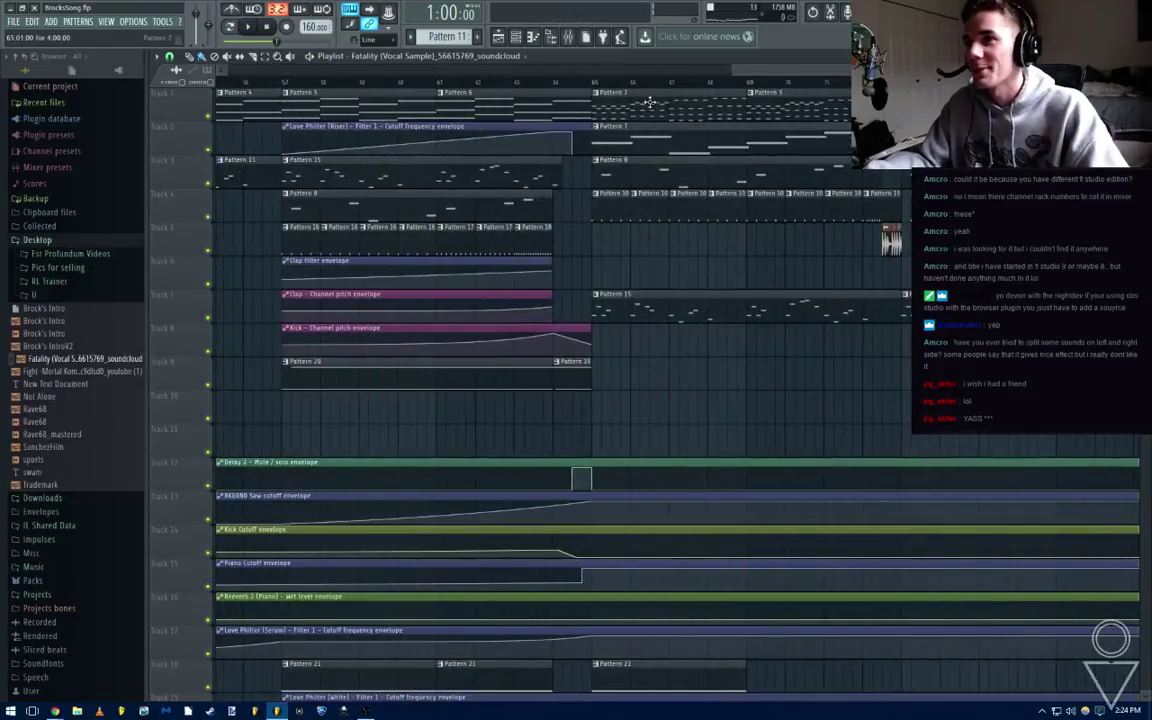
pyautogui.press('space')
pyautogui.moveTo(889, 278); pyautogui.dragTo(672, 270)
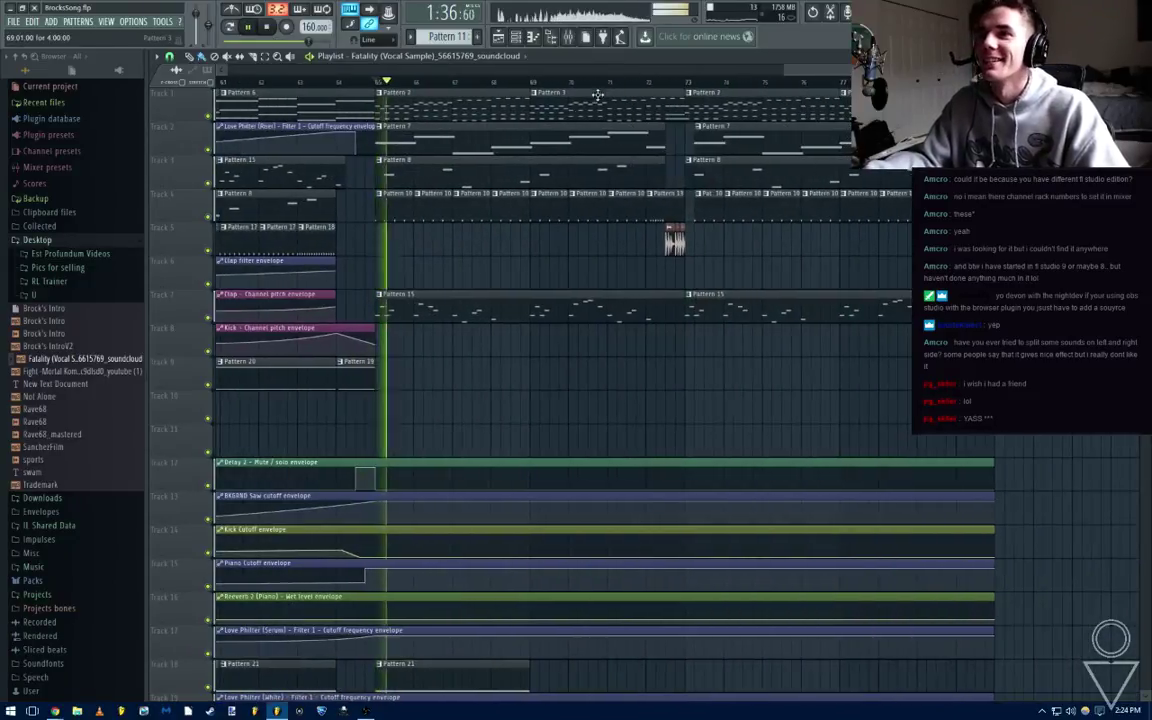
pyautogui.click(568, 38)
pyautogui.press('space')
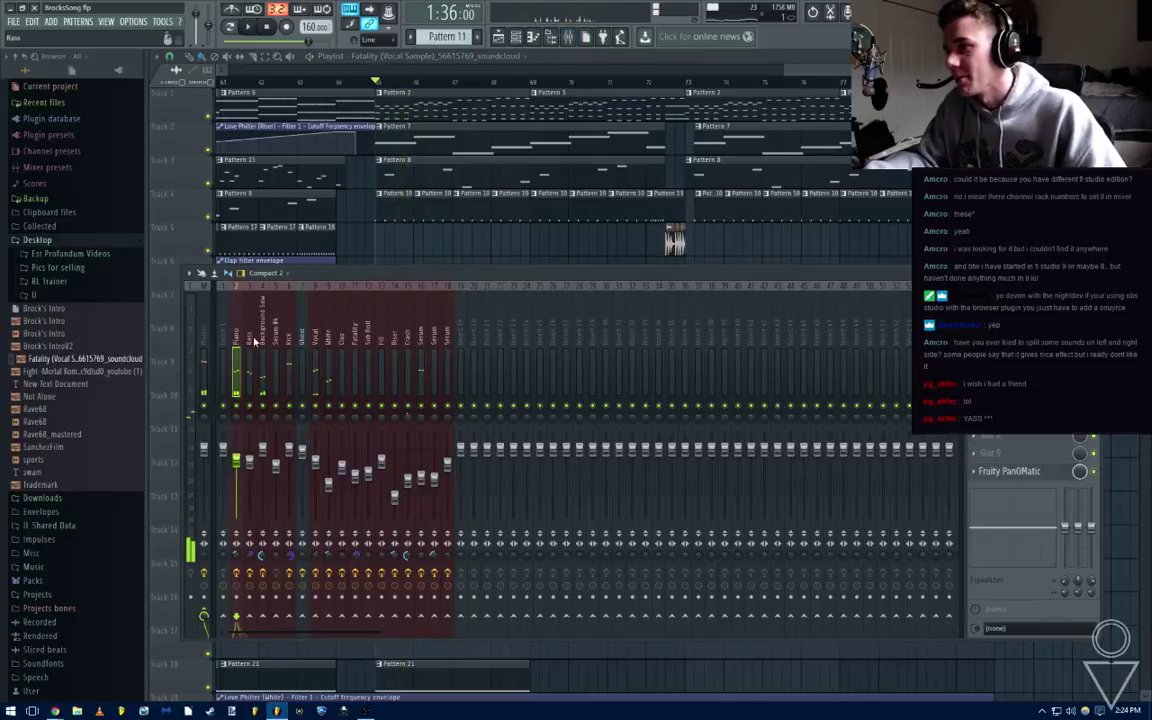
# Boost band 6 of the Piano track's Parametric EQ 2 and shift it to about 6.4 kHz during playback
pyautogui.click(1008, 312)
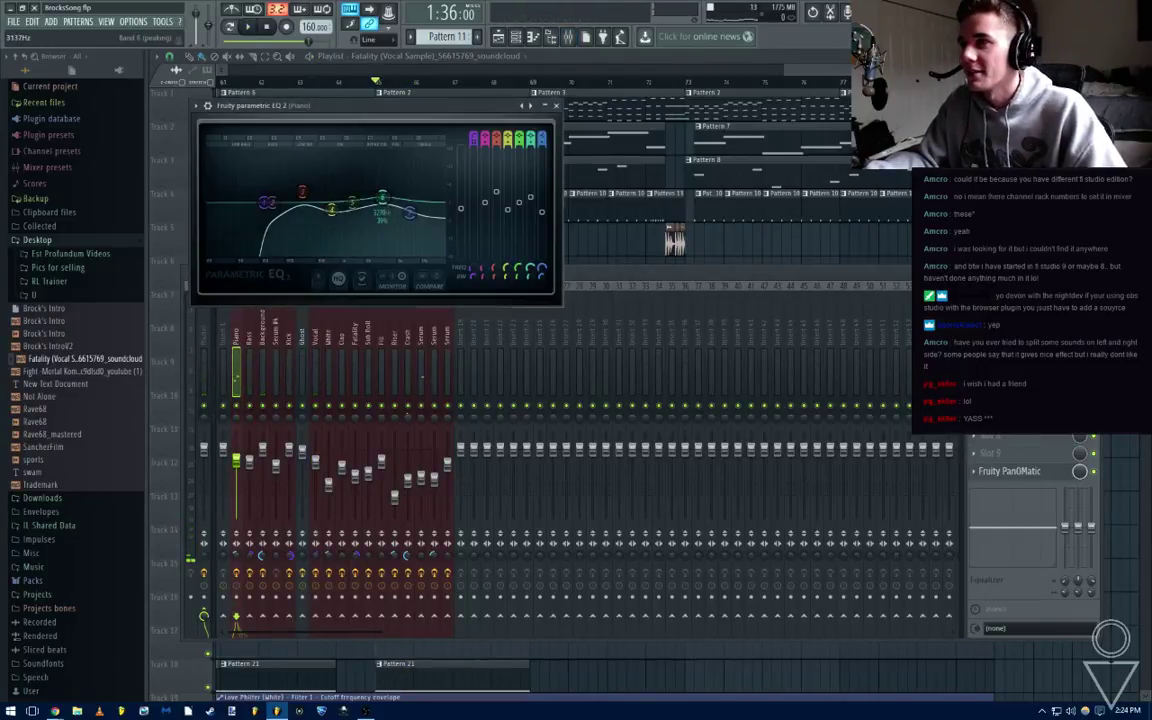
pyautogui.press('space')
pyautogui.moveTo(390, 193)
pyautogui.mouseDown()
pyautogui.moveTo(430, 177)
pyautogui.moveTo(445, 204)
pyautogui.moveTo(425, 216)
pyautogui.moveTo(444, 221)
pyautogui.moveTo(405, 182)
pyautogui.mouseUp()
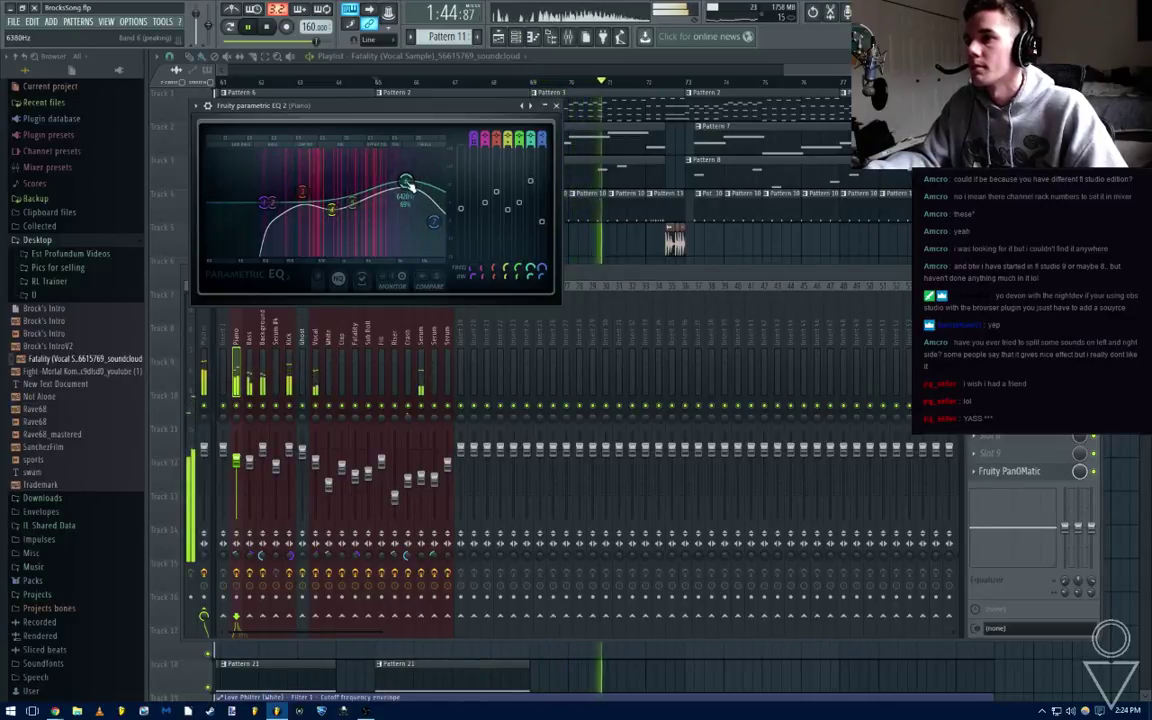
pyautogui.click(556, 105)
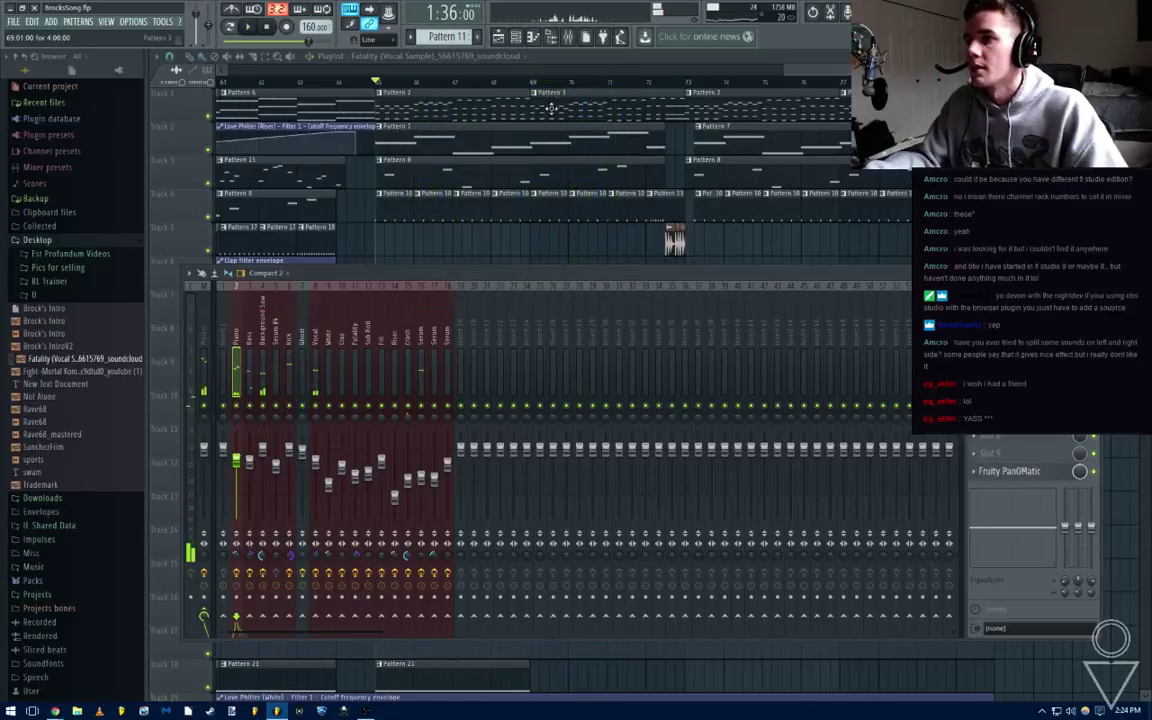
pyautogui.press('F9')
# Try an extra high piano note at the start of Pattern 2 at D#6 and F6 in pattern playback, and remove it
pyautogui.doubleClick(411, 106)
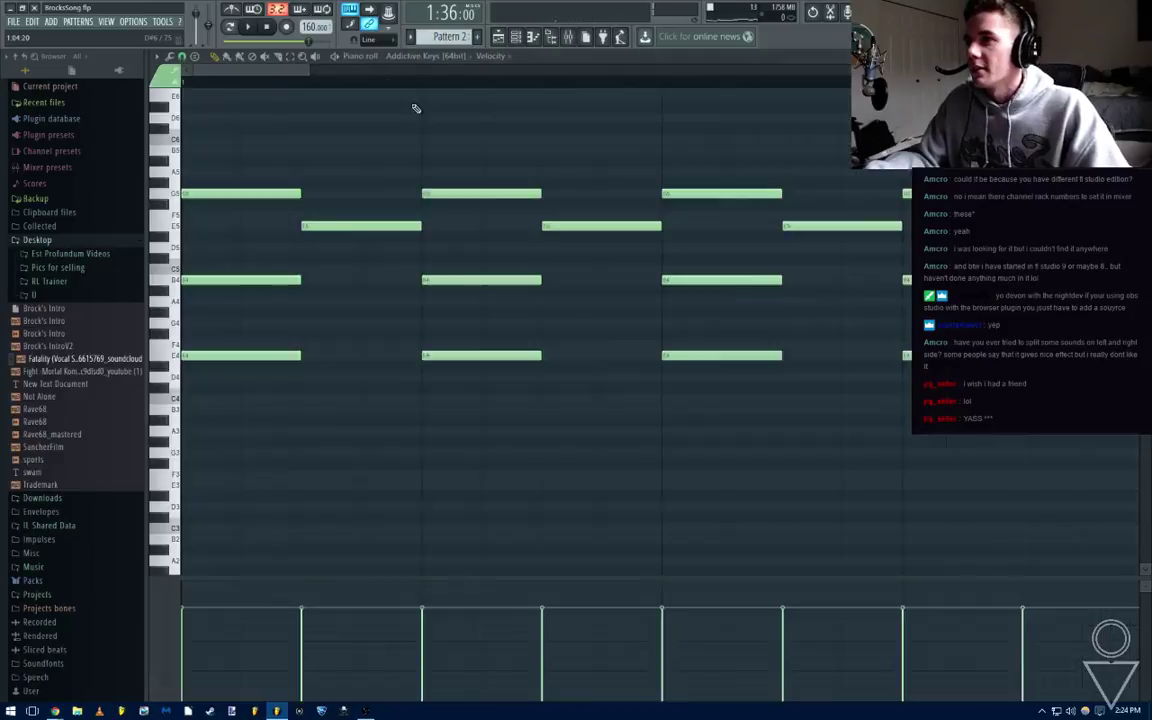
pyautogui.click(246, 28)
pyautogui.click(188, 270)
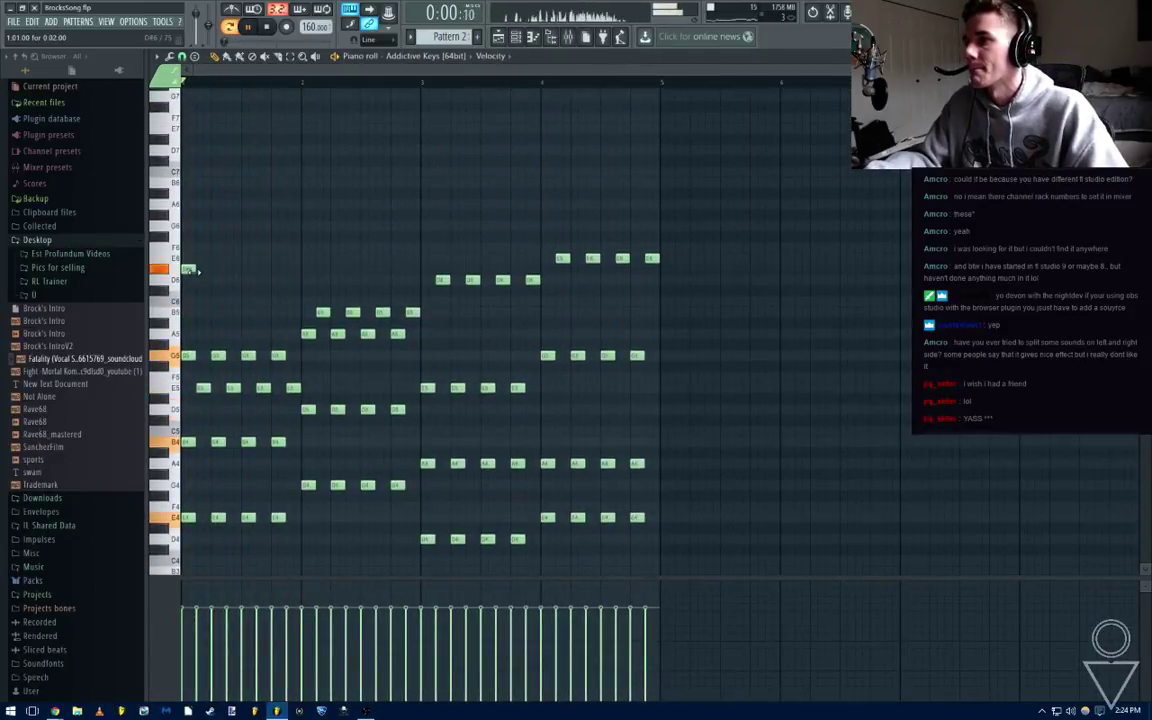
pyautogui.moveTo(196, 271); pyautogui.dragTo(188, 250)
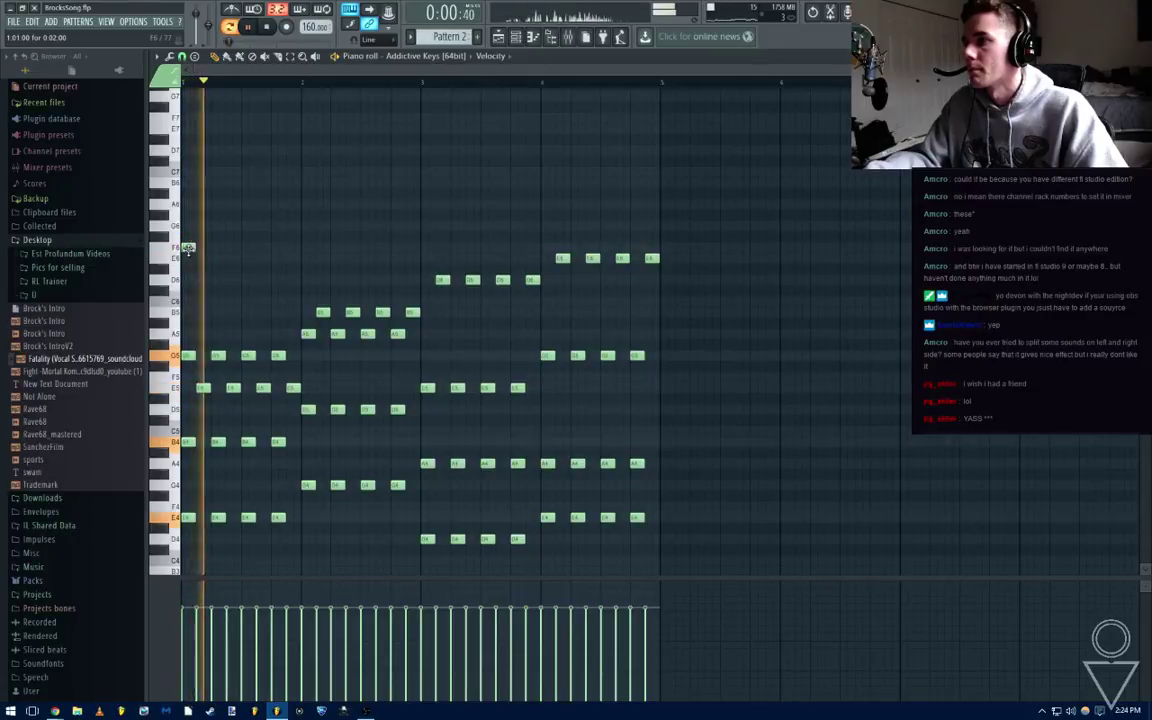
pyautogui.rightClick(188, 248)
pyautogui.press('space')
# Try copying Pattern 2's first-bar G5 notes up an octave to G6 and preview them
pyautogui.moveTo(188, 340)
pyautogui.mouseDown()
pyautogui.moveTo(314, 379)
pyautogui.moveTo(193, 357)
pyautogui.moveTo(171, 288)
pyautogui.mouseUp()
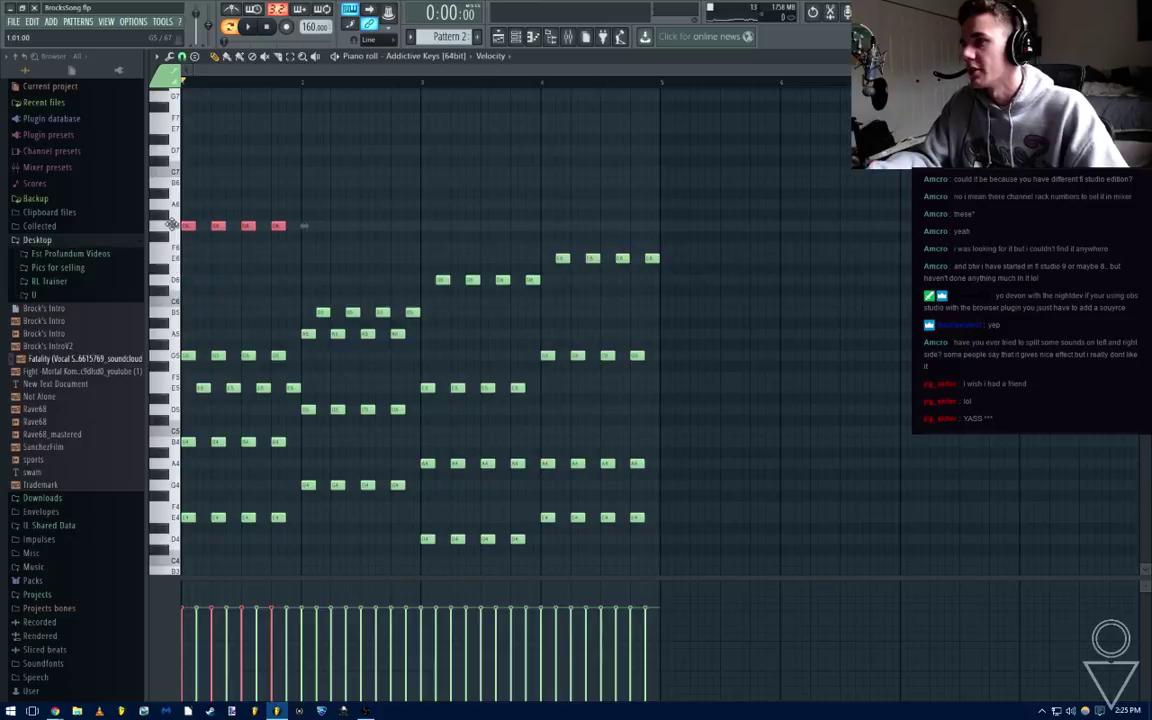
pyautogui.press('space')
pyautogui.scroll(3, 345, 292)
pyautogui.press('space')
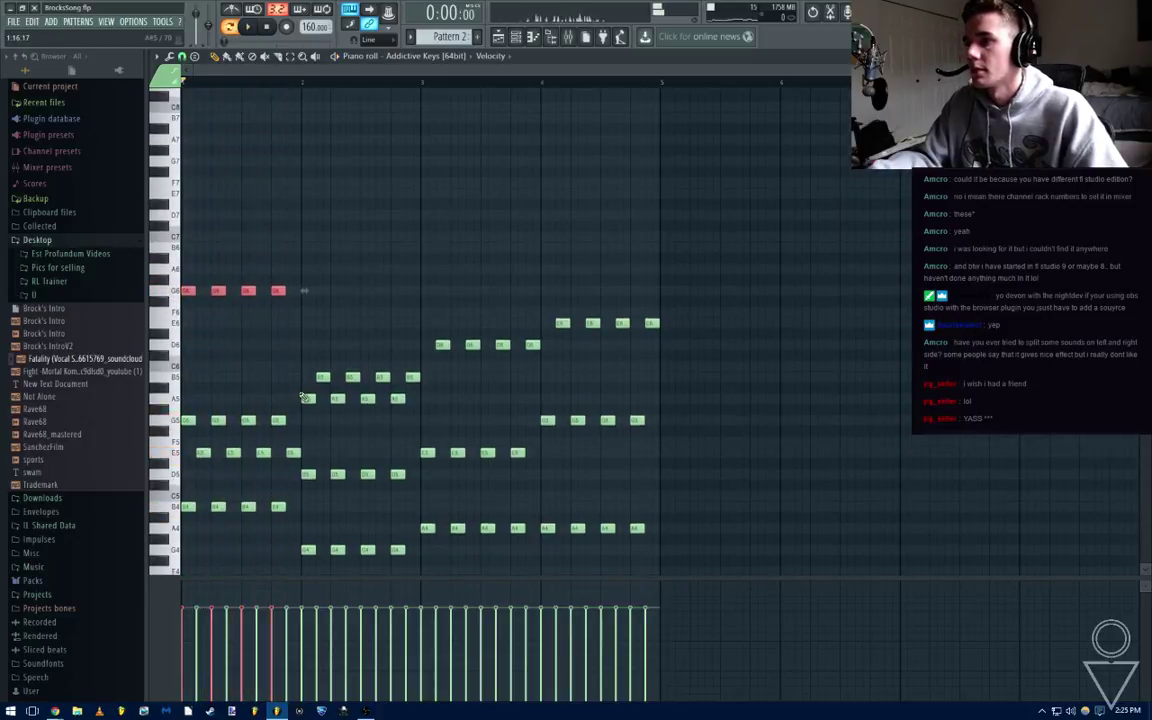
pyautogui.moveTo(305, 397); pyautogui.dragTo(390, 408)
pyautogui.moveTo(287, 296); pyautogui.dragTo(146, 323)
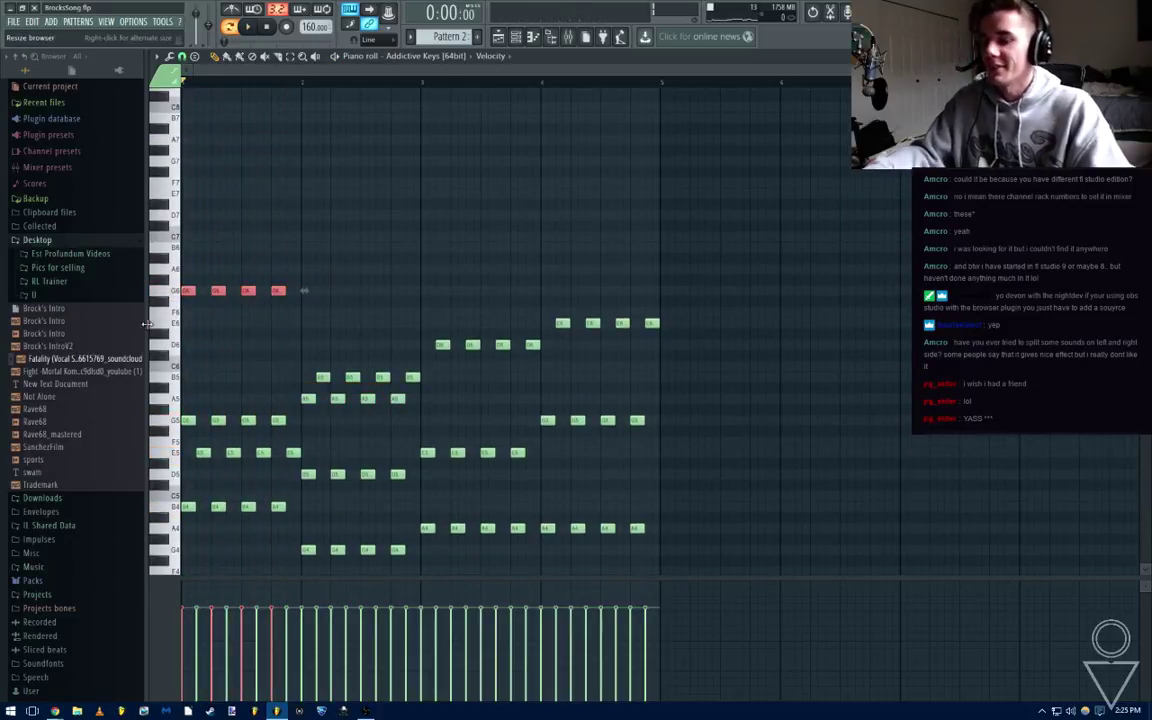
# Clone Pattern 2 as a new Pattern 3 and assign the Track 1 clip at bar 65 to Pattern 3
pyautogui.press('Escape')
pyautogui.press('Escape')
pyautogui.scroll(-4, 573, 288)
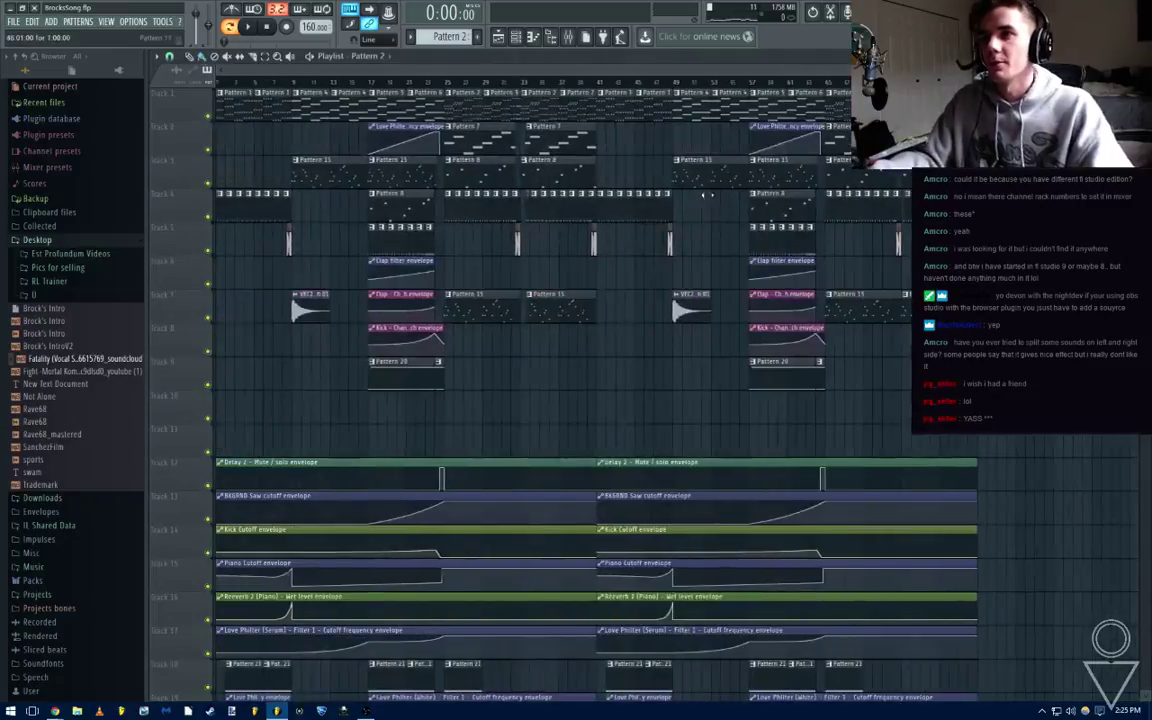
pyautogui.scroll(2, 832, 181)
pyautogui.scroll(2, 832, 181)
pyautogui.doubleClick(656, 113)
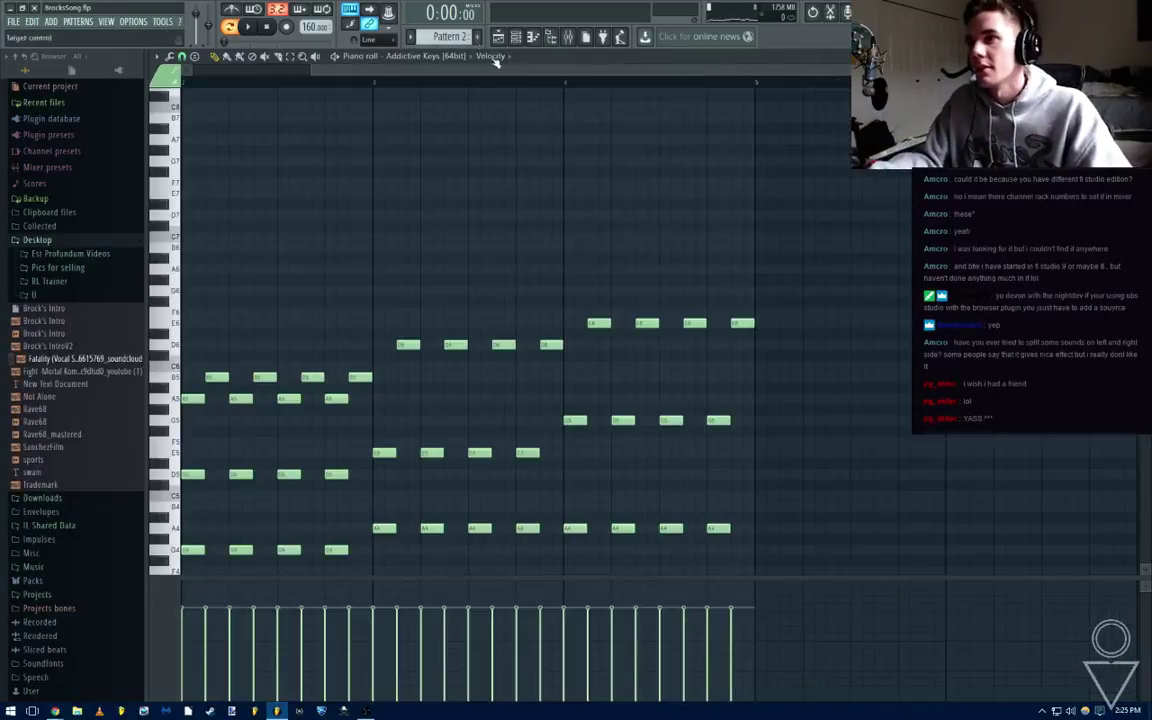
pyautogui.rightClick(447, 38)
pyautogui.click(558, 123)
pyautogui.press('Escape')
pyautogui.press('Escape')
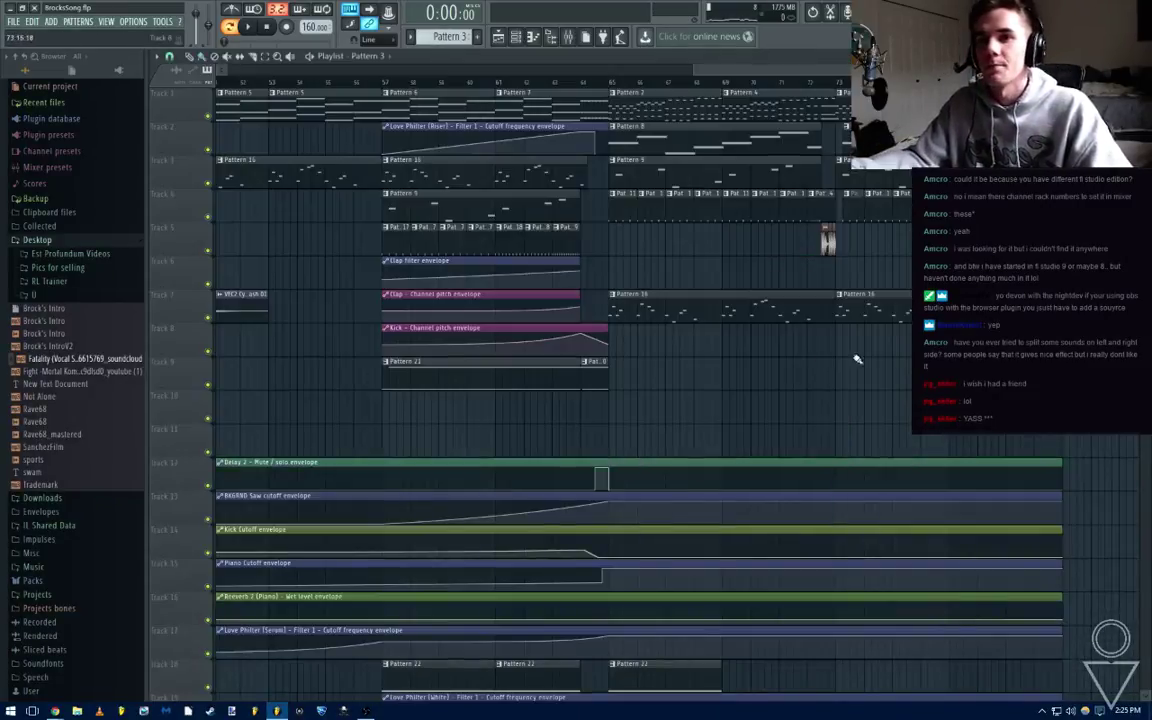
pyautogui.moveTo(853, 374); pyautogui.dragTo(673, 100)
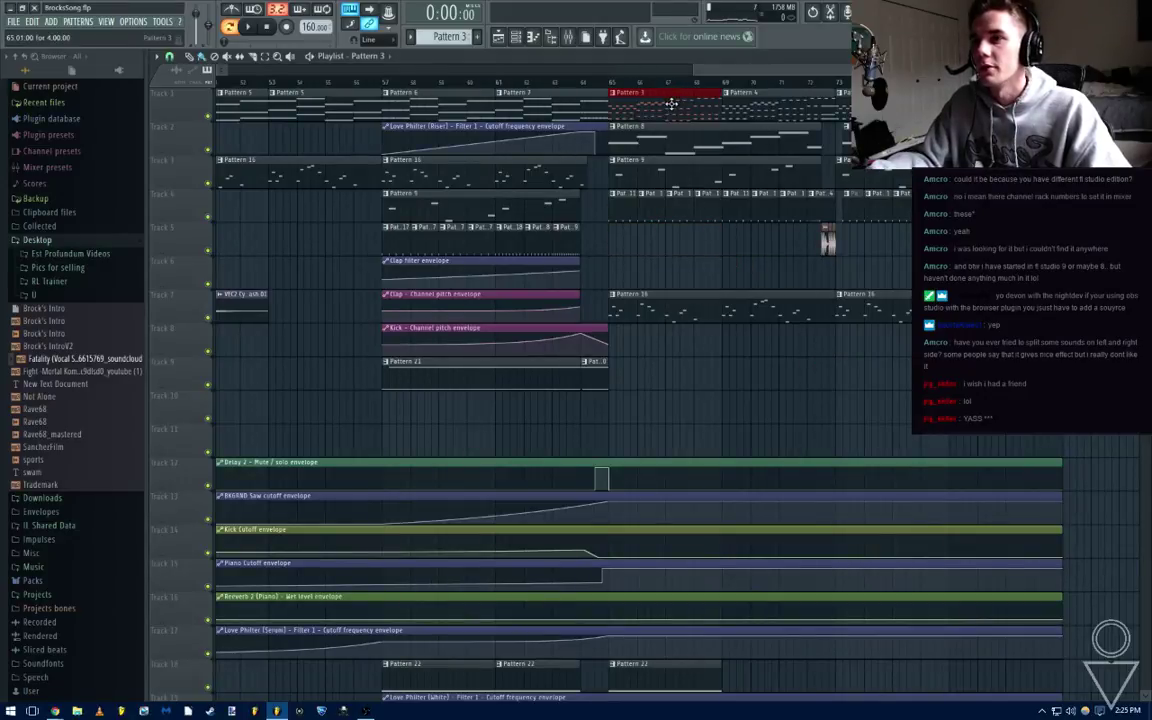
# In Pattern 3's piano roll, layer the G5 notes of bar 1 at G6 and the A5 notes of bar 2 at A6
pyautogui.doubleClick(672, 103)
pyautogui.moveTo(268, 398); pyautogui.dragTo(161, 347)
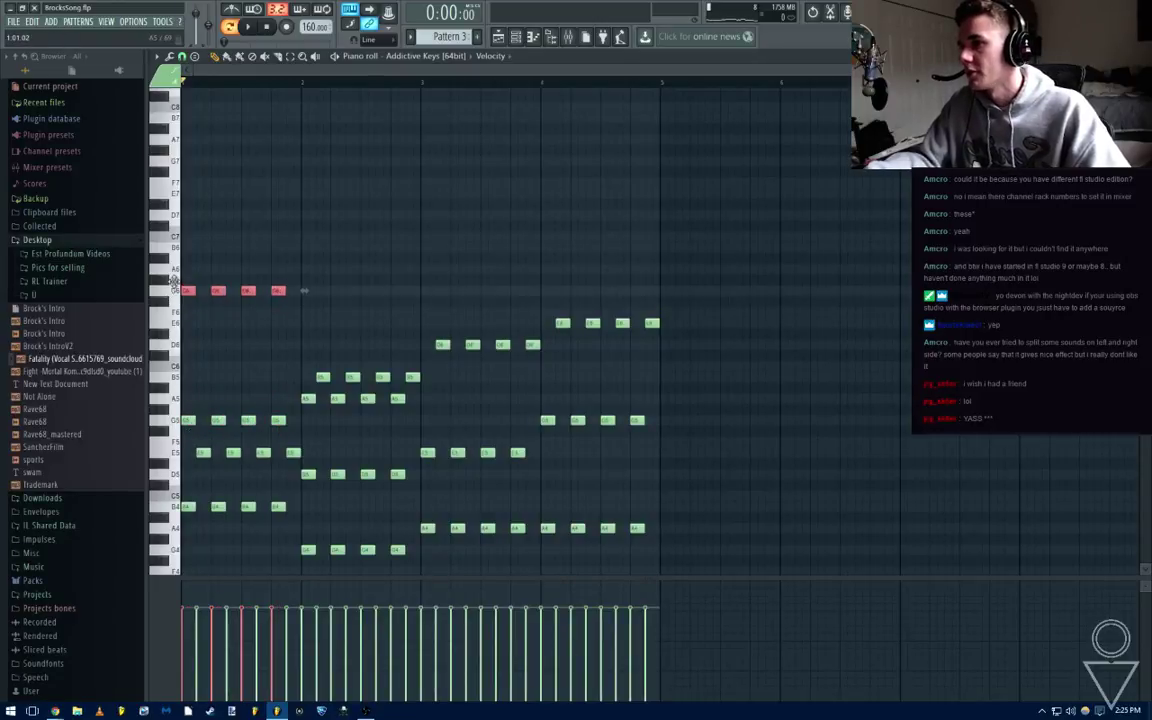
pyautogui.moveTo(302, 393); pyautogui.dragTo(281, 420)
pyautogui.moveTo(168, 287); pyautogui.dragTo(308, 269)
# Layer Pattern 3's bar 3 E5 notes at E6 and its bar 4 G5 notes at G6
pyautogui.moveTo(432, 330); pyautogui.dragTo(547, 357)
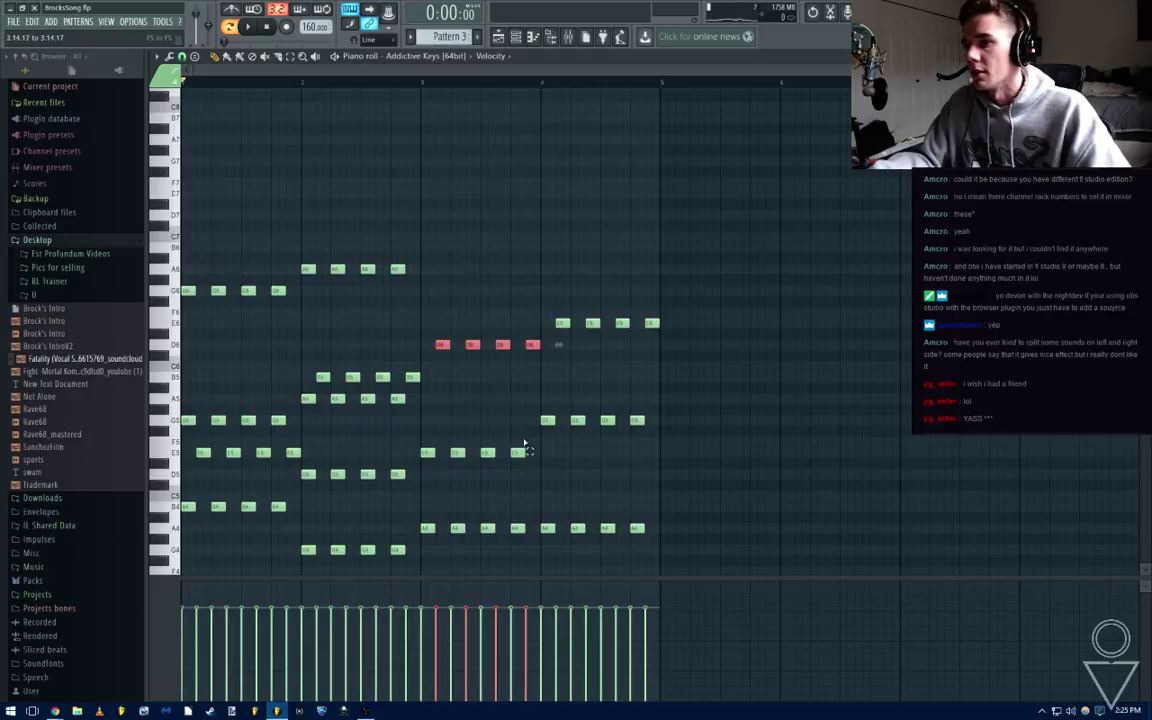
pyautogui.moveTo(522, 438); pyautogui.dragTo(206, 462)
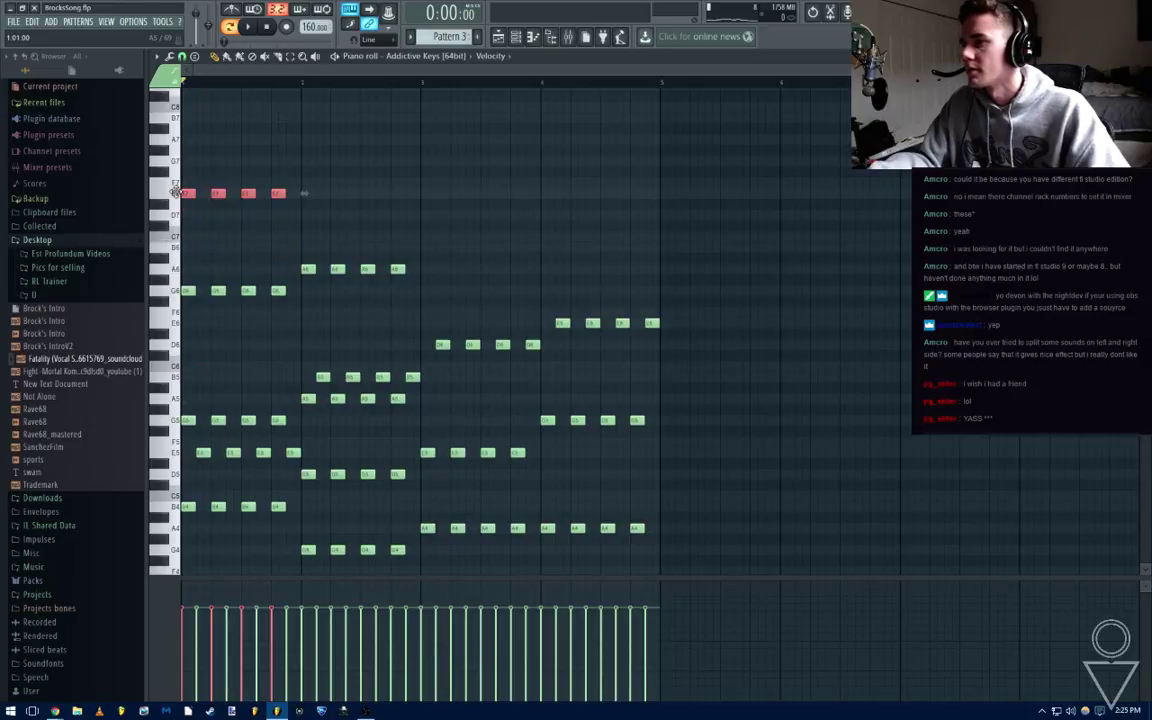
pyautogui.moveTo(186, 315); pyautogui.dragTo(429, 224)
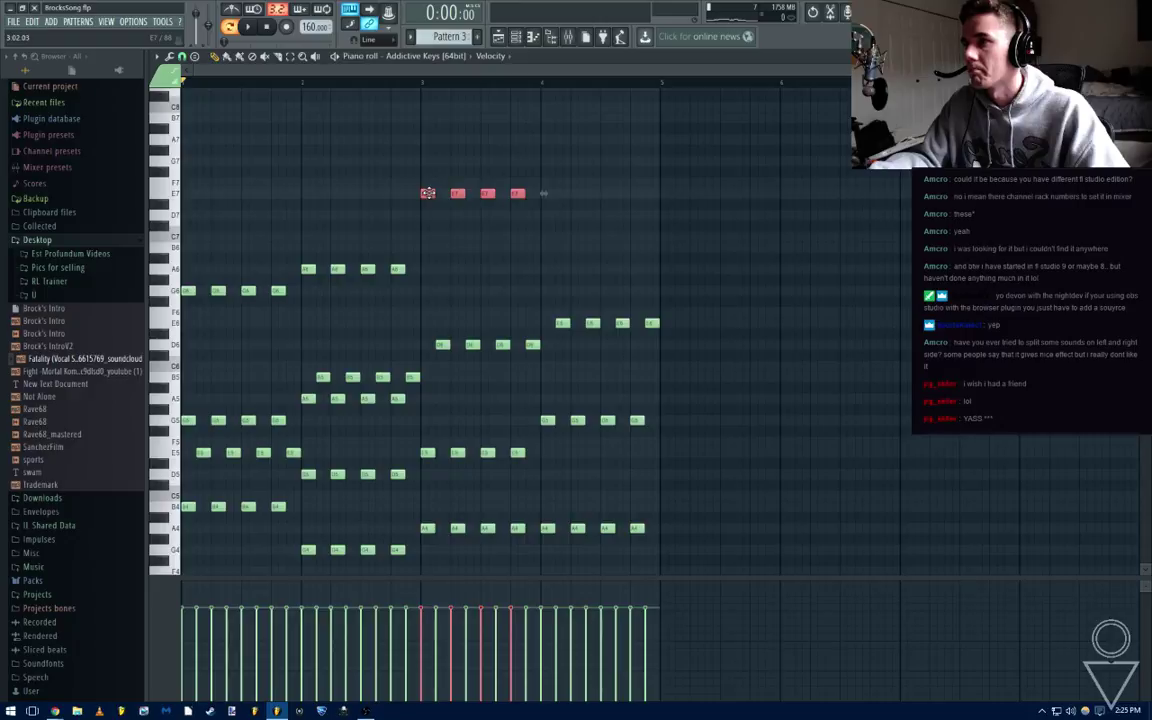
pyautogui.moveTo(637, 416); pyautogui.dragTo(551, 290)
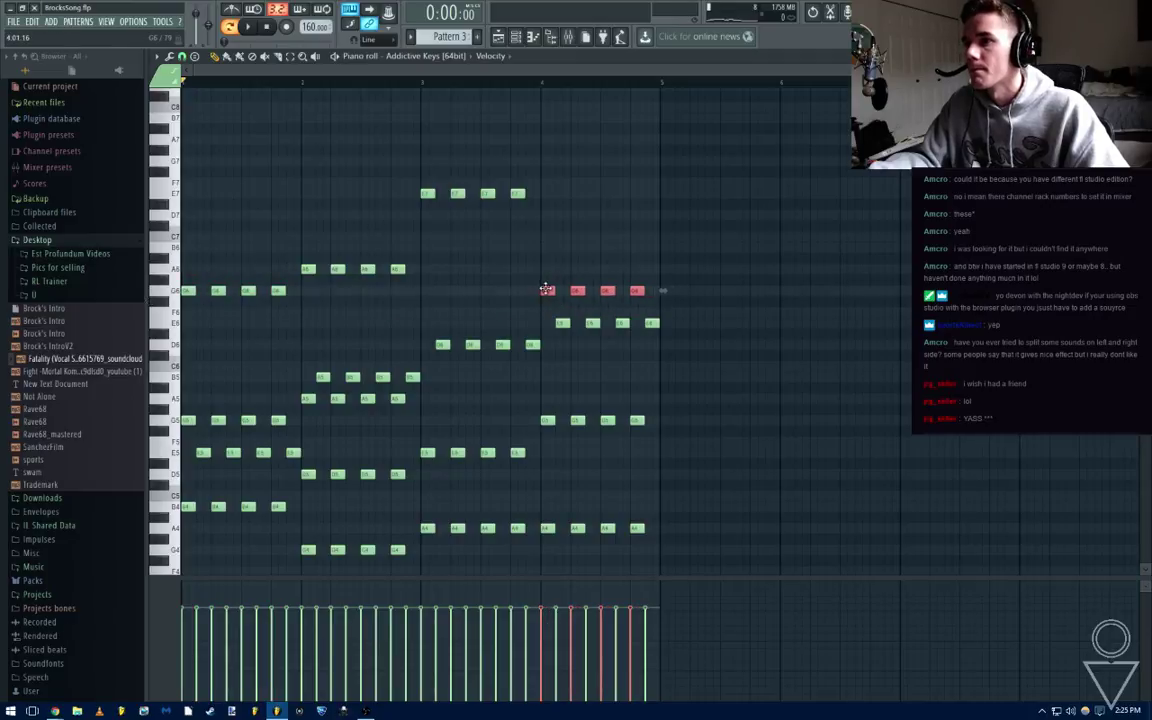
pyautogui.keyDown('ctrl'); pyautogui.moveTo(548, 244); pyautogui.dragTo(423, 302); pyautogui.keyUp('ctrl')
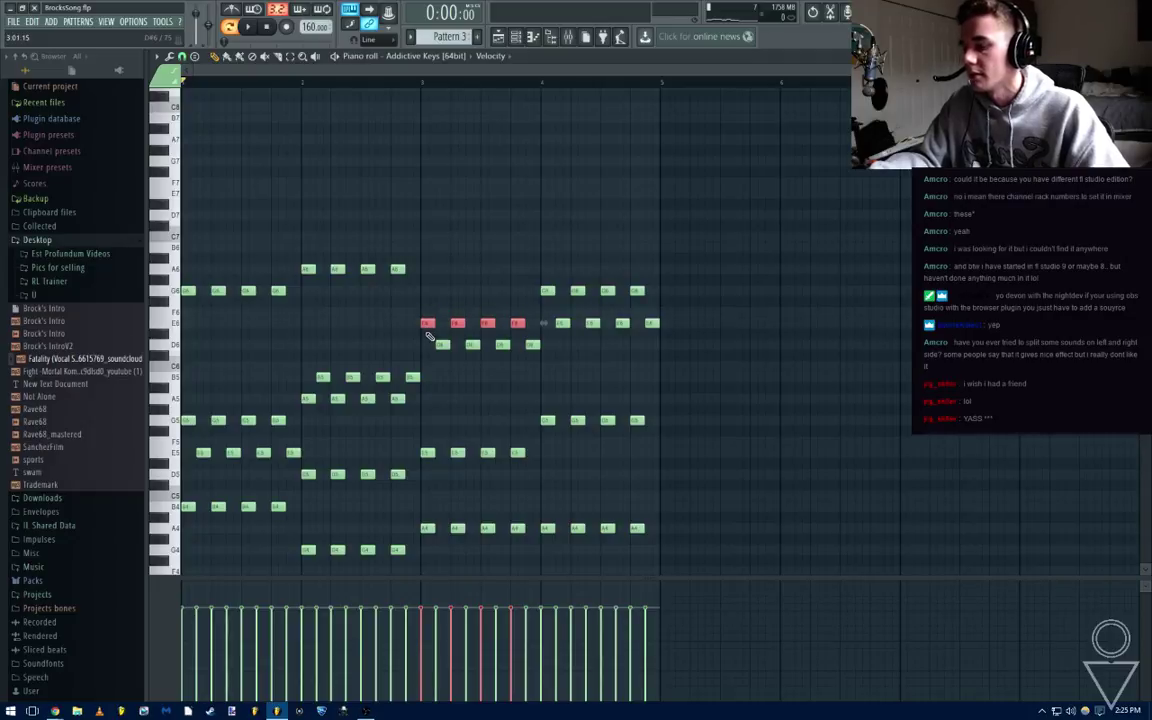
# Play the second drop in the playlist from just before bar 65 to hear Pattern 3's higher piano notes
pyautogui.press('F7')
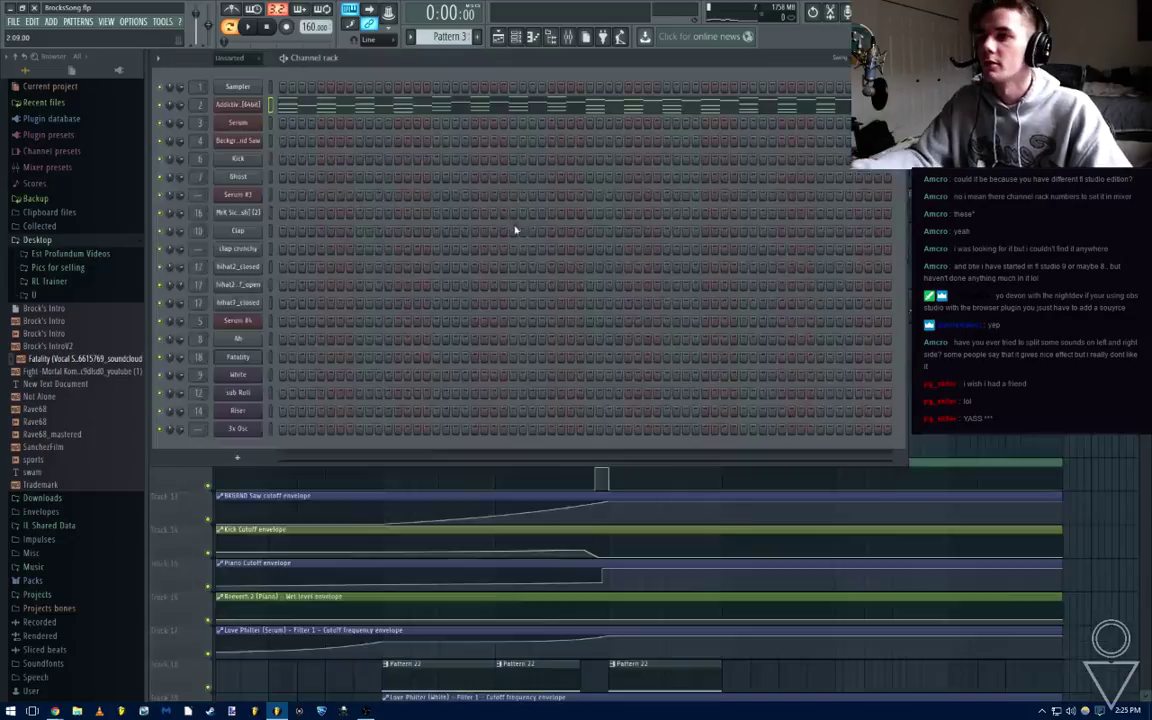
pyautogui.press('F6')
pyautogui.press('space')
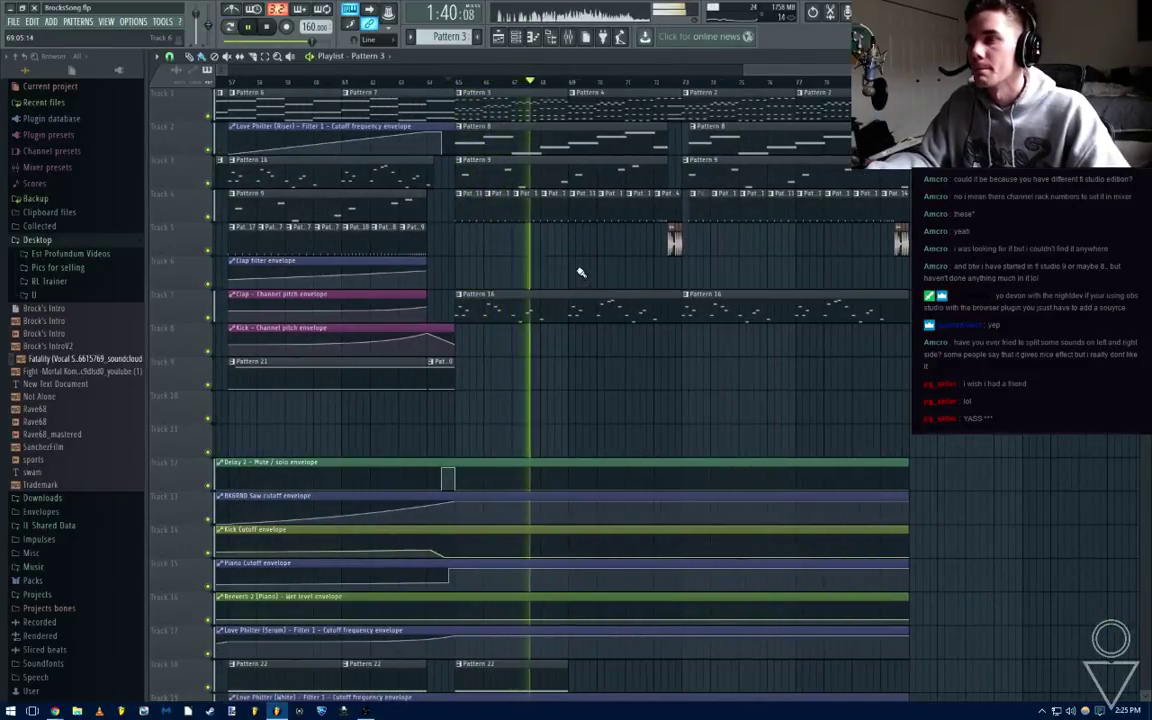
pyautogui.scroll(-3, 578, 270)
pyautogui.scroll(3, 794, 265)
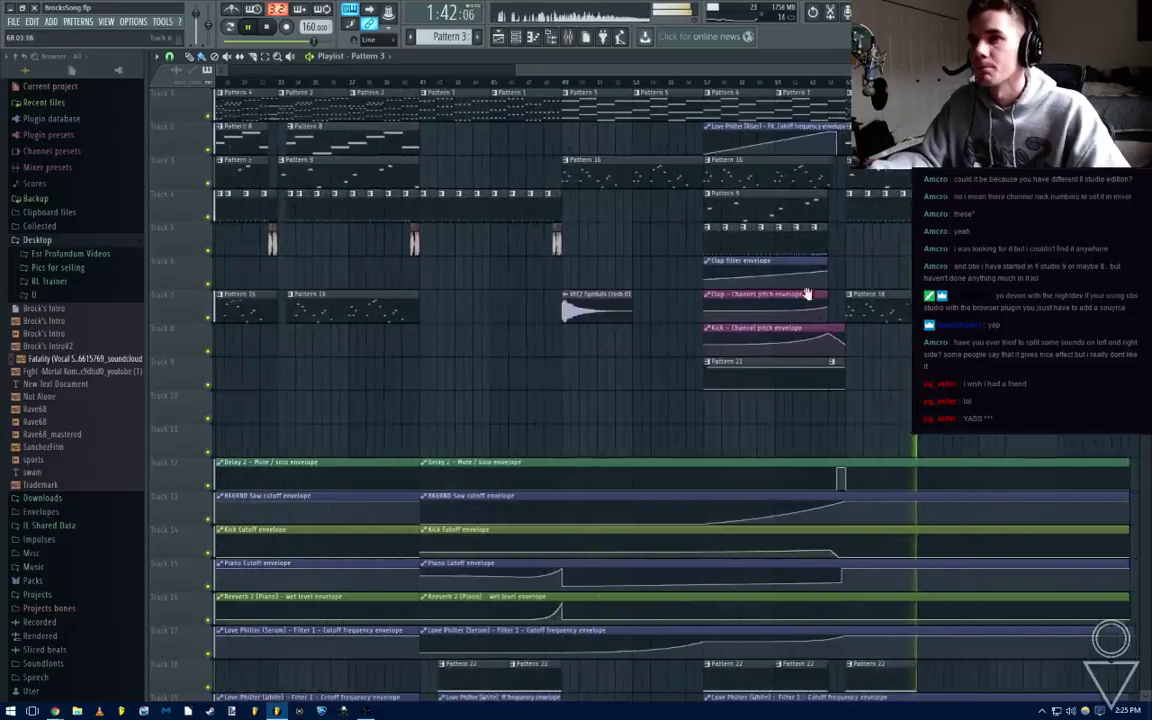
pyautogui.press('space')
# Copy Pattern 3's added G6 and A6 notes into Pattern 4 and add four E6 notes in its third bar
pyautogui.doubleClick(493, 103)
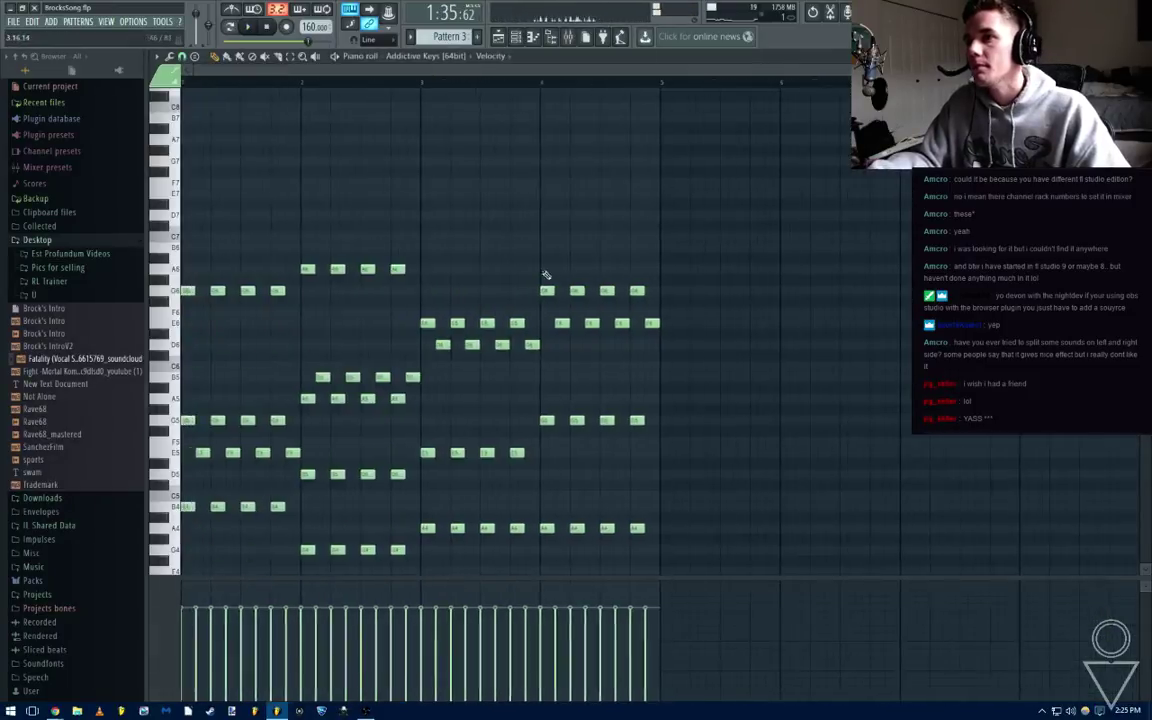
pyautogui.moveTo(700, 250); pyautogui.dragTo(188, 310)
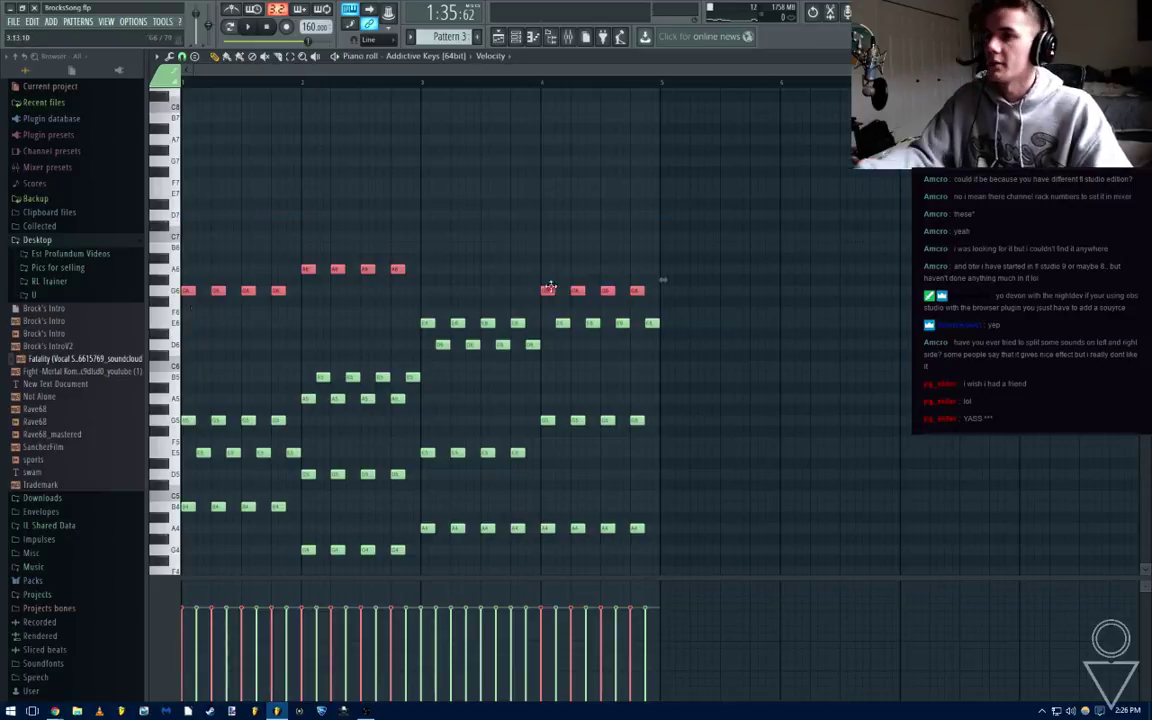
pyautogui.press('F5')
pyautogui.doubleClick(560, 116)
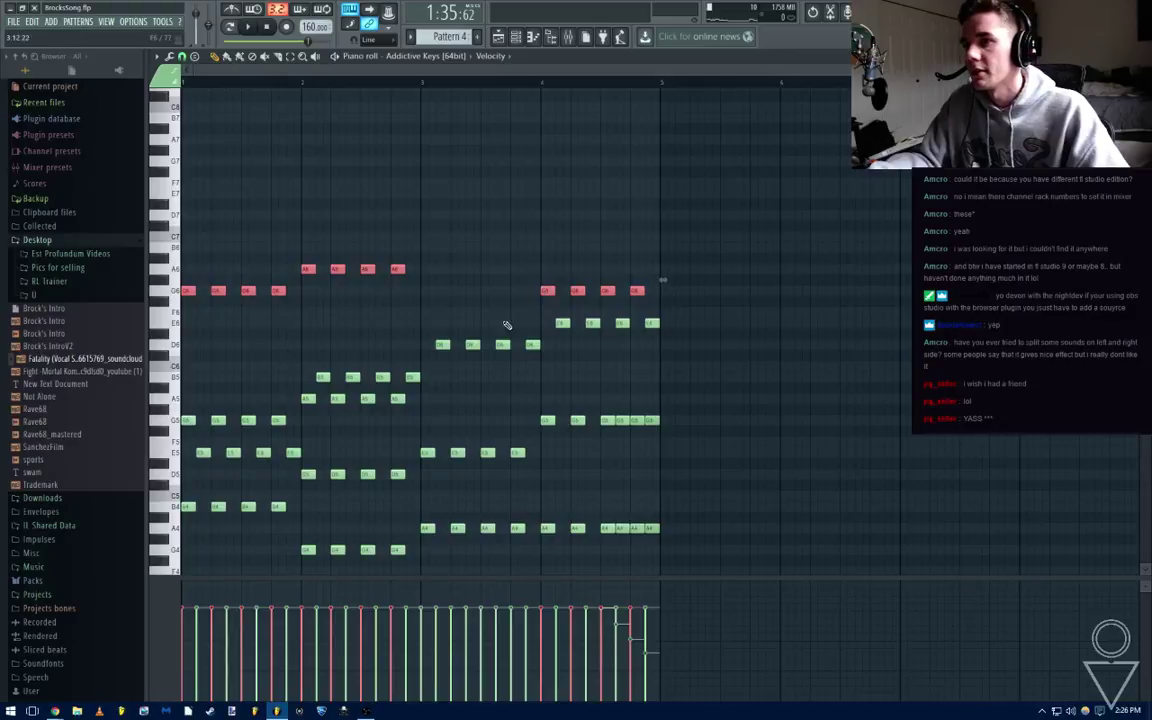
pyautogui.click(421, 324)
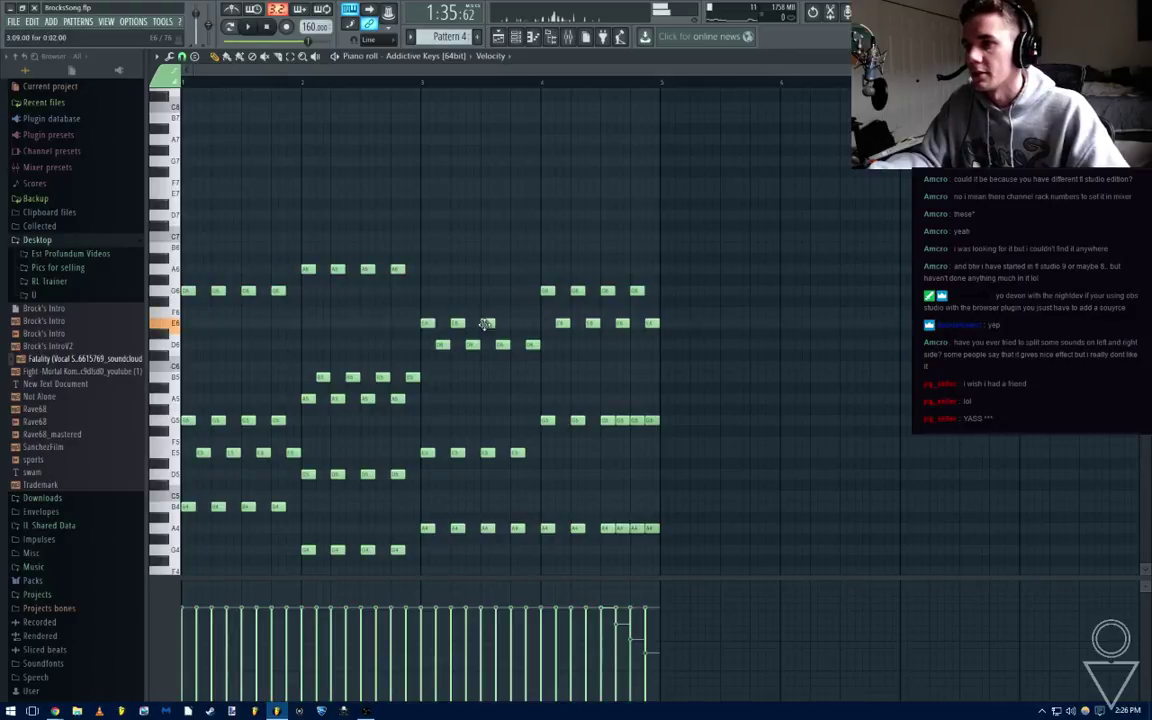
pyautogui.press('Escape')
pyautogui.press('Escape')
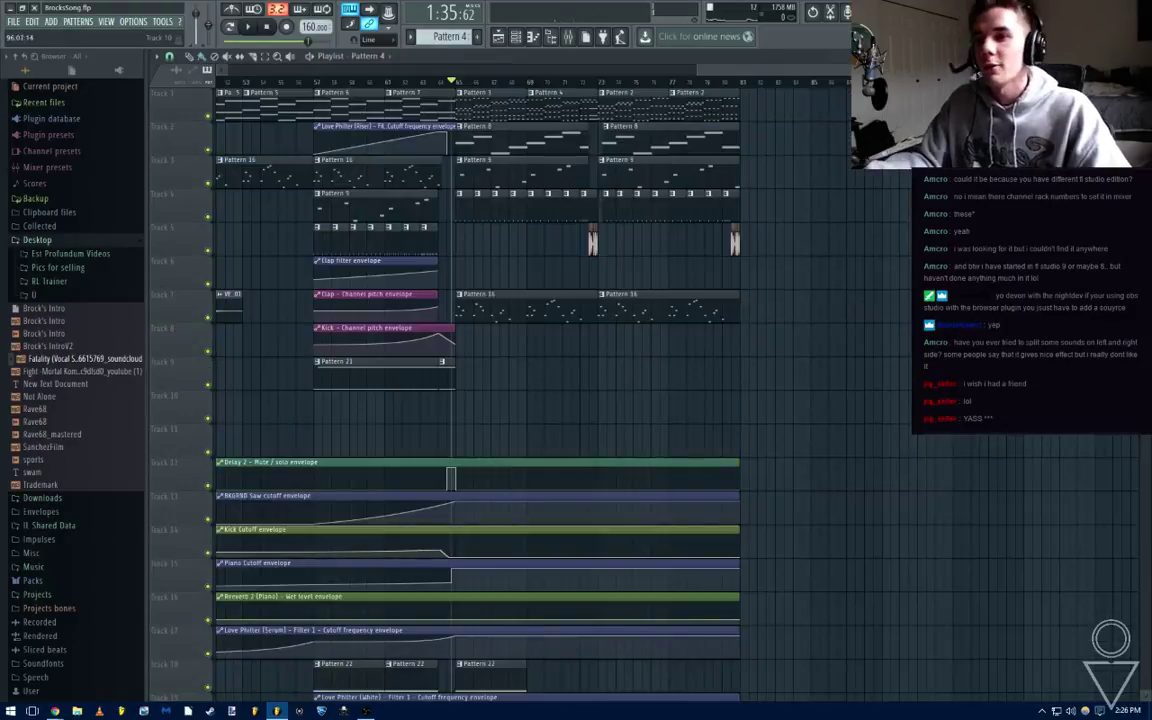
# Replace the Track 1 Pattern 2 clips at bars 73 and 77 with Pattern 3 clips during playback, and save the project
pyautogui.press('space')
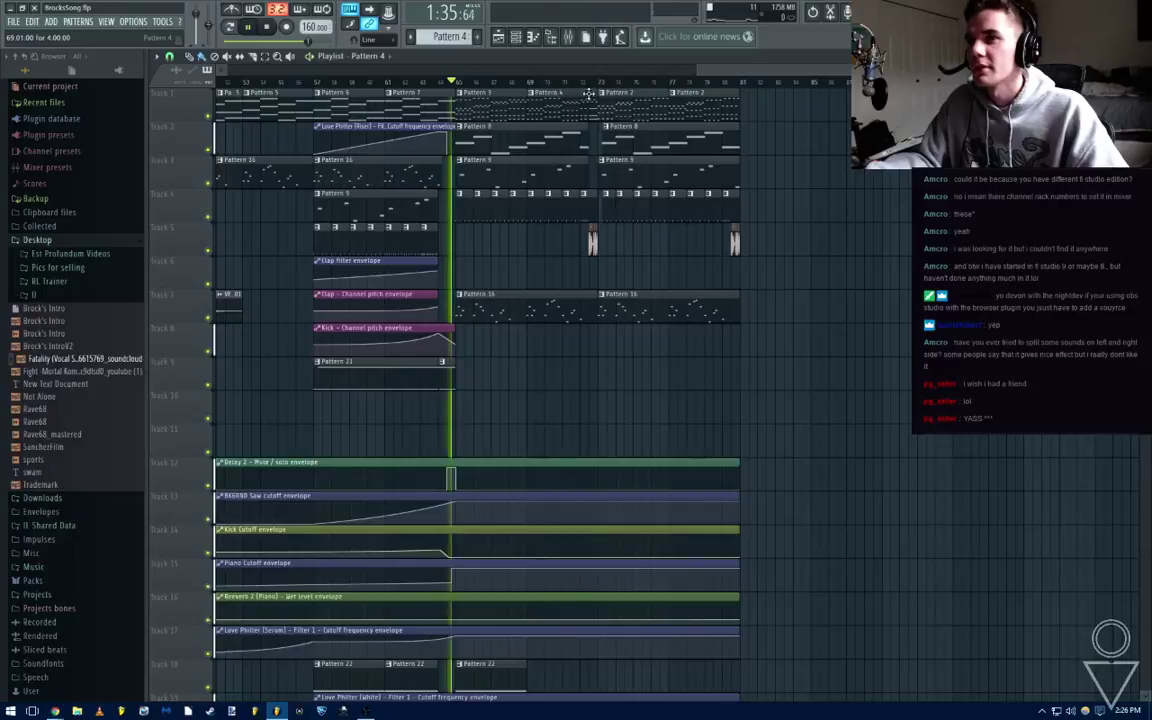
pyautogui.rightClick(637, 108)
pyautogui.rightClick(685, 108)
pyautogui.click(491, 113)
pyautogui.moveTo(673, 118); pyautogui.dragTo(591, 118)
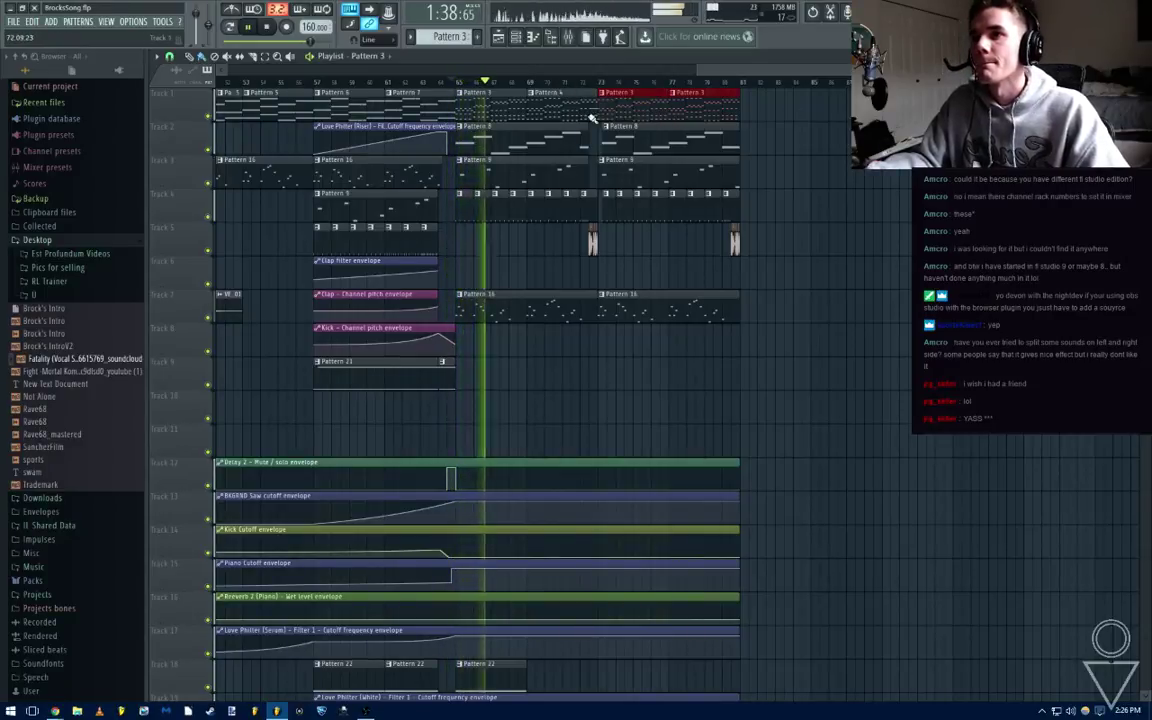
pyautogui.hotkey('ctrl', 's')
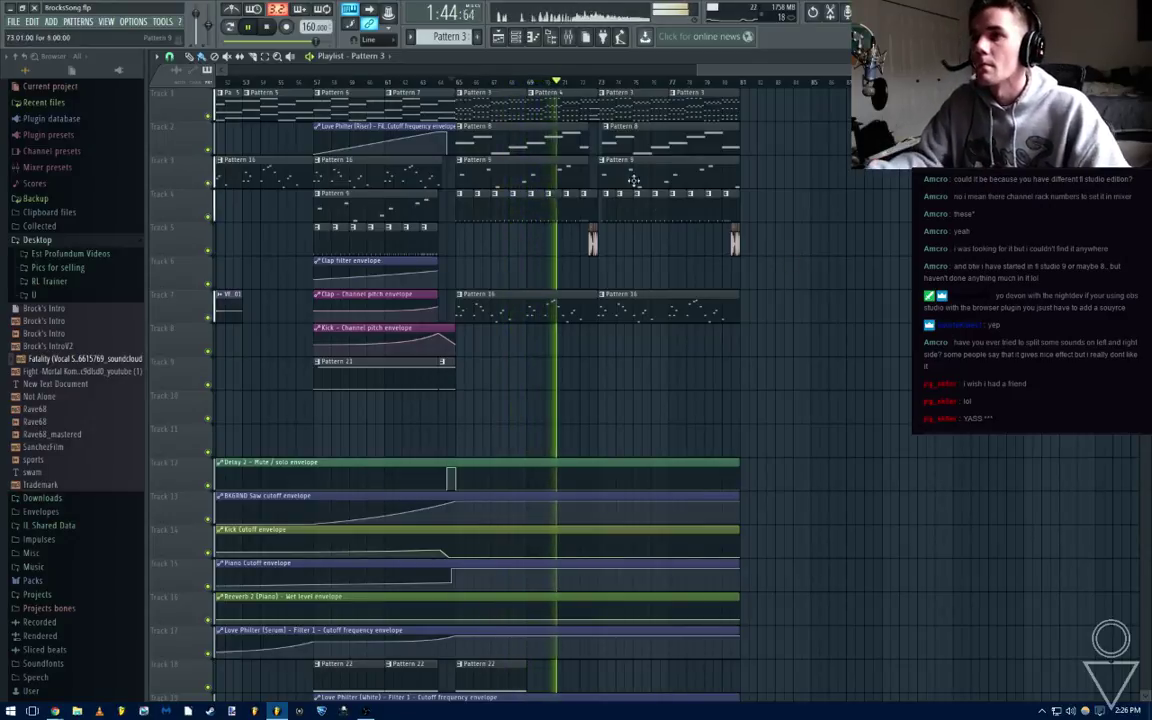
# Fill the end of Pattern 4 with consecutive G6 notes above the closing G5 run, and lower the final G6 and E6 velocities to match its fade
pyautogui.doubleClick(594, 105)
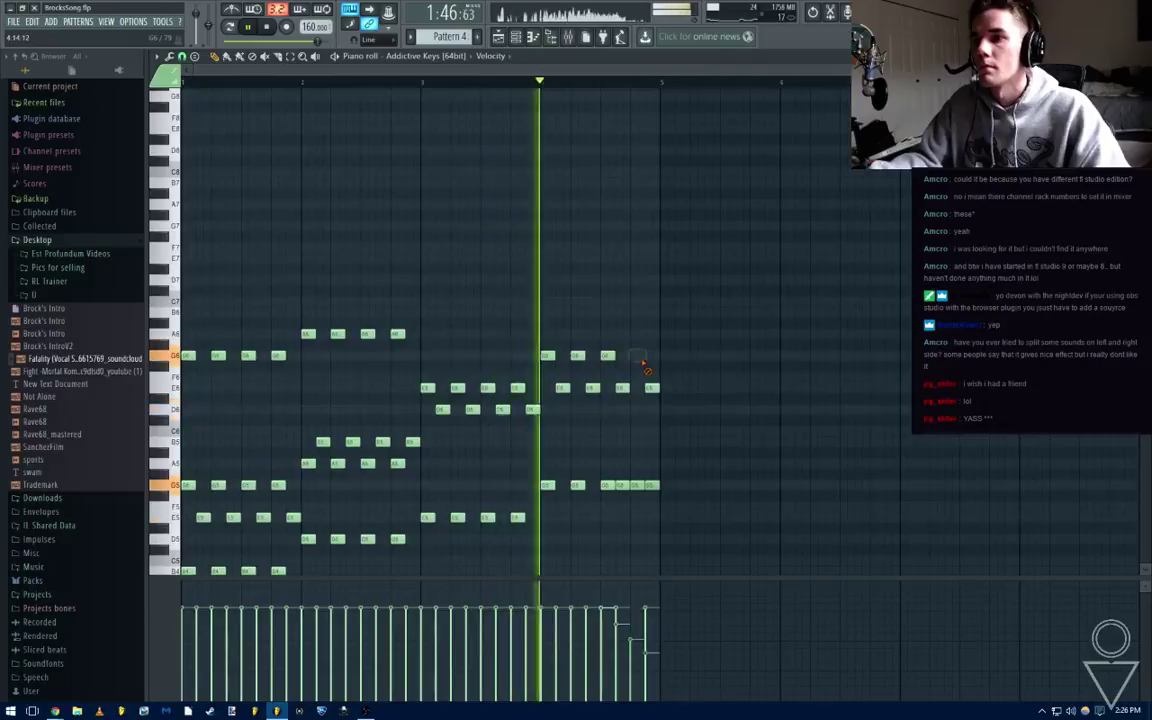
pyautogui.scroll(3, 635, 288)
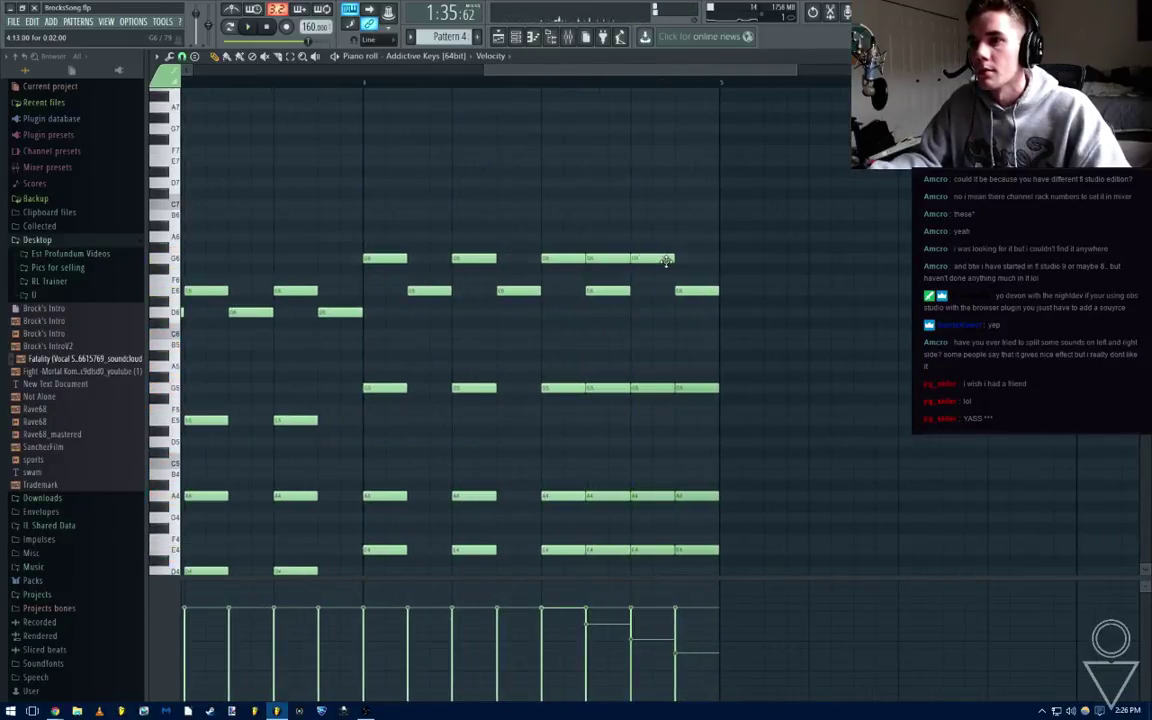
pyautogui.moveTo(741, 250); pyautogui.dragTo(599, 260)
pyautogui.scroll(-1, 631, 497)
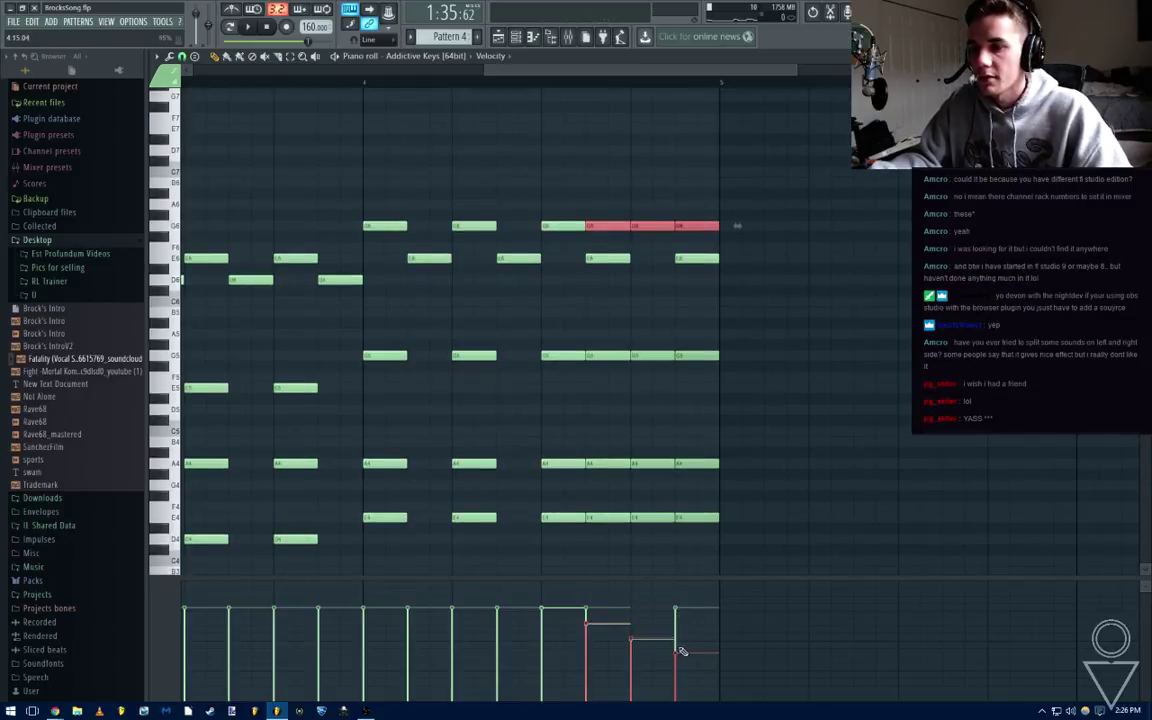
pyautogui.moveTo(758, 244); pyautogui.dragTo(612, 272)
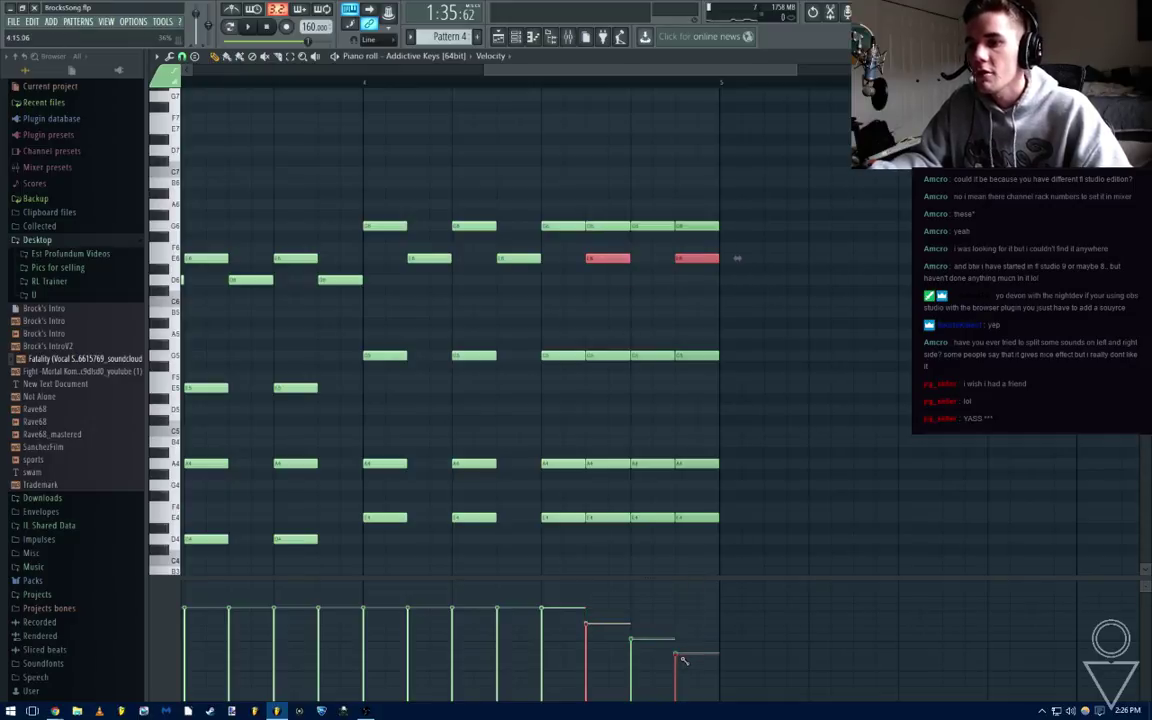
pyautogui.press('F5')
# Play through the second drop from just before bar 65, checking the mixer levels and the arrangement up to bar 81
pyautogui.press('space')
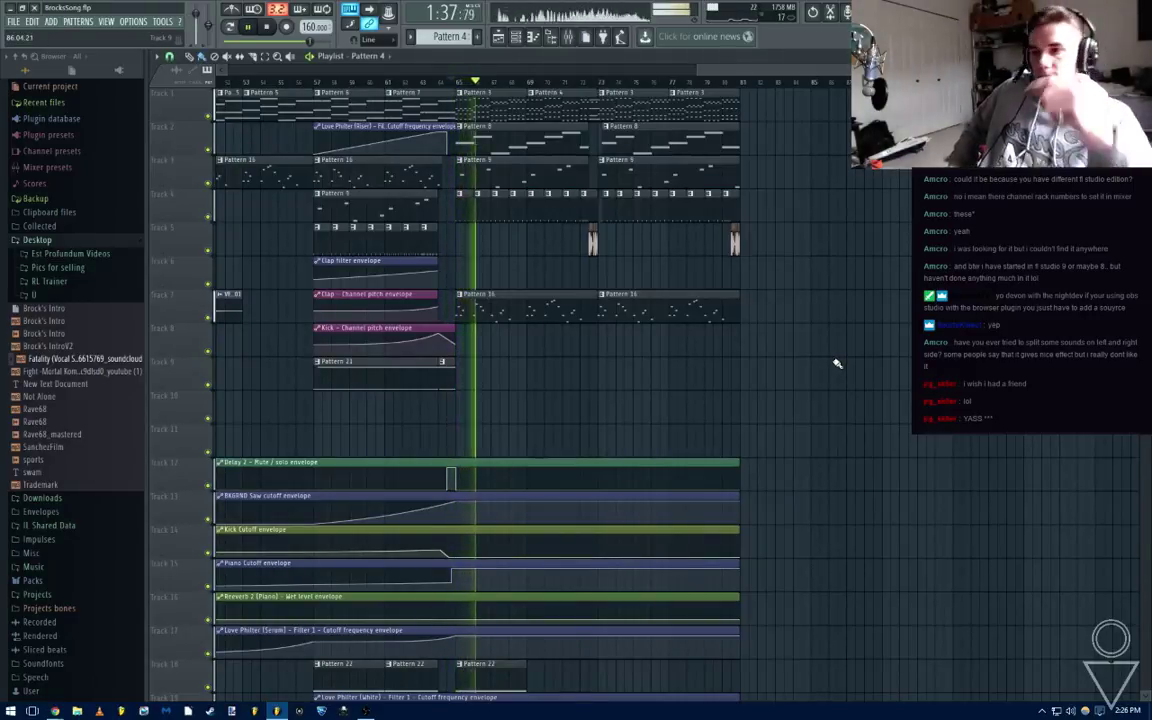
pyautogui.click(585, 38)
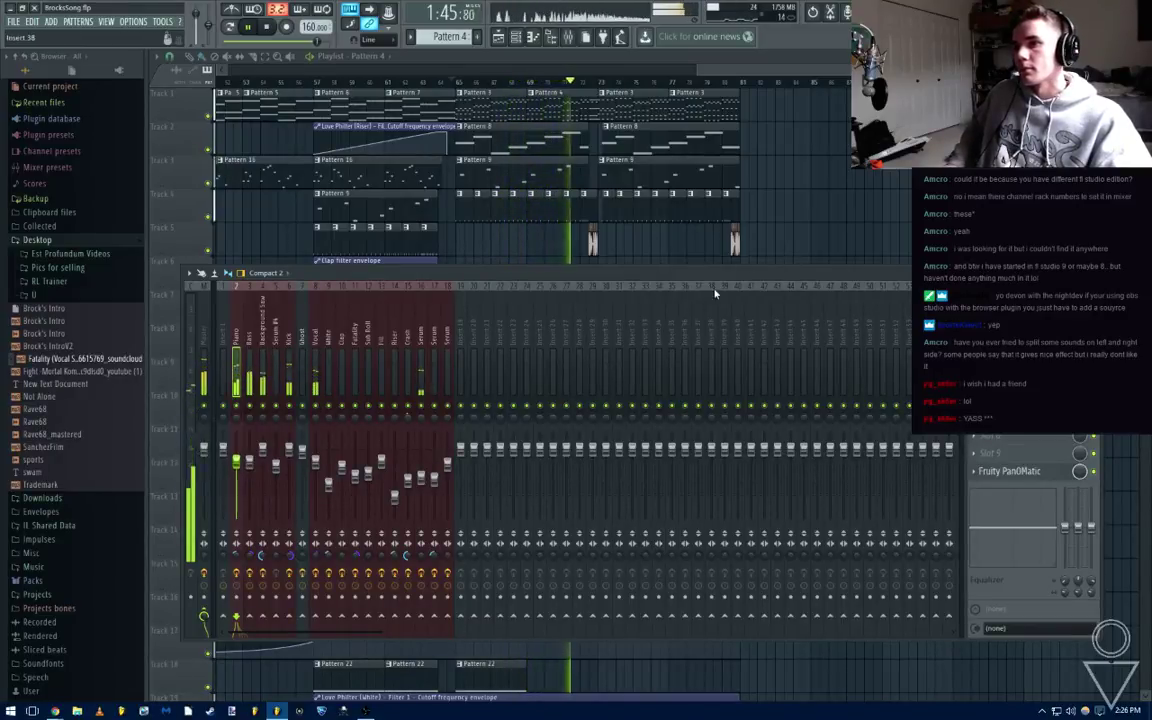
pyautogui.press('F9')
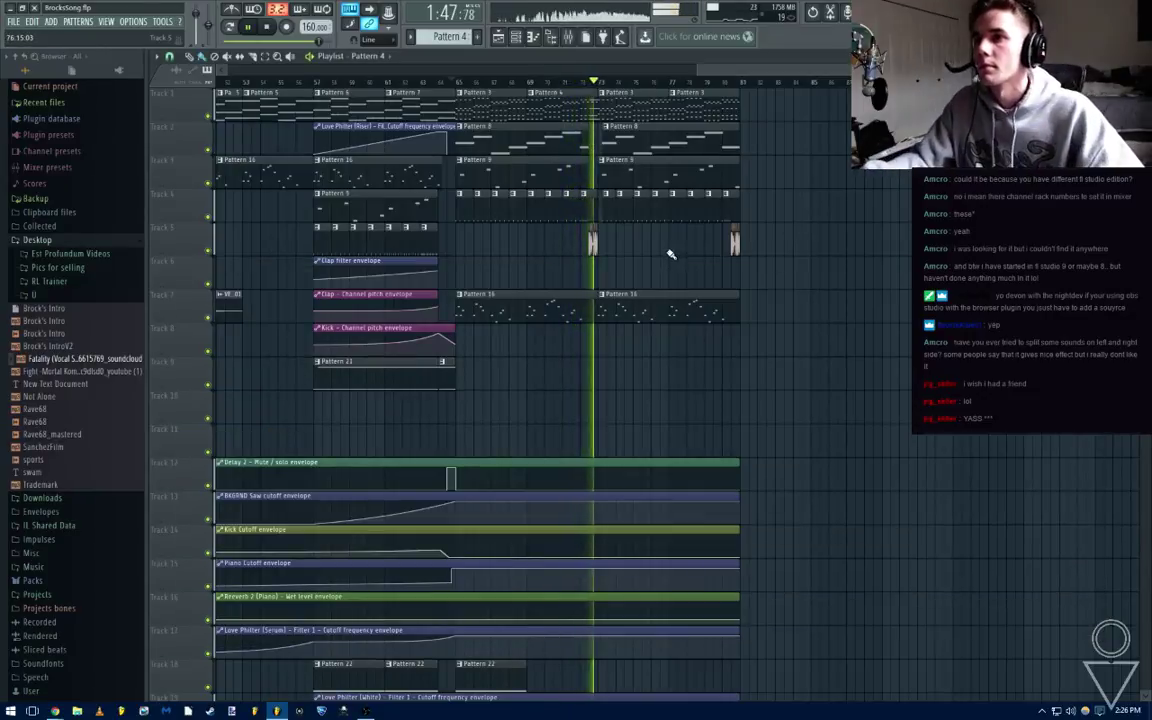
pyautogui.scroll(2, 669, 250)
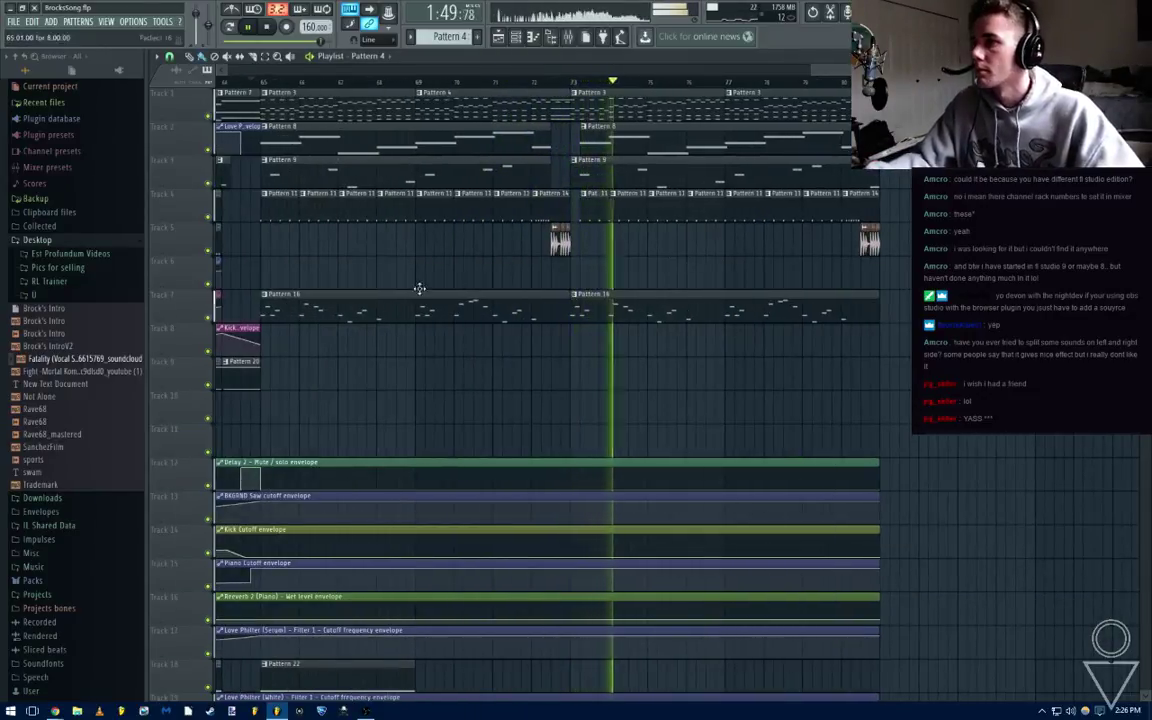
pyautogui.hscroll(3, 553, 283)
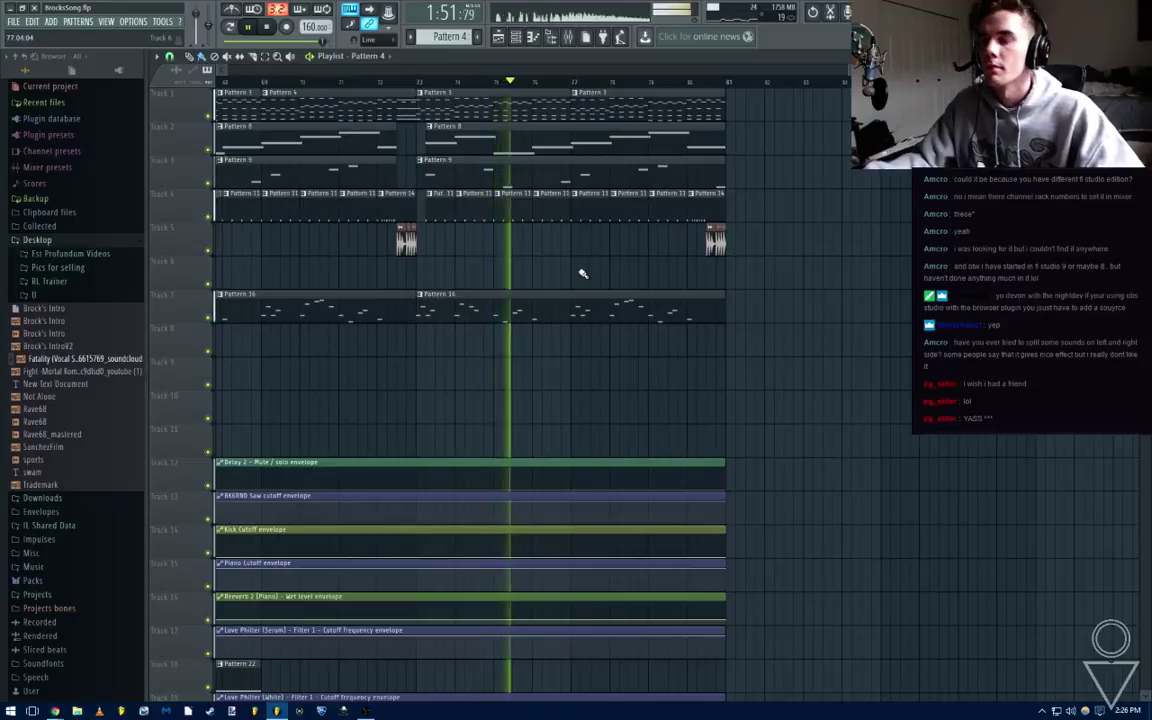
pyautogui.hscroll(2, 575, 262)
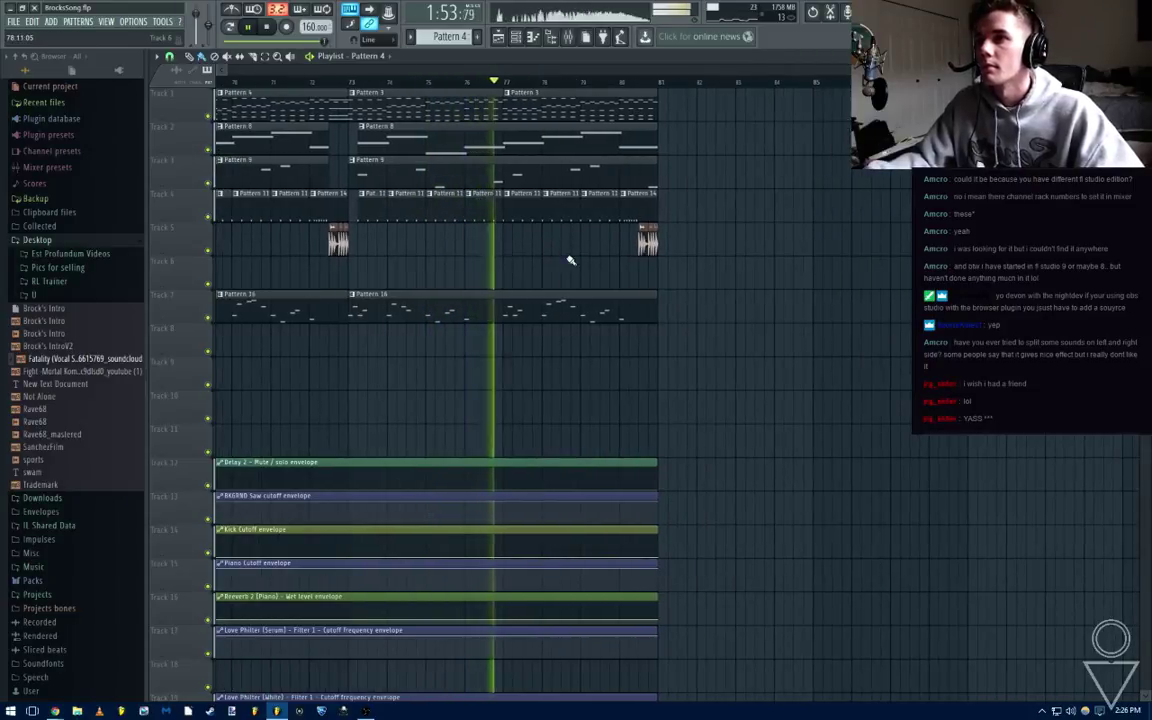
# Shift the upward jump in the second Piano Cutoff envelope clip to the start of bar 65
pyautogui.scroll(-4, 565, 270)
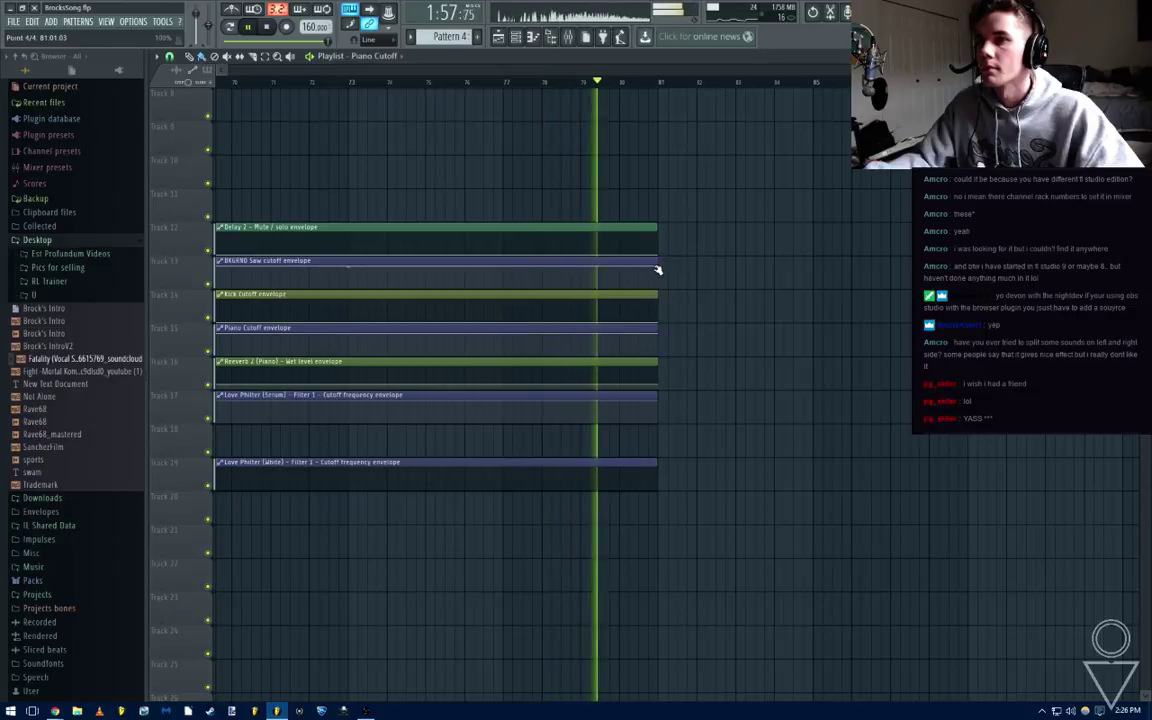
pyautogui.scroll(-3, 520, 335)
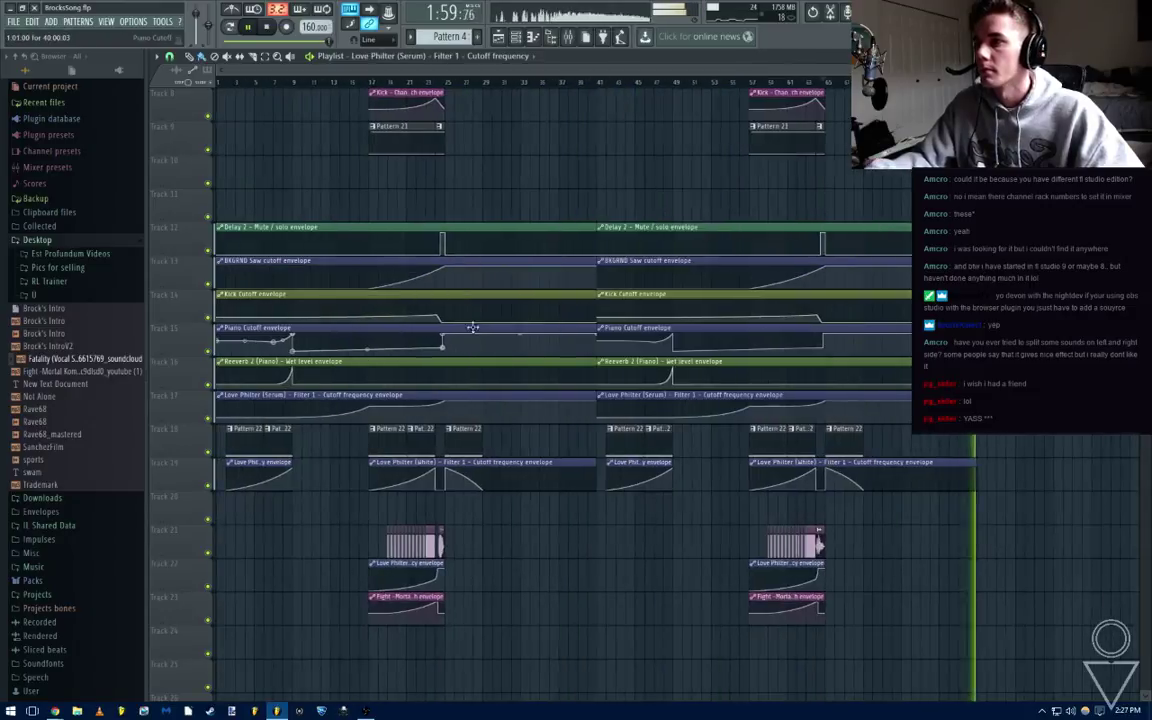
pyautogui.press('space')
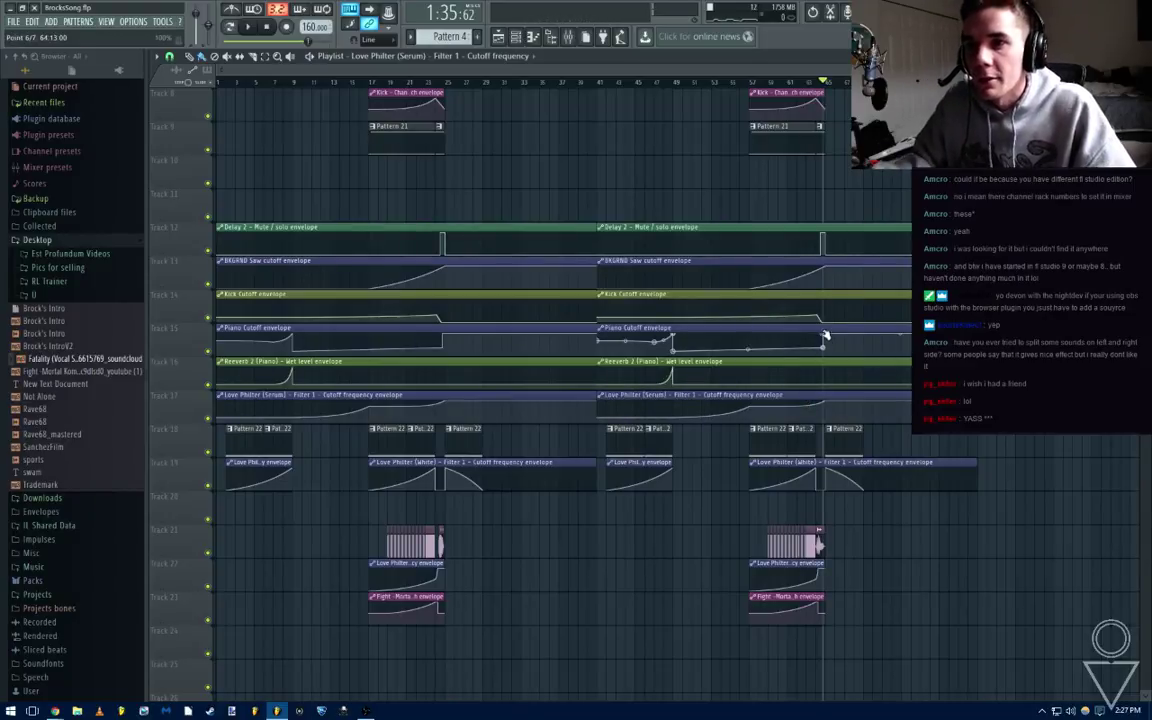
pyautogui.scroll(3, 825, 325)
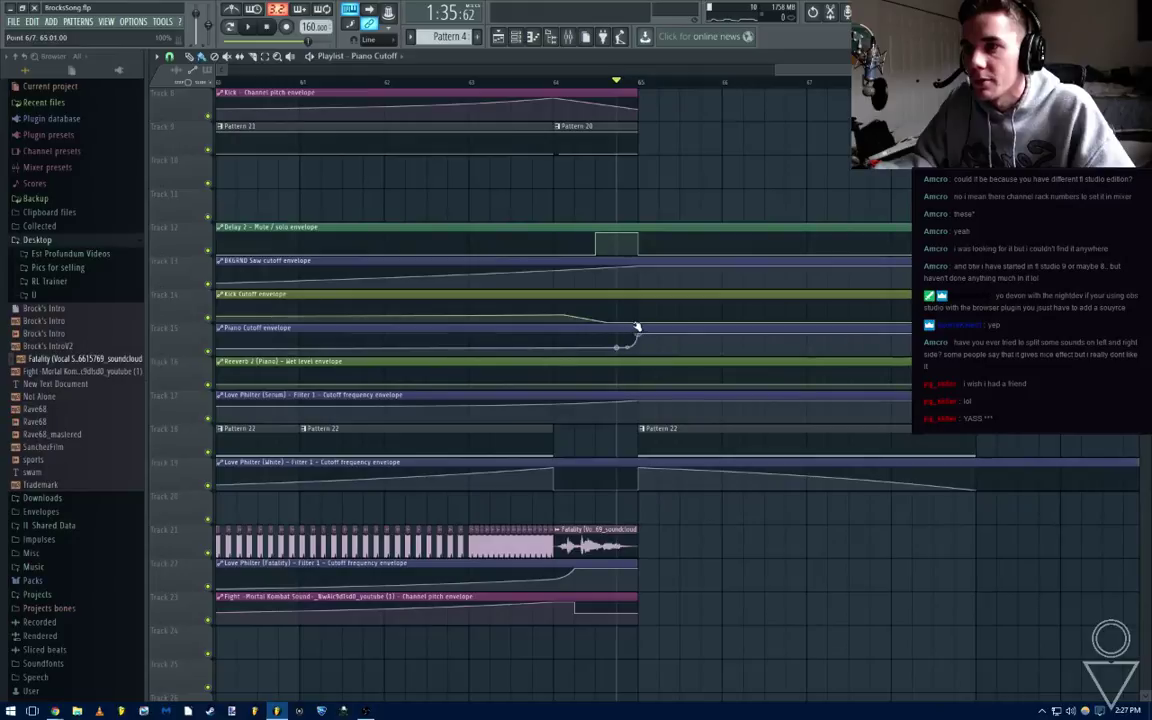
pyautogui.scroll(-5, 650, 324)
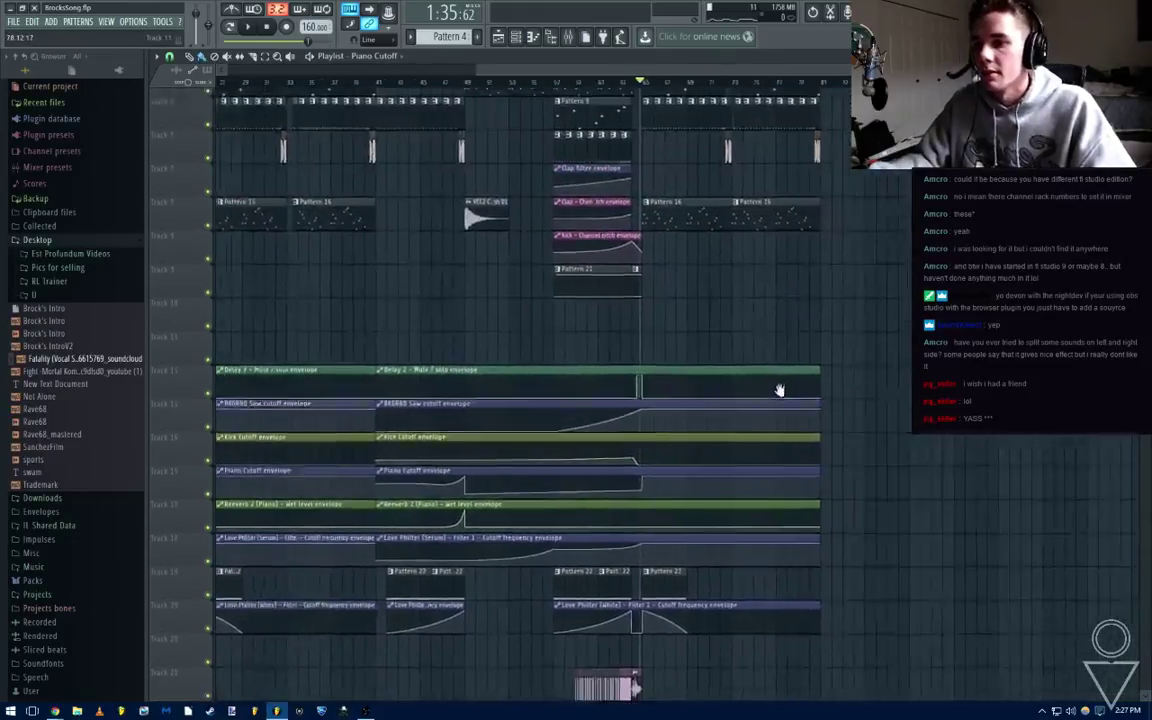
# Play the second drop with the adjusted piano cutoff, listening from bar 65 and from bar 73
pyautogui.scroll(-2, 780, 389)
pyautogui.press('space')
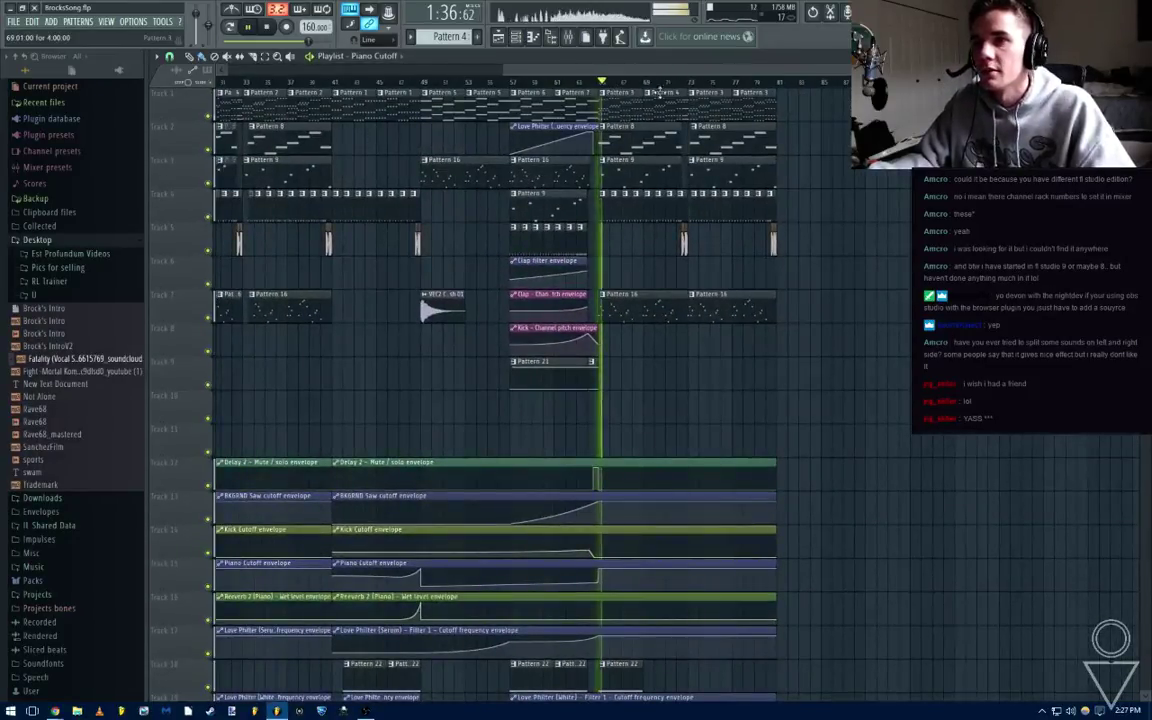
pyautogui.click(690, 82)
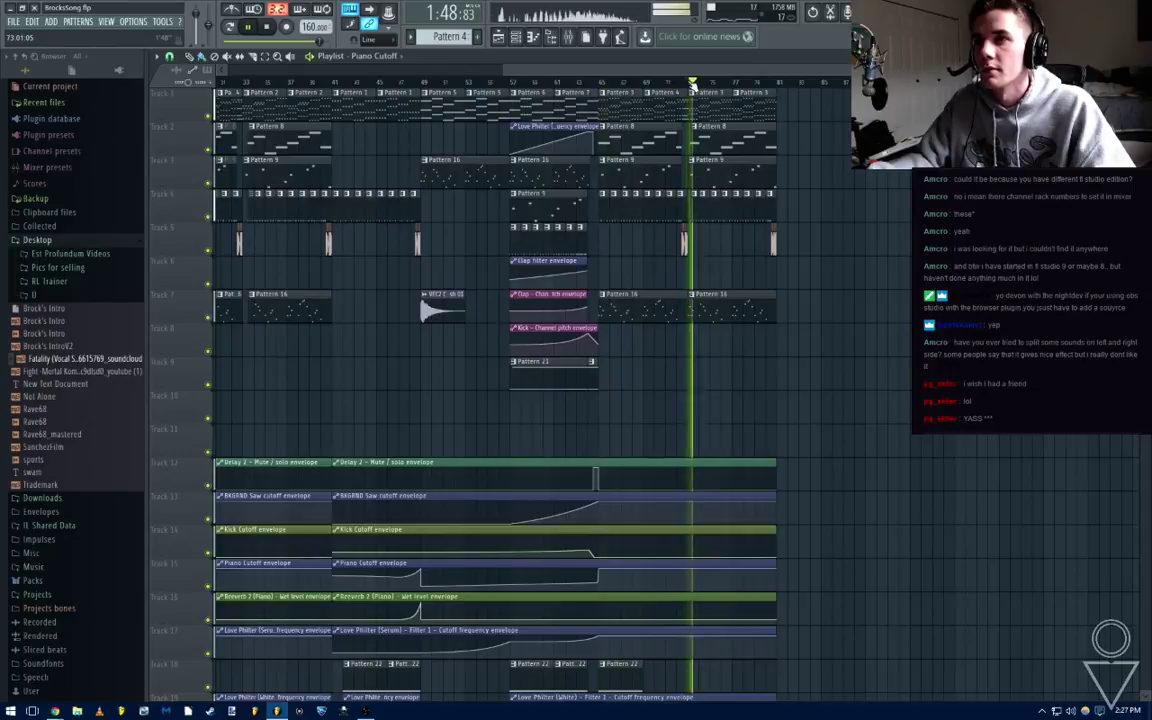
pyautogui.click(598, 83)
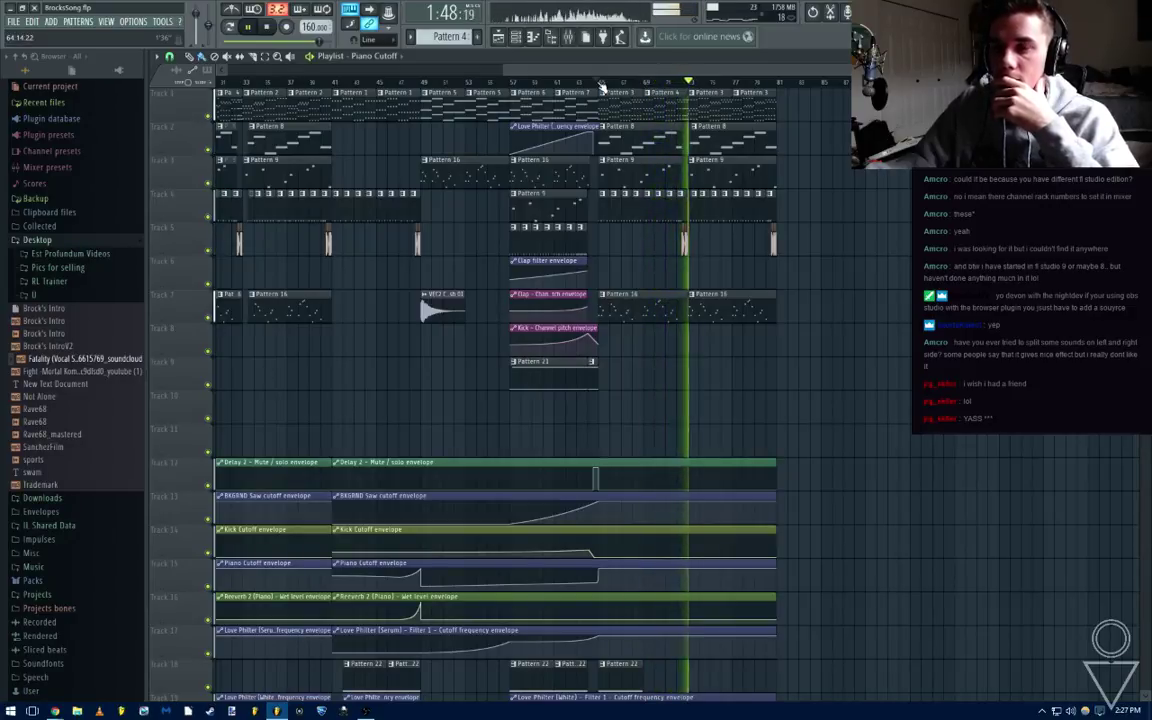
# Check the second drop's clips and automation lanes while it plays from bar 73, and save the project
pyautogui.scroll(5, 620, 147)
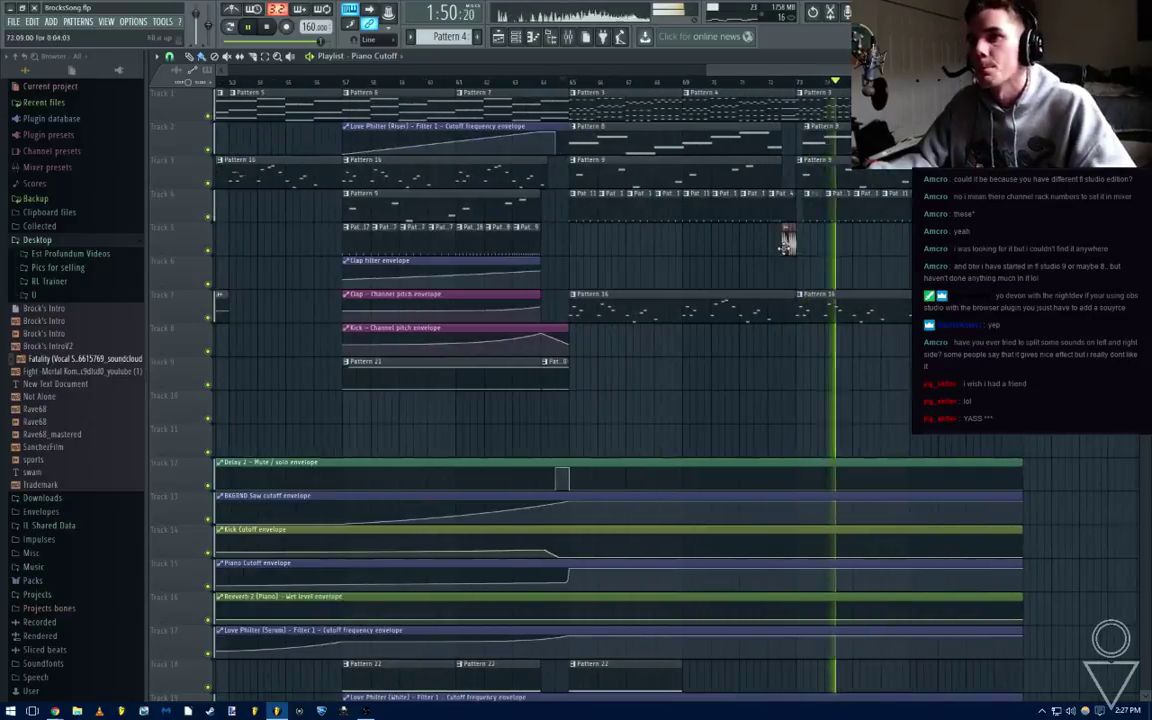
pyautogui.moveTo(908, 278); pyautogui.dragTo(842, 278)
pyautogui.scroll(-5, 842, 278)
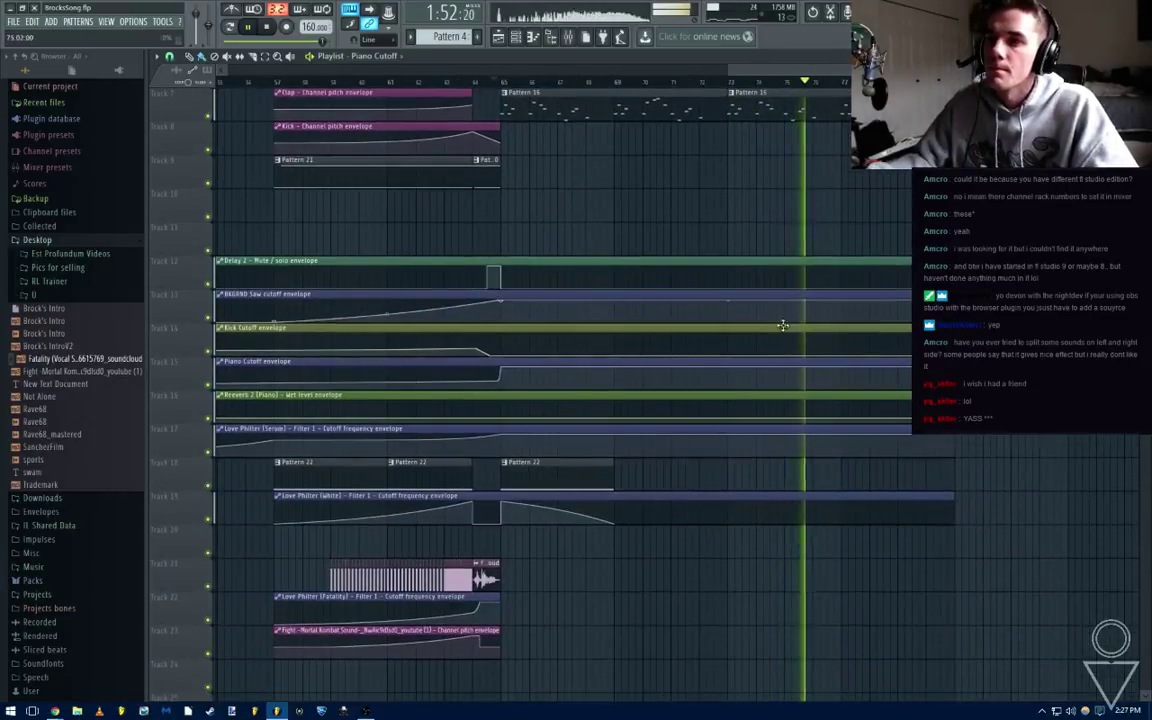
pyautogui.hotkey('ctrl', 's')
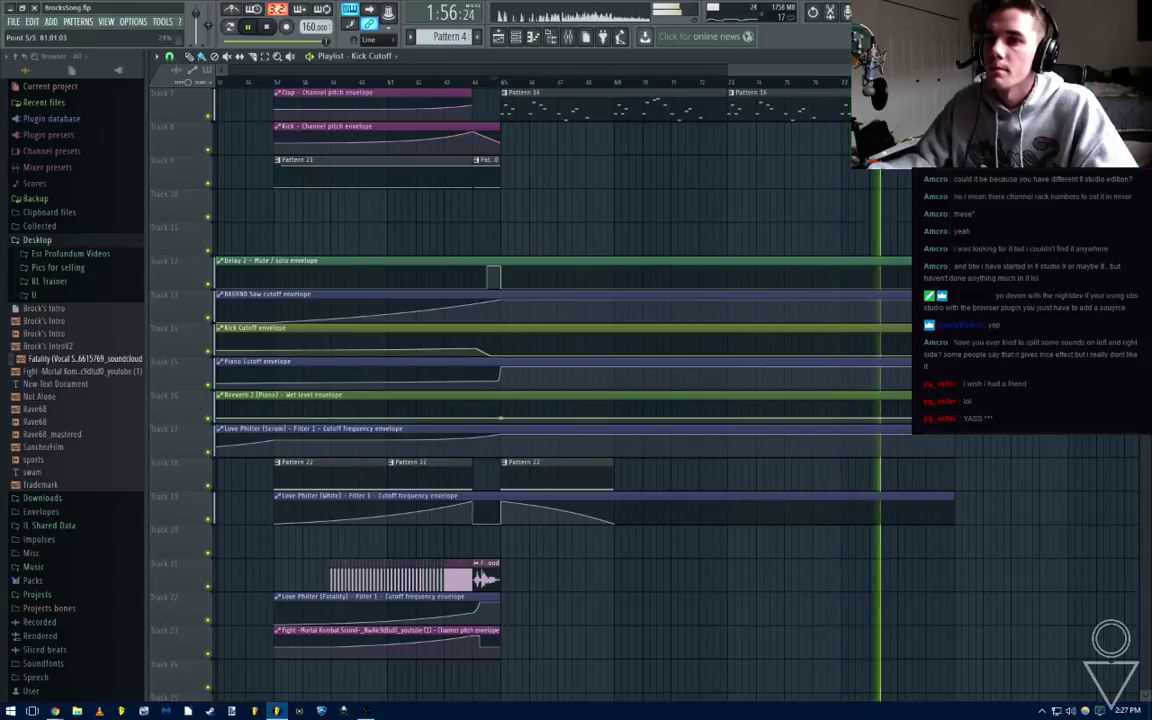
pyautogui.scroll(-5, 956, 523)
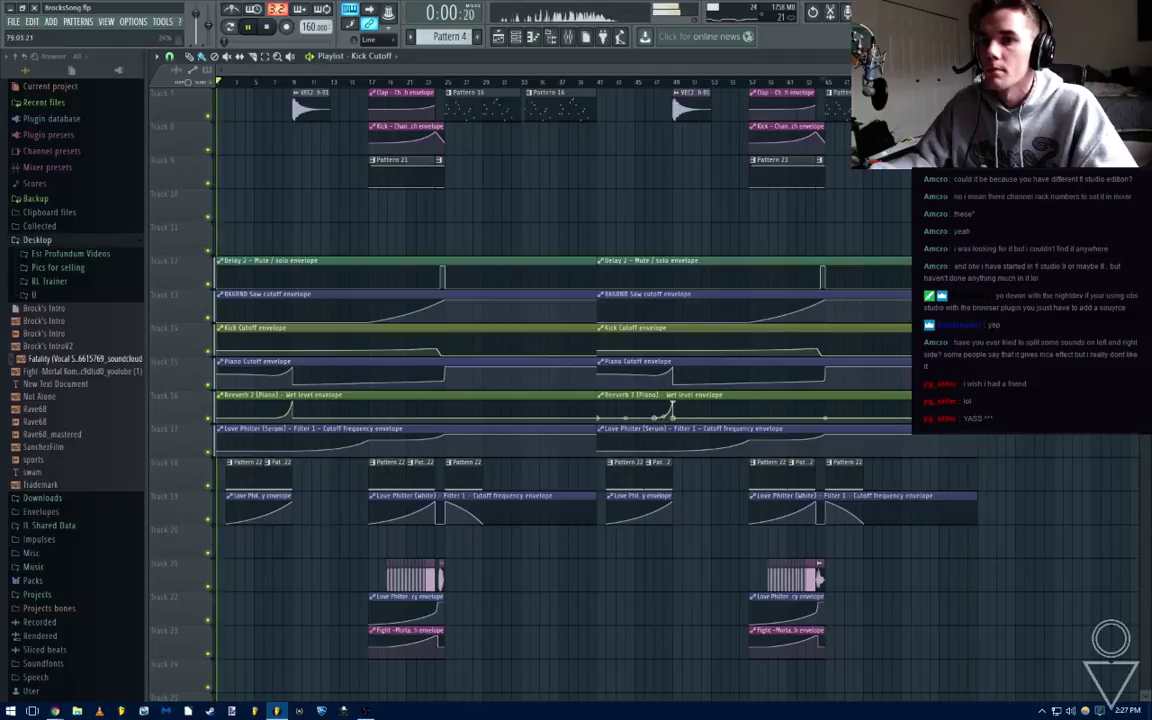
# Copy the value of the point at the bar 49 peak in the second Reverb 2 wet level envelope to the clip's end point
pyautogui.rightClick(673, 425)
pyautogui.click(707, 585)
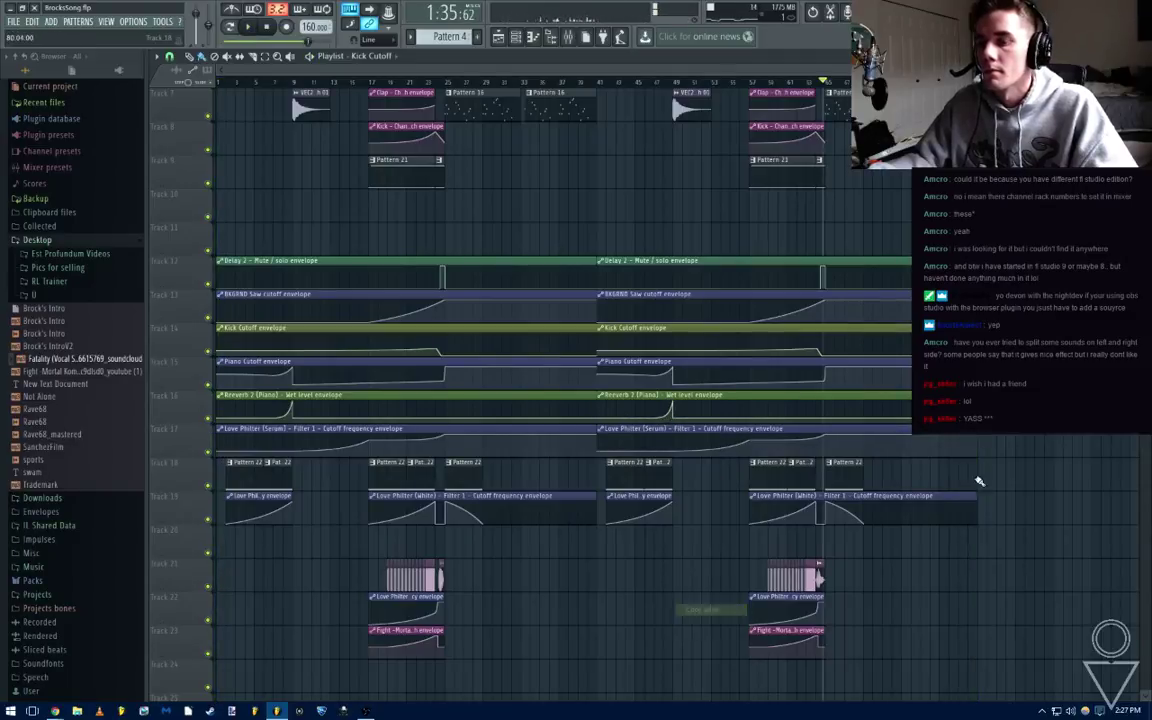
pyautogui.rightClick(982, 428)
pyautogui.click(1012, 619)
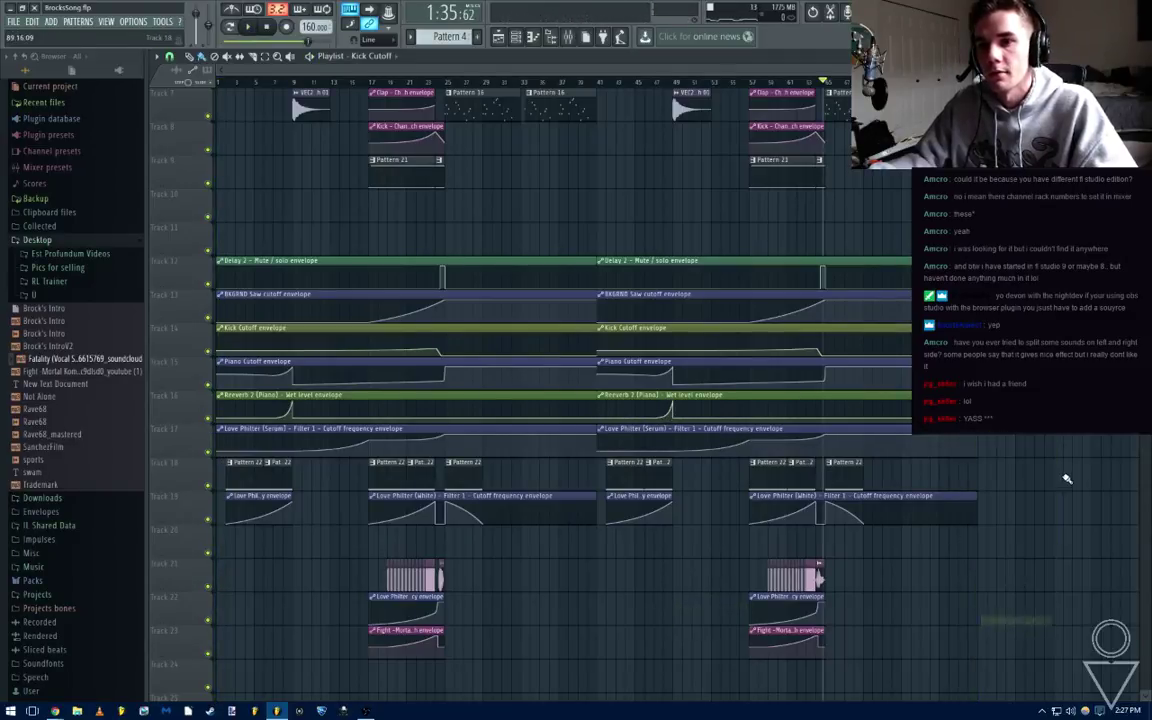
# Play the second drop from bar 65, examining the playlist clips up to bar 81, and collapse the browser's Desktop folder
pyautogui.press('space')
pyautogui.scroll(6, 560, 390)
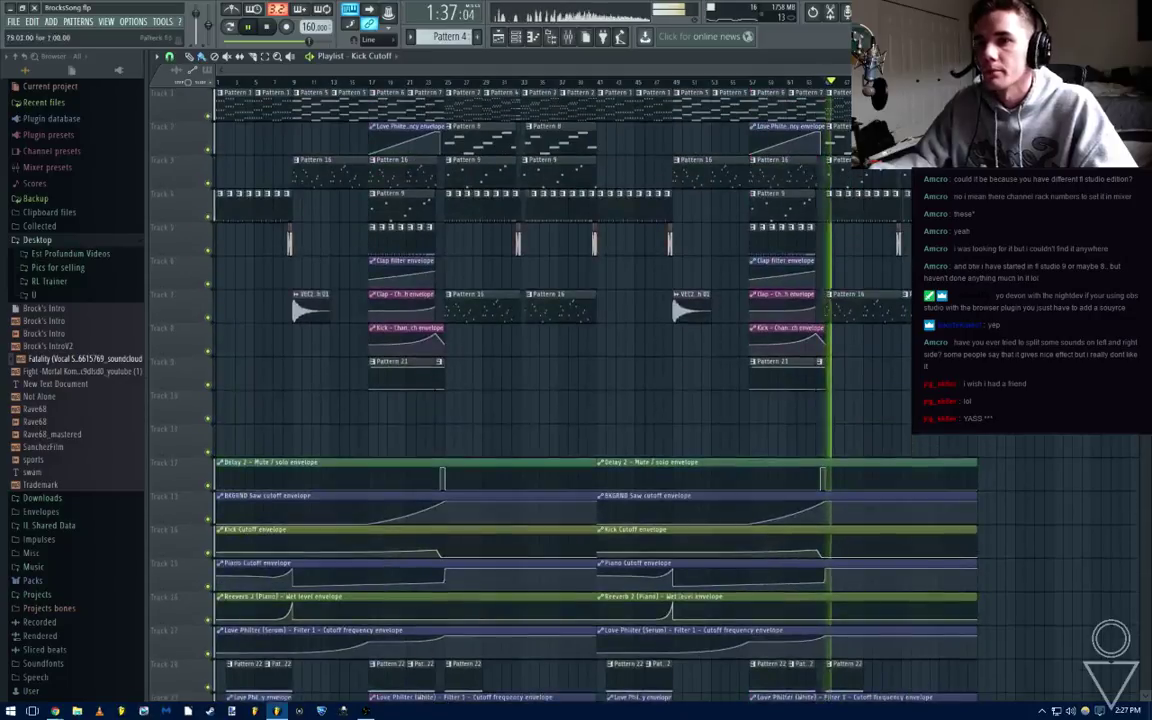
pyautogui.hscroll(5, 889, 254)
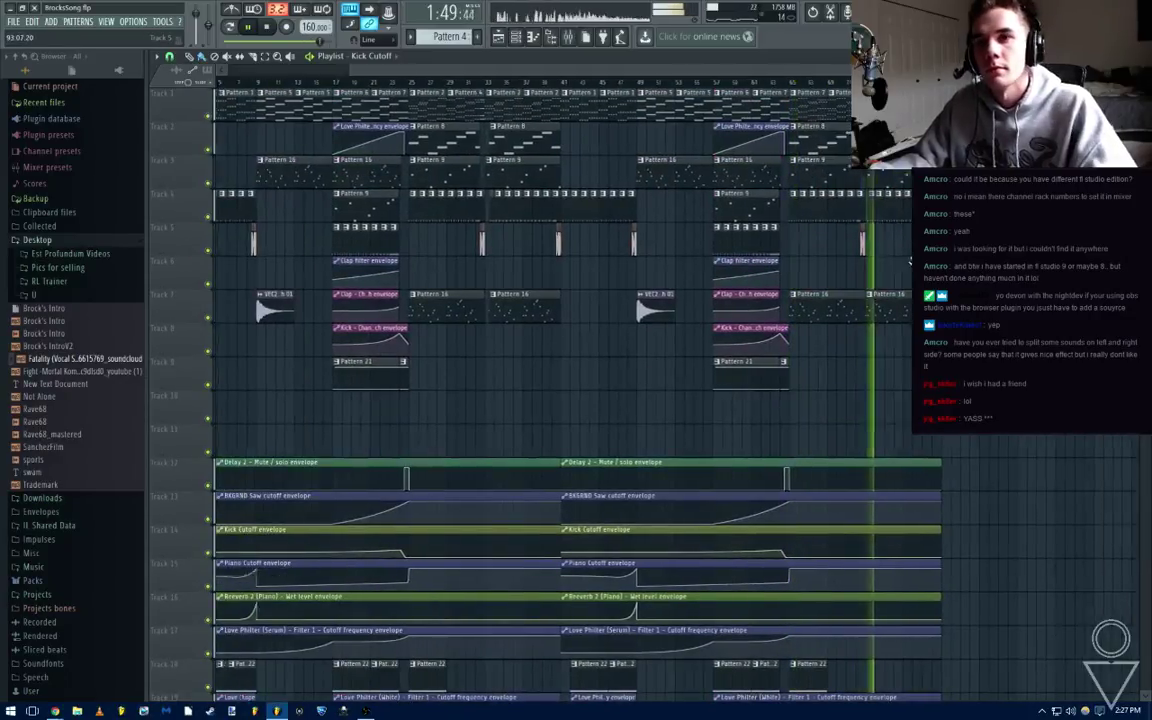
pyautogui.scroll(3, 617, 222)
pyautogui.hscroll(3, 751, 248)
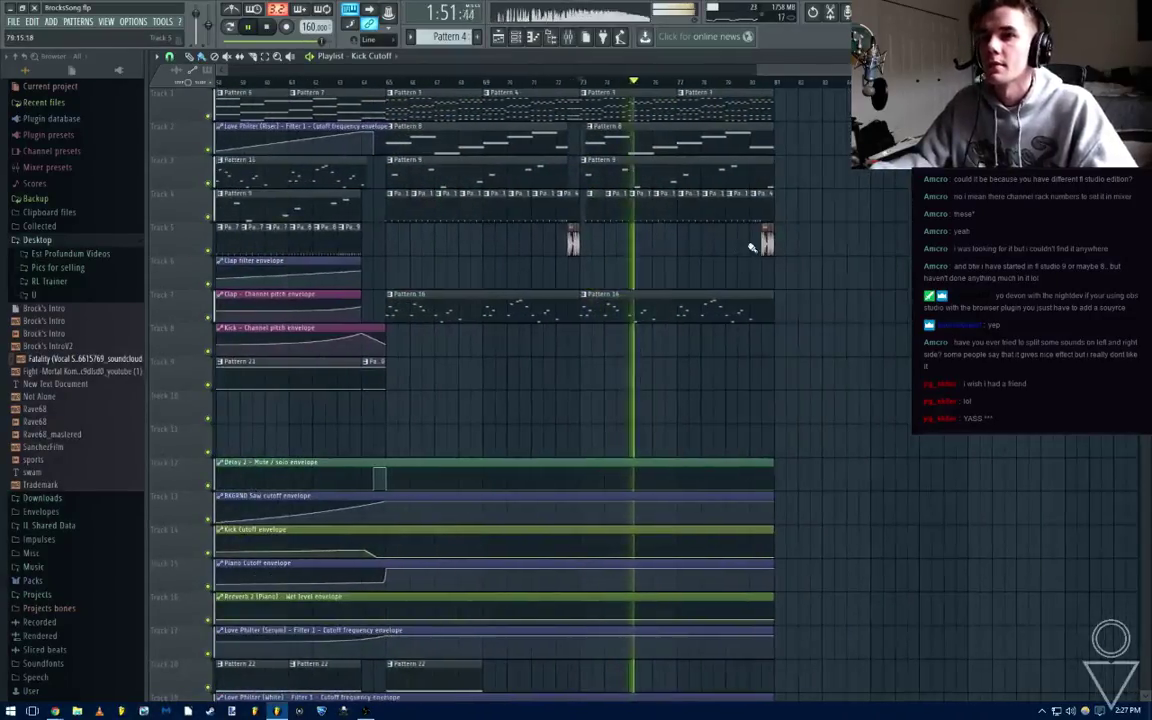
pyautogui.scroll(4, 746, 249)
pyautogui.scroll(-4, 573, 209)
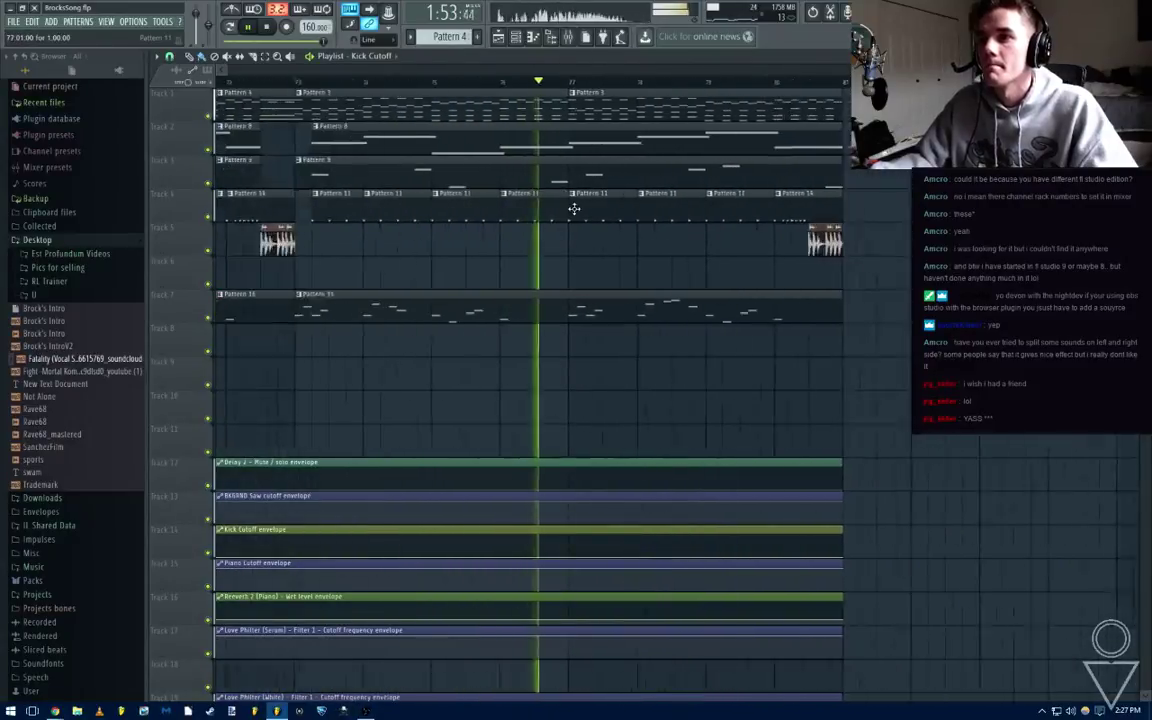
pyautogui.hscroll(2, 790, 249)
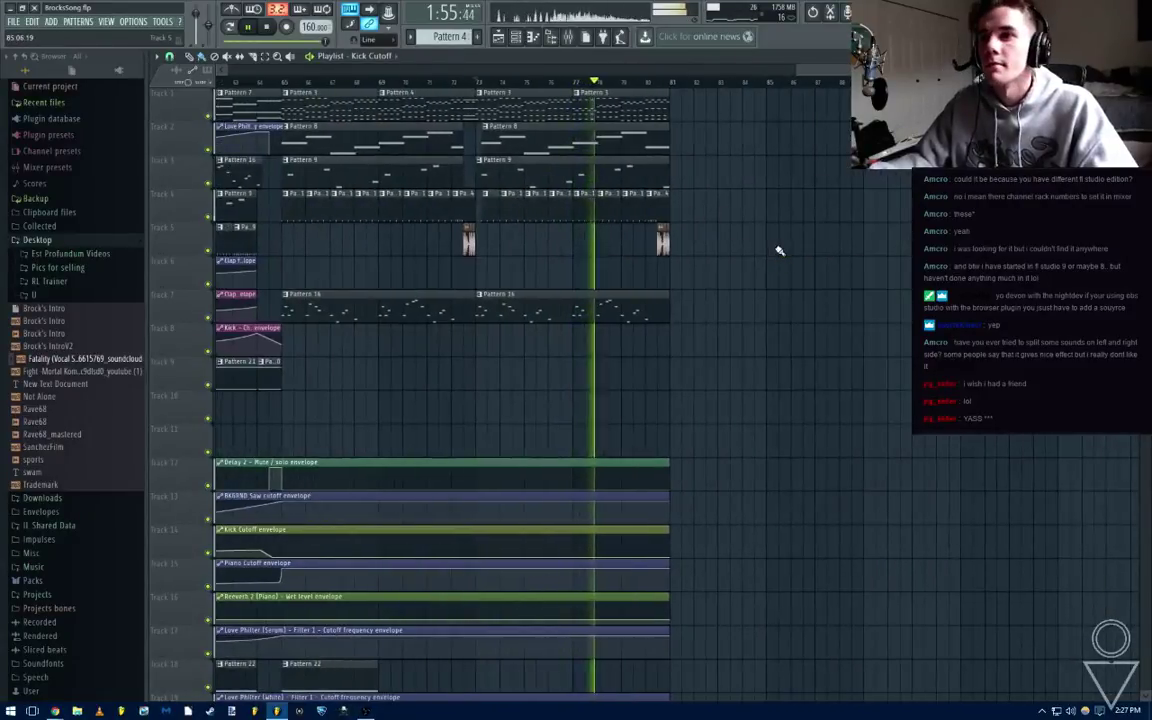
pyautogui.click(16, 242)
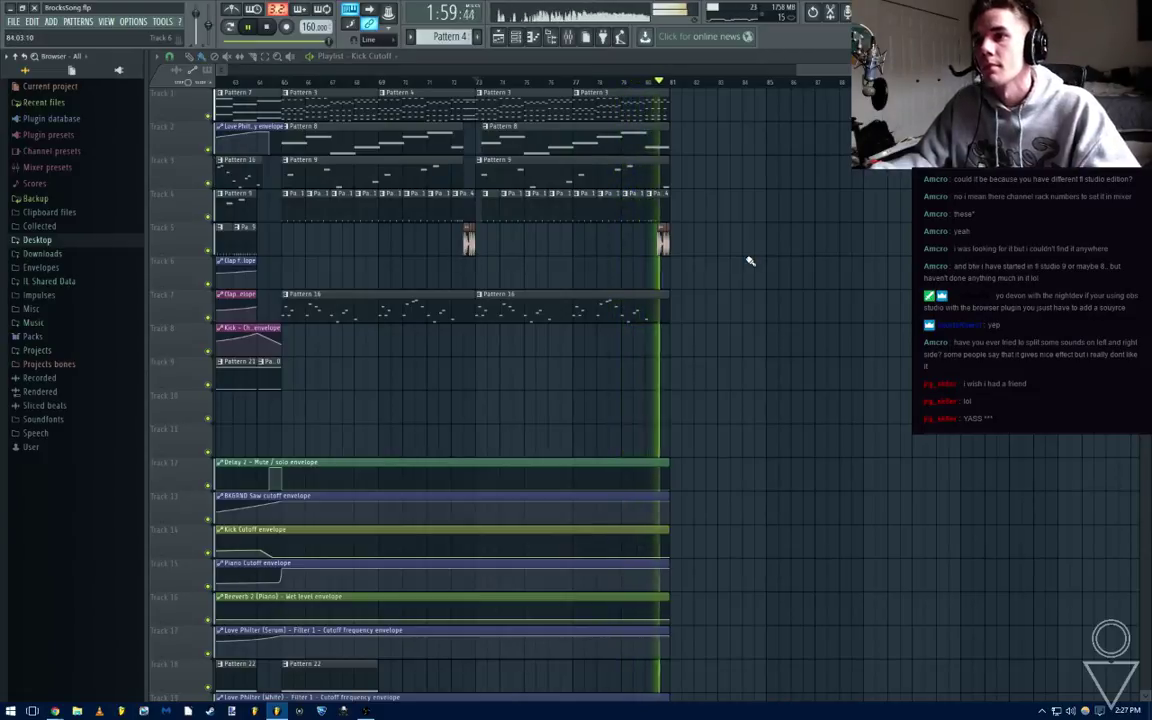
# Copy the clips from bar 49 to bar 81, including the long automation envelopes, and paste them after the end of the arrangement
pyautogui.hscroll(2, 756, 288)
pyautogui.hscroll(-2, 756, 288)
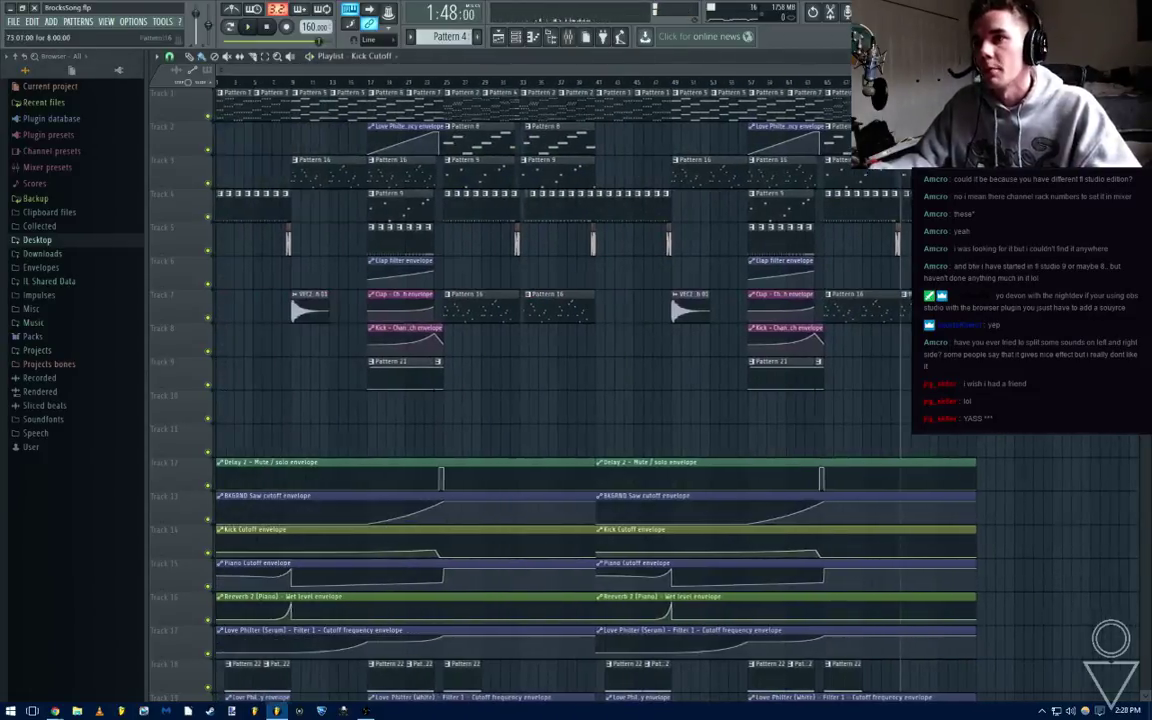
pyautogui.hscroll(2, 664, 187)
pyautogui.scroll(3, 664, 187)
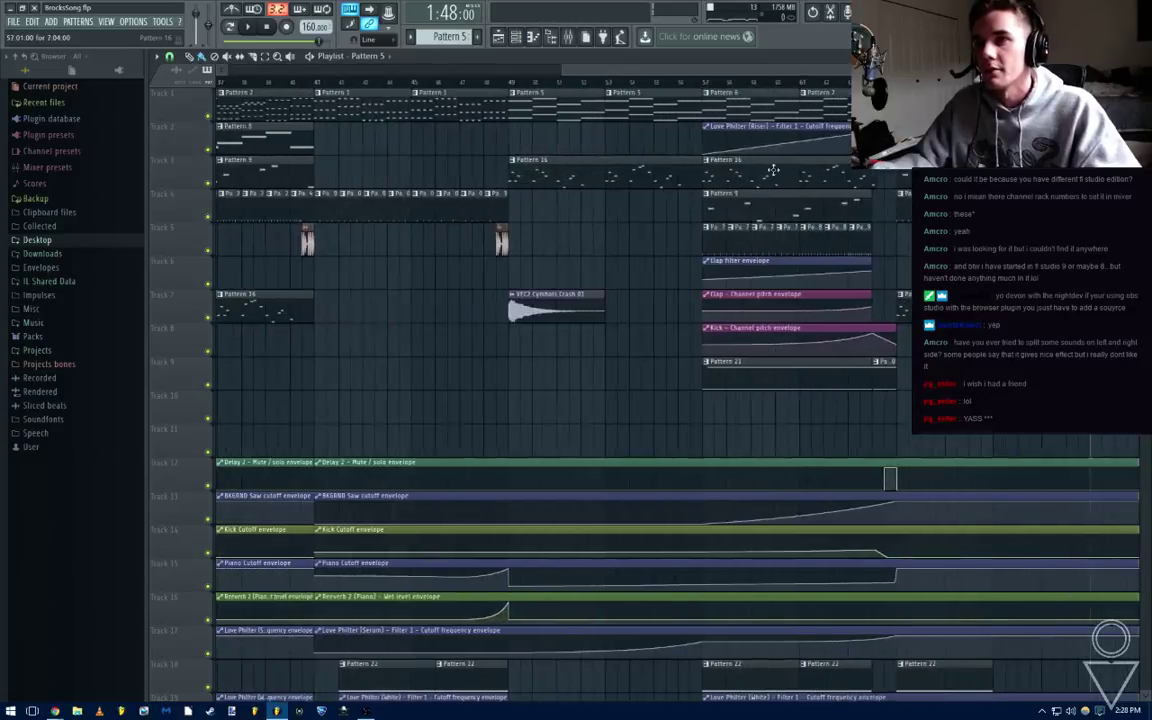
pyautogui.scroll(-3, 759, 222)
pyautogui.moveTo(930, 88); pyautogui.dragTo(682, 652)
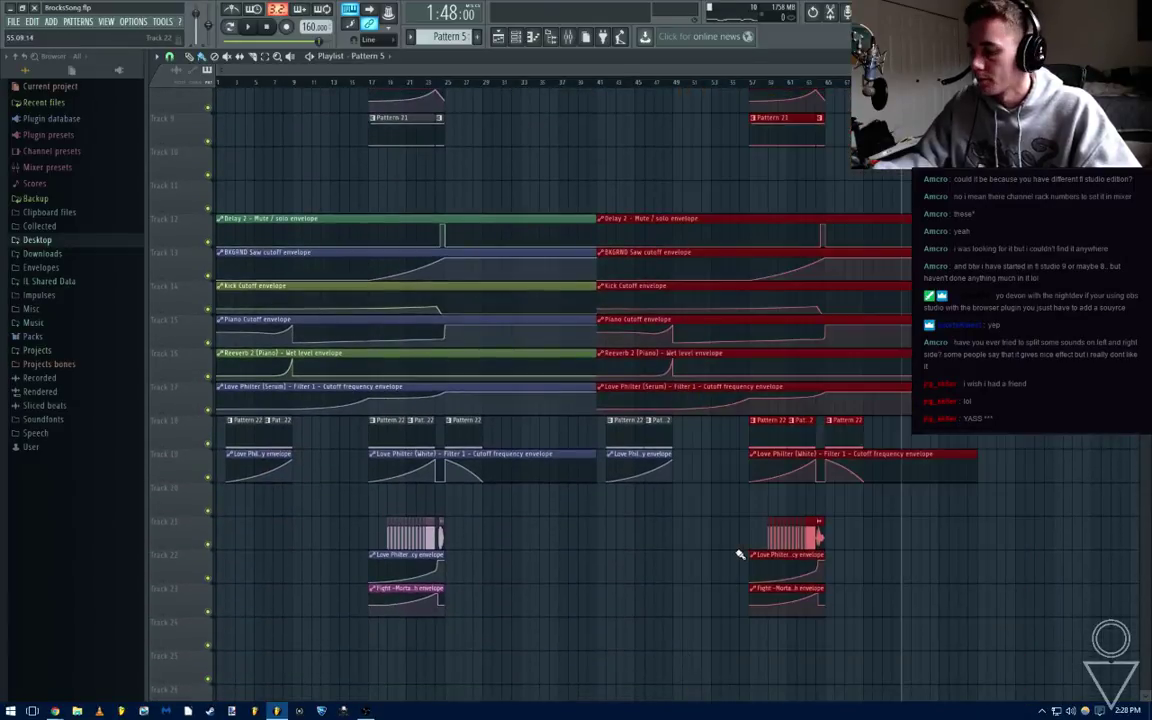
pyautogui.scroll(3, 740, 553)
pyautogui.scroll(-3, 795, 509)
pyautogui.moveTo(797, 509); pyautogui.dragTo(468, 451)
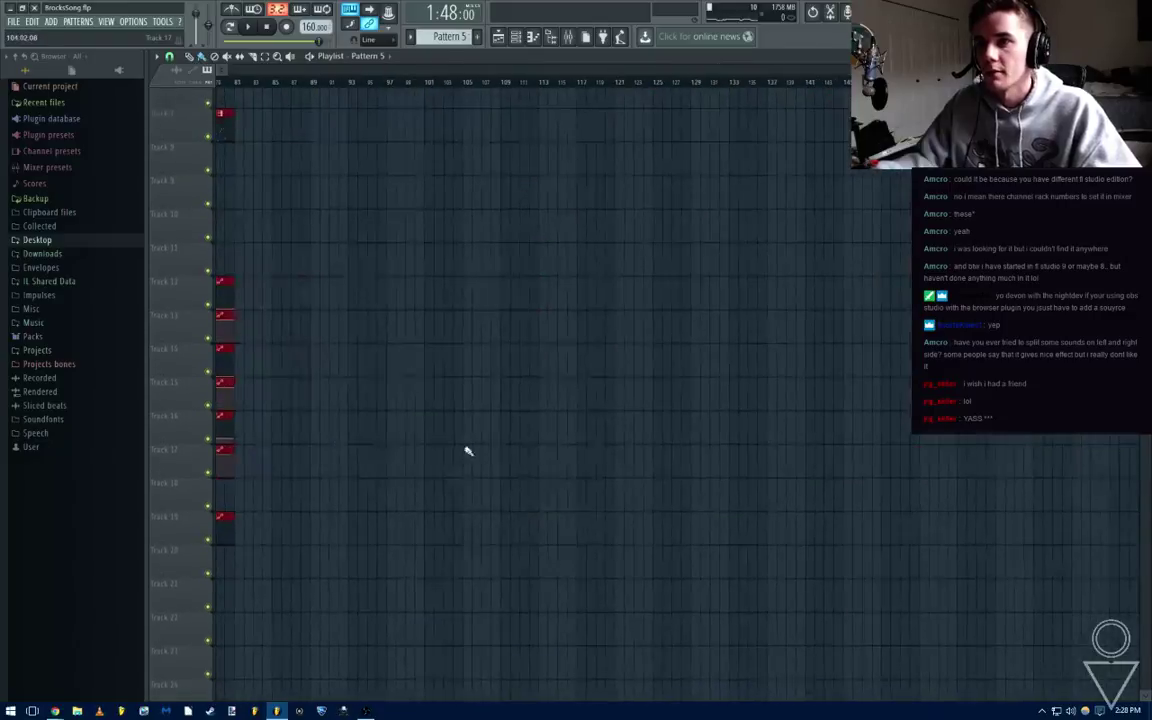
pyautogui.hotkey('ctrl', 'v')
pyautogui.click(338, 276)
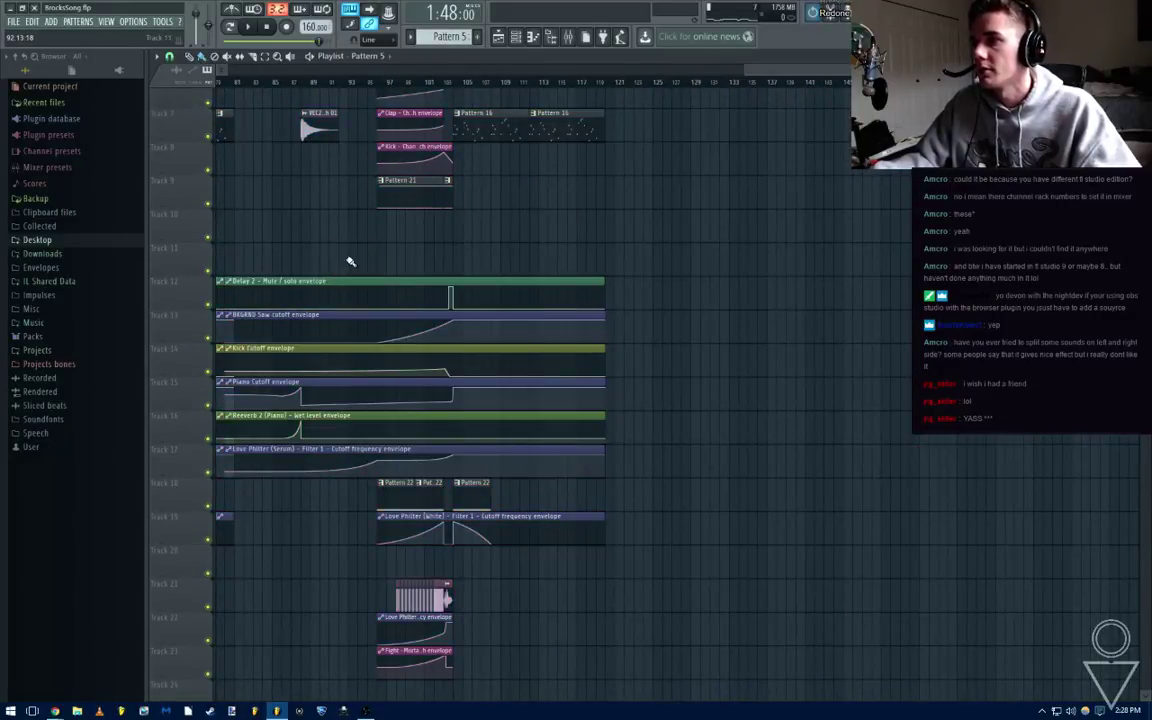
# Trim the starts of the pasted automation envelopes on tracks 12 to 17 to just before the copied crash cymbal
pyautogui.scroll(4, 327, 260)
pyautogui.moveTo(309, 330); pyautogui.dragTo(320, 592)
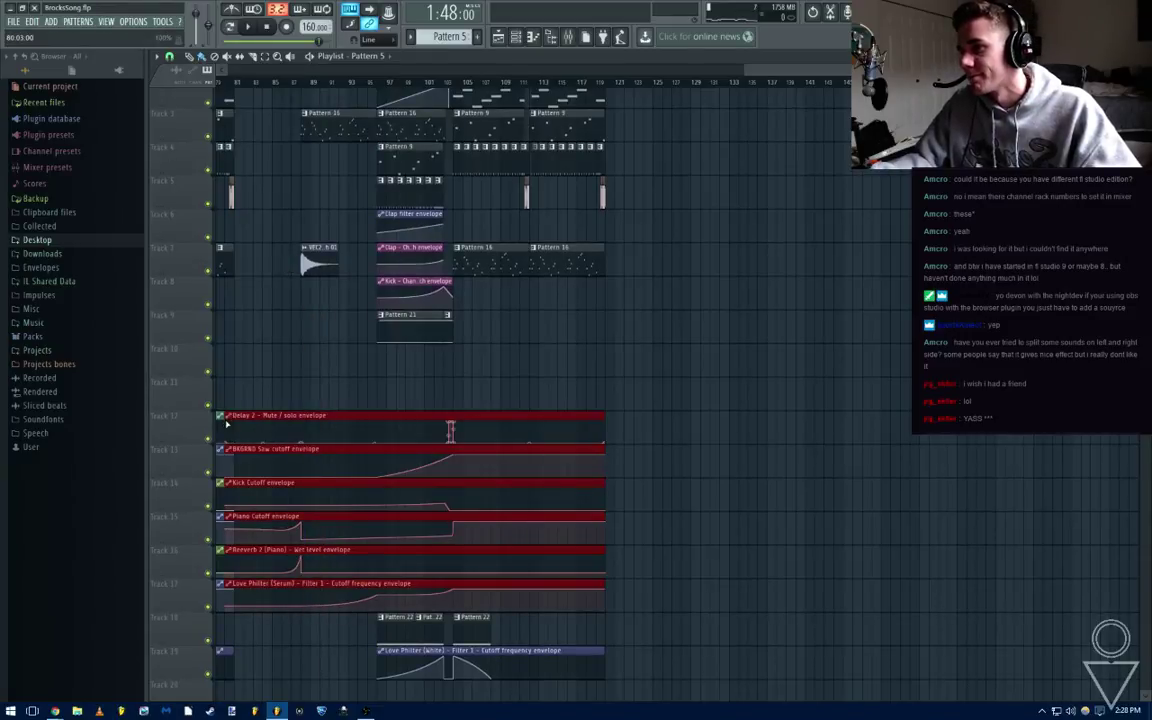
pyautogui.moveTo(216, 458); pyautogui.dragTo(294, 458)
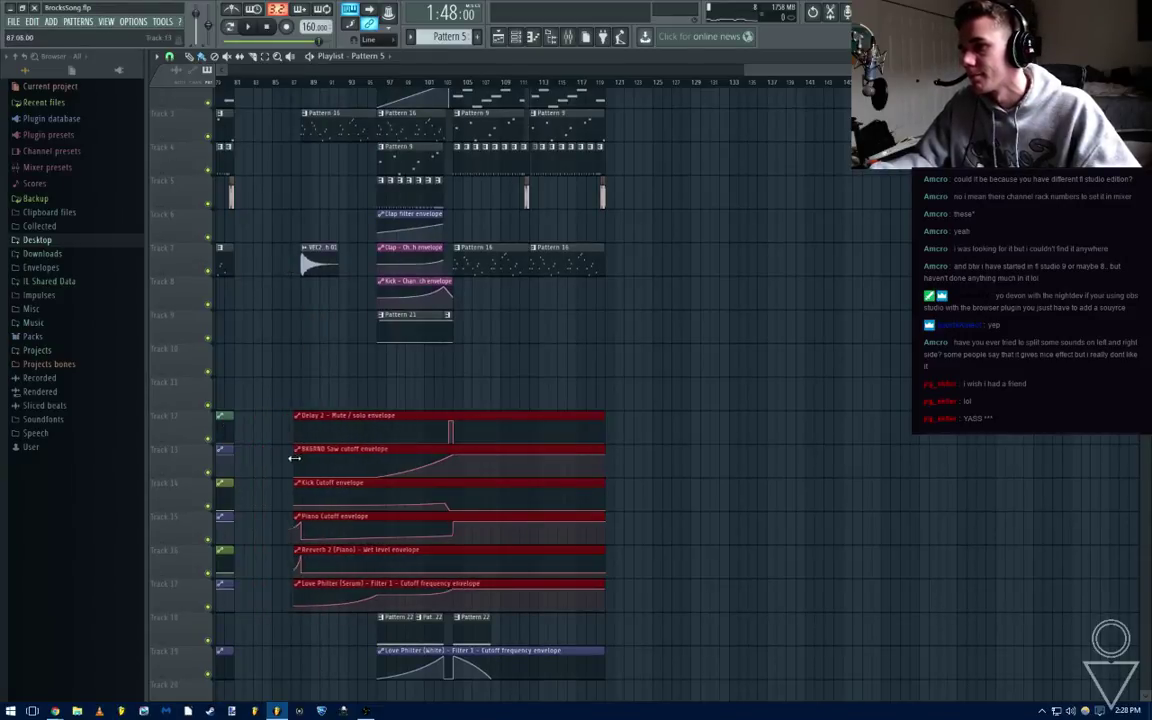
# Move the whole pasted section earlier so its Pattern 5, Pattern 16 and crash cymbal clips start at bar 81, then deselect it
pyautogui.scroll(1, 297, 378)
pyautogui.moveTo(676, 107); pyautogui.dragTo(288, 704)
pyautogui.scroll(4, 319, 404)
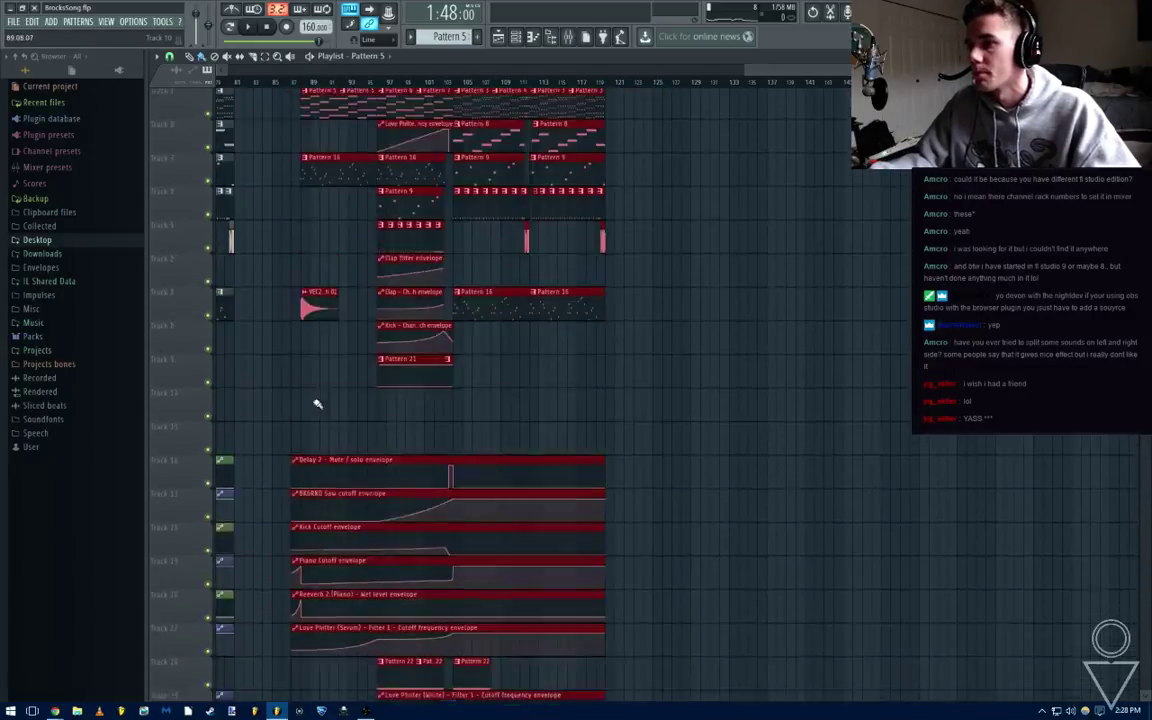
pyautogui.hscroll(-3, 342, 250)
pyautogui.moveTo(445, 114); pyautogui.dragTo(381, 126)
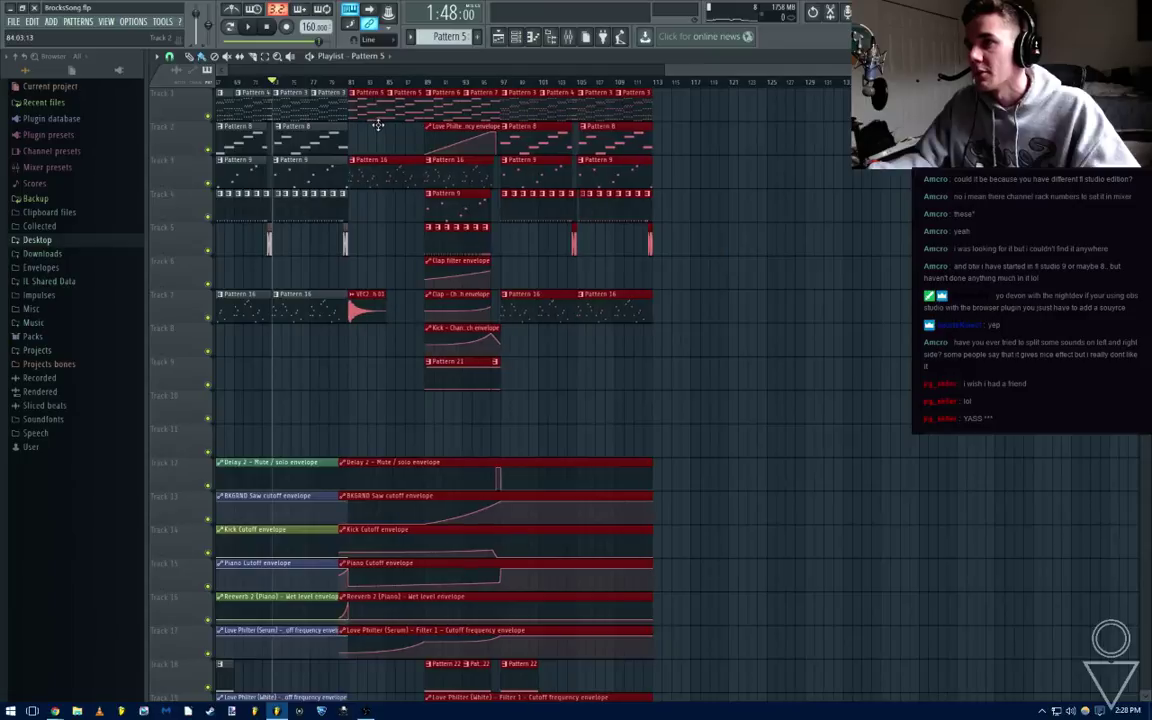
pyautogui.keyDown('ctrl'); pyautogui.click(373, 231); pyautogui.keyUp('ctrl')
# Play the transition from the second drop into the copied section at bar 81
pyautogui.scroll(-1, 373, 231)
pyautogui.hscroll(-5, 440, 236)
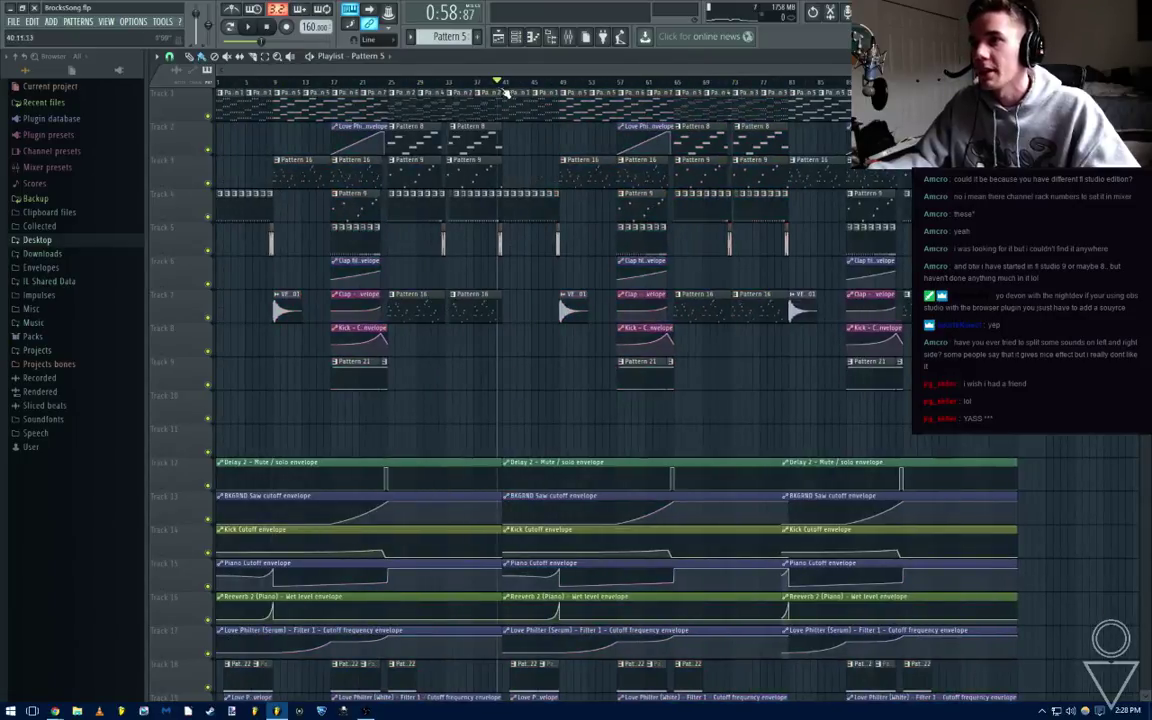
pyautogui.press('space')
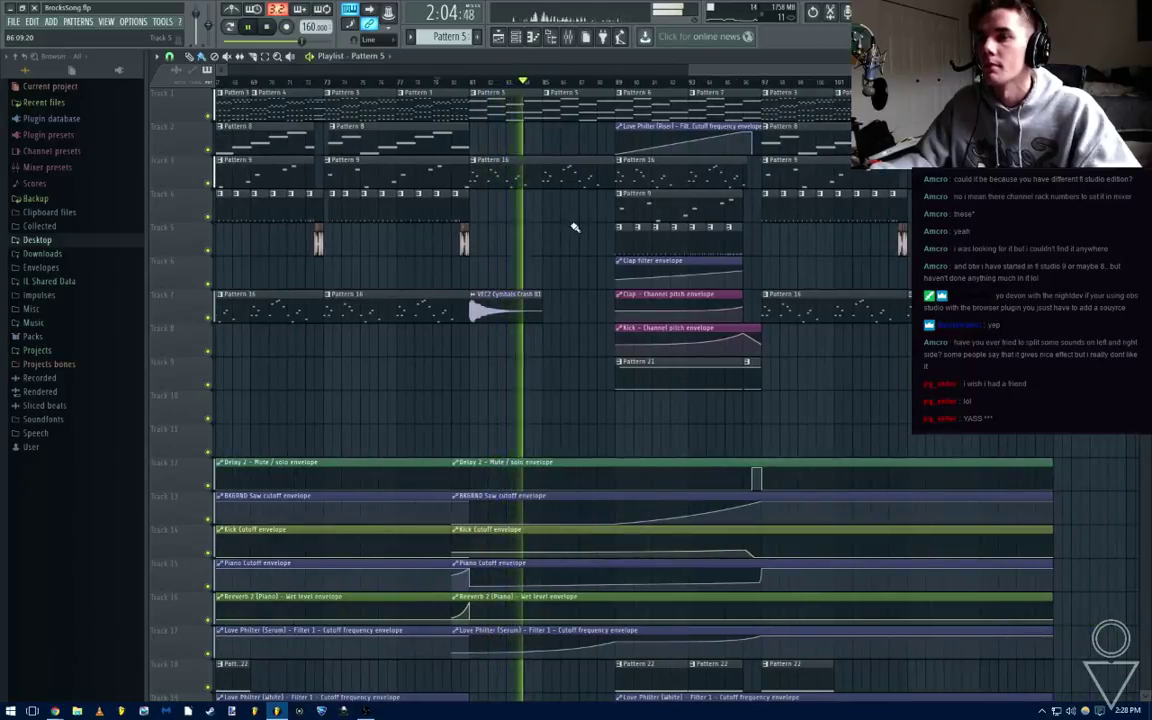
pyautogui.press('space')
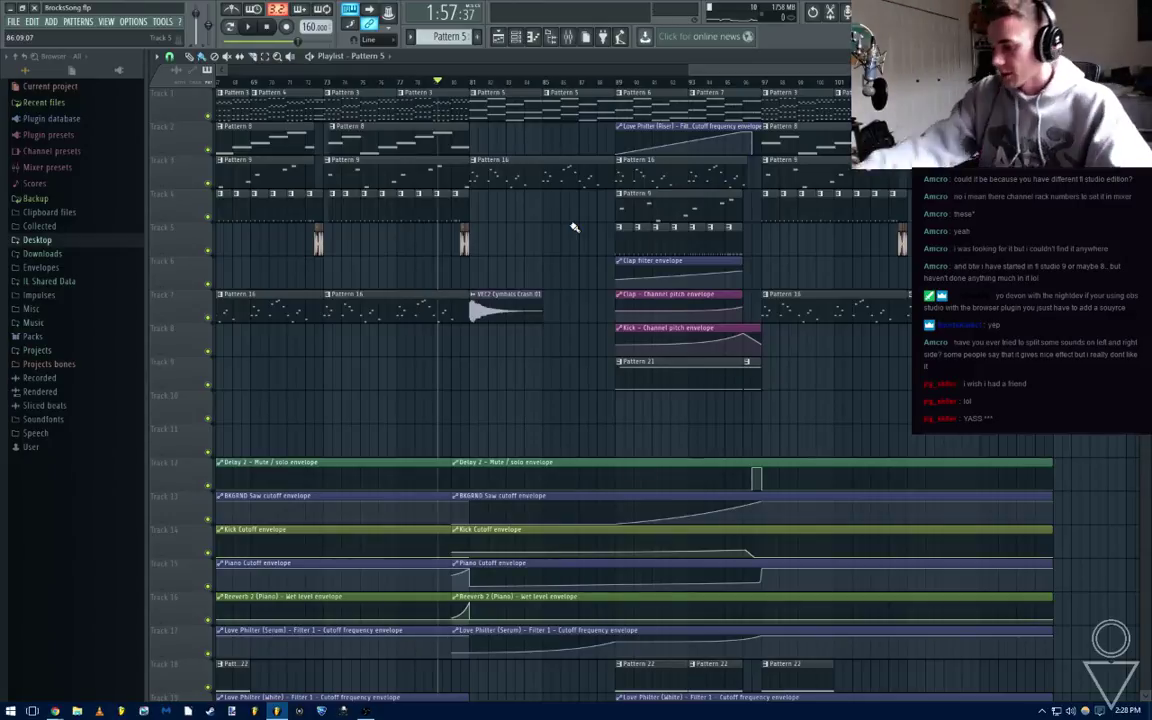
# Show all channels in the channel rack and inspect the Serum #3 instrument
pyautogui.click(517, 37)
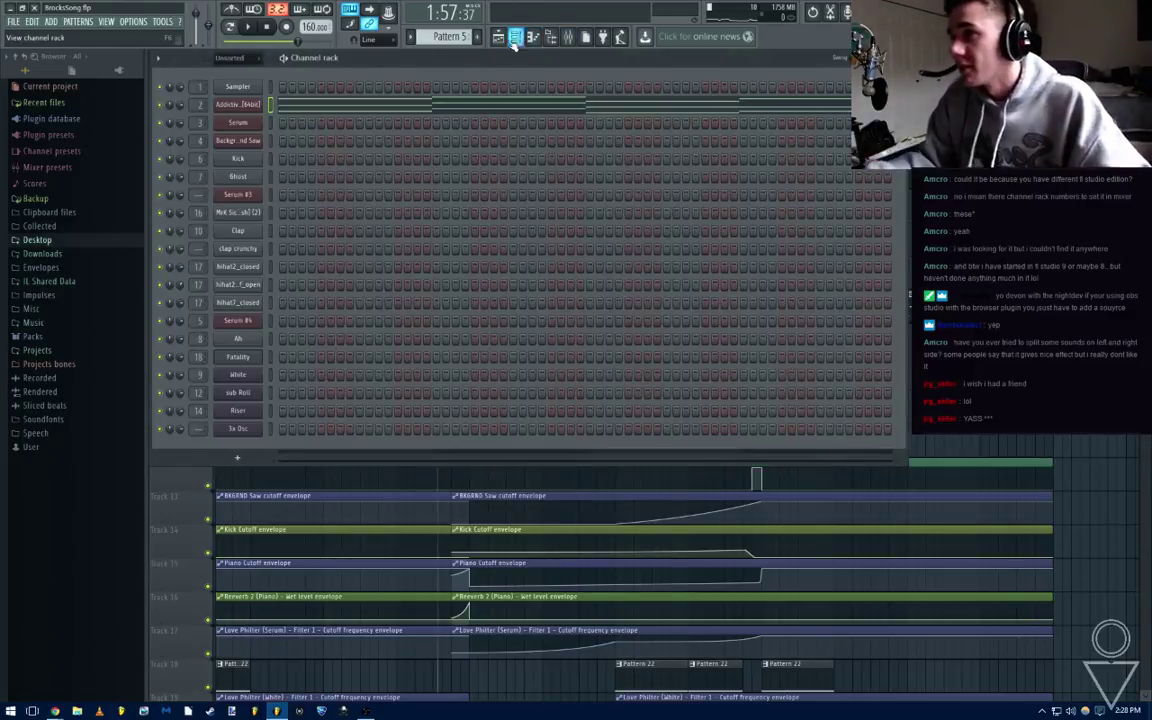
pyautogui.click(238, 60)
pyautogui.click(245, 80)
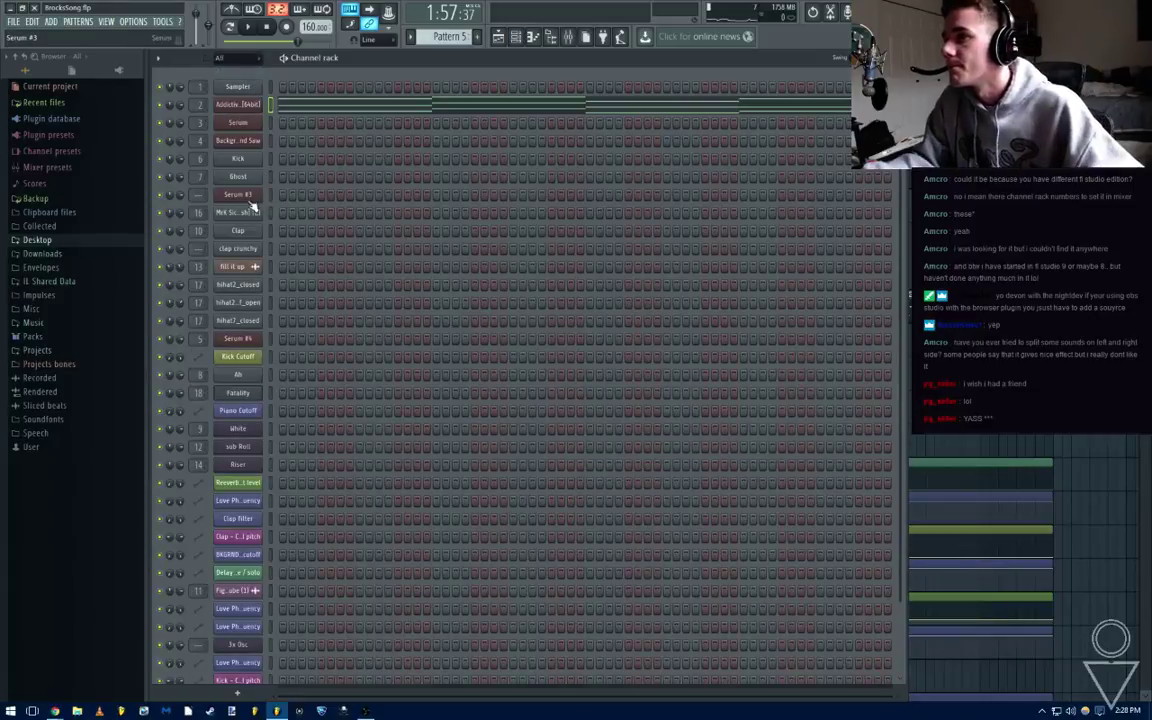
pyautogui.click(246, 196)
pyautogui.click(787, 164)
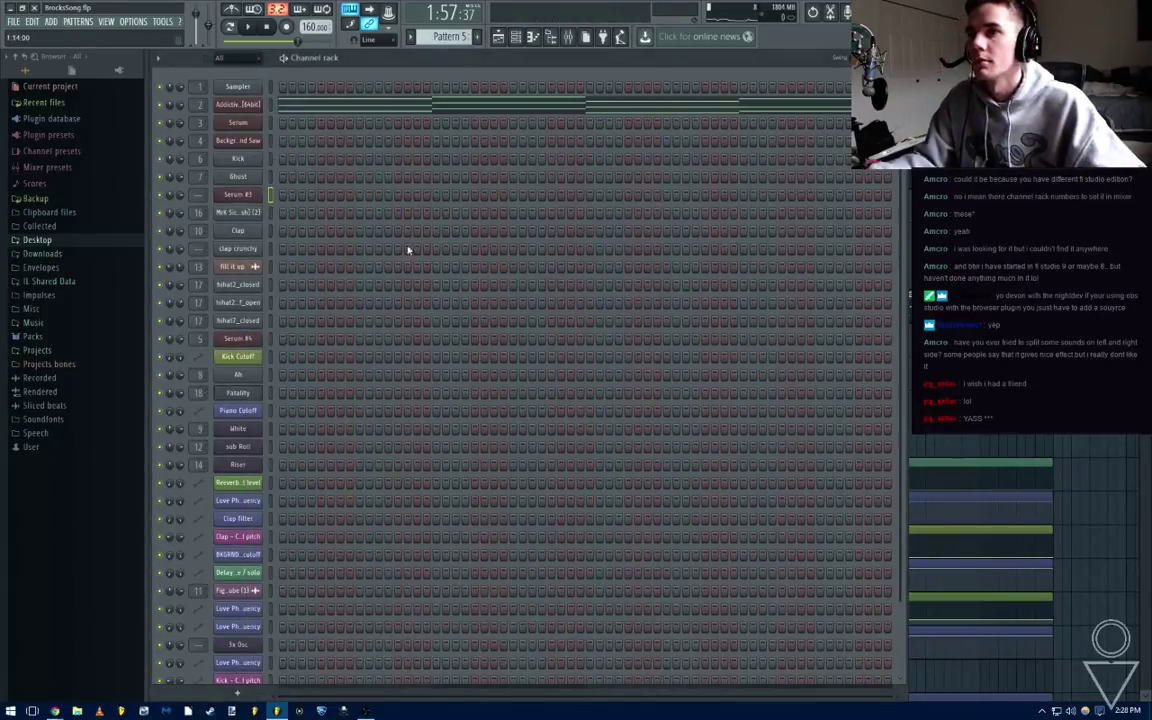
# Inspect the clap crunchy channel's settings and delete that channel
pyautogui.click(238, 248)
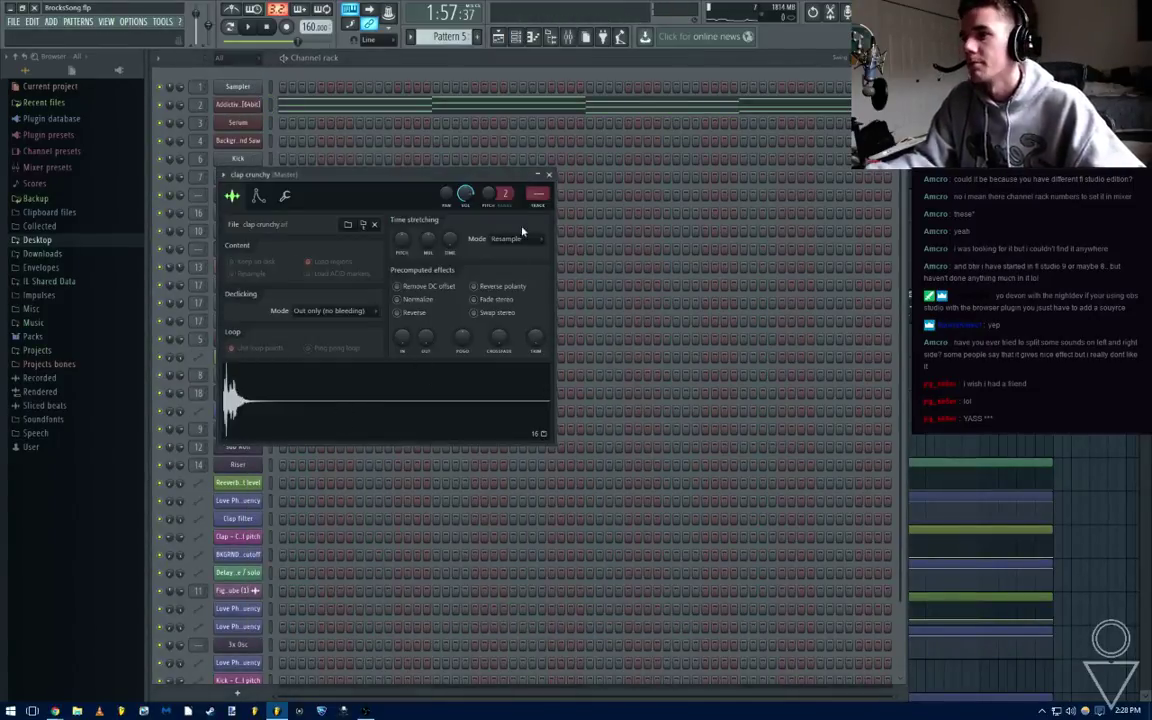
pyautogui.click(543, 195)
pyautogui.rightClick(252, 254)
pyautogui.press('d')
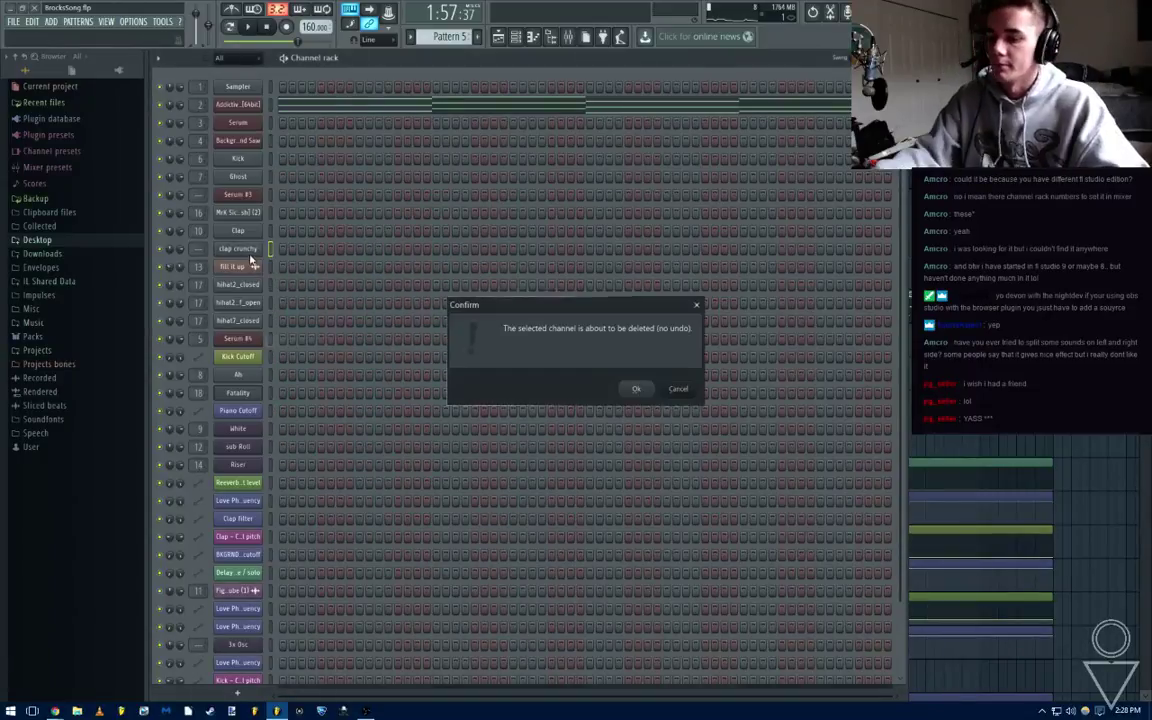
pyautogui.press('Return')
# Inspect the 3x Osc channel, delete it from the channel rack and save the project
pyautogui.scroll(-3, 242, 357)
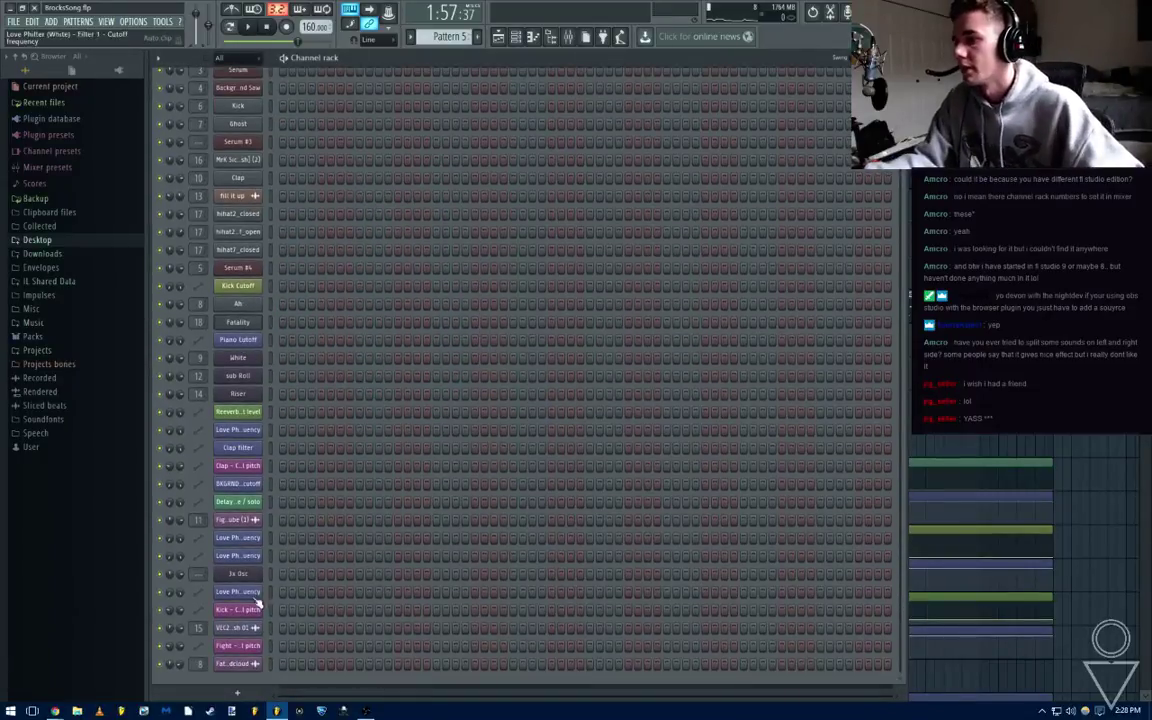
pyautogui.click(238, 573)
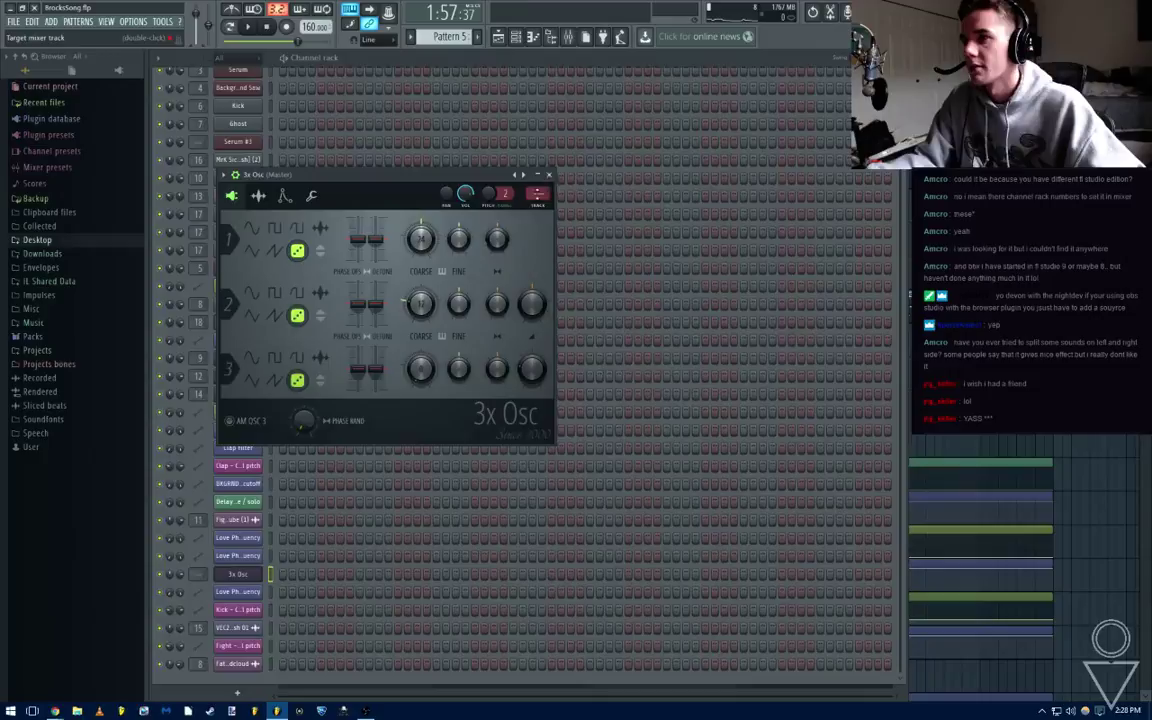
pyautogui.click(548, 175)
pyautogui.rightClick(252, 578)
pyautogui.press('d')
pyautogui.press('Return')
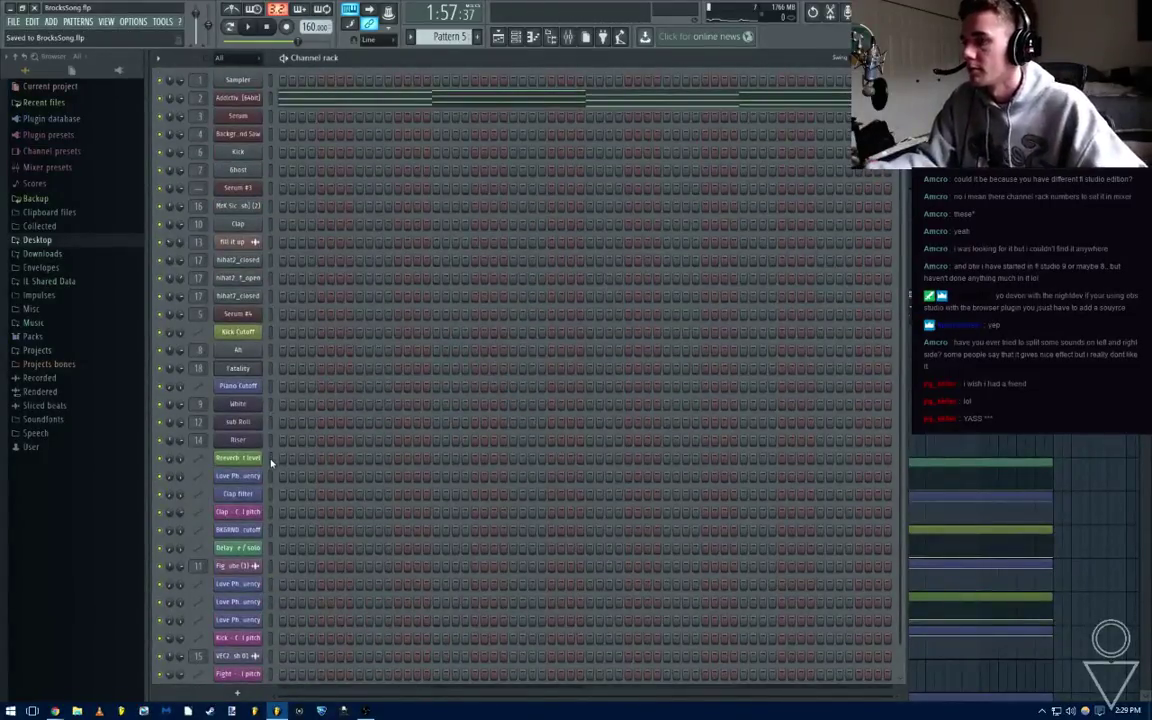
pyautogui.scroll(1, 271, 463)
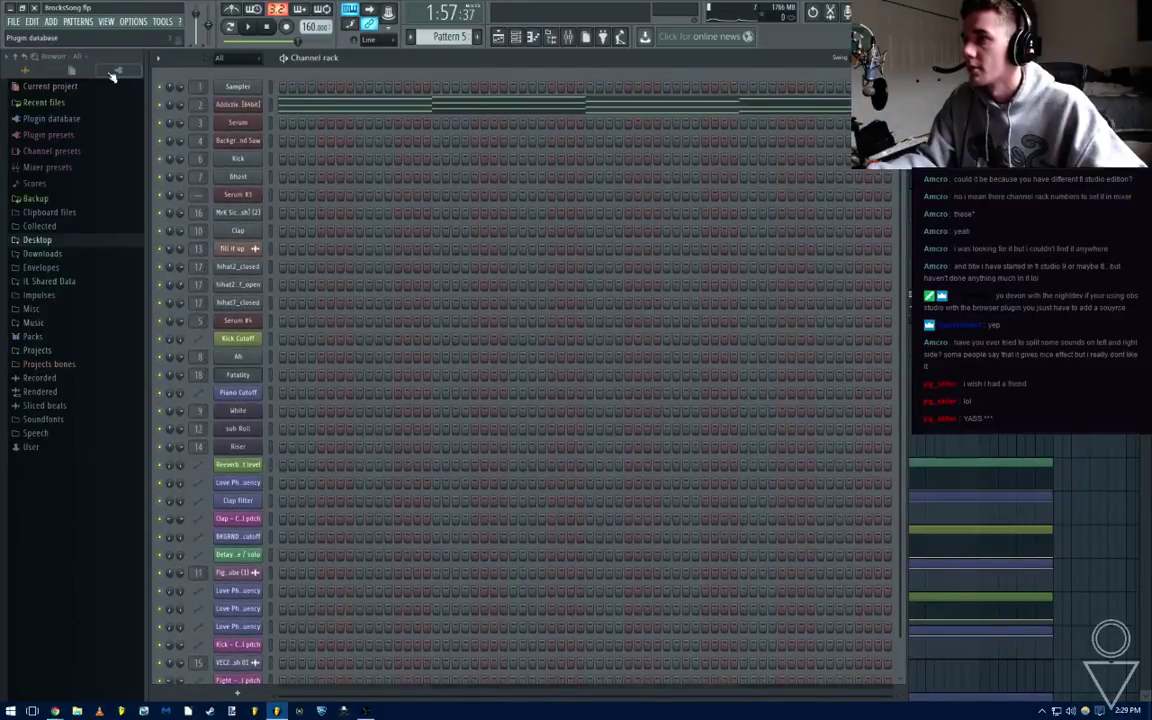
# Add a new Serum instrument channel to the project
pyautogui.click(50, 21)
pyautogui.moveTo(66, 34)
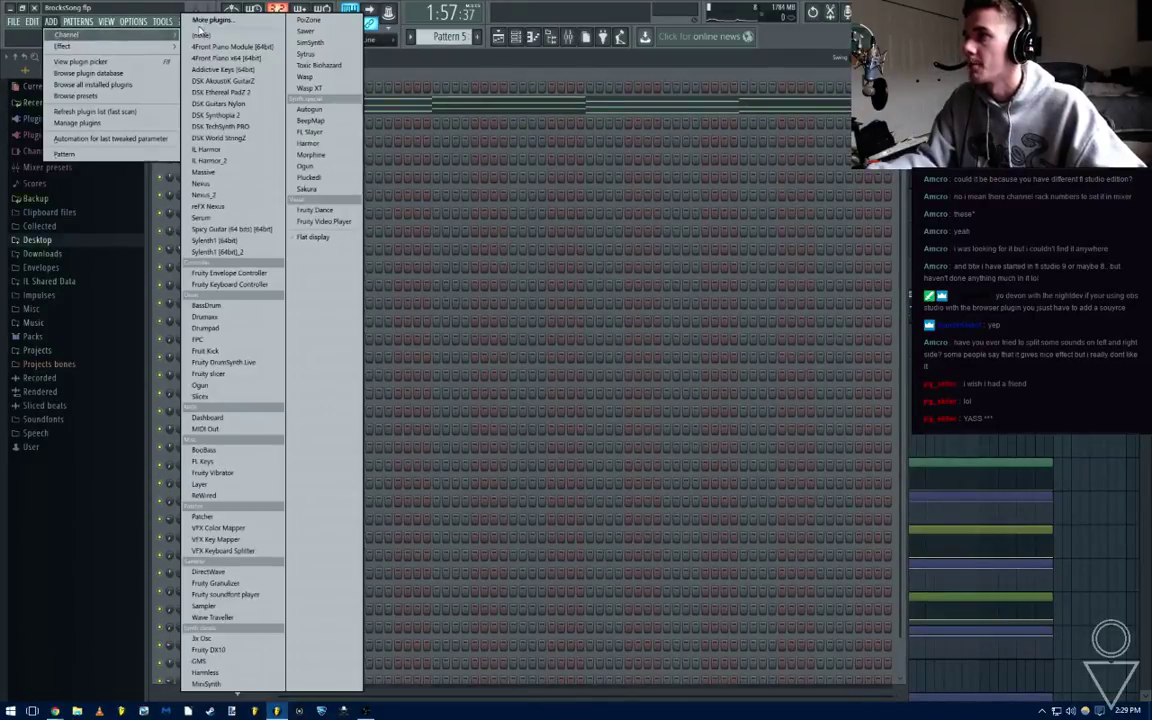
pyautogui.click(222, 217)
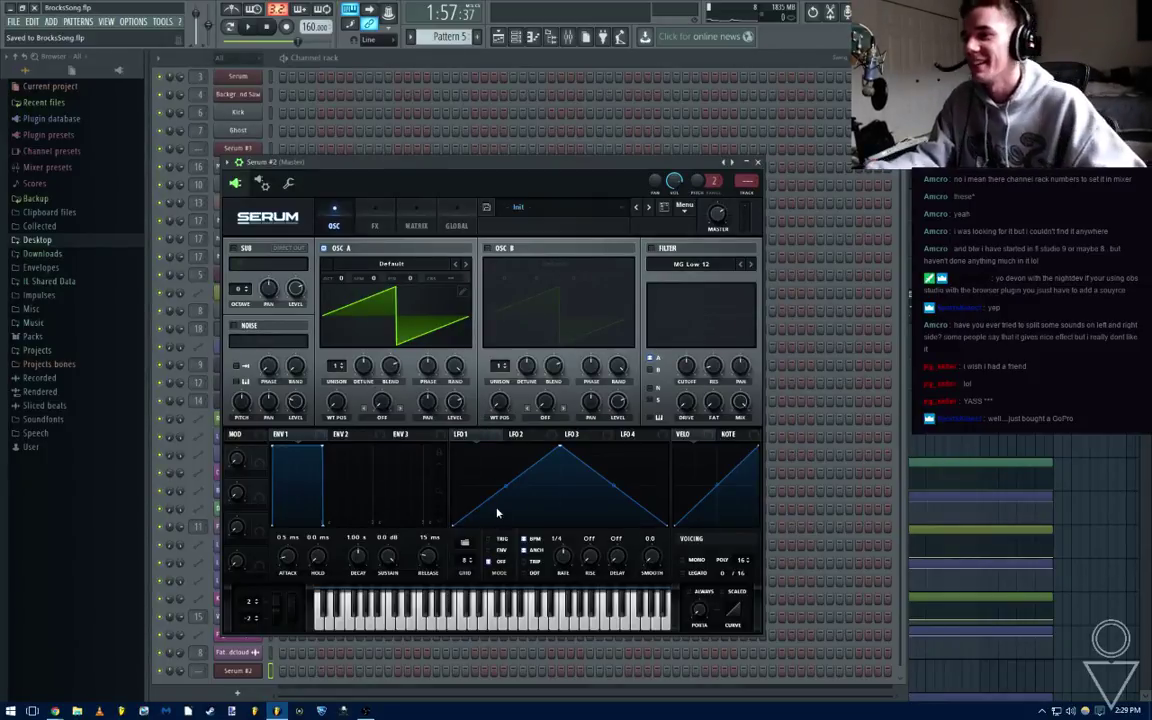
# Shape envelope 1 of the new Serum with a 469 ms decay and no sustain, and close the instrument
pyautogui.moveTo(390, 568); pyautogui.dragTo(366, 570)
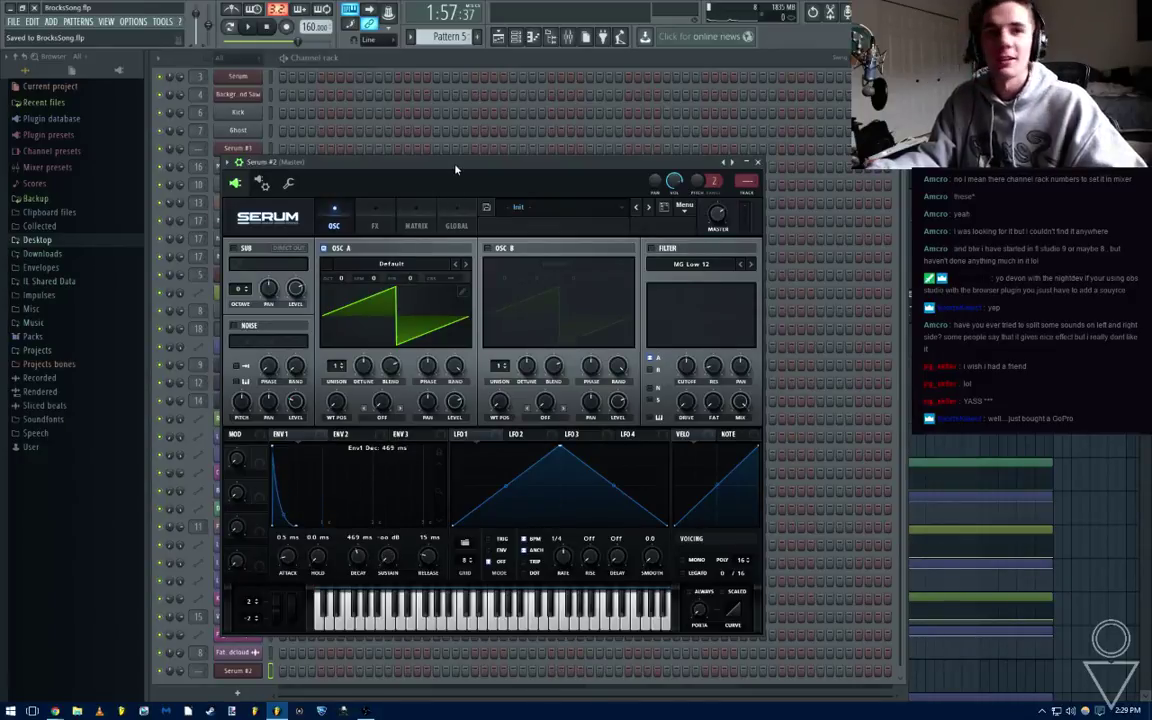
pyautogui.click(757, 163)
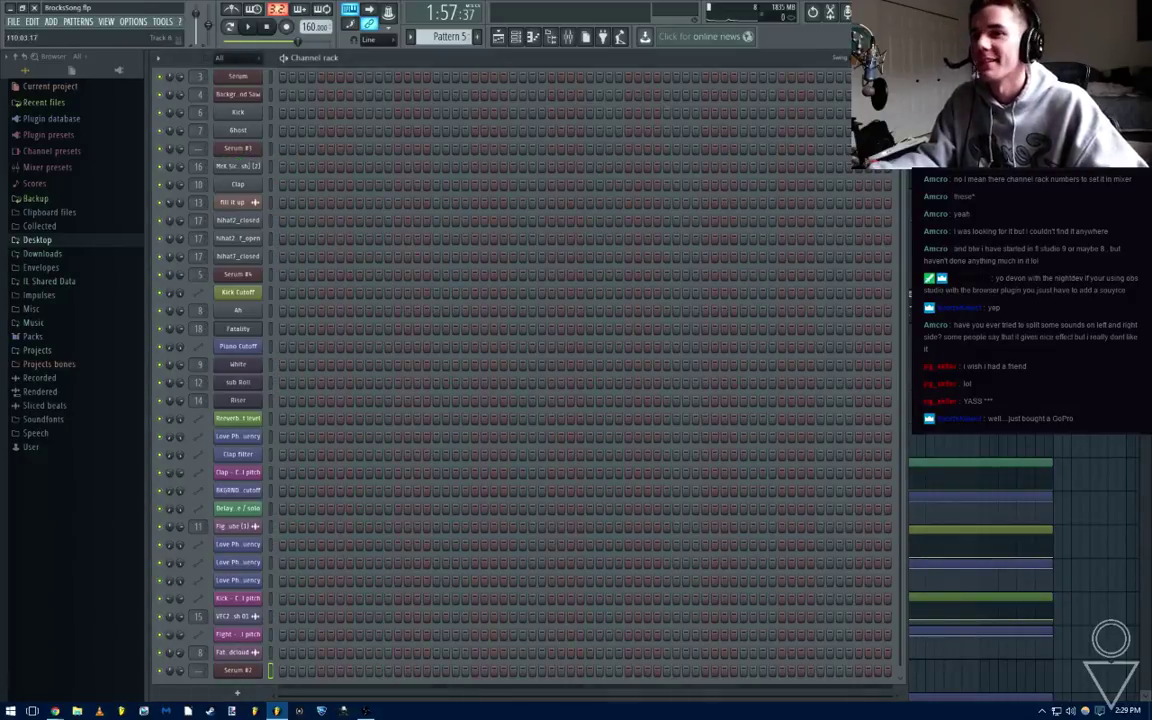
# Play the arrangement from bar 81 to hear the start of the section
pyautogui.click(1001, 277)
pyautogui.scroll(3, 617, 271)
pyautogui.click(350, 82)
pyautogui.press('space')
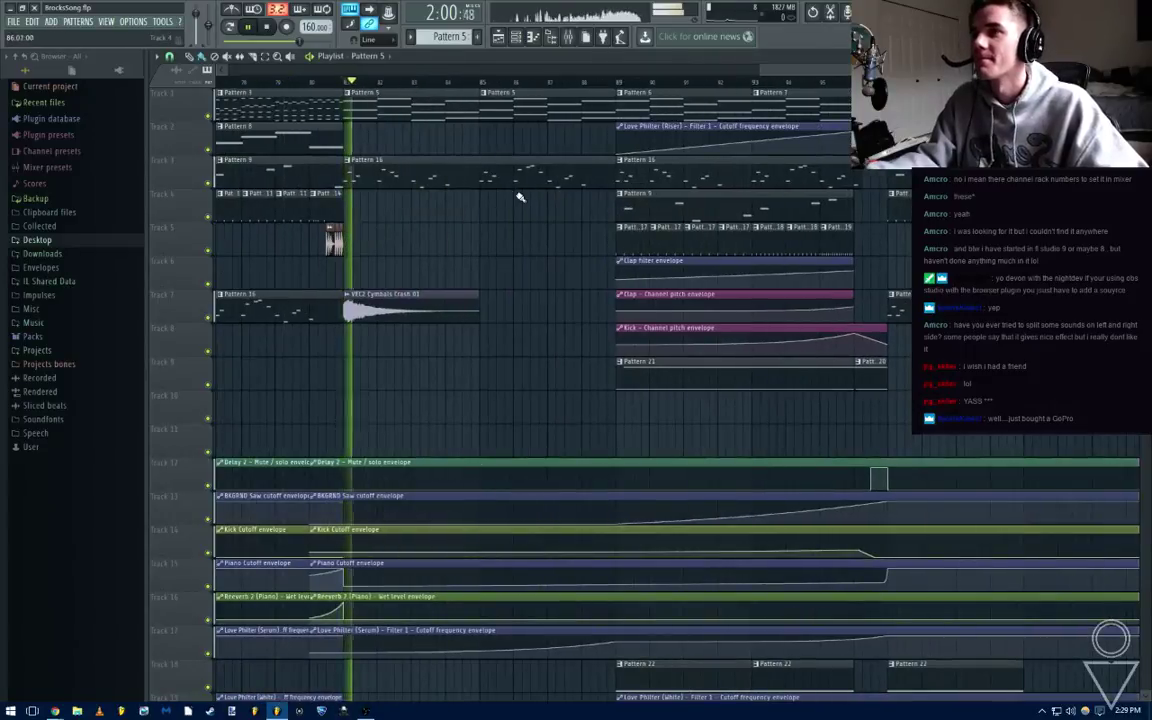
pyautogui.press('F9')
pyautogui.press('space')
# Copy all the notes of the Pattern 16 clip that starts at bar 81 on Track 3
pyautogui.click(410, 179)
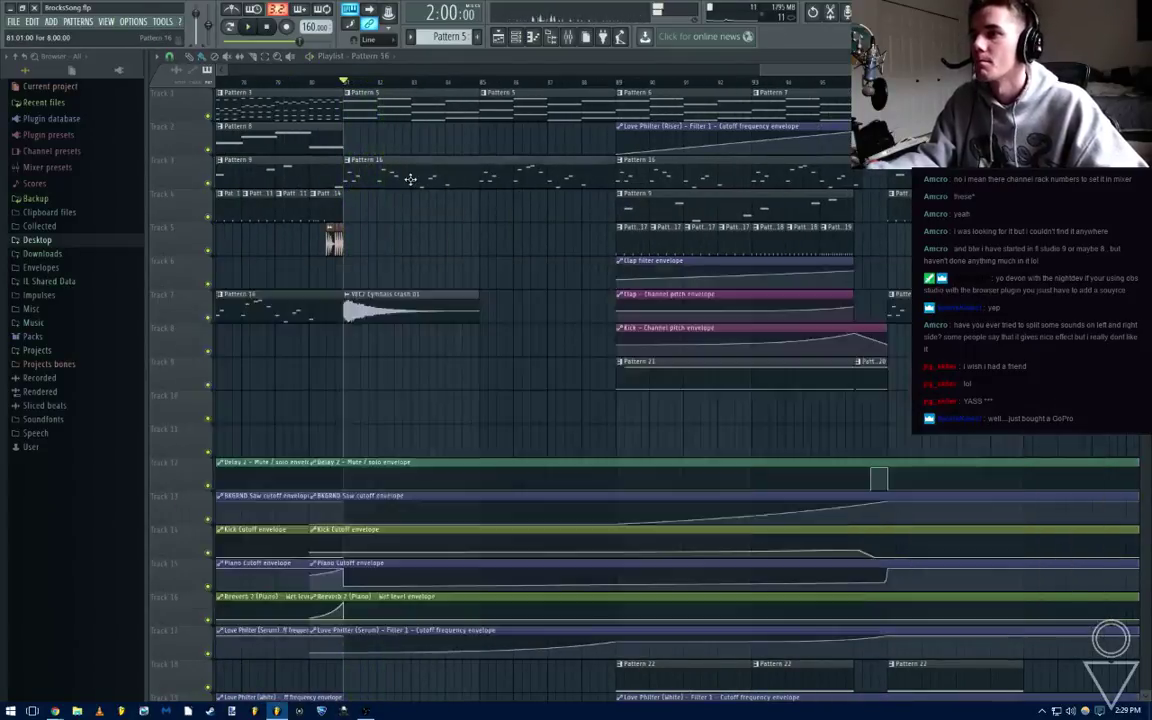
pyautogui.doubleClick(410, 179)
pyautogui.hotkey('ctrl', 'a')
pyautogui.press('F6')
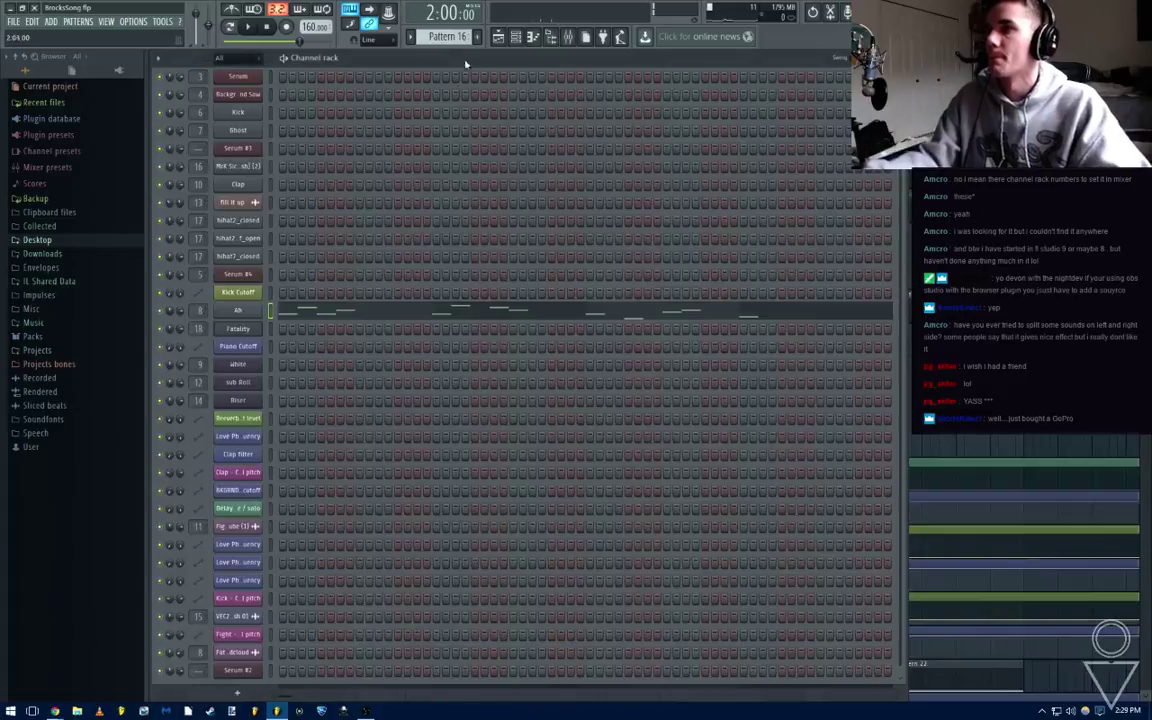
# Create a new empty pattern and paste the copied Pattern 16 notes into the Serum #2 piano roll
pyautogui.rightClick(463, 37)
pyautogui.click(536, 47)
pyautogui.press('Return')
pyautogui.scroll(-1, 390, 360)
pyautogui.rightClick(258, 666)
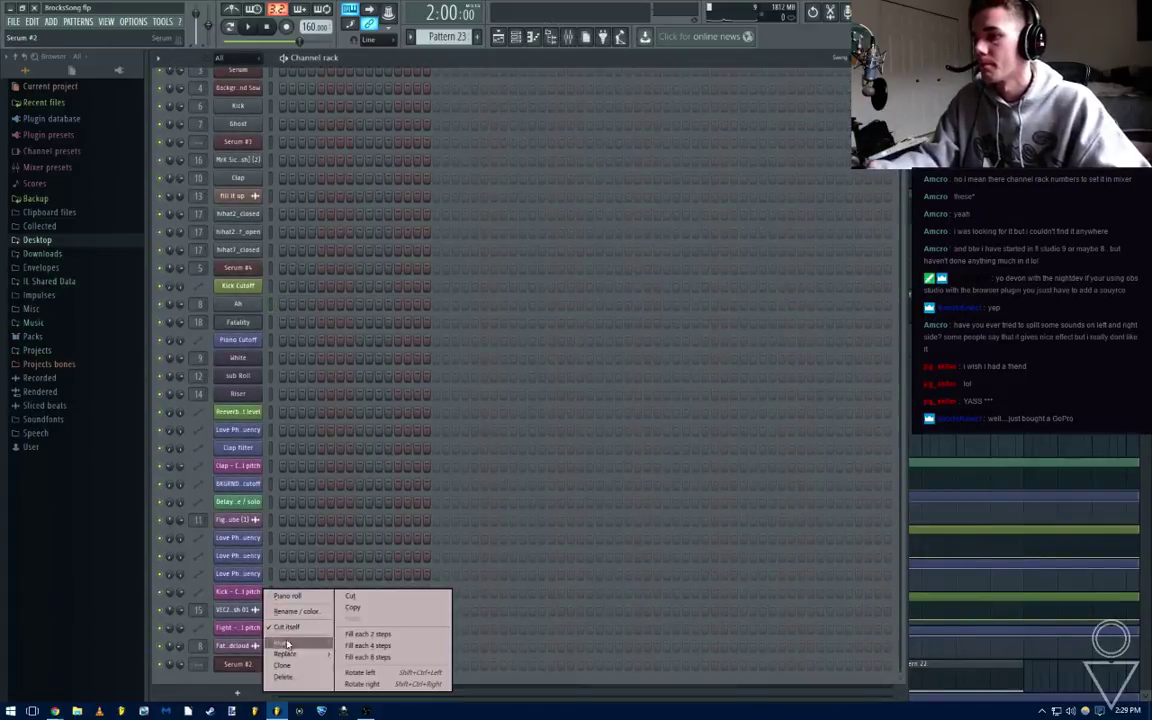
pyautogui.click(299, 596)
pyautogui.hotkey('ctrl', 'v')
pyautogui.press('Escape')
pyautogui.press('Escape')
# Place the Pattern 23 clip at bar 81 on Track 11 and delete the Pattern 16 clips at bars 81 and 89 on Track 3
pyautogui.click(505, 405)
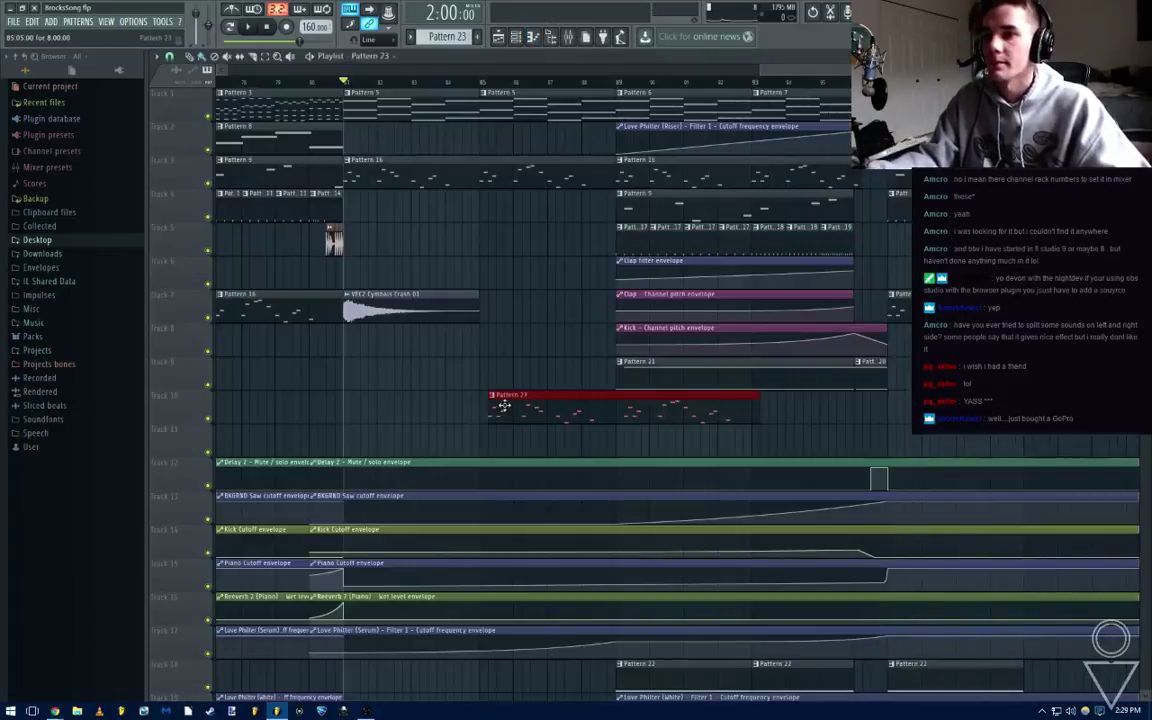
pyautogui.moveTo(505, 405); pyautogui.dragTo(361, 416)
pyautogui.rightClick(574, 179)
pyautogui.rightClick(638, 179)
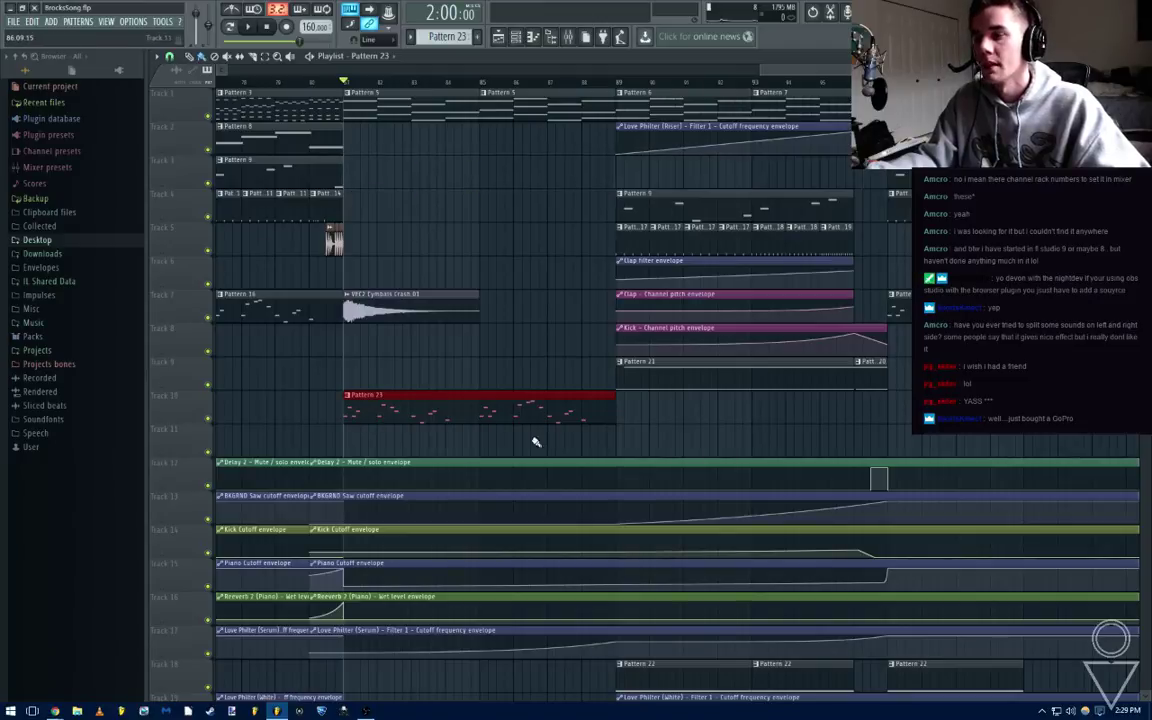
pyautogui.moveTo(494, 442); pyautogui.dragTo(494, 448)
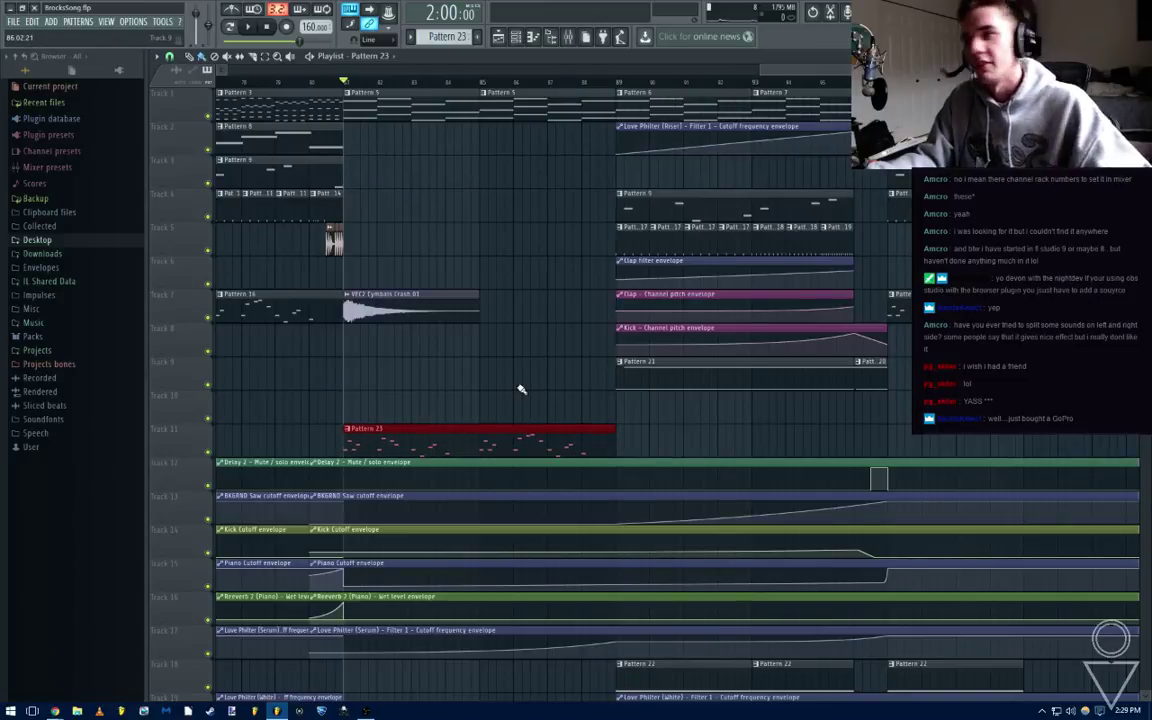
# Switch playback to pattern mode and listen to the Ah notes of Pattern 16 for comparison
pyautogui.scroll(-4, 751, 510)
pyautogui.doubleClick(553, 320)
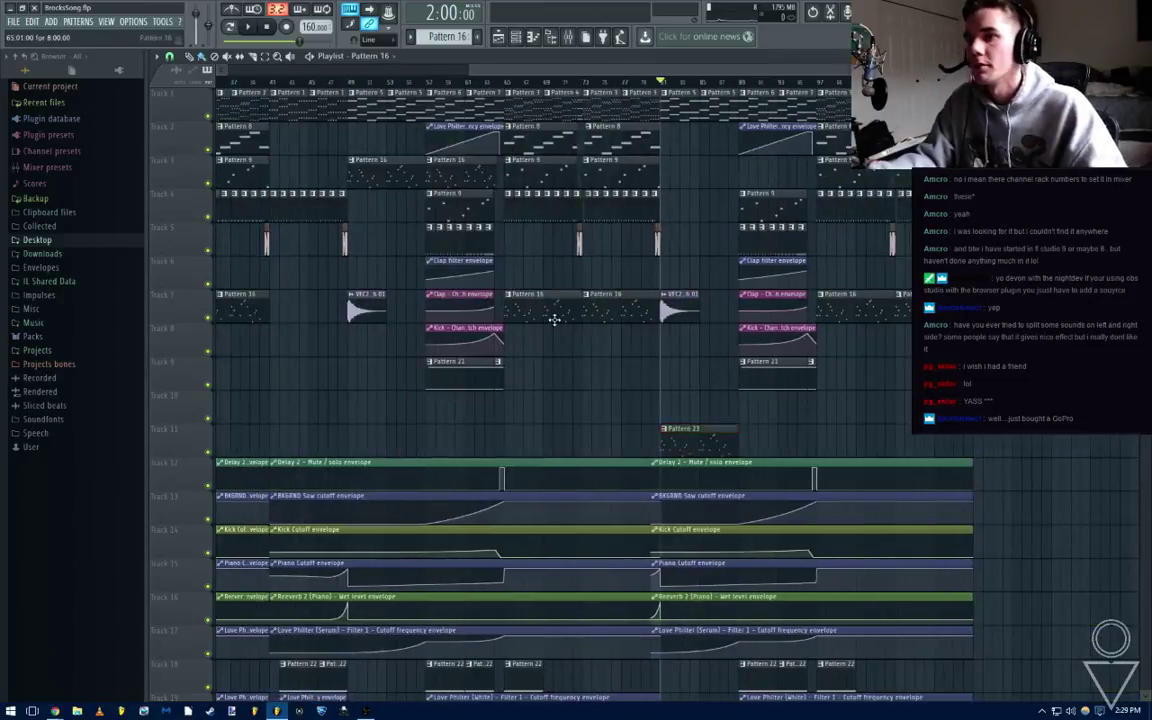
pyautogui.press('space')
pyautogui.scroll(-4, 554, 324)
pyautogui.press('space')
pyautogui.click(230, 27)
pyautogui.press('space')
pyautogui.scroll(-4, 393, 203)
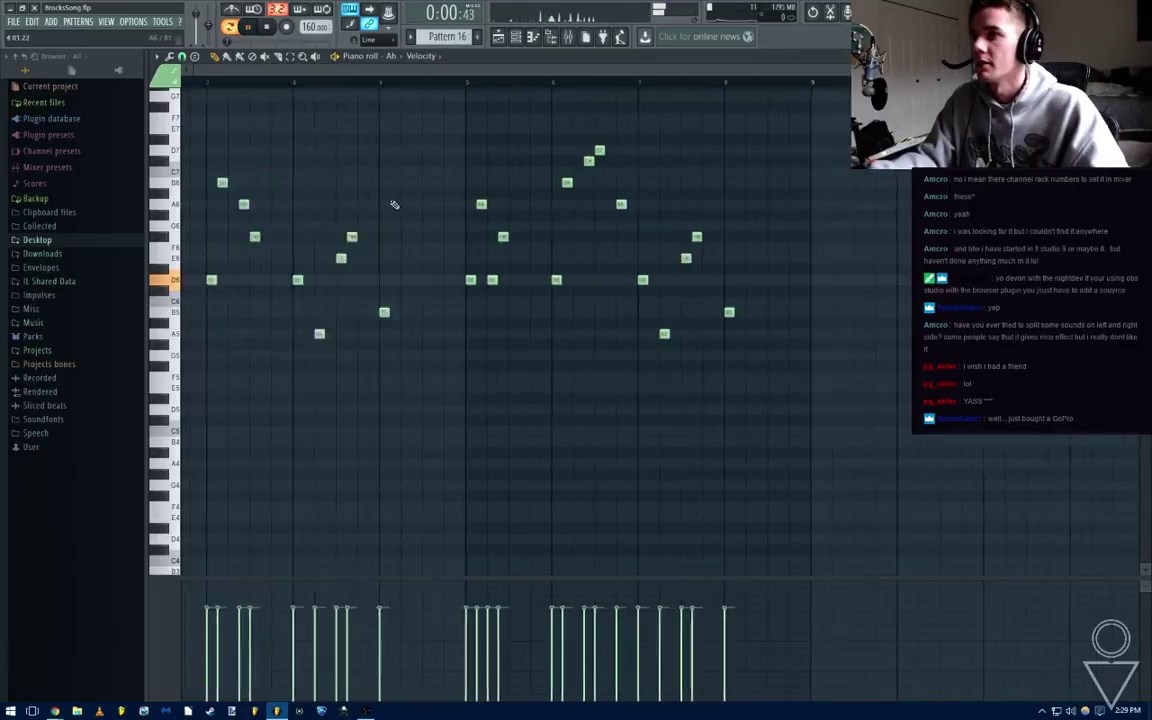
pyautogui.press('space')
pyautogui.press('Escape')
pyautogui.press('Escape')
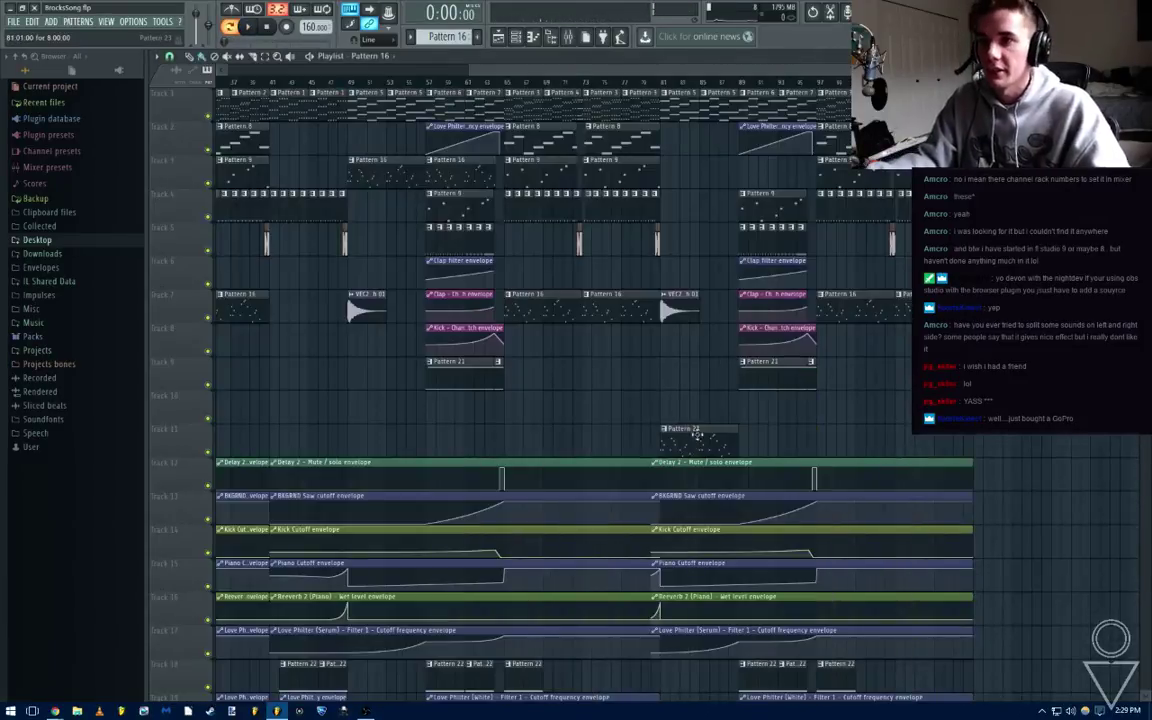
# Play the Pattern 23 melody and examine the sound settings of Serum #2
pyautogui.doubleClick(690, 428)
pyautogui.press('space')
pyautogui.scroll(-2, 560, 309)
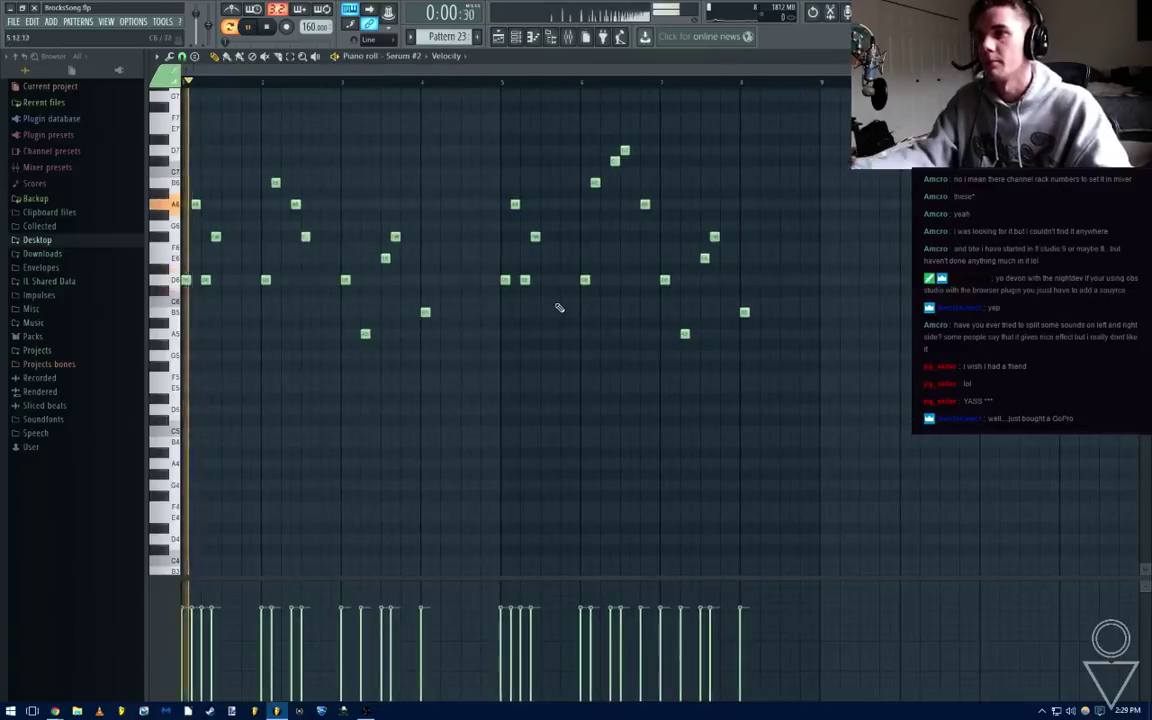
pyautogui.press('Escape')
pyautogui.click(251, 668)
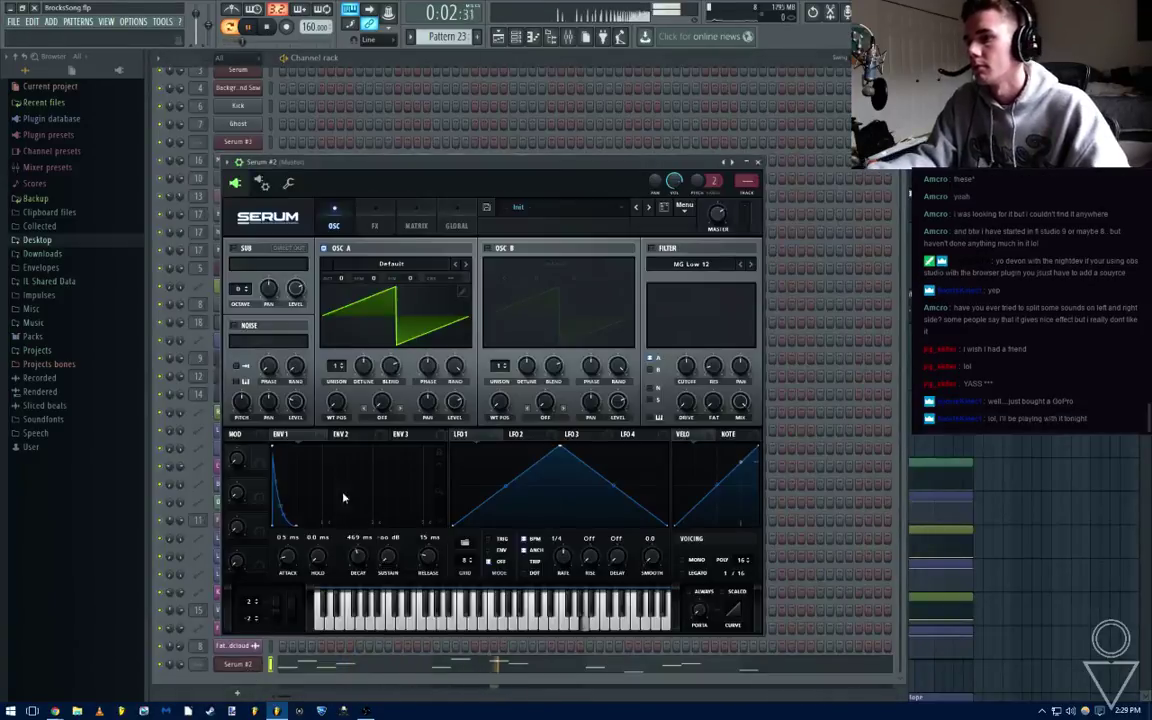
pyautogui.moveTo(466, 298)
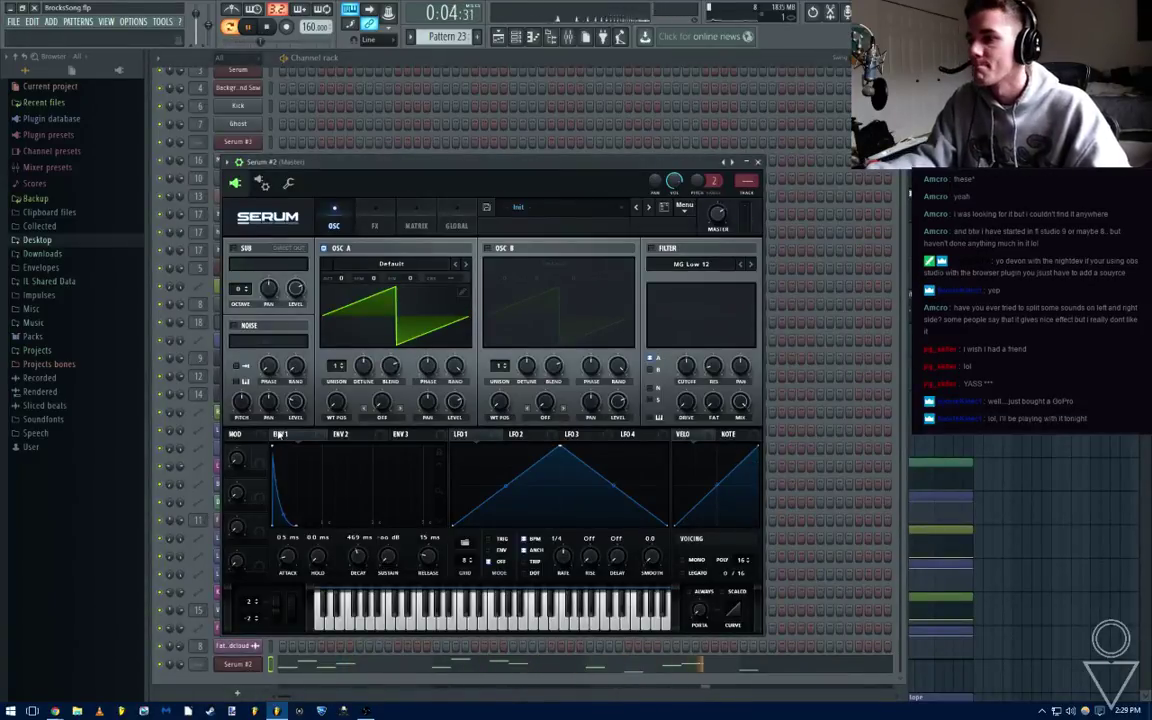
# Set the envelope 1 attack of Serum #2 to 65 ms
pyautogui.press('space')
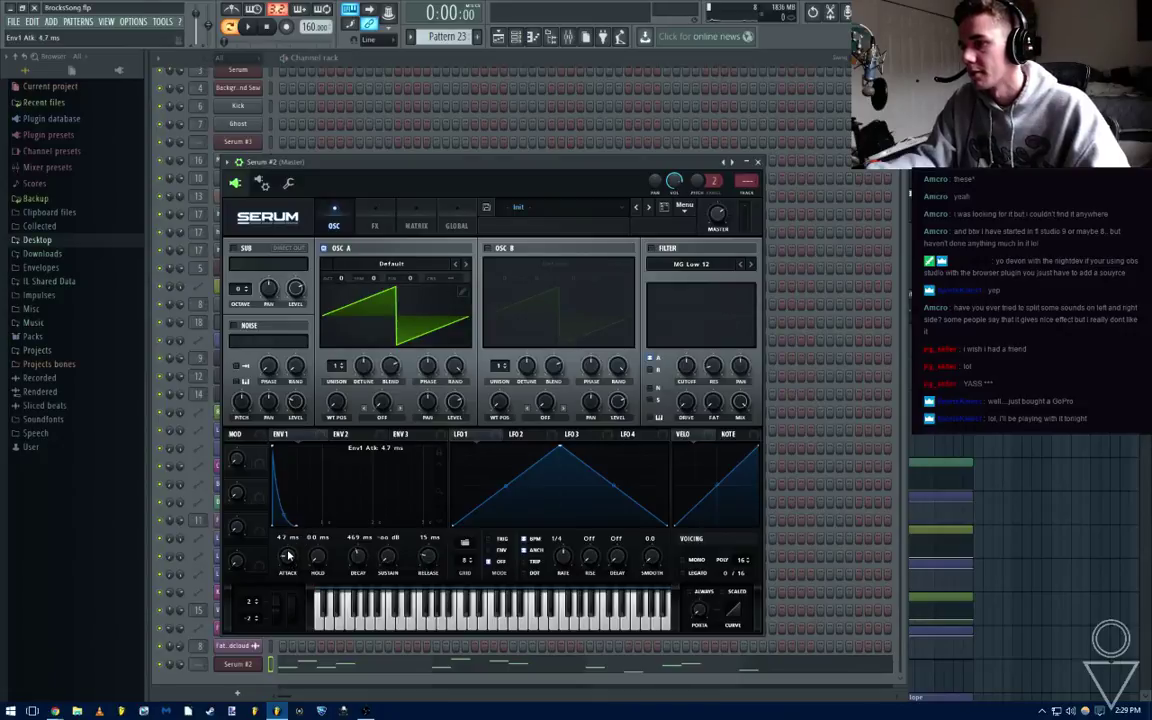
pyautogui.press('space')
pyautogui.moveTo(291, 558); pyautogui.dragTo(293, 545)
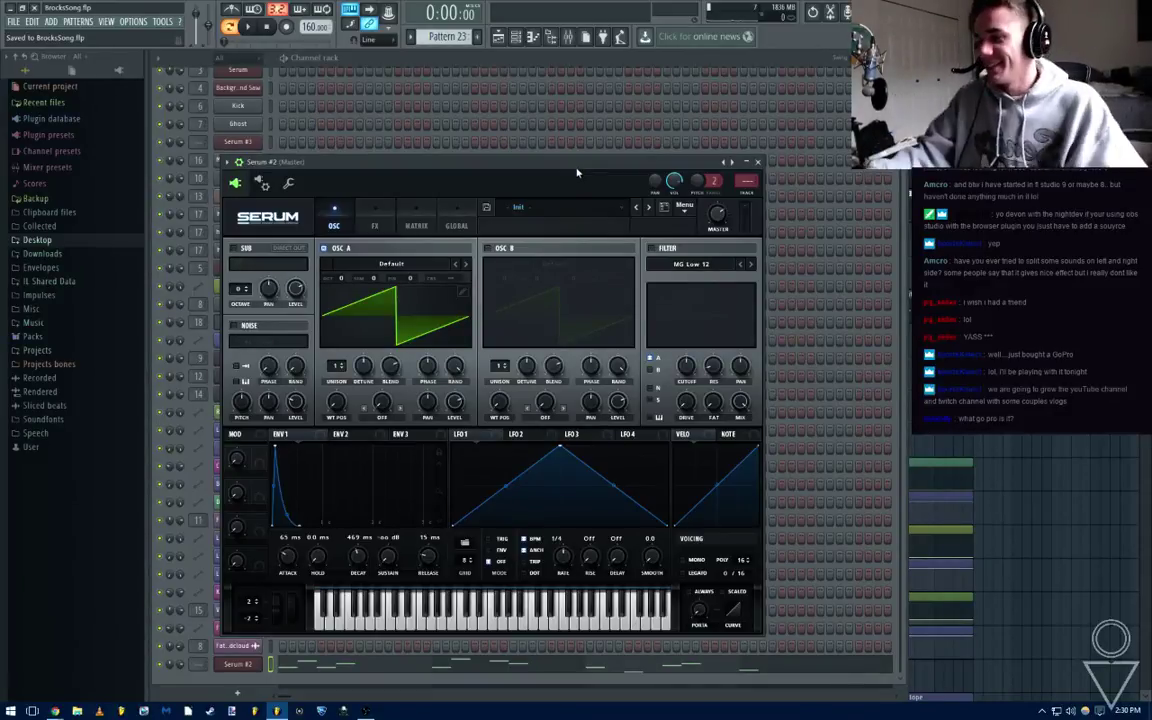
# Enable the Serum #2 filter for oscillators A and B and raise its cutoff to 2405 Hz
pyautogui.click(375, 225)
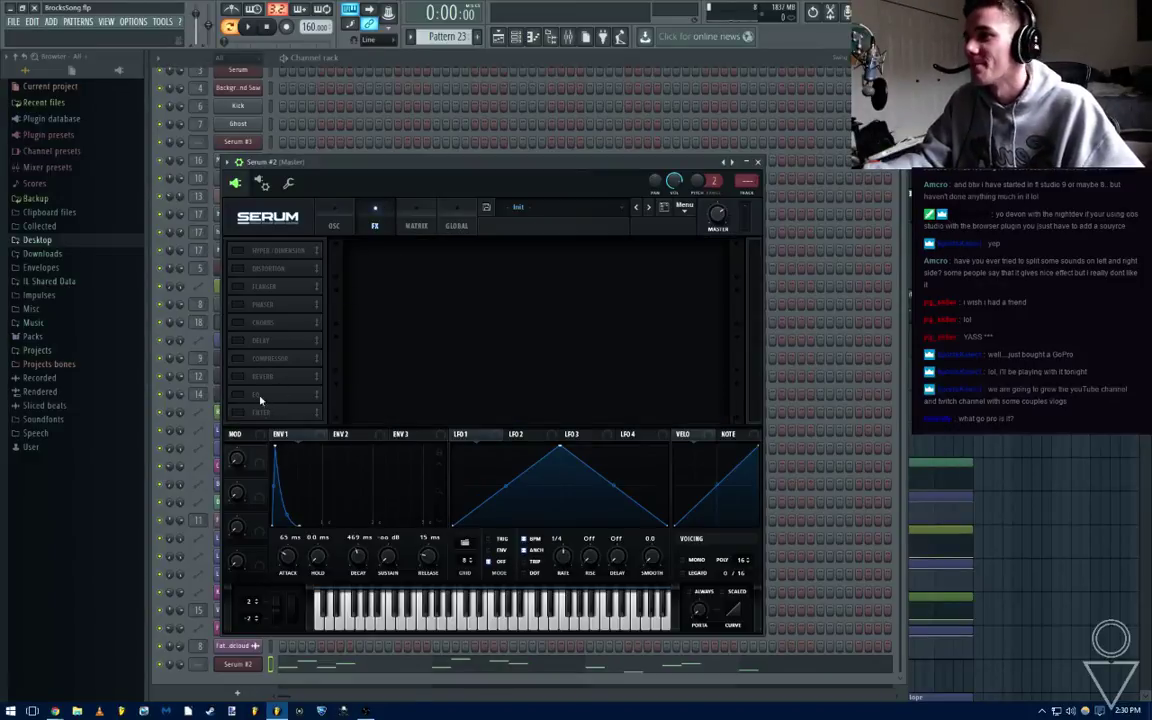
pyautogui.click(334, 225)
pyautogui.click(651, 248)
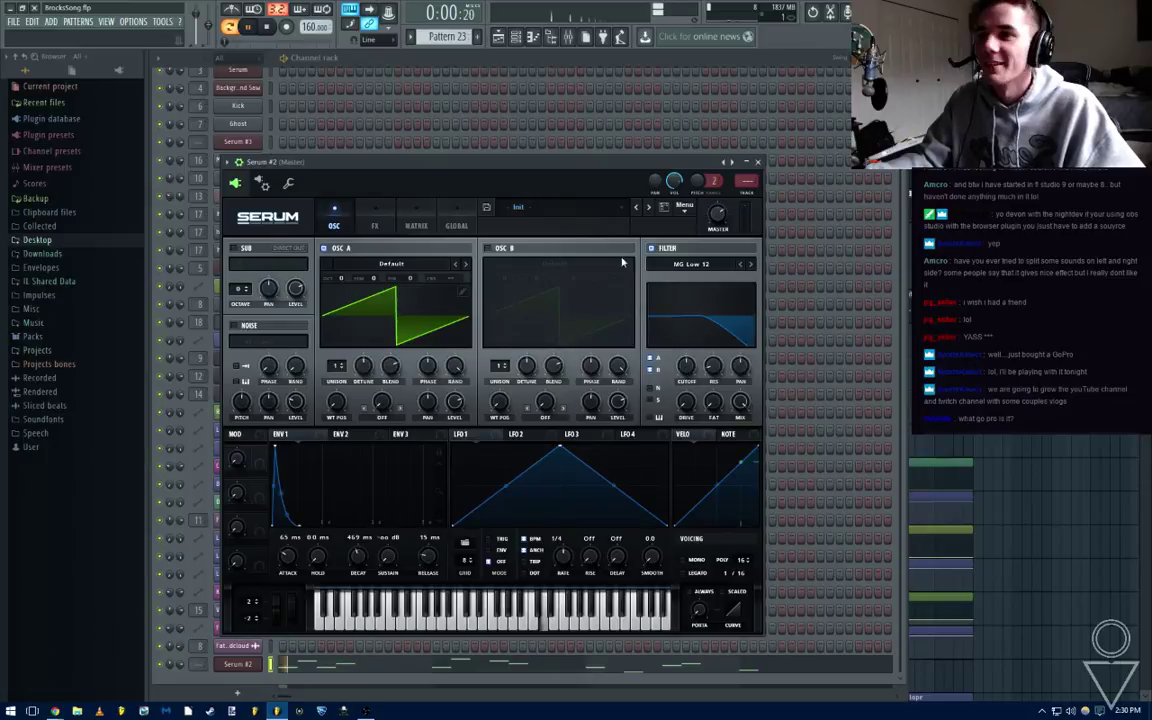
pyautogui.moveTo(687, 367); pyautogui.dragTo(689, 350)
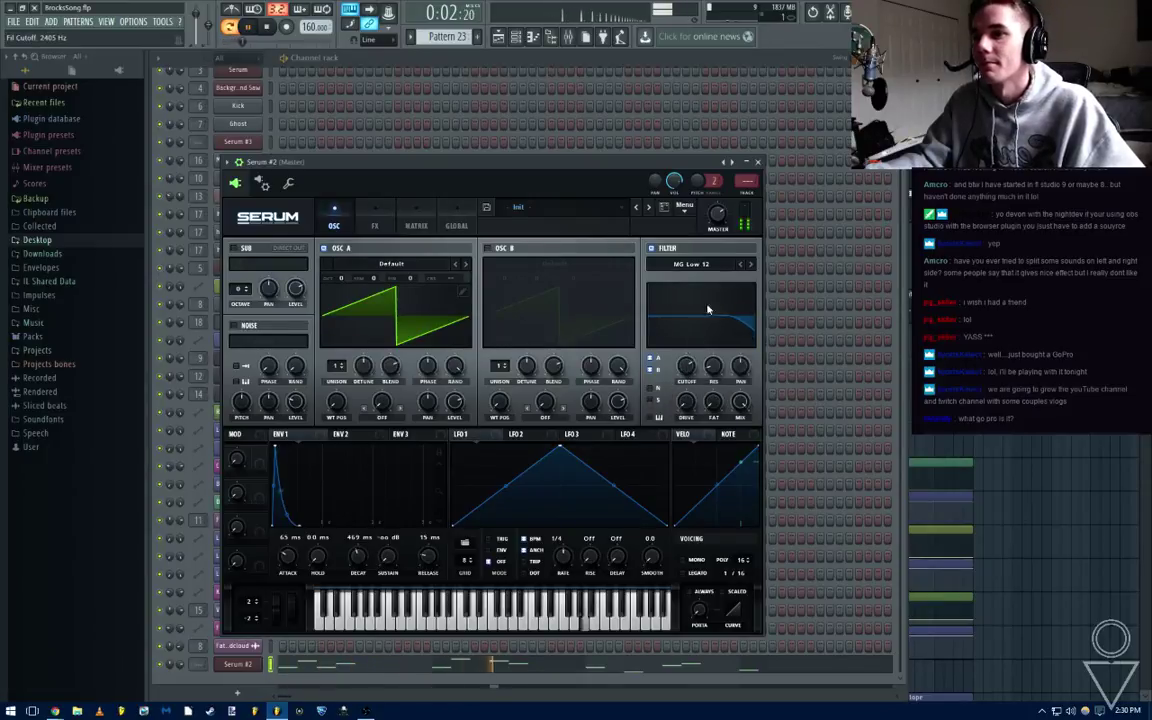
pyautogui.click(691, 264)
pyautogui.click(612, 165)
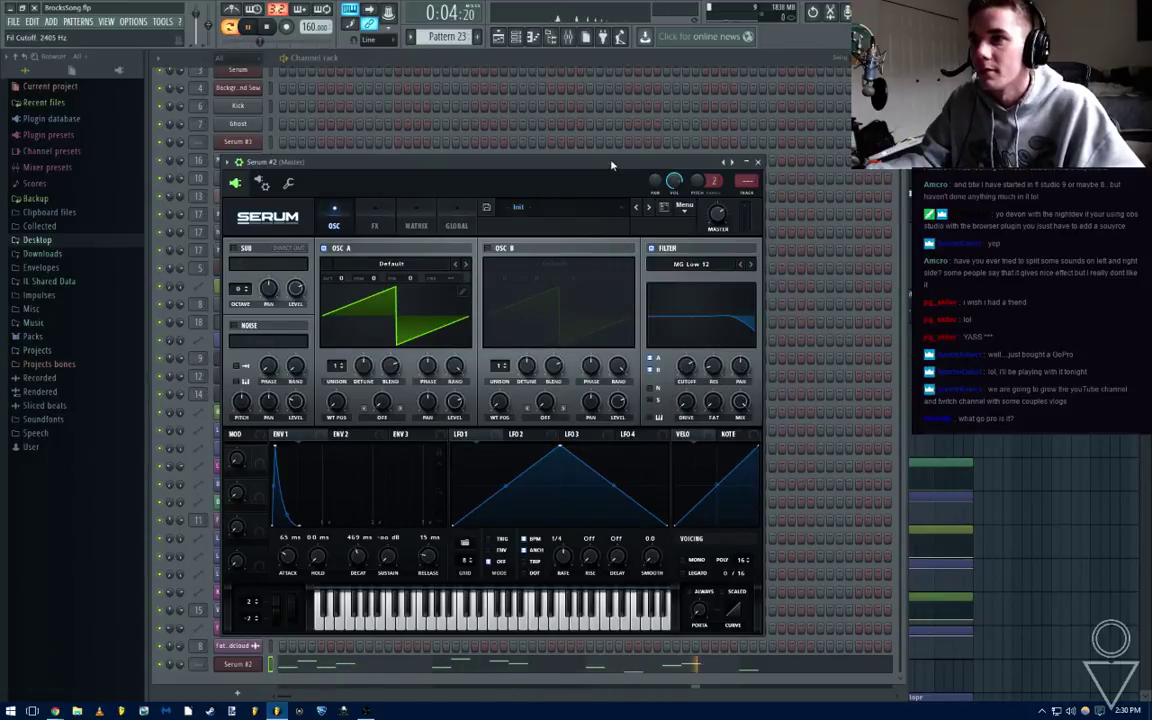
pyautogui.click(687, 265)
pyautogui.click(610, 172)
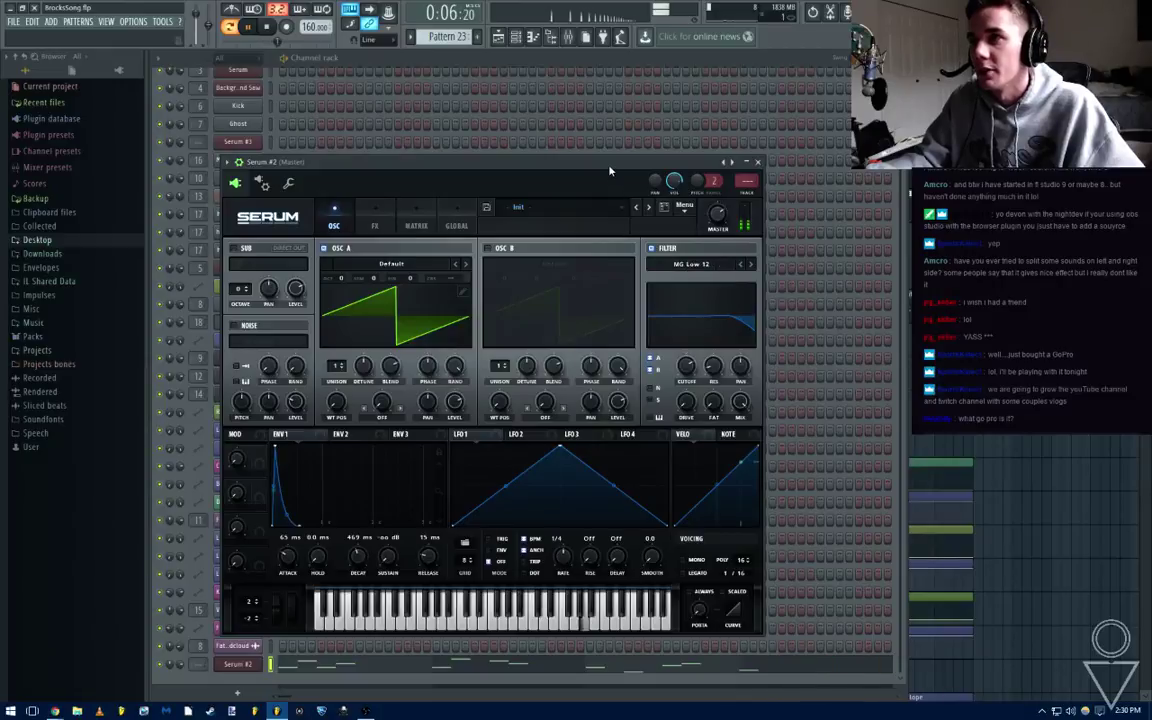
pyautogui.press('F5')
pyautogui.press('F9')
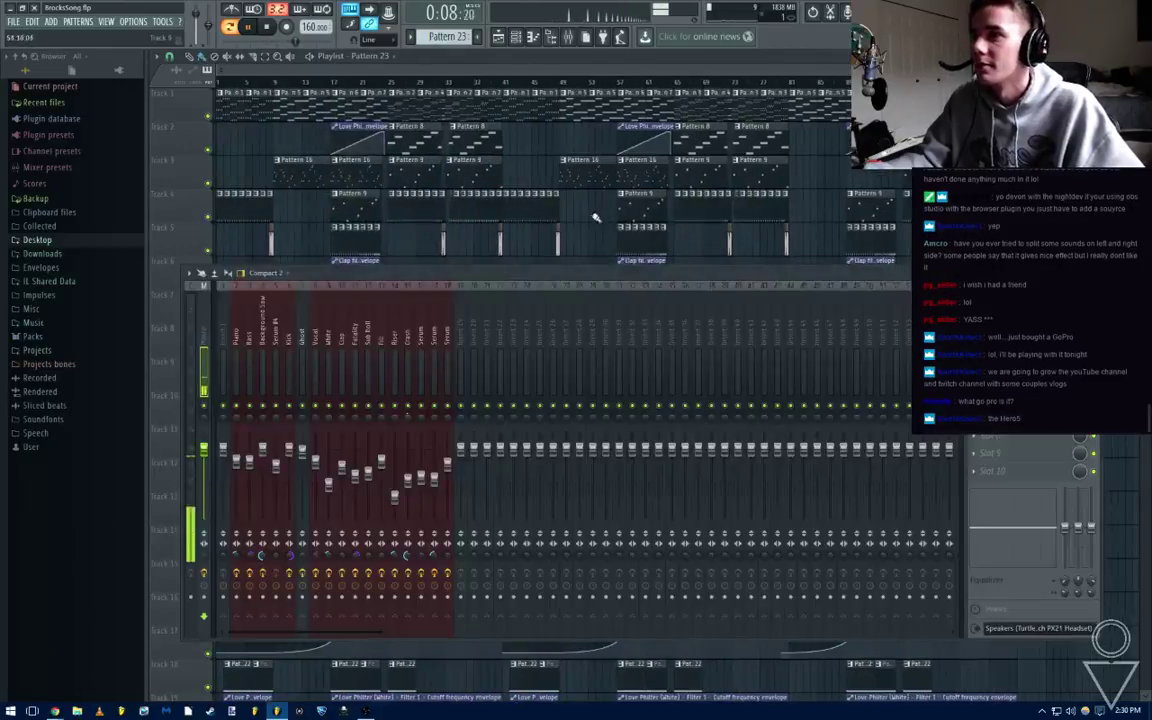
pyautogui.press('F6')
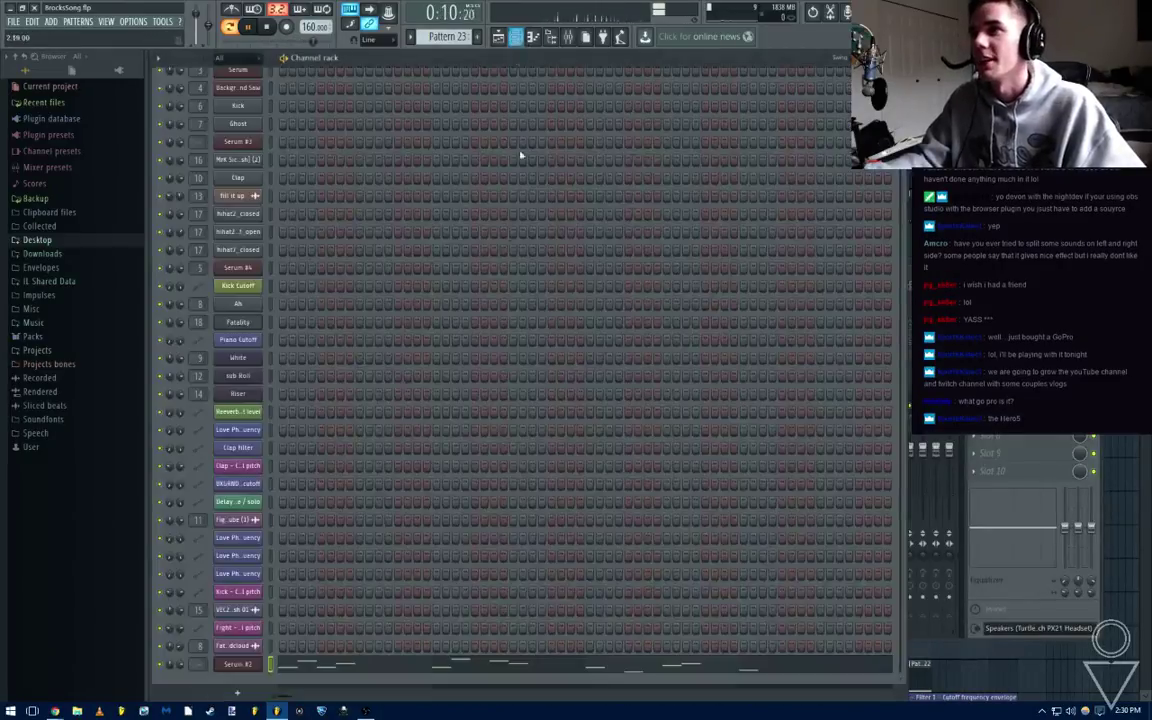
pyautogui.click(238, 664)
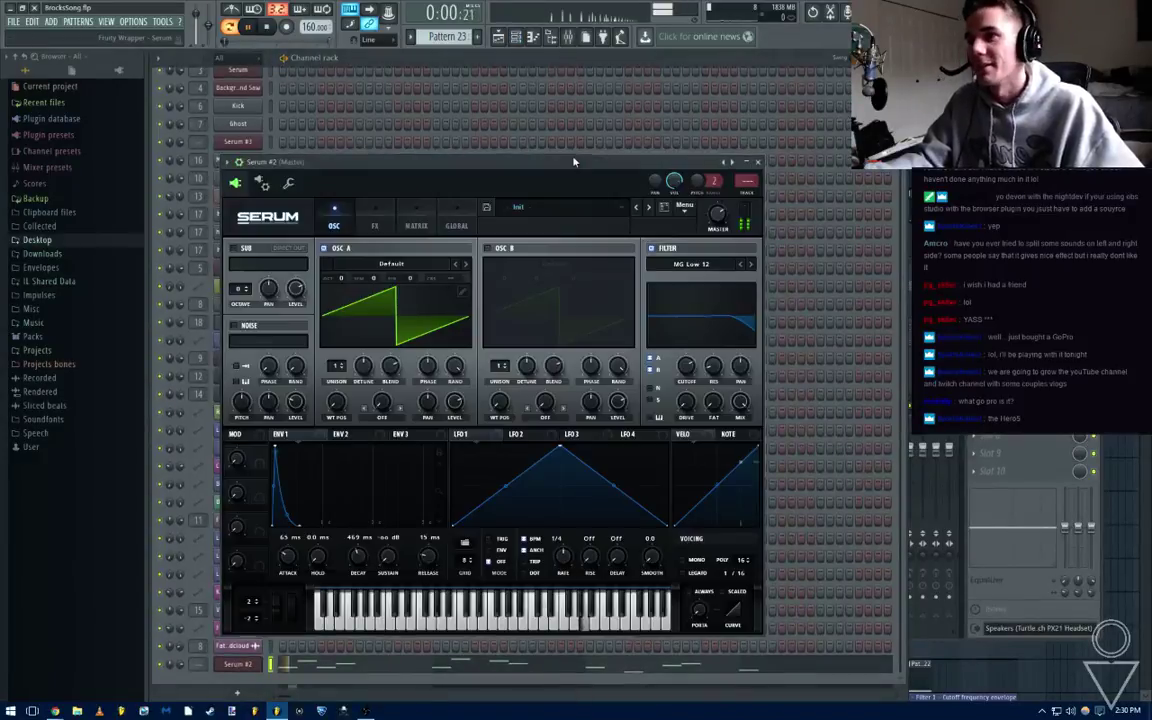
pyautogui.press('space')
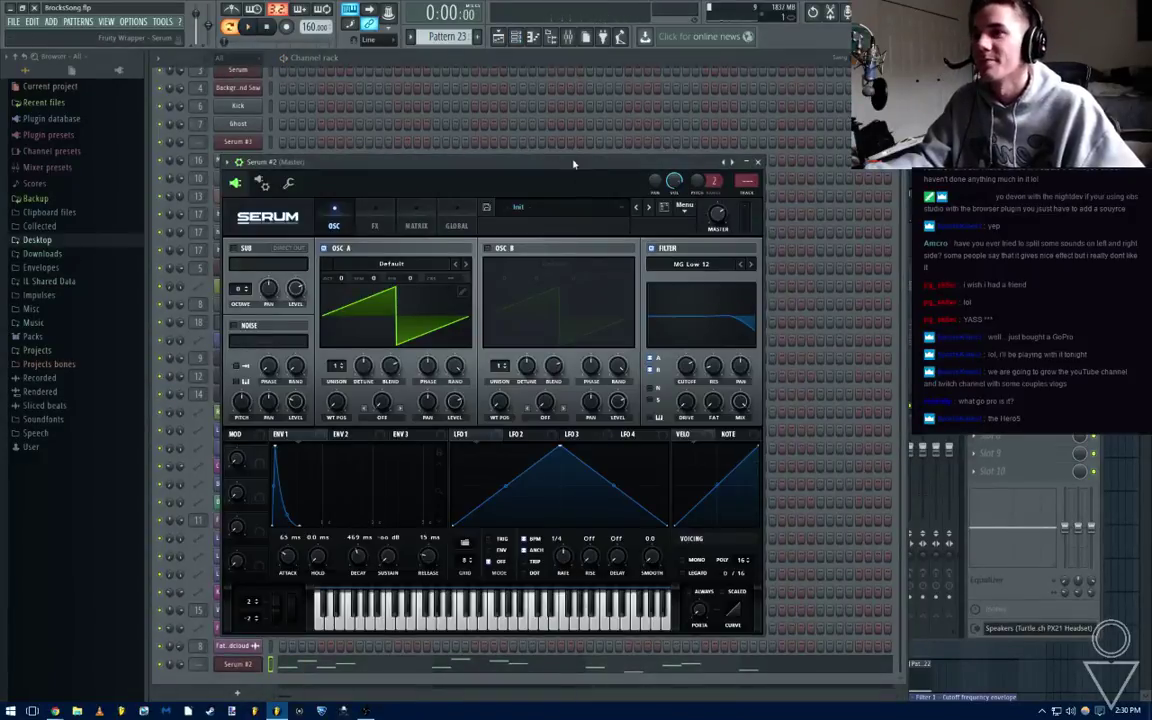
pyautogui.click(665, 250)
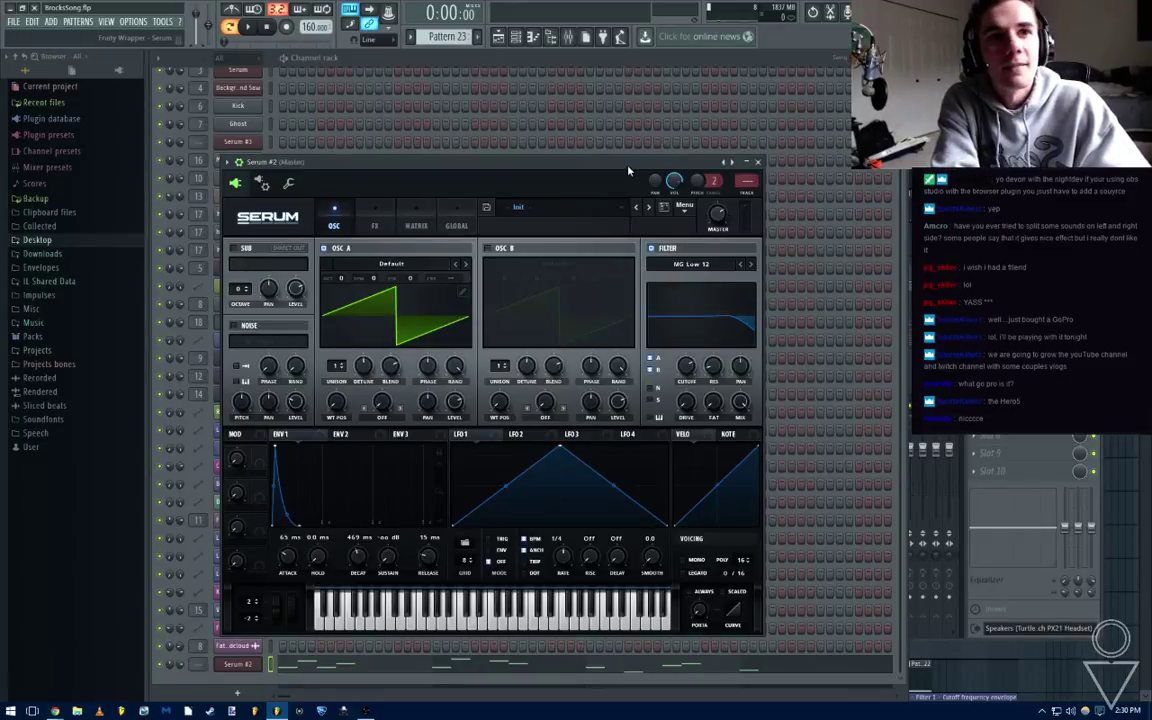
# Try the Notch 12 filter type in Serum #2 and settle on Peak 12 instead
pyautogui.click(691, 264)
pyautogui.moveTo(689, 296)
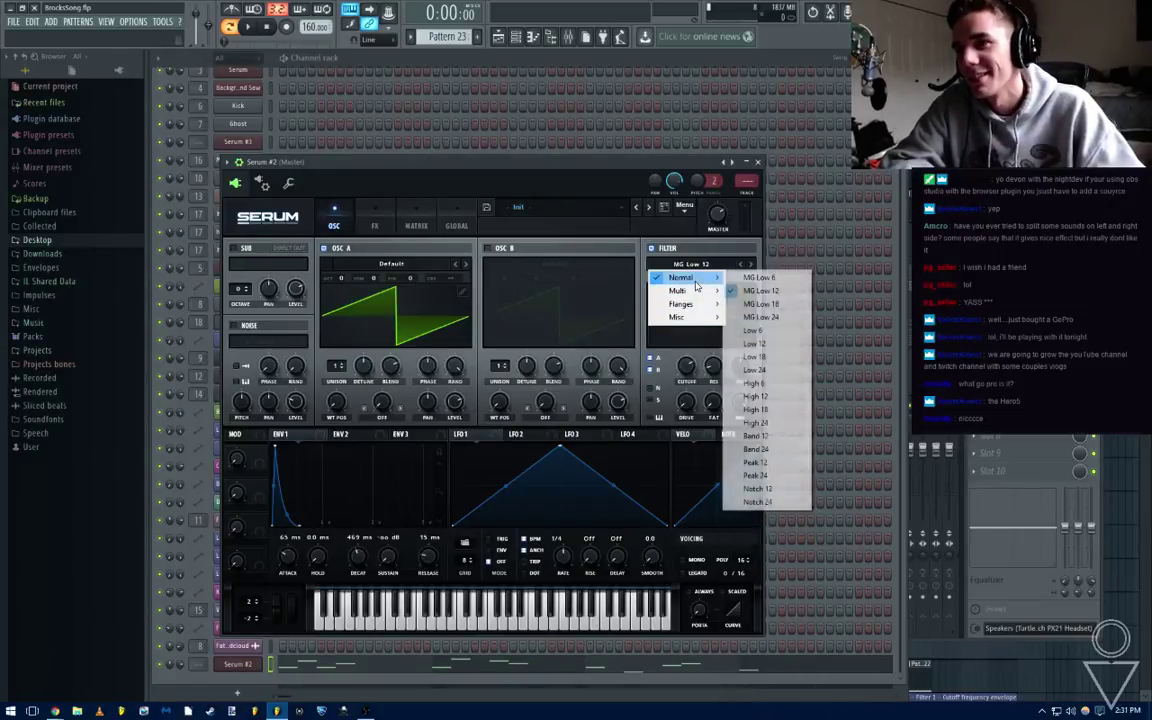
pyautogui.click(775, 486)
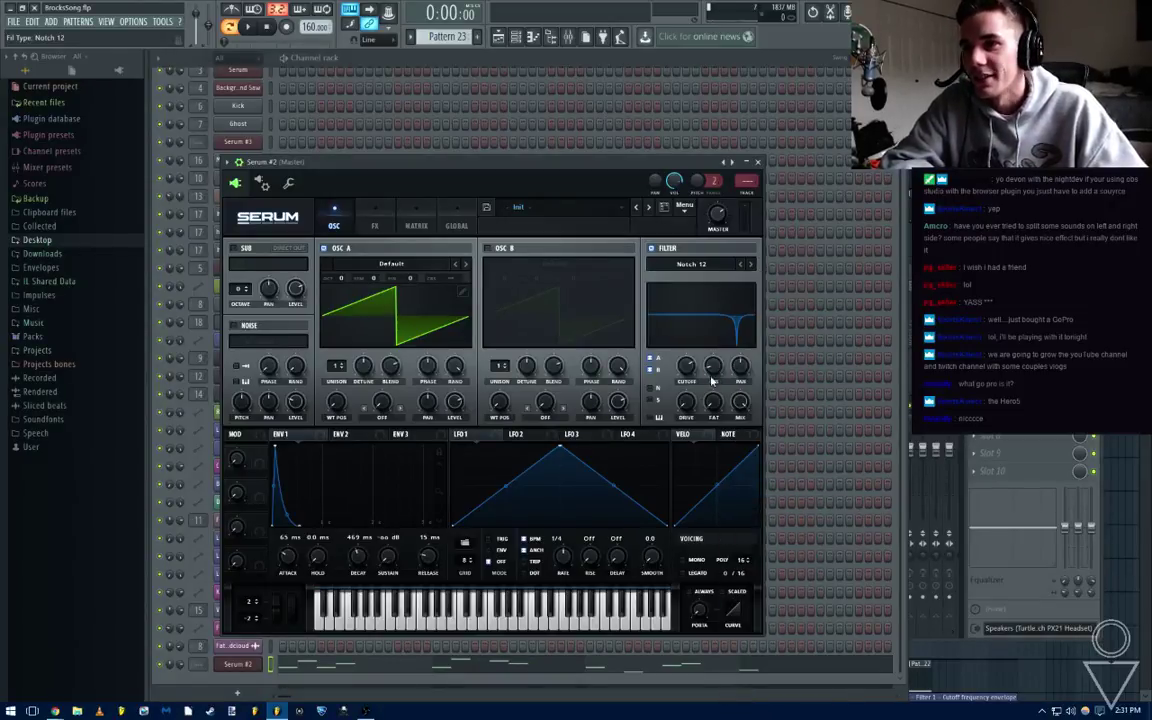
pyautogui.click(691, 264)
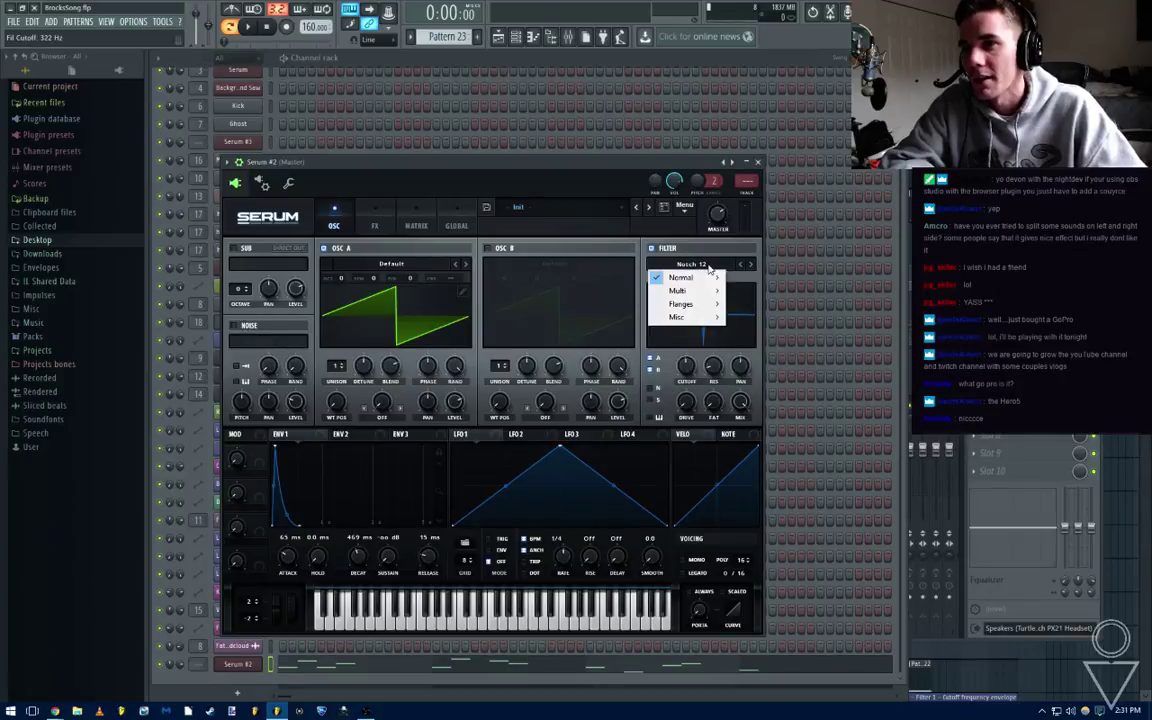
pyautogui.moveTo(690, 277)
pyautogui.click(763, 464)
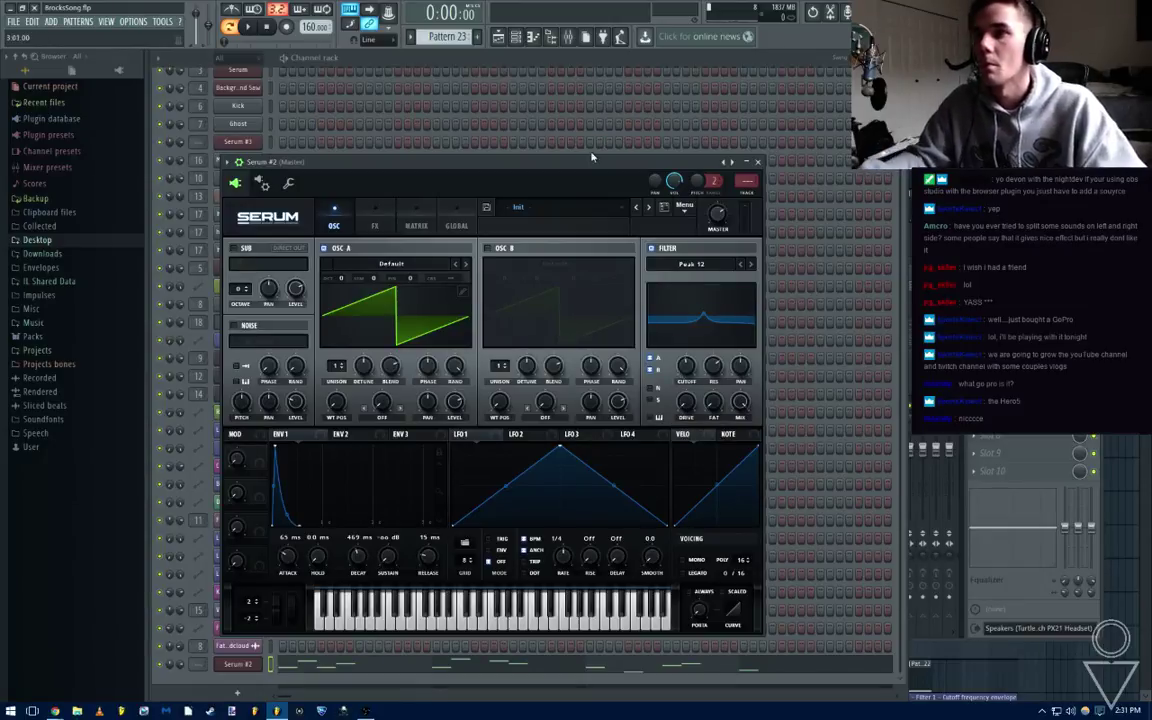
# Raise the filter cutoff to 2244 Hz during playback and modulate it with LFO 1 by an amount of about 20
pyautogui.press('space')
pyautogui.moveTo(685, 366); pyautogui.dragTo(685, 339)
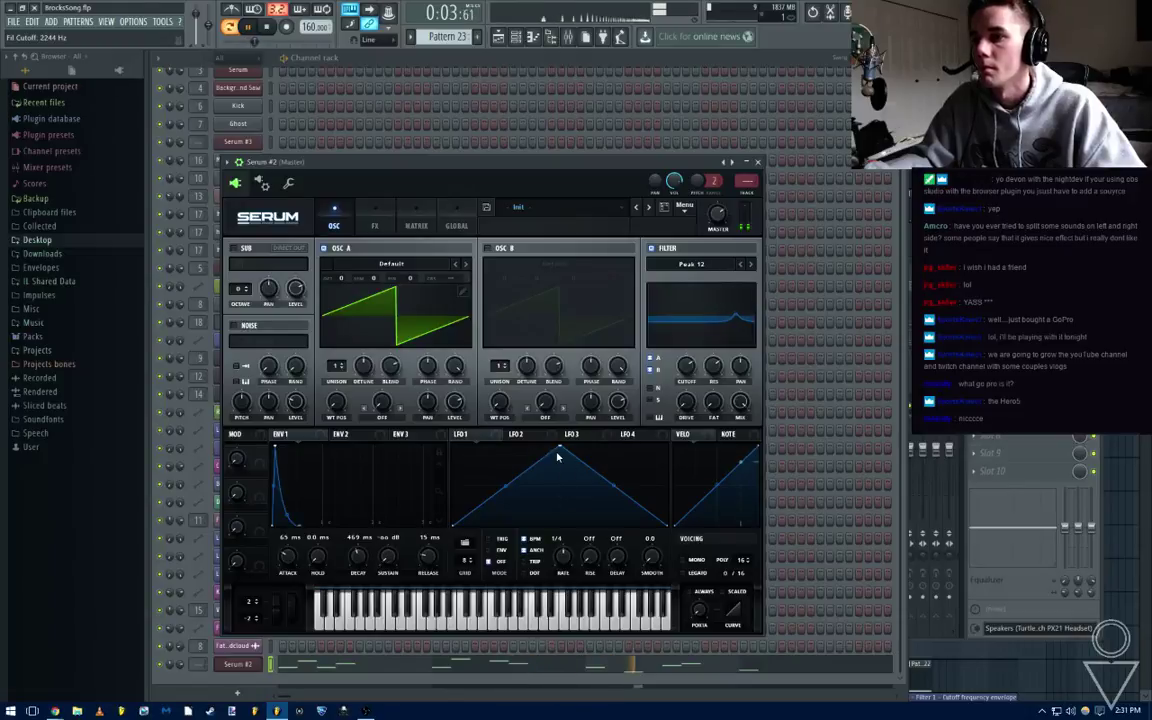
pyautogui.moveTo(461, 434); pyautogui.dragTo(677, 361)
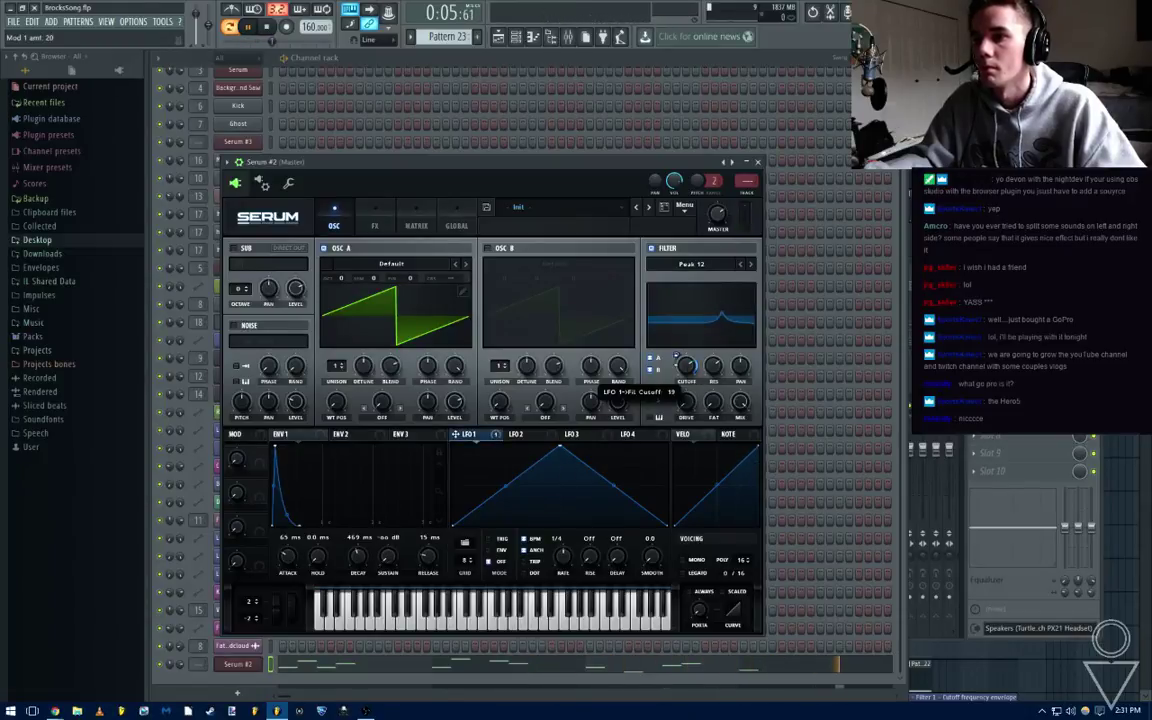
# Set the LFO 1 rate to one bar and lower the middle peak of its curve to about half height
pyautogui.moveTo(563, 557); pyautogui.dragTo(563, 580)
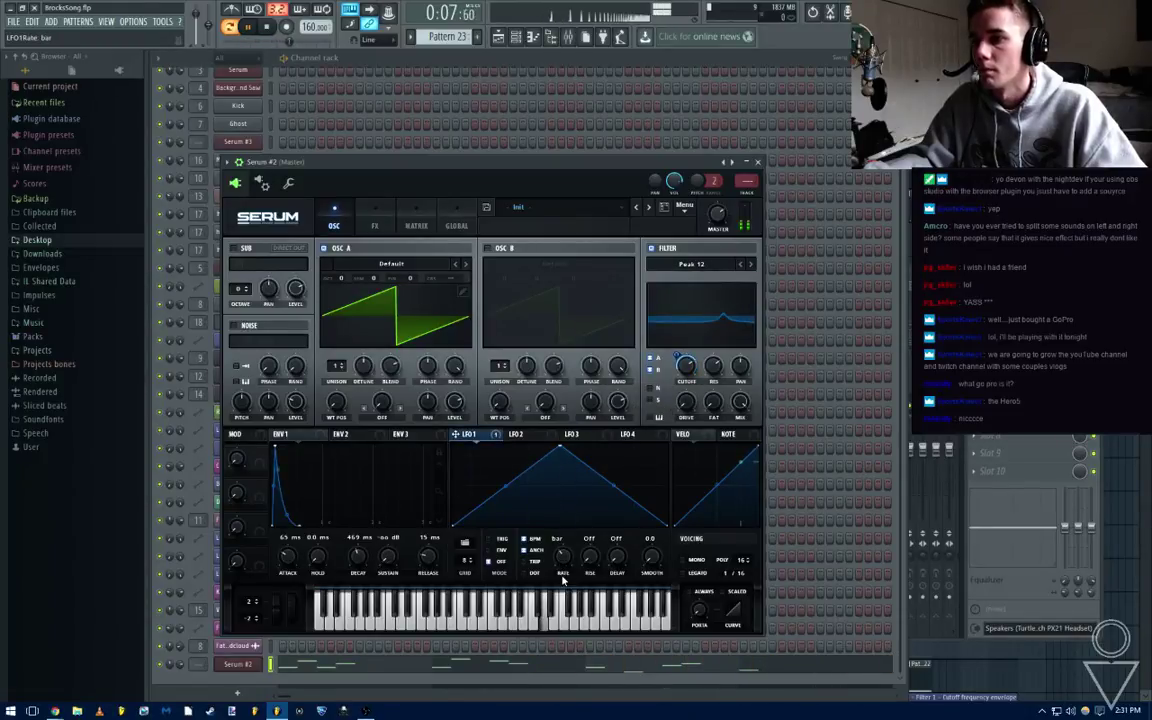
pyautogui.moveTo(560, 446); pyautogui.dragTo(562, 488)
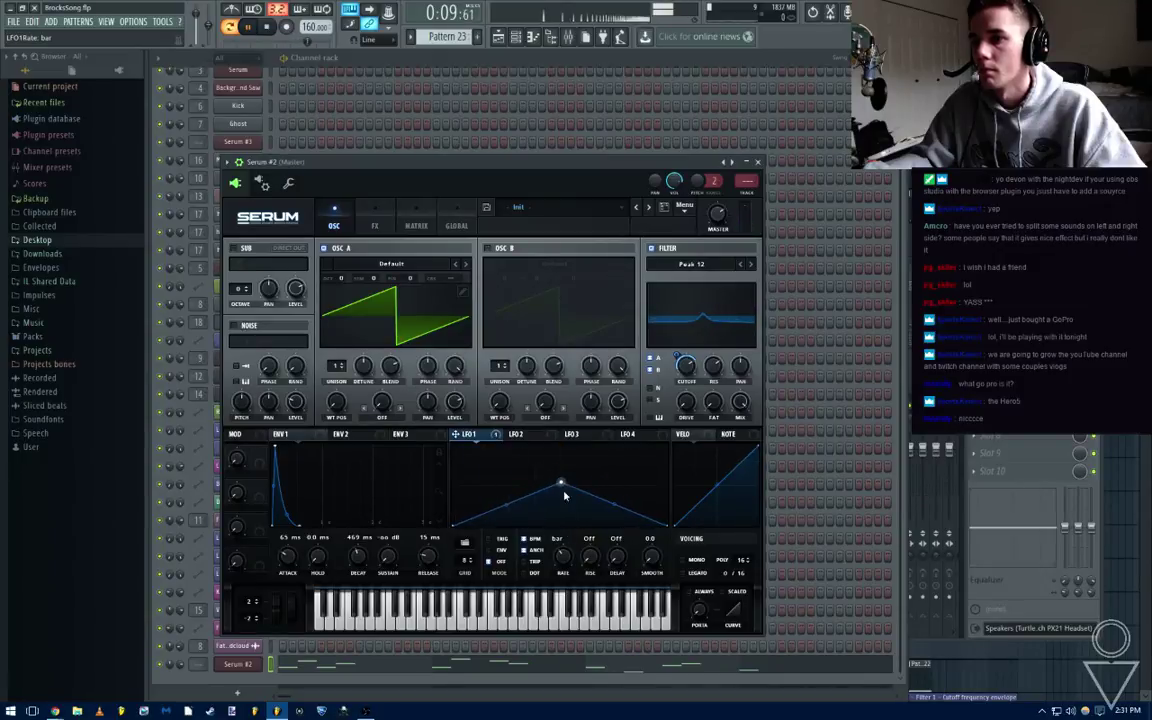
# Stop playback and enable the Reverb effect in Serum #2's effects rack
pyautogui.click(373, 226)
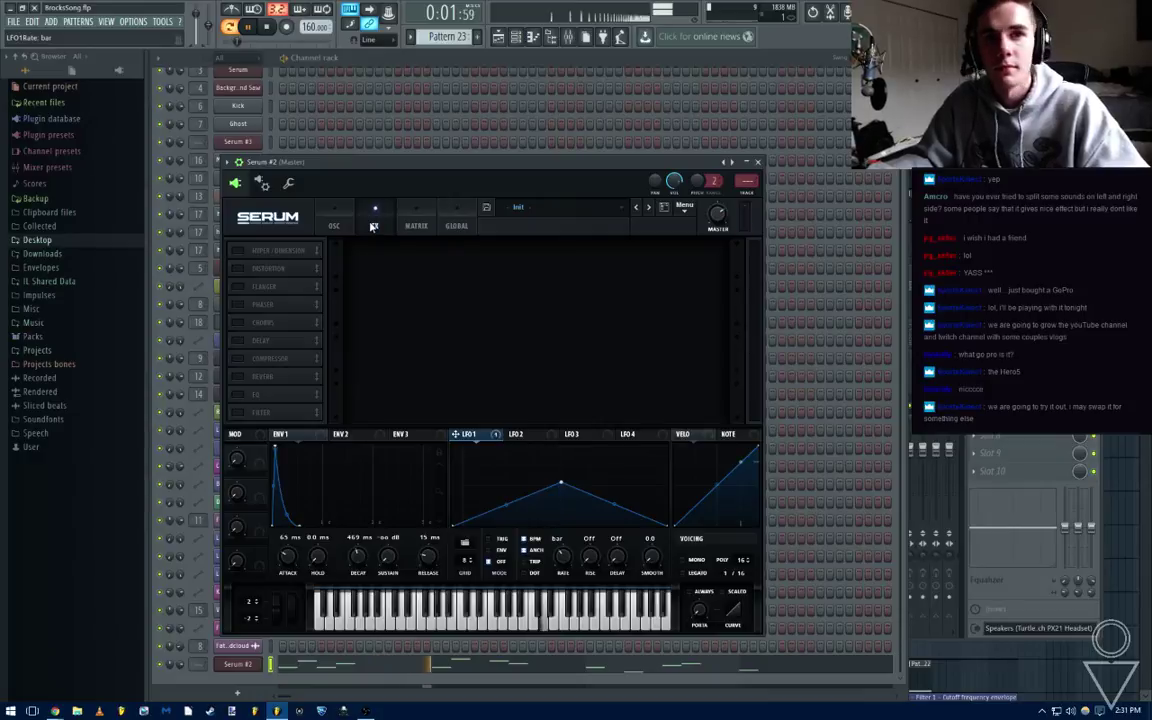
pyautogui.press('space')
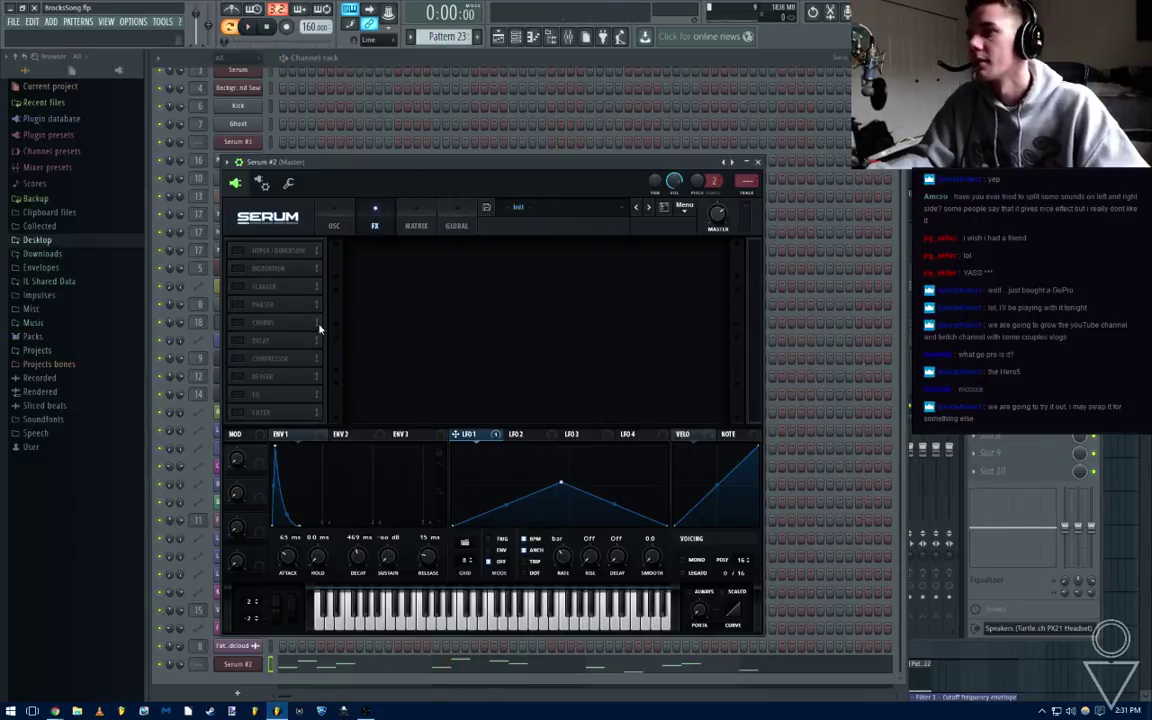
pyautogui.click(238, 377)
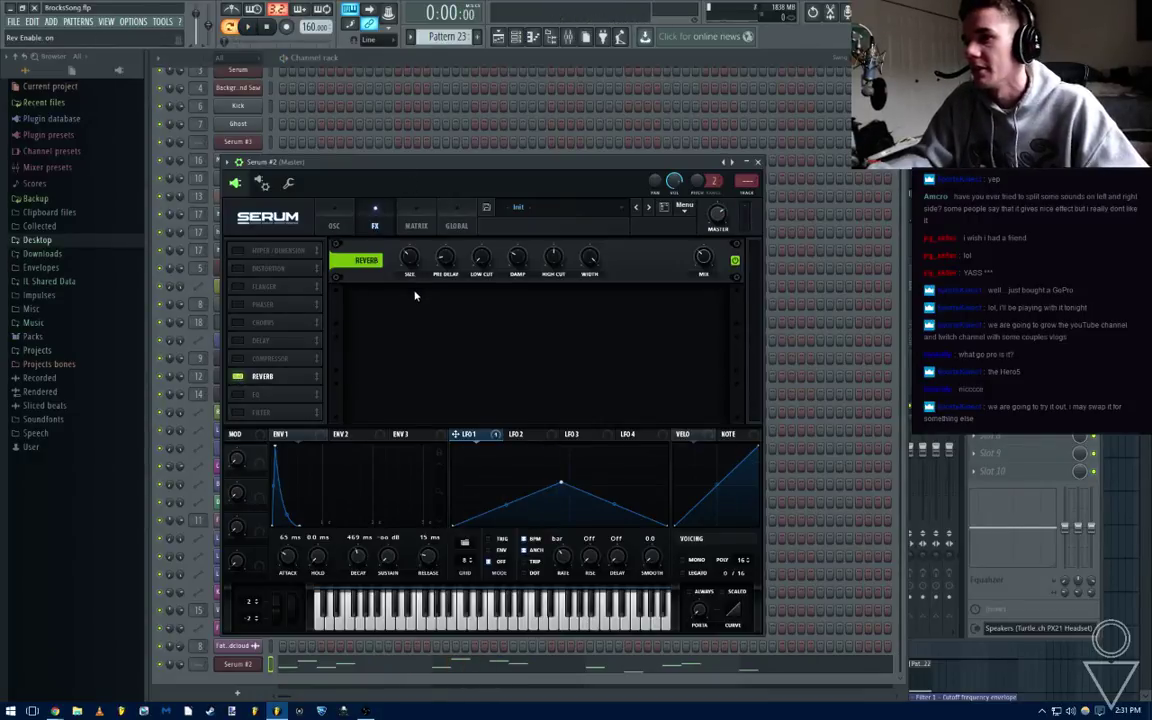
# Try adding the Hyper/Dimension, Phaser and Chorus effects in Serum #2 and switch each off again
pyautogui.click(238, 251)
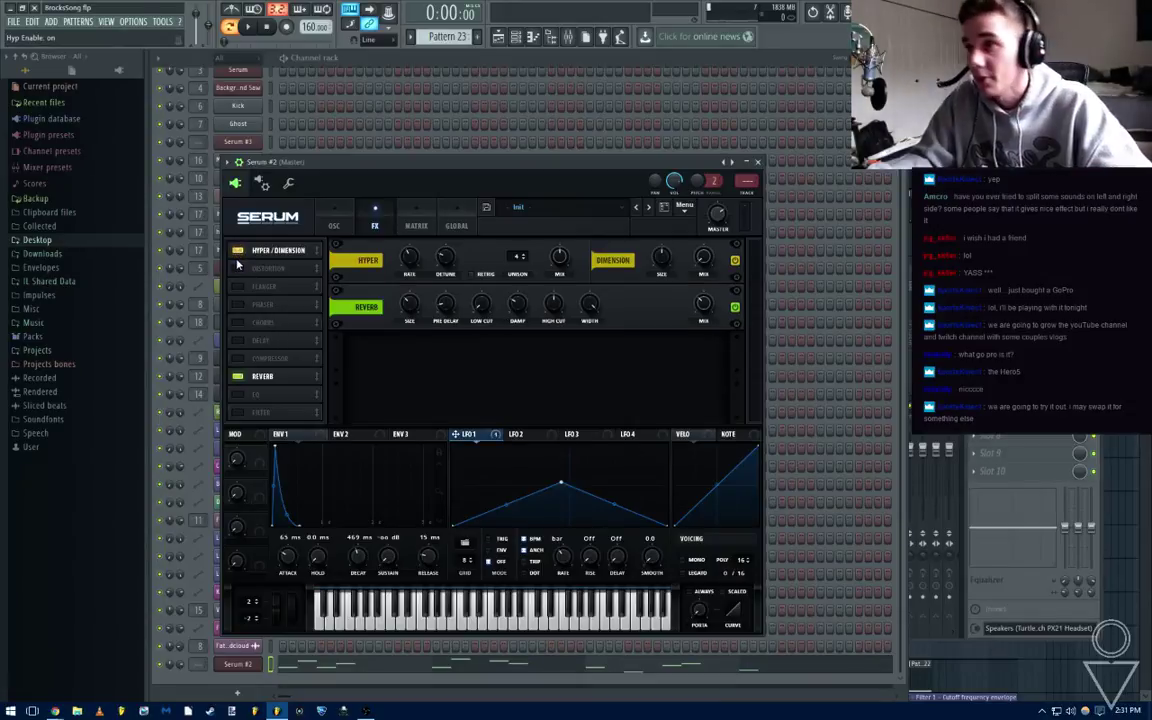
pyautogui.click(238, 251)
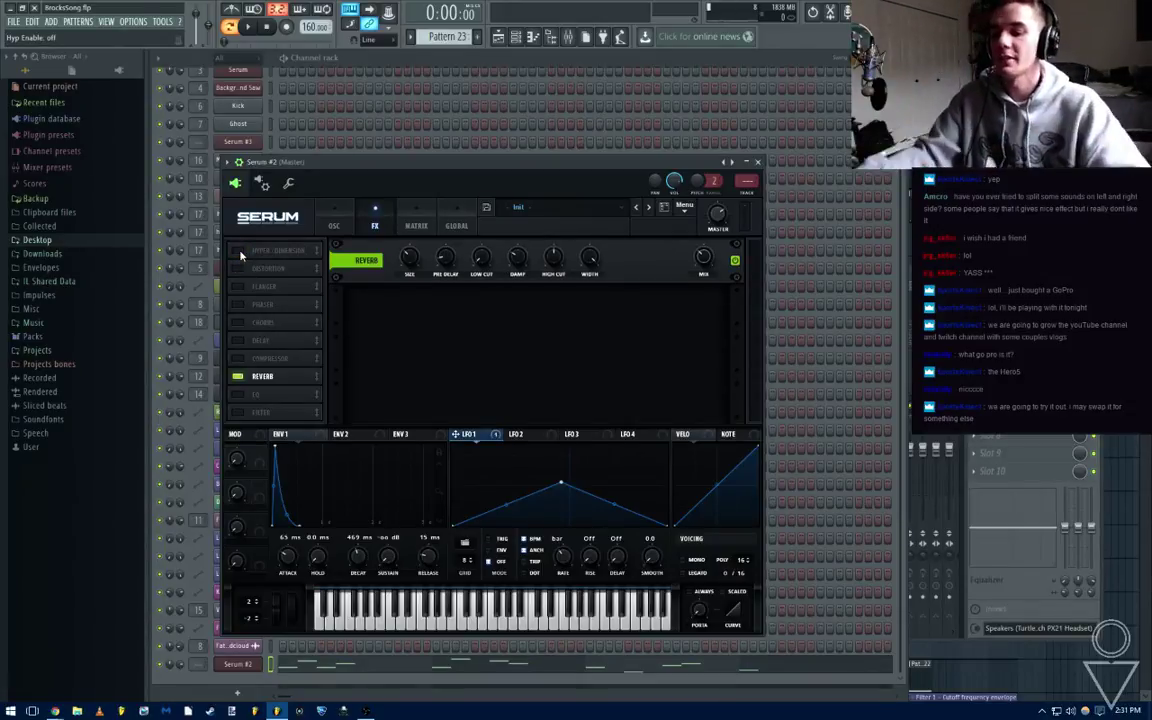
pyautogui.click(238, 304)
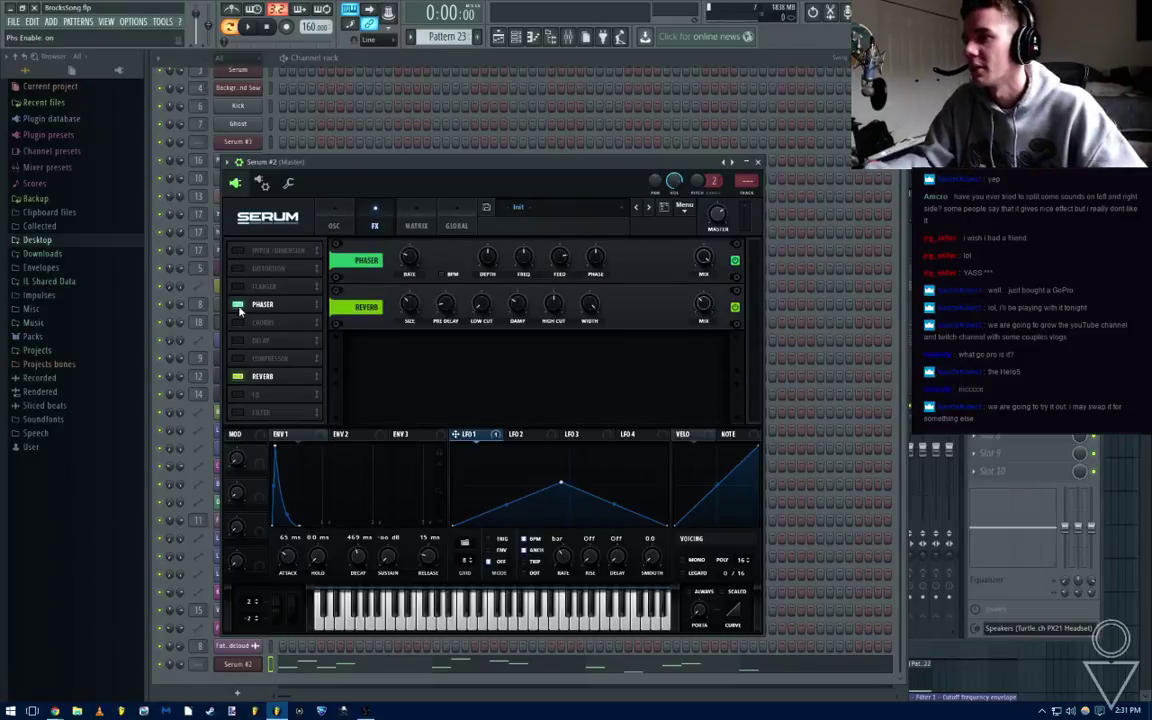
pyautogui.click(238, 322)
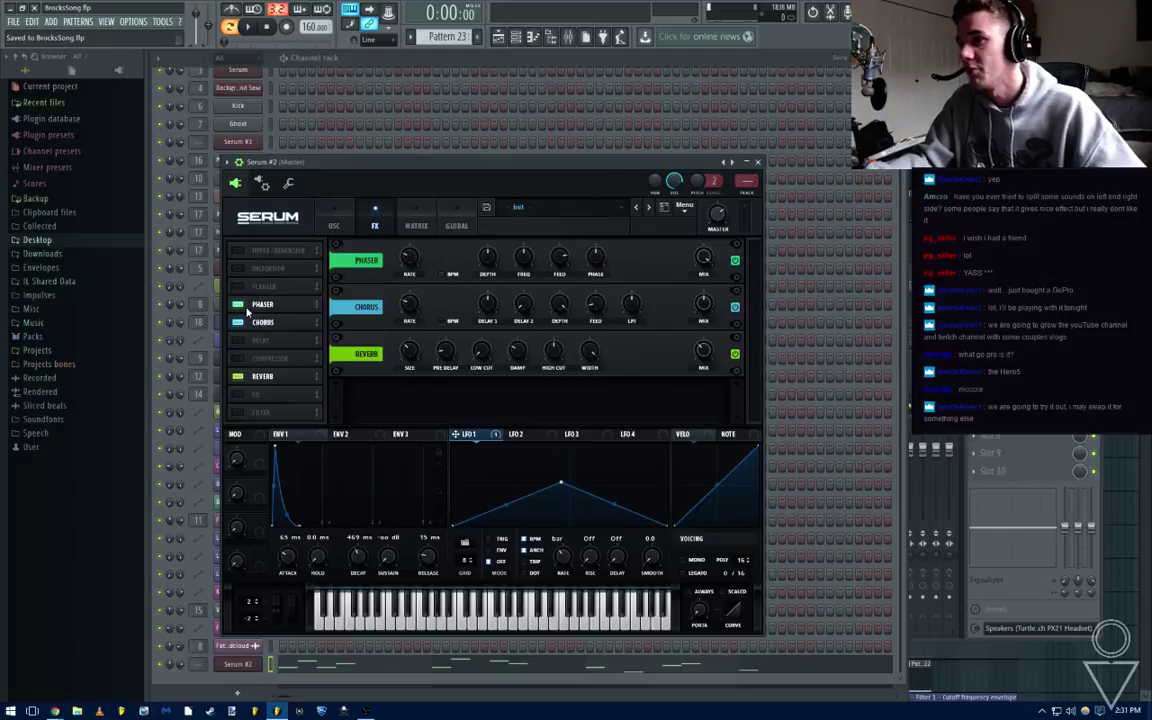
pyautogui.click(238, 322)
pyautogui.click(238, 304)
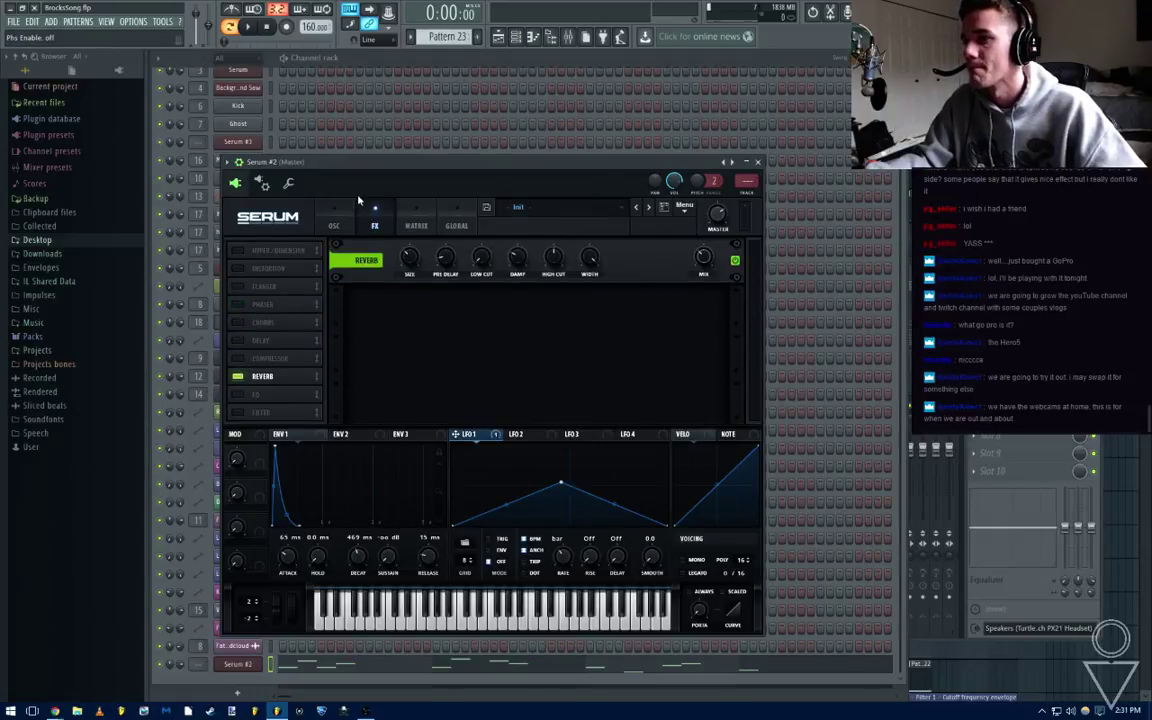
# Set the reverb size to 21% during playback and modulate it with LFO 2 by an amount of 55
pyautogui.press('space')
pyautogui.moveTo(411, 260); pyautogui.dragTo(411, 273)
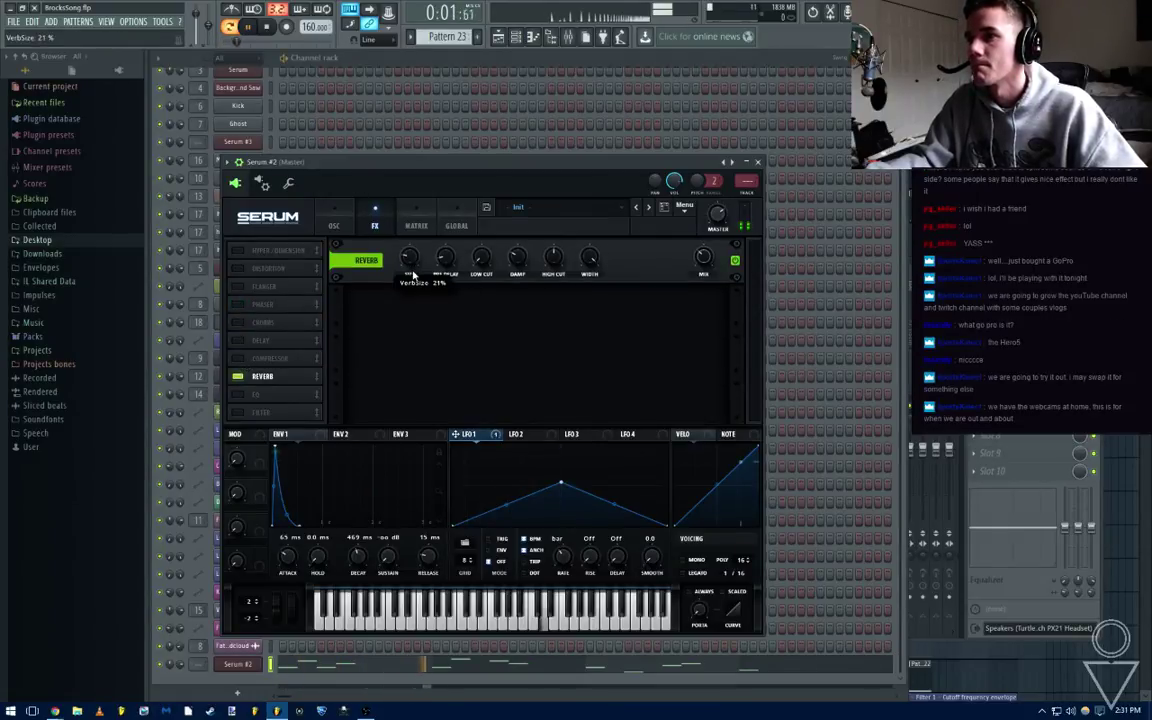
pyautogui.click(526, 435)
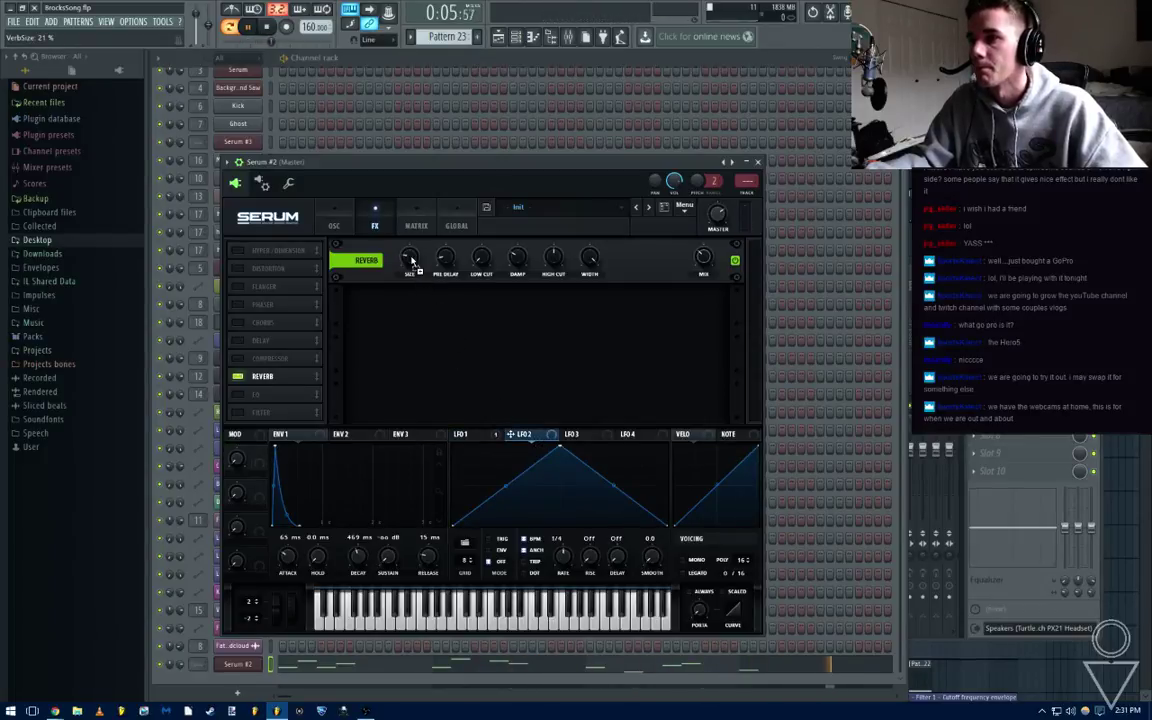
pyautogui.moveTo(402, 244); pyautogui.dragTo(419, 292)
# Shape LFO 2 into a late curved rise ending at about half height at a one-bar rate, and save the project
pyautogui.moveTo(561, 450); pyautogui.dragTo(734, 410)
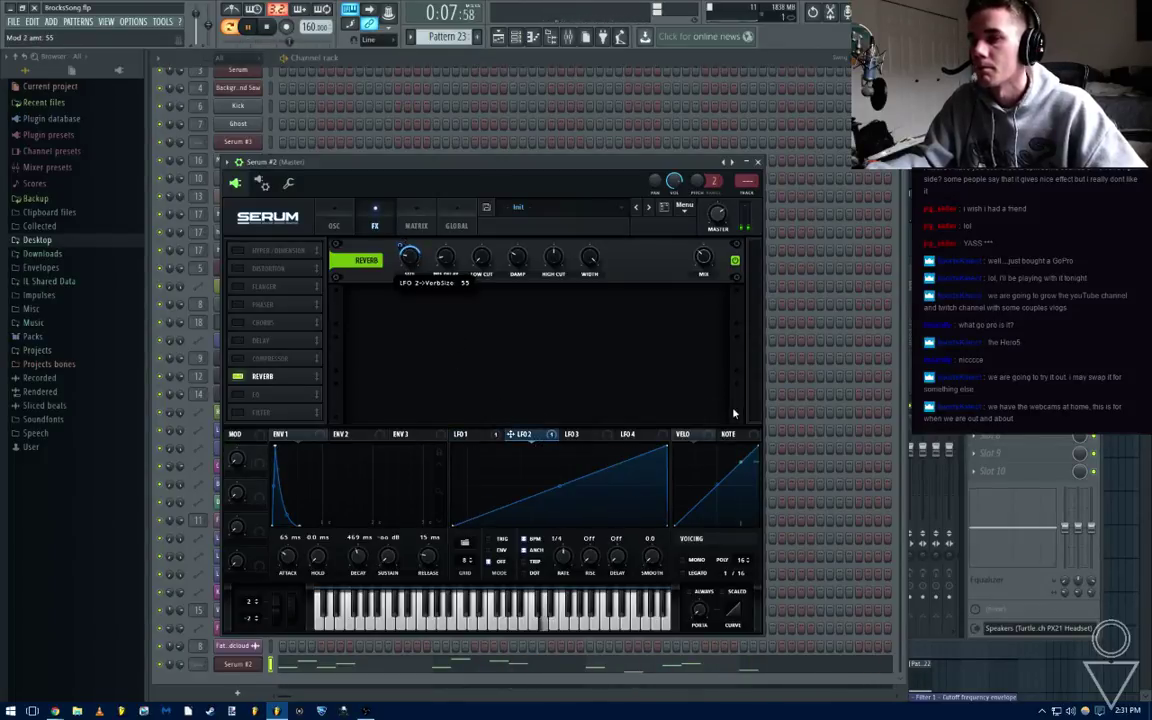
pyautogui.moveTo(560, 486); pyautogui.dragTo(571, 552)
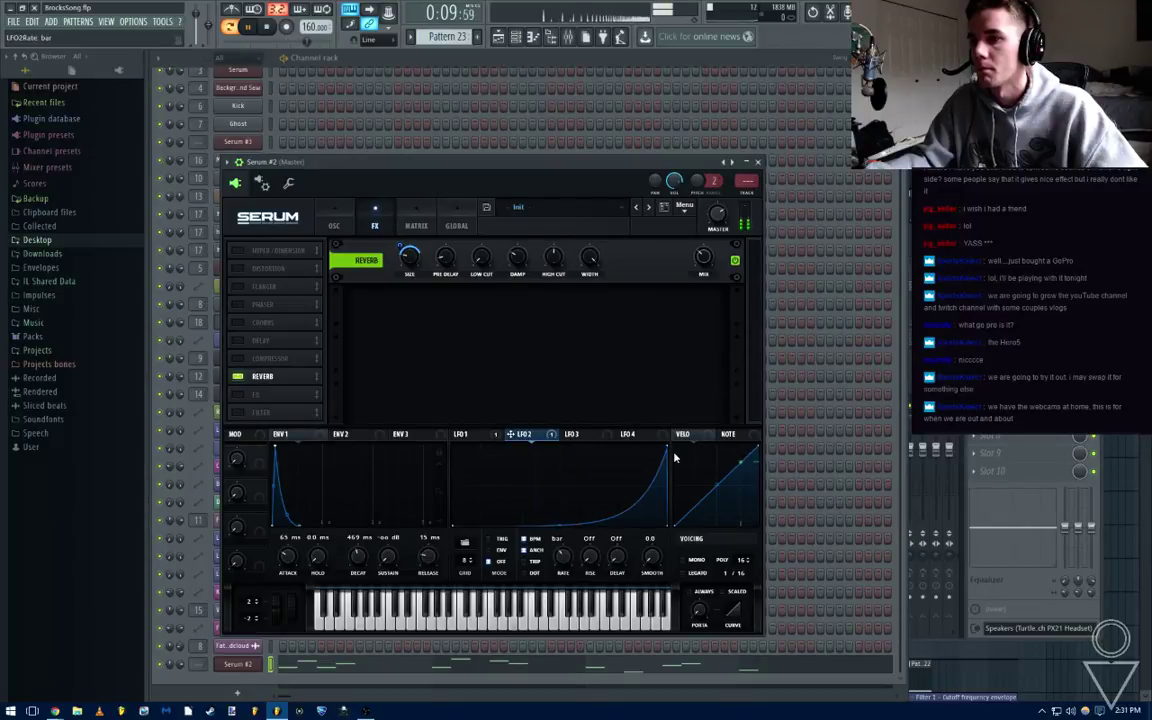
pyautogui.moveTo(666, 452); pyautogui.dragTo(666, 485)
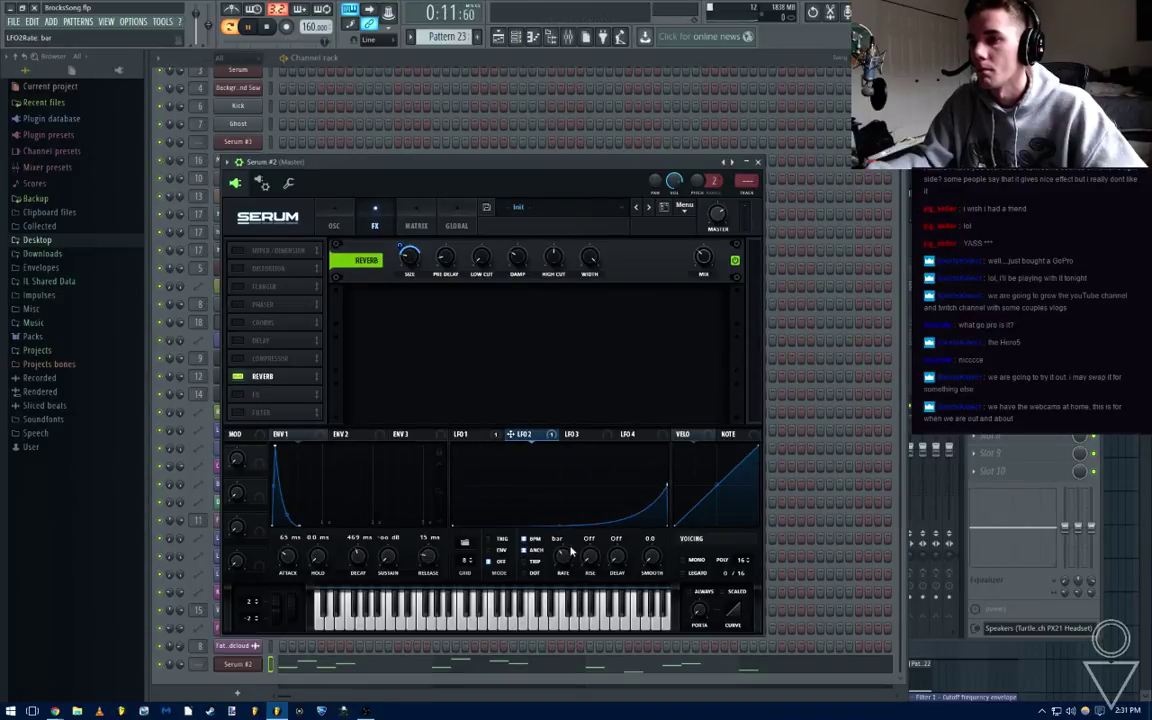
pyautogui.hotkey('ctrl', 's')
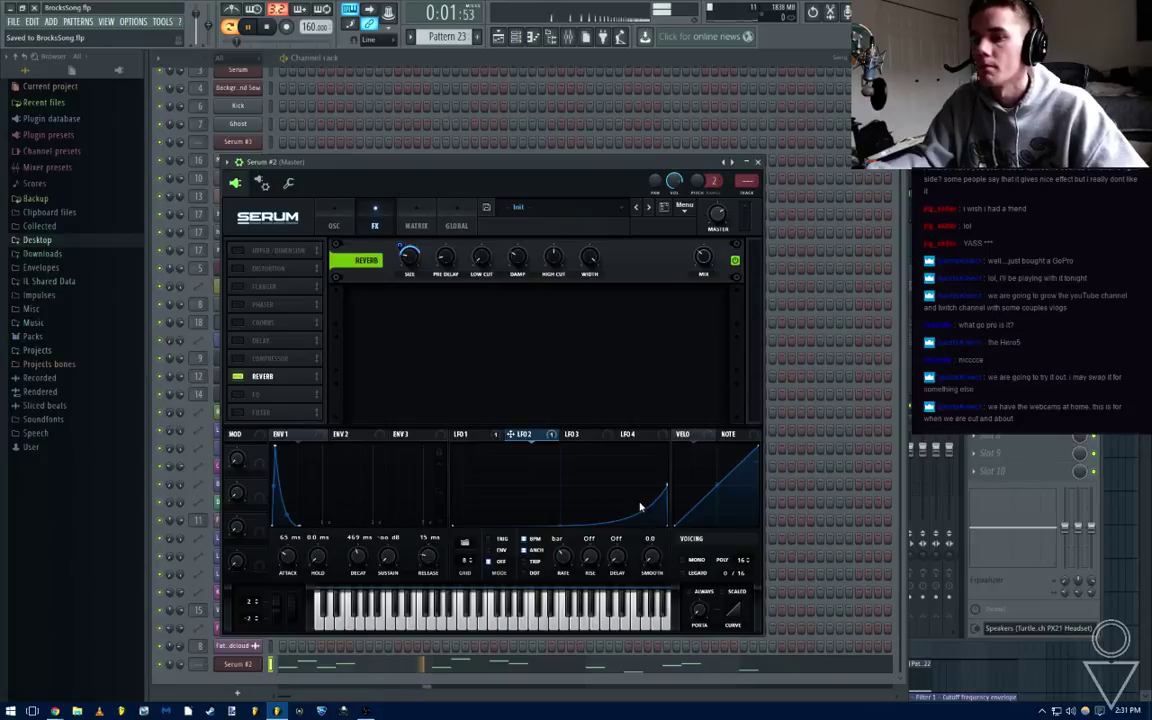
# Reduce LFO 2's modulation of the reverb size to nearly zero, save the project and check the modulation matrix
pyautogui.moveTo(405, 249)
pyautogui.mouseDown()
pyautogui.moveTo(405, 277)
pyautogui.moveTo(415, 254)
pyautogui.mouseUp()
pyautogui.hotkey('ctrl', 's')
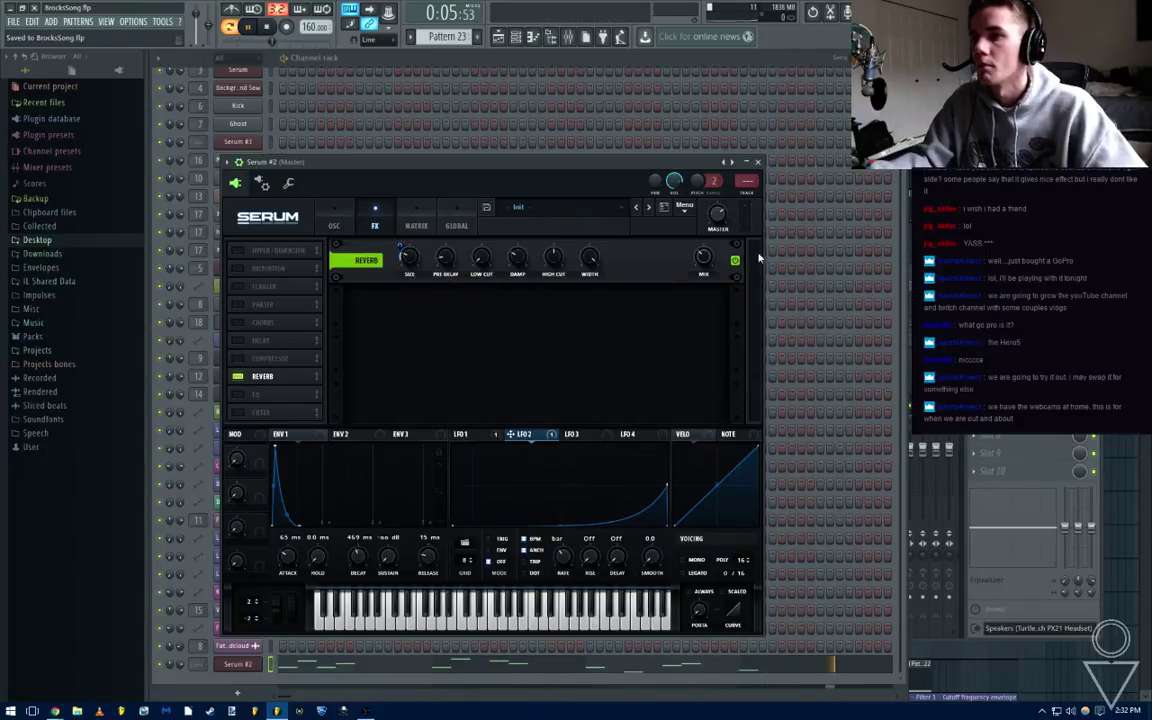
pyautogui.click(416, 226)
pyautogui.press('space')
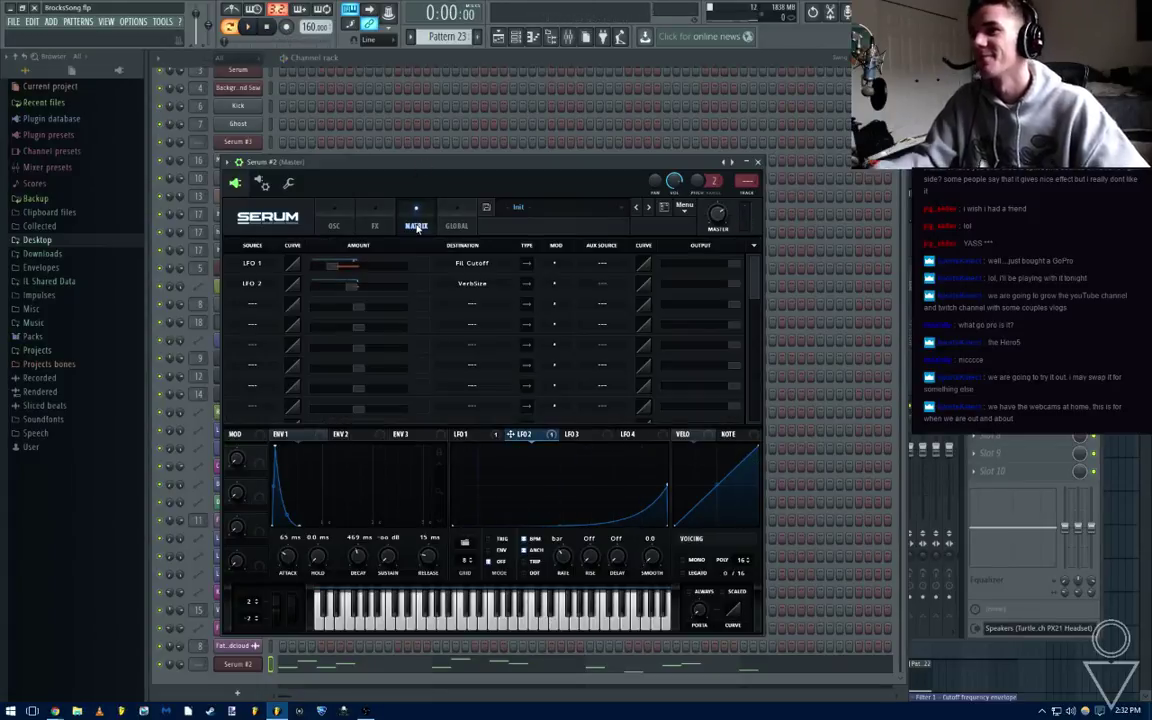
# Set oscillator A of Serum #2 to 2 unison voices, lower its detune and play the pattern
pyautogui.click(374, 226)
pyautogui.click(336, 226)
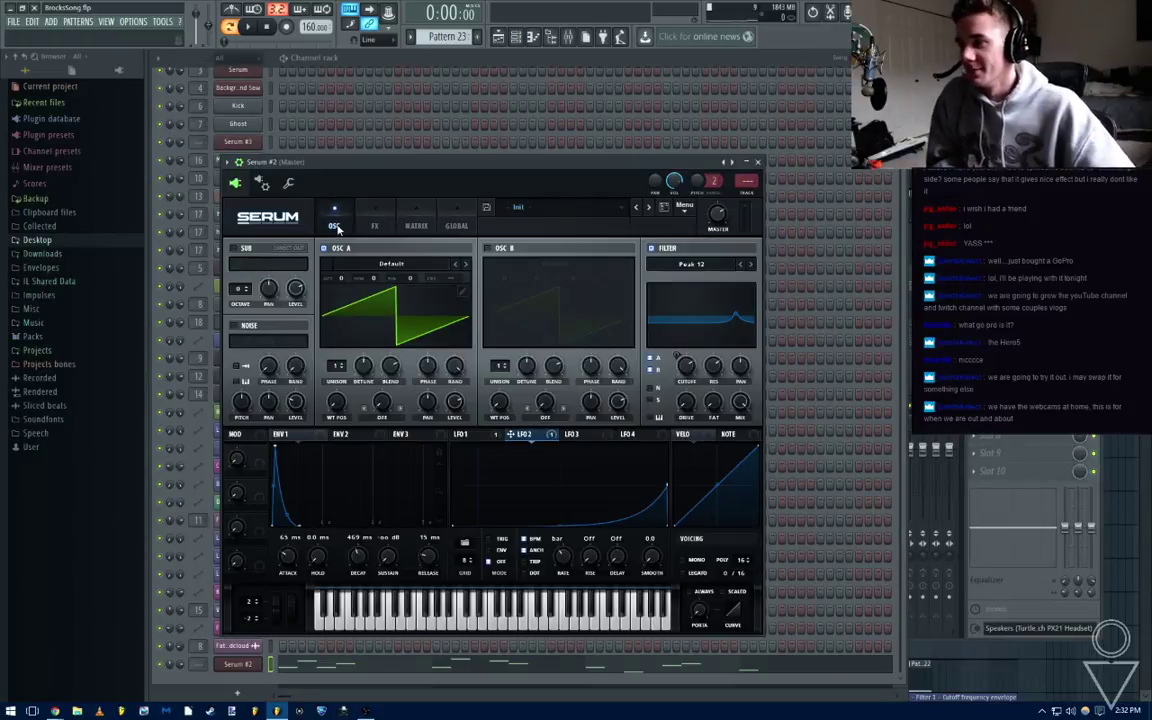
pyautogui.moveTo(336, 368); pyautogui.dragTo(336, 360)
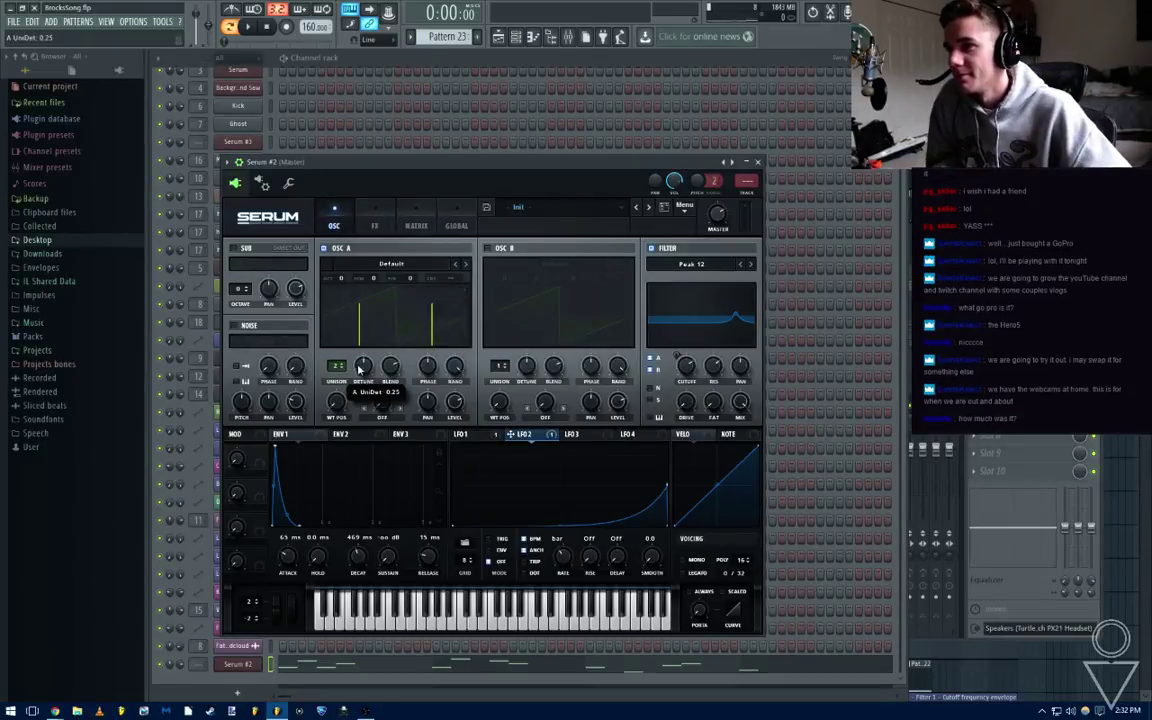
pyautogui.moveTo(364, 367); pyautogui.dragTo(365, 376)
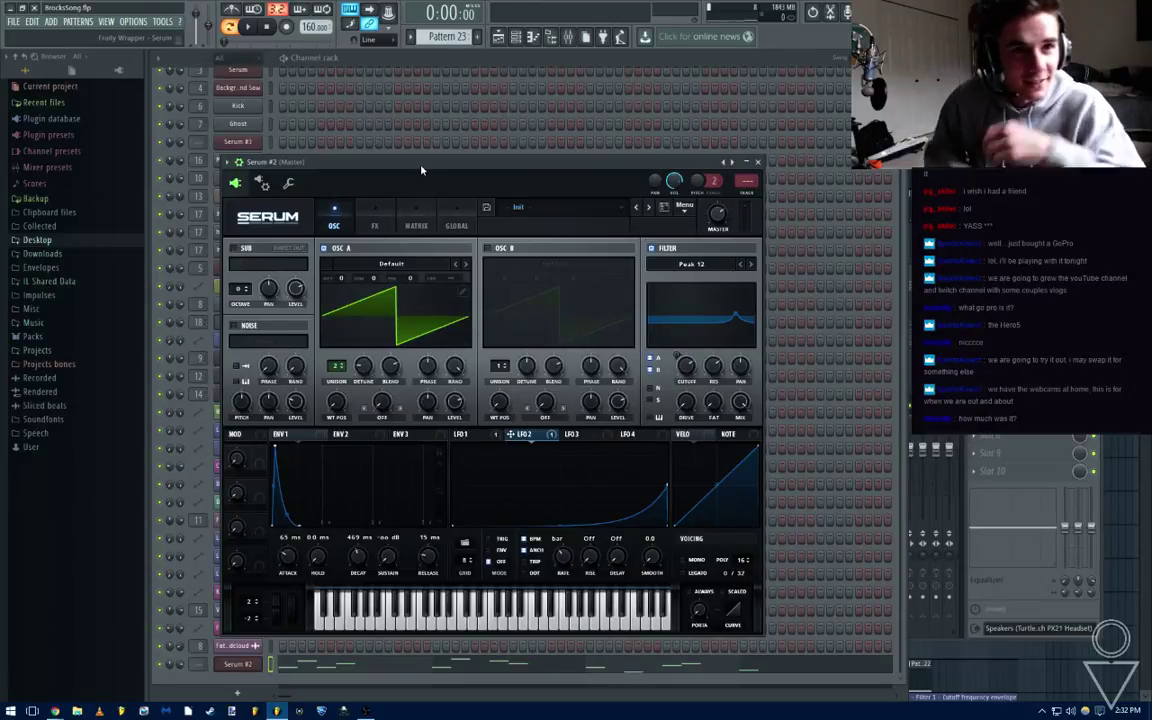
pyautogui.press('space')
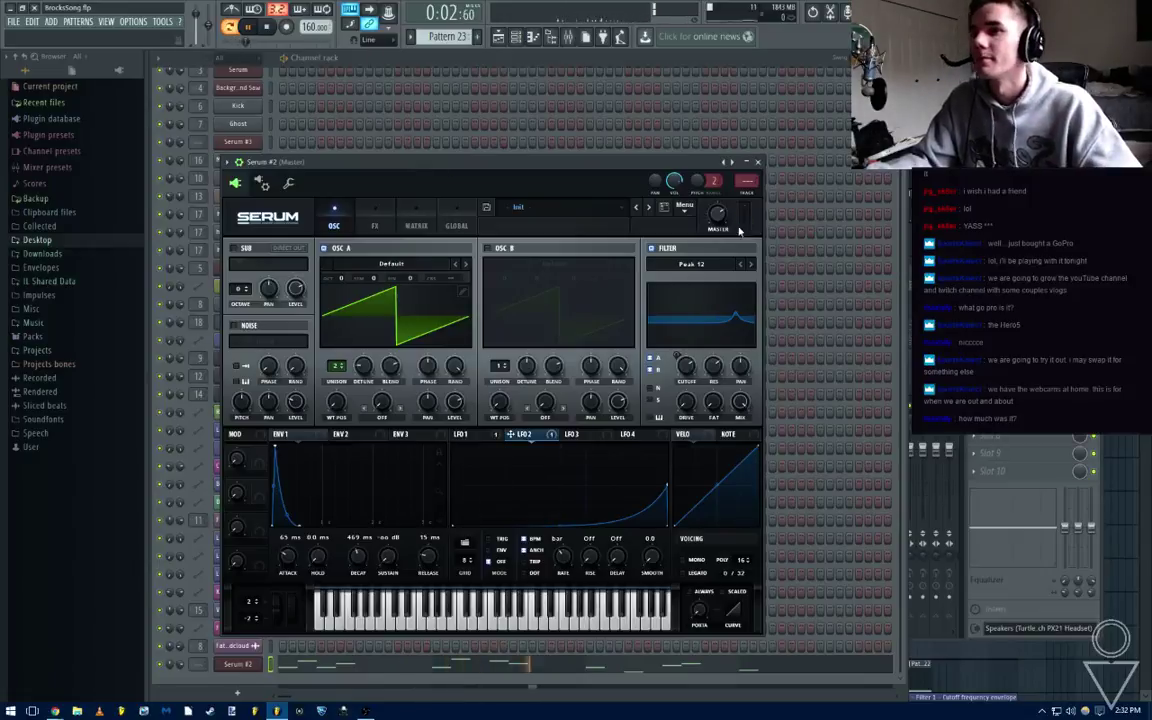
# Close Serum #2 and play the song arrangement from bar 81 in the playlist
pyautogui.click(758, 163)
pyautogui.click(1053, 172)
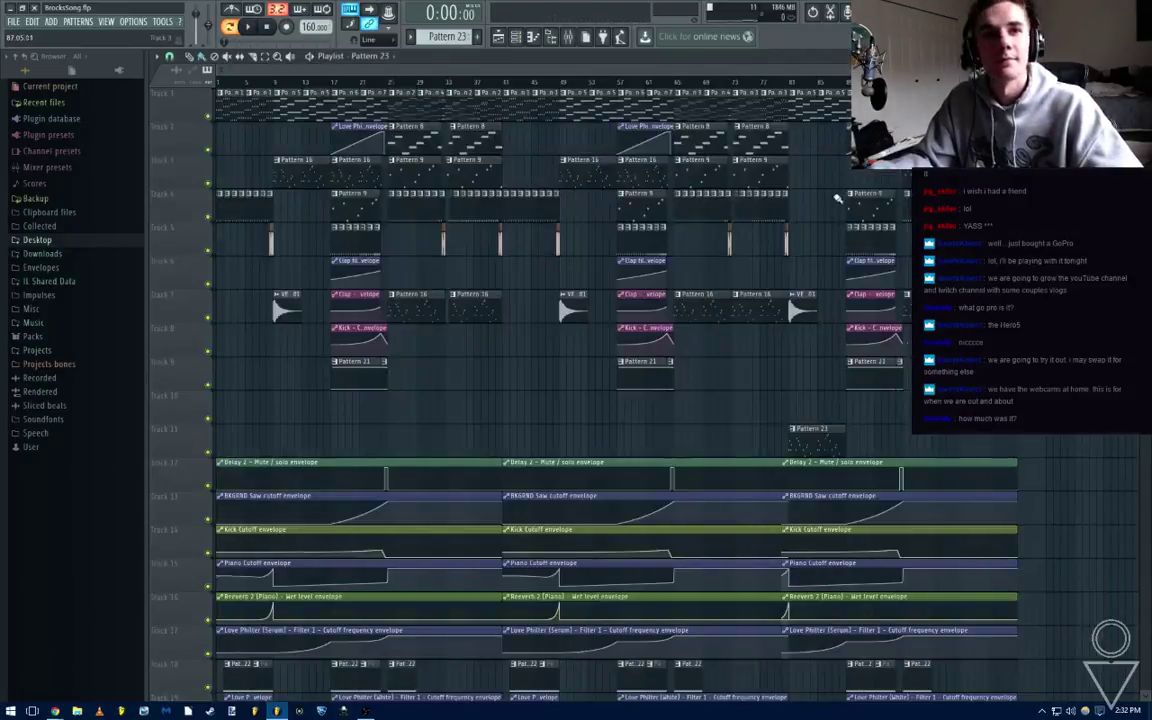
pyautogui.scroll(3, 606, 90)
pyautogui.click(620, 88)
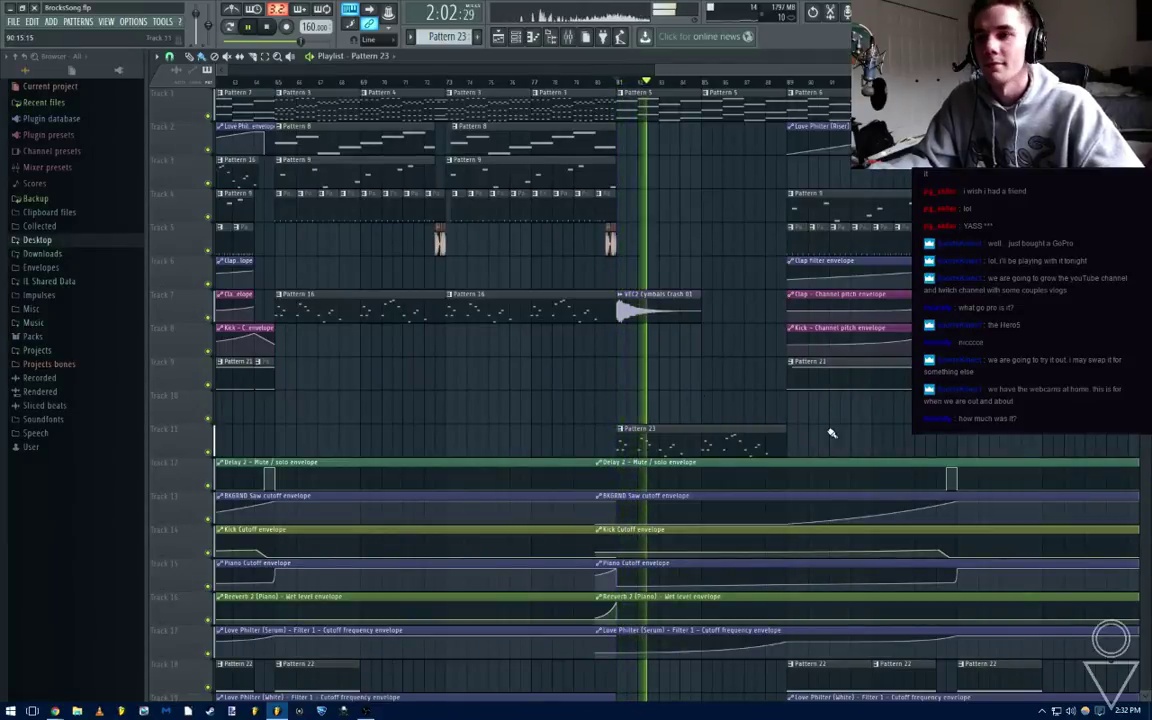
pyautogui.scroll(3, 832, 436)
pyautogui.scroll(-2, 838, 437)
# Clone Pattern 23 and place the copy at bar 89 on Track 11, directly after the existing clip
pyautogui.moveTo(805, 437); pyautogui.dragTo(713, 444)
pyautogui.click(699, 447)
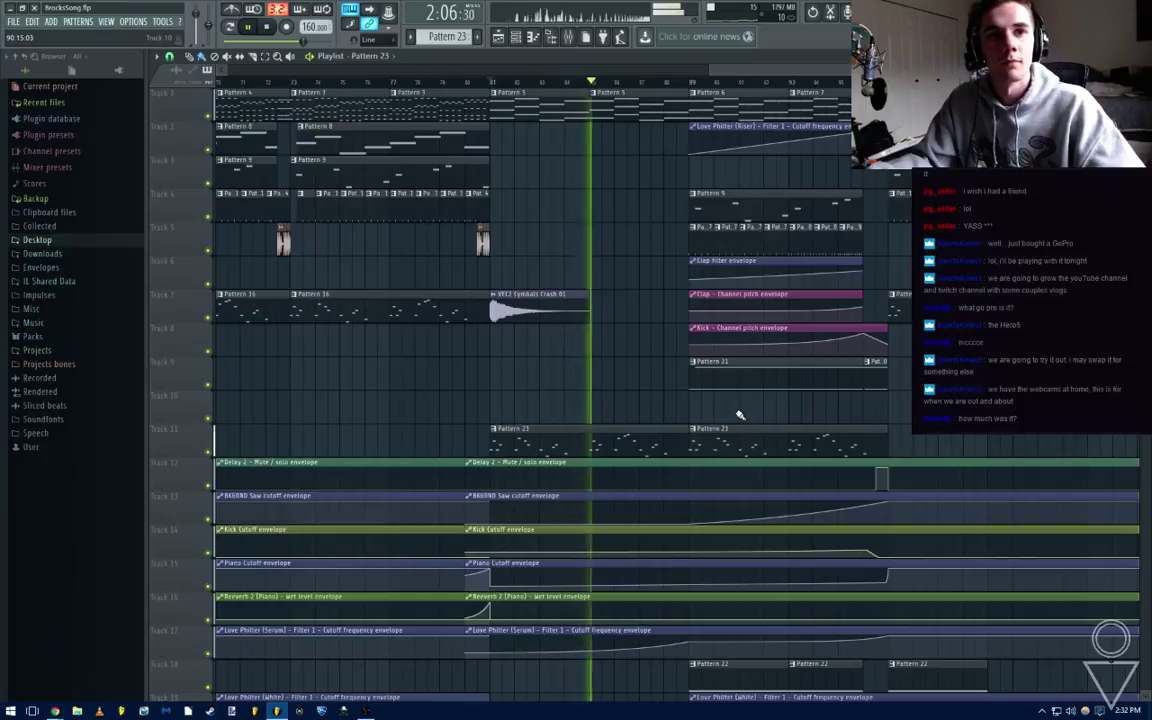
pyautogui.rightClick(724, 442)
pyautogui.doubleClick(658, 443)
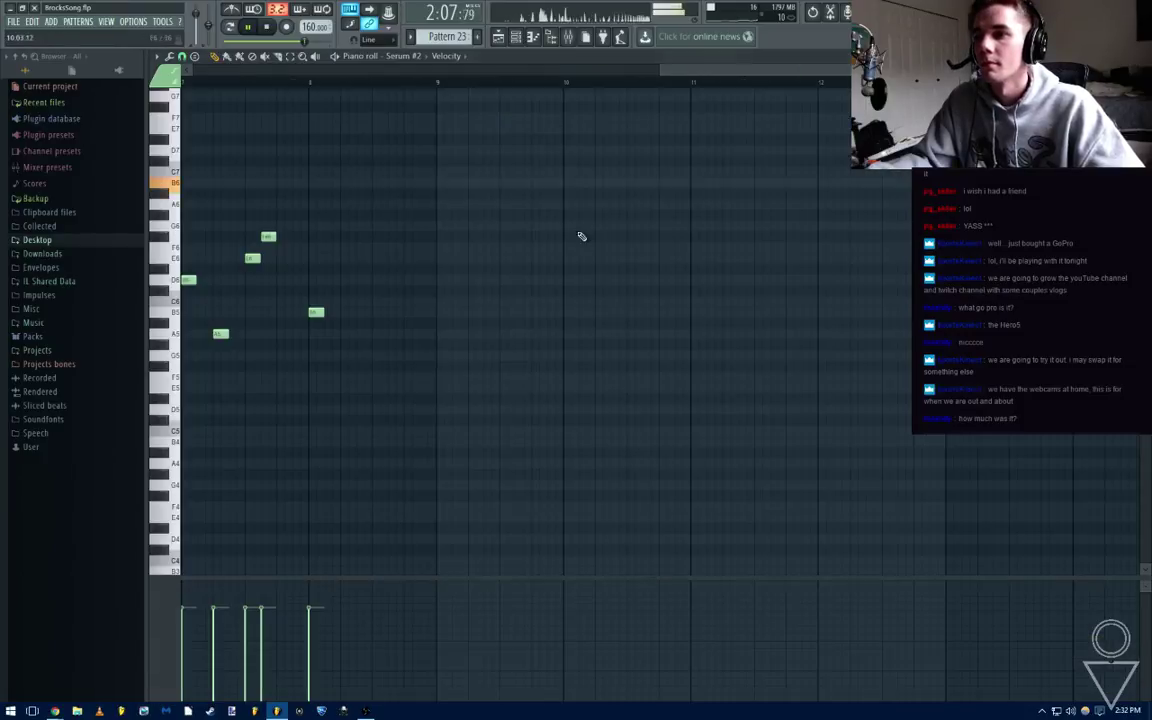
pyautogui.rightClick(450, 36)
pyautogui.click(560, 121)
pyautogui.press('Escape')
pyautogui.press('Escape')
pyautogui.moveTo(732, 445)
pyautogui.mouseDown()
pyautogui.moveTo(761, 475)
pyautogui.moveTo(722, 463)
pyautogui.mouseUp()
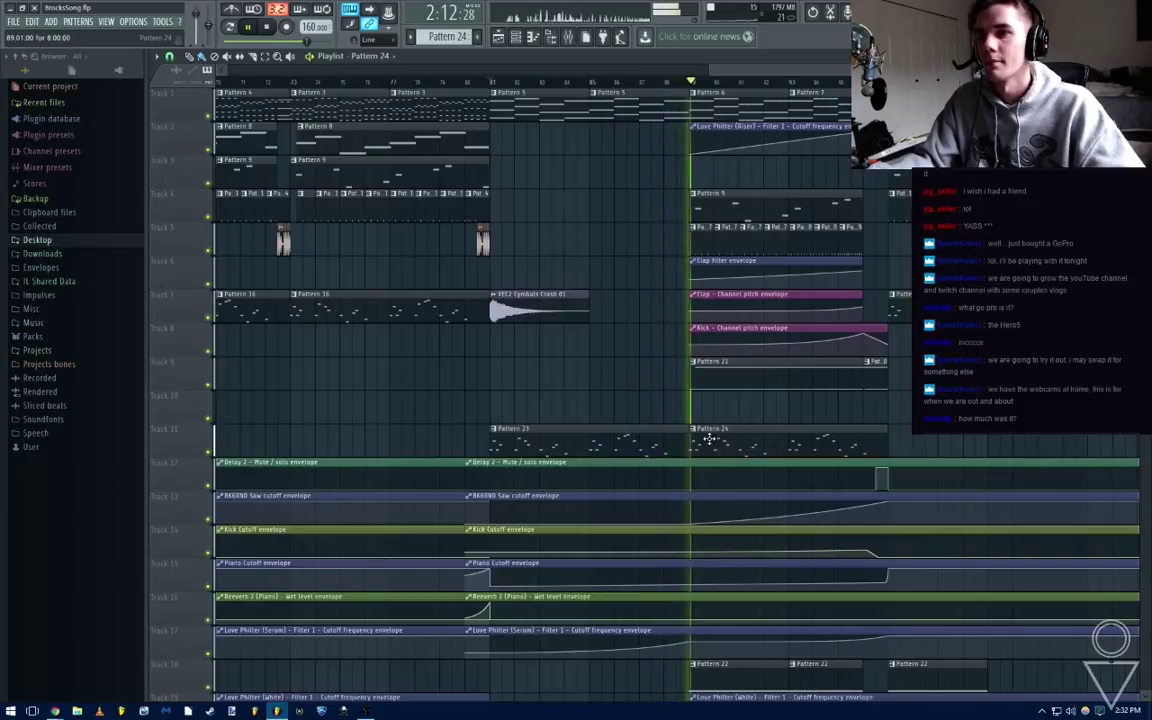
# Stop playback and examine the piano chord notes of Pattern 5
pyautogui.press('space')
pyautogui.doubleClick(562, 111)
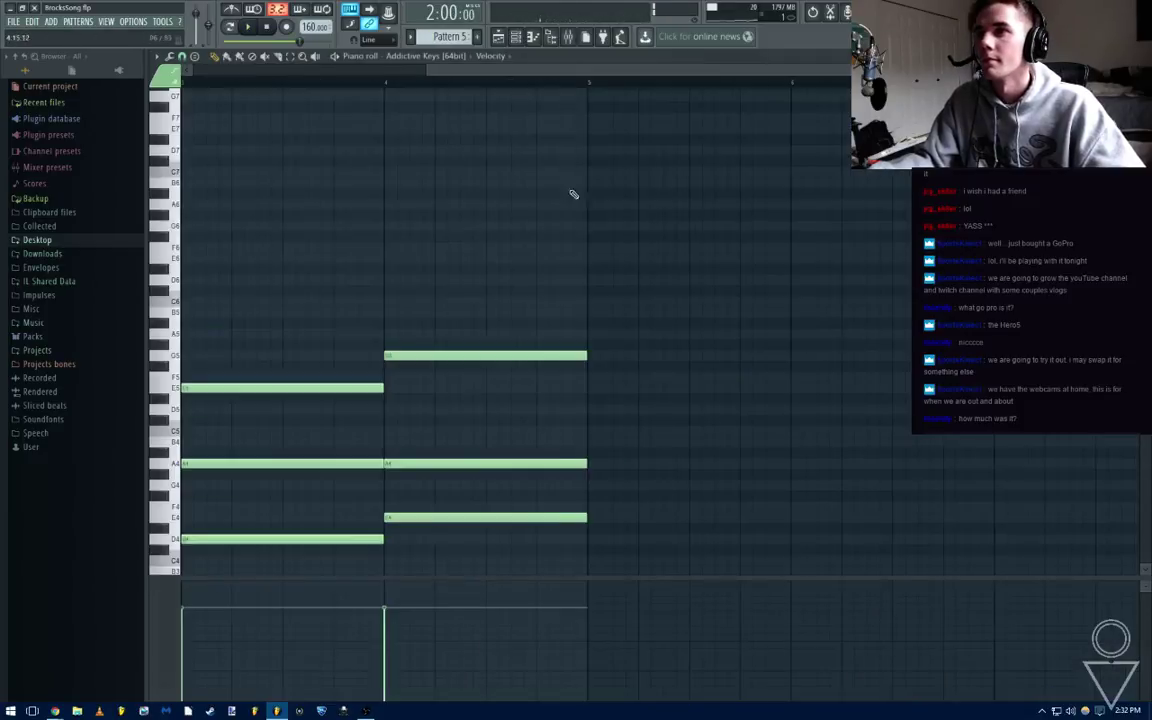
pyautogui.press('Escape')
pyautogui.press('Escape')
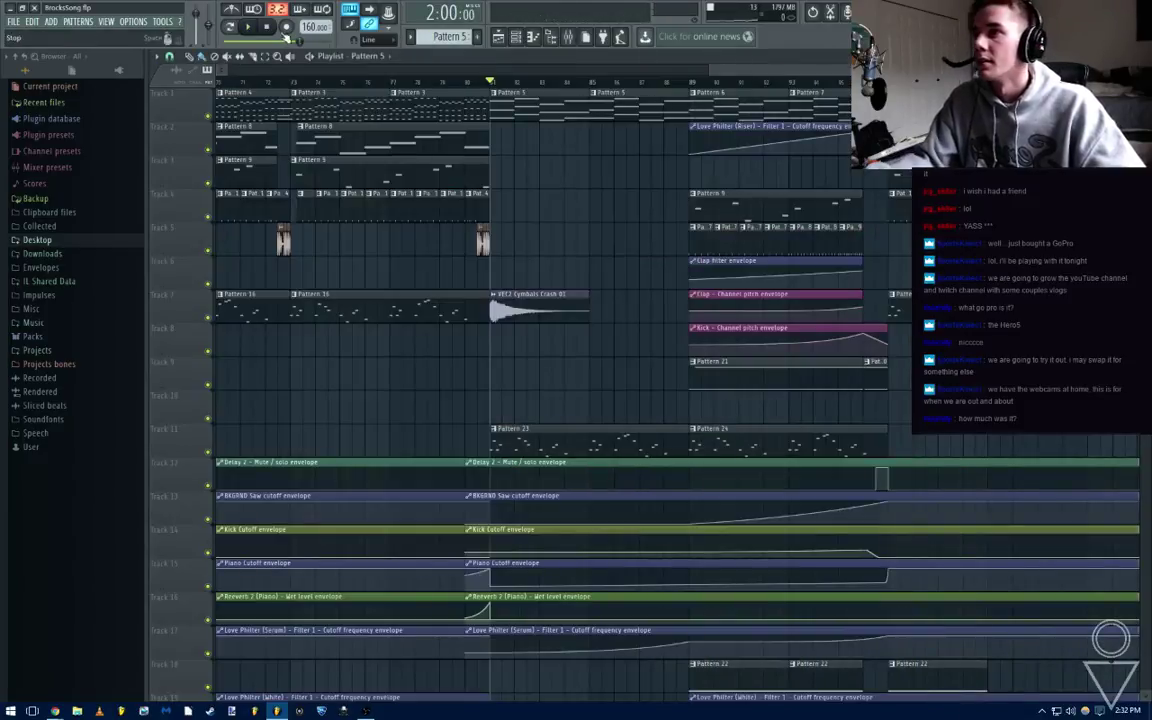
# Rename the Serum #3 channel to Saw and route it to free mixer track 19
pyautogui.press('F6')
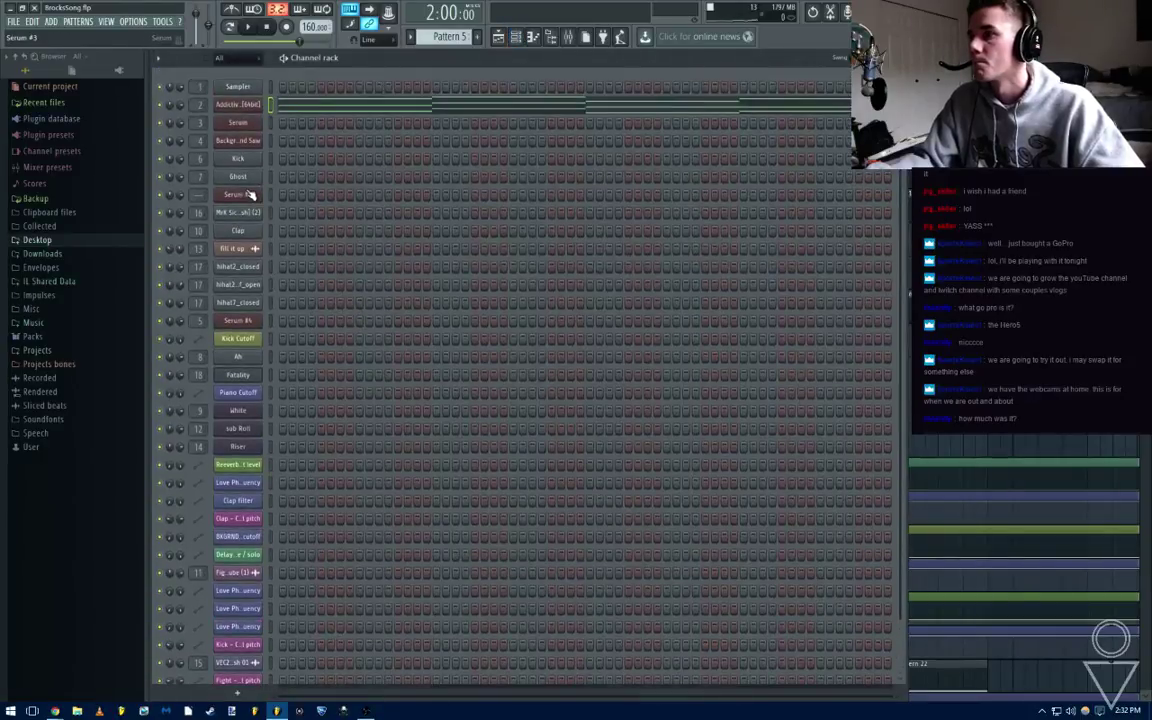
pyautogui.click(250, 195)
pyautogui.press('F2')
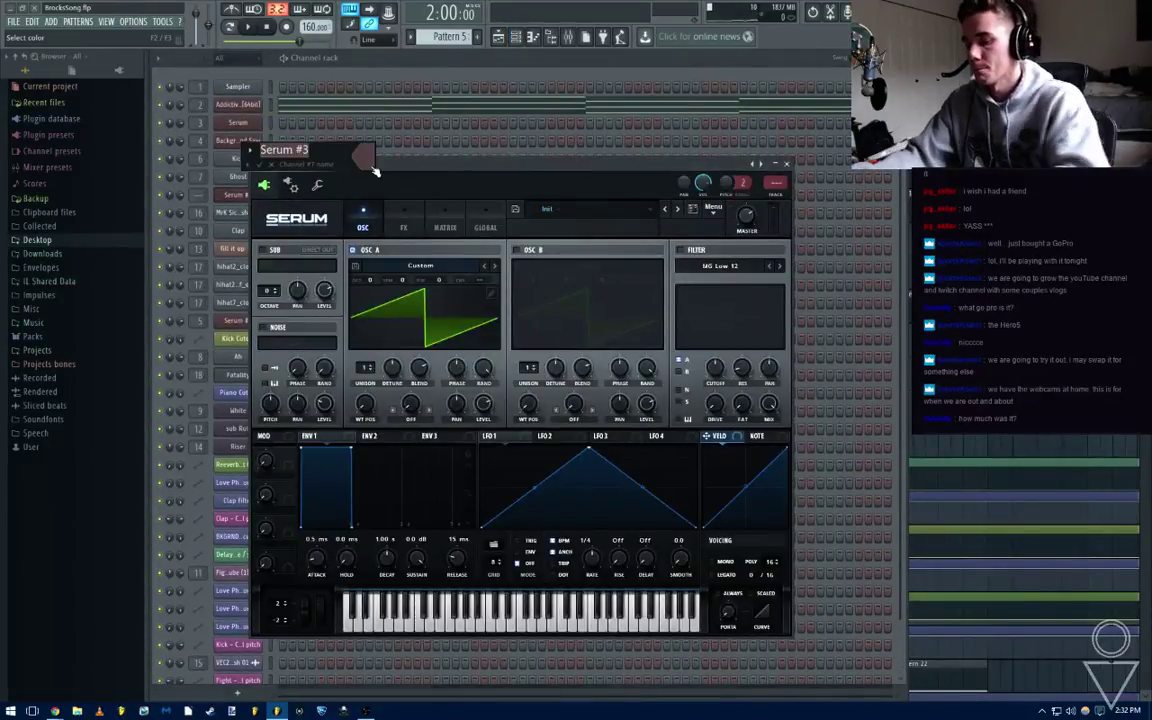
pyautogui.press('Return')
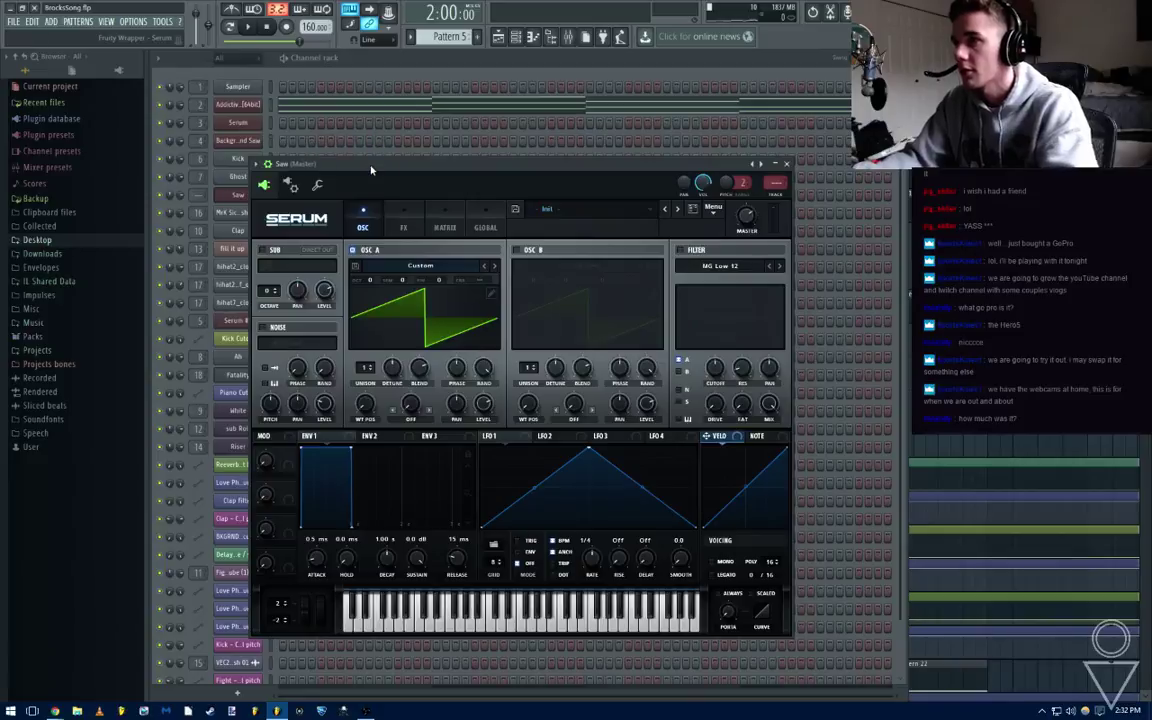
pyautogui.hotkey('ctrl', 'l')
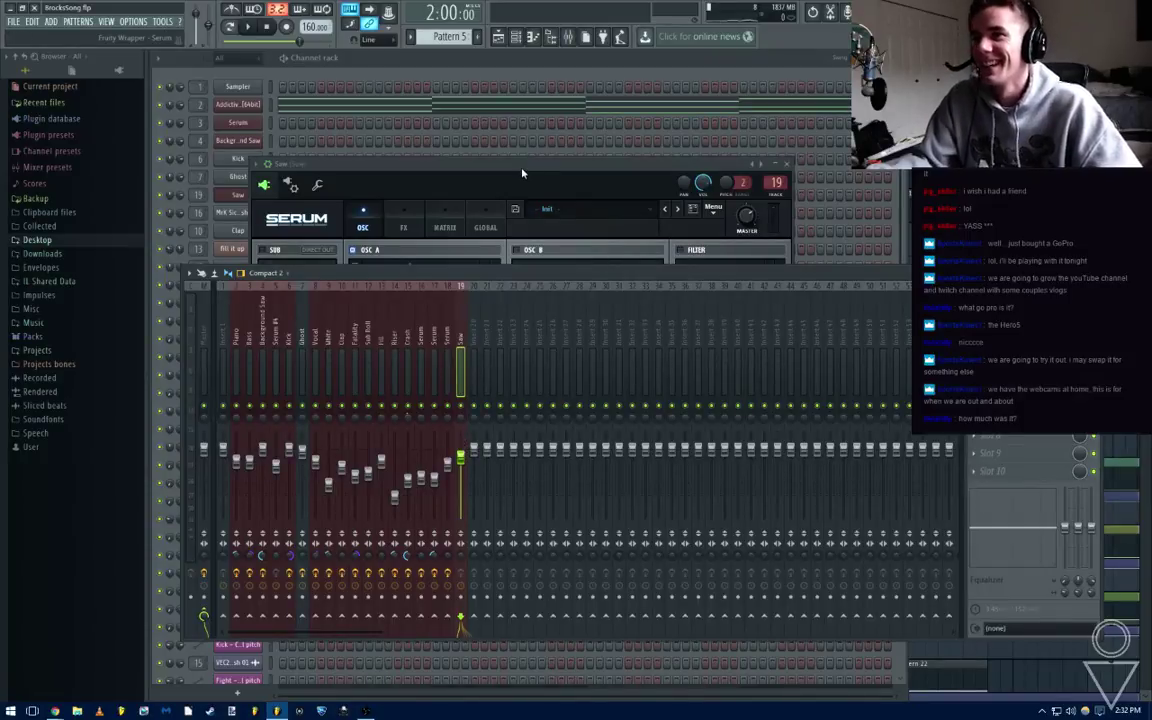
# Set oscillator A of the Saw synth to 11 unison voices and enable its MG Low 12 filter
pyautogui.click(410, 226)
pyautogui.click(375, 230)
pyautogui.moveTo(363, 371); pyautogui.dragTo(396, 382)
pyautogui.click(681, 251)
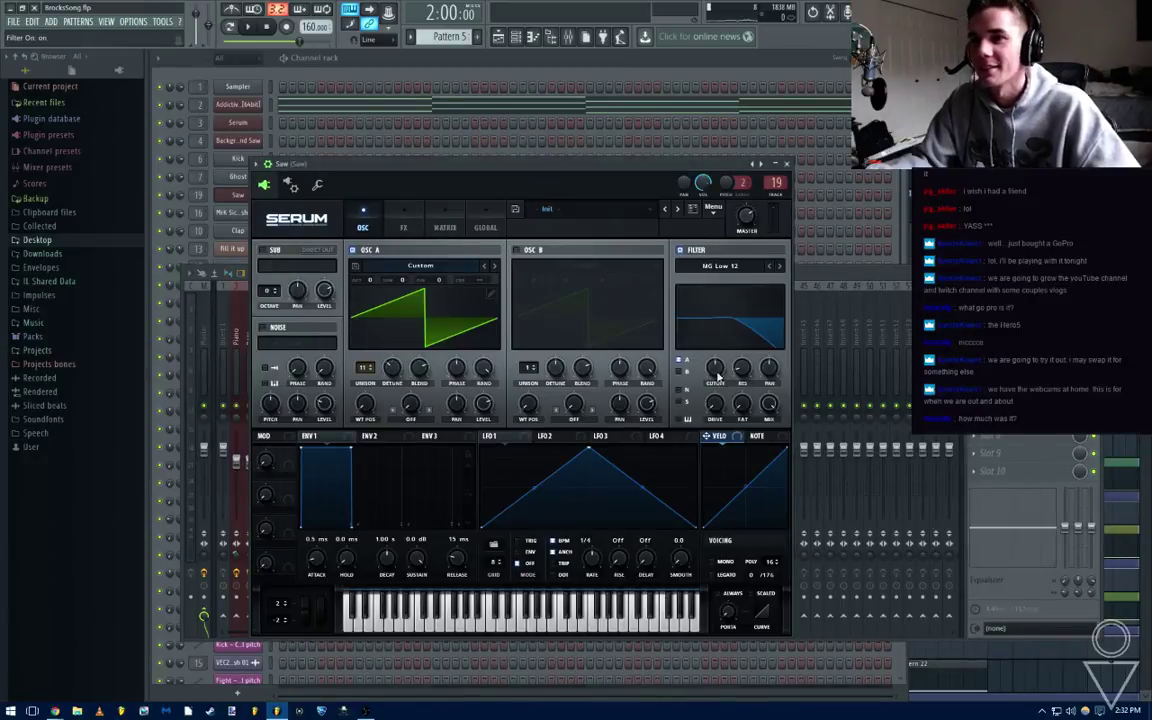
pyautogui.click(788, 165)
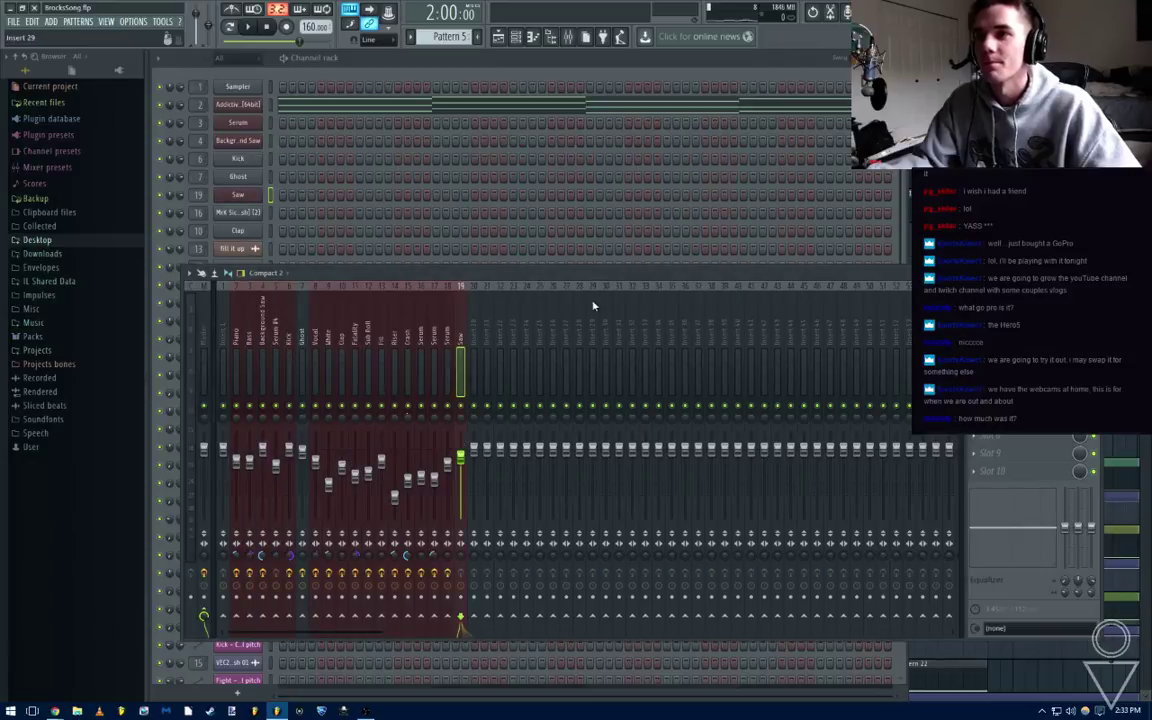
# Copy all the piano chord notes of Pattern 5 and create a new empty pattern
pyautogui.click(397, 107)
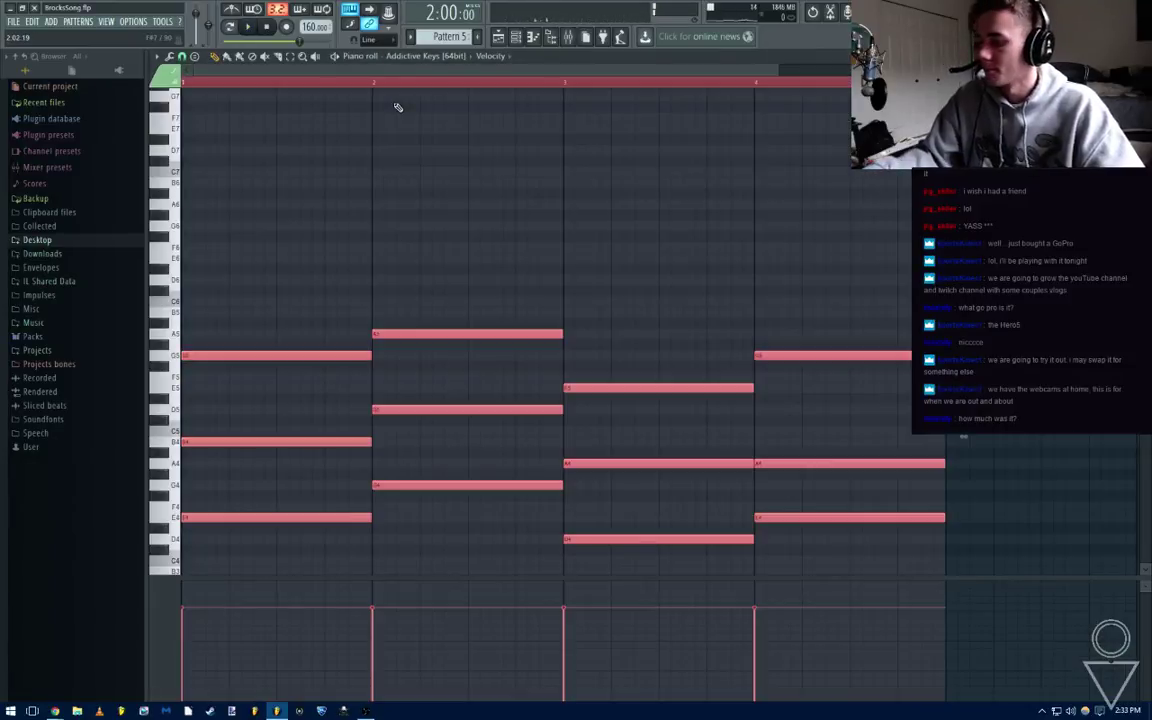
pyautogui.press('Escape')
pyautogui.rightClick(443, 36)
pyautogui.click(563, 52)
pyautogui.press('Return')
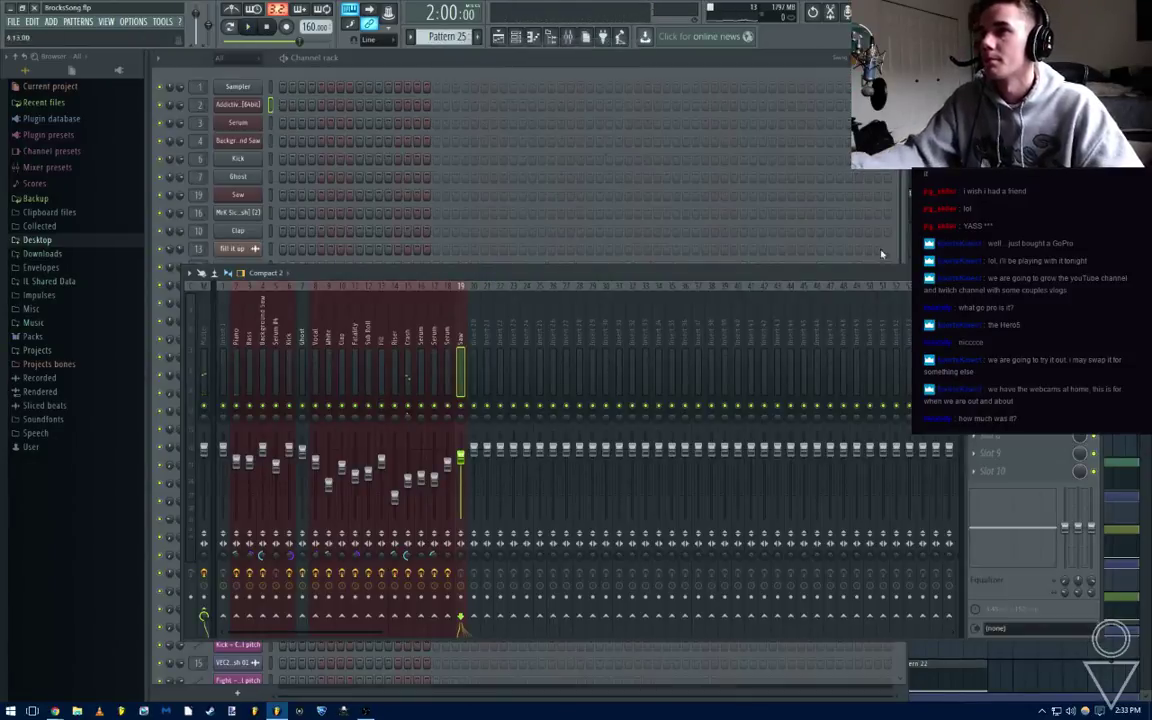
# Paste the copied piano chords into the Saw channel's piano roll in Pattern 25 and start playback
pyautogui.click(919, 246)
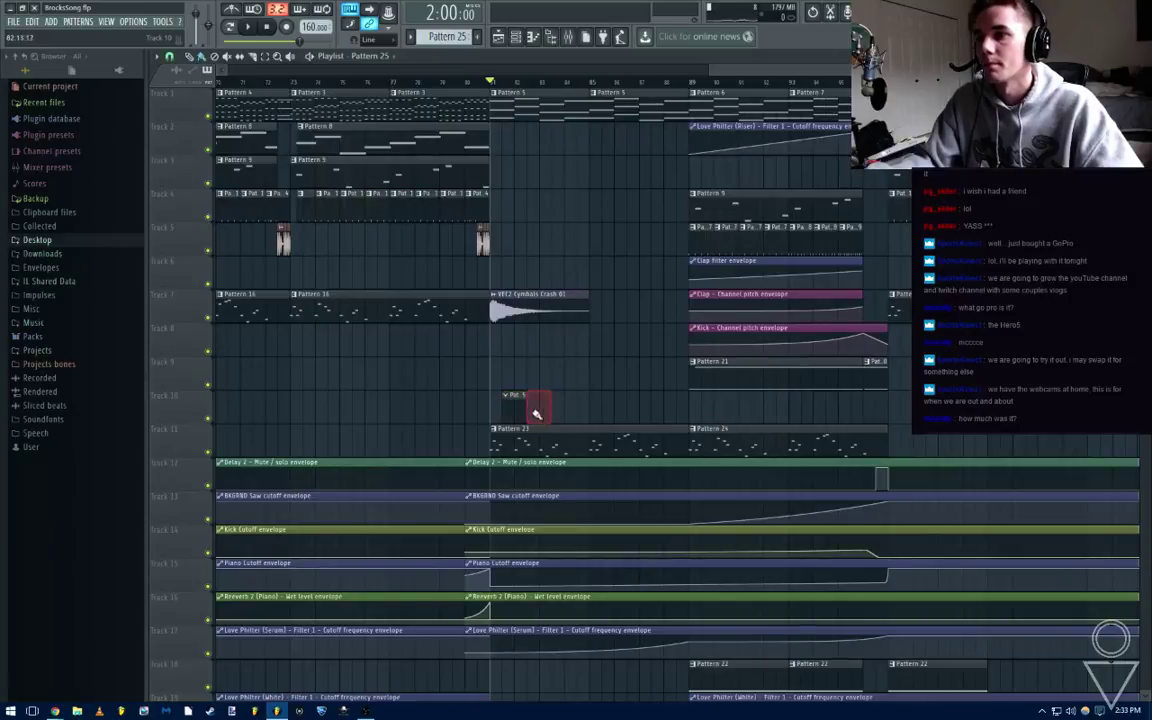
pyautogui.press('F6')
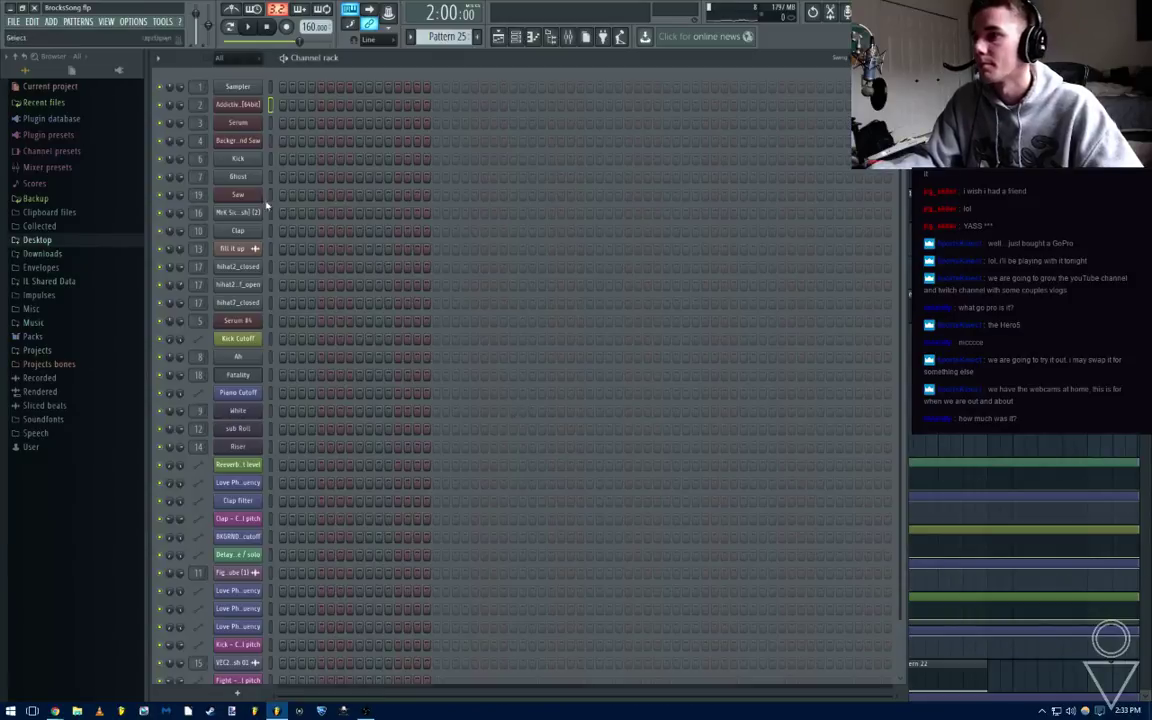
pyautogui.rightClick(251, 196)
pyautogui.click(288, 198)
pyautogui.hotkey('ctrl', 'v')
pyautogui.press('space')
pyautogui.press('Escape')
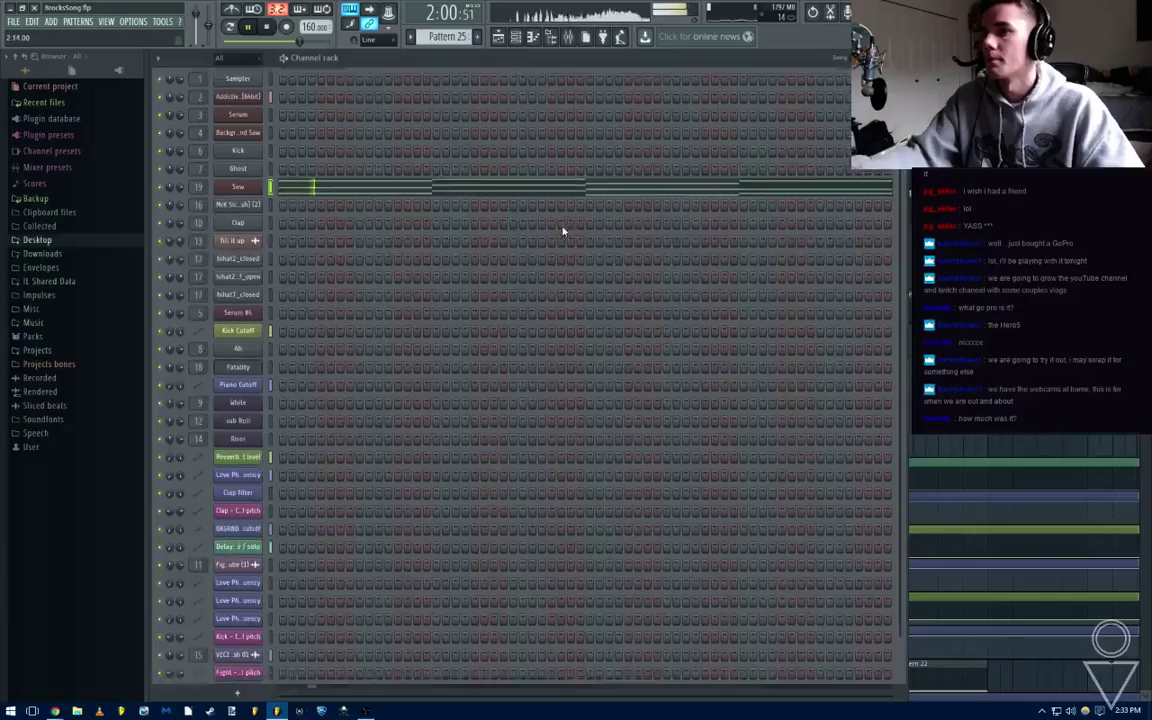
# Place a Pattern 25 clip at bar 81 on track 10 and delete both Pattern 5 clips from bar 81 on track 1
pyautogui.click(1056, 408)
pyautogui.rightClick(725, 108)
pyautogui.hotkey('ctrl', 'z')
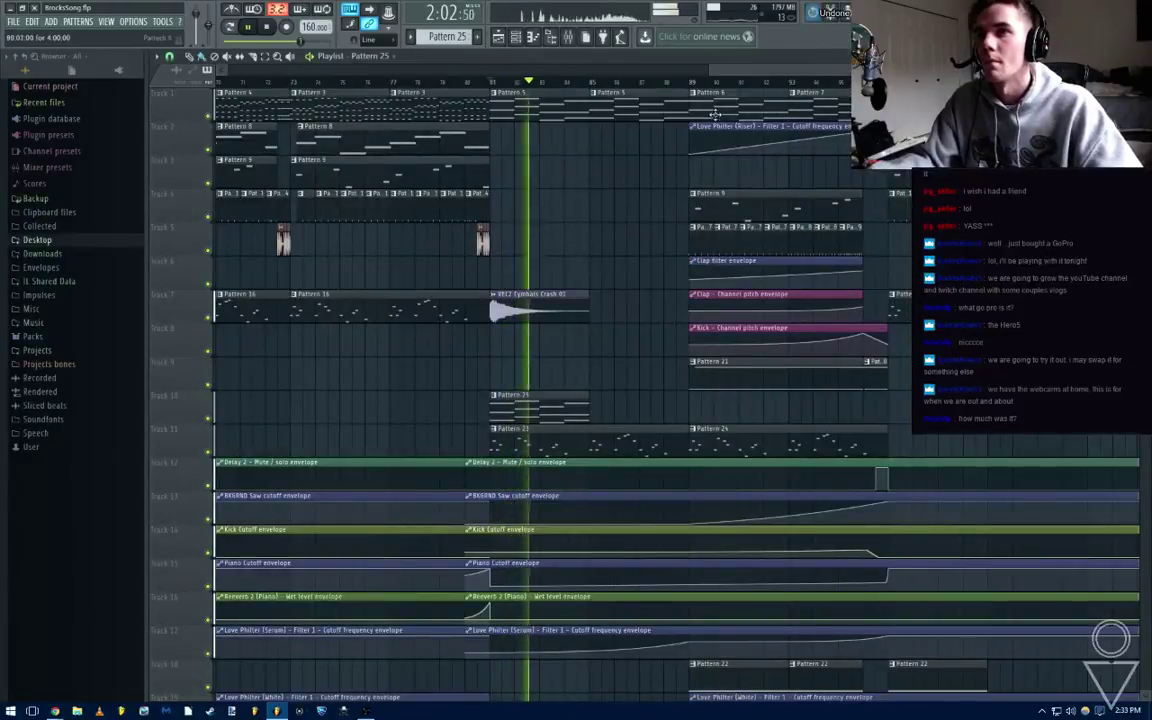
pyautogui.rightClick(615, 105)
pyautogui.rightClick(567, 106)
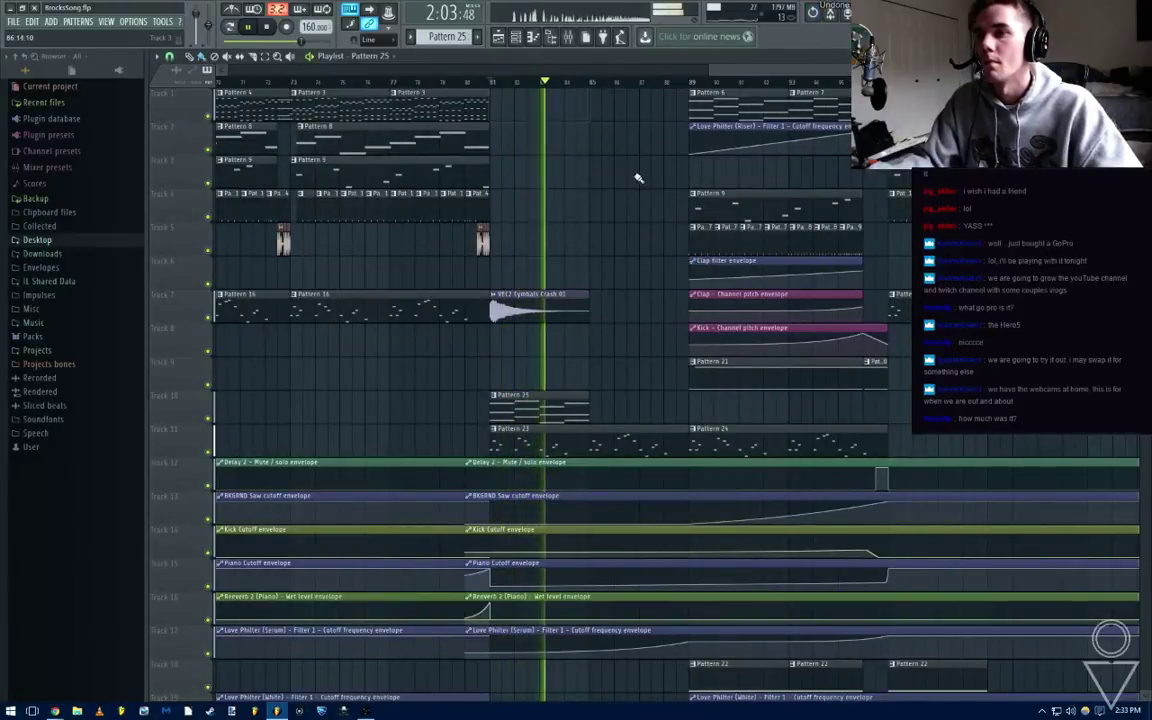
# Add a second Pattern 25 clip at bar 85 and move both Pattern 25 clips to track 1 starting at bar 81
pyautogui.click(606, 409)
pyautogui.press('space')
pyautogui.moveTo(608, 409); pyautogui.dragTo(538, 90)
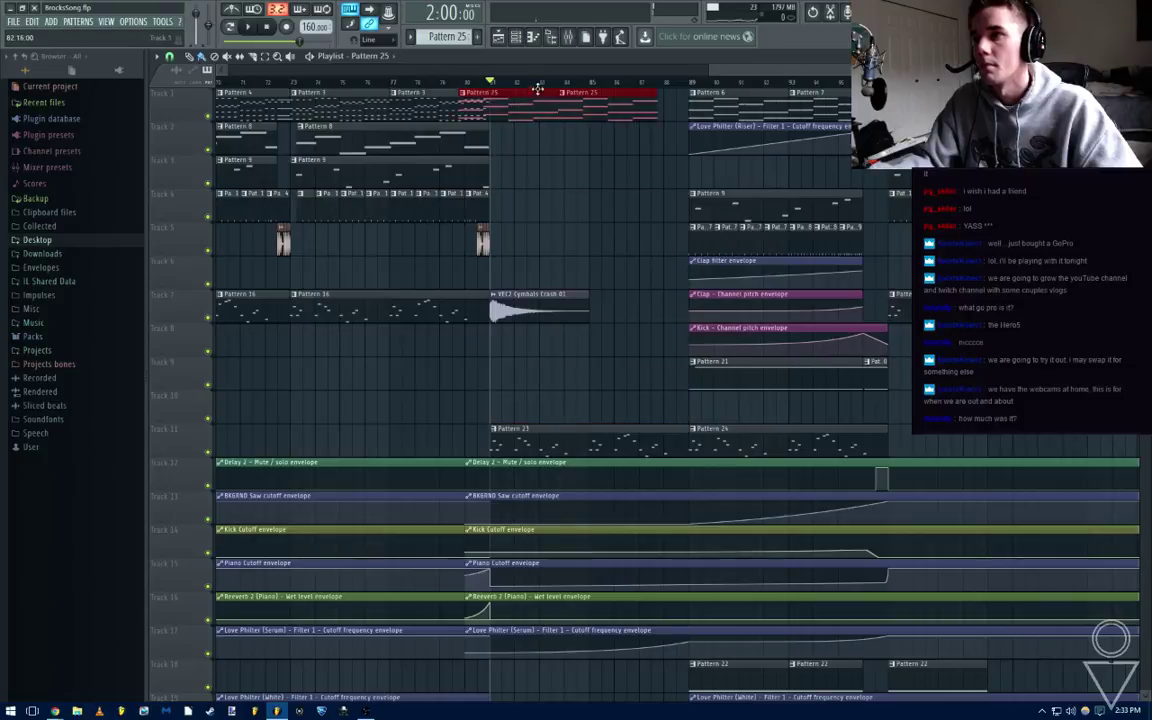
pyautogui.moveTo(540, 409); pyautogui.dragTo(722, 438)
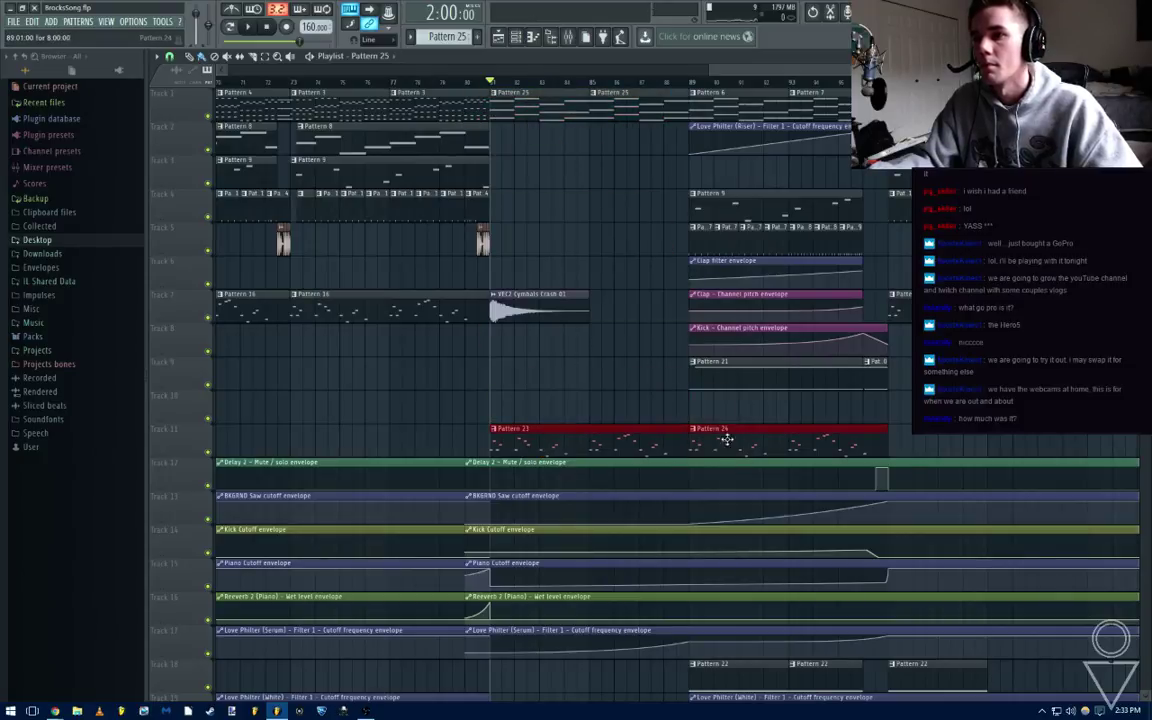
pyautogui.keyDown('ctrl'); pyautogui.click(607, 397); pyautogui.keyUp('ctrl')
pyautogui.press('space')
pyautogui.press('space')
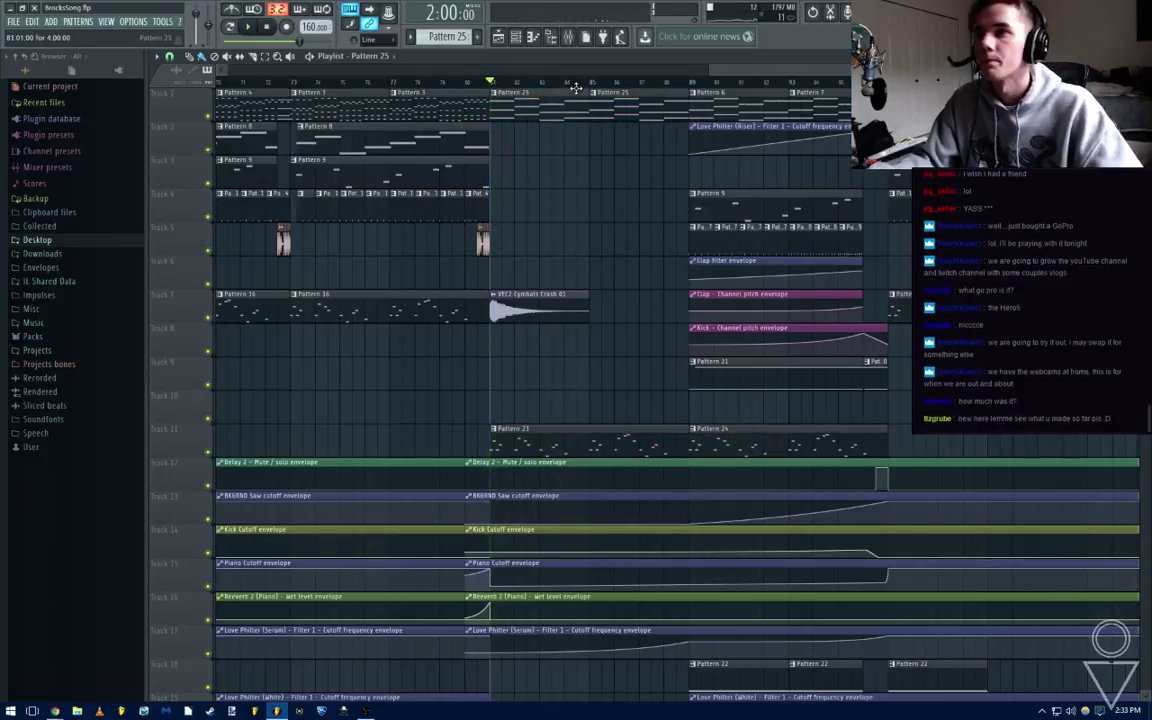
# Examine the Saw chord notes of Pattern 25 in the piano roll
pyautogui.doubleClick(570, 111)
pyautogui.scroll(-3, 613, 208)
pyautogui.scroll(-1, 613, 209)
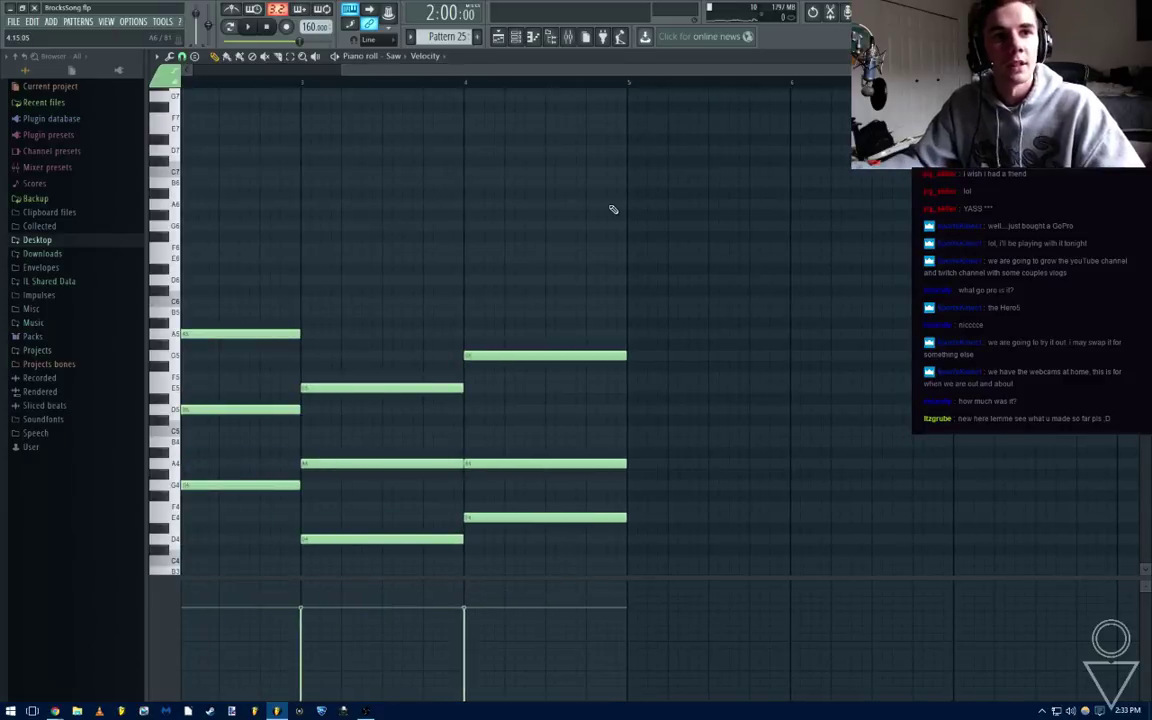
pyautogui.press('F6')
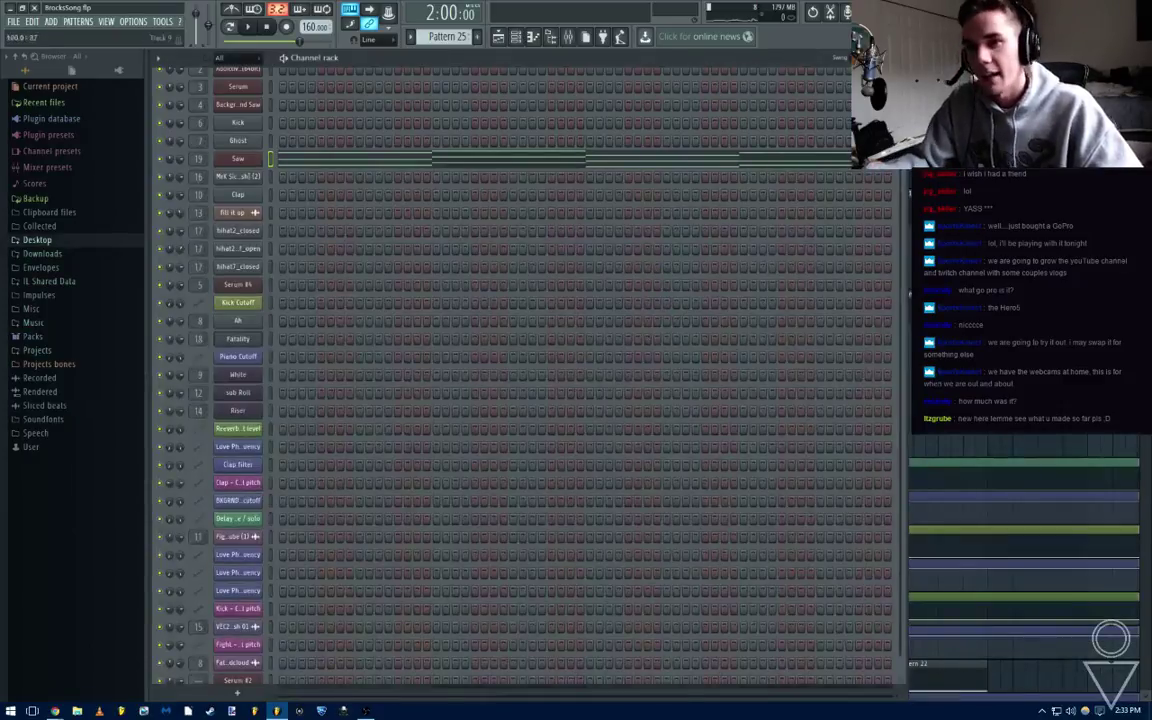
# Play the song from the beginning in the playlist and follow the arrangement through the second build-up
pyautogui.press('F5')
pyautogui.scroll(-2, 642, 361)
pyautogui.scroll(-5, 724, 318)
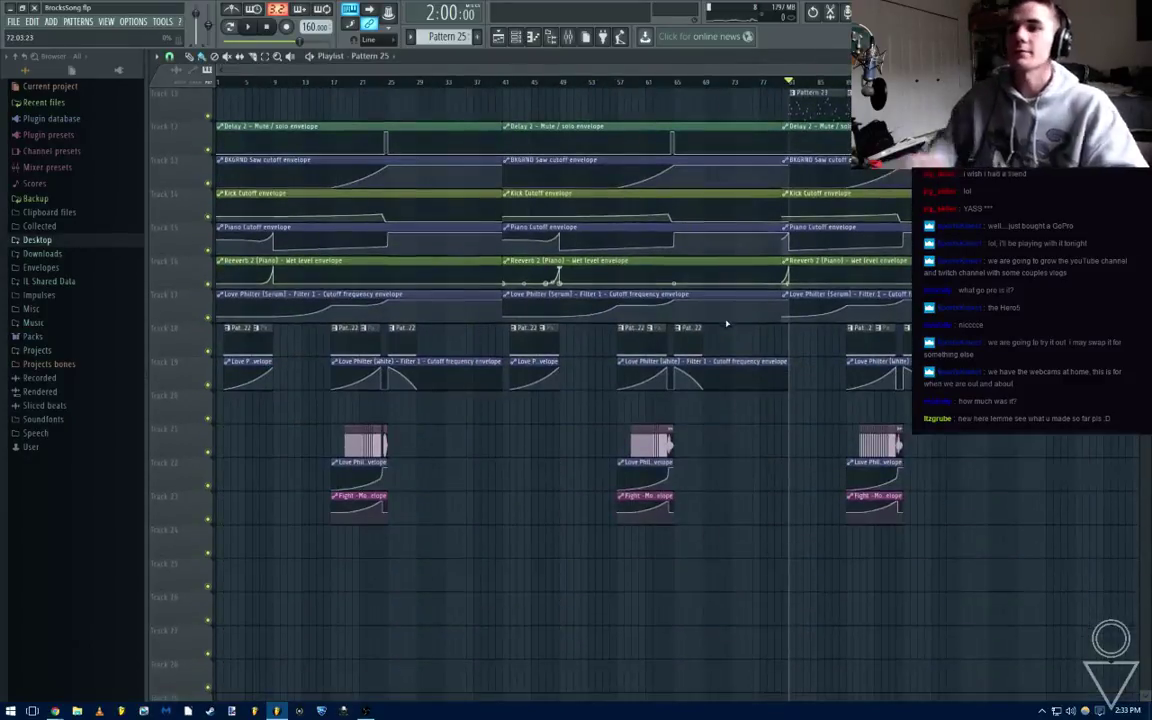
pyautogui.scroll(5, 726, 322)
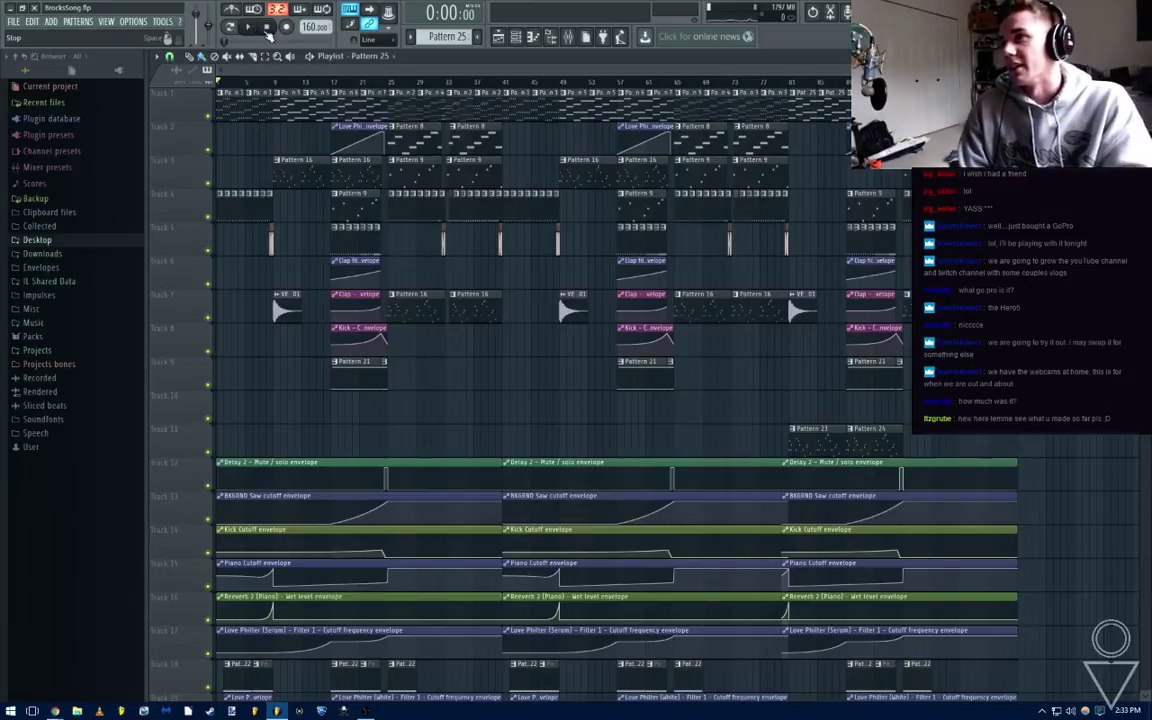
pyautogui.click(255, 33)
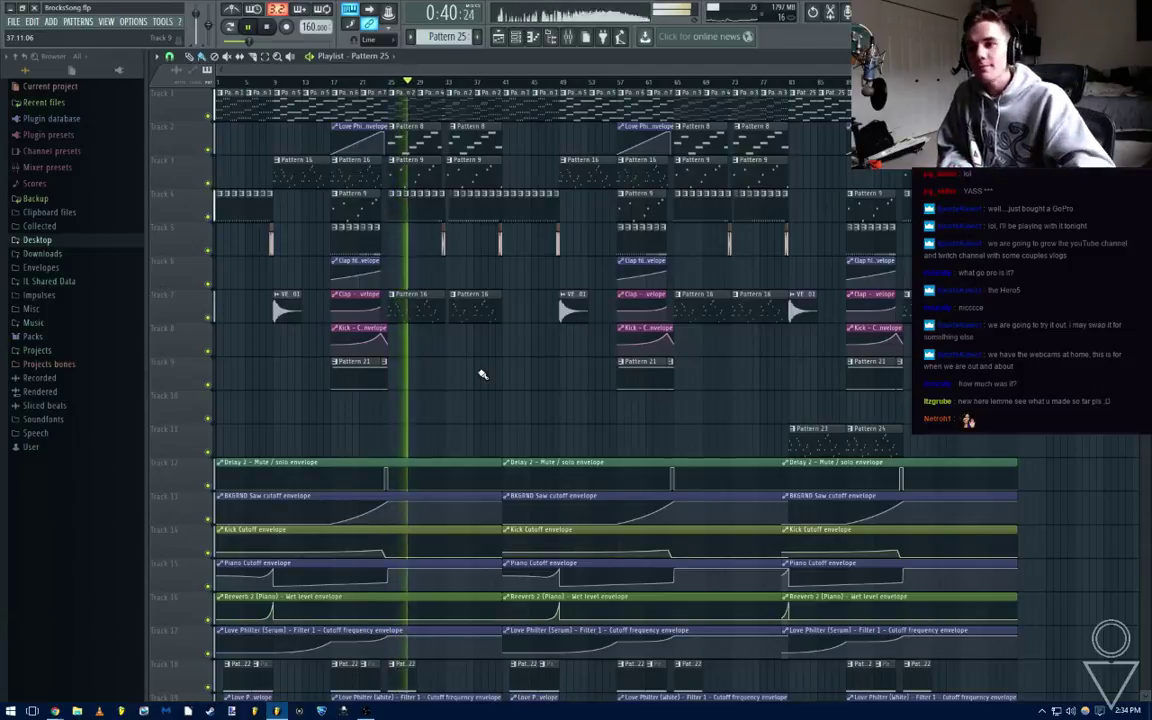
pyautogui.scroll(2, 463, 82)
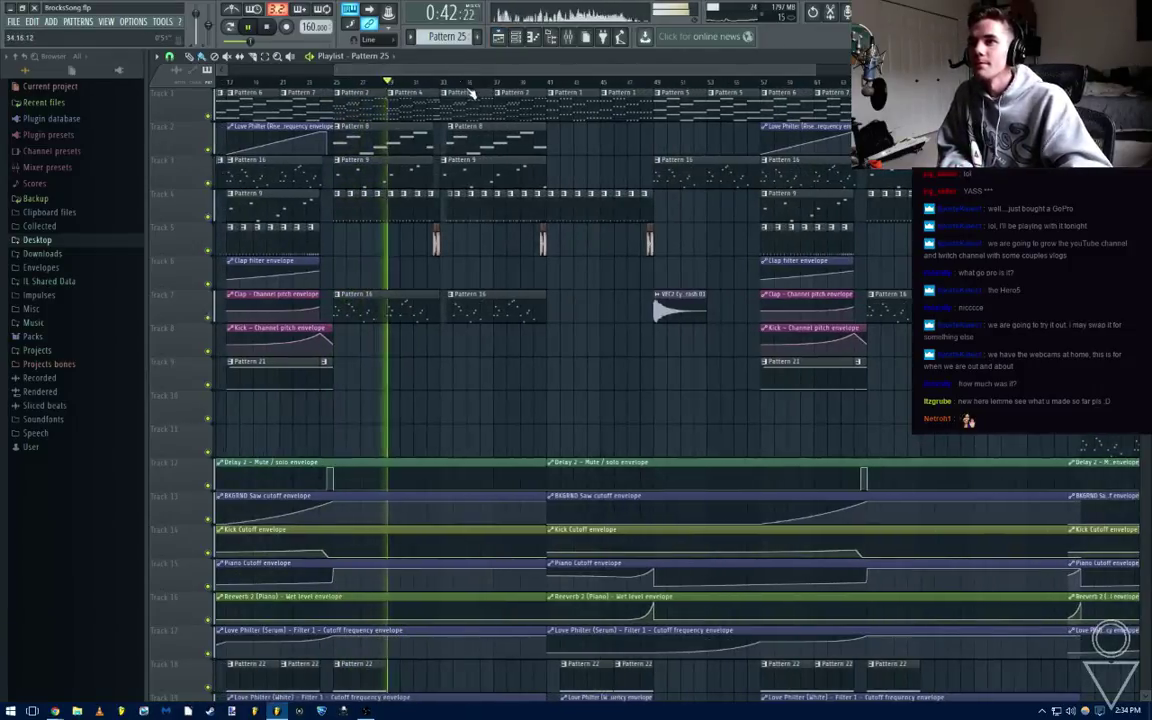
pyautogui.scroll(1, 443, 85)
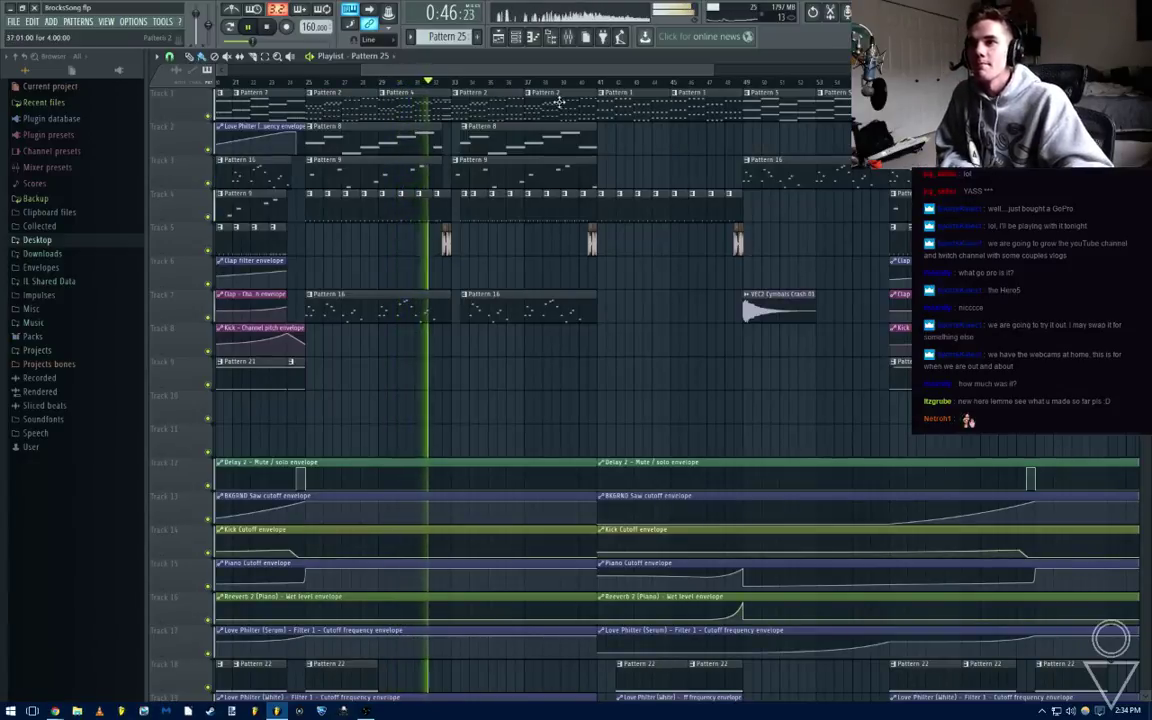
pyautogui.scroll(-2, 650, 152)
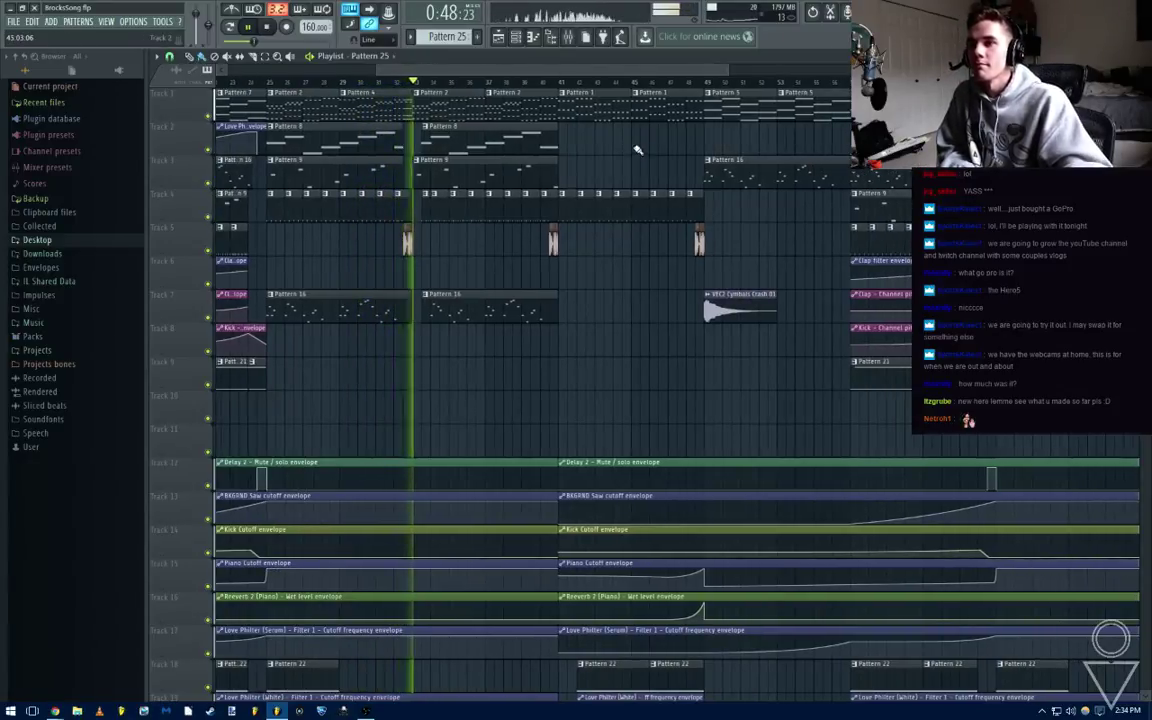
pyautogui.moveTo(581, 74)
pyautogui.mouseDown()
pyautogui.moveTo(591, 76)
pyautogui.moveTo(582, 73)
pyautogui.mouseUp()
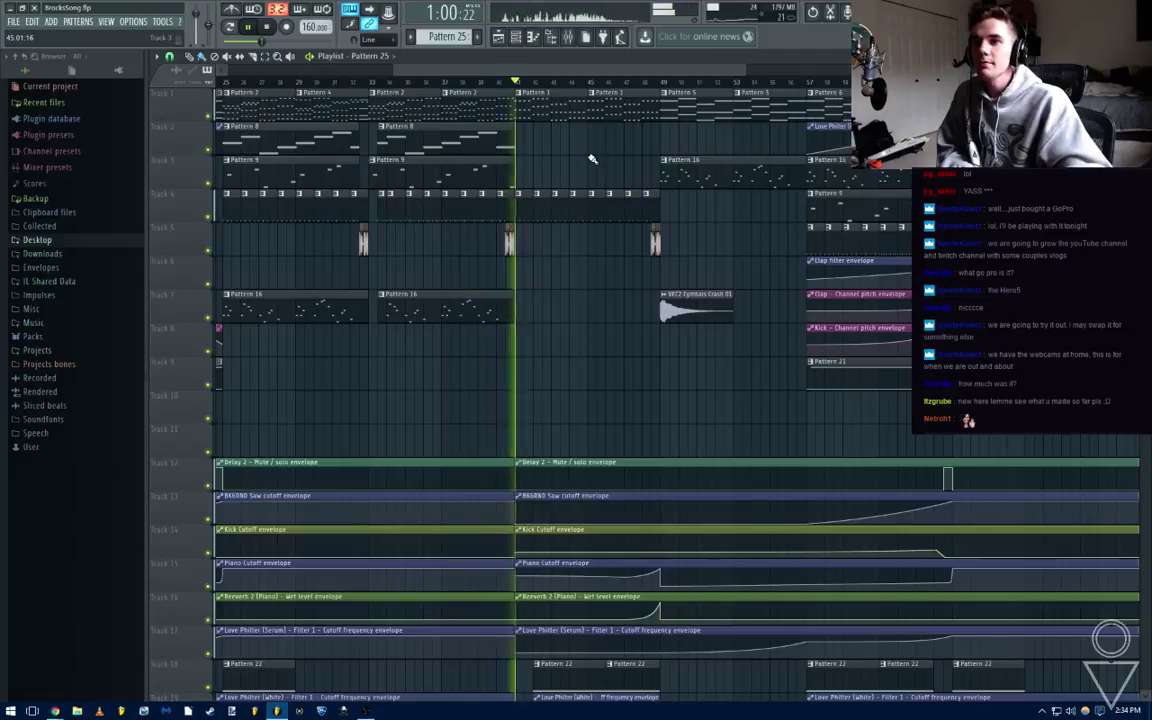
pyautogui.scroll(-3, 588, 84)
pyautogui.moveTo(587, 72); pyautogui.dragTo(627, 84)
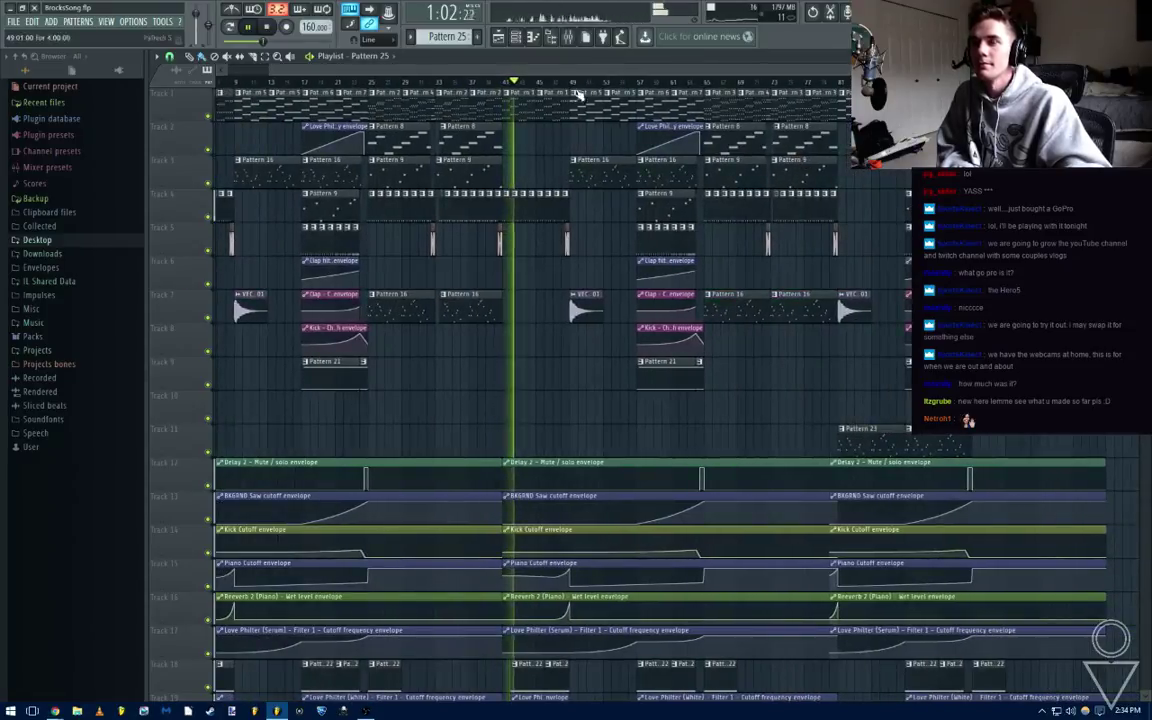
pyautogui.scroll(4, 571, 82)
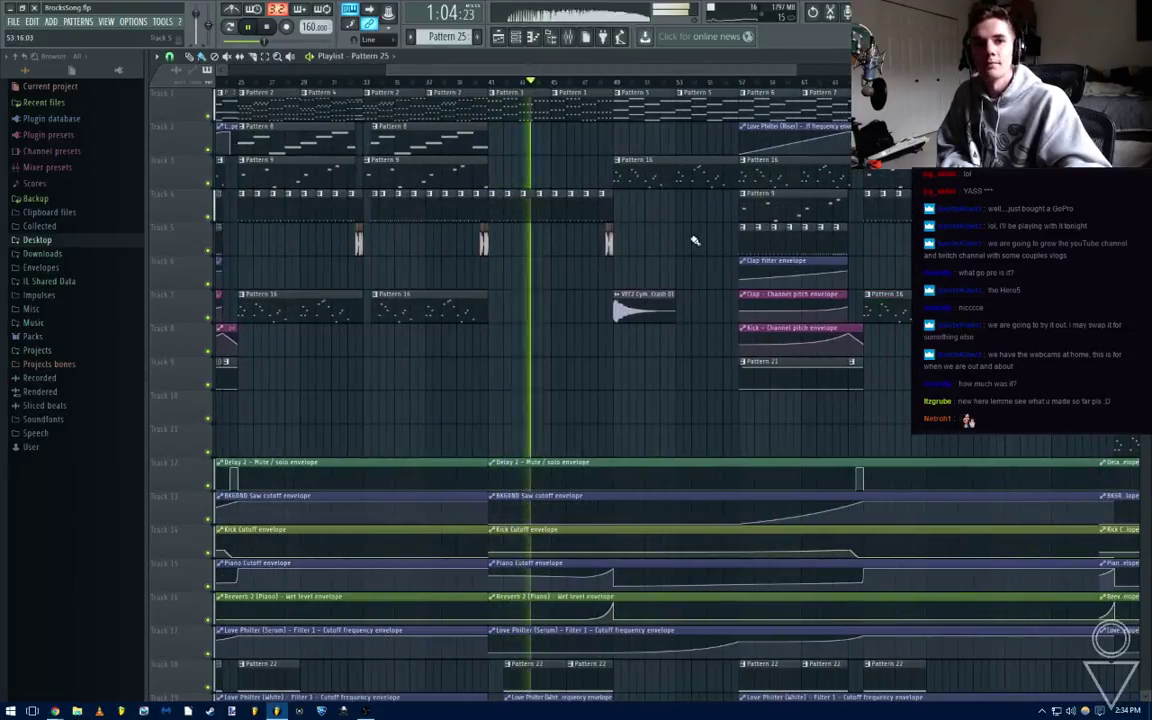
pyautogui.moveTo(647, 71); pyautogui.dragTo(742, 88)
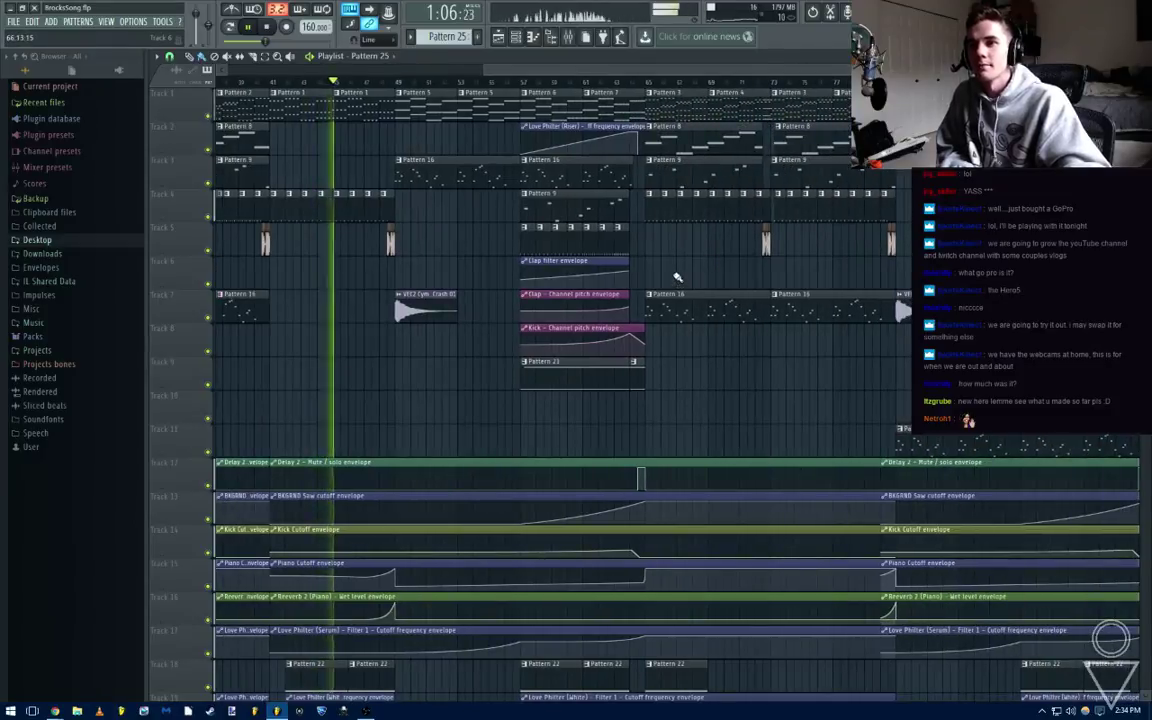
pyautogui.scroll(-5, 674, 275)
pyautogui.scroll(5, 689, 278)
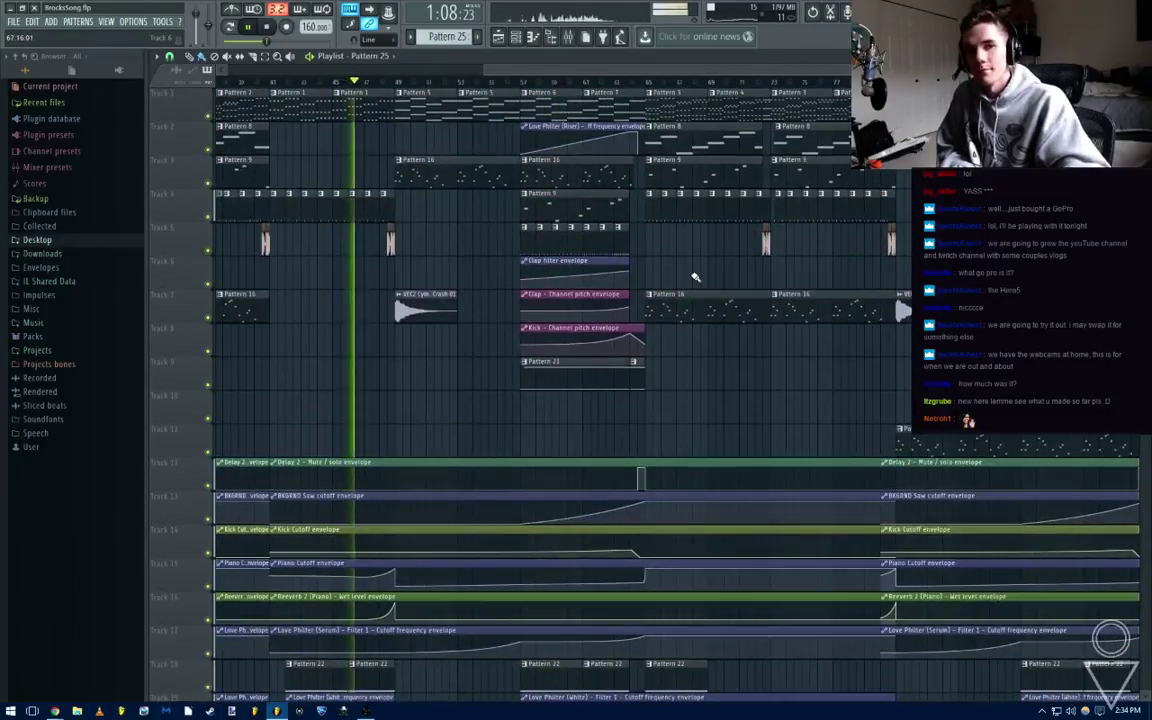
pyautogui.scroll(-5, 691, 280)
pyautogui.scroll(5, 692, 279)
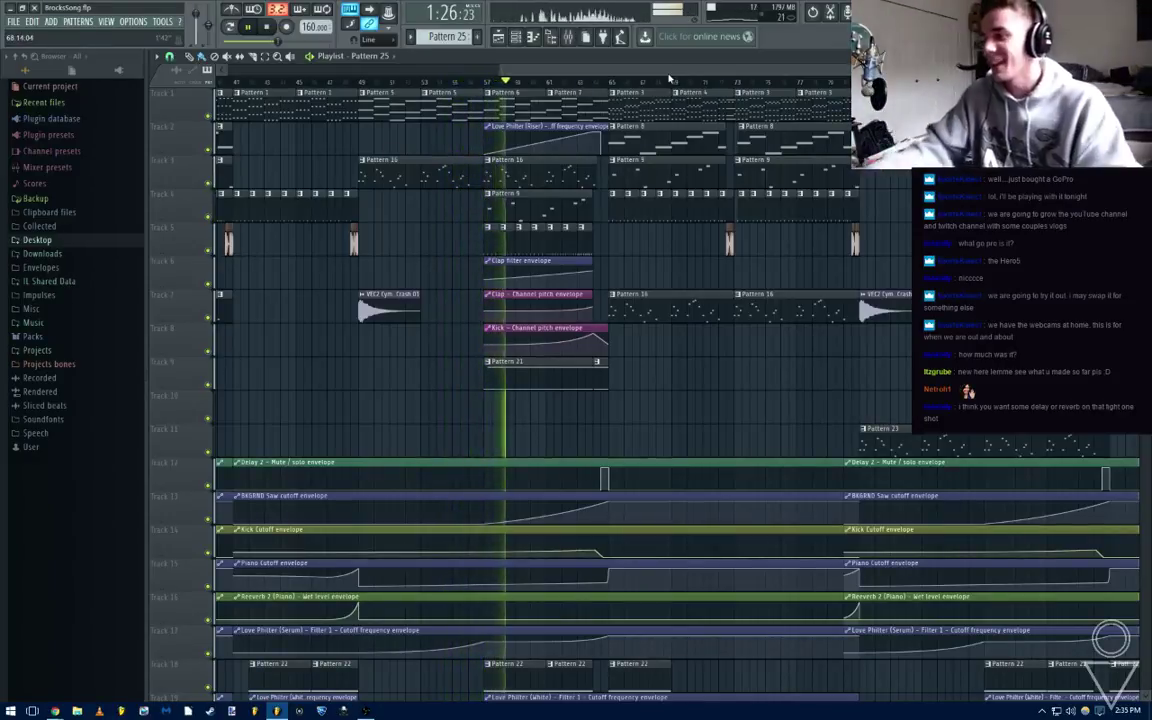
pyautogui.moveTo(670, 75); pyautogui.dragTo(462, 72)
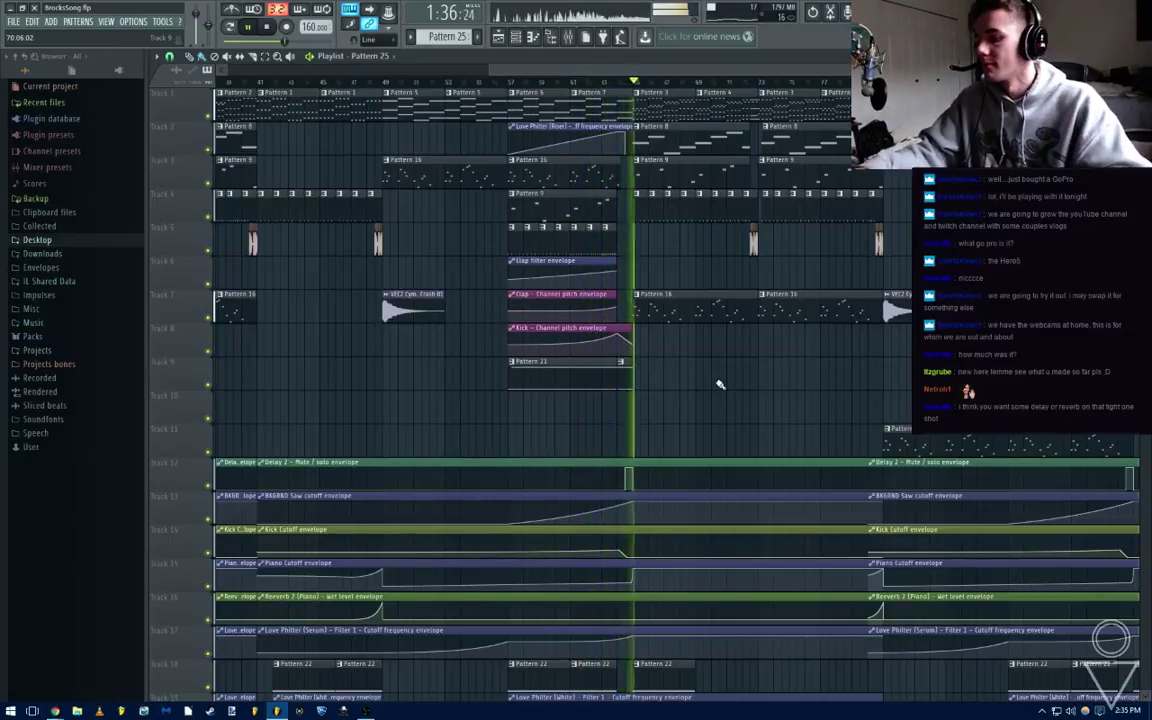
# Save the project
pyautogui.hotkey('ctrl', 's')
pyautogui.moveTo(746, 398); pyautogui.dragTo(685, 414)
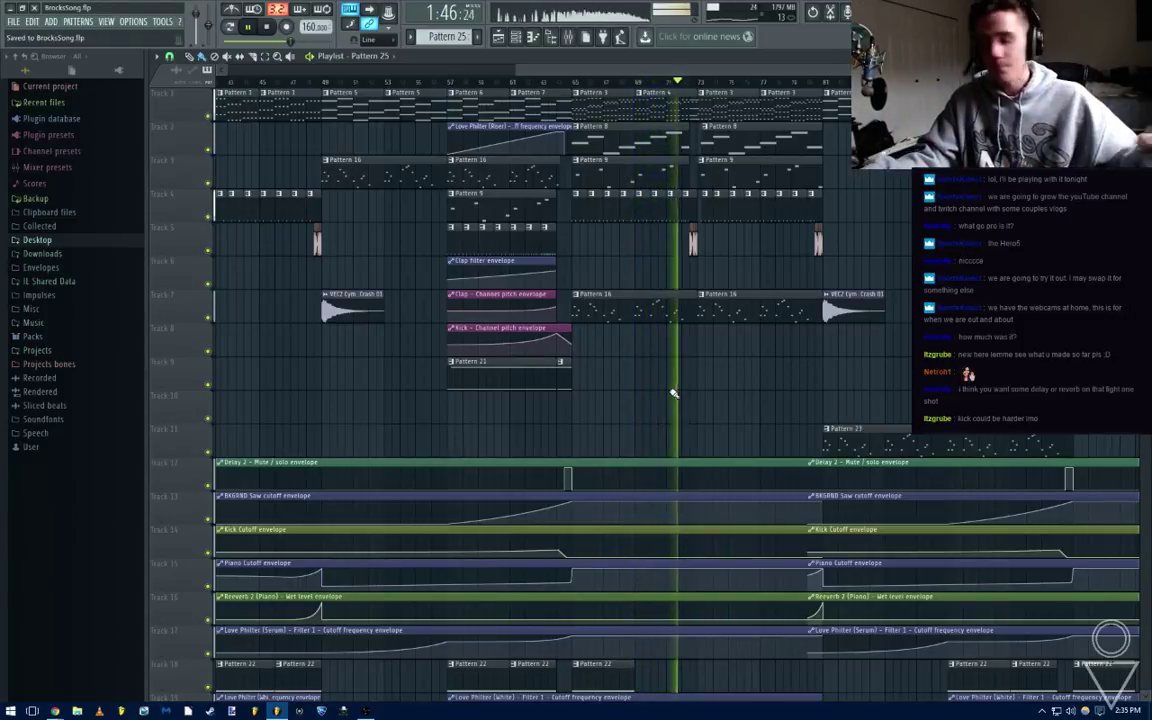
pyautogui.scroll(5, 727, 403)
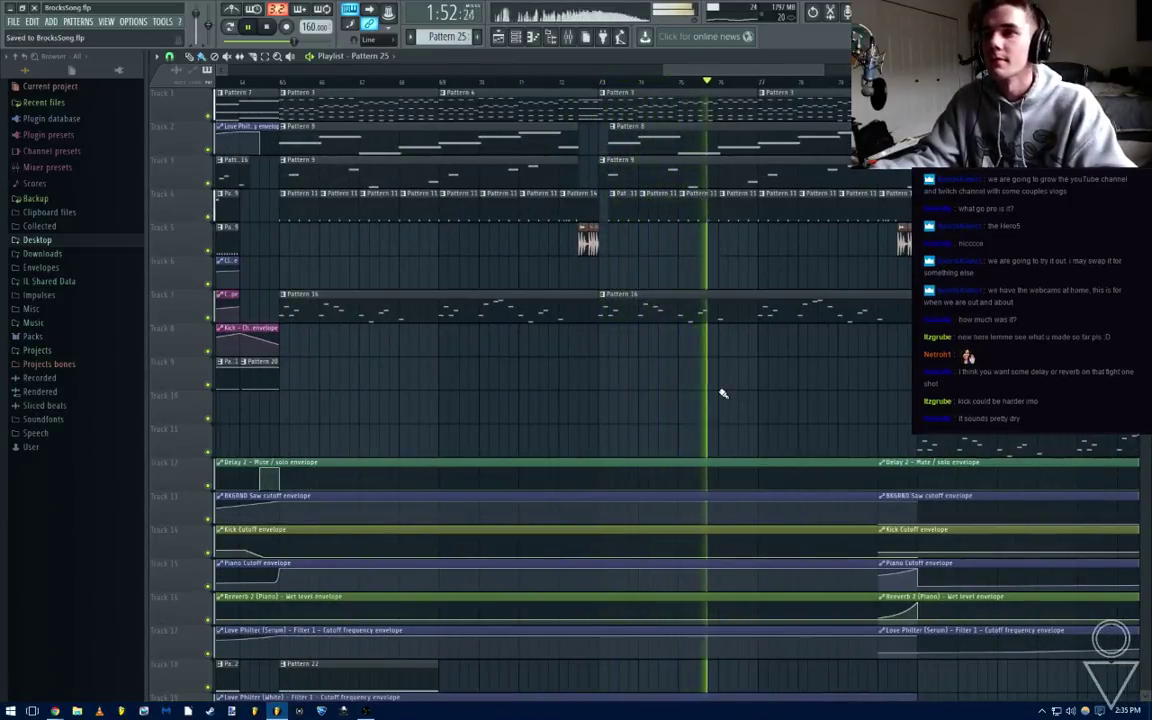
pyautogui.moveTo(930, 390); pyautogui.dragTo(821, 391)
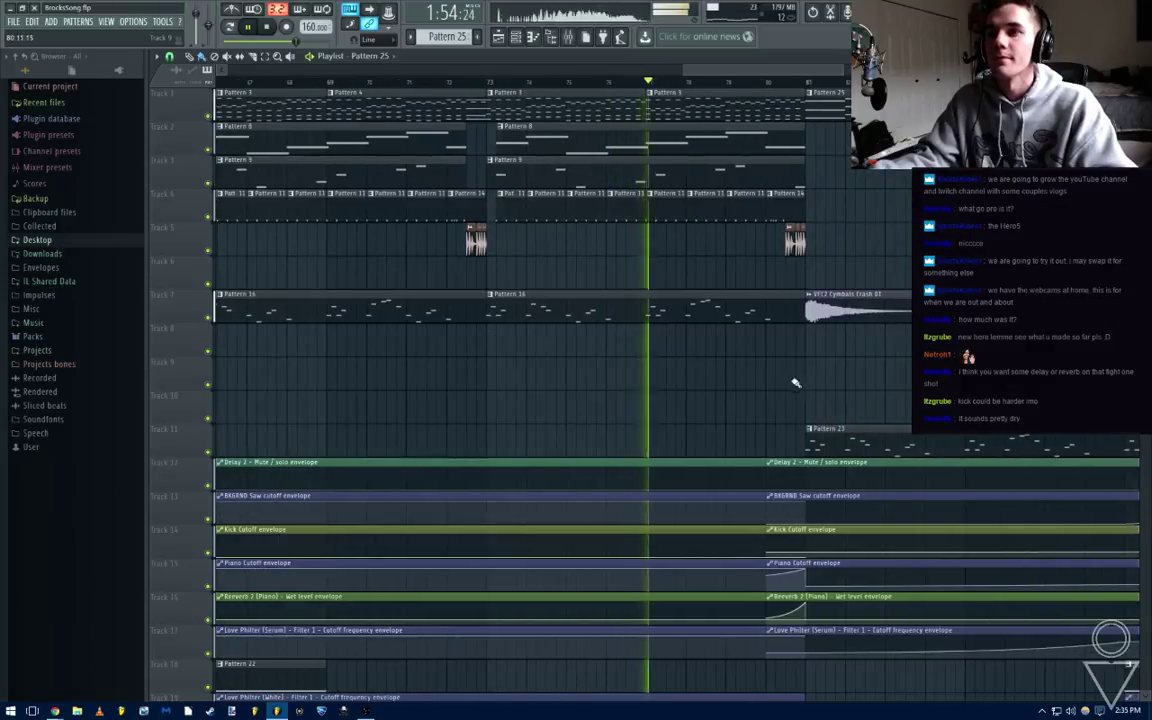
# Stop playback and trim the starts of the third set of automation clips on tracks 12 to 17 to bar 81
pyautogui.scroll(-5, 856, 409)
pyautogui.moveTo(753, 534); pyautogui.dragTo(794, 476)
pyautogui.click(687, 308)
pyautogui.hotkey('ctrl', 'z')
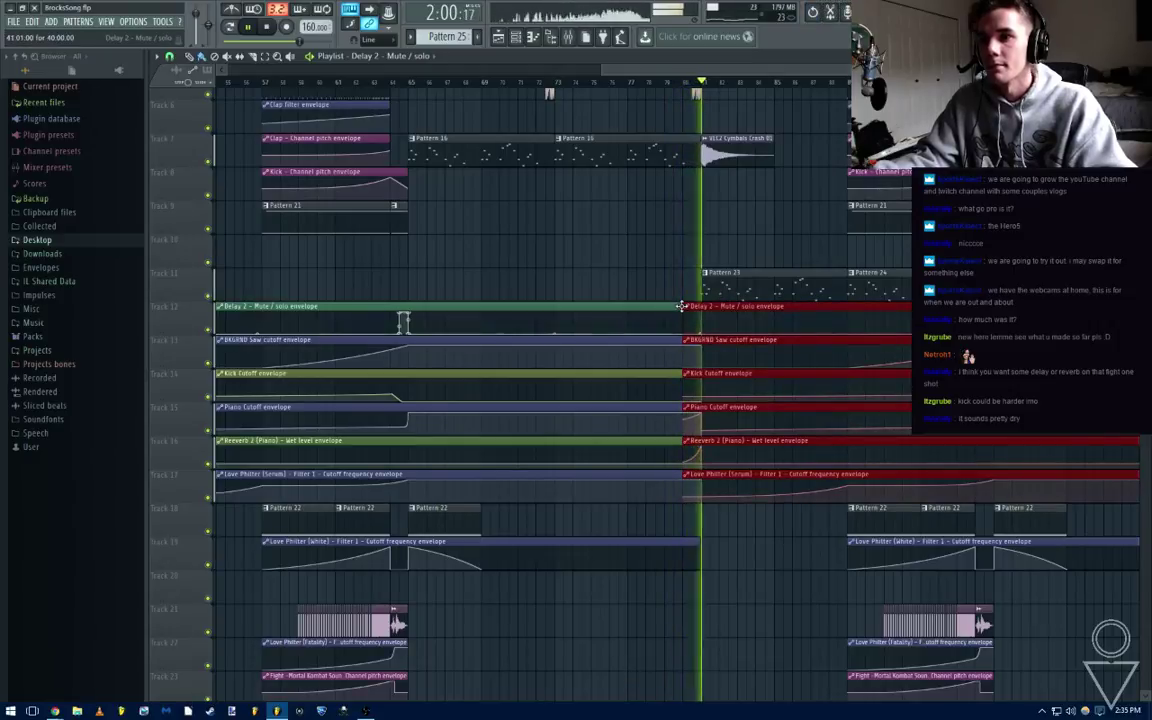
pyautogui.click(683, 308)
pyautogui.moveTo(760, 534); pyautogui.dragTo(737, 318)
pyautogui.press('space')
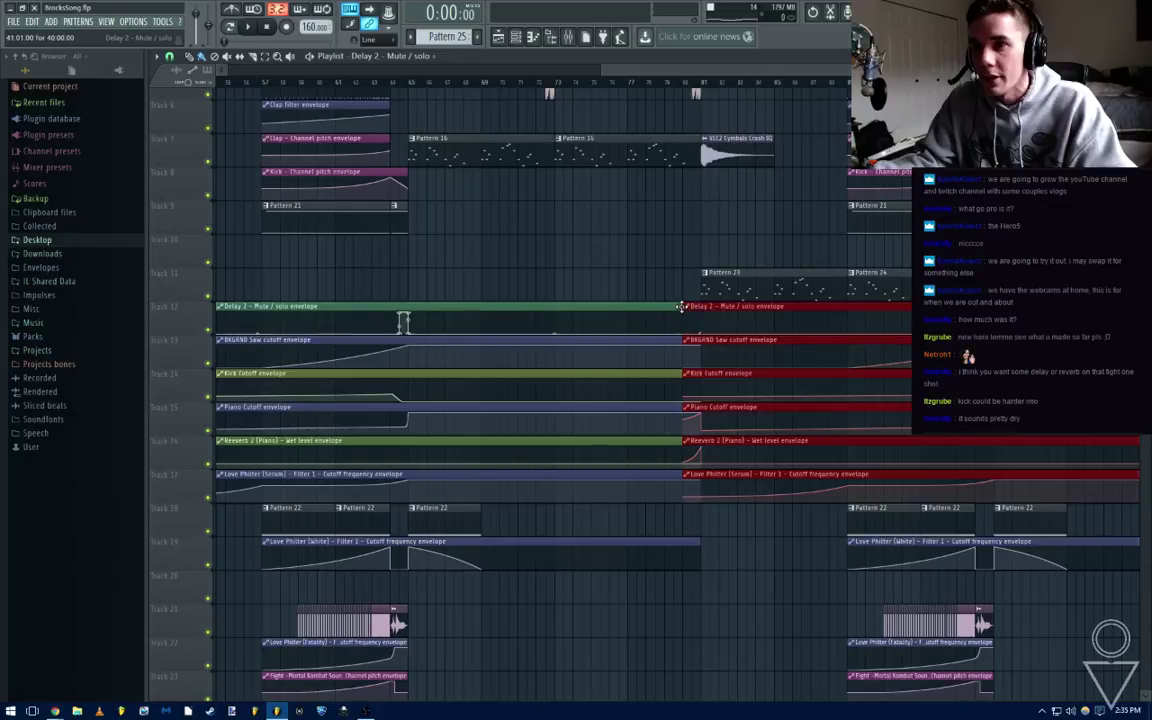
pyautogui.click(682, 307)
pyautogui.moveTo(777, 566); pyautogui.dragTo(741, 323)
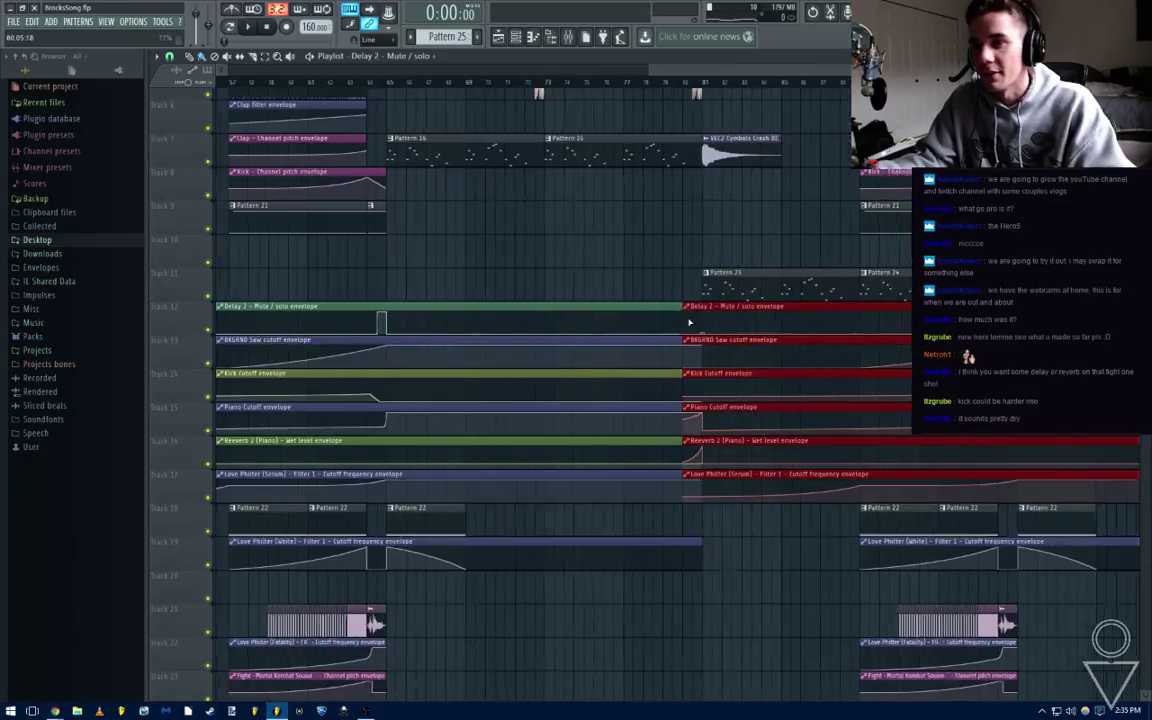
pyautogui.scroll(5, 679, 312)
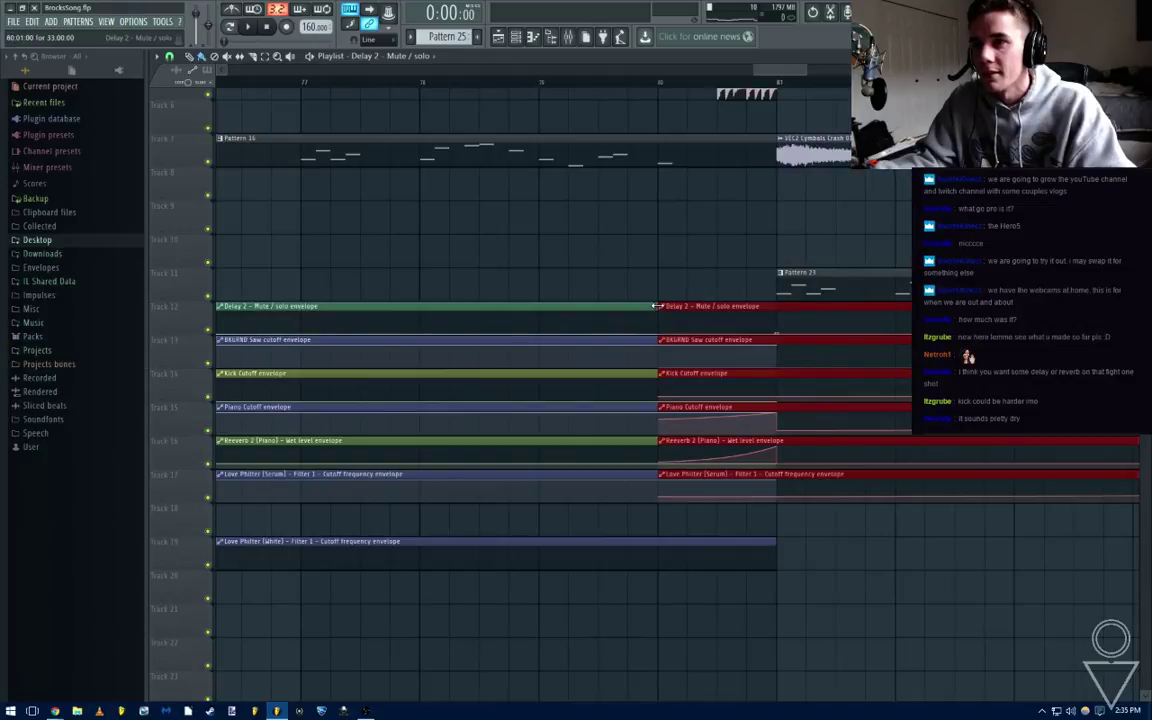
pyautogui.moveTo(657, 307); pyautogui.dragTo(767, 318)
pyautogui.scroll(-8, 853, 400)
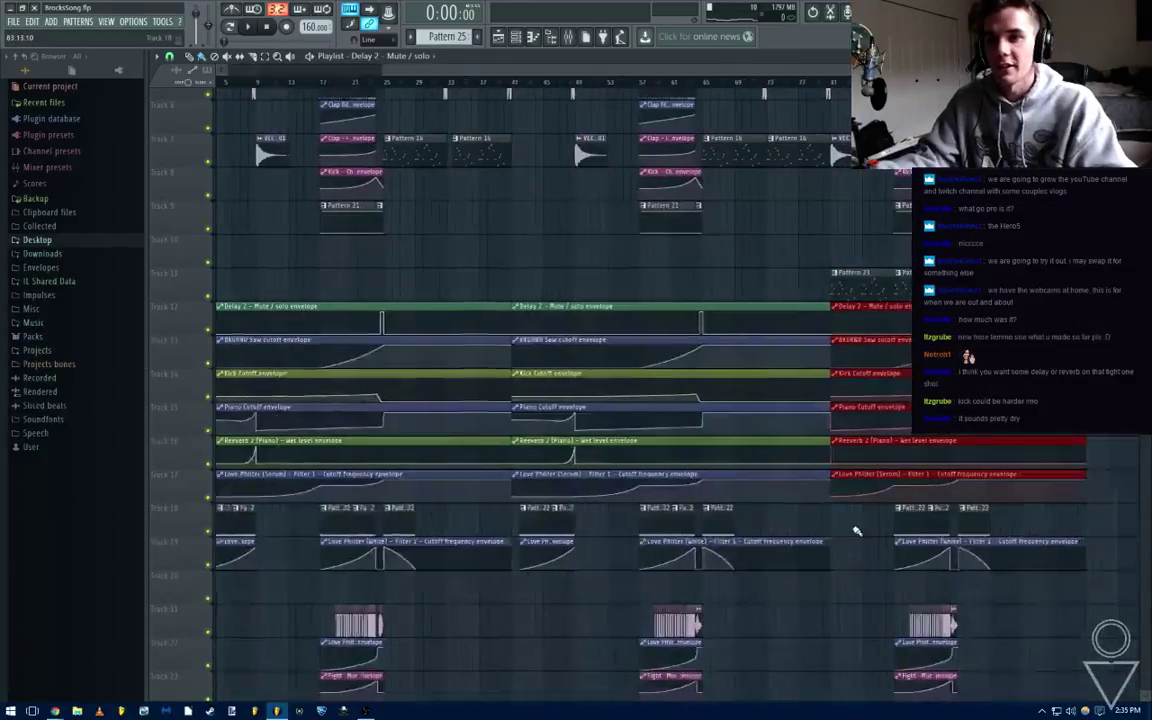
pyautogui.keyDown('ctrl'); pyautogui.click(856, 530); pyautogui.keyUp('ctrl')
pyautogui.scroll(3, 858, 532)
pyautogui.moveTo(874, 540); pyautogui.dragTo(825, 548)
pyautogui.scroll(-5, 801, 468)
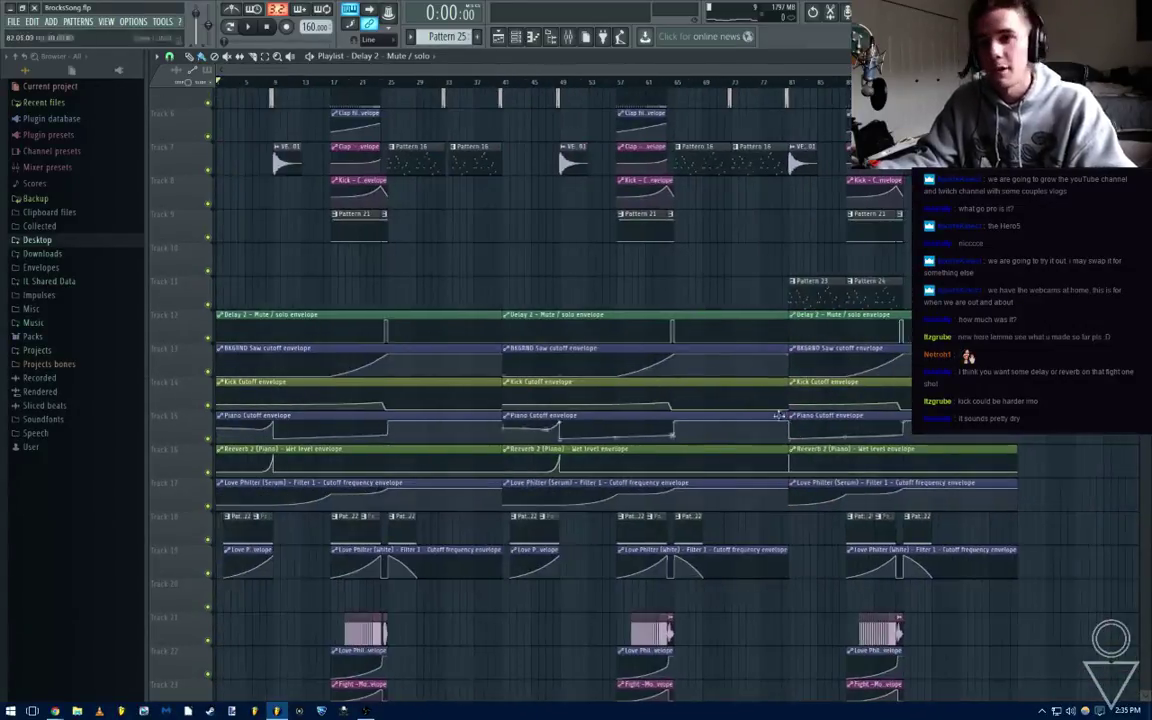
pyautogui.scroll(5, 604, 278)
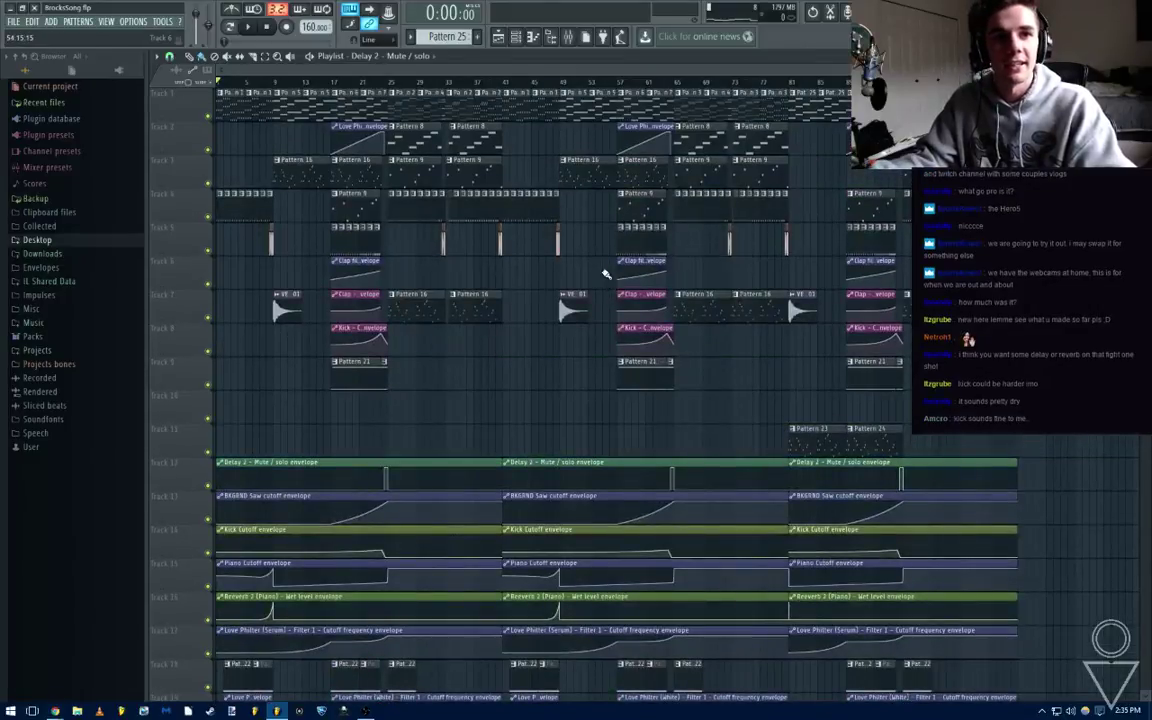
# Inspect the Kick and Vocal tracks in the mixer
pyautogui.click(567, 37)
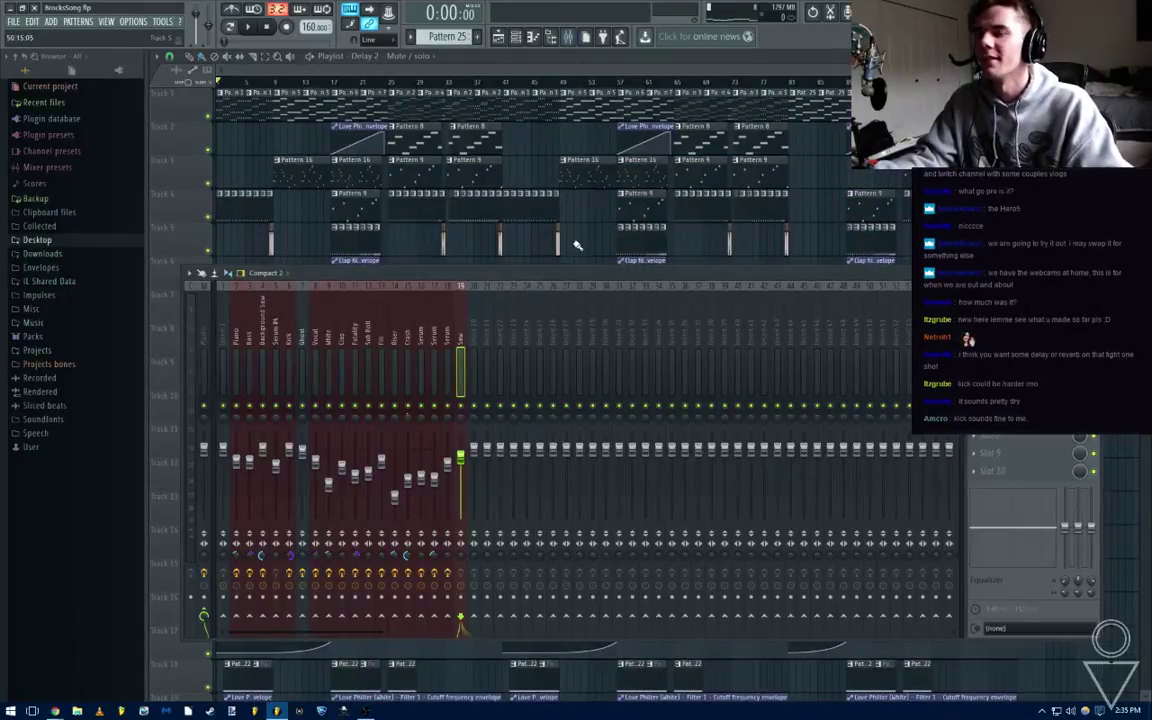
pyautogui.click(291, 330)
pyautogui.click(316, 333)
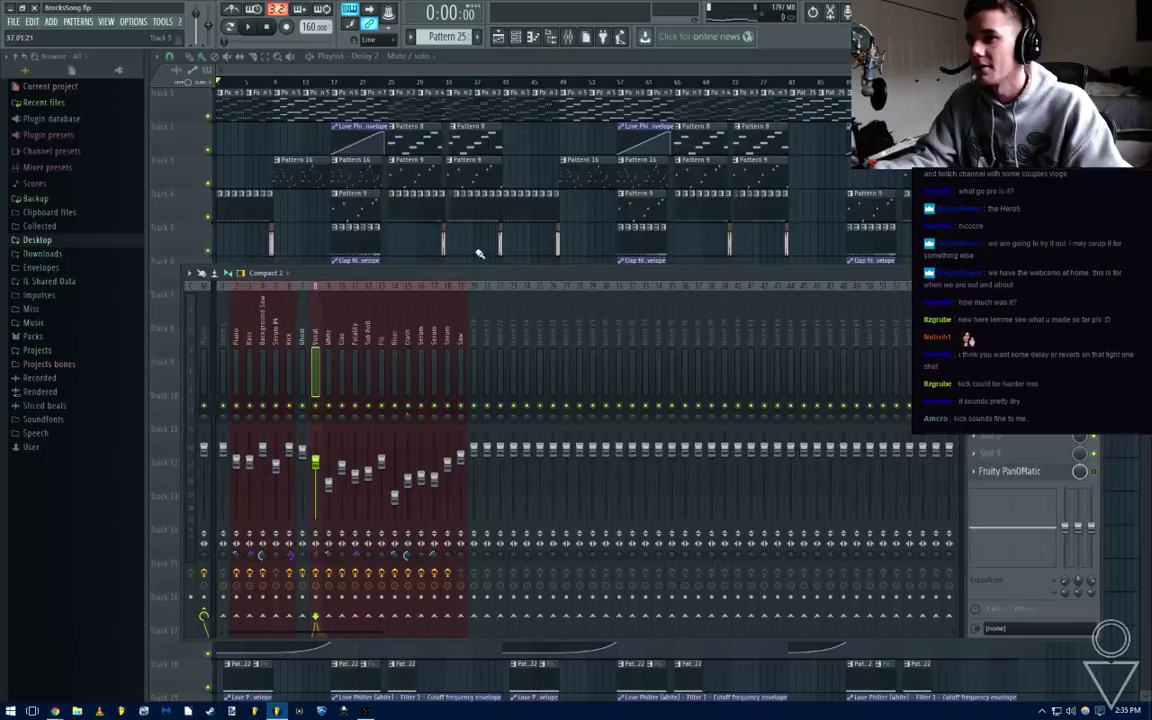
pyautogui.click(477, 251)
# Play the arrangement from bar 65, and play the Saw chord section from bar 81
pyautogui.scroll(3, 779, 382)
pyautogui.rightClick(462, 84)
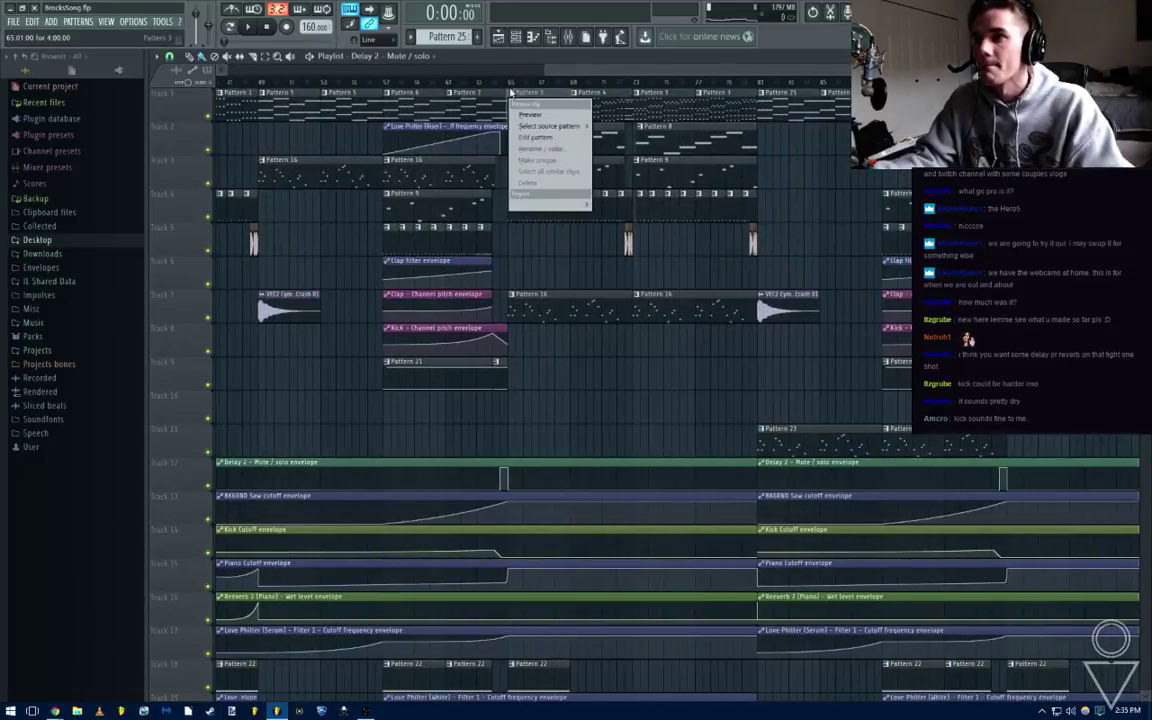
pyautogui.click(513, 80)
pyautogui.press('space')
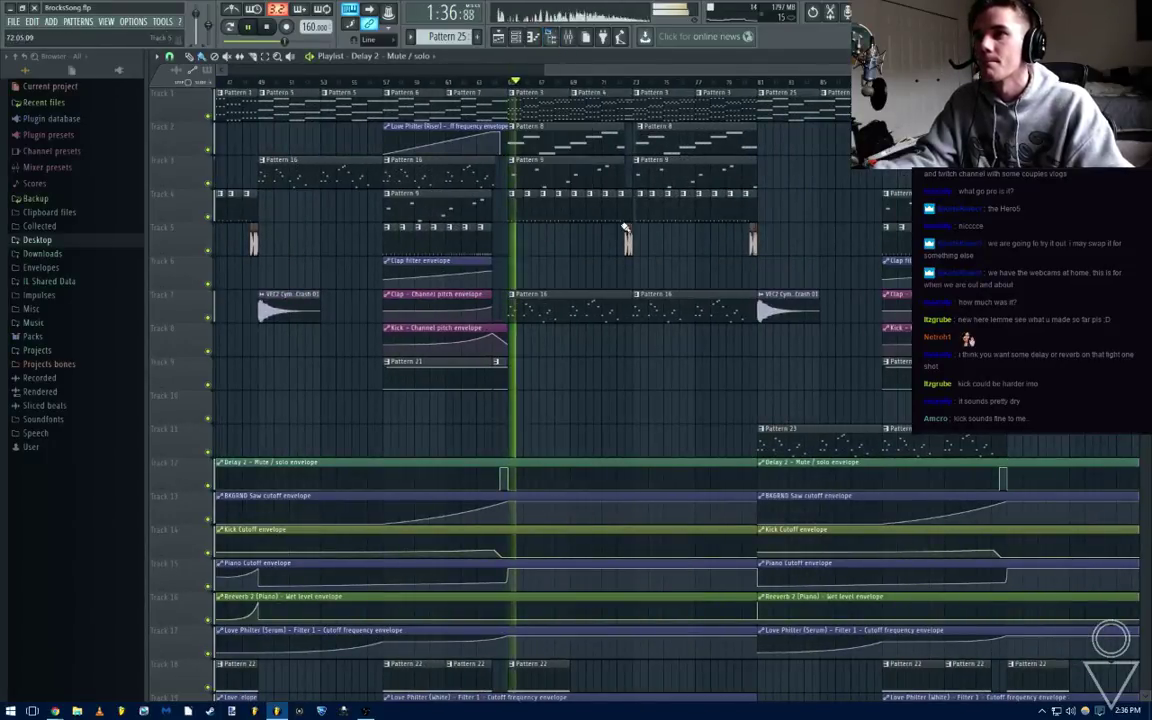
pyautogui.press('space')
pyautogui.hscroll(3, 557, 134)
pyautogui.press('space')
pyautogui.press('space')
pyautogui.click(523, 83)
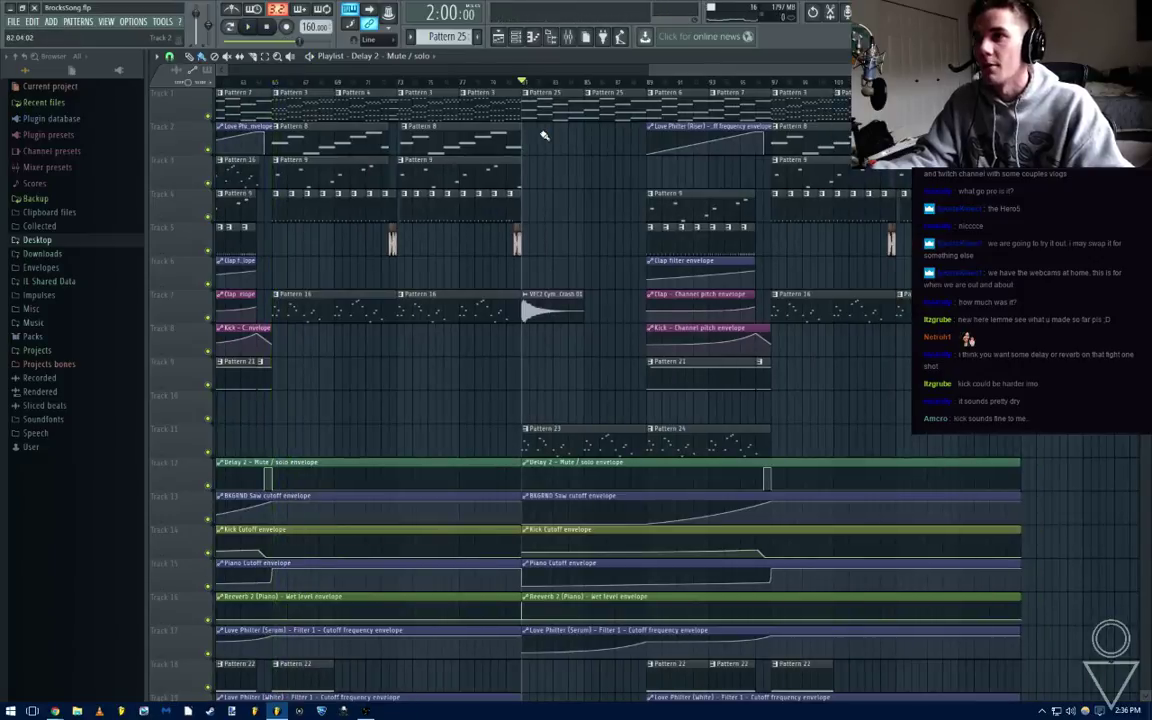
pyautogui.press('space')
pyautogui.press('space')
# Enable the Hyper/Dimension, Flanger and Phaser effects in the Saw channel's Serum while the section from bar 81 plays
pyautogui.press('F7')
pyautogui.scroll(-3, 535, 240)
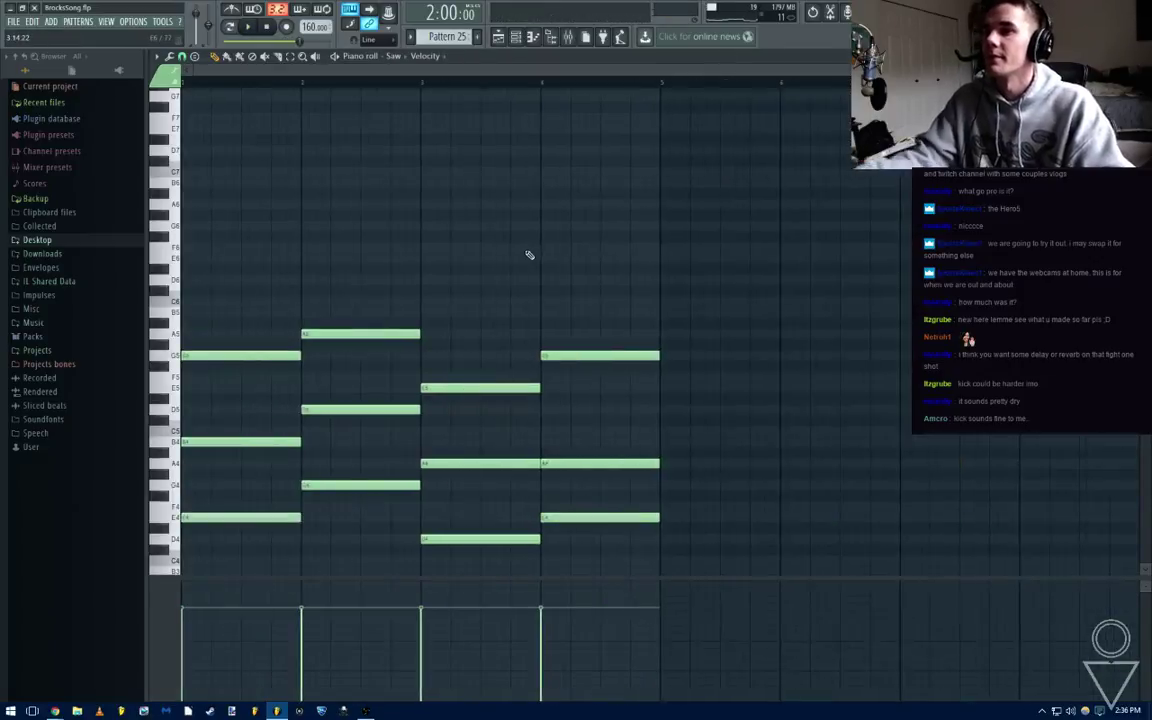
pyautogui.press('F6')
pyautogui.click(240, 161)
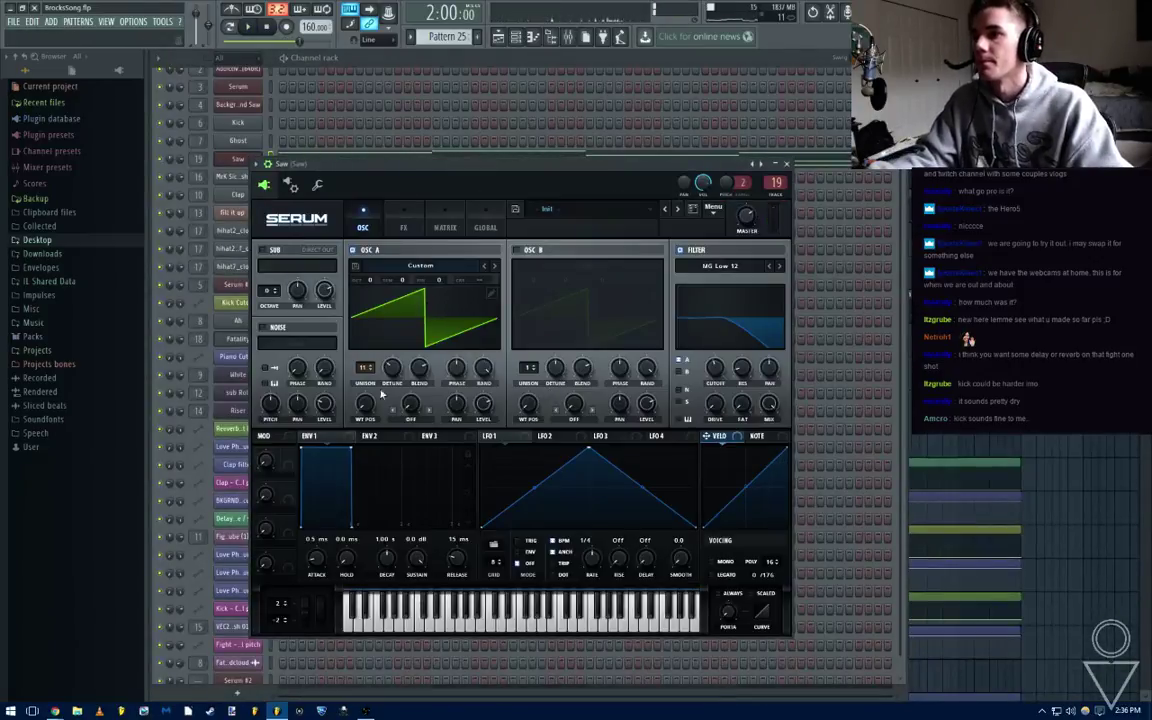
pyautogui.click(403, 228)
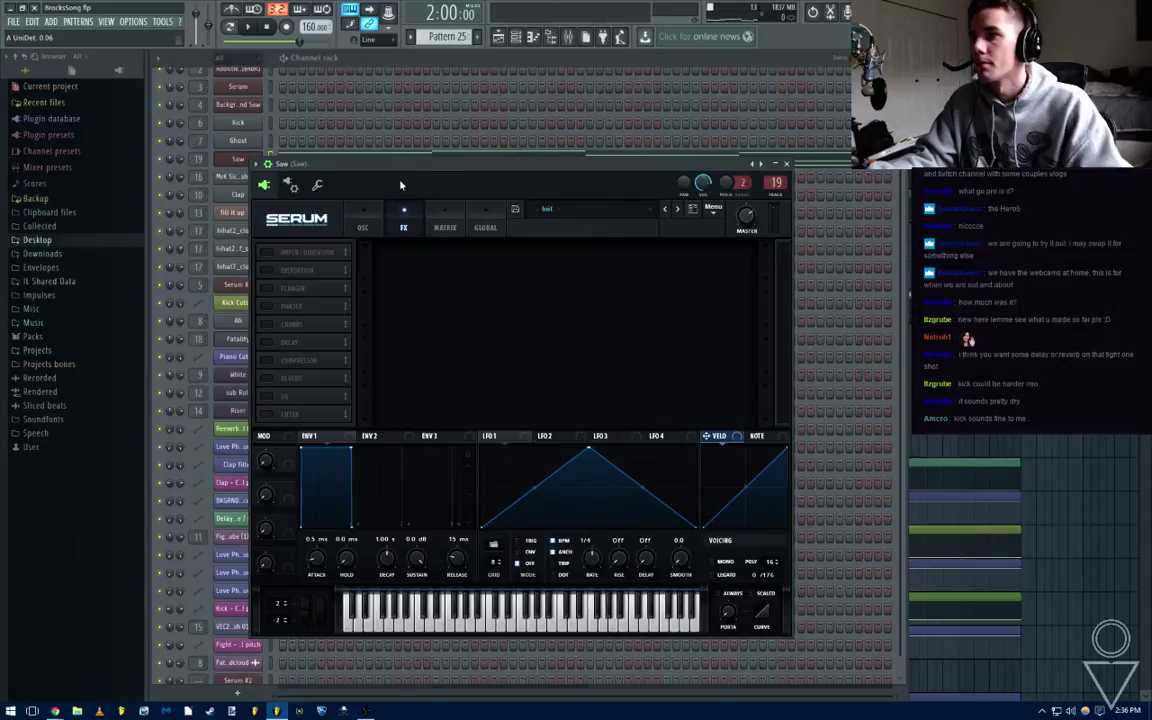
pyautogui.press('space')
pyautogui.click(267, 306)
pyautogui.click(267, 288)
pyautogui.click(267, 252)
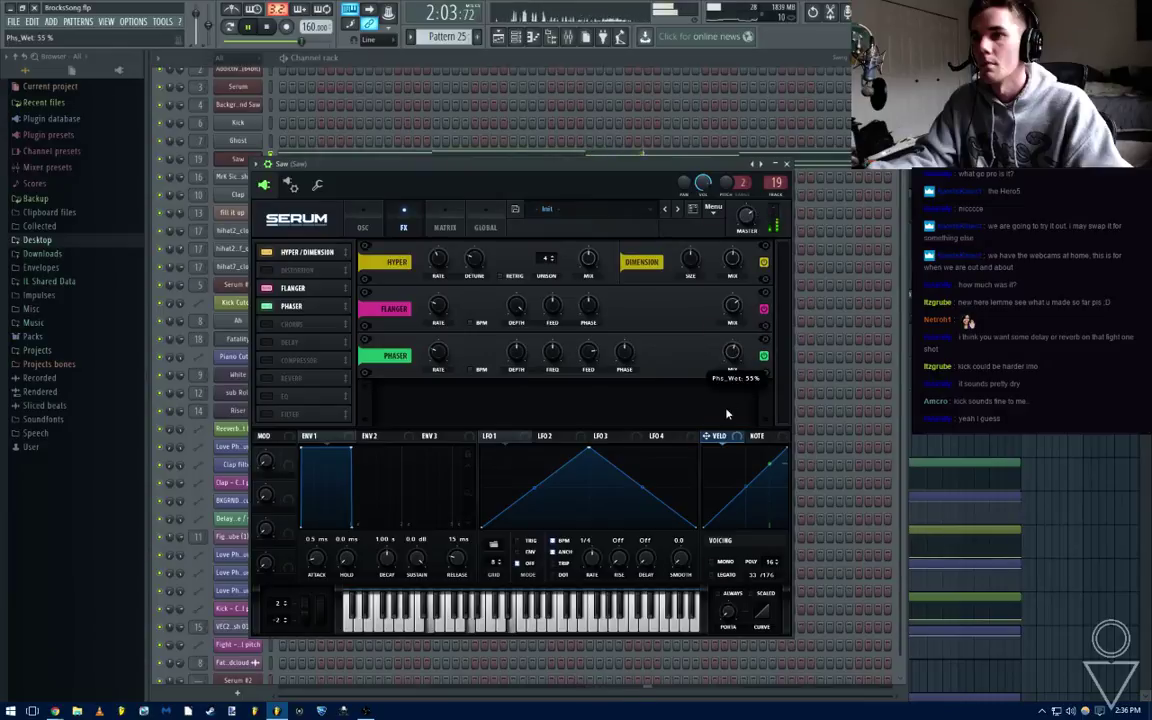
# Set the Saw's flanger mix to 47%, save the project, stop playback and close the synth
pyautogui.moveTo(732, 306); pyautogui.dragTo(731, 337)
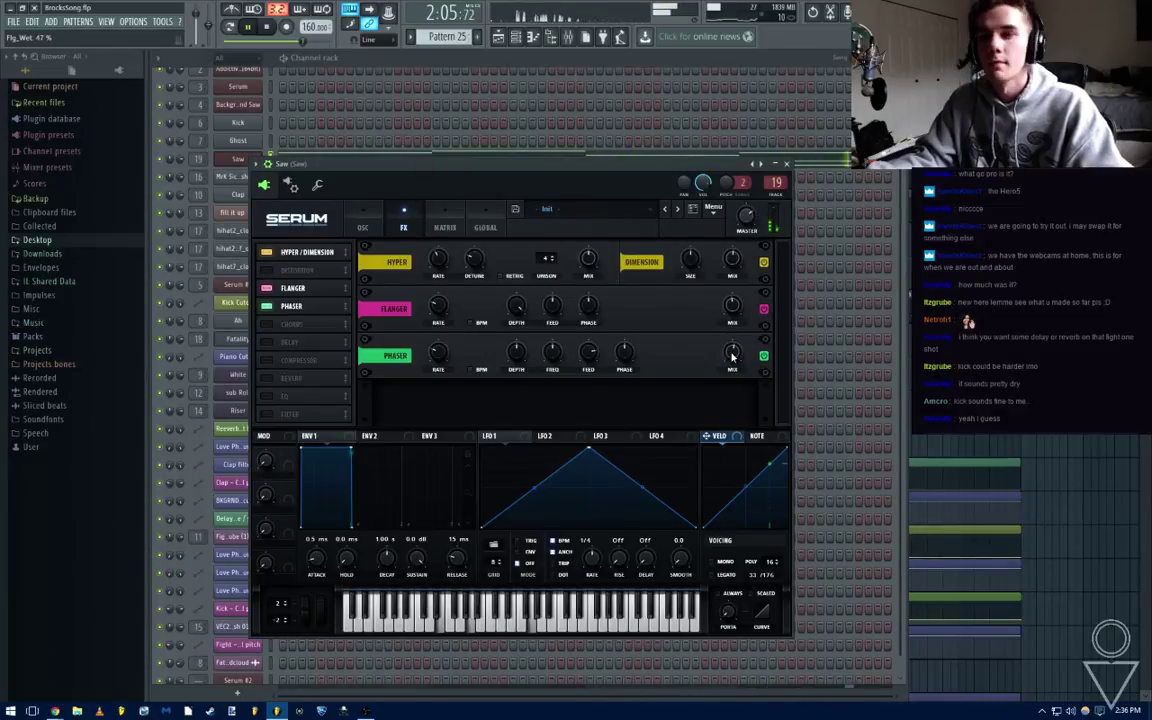
pyautogui.hotkey('ctrl', 's')
pyautogui.press('space')
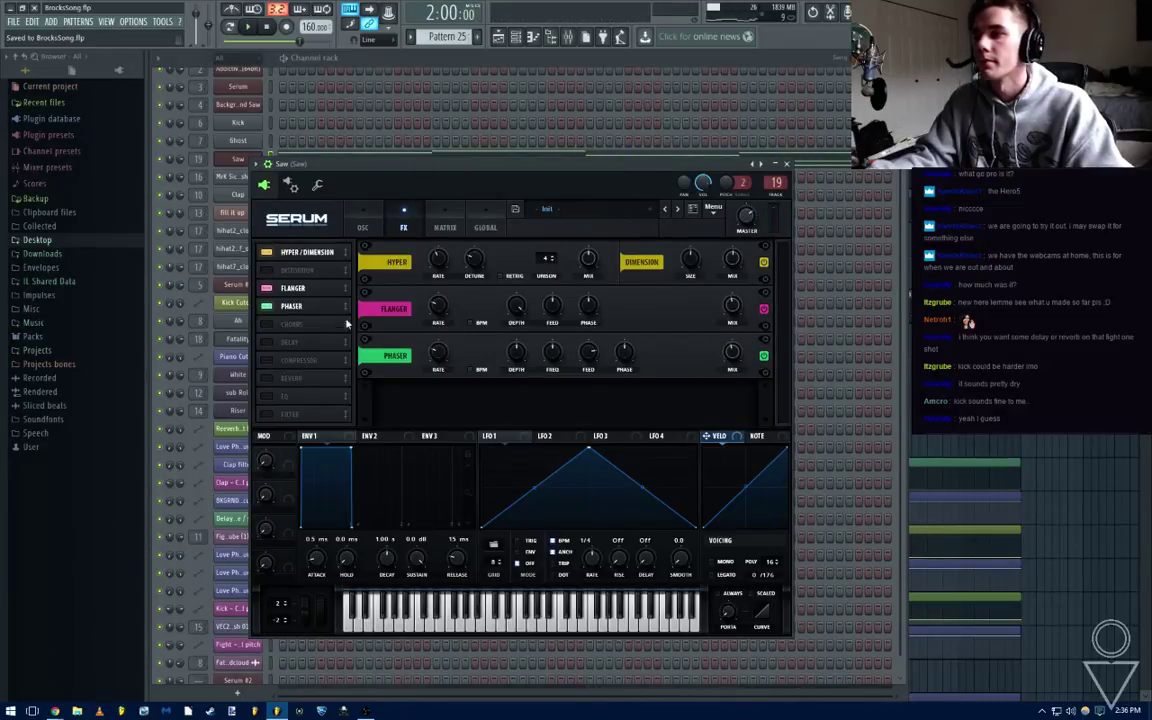
pyautogui.moveTo(654, 168); pyautogui.dragTo(676, 180)
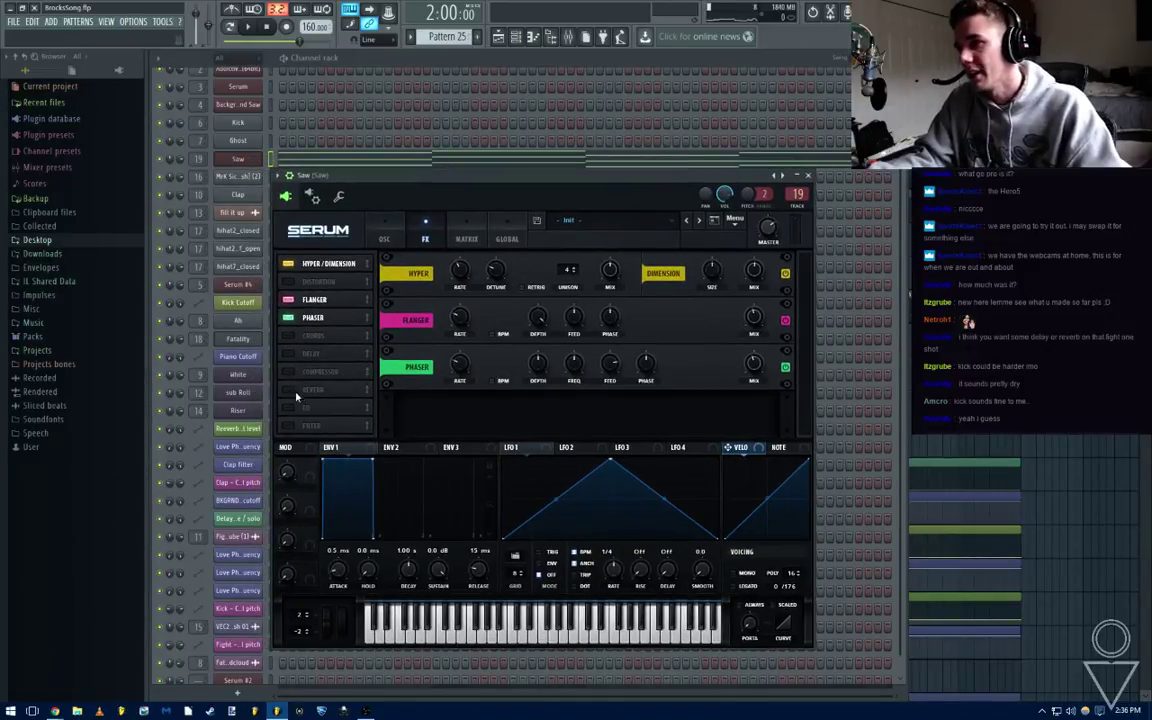
pyautogui.click(809, 176)
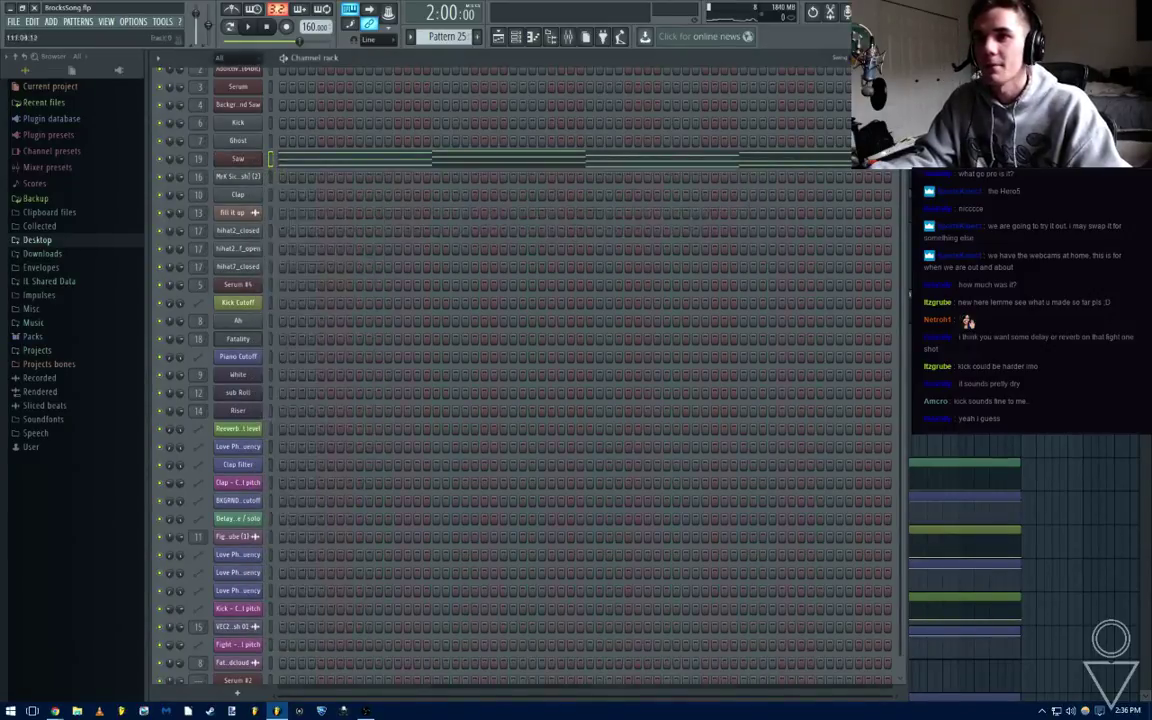
# Save the project and replay the song from bar 81 while checking the mixer and channel rack
pyautogui.press('F6')
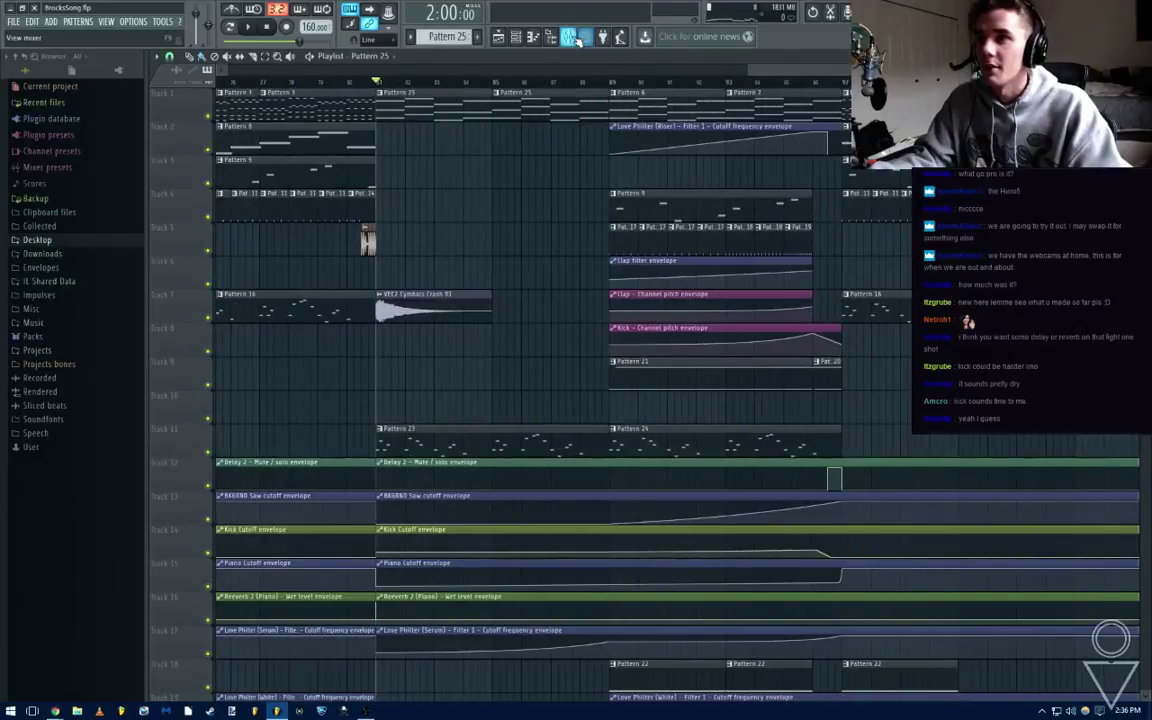
pyautogui.click(574, 37)
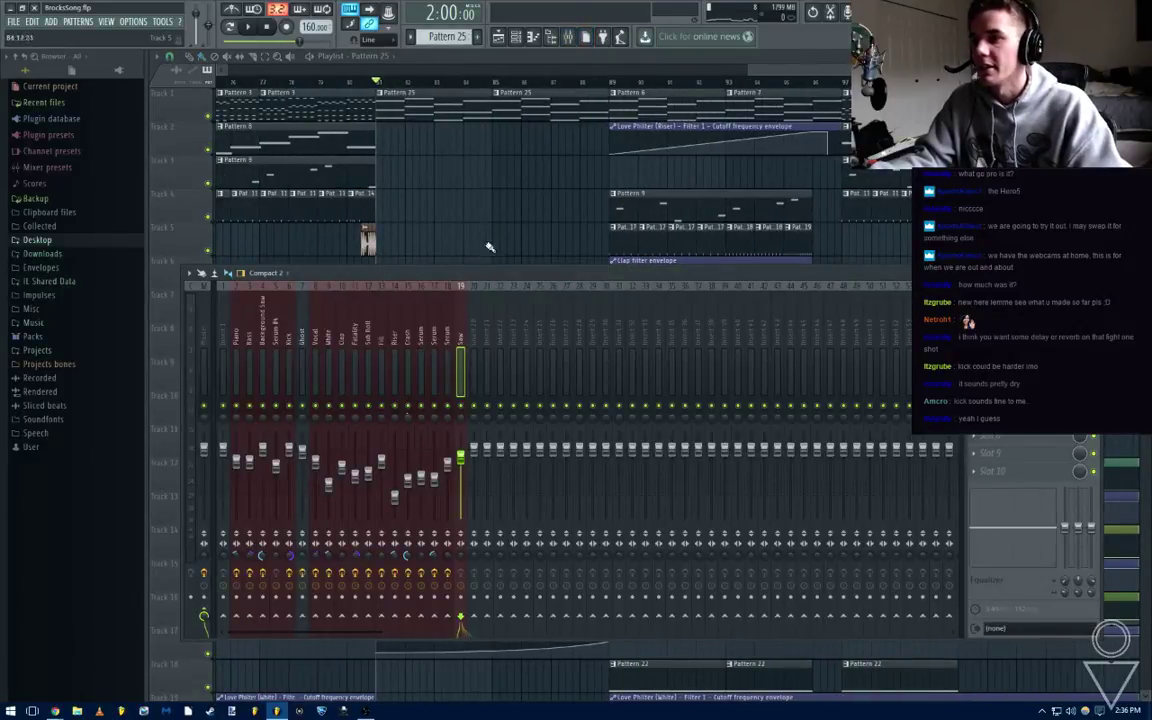
pyautogui.press('F9')
pyautogui.hotkey('ctrl', 's')
pyautogui.press('space')
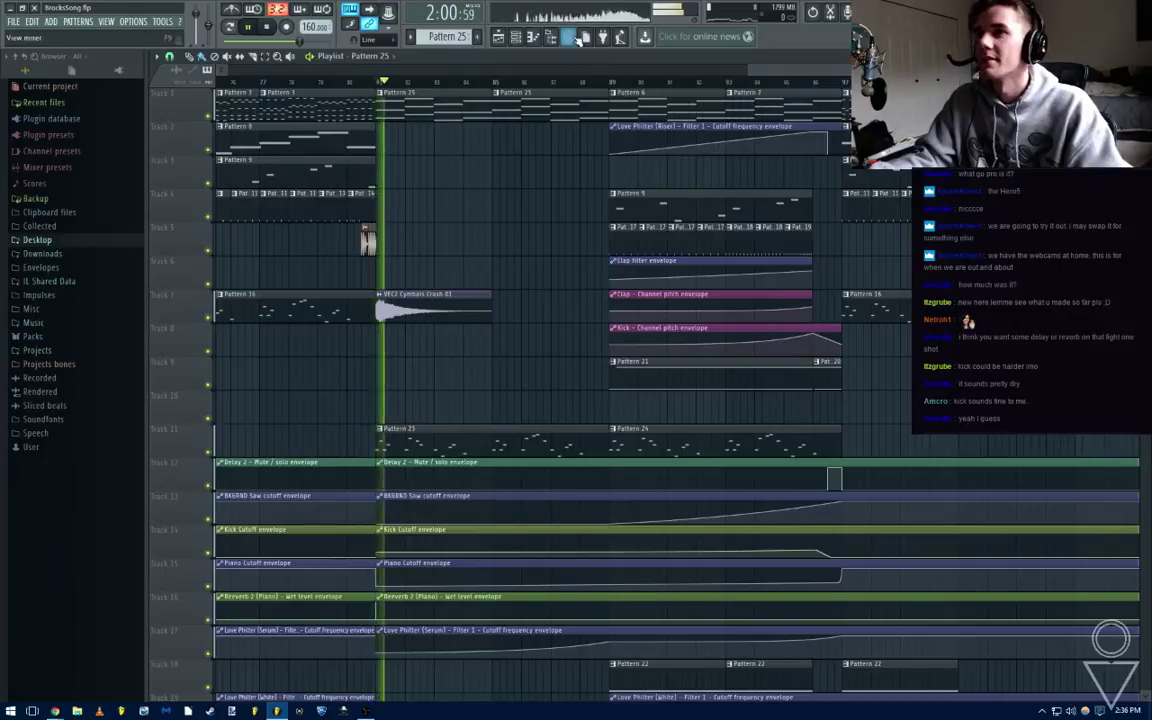
pyautogui.press('F9')
pyautogui.press('F9')
pyautogui.press('F9')
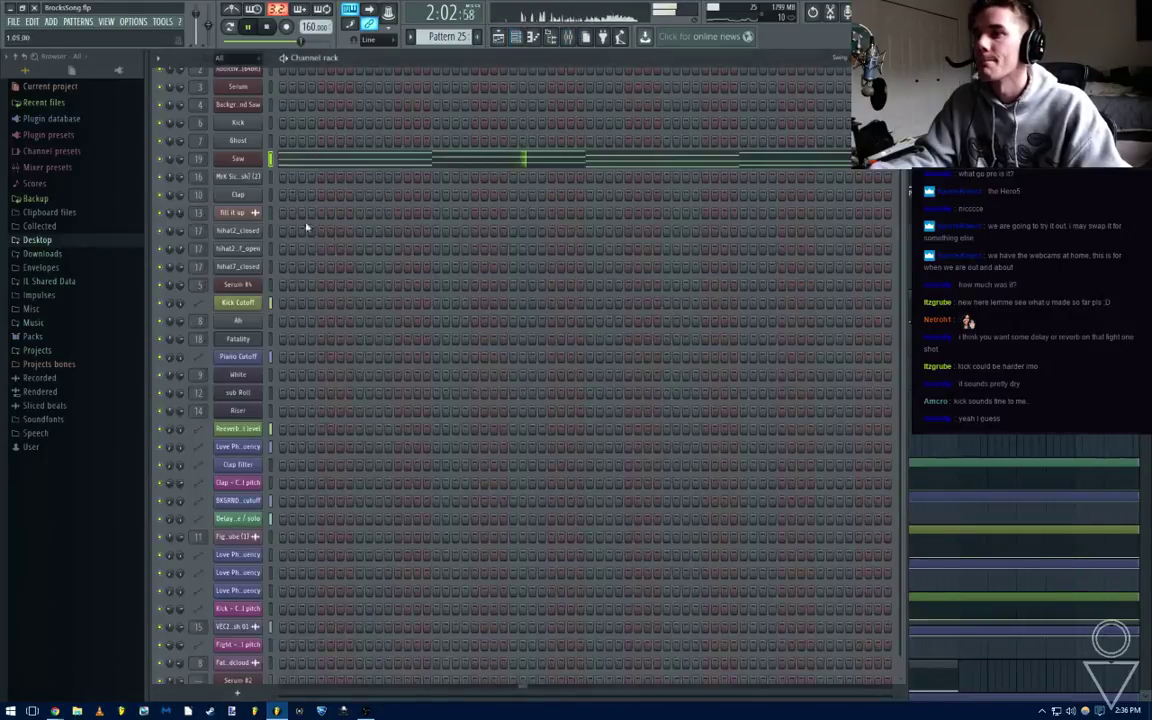
pyautogui.press('F9')
# Check the pluck melody notes of Pattern 23 and open the Serum #2 synth that plays them
pyautogui.press('F7')
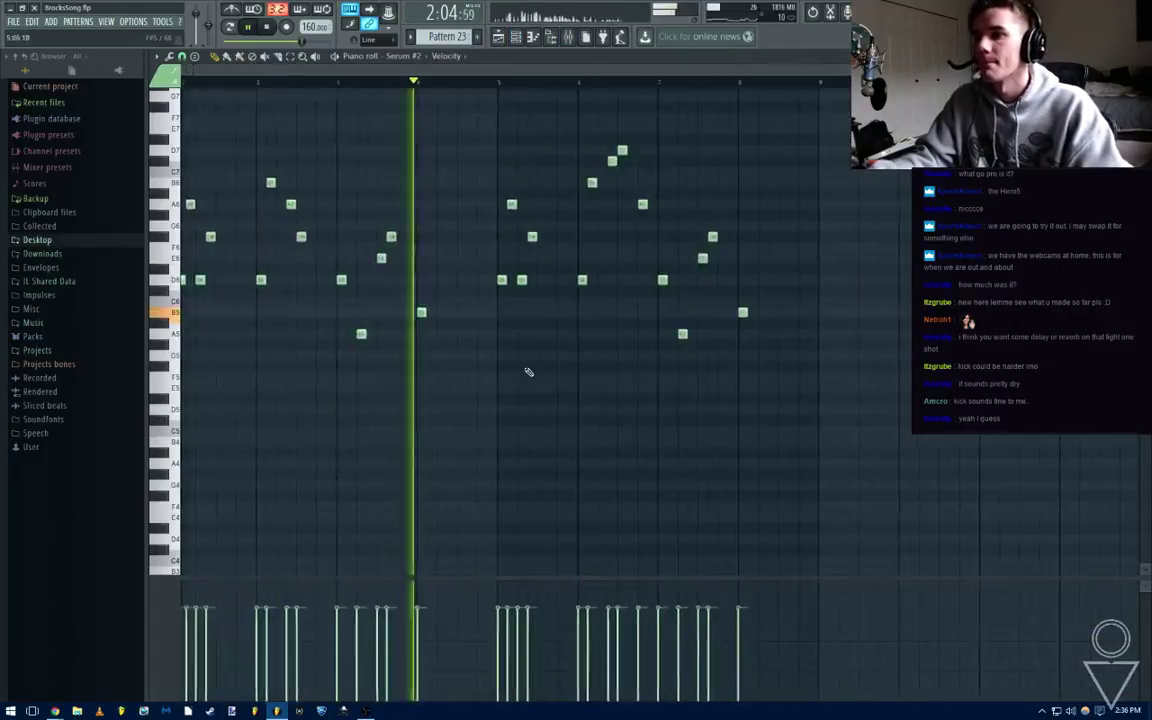
pyautogui.press('F6')
pyautogui.scroll(-1, 787, 452)
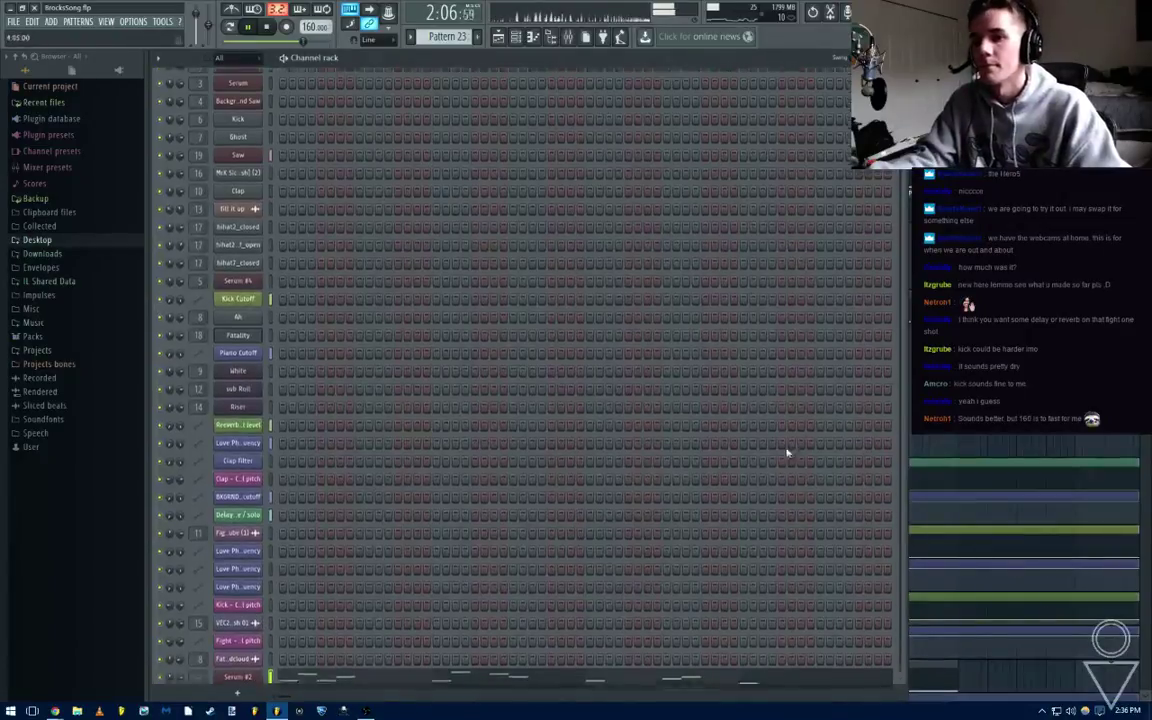
pyautogui.scroll(3, 257, 368)
pyautogui.scroll(-3, 268, 590)
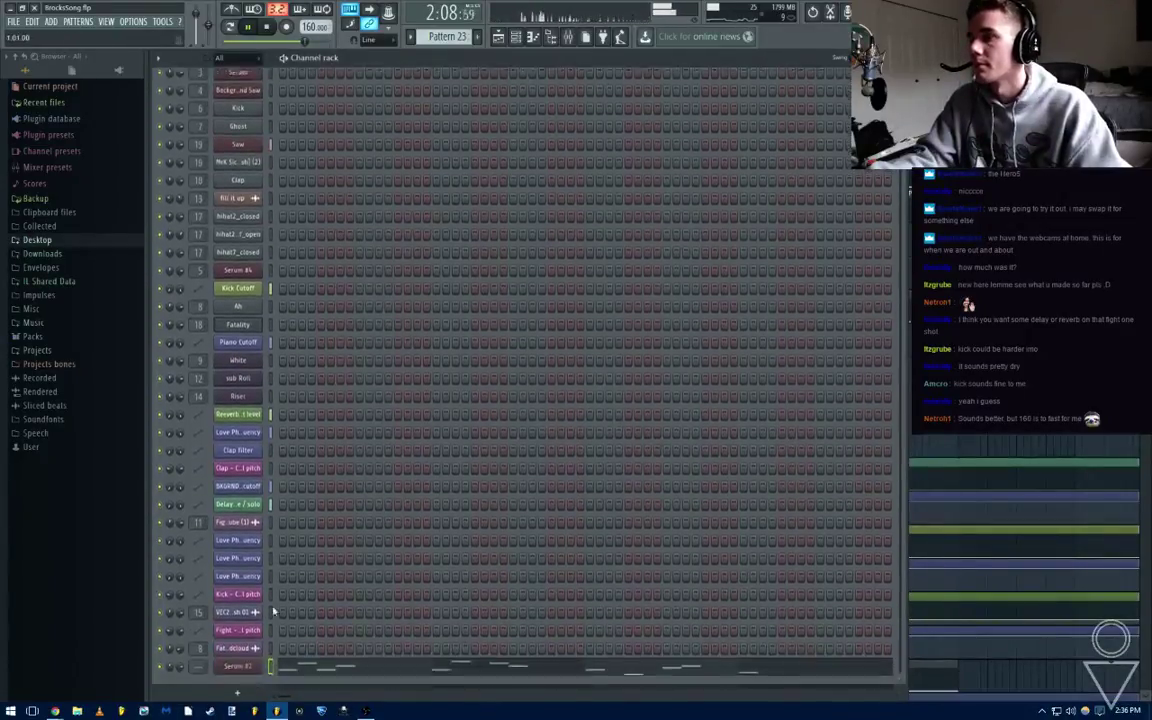
pyautogui.click(237, 665)
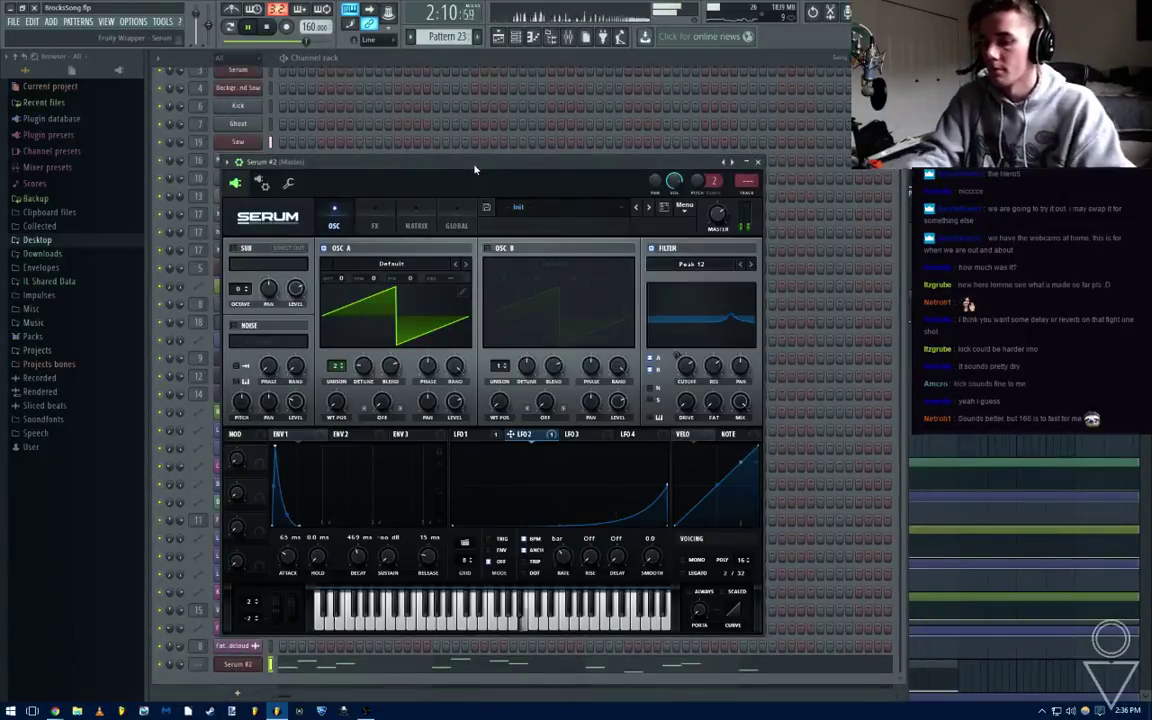
# Route the Serum #2 channel to mixer track 20 and close its plugin window
pyautogui.press('F9')
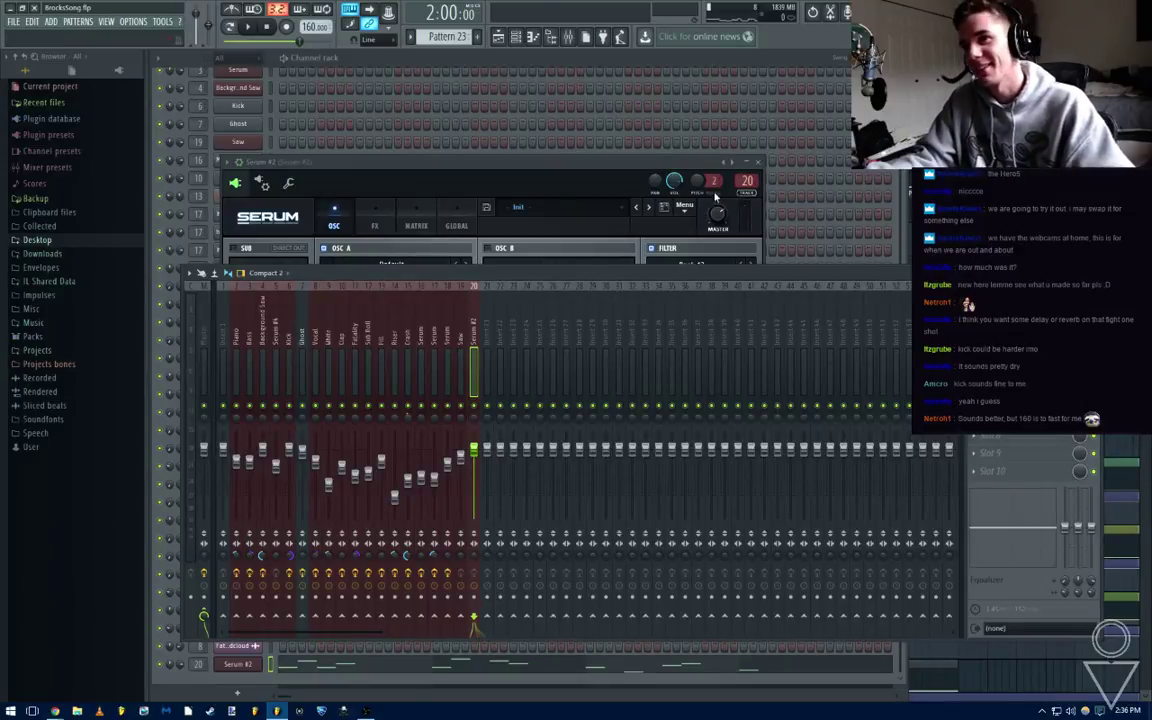
pyautogui.click(716, 197)
pyautogui.click(767, 165)
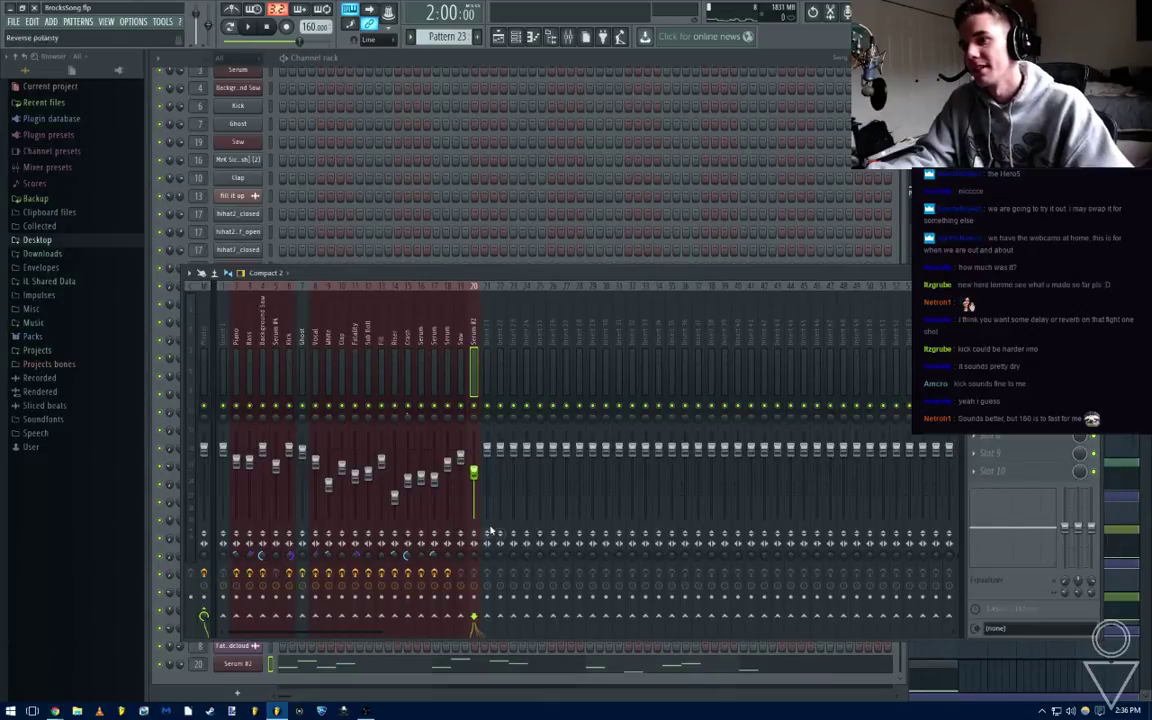
# Set the Serum #2 mixer track's stereo separation to 38% separated and start playback
pyautogui.click(462, 354)
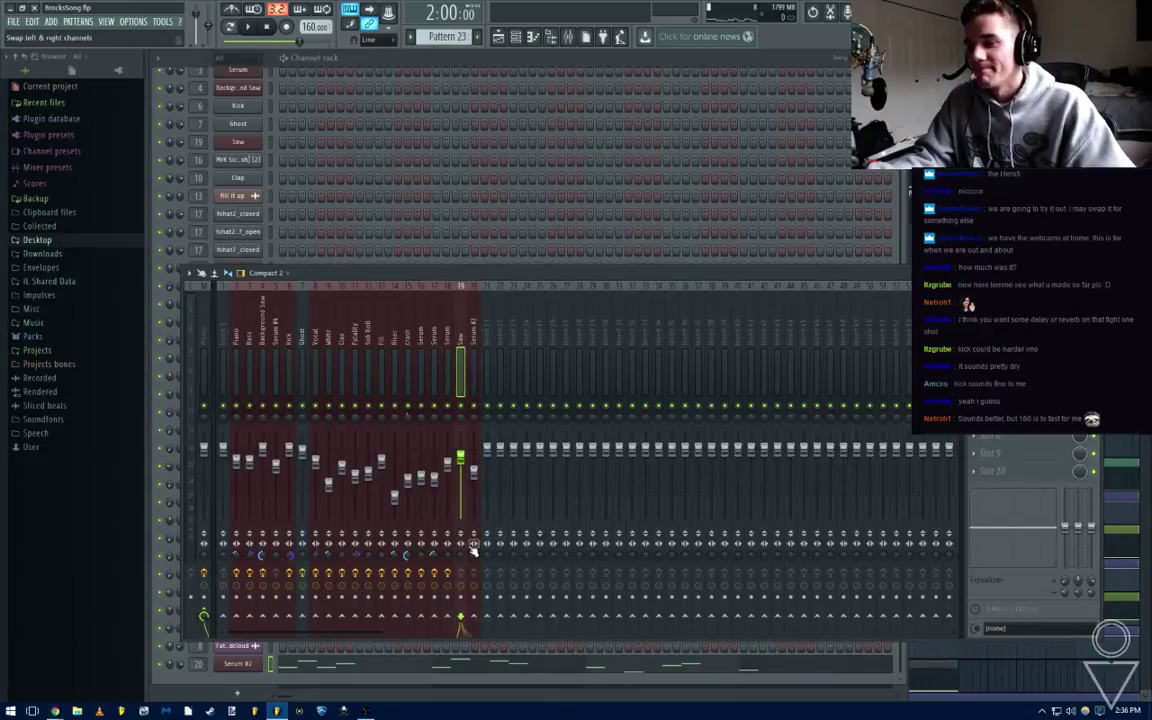
pyautogui.click(474, 618)
pyautogui.press('space')
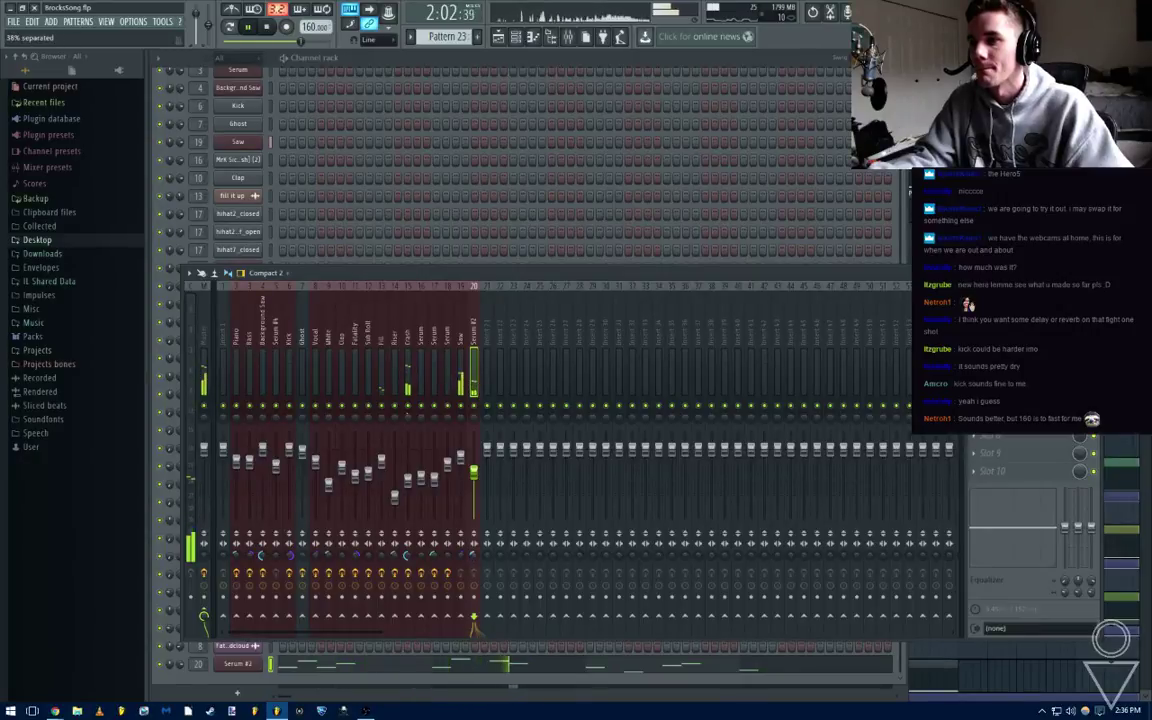
# Load the EDMBasics mixer preset onto the Saw mixer track
pyautogui.click(460, 353)
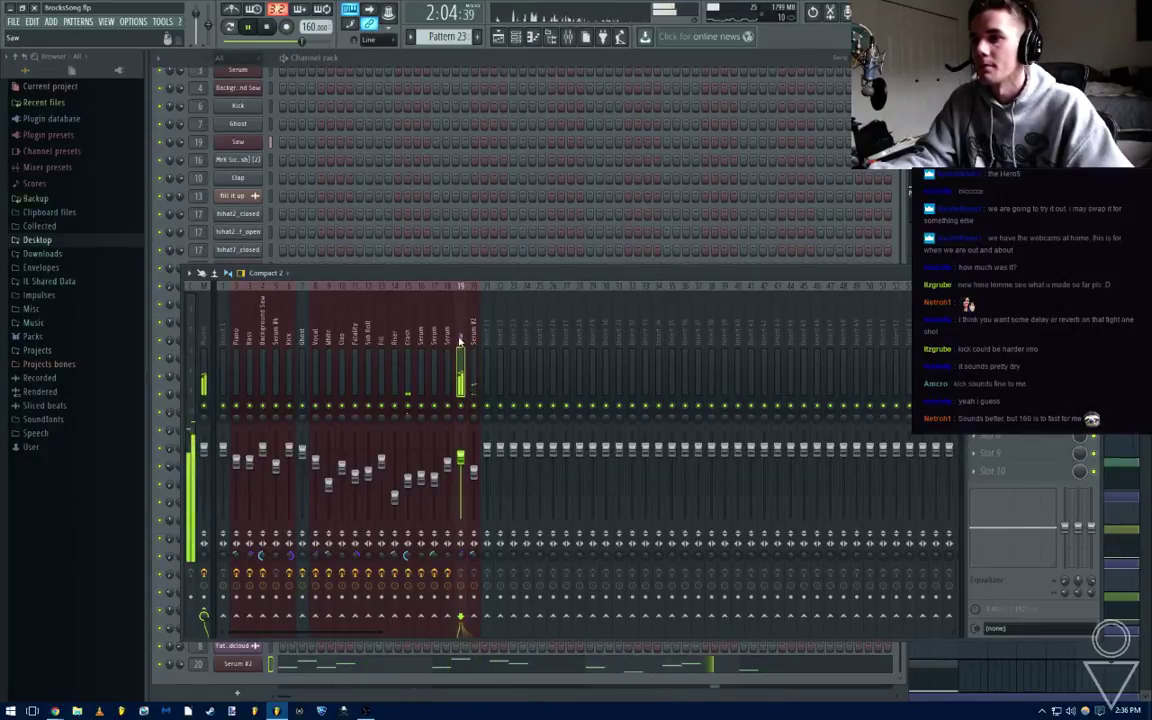
pyautogui.rightClick(461, 343)
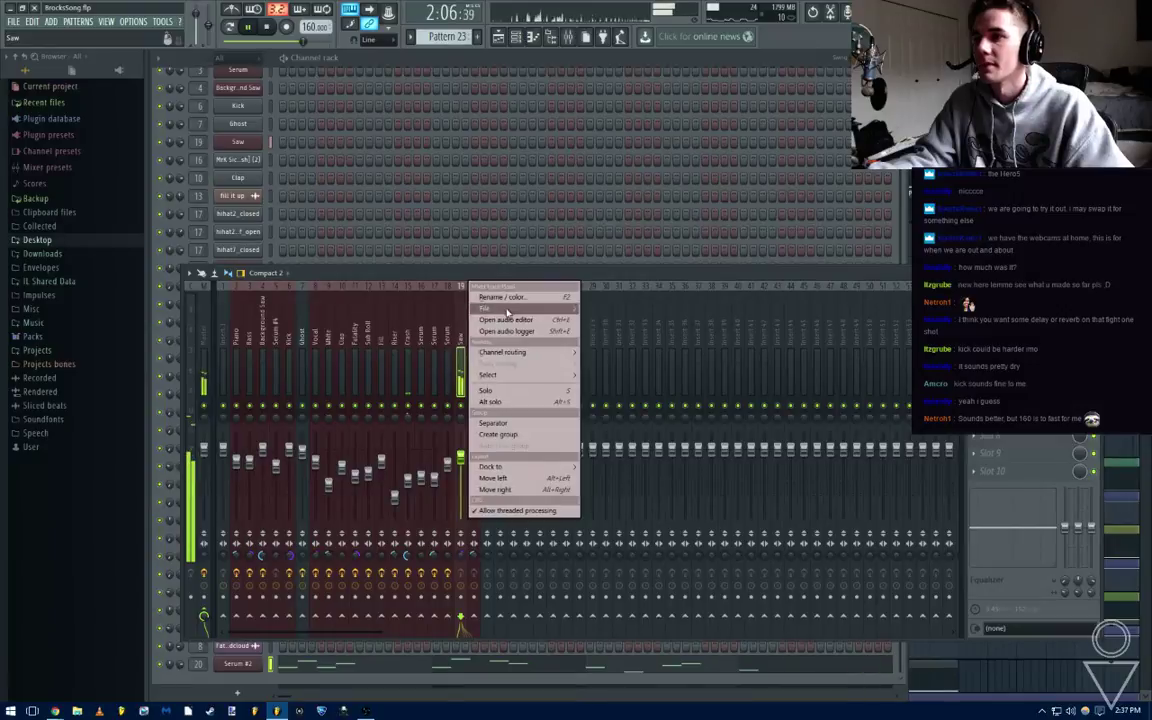
pyautogui.moveTo(500, 281)
pyautogui.click(571, 281)
pyautogui.doubleClick(521, 265)
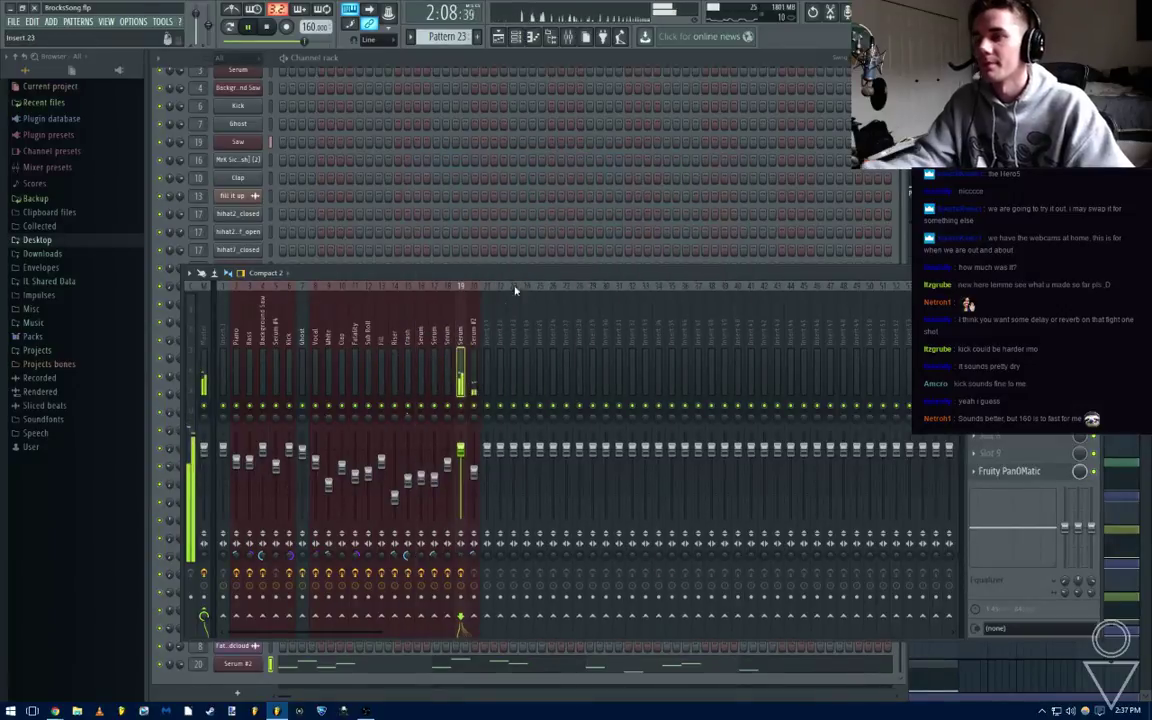
# Rename mixer track 19 to Saws
pyautogui.doubleClick(465, 341)
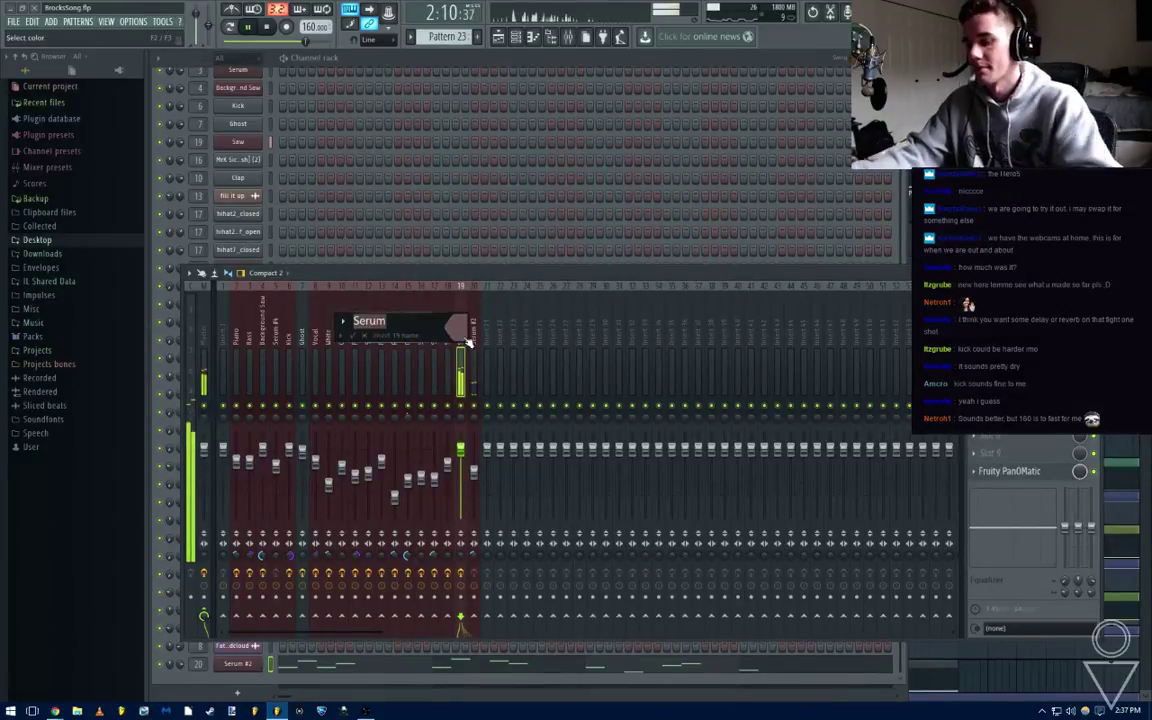
pyautogui.write('Saws')
pyautogui.press('Return')
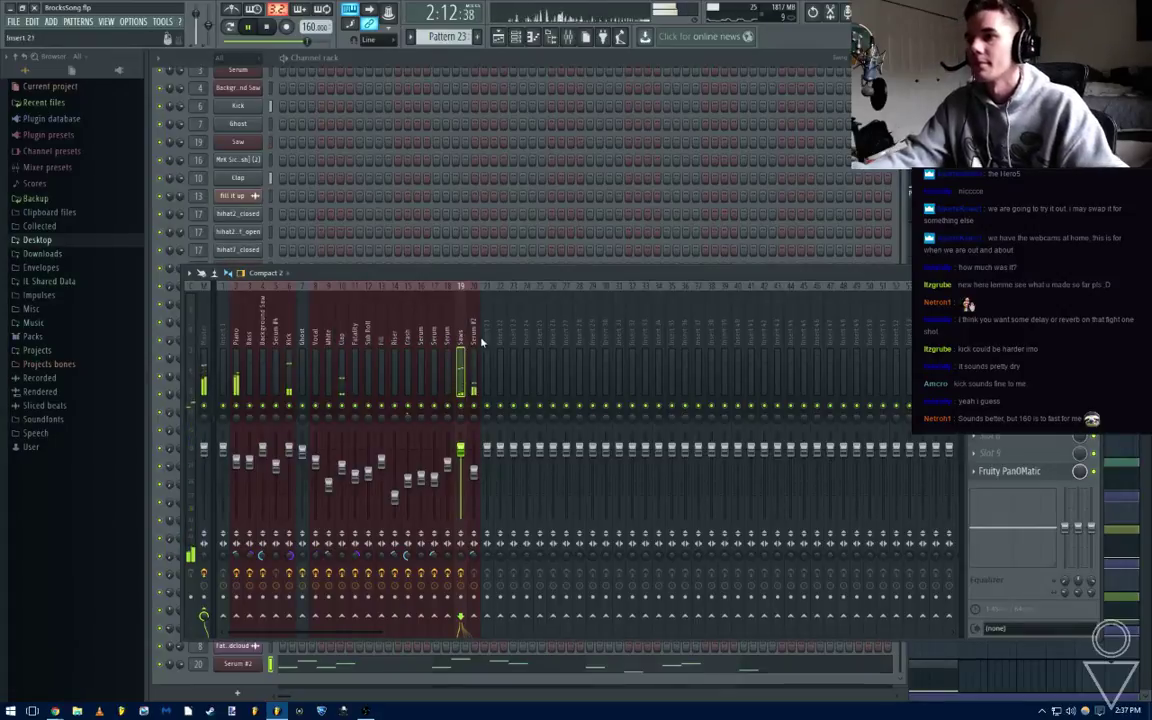
# Load the EDMBasics mixer preset onto the Serum #2 mixer track
pyautogui.rightClick(476, 342)
pyautogui.click(630, 308)
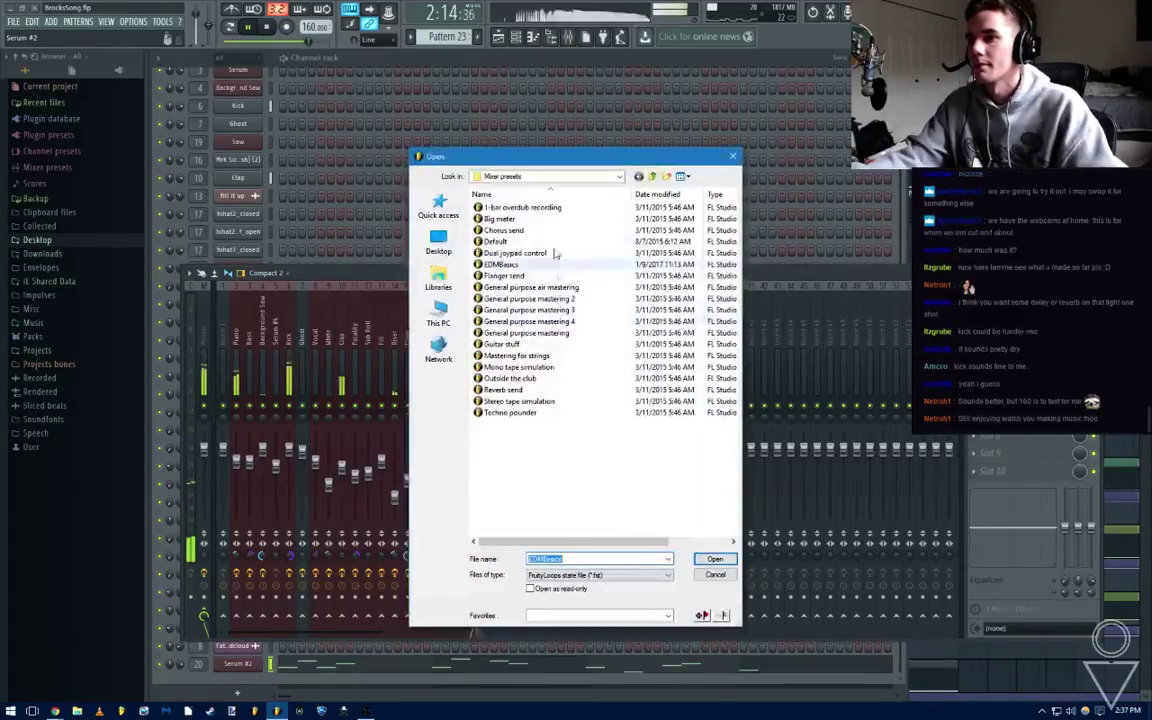
pyautogui.doubleClick(533, 265)
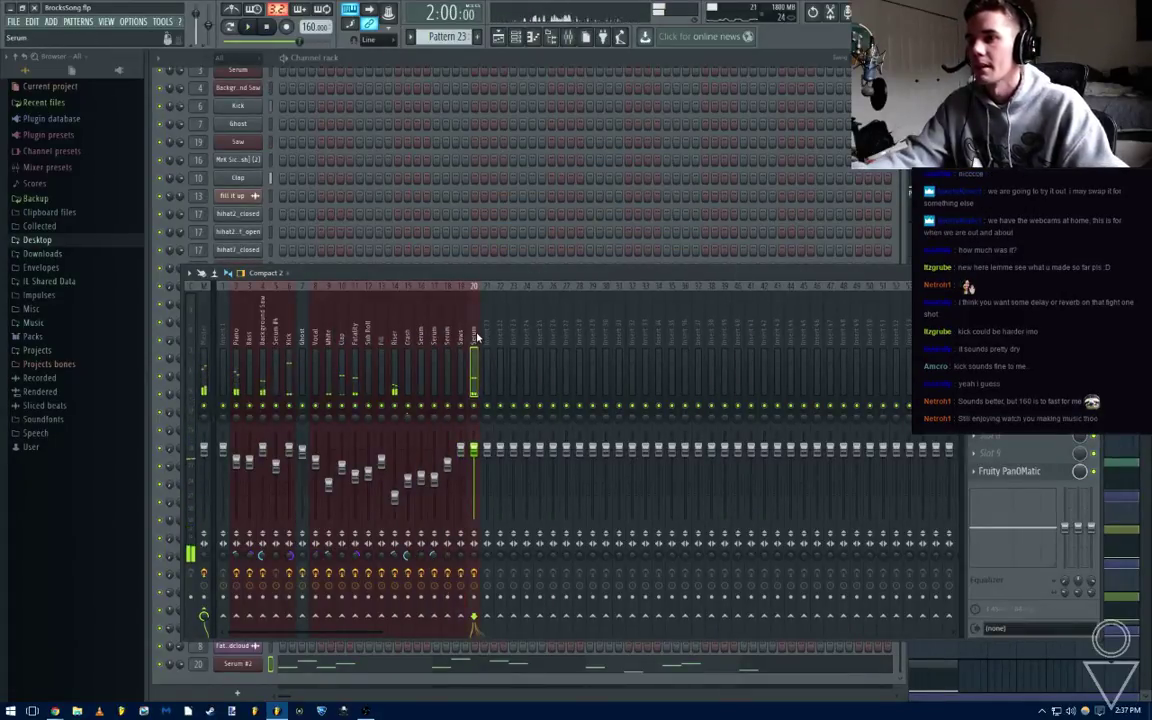
# Enlarge Track 14 in the playlist and examine the Kick Cutoff envelope's automation curve
pyautogui.press('F5')
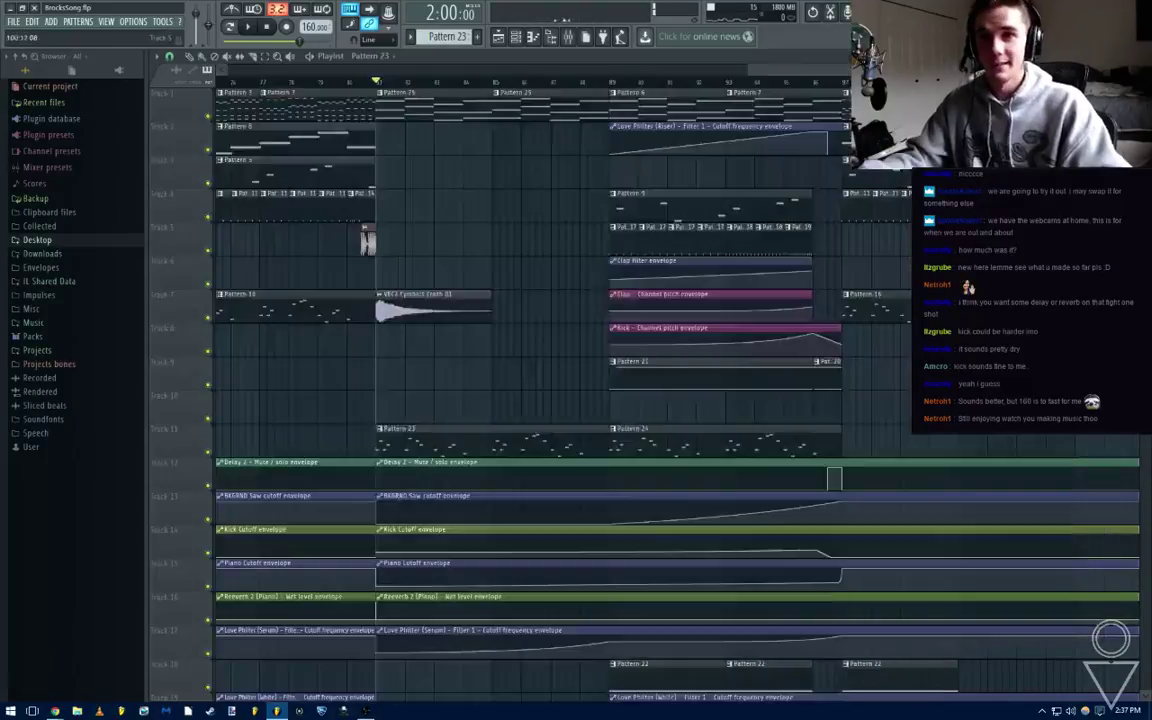
pyautogui.scroll(-4, 893, 334)
pyautogui.scroll(4, 885, 332)
pyautogui.moveTo(656, 86); pyautogui.dragTo(928, 86)
pyautogui.scroll(-4, 874, 265)
pyautogui.scroll(-4, 670, 345)
pyautogui.scroll(-3, 380, 447)
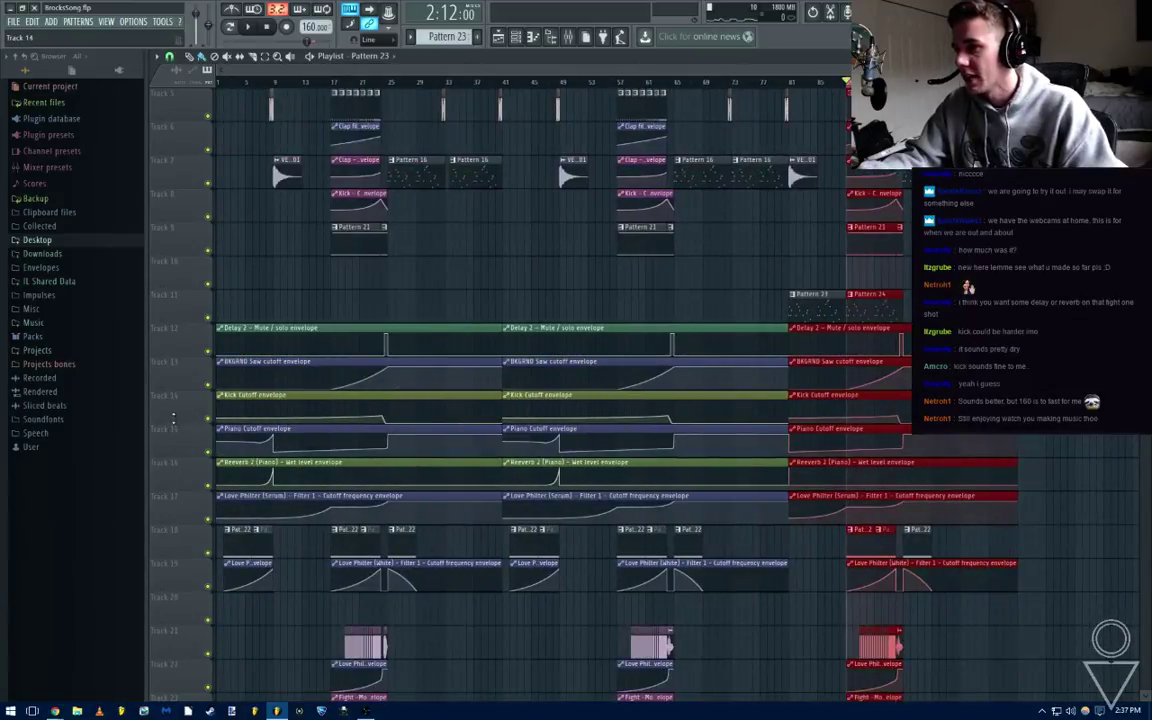
pyautogui.moveTo(173, 418); pyautogui.dragTo(186, 644)
pyautogui.scroll(-3, 828, 429)
pyautogui.click(1037, 380)
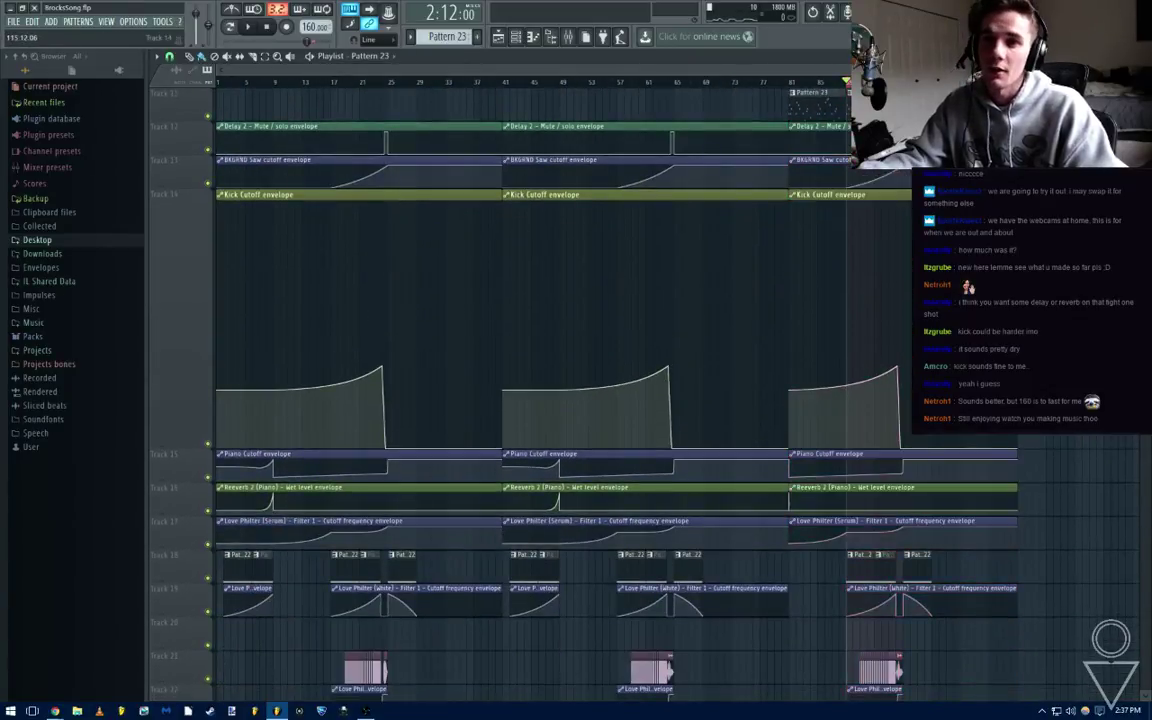
# Inspect the Fruity Parametric EQ 2 on the Kick mixer track, then return to the playlist
pyautogui.click(568, 36)
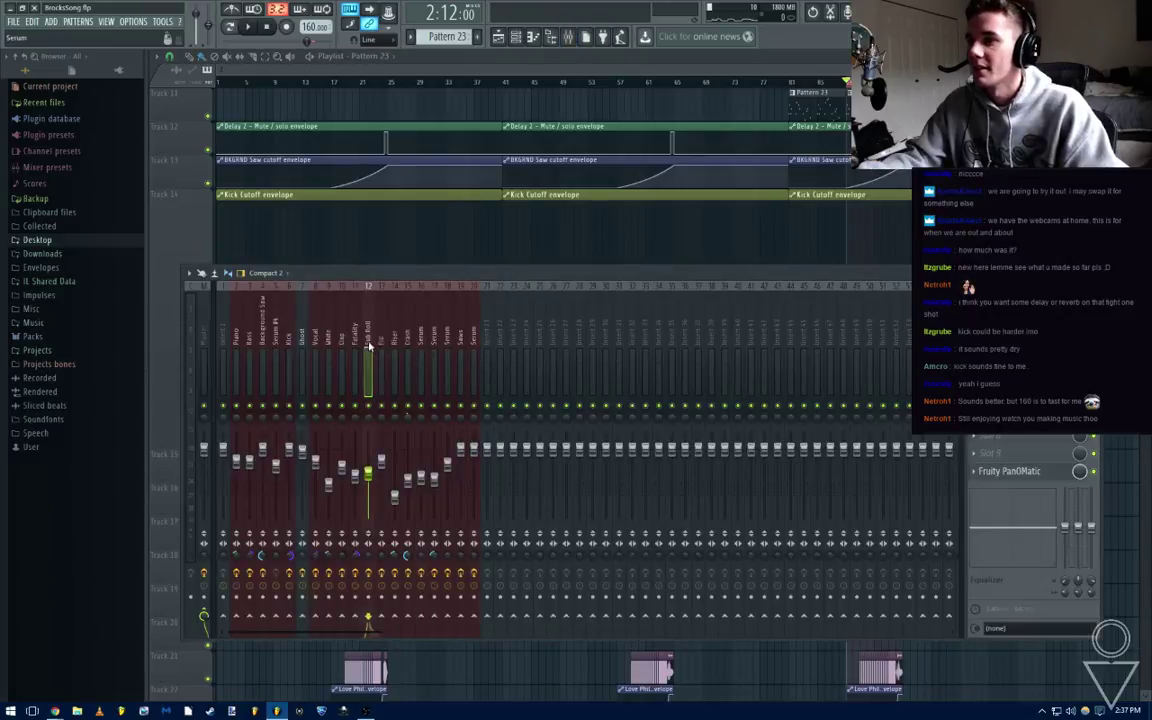
pyautogui.click(262, 343)
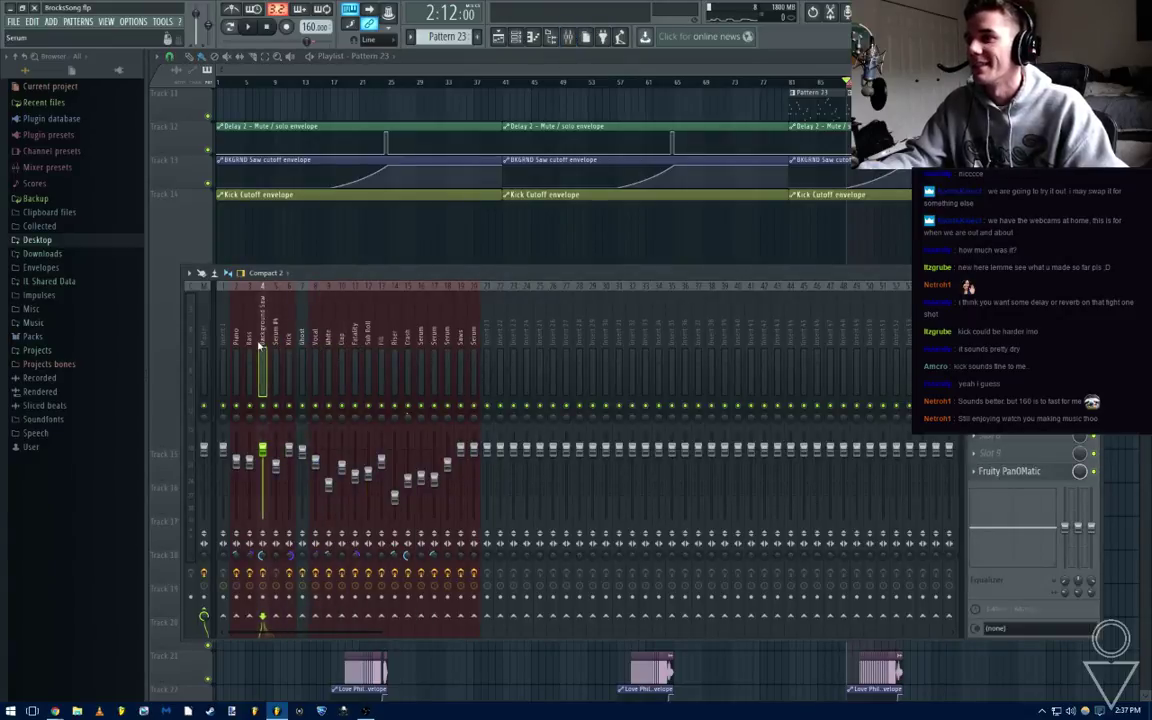
pyautogui.moveTo(259, 345); pyautogui.dragTo(292, 340)
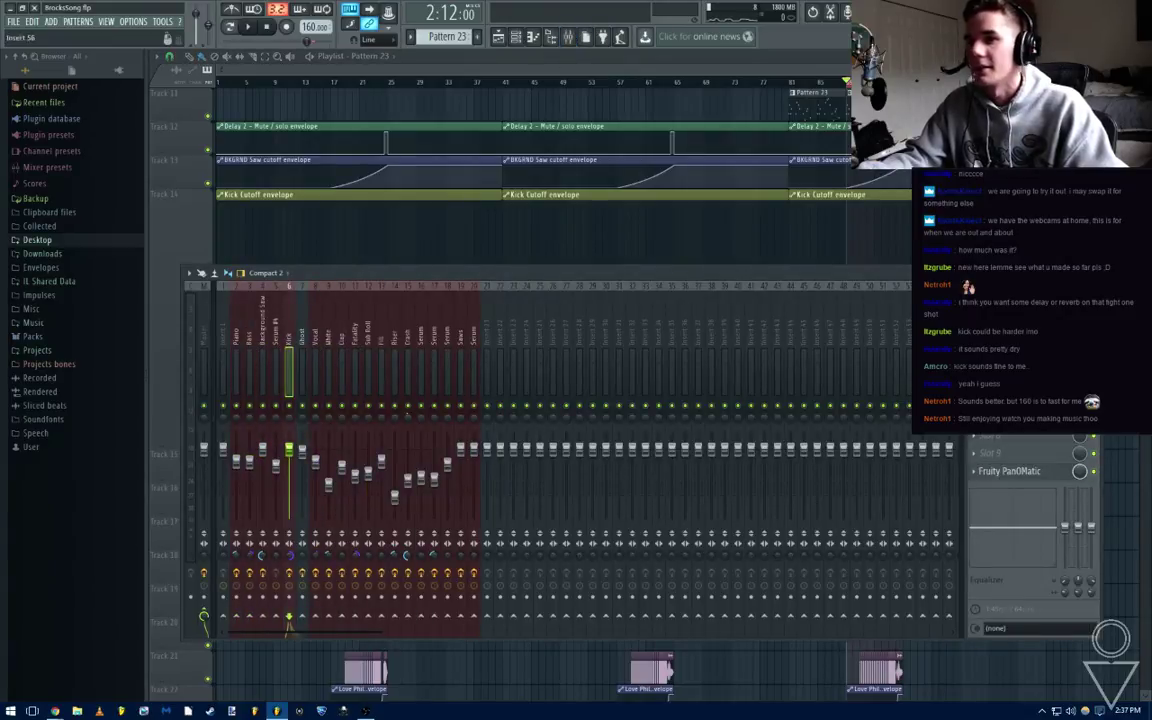
pyautogui.click(1010, 312)
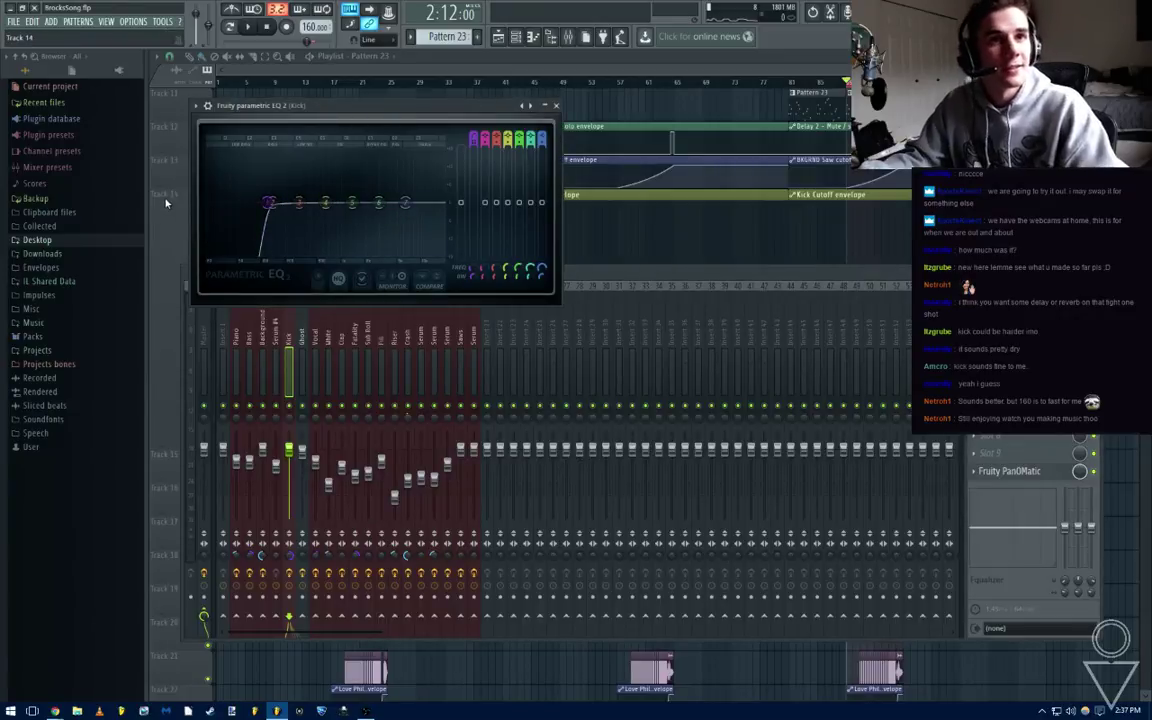
pyautogui.click(557, 106)
pyautogui.press('F9')
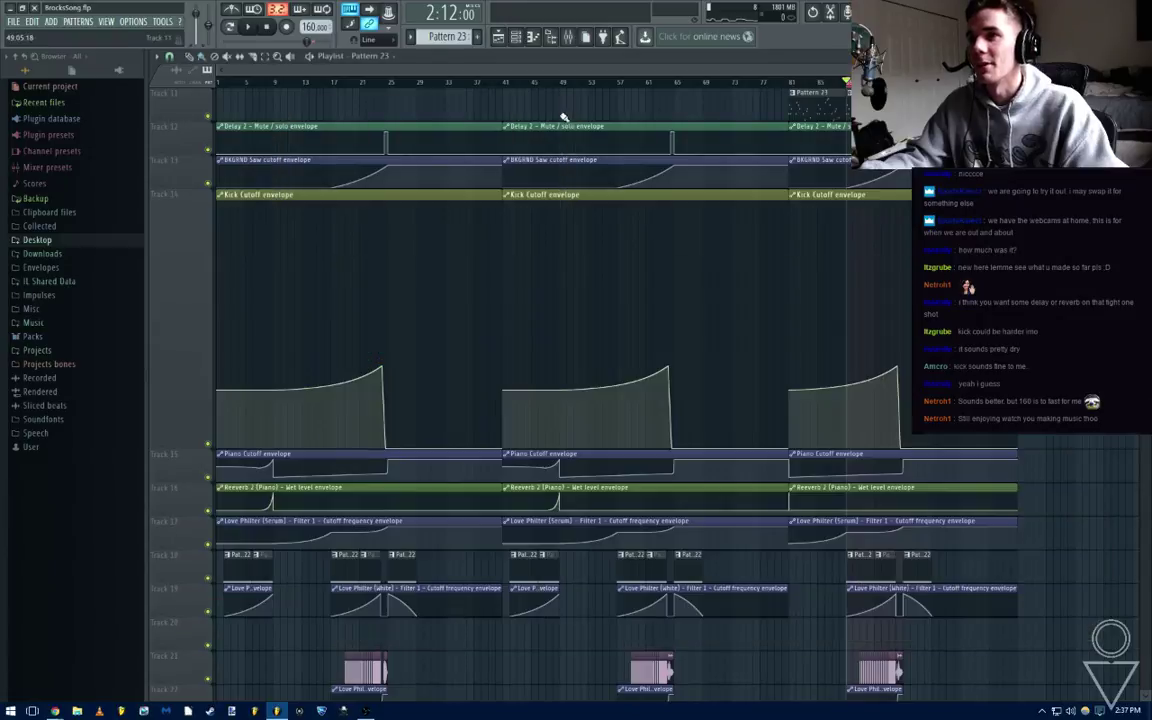
# Restore Track 14 to its default height in the playlist
pyautogui.rightClick(184, 442)
pyautogui.scroll(10, 419, 352)
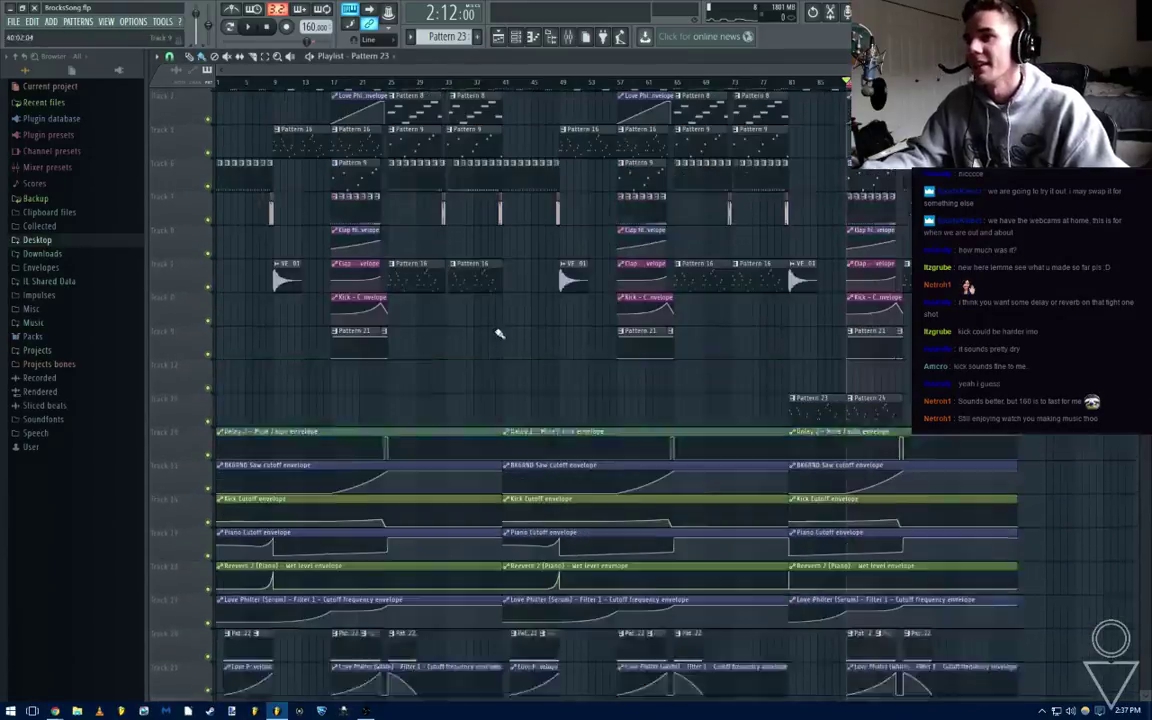
pyautogui.scroll(3, 400, 377)
pyautogui.scroll(1, 378, 92)
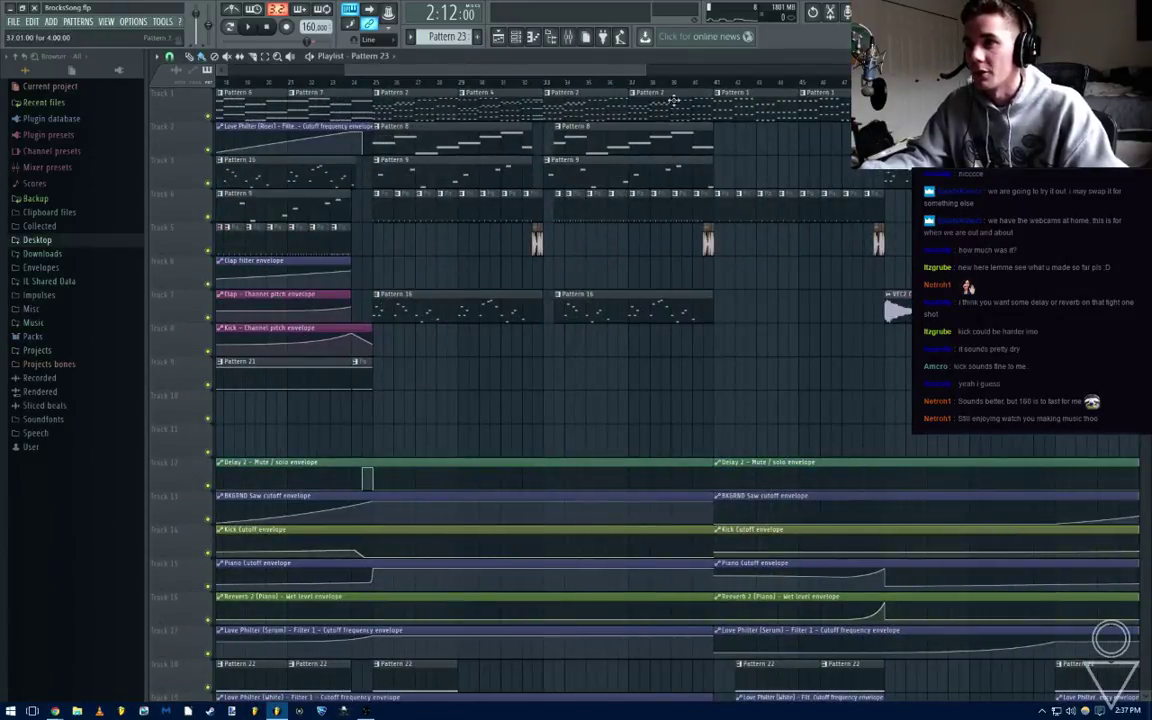
pyautogui.scroll(-5, 797, 391)
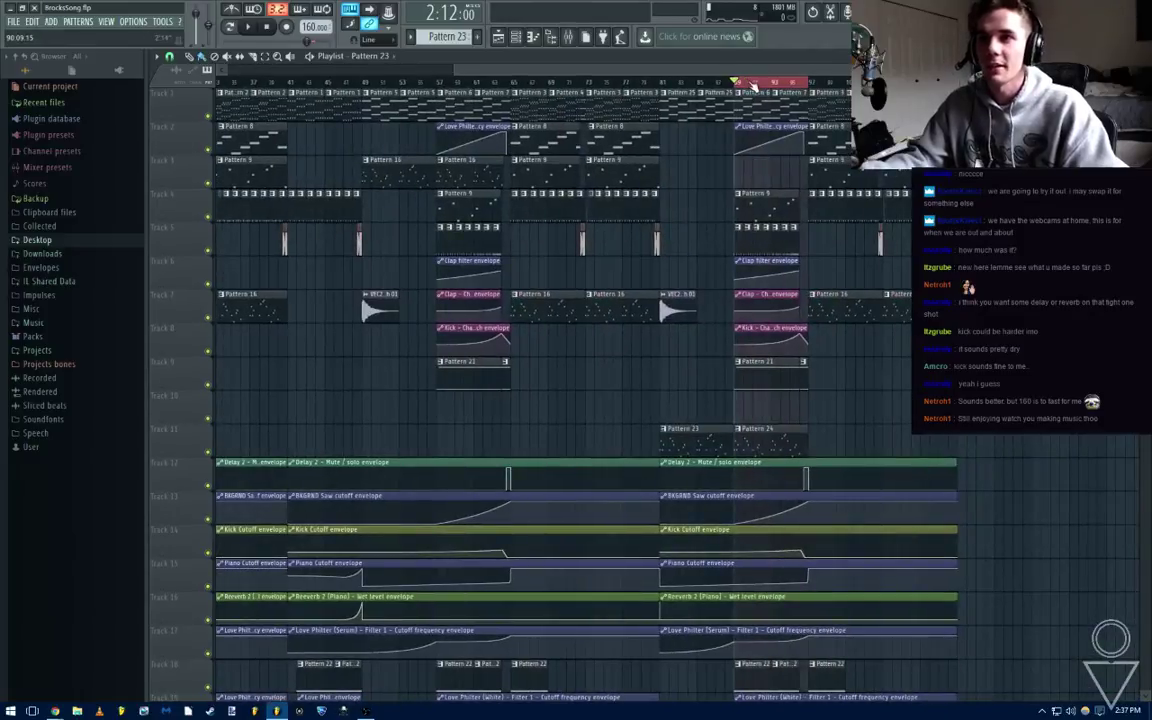
# Play the song from bar 81, where Pattern 23 begins
pyautogui.click(745, 82)
pyautogui.scroll(3, 750, 82)
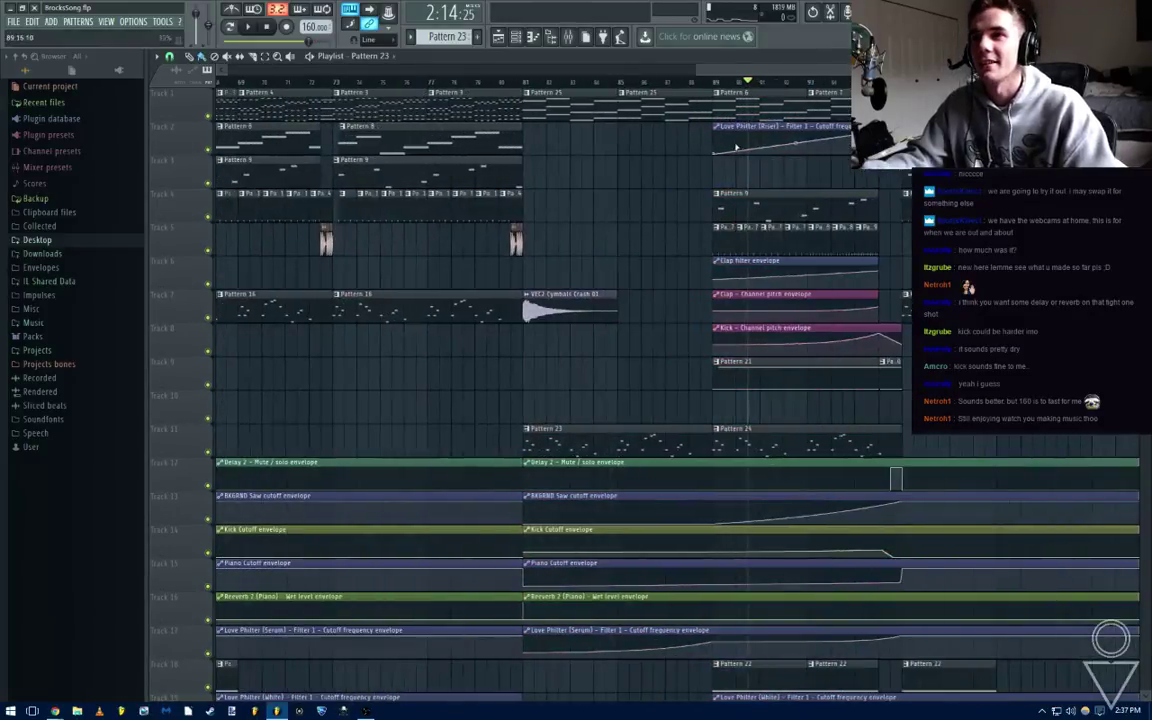
pyautogui.click(523, 81)
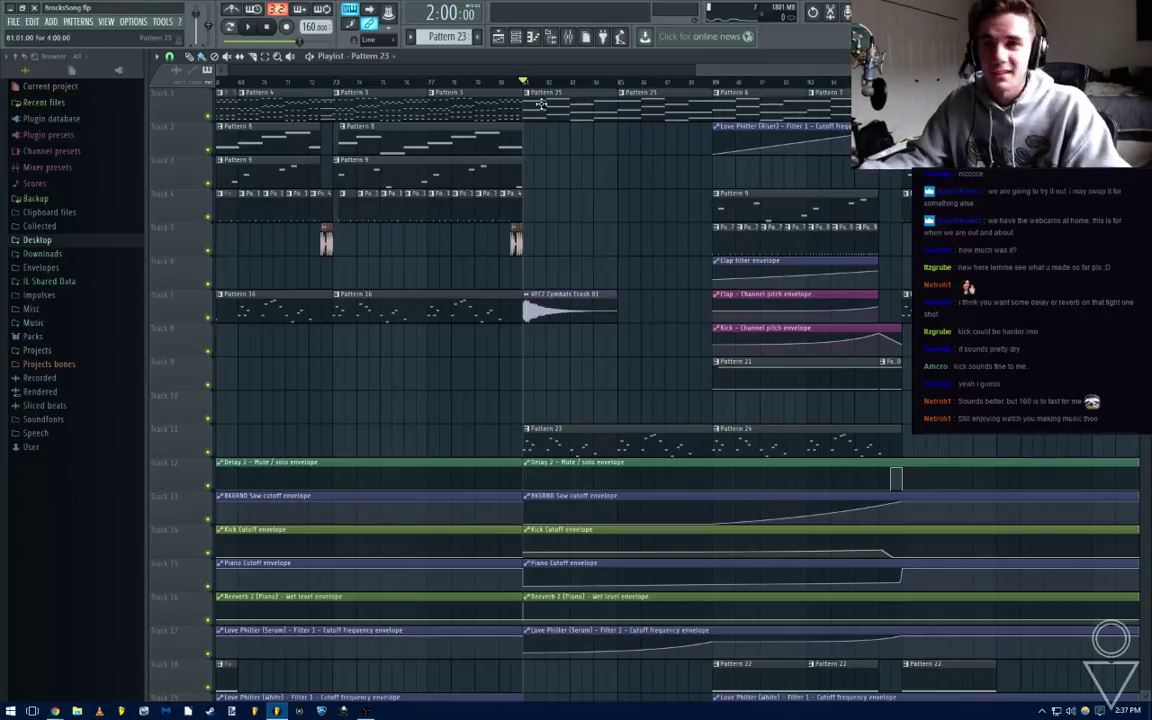
pyautogui.hscroll(2, 553, 123)
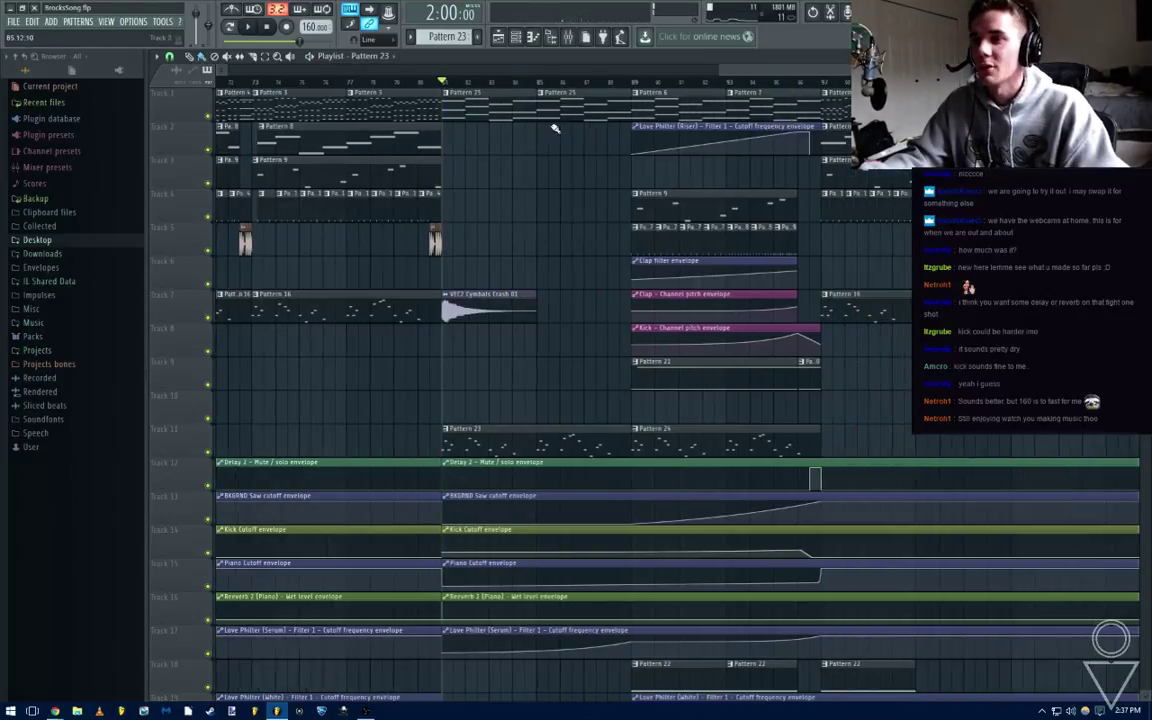
pyautogui.press('space')
# Lower the Saws mixer track's volume slightly, adjust the last Serum track's stereo separation, and stop playback
pyautogui.click(570, 36)
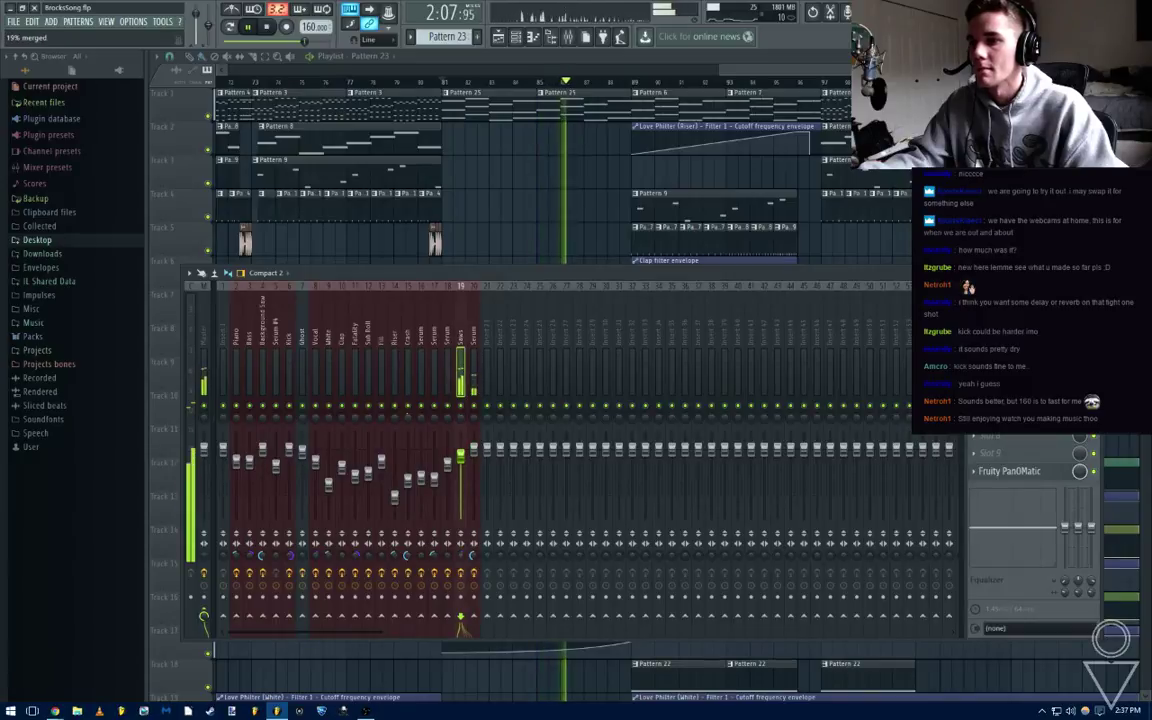
pyautogui.click(474, 560)
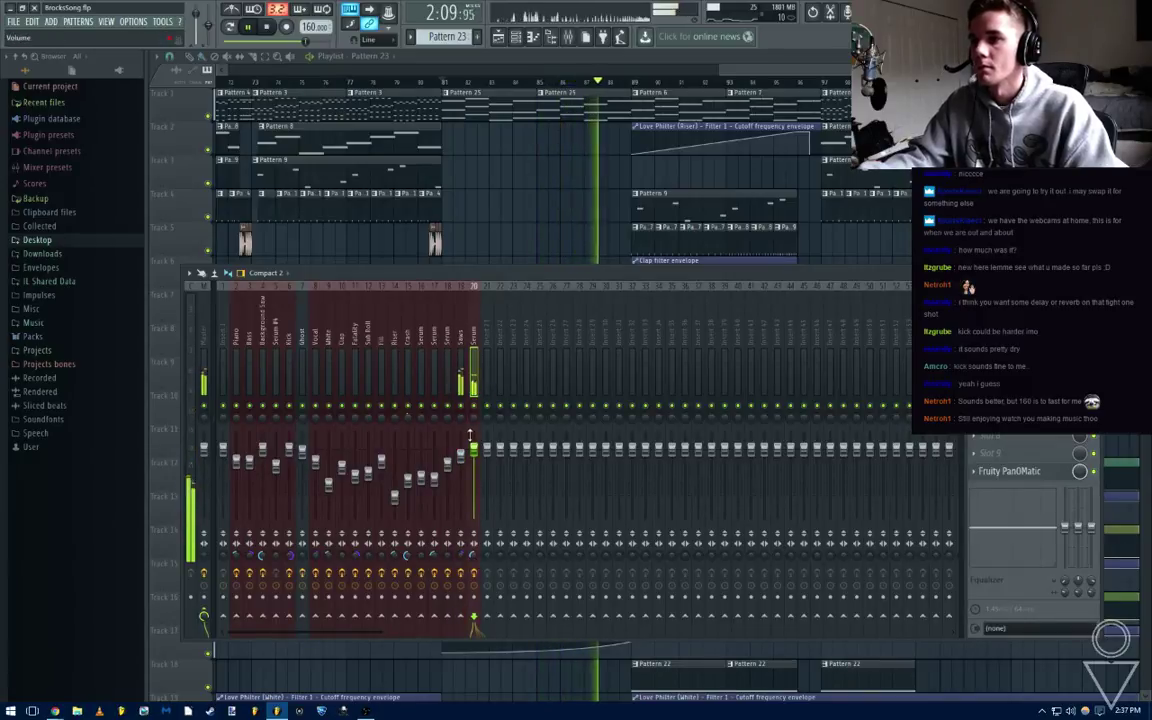
pyautogui.press('F9')
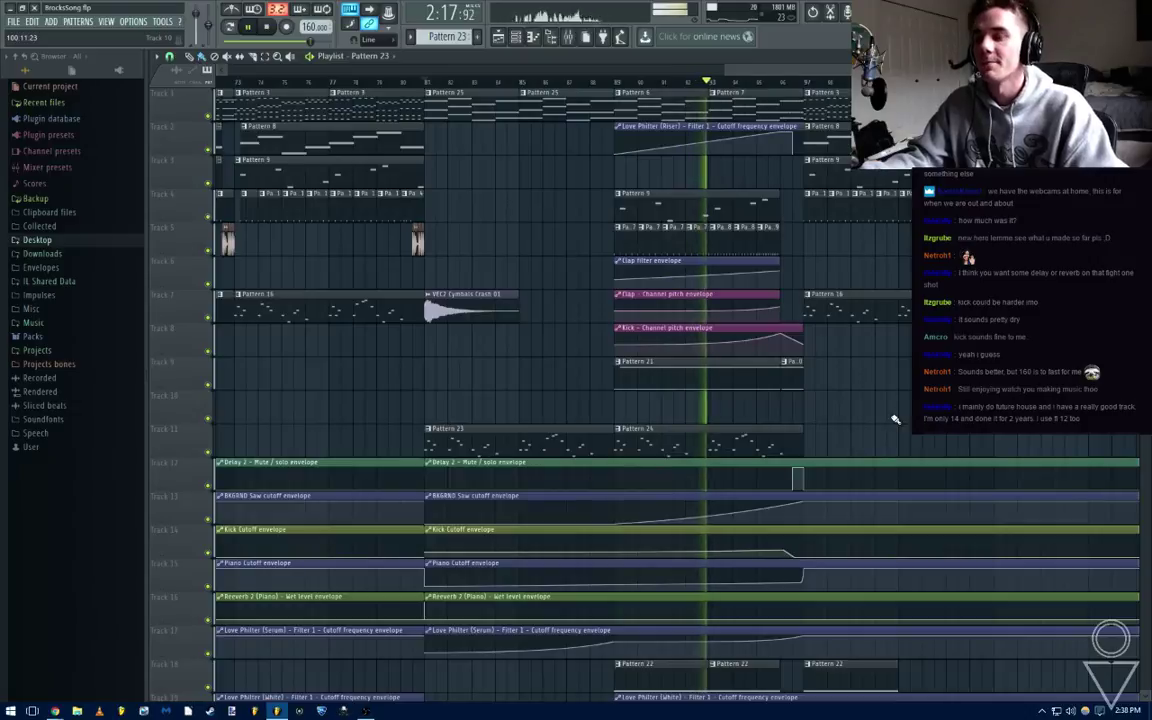
pyautogui.press('space')
# Review the Serum #2 notes of Pattern 23 in the piano roll and return to the playlist
pyautogui.doubleClick(483, 453)
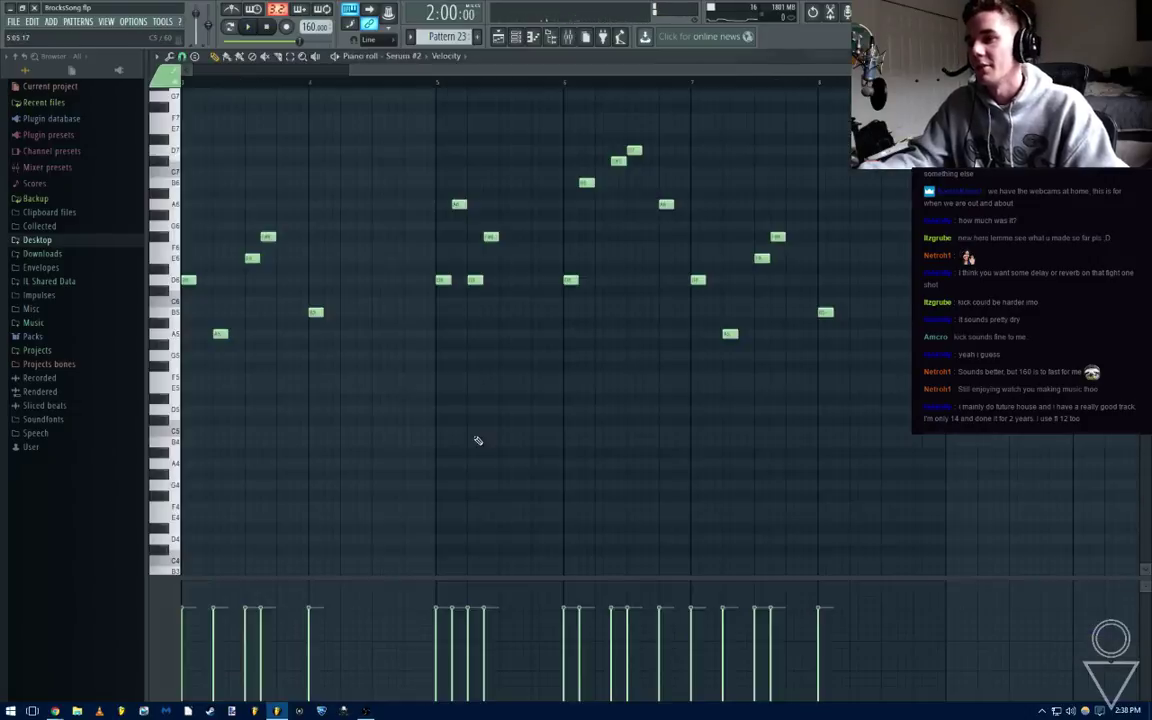
pyautogui.press('Escape')
pyautogui.press('Escape')
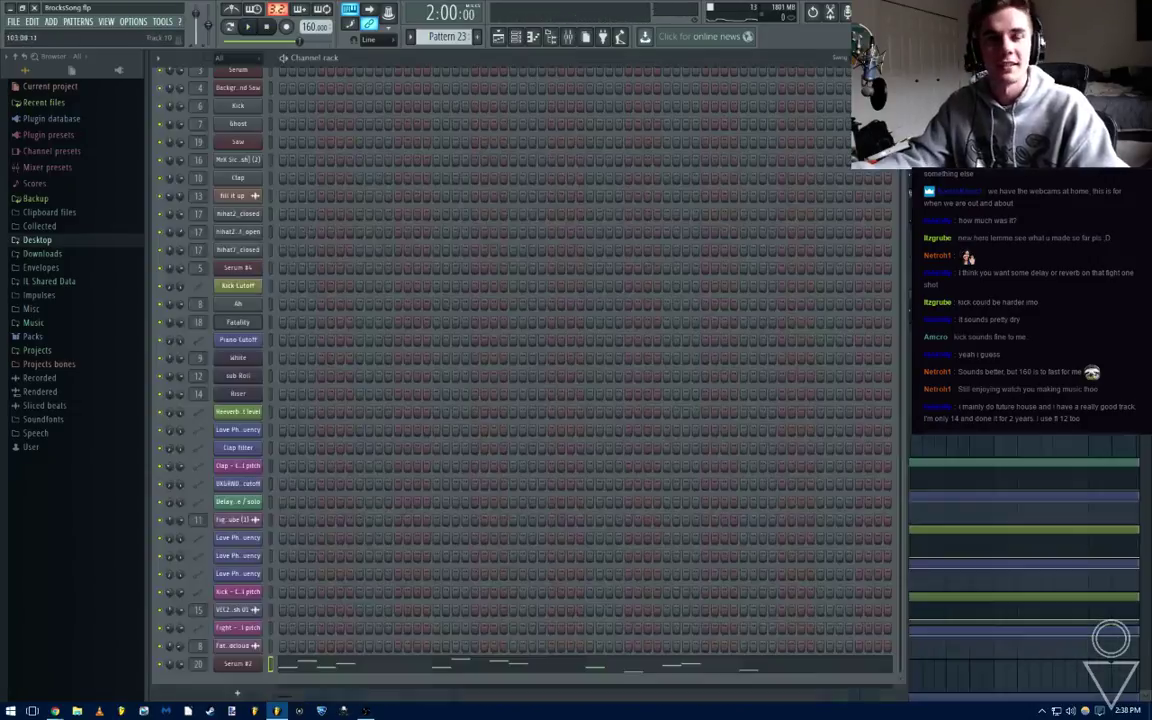
pyautogui.doubleClick(535, 433)
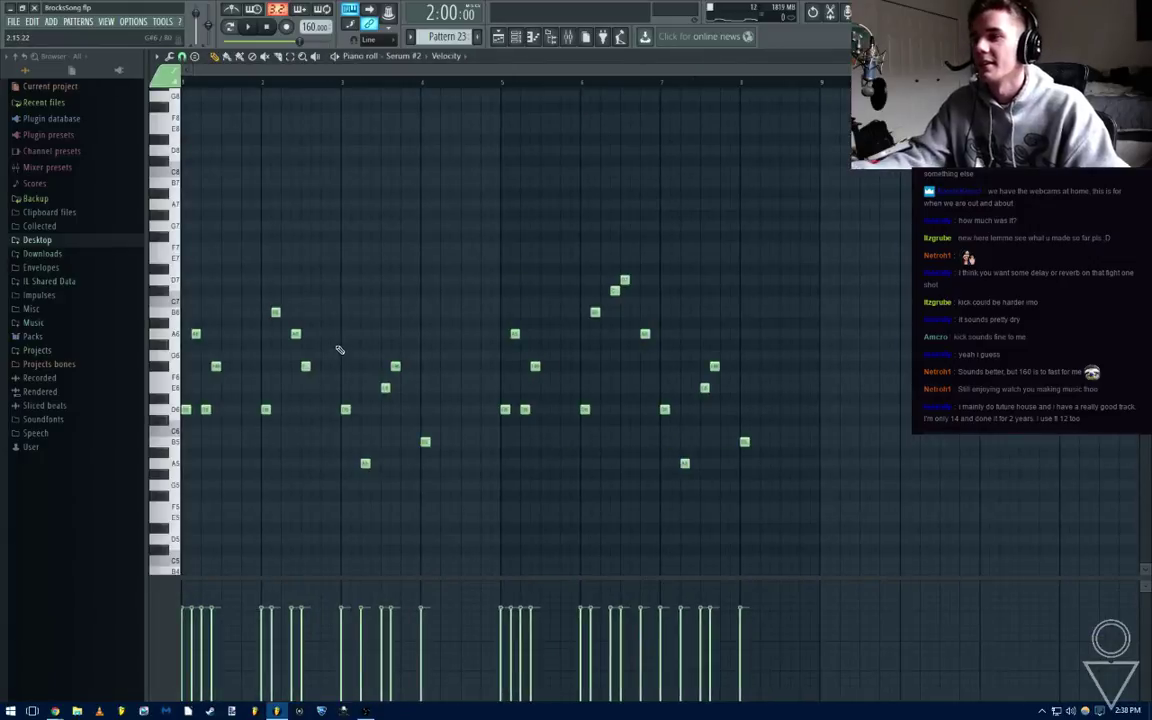
pyautogui.press('Escape')
pyautogui.press('Escape')
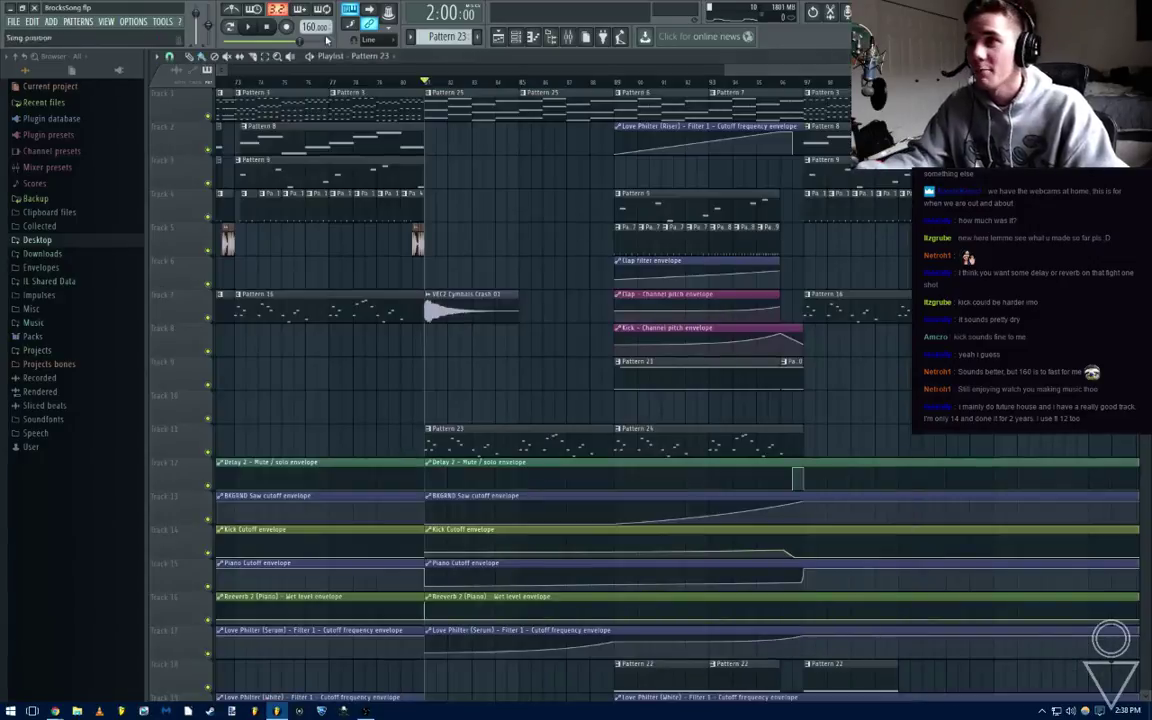
# Add a C6 note halfway through bar 1 of Pattern 23's Serum #2 melody, right after the fourth note
pyautogui.doubleClick(502, 430)
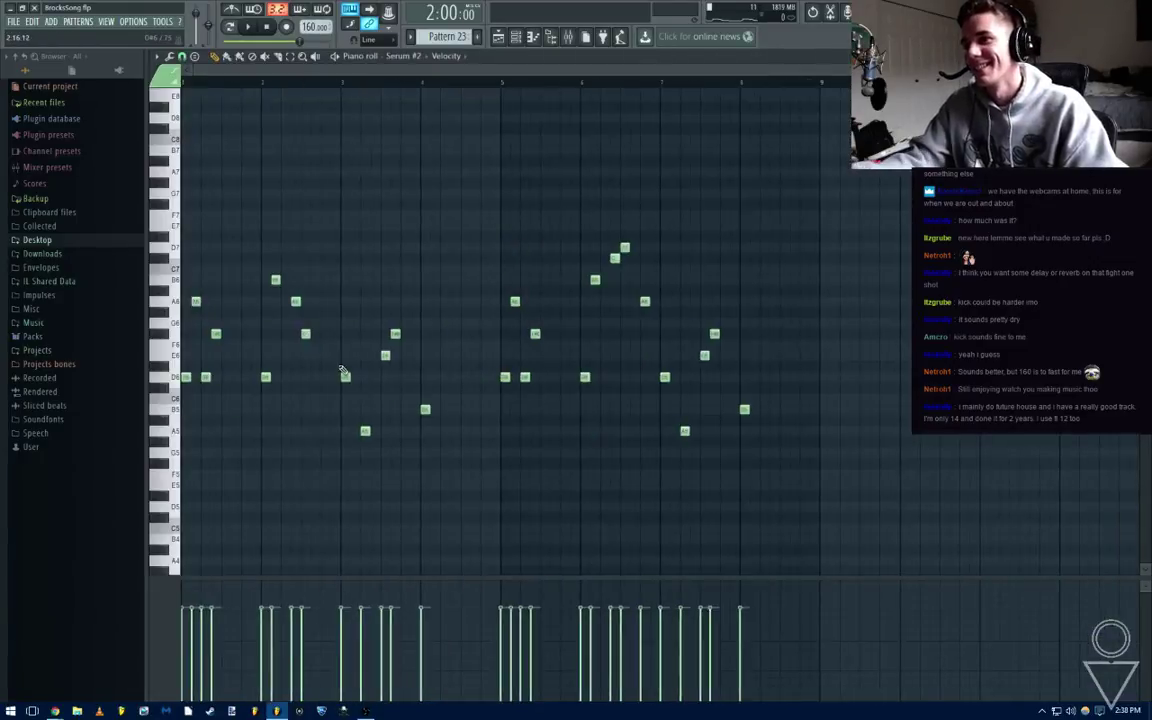
pyautogui.press('space')
pyautogui.press('space')
pyautogui.scroll(3, 229, 350)
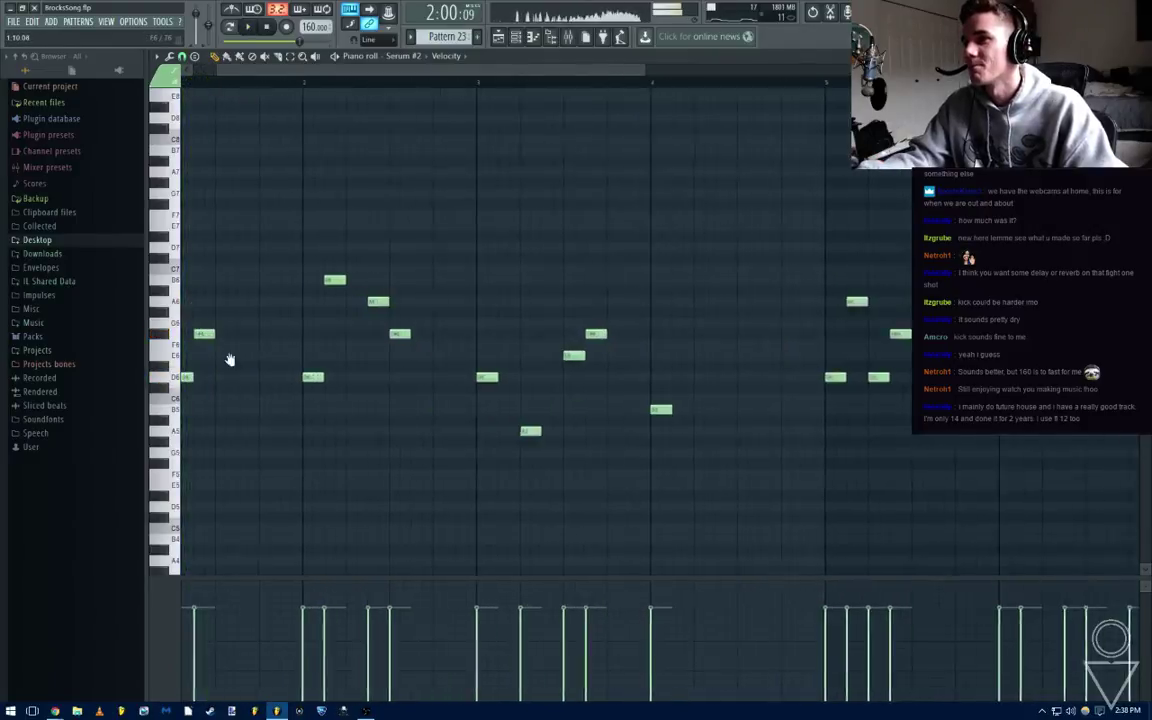
pyautogui.moveTo(229, 360); pyautogui.dragTo(286, 387)
pyautogui.click(273, 430)
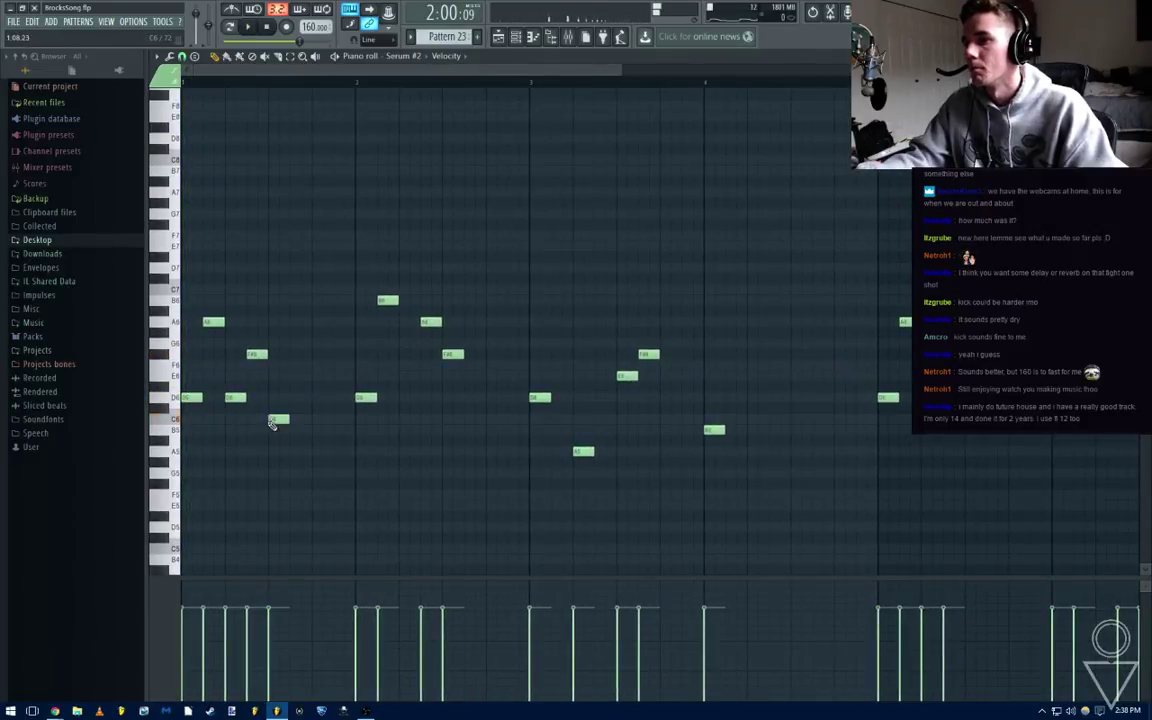
# Try continuing the second half of bar 1 with B5, E5 and A5 notes and audition the melody
pyautogui.click(291, 496)
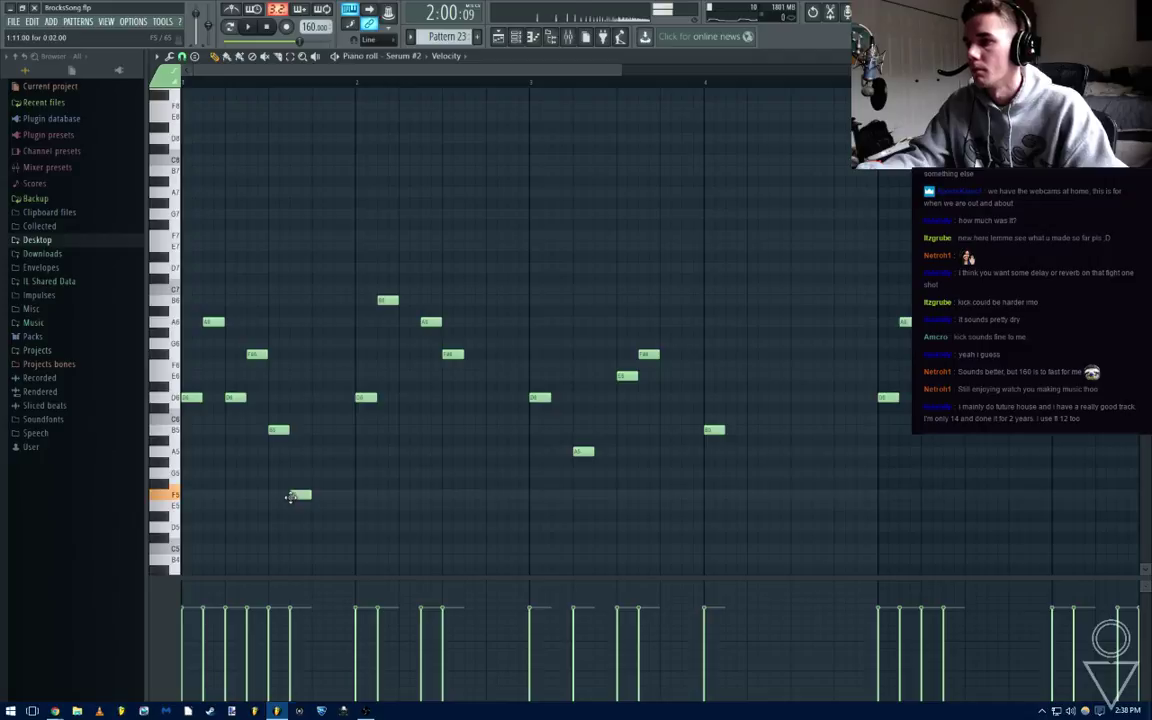
pyautogui.moveTo(305, 503); pyautogui.dragTo(294, 503)
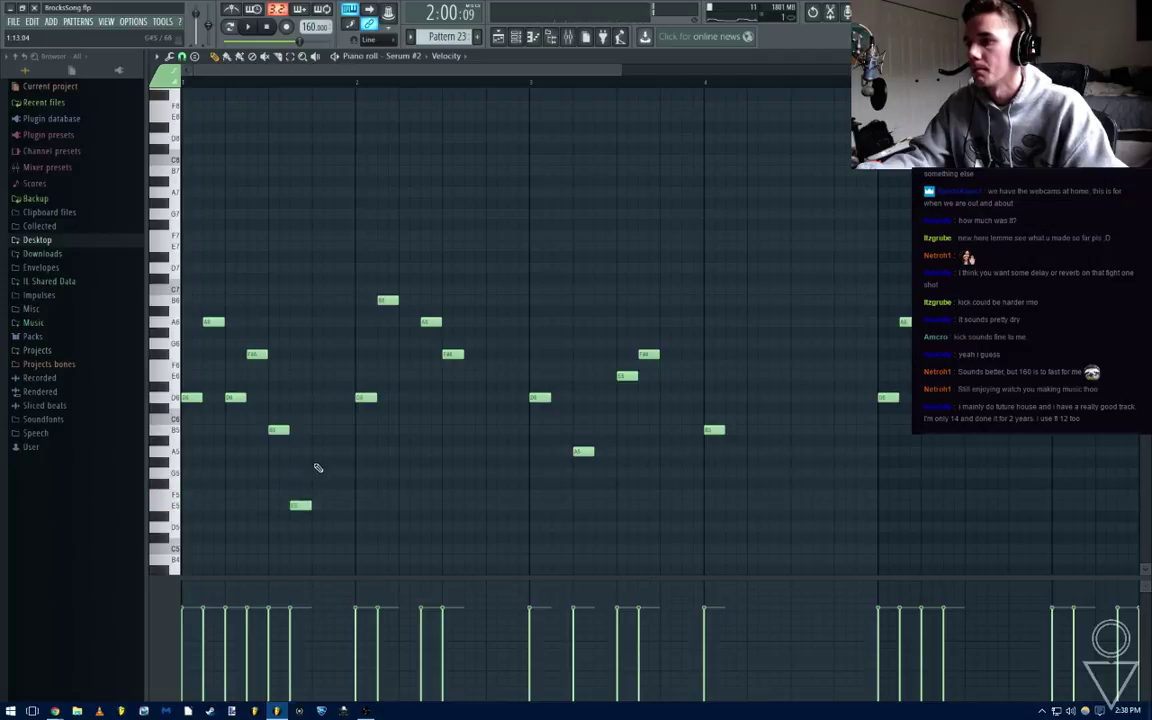
pyautogui.click(318, 452)
pyautogui.press('space')
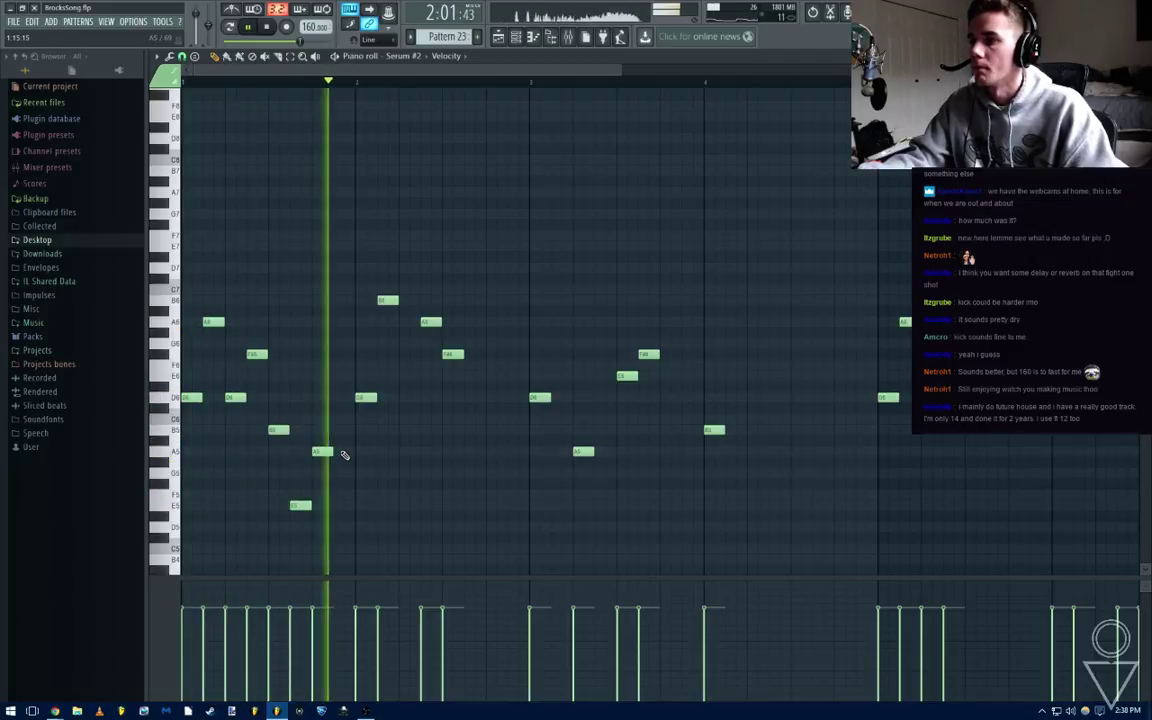
pyautogui.press('space')
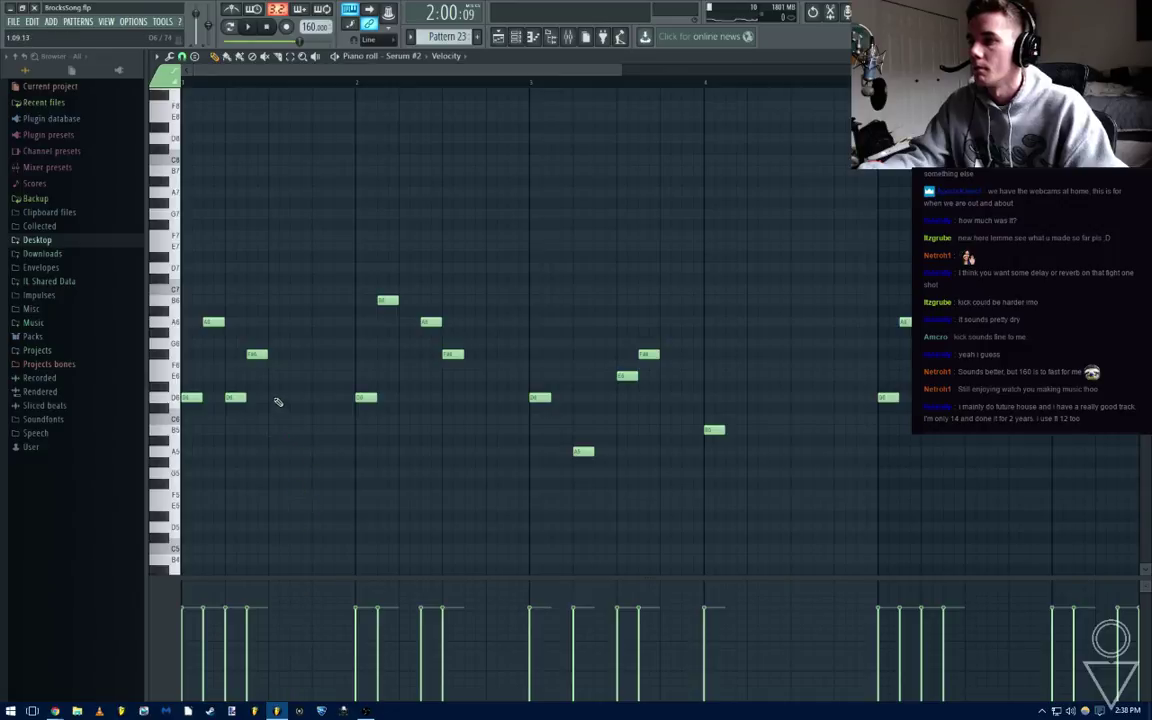
# Fill the second half of bar 1 with D6, A6, D6 and F#6 notes and play the melody back
pyautogui.click(278, 399)
pyautogui.press('space')
pyautogui.press('space')
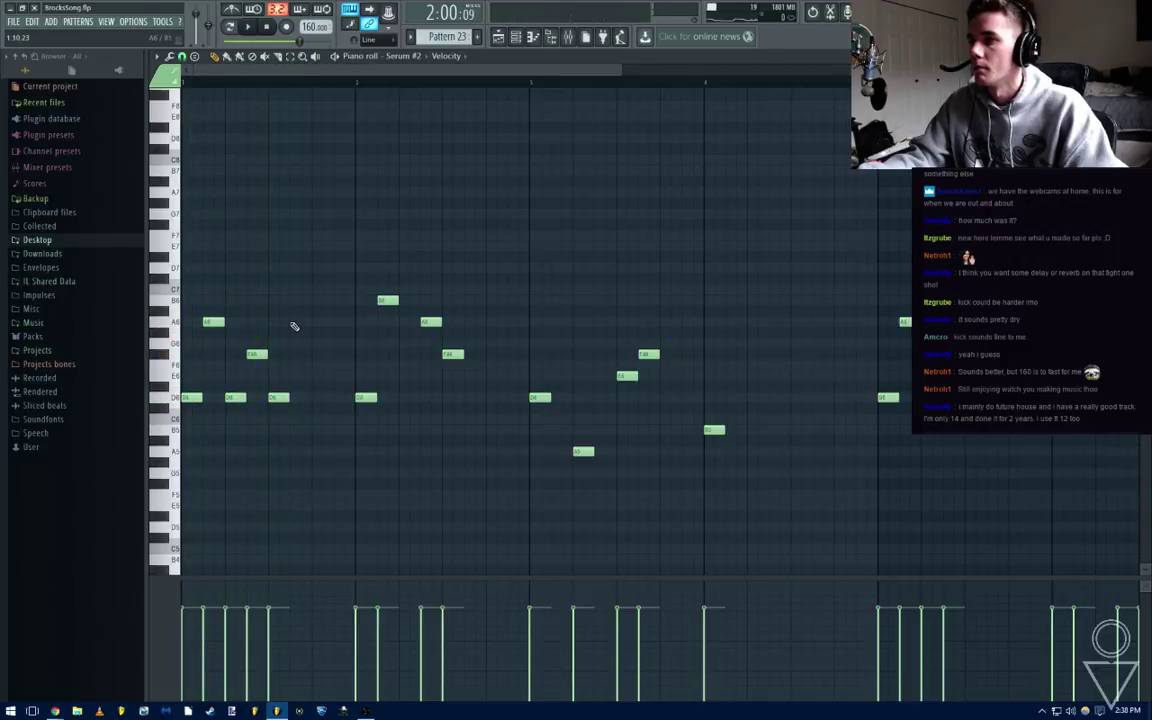
pyautogui.click(314, 398)
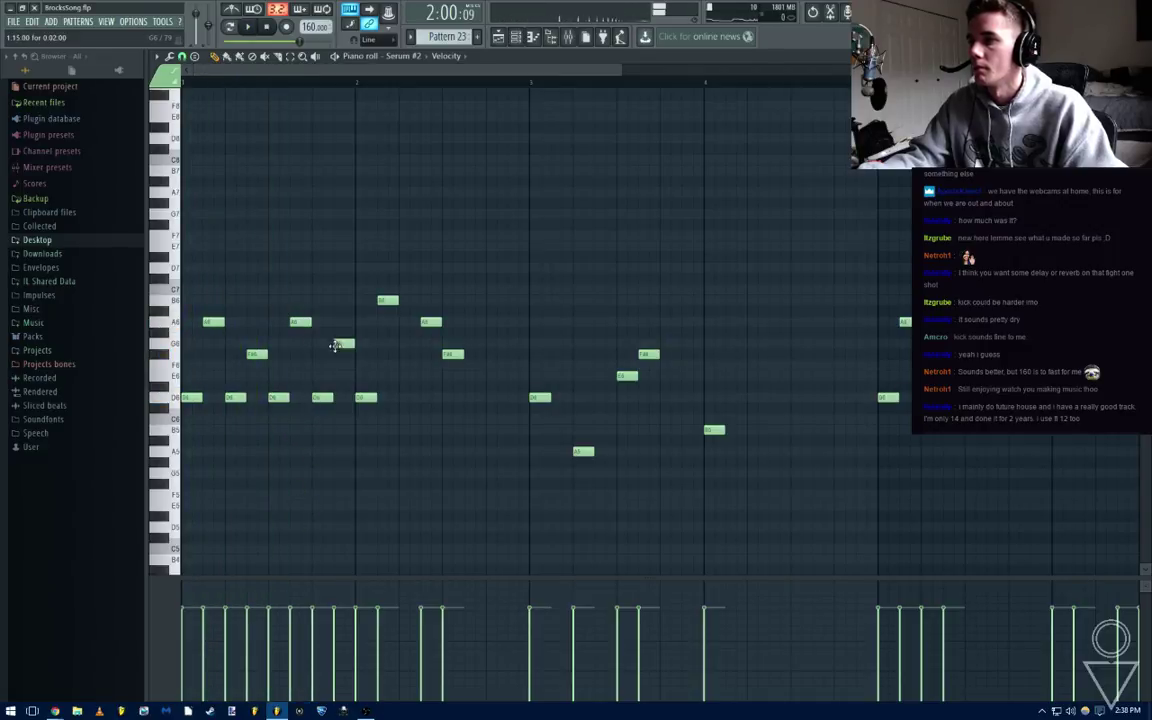
pyautogui.scroll(-3, 363, 387)
pyautogui.press('space')
pyautogui.scroll(3, 340, 435)
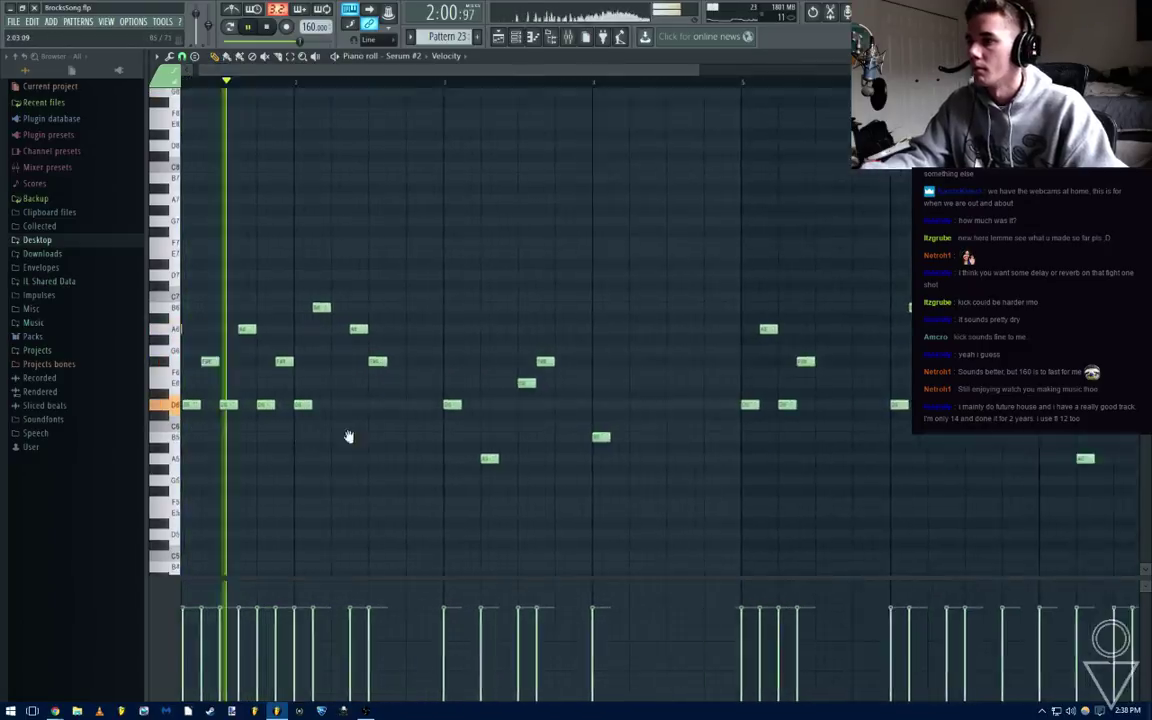
pyautogui.press('space')
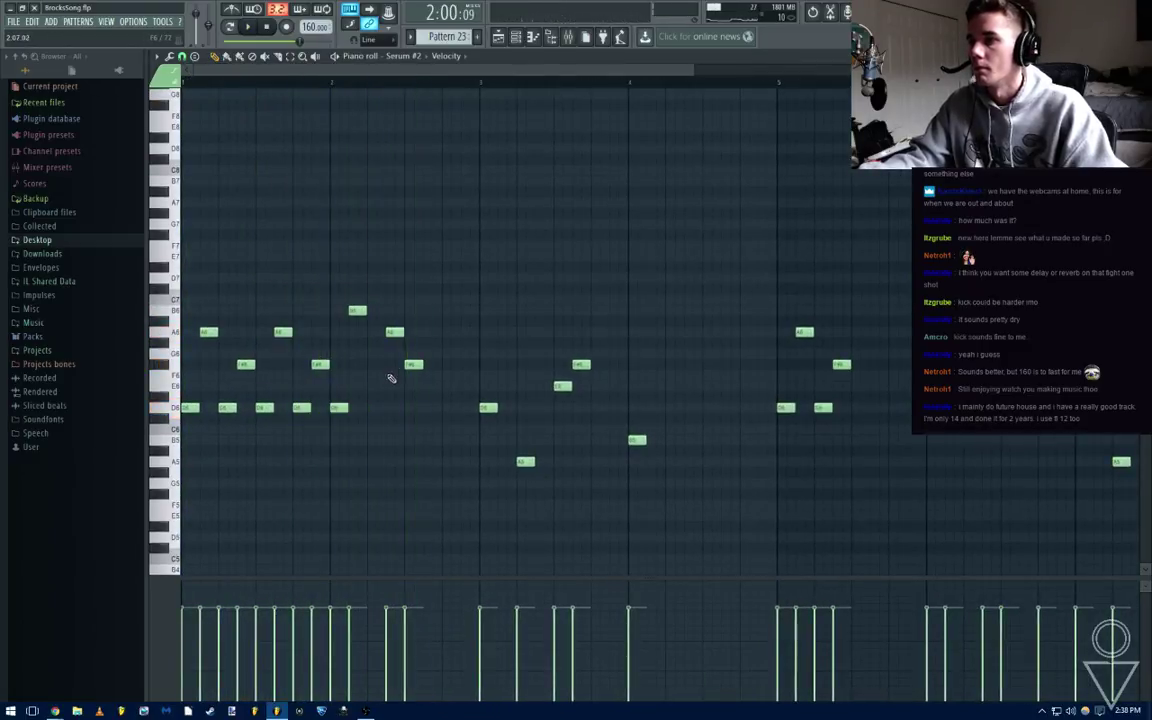
# Fill the gaps in bar 2 with two D6 notes, then an F#6 and an A6 at its end, while auditioning
pyautogui.scroll(-1, 384, 389)
pyautogui.click(378, 380)
pyautogui.press('space')
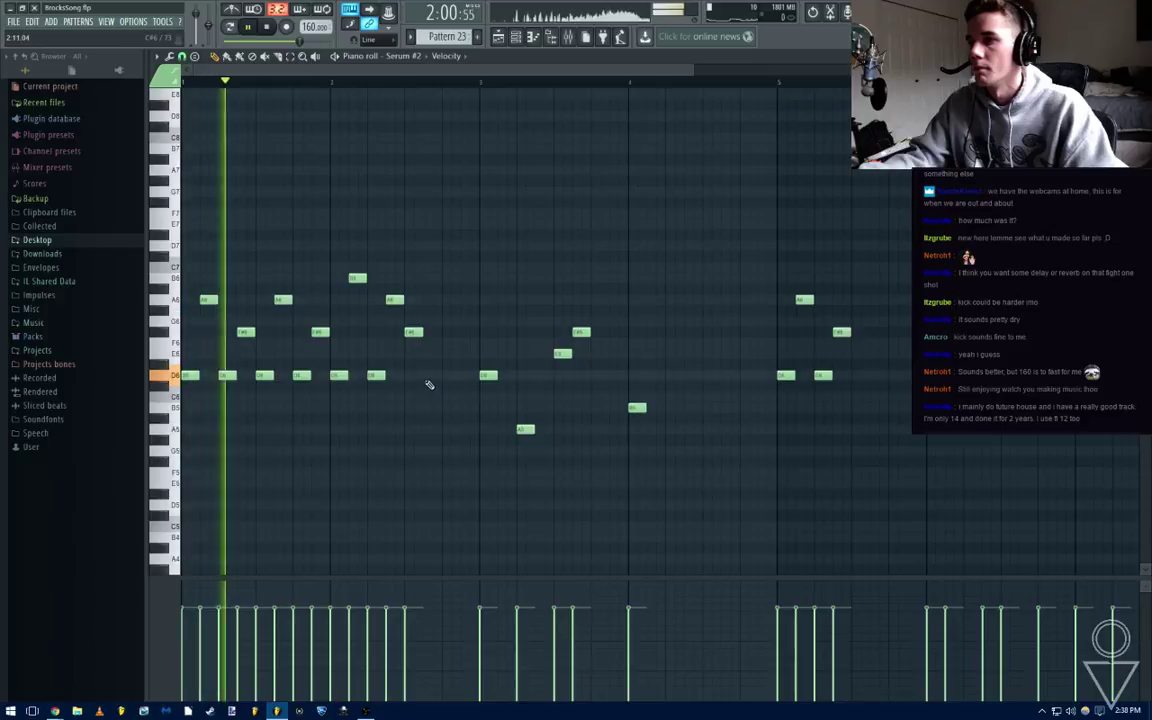
pyautogui.click(430, 380)
pyautogui.click(451, 332)
pyautogui.click(469, 300)
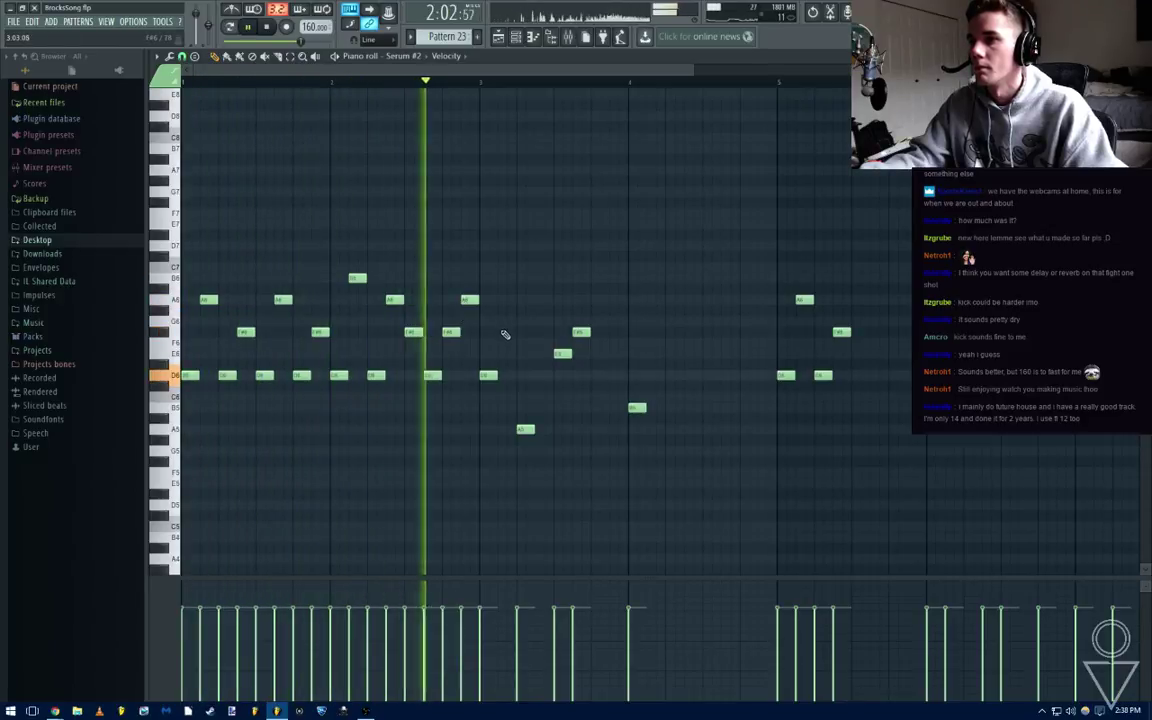
pyautogui.press('space')
# Add a G5 note directly after the D6 that opens bar 3 and audition the melody
pyautogui.scroll(2, 457, 455)
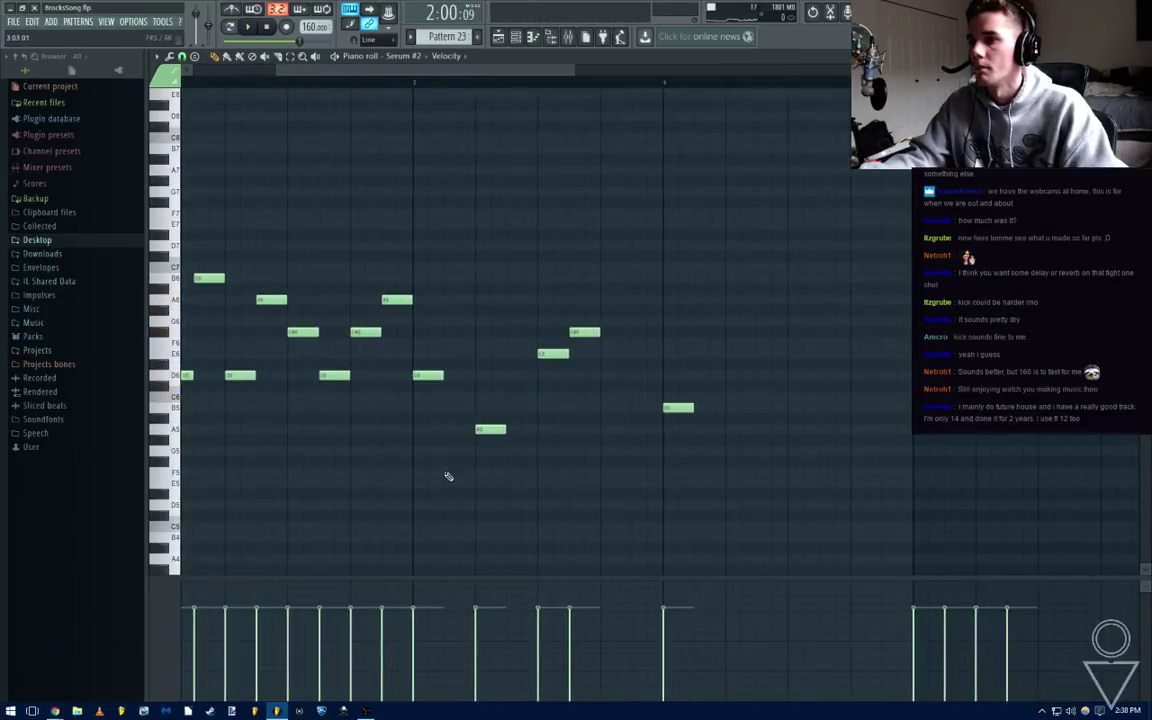
pyautogui.click(452, 474)
pyautogui.click(445, 449)
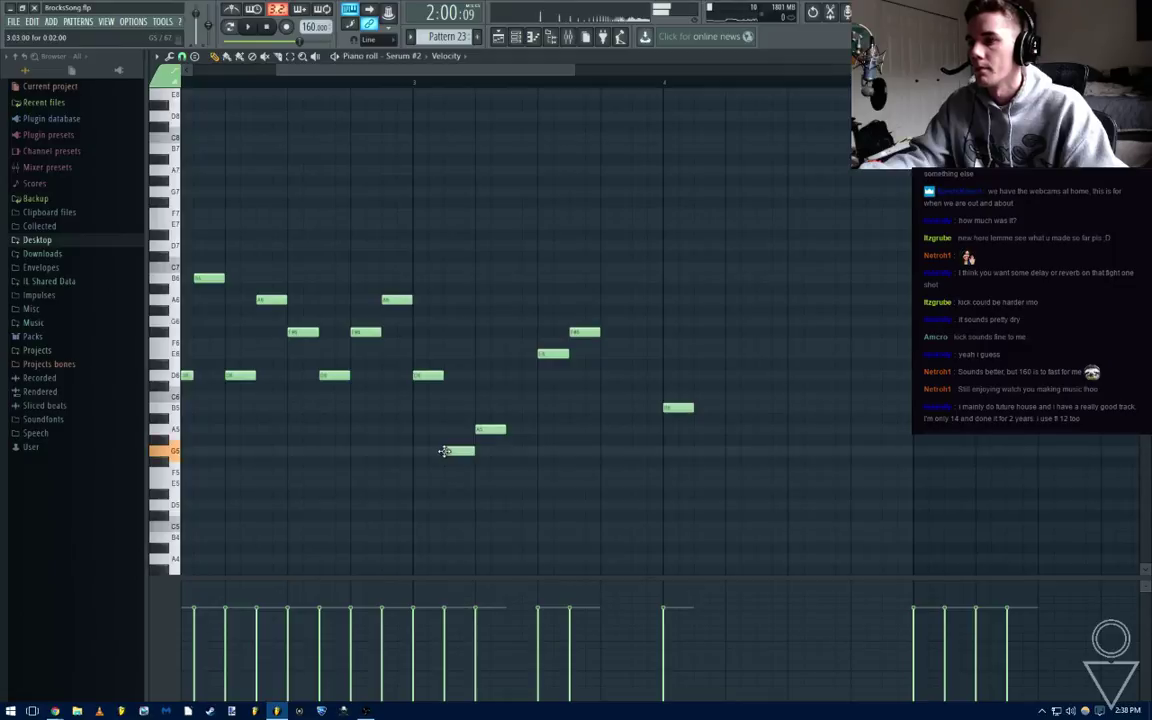
pyautogui.scroll(-3, 456, 450)
pyautogui.press('space')
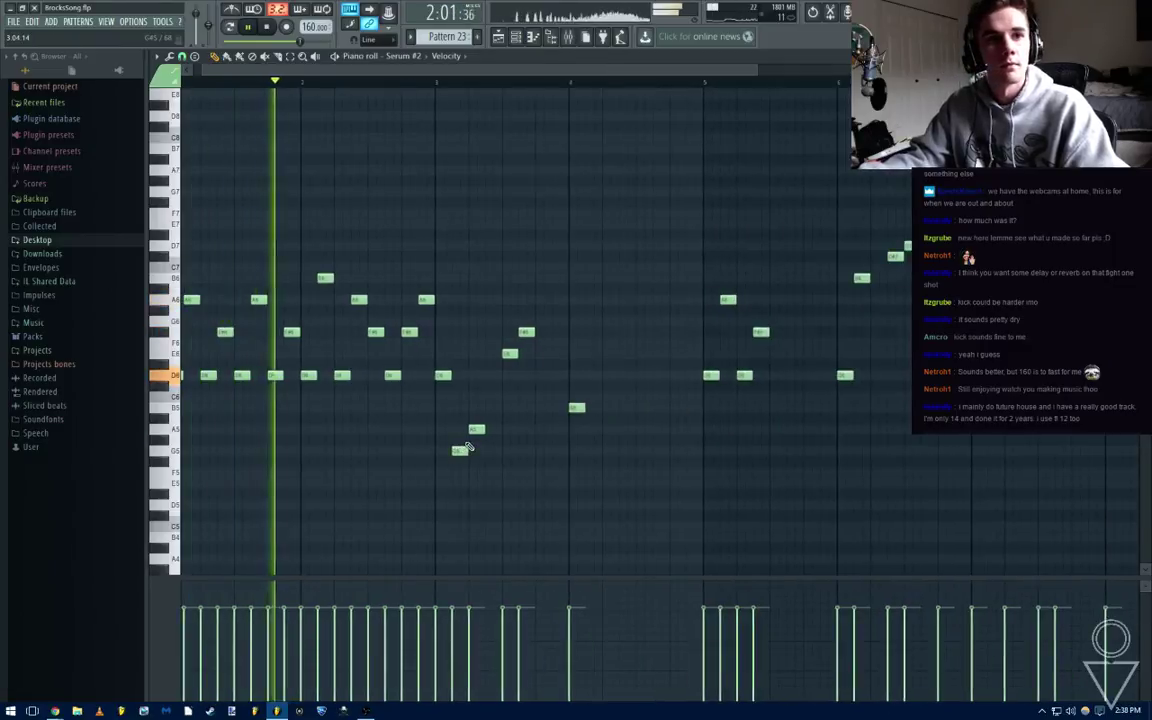
pyautogui.moveTo(547, 466); pyautogui.dragTo(483, 455)
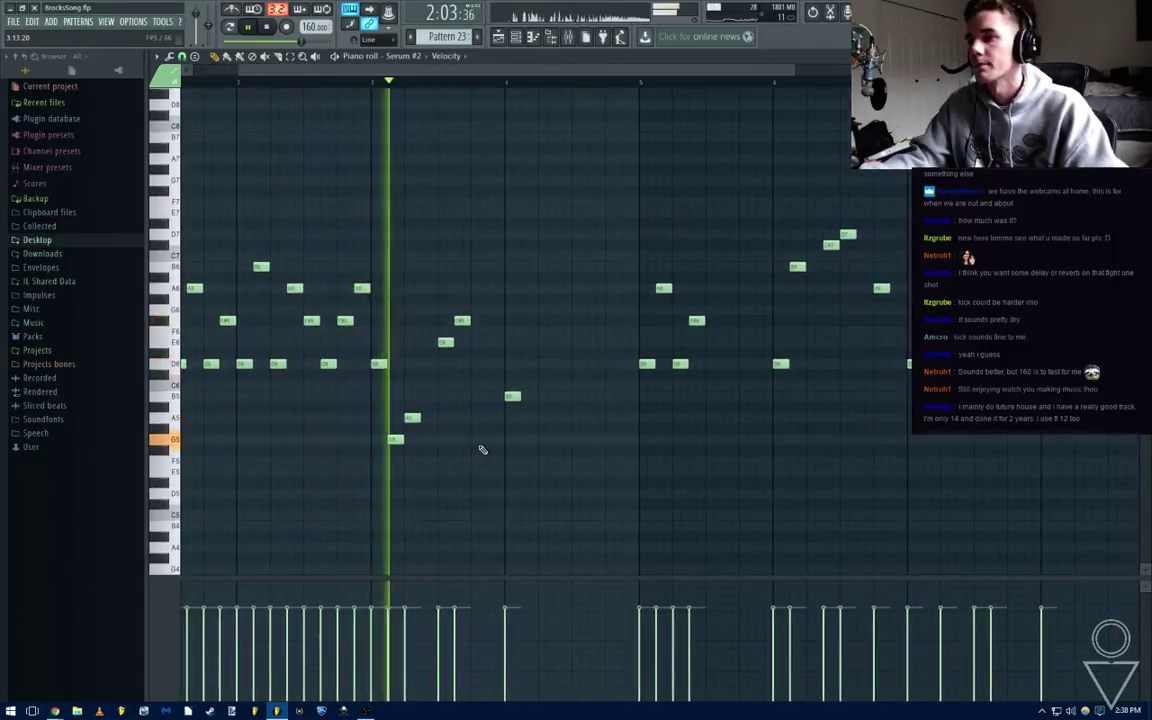
pyautogui.press('space')
# Lower the second note of bar 3 to F5, audition it, and lower it further to E5
pyautogui.scroll(3, 431, 424)
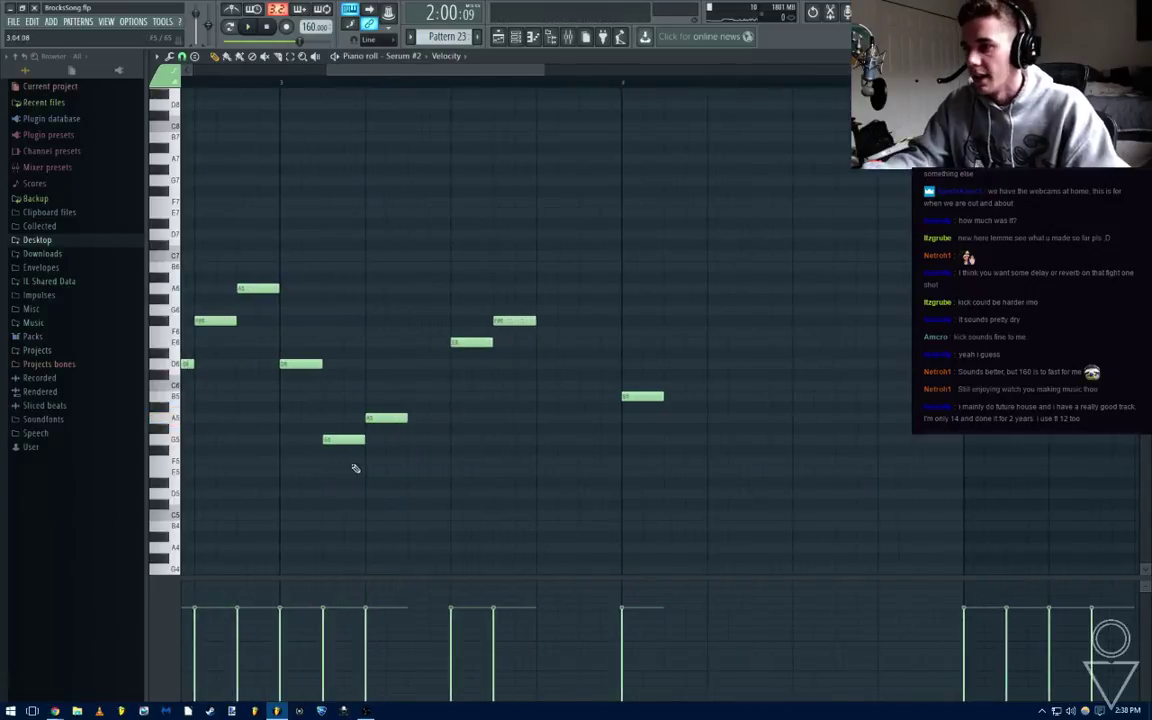
pyautogui.moveTo(344, 457); pyautogui.dragTo(344, 468)
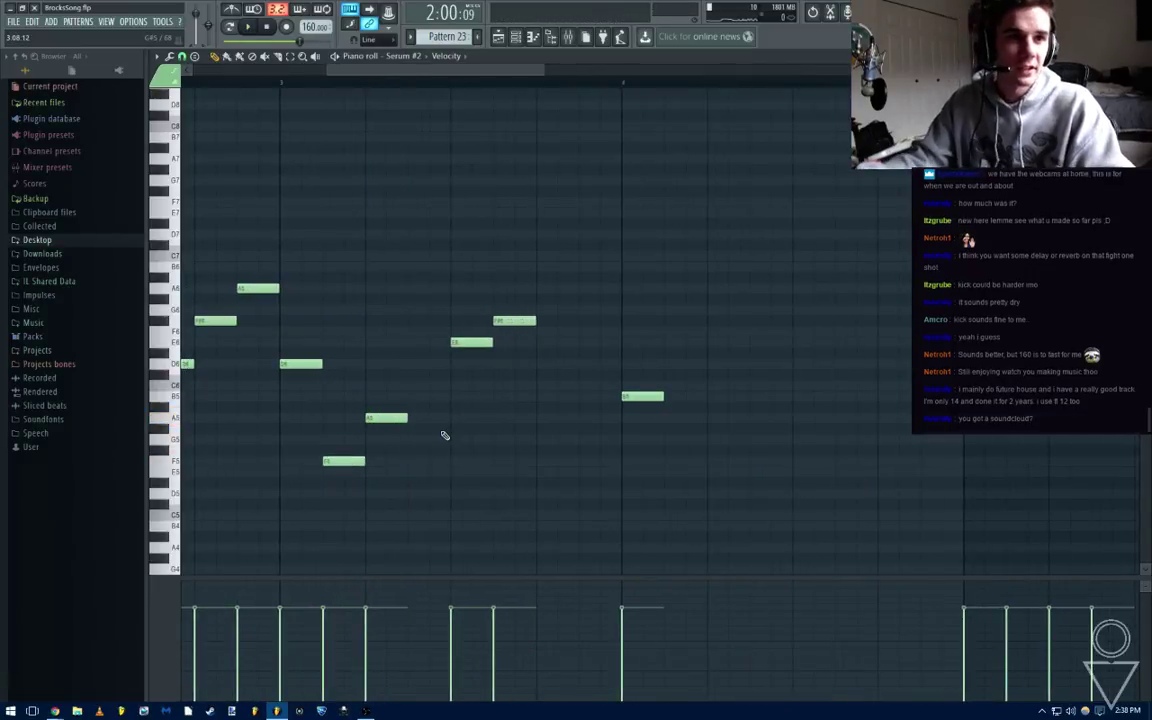
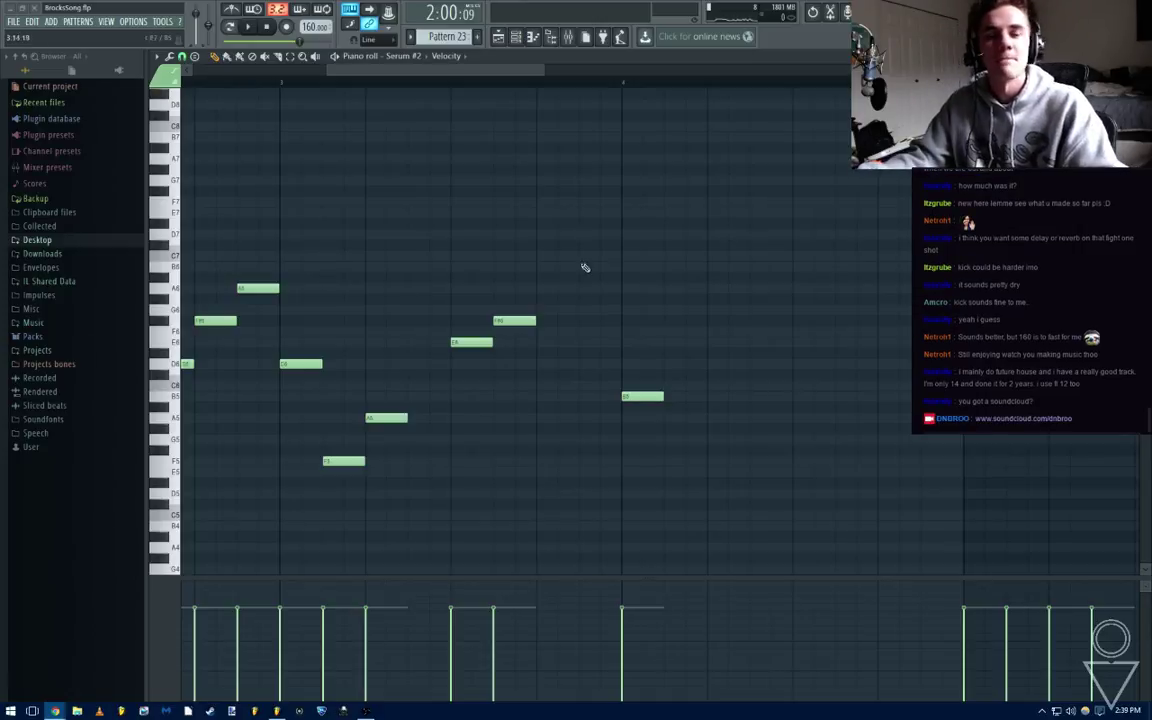
pyautogui.scroll(-3, 551, 336)
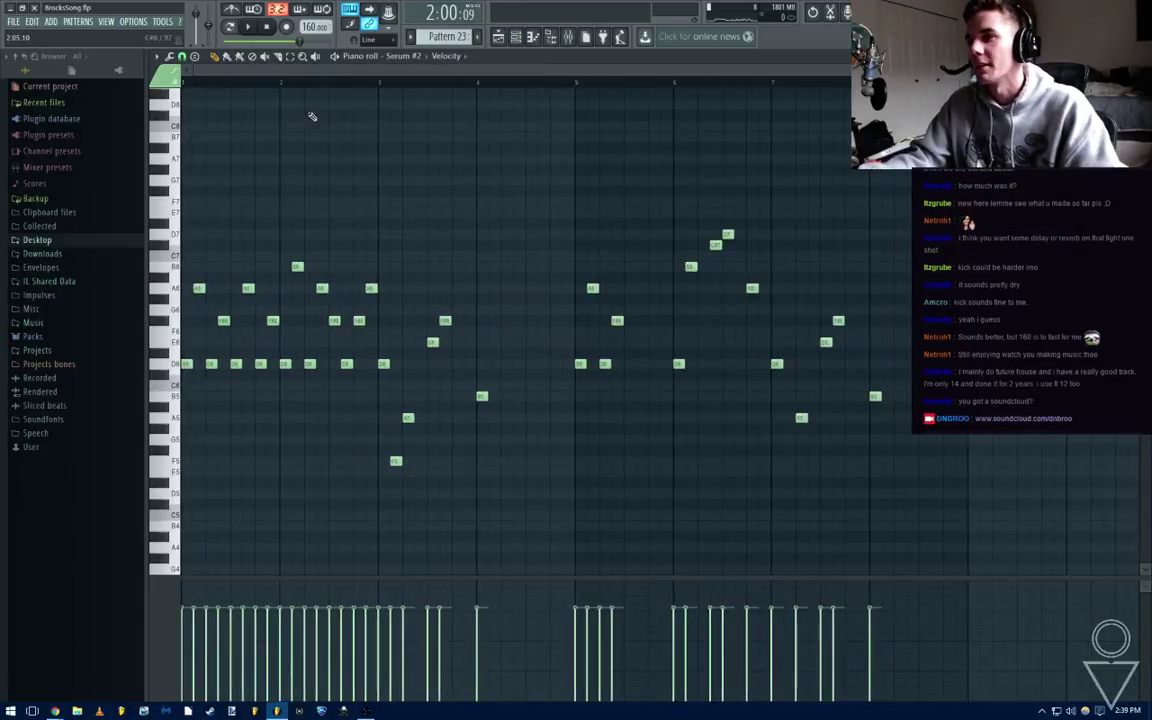
pyautogui.press('space')
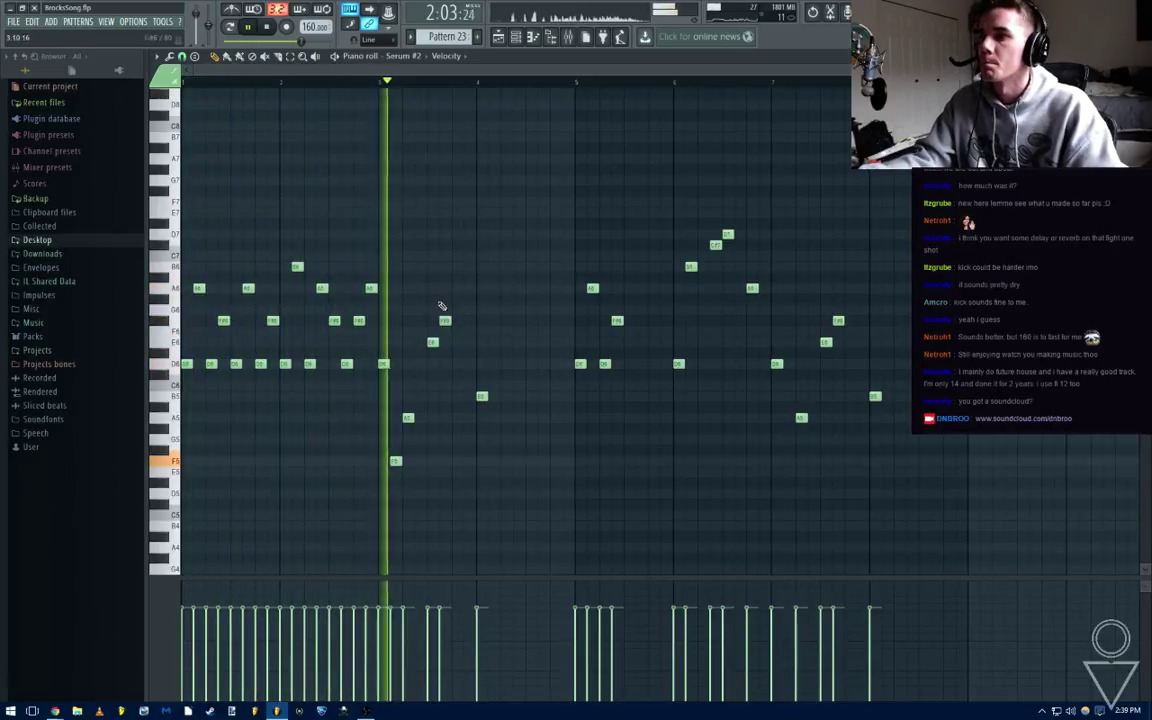
pyautogui.press('space')
pyautogui.scroll(3, 440, 440)
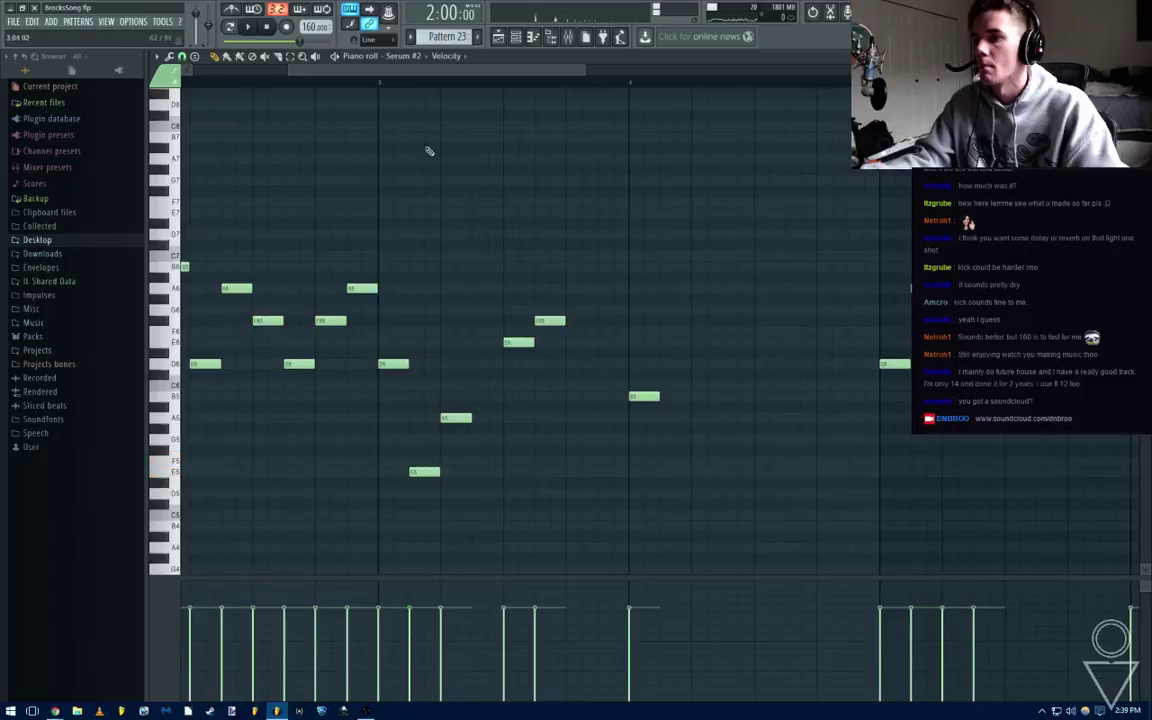
# Fill the remaining gaps in bar 3 with B5, D6 and A5 notes, auditioning the melody from bar 3
pyautogui.press('space')
pyautogui.press('space')
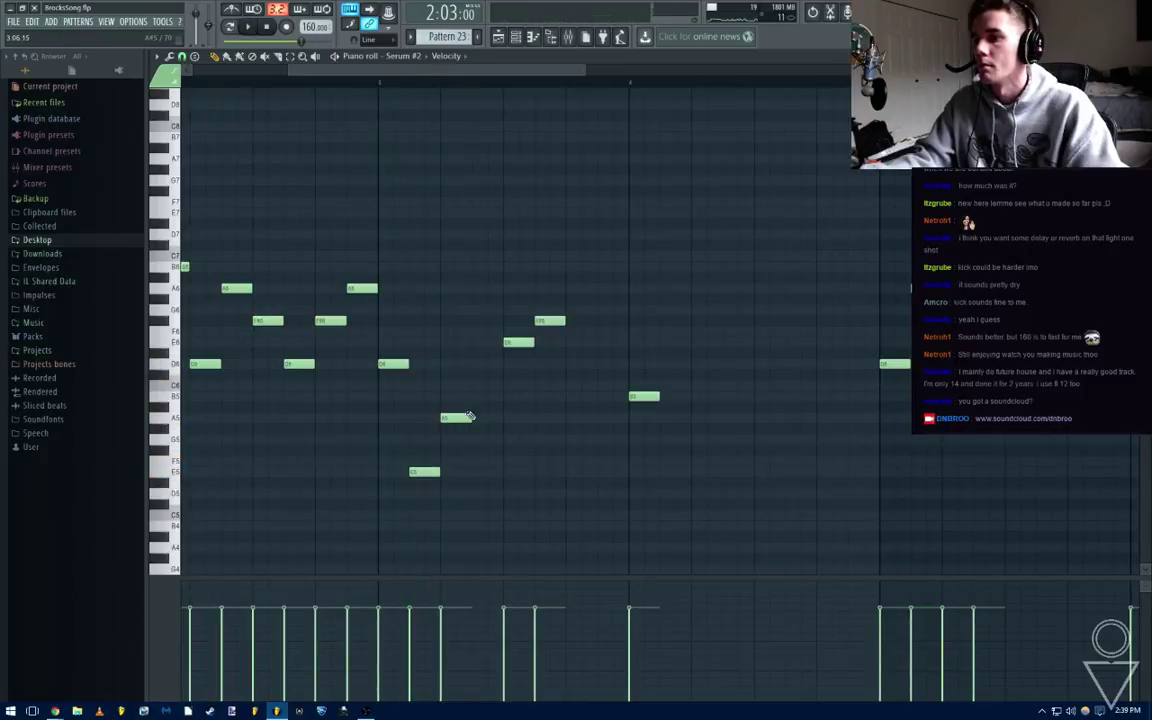
pyautogui.press('space')
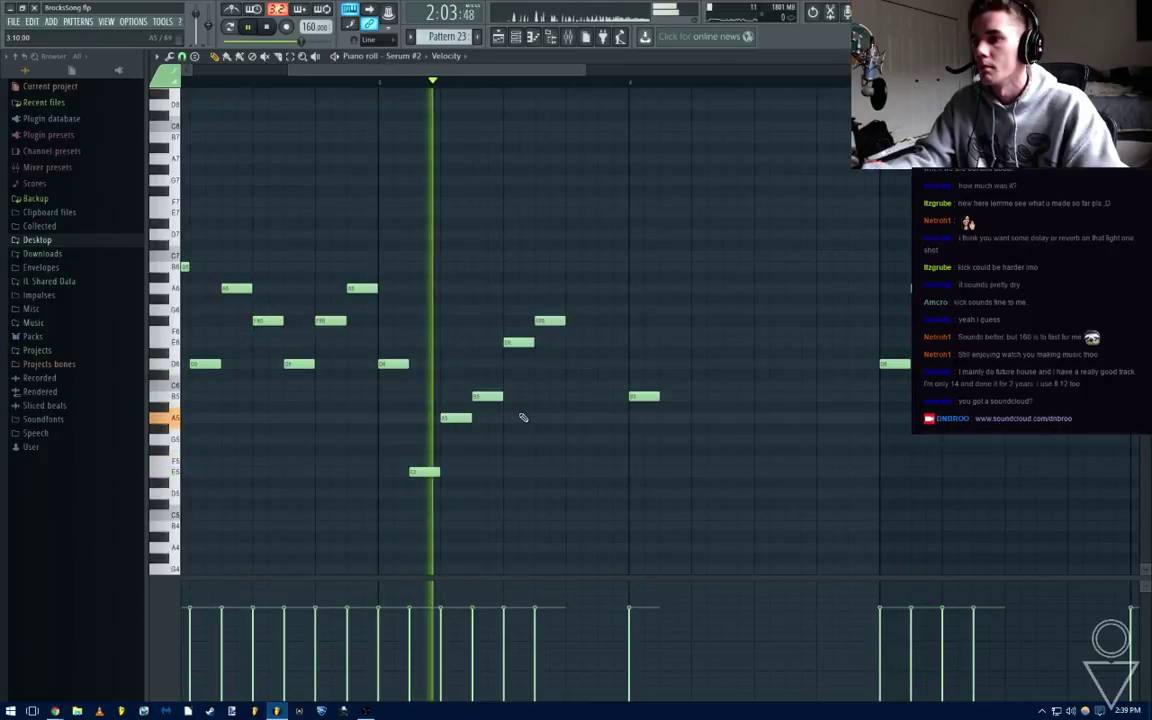
pyautogui.press('space')
pyautogui.scroll(-1, 568, 378)
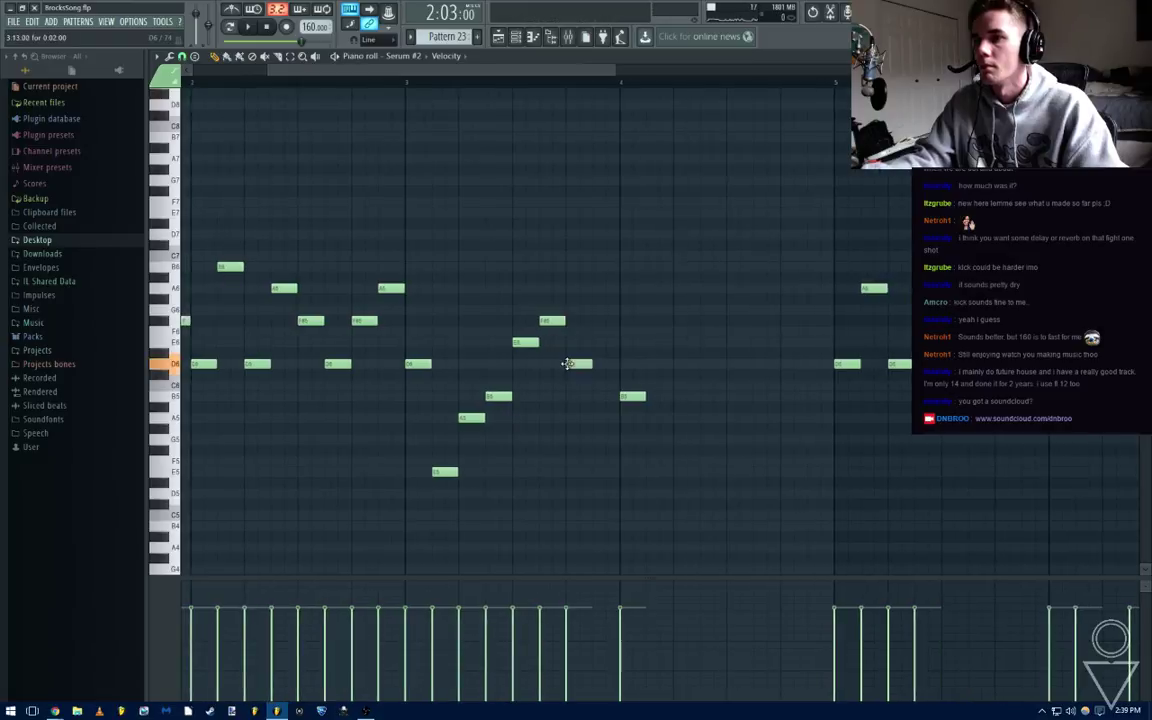
pyautogui.press('space')
pyautogui.scroll(-2, 597, 390)
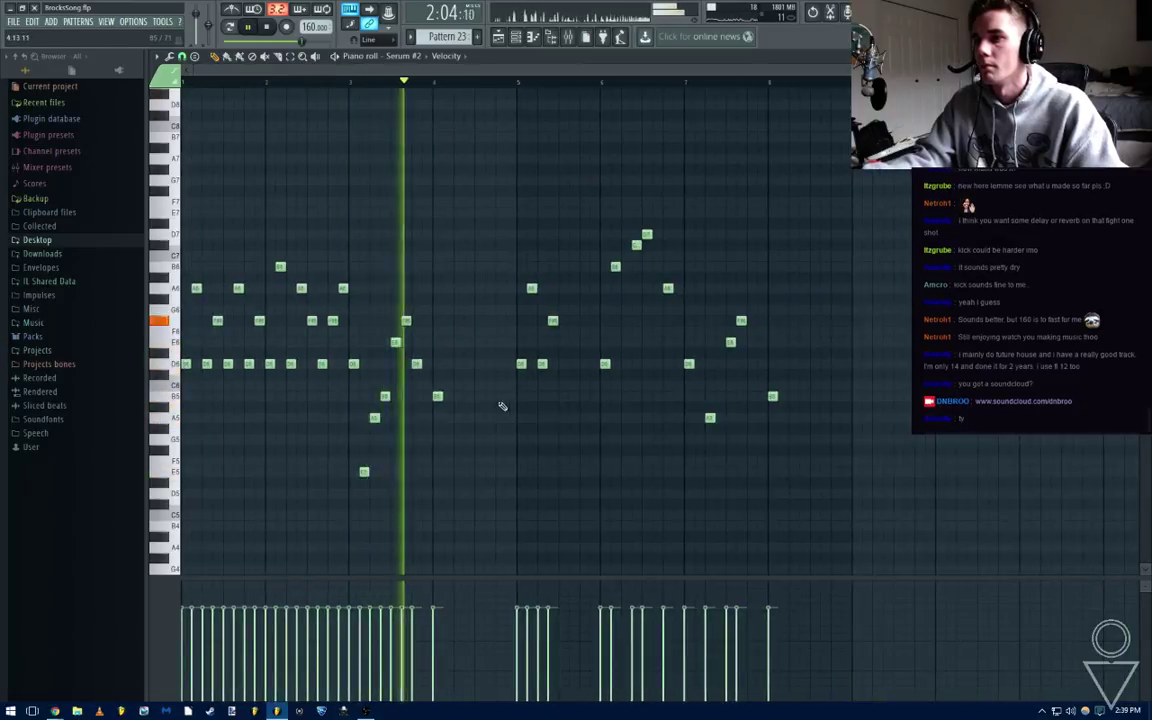
pyautogui.press('space')
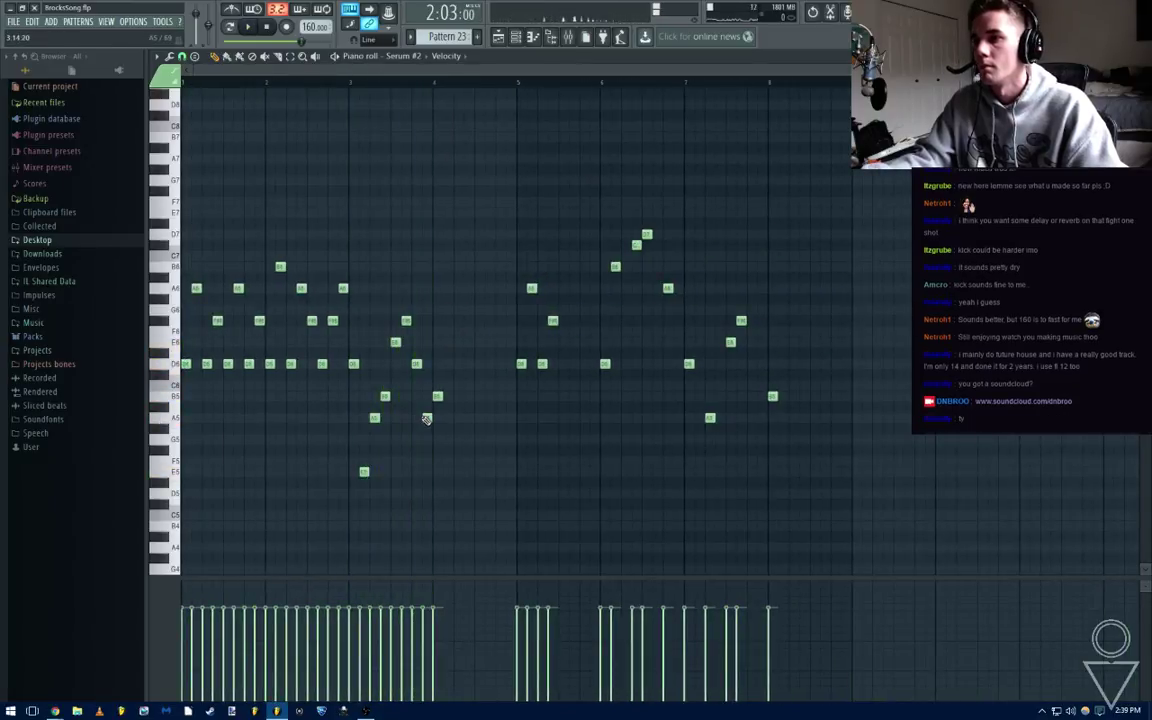
# Complete bar 4 after its B5 with D6, E6, F#6, D6, B5, A5 and C#6 notes, and play it back
pyautogui.press('space')
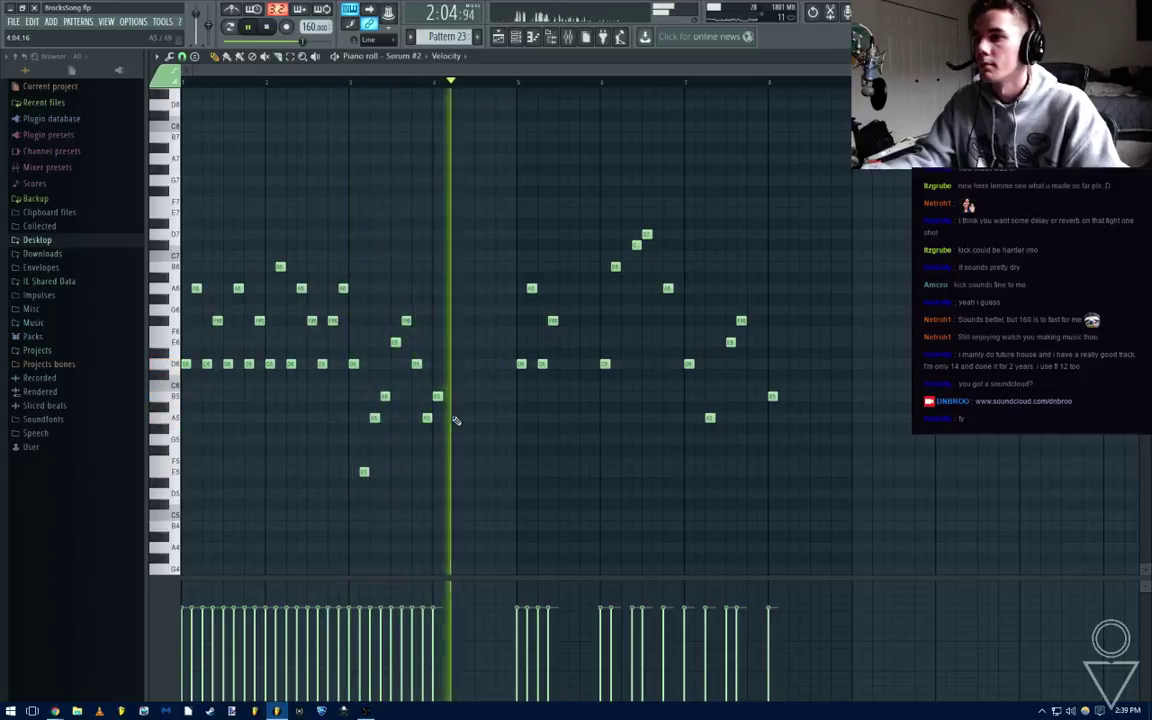
pyautogui.press('space')
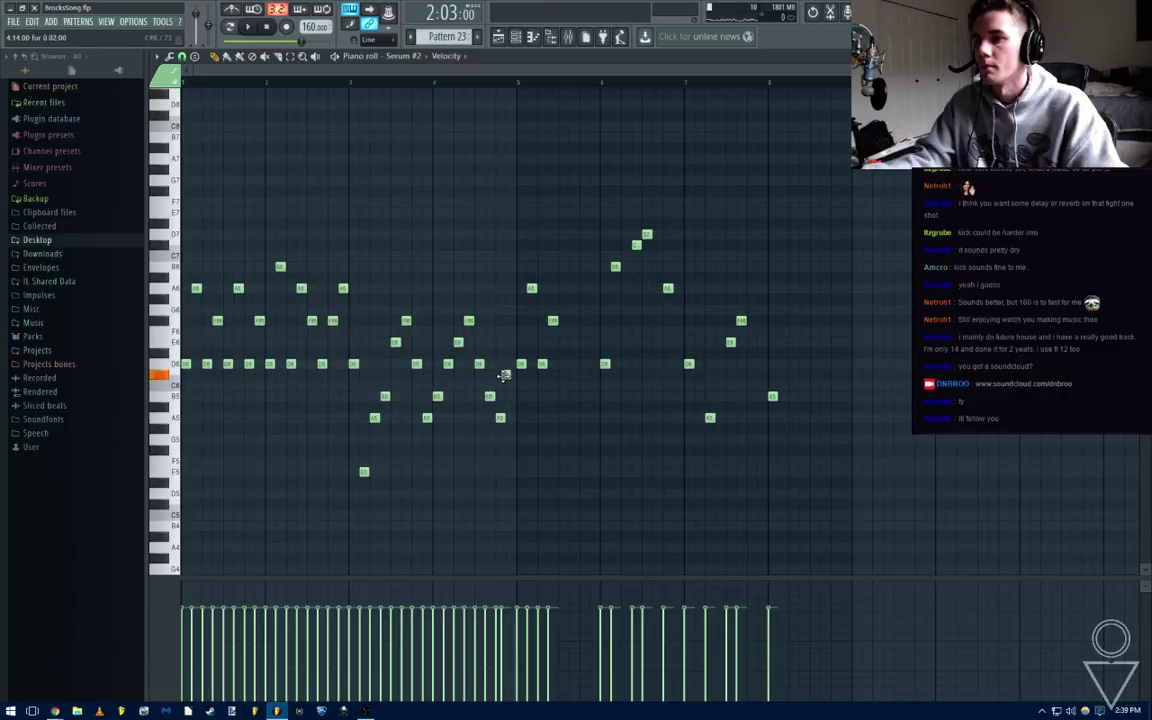
pyautogui.press('space')
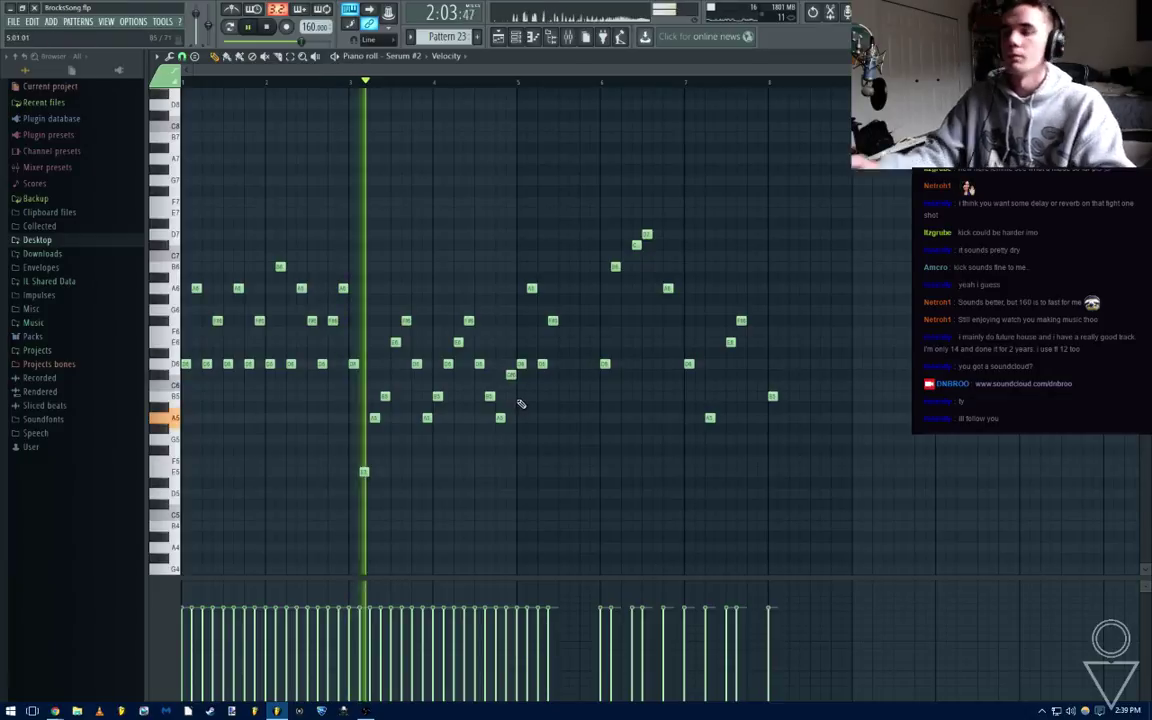
pyautogui.press('space')
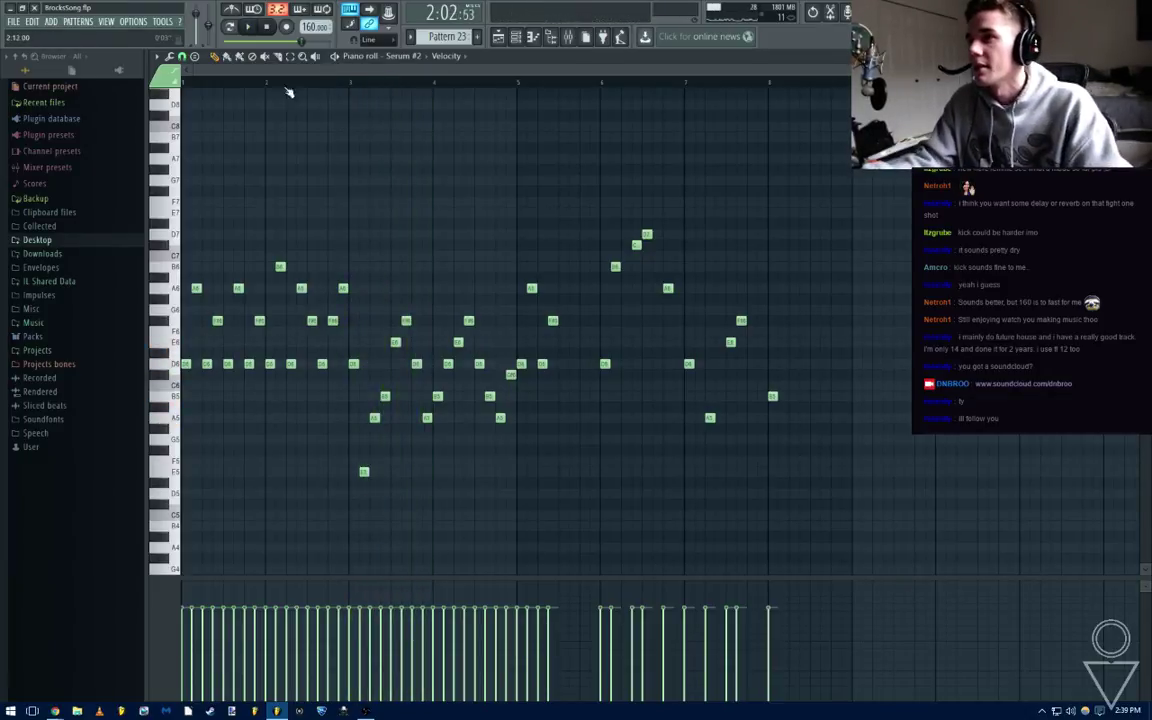
# Play the extended melody from the second half of bar 2, stop, and return to the playlist
pyautogui.press('space')
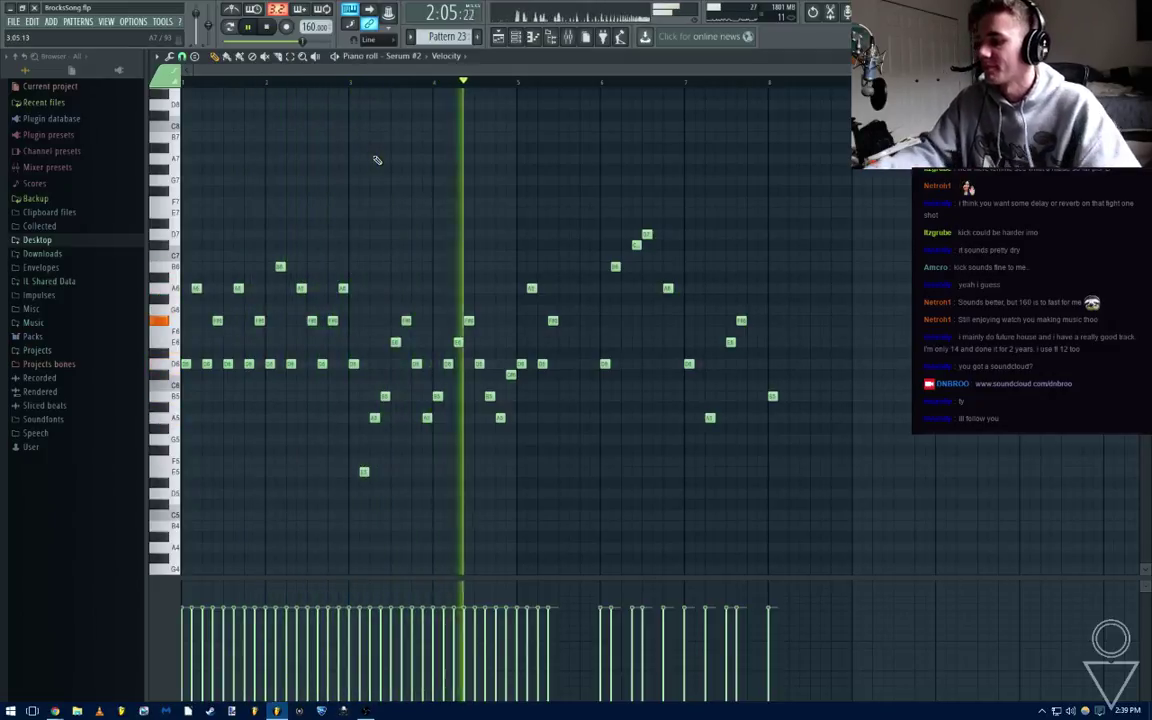
pyautogui.press('Escape')
pyautogui.press('space')
pyautogui.press('Escape')
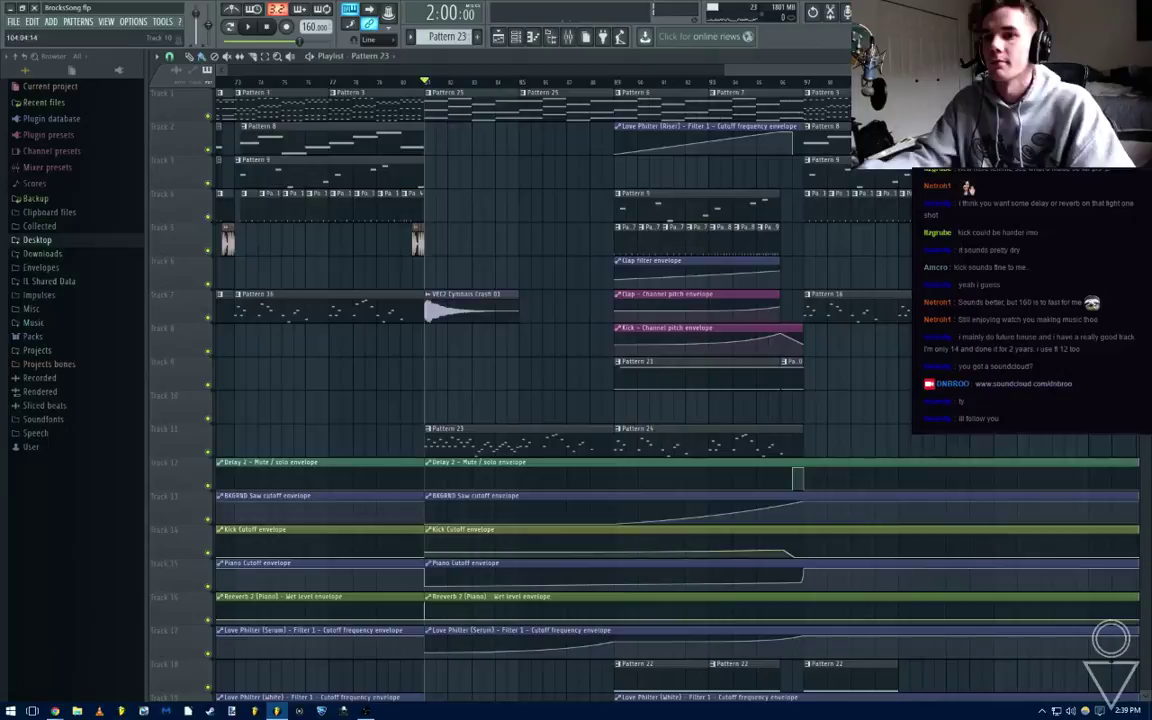
# Play the song from bar 79 into the break, check the Saw notes of Pattern 25, and stop playback
pyautogui.click(381, 84)
pyautogui.press('space')
pyautogui.doubleClick(470, 113)
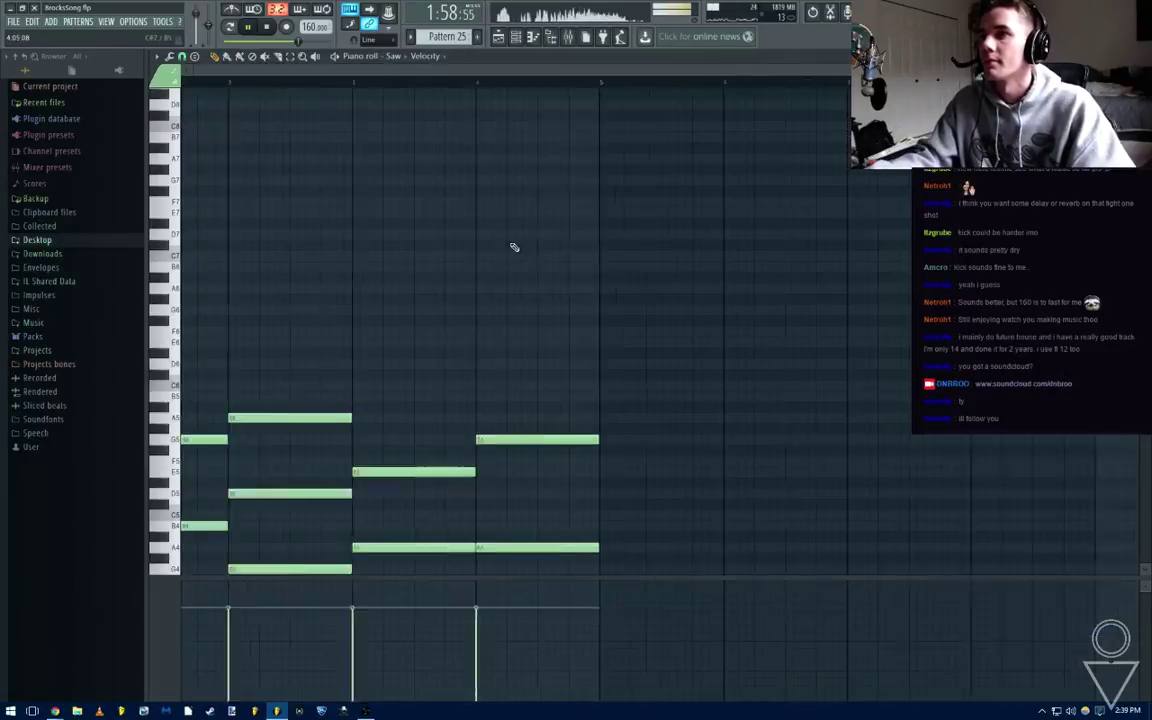
pyautogui.press('Escape')
pyautogui.press('Escape')
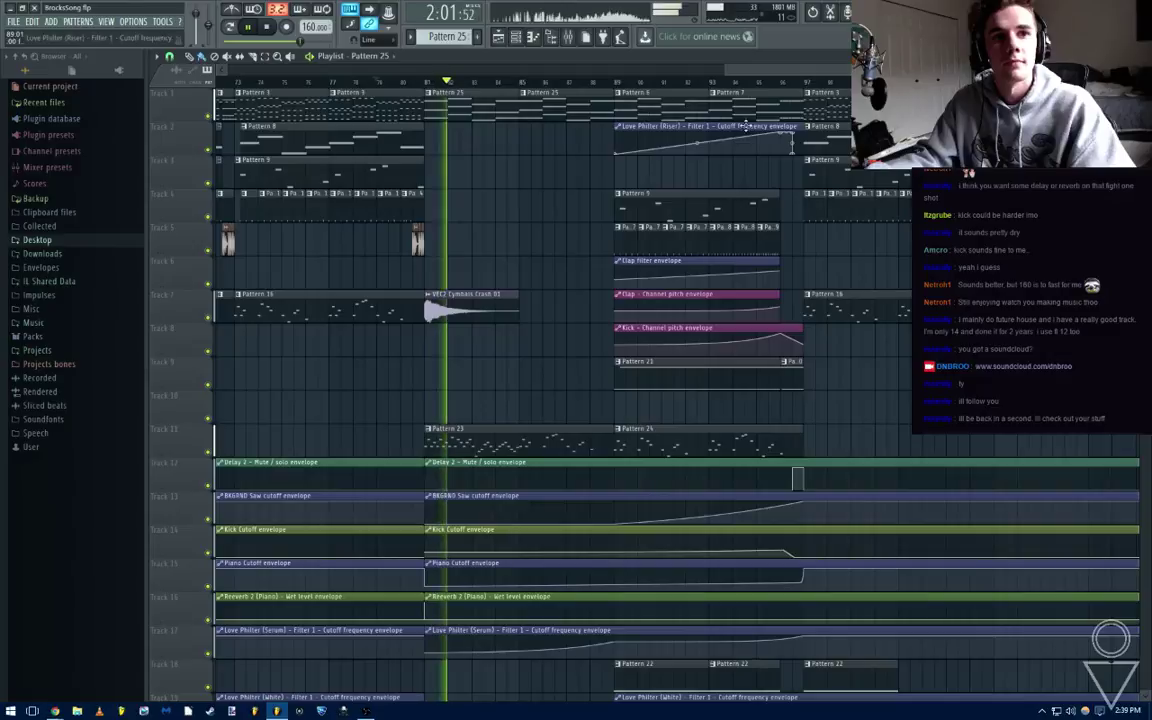
pyautogui.press('space')
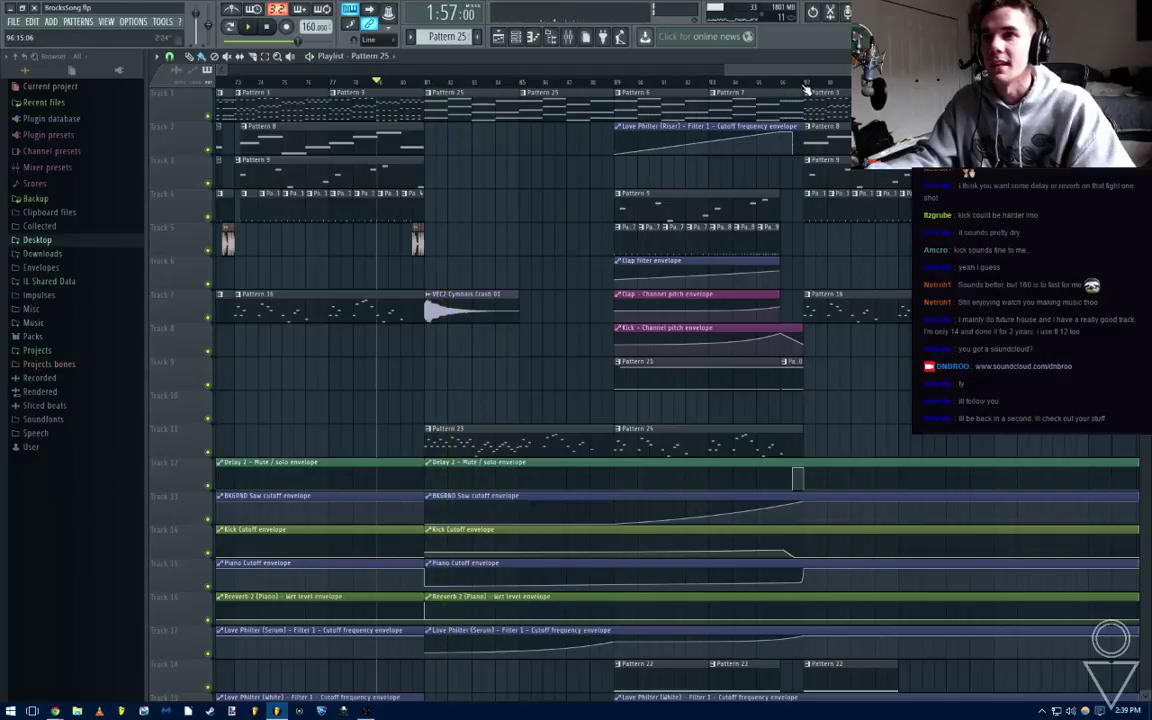
# Select the playlist time range from bar 81 to the start of bar 97
pyautogui.moveTo(806, 90); pyautogui.dragTo(467, 97)
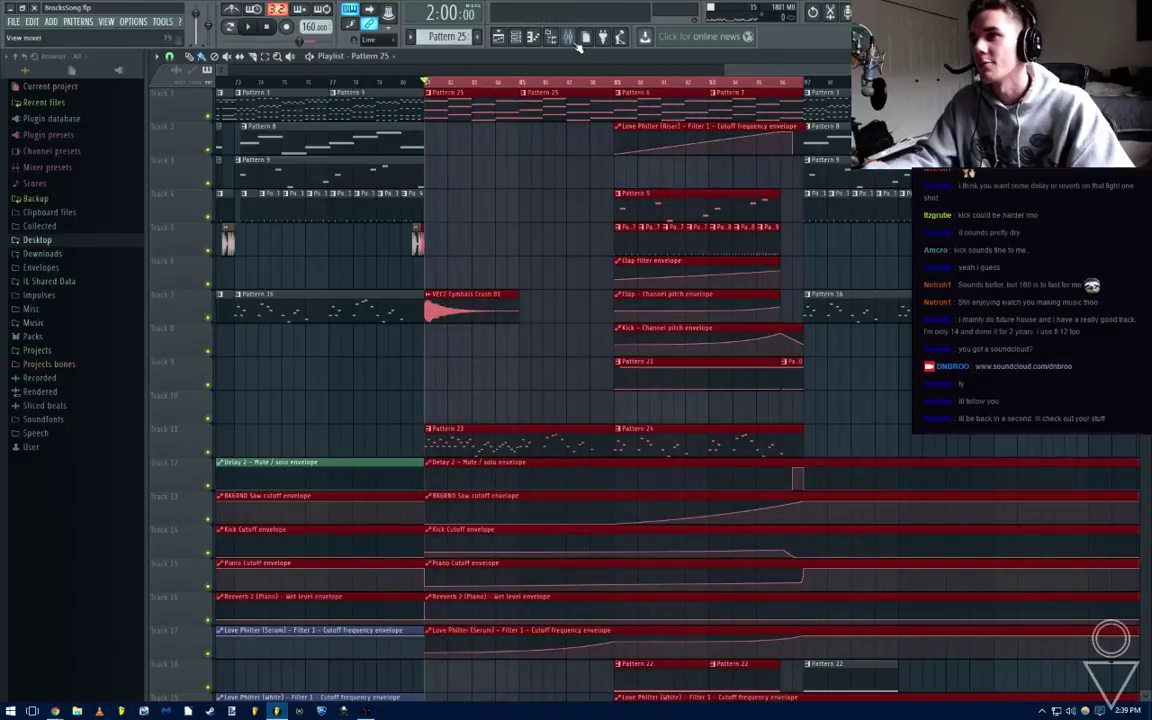
# Add Fruity Love Philter to the Saws mixer track and create an automation clip for its Filter 1 cutoff frequency
pyautogui.press('F9')
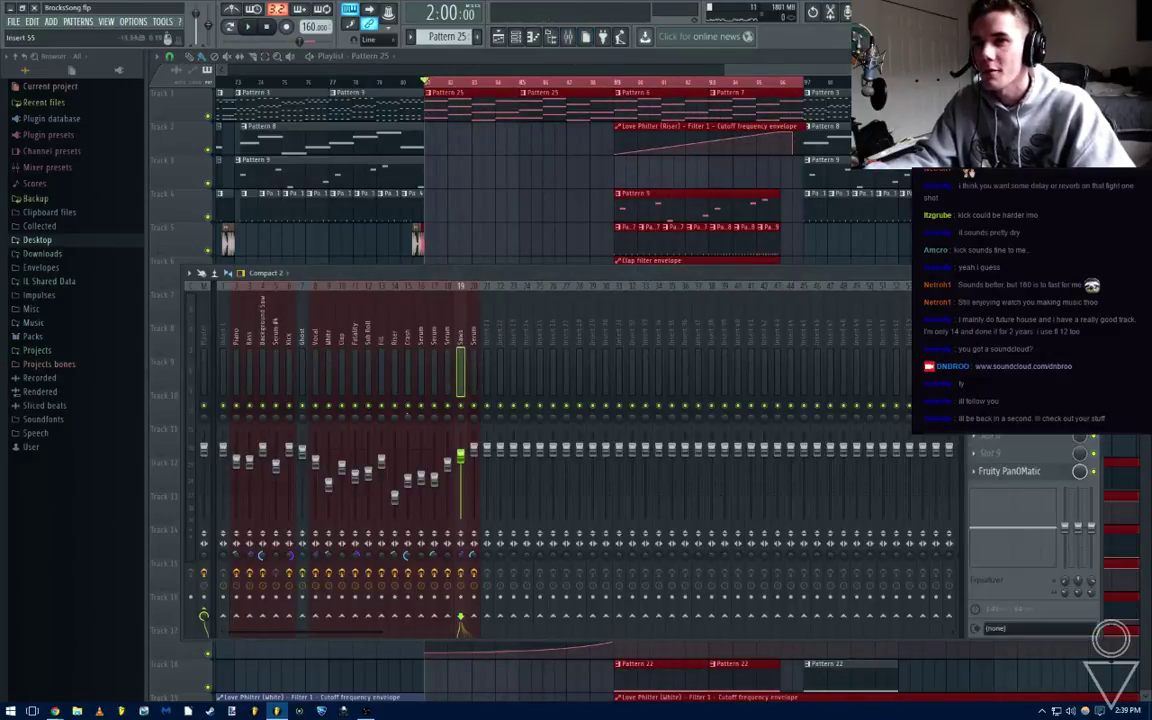
pyautogui.rightClick(977, 364)
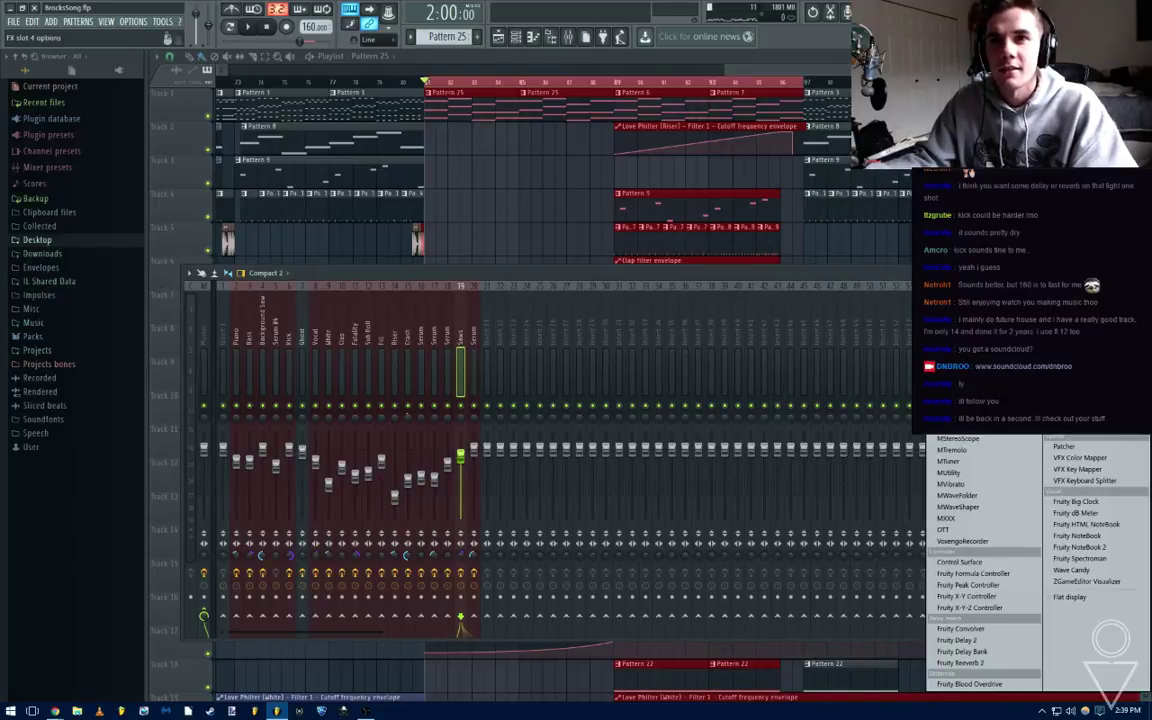
pyautogui.click(1075, 190)
pyautogui.moveTo(302, 233); pyautogui.dragTo(302, 238)
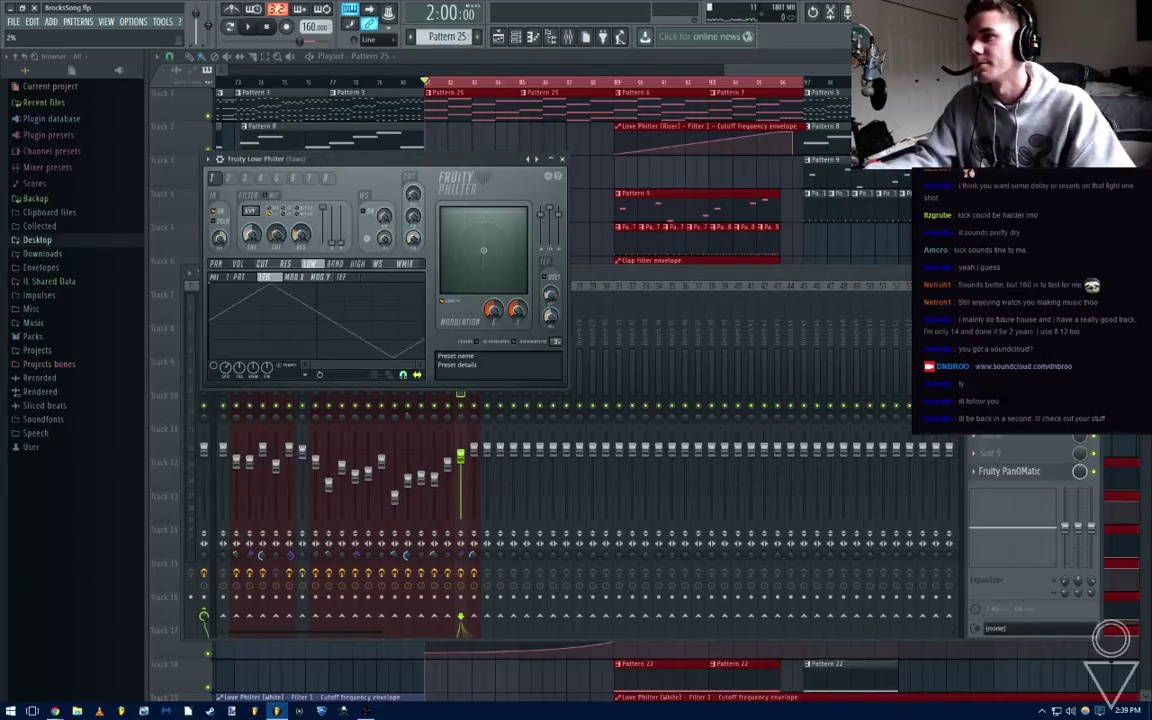
pyautogui.rightClick(300, 236)
pyautogui.click(323, 318)
pyautogui.click(568, 162)
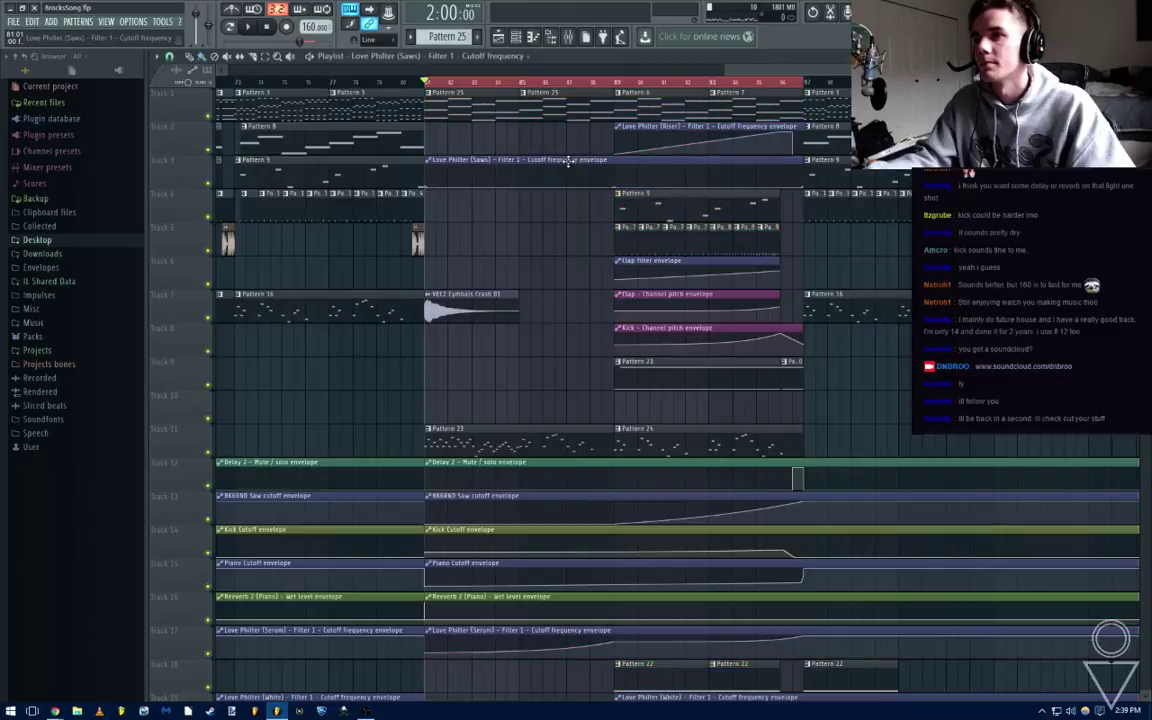
# Move the Love Philter (Saws) cutoff clip to Track 10 and shape a rise from bar 81 dropping just before bar 97, with the clip extended to bar 98
pyautogui.moveTo(537, 160); pyautogui.dragTo(534, 407)
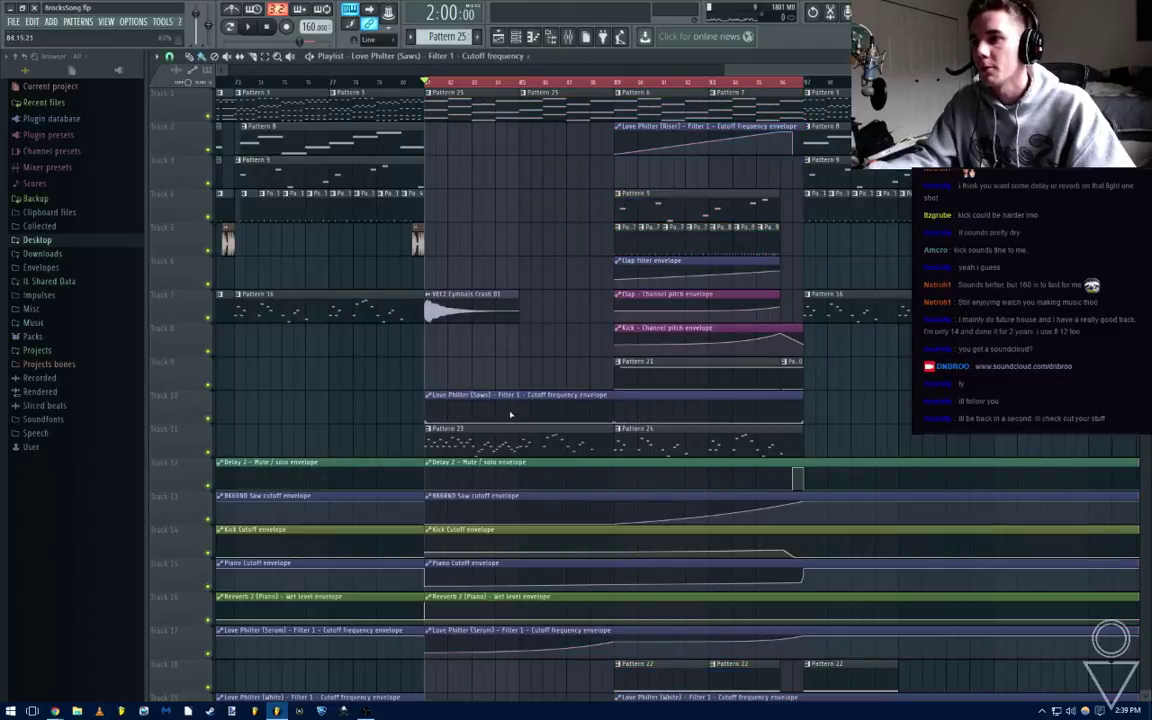
pyautogui.moveTo(426, 423); pyautogui.dragTo(427, 419)
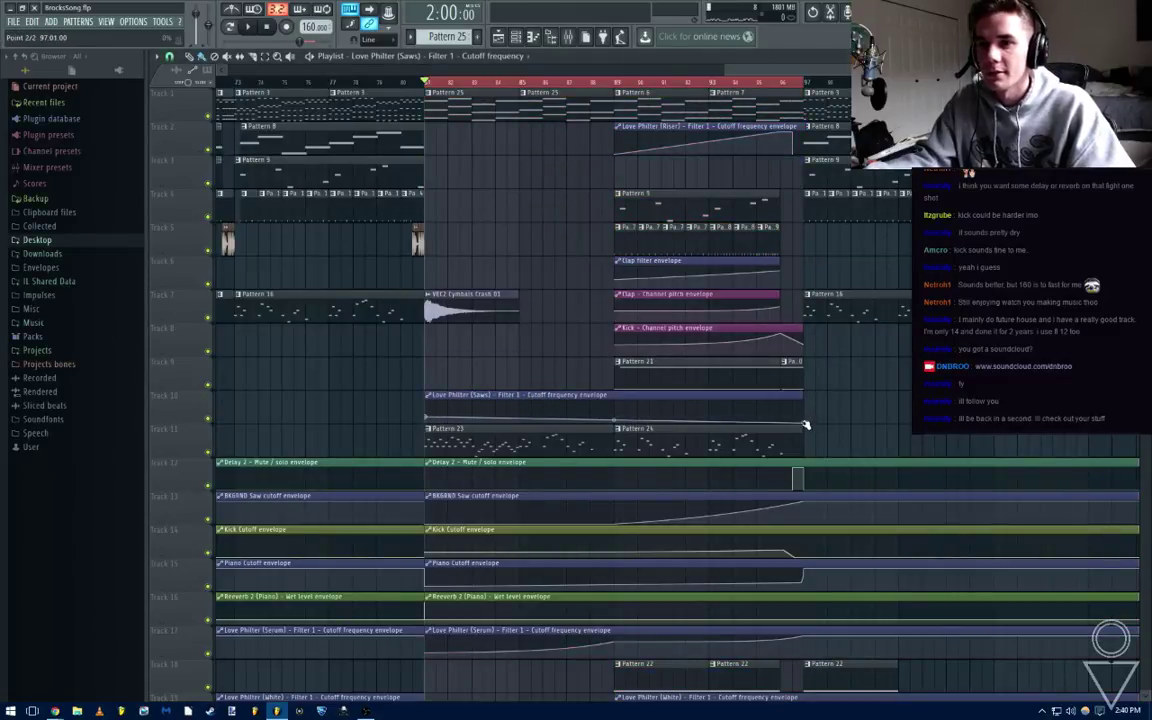
pyautogui.moveTo(806, 425); pyautogui.dragTo(803, 399)
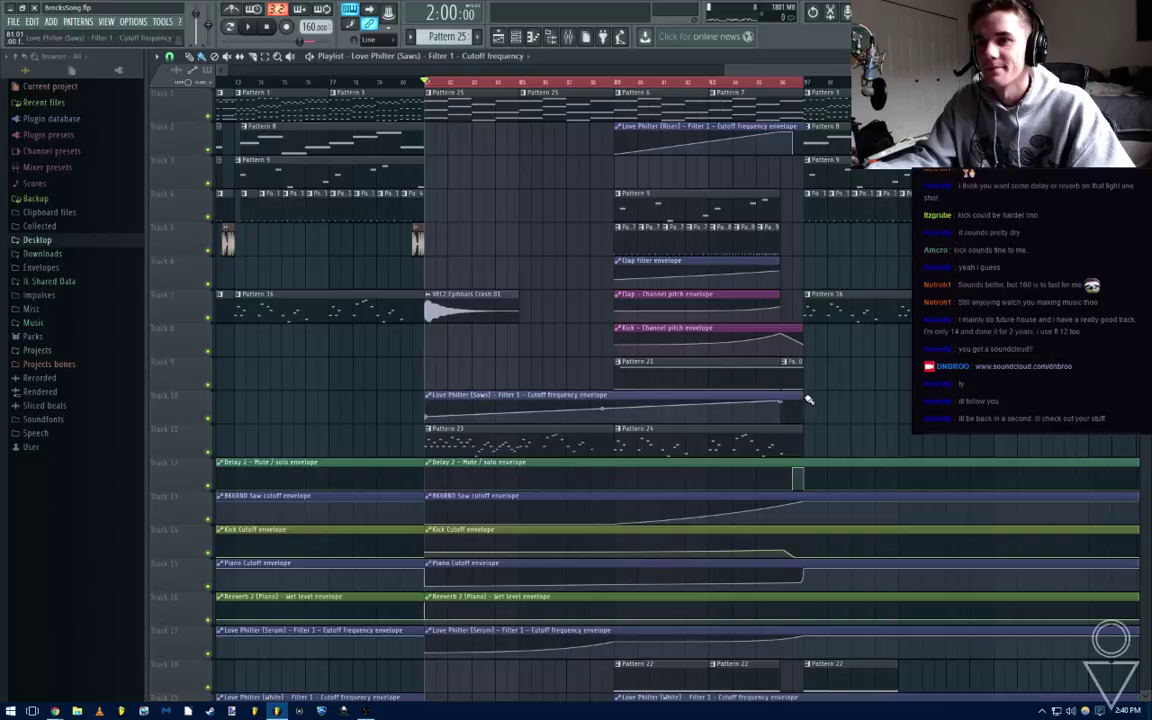
pyautogui.moveTo(806, 396); pyautogui.dragTo(823, 412)
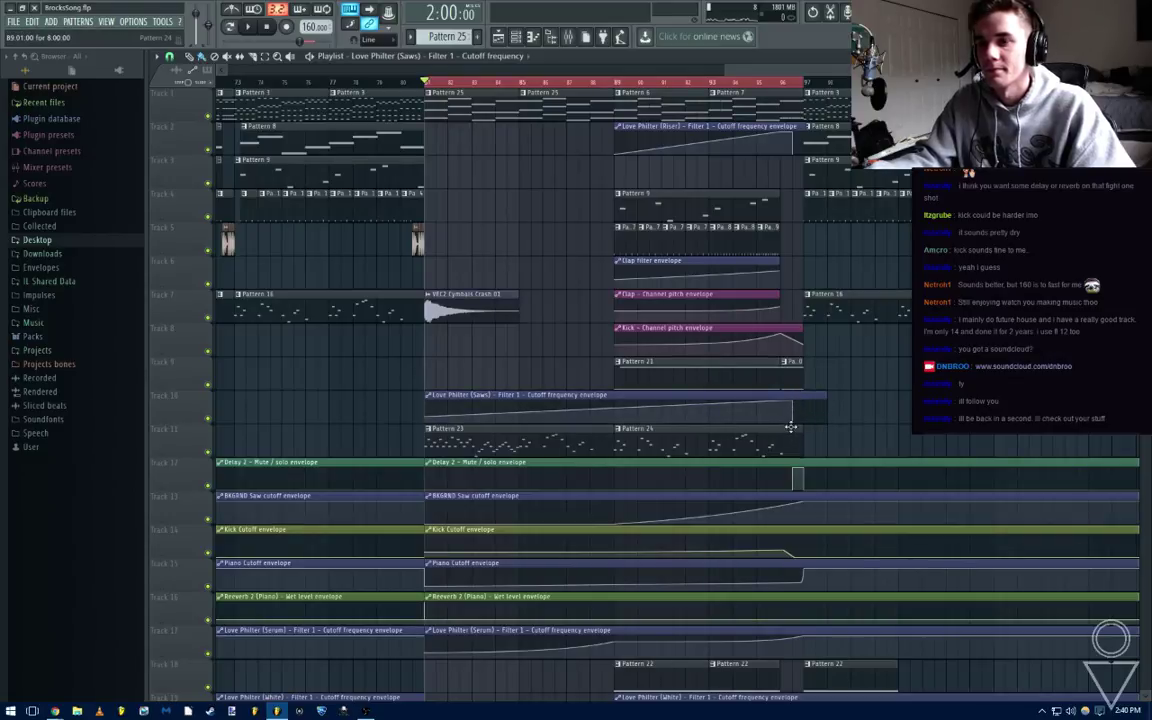
# Fill the second half of bar 5 in Pattern 23 with D7, C#7, A6 and F#6 notes, playing the break before and after
pyautogui.press('space')
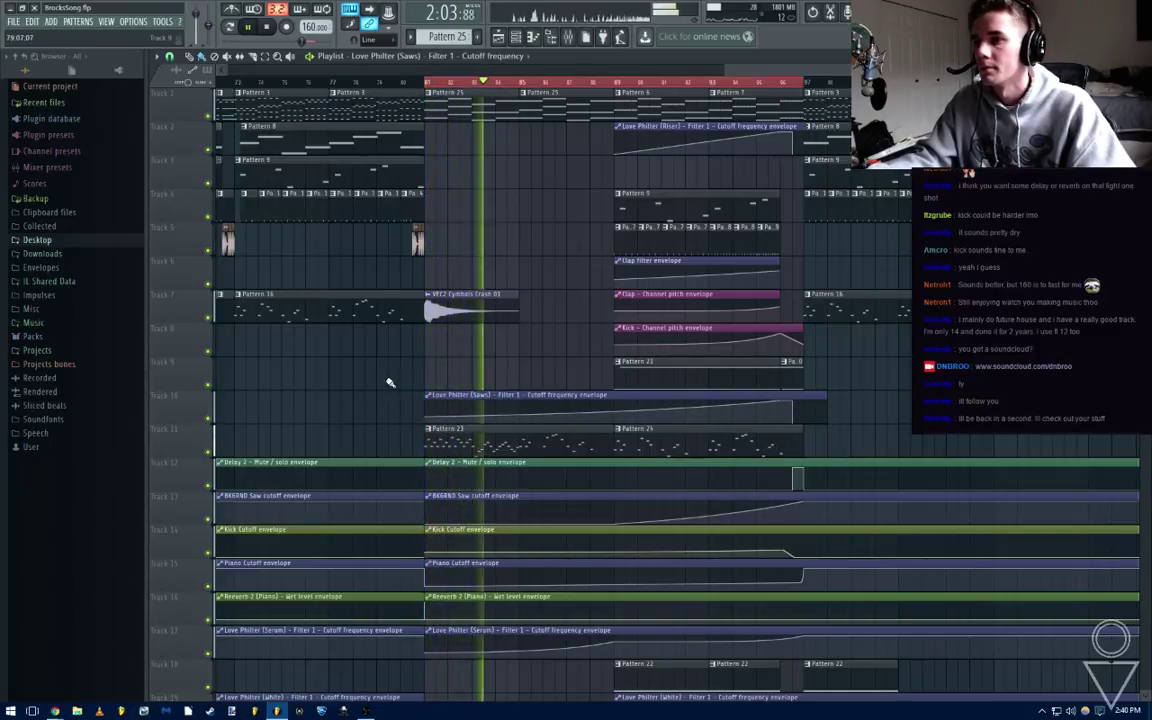
pyautogui.doubleClick(580, 448)
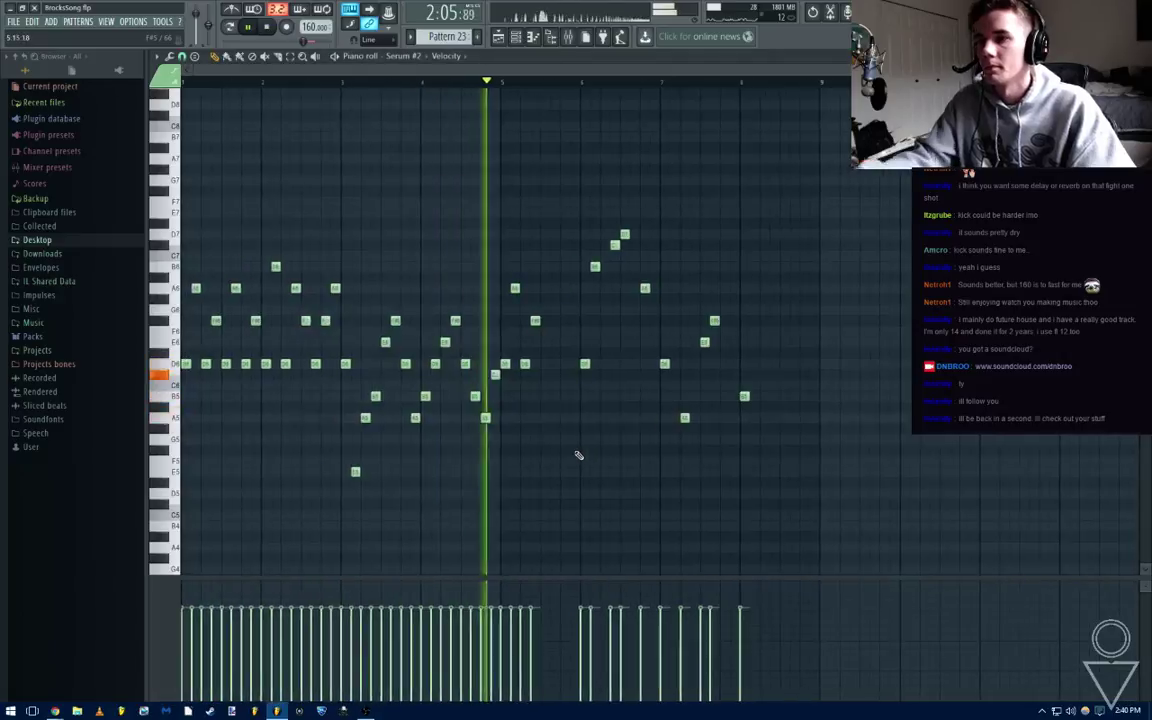
pyautogui.press('space')
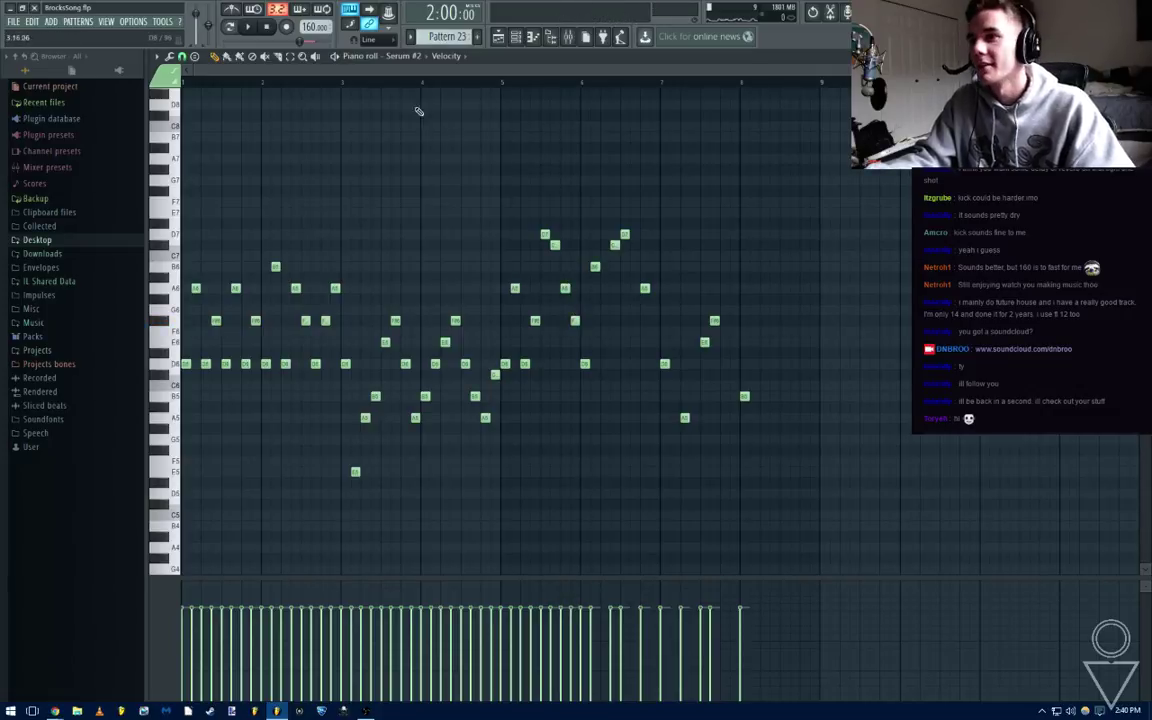
pyautogui.press('space')
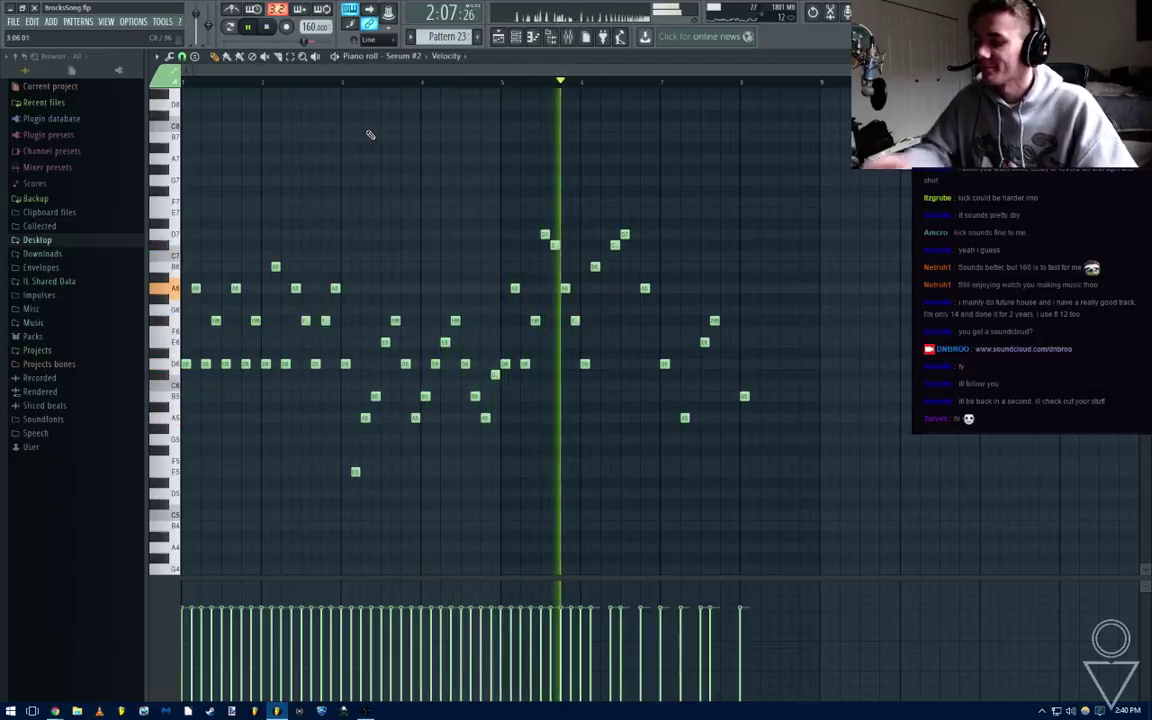
pyautogui.press('space')
# Fill the gaps in bar 6 of Pattern 23 with an E7 note after the B6 and an F#7 after the D7
pyautogui.keyDown('ctrl'); pyautogui.scroll(2, 544, 301); pyautogui.keyUp('ctrl')
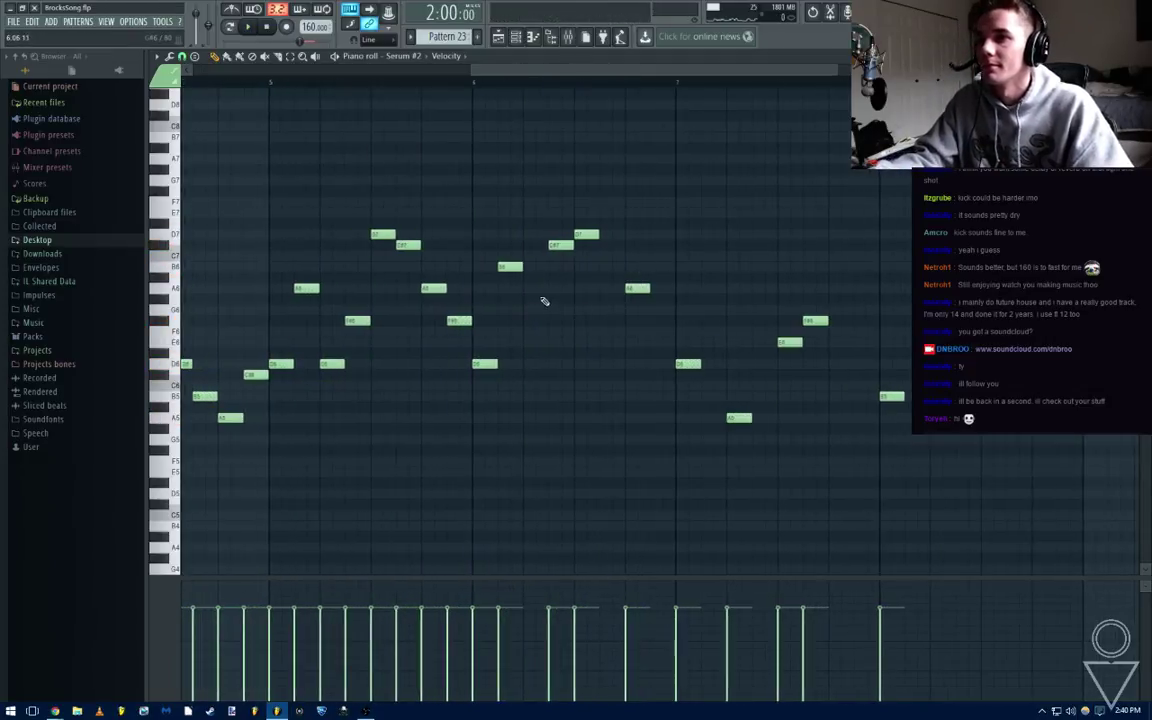
pyautogui.scroll(3, 508, 267)
pyautogui.click(524, 279)
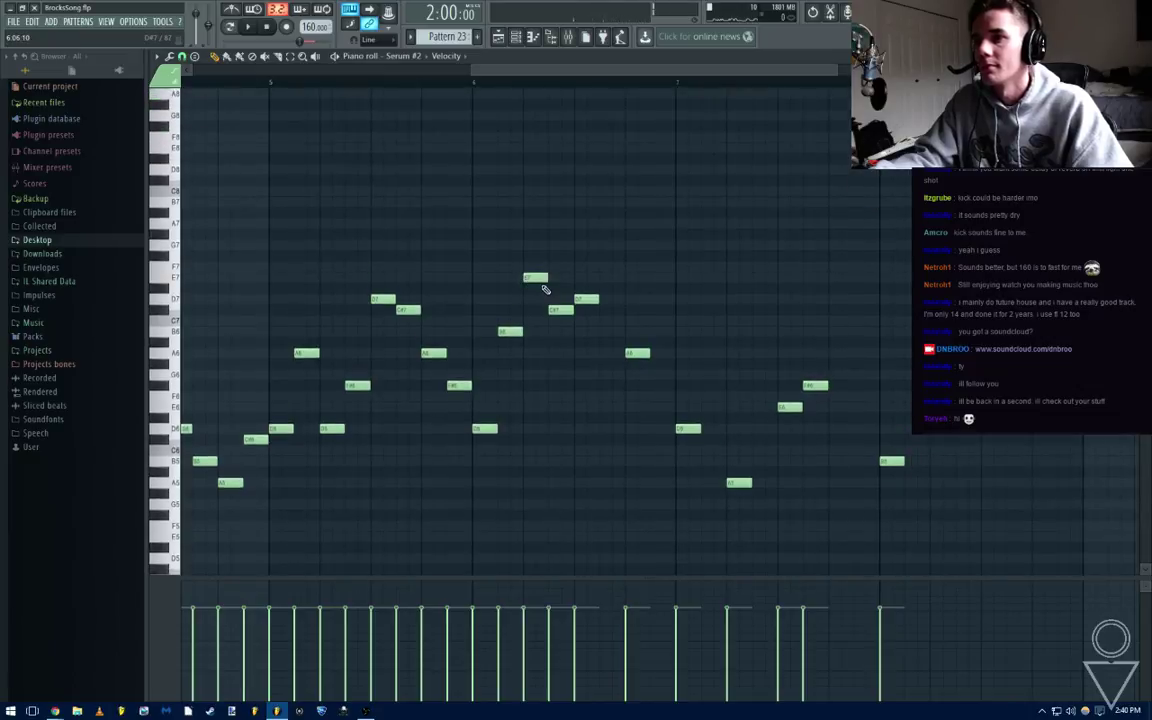
pyautogui.click(603, 246)
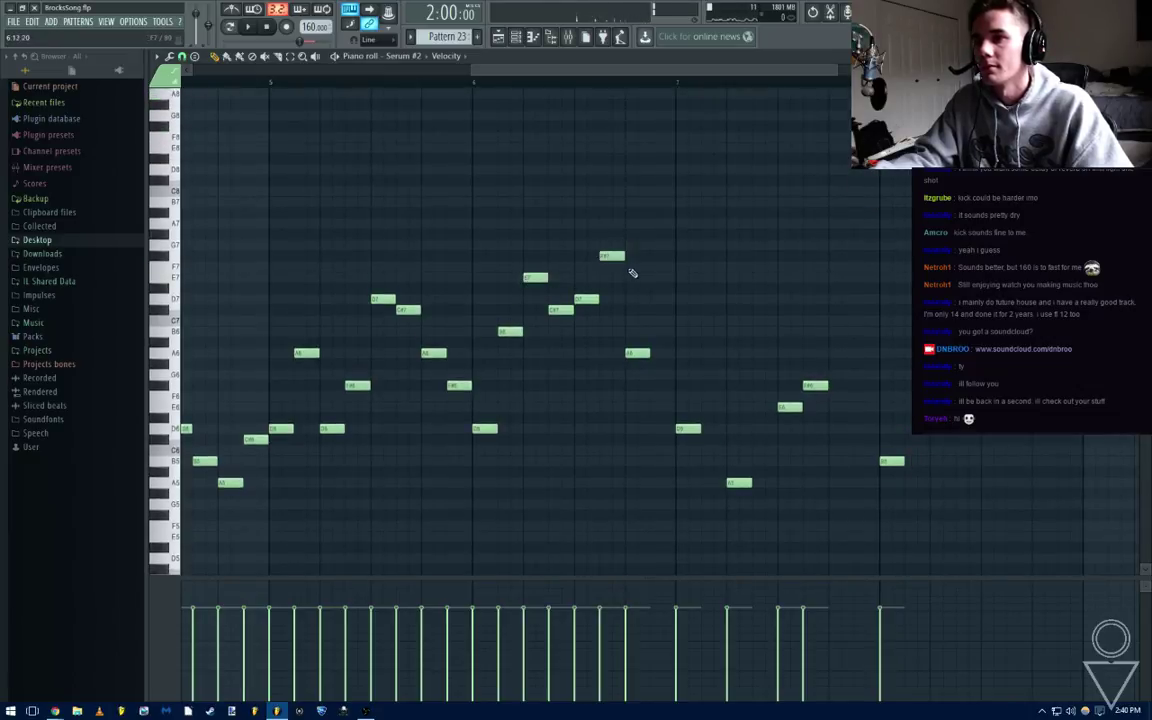
# Play the break from the playlist, follow Pattern 23 in the piano roll through bar 6, and stop playback
pyautogui.keyDown('ctrl'); pyautogui.scroll(-2, 632, 272); pyautogui.keyUp('ctrl')
pyautogui.press('F5')
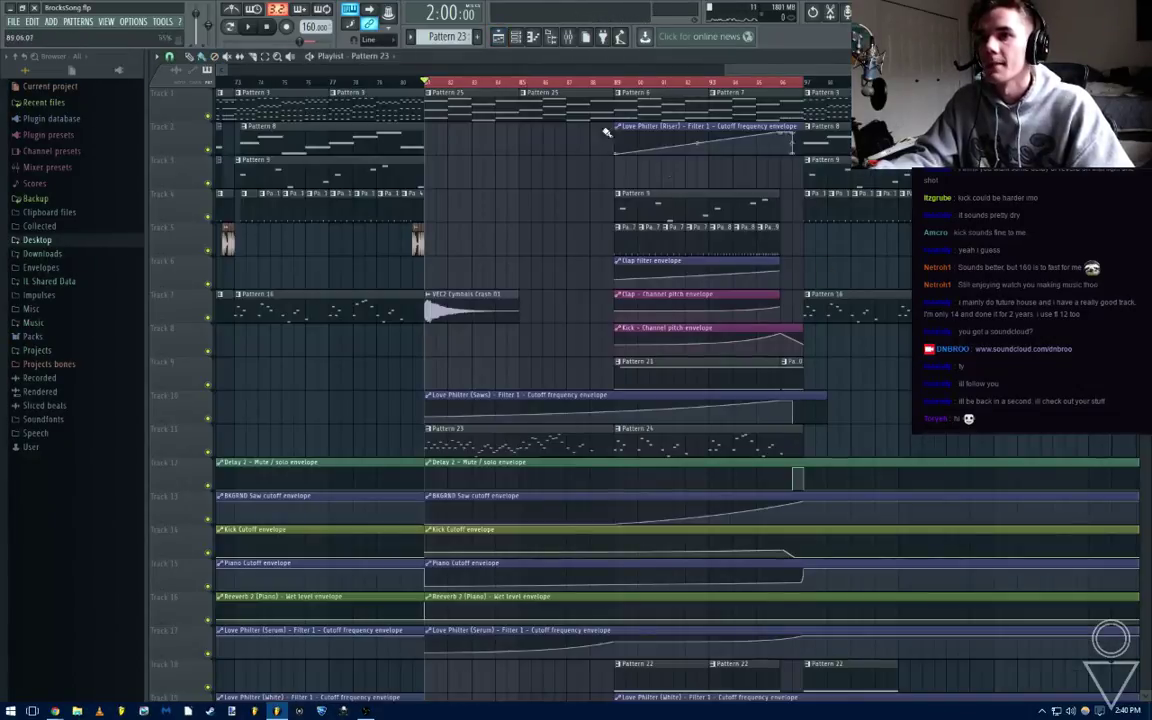
pyautogui.click(508, 83)
pyautogui.press('space')
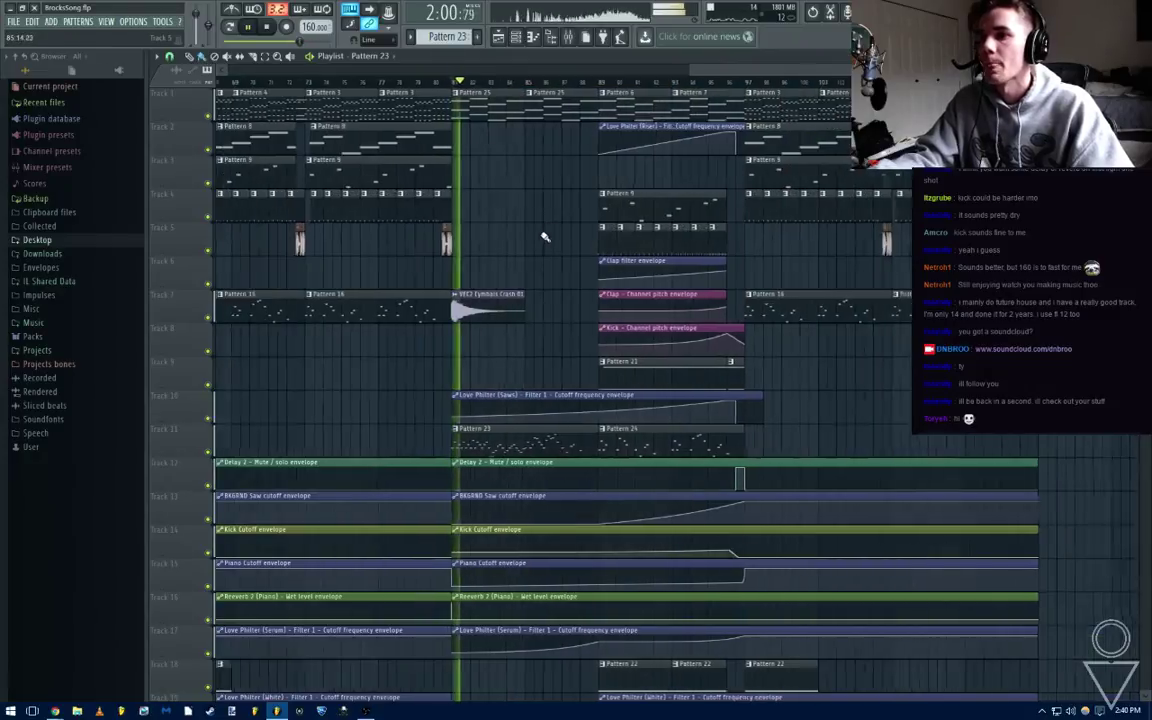
pyautogui.press('F7')
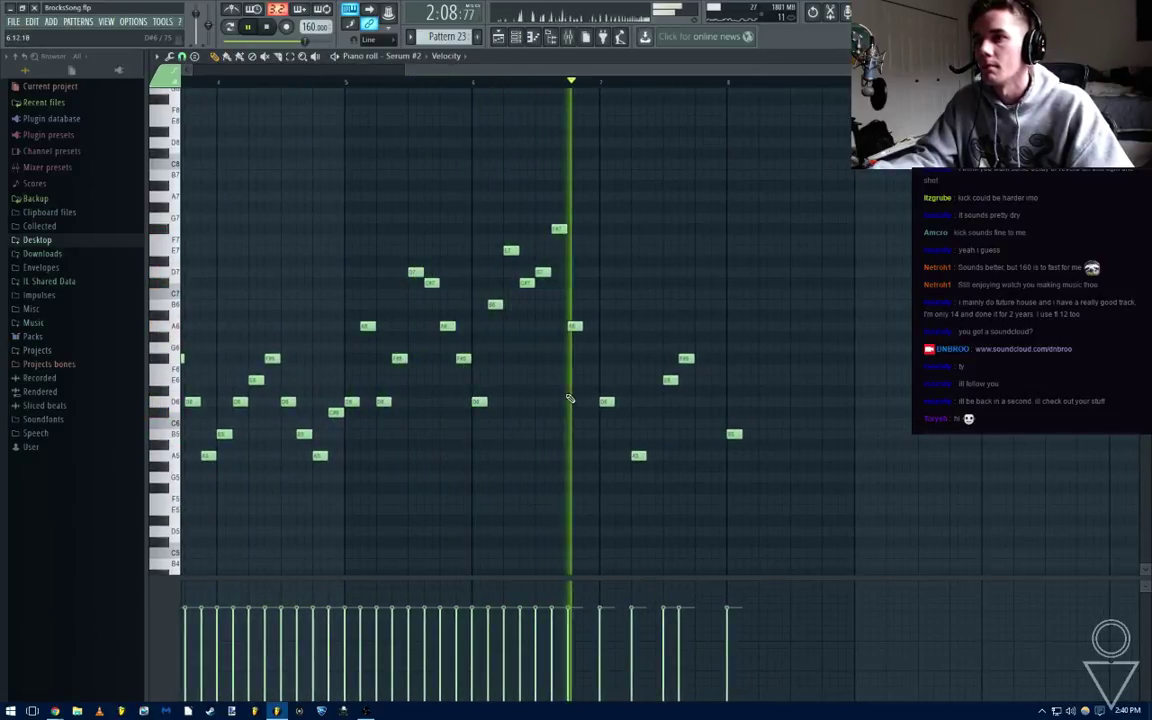
pyautogui.press('space')
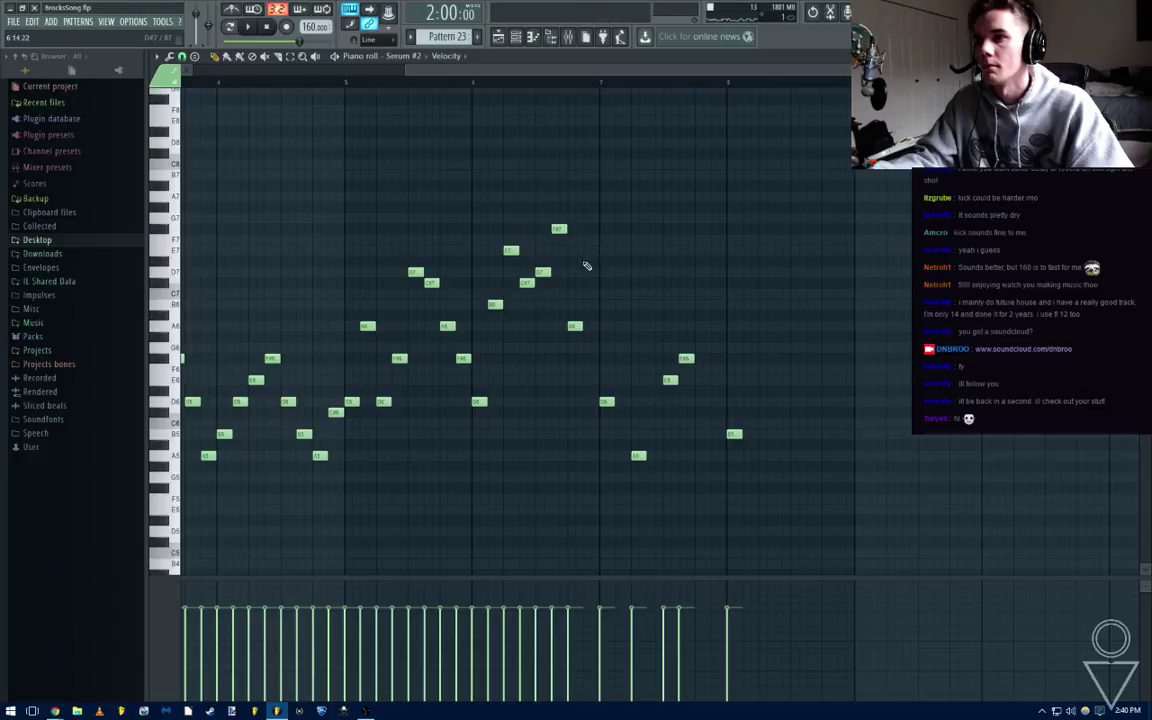
# End bar 6 with a D7 note, add E6 and F#6 around the A5 in bar 7, and play from bar 6
pyautogui.click(589, 272)
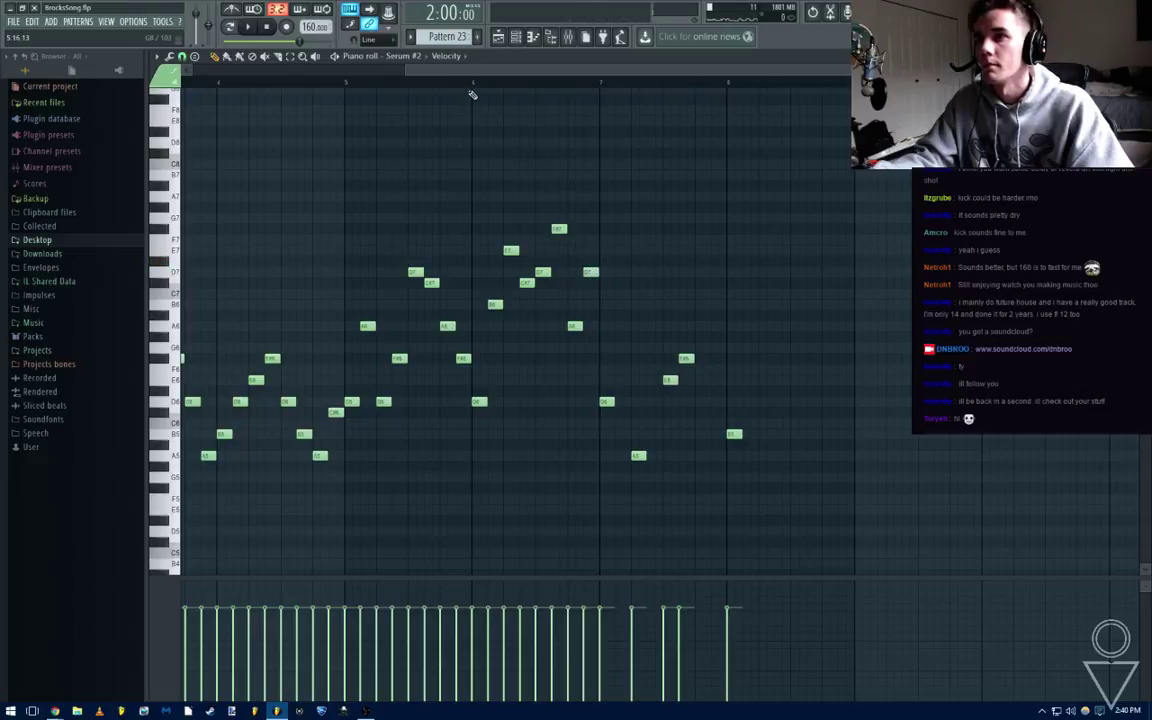
pyautogui.press('space')
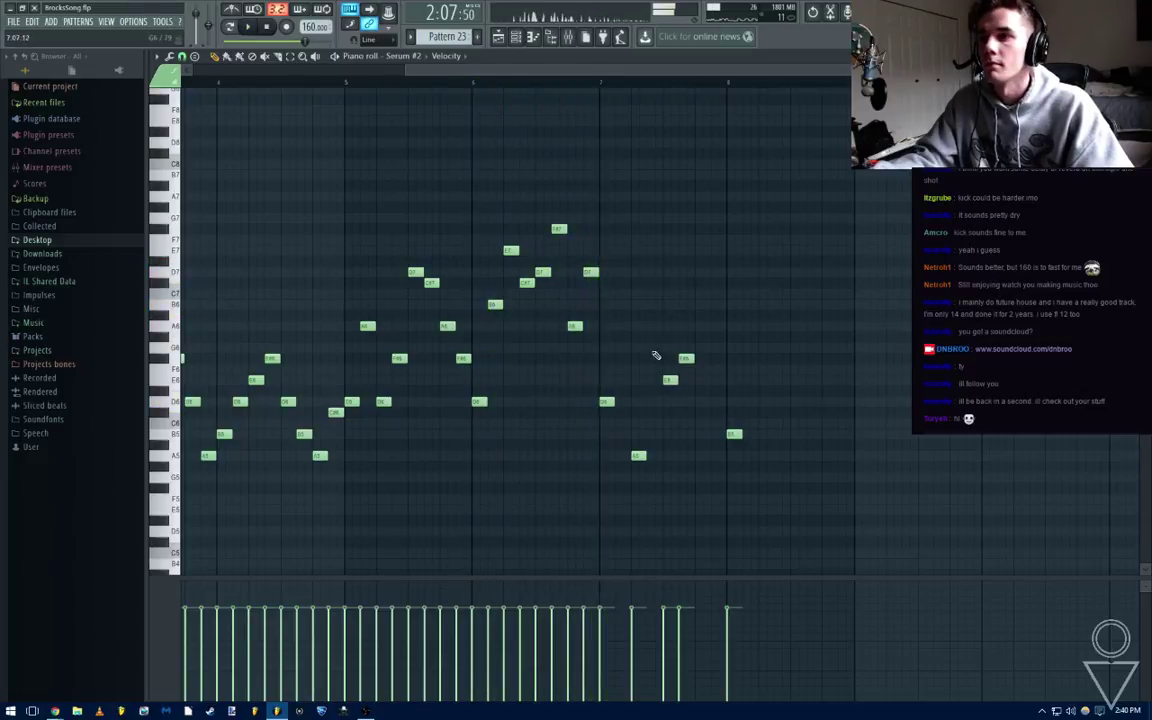
pyautogui.moveTo(656, 355); pyautogui.dragTo(581, 352)
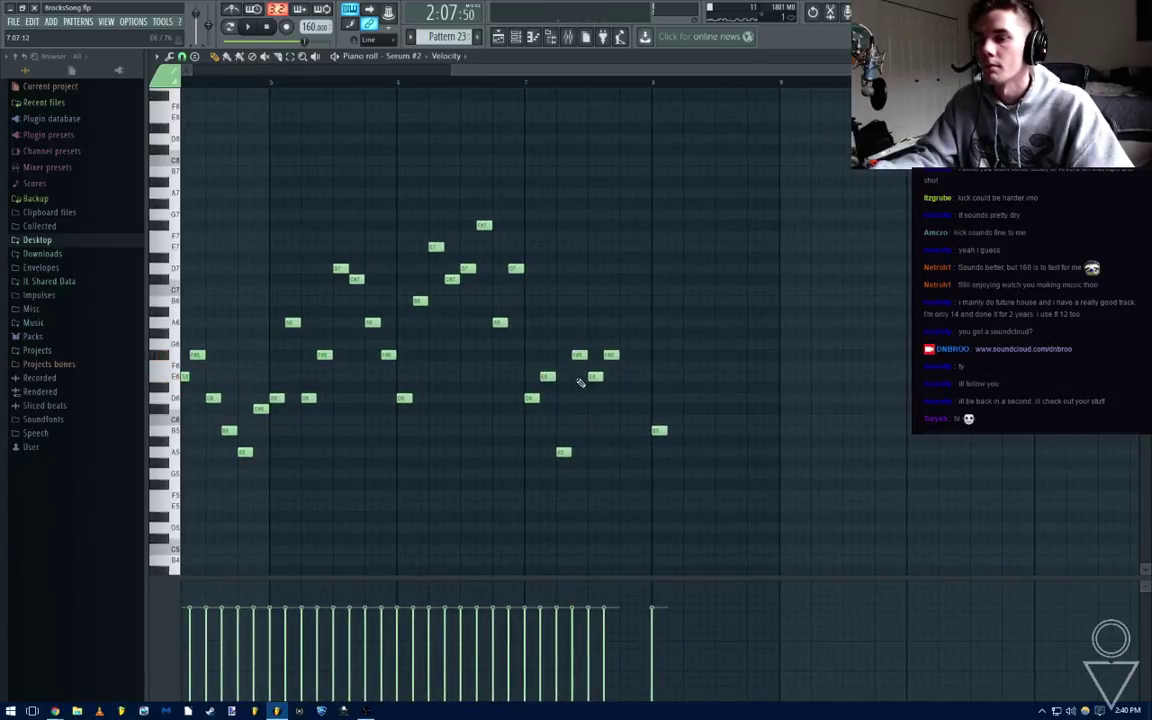
pyautogui.press('space')
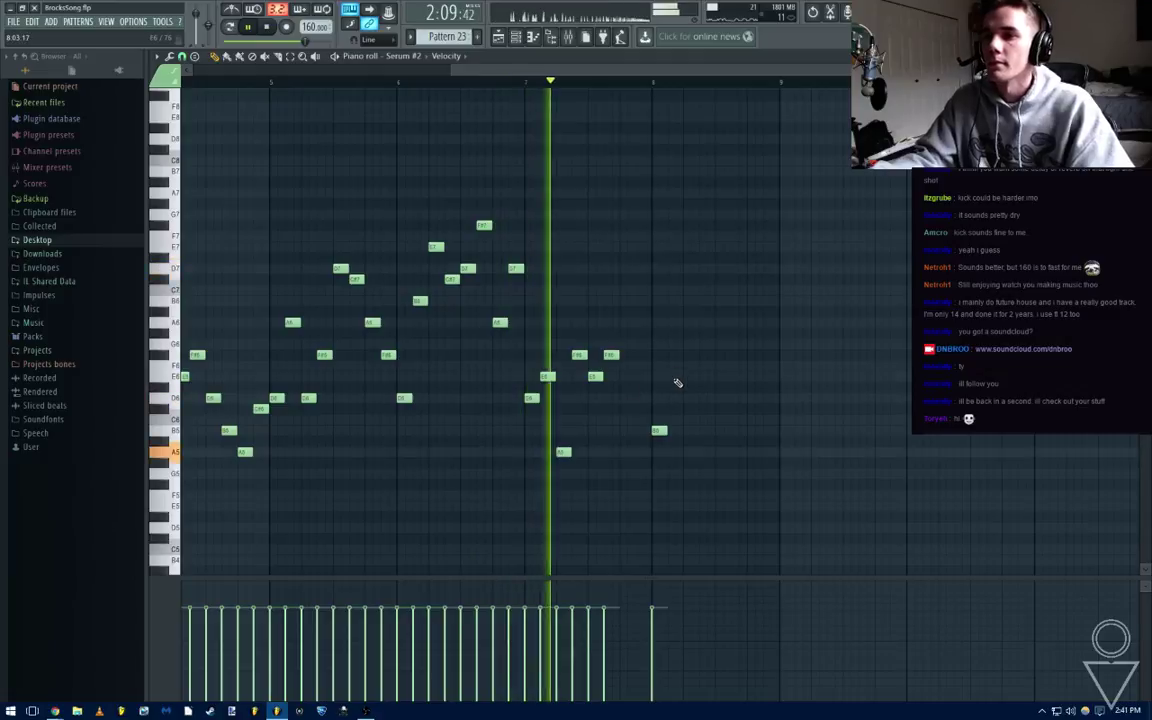
# Finish bar 7 with E6 and D6 and fill bar 8 after its B5 with D6, E6, F#6, E6, F#6, E6 and D6
pyautogui.press('space')
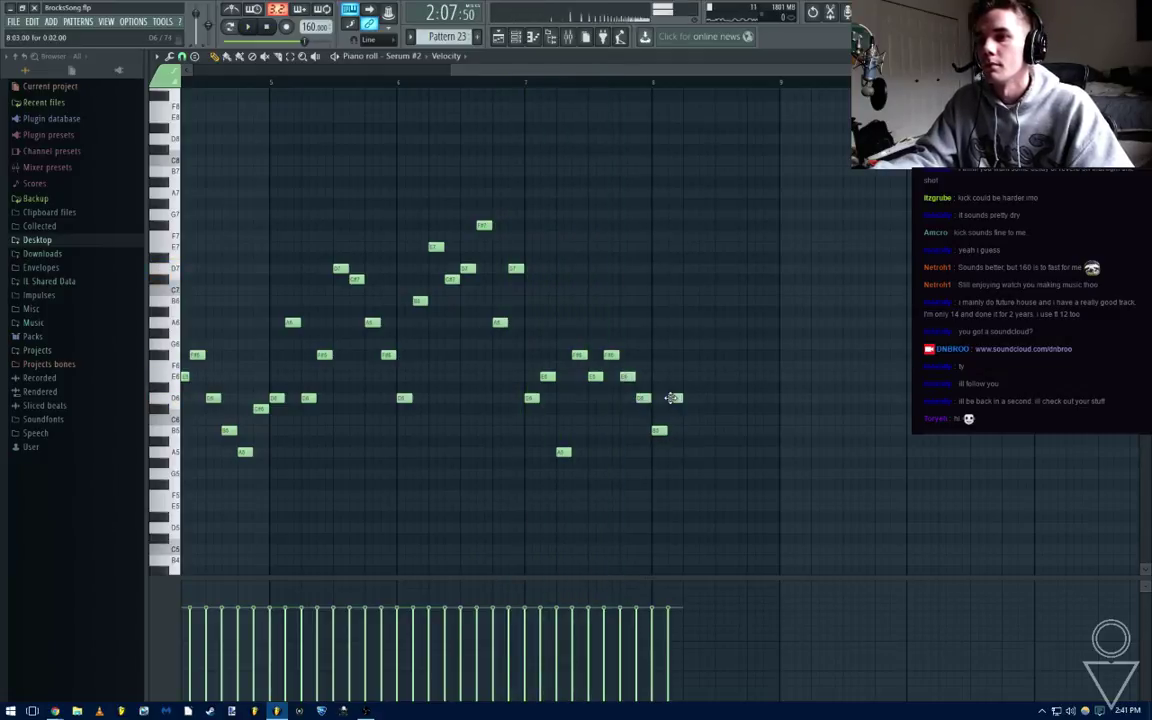
pyautogui.click(748, 376)
pyautogui.scroll(-2, 780, 436)
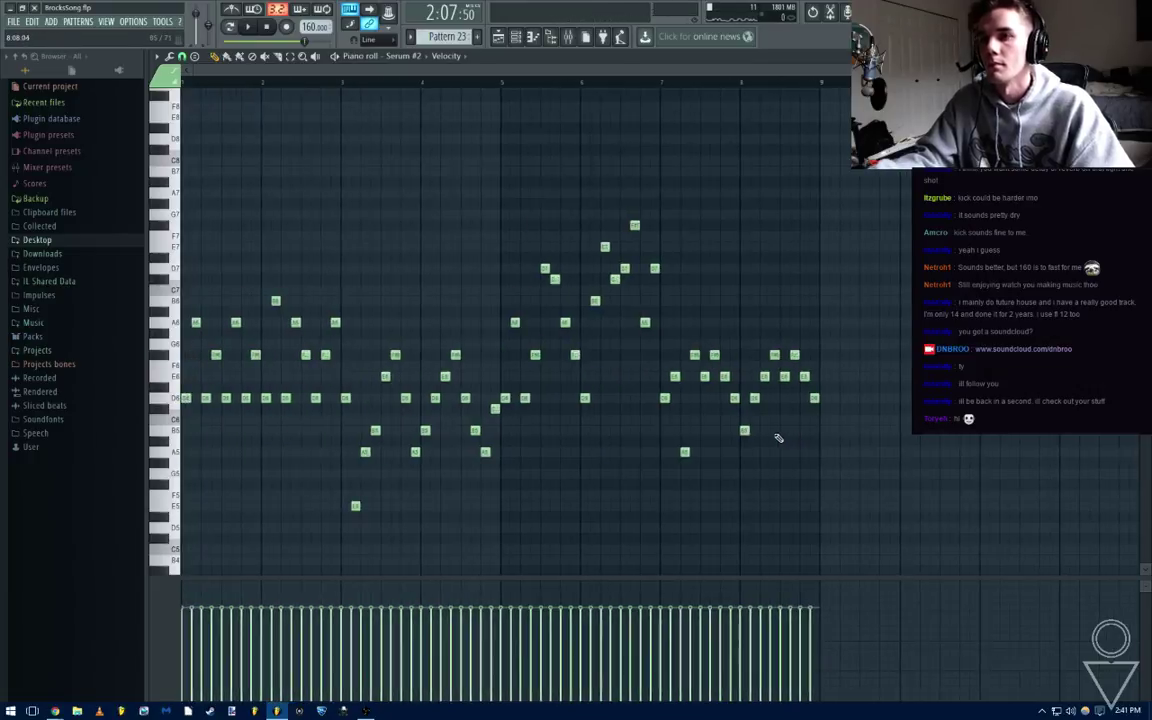
# Play the song's break from the playlist with the completed melody, save the project, and stop playback
pyautogui.click(514, 37)
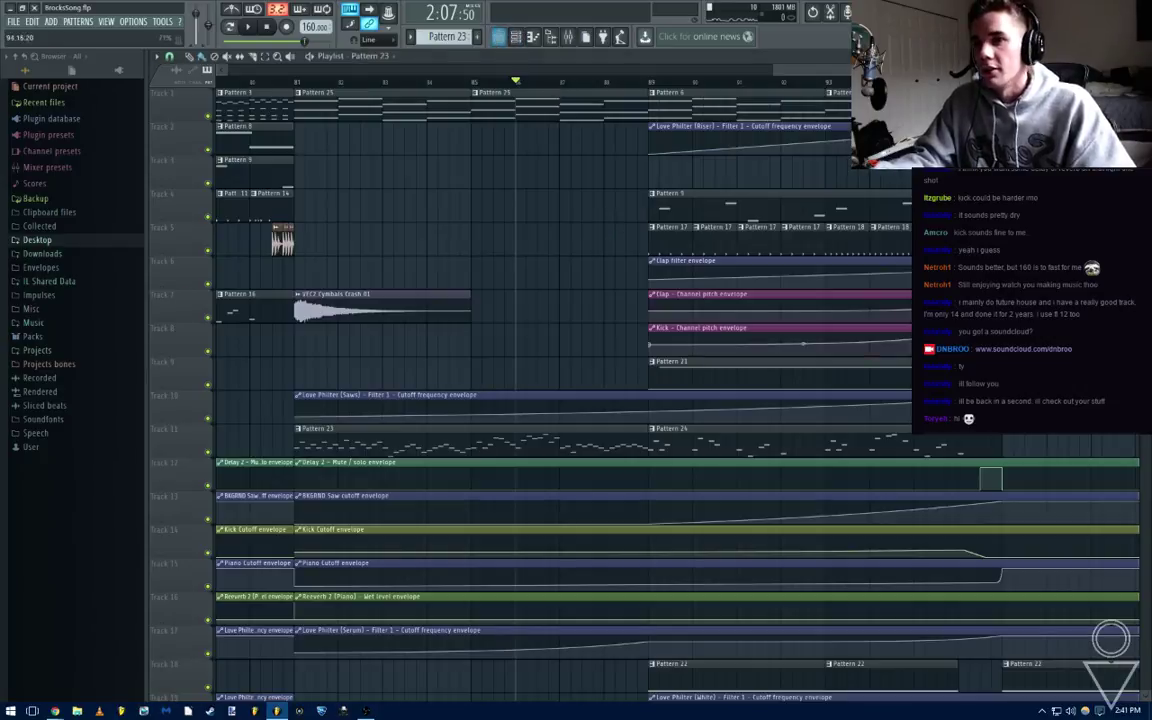
pyautogui.click(612, 88)
pyautogui.press('space')
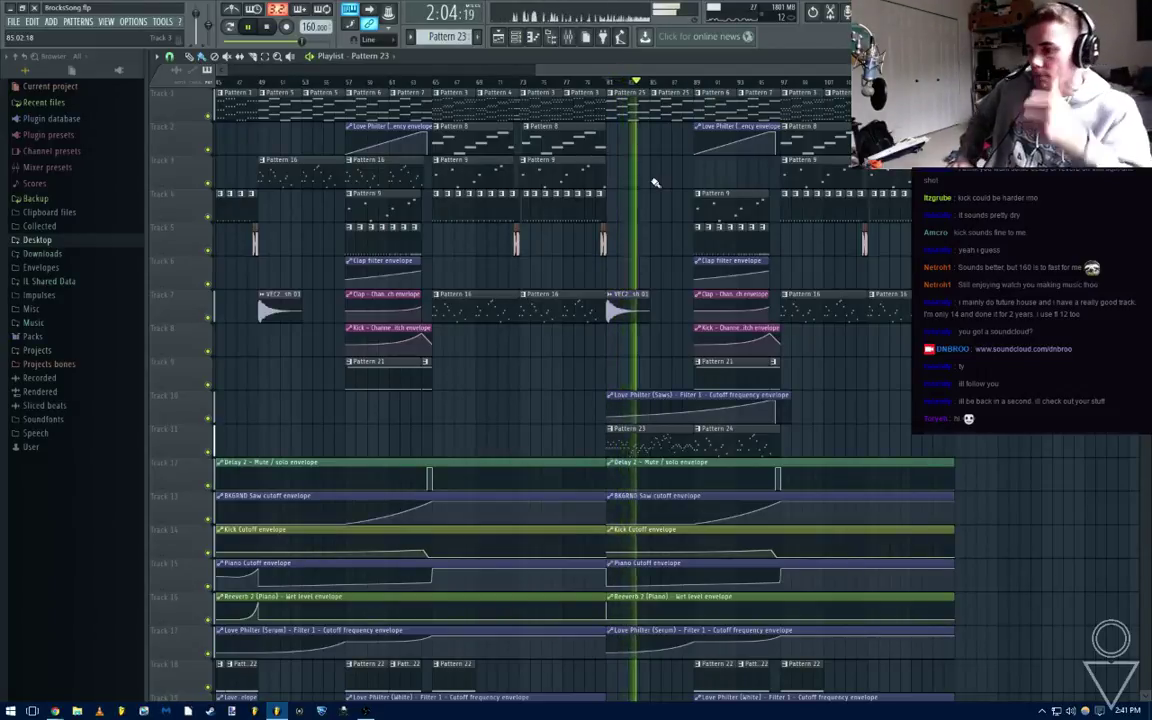
pyautogui.scroll(3, 681, 290)
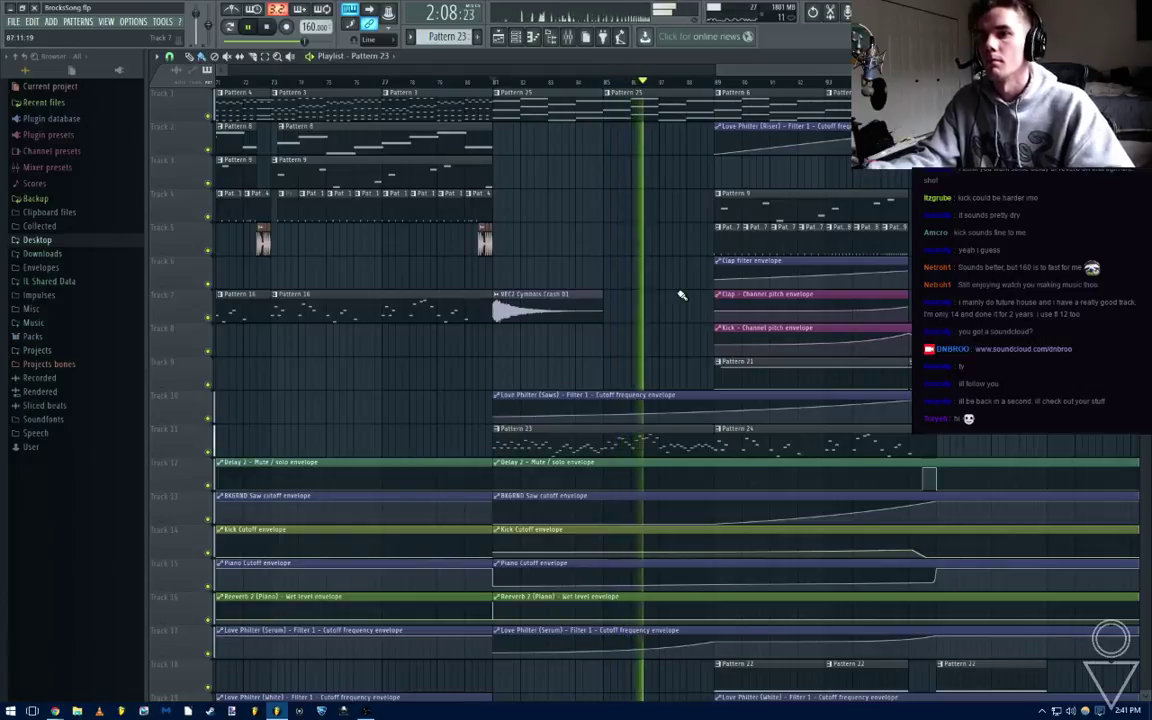
pyautogui.hotkey('ctrl', 's')
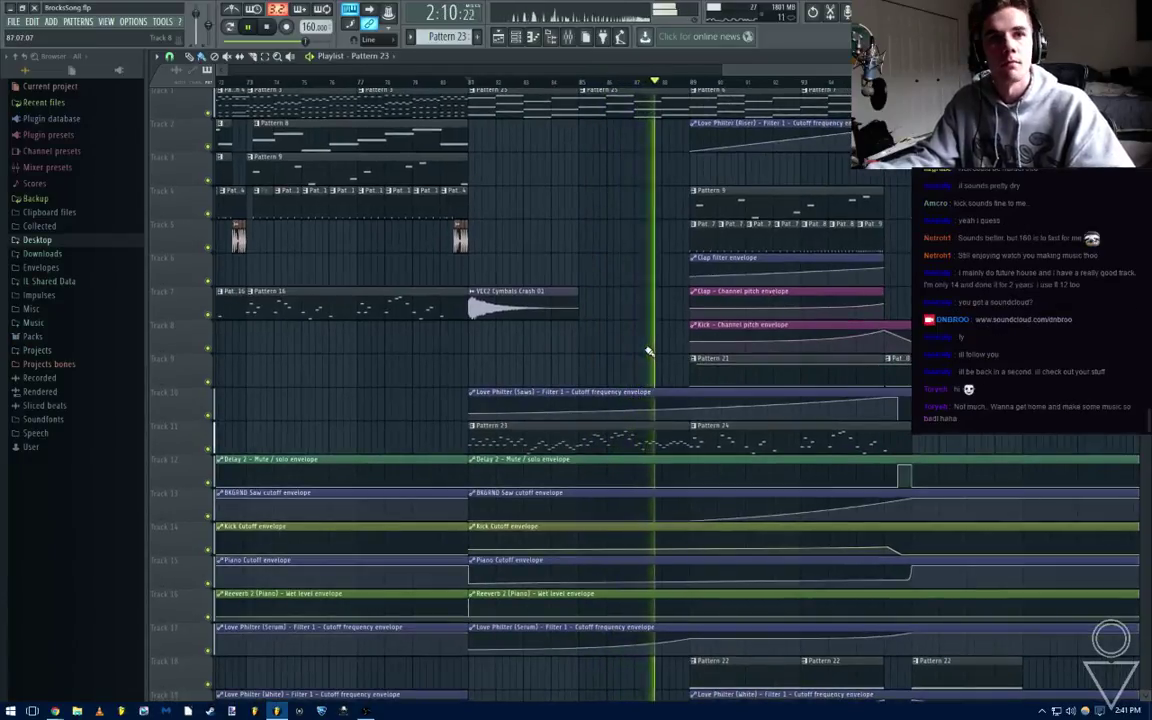
pyautogui.press('space')
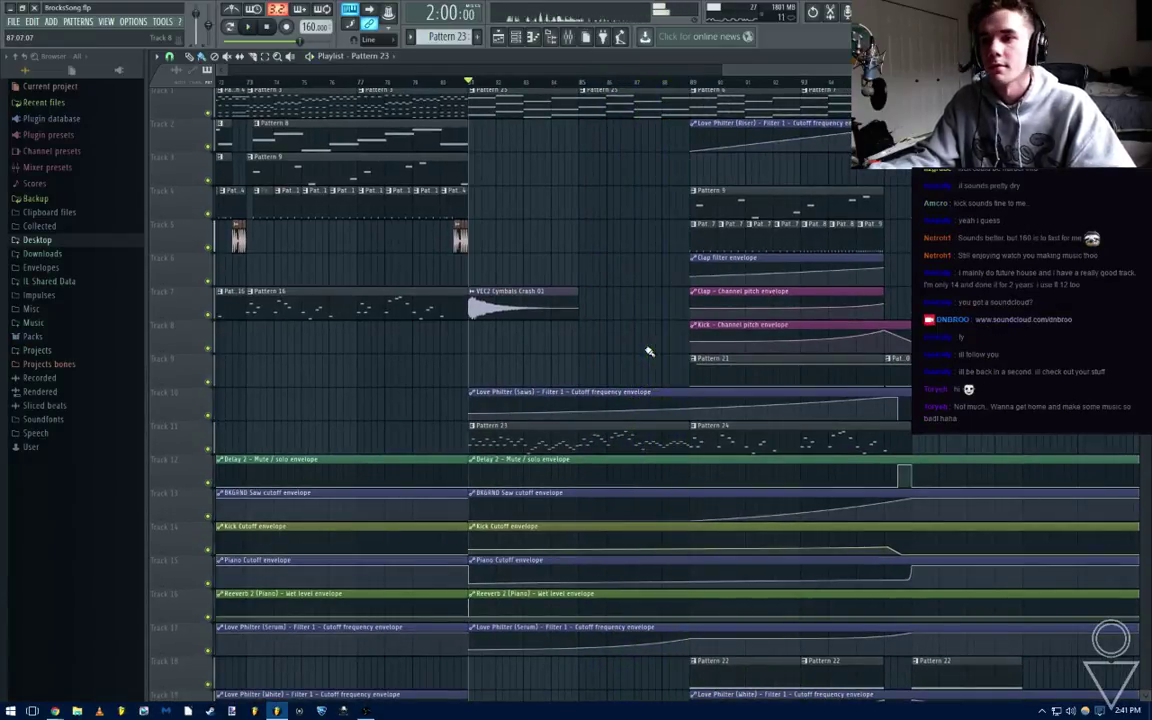
# Replace the Pattern 24 clip at bar 89 on Track 11 with a second Pattern 23 clip, and play the break from bar 81
pyautogui.doubleClick(776, 437)
pyautogui.hscroll(-3, 552, 374)
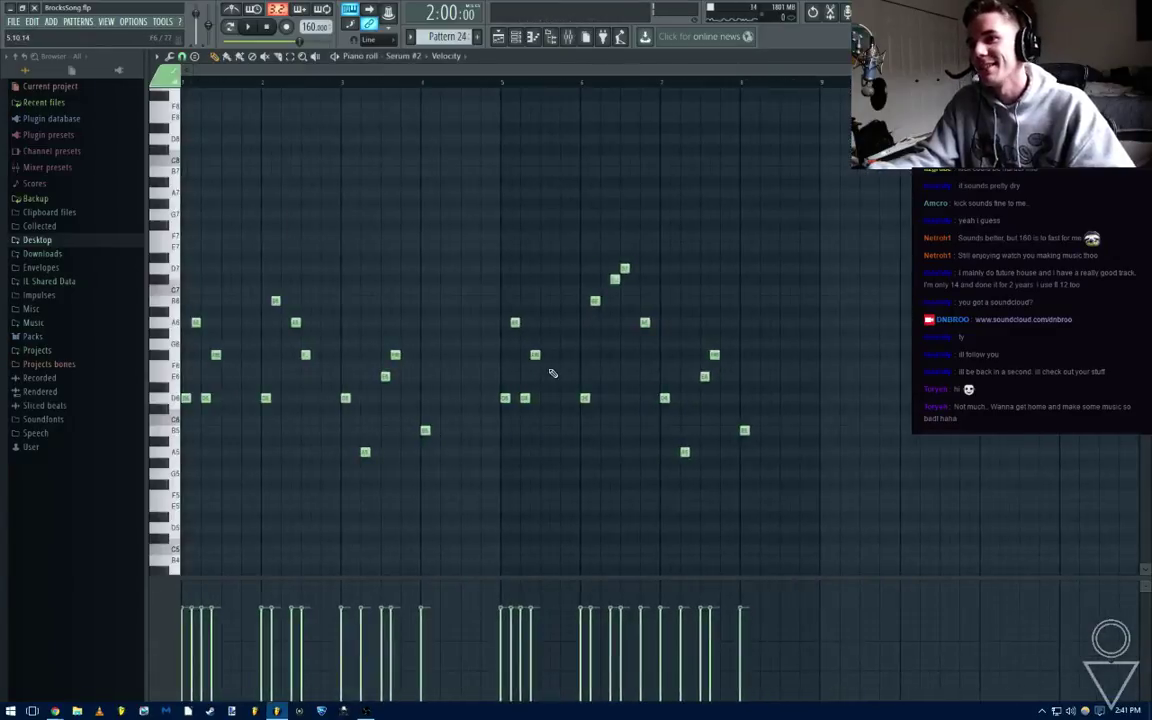
pyautogui.press('Escape')
pyautogui.press('Escape')
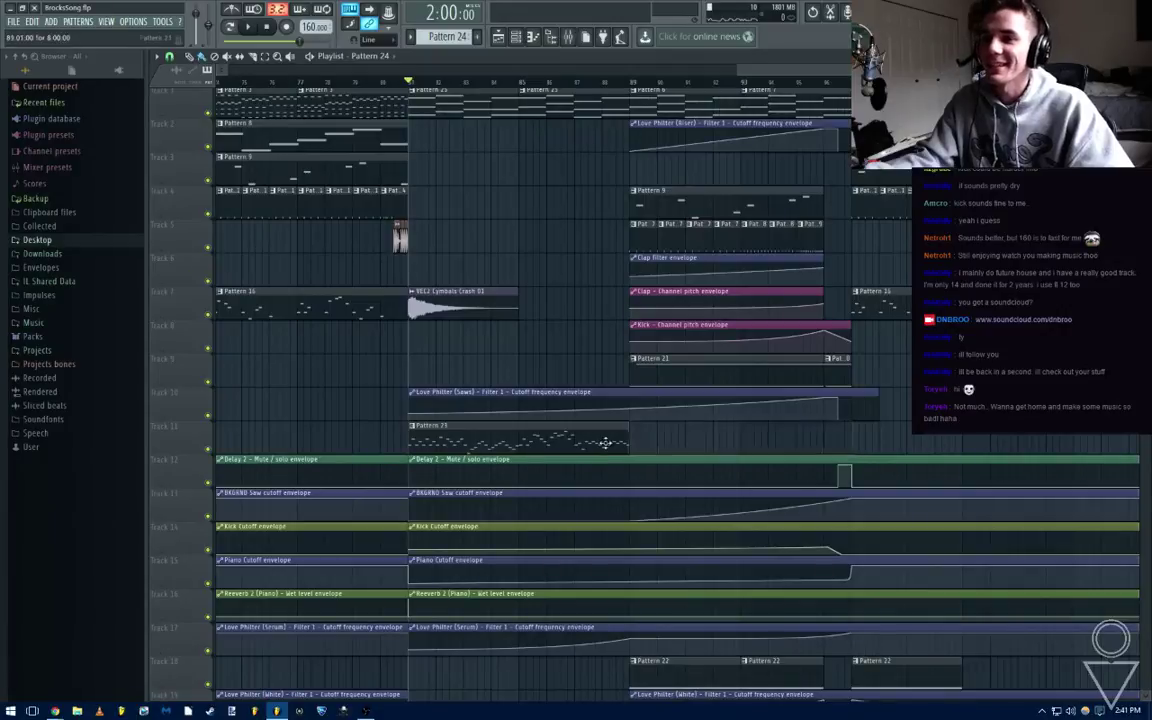
pyautogui.doubleClick(607, 445)
pyautogui.press('Escape')
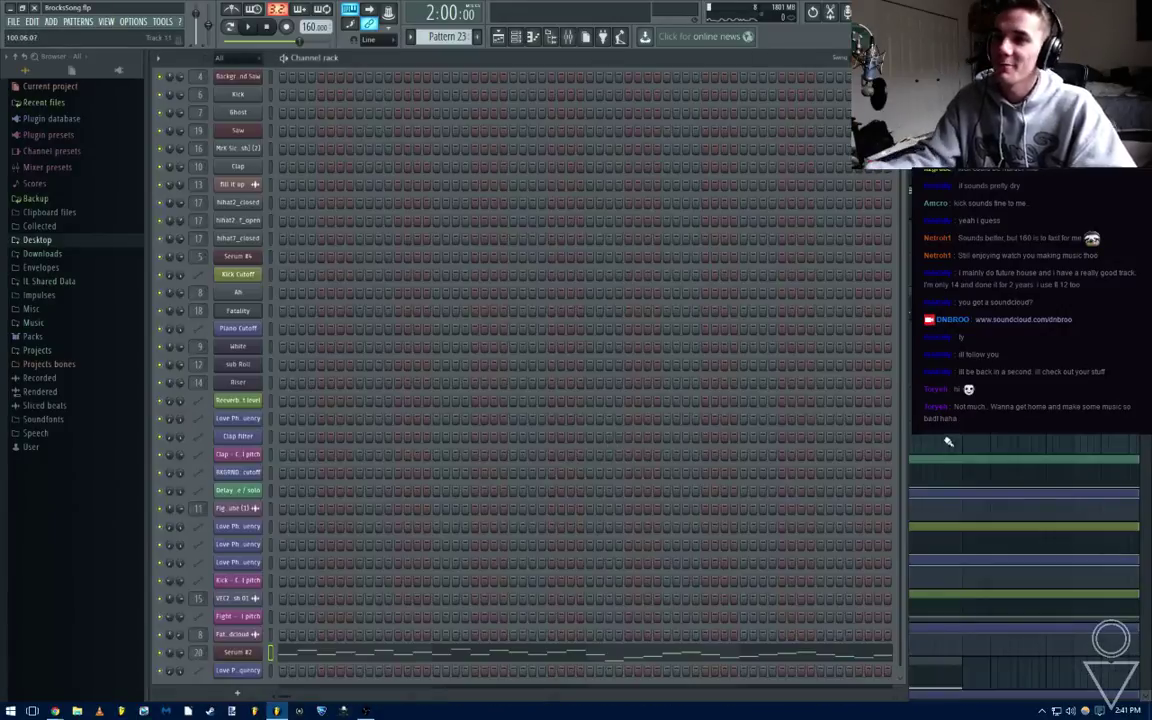
pyautogui.press('Escape')
pyautogui.click(645, 446)
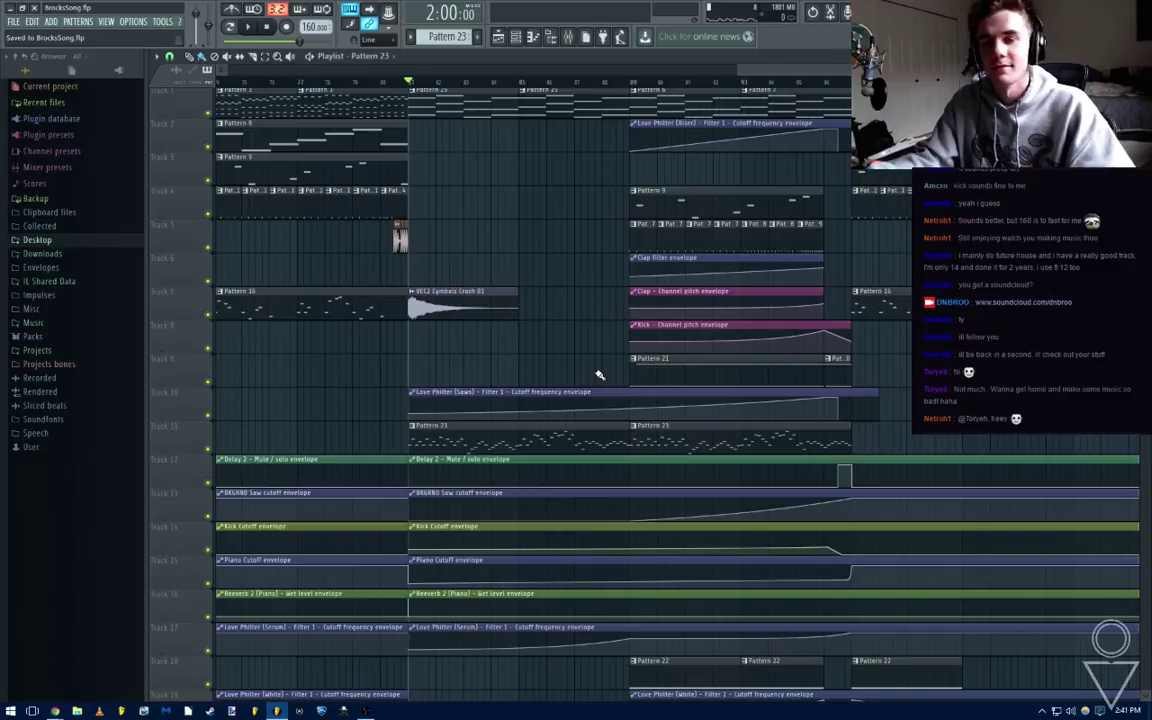
pyautogui.press('space')
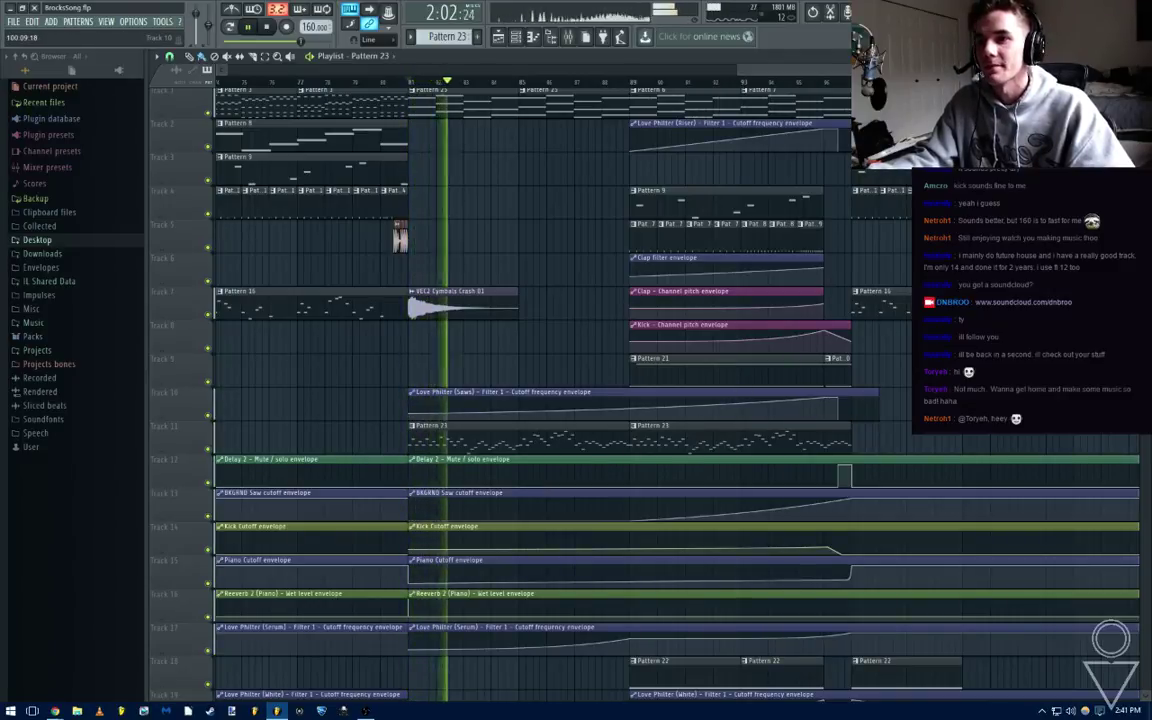
# Play the break from bar 81 and shorten the second Pattern 23 clip on Track 11 to end at bar 96
pyautogui.press('space')
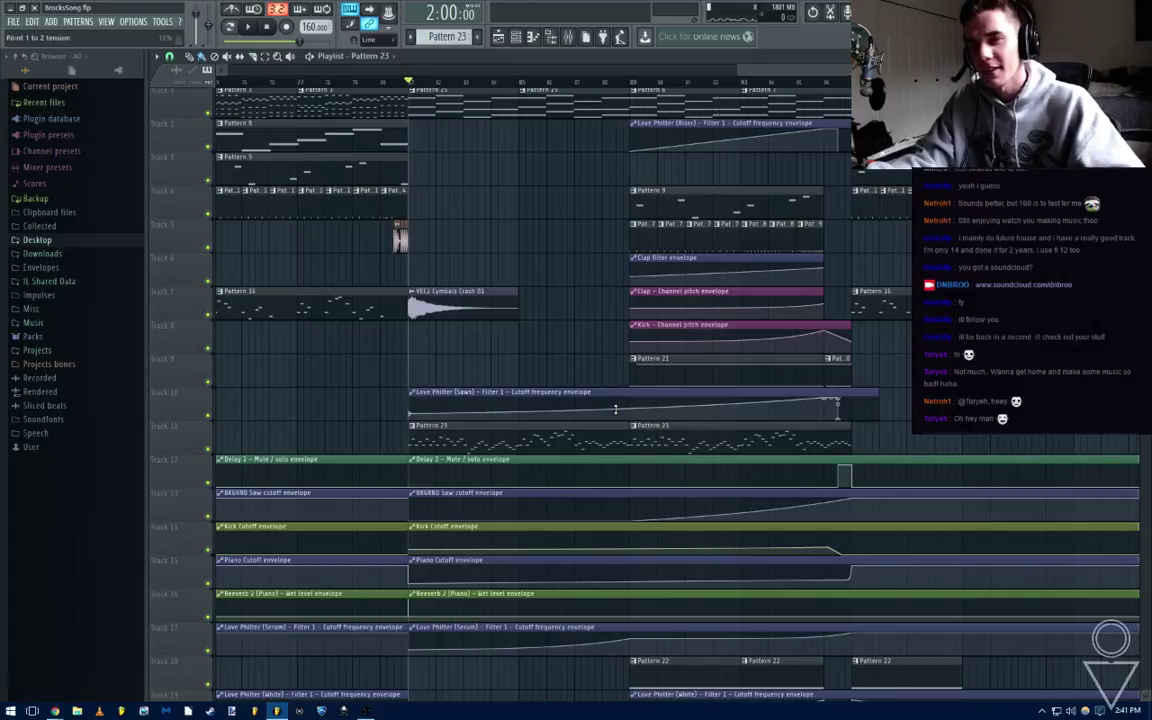
pyautogui.press('space')
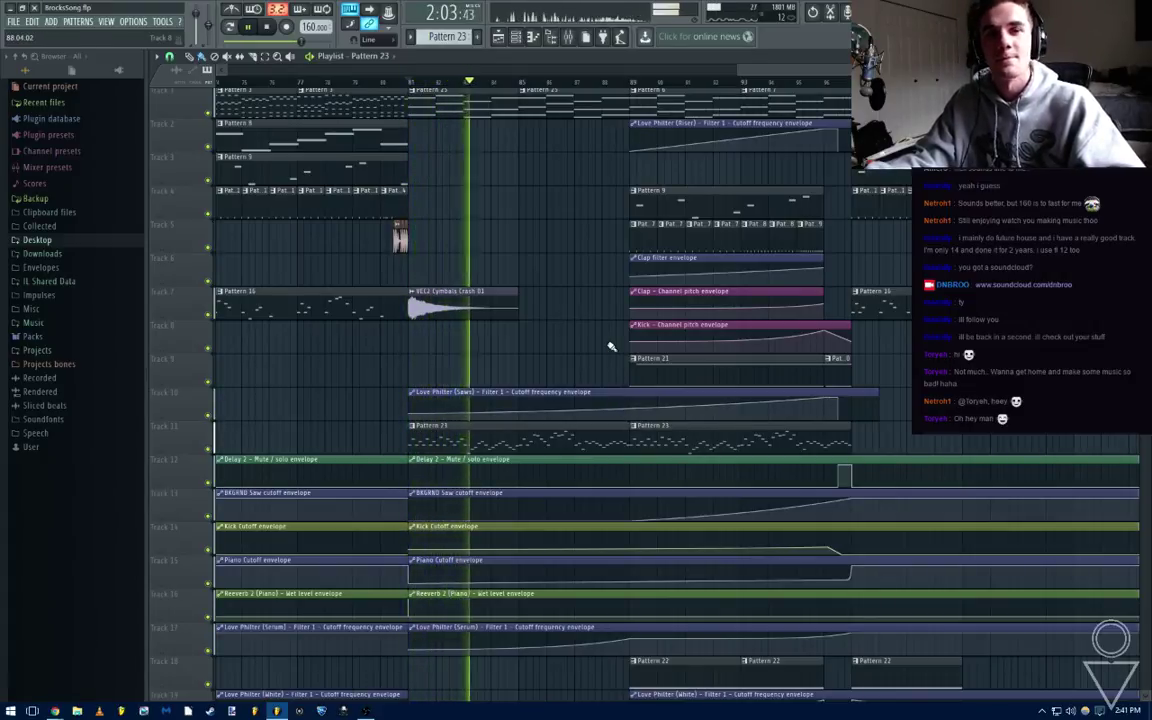
pyautogui.moveTo(939, 412); pyautogui.dragTo(914, 414)
pyautogui.click(828, 425)
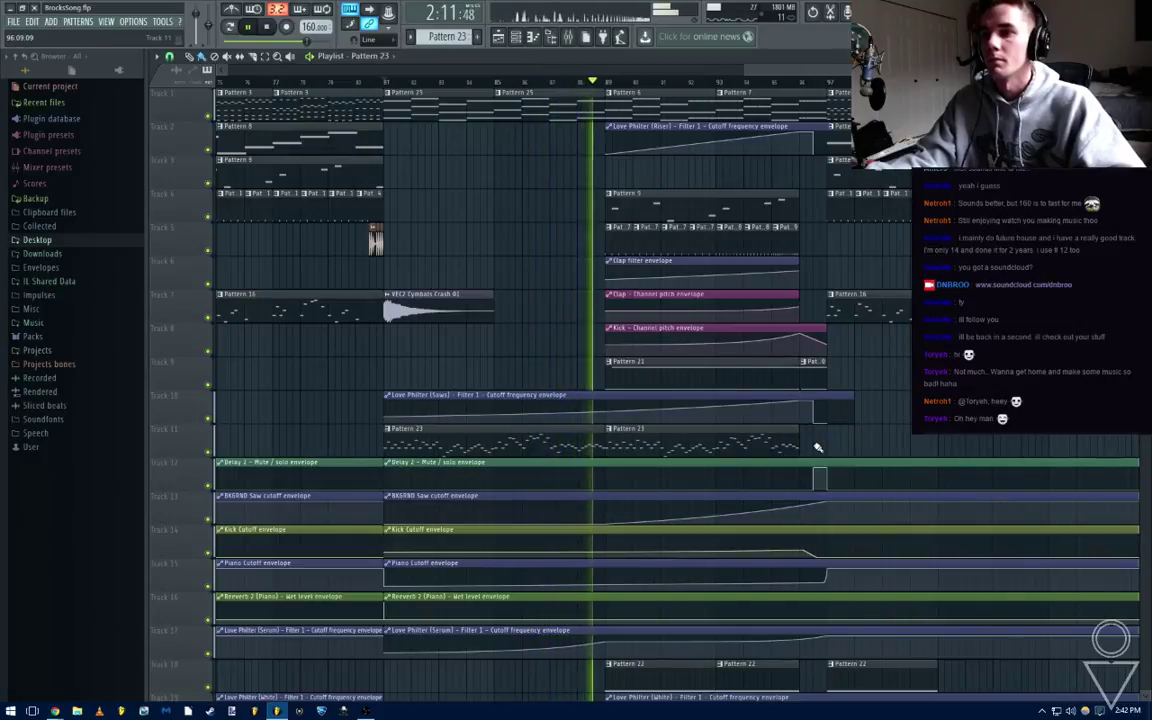
pyautogui.press('space')
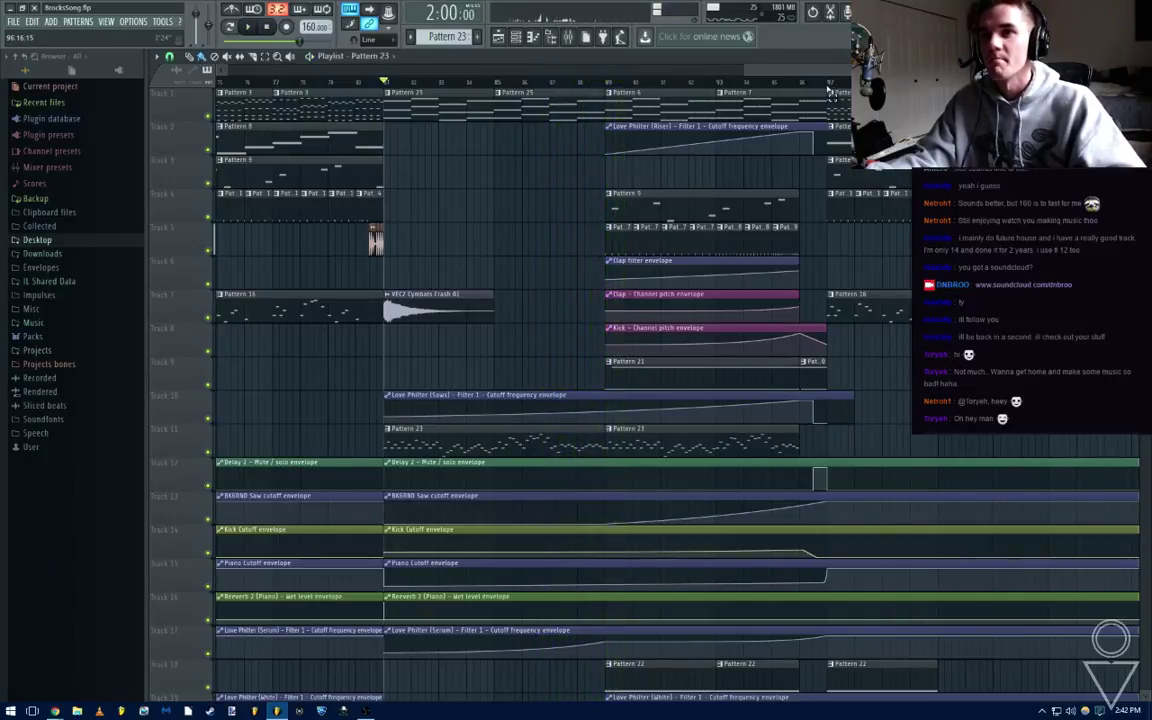
# Select bars 81 to 97 in the playlist and add Fruity Love Philter to Serum #2's mixer insert 20
pyautogui.moveTo(829, 83); pyautogui.dragTo(381, 157)
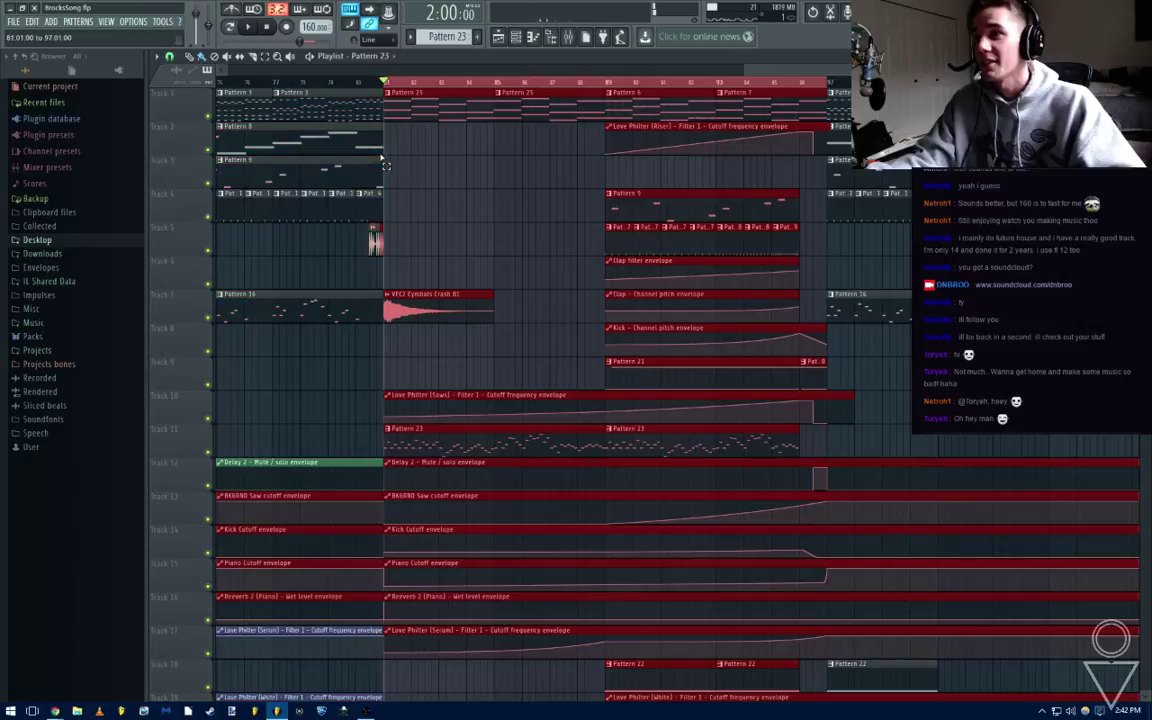
pyautogui.click(574, 42)
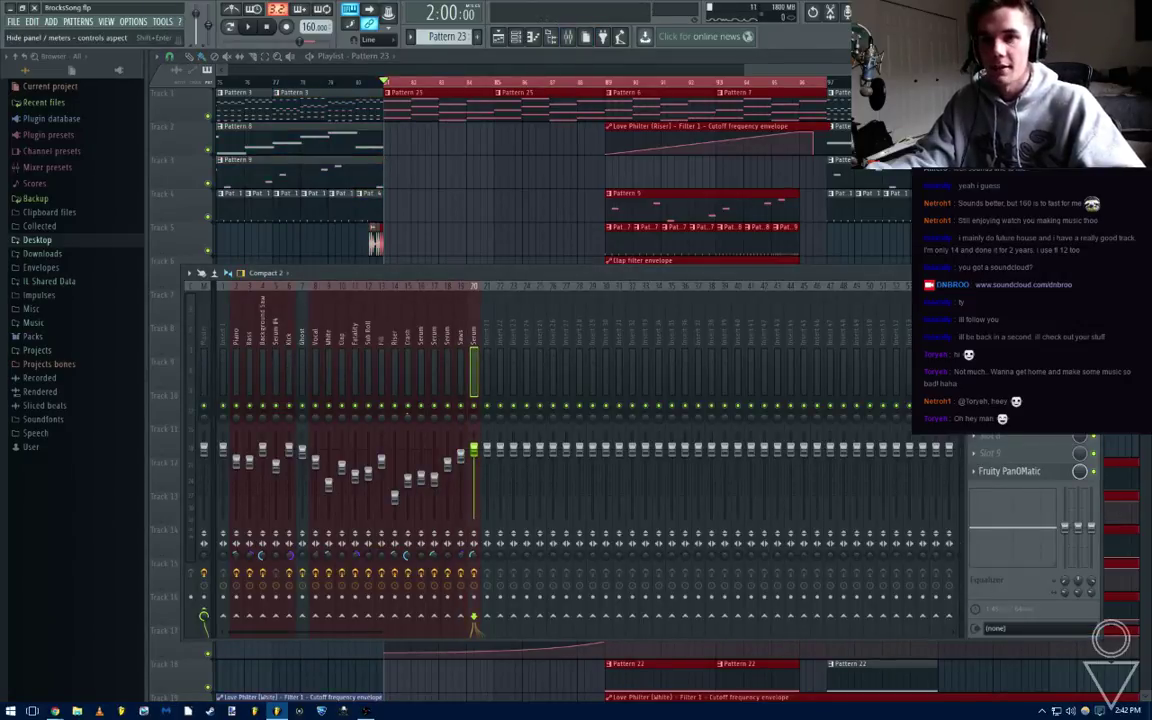
pyautogui.click(974, 367)
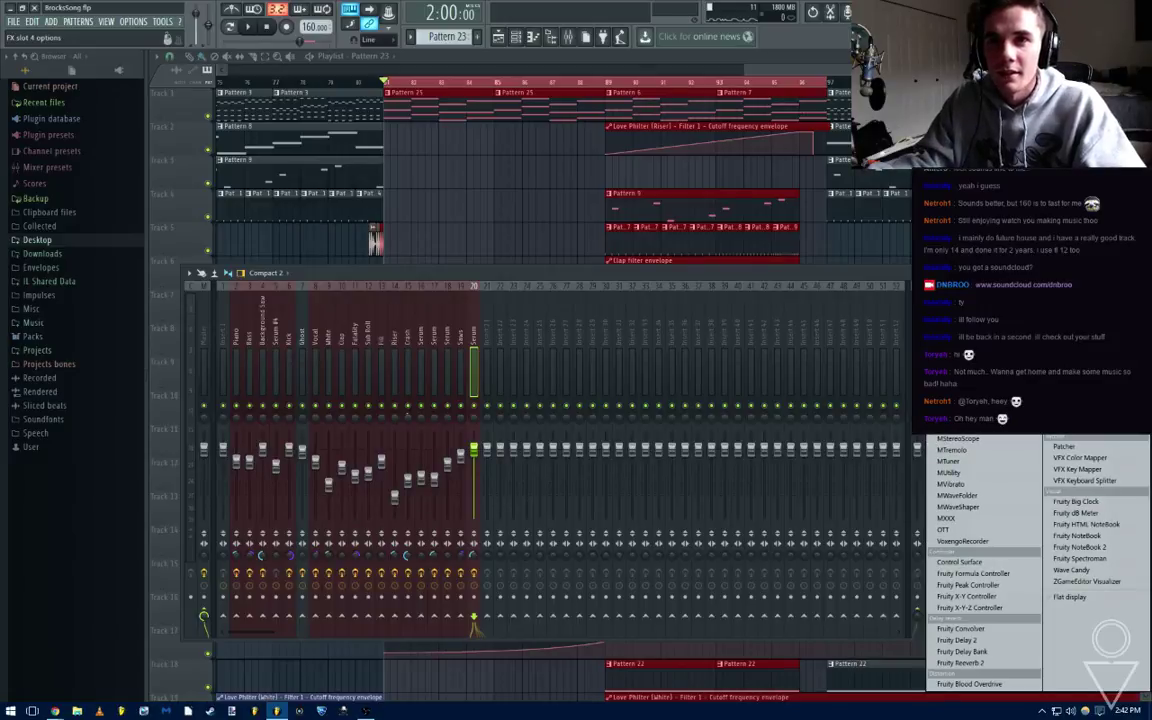
pyautogui.click(1080, 190)
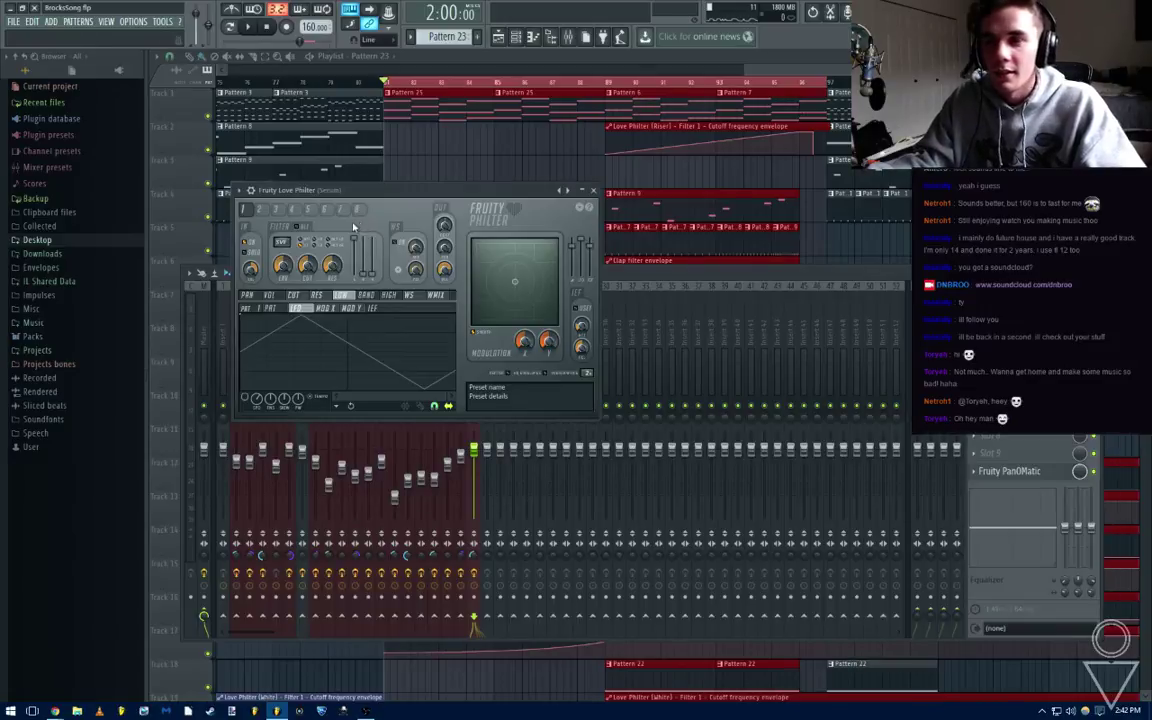
# Automate Love Philter's Filter 1 cutoff with a clip on Track 24, rising from bar 81 to 96 and falling by bar 97
pyautogui.rightClick(313, 270)
pyautogui.click(356, 345)
pyautogui.click(480, 171)
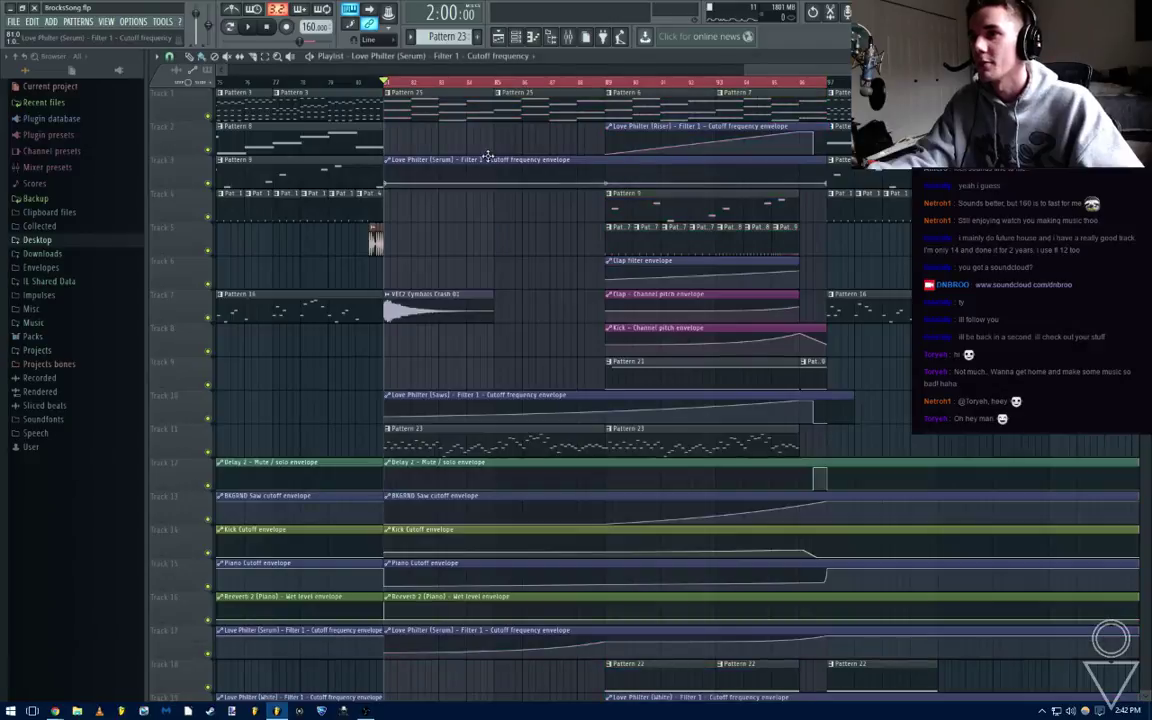
pyautogui.scroll(-3, 480, 300)
pyautogui.scroll(-2, 489, 625)
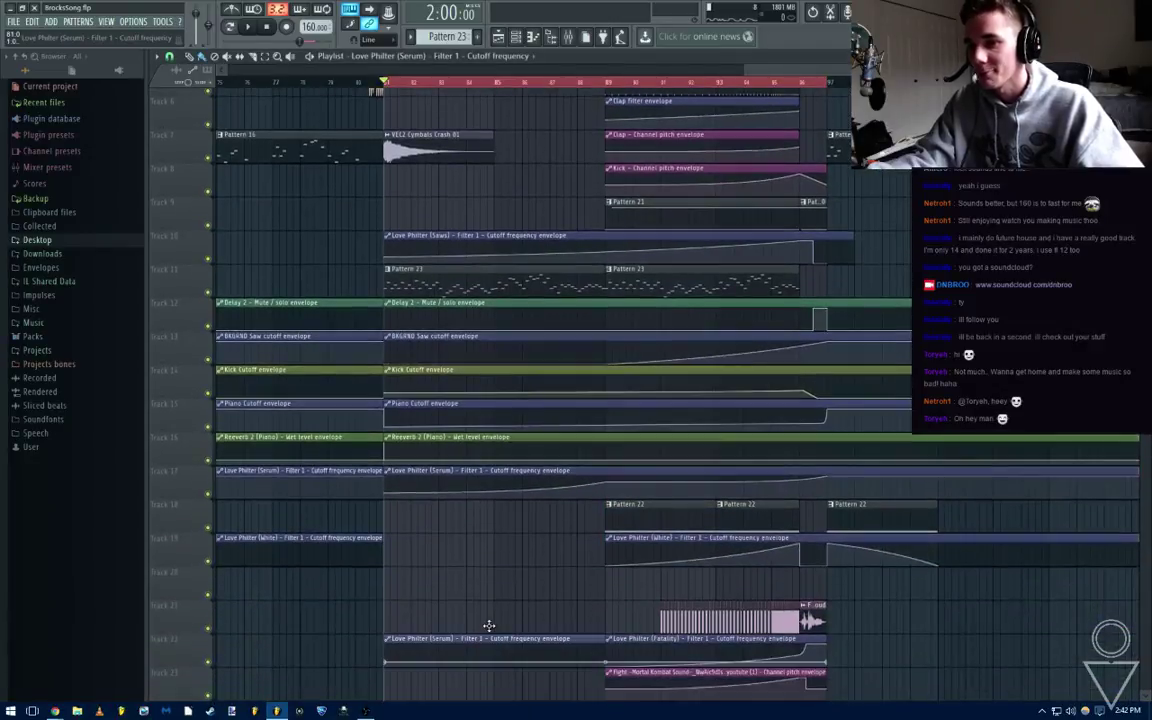
pyautogui.moveTo(490, 641); pyautogui.dragTo(484, 592)
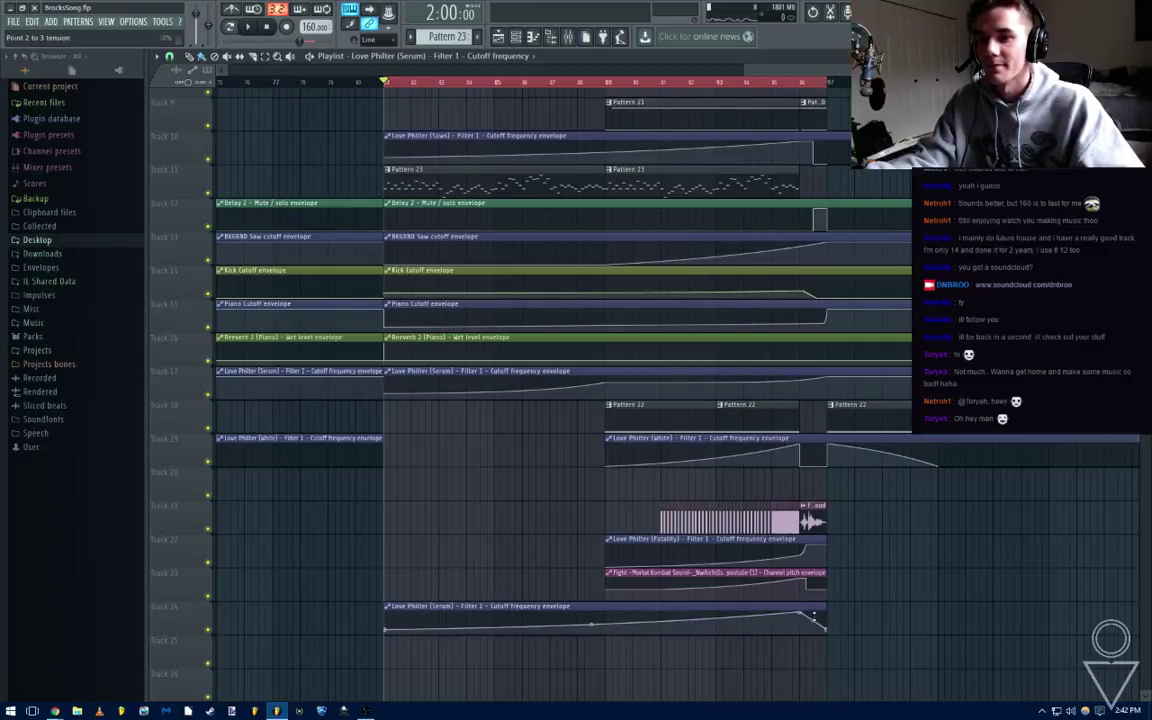
# Play the break from bar 81 to audition the lead's filter rise and look over the playlist tracks
pyautogui.press('space')
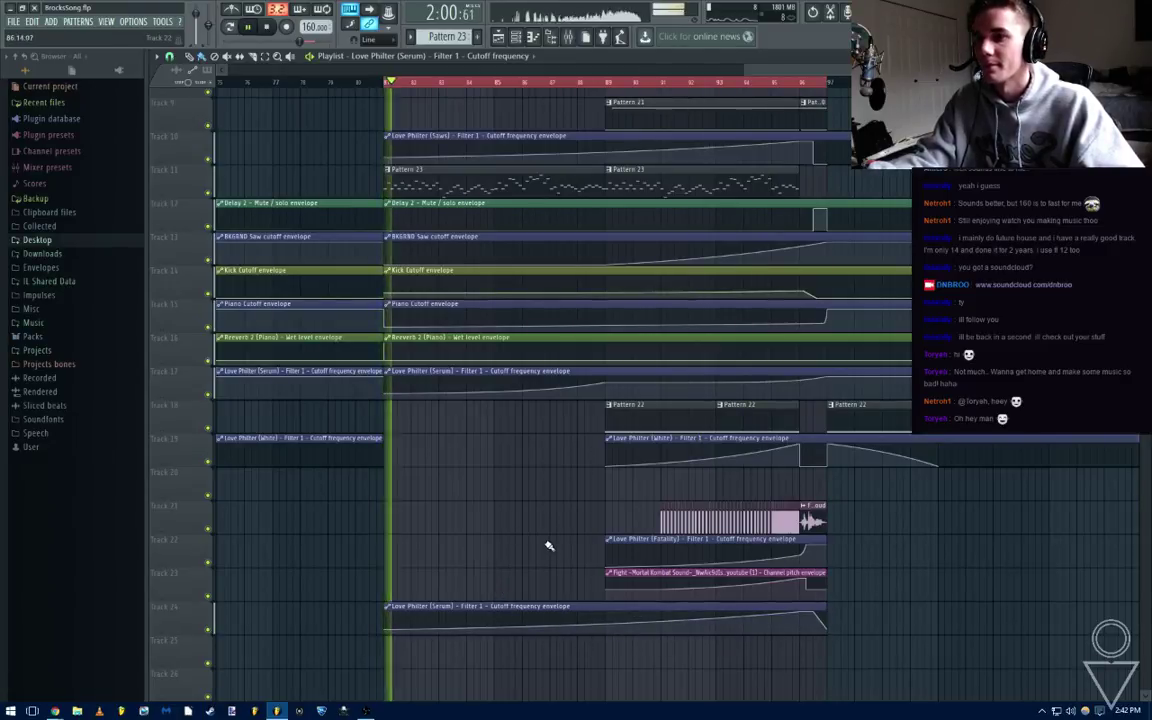
pyautogui.scroll(3, 547, 546)
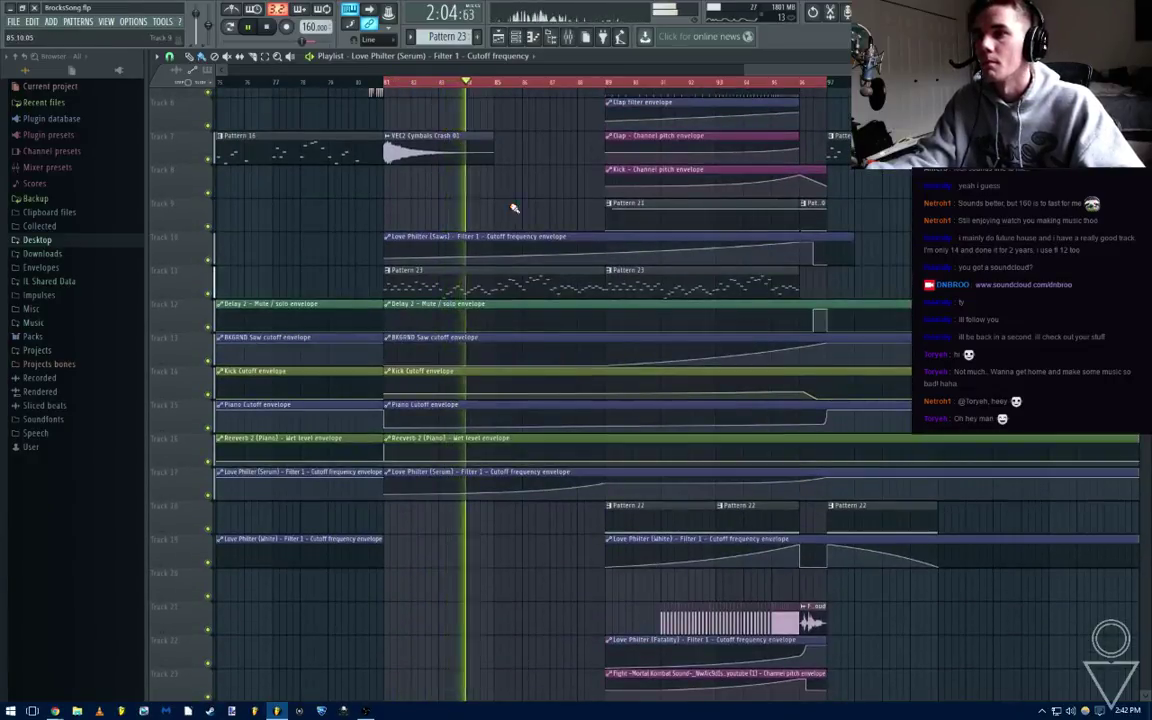
pyautogui.scroll(4, 522, 293)
pyautogui.scroll(-7, 538, 454)
pyautogui.scroll(1, 538, 454)
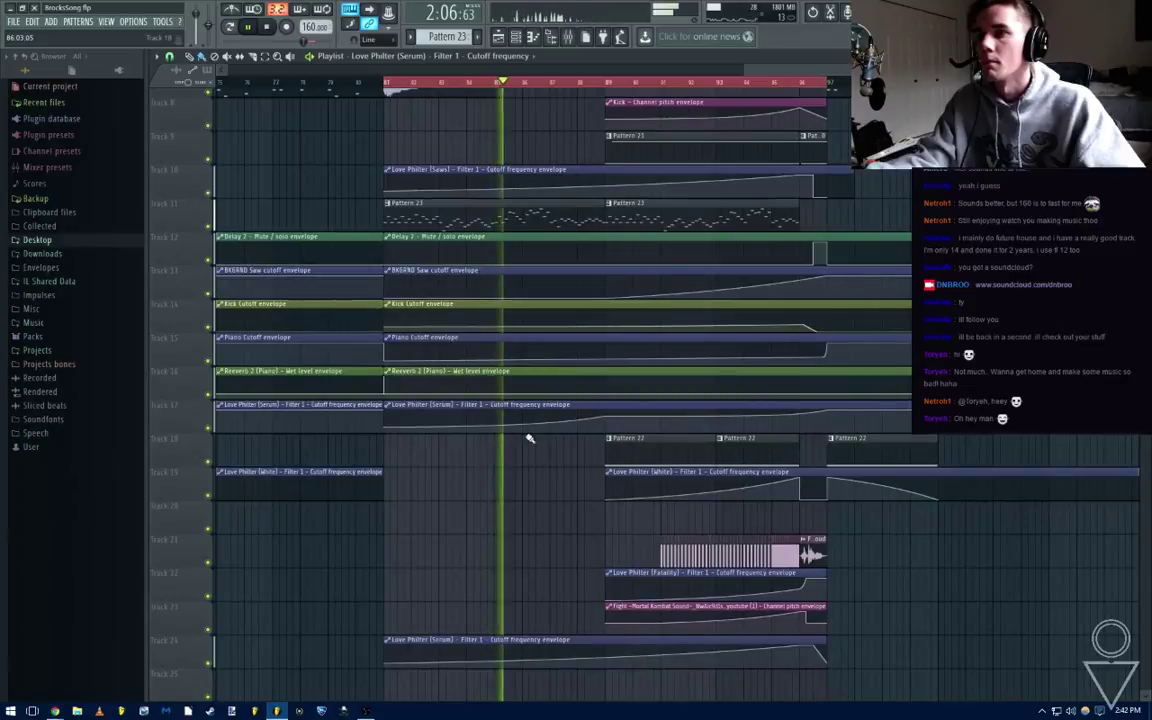
# Enable oscillator B in Serum #2 with the Analog Basic Shapes wavetable, and check the synth's reverb effect
pyautogui.press('F6')
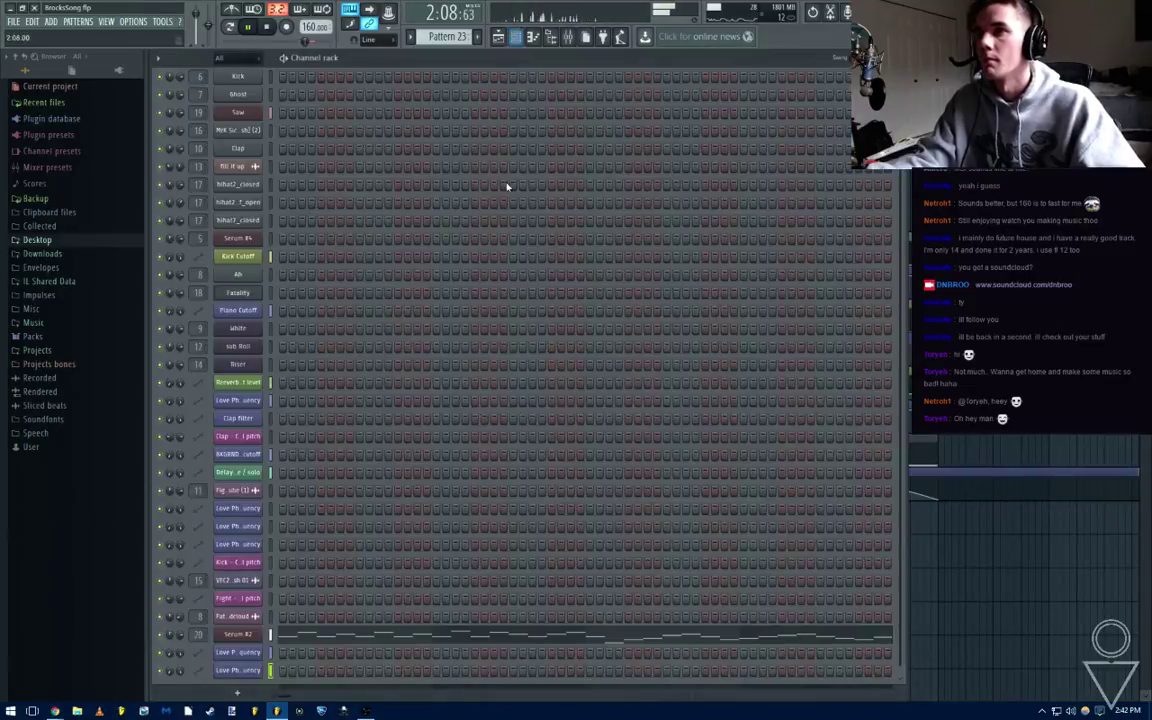
pyautogui.click(238, 634)
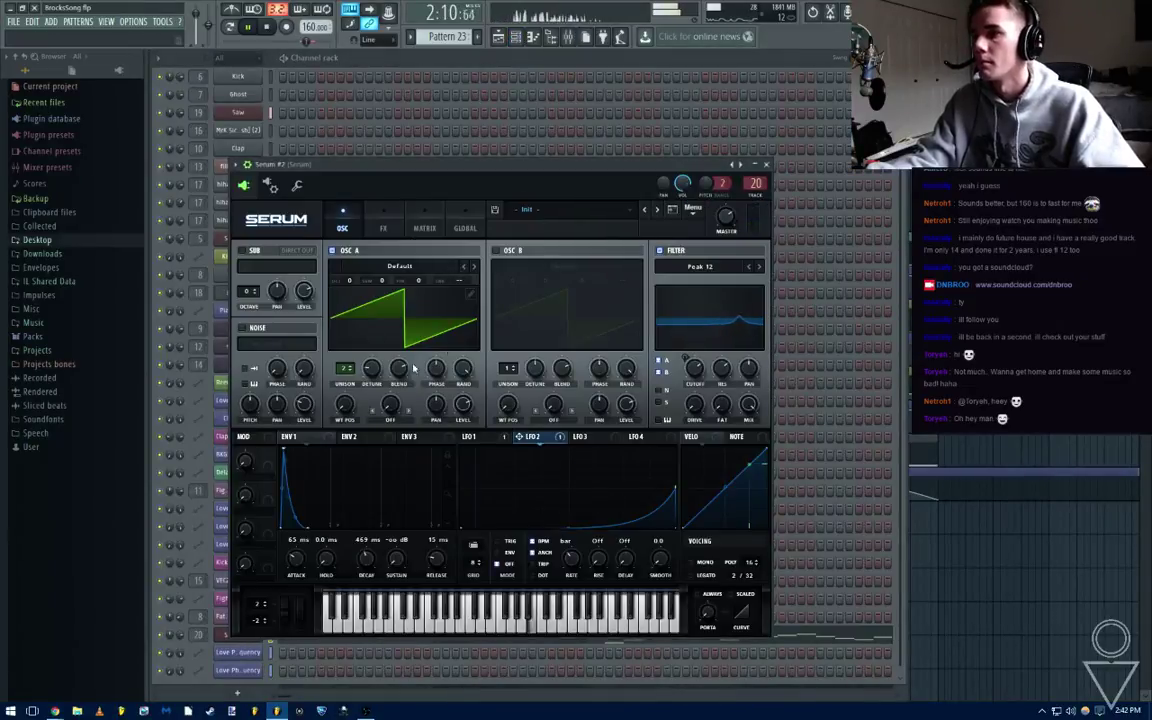
pyautogui.click(497, 251)
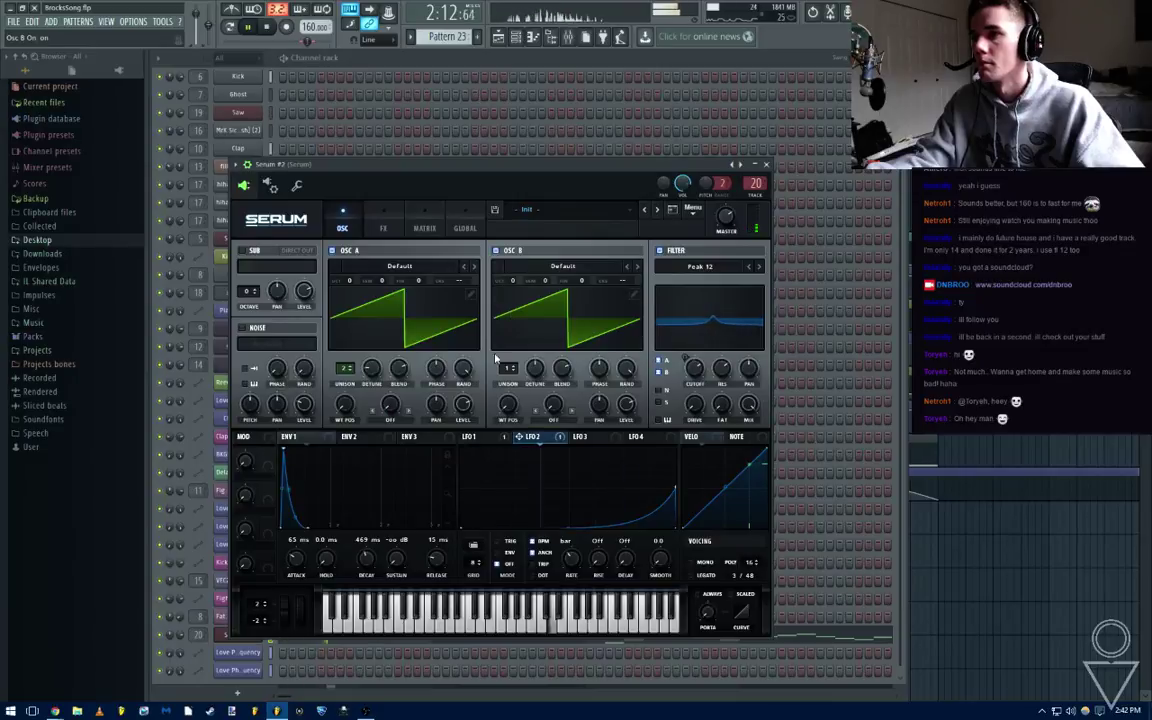
pyautogui.click(384, 228)
pyautogui.click(343, 228)
pyautogui.click(562, 266)
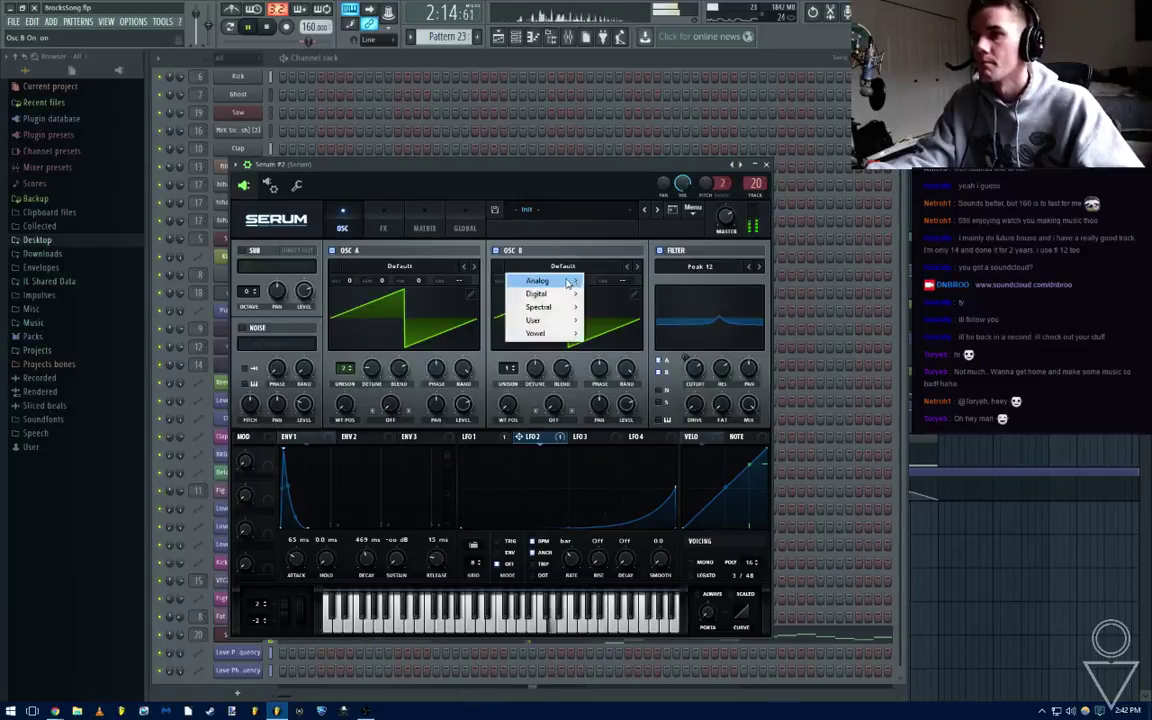
pyautogui.moveTo(570, 283)
pyautogui.click(636, 338)
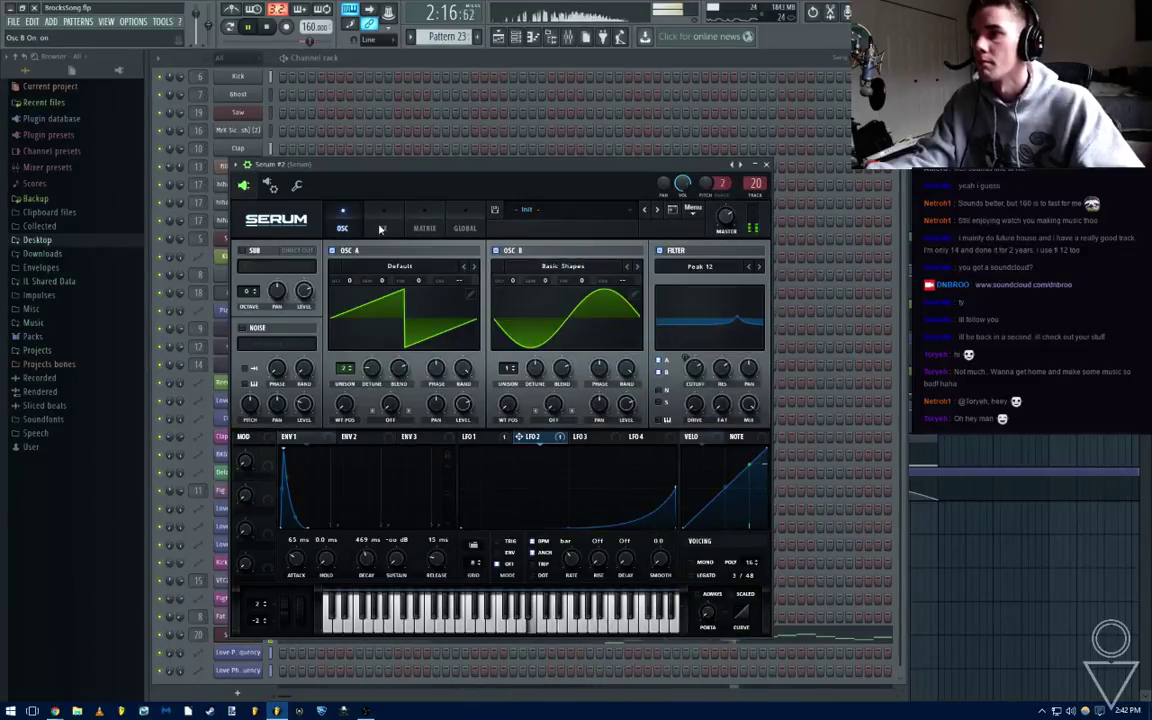
pyautogui.click(383, 228)
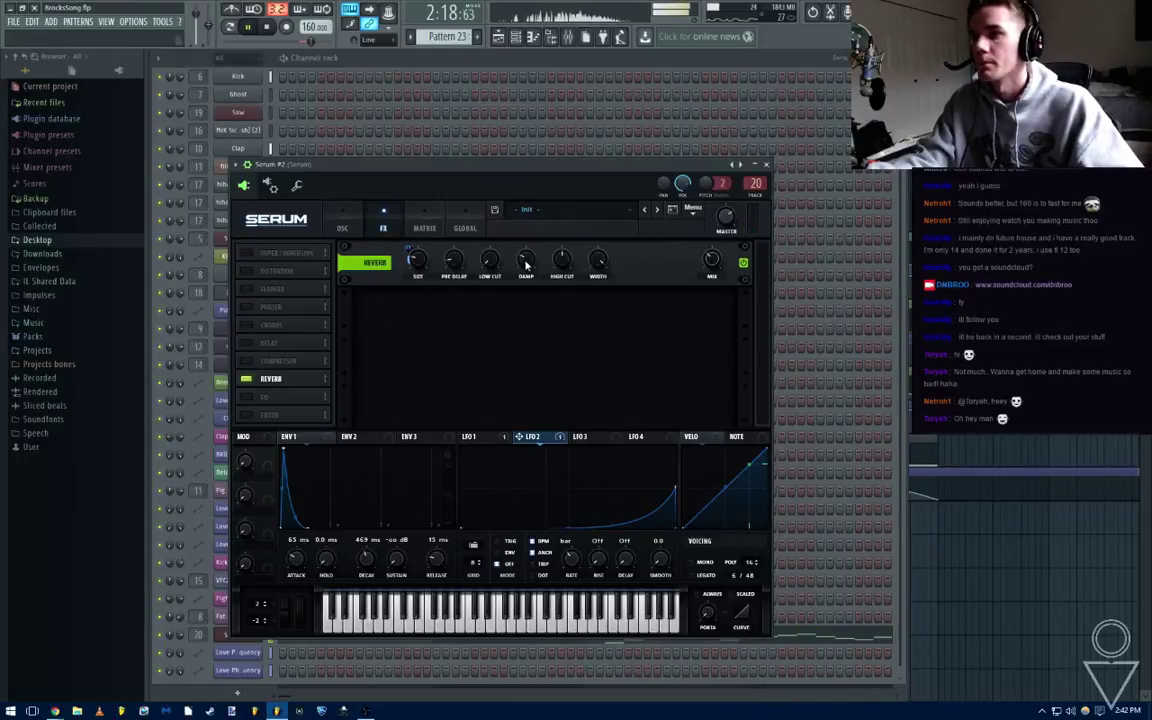
pyautogui.click(766, 164)
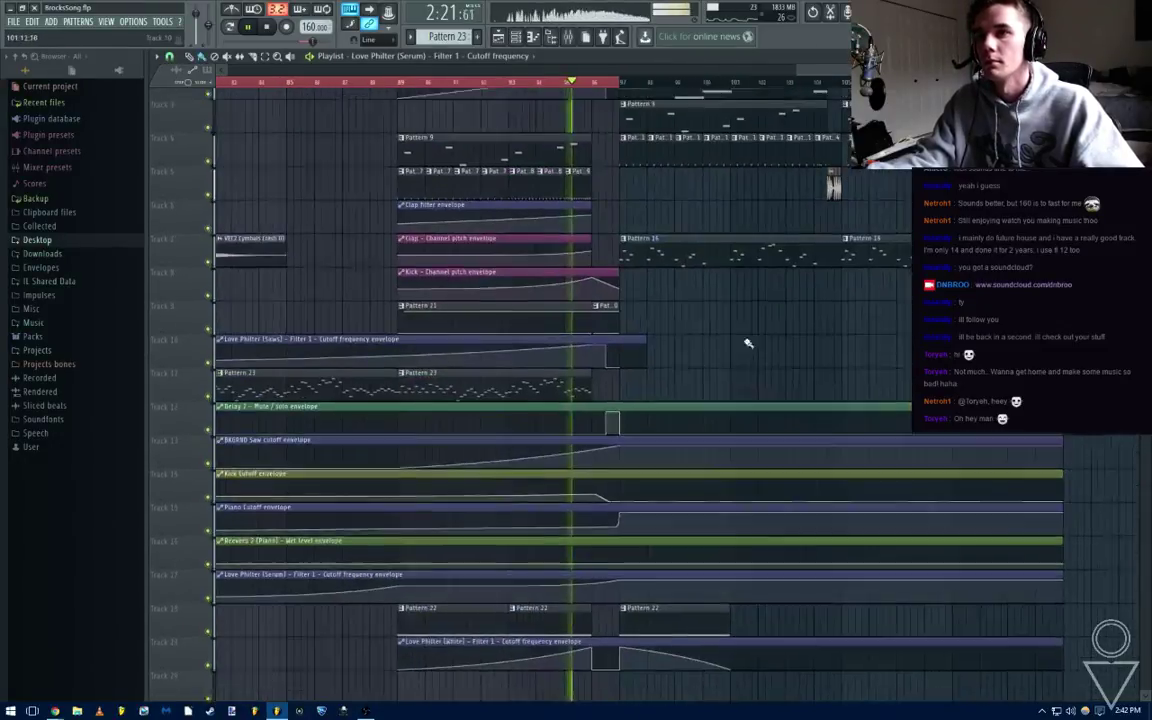
# Clear the time selection, move the playhead to bar 95 and play the transition towards the drop at bar 97
pyautogui.moveTo(748, 343); pyautogui.dragTo(664, 386)
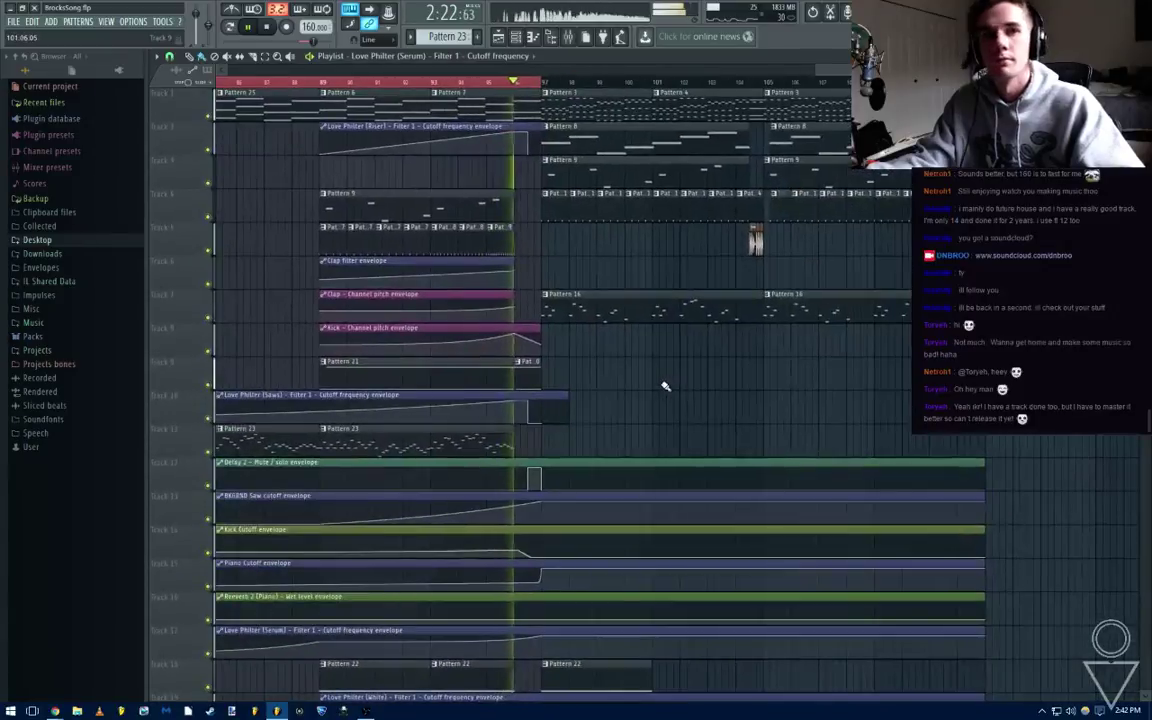
pyautogui.press('space')
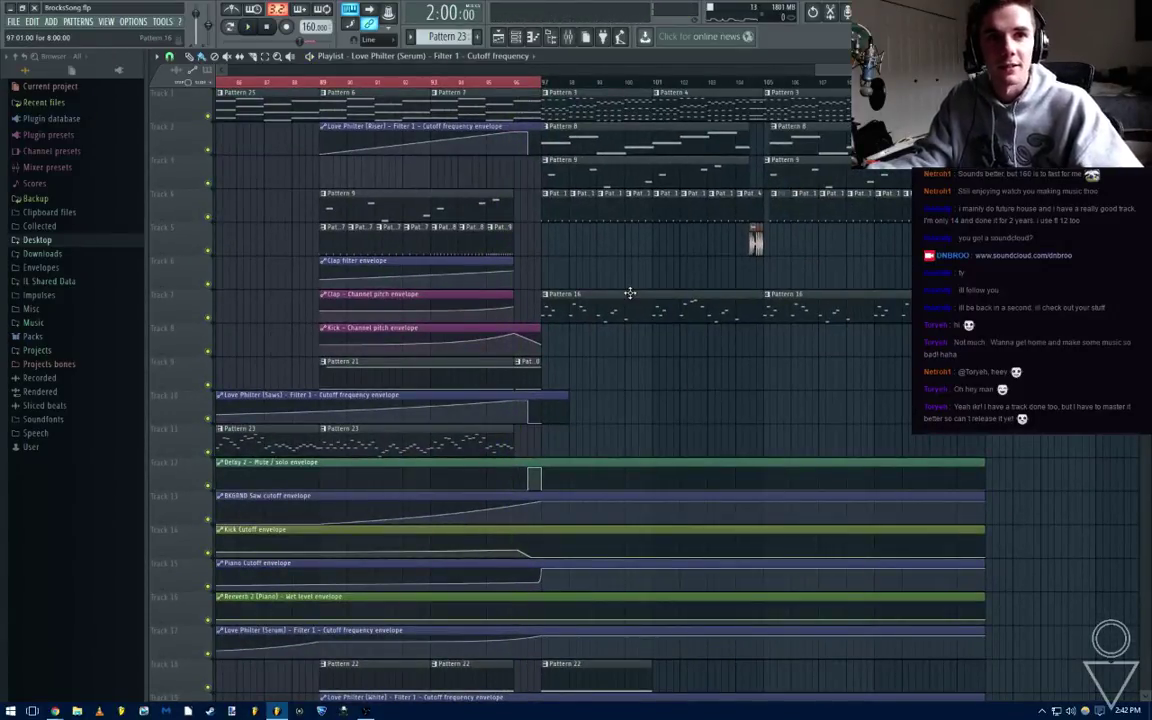
pyautogui.click(483, 82)
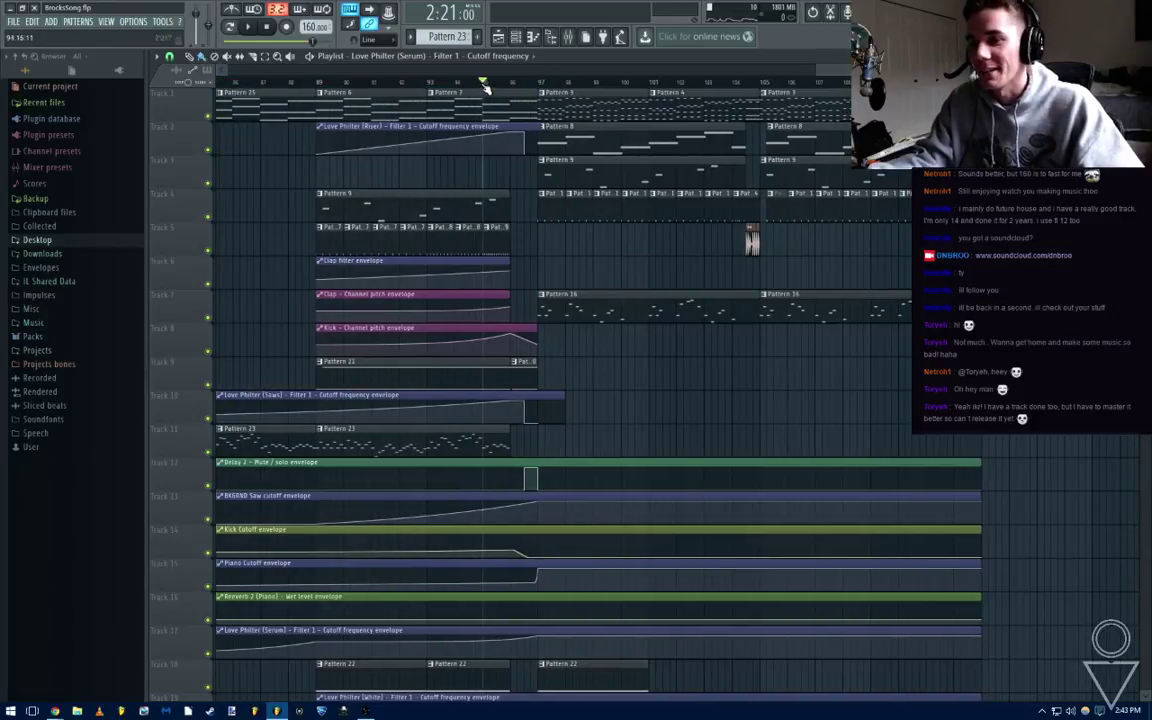
pyautogui.moveTo(65, 701)
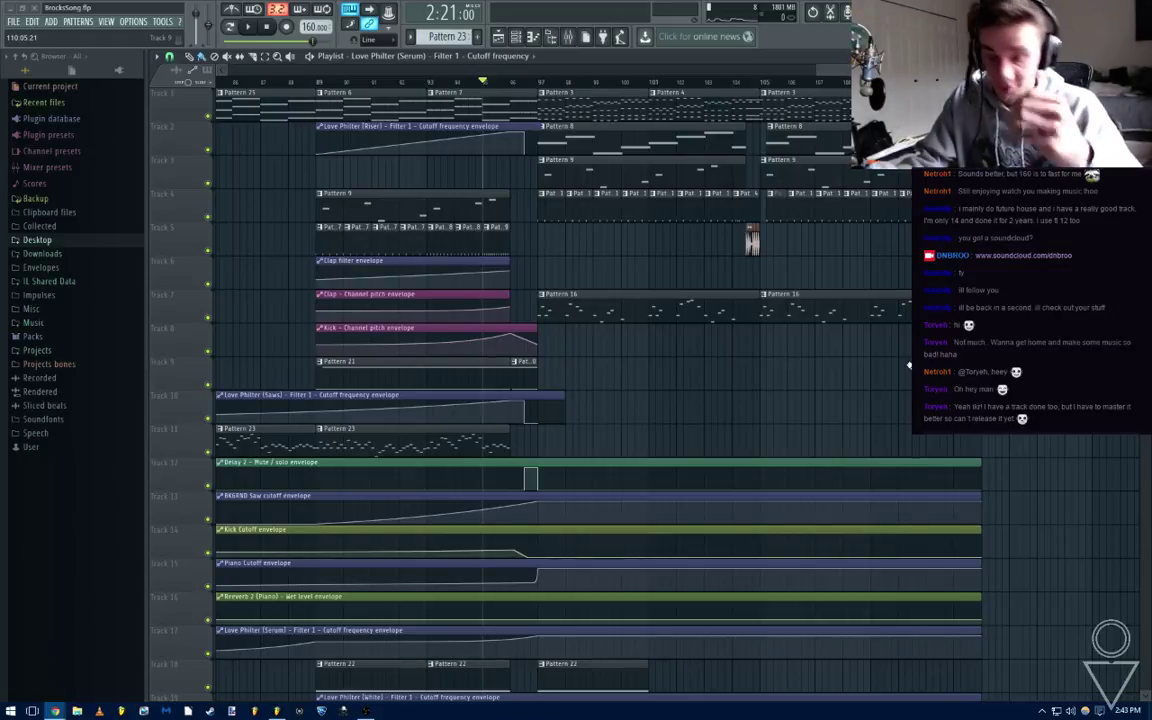
pyautogui.scroll(3, 609, 231)
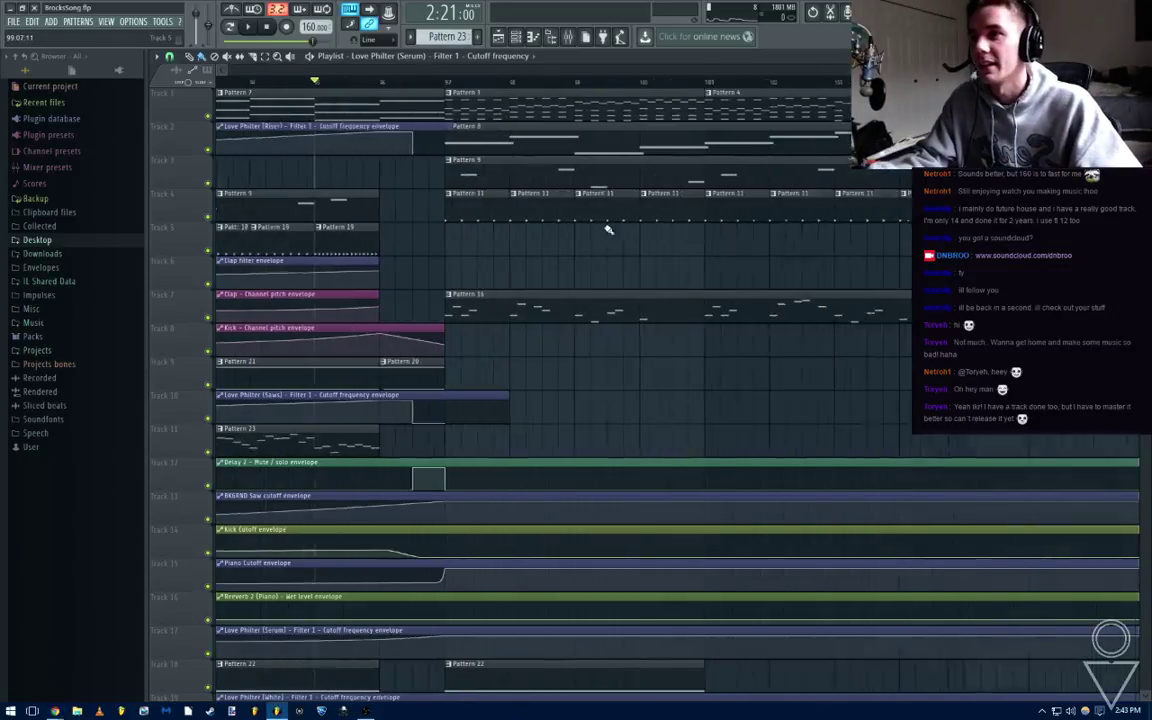
pyautogui.scroll(-5, 355, 211)
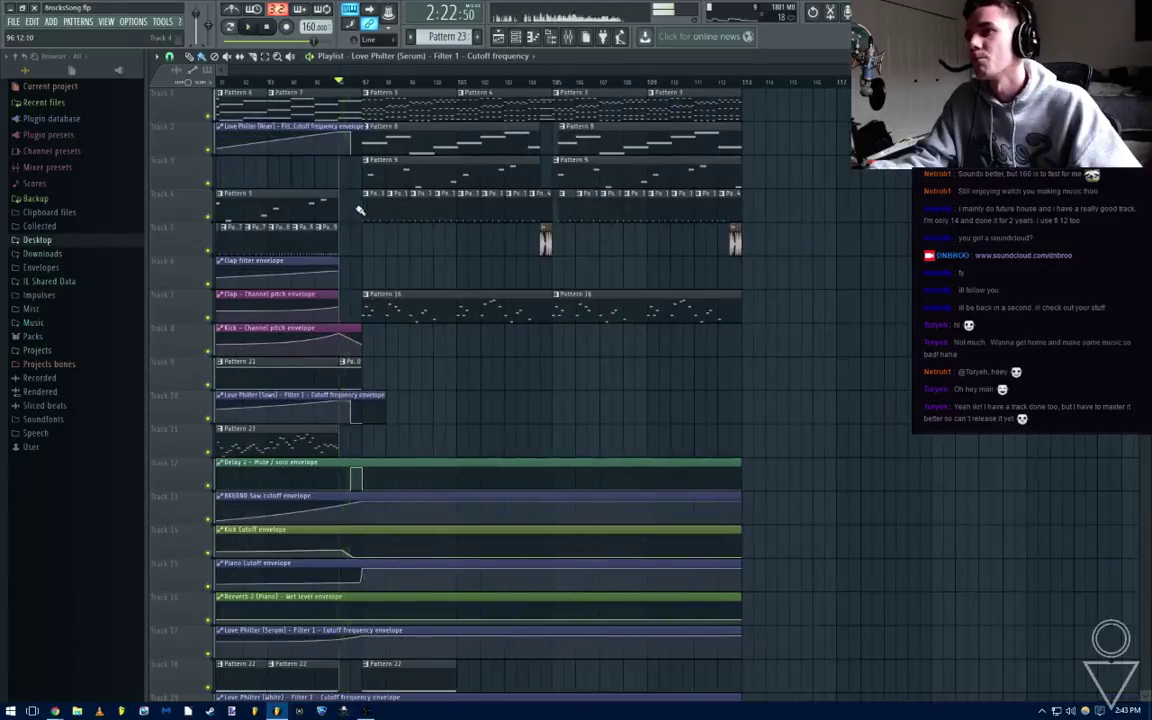
# Delete the Fatality vocal clip at bar 96 on Track 21 and play the break from bar 81
pyautogui.moveTo(875, 462); pyautogui.dragTo(735, 270)
pyautogui.scroll(2, 735, 618)
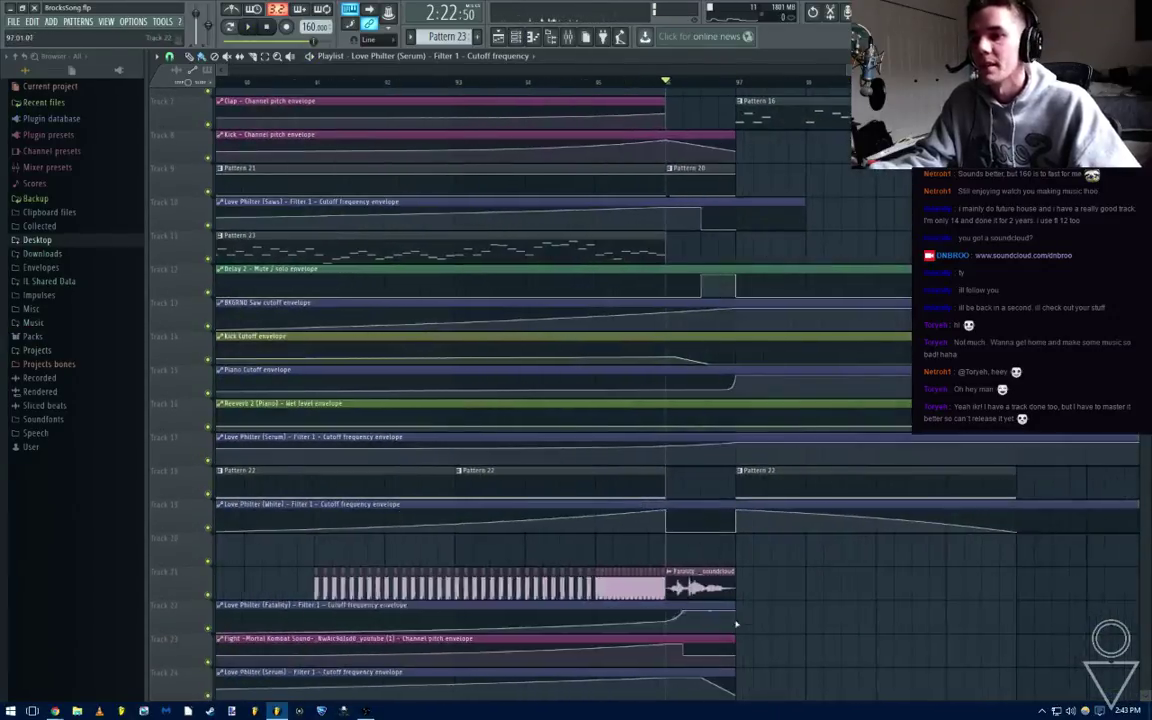
pyautogui.rightClick(718, 590)
pyautogui.scroll(-3, 702, 535)
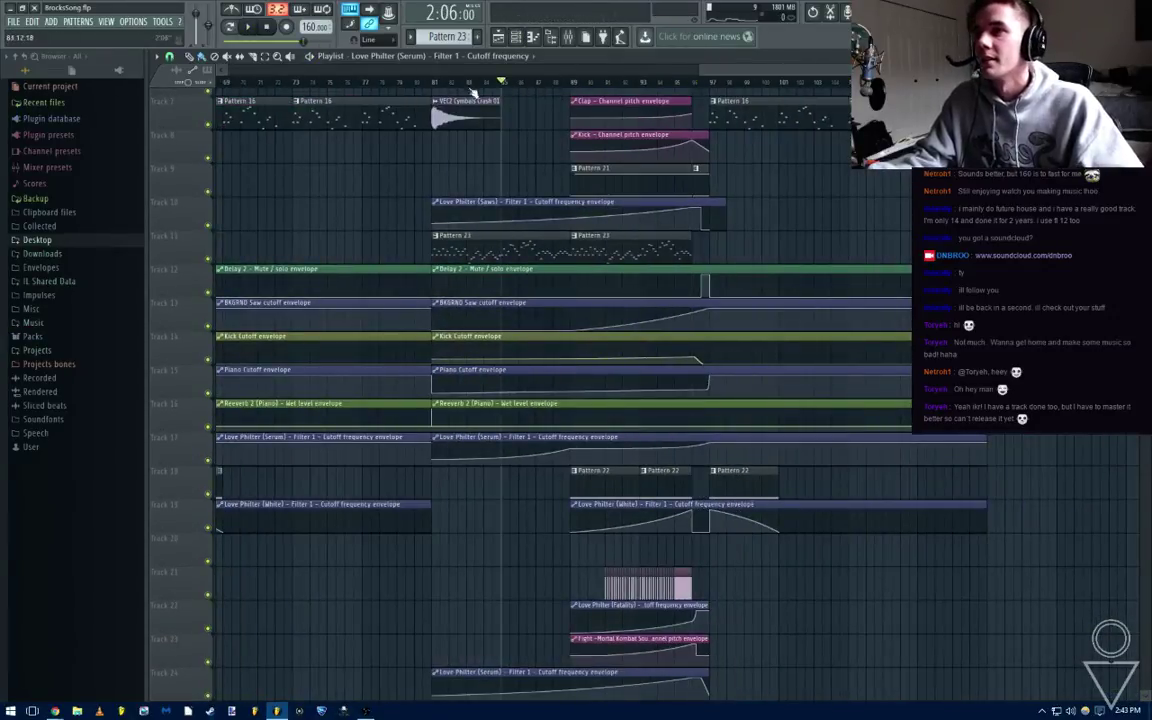
pyautogui.press('space')
pyautogui.scroll(-3, 522, 278)
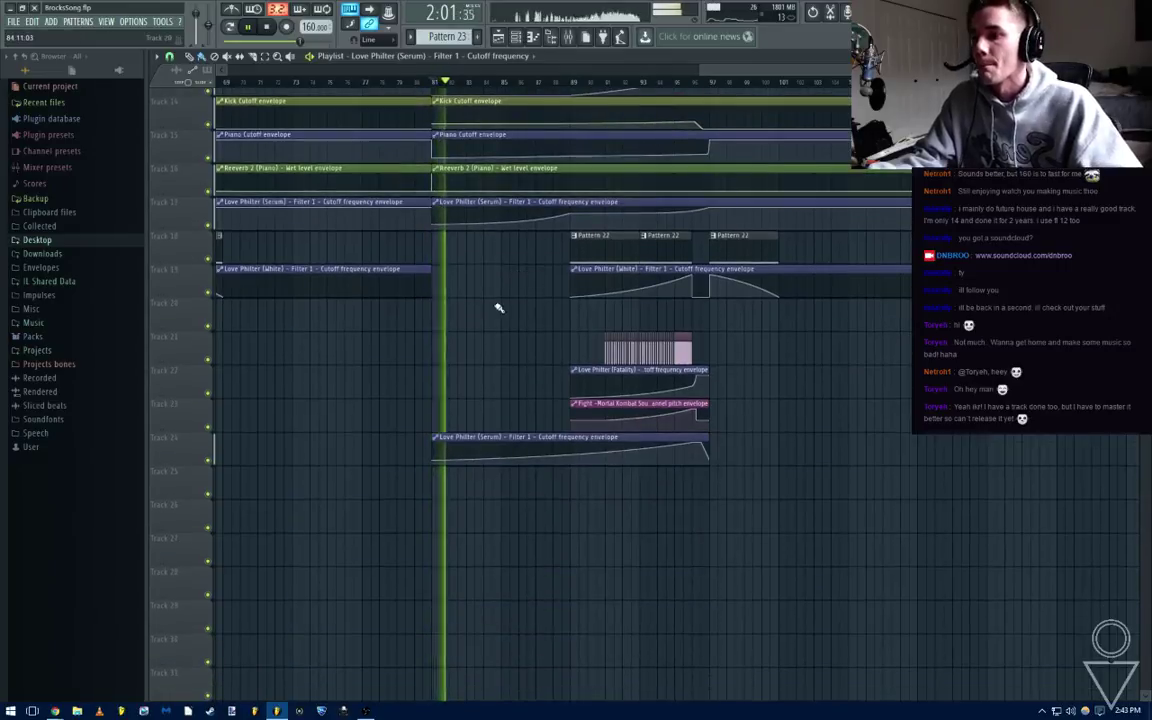
# Expand the browser's Desktop folder, switch to File Explorer and look through the files on the Desktop
pyautogui.click(37, 240)
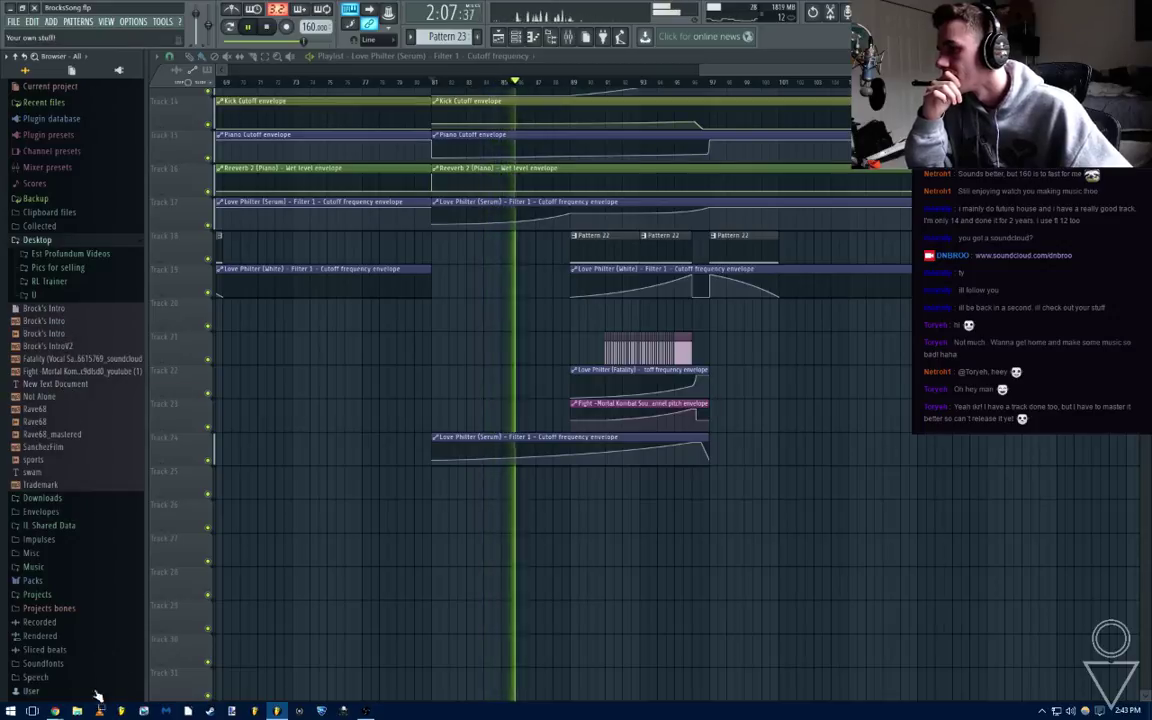
pyautogui.click(78, 711)
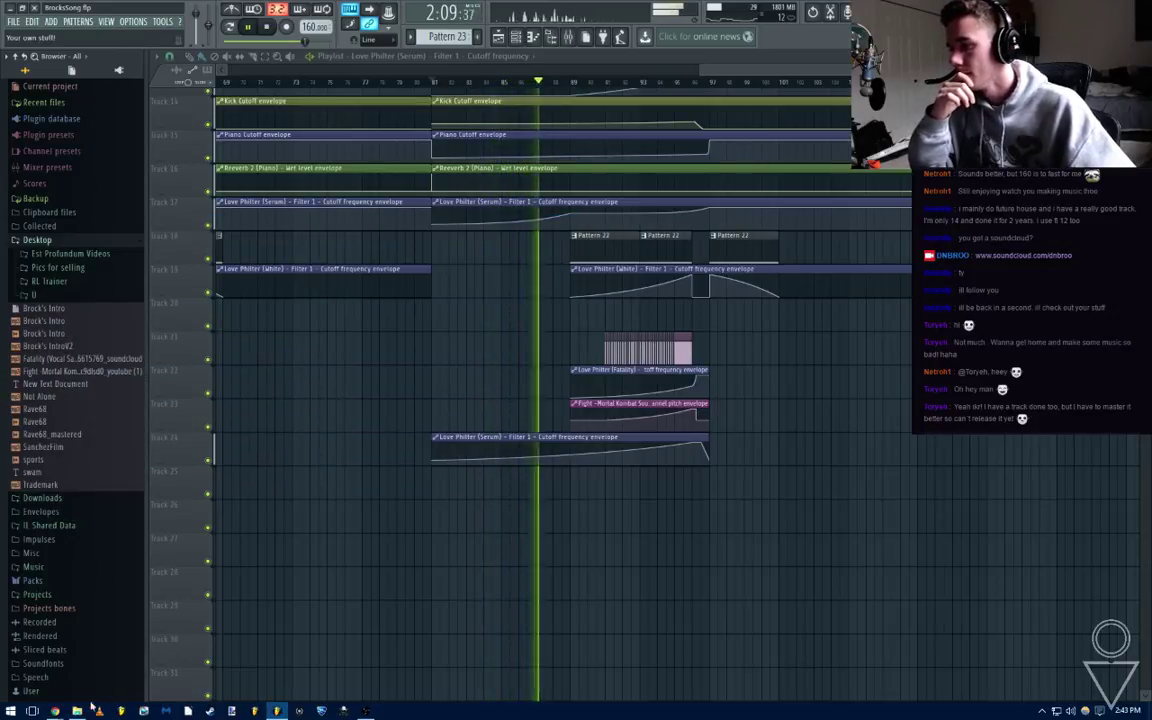
pyautogui.doubleClick(290, 236)
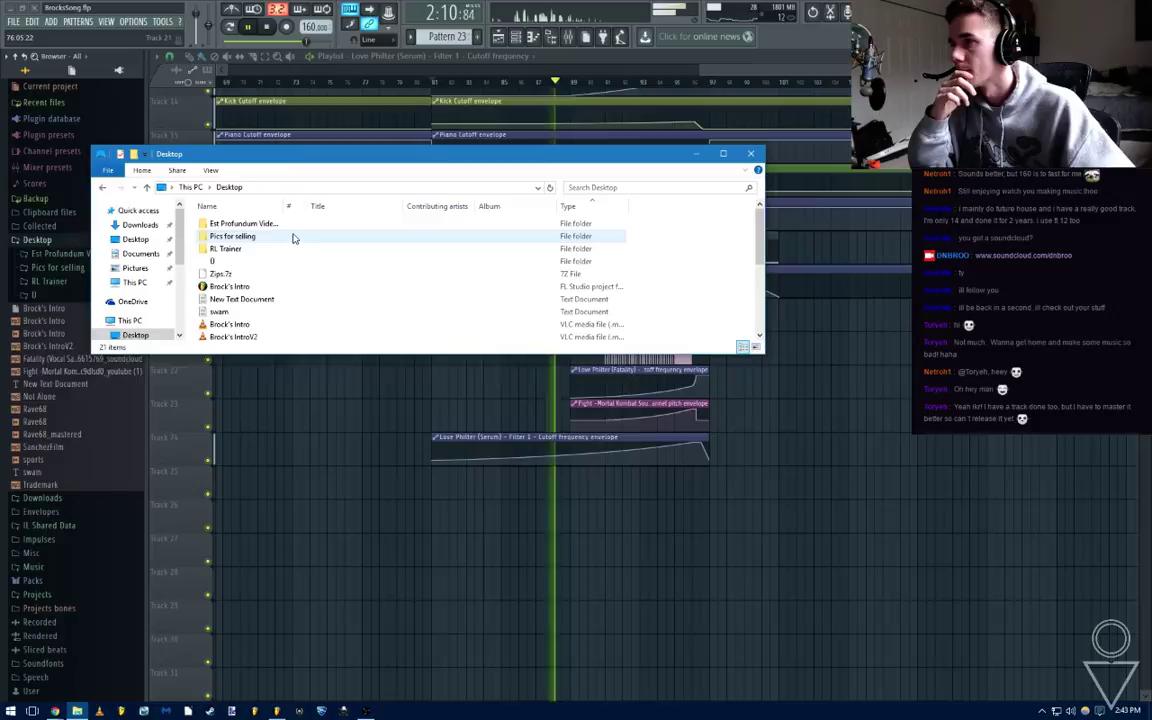
pyautogui.rightClick(242, 277)
pyautogui.click(365, 249)
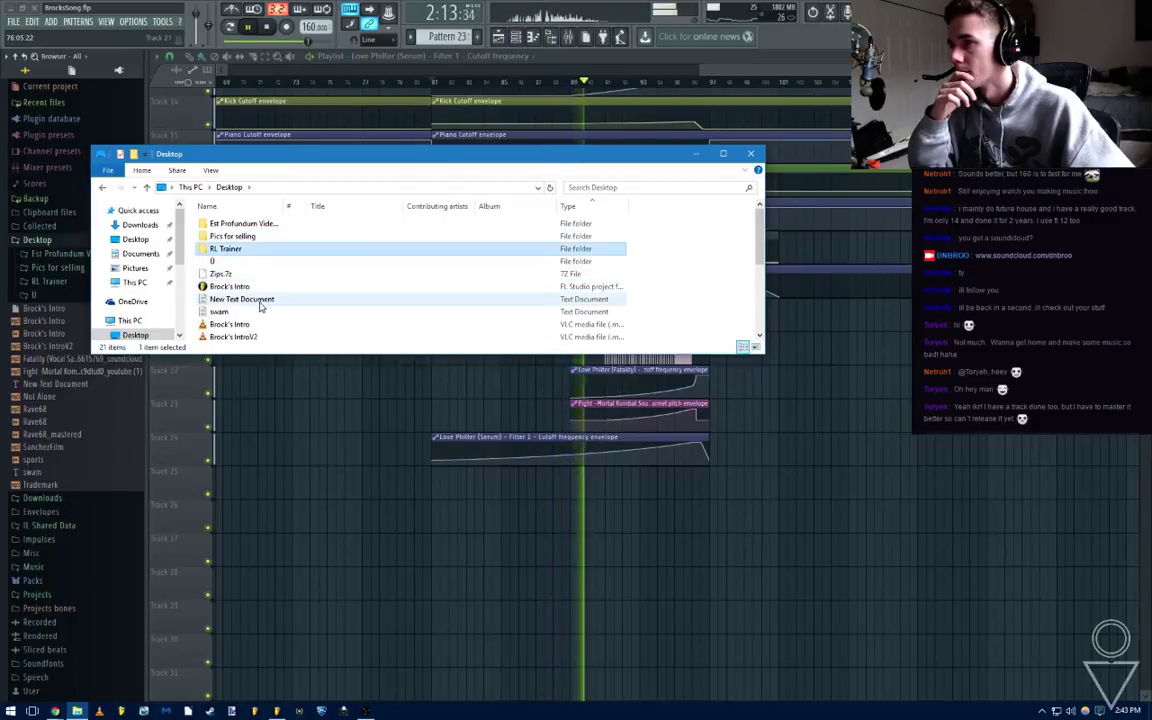
pyautogui.scroll(-1, 322, 306)
pyautogui.scroll(-3, 257, 301)
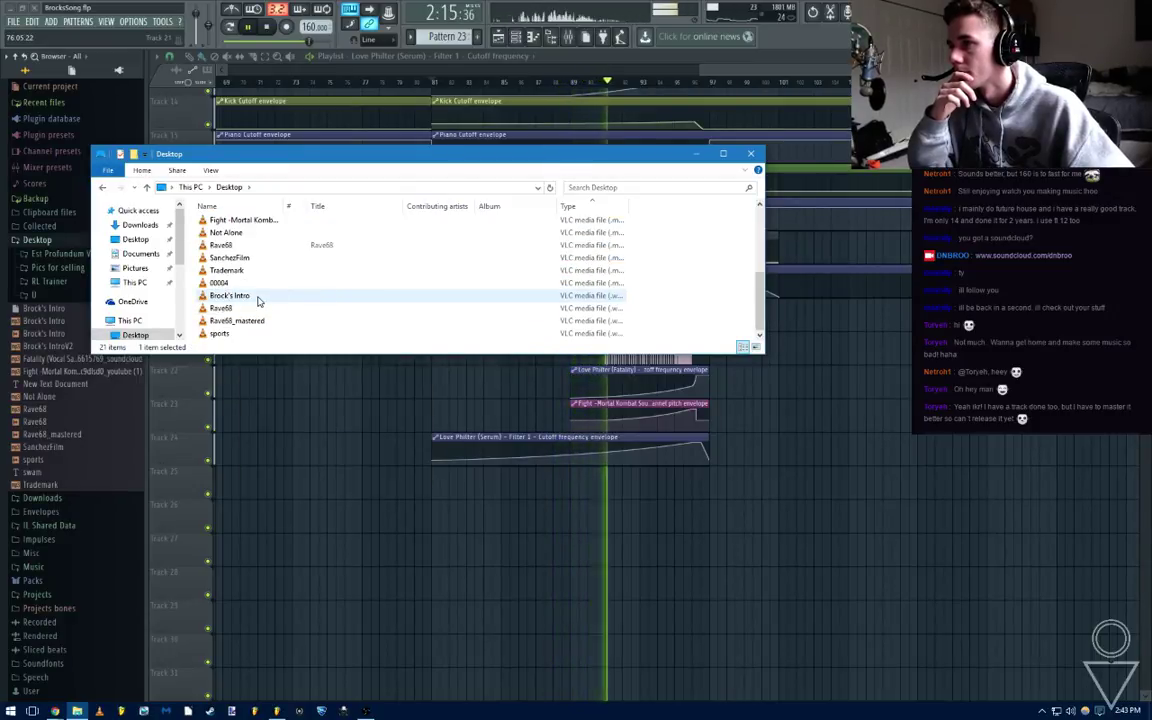
pyautogui.moveTo(309, 153); pyautogui.dragTo(3, 300)
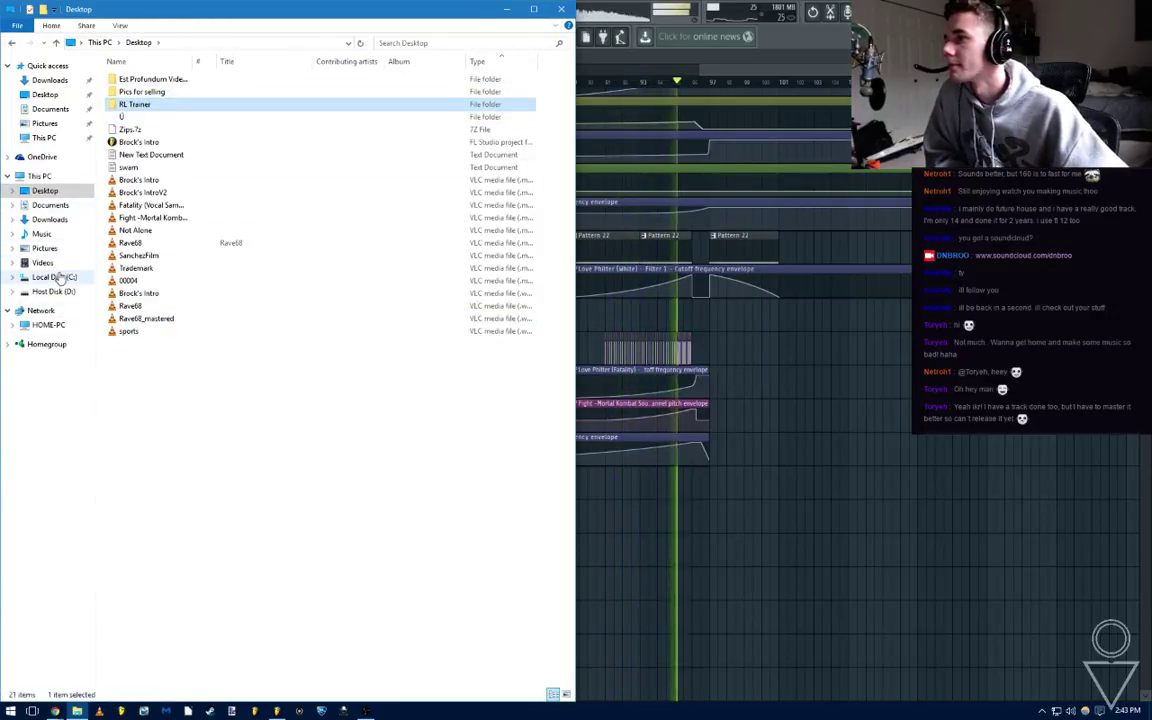
# Open the Filees folder under Music, Music Files, Fruity Loop Files, Songs and look through its contents
pyautogui.click(58, 234)
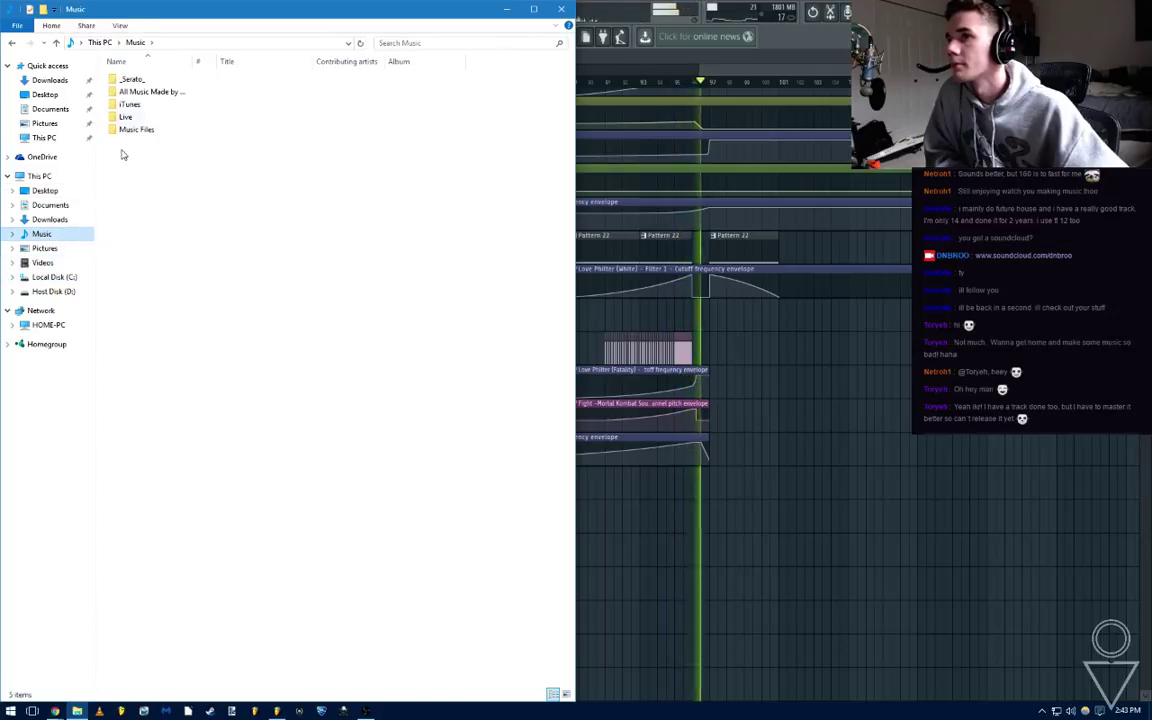
pyautogui.doubleClick(158, 130)
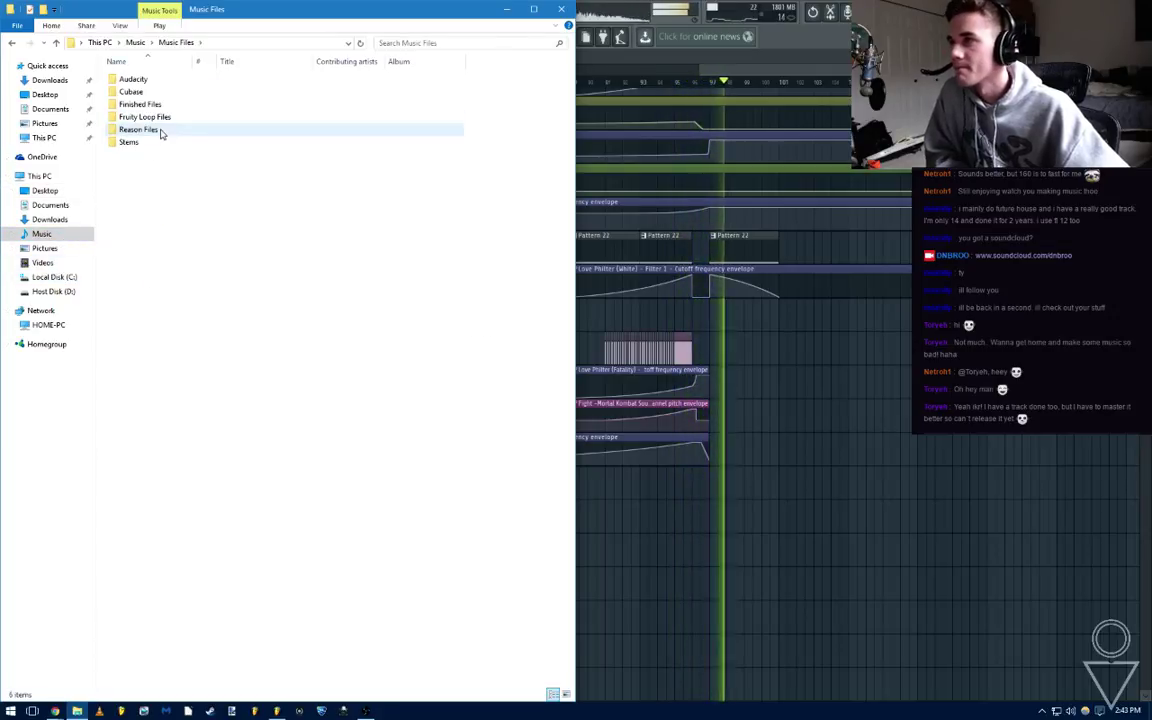
pyautogui.doubleClick(163, 117)
pyautogui.doubleClick(163, 104)
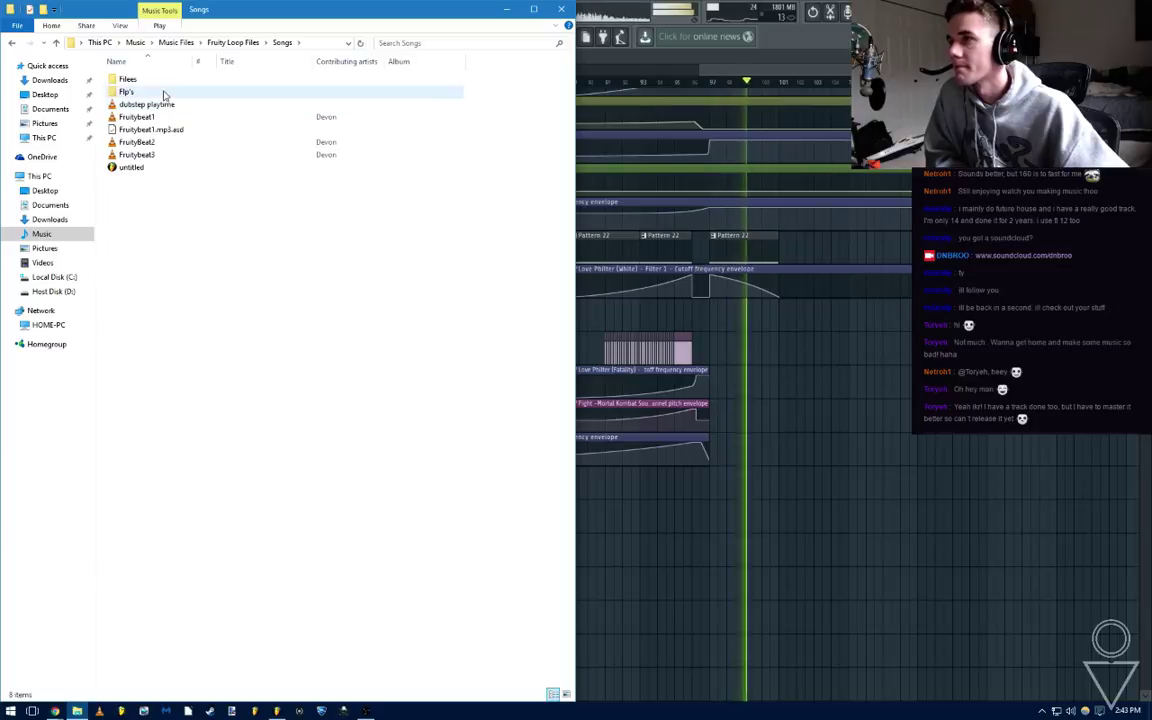
pyautogui.doubleClick(160, 80)
pyautogui.scroll(-7, 198, 293)
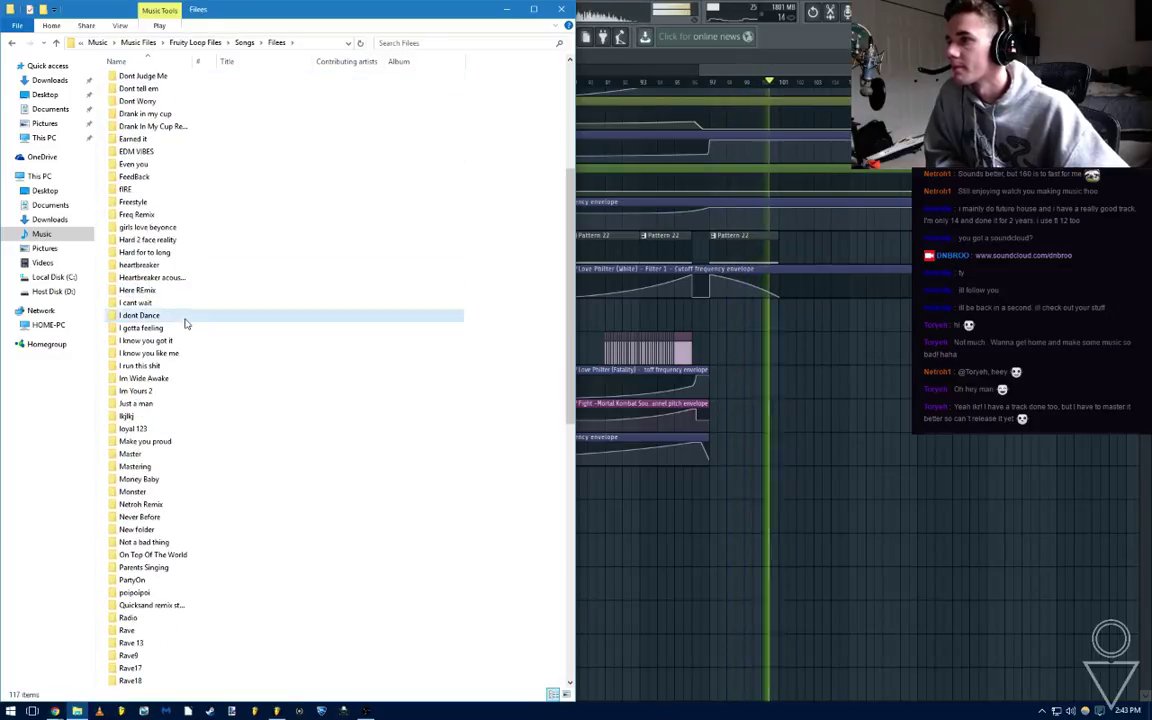
# Search the Filees folder for names starting with "br", look through the whole list and close File Explorer
pyautogui.write('br')
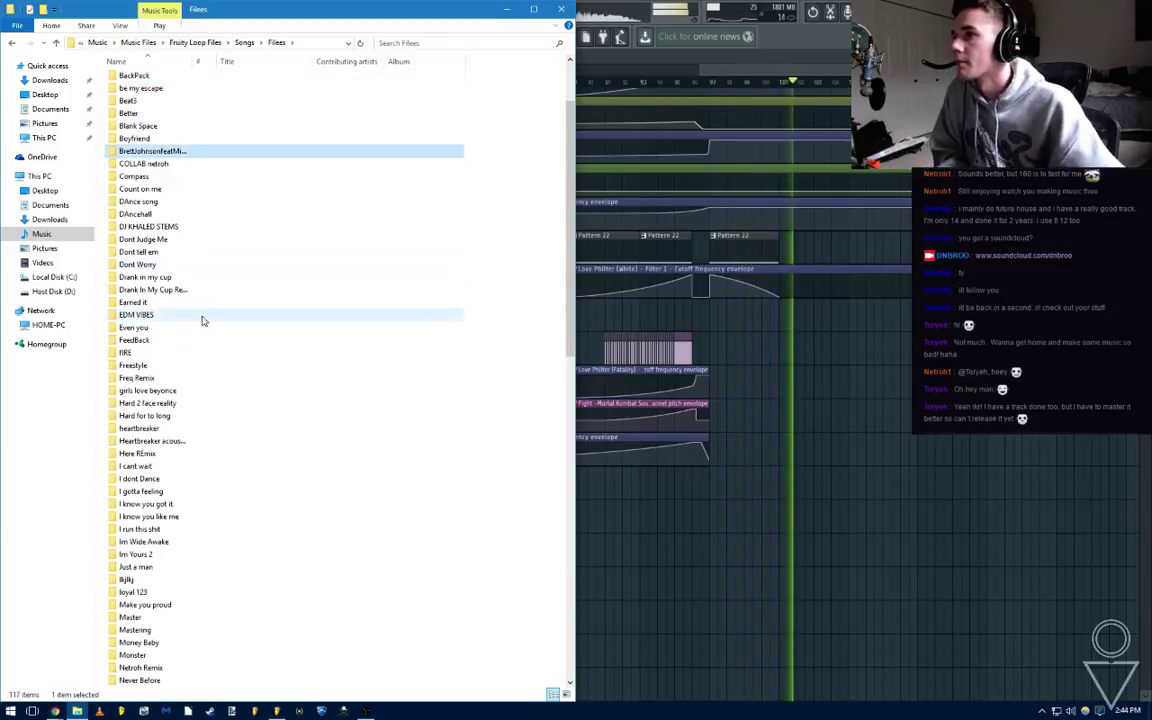
pyautogui.click(176, 165)
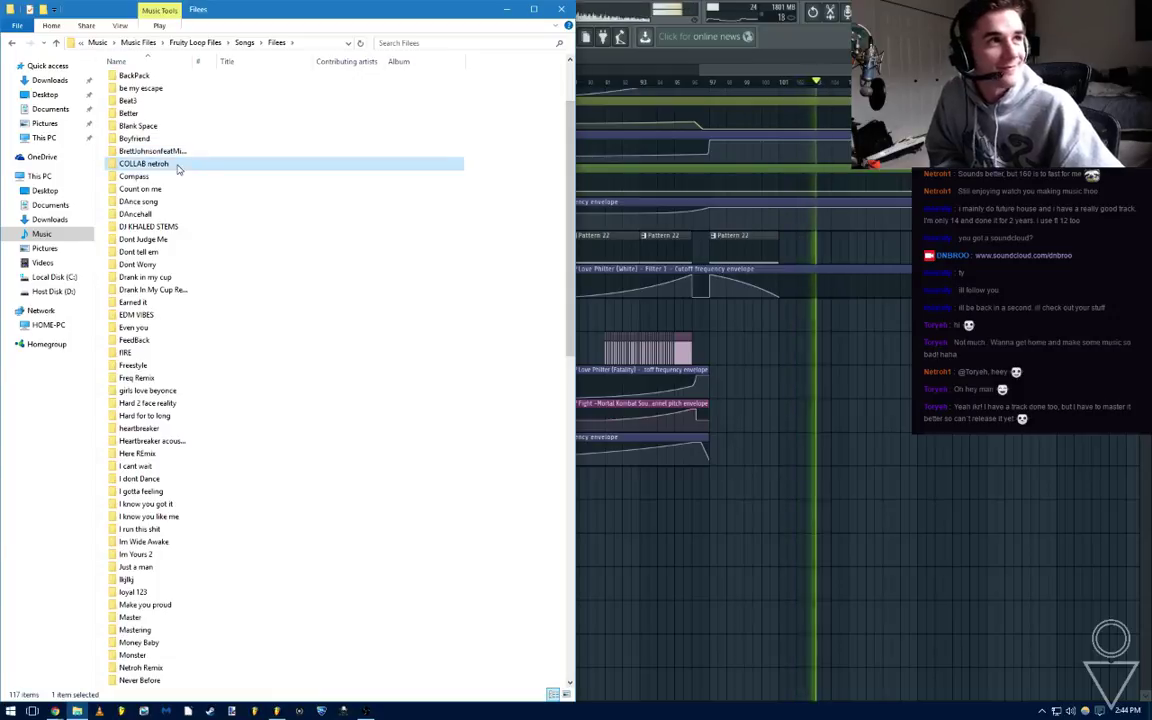
pyautogui.scroll(-6, 176, 275)
pyautogui.click(184, 368)
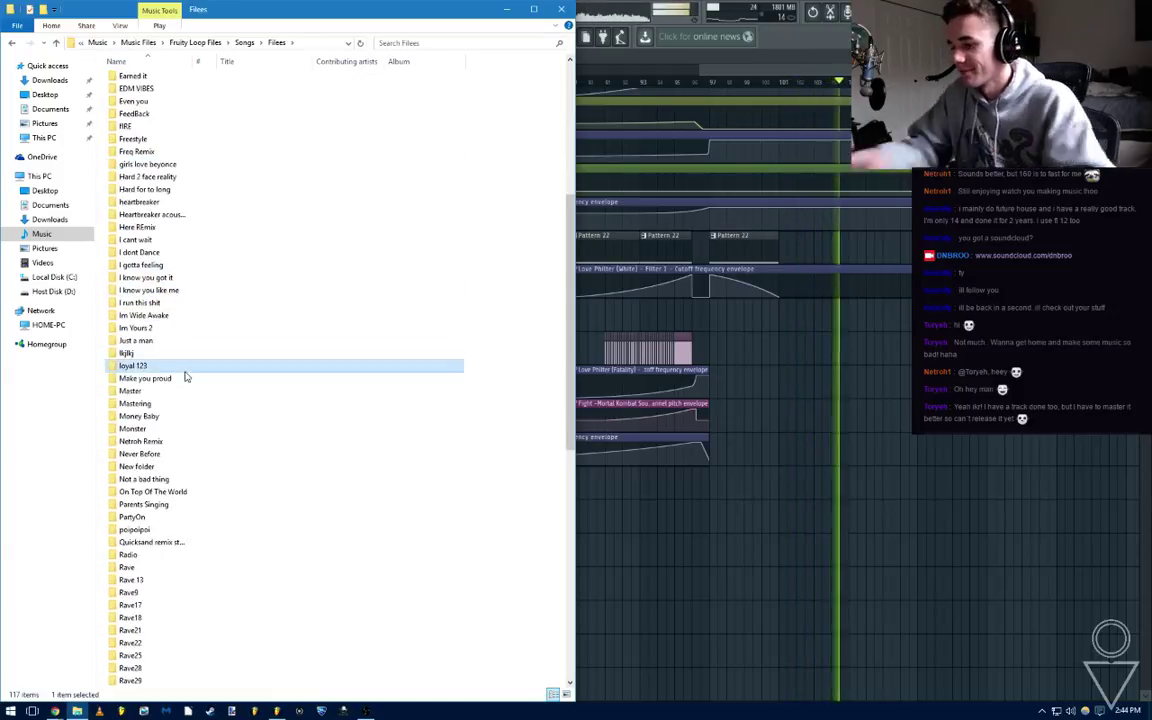
pyautogui.write('br')
pyautogui.scroll(-5, 184, 379)
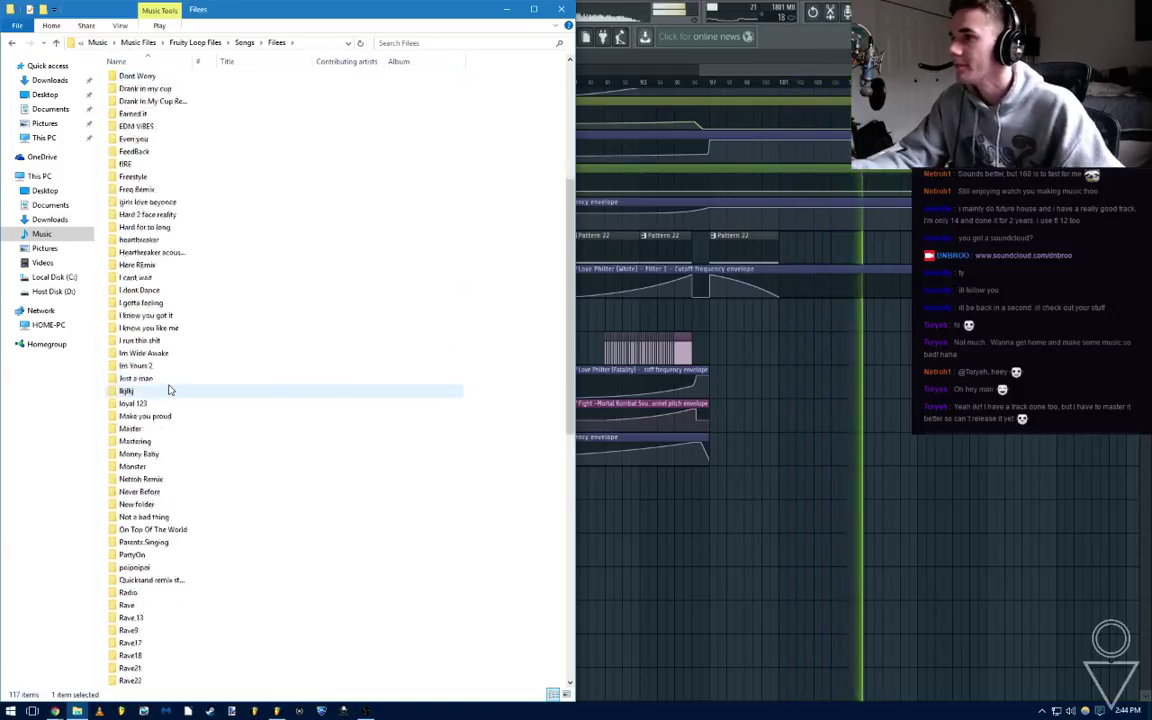
pyautogui.scroll(-15, 170, 390)
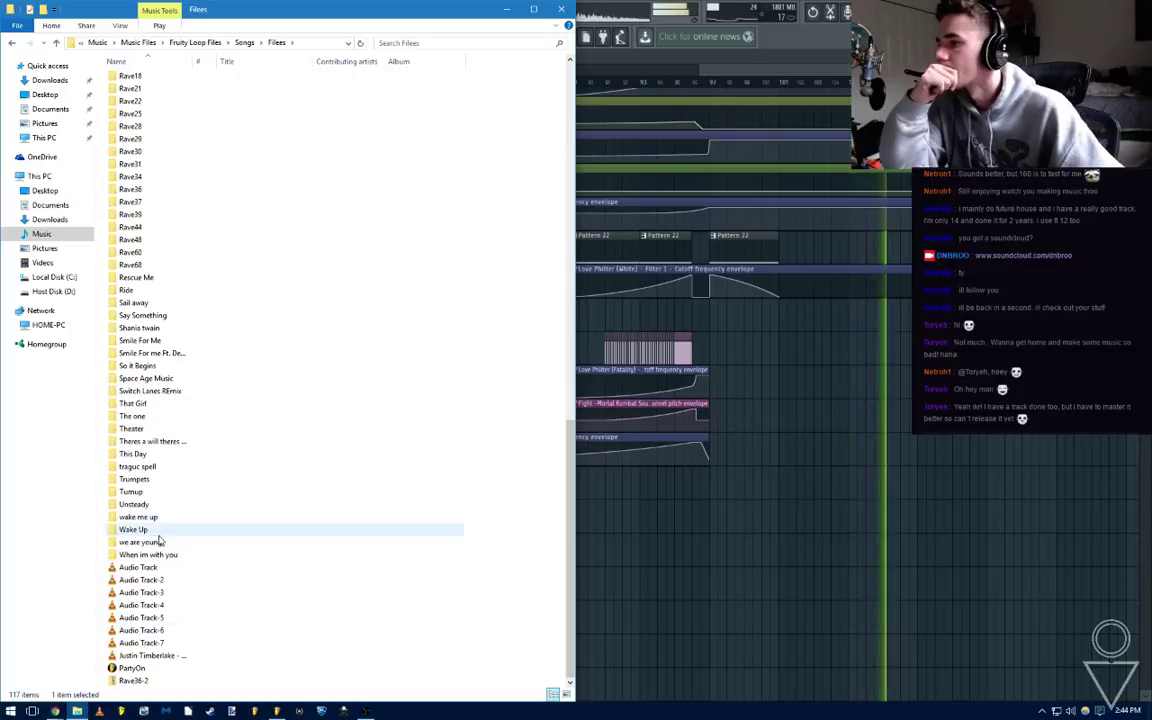
pyautogui.scroll(20, 158, 541)
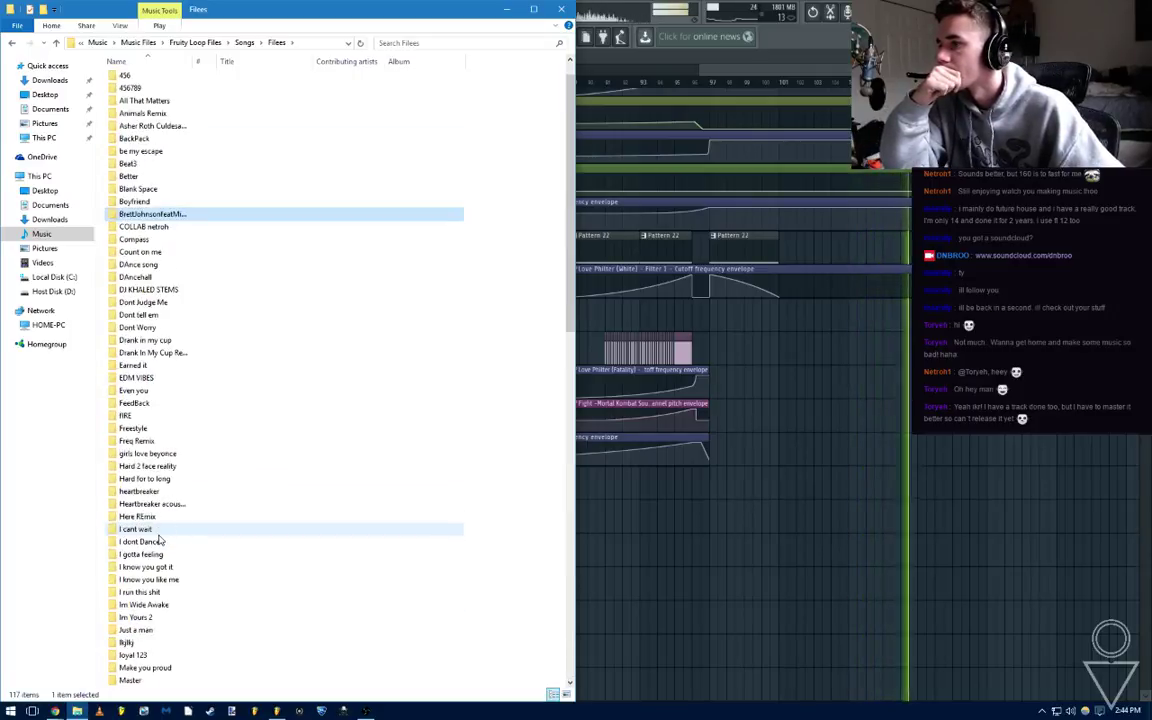
pyautogui.click(561, 9)
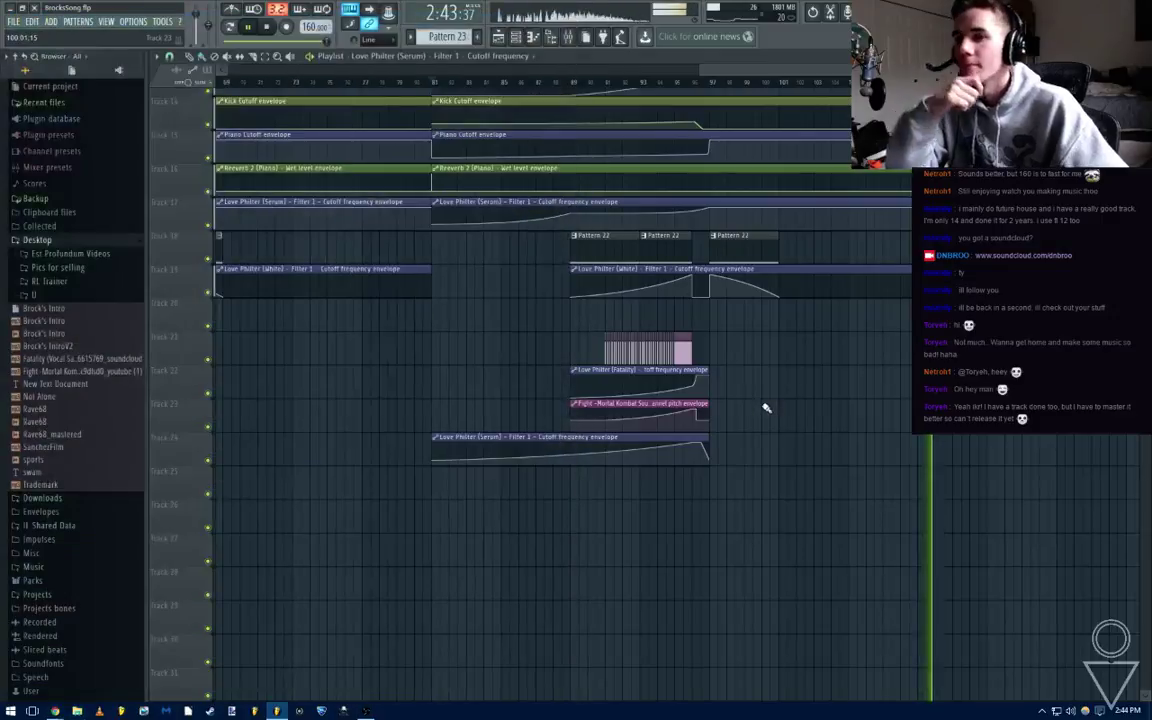
# Stop playback and duplicate the drop's clips on Tracks 1 to 7 from bars 97–113 so the copies start at bar 113
pyautogui.scroll(-4, 885, 417)
pyautogui.scroll(4, 870, 402)
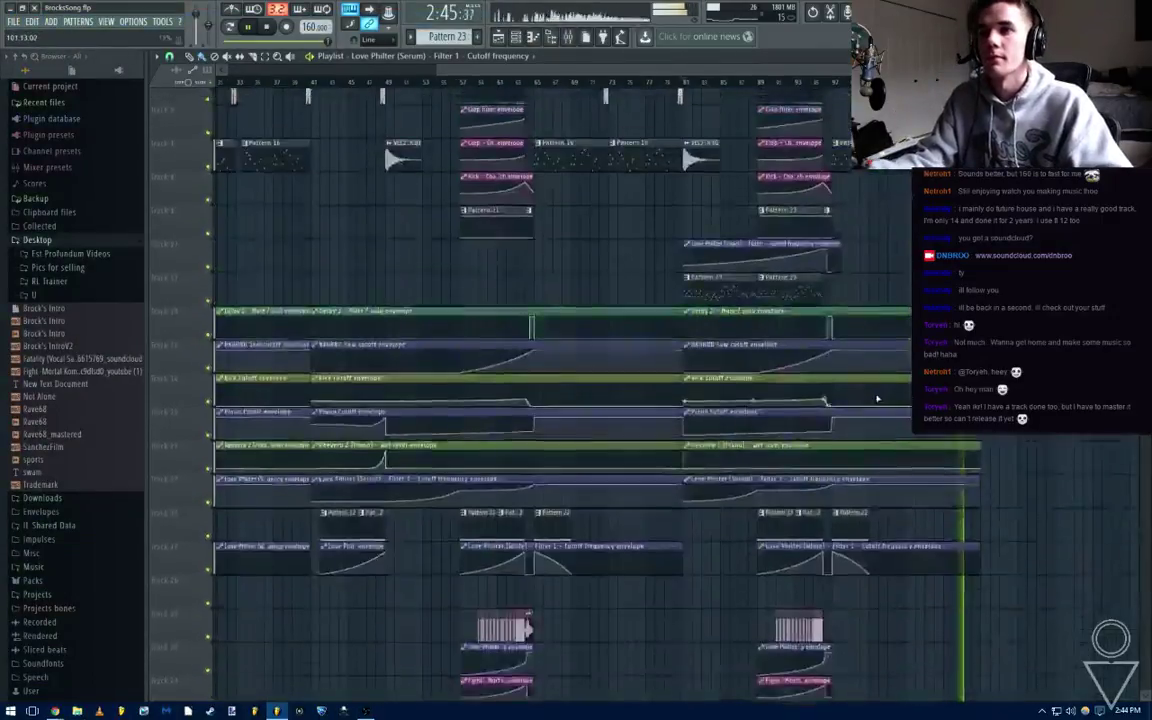
pyautogui.scroll(4, 877, 399)
pyautogui.scroll(2, 889, 429)
pyautogui.scroll(3, 882, 350)
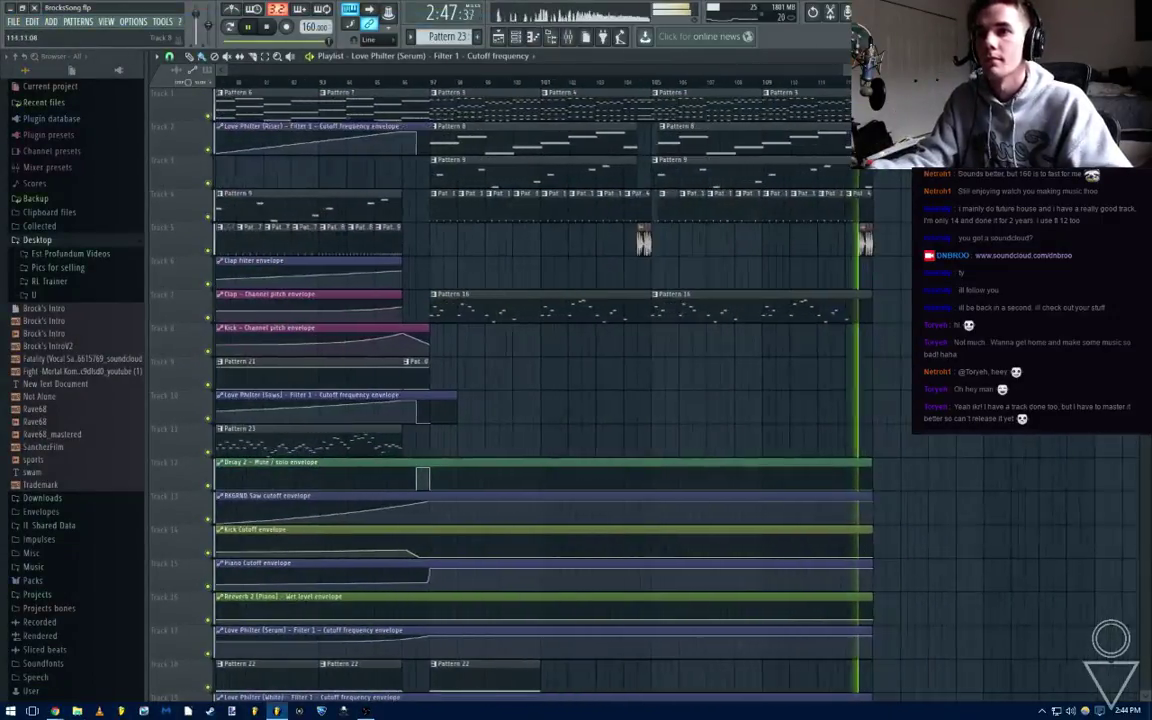
pyautogui.scroll(-2, 779, 391)
pyautogui.press('space')
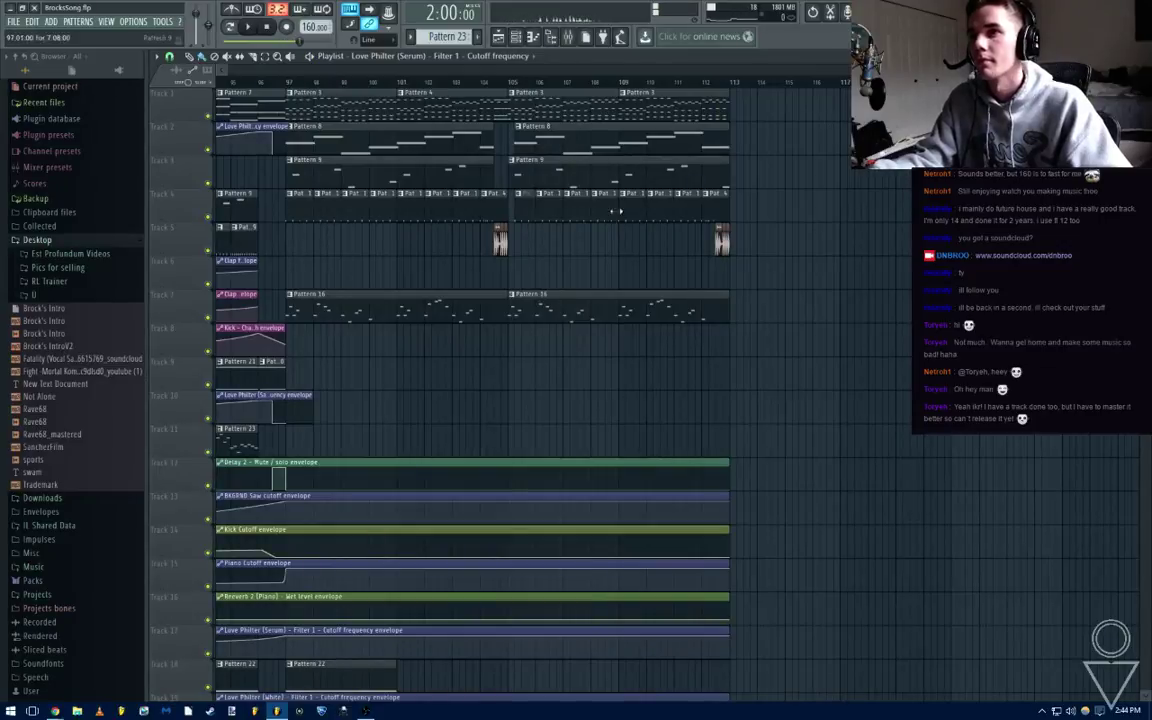
pyautogui.moveTo(828, 355); pyautogui.dragTo(296, 100)
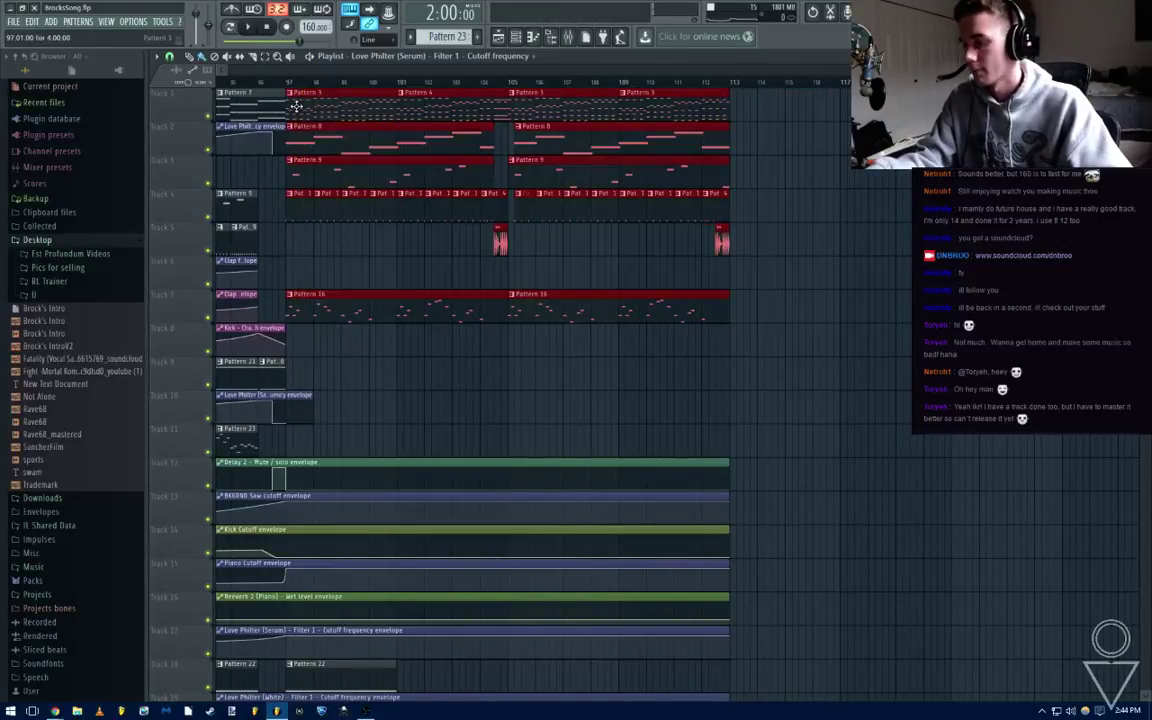
pyautogui.hotkey('ctrl', 'b')
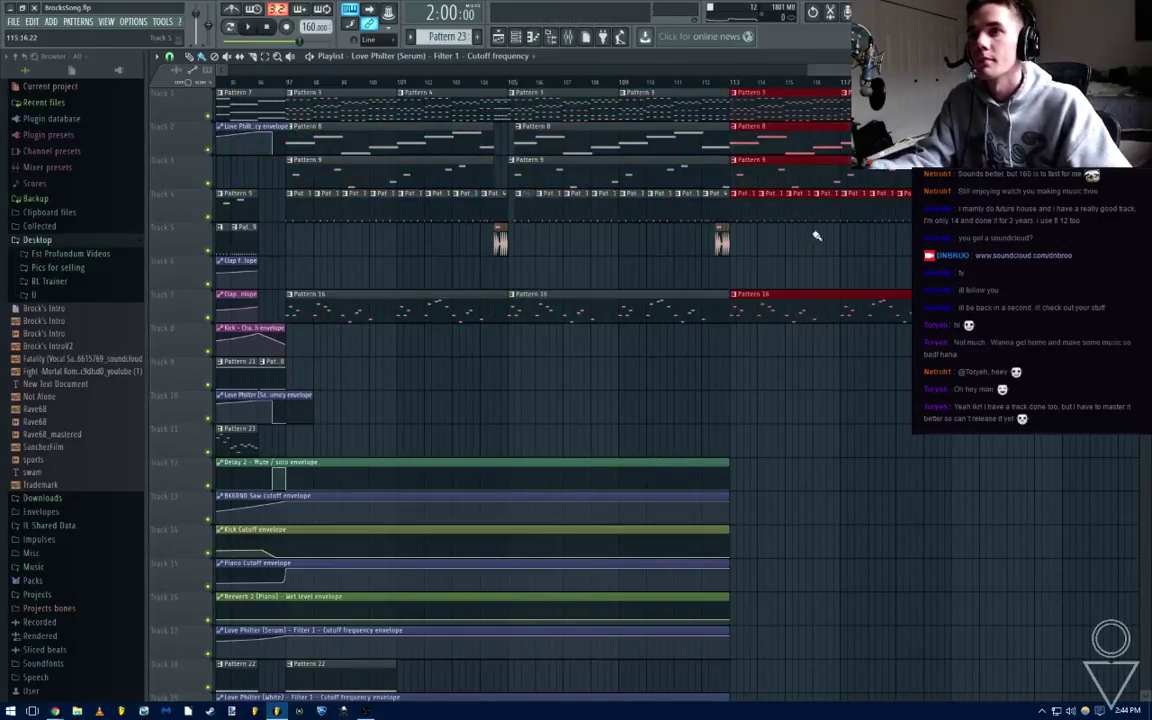
pyautogui.keyDown('ctrl'); pyautogui.click(816, 236); pyautogui.keyUp('ctrl')
# Extend the automation clips on Tracks 12 to 17 and Track 19 from bar 113 to bar 129
pyautogui.scroll(-3, 884, 470)
pyautogui.scroll(-3, 905, 537)
pyautogui.moveTo(948, 259); pyautogui.dragTo(793, 562)
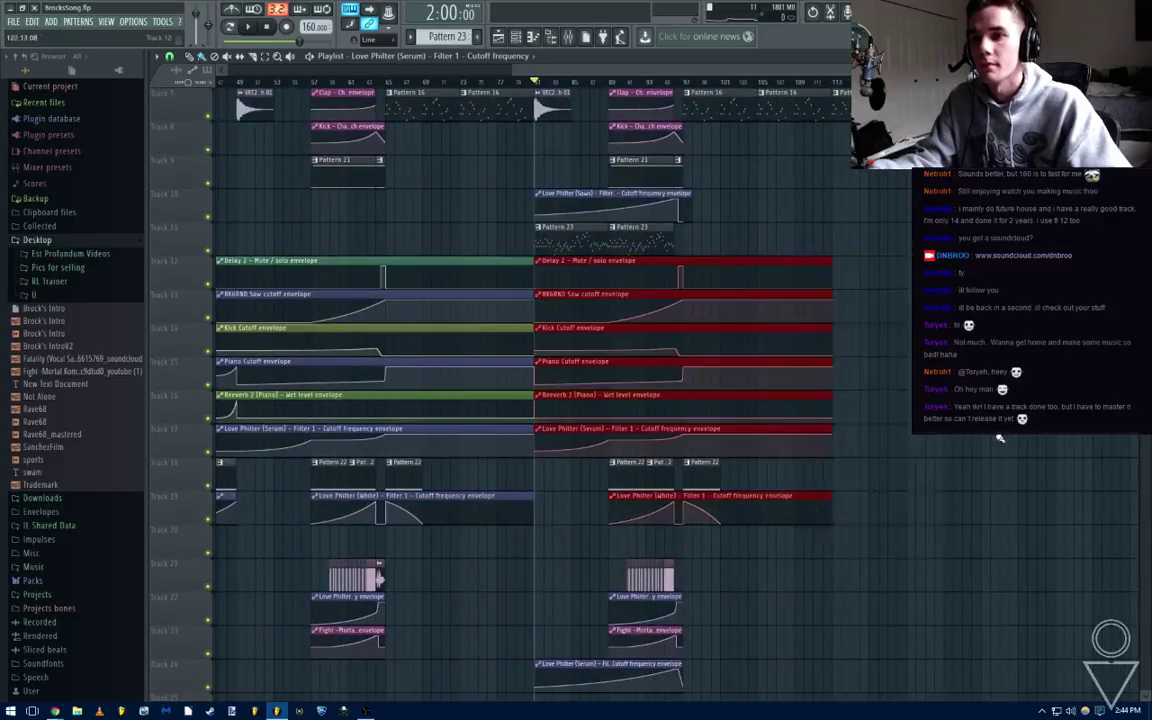
pyautogui.moveTo(919, 313); pyautogui.dragTo(487, 338)
pyautogui.moveTo(401, 286); pyautogui.dragTo(538, 290)
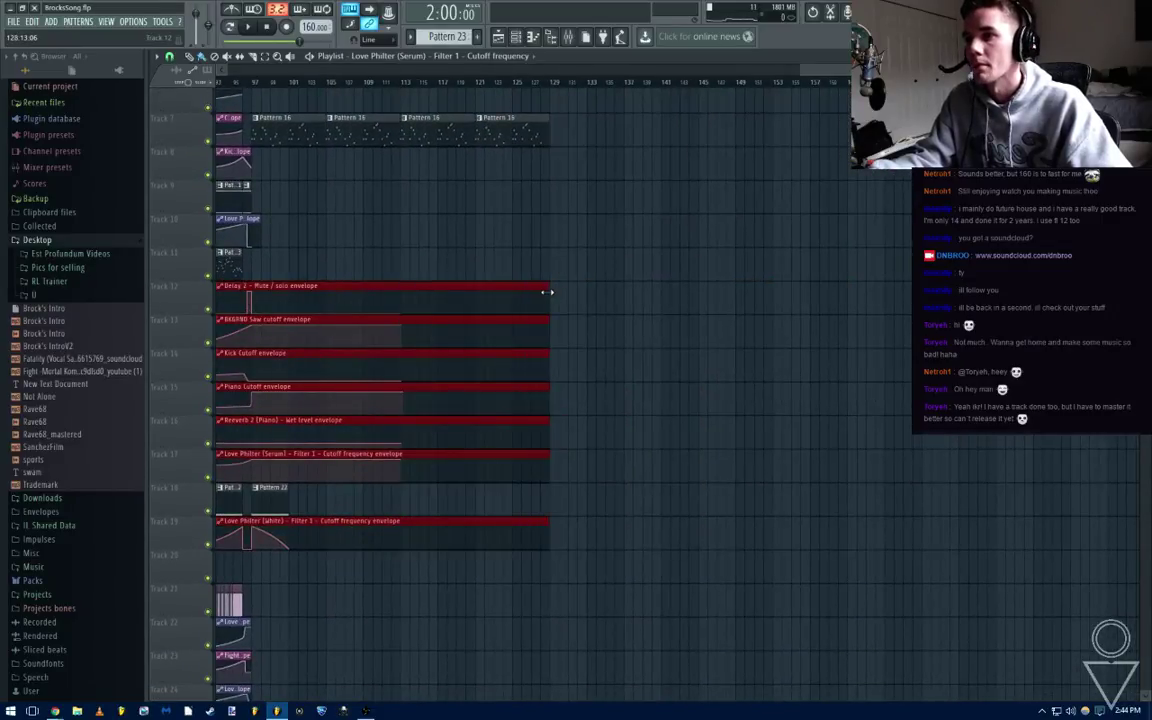
pyautogui.keyDown('ctrl'); pyautogui.click(468, 266); pyautogui.keyUp('ctrl')
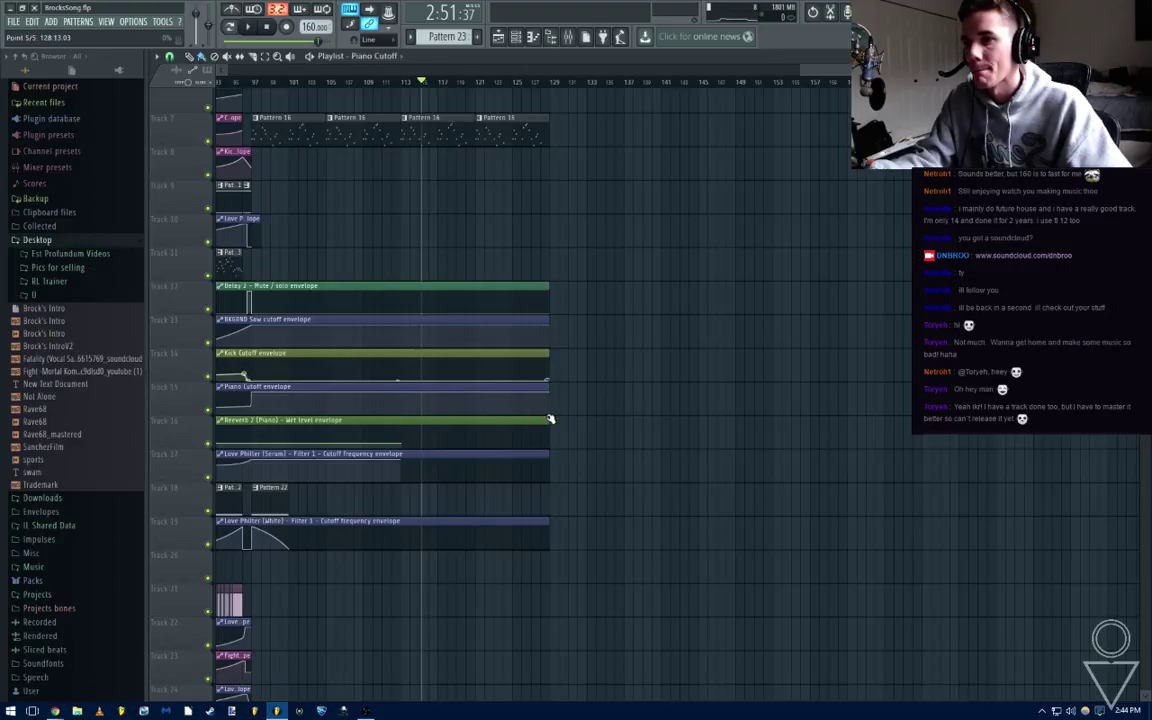
# Carry the Reverb 2 (Piano) wet level envelope to its end near bar 129 and paste the copied 23% value on its last point
pyautogui.rightClick(405, 444)
pyautogui.click(422, 537)
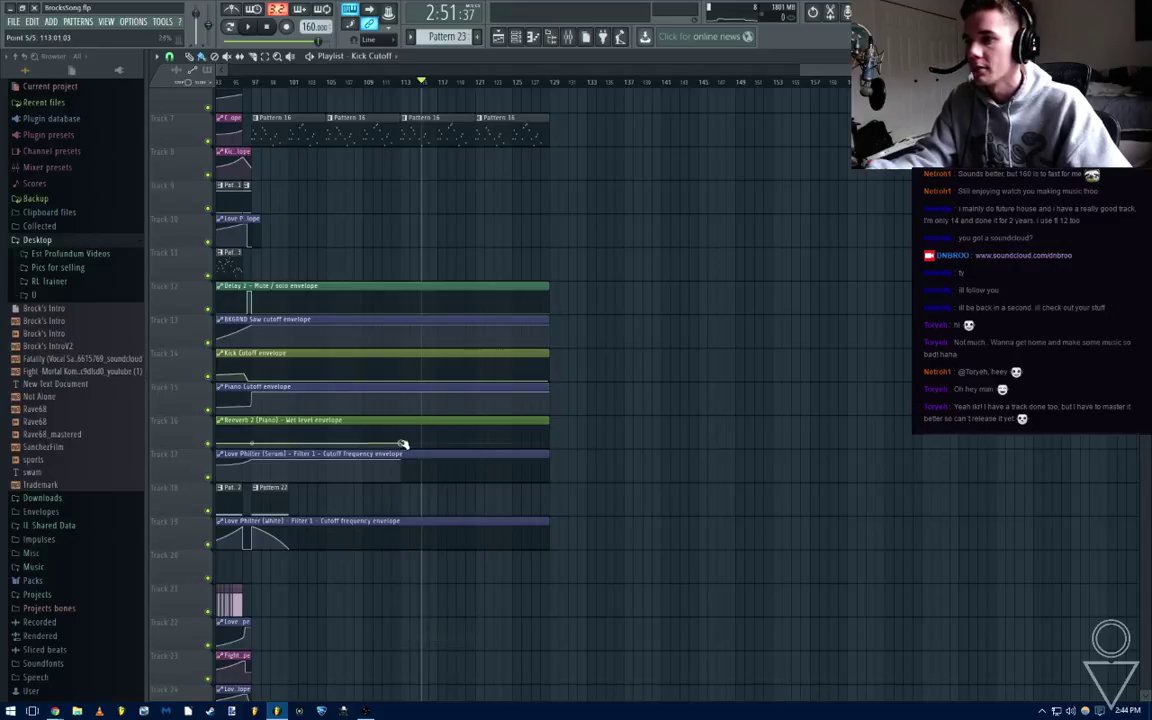
pyautogui.rightClick(549, 443)
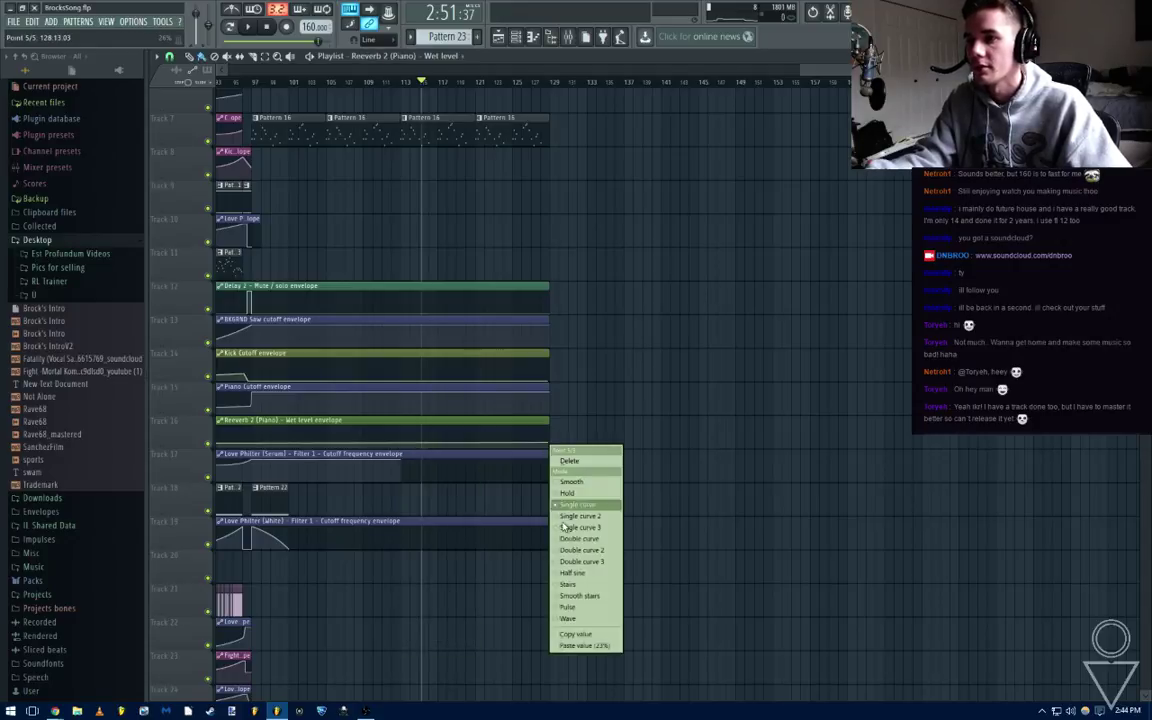
pyautogui.click(586, 646)
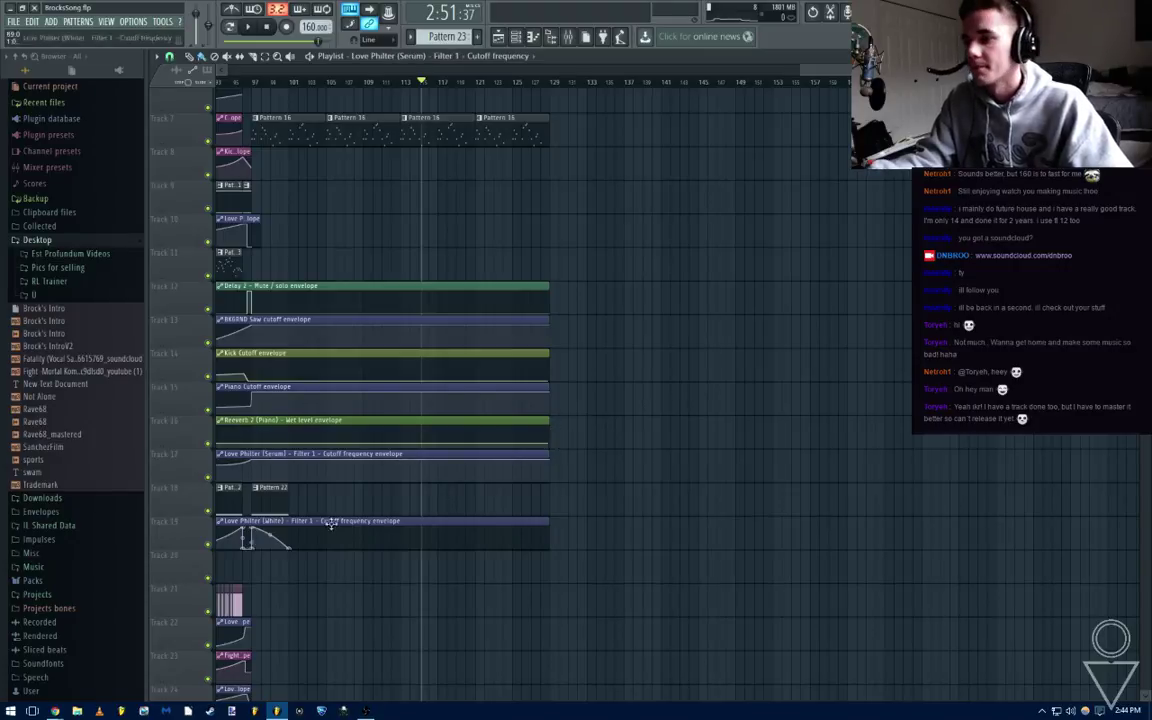
# Shorten the Love Philter (White) envelope to bar 101, then copy it with Pattern 22 so the pattern starts around bar 113
pyautogui.scroll(-3, 284, 537)
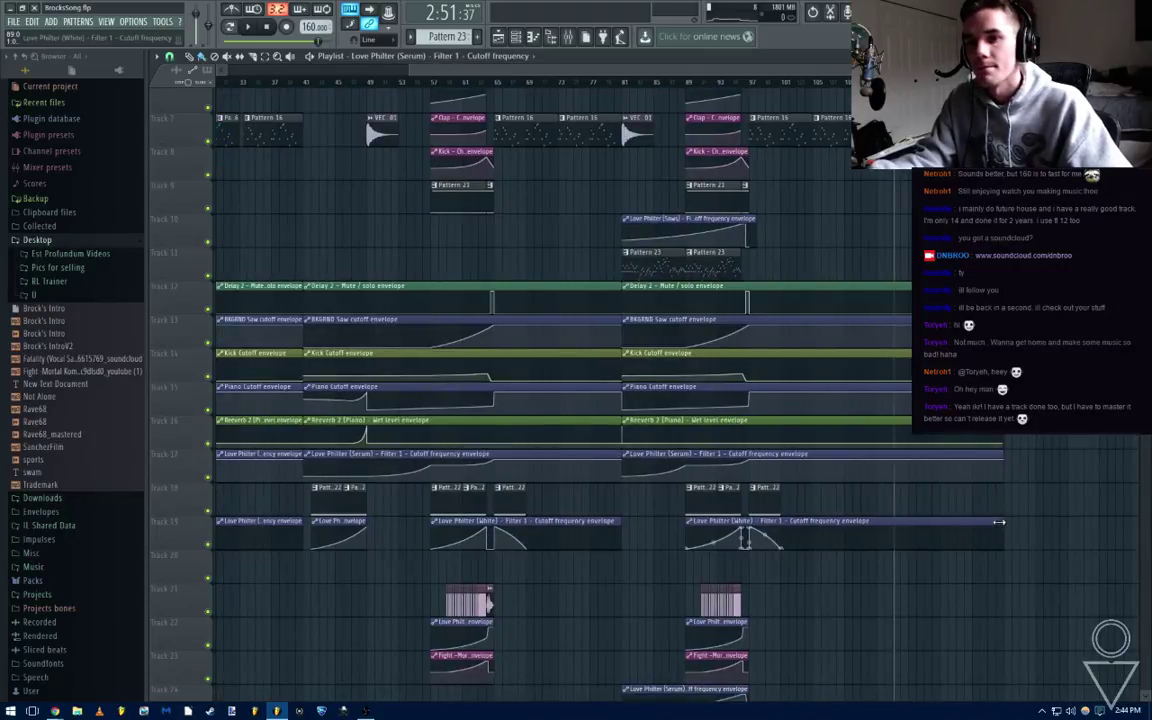
pyautogui.moveTo(998, 521); pyautogui.dragTo(761, 530)
pyautogui.scroll(3, 812, 548)
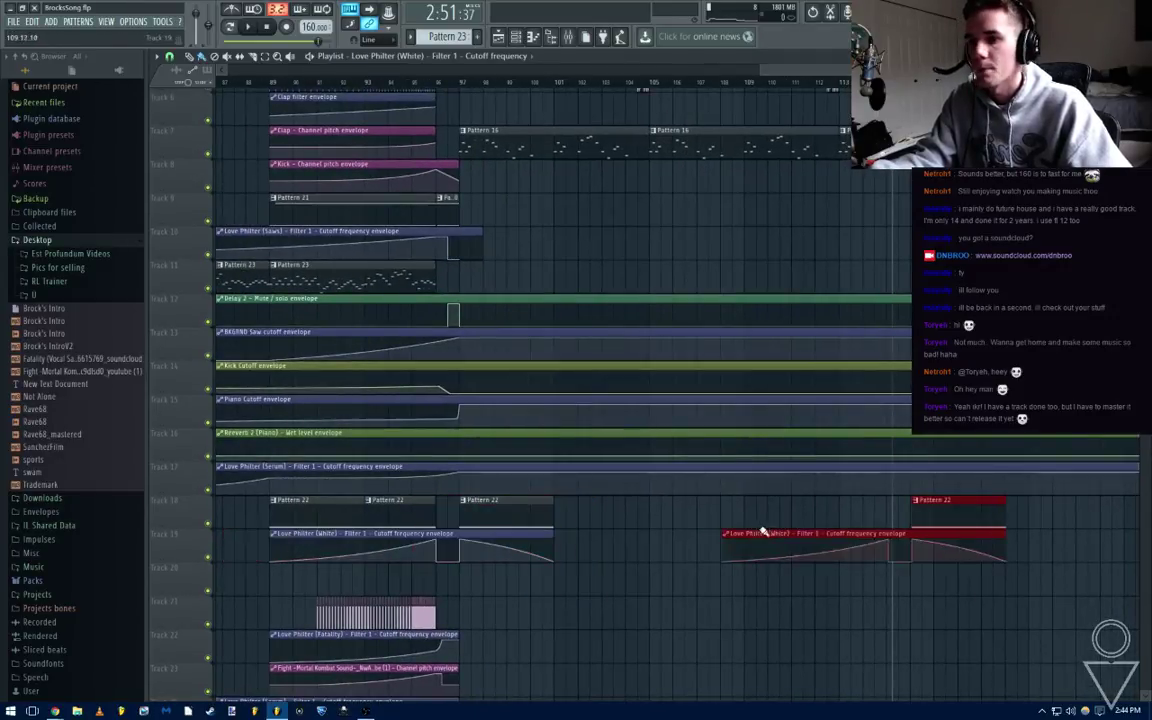
pyautogui.scroll(-4, 879, 546)
pyautogui.scroll(4, 699, 362)
pyautogui.scroll(4, 734, 128)
pyautogui.moveTo(637, 359); pyautogui.dragTo(213, 311)
pyautogui.scroll(-7, 728, 363)
pyautogui.moveTo(787, 400); pyautogui.dragTo(707, 405)
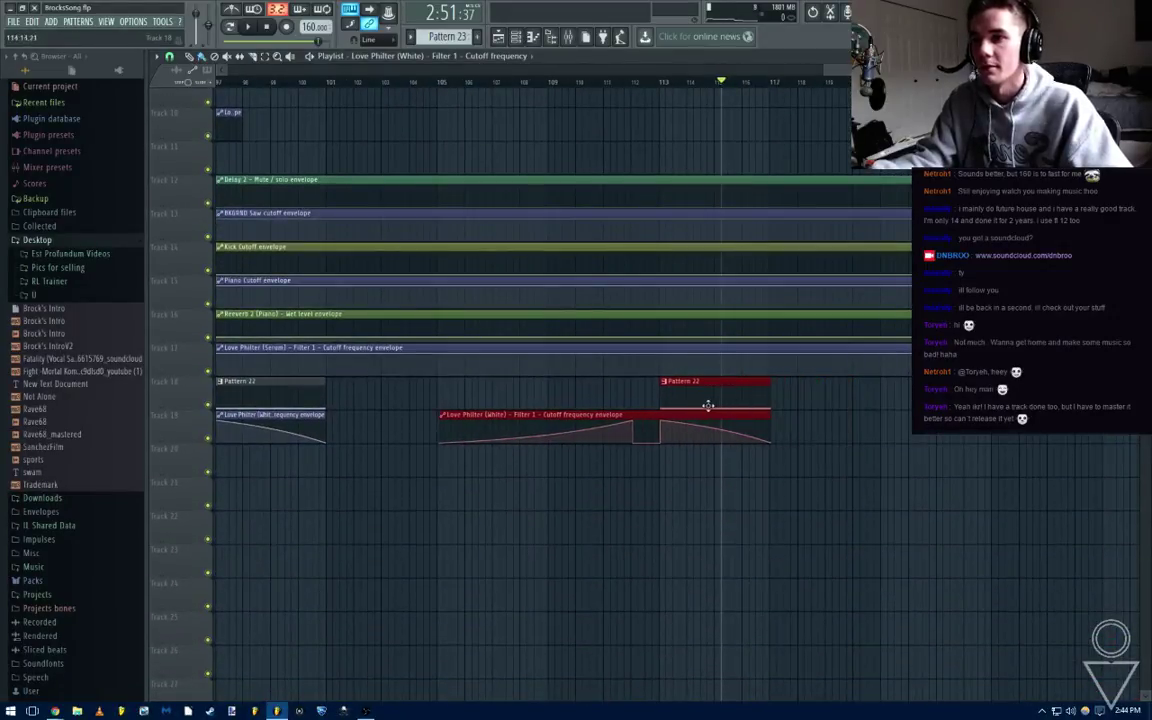
# Align the copied Pattern 22 and Love Philter (White) envelope to bar 113 using 1/4 beat snap, and restore Beat snap
pyautogui.scroll(5, 690, 413)
pyautogui.scroll(5, 627, 405)
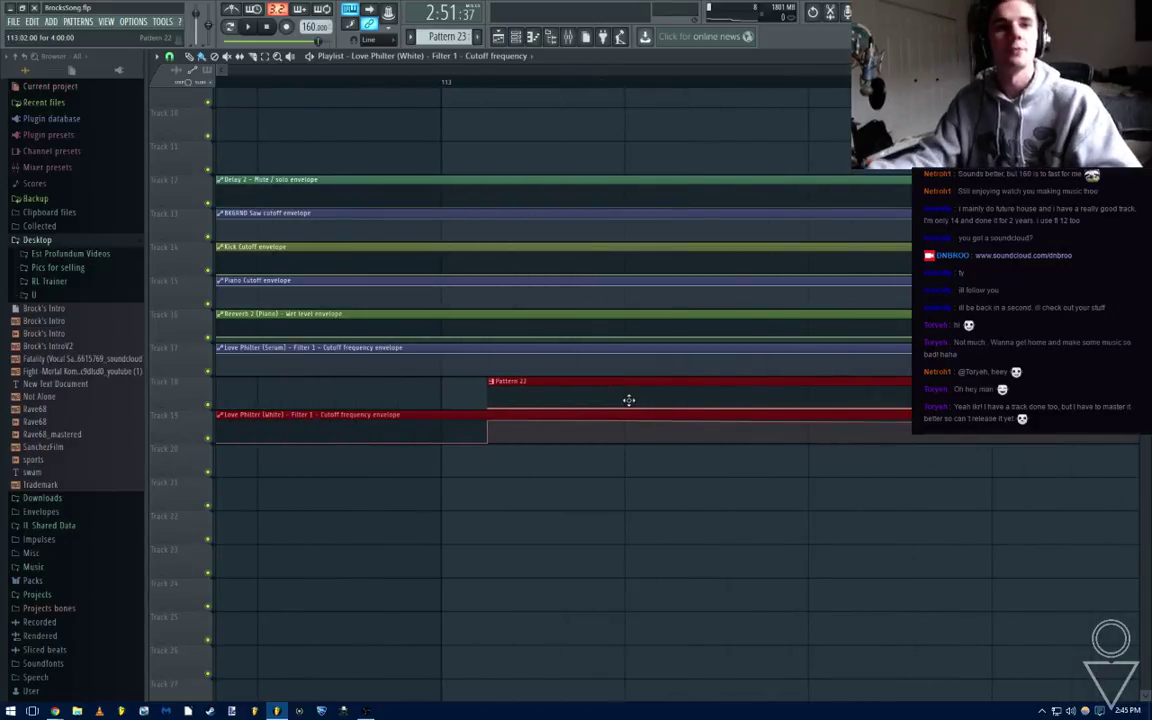
pyautogui.scroll(-4, 464, 405)
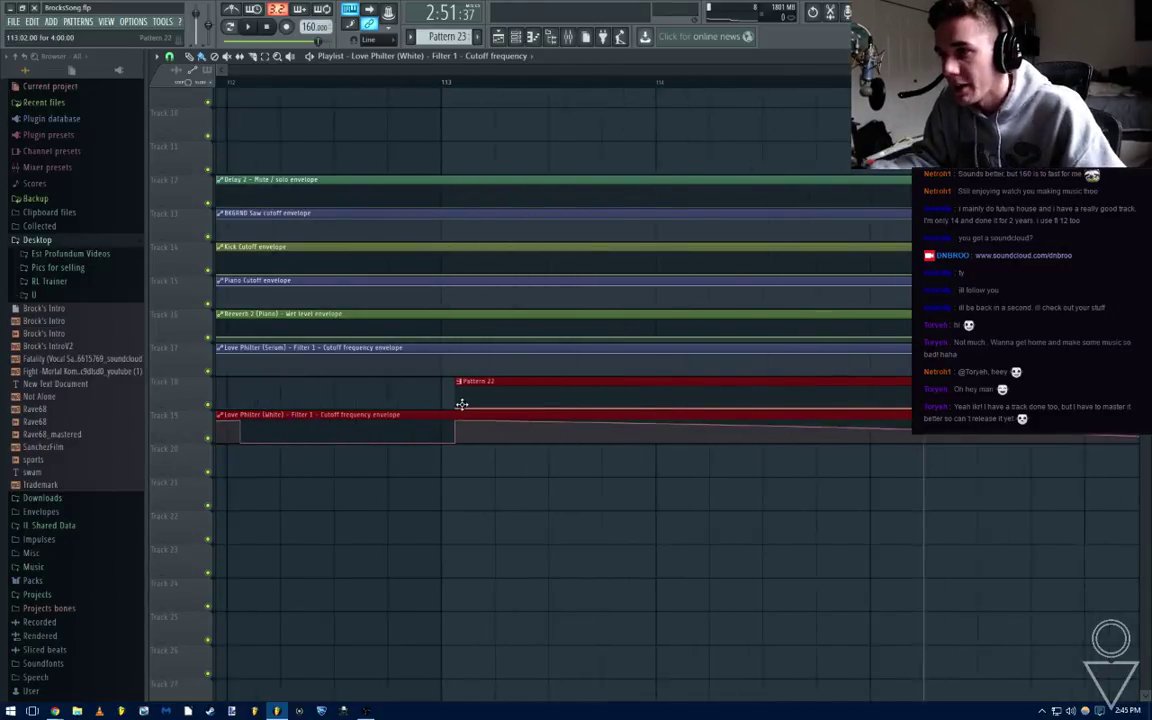
pyautogui.scroll(7, 465, 404)
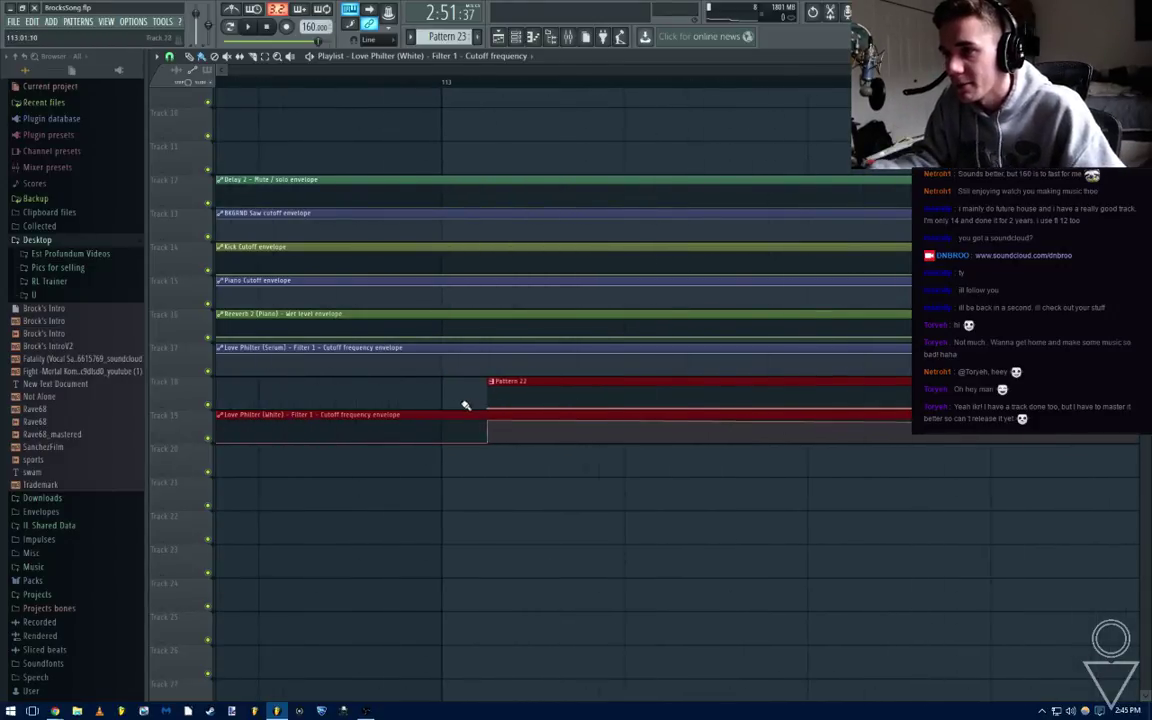
pyautogui.click(170, 56)
pyautogui.click(190, 186)
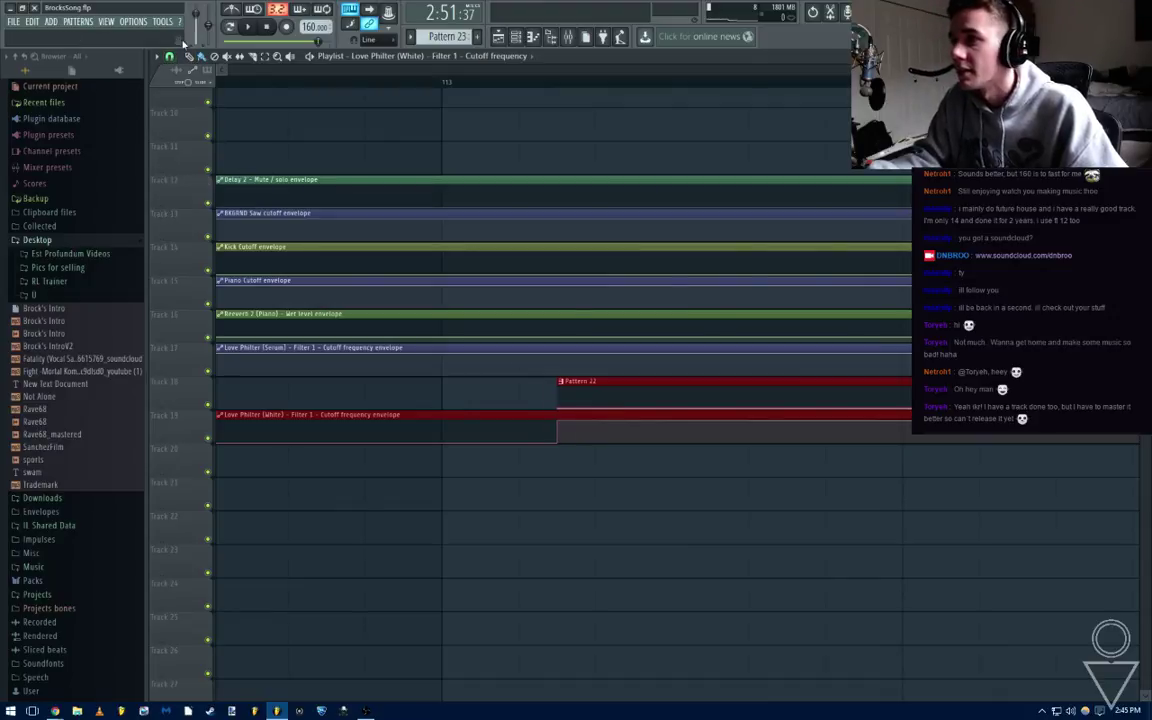
pyautogui.click(169, 56)
pyautogui.click(176, 186)
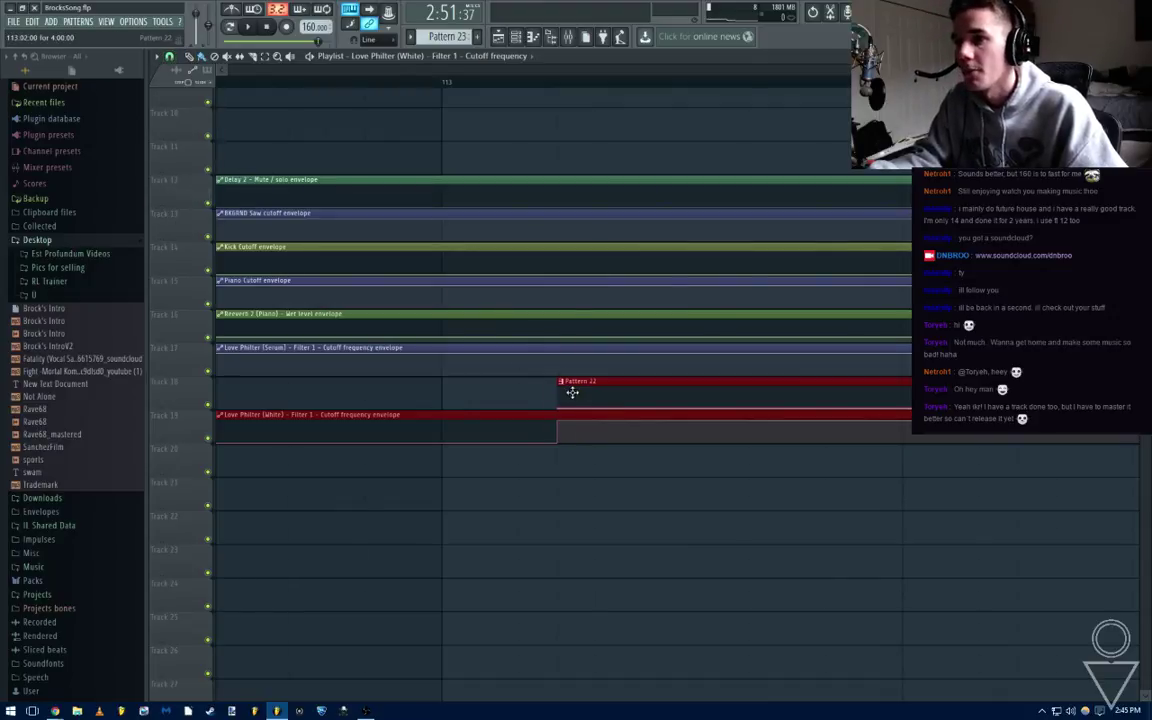
pyautogui.moveTo(572, 392); pyautogui.dragTo(536, 400)
pyautogui.click(169, 56)
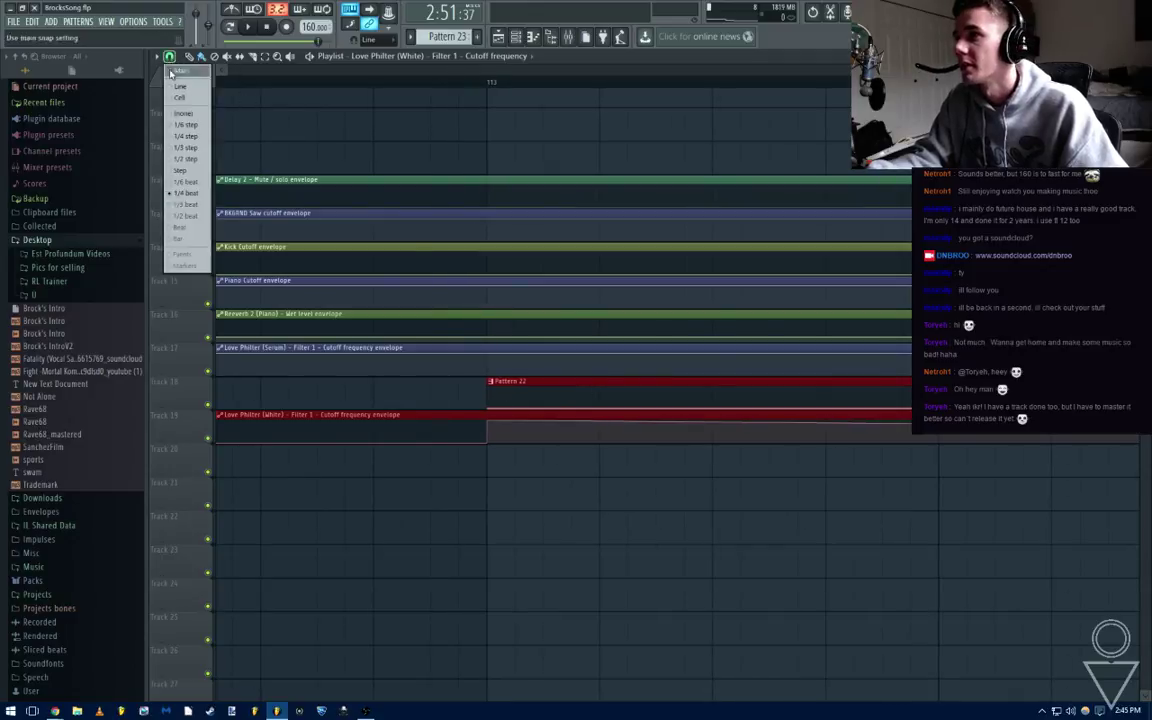
pyautogui.click(190, 230)
pyautogui.scroll(-3, 535, 500)
pyautogui.keyDown('ctrl'); pyautogui.click(563, 512); pyautogui.keyUp('ctrl')
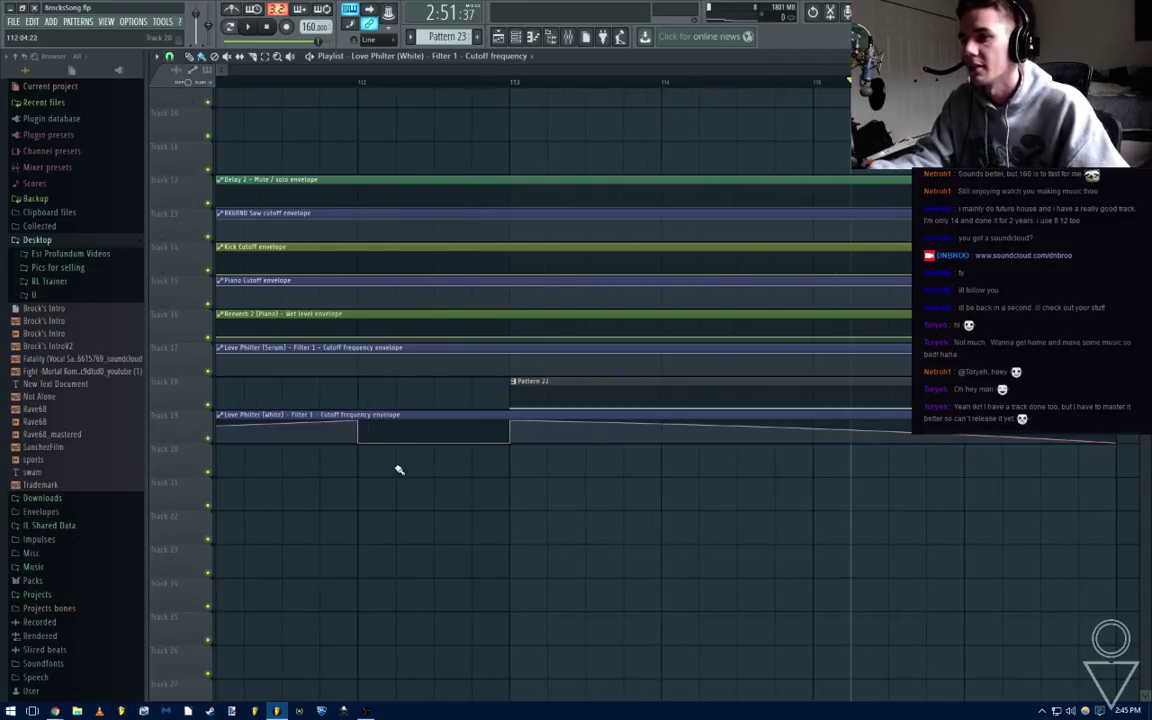
# Trim the start of the copied Love Philter (White) envelope on Track 19 to bar 113
pyautogui.scroll(-4, 398, 470)
pyautogui.moveTo(291, 404); pyautogui.dragTo(382, 434)
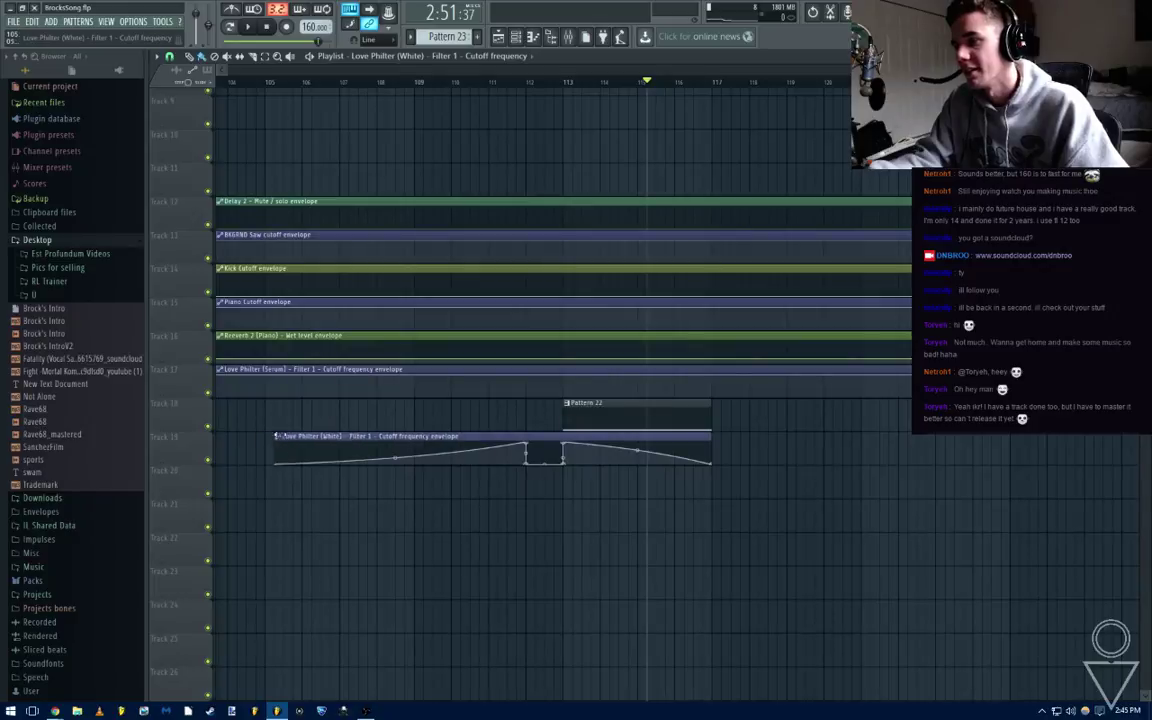
pyautogui.moveTo(275, 452); pyautogui.dragTo(538, 452)
pyautogui.scroll(-3, 610, 478)
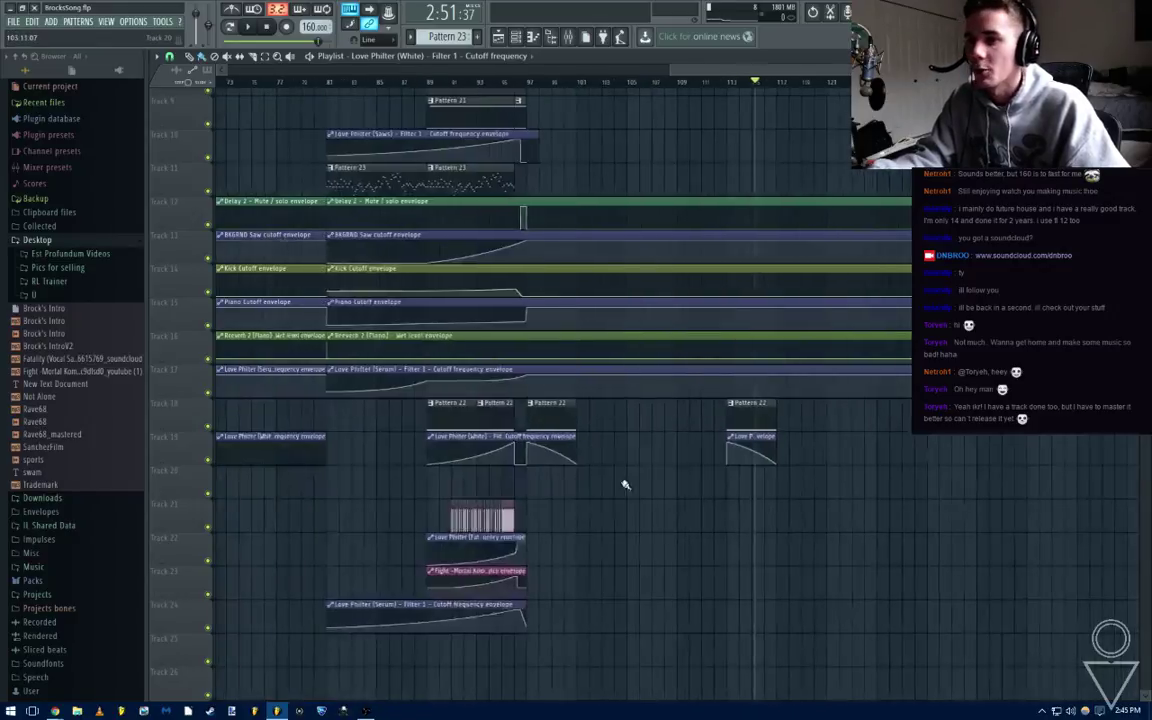
# Play the song from bar 97 to check the extended drop
pyautogui.scroll(3, 738, 478)
pyautogui.scroll(-4, 741, 440)
pyautogui.click(696, 85)
pyautogui.press('space')
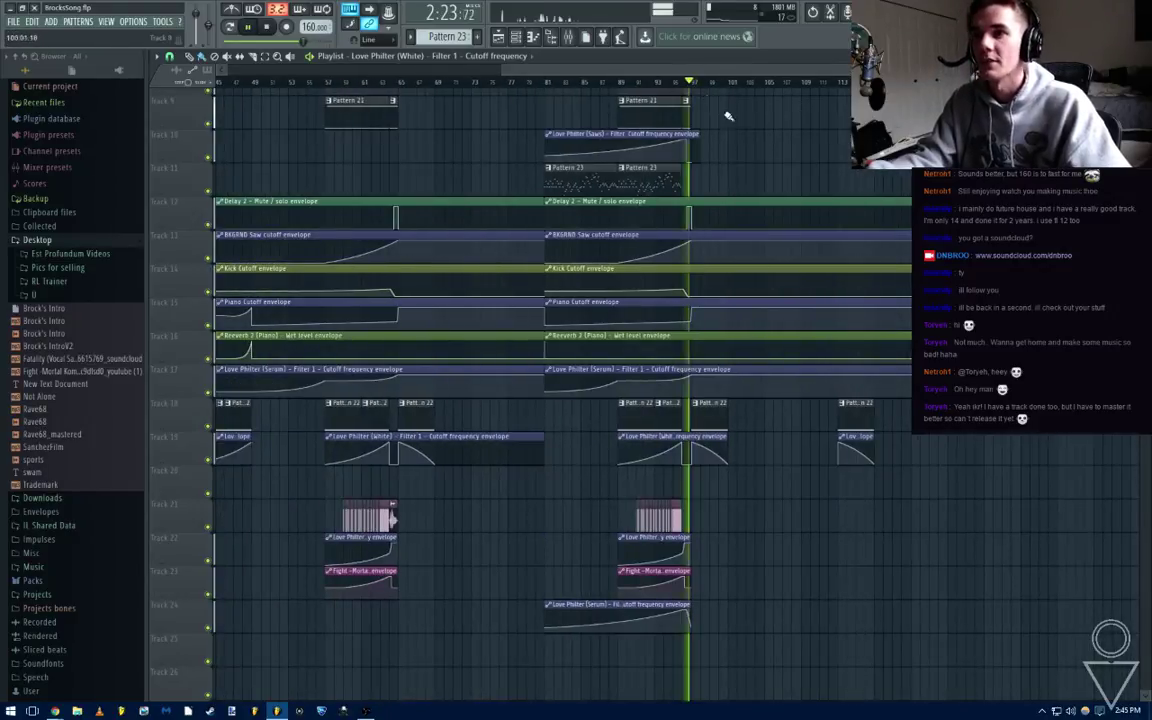
pyautogui.scroll(4, 778, 158)
pyautogui.scroll(4, 758, 288)
pyautogui.scroll(1, 730, 450)
pyautogui.hscroll(4, 753, 504)
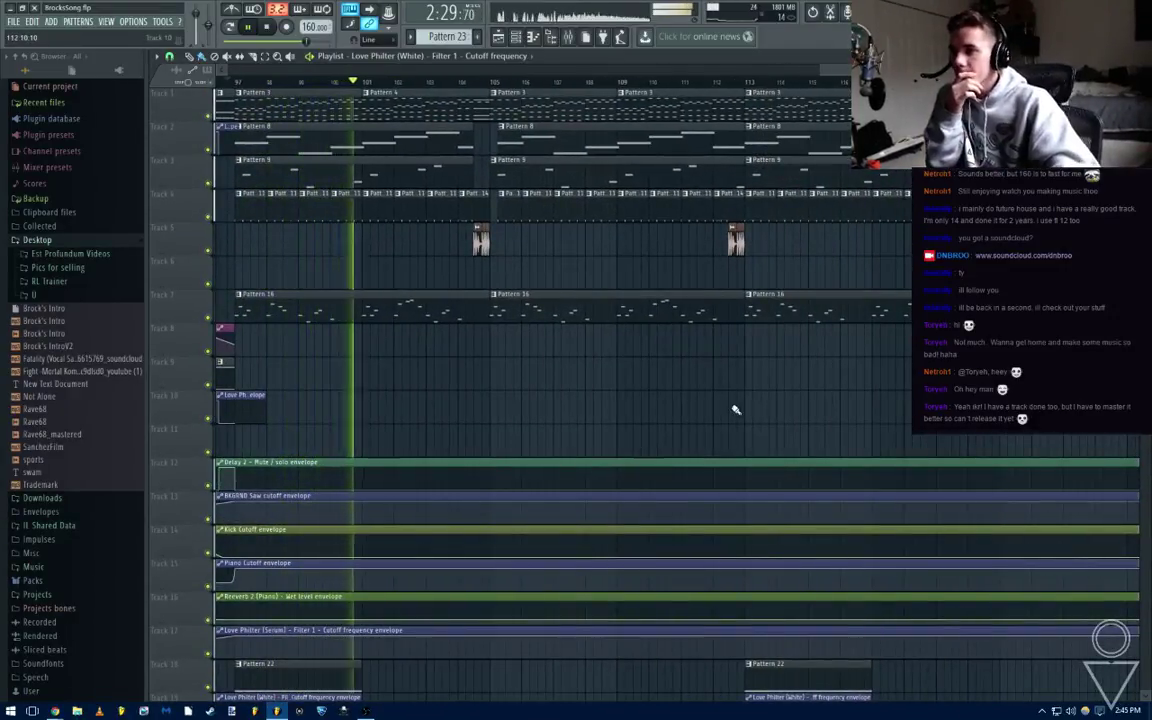
pyautogui.hscroll(1, 725, 404)
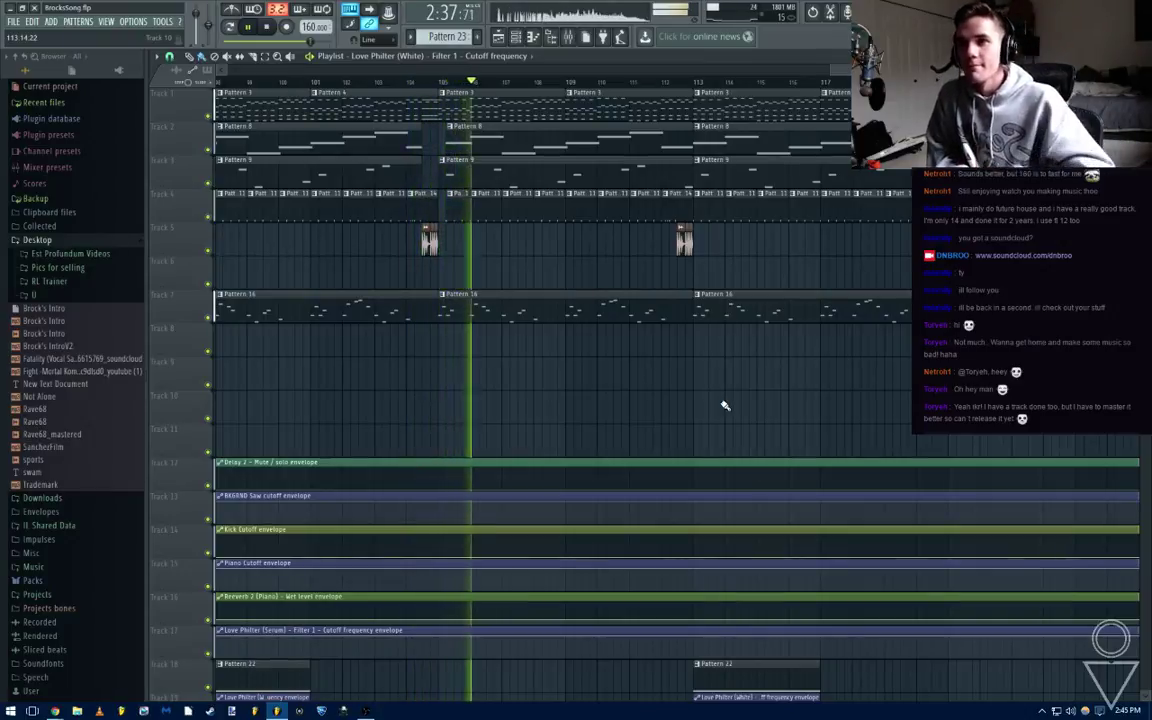
# Clear Patterns 3, 8 and 11 from bar 113 so they resume at bar 114, and save the project
pyautogui.scroll(3, 757, 270)
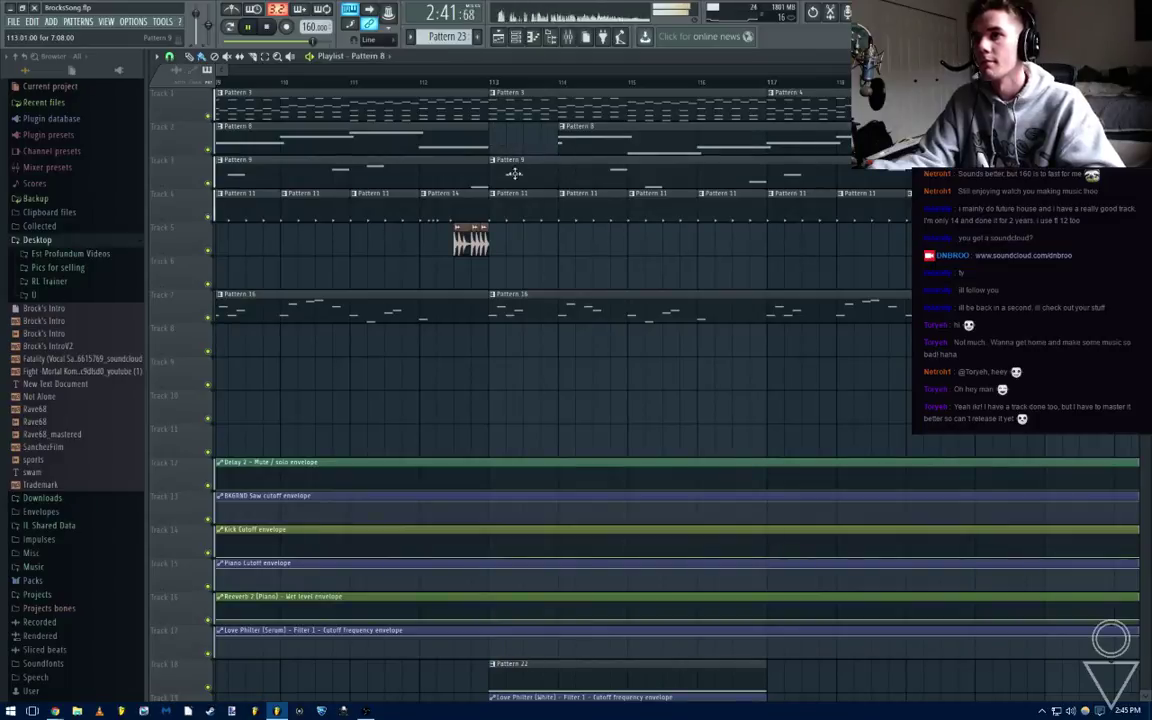
pyautogui.moveTo(491, 175); pyautogui.dragTo(507, 184)
pyautogui.hotkey('ctrl', 'z')
pyautogui.scroll(-3, 588, 232)
pyautogui.scroll(3, 594, 250)
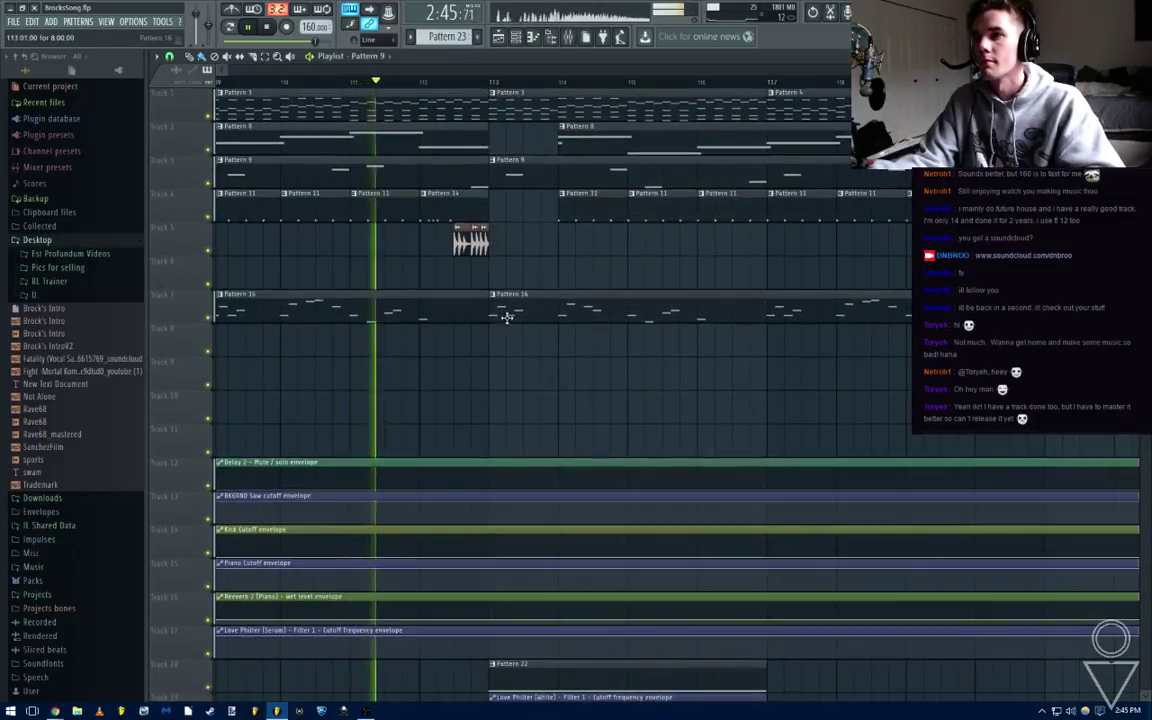
pyautogui.moveTo(493, 111); pyautogui.dragTo(565, 111)
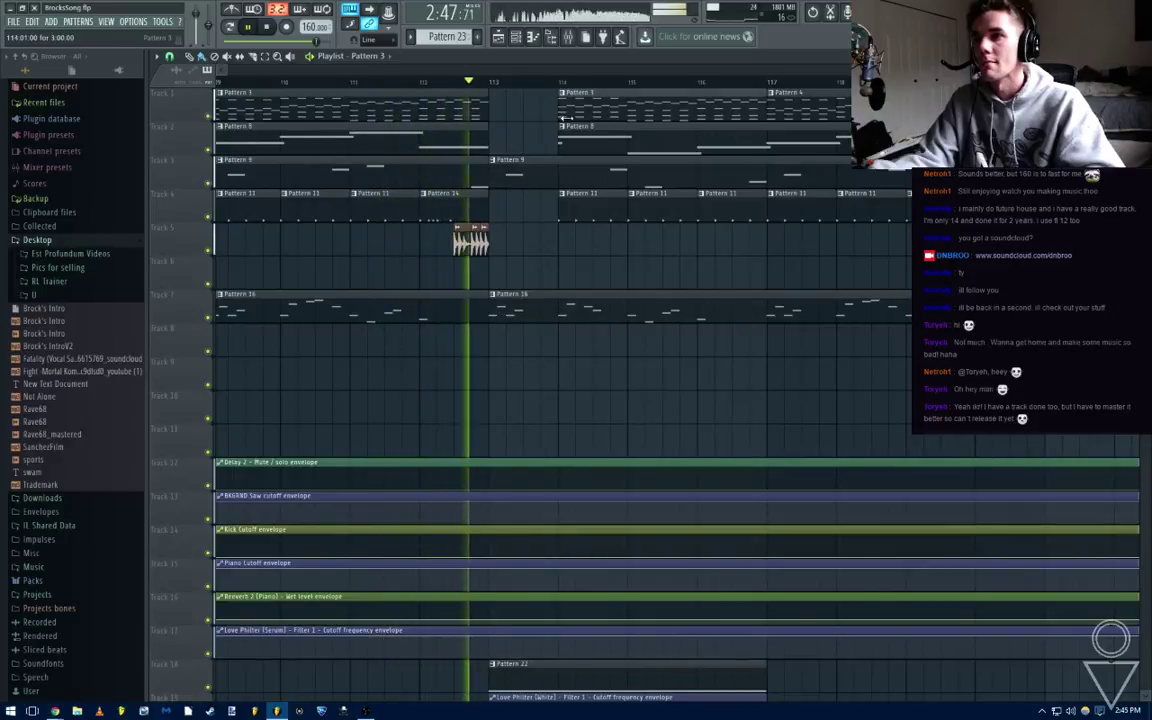
pyautogui.hotkey('ctrl', 's')
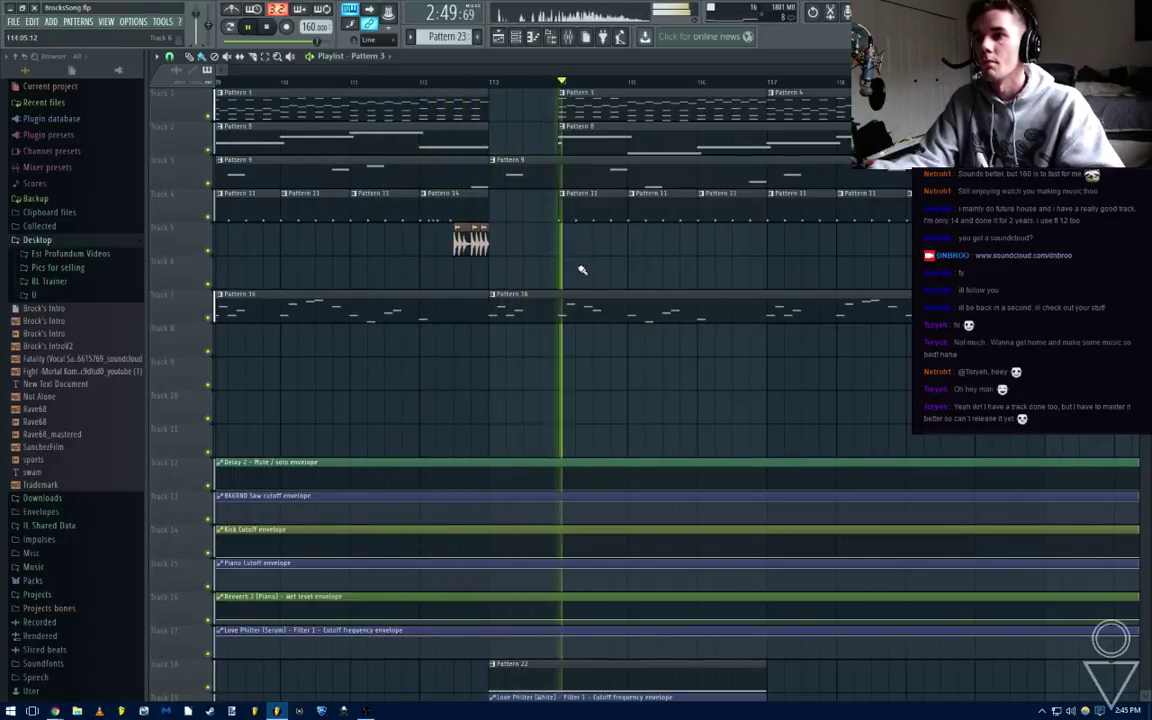
# Delete the copied Pattern 22 clip and its Love Philter (White) envelope at bar 113
pyautogui.scroll(-5, 571, 252)
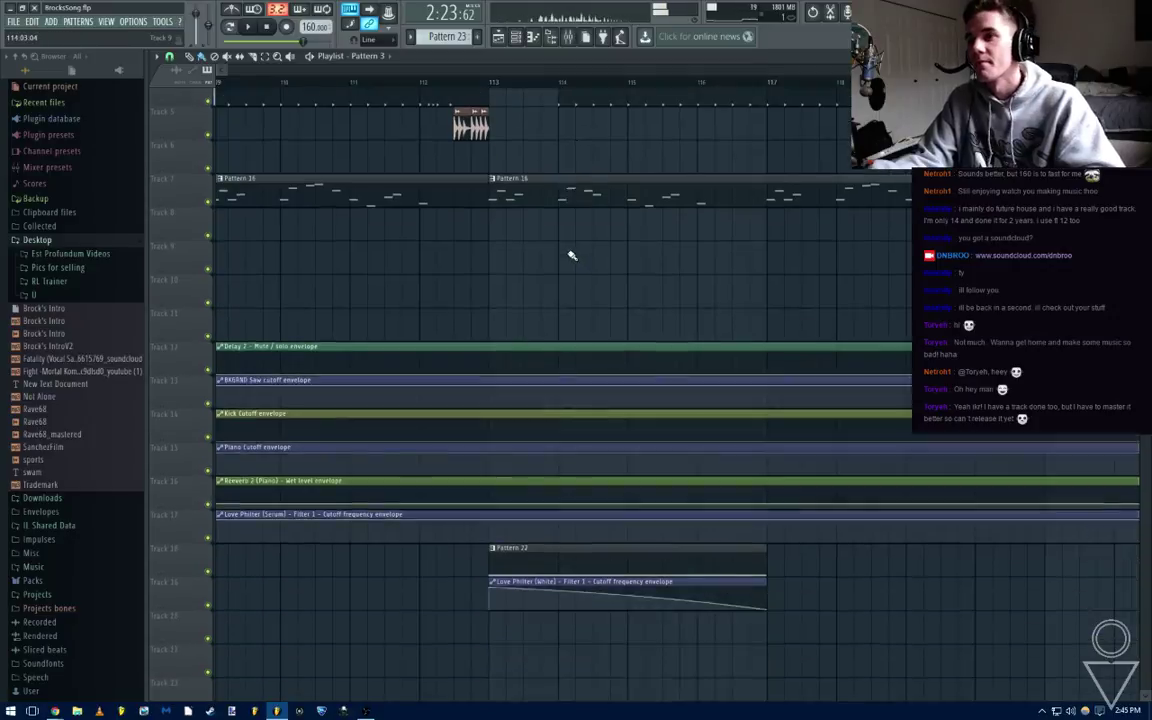
pyautogui.scroll(5, 546, 175)
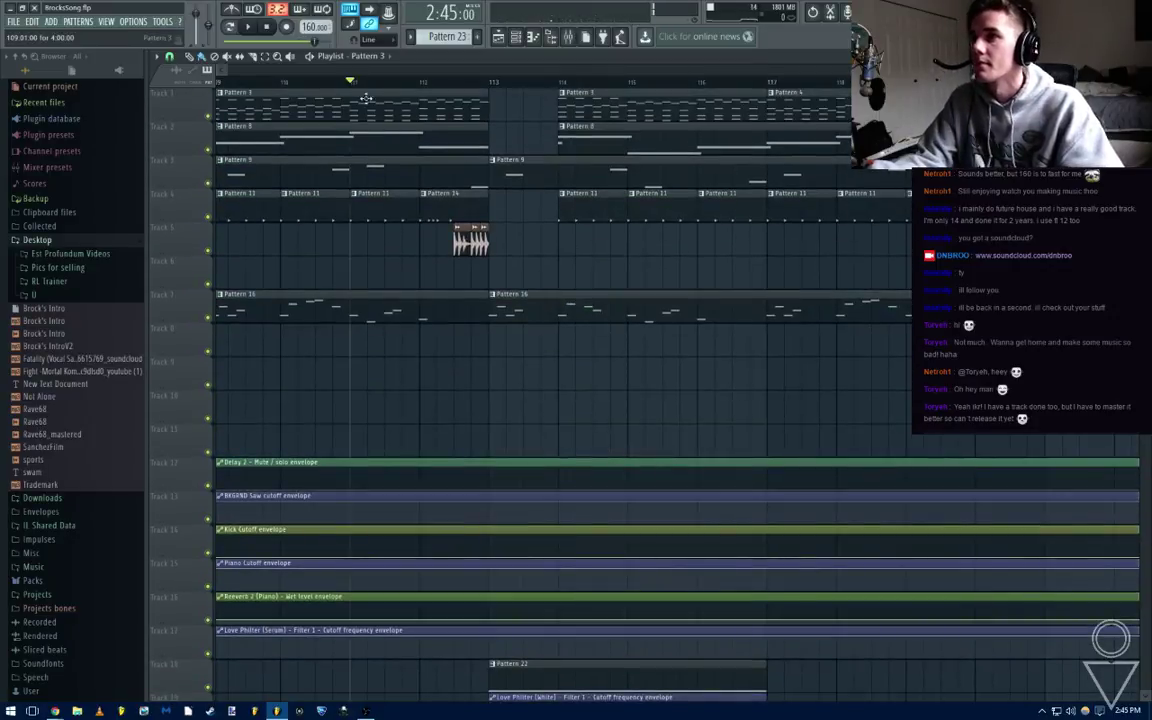
pyautogui.scroll(-8, 586, 262)
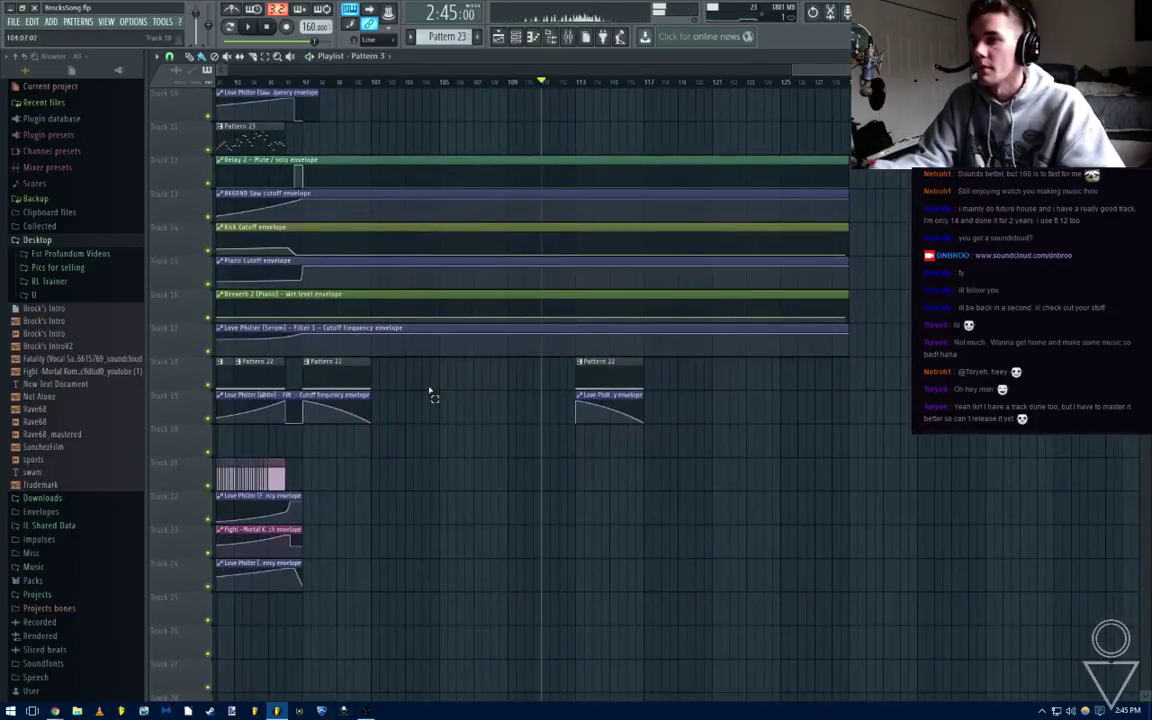
pyautogui.moveTo(430, 394); pyautogui.dragTo(240, 376)
pyautogui.hscroll(-2, 560, 400)
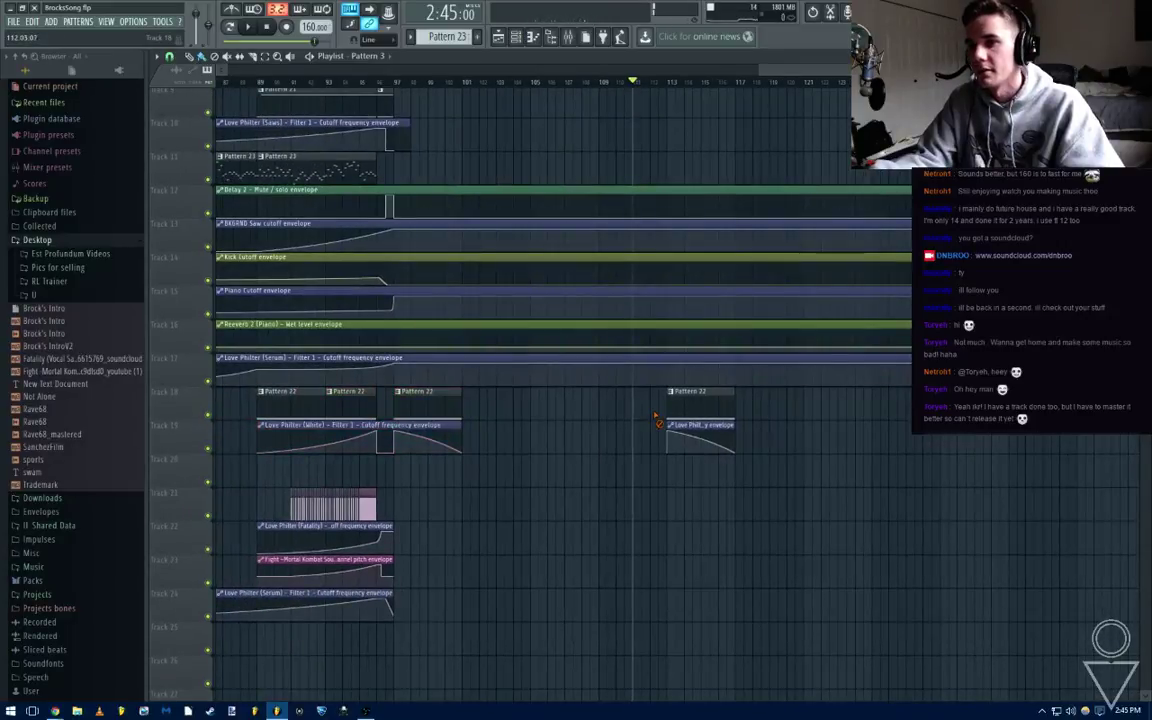
pyautogui.moveTo(595, 414); pyautogui.dragTo(264, 431)
# Duplicate the Pattern 22 clips and Love Philter (White) envelope from bars 89–101 on Tracks 18 and 19 to around bar 105
pyautogui.moveTo(370, 441); pyautogui.dragTo(338, 441)
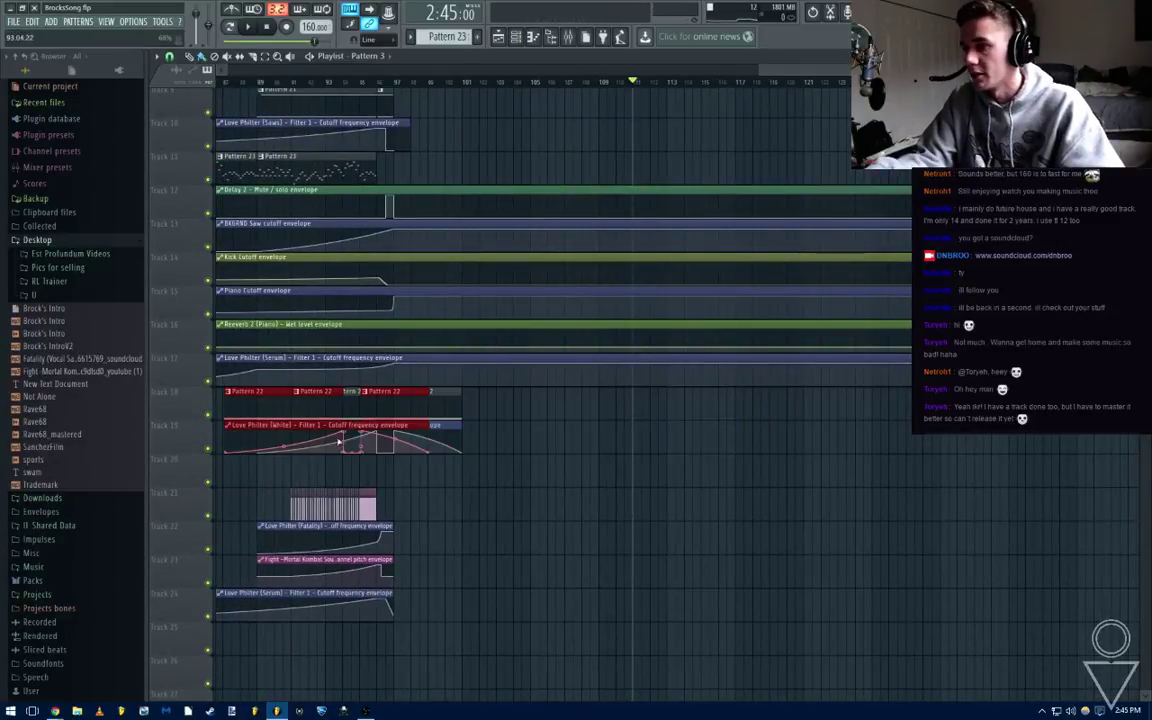
pyautogui.moveTo(258, 417)
pyautogui.mouseDown()
pyautogui.moveTo(578, 424)
pyautogui.moveTo(542, 420)
pyautogui.mouseUp()
pyautogui.scroll(8, 597, 401)
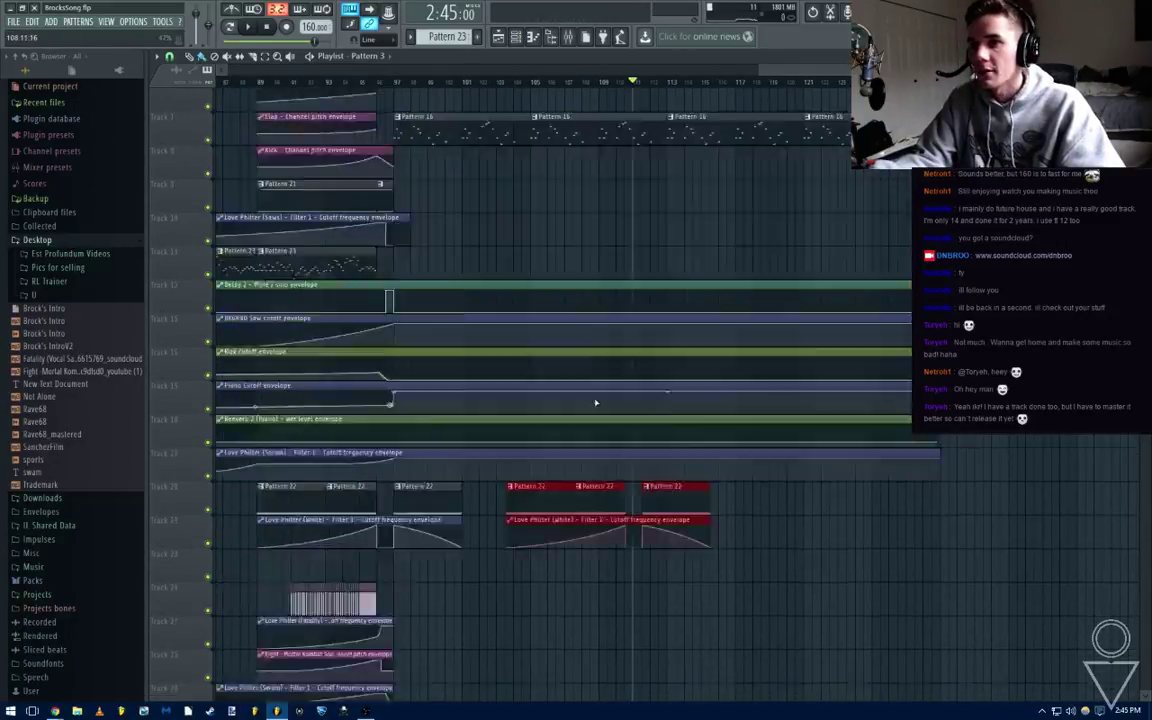
pyautogui.scroll(3, 654, 289)
pyautogui.scroll(-9, 689, 351)
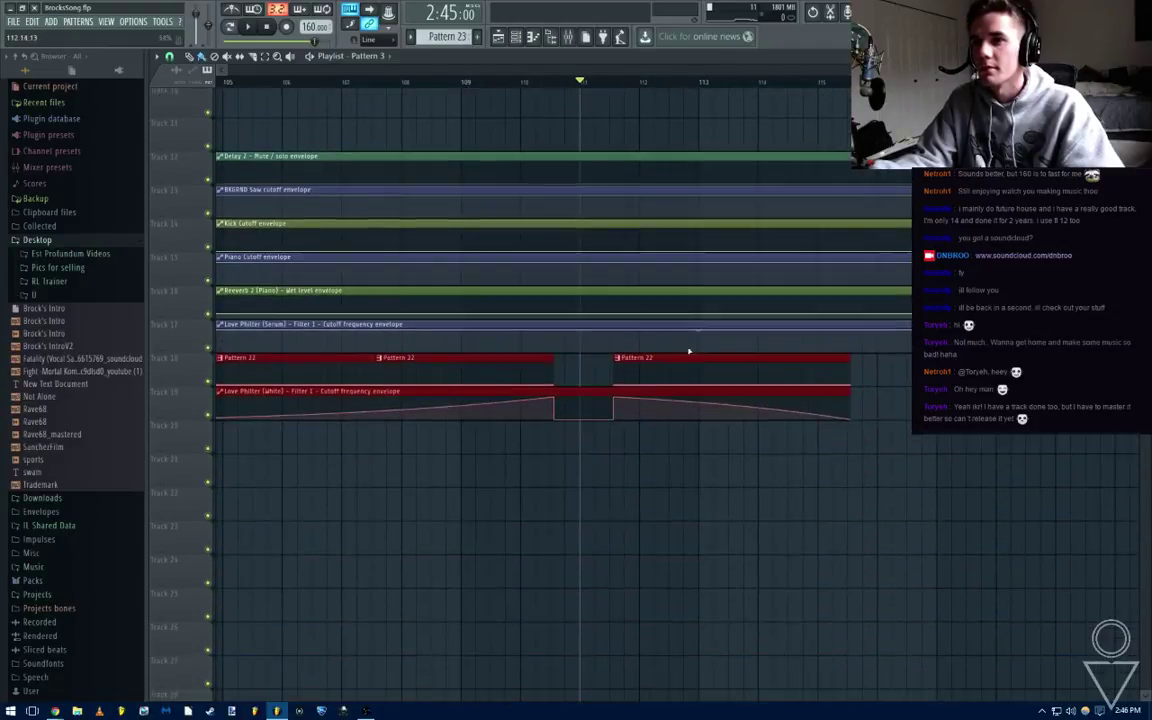
pyautogui.moveTo(652, 362); pyautogui.dragTo(739, 372)
# Align the duplicated white-noise clips exactly to bars 105 and 113 using 1/4 beat snap, and restore Beat snap
pyautogui.click(169, 56)
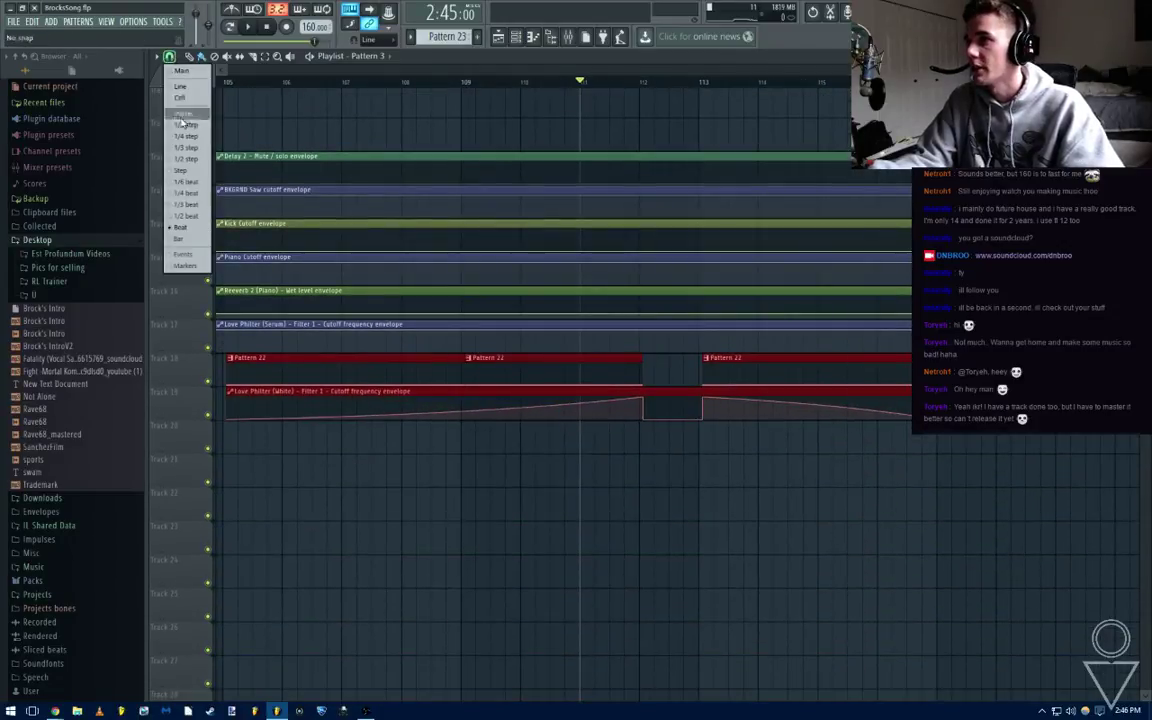
pyautogui.click(185, 193)
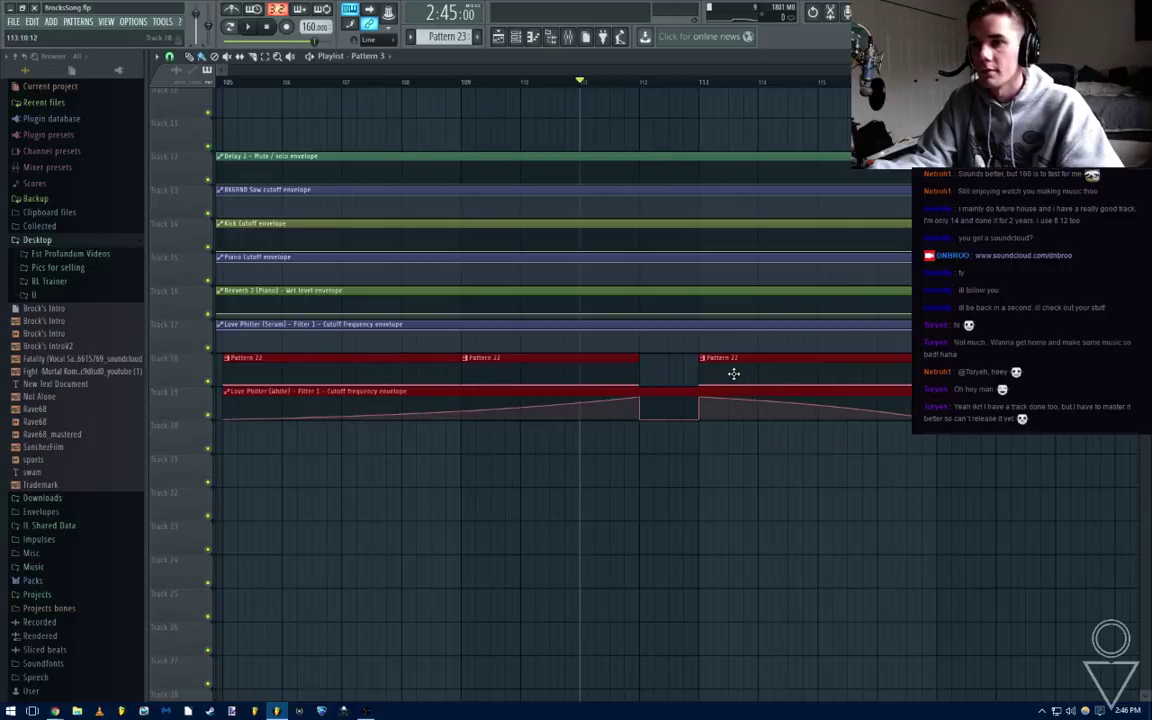
pyautogui.click(169, 56)
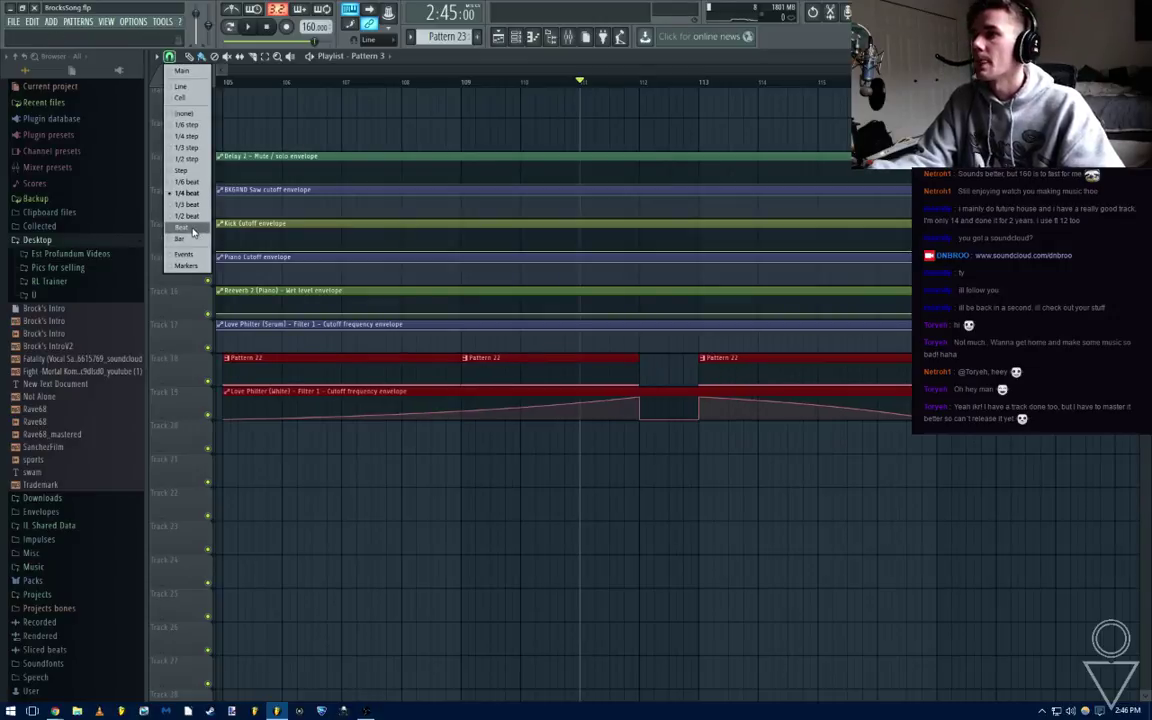
pyautogui.click(193, 230)
pyautogui.keyDown('ctrl'); pyautogui.click(656, 129); pyautogui.keyUp('ctrl')
# Play the drop from about bar 104 to check the transition into bar 113, and collapse the browser's Desktop folder
pyautogui.scroll(-4, 656, 129)
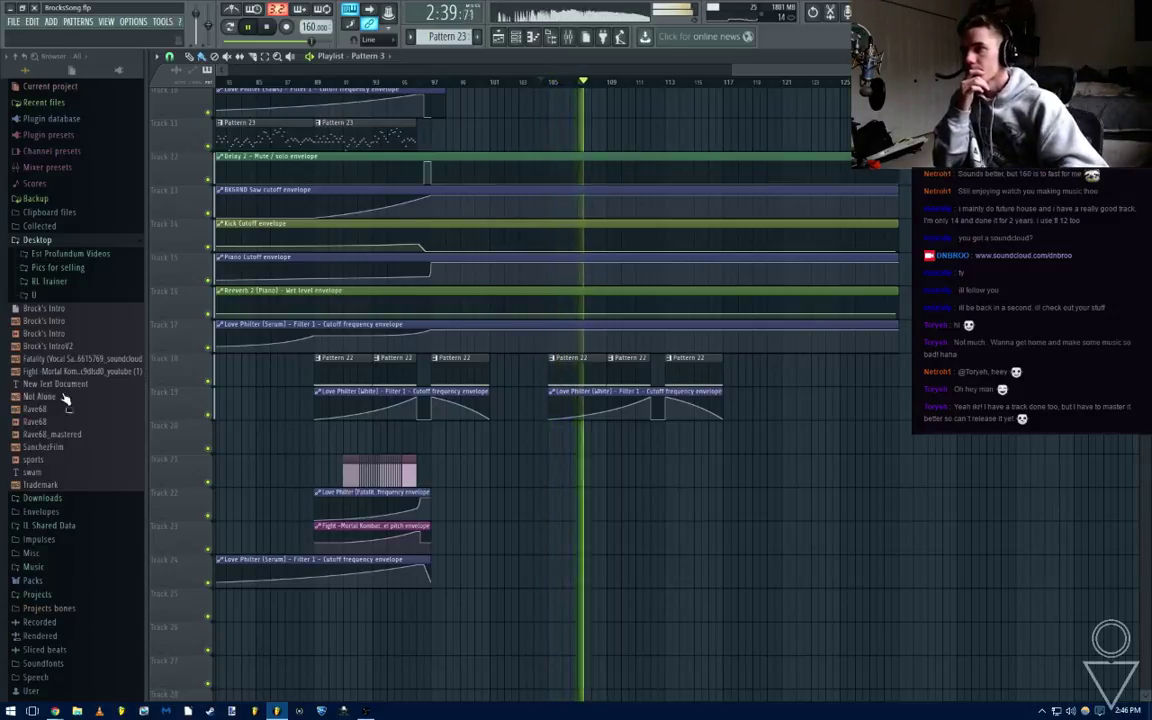
pyautogui.click(45, 241)
pyautogui.scroll(5, 665, 358)
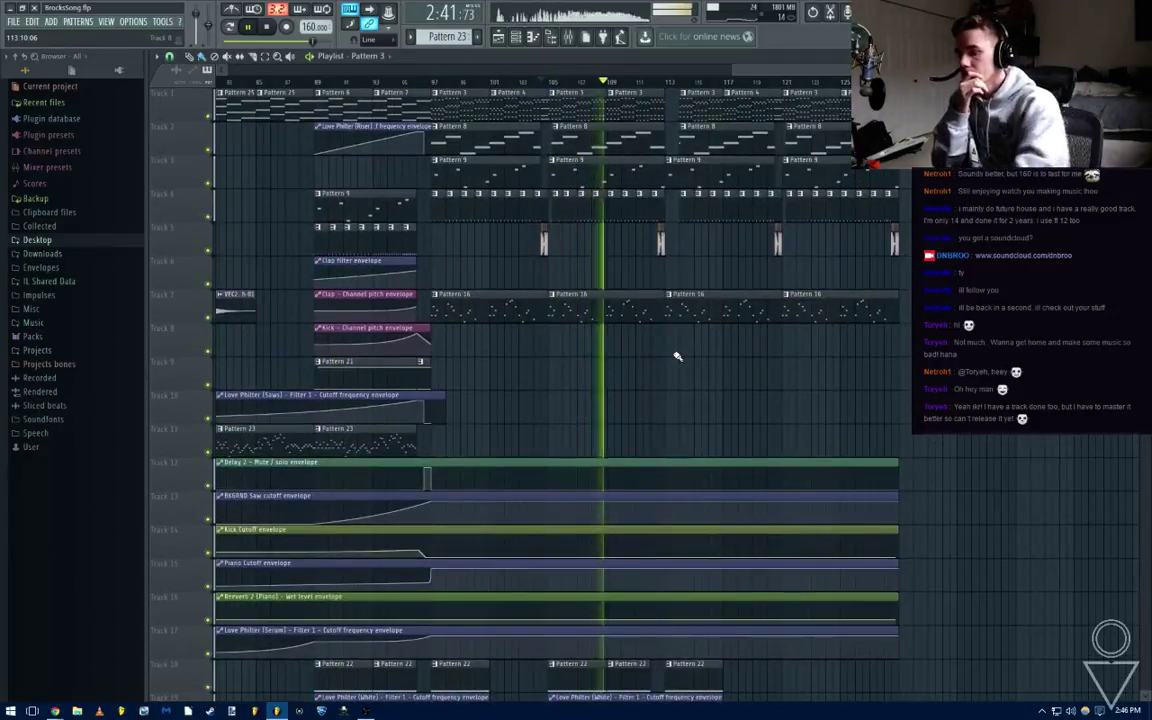
pyautogui.scroll(-2, 830, 380)
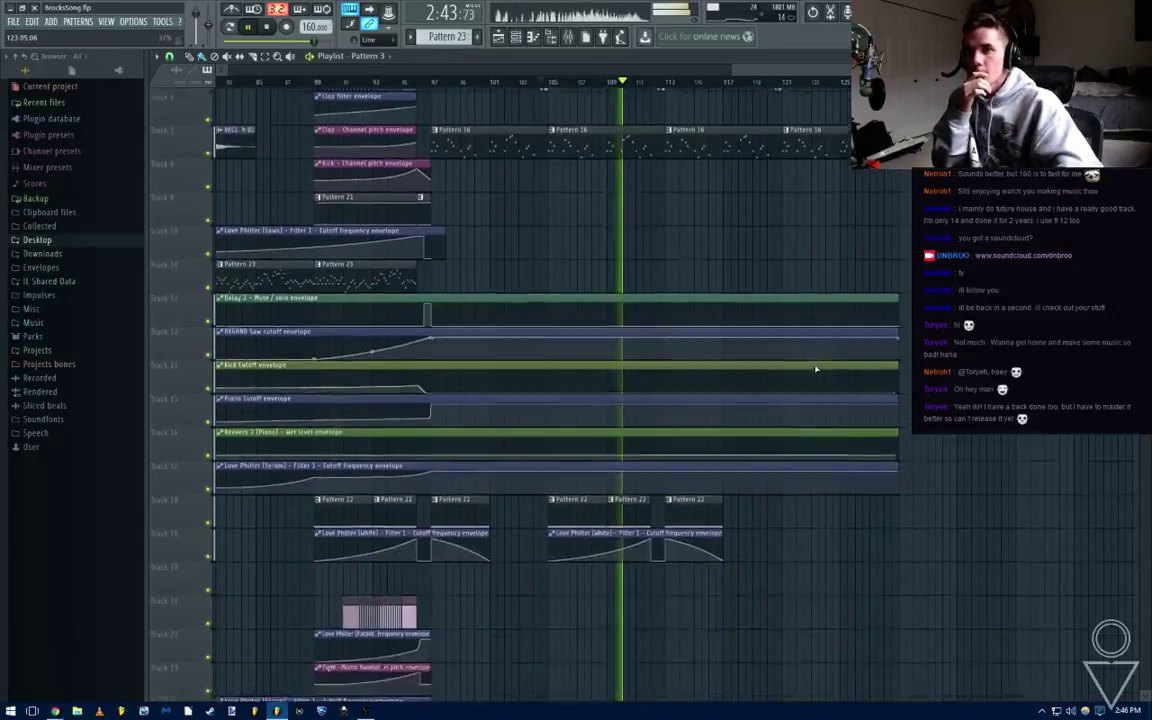
pyautogui.scroll(2, 810, 400)
pyautogui.scroll(-2, 796, 406)
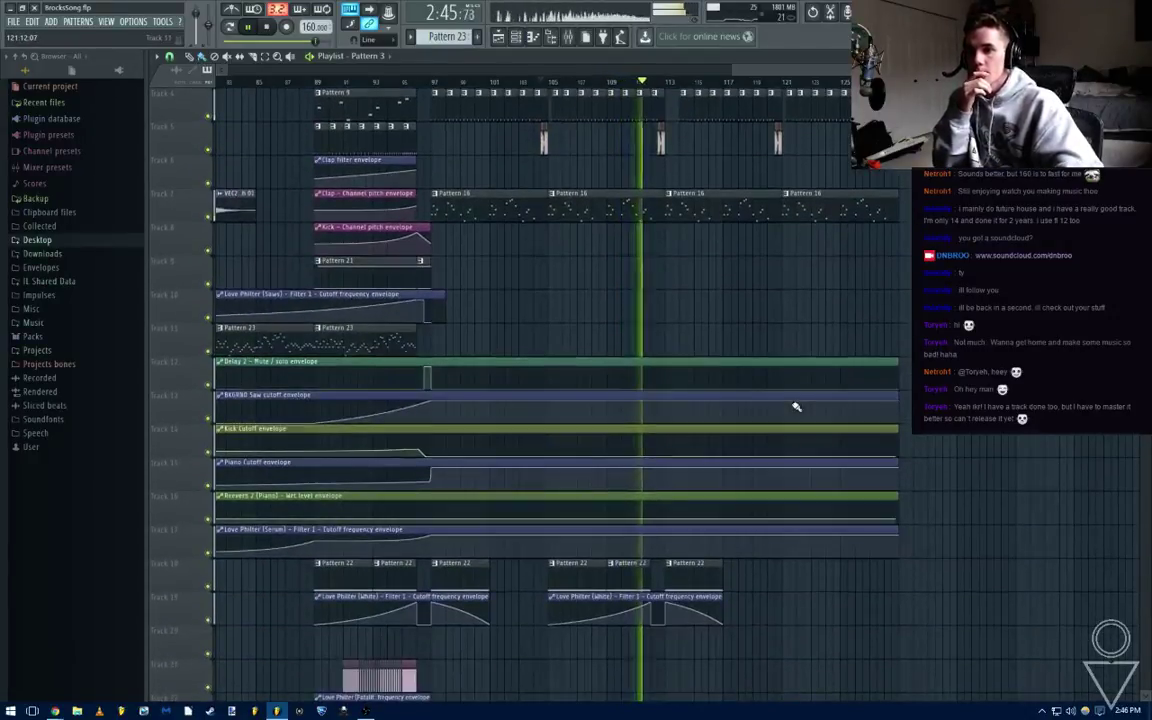
pyautogui.scroll(2, 793, 406)
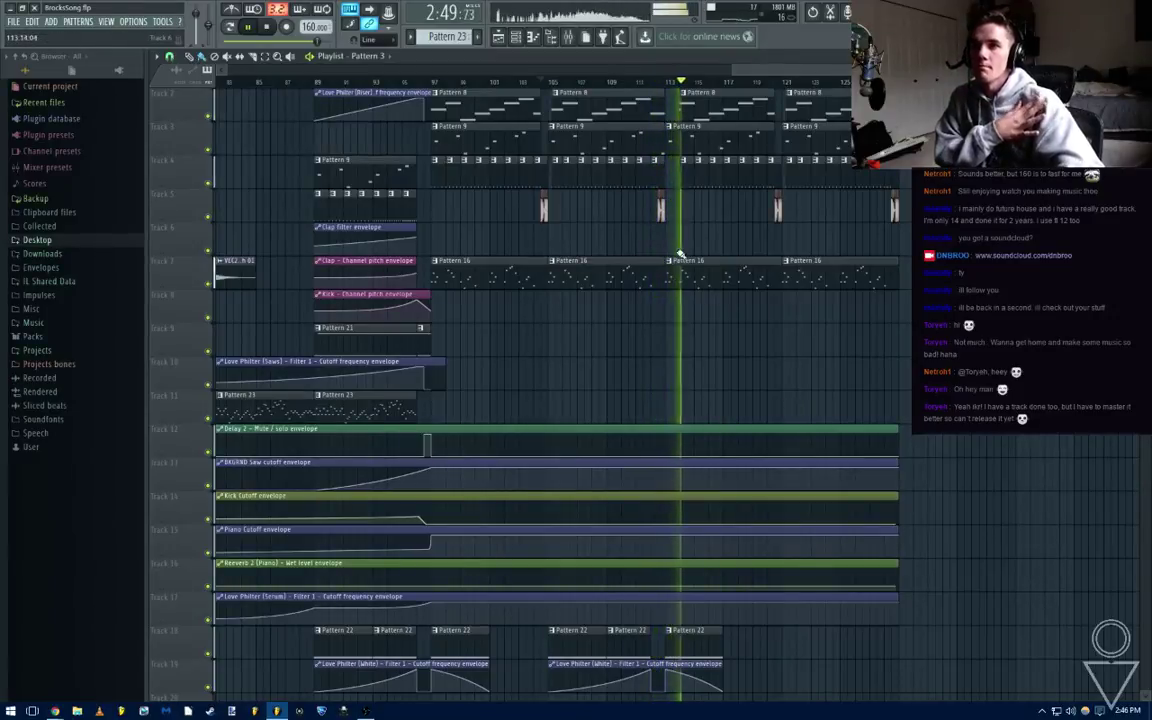
# Add a trimmed Pattern 11 clip on Track 4 in the second half of bar 113 and play the transition
pyautogui.scroll(5, 718, 203)
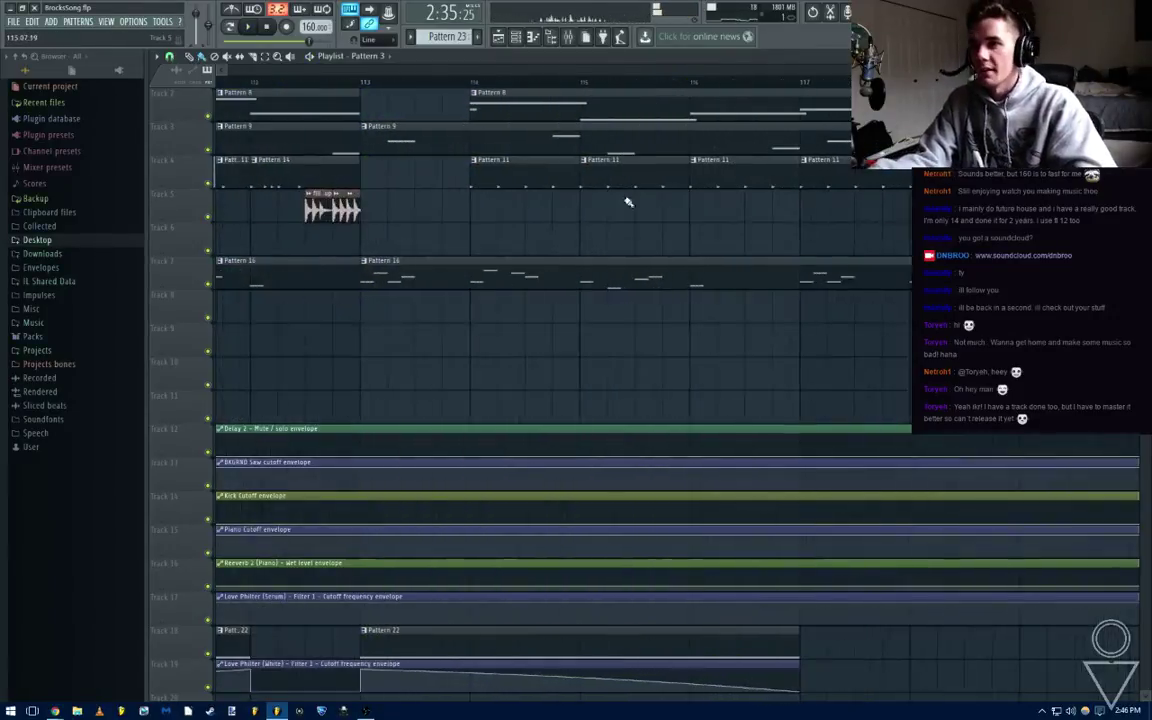
pyautogui.click(570, 176)
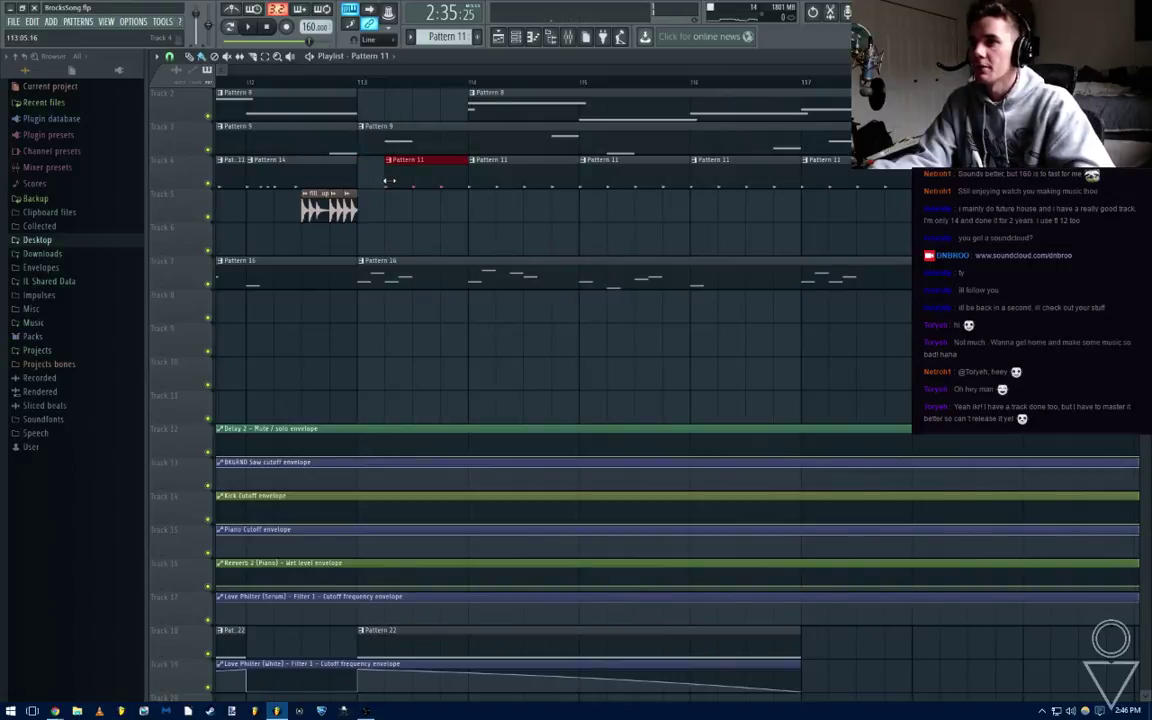
pyautogui.press('space')
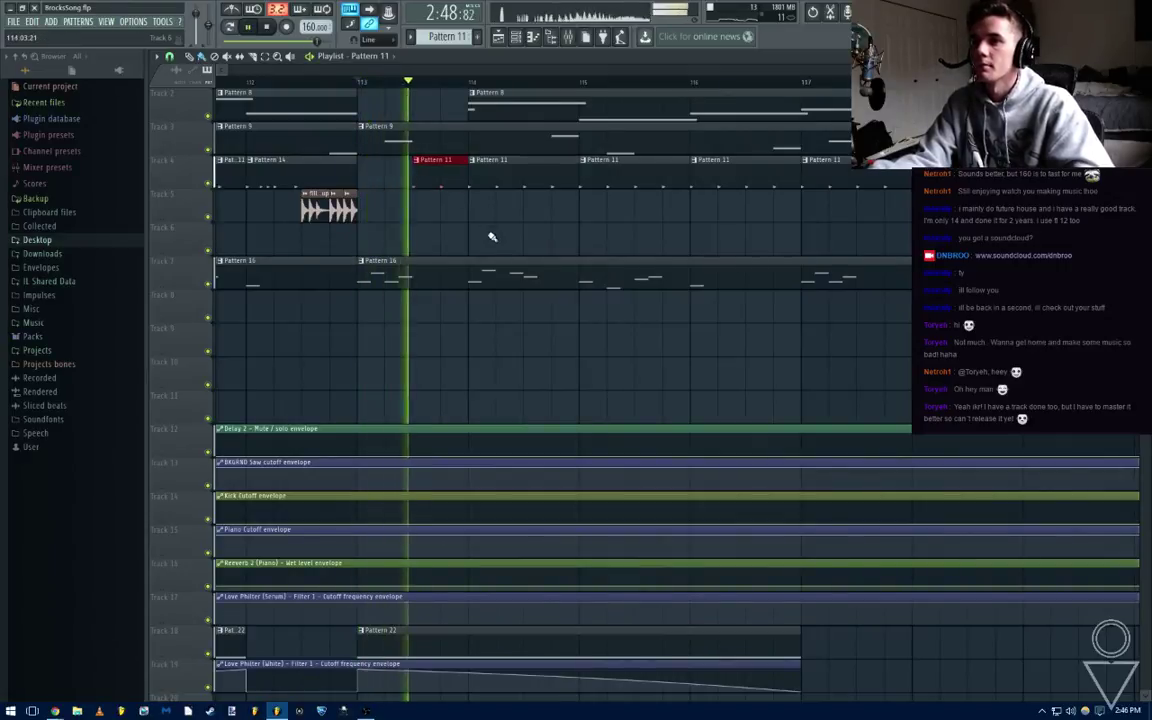
pyautogui.scroll(-3, 489, 237)
pyautogui.press('space')
pyautogui.scroll(5, 513, 196)
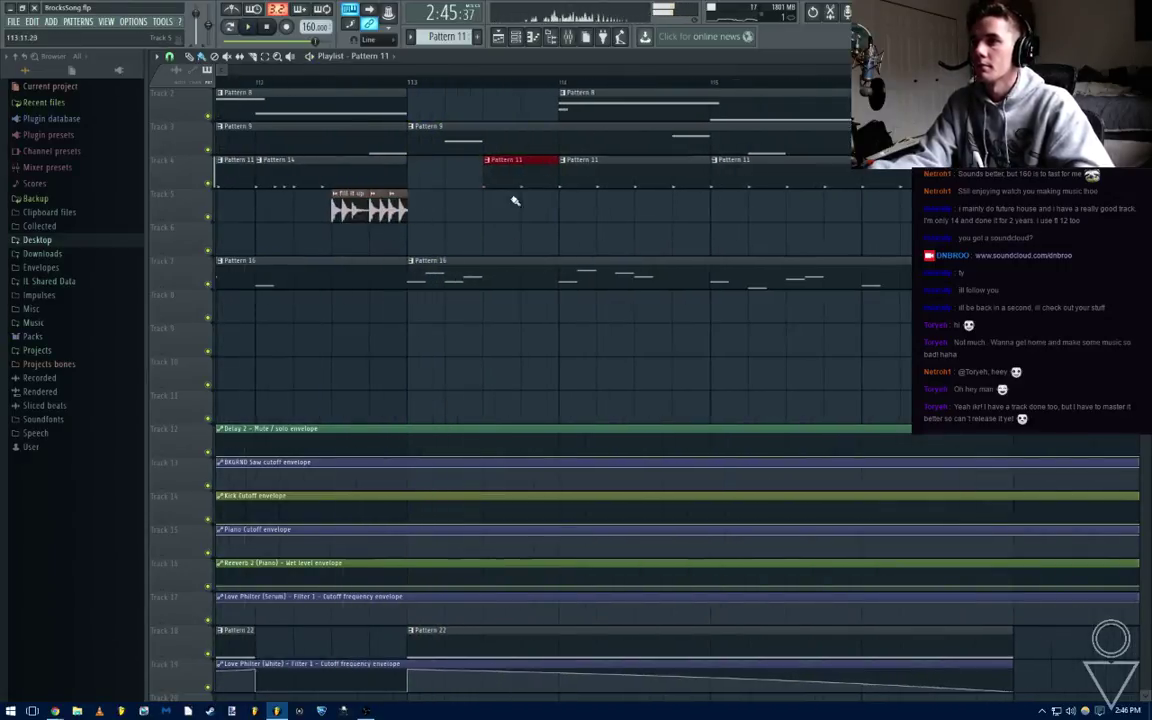
# Extend the Pattern 8 clip on Track 2 back to the middle of bar 113 (113.09) and play the transition
pyautogui.scroll(1, 513, 196)
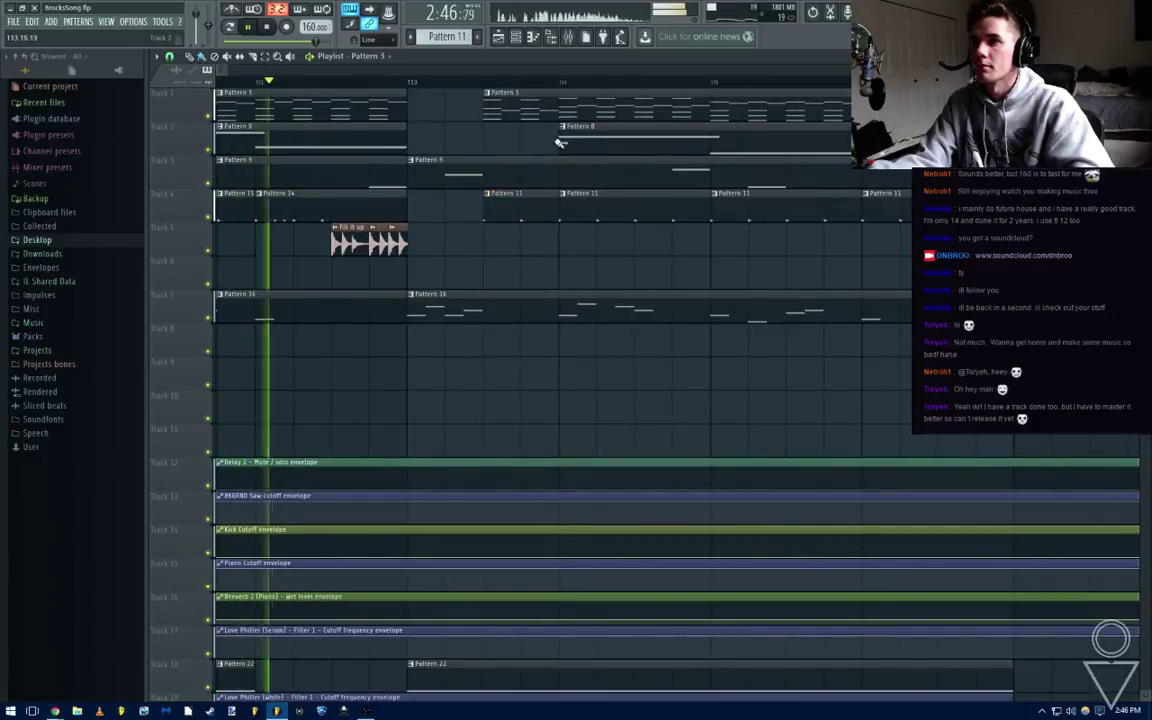
pyautogui.moveTo(562, 141); pyautogui.dragTo(481, 143)
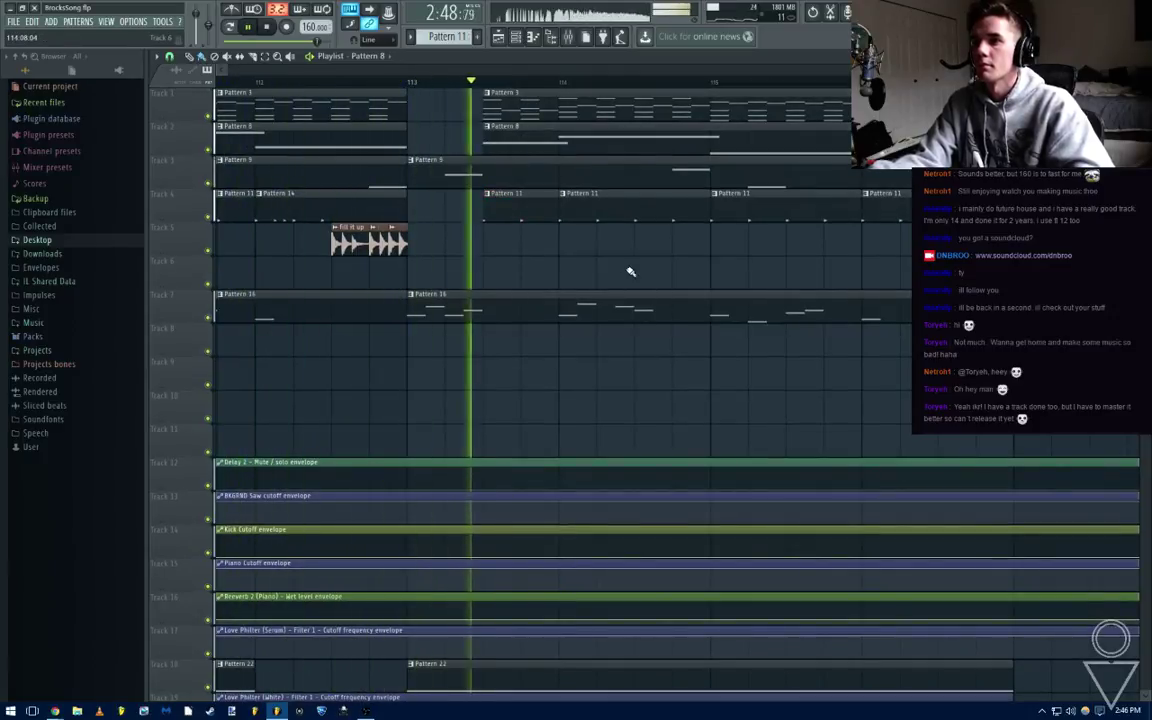
pyautogui.scroll(-3, 630, 265)
pyautogui.press('space')
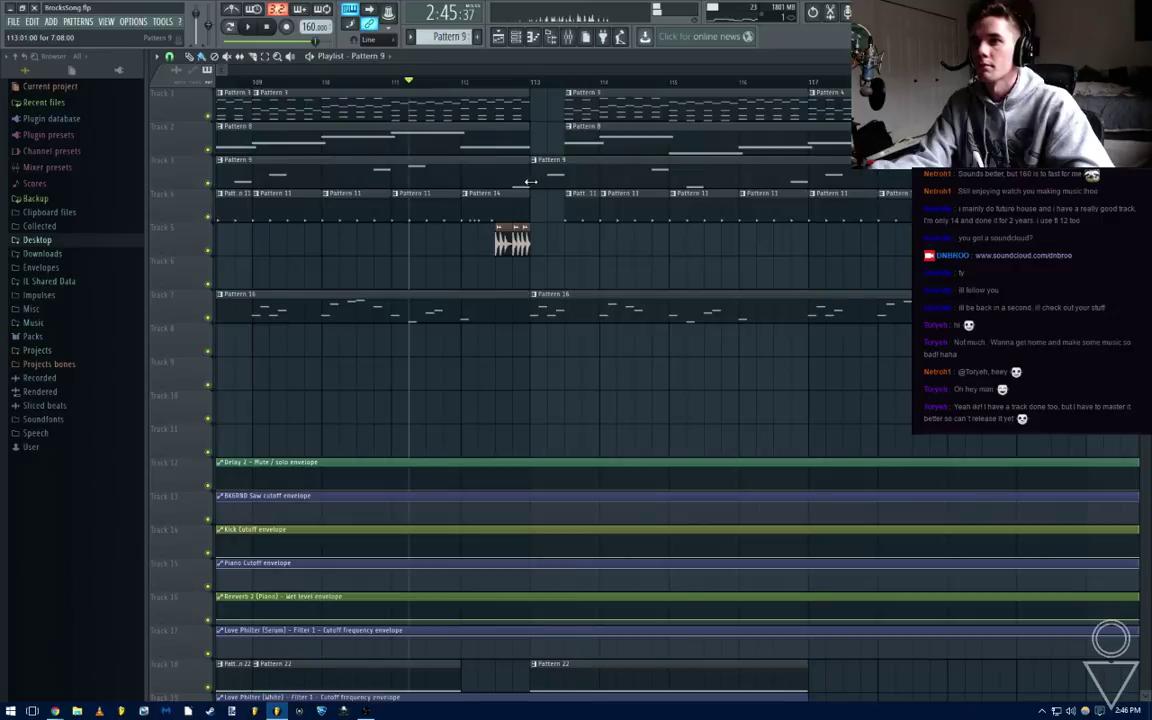
# Trim the start of the Pattern 9 clip on Track 3 to 113.09 and play the transition
pyautogui.press('space')
pyautogui.scroll(-1, 650, 257)
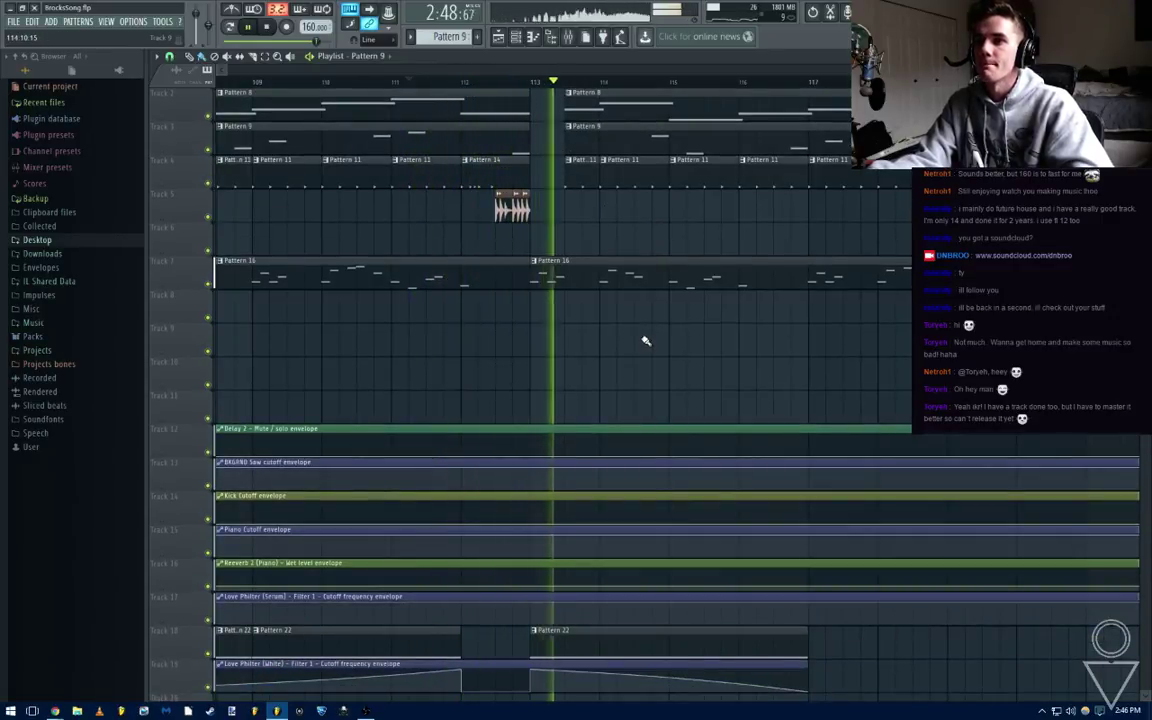
pyautogui.press('space')
pyautogui.scroll(1, 594, 177)
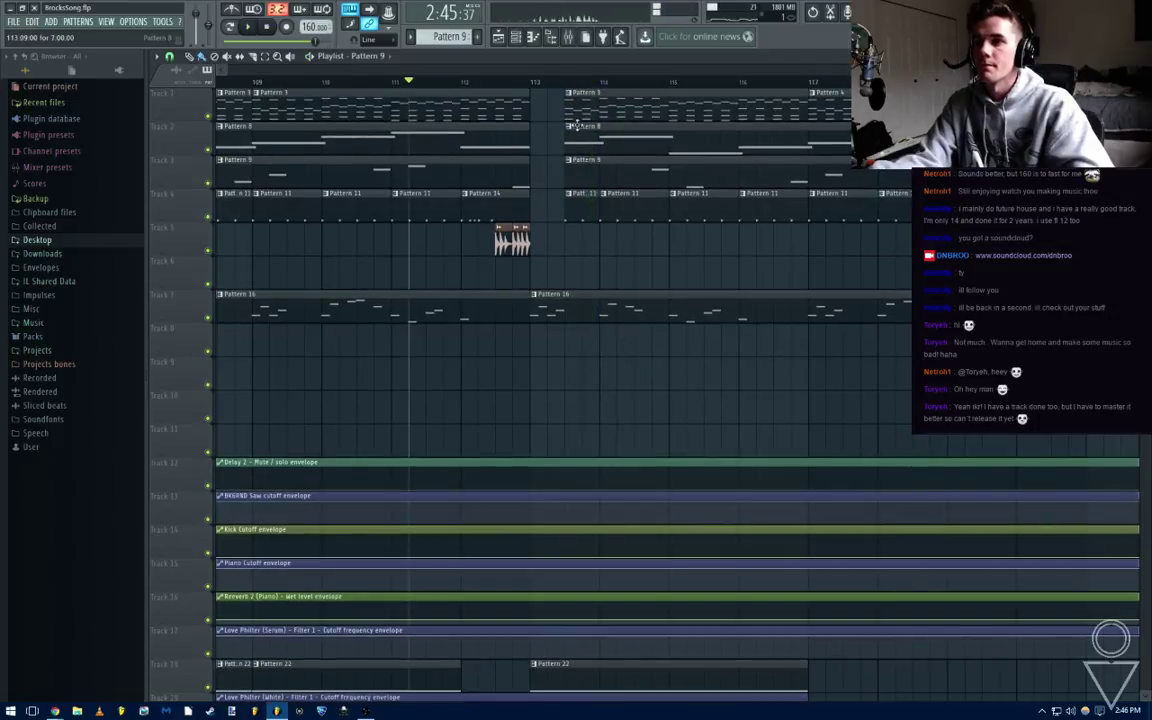
# Extend the Pattern 3 clip on Track 1 and the Pattern 11 clip on Track 4 back to 113.05 and play the transition
pyautogui.moveTo(567, 145)
pyautogui.mouseDown()
pyautogui.moveTo(600, 146)
pyautogui.moveTo(569, 147)
pyautogui.mouseUp()
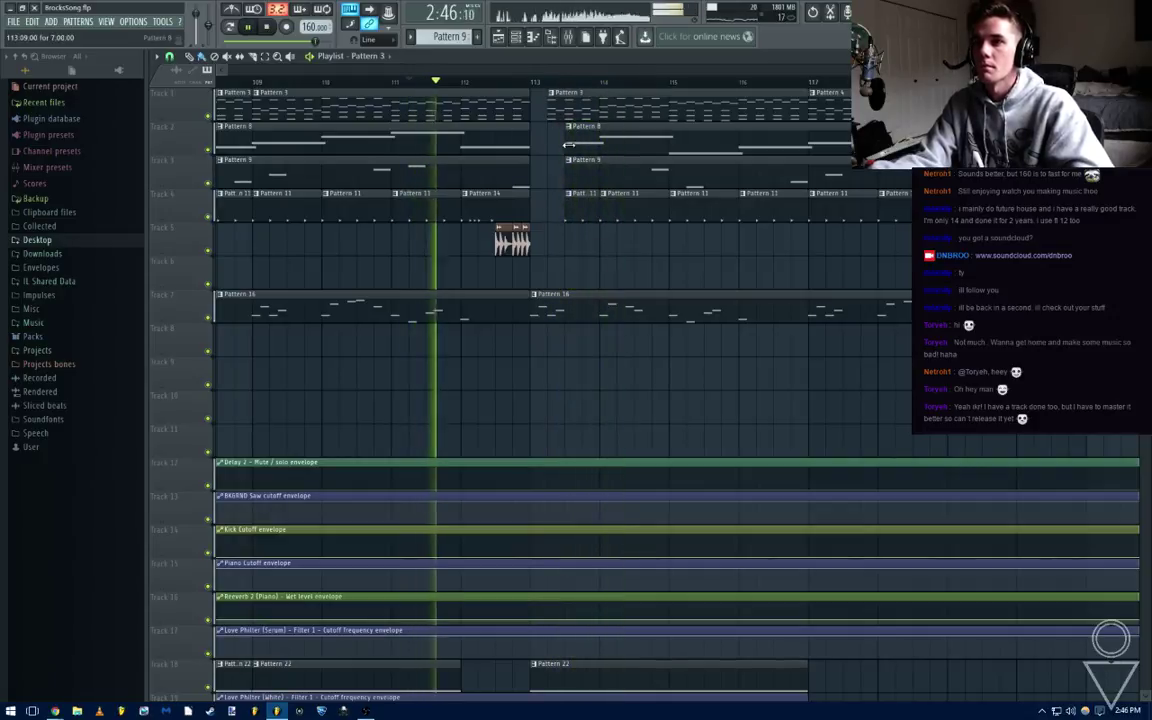
pyautogui.hscroll(-5, 563, 195)
pyautogui.moveTo(648, 227); pyautogui.dragTo(545, 230)
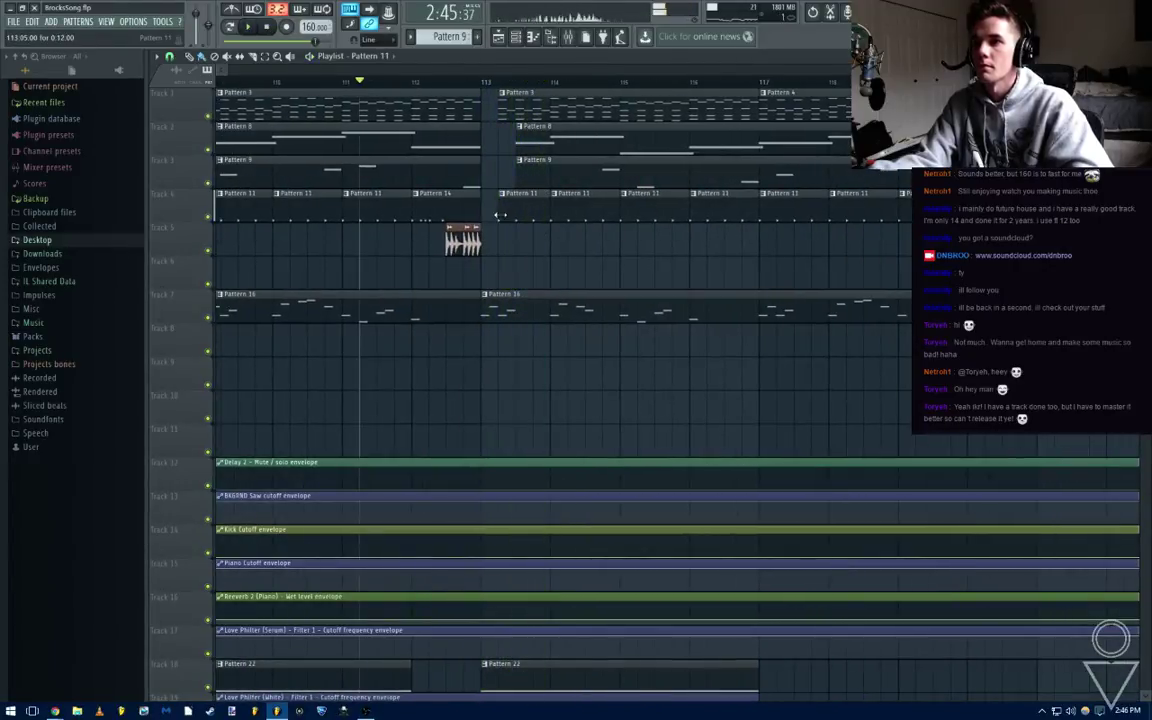
pyautogui.press('space')
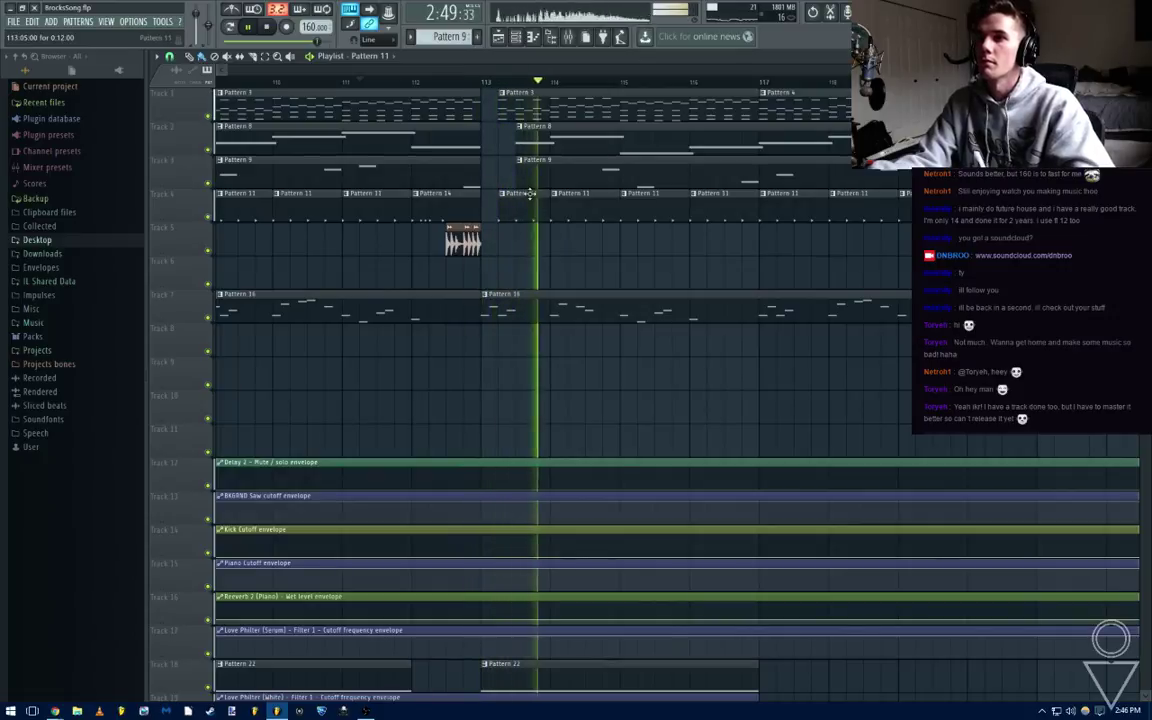
# Play the drop from about bar 97 and examine the automation and white-noise clips across the arrangement
pyautogui.scroll(-2, 571, 239)
pyautogui.scroll(-4, 622, 284)
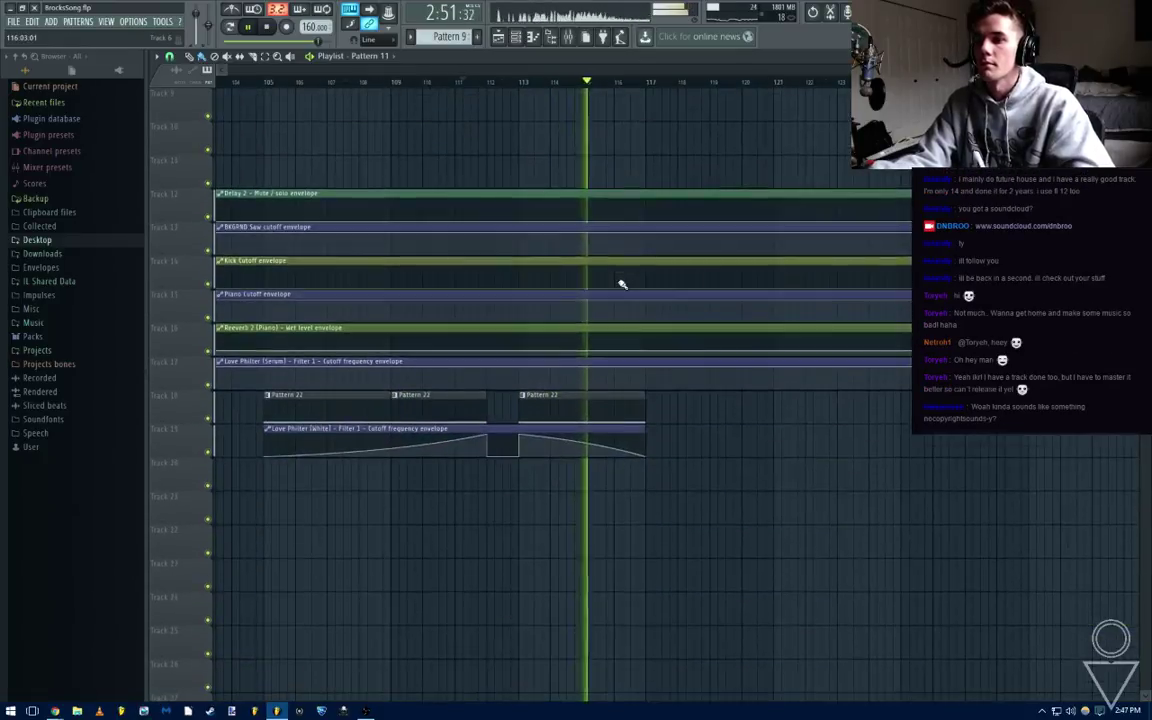
pyautogui.scroll(4, 622, 284)
pyautogui.press('space')
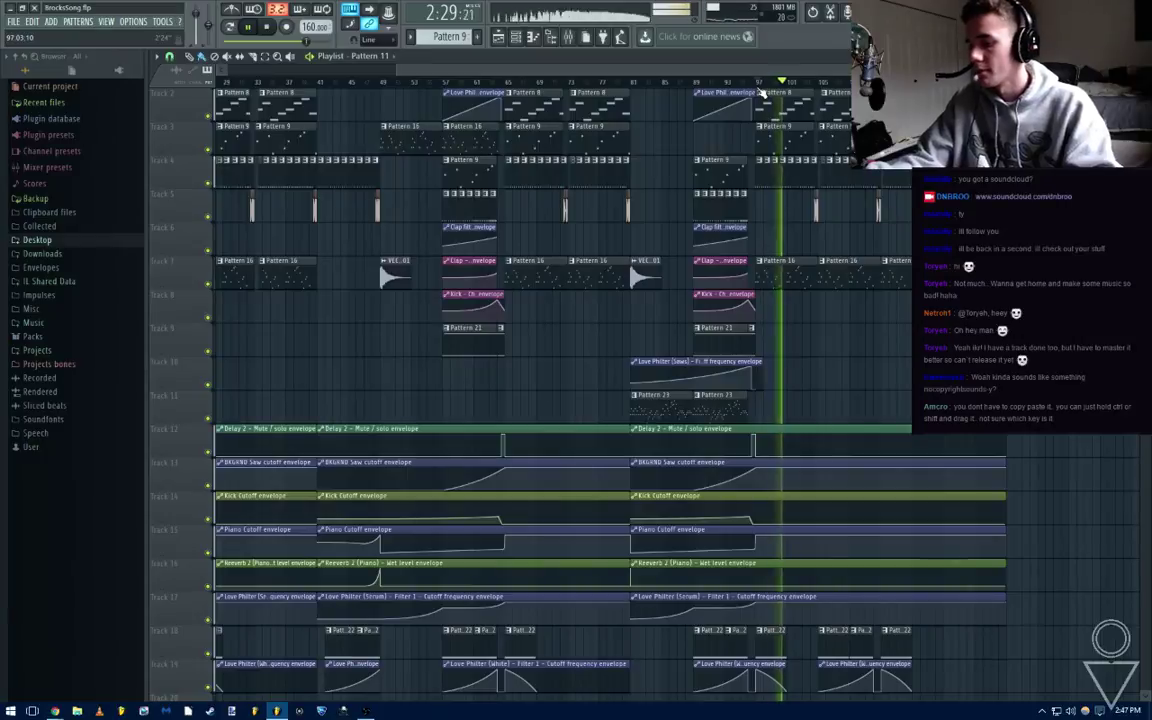
pyautogui.scroll(4, 866, 285)
pyautogui.moveTo(807, 239); pyautogui.dragTo(753, 250)
pyautogui.scroll(-3, 700, 300)
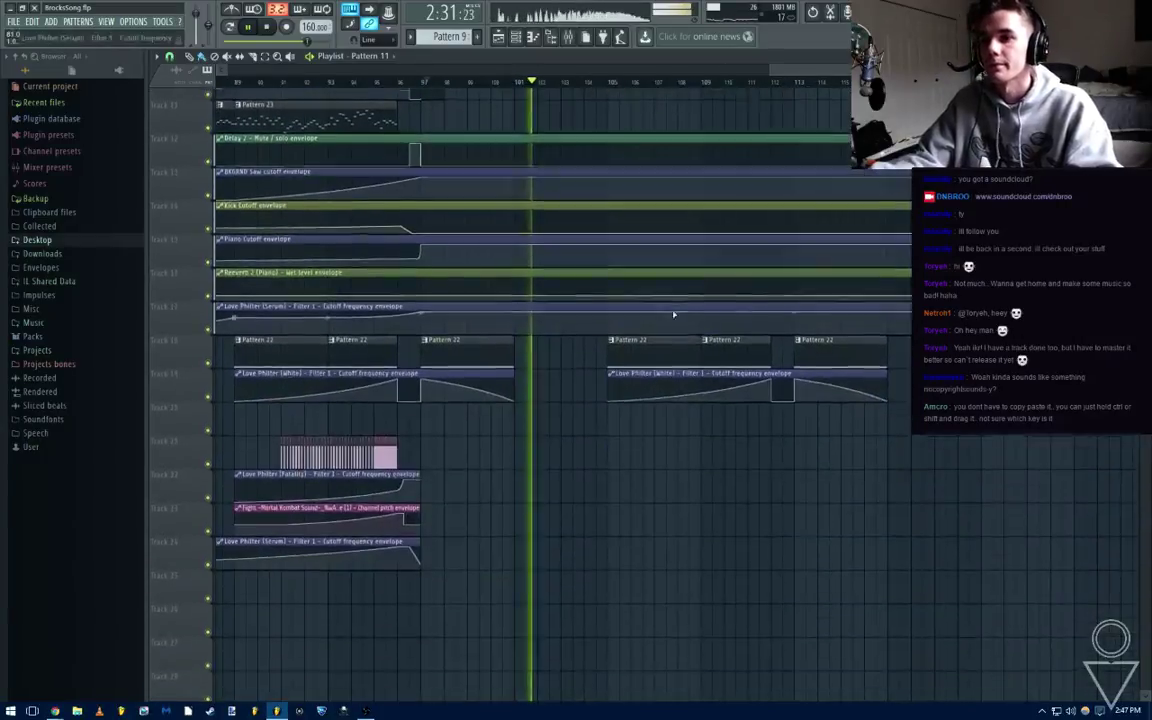
# Try duplicating the white-noise Pattern 22 clips and Love Philter (White) envelope to bar 117 on Tracks 18 and 19
pyautogui.moveTo(962, 452)
pyautogui.mouseDown()
pyautogui.moveTo(628, 350)
pyautogui.moveTo(769, 366)
pyautogui.moveTo(860, 415)
pyautogui.mouseUp()
pyautogui.moveTo(679, 357); pyautogui.dragTo(944, 354)
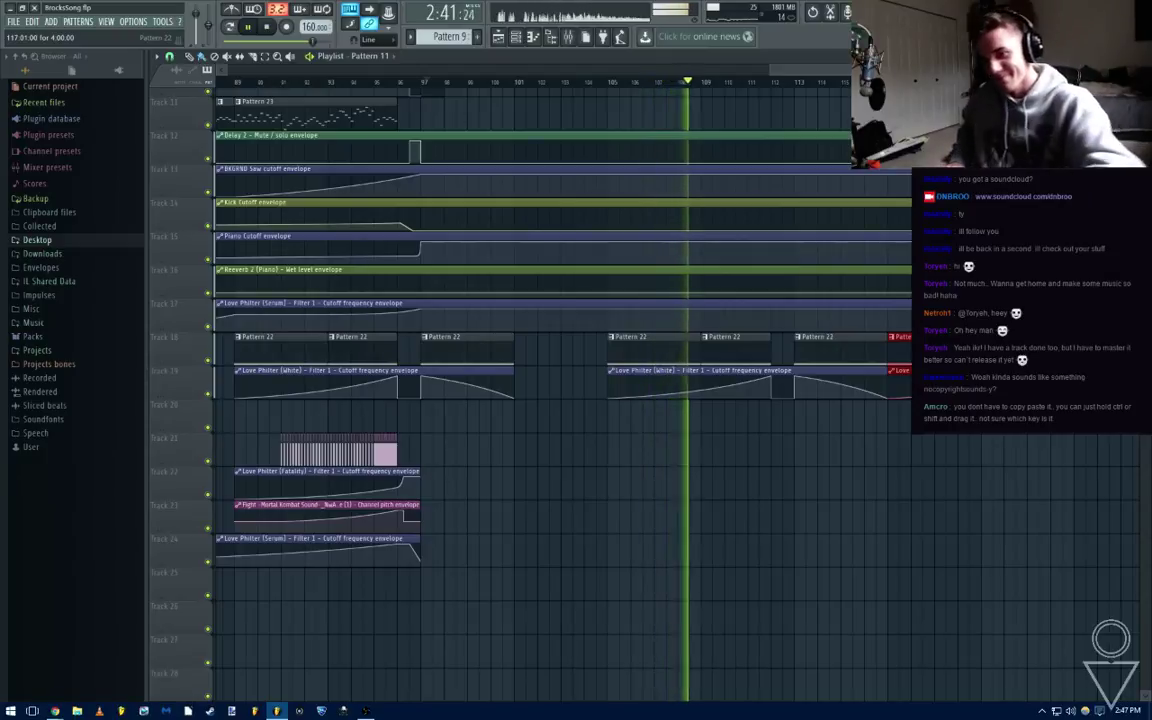
pyautogui.press('Delete')
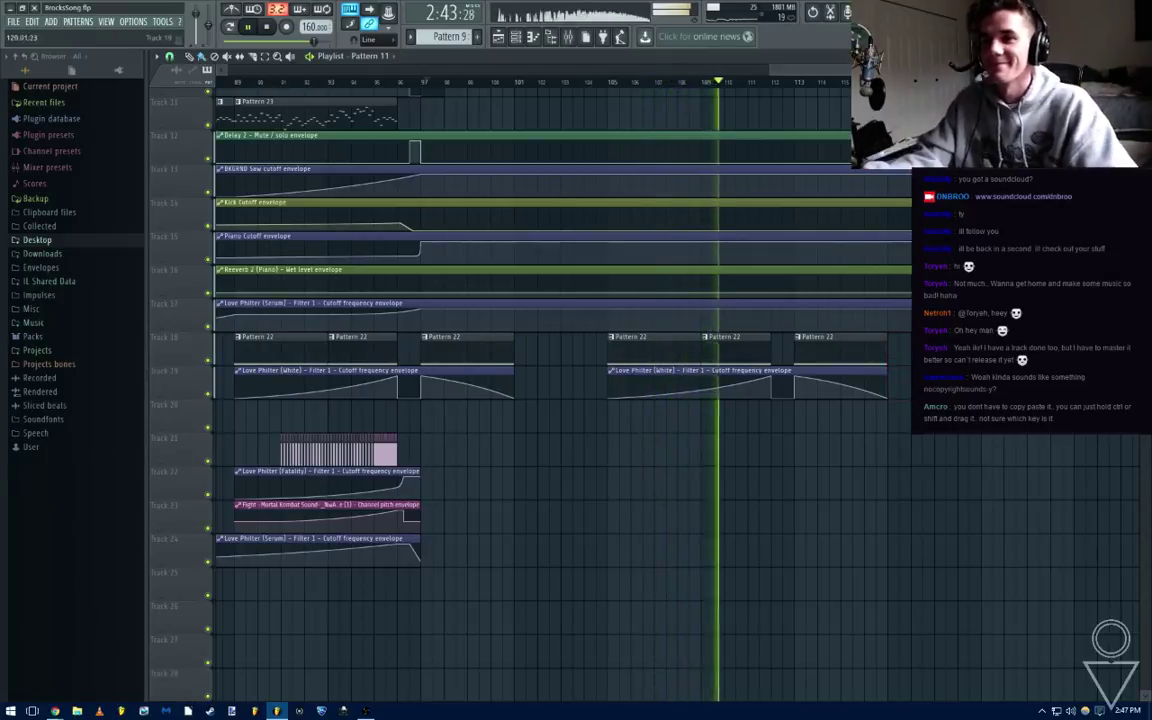
pyautogui.moveTo(953, 337); pyautogui.dragTo(847, 450)
pyautogui.scroll(5, 846, 451)
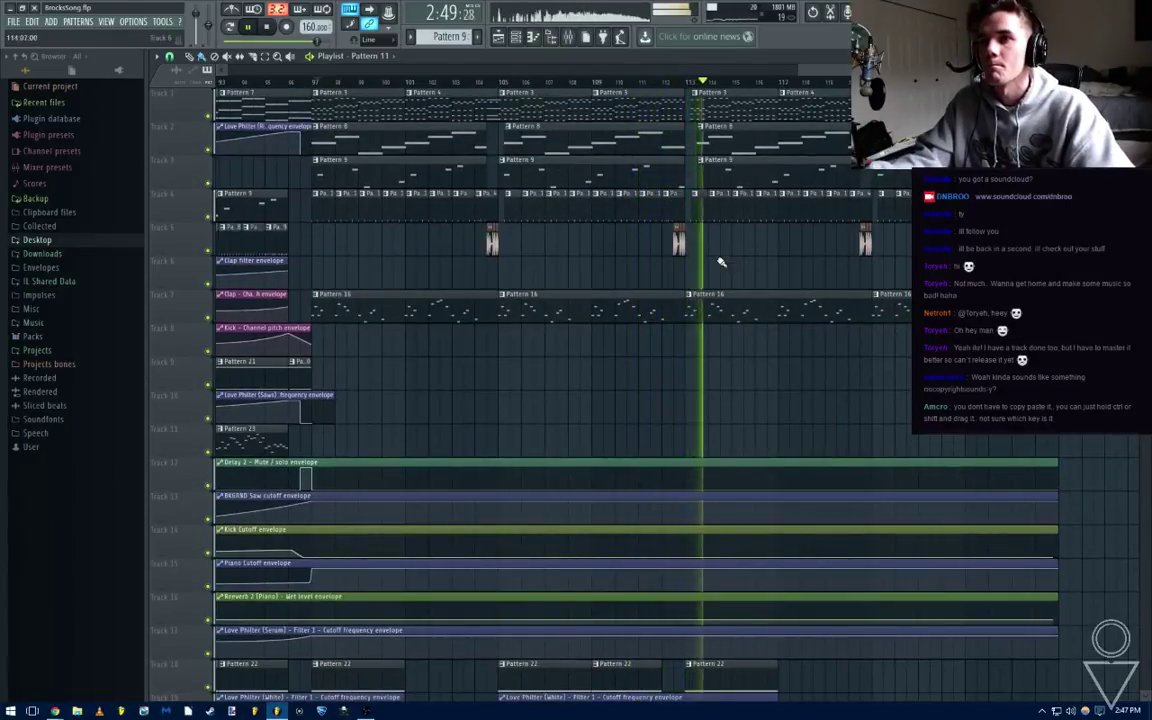
pyautogui.press('space')
pyautogui.scroll(3, 726, 256)
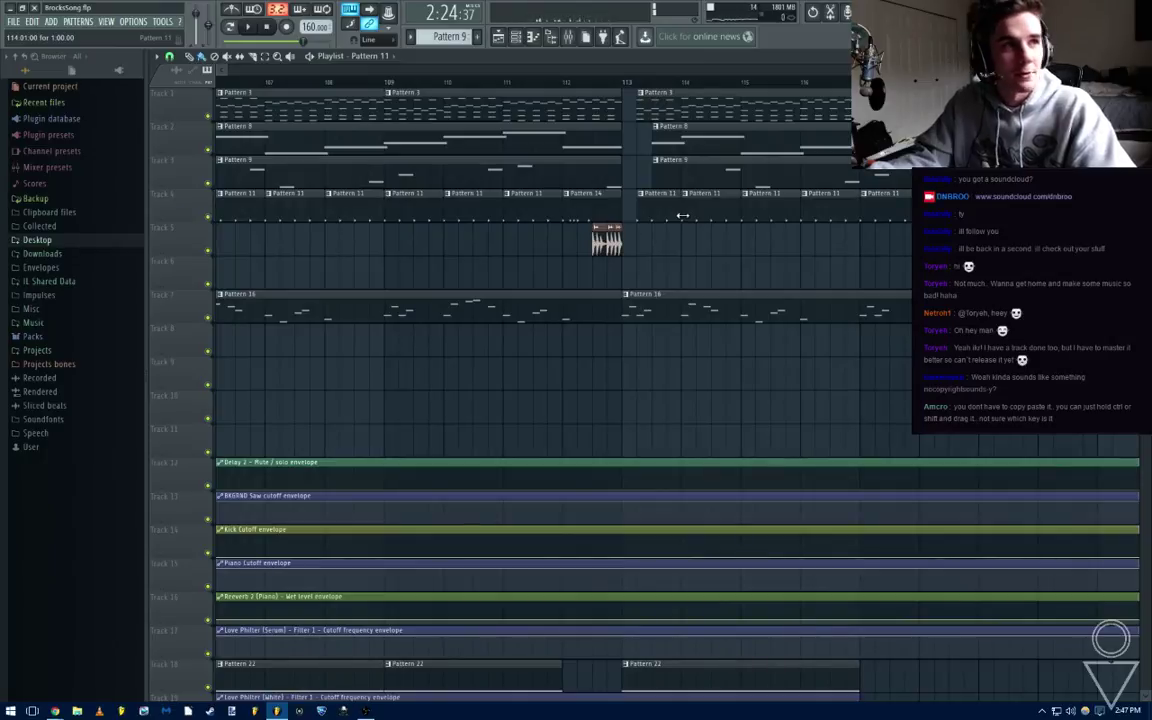
pyautogui.scroll(-6, 720, 262)
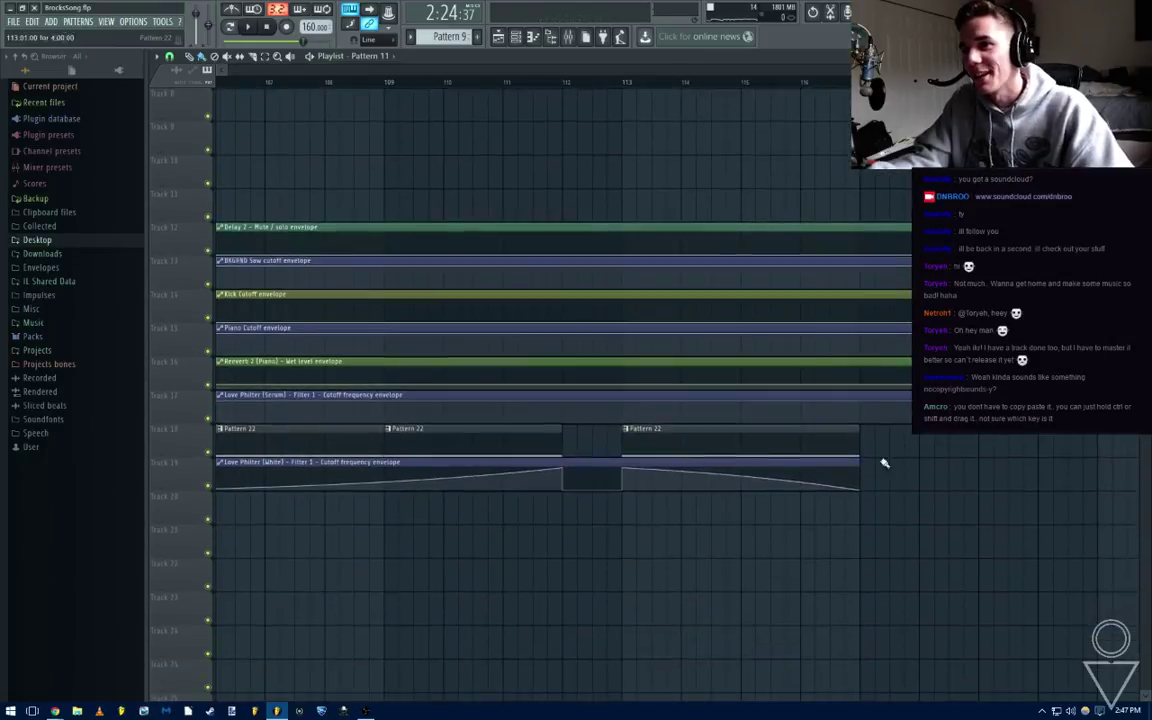
pyautogui.scroll(-3, 923, 532)
pyautogui.moveTo(926, 555); pyautogui.dragTo(492, 440)
pyautogui.scroll(6, 640, 440)
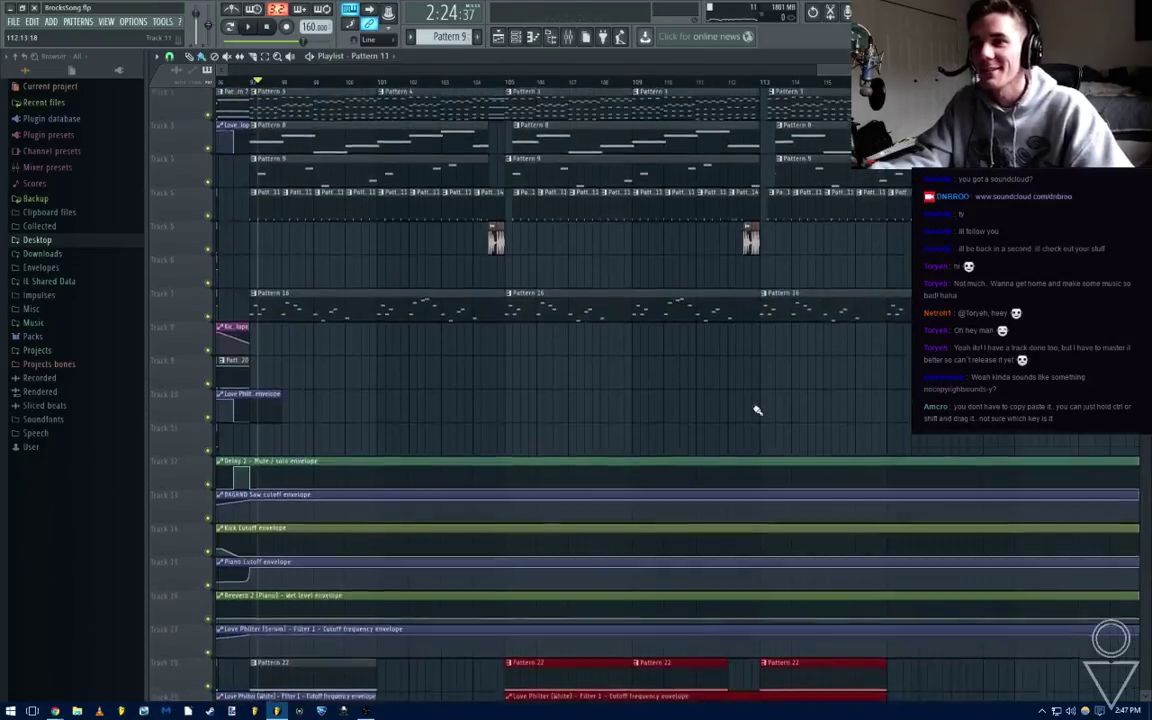
pyautogui.keyDown('ctrl'); pyautogui.click(784, 265); pyautogui.keyUp('ctrl')
# Cut one-beat gaps at the start of bars 114 and 115 in Pattern 11 on Track 4 and Pattern 3 on Track 1, playing from bar 113
pyautogui.scroll(3, 784, 265)
pyautogui.hscroll(2, 728, 262)
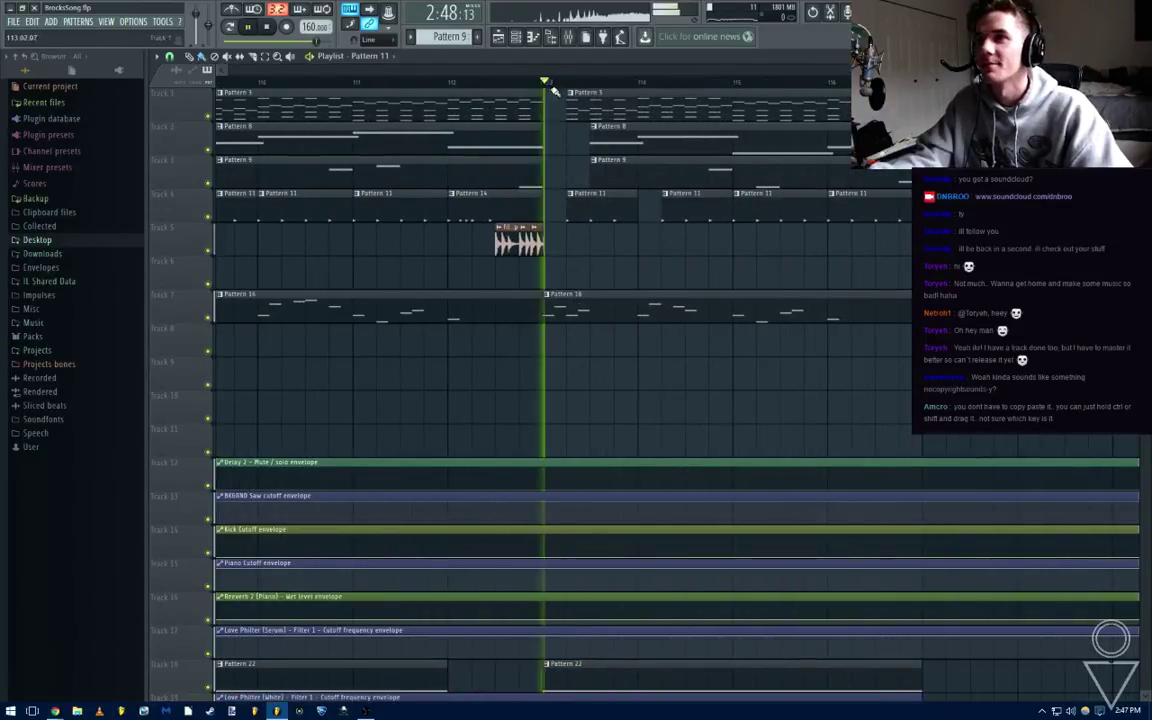
pyautogui.press('space')
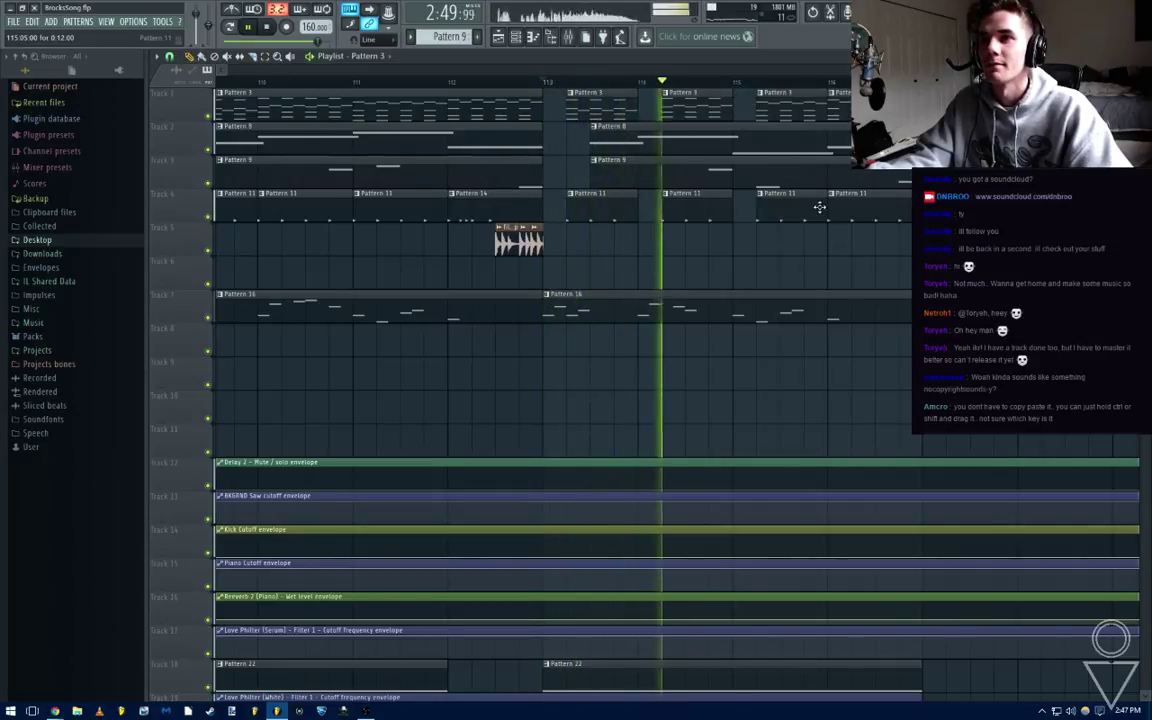
# Slice Pattern 8 on Track 2 at bars 114, 115 and 116, trim one-beat gaps at each cut, and play the result
pyautogui.press('space')
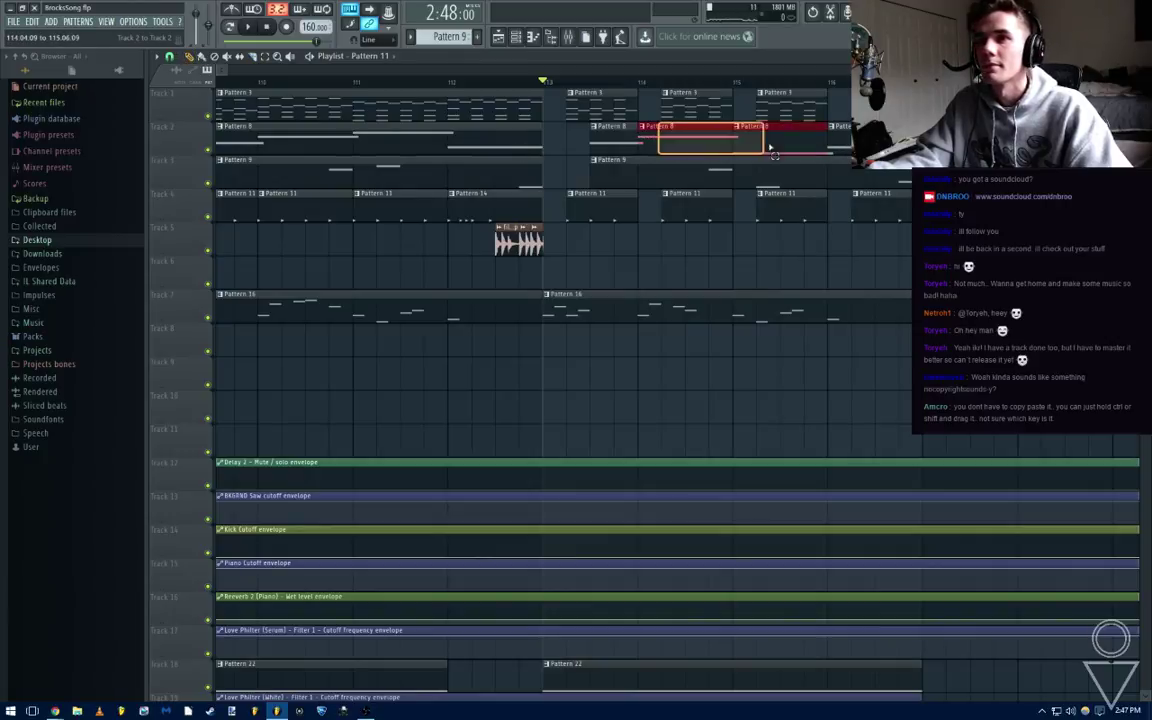
pyautogui.moveTo(773, 153); pyautogui.dragTo(841, 148)
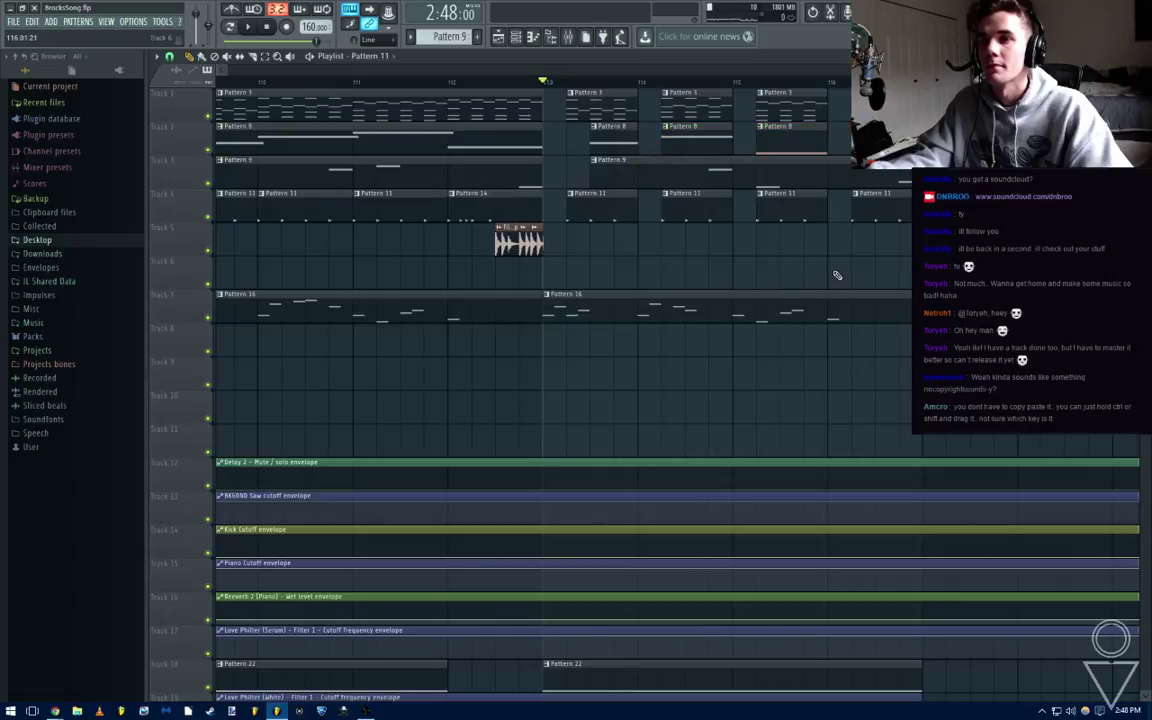
pyautogui.press('space')
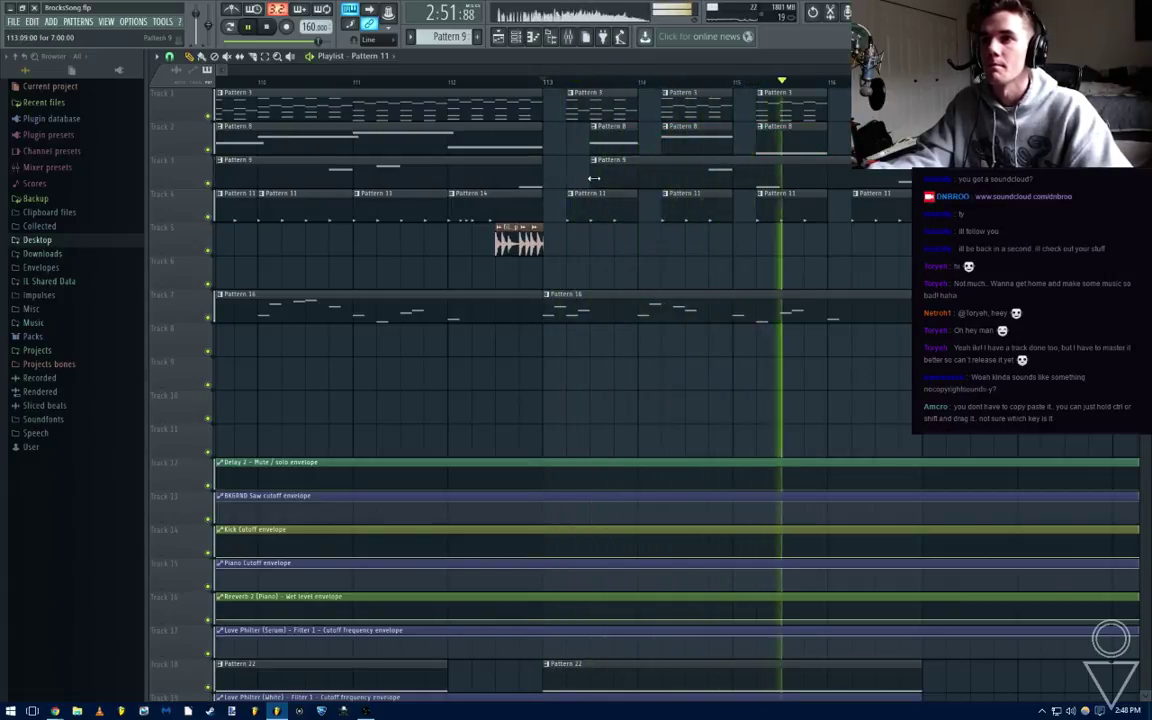
pyautogui.press('space')
# Extend the Pattern 9 clip on Track 3 back to 113.05 and play the transition from about bar 110
pyautogui.moveTo(593, 178); pyautogui.dragTo(567, 181)
pyautogui.scroll(-3, 631, 239)
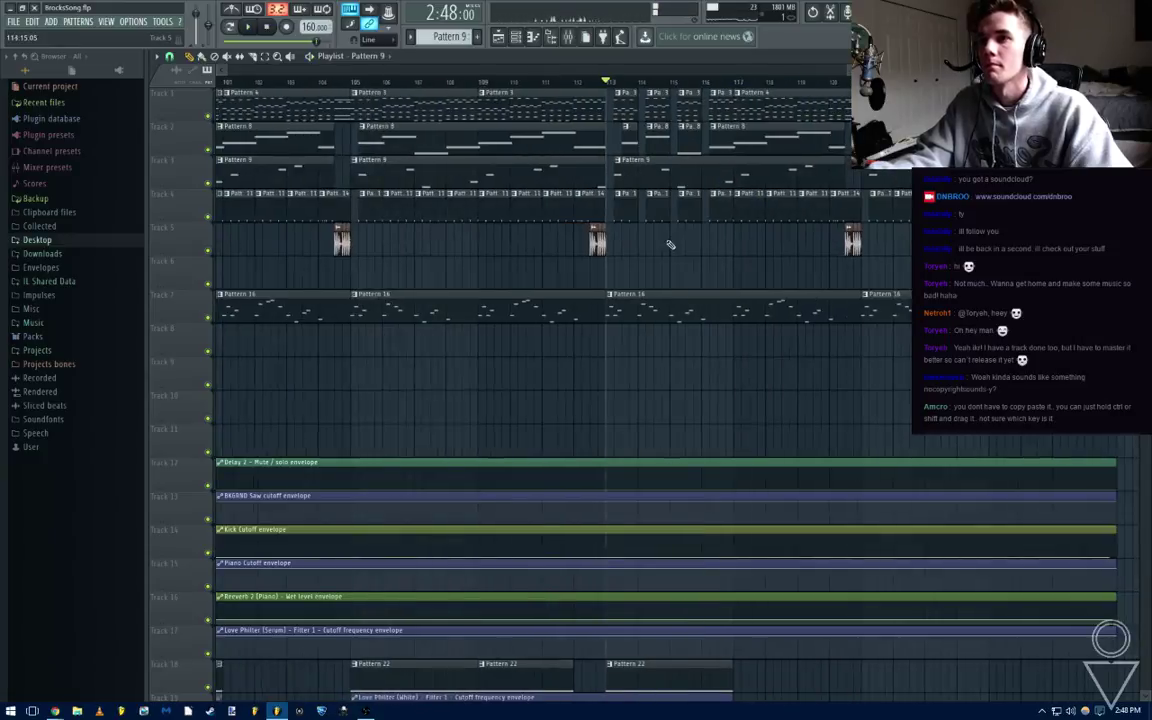
pyautogui.press('space')
pyautogui.press('space')
pyautogui.click(516, 82)
pyautogui.press('space')
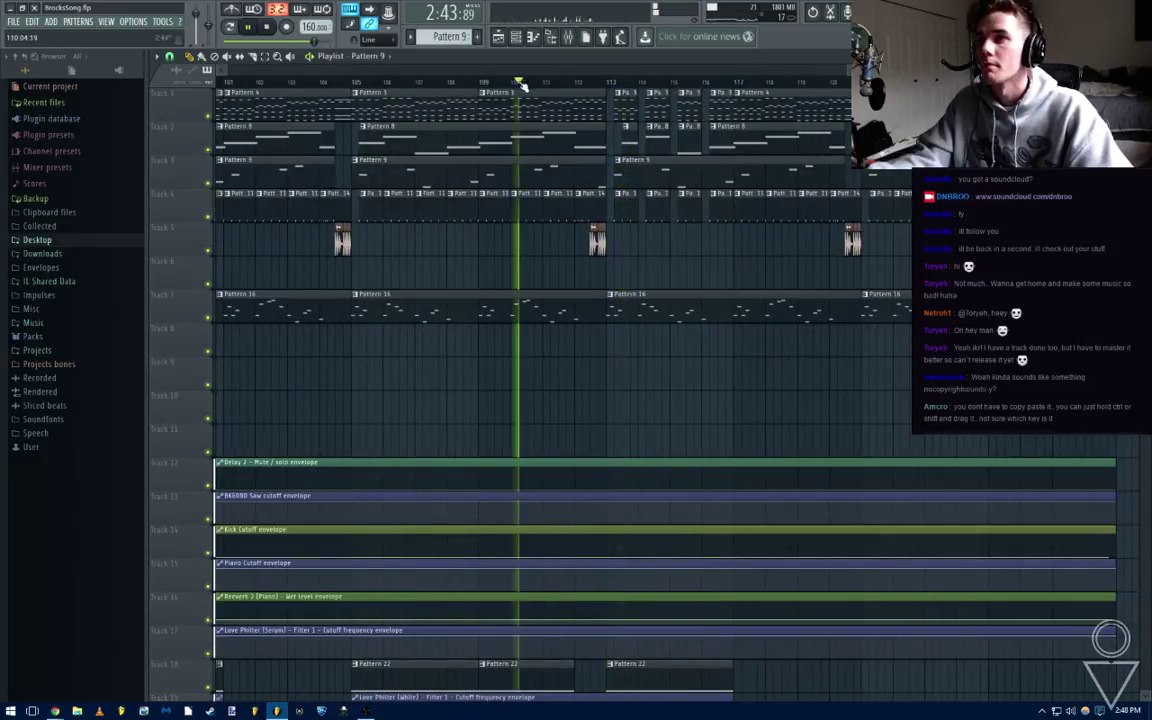
# Listen through the second half of the drop from bar 110 while checking the arrangement up to bar 129
pyautogui.scroll(-4, 667, 254)
pyautogui.scroll(4, 668, 255)
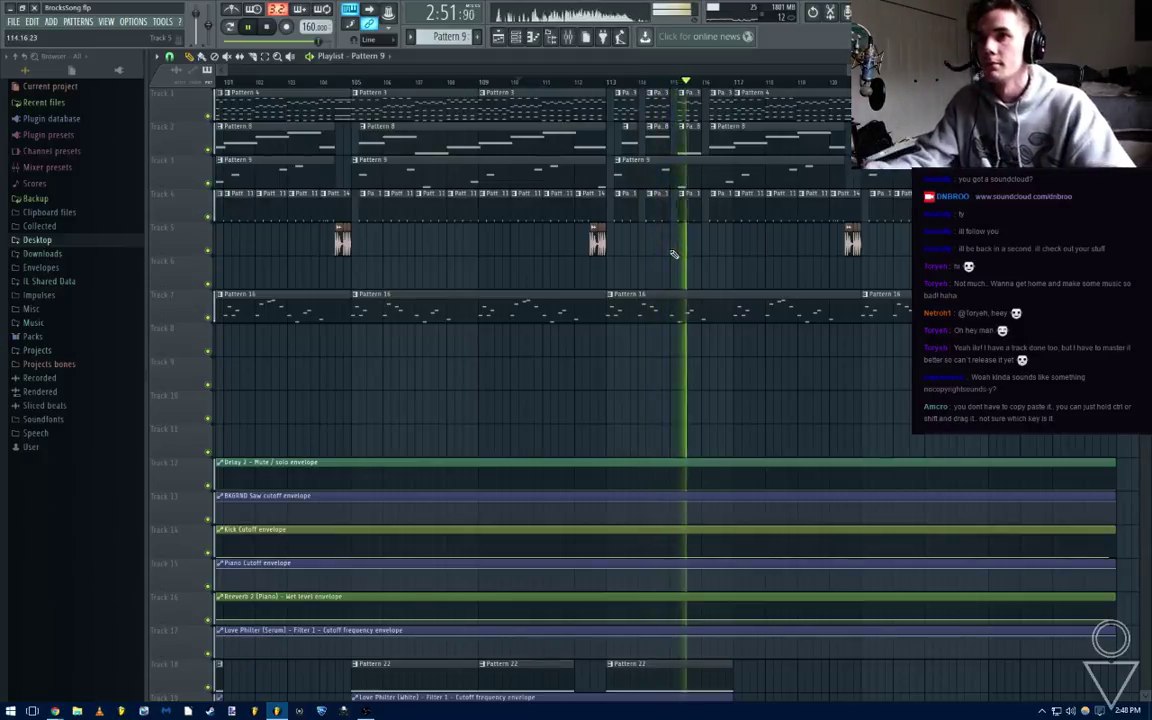
pyautogui.scroll(2, 673, 254)
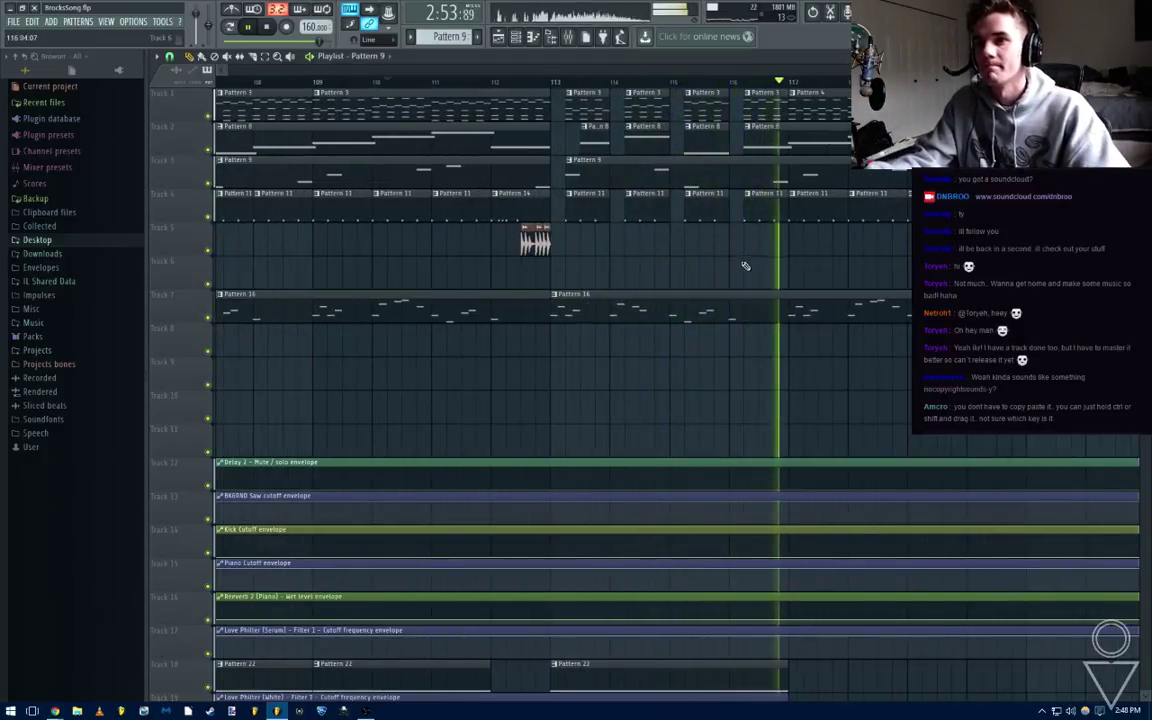
pyautogui.moveTo(784, 272); pyautogui.dragTo(679, 293)
pyautogui.scroll(-1, 680, 291)
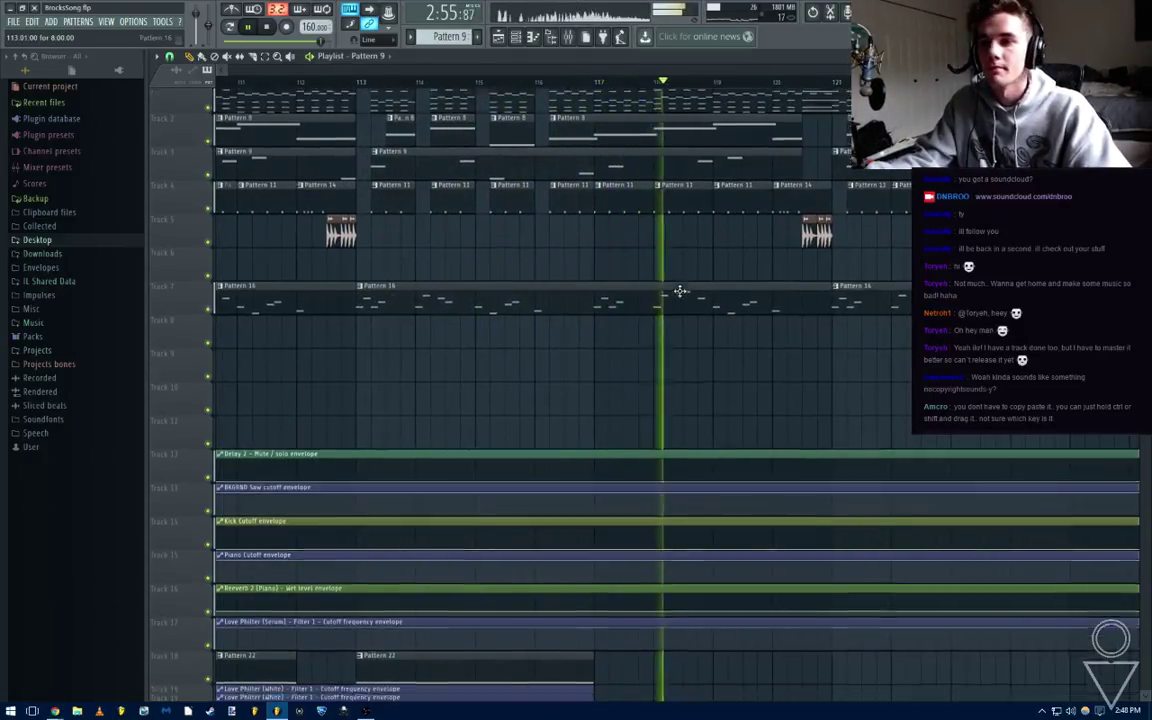
pyautogui.scroll(-5, 670, 318)
pyautogui.scroll(5, 668, 347)
pyautogui.moveTo(869, 293); pyautogui.dragTo(603, 317)
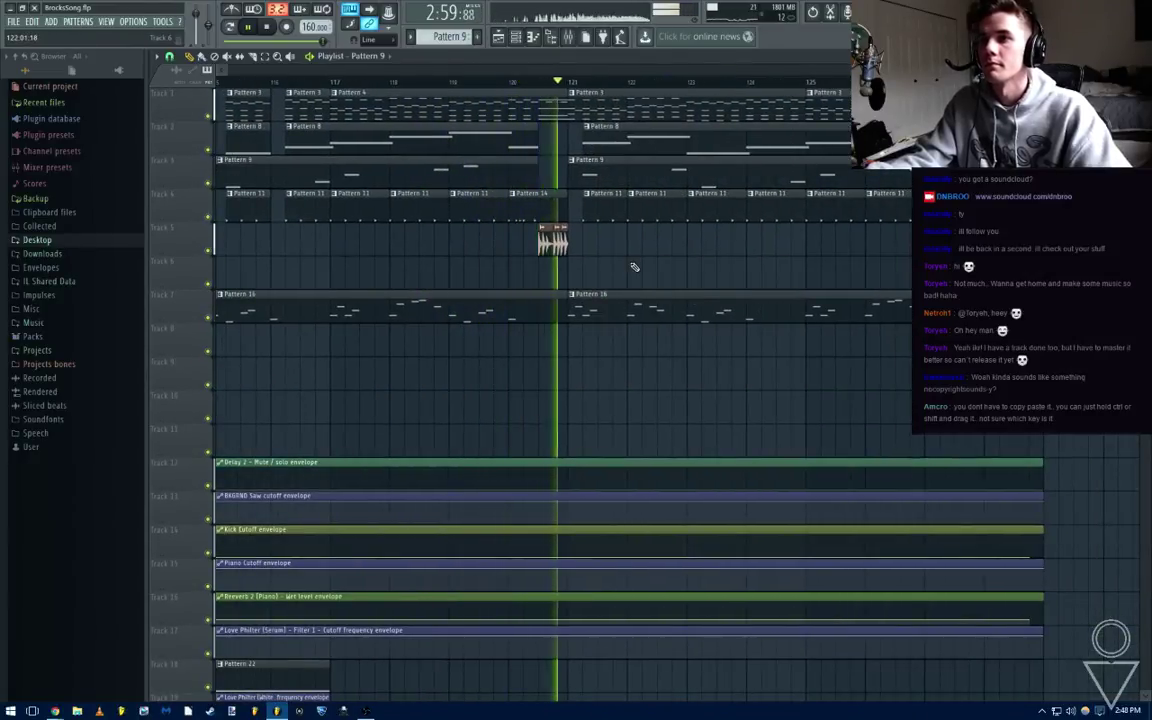
pyautogui.moveTo(672, 255); pyautogui.dragTo(611, 265)
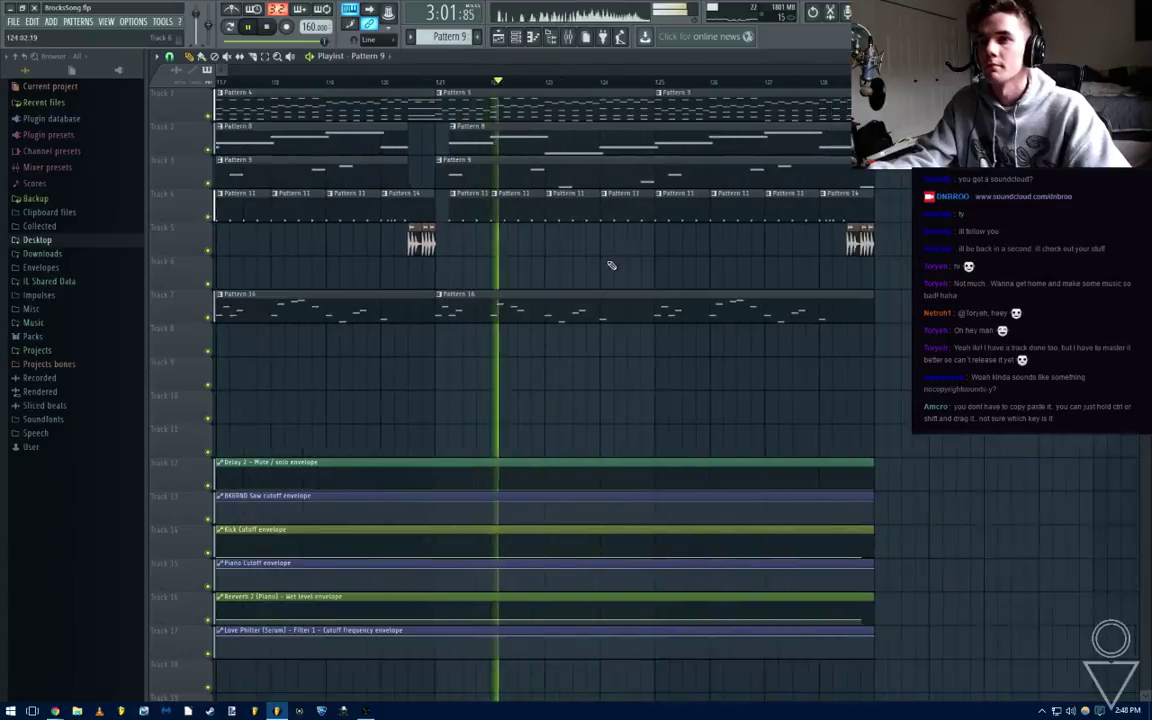
pyautogui.scroll(-5, 700, 255)
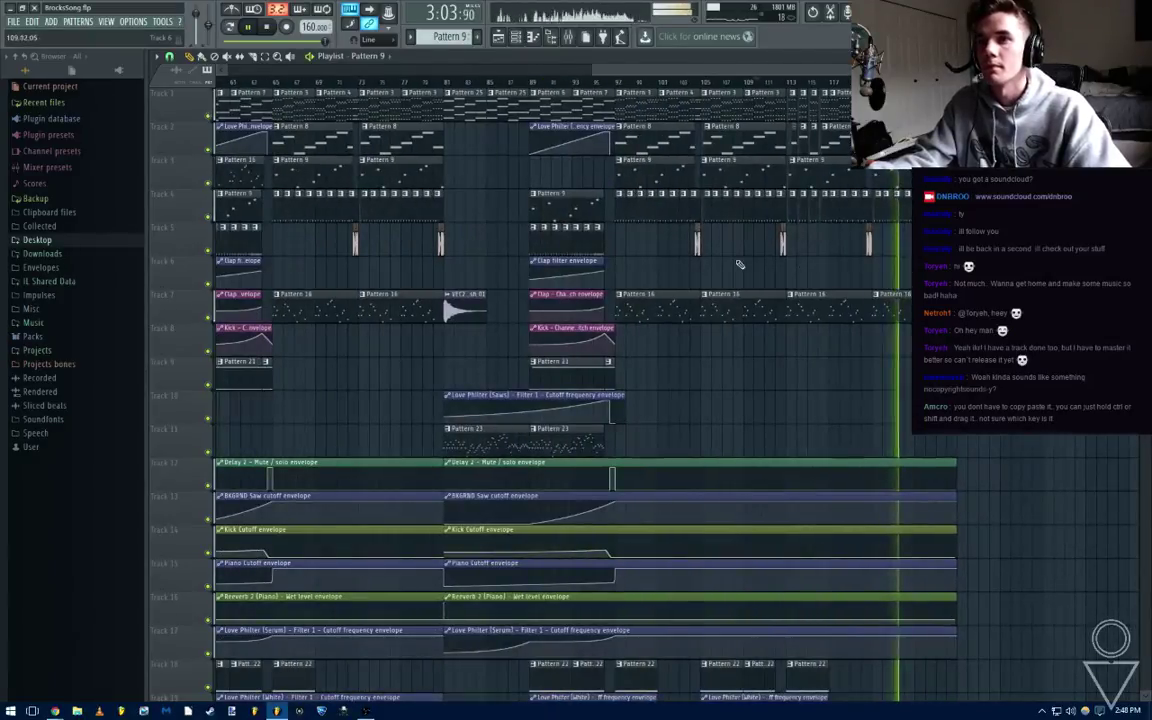
# Pick Pattern 25 from bar 81 on Track 1 and try to place it at bar 129
pyautogui.scroll(3, 461, 228)
pyautogui.click(478, 116)
pyautogui.hscroll(6, 581, 229)
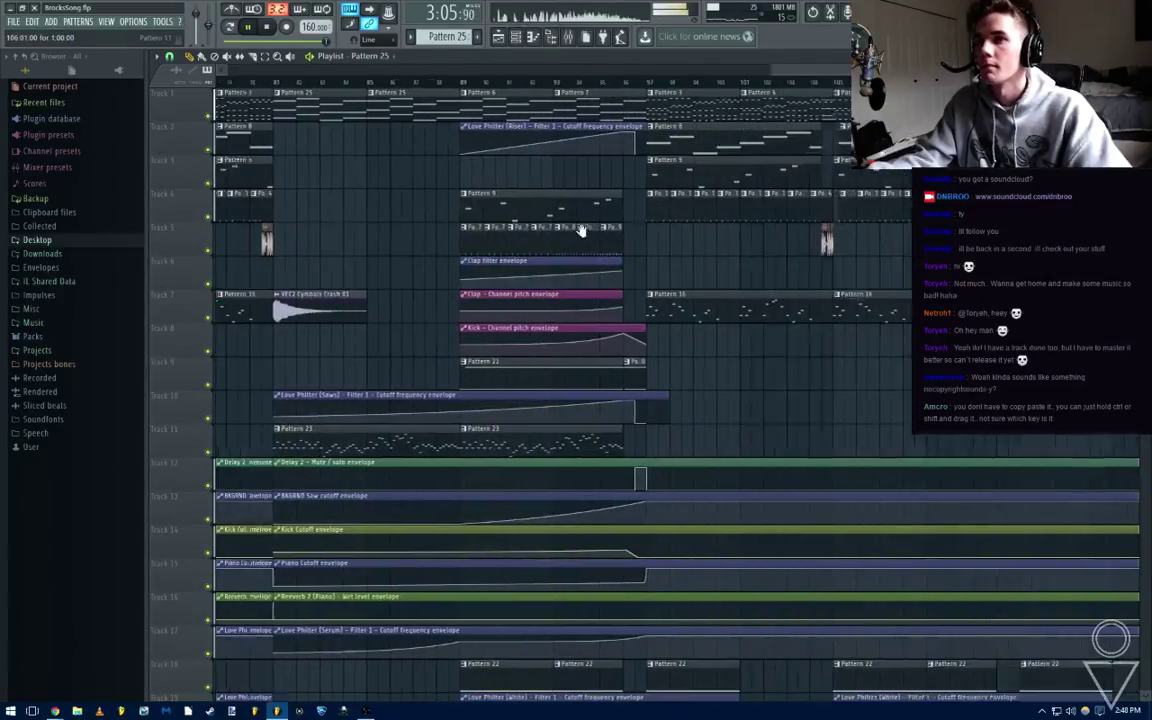
pyautogui.hscroll(1, 536, 227)
pyautogui.click(520, 114)
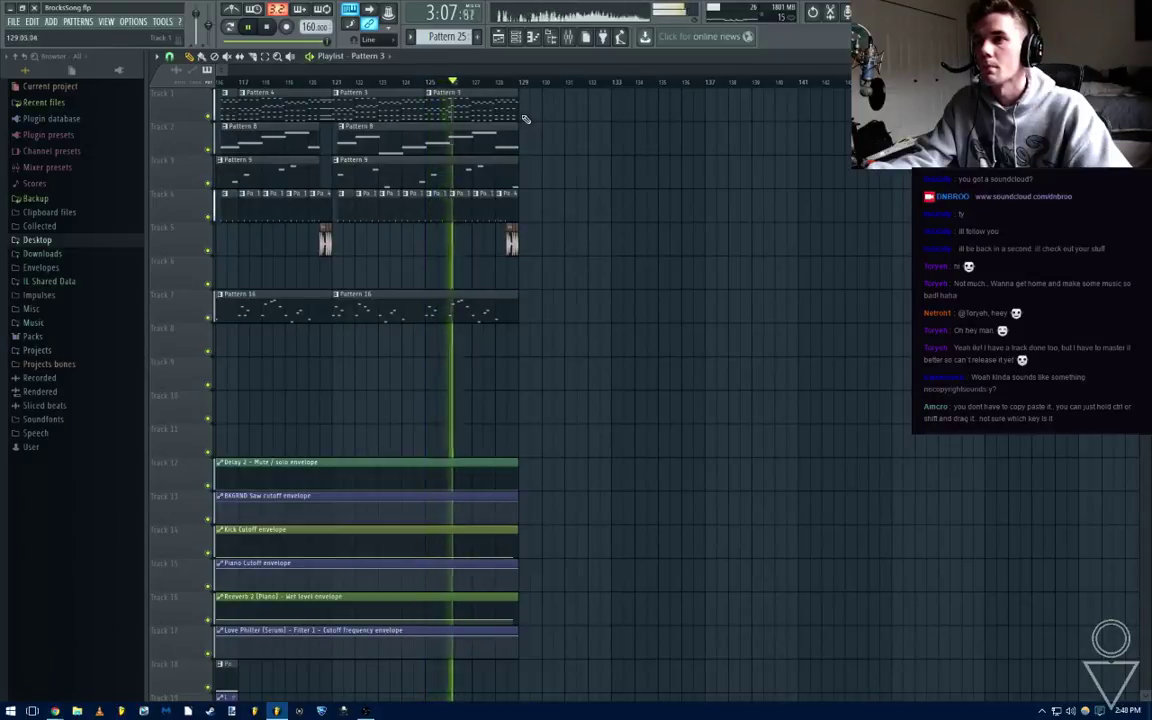
pyautogui.scroll(-4, 440, 184)
pyautogui.scroll(4, 714, 198)
# Duplicate the two Pattern 25 clips and the VEC2 Cymbals Crash 01 clip from bar 81 to bar 129, and play from bar 121
pyautogui.moveTo(825, 345); pyautogui.dragTo(848, 98)
pyautogui.moveTo(862, 196); pyautogui.dragTo(378, 154)
pyautogui.hotkey('ctrl', 'b')
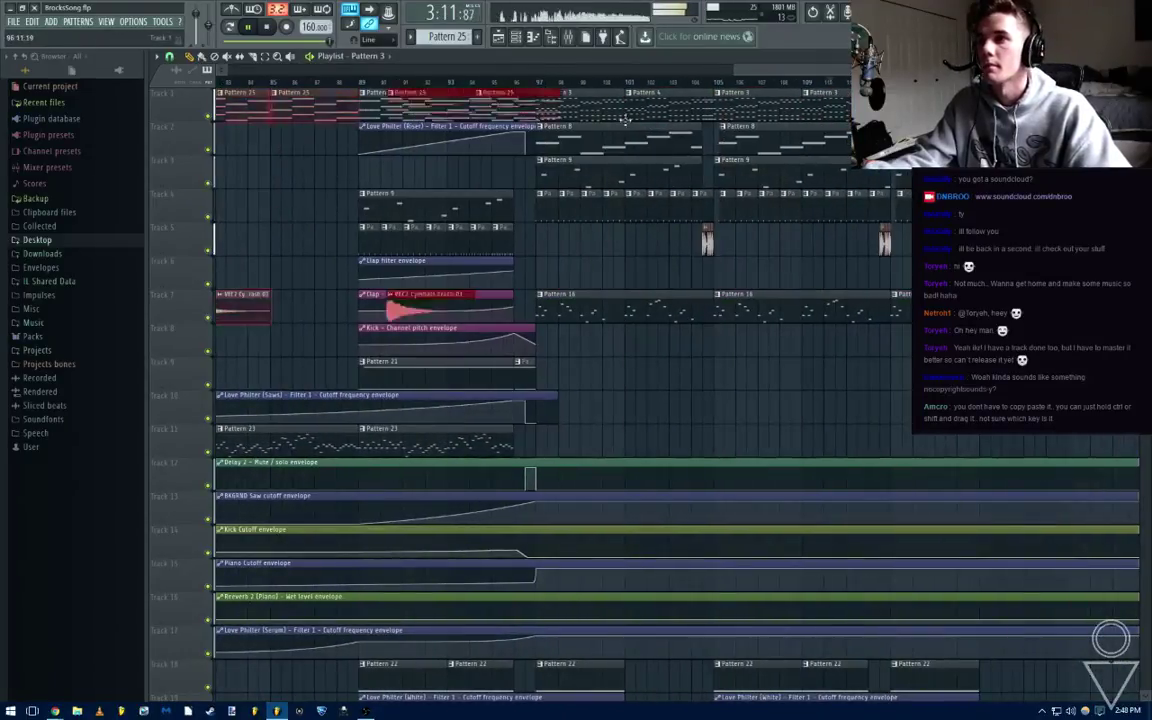
pyautogui.hotkey('ctrl', 'z')
pyautogui.moveTo(625, 118); pyautogui.dragTo(266, 118)
pyautogui.moveTo(1146, 116); pyautogui.dragTo(826, 116)
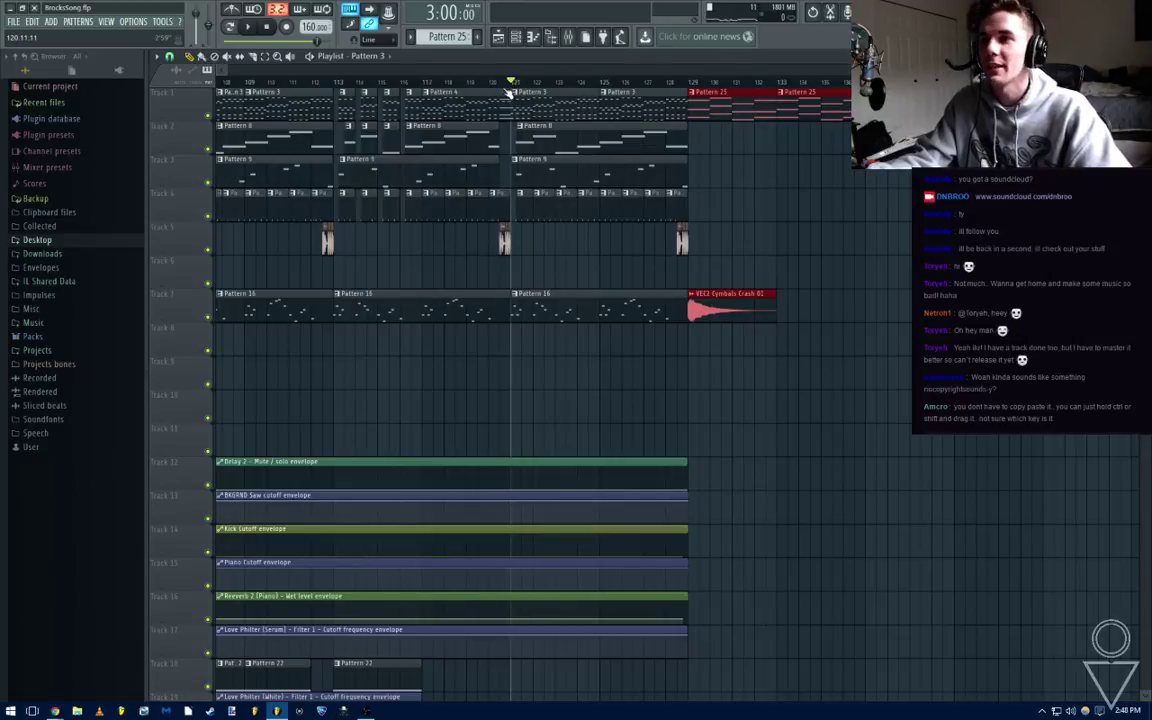
pyautogui.click(772, 201)
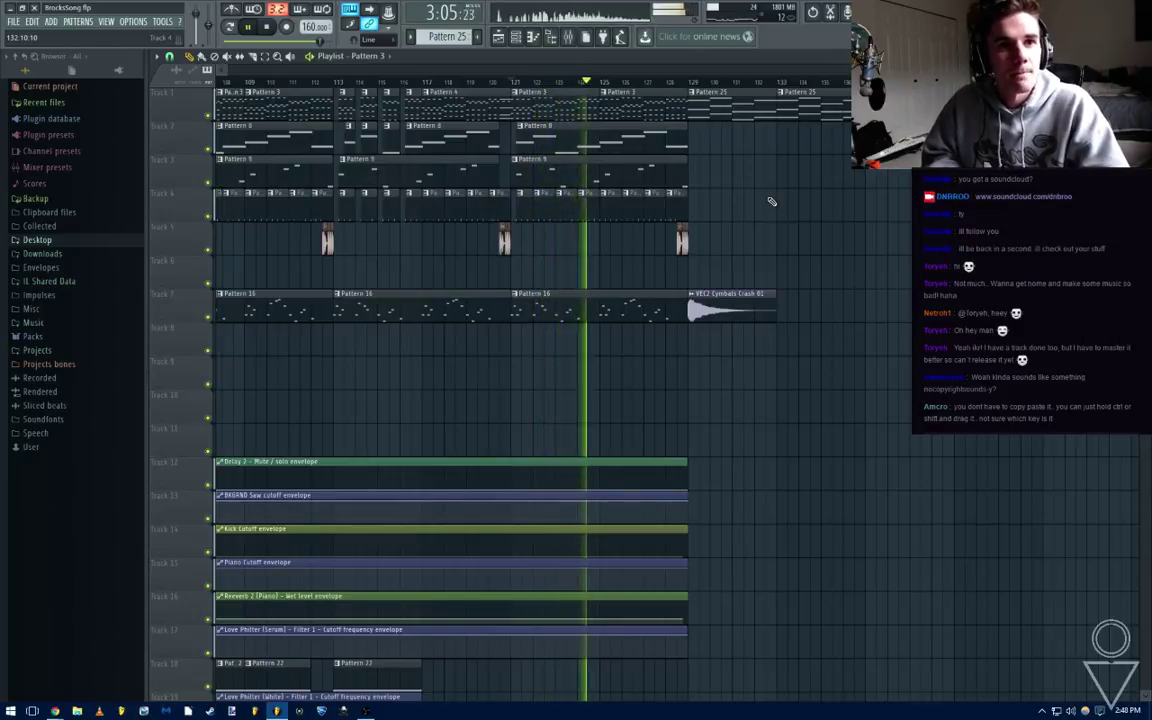
# Stop playback and save the project
pyautogui.press('space')
pyautogui.hotkey('ctrl', 's')
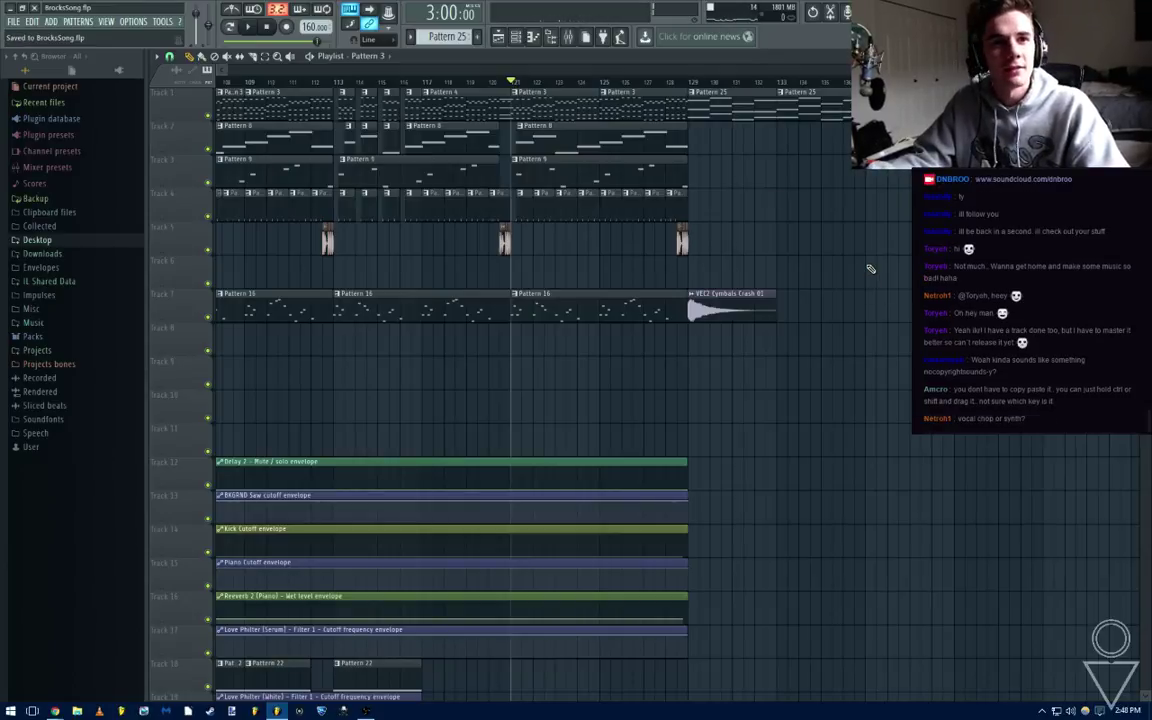
pyautogui.scroll(2, 865, 262)
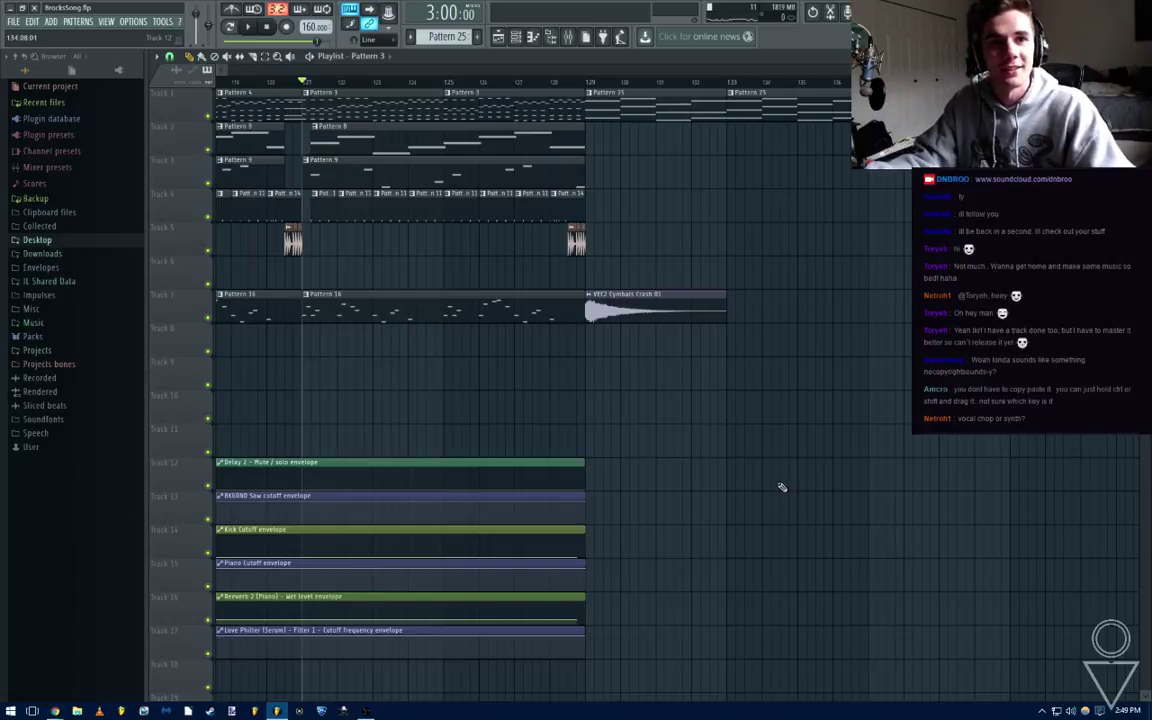
# Open the Pattern 16 clip at bar 97 on Track 7 in the piano roll and review its Ah notes
pyautogui.scroll(-4, 801, 422)
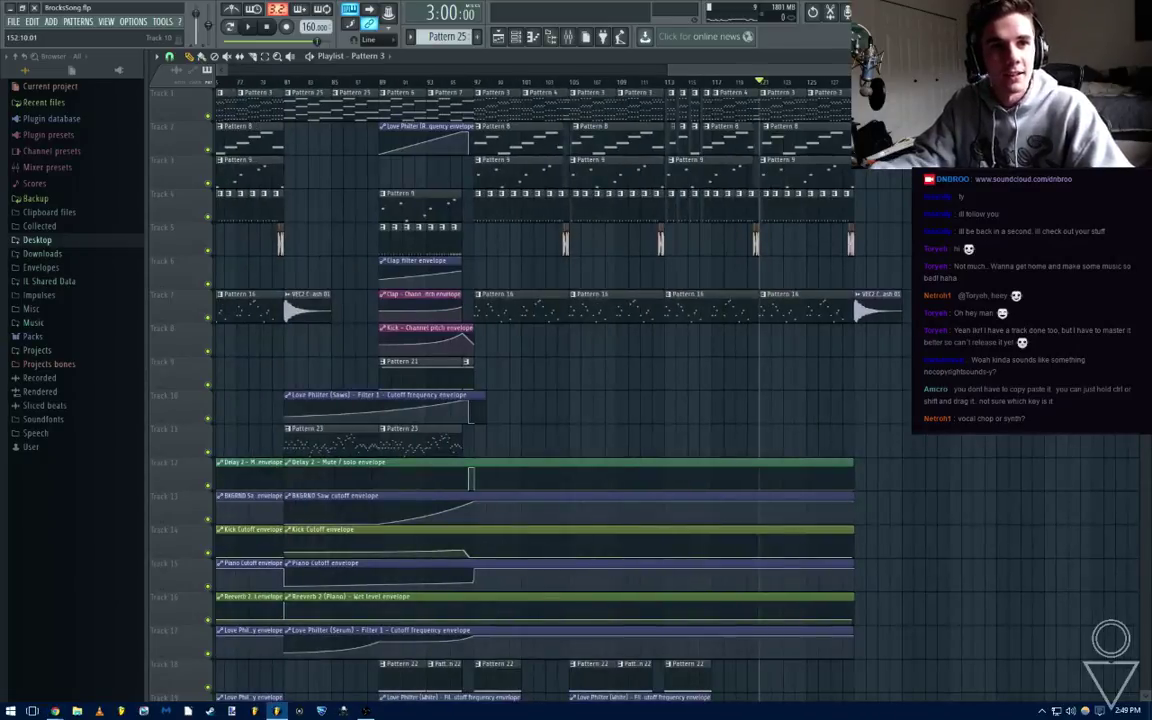
pyautogui.scroll(2, 535, 329)
pyautogui.click(488, 298)
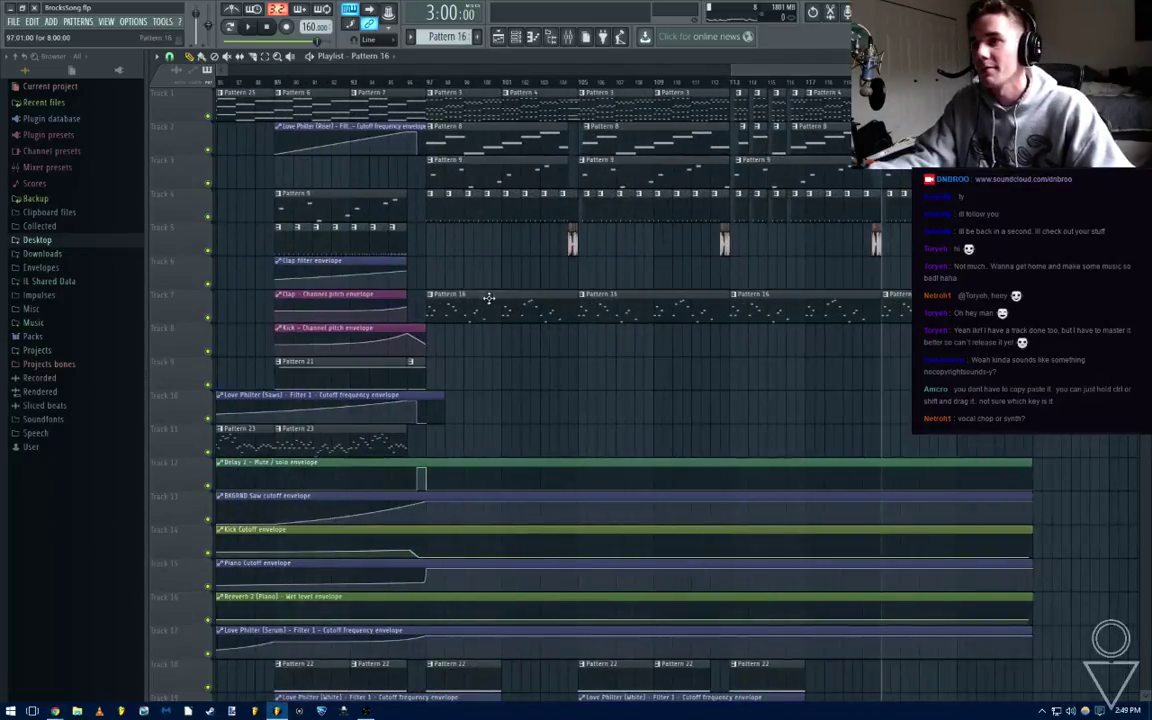
pyautogui.doubleClick(500, 291)
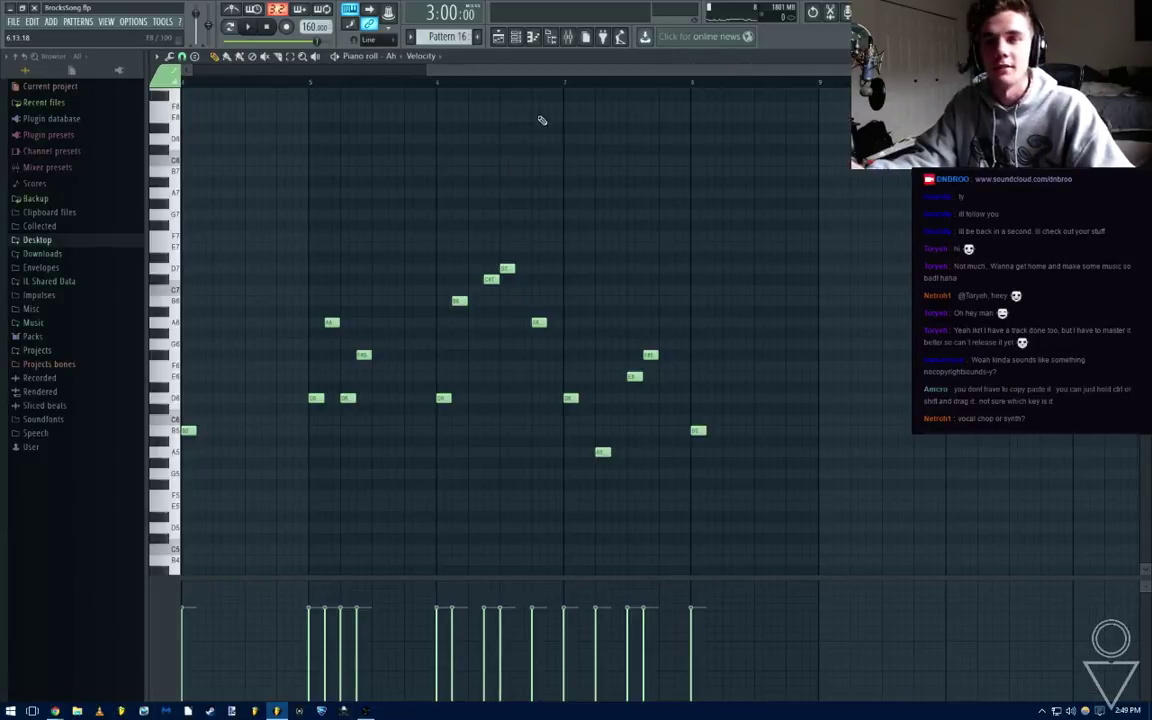
pyautogui.scroll(-3, 537, 90)
pyautogui.press('F6')
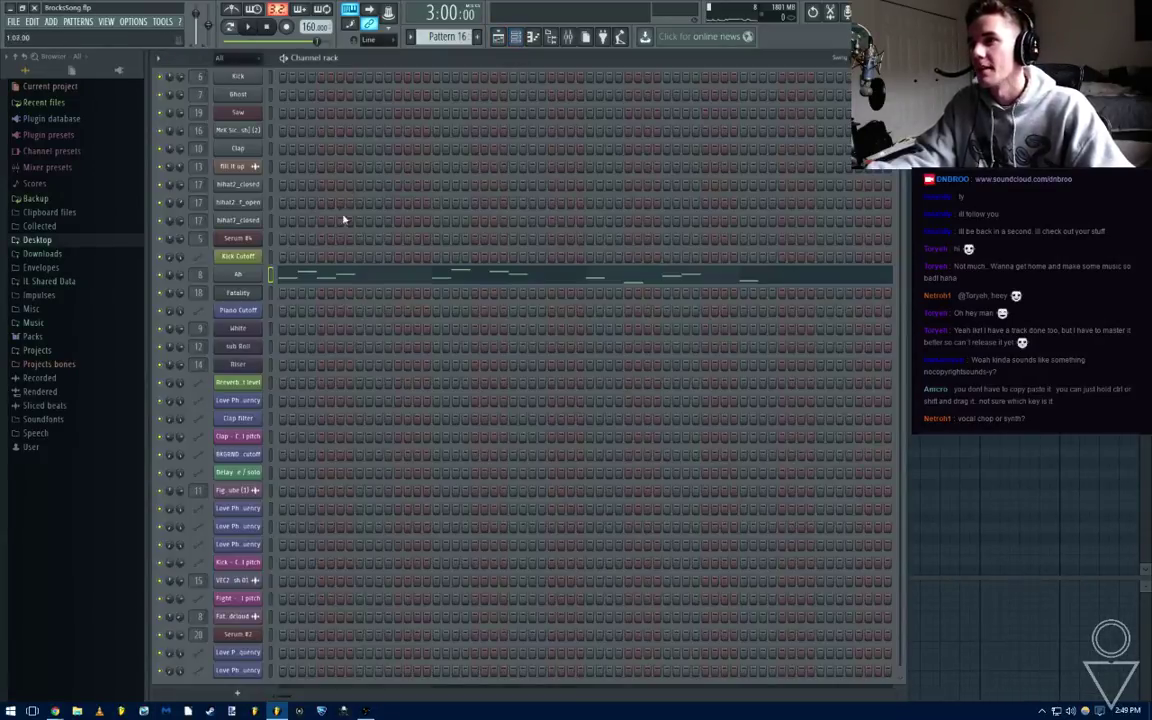
# Open the Ah vocal channel's settings, audition the sample around C5, and return to the playlist
pyautogui.click(257, 277)
pyautogui.click(388, 425)
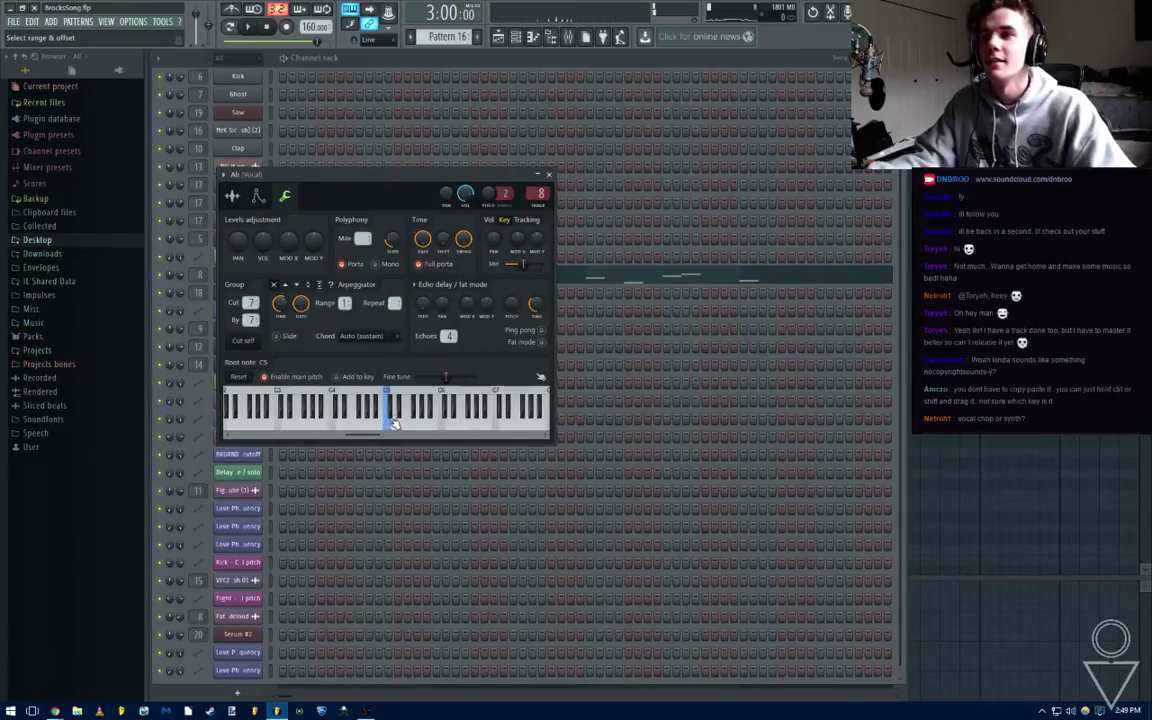
pyautogui.click(548, 175)
pyautogui.press('F6')
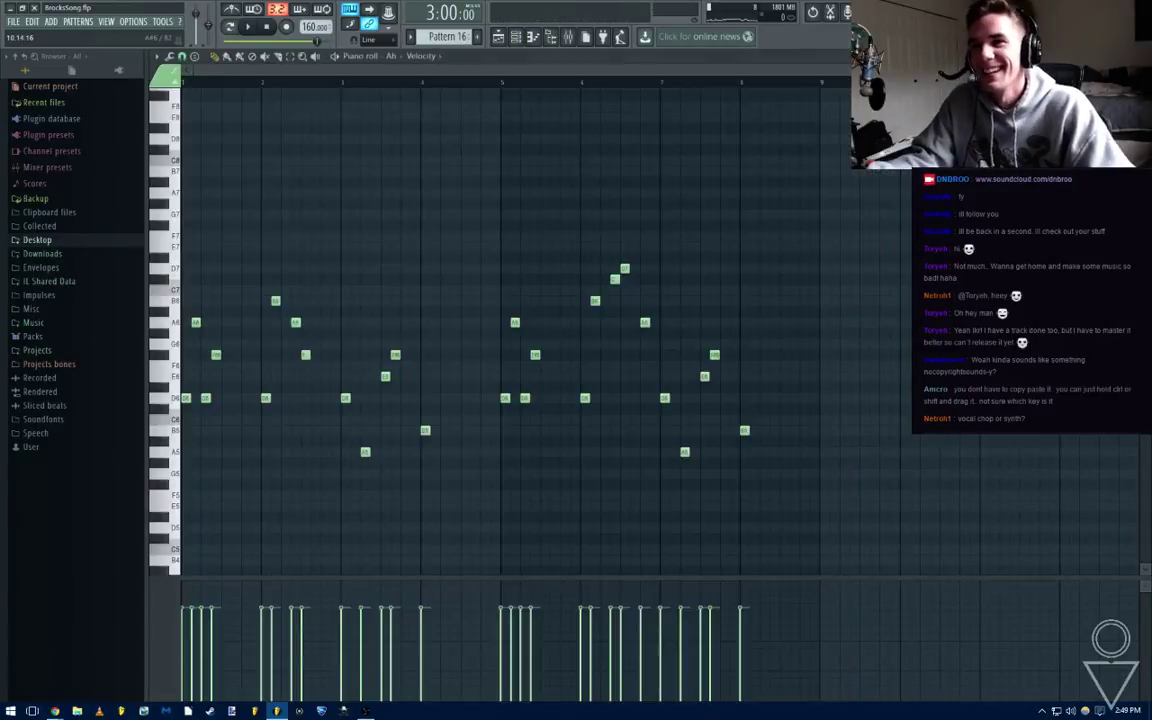
pyautogui.press('F6')
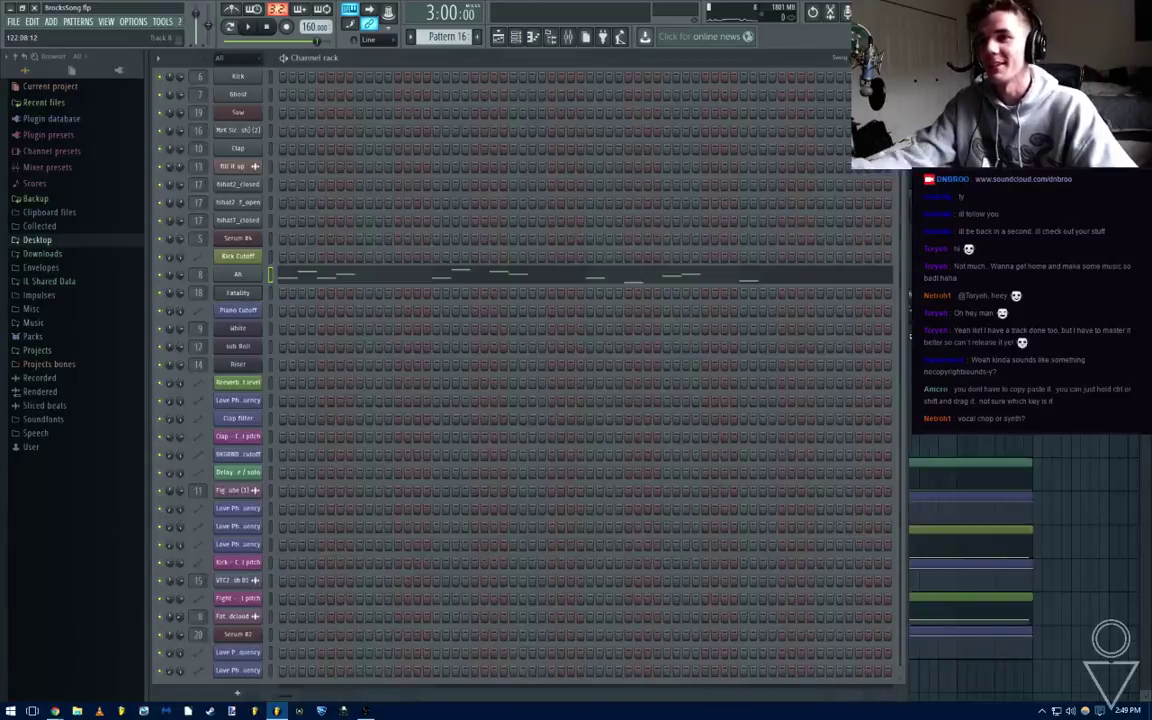
pyautogui.press('F5')
# Play the end of the drop from bar 121 into the new section at bar 129
pyautogui.moveTo(1030, 410); pyautogui.dragTo(911, 411)
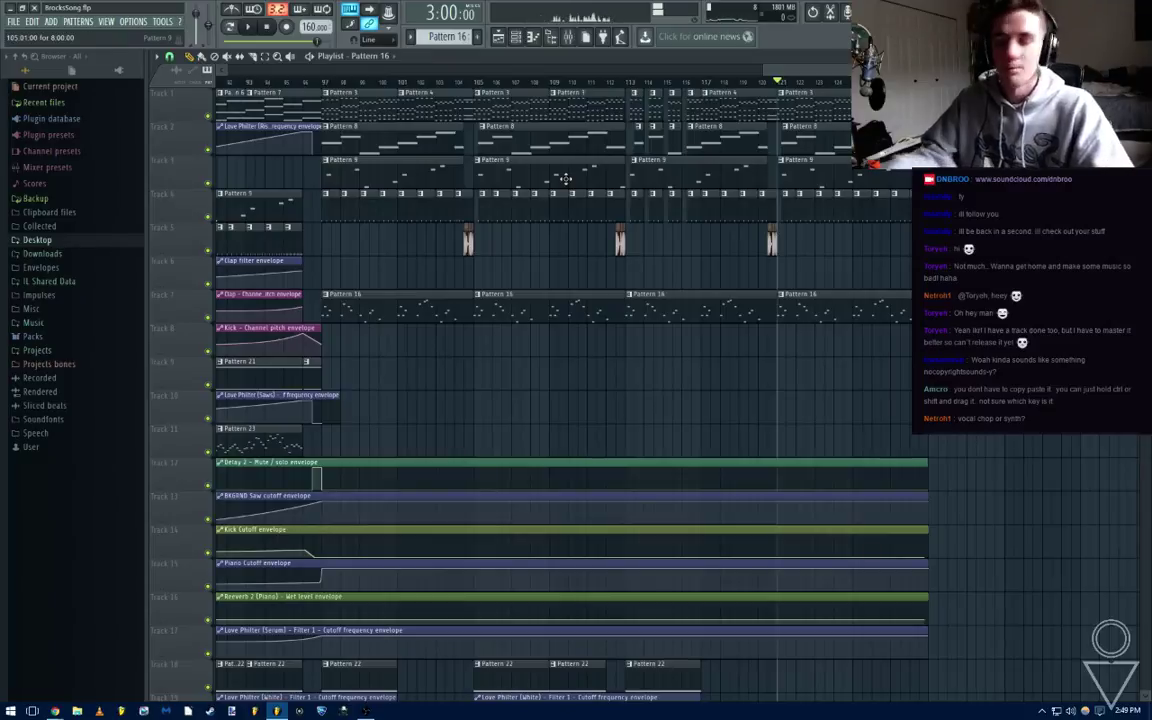
pyautogui.scroll(3, 848, 341)
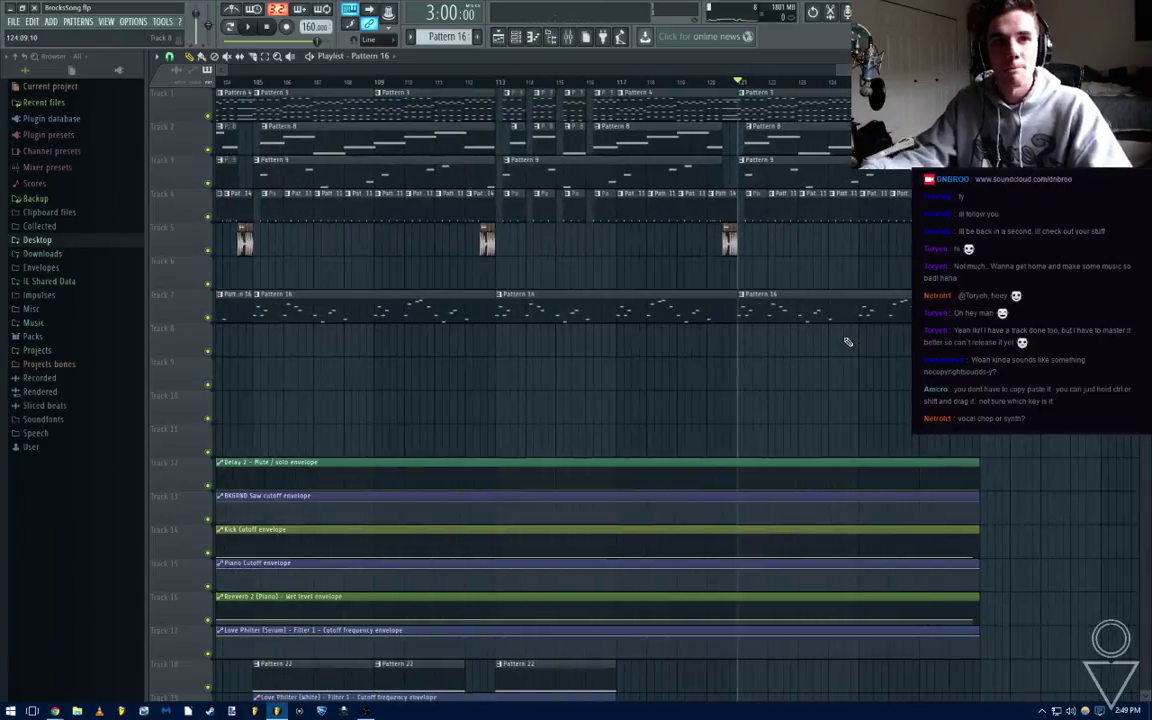
pyautogui.scroll(-2, 792, 399)
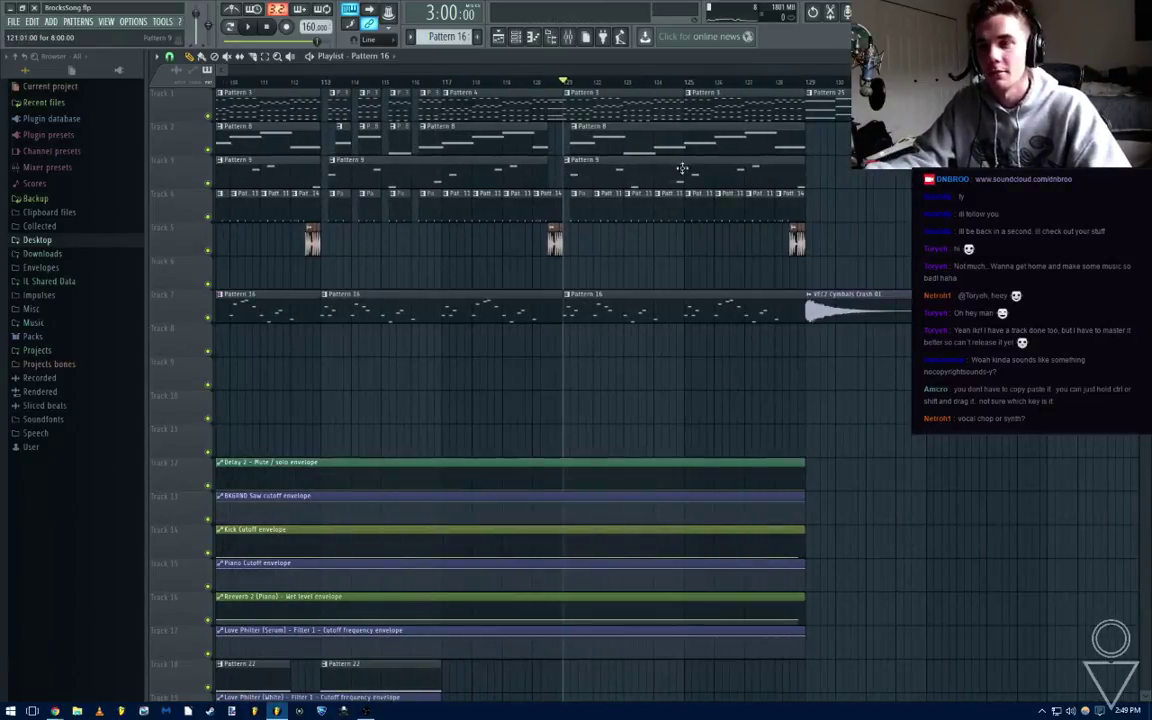
pyautogui.hscroll(4, 700, 252)
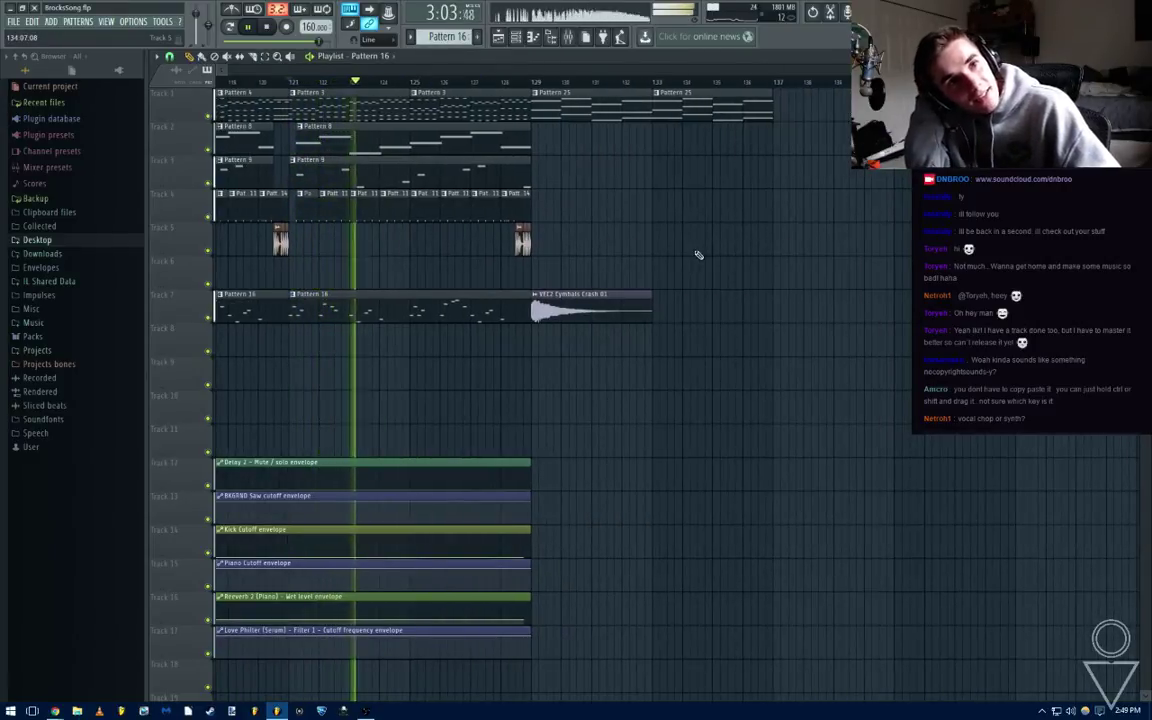
pyautogui.hscroll(2, 607, 262)
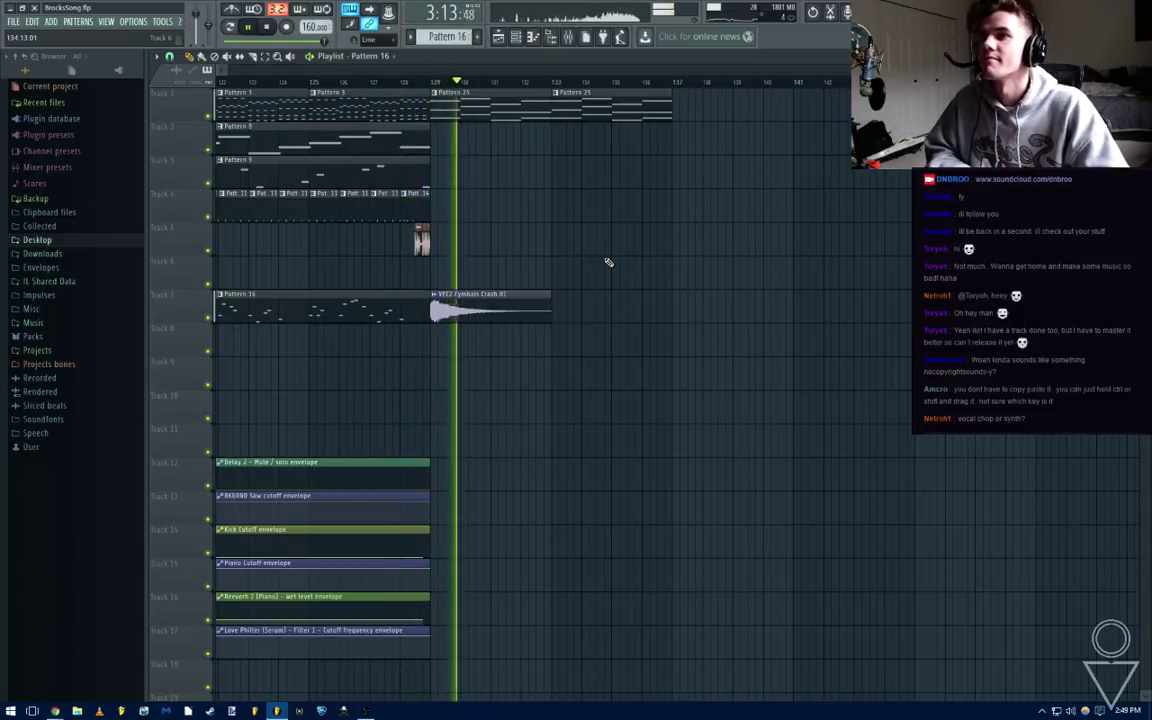
pyautogui.press('space')
# Replace the Pattern 25 clips at bar 129 on Track 1 with copies of the two Pattern 5 clips from bar 49
pyautogui.scroll(-5, 632, 275)
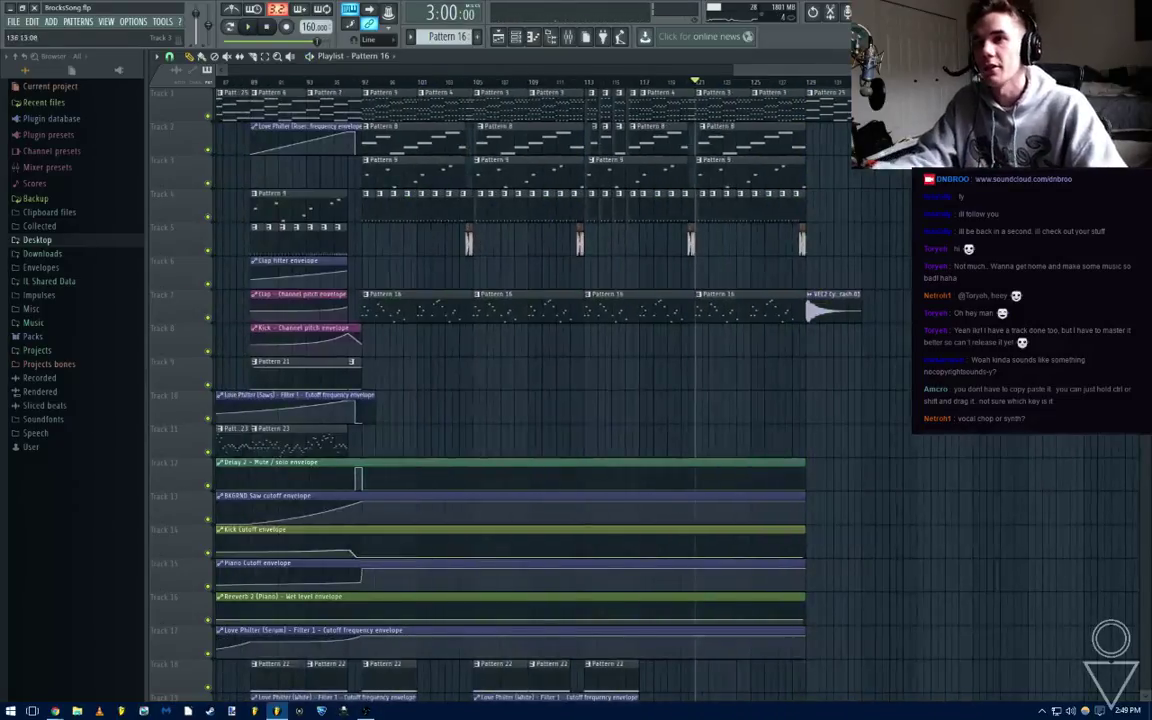
pyautogui.scroll(-4, 817, 181)
pyautogui.scroll(6, 590, 136)
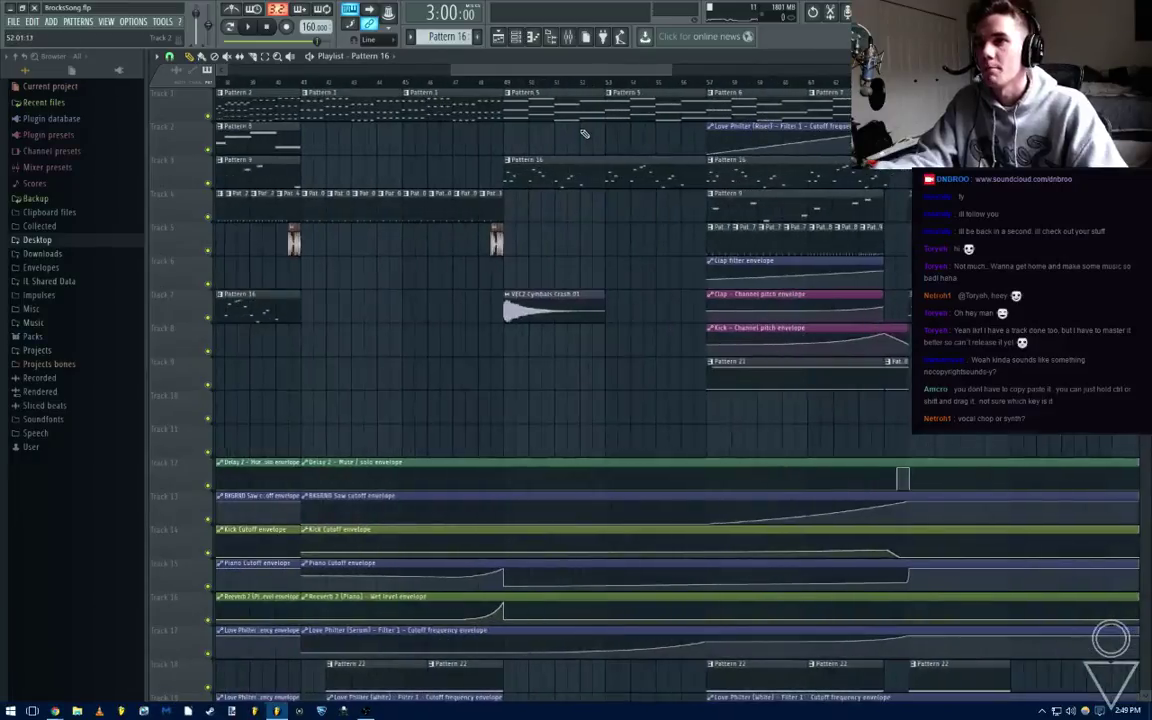
pyautogui.scroll(-1, 584, 133)
pyautogui.scroll(-1, 577, 135)
pyautogui.scroll(2, 550, 134)
pyautogui.moveTo(547, 106); pyautogui.dragTo(650, 113)
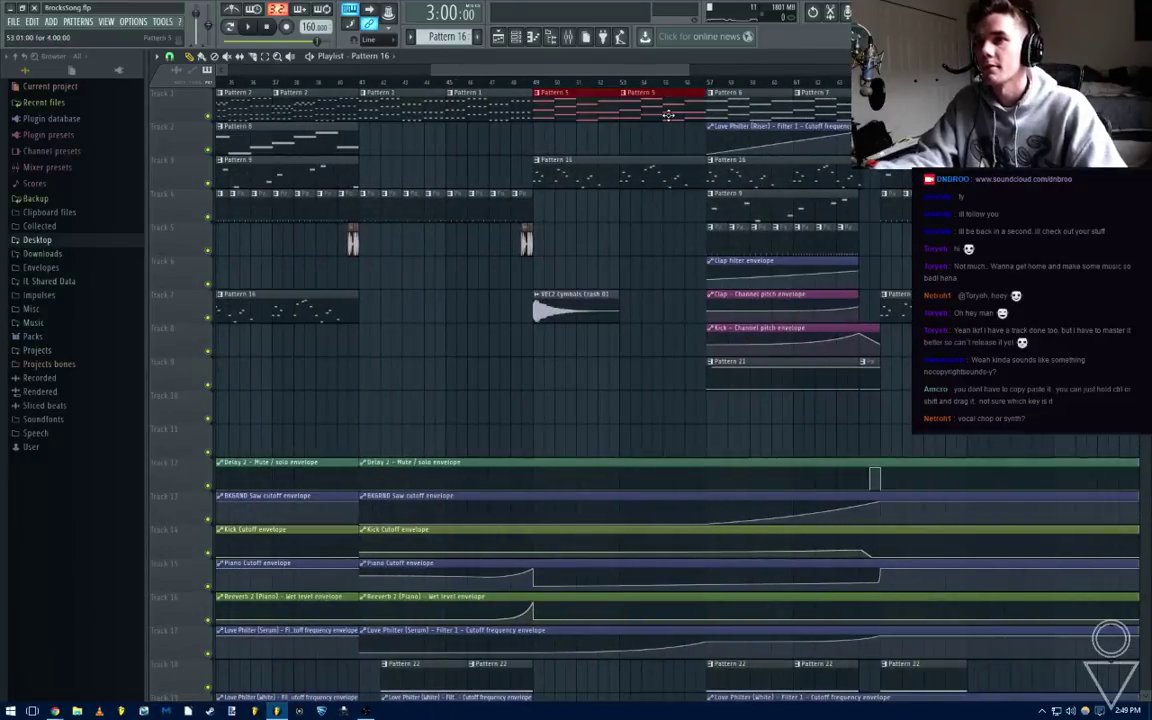
pyautogui.scroll(-3, 670, 120)
pyautogui.hscroll(8, 712, 195)
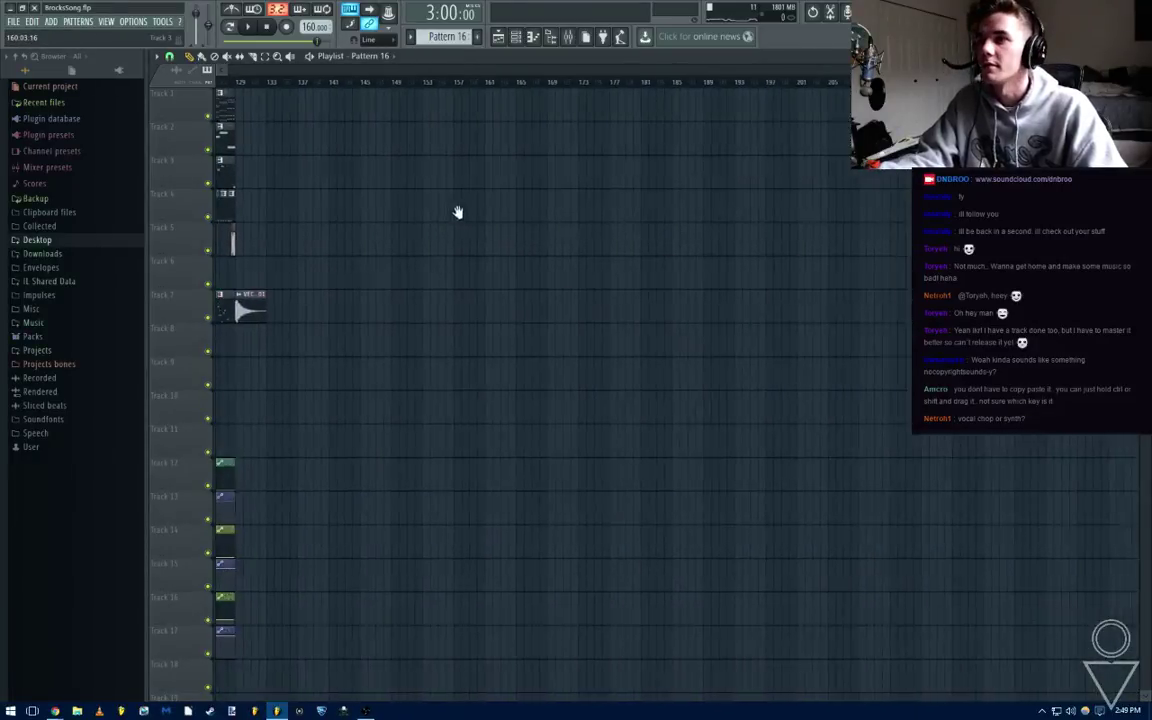
pyautogui.hotkey('ctrl', 'v')
pyautogui.scroll(-4, 319, 201)
pyautogui.scroll(4, 608, 184)
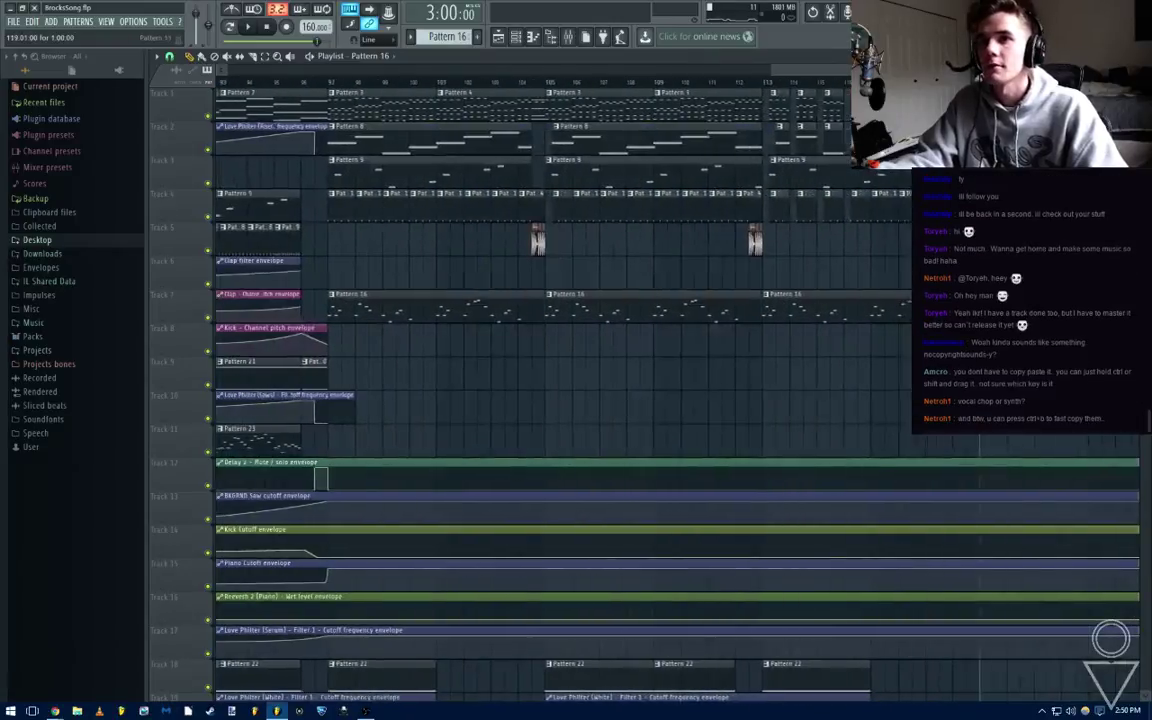
pyautogui.scroll(2, 652, 174)
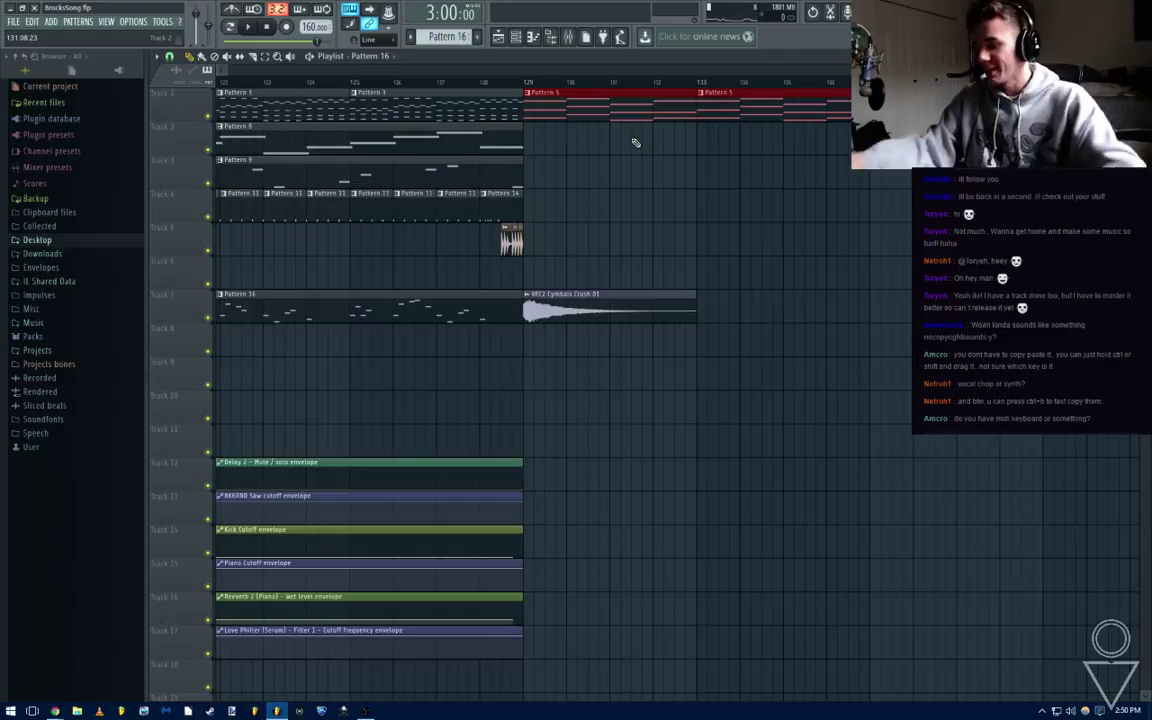
# Try duplicating a Pattern 5 clip on Track 1 to bar 137 and remove the copy
pyautogui.moveTo(791, 147); pyautogui.dragTo(655, 112)
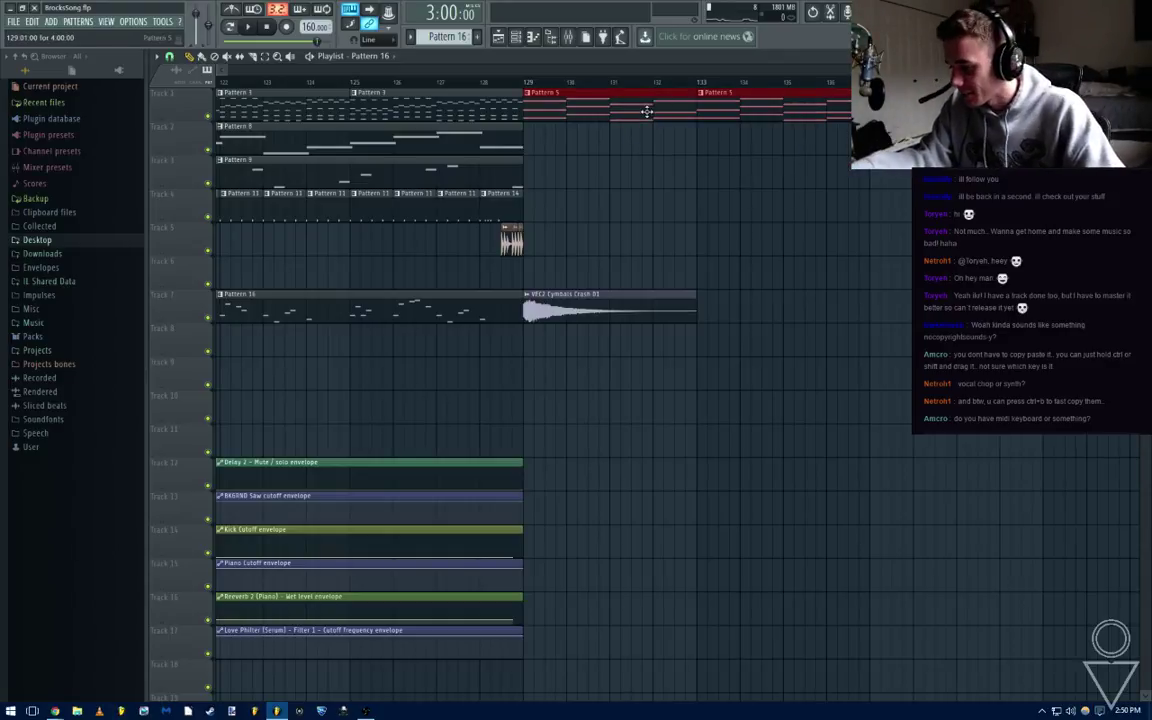
pyautogui.hotkey('ctrl', 'b')
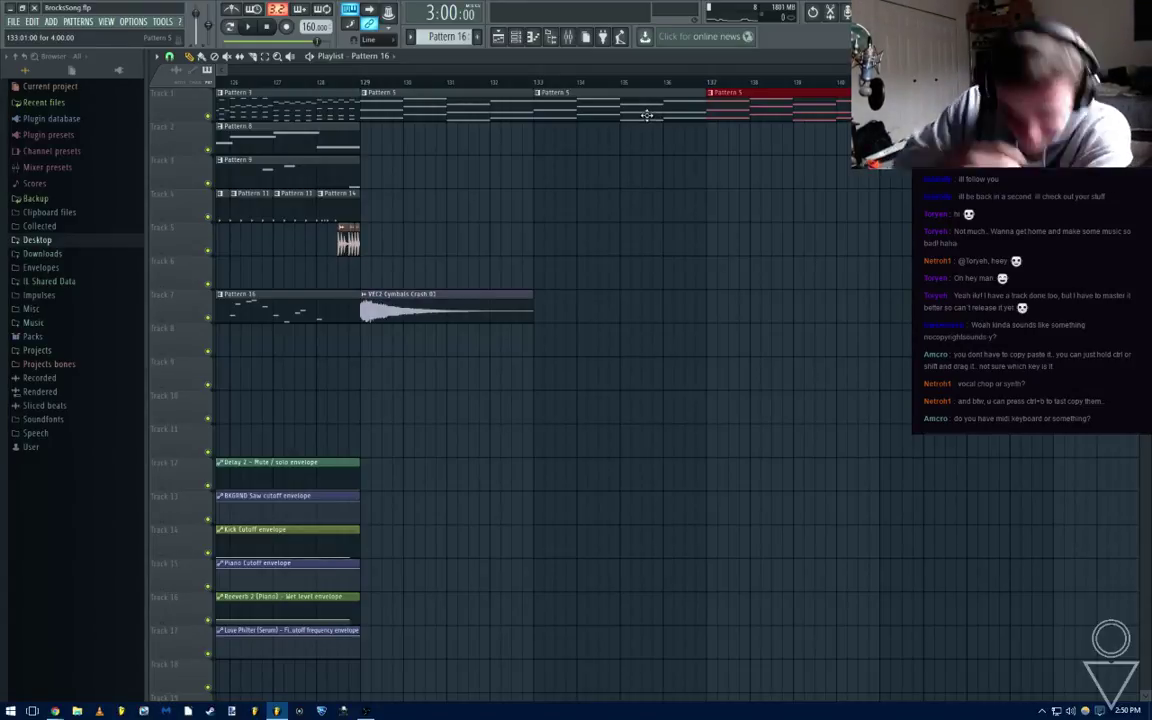
pyautogui.press('Delete')
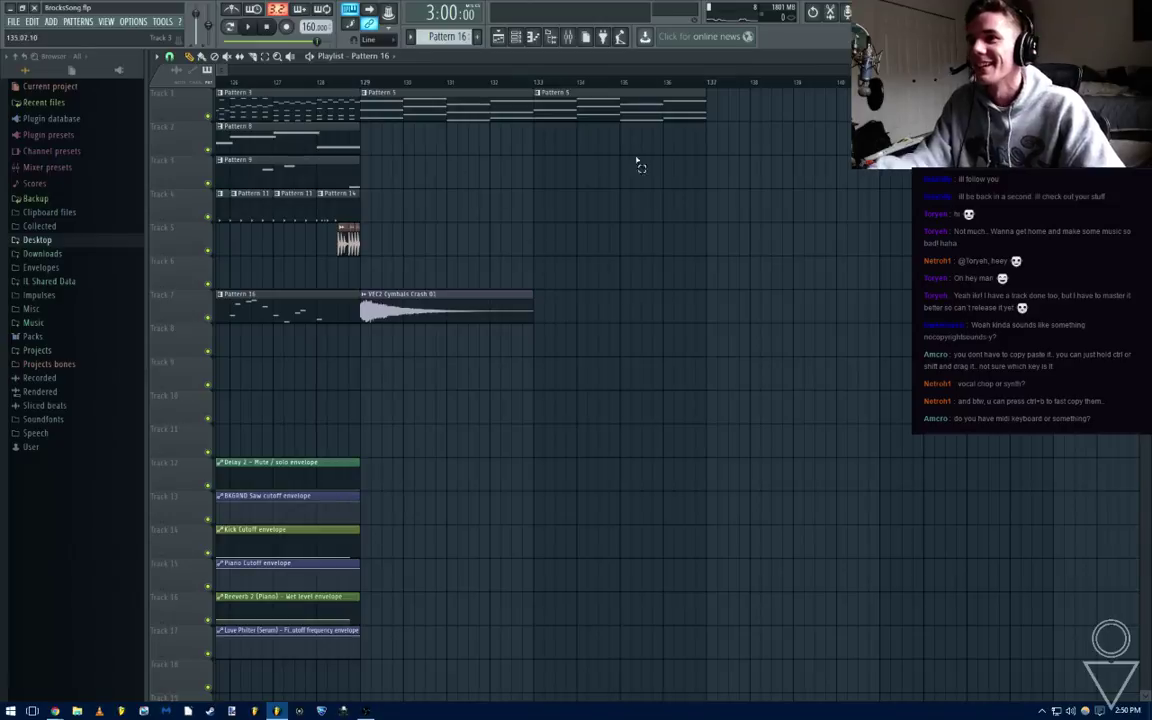
pyautogui.moveTo(640, 165); pyautogui.dragTo(479, 98)
pyautogui.hotkey('ctrl', 'b')
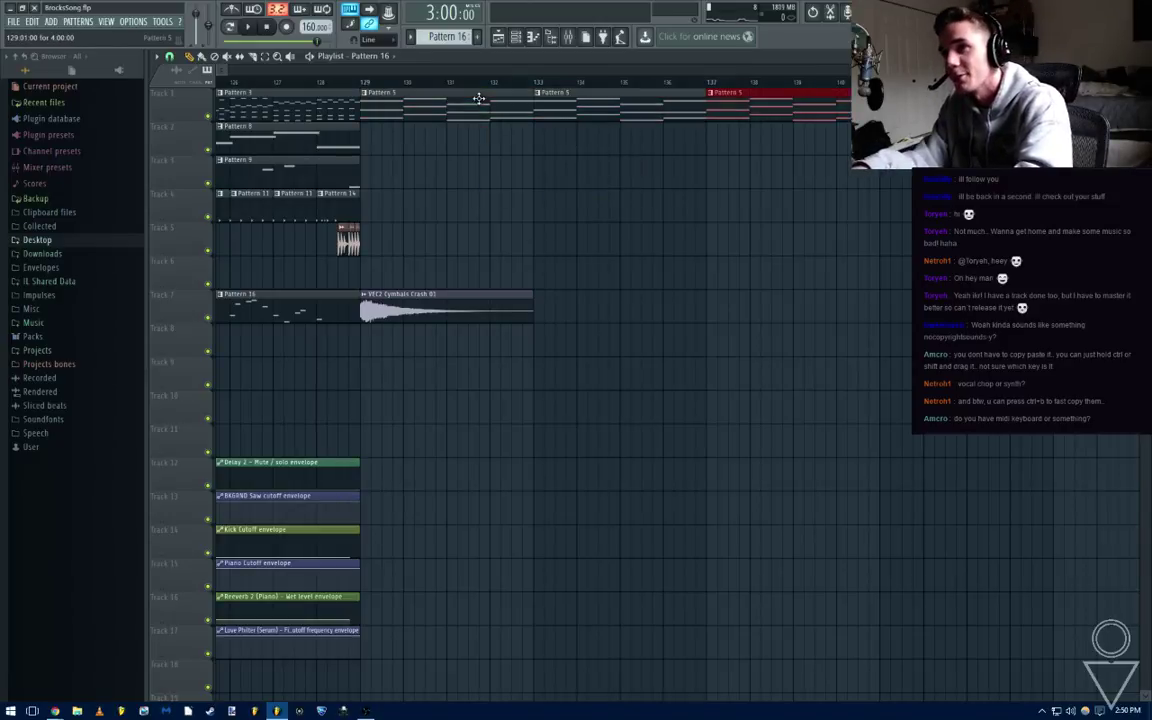
pyautogui.hotkey('ctrl', 'b')
pyautogui.scroll(-8, 476, 96)
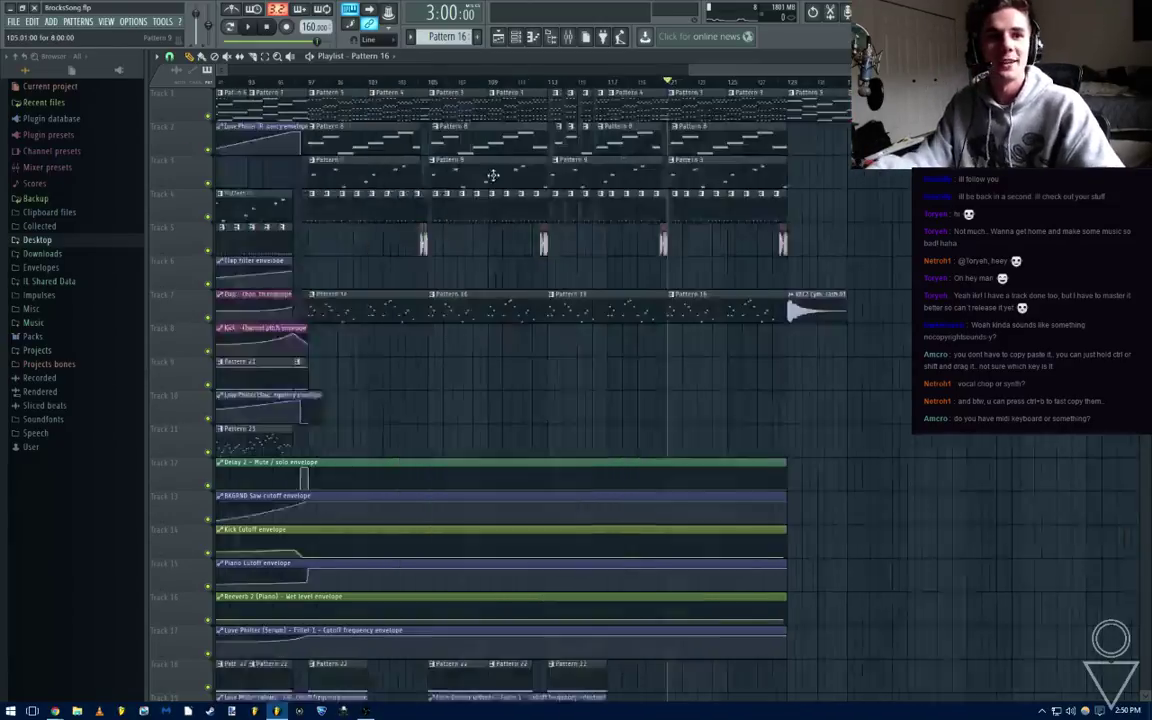
# Try duplicating the entire arrangement from bar 137 onward and delete all the copied clips
pyautogui.hotkey('ctrl', 'a')
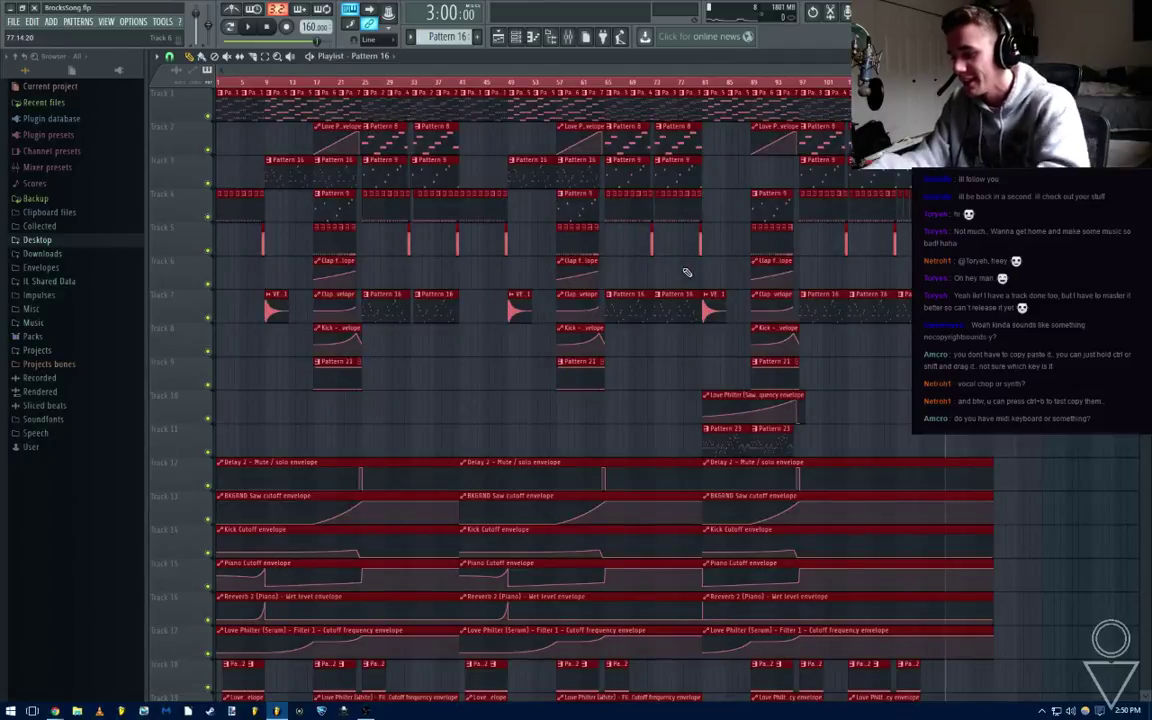
pyautogui.hotkey('ctrl', 'b')
pyautogui.hotkey('ctrl', 'a')
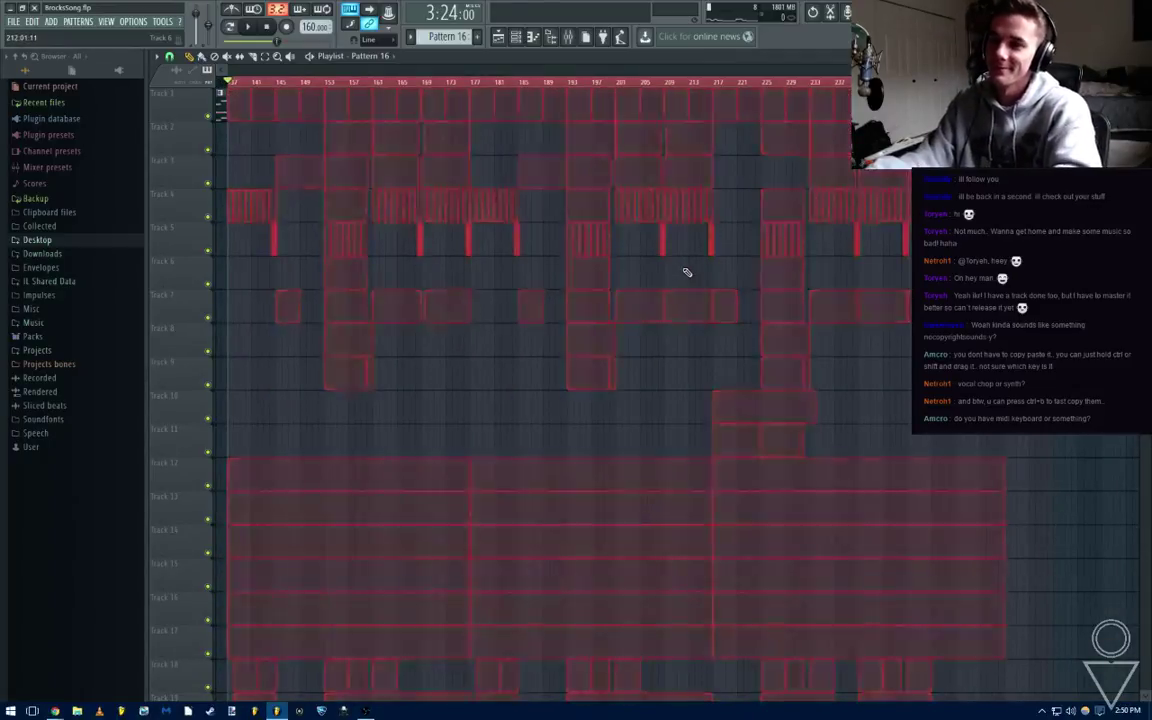
pyautogui.press('Delete')
pyautogui.click(248, 82)
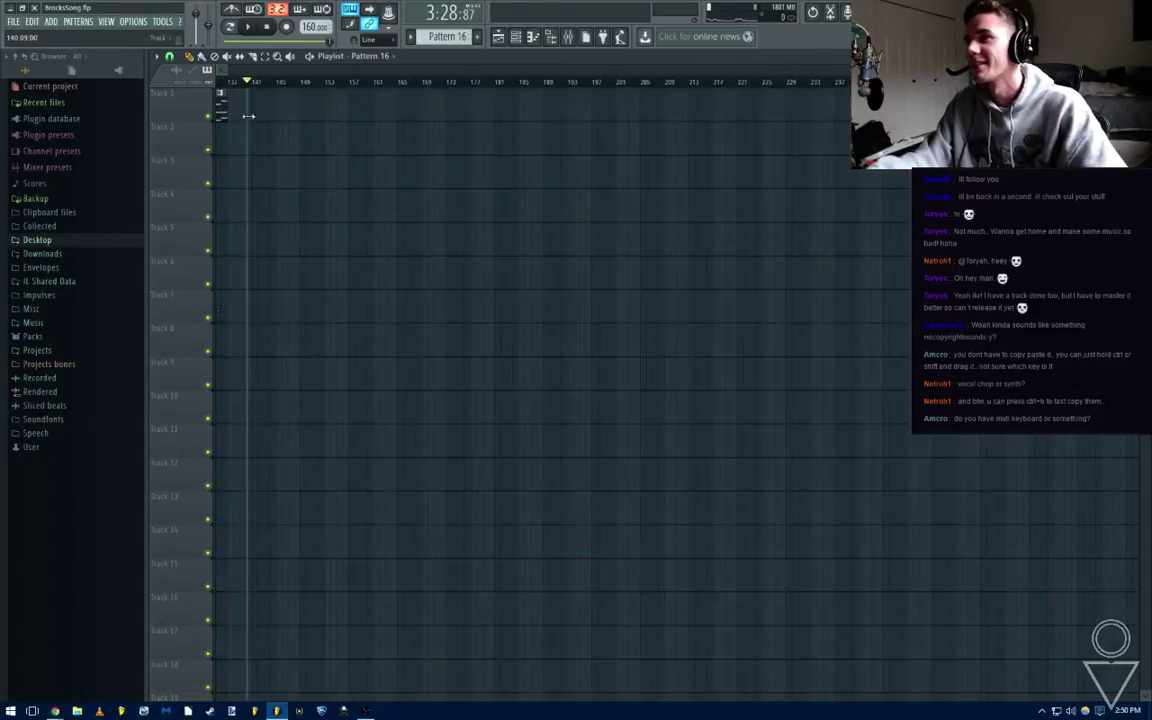
# Save the project and look over the whole arrangement up to the Pattern 5 clips
pyautogui.scroll(5, 358, 143)
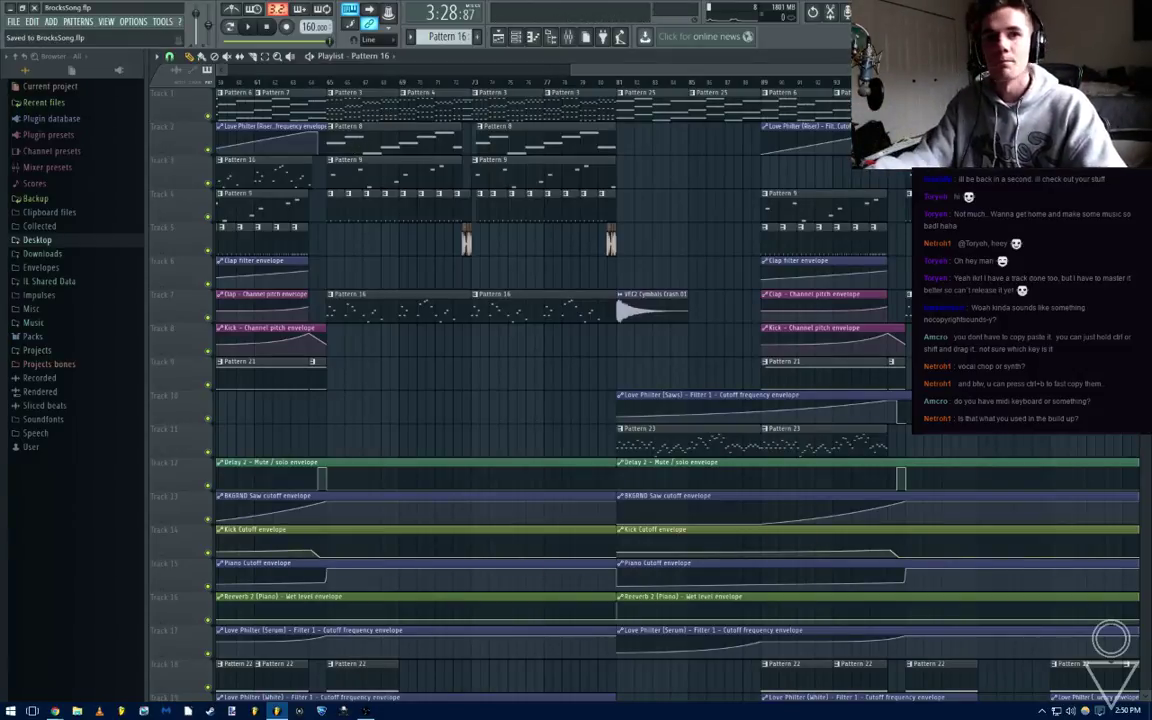
pyautogui.keyDown('ctrl'); pyautogui.scroll(-6, 818, 433); pyautogui.keyUp('ctrl')
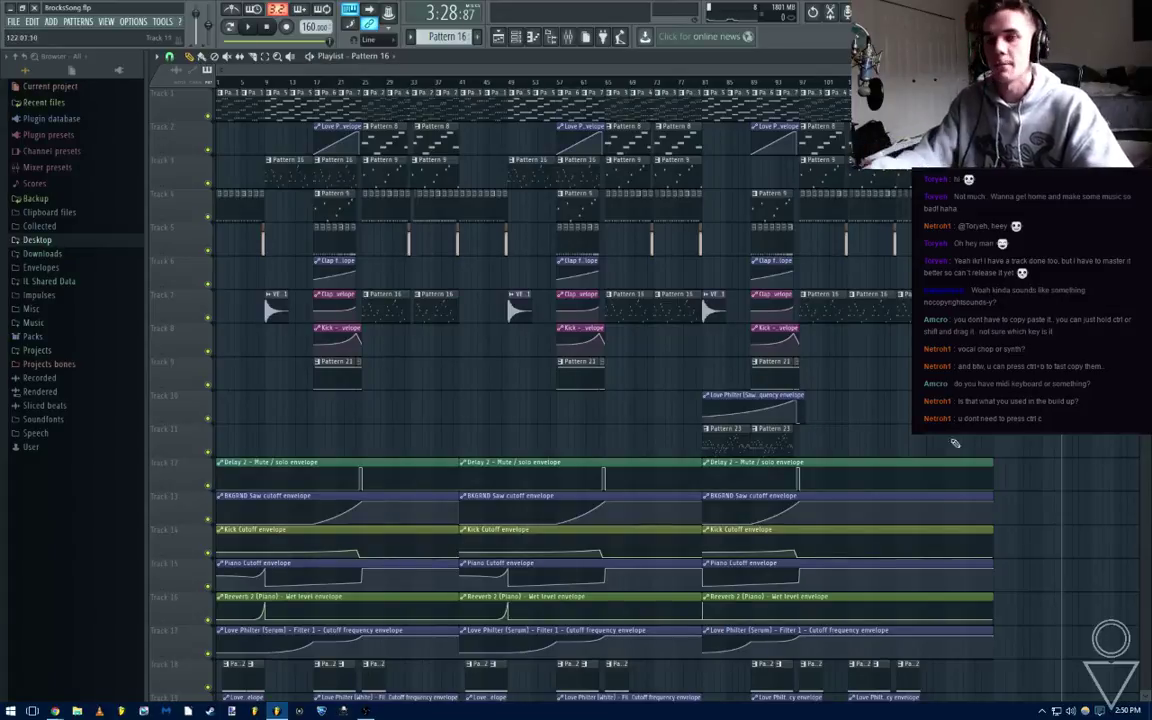
pyautogui.keyDown('ctrl'); pyautogui.scroll(6, 754, 380); pyautogui.keyUp('ctrl')
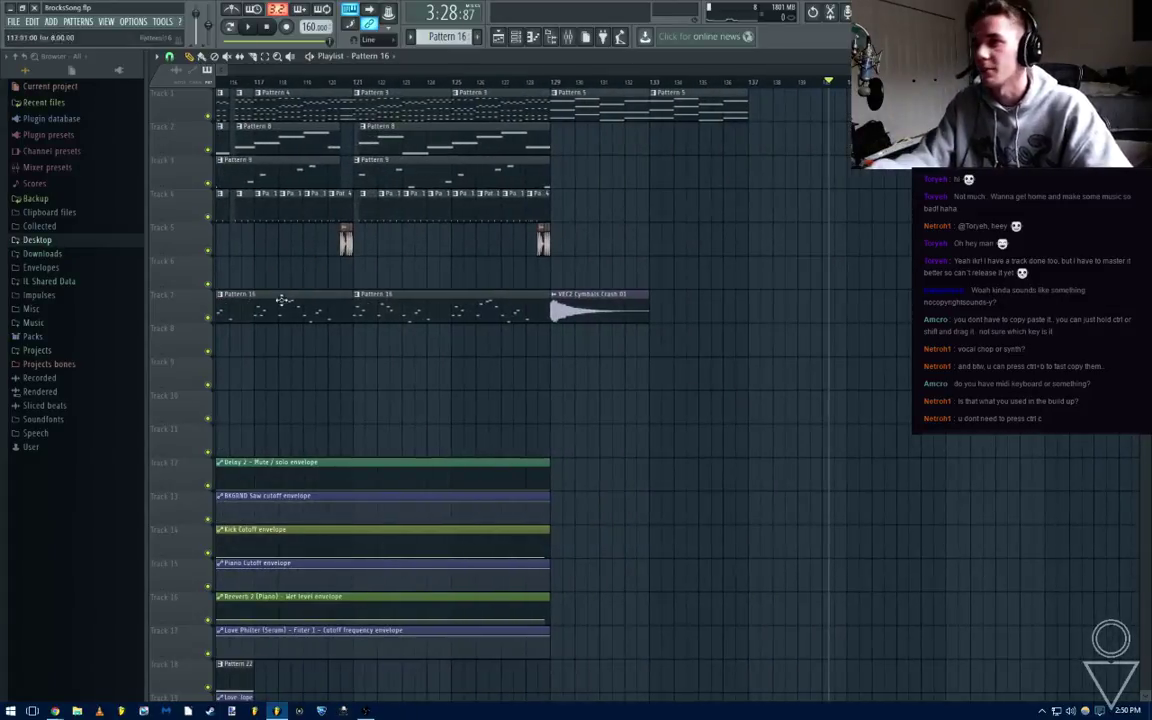
# Try duplicating the time range from bar 129 to 137, undo it, and put the playhead back at bar 129
pyautogui.click(553, 83)
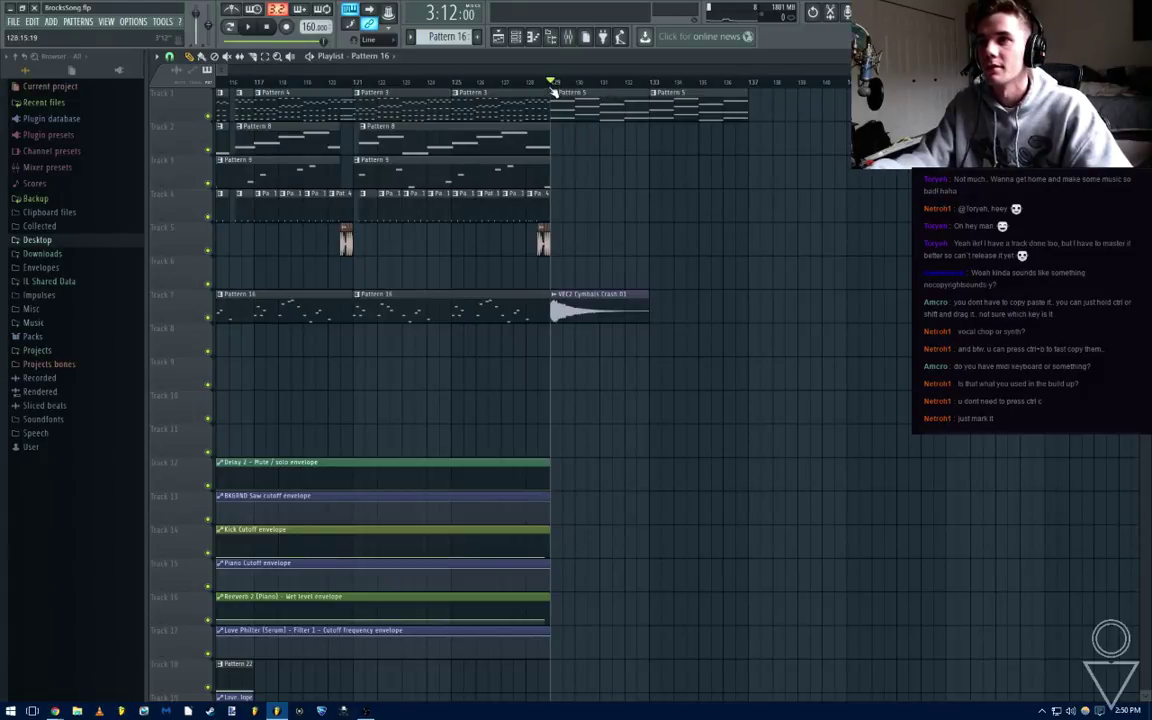
pyautogui.moveTo(553, 90); pyautogui.dragTo(754, 118)
pyautogui.hotkey('ctrl', 'b')
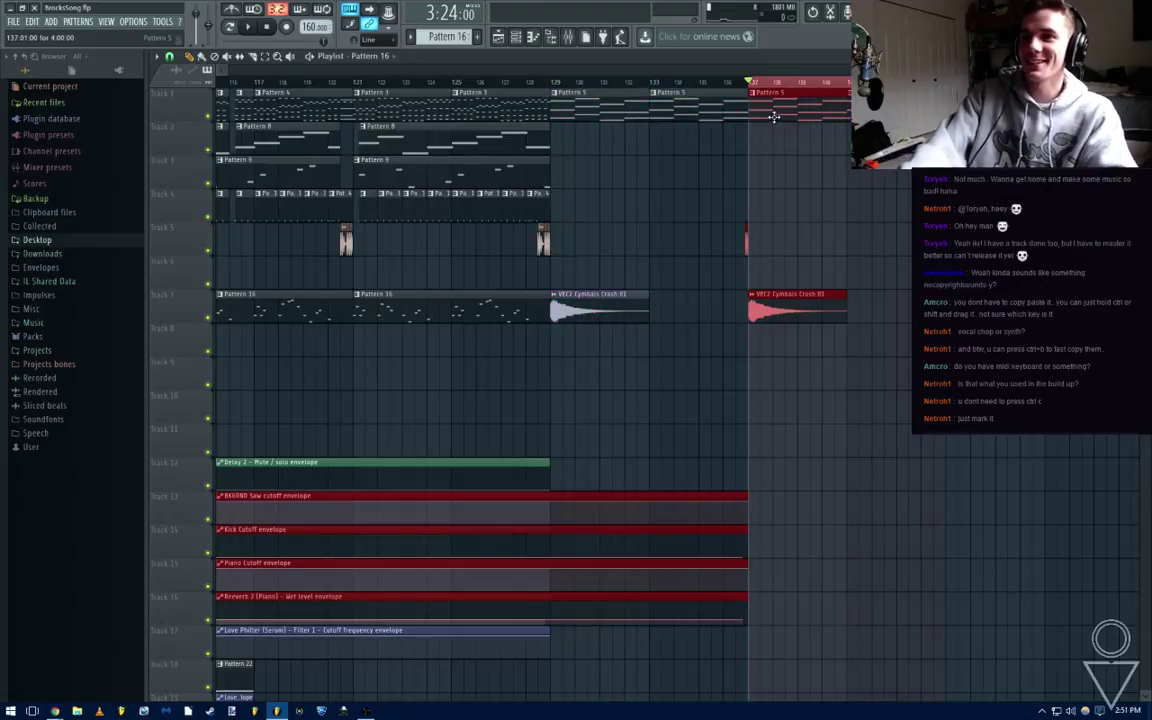
pyautogui.hotkey('ctrl', 'z')
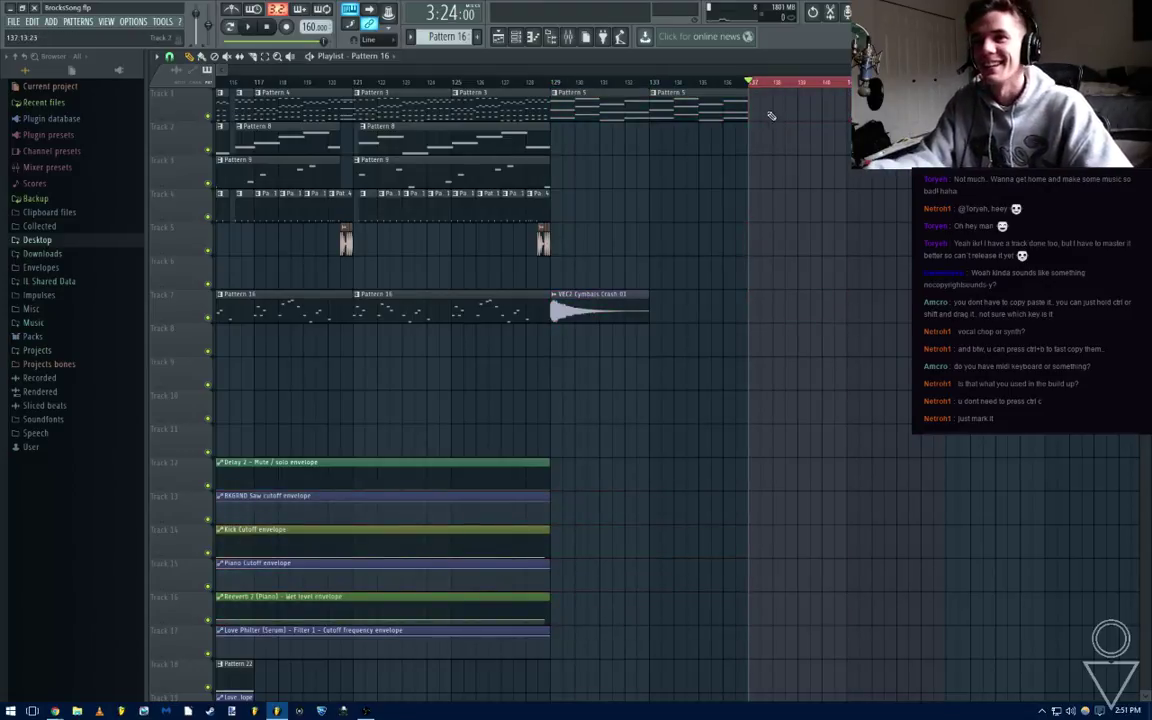
pyautogui.click(754, 82)
pyautogui.click(556, 84)
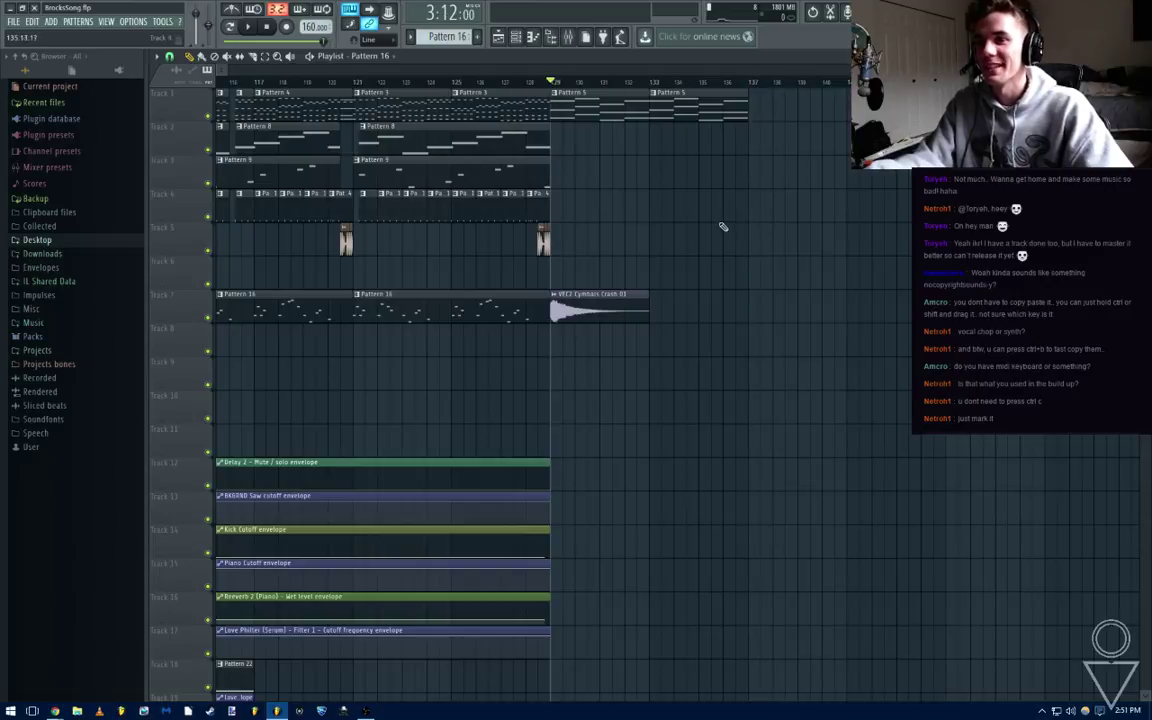
# Play the section from bar 129, stop playback, and look over the whole arrangement down to the automation tracks
pyautogui.scroll(3, 724, 228)
pyautogui.scroll(-2, 718, 228)
pyautogui.press('space')
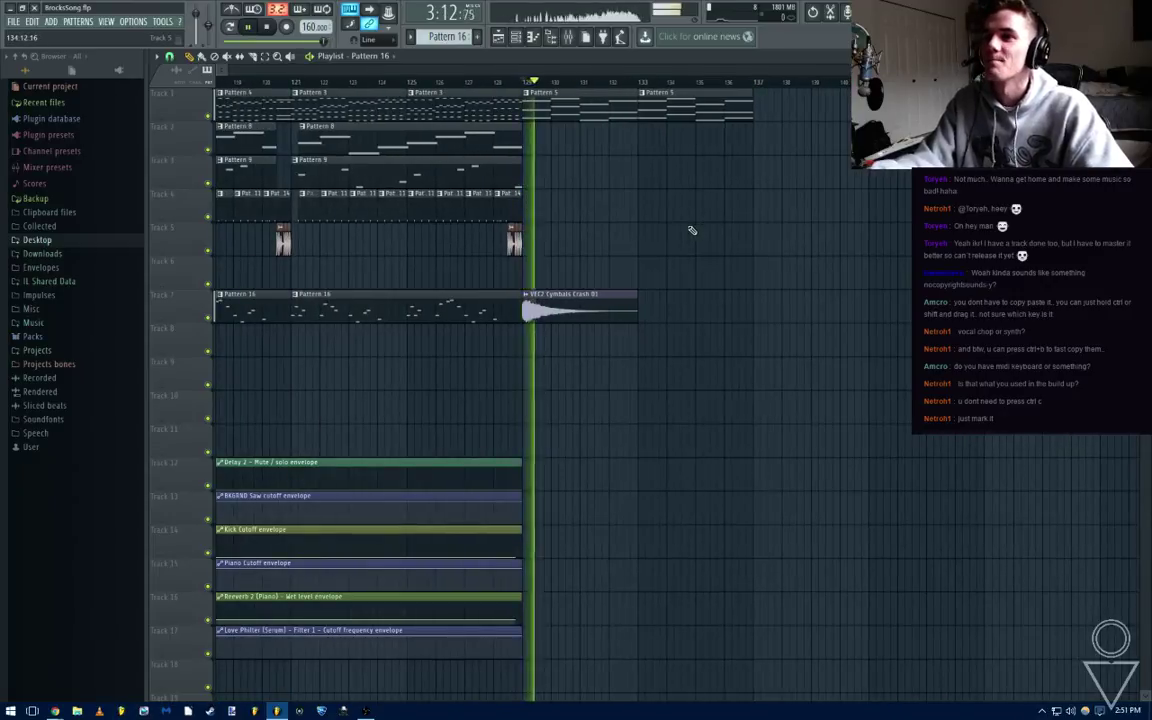
pyautogui.scroll(-3, 680, 513)
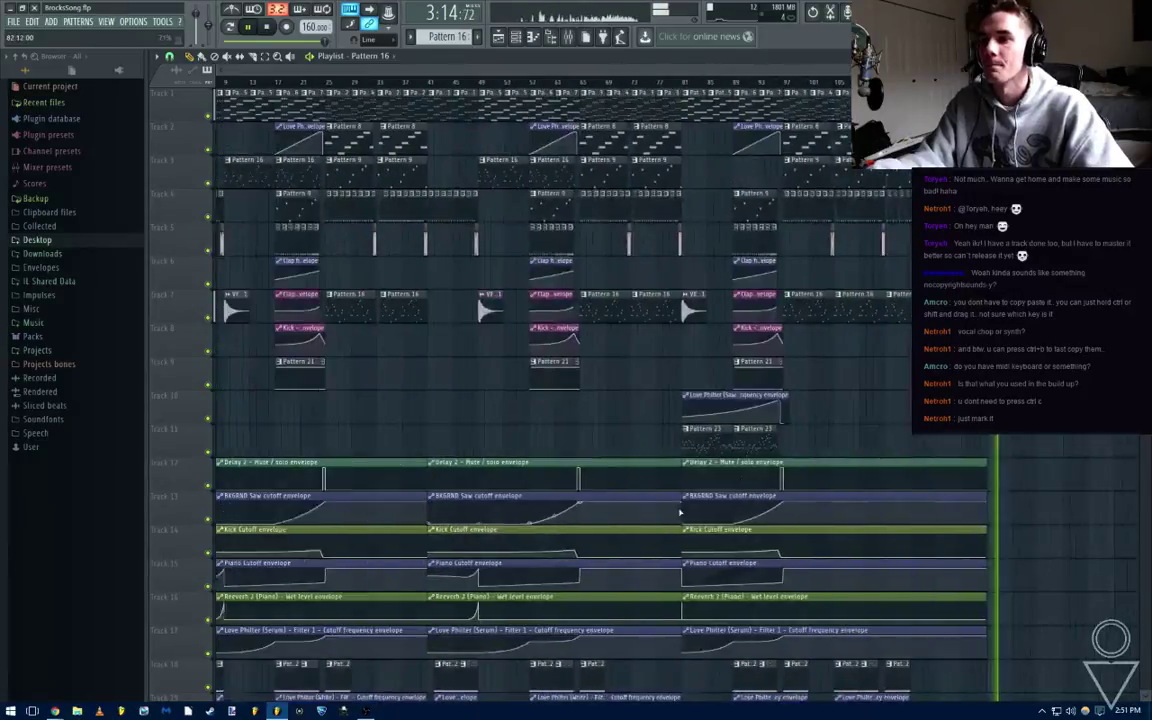
pyautogui.moveTo(839, 402); pyautogui.dragTo(802, 376)
pyautogui.press('space')
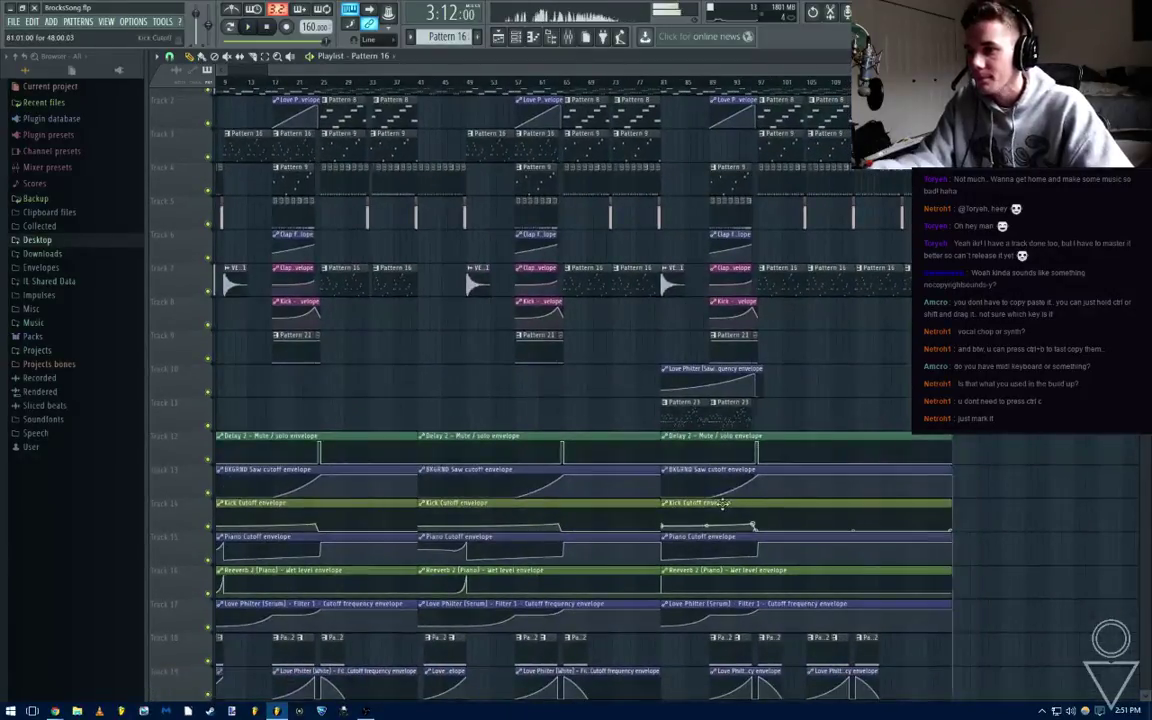
pyautogui.moveTo(722, 504); pyautogui.dragTo(762, 426)
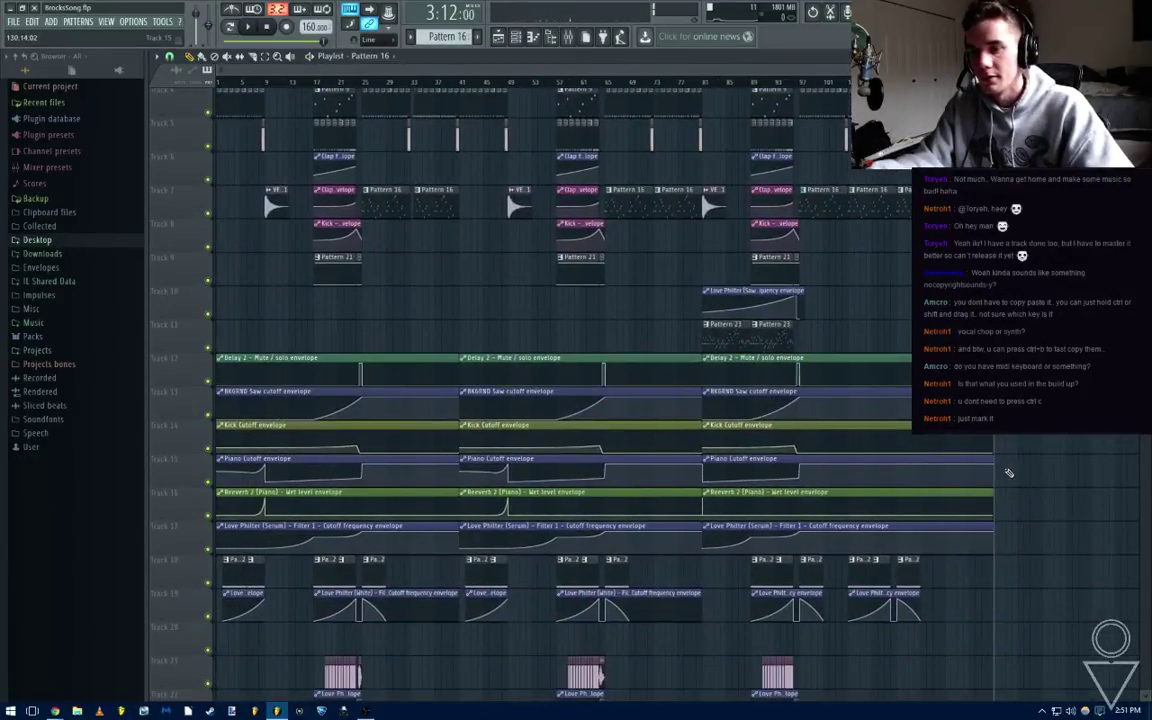
# Move all three Piano Cutoff automation clips from Track 15 down to Track 26 and deselect them
pyautogui.click(984, 467)
pyautogui.click(1010, 470)
pyautogui.scroll(3, 1040, 420)
pyautogui.moveTo(1040, 410); pyautogui.dragTo(667, 406)
pyautogui.scroll(-4, 743, 465)
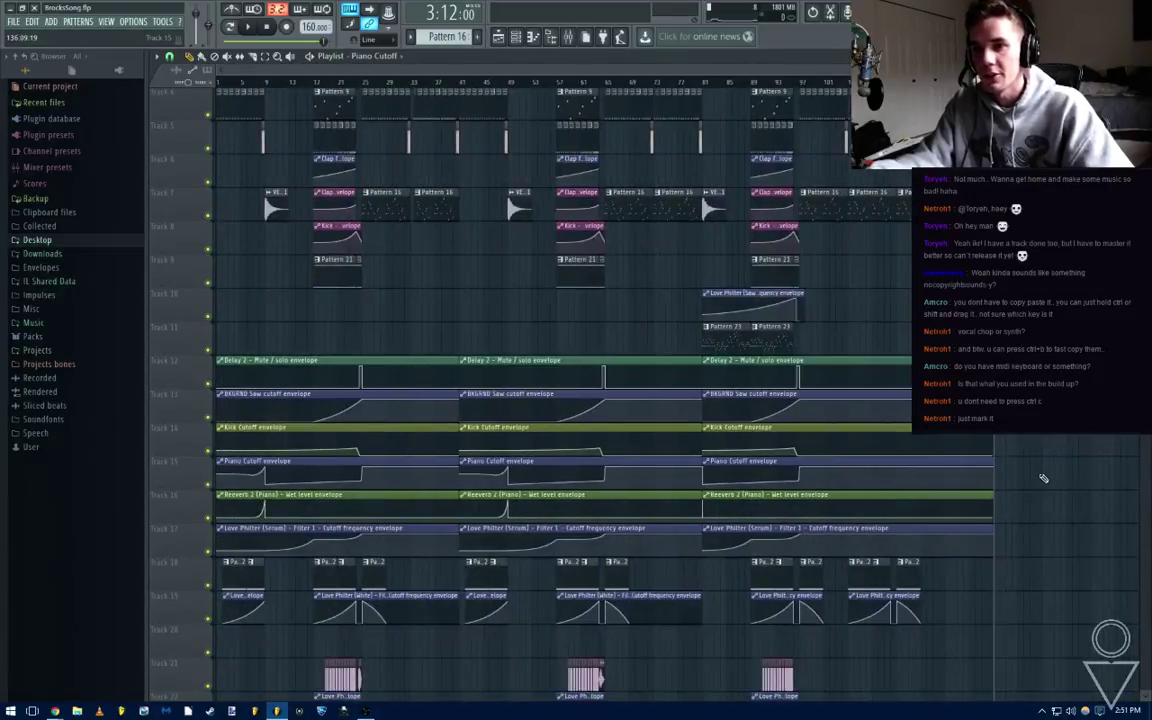
pyautogui.moveTo(1018, 477); pyautogui.dragTo(339, 477)
pyautogui.hotkey('shift', 'Down')
pyautogui.hotkey('shift', 'Down')
pyautogui.hotkey('shift', 'Down')
pyautogui.hotkey('shift', 'Down')
pyautogui.hotkey('shift', 'Down')
pyautogui.hotkey('shift', 'Down')
pyautogui.hotkey('shift', 'Down')
pyautogui.hotkey('shift', 'Down')
pyautogui.hotkey('shift', 'Down')
pyautogui.hotkey('shift', 'Down')
pyautogui.hotkey('shift', 'Down')
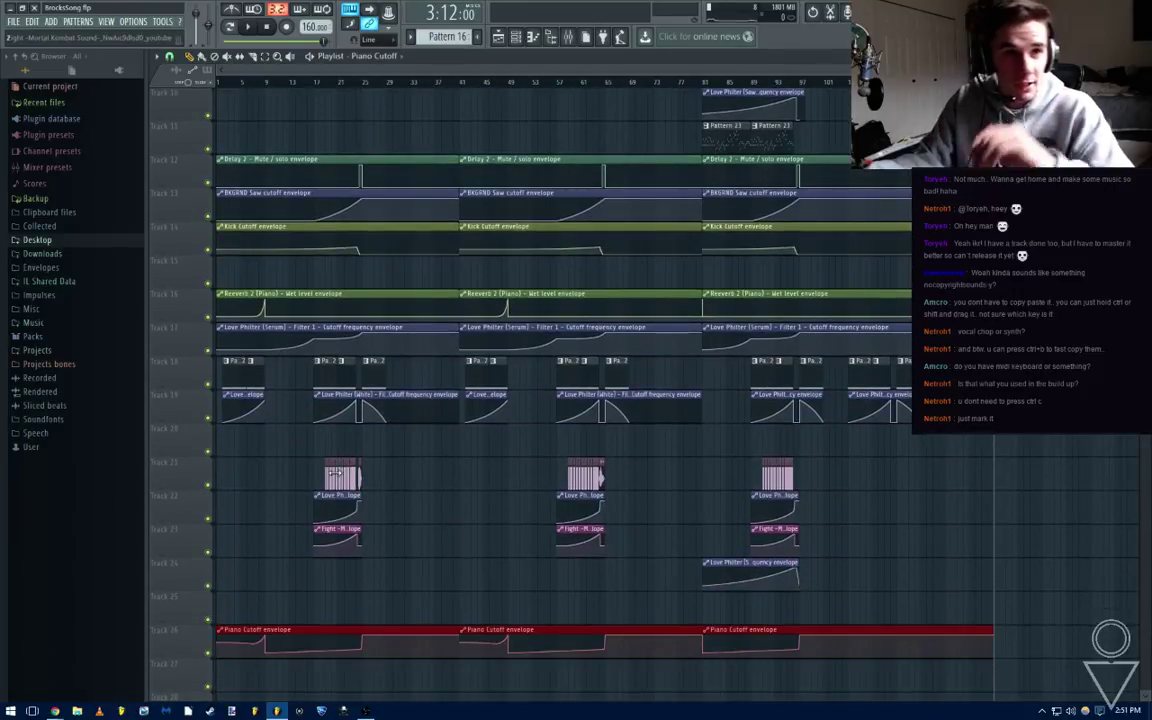
pyautogui.hotkey('shift', 'Up')
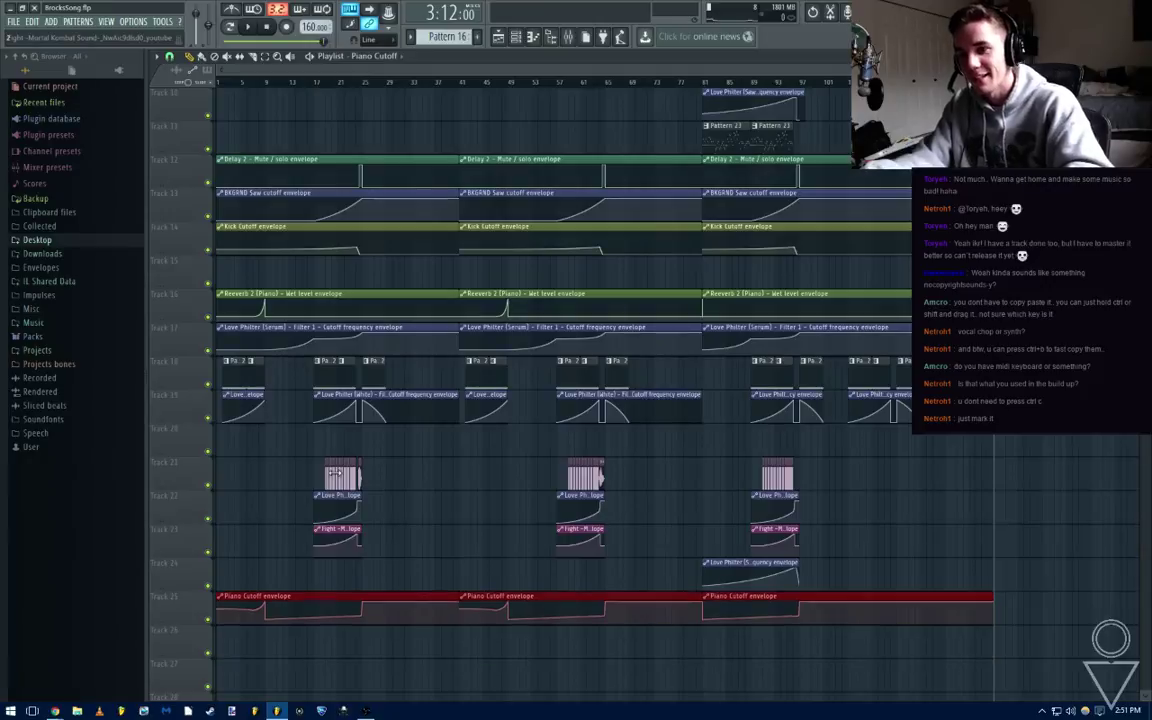
pyautogui.hotkey('shift', 'Down')
pyautogui.hotkey('shift', 'Down')
pyautogui.hotkey('shift', 'Up')
pyautogui.hotkey('shift', 'Down')
pyautogui.hotkey('shift', 'Up')
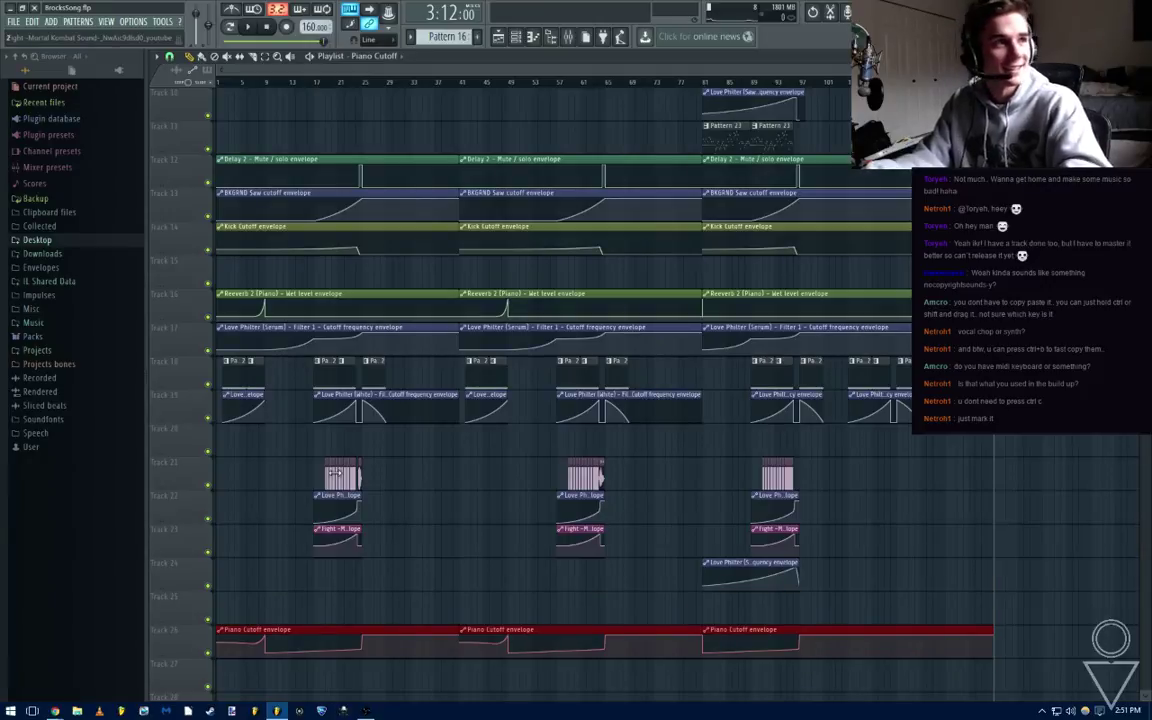
pyautogui.hotkey('shift', 'Down')
pyautogui.hotkey('shift', 'Up')
pyautogui.hotkey('shift', 'Right')
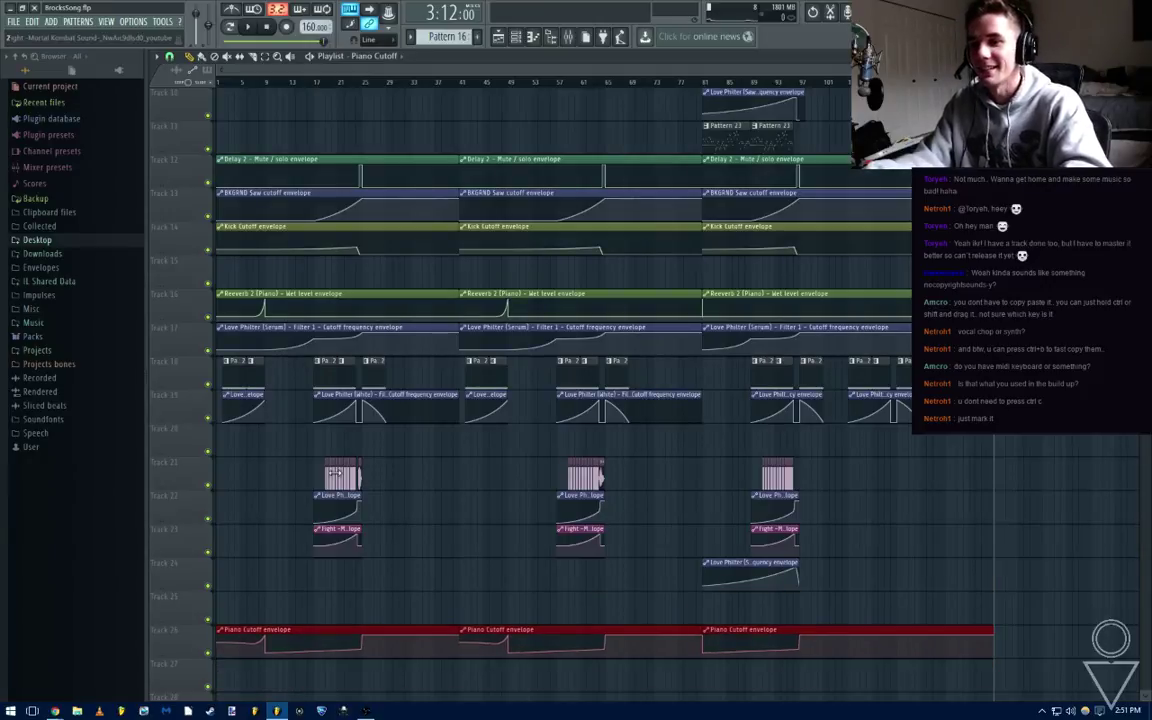
pyautogui.hotkey('ctrl', 'd')
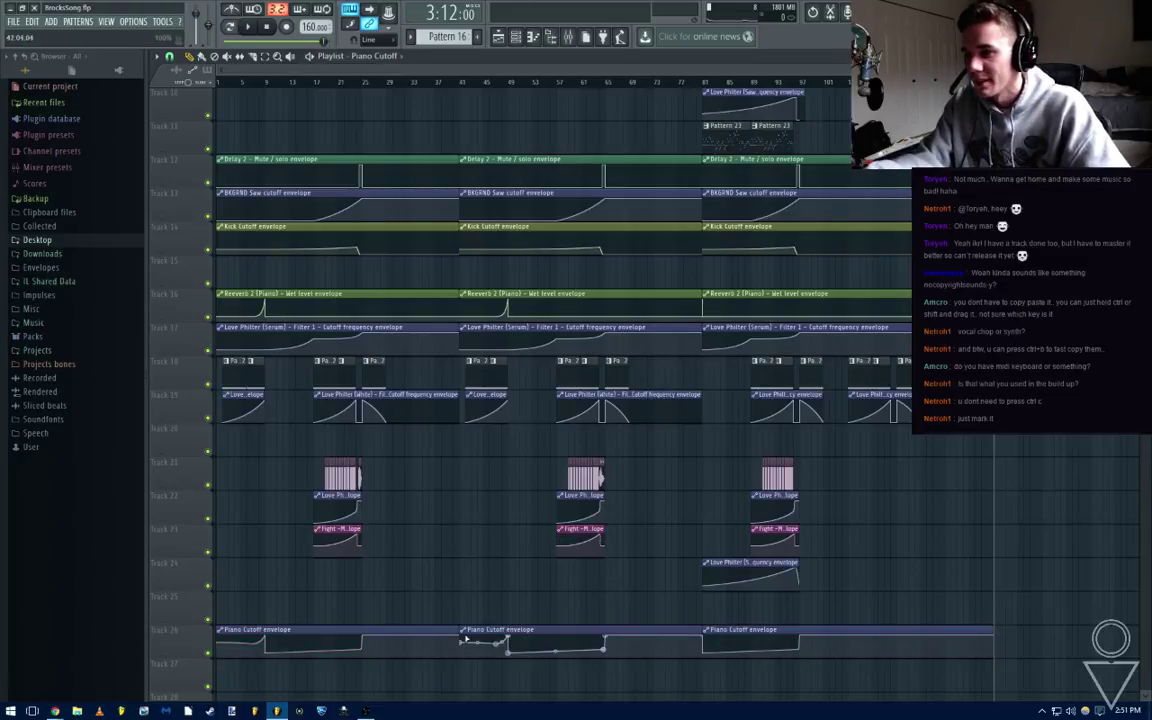
# Shorten the middle Piano Cutoff clip on Track 26 to end around bar 50 and save the project
pyautogui.scroll(3, 476, 610)
pyautogui.moveTo(483, 594); pyautogui.dragTo(581, 537)
pyautogui.scroll(-3, 610, 545)
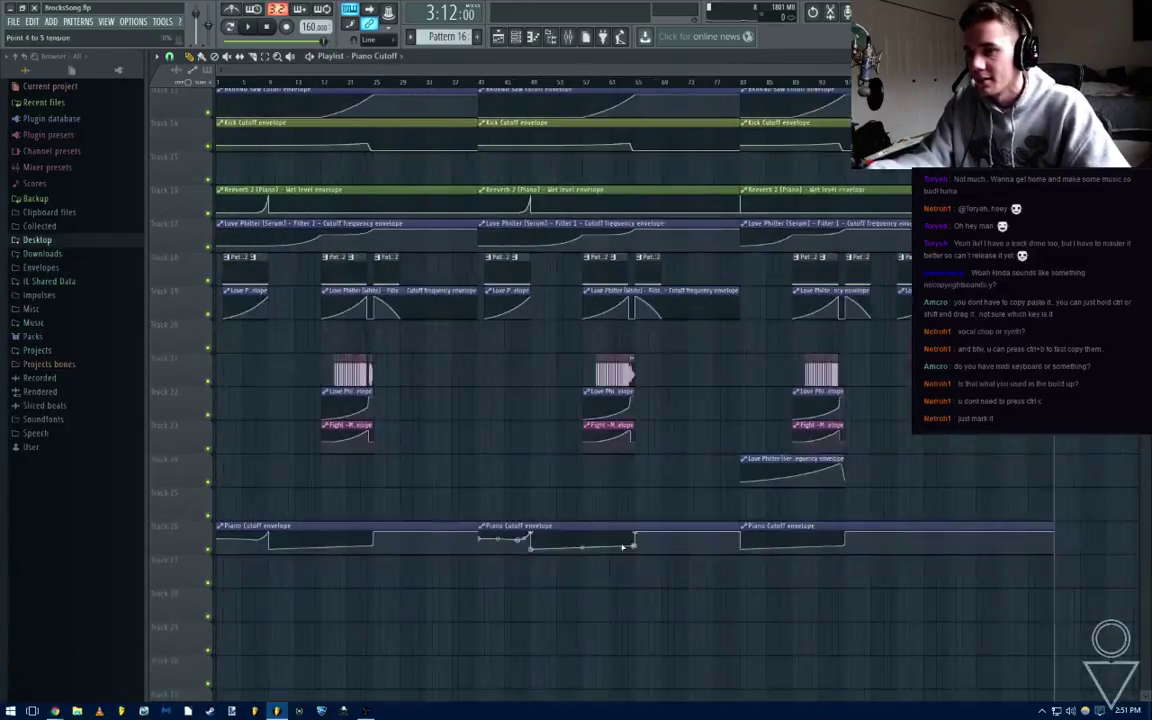
pyautogui.scroll(-1, 622, 546)
pyautogui.moveTo(697, 525); pyautogui.dragTo(712, 602)
pyautogui.scroll(3, 515, 528)
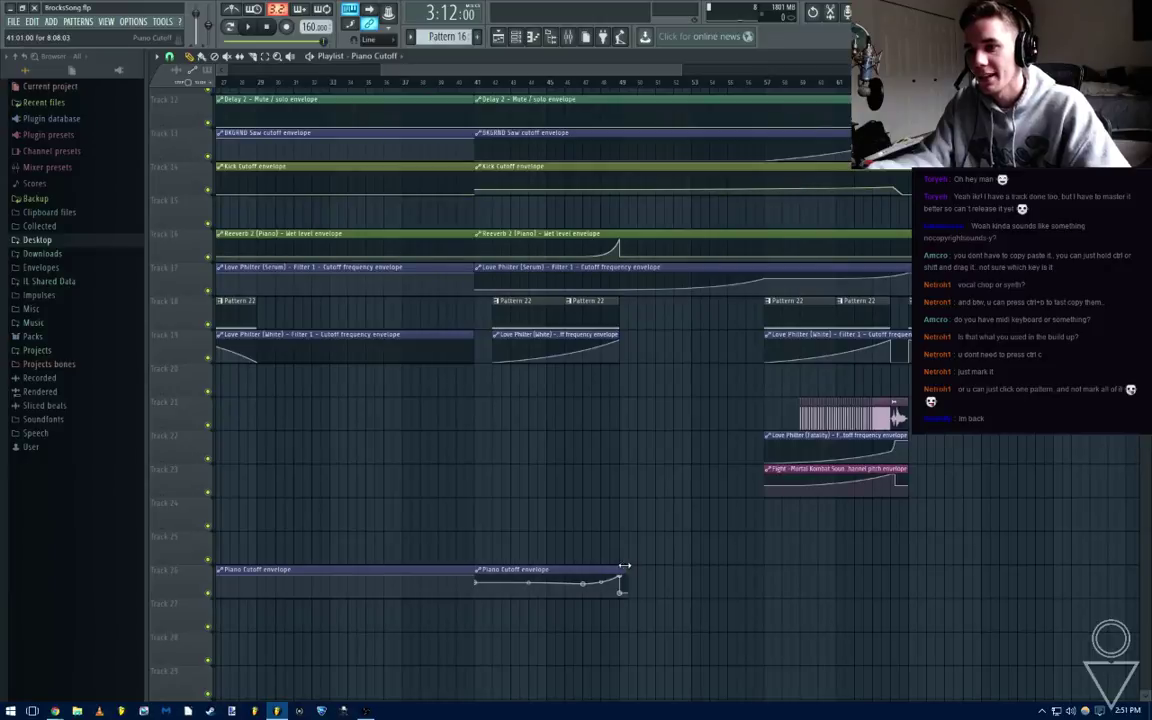
pyautogui.hotkey('ctrl', 's')
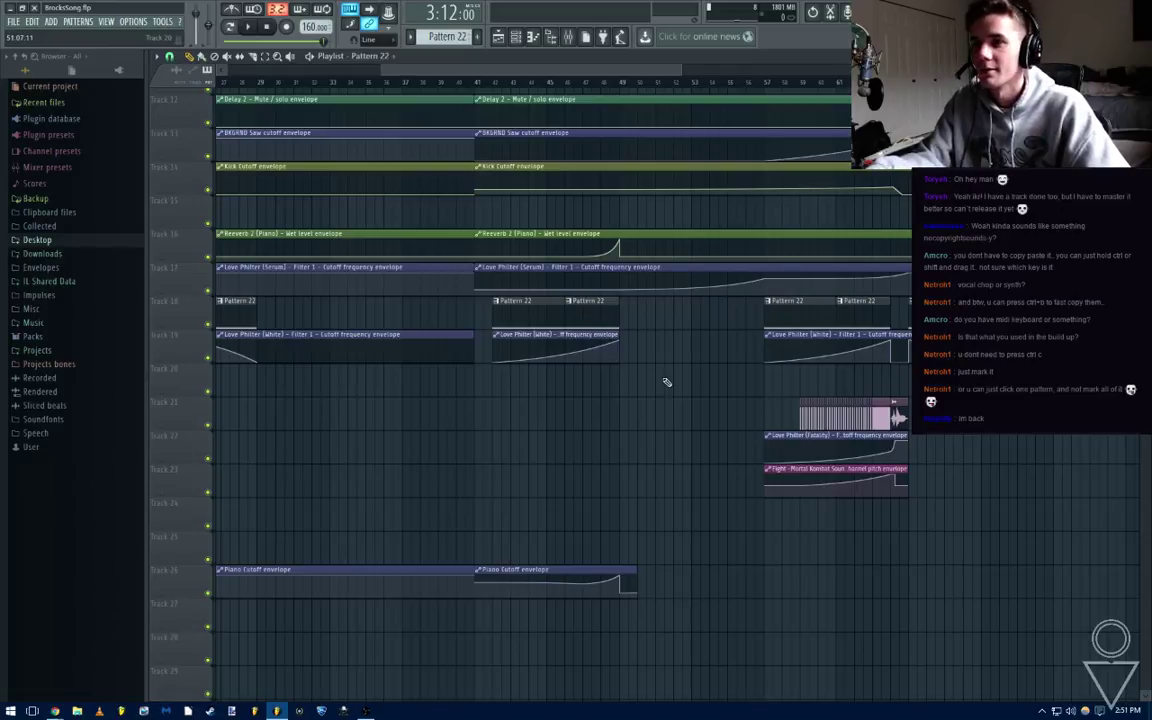
# Lengthen the middle Piano Cutoff clip on Track 26 back out to bar 81
pyautogui.scroll(-2, 667, 381)
pyautogui.scroll(3, 591, 406)
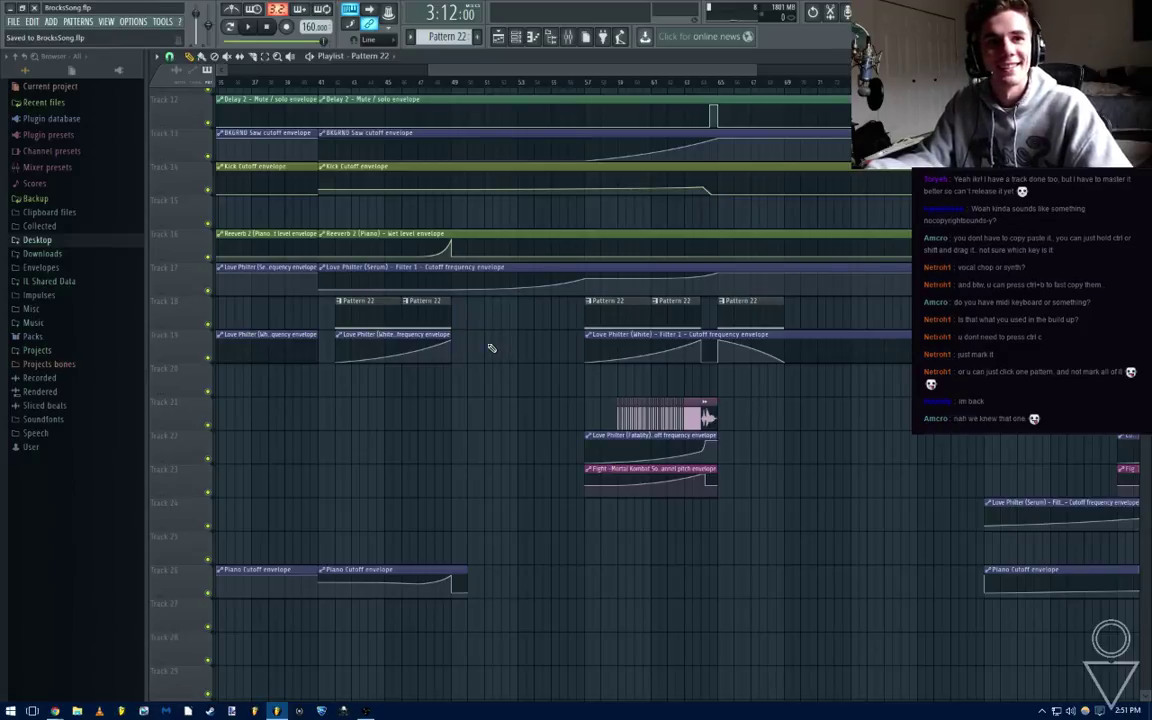
pyautogui.scroll(-2, 494, 374)
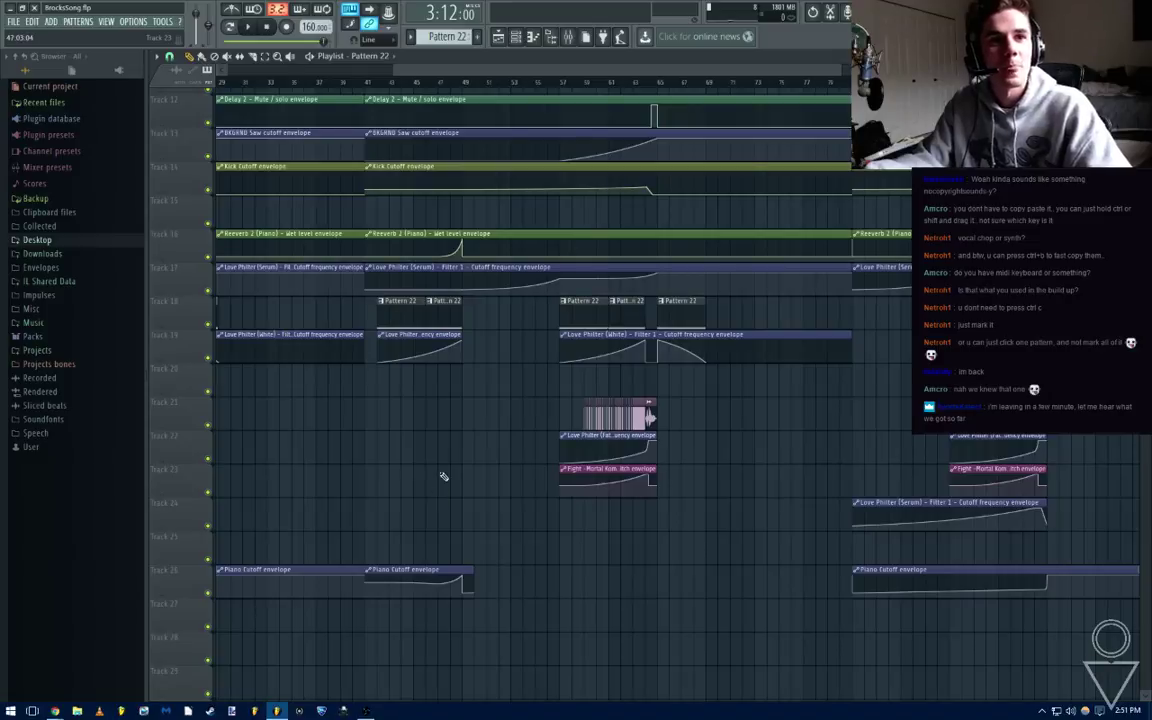
pyautogui.scroll(-2, 451, 495)
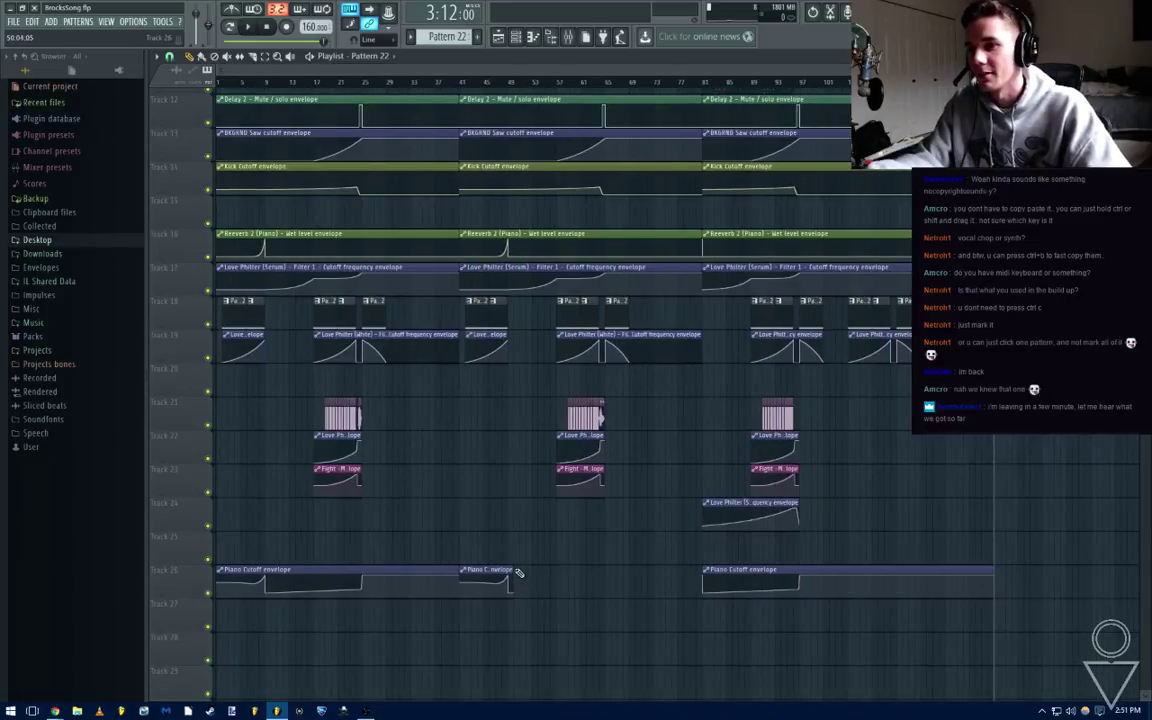
pyautogui.moveTo(518, 572); pyautogui.dragTo(698, 569)
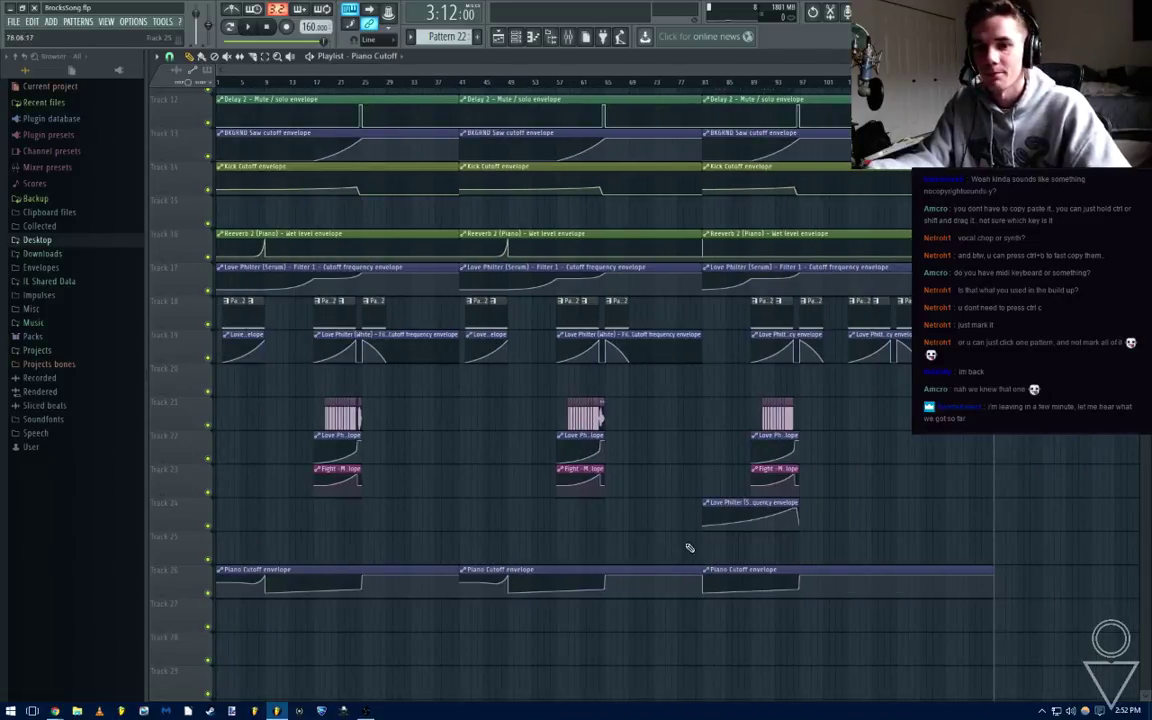
# Listen to the song from the beginning and check the mixer during playback
pyautogui.click(248, 27)
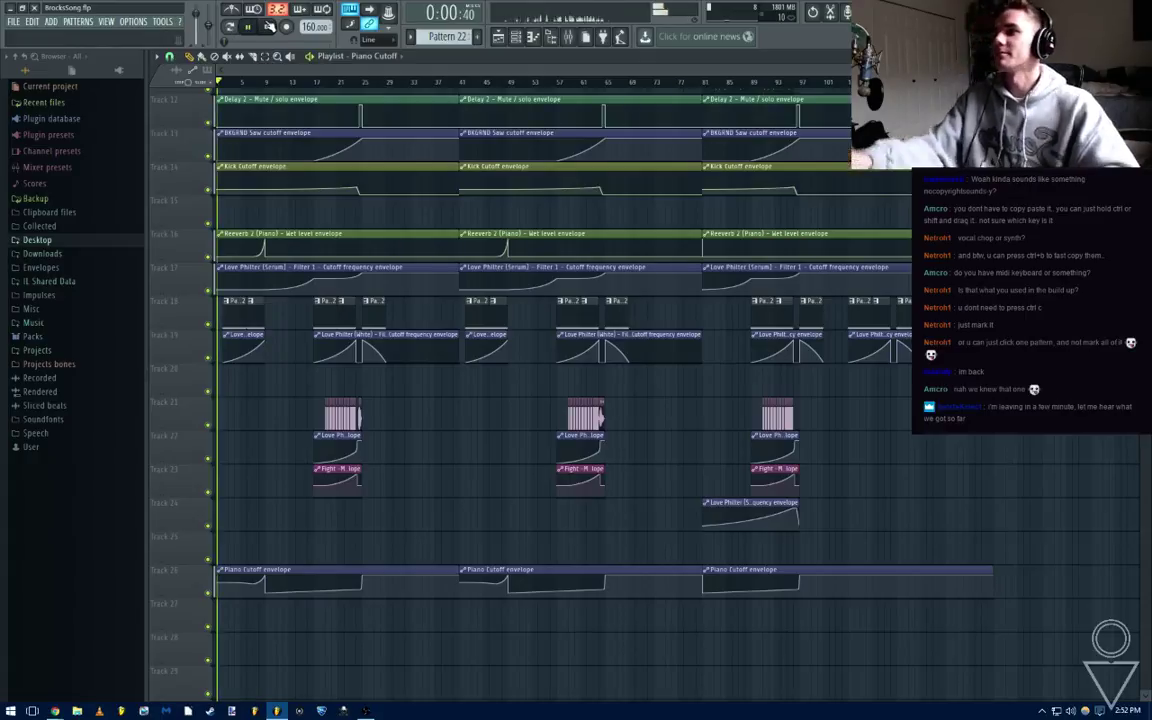
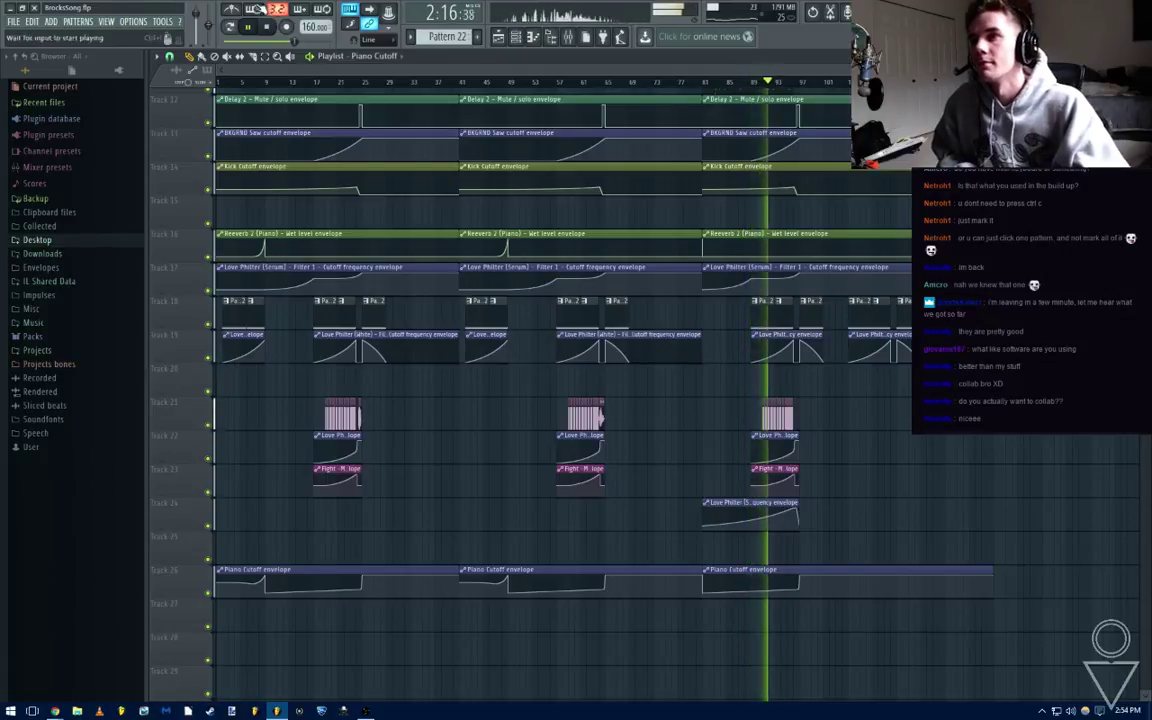
pyautogui.click(567, 36)
pyautogui.press('F9')
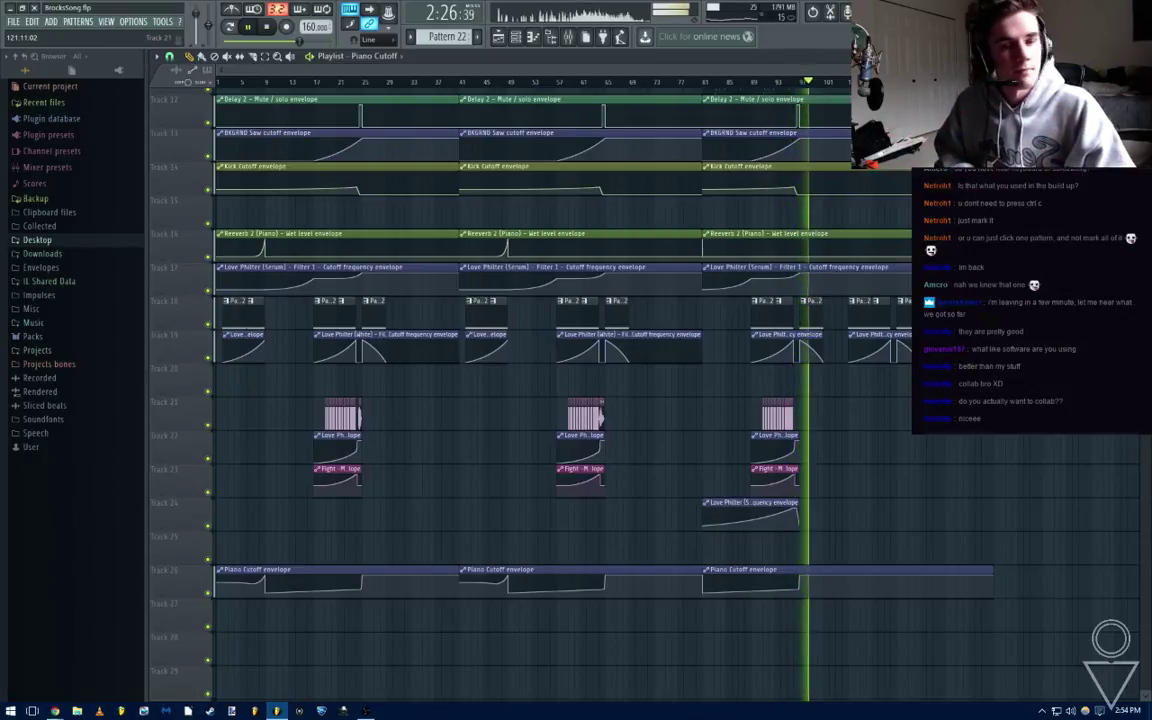
# Try adding Pattern 23 clips on Track 11 at bars 97, 105, 113 and 121 under the last drop
pyautogui.scroll(4, 799, 378)
pyautogui.scroll(5, 778, 378)
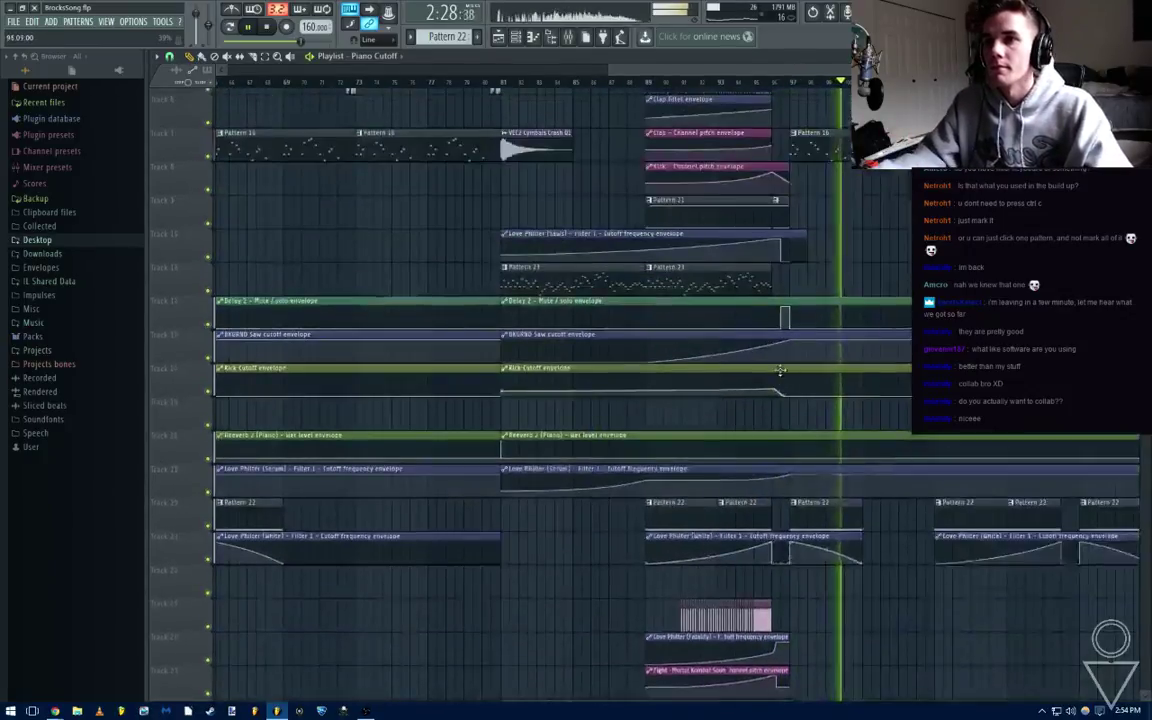
pyautogui.click(613, 437)
pyautogui.scroll(4, 915, 440)
pyautogui.click(607, 443)
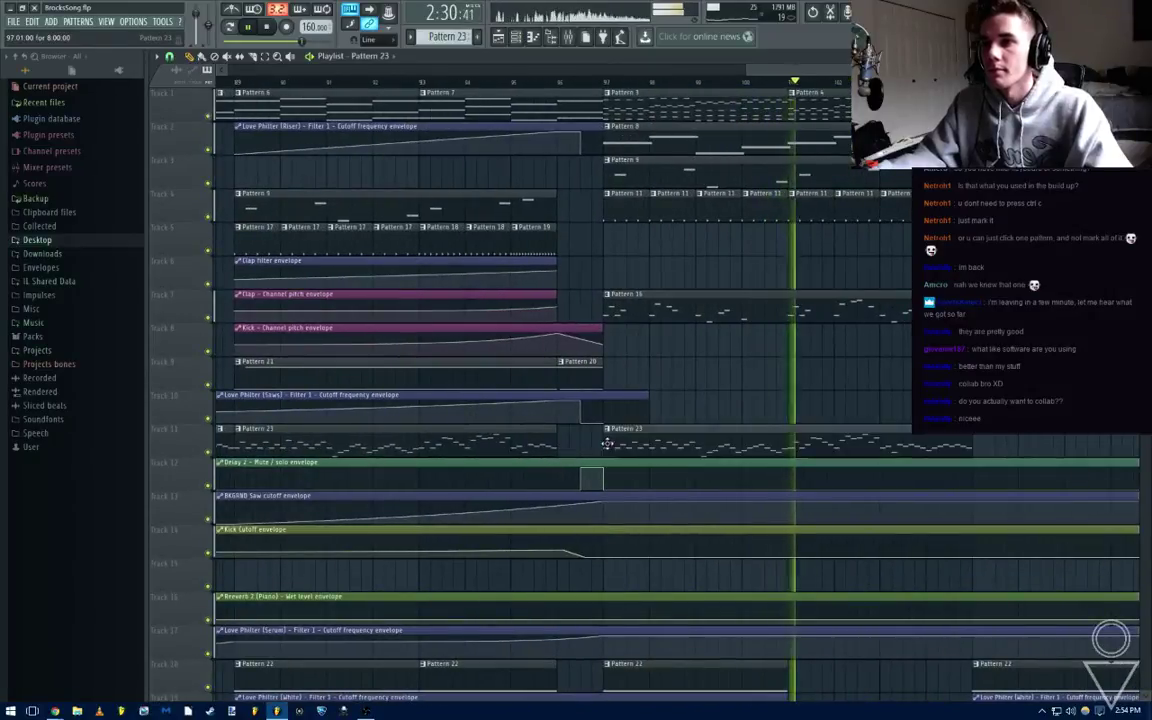
pyautogui.scroll(-4, 730, 401)
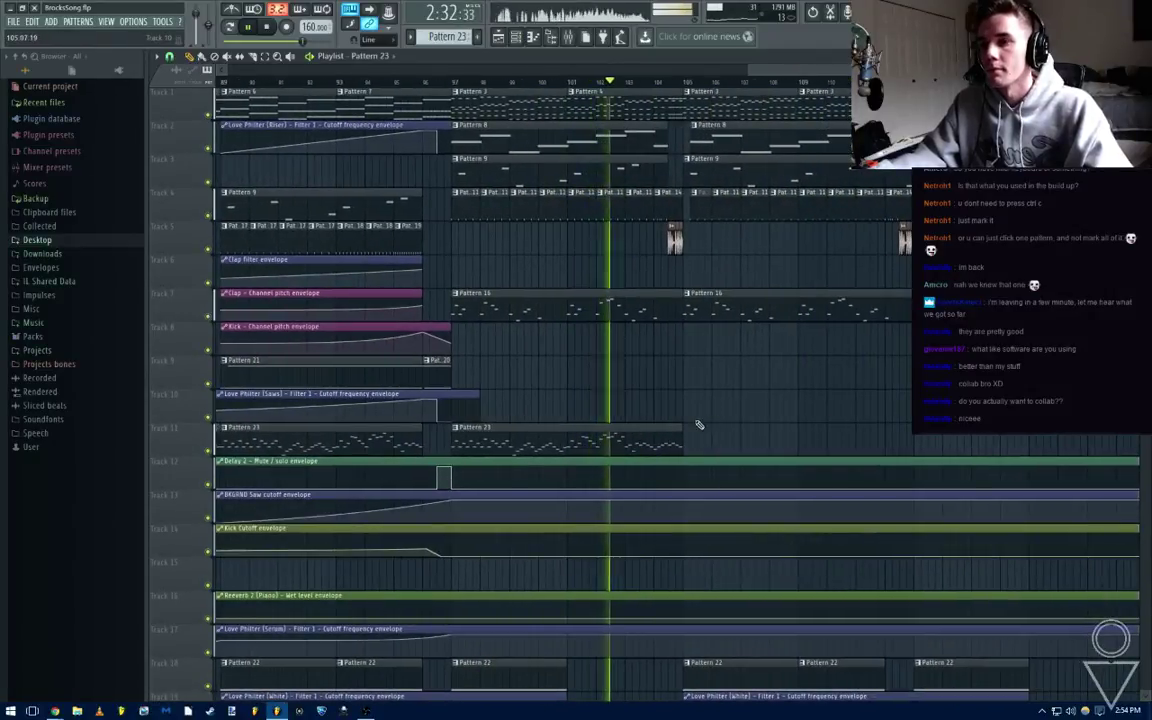
pyautogui.click(690, 446)
pyautogui.click(920, 454)
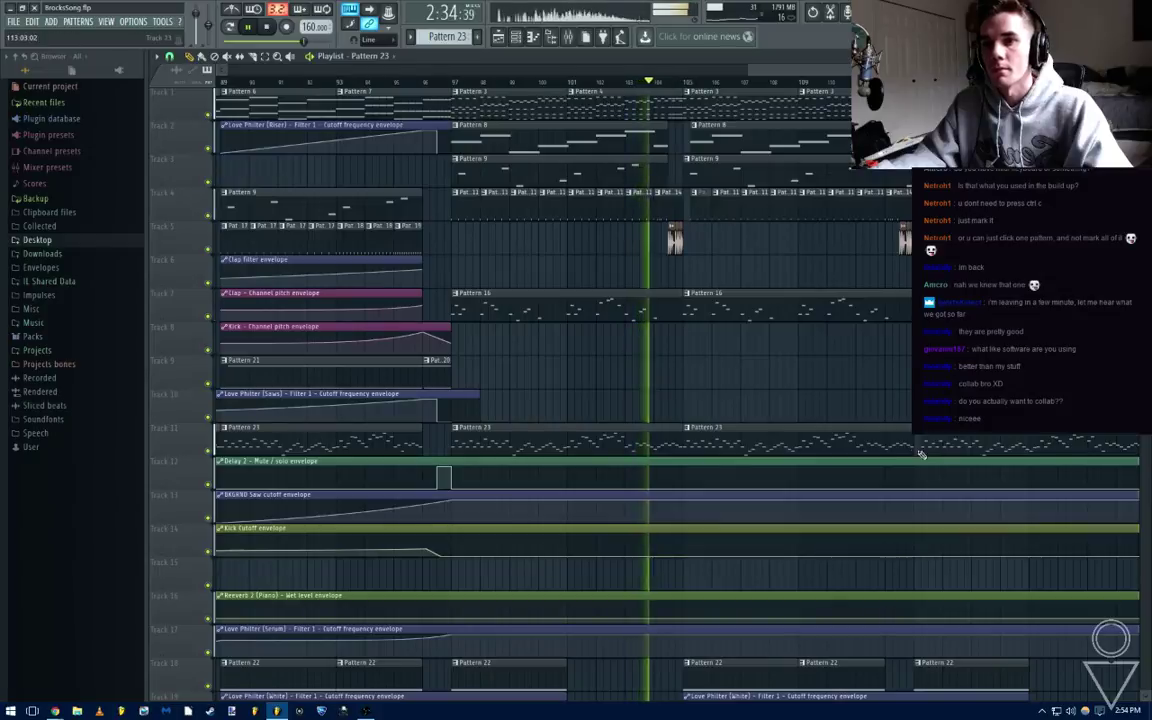
pyautogui.moveTo(897, 398); pyautogui.dragTo(827, 425)
pyautogui.moveTo(1025, 408); pyautogui.dragTo(813, 406)
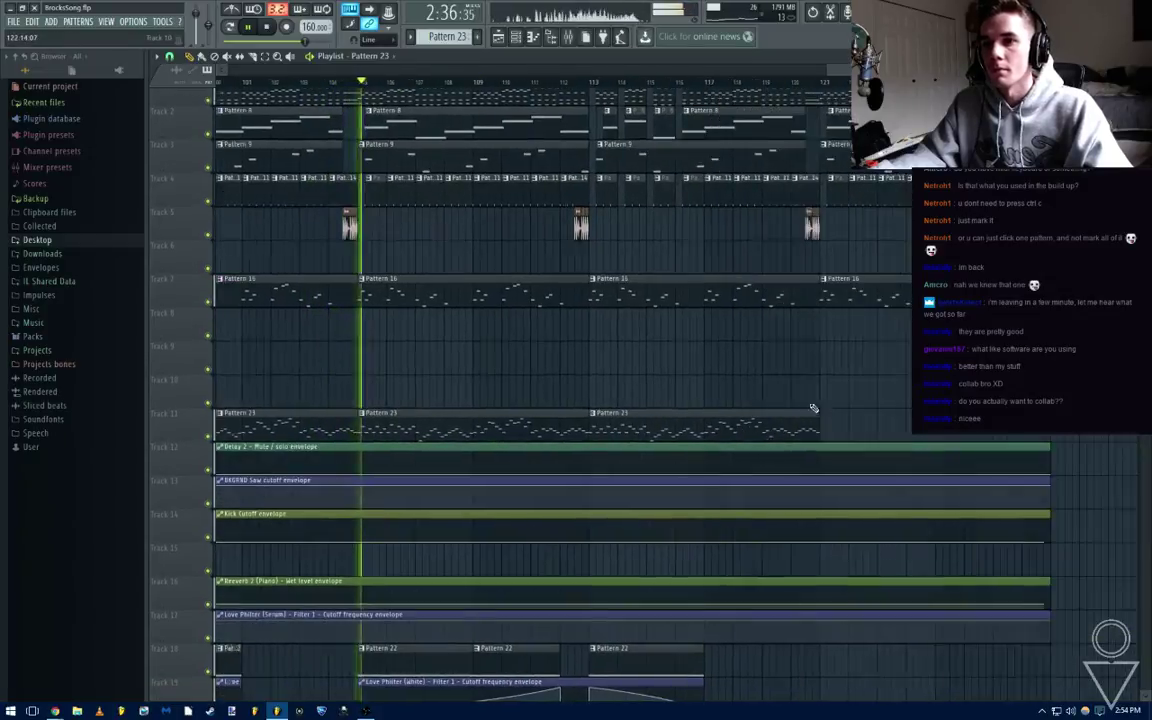
pyautogui.click(765, 436)
# Look over the automation tracks during playback and remove the added Pattern 23 clips from bar 97 onward on Track 11
pyautogui.scroll(-4, 743, 435)
pyautogui.scroll(-5, 690, 446)
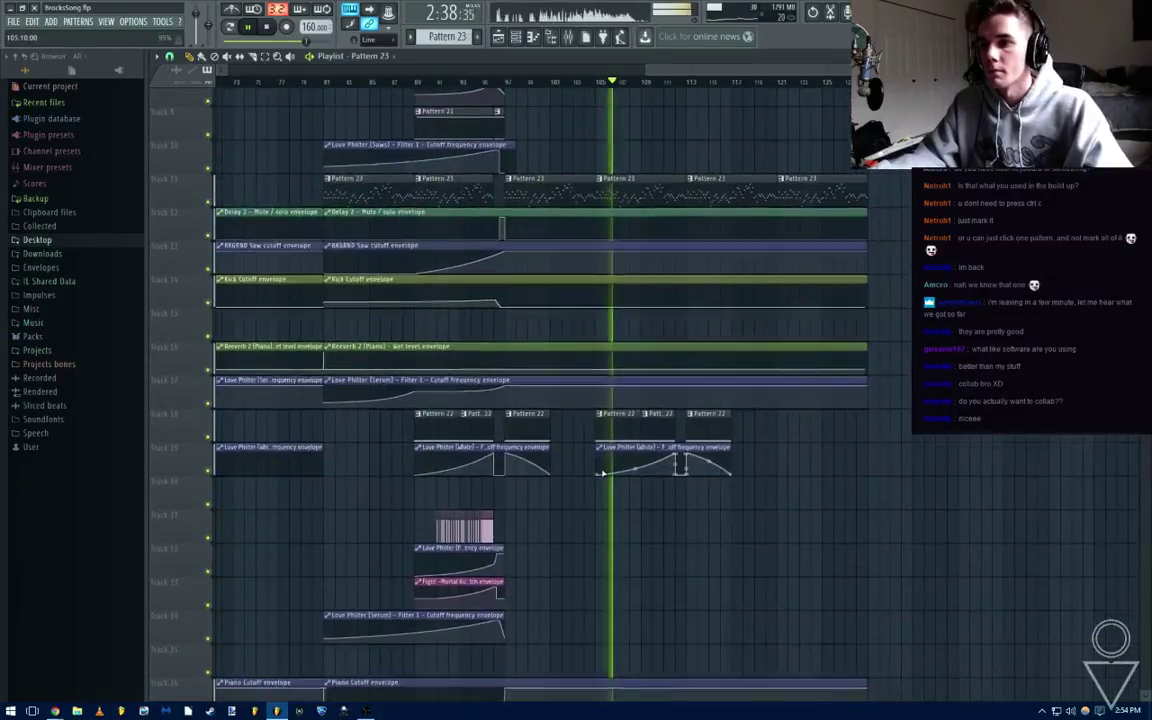
pyautogui.scroll(2, 431, 429)
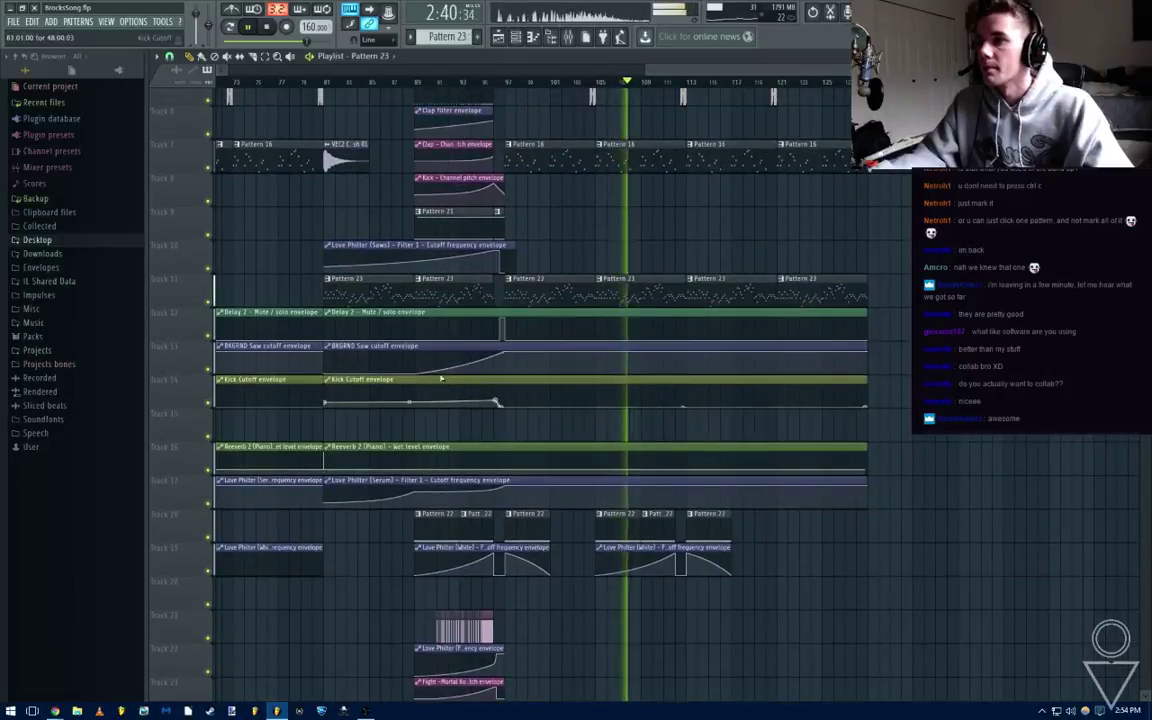
pyautogui.scroll(-3, 397, 429)
pyautogui.scroll(-5, 838, 514)
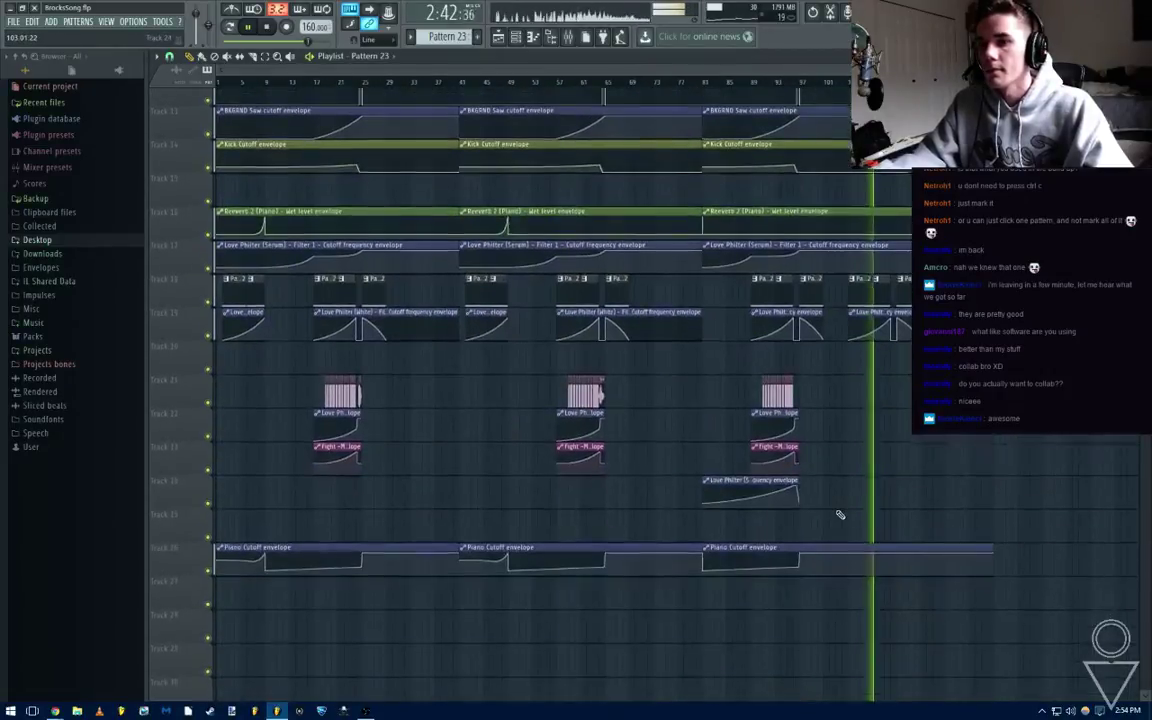
pyautogui.scroll(8, 834, 520)
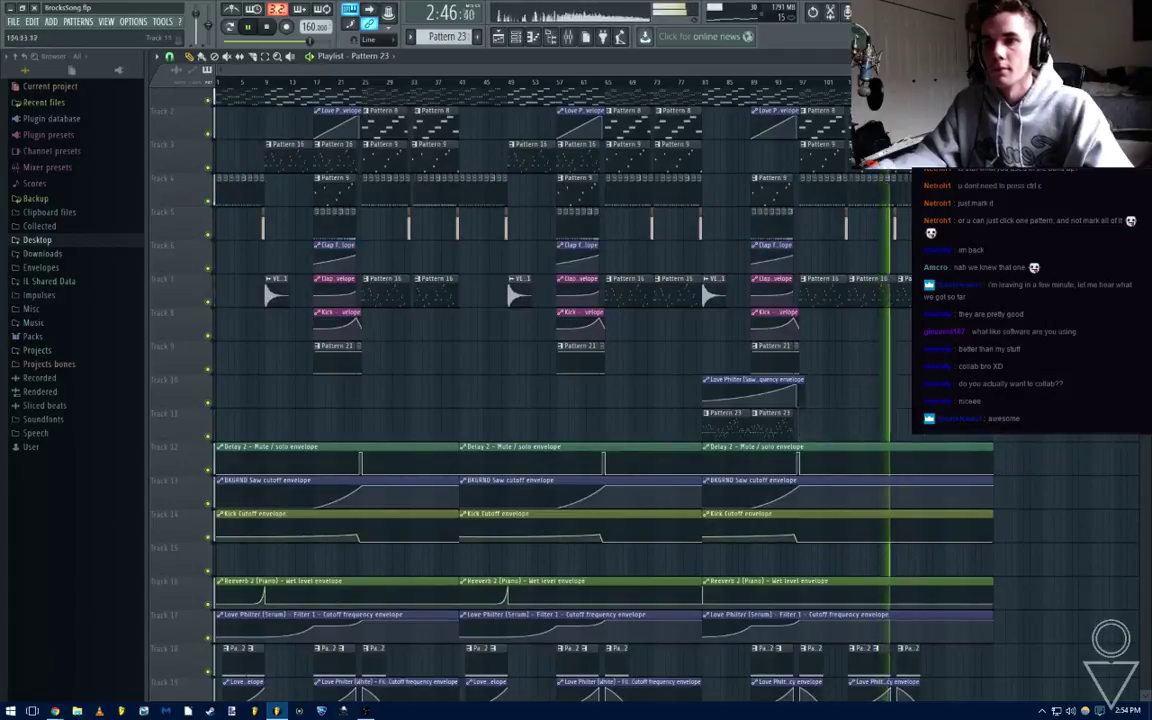
pyautogui.scroll(-2, 829, 435)
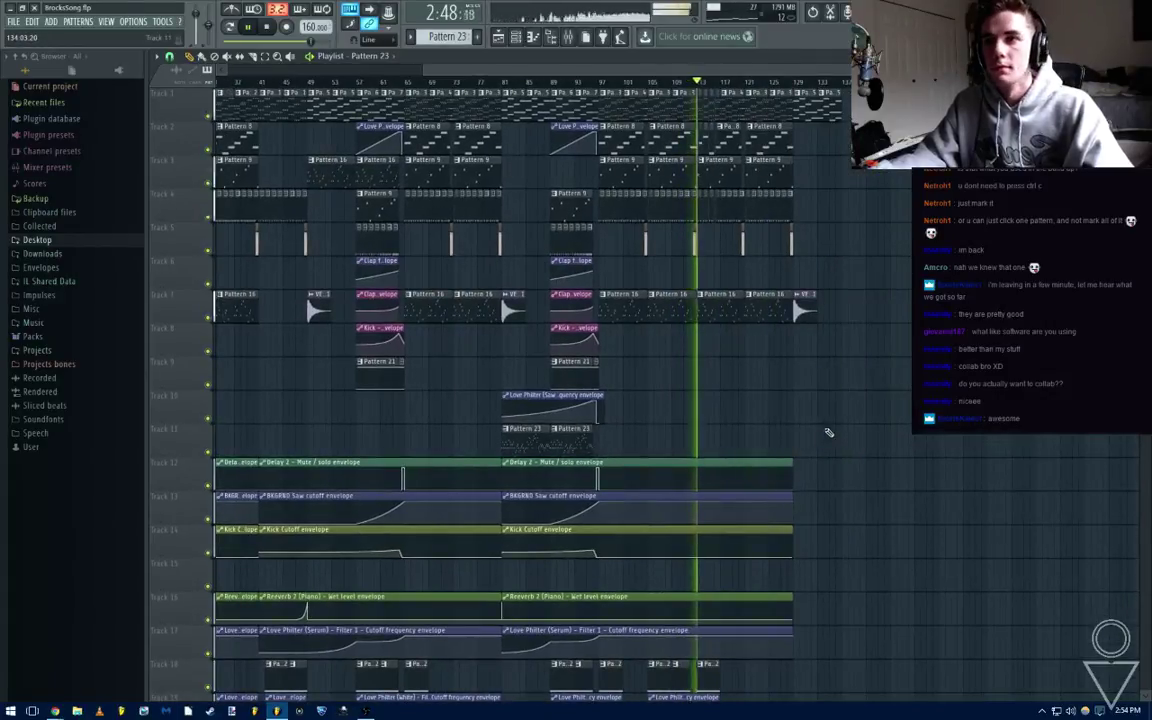
# Listen through the Pattern 5 section from bar 129, stop playback, and save the project
pyautogui.scroll(5, 829, 432)
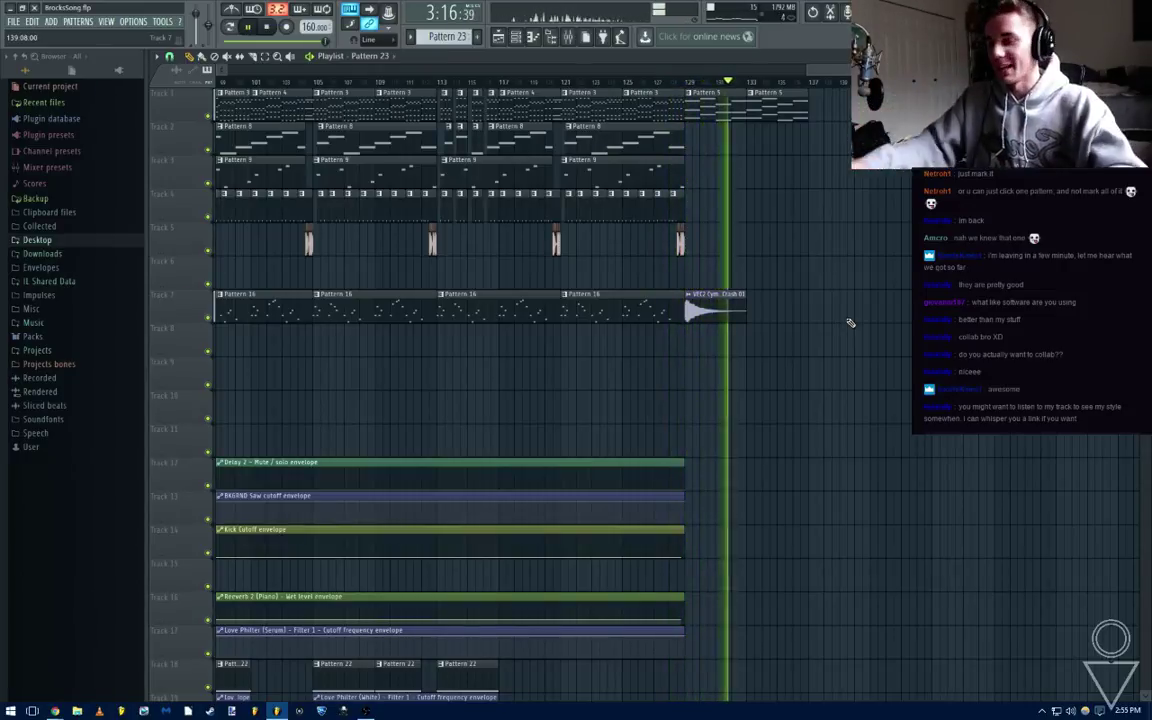
pyautogui.moveTo(860, 304); pyautogui.dragTo(713, 357)
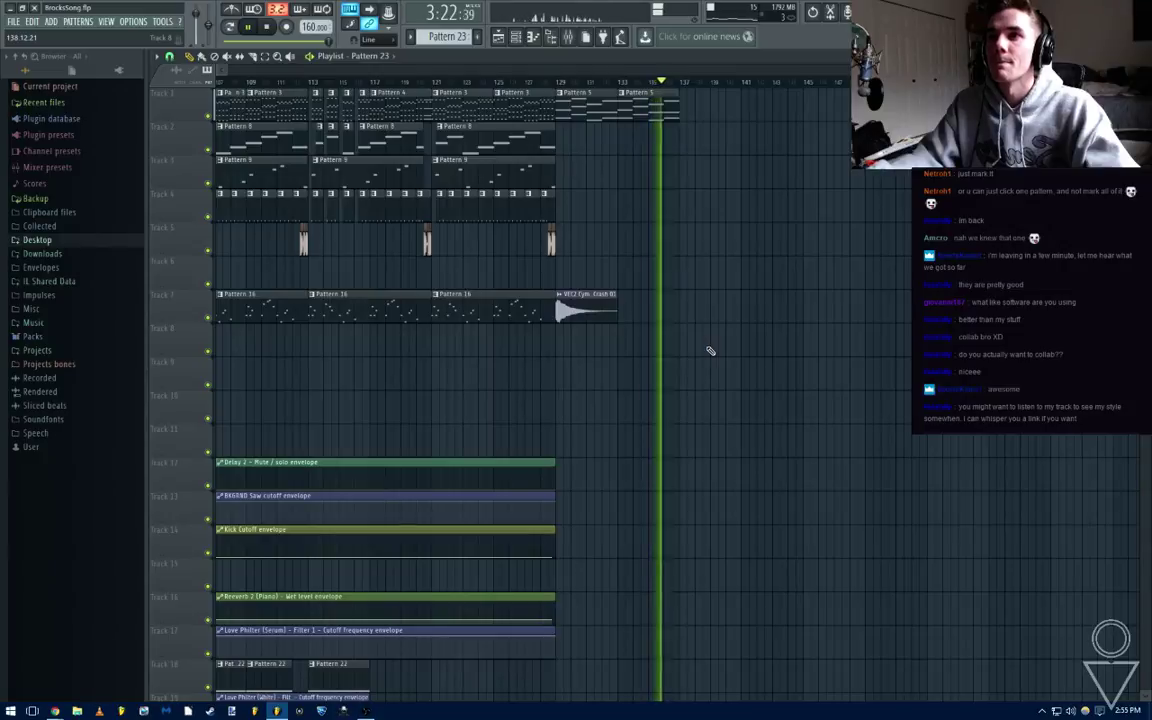
pyautogui.press('space')
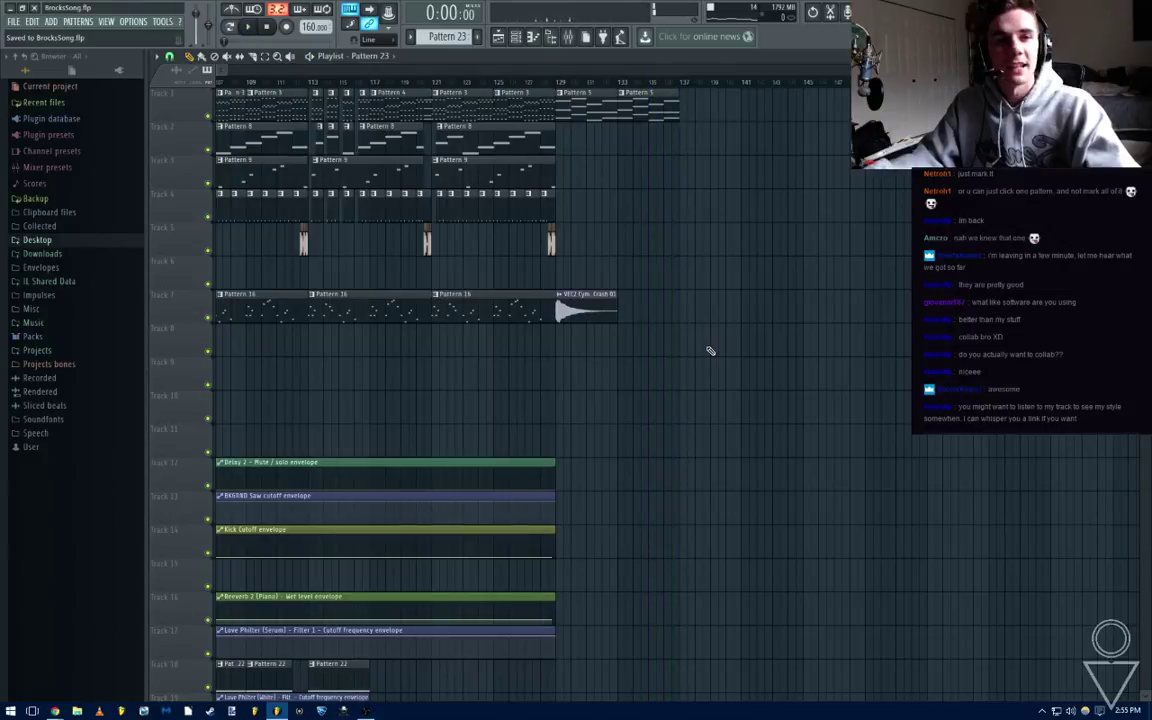
# Delete the Piano Cutoff clip that starts at bar 81 on Track 26
pyautogui.scroll(-5, 710, 351)
pyautogui.keyDown('ctrl'); pyautogui.rightClick(597, 422); pyautogui.keyUp('ctrl')
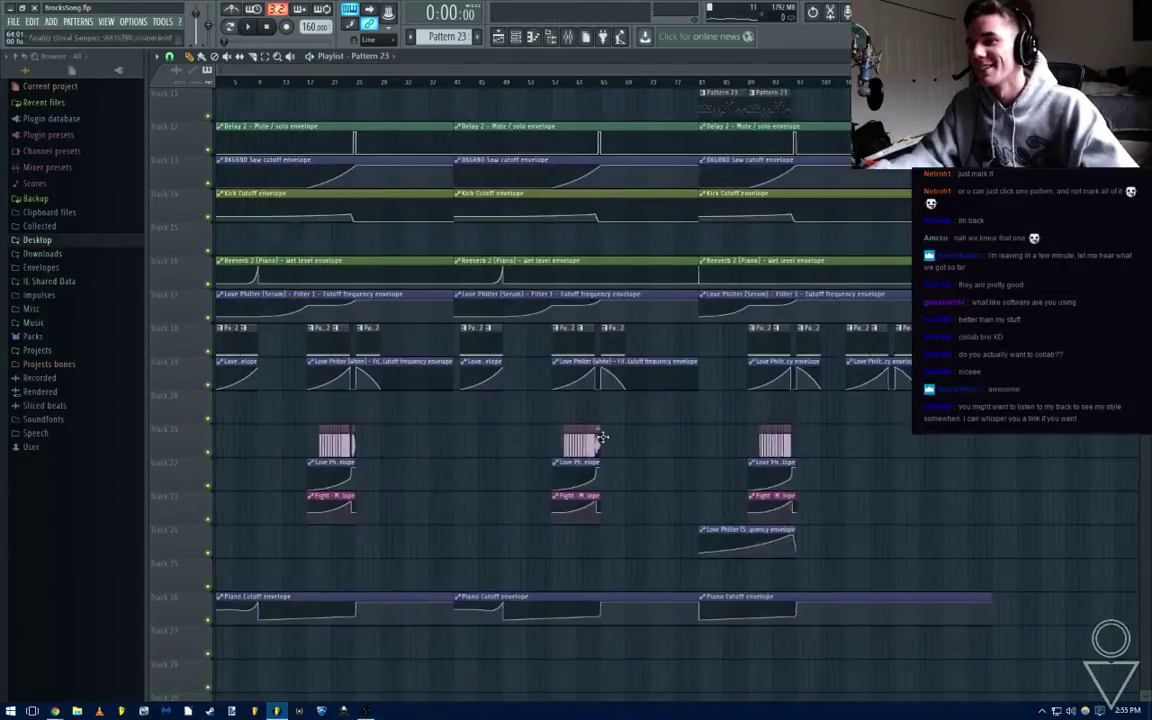
pyautogui.rightClick(852, 609)
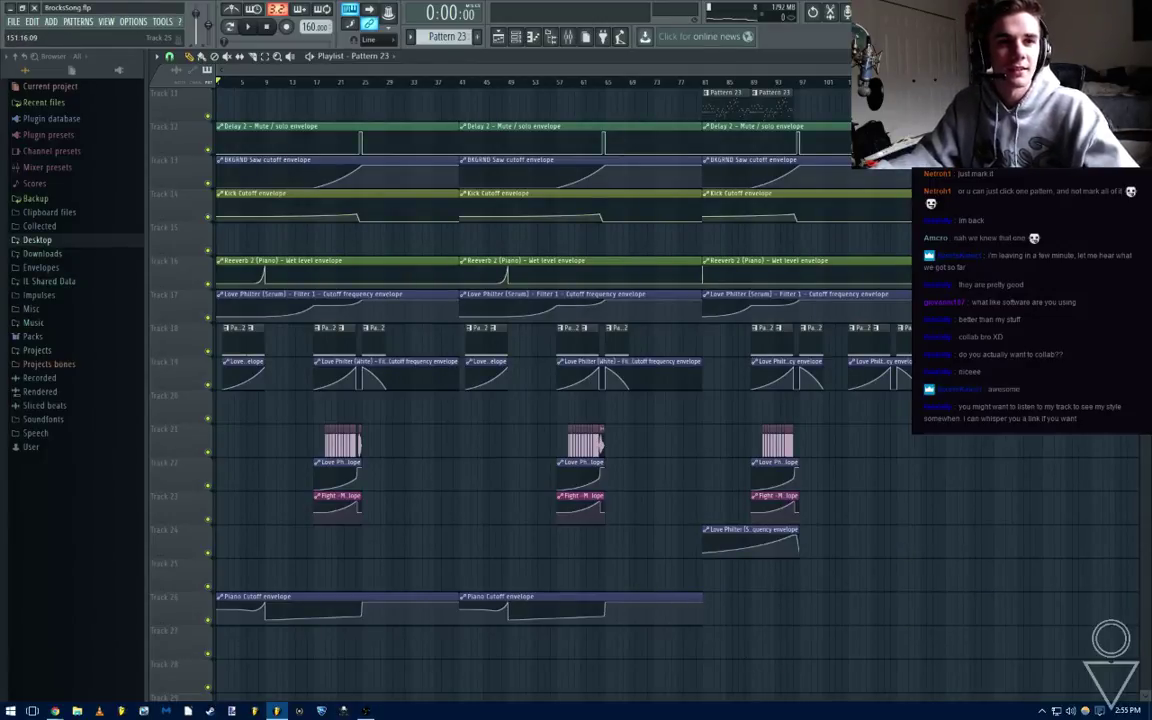
# Delete the Piano Cutoff clip starting at bar 41 on Track 26 and lengthen the first clip to about 128 bars
pyautogui.rightClick(598, 608)
pyautogui.scroll(2, 504, 607)
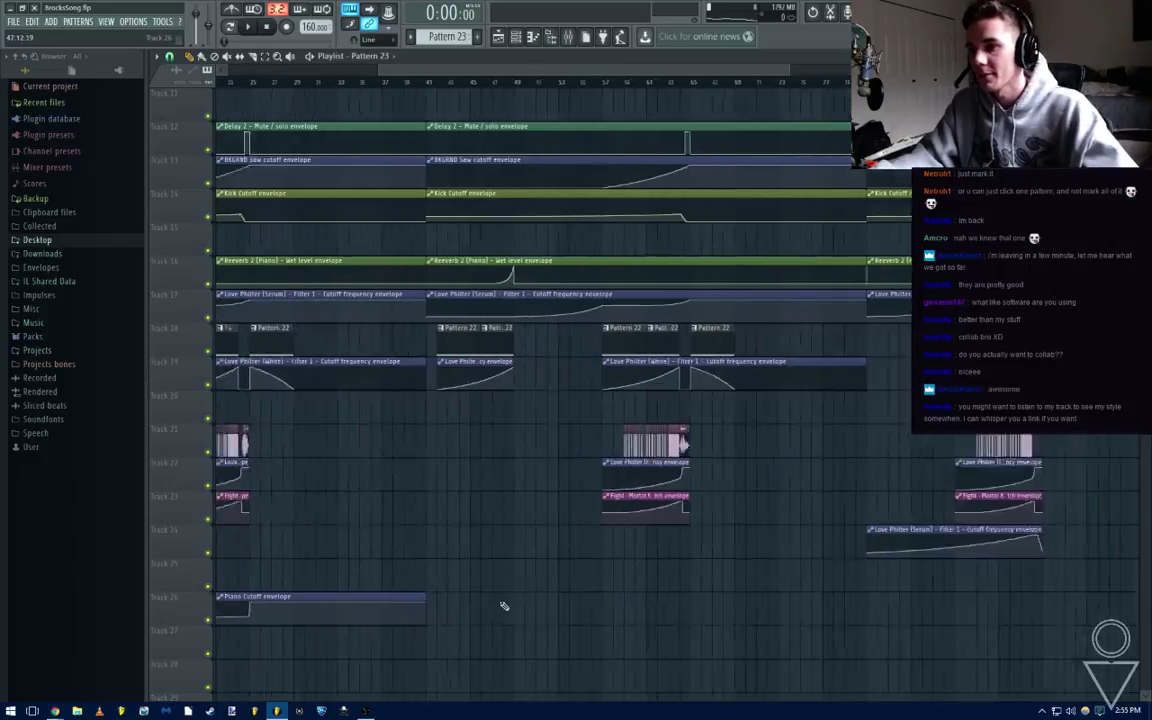
pyautogui.scroll(-2, 490, 609)
pyautogui.moveTo(458, 596); pyautogui.dragTo(983, 618)
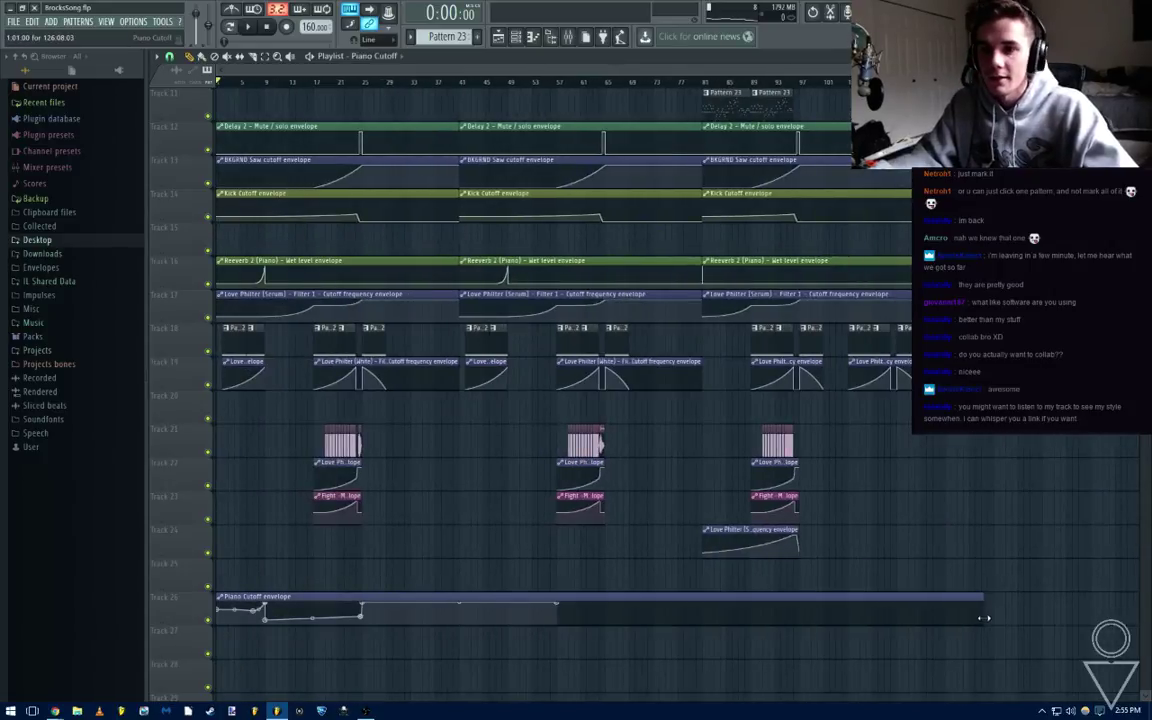
pyautogui.scroll(3, 996, 618)
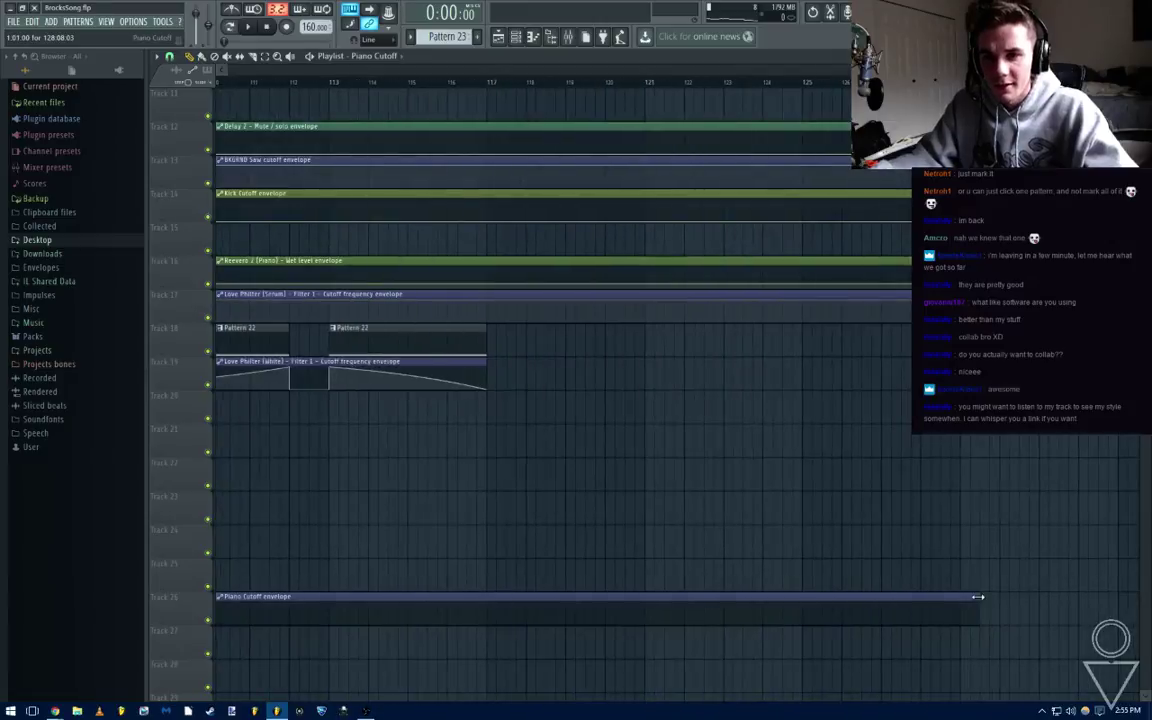
pyautogui.scroll(-4, 958, 596)
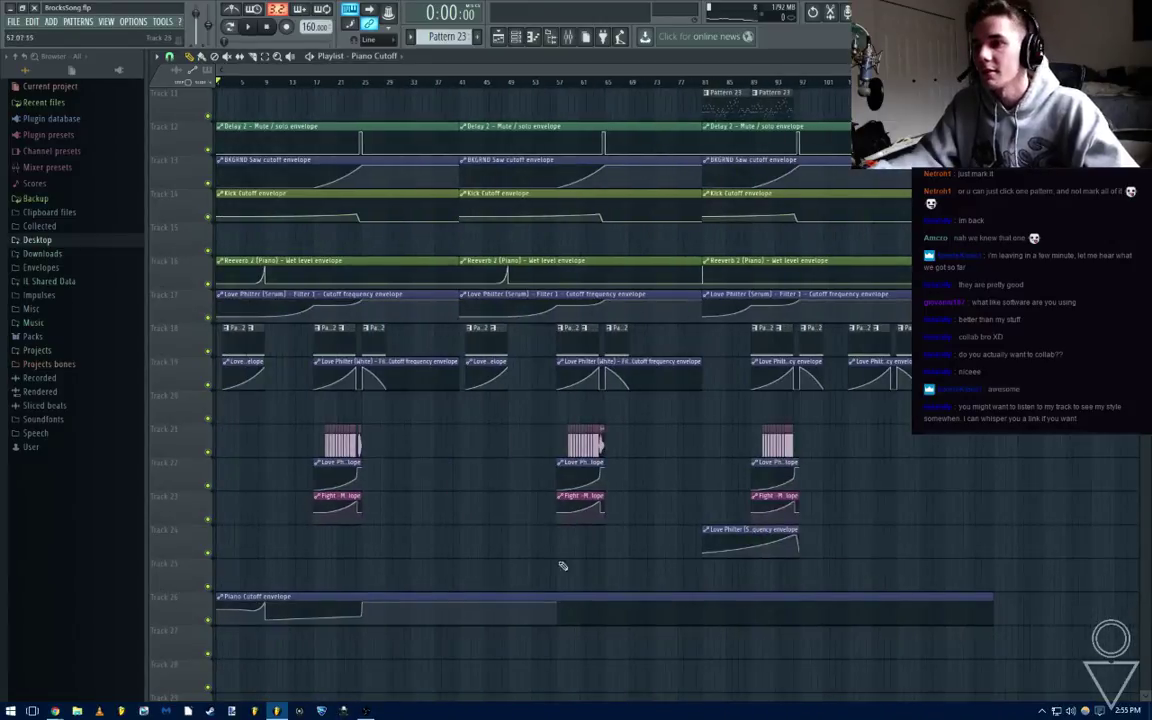
# Set the playback position to bar 41 and move the Piano Cutoff envelope's last point from bar 57 back to bar 41
pyautogui.scroll(6, 484, 513)
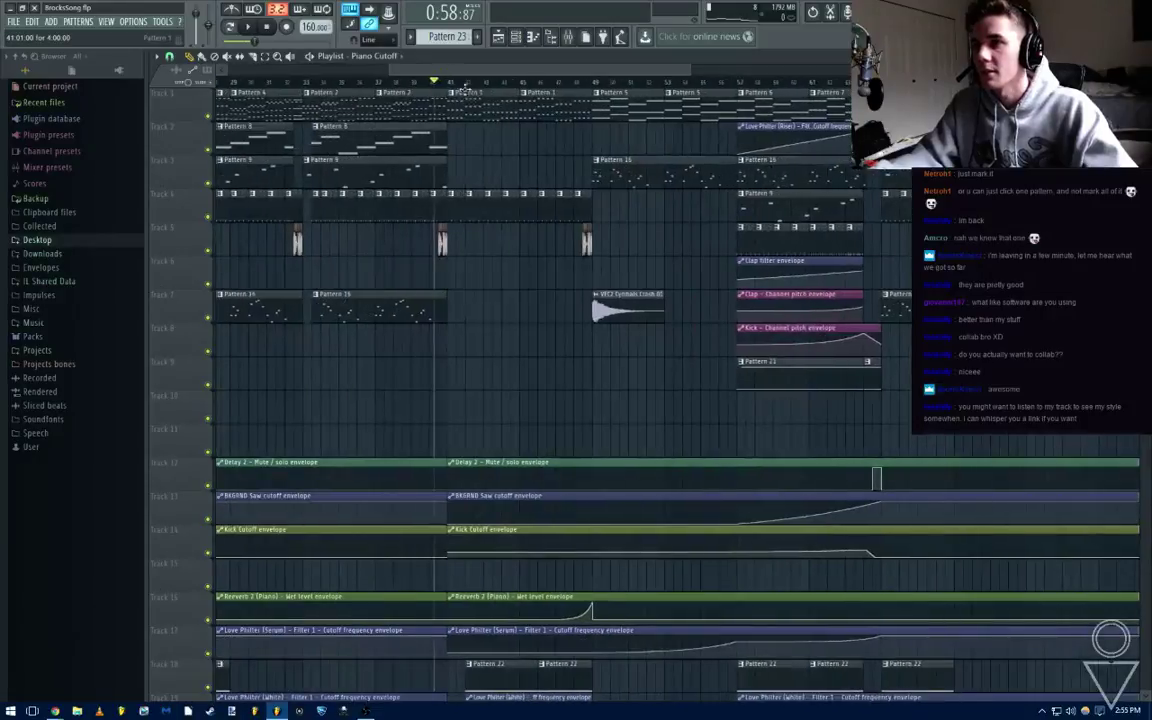
pyautogui.scroll(-8, 668, 471)
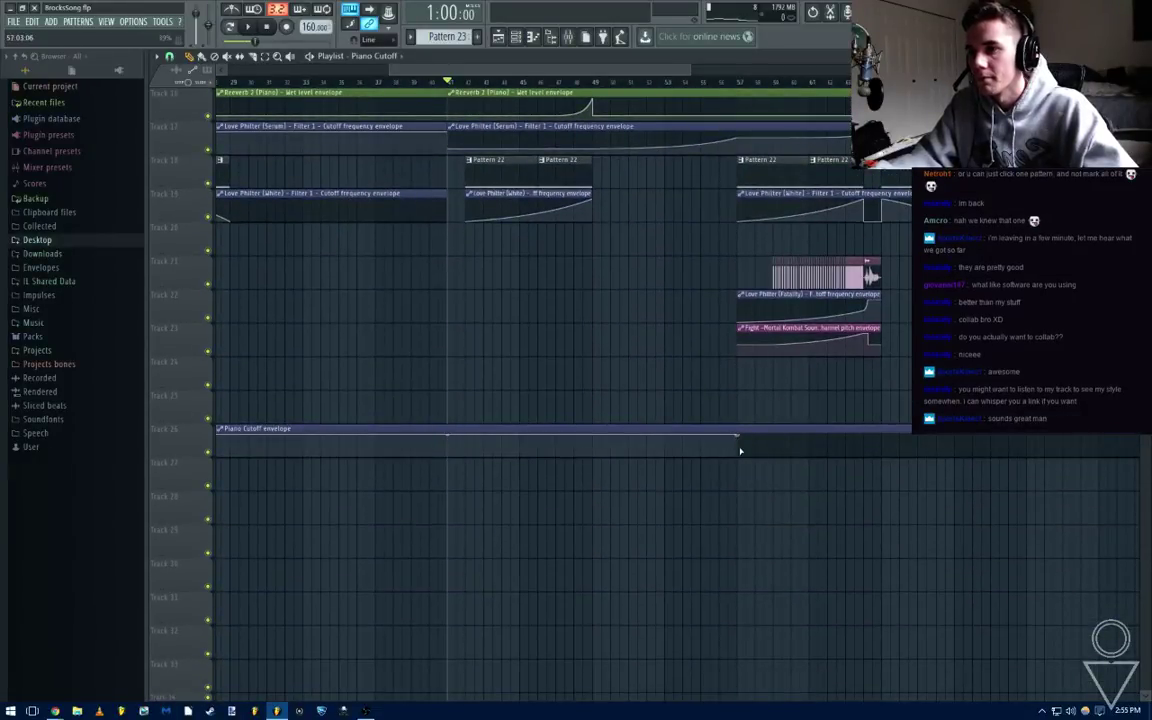
pyautogui.moveTo(735, 434); pyautogui.dragTo(451, 413)
pyautogui.scroll(-3, 451, 413)
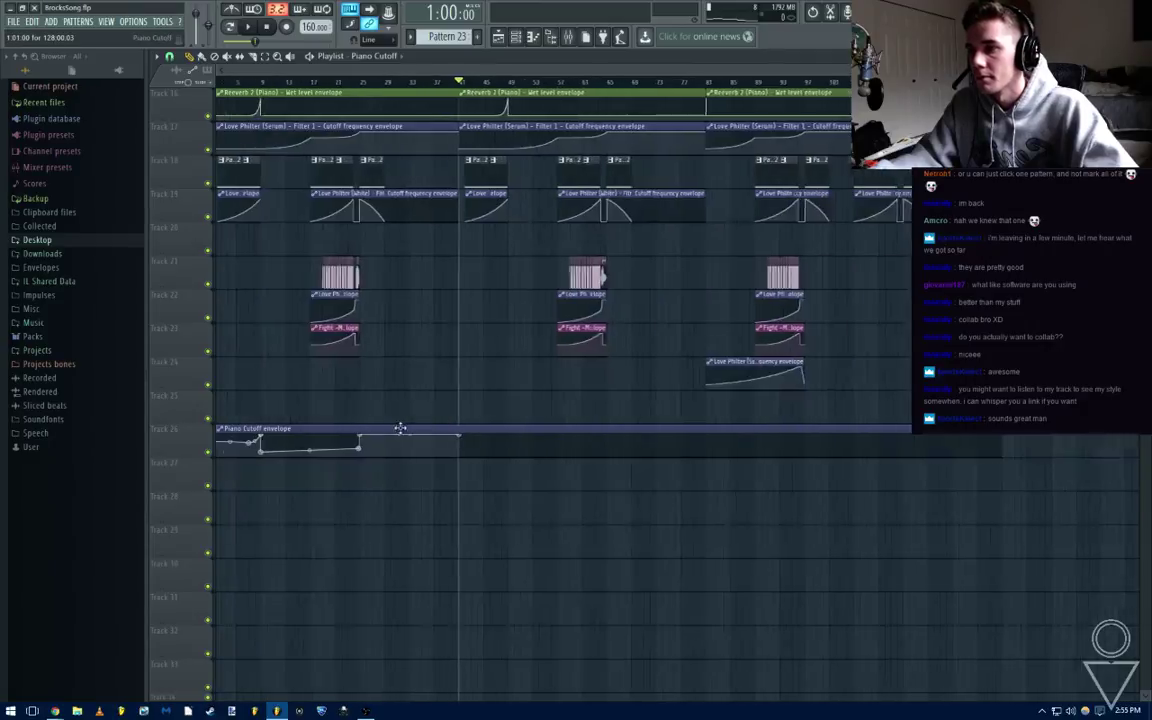
# Add a Piano Cutoff point at bar 41 with the 68% value copied from the envelope's first point
pyautogui.rightClick(222, 446)
pyautogui.click(258, 634)
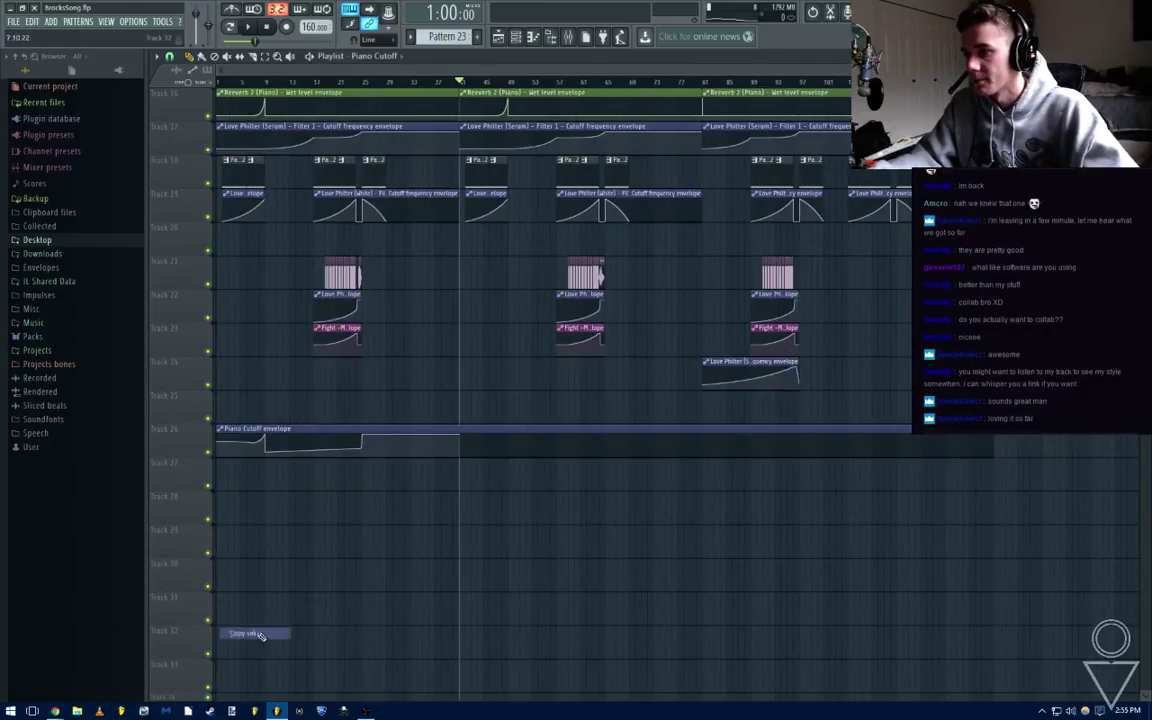
pyautogui.rightClick(461, 447)
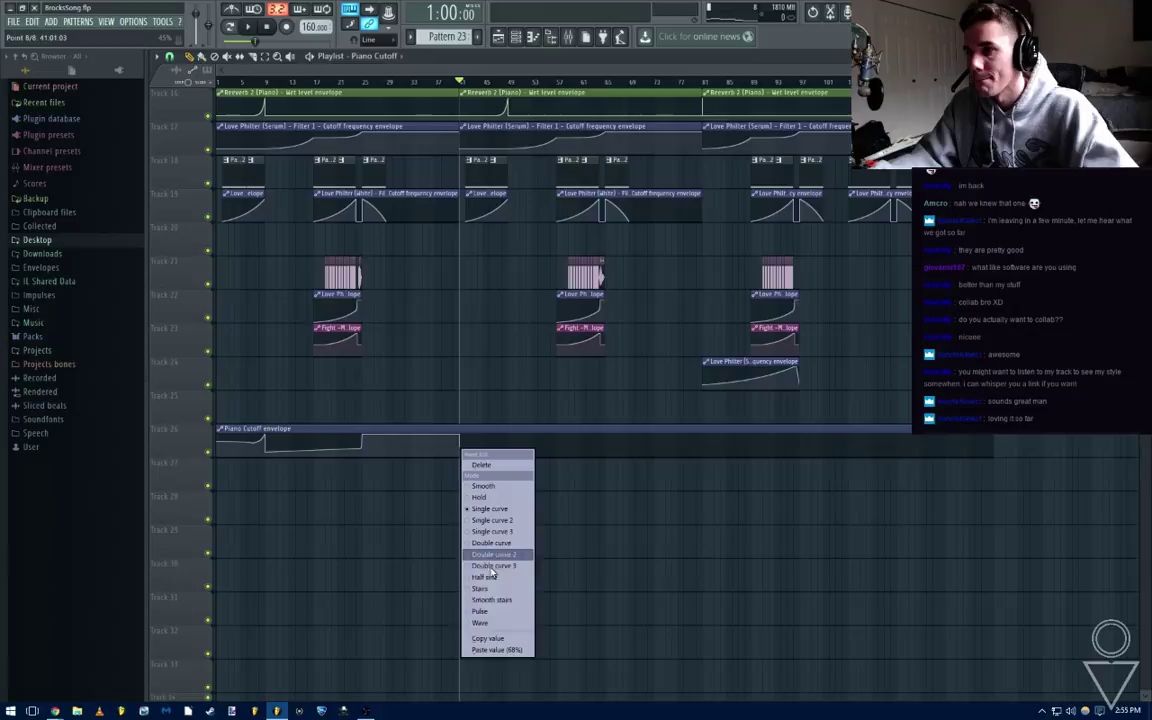
pyautogui.click(489, 652)
# Add a Piano Cutoff point at bar 47 with the 61% value copied from the bar 7 point
pyautogui.rightClick(265, 447)
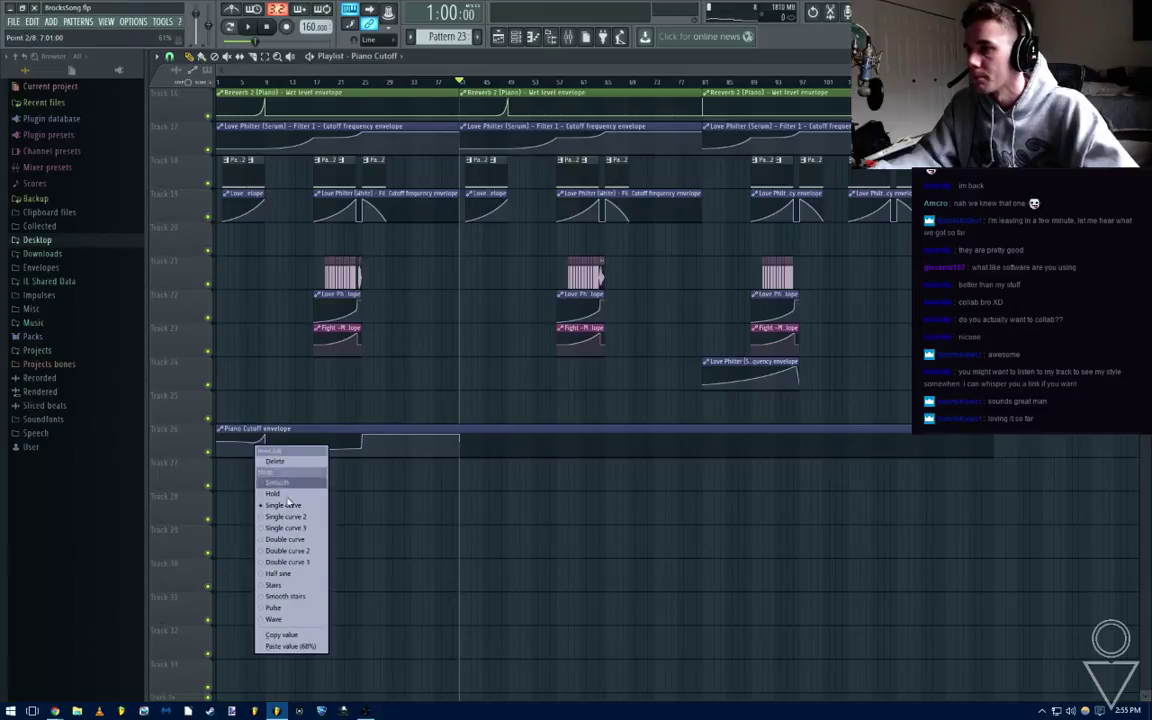
pyautogui.click(292, 636)
pyautogui.scroll(4, 252, 444)
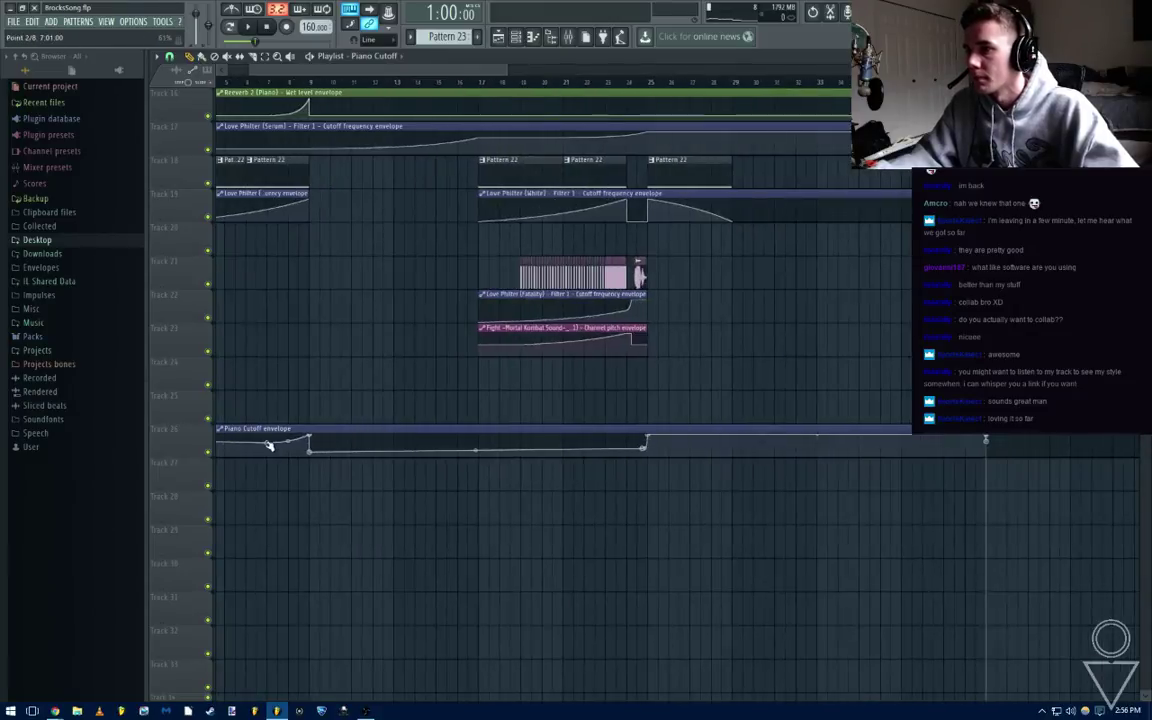
pyautogui.moveTo(960, 506); pyautogui.dragTo(742, 504)
pyautogui.moveTo(880, 482); pyautogui.dragTo(744, 487)
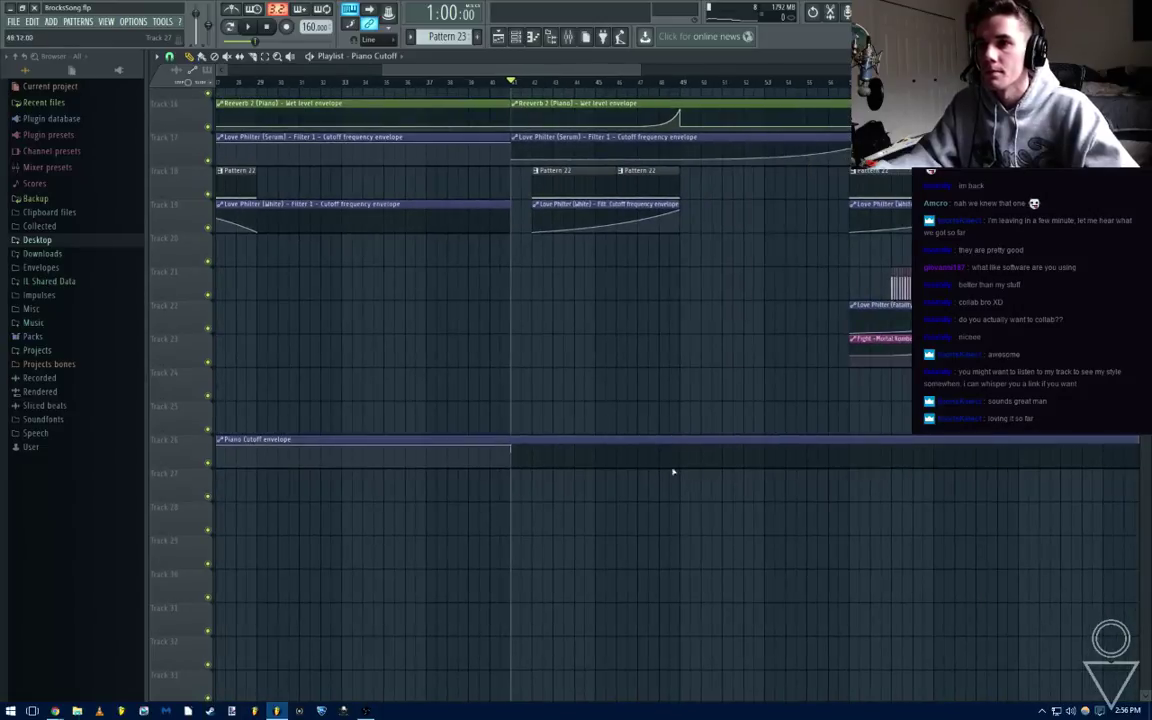
pyautogui.scroll(6, 655, 461)
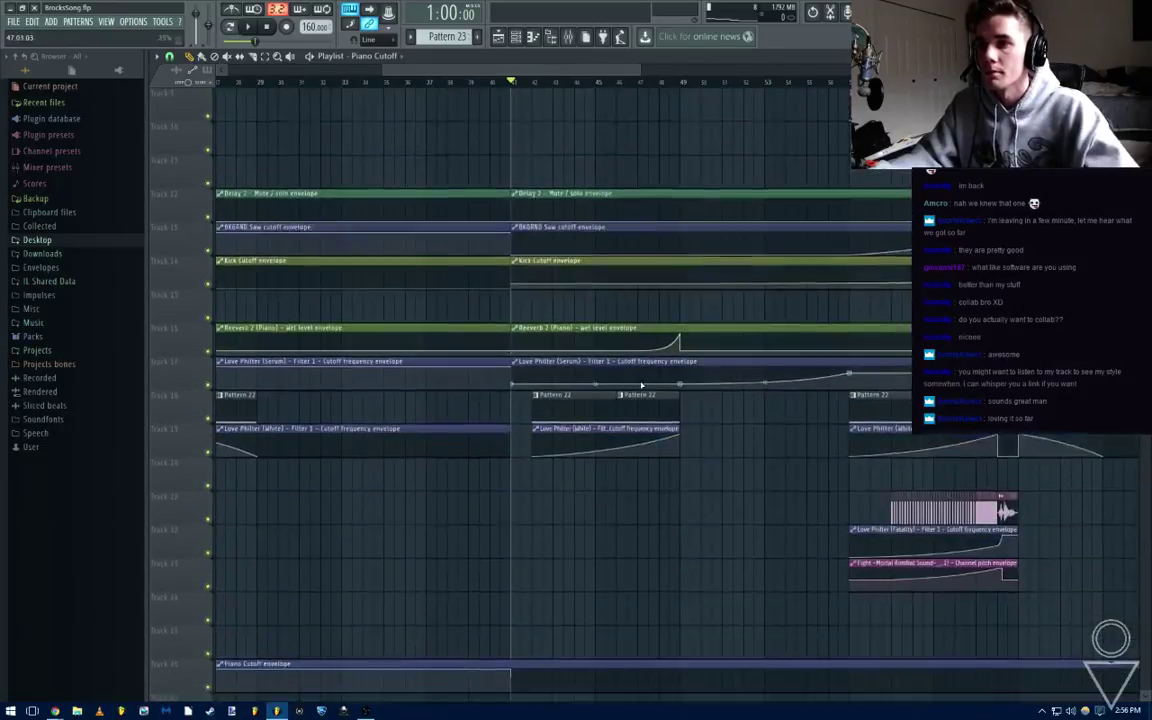
pyautogui.scroll(-4, 641, 384)
pyautogui.rightClick(640, 506)
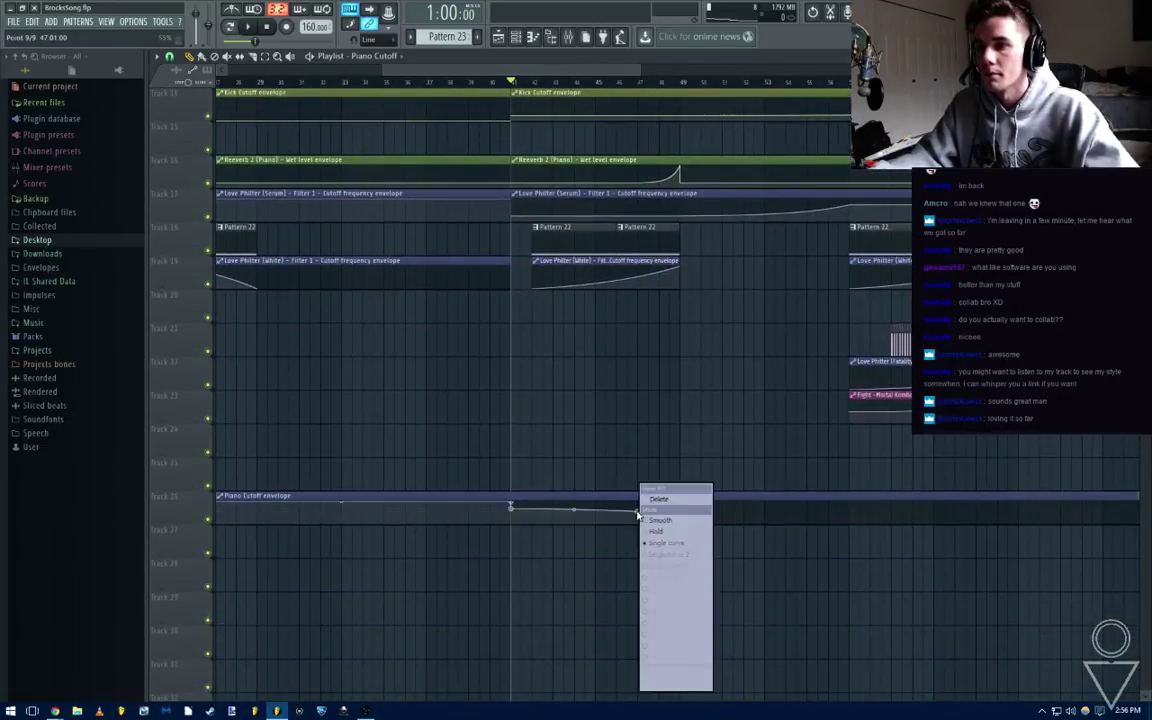
pyautogui.click(683, 684)
# Add a Piano Cutoff point at bar 49 with the 100% value copied from the upper bar 9 point
pyautogui.scroll(-4, 430, 562)
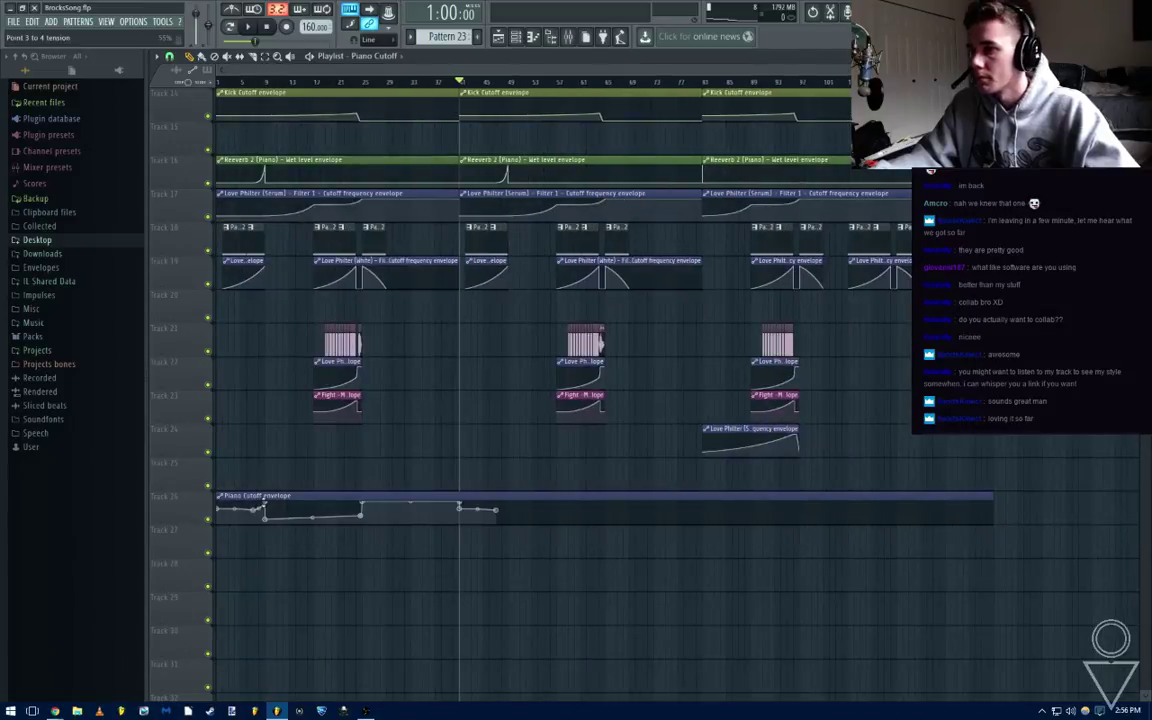
pyautogui.scroll(5, 263, 507)
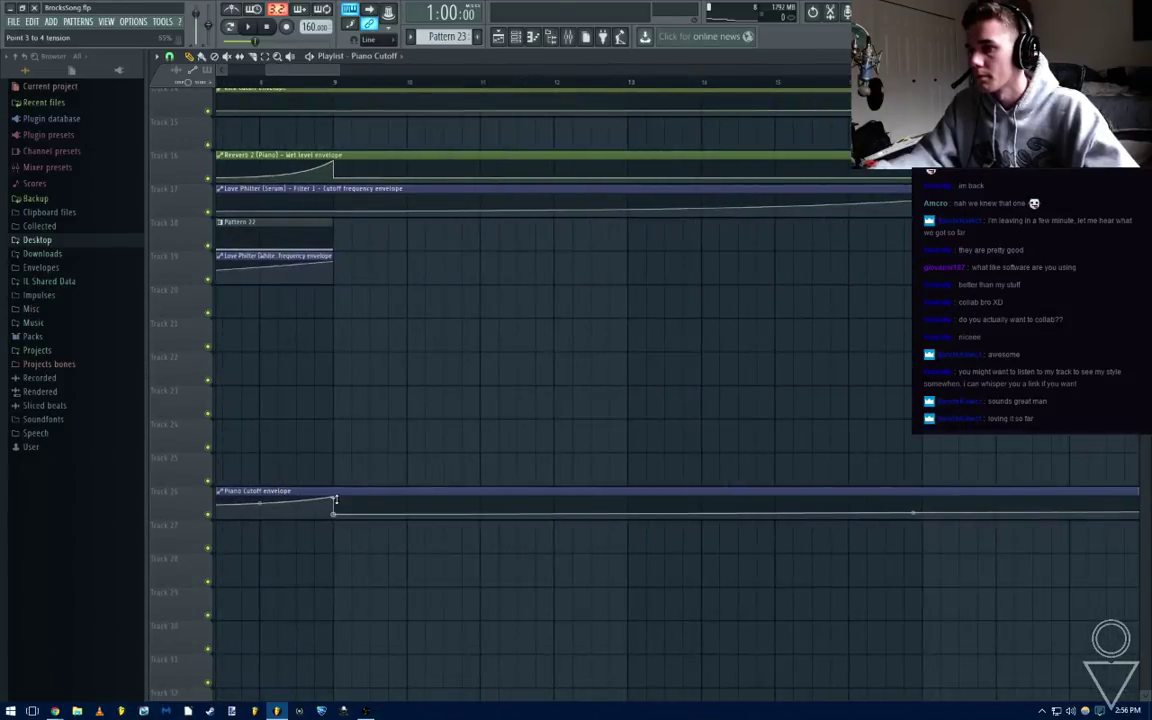
pyautogui.rightClick(336, 502)
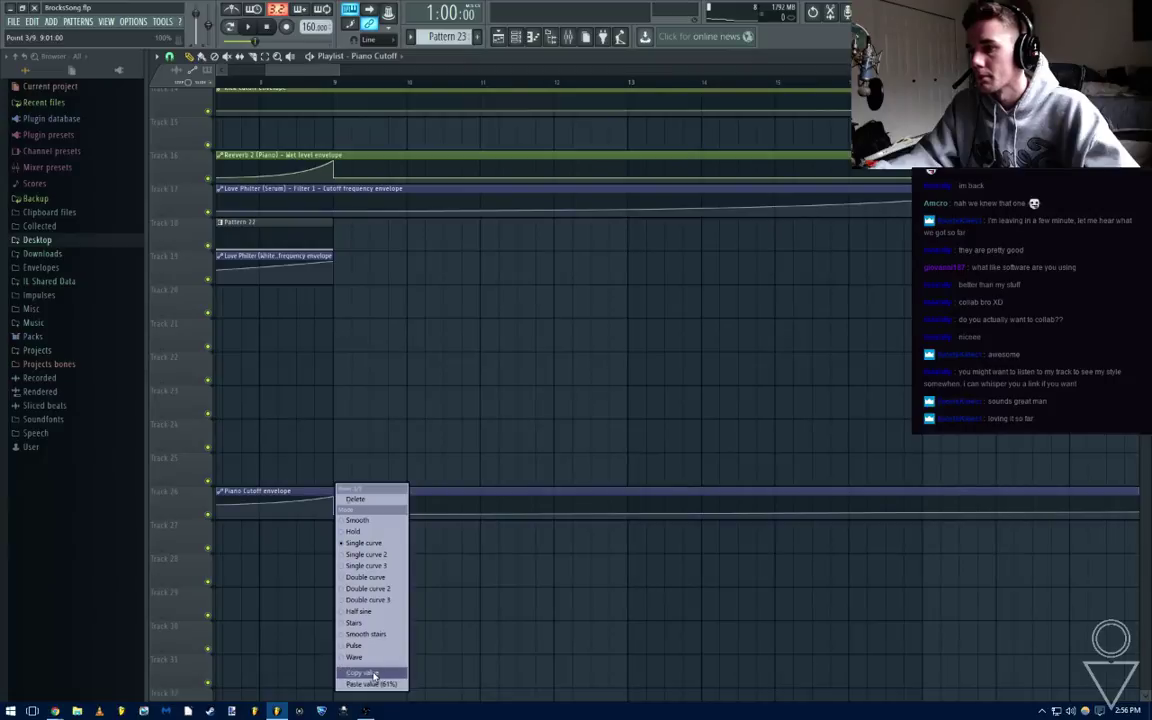
pyautogui.click(375, 676)
pyautogui.scroll(-4, 751, 553)
pyautogui.moveTo(751, 553); pyautogui.dragTo(465, 527)
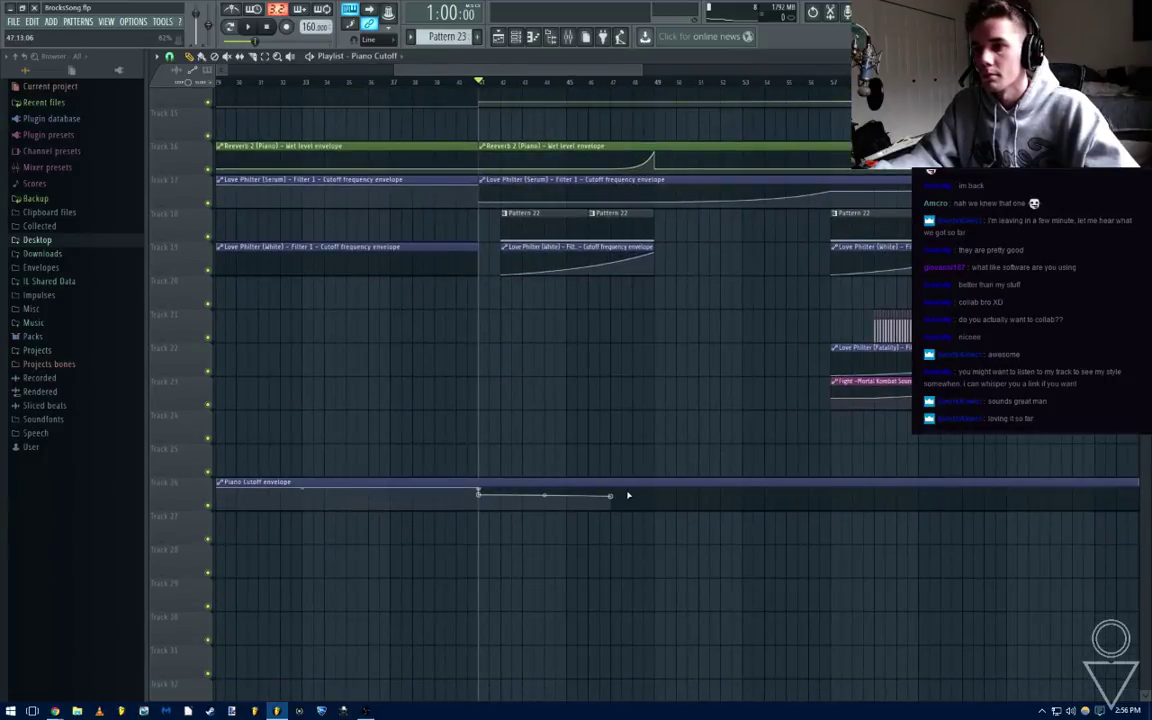
pyautogui.rightClick(658, 492)
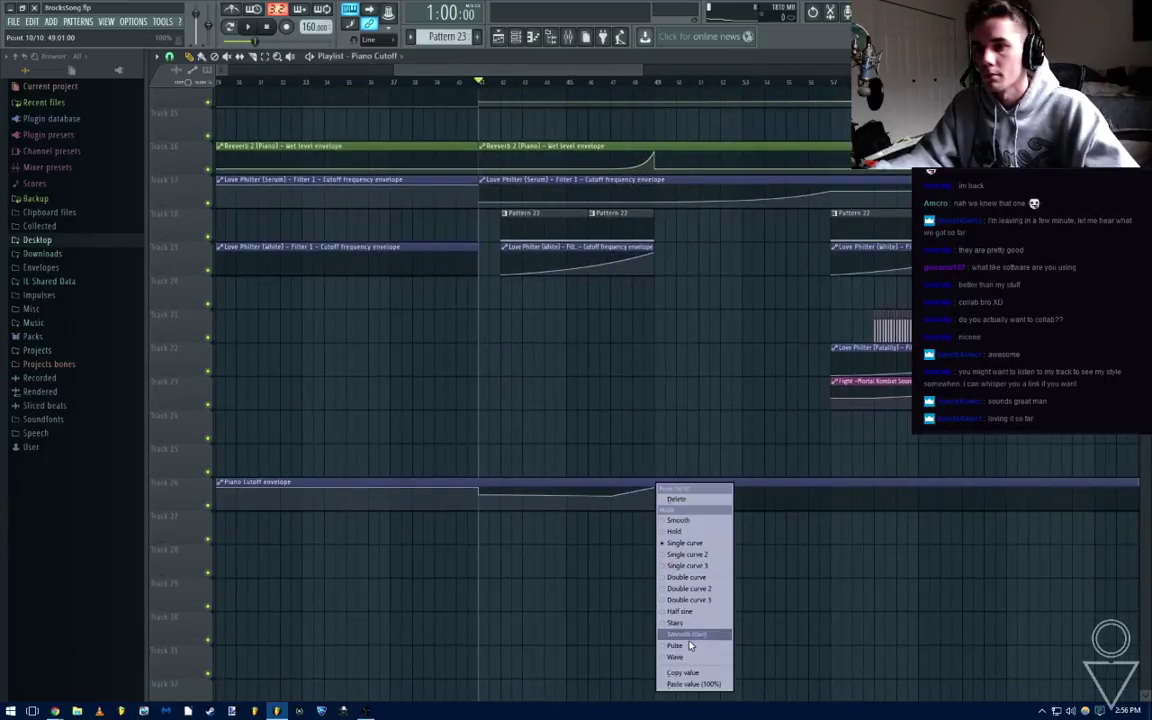
pyautogui.click(690, 684)
# Add a second Piano Cutoff point at bar 49 with the 21% value copied from the lower bar 9 point, and save the project
pyautogui.scroll(-4, 504, 533)
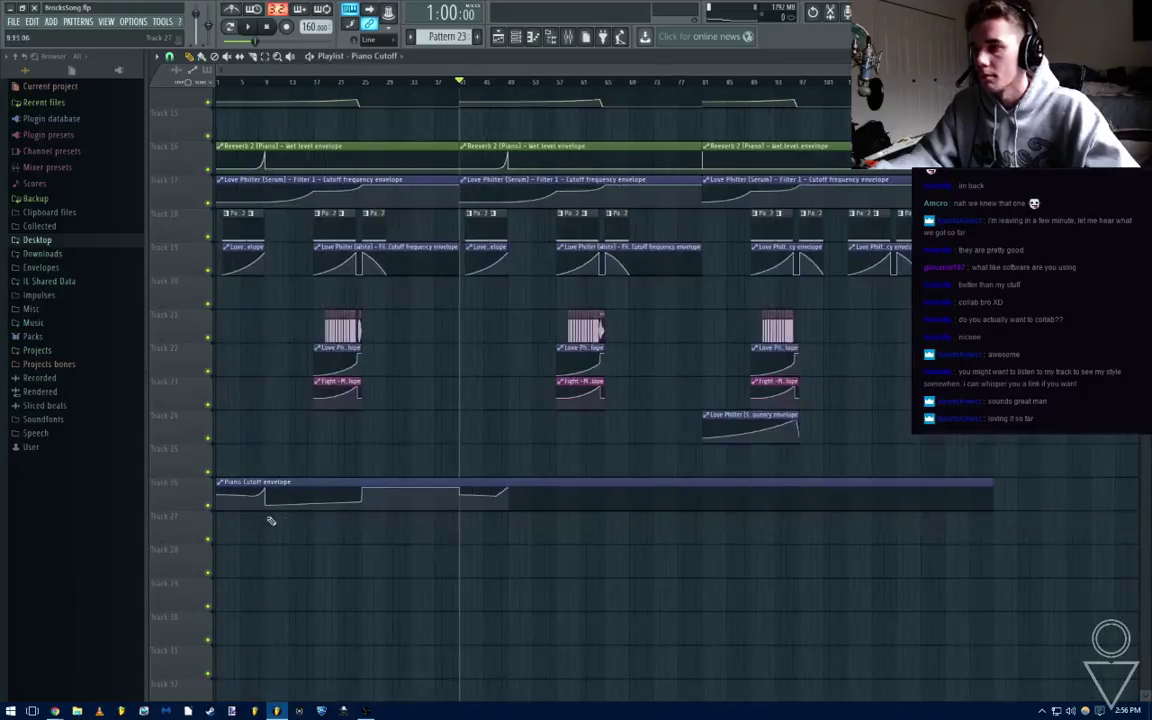
pyautogui.scroll(4, 270, 518)
pyautogui.rightClick(277, 503)
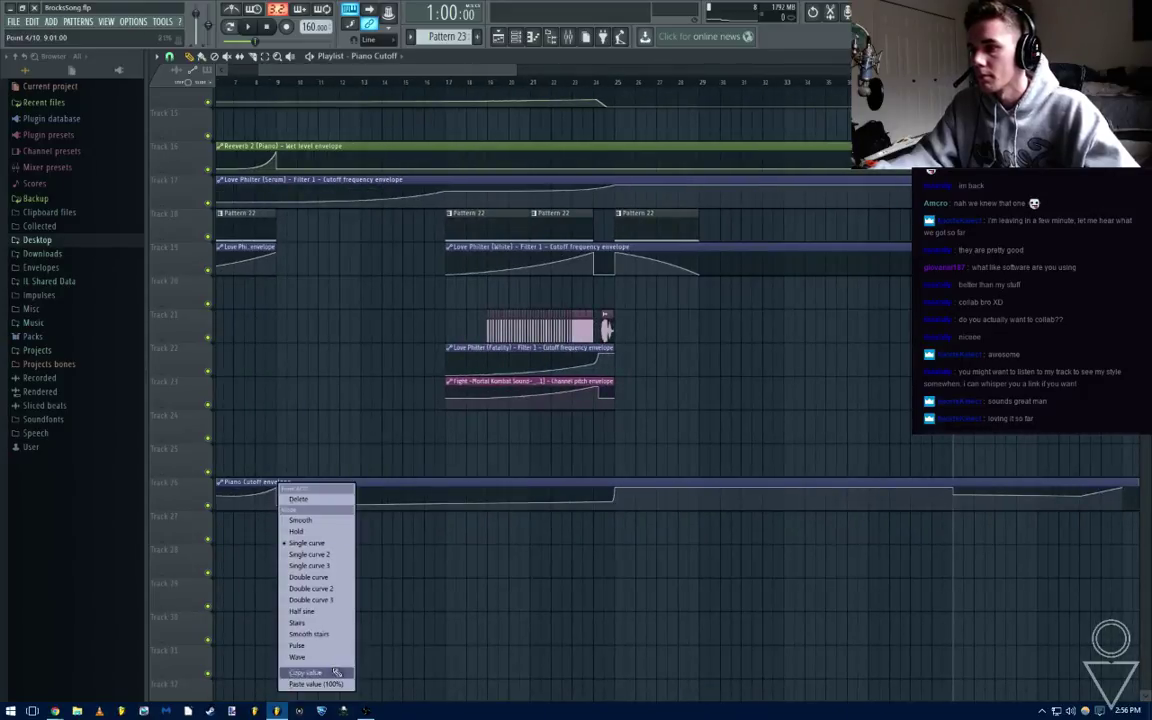
pyautogui.click(337, 673)
pyautogui.scroll(-3, 892, 519)
pyautogui.moveTo(892, 519); pyautogui.dragTo(754, 531)
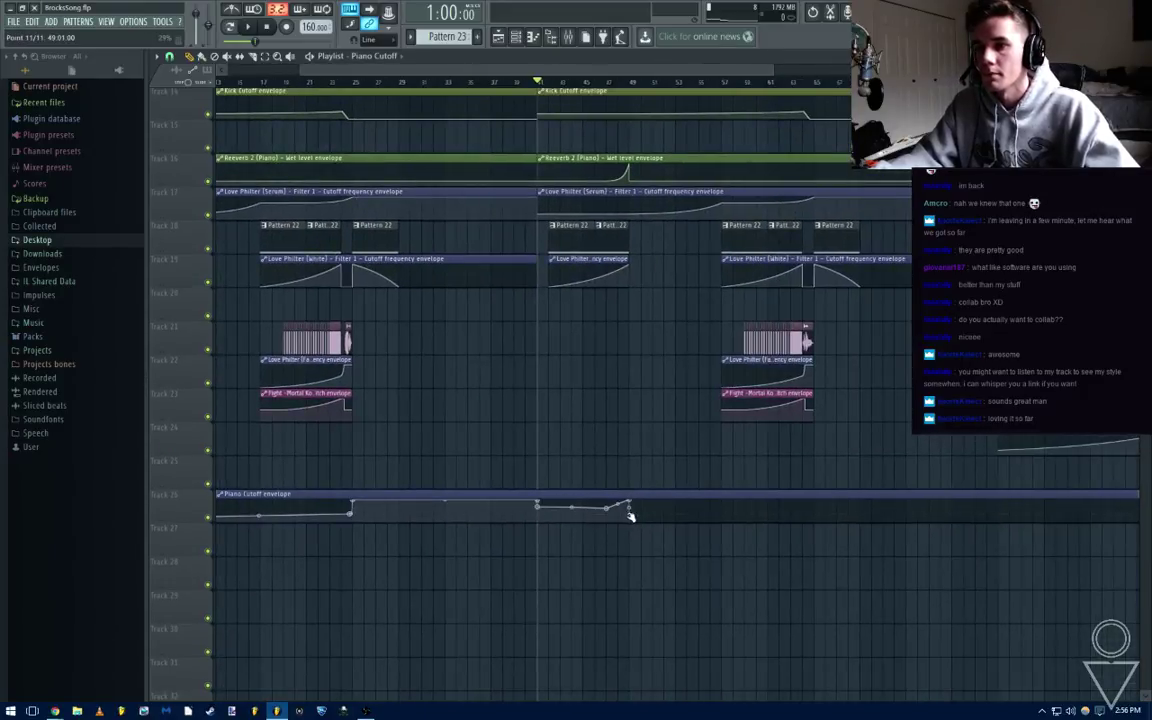
pyautogui.rightClick(629, 512)
pyautogui.click(668, 684)
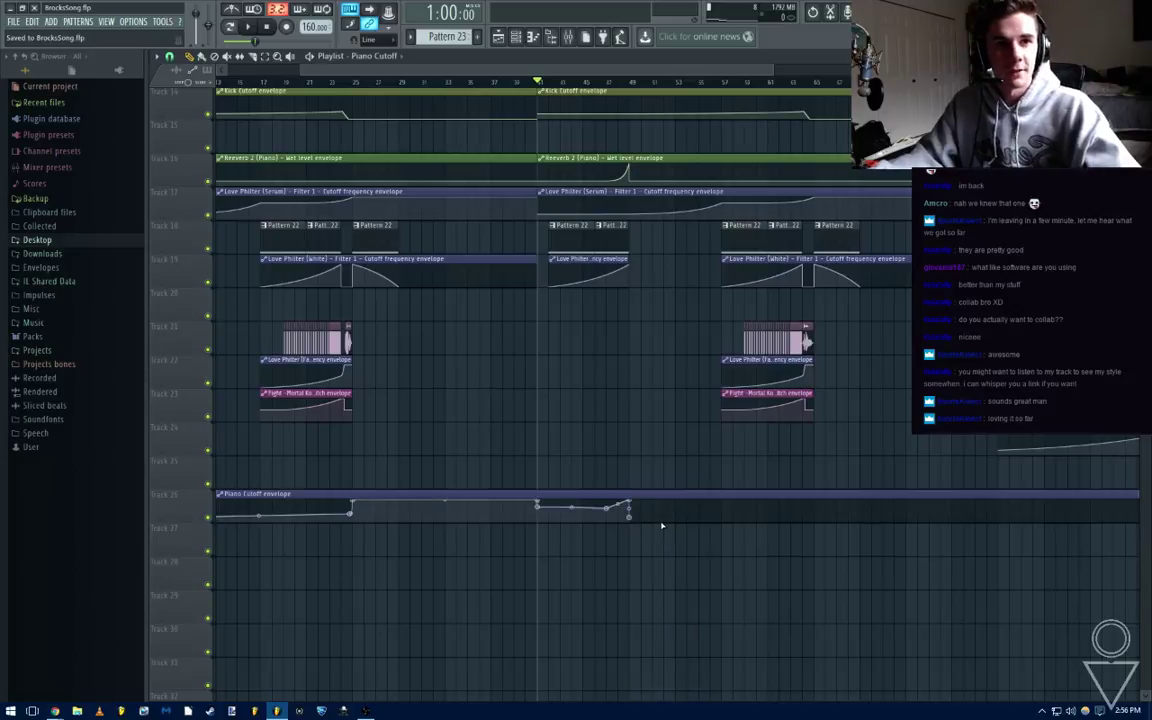
# Copy the value of the low Piano Cutoff point just before bar 25
pyautogui.scroll(-2, 686, 440)
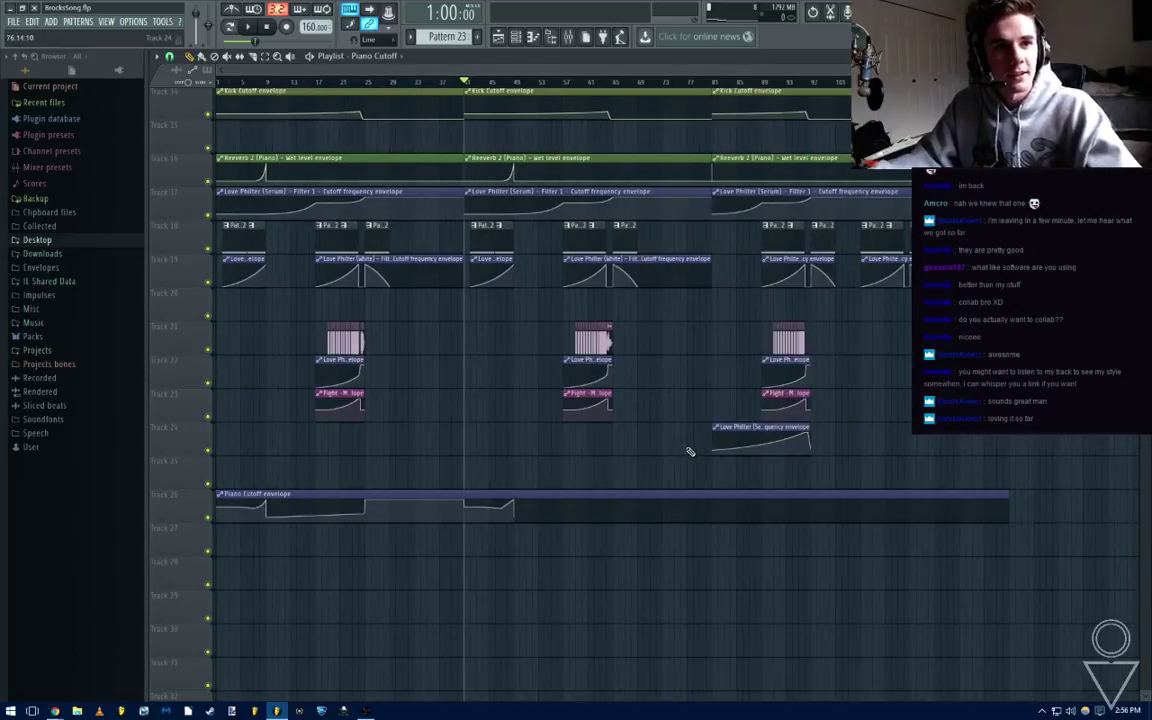
pyautogui.rightClick(366, 515)
pyautogui.click(391, 672)
pyautogui.scroll(5, 362, 550)
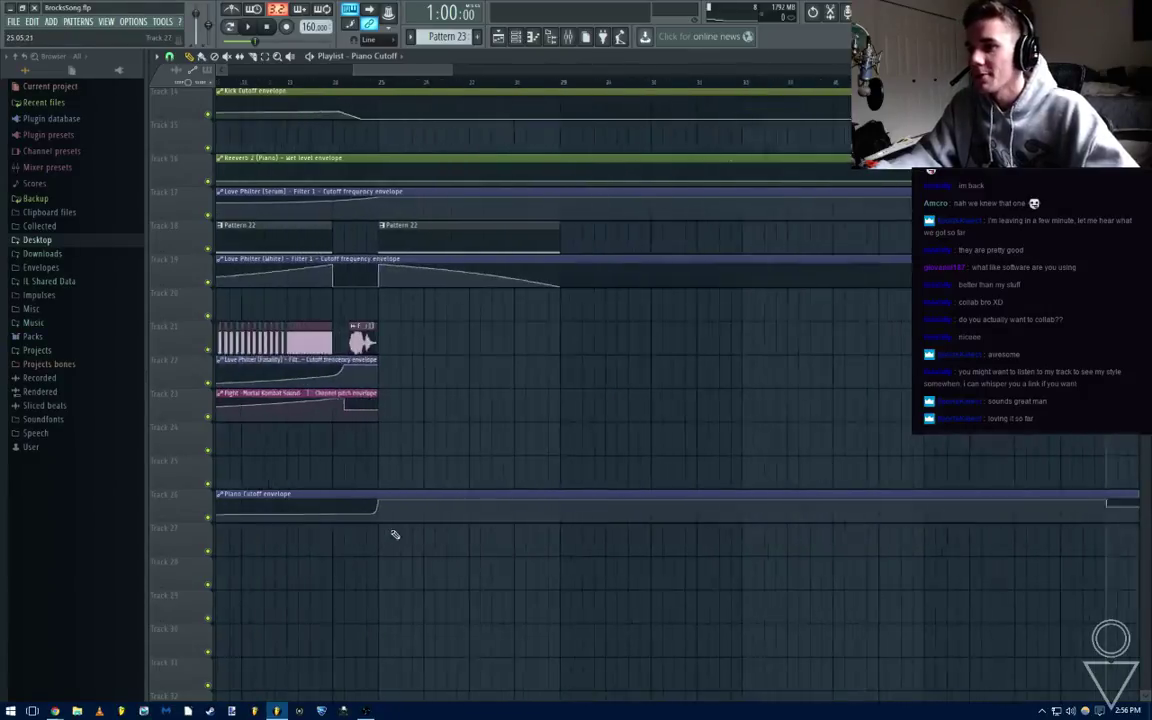
pyautogui.rightClick(366, 514)
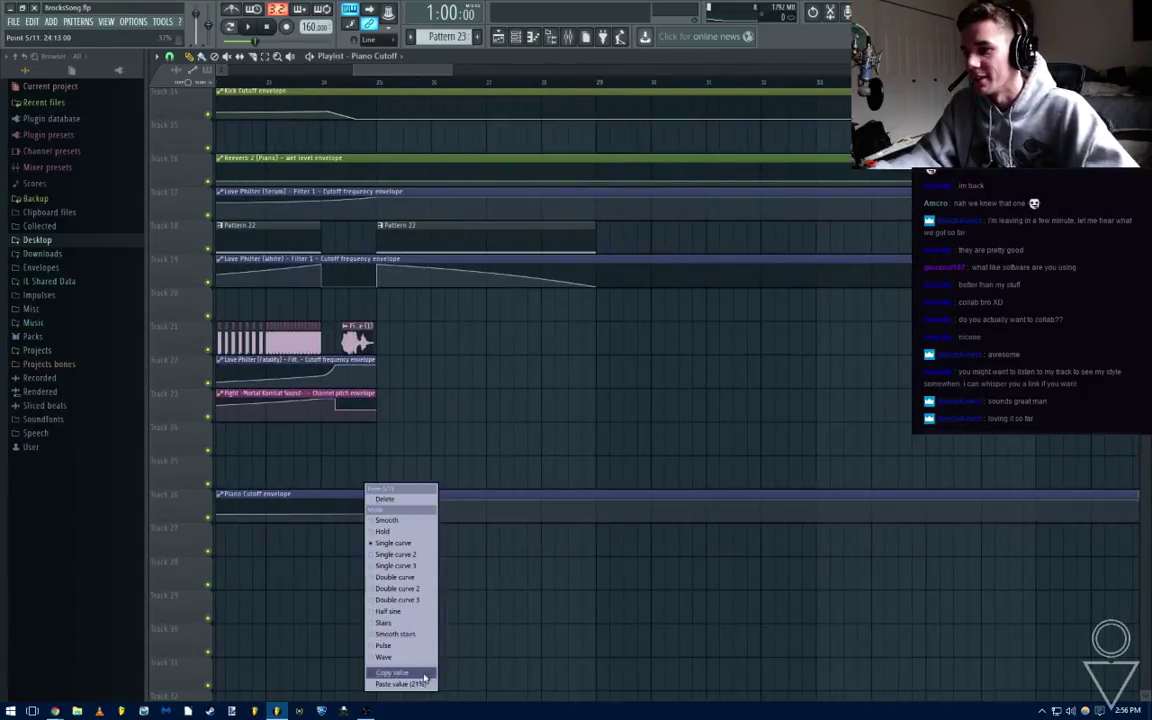
pyautogui.click(424, 676)
# Add a Piano Cutoff point at bar 64, where the Fatality sample begins, and paste the copied 37% value onto it
pyautogui.scroll(-5, 452, 655)
pyautogui.moveTo(790, 573); pyautogui.dragTo(669, 573)
pyautogui.scroll(3, 692, 573)
pyautogui.moveTo(843, 561); pyautogui.dragTo(551, 580)
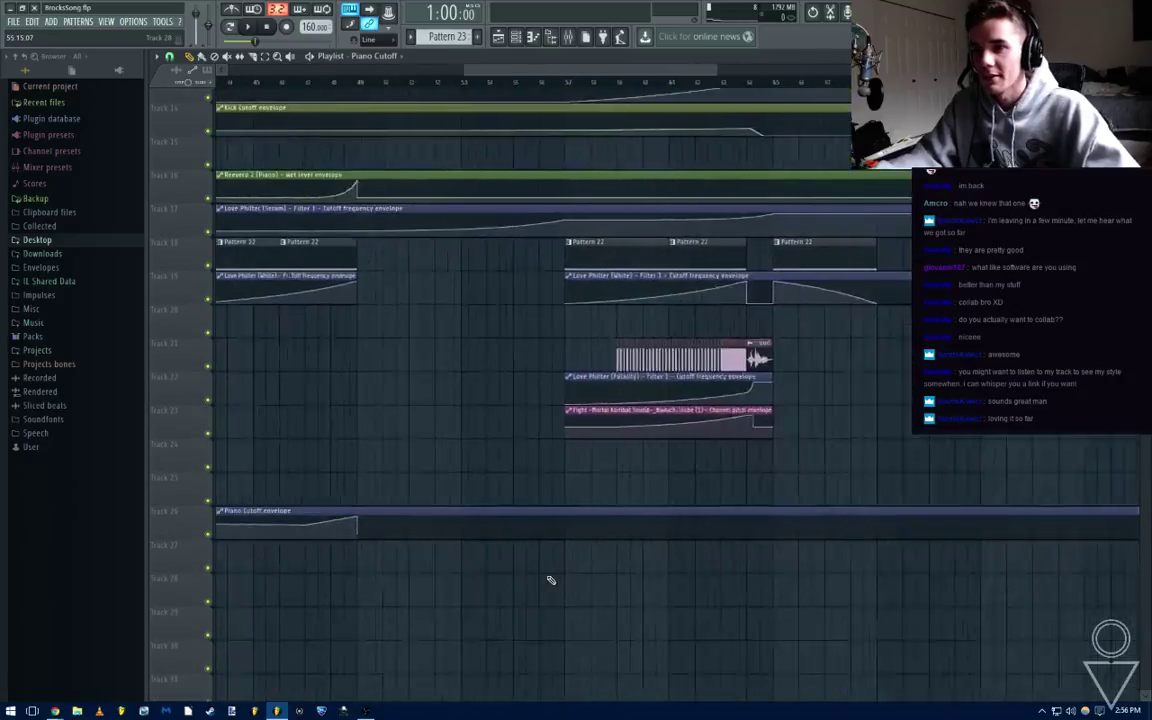
pyautogui.scroll(-2, 551, 580)
pyautogui.scroll(4, 662, 442)
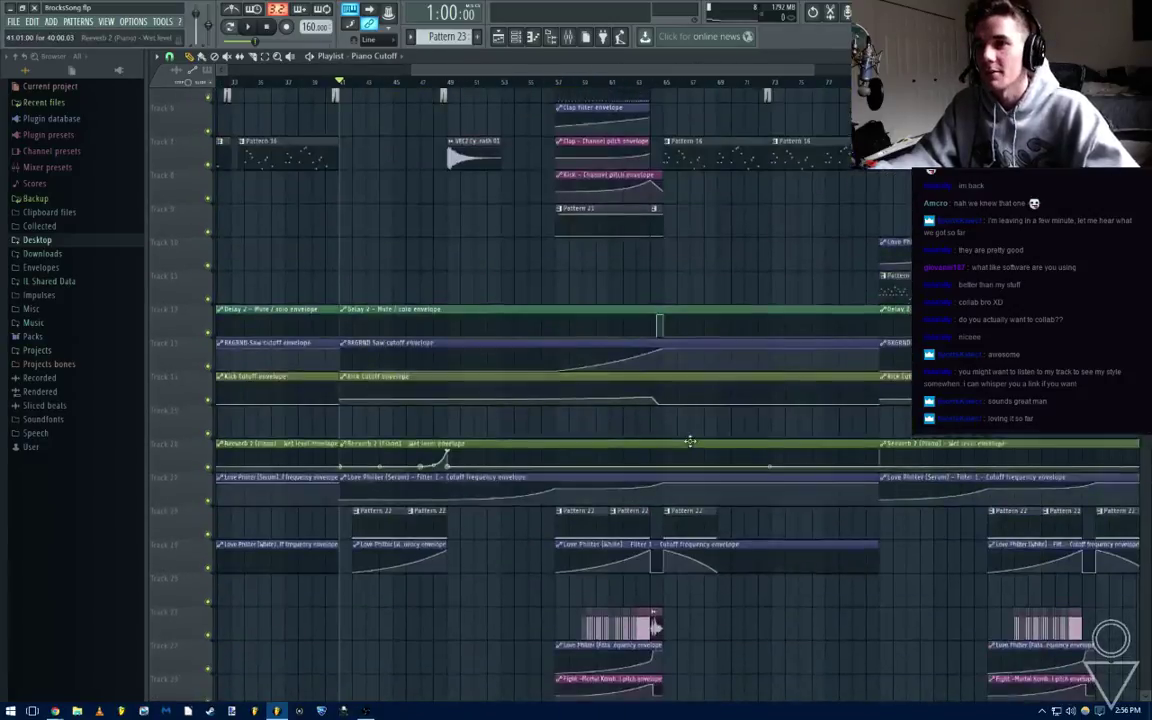
pyautogui.scroll(-4, 680, 440)
pyautogui.scroll(4, 650, 441)
pyautogui.scroll(5, 642, 432)
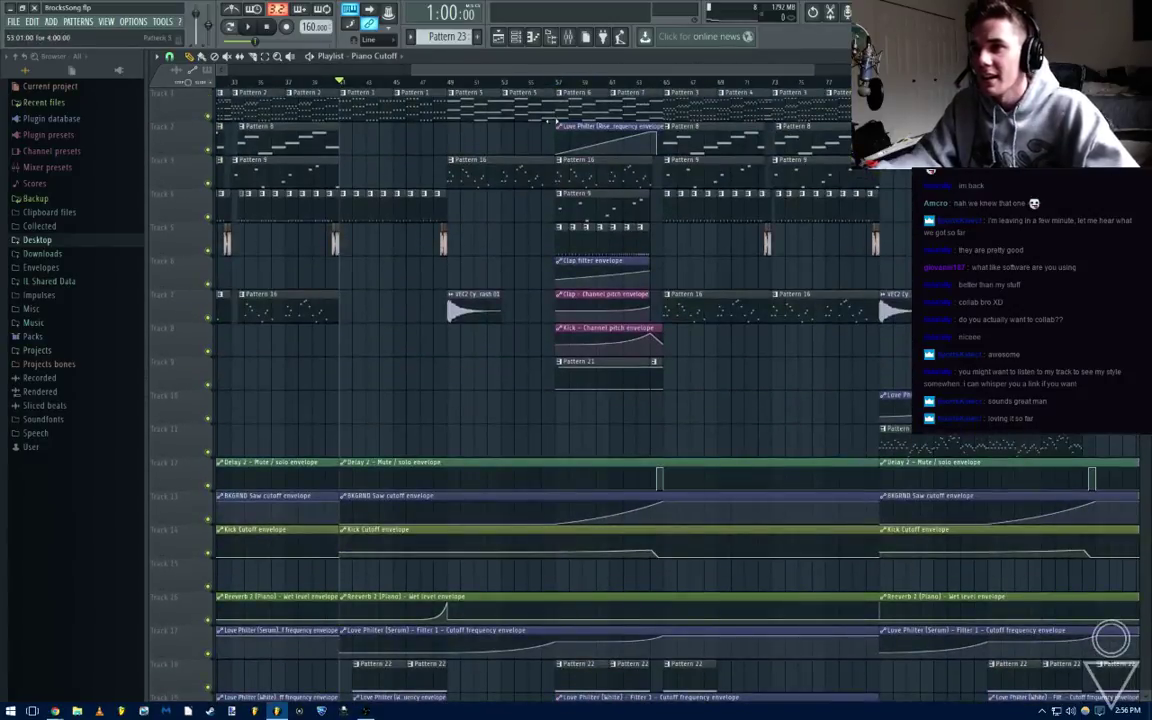
pyautogui.scroll(-8, 578, 528)
pyautogui.scroll(5, 700, 548)
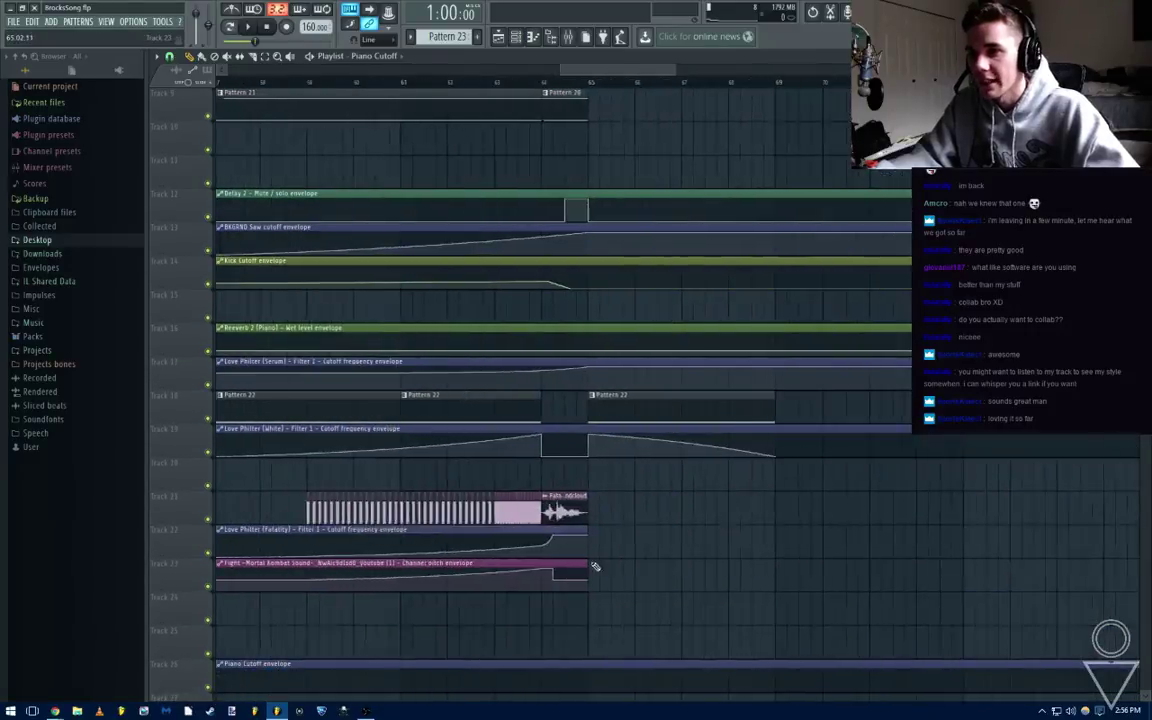
pyautogui.scroll(-2, 515, 549)
pyautogui.rightClick(527, 618)
pyautogui.rightClick(528, 620)
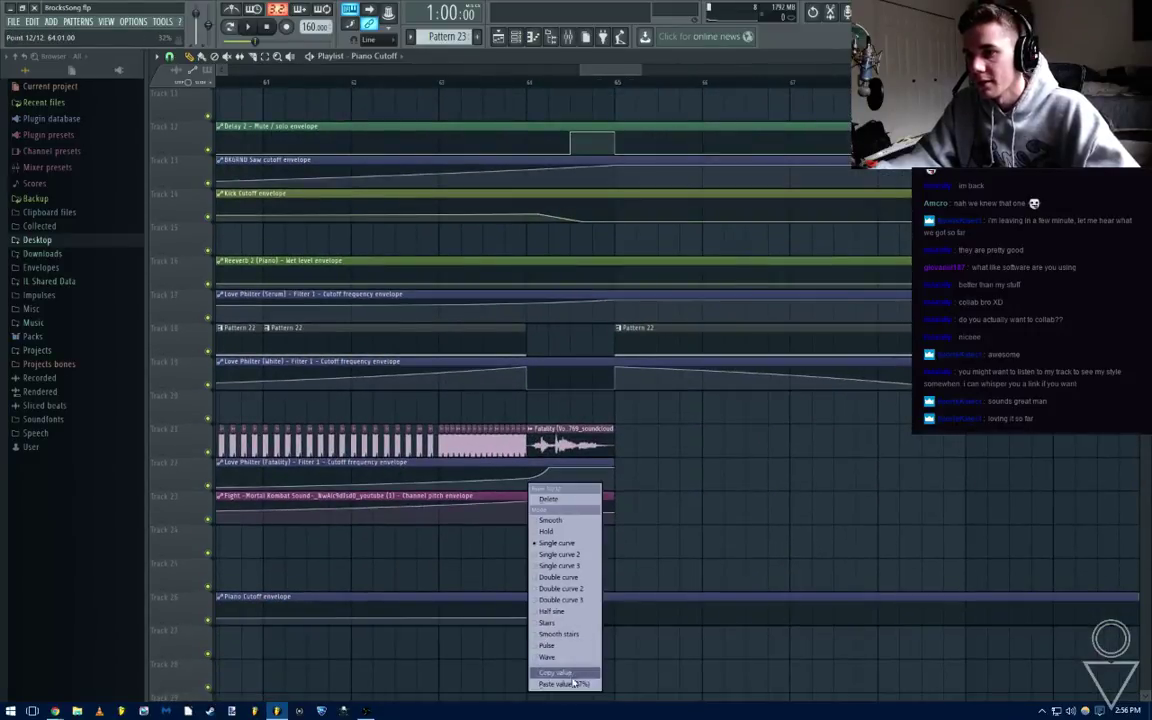
pyautogui.click(567, 684)
# Copy the 100% value from the upper Piano Cutoff point at bar 25 and paste it onto a new point at bar 65
pyautogui.scroll(-5, 575, 634)
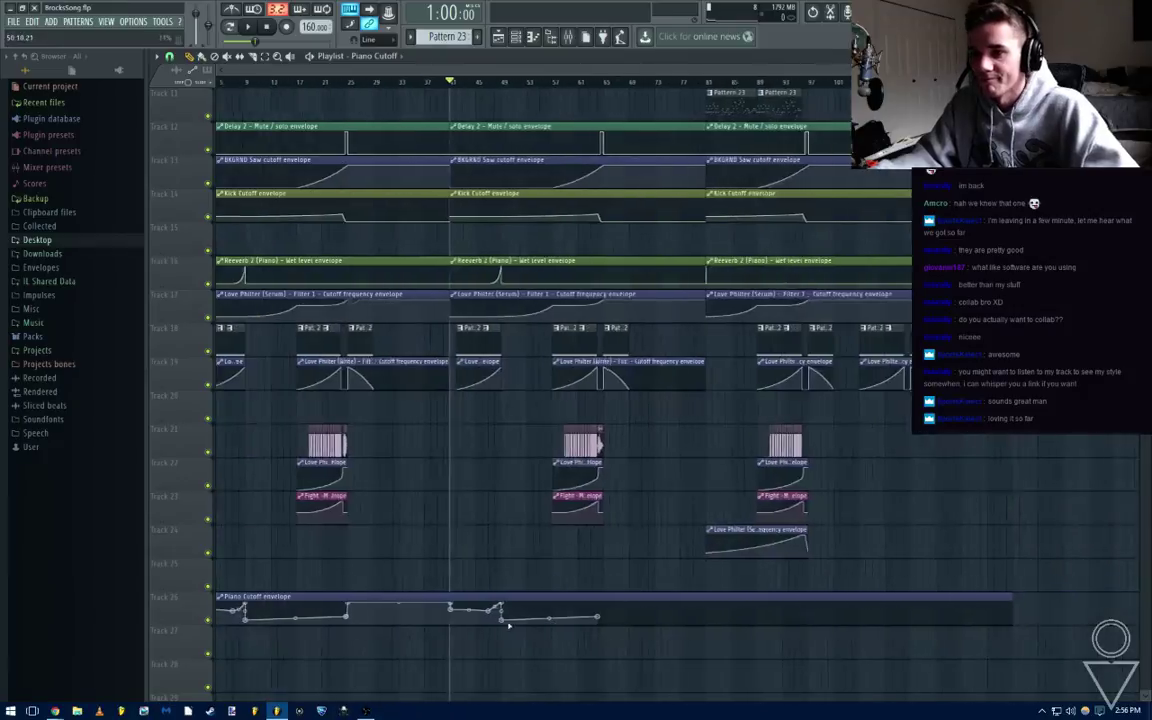
pyautogui.rightClick(362, 607)
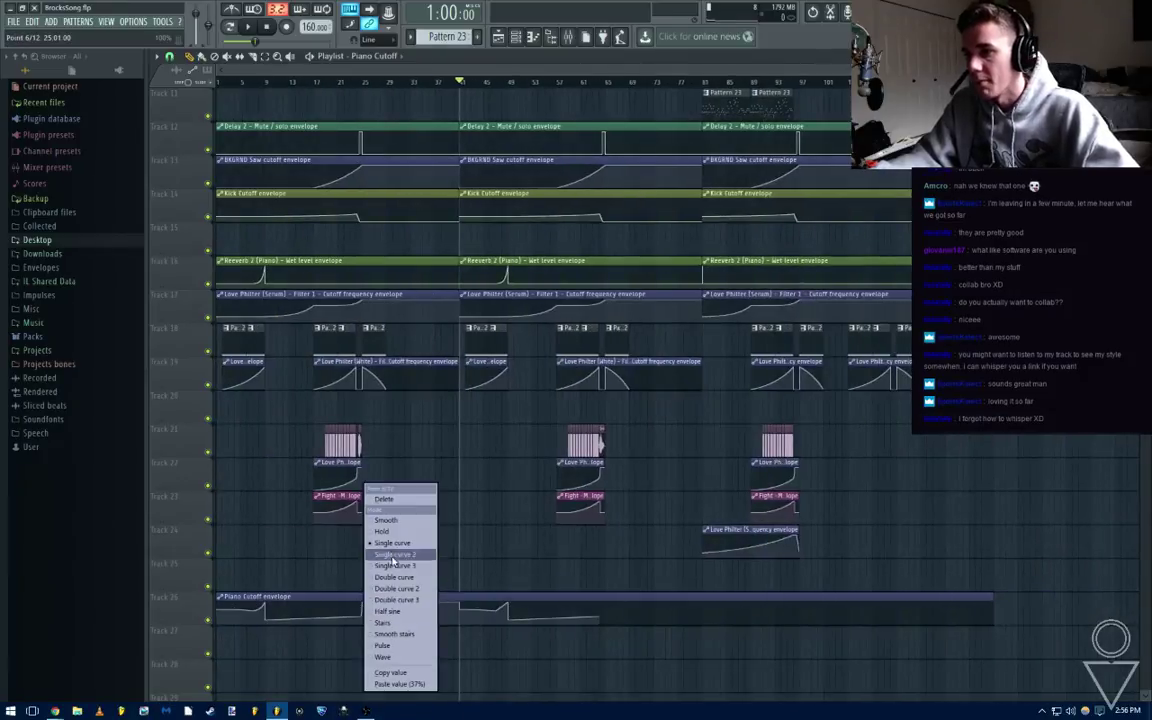
pyautogui.click(407, 674)
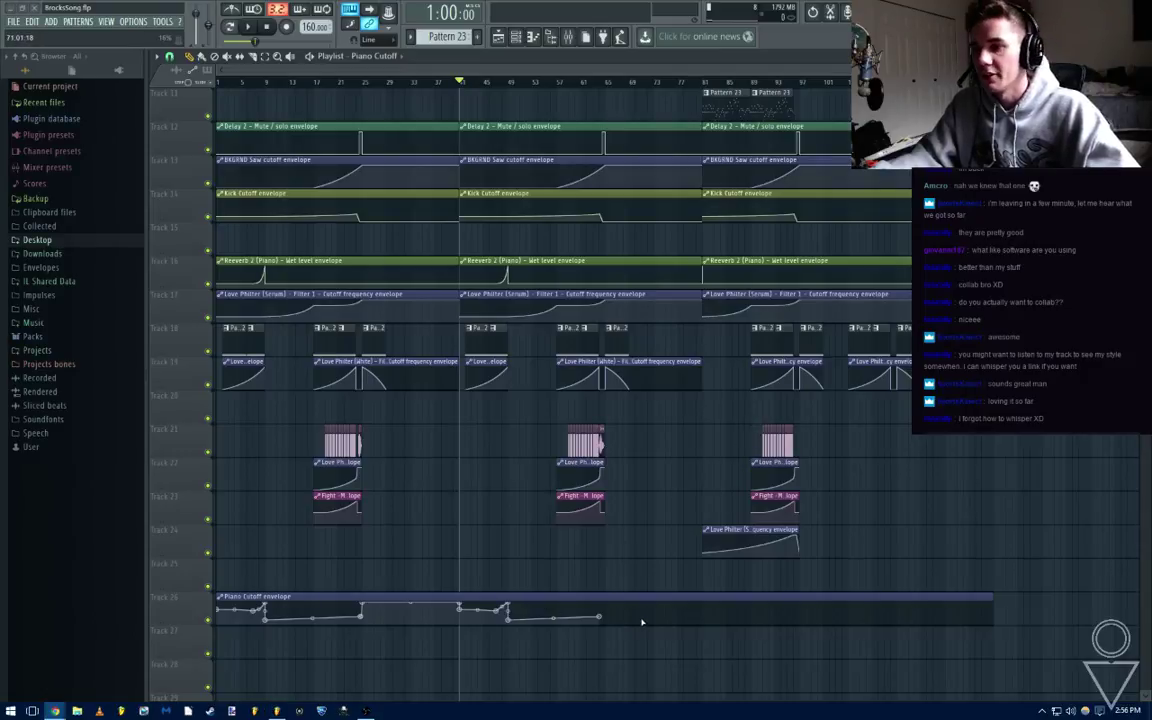
pyautogui.rightClick(594, 621)
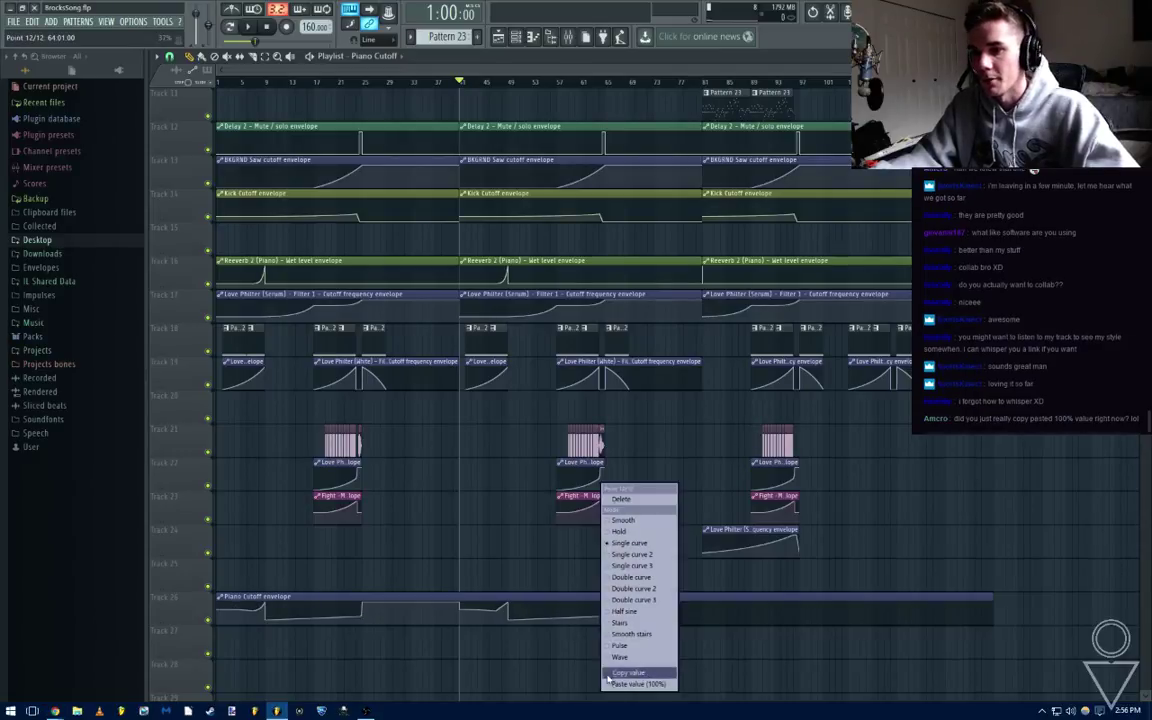
pyautogui.rightClick(363, 606)
pyautogui.rightClick(608, 614)
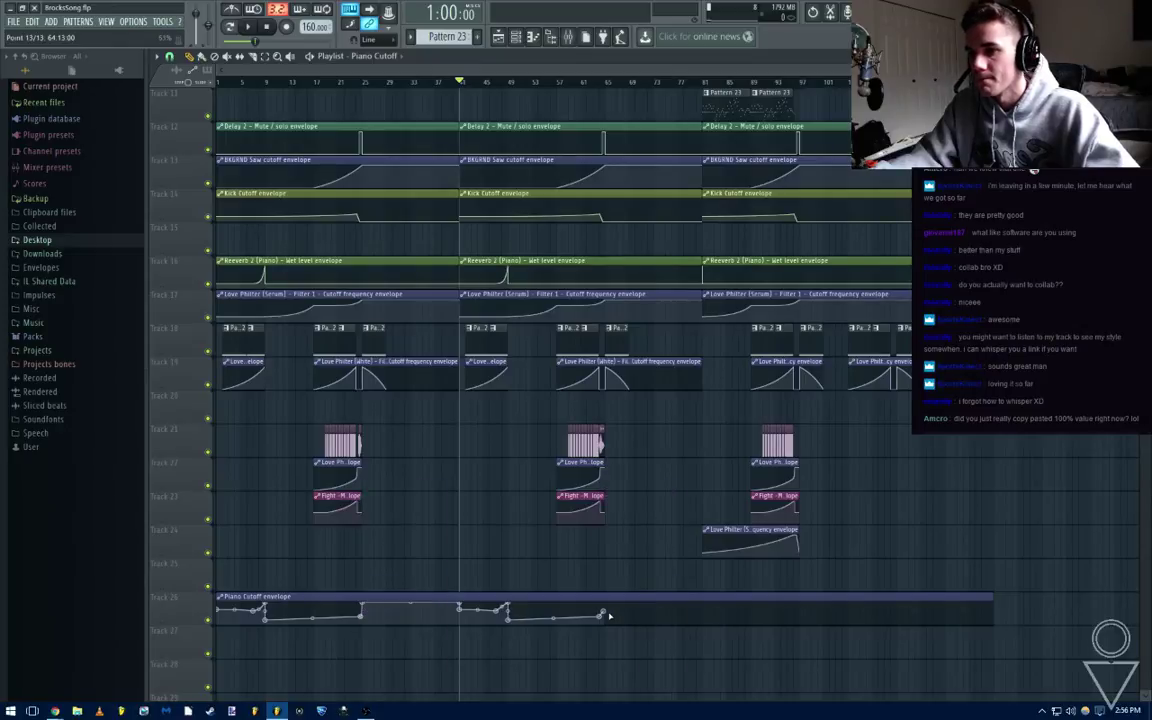
pyautogui.scroll(9, 606, 597)
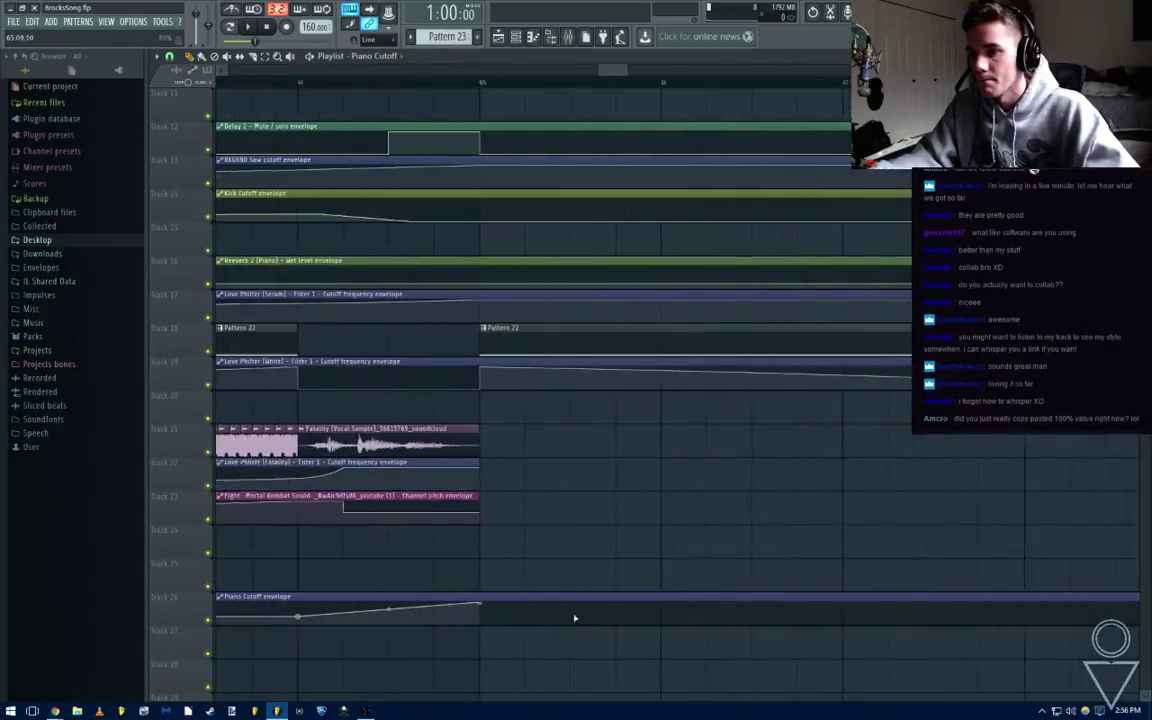
# Bend the Piano Cutoff segment between bars 64 and 65 into a smooth upward curve
pyautogui.scroll(-4, 380, 612)
pyautogui.moveTo(345, 581); pyautogui.dragTo(818, 543)
pyautogui.scroll(-5, 510, 548)
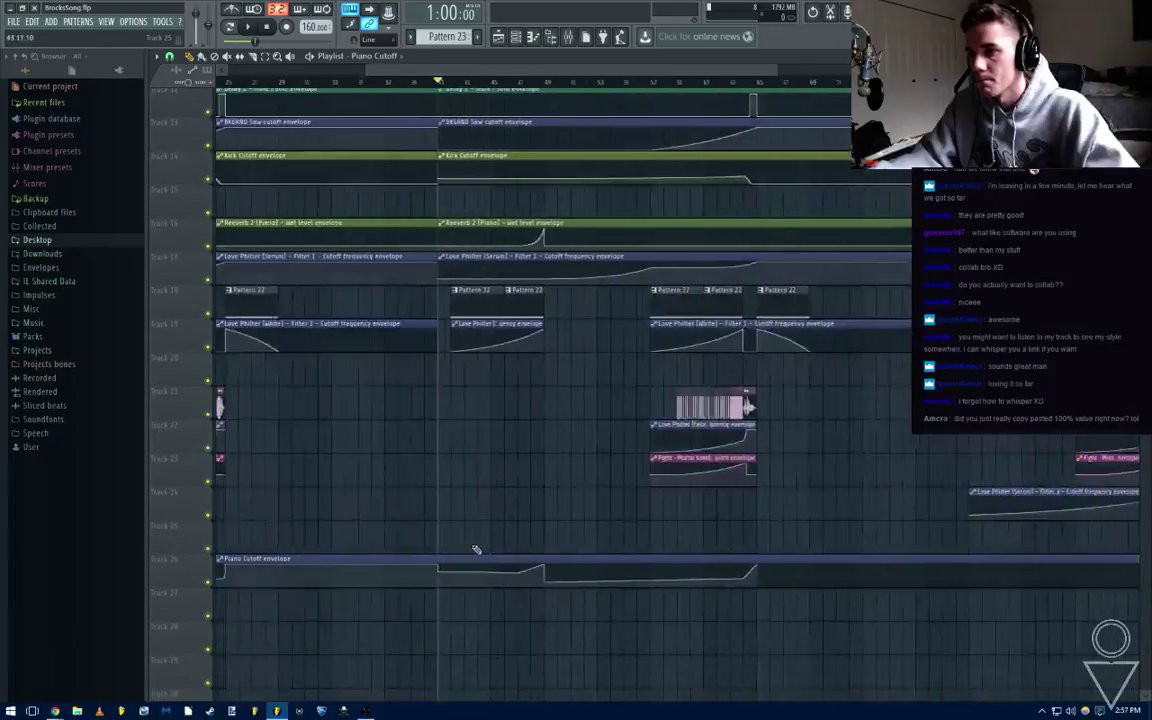
pyautogui.moveTo(300, 550); pyautogui.dragTo(486, 558)
pyautogui.scroll(5, 545, 595)
pyautogui.scroll(-5, 551, 590)
pyautogui.moveTo(850, 551); pyautogui.dragTo(430, 560)
pyautogui.scroll(8, 442, 598)
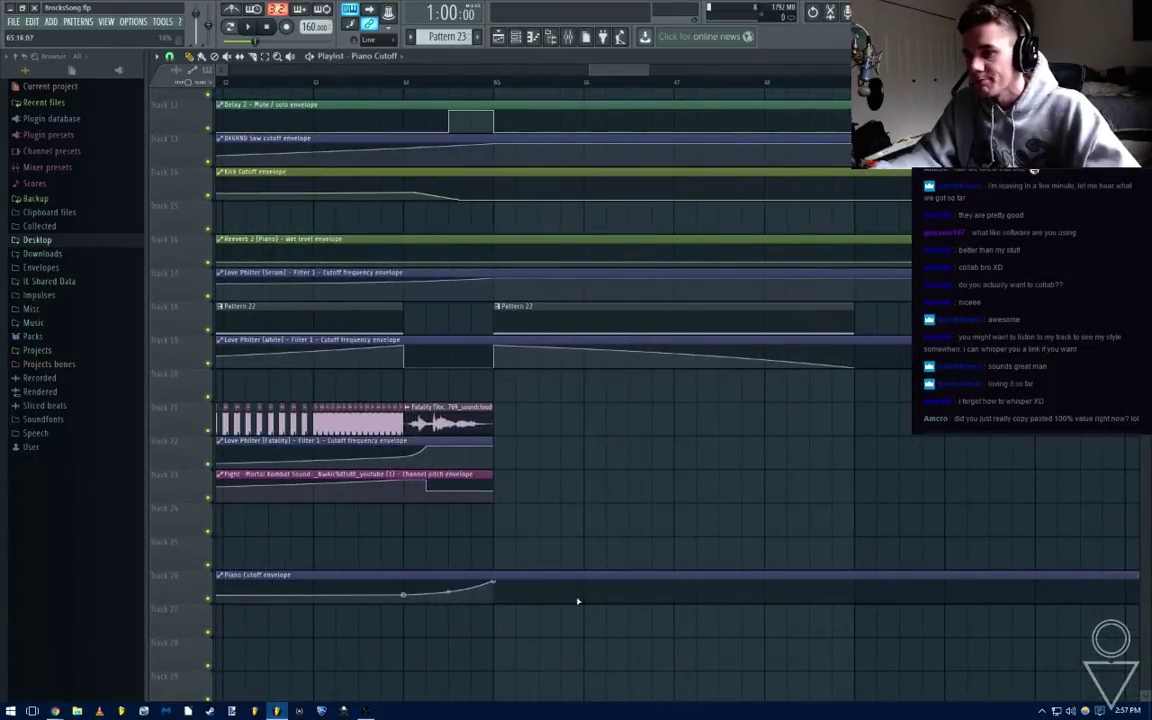
# Hold the Piano Cutoff level from bar 65 with a new 100% point at bar 81
pyautogui.scroll(-6, 578, 601)
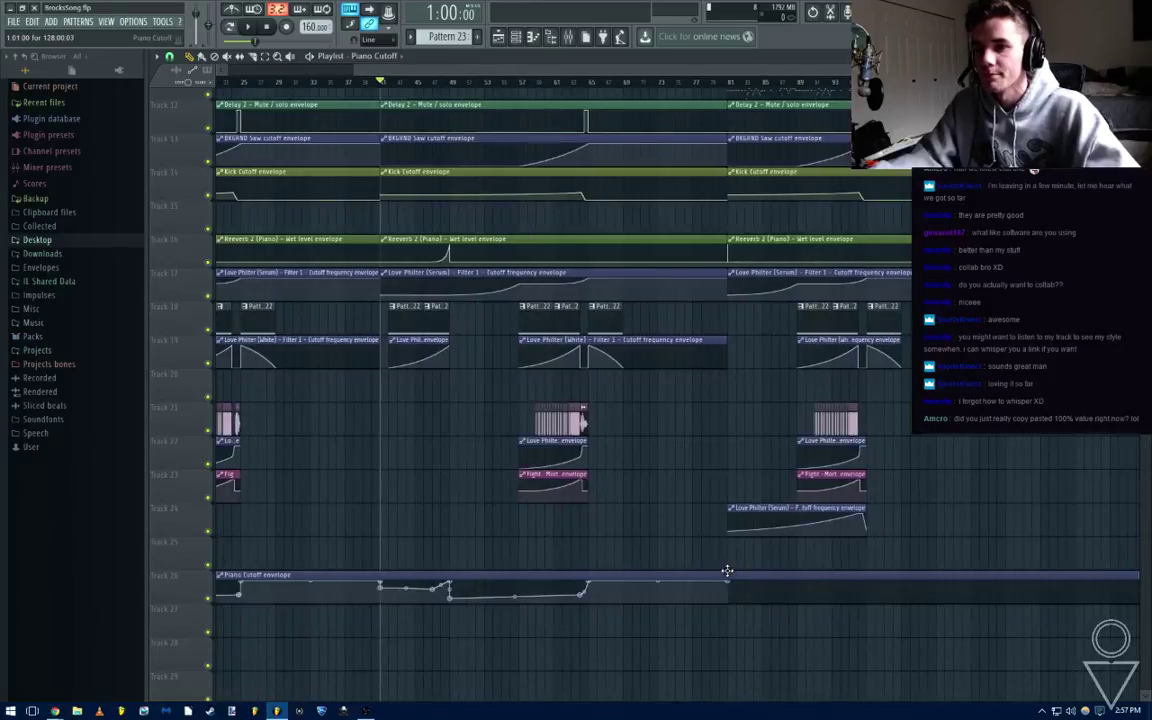
pyautogui.scroll(5, 726, 557)
pyautogui.scroll(-5, 726, 556)
# Play the song from around bar 79 to hear the transition into the bar 81 section
pyautogui.moveTo(728, 550); pyautogui.dragTo(608, 700)
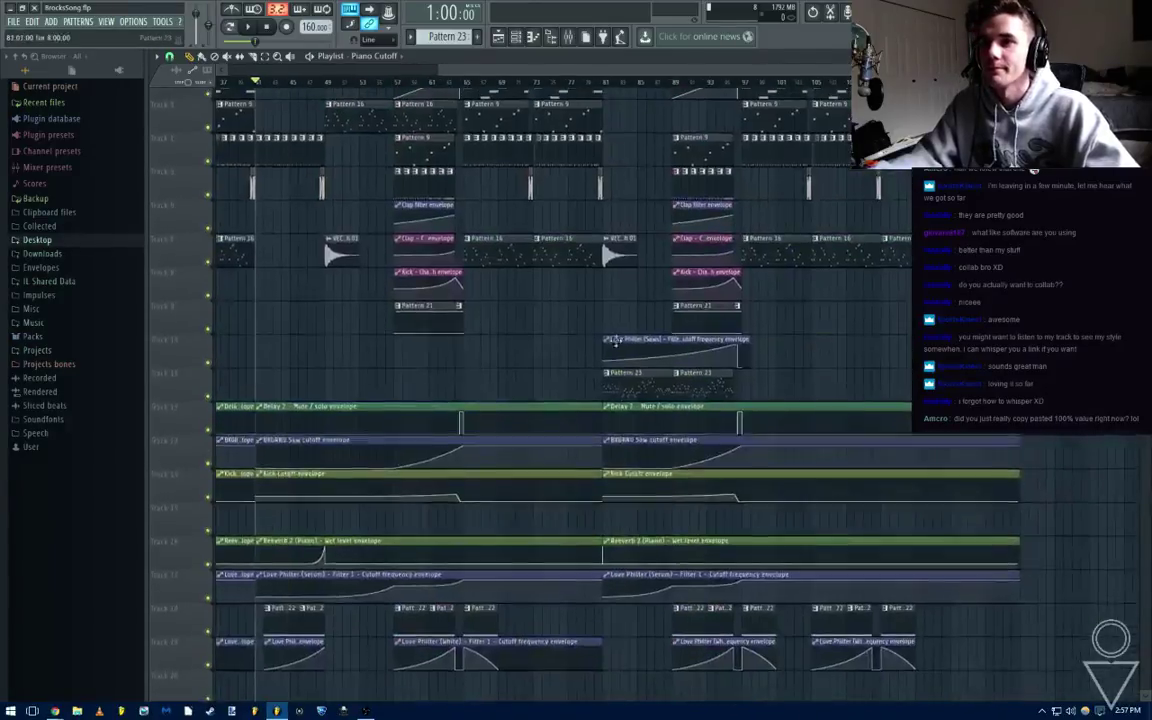
pyautogui.click(586, 84)
pyautogui.press('space')
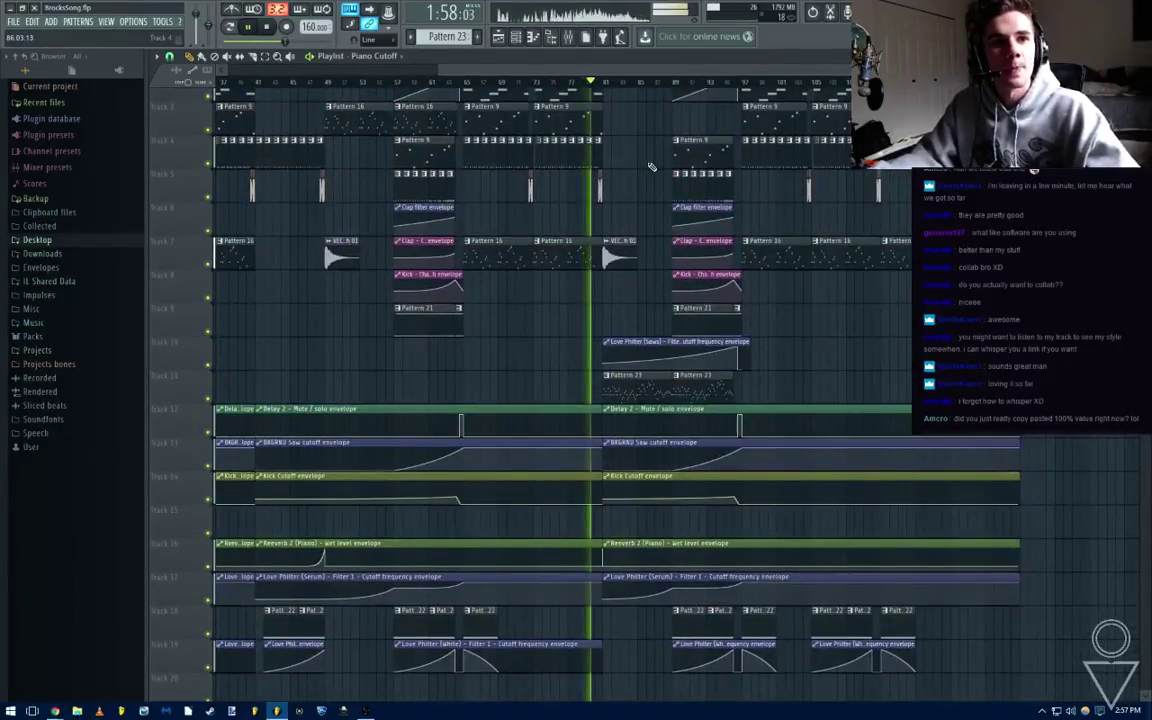
pyautogui.press('space')
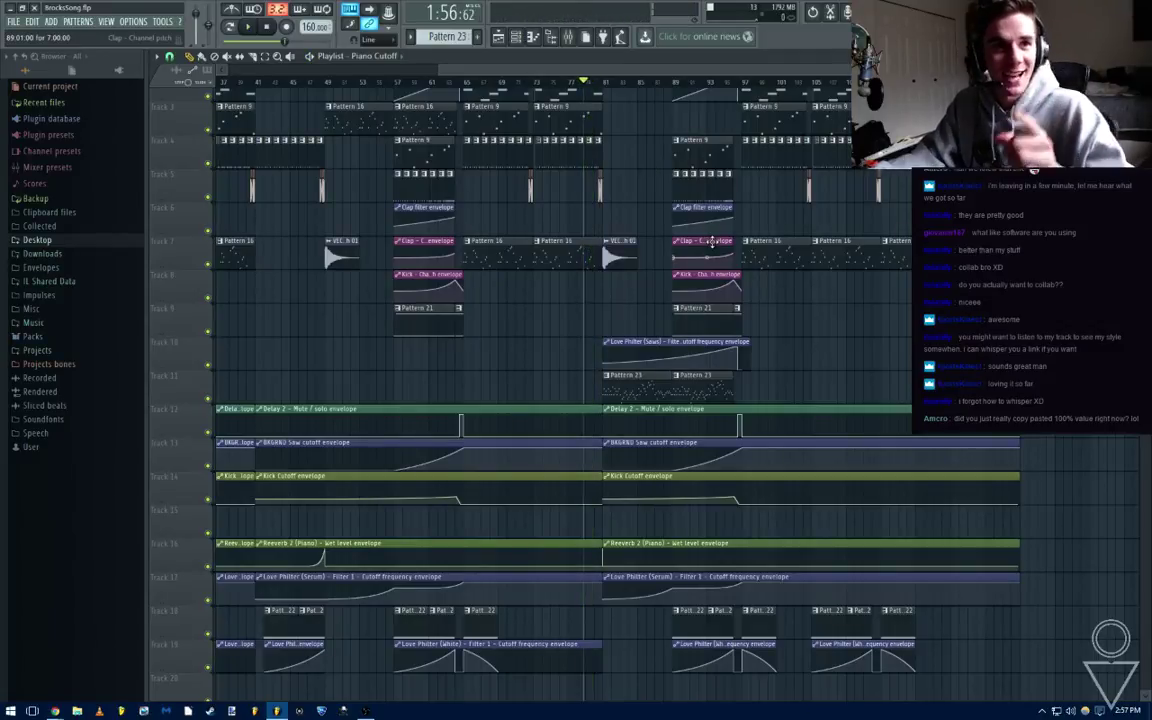
pyautogui.press('space')
pyautogui.scroll(-5, 712, 243)
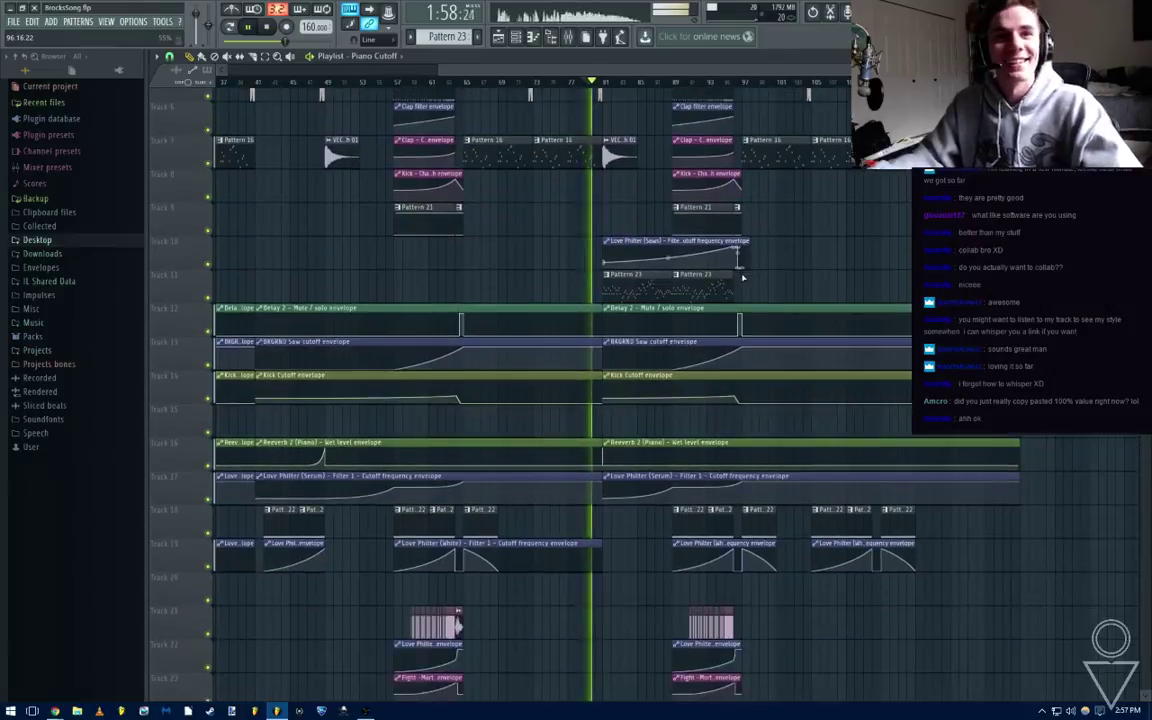
pyautogui.scroll(-3, 820, 380)
# Add a low Piano Cutoff point at bar 97 so the cutoff falls steadily from bar 81, and save the project
pyautogui.scroll(3, 656, 483)
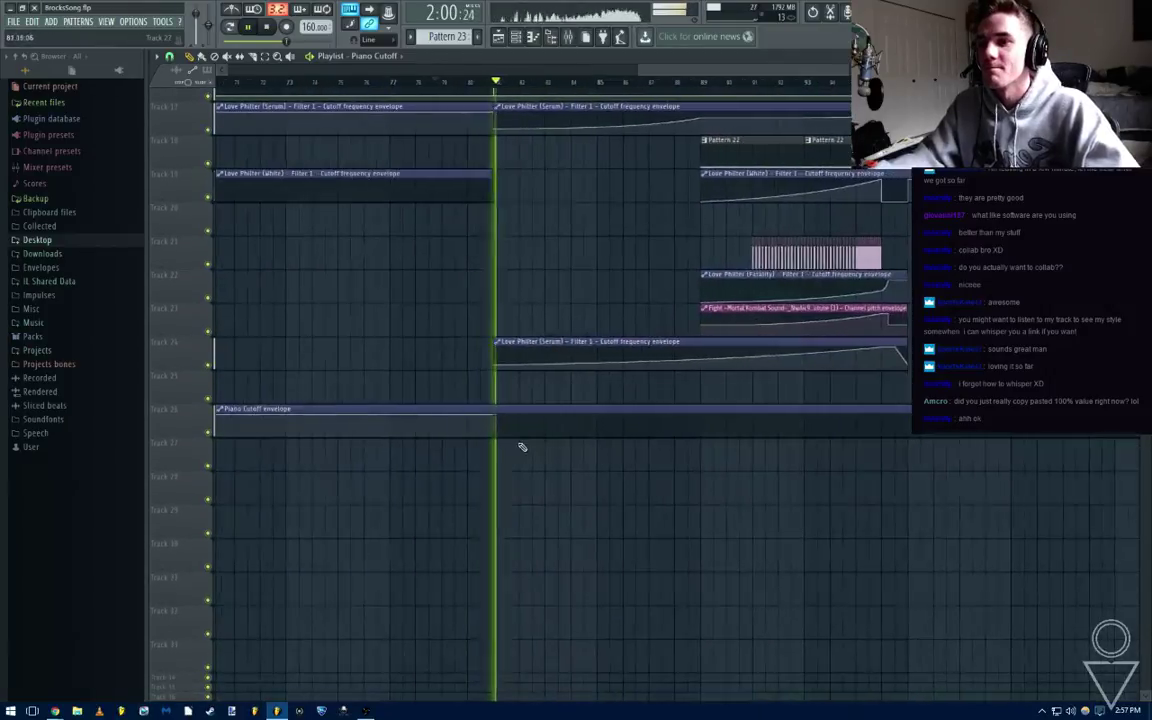
pyautogui.scroll(-2, 715, 439)
pyautogui.hscroll(2, 745, 440)
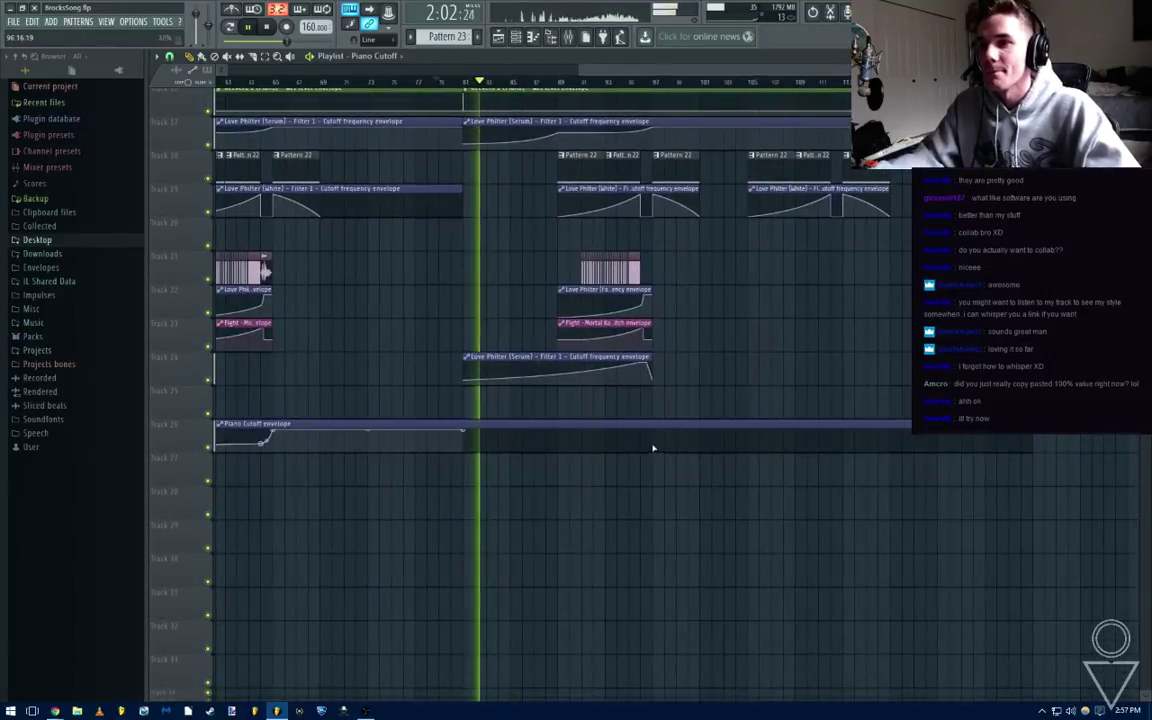
pyautogui.rightClick(653, 450)
pyautogui.hotkey('ctrl', 's')
pyautogui.rightClick(558, 436)
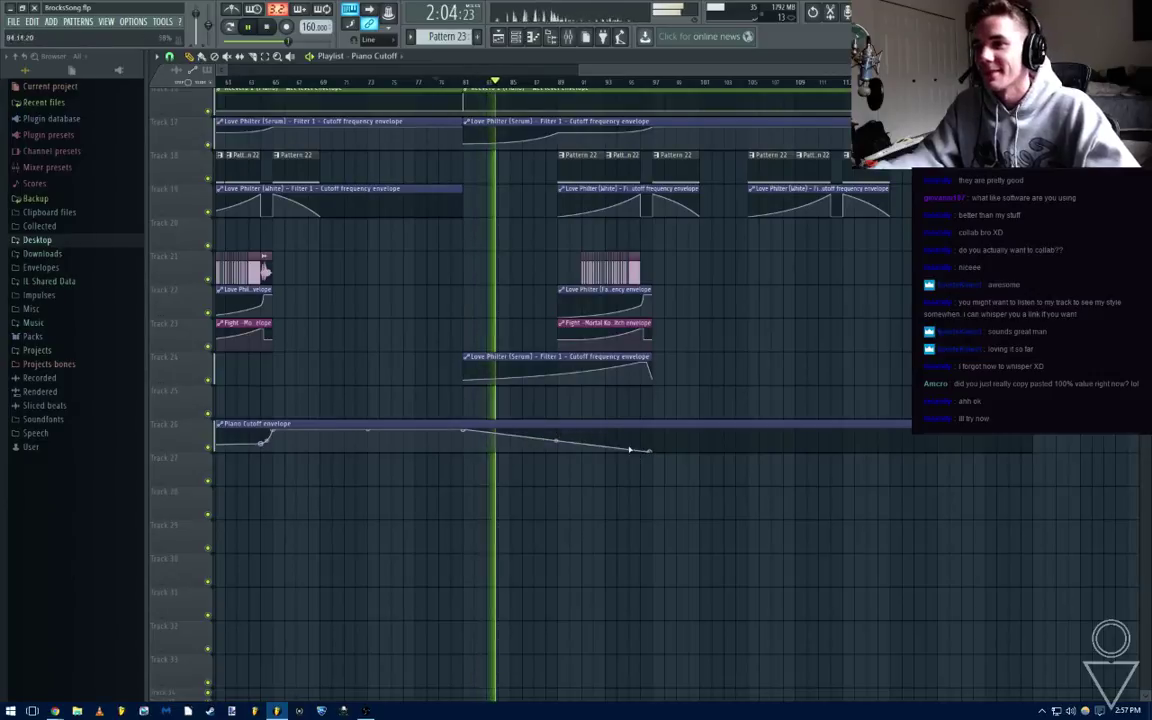
# Add a 100% Piano Cutoff point at bar 97 and hold that level towards the end of the clip
pyautogui.scroll(3, 674, 417)
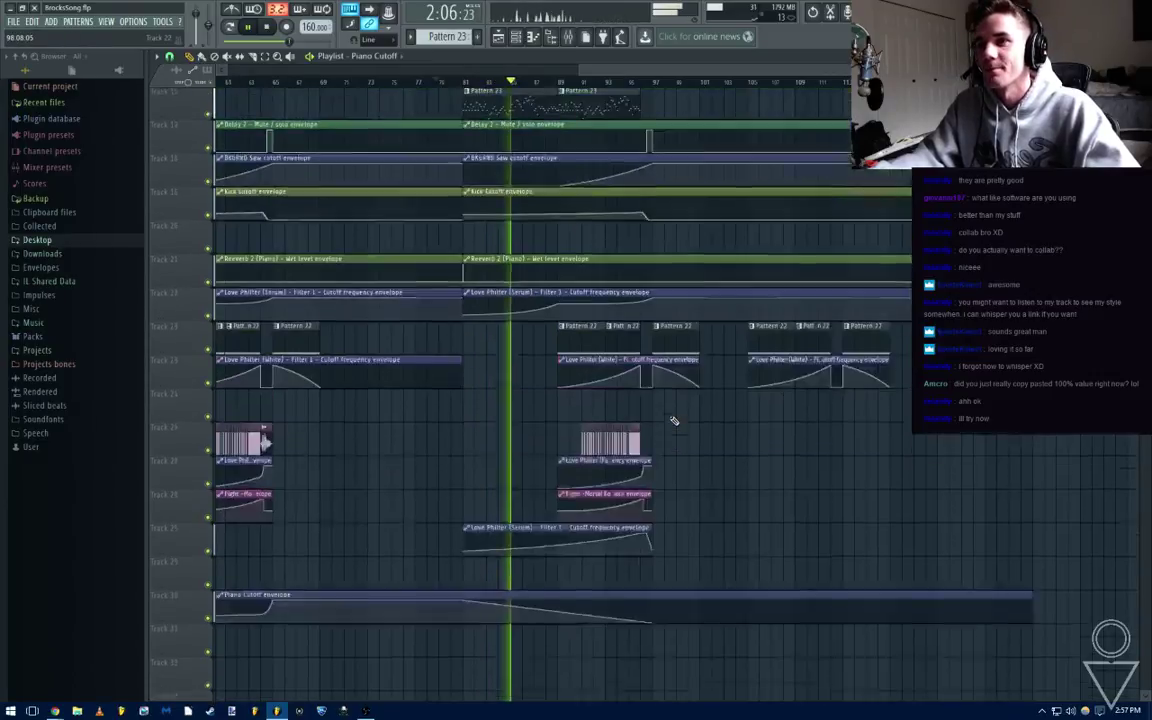
pyautogui.scroll(-3, 674, 421)
pyautogui.scroll(5, 674, 437)
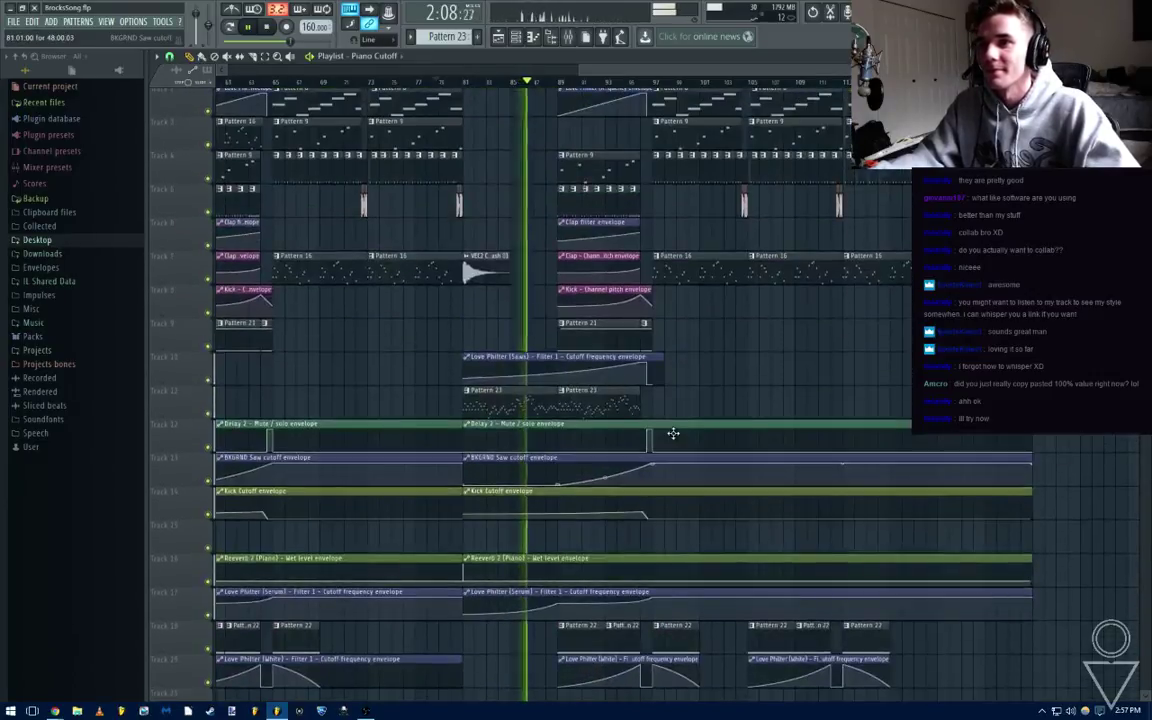
pyautogui.scroll(-3, 672, 450)
pyautogui.rightClick(656, 497)
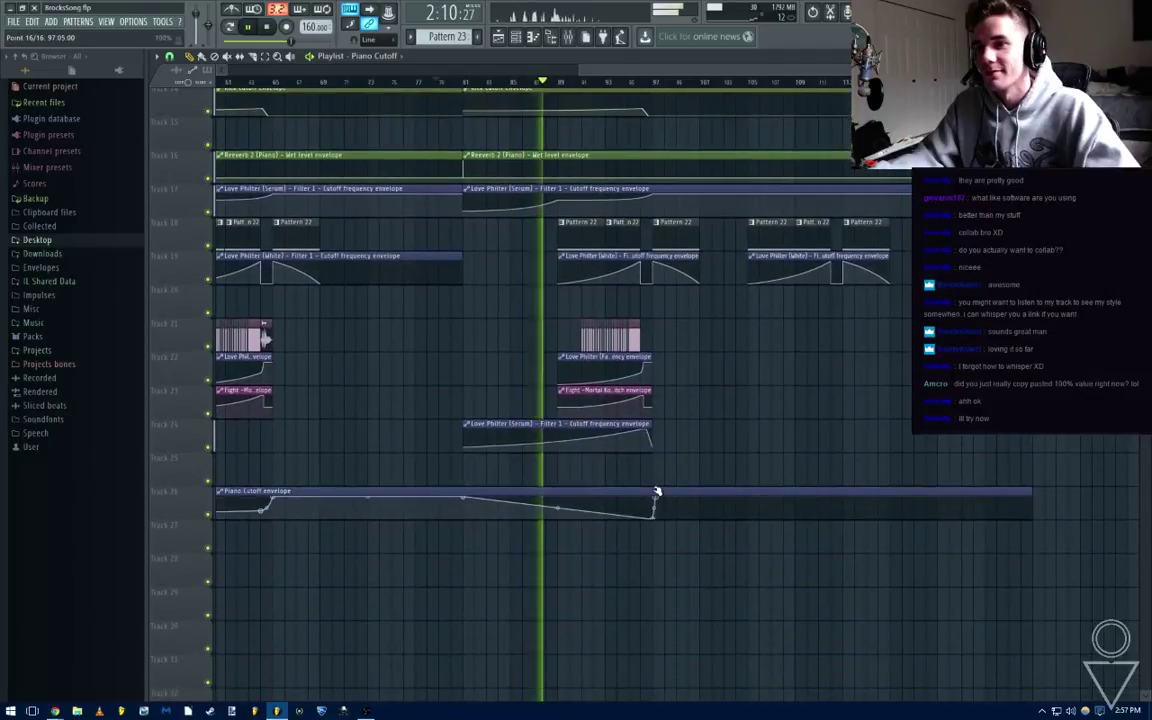
pyautogui.moveTo(746, 490); pyautogui.dragTo(908, 470)
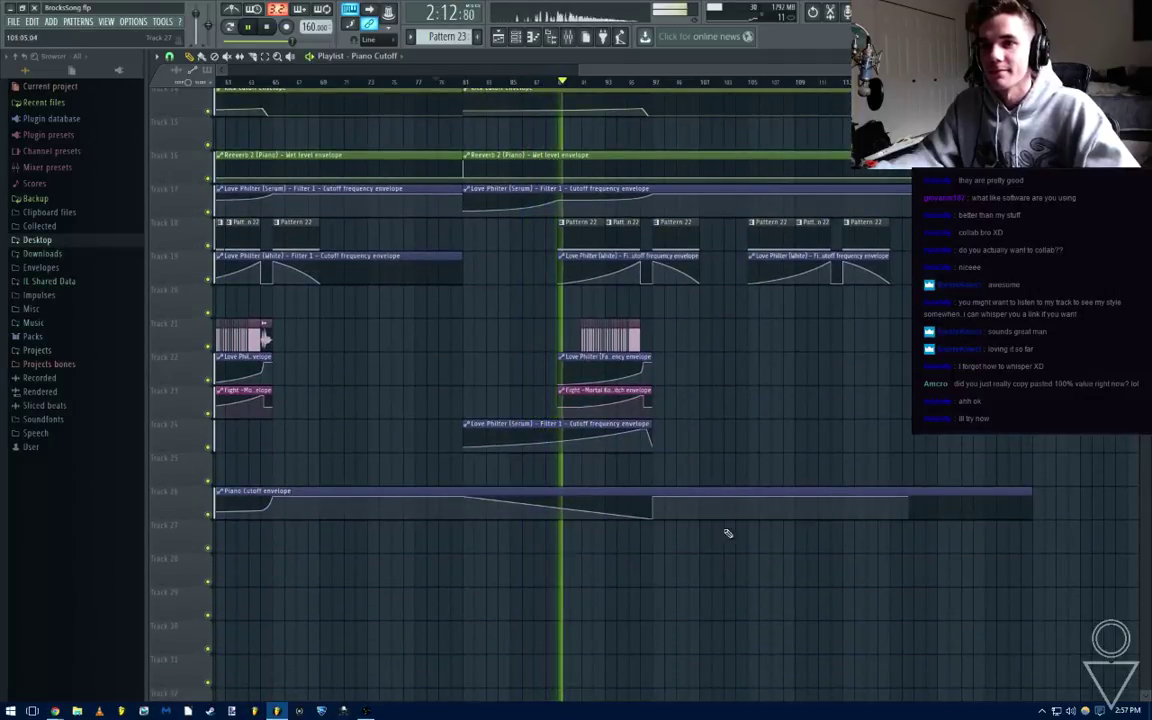
# Delete the low Piano Cutoff point at bar 97
pyautogui.rightClick(651, 518)
pyautogui.click(664, 500)
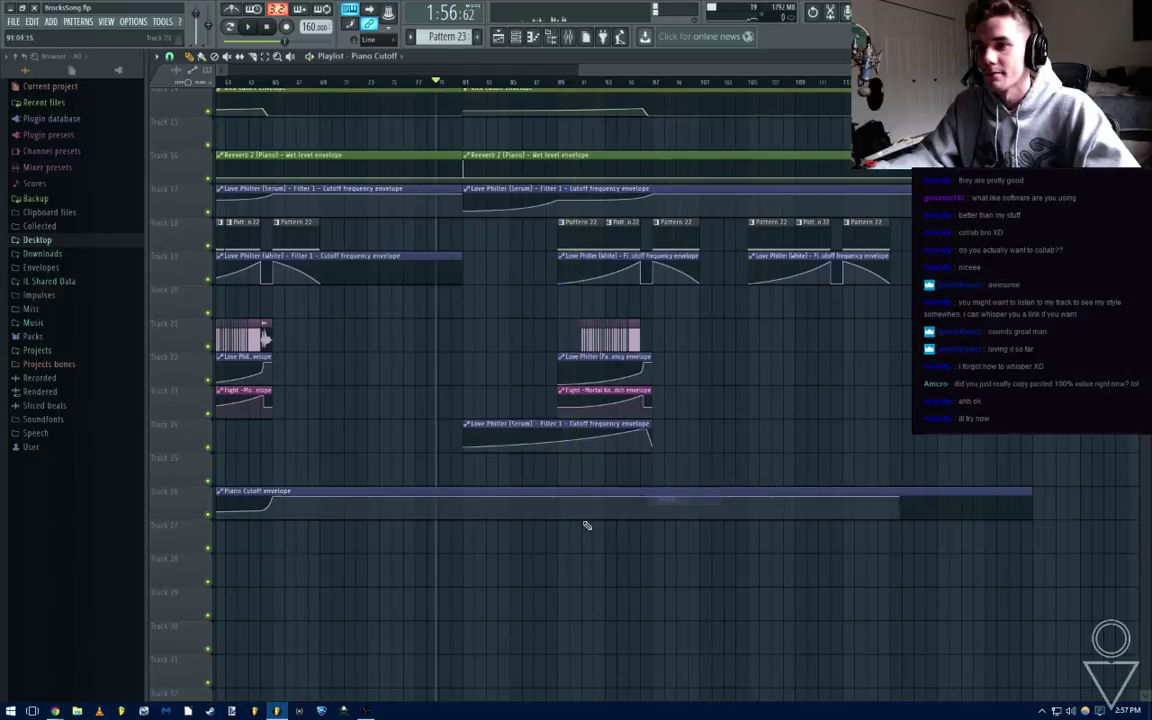
pyautogui.scroll(12, 577, 489)
pyautogui.scroll(-12, 573, 416)
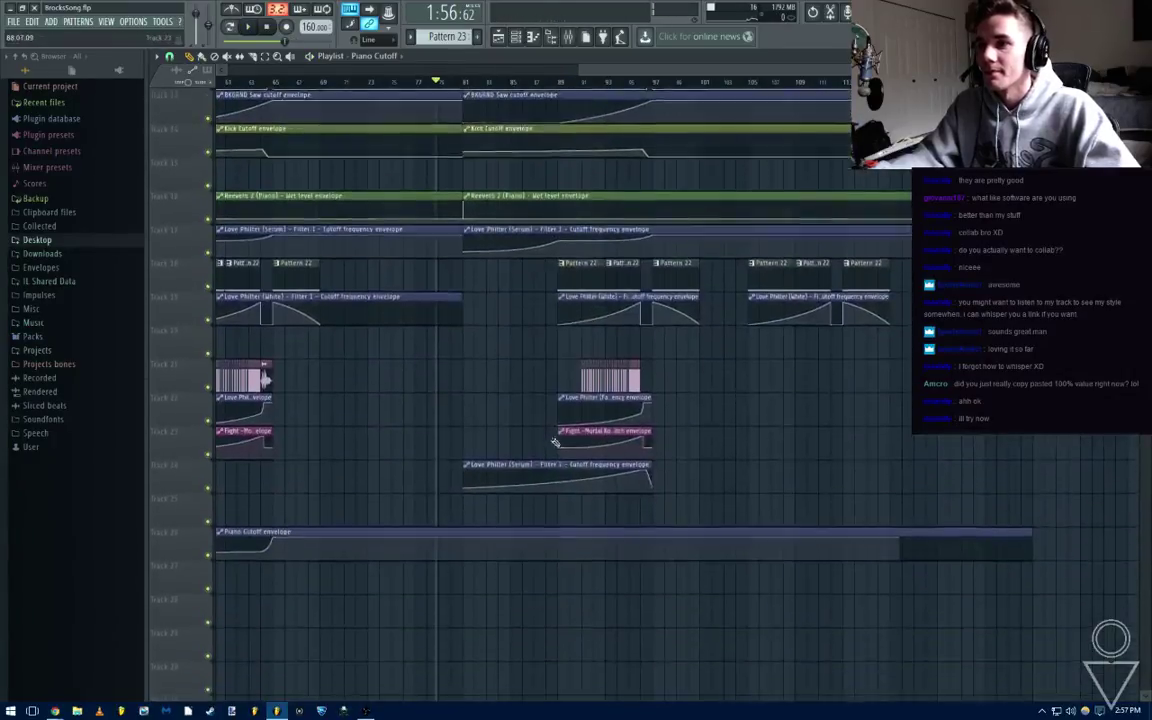
# Add a 100% point and a low point at bar 89 so Piano Cutoff drops there and ramps up towards bar 97
pyautogui.moveTo(559, 540); pyautogui.dragTo(557, 558)
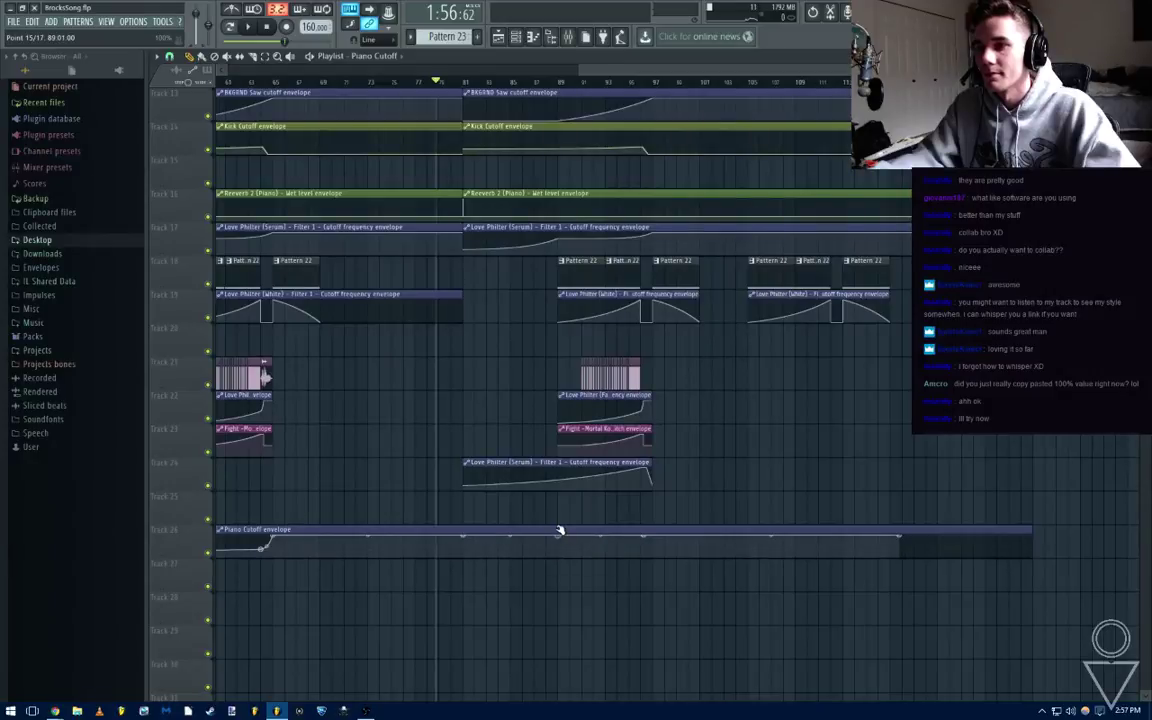
pyautogui.rightClick(563, 549)
pyautogui.press('space')
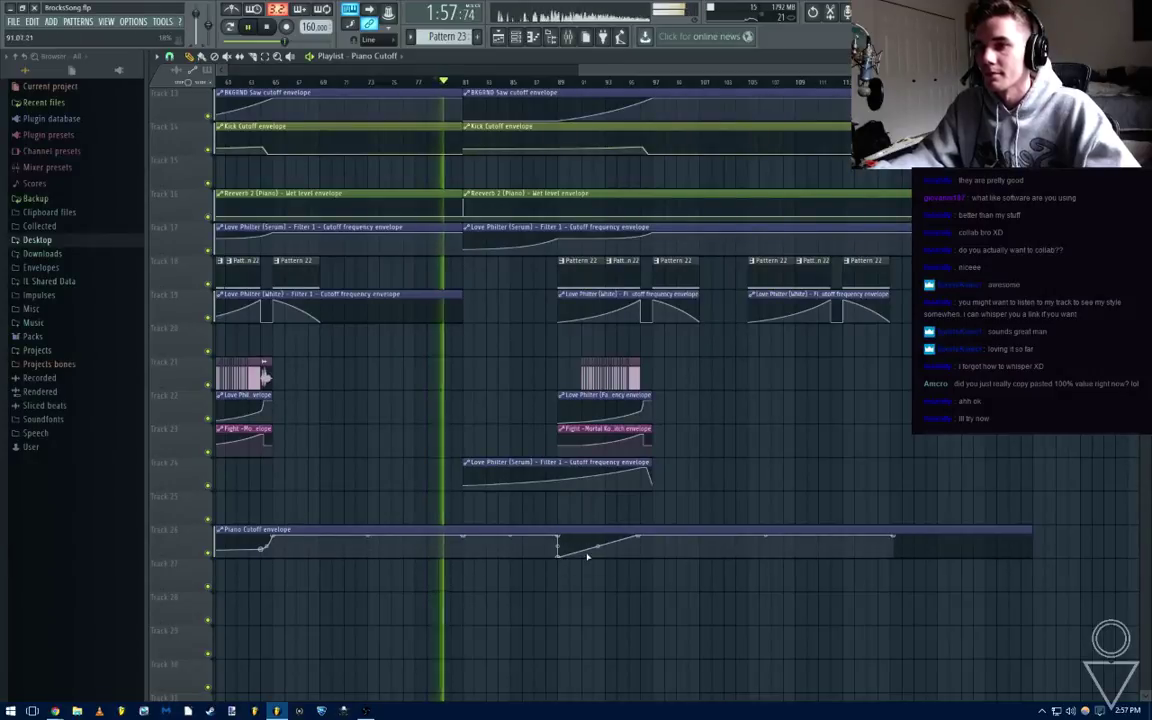
# Select and copy all the Addictive Keys notes in Pattern 6, the clip starting at bar 89
pyautogui.scroll(11, 645, 520)
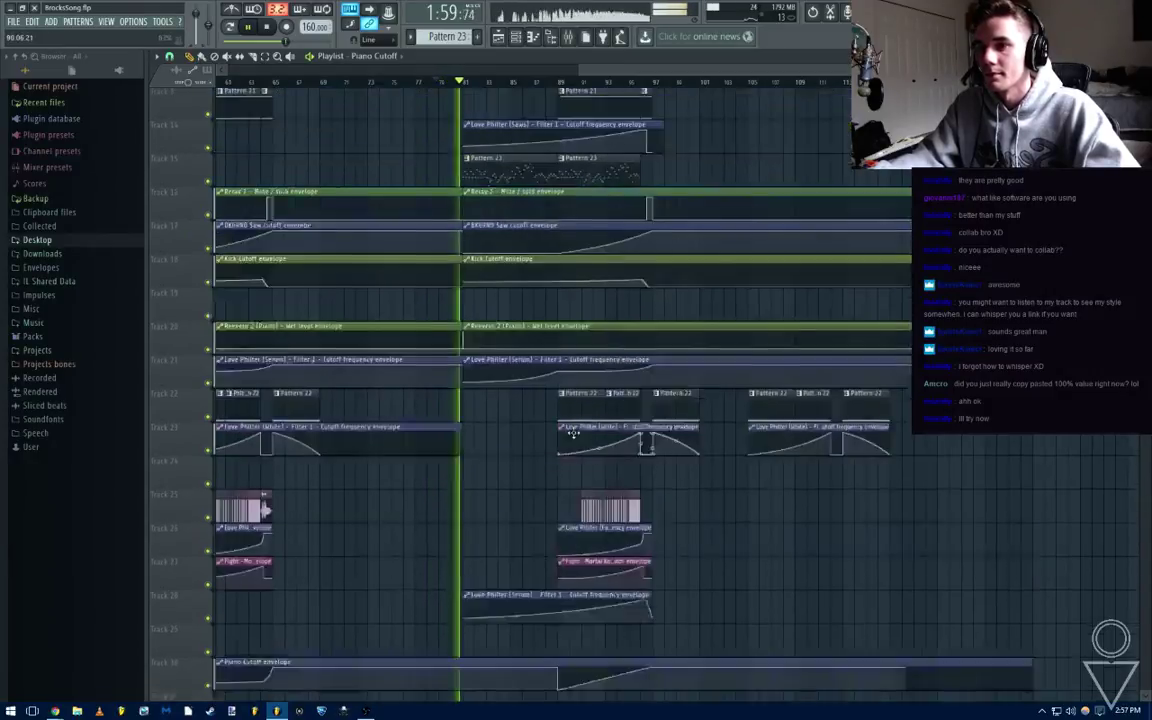
pyautogui.doubleClick(582, 116)
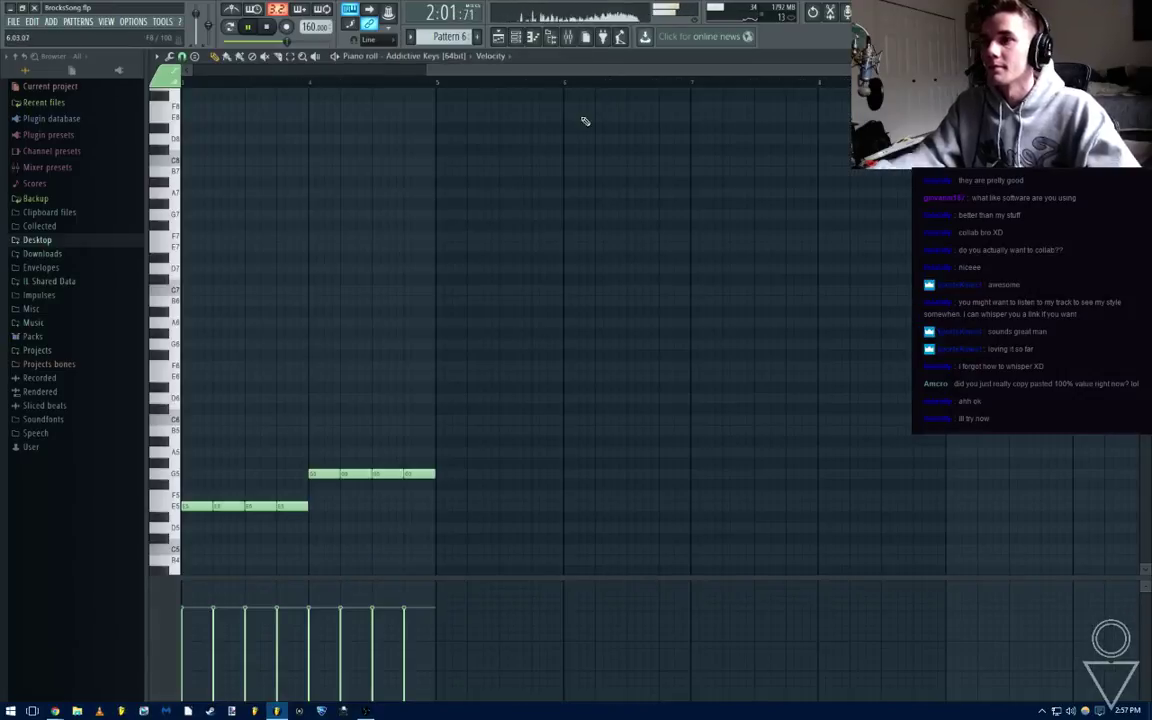
pyautogui.hotkey('ctrl', 'a')
pyautogui.press('F6')
# Create the next empty pattern, Pattern 26
pyautogui.click(449, 36)
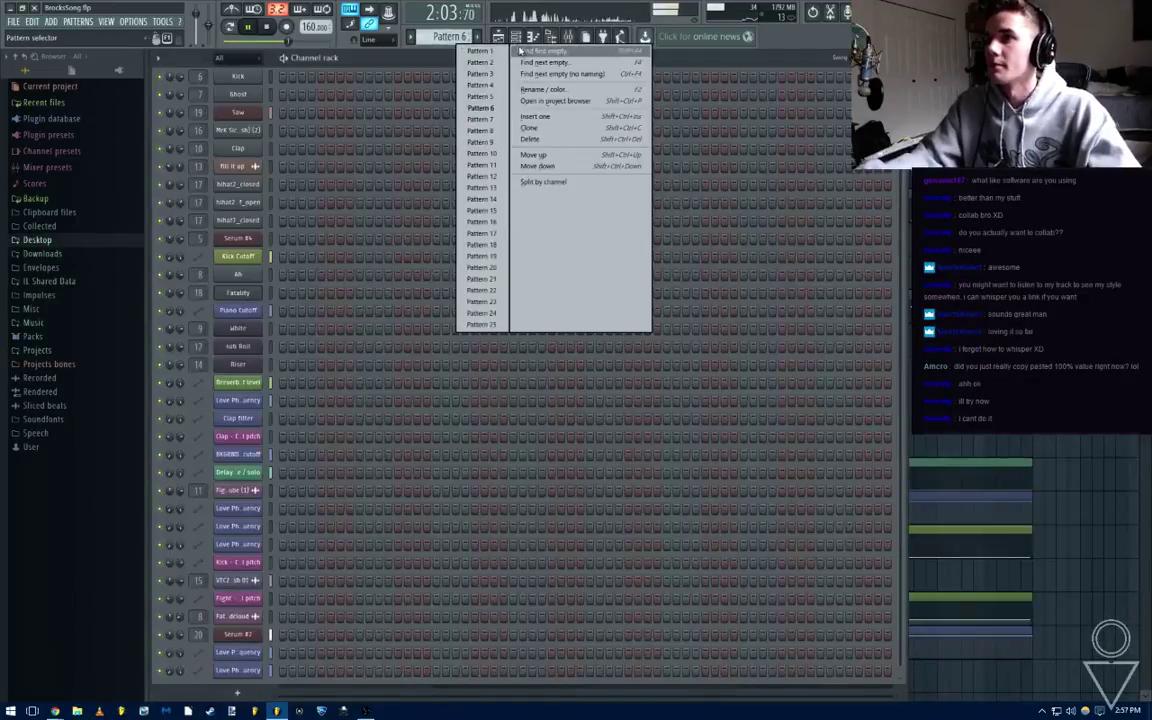
pyautogui.press('F5')
pyautogui.scroll(2, 542, 172)
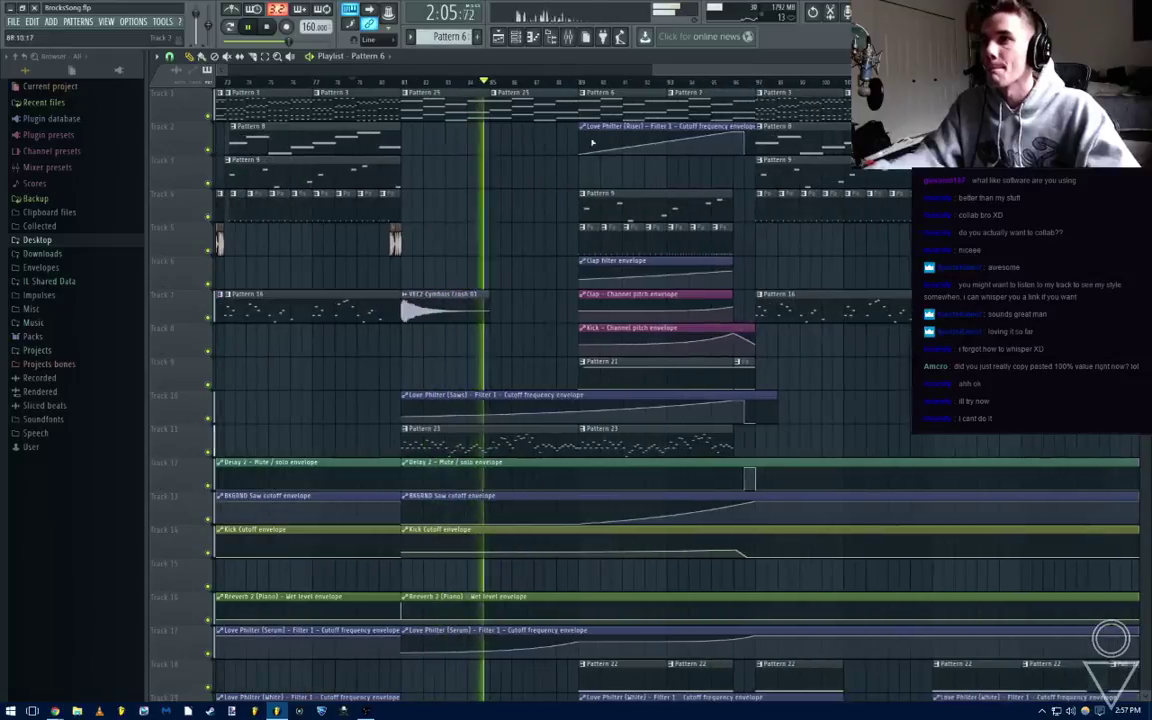
pyautogui.click(449, 37)
pyautogui.click(560, 62)
pyautogui.scroll(-5, 589, 349)
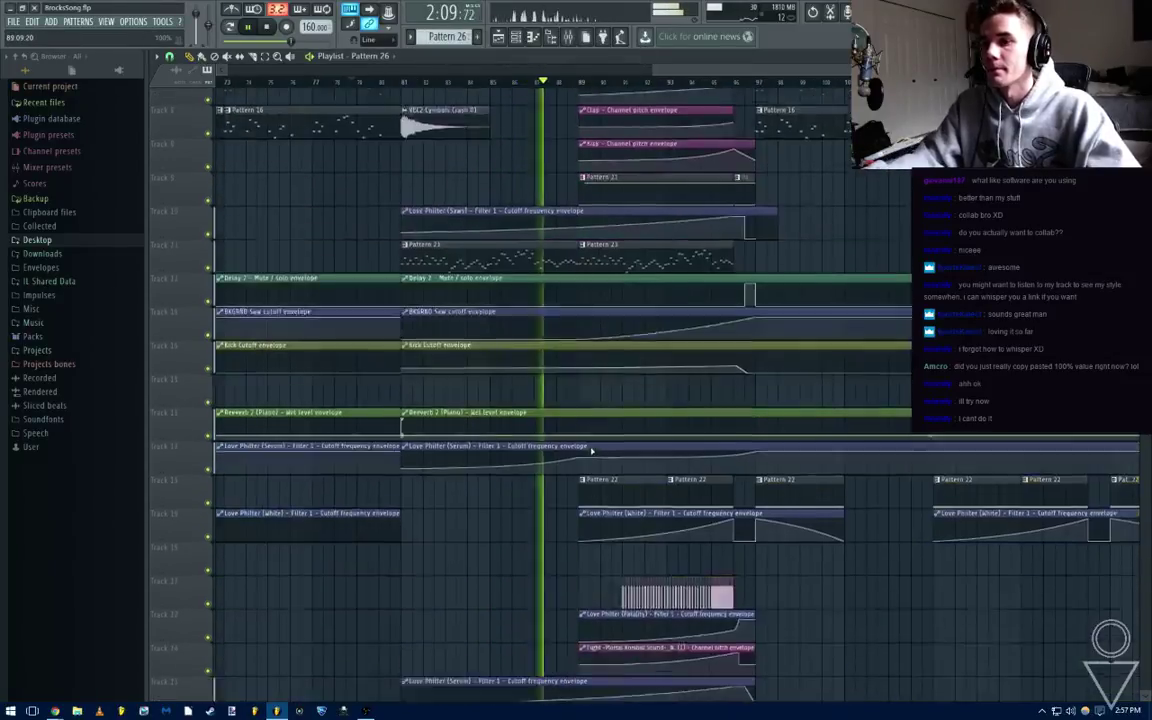
# Paste the copied notes into the Saw channel of Pattern 26 and place the pattern at bar 89 on Track 15
pyautogui.press('F6')
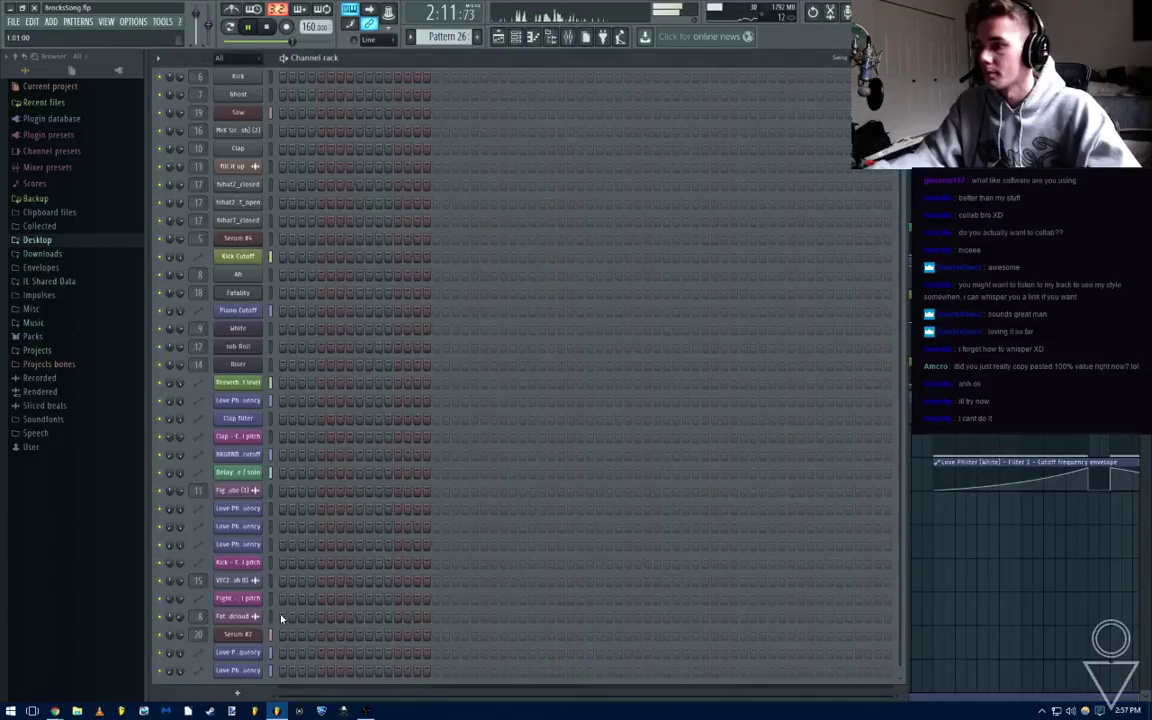
pyautogui.scroll(5, 258, 637)
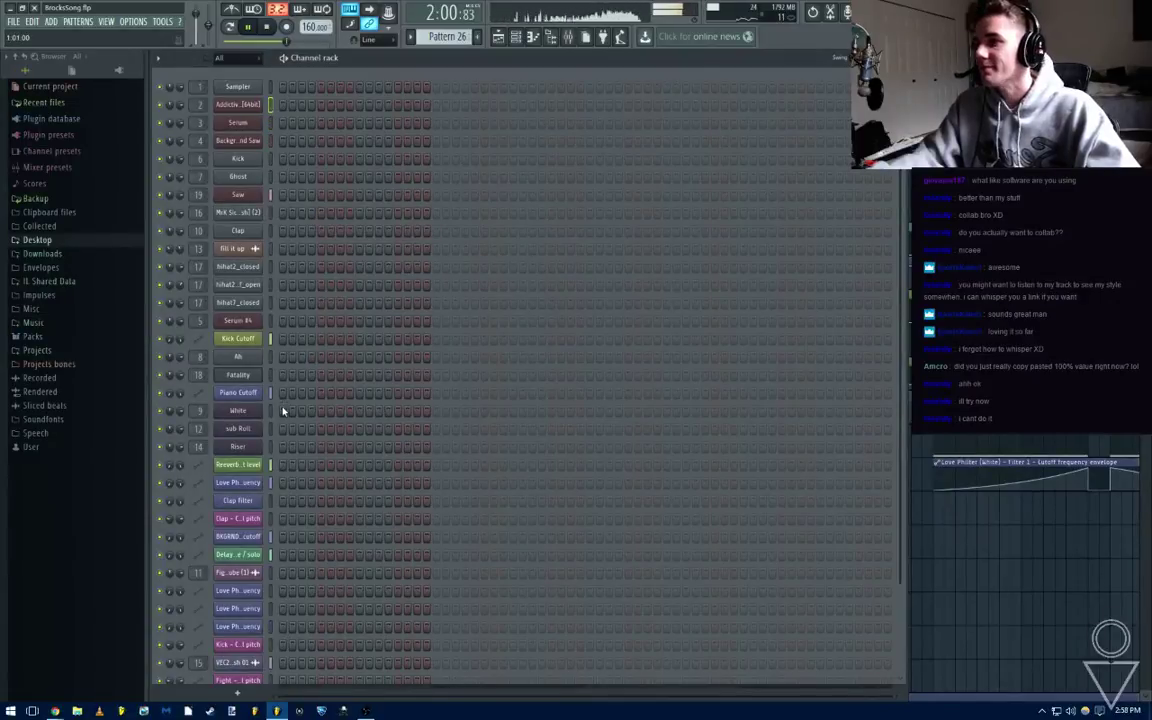
pyautogui.rightClick(246, 198)
pyautogui.click(301, 197)
pyautogui.hotkey('ctrl', 'v')
pyautogui.press('Escape')
pyautogui.press('Escape')
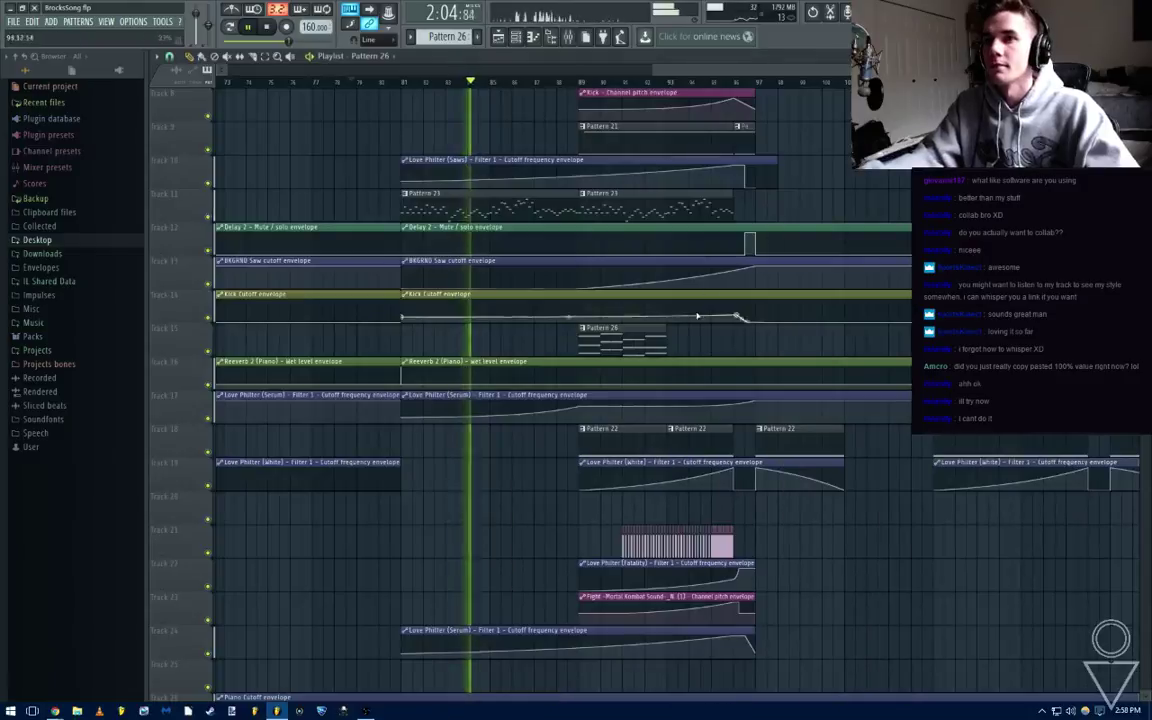
# Copy the notes of Pattern 7, the clip starting at bar 93, and create the next empty pattern, Pattern 27
pyautogui.scroll(5, 697, 316)
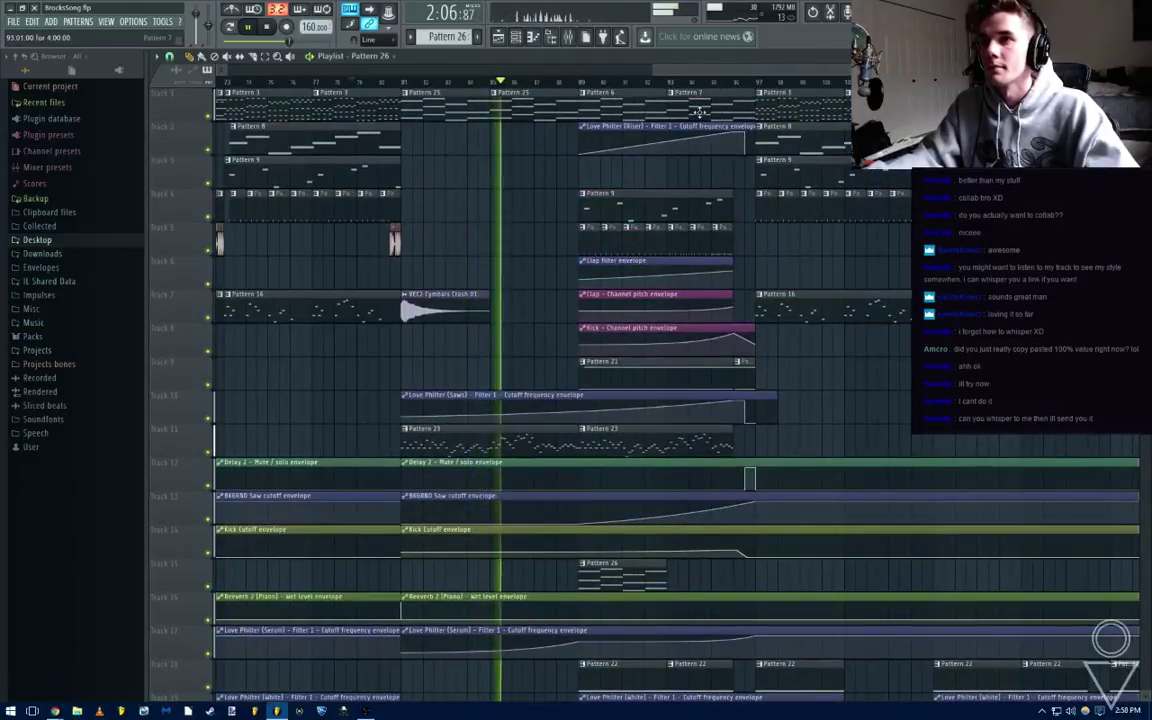
pyautogui.doubleClick(700, 113)
pyautogui.press('Escape')
pyautogui.press('Escape')
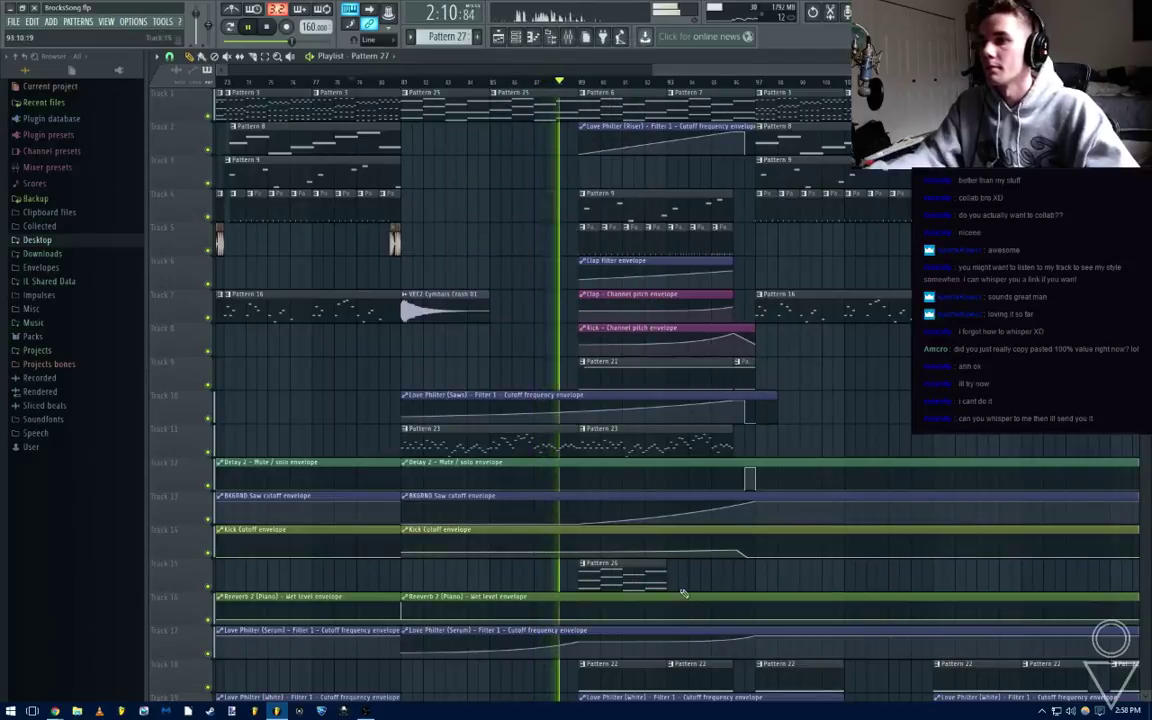
# Paste the copied notes into the Saw channel of Pattern 27 and place the pattern at bar 93 on Track 15
pyautogui.press('F6')
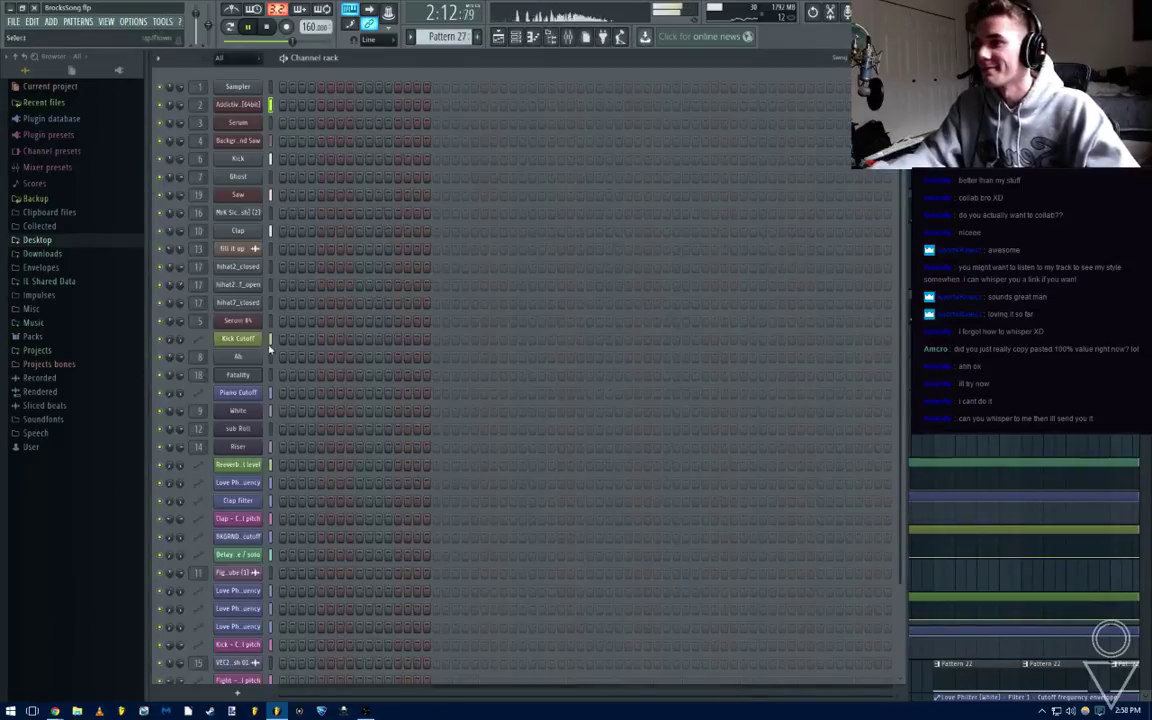
pyautogui.rightClick(258, 214)
pyautogui.click(296, 204)
pyautogui.press('Escape')
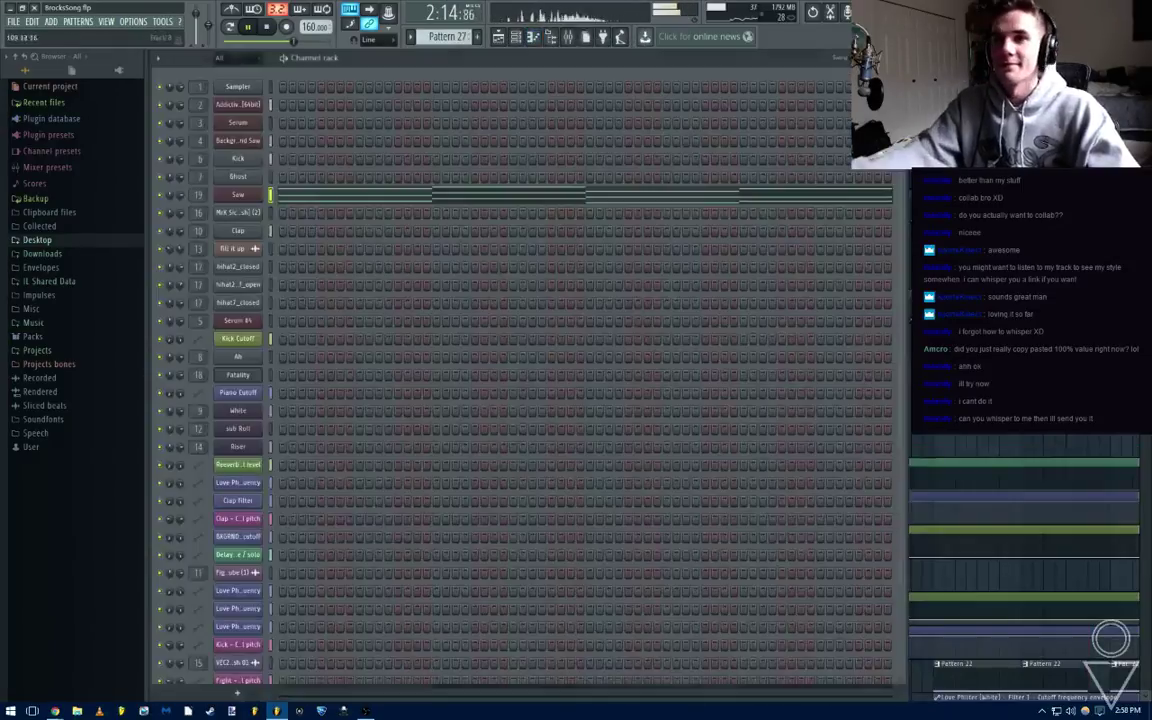
pyautogui.press('Escape')
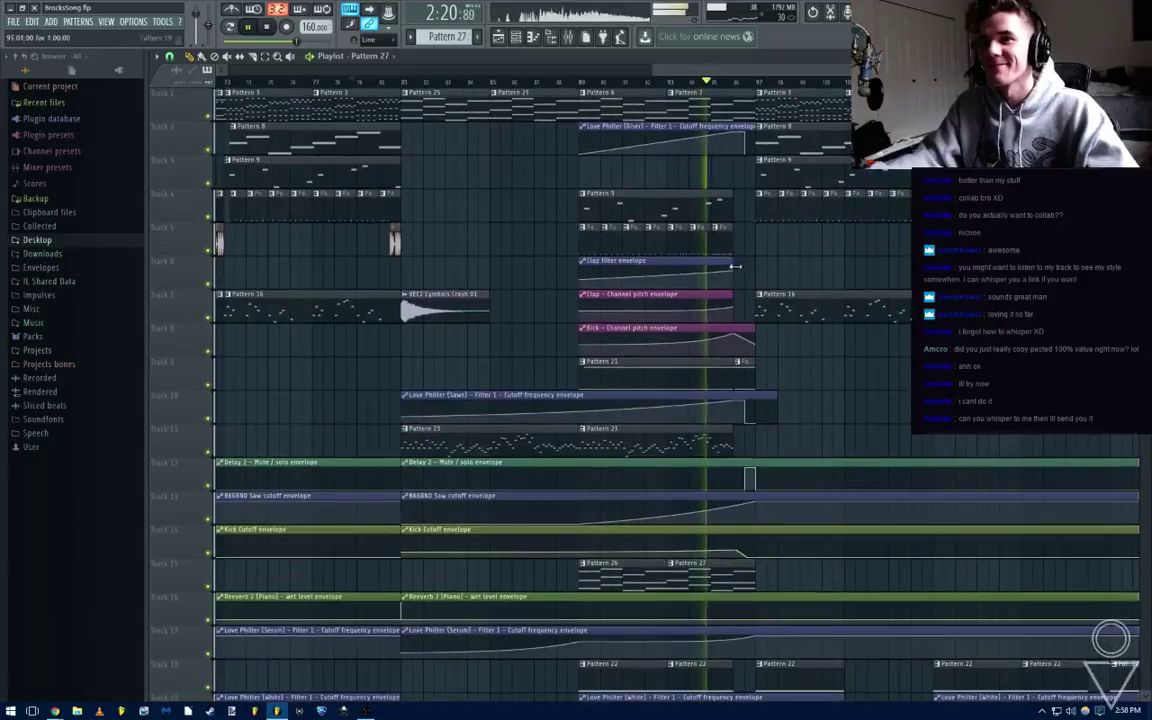
pyautogui.scroll(-4, 800, 435)
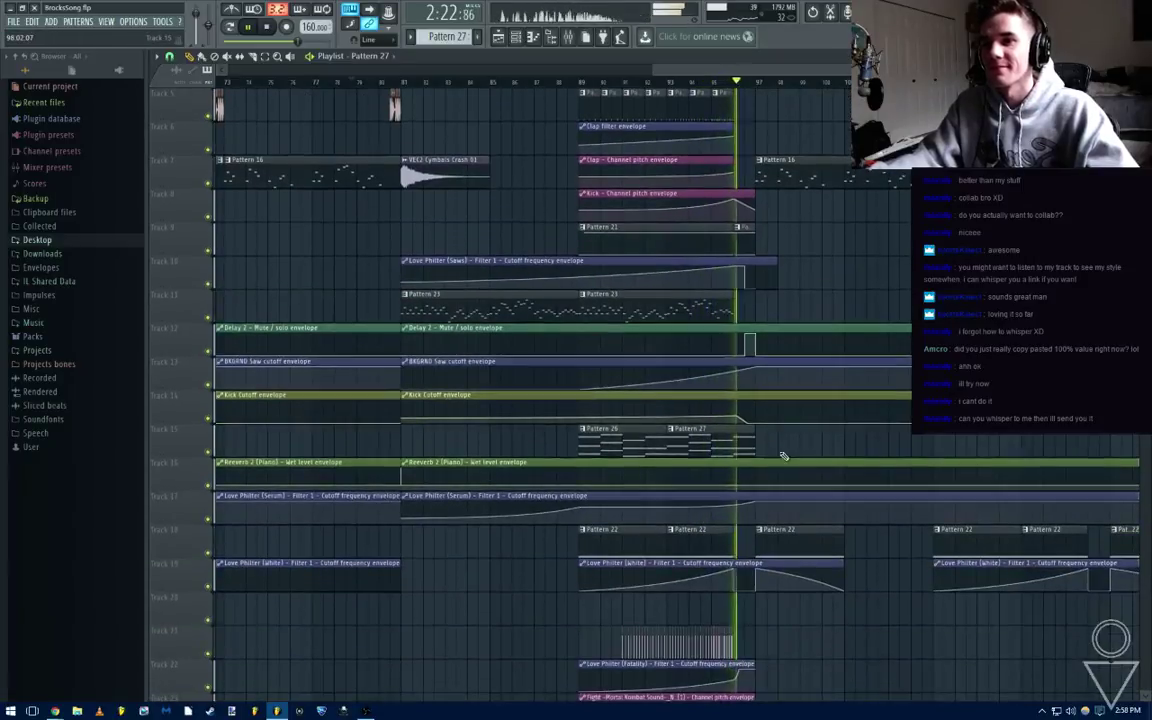
pyautogui.press('space')
pyautogui.scroll(4, 837, 446)
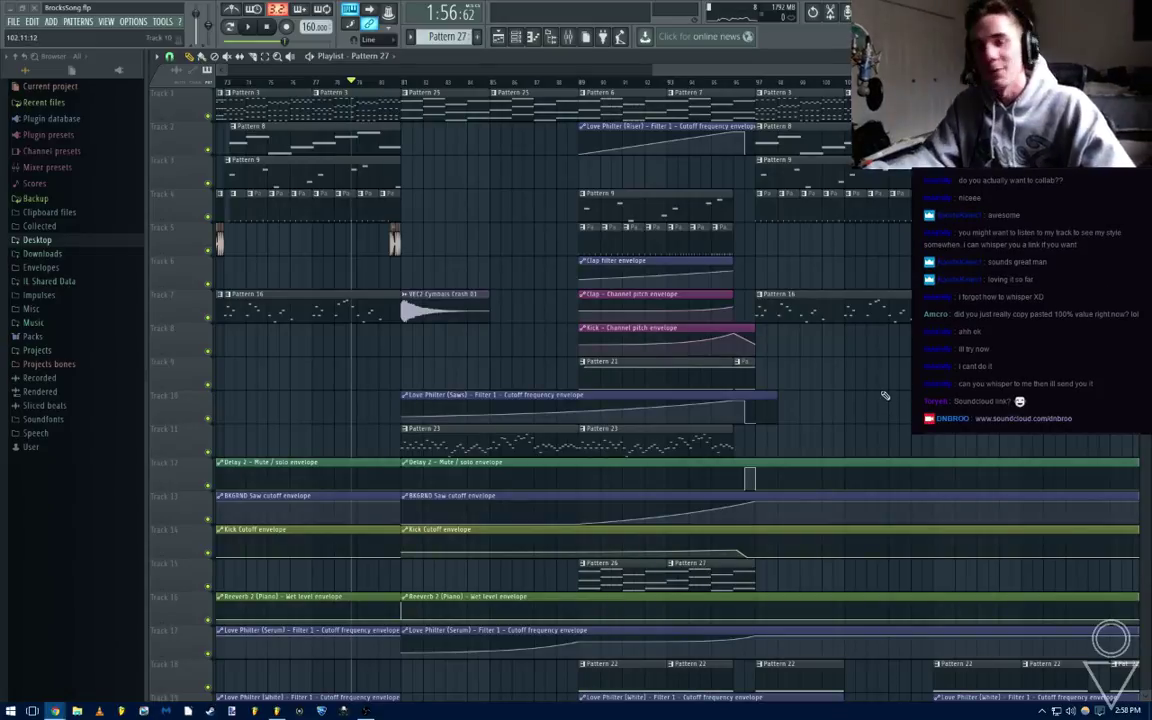
pyautogui.click(944, 386)
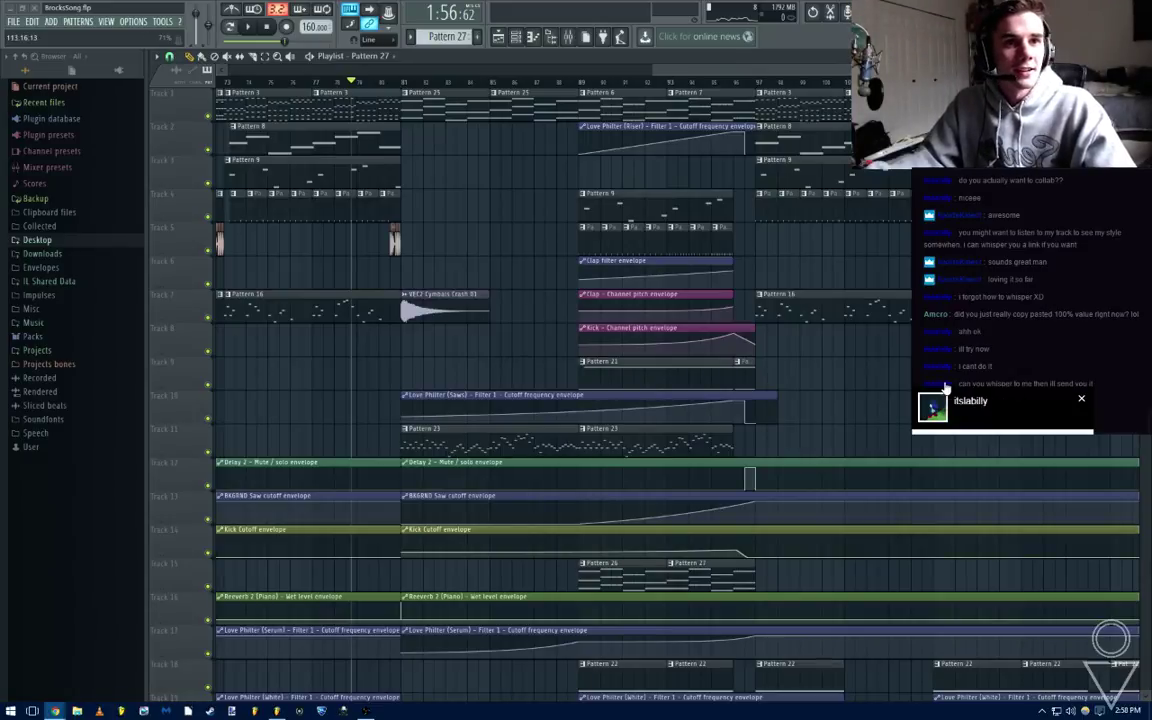
pyautogui.click(1081, 399)
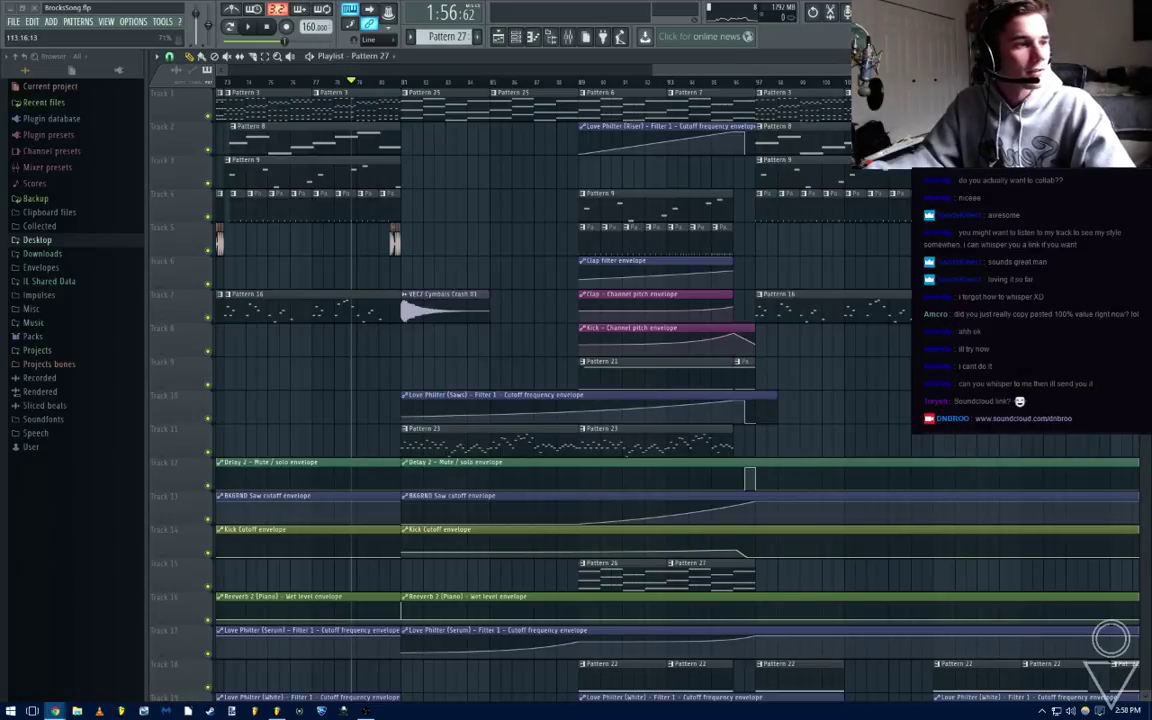
pyautogui.click(944, 399)
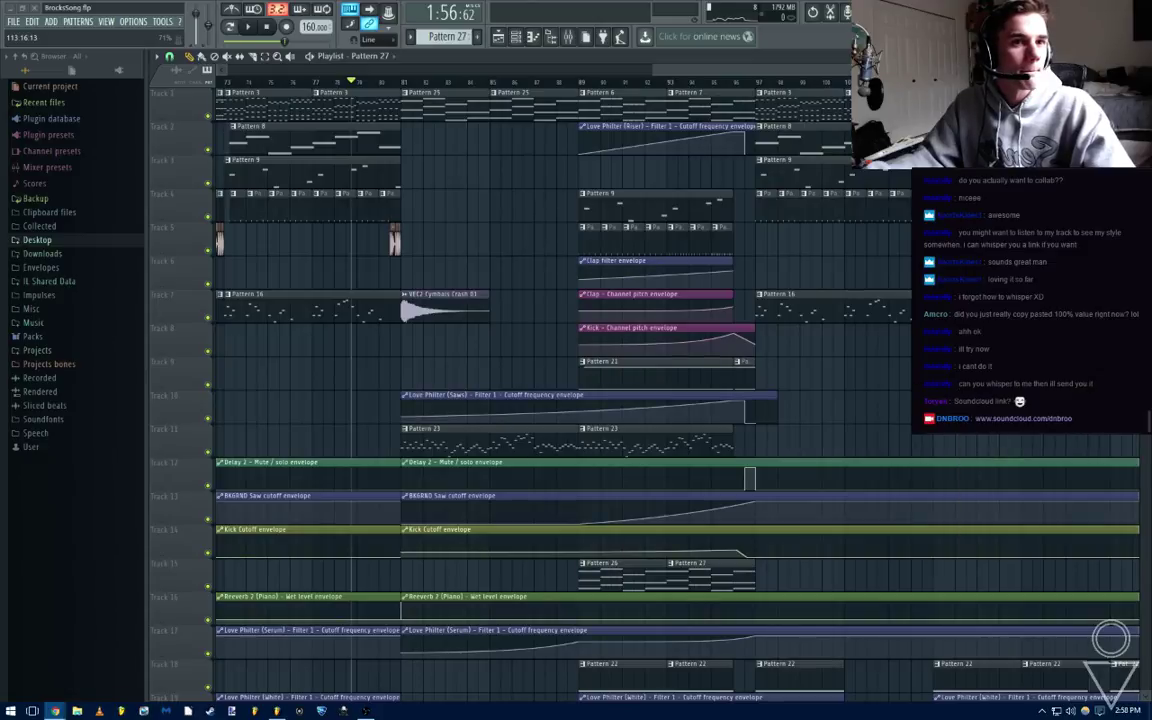
pyautogui.click(944, 387)
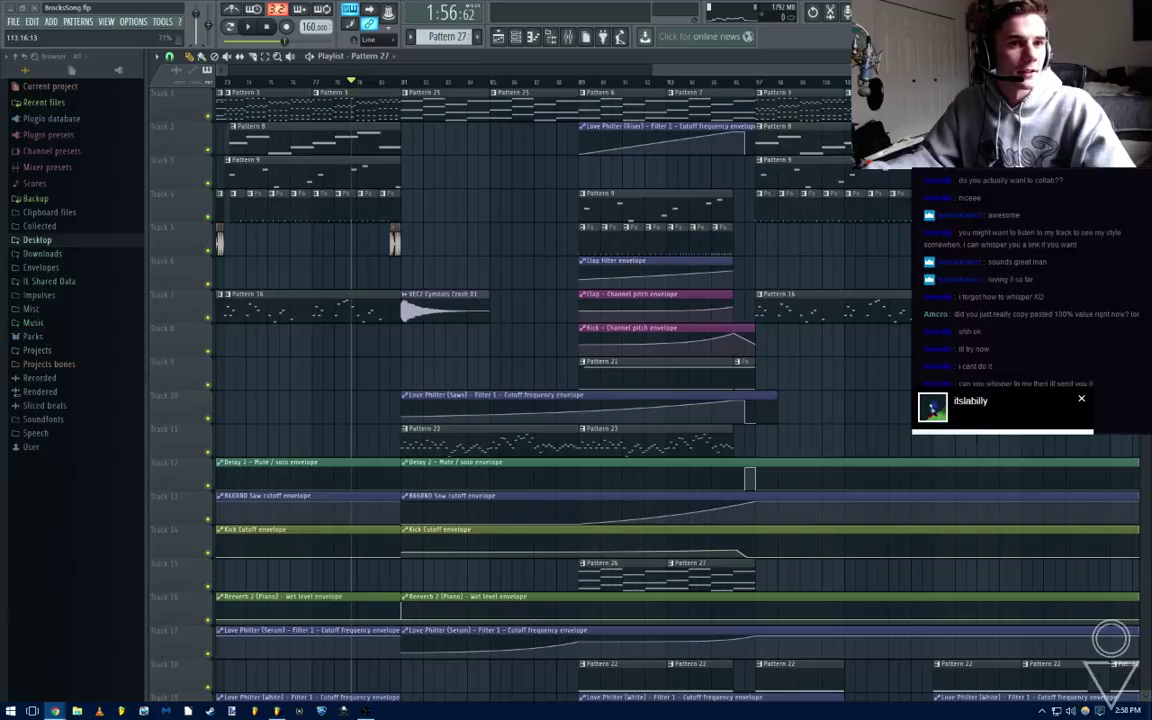
pyautogui.click(1081, 399)
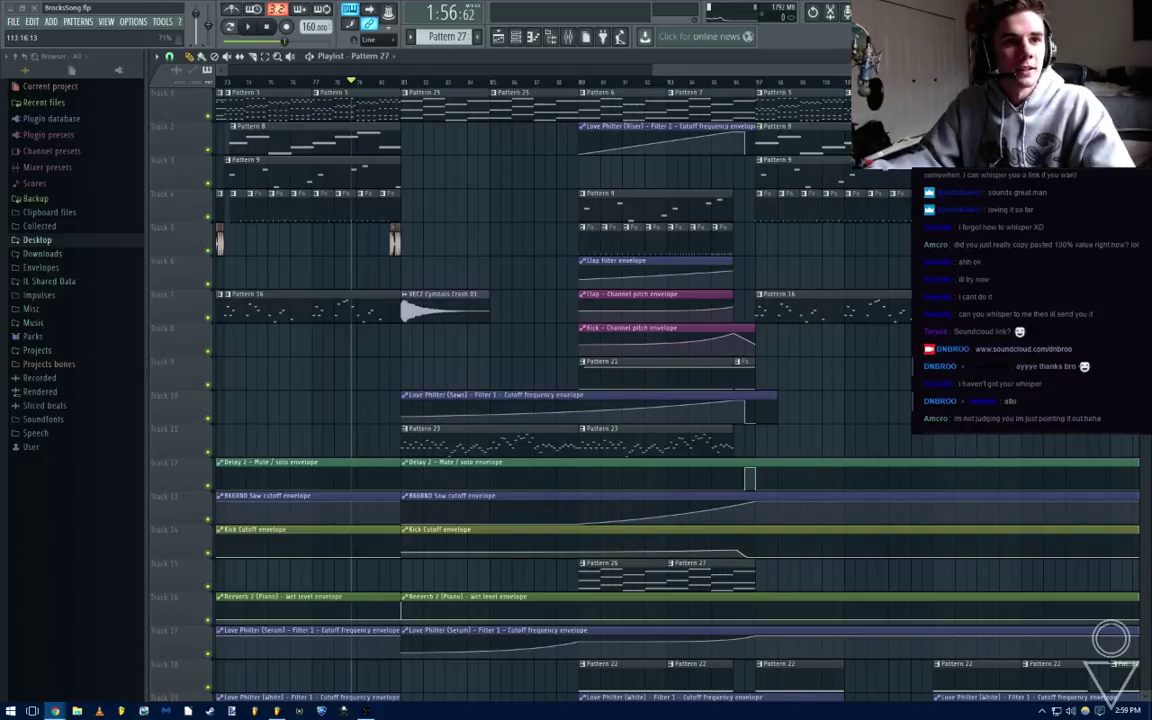
pyautogui.scroll(-4, 838, 421)
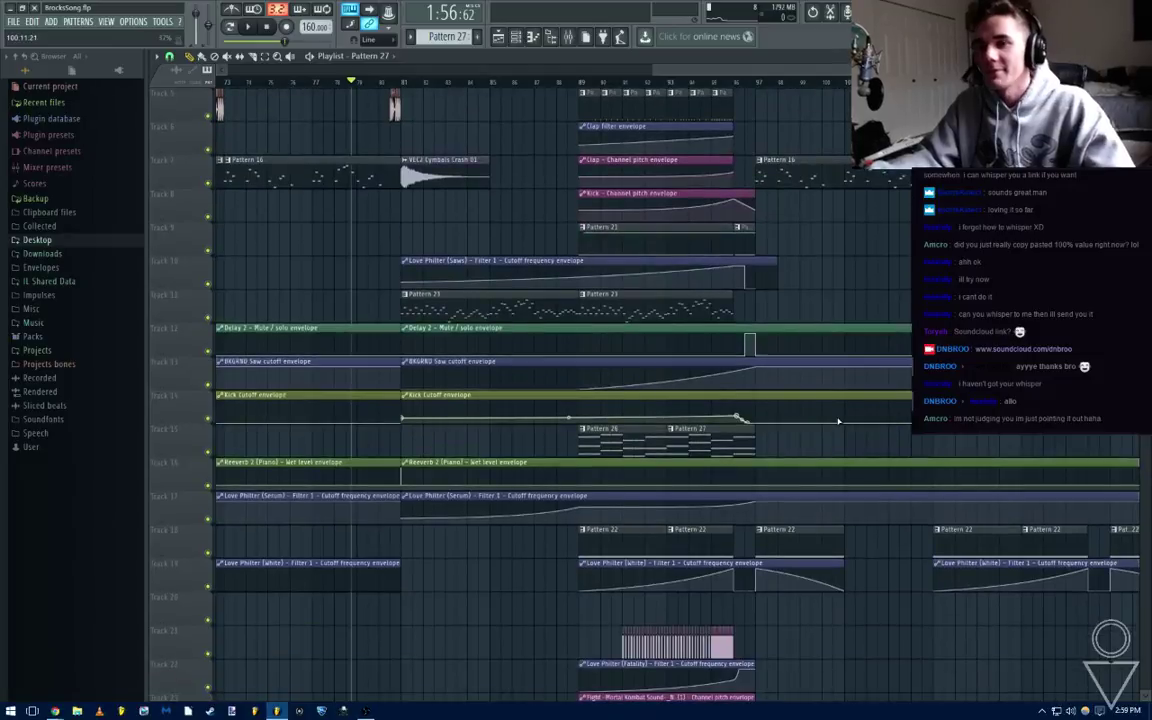
pyautogui.scroll(4, 827, 117)
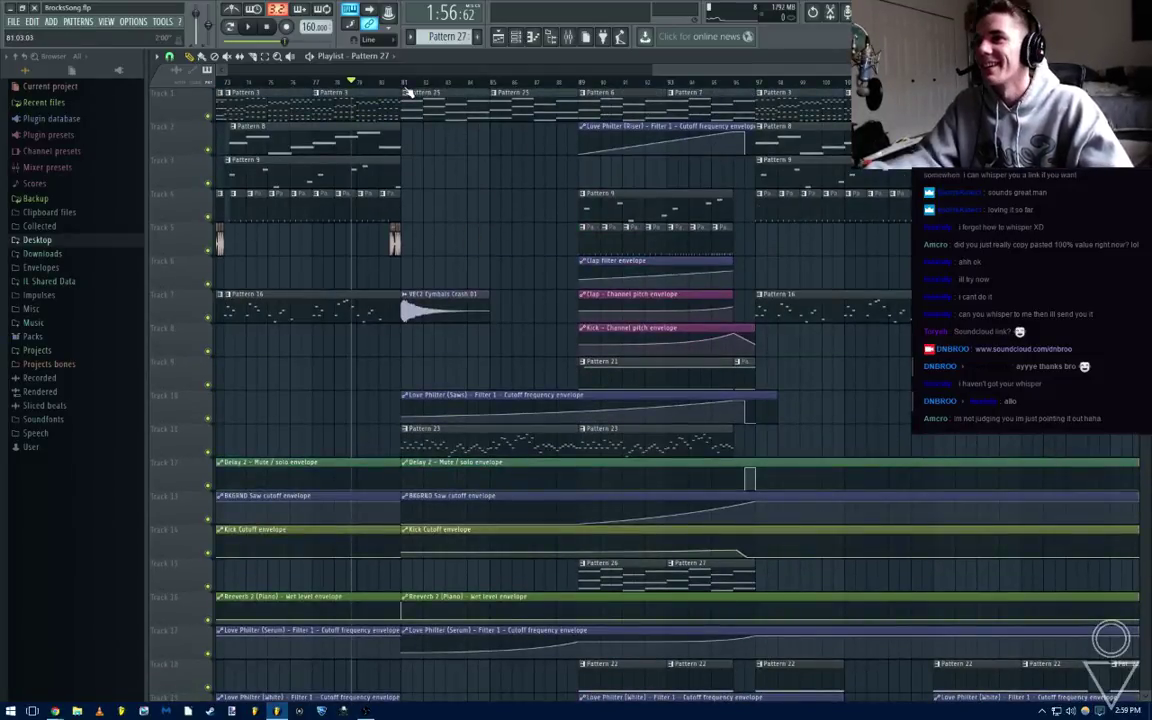
# Play the song from bar 81 to listen to the build-up with the layered Saw chords
pyautogui.click(405, 81)
pyautogui.press('space')
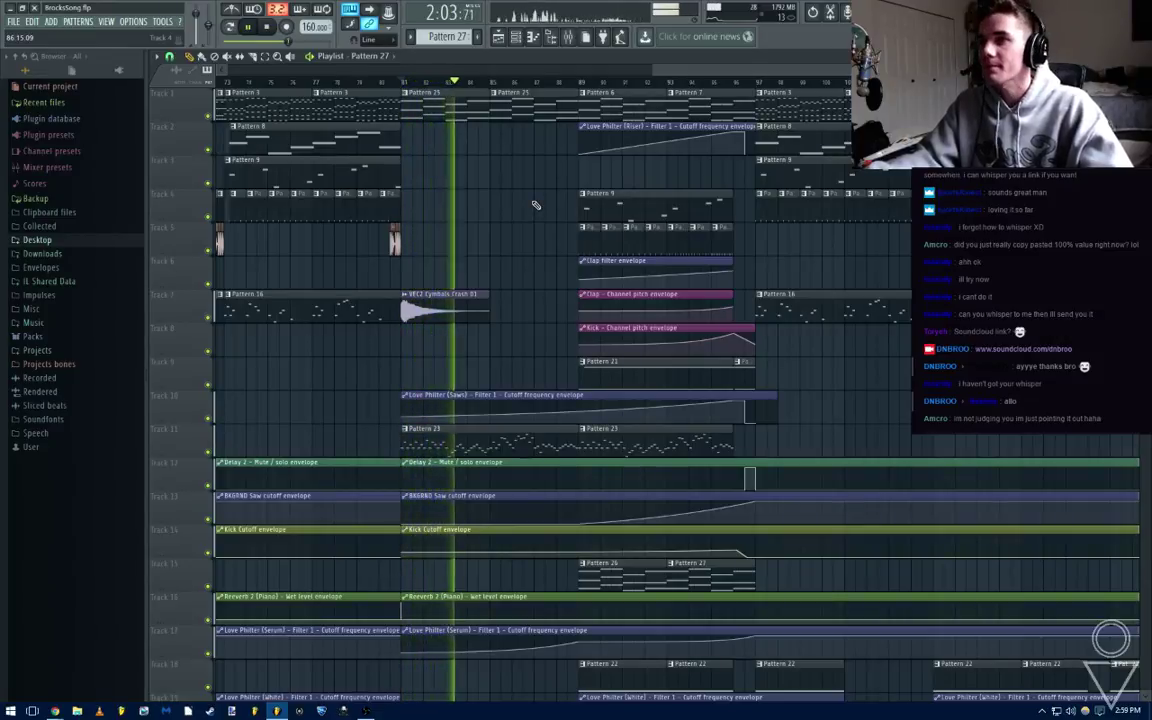
pyautogui.scroll(-4, 537, 215)
pyautogui.scroll(4, 542, 248)
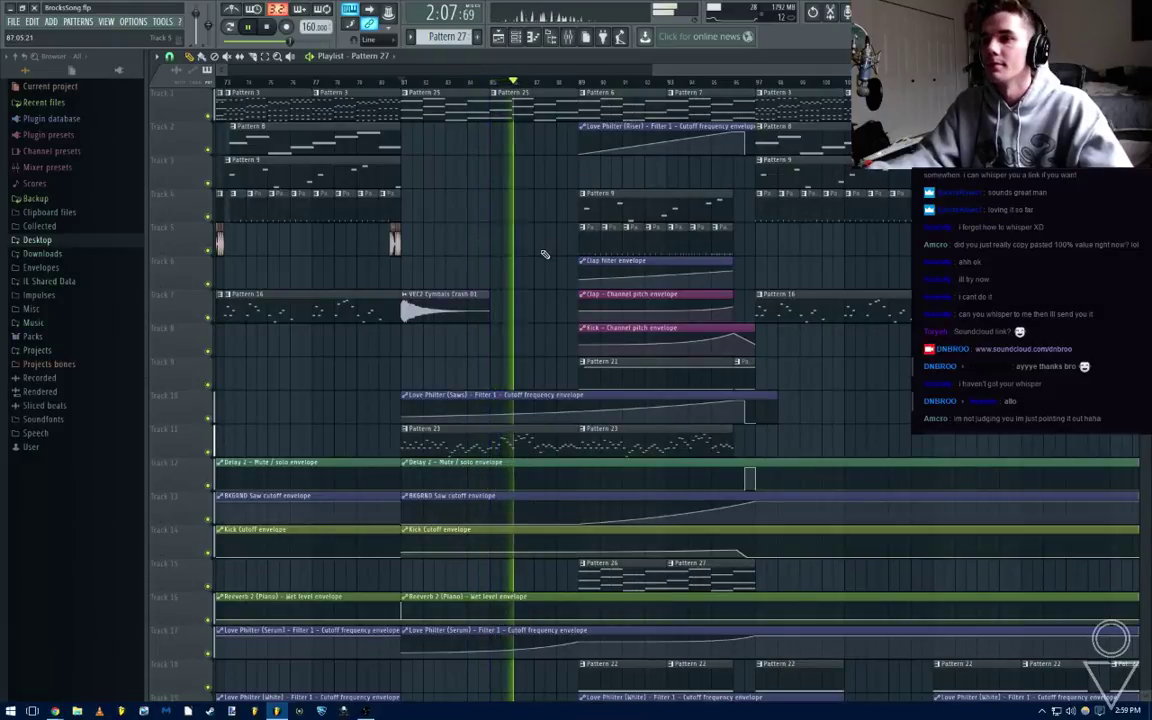
pyautogui.scroll(-4, 544, 254)
pyautogui.scroll(4, 544, 254)
# Switch the Fruity Limiter on Serum mixer track 20 to compressor mode, lower its threshold and raise its ratio
pyautogui.press('F9')
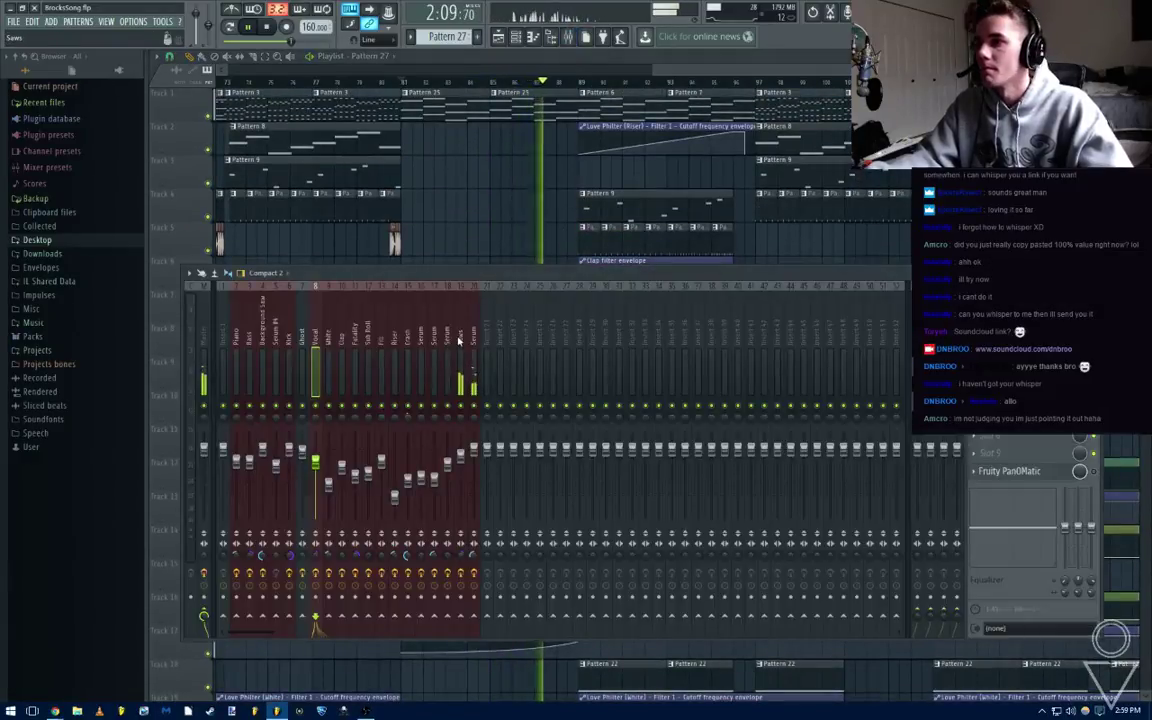
pyautogui.click(473, 340)
pyautogui.click(1010, 330)
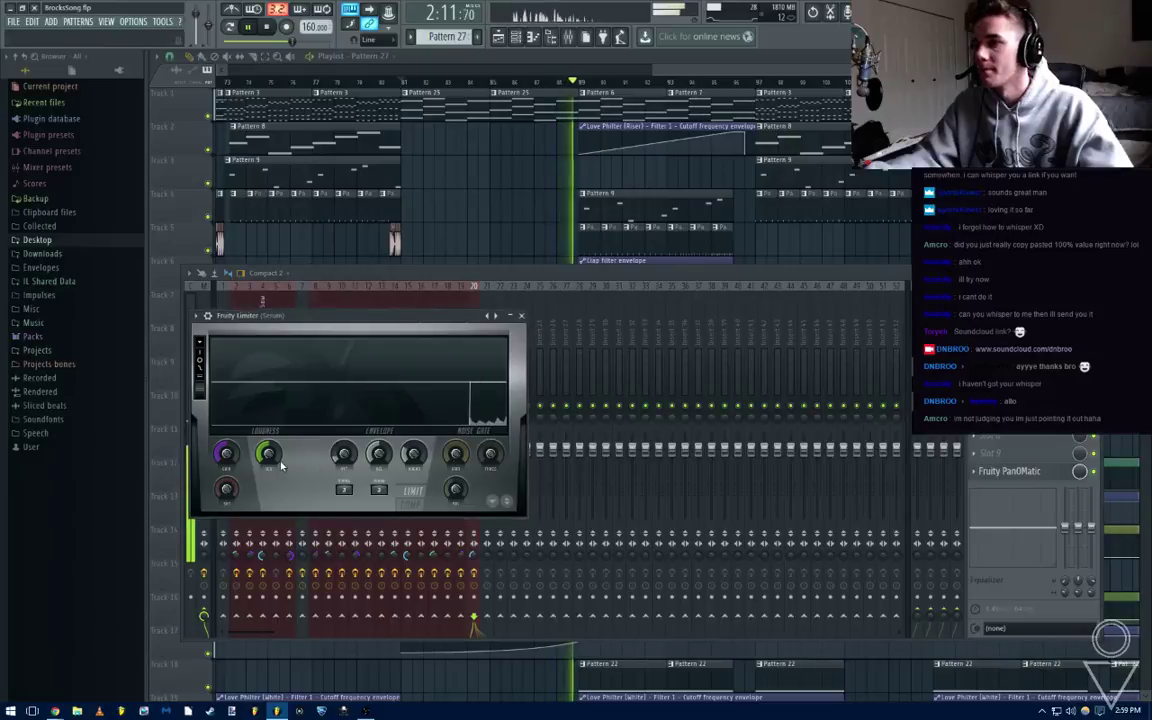
pyautogui.click(411, 503)
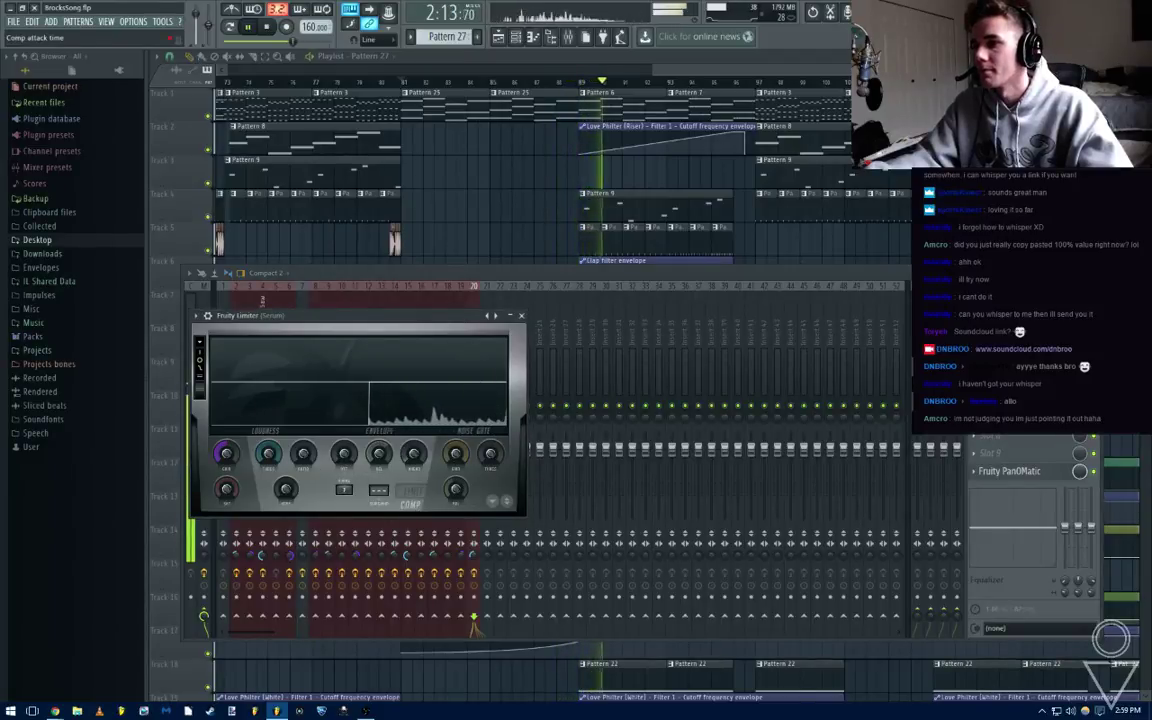
pyautogui.moveTo(268, 454); pyautogui.dragTo(268, 492)
pyautogui.moveTo(303, 454)
pyautogui.mouseDown()
pyautogui.moveTo(303, 430)
pyautogui.moveTo(268, 466)
pyautogui.moveTo(303, 440)
pyautogui.mouseUp()
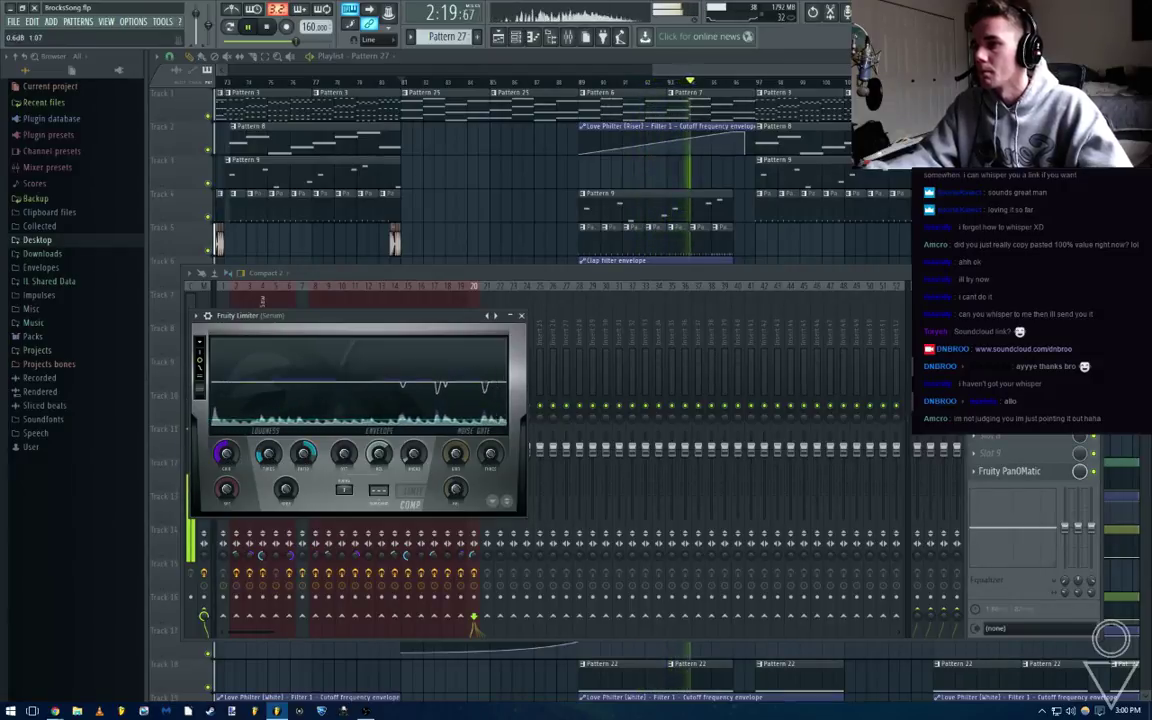
pyautogui.click(521, 315)
pyautogui.press('F9')
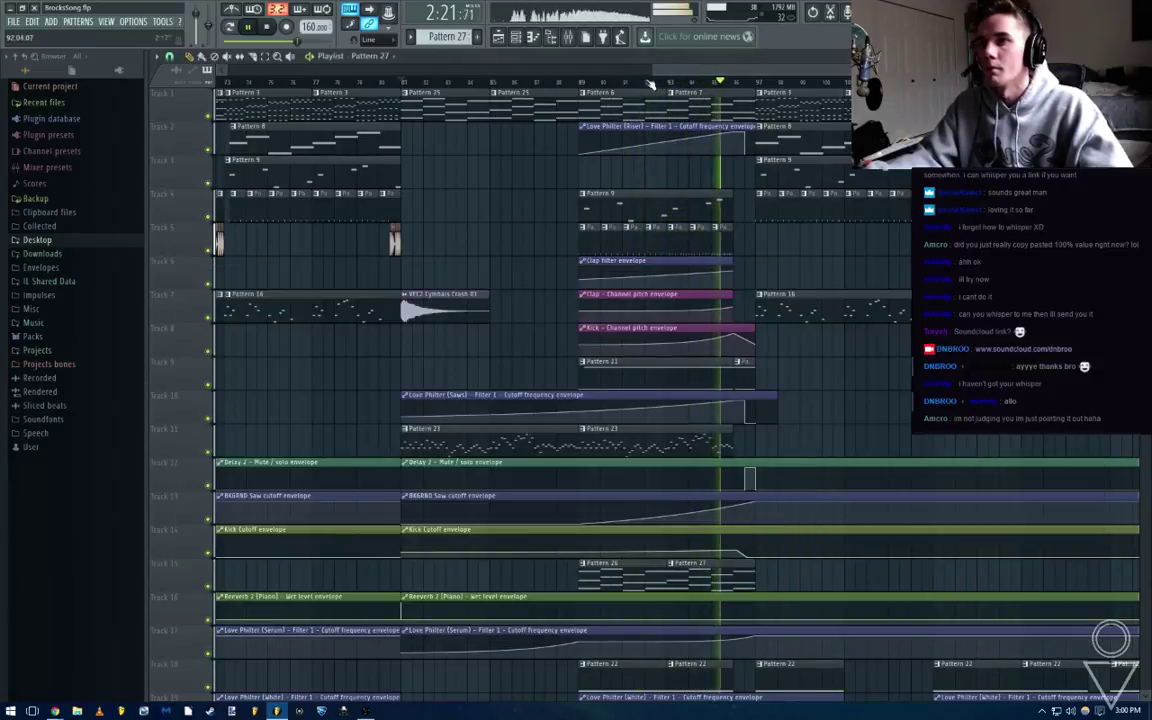
pyautogui.press('F9')
pyautogui.press('F9')
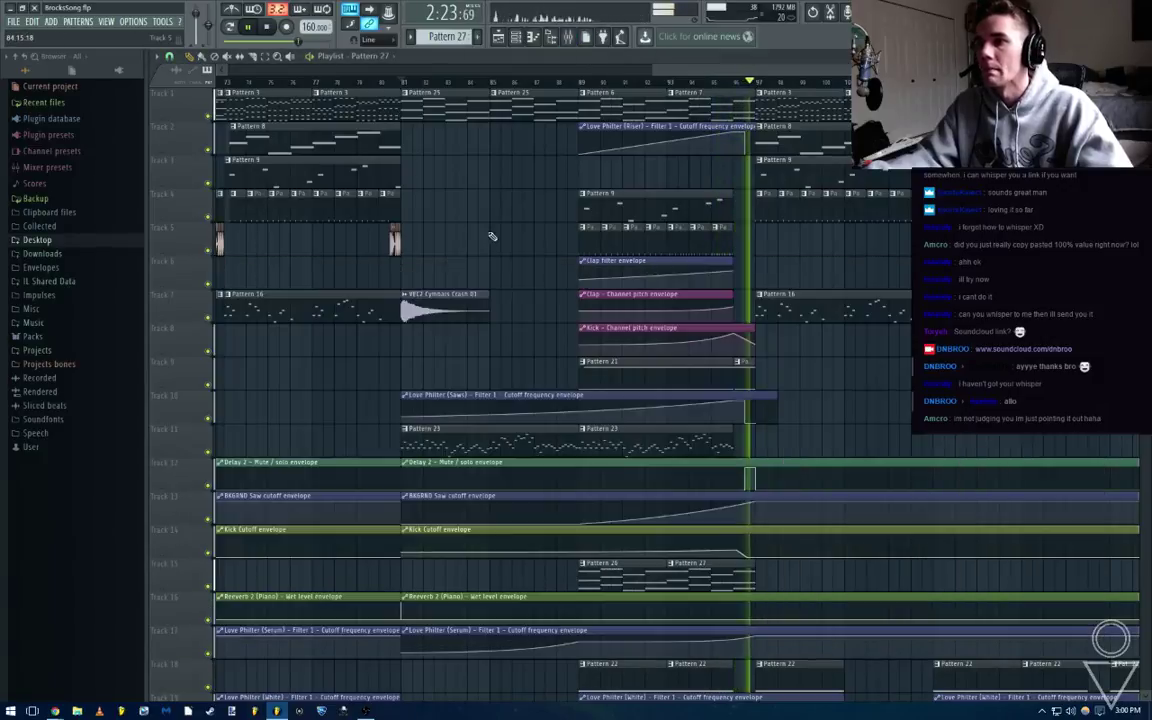
# Listen into the bar 97 drop, save the project and stop playback
pyautogui.moveTo(803, 376); pyautogui.dragTo(738, 394)
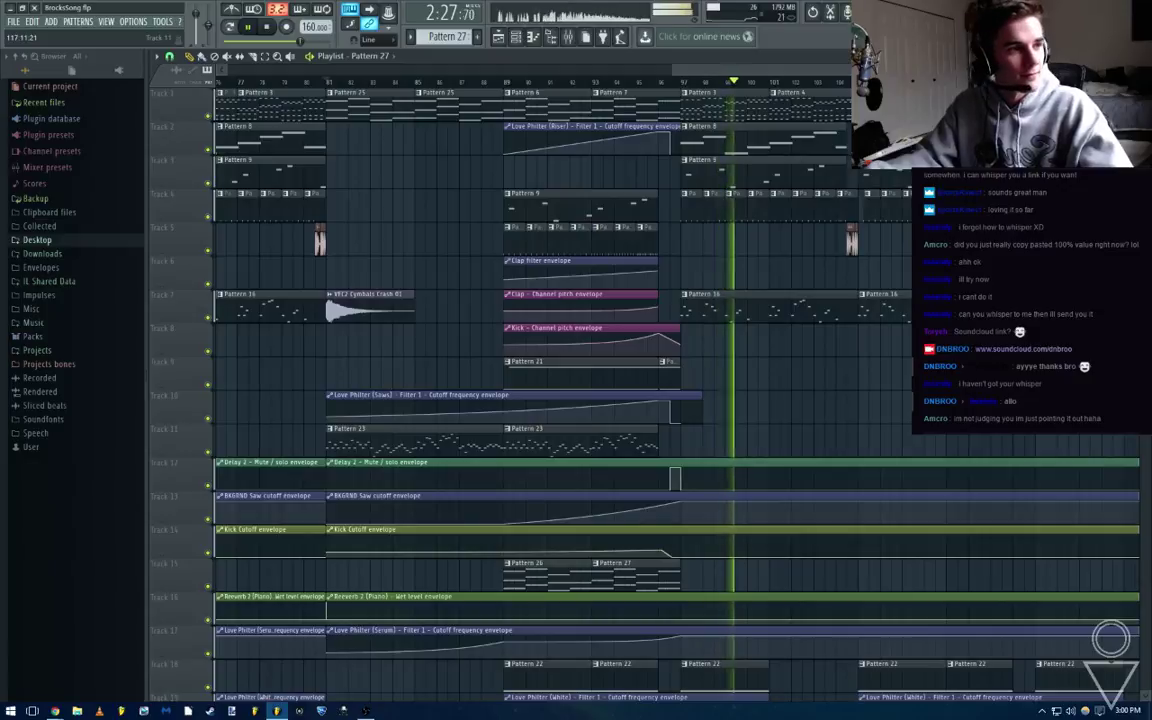
pyautogui.hotkey('ctrl', 's')
pyautogui.scroll(-2, 964, 375)
pyautogui.press('space')
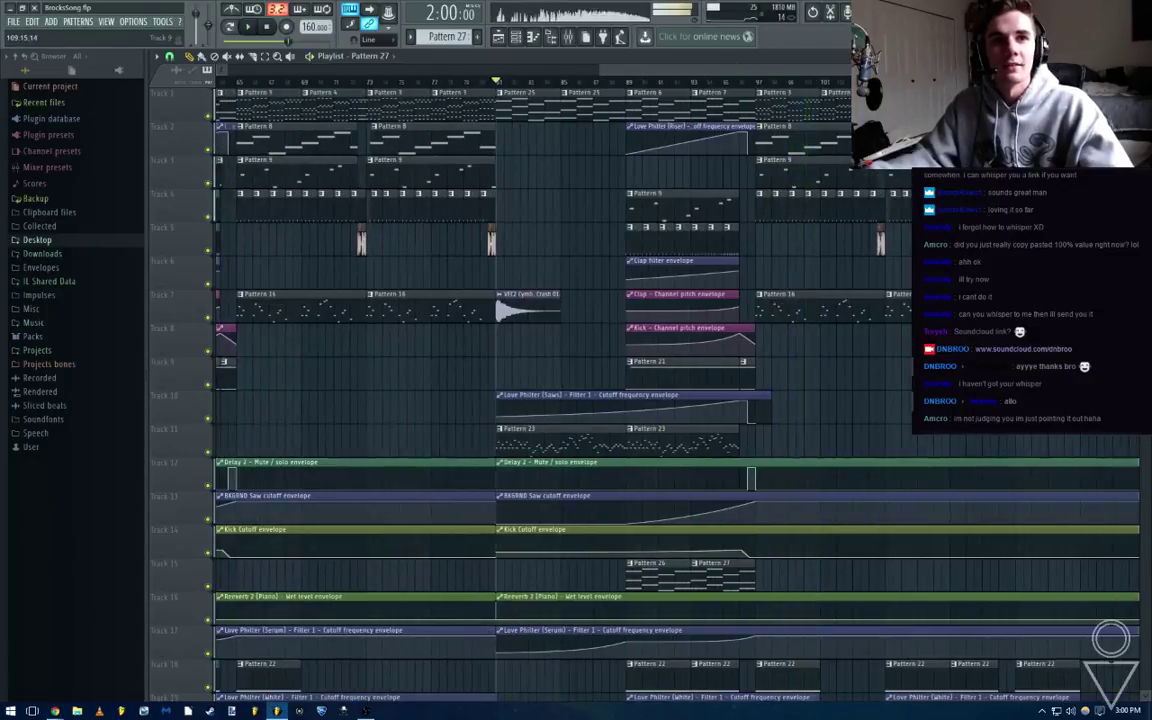
pyautogui.scroll(3, 1030, 300)
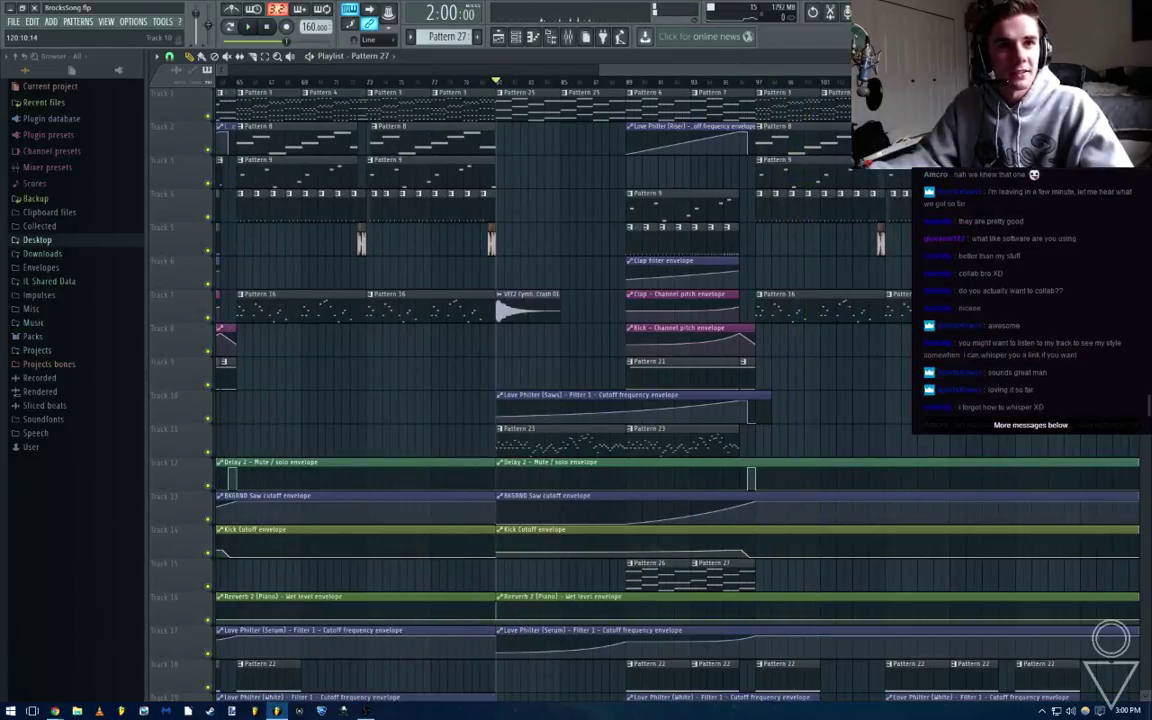
pyautogui.scroll(4, 1030, 300)
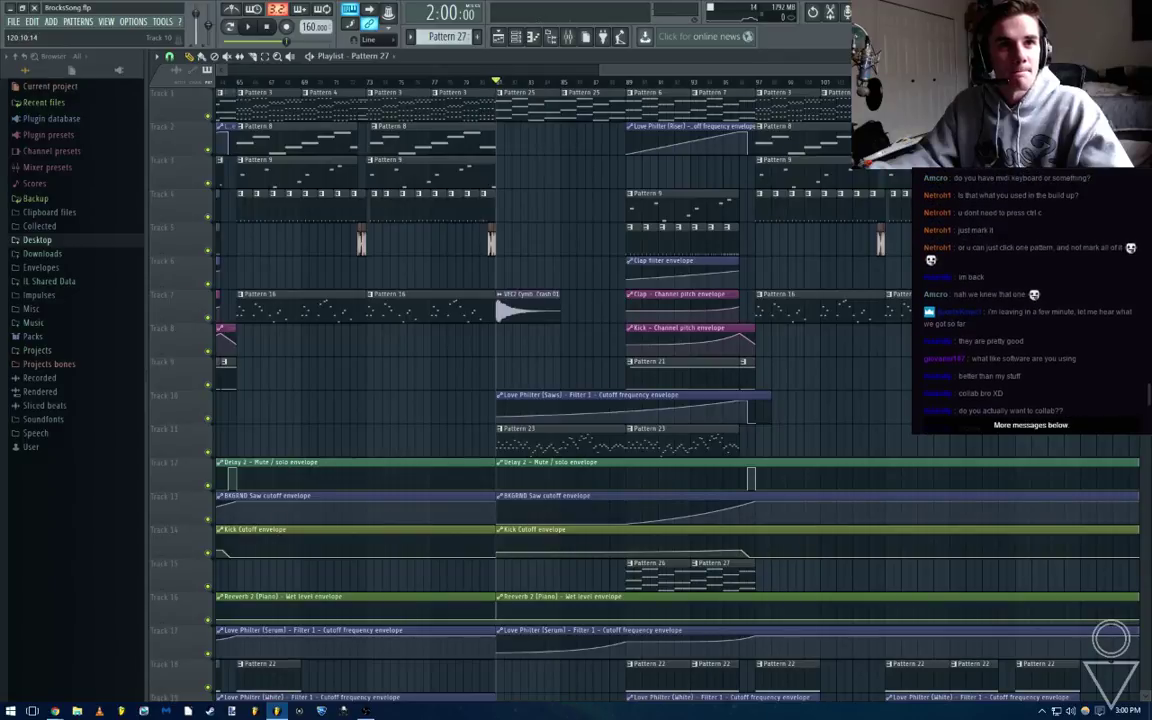
pyautogui.scroll(2, 1030, 300)
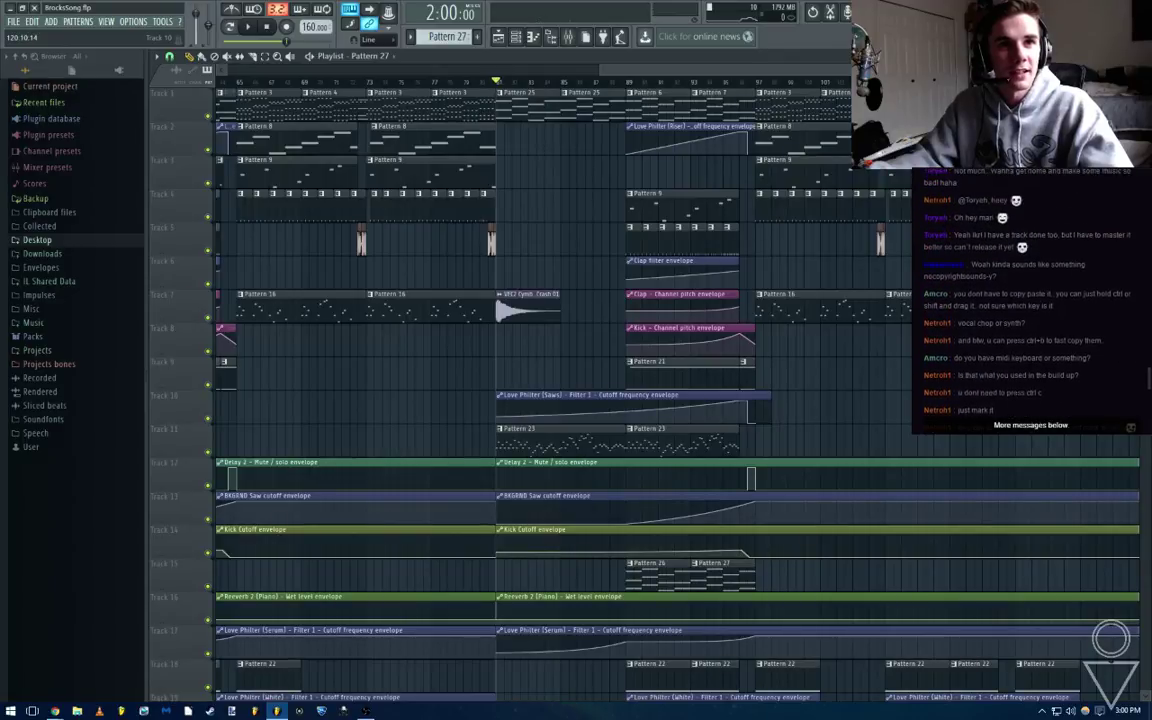
pyautogui.scroll(-10, 1030, 300)
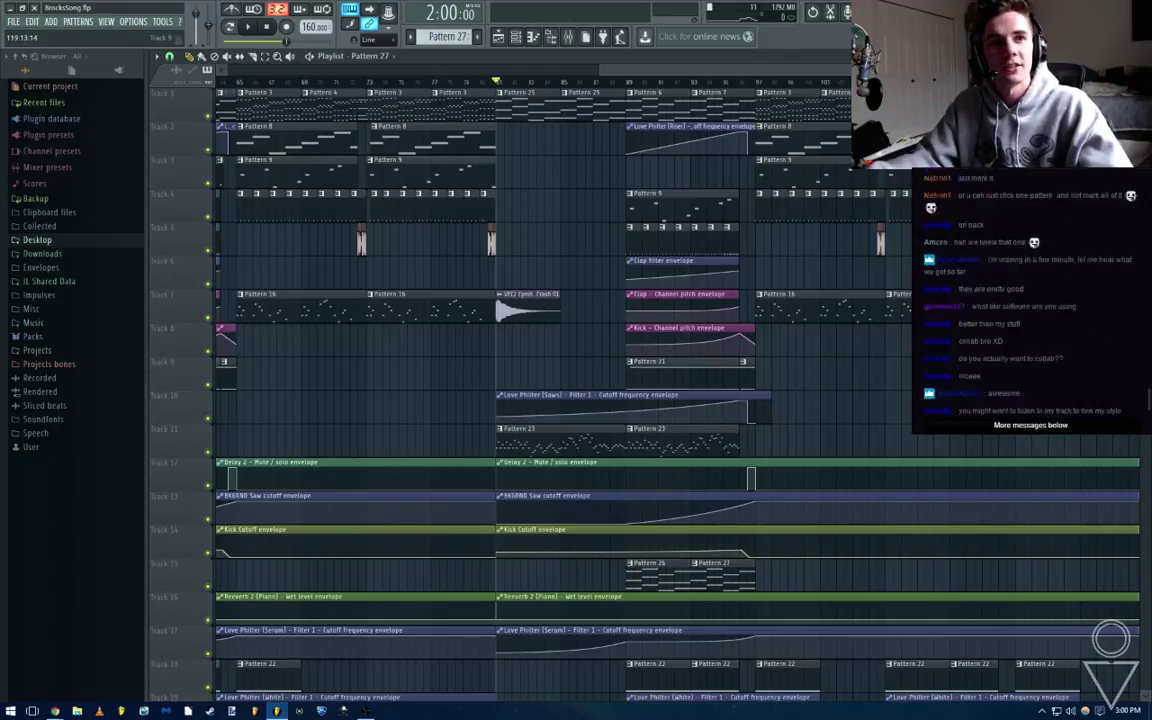
pyautogui.keyDown('ctrl'); pyautogui.scroll(-3, 893, 418); pyautogui.keyUp('ctrl')
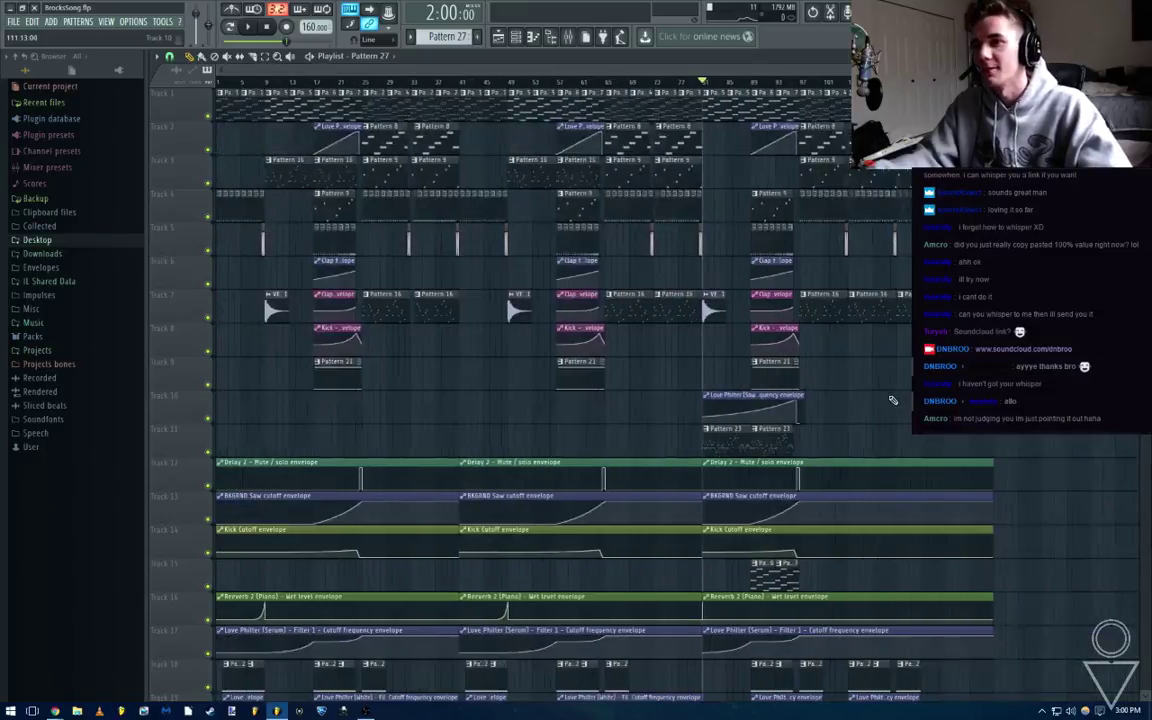
# Audition the arrangement from 2:00, save the project during playback, and stop the song
pyautogui.keyDown('ctrl'); pyautogui.scroll(3, 906, 392); pyautogui.keyUp('ctrl')
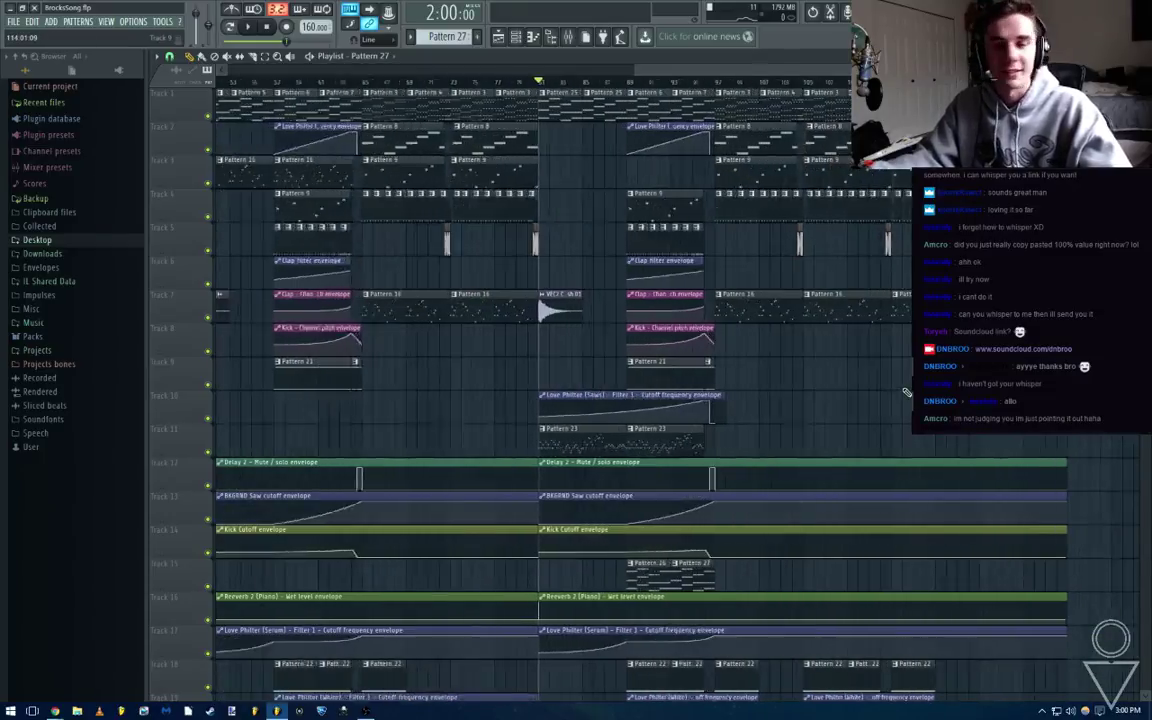
pyautogui.press('space')
pyautogui.hotkey('ctrl', 's')
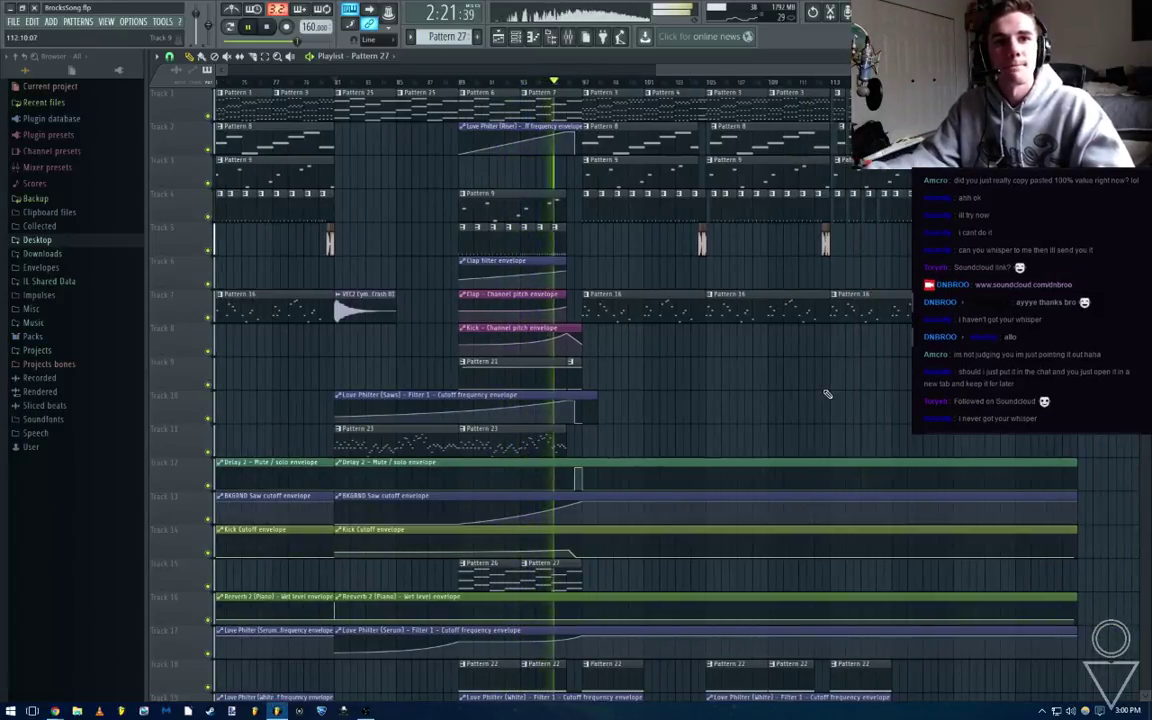
pyautogui.press('space')
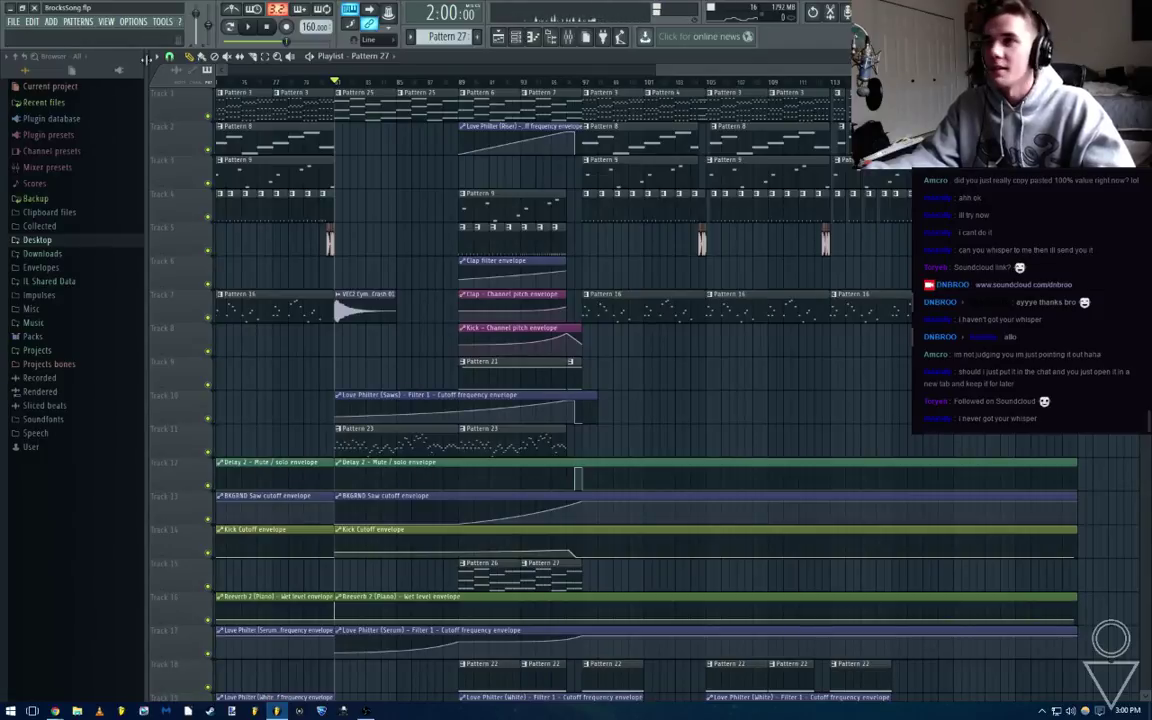
# Reset playback to the song start, look over the full arrangement, and briefly audition the opening
pyautogui.click(268, 29)
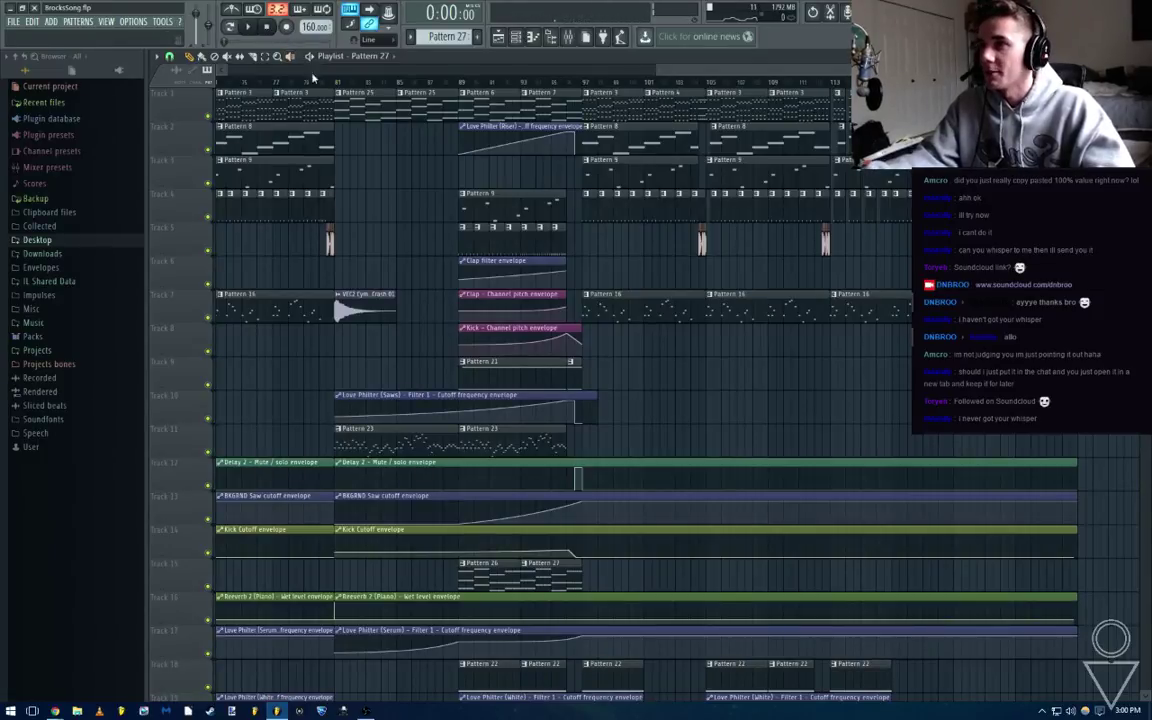
pyautogui.scroll(-5, 388, 92)
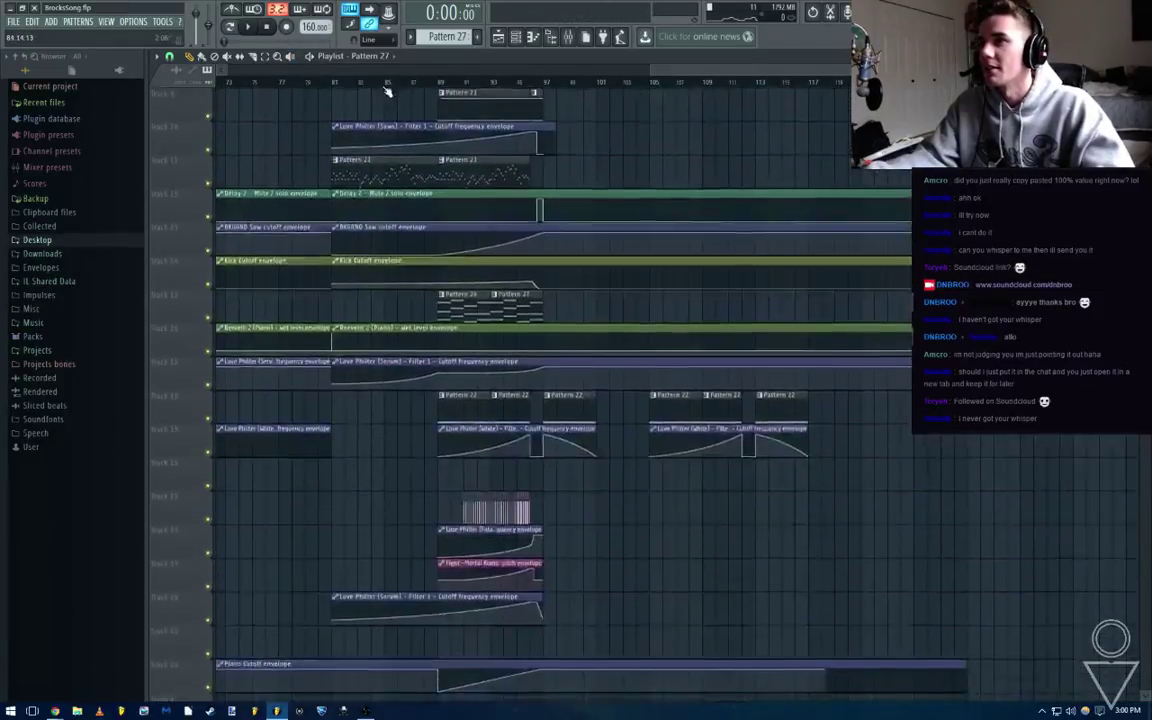
pyautogui.scroll(5, 390, 93)
pyautogui.scroll(-3, 395, 85)
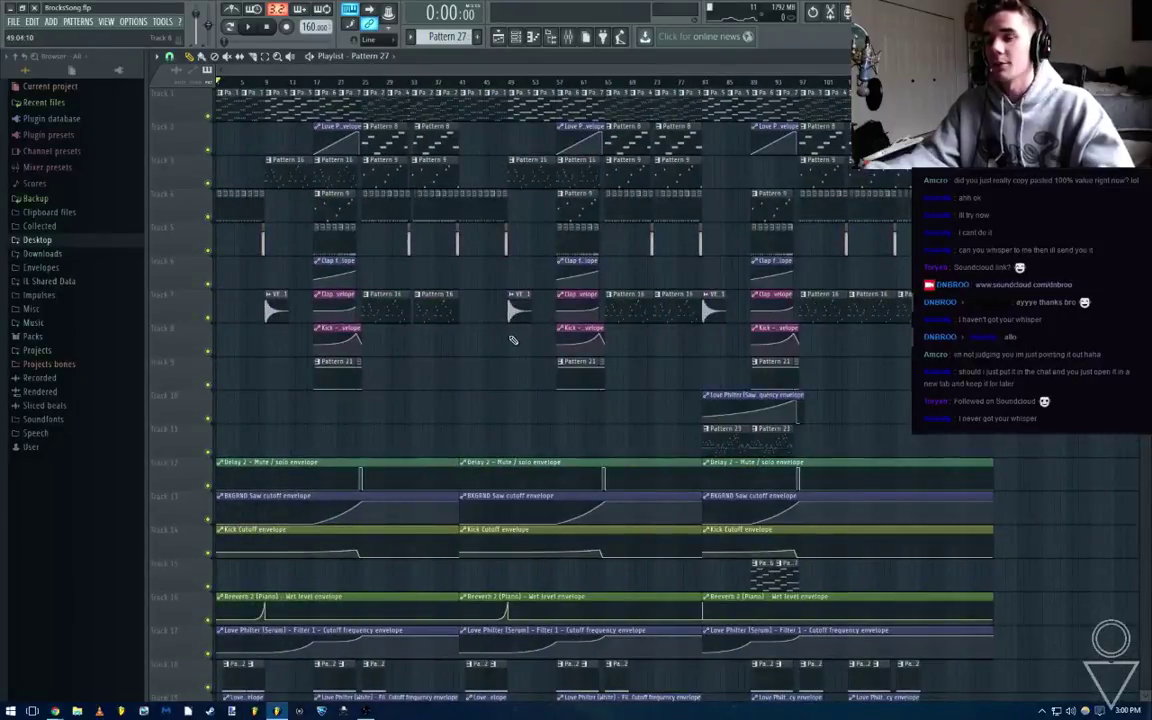
pyautogui.press('space')
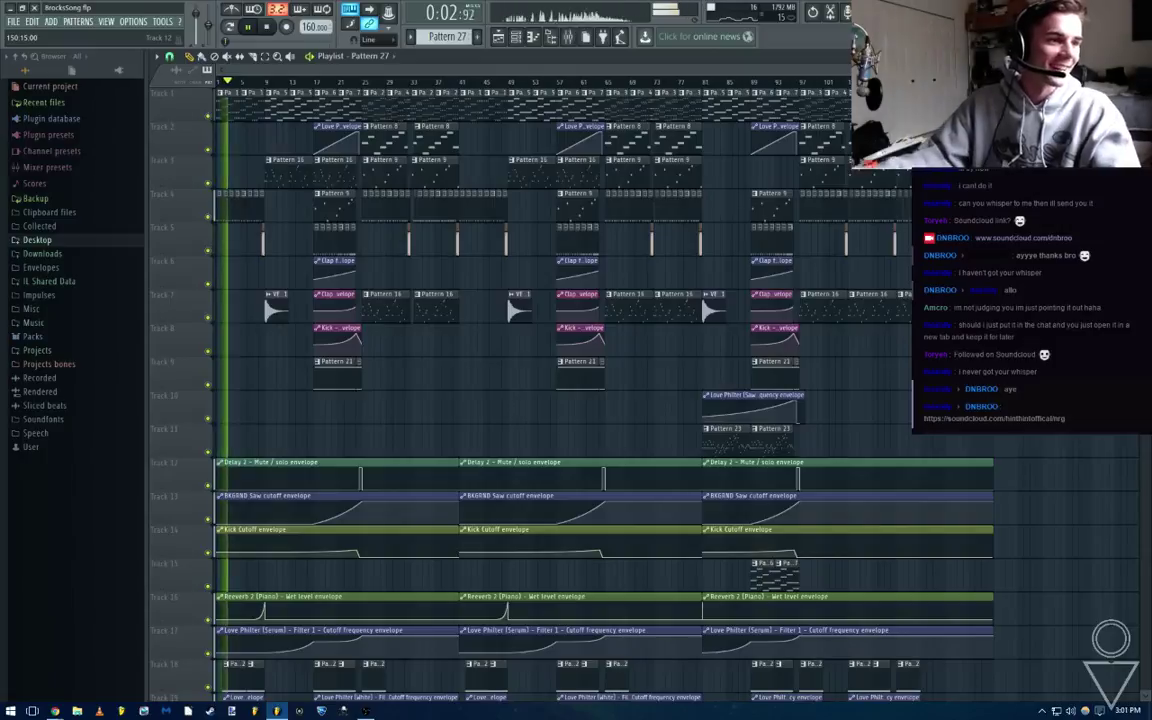
pyautogui.press('space')
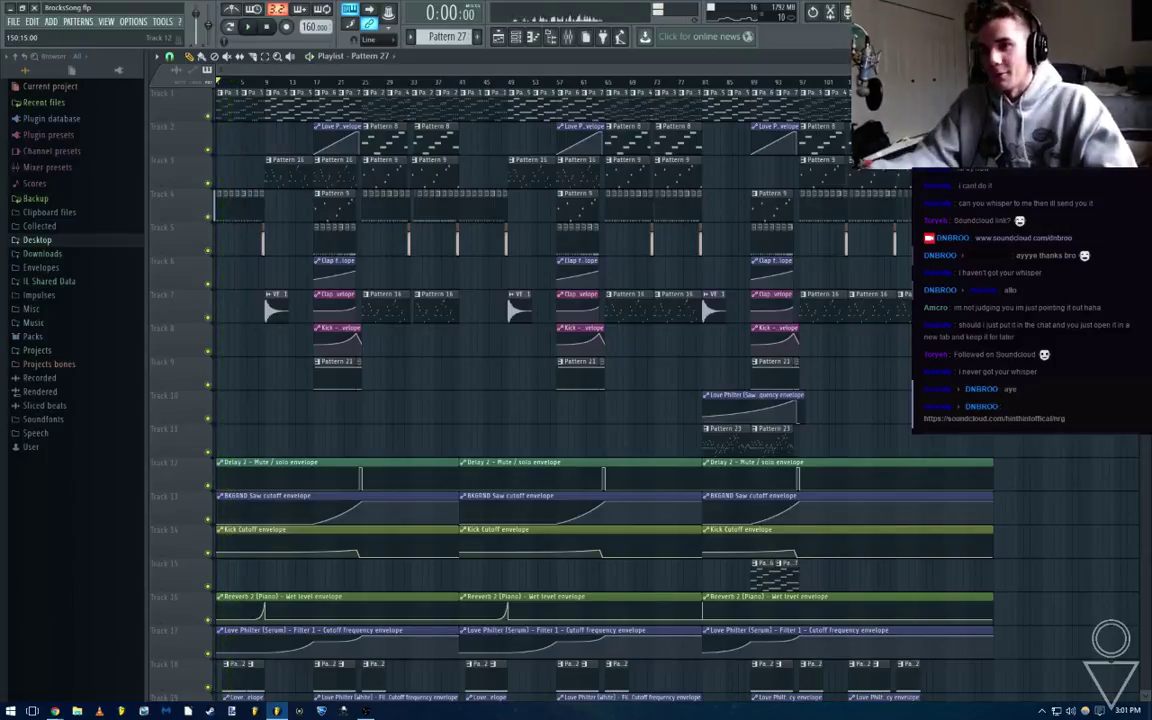
# Open Pattern 23 from the playlist, find its Serum #2 channel in the channel rack, and open the Serum plugin
pyautogui.scroll(4, 850, 424)
pyautogui.doubleClick(533, 430)
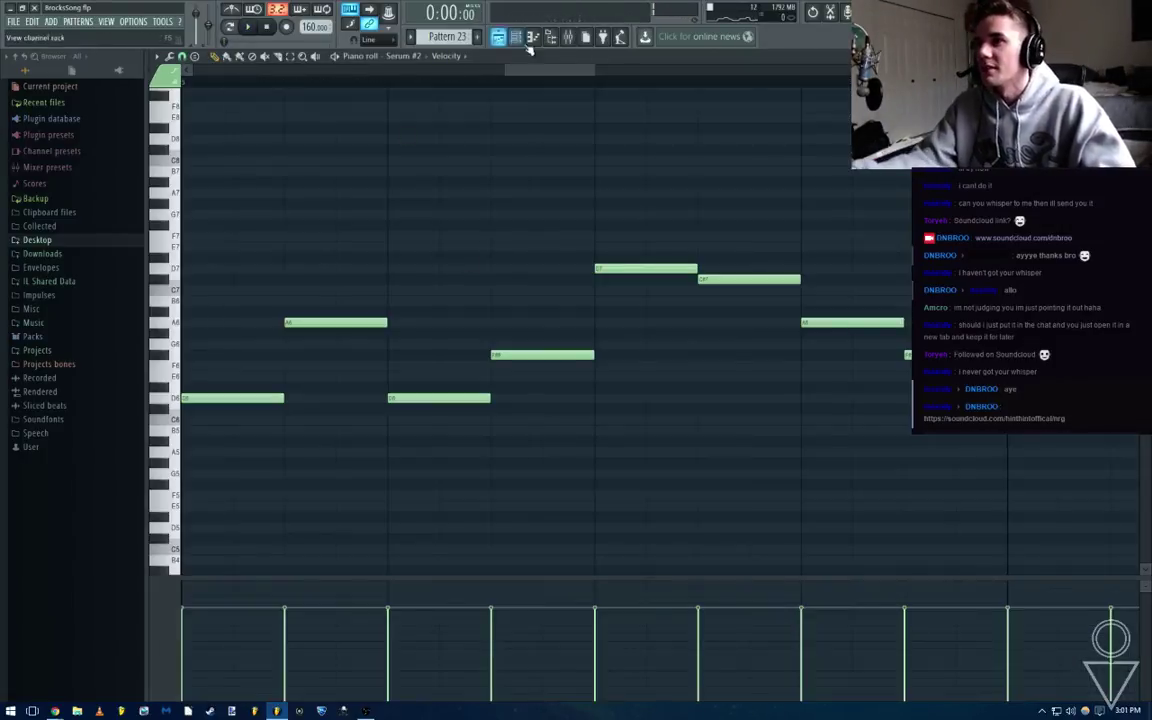
pyautogui.click(567, 37)
pyautogui.click(521, 37)
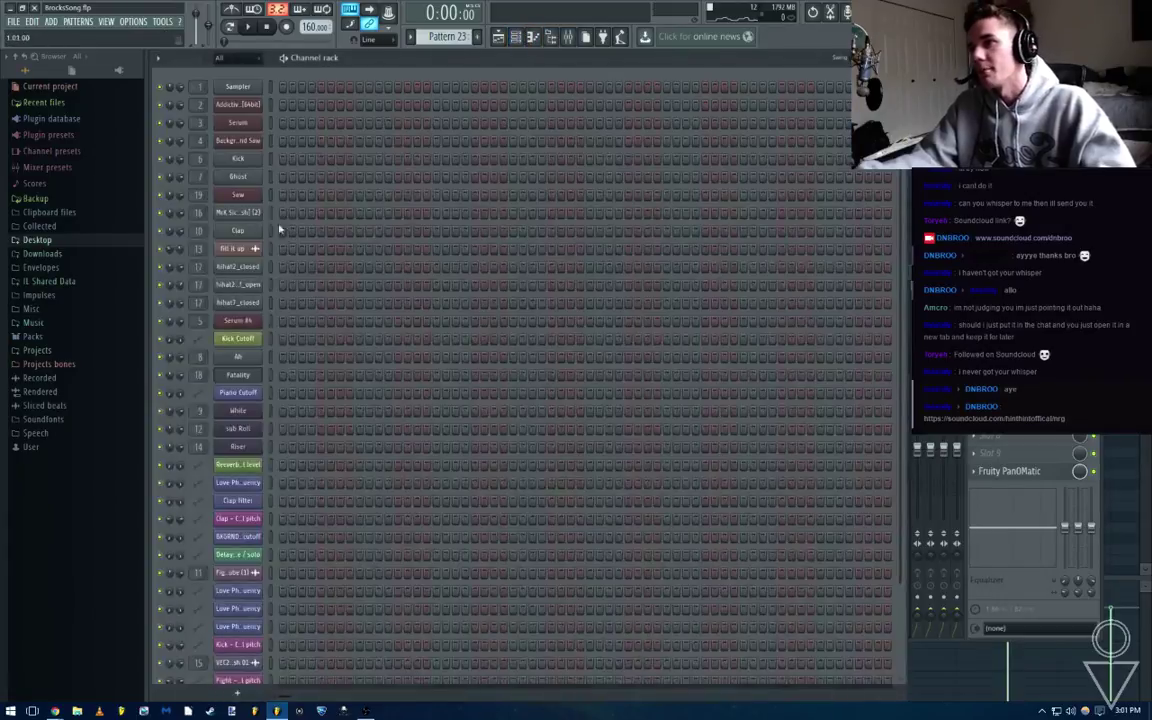
pyautogui.scroll(-5, 255, 574)
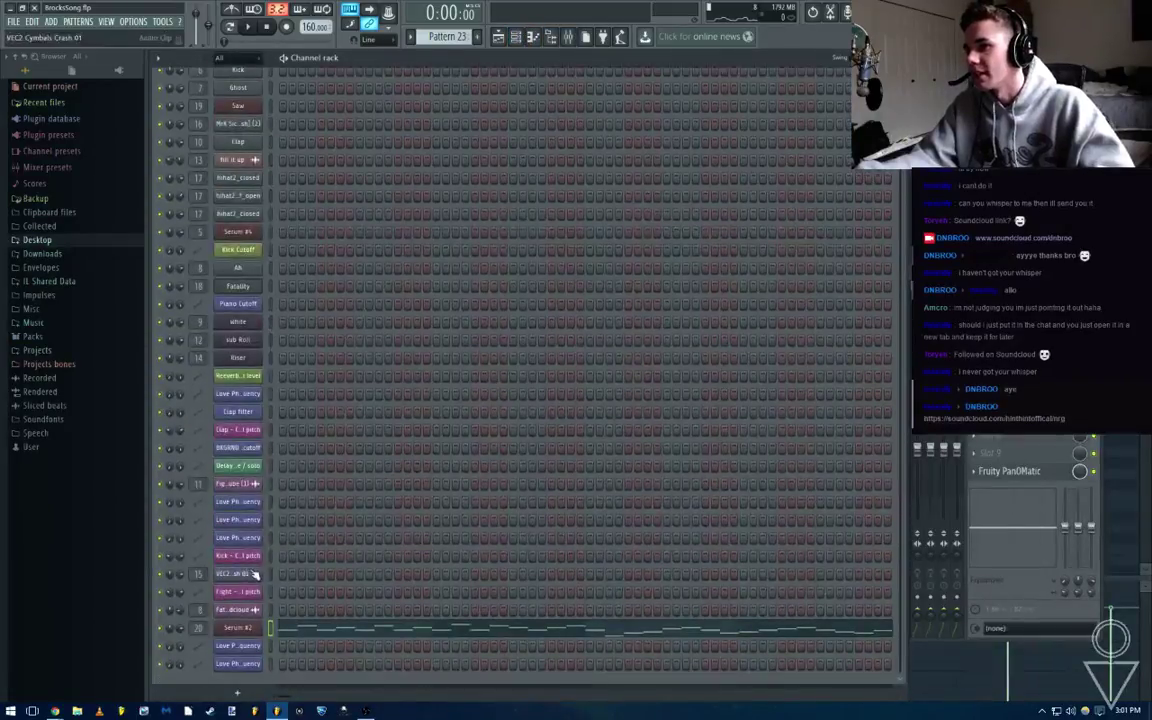
pyautogui.click(248, 630)
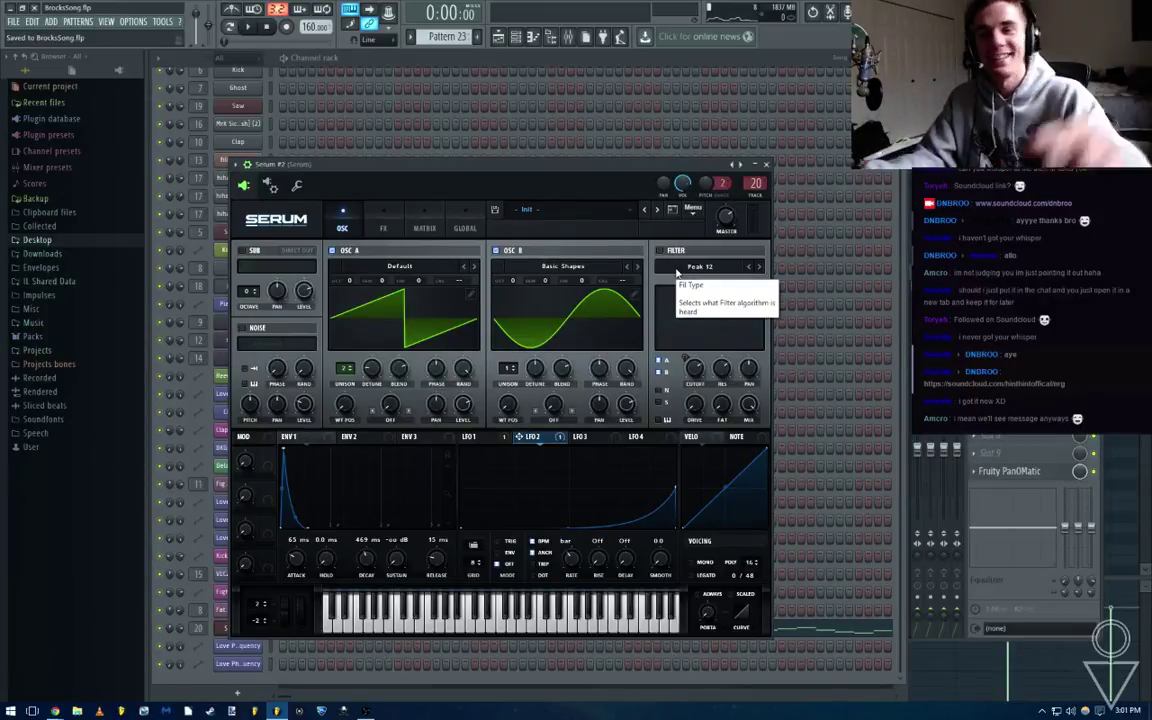
# Enable the filter in Serum #2, try the cutoff on the LH 6 type, and change the filter type to HB 12
pyautogui.click(661, 251)
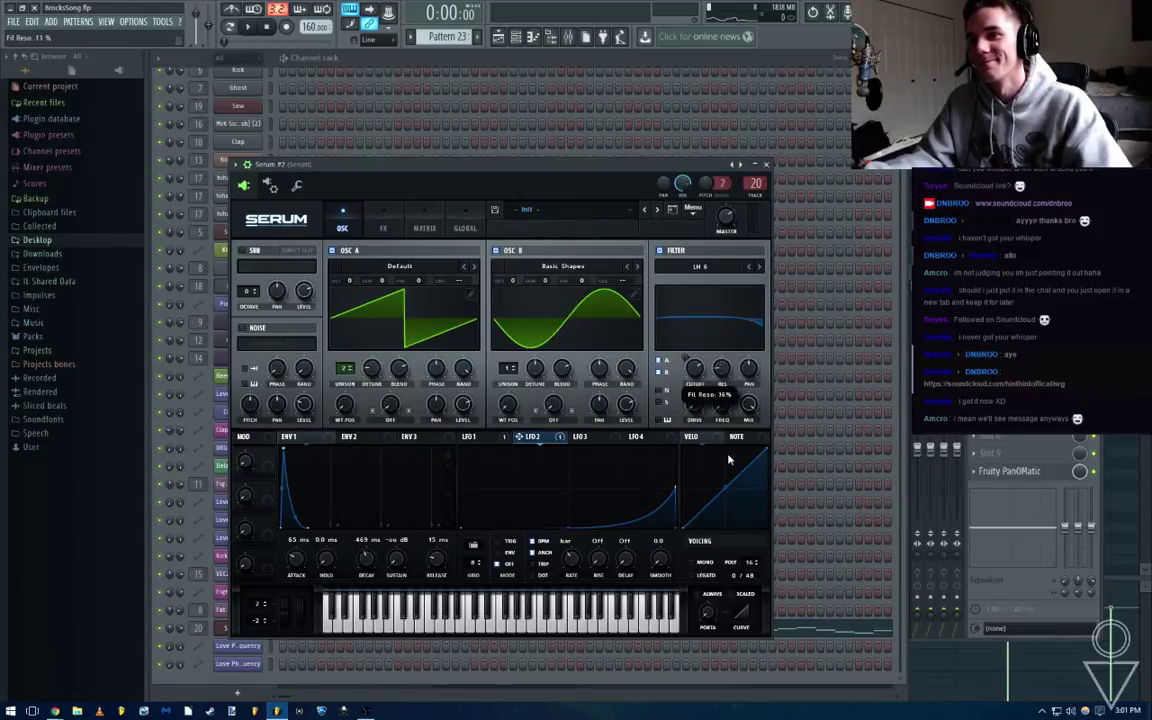
pyautogui.moveTo(696, 371); pyautogui.dragTo(704, 448)
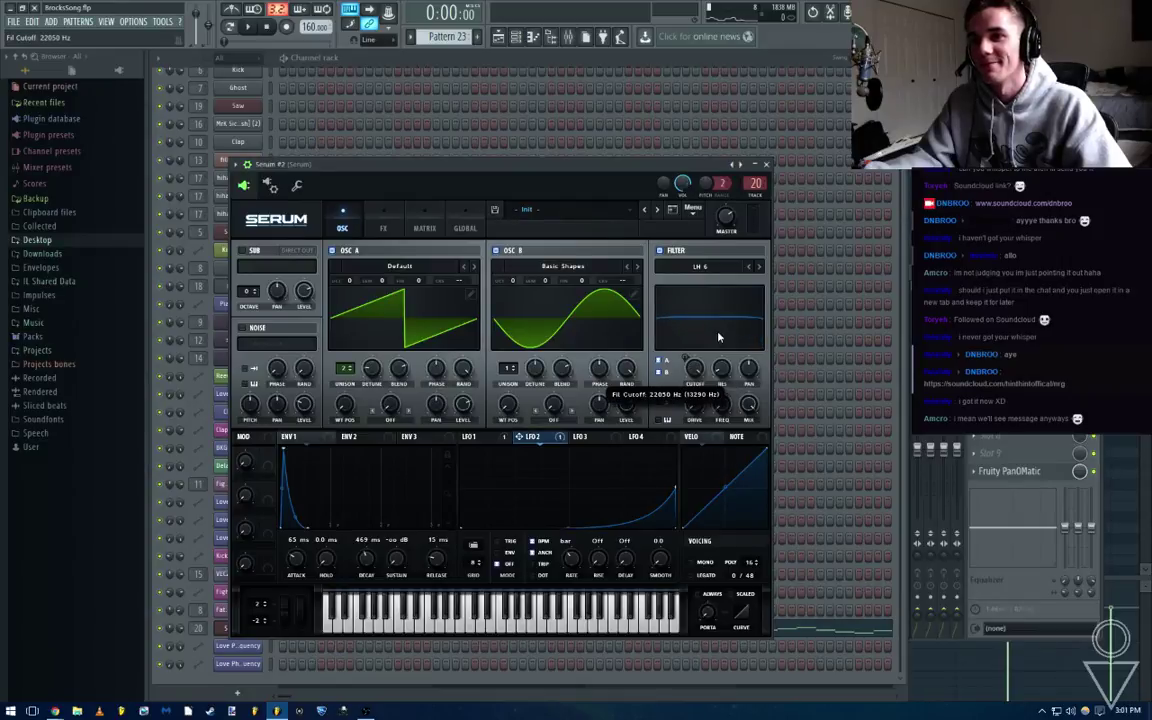
pyautogui.click(759, 269)
pyautogui.click(759, 269)
pyautogui.click(759, 269)
pyautogui.click(759, 270)
pyautogui.click(759, 270)
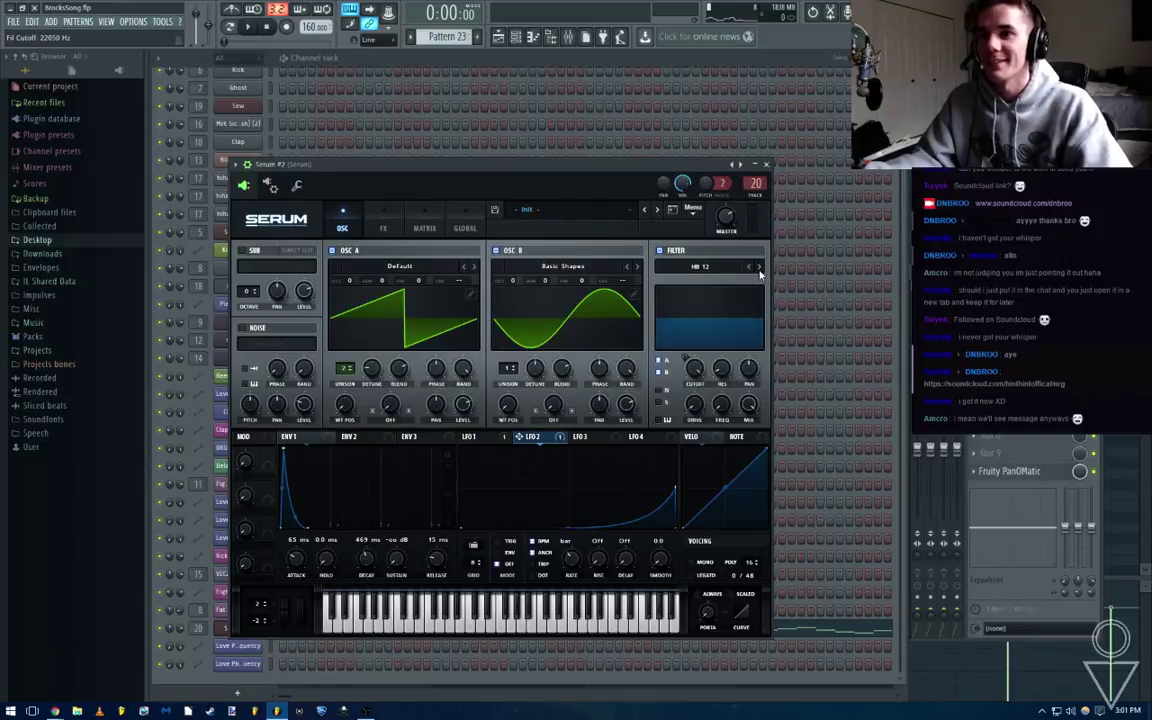
# Try the cutoff on the HN 12 and BN 12 filters, reset the resonance, and change the filter type to PP 12
pyautogui.moveTo(687, 381); pyautogui.dragTo(692, 437)
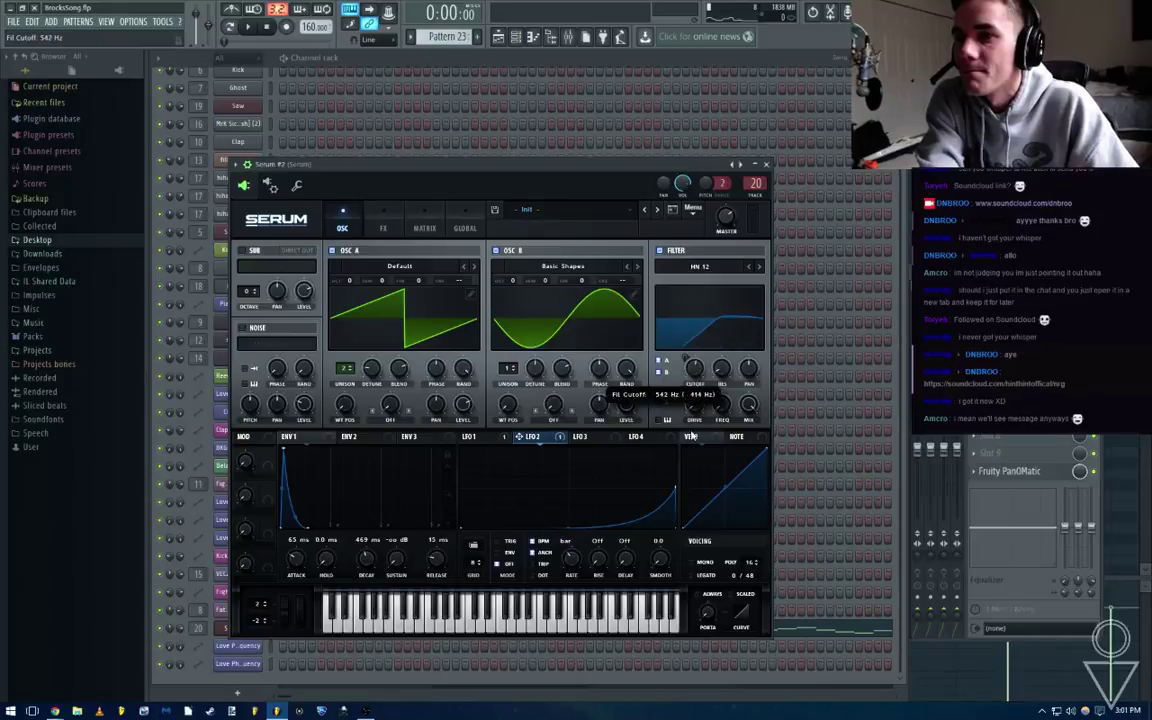
pyautogui.click(760, 268)
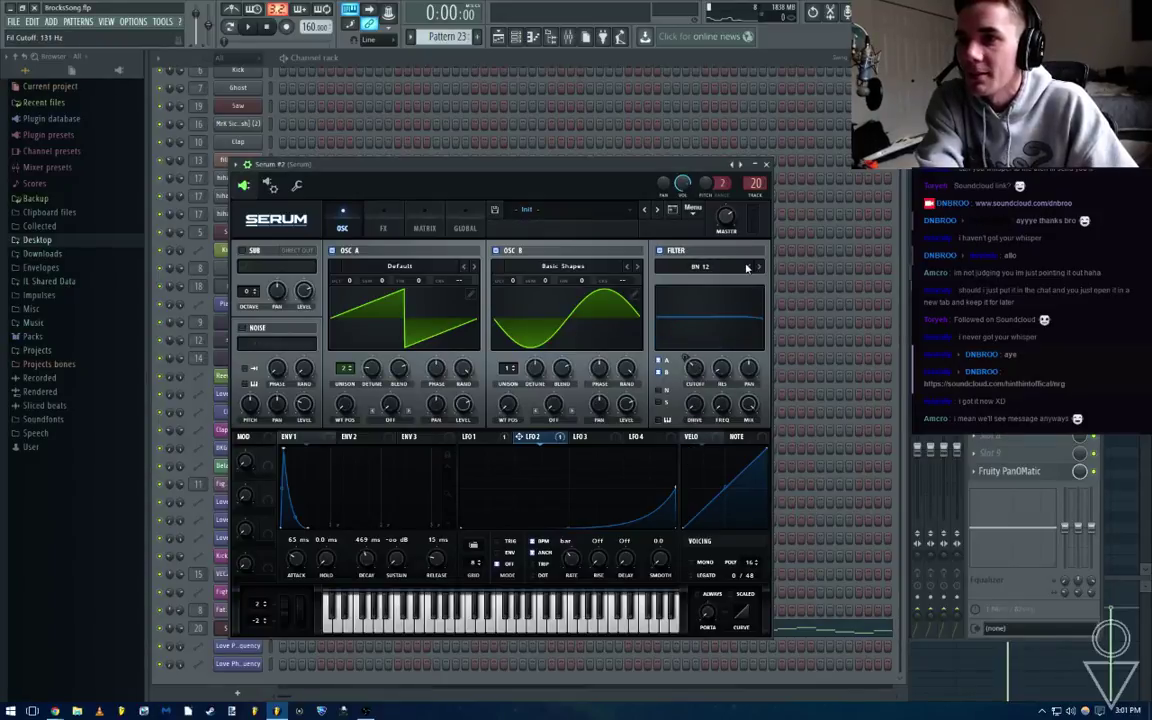
pyautogui.rightClick(724, 368)
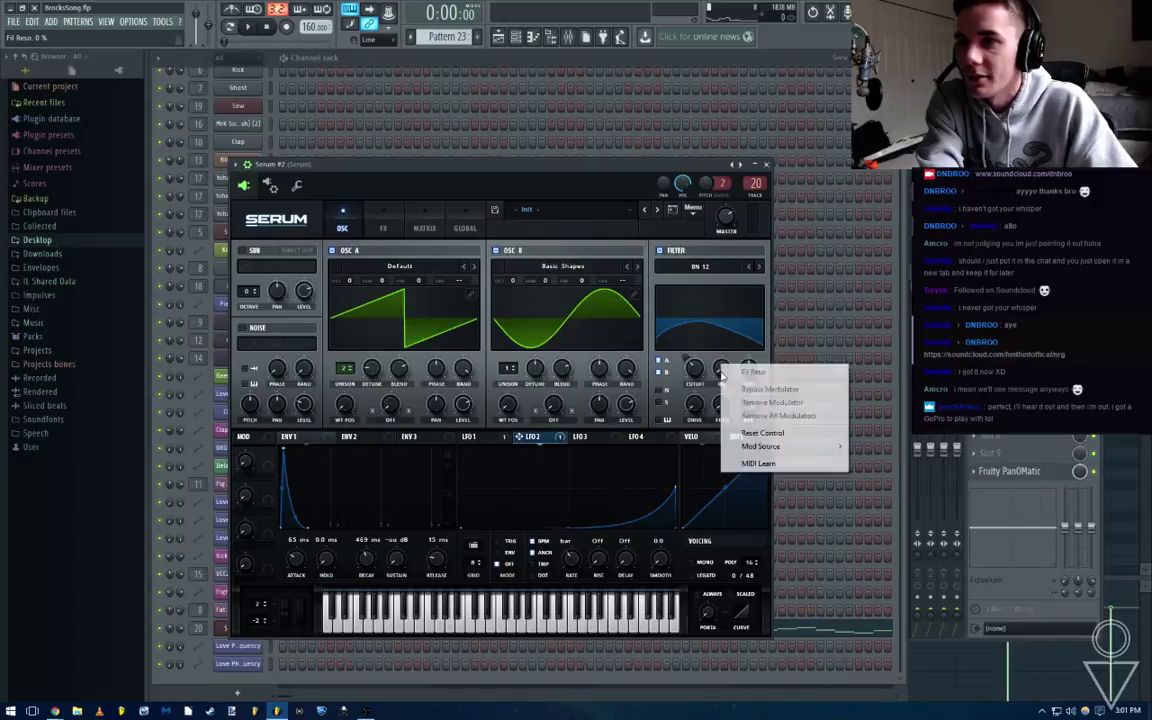
pyautogui.click(766, 432)
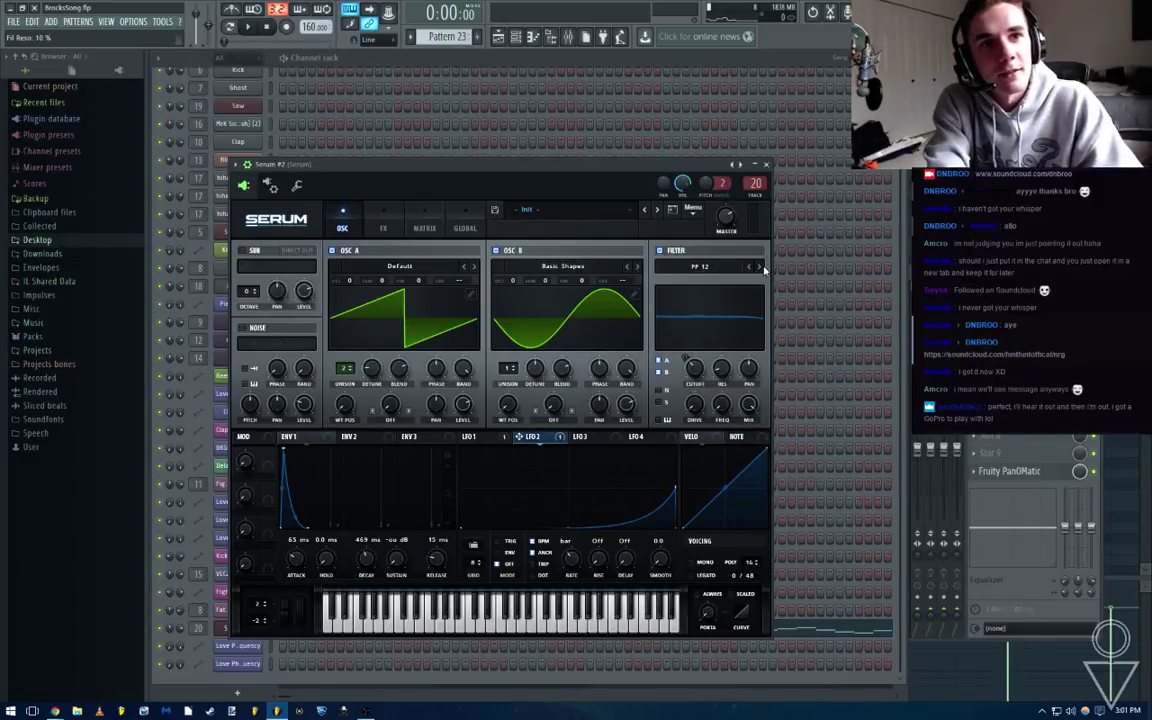
# Leave the Serum plugin and examine Pattern 23's complete note sequence in the piano roll
pyautogui.click(938, 225)
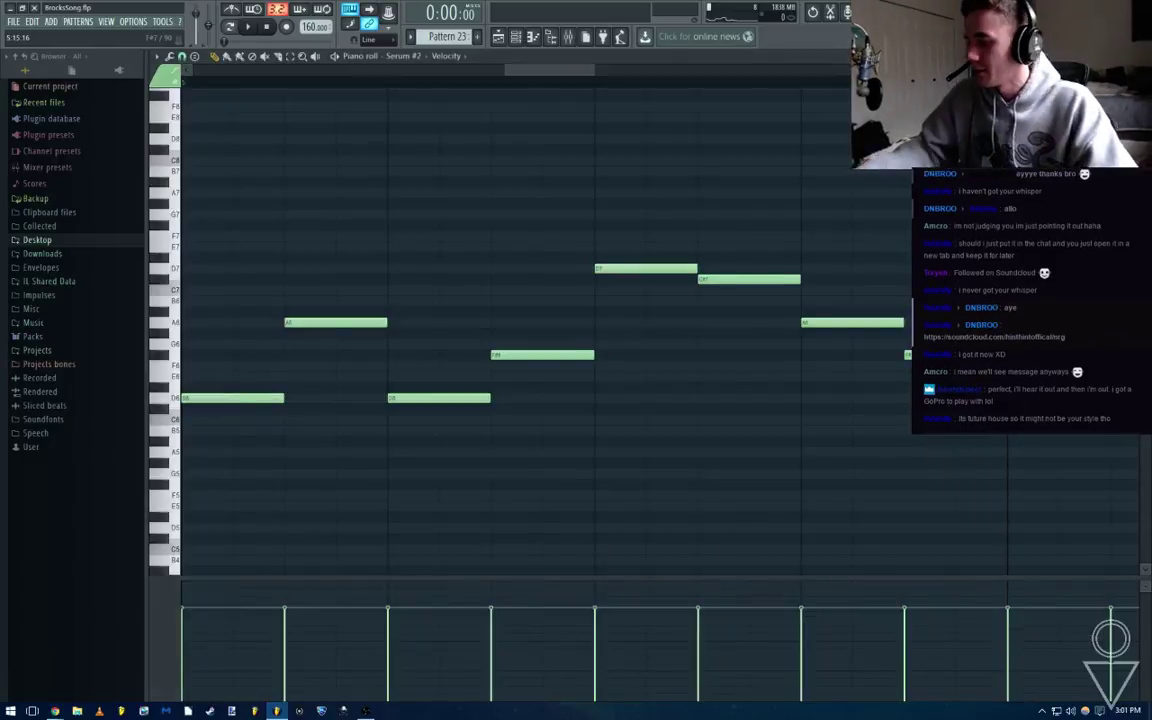
pyautogui.scroll(-8, 938, 225)
pyautogui.press('F7')
pyautogui.press('F7')
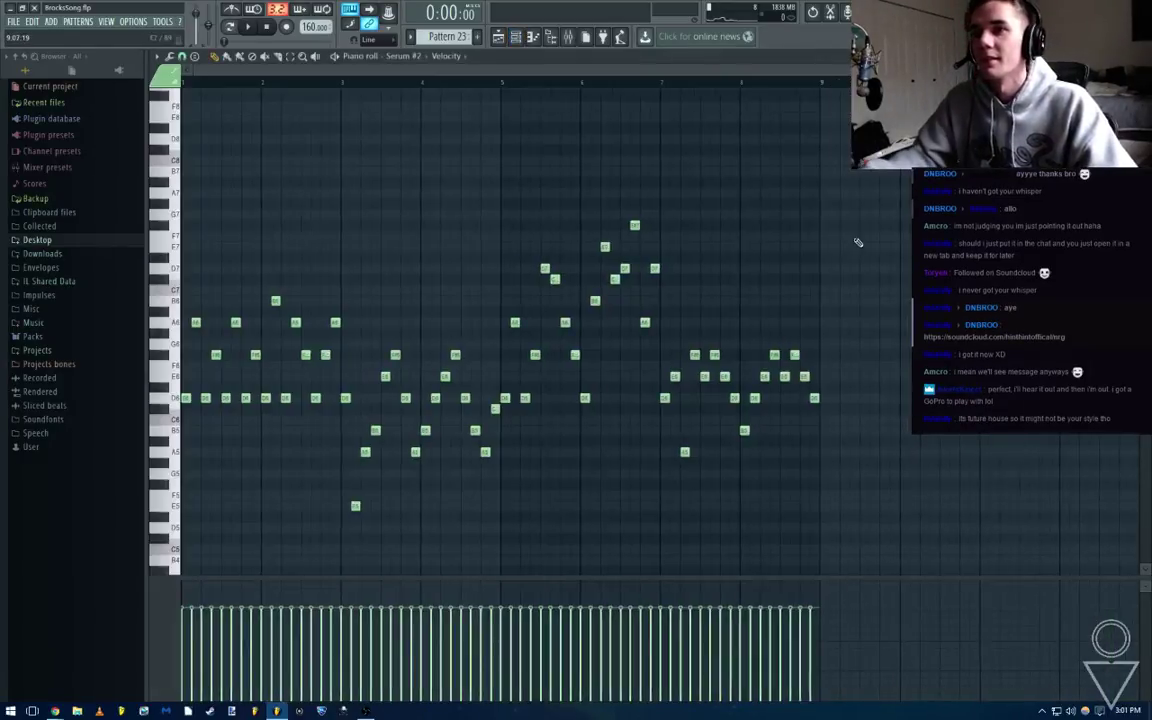
# Return to the playlist, play the song from the start, and follow the first build-up in the arrangement
pyautogui.press('F7')
pyautogui.press('F5')
pyautogui.scroll(-3, 720, 400)
pyautogui.press('space')
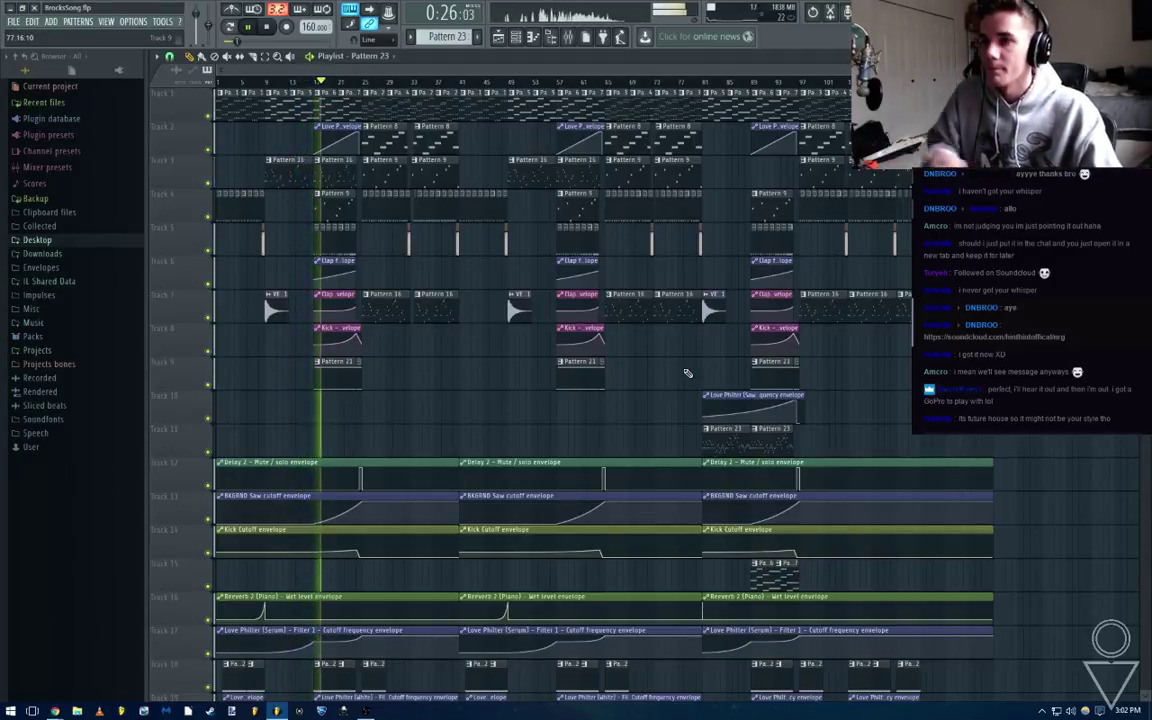
pyautogui.scroll(3, 343, 85)
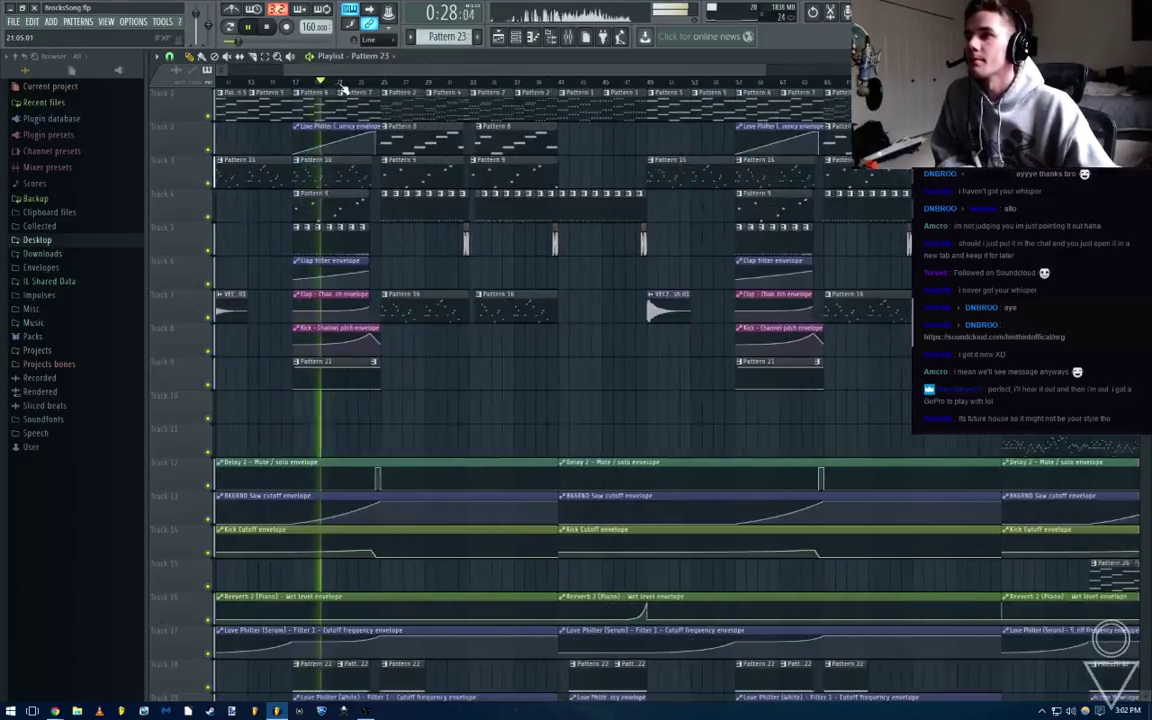
pyautogui.scroll(-4, 630, 300)
pyautogui.scroll(4, 638, 285)
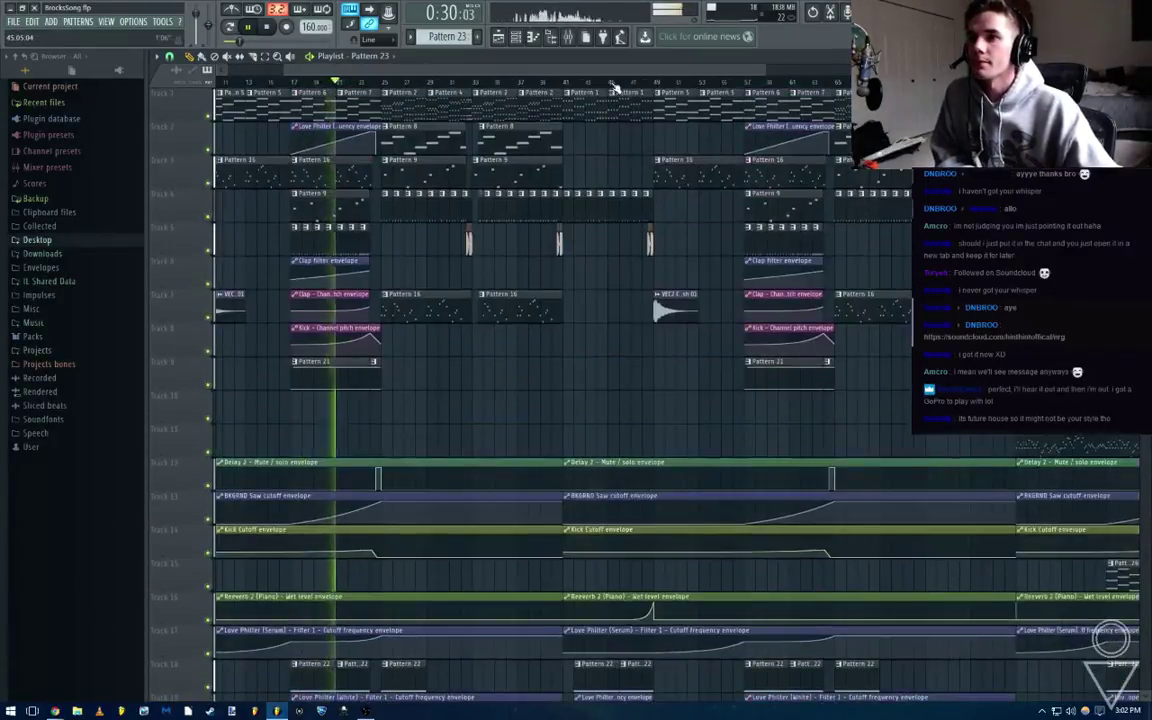
pyautogui.scroll(-2, 616, 87)
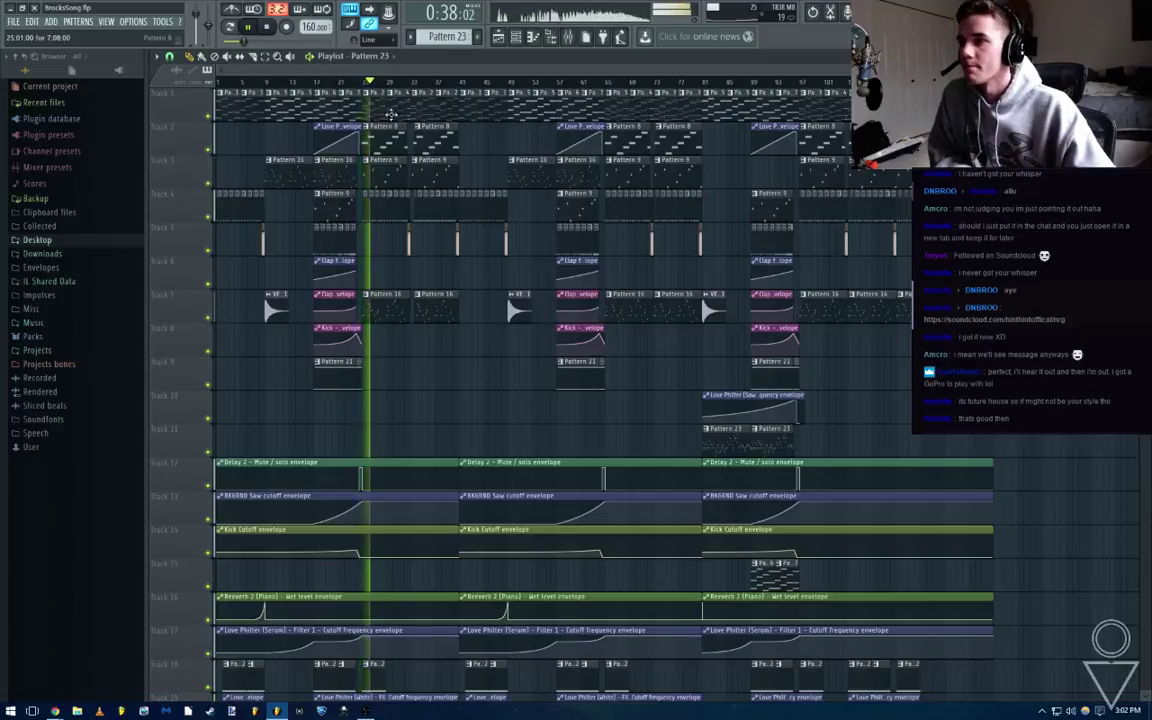
# Inspect the sample settings of the Fight - Mortal Kombat Sound clip just before bar 25, and close them
pyautogui.scroll(3, 359, 84)
pyautogui.scroll(-6, 391, 424)
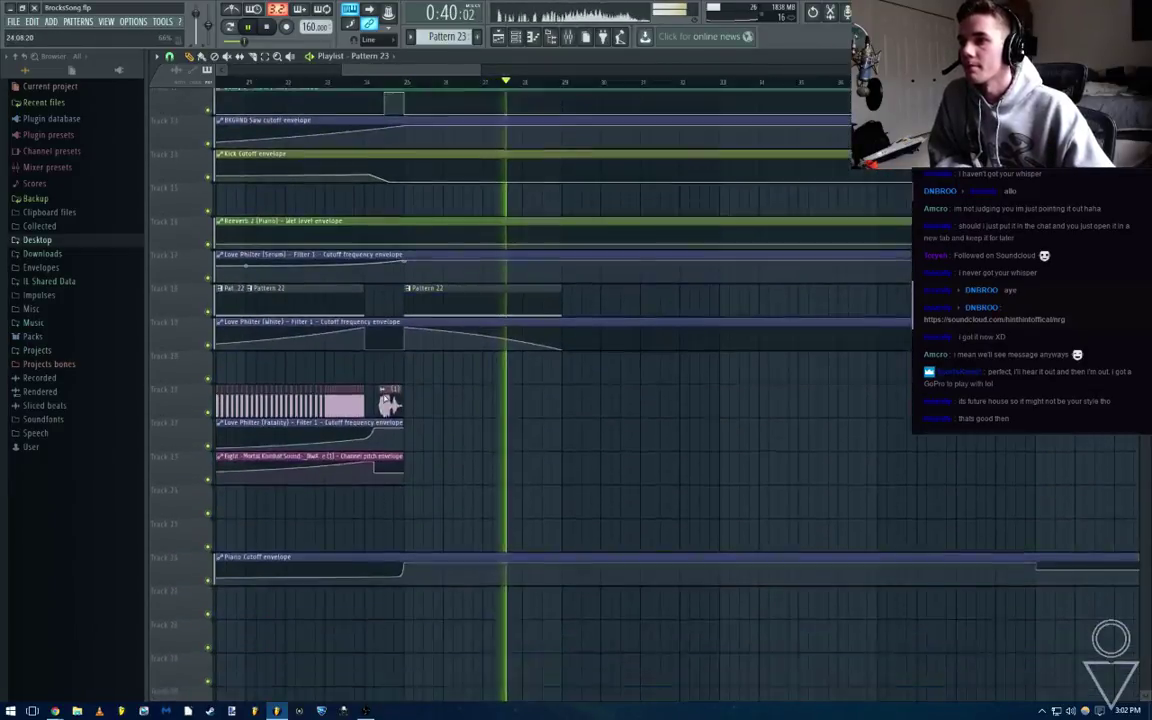
pyautogui.doubleClick(384, 377)
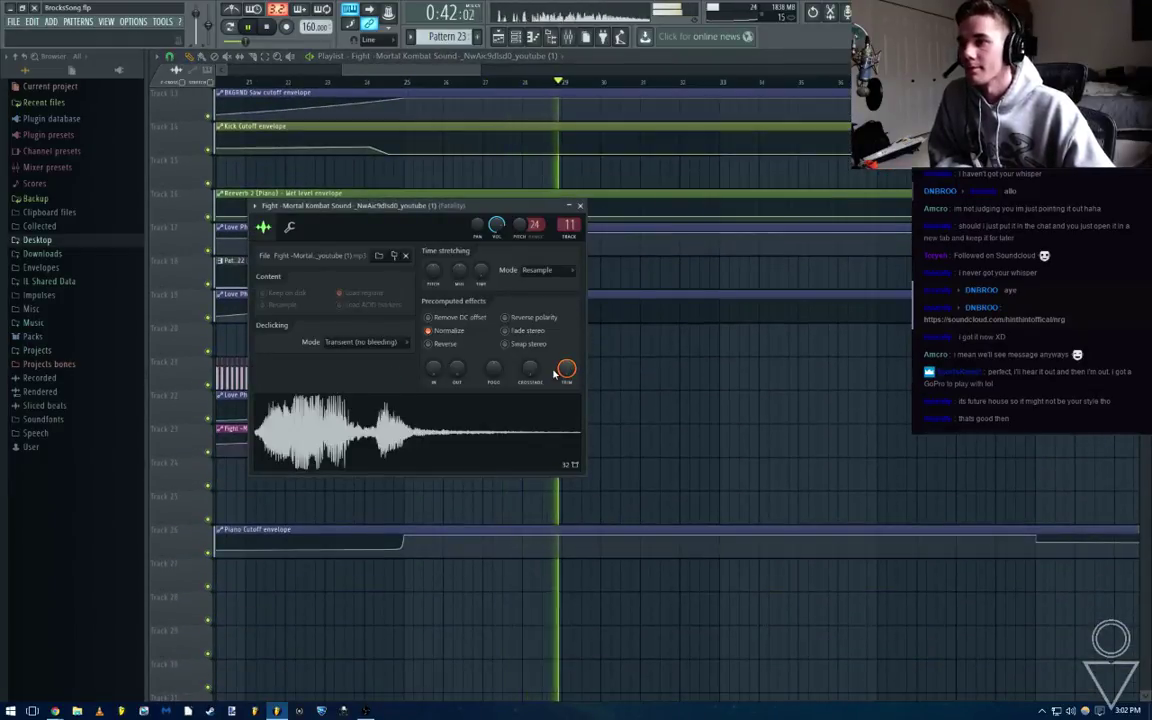
pyautogui.click(579, 205)
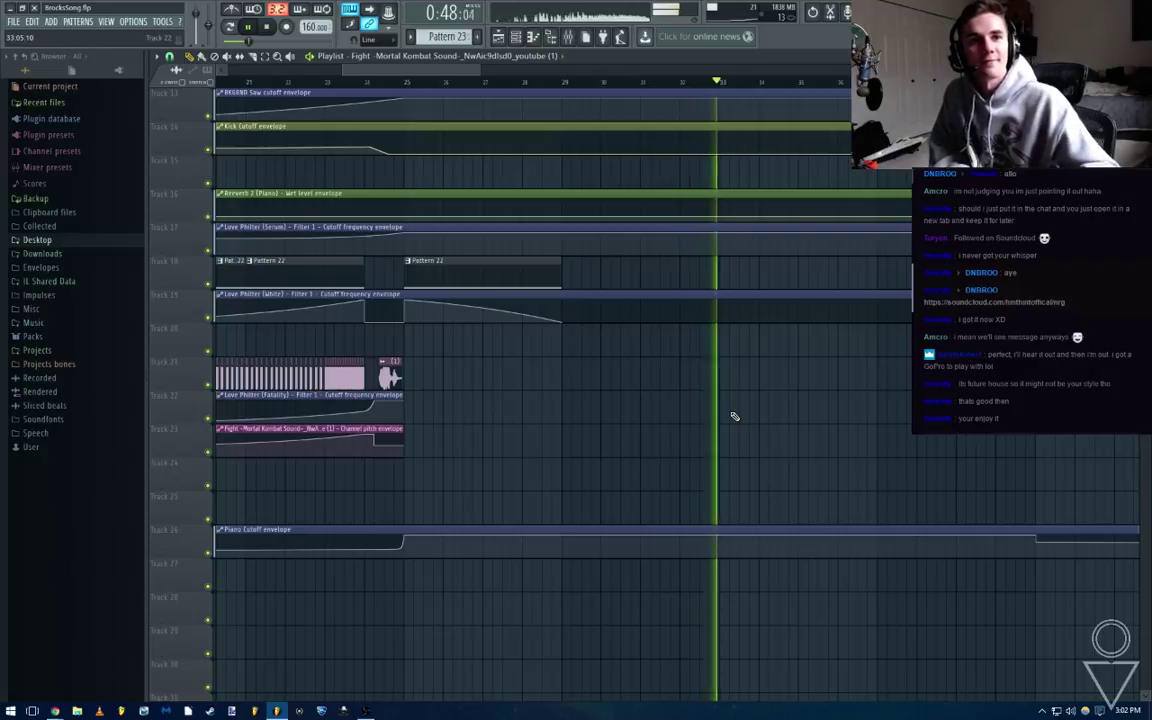
# Follow the playing song through the playlist from bar 33 to the second build-up
pyautogui.scroll(-5, 841, 85)
pyautogui.moveTo(652, 71); pyautogui.dragTo(701, 74)
pyautogui.scroll(6, 630, 195)
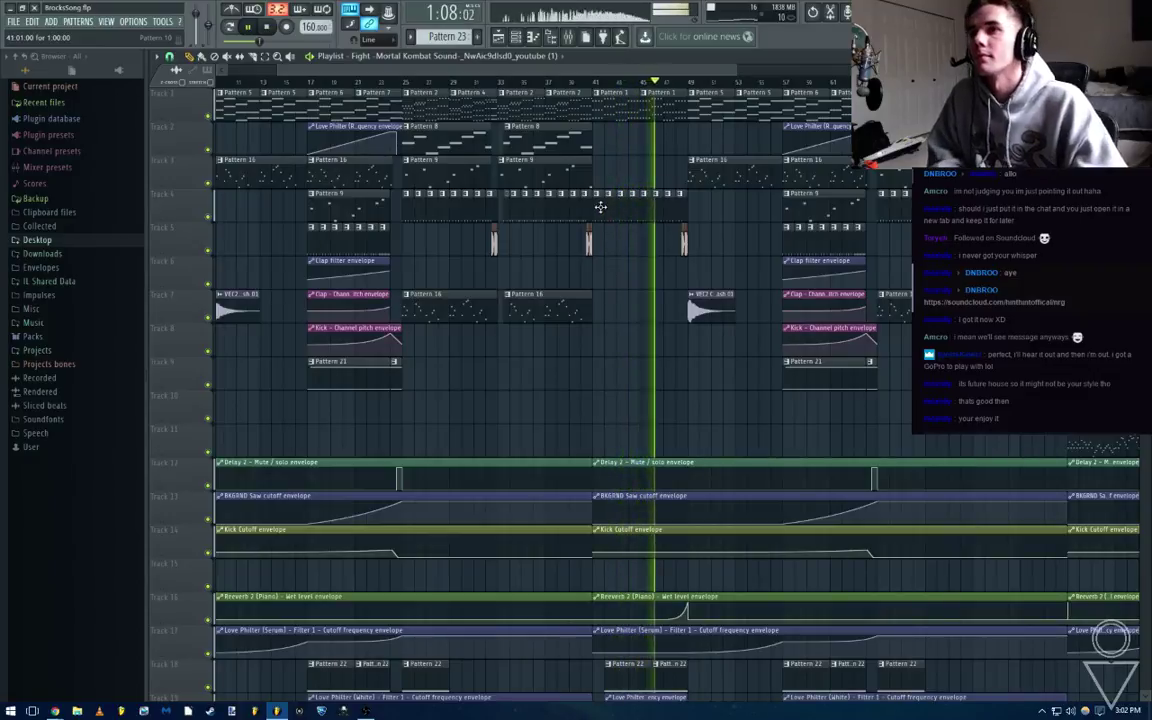
pyautogui.moveTo(572, 70); pyautogui.dragTo(598, 112)
pyautogui.scroll(-1, 673, 90)
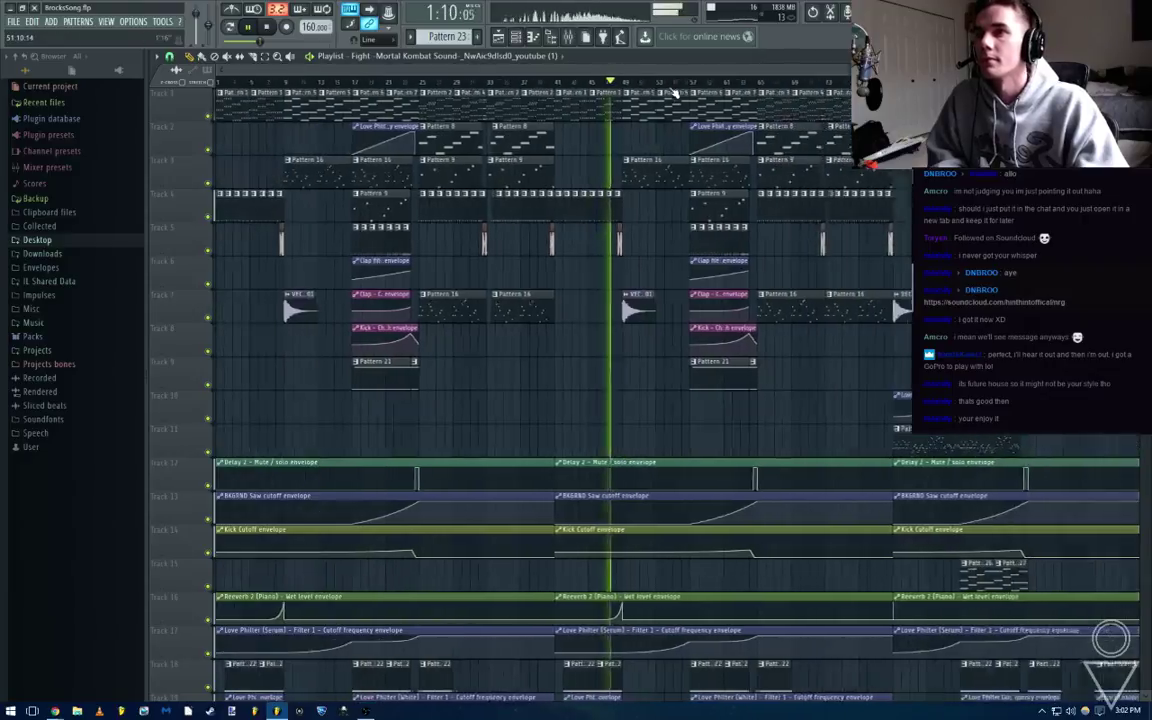
pyautogui.scroll(2, 673, 90)
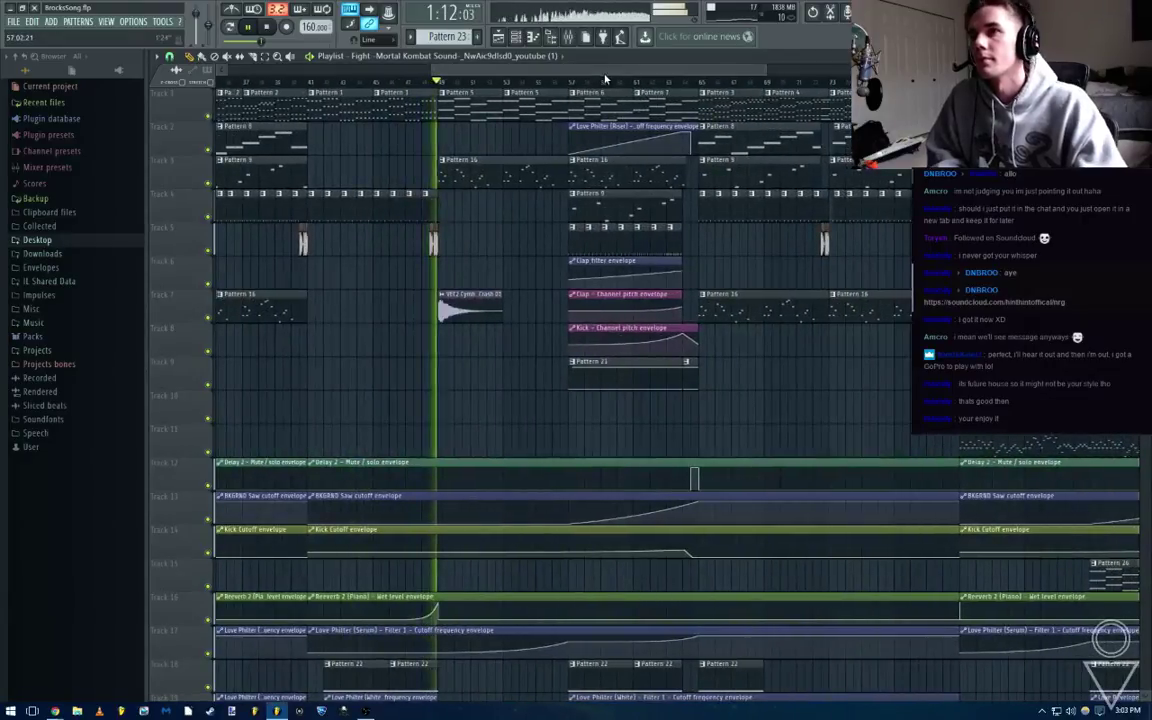
# Check the mixer levels during playback, and follow the arrangement to the section starting at bar 81
pyautogui.press('F9')
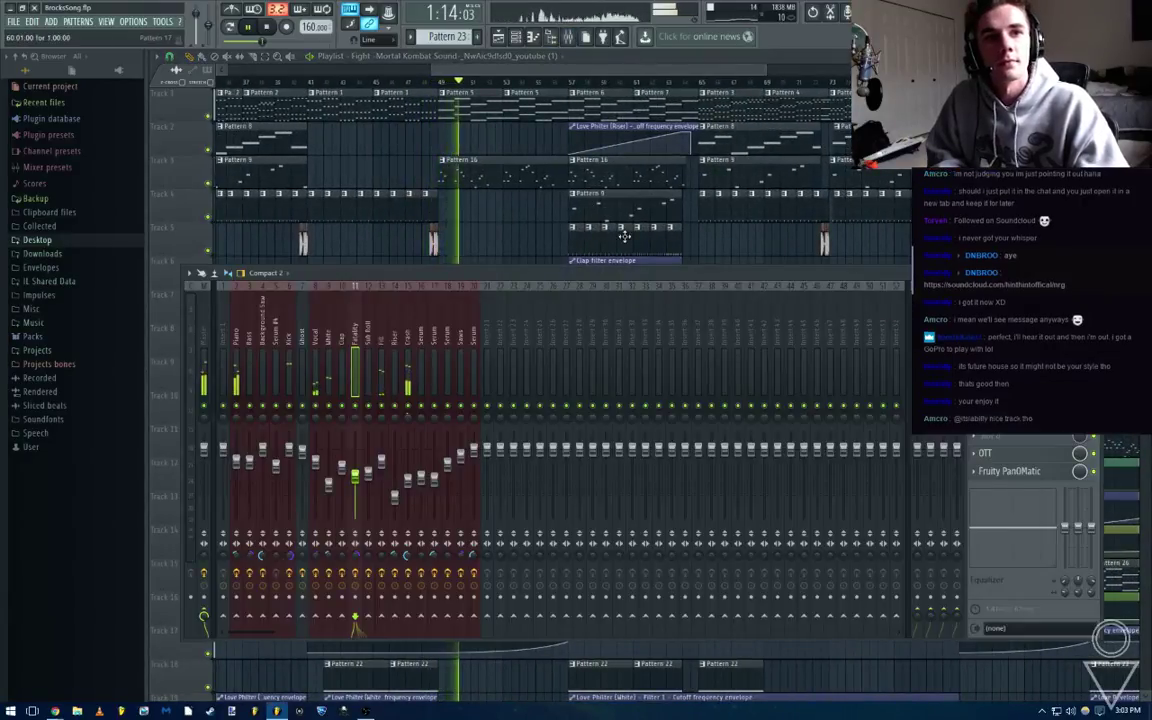
pyautogui.press('F9')
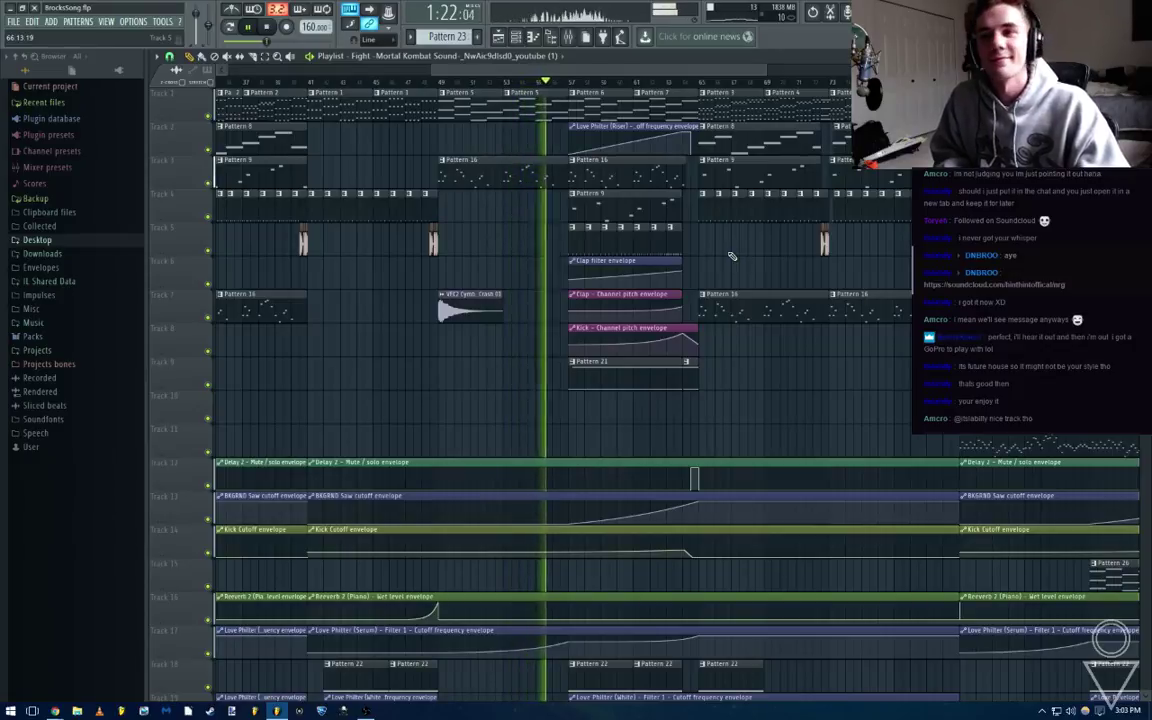
pyautogui.moveTo(582, 71); pyautogui.dragTo(614, 72)
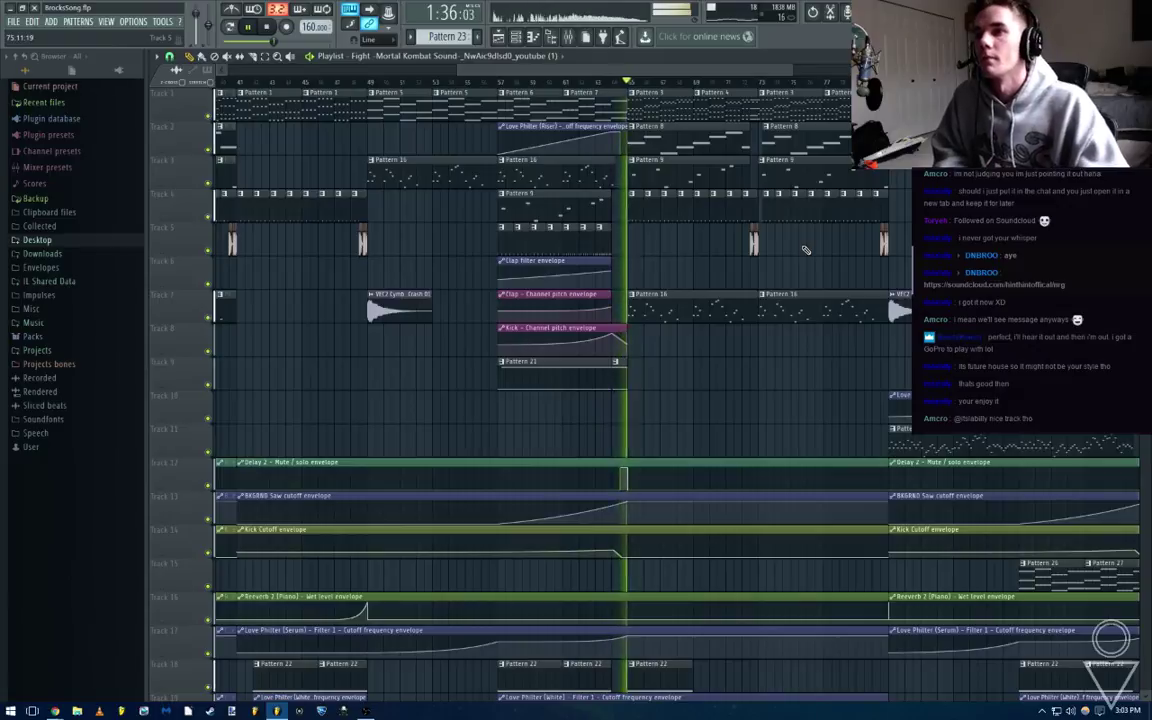
pyautogui.moveTo(575, 72); pyautogui.dragTo(663, 77)
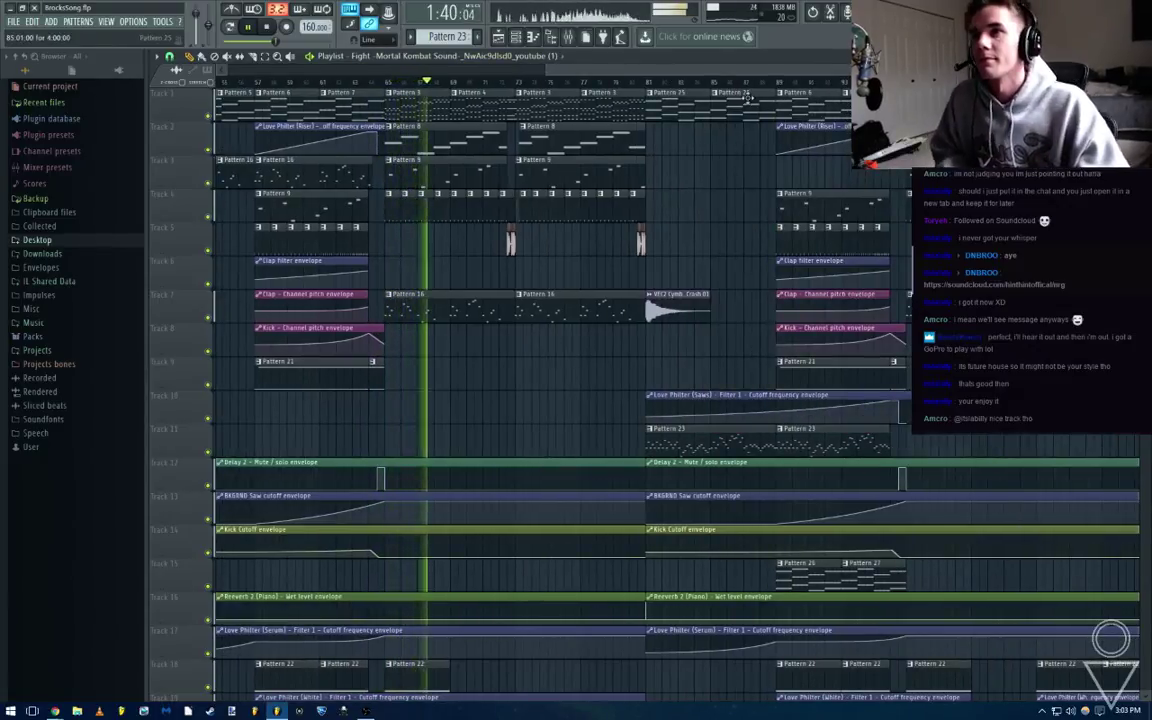
# Zoom out the playlist and reduce the track height to show the whole arrangement, and save the project
pyautogui.moveTo(717, 73); pyautogui.dragTo(727, 74)
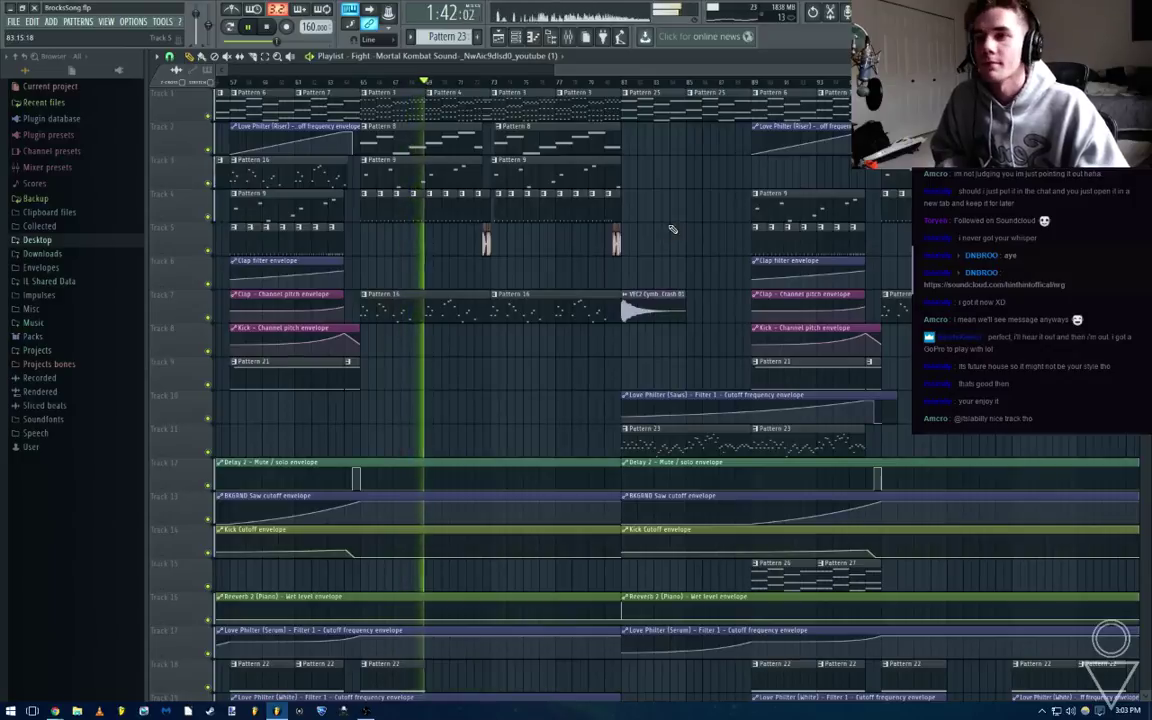
pyautogui.scroll(-3, 727, 83)
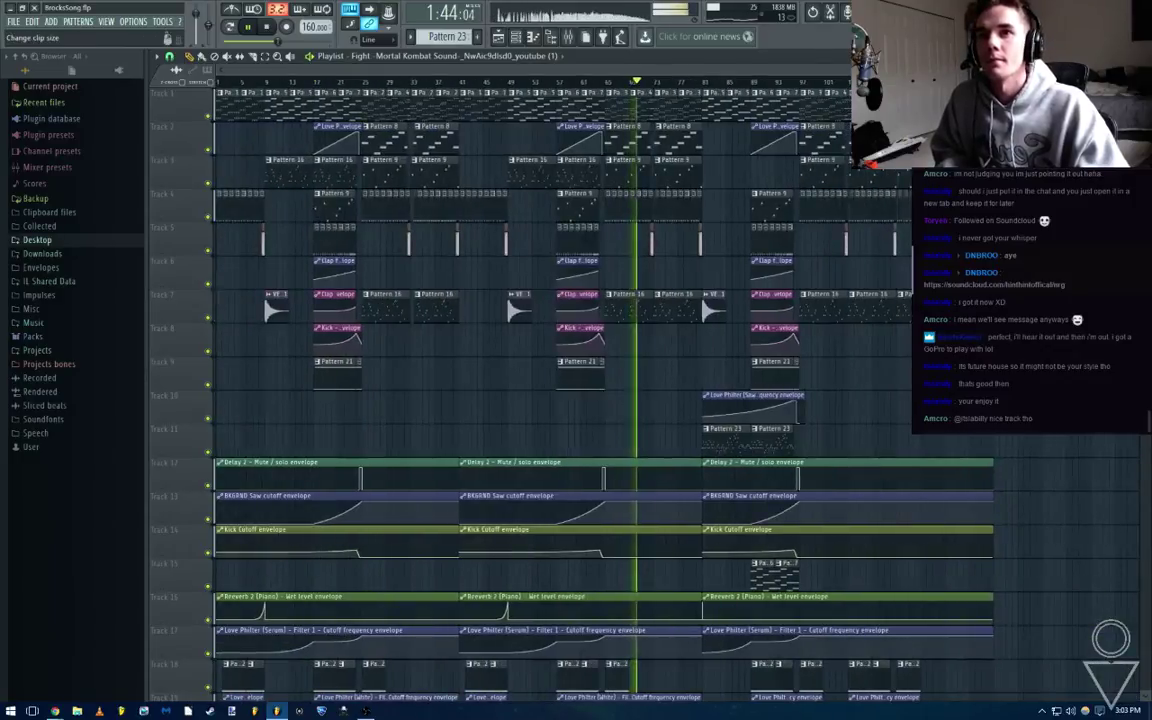
pyautogui.moveTo(1144, 92); pyautogui.dragTo(1144, 85)
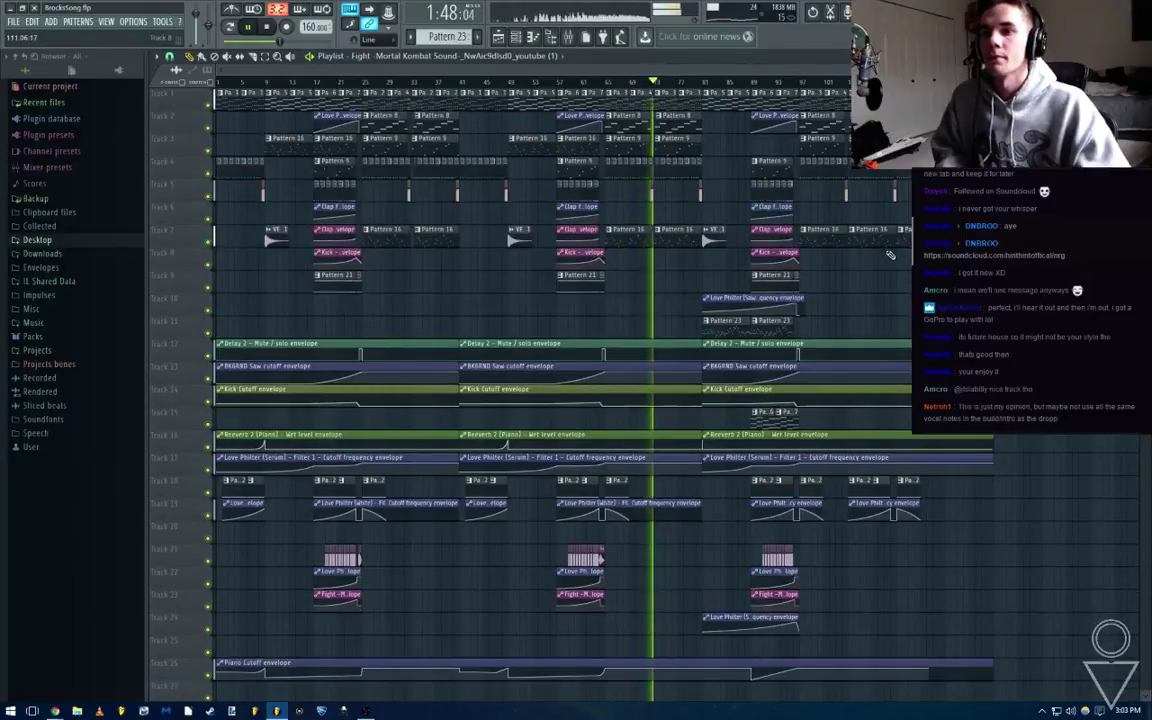
pyautogui.hotkey('ctrl', 's')
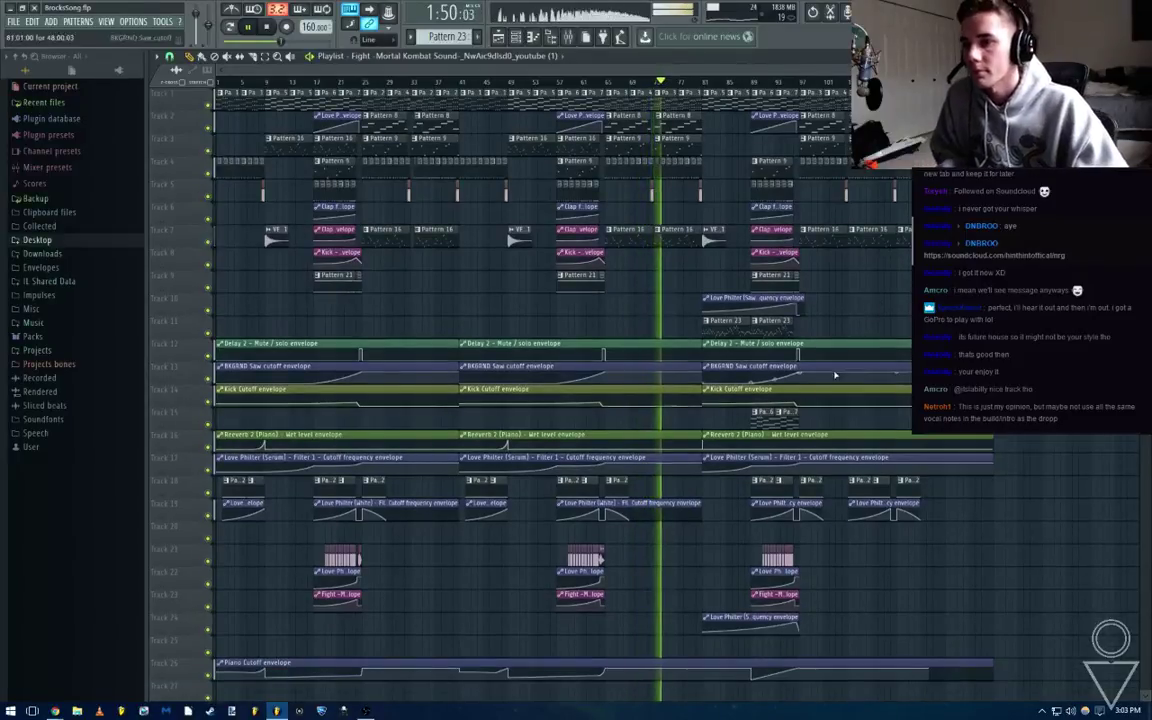
# Move the Pattern 26 and Pattern 27 clips from track 15 down to the empty track 20
pyautogui.scroll(-3, 835, 375)
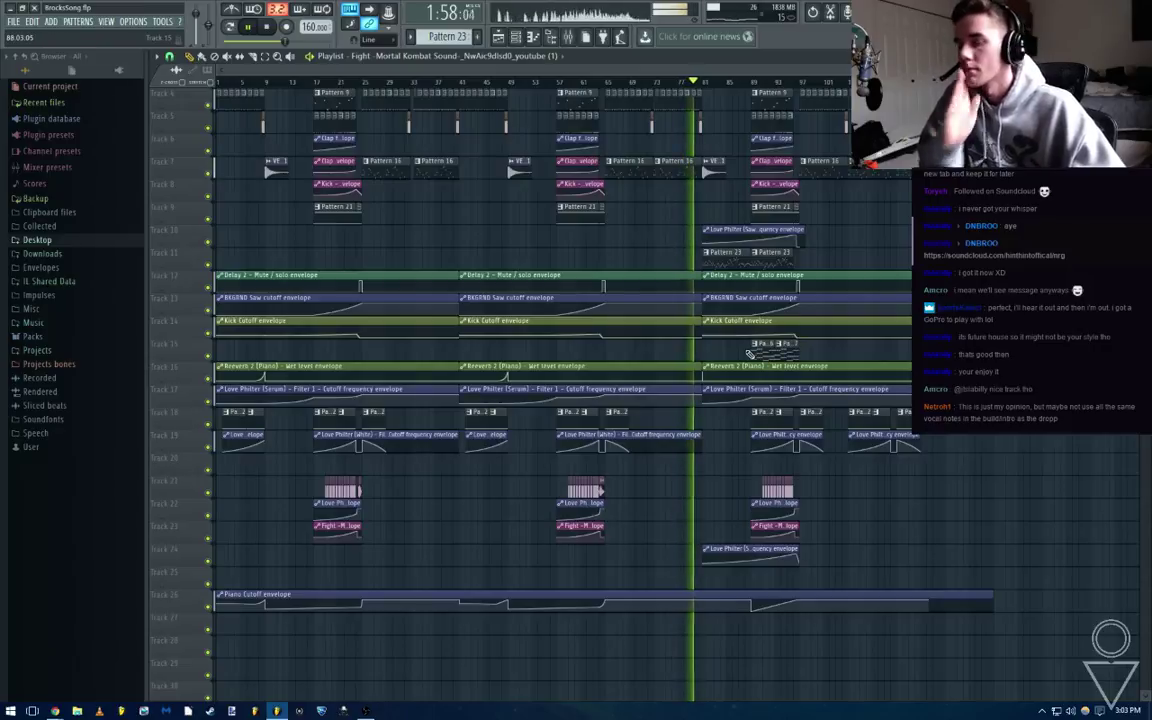
pyautogui.moveTo(749, 355); pyautogui.dragTo(809, 347)
pyautogui.hotkey('shift', 'Down')
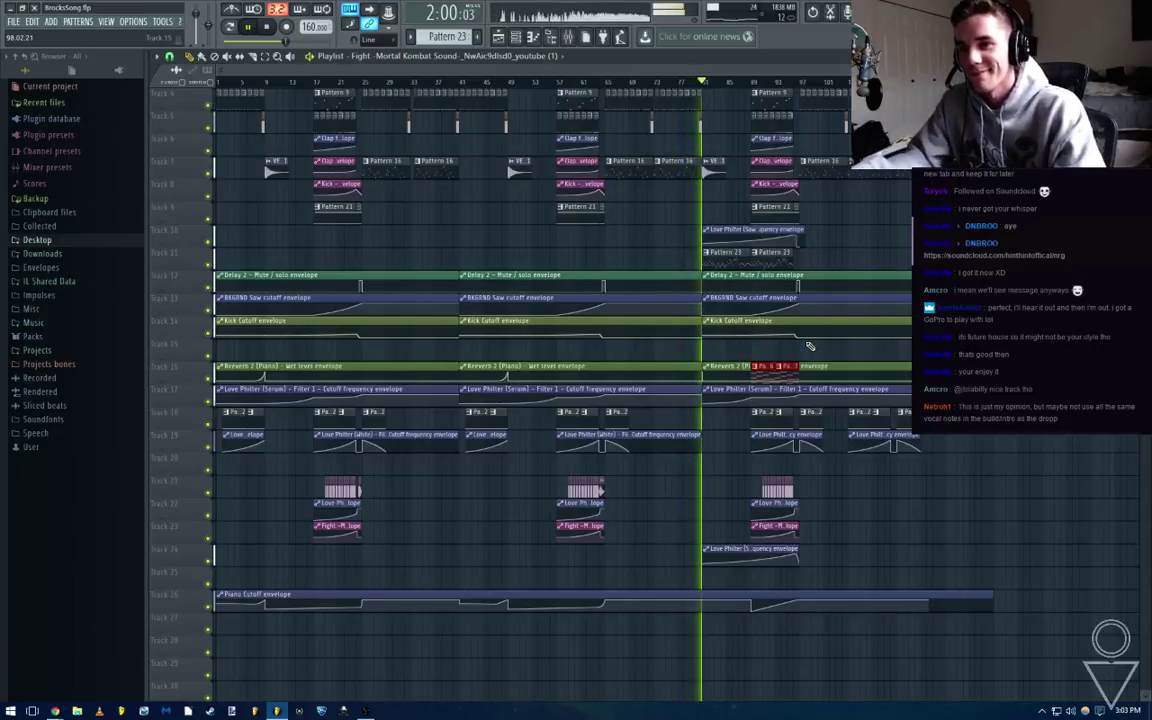
pyautogui.hotkey('shift', 'Down')
pyautogui.hotkey('shift', 'Down')
pyautogui.hotkey('shift', 'Down')
pyautogui.hotkey('shift', 'Down')
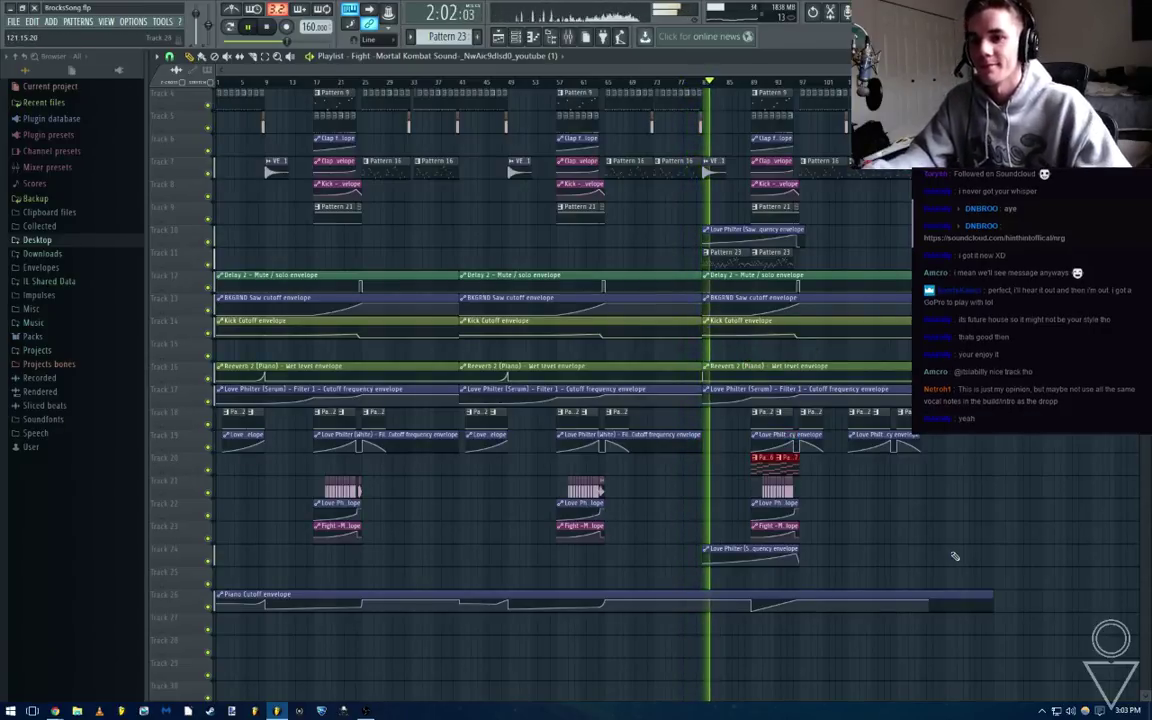
# Move the Piano Cutoff envelope clip from track 26 up to track 15, and deselect it
pyautogui.moveTo(956, 553); pyautogui.dragTo(956, 620)
pyautogui.hotkey('shift', 'Up')
pyautogui.hotkey('shift', 'Up')
pyautogui.hotkey('shift', 'Up')
pyautogui.hotkey('shift', 'Up')
pyautogui.hotkey('shift', 'Up')
pyautogui.hotkey('shift', 'Up')
pyautogui.hotkey('shift', 'Up')
pyautogui.hotkey('shift', 'Up')
pyautogui.hotkey('shift', 'Up')
pyautogui.hotkey('shift', 'Up')
pyautogui.hotkey('shift', 'Up')
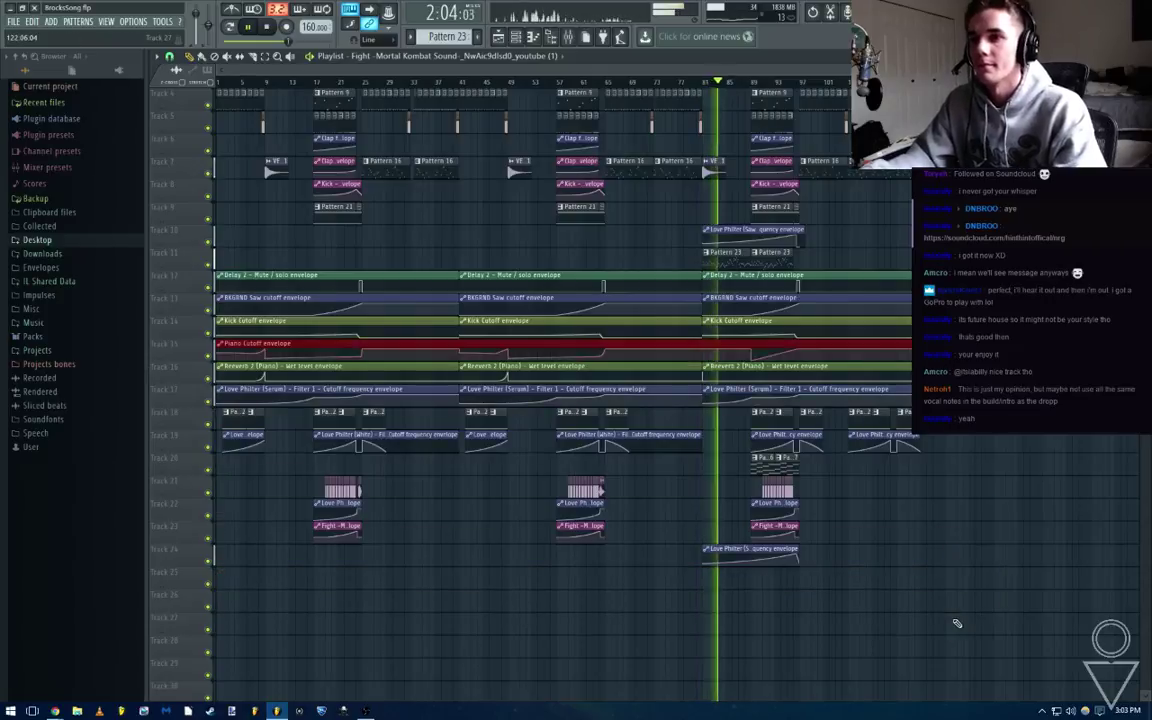
pyautogui.click(1036, 577)
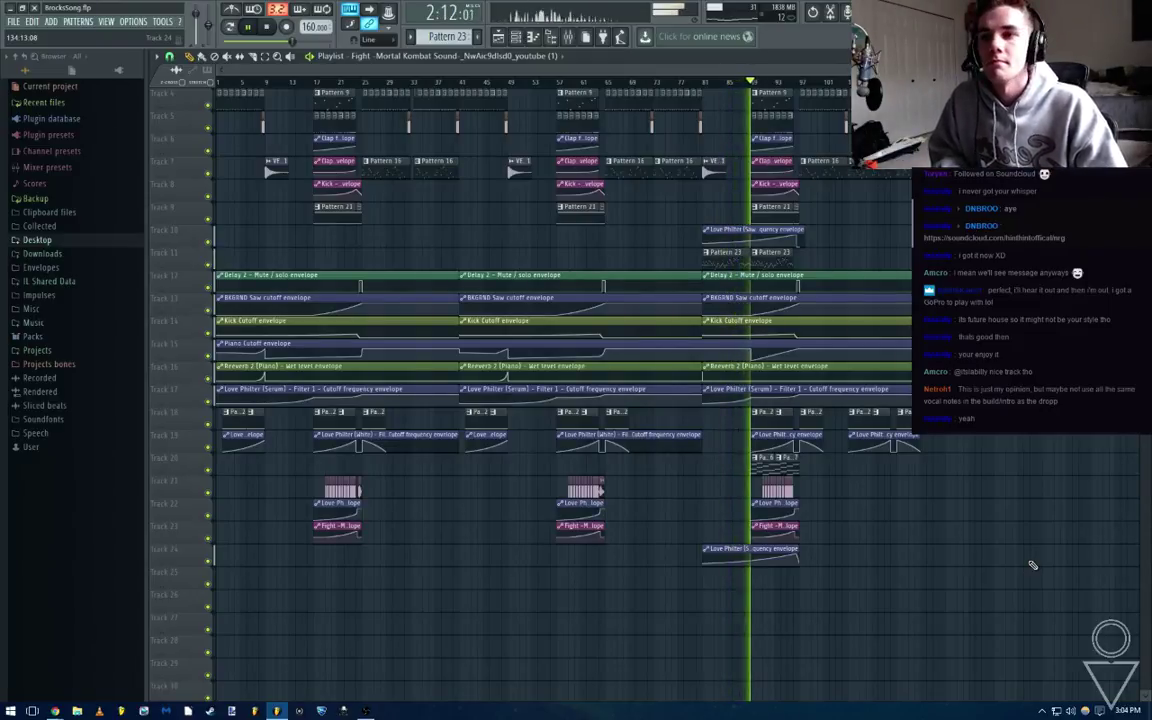
# Follow the playing song to the end of the arrangement, and save the project
pyautogui.scroll(3, 1033, 565)
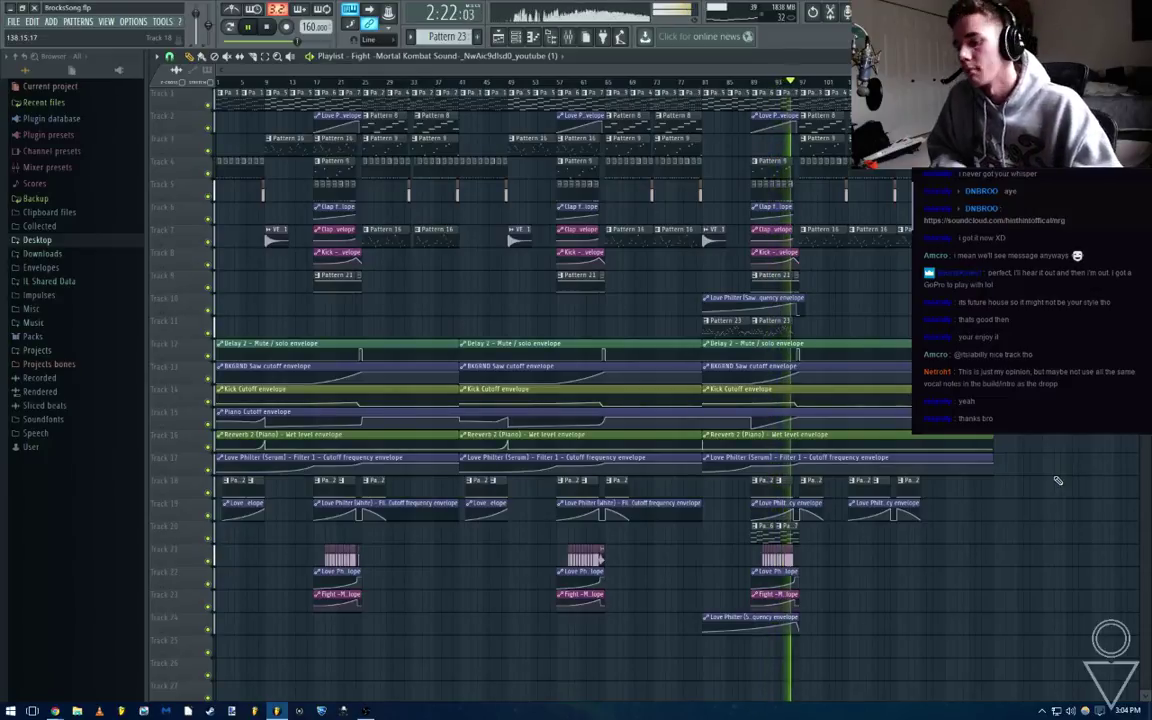
pyautogui.moveTo(1067, 478); pyautogui.dragTo(943, 464)
pyautogui.hotkey('ctrl', 's')
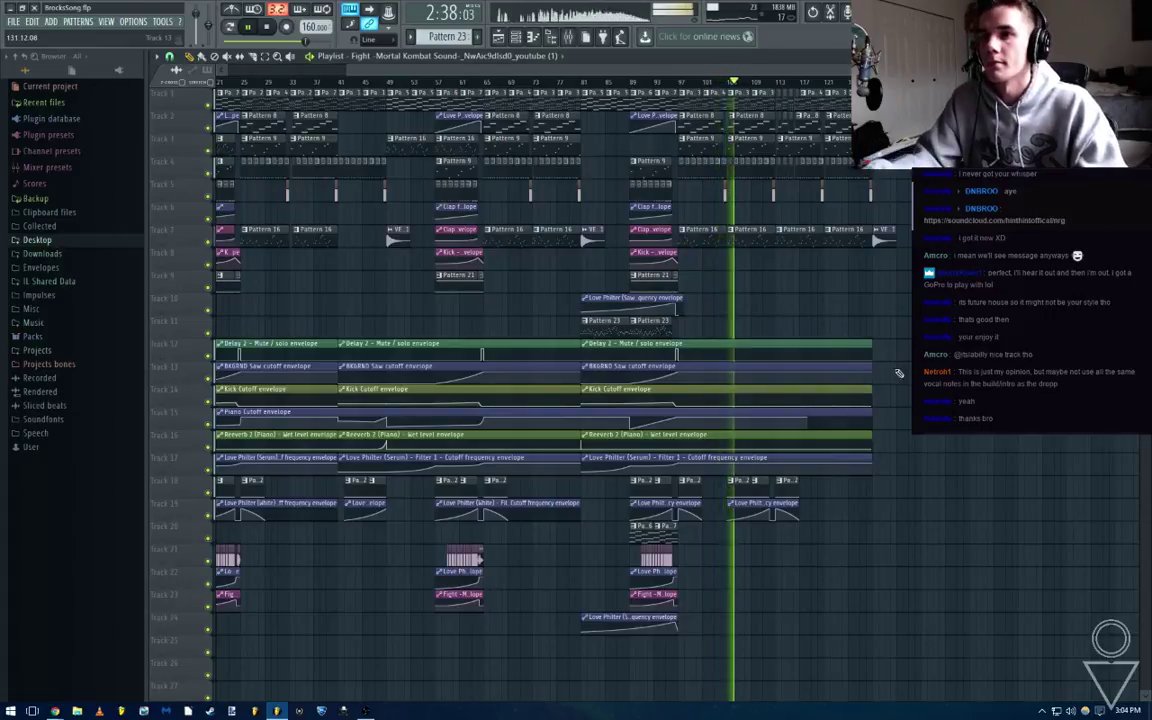
pyautogui.moveTo(808, 356); pyautogui.dragTo(929, 356)
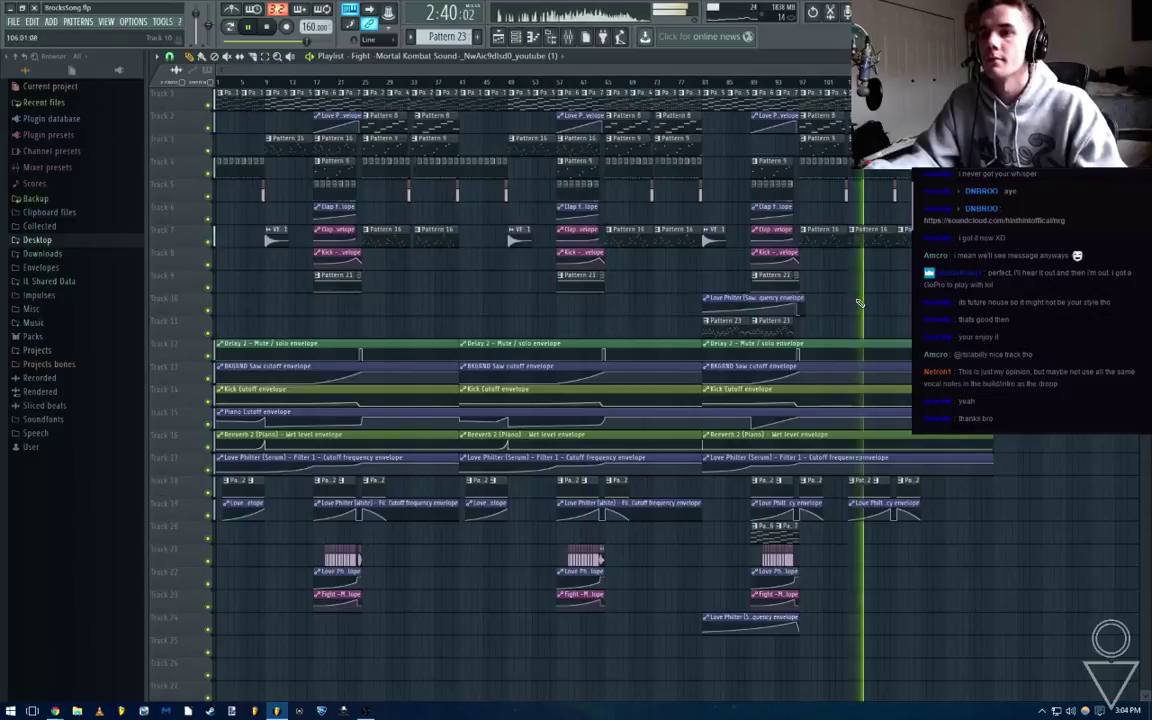
pyautogui.scroll(3, 860, 303)
pyautogui.moveTo(916, 303); pyautogui.dragTo(783, 314)
pyautogui.scroll(-3, 723, 319)
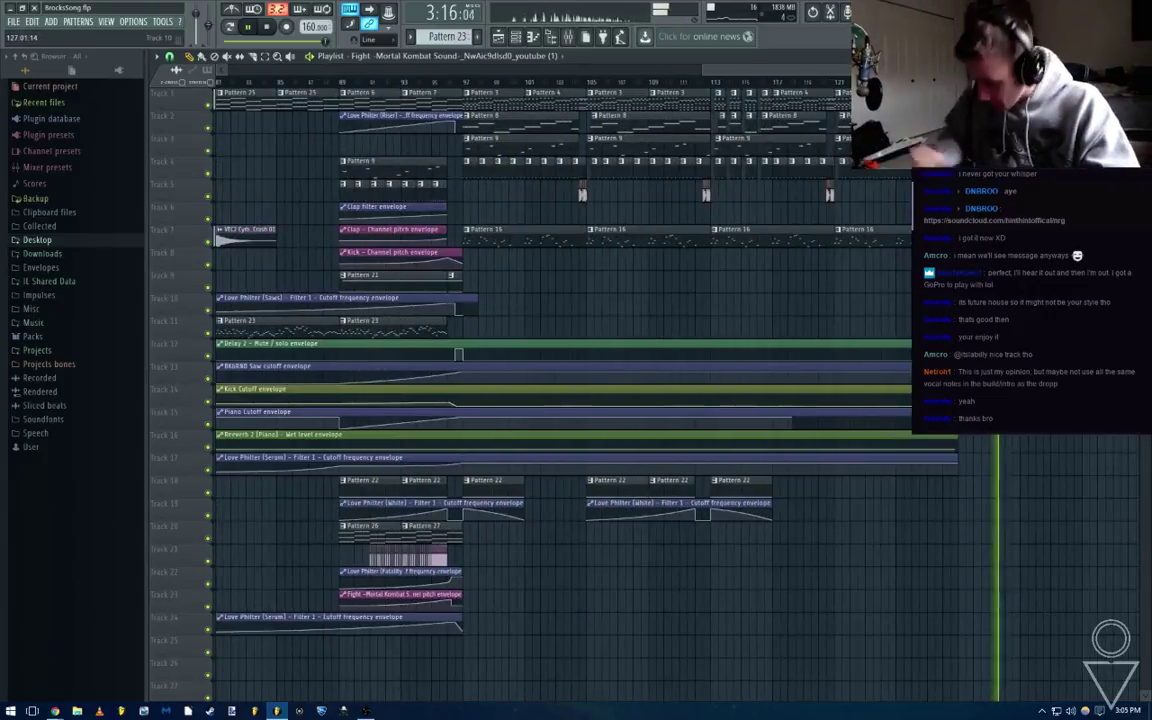
pyautogui.hotkey('ctrl', 's')
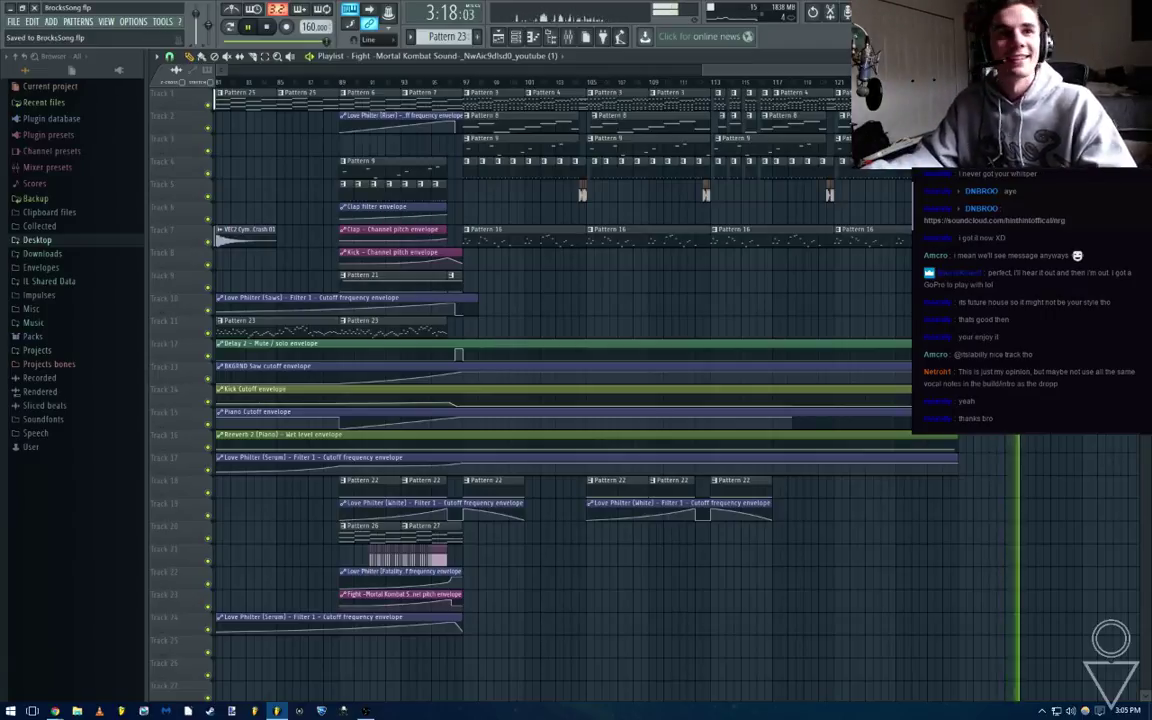
# Play the song briefly from the start and from the first build-up at bar 17, and stop playback
pyautogui.scroll(-5, 604, 296)
pyautogui.scroll(4, 450, 274)
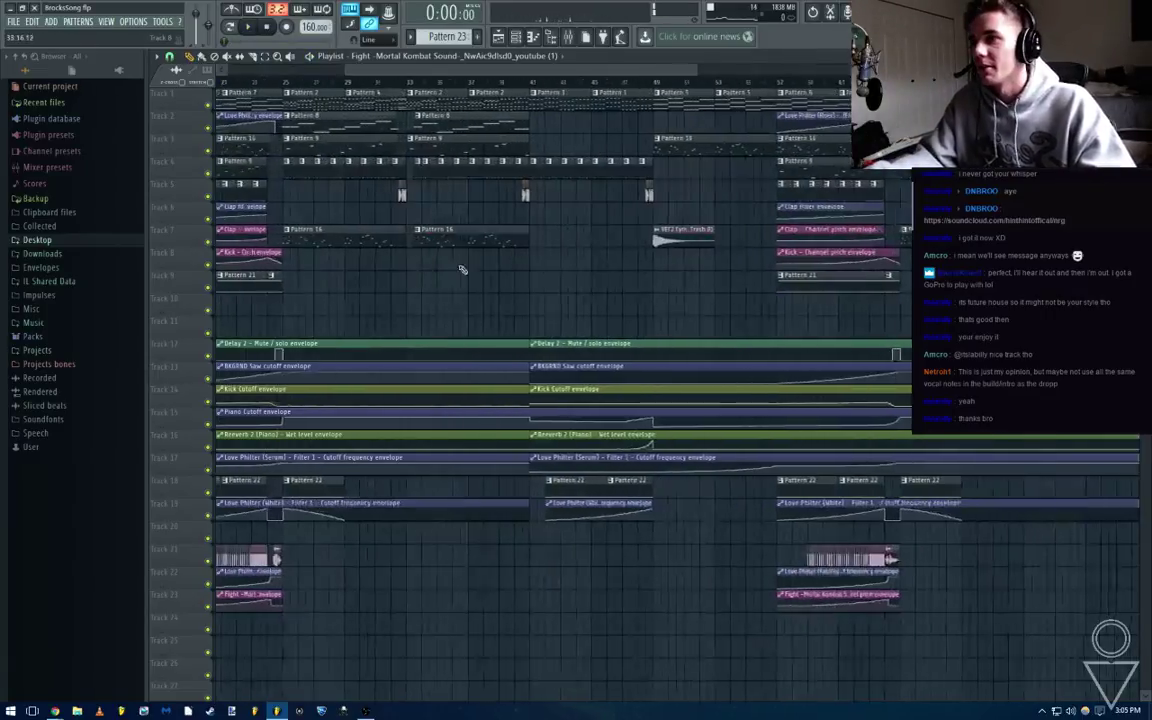
pyautogui.scroll(-3, 480, 262)
pyautogui.scroll(-2, 316, 131)
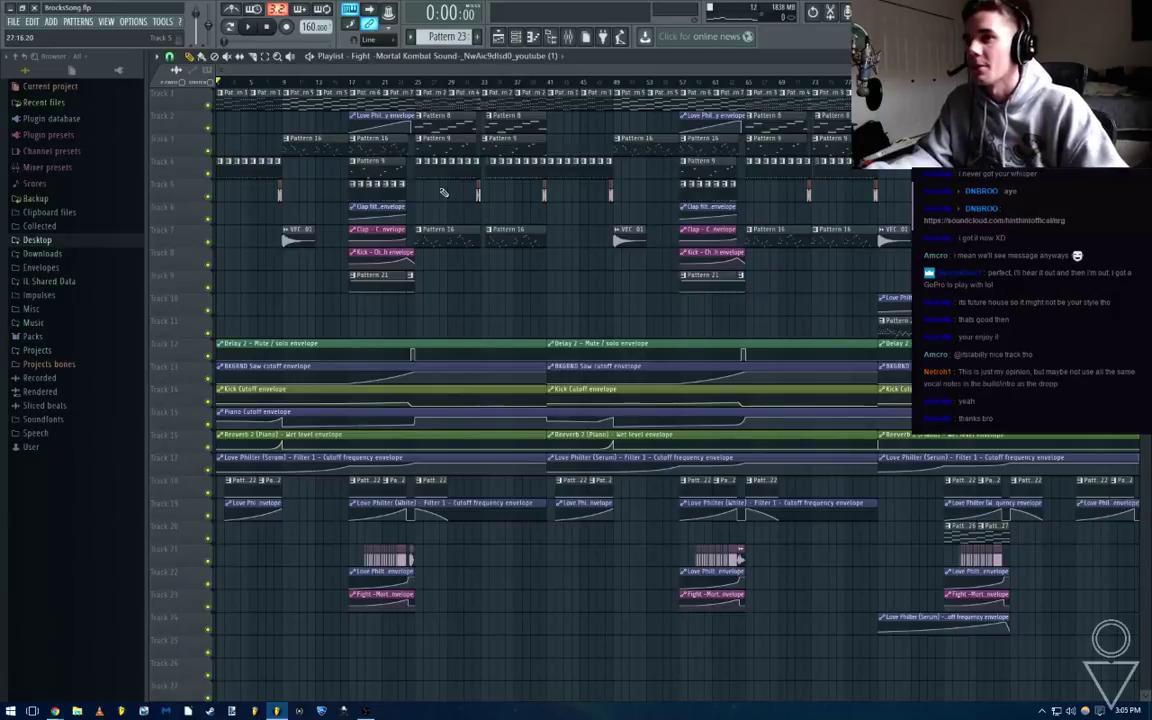
pyautogui.scroll(-2, 443, 191)
pyautogui.scroll(3, 300, 115)
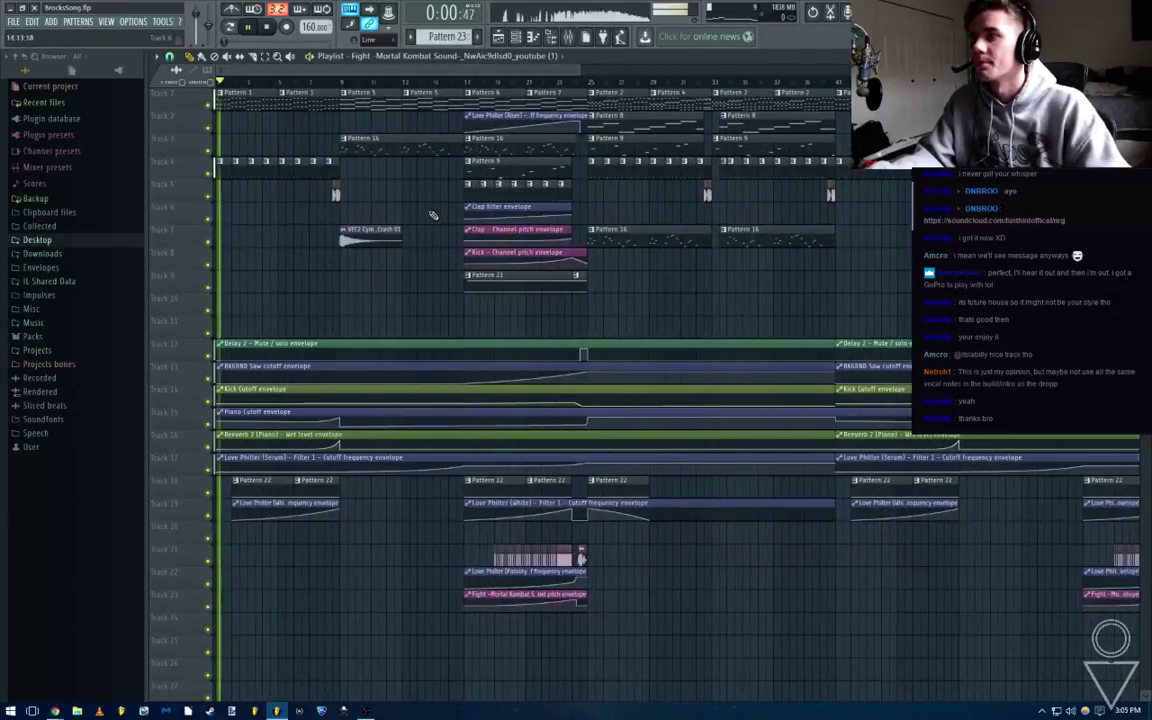
pyautogui.click(588, 83)
pyautogui.click(466, 83)
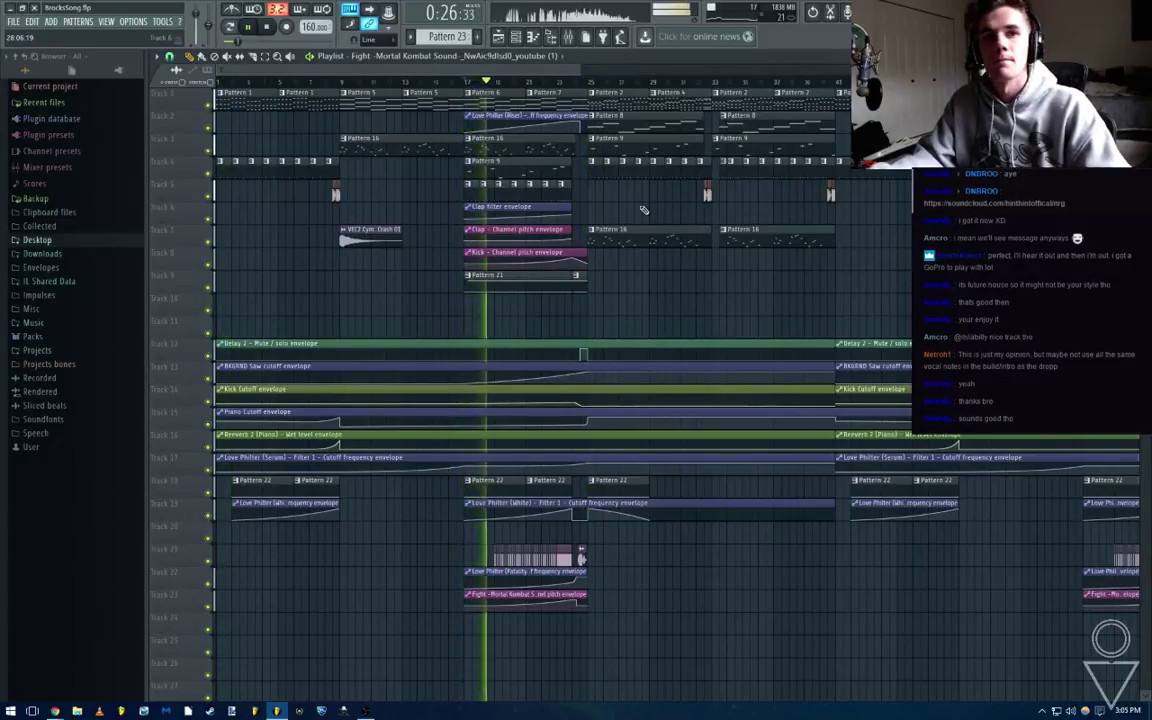
pyautogui.press('space')
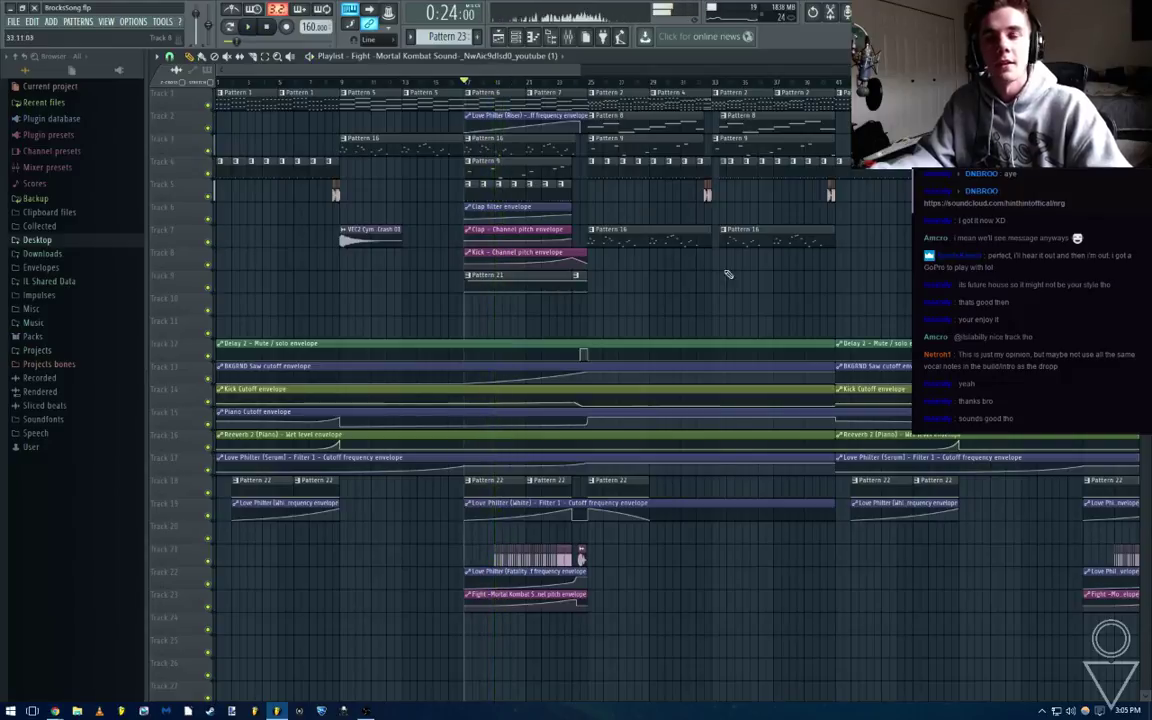
# Play the arrangement from bar 17 through the first drop to bar 41, saving the project along the way
pyautogui.moveTo(798, 298); pyautogui.dragTo(660, 305)
pyautogui.hotkey('ctrl', 's')
pyautogui.scroll(-2, 710, 309)
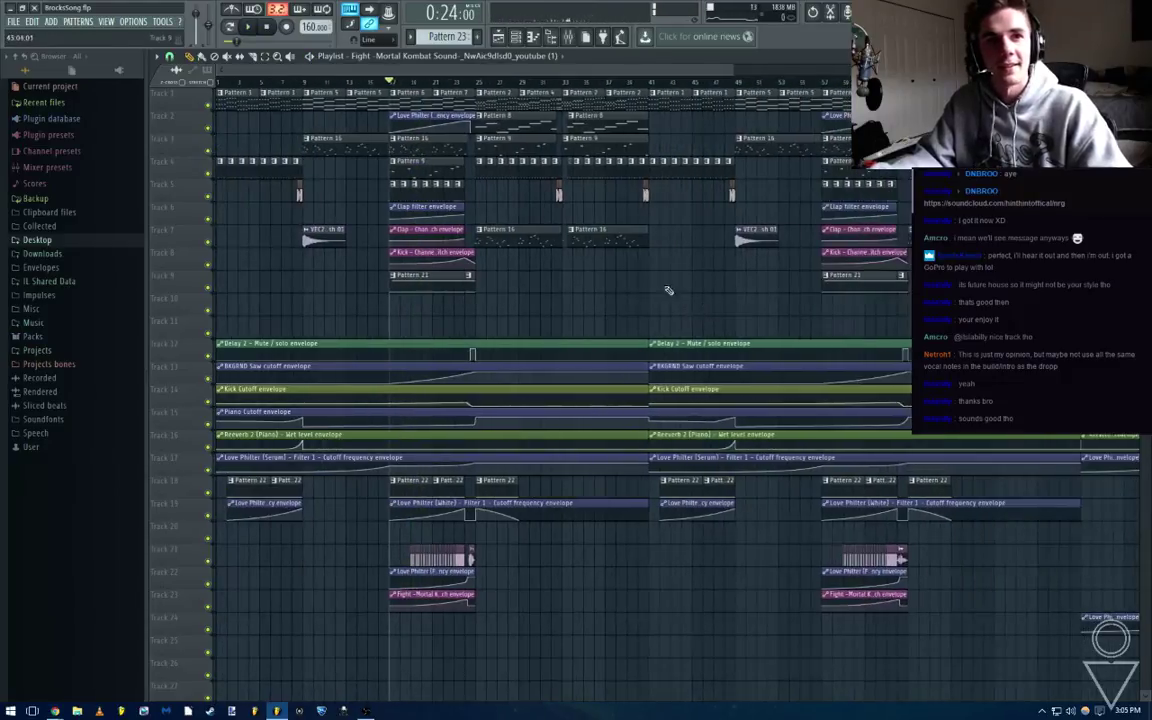
pyautogui.press('space')
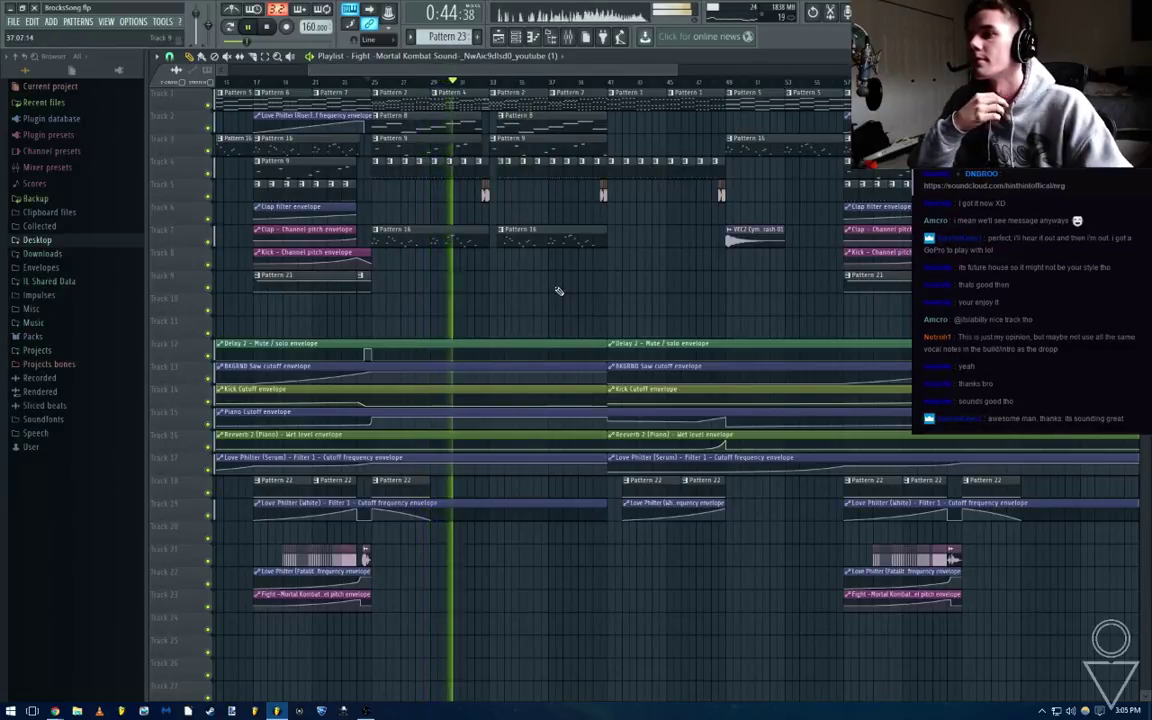
pyautogui.hotkey('ctrl', 's')
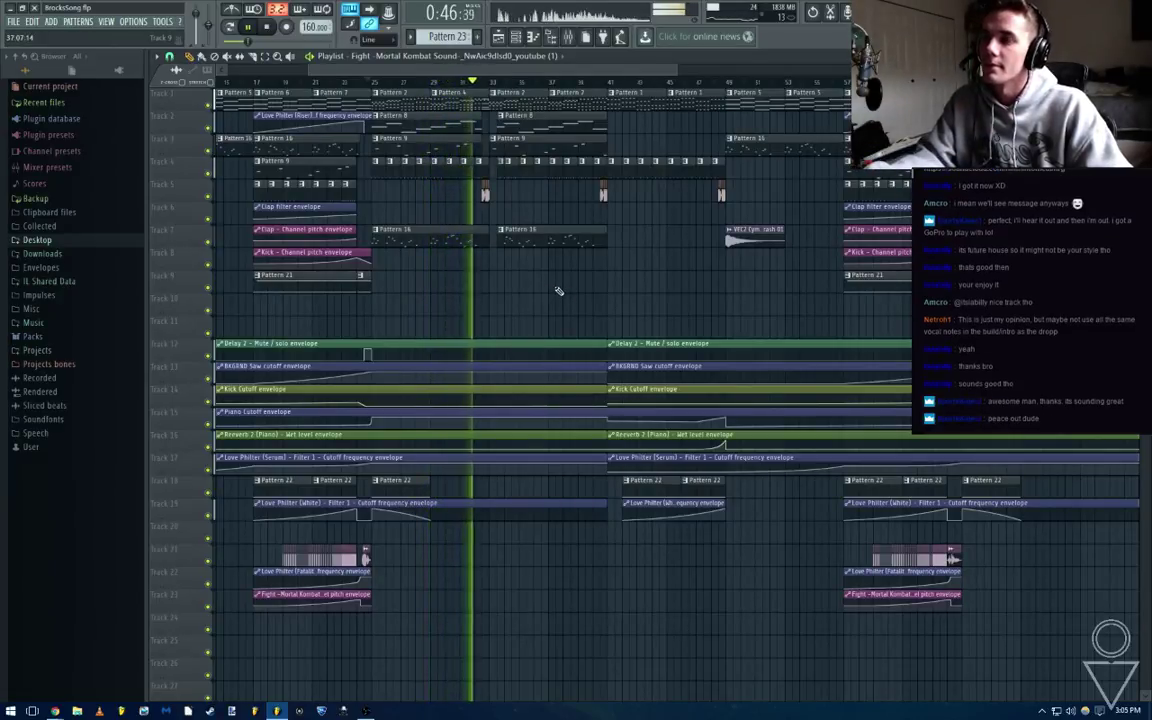
pyautogui.moveTo(647, 286); pyautogui.dragTo(602, 298)
pyautogui.hotkey('ctrl', 's')
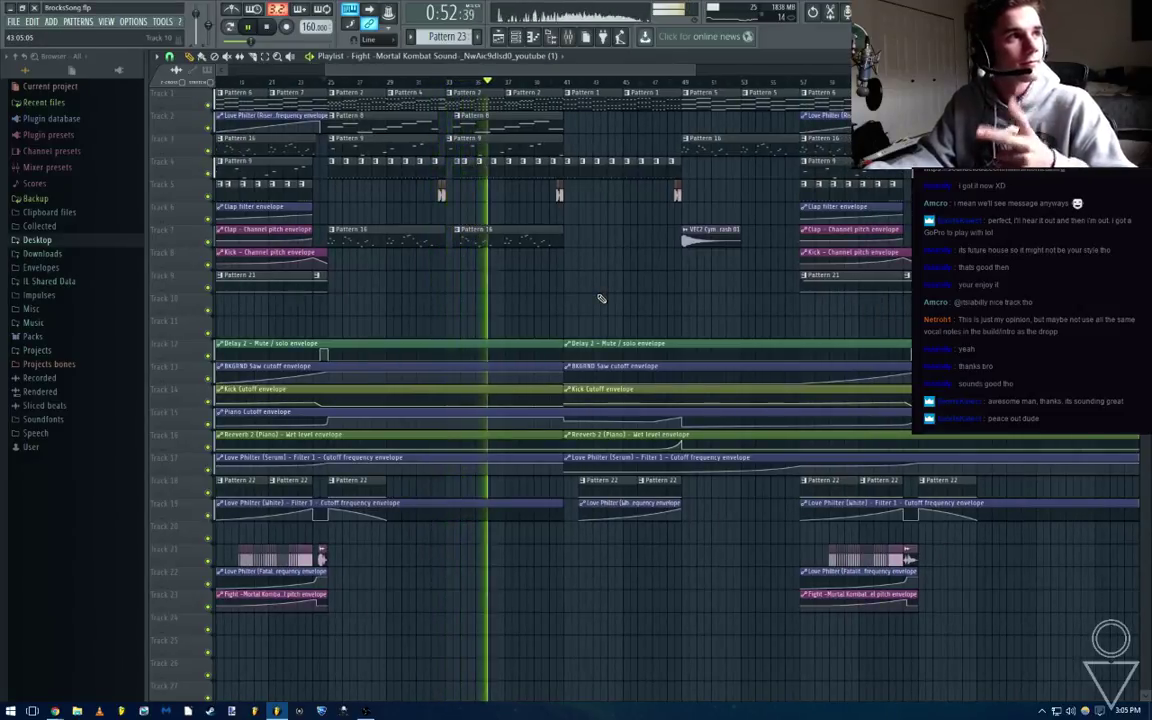
pyautogui.hotkey('ctrl', 's')
pyautogui.moveTo(601, 298); pyautogui.dragTo(585, 314)
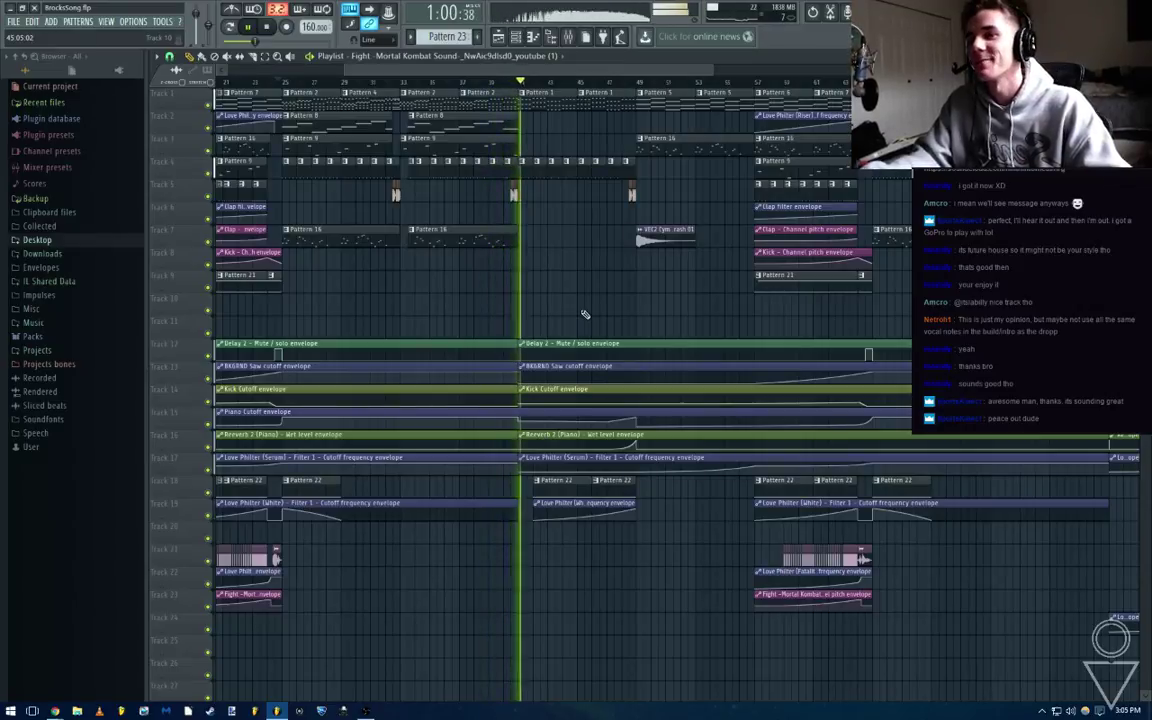
# Jump playback to the impact sample just before bar 49, and stop the song
pyautogui.moveTo(643, 301); pyautogui.dragTo(558, 305)
pyautogui.click(561, 81)
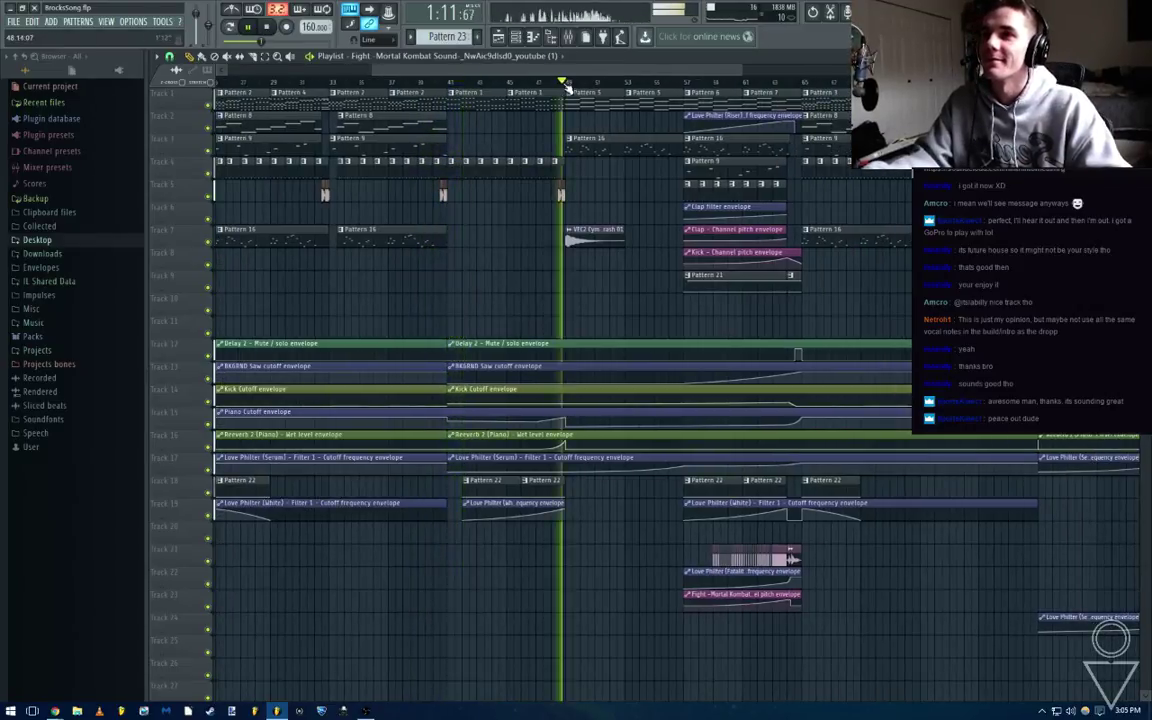
pyautogui.press('space')
pyautogui.scroll(-4, 617, 295)
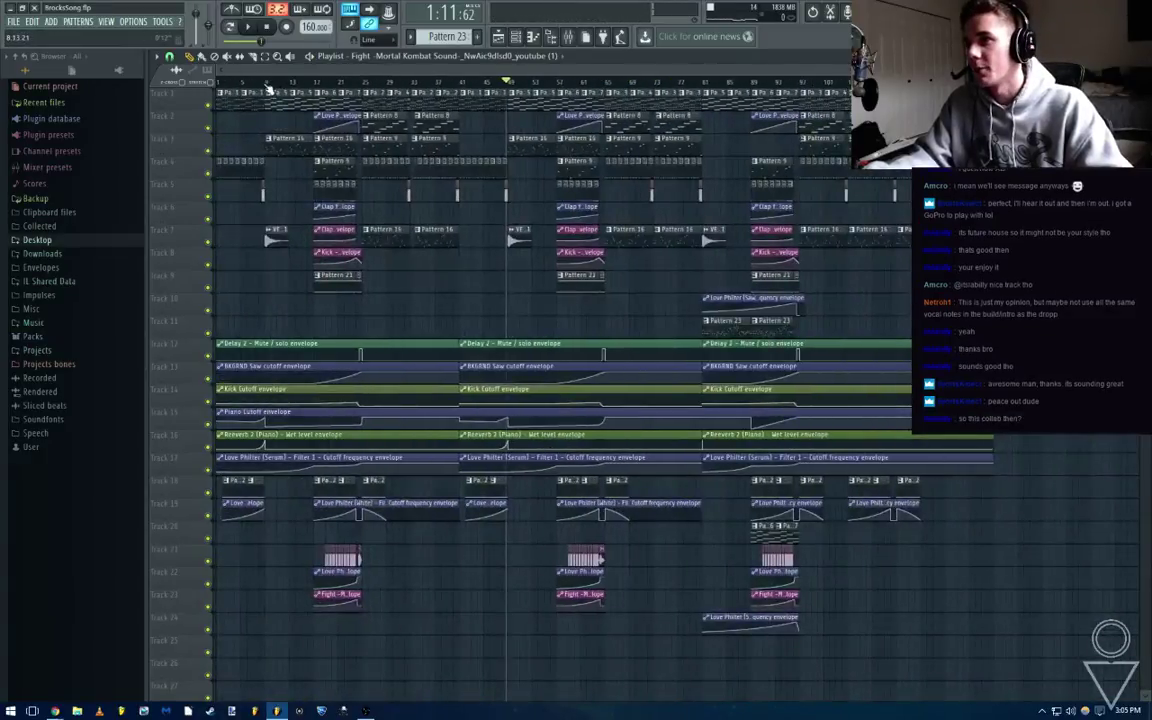
# Move the song position to the start and to the second drop at bar 65
pyautogui.moveTo(257, 83); pyautogui.dragTo(208, 90)
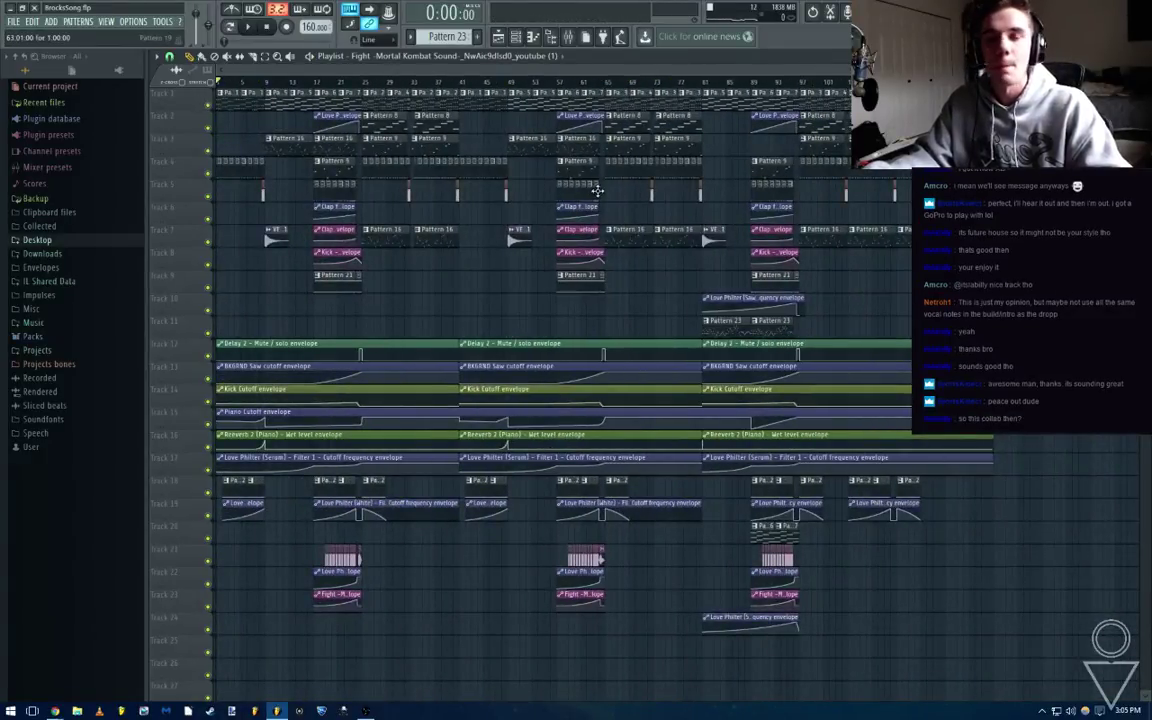
pyautogui.scroll(3, 597, 190)
pyautogui.click(622, 82)
pyautogui.moveTo(642, 72); pyautogui.dragTo(466, 86)
pyautogui.scroll(-3, 380, 137)
pyautogui.scroll(4, 380, 160)
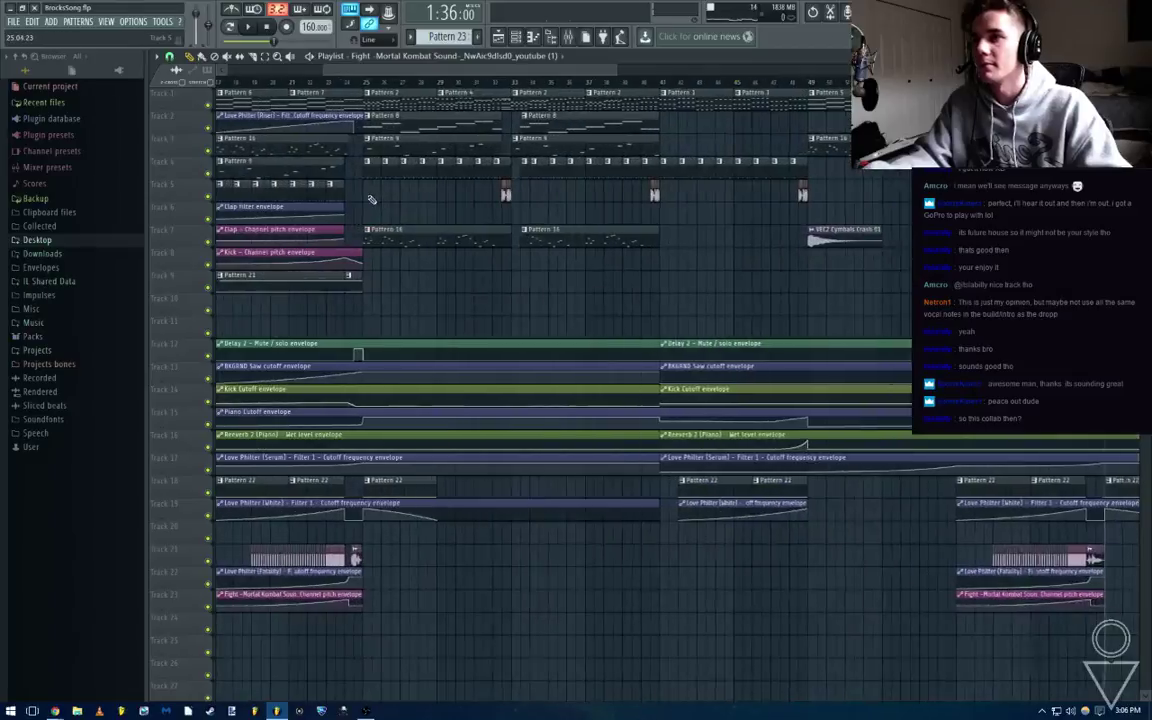
# Play the transition just before bar 41 briefly, and stop playback
pyautogui.moveTo(690, 175); pyautogui.dragTo(536, 122)
pyautogui.click(507, 83)
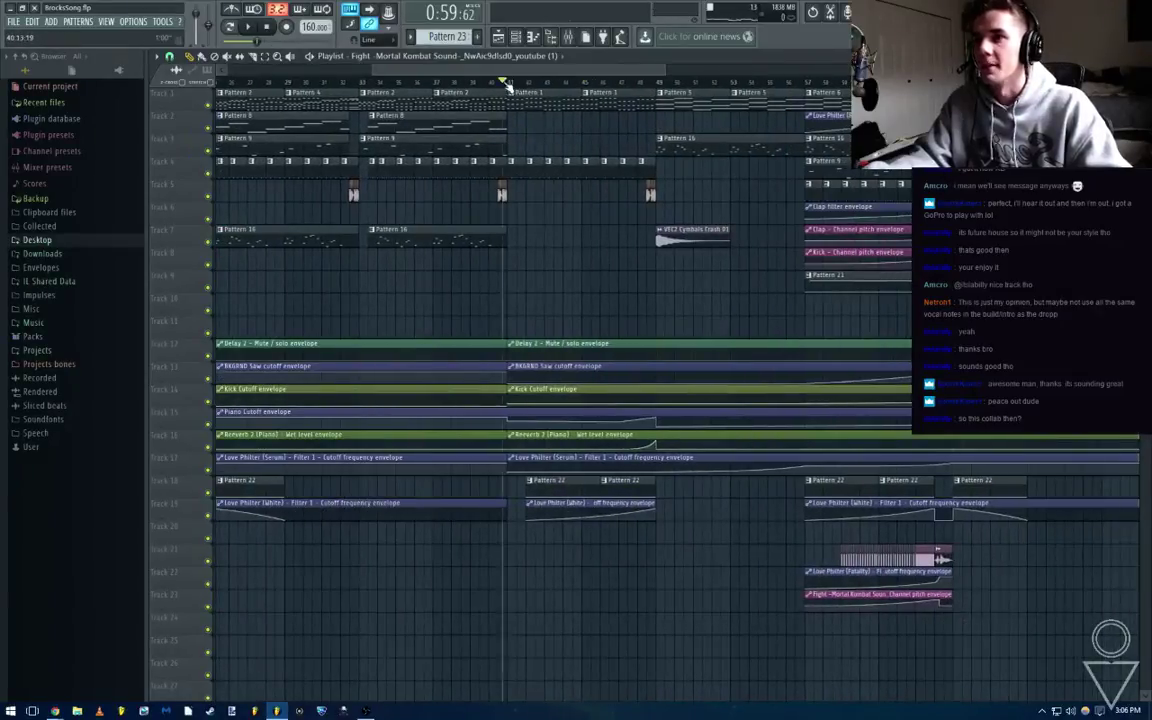
pyautogui.press('space')
pyautogui.press('space')
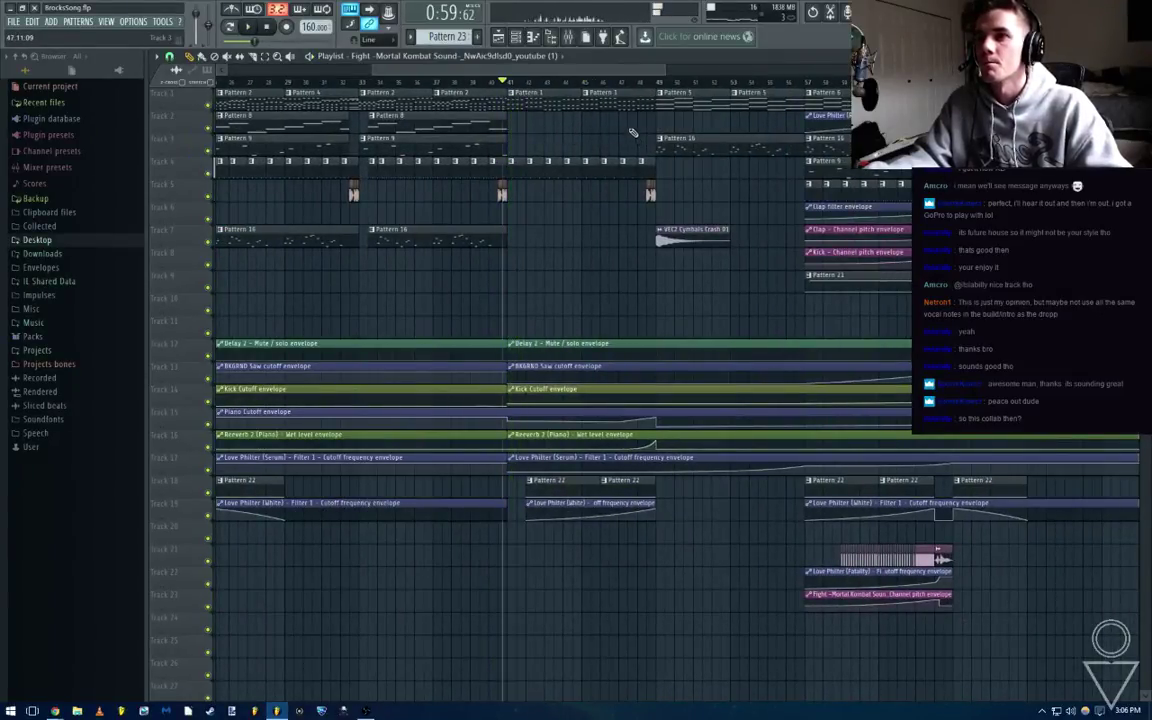
pyautogui.click(52, 21)
pyautogui.click(381, 216)
# Play the song from the section starting at bar 81, and follow it in the playlist
pyautogui.scroll(-5, 648, 82)
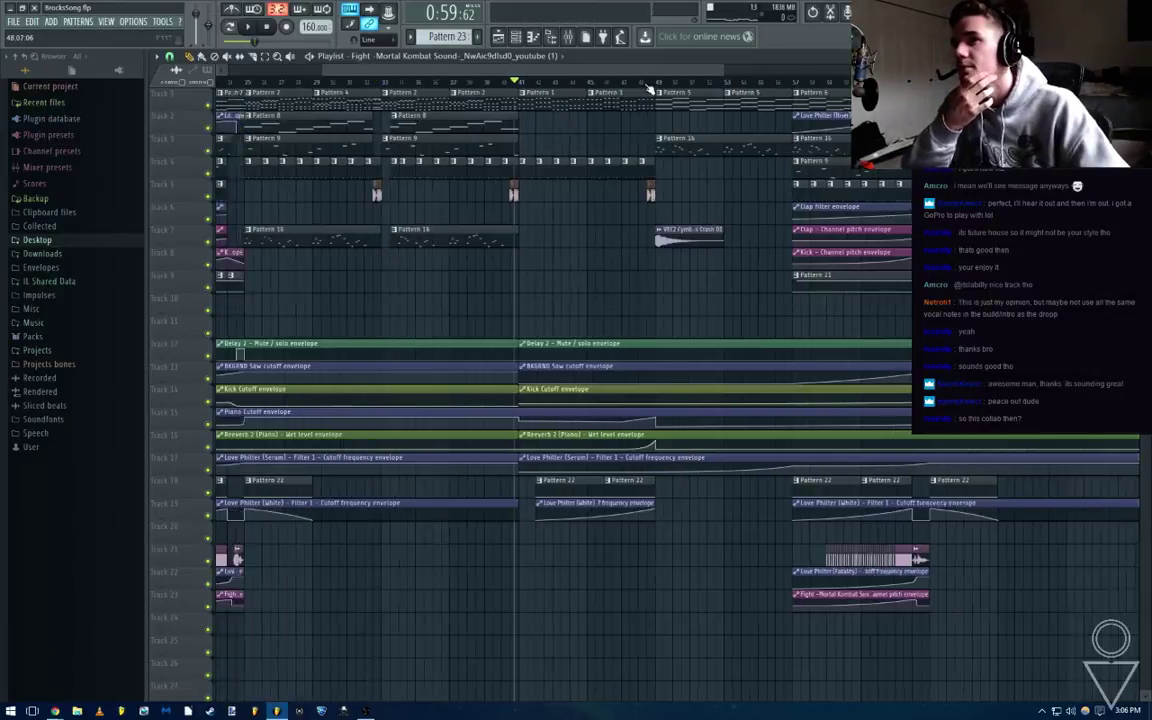
pyautogui.moveTo(655, 73); pyautogui.dragTo(731, 87)
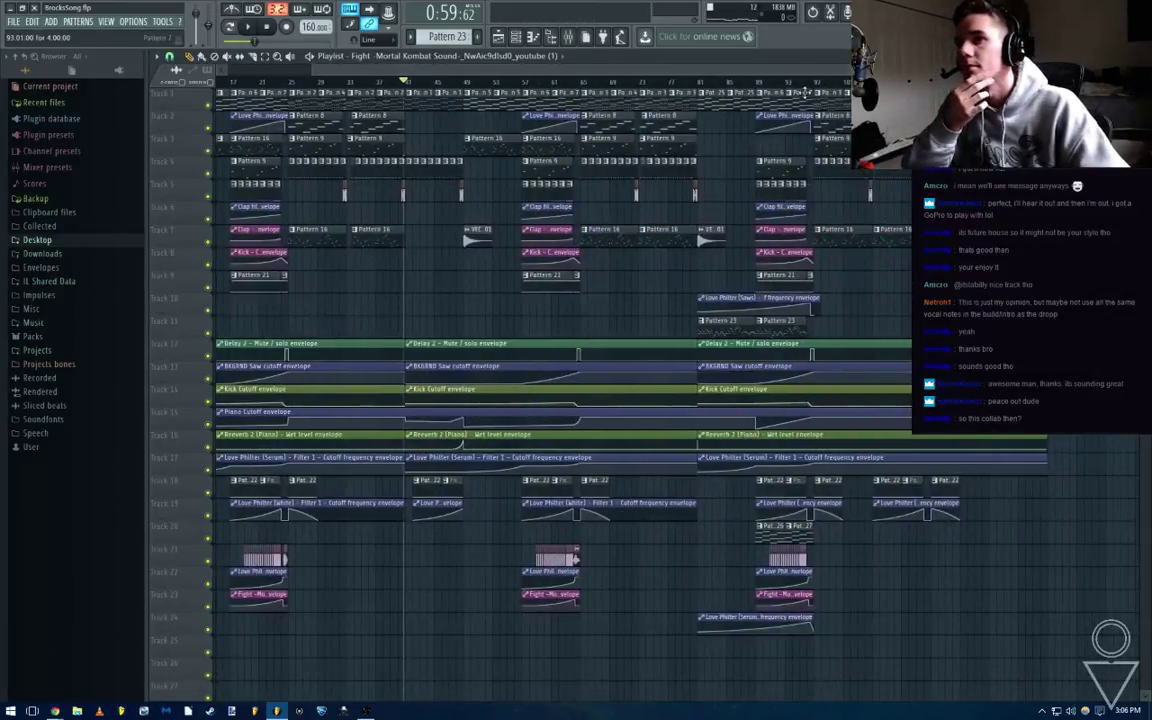
pyautogui.scroll(5, 734, 84)
pyautogui.click(643, 82)
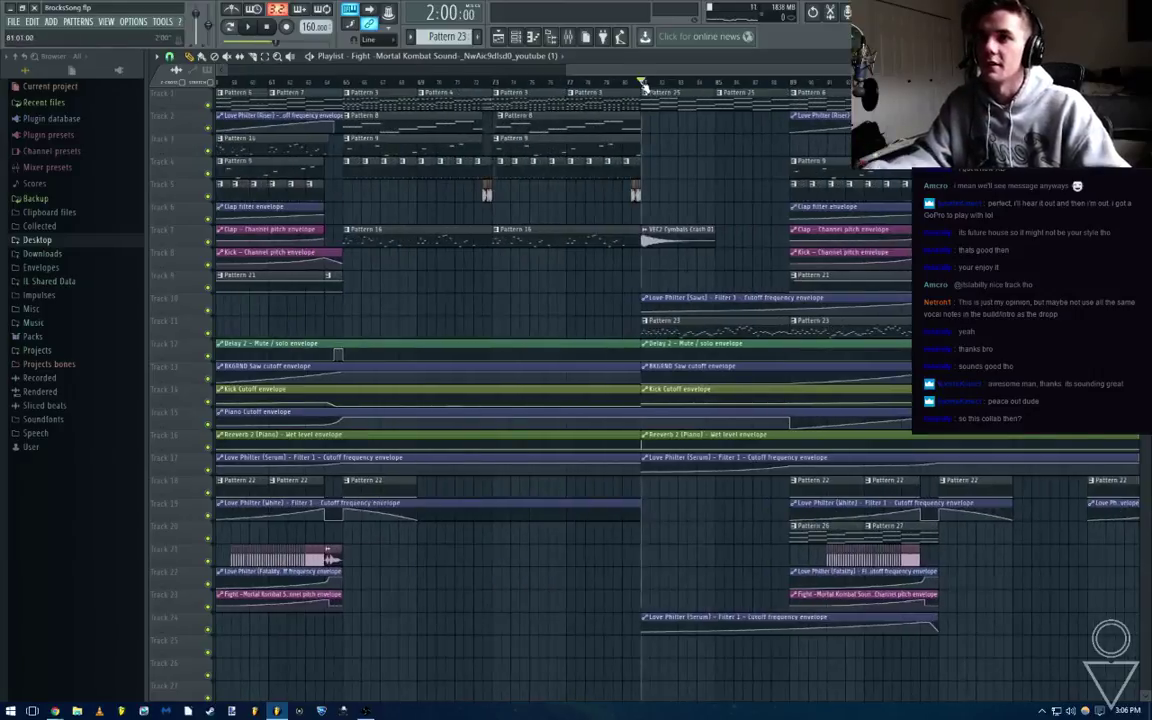
pyautogui.press('space')
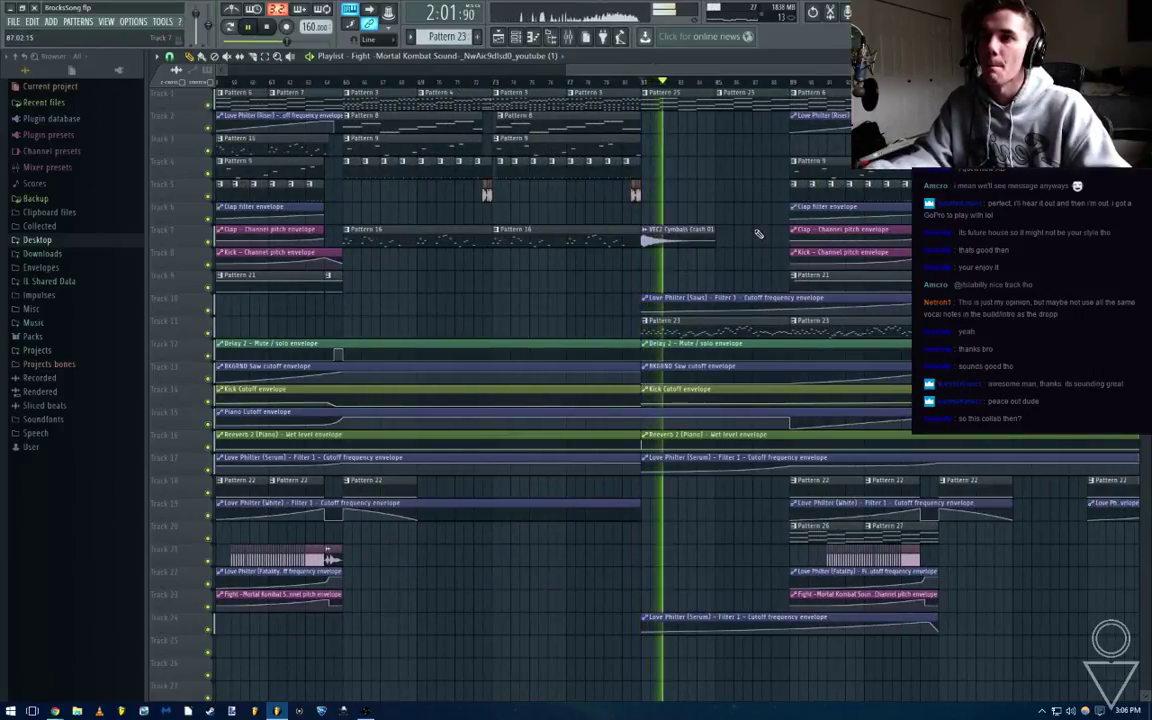
pyautogui.scroll(-1, 758, 234)
pyautogui.scroll(-1, 758, 234)
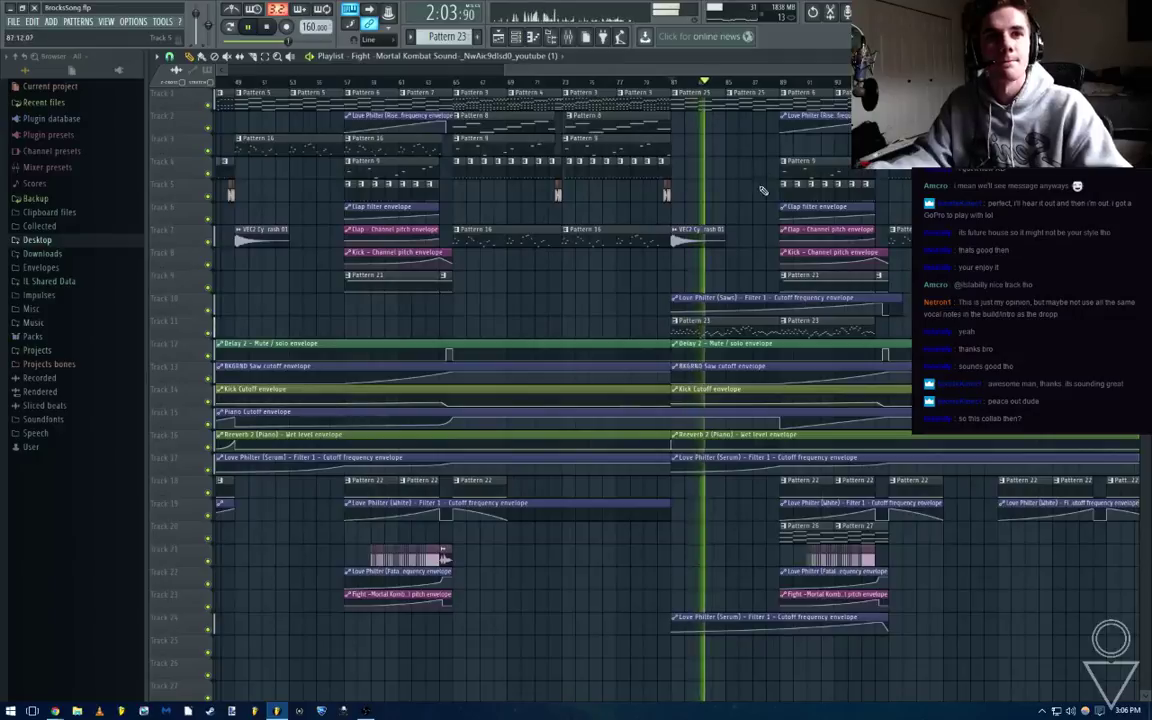
# Save the project, stop the song, and return the song position to the start
pyautogui.hotkey('ctrl', 's')
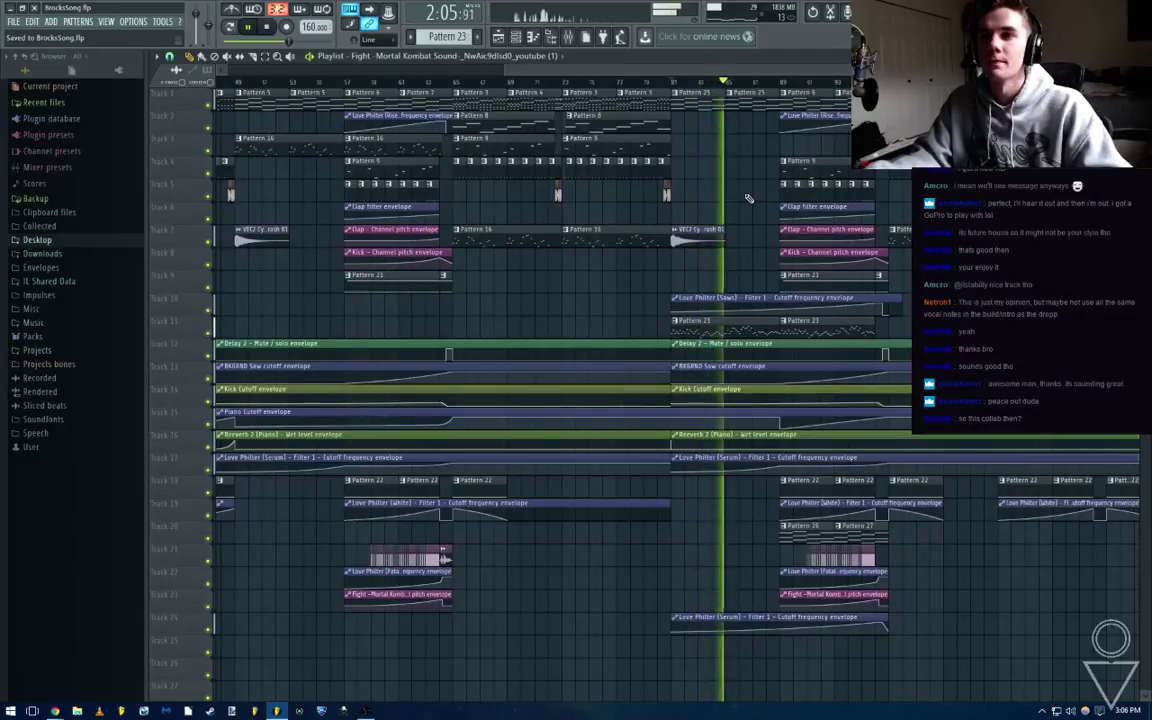
pyautogui.scroll(-3, 748, 198)
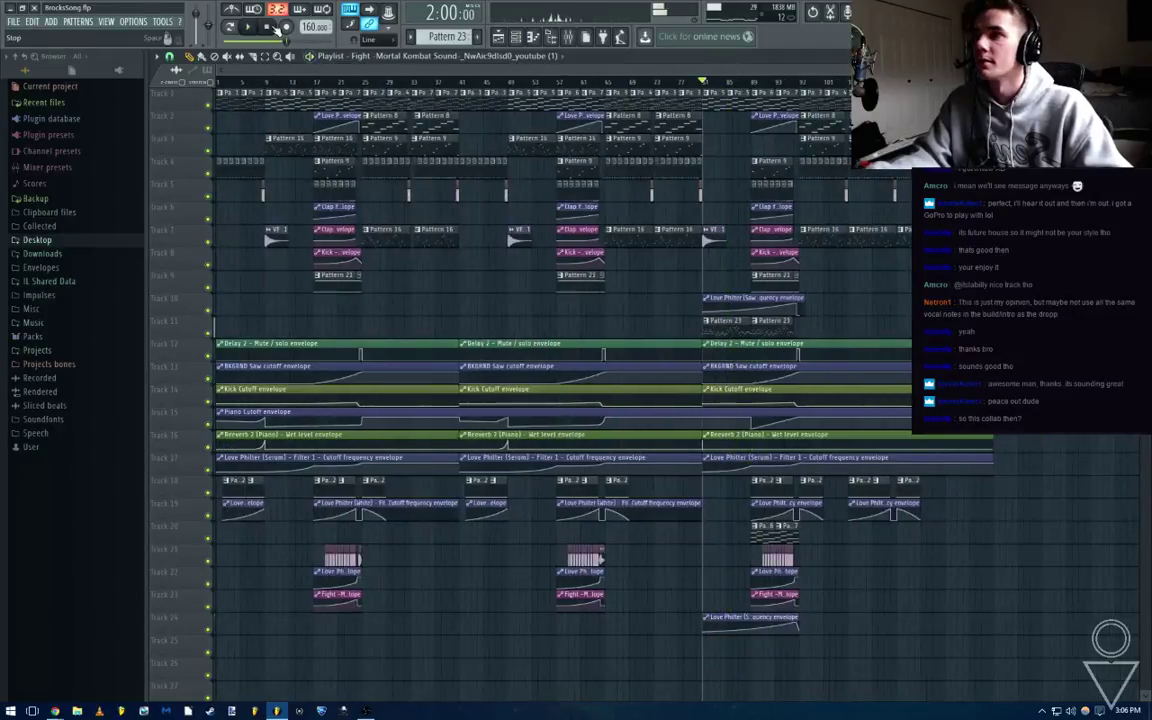
pyautogui.press('space')
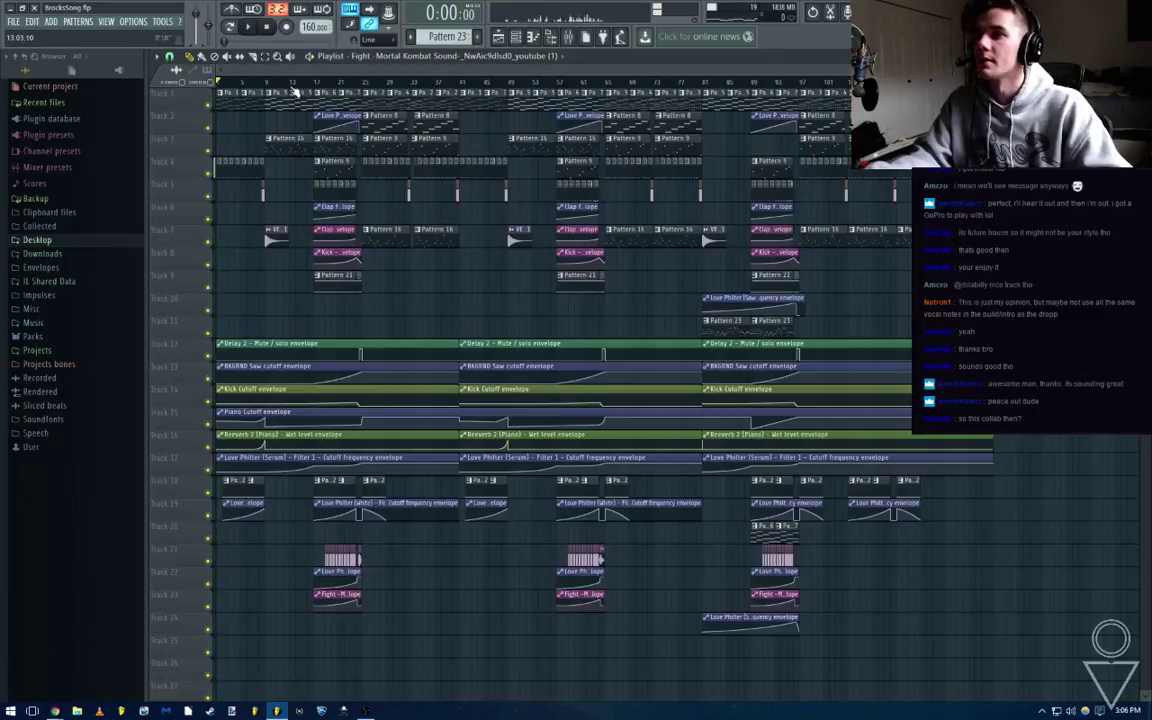
# Audition the song from bar 9 and bar 17, and save the project during playback
pyautogui.click(268, 86)
pyautogui.press('space')
pyautogui.click(312, 87)
pyautogui.hotkey('ctrl', 's')
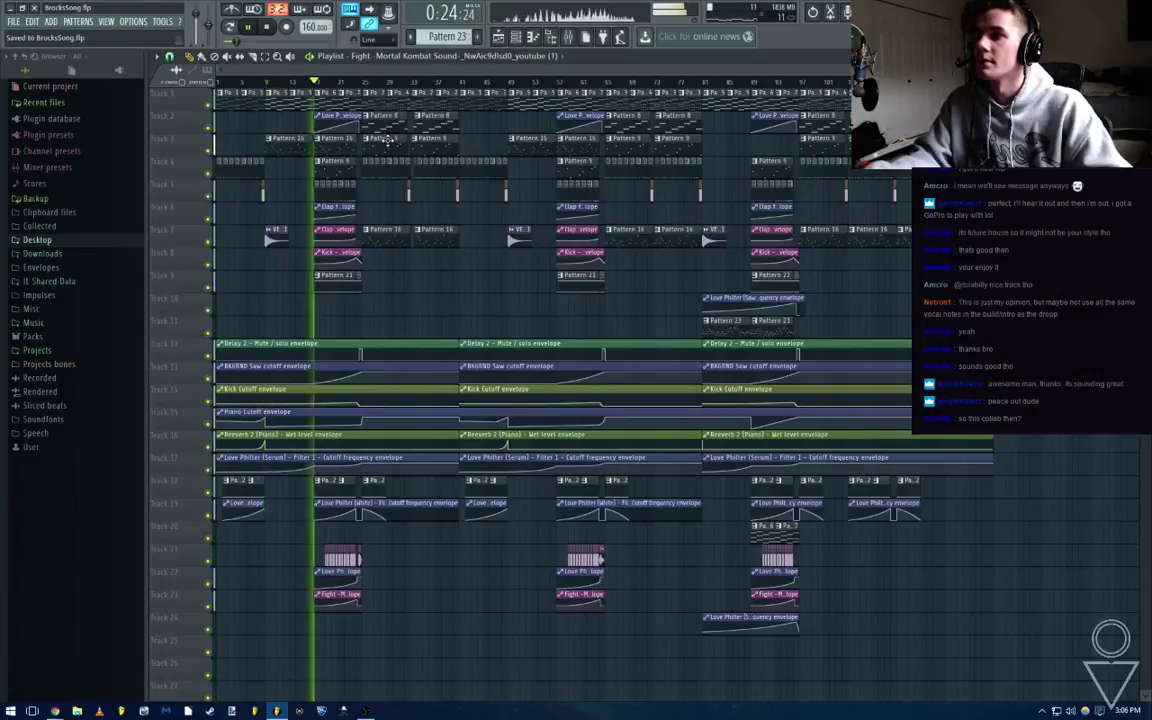
pyautogui.press('space')
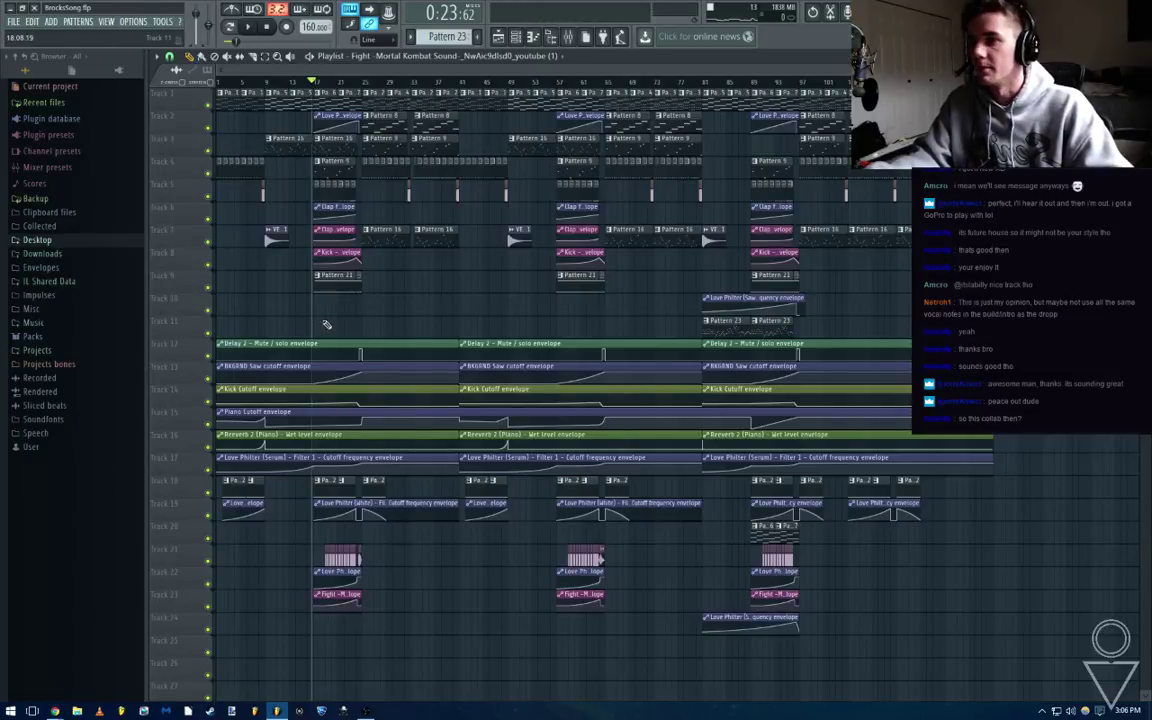
# Play the song from bar 9 through the build-up's start, saving the project along the way, and stop playback
pyautogui.scroll(4, 326, 325)
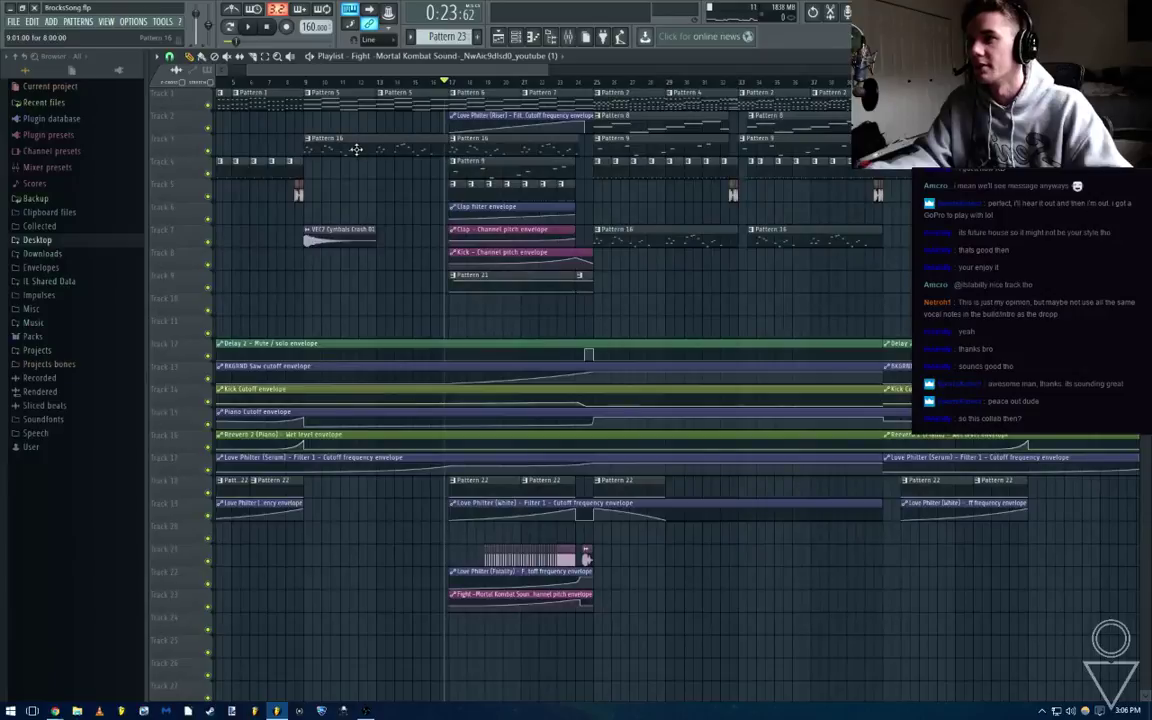
pyautogui.click(310, 88)
pyautogui.press('space')
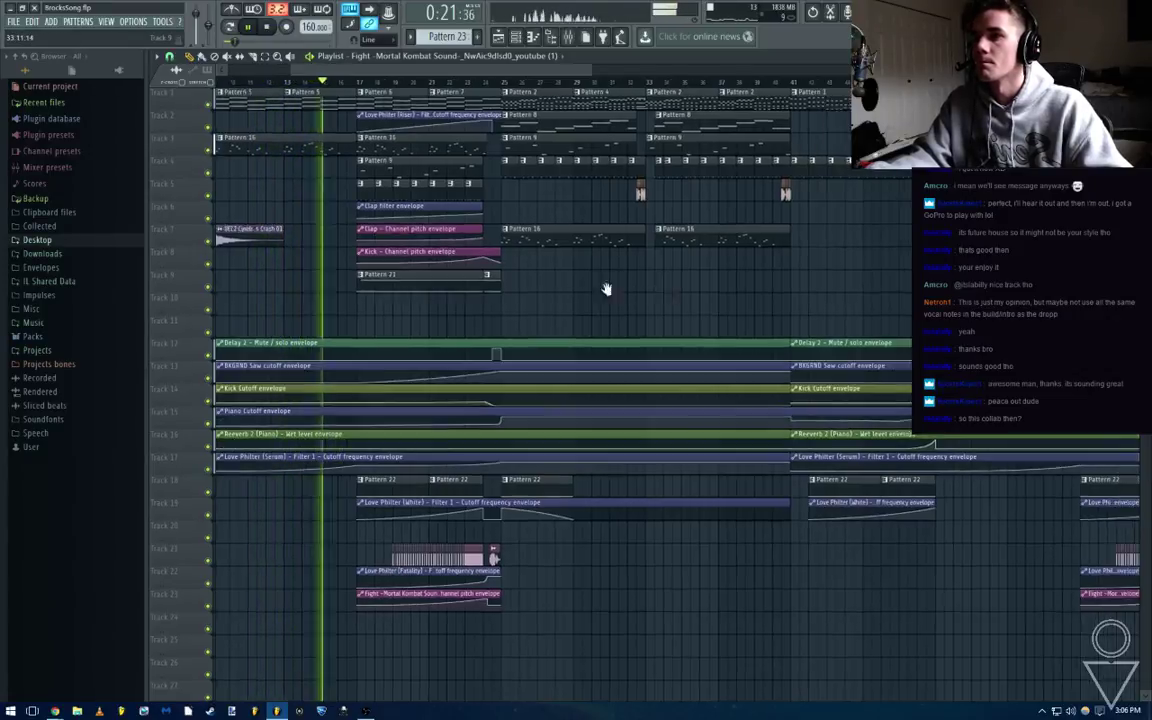
pyautogui.hotkey('ctrl', 's')
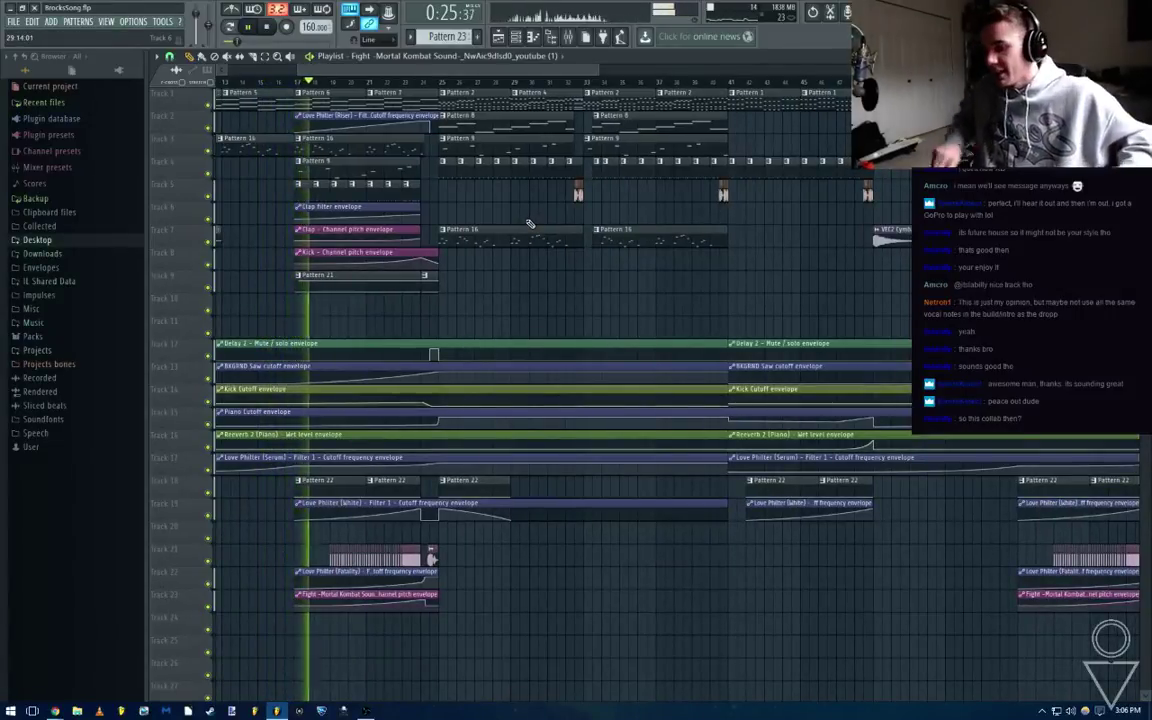
pyautogui.press('space')
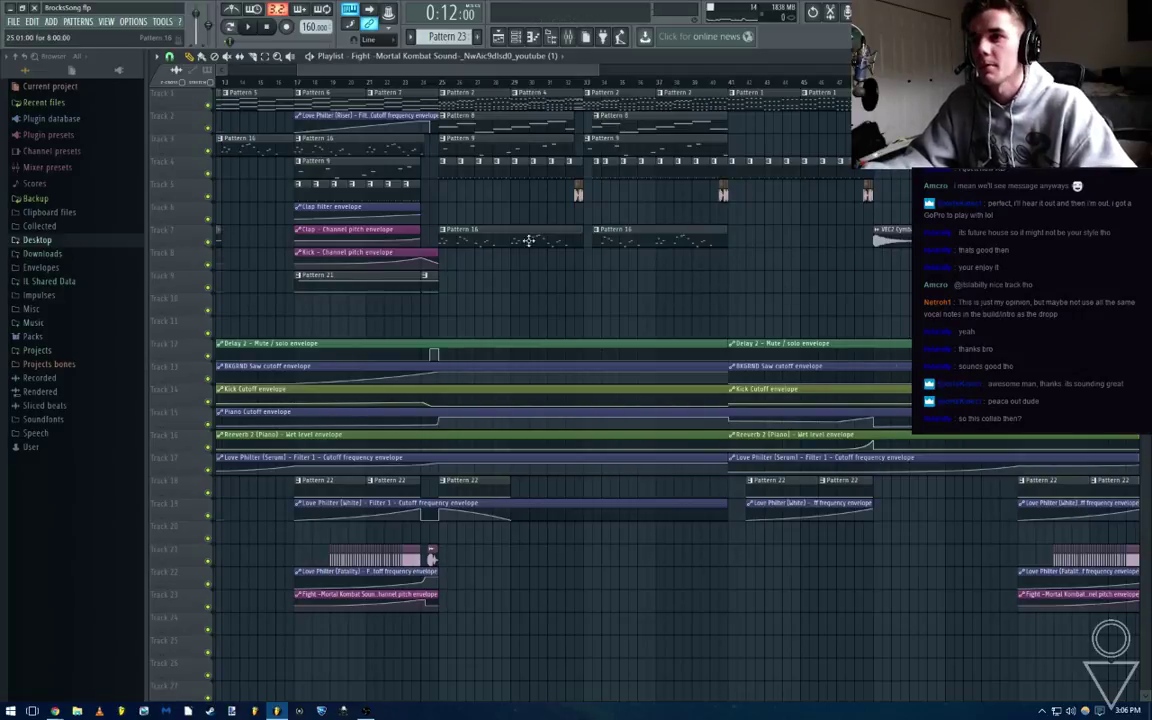
# Play the first drop from bar 25 briefly, and stop the song
pyautogui.scroll(4, 528, 240)
pyautogui.click(306, 82)
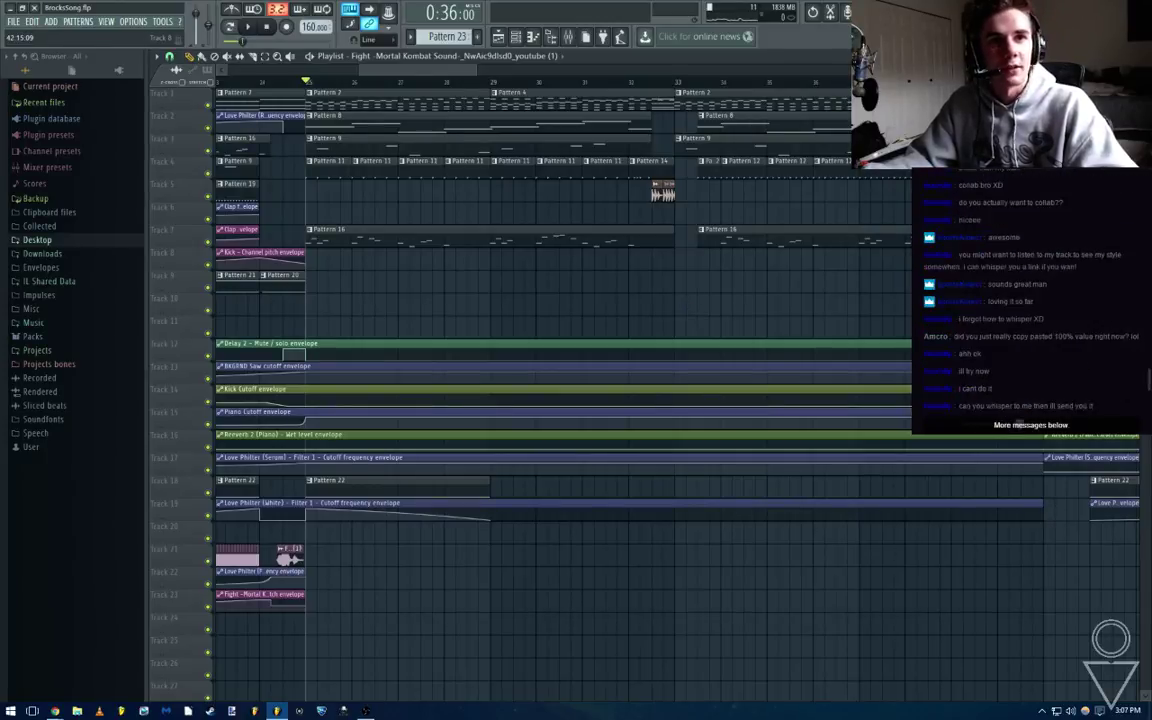
pyautogui.click(809, 297)
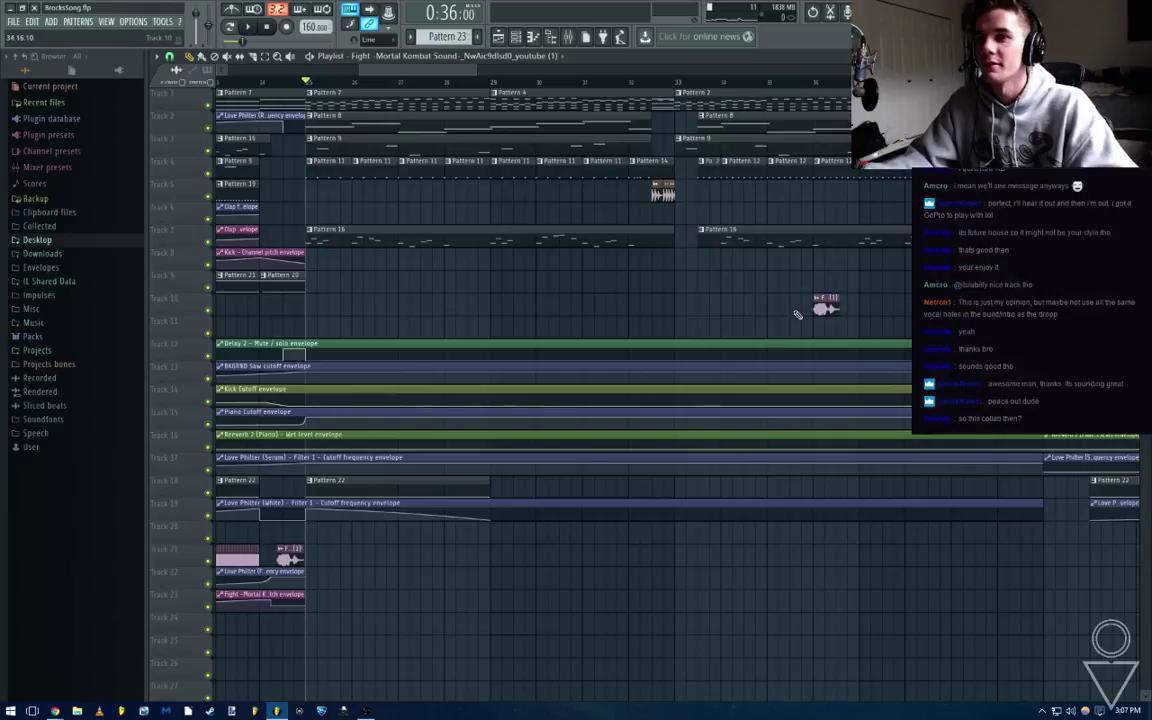
pyautogui.rightClick(820, 309)
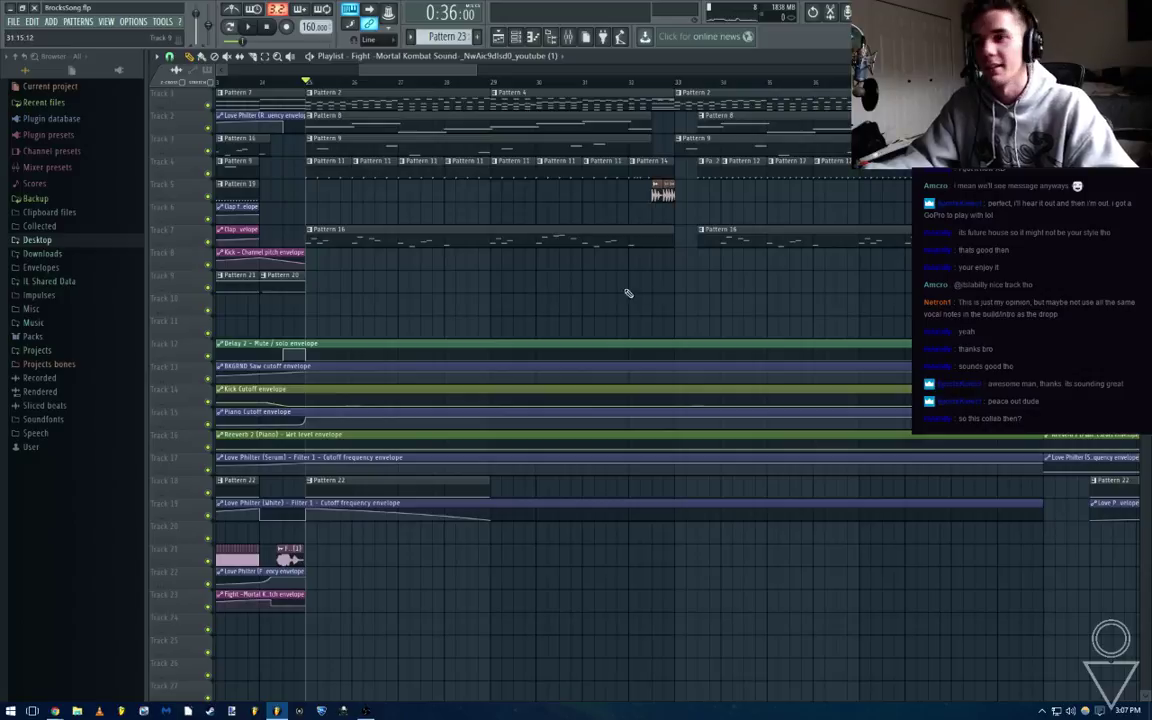
pyautogui.press('space')
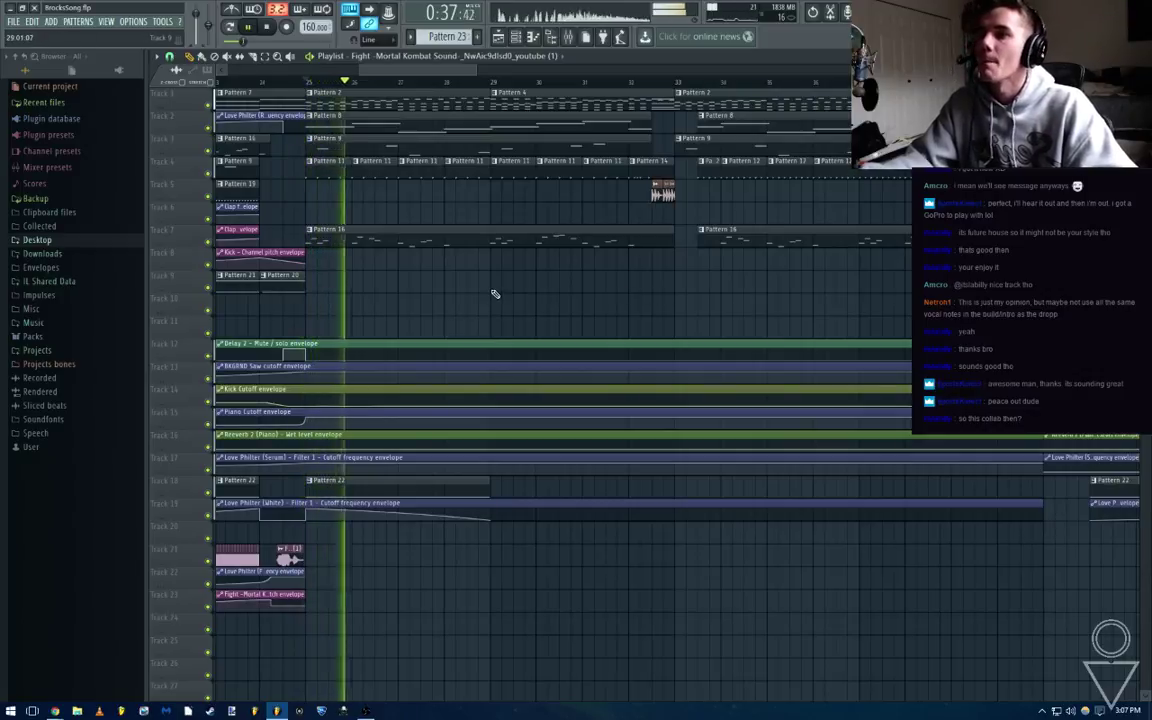
pyautogui.press('space')
# Inspect the vocal notes of the Pattern 16 clip at bar 25 in the piano roll, and return to the playlist
pyautogui.doubleClick(470, 238)
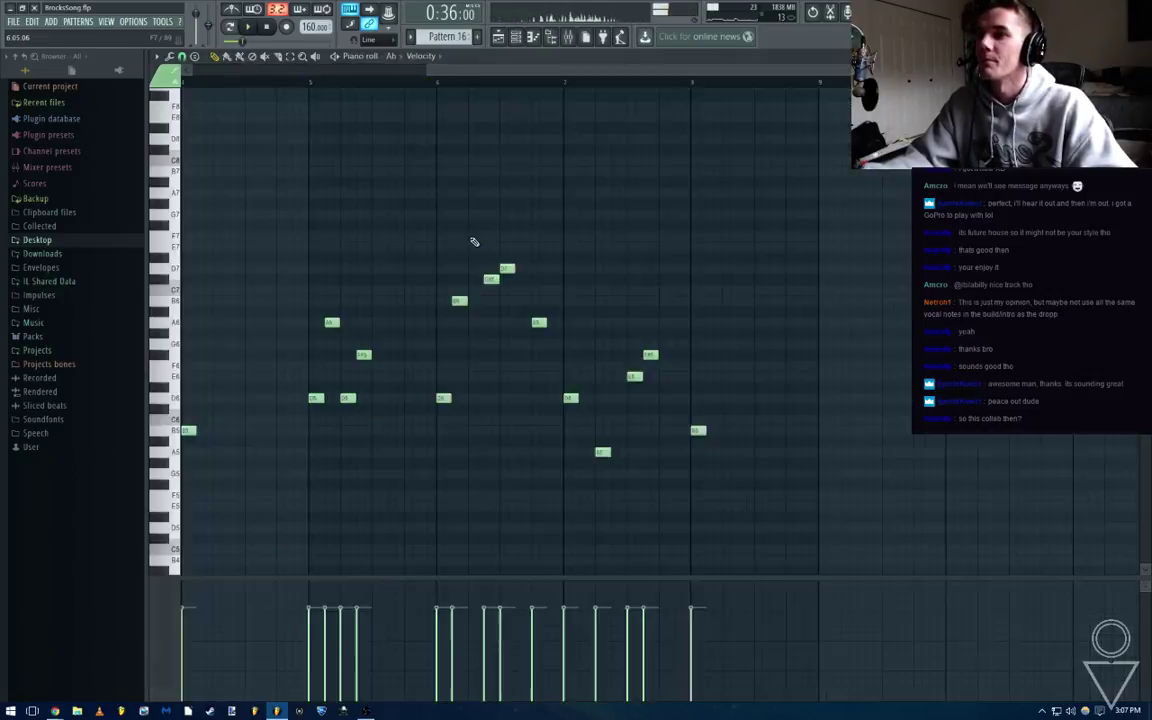
pyautogui.scroll(-3, 474, 243)
pyautogui.press('Escape')
pyautogui.press('Escape')
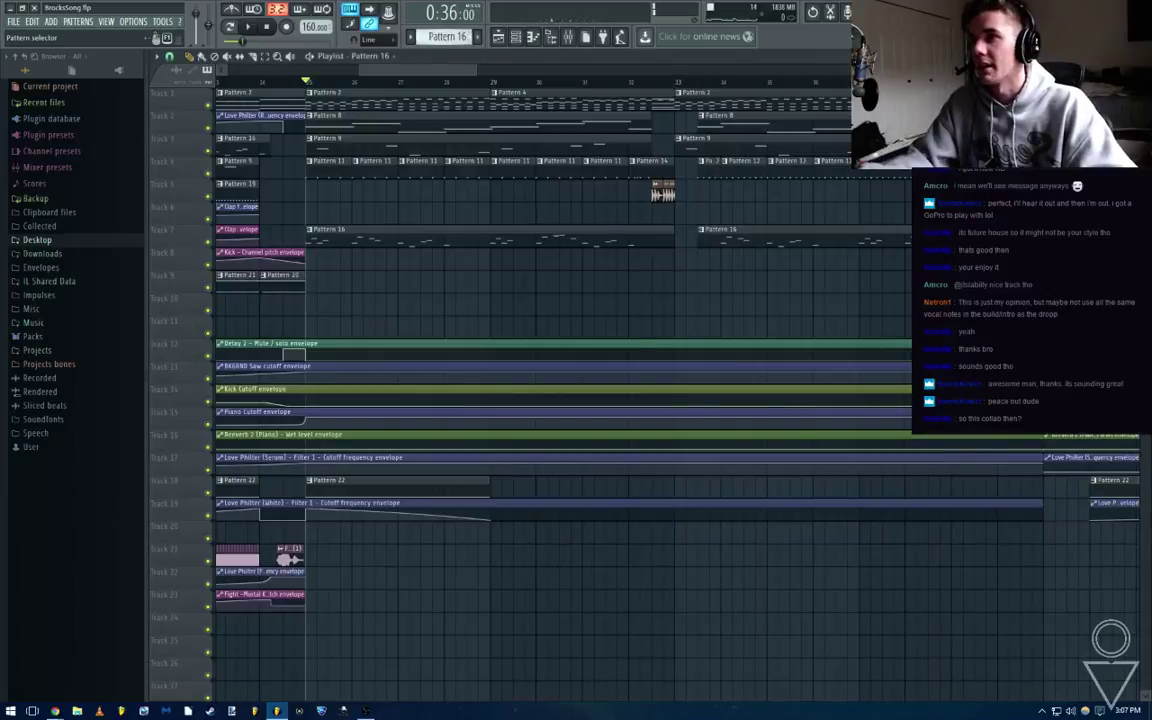
# Create a new pattern and place it at bar 25 on Track 7 in place of the Pattern 16 clips
pyautogui.rightClick(446, 37)
pyautogui.click(530, 47)
pyautogui.click(328, 311)
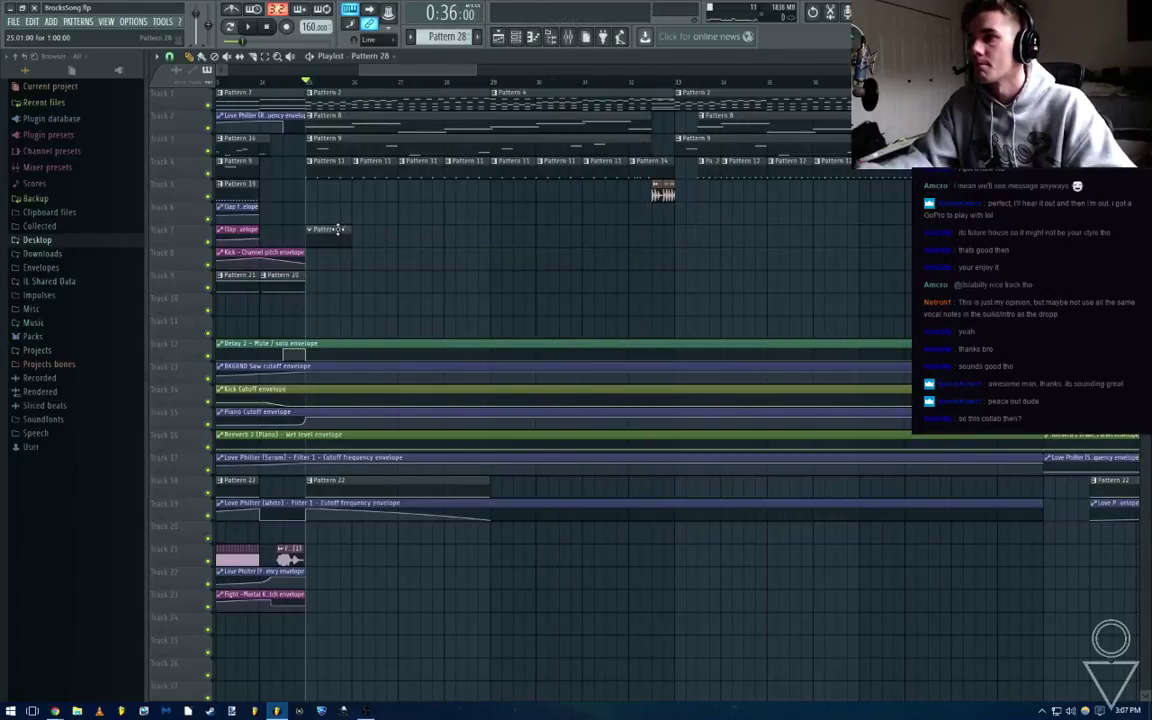
# Open the Ah channel's piano roll for the new pattern, and place a C6 note at its start
pyautogui.press('F6')
pyautogui.scroll(3, 298, 450)
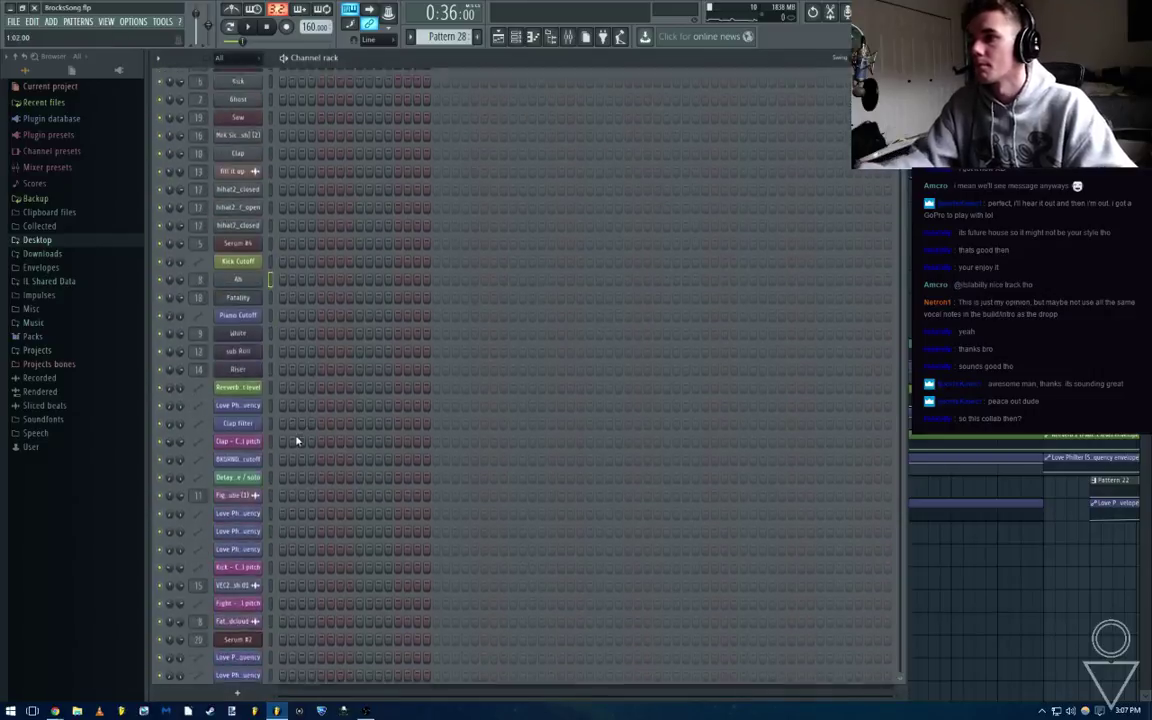
pyautogui.rightClick(228, 318)
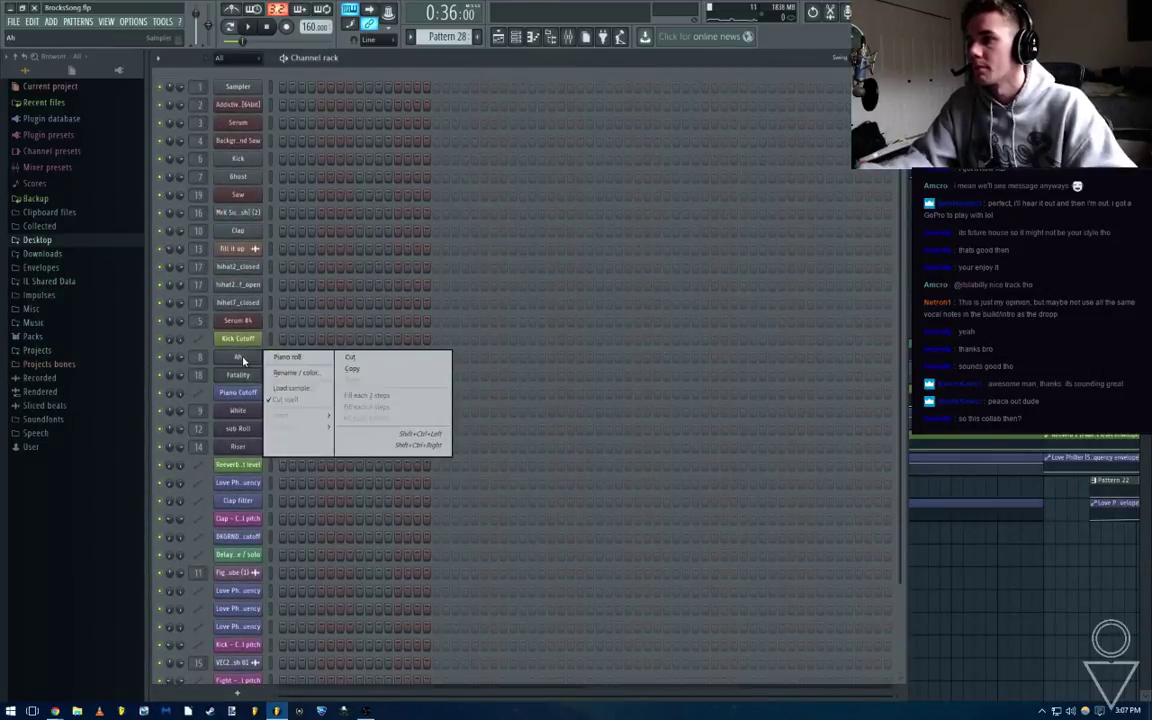
pyautogui.click(268, 323)
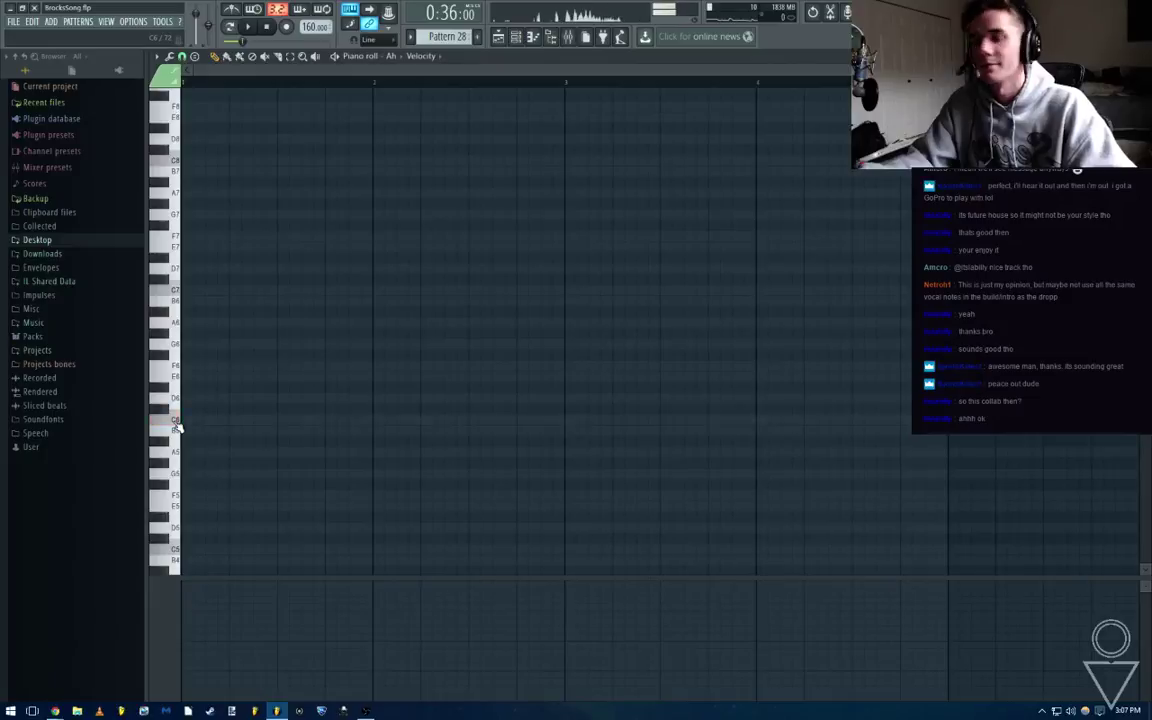
pyautogui.click(193, 324)
# Loop bars 25 to 33 in the playlist, and raise the new pattern's vocal note to E6 during playback
pyautogui.click(505, 37)
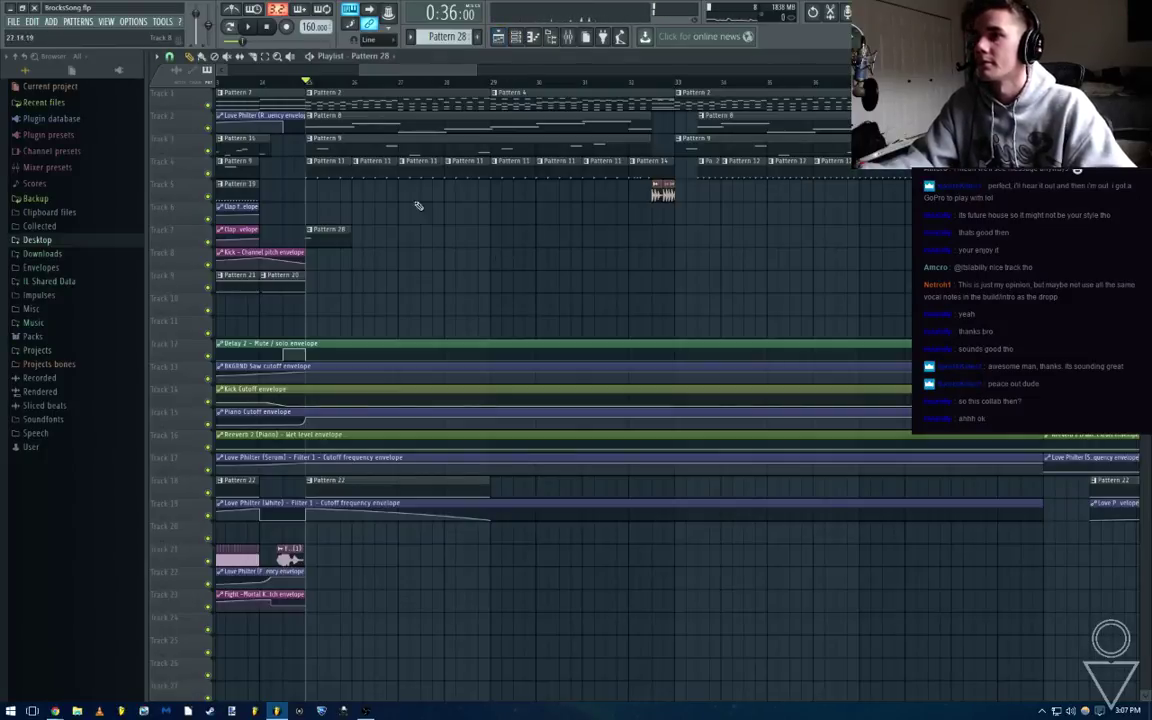
pyautogui.moveTo(312, 88); pyautogui.dragTo(674, 84)
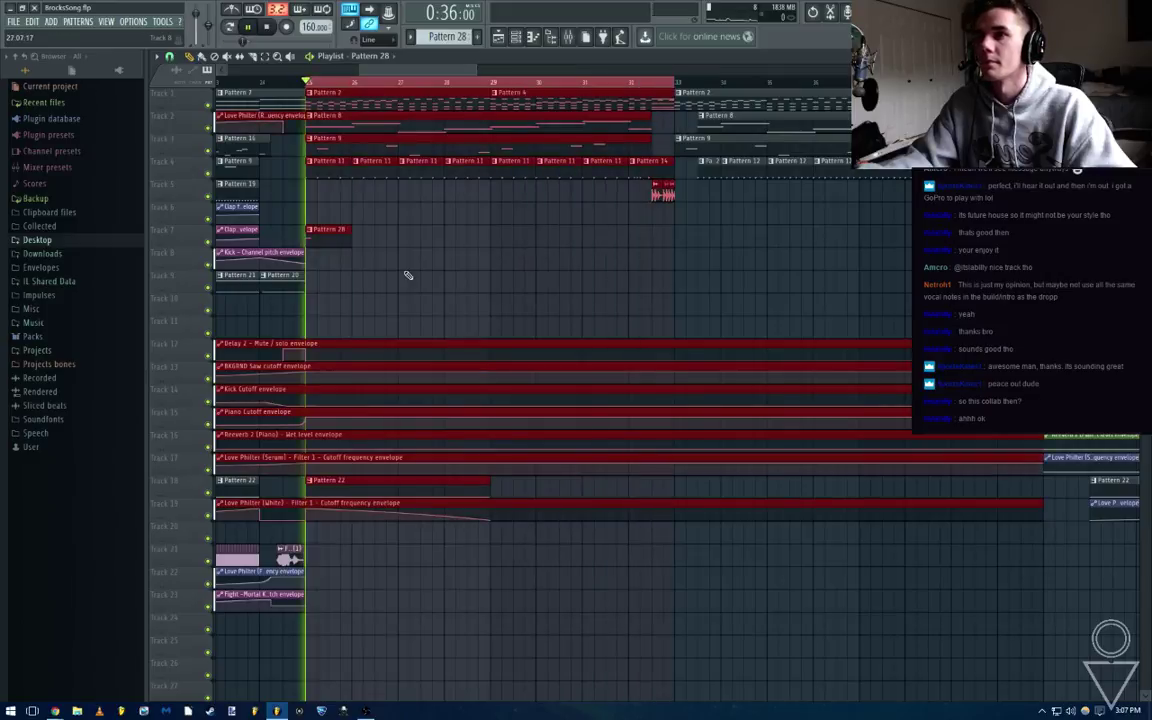
pyautogui.doubleClick(328, 243)
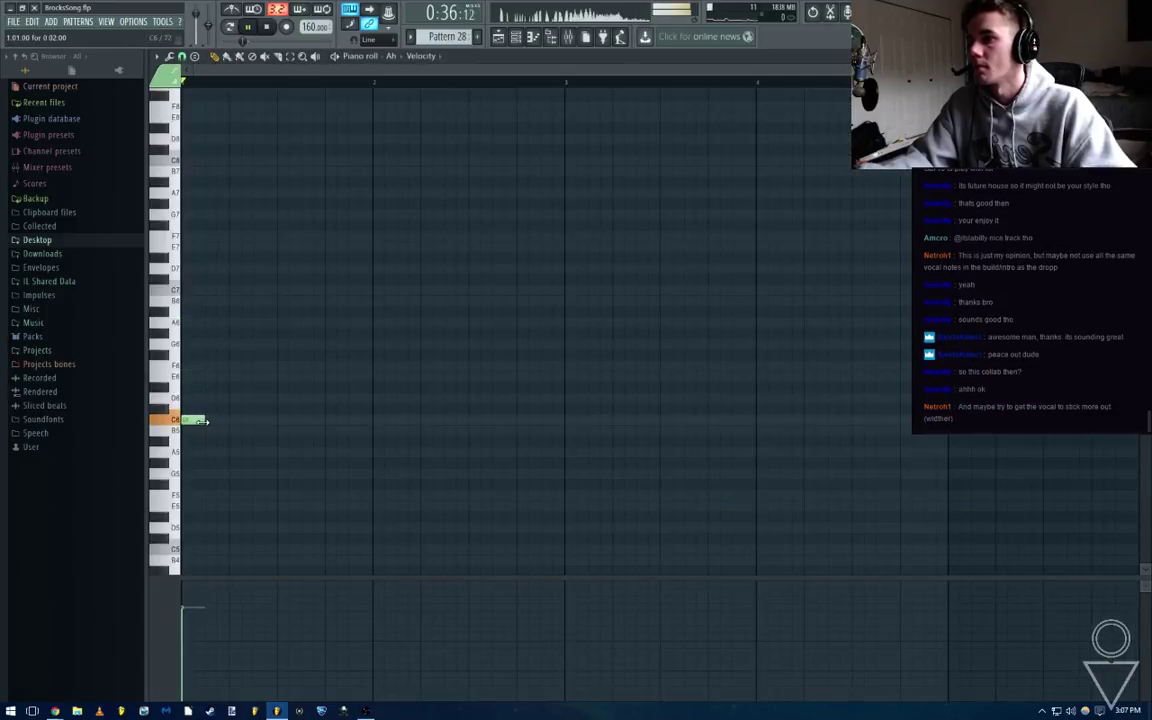
pyautogui.moveTo(188, 399); pyautogui.dragTo(198, 379)
pyautogui.press('space')
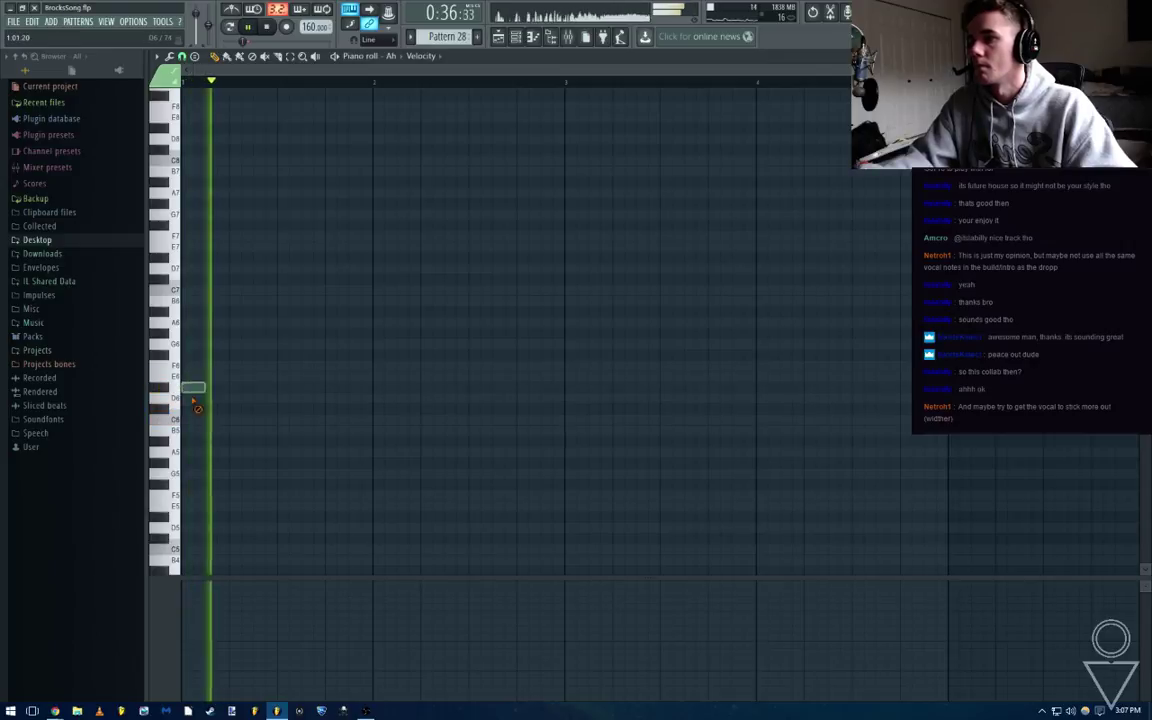
# Try following the first vocal note with B6, E6 and G6 notes, and delete these added notes
pyautogui.click(208, 291)
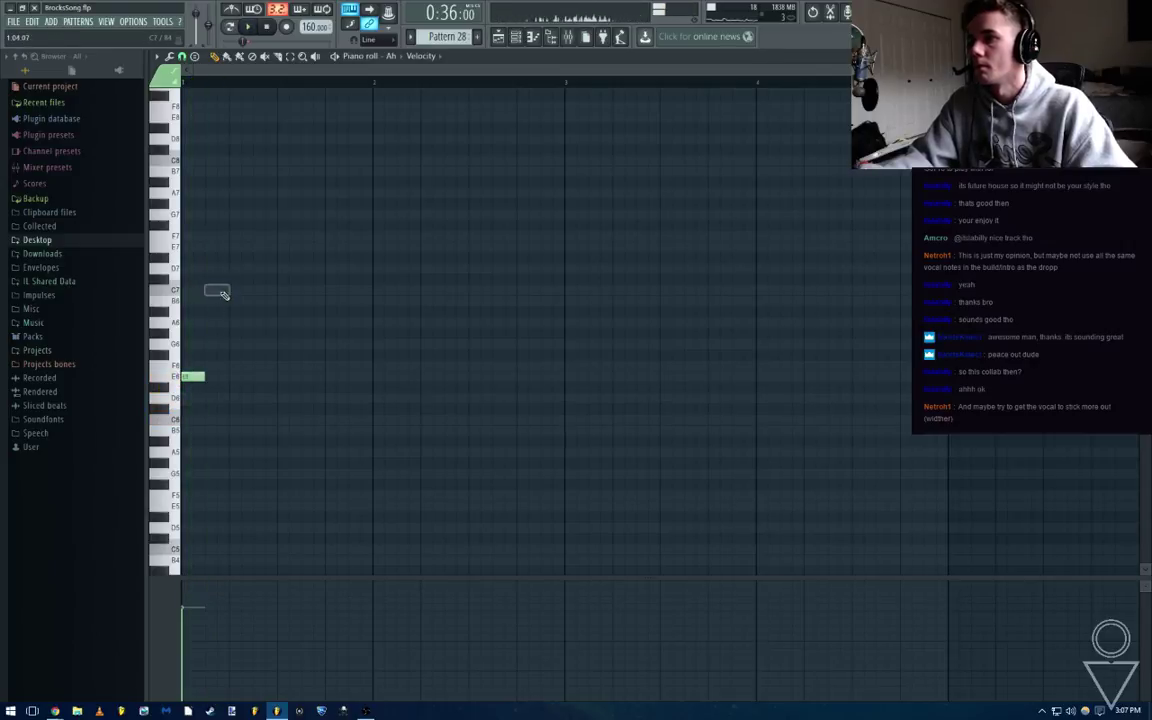
pyautogui.moveTo(222, 293); pyautogui.dragTo(222, 302)
pyautogui.click(234, 377)
pyautogui.click(262, 344)
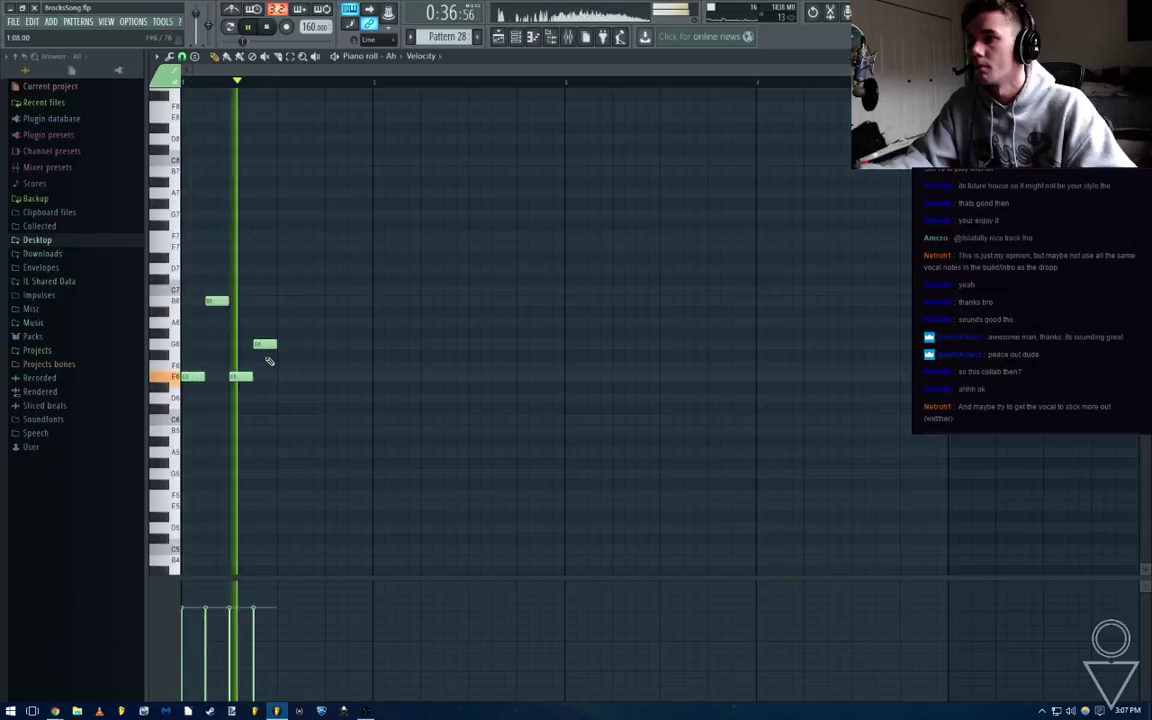
pyautogui.rightClick(266, 346)
pyautogui.press('space')
pyautogui.rightClick(241, 376)
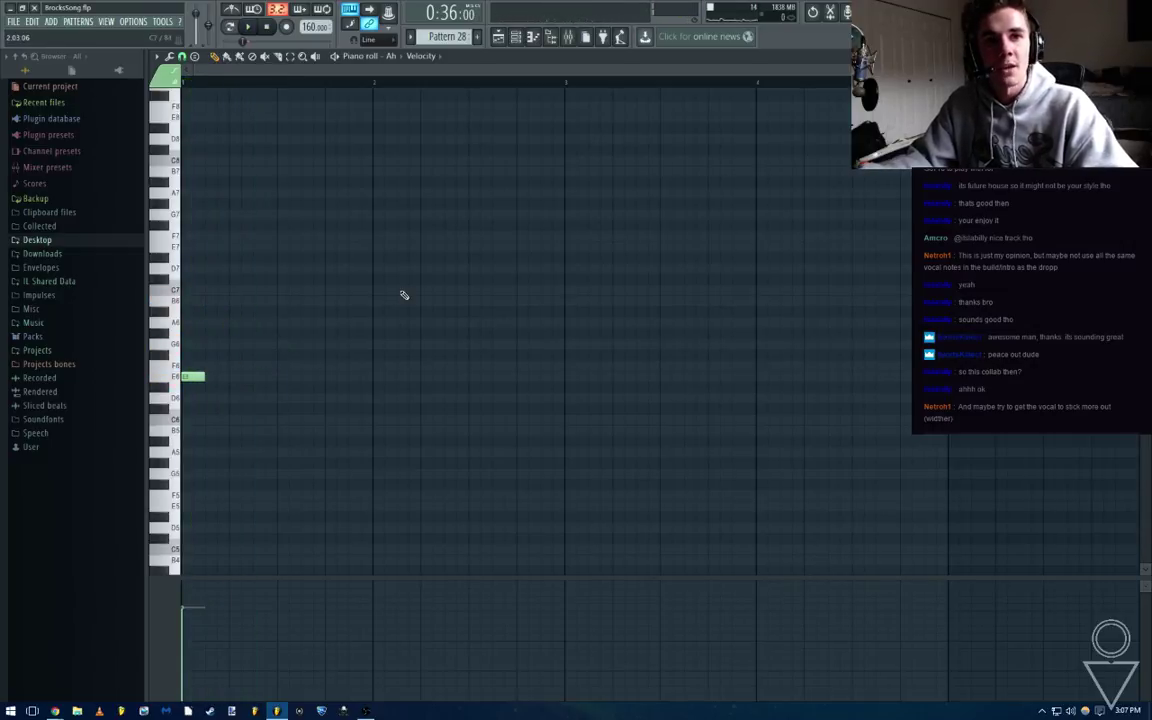
# Load the OTT compressor into effect slot 9 of the Vocal mixer track
pyautogui.click(567, 36)
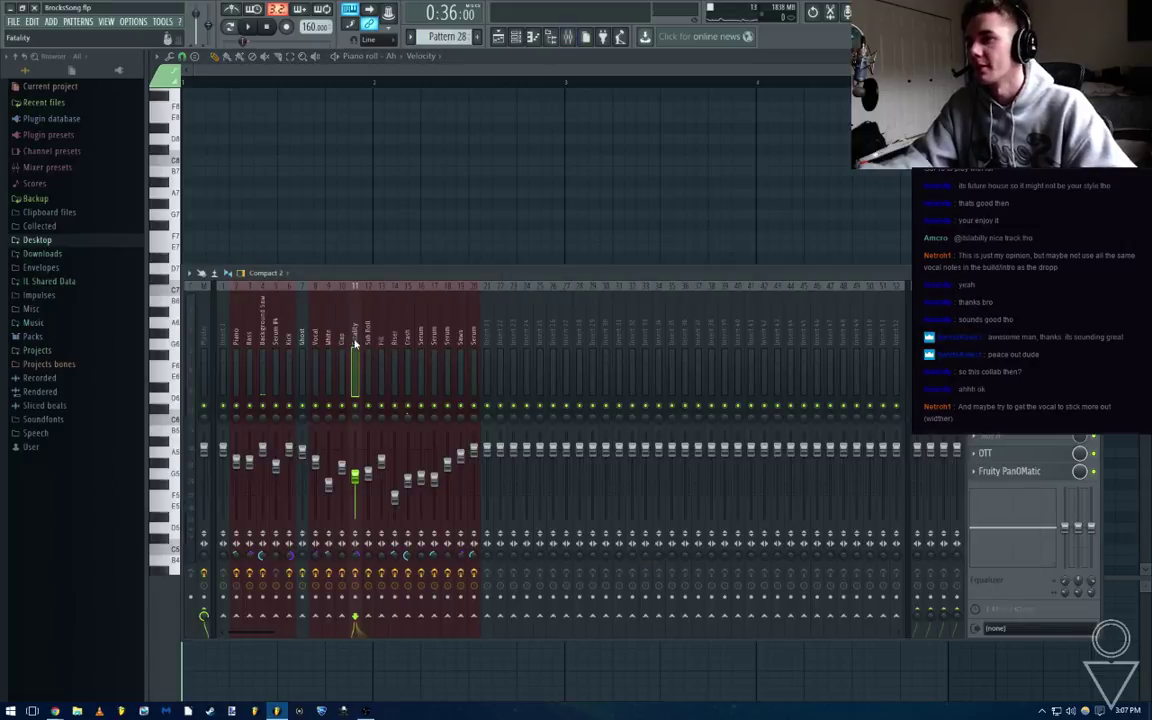
pyautogui.click(394, 342)
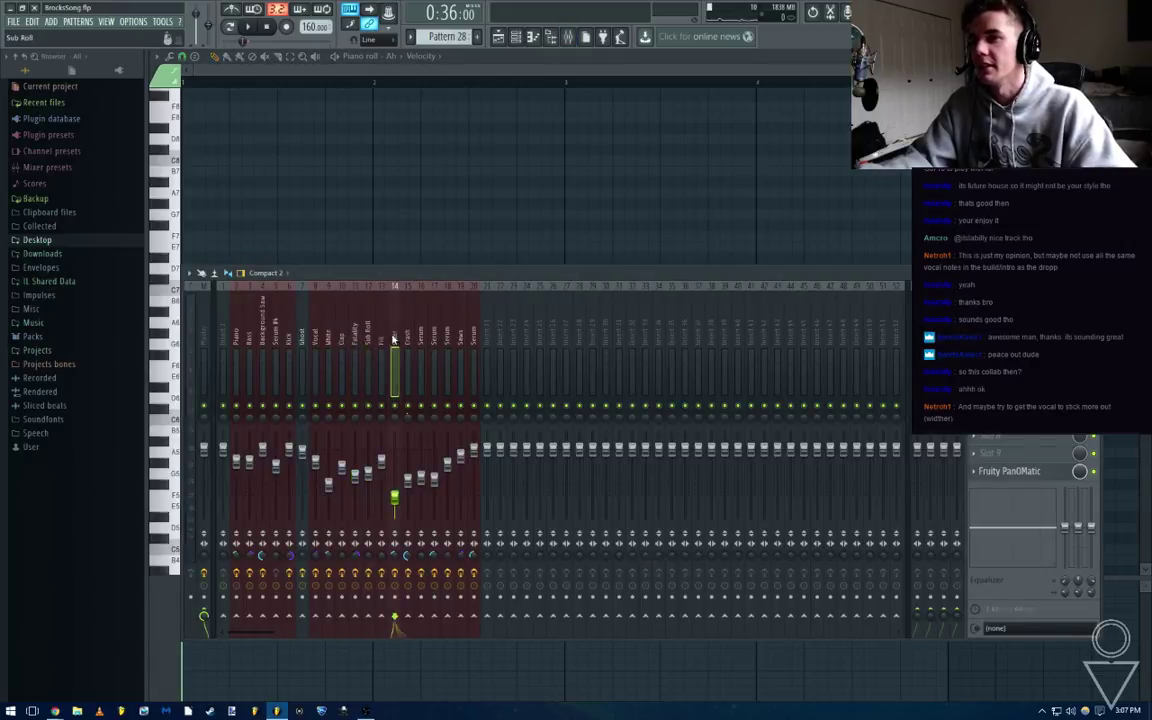
pyautogui.click(408, 344)
pyautogui.click(328, 337)
pyautogui.click(316, 338)
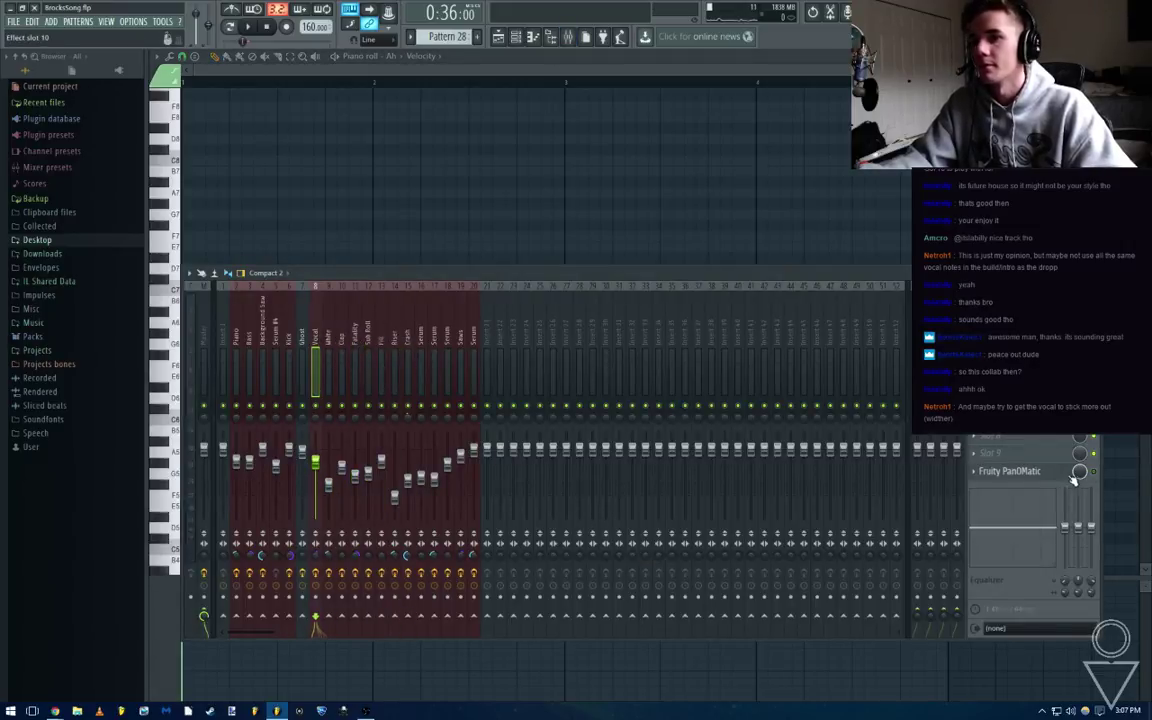
pyautogui.click(977, 454)
pyautogui.click(992, 530)
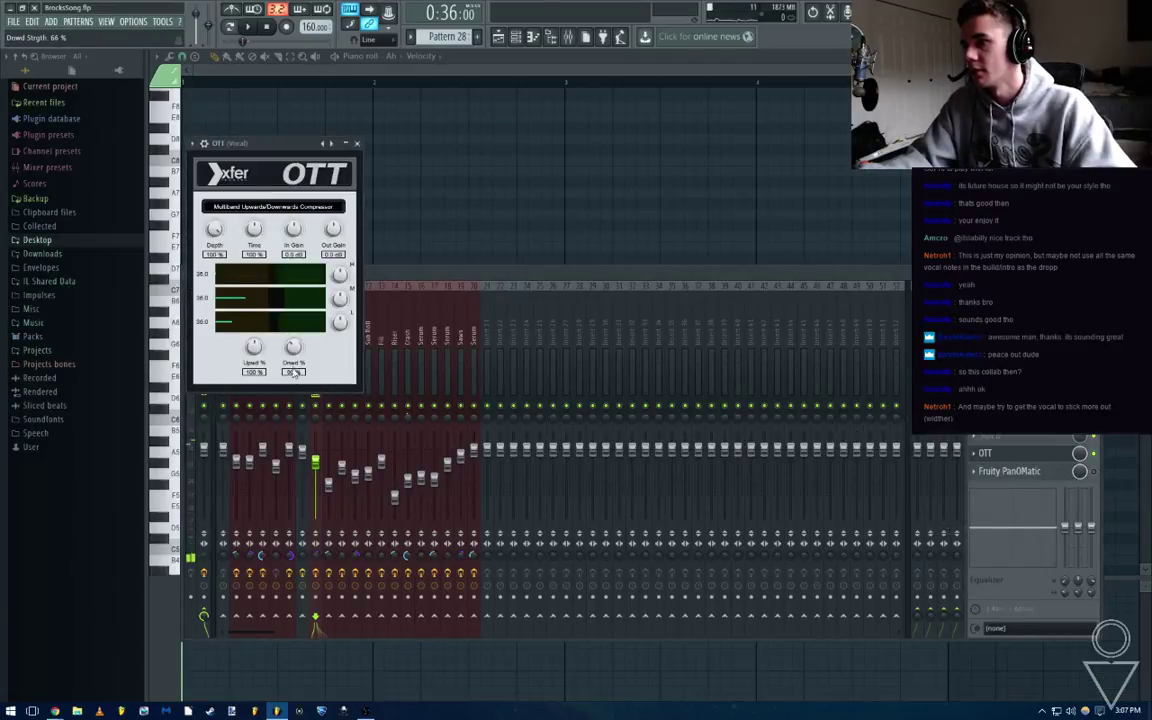
# Reduce OTT's downward strength on the vocal, and lower the Vocal track's level to -10.2 dB while the loop plays
pyautogui.press('space')
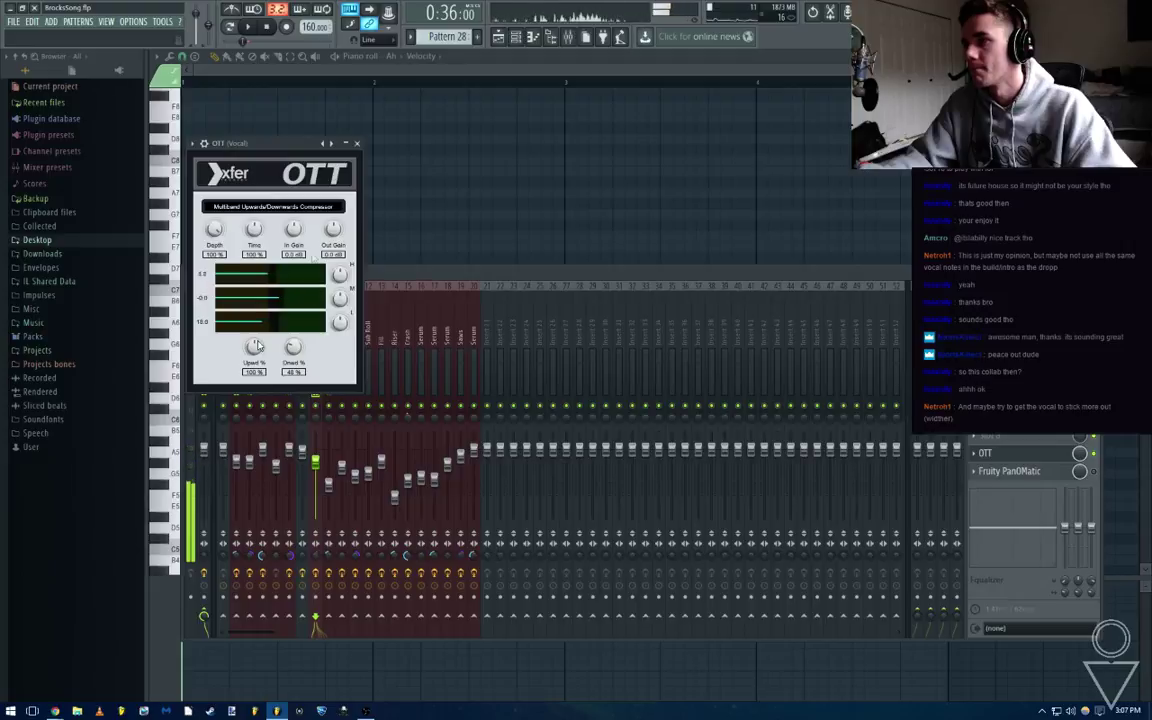
pyautogui.click(357, 144)
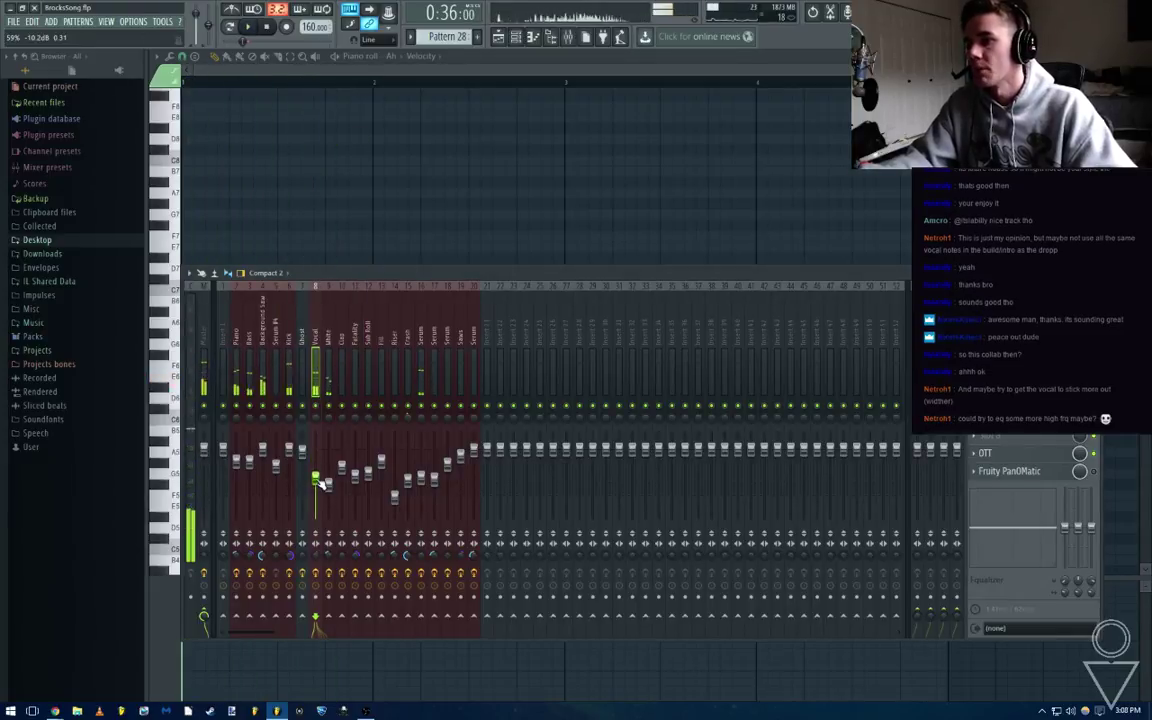
pyautogui.press('space')
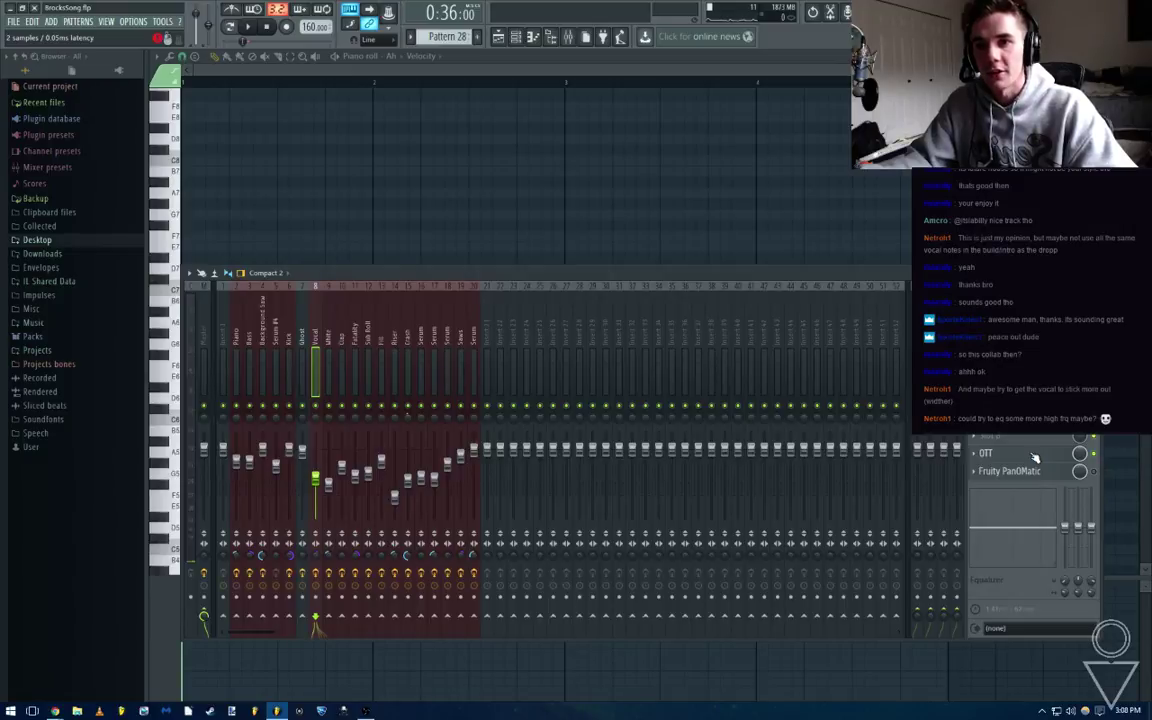
# Return to the playlist, reopen the mixer, and play the looped drop to check the Vocal track's level
pyautogui.press('F6')
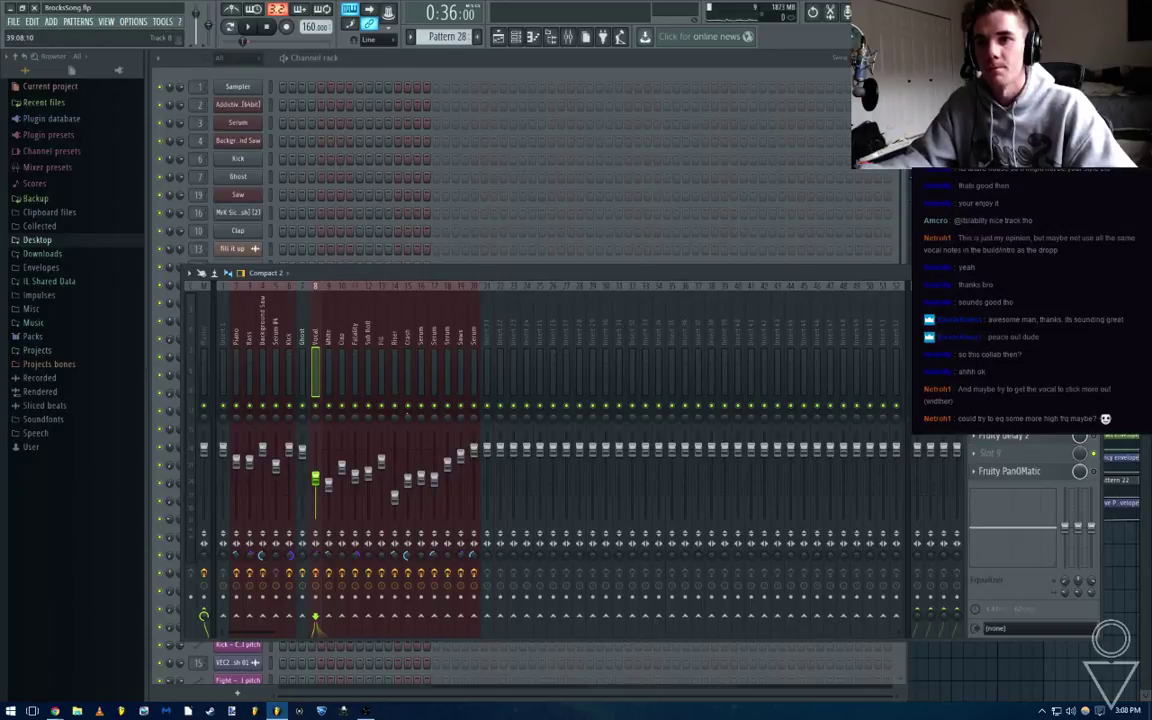
pyautogui.click(975, 252)
pyautogui.press('space')
pyautogui.press('space')
pyautogui.click(569, 37)
pyautogui.press('space')
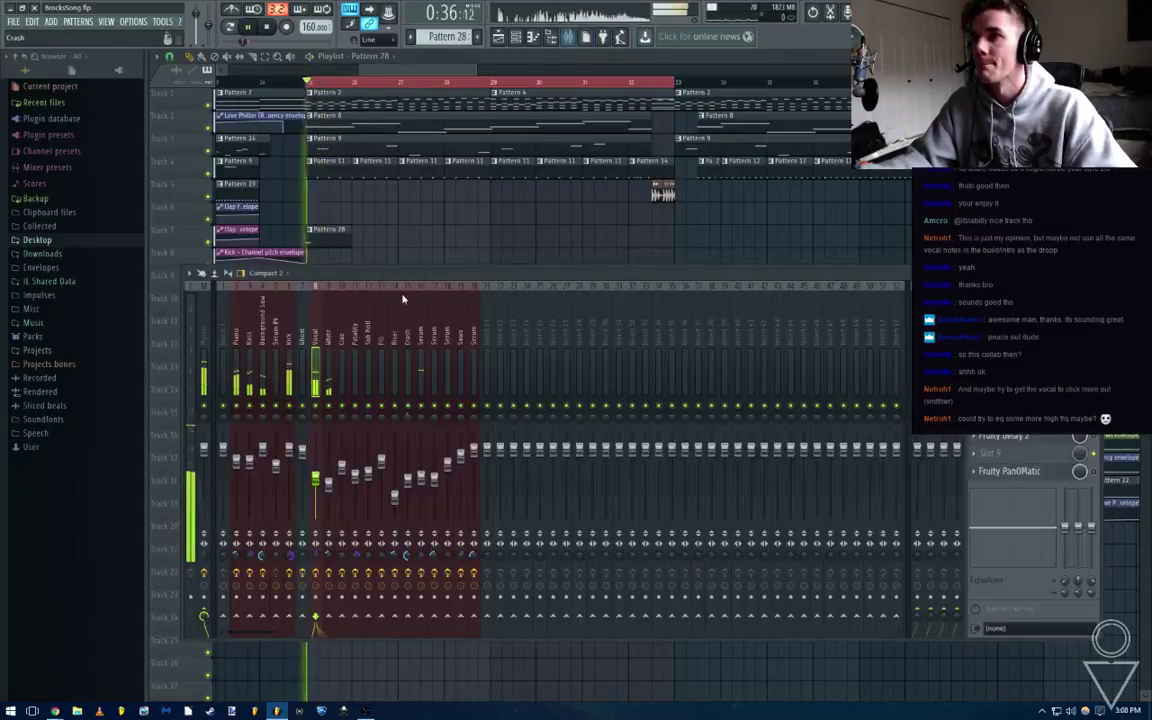
# Set band 1 of the Vocal track's Fruity parametric EQ 2 to high pass, and boost band 6 in the upper frequencies
pyautogui.press('space')
pyautogui.click(1008, 313)
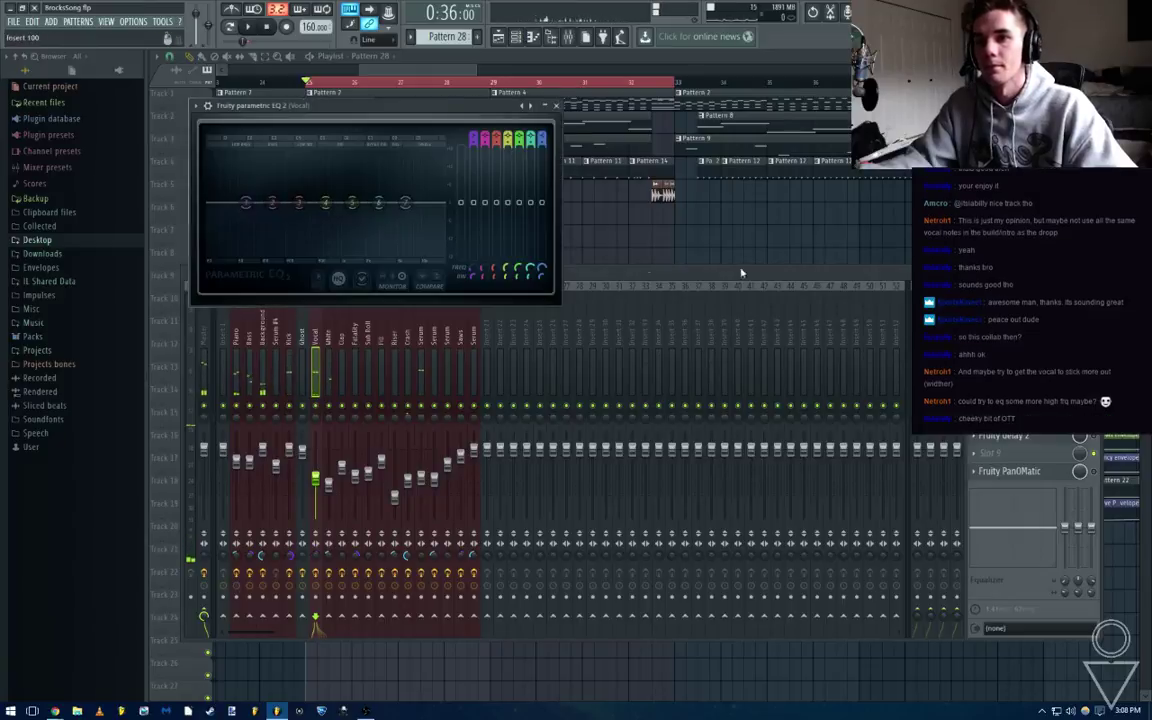
pyautogui.rightClick(245, 203)
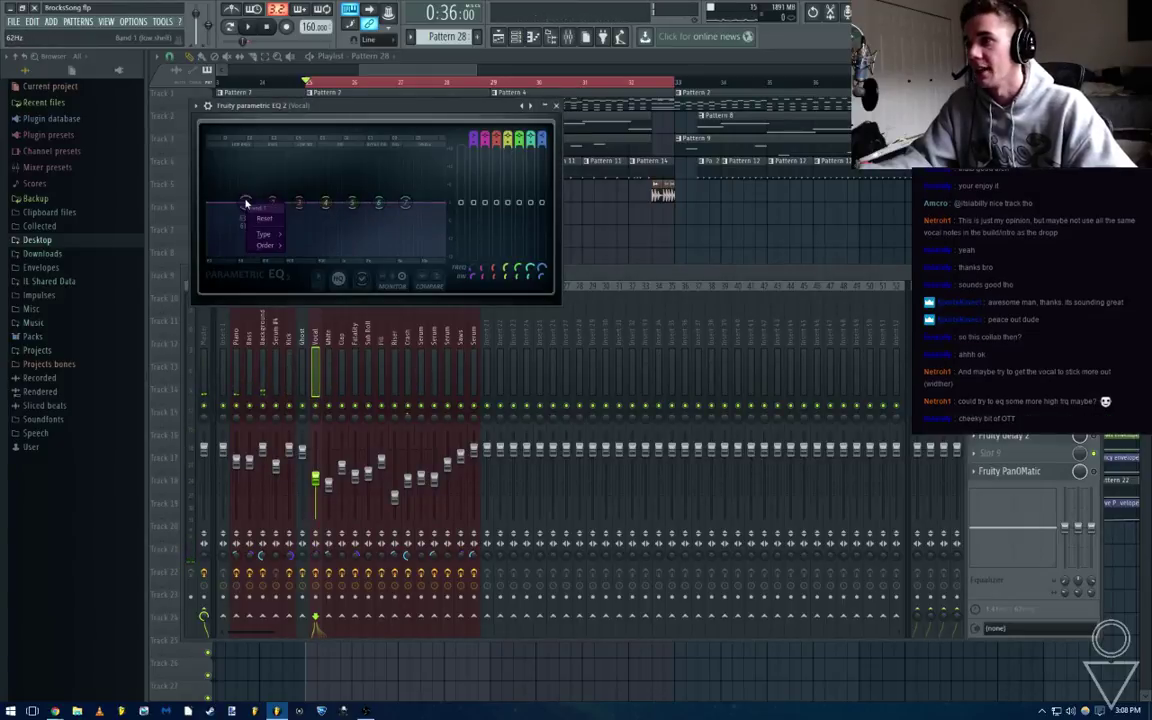
pyautogui.moveTo(281, 237)
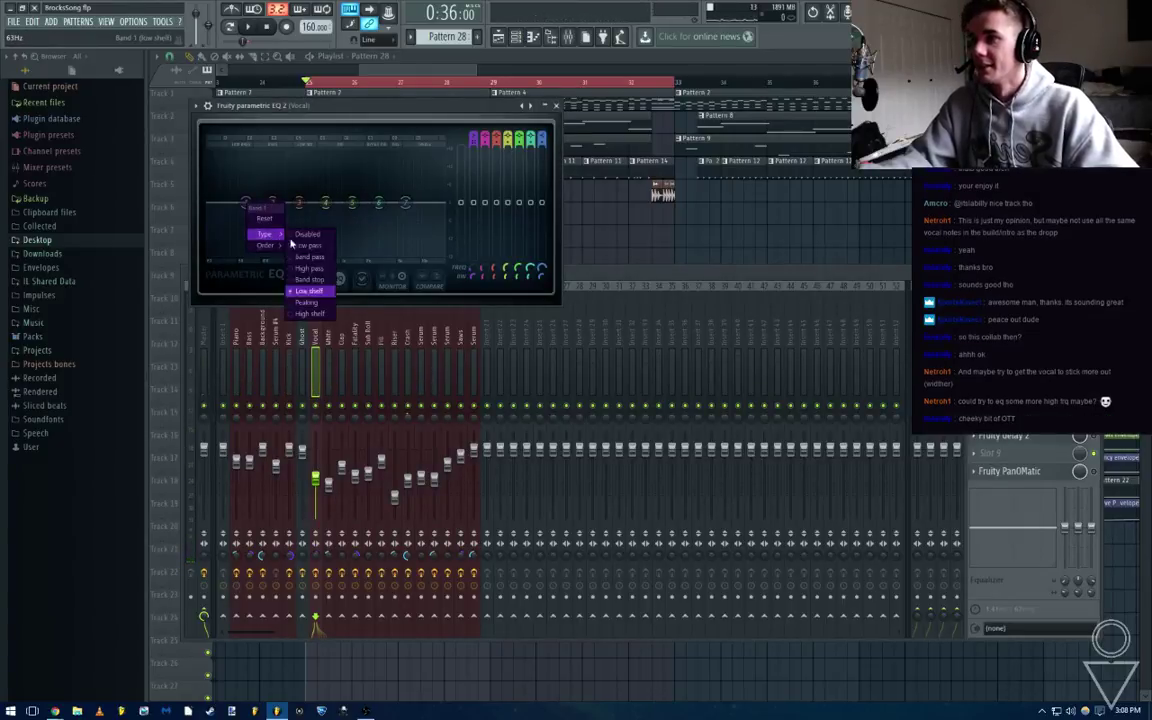
pyautogui.click(323, 279)
pyautogui.rightClick(246, 203)
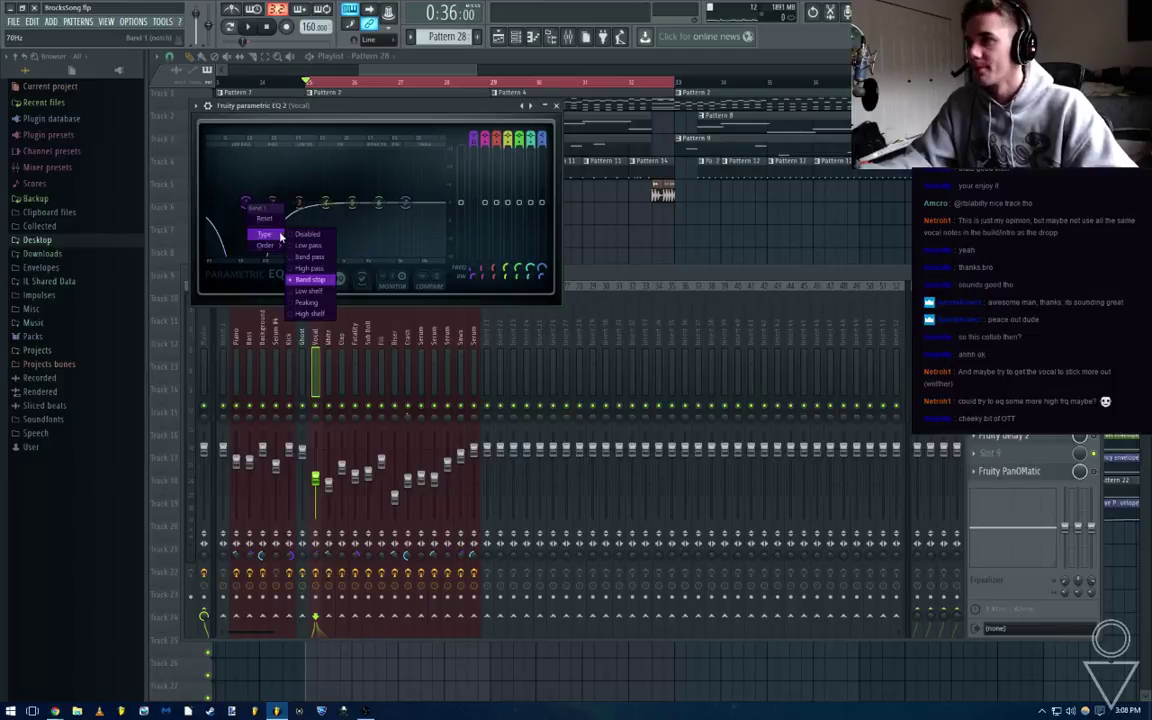
pyautogui.click(310, 266)
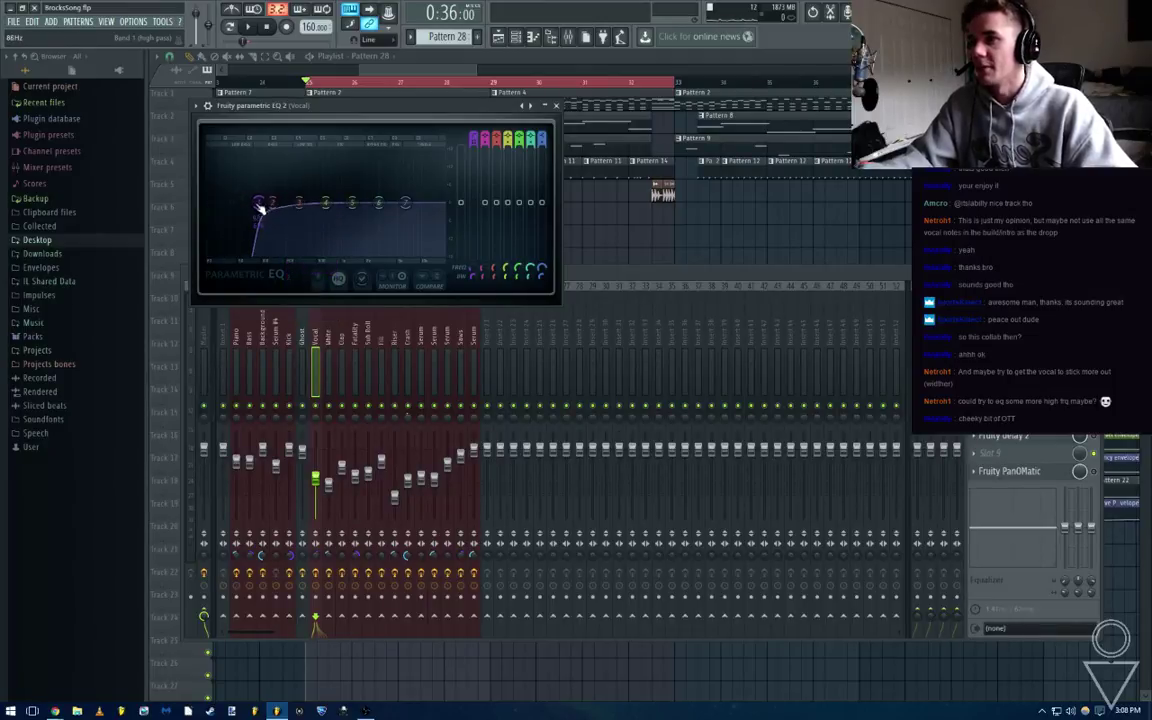
pyautogui.moveTo(378, 202); pyautogui.dragTo(386, 183)
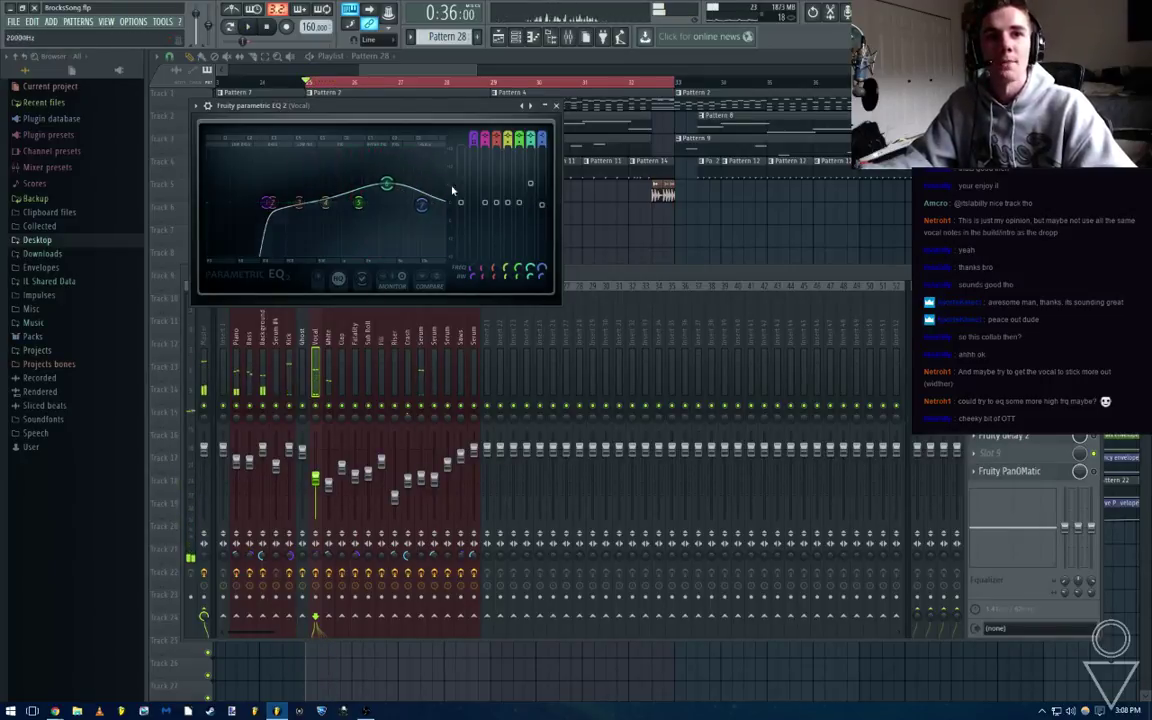
pyautogui.click(557, 106)
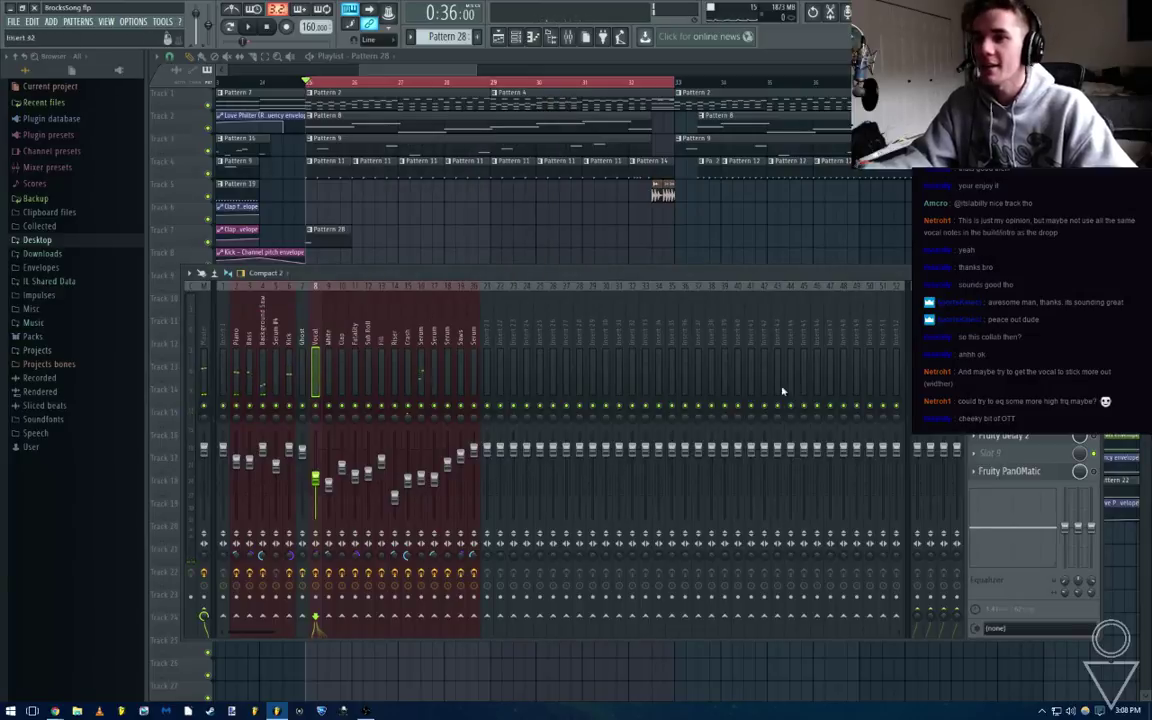
# Raise OTT's downward strength on the Vocal track to 79% while the drop plays
pyautogui.click(1010, 383)
pyautogui.hotkey('ctrl', 's')
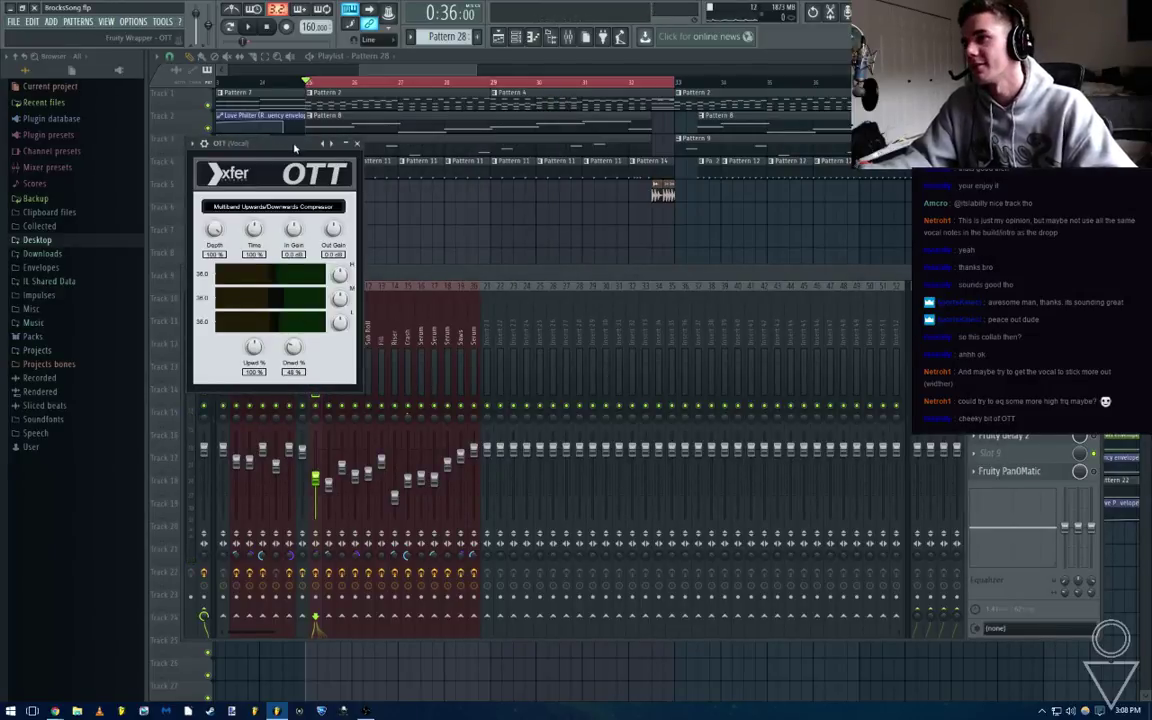
pyautogui.moveTo(295, 148); pyautogui.dragTo(417, 245)
pyautogui.press('space')
pyautogui.moveTo(416, 442); pyautogui.dragTo(421, 432)
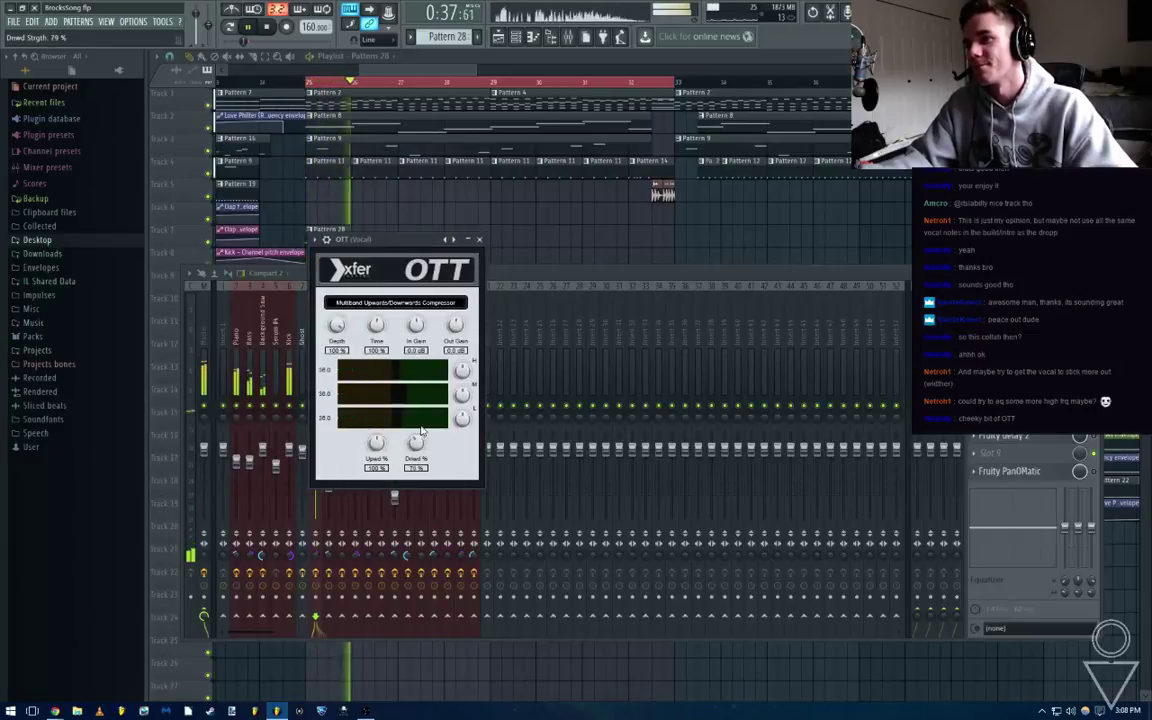
pyautogui.click(481, 241)
# In Pattern 28's piano roll, add two more E6 notes followed by three D6 notes to fill bar 1
pyautogui.press('F9')
pyautogui.press('space')
pyautogui.doubleClick(324, 232)
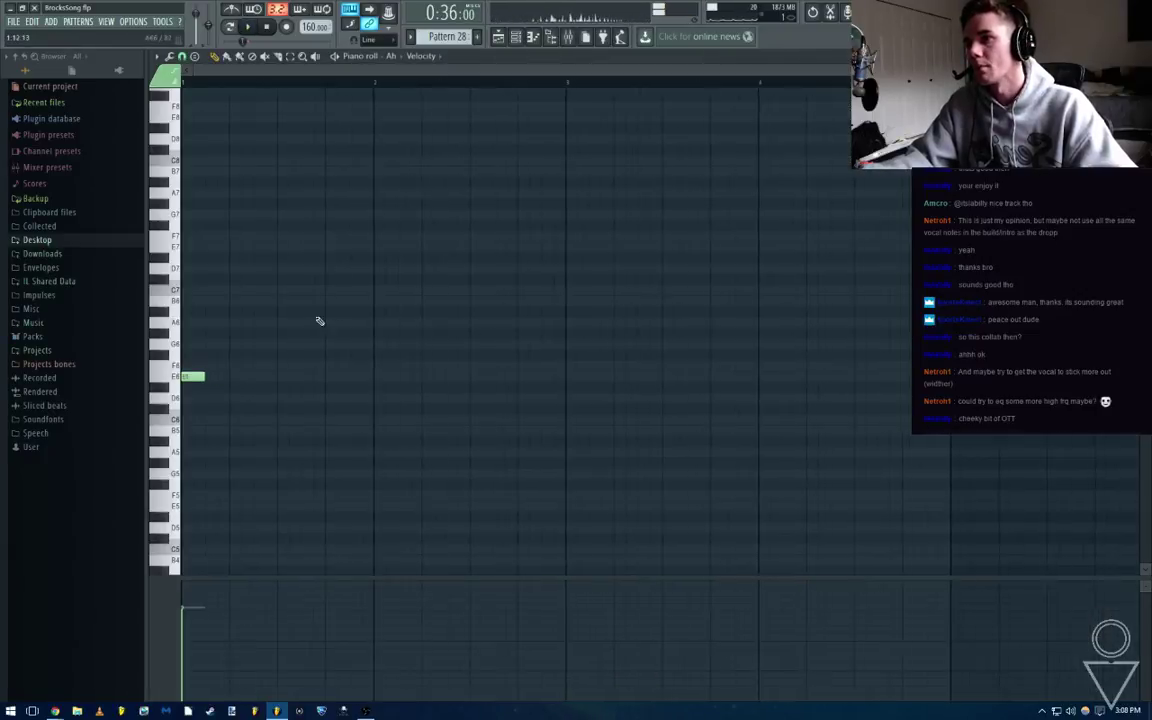
pyautogui.click(221, 378)
pyautogui.scroll(2, 215, 380)
pyautogui.moveTo(314, 404); pyautogui.dragTo(410, 415)
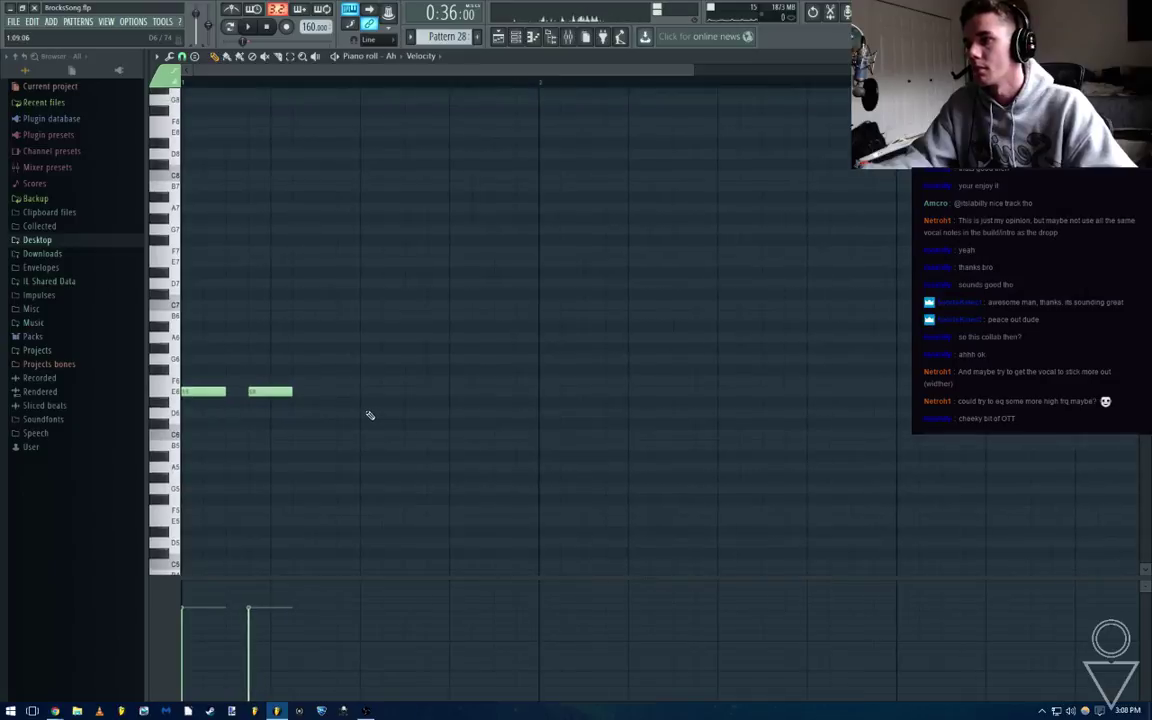
pyautogui.scroll(-2, 369, 415)
pyautogui.press('space')
pyautogui.press('space')
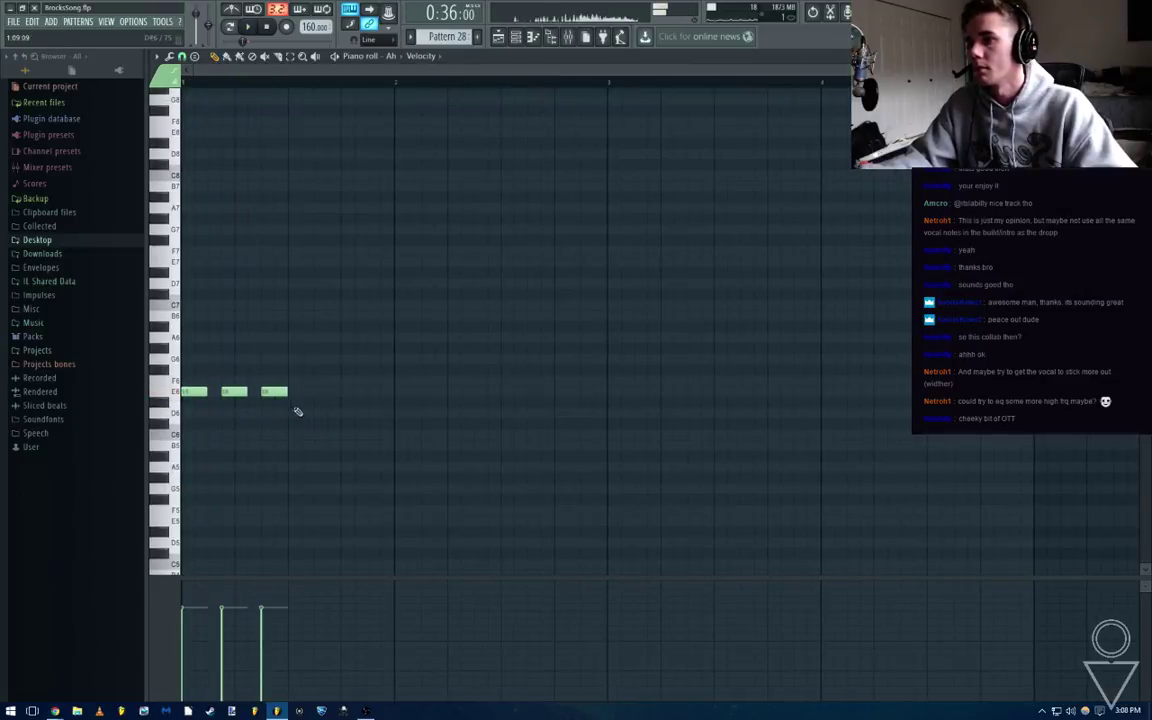
pyautogui.click(375, 413)
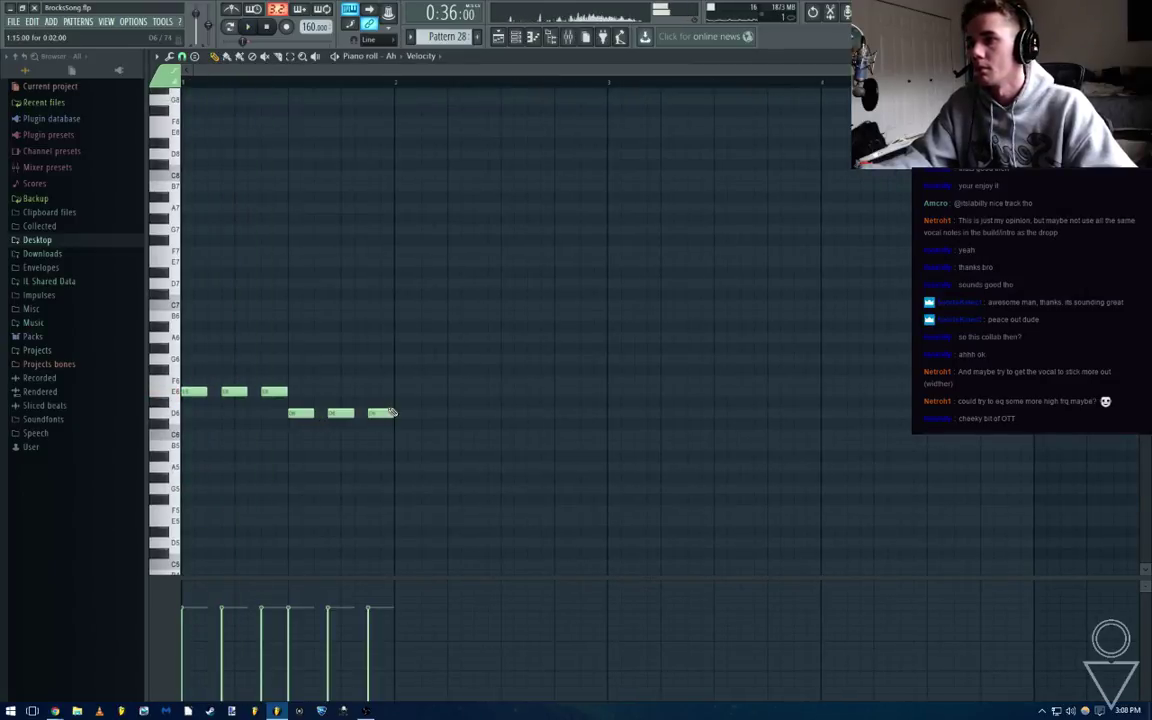
# Play back the vocal phrase and continue it with four evenly spaced F#6 notes from the start of bar 2
pyautogui.press('space')
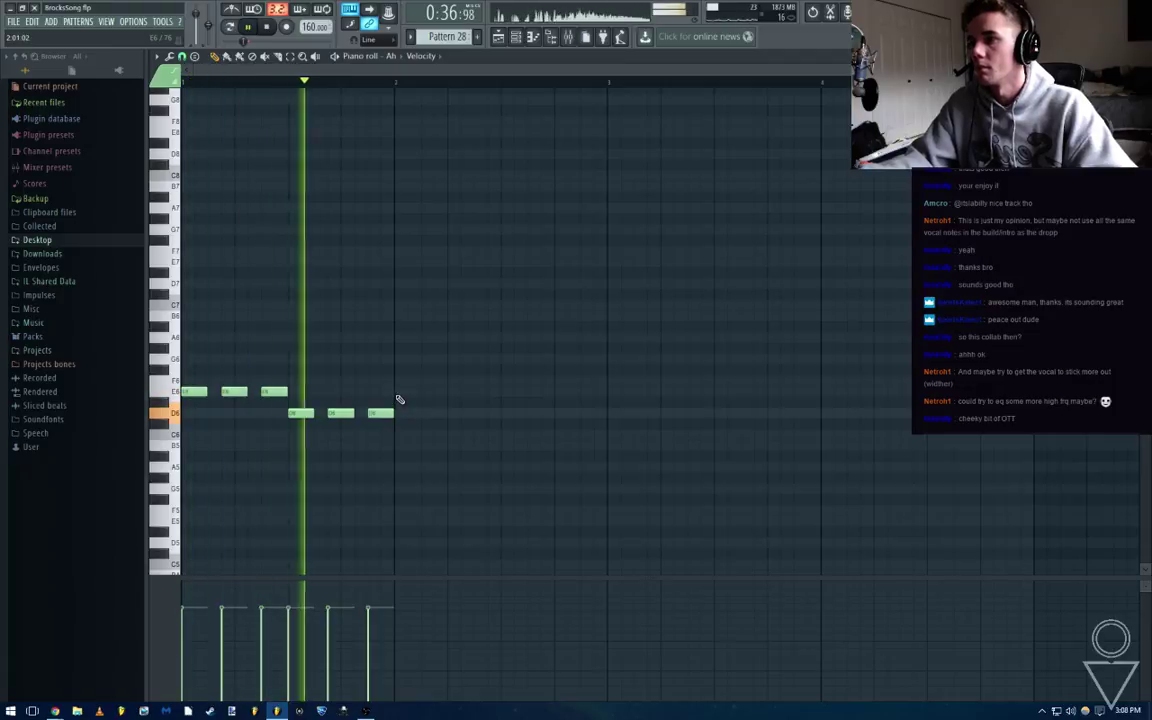
pyautogui.press('space')
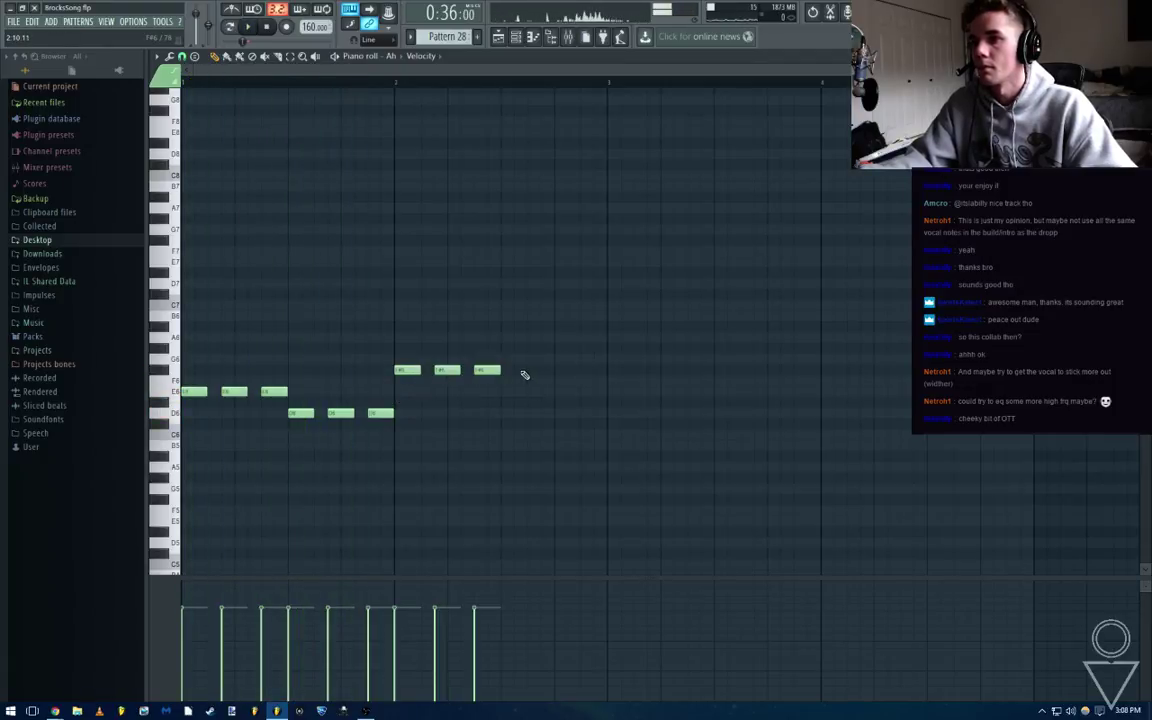
pyautogui.press('F6')
pyautogui.press('F9')
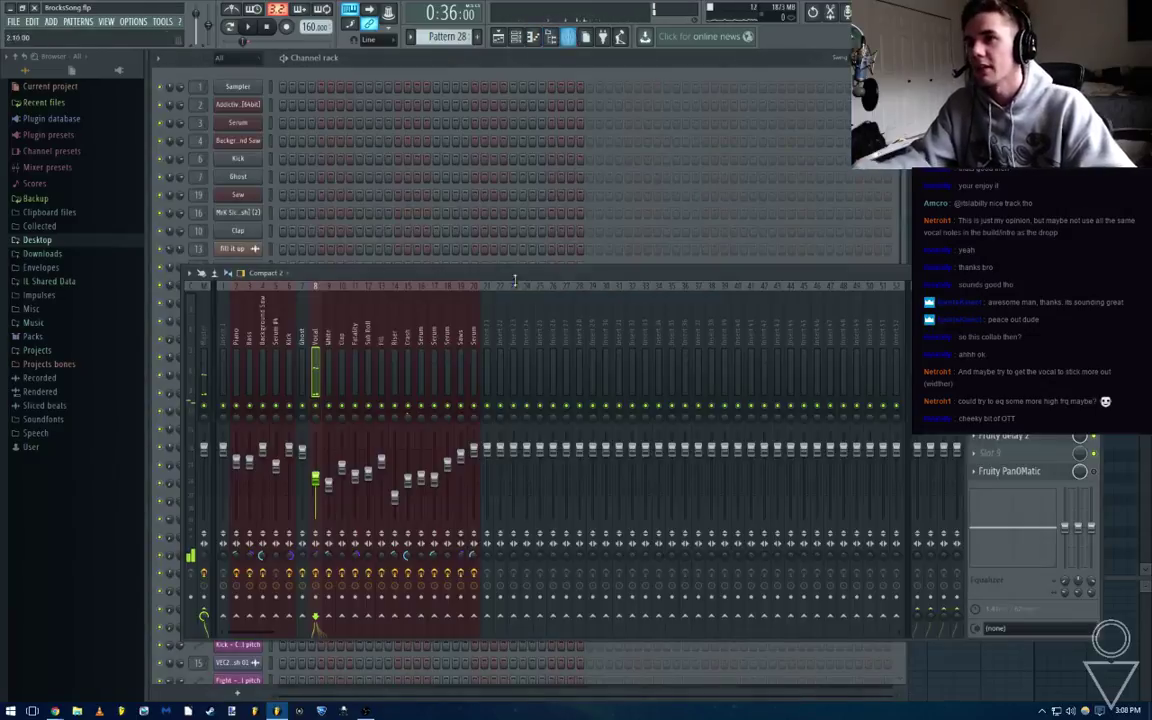
pyautogui.press('F7')
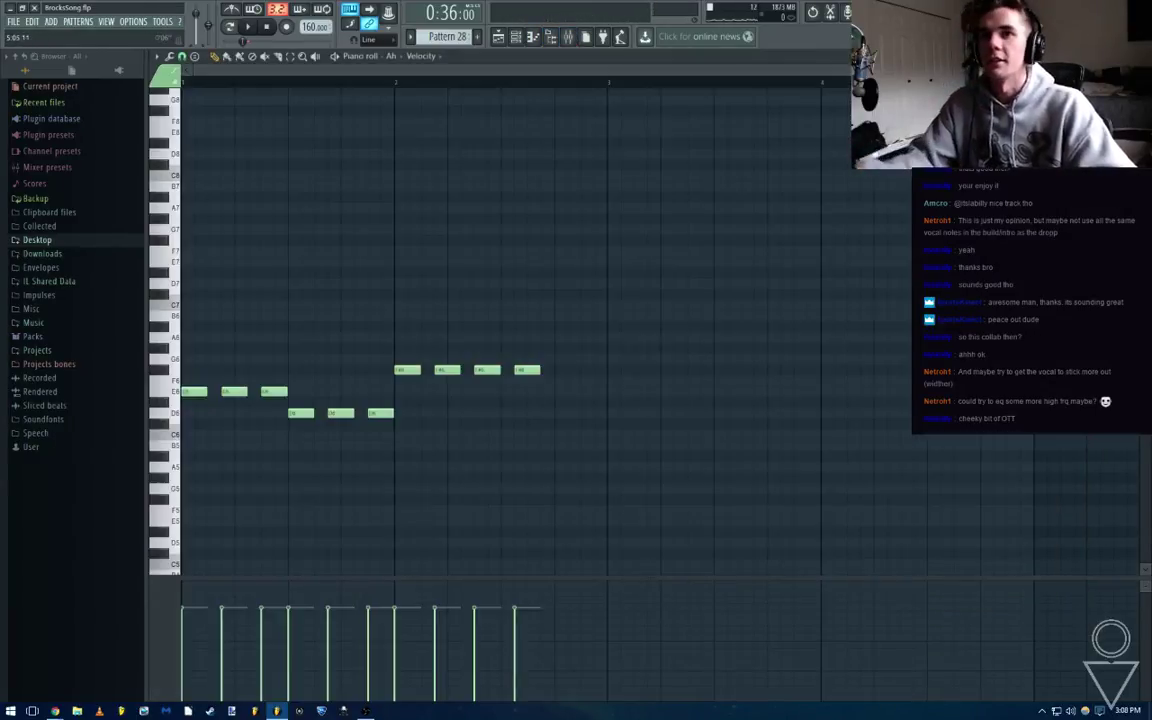
pyautogui.press('F7')
# Return to the playlist and play the drop from bar 25 to hear the vocal pattern in the arrangement
pyautogui.press('F5')
pyautogui.scroll(8, 318, 150)
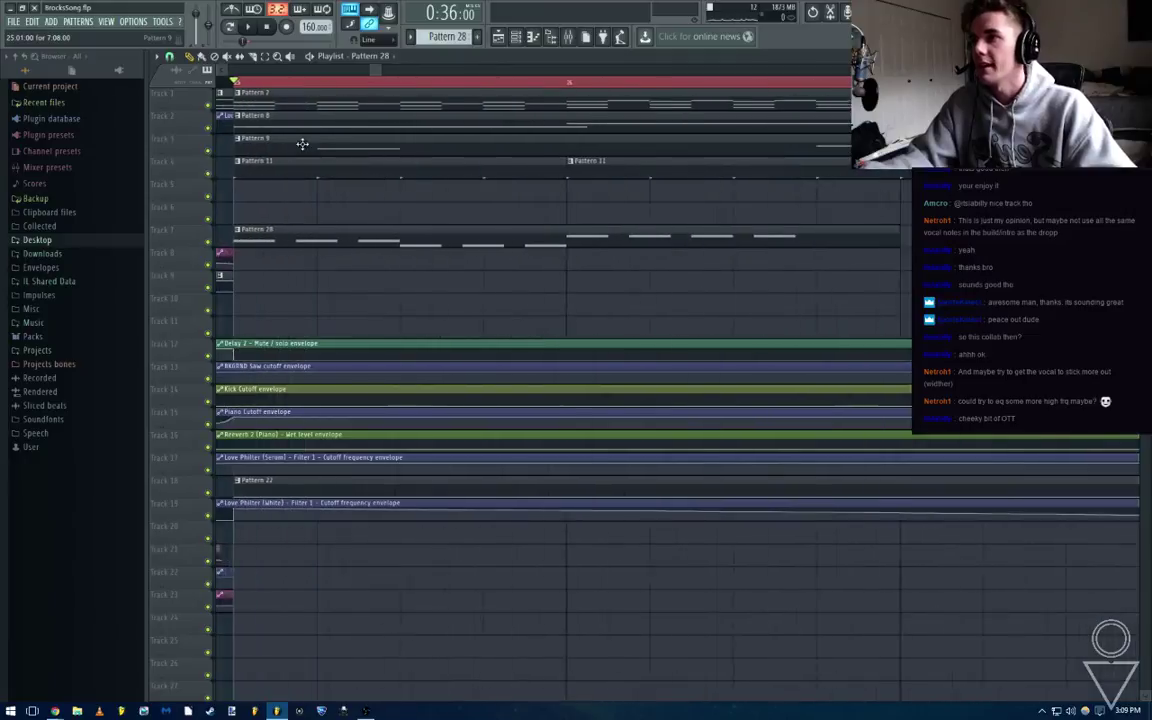
pyautogui.moveTo(302, 146); pyautogui.dragTo(502, 265)
pyautogui.scroll(5, 385, 160)
pyautogui.keyDown('ctrl'); pyautogui.doubleClick(430, 87); pyautogui.keyUp('ctrl')
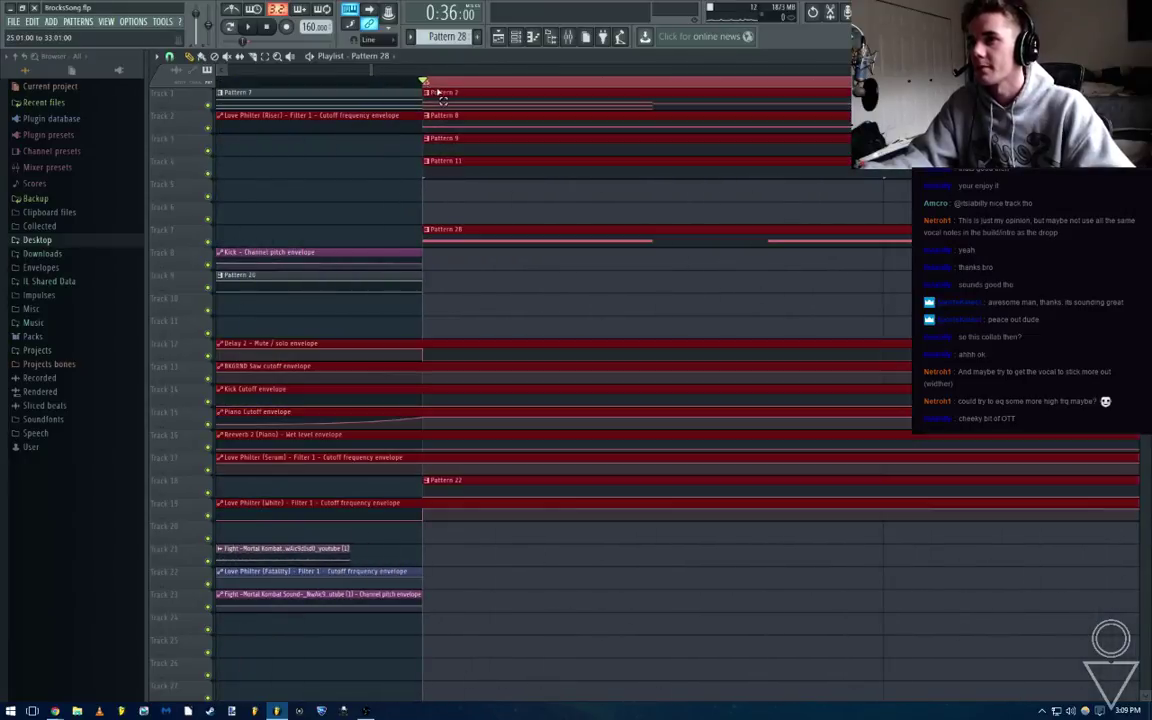
pyautogui.scroll(-6, 450, 193)
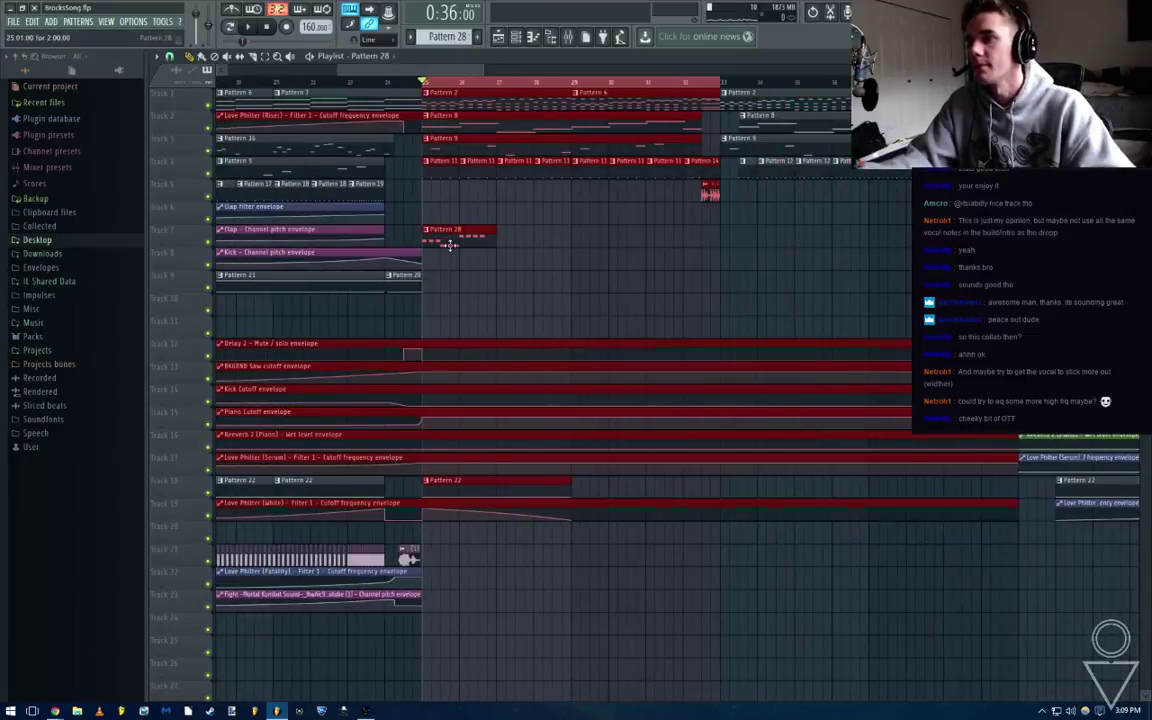
pyautogui.press('F9')
pyautogui.press('space')
pyautogui.click(514, 231)
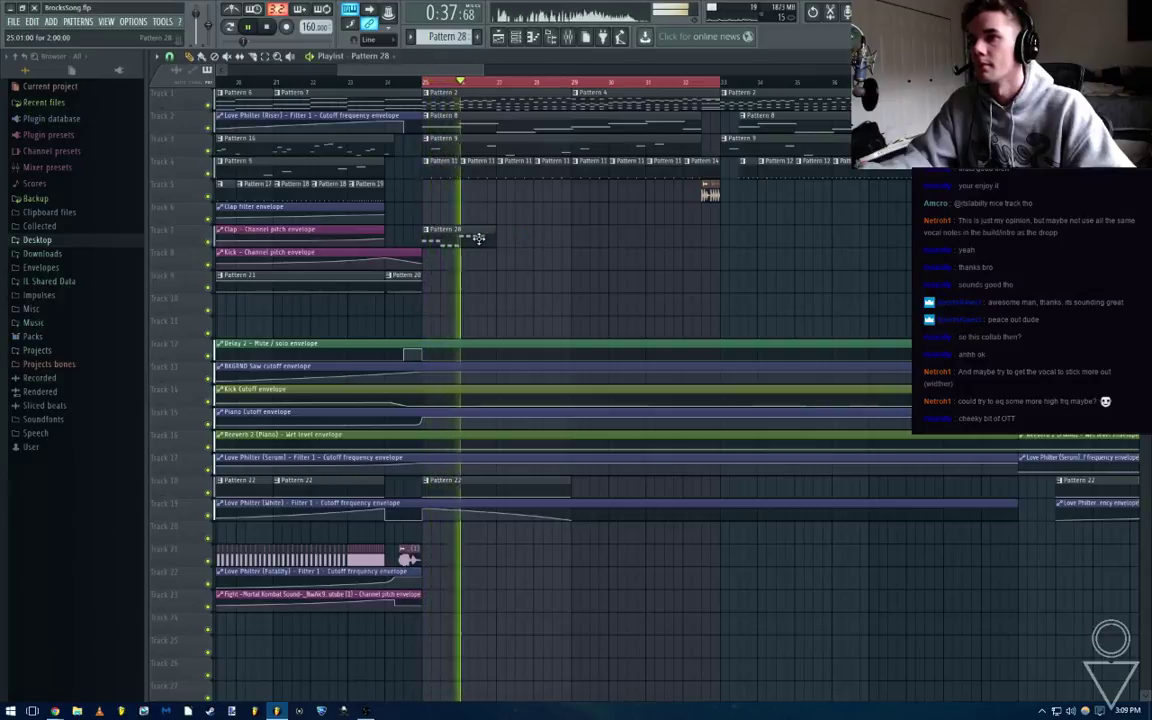
# Reopen Pattern 28 and extend the evenly spaced F#6 notes through bar 3 into bar 4 while the drop plays
pyautogui.doubleClick(478, 237)
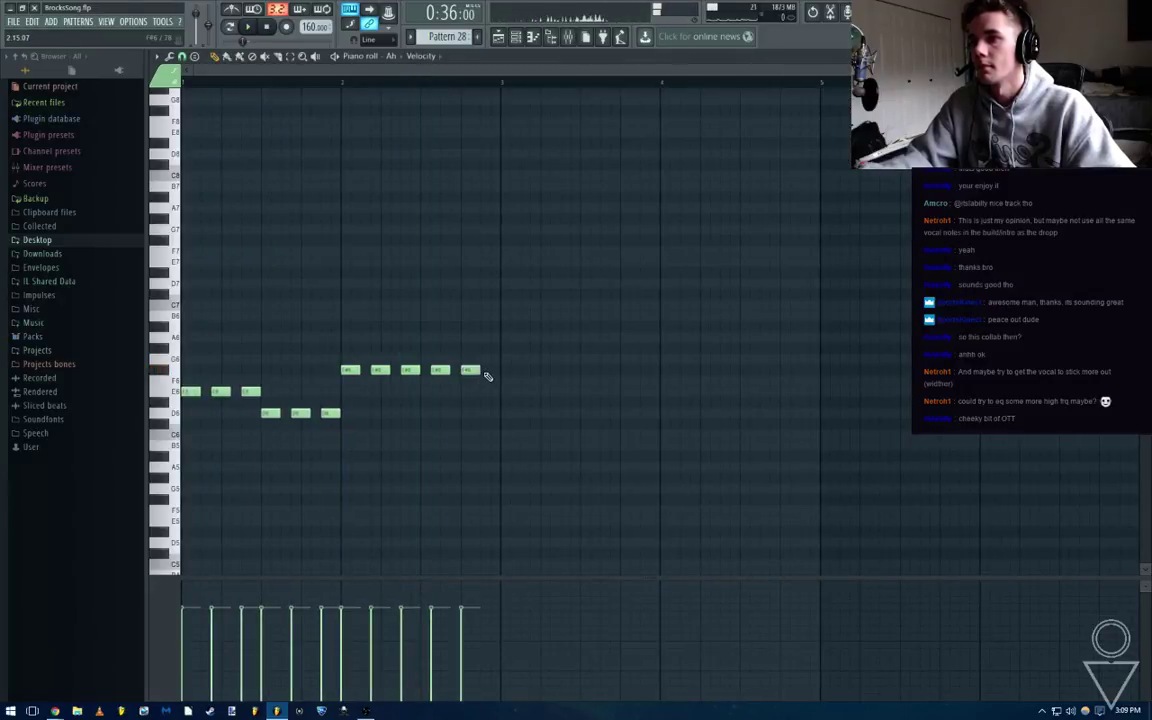
pyautogui.click(528, 376)
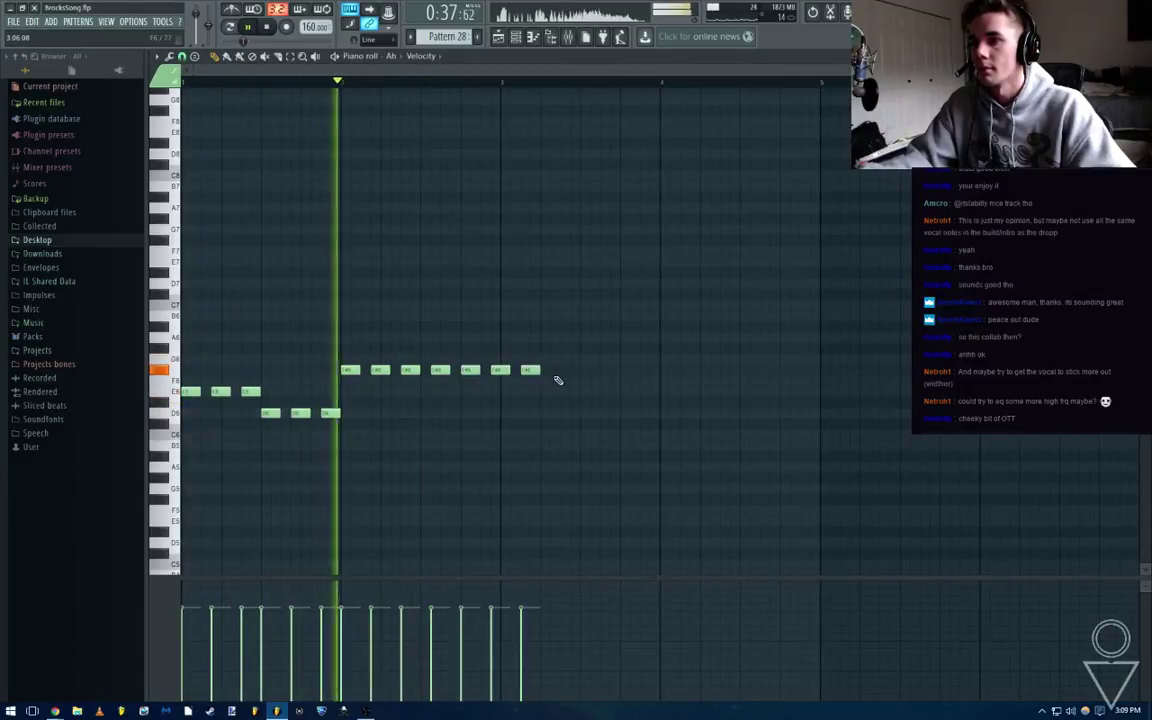
pyautogui.click(562, 376)
pyautogui.click(592, 374)
pyautogui.click(622, 374)
pyautogui.click(651, 371)
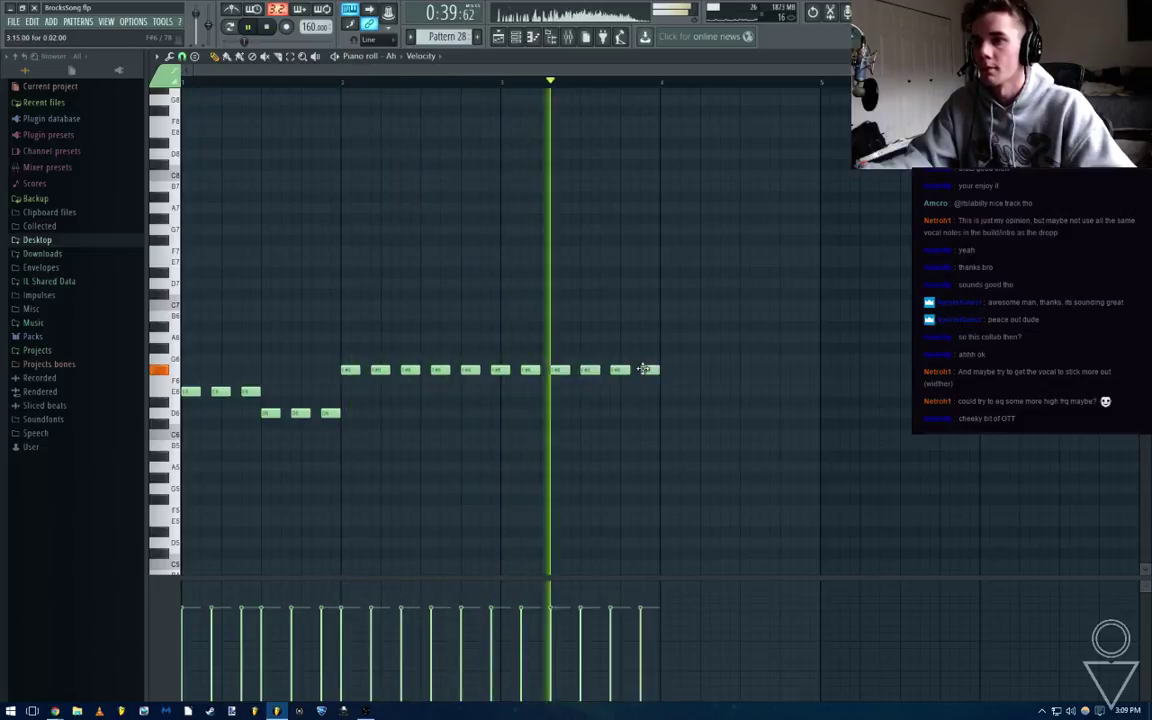
pyautogui.click(681, 372)
pyautogui.click(710, 372)
pyautogui.click(750, 371)
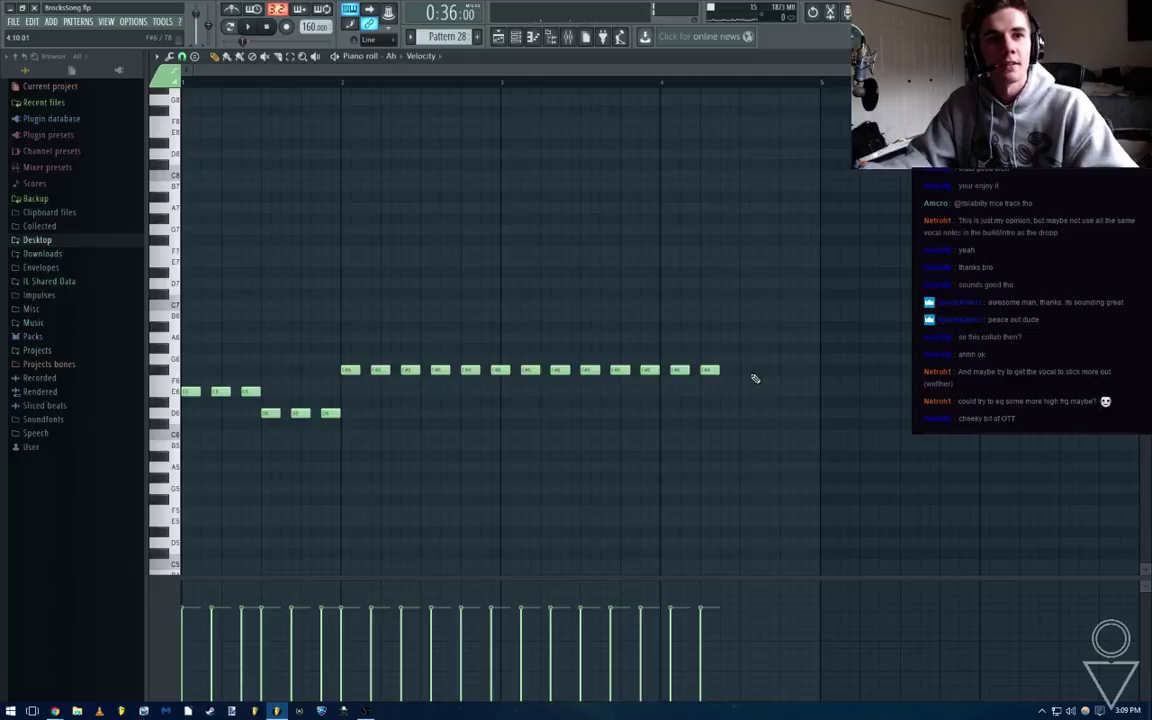
# During playback, shift the Vocal EQ's band 6 boost to a higher frequency and slightly raise band 5
pyautogui.press('F6')
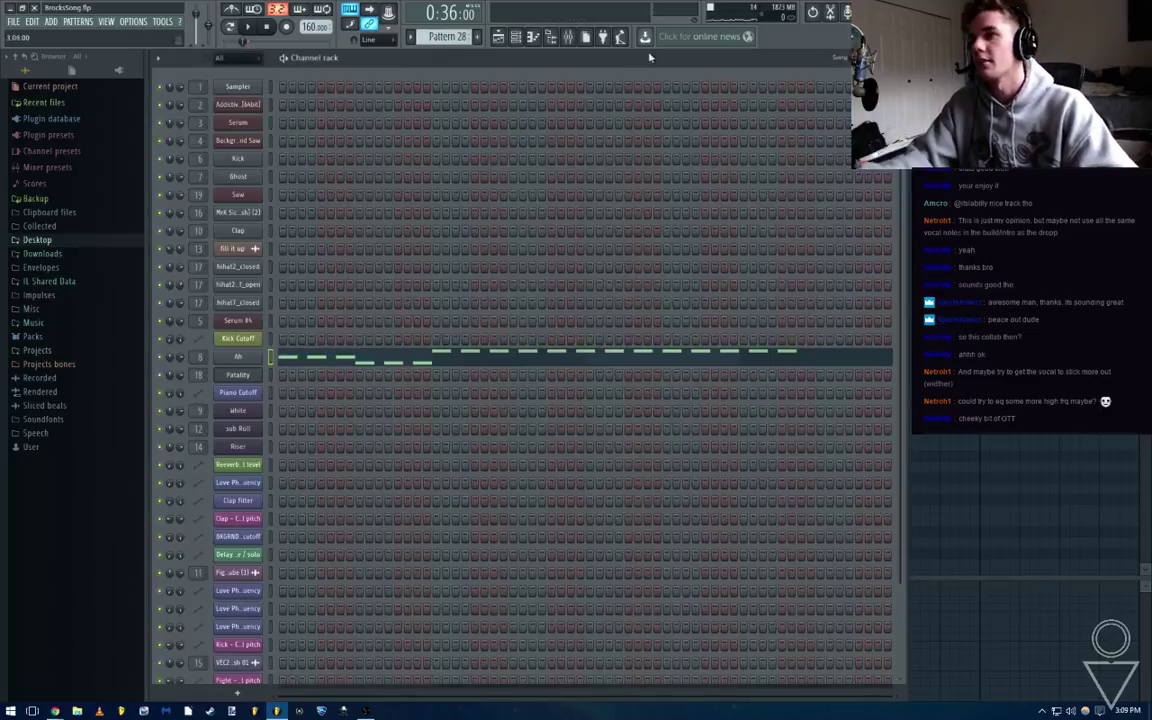
pyautogui.click(570, 38)
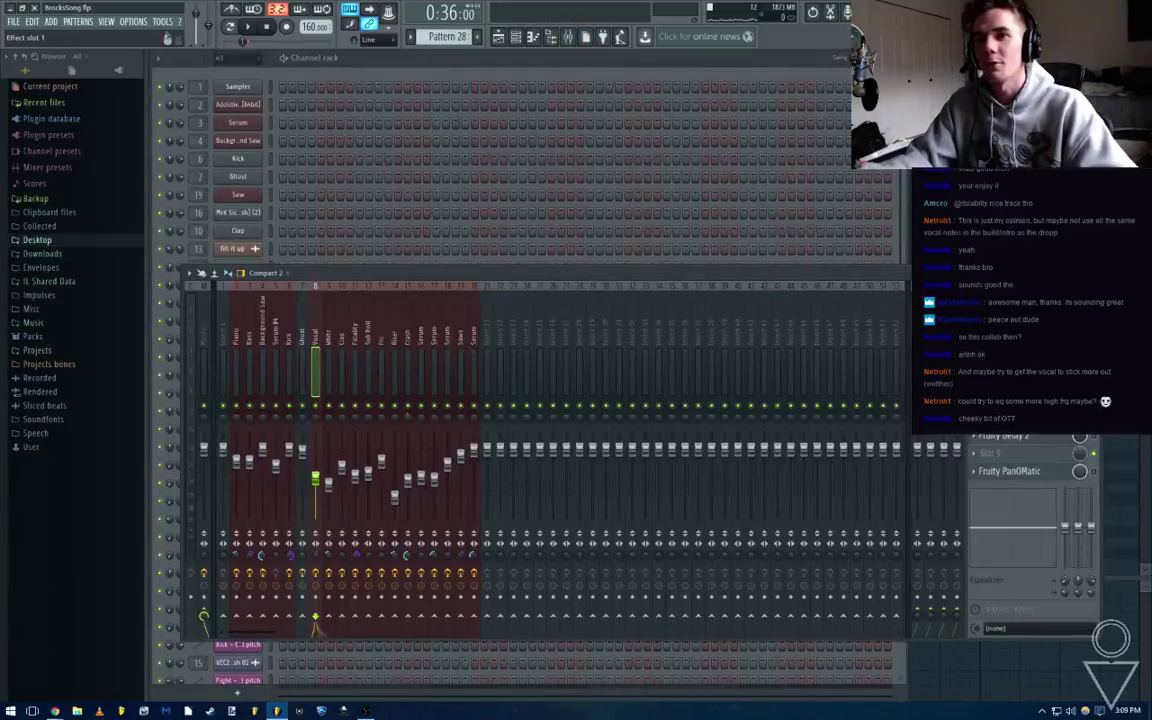
pyautogui.click(1012, 313)
pyautogui.press('space')
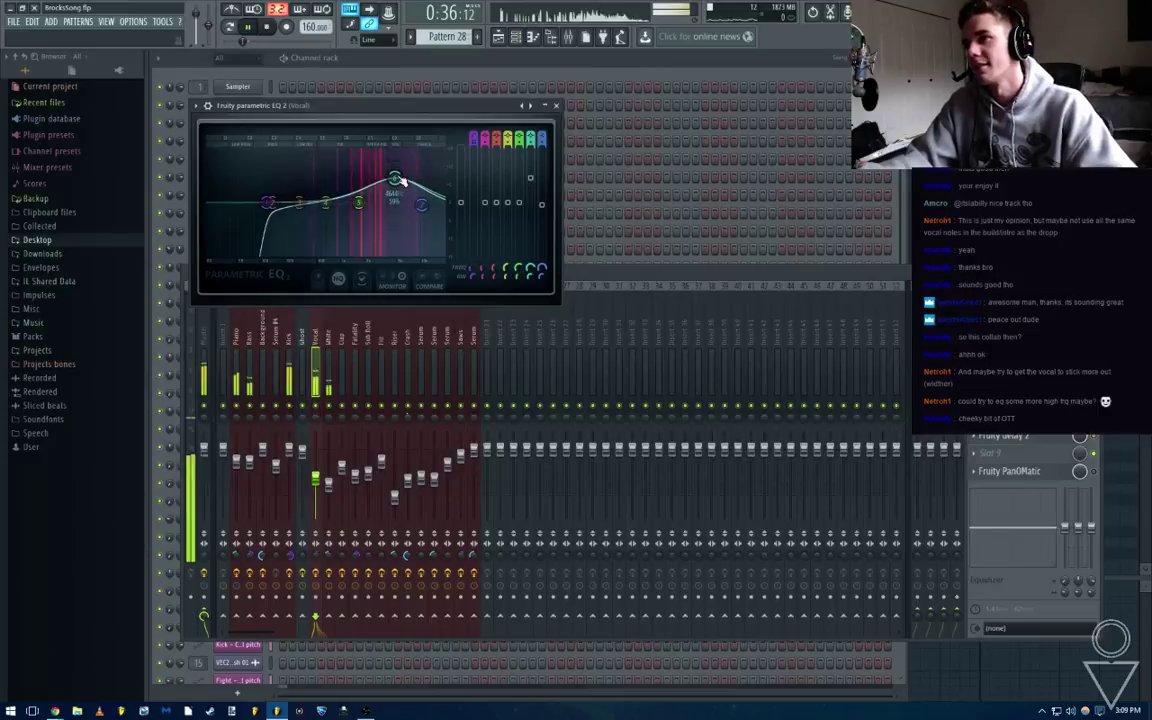
pyautogui.moveTo(403, 181); pyautogui.dragTo(372, 200)
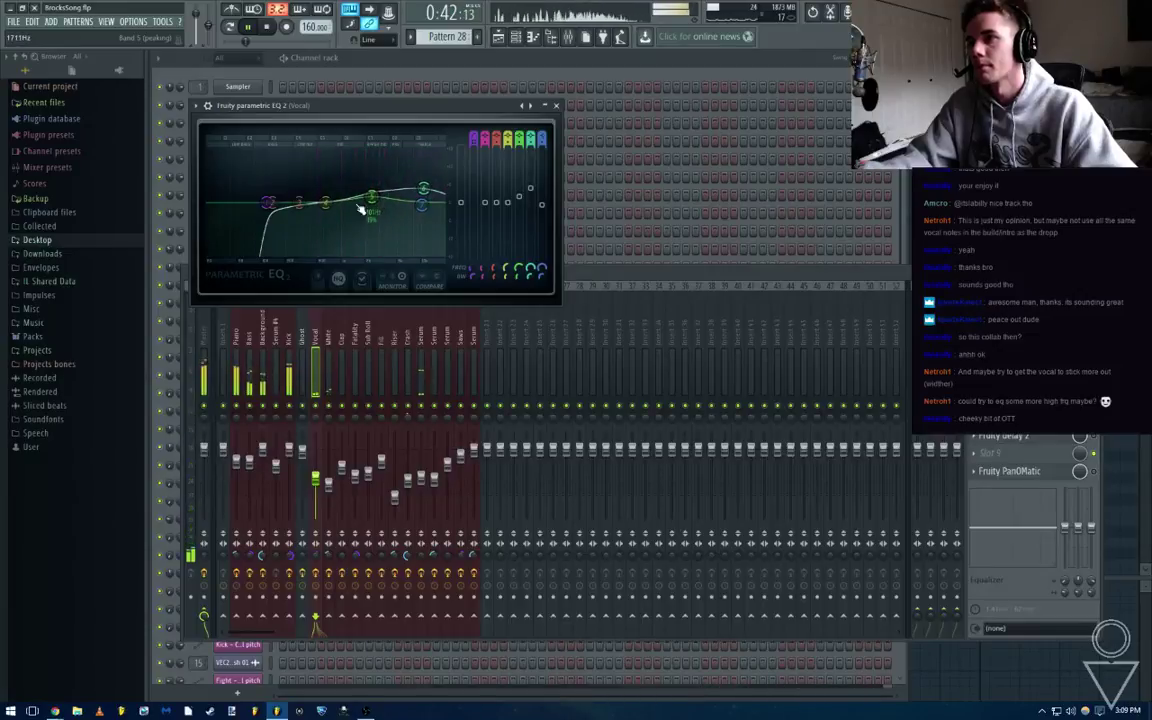
pyautogui.click(556, 106)
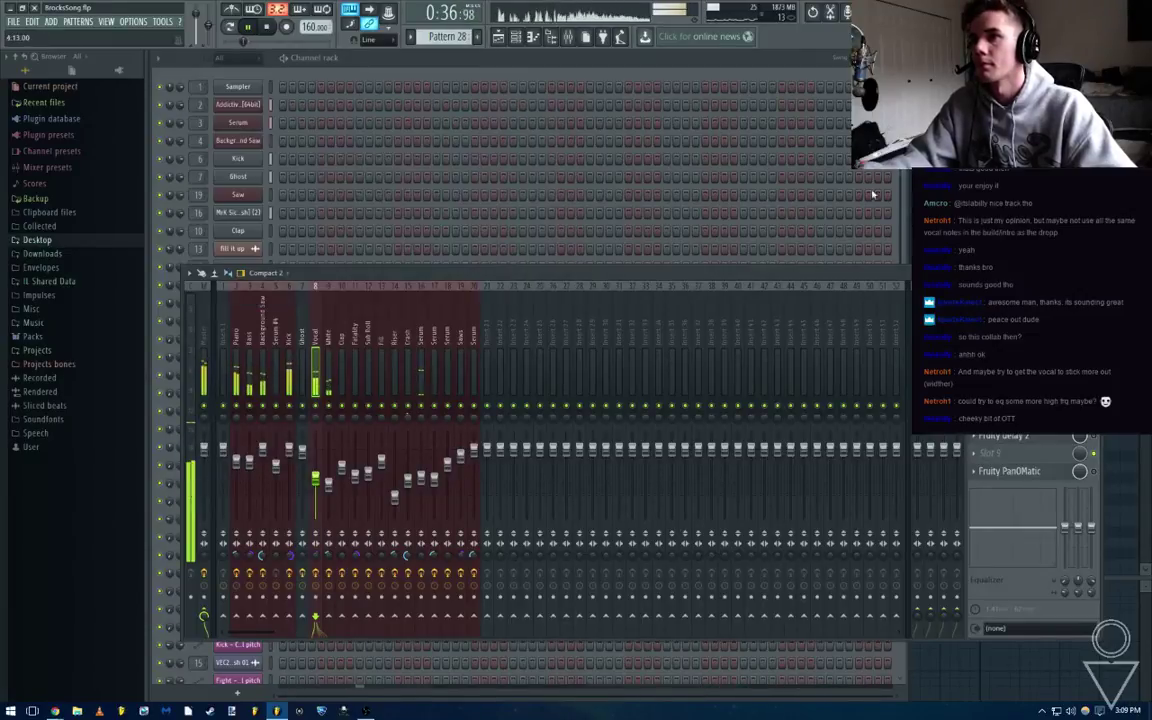
# Replay the drop to review the vocal notes in the piano roll and the Vocal track in the mixer
pyautogui.click(928, 203)
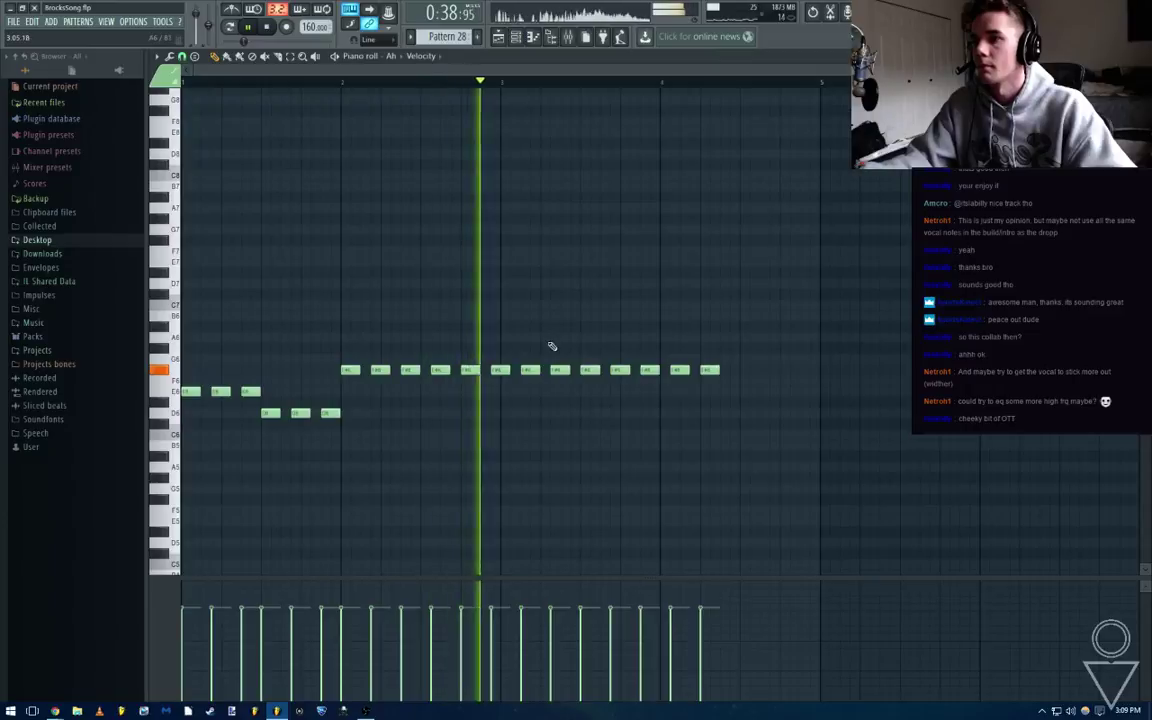
pyautogui.press('space')
pyautogui.scroll(2, 827, 360)
pyautogui.scroll(-2, 540, 406)
pyautogui.press('space')
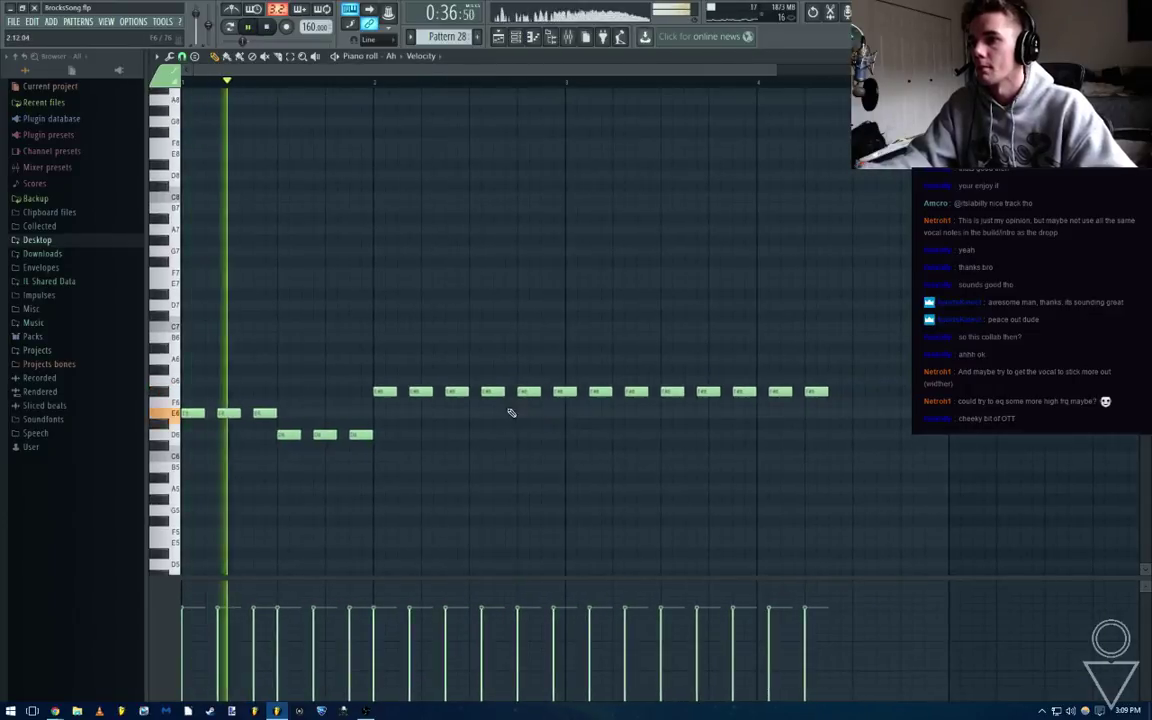
pyautogui.press('F6')
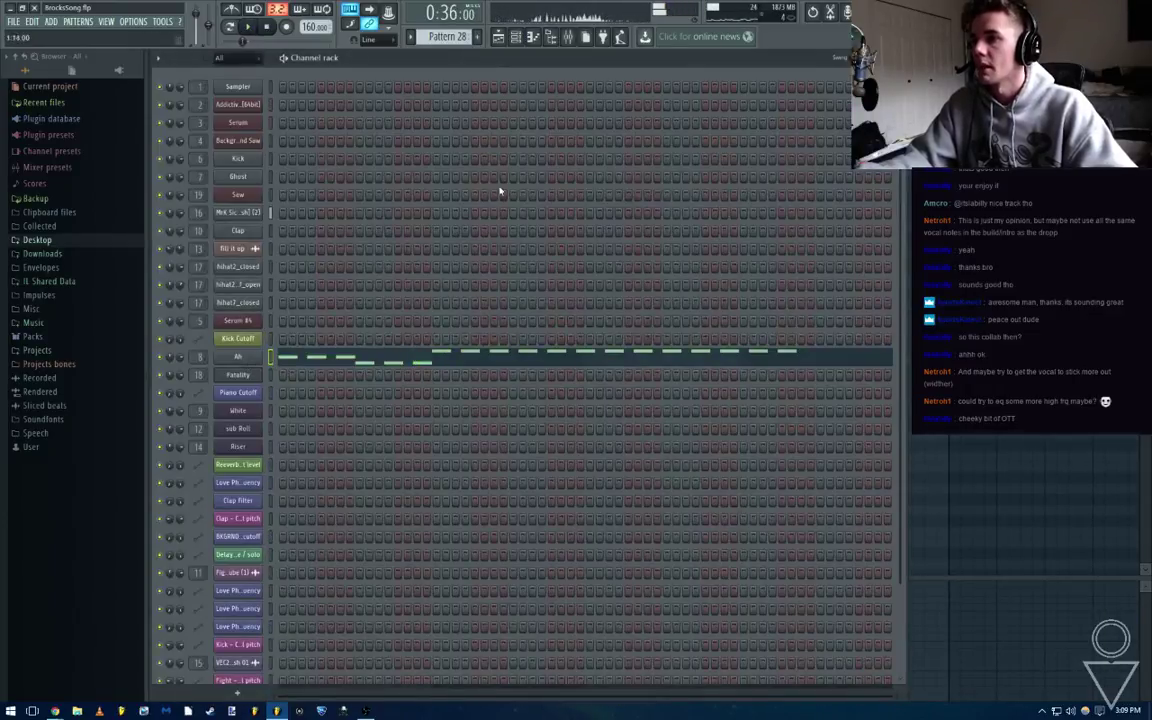
pyautogui.click(576, 38)
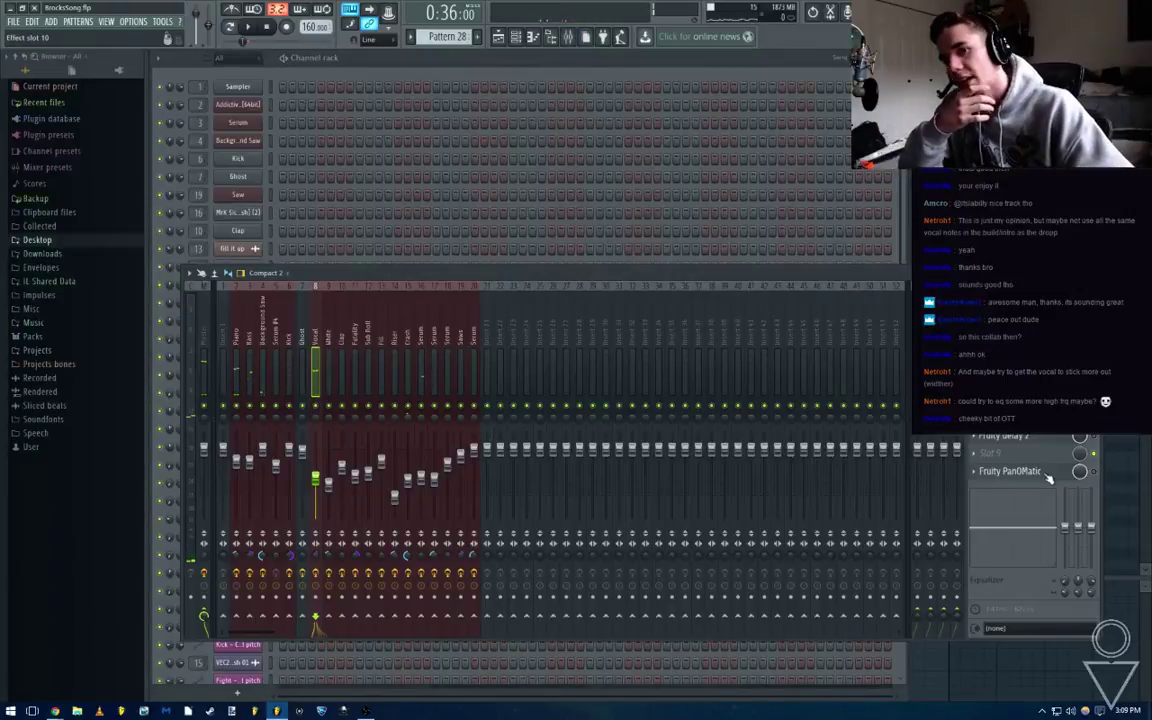
pyautogui.press('space')
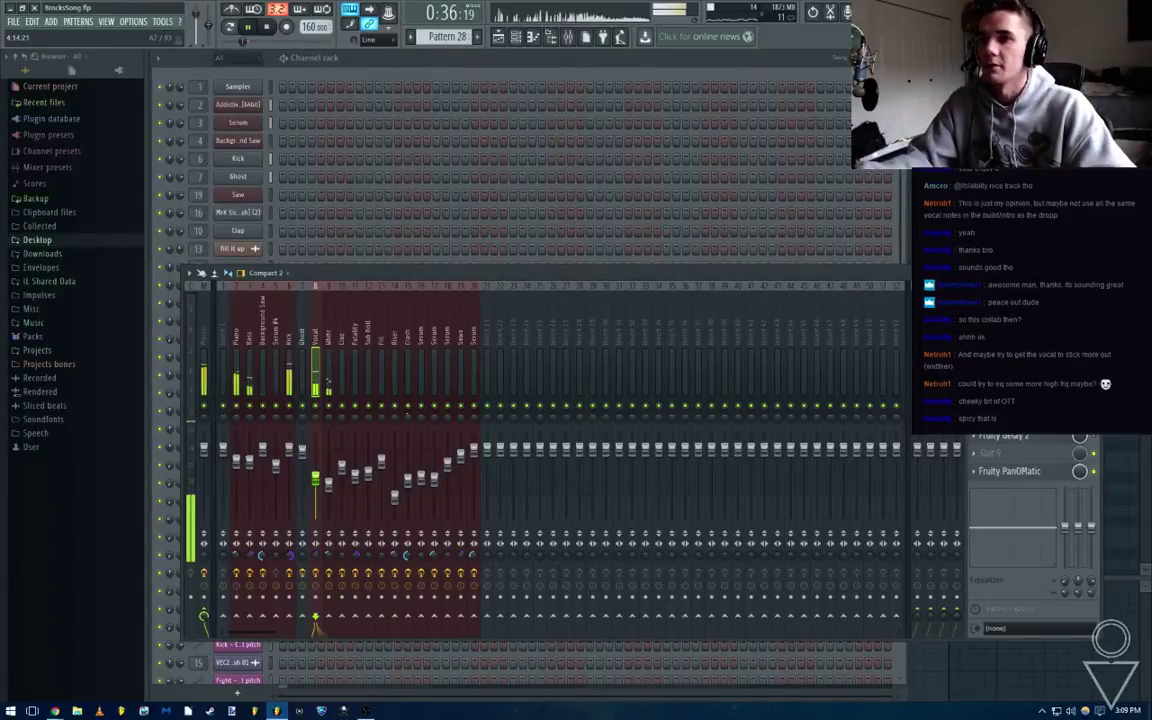
# Check Pattern 28's vocal notes in the piano roll and channel rack, and replay the drop from the playlist
pyautogui.press('F7')
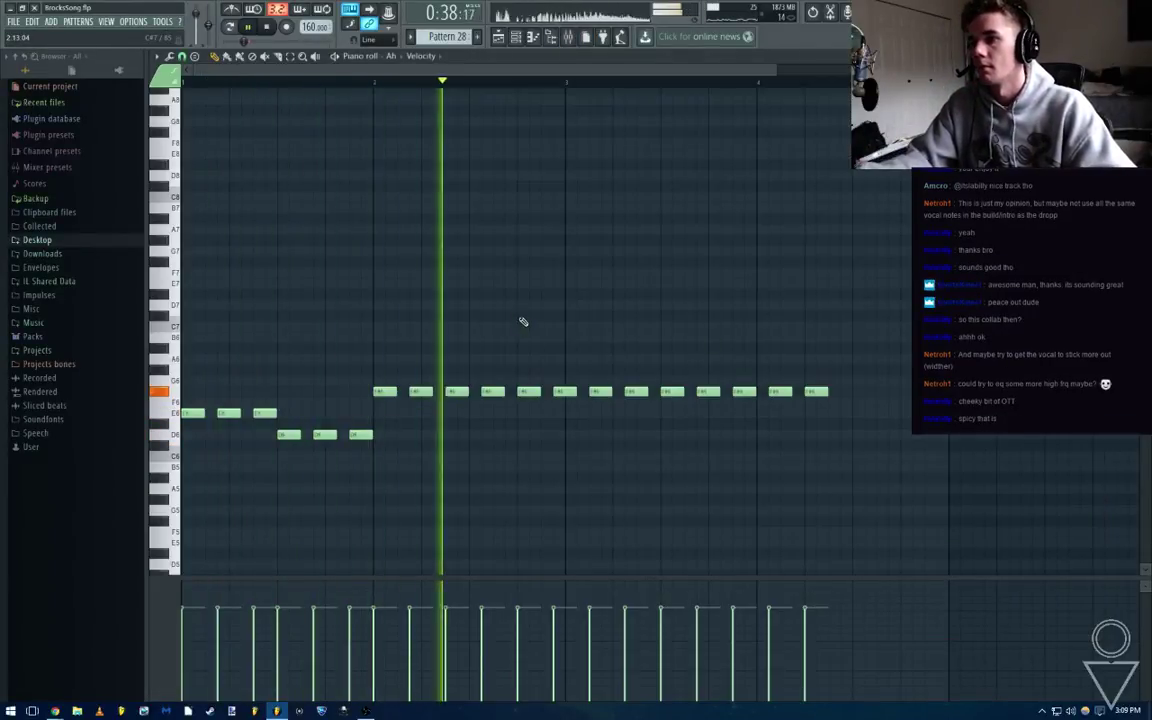
pyautogui.press('space')
pyautogui.press('F6')
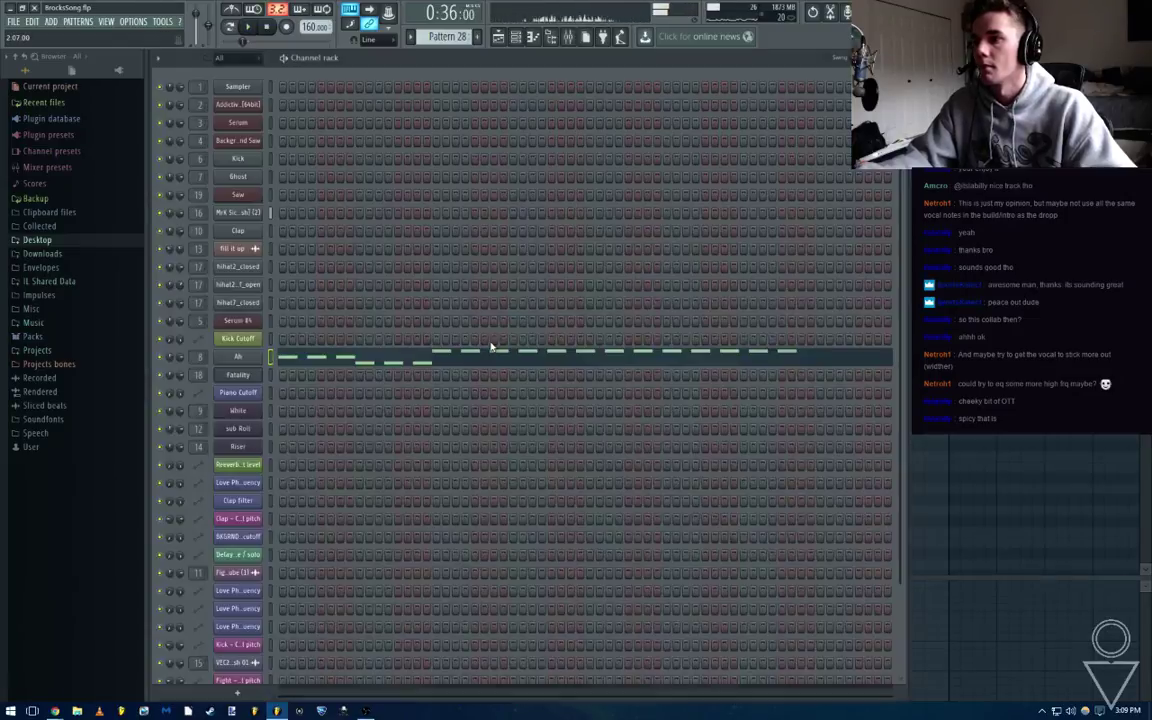
pyautogui.press('F7')
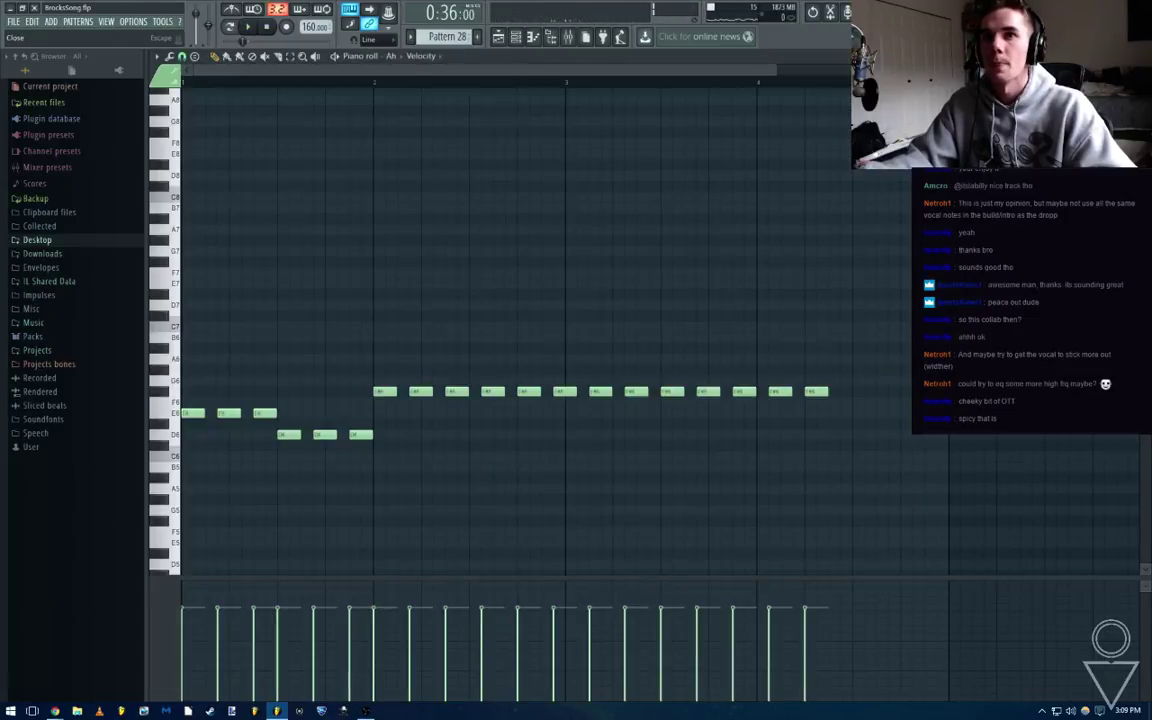
pyautogui.press('F6')
pyautogui.press('F5')
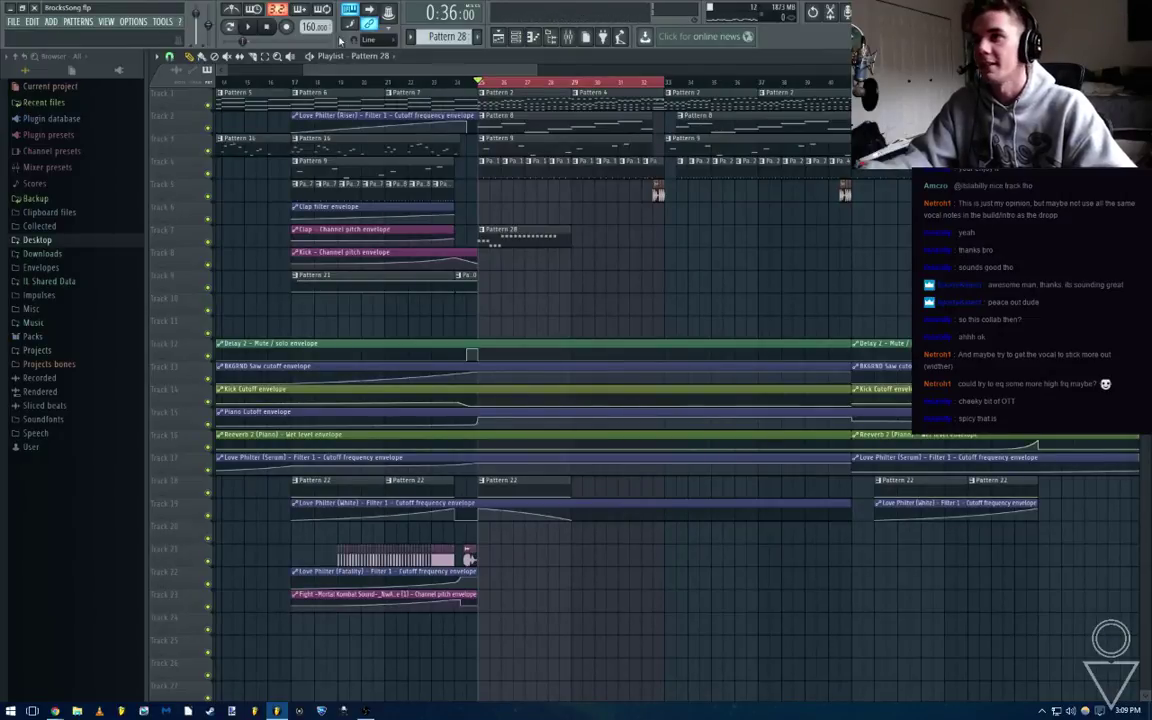
pyautogui.press('space')
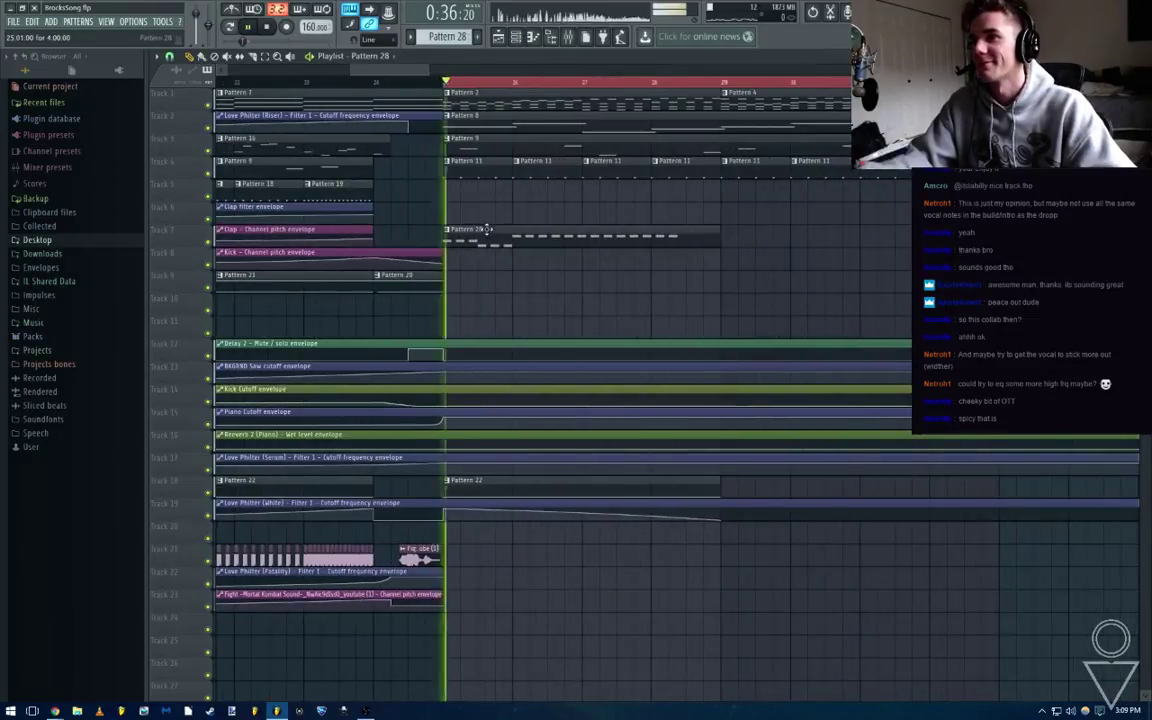
# Reopen Pattern 28, raise the F#6 note near the end of bar 2 to A6, and play the pattern by itself
pyautogui.press('F7')
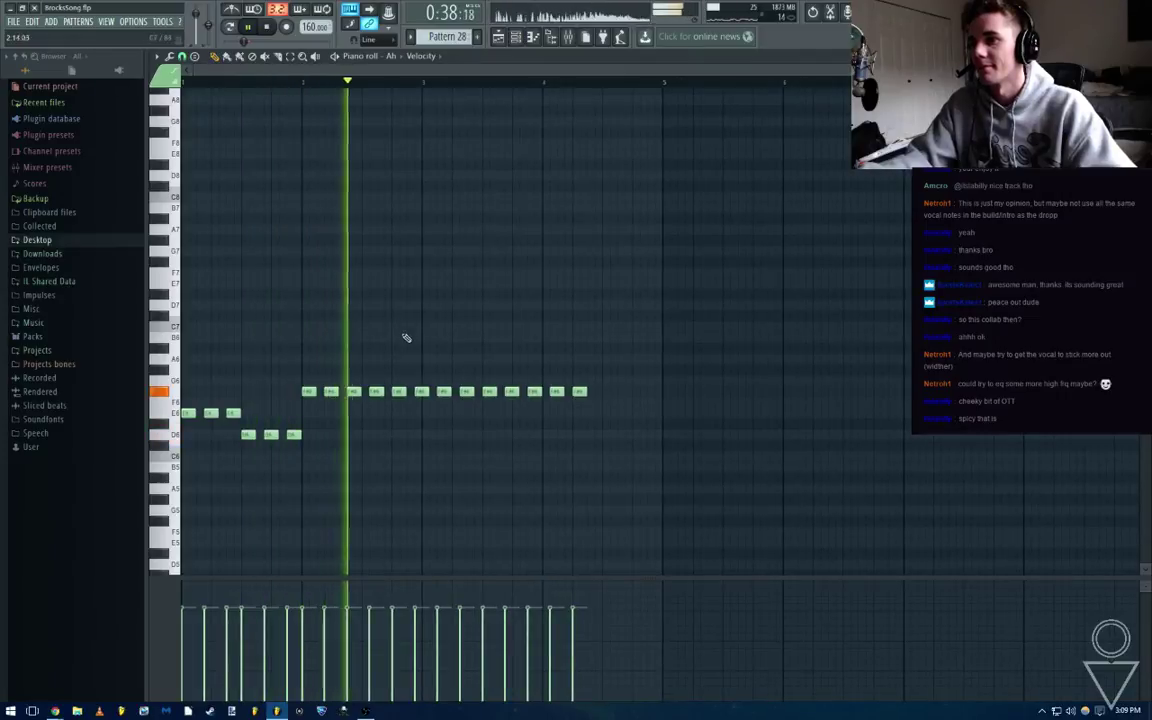
pyautogui.press('space')
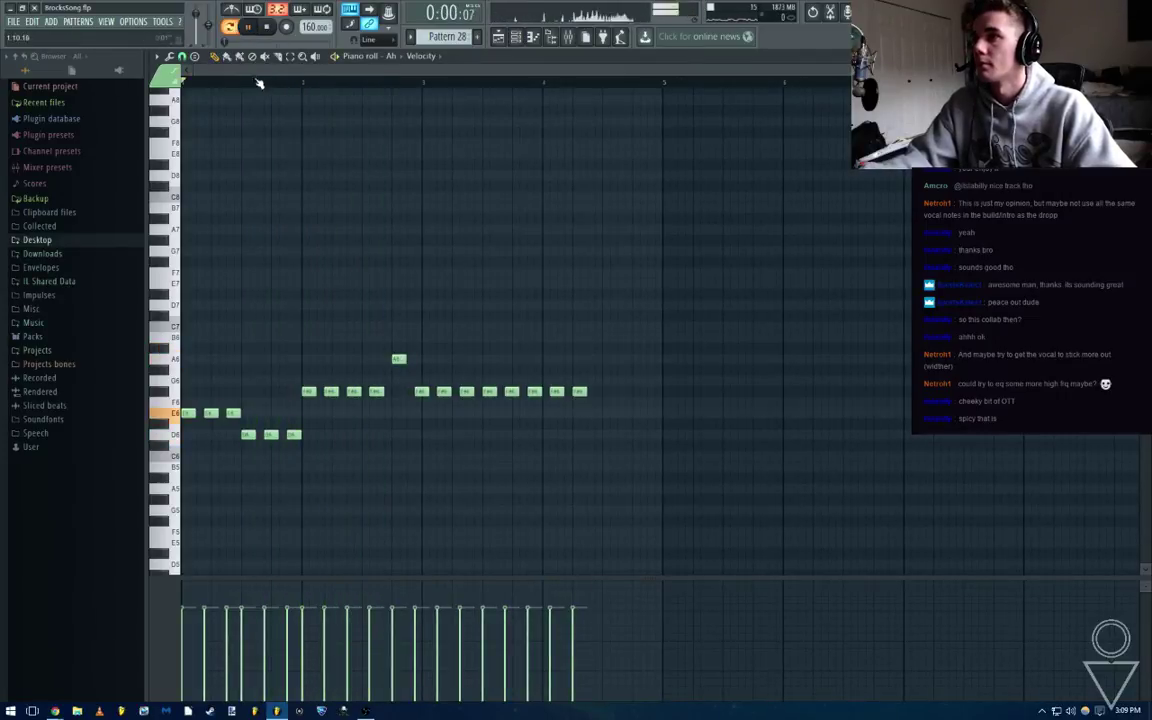
pyautogui.scroll(3, 280, 83)
pyautogui.scroll(-2, 287, 83)
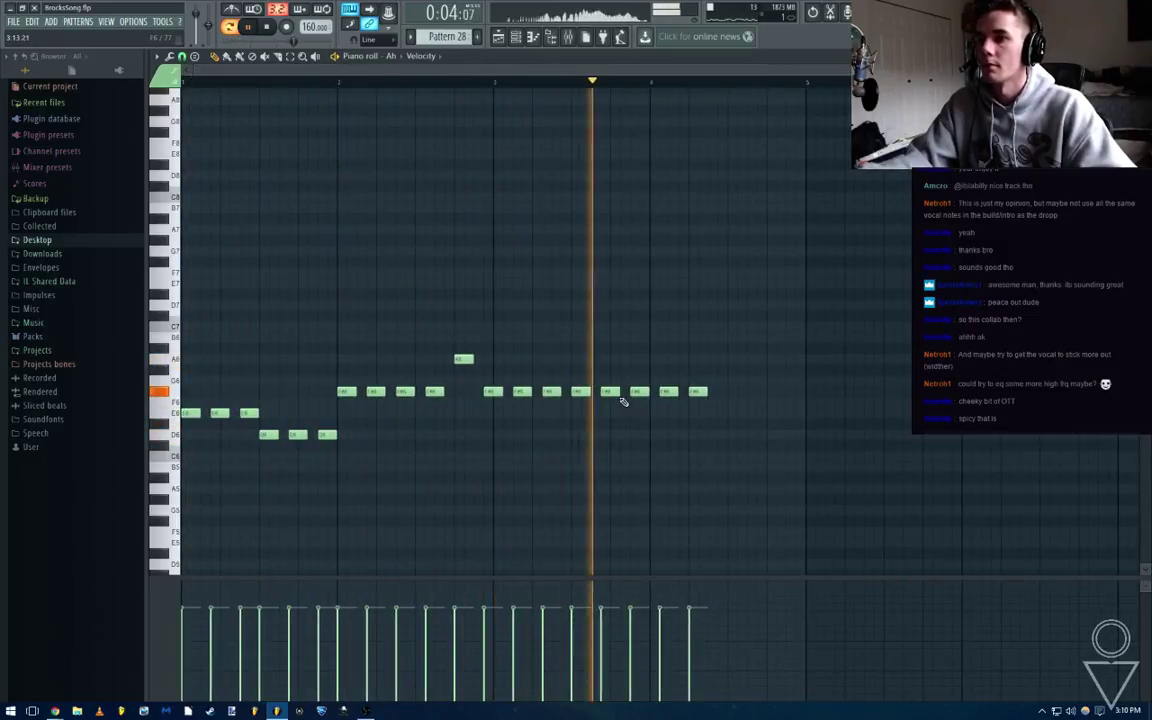
# Raise the last note of bar 3 to A6 and add two more evenly spaced F#6 notes to fill bar 4
pyautogui.press('space')
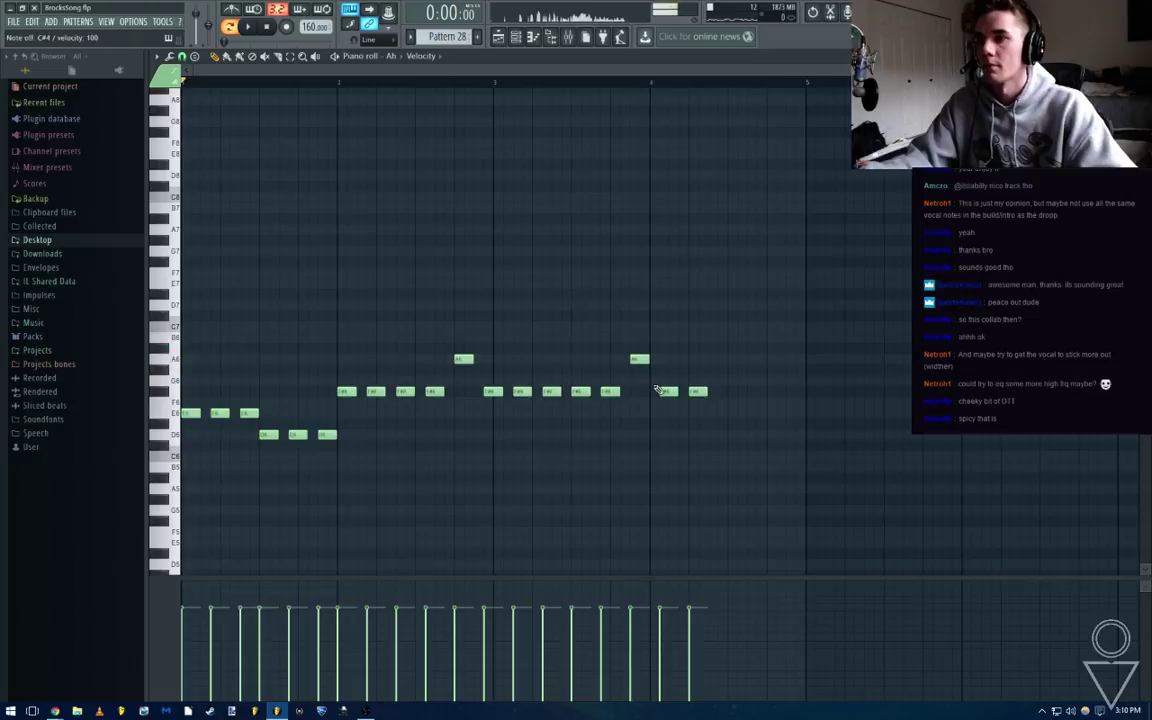
pyautogui.press('space')
pyautogui.click(726, 391)
pyautogui.click(755, 391)
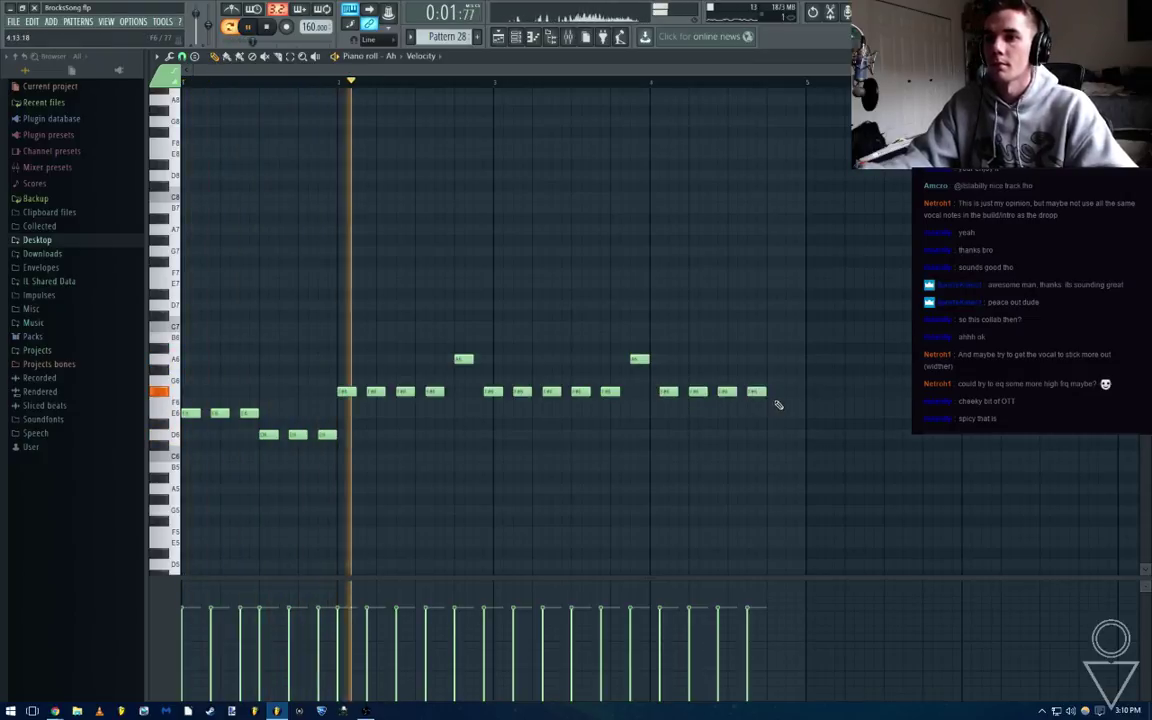
# Place a second Pattern 28 clip on Track 7 of the playlist at bar 29, directly after the first one
pyautogui.press('F6')
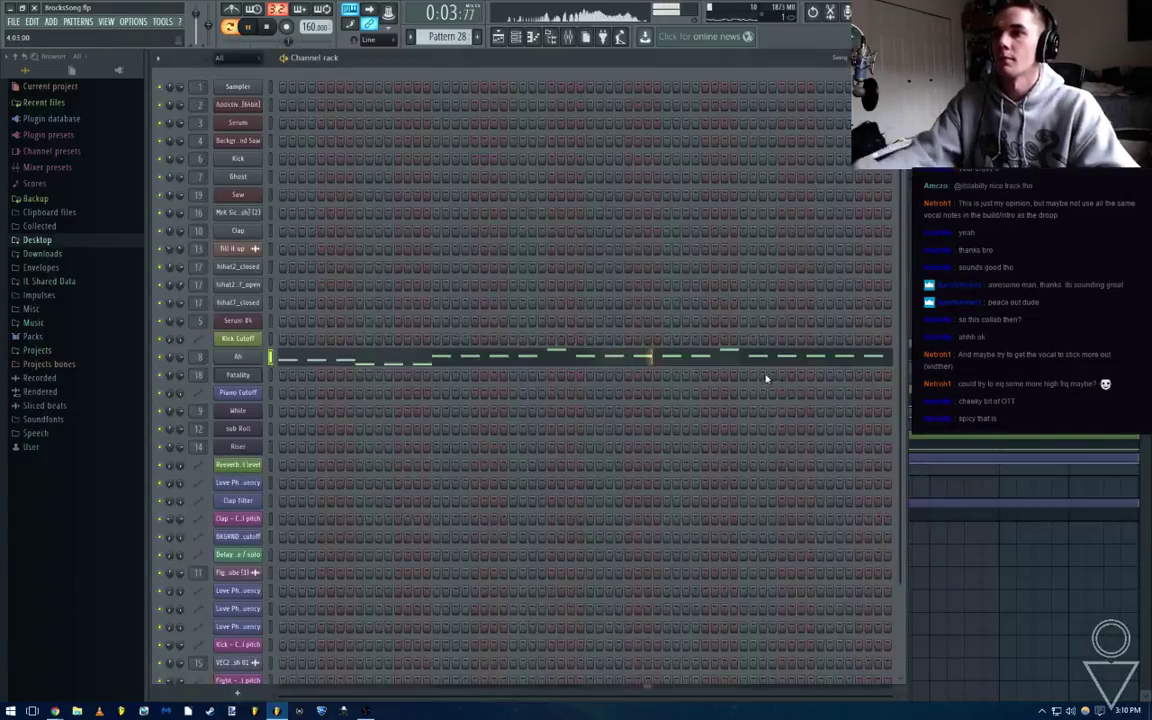
pyautogui.press('F5')
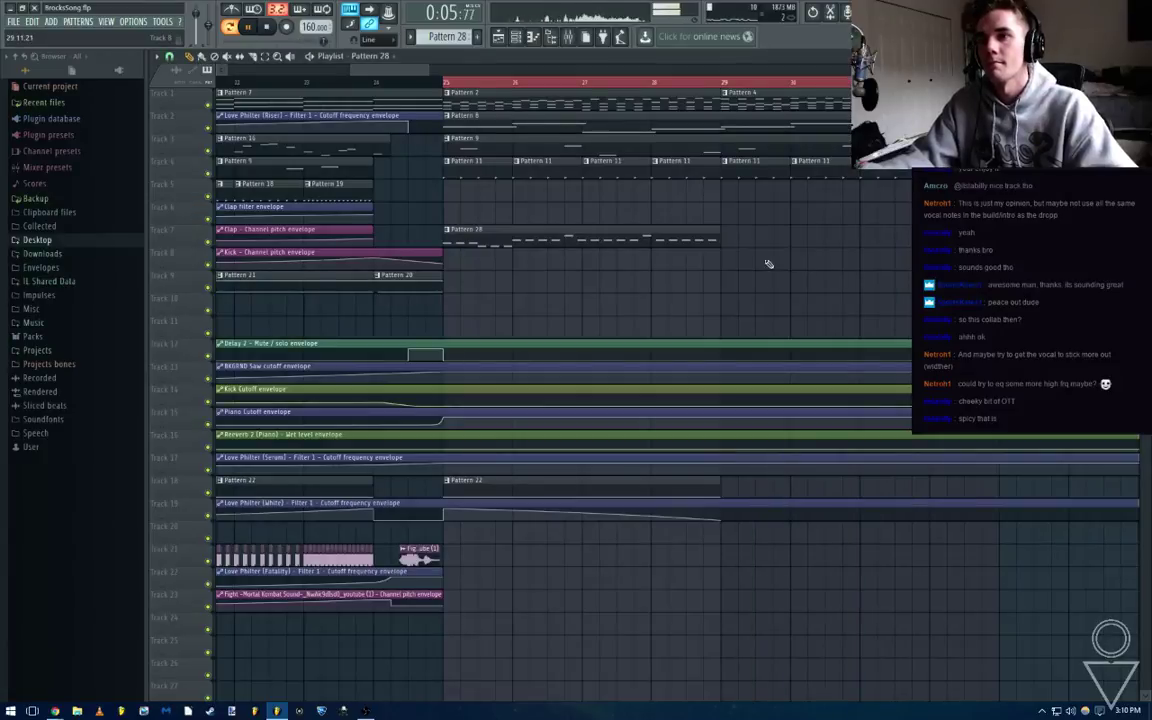
pyautogui.click(725, 242)
pyautogui.scroll(-3, 760, 246)
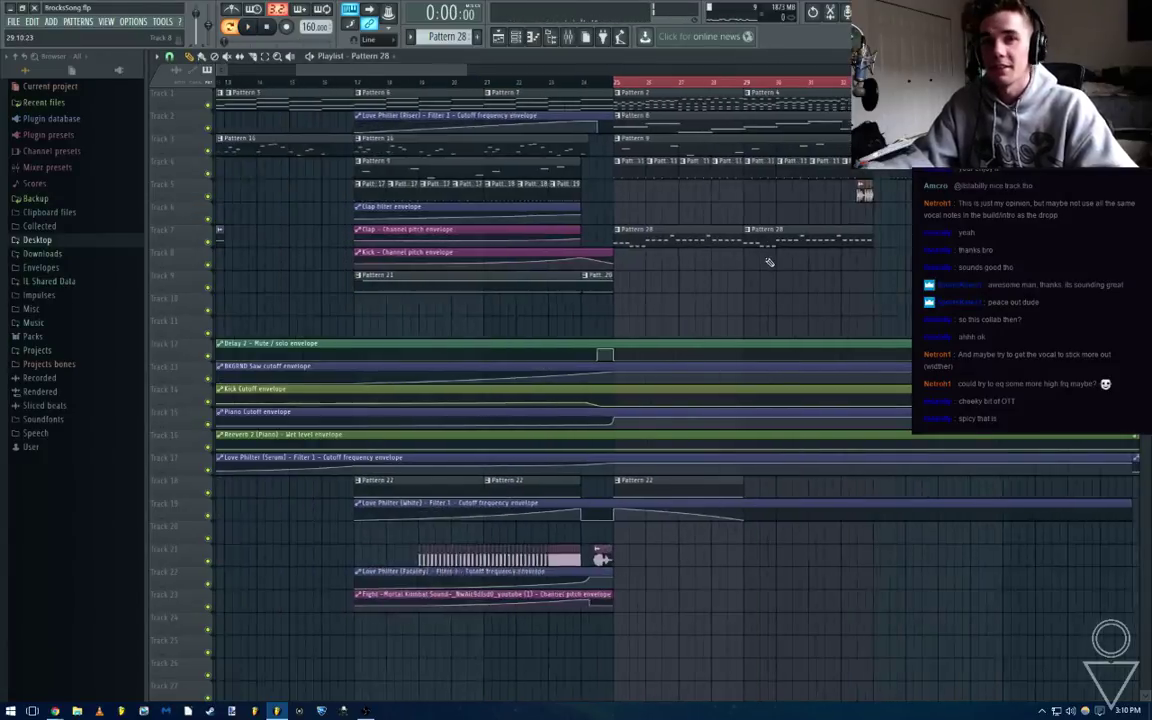
# Play the drop with both vocal clips, raise the Vocal track's level in the mixer, and save the project
pyautogui.press('space')
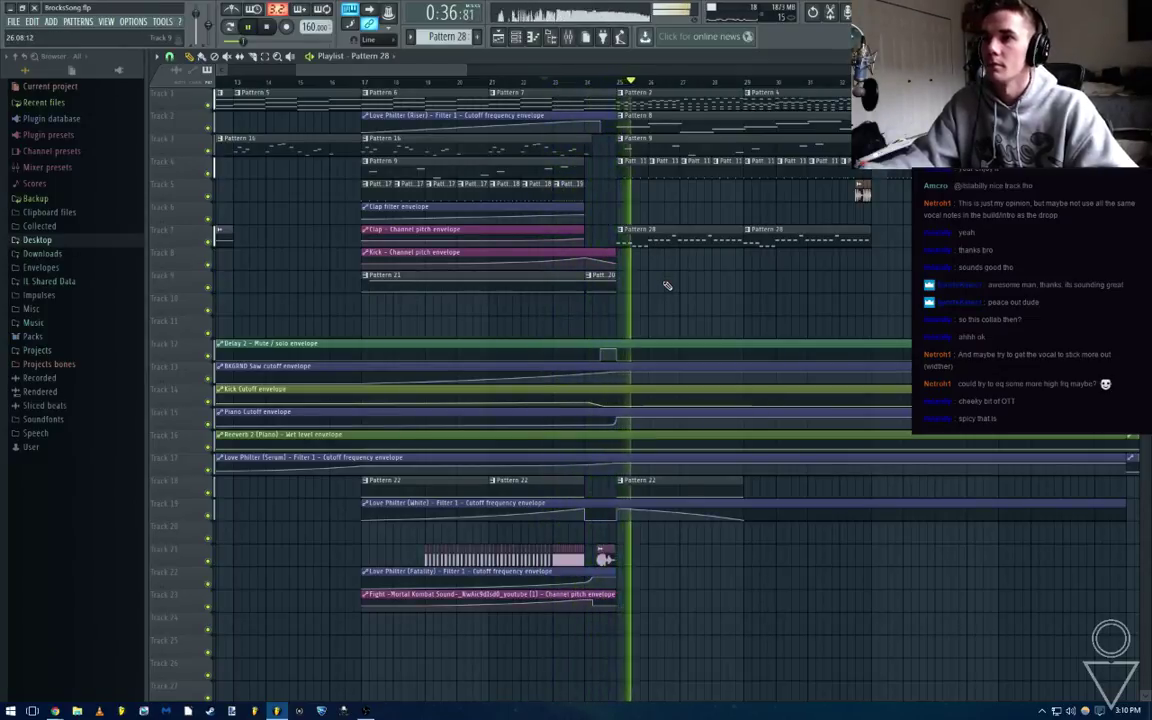
pyautogui.scroll(3, 667, 285)
pyautogui.click(568, 38)
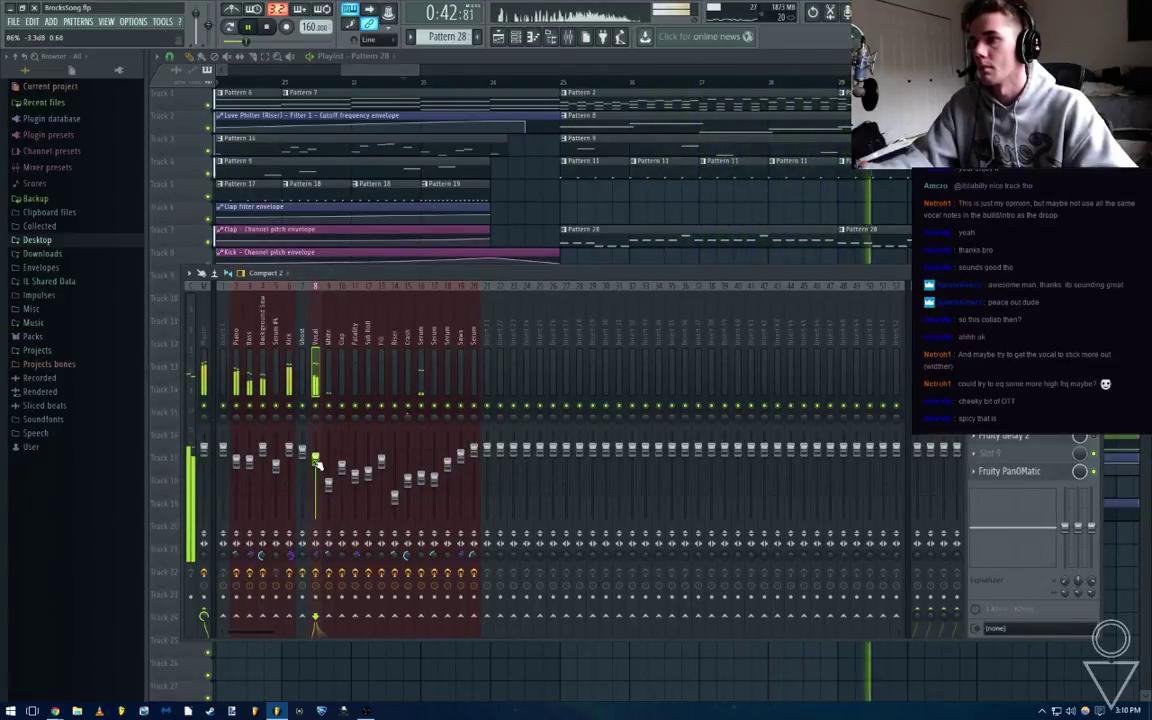
pyautogui.moveTo(316, 460); pyautogui.dragTo(316, 468)
pyautogui.press('space')
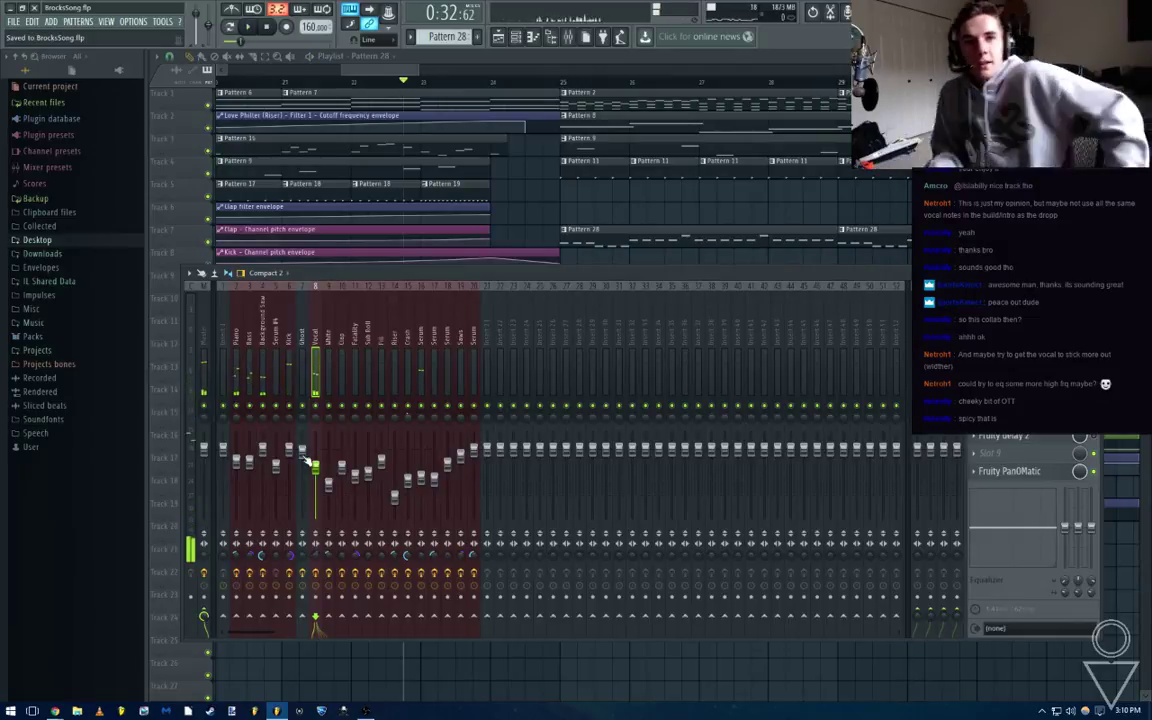
# Solo and unsolo the Vocal mixer track, and open its Fruity PanOMatic effect for inspection
pyautogui.press('s')
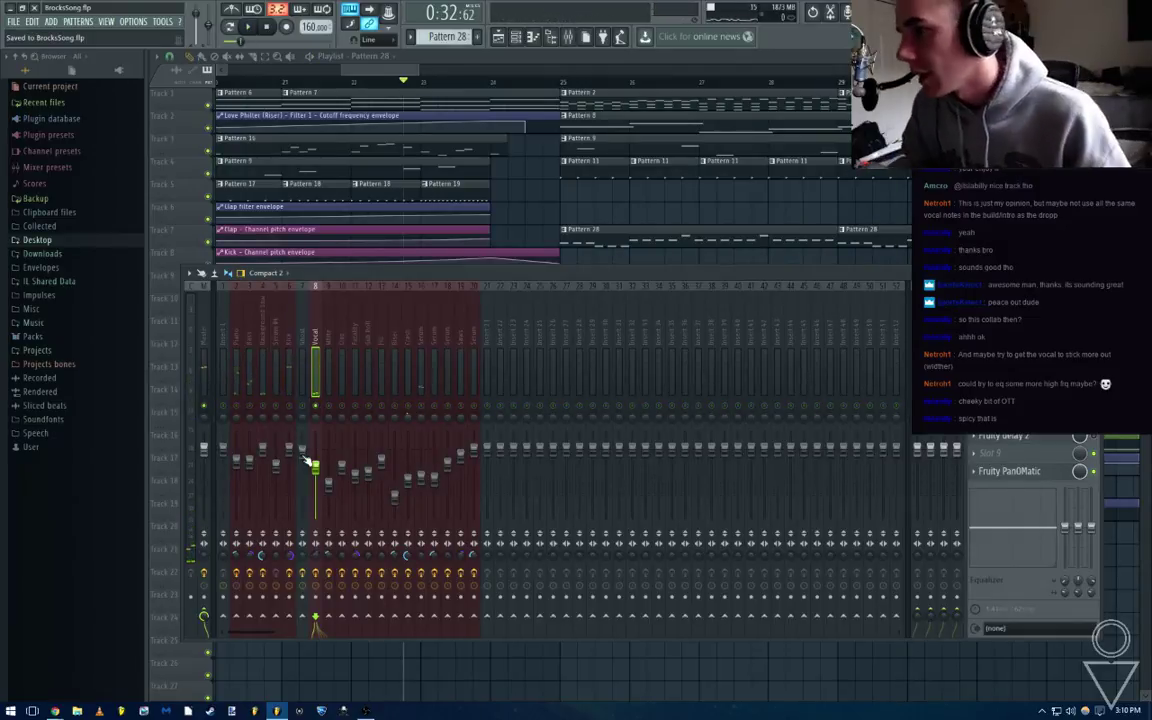
pyautogui.press('s')
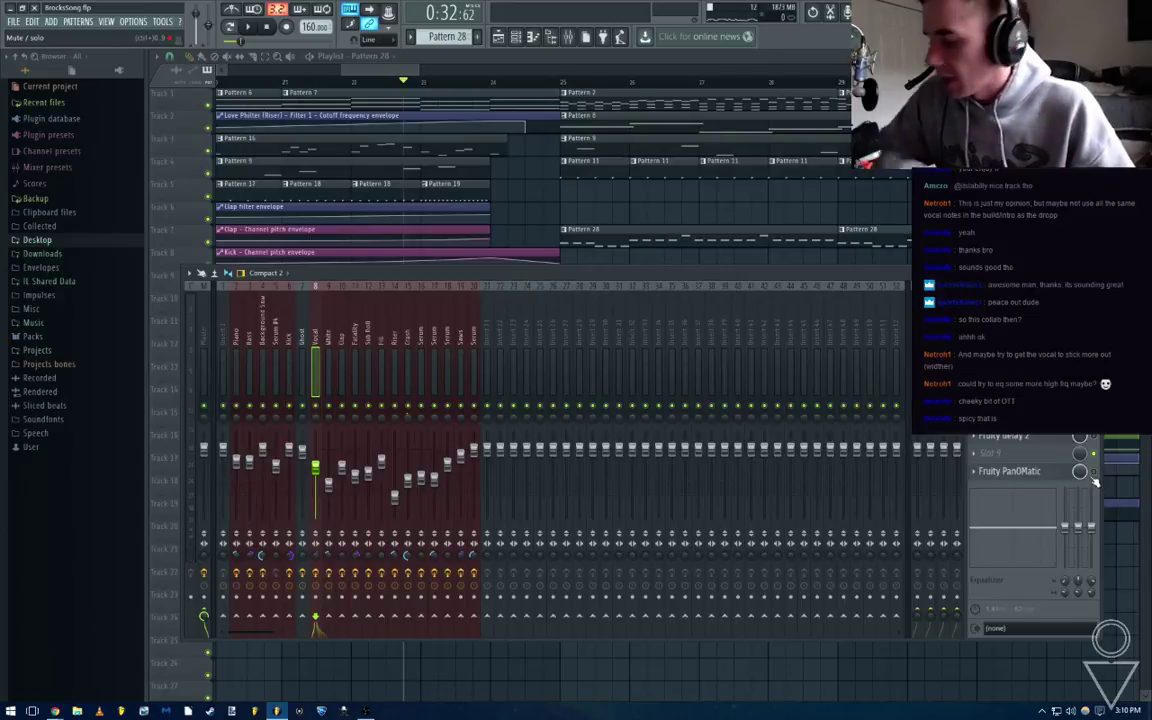
pyautogui.click(1025, 478)
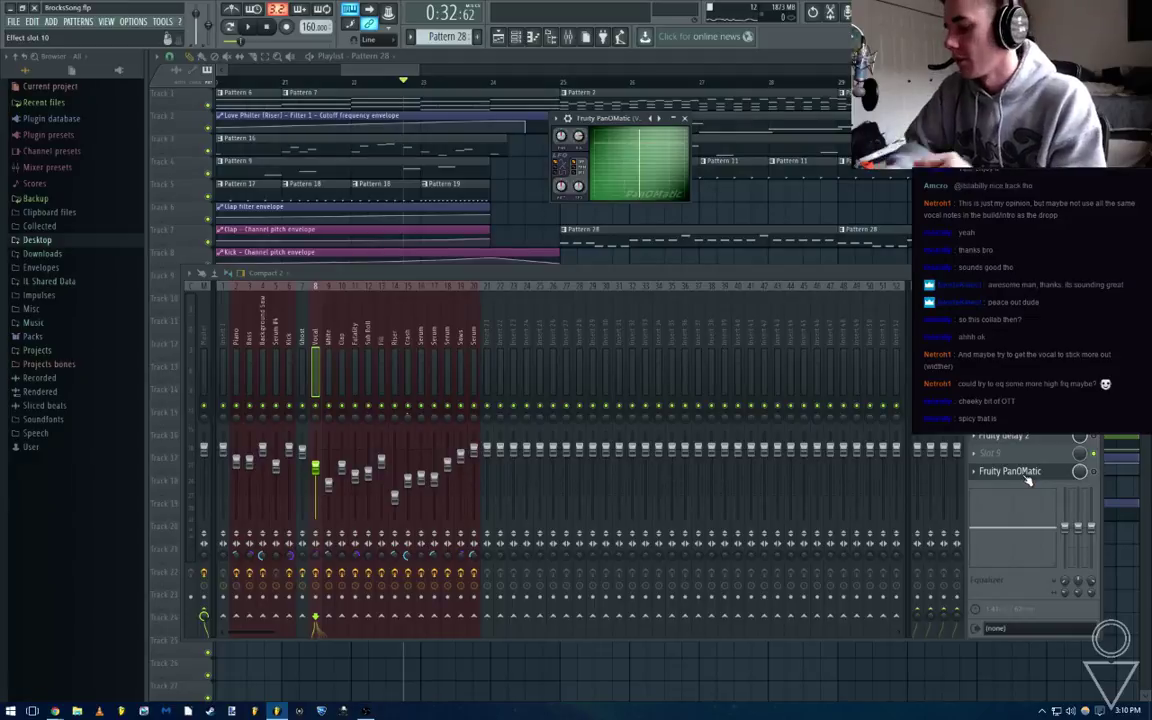
pyautogui.moveTo(577, 119); pyautogui.dragTo(568, 128)
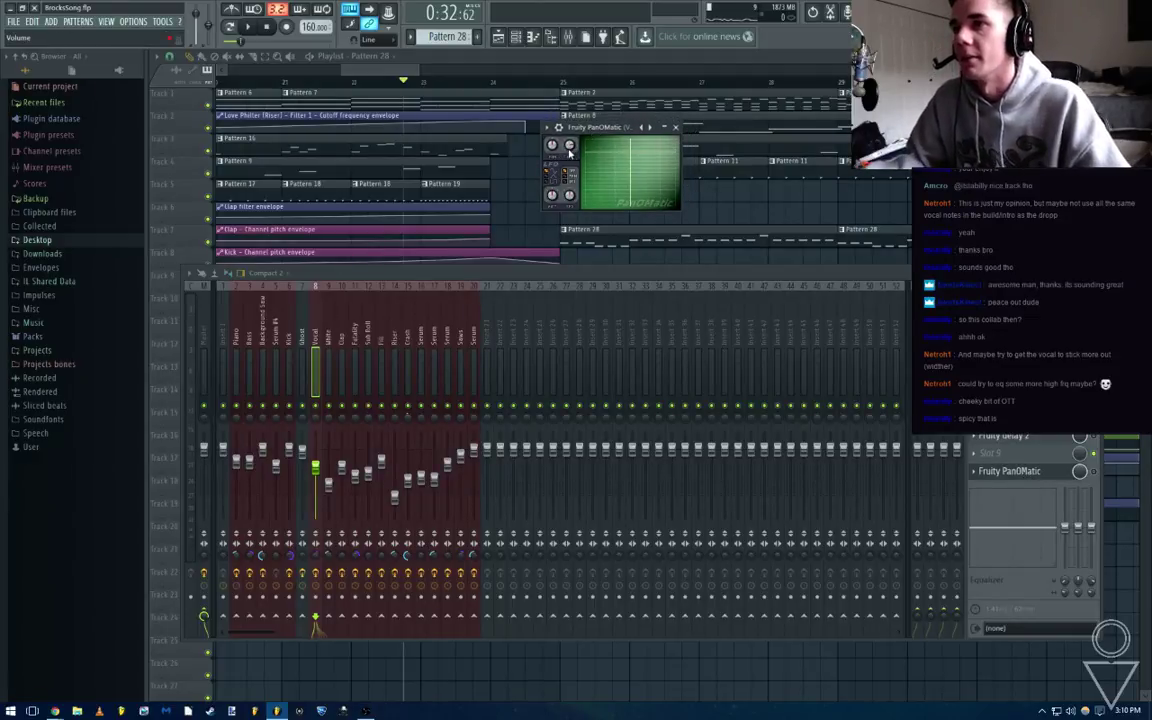
# Open the Ghost track's Fruity peak controller alongside PanOMatic and watch its curve while the drop plays
pyautogui.click(299, 340)
pyautogui.click(1010, 313)
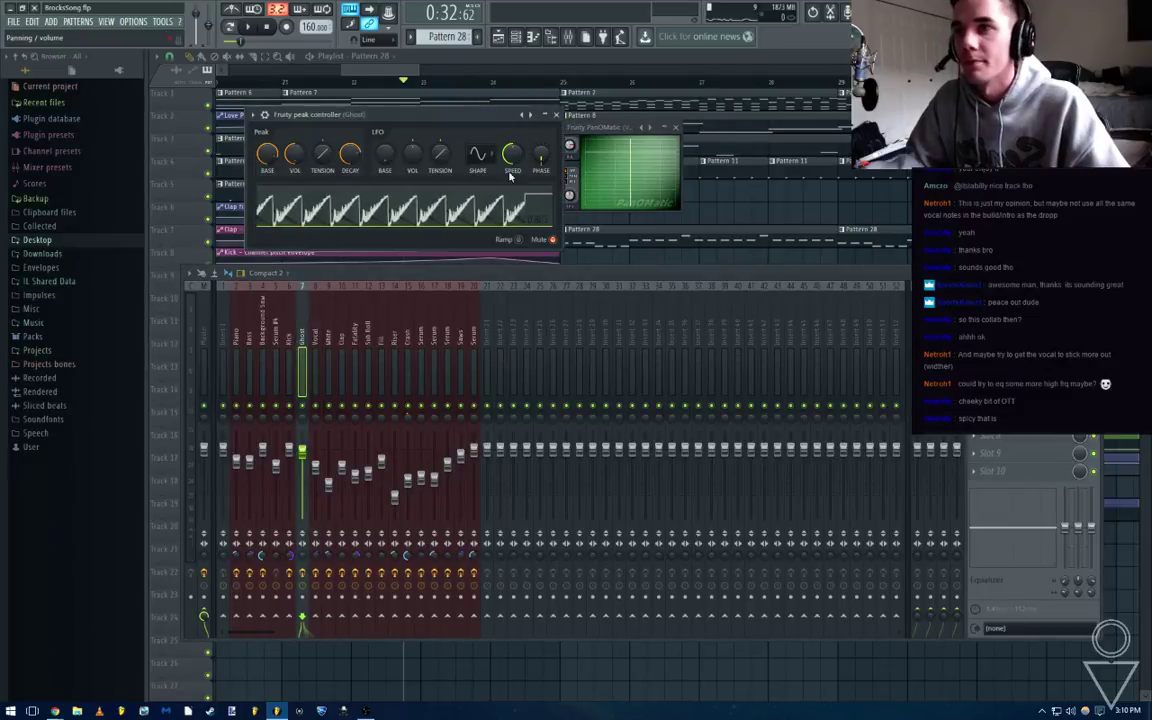
pyautogui.moveTo(415, 118); pyautogui.dragTo(422, 112)
pyautogui.press('space')
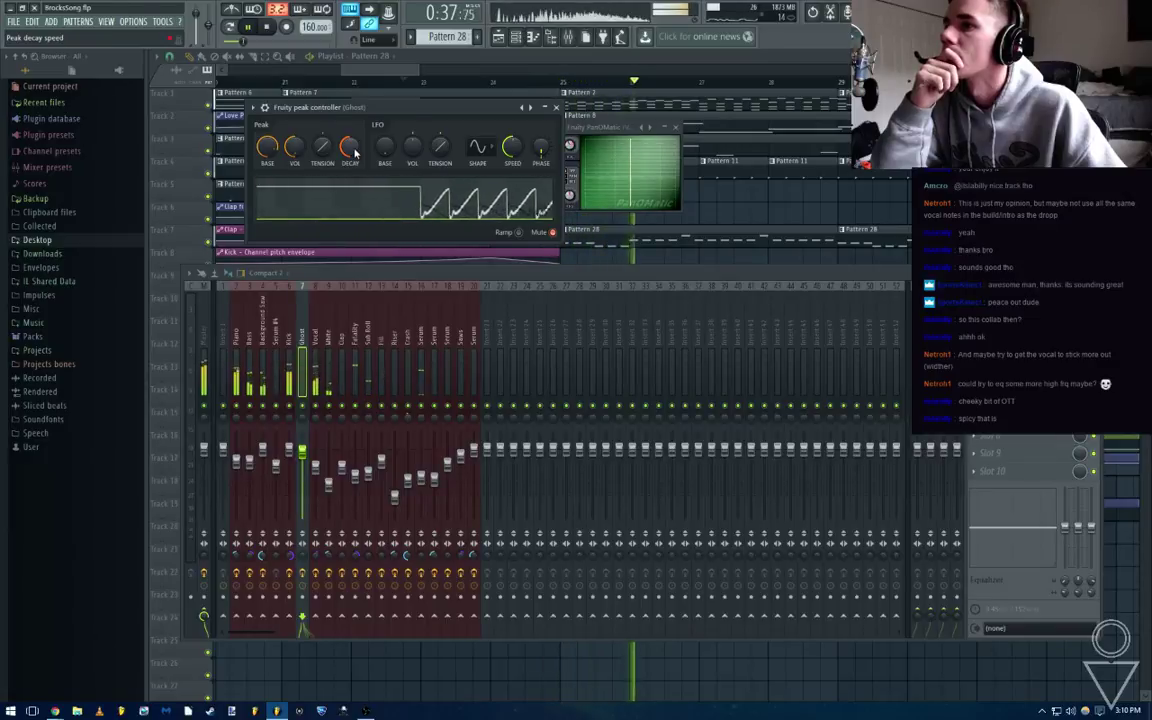
# Increase the peak tension in the Ghost track's peak controller during playback, and close both effect windows and the mixer
pyautogui.click(320, 338)
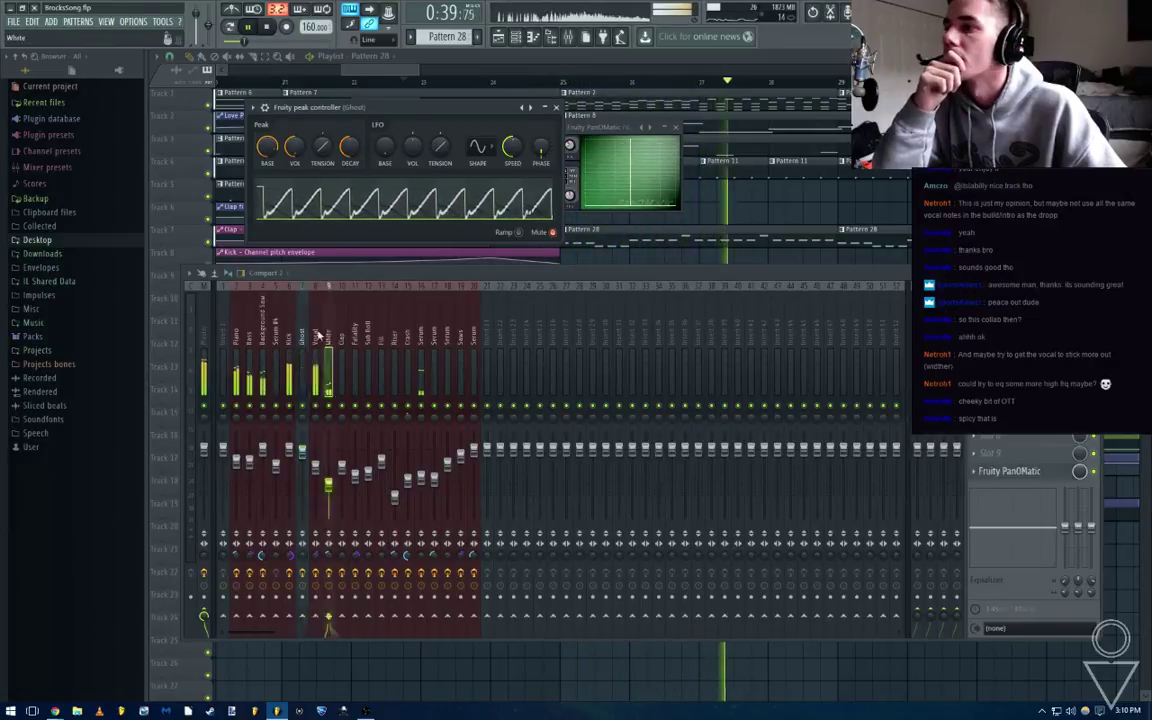
pyautogui.click(317, 336)
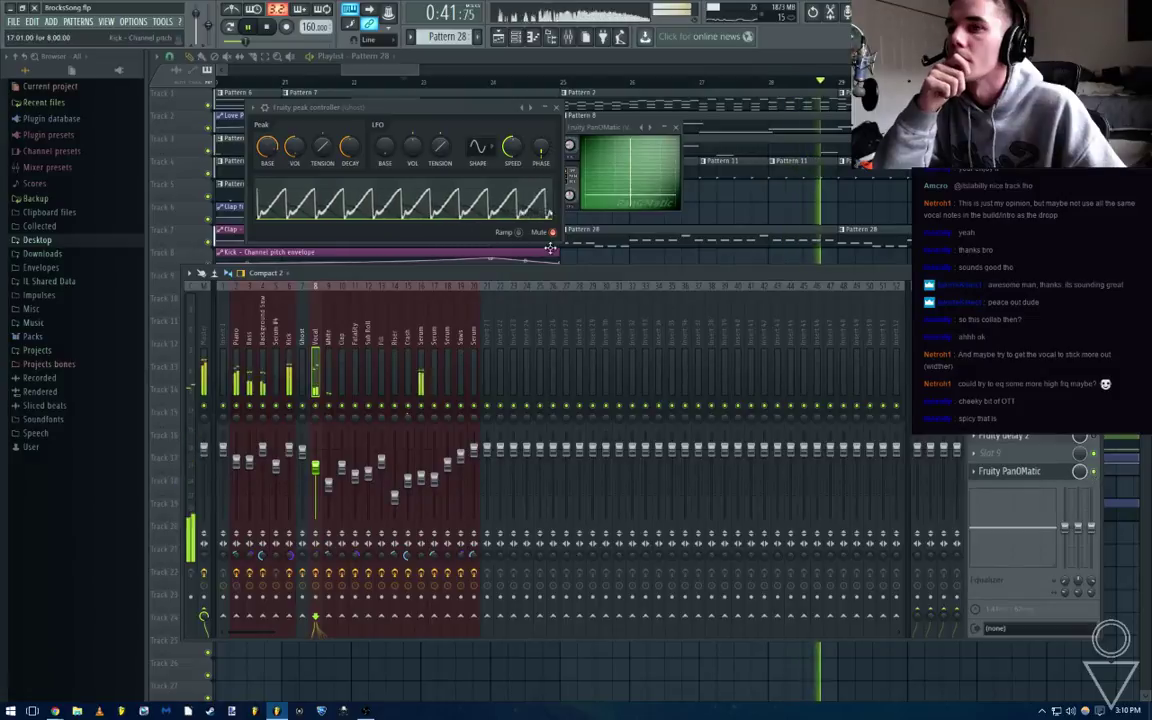
pyautogui.moveTo(323, 149); pyautogui.dragTo(323, 122)
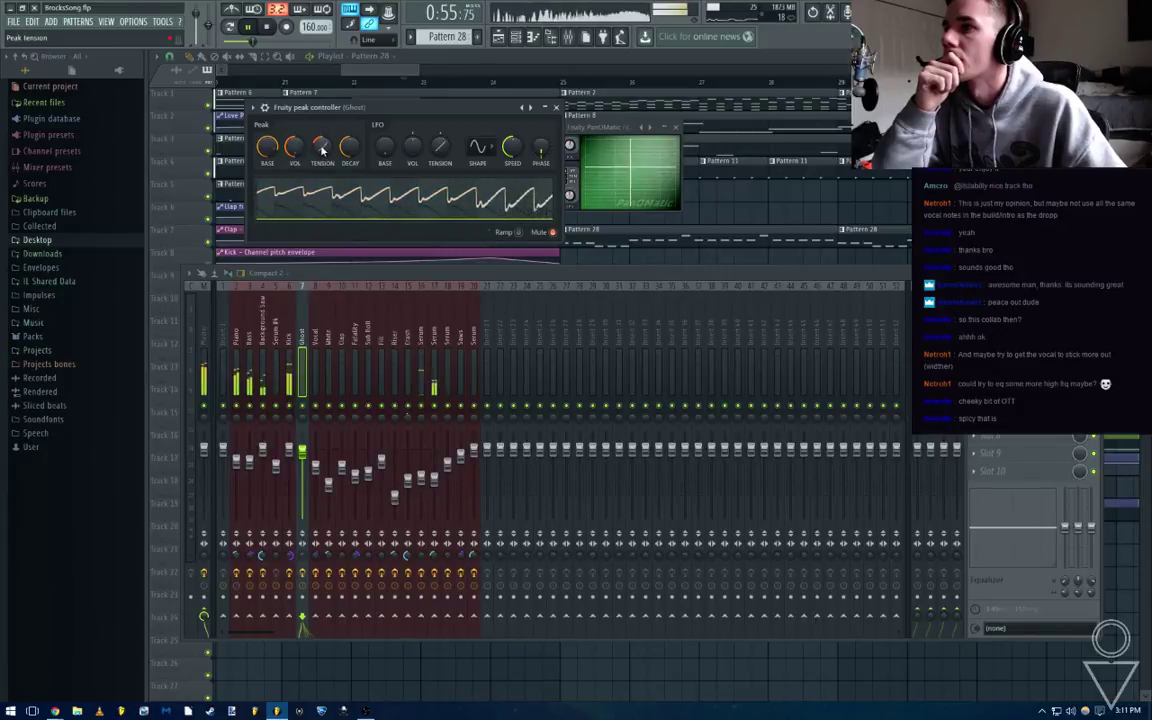
pyautogui.click(557, 108)
pyautogui.click(676, 127)
pyautogui.press('F9')
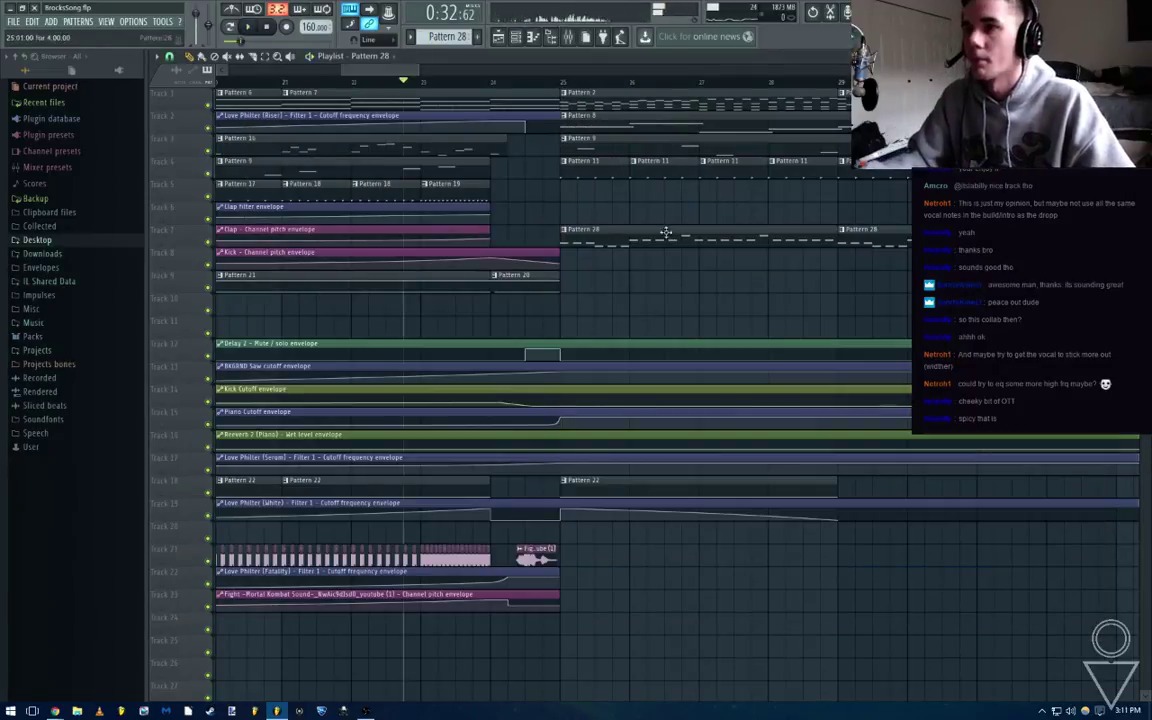
# Replay the drop from bar 25 and review Pattern 28's vocal notes in the piano roll
pyautogui.scroll(-2, 666, 232)
pyautogui.press('space')
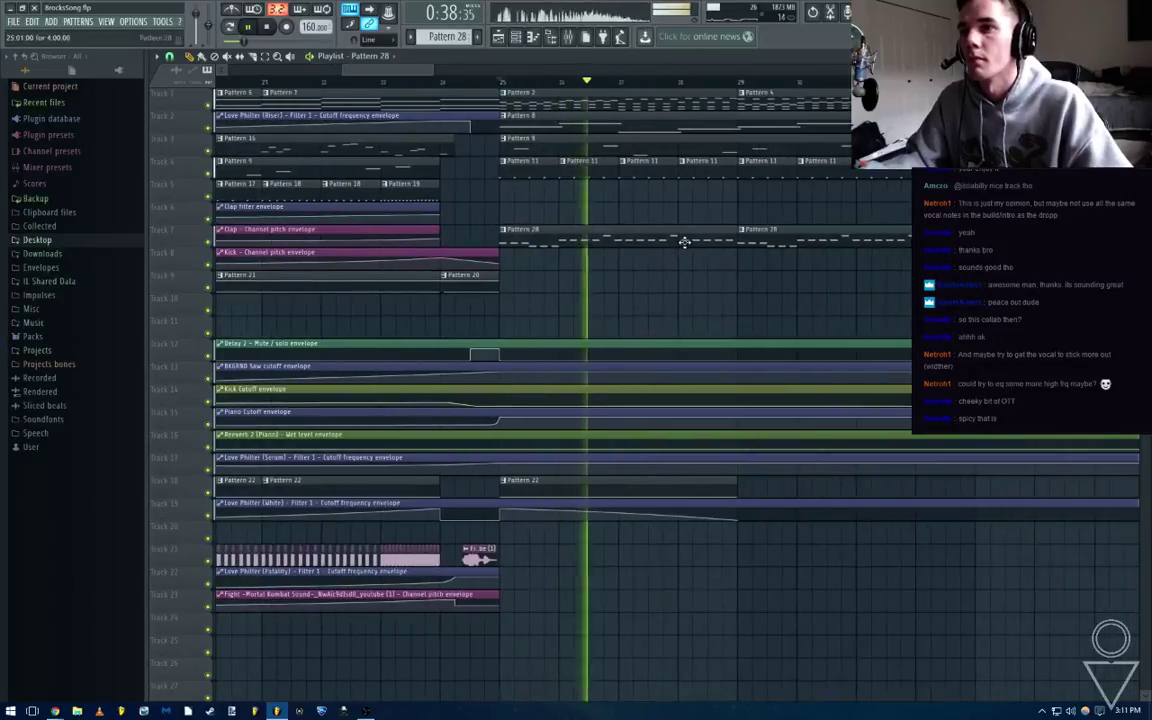
pyautogui.press('F7')
pyautogui.press('space')
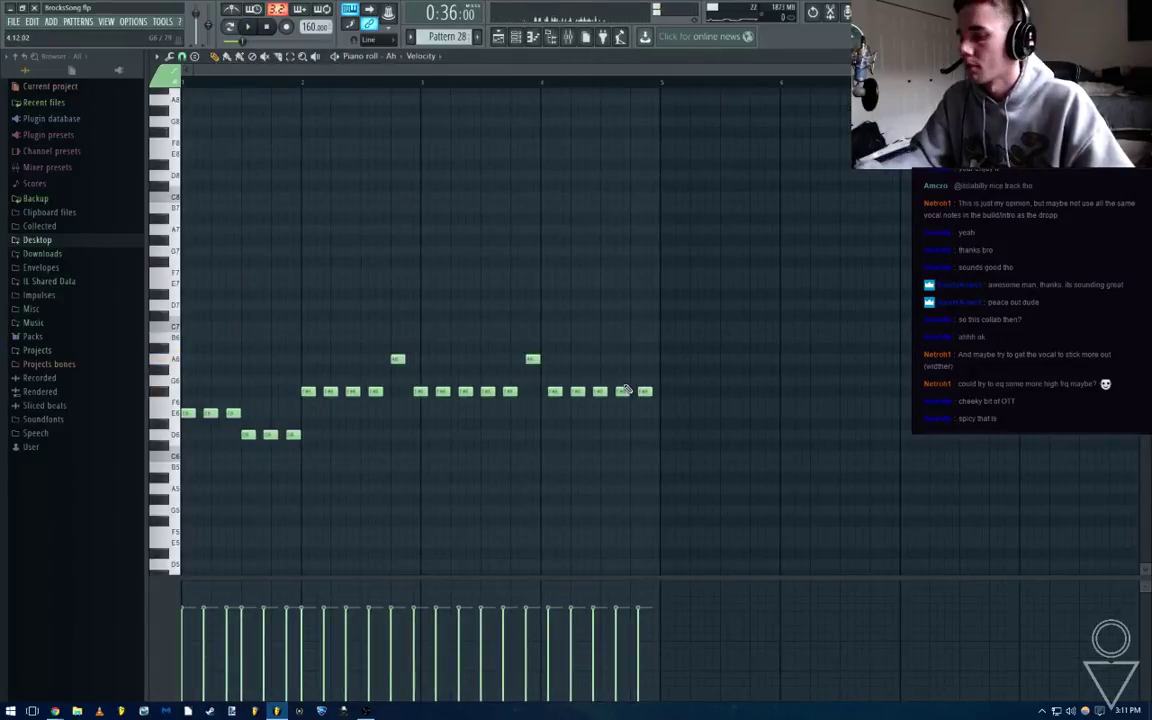
pyautogui.press('Escape')
pyautogui.press('Escape')
pyautogui.press('space')
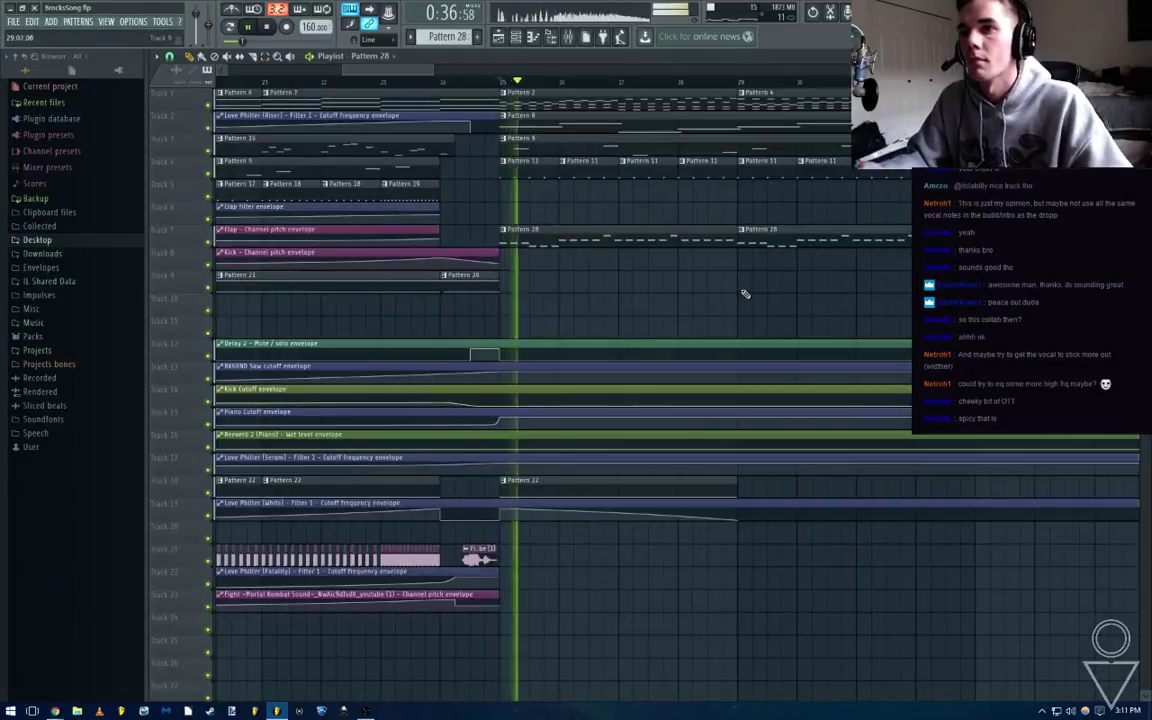
# Save the project and play the arrangement from the build-up at bar 17
pyautogui.hotkey('ctrl', 's')
pyautogui.scroll(-4, 743, 295)
pyautogui.press('space')
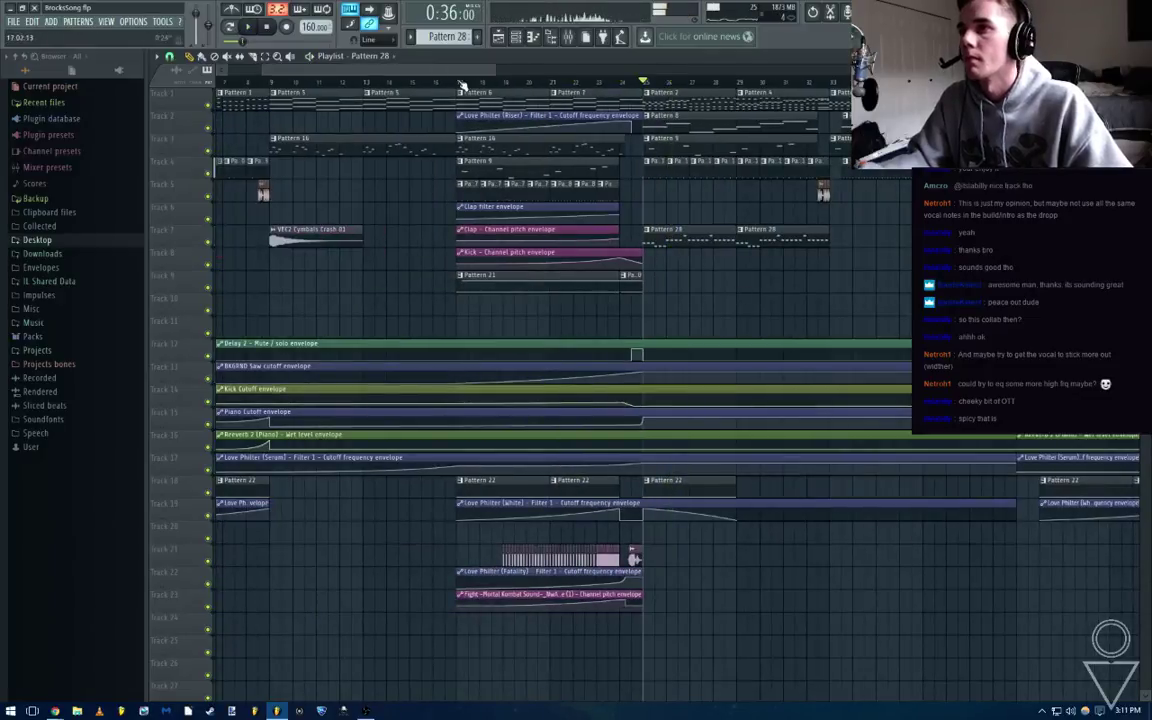
pyautogui.click(460, 83)
pyautogui.press('space')
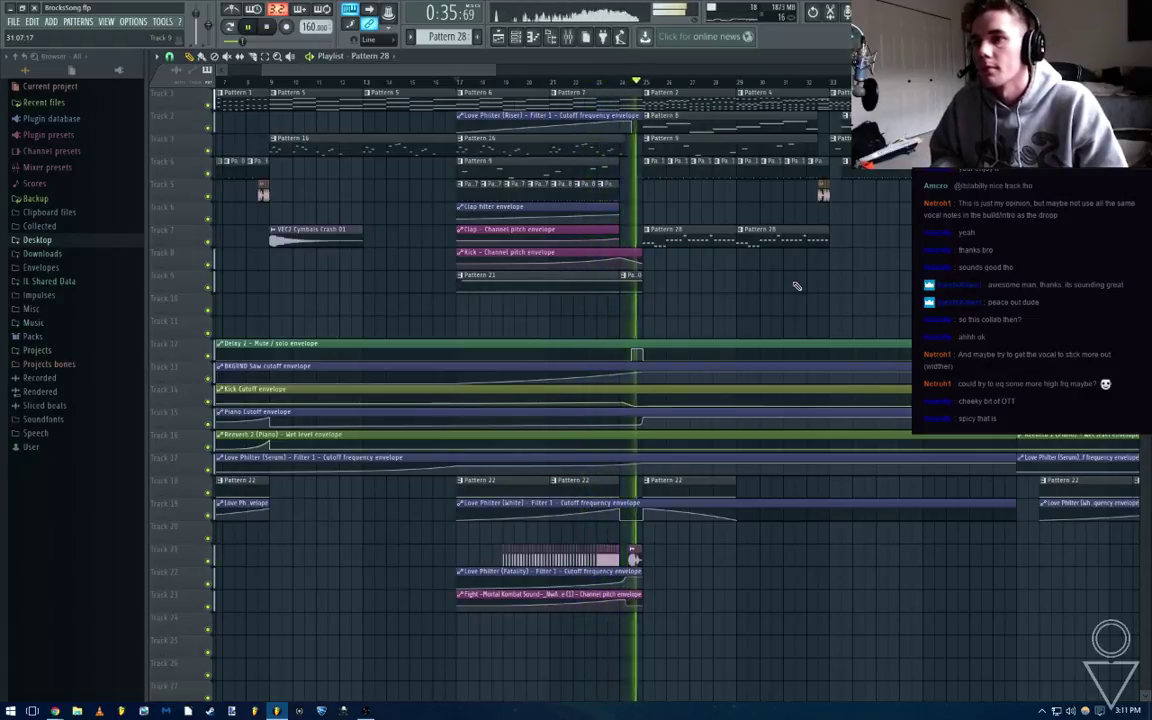
# Inspect all of Pattern 28's vocal notes in the piano roll during the drop, and return to the playlist
pyautogui.scroll(3, 797, 286)
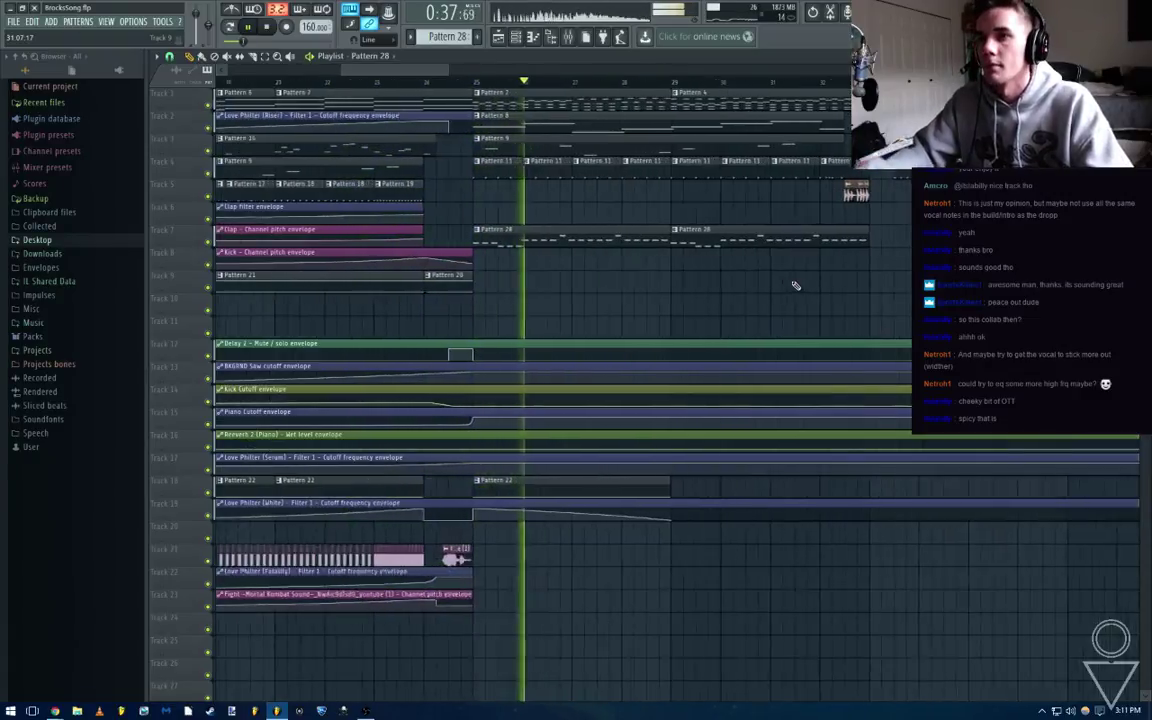
pyautogui.doubleClick(569, 239)
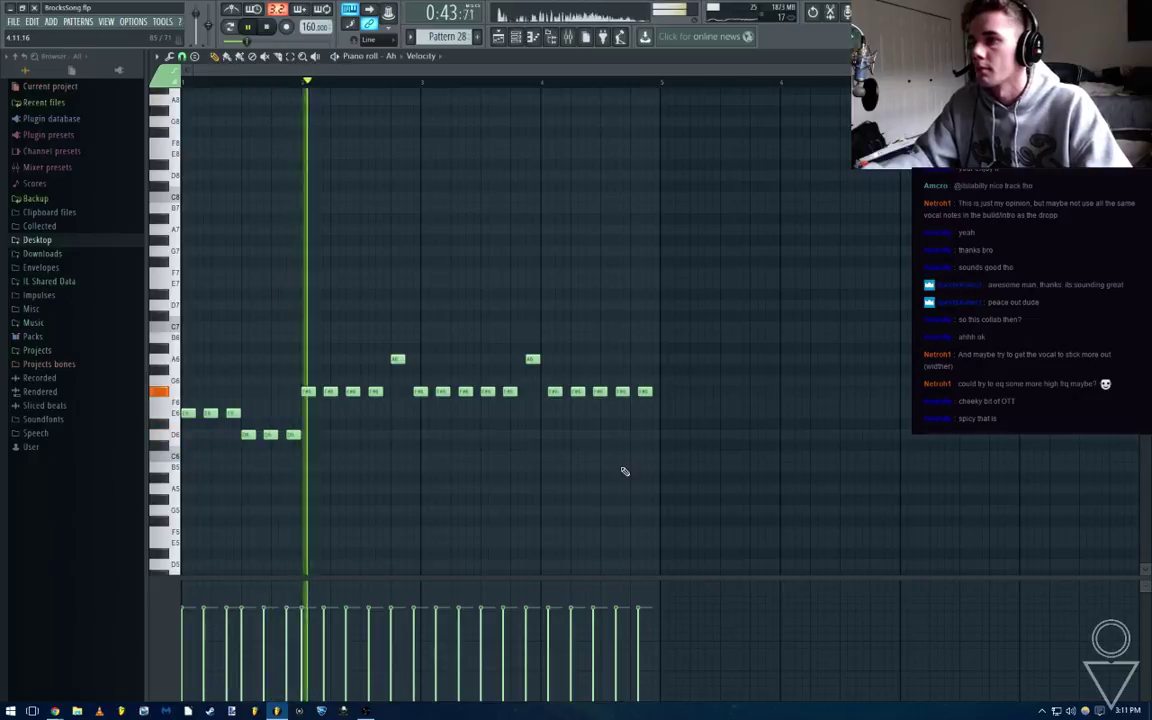
pyautogui.hotkey('ctrl', 'a')
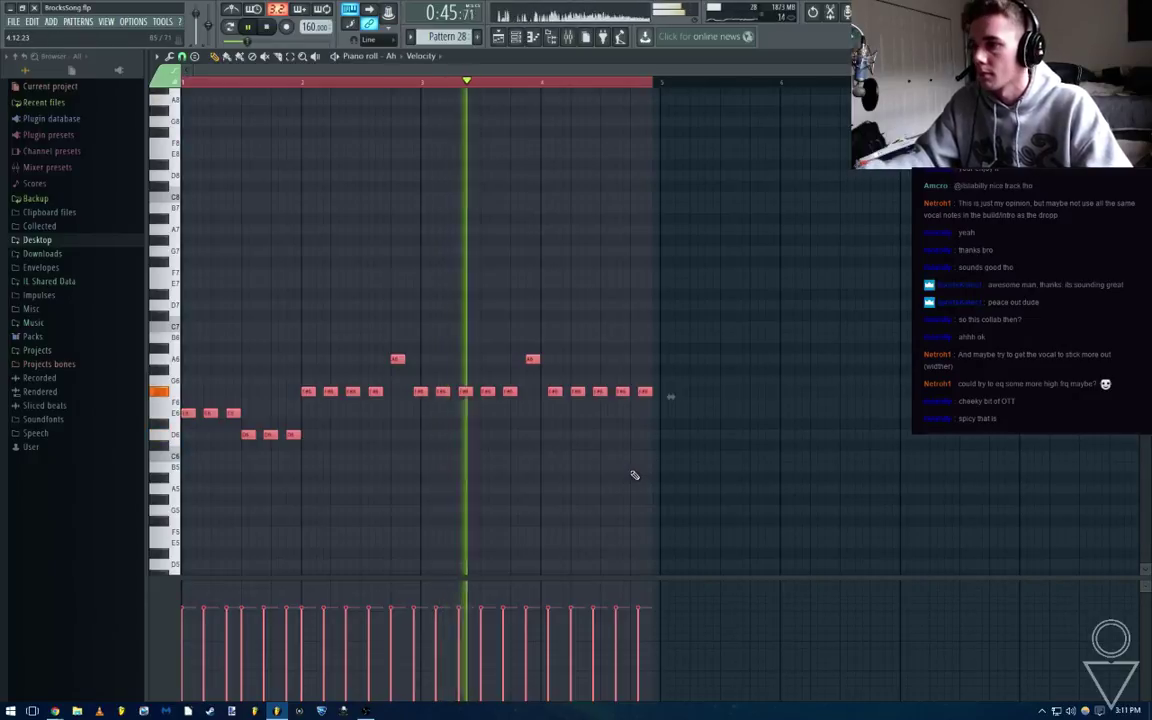
pyautogui.press('Escape')
pyautogui.press('Escape')
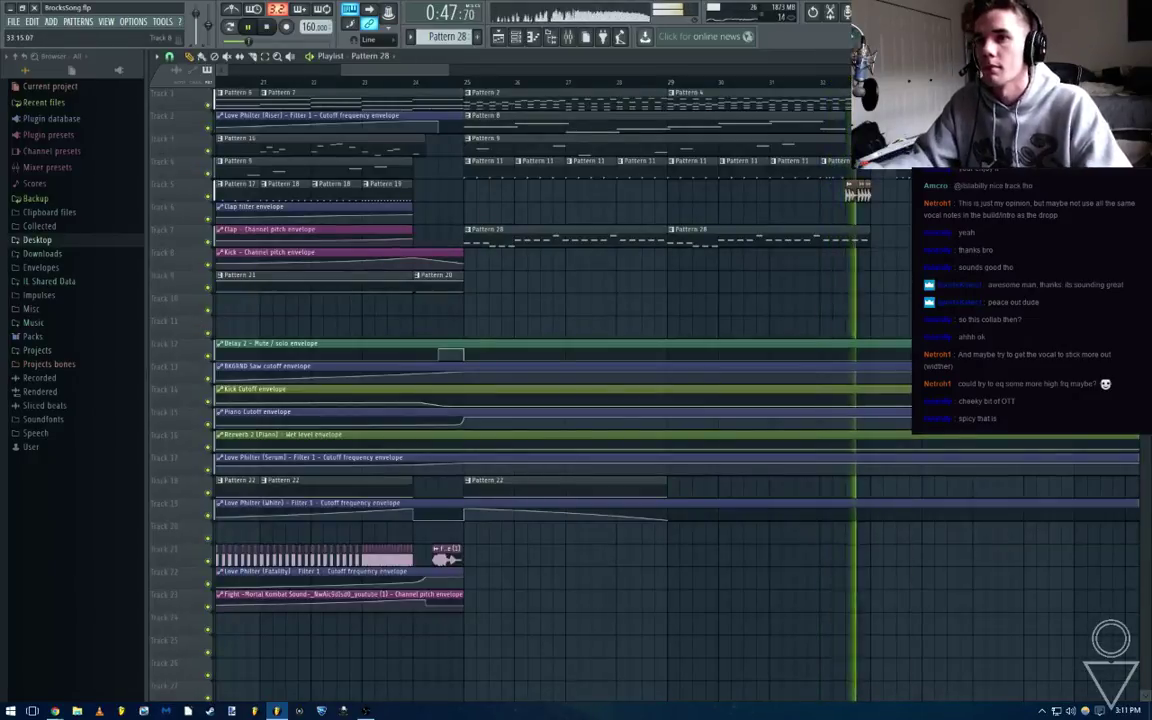
# Try repeating Pattern 28 on Track 7 at bars 33 and 37, and remove both added clips
pyautogui.press('space')
pyautogui.hscroll(3, 646, 295)
pyautogui.click(676, 229)
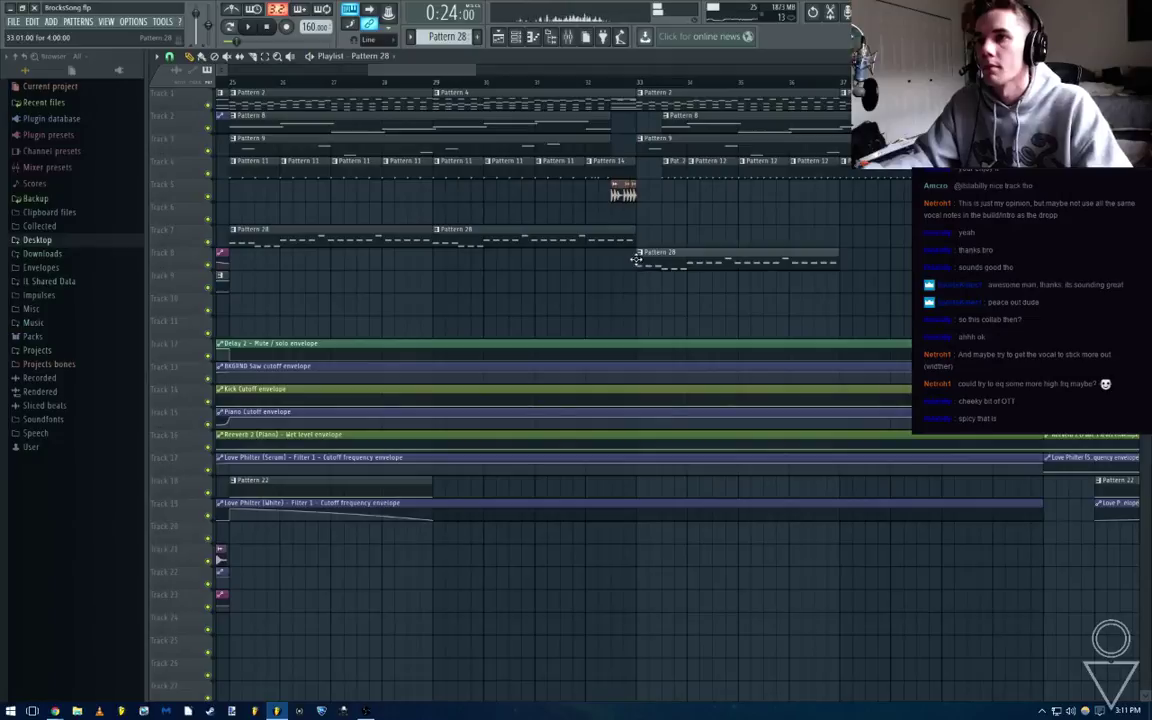
pyautogui.click(856, 242)
pyautogui.doubleClick(807, 240)
pyautogui.press('Escape')
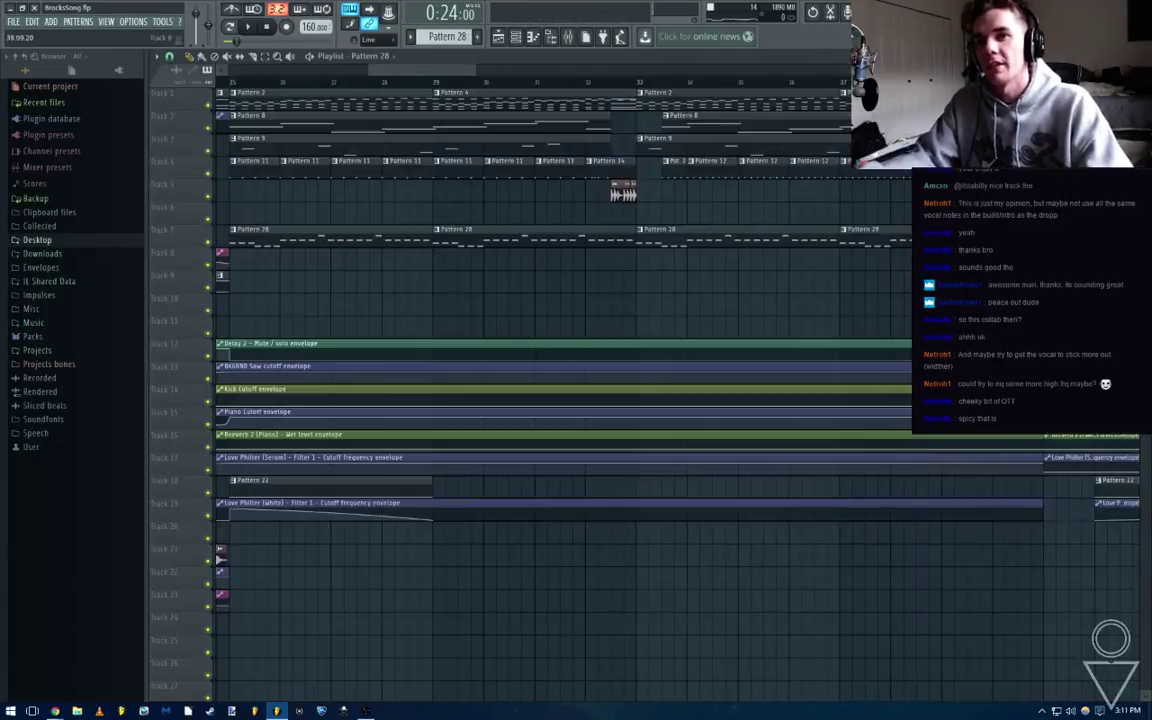
pyautogui.rightClick(900, 242)
pyautogui.rightClick(812, 243)
# Clone Pattern 28 as Pattern 29 and place the copy on Track 7 at bar 33
pyautogui.rightClick(447, 36)
pyautogui.click(553, 126)
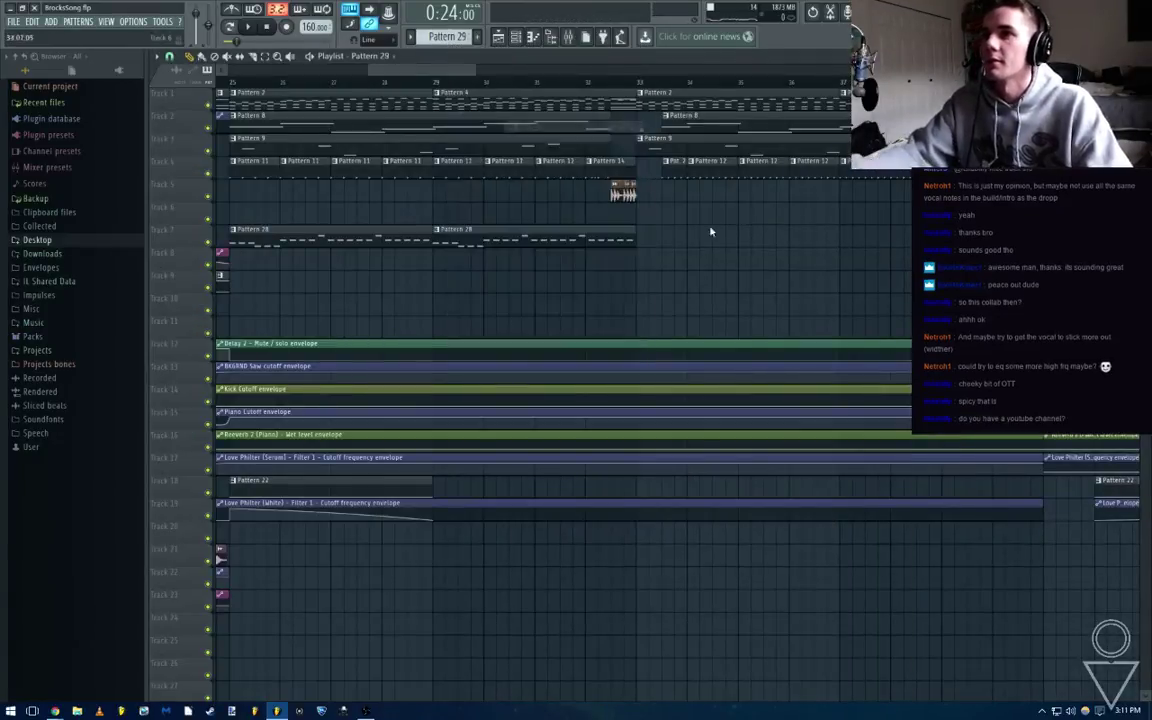
pyautogui.press('F6')
pyautogui.click(498, 38)
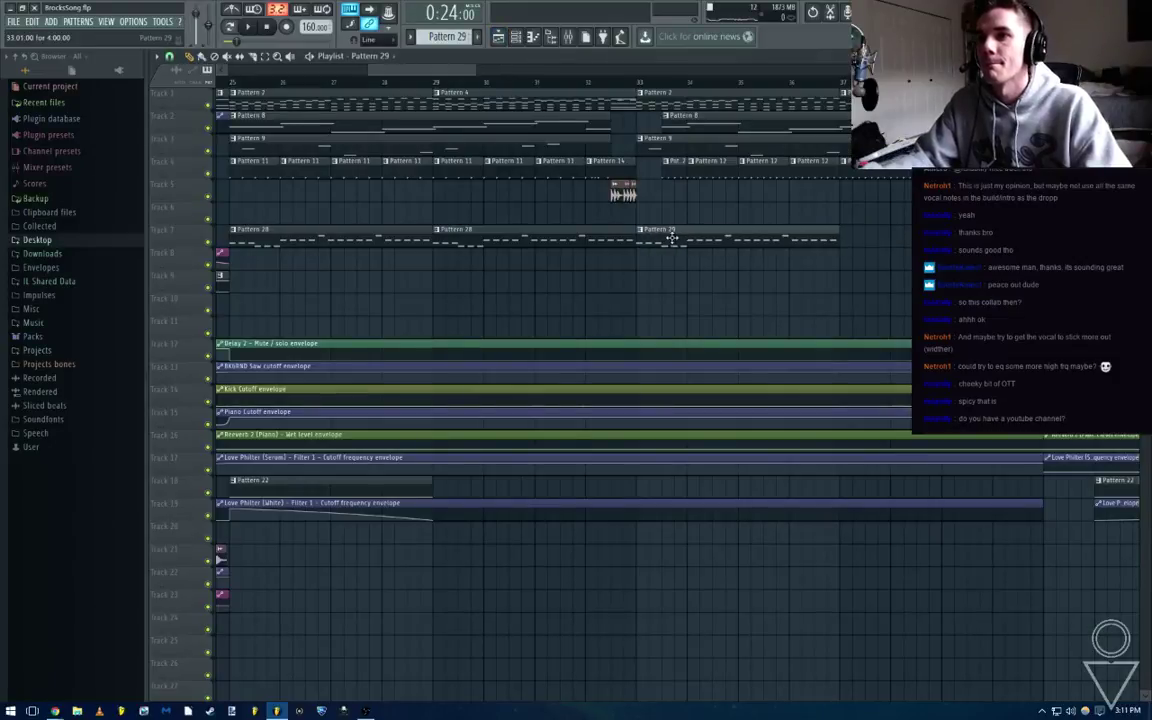
# Try transposing all of Pattern 29's vocal notes up an octave in the piano roll, and return to the playlist
pyautogui.doubleClick(605, 214)
pyautogui.hotkey('ctrl', 'a')
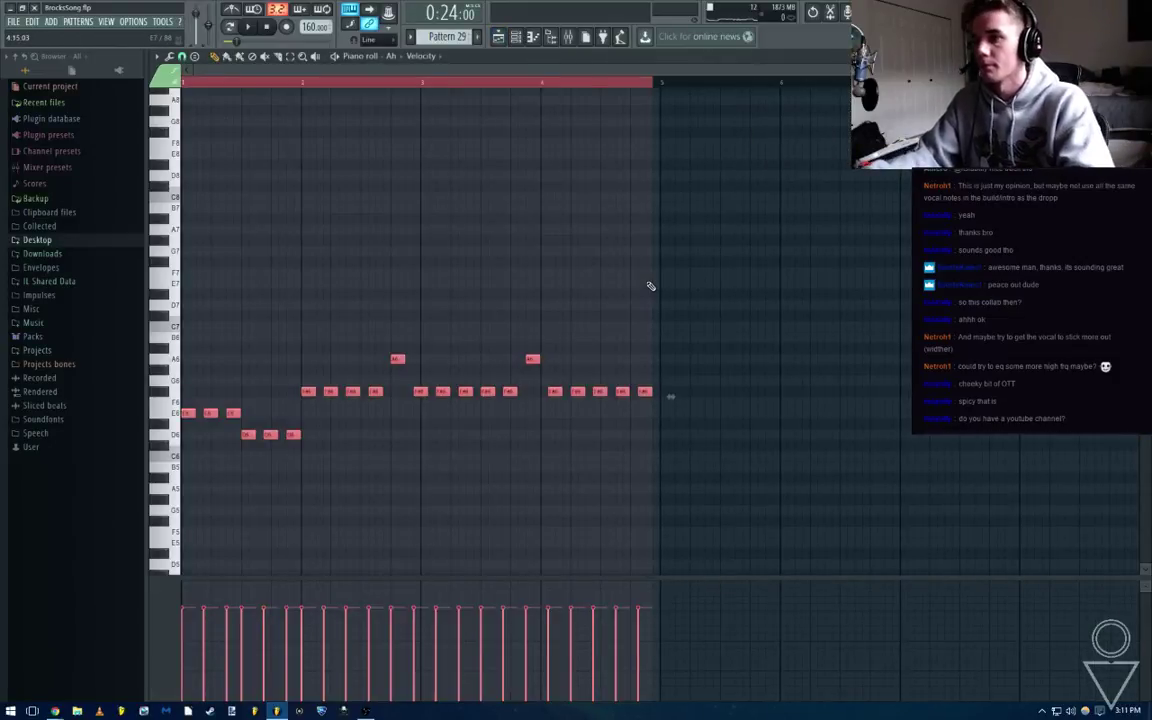
pyautogui.hotkey('ctrl', 'Up')
pyautogui.press('Escape')
pyautogui.press('Escape')
# Play the arrangement from just before bar 33 and repeat Pattern 29 on Track 7 at bar 37
pyautogui.click(620, 82)
pyautogui.press('space')
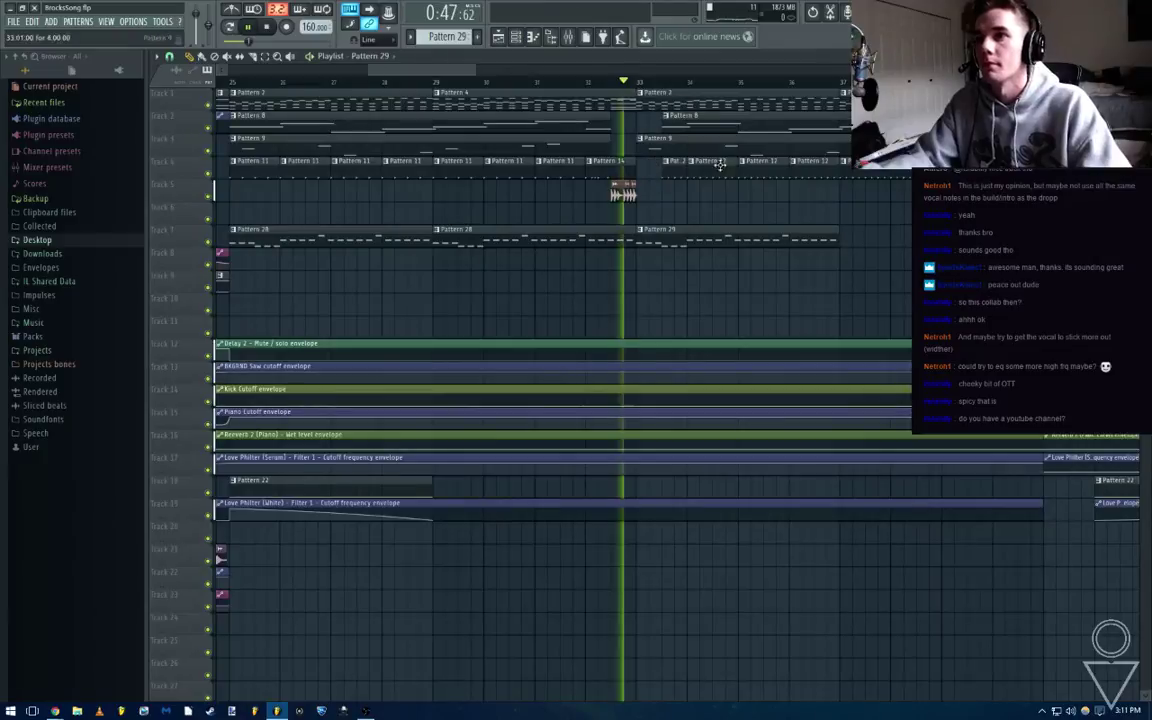
pyautogui.scroll(-4, 859, 272)
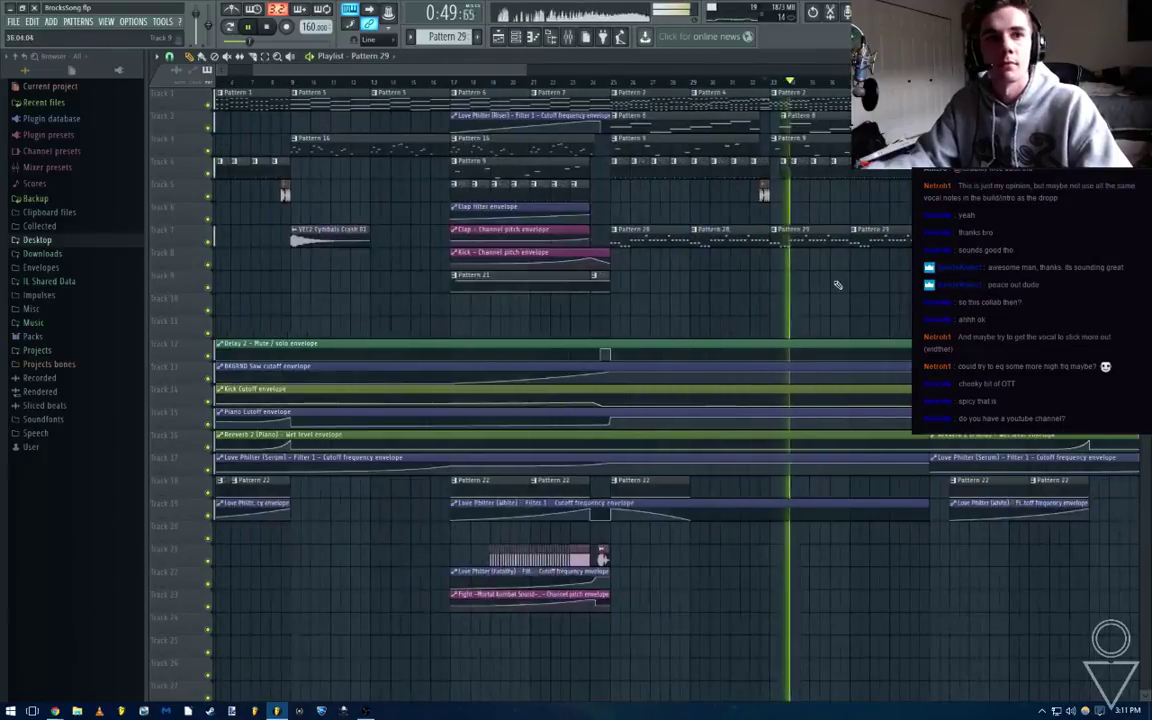
pyautogui.hscroll(2, 825, 288)
pyautogui.press('space')
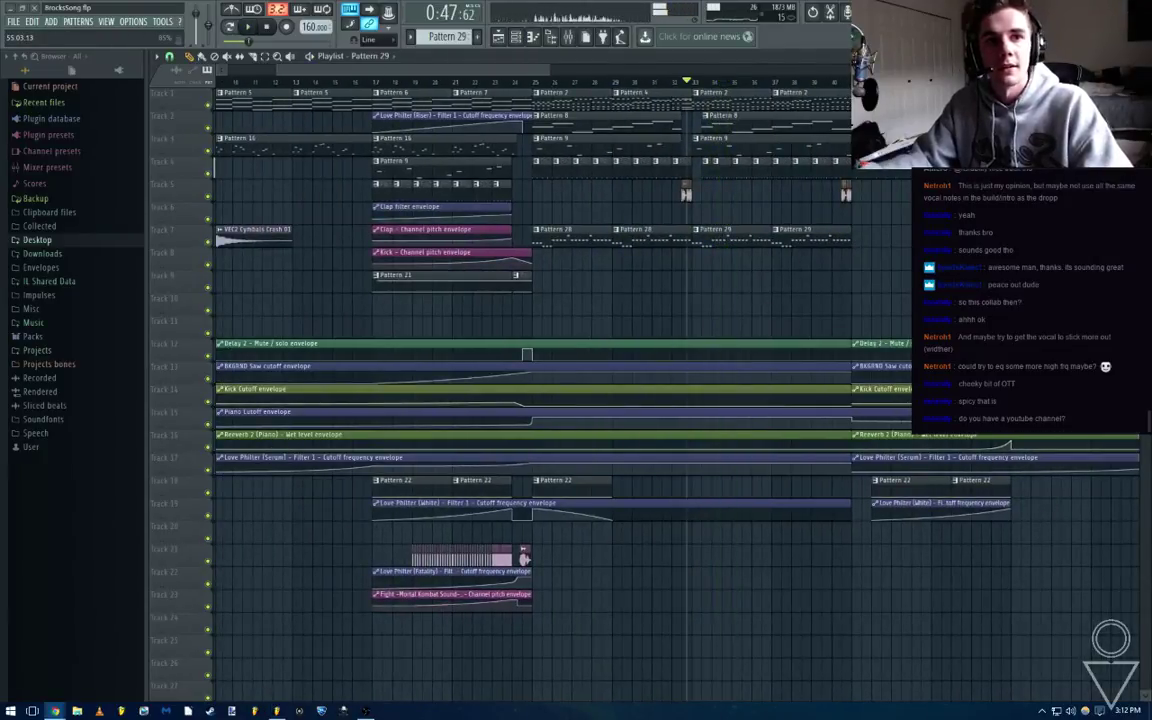
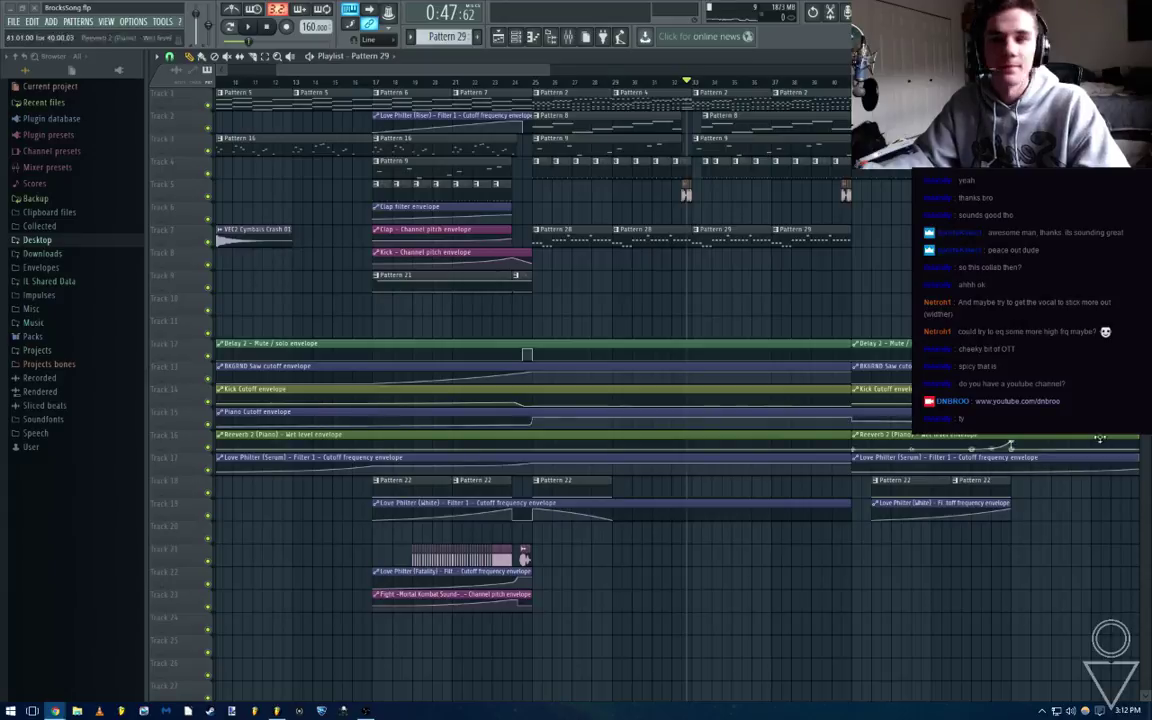
# Play the second half of the drop while reviewing Pattern 29's vocal notes, and save the project
pyautogui.press('space')
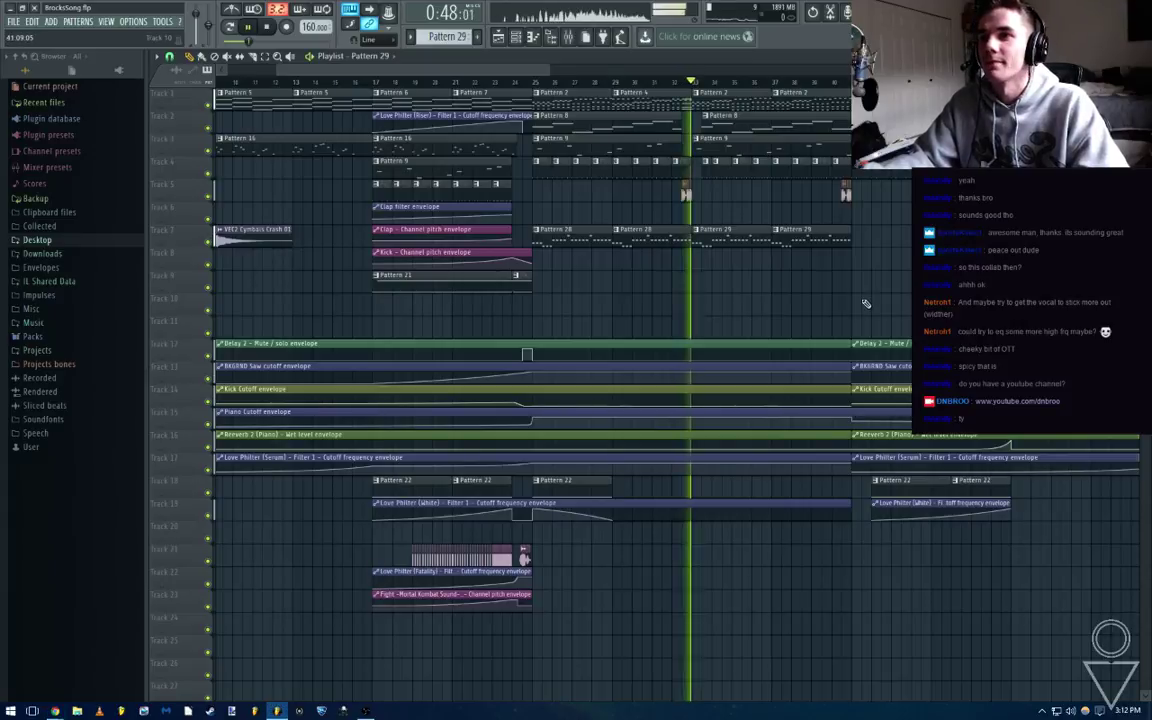
pyautogui.doubleClick(738, 239)
pyautogui.press('Escape')
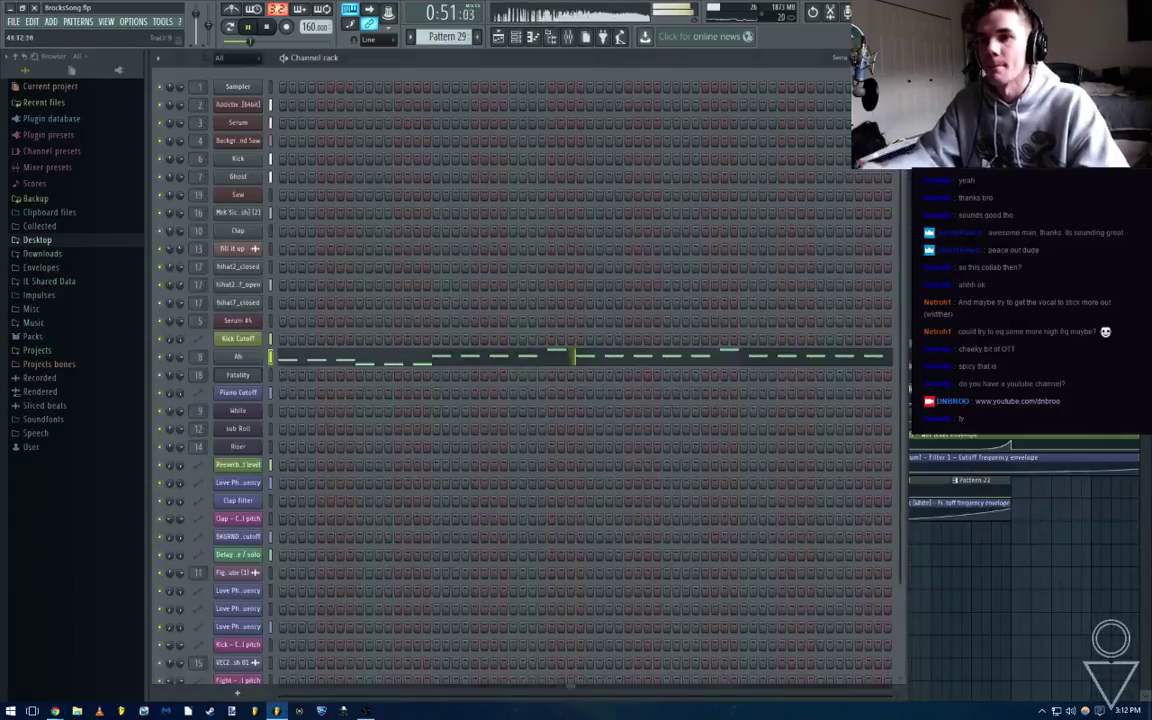
pyautogui.press('Escape')
pyautogui.hotkey('ctrl', 's')
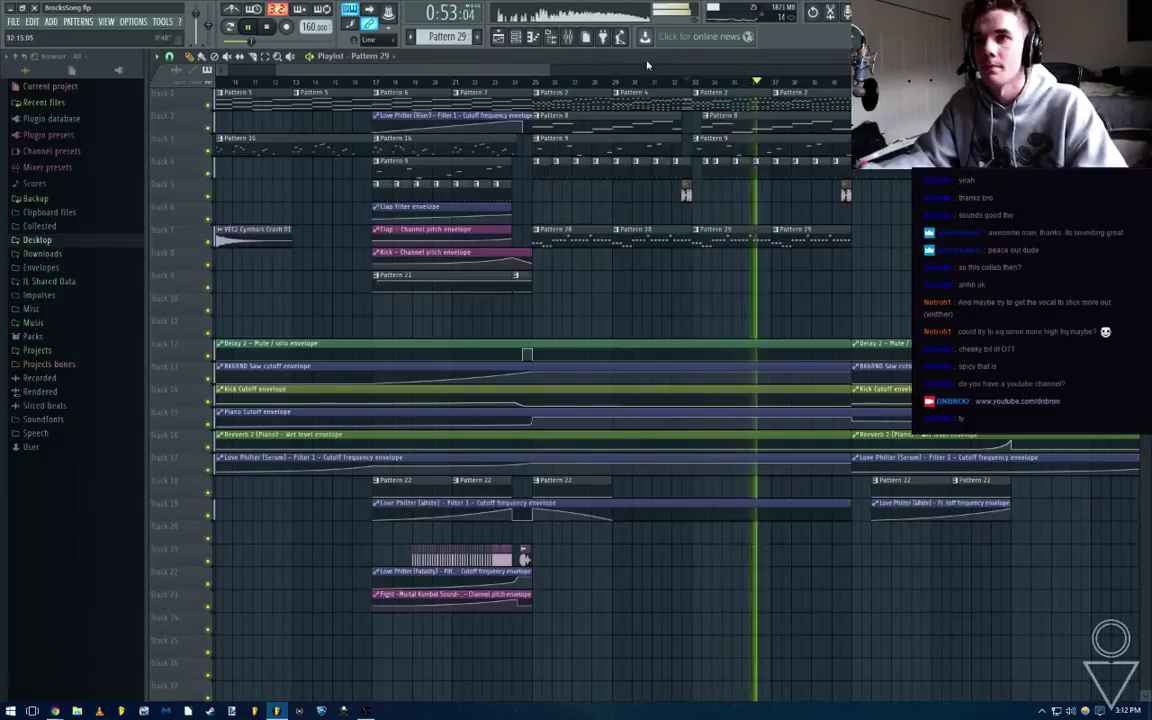
# Check the Vocal track's volume in the mixer during playback, and look into Pattern 28's vocal notes
pyautogui.press('F9')
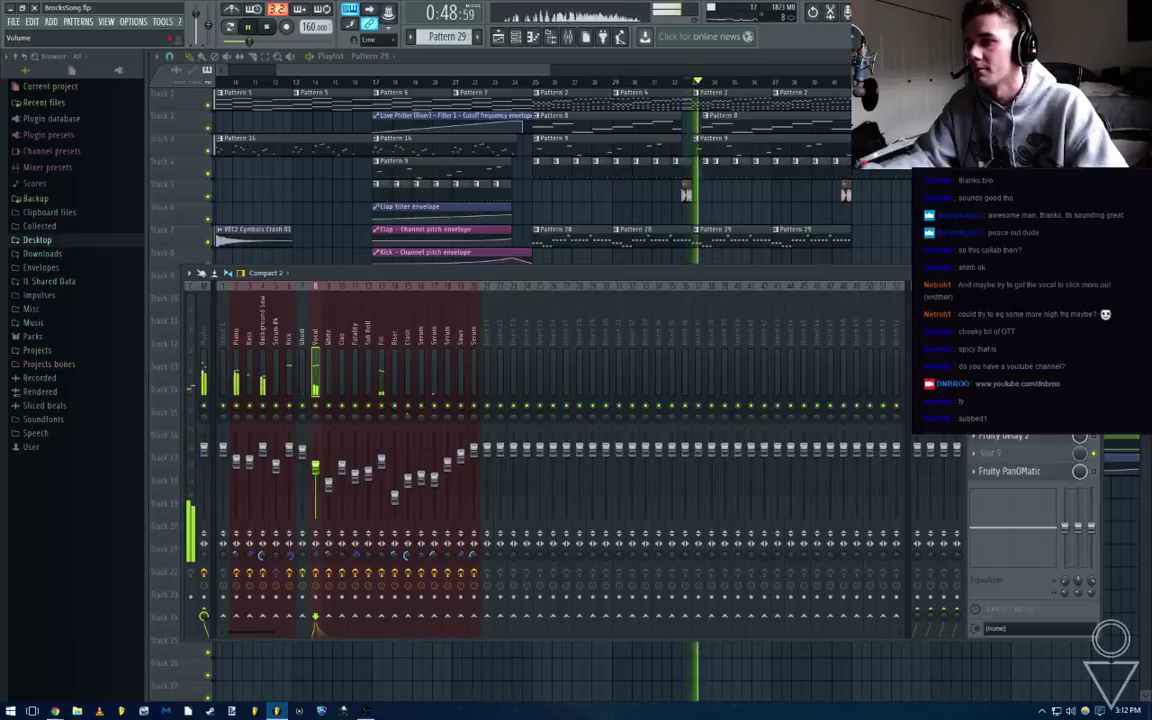
pyautogui.press('F9')
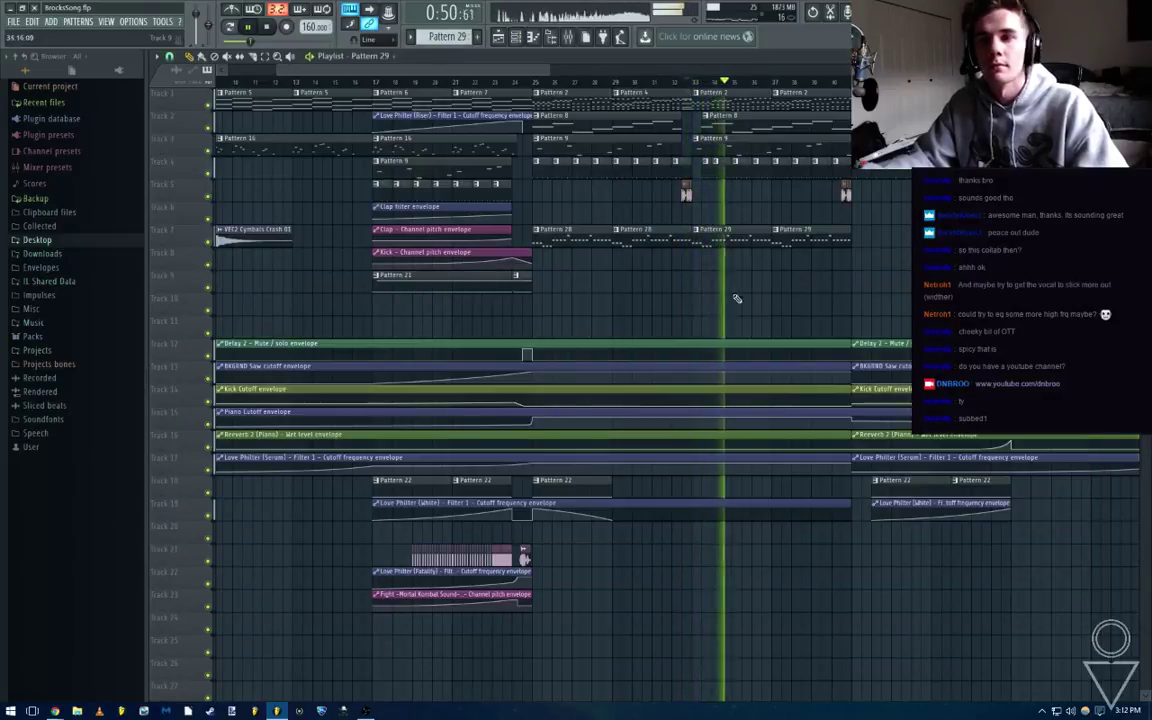
pyautogui.doubleClick(611, 236)
pyautogui.press('Escape')
pyautogui.press('Escape')
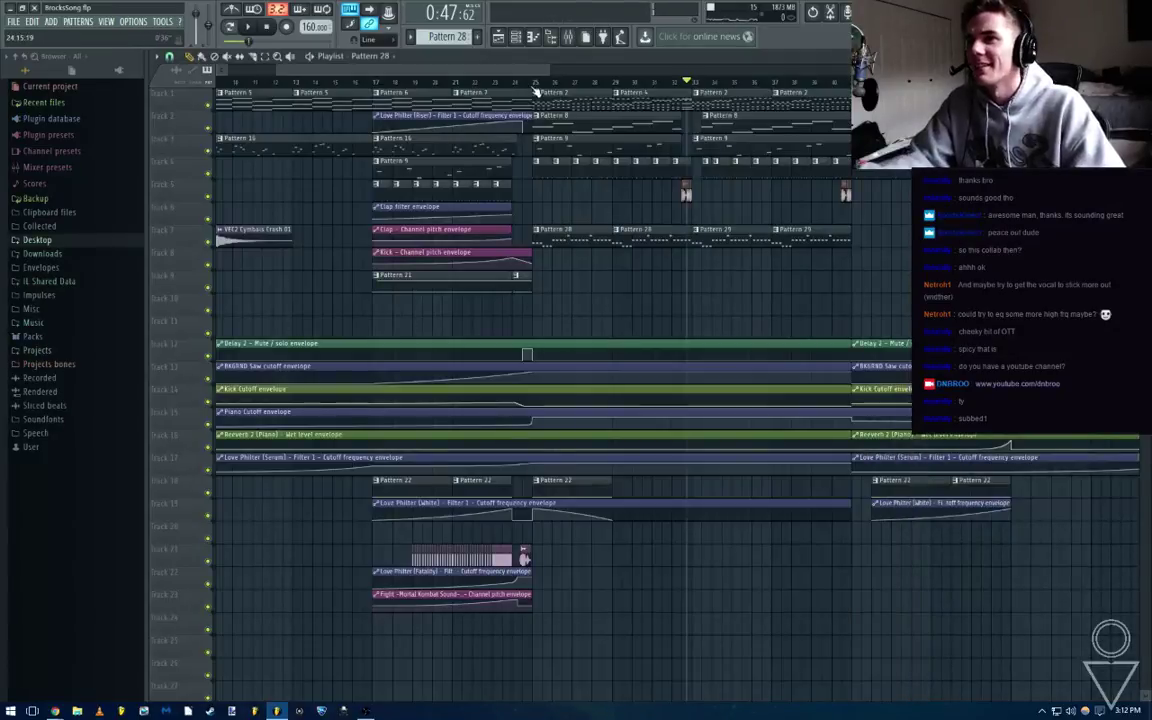
# Play the drop from bar 25 while following Pattern 28's vocal notes, and replay the build-up from bar 17
pyautogui.click(535, 84)
pyautogui.doubleClick(573, 240)
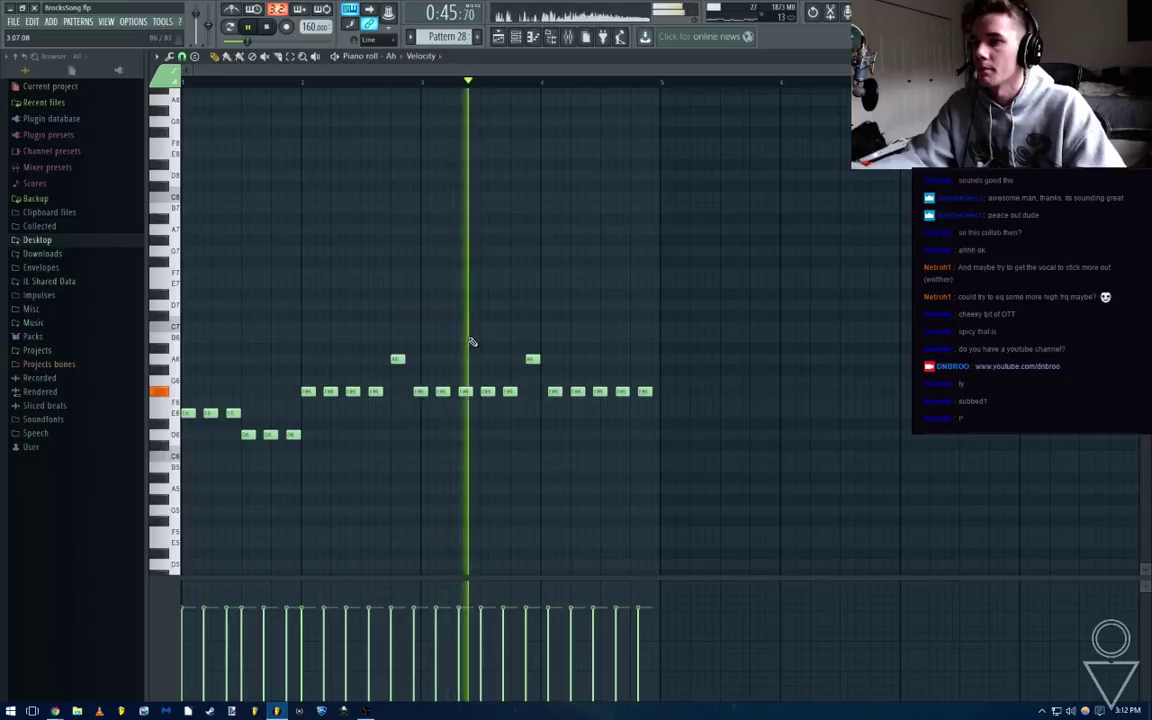
pyautogui.press('F6')
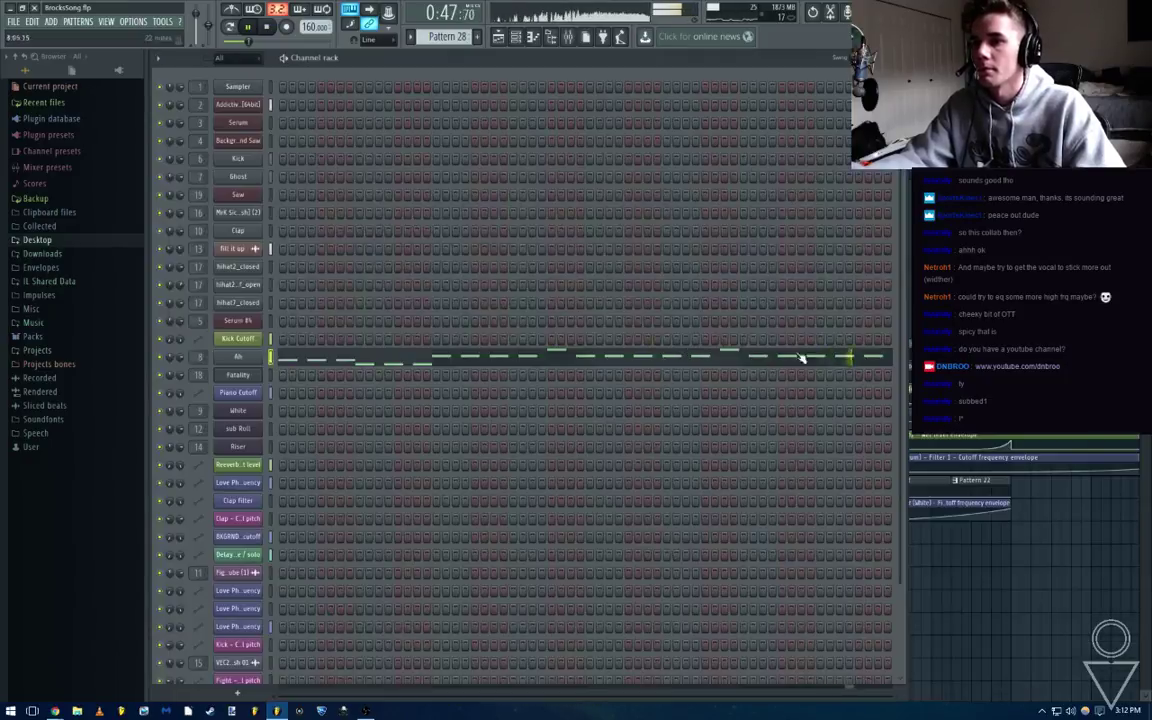
pyautogui.press('F5')
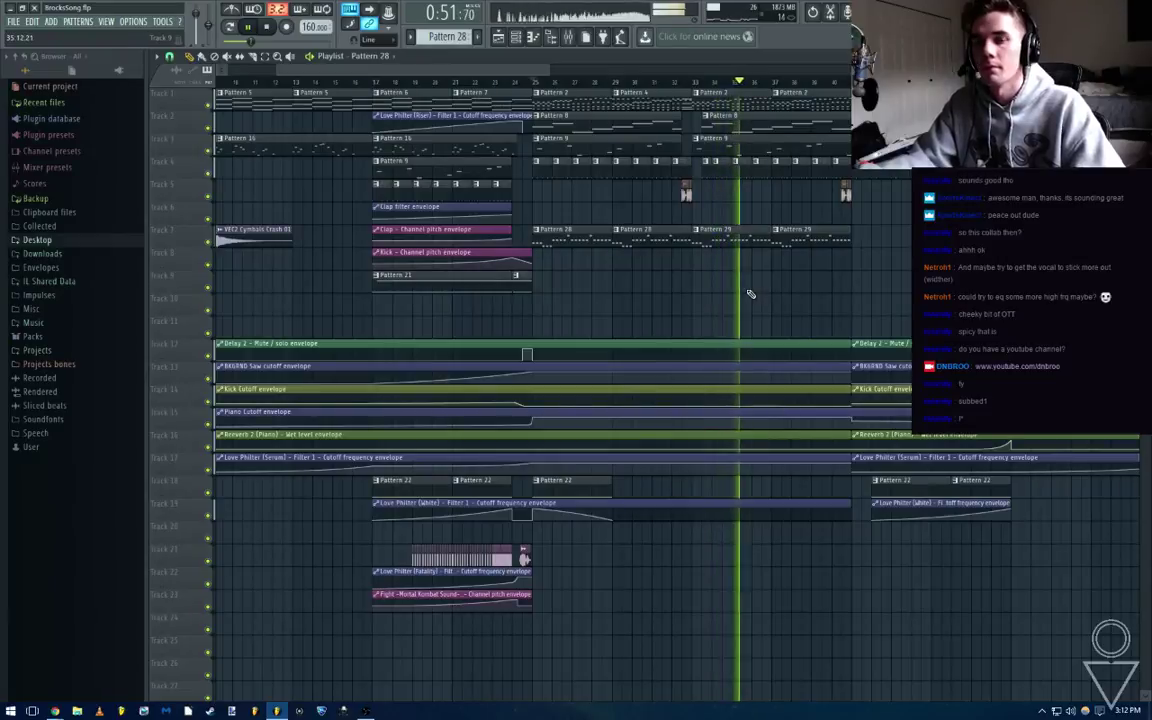
pyautogui.press('space')
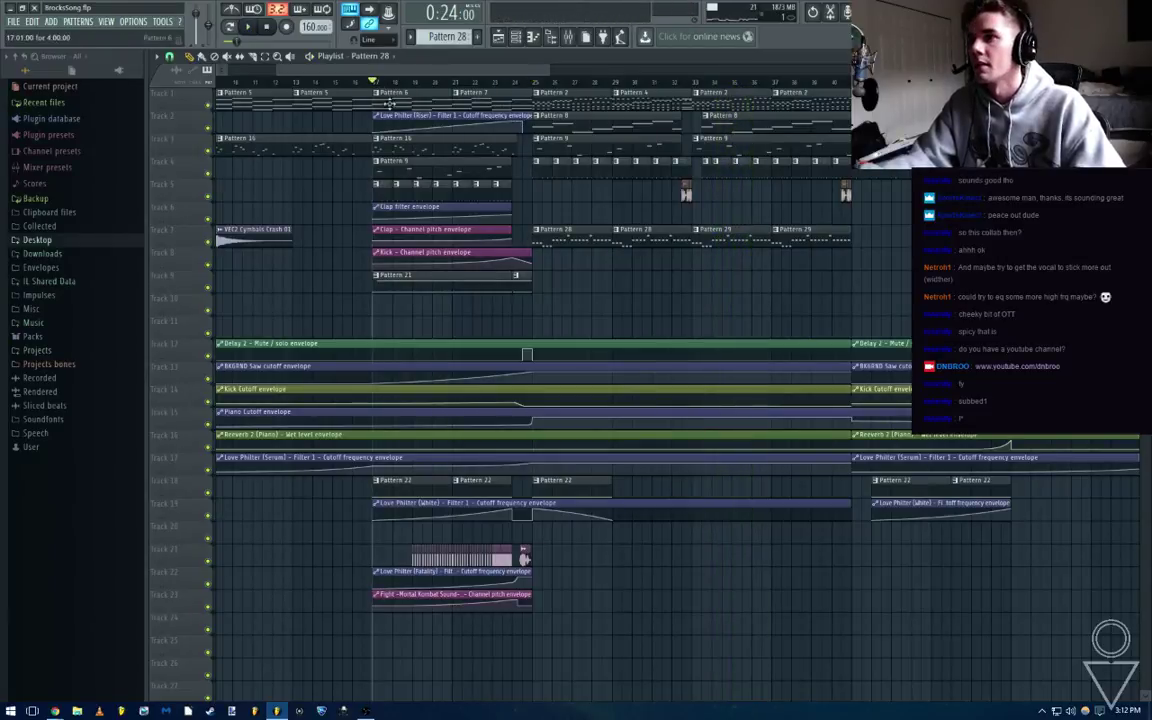
pyautogui.press('space')
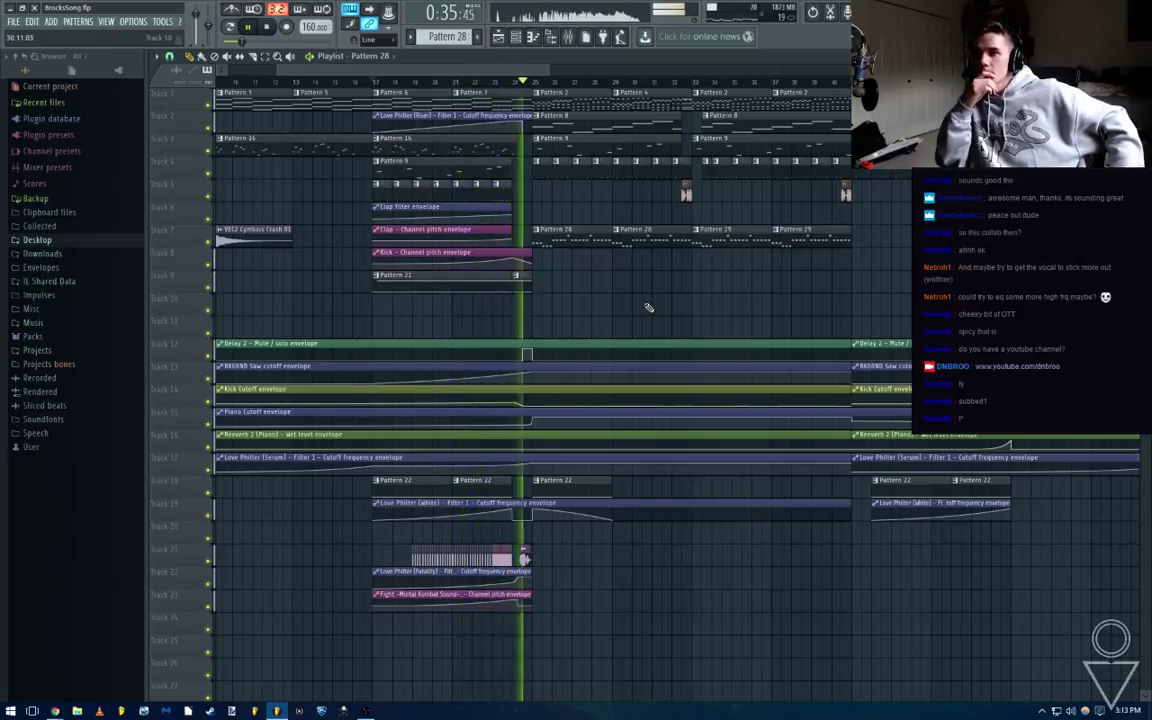
pyautogui.press('space')
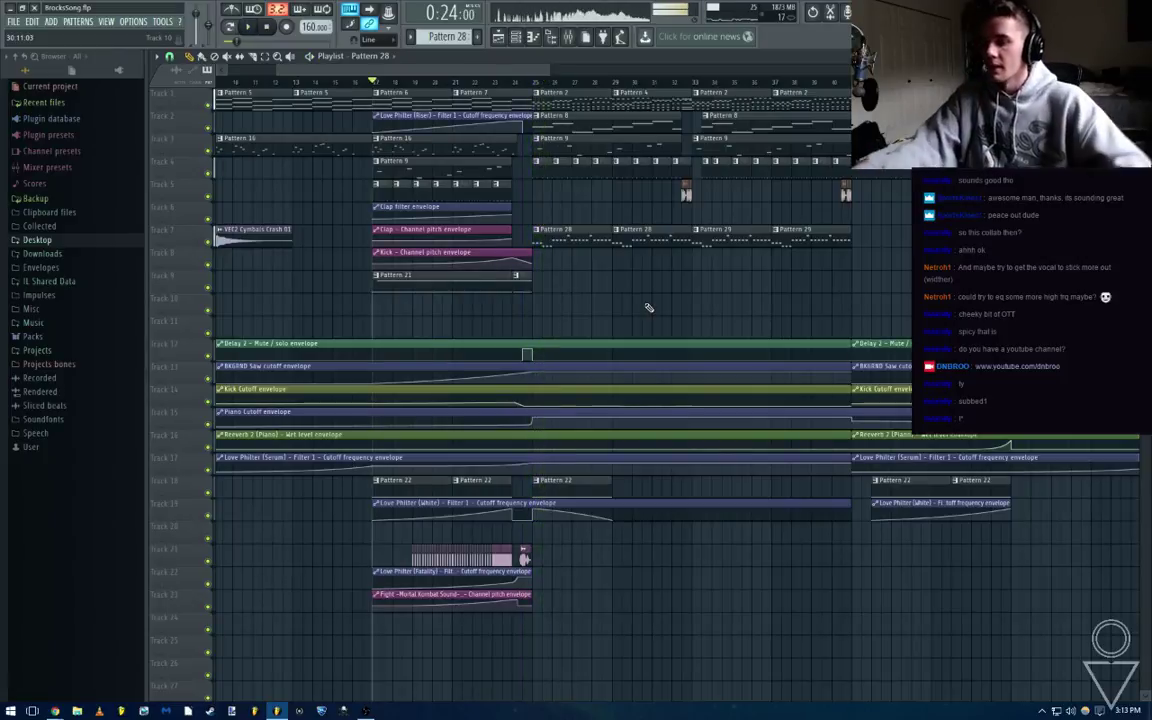
# Delete all the vocal notes from Pattern 28 and Pattern 29
pyautogui.doubleClick(607, 240)
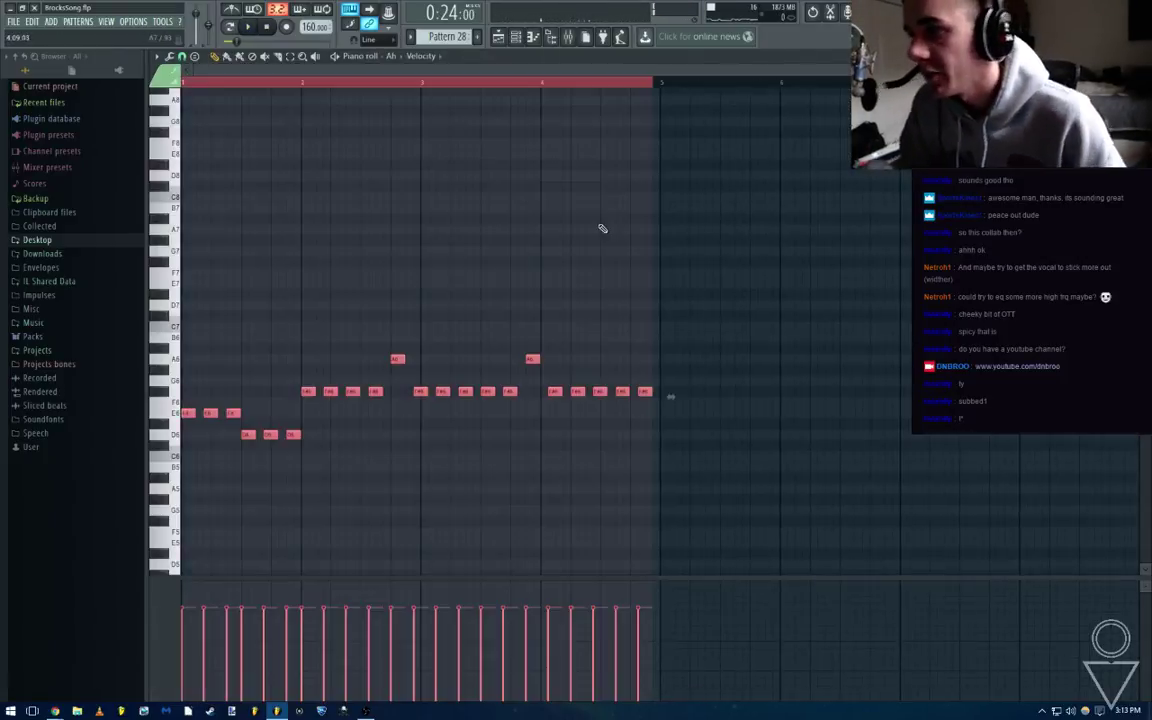
pyautogui.press('F6')
pyautogui.press('Escape')
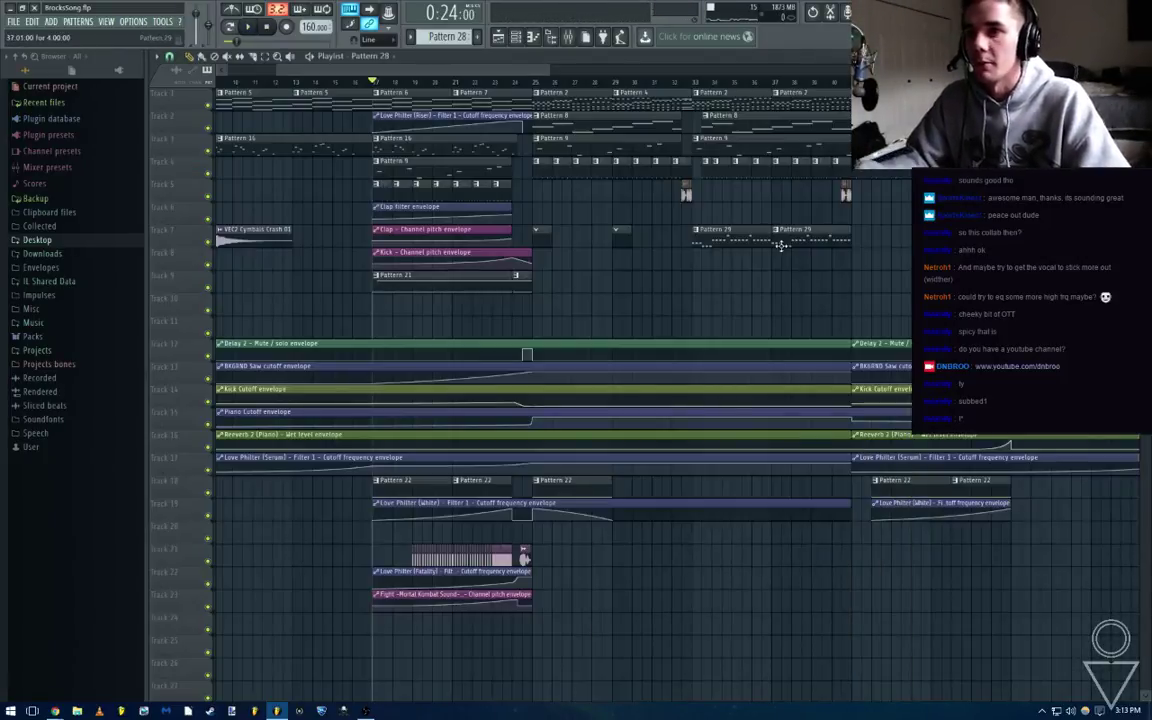
pyautogui.doubleClick(782, 248)
pyautogui.hotkey('ctrl', 'a')
pyautogui.press('Delete')
pyautogui.press('Escape')
pyautogui.press('Escape')
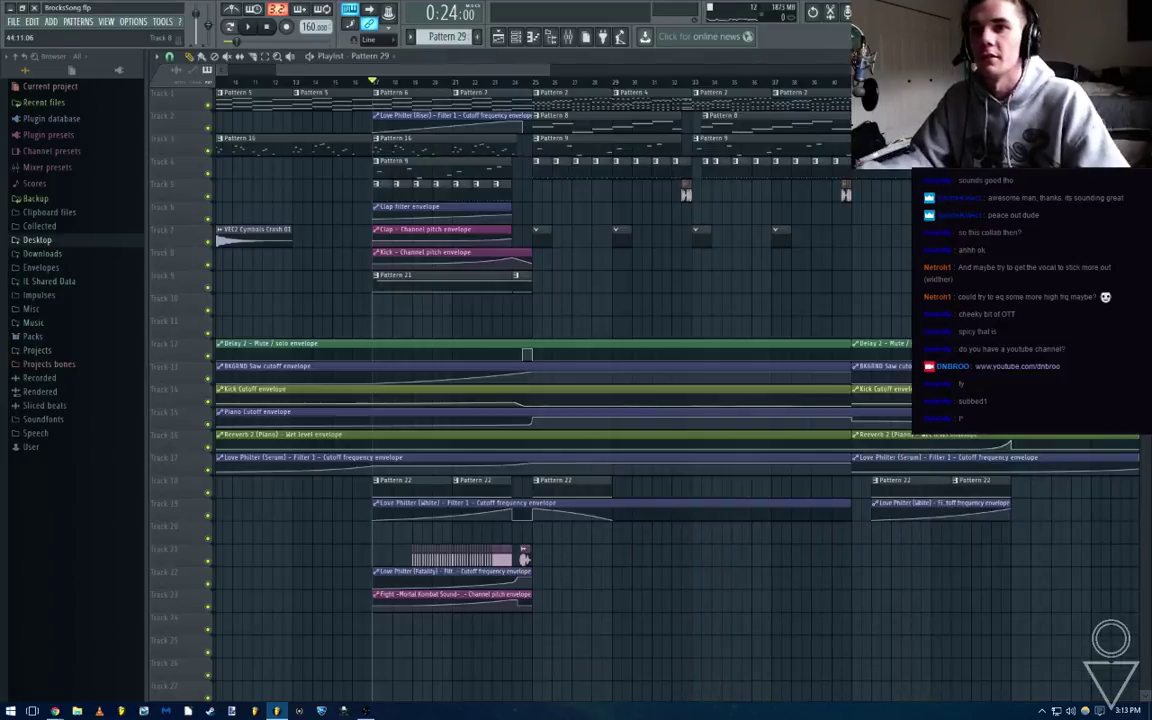
# Open the emptied Pattern 28 in the channel rack and look through its channels
pyautogui.doubleClick(543, 240)
pyautogui.scroll(-3, 543, 243)
pyautogui.scroll(3, 252, 458)
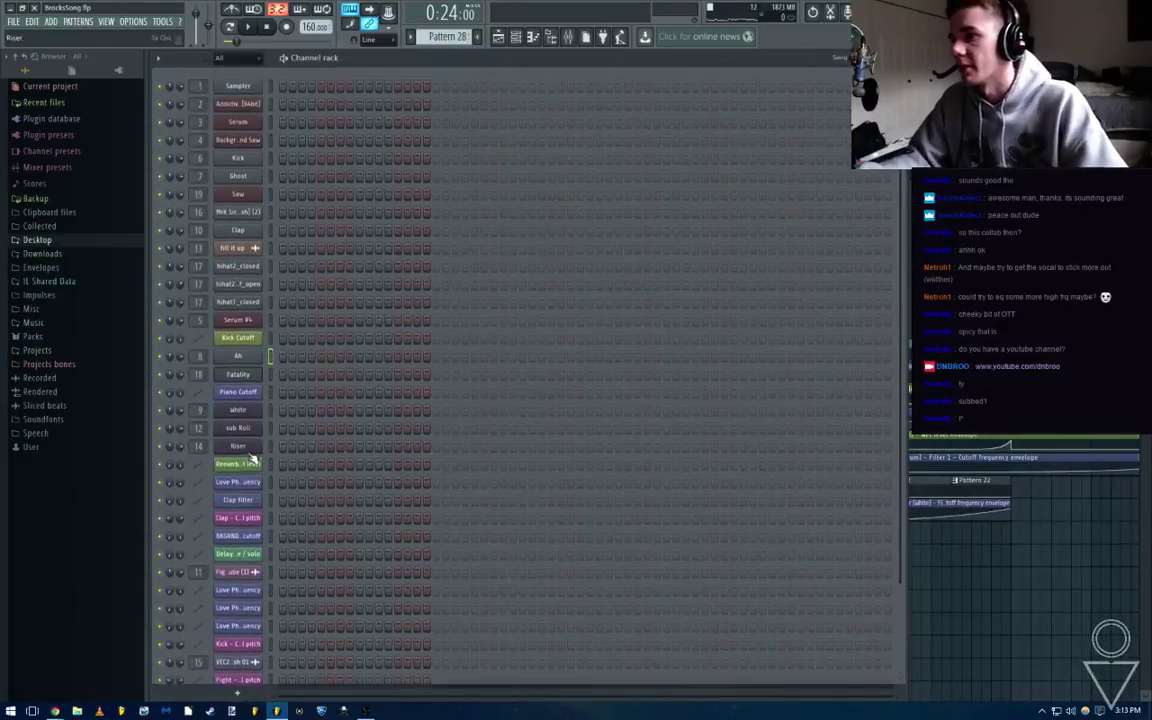
pyautogui.scroll(-3, 250, 390)
pyautogui.rightClick(249, 627)
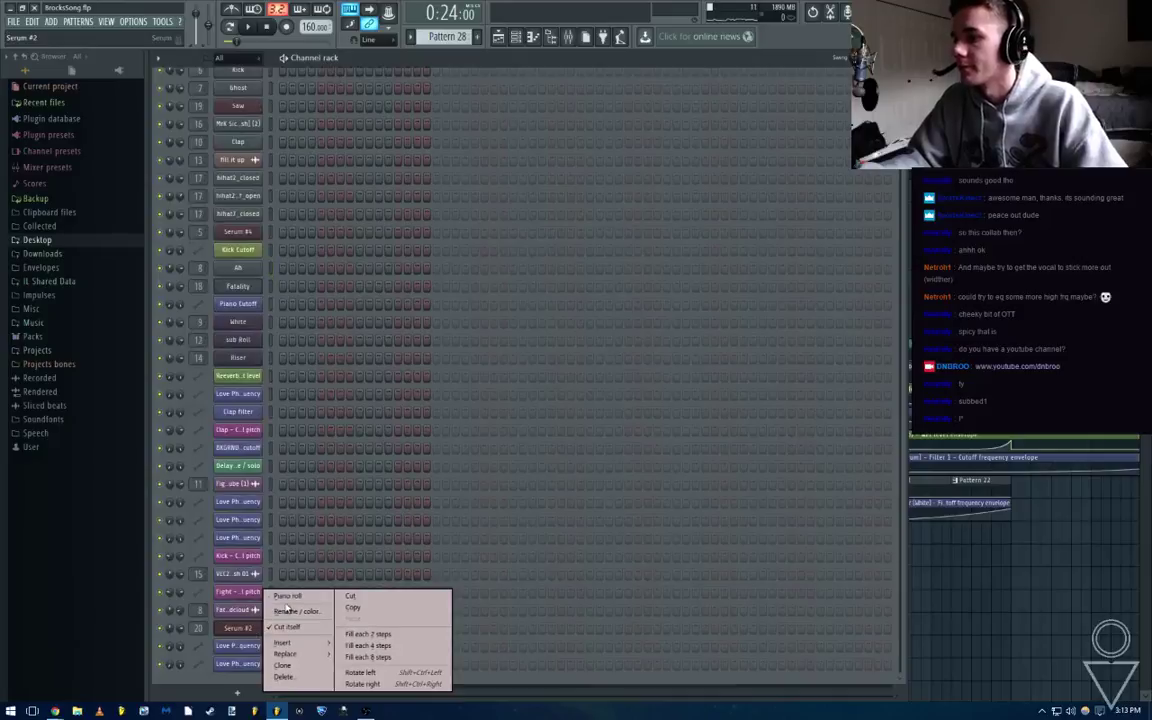
pyautogui.click(288, 597)
pyautogui.click(188, 391)
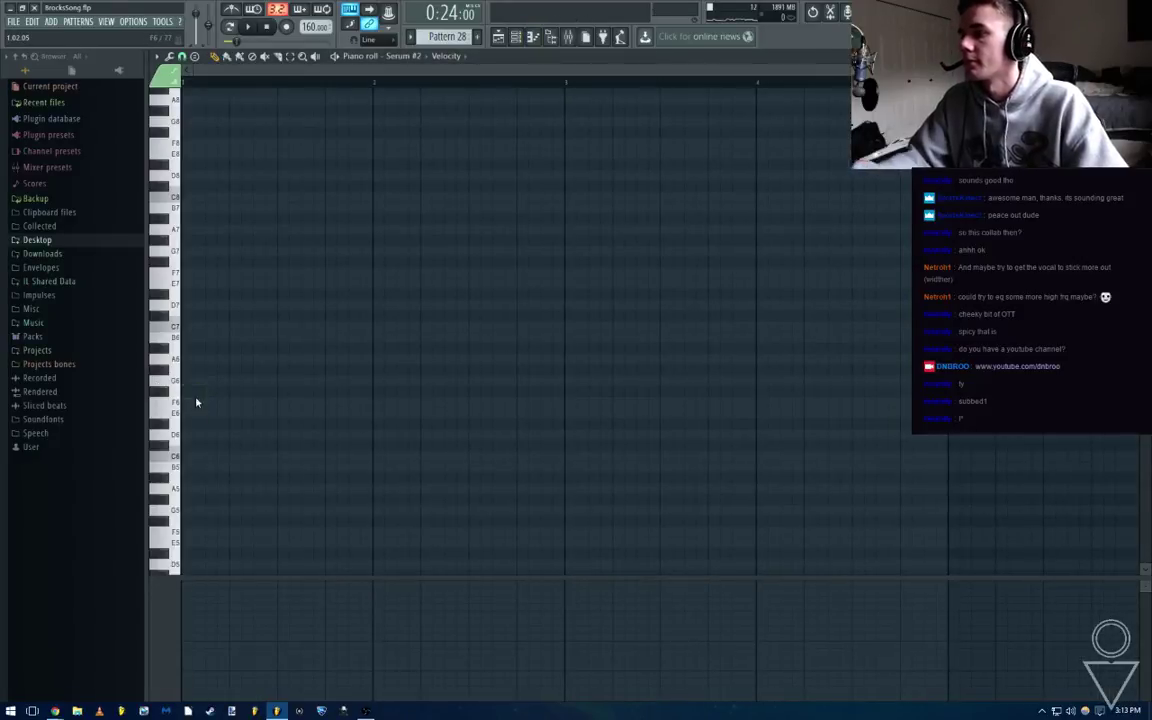
pyautogui.press('Escape')
# Open the Ah channel's piano roll in Pattern 28 and place a B5 note at the start of bar 1
pyautogui.scroll(3, 262, 430)
pyautogui.rightClick(238, 341)
pyautogui.click(277, 341)
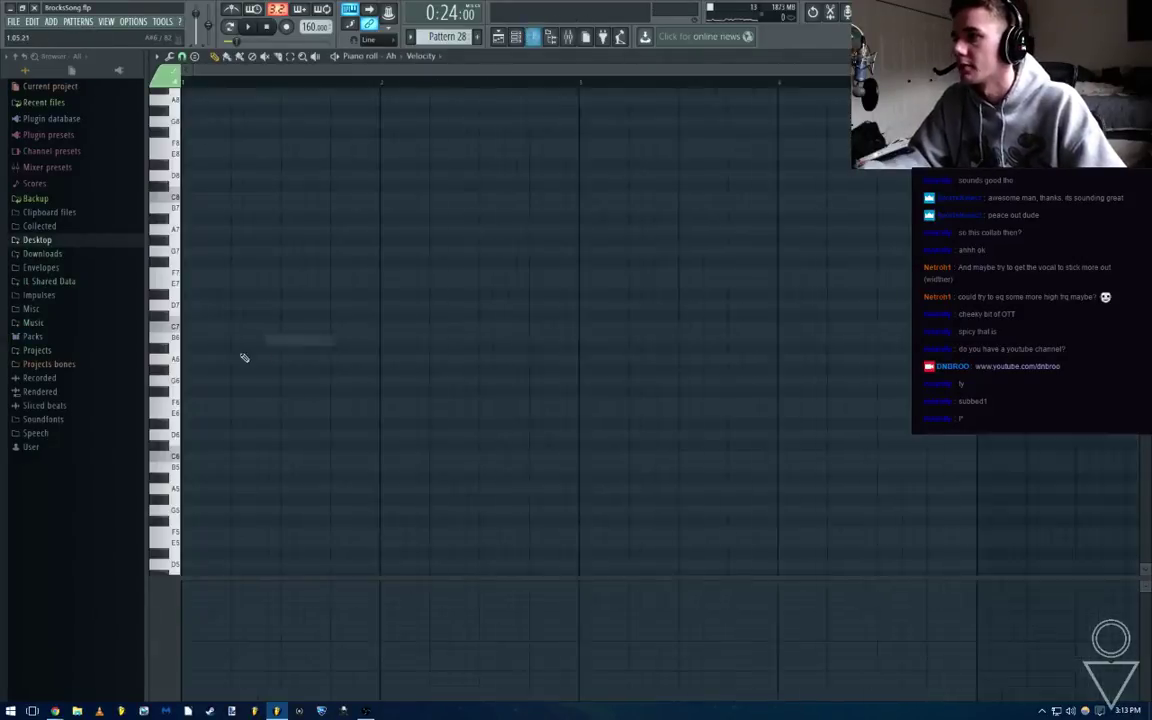
pyautogui.click(190, 327)
pyautogui.scroll(-4, 198, 378)
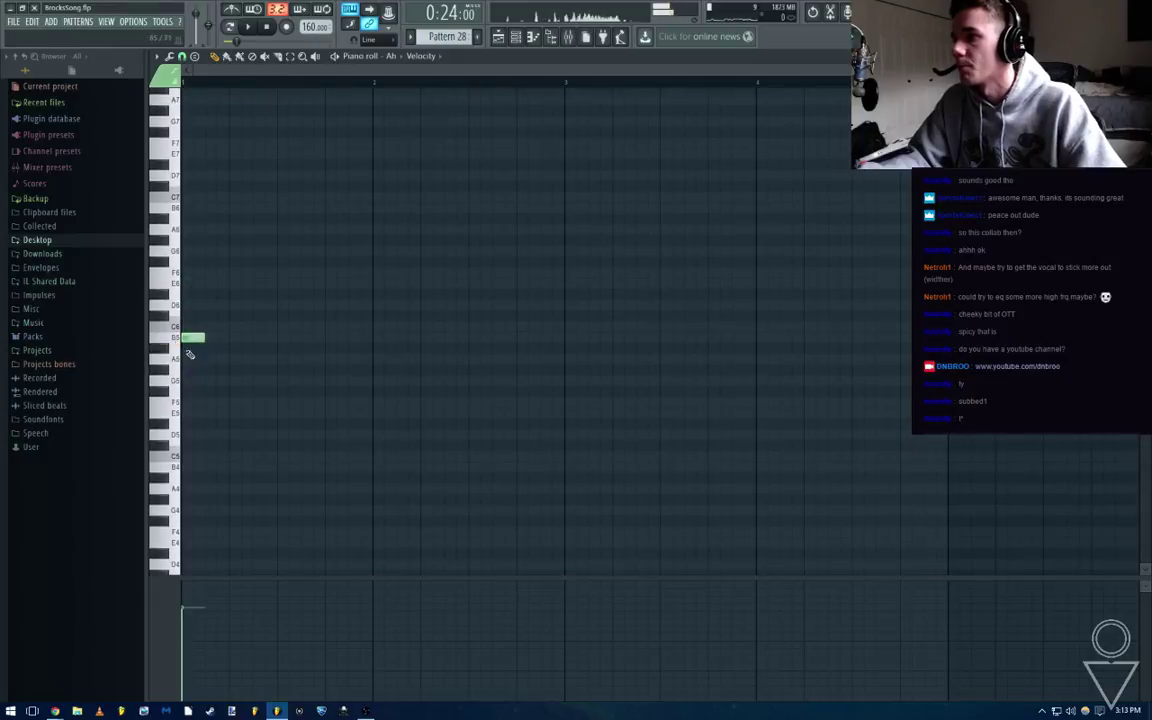
# Set the playlist's playback range to start at bar 33 and cover bars 33 to 36, and look into Pattern 29
pyautogui.click(503, 36)
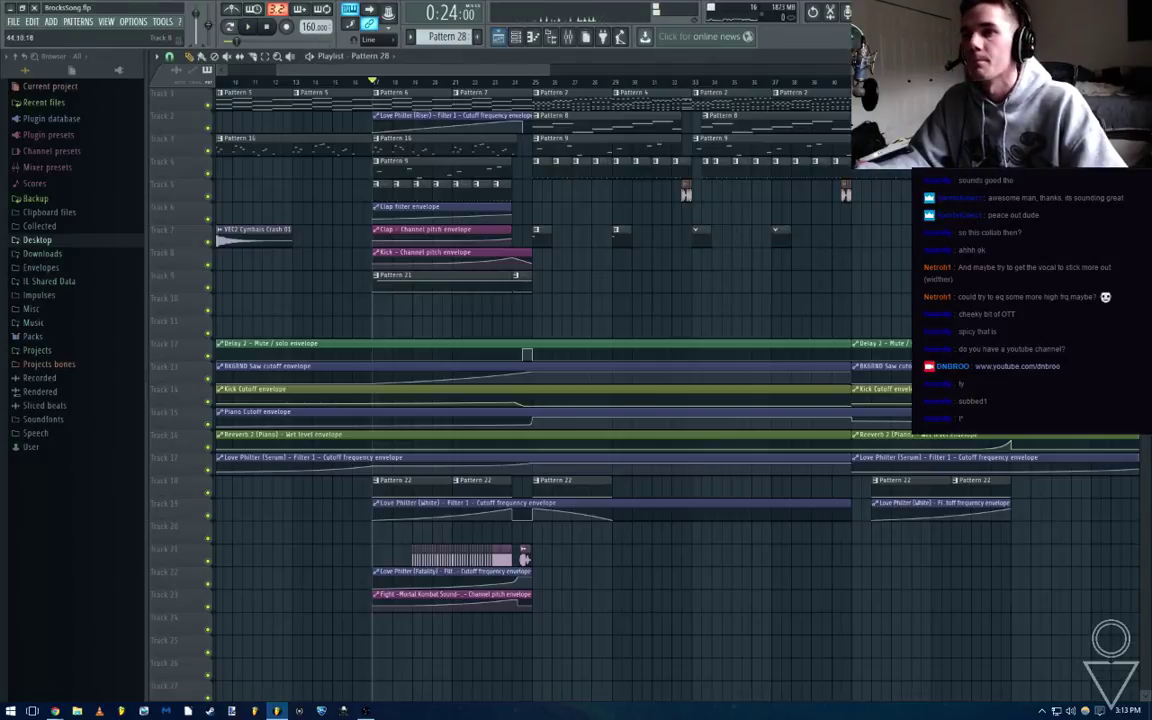
pyautogui.scroll(4, 718, 266)
pyautogui.moveTo(645, 87); pyautogui.dragTo(866, 84)
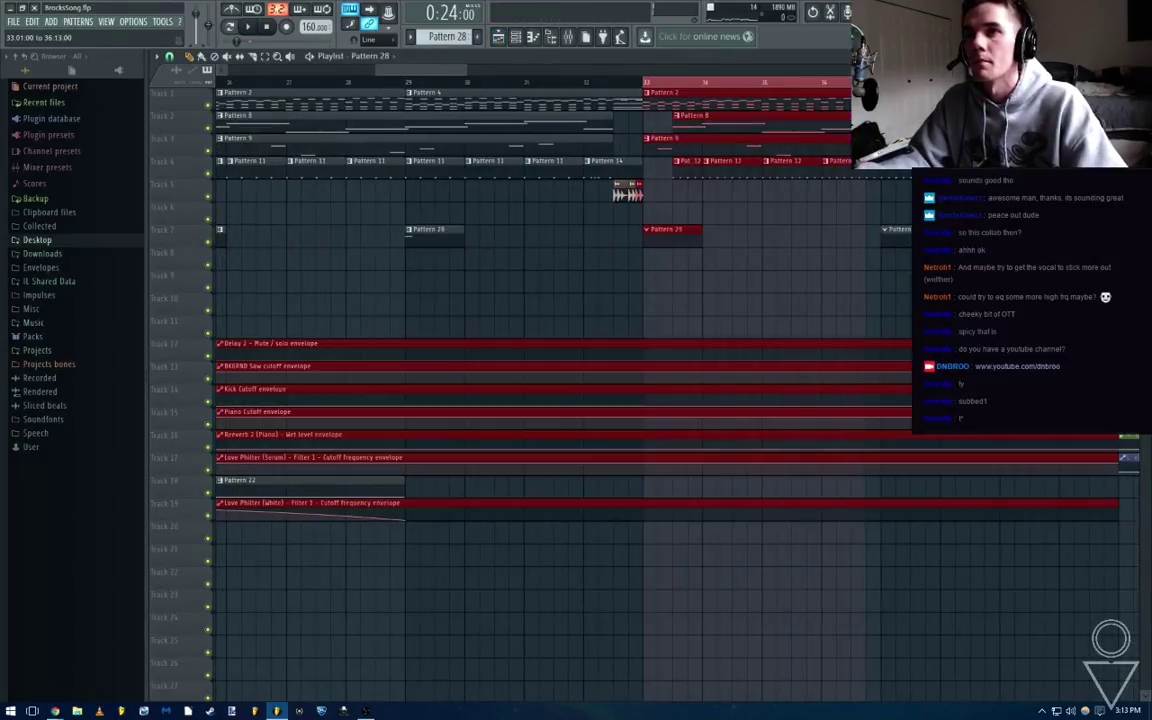
pyautogui.doubleClick(677, 243)
pyautogui.scroll(-1, 590, 290)
pyautogui.click(897, 57)
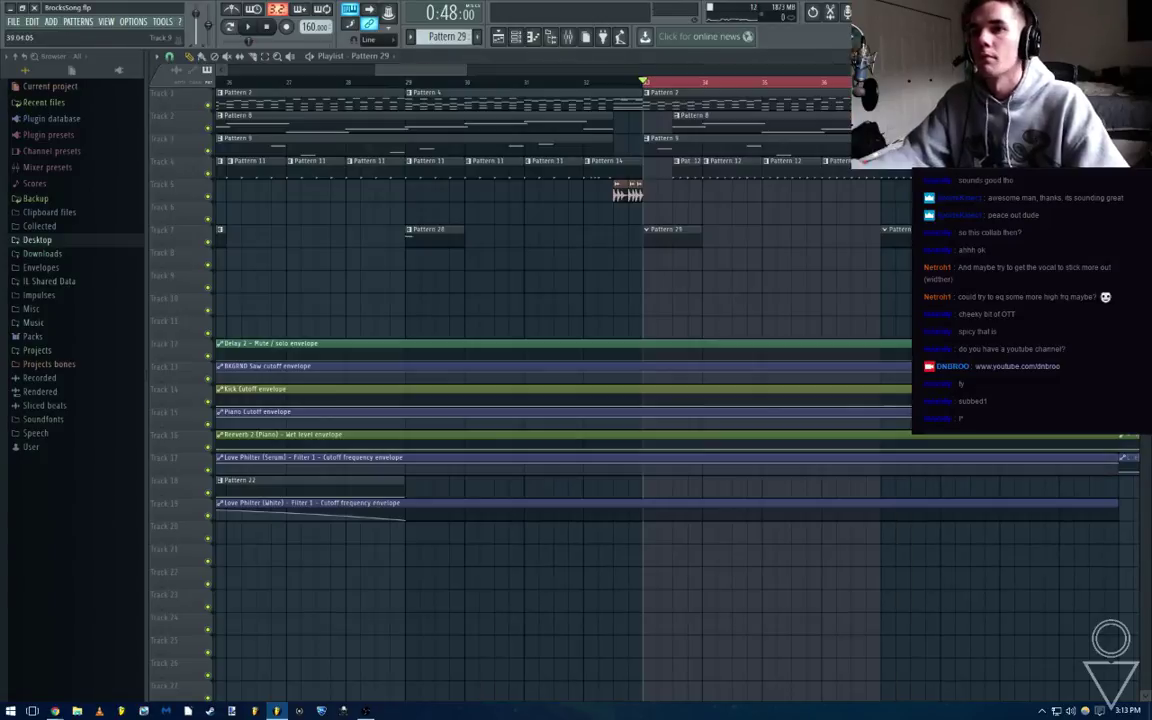
# Set the playback range to bars 29 to 32 and enter four B5 notes in Pattern 28's bar 1, rising to C#6 and D6 in bar 2
pyautogui.moveTo(650, 90); pyautogui.dragTo(402, 127)
pyautogui.doubleClick(442, 232)
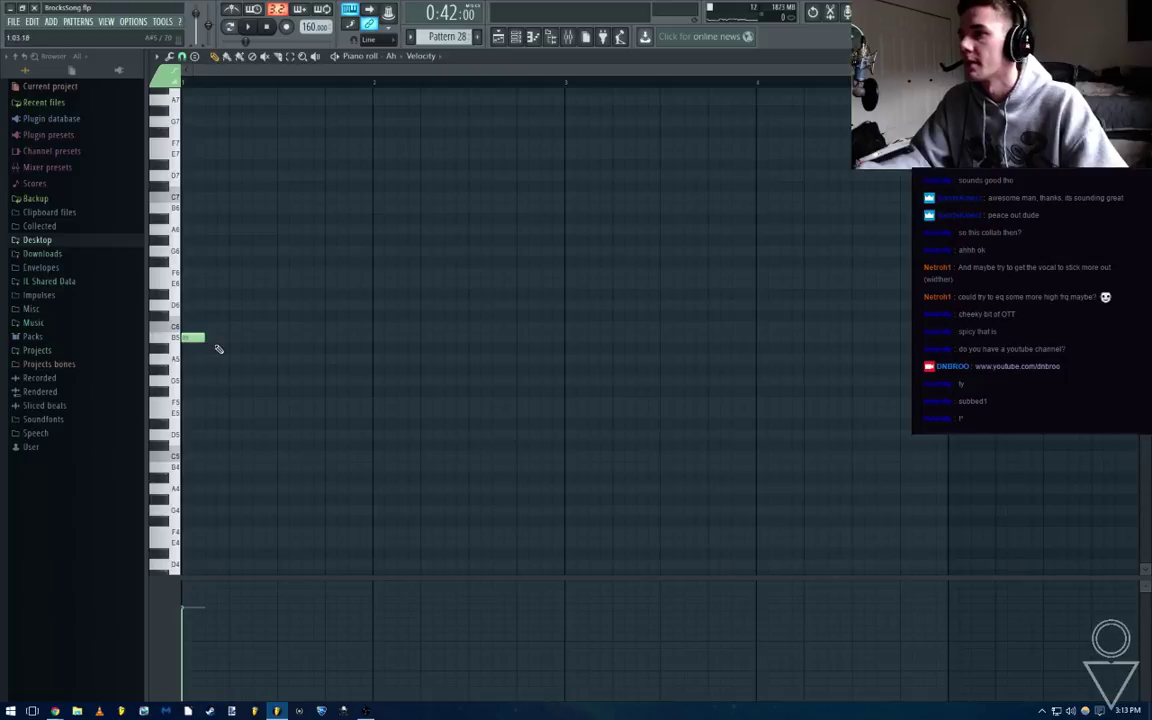
pyautogui.scroll(2, 229, 384)
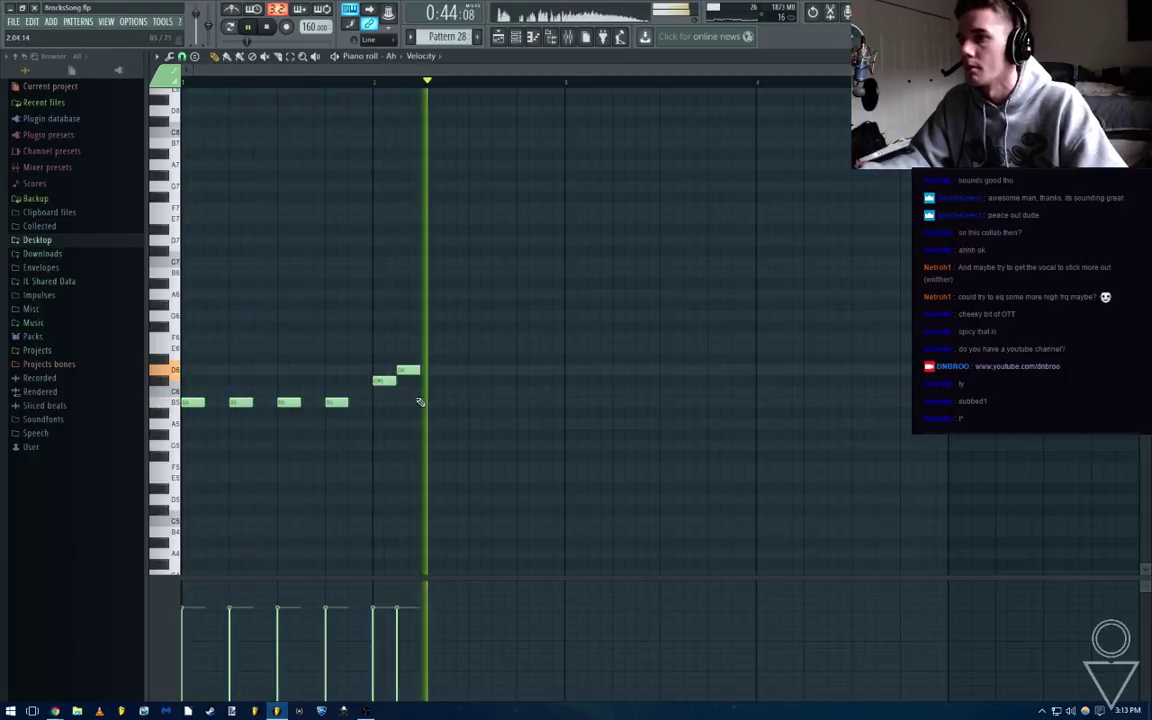
pyautogui.press('space')
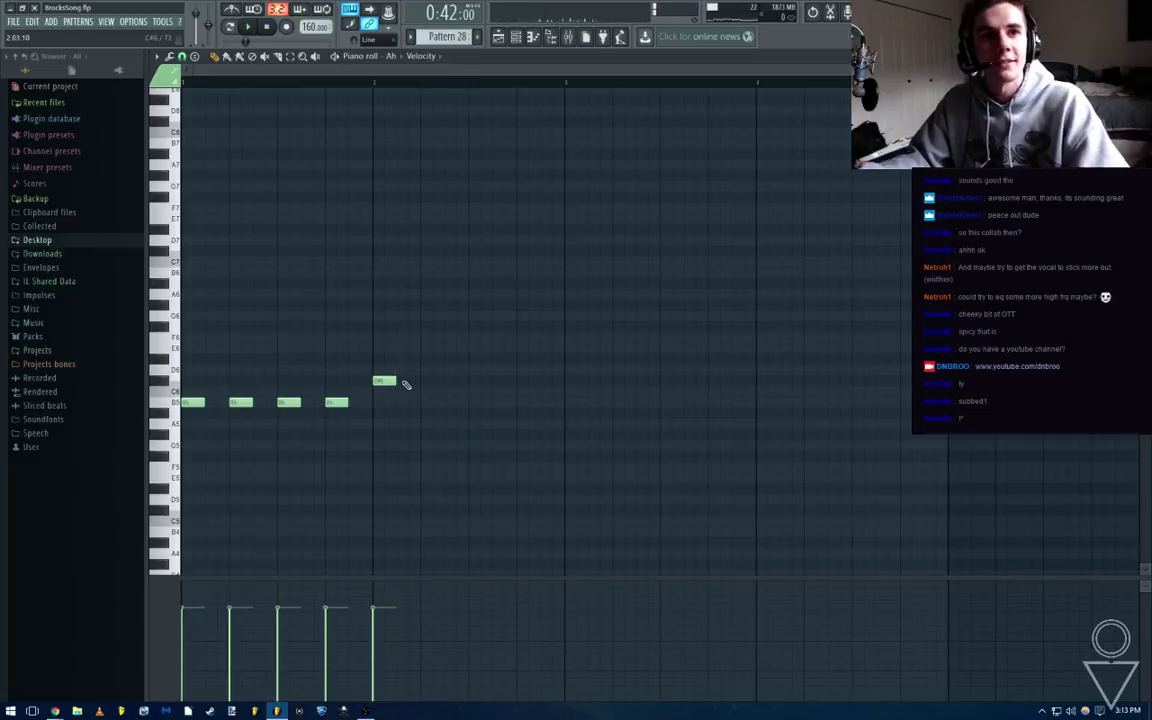
pyautogui.press('space')
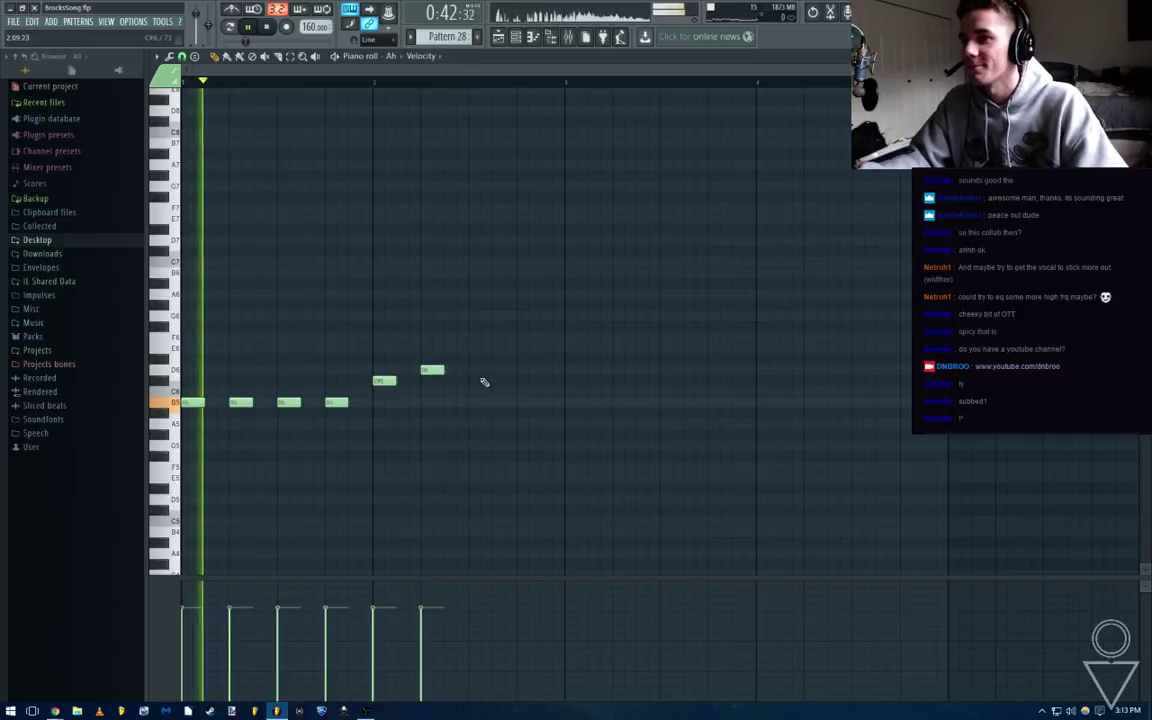
# Rework the rise with C#6 at the end of bar 1, then four D6 notes and a closing E6 in bar 2
pyautogui.click(479, 370)
pyautogui.click(527, 359)
pyautogui.press('space')
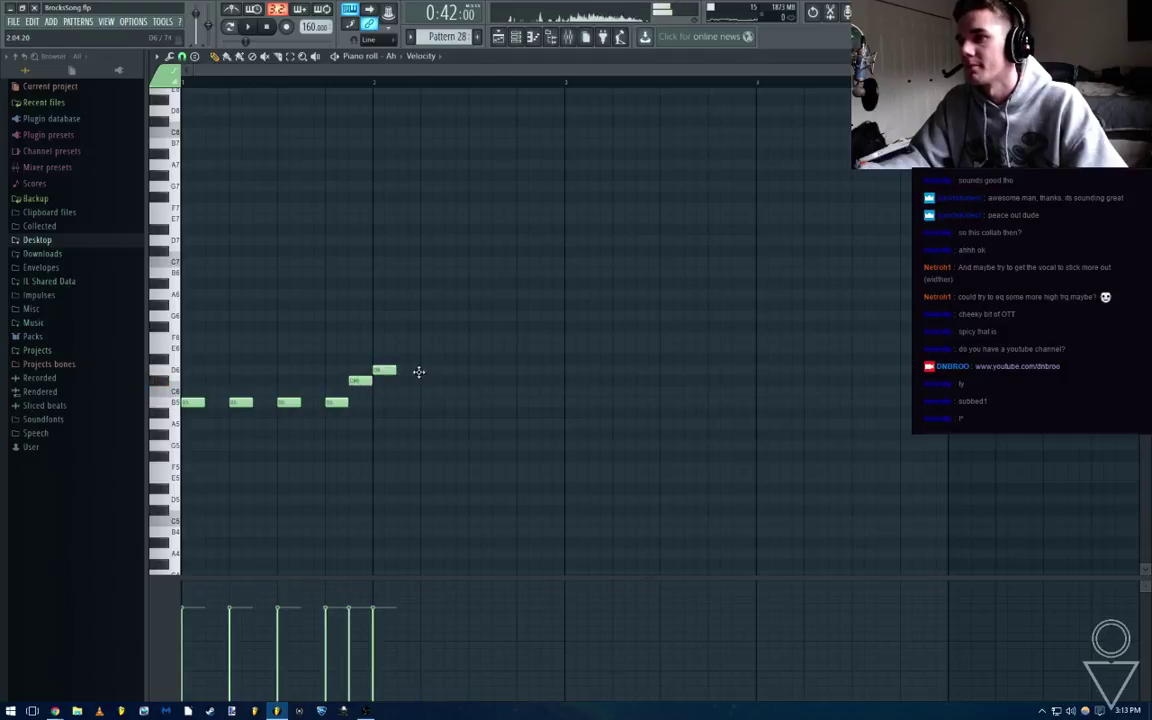
pyautogui.press('space')
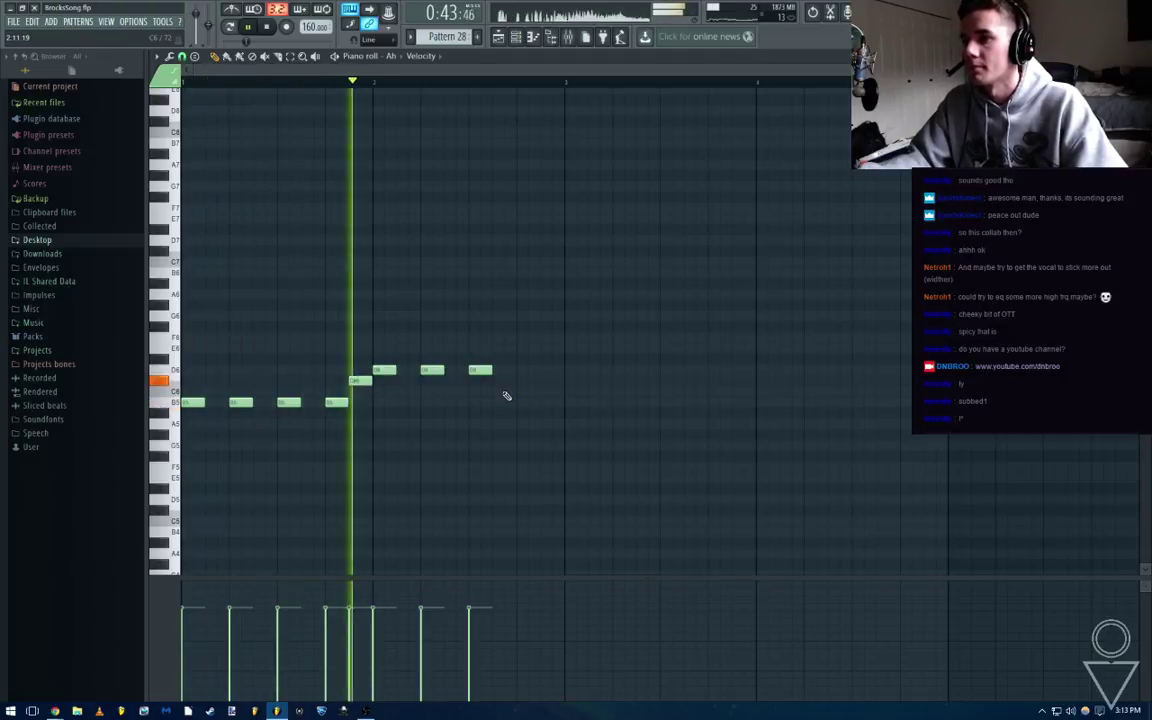
pyautogui.click(524, 370)
pyautogui.click(549, 347)
pyautogui.press('space')
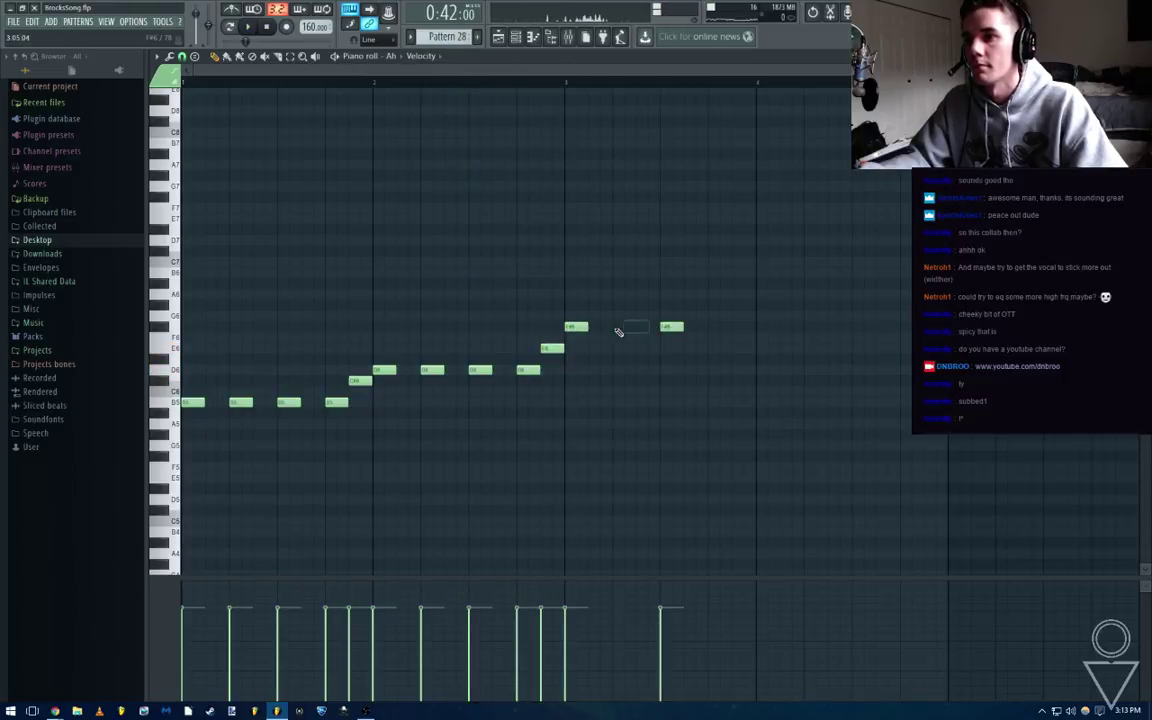
# Continue the melody with F#6 notes through bars 3 and 4, and move the A6 note to the end of bar 3
pyautogui.scroll(-2, 714, 333)
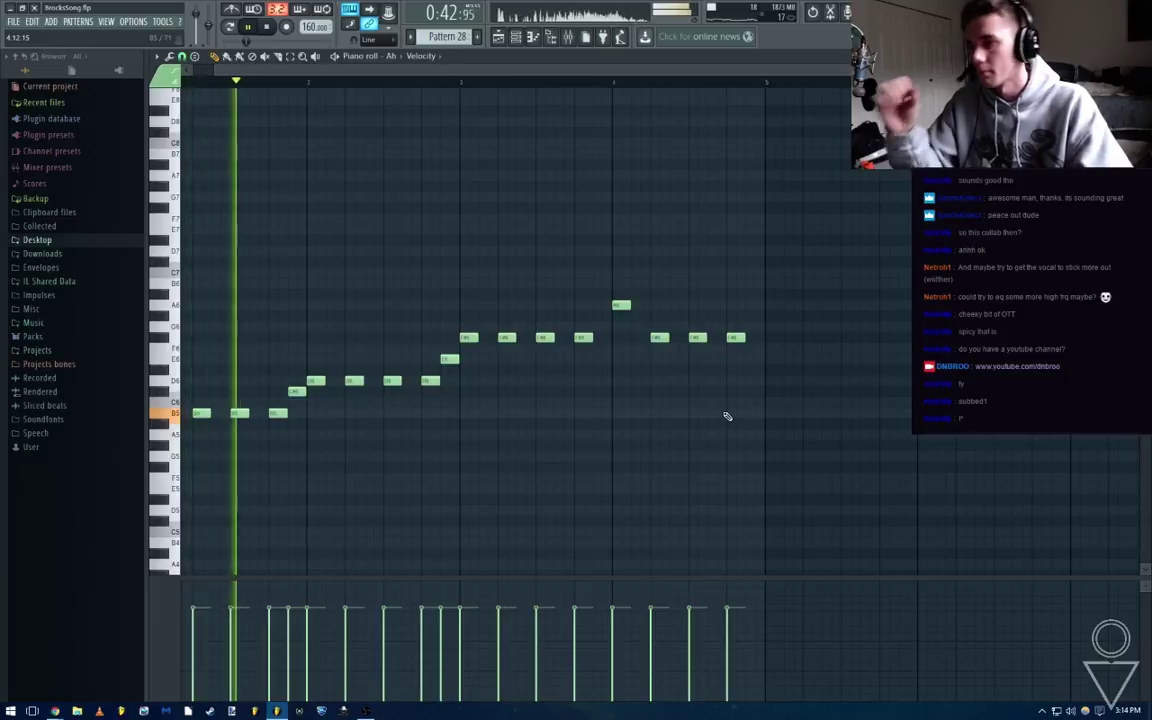
pyautogui.hotkey('ctrl', 's')
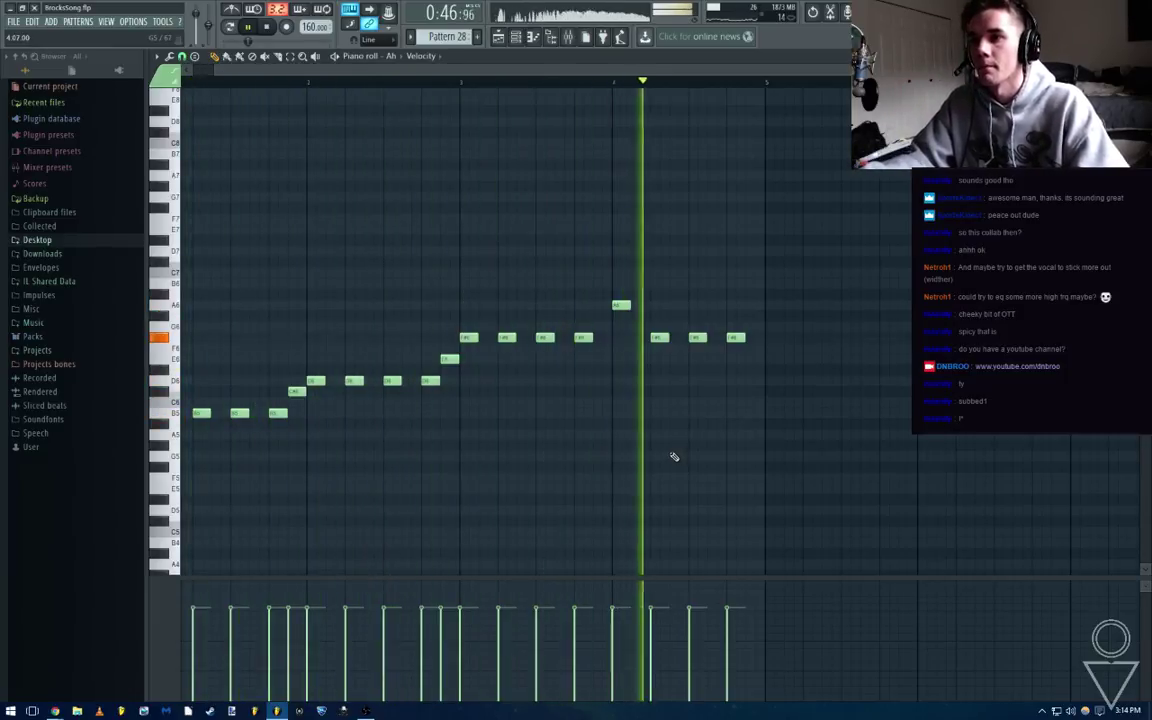
pyautogui.press('space')
pyautogui.moveTo(621, 305); pyautogui.dragTo(602, 305)
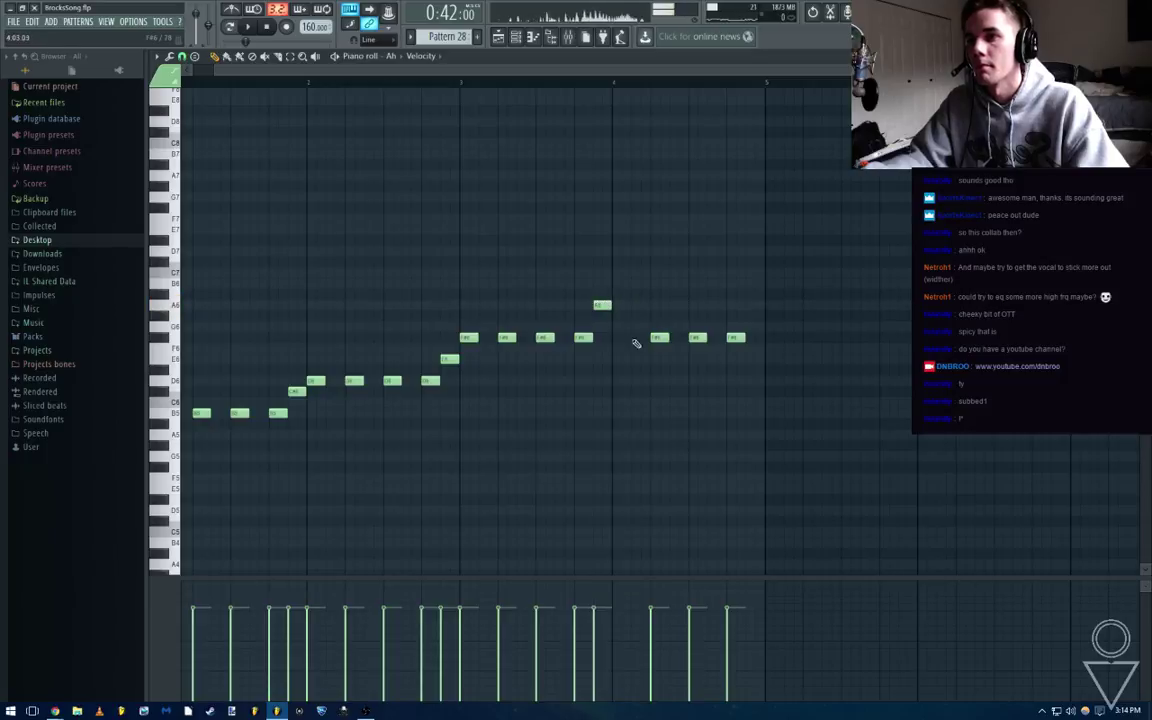
# Remove the stray D6 note from bar 4 of the Ah channel's melody in Pattern 28
pyautogui.press('F7')
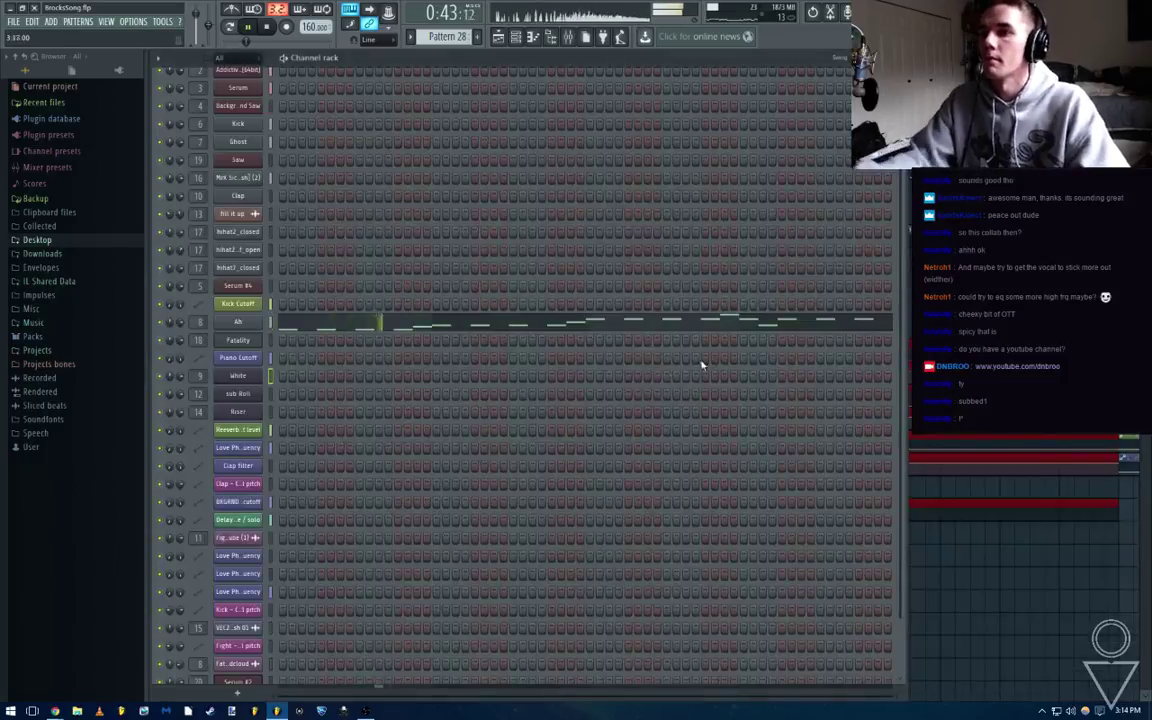
pyautogui.click(670, 323)
pyautogui.scroll(-2, 672, 328)
pyautogui.rightClick(678, 382)
pyautogui.press('F7')
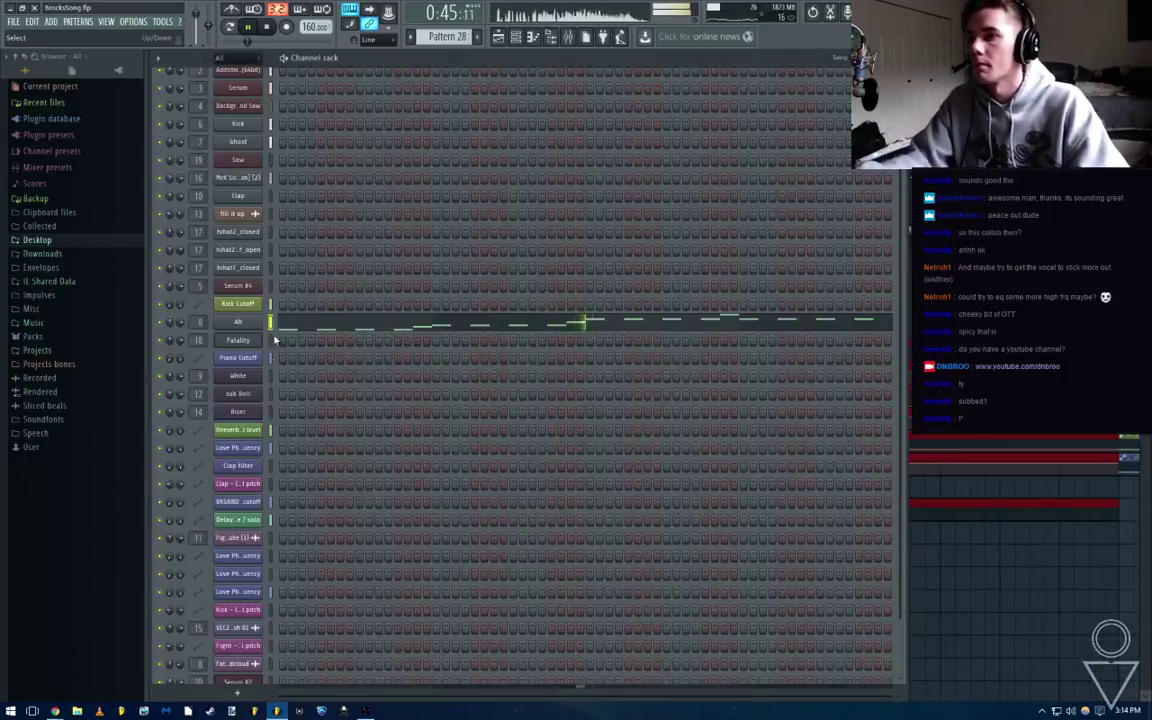
# Look into the Ah channel's settings and the mixer, and return to the playlist
pyautogui.click(240, 322)
pyautogui.click(549, 177)
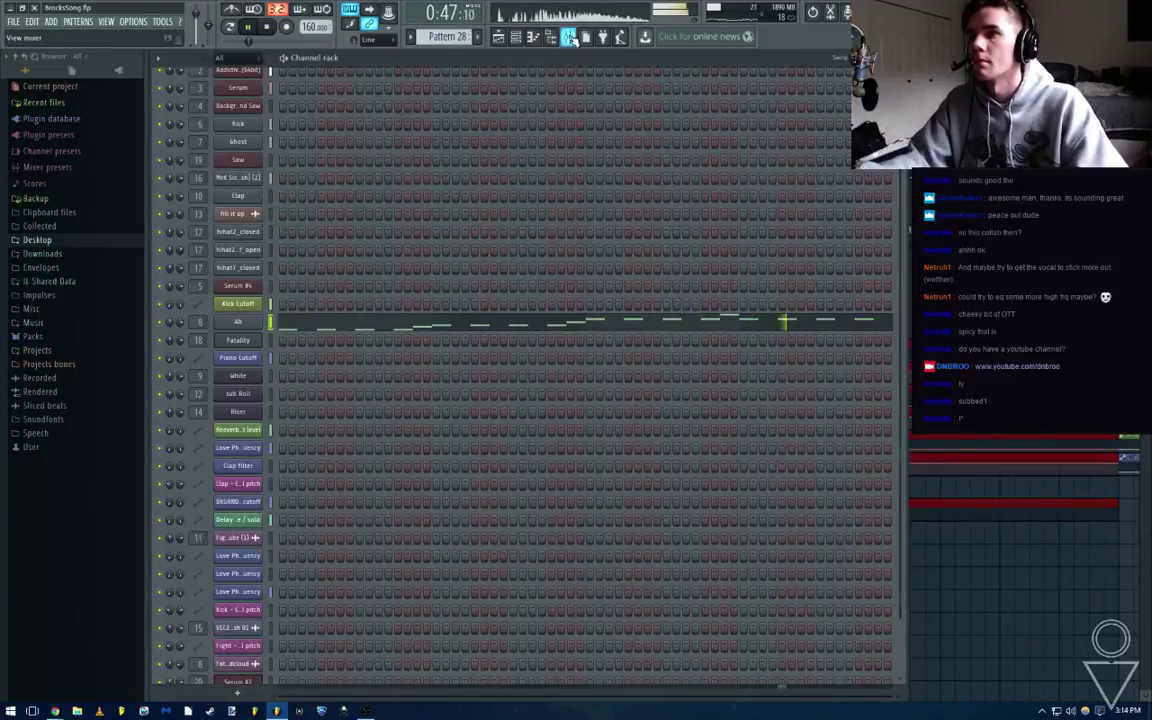
pyautogui.press('F9')
pyautogui.press('F5')
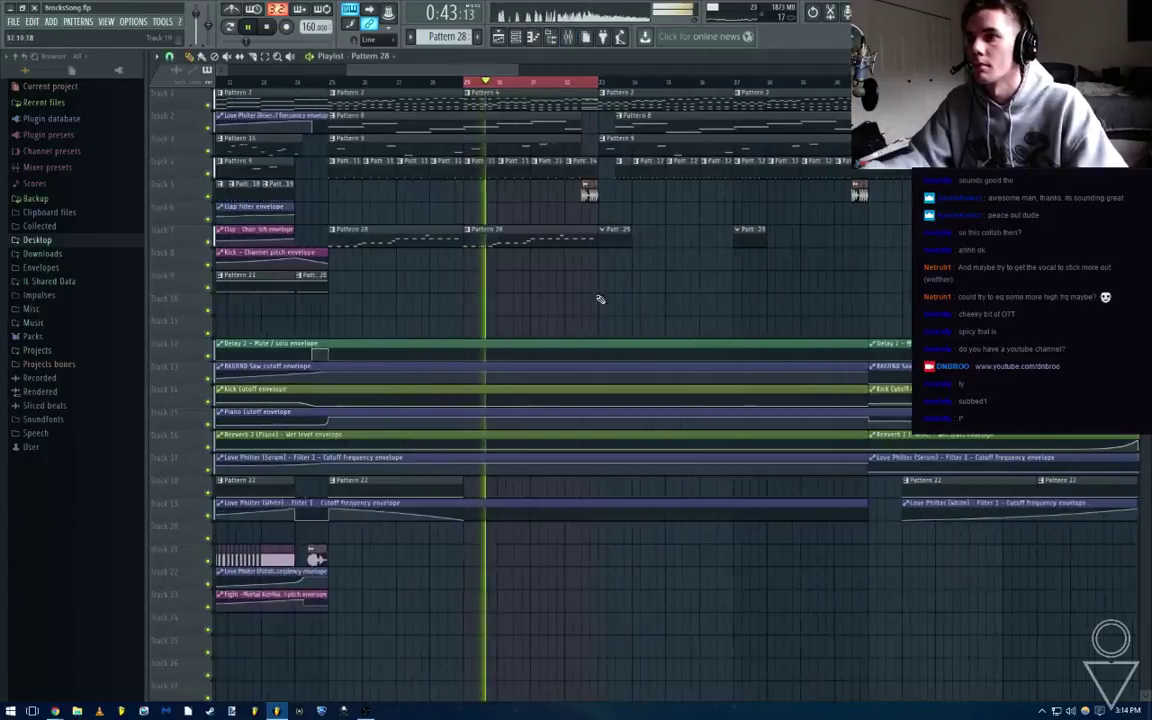
pyautogui.press('F6')
pyautogui.press('F6')
# Copy all notes of the finished vocal melody from Pattern 28's piano roll
pyautogui.doubleClick(503, 238)
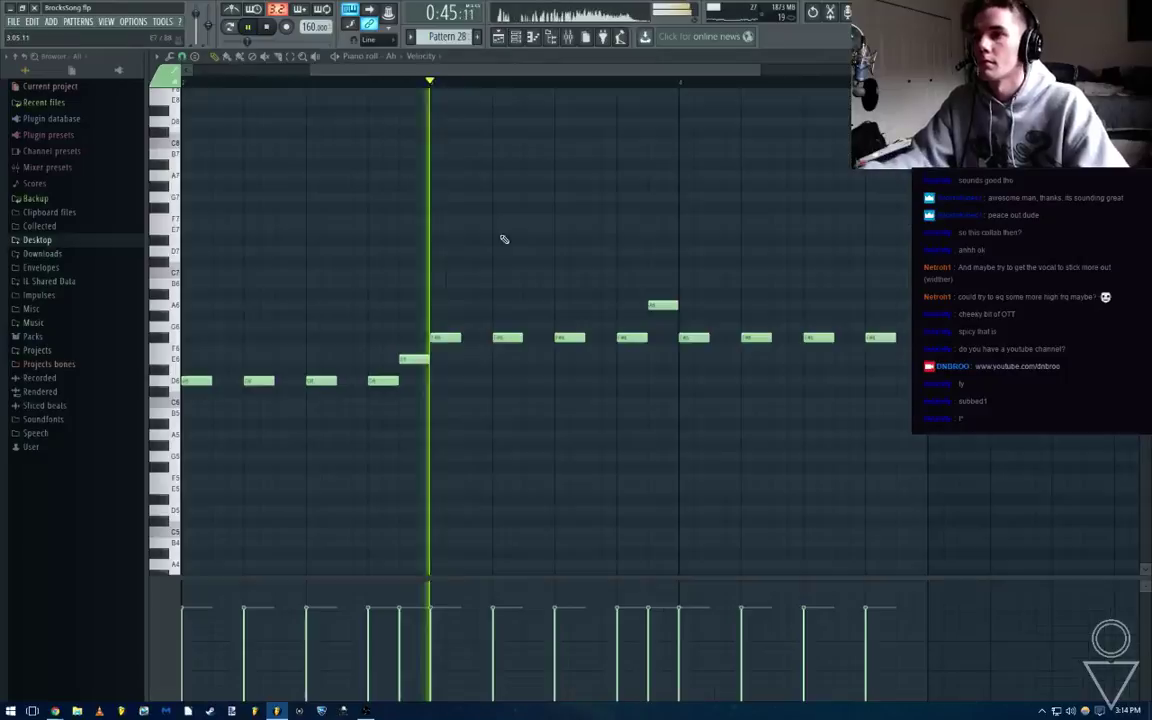
pyautogui.scroll(-3, 521, 270)
pyautogui.hotkey('ctrl', 'a')
pyautogui.press('Escape')
pyautogui.press('Escape')
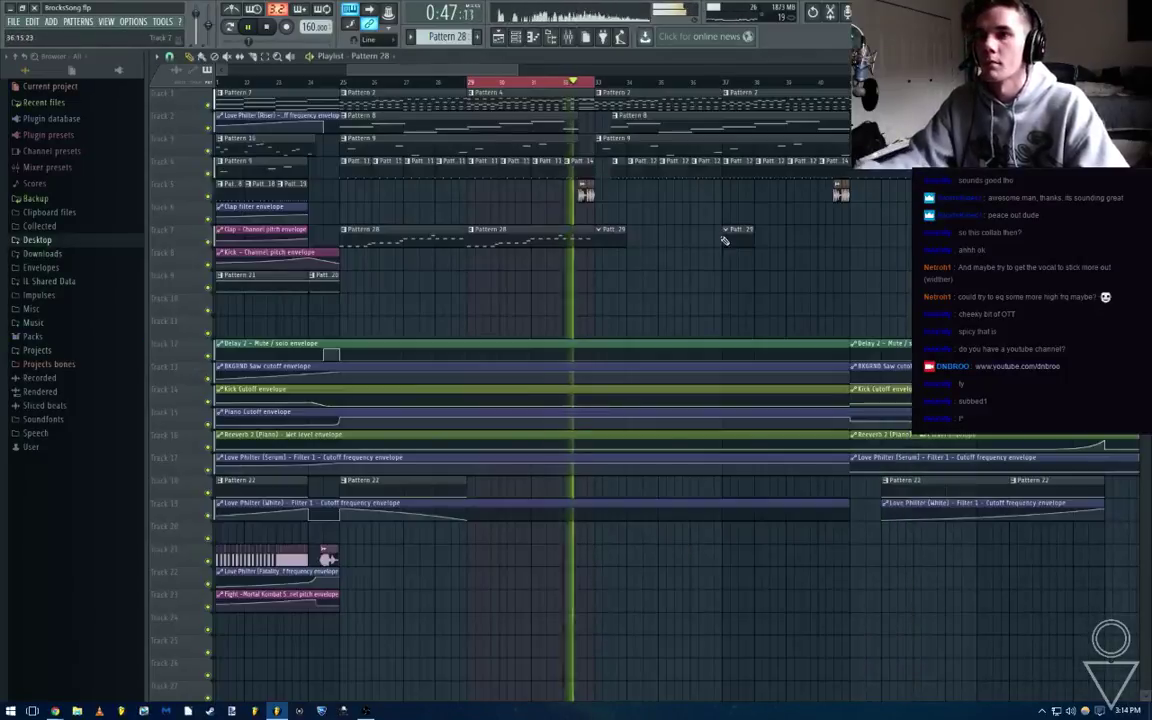
# Paste the copied melody into the Ah channel's piano roll in Pattern 29 and start playback
pyautogui.doubleClick(619, 239)
pyautogui.scroll(3, 319, 352)
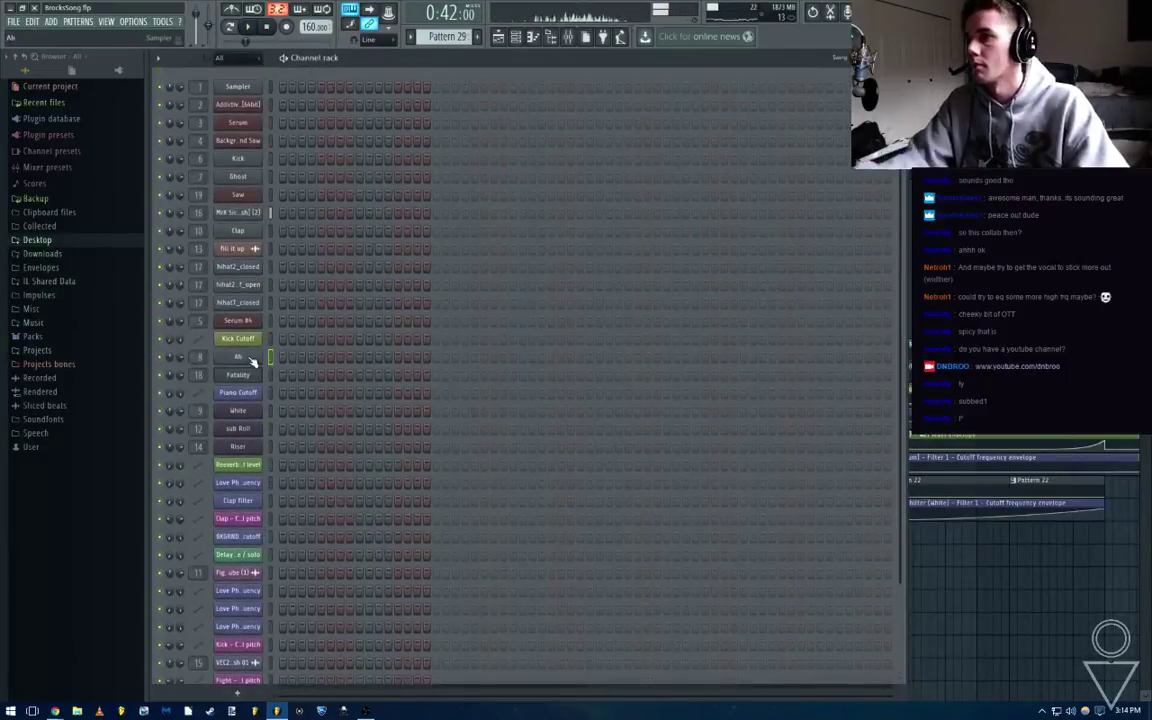
pyautogui.rightClick(259, 354)
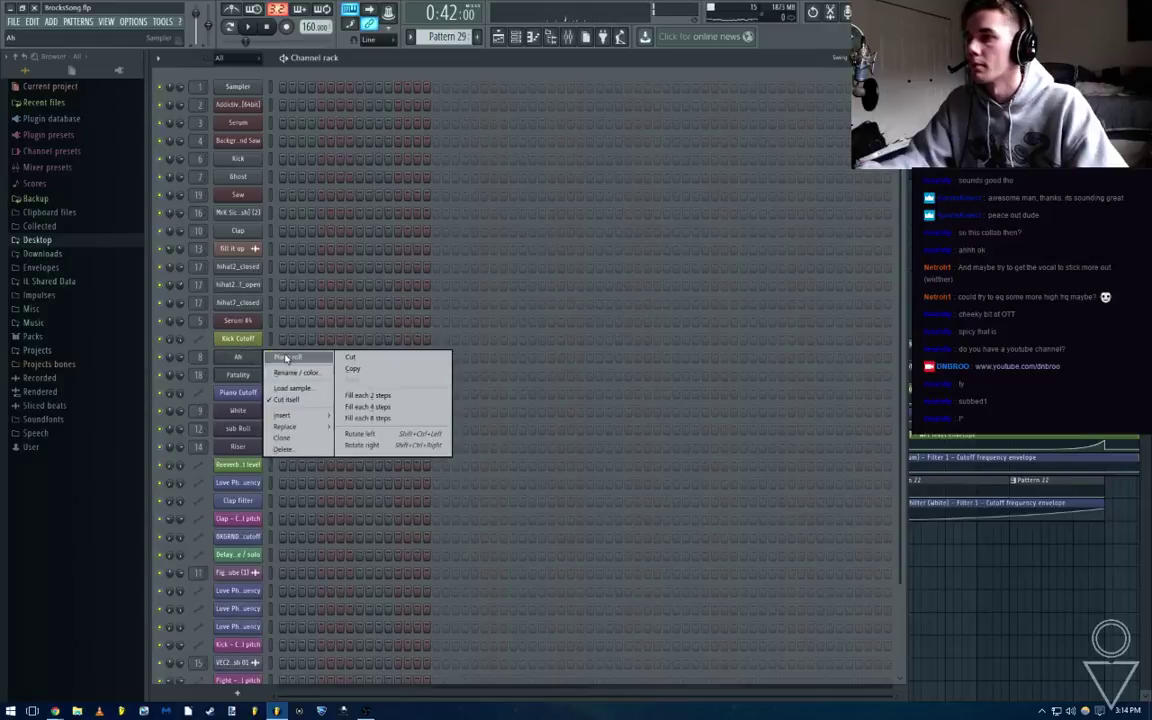
pyautogui.click(287, 357)
pyautogui.press('space')
pyautogui.press('Escape')
pyautogui.press('Escape')
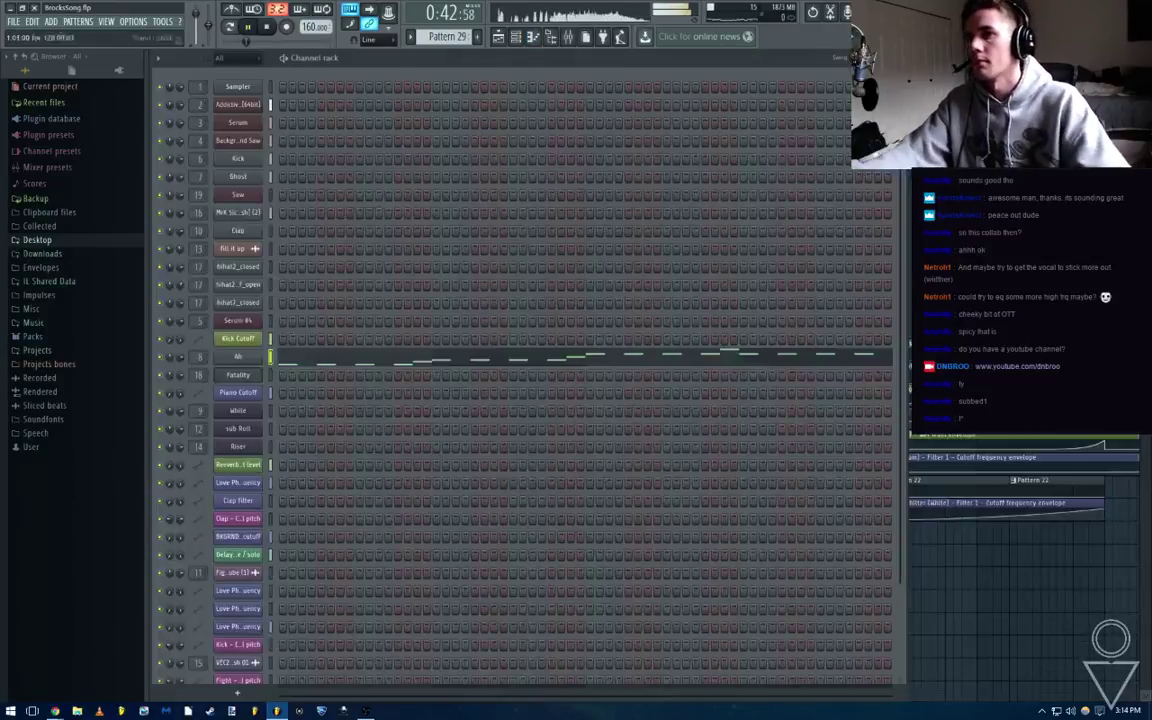
# Play the song from bar 25 and listen to the new vocal melody across the first drop
pyautogui.click(341, 82)
pyautogui.press('space')
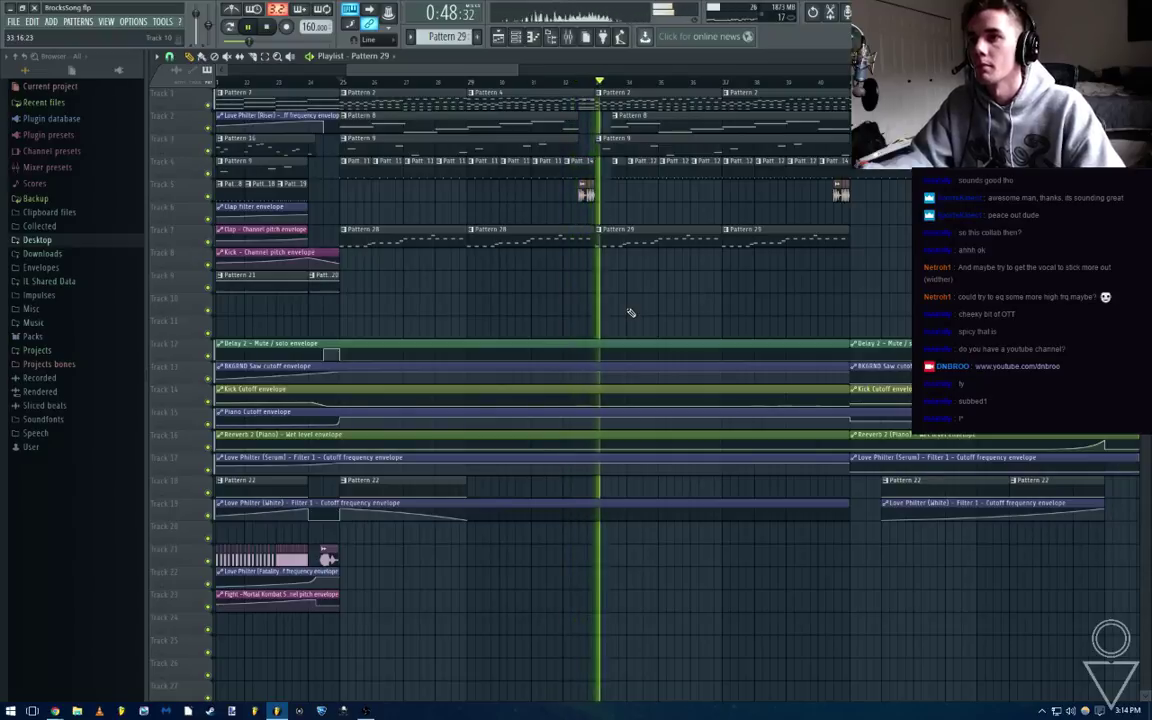
pyautogui.hscroll(1, 703, 301)
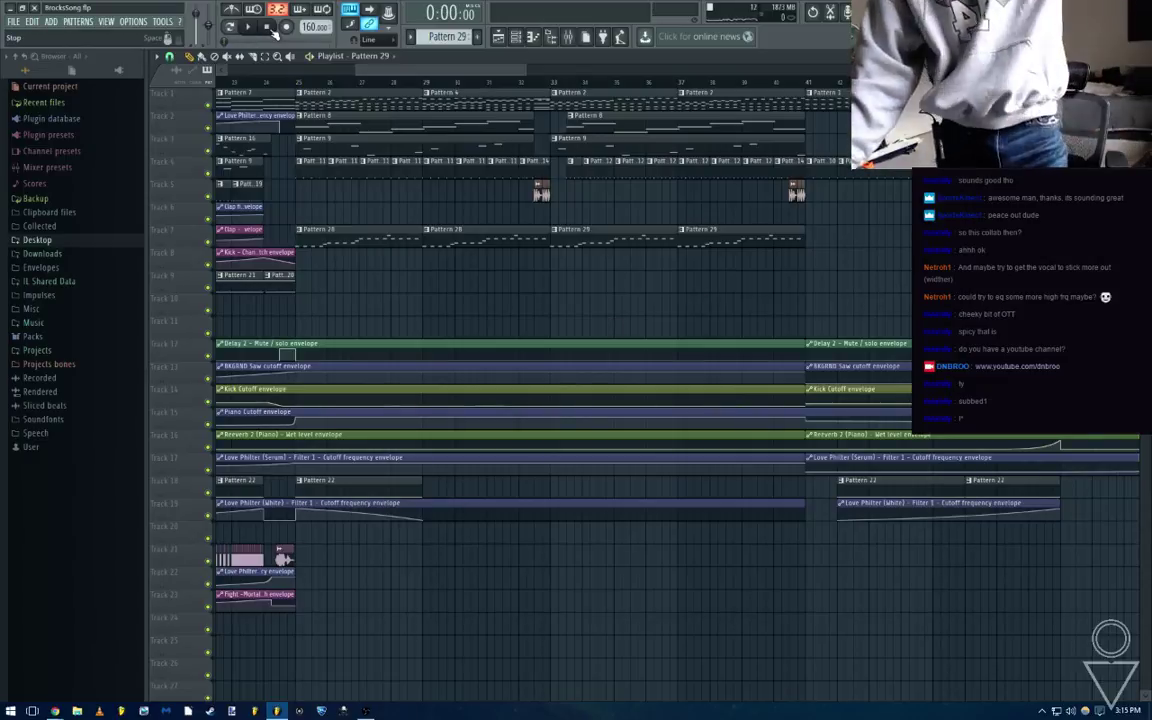
pyautogui.press('space')
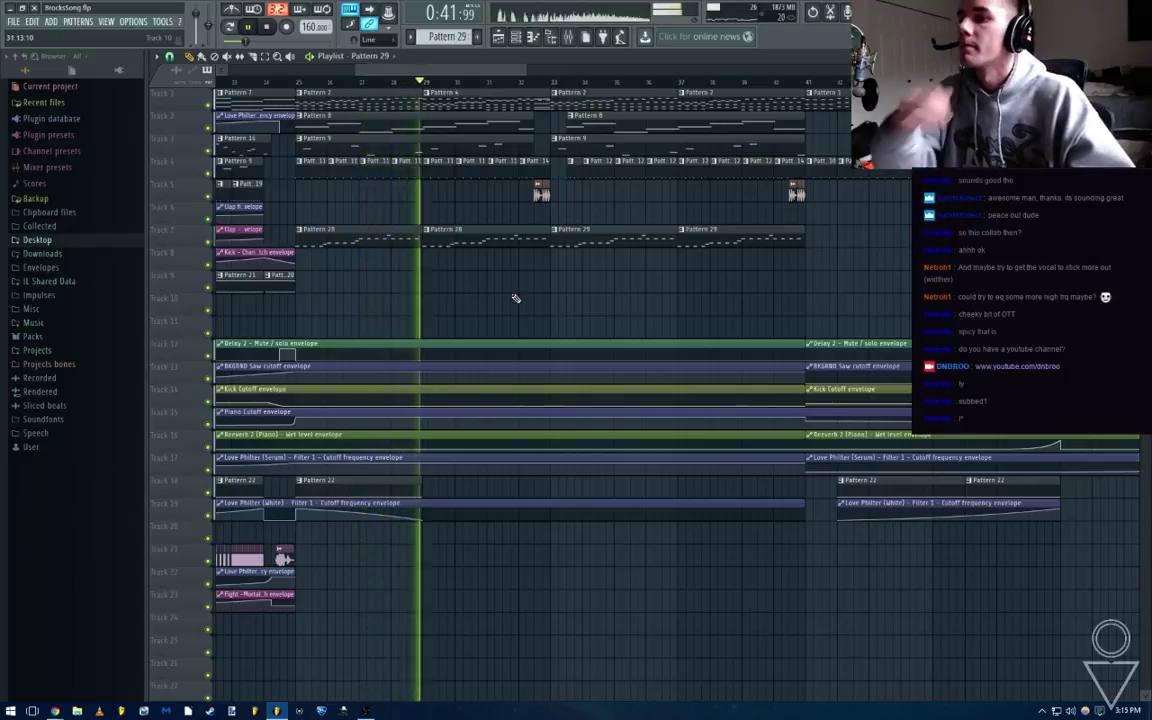
# Boost bands 5 and 6 in the Vocal mixer track's Fruity parametric EQ 2 to bring out the high frequencies
pyautogui.click(568, 37)
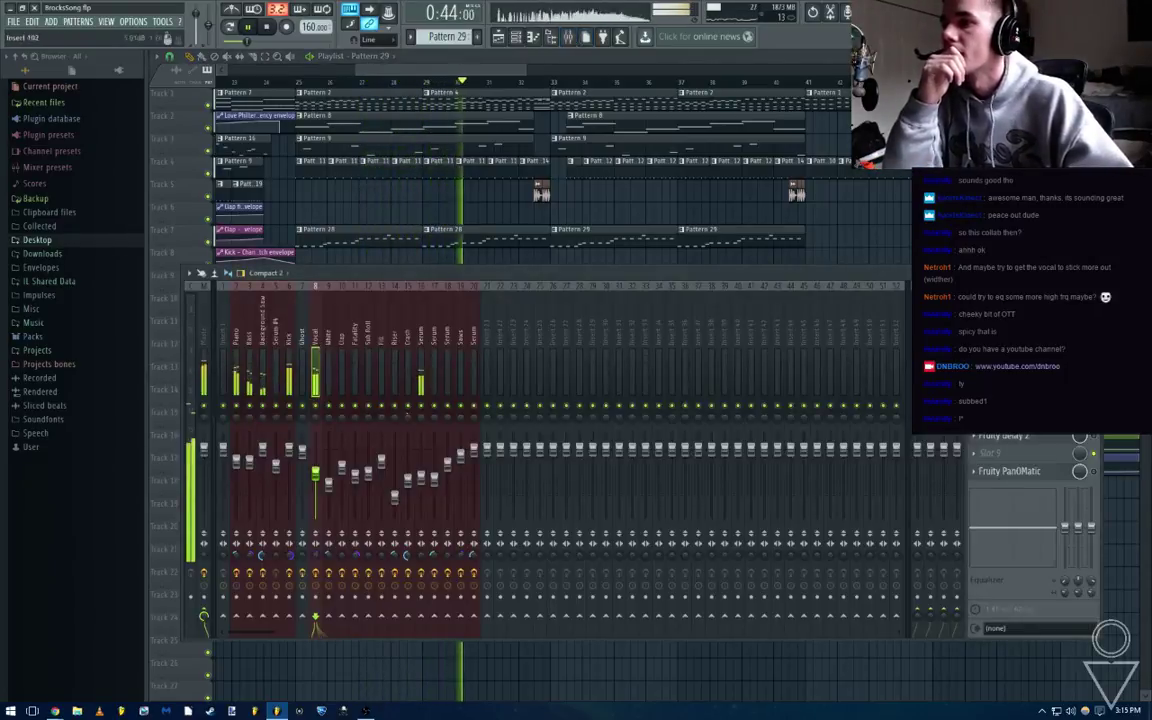
pyautogui.click(1010, 311)
pyautogui.moveTo(424, 189); pyautogui.dragTo(461, 224)
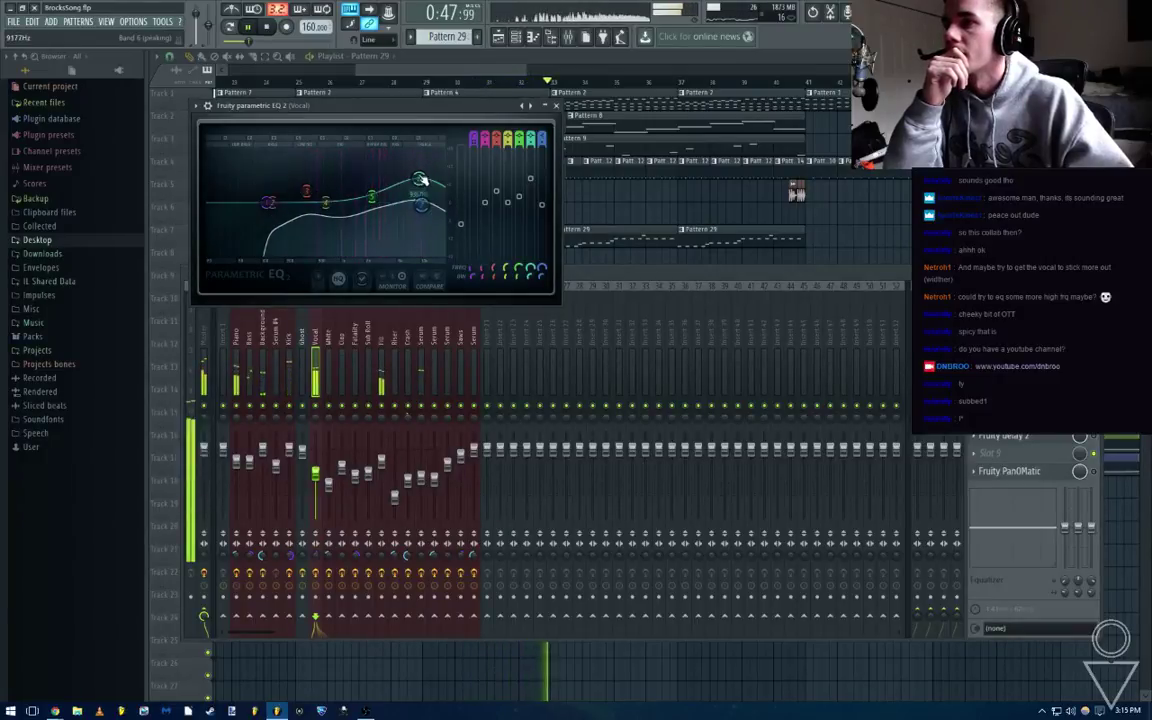
pyautogui.moveTo(372, 197); pyautogui.dragTo(375, 190)
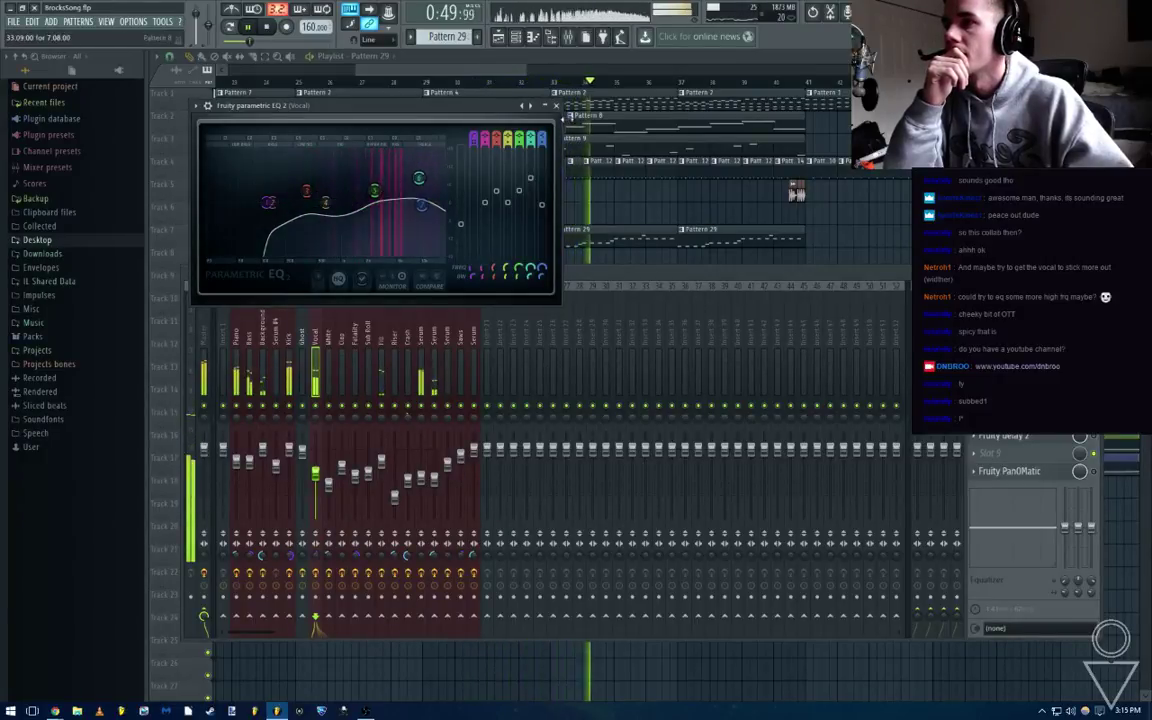
pyautogui.click(556, 105)
# Set the Vocal mixer track's level to 61% (-9.5 dB), save the project and stop playback
pyautogui.press('F9')
pyautogui.press('F9')
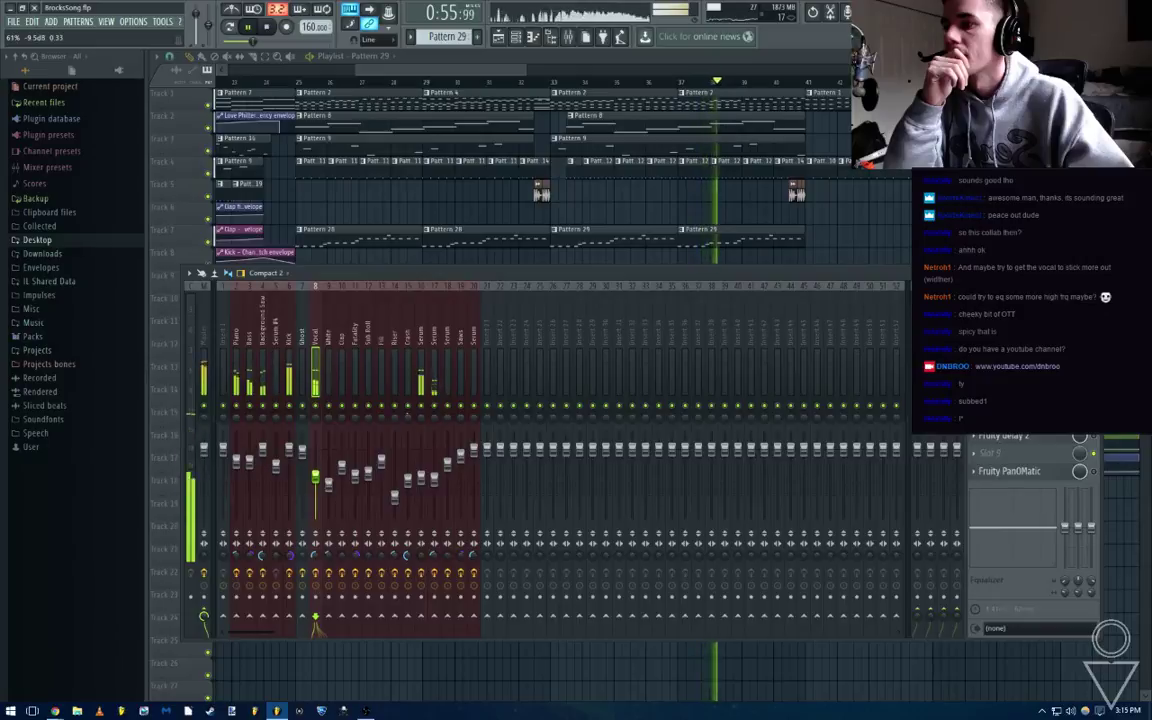
pyautogui.press('F9')
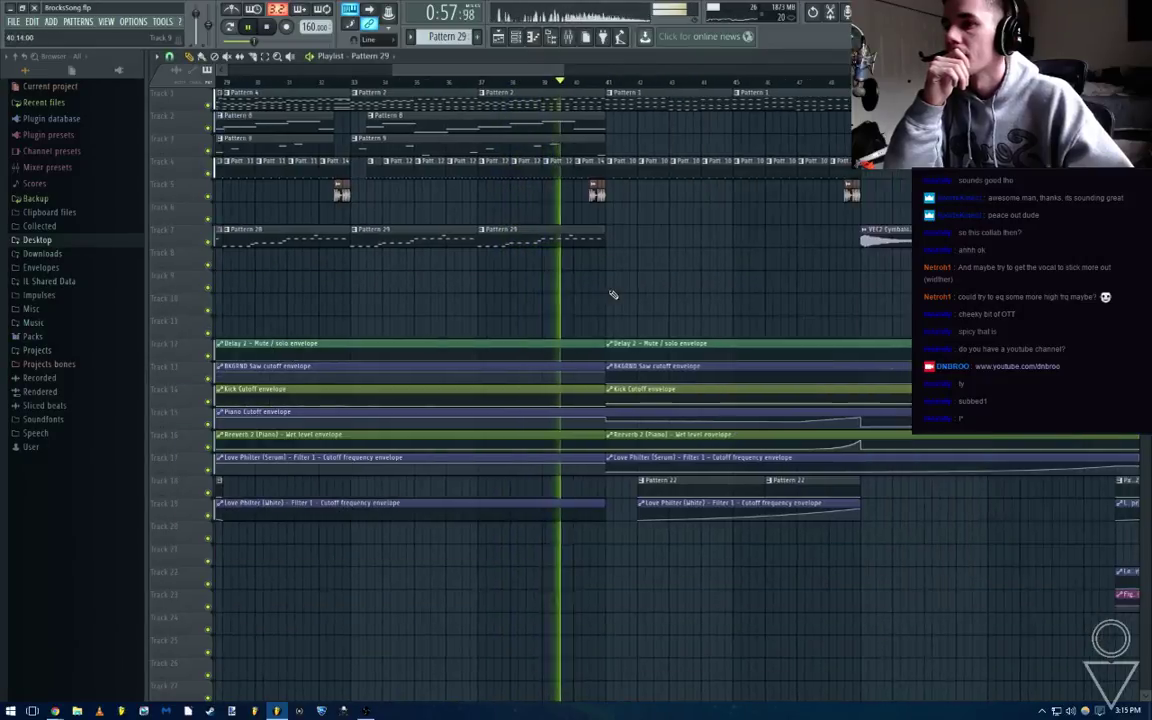
pyautogui.press('F9')
pyautogui.press('F9')
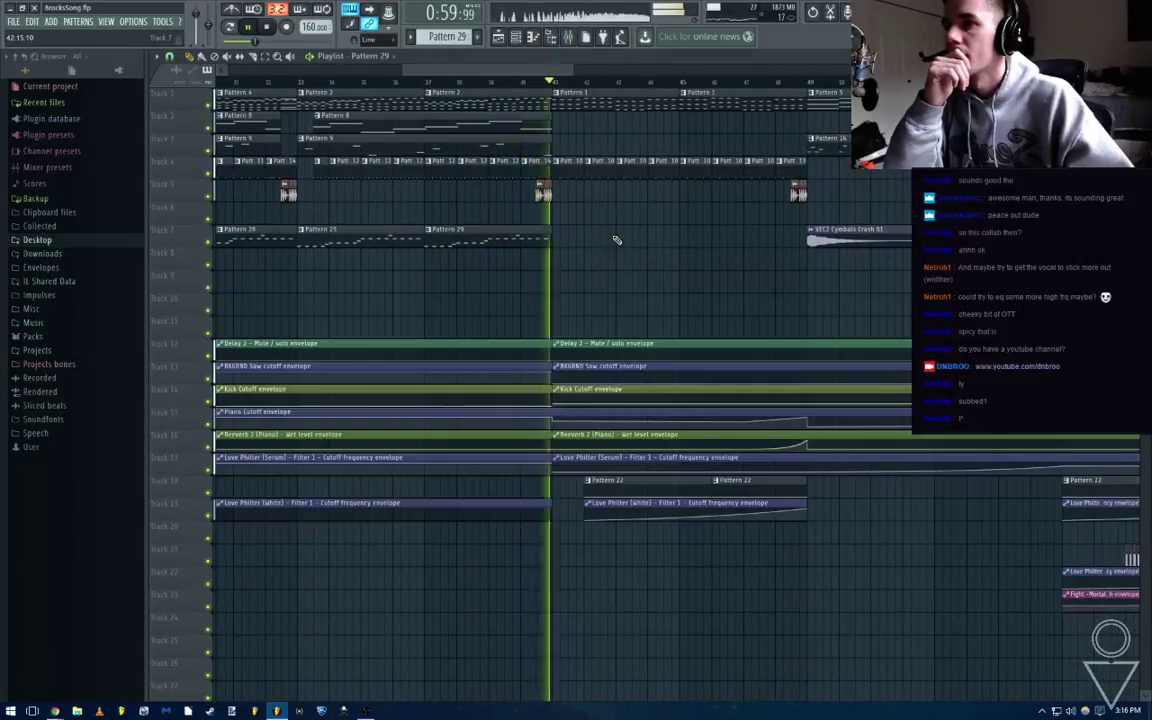
pyautogui.hotkey('ctrl', 's')
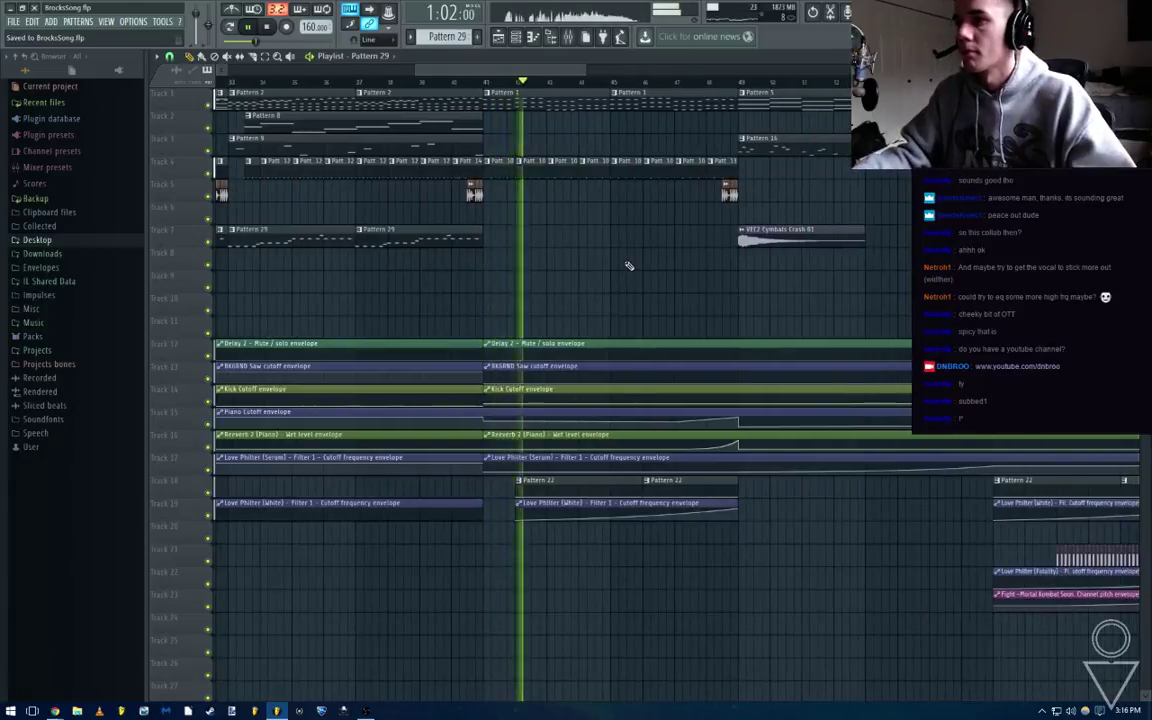
pyautogui.press('space')
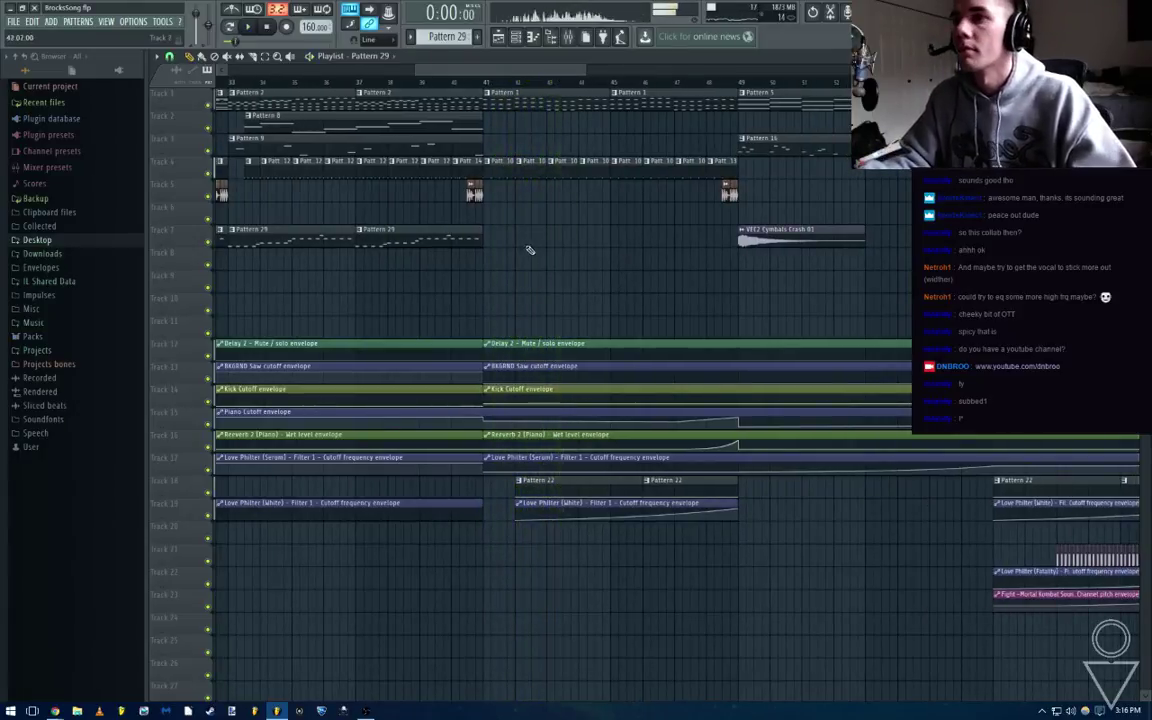
# Select the four Pattern 28 and Pattern 29 vocal clips of the first drop on Track 7 and copy them
pyautogui.scroll(-4, 493, 258)
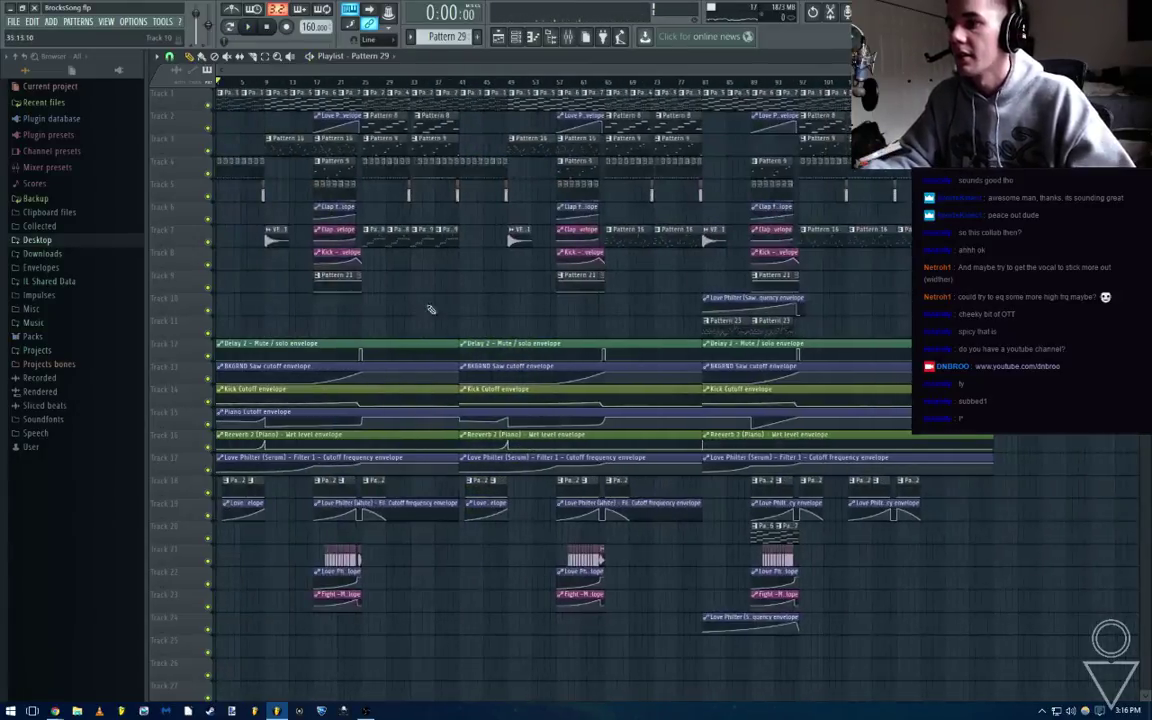
pyautogui.scroll(4, 414, 311)
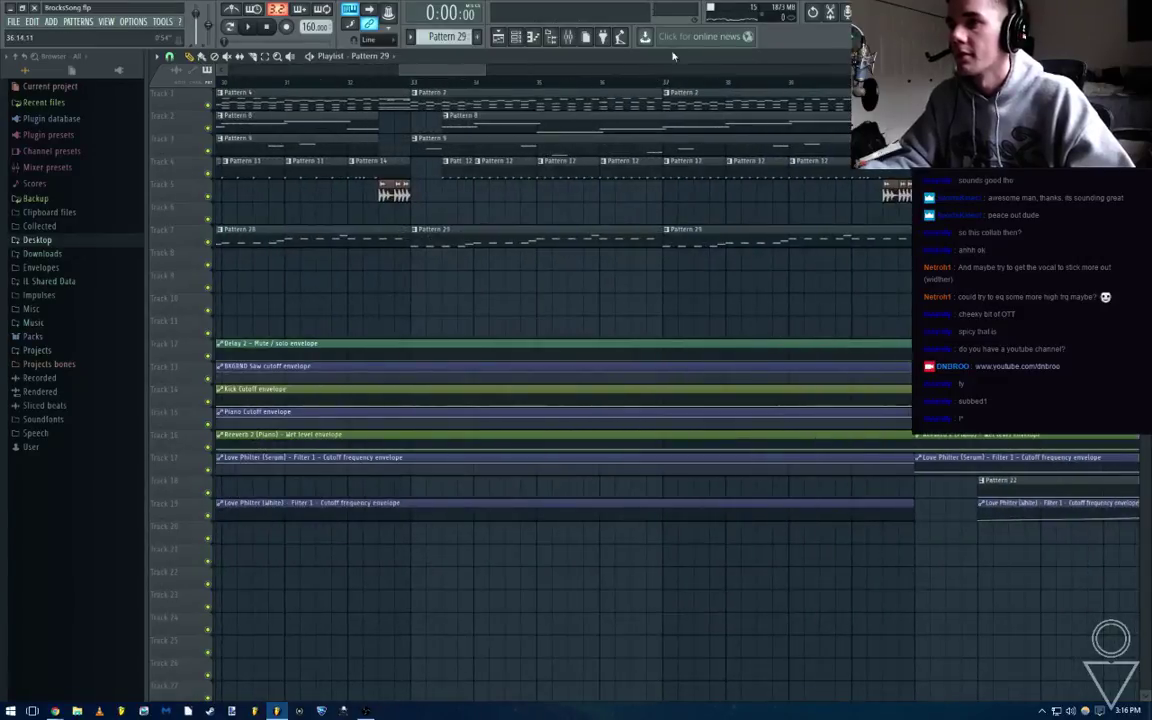
pyautogui.press('space')
pyautogui.scroll(-3, 576, 295)
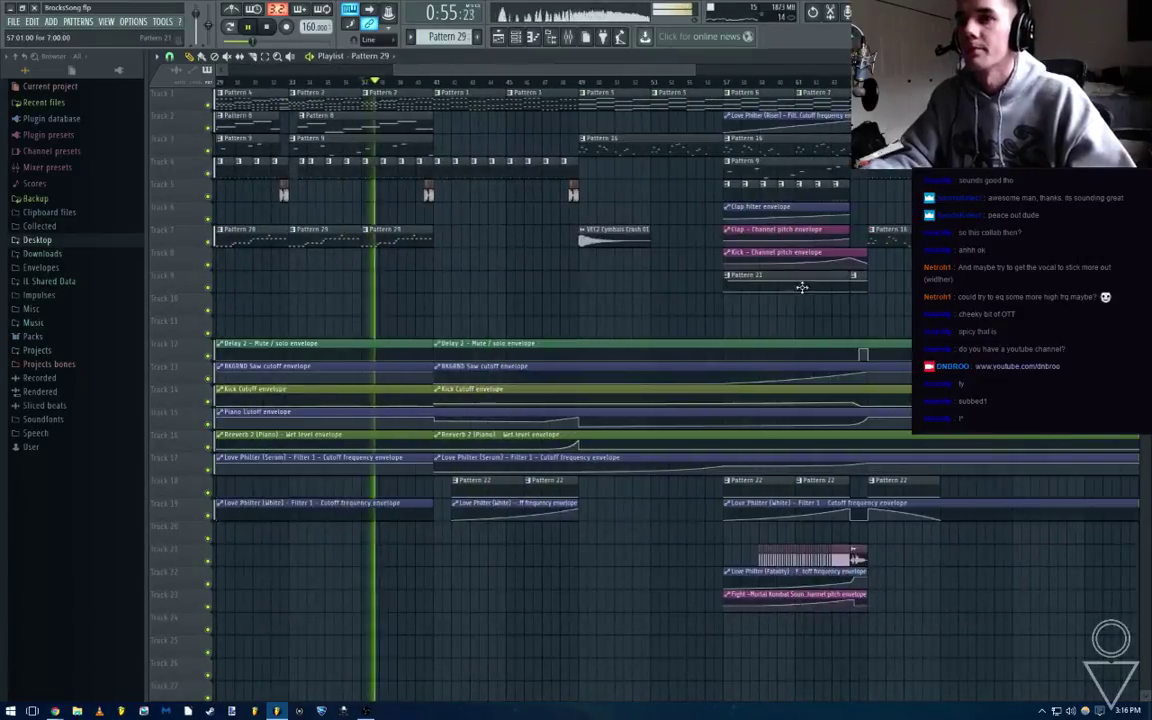
pyautogui.moveTo(473, 264); pyautogui.dragTo(366, 241)
pyautogui.hotkey('ctrl', 'c')
# Replace the Pattern 16 clips on Track 7 in the second drop, bars 65 to 80, with the copied vocal clips
pyautogui.hscroll(5, 596, 292)
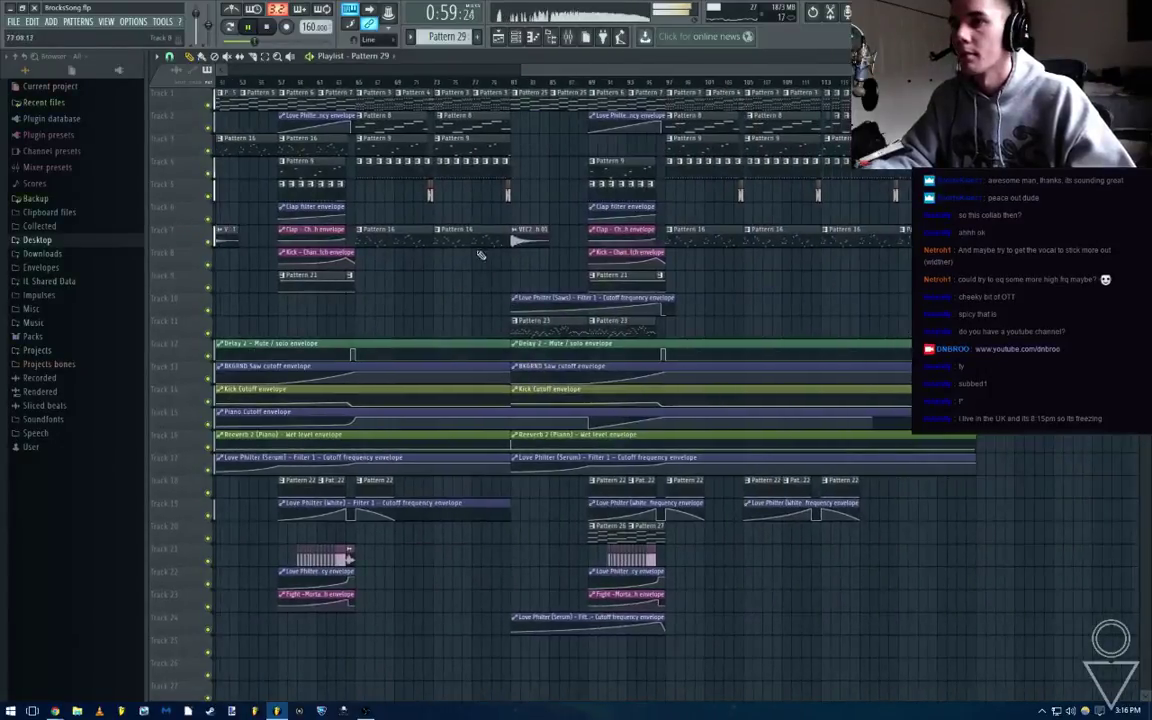
pyautogui.rightClick(476, 246)
pyautogui.hotkey('ctrl', 'v')
pyautogui.moveTo(237, 239); pyautogui.dragTo(376, 233)
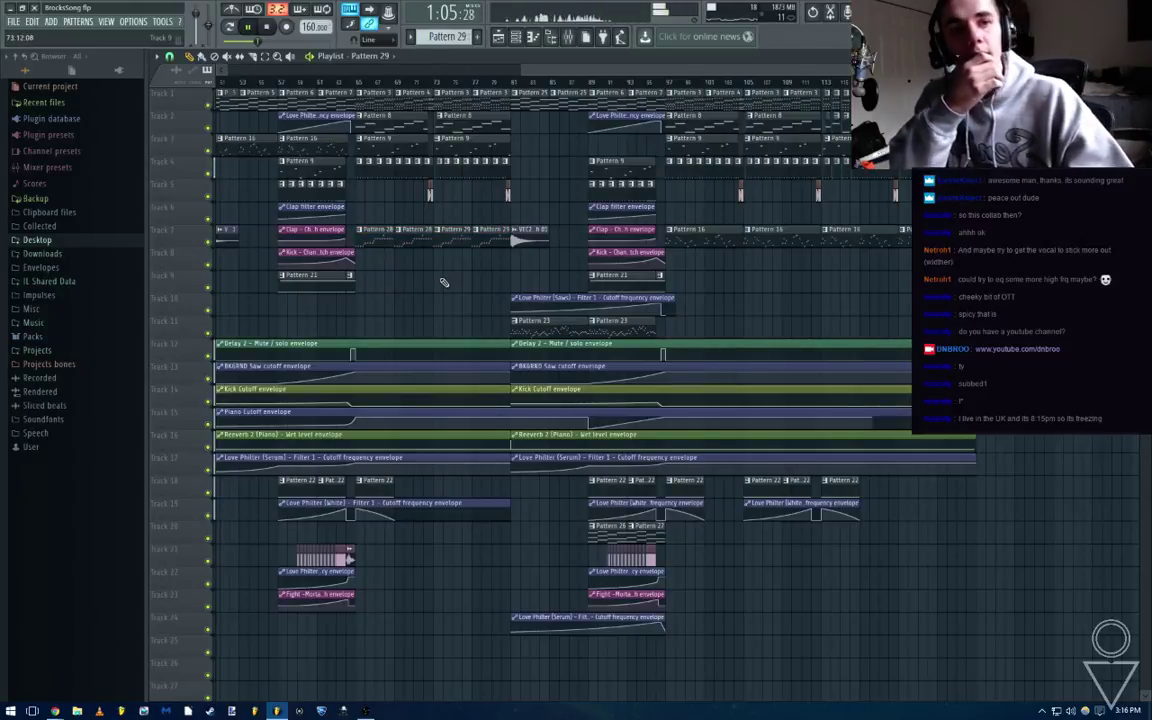
# Play back the second drop and the section leading into the third drop, checking the mixer levels, and stop around bar 97
pyautogui.hscroll(4, 799, 294)
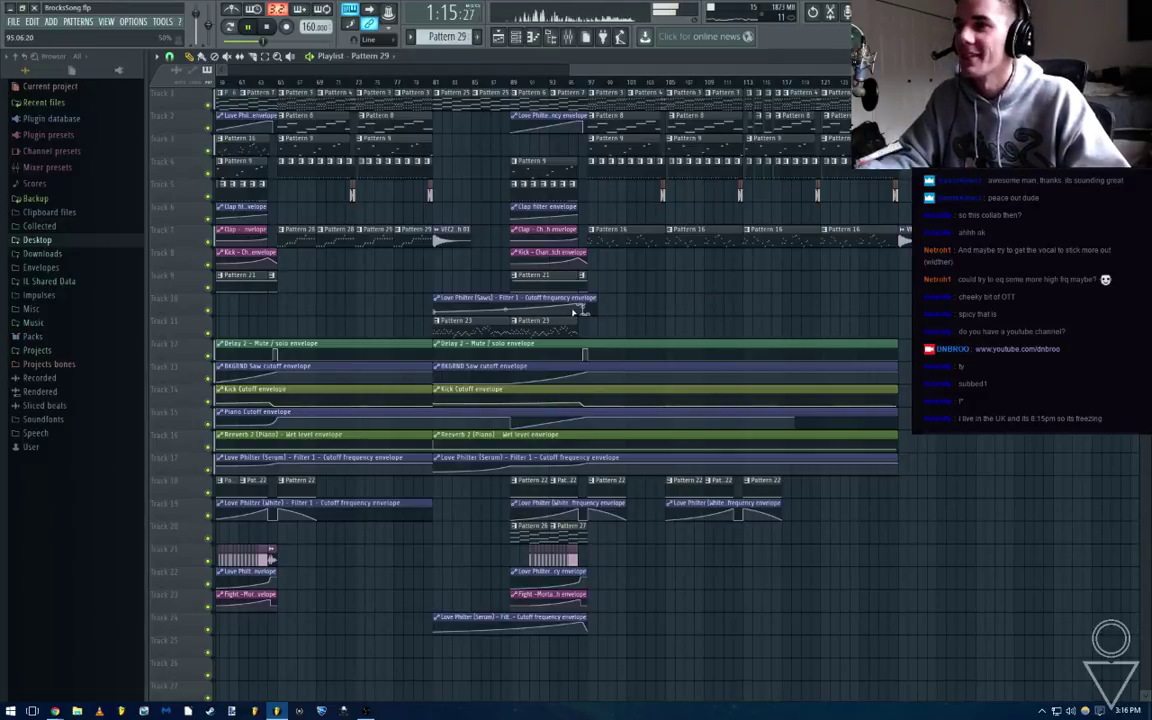
pyautogui.scroll(-3, 648, 303)
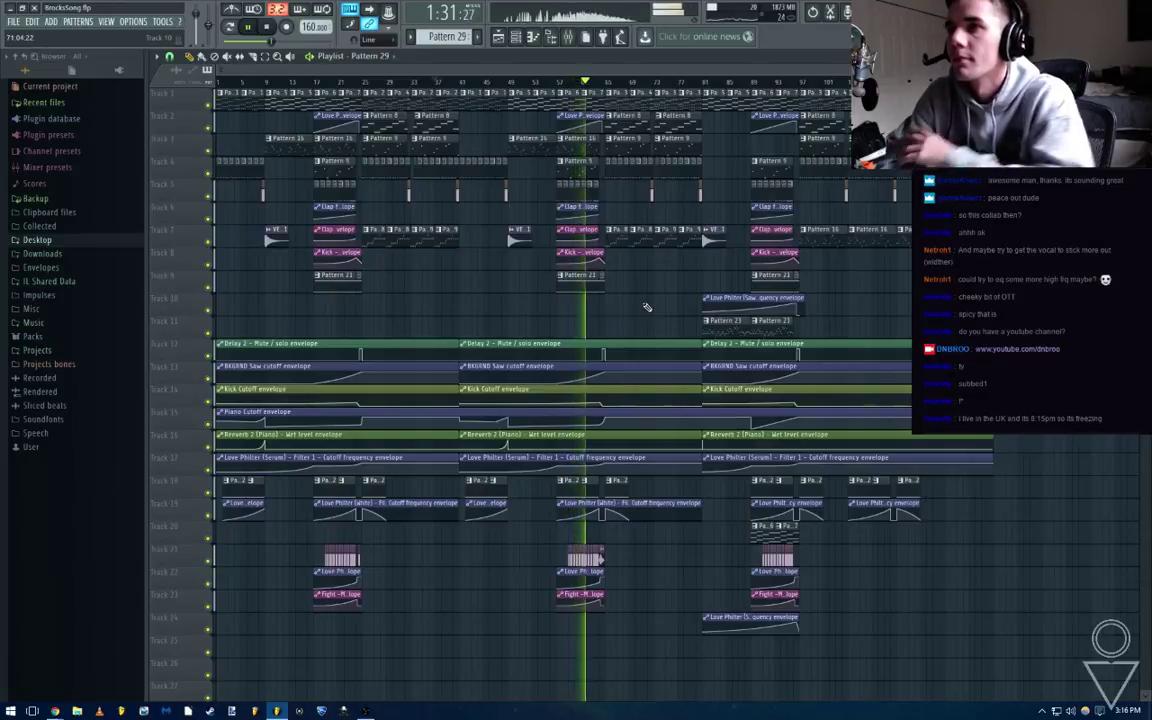
pyautogui.scroll(3, 619, 83)
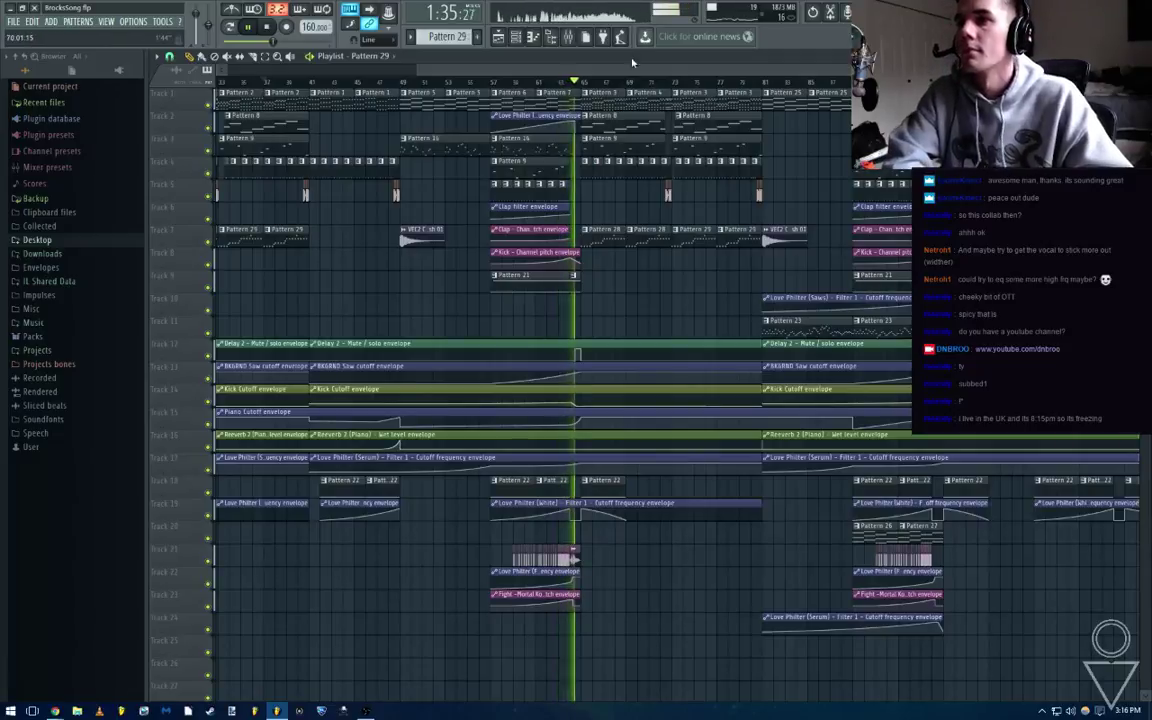
pyautogui.moveTo(646, 70); pyautogui.dragTo(726, 75)
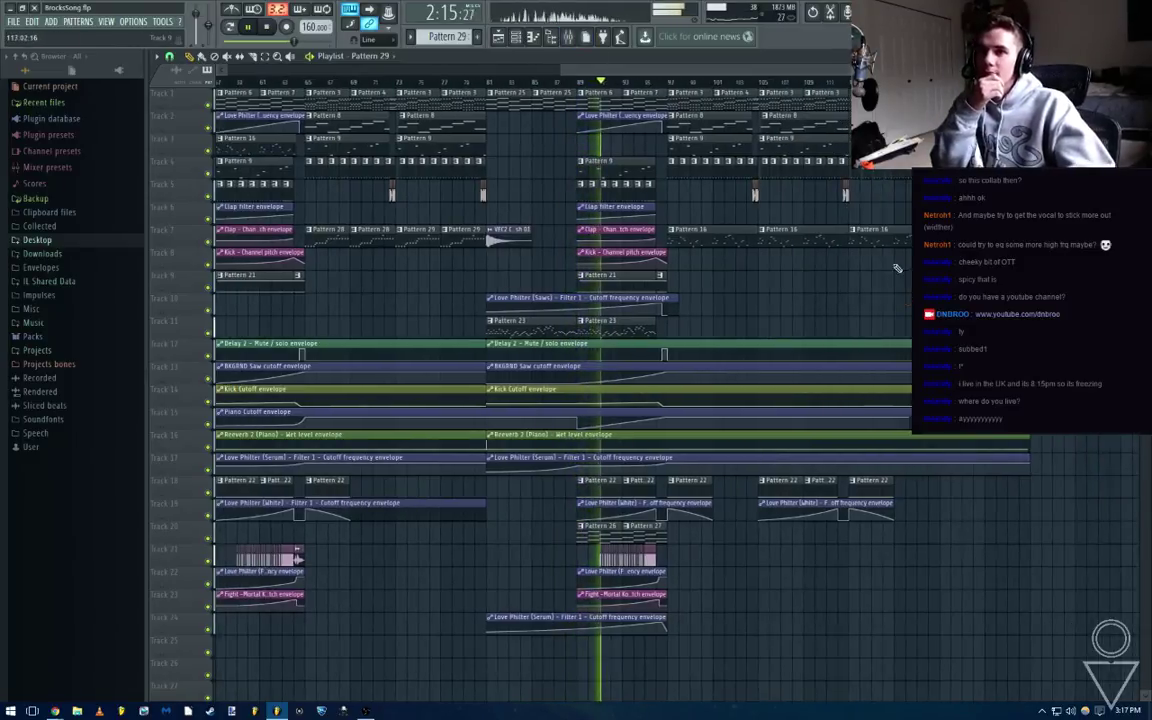
pyautogui.press('F9')
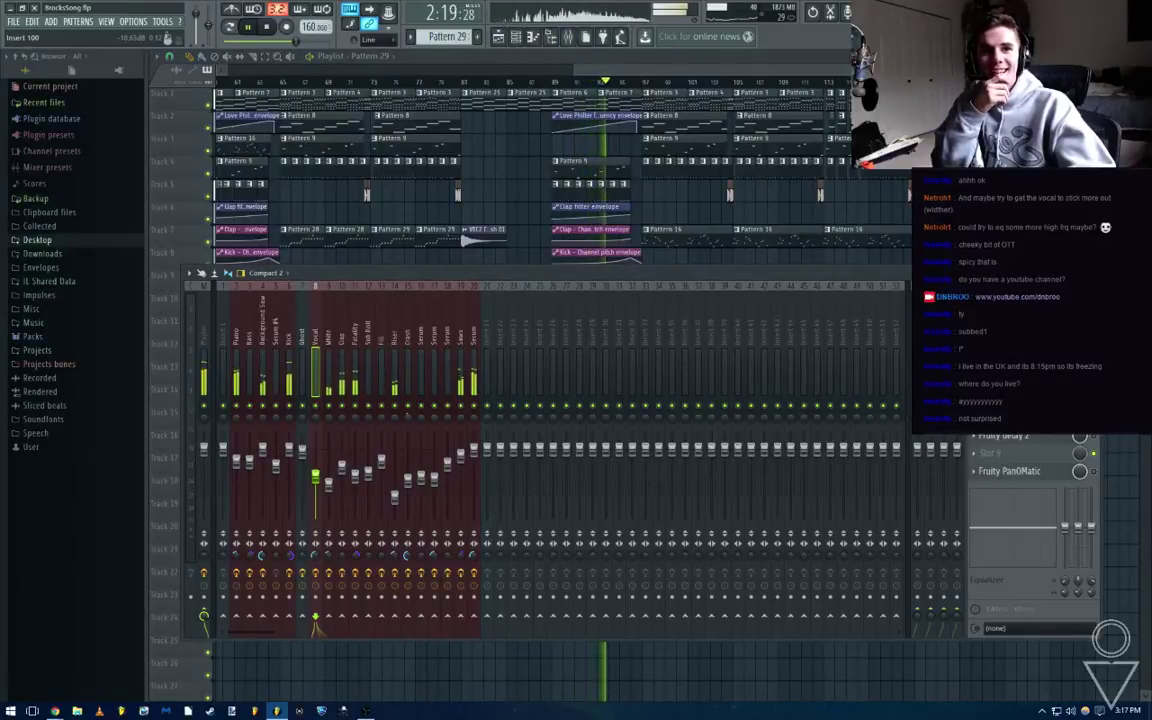
pyautogui.click(975, 273)
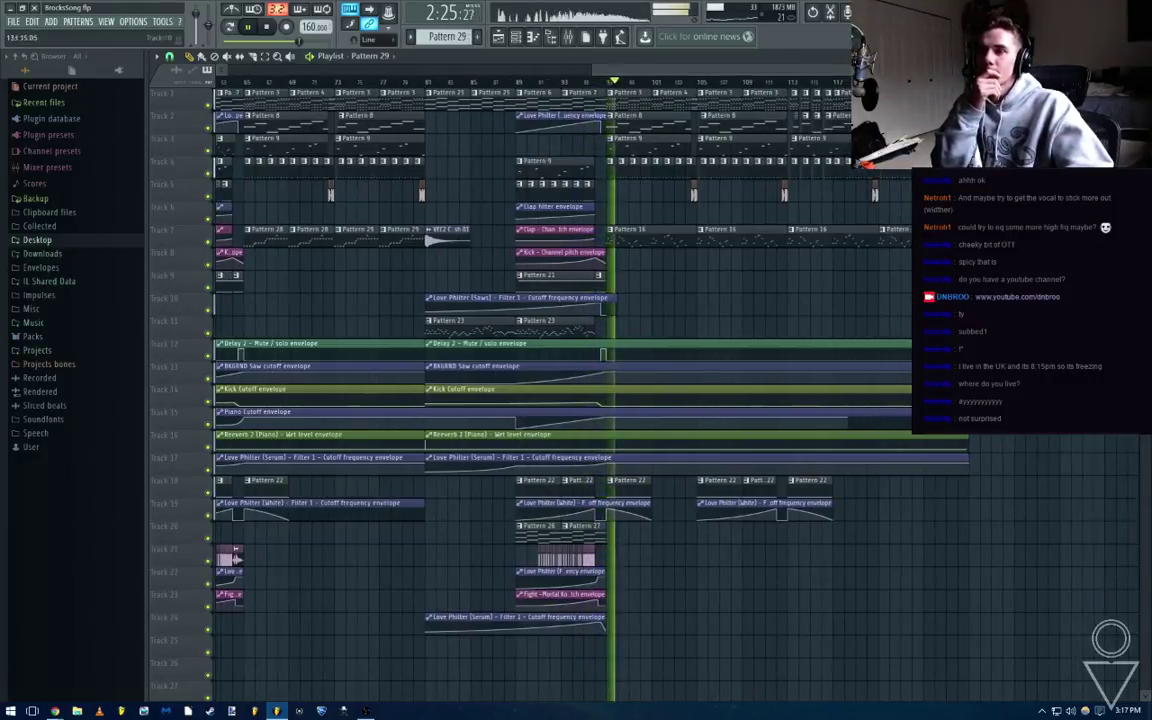
pyautogui.press('space')
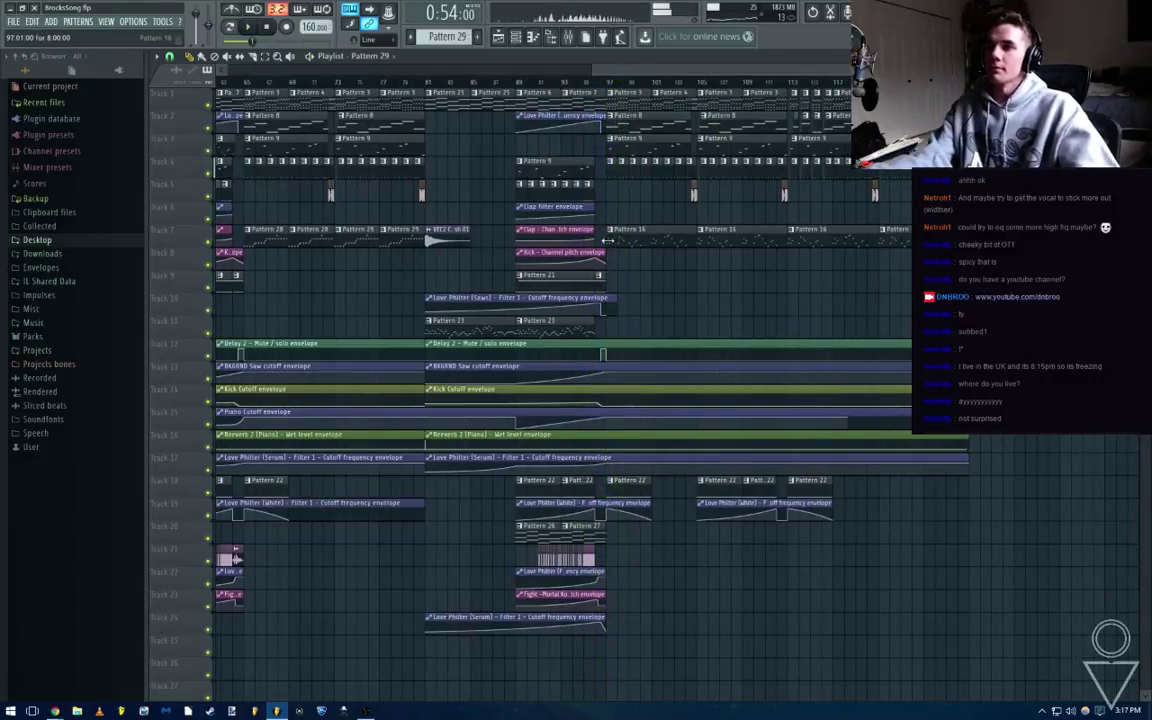
# Replace the first two Pattern 16 clips on Track 7 in the third drop, bars 97 to 112, with the copied vocal clips
pyautogui.rightClick(685, 242)
pyautogui.rightClick(718, 243)
pyautogui.moveTo(288, 257); pyautogui.dragTo(698, 256)
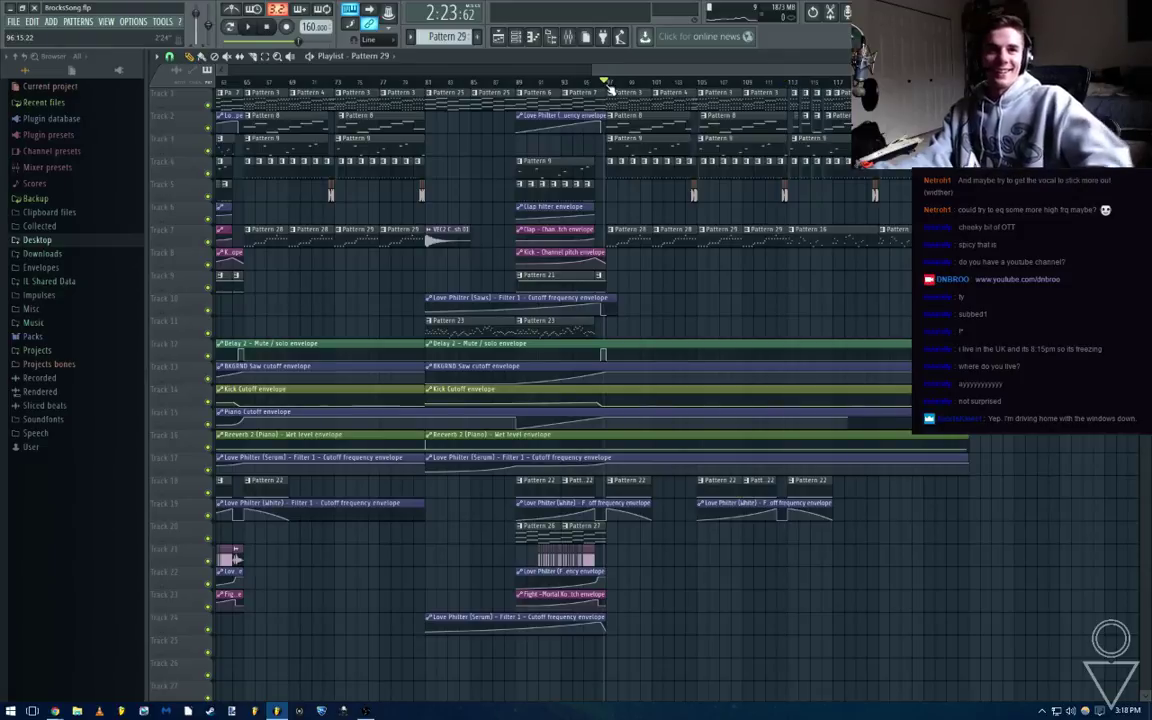
pyautogui.press('space')
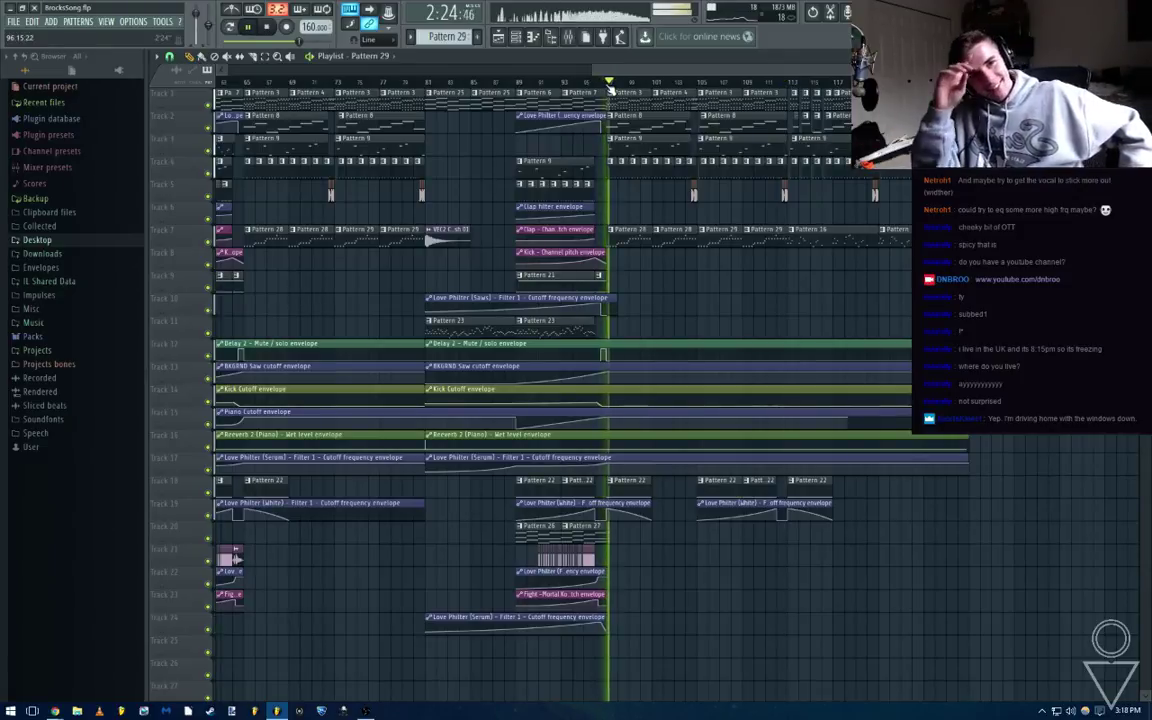
pyautogui.press('space')
# Select the four vocal clips of the third drop on Track 7 and shift them to start exactly on bar 97
pyautogui.scroll(4, 622, 160)
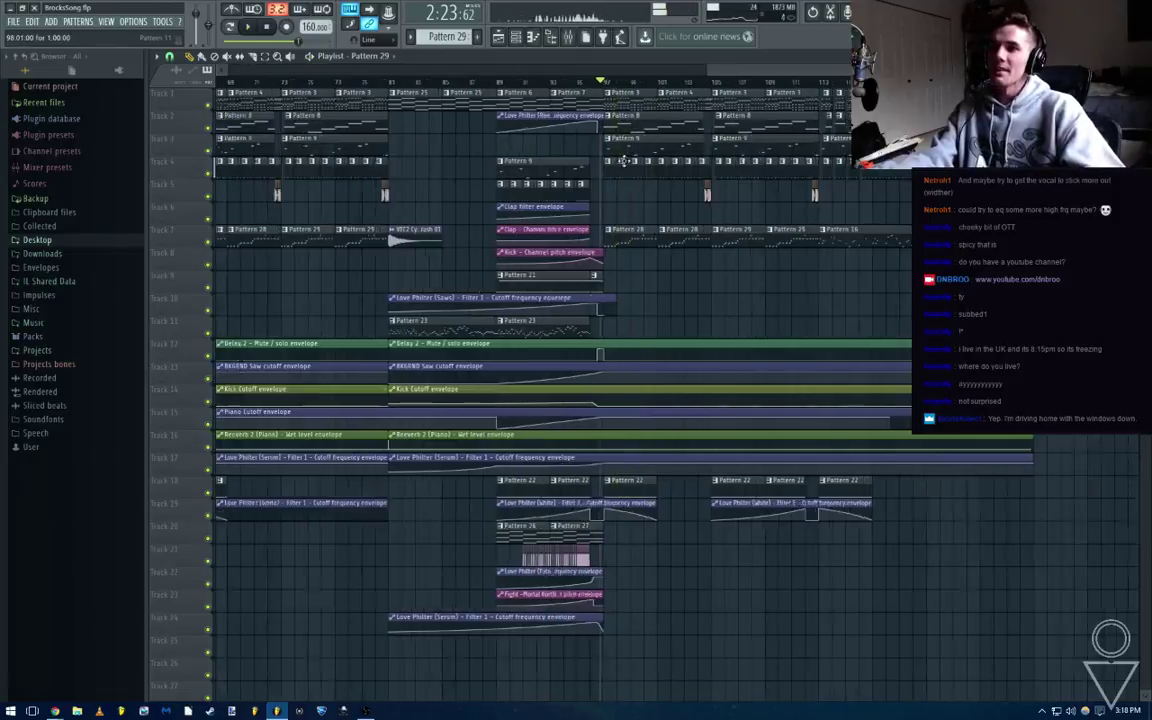
pyautogui.hscroll(1, 718, 272)
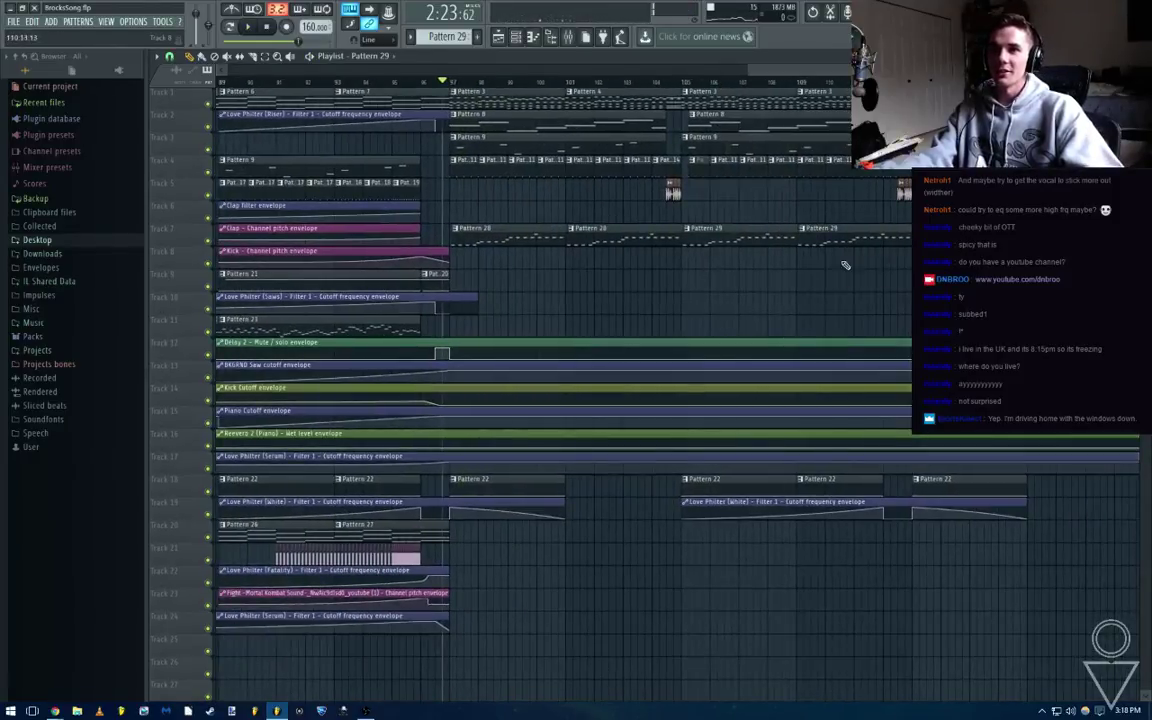
pyautogui.moveTo(852, 265); pyautogui.dragTo(420, 204)
pyautogui.scroll(4, 457, 235)
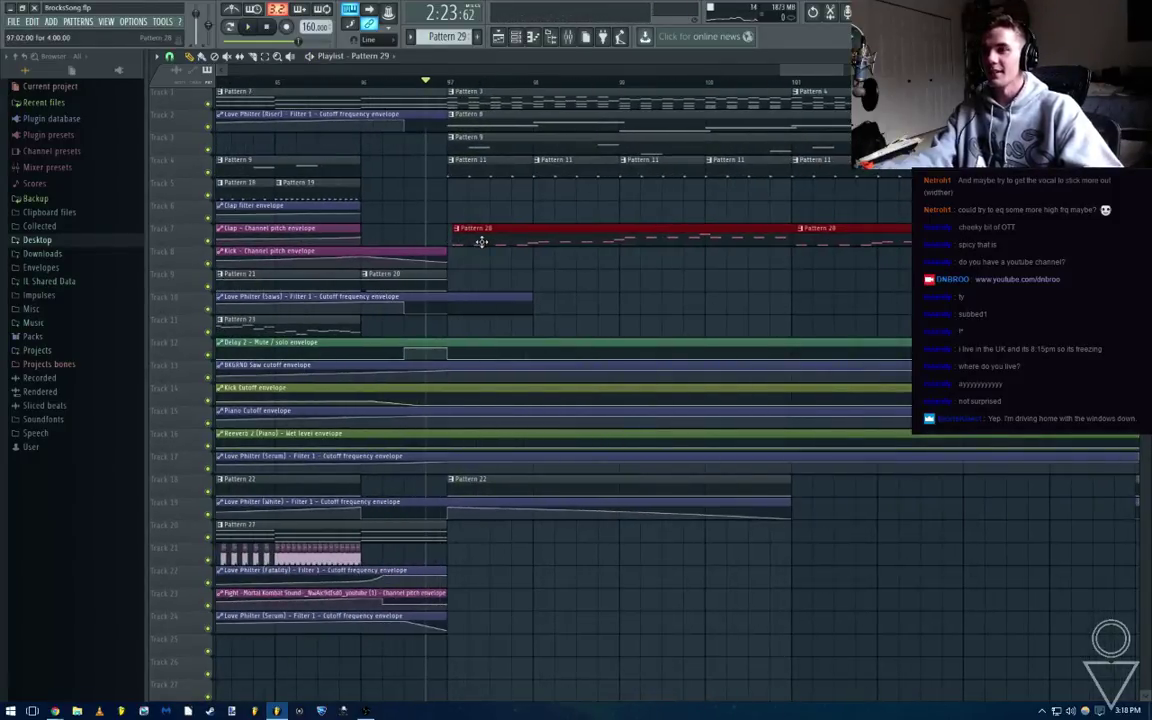
pyautogui.scroll(3, 479, 242)
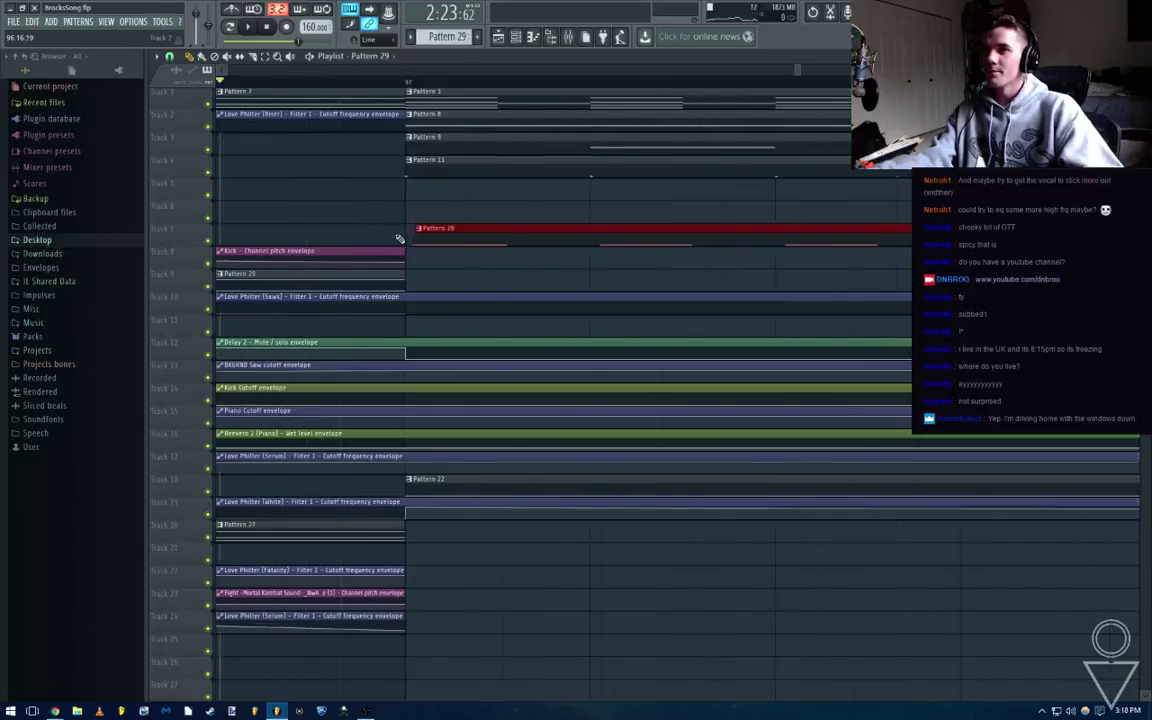
pyautogui.scroll(2, 404, 241)
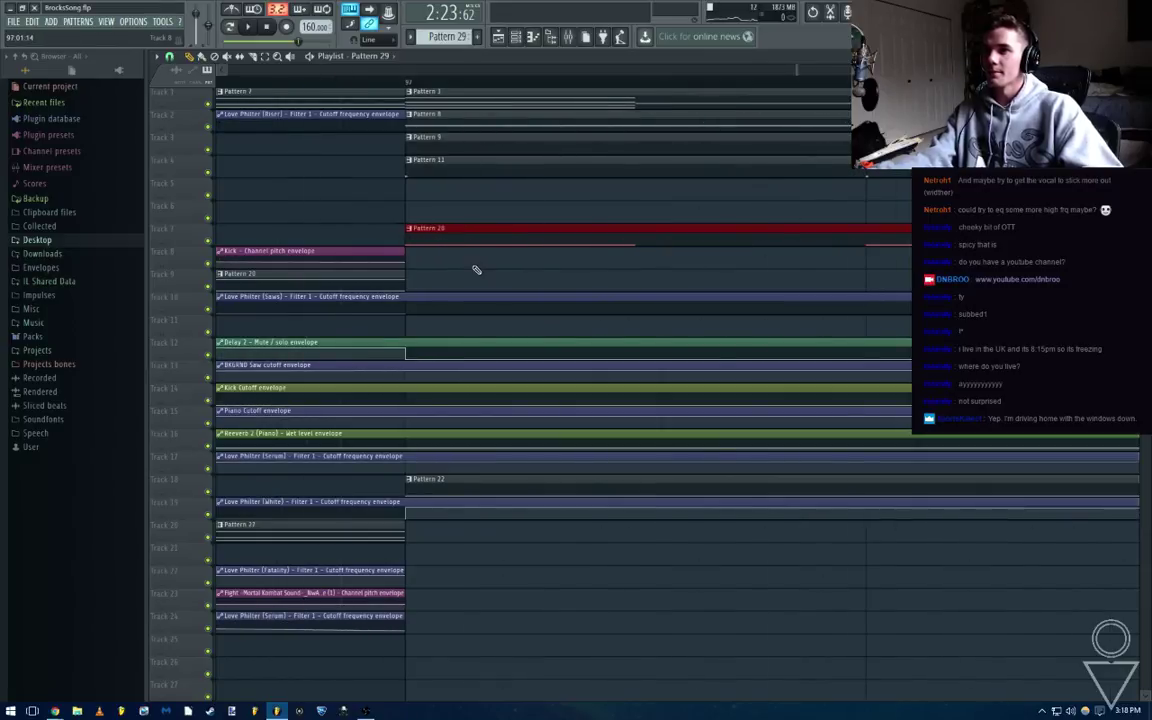
pyautogui.scroll(-8, 479, 270)
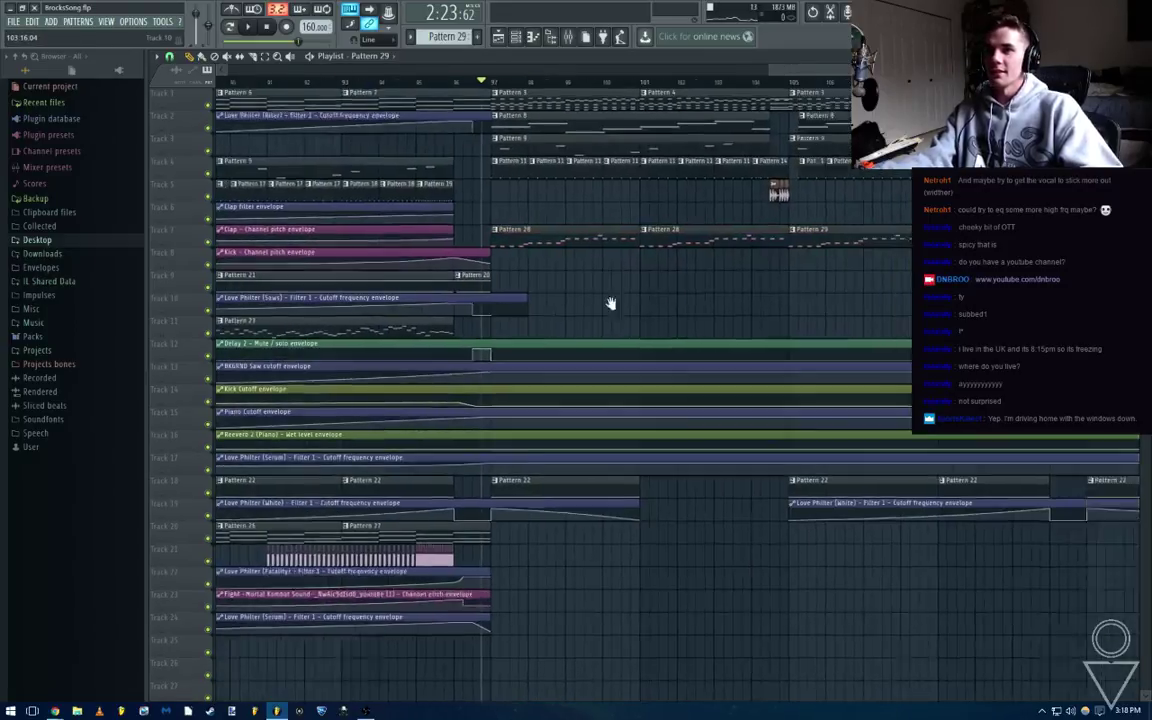
pyautogui.hscroll(2, 700, 297)
# Play back the third drop through to its end, save the project and stop playback
pyautogui.press('space')
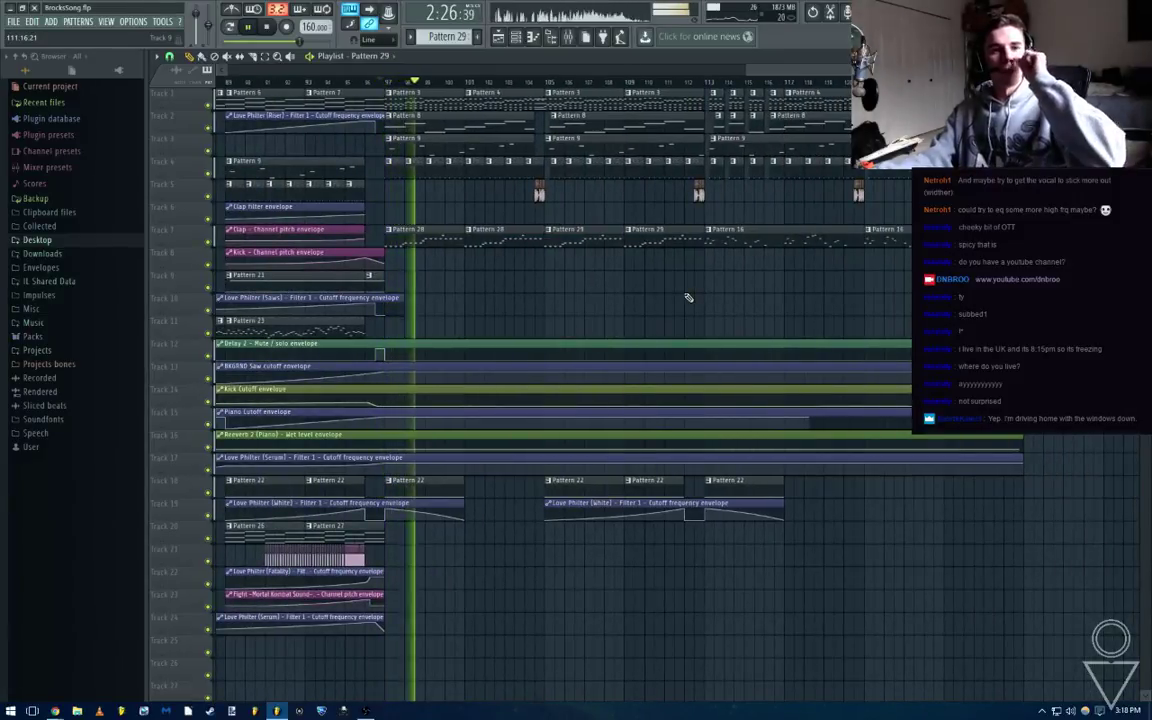
pyautogui.press('space')
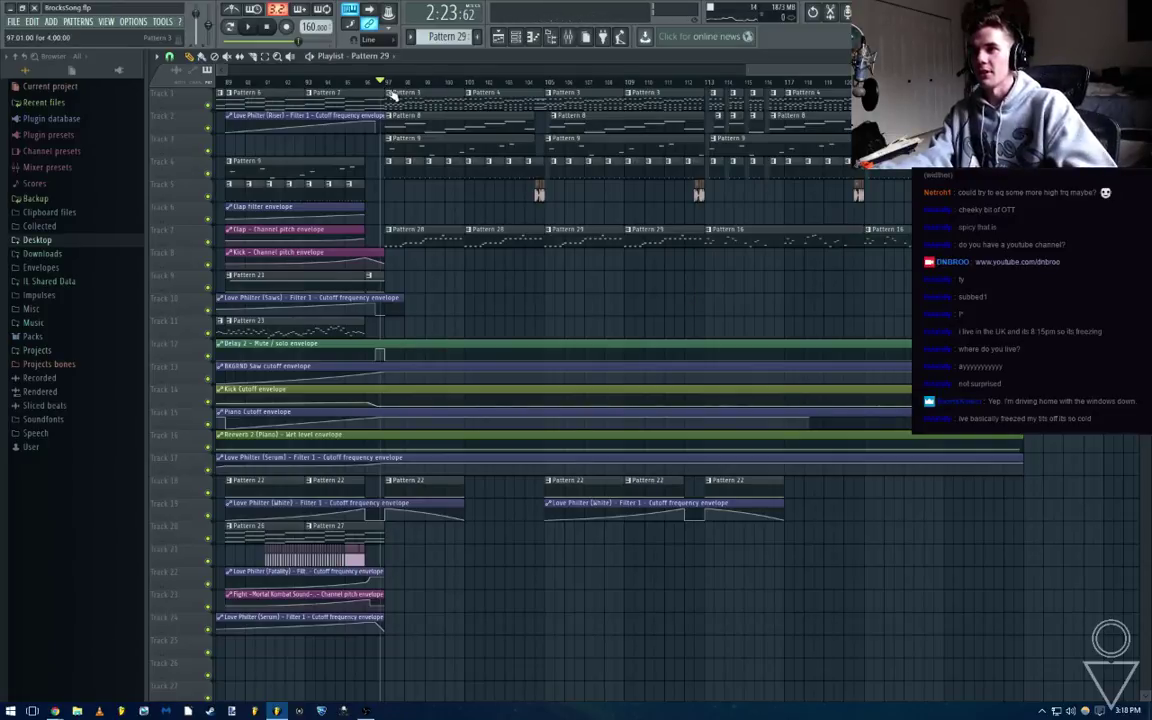
pyautogui.press('space')
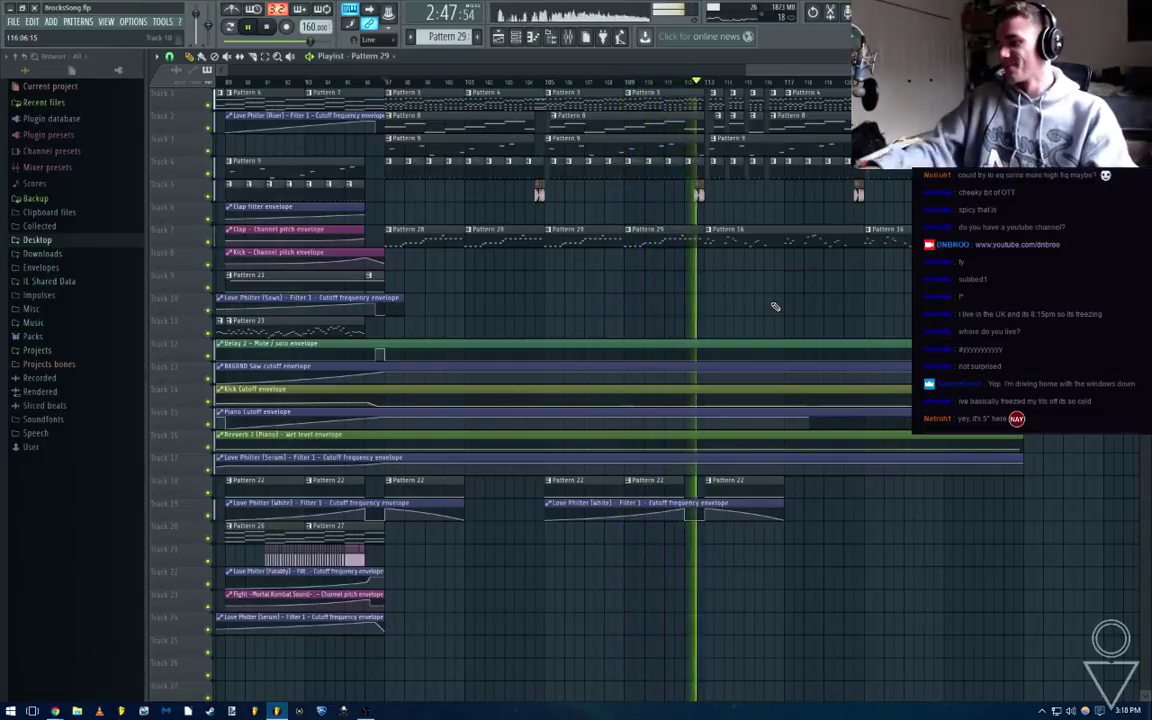
pyautogui.hscroll(2, 802, 319)
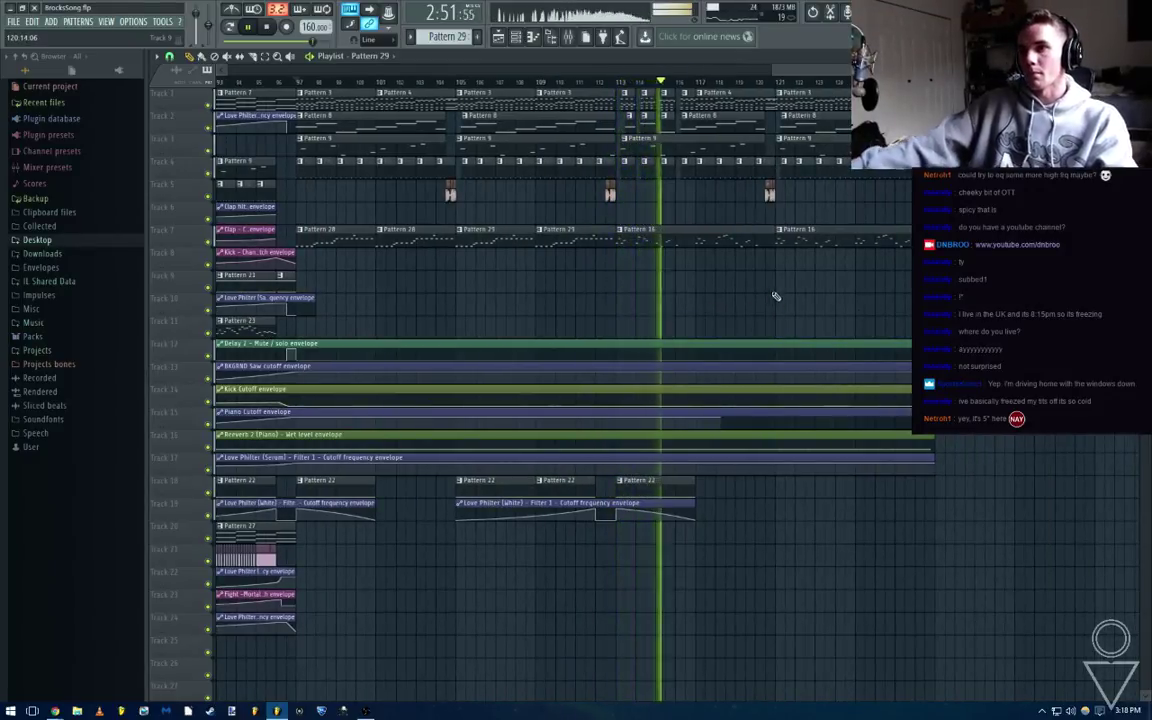
pyautogui.hotkey('ctrl', 's')
pyautogui.press('F9')
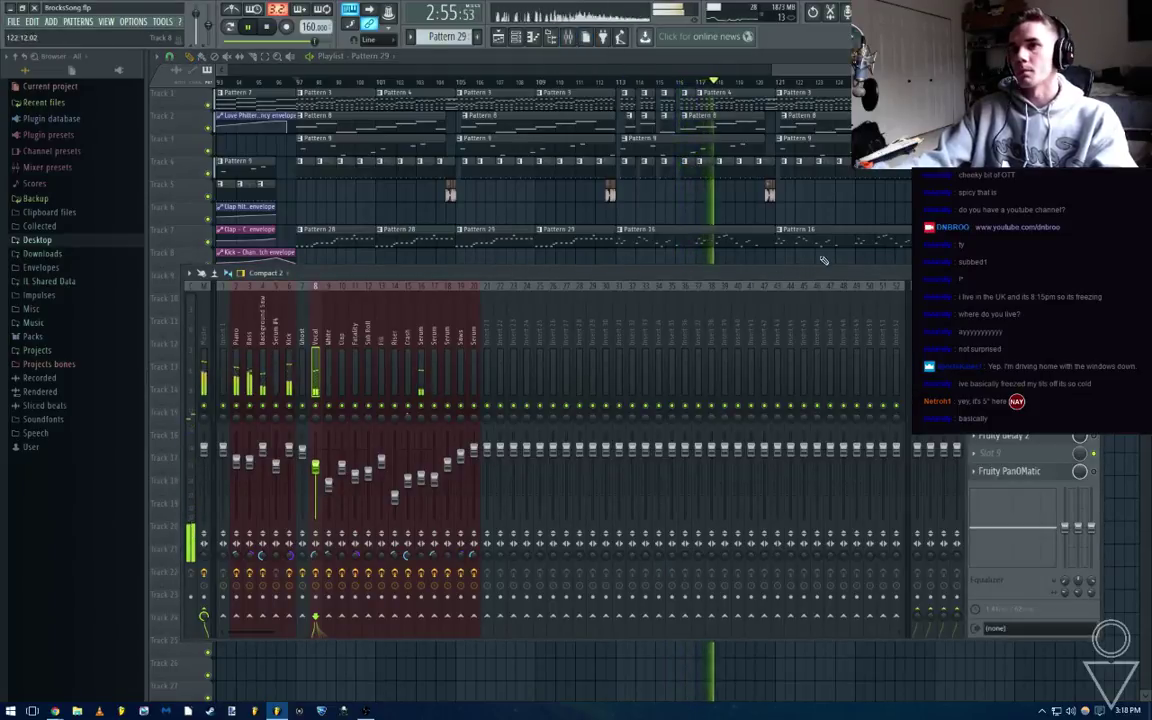
pyautogui.press('F9')
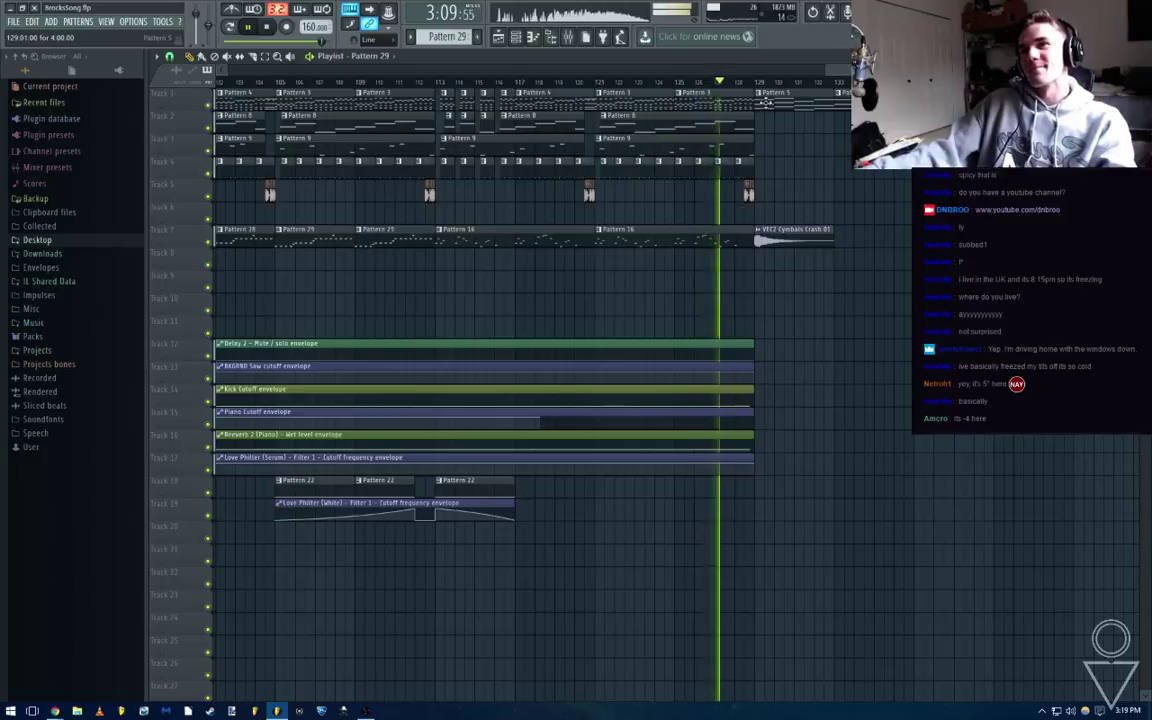
pyautogui.scroll(-3, 770, 96)
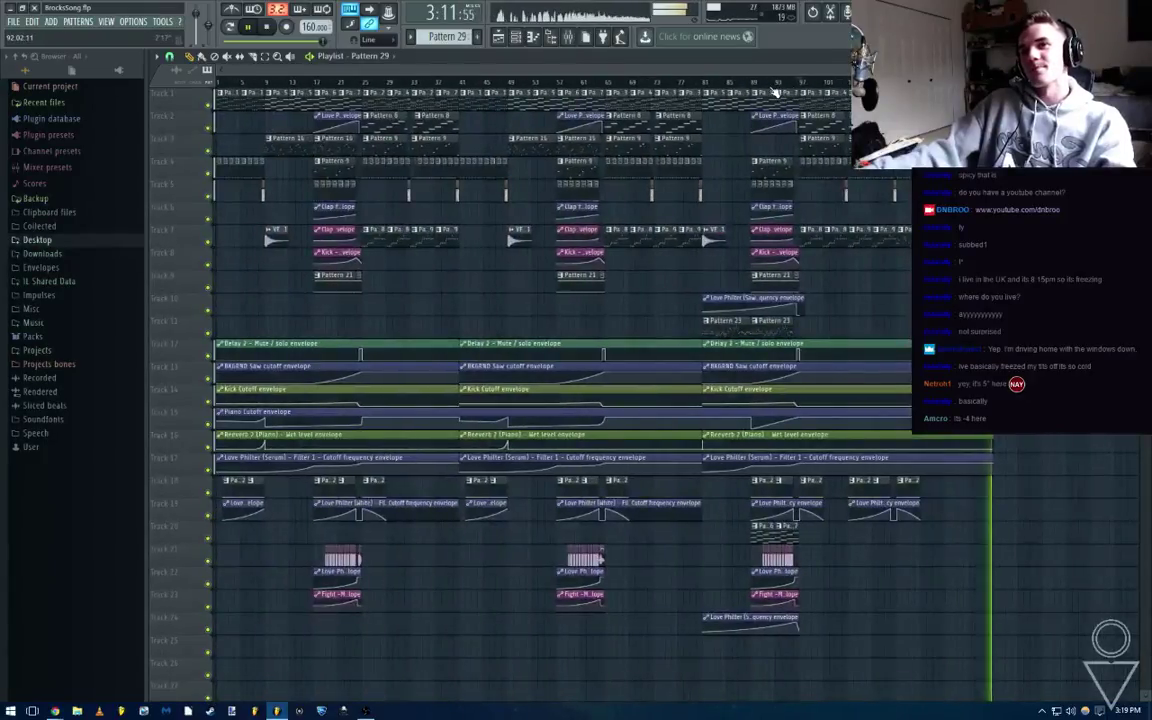
pyautogui.click(275, 30)
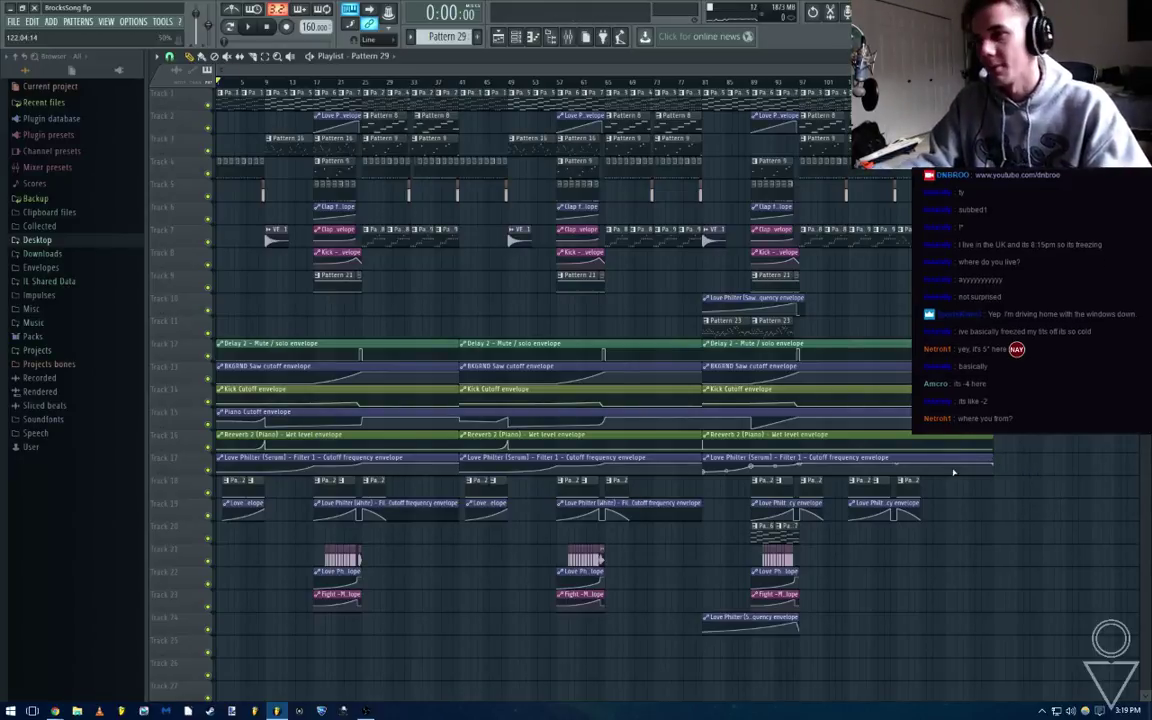
# Extend the last Piano Cutoff envelope on Track 15 to bar 137 so its downward slope covers the outro
pyautogui.moveTo(992, 418); pyautogui.dragTo(1041, 418)
pyautogui.scroll(8, 1038, 418)
pyautogui.scroll(-4, 748, 437)
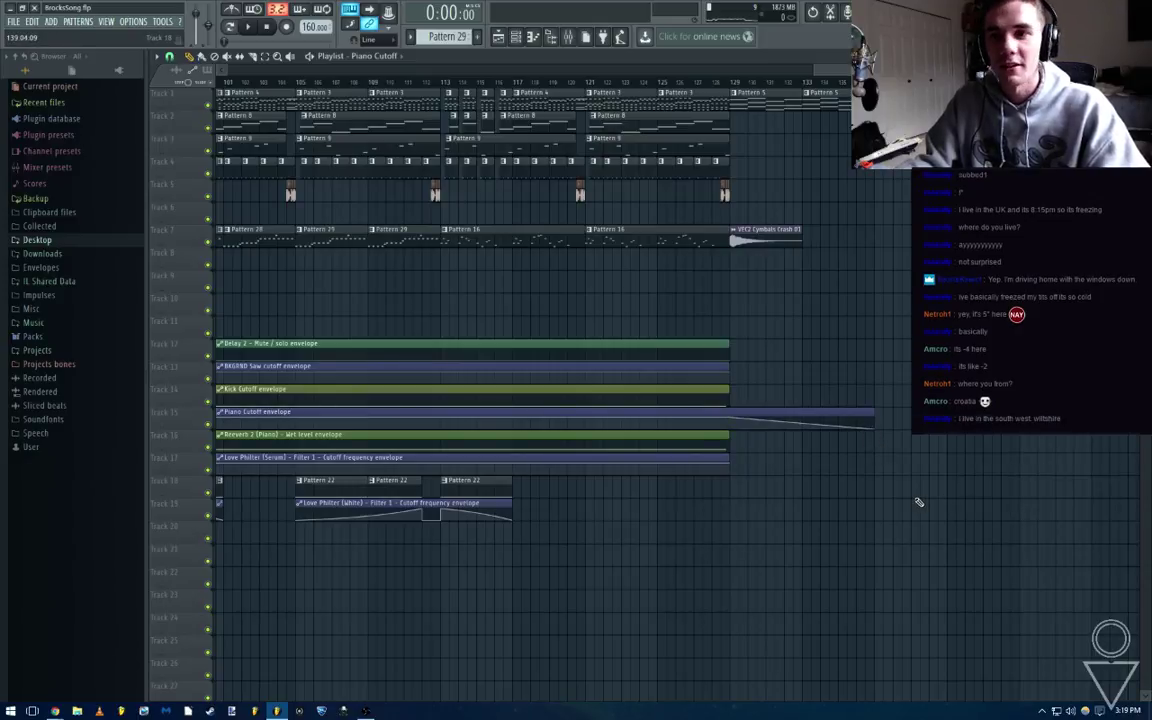
pyautogui.scroll(-3, 919, 502)
pyautogui.scroll(3, 1005, 496)
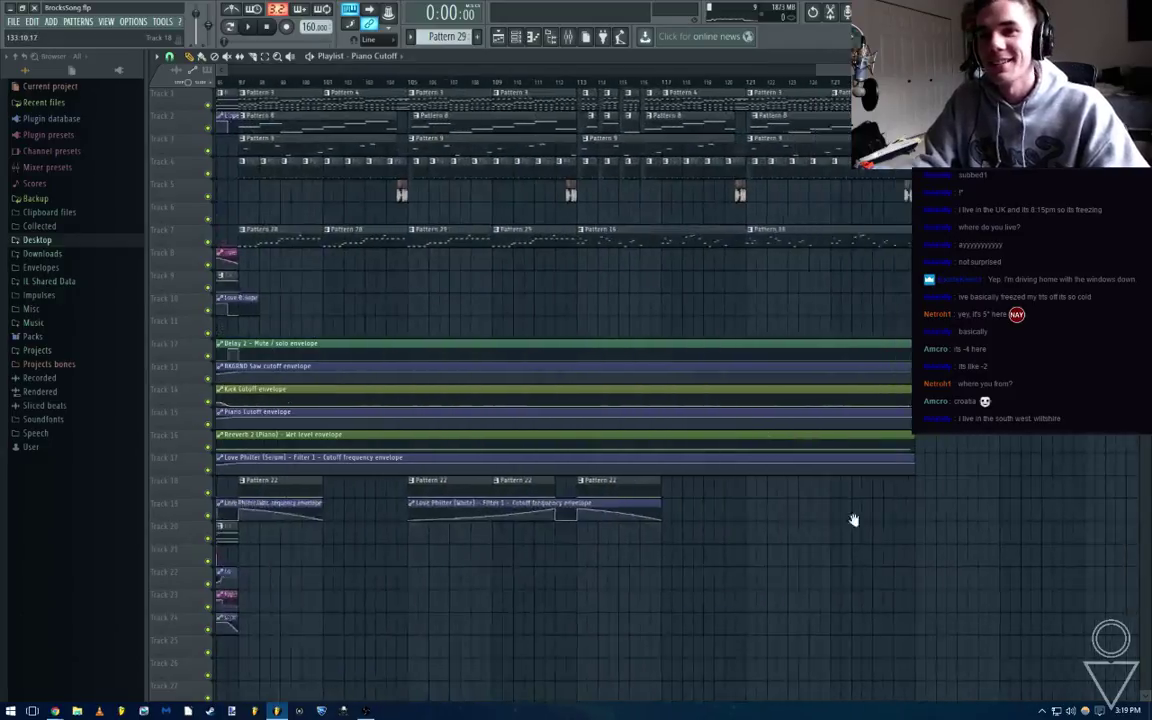
pyautogui.moveTo(854, 519); pyautogui.dragTo(661, 507)
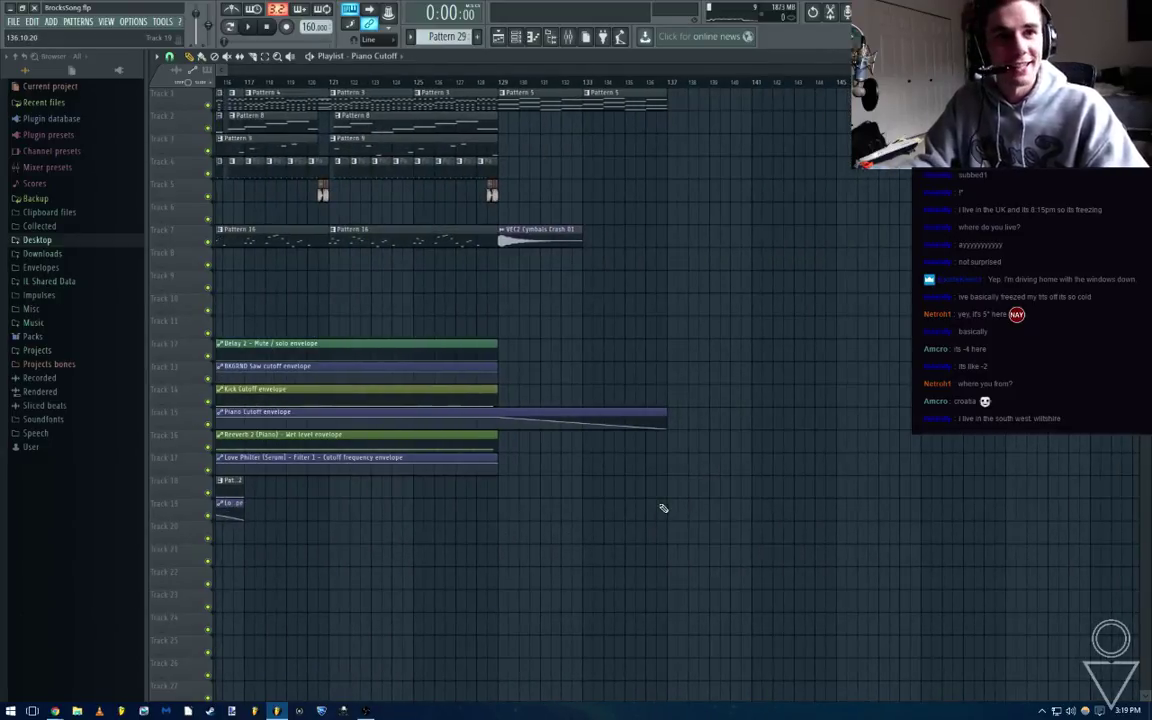
# Play back the outro from bar 129 to check the piano fade and save the project
pyautogui.click(503, 82)
pyautogui.press('space')
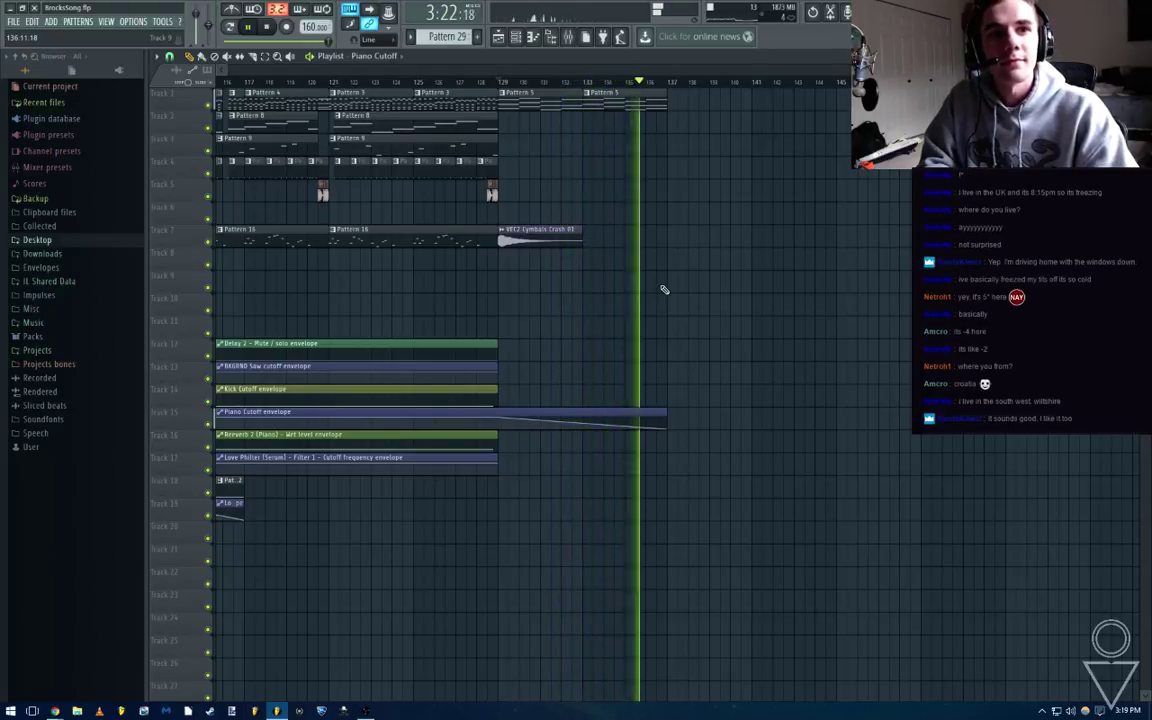
pyautogui.press('space')
pyautogui.hotkey('ctrl', 's')
# Play the song from the start and examine the Piano mixer track's level and its Fruity parametric EQ 2
pyautogui.scroll(-6, 664, 290)
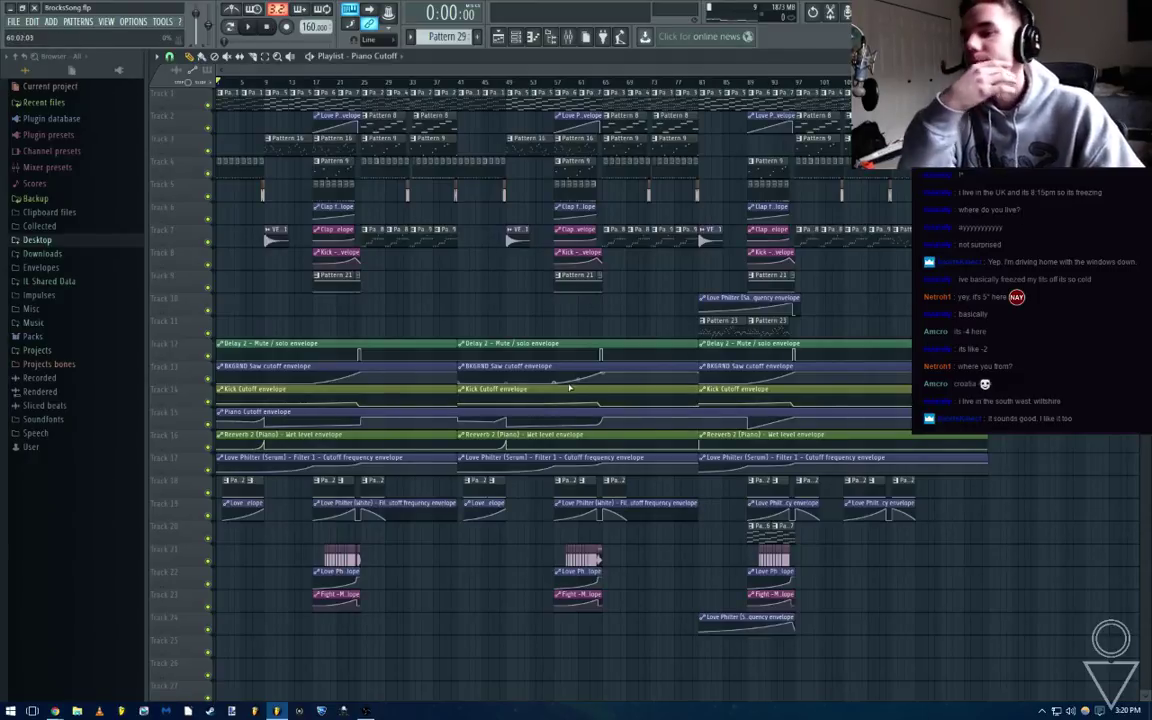
pyautogui.press('space')
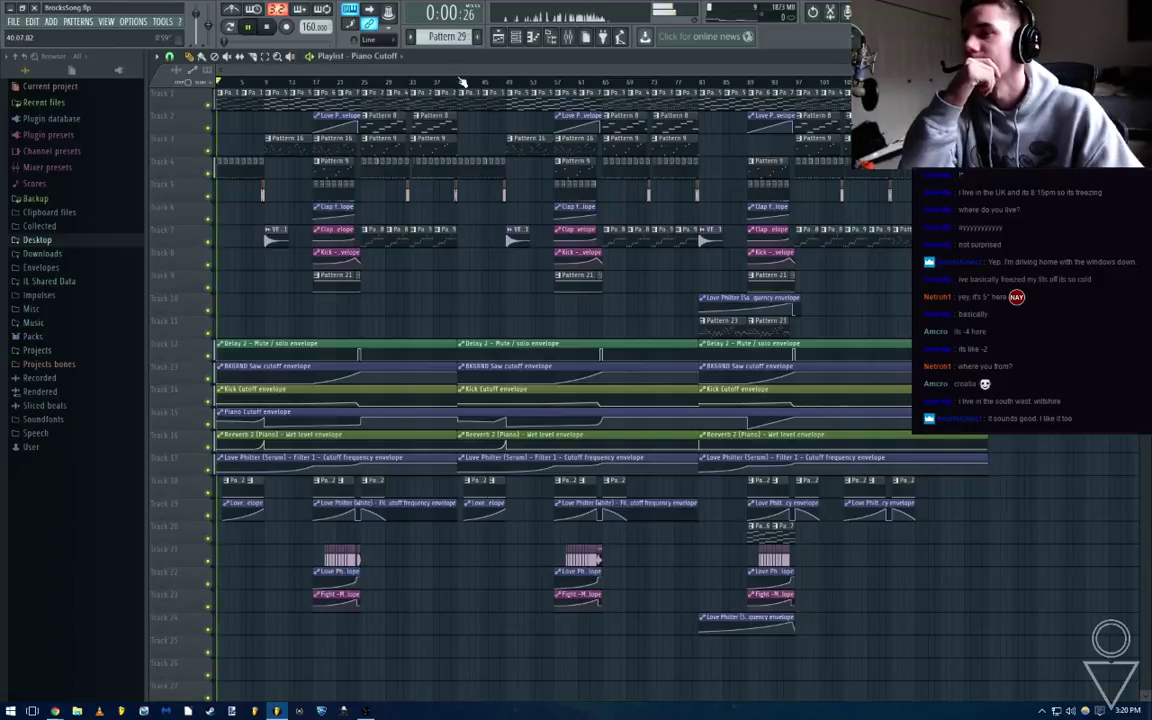
pyautogui.press('F9')
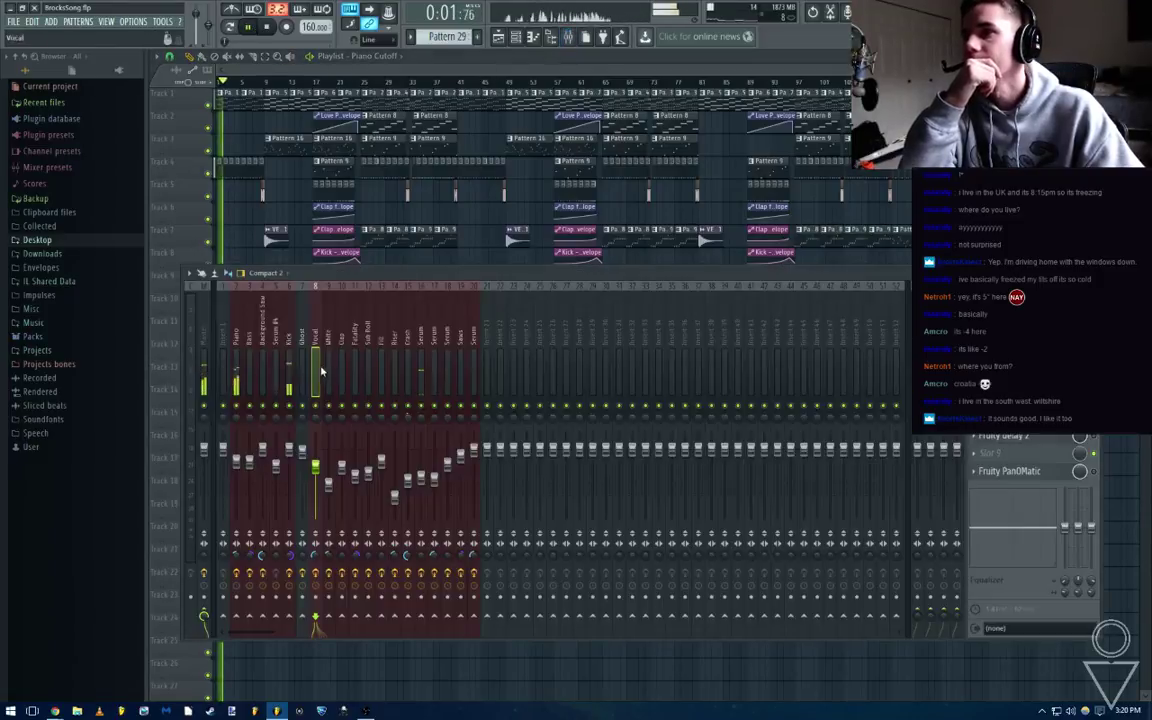
pyautogui.click(240, 344)
pyautogui.moveTo(236, 555); pyautogui.dragTo(236, 550)
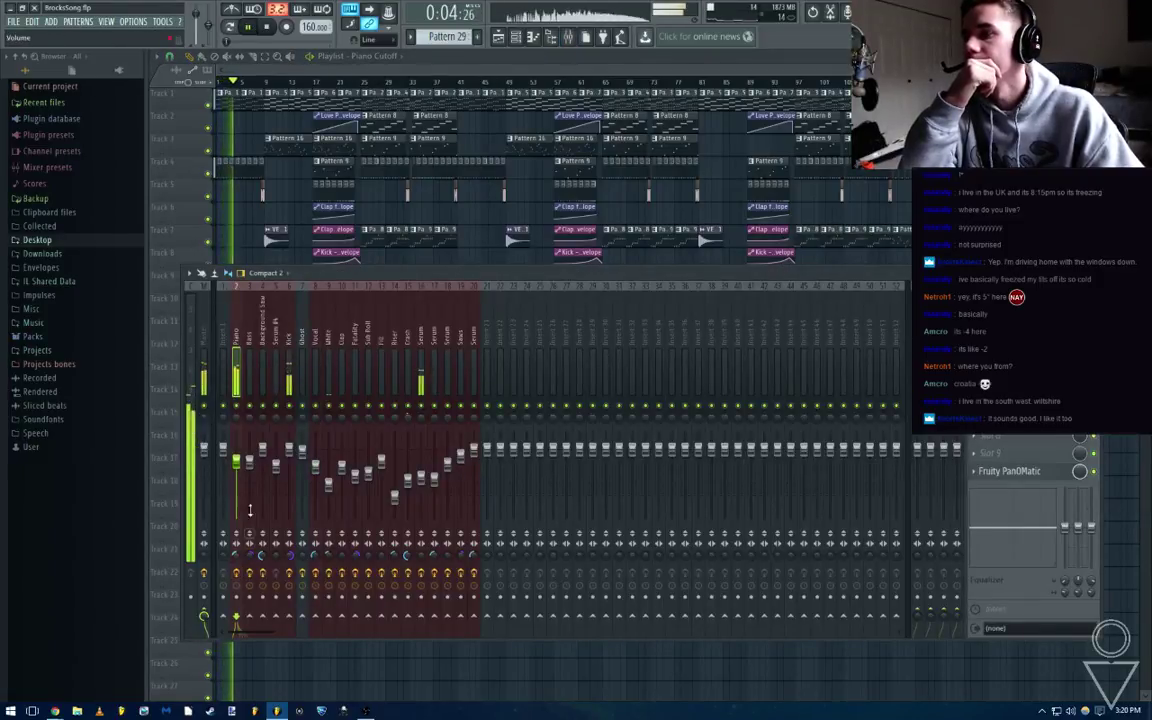
pyautogui.click(1010, 314)
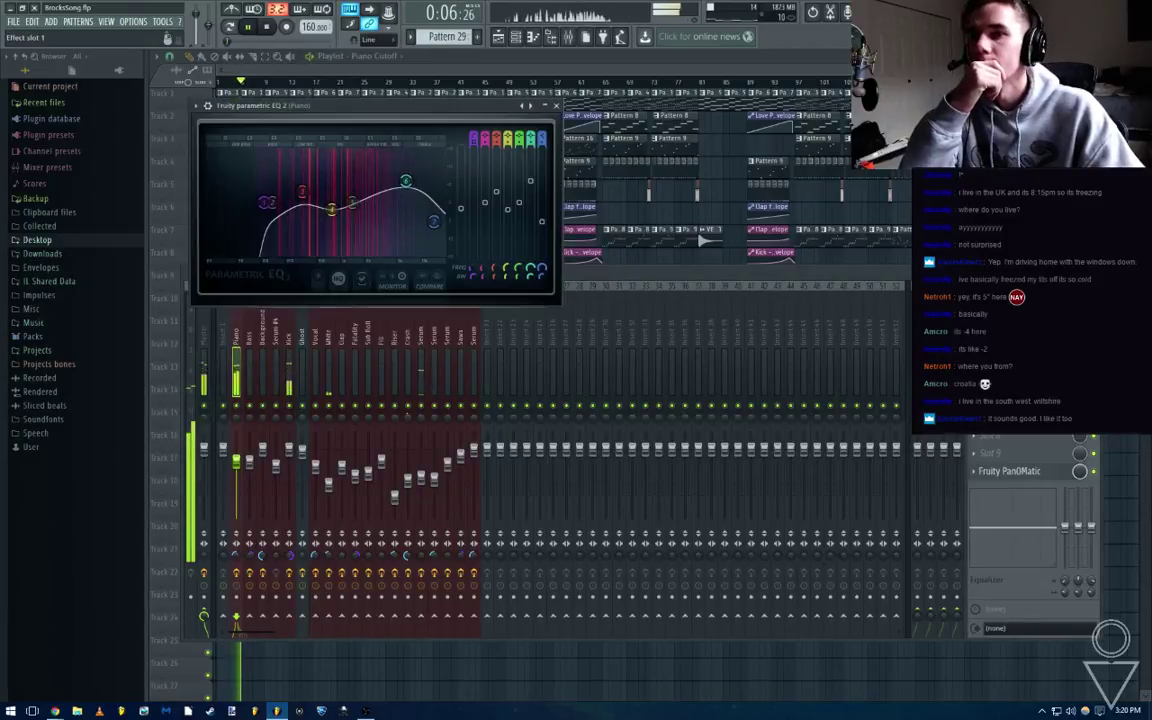
pyautogui.click(557, 106)
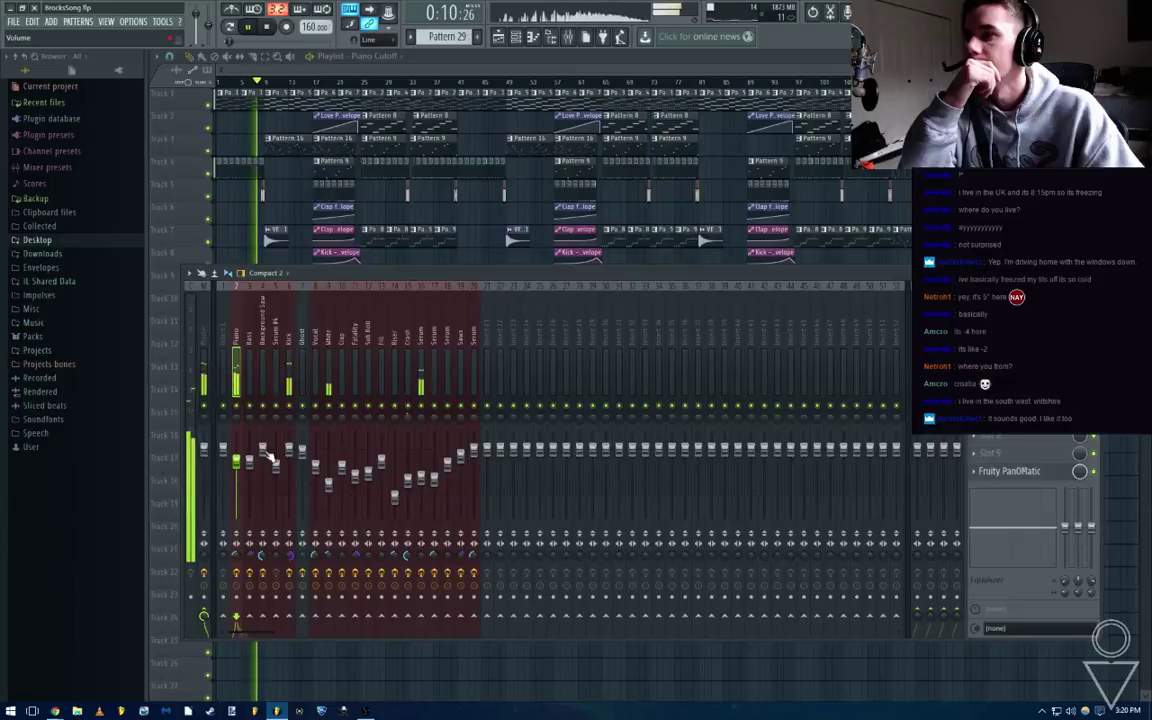
# Examine the Kick and Vocal mixer tracks during playback and open the Vocal track's Fruity parametric EQ 2
pyautogui.click(291, 336)
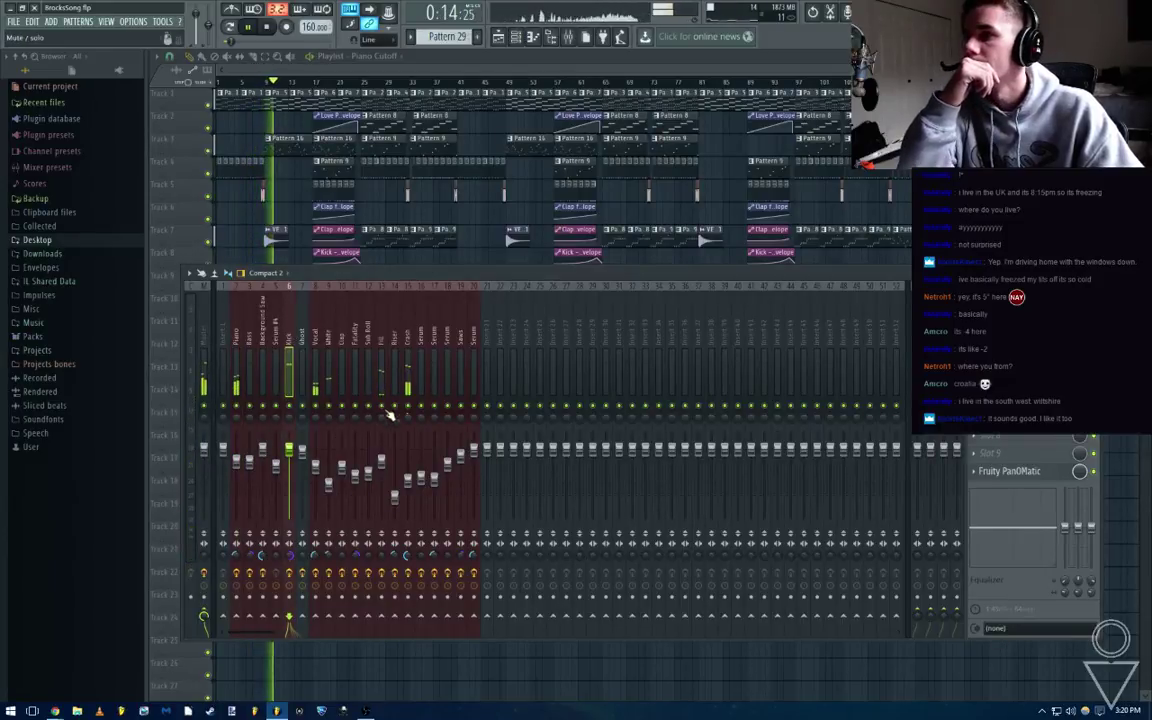
pyautogui.click(317, 355)
pyautogui.click(1010, 315)
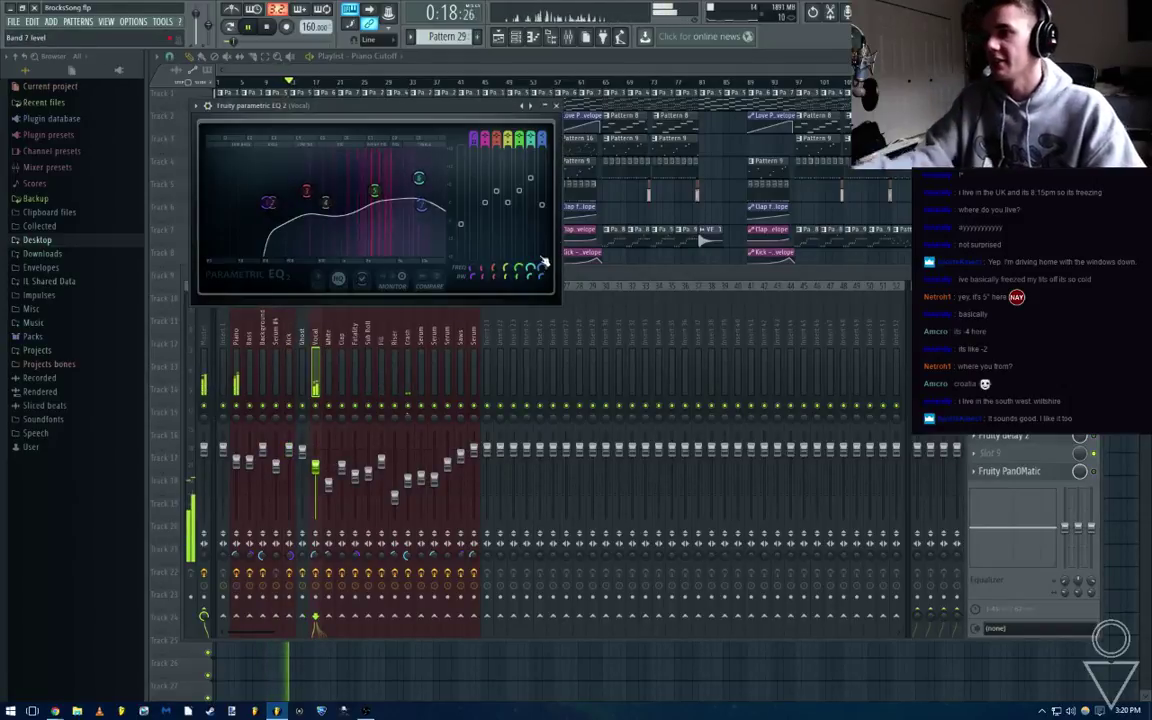
# Stop playback, select bars 9 to 17 in the playlist and solo Track 3 to hear the vocal alone
pyautogui.click(707, 216)
pyautogui.press('space')
pyautogui.scroll(5, 280, 200)
pyautogui.hscroll(-2, 350, 135)
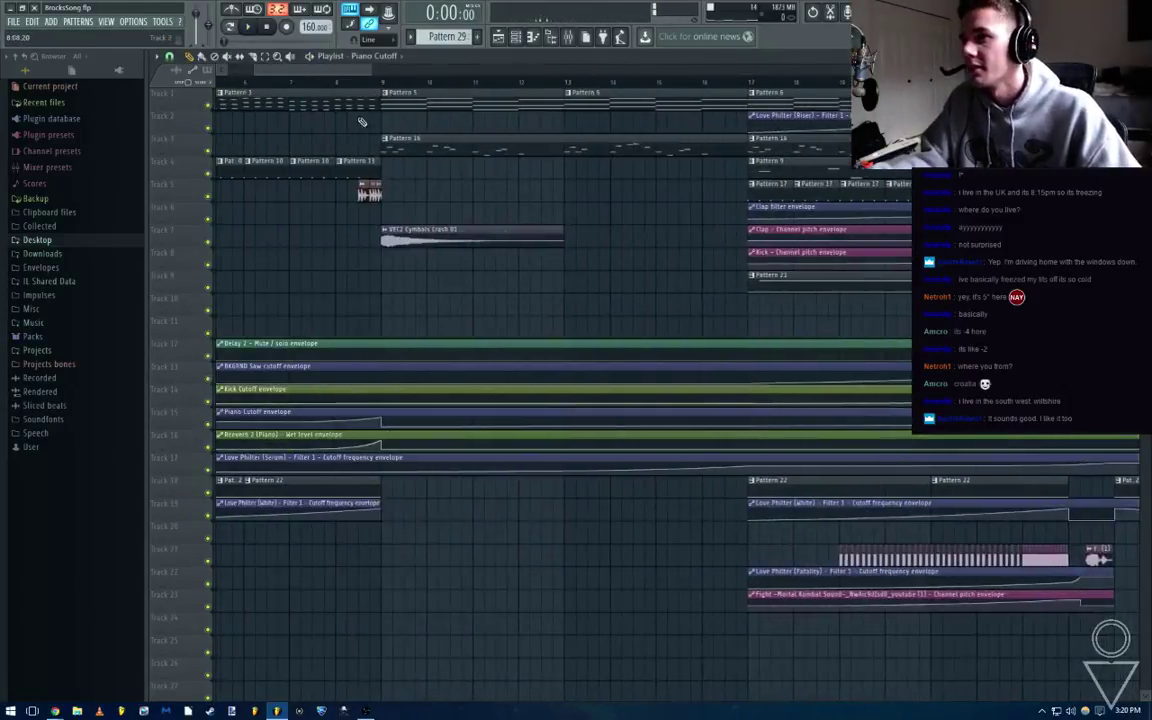
pyautogui.moveTo(383, 84); pyautogui.dragTo(700, 108)
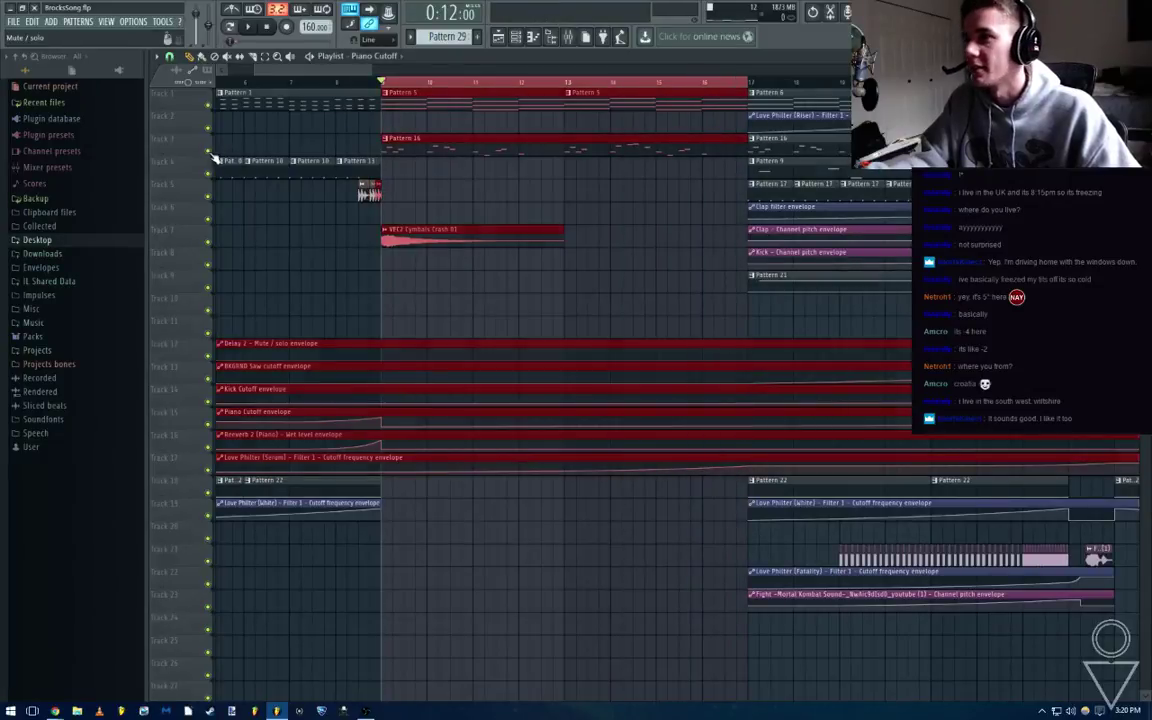
pyautogui.press('space')
pyautogui.press('space')
pyautogui.press('F9')
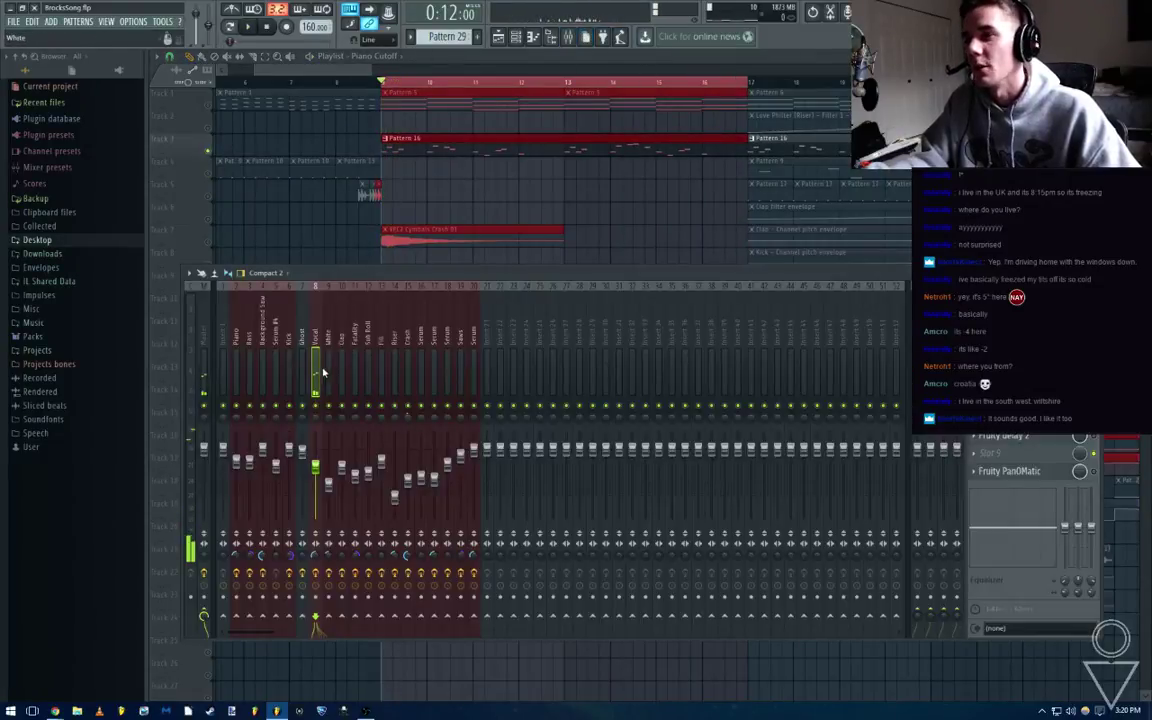
# In the Vocal track's Fruity parametric EQ 2, cut band 3 to -18 dB at 384 Hz and boost band 5 to 11.5 dB
pyautogui.click(1010, 313)
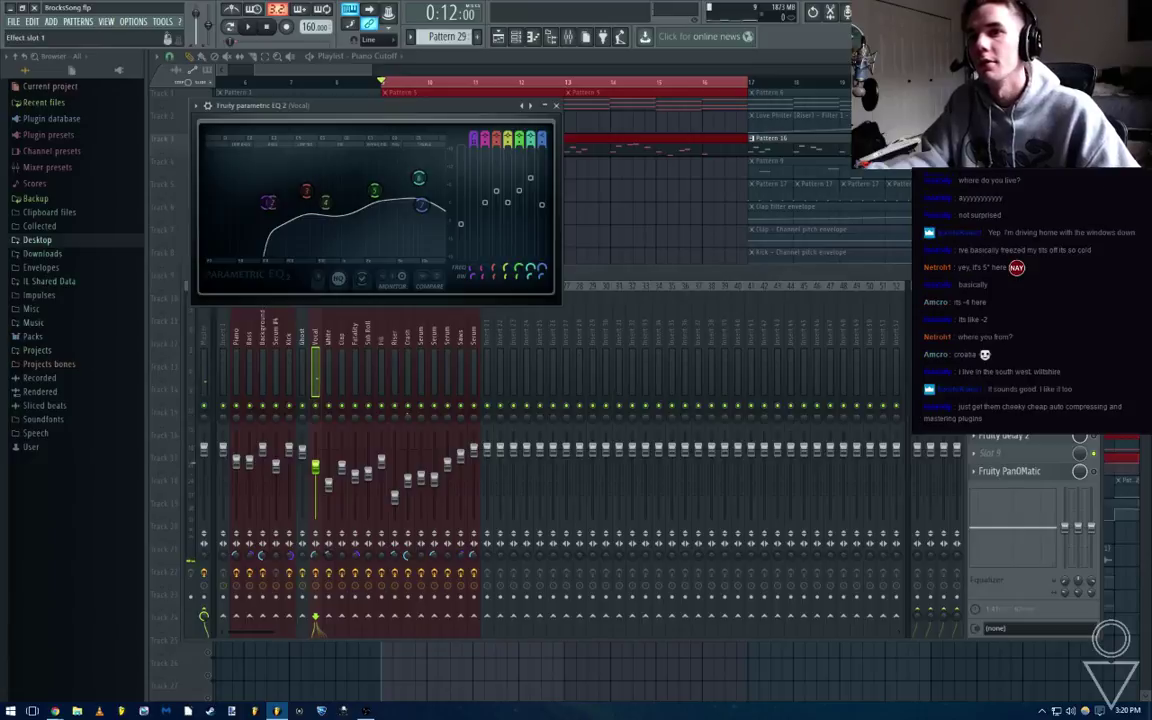
pyautogui.press('space')
pyautogui.press('space')
pyautogui.moveTo(309, 197); pyautogui.dragTo(307, 253)
pyautogui.press('space')
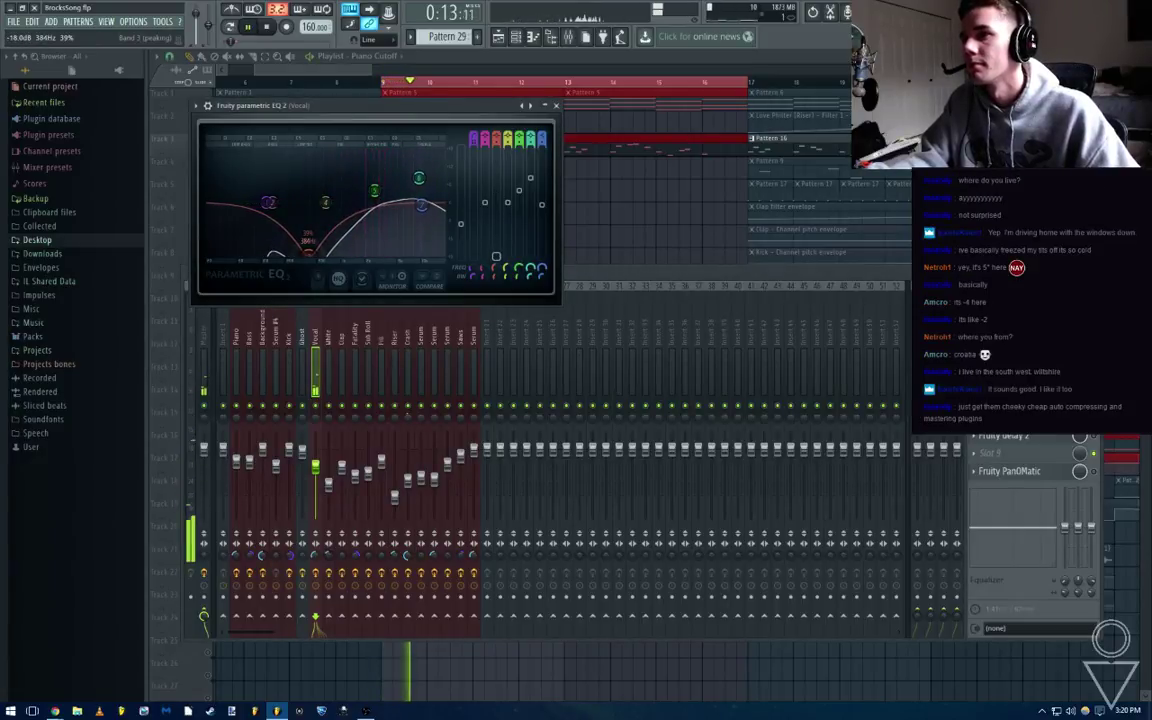
pyautogui.moveTo(375, 190); pyautogui.dragTo(375, 167)
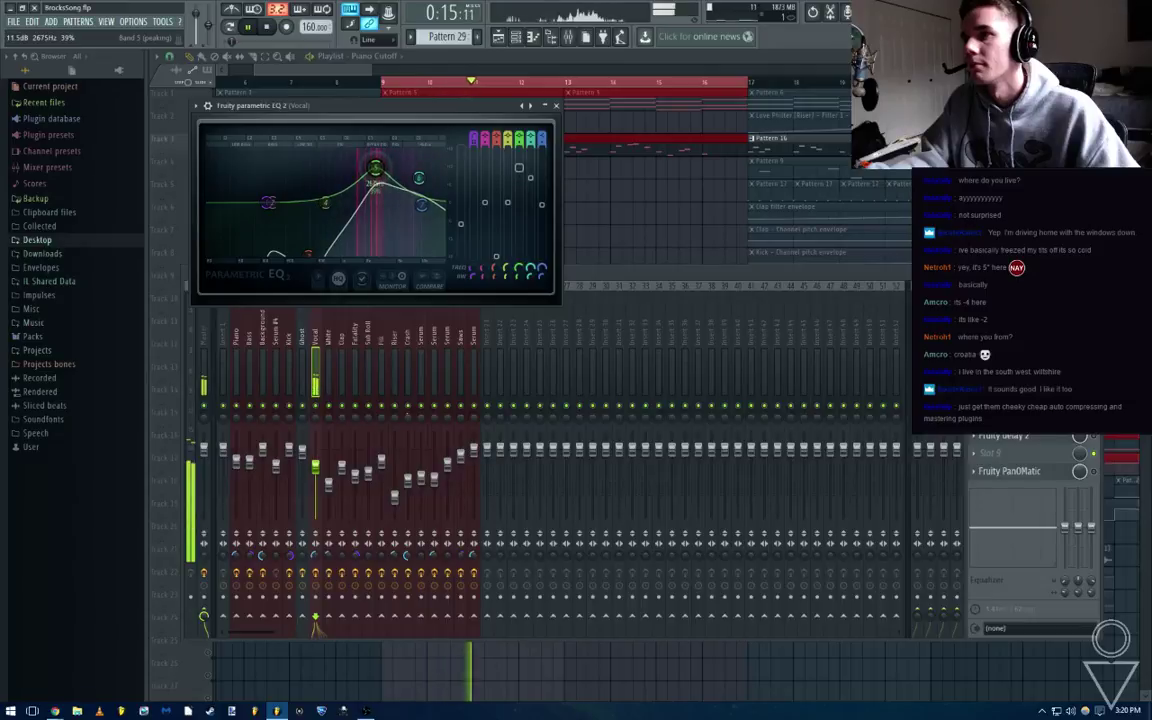
pyautogui.press('space')
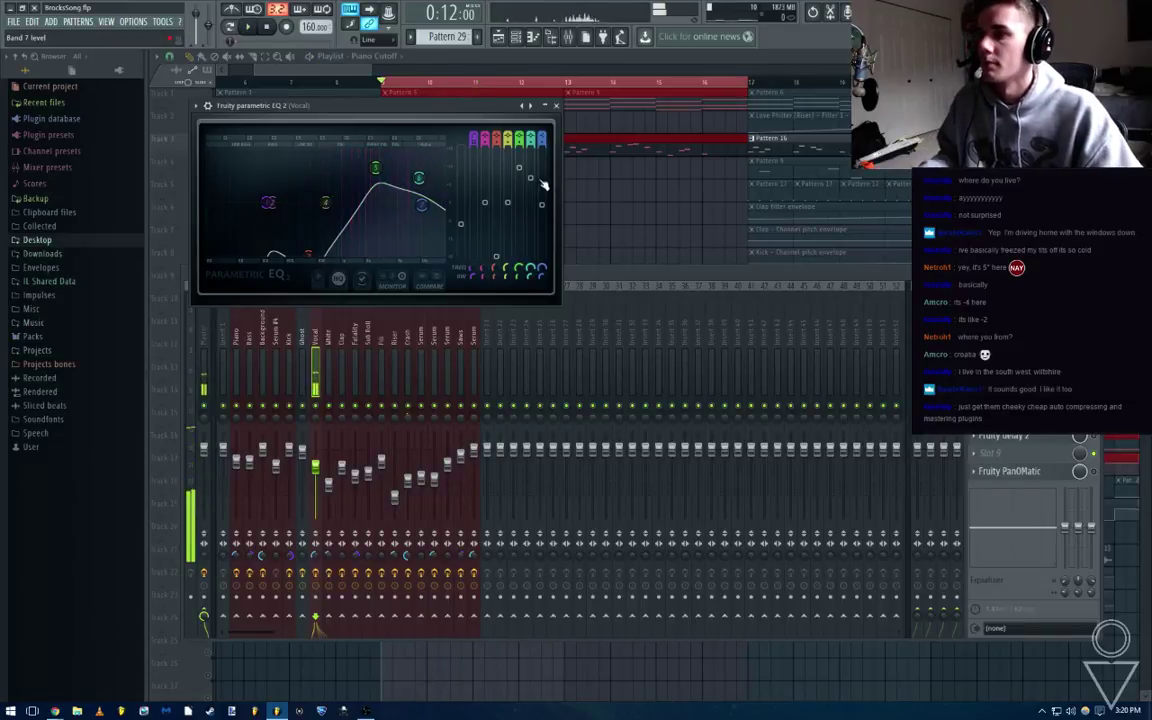
# Set the Vocal track's OTT to 43 % upward and 45 % downward strength and close the effect windows
pyautogui.rightClick(315, 406)
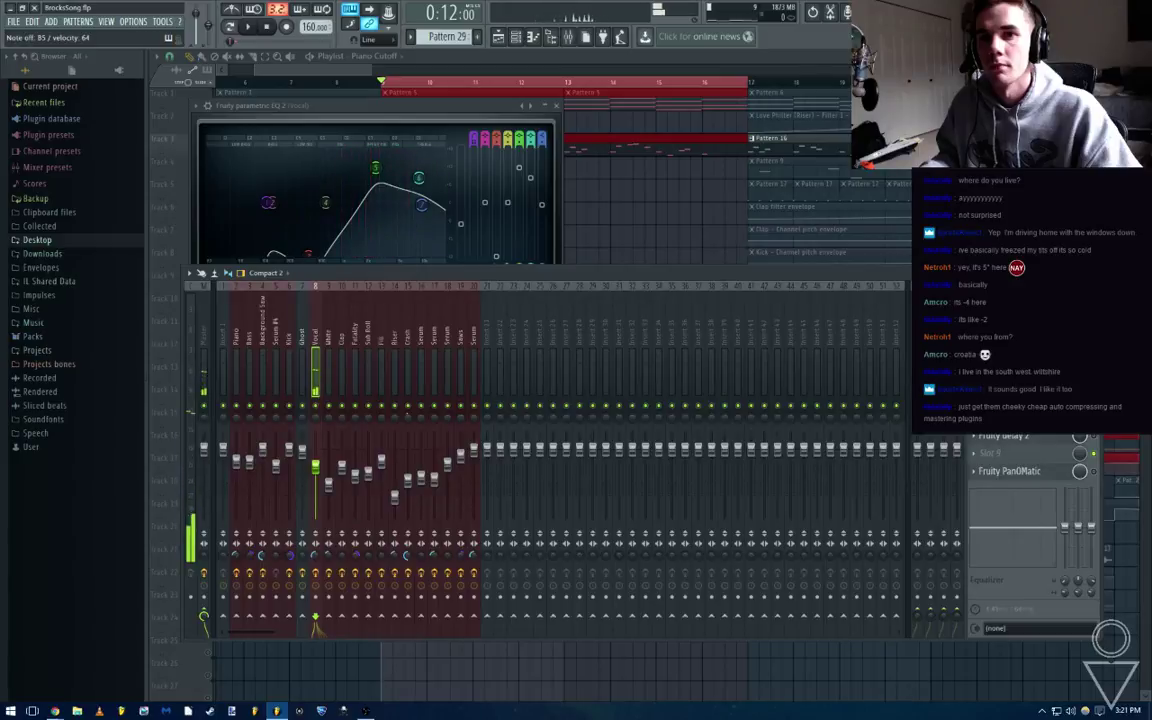
pyautogui.click(1010, 349)
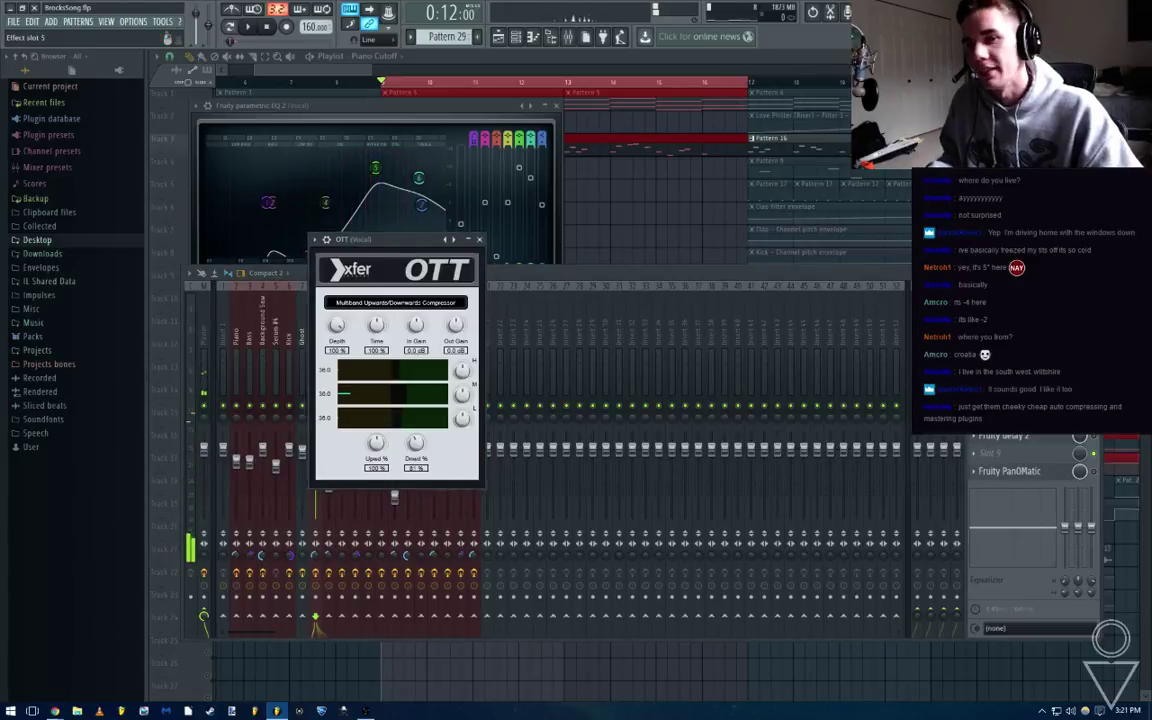
pyautogui.click(1094, 349)
pyautogui.click(1010, 384)
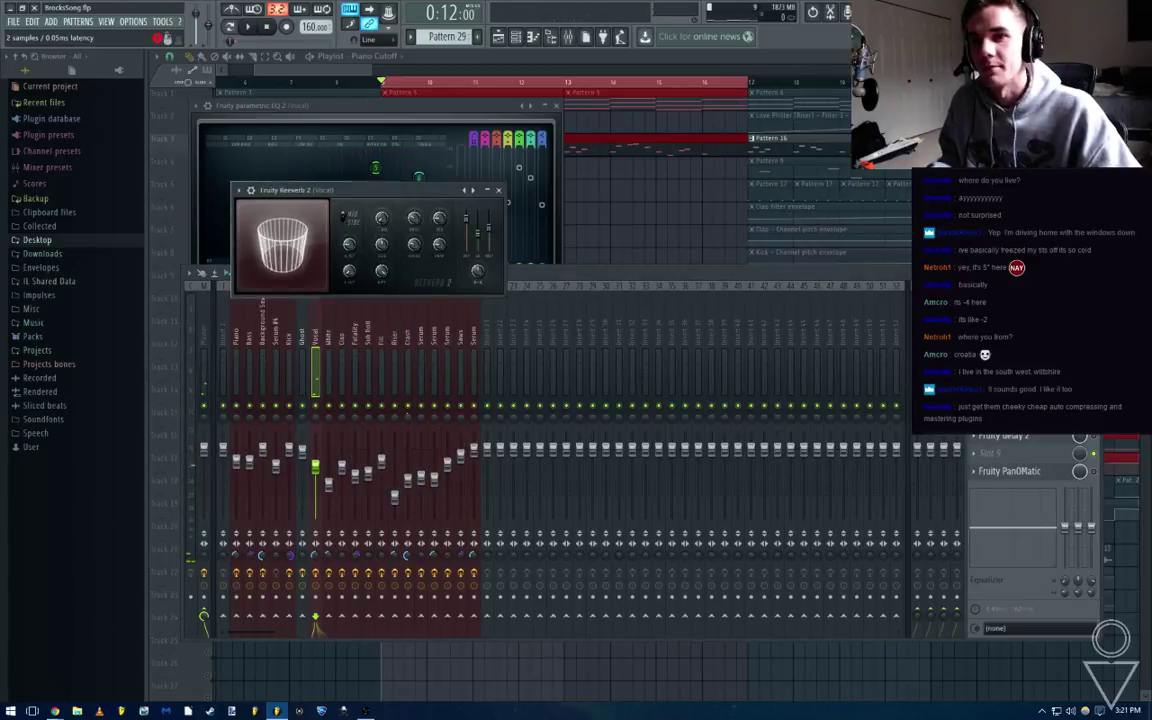
pyautogui.click(1010, 349)
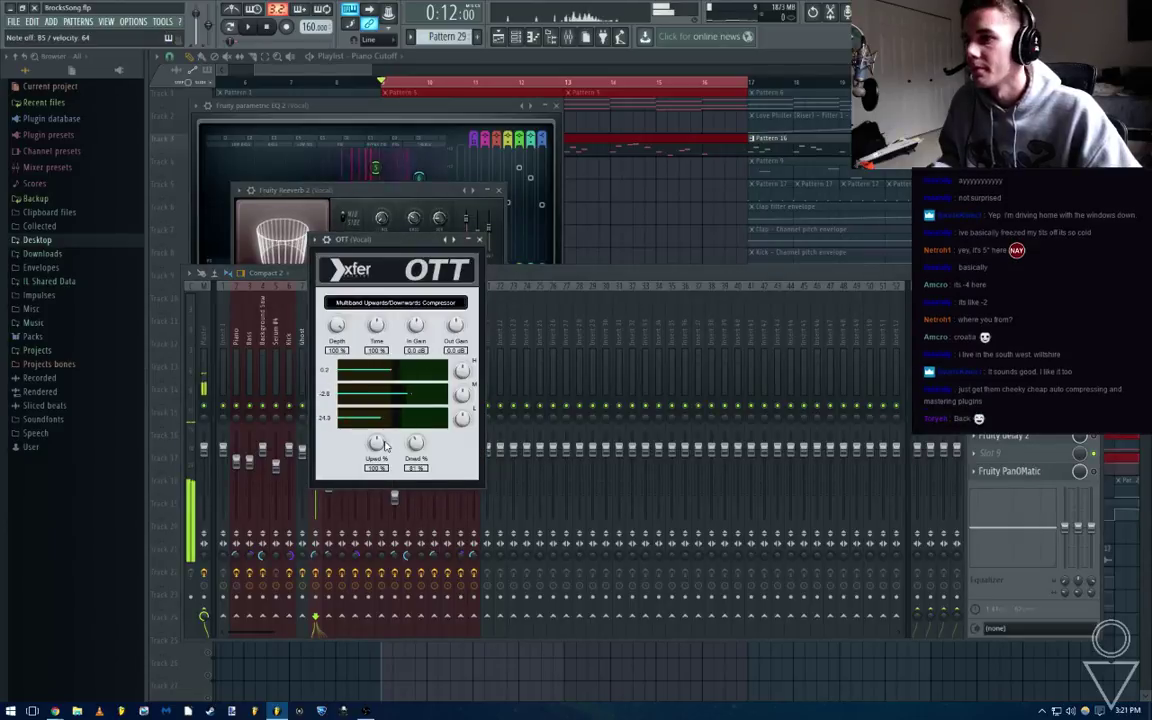
pyautogui.moveTo(377, 445); pyautogui.dragTo(381, 480)
pyautogui.moveTo(415, 440); pyautogui.dragTo(415, 494)
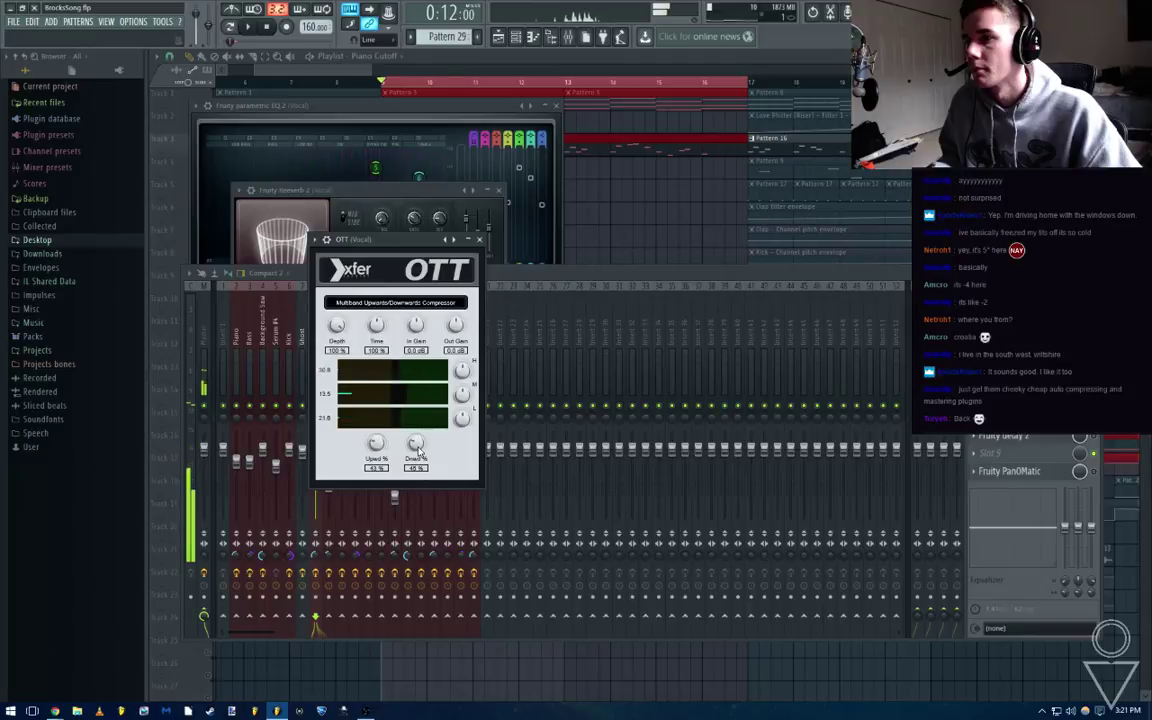
pyautogui.click(479, 240)
pyautogui.click(499, 190)
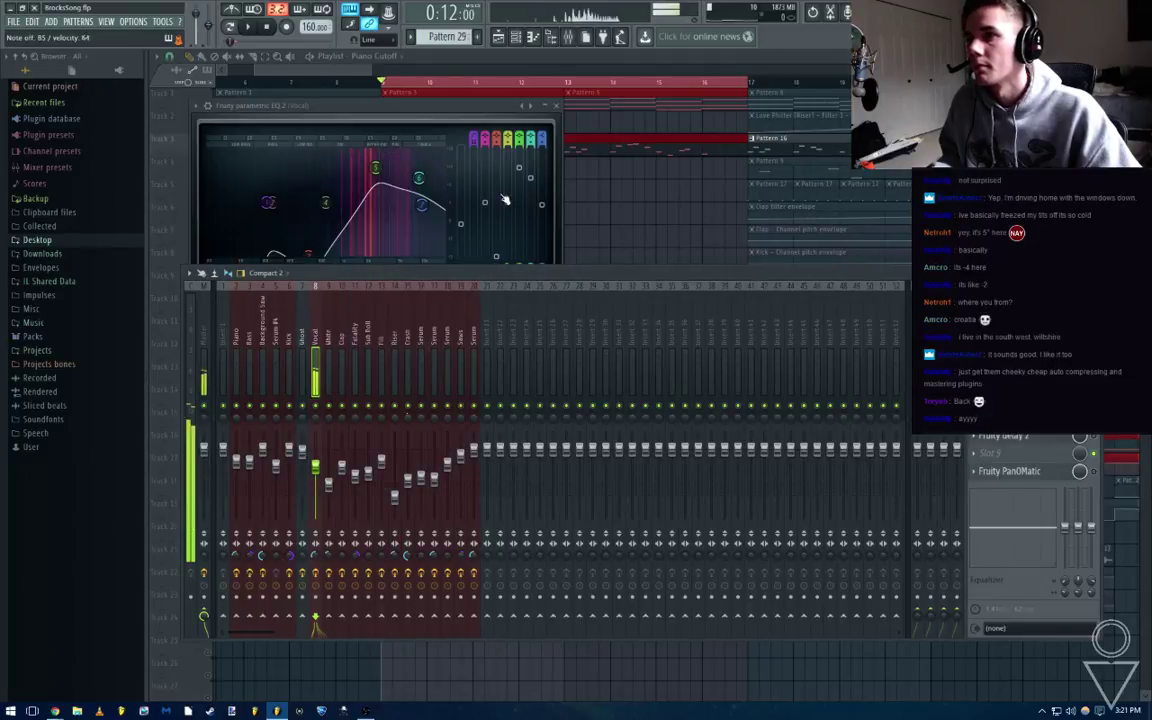
pyautogui.click(557, 105)
# Clear the playlist's bar selection and play back the soloed vocal pattern with the mixer open
pyautogui.doubleClick(415, 83)
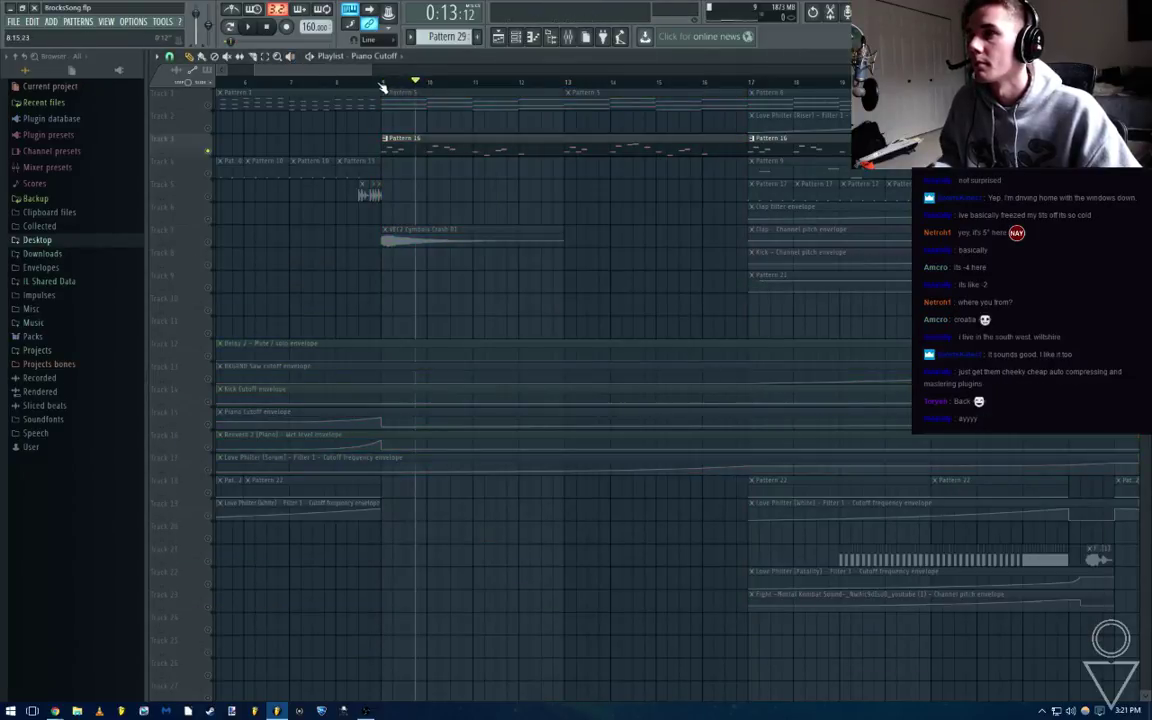
pyautogui.press('space')
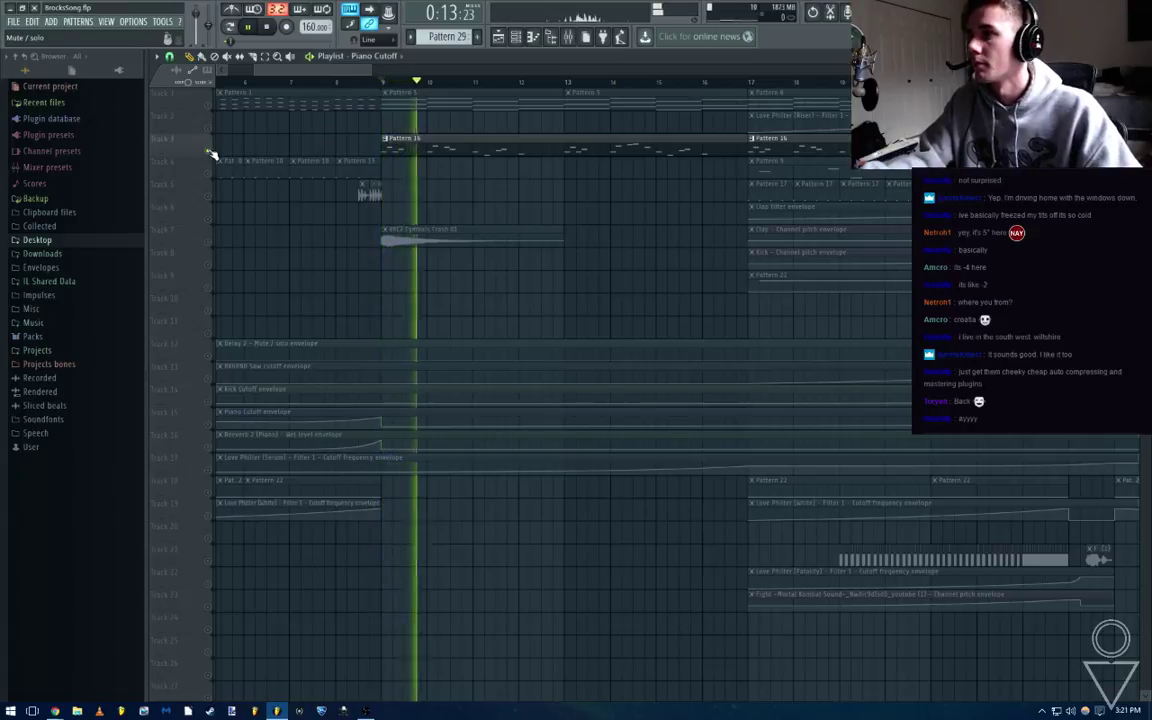
pyautogui.press('F9')
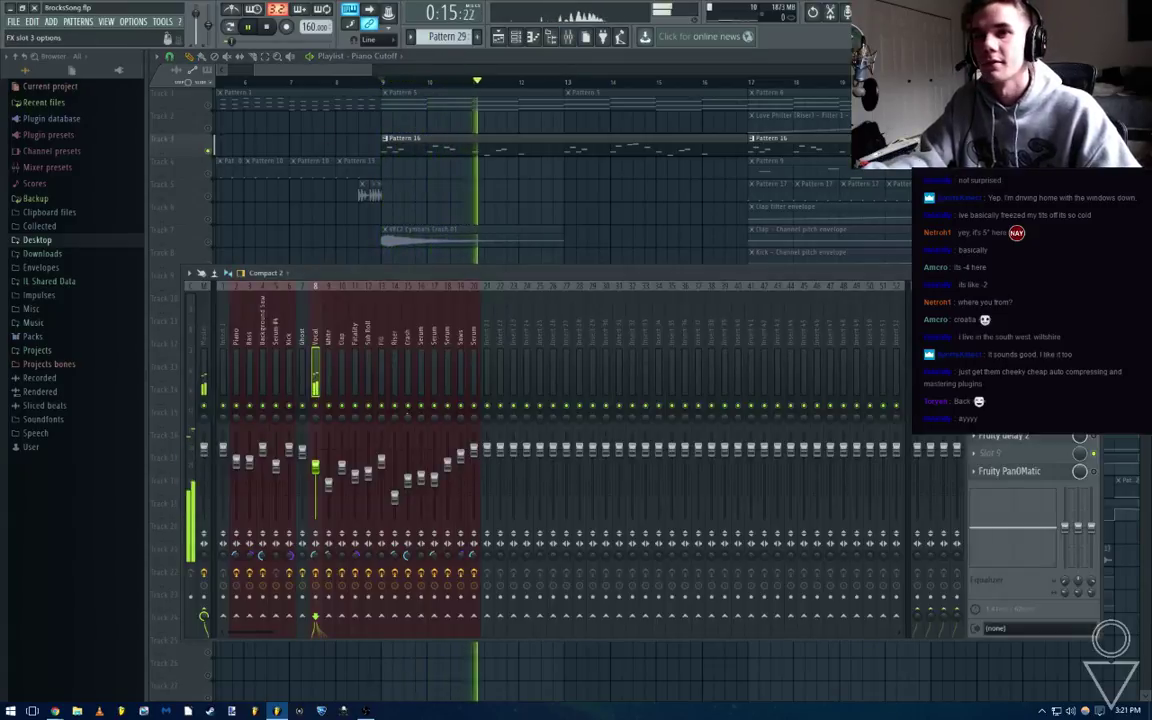
pyautogui.press('space')
# Set the Vocal track's OTT to 7 % upward and 24 % downward strength during playback and save the project
pyautogui.click(1008, 348)
pyautogui.press('space')
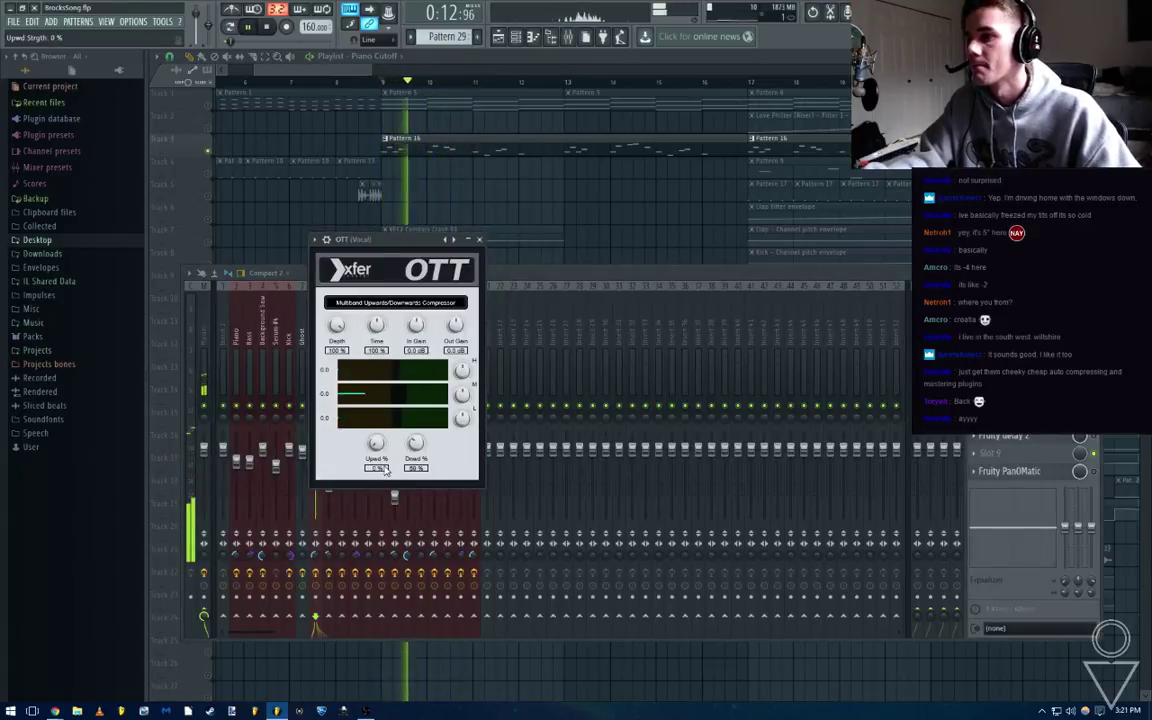
pyautogui.moveTo(416, 444); pyautogui.dragTo(373, 487)
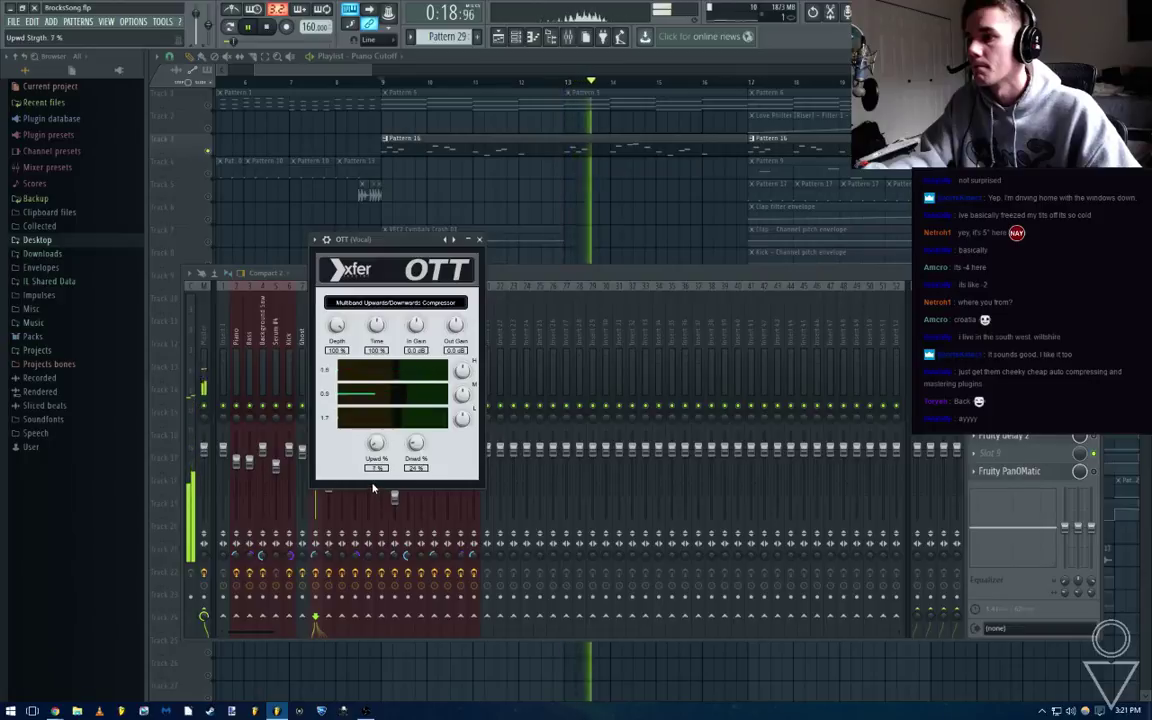
pyautogui.moveTo(393, 244); pyautogui.dragTo(390, 228)
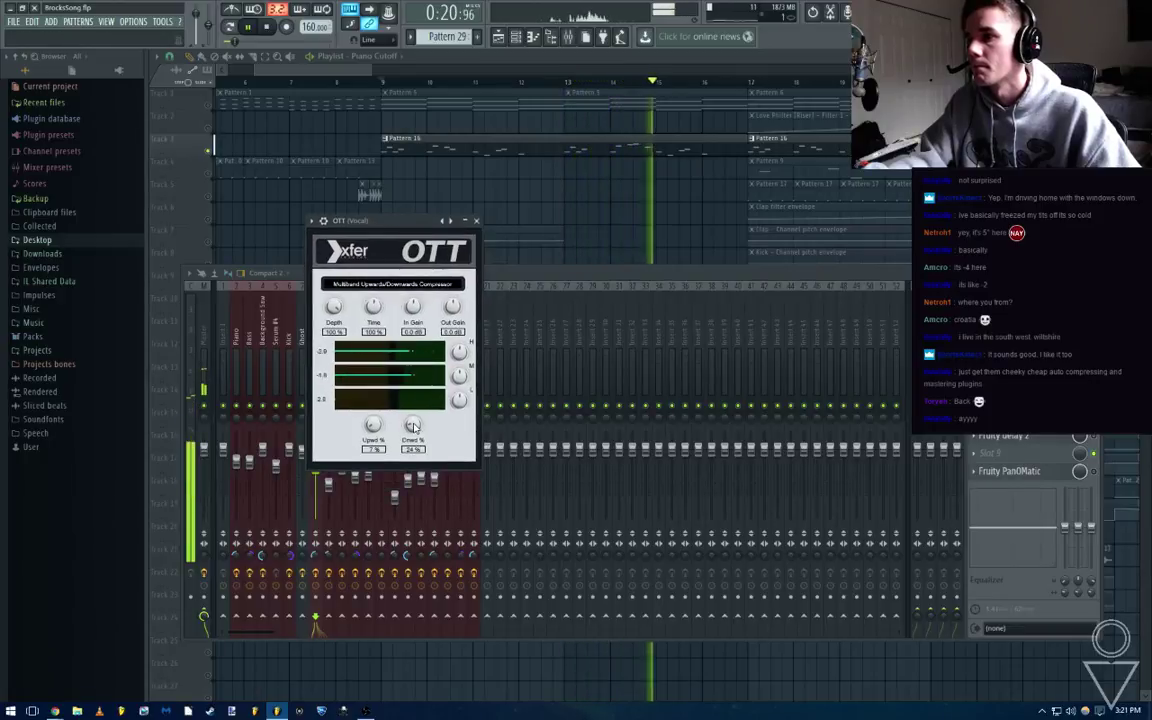
pyautogui.hotkey('ctrl', 's')
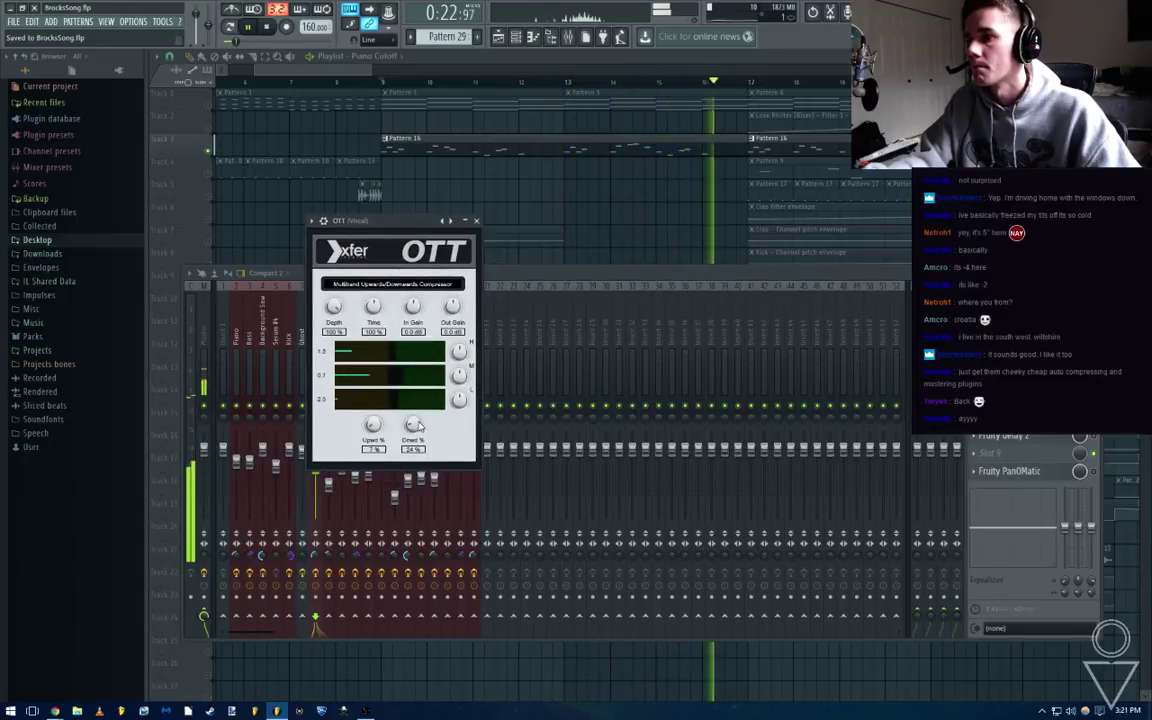
# Close OTT and the mixer, unsolo Track 3 and play back the full mix from bar 9
pyautogui.click(476, 221)
pyautogui.press('F9')
pyautogui.press('space')
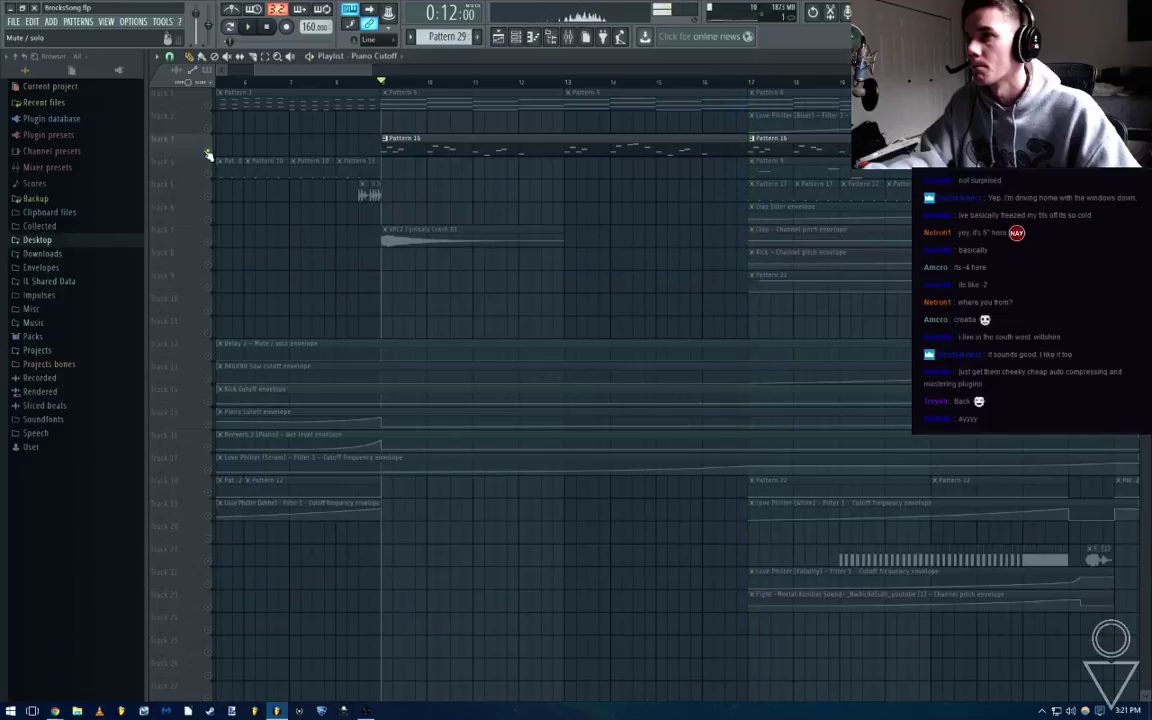
pyautogui.rightClick(208, 151)
pyautogui.press('space')
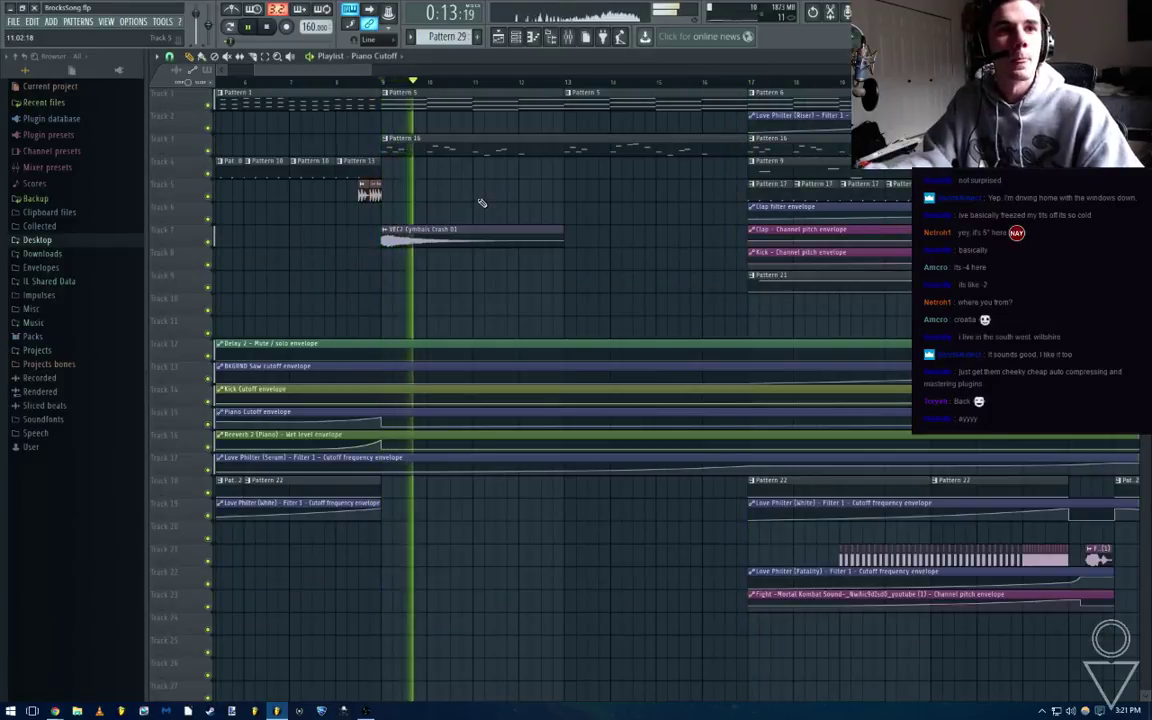
pyautogui.press('space')
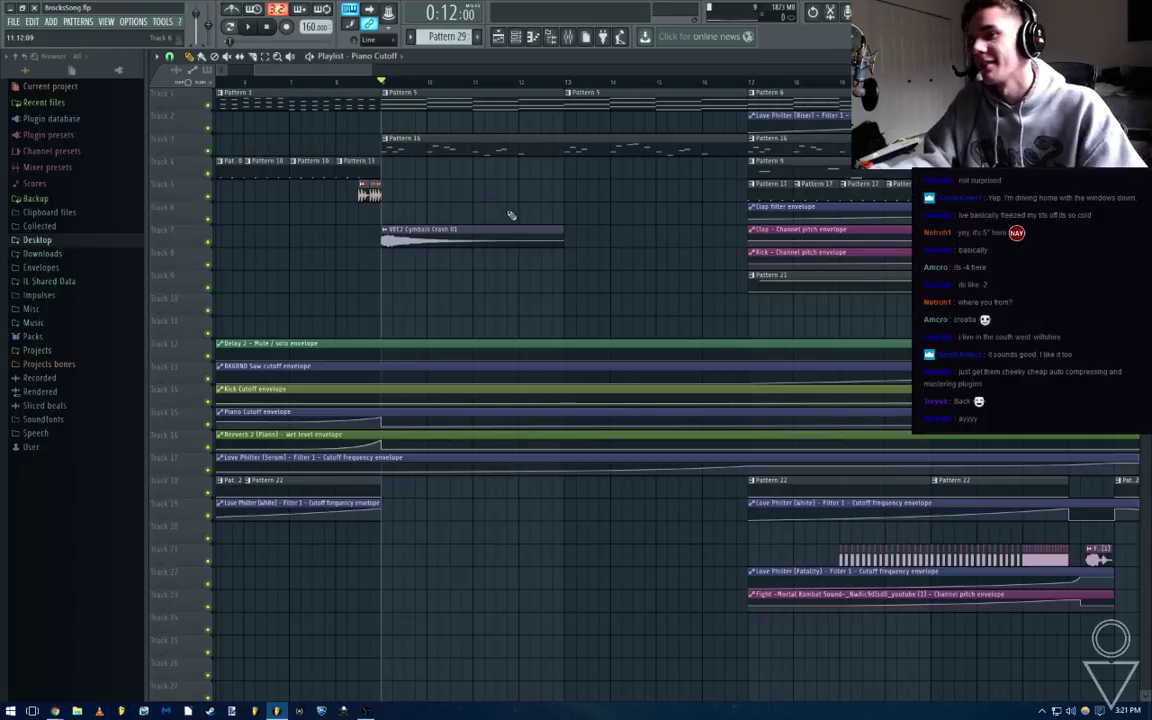
# Return to the start of the song and play the whole arrangement
pyautogui.scroll(-3, 540, 230)
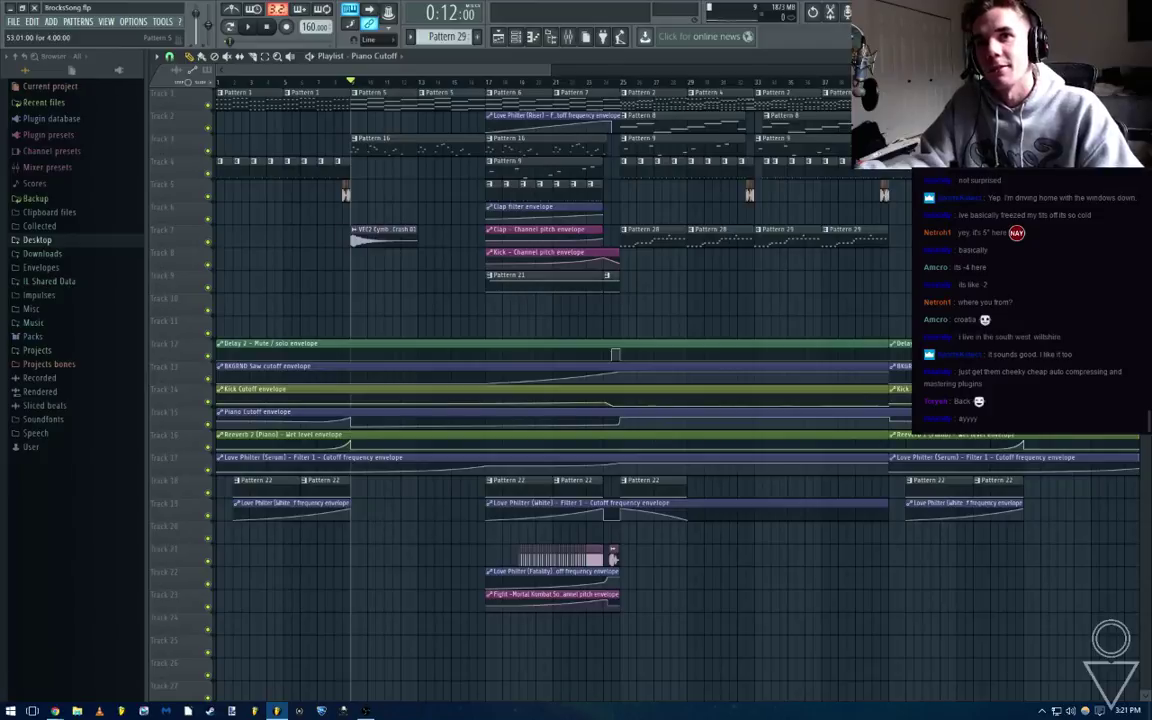
pyautogui.scroll(2, 670, 380)
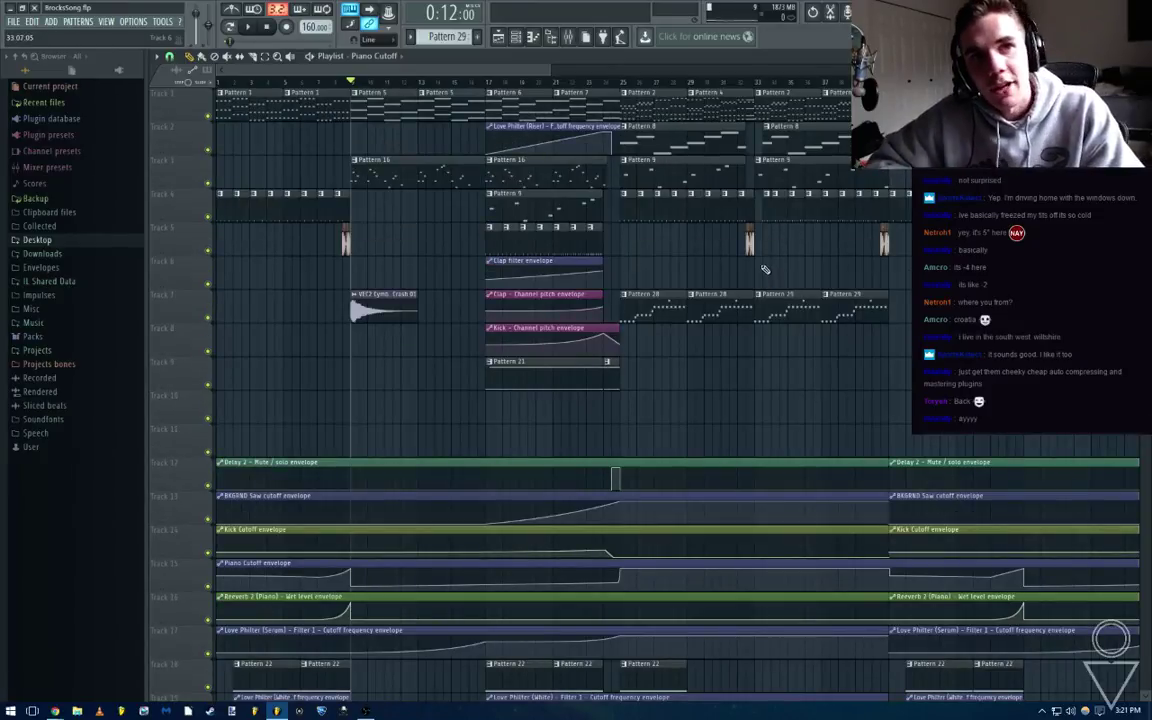
pyautogui.scroll(-3, 764, 269)
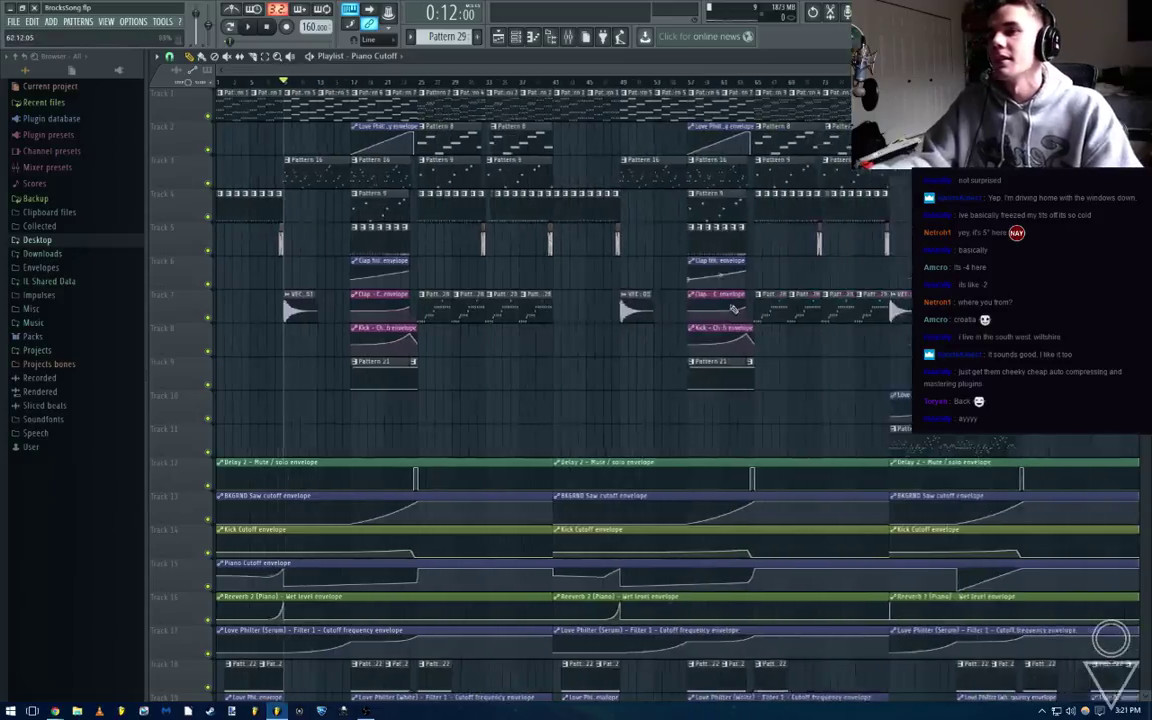
pyautogui.click(268, 28)
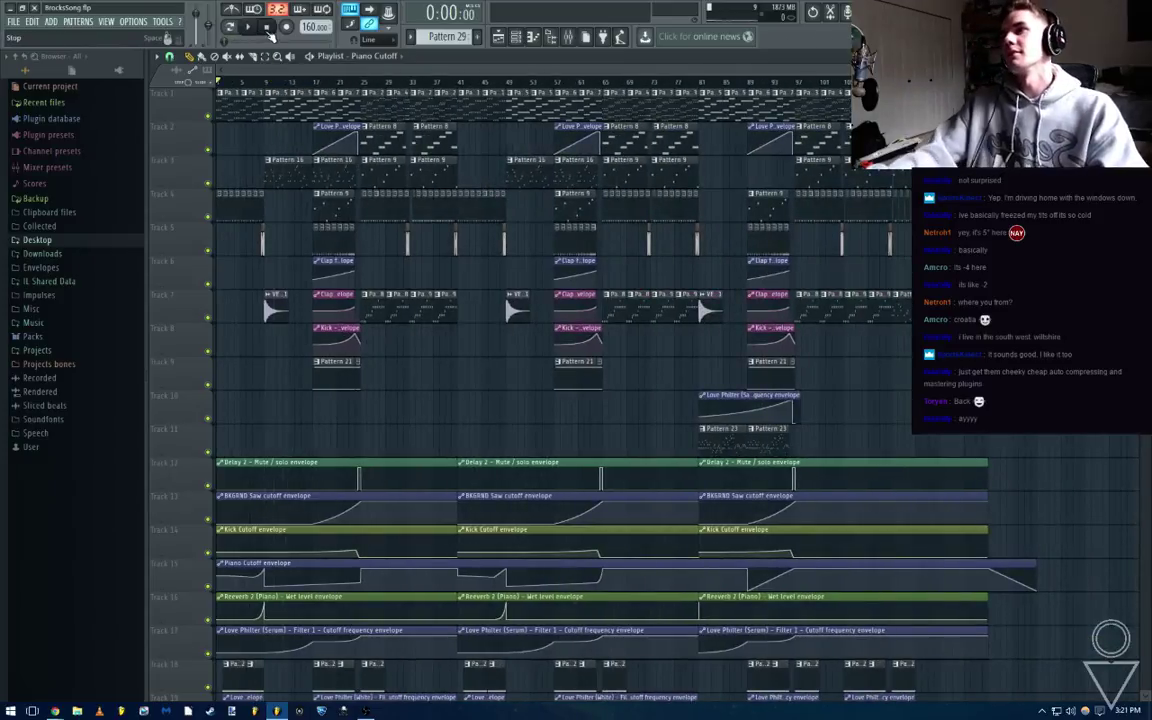
pyautogui.press('space')
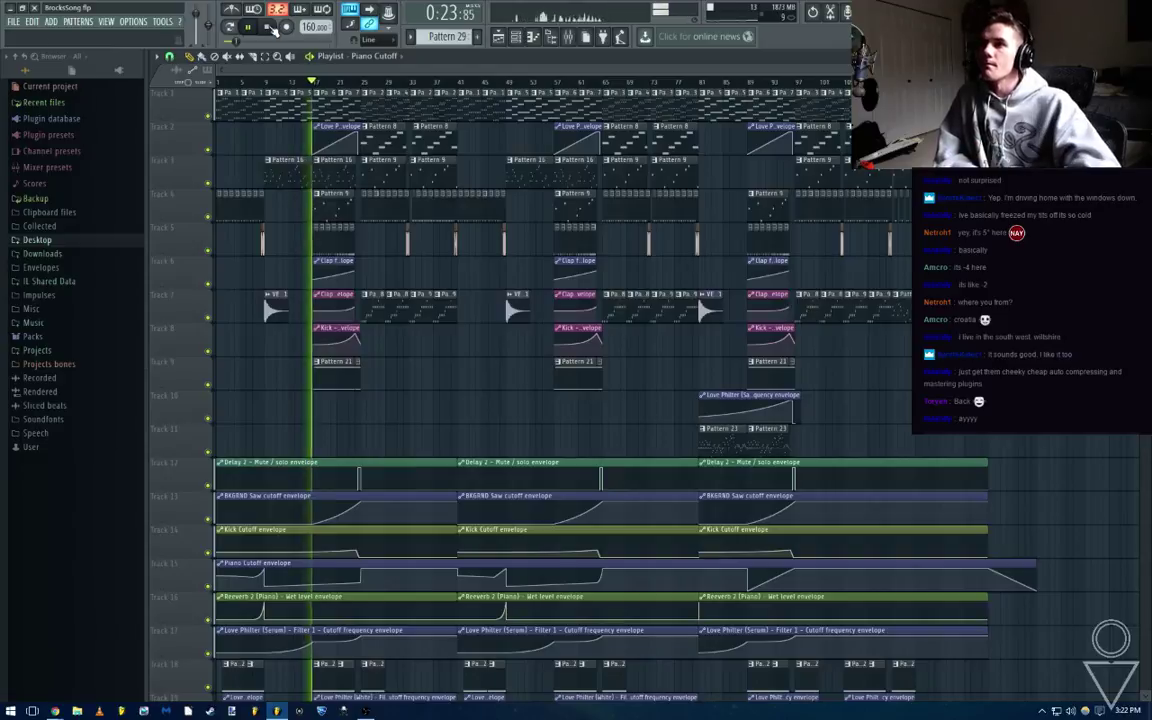
# Raise the Vocal track's mixer level during playback, close the OTT and mixer windows and save the project
pyautogui.click(568, 36)
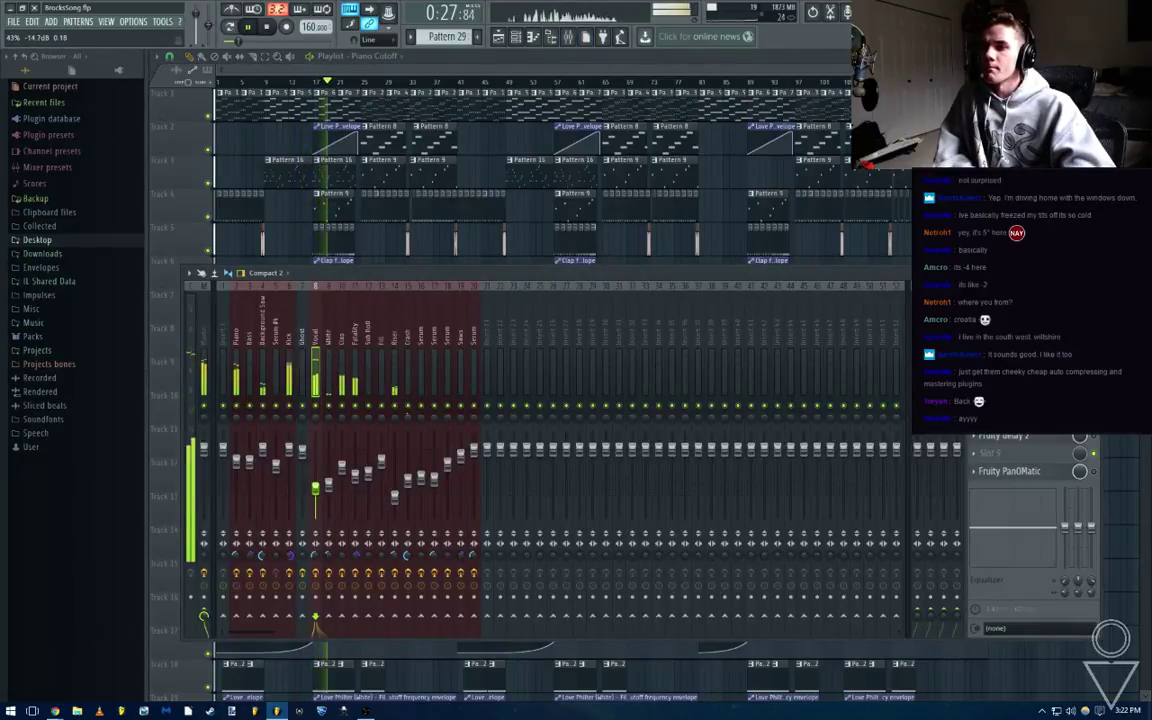
pyautogui.click(1010, 382)
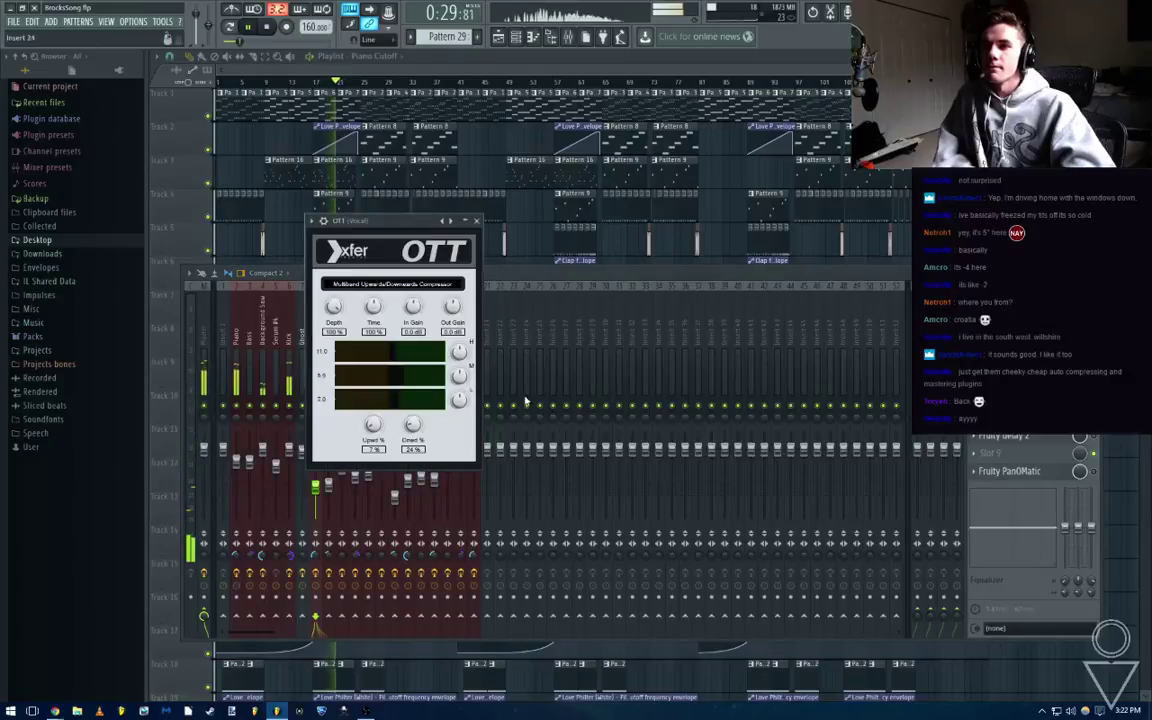
pyautogui.click(762, 323)
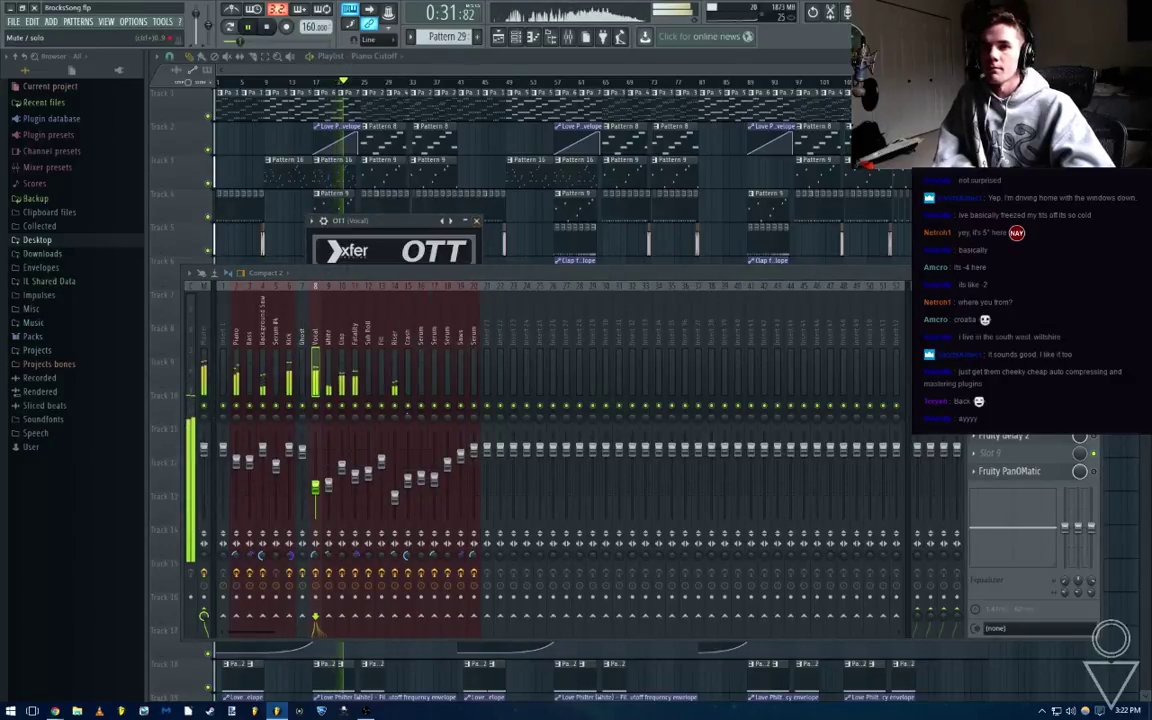
pyautogui.click(477, 220)
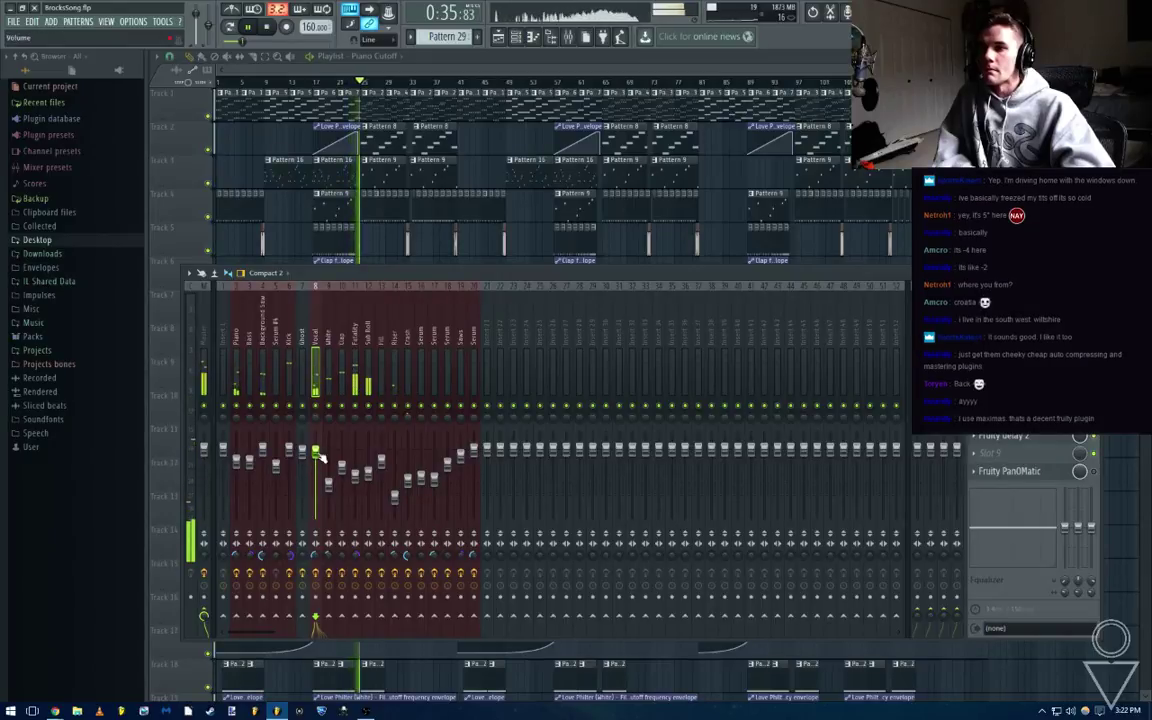
pyautogui.click(476, 253)
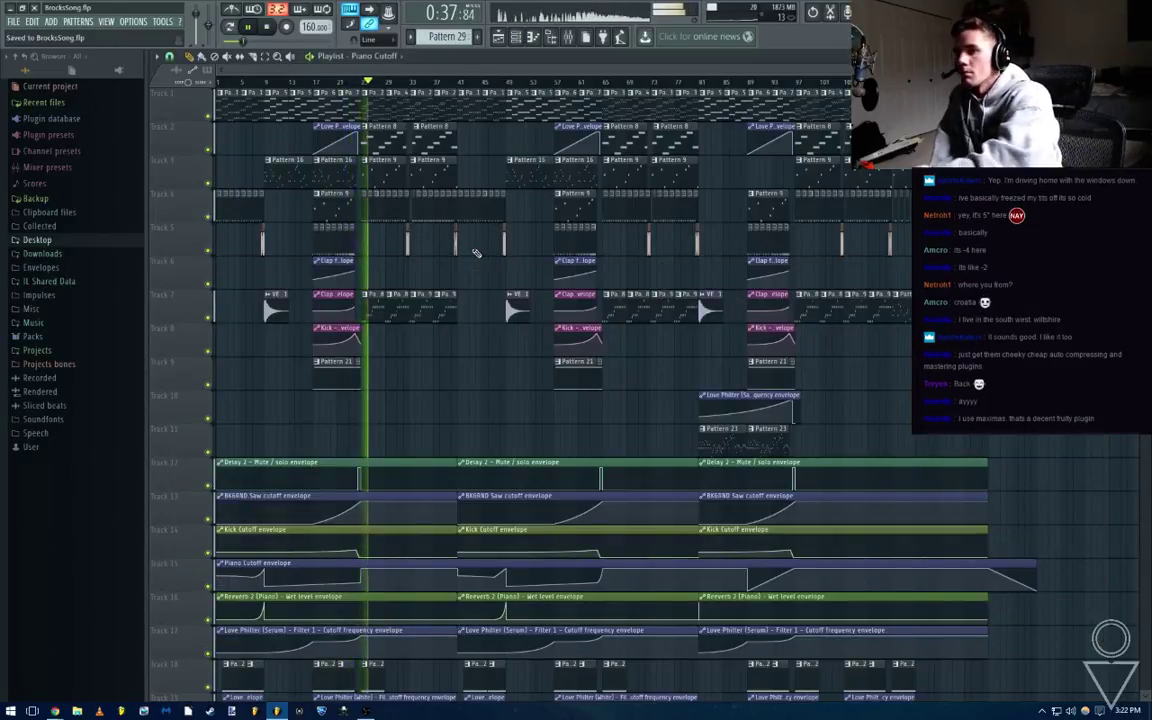
# Lower the Vocal track's mixer level slightly during playback and close the mixer
pyautogui.click(567, 36)
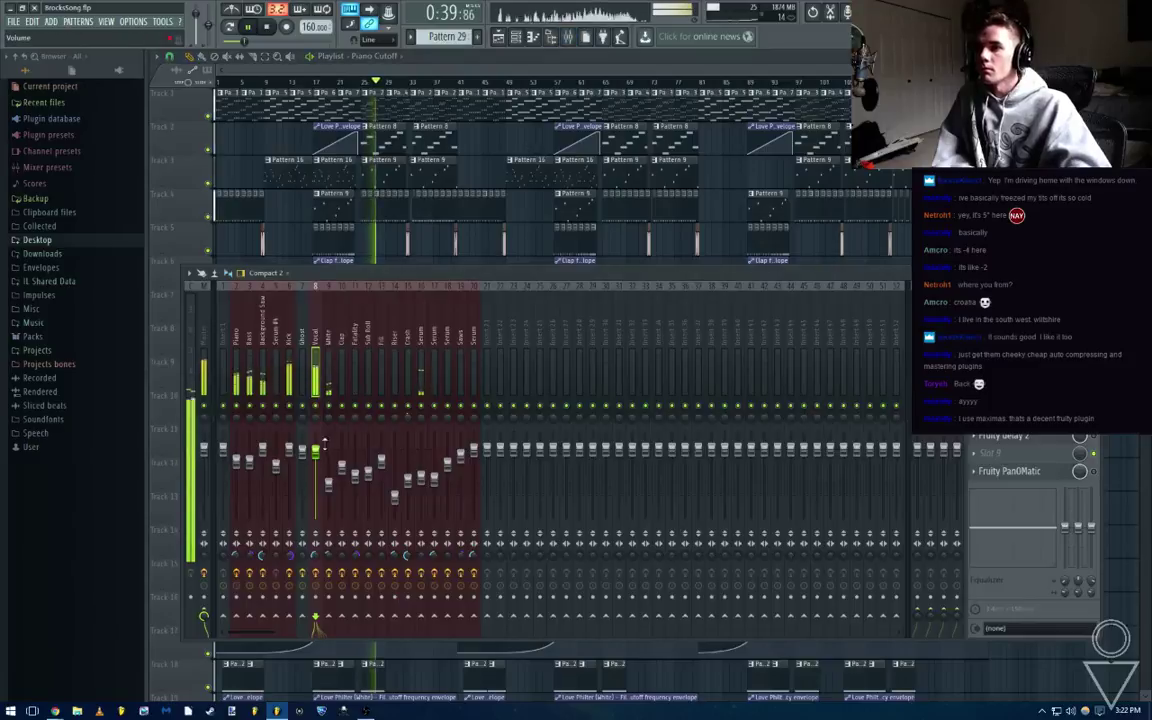
pyautogui.click(447, 241)
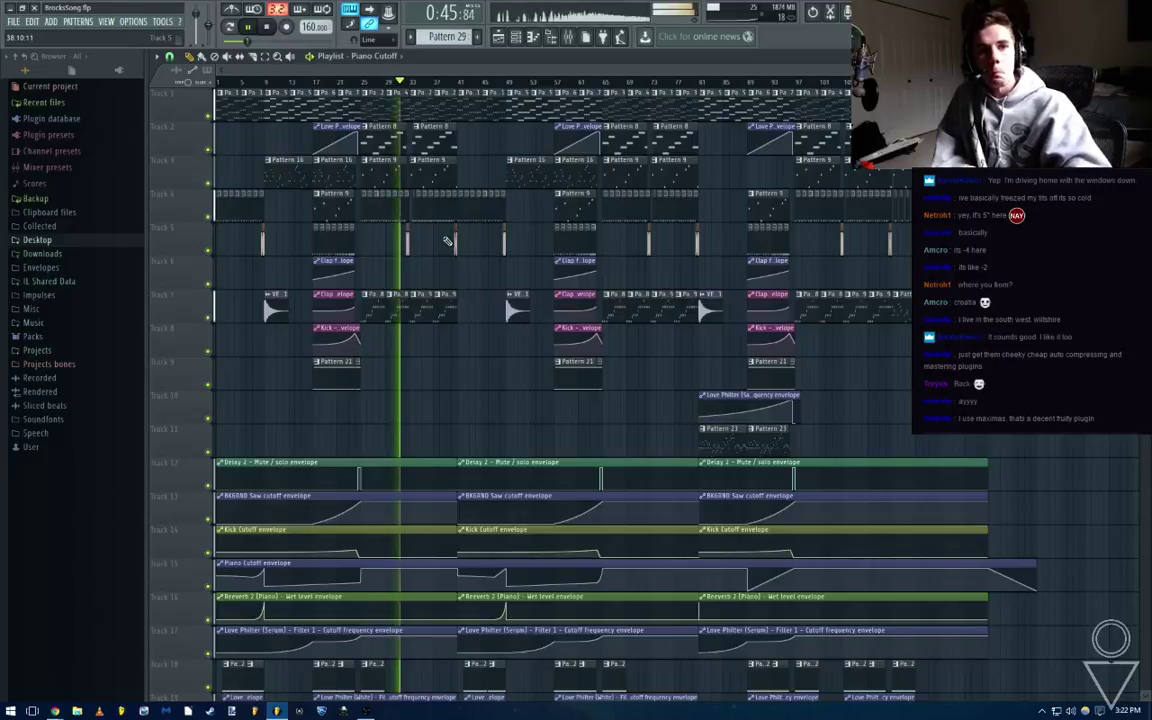
# Load Maximus into the first effect slot of the empty Insert 21 mixer track
pyautogui.press('F9')
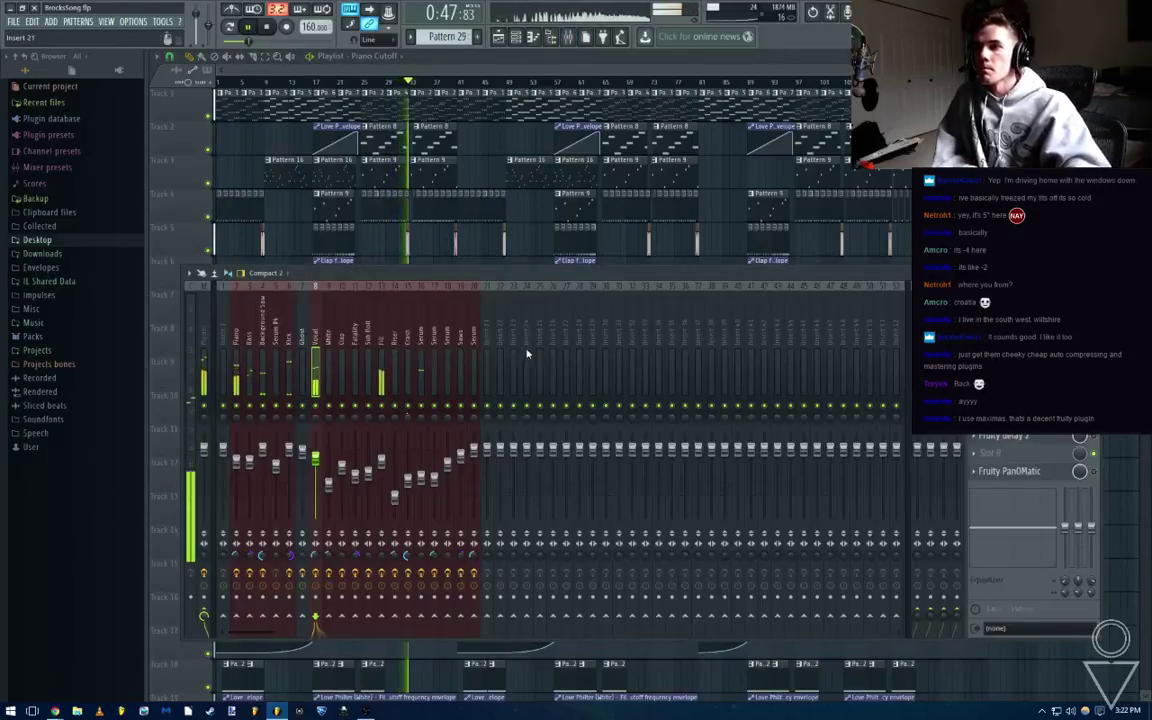
pyautogui.click(485, 340)
pyautogui.click(975, 437)
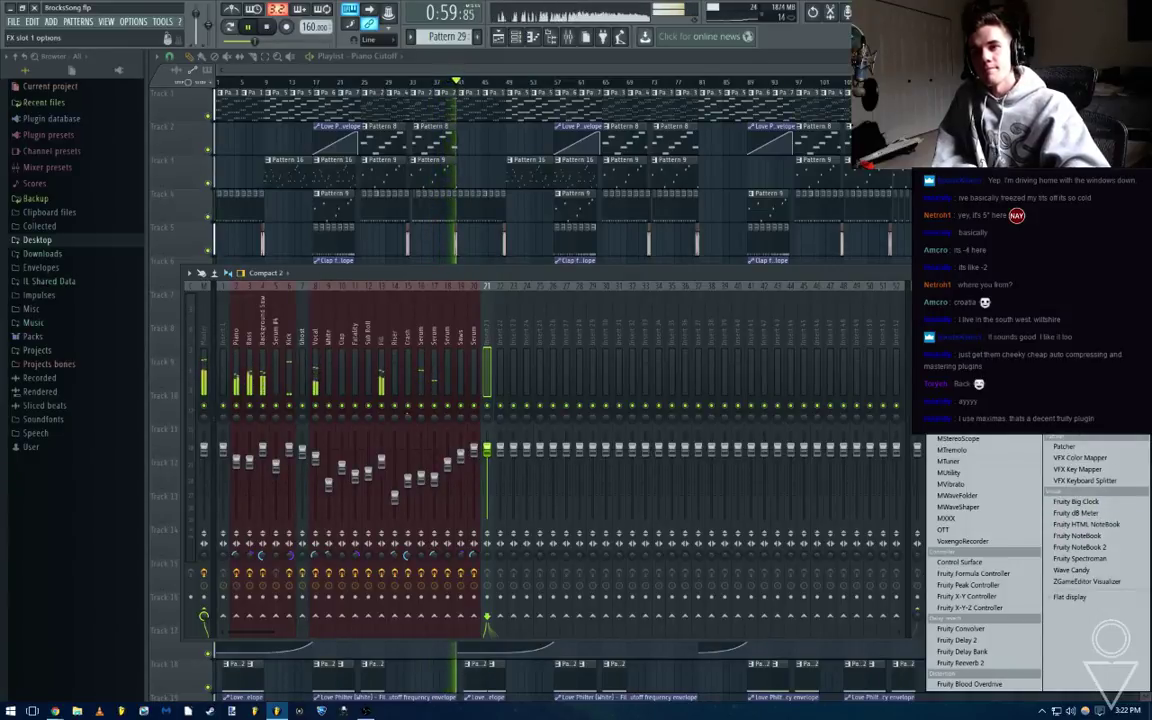
pyautogui.click(1070, 120)
pyautogui.moveTo(405, 172); pyautogui.dragTo(605, 263)
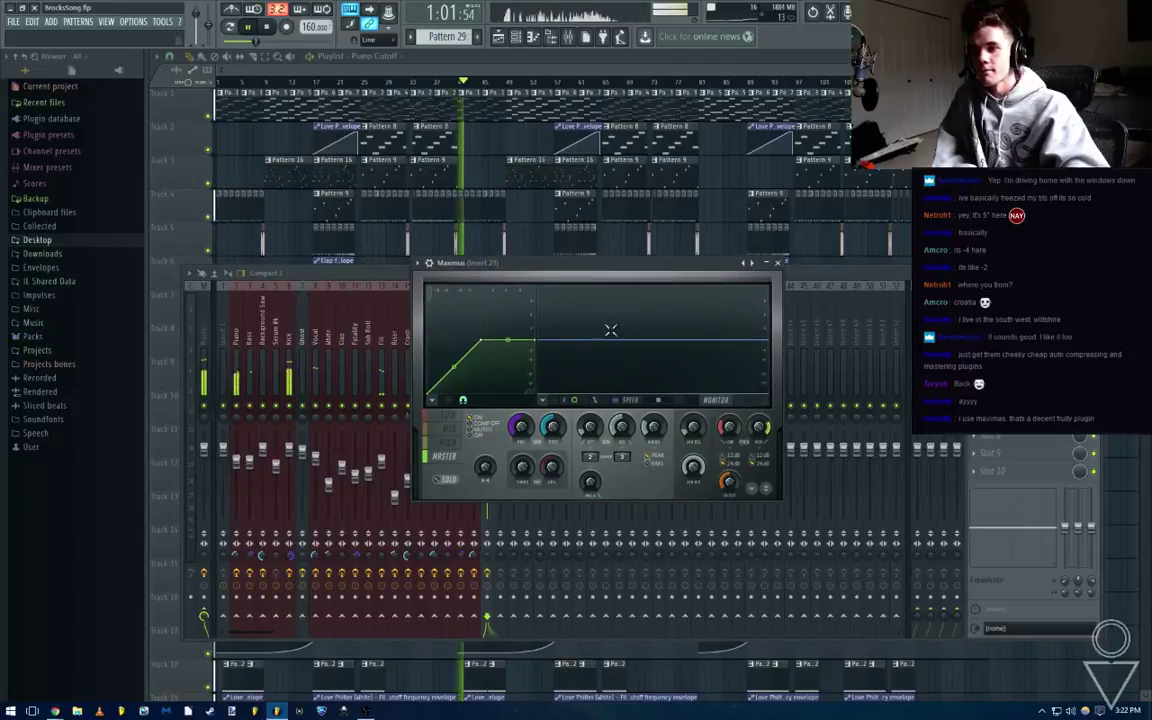
# Try Maximus's band and master controls, resetting its knobs and widening the mid band by lowering the low crossover and raising the high one
pyautogui.click(450, 430)
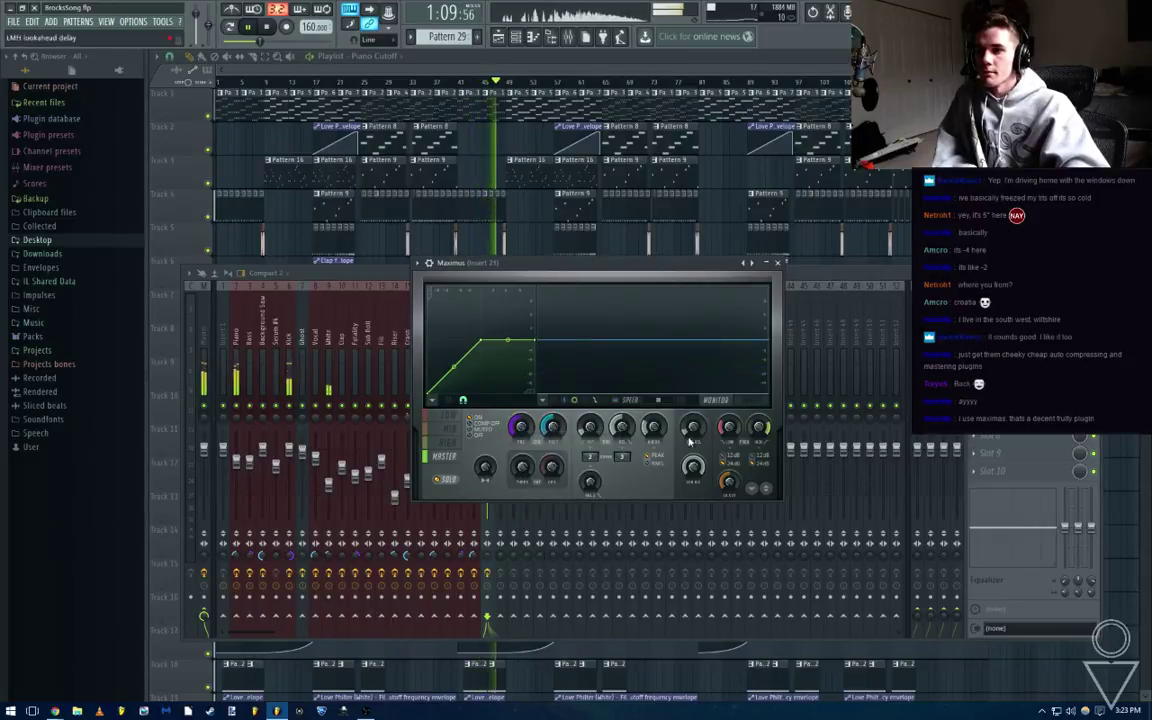
pyautogui.rightClick(520, 466)
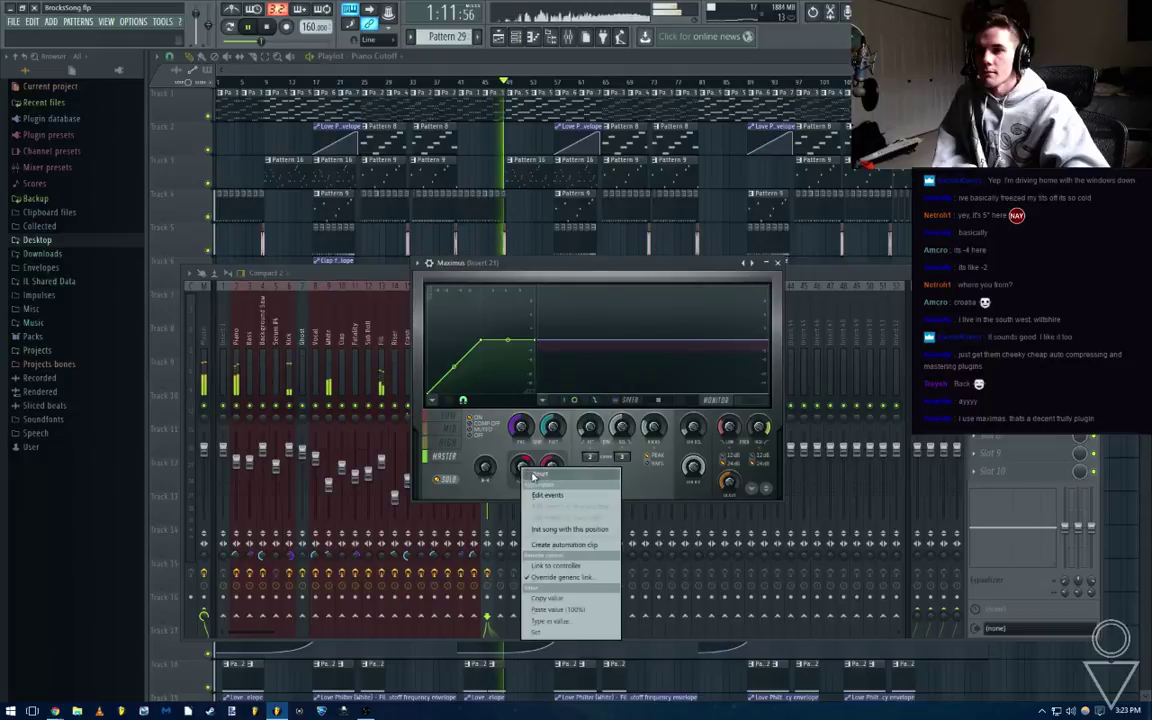
pyautogui.click(532, 475)
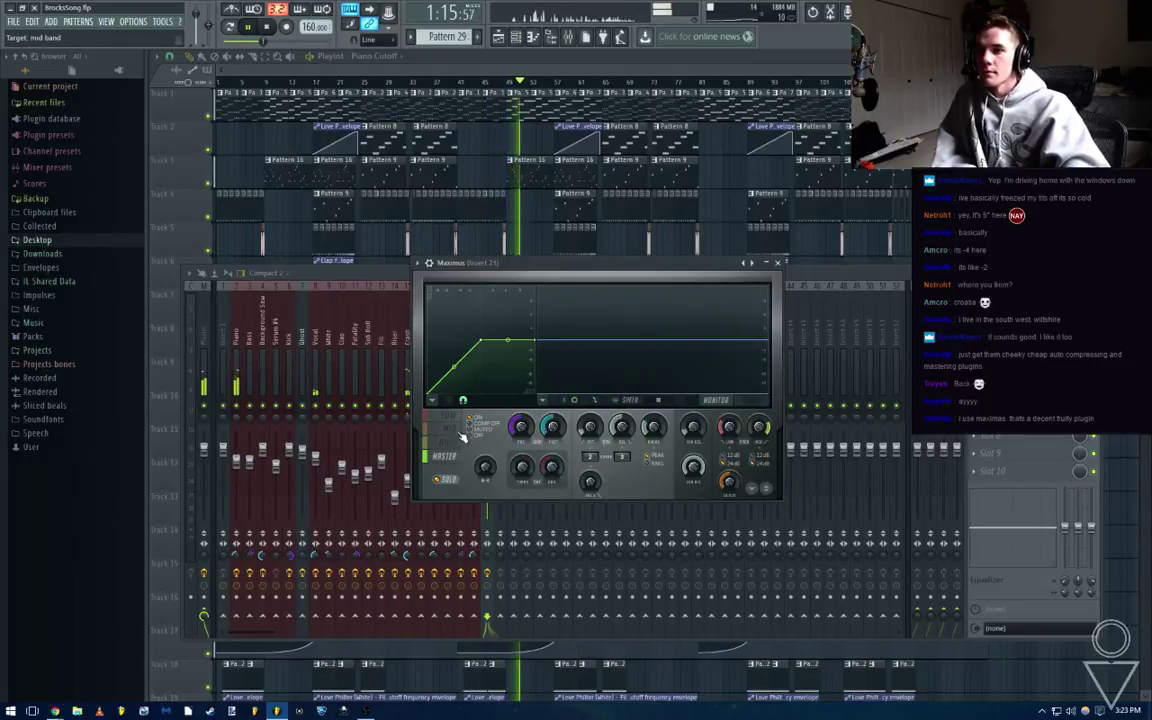
pyautogui.rightClick(589, 482)
pyautogui.click(625, 487)
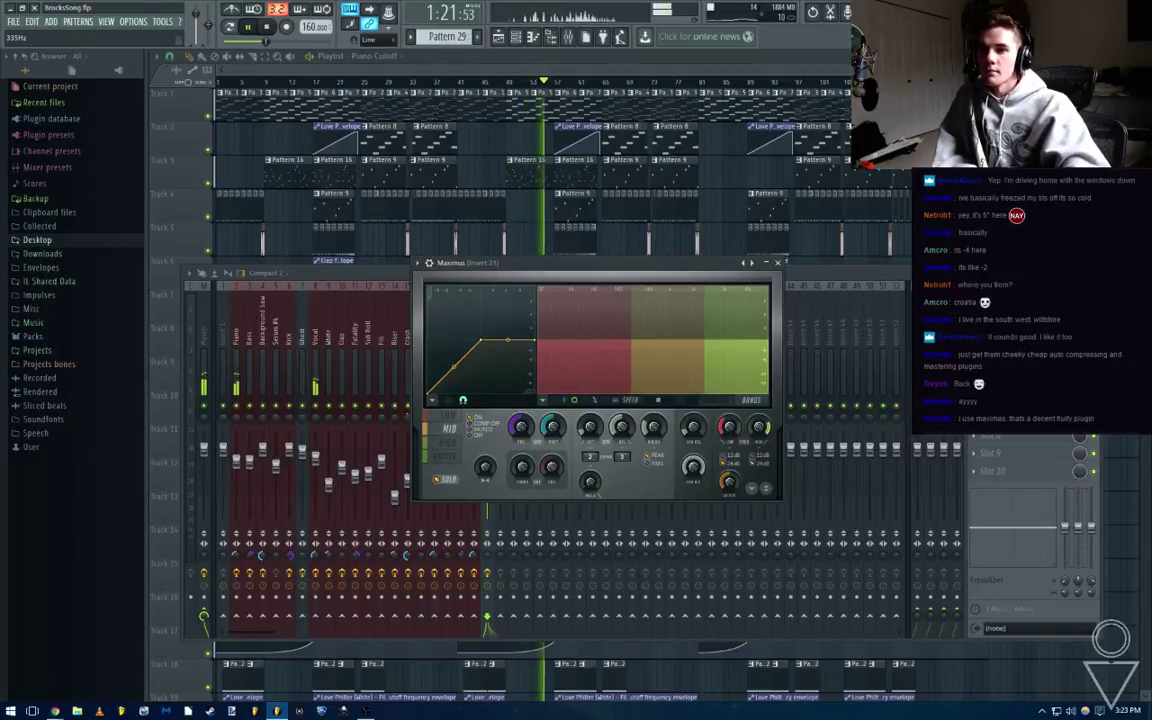
pyautogui.click(457, 456)
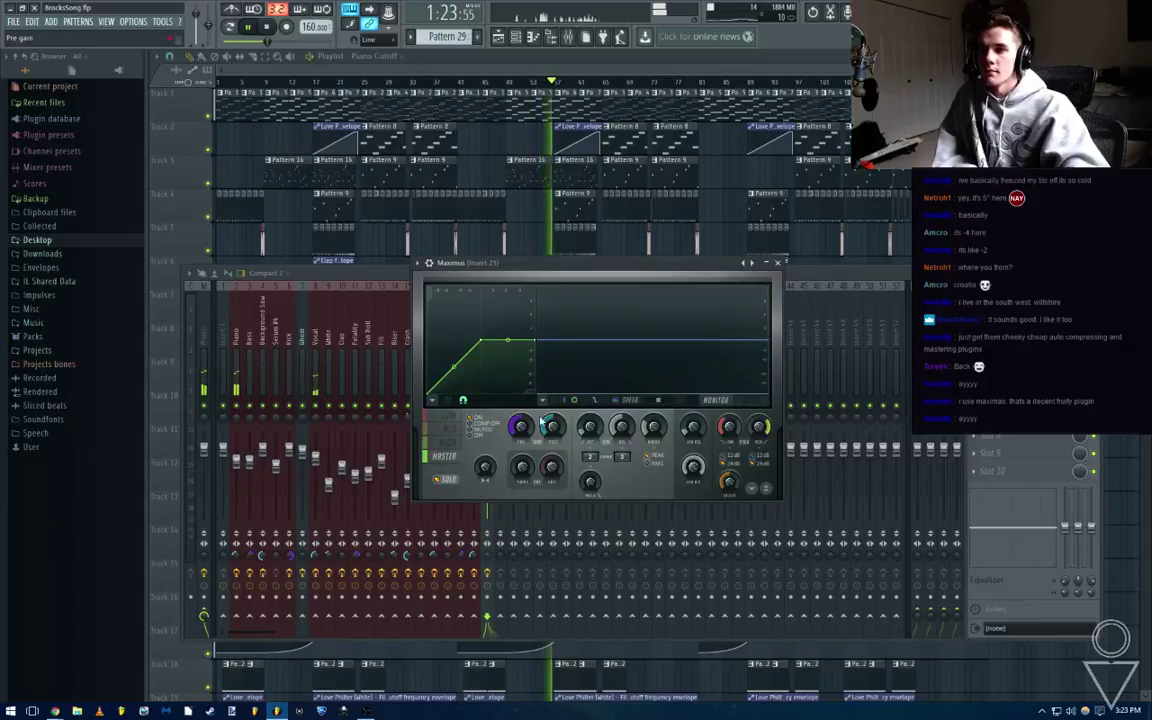
pyautogui.click(614, 378)
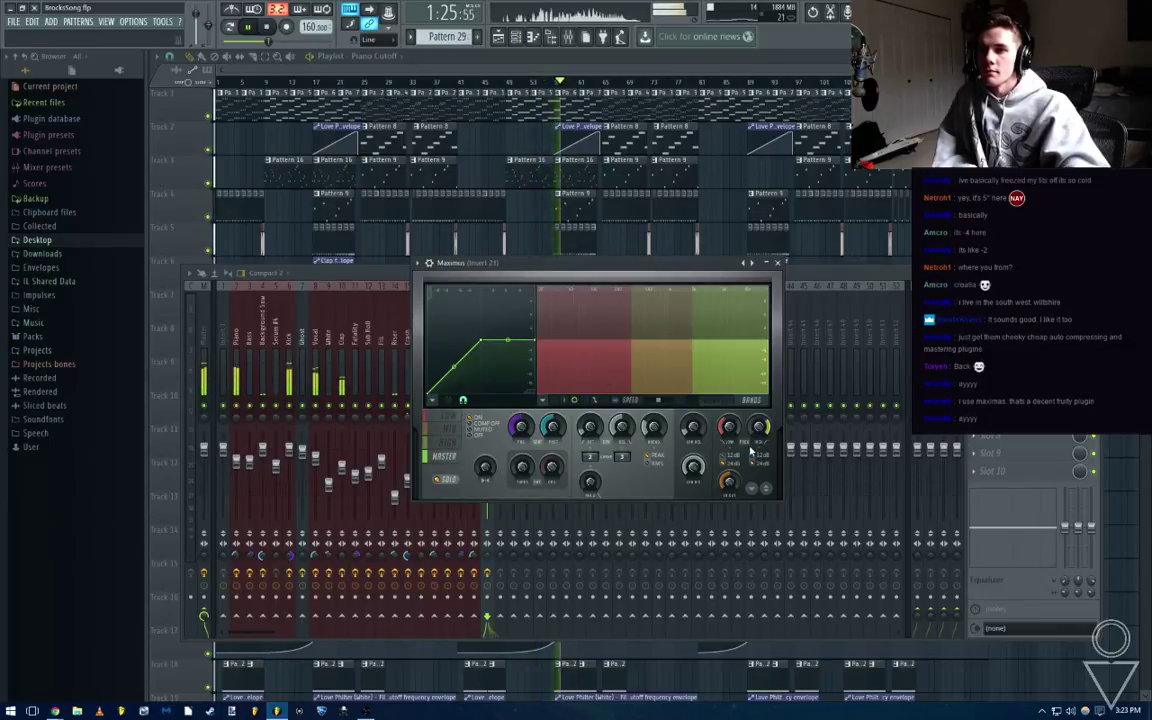
pyautogui.moveTo(732, 424)
pyautogui.mouseDown()
pyautogui.moveTo(733, 458)
pyautogui.moveTo(731, 376)
pyautogui.moveTo(731, 430)
pyautogui.mouseUp()
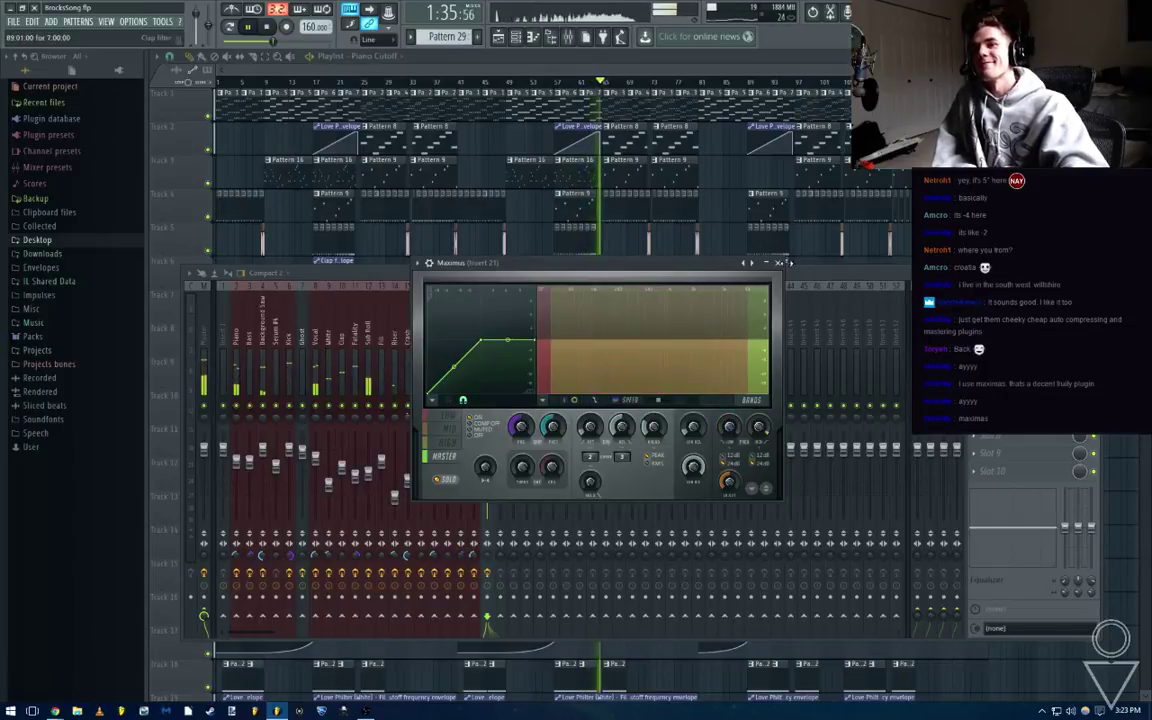
# Close Maximus and remove it from Insert 21's first effect slot
pyautogui.click(778, 262)
pyautogui.click(976, 314)
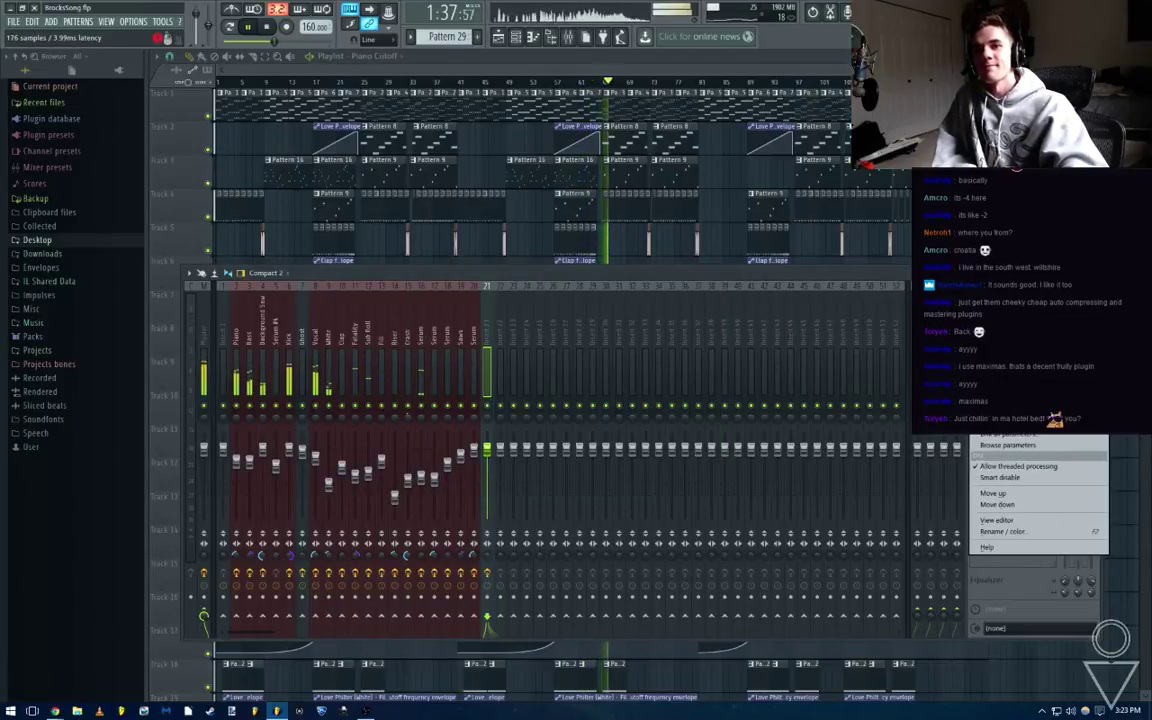
pyautogui.moveTo(996, 335)
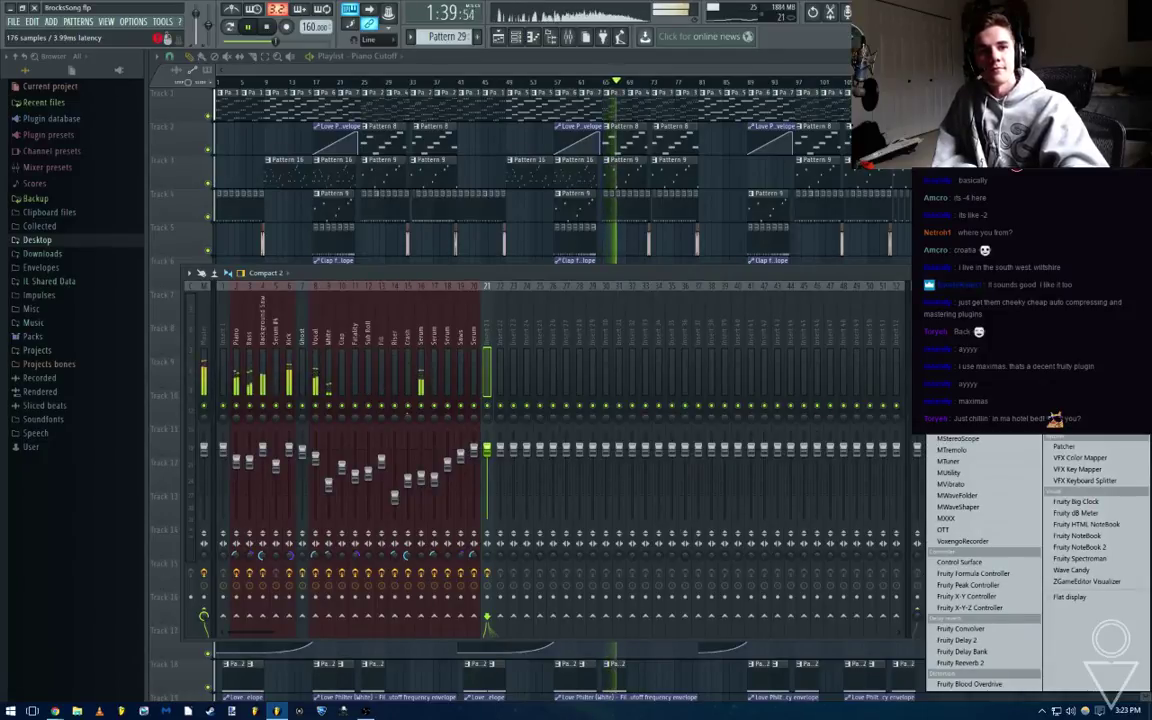
pyautogui.click(1076, 300)
# Close the mixer, save the project and follow the arrangement's playback
pyautogui.press('F9')
pyautogui.hotkey('ctrl', 's')
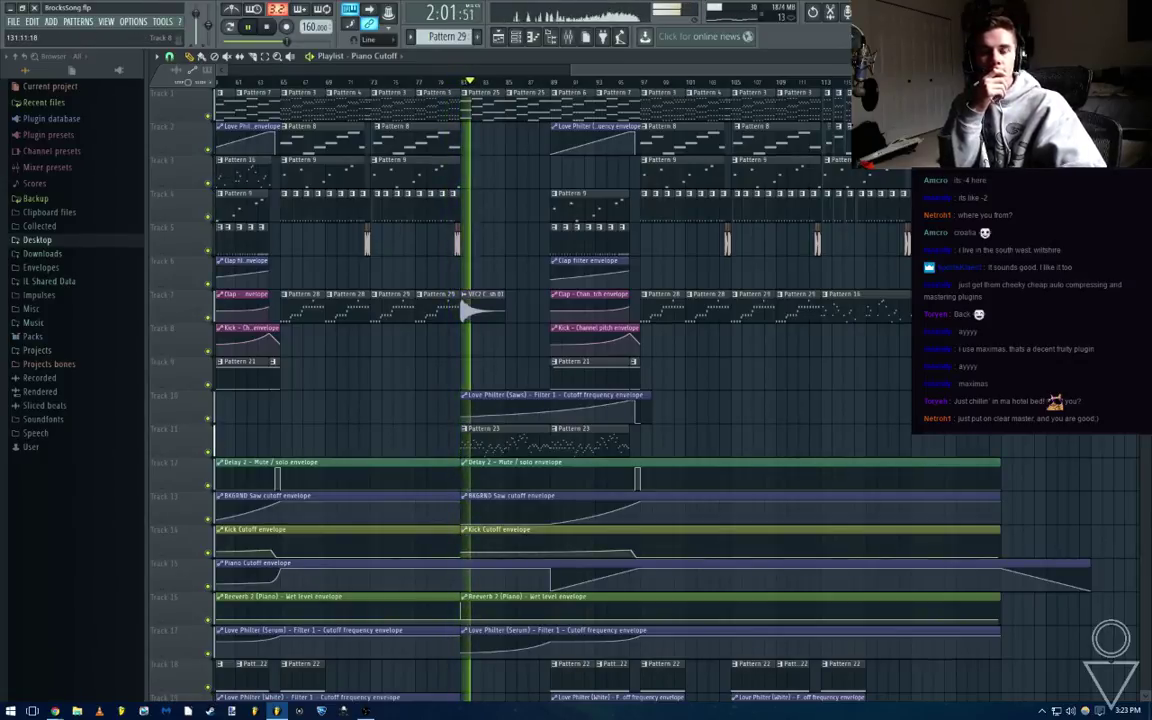
pyautogui.scroll(3, 605, 84)
pyautogui.scroll(-3, 660, 74)
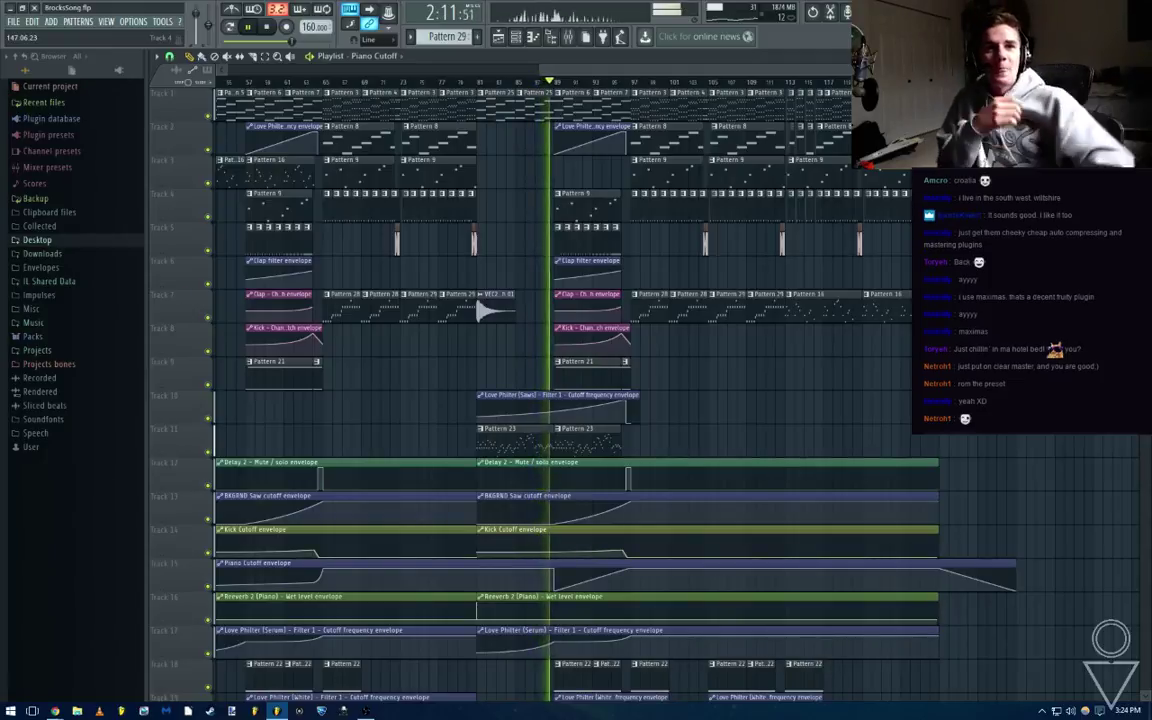
# Check the Master track's first effect during playback and close the mixer
pyautogui.click(571, 38)
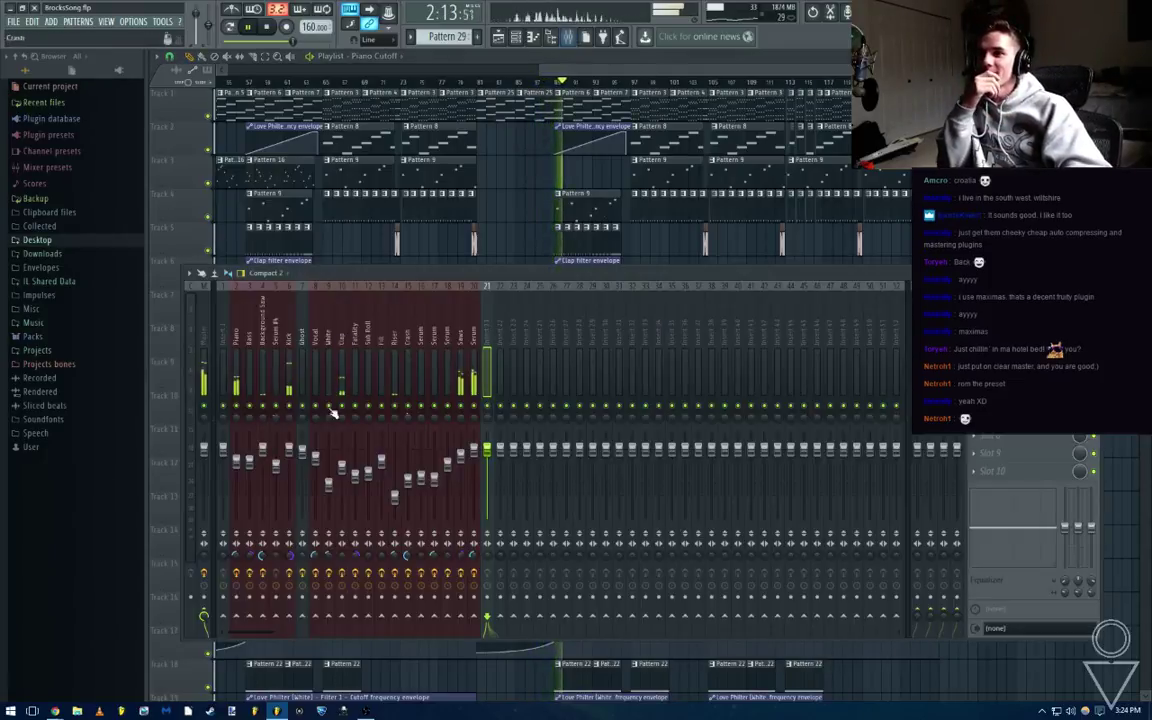
pyautogui.click(210, 337)
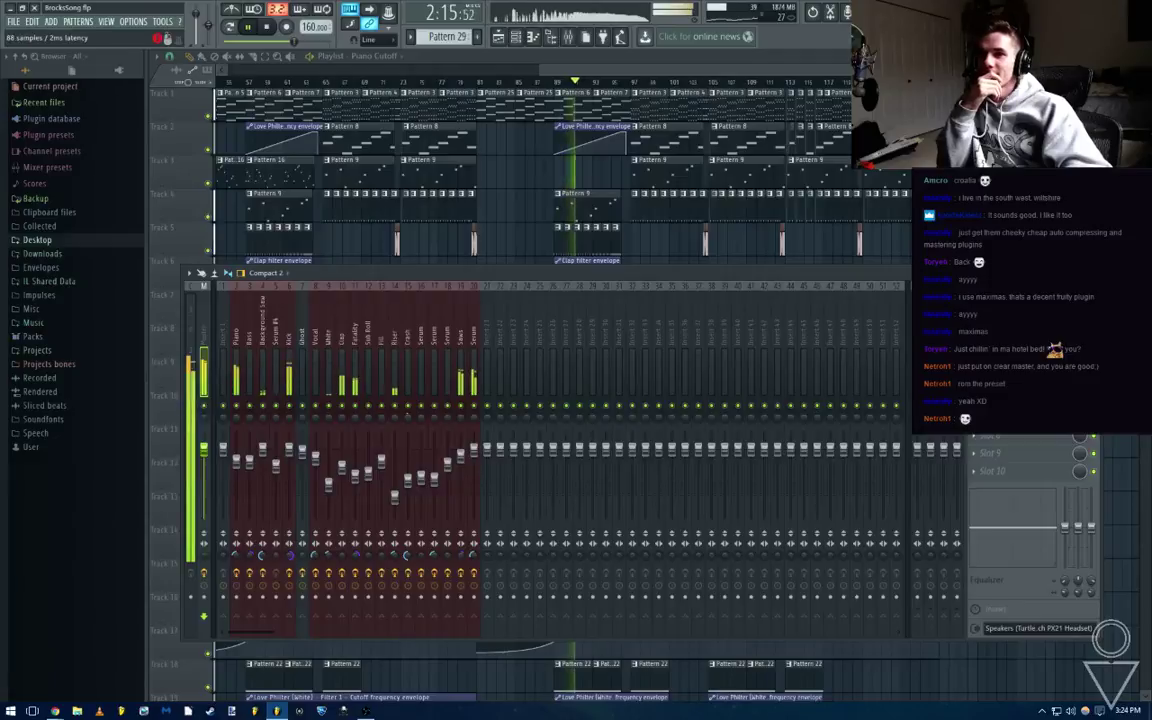
pyautogui.click(1010, 309)
pyautogui.click(518, 146)
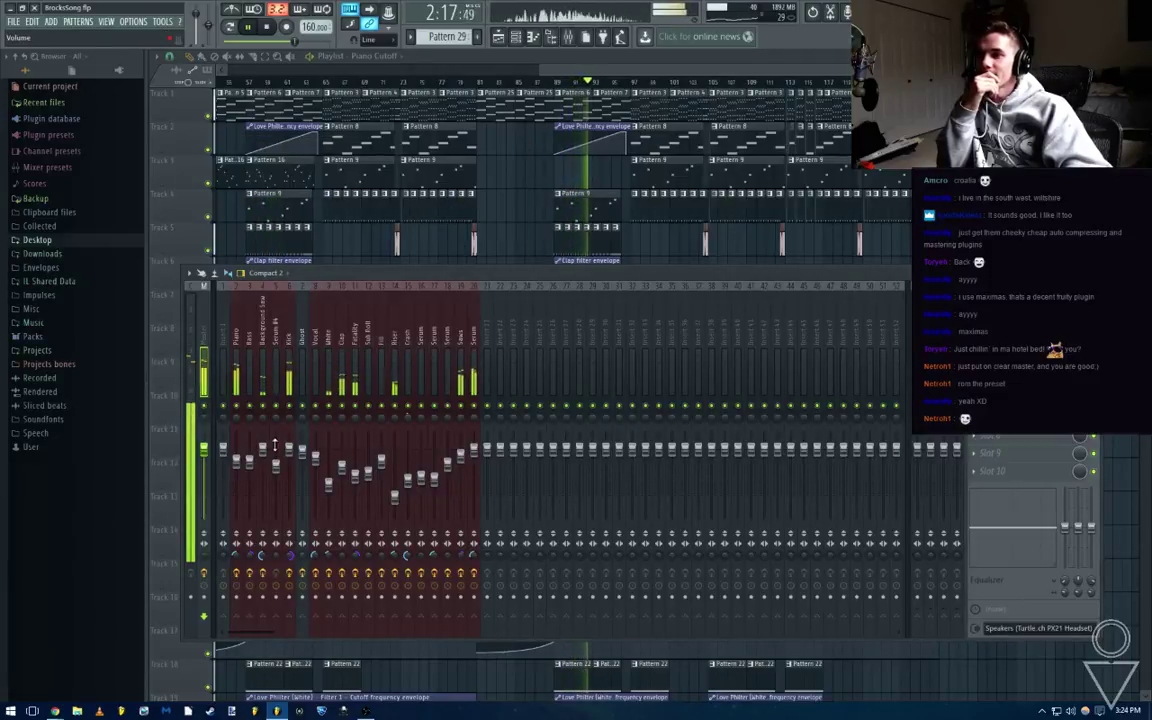
pyautogui.press('F9')
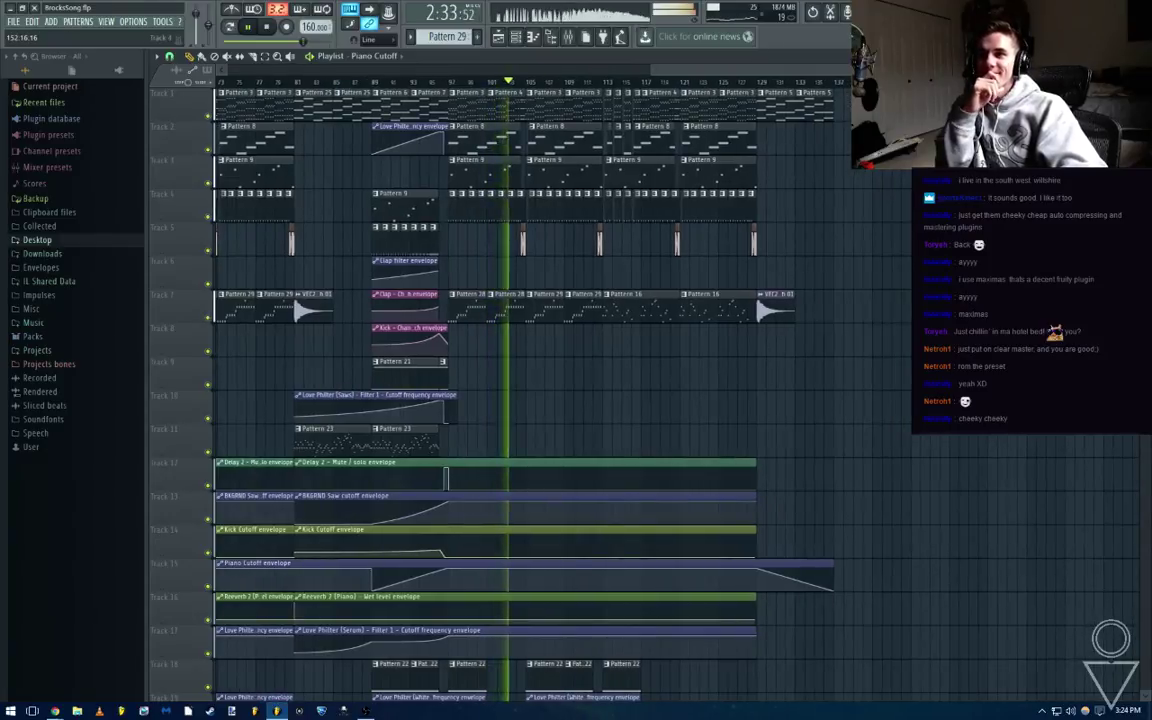
# Examine the effects of the Vocal, Background Saw, Piano, Sub Roll and Fill mixer tracks during playback
pyautogui.press('F9')
pyautogui.click(318, 345)
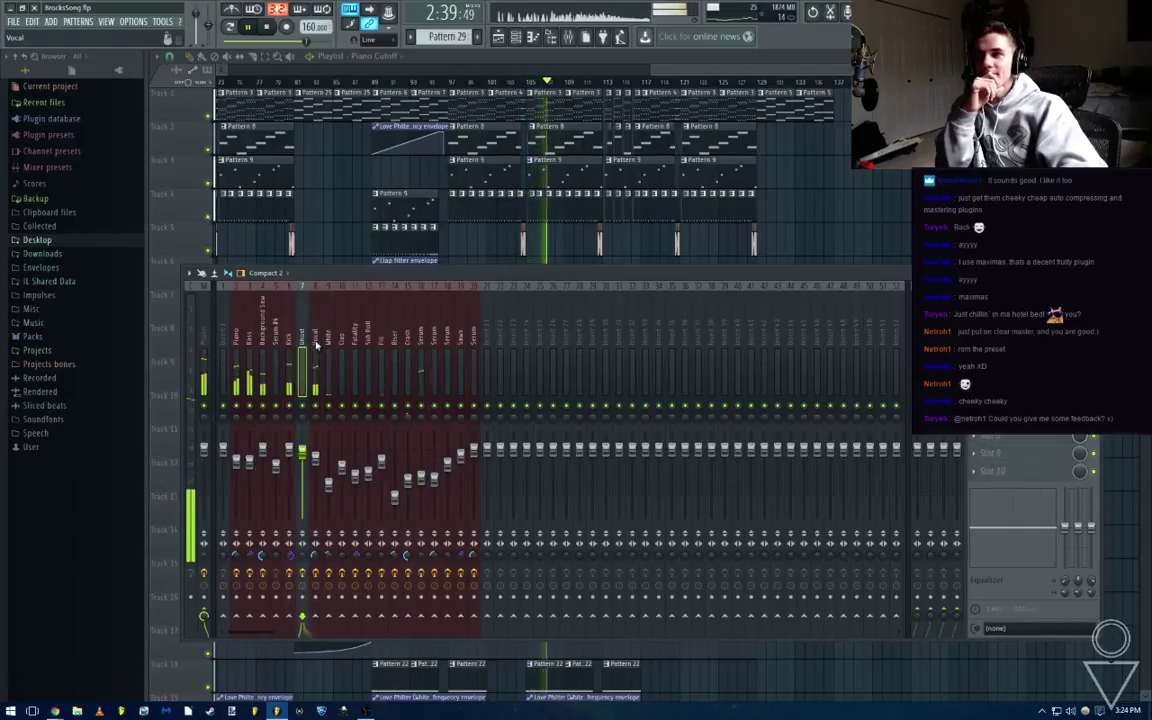
pyautogui.click(260, 346)
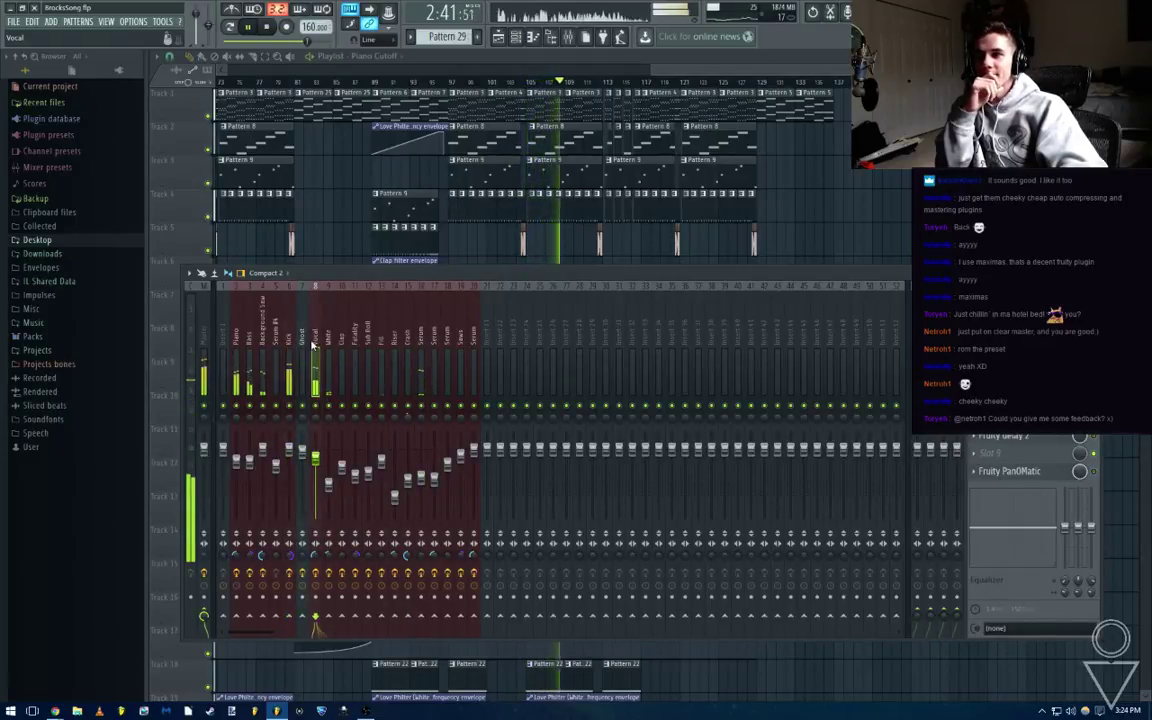
pyautogui.click(236, 345)
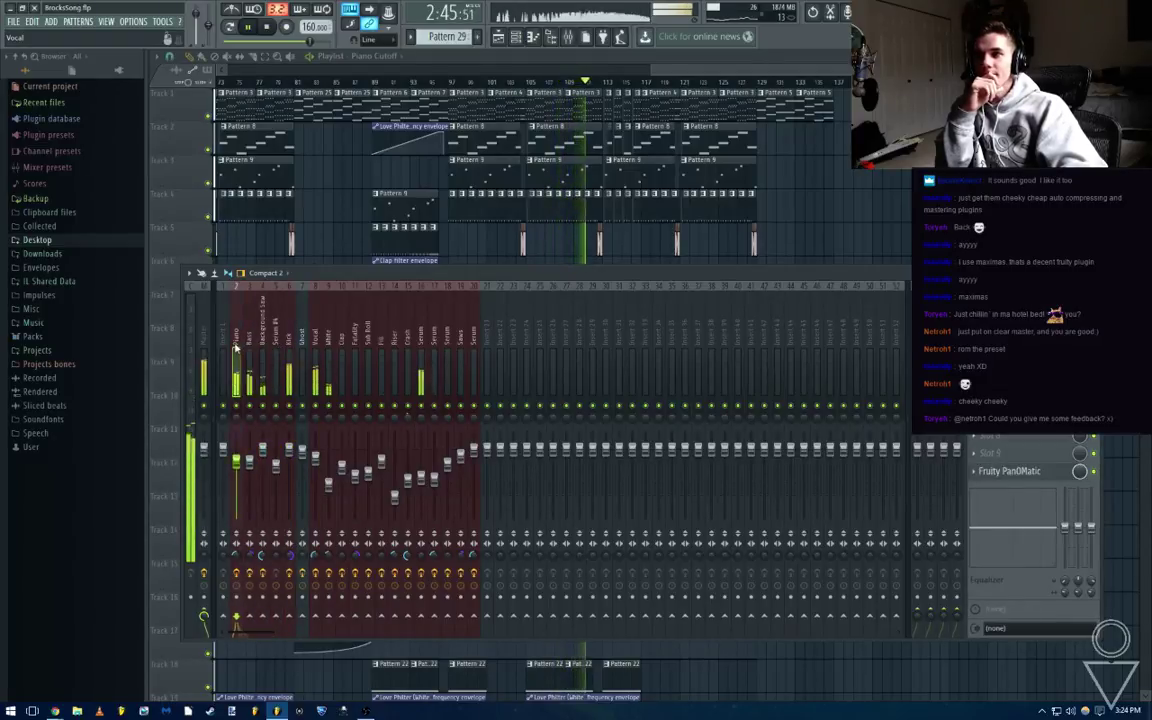
pyautogui.click(342, 346)
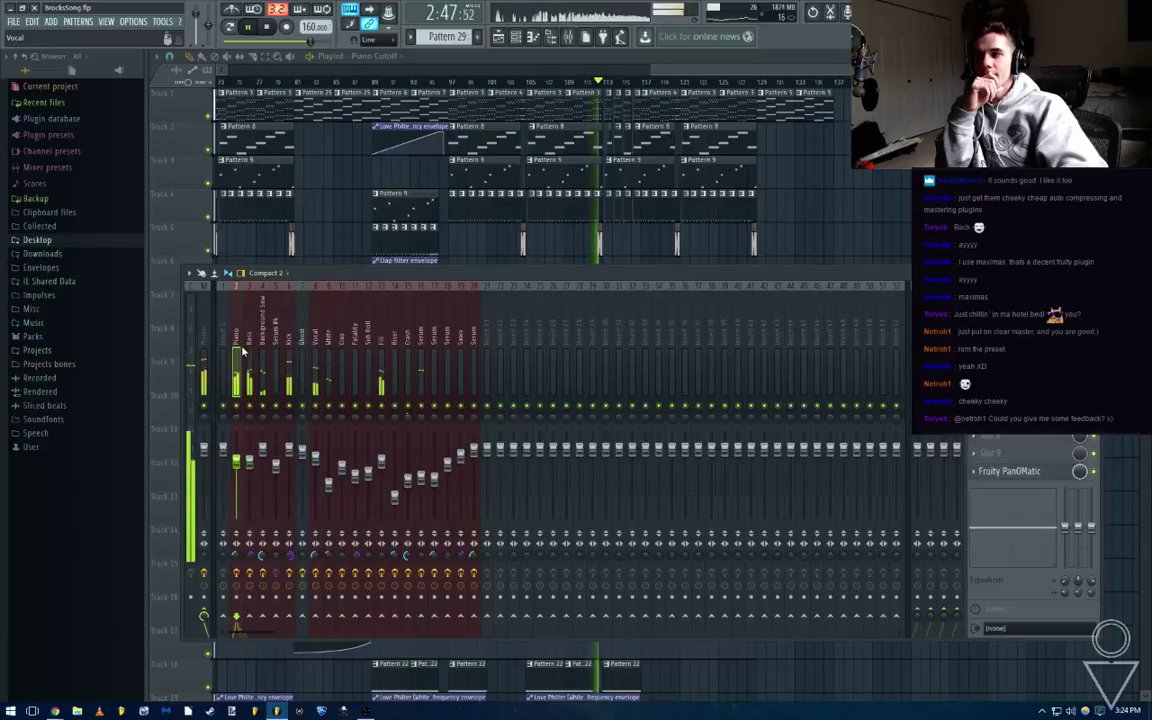
pyautogui.click(306, 347)
pyautogui.click(370, 344)
pyautogui.click(382, 341)
pyautogui.click(861, 226)
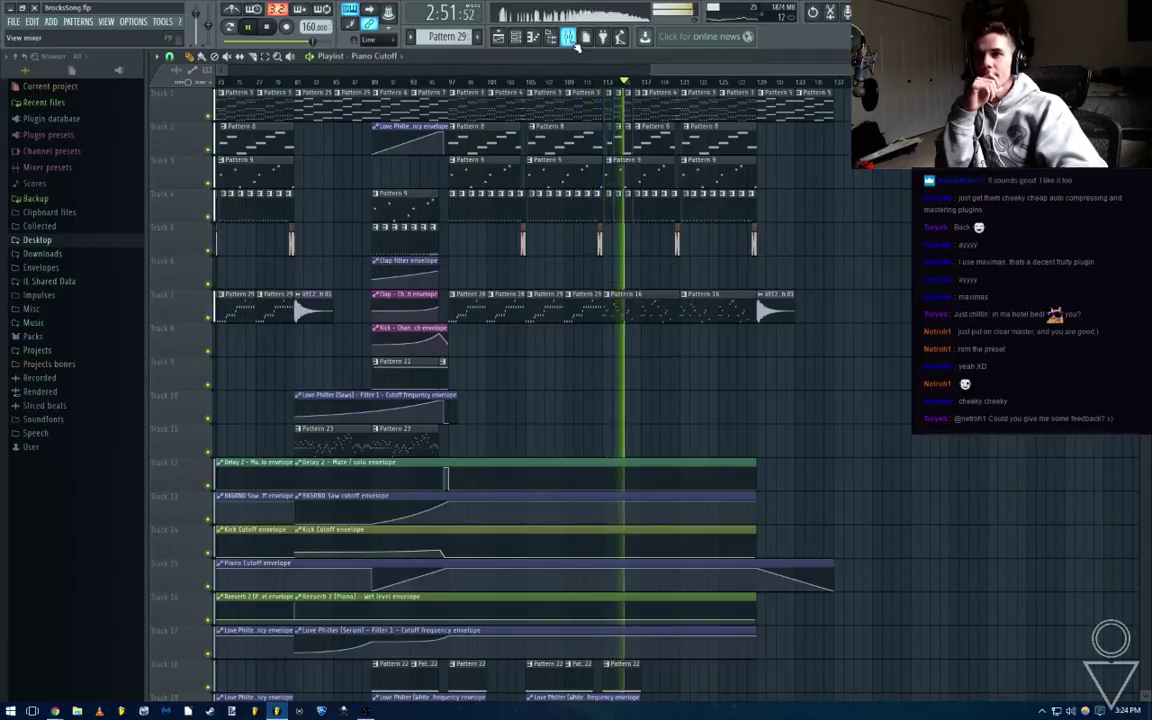
# Adjust the Vocal track's stereo separation, set its level to 85 % and close the mixer
pyautogui.press('F9')
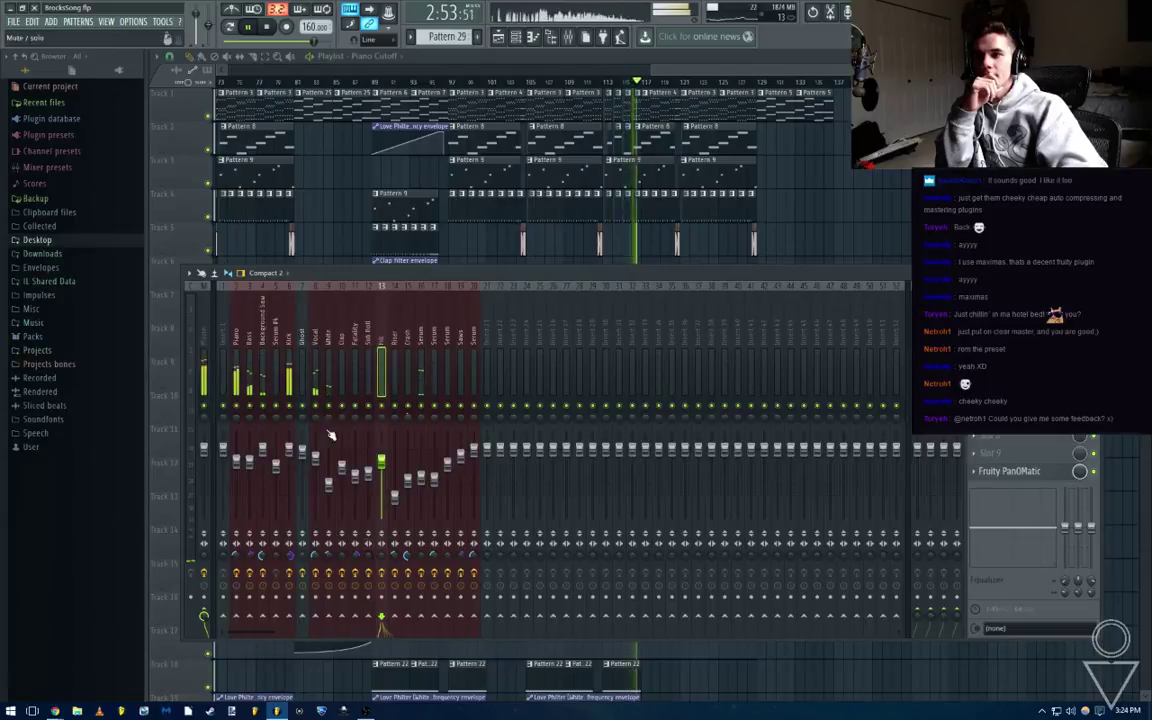
pyautogui.click(320, 557)
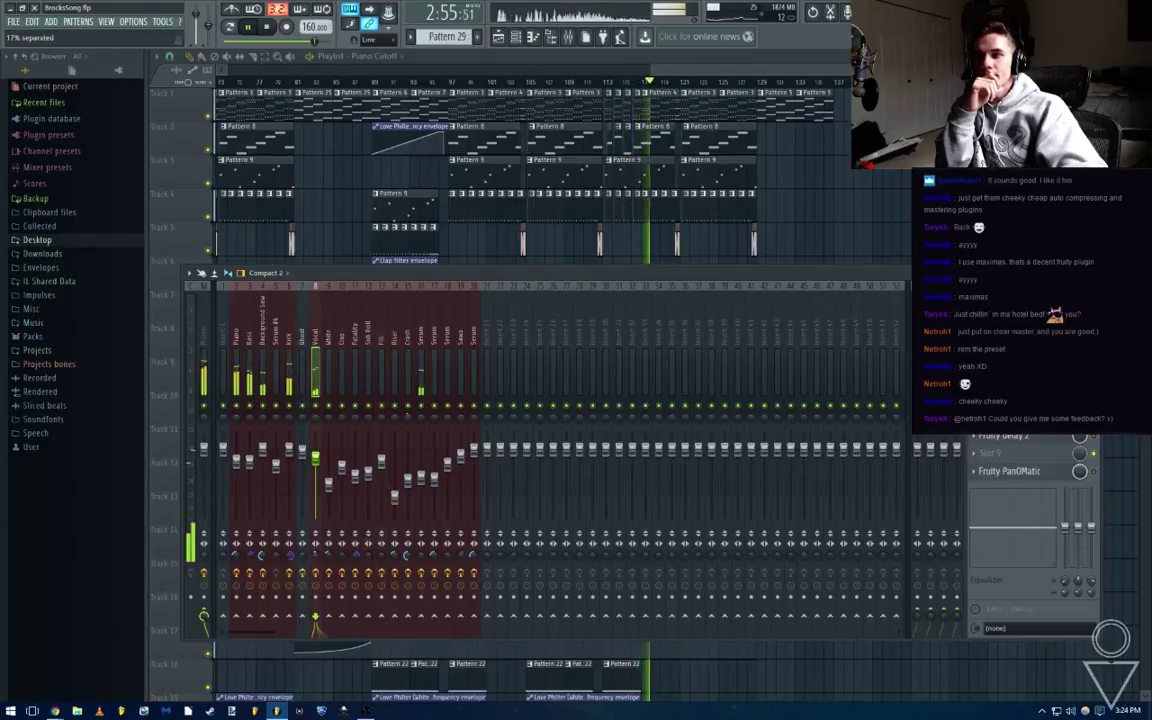
pyautogui.moveTo(316, 560); pyautogui.dragTo(316, 557)
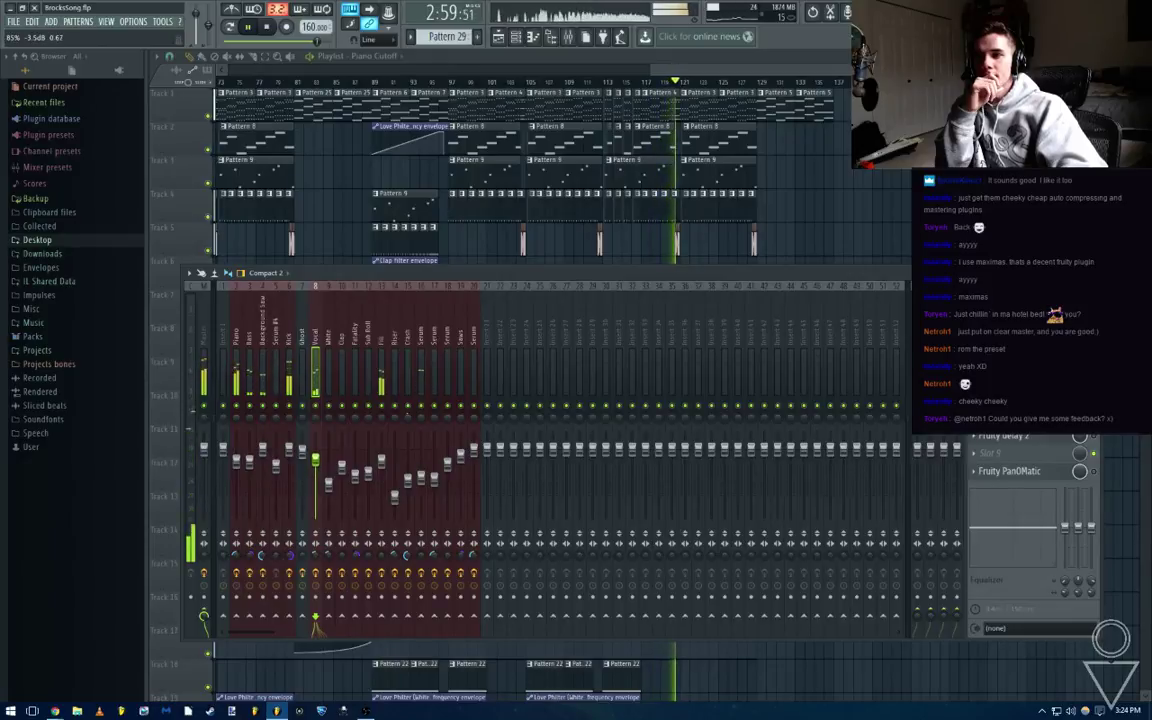
pyautogui.rightClick(798, 205)
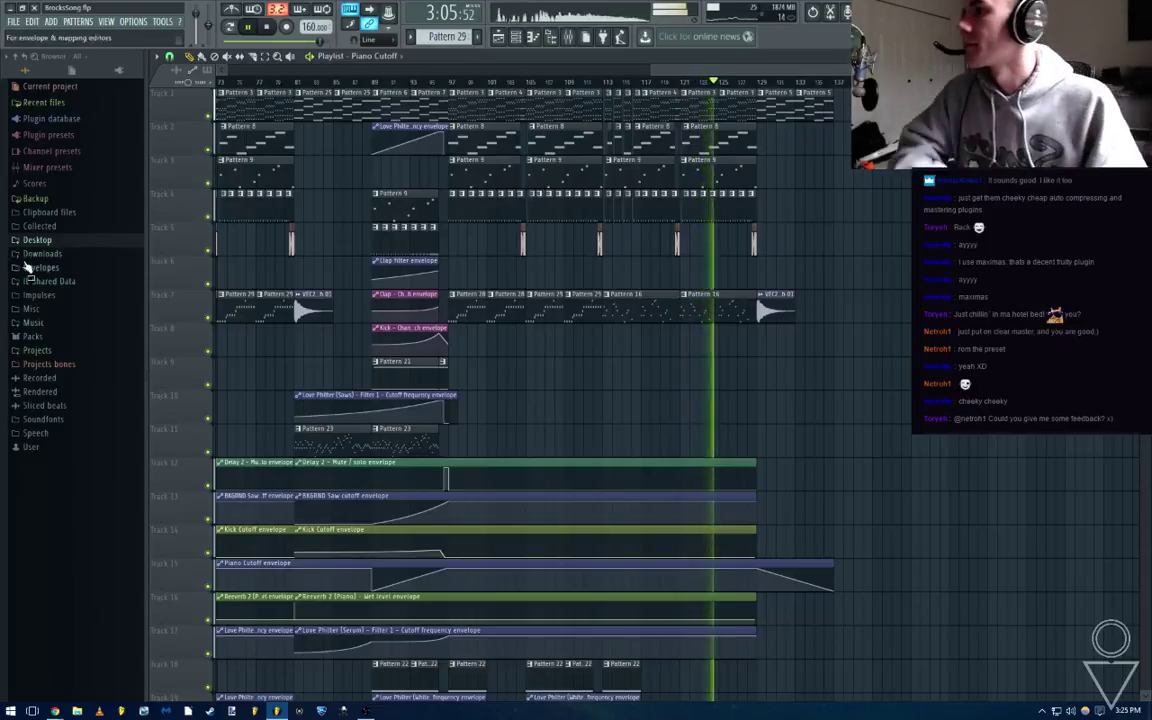
# Stop playback and place the sports sample from the Desktop folder on Track 3 at bar 89
pyautogui.click(40, 240)
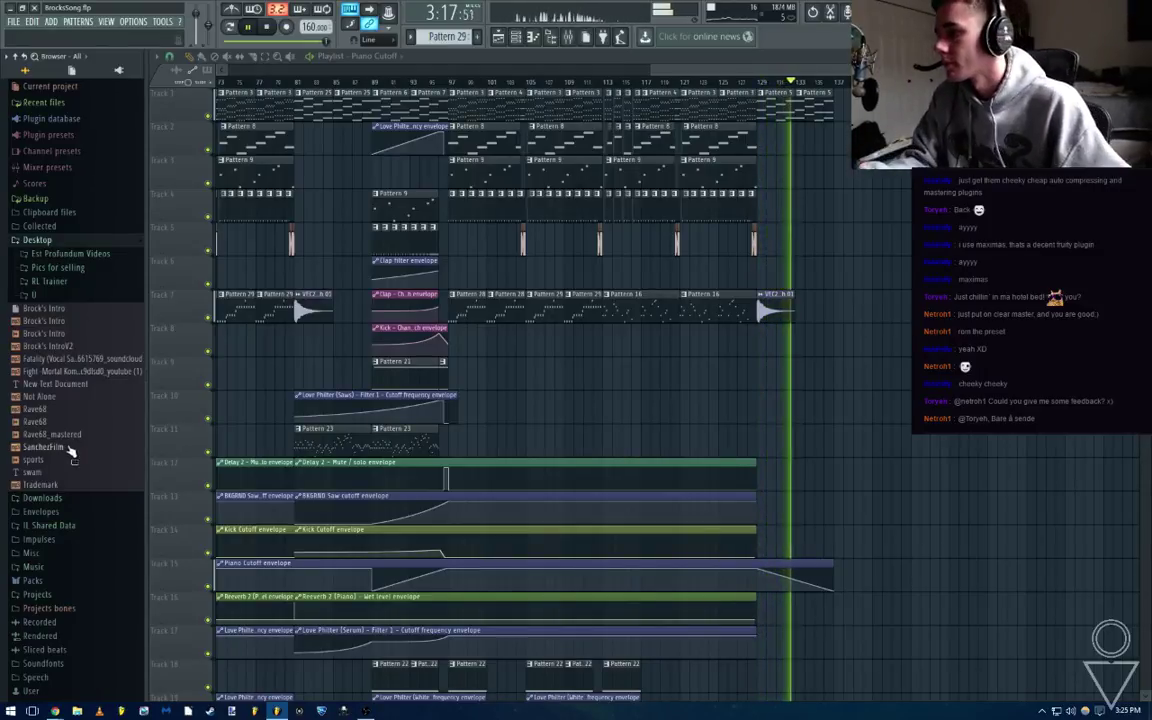
pyautogui.moveTo(60, 464); pyautogui.dragTo(590, 383)
pyautogui.press('space')
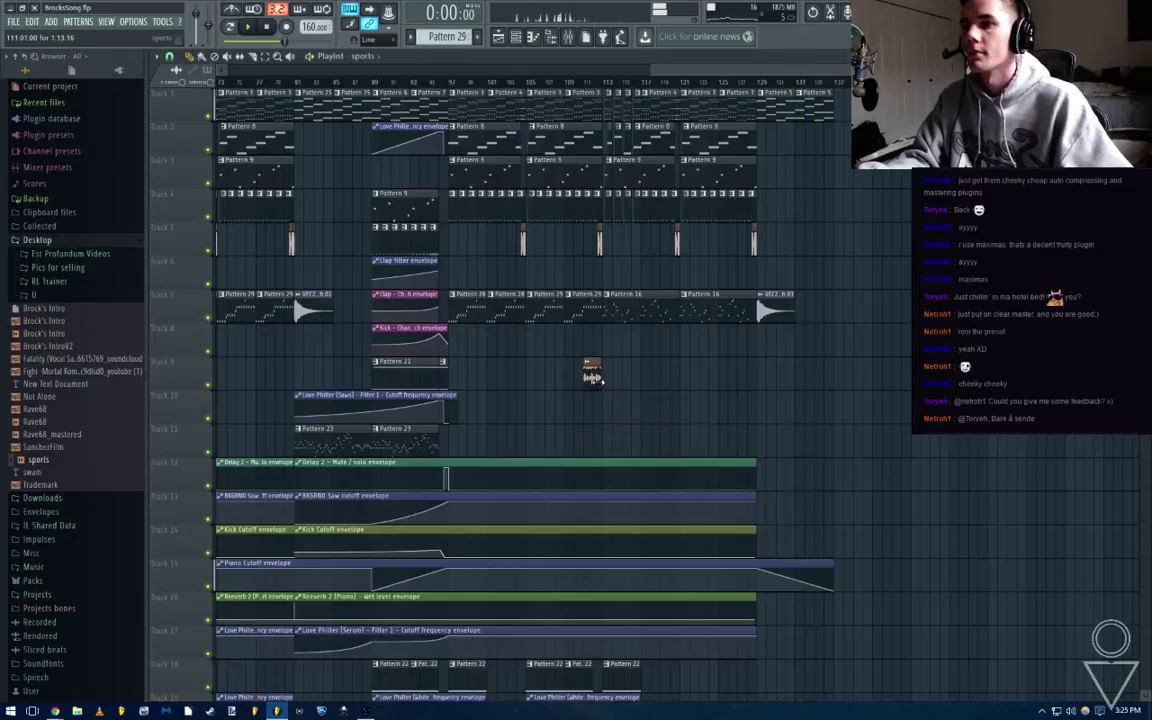
pyautogui.scroll(4, 600, 386)
pyautogui.scroll(-4, 716, 386)
pyautogui.scroll(4, 620, 376)
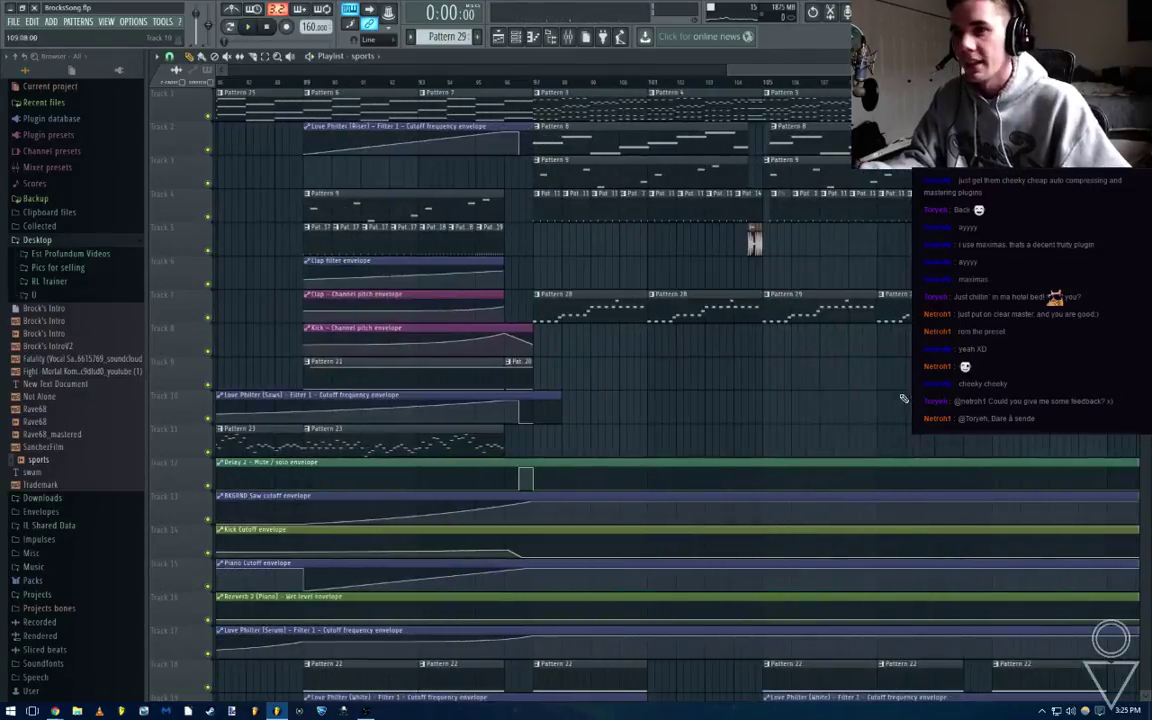
pyautogui.moveTo(938, 376); pyautogui.dragTo(333, 173)
# Audition the sports clip from bar 89 and set its stretch time to 4:00:00 in the sample's channel settings
pyautogui.doubleClick(319, 177)
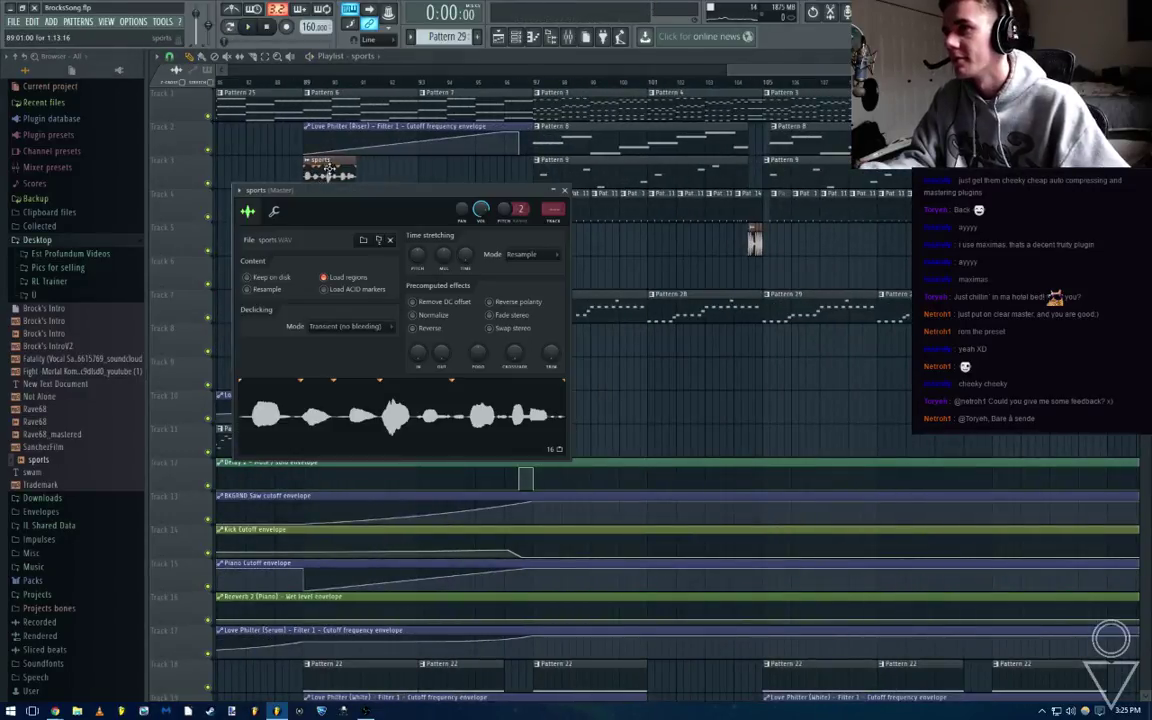
pyautogui.click(308, 83)
pyautogui.press('space')
pyautogui.press('space')
pyautogui.doubleClick(328, 175)
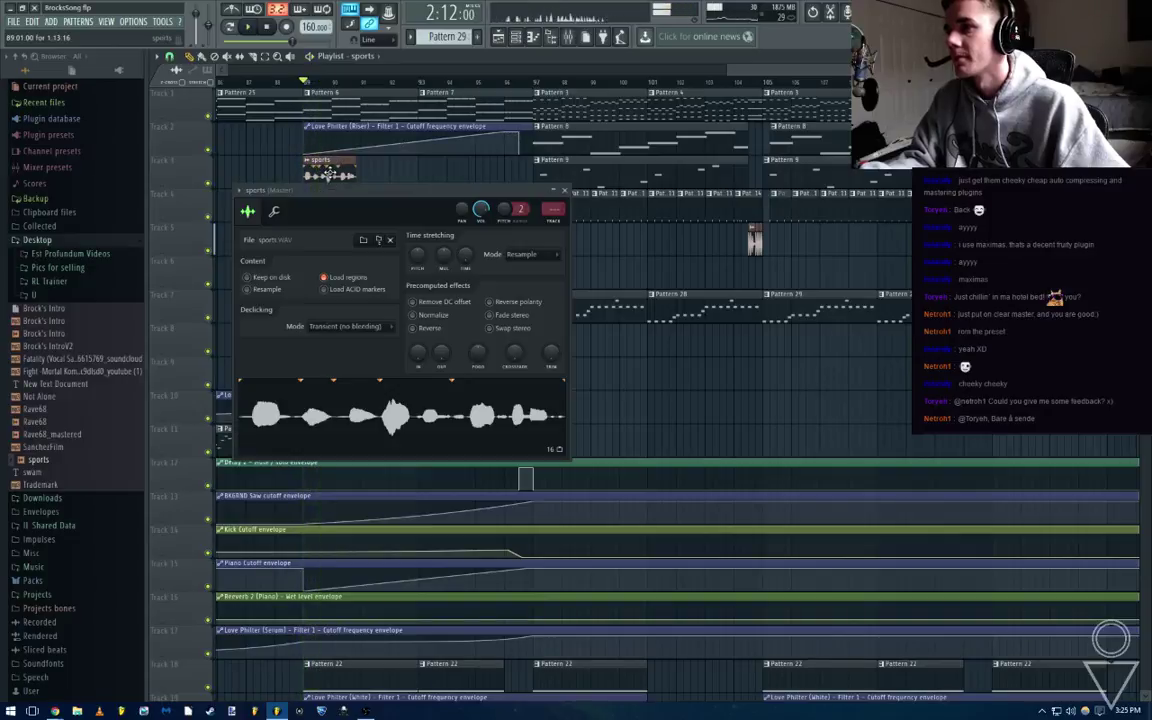
pyautogui.moveTo(396, 195); pyautogui.dragTo(413, 279)
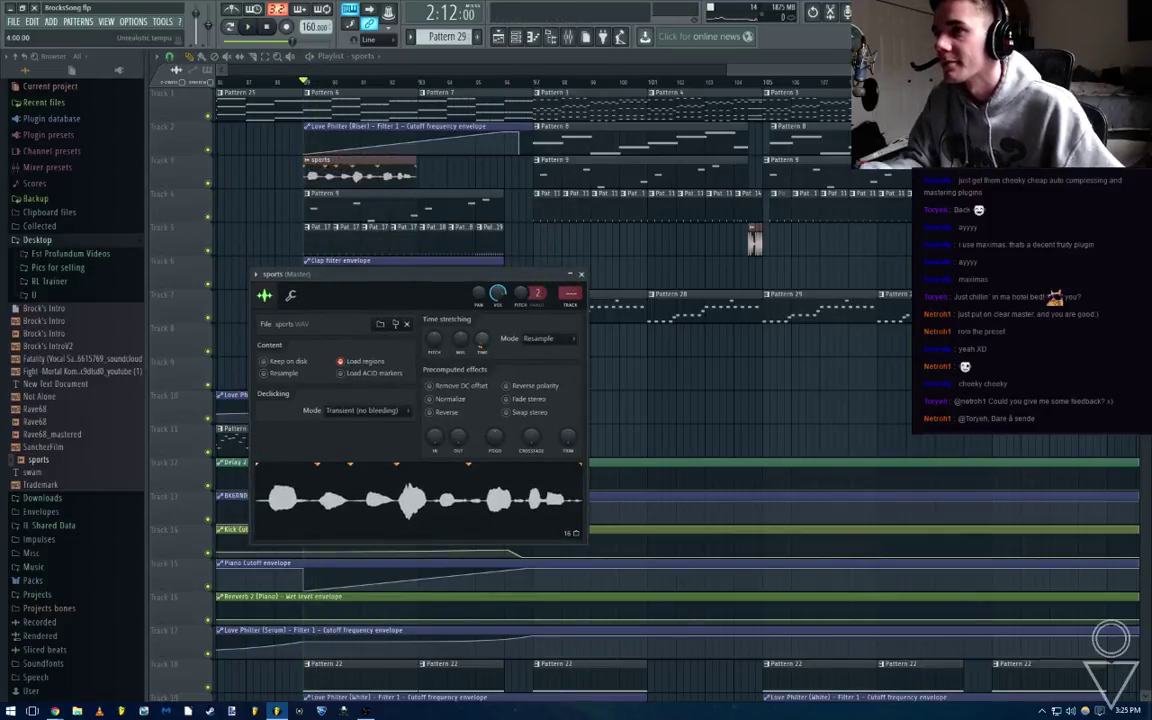
# Set the sports sample's time-stretching mode to e3 generic and audition the clip
pyautogui.press('space')
pyautogui.press('space')
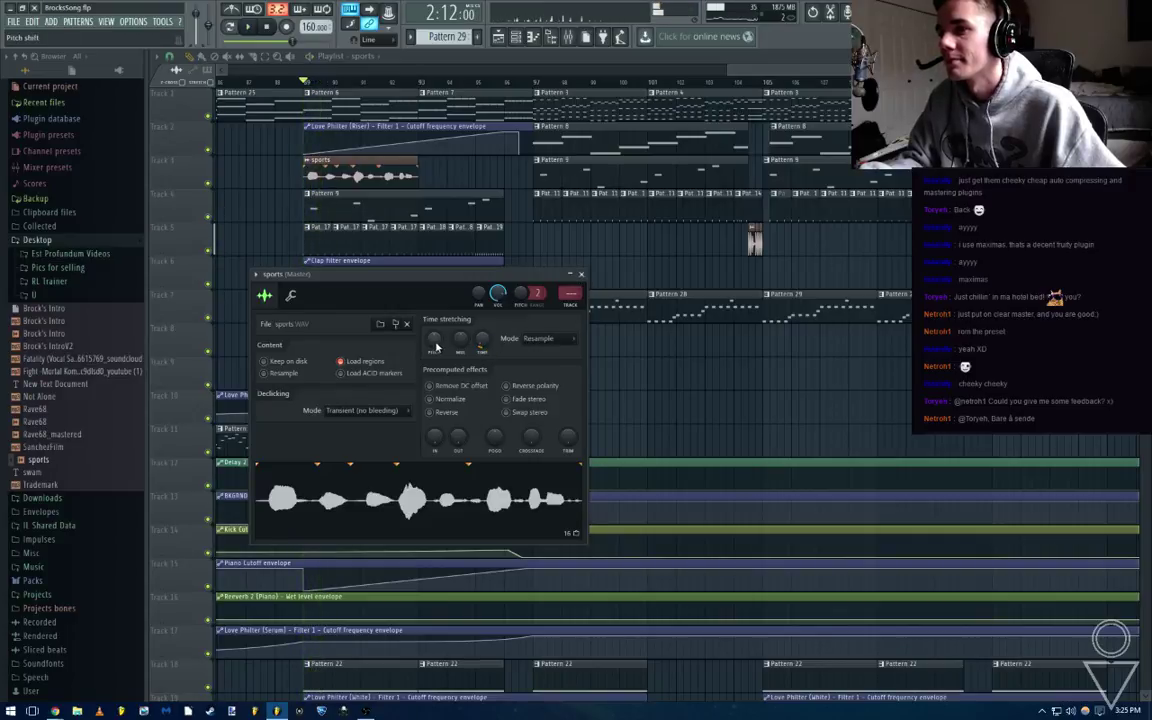
pyautogui.rightClick(436, 347)
pyautogui.click(514, 358)
pyautogui.click(543, 340)
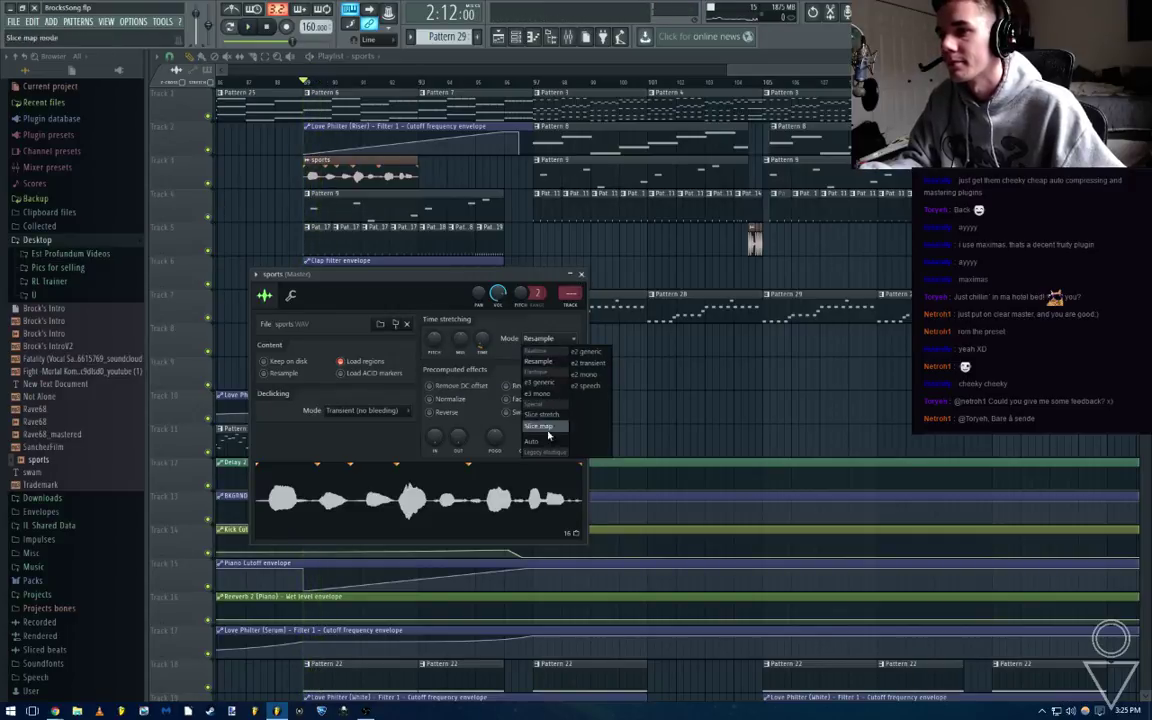
pyautogui.click(543, 383)
pyautogui.press('space')
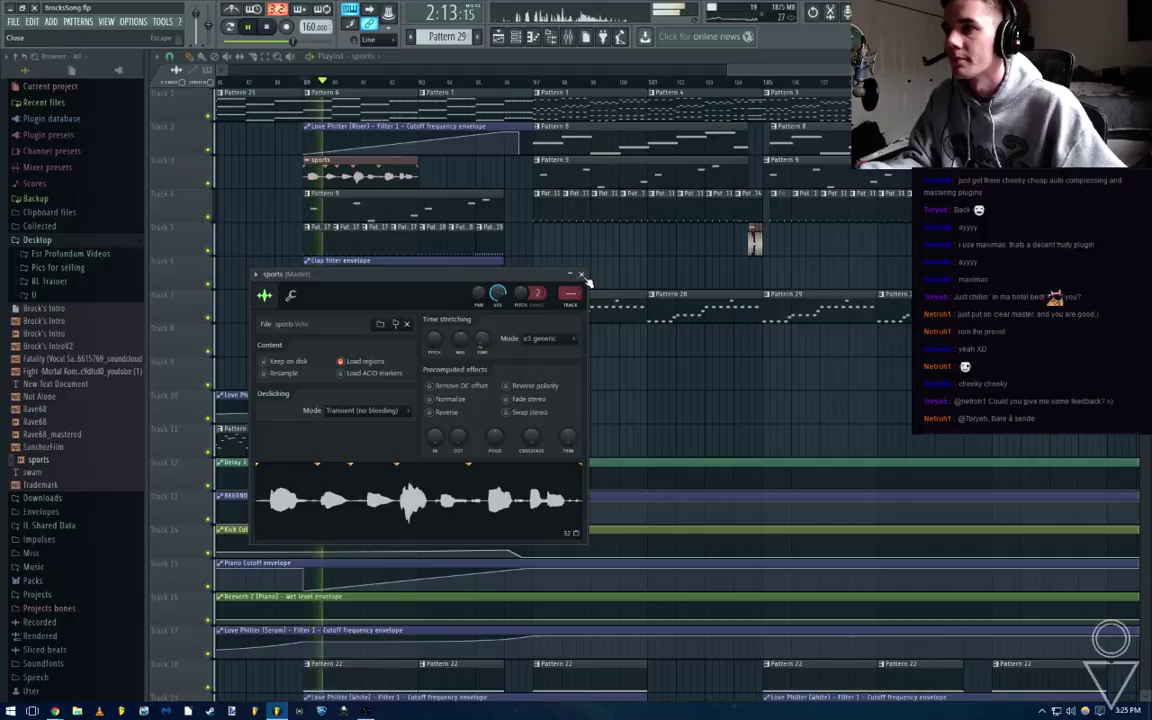
# Shorten the sports sample's stretch time to 2:00:00, close its channel settings and audition it from bar 89
pyautogui.moveTo(482, 338); pyautogui.dragTo(482, 337)
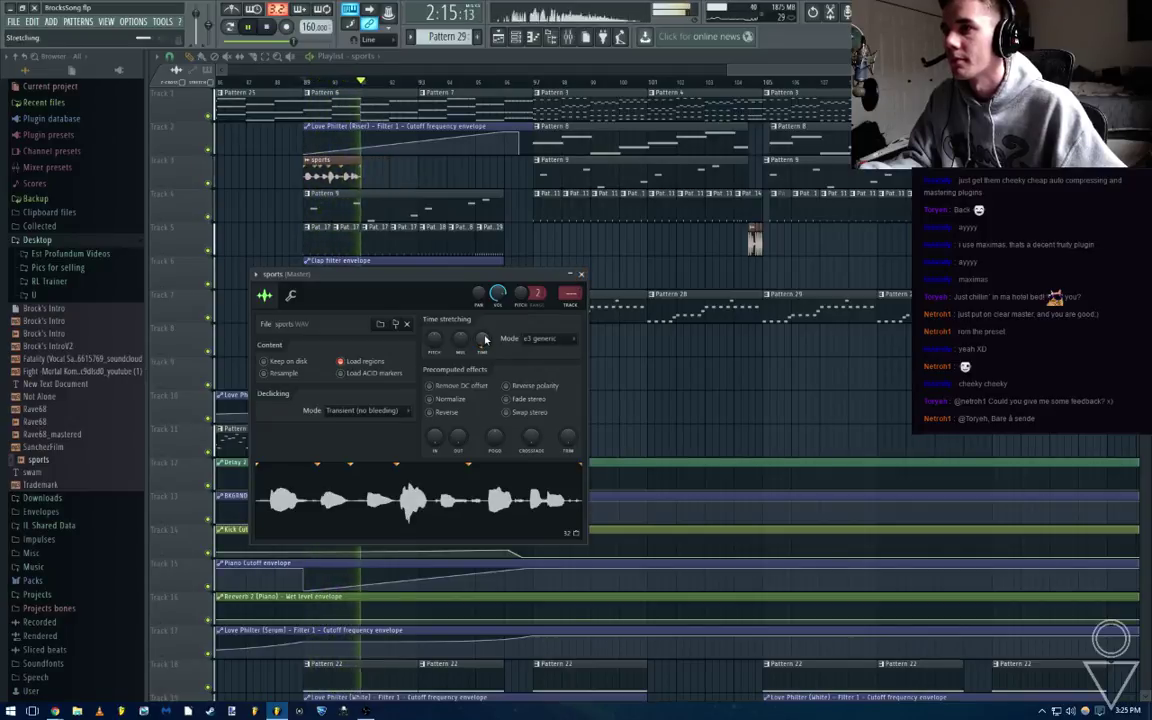
pyautogui.press('space')
pyautogui.press('space')
pyautogui.click(581, 275)
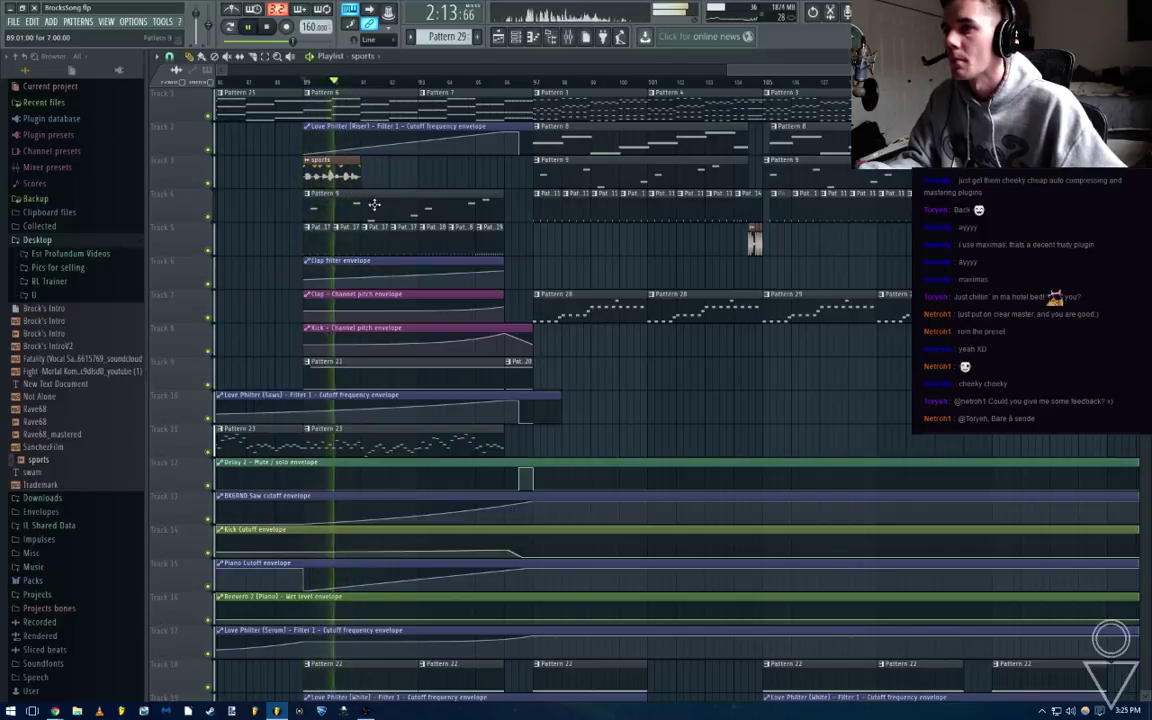
pyautogui.press('space')
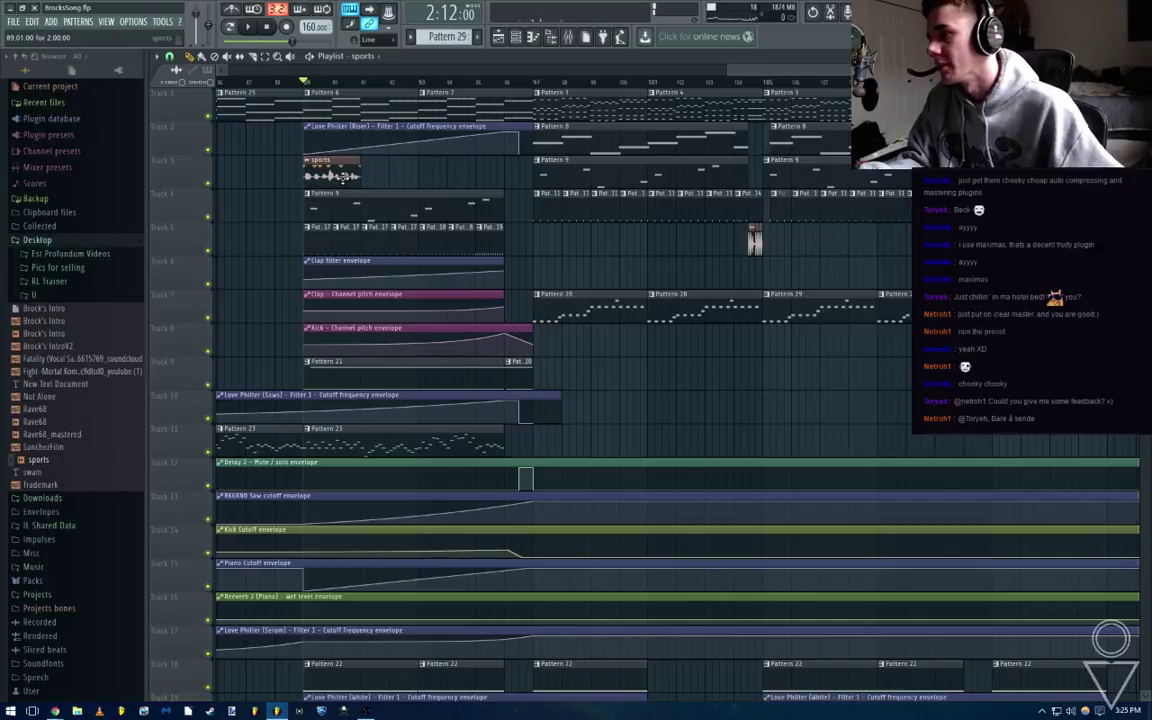
pyautogui.click(50, 21)
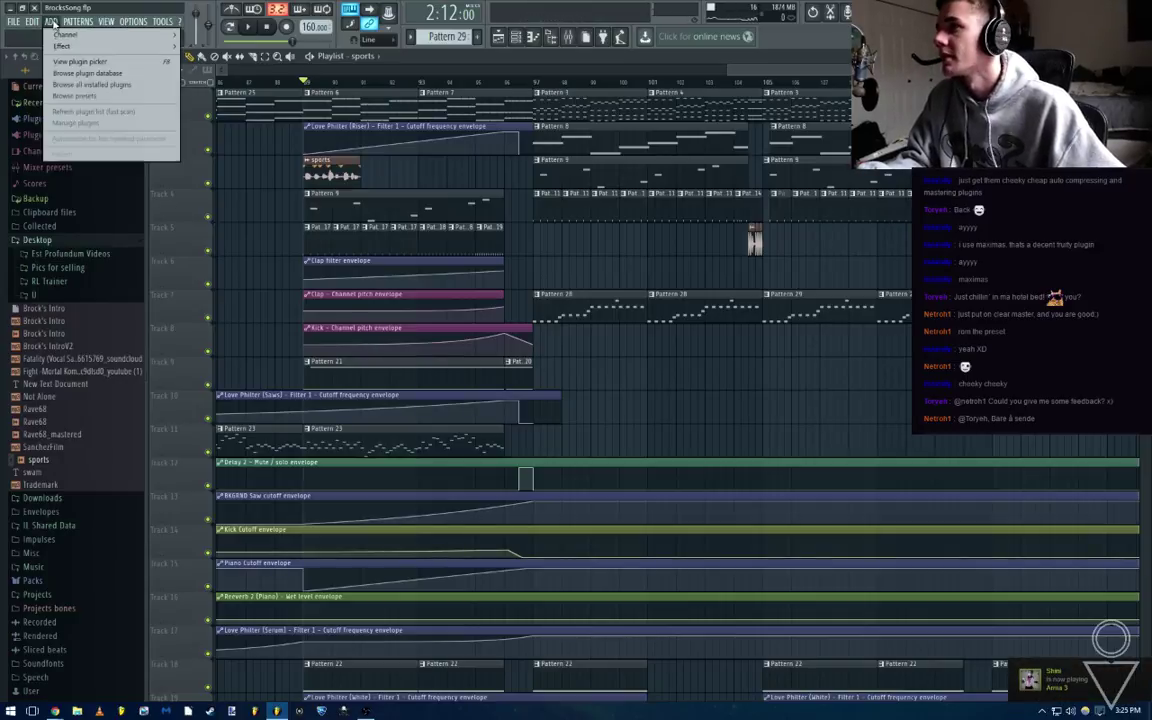
pyautogui.moveTo(74, 36)
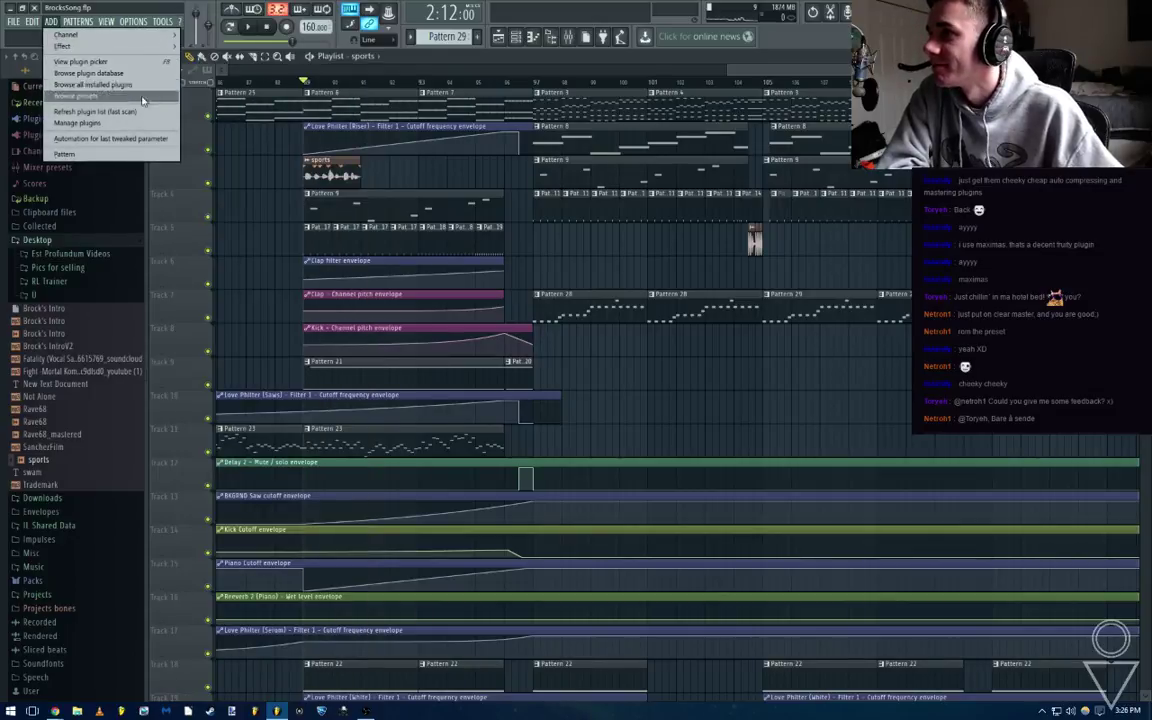
pyautogui.click(618, 250)
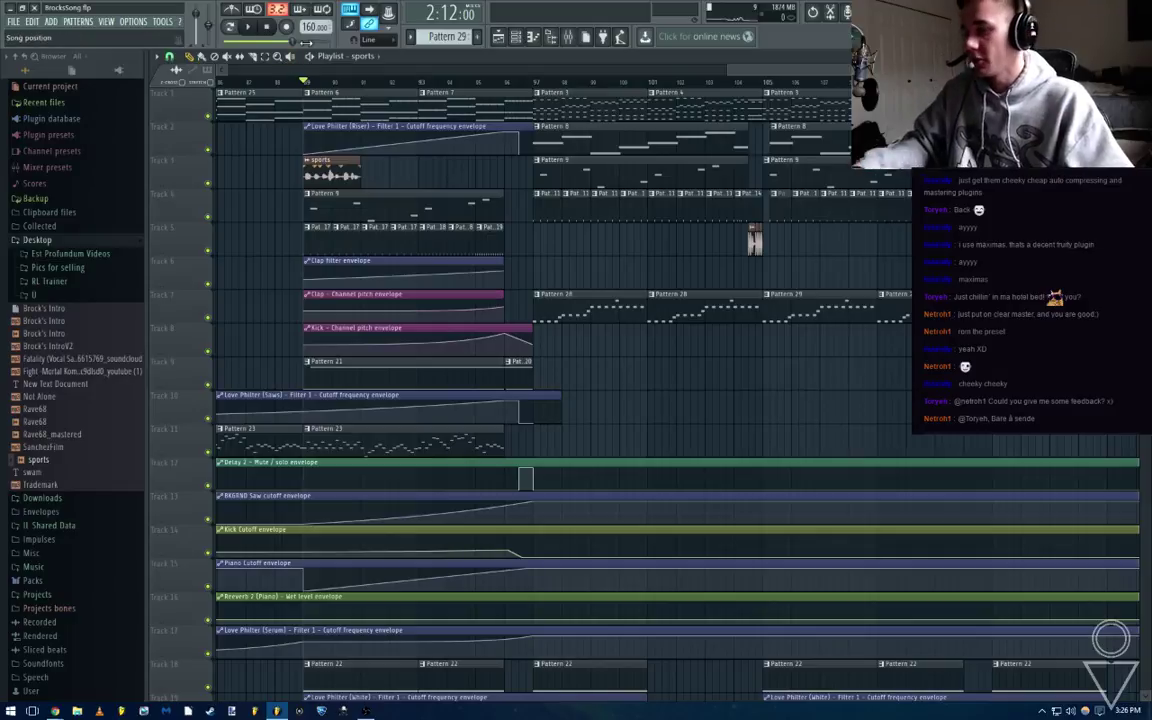
# Switch to the older FL Studio, add a Speech synthesizer channel and preview the text "thank you for watching sports kinect"
pyautogui.click(11, 8)
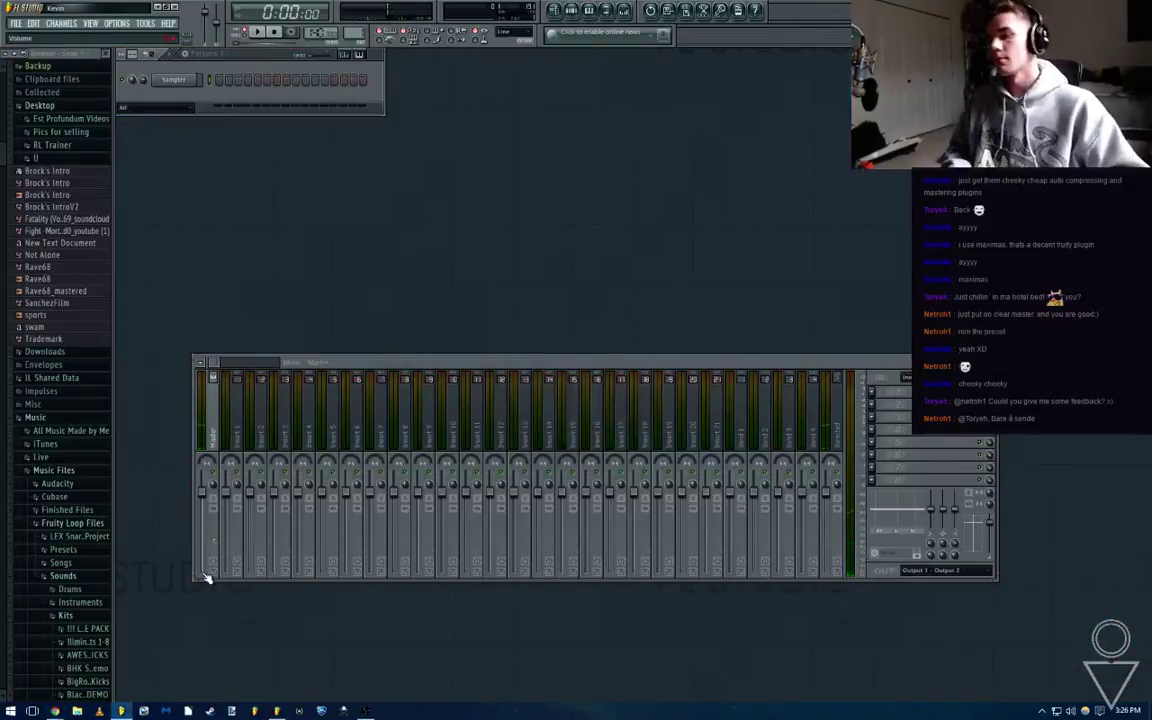
pyautogui.click(60, 23)
pyautogui.moveTo(68, 37)
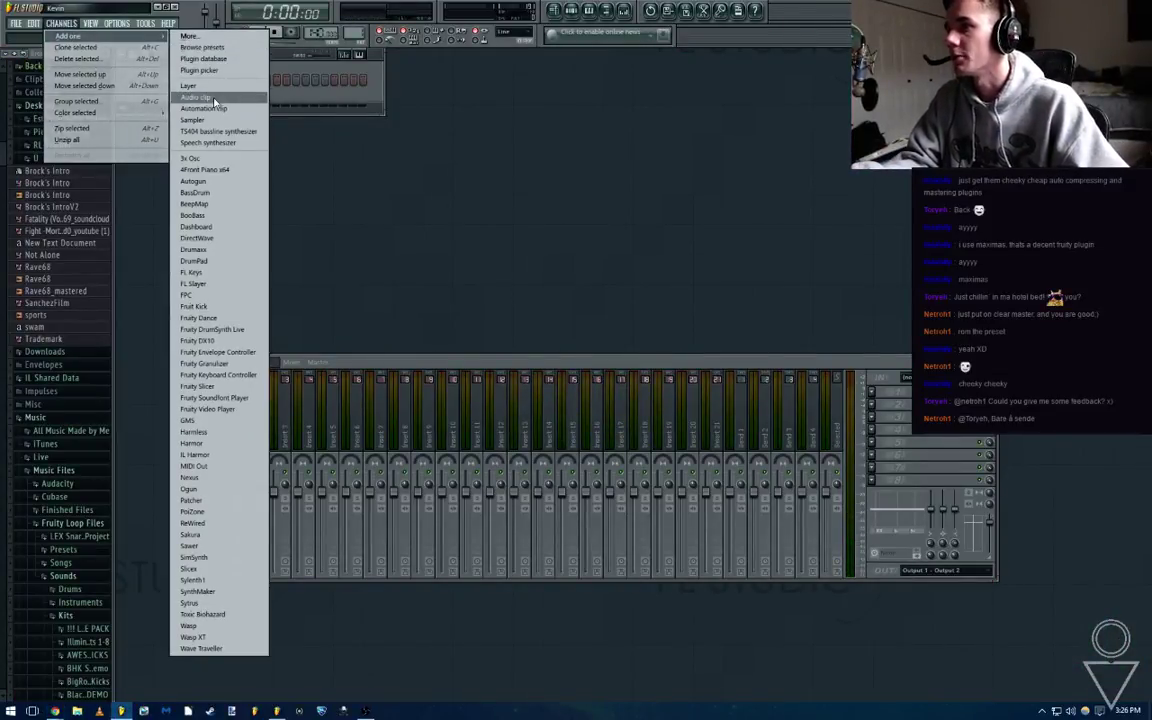
pyautogui.click(222, 143)
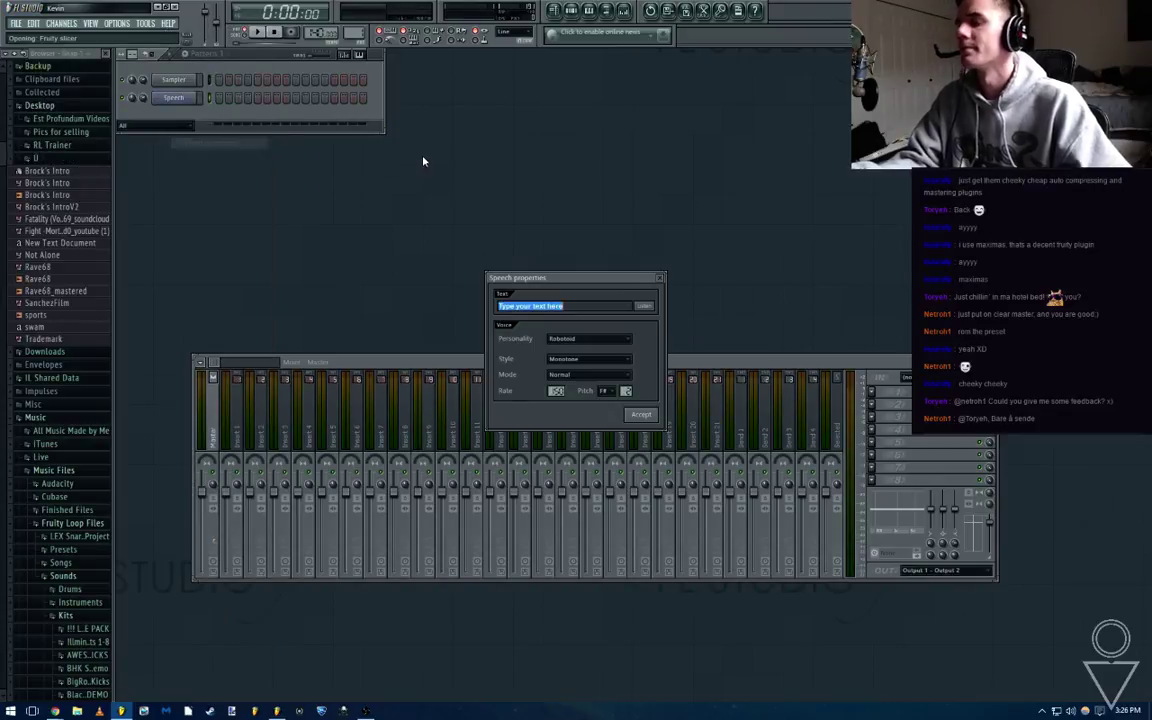
pyautogui.write('thank you for watching sports kinect')
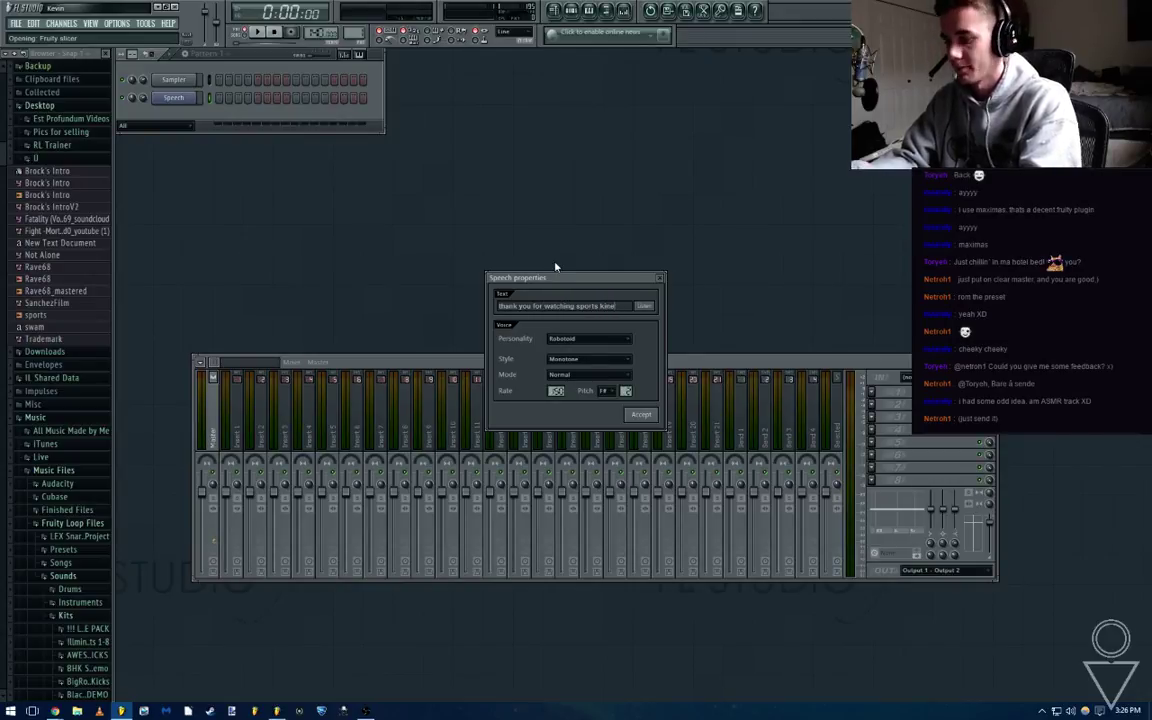
pyautogui.click(648, 306)
# Preview the Female and Large male speech personalities and set the Large male voice to the Monotone style
pyautogui.click(588, 338)
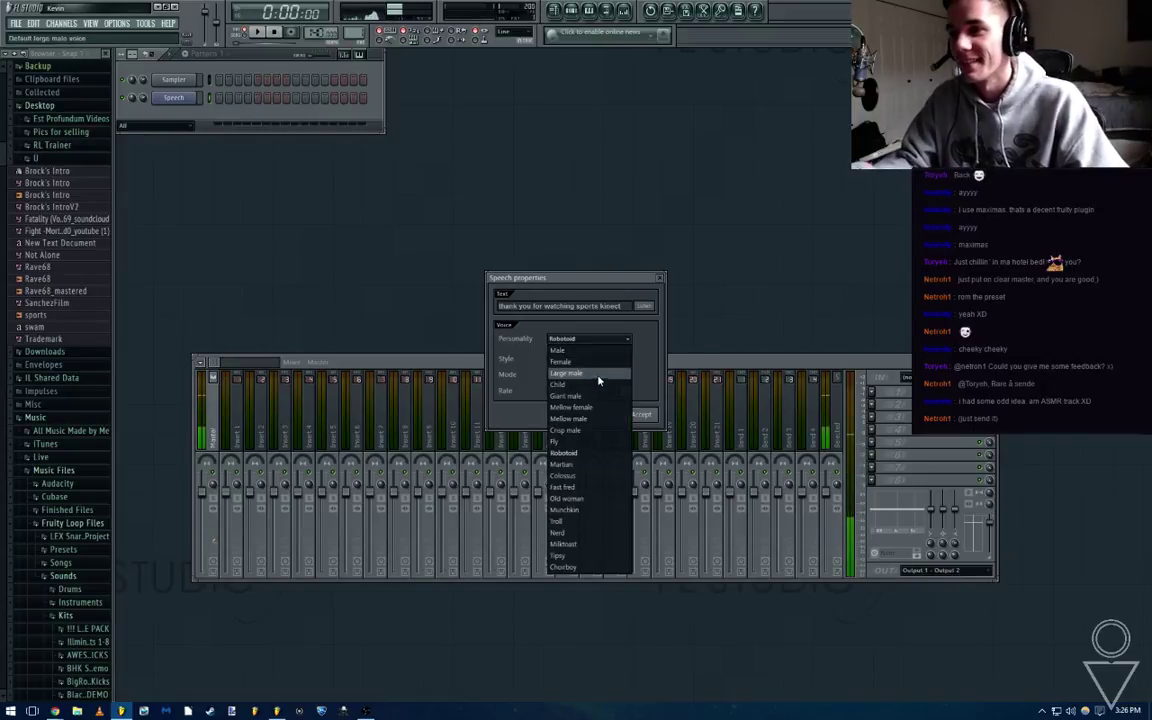
pyautogui.click(601, 372)
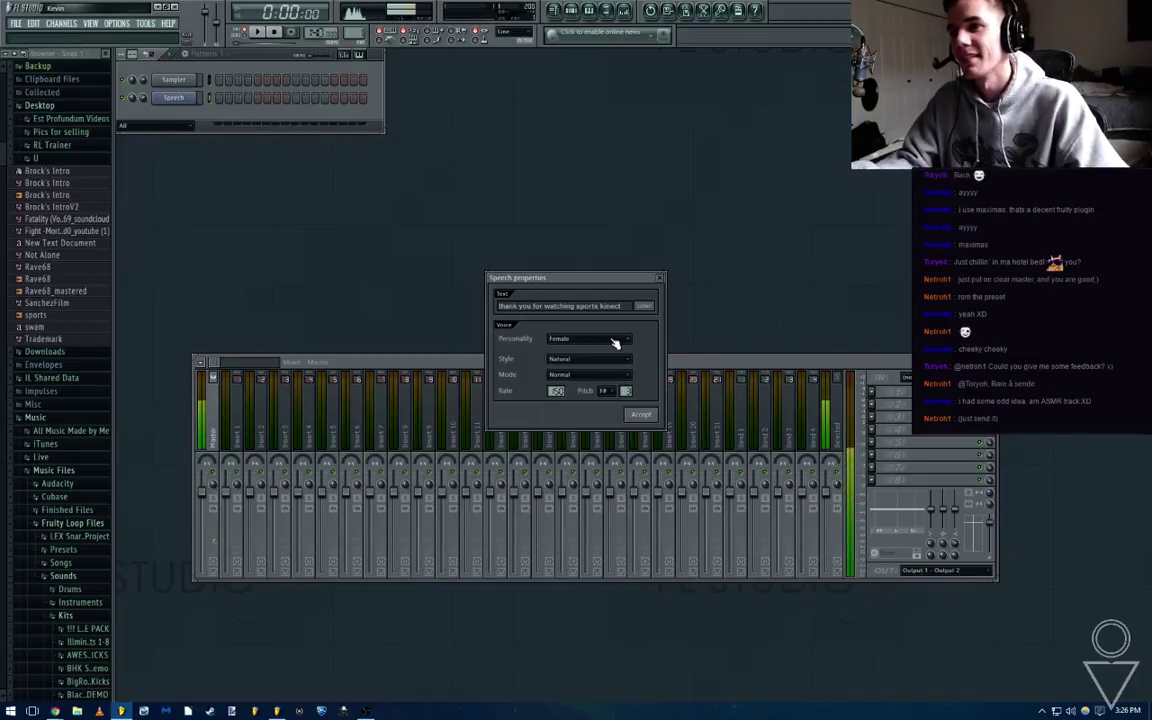
pyautogui.click(604, 338)
pyautogui.click(606, 379)
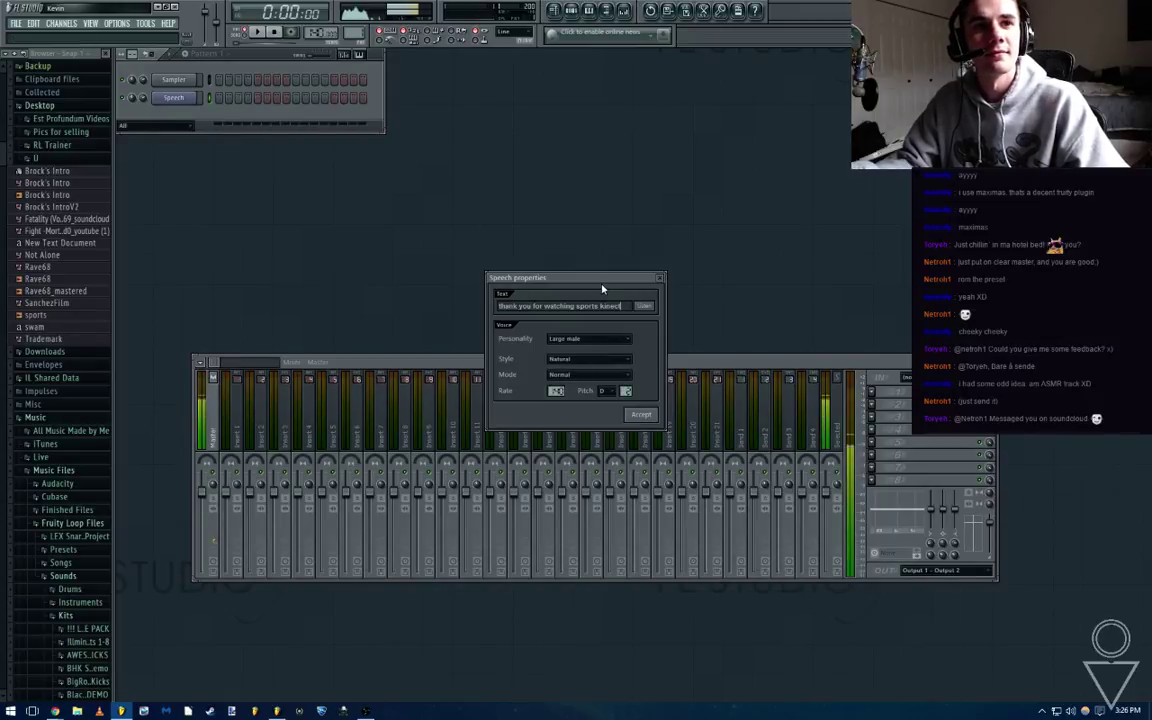
pyautogui.moveTo(599, 286); pyautogui.dragTo(590, 251)
pyautogui.click(585, 323)
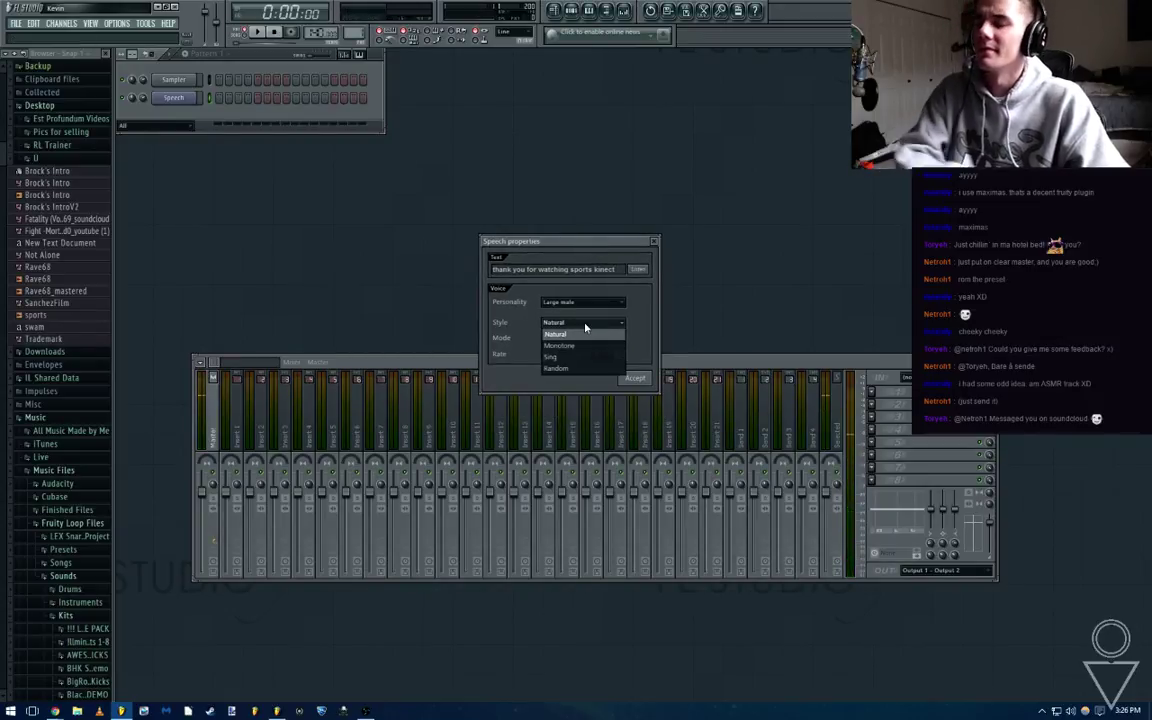
pyautogui.click(592, 346)
# Preview the Troll, Old woman, Fast fred, Martian, Crisp male and Mellow female speech personalities
pyautogui.click(599, 303)
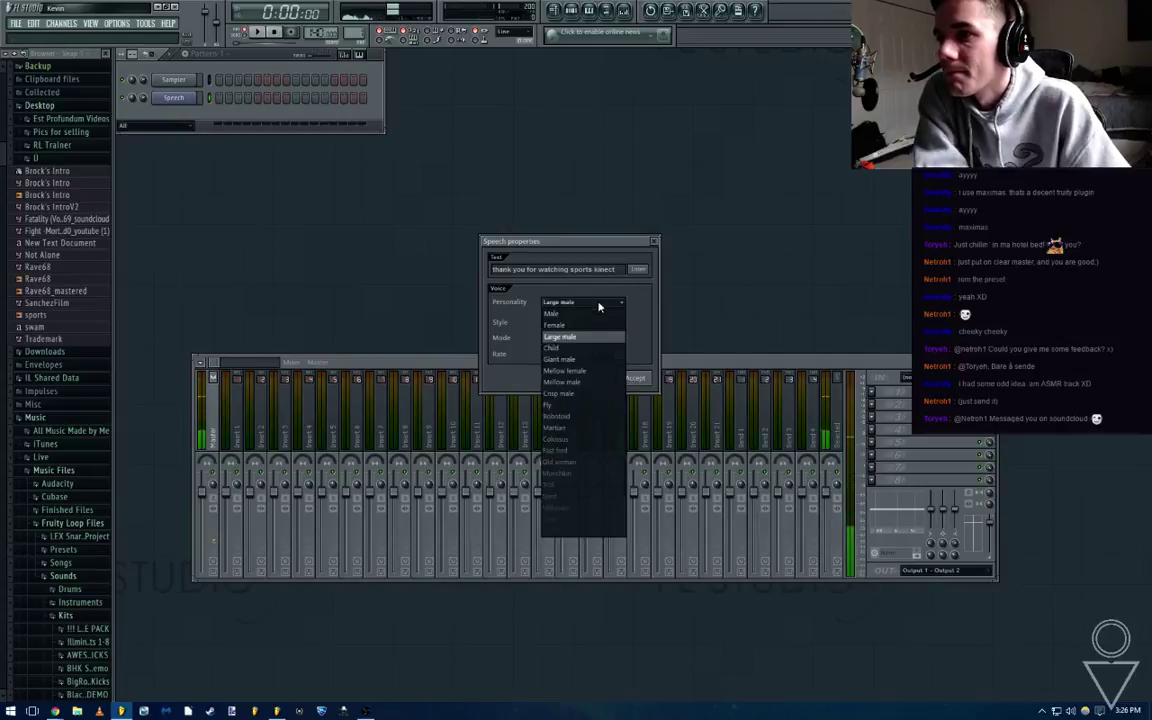
pyautogui.click(570, 484)
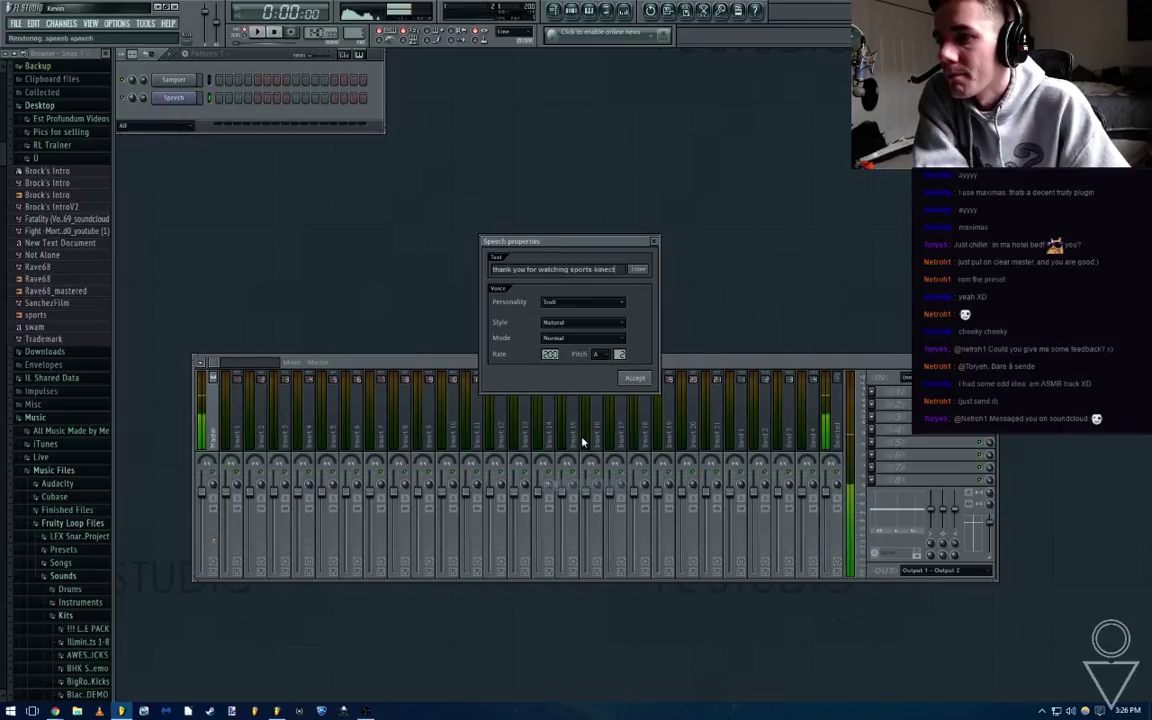
pyautogui.click(588, 302)
pyautogui.click(560, 462)
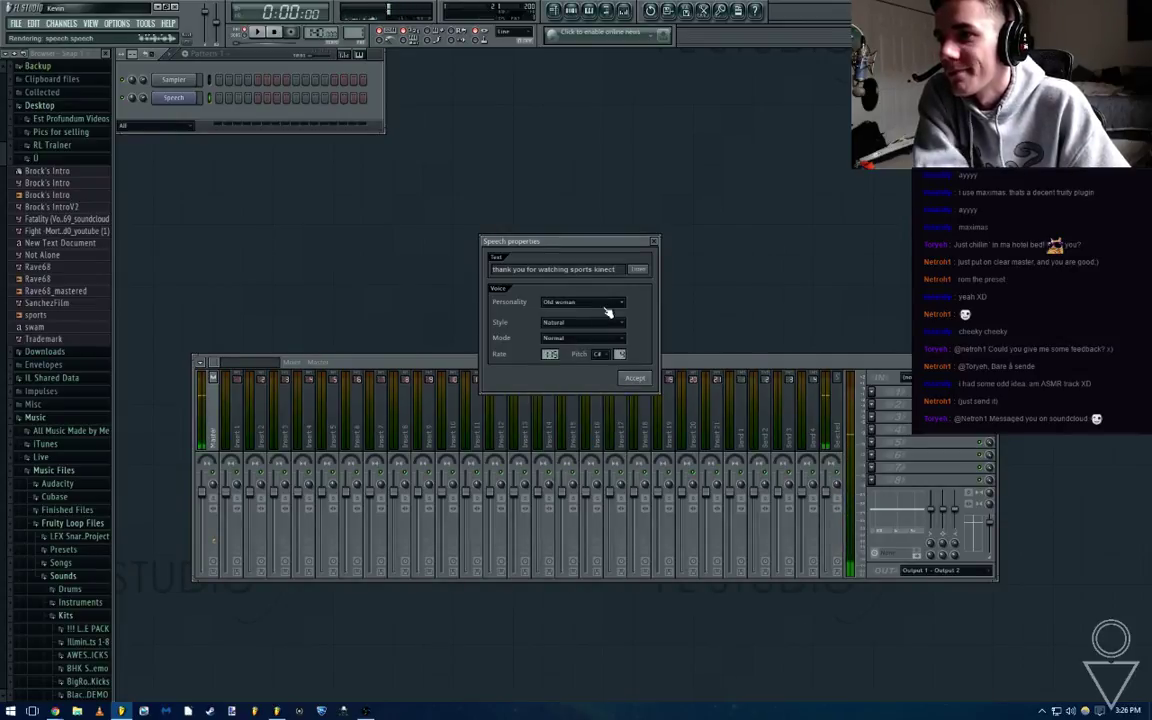
pyautogui.scroll(1, 603, 306)
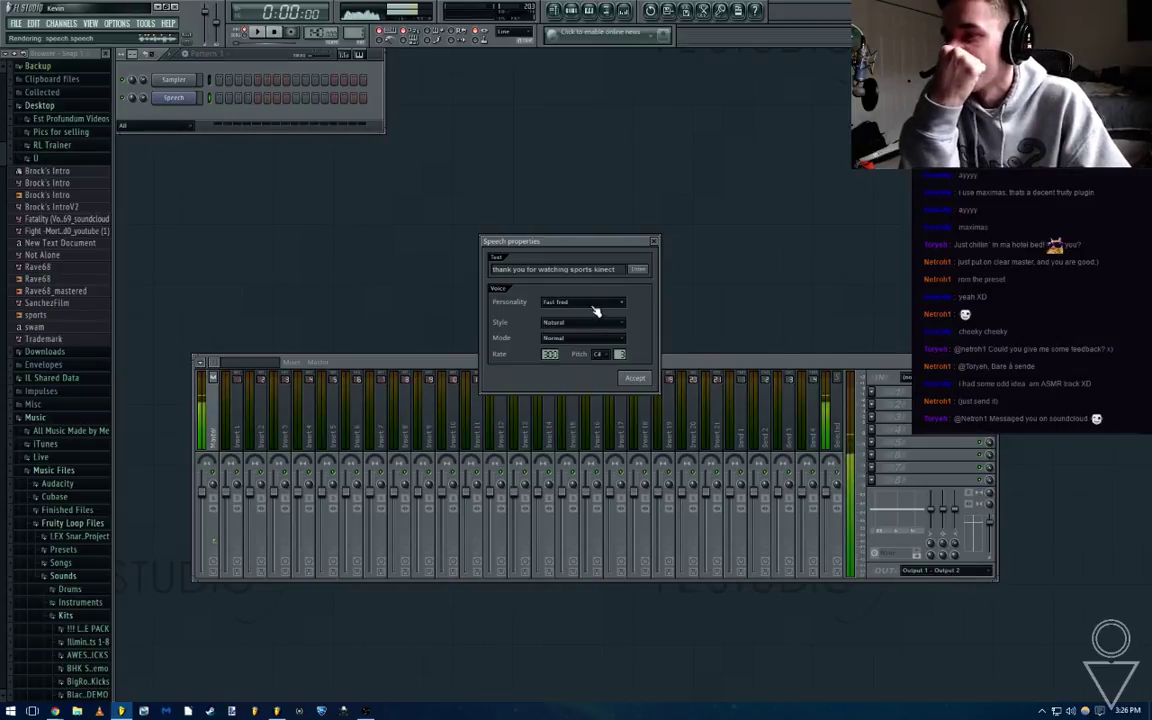
pyautogui.scroll(2, 594, 310)
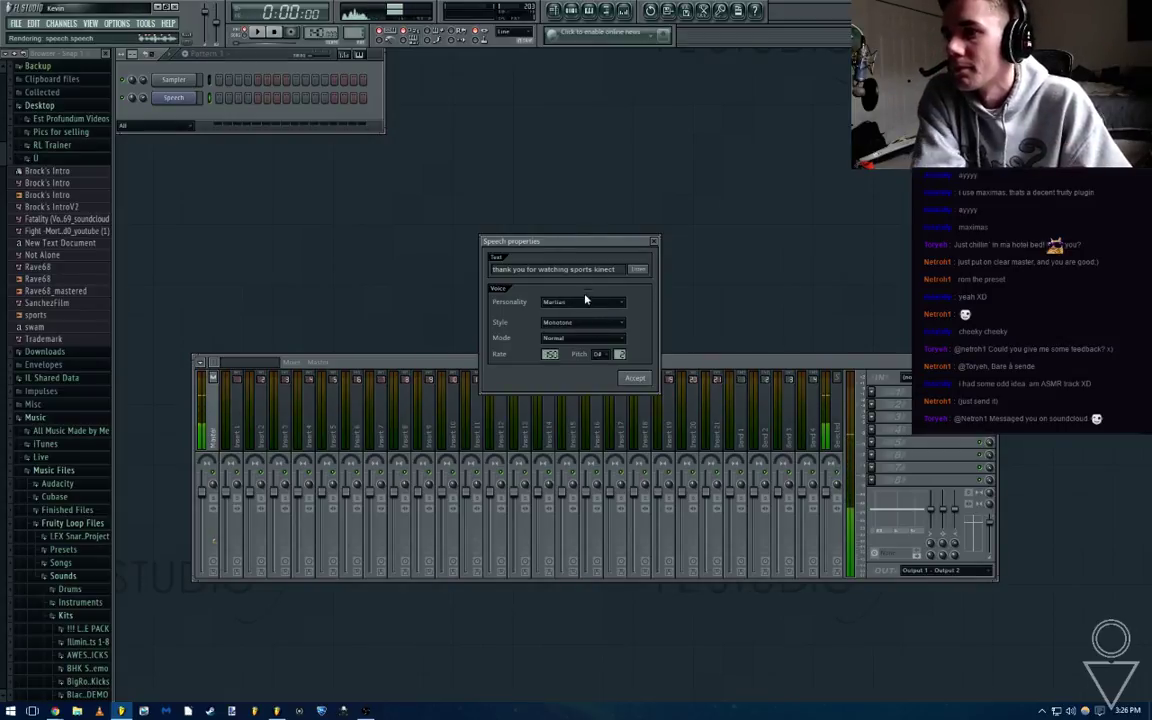
pyautogui.scroll(1, 591, 312)
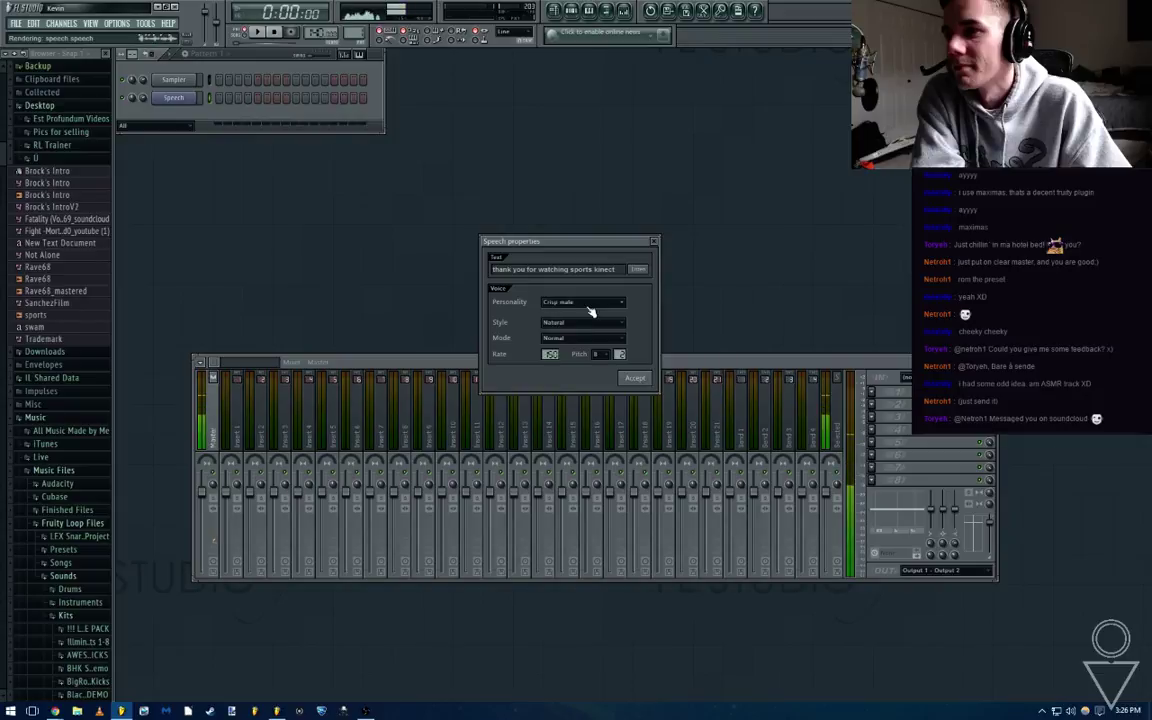
pyautogui.scroll(1, 591, 312)
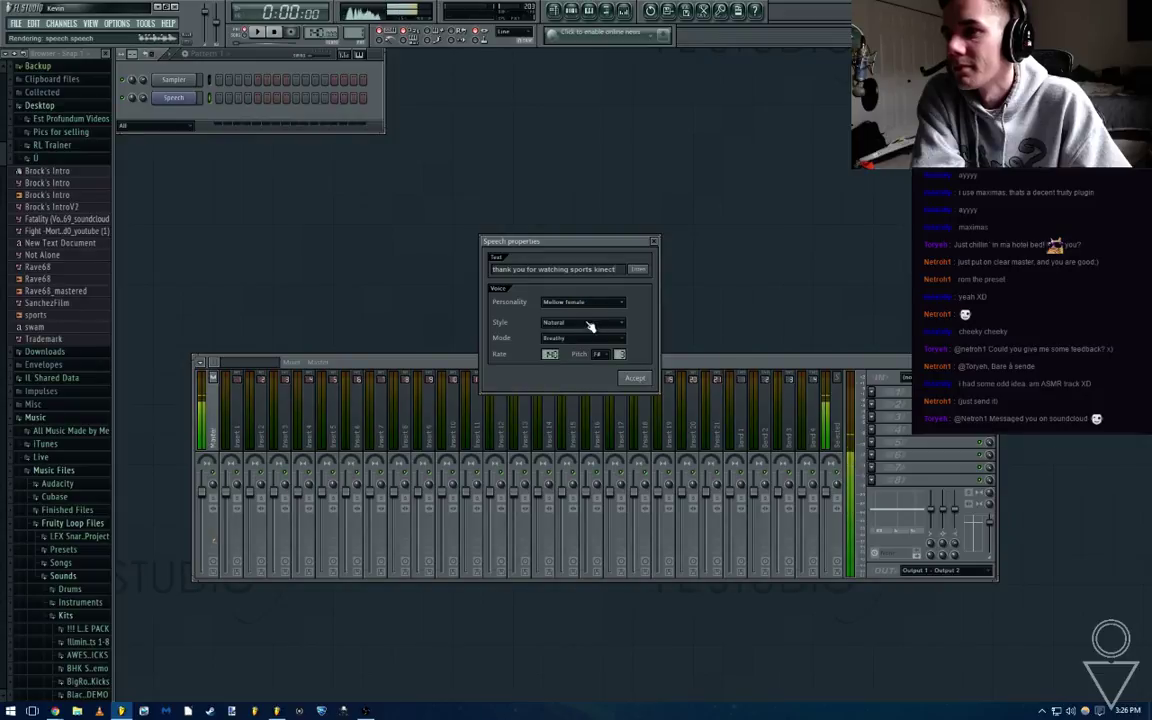
# Set the Mellow female voice to the Monotone style with a faster rate, and switch the personality to Child
pyautogui.click(585, 322)
pyautogui.click(583, 345)
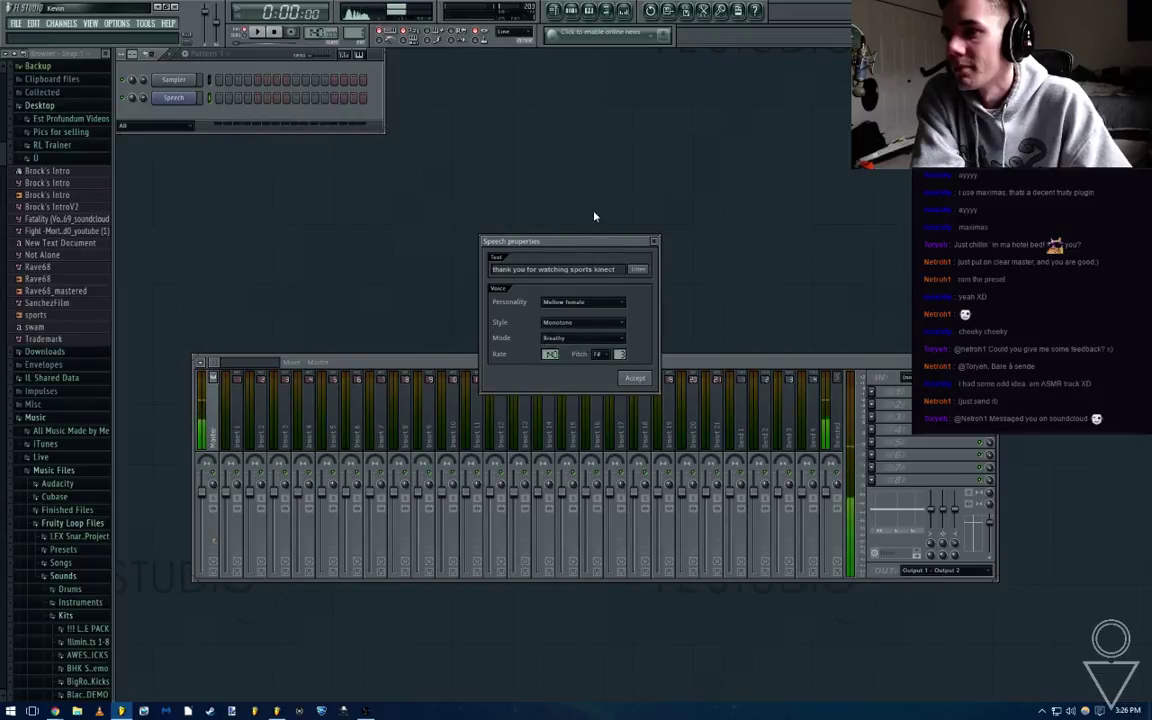
pyautogui.moveTo(576, 245); pyautogui.dragTo(582, 164)
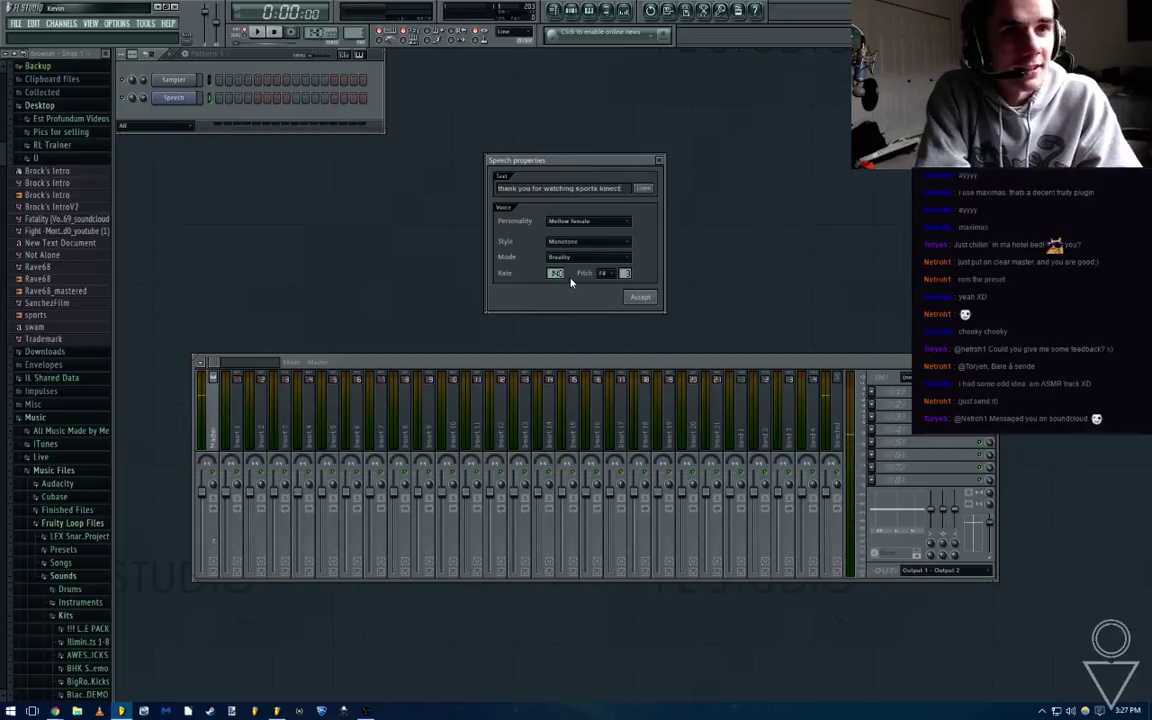
pyautogui.moveTo(557, 274); pyautogui.dragTo(557, 235)
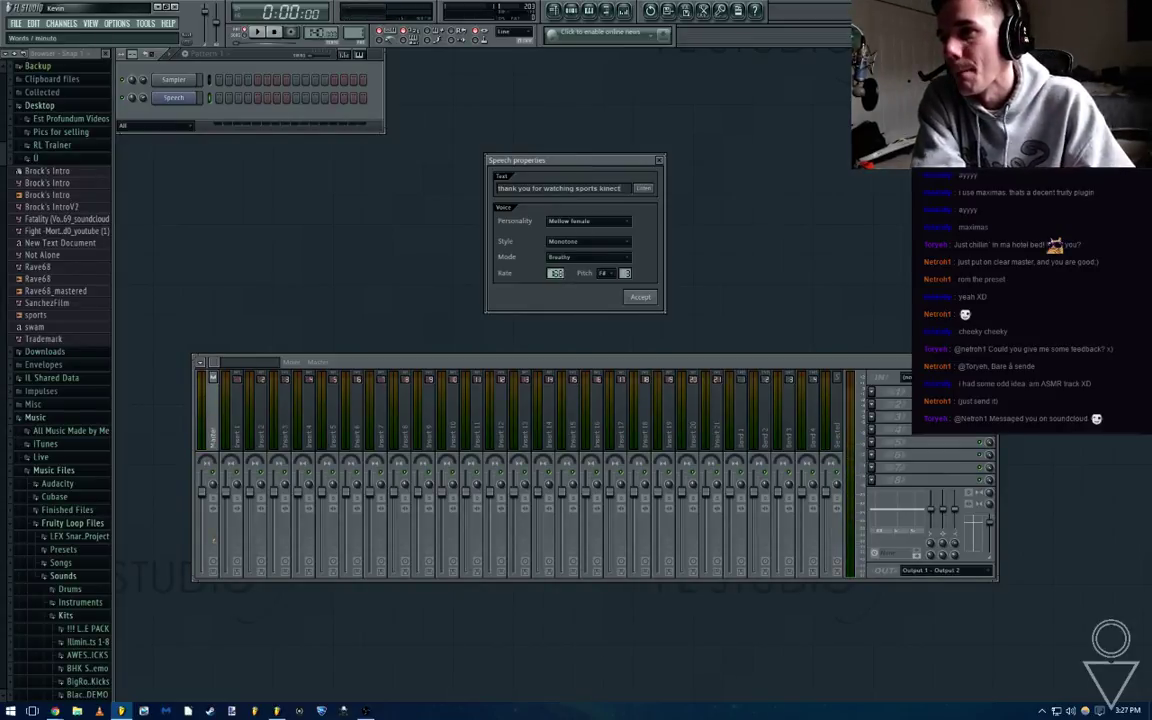
pyautogui.click(594, 224)
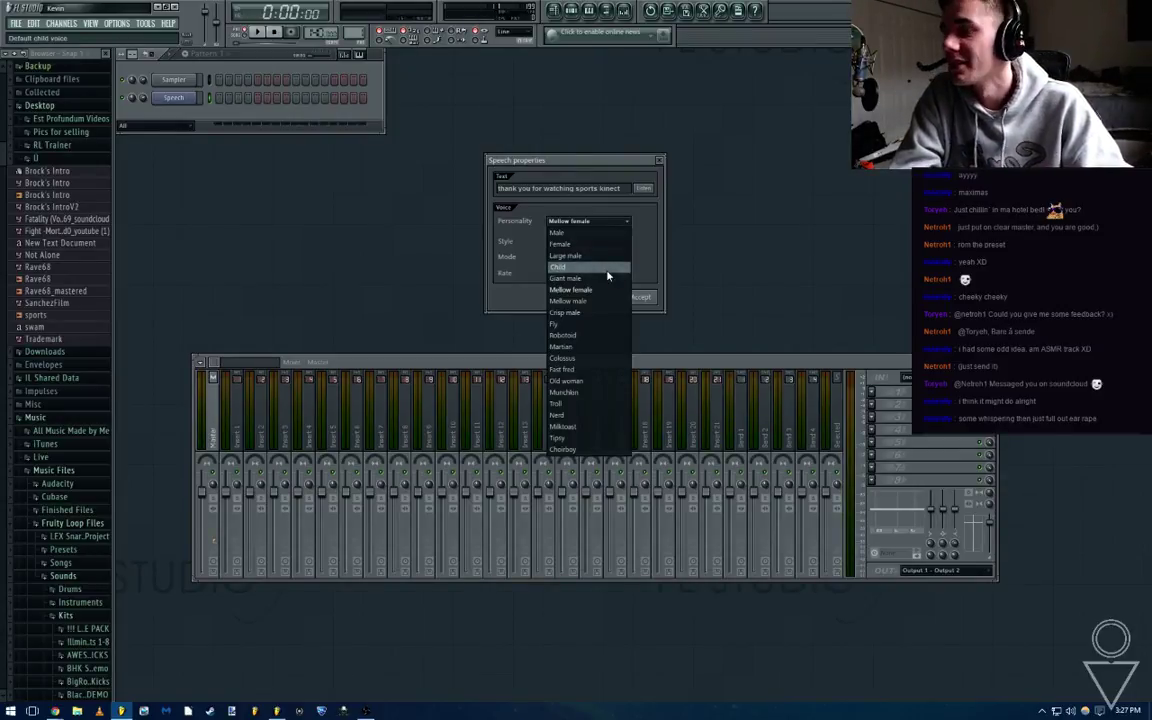
pyautogui.click(608, 269)
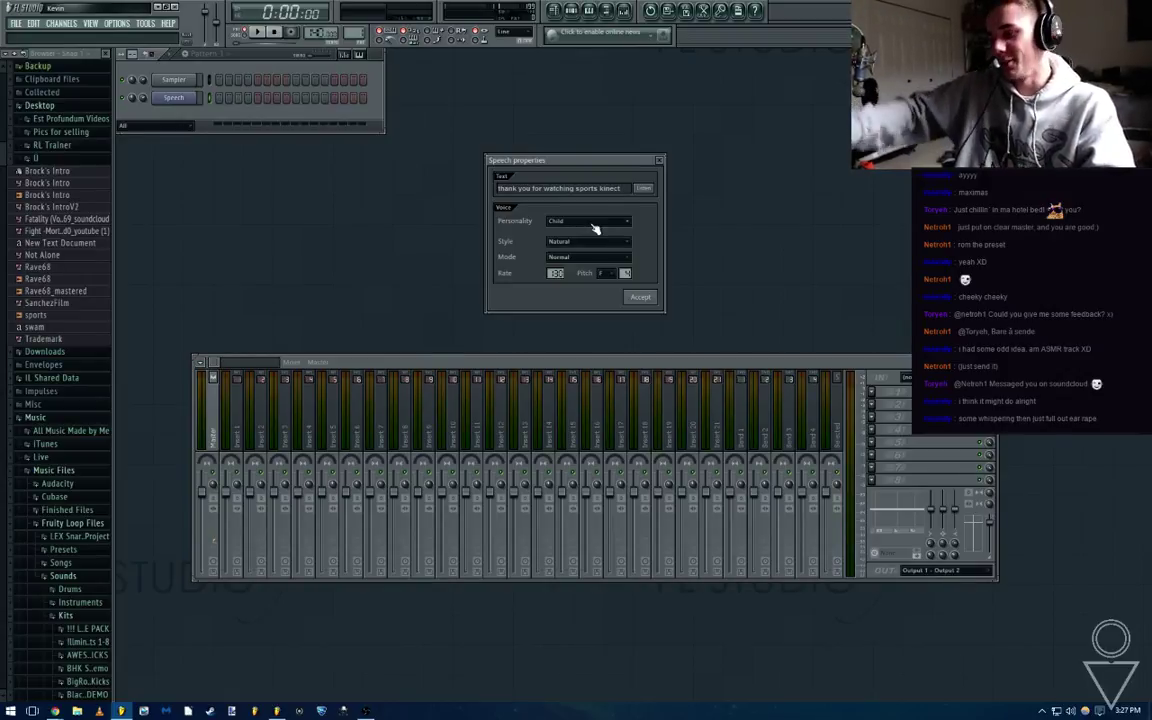
# Close the speech properties and exit the older FL Studio without saving untitled.flp
pyautogui.click(658, 161)
pyautogui.click(174, 8)
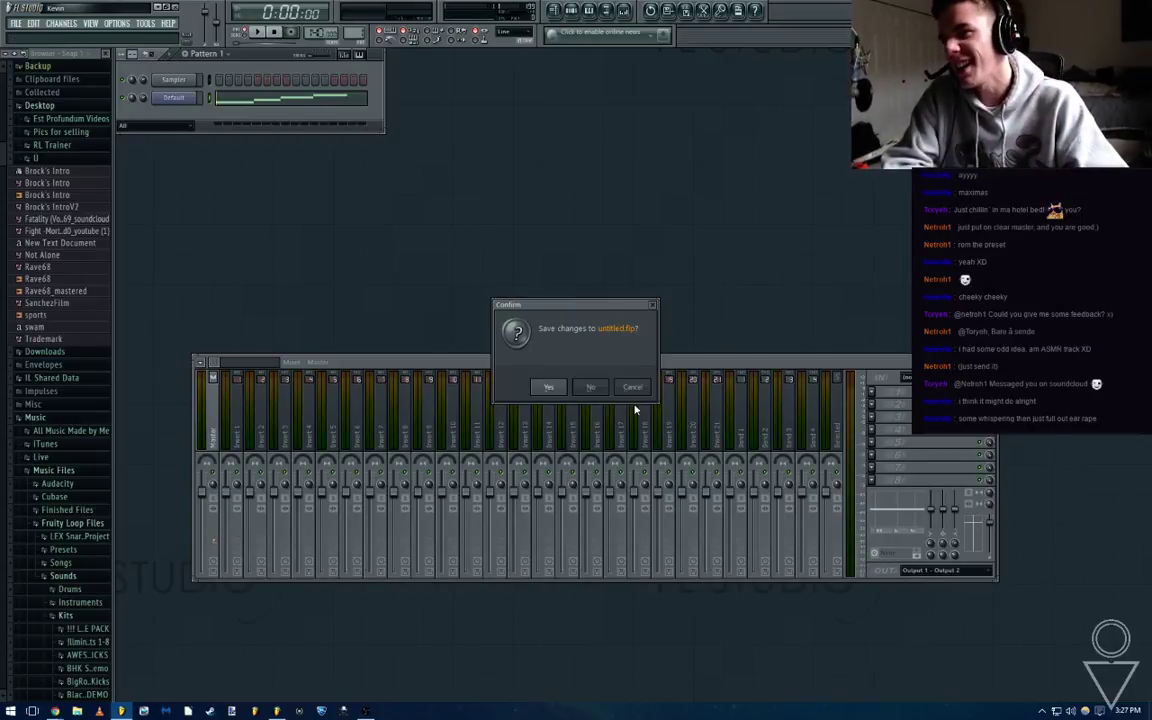
pyautogui.click(632, 388)
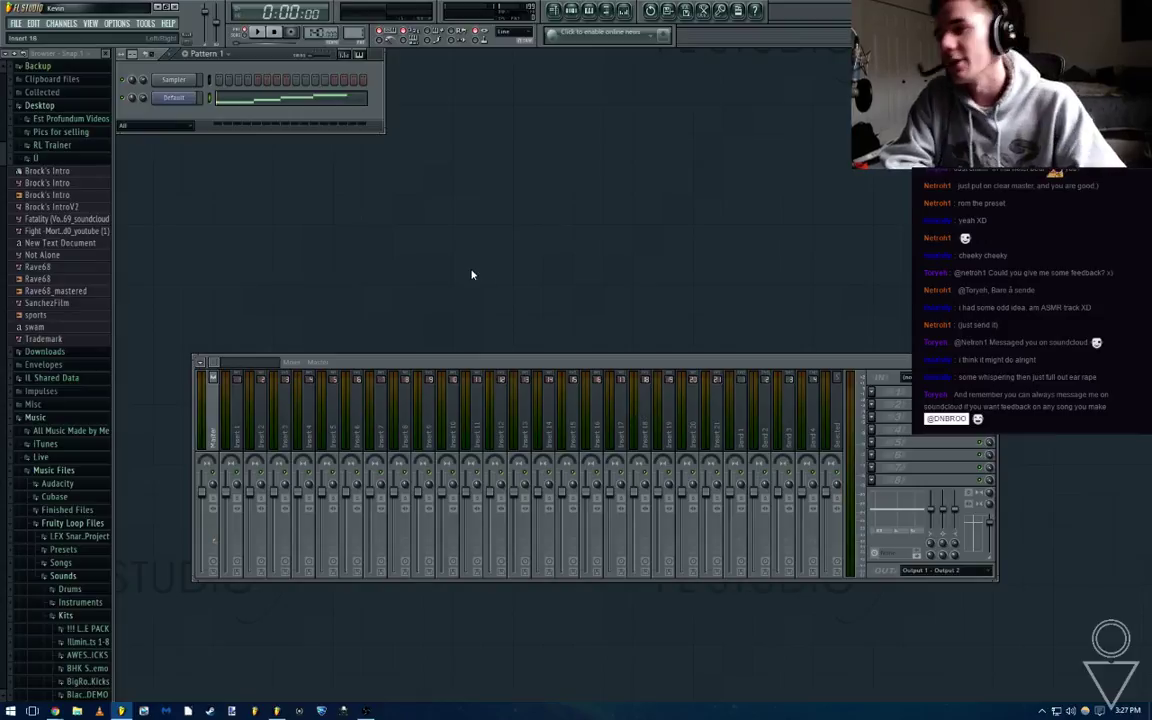
pyautogui.click(174, 8)
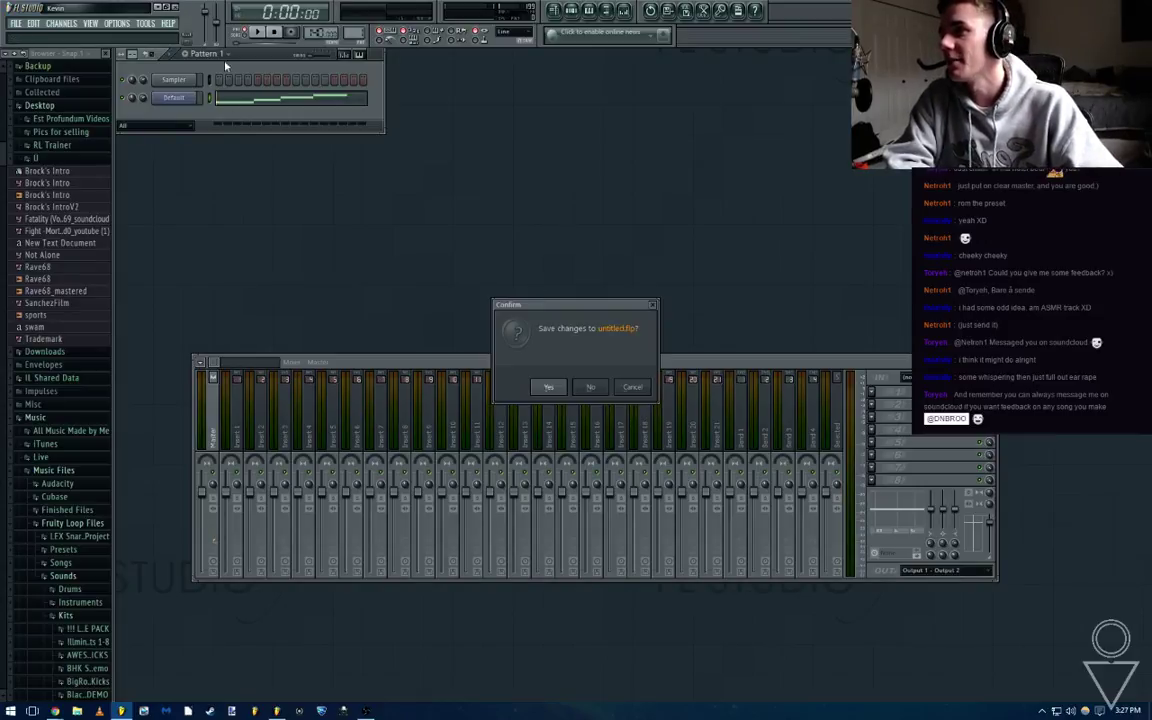
pyautogui.click(599, 390)
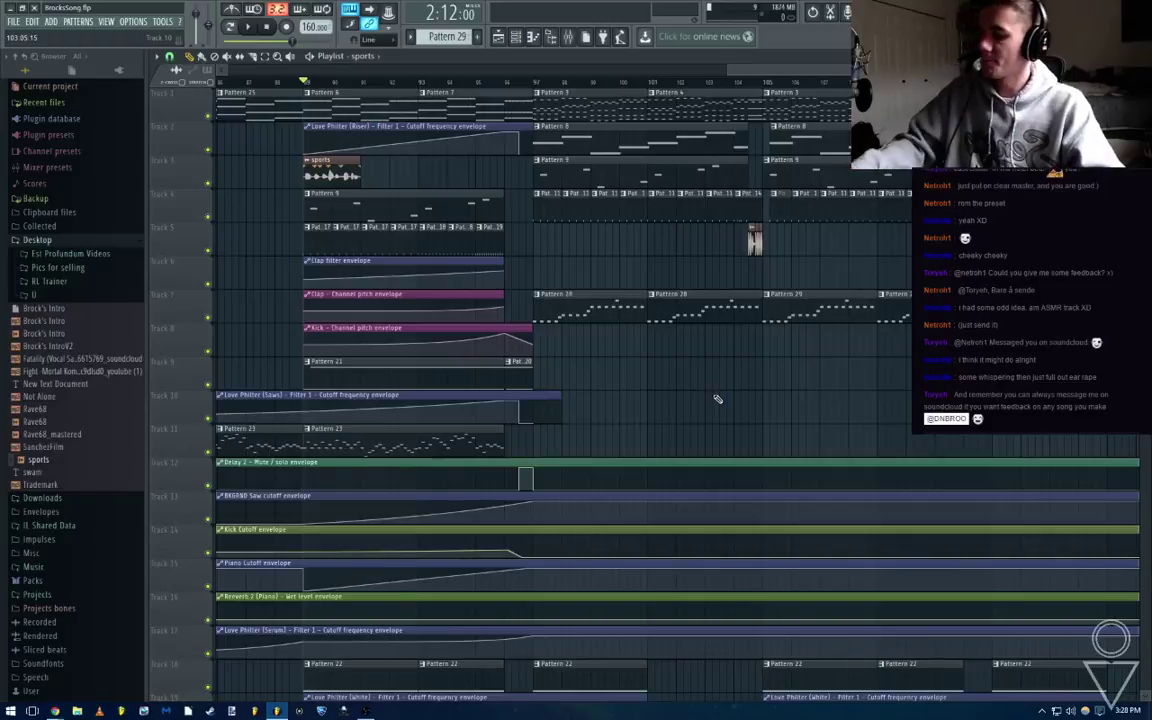
# Delete the sports clip at bar 89 on Track 3 of the BrocksSong playlist
pyautogui.scroll(-5, 717, 399)
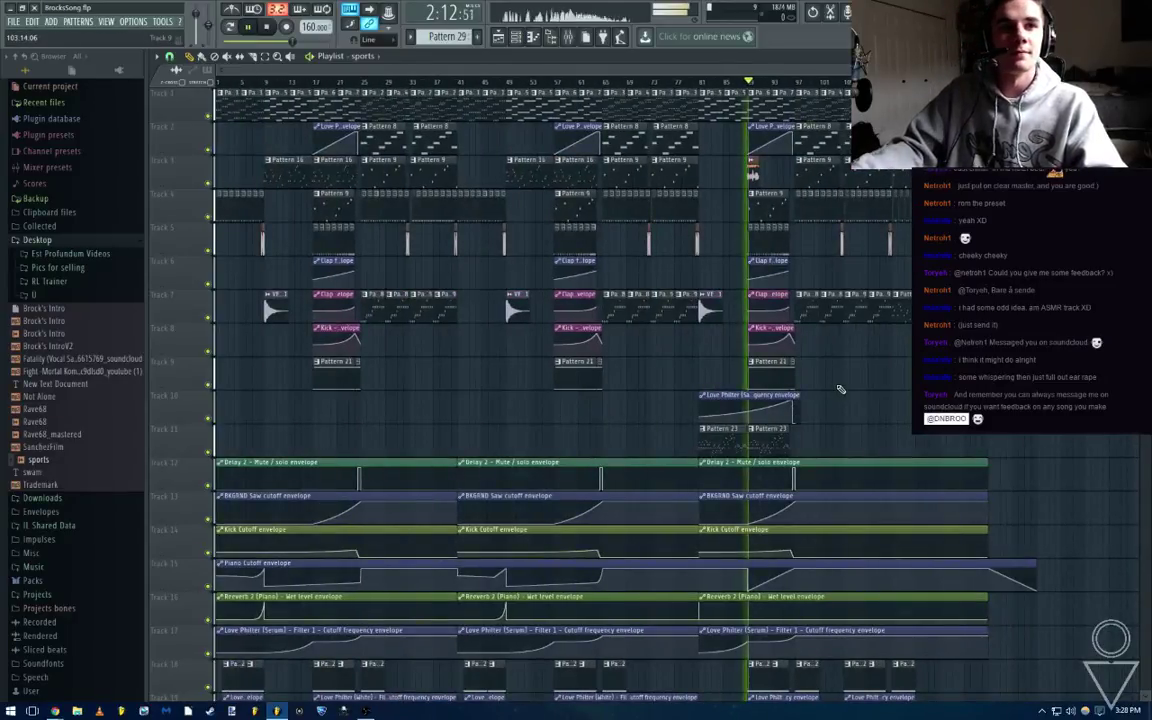
pyautogui.scroll(5, 630, 192)
pyautogui.rightClick(530, 172)
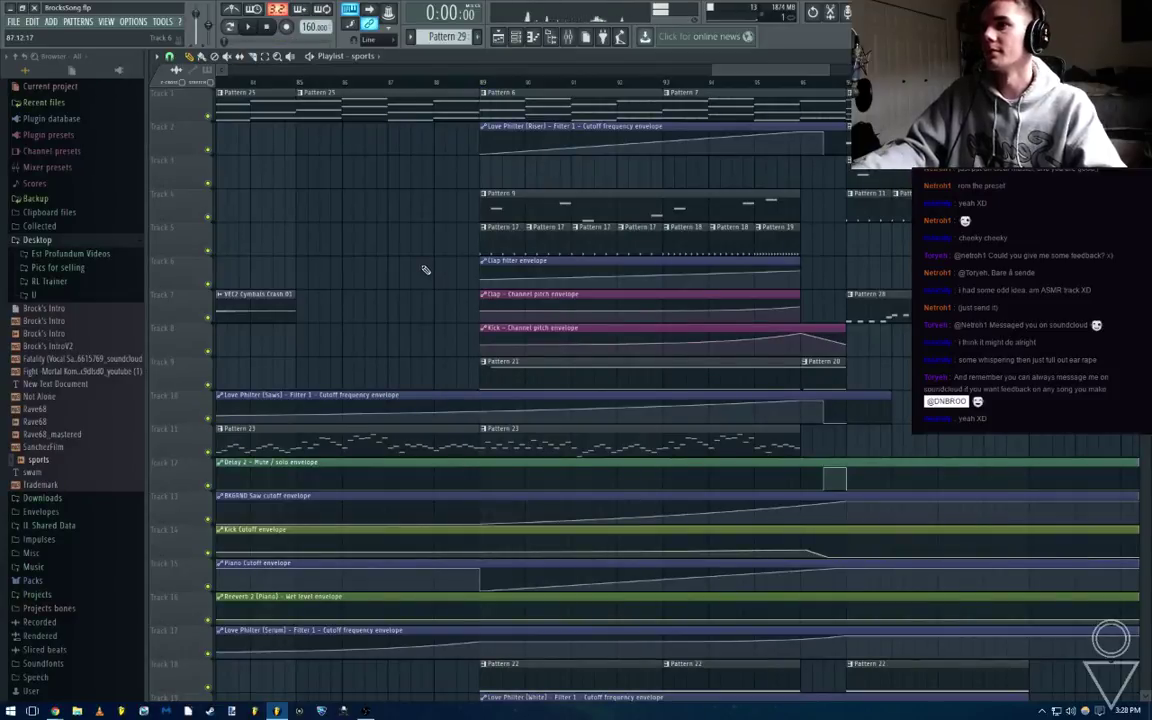
# Delete the sports audio clip channel from the channel rack
pyautogui.scroll(-4, 435, 300)
pyautogui.press('F6')
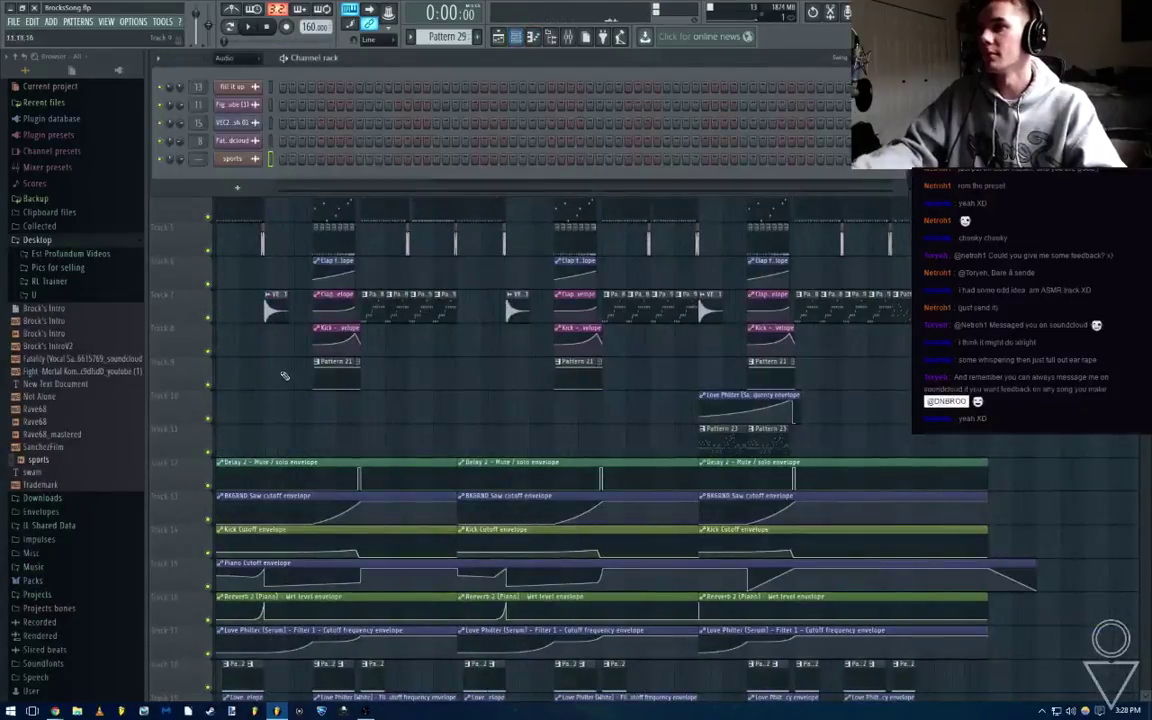
pyautogui.rightClick(239, 160)
pyautogui.click(256, 225)
pyautogui.press('Return')
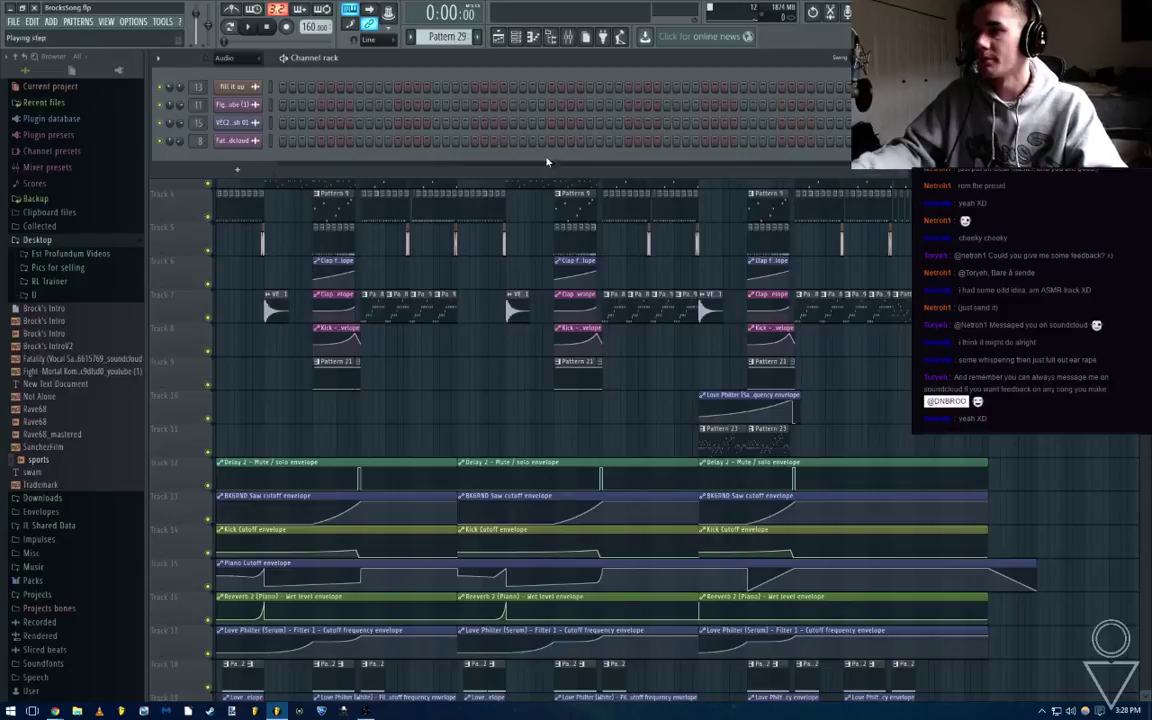
# Set the channel rack filter to show all channels and return to the playlist
pyautogui.click(259, 61)
pyautogui.click(215, 66)
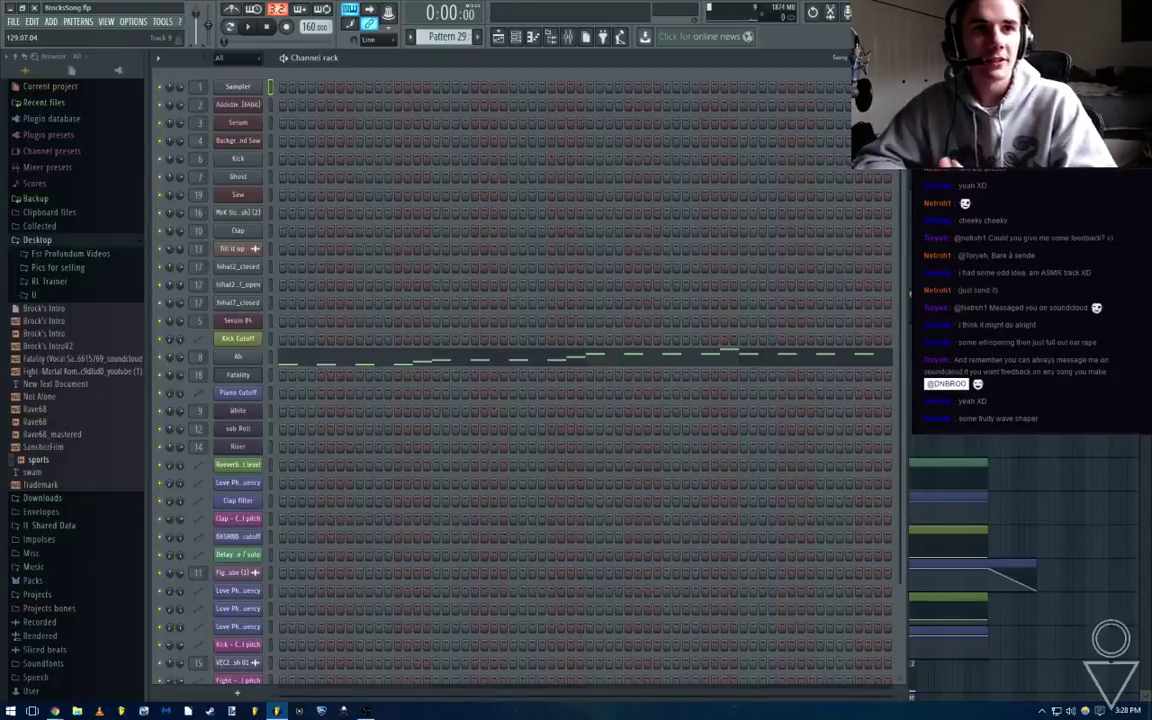
pyautogui.click(1139, 450)
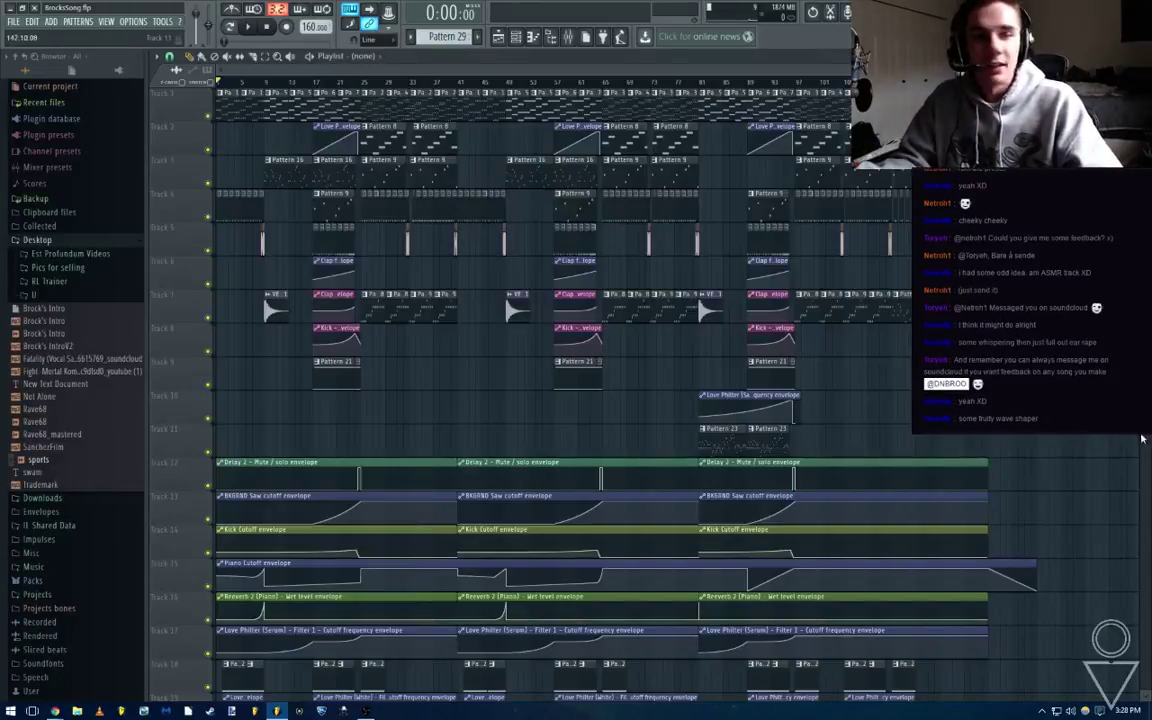
# Look back through the earlier stream chat messages and return to the newest ones
pyautogui.scroll(10, 1030, 320)
pyautogui.scroll(20, 1030, 300)
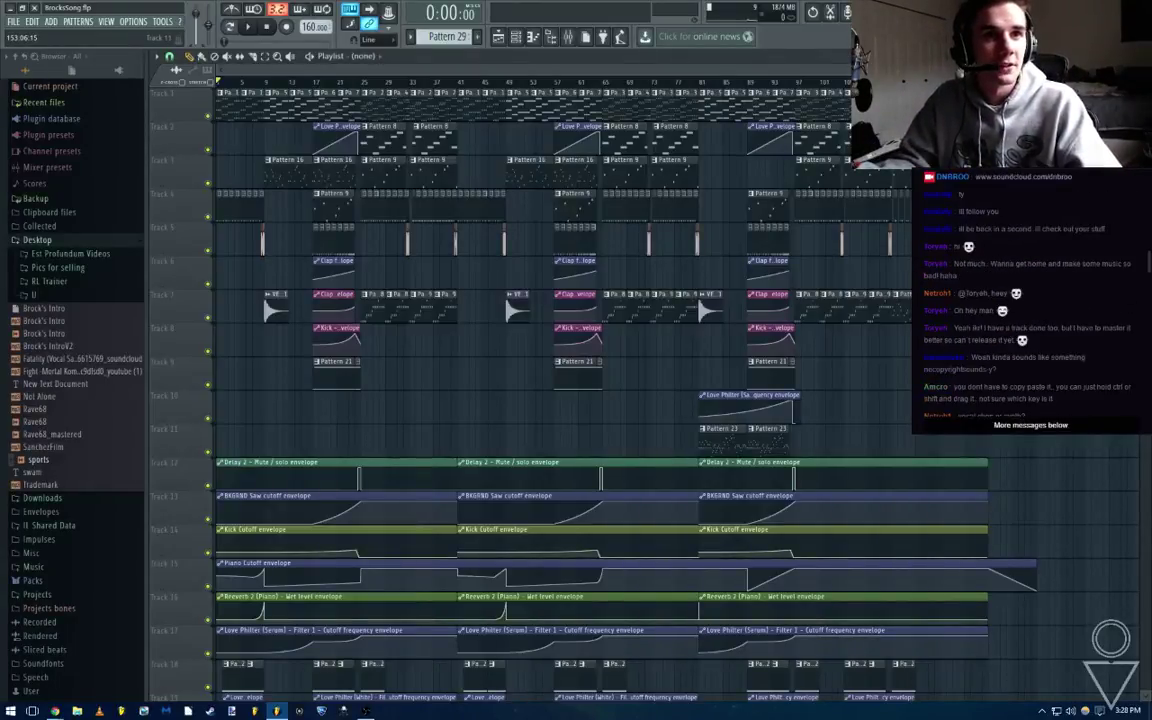
pyautogui.scroll(-20, 1030, 300)
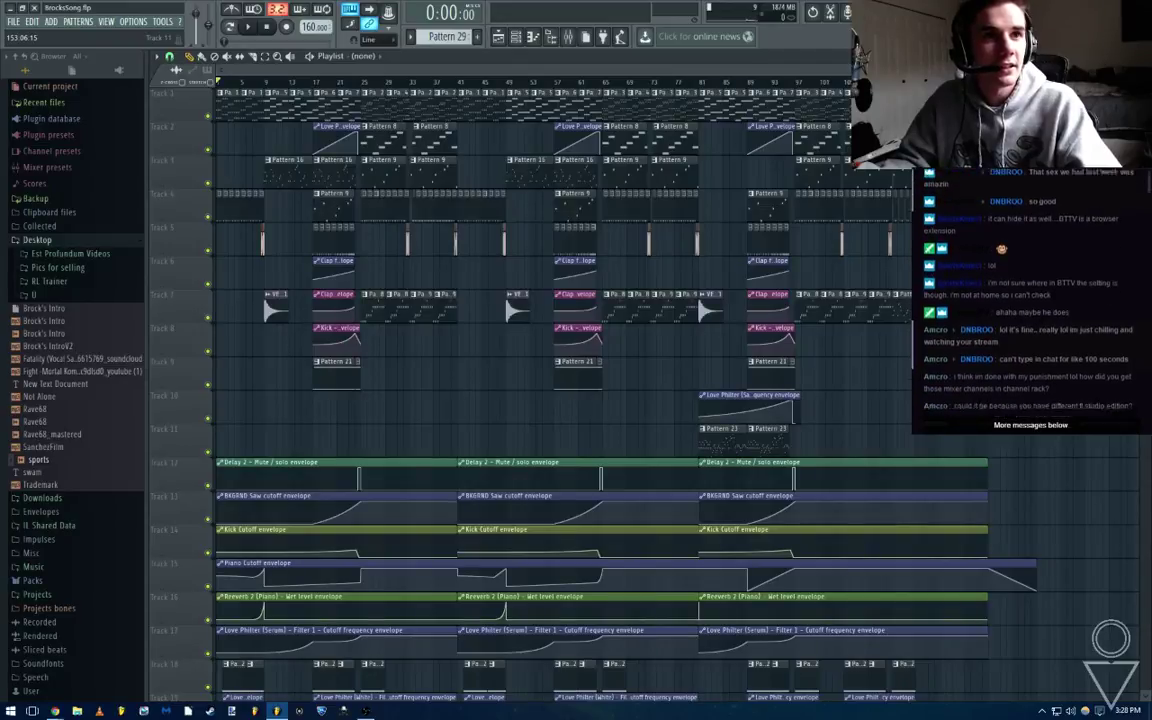
pyautogui.scroll(-10, 1030, 300)
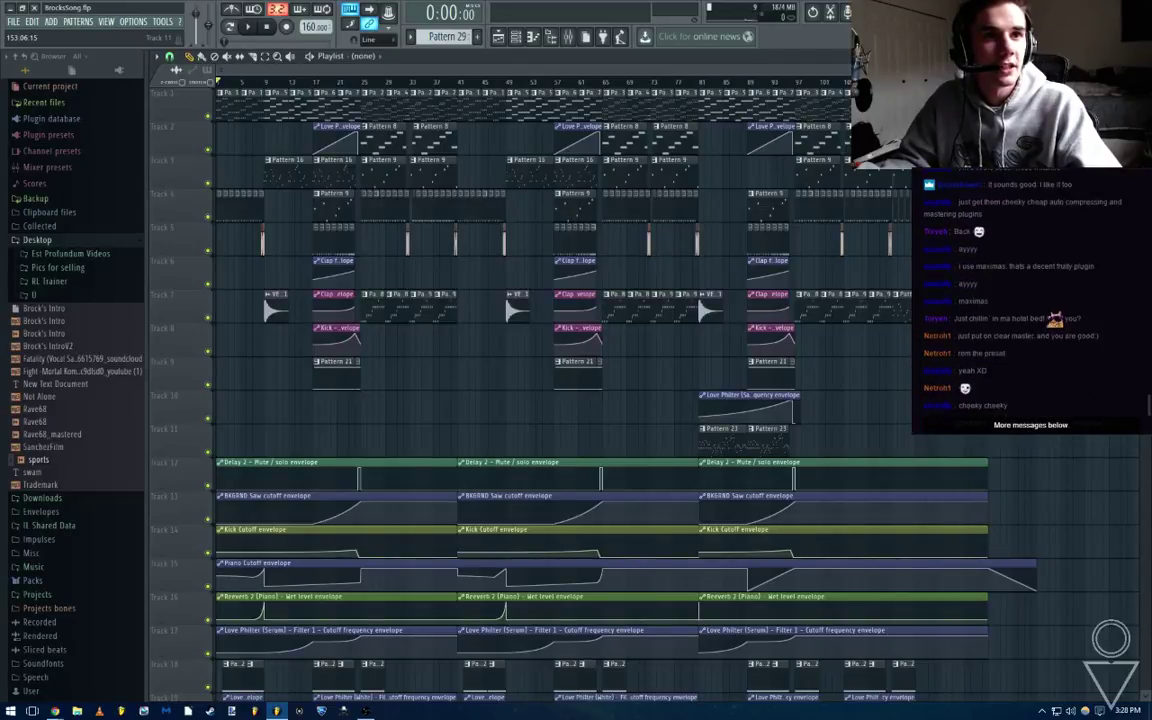
pyautogui.hotkey('alt', 'Tab')
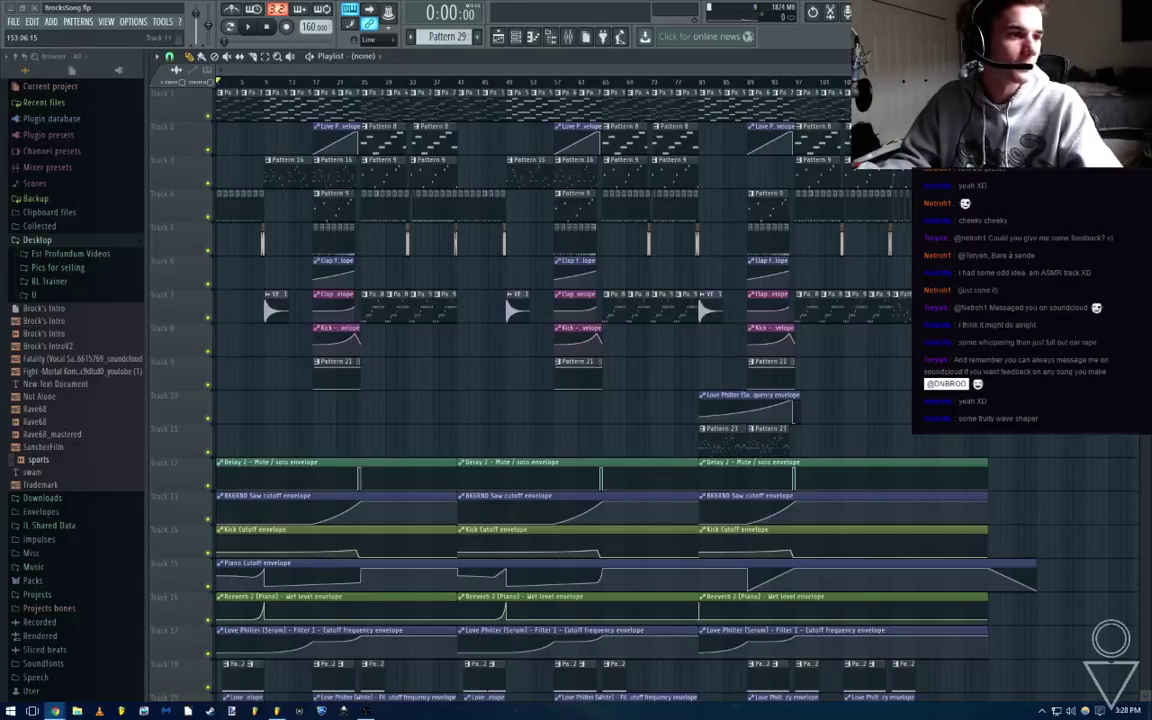
pyautogui.scroll(20, 1030, 300)
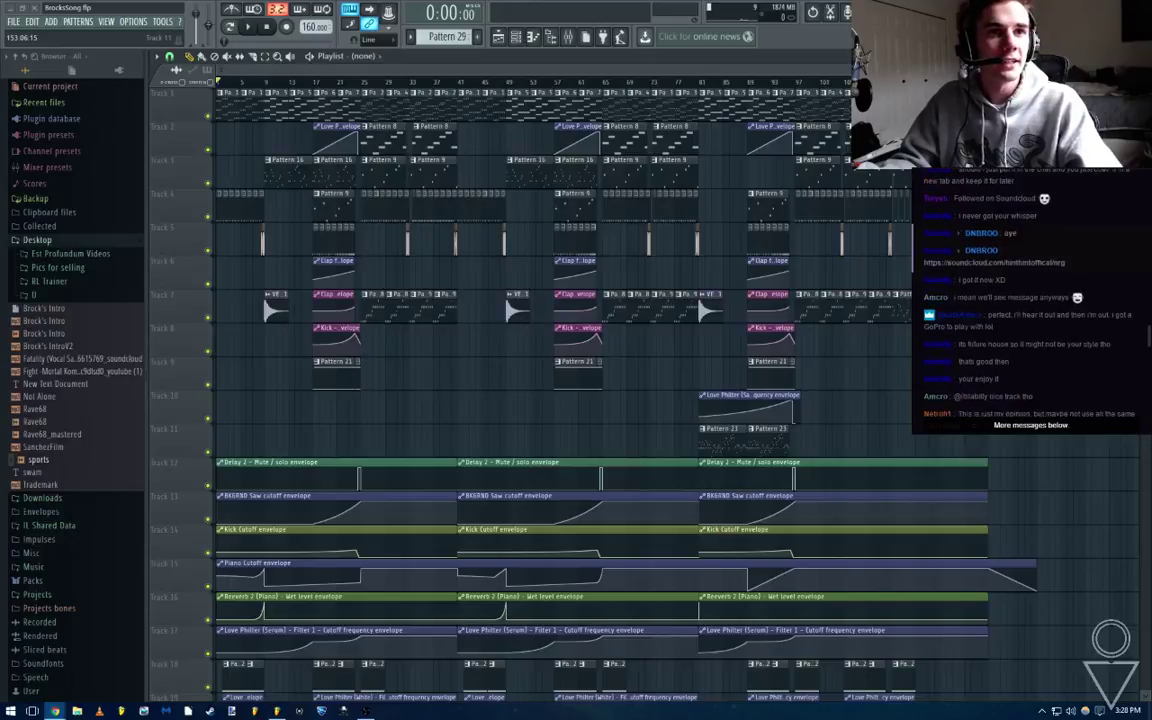
pyautogui.scroll(-10, 1030, 300)
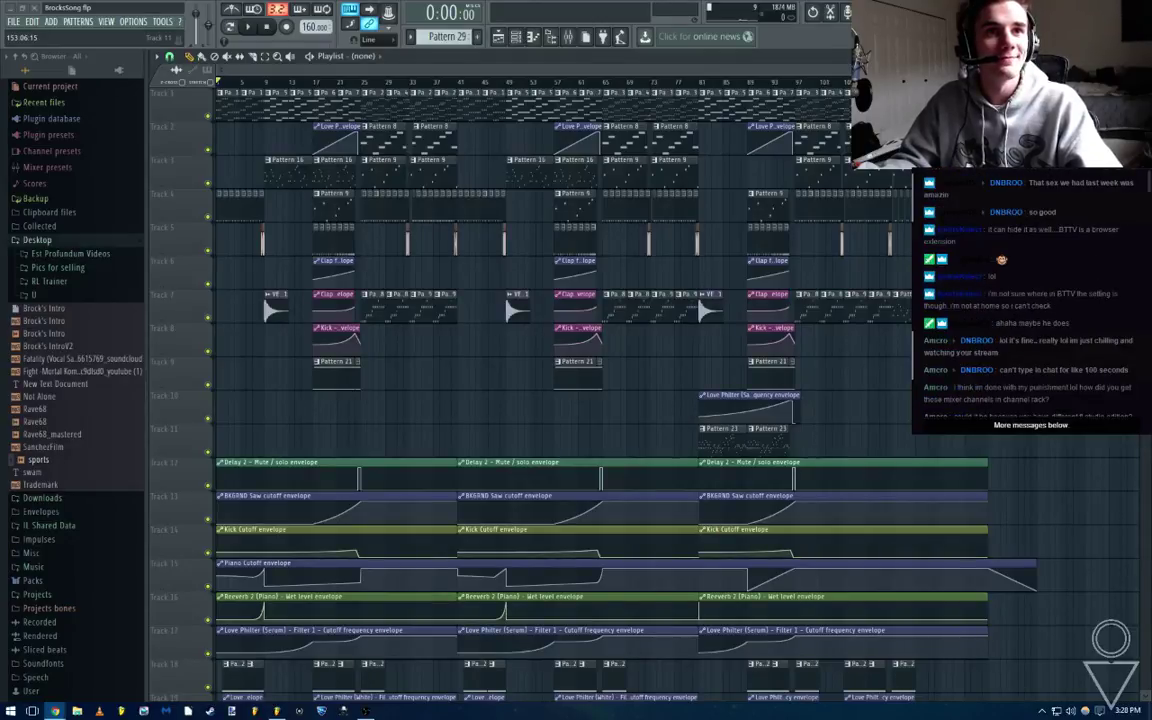
pyautogui.scroll(-8, 1030, 300)
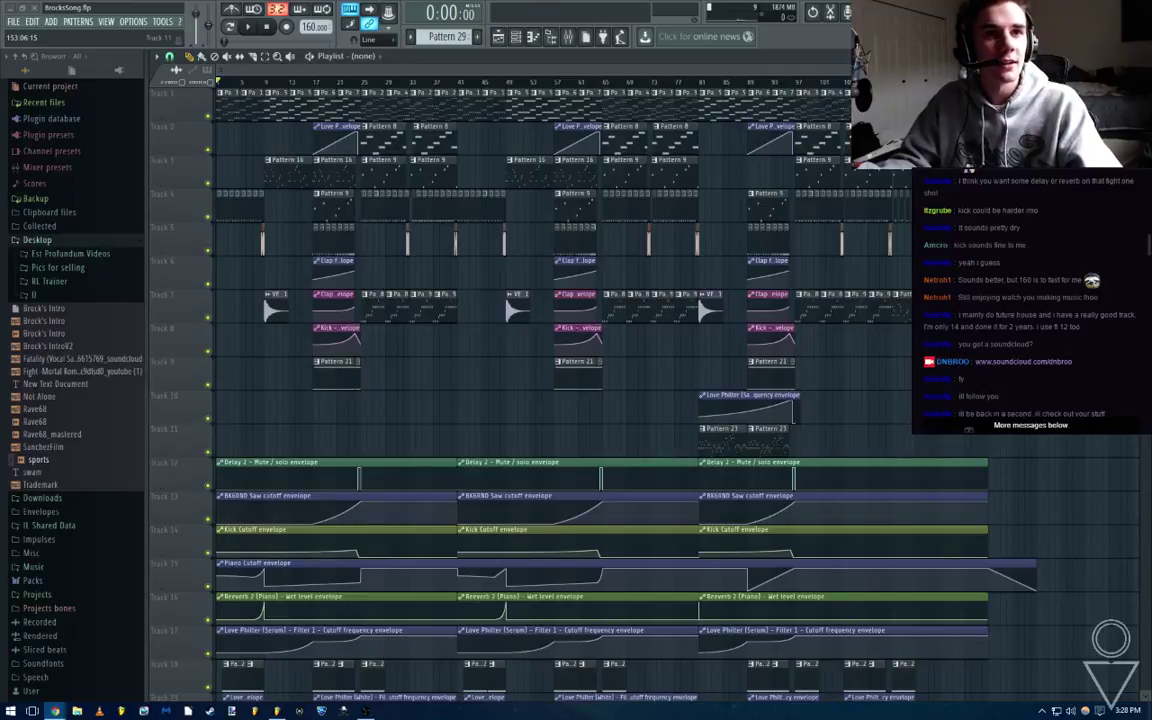
pyautogui.scroll(-8, 1030, 300)
pyautogui.scroll(5, 1030, 300)
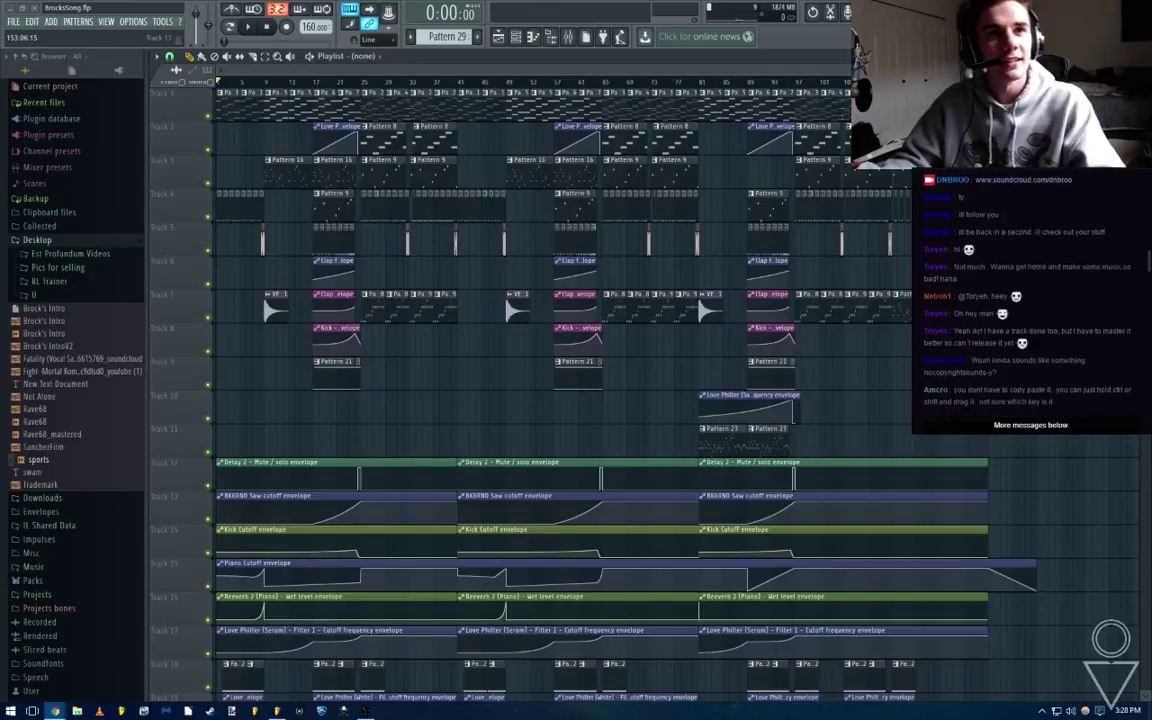
pyautogui.scroll(-5, 1030, 300)
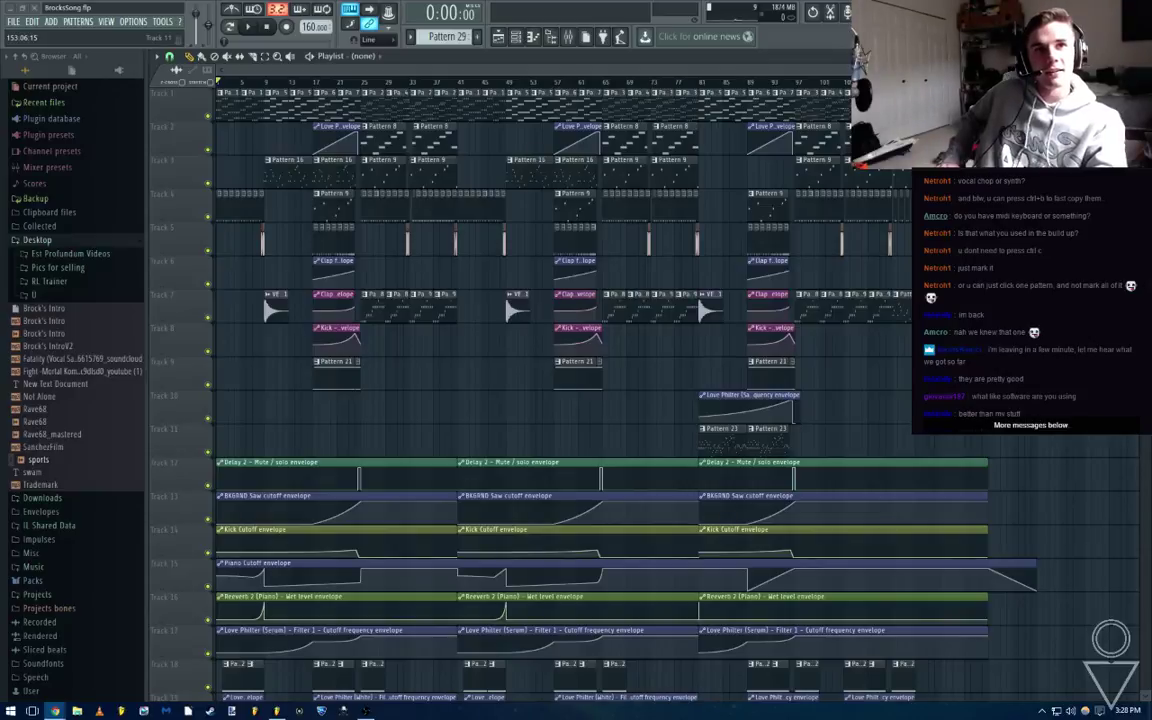
pyautogui.scroll(-4, 945, 240)
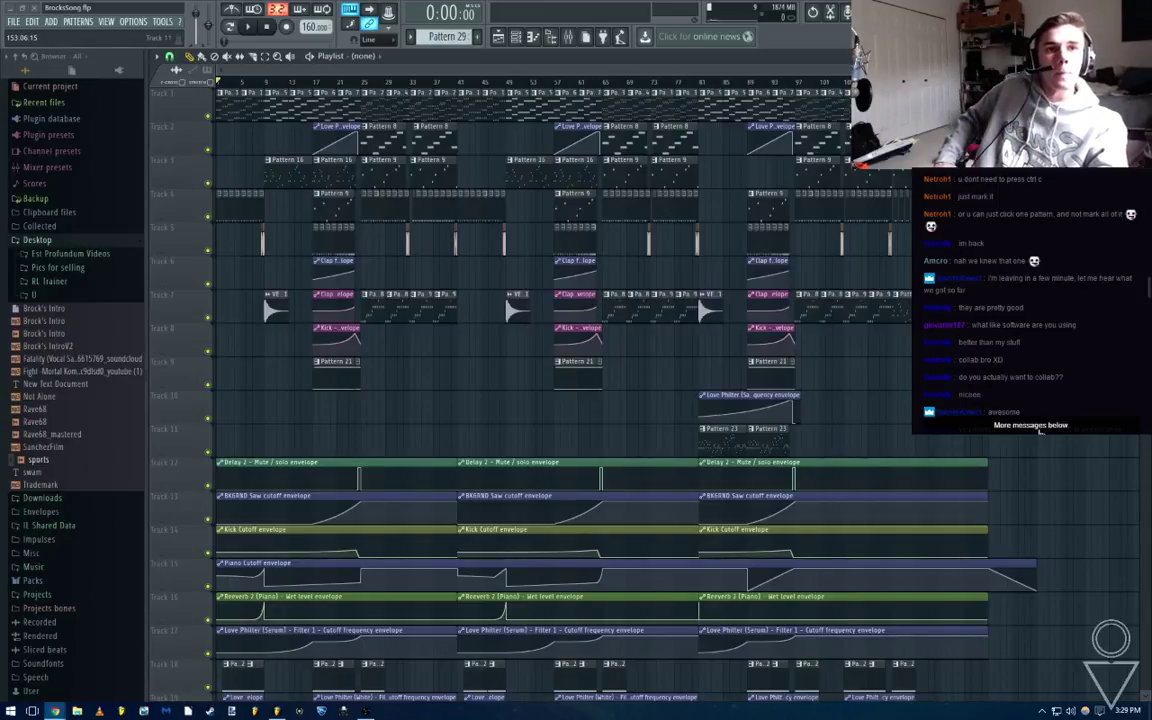
pyautogui.click(1040, 426)
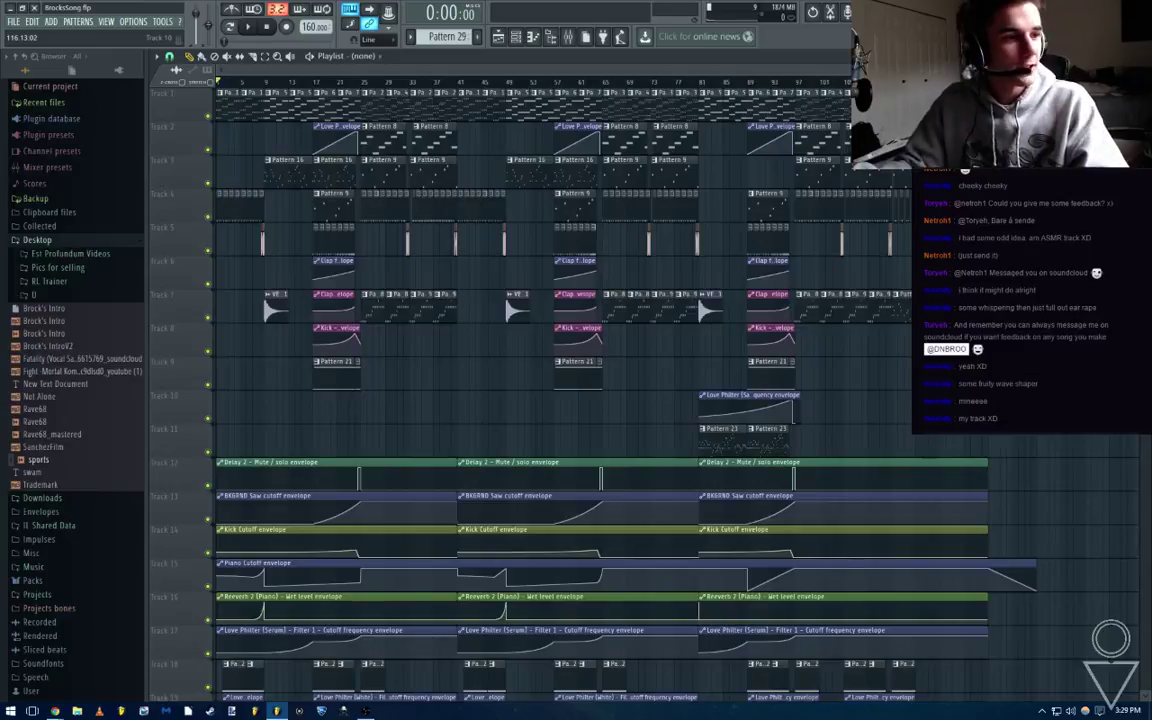
pyautogui.click(513, 37)
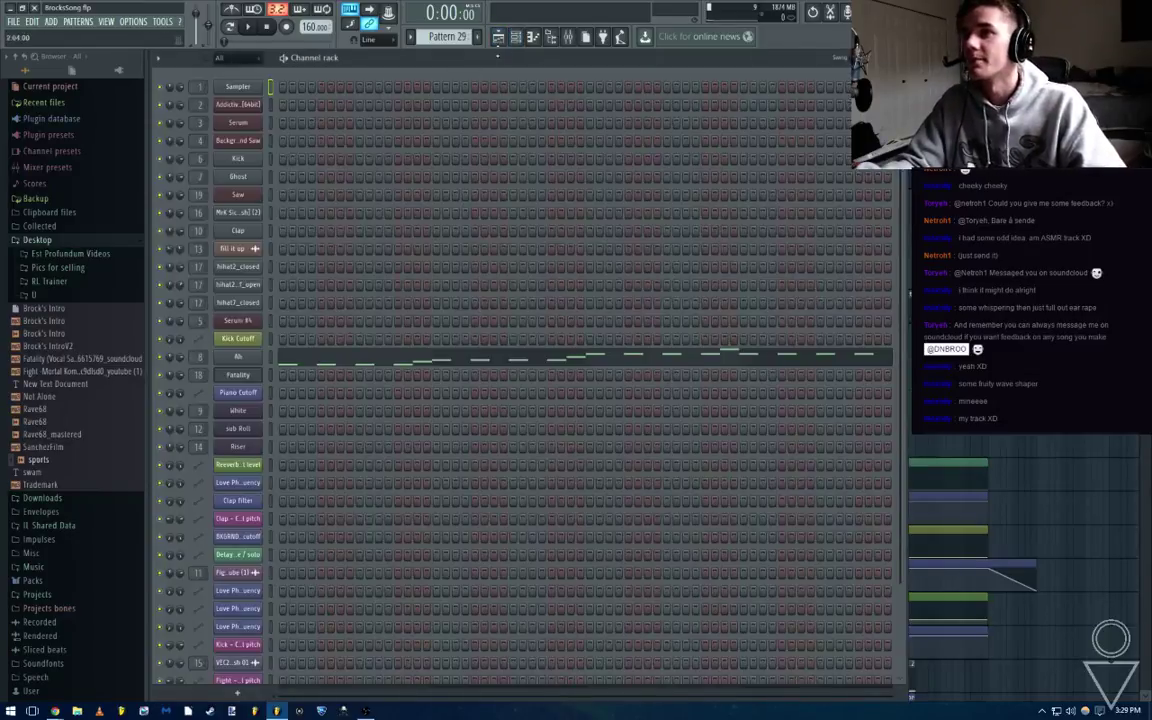
pyautogui.click(498, 37)
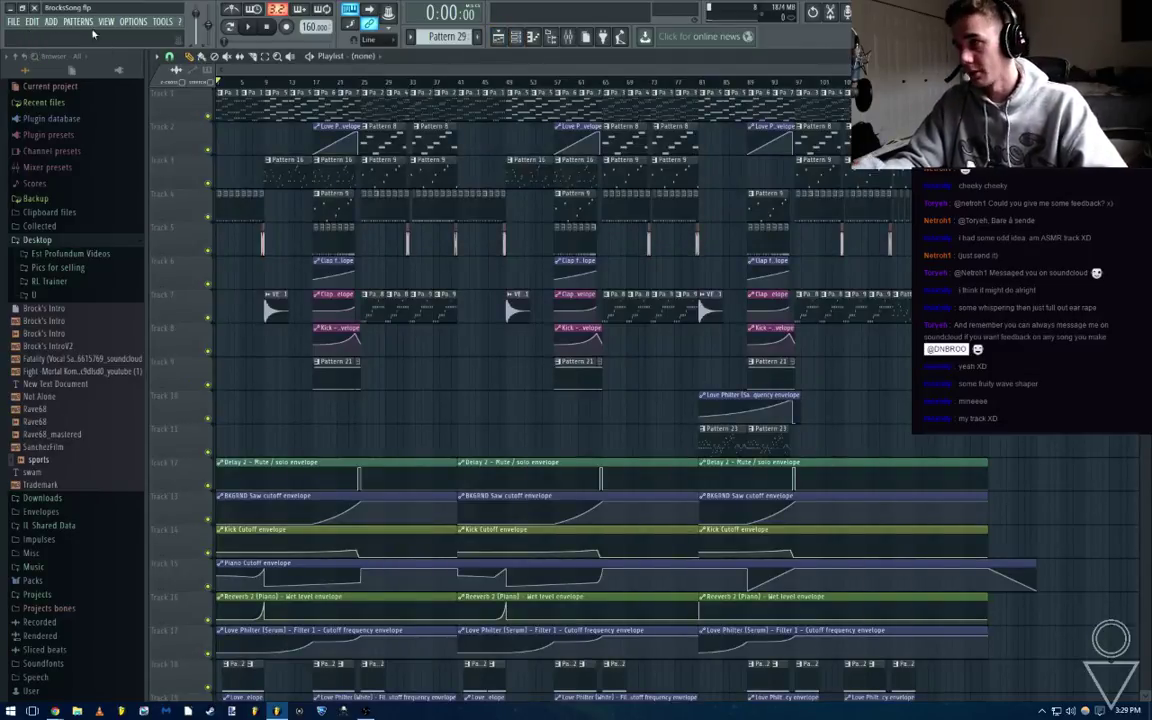
# Start a new project and place the "Ed Sheeran - Shape of you (Remix)" audio file on Track 1
pyautogui.click(15, 21)
pyautogui.click(36, 35)
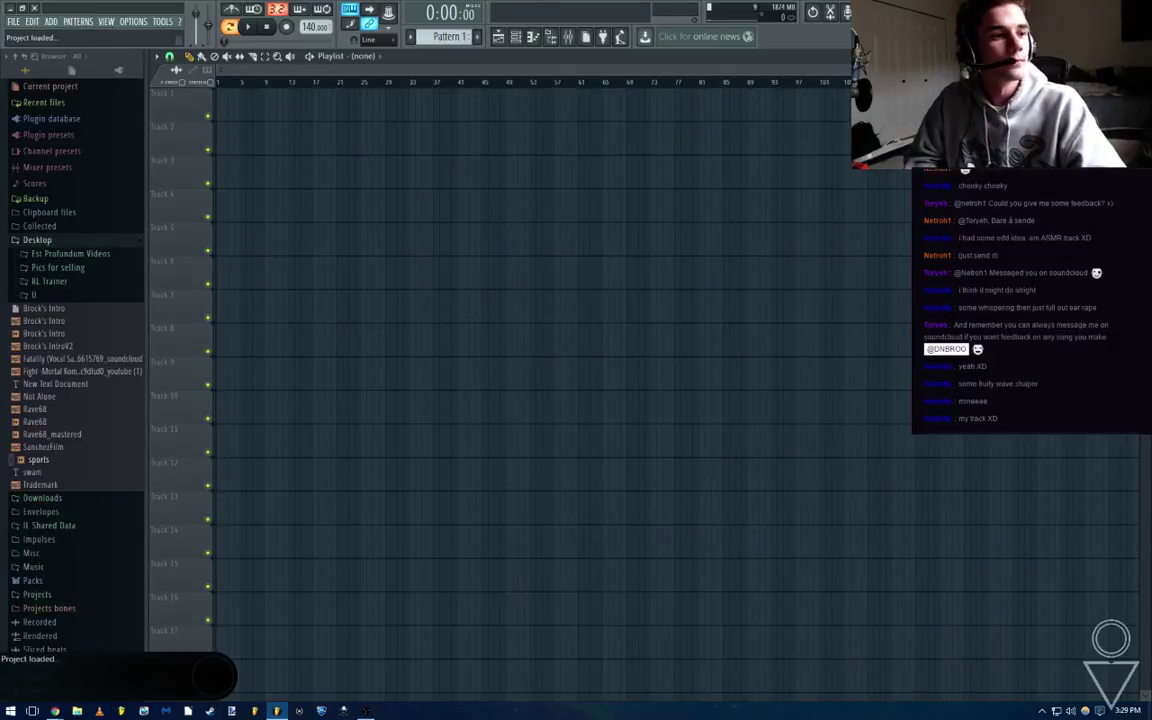
pyautogui.moveTo(195, 108); pyautogui.dragTo(195, 108)
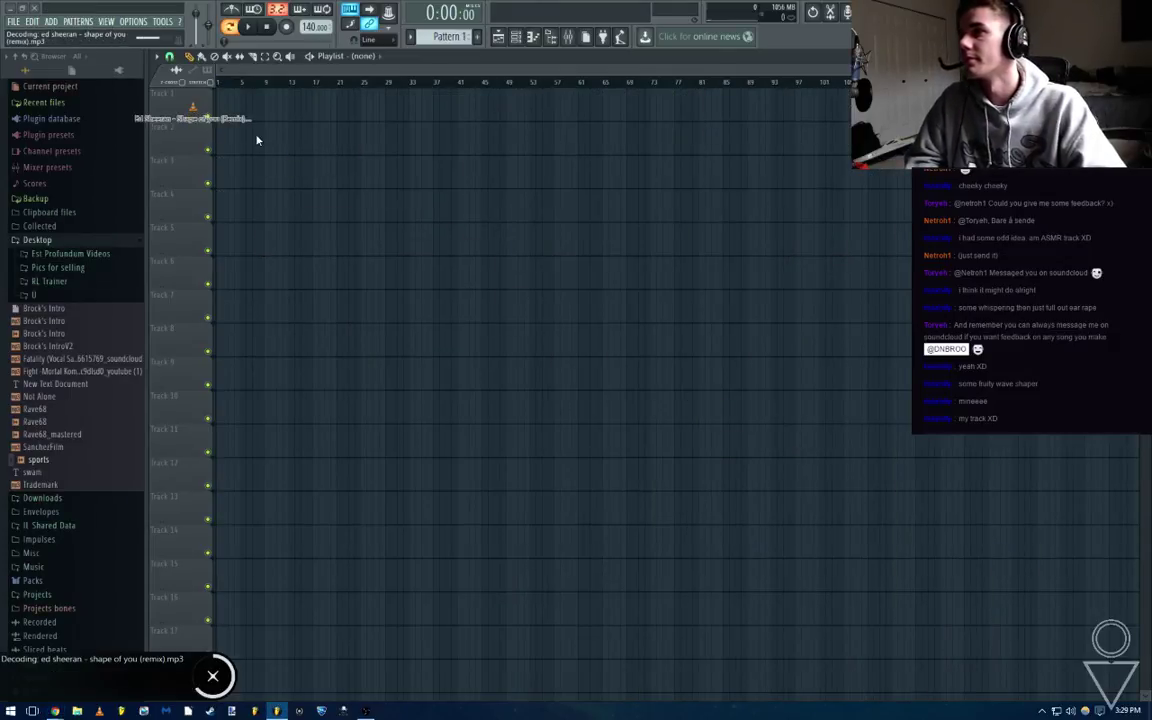
# Show the mixer, play the imported song from the beginning and lower the master volume
pyautogui.click(573, 38)
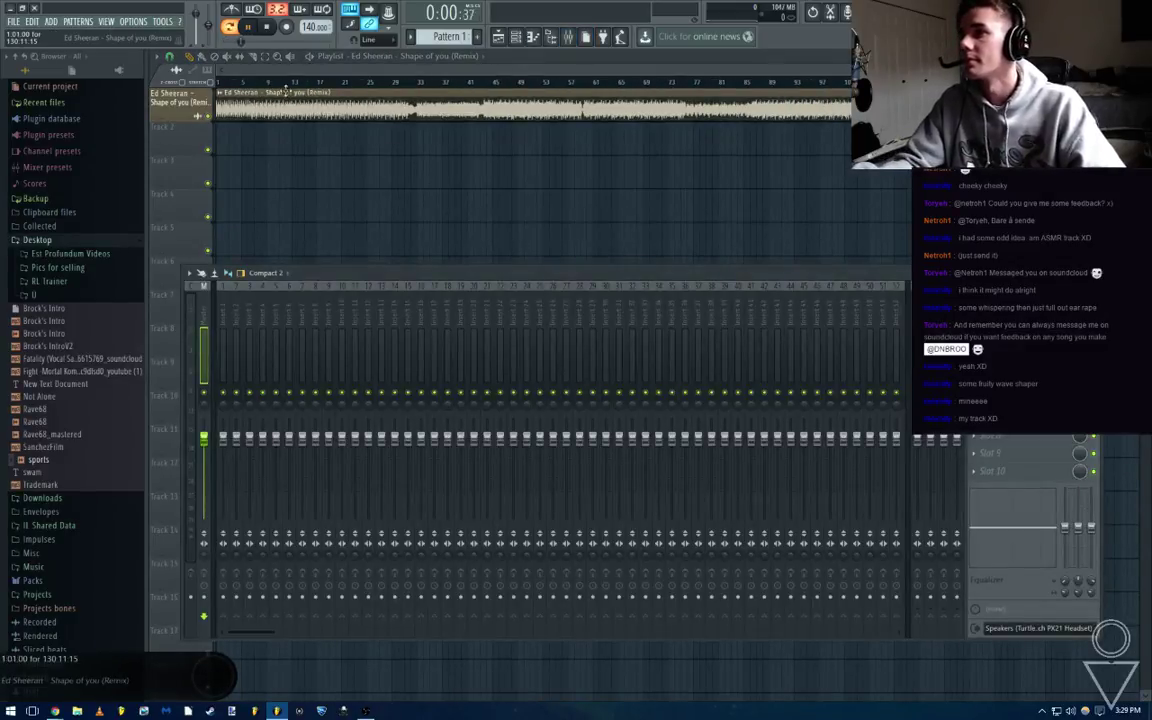
pyautogui.click(247, 27)
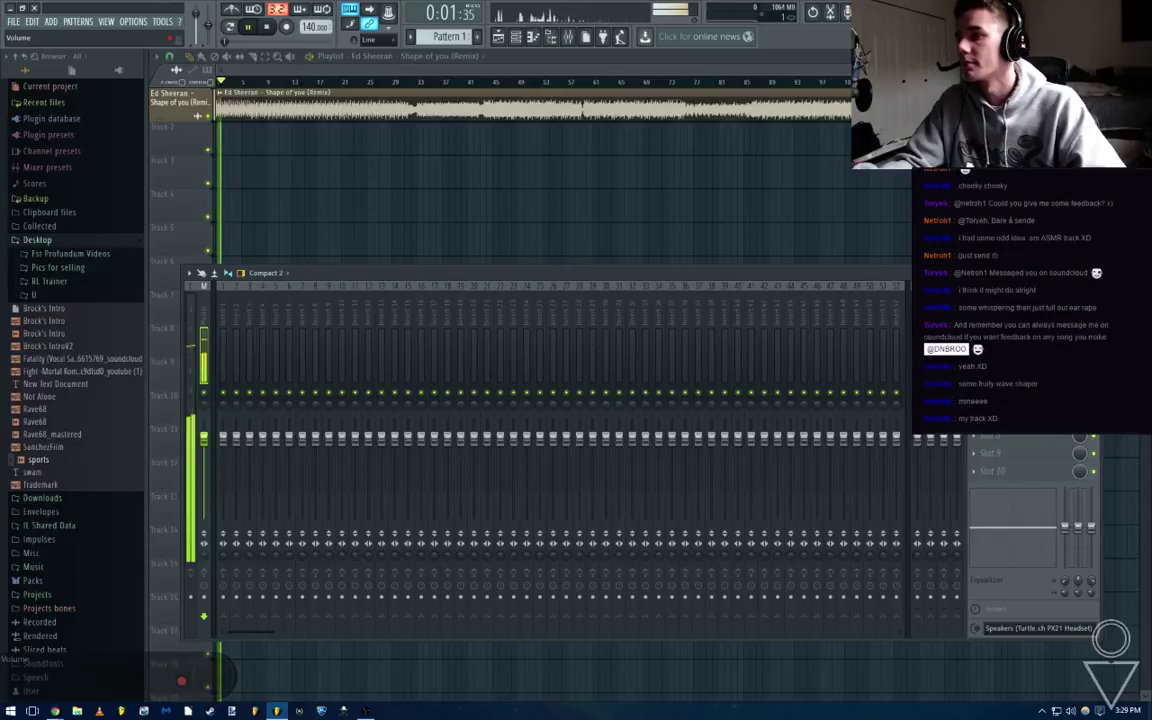
pyautogui.rightClick(298, 216)
pyautogui.hotkey('ctrl', 's')
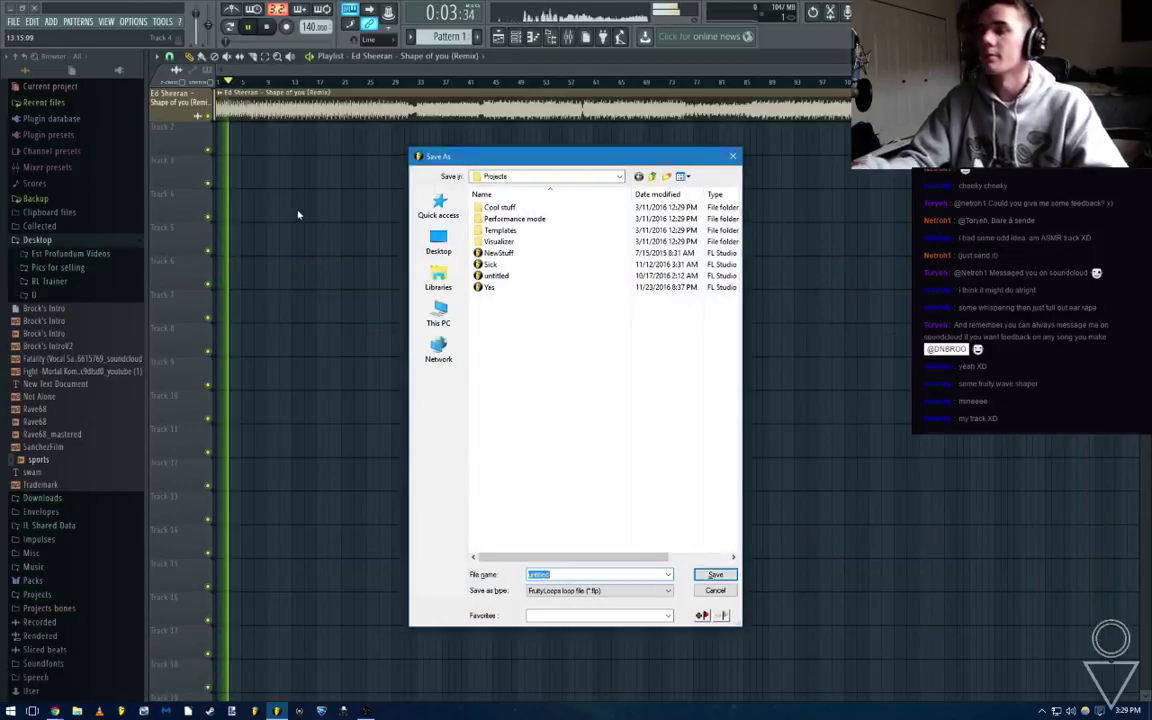
pyautogui.click(725, 161)
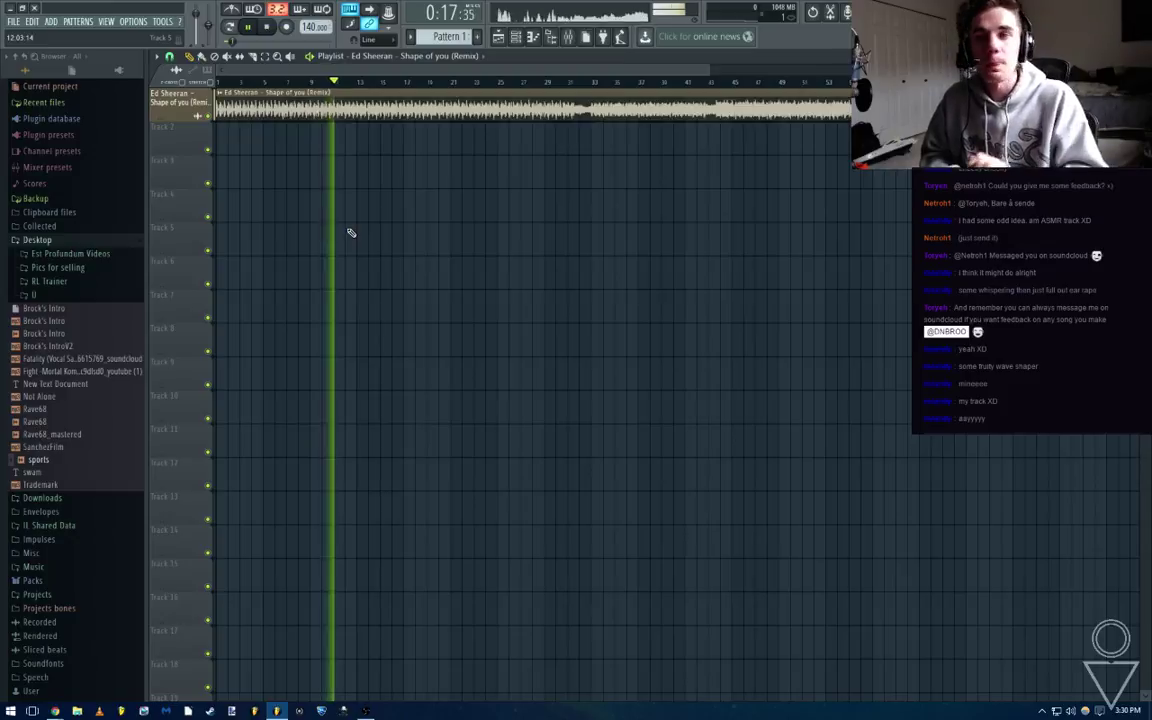
pyautogui.click(498, 37)
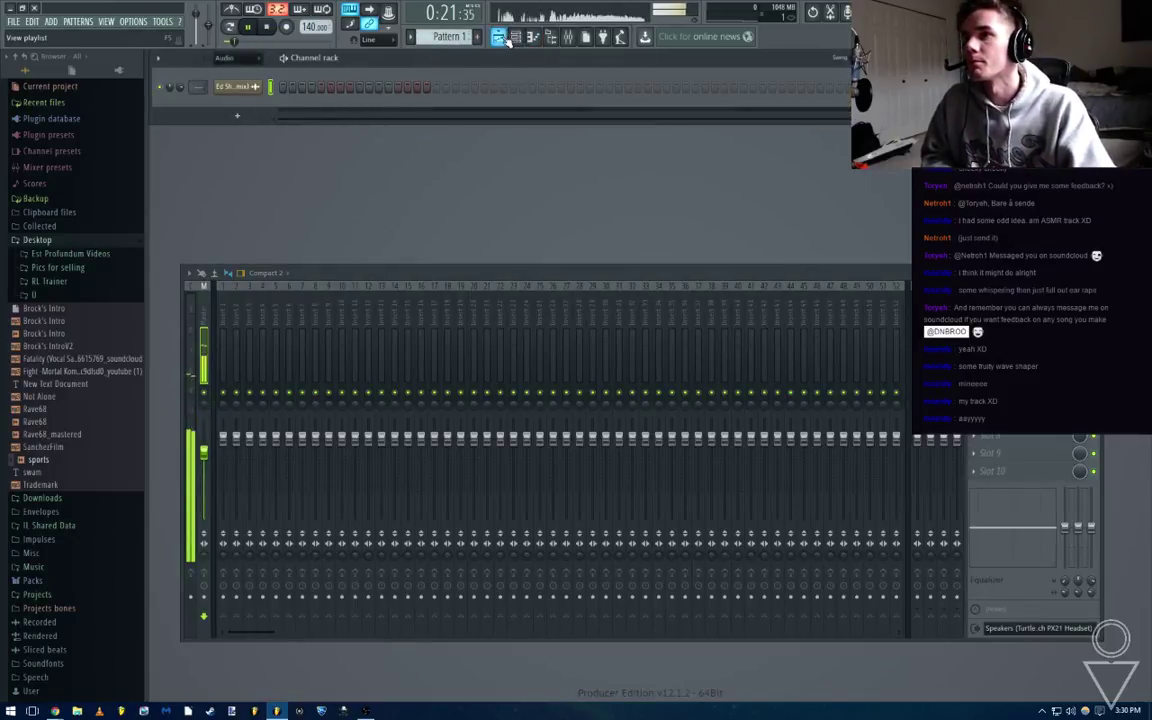
pyautogui.click(505, 39)
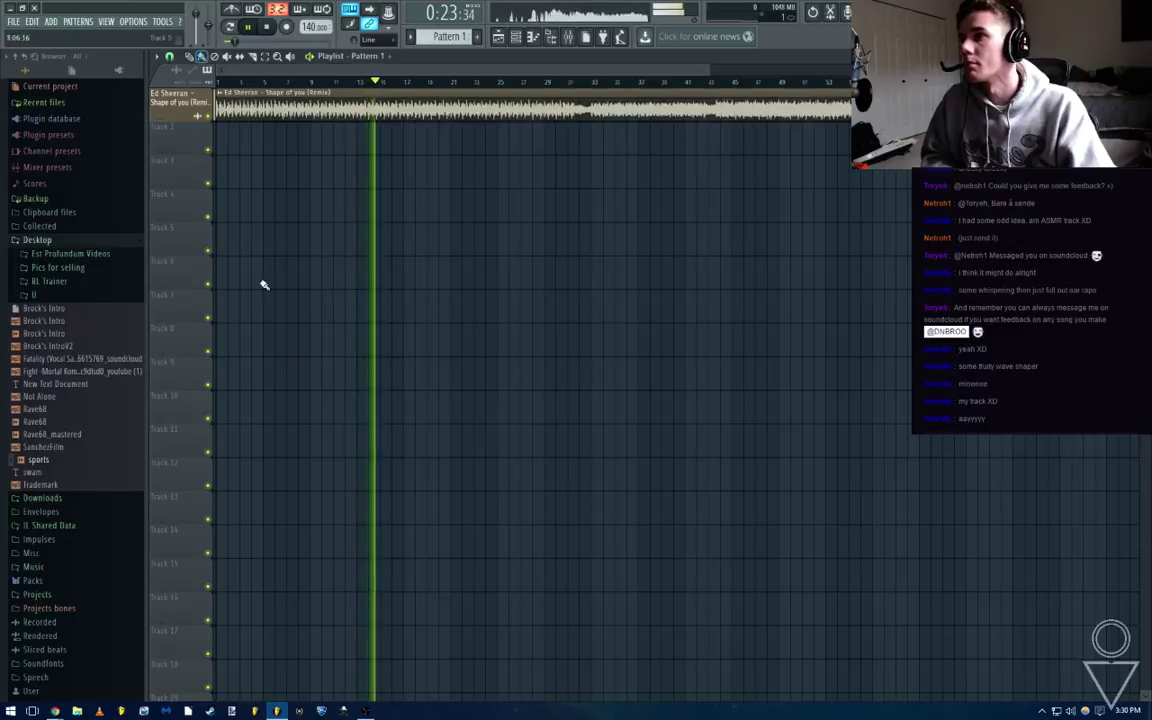
# Form a letter A from Pattern 1 clips on tracks 10 to 13, about bars 7 to 13, with a solid crossbar on track 12
pyautogui.moveTo(292, 502); pyautogui.dragTo(327, 357)
pyautogui.rightClick(332, 518)
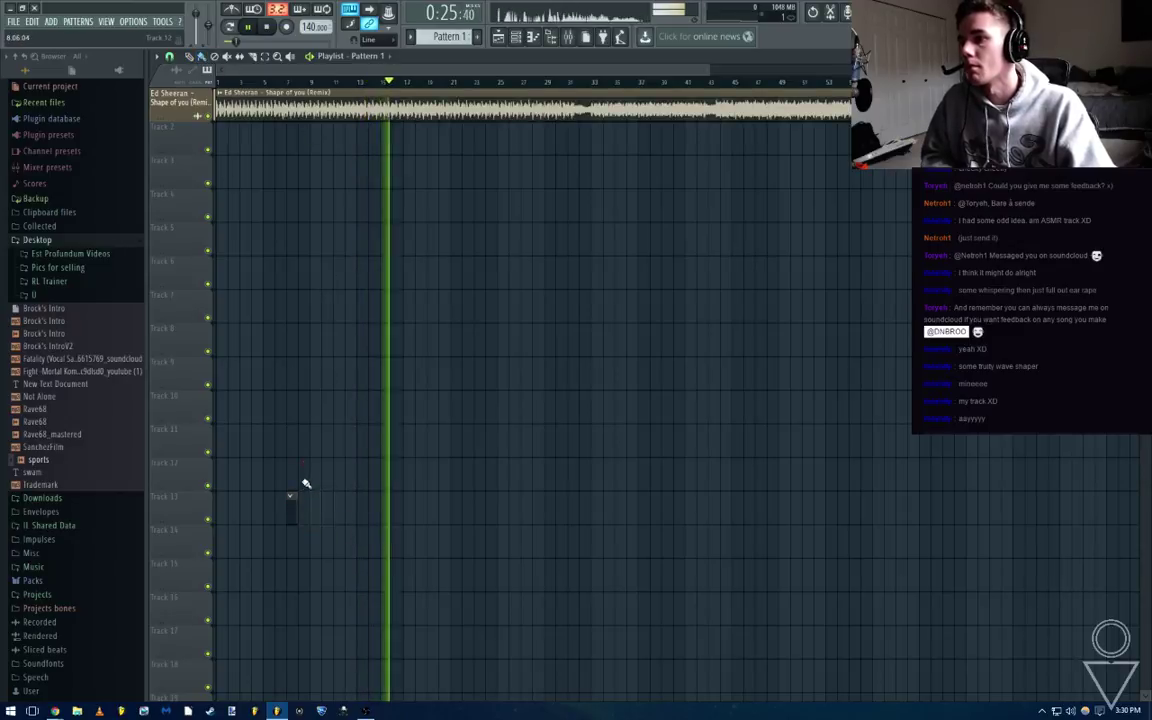
pyautogui.moveTo(309, 455)
pyautogui.mouseDown()
pyautogui.moveTo(324, 415)
pyautogui.moveTo(345, 501)
pyautogui.moveTo(320, 480)
pyautogui.mouseUp()
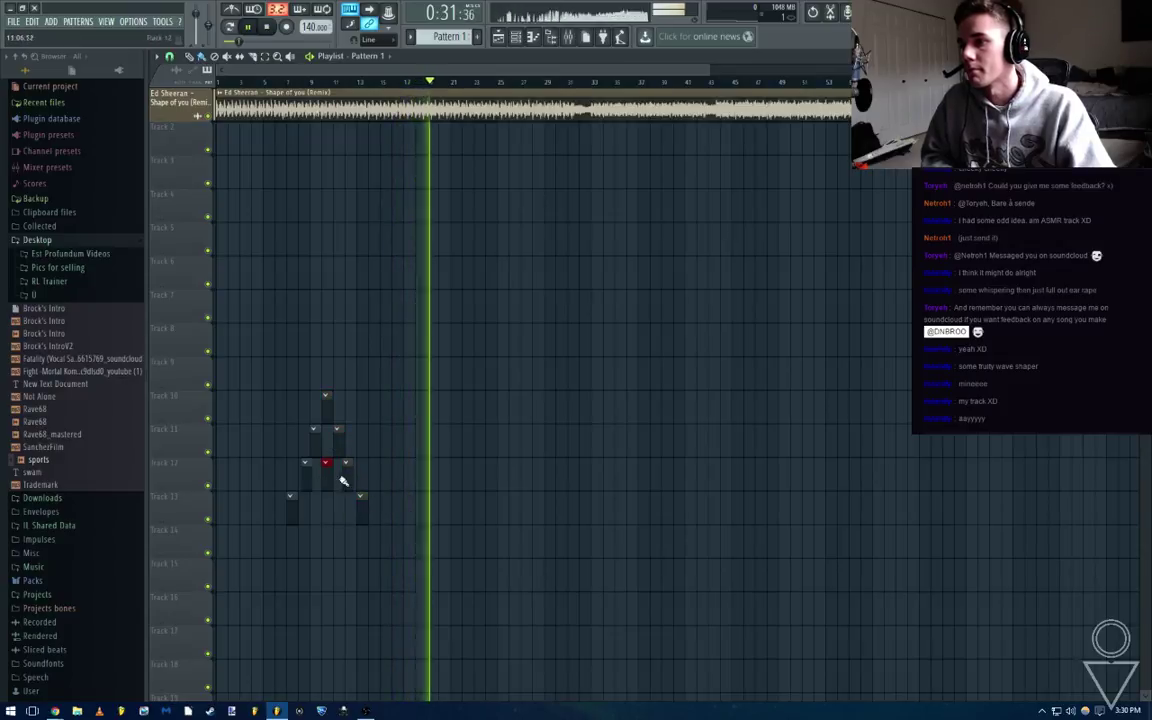
pyautogui.rightClick(307, 480)
pyautogui.rightClick(326, 480)
pyautogui.rightClick(344, 481)
pyautogui.moveTo(347, 482); pyautogui.dragTo(298, 484)
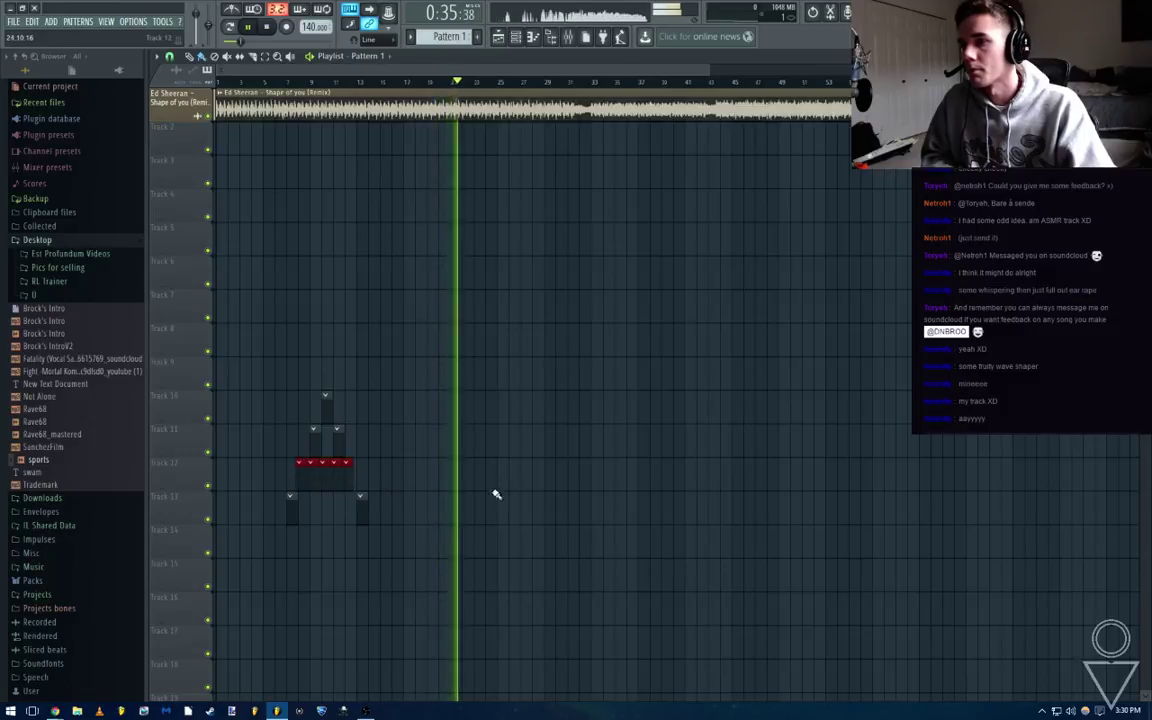
# Stack Pattern 1 clips on tracks 10 to 13 at about bar 17 as the left leg of a letter M
pyautogui.click(408, 513)
pyautogui.click(421, 500)
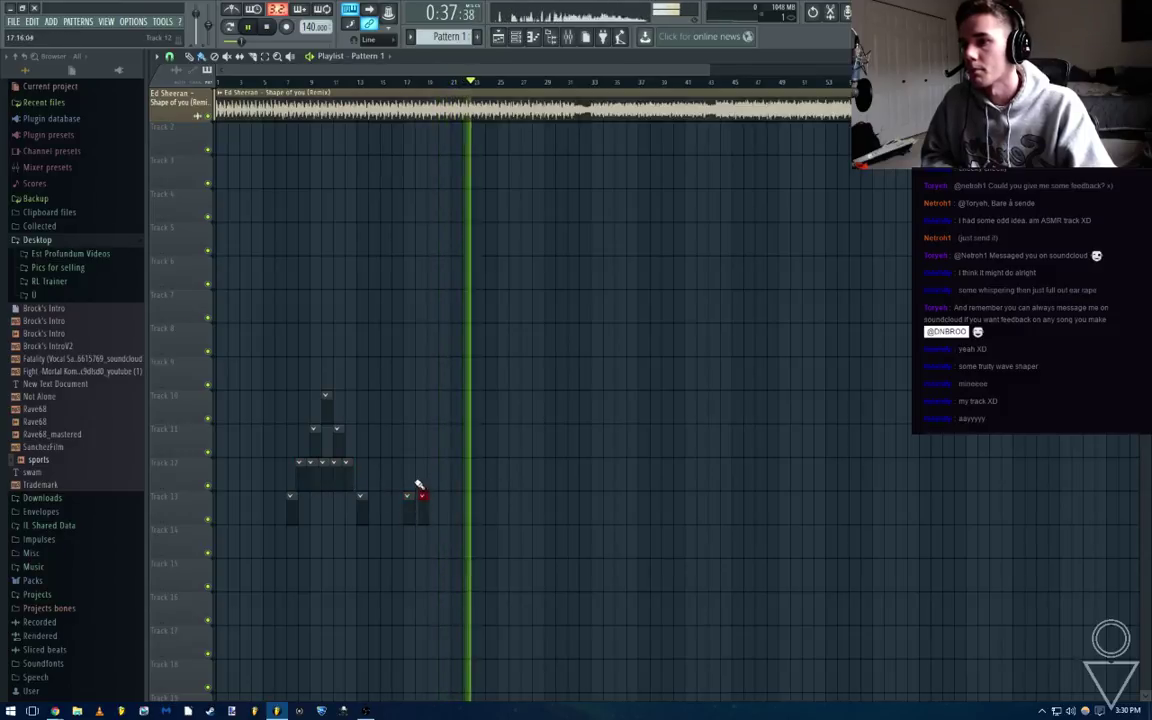
pyautogui.rightClick(420, 500)
pyautogui.click(410, 455)
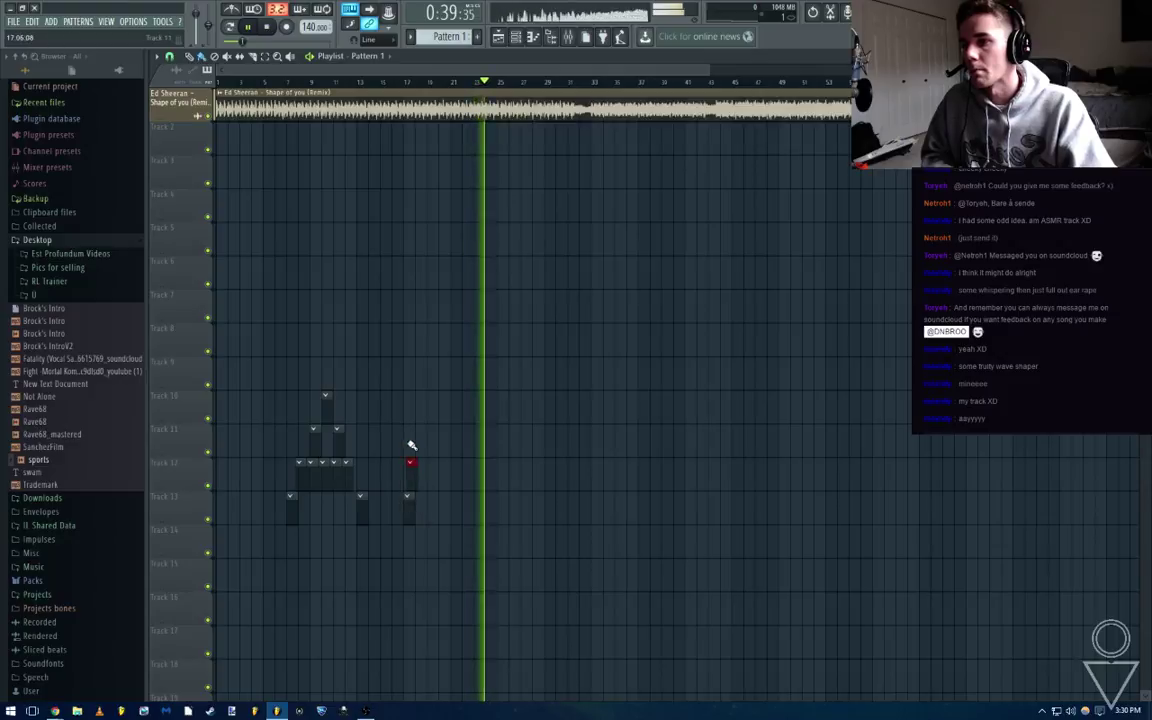
pyautogui.click(406, 432)
pyautogui.click(411, 398)
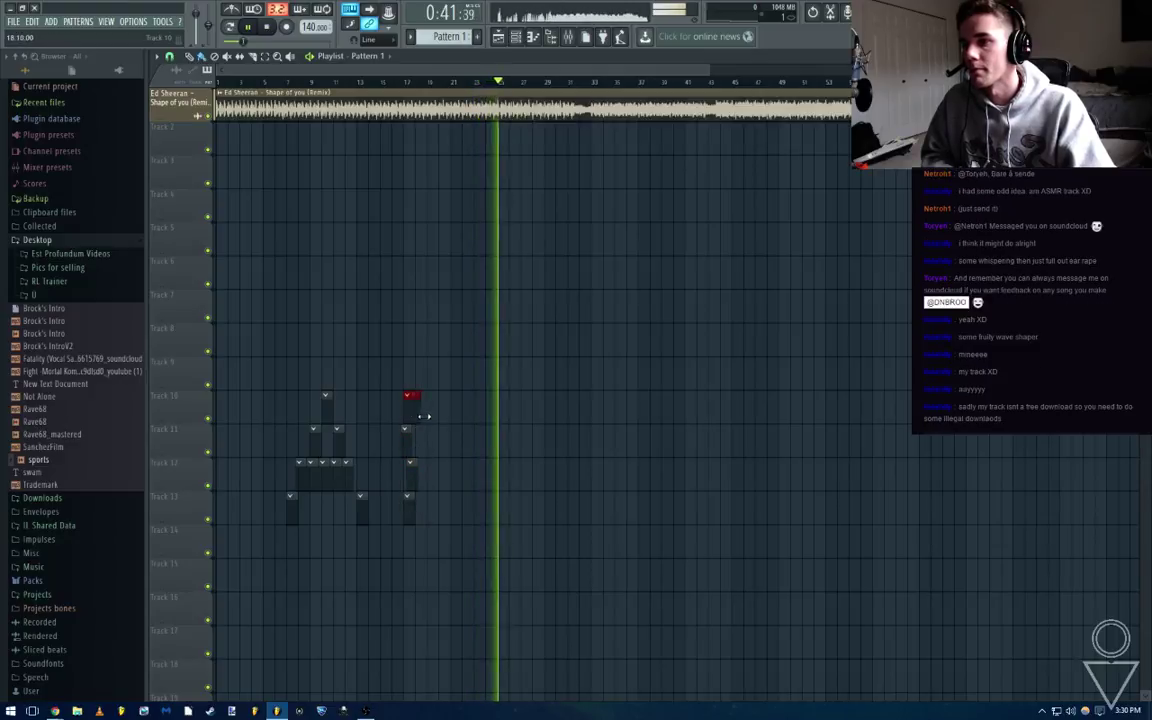
# Stretch the M's top clip to about bar 25 and add its right and middle legs on tracks 11 to 13
pyautogui.moveTo(424, 416); pyautogui.dragTo(504, 419)
pyautogui.click(499, 431)
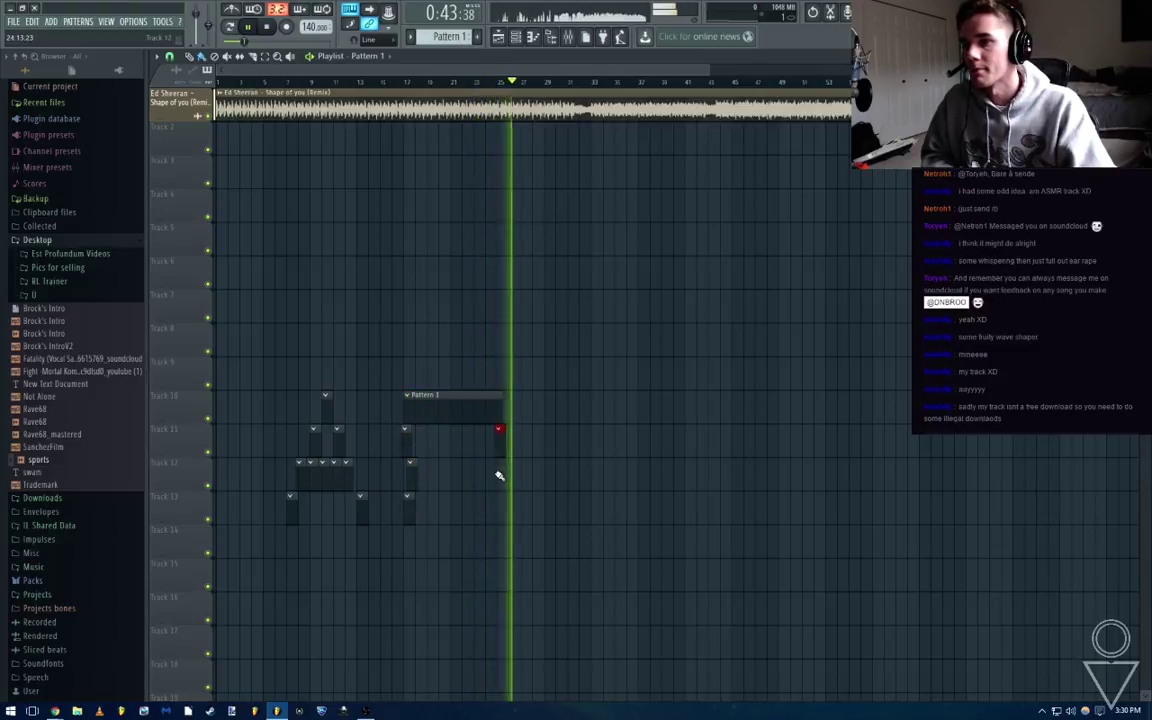
pyautogui.click(497, 500)
pyautogui.click(455, 432)
pyautogui.click(457, 465)
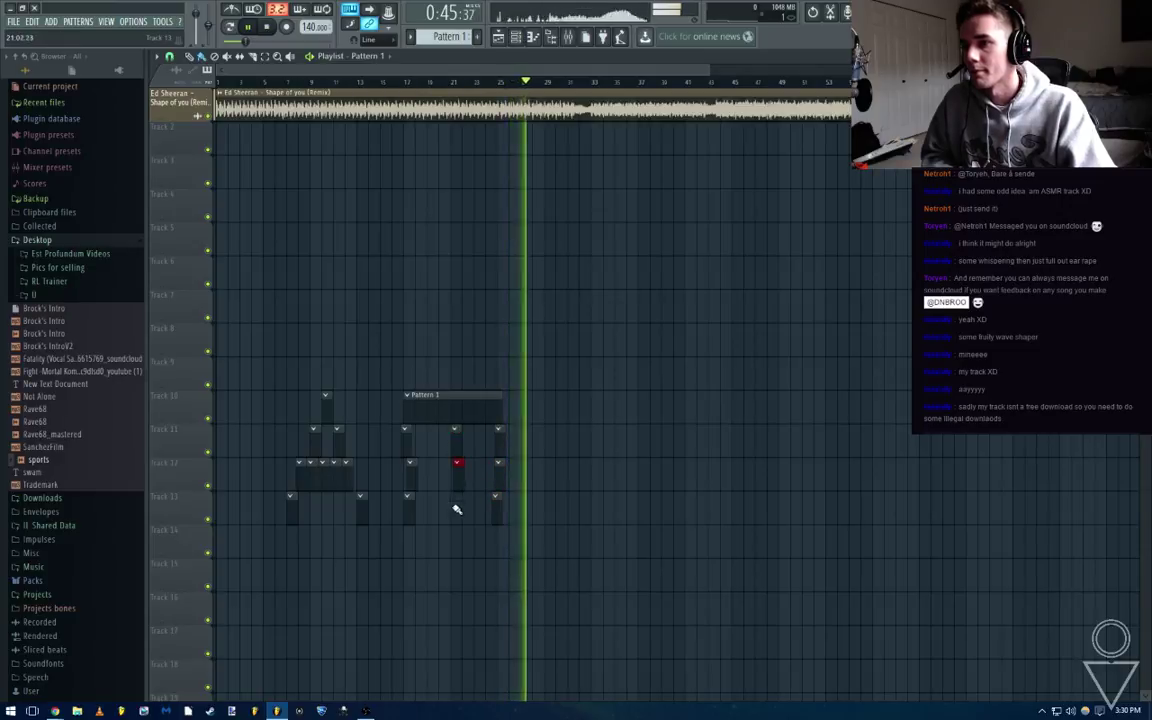
pyautogui.click(457, 499)
# Form a letter C from Pattern 1 clips on tracks 10 to 13, spanning about bars 28 to 34
pyautogui.moveTo(598, 416); pyautogui.dragTo(539, 417)
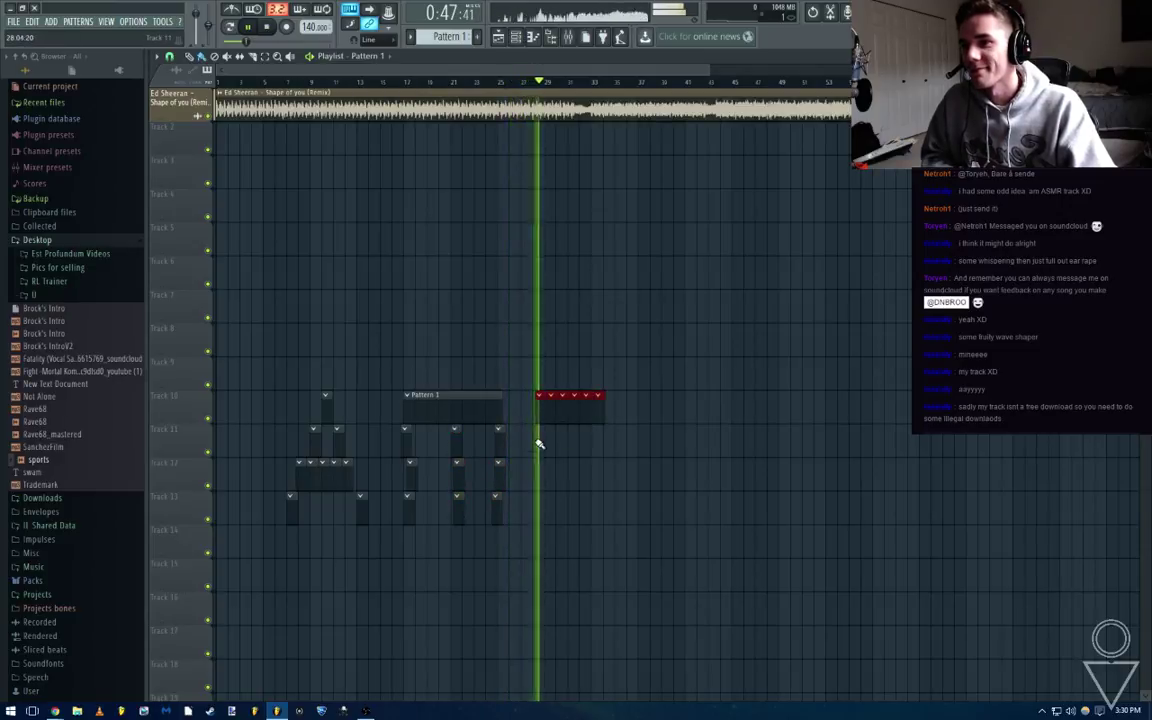
pyautogui.click(539, 436)
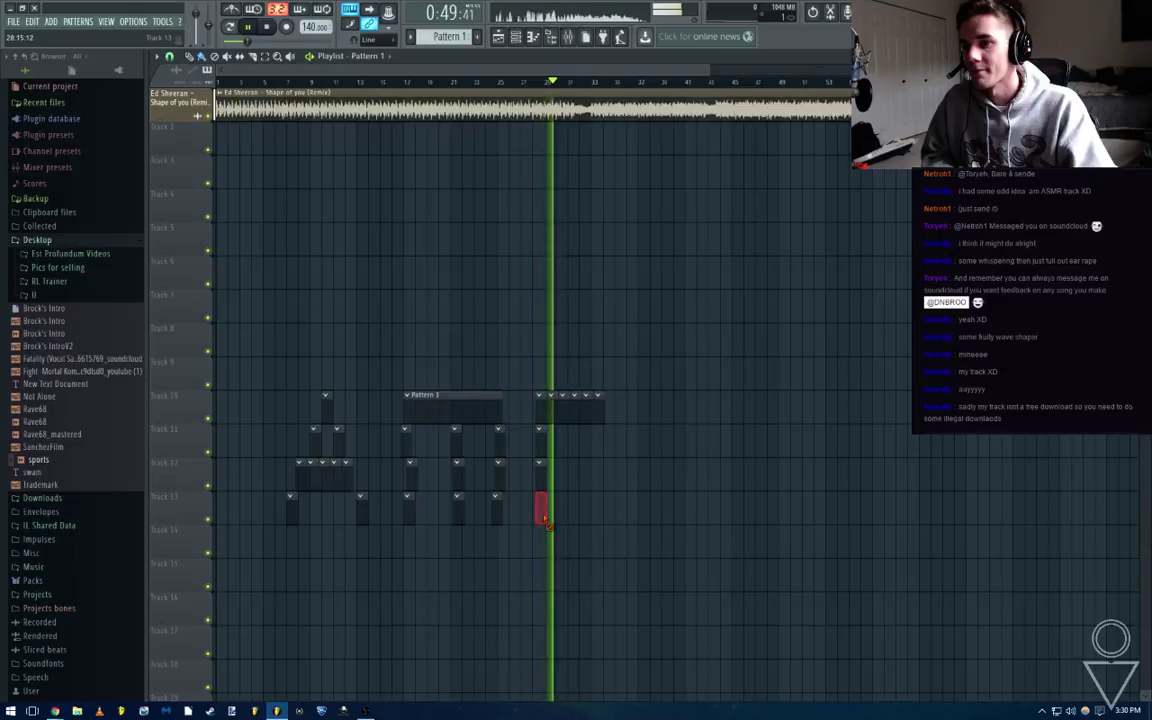
pyautogui.moveTo(540, 514); pyautogui.dragTo(602, 508)
# Start a letter R with a left leg near bar 36 on tracks 10 to 13, its top clip stretched to about bar 43 with a side clip below
pyautogui.click(636, 410)
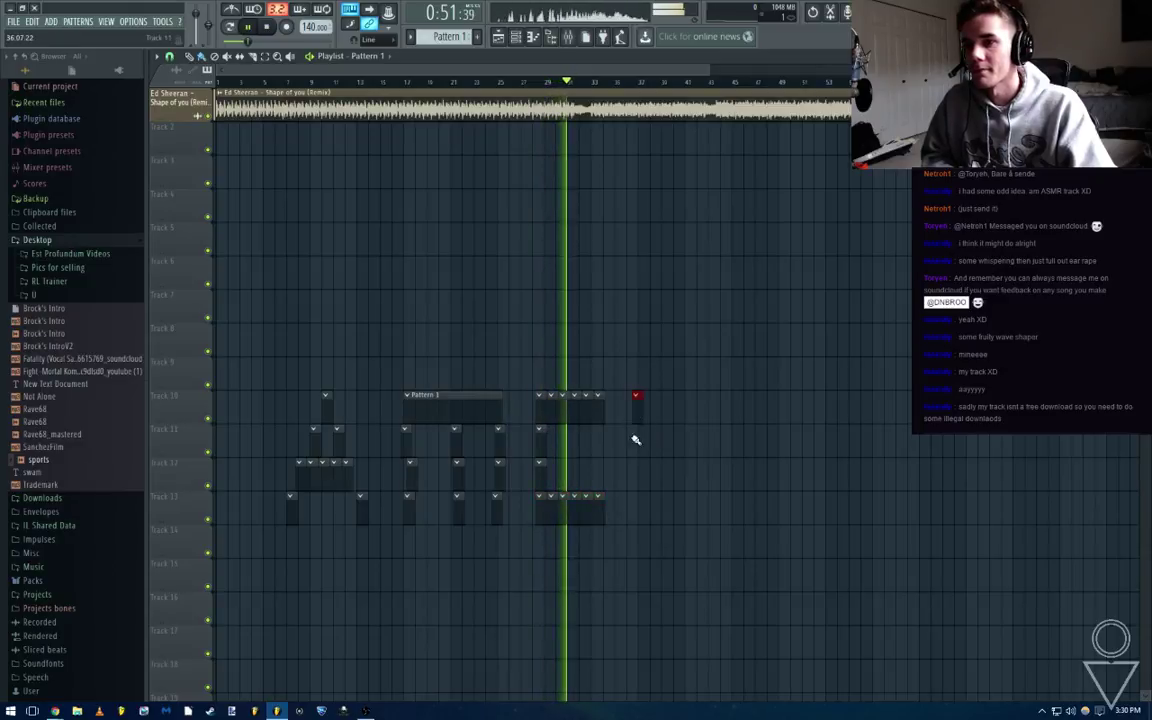
pyautogui.click(639, 478)
pyautogui.click(634, 505)
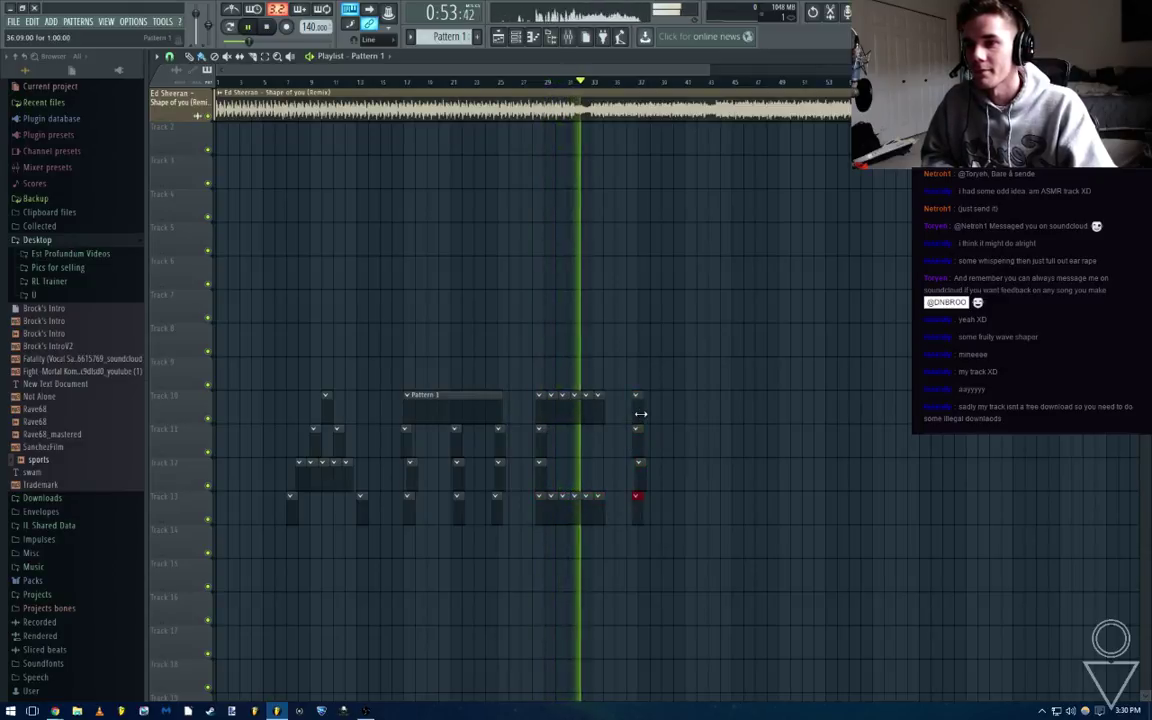
pyautogui.moveTo(641, 414); pyautogui.dragTo(713, 416)
pyautogui.click(706, 442)
pyautogui.rightClick(746, 456)
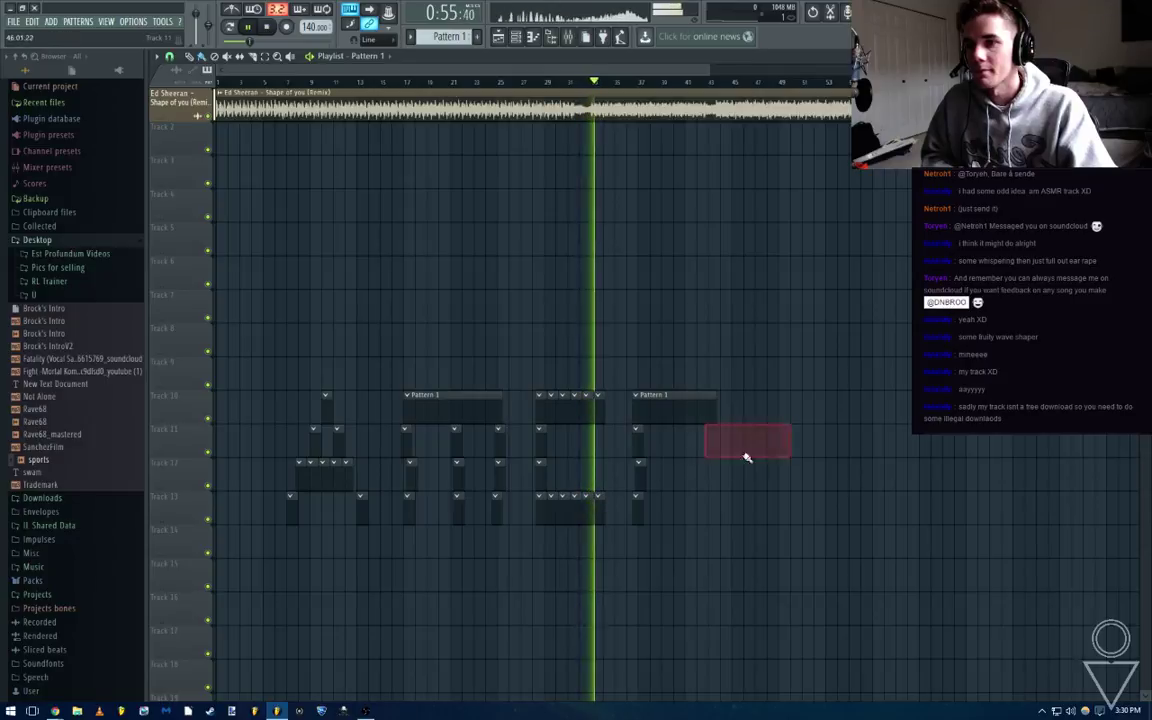
pyautogui.click(700, 444)
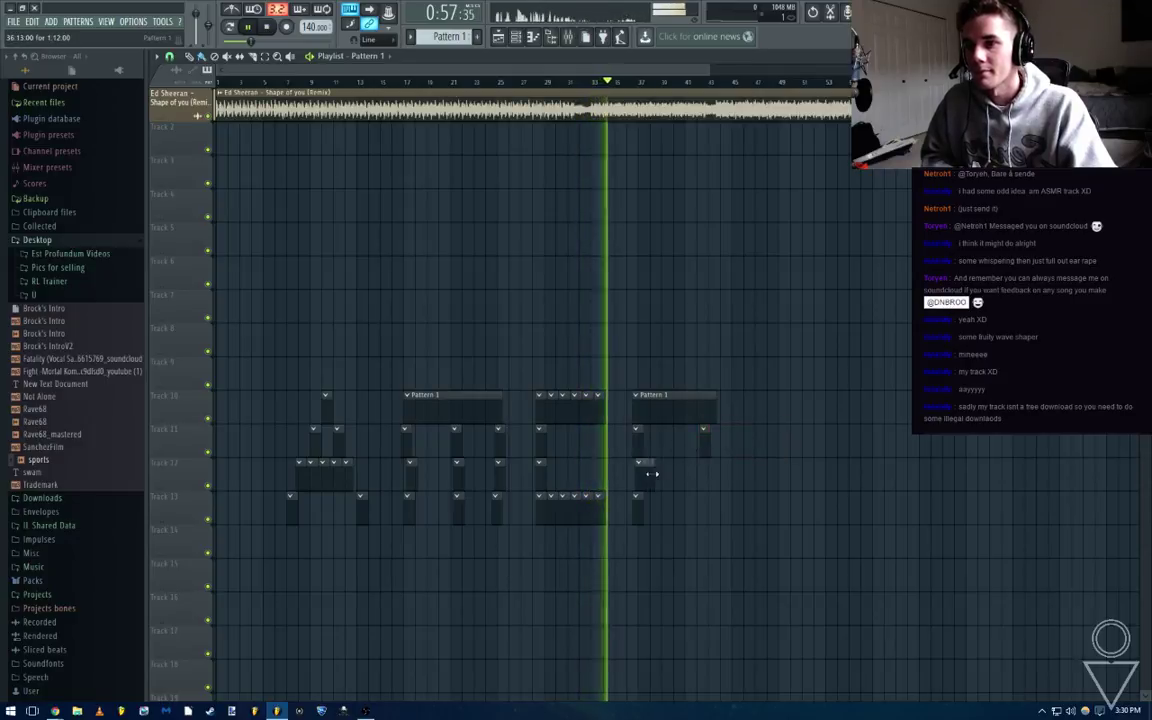
# Close the R's loop by stretching the track 12 clip to about bar 42 and fitting the side and top clips to about bar 41
pyautogui.moveTo(651, 473); pyautogui.dragTo(696, 477)
pyautogui.rightClick(703, 452)
pyautogui.click(701, 450)
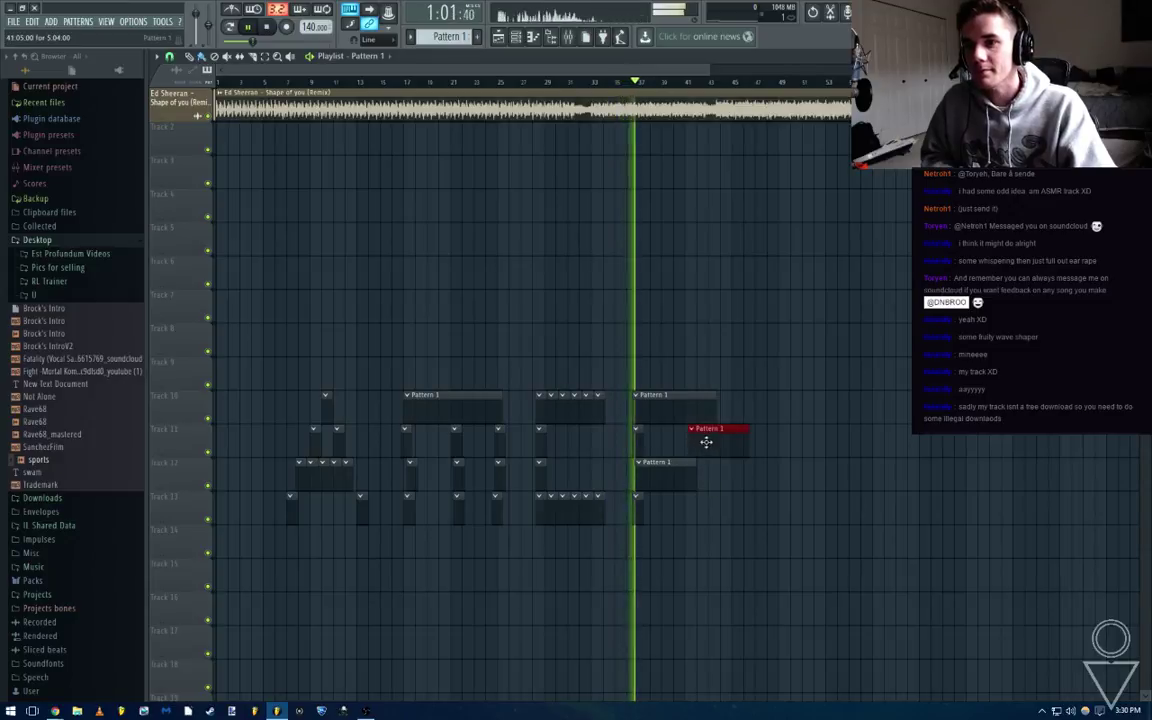
pyautogui.rightClick(706, 440)
pyautogui.moveTo(715, 417); pyautogui.dragTo(686, 416)
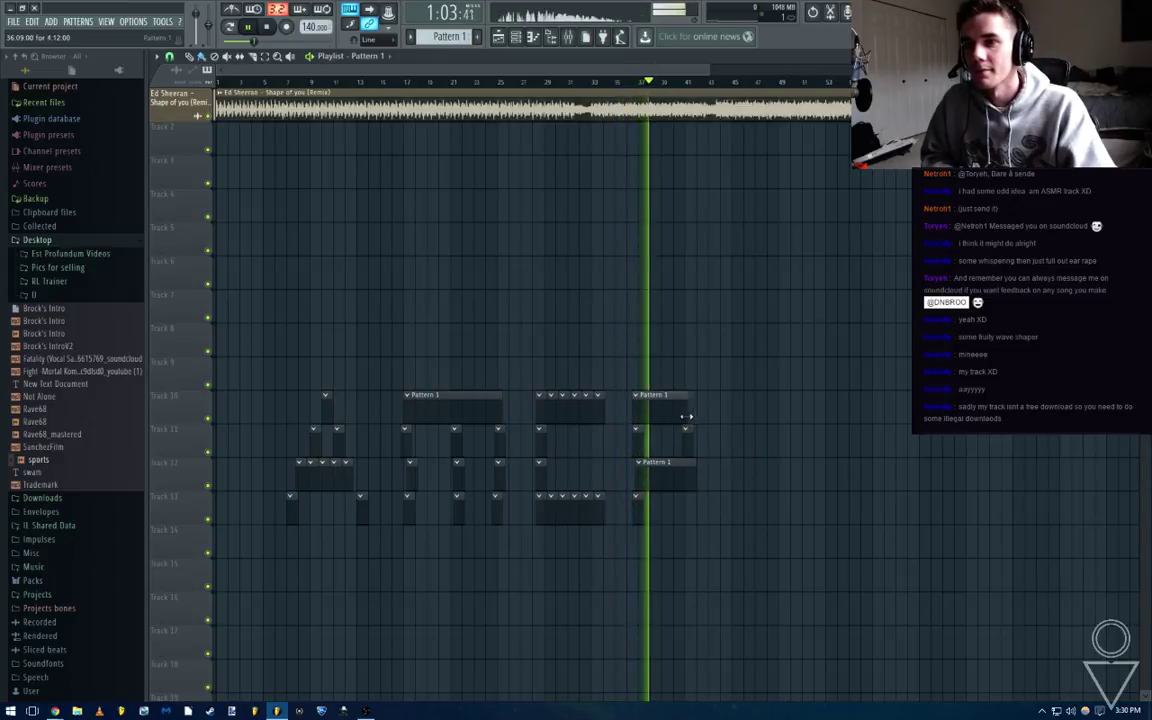
# Adjust the R's lower legs on track 13 and extend both with single Pattern 1 clips on track 14
pyautogui.click(695, 511)
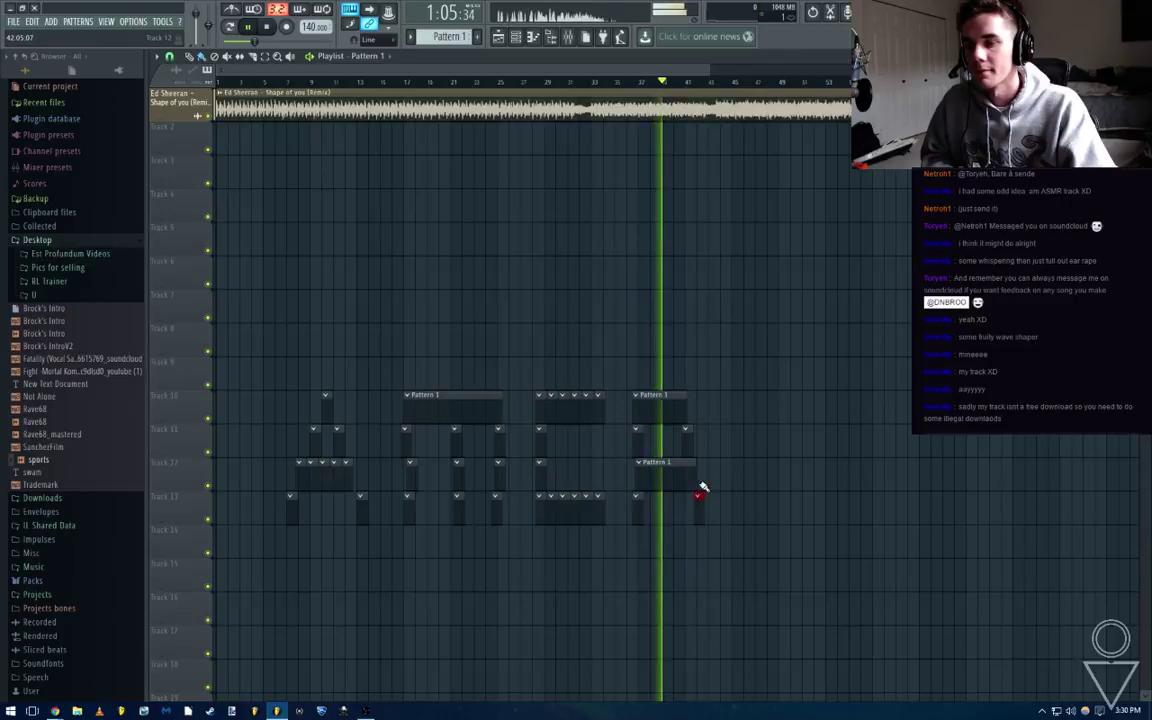
pyautogui.moveTo(694, 508); pyautogui.dragTo(639, 508)
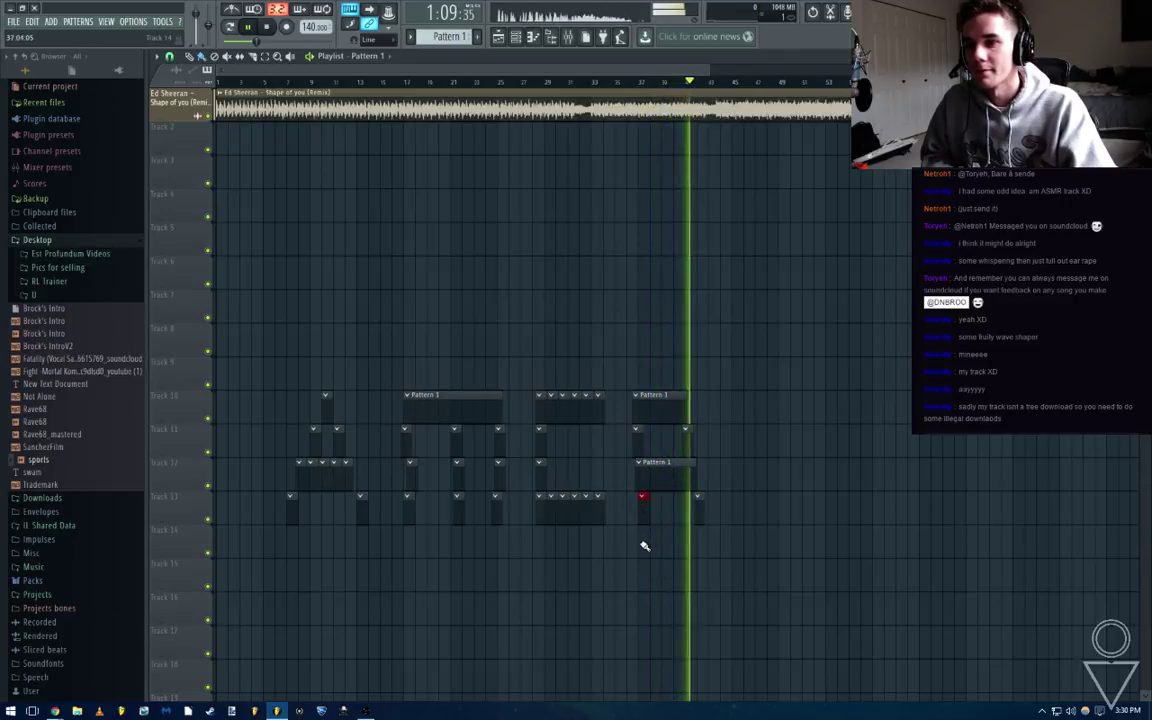
pyautogui.click(643, 540)
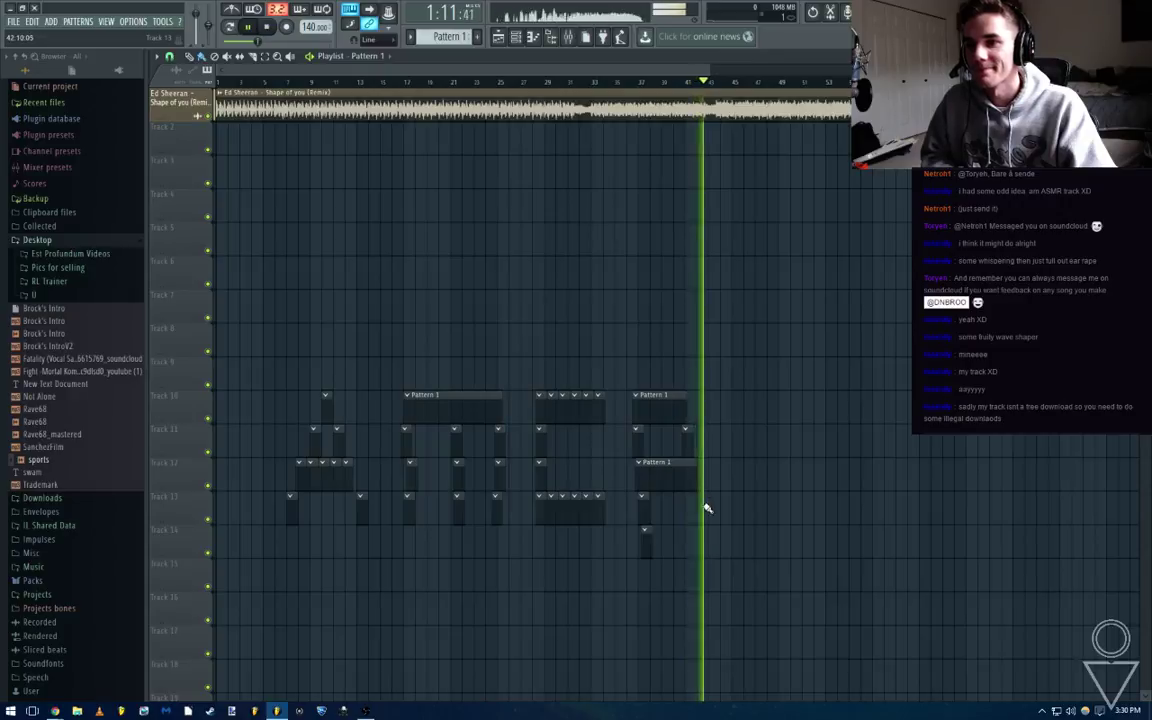
pyautogui.click(702, 497)
pyautogui.click(716, 531)
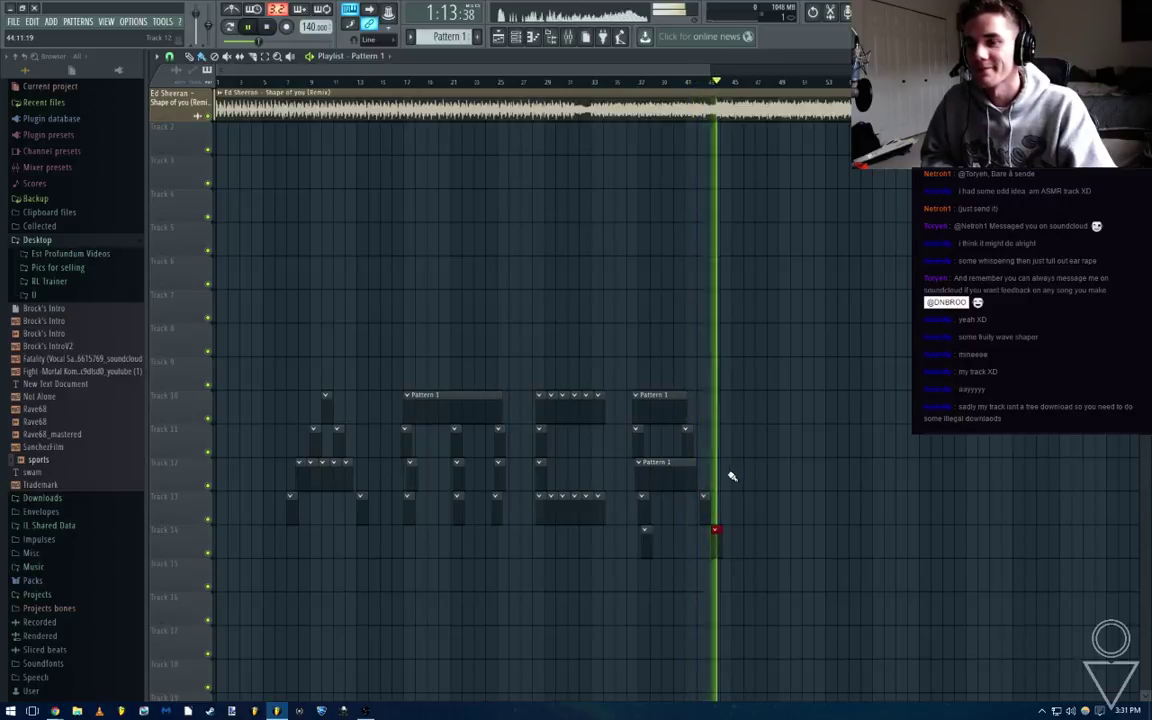
# Lay out the top row, left side and bottom bar of a letter O on tracks 10 to 14, spanning about bars 46 to 54
pyautogui.click(770, 410)
pyautogui.click(753, 421)
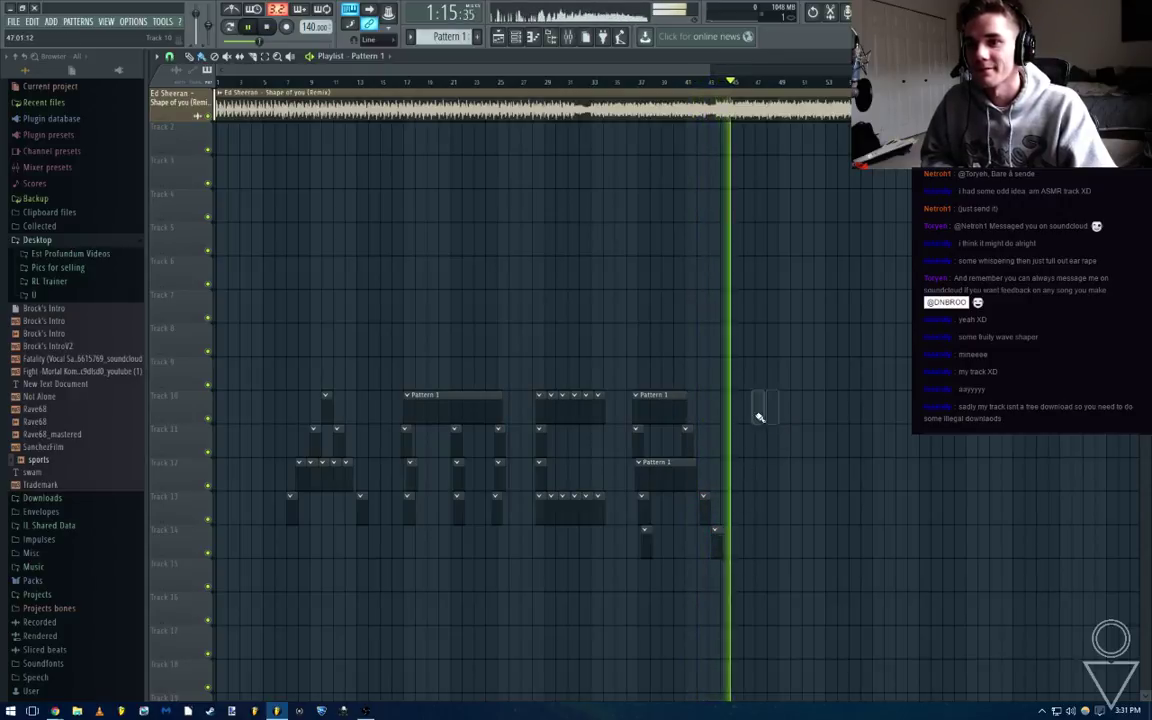
pyautogui.moveTo(746, 406); pyautogui.dragTo(836, 419)
pyautogui.click(748, 430)
pyautogui.click(745, 489)
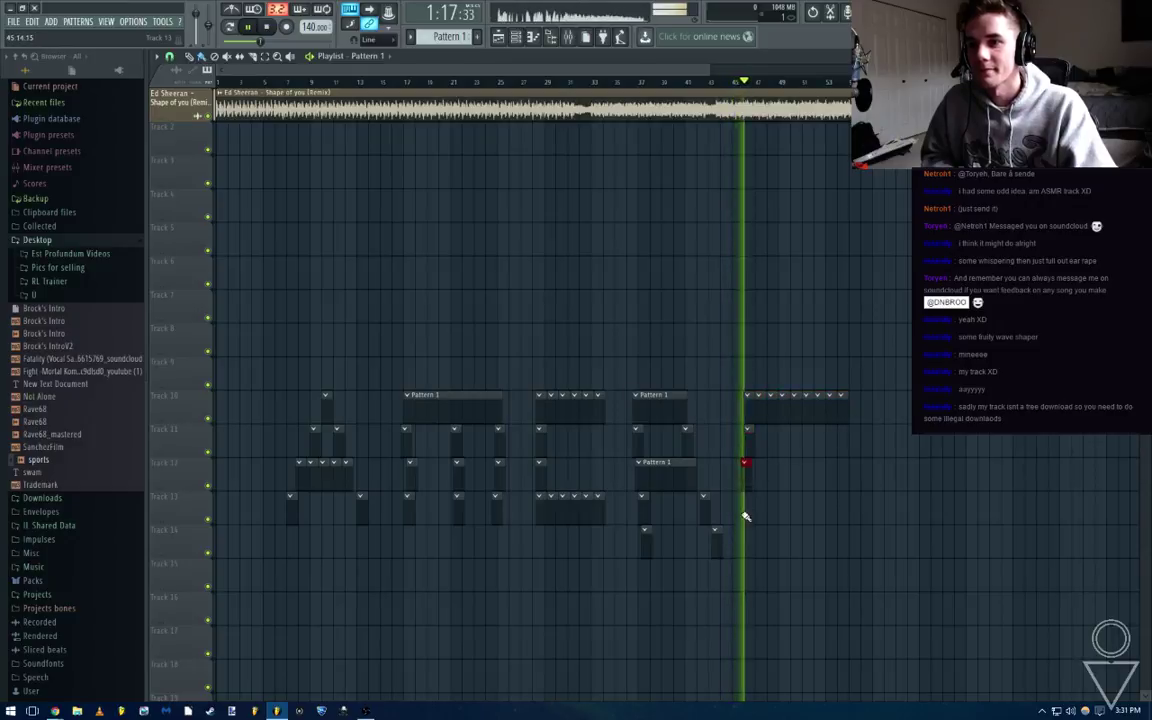
pyautogui.click(745, 505)
pyautogui.click(746, 535)
pyautogui.moveTo(755, 544); pyautogui.dragTo(849, 550)
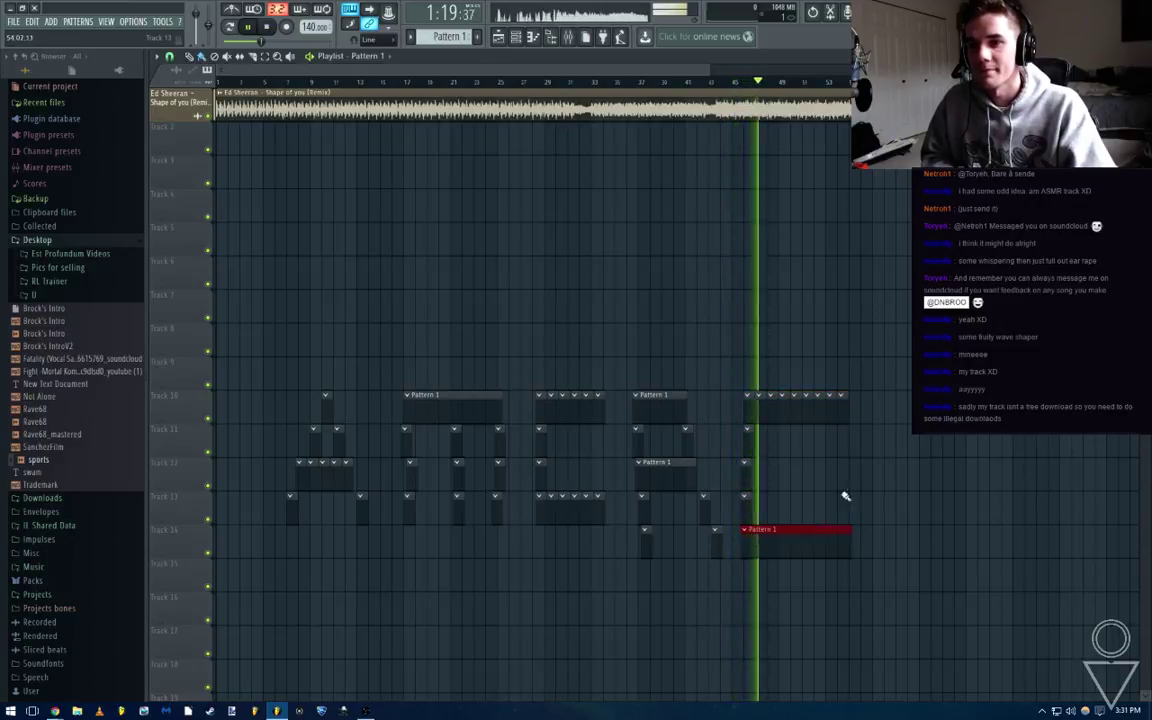
# Close the O's right side with Pattern 1 clips on tracks 11 to 13 near bar 54
pyautogui.click(839, 447)
pyautogui.click(843, 476)
pyautogui.click(841, 505)
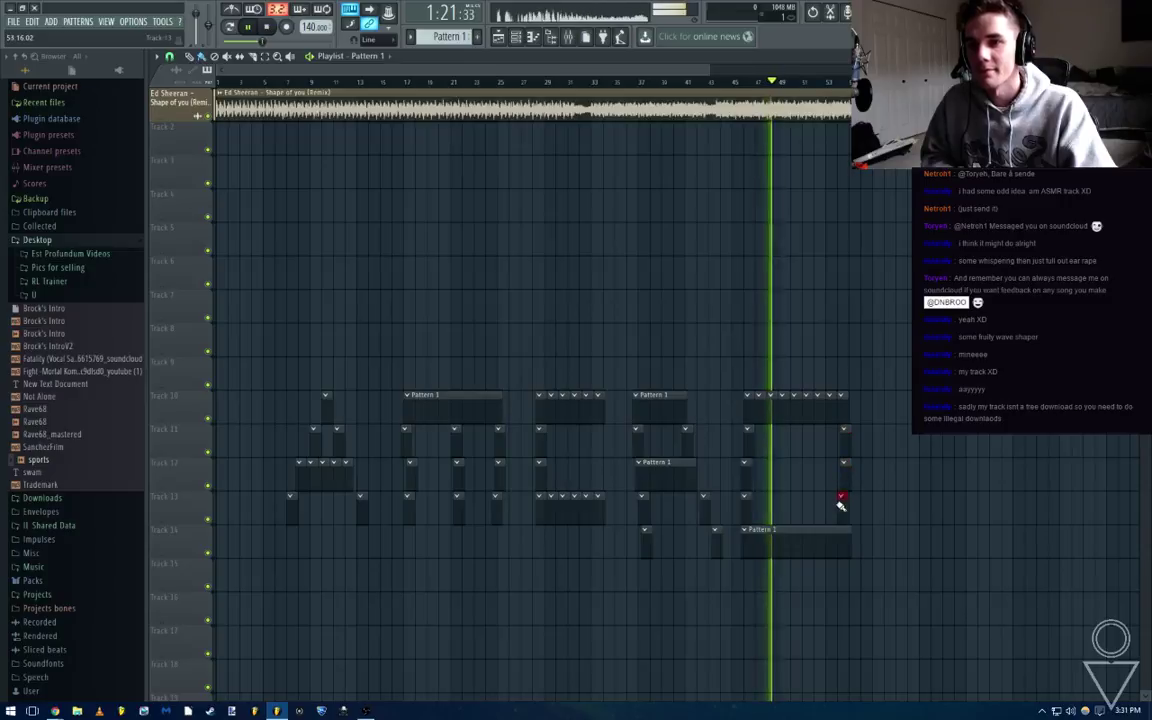
pyautogui.hotkey('ctrl', 's')
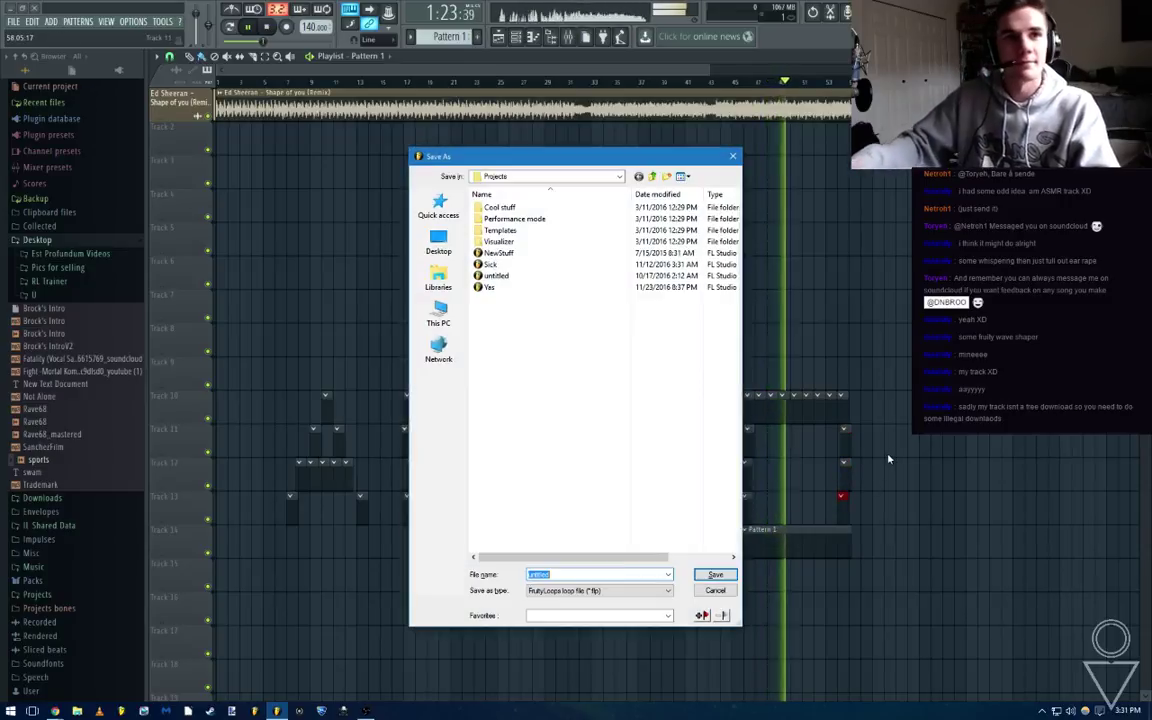
pyautogui.press('Escape')
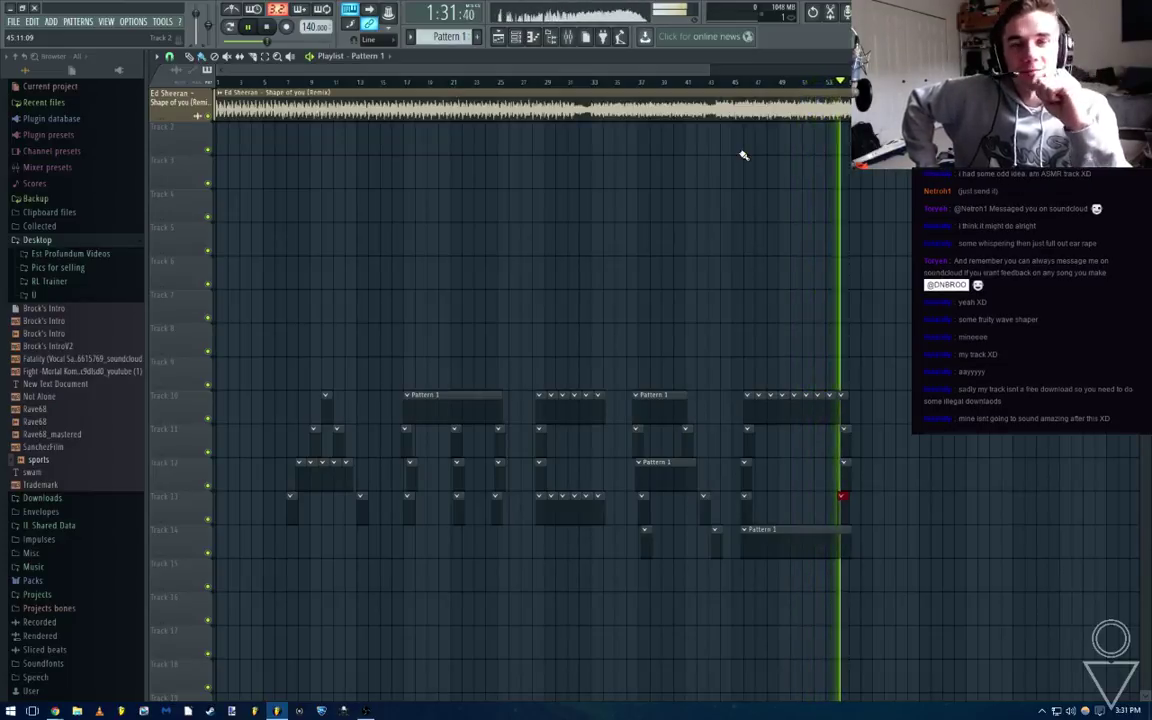
pyautogui.scroll(-4, 588, 88)
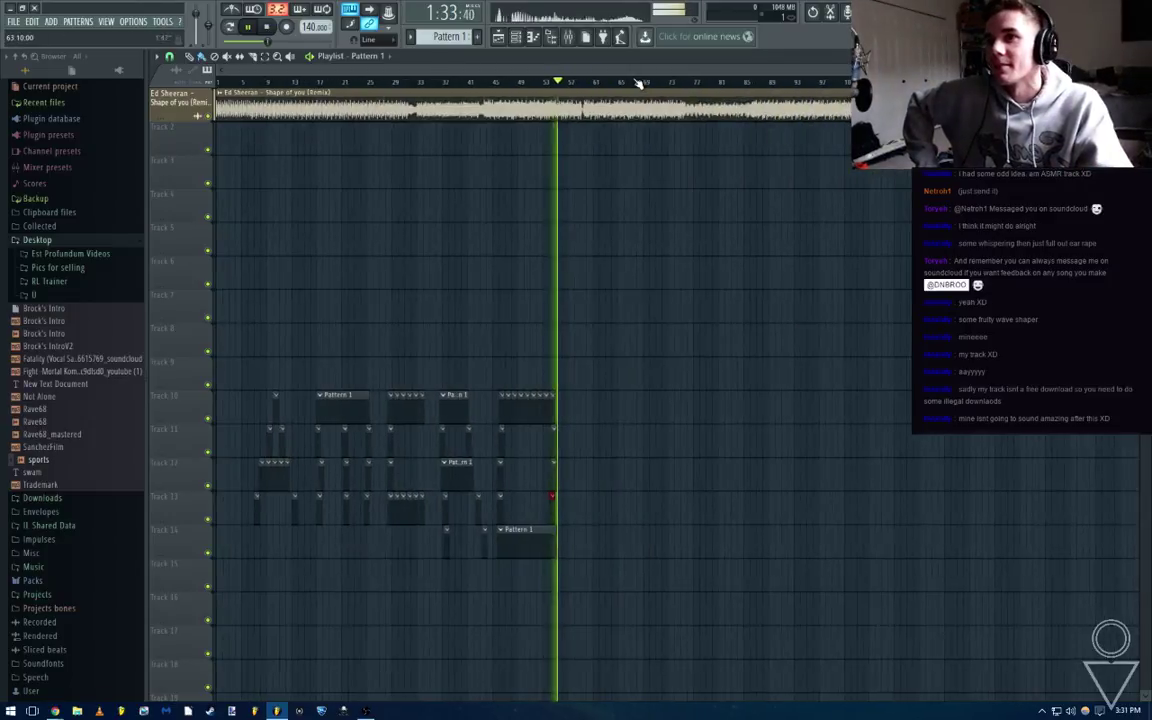
# Collapse the Desktop folder in the browser and follow the playing remix along the playlist from about bar 55
pyautogui.click(45, 242)
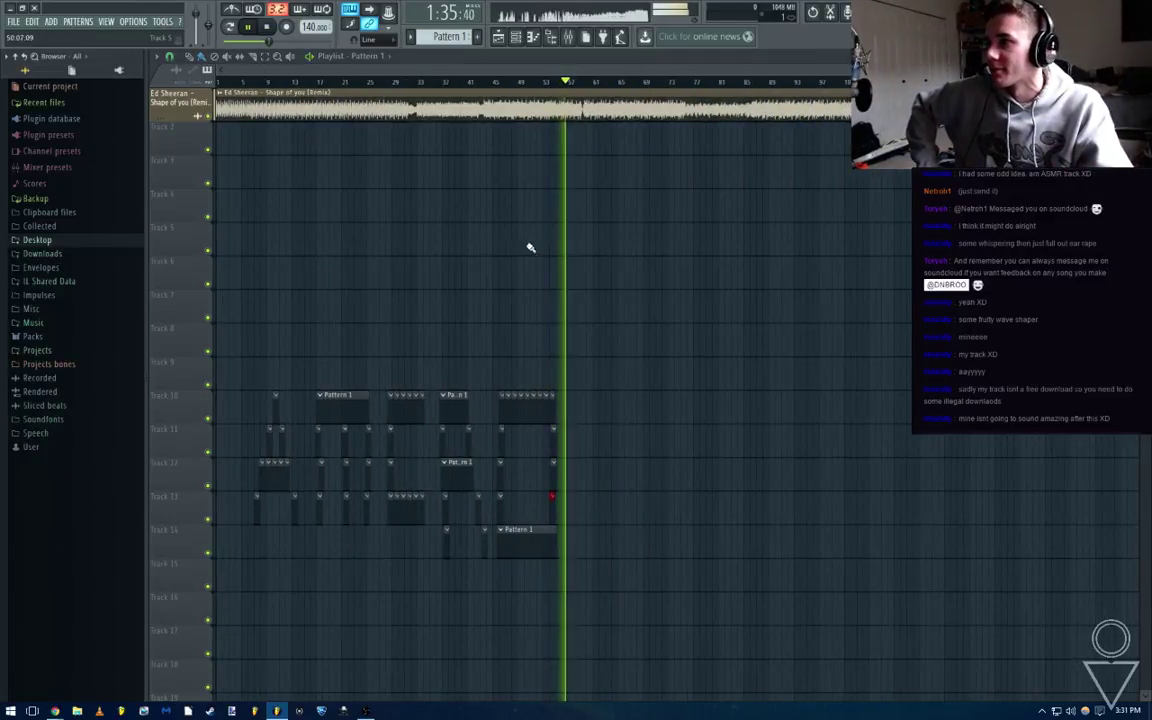
pyautogui.scroll(3, 581, 75)
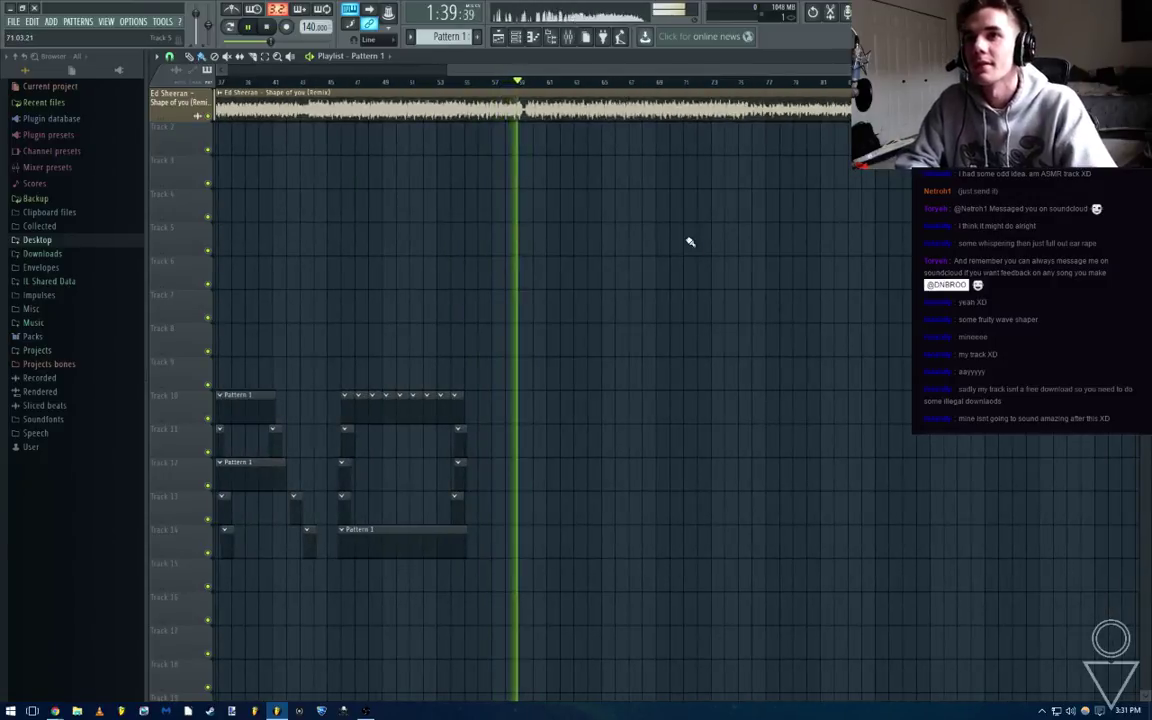
pyautogui.scroll(-2, 593, 87)
pyautogui.scroll(-3, 593, 87)
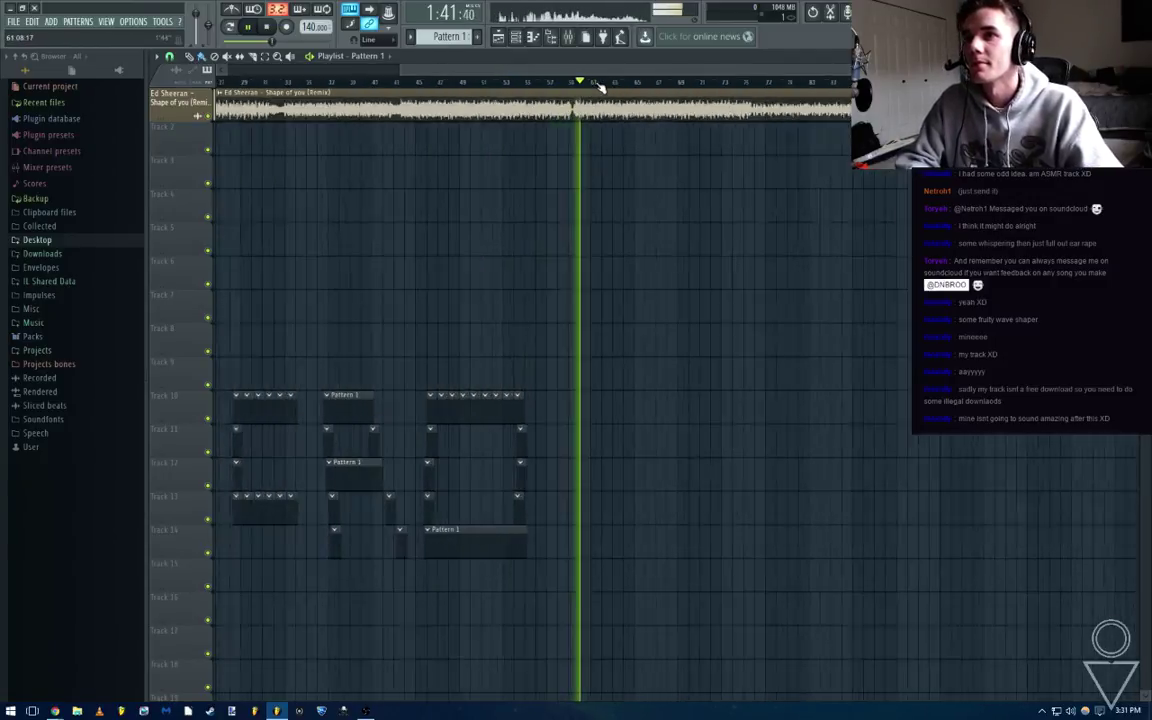
pyautogui.scroll(3, 643, 85)
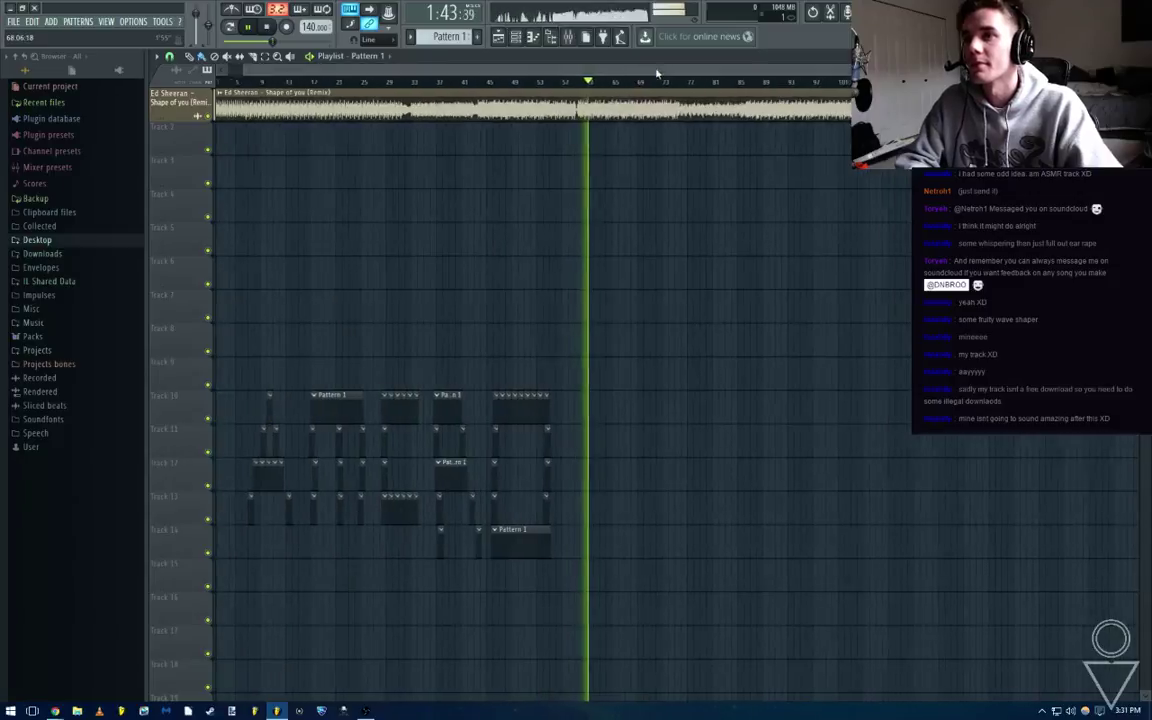
pyautogui.scroll(3, 645, 88)
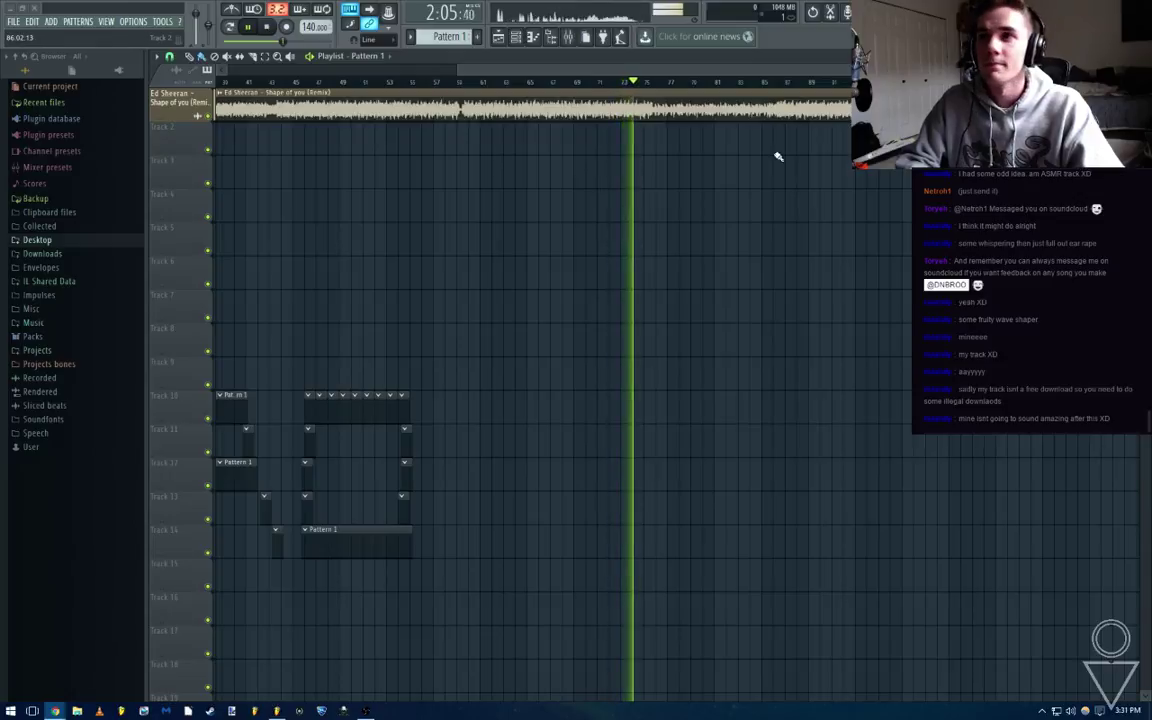
# Stop the song and restart the remix from about bar 72
pyautogui.press('space')
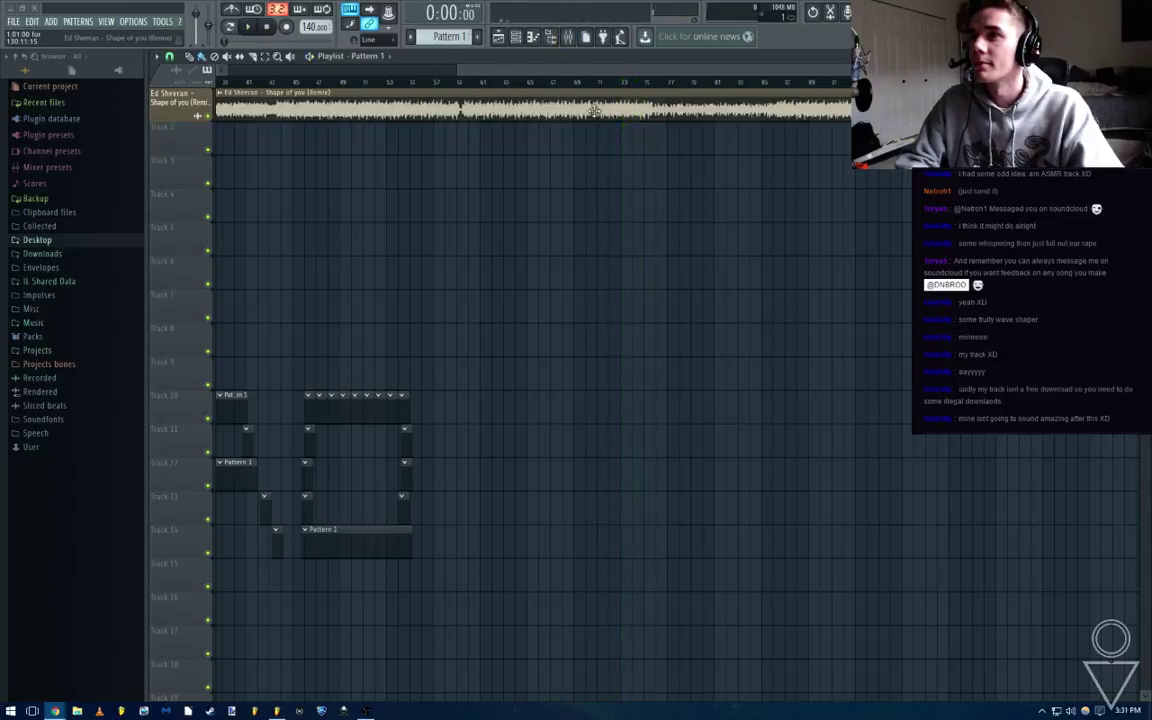
pyautogui.click(607, 82)
pyautogui.press('space')
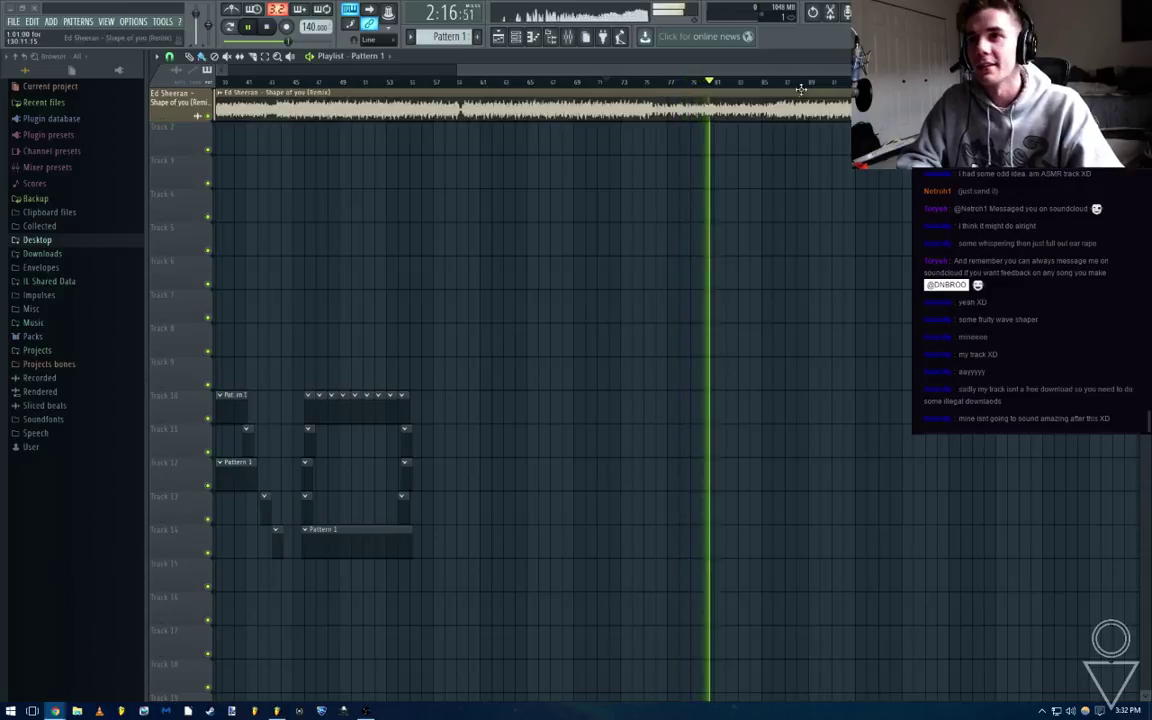
pyautogui.scroll(-3, 797, 86)
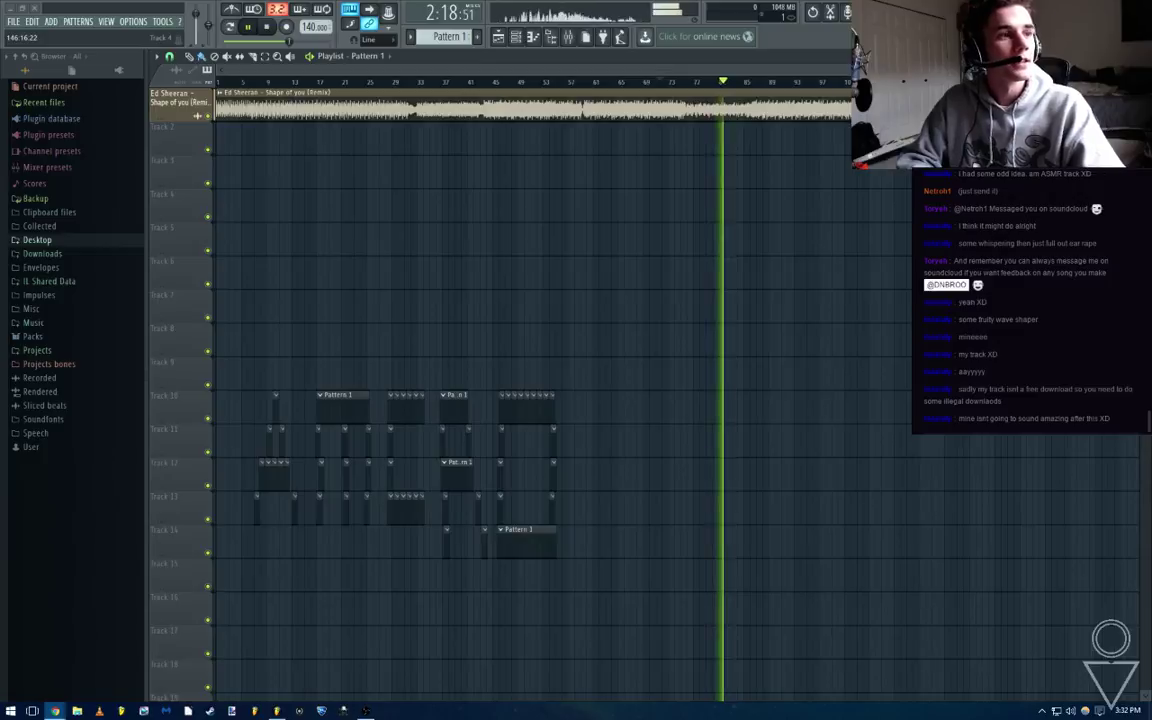
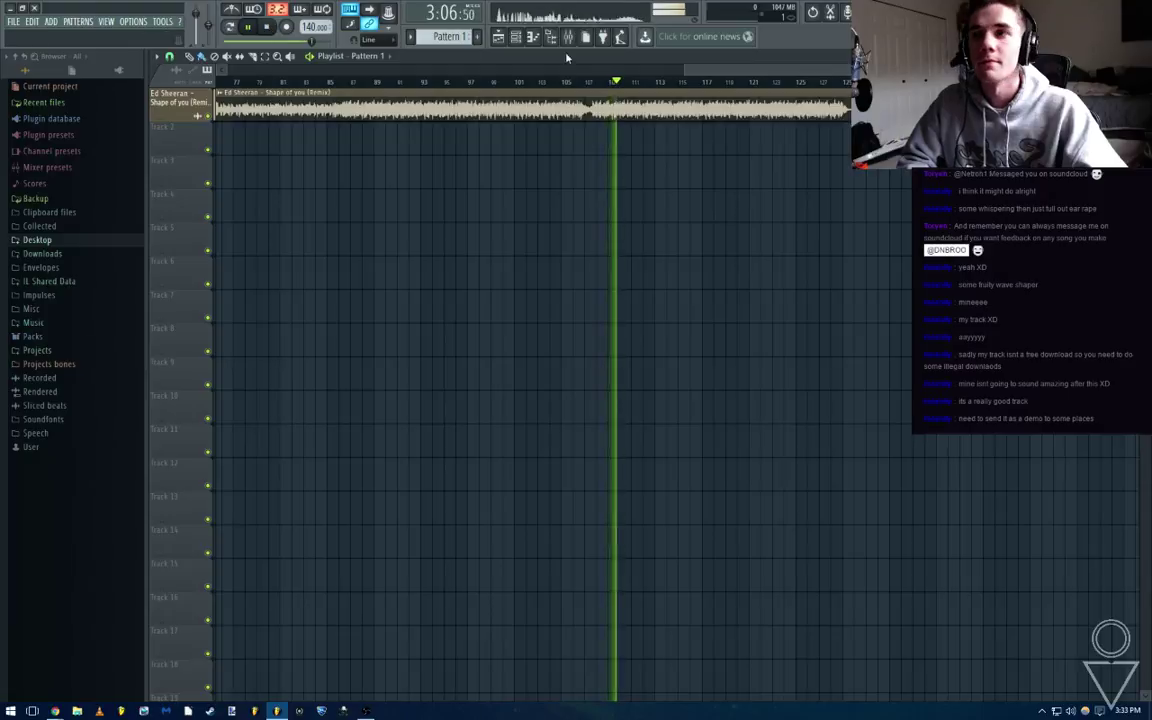
# Listen to the closing section of the Shape of You remix and stop playback near its end
pyautogui.moveTo(738, 71); pyautogui.dragTo(758, 72)
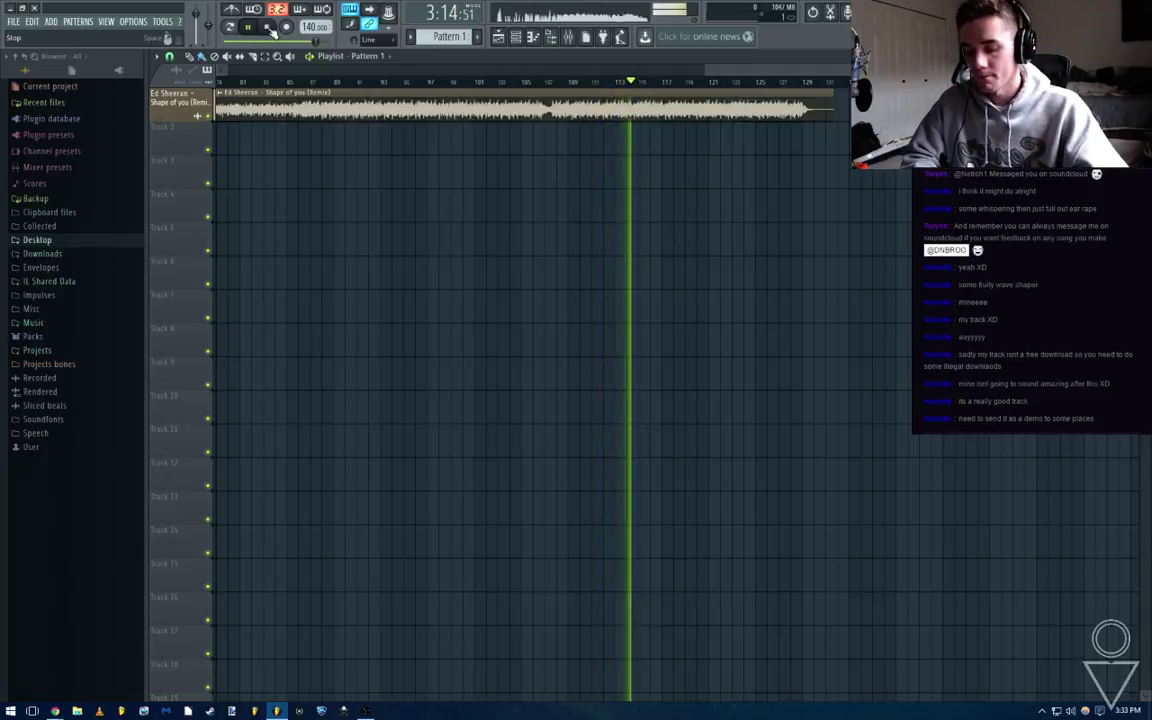
pyautogui.moveTo(719, 82); pyautogui.dragTo(747, 79)
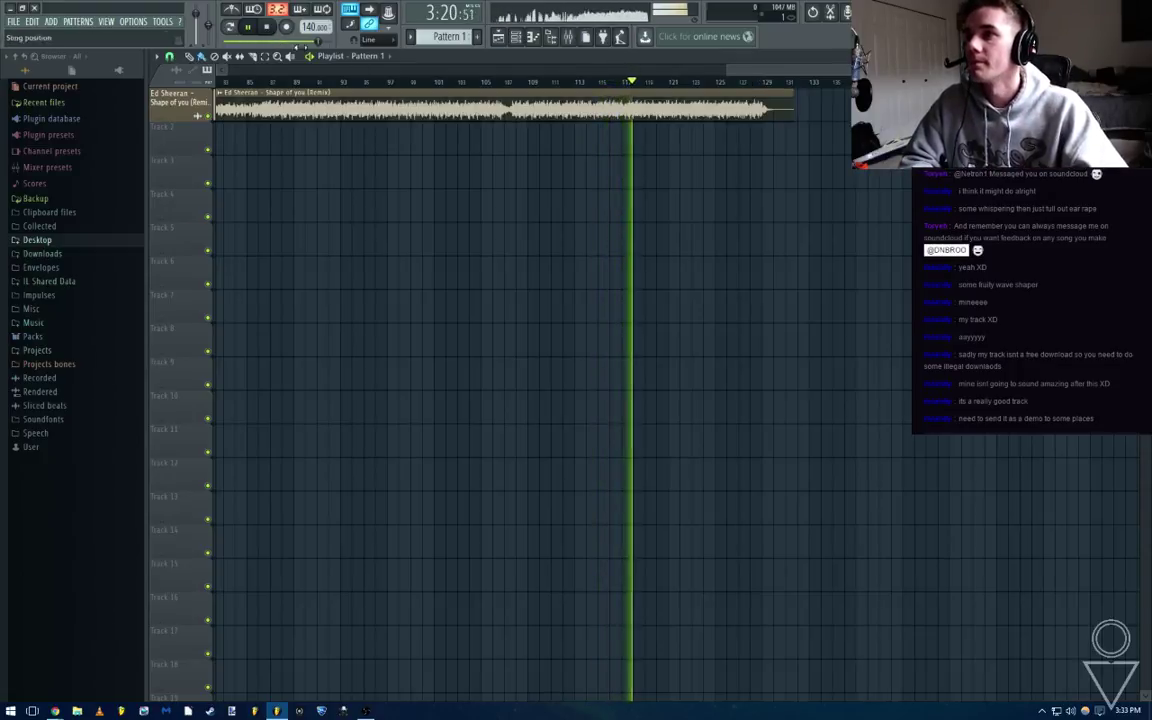
pyautogui.hscroll(1, 797, 109)
pyautogui.hscroll(2, 797, 88)
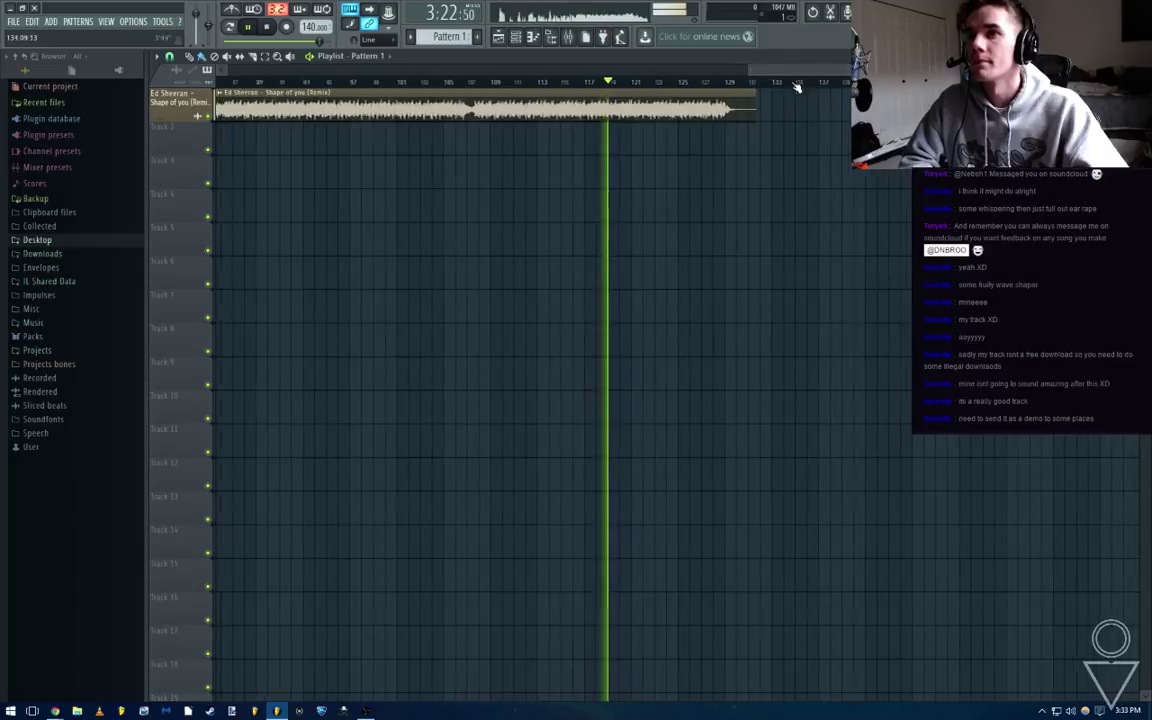
pyautogui.hscroll(1, 784, 78)
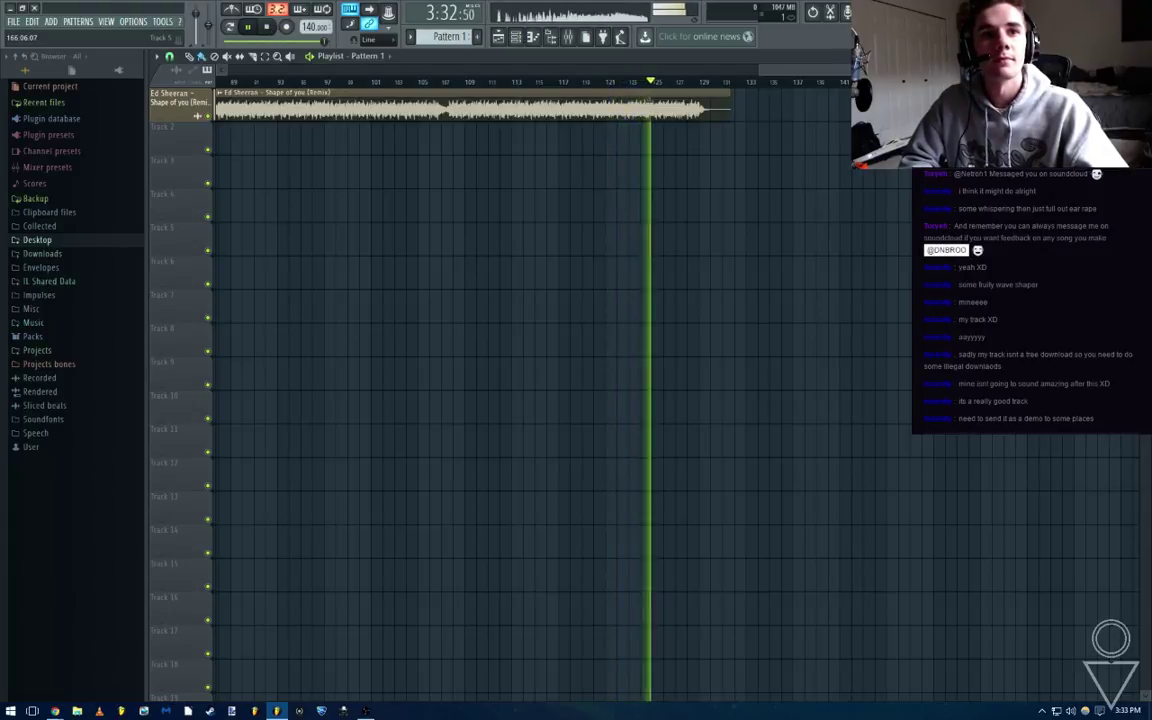
pyautogui.click(272, 29)
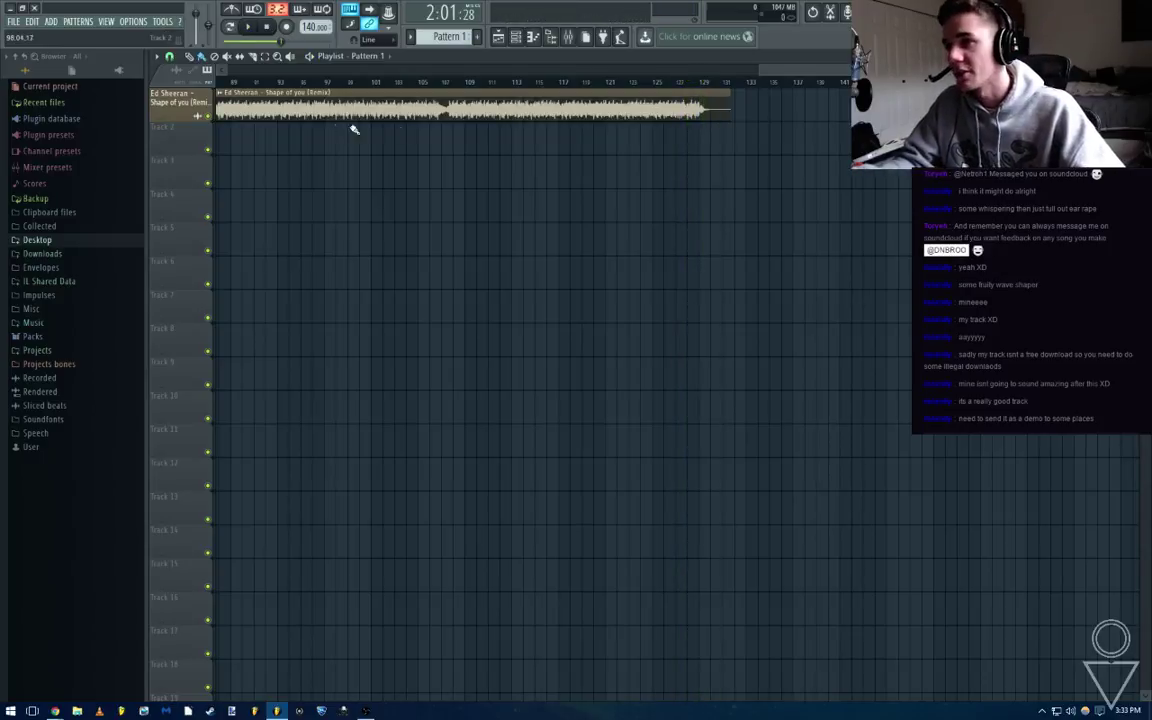
# Look over the lettering made of Pattern 1 clips and the remix waveform from the playlist's start
pyautogui.scroll(-4, 500, 82)
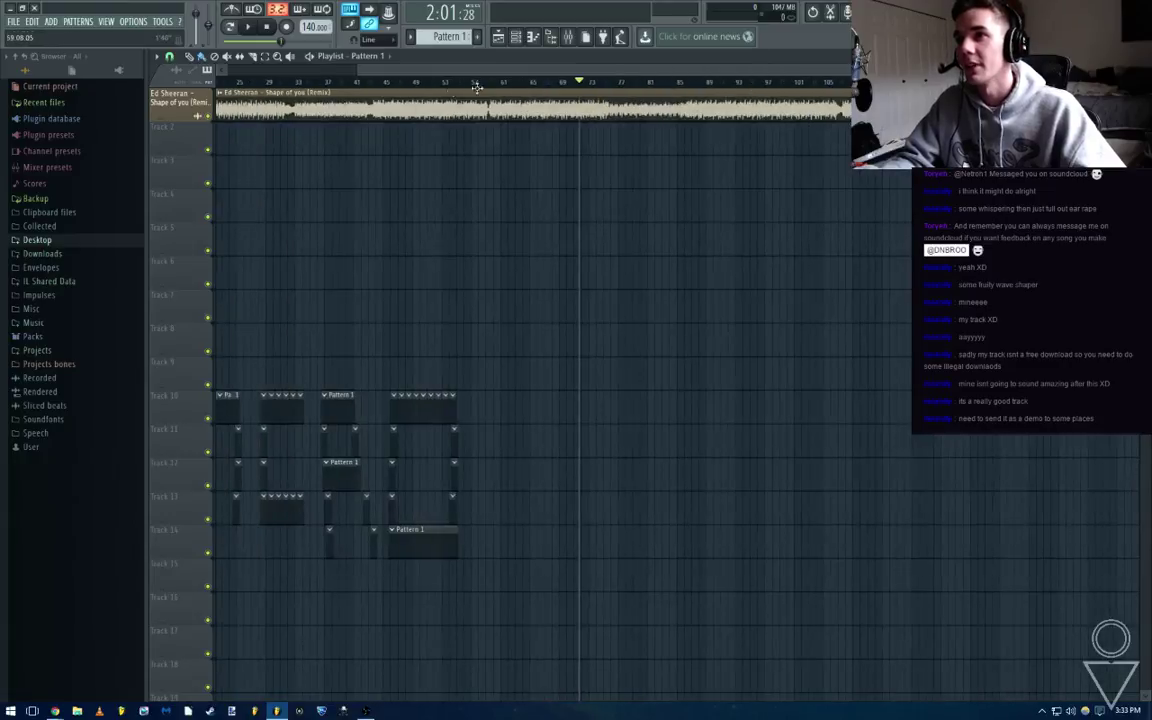
pyautogui.scroll(4, 440, 88)
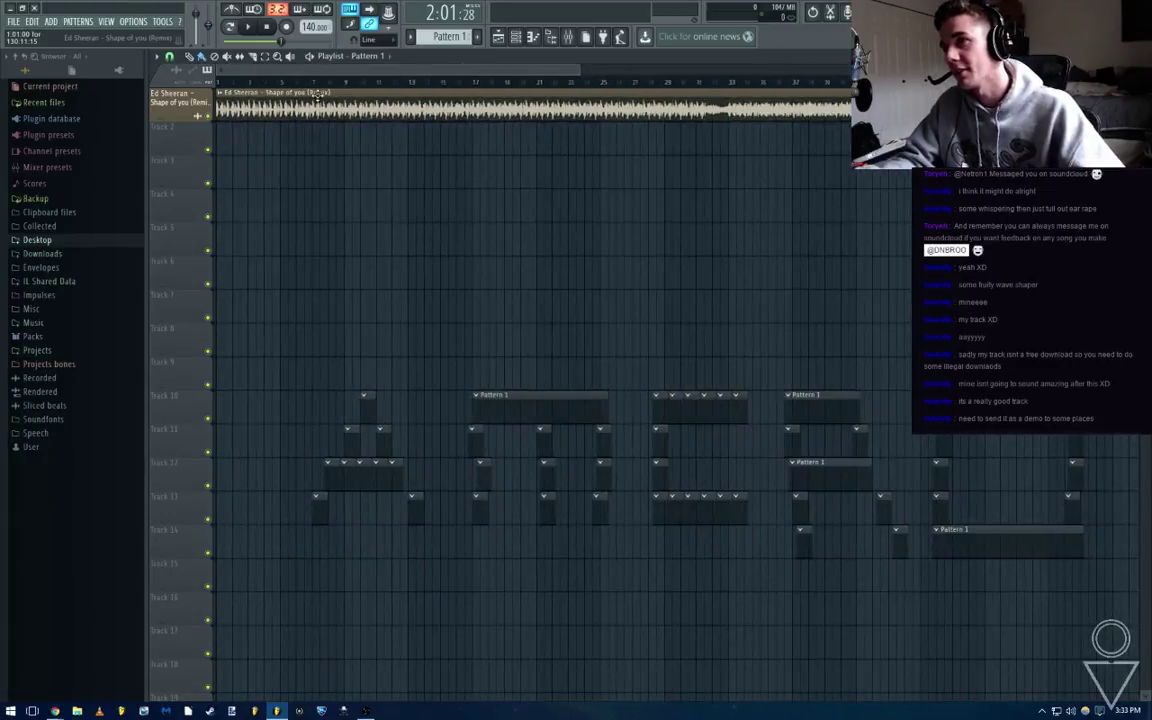
pyautogui.moveTo(320, 72); pyautogui.dragTo(332, 73)
pyautogui.moveTo(401, 70); pyautogui.dragTo(512, 76)
pyautogui.moveTo(603, 73); pyautogui.dragTo(709, 73)
pyautogui.scroll(-4, 430, 157)
# Browse into Music, Music Files, Fruity Loop Files and expand the Songs folder
pyautogui.click(52, 323)
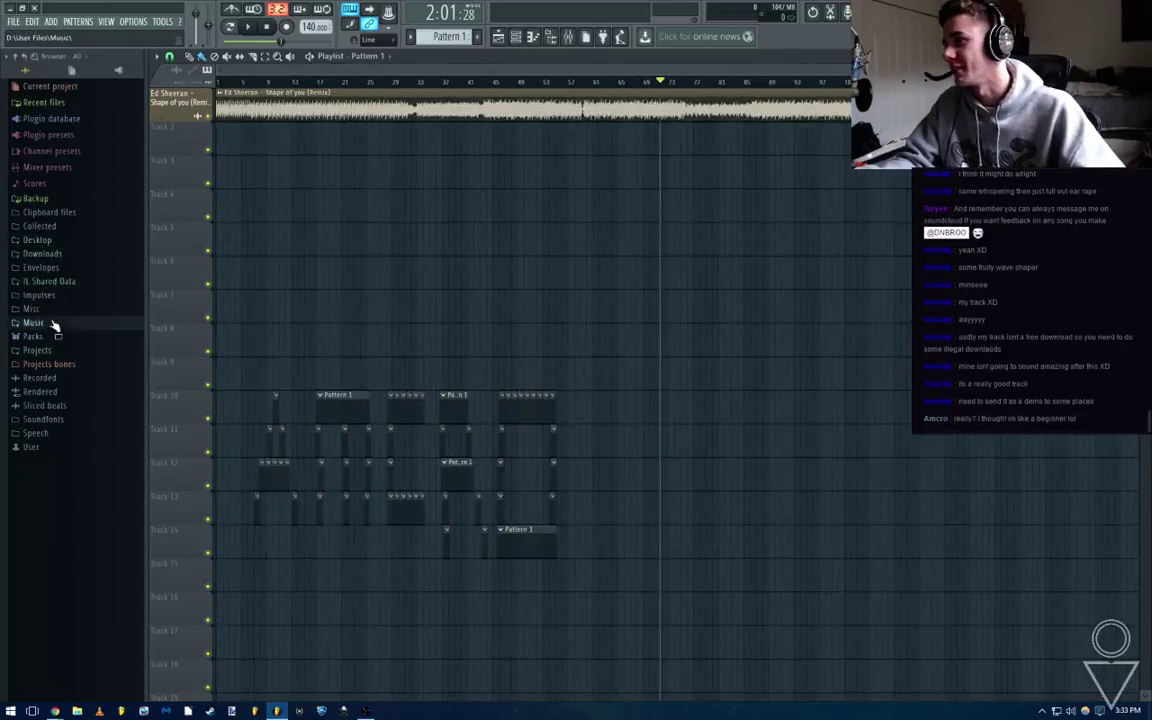
pyautogui.click(56, 378)
pyautogui.click(72, 434)
pyautogui.click(86, 447)
pyautogui.click(86, 488)
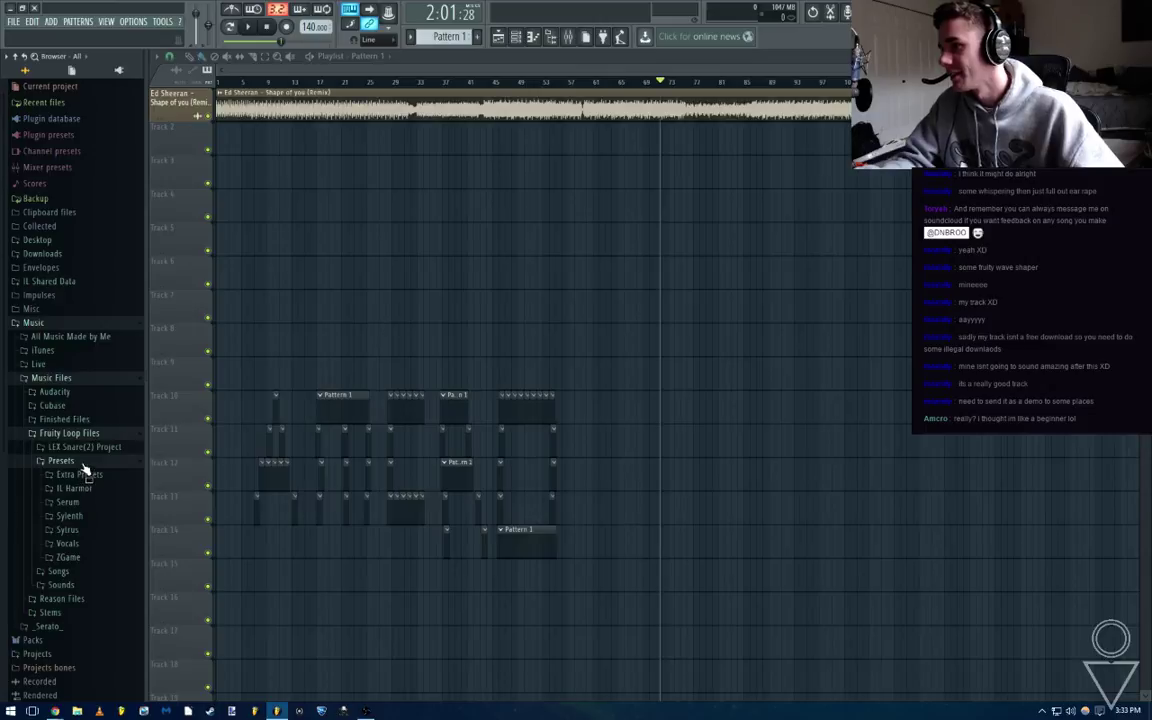
pyautogui.click(84, 464)
pyautogui.click(84, 440)
pyautogui.click(84, 440)
pyautogui.click(85, 478)
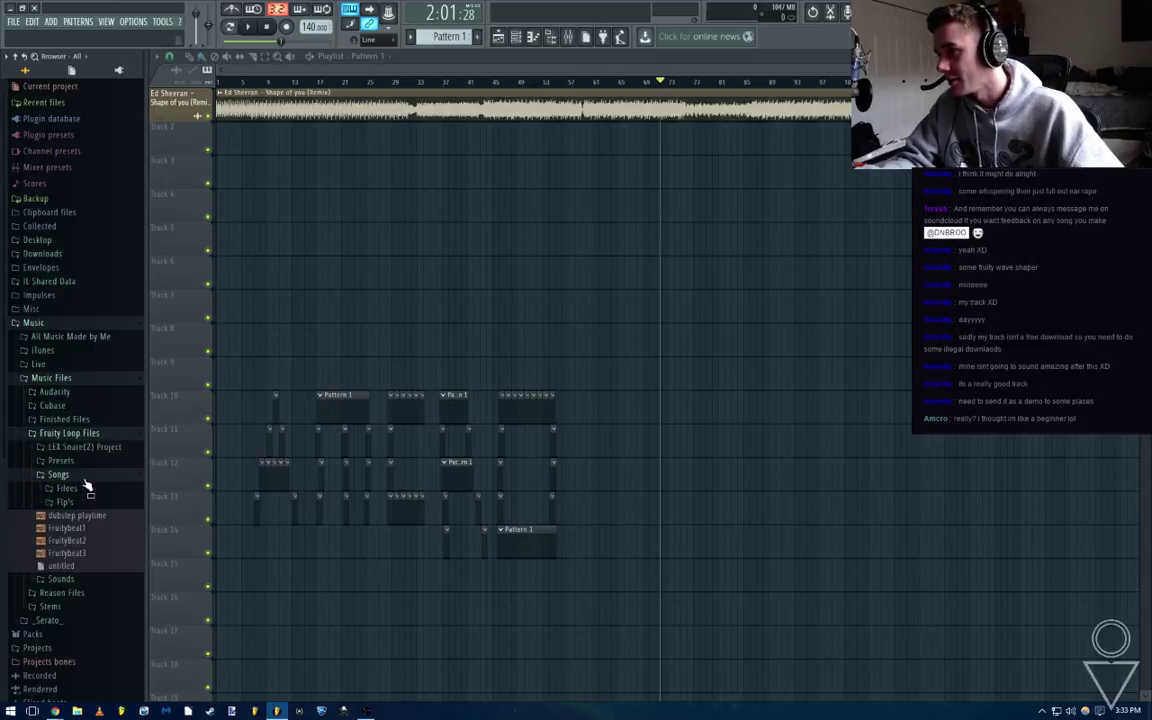
# Find the Rave68 folder inside Filees and pick the Rave68_Unmastered audio file
pyautogui.scroll(-2, 84, 478)
pyautogui.click(86, 441)
pyautogui.scroll(-3, 98, 464)
pyautogui.scroll(3, 98, 464)
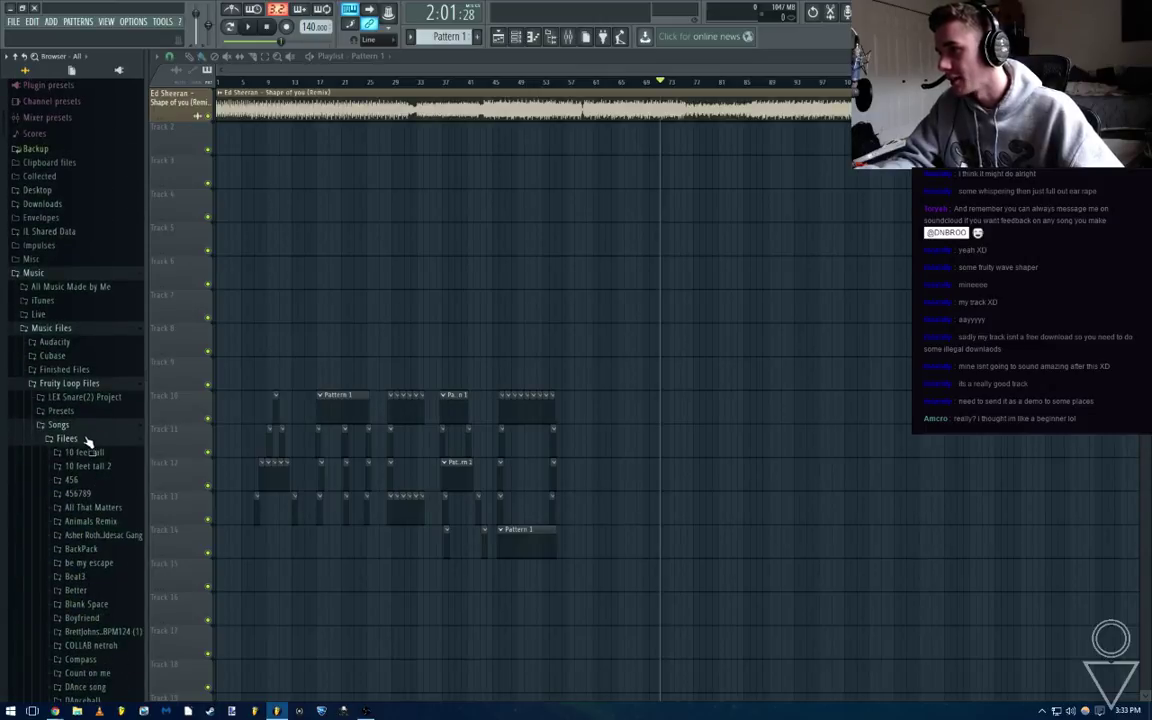
pyautogui.click(87, 441)
pyautogui.click(87, 457)
pyautogui.click(86, 454)
pyautogui.click(87, 439)
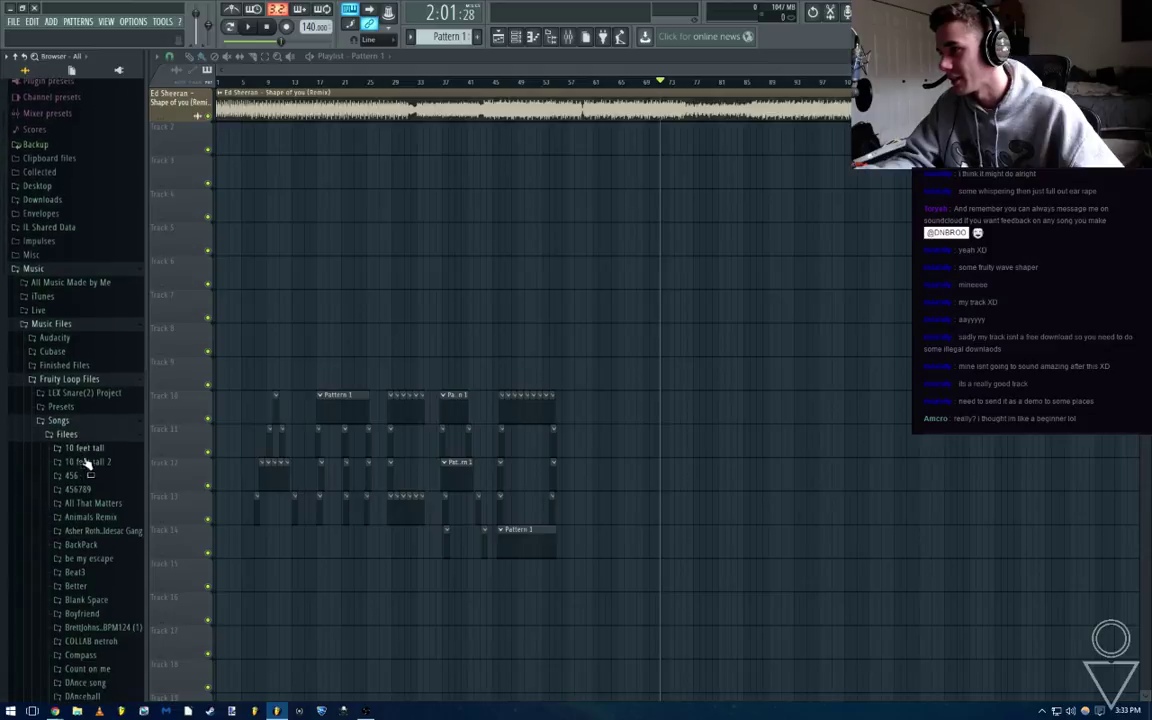
pyautogui.scroll(-10, 90, 450)
pyautogui.scroll(-1, 95, 460)
pyautogui.click(100, 360)
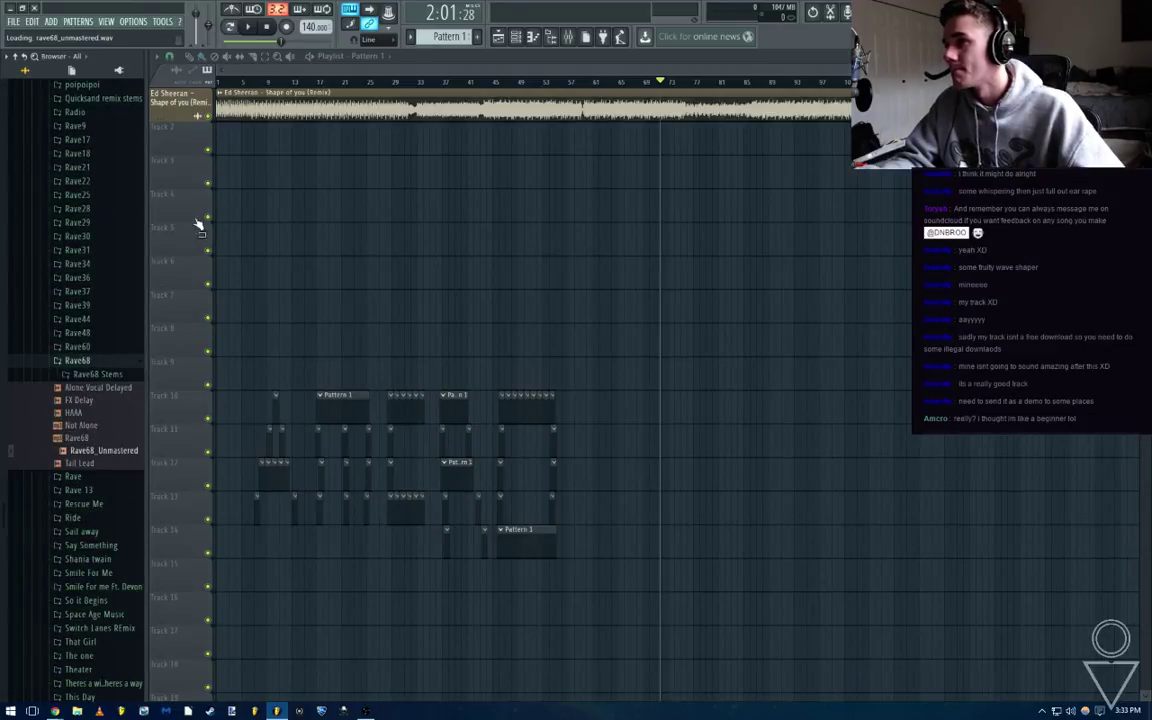
# Place Rave68_mastered from the Desktop folder on track 2 at bar 1 and mute that track
pyautogui.scroll(20, 100, 410)
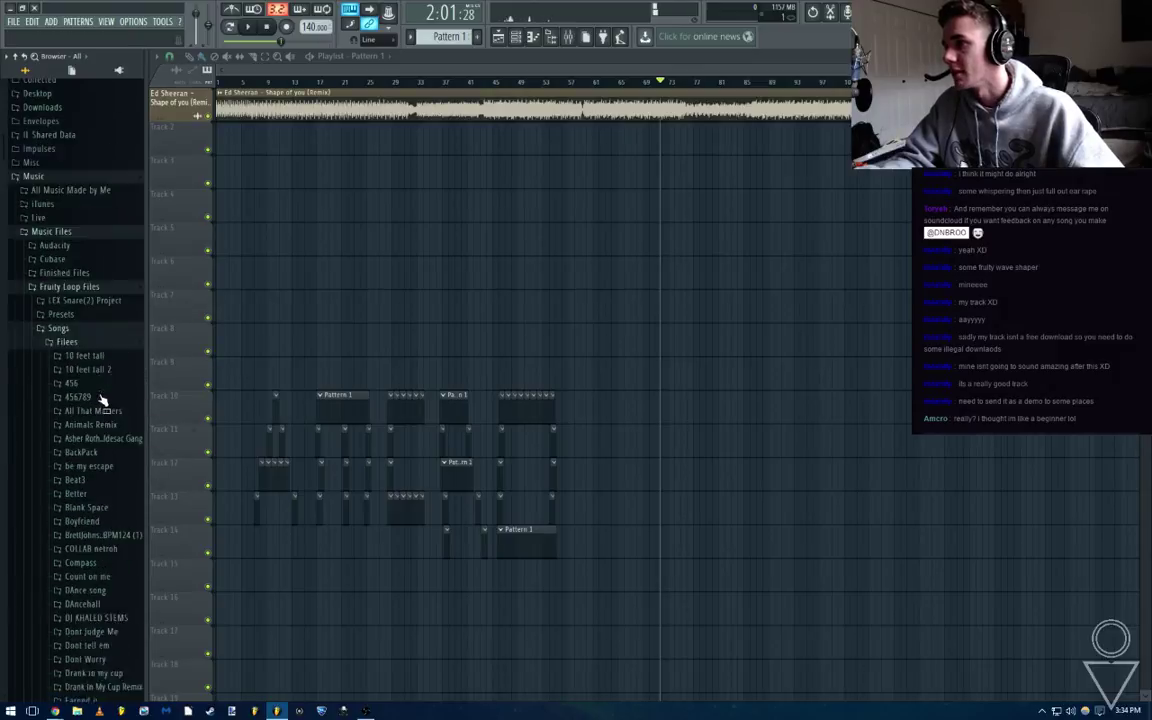
pyautogui.click(40, 240)
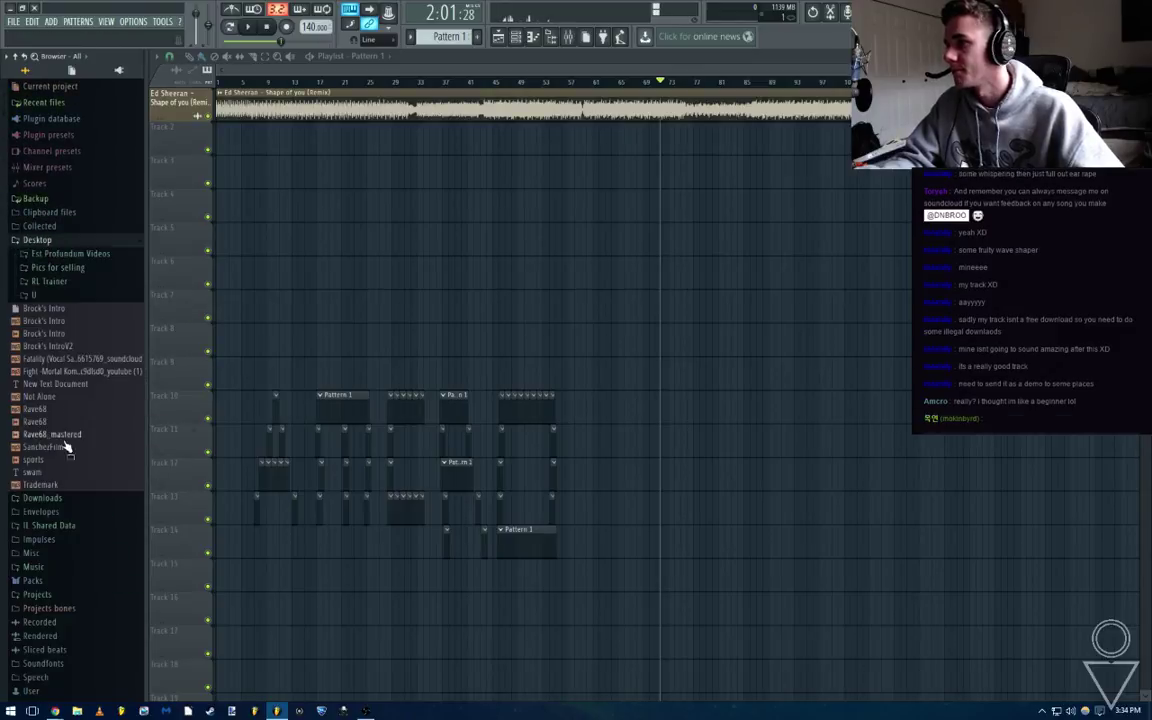
pyautogui.moveTo(188, 152); pyautogui.dragTo(195, 140)
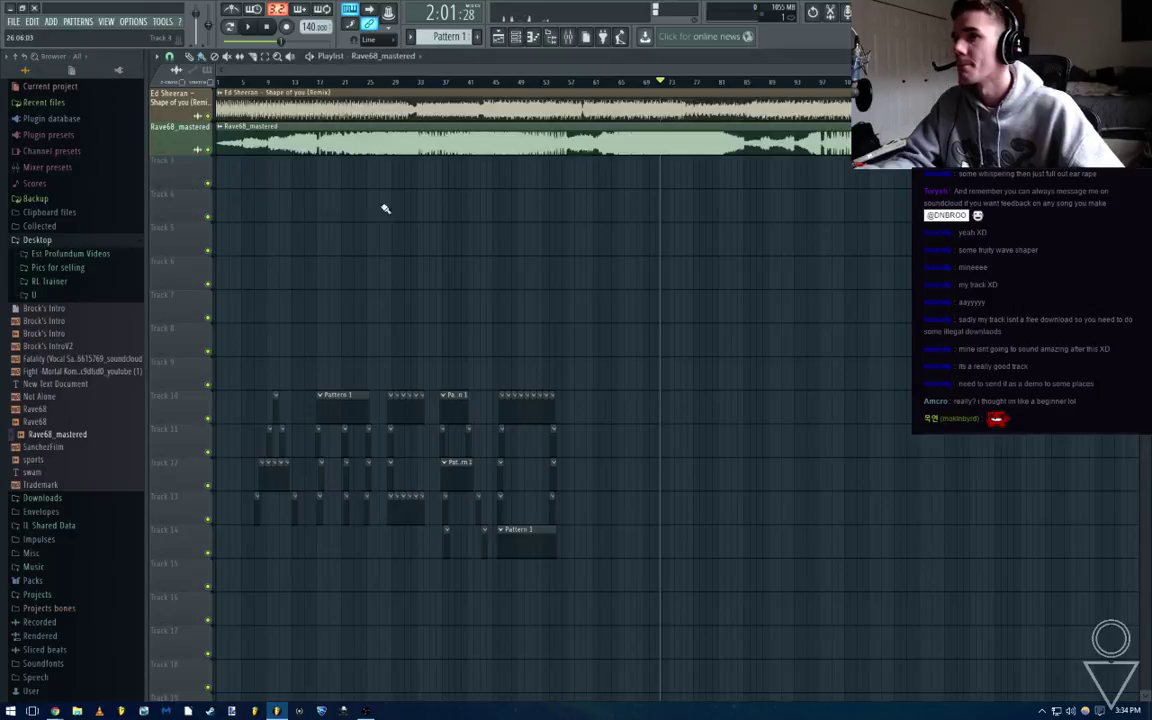
pyautogui.scroll(-2, 481, 224)
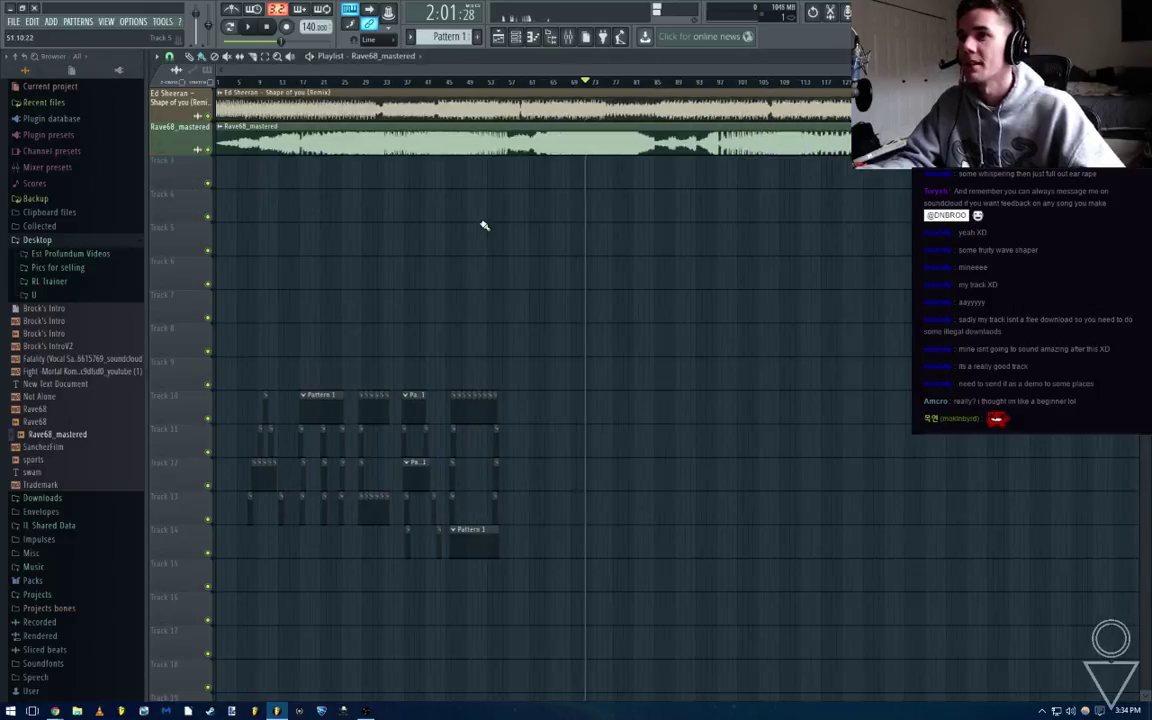
pyautogui.click(210, 151)
# Compare the waveforms of the Shape of You remix and Rave68_mastered along the whole playlist
pyautogui.scroll(2, 408, 155)
pyautogui.moveTo(358, 173); pyautogui.dragTo(879, 303)
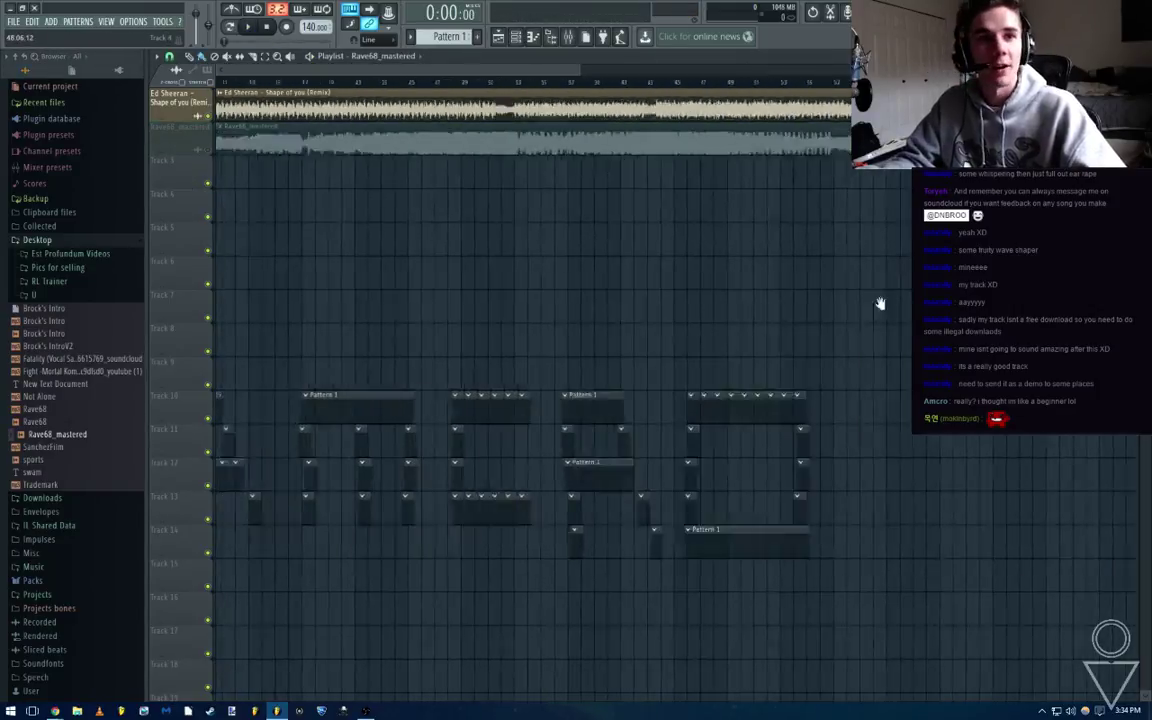
pyautogui.scroll(-1, 622, 244)
pyautogui.scroll(2, 445, 151)
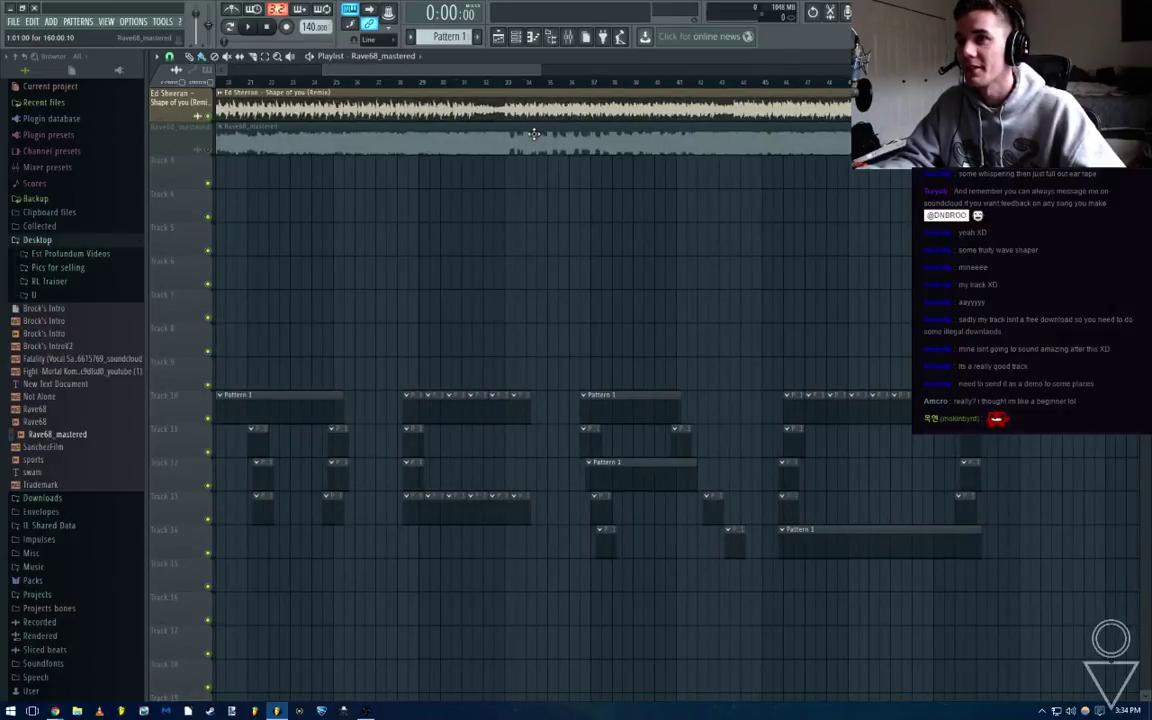
pyautogui.scroll(-1, 737, 145)
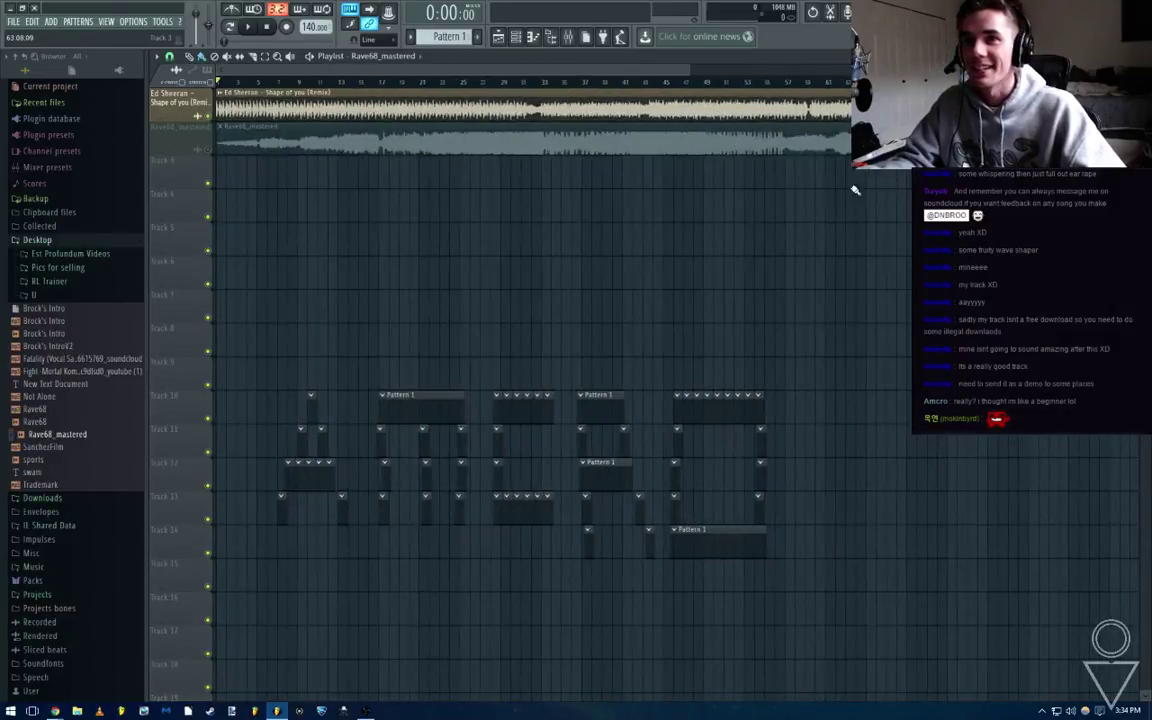
pyautogui.scroll(-5, 751, 149)
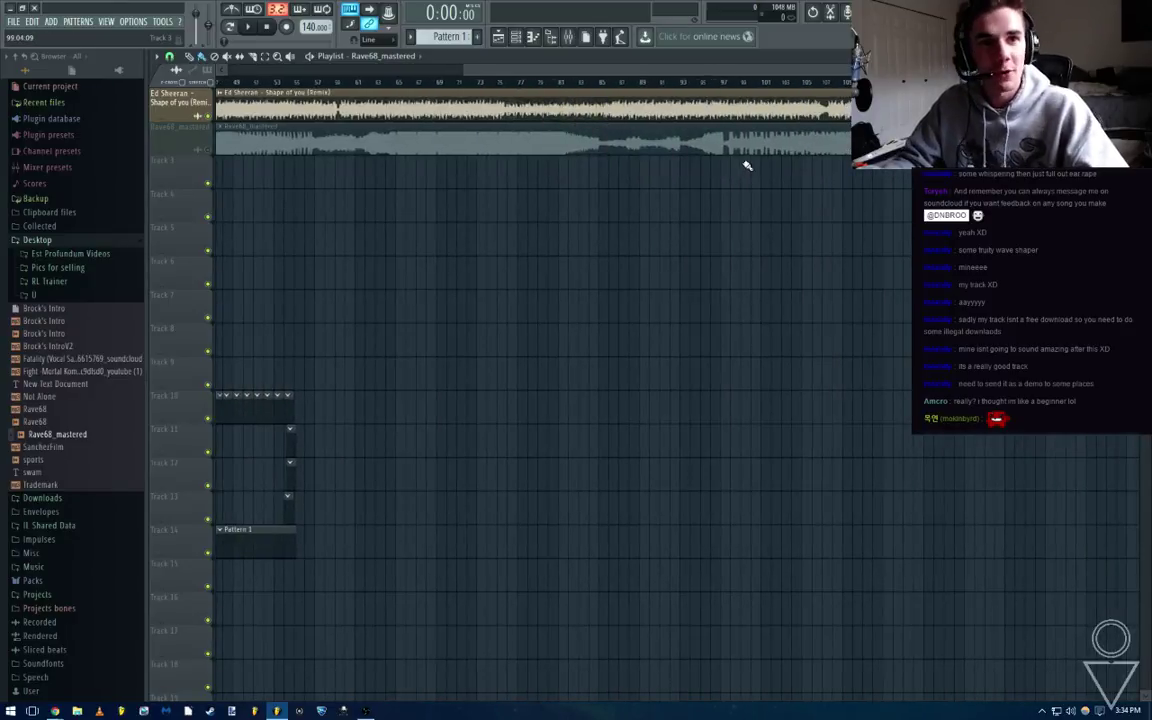
pyautogui.hotkey('ctrl', 's')
pyautogui.click(743, 158)
pyautogui.moveTo(845, 205); pyautogui.dragTo(801, 203)
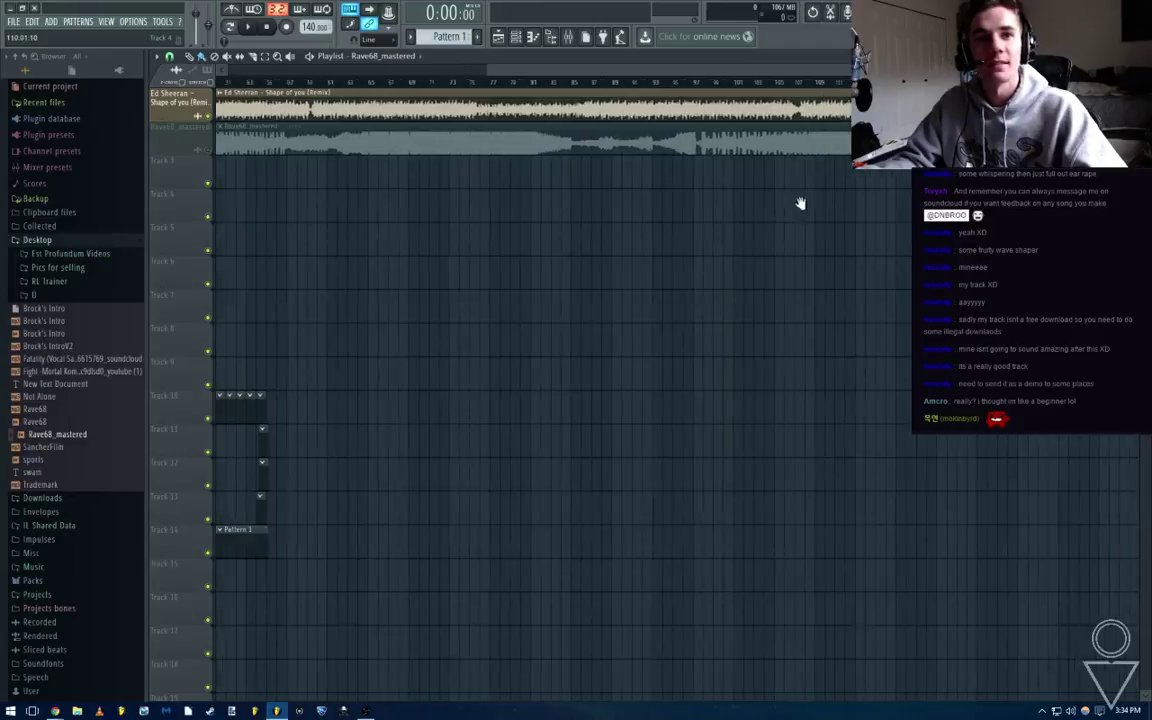
pyautogui.scroll(-4, 798, 205)
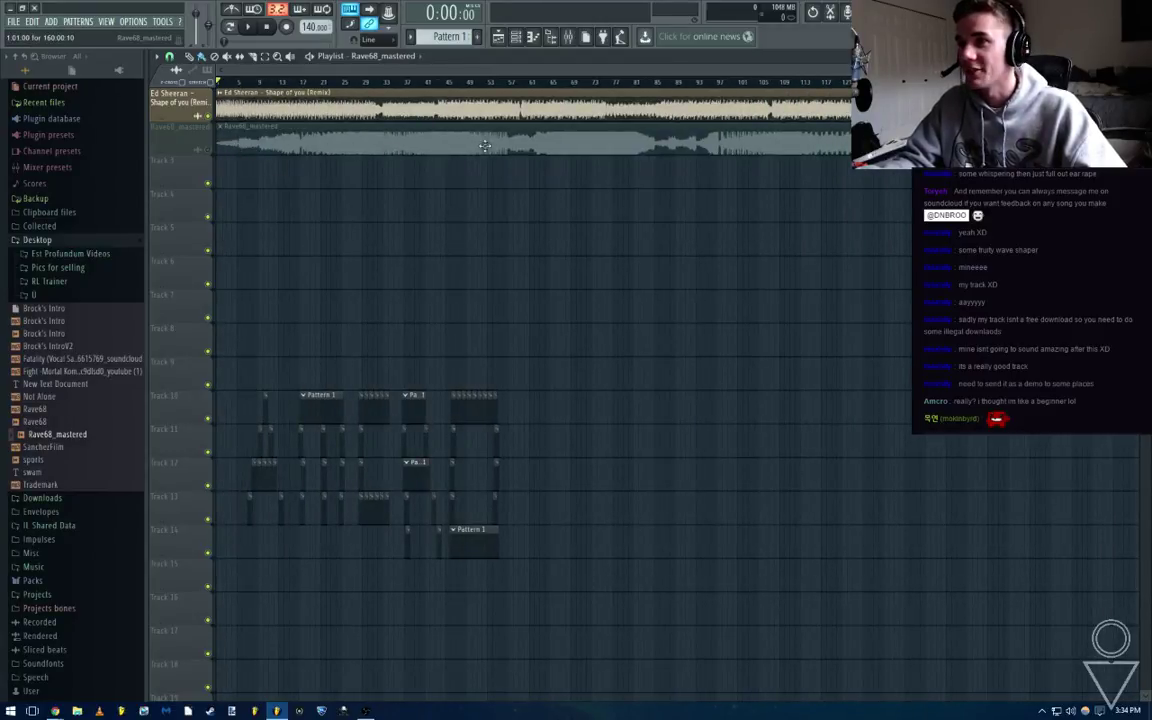
pyautogui.scroll(4, 322, 100)
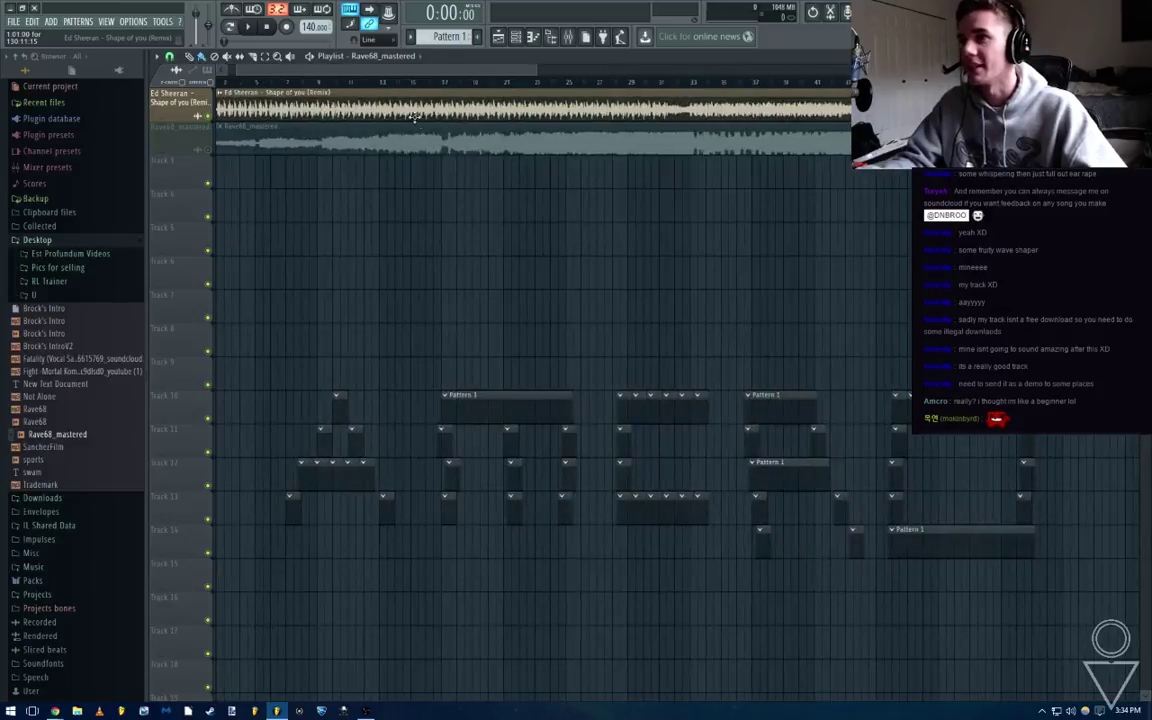
pyautogui.scroll(-5, 560, 188)
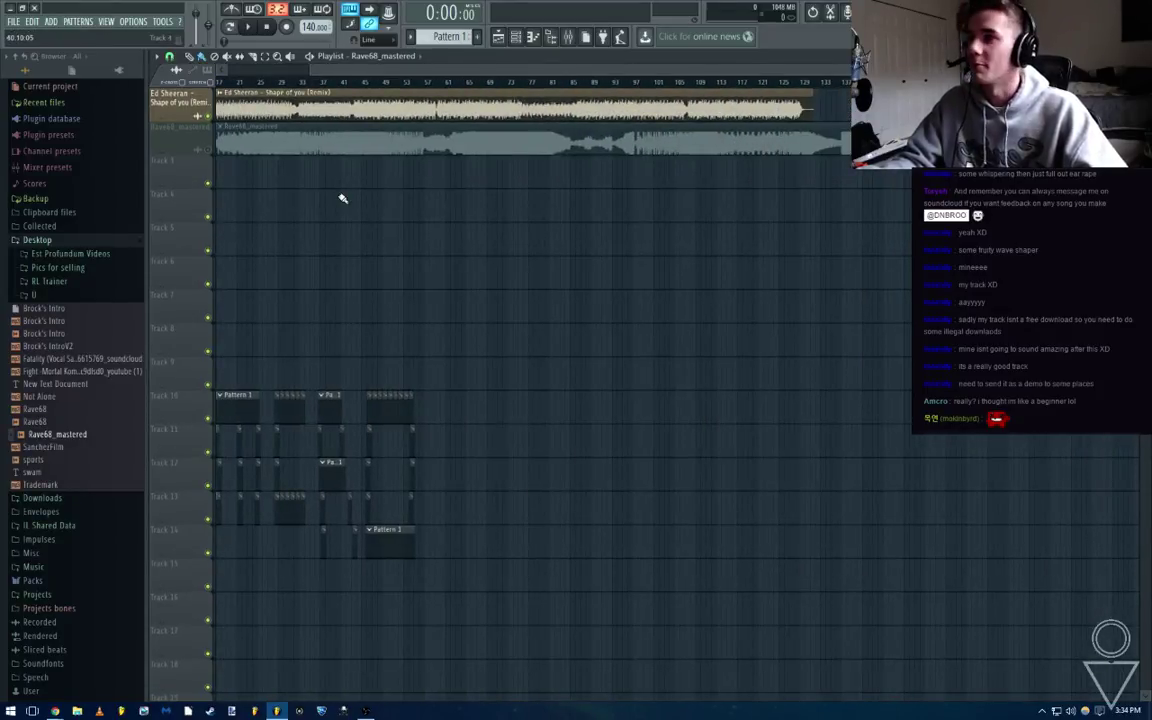
pyautogui.scroll(1, 344, 195)
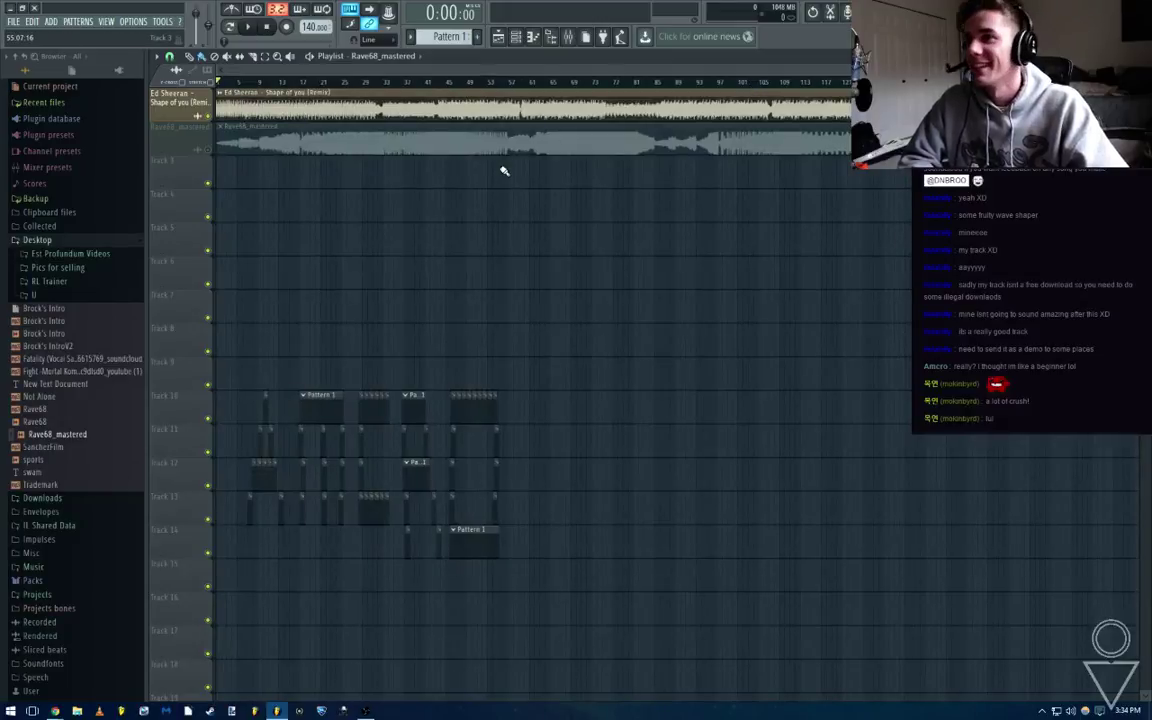
# Delete the Rave68_mastered clip from track 2 and play the Shape of You remix briefly from about bar 33
pyautogui.rightClick(316, 155)
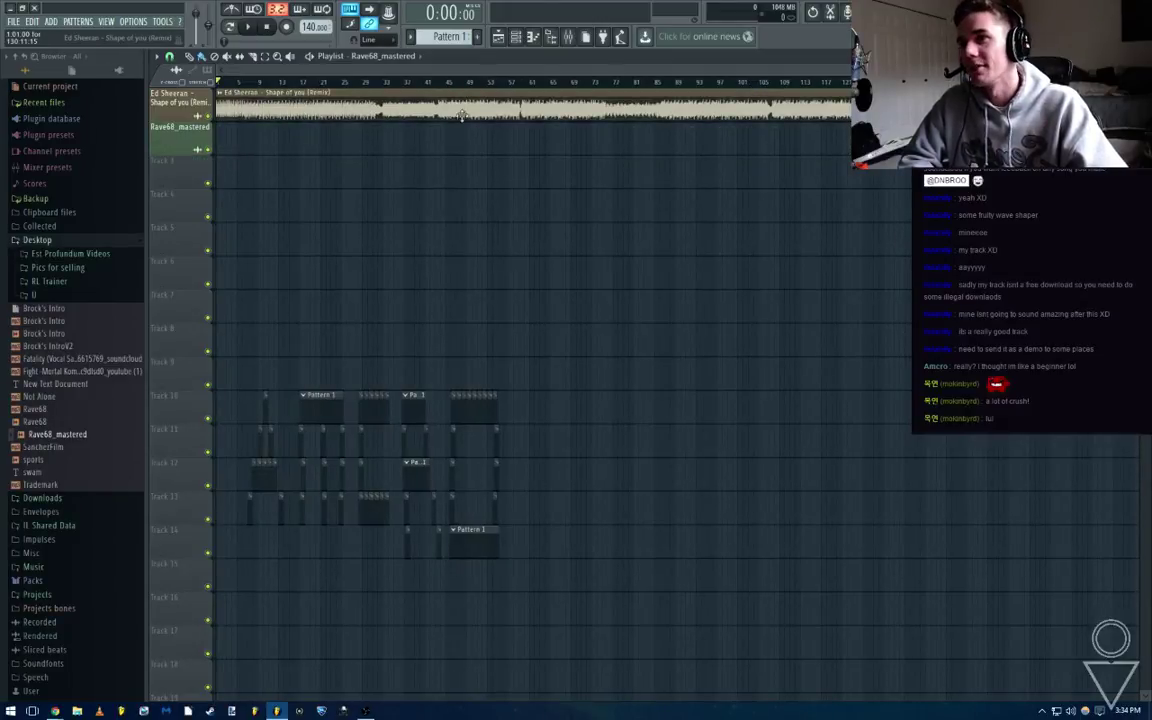
pyautogui.scroll(2, 458, 84)
pyautogui.scroll(-1, 481, 76)
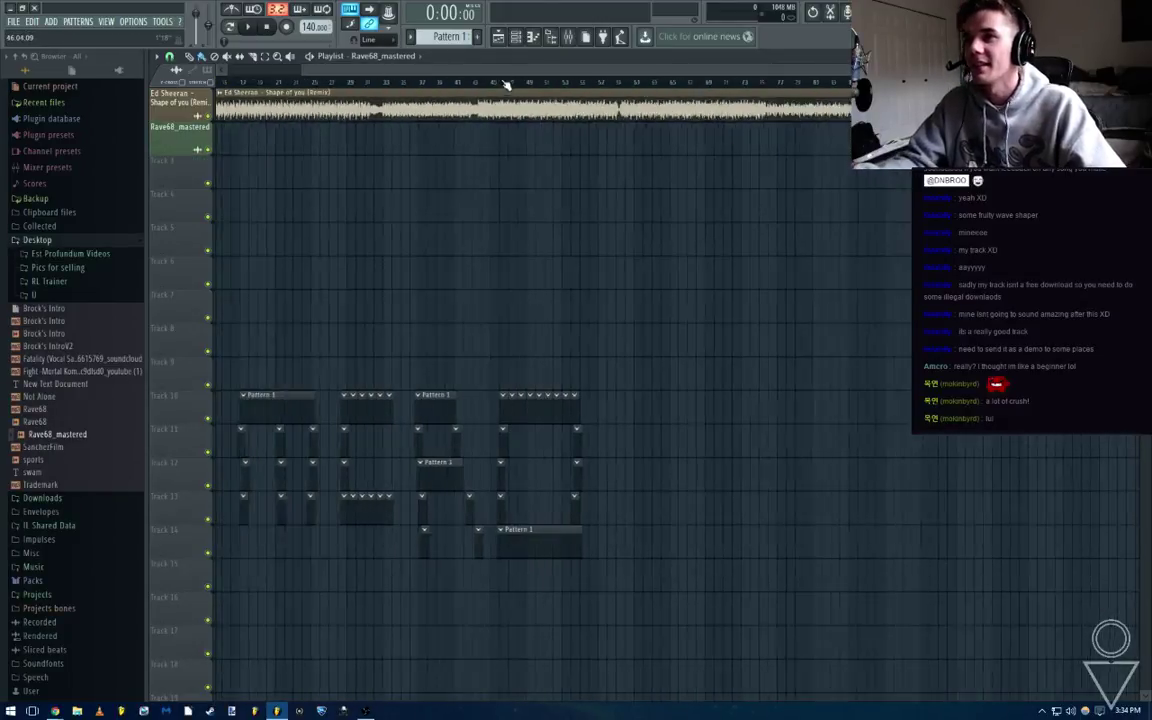
pyautogui.scroll(-2, 507, 85)
pyautogui.click(448, 84)
pyautogui.press('space')
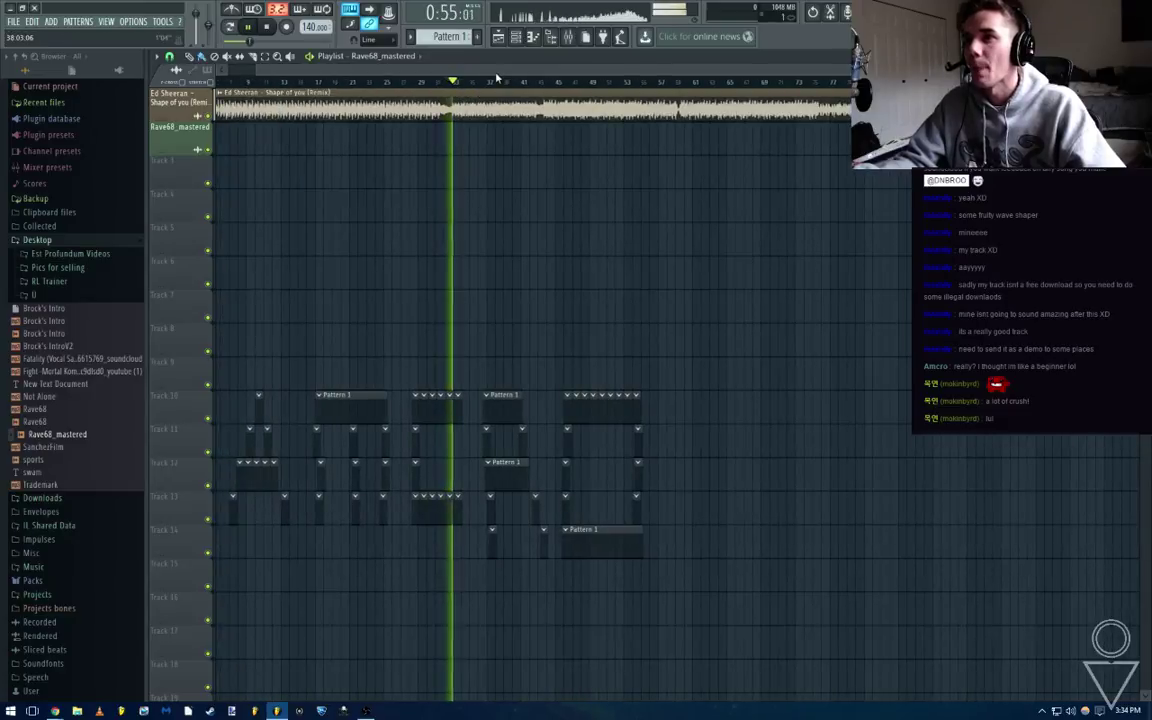
pyautogui.press('space')
# Listen to the Shape of You remix from about bar 44 to bar 55 while examining its waveform up close
pyautogui.click(538, 80)
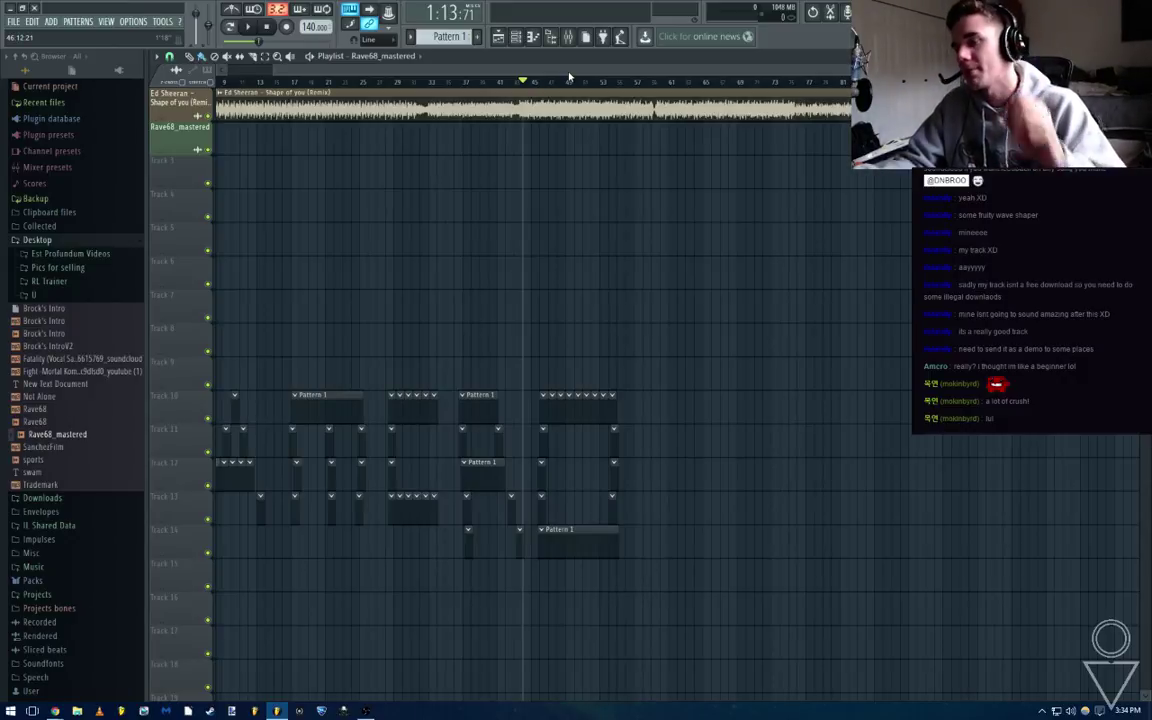
pyautogui.press('space')
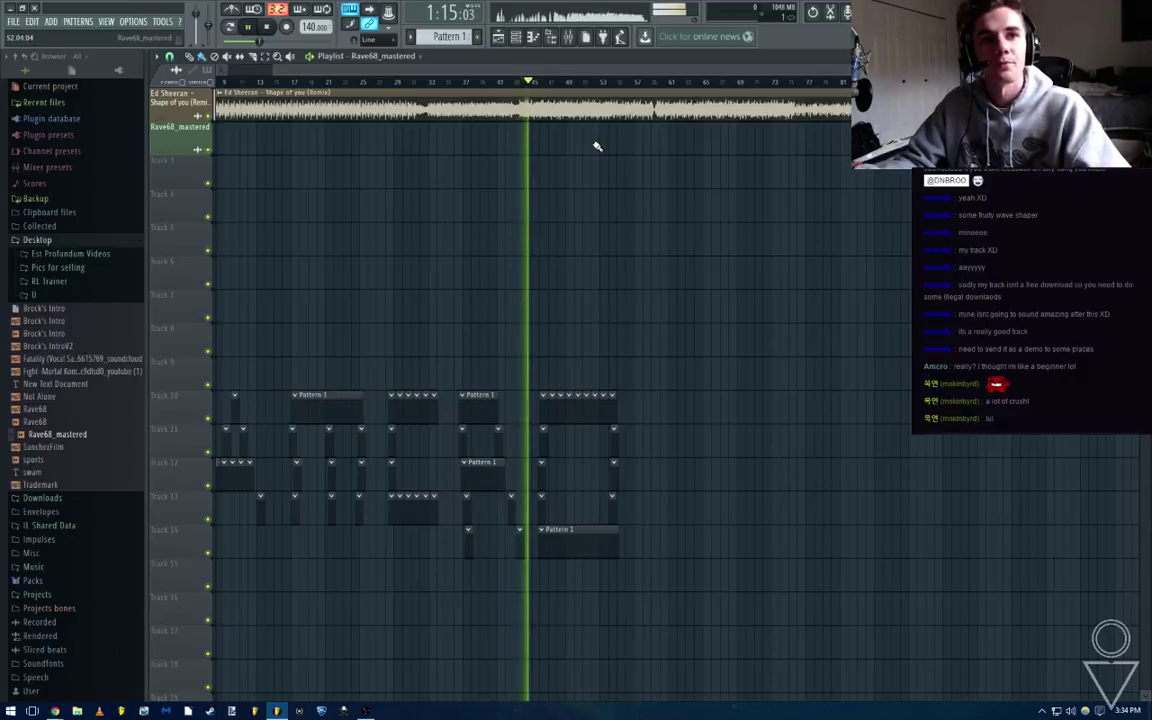
pyautogui.scroll(4, 552, 157)
pyautogui.scroll(3, 520, 155)
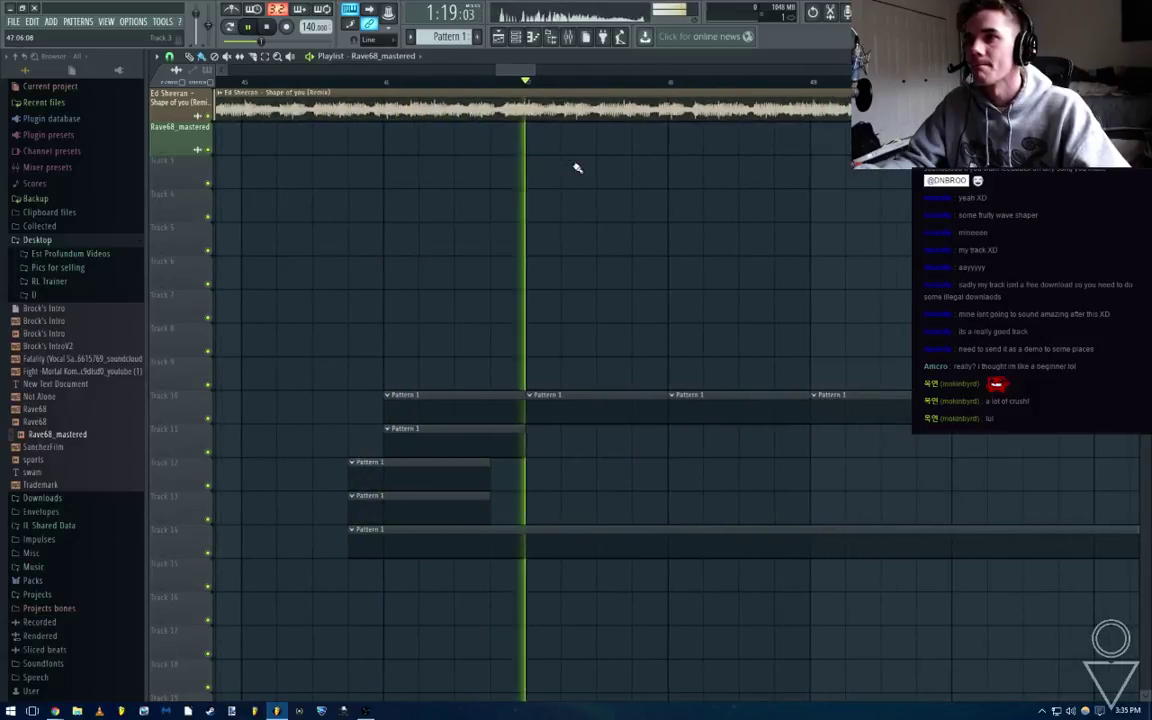
pyautogui.scroll(-5, 545, 175)
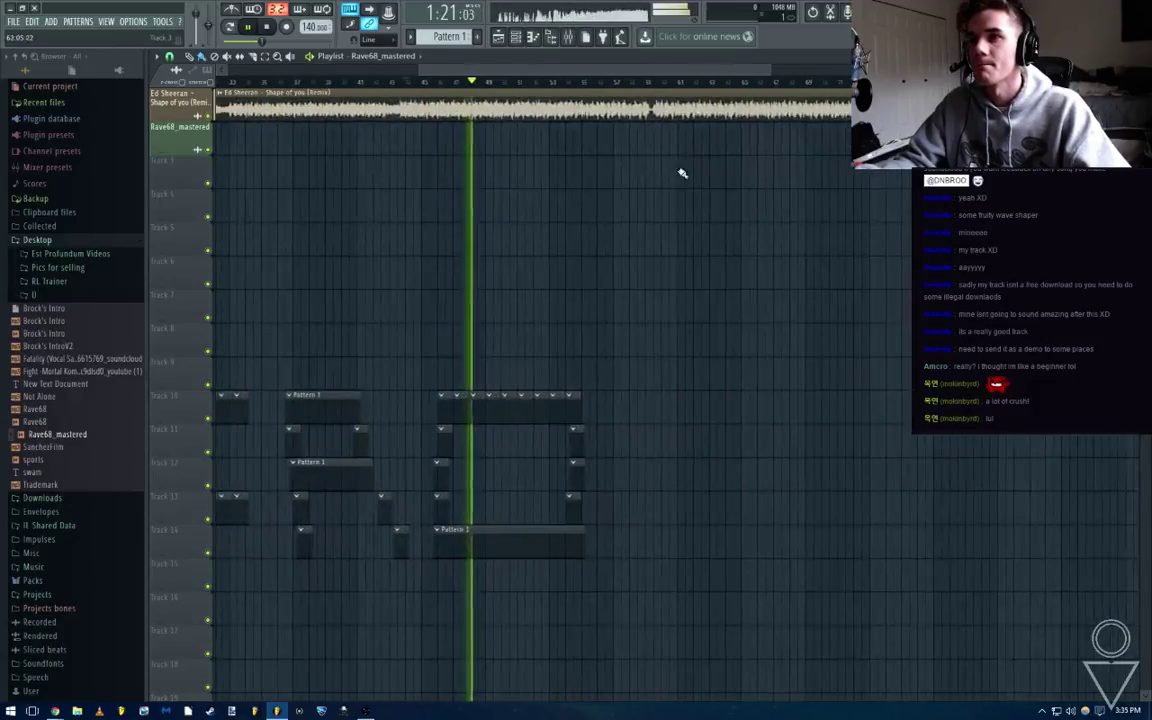
pyautogui.scroll(4, 581, 159)
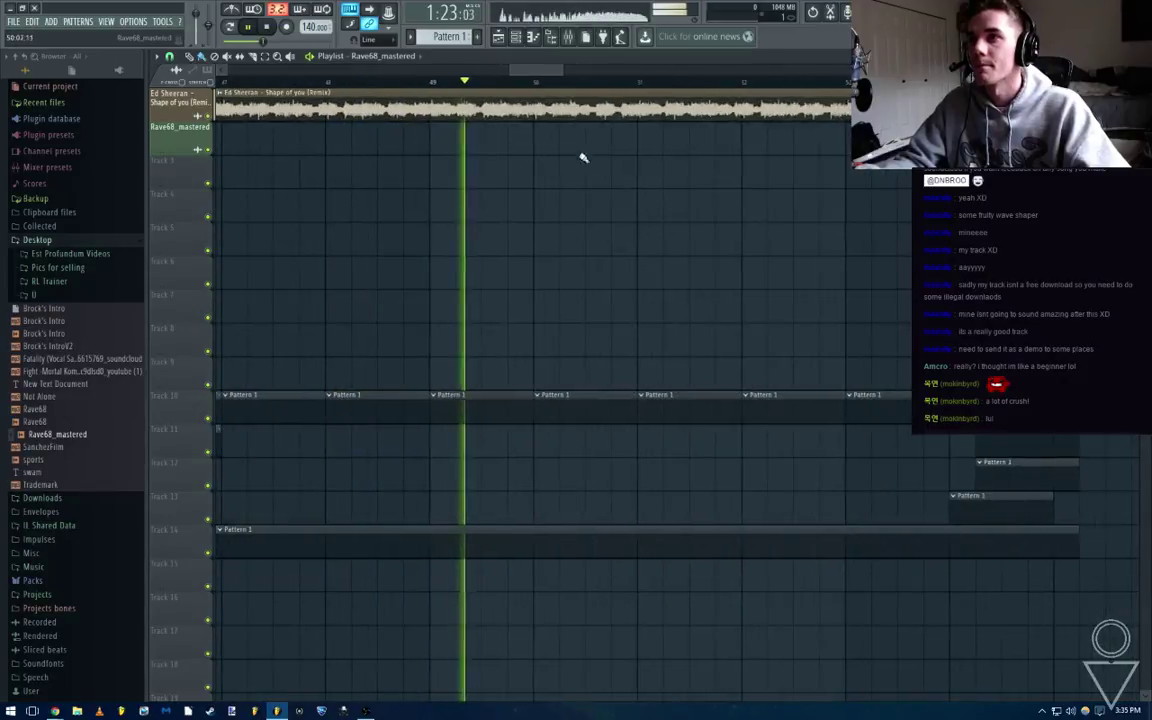
pyautogui.scroll(-5, 571, 180)
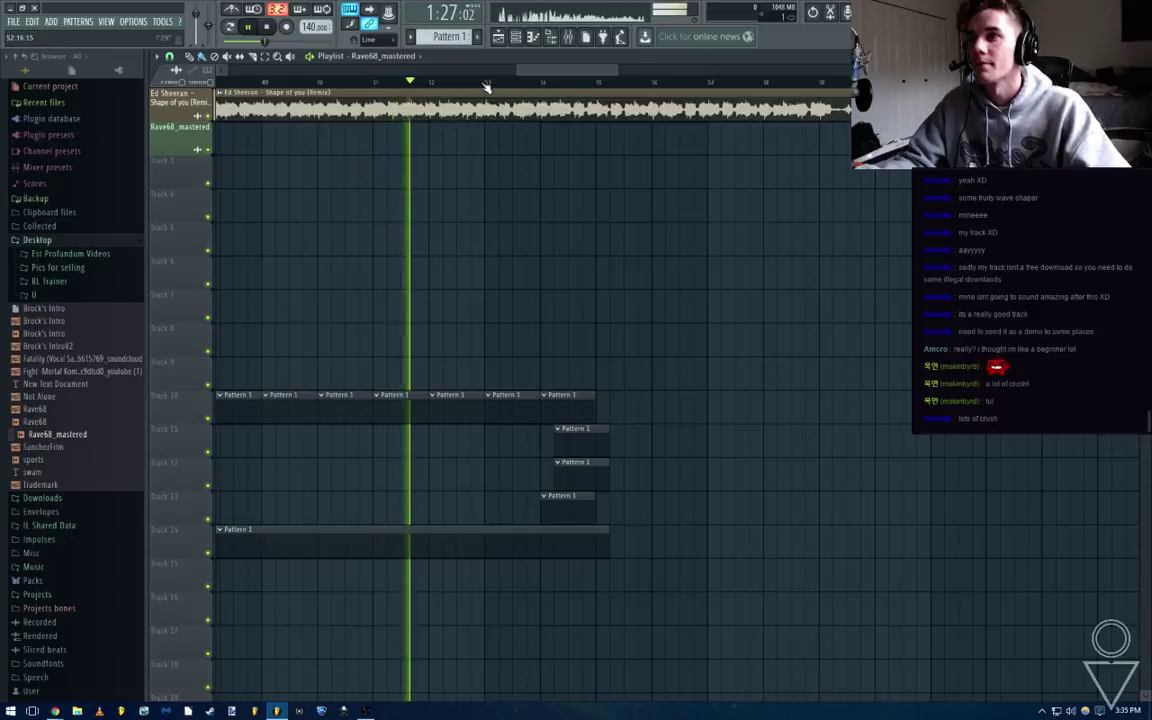
pyautogui.scroll(-1, 542, 84)
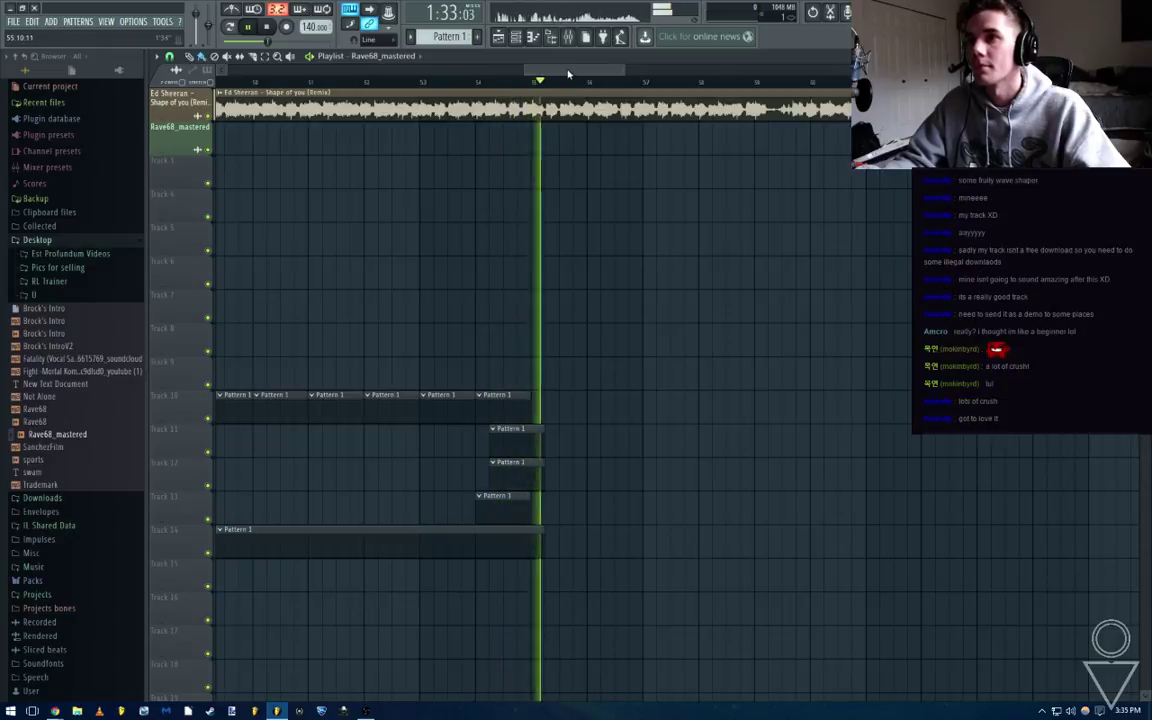
pyautogui.press('space')
# Play the Shape of You remix from about bar 60 and follow the waveform closely through the section
pyautogui.scroll(-3, 859, 180)
pyautogui.moveTo(862, 182); pyautogui.dragTo(720, 205)
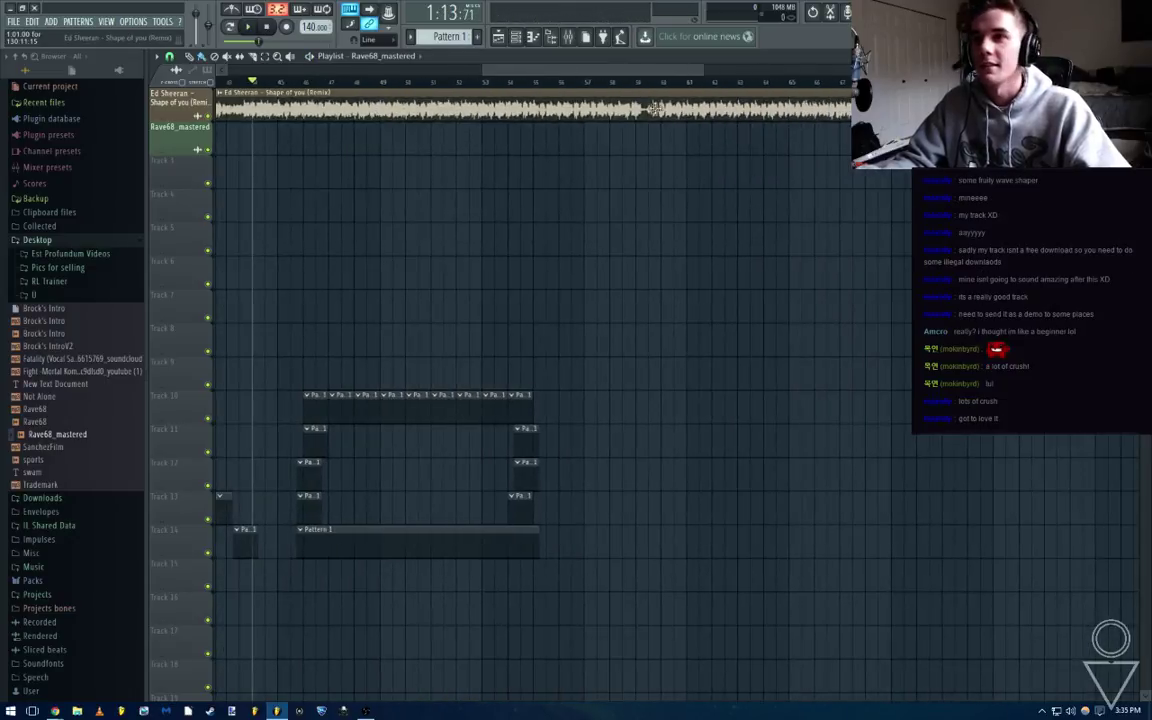
pyautogui.click(661, 84)
pyautogui.press('space')
pyautogui.scroll(4, 662, 86)
pyautogui.moveTo(598, 71); pyautogui.dragTo(618, 76)
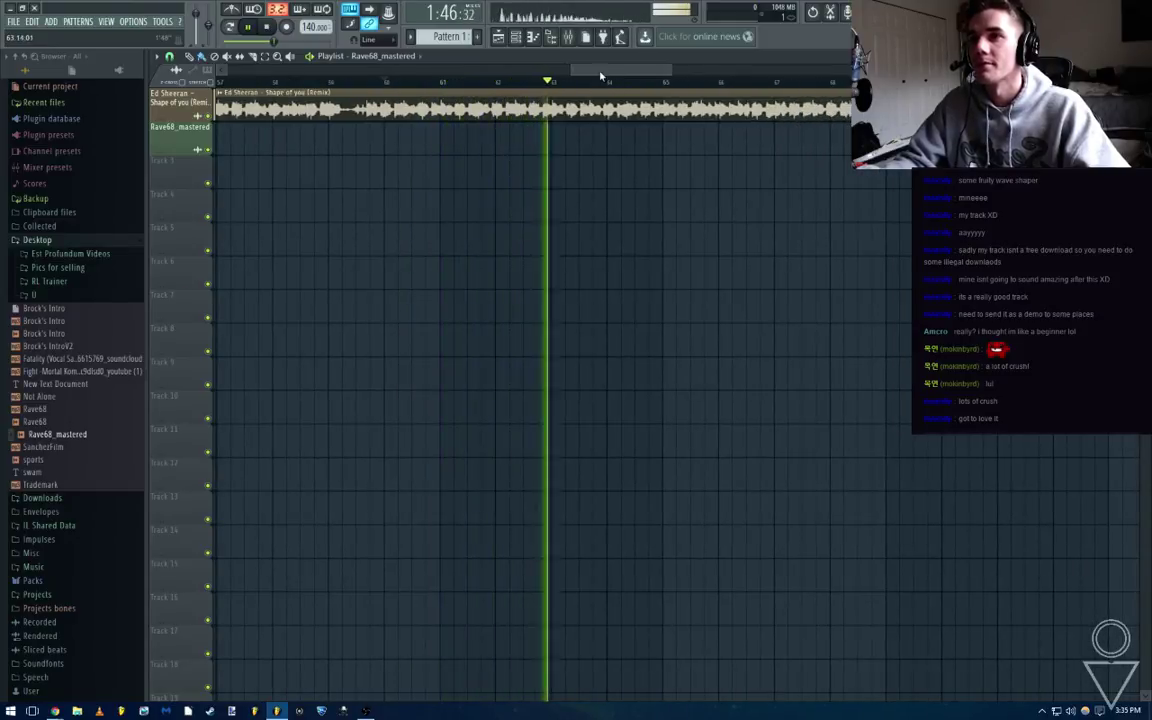
pyautogui.moveTo(600, 73); pyautogui.dragTo(616, 78)
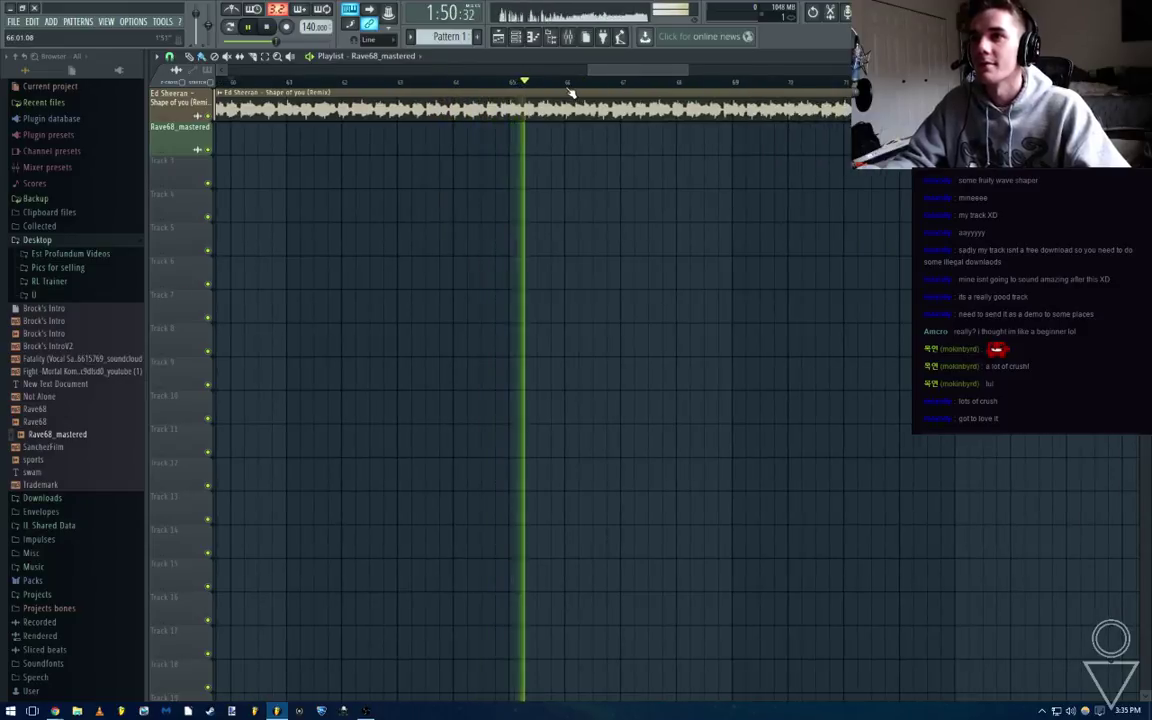
pyautogui.scroll(2, 570, 93)
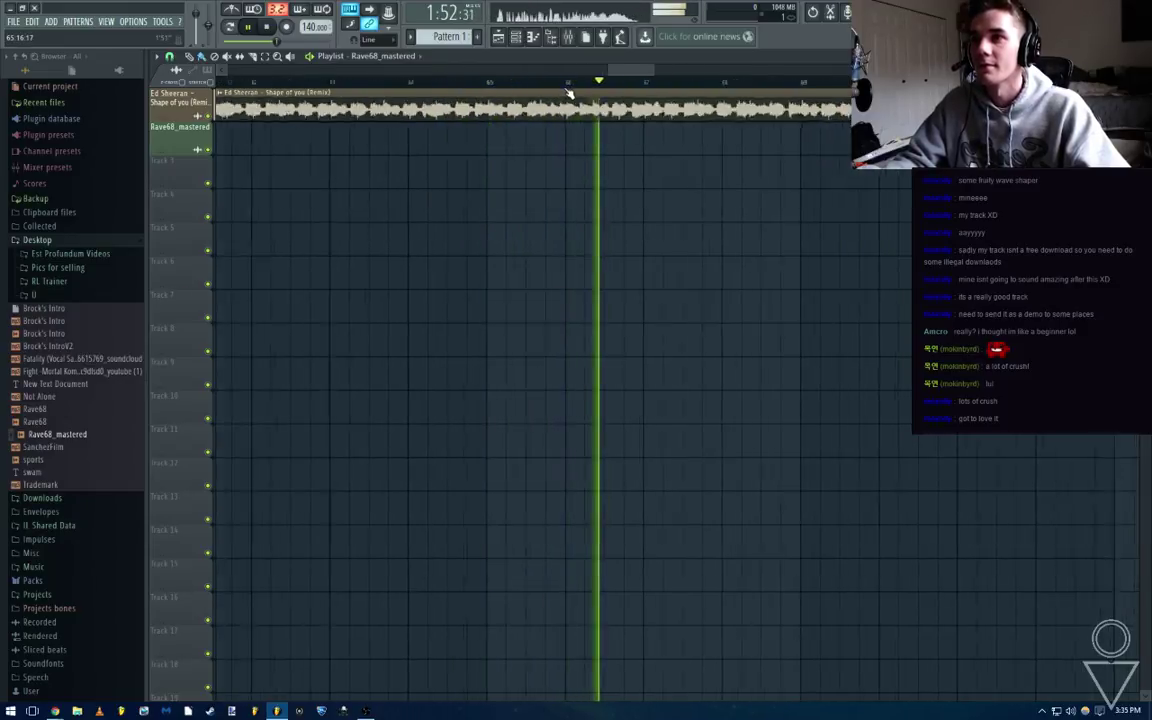
# Listen to the Shape of You remix from about bar 85, examine that section's waveform and stop playback
pyautogui.scroll(-3, 650, 217)
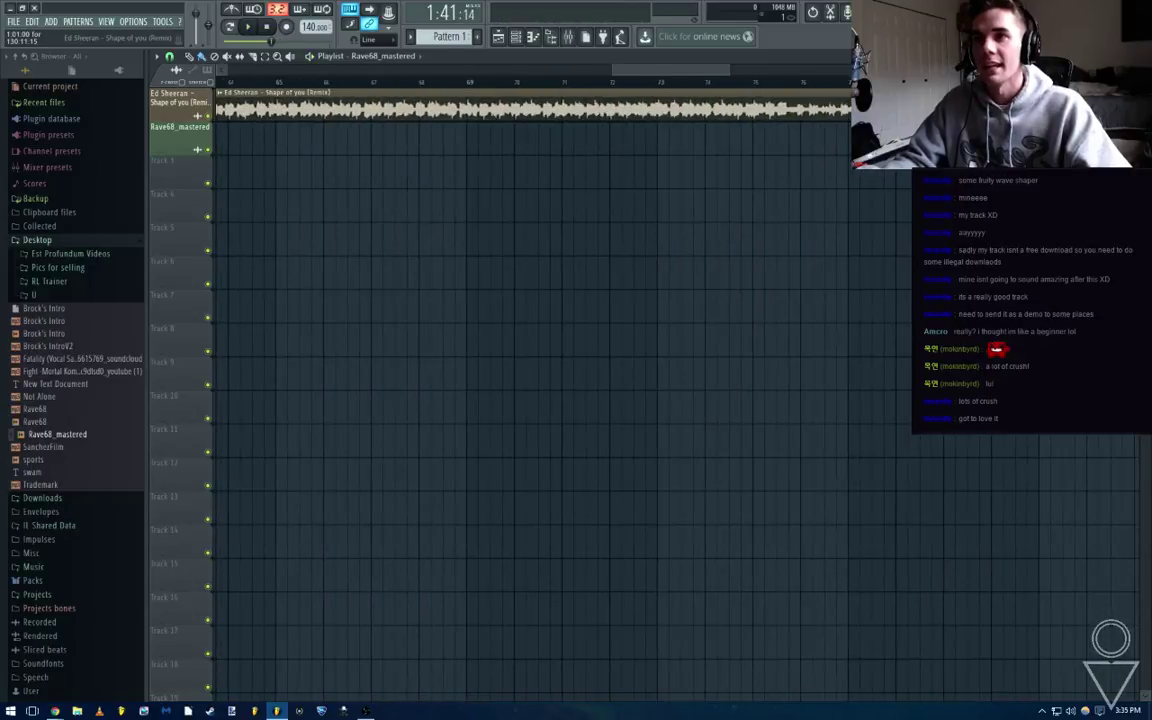
pyautogui.click(859, 82)
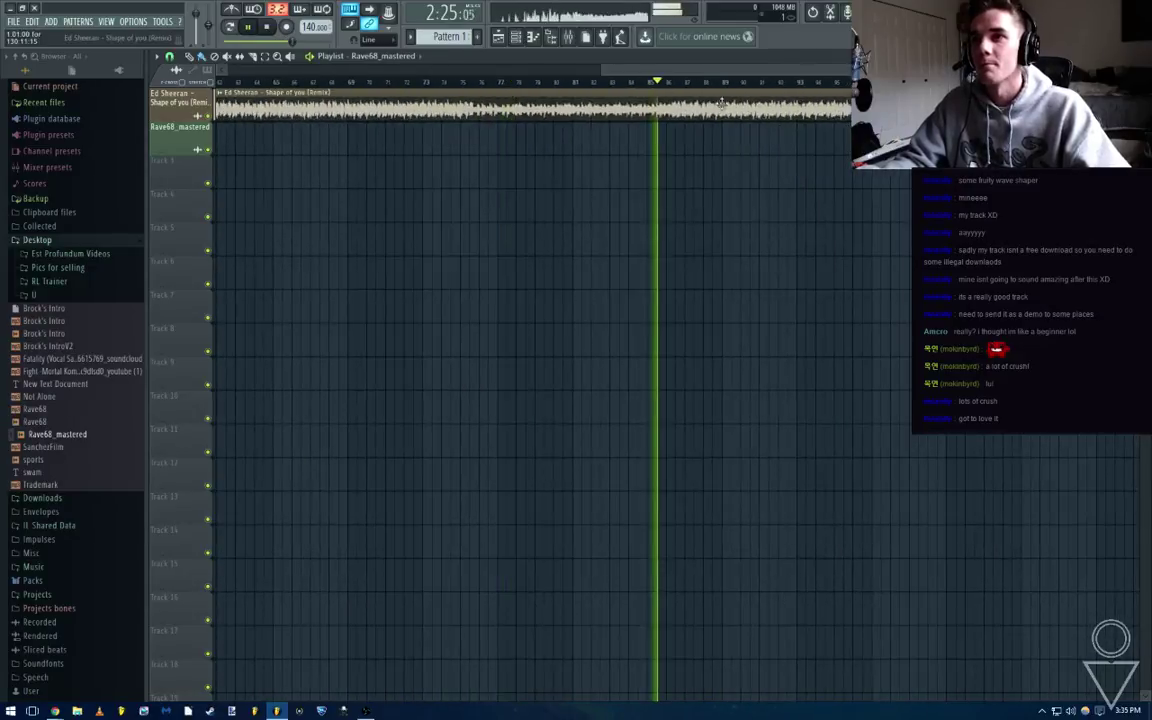
pyautogui.scroll(5, 445, 149)
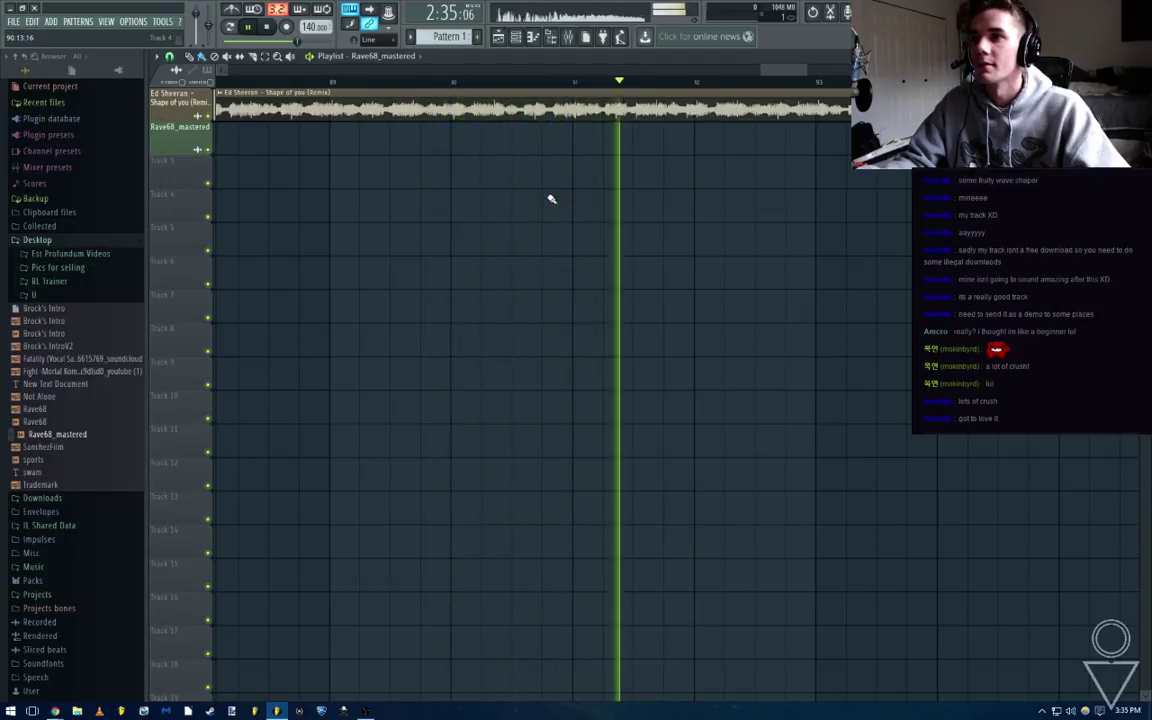
pyautogui.scroll(-2, 560, 190)
pyautogui.press('space')
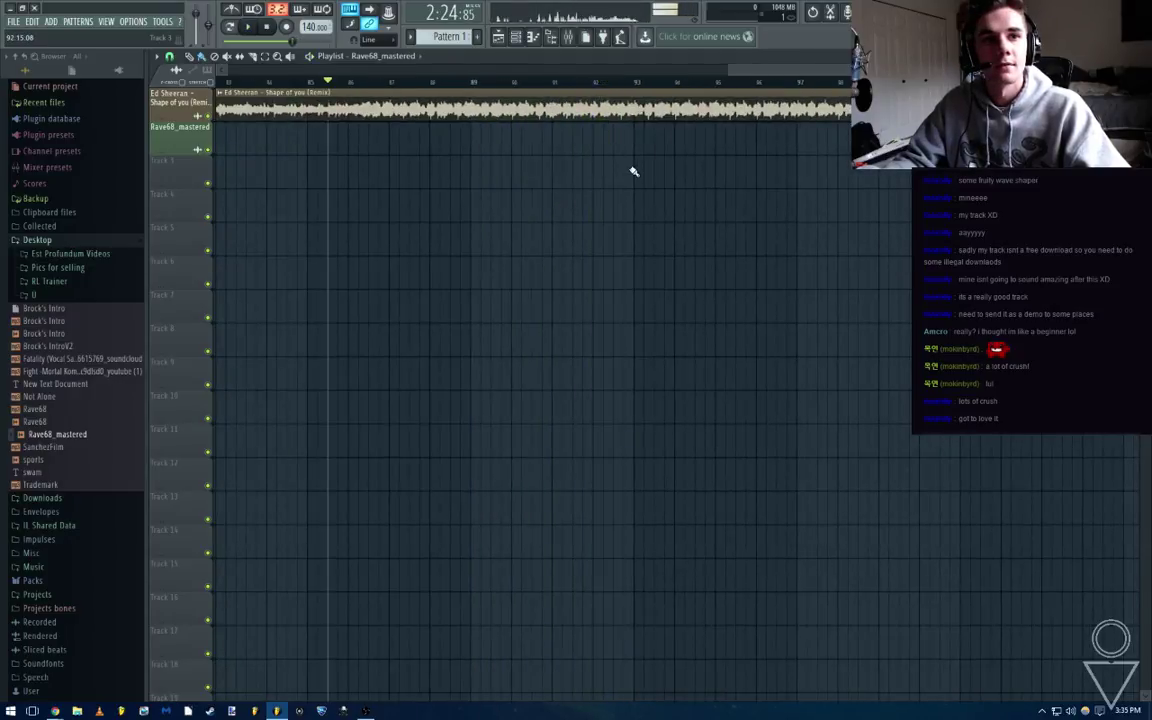
pyautogui.scroll(5, 633, 171)
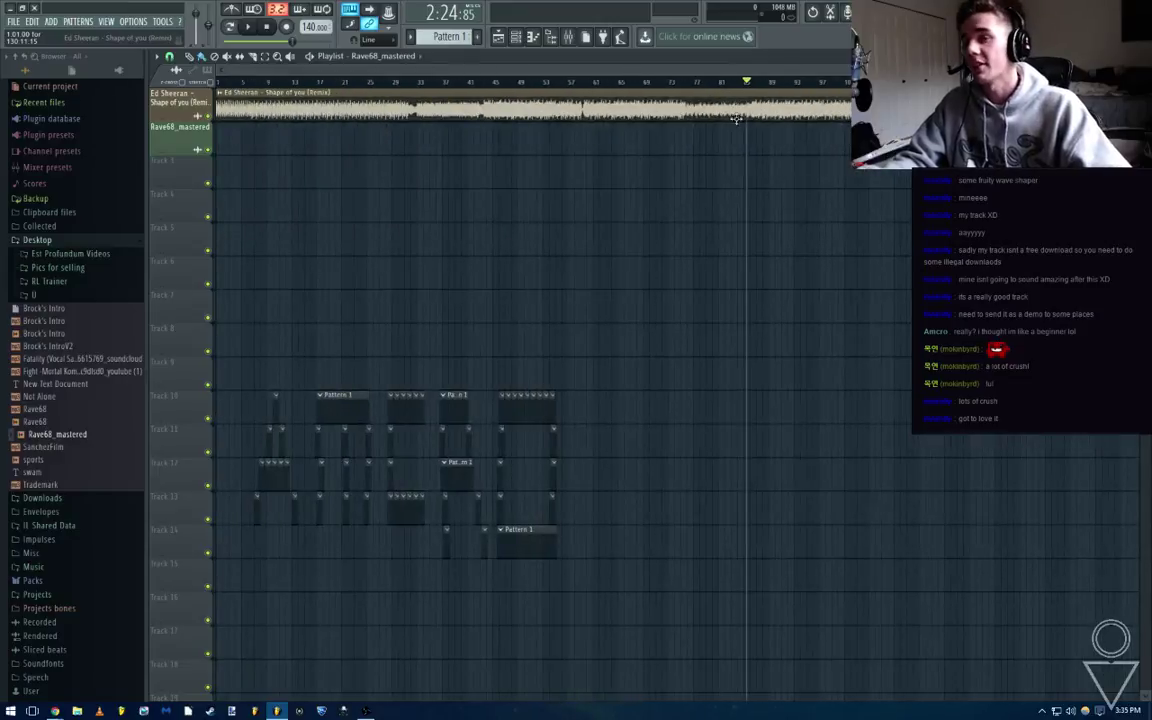
pyautogui.scroll(4, 735, 119)
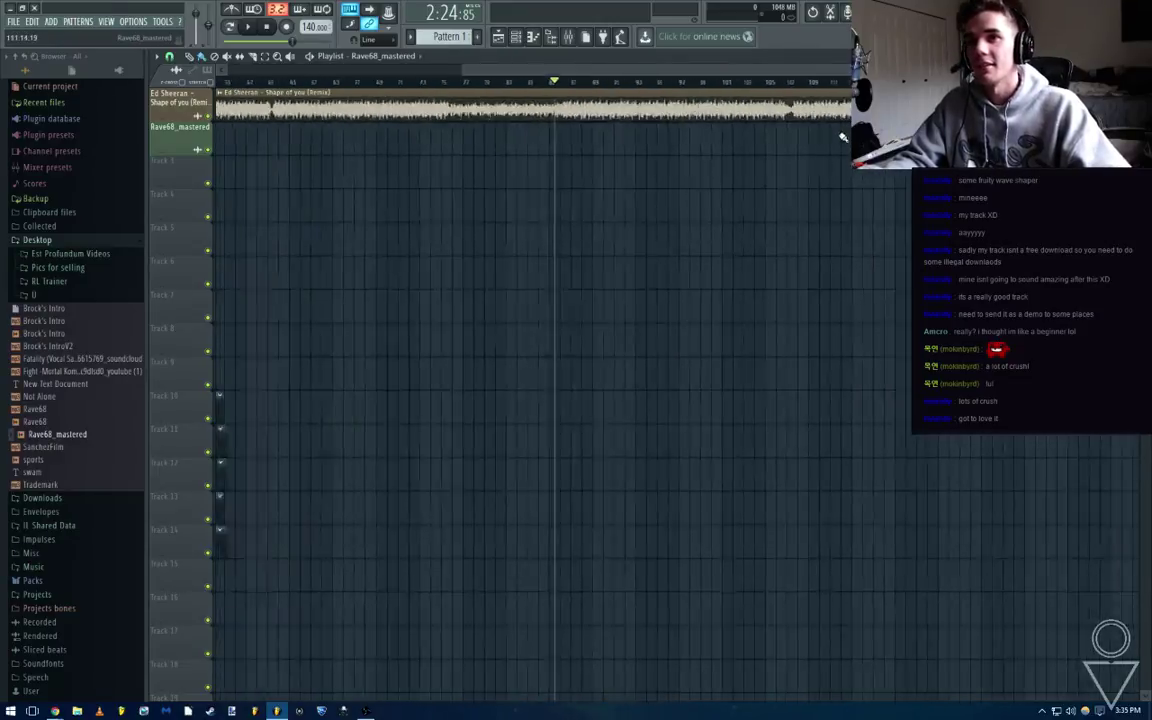
pyautogui.scroll(-4, 838, 117)
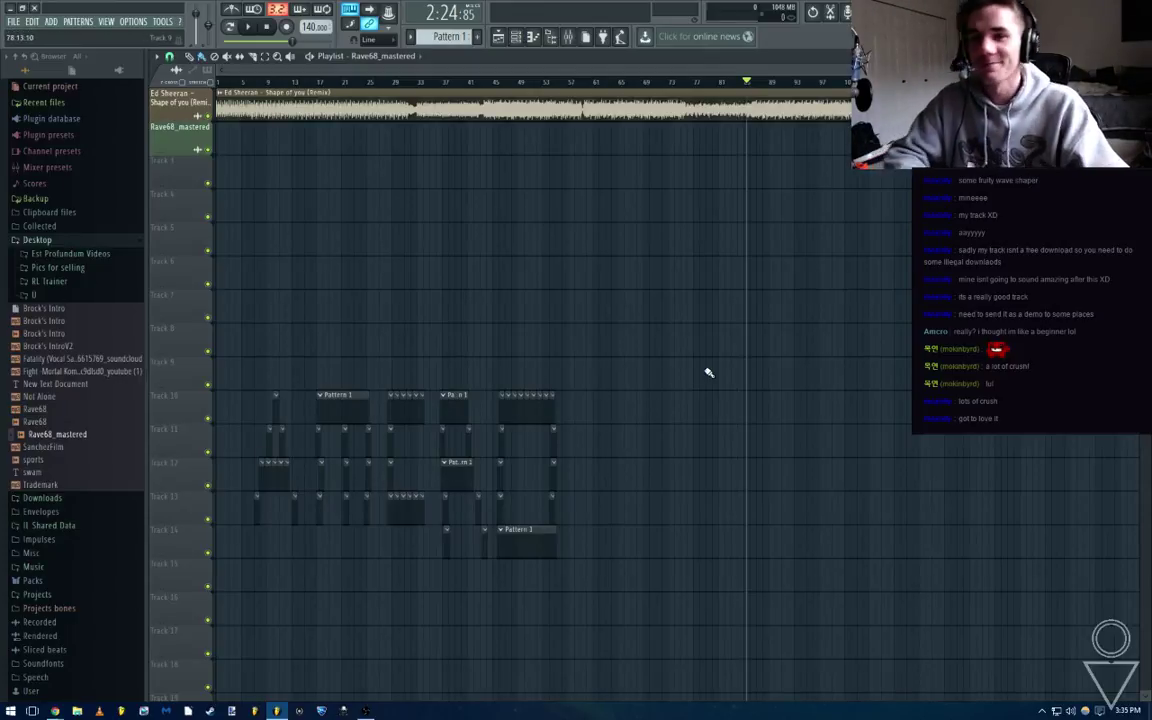
# Place the NRG_300461723_soundcloud audio file on track 4 at bar 1 and mute the Shape of You remix track
pyautogui.moveTo(725, 324); pyautogui.dragTo(265, 612)
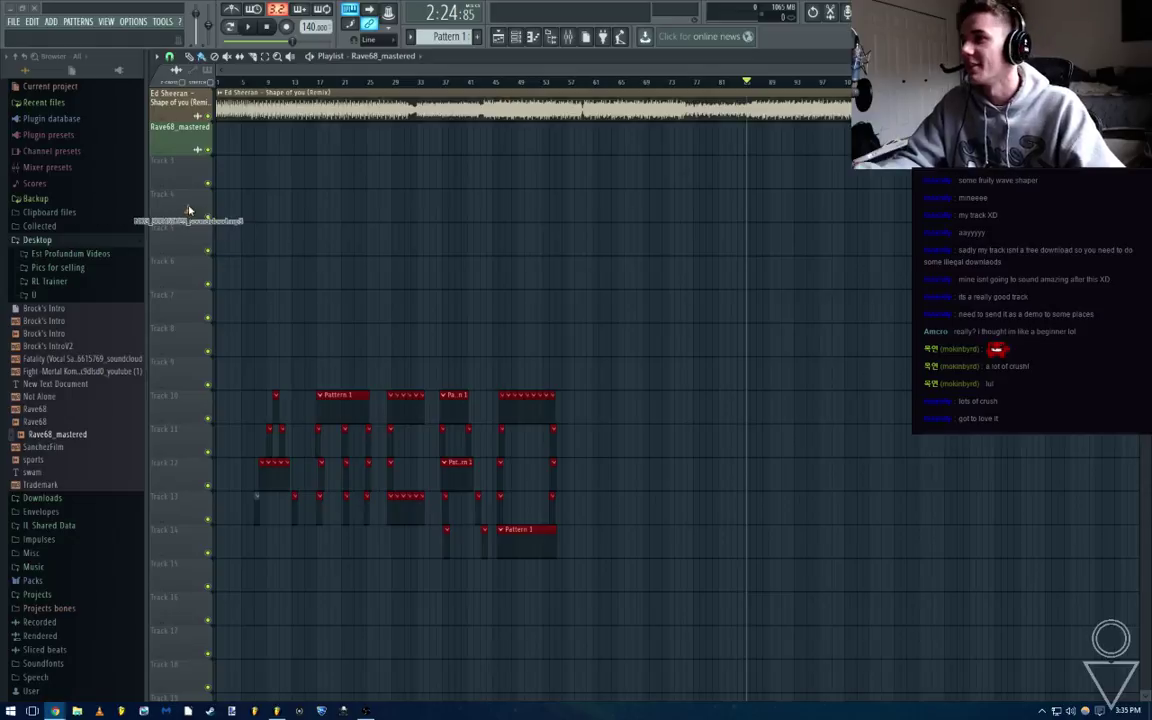
pyautogui.moveTo(188, 210); pyautogui.dragTo(366, 193)
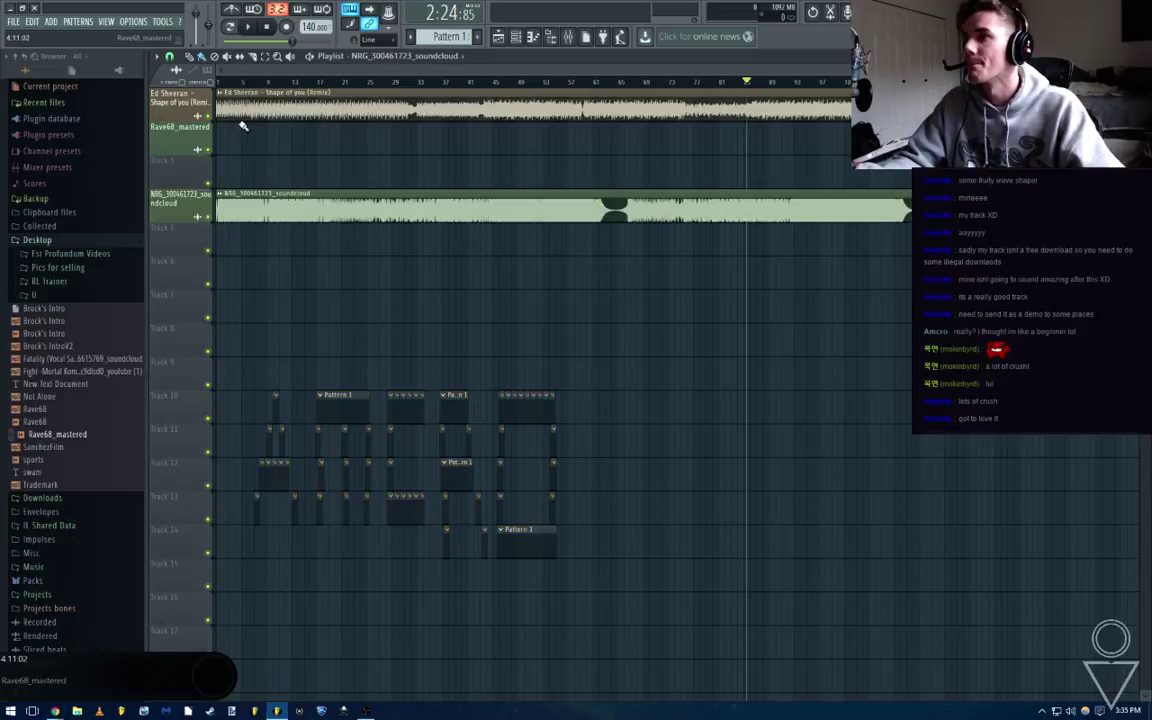
pyautogui.click(207, 116)
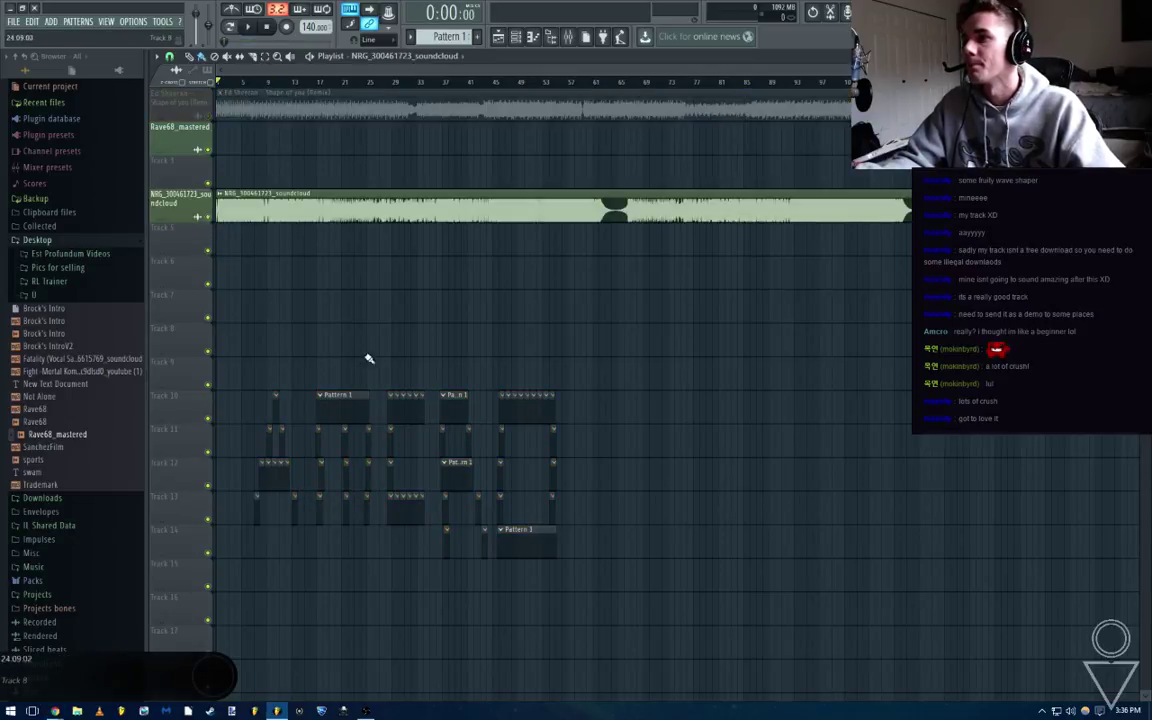
# Delete all Pattern 1 clips on tracks 10 to 14 and play the NRG track from the start
pyautogui.moveTo(743, 391); pyautogui.dragTo(185, 586)
pyautogui.press('Delete')
pyautogui.press('space')
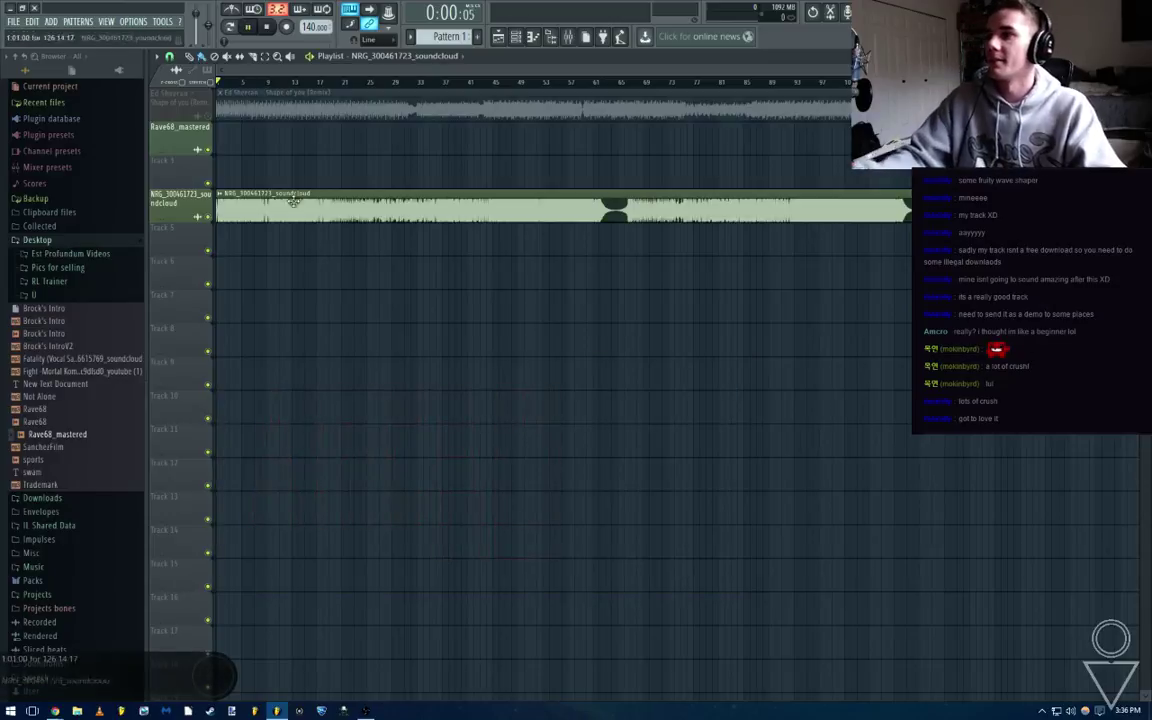
# Set the master volume to about 53% in the mixer and collapse the Desktop folder in the browser
pyautogui.click(568, 37)
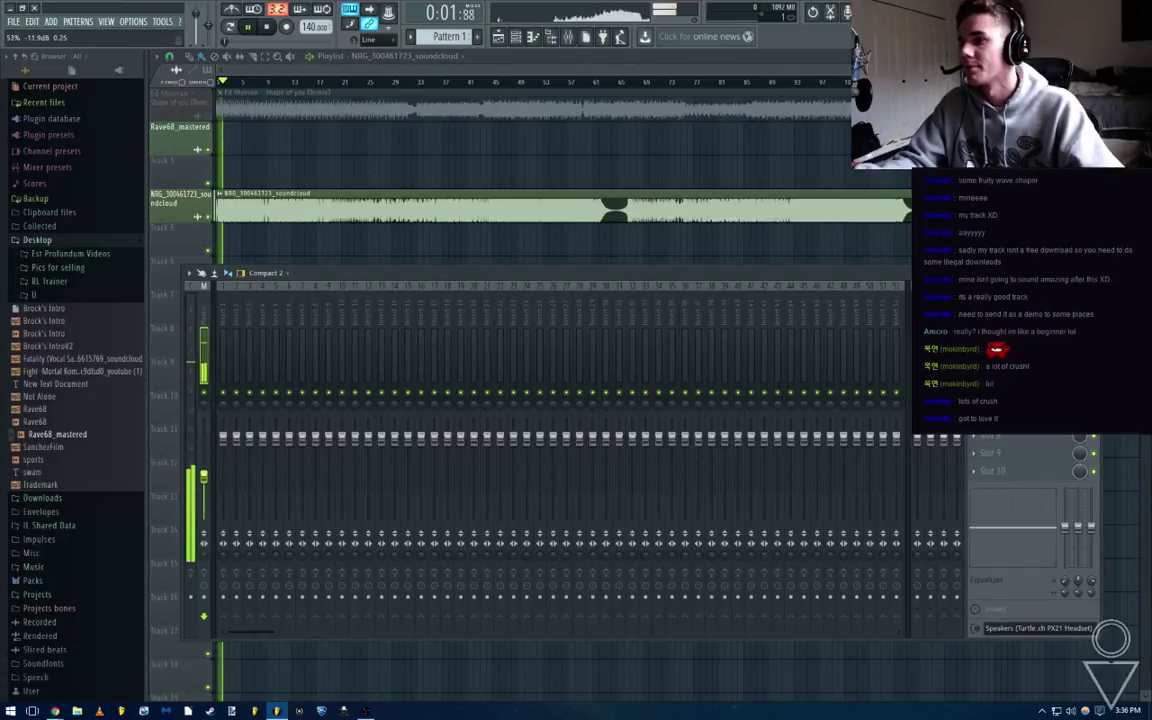
pyautogui.press('F9')
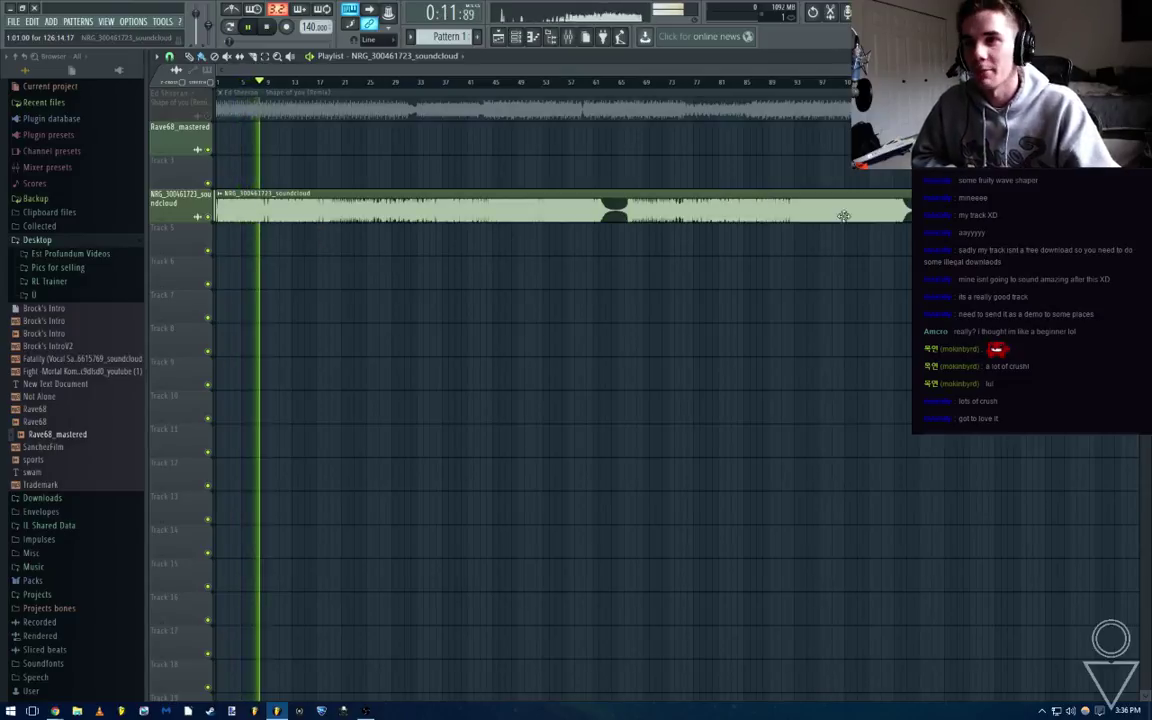
pyautogui.click(80, 243)
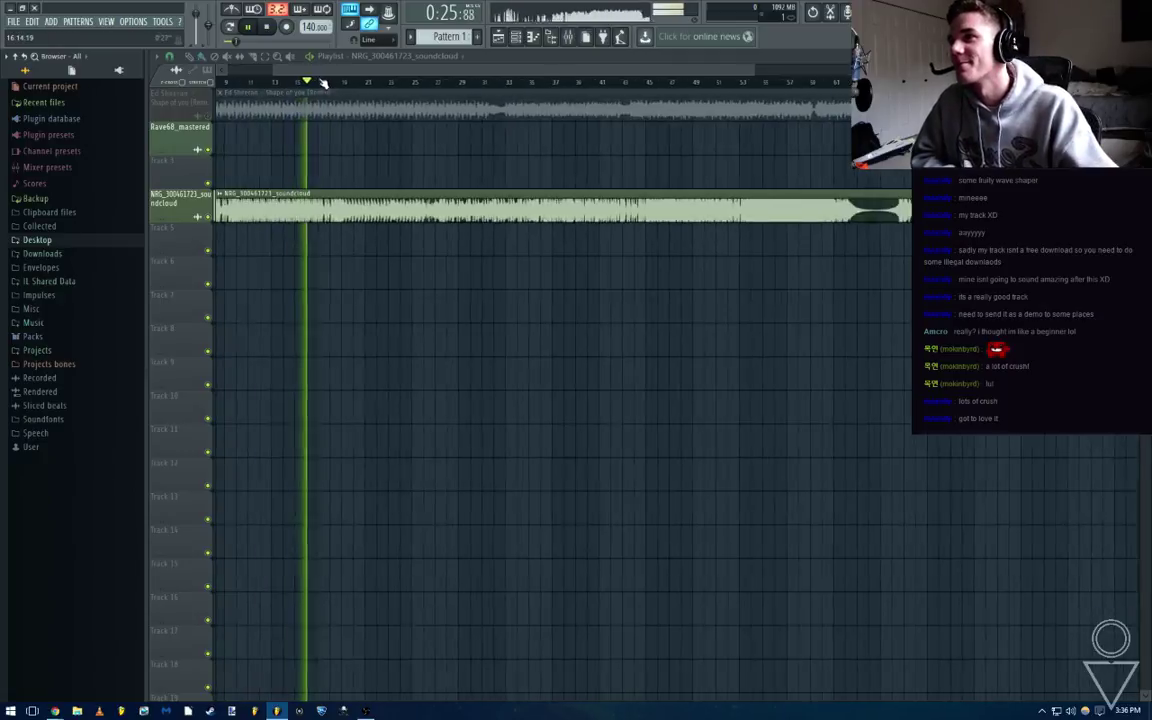
# Follow the NRG track's playback past bar 32 and check the master level in the mixer
pyautogui.scroll(3, 305, 65)
pyautogui.moveTo(366, 70); pyautogui.dragTo(371, 70)
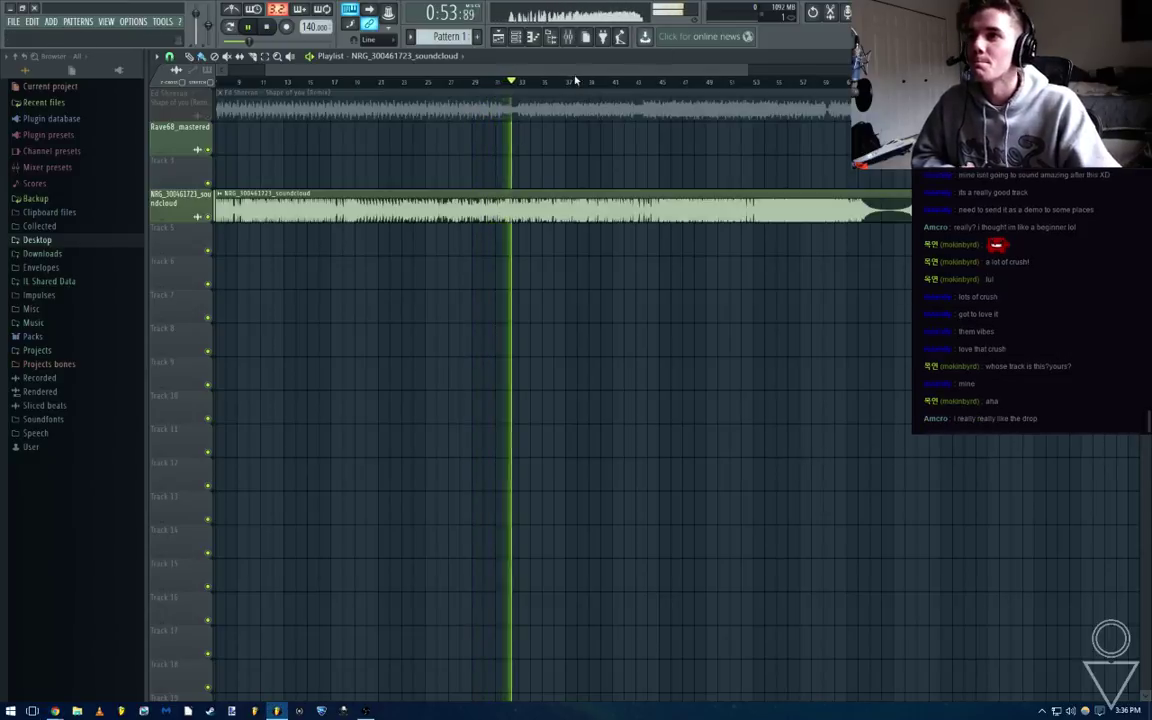
pyautogui.press('F9')
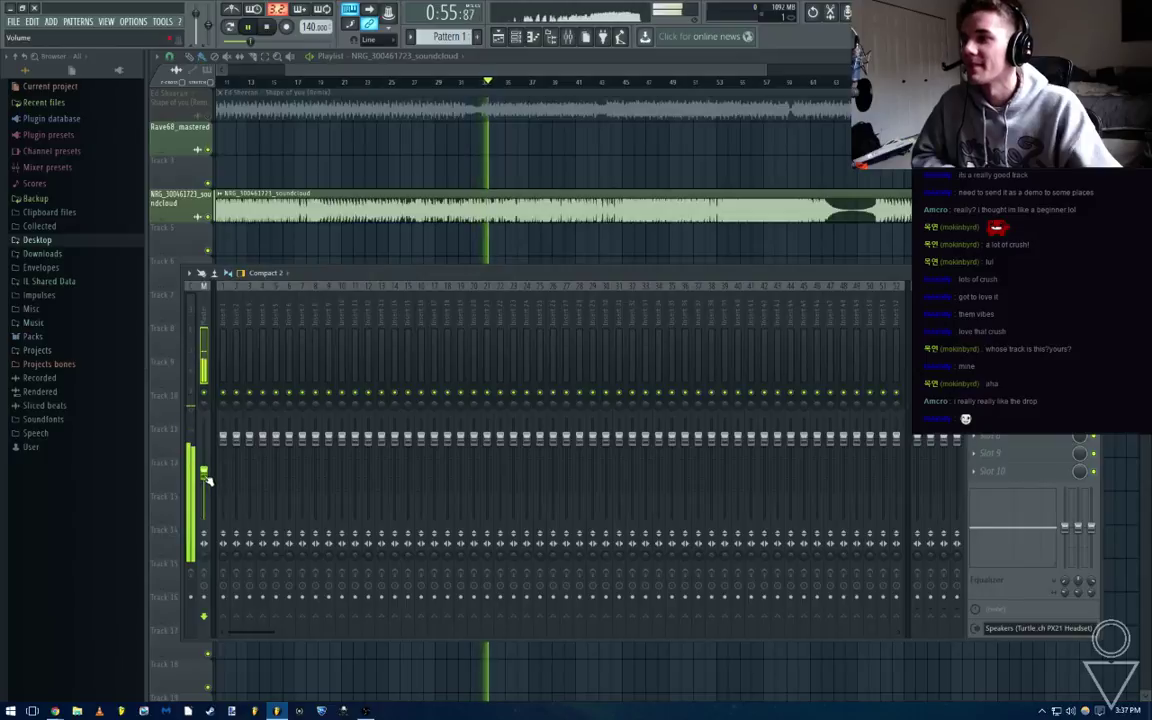
pyautogui.press('F9')
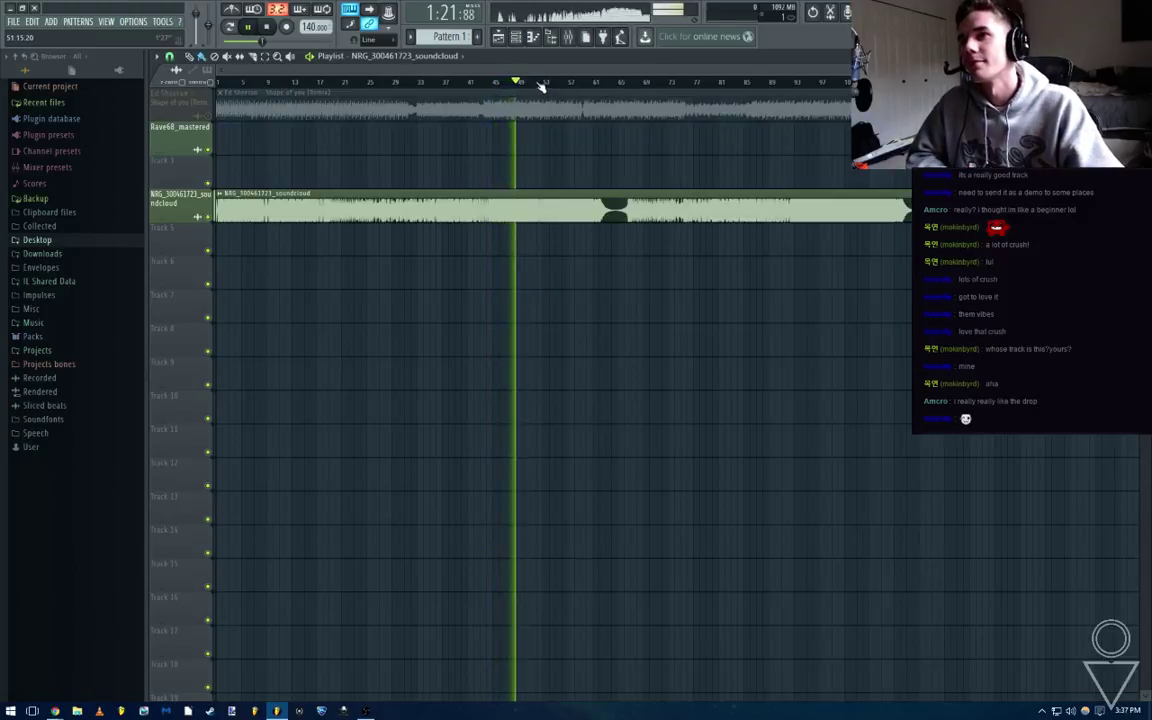
# Examine the NRG track's waveform up close from about bar 49 to bar 57 while it plays
pyautogui.scroll(3, 540, 85)
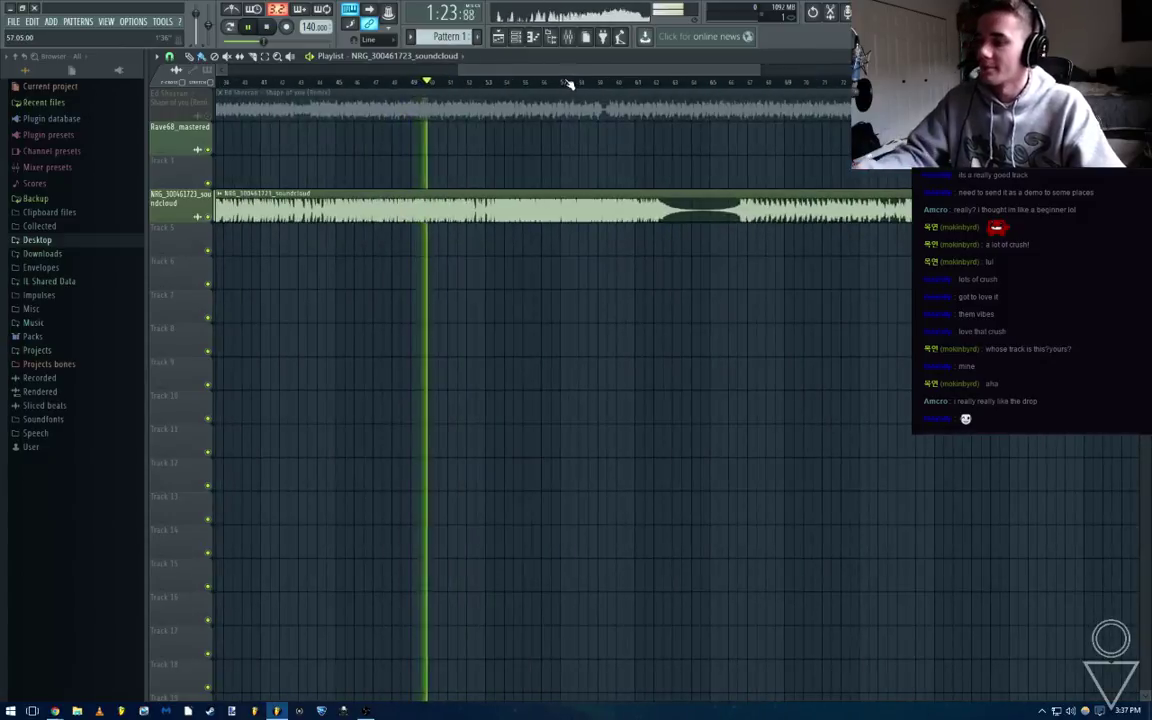
pyautogui.scroll(2, 560, 84)
pyautogui.scroll(2, 451, 84)
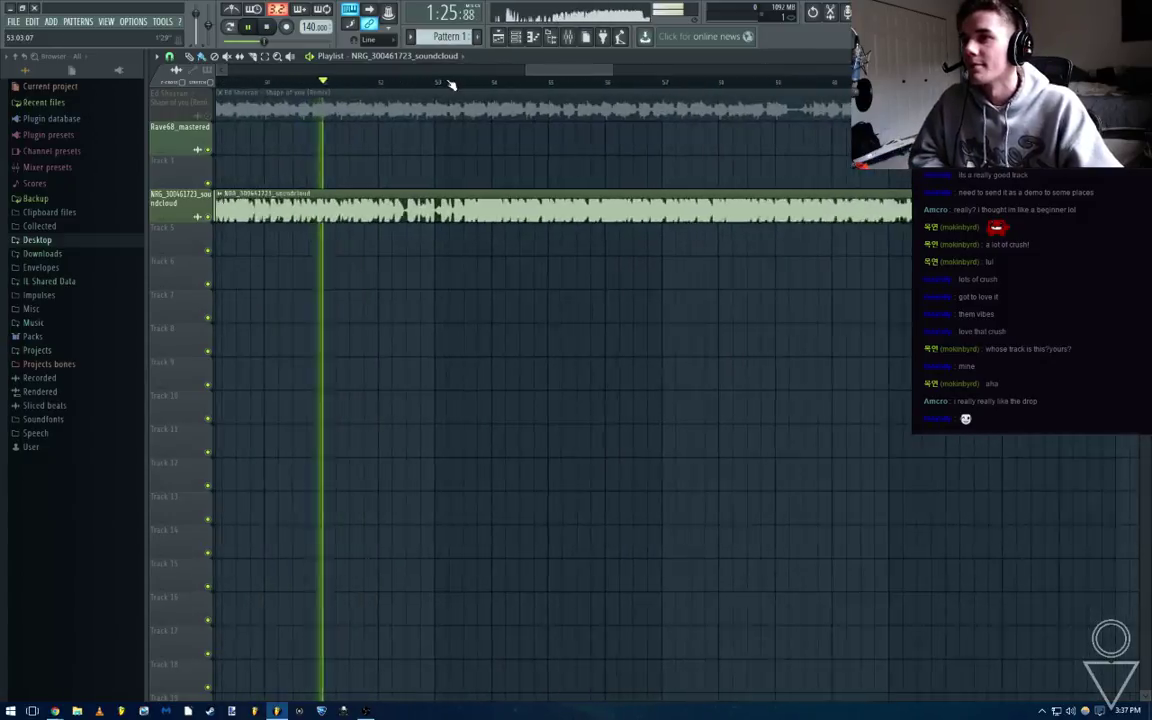
pyautogui.scroll(3, 451, 84)
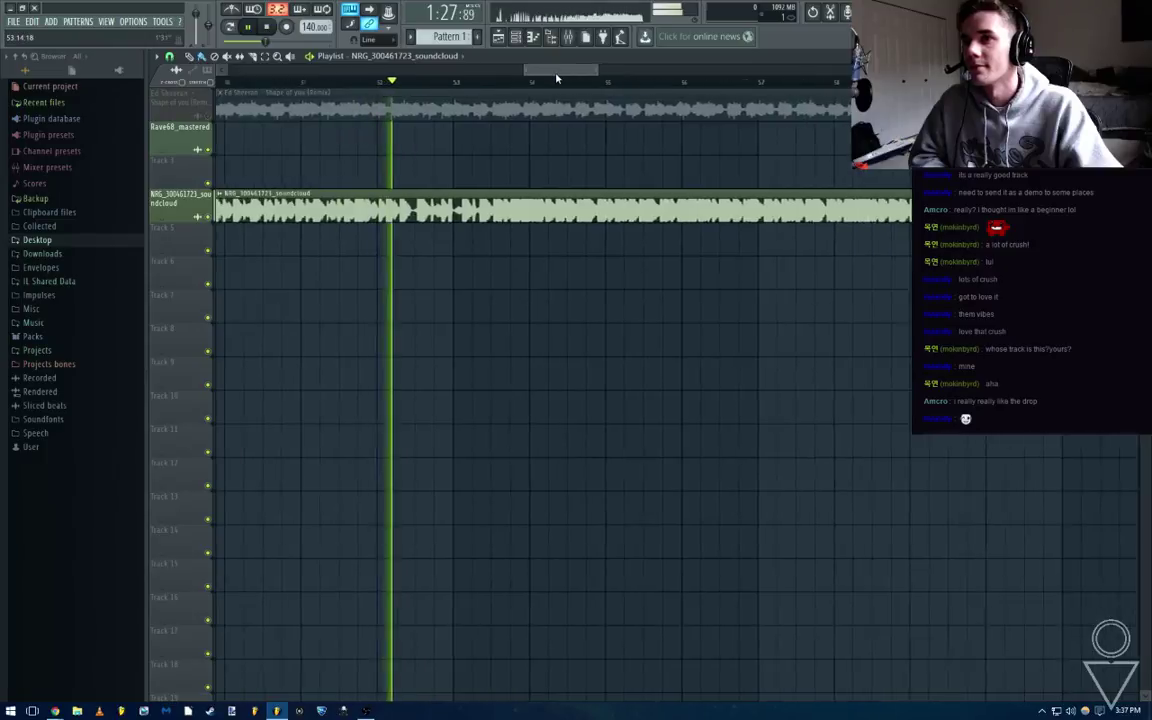
pyautogui.moveTo(557, 78); pyautogui.dragTo(588, 82)
pyautogui.scroll(-4, 575, 83)
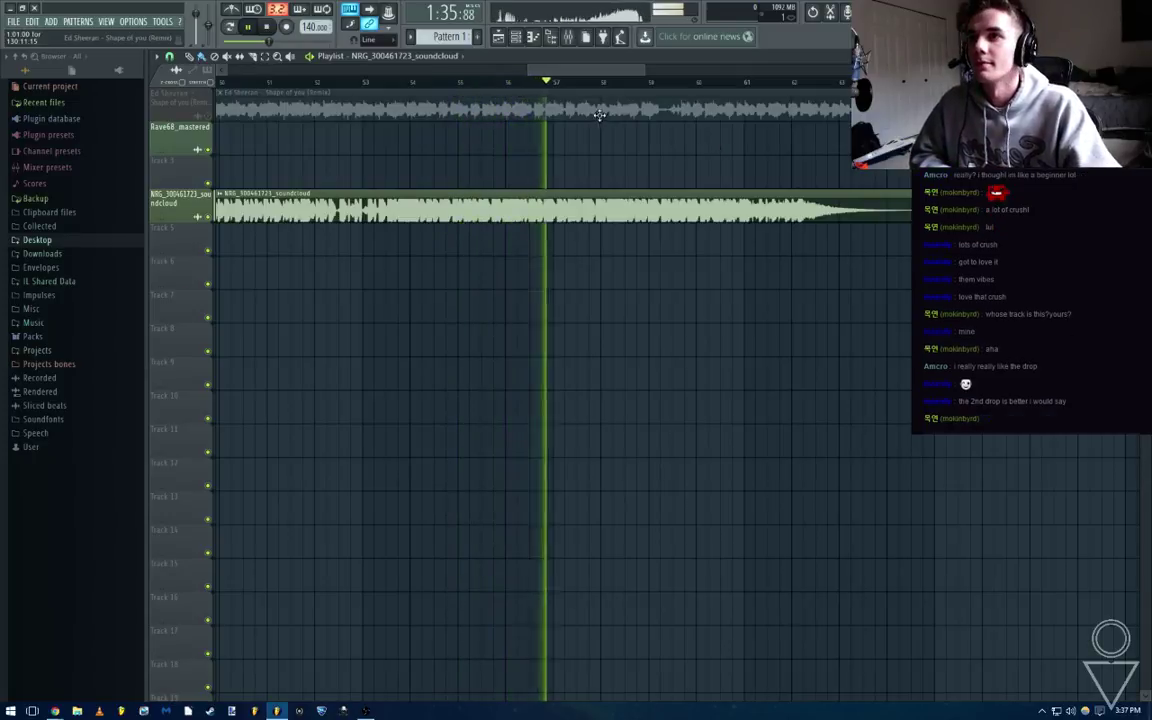
# Follow the NRG track's playback from about bar 57 to bar 66
pyautogui.scroll(2, 594, 88)
pyautogui.moveTo(592, 76); pyautogui.dragTo(607, 75)
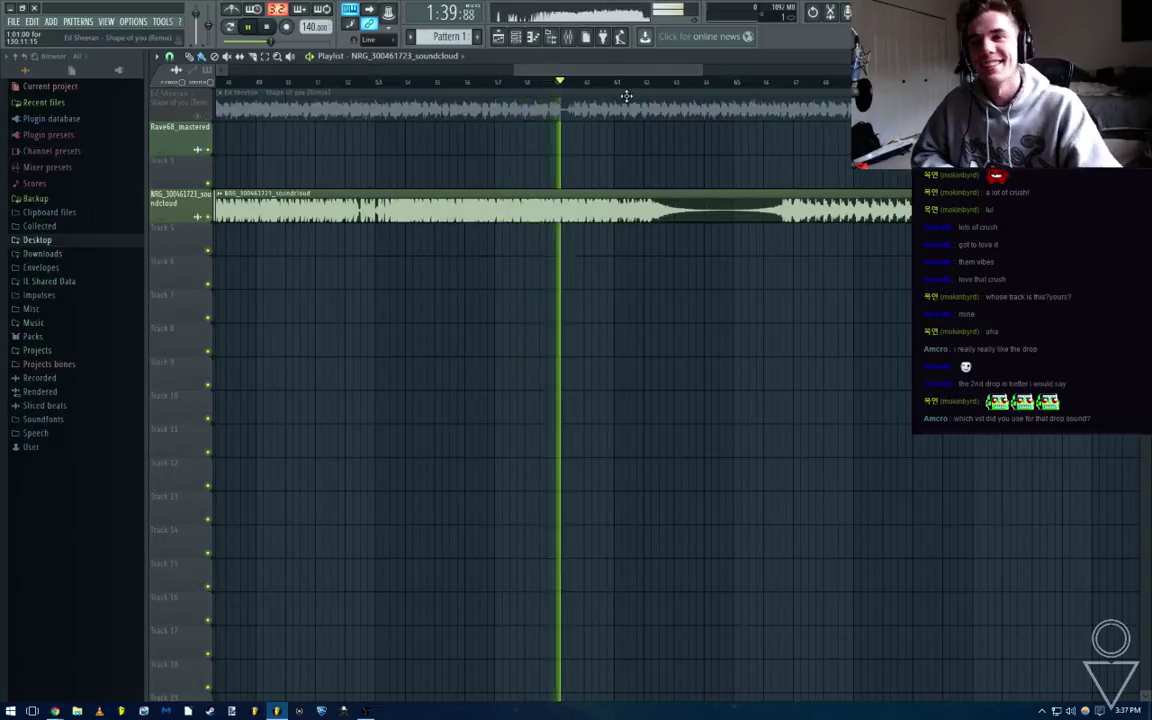
pyautogui.moveTo(626, 73); pyautogui.dragTo(647, 152)
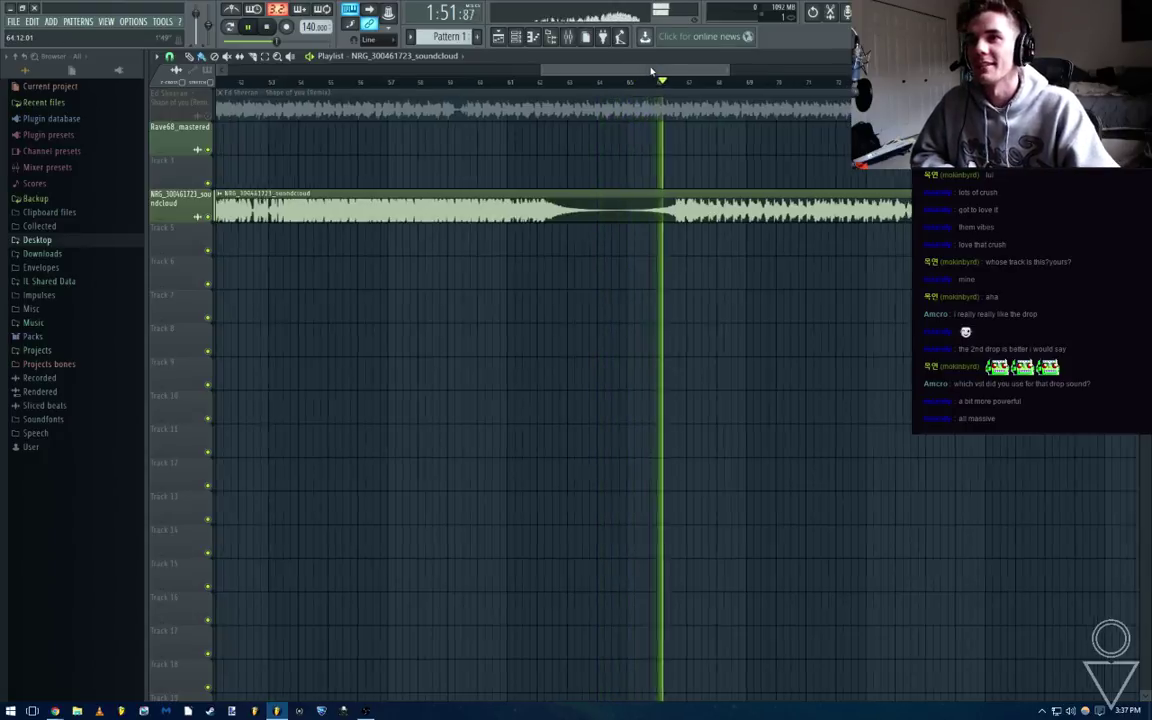
# Add a Massive synth channel and position its plugin window over the playlist
pyautogui.click(50, 21)
pyautogui.moveTo(60, 38)
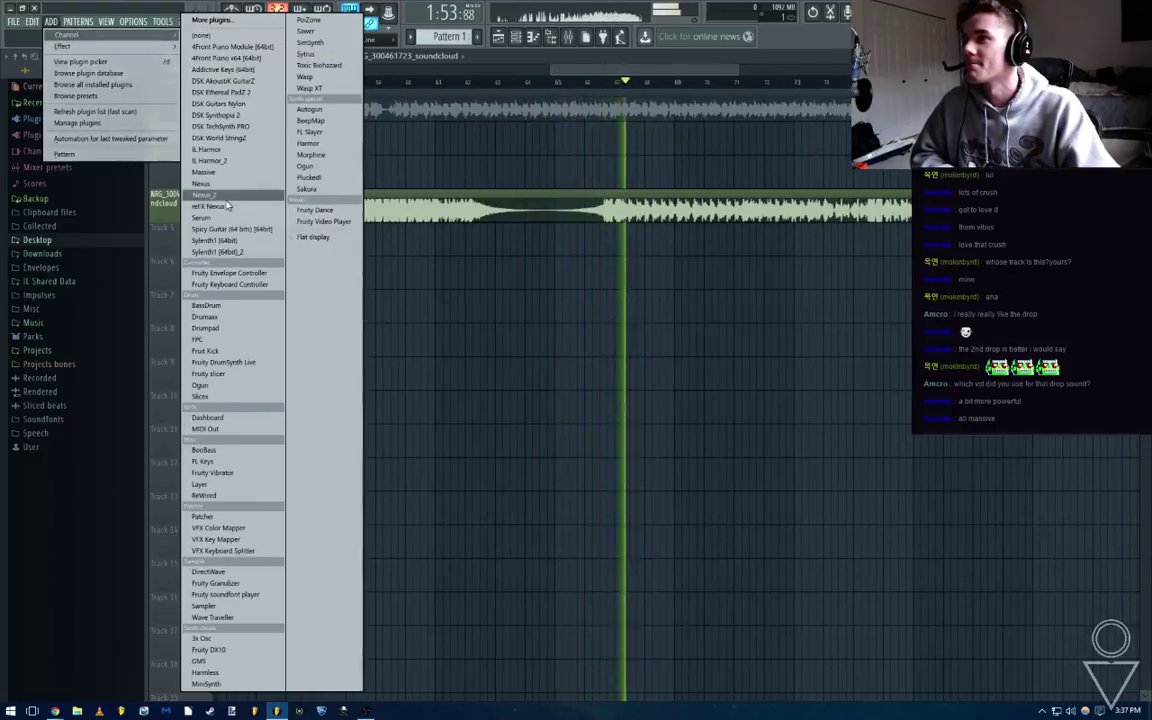
pyautogui.click(228, 175)
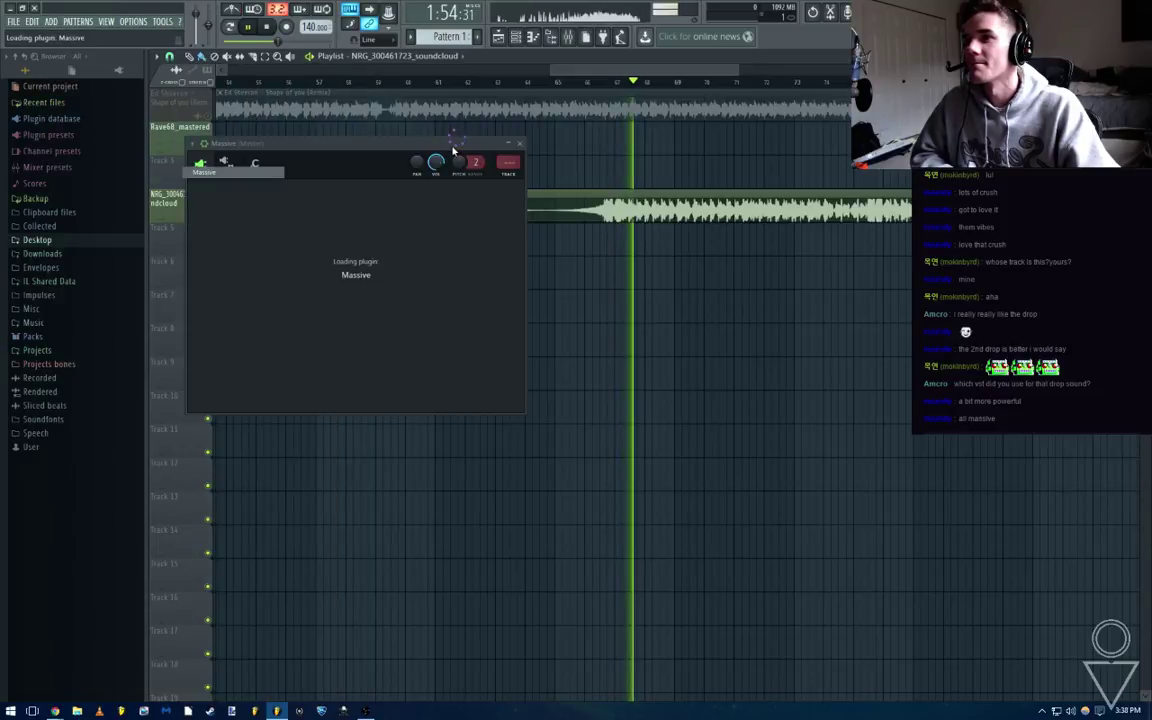
pyautogui.moveTo(455, 147); pyautogui.dragTo(558, 192)
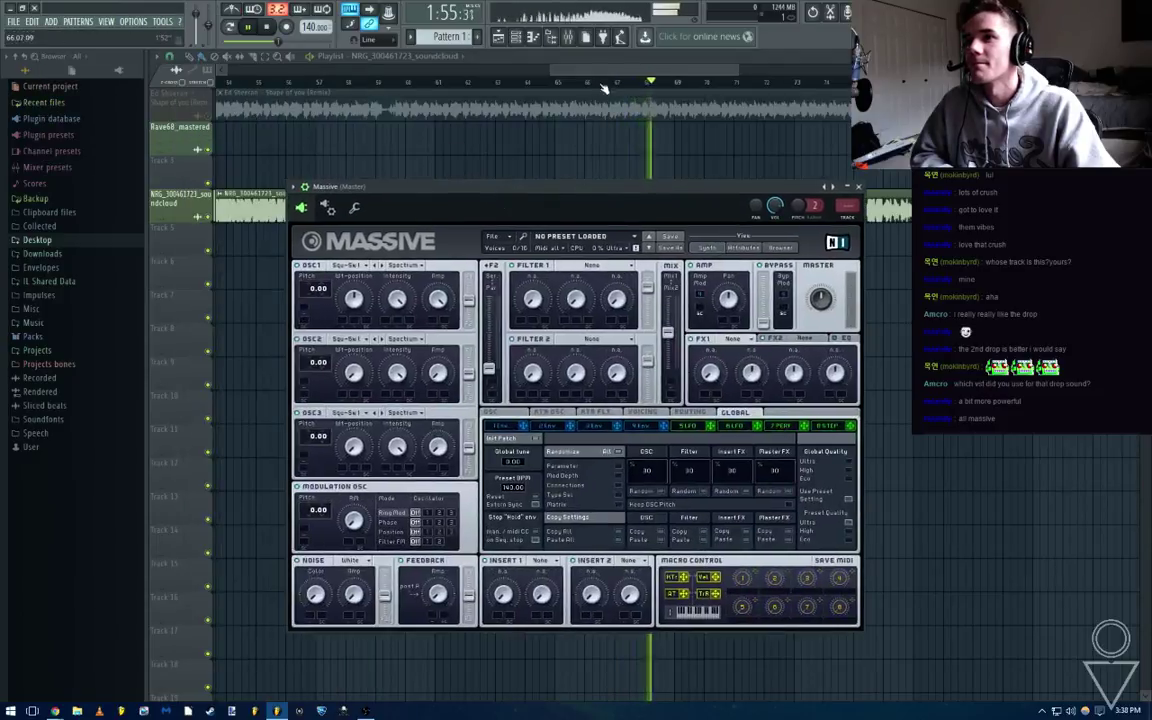
# Check the master level in the mixer during the NRG playback, look over the Massive window, and close it
pyautogui.moveTo(605, 72); pyautogui.dragTo(686, 76)
pyautogui.press('F9')
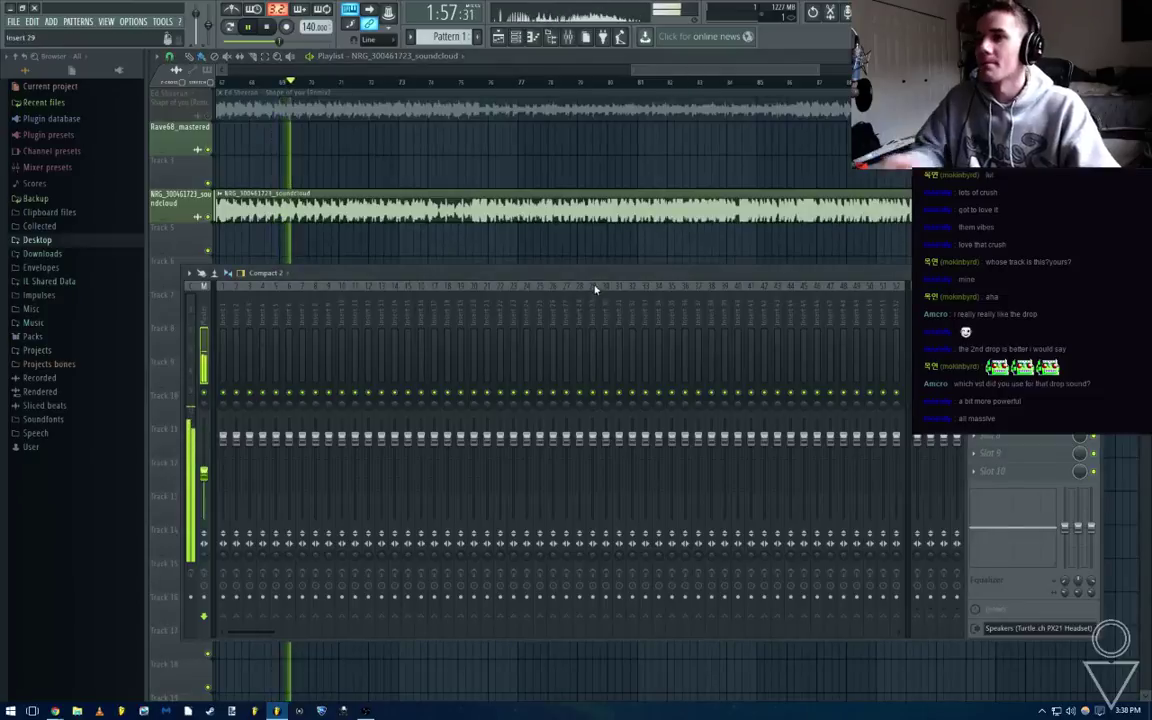
pyautogui.press('Tab')
pyautogui.press('F9')
pyautogui.press('F9')
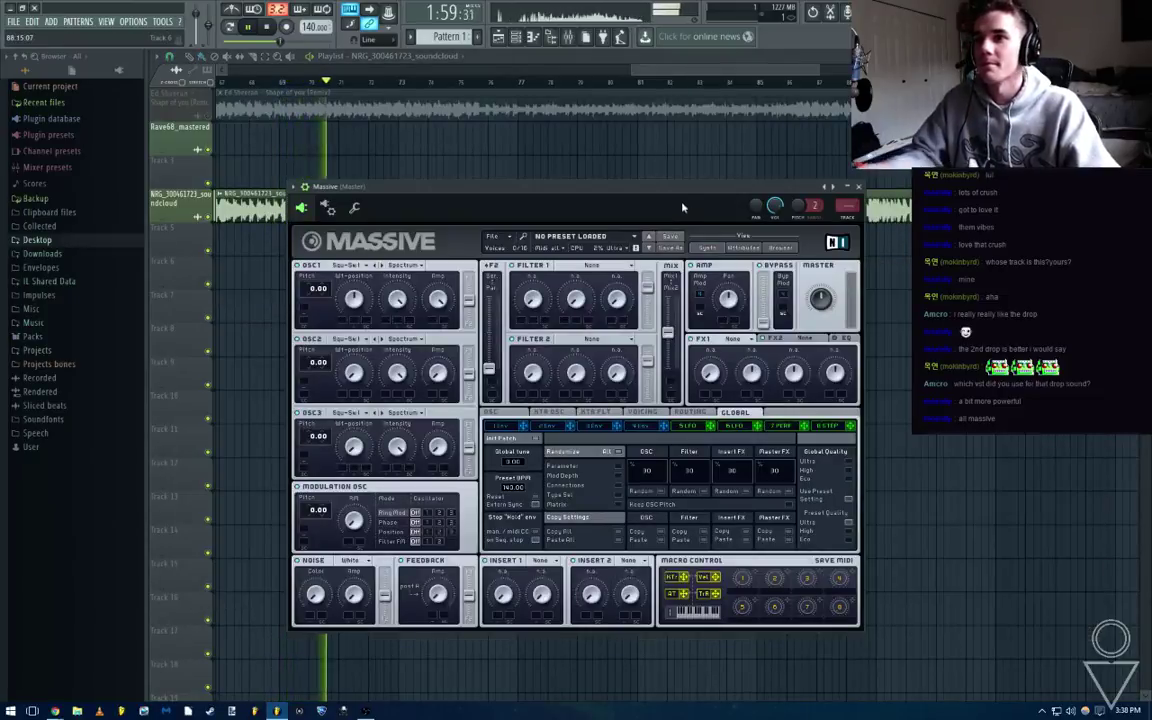
pyautogui.moveTo(672, 190); pyautogui.dragTo(653, 229)
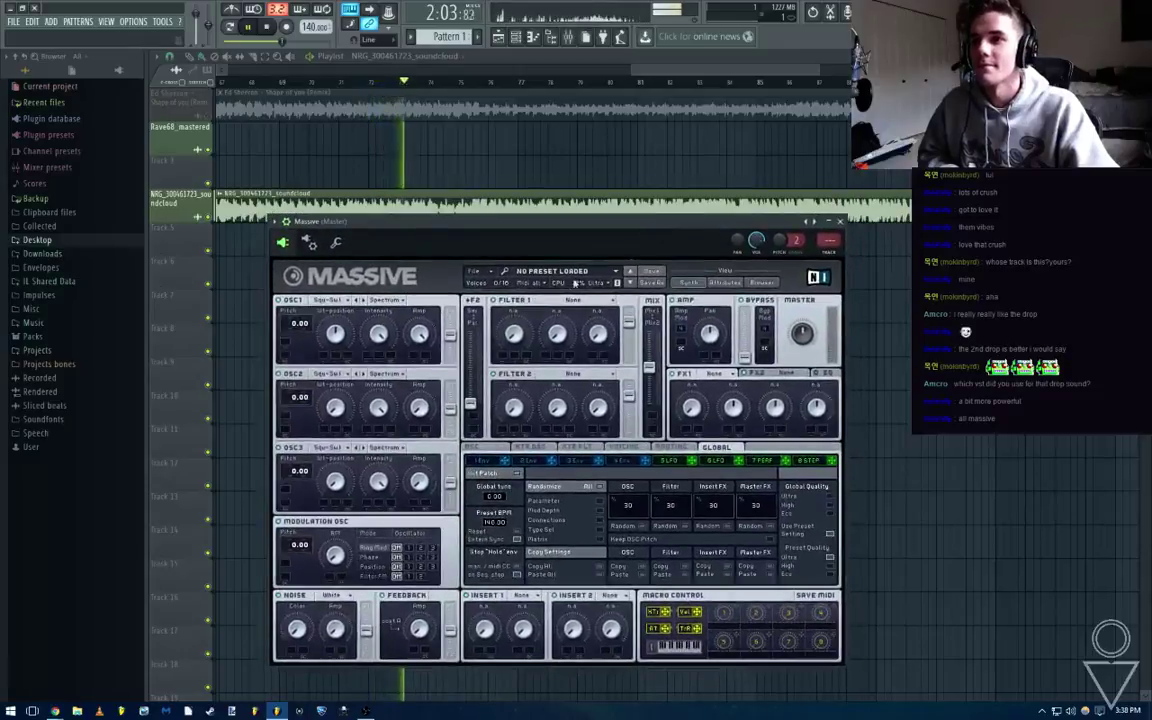
pyautogui.click(841, 222)
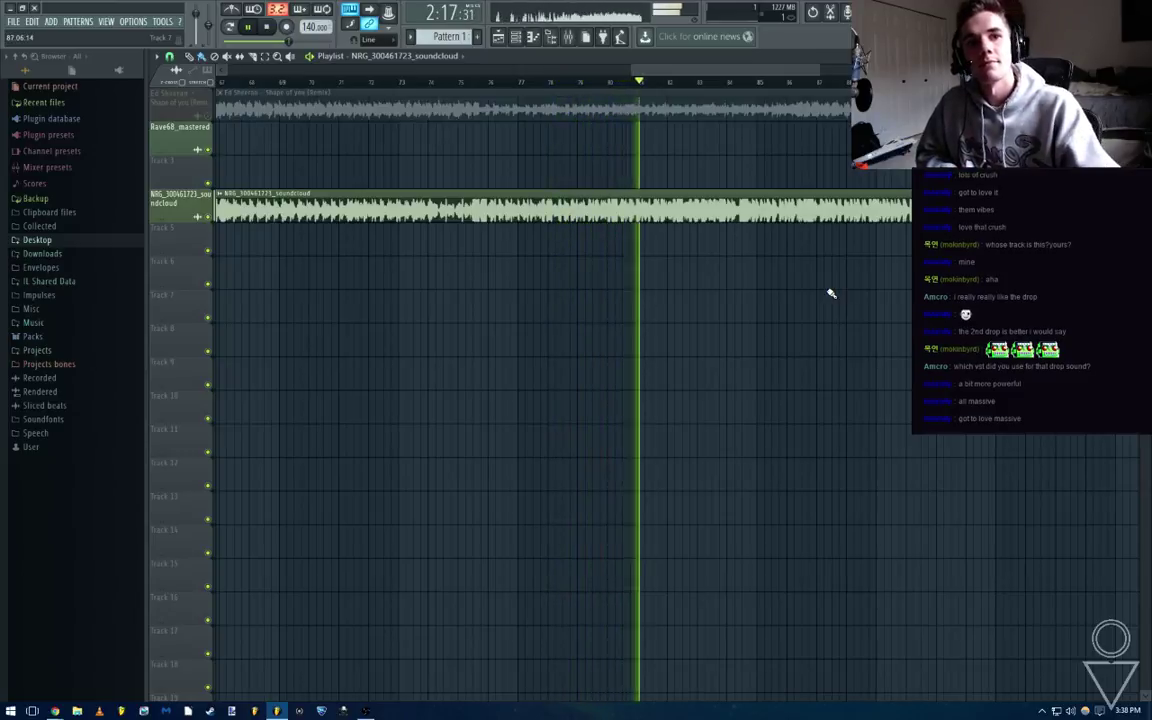
# Follow the NRG track's playback and waveform from about bar 82 to bar 118, and stop playback
pyautogui.scroll(2, 702, 77)
pyautogui.scroll(-4, 717, 76)
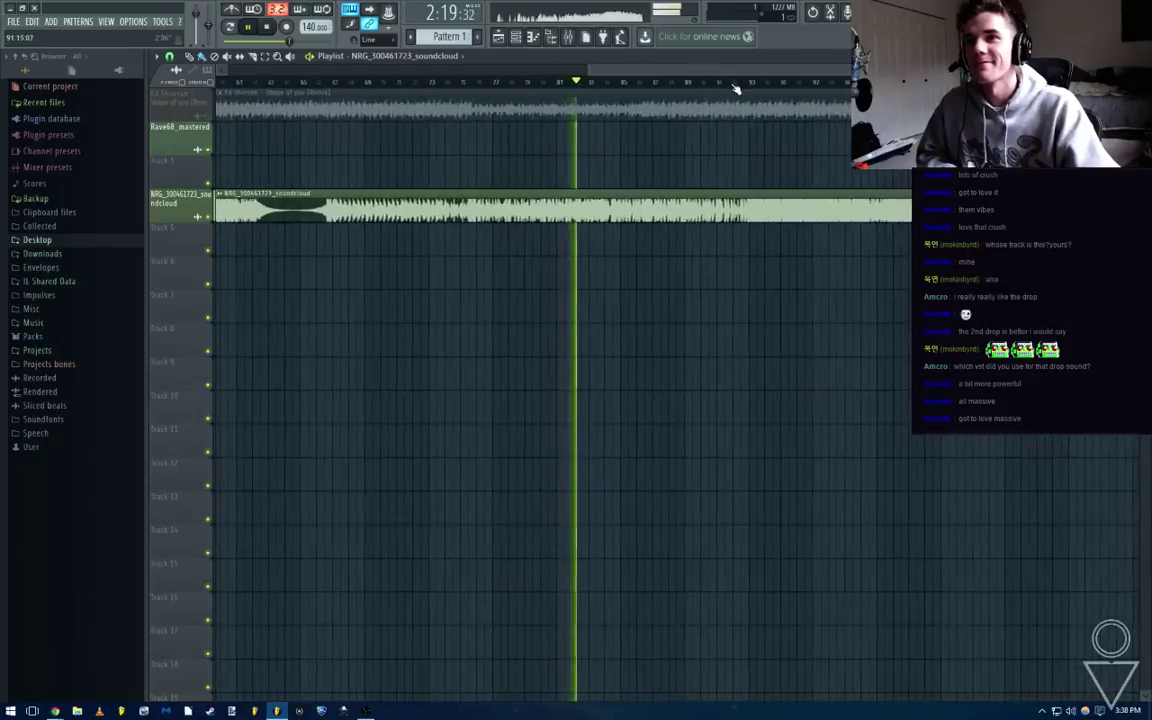
pyautogui.scroll(2, 735, 88)
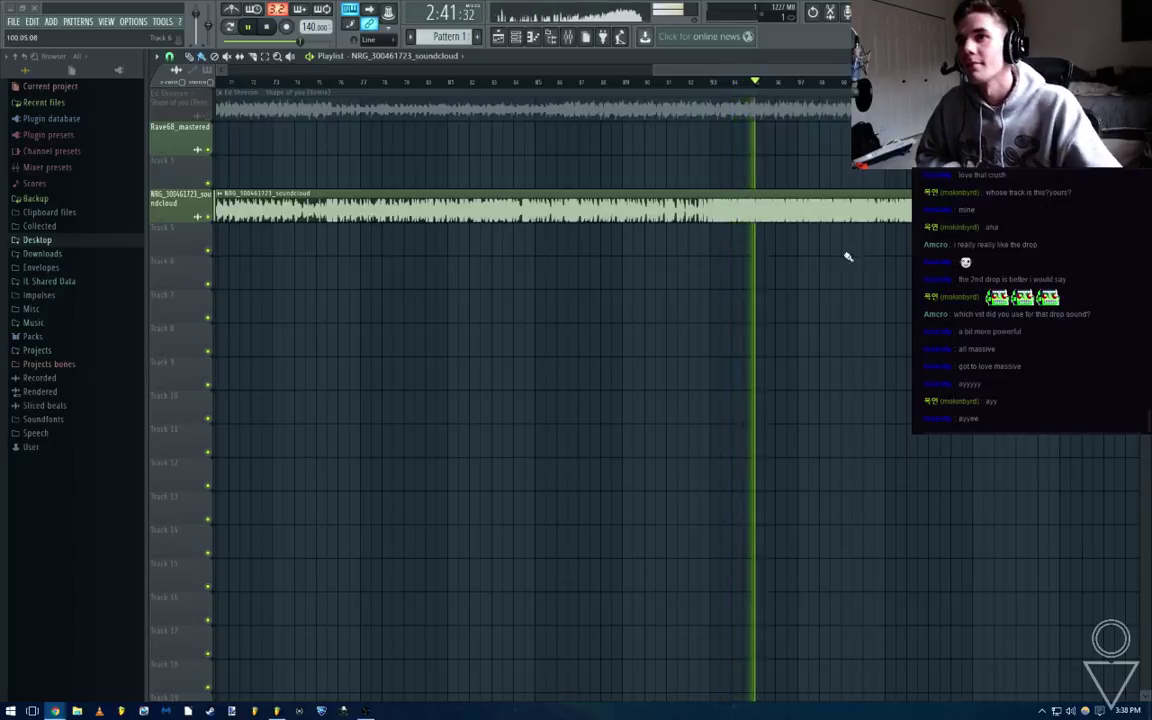
pyautogui.moveTo(742, 71); pyautogui.dragTo(805, 138)
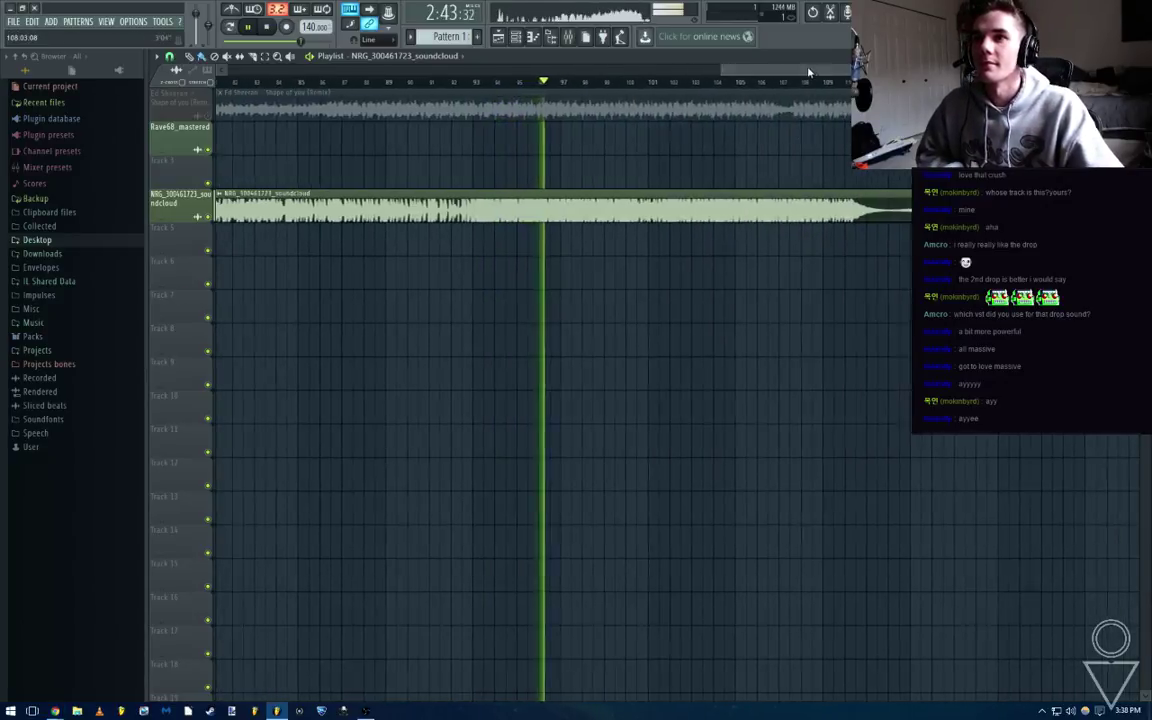
pyautogui.moveTo(809, 72); pyautogui.dragTo(823, 149)
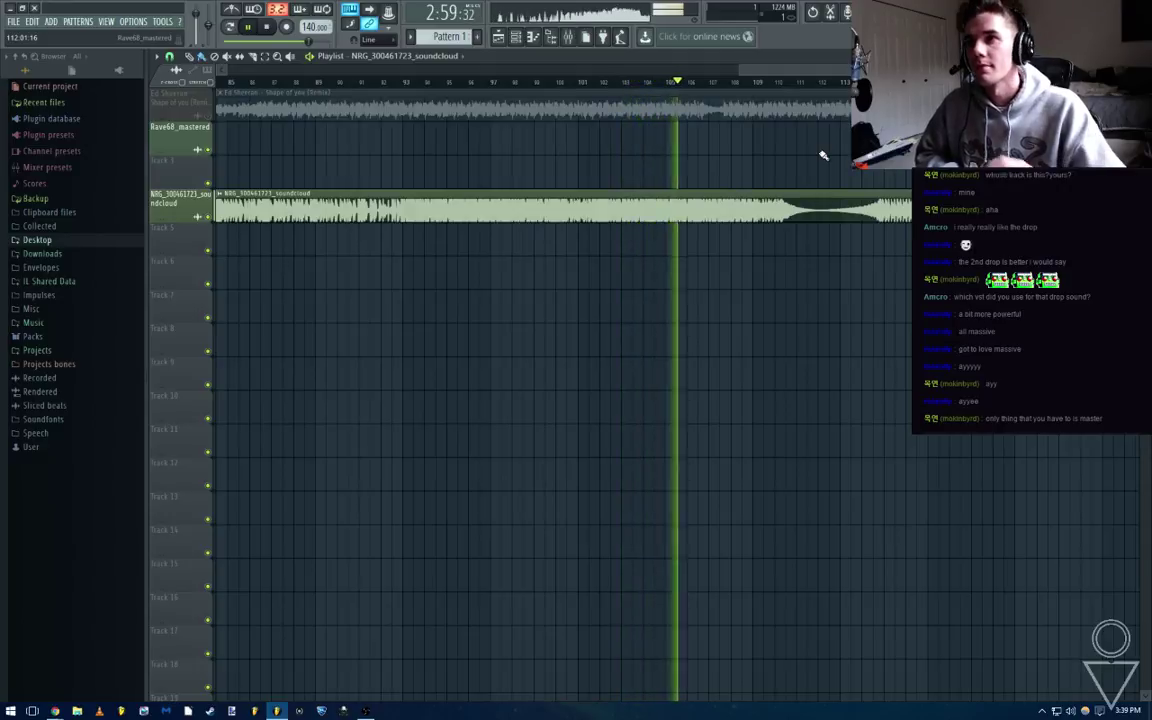
pyautogui.scroll(-1, 735, 86)
pyautogui.moveTo(787, 71); pyautogui.dragTo(828, 88)
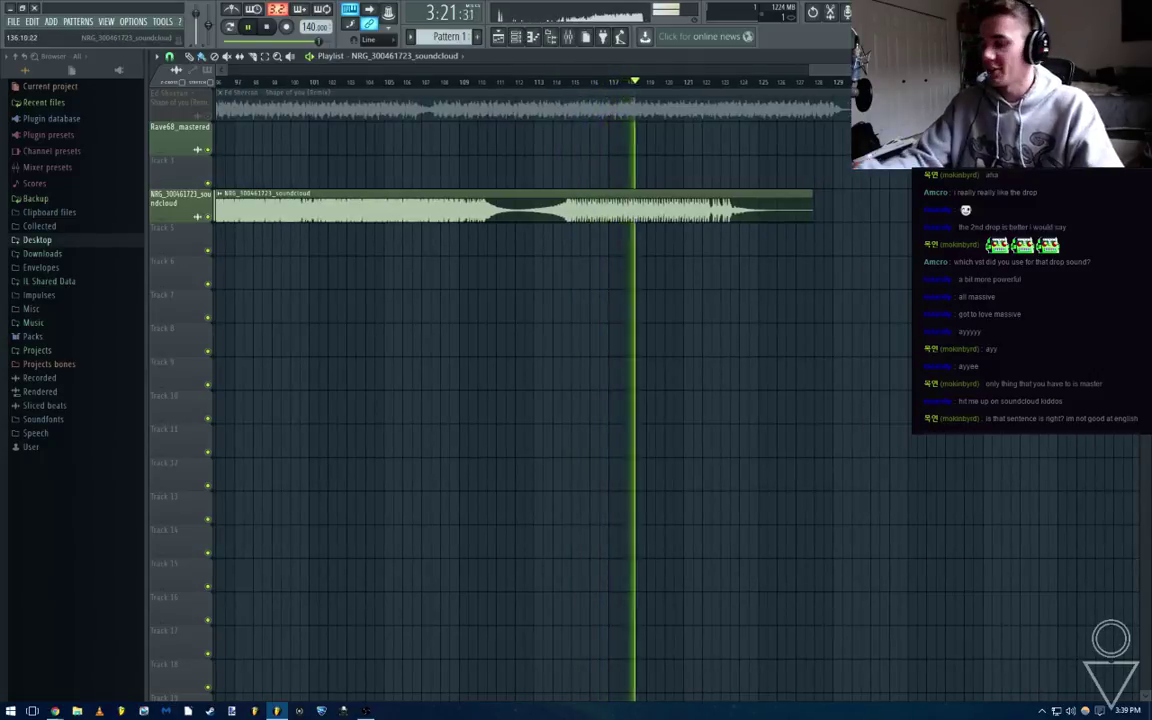
pyautogui.press('space')
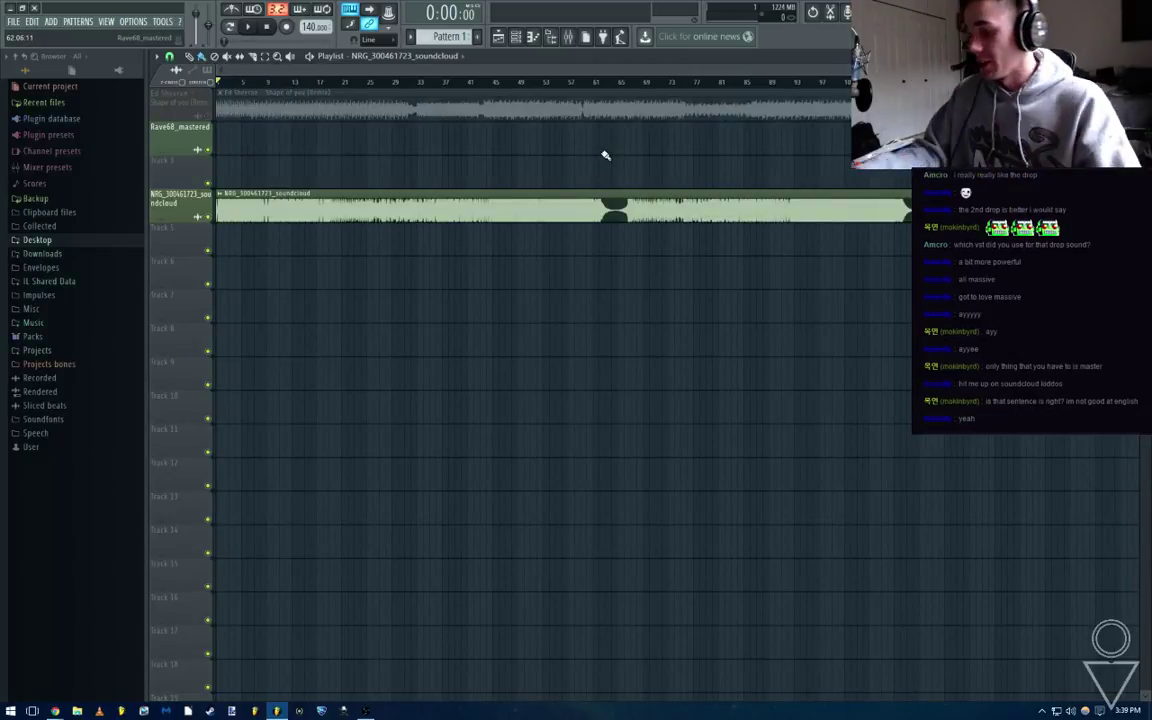
# Mute the NRG track, unmute the Shape of You remix, and play from about bar 29
pyautogui.click(208, 217)
pyautogui.click(208, 116)
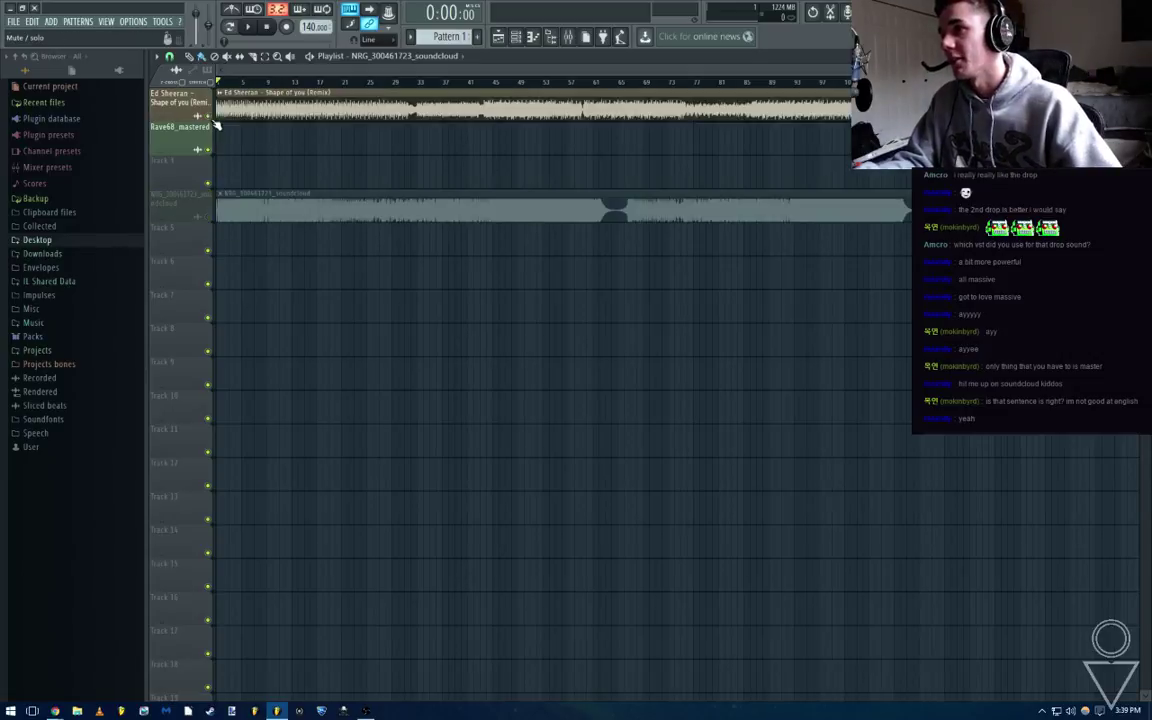
pyautogui.click(391, 82)
pyautogui.press('space')
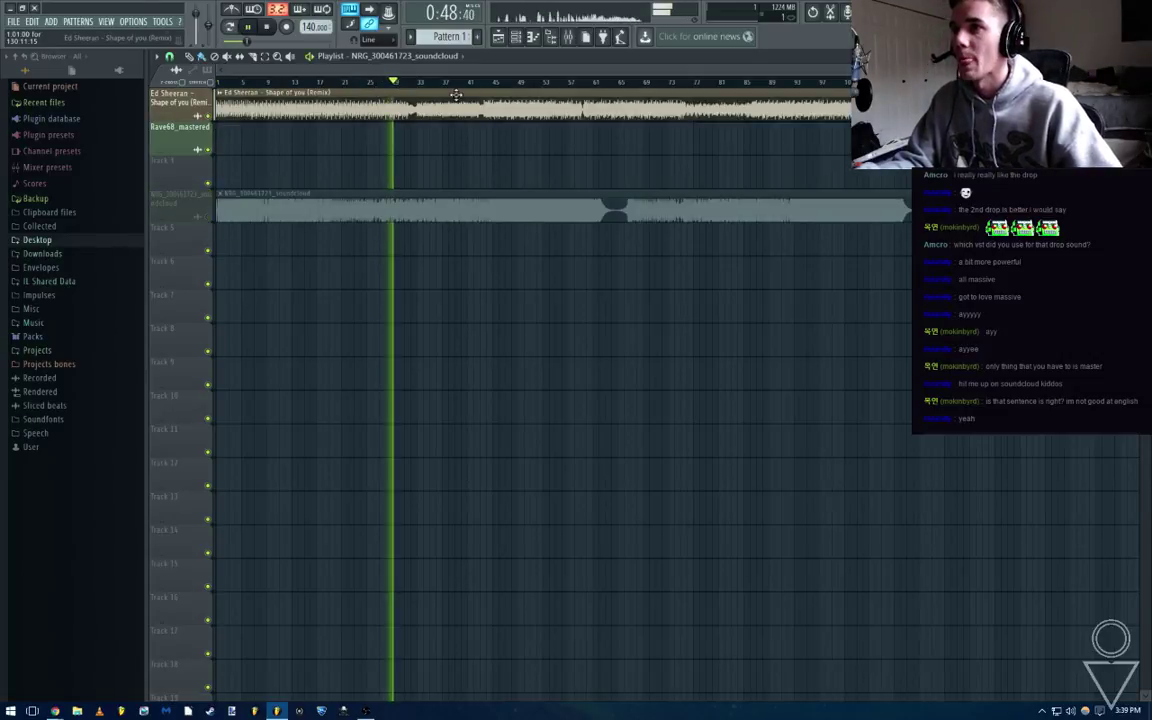
# Play the Shape of You remix from about bar 43, check its master level in the mixer, and stop playback
pyautogui.click(478, 82)
pyautogui.press('F9')
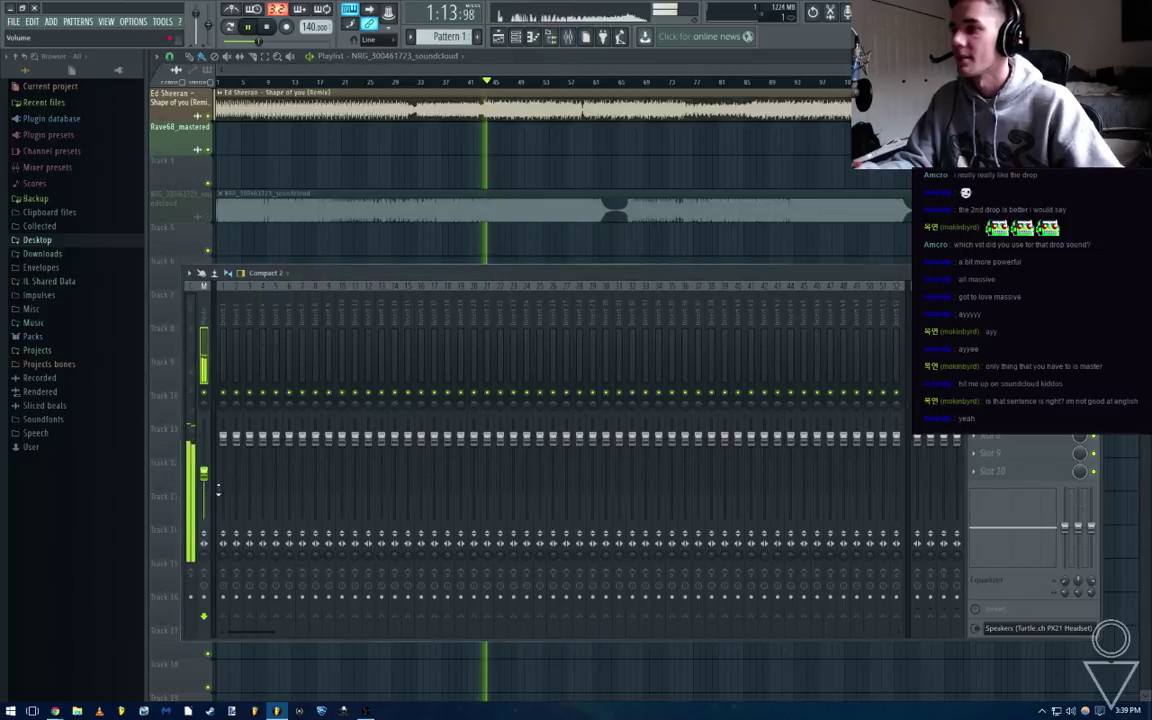
pyautogui.press('F9')
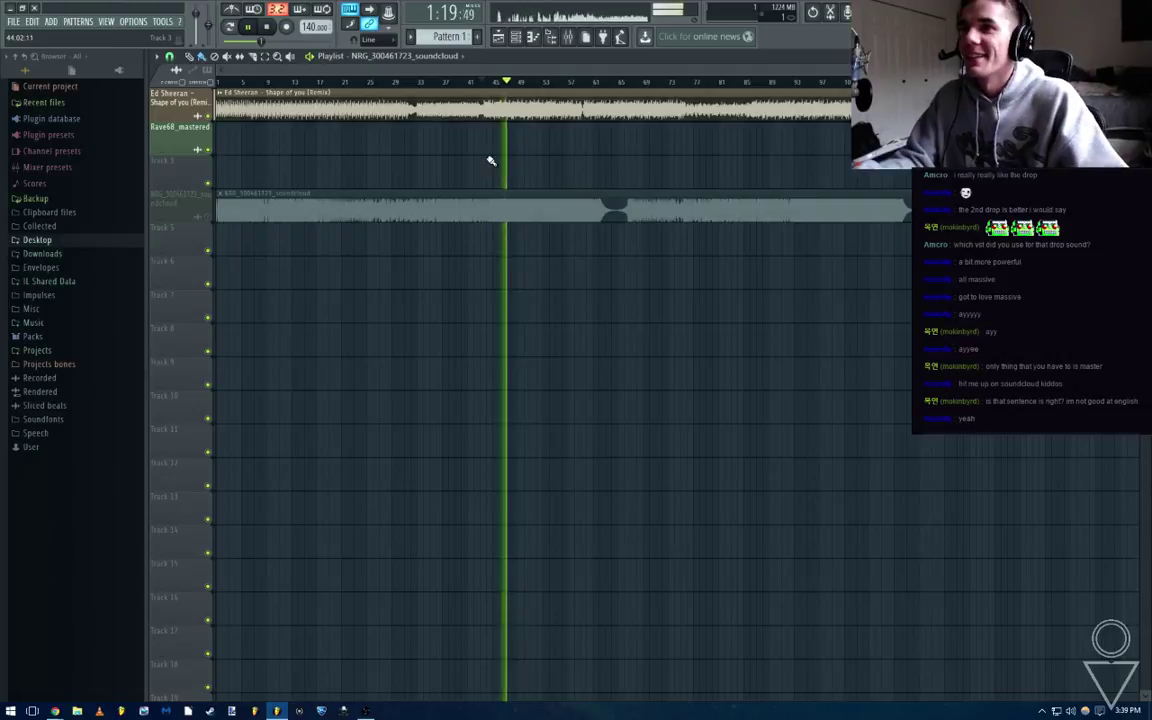
pyautogui.press('space')
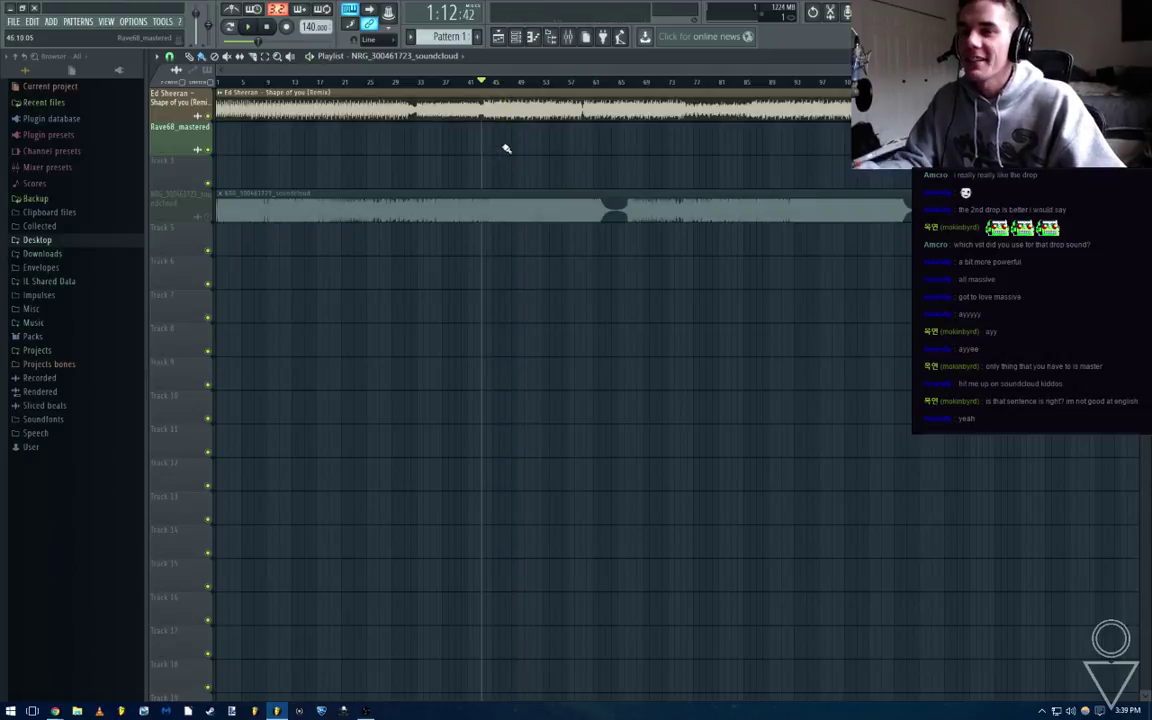
# Place the playhead near bar 45 and leave only the Shape of You remix track unmuted
pyautogui.click(497, 82)
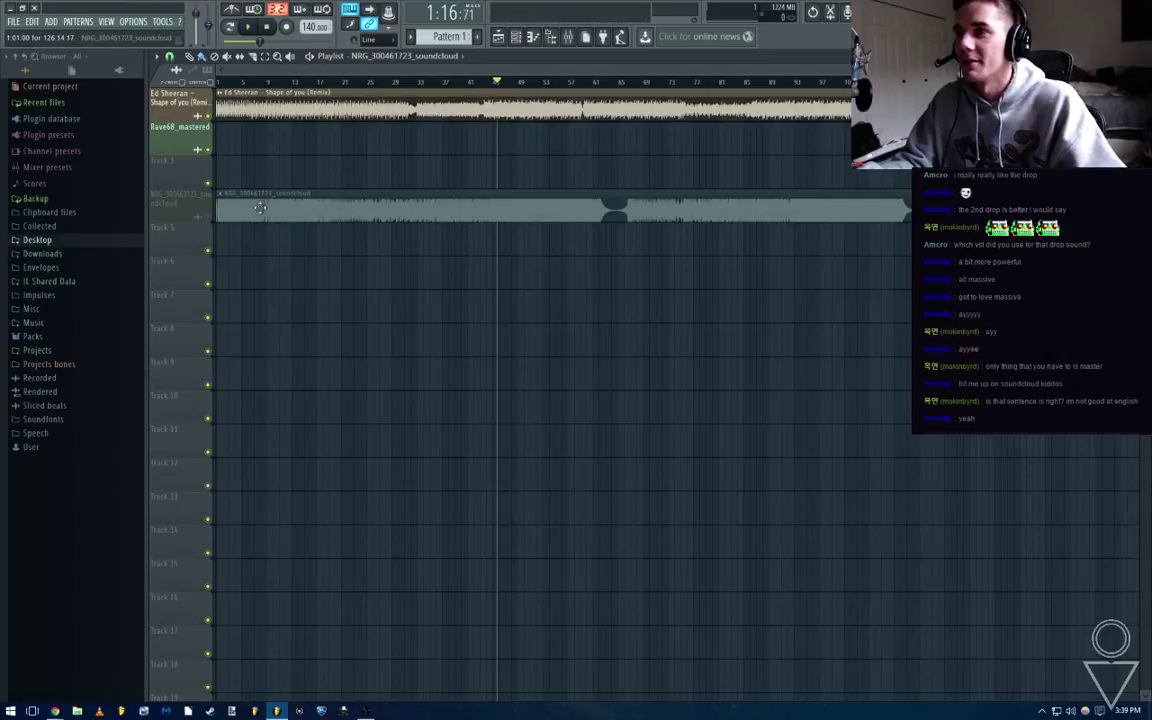
pyautogui.rightClick(208, 217)
pyautogui.click(209, 117)
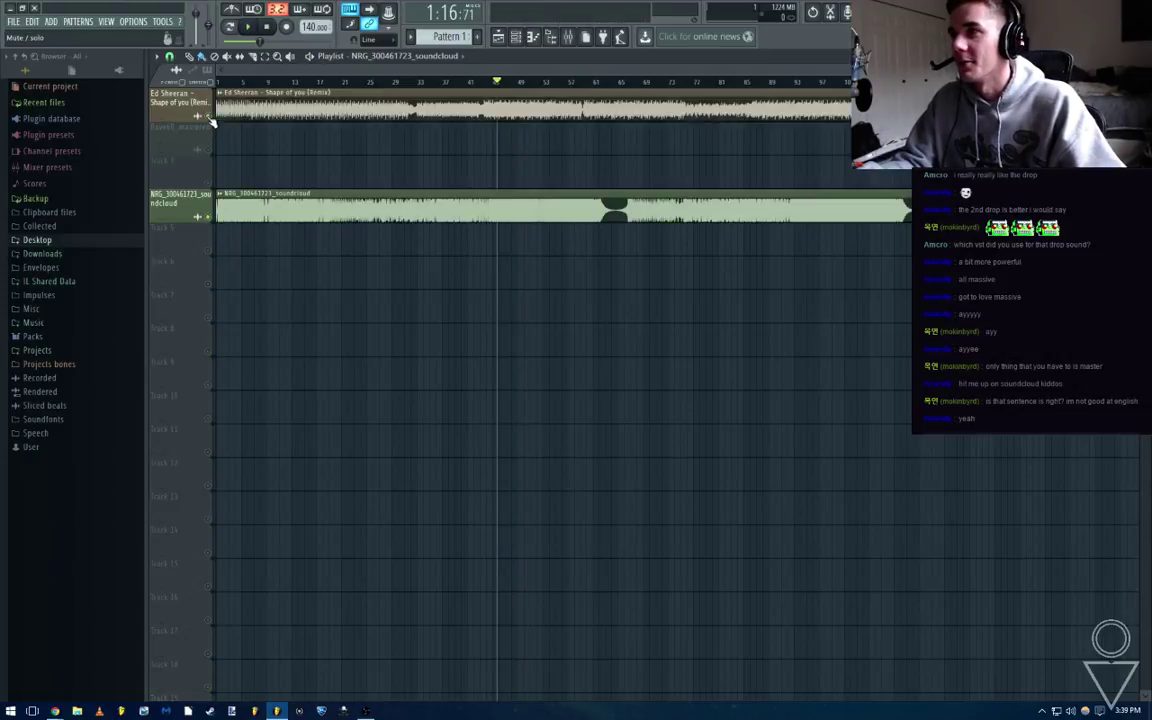
pyautogui.click(211, 216)
pyautogui.click(213, 120)
pyautogui.click(215, 120)
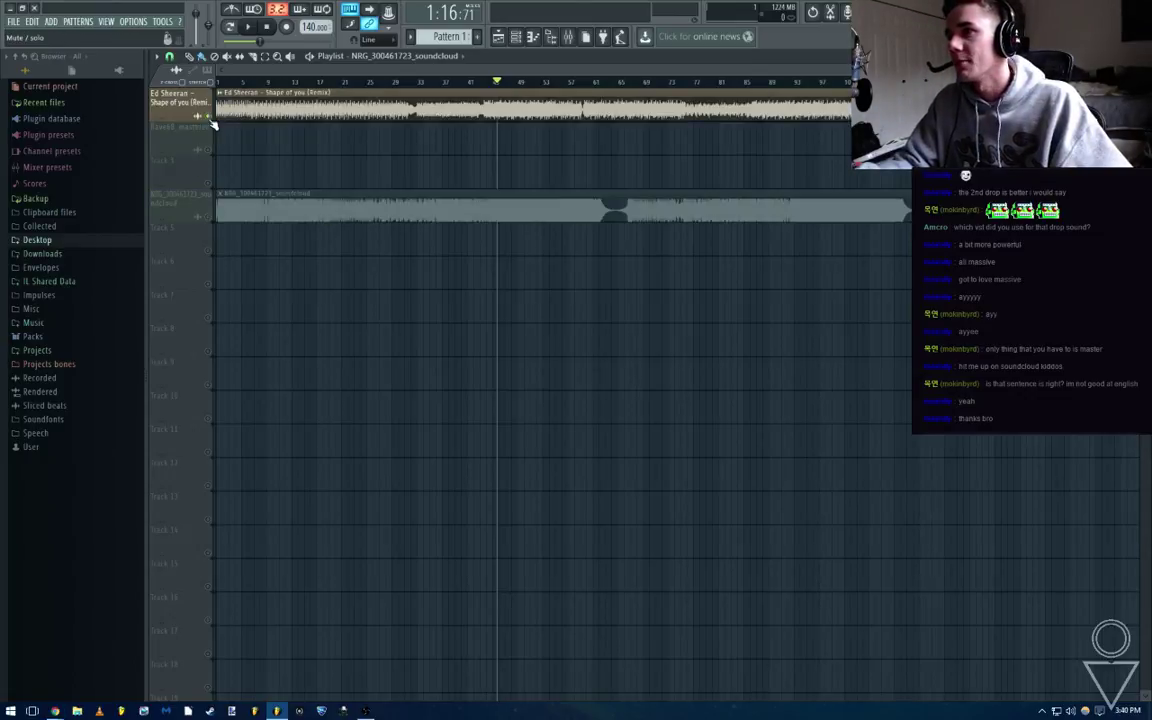
# Enlarge the Shape of You track to examine its waveform peaks around bar 57, and restore the track's default height
pyautogui.scroll(10, 268, 136)
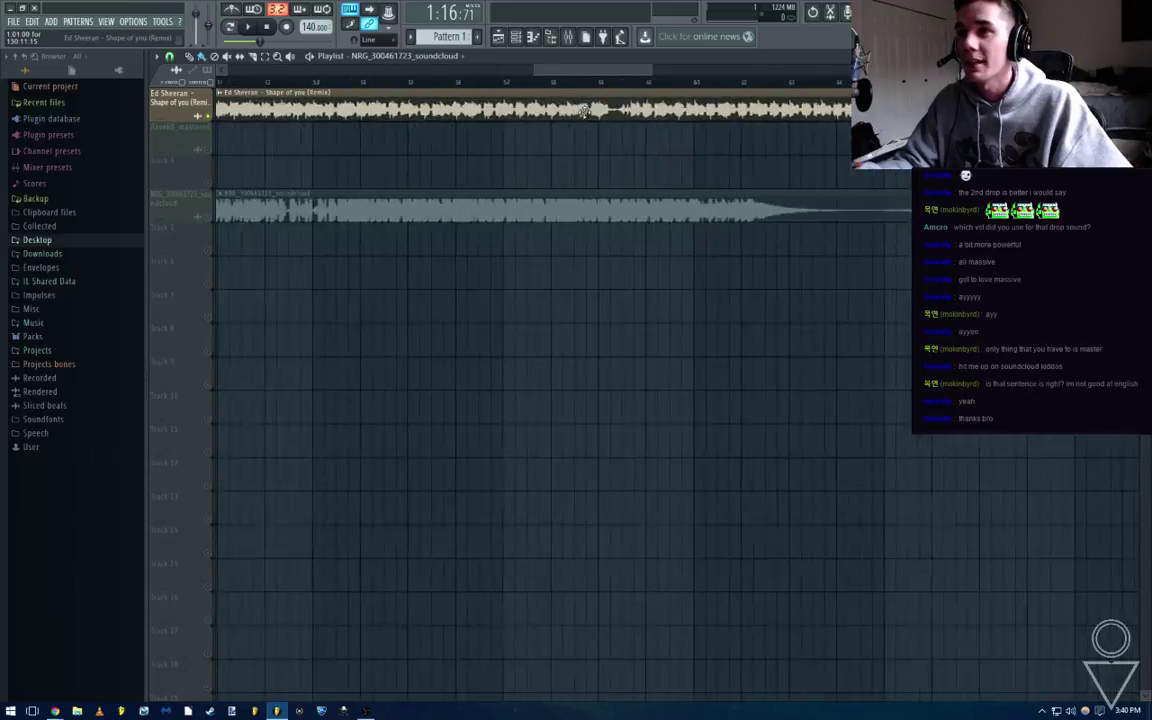
pyautogui.moveTo(187, 121); pyautogui.dragTo(187, 404)
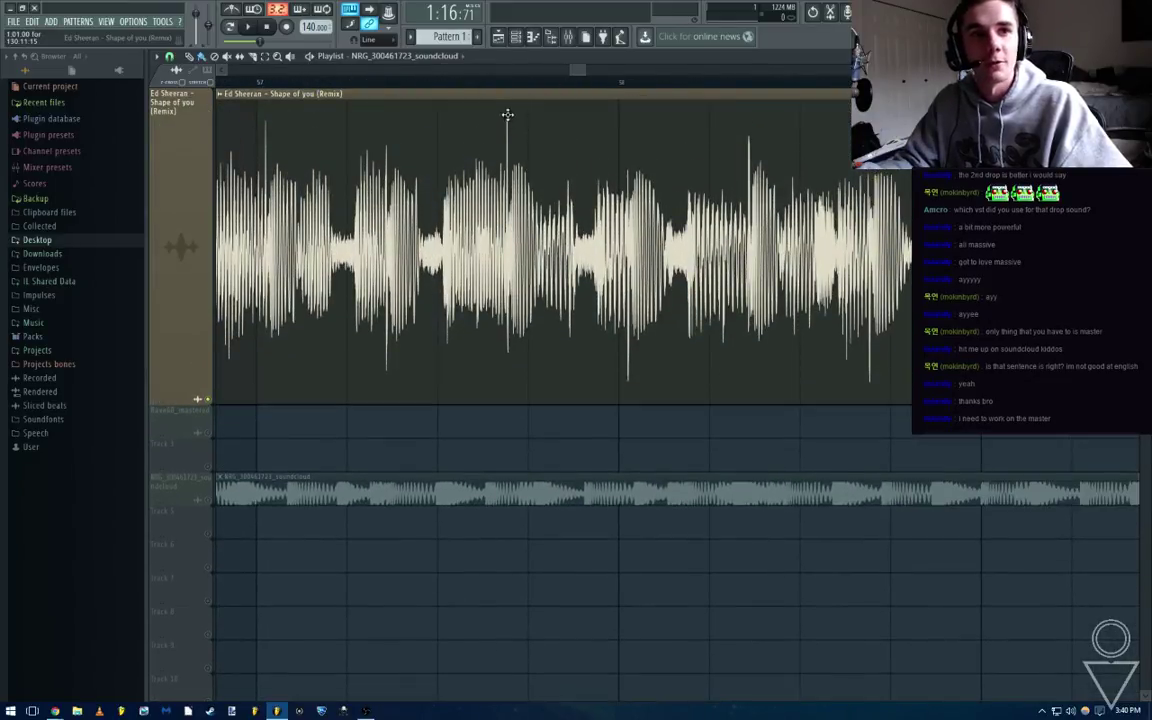
pyautogui.scroll(-8, 507, 114)
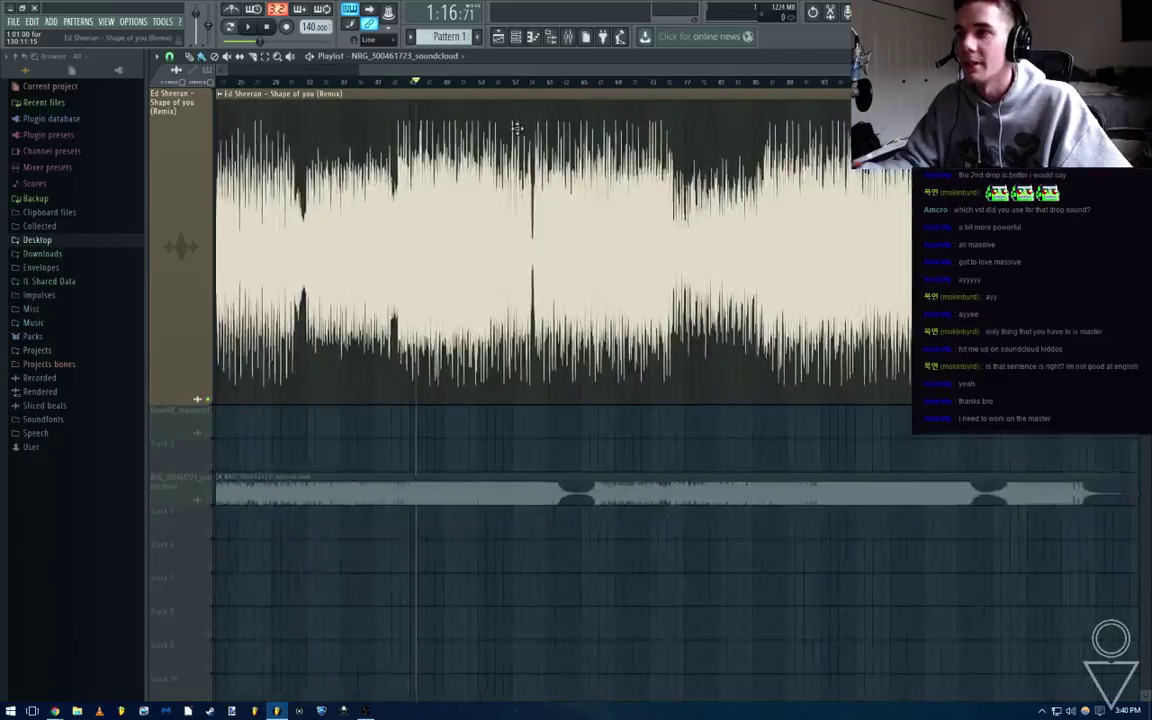
pyautogui.scroll(-2, 517, 129)
pyautogui.doubleClick(183, 386)
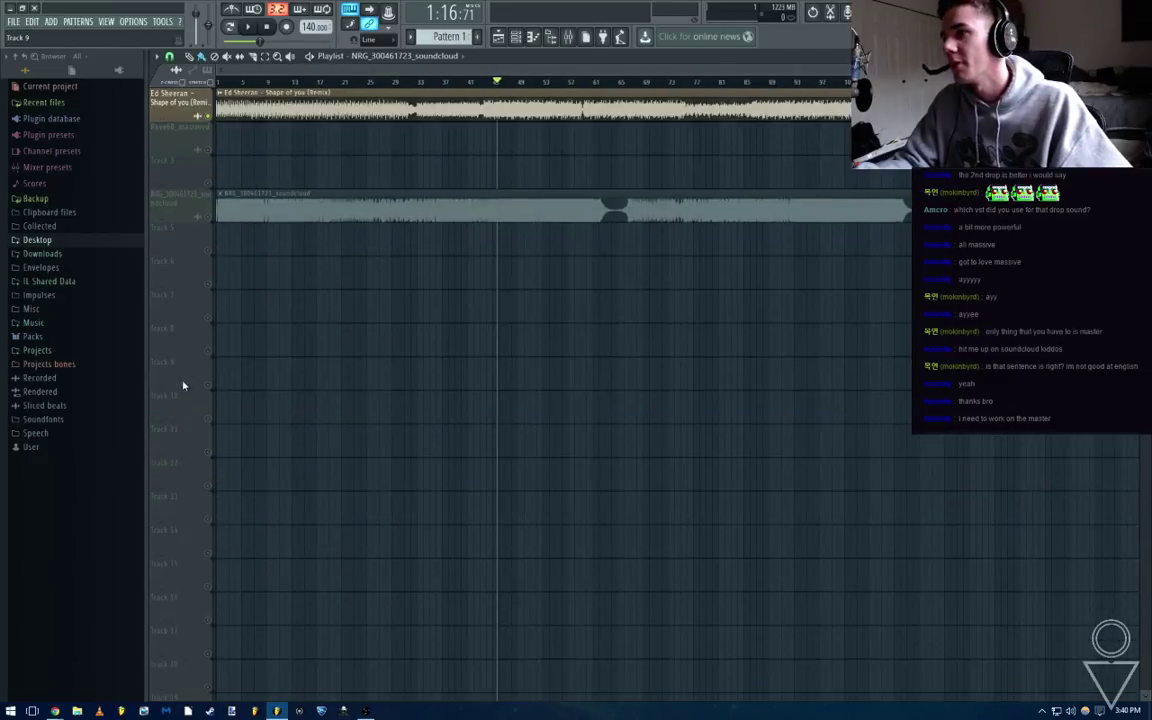
# Mute the Shape of You remix track in the playlist
pyautogui.click(209, 117)
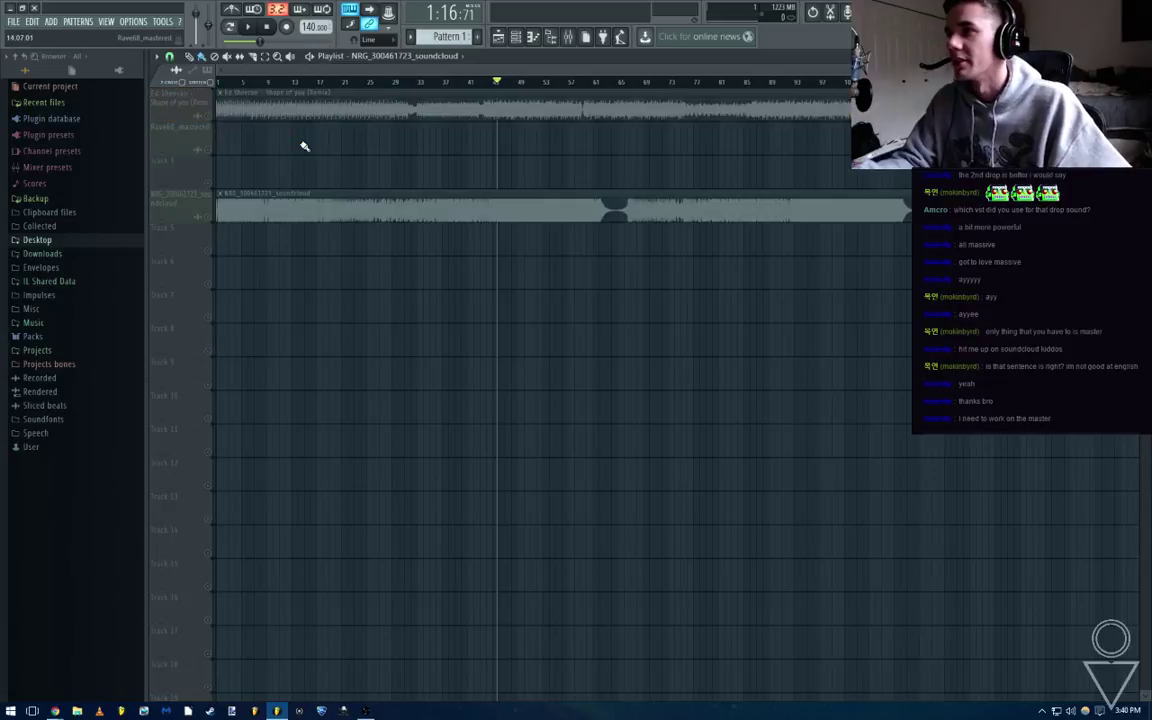
pyautogui.hotkey('ctrl', 's')
pyautogui.click(735, 157)
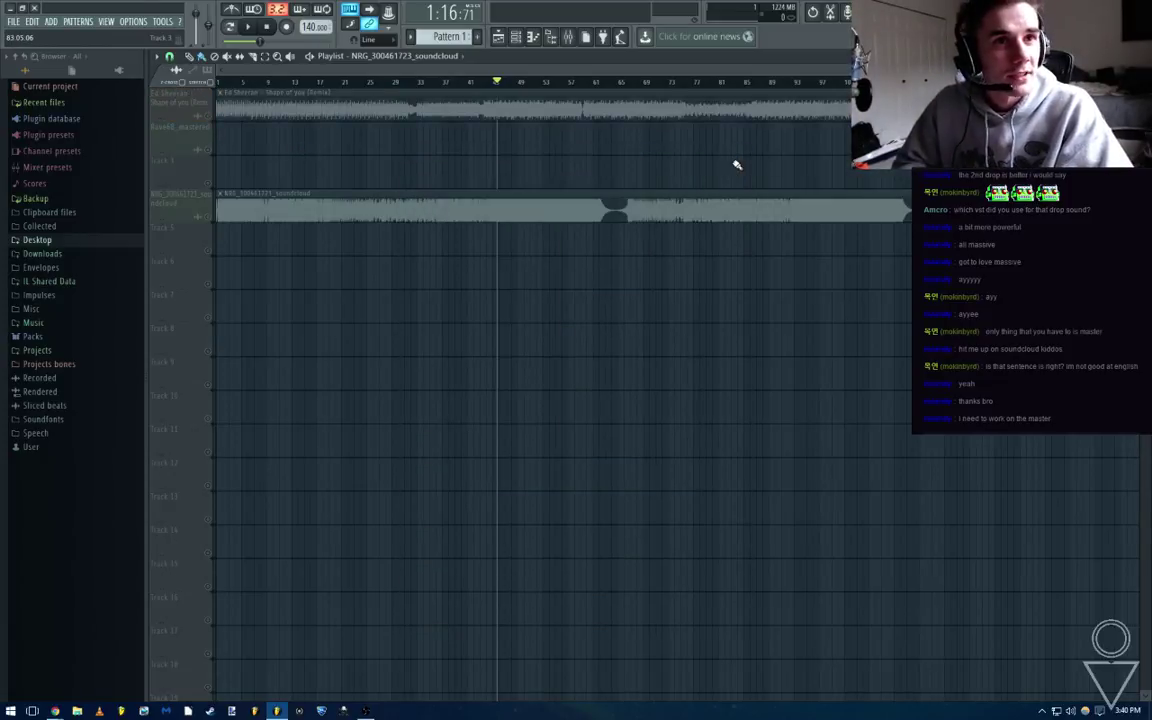
# Start opening another project without saving changes to untitled.flp, and browse to the Desktop folder
pyautogui.click(14, 21)
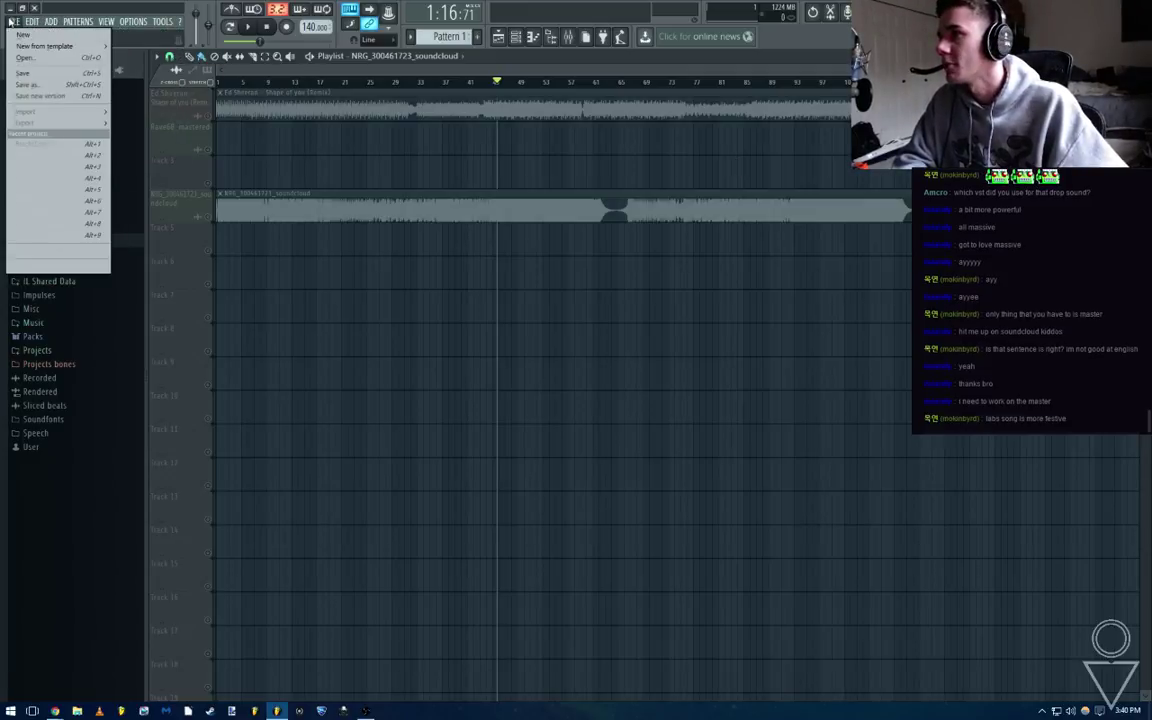
pyautogui.click(32, 60)
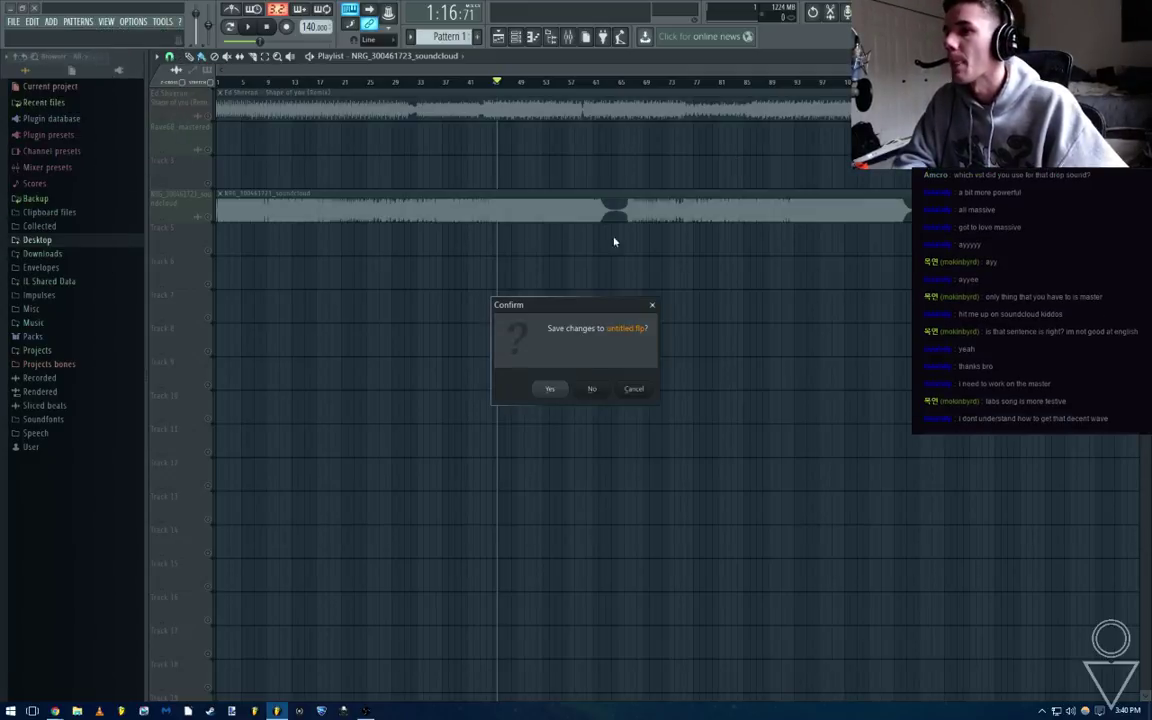
pyautogui.click(596, 390)
pyautogui.click(457, 249)
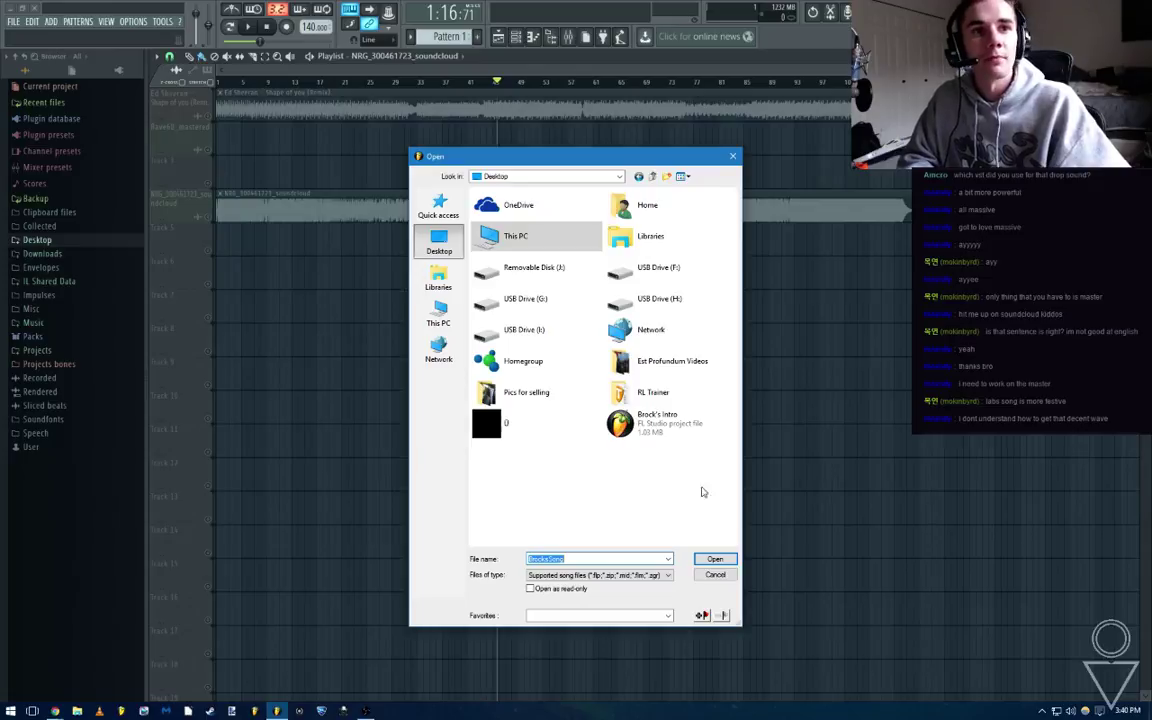
pyautogui.click(77, 711)
pyautogui.click(77, 711)
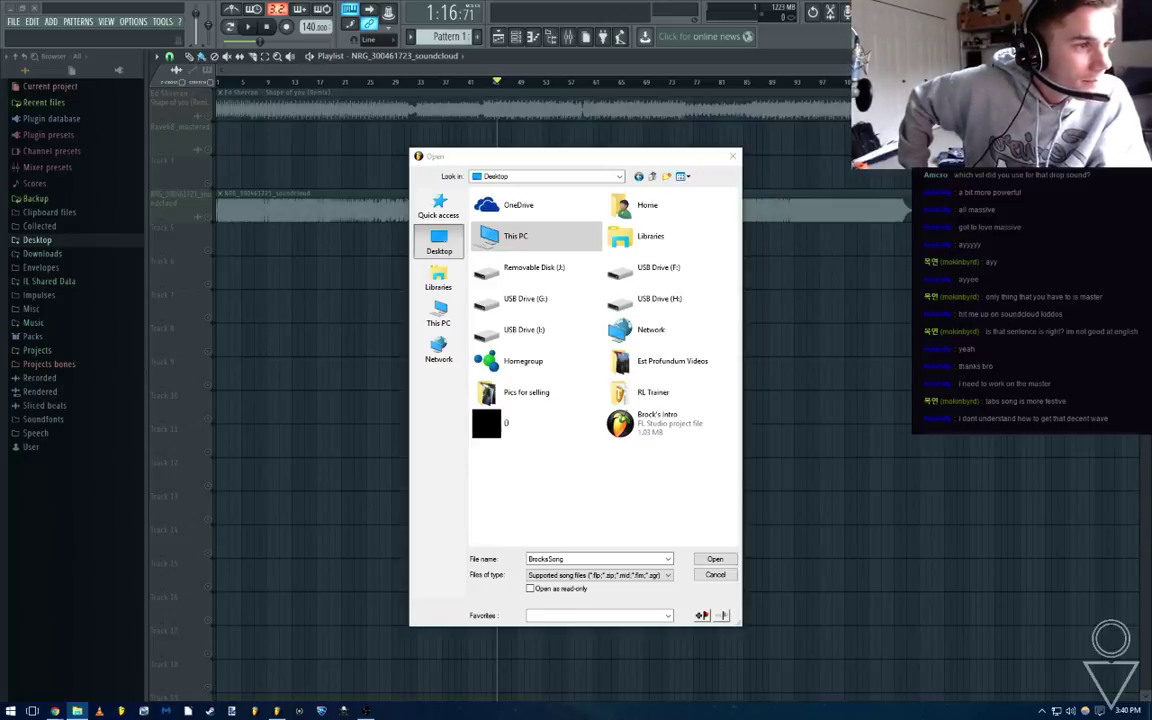
pyautogui.hotkey('alt', 'Tab')
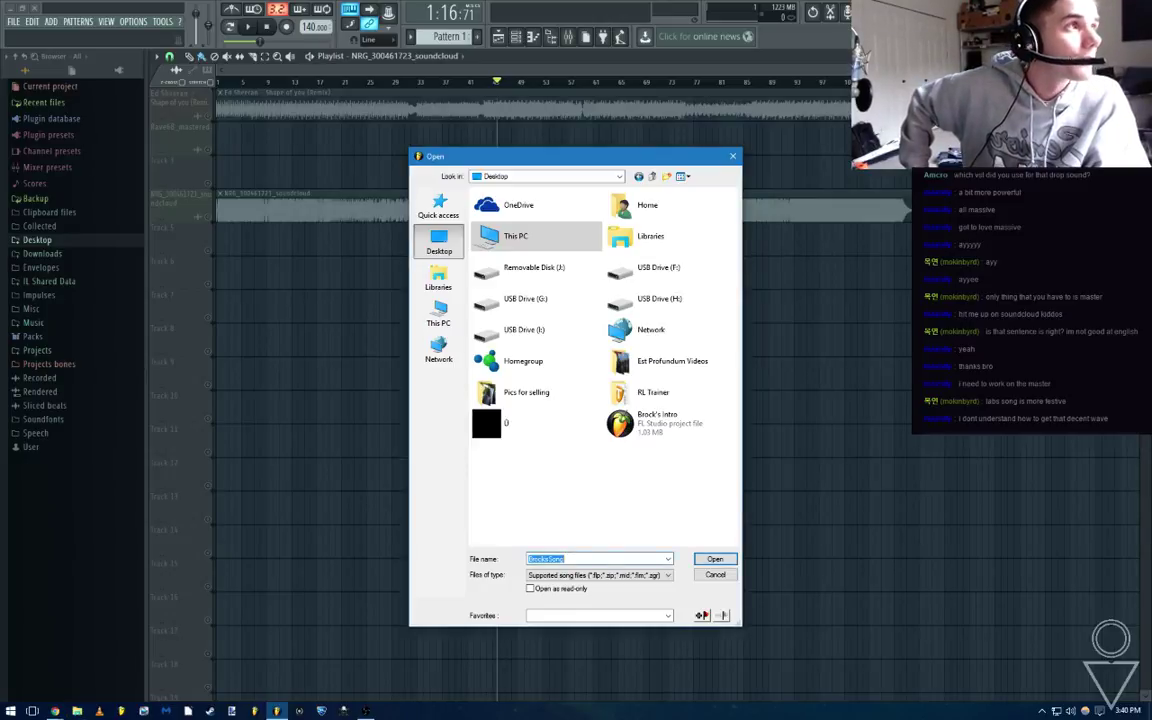
pyautogui.hotkey('alt', 'Tab')
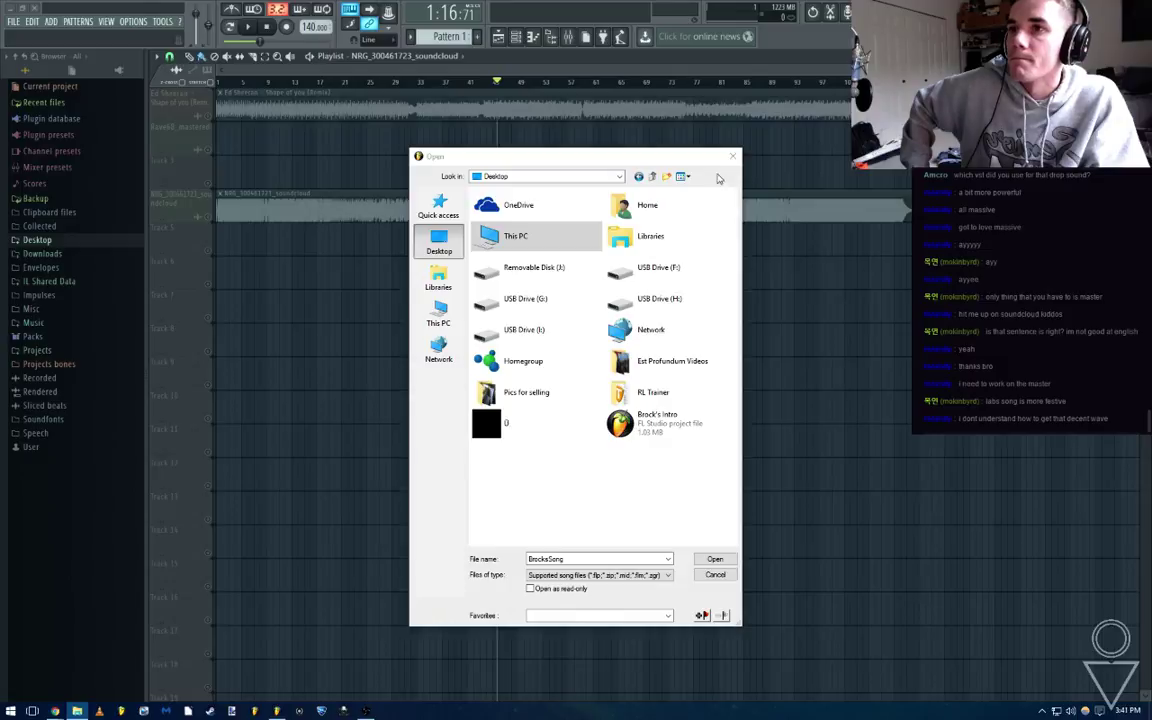
pyautogui.click(733, 156)
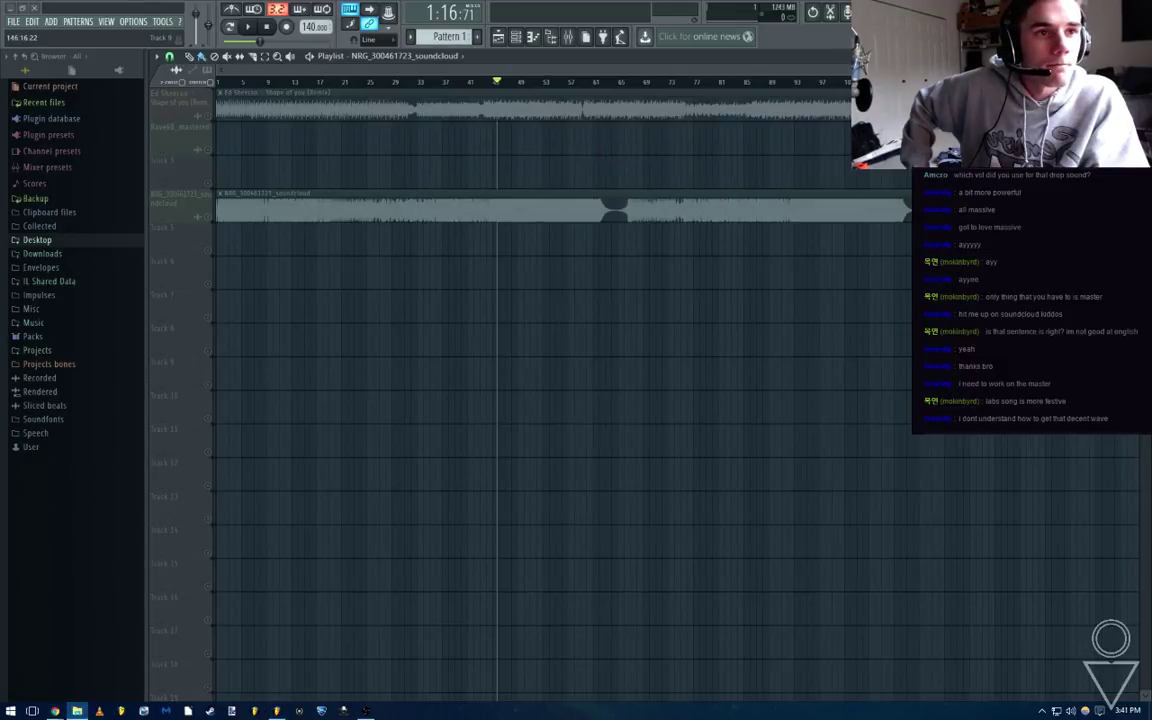
pyautogui.moveTo(1150, 370); pyautogui.dragTo(635, 497)
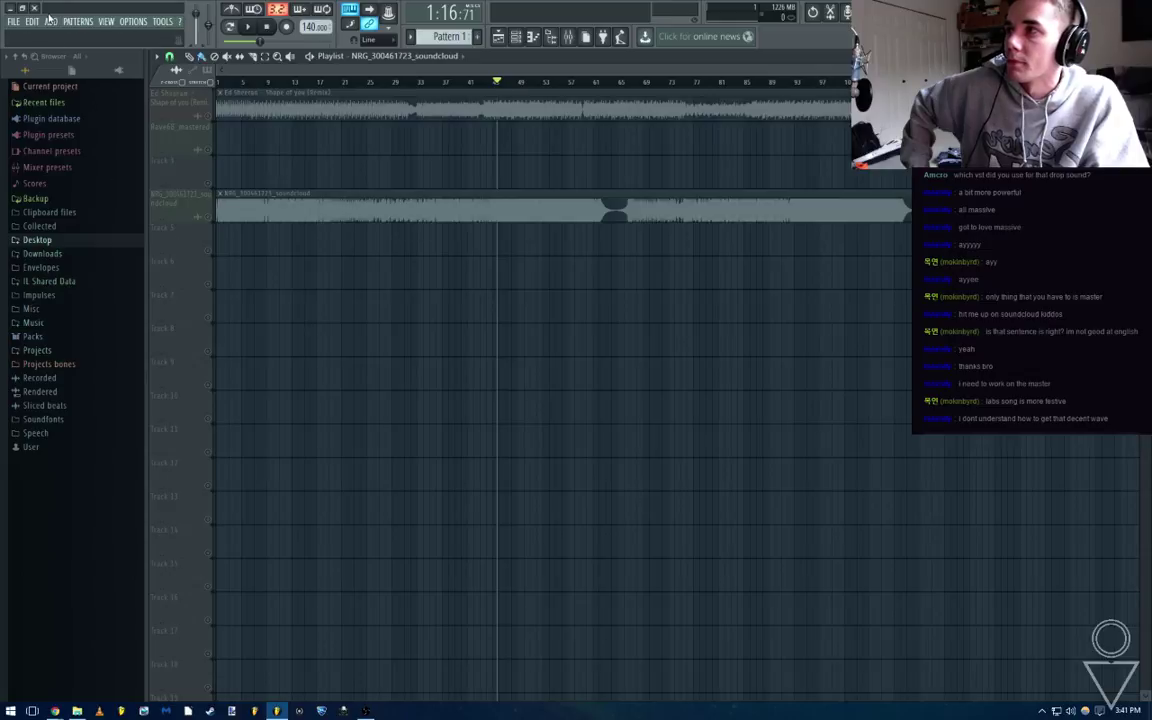
# Open the 2.3.6_2 zipped project from the Downloads folder under This PC
pyautogui.click(14, 21)
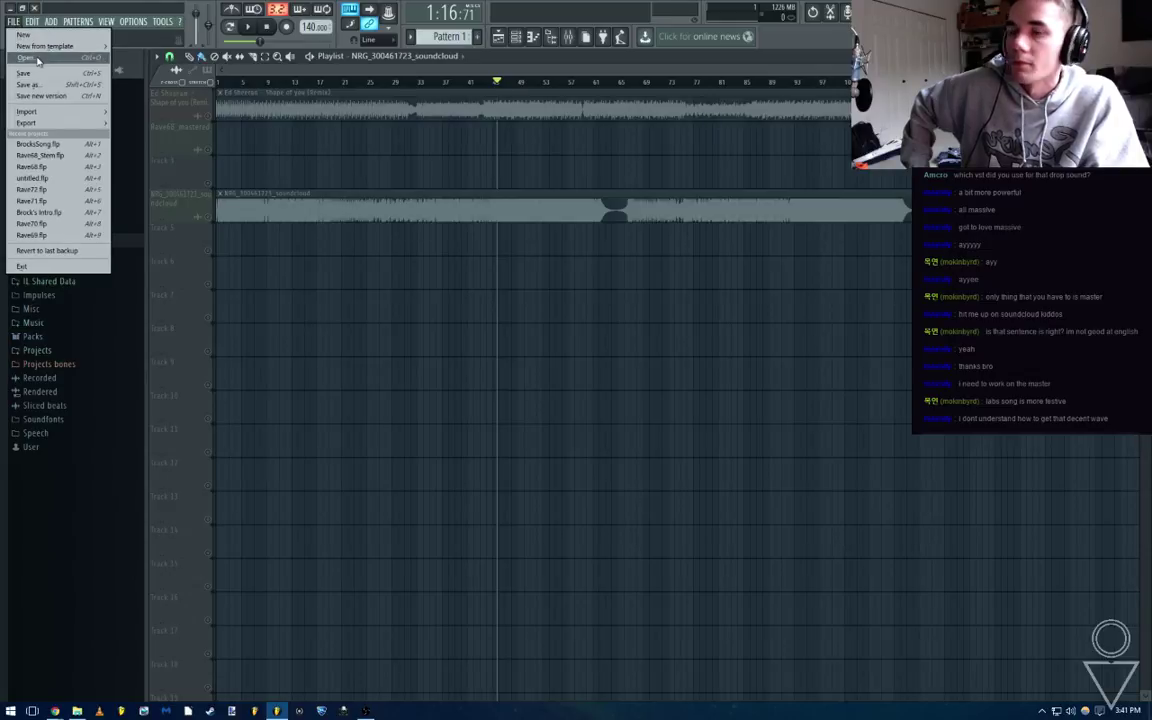
pyautogui.click(24, 57)
pyautogui.click(438, 278)
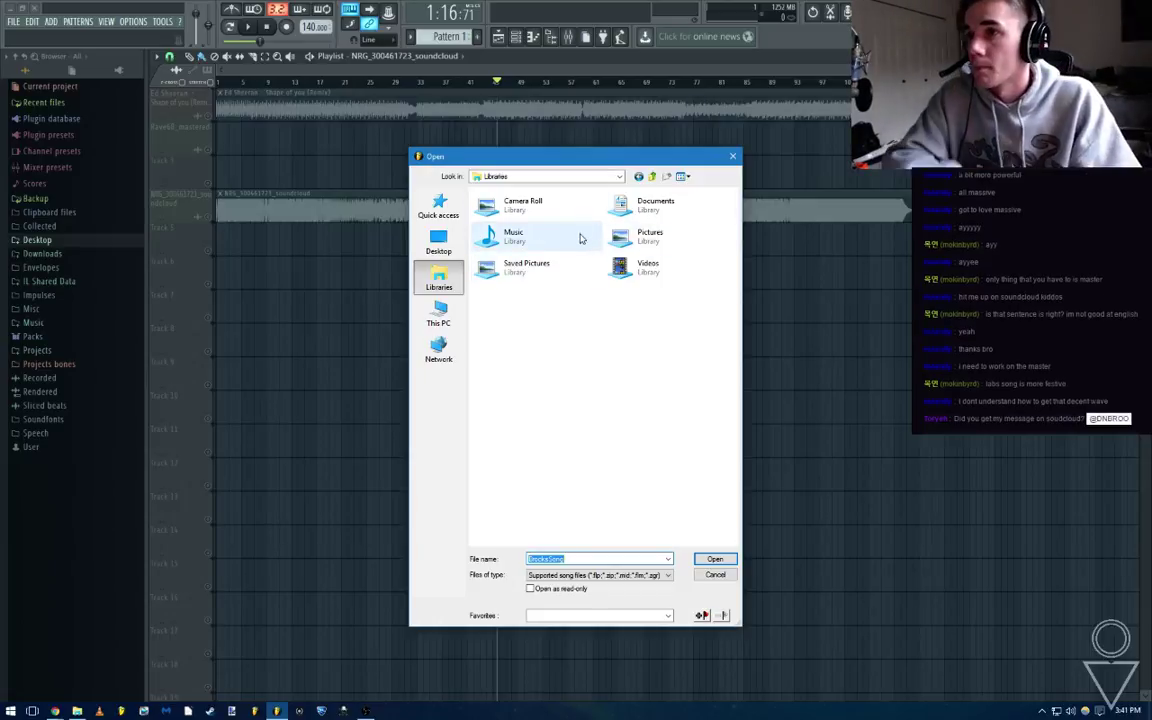
pyautogui.click(438, 312)
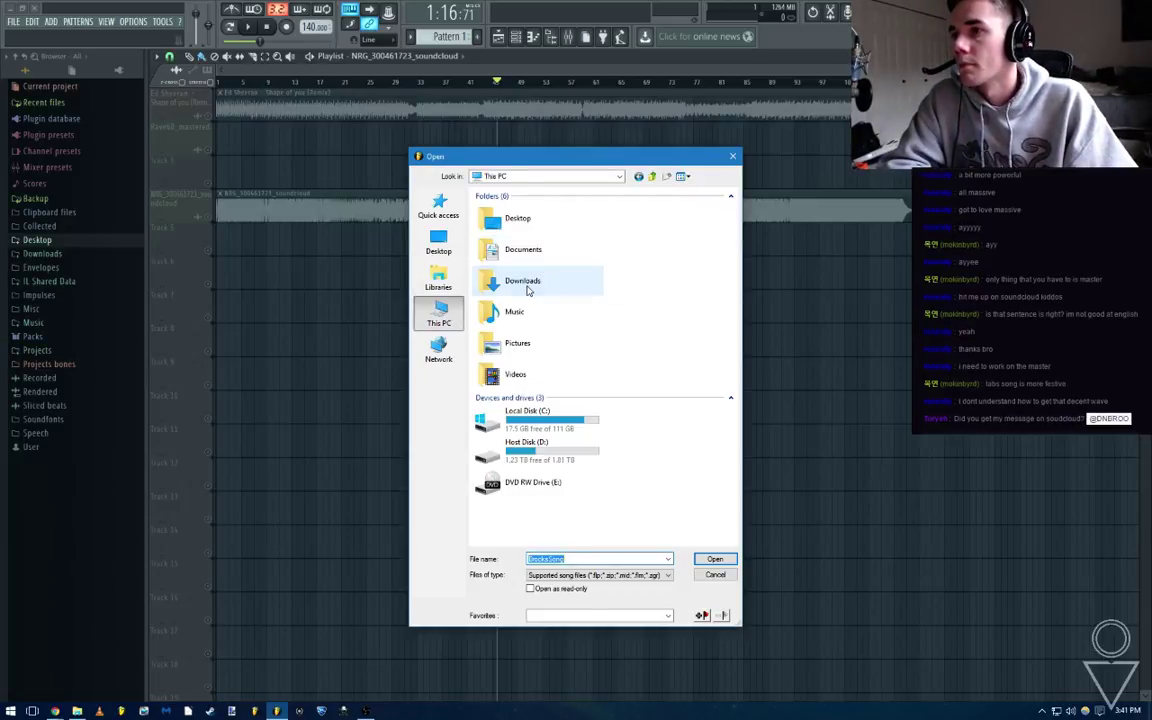
pyautogui.doubleClick(520, 262)
pyautogui.press('2')
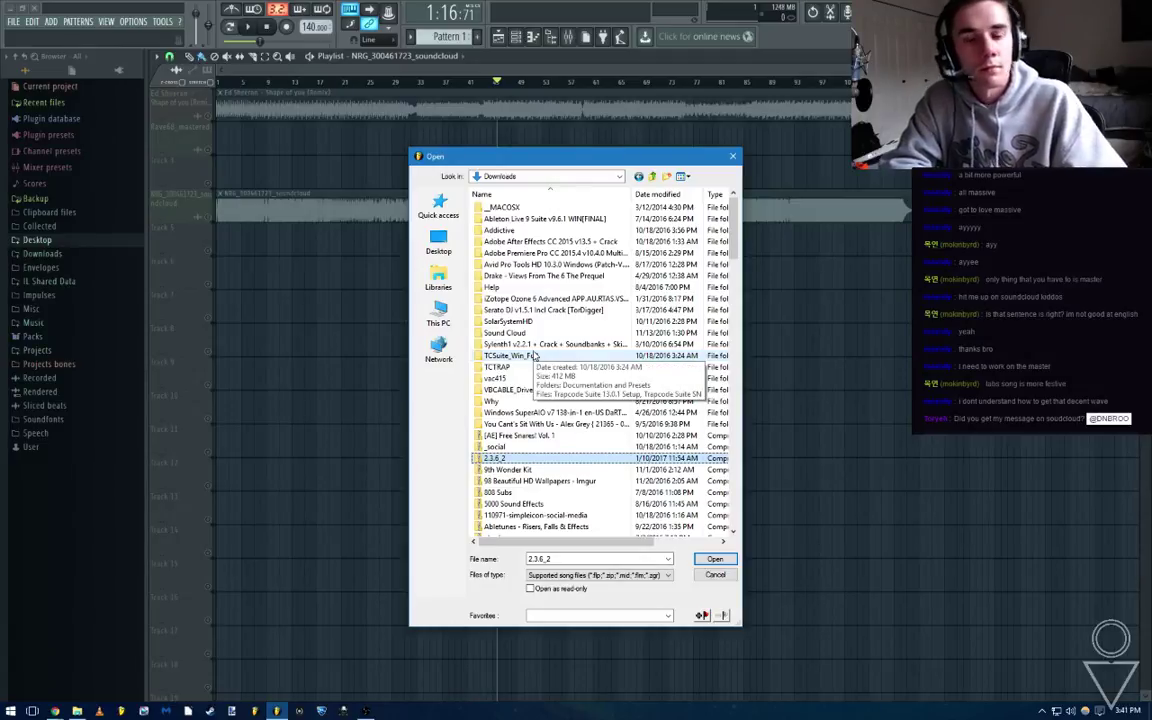
pyautogui.click(716, 562)
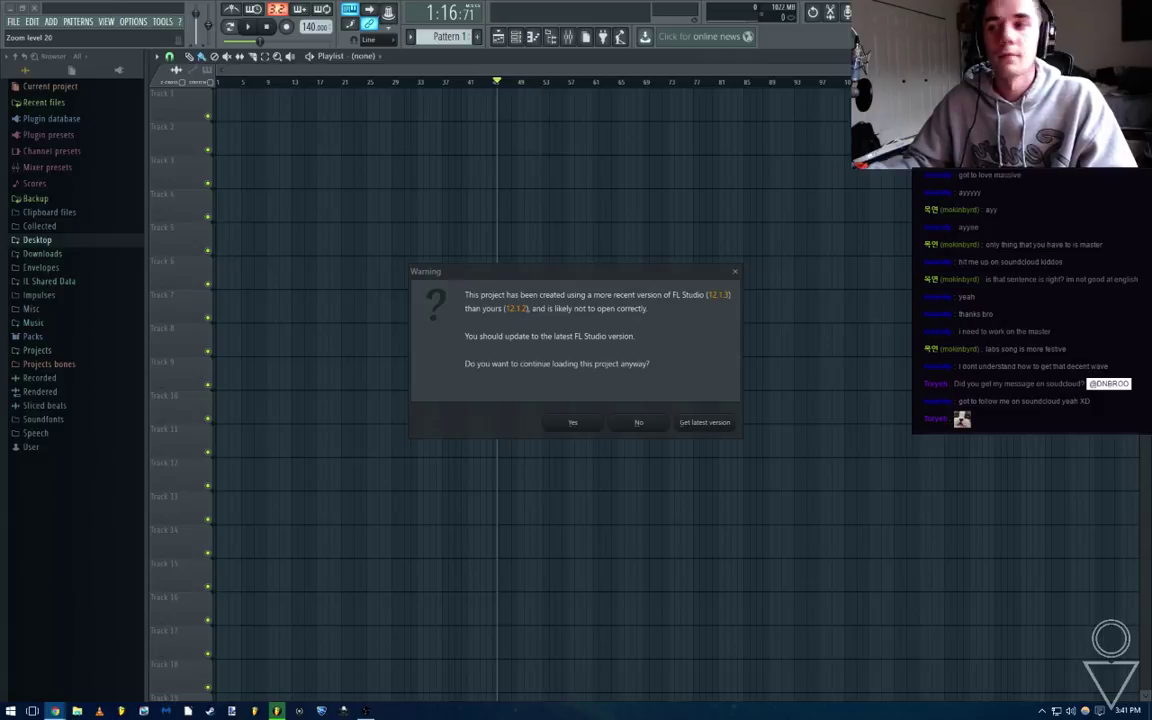
# Continue loading the project despite its newer version and dismiss all missing-plugin warnings, letting those plugins be ignored
pyautogui.click(574, 423)
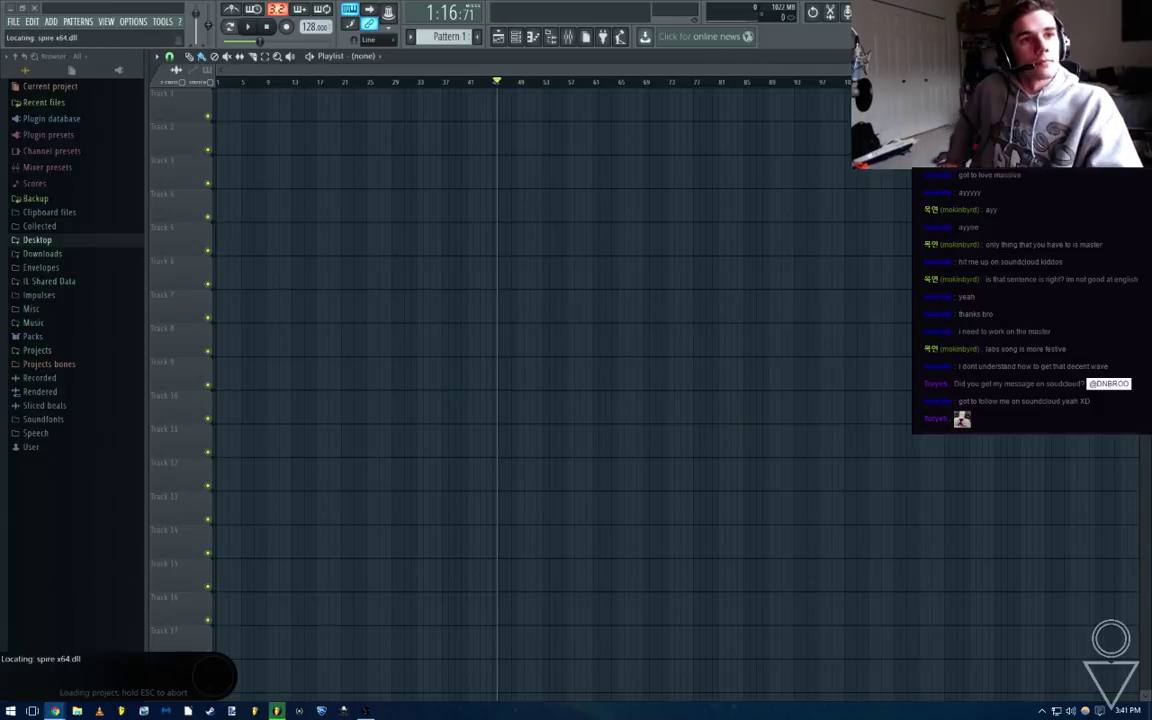
pyautogui.click(586, 436)
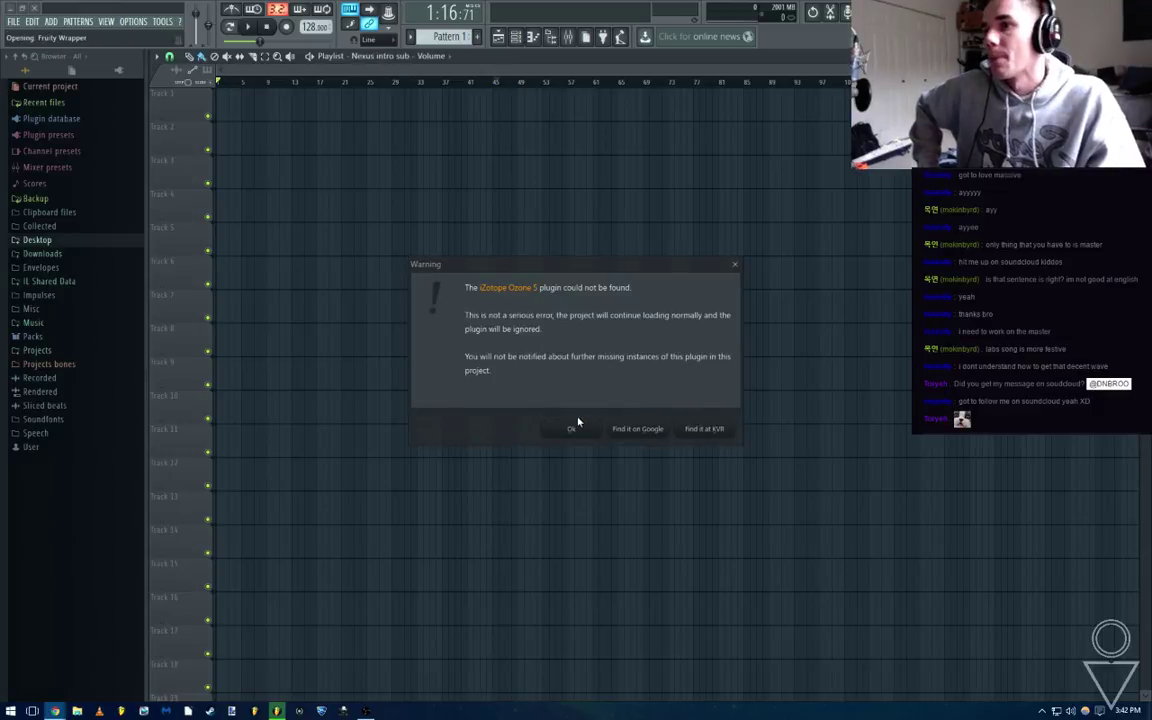
pyautogui.click(577, 430)
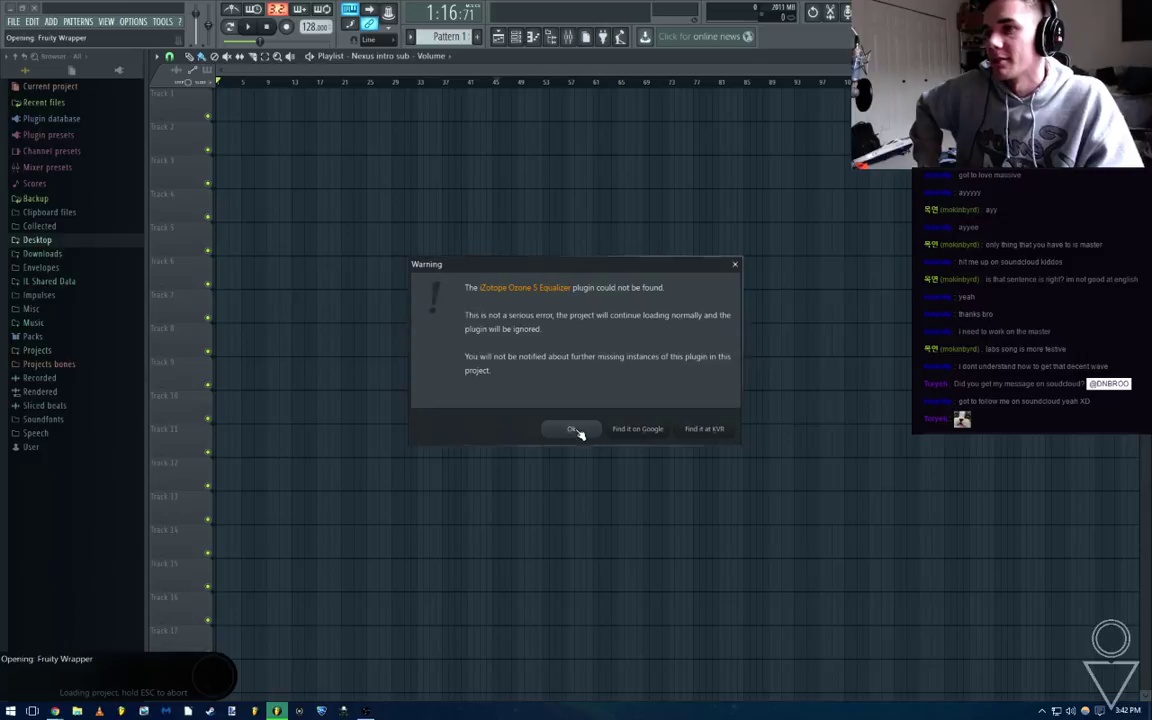
pyautogui.click(575, 430)
pyautogui.click(576, 432)
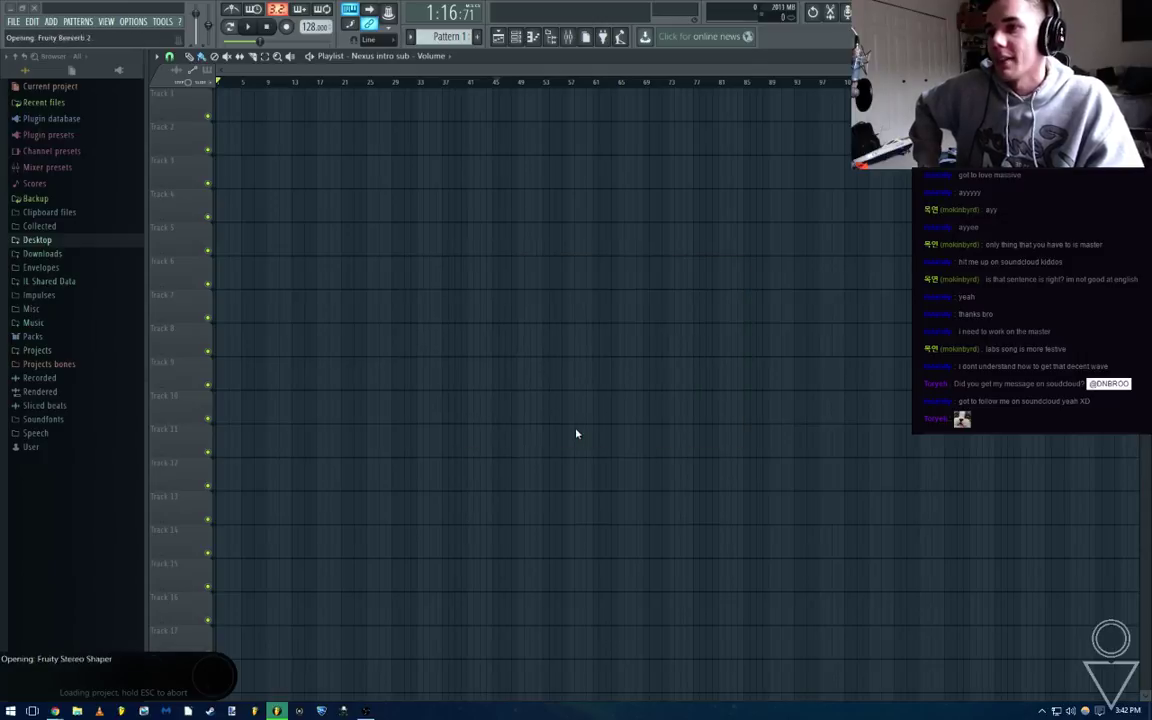
pyautogui.click(576, 434)
pyautogui.click(576, 434)
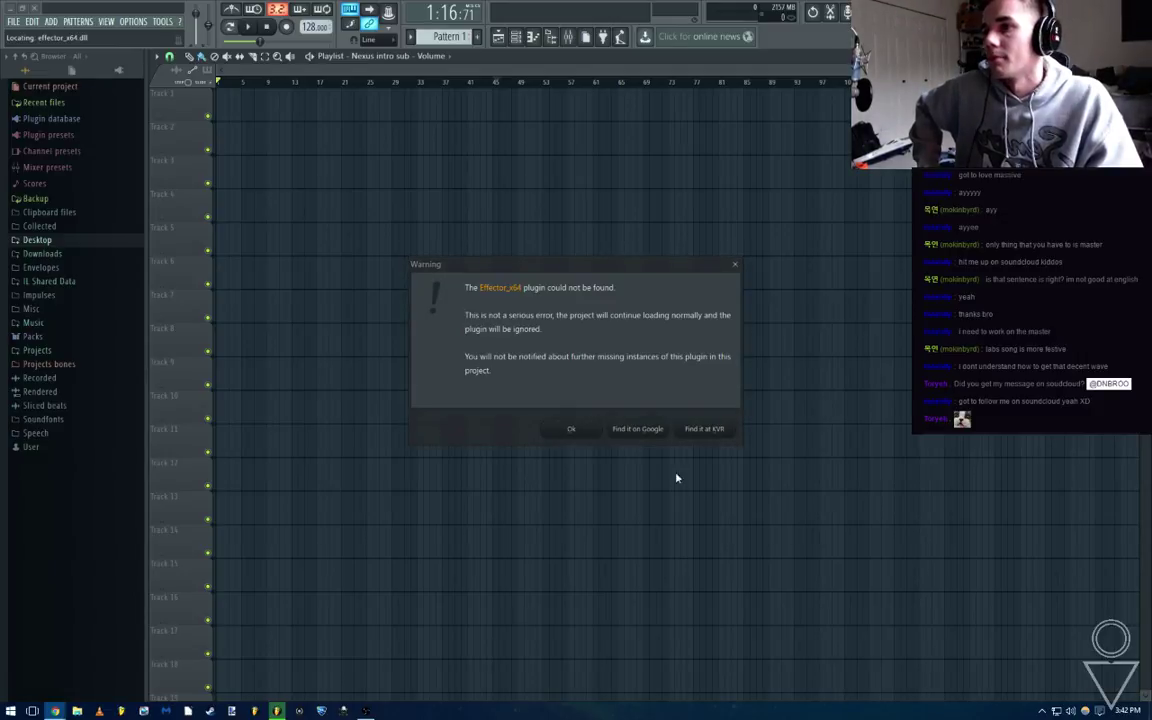
pyautogui.click(571, 428)
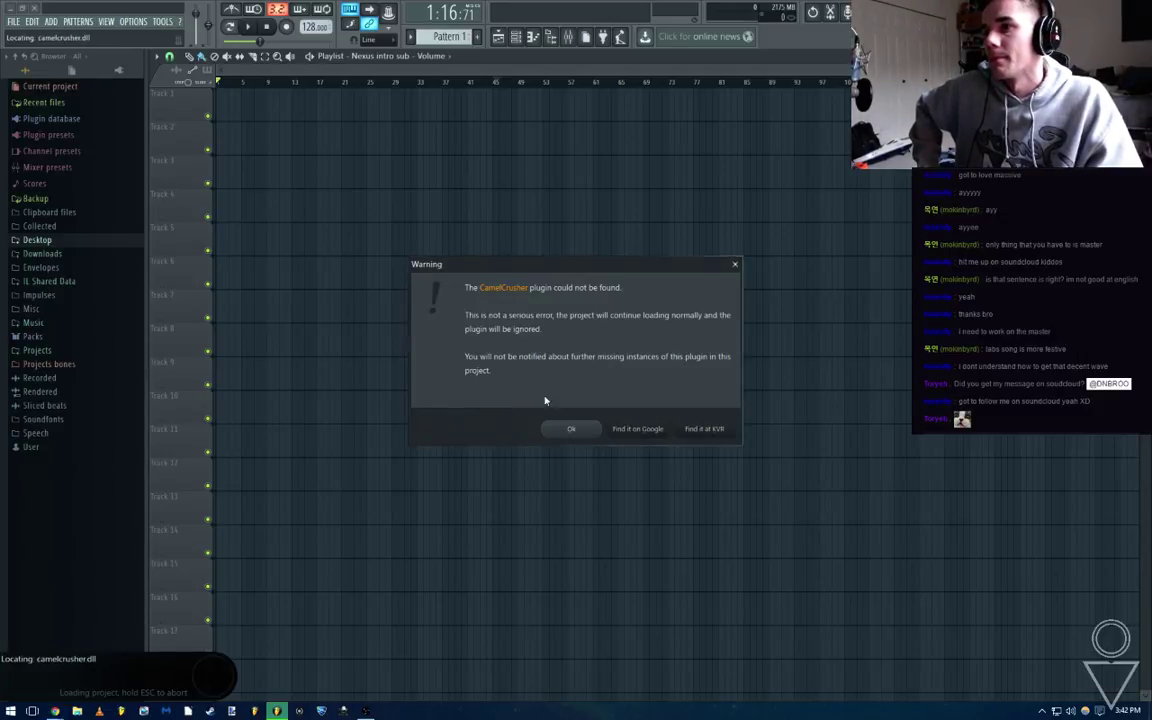
pyautogui.click(577, 429)
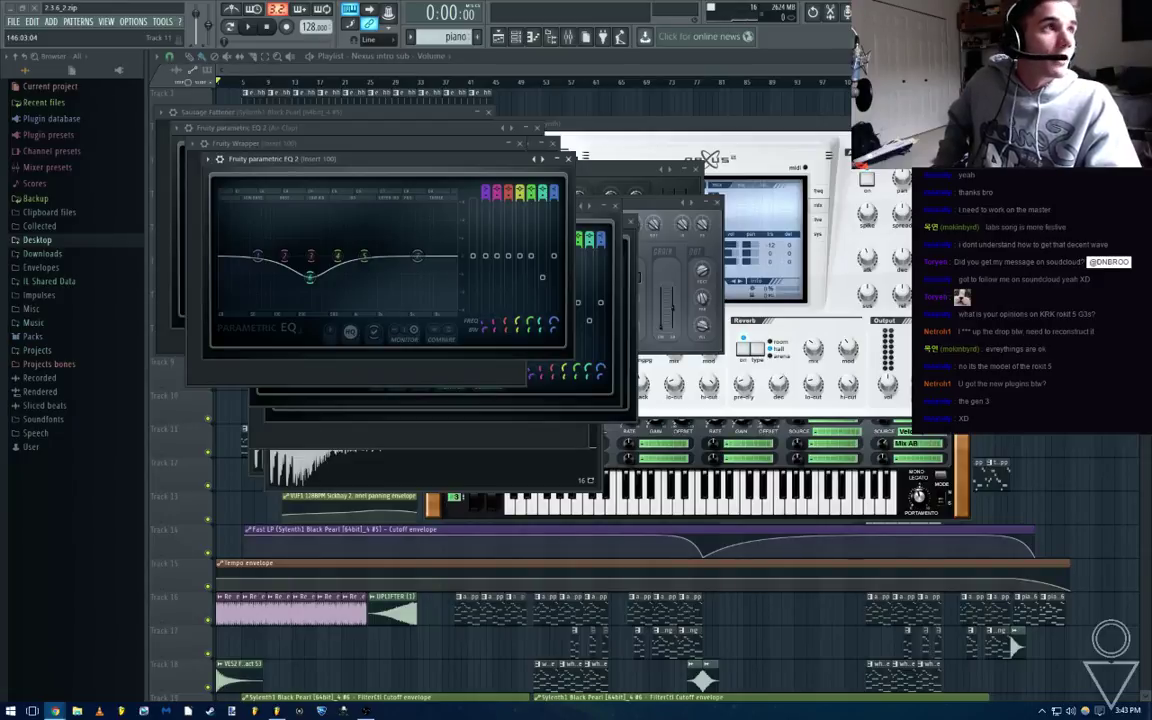
# Switch to Chrome, glance over the KRK ROKIT 5 G3 page, and search the web for "pre sonus" in a new tab
pyautogui.moveTo(1151, 440); pyautogui.dragTo(640, 1)
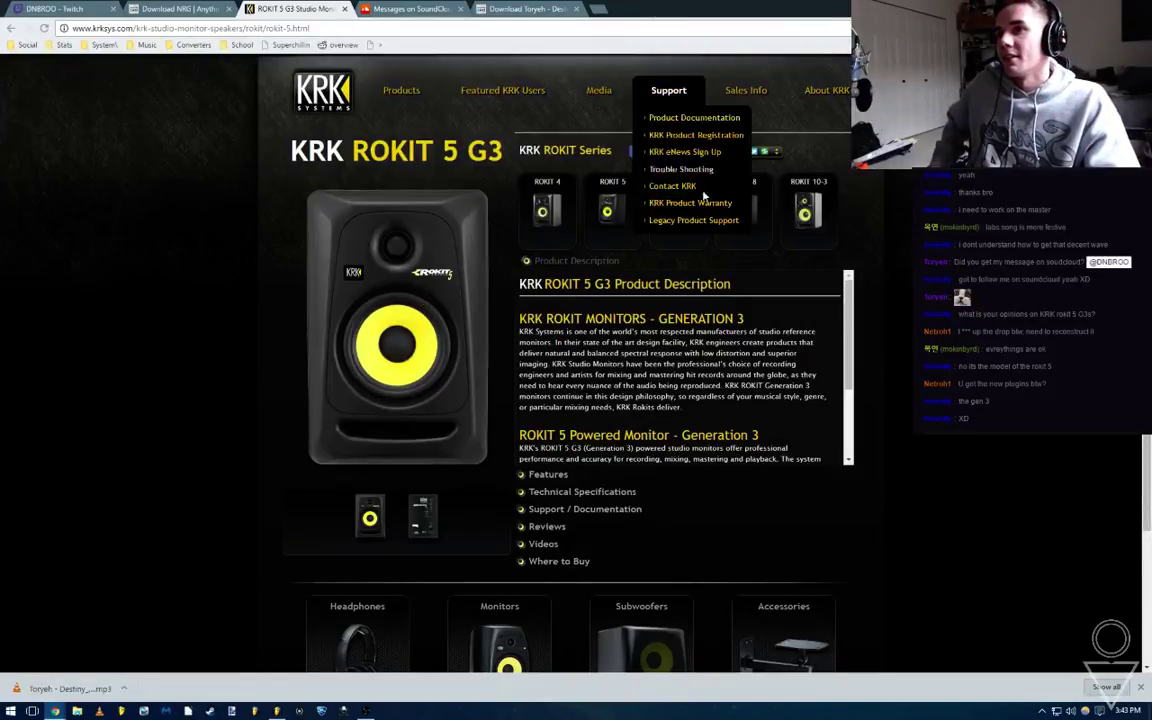
pyautogui.scroll(-2, 660, 200)
pyautogui.scroll(3, 600, 200)
pyautogui.click(598, 9)
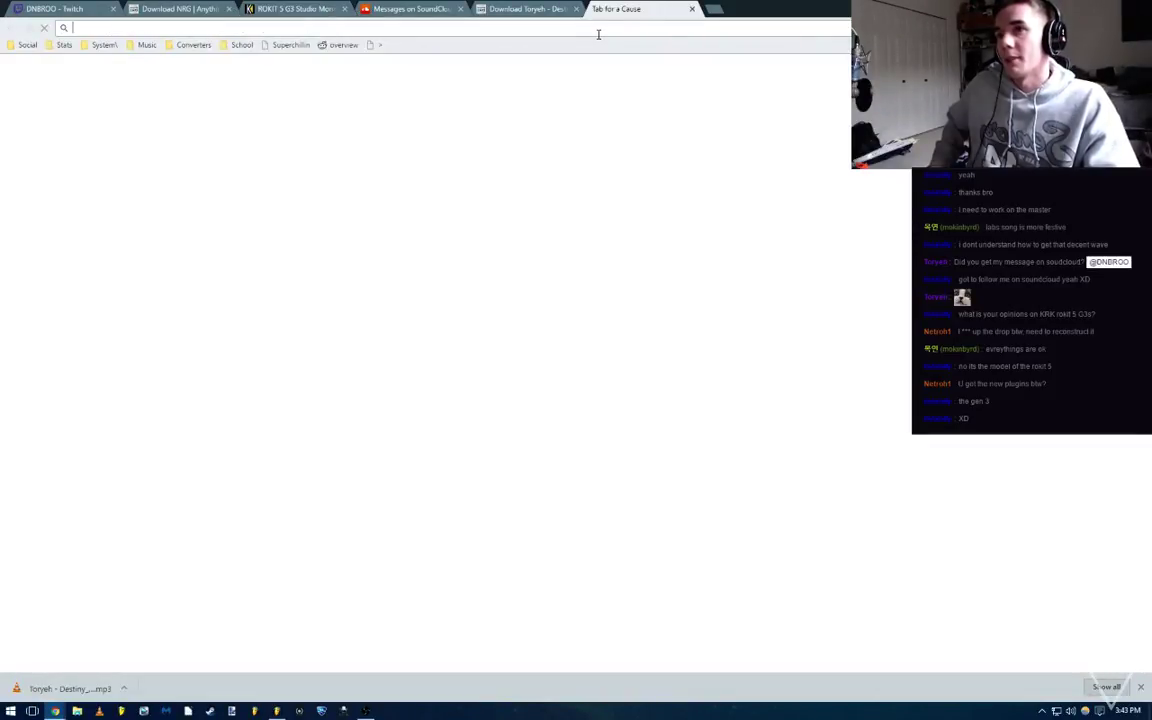
pyautogui.write('pre sonus')
pyautogui.press('Return')
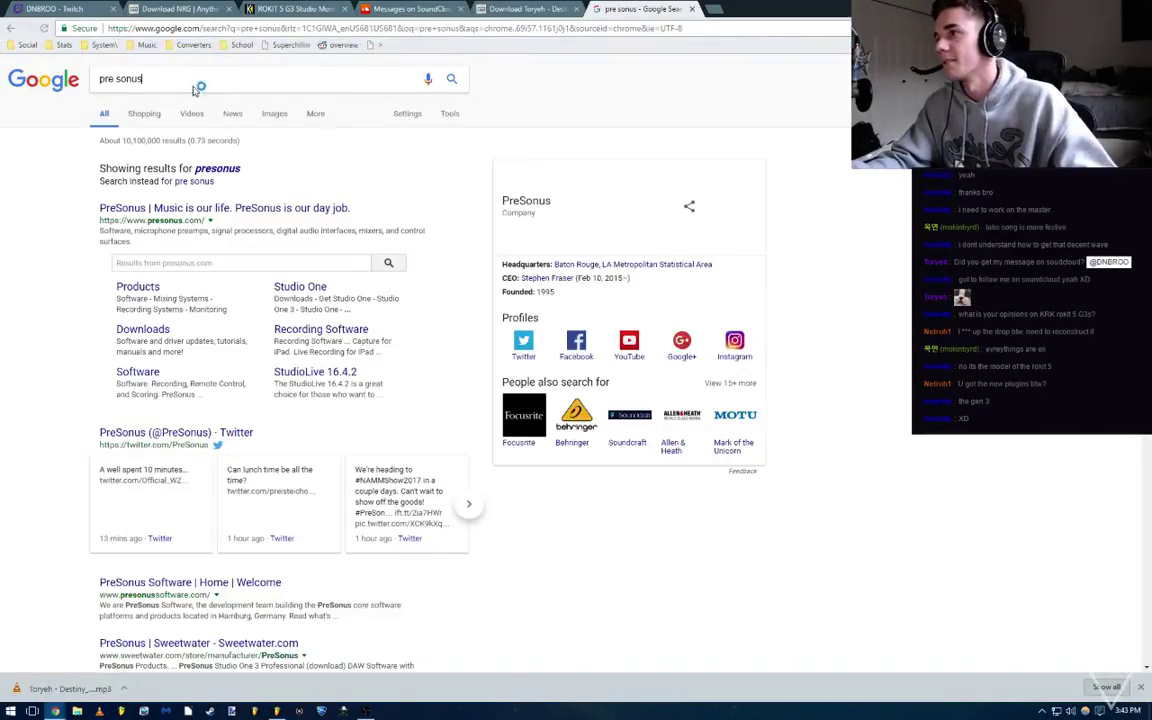
# Look up images and refine the search to "presonus speakers"
pyautogui.click(274, 115)
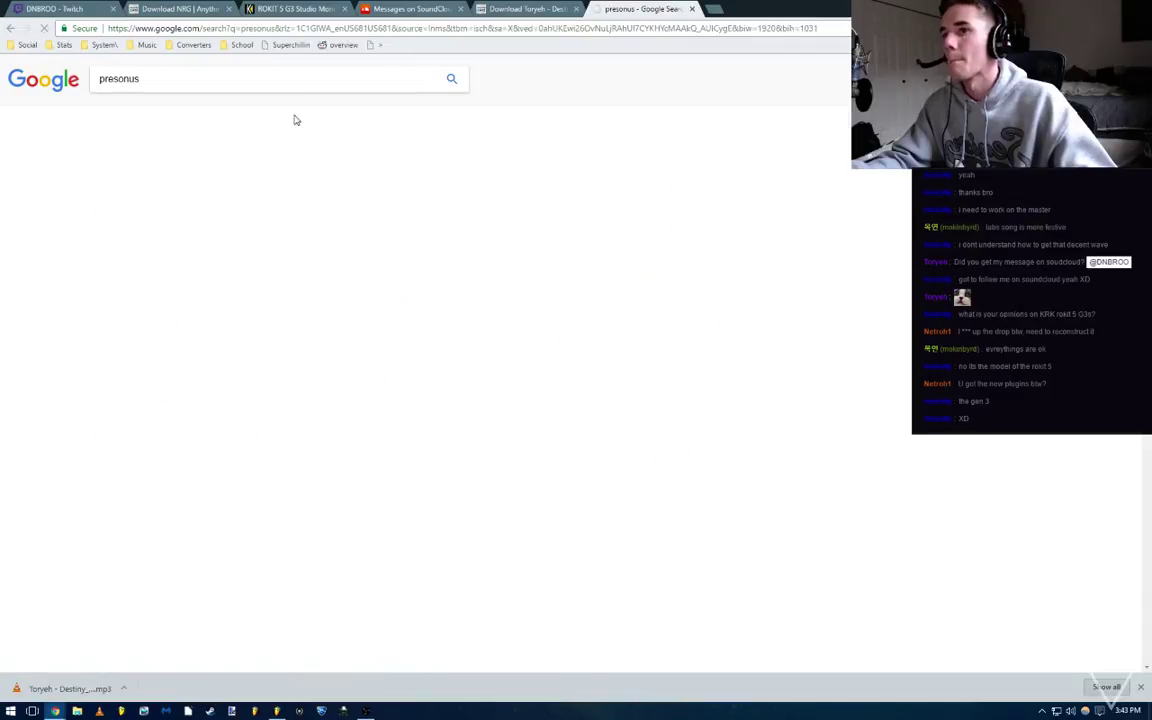
pyautogui.click(220, 82)
pyautogui.write('s')
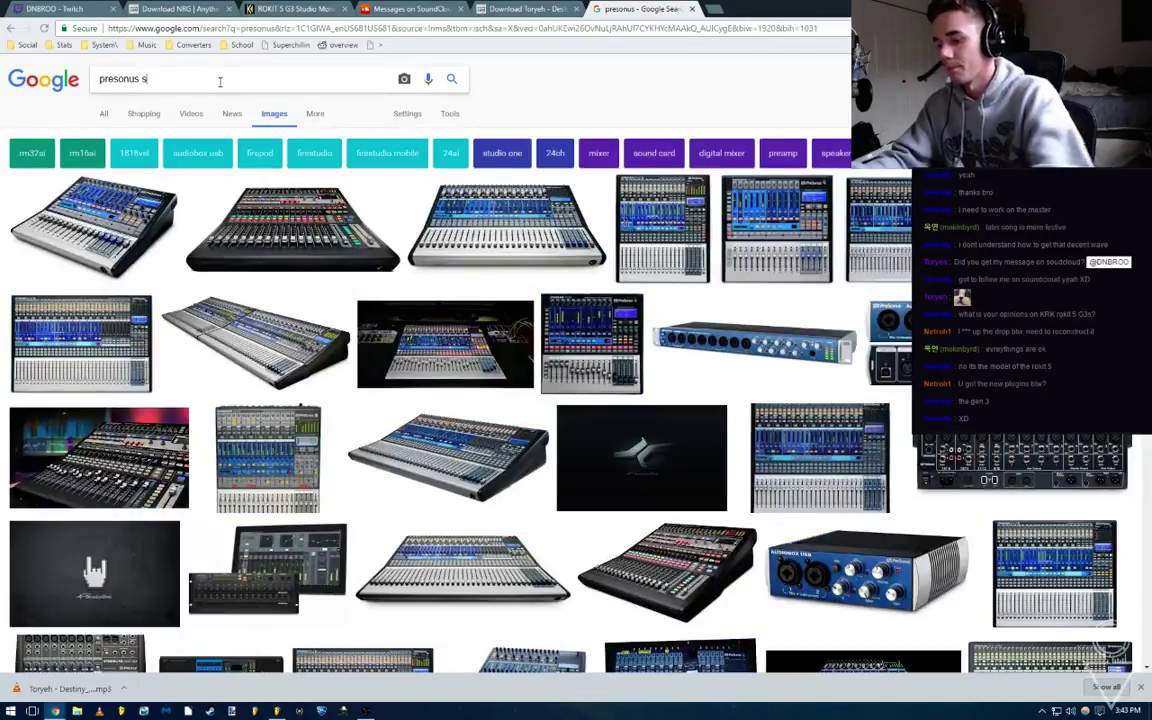
pyautogui.write('peakers')
pyautogui.press('Return')
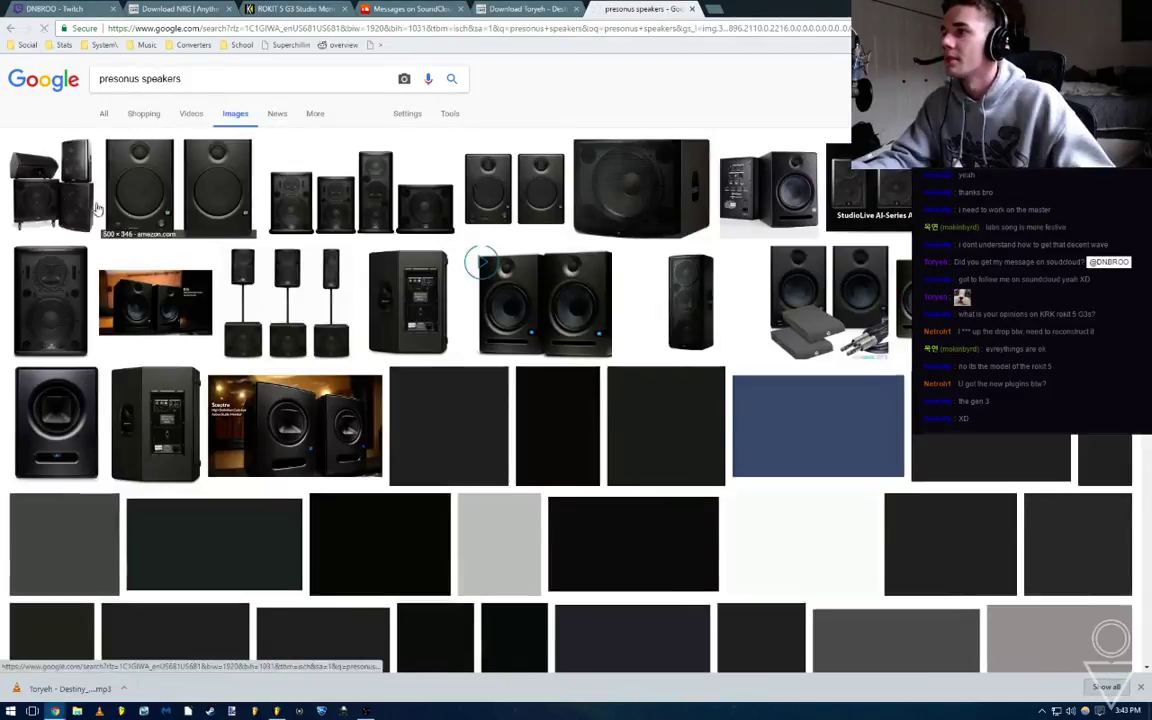
# Preview the Presonus Eris E8 pair image, then close the search tab and return to FL Studio
pyautogui.click(470, 260)
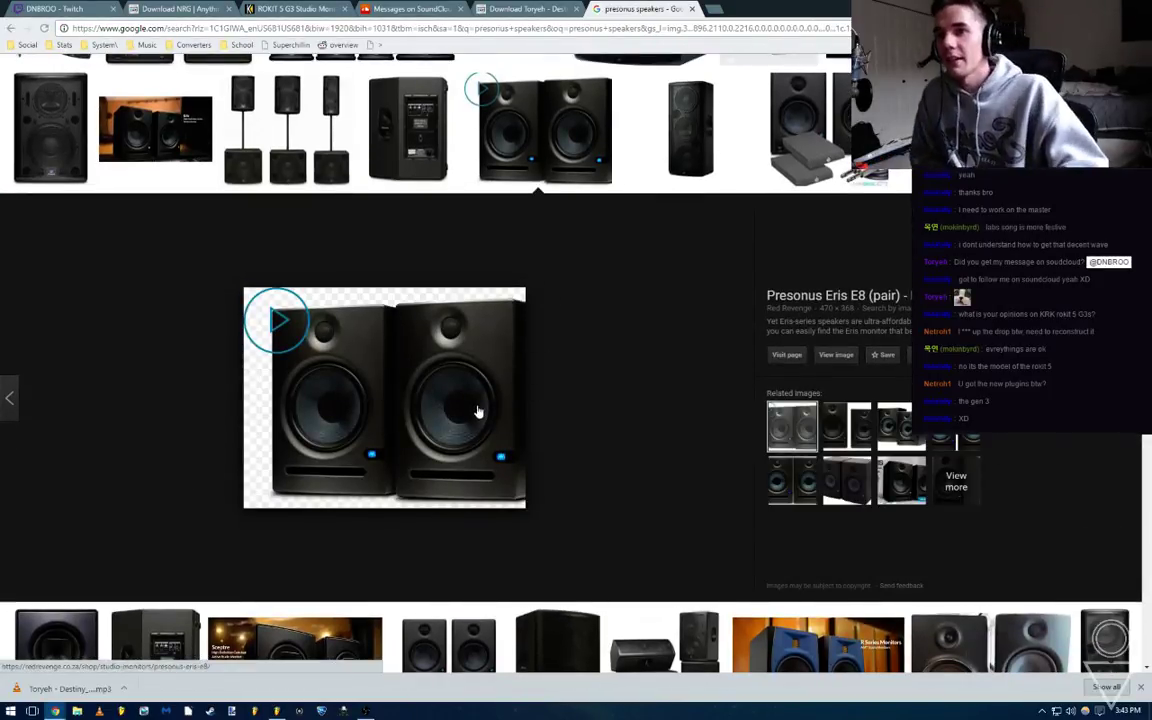
pyautogui.click(692, 9)
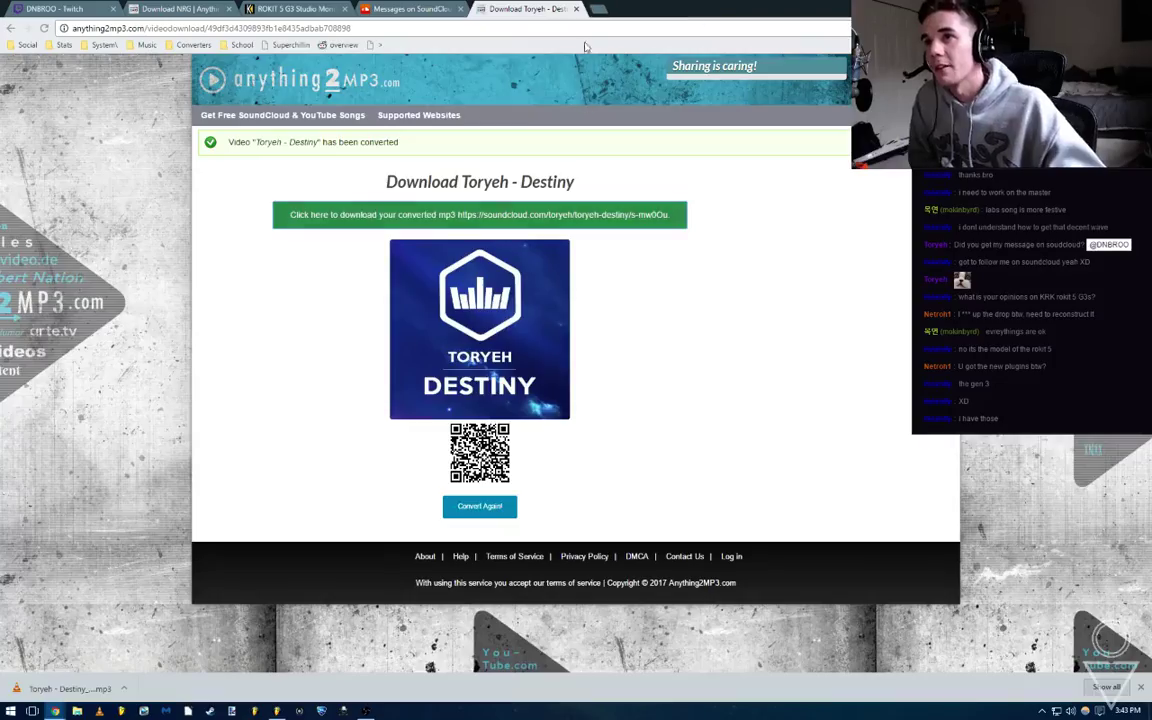
pyautogui.click(1082, 6)
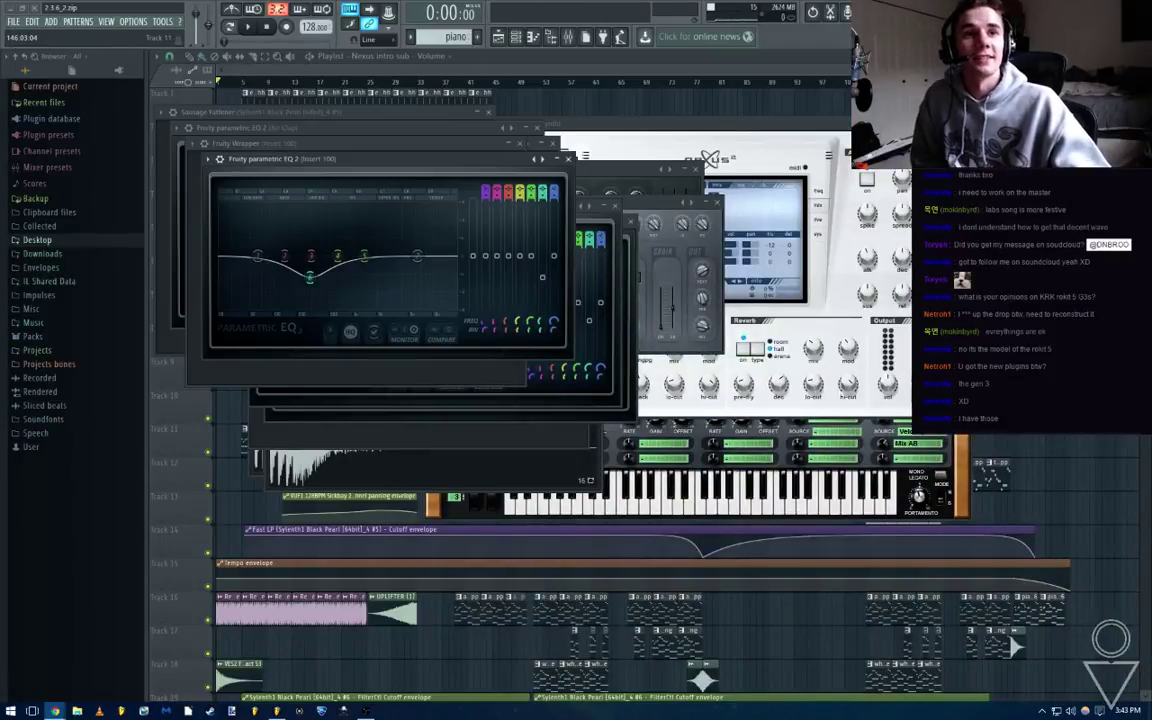
# Close all the open plugin and editor windows in the project to clear the workspace
pyautogui.click(507, 165)
pyautogui.press('Escape')
pyautogui.press('Escape')
pyautogui.press('Escape')
pyautogui.press('Escape')
pyautogui.press('Escape')
pyautogui.press('Escape')
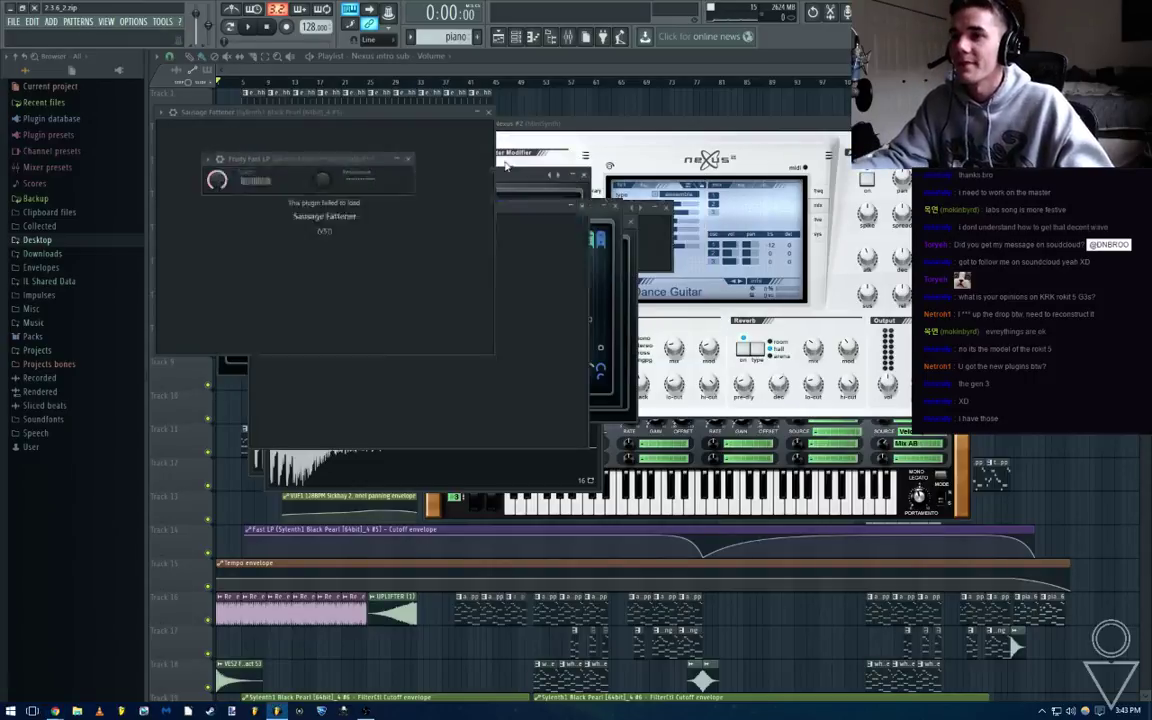
pyautogui.press('Escape')
pyautogui.press('Escape')
pyautogui.press('Escape')
pyautogui.press('Escape')
pyautogui.press('Escape')
pyautogui.press('Escape')
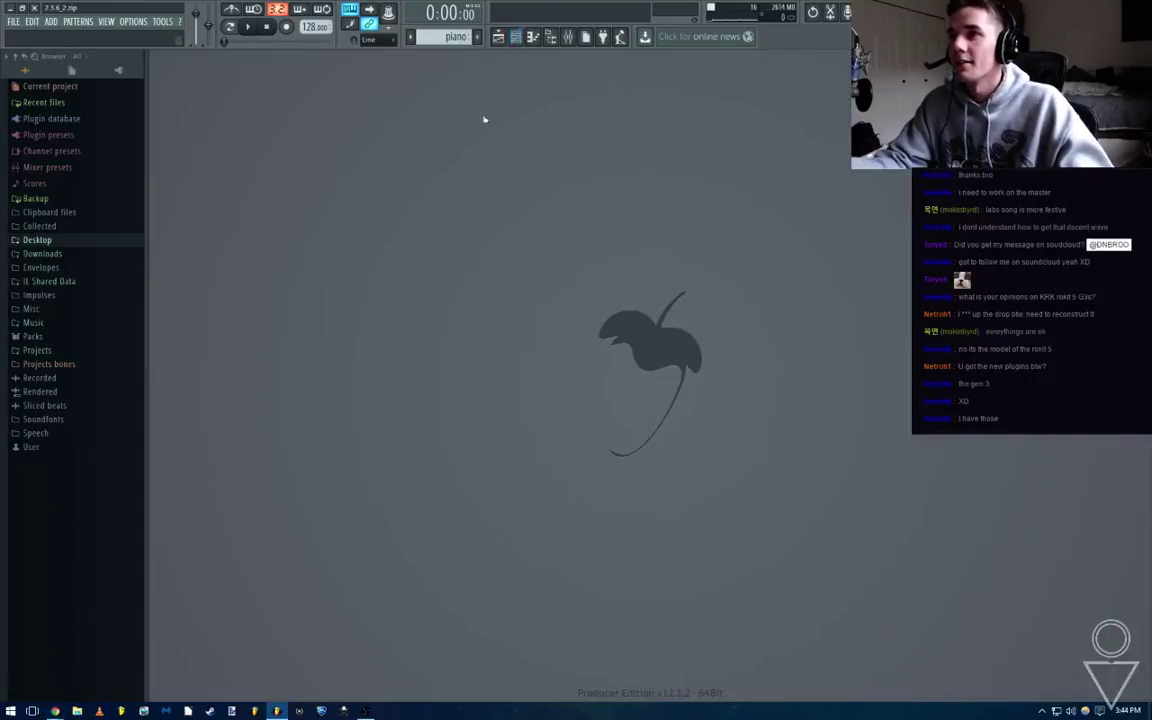
# Show the playlist, look over the arrangement, and play the song from the start
pyautogui.press('F5')
pyautogui.scroll(-5, 500, 237)
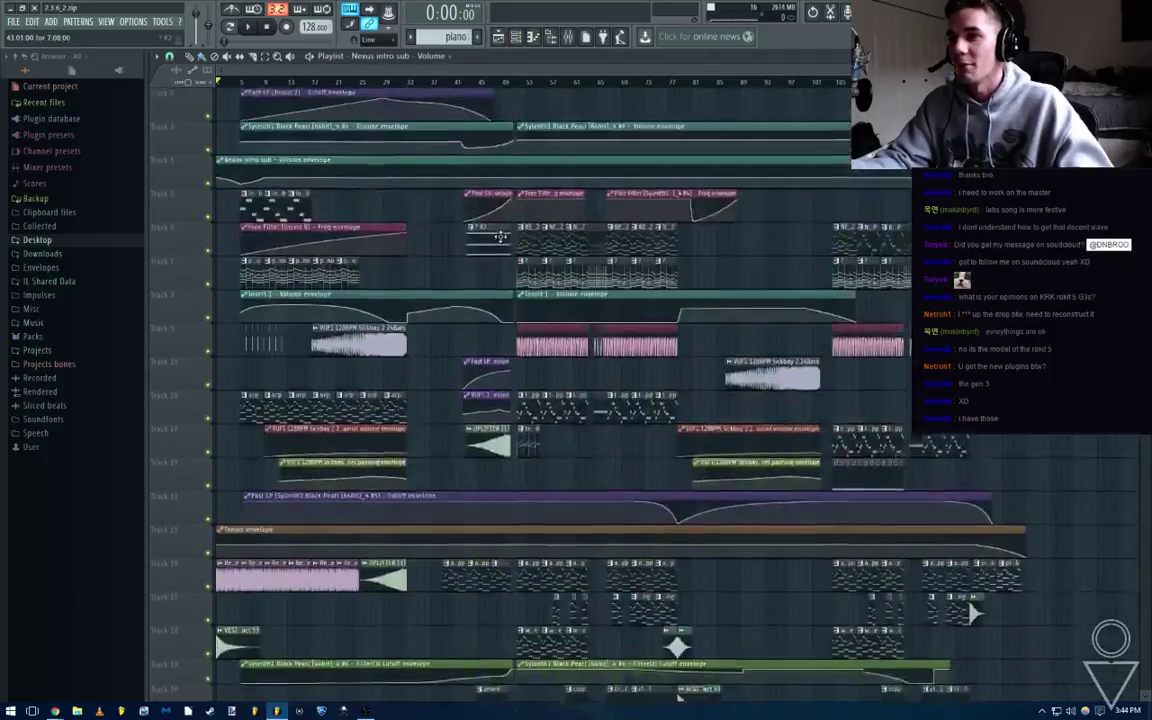
pyautogui.scroll(1, 500, 237)
pyautogui.press('space')
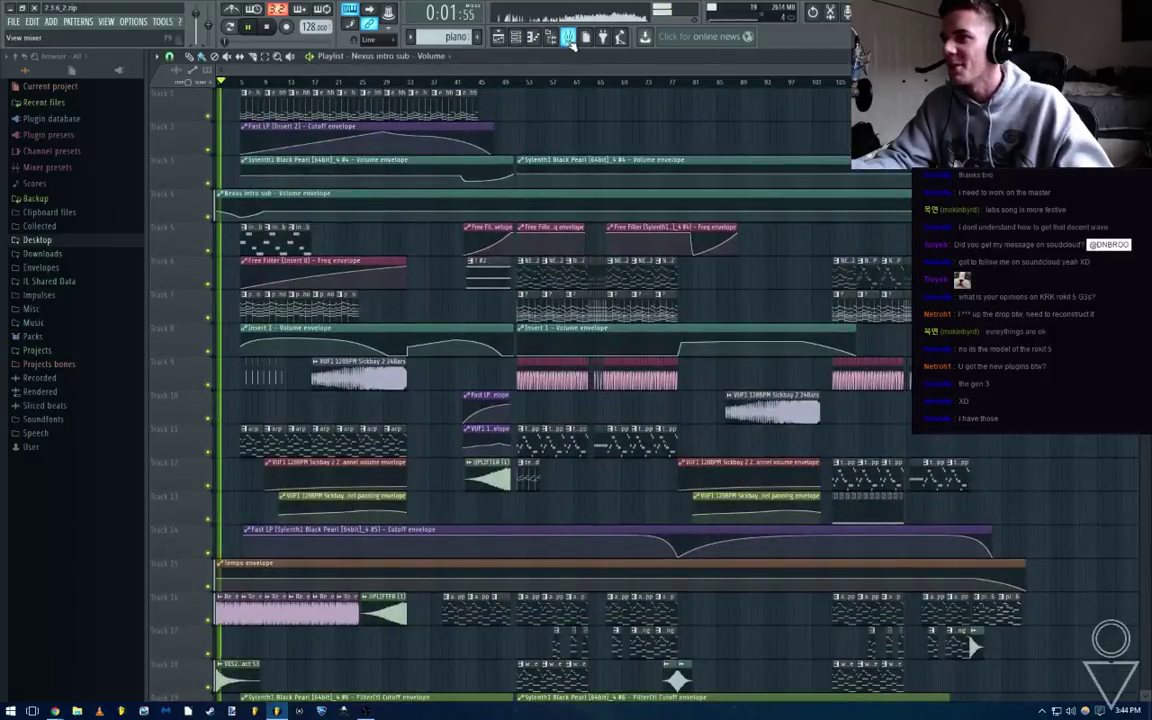
# Lower the mixer's master volume to about -3.3 dB, stop playback, and hide the mixer
pyautogui.click(569, 38)
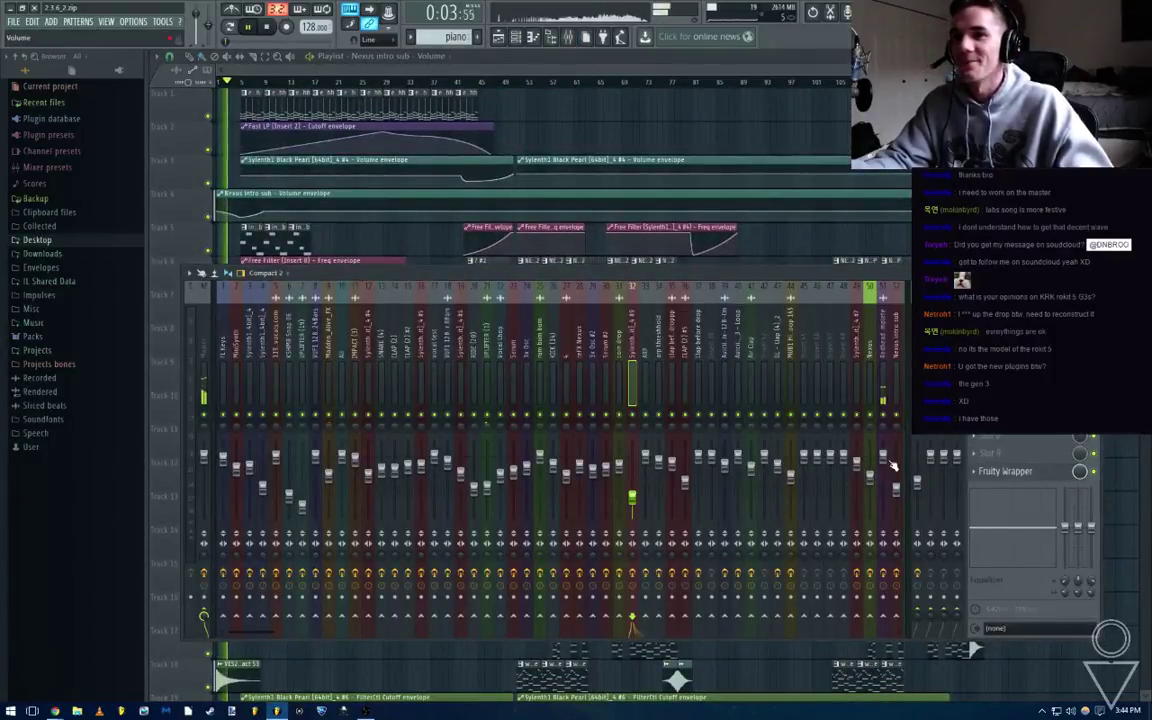
pyautogui.moveTo(204, 455); pyautogui.dragTo(204, 467)
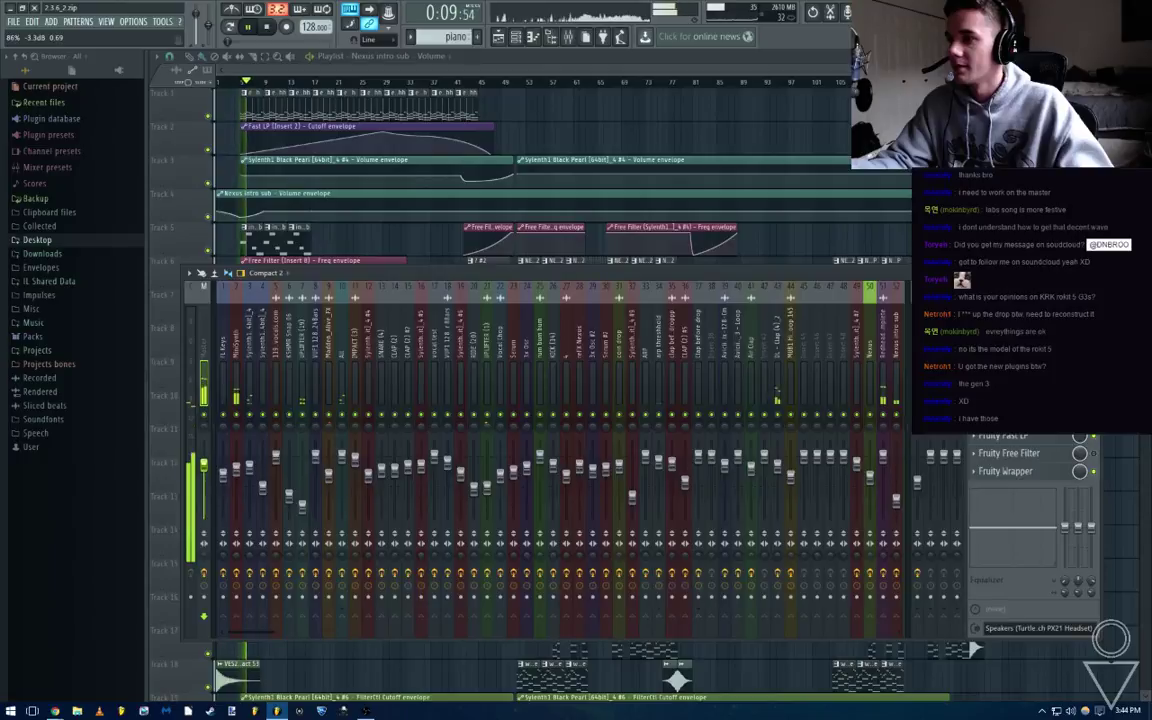
pyautogui.press('space')
pyautogui.press('F9')
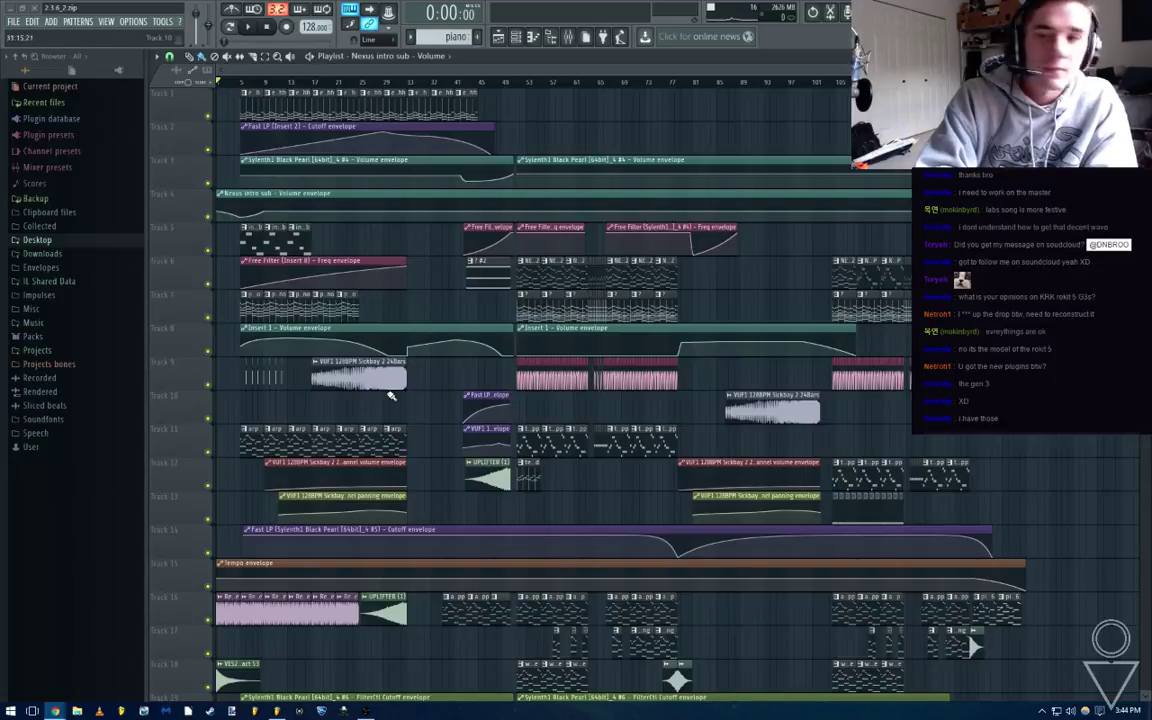
# Enlarge the empty Track 61 below the arrangement in the playlist to several times its height
pyautogui.scroll(-10, 702, 293)
pyautogui.scroll(-10, 690, 297)
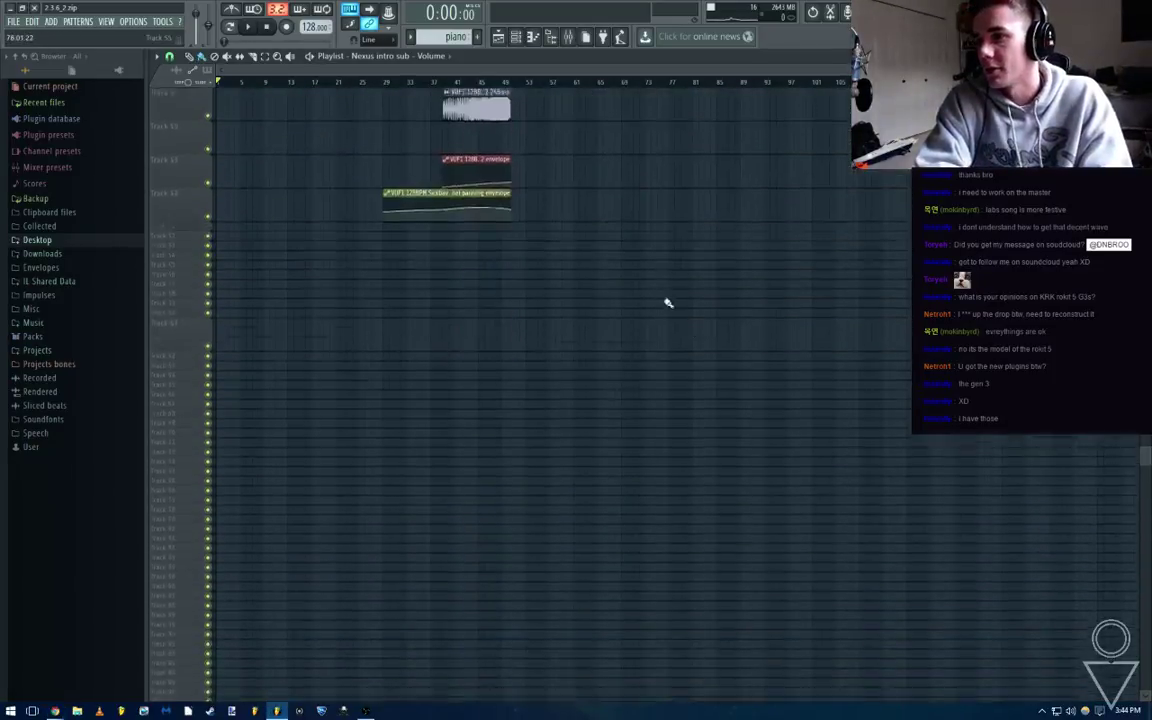
pyautogui.moveTo(181, 340); pyautogui.dragTo(197, 532)
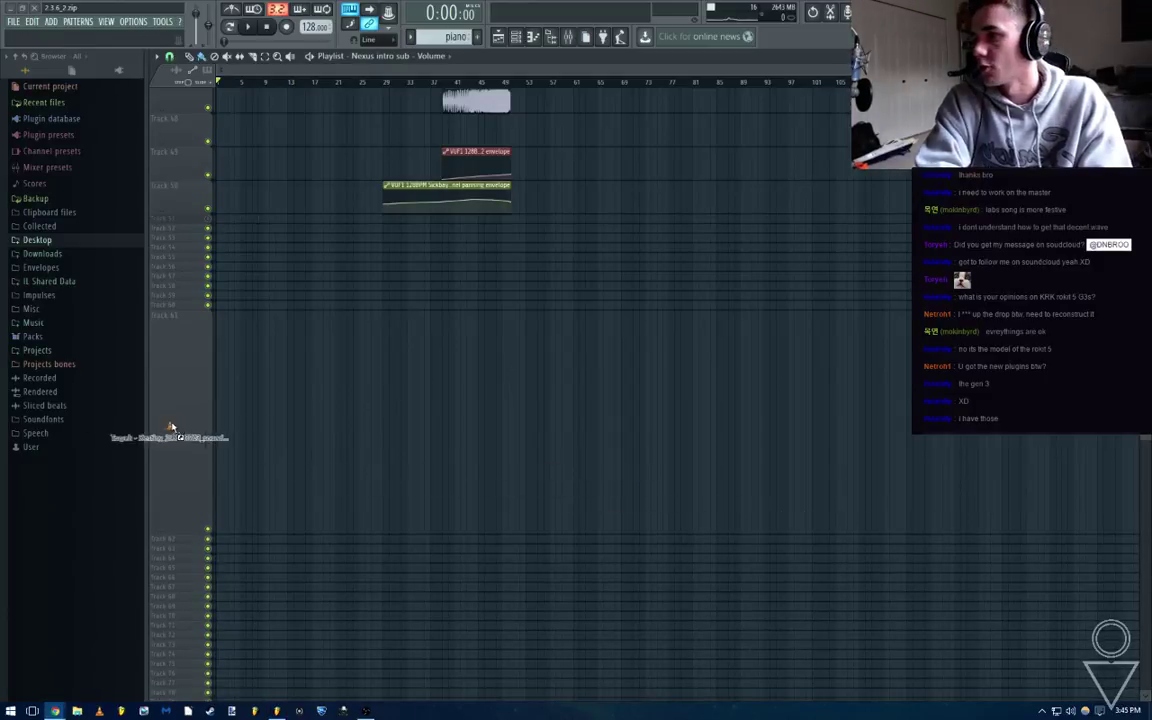
# Add the Destiny soundcloud audio file to Track 61, restore the track's normal height, and solo it
pyautogui.moveTo(181, 425); pyautogui.dragTo(178, 428)
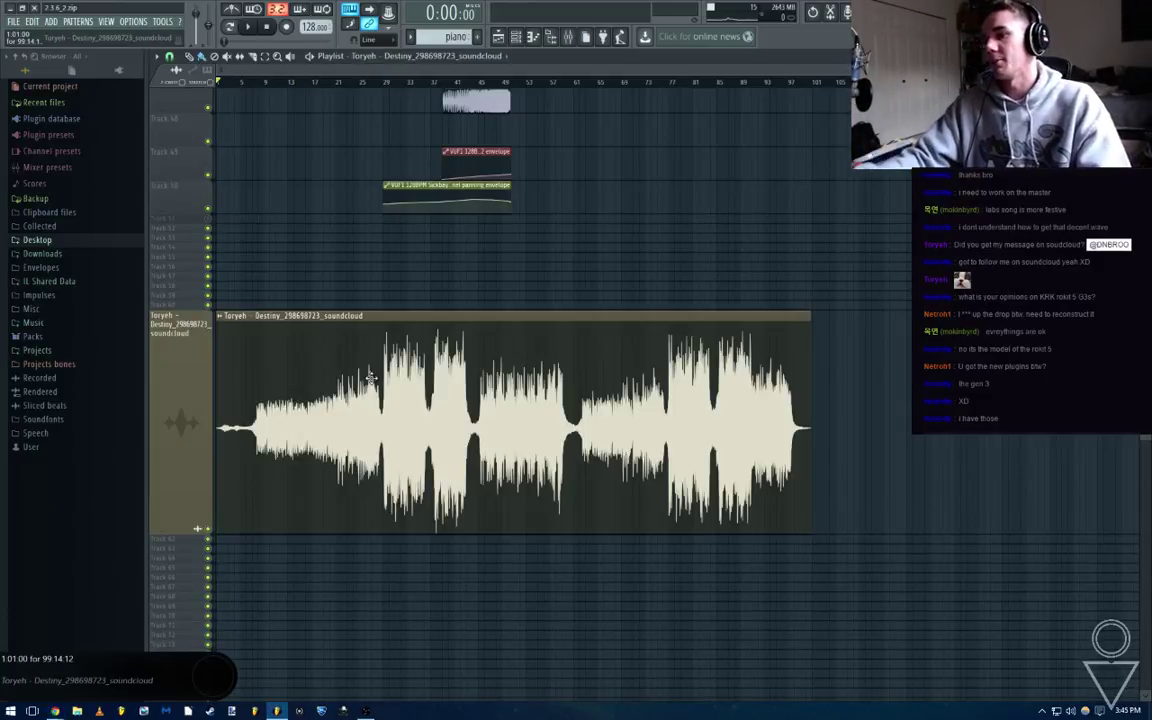
pyautogui.rightClick(172, 534)
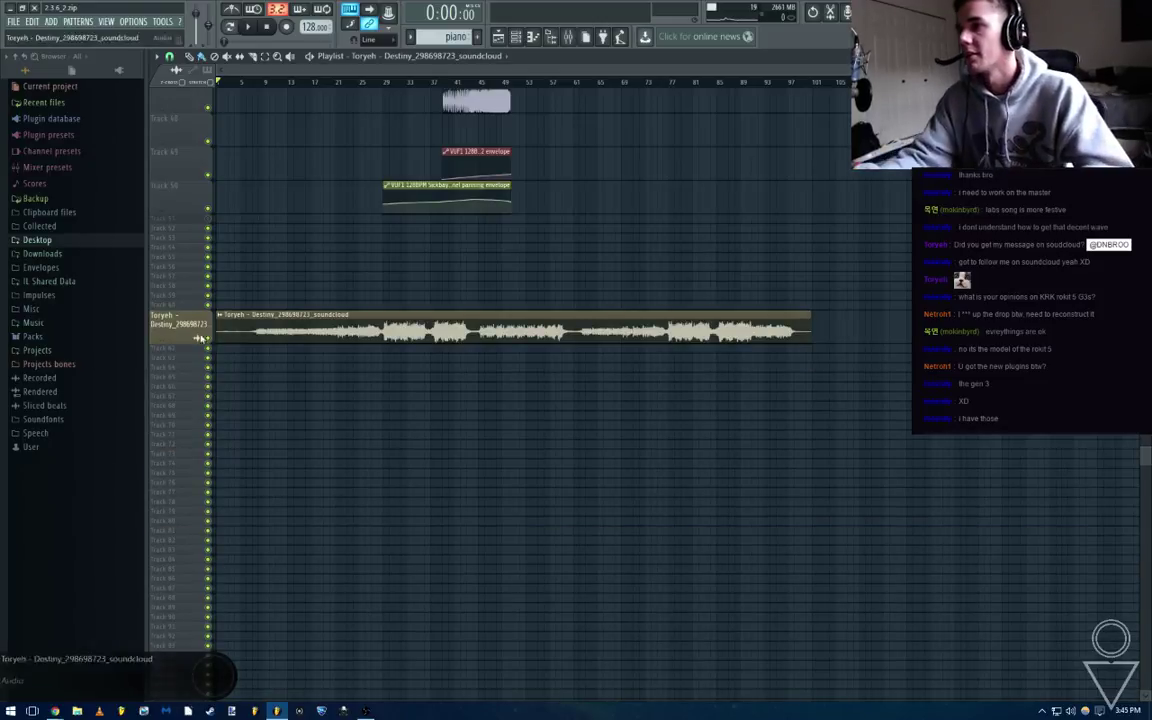
pyautogui.rightClick(208, 338)
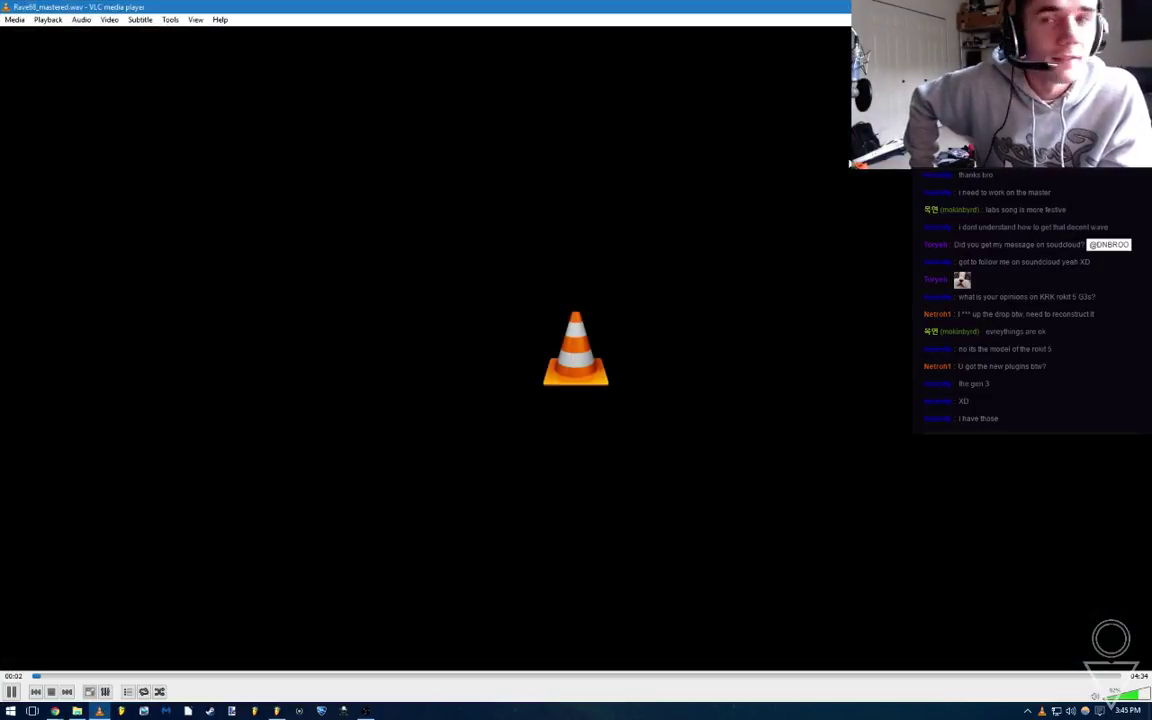
# Close VLC, add Rave68_mastered to a playlist track below the Destiny clip, and play it soloed from the start
pyautogui.click(1138, 7)
pyautogui.moveTo(1151, 500); pyautogui.dragTo(207, 382)
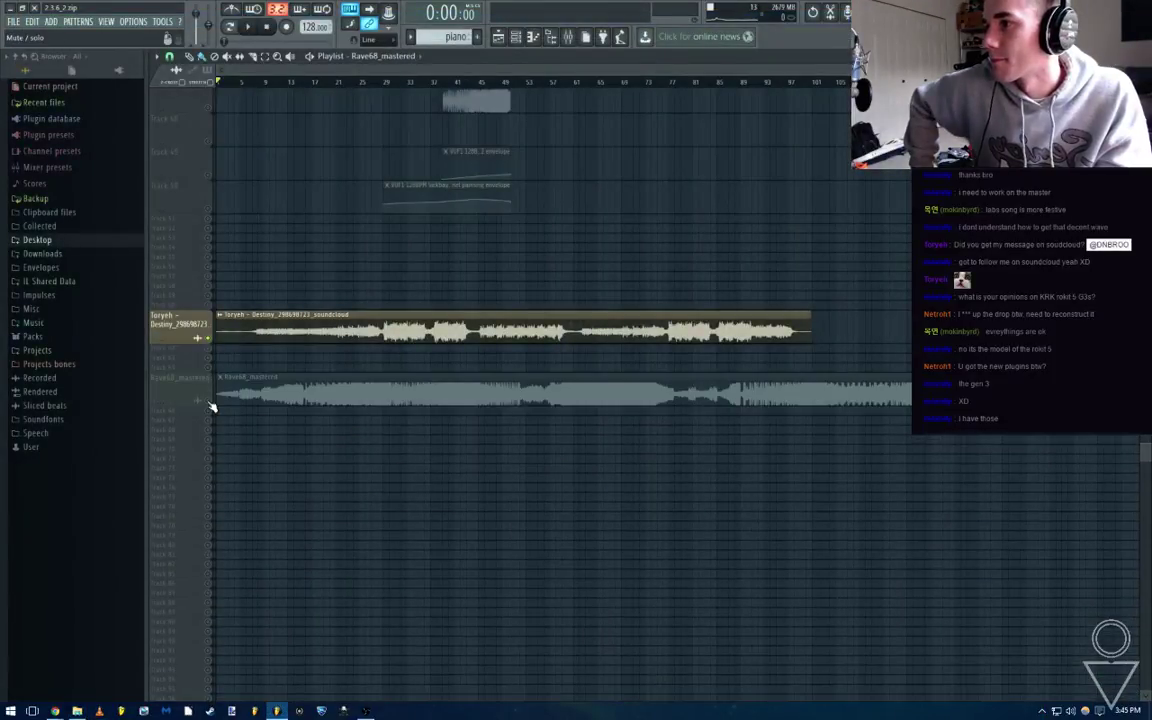
pyautogui.rightClick(209, 400)
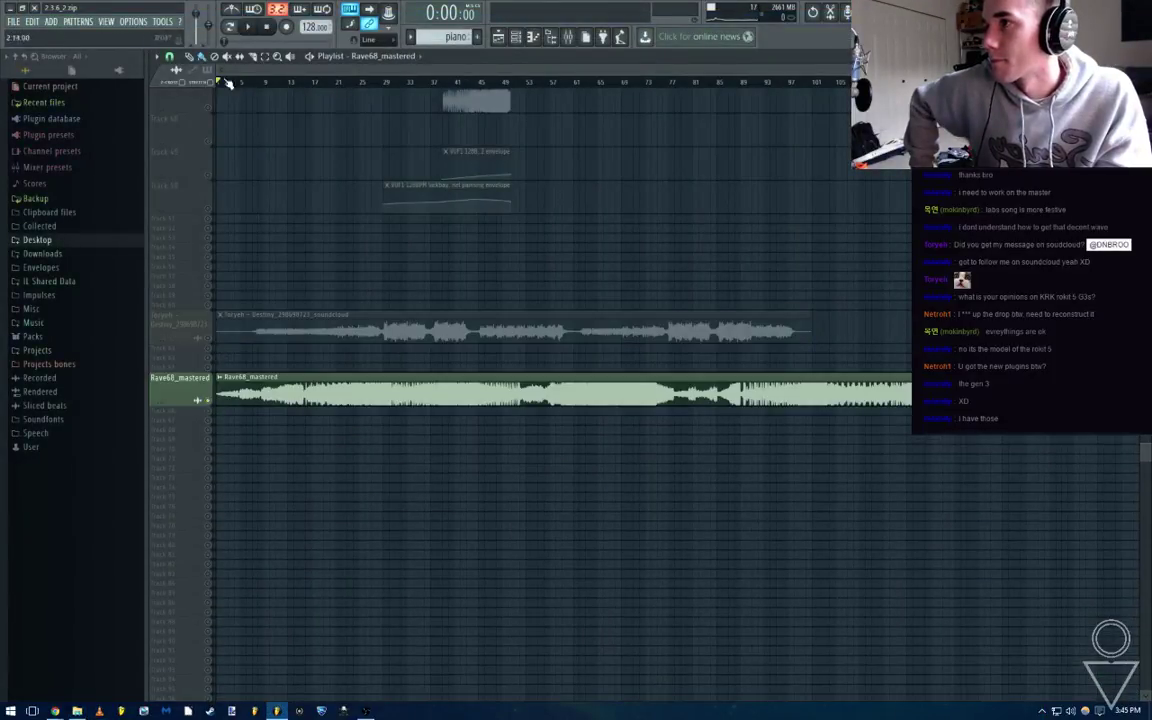
pyautogui.click(248, 27)
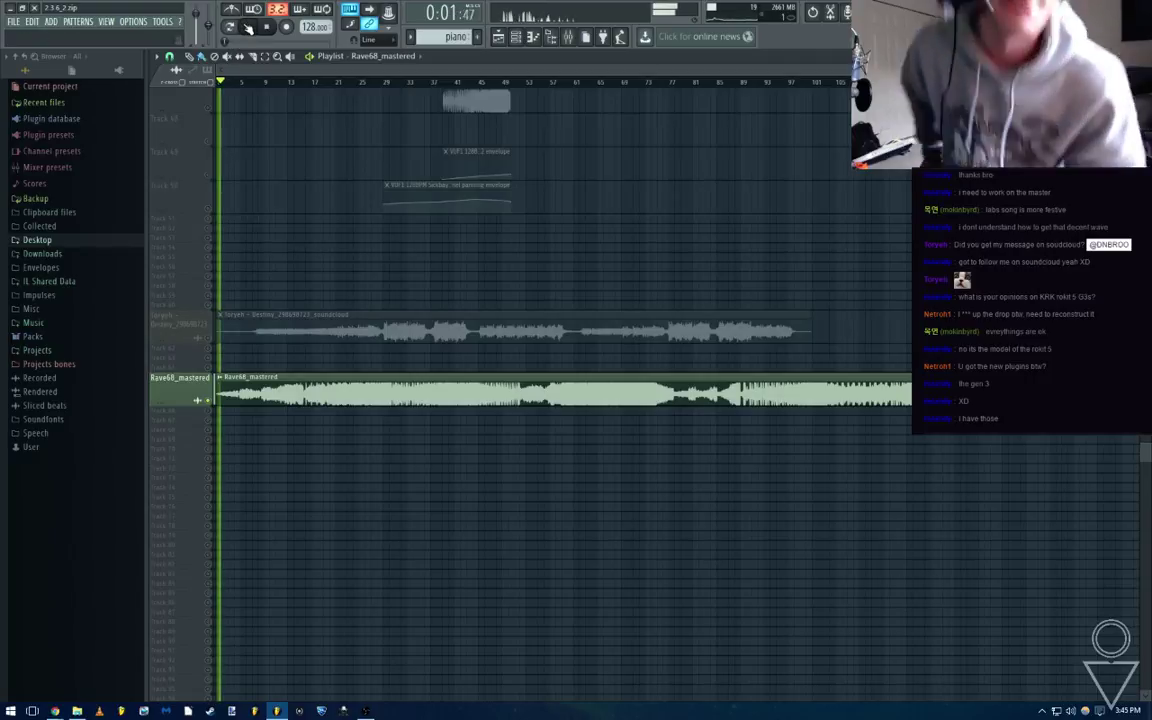
# Show the mixer, reset the master volume to its default, and play Rave68_mastered from the start through its first drop
pyautogui.click(569, 40)
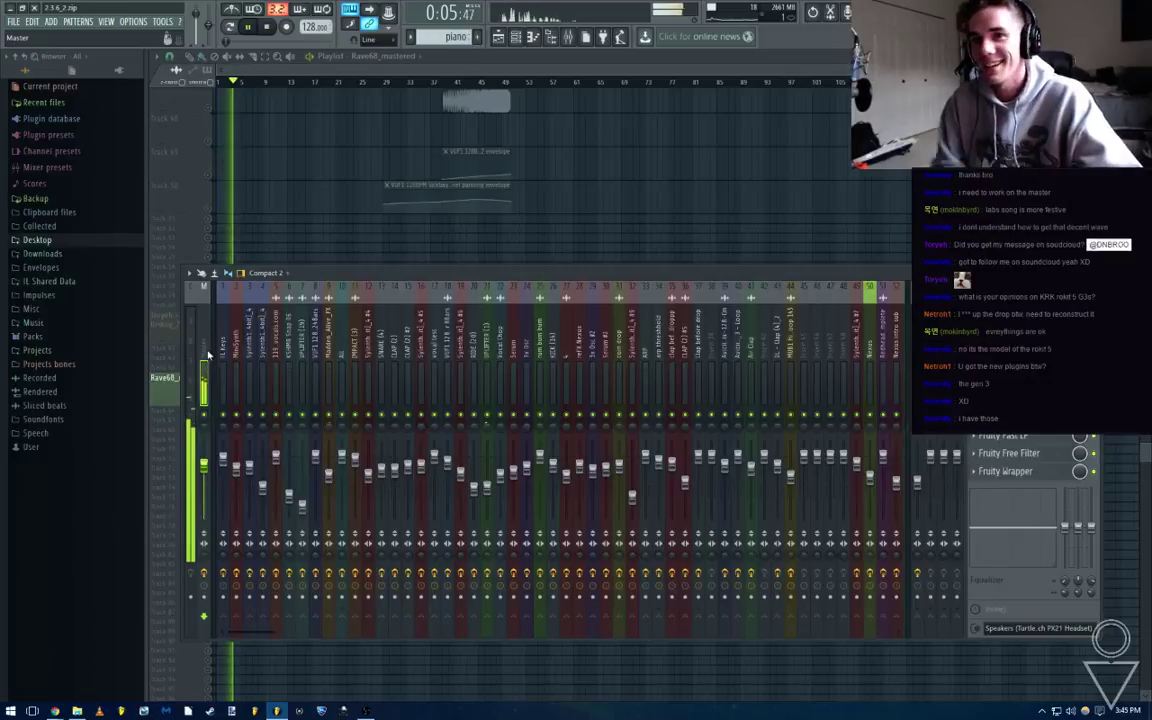
pyautogui.press('space')
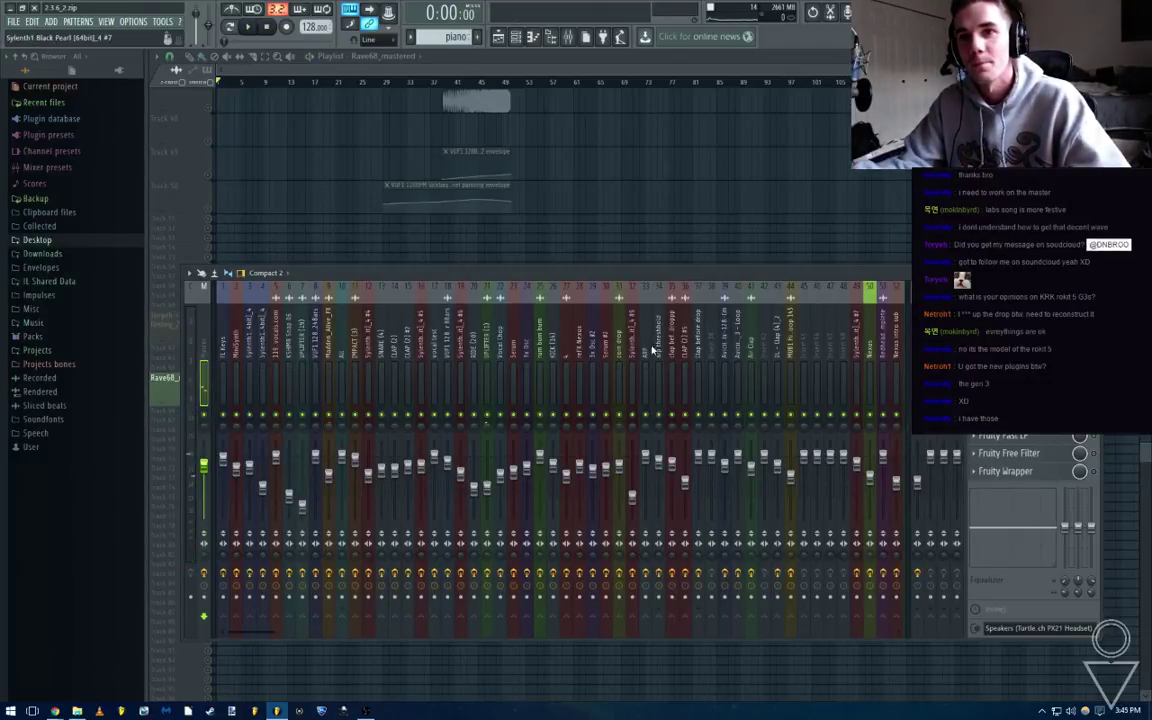
pyautogui.press('space')
pyautogui.rightClick(205, 466)
pyautogui.click(221, 472)
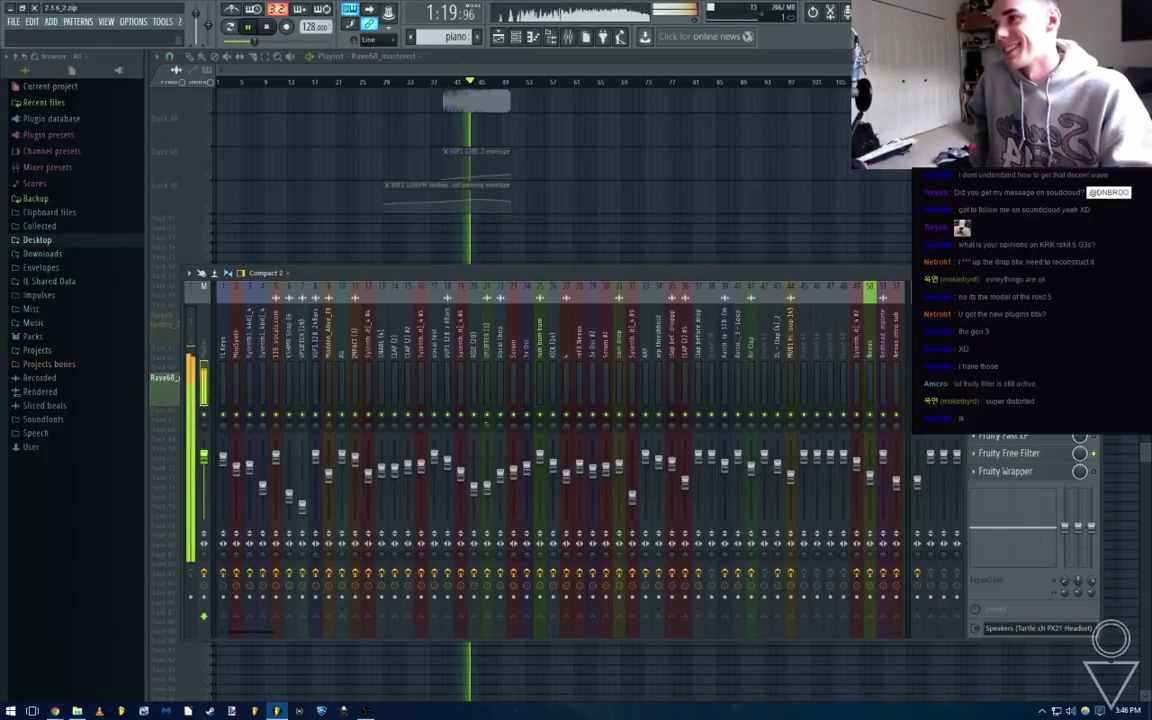
pyautogui.click(268, 28)
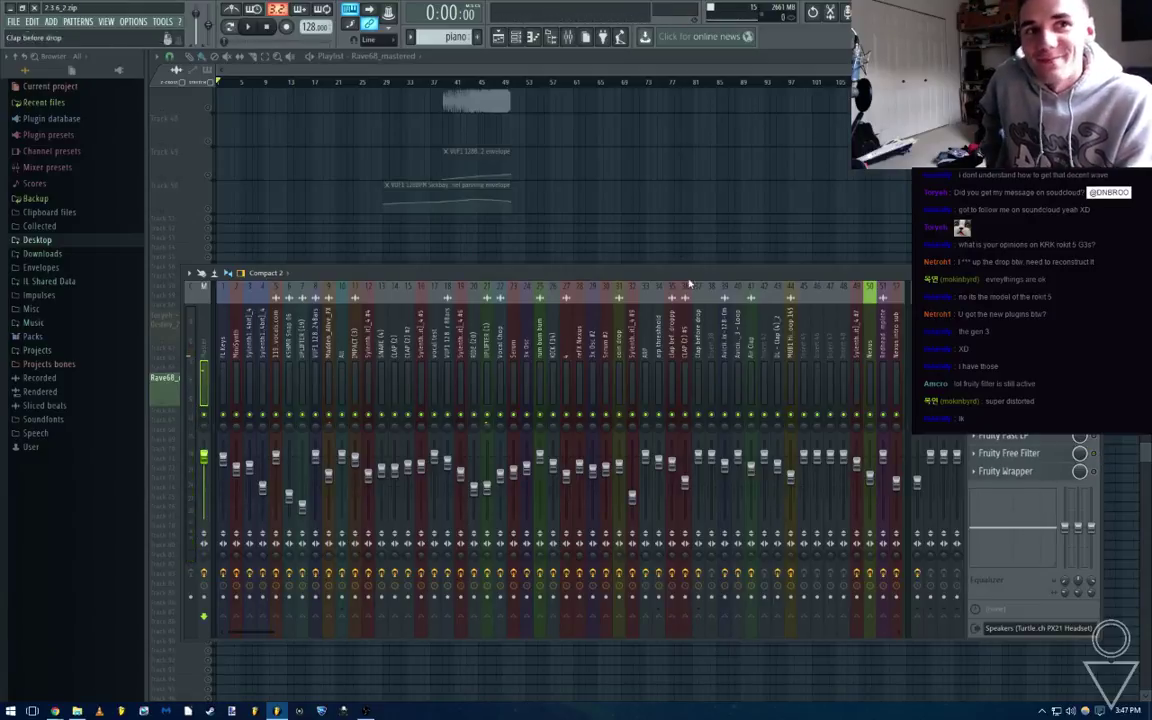
# Play Rave68_mastered from about bar 29, stop, and check the master channel in the mixer
pyautogui.press('F9')
pyautogui.click(390, 82)
pyautogui.click(249, 27)
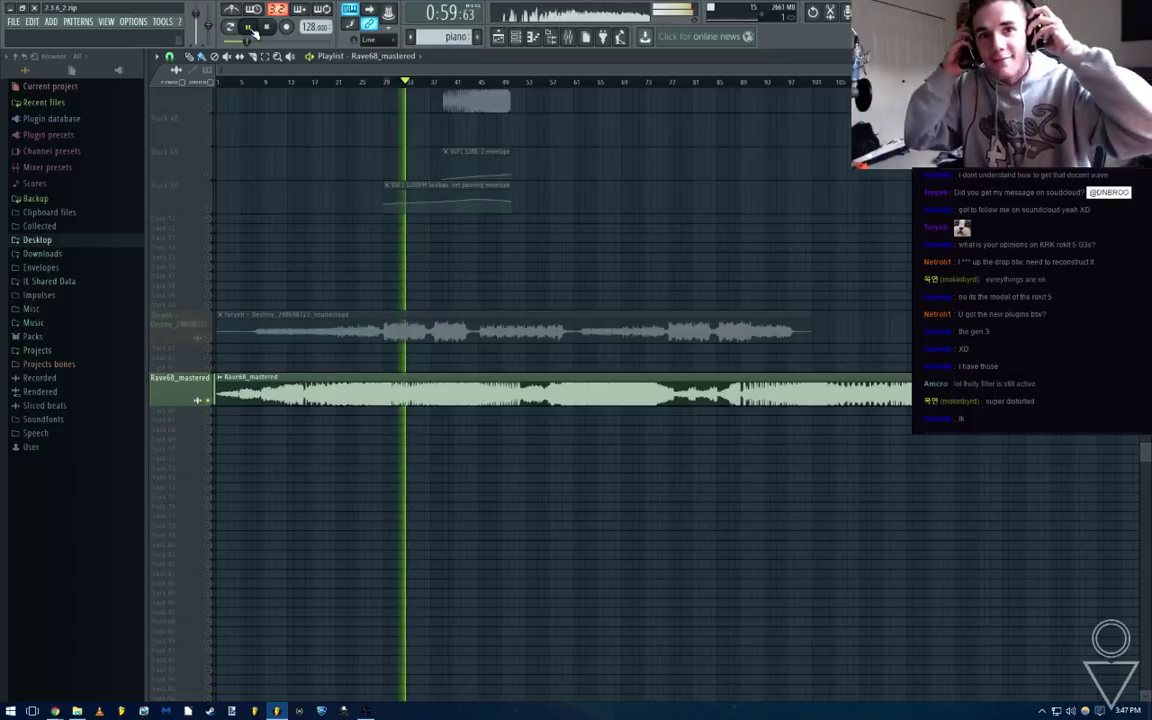
pyautogui.press('space')
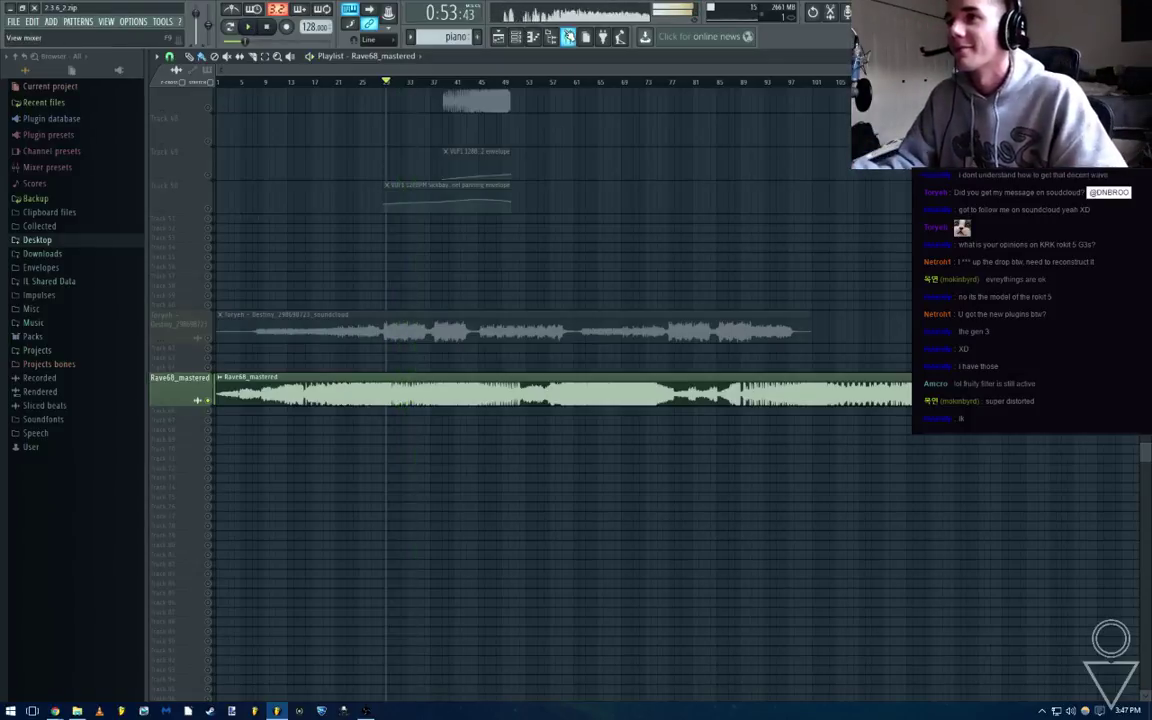
pyautogui.press('F9')
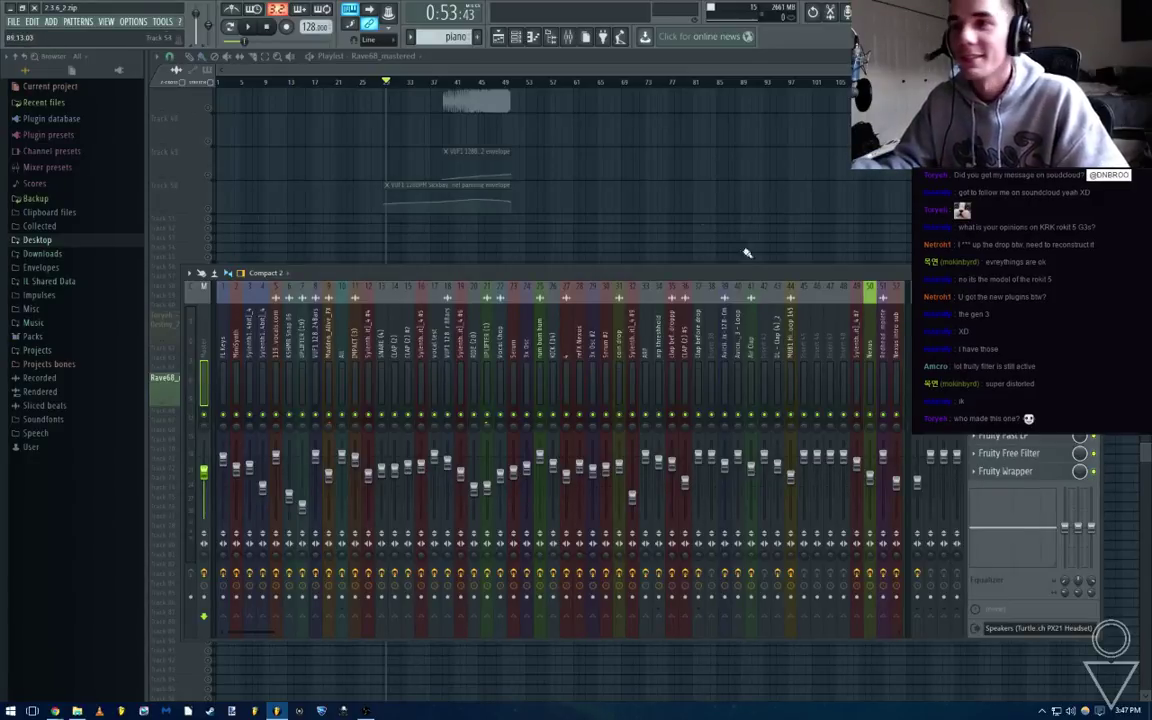
pyautogui.press('F9')
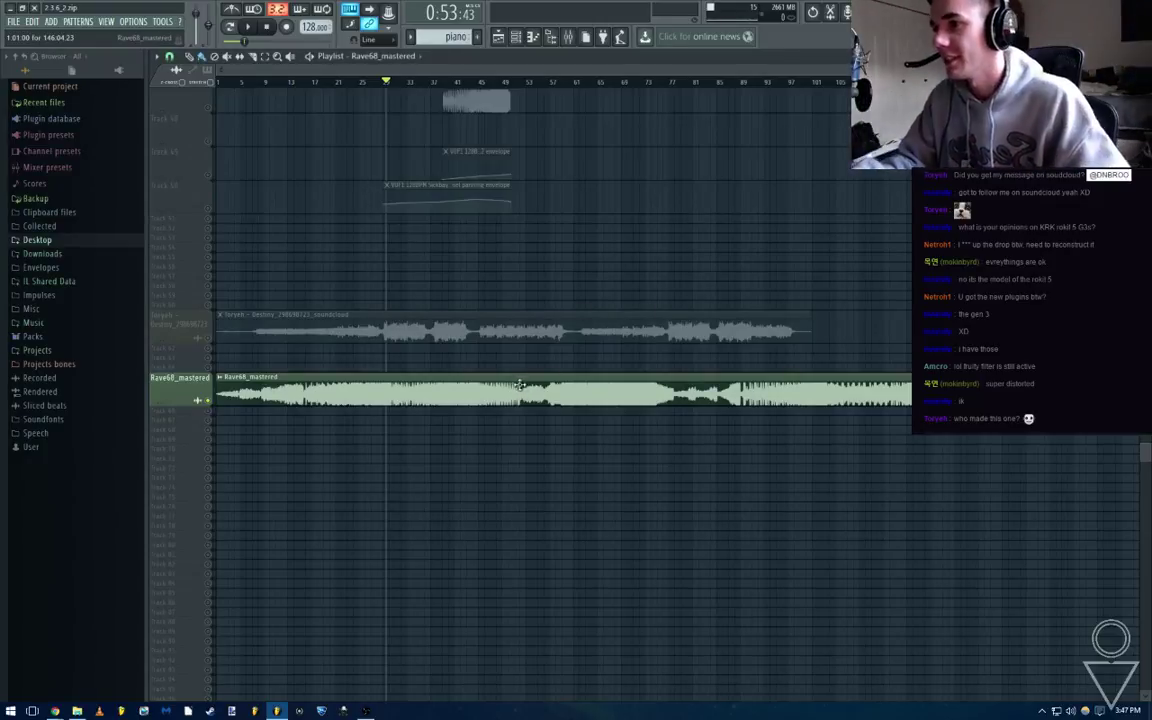
# Delete the Rave68_mastered clip from the playlist and solo the Destiny track
pyautogui.rightClick(238, 405)
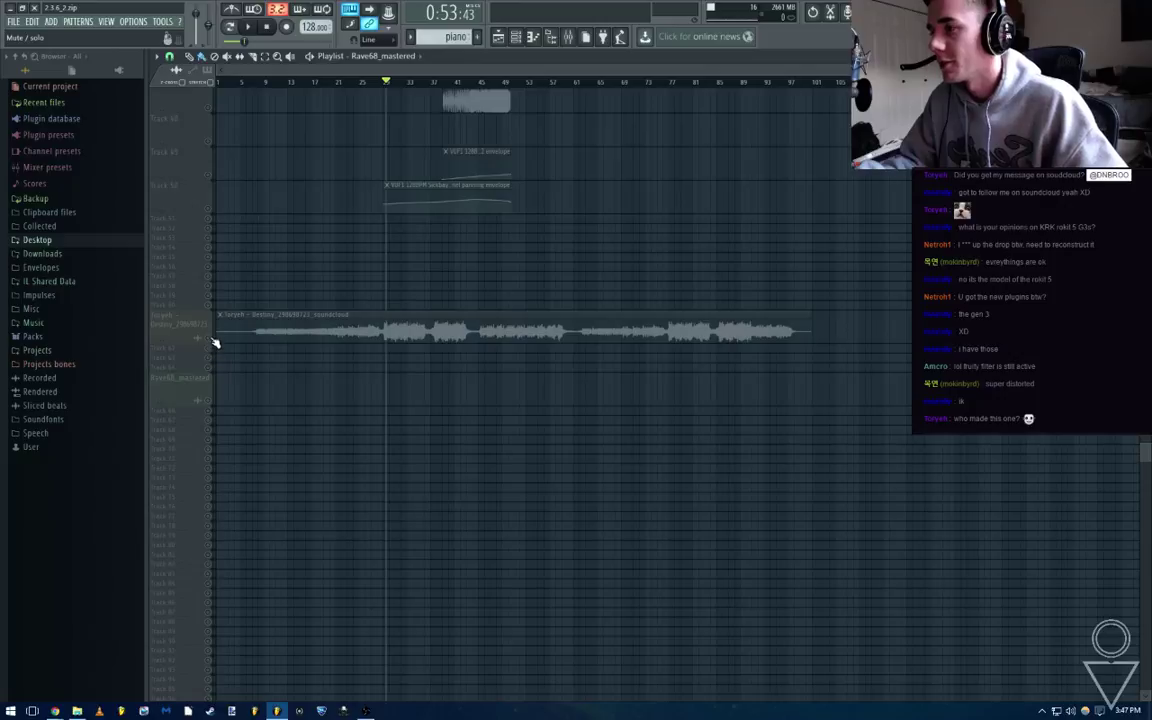
pyautogui.scroll(4, 314, 342)
pyautogui.keyDown('ctrl'); pyautogui.scroll(3, 309, 327); pyautogui.keyUp('ctrl')
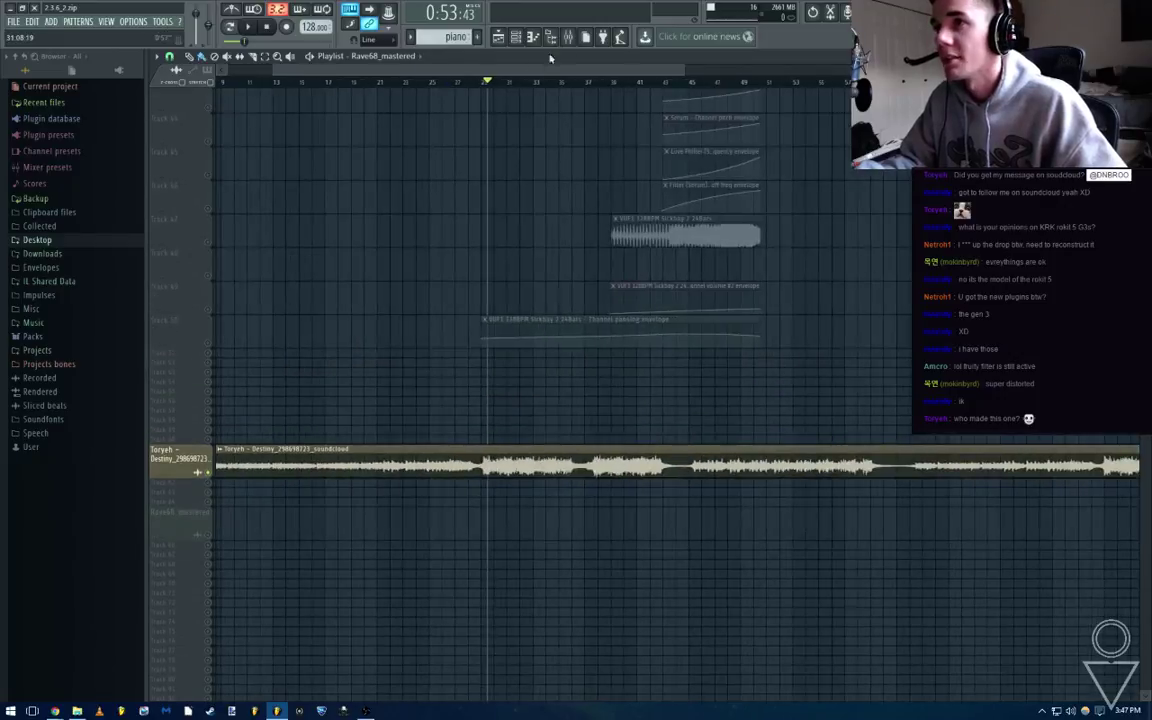
# Expand the current project's patterns and list their initialized controls in the browser
pyautogui.click(72, 88)
pyautogui.click(72, 104)
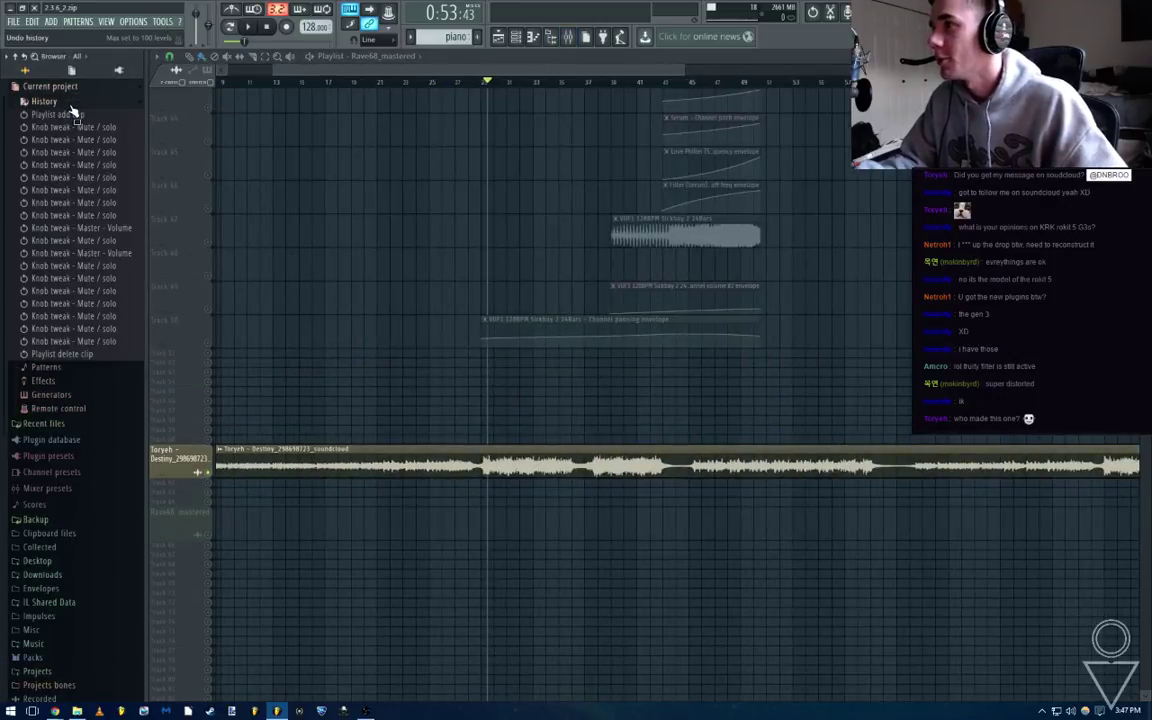
pyautogui.click(70, 103)
pyautogui.click(69, 116)
pyautogui.click(69, 129)
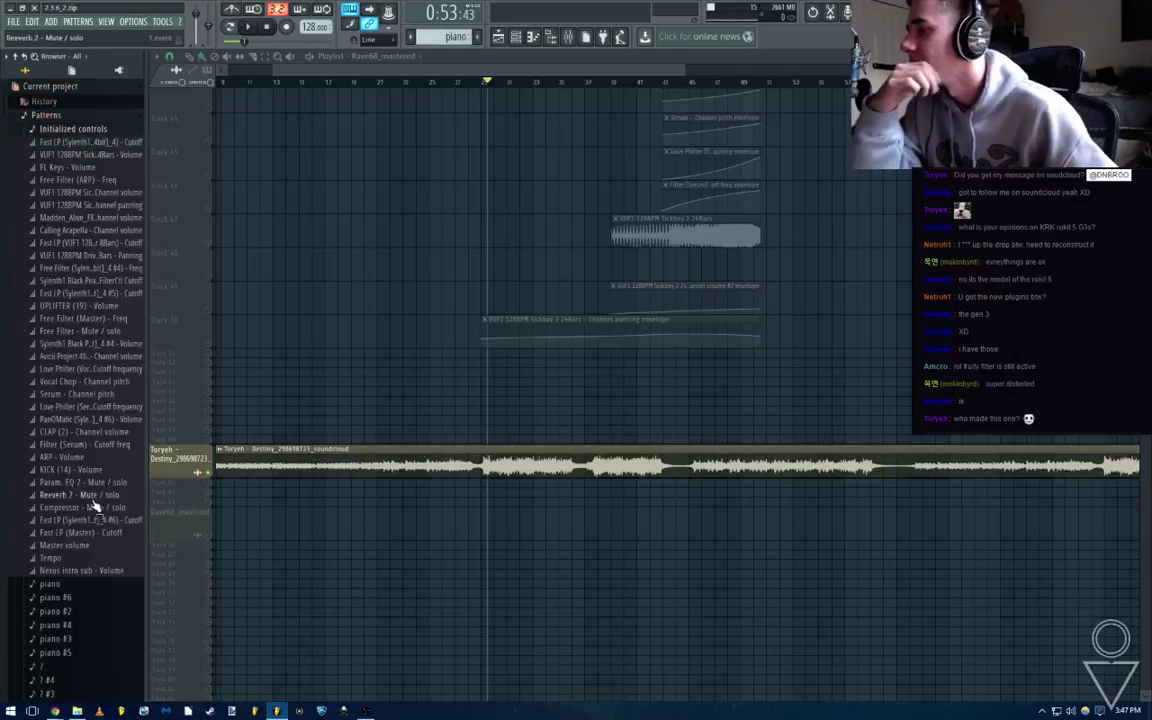
# Examine the master channel's Fruity Free Filter and its frequency event among the initialized controls, and close the filter and mixer
pyautogui.click(517, 39)
pyautogui.click(519, 39)
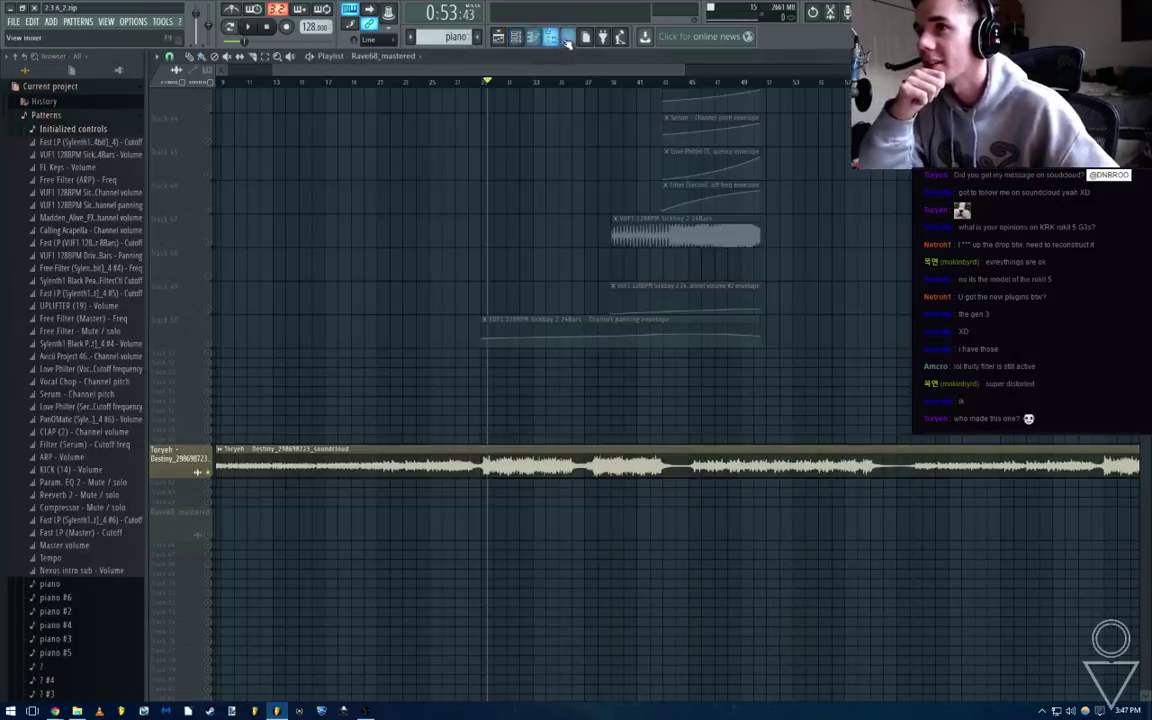
pyautogui.click(567, 38)
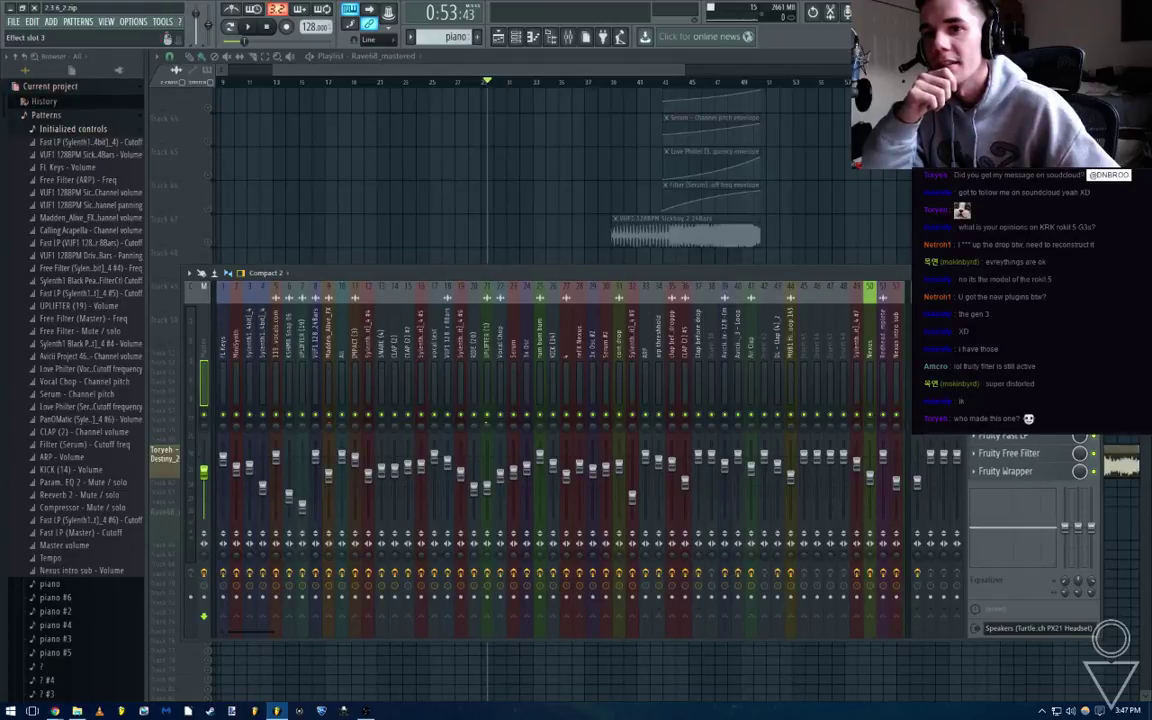
pyautogui.click(1035, 454)
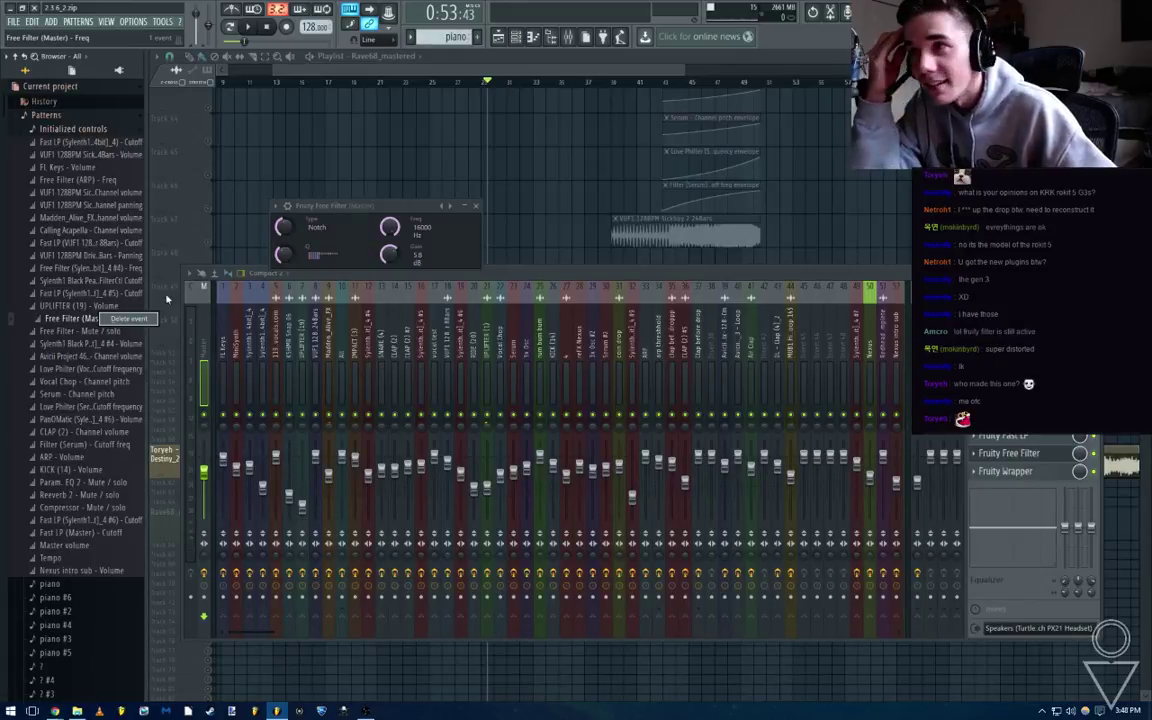
pyautogui.click(477, 206)
pyautogui.press('F9')
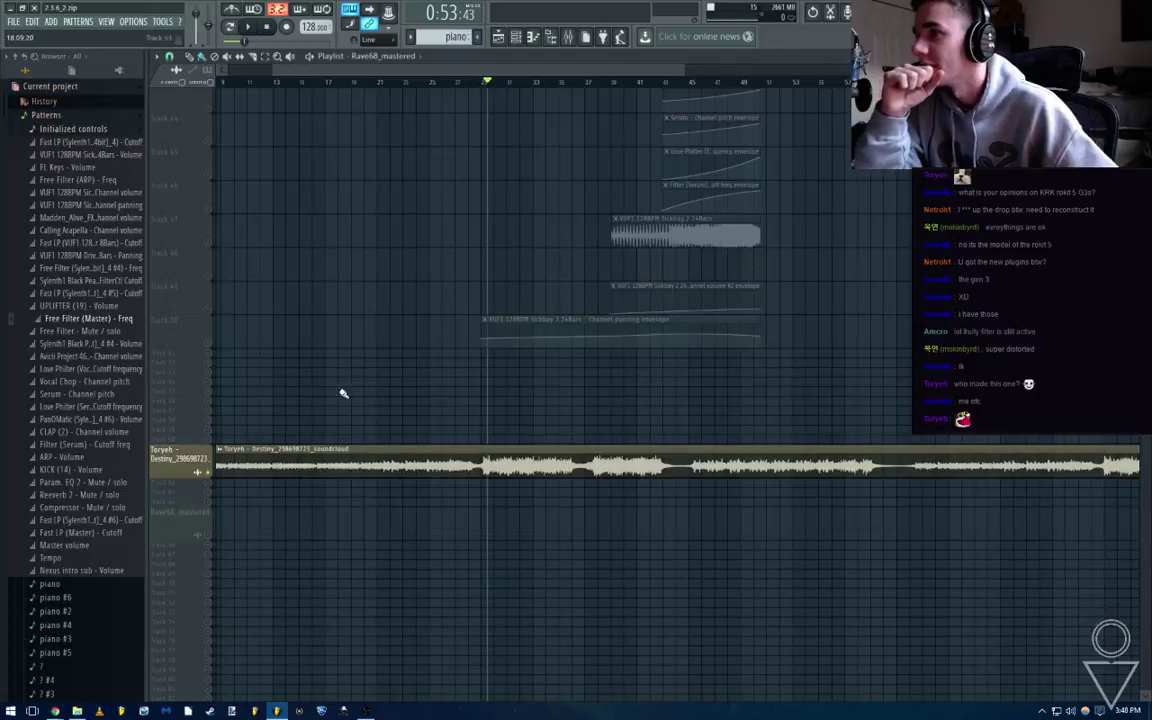
# Start a new empty project and add the Destiny soundcloud audio file to the first playlist track
pyautogui.click(12, 22)
pyautogui.click(18, 33)
pyautogui.click(591, 391)
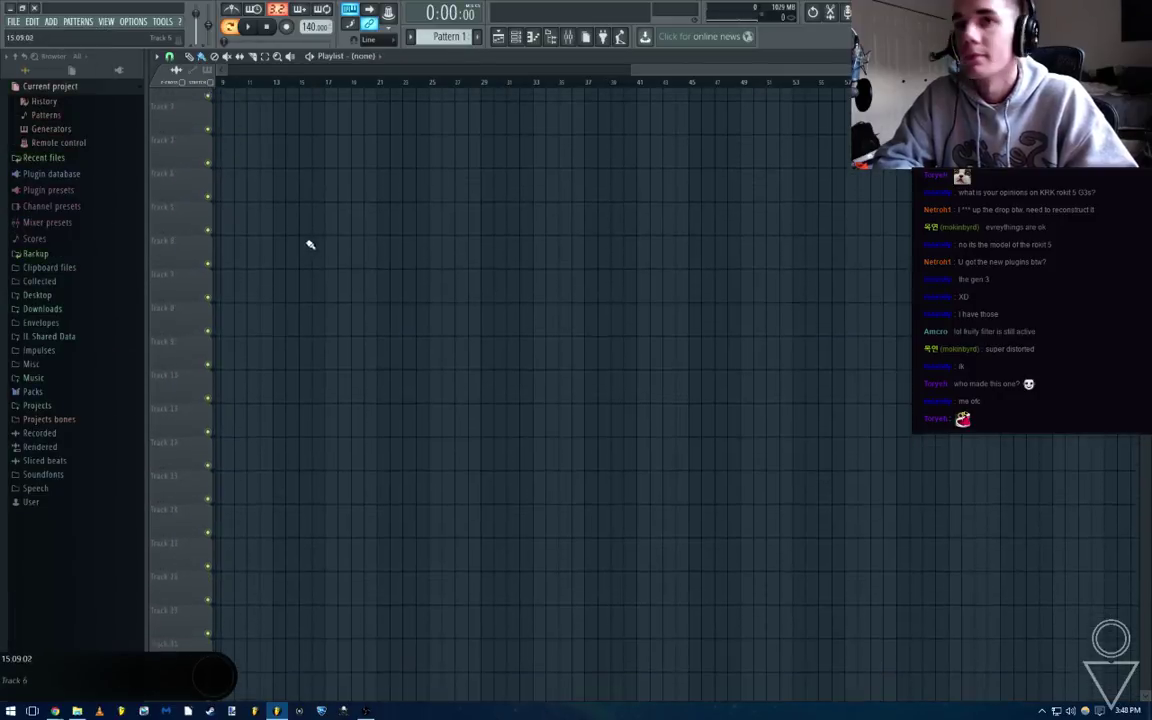
pyautogui.moveTo(1150, 470); pyautogui.dragTo(182, 109)
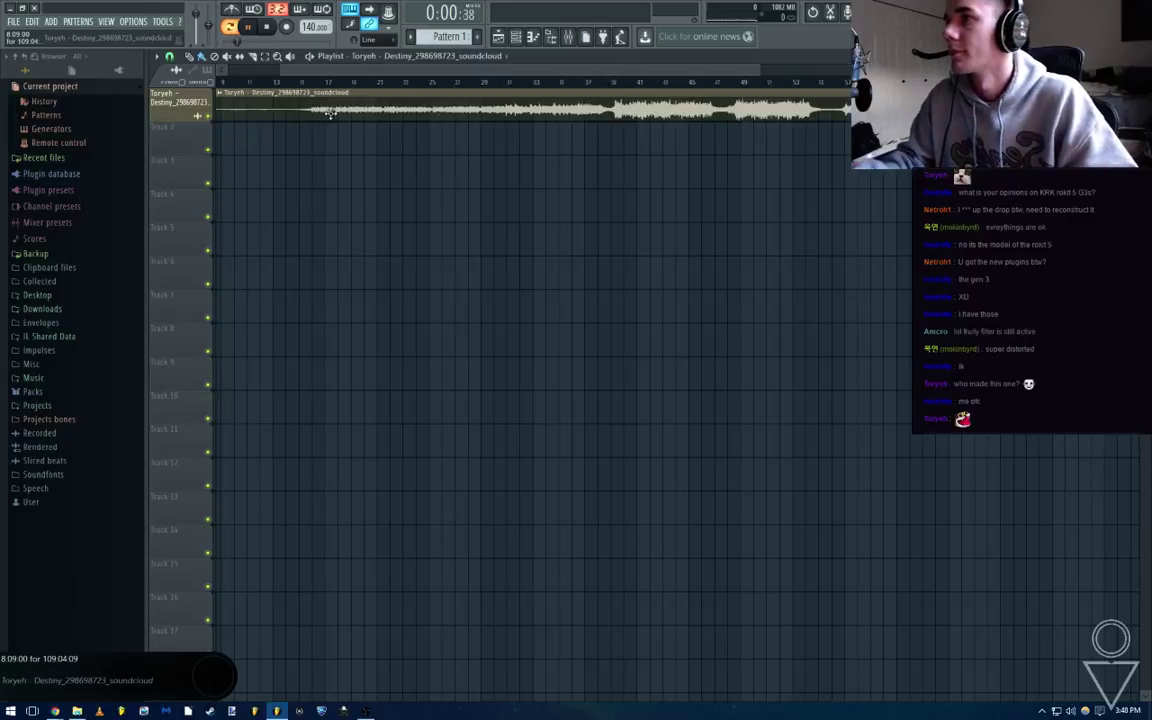
# Move the Destiny clip to begin at bar 1 and play it from the start
pyautogui.click(277, 82)
pyautogui.moveTo(280, 85); pyautogui.dragTo(192, 96)
pyautogui.press('space')
pyautogui.moveTo(308, 110); pyautogui.dragTo(38, 118)
pyautogui.press('space')
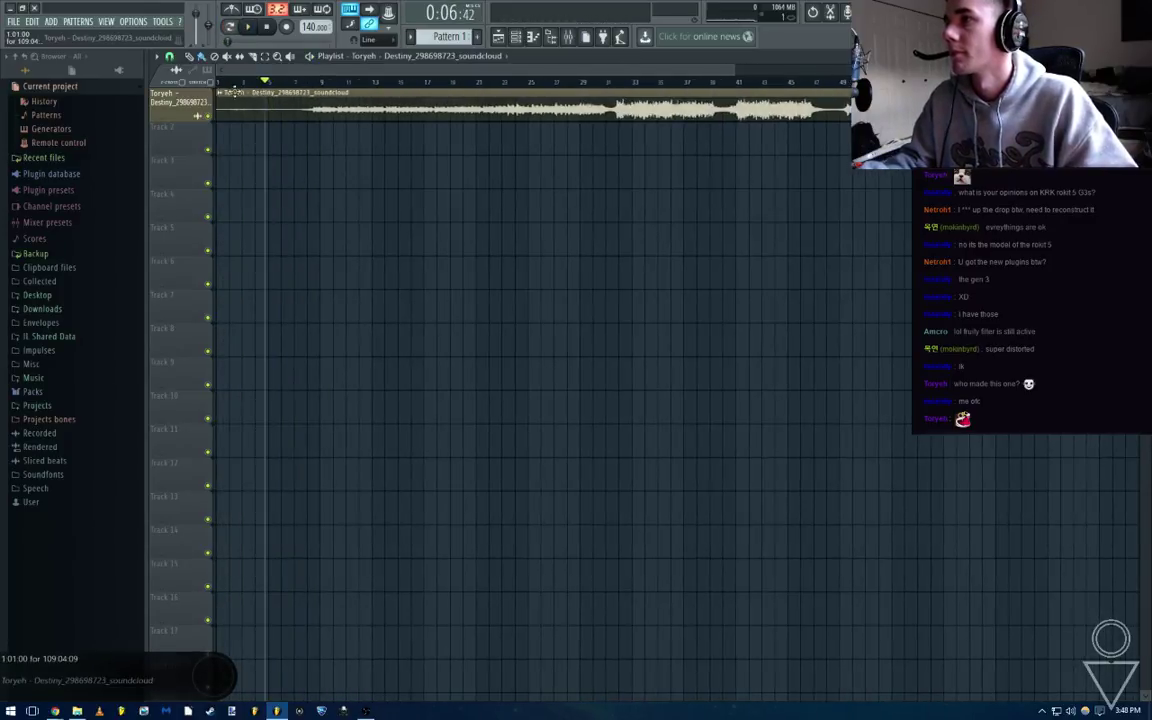
pyautogui.moveTo(226, 83); pyautogui.dragTo(181, 93)
pyautogui.press('space')
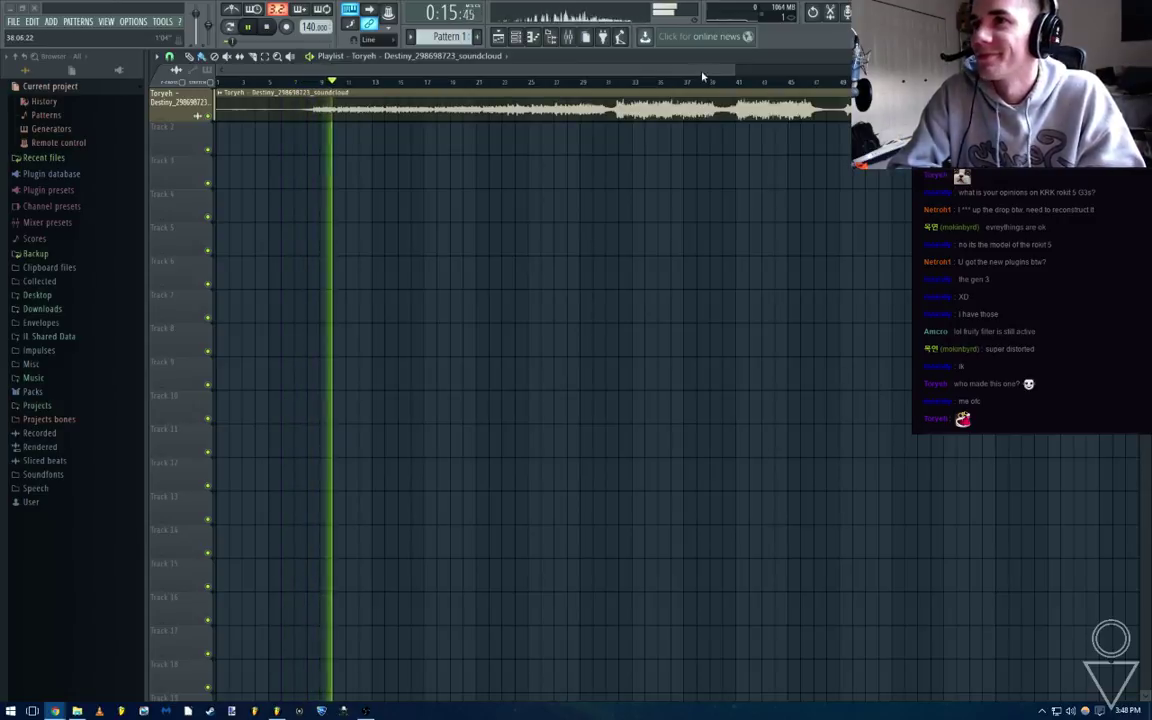
# Show more of the song's waveform and check the playing track's master level in the mixer
pyautogui.scroll(-3, 702, 83)
pyautogui.click(571, 54)
pyautogui.press('F9')
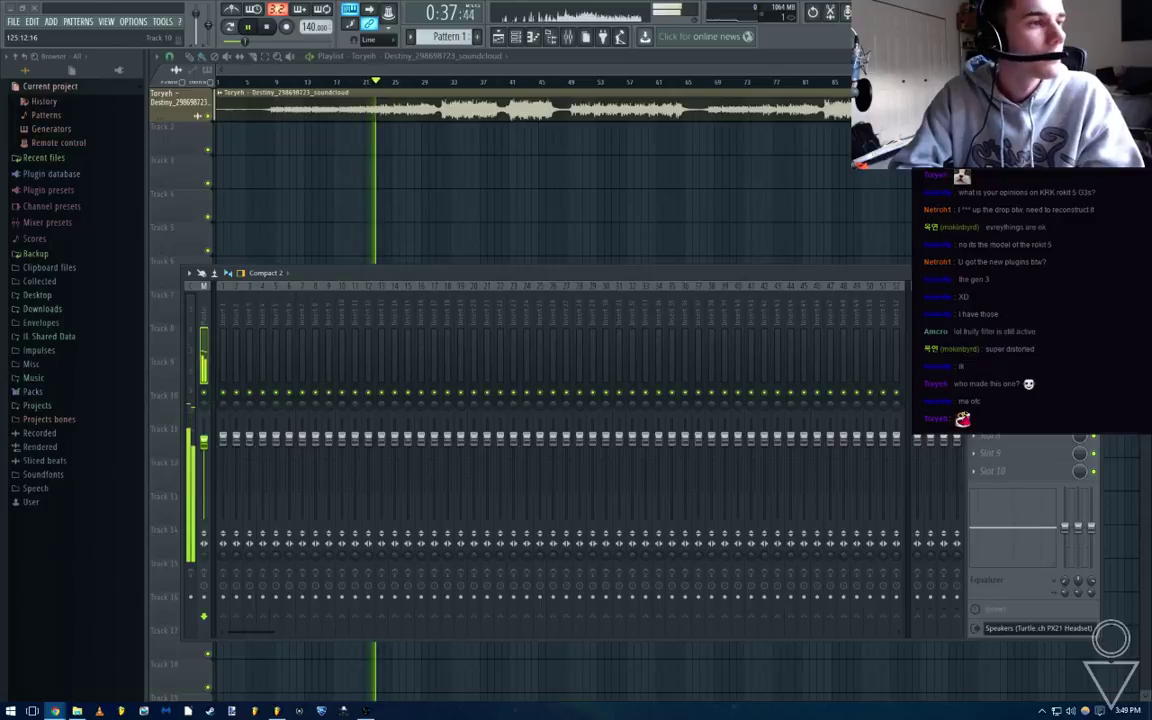
# Enlarge the Destiny track to several times its height, hide the mixer, and listen to the song through to its end
pyautogui.scroll(3, 438, 115)
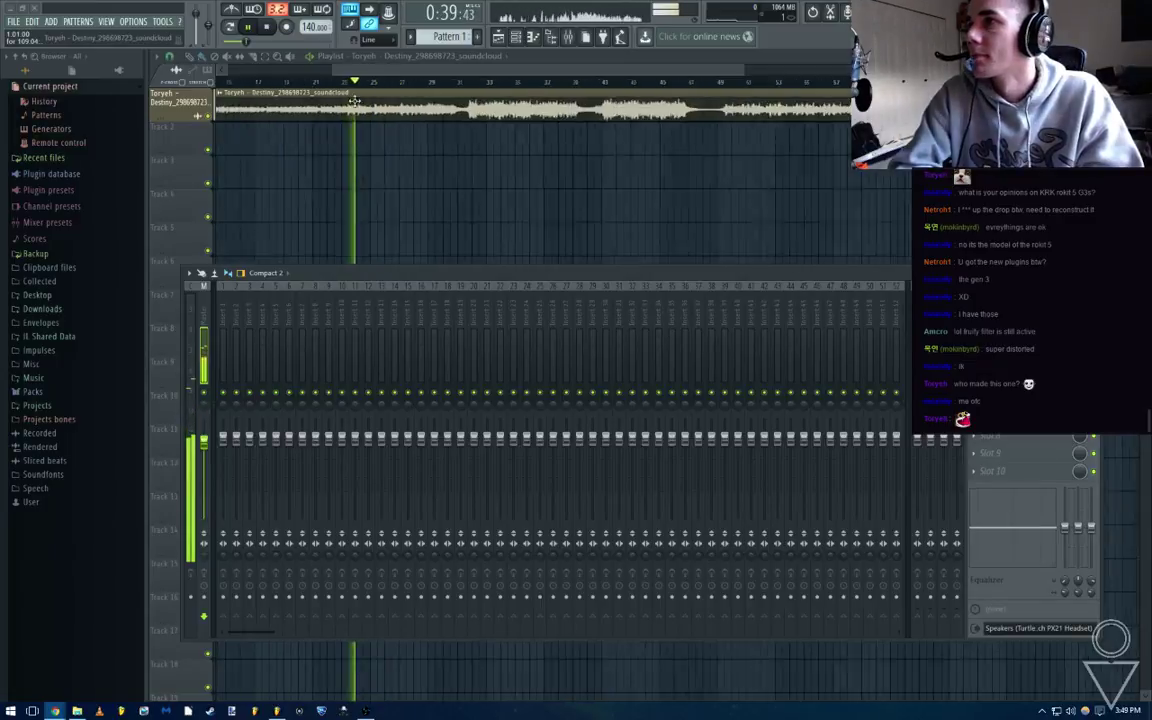
pyautogui.moveTo(190, 121); pyautogui.dragTo(193, 430)
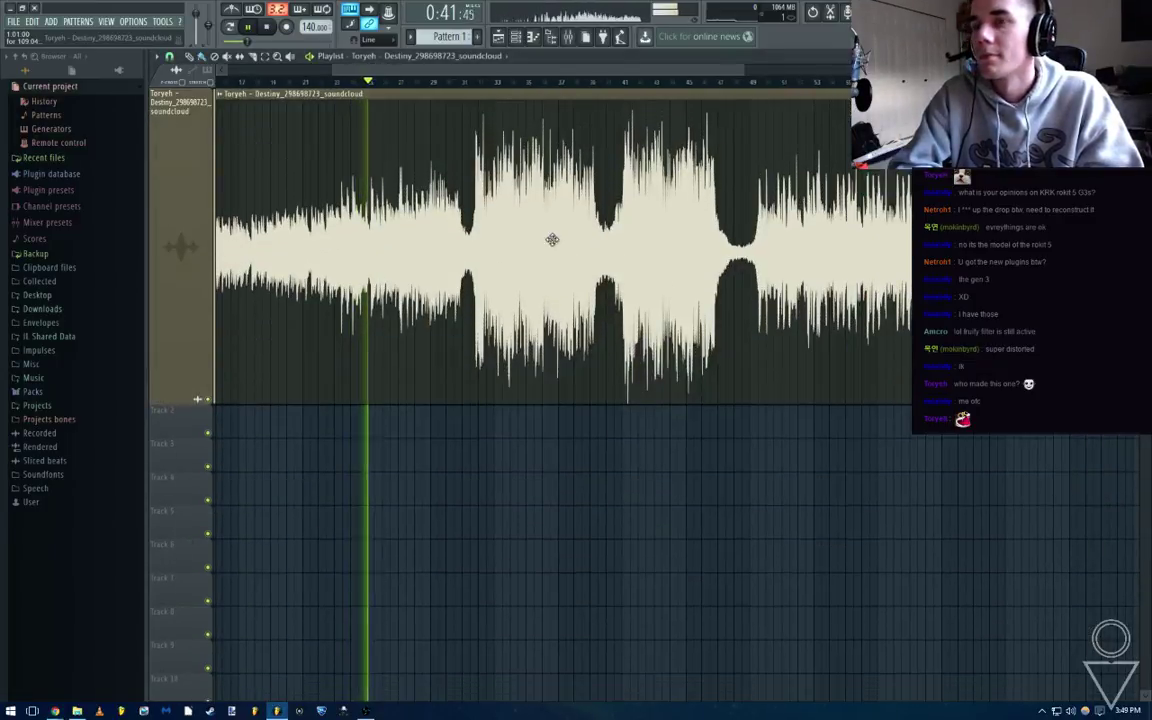
pyautogui.moveTo(713, 73); pyautogui.dragTo(568, 74)
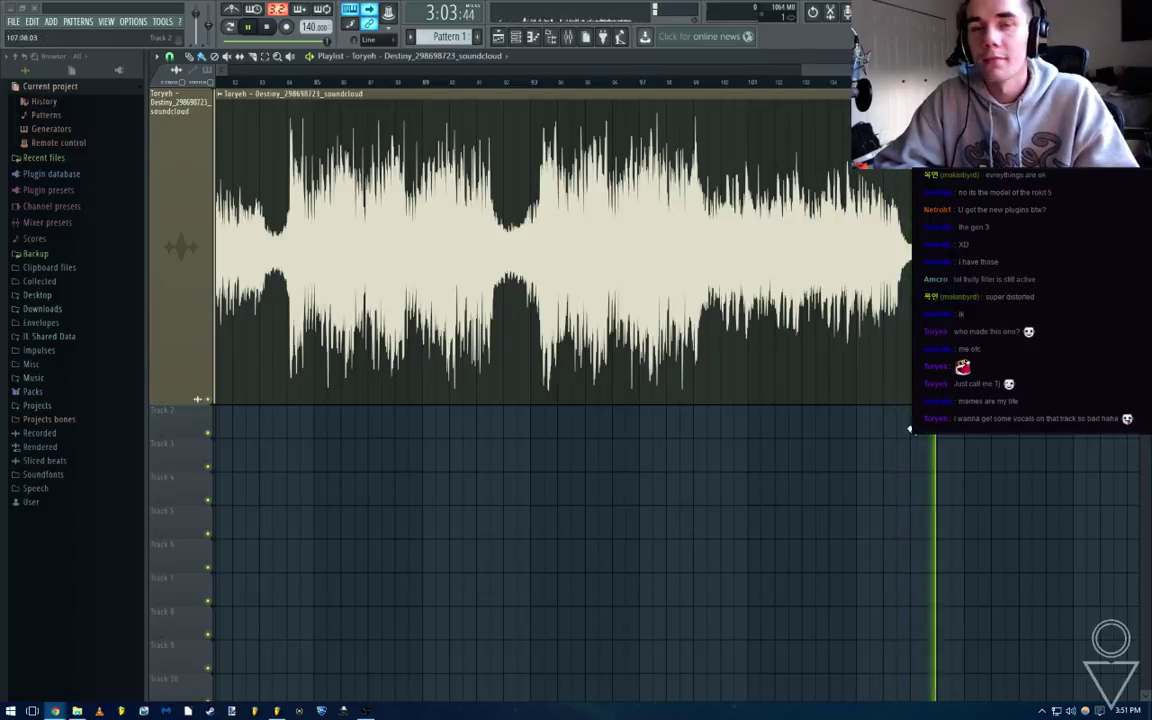
# Replay the song around its first drop near bar 31 with the master volume lowered to about -2.8 dB
pyautogui.scroll(-4, 593, 84)
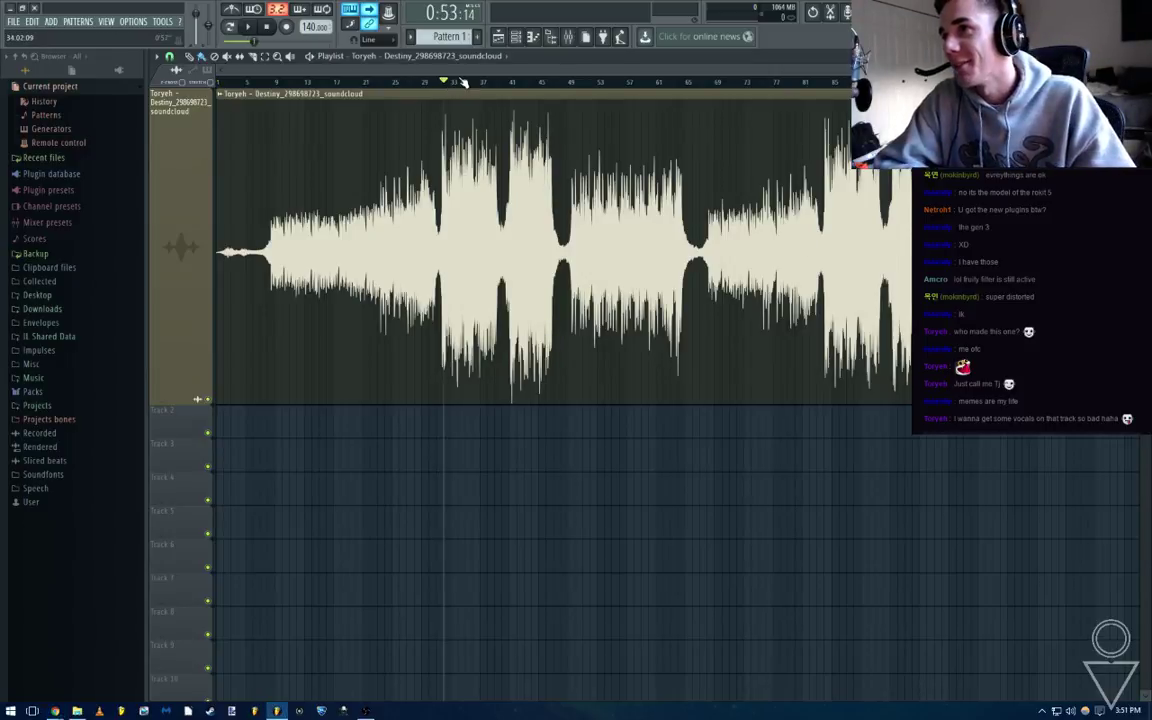
pyautogui.scroll(3, 420, 82)
pyautogui.press('F9')
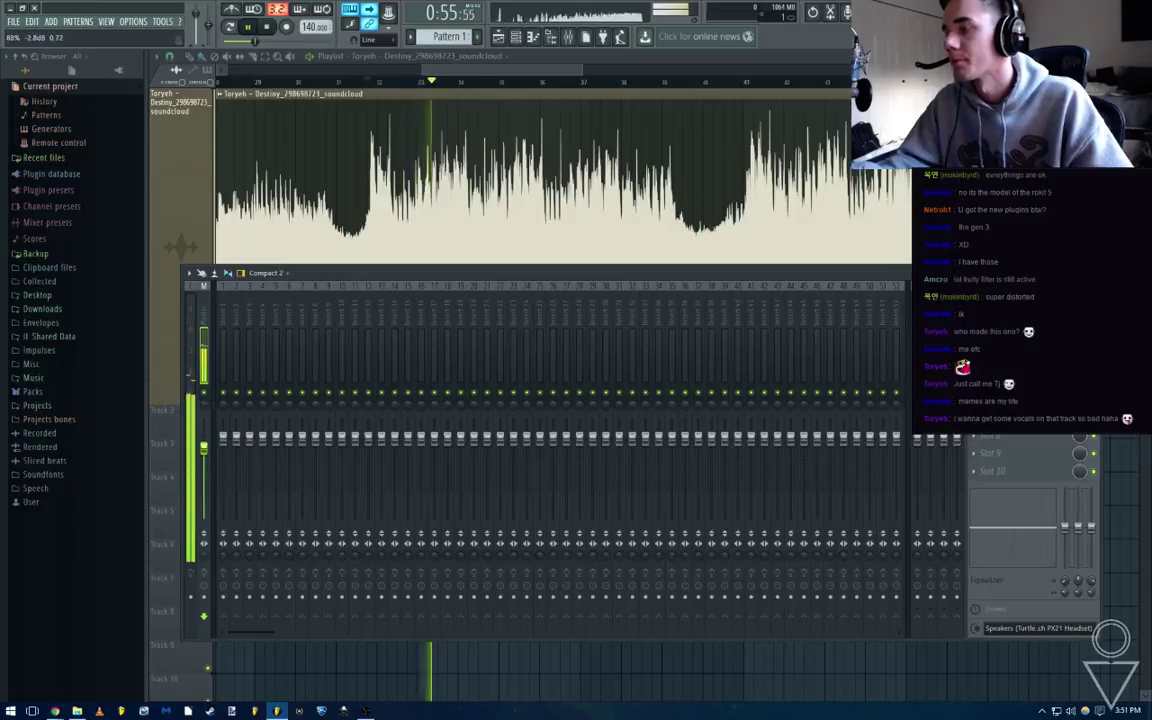
pyautogui.press('F9')
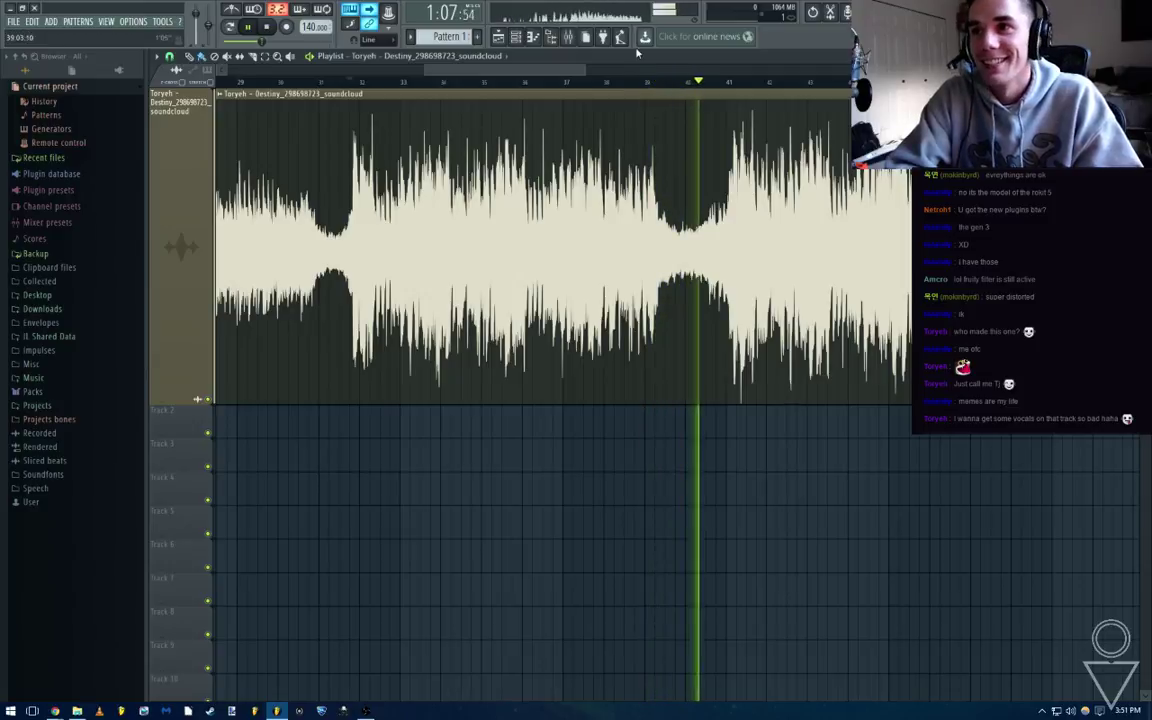
# Bring up the mixer over the stopped Destiny song, look over the whole waveform, and hide the mixer again
pyautogui.click(569, 36)
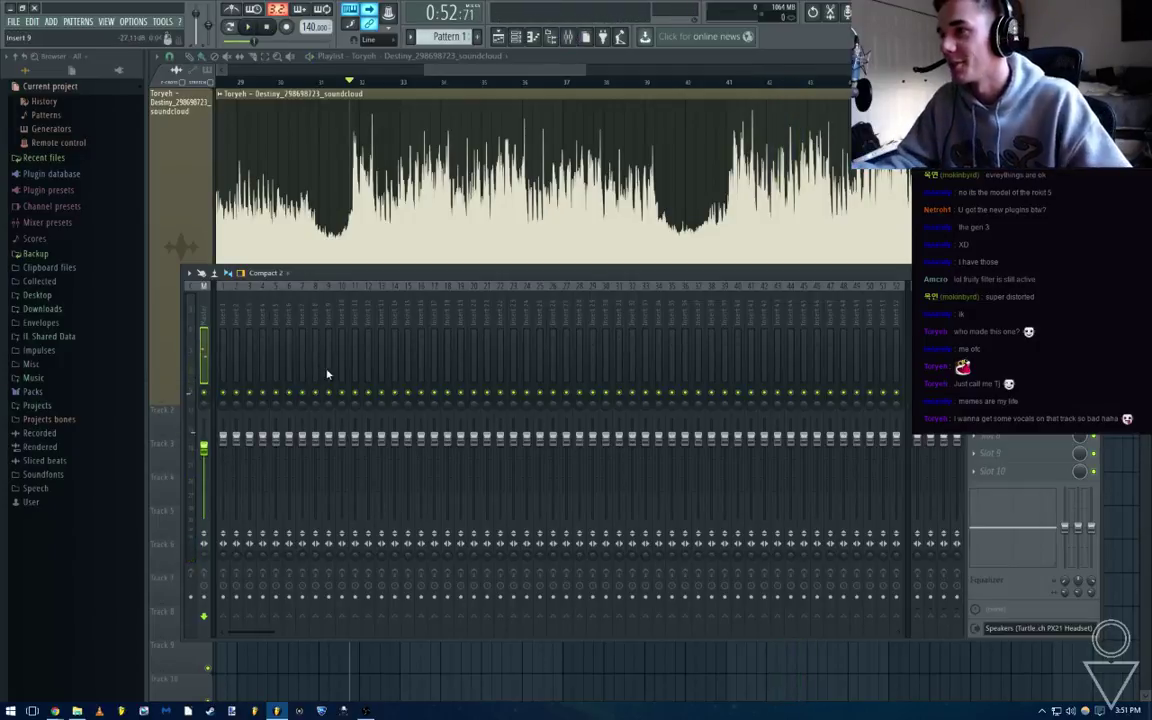
pyautogui.scroll(-6, 473, 101)
pyautogui.scroll(5, 480, 96)
pyautogui.scroll(-7, 481, 95)
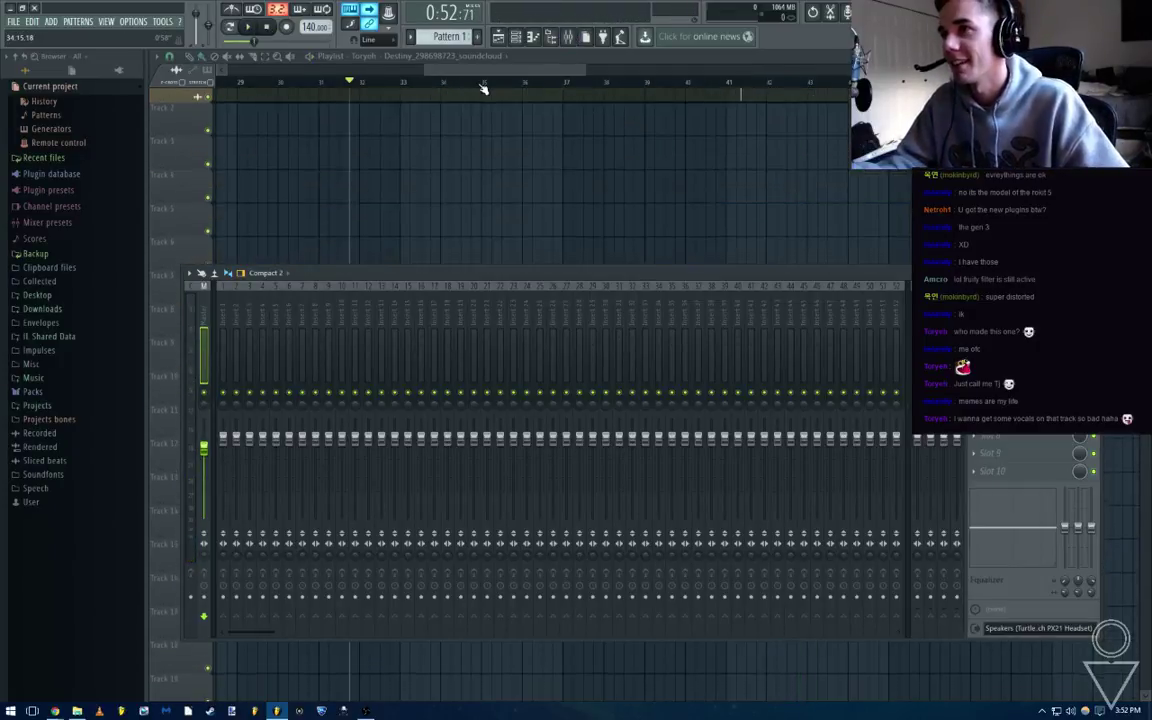
pyautogui.scroll(-2, 483, 88)
pyautogui.scroll(-4, 483, 88)
pyautogui.scroll(6, 560, 160)
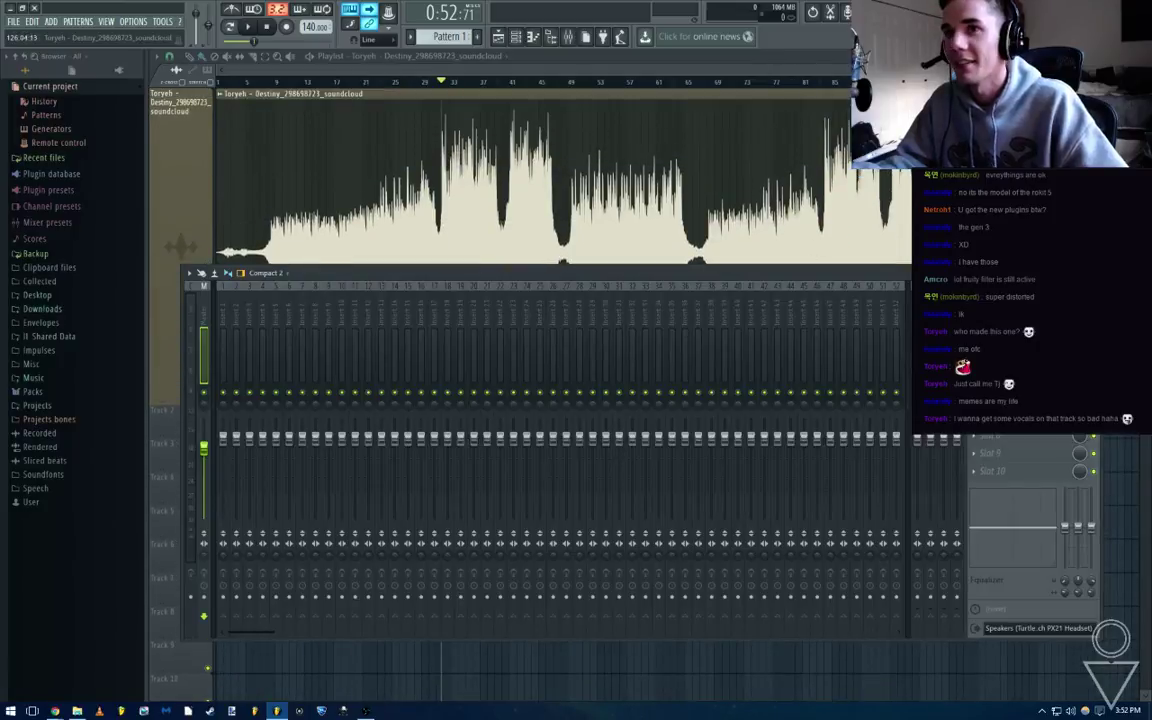
pyautogui.press('F9')
# Play a short part of Destiny's second drop from bar 41 and examine its waveform up close
pyautogui.scroll(6, 515, 99)
pyautogui.click(480, 83)
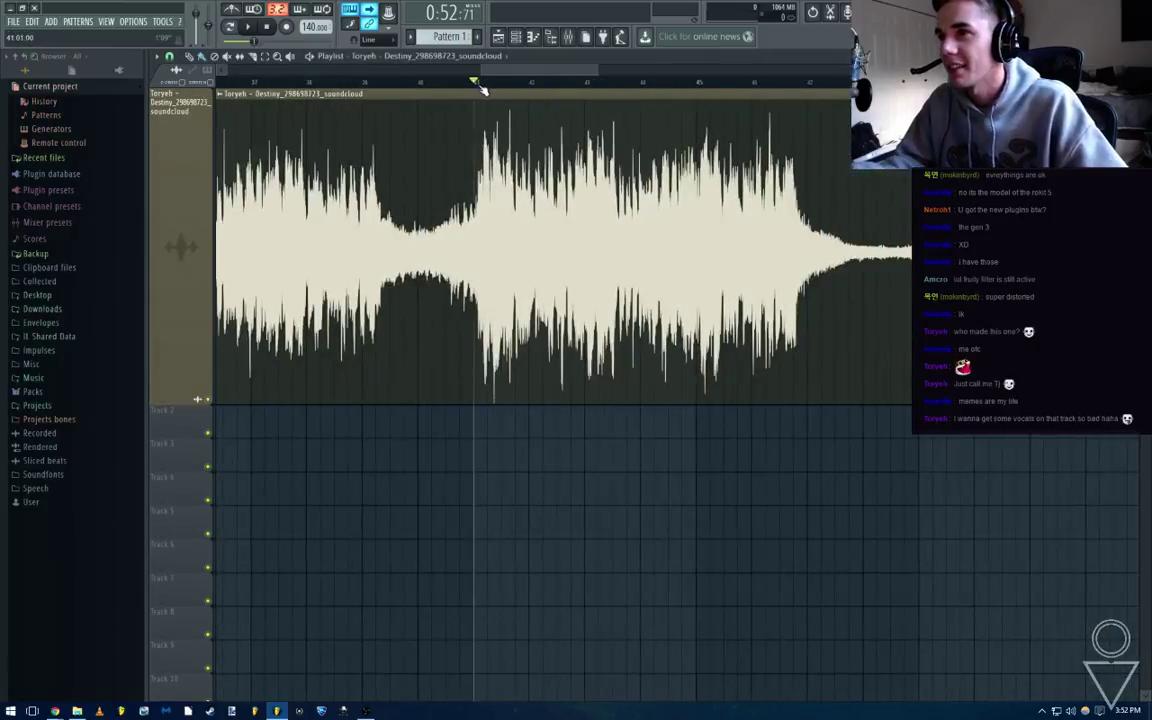
pyautogui.press('space')
pyautogui.scroll(4, 500, 95)
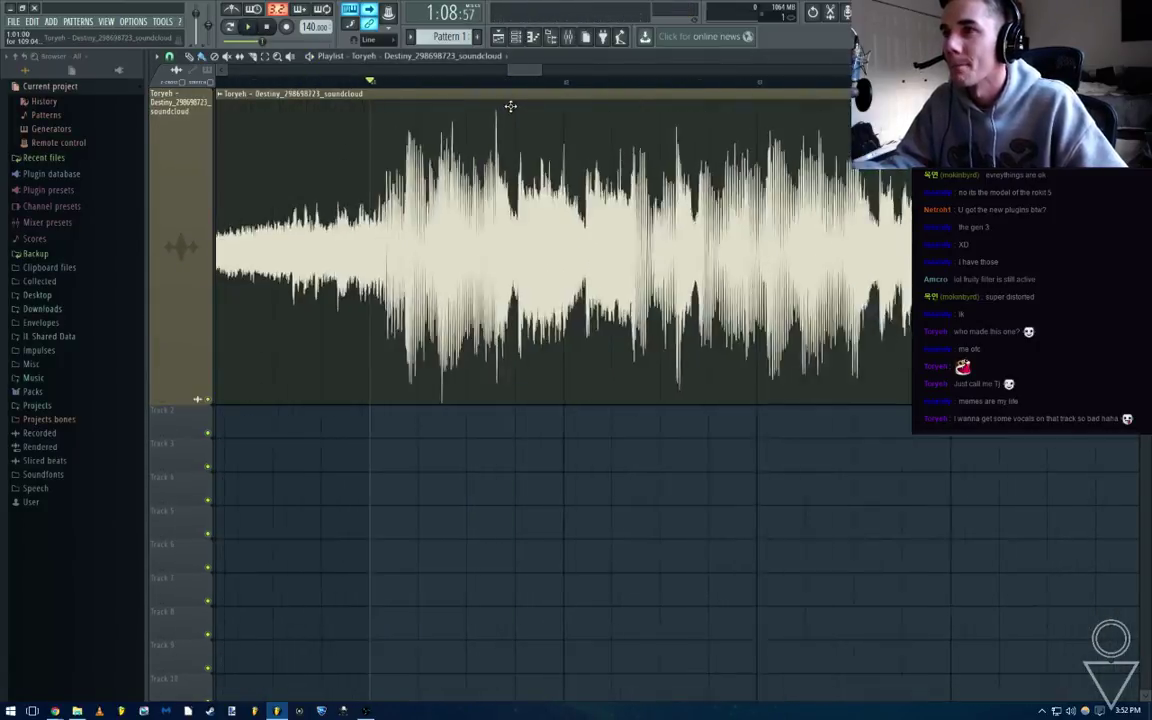
pyautogui.scroll(3, 472, 95)
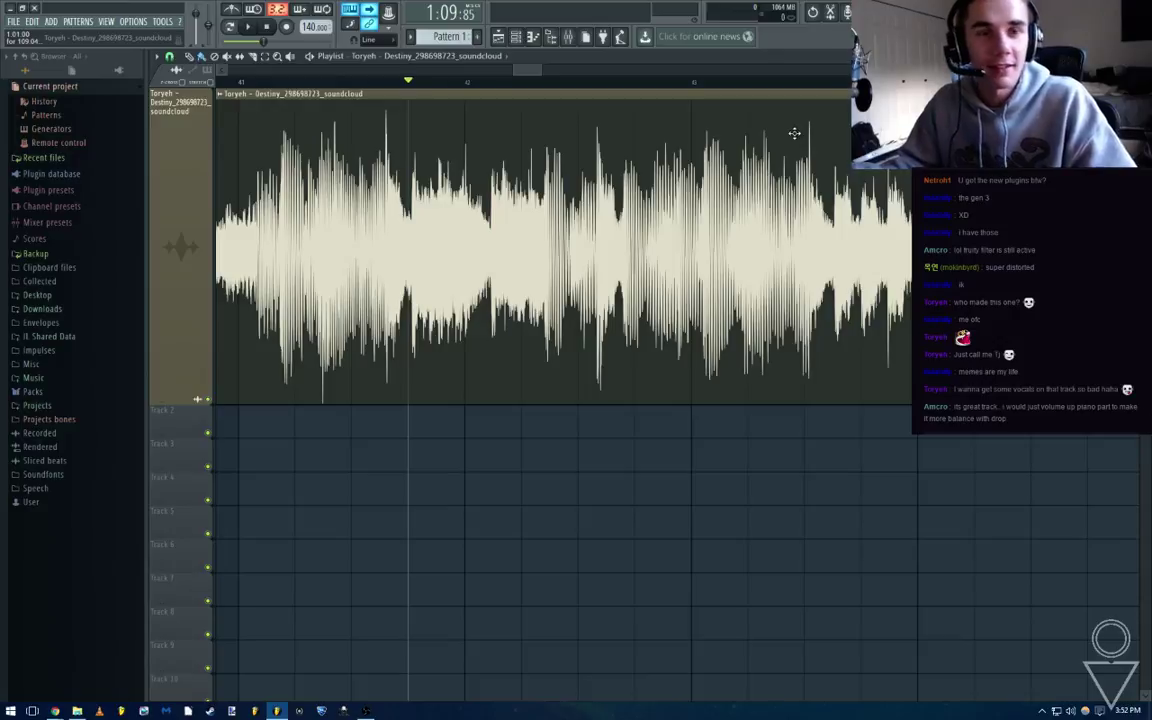
pyautogui.scroll(-5, 794, 133)
pyautogui.scroll(6, 731, 129)
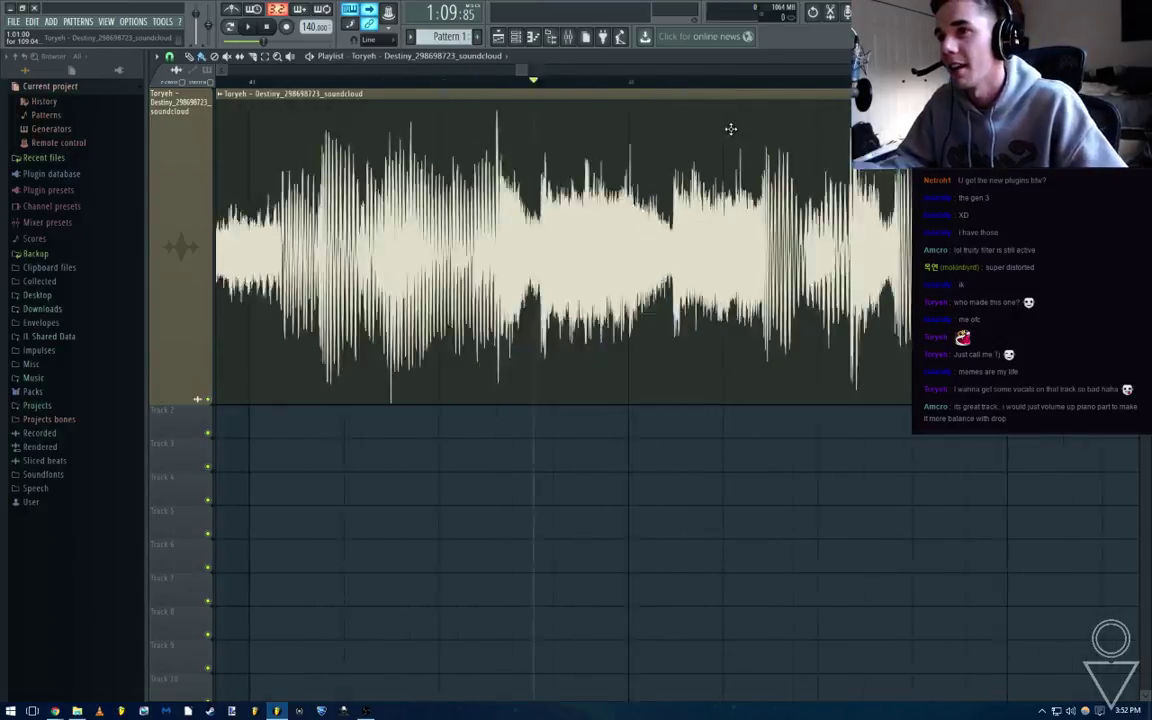
pyautogui.scroll(2, 731, 129)
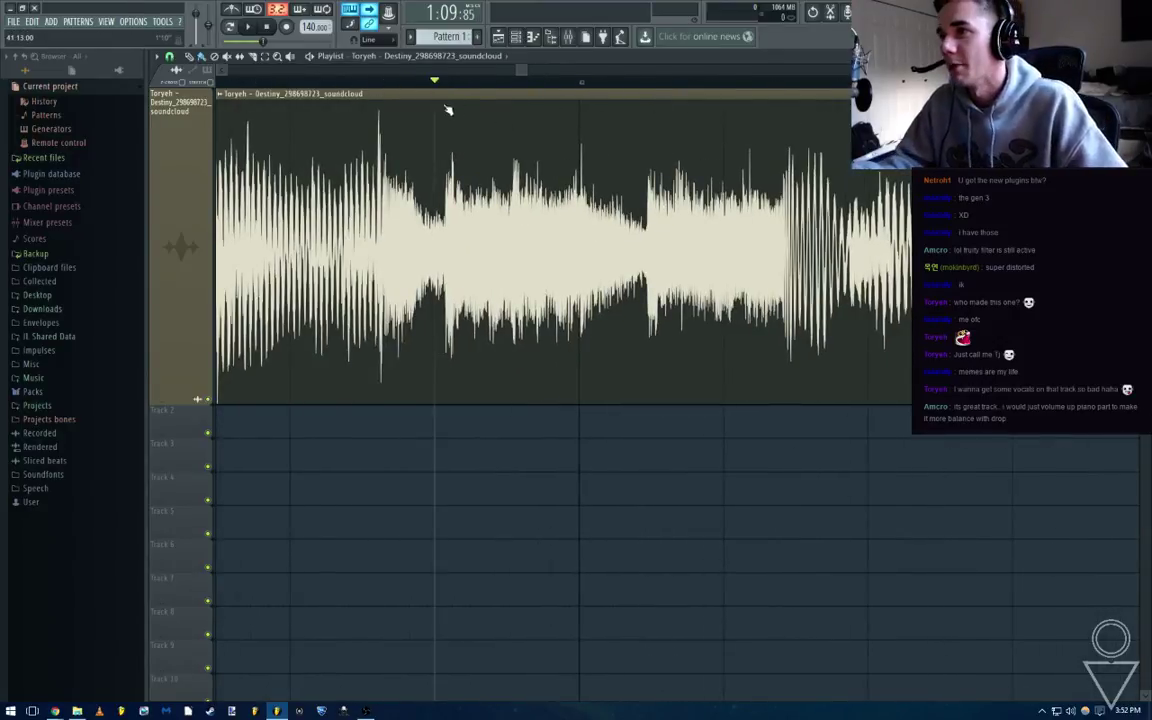
# Play Destiny from just before the first drop near bar 31, skipping ahead to about bar 39 and about bar 48
pyautogui.scroll(-4, 368, 106)
pyautogui.scroll(-4, 543, 160)
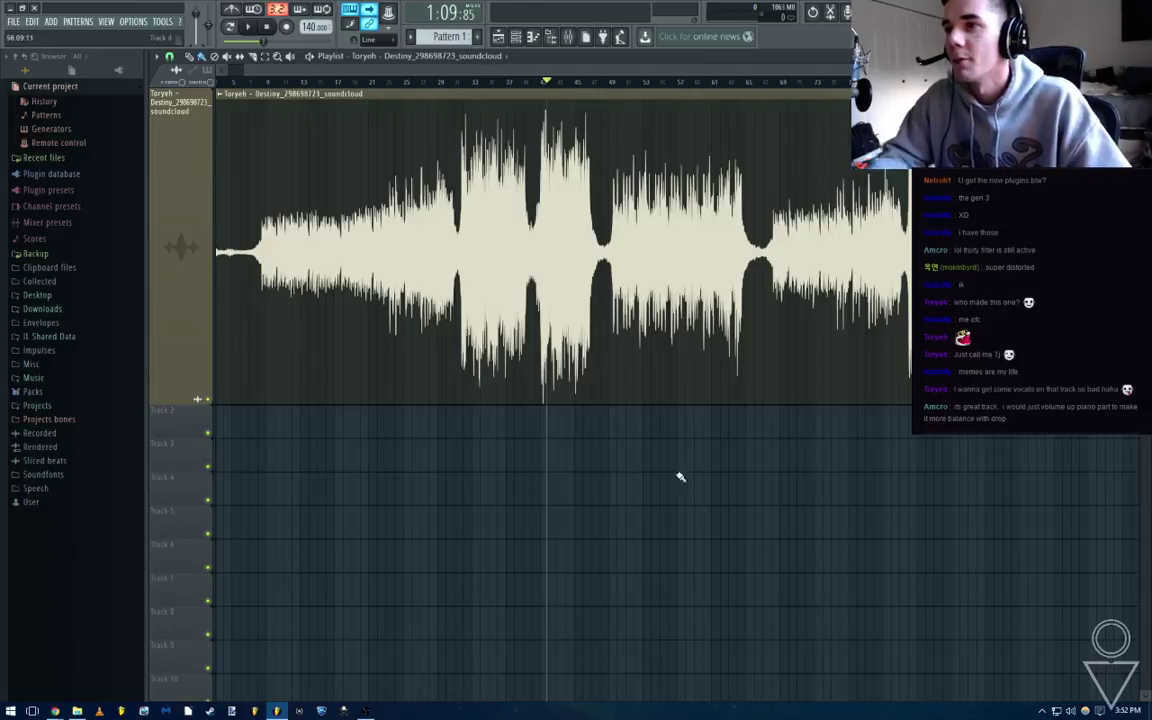
pyautogui.click(452, 82)
pyautogui.press('space')
pyautogui.scroll(4, 477, 110)
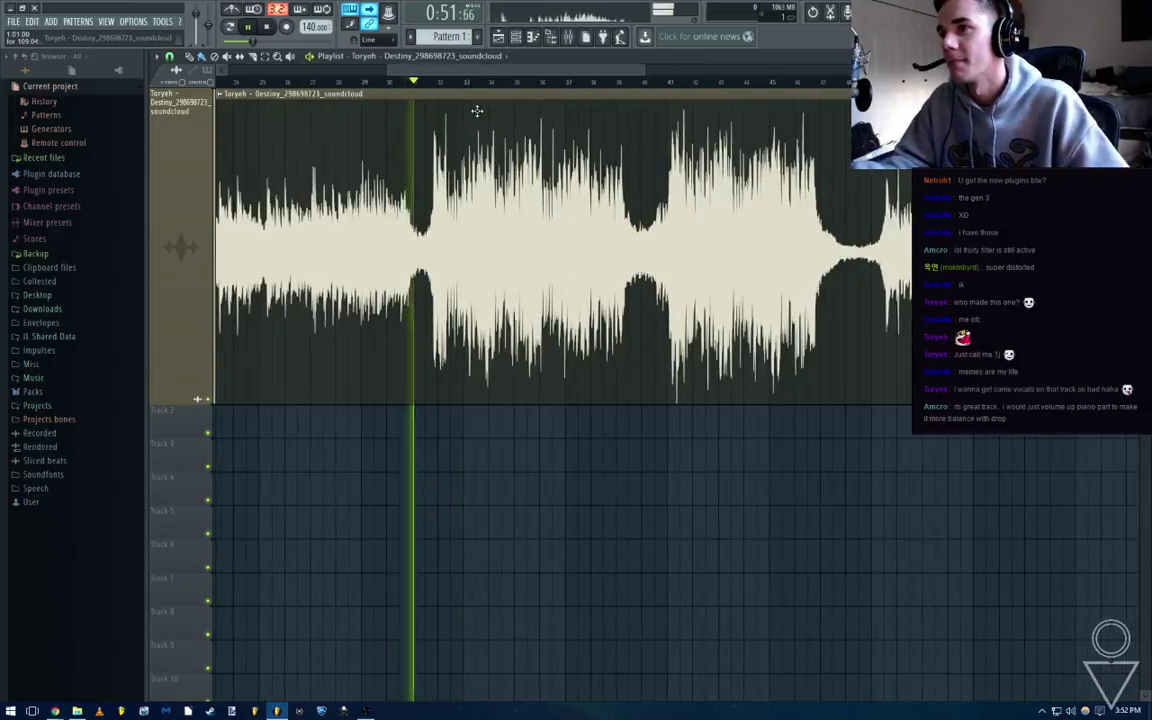
pyautogui.click(628, 83)
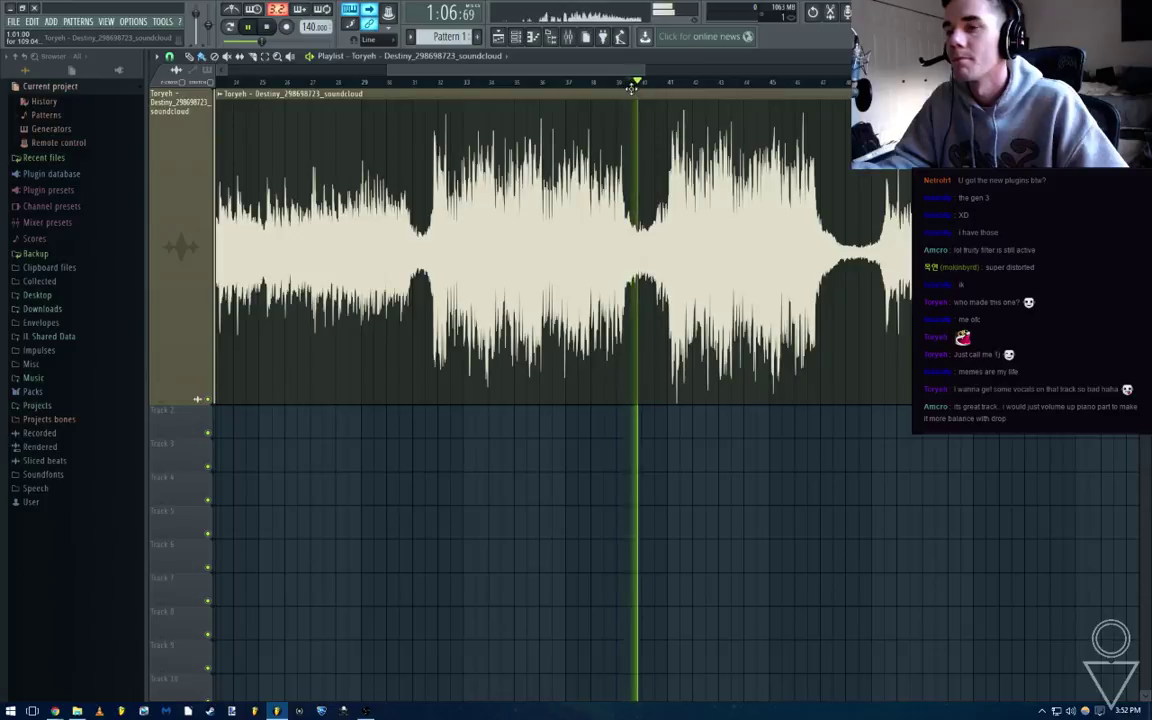
pyautogui.scroll(-2, 700, 395)
pyautogui.click(679, 86)
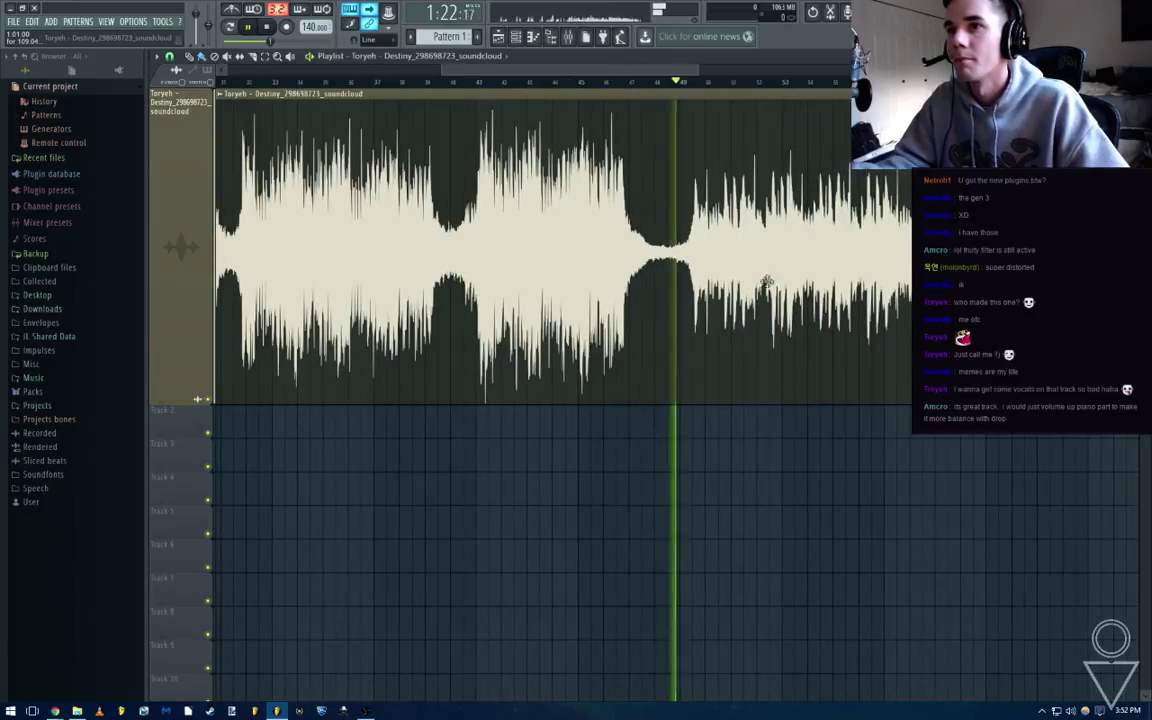
# Sample the remaining sections of Destiny by skipping forward through its breakdown, build-up and final drop, and stop playback
pyautogui.hscroll(2, 793, 332)
pyautogui.scroll(-4, 573, 296)
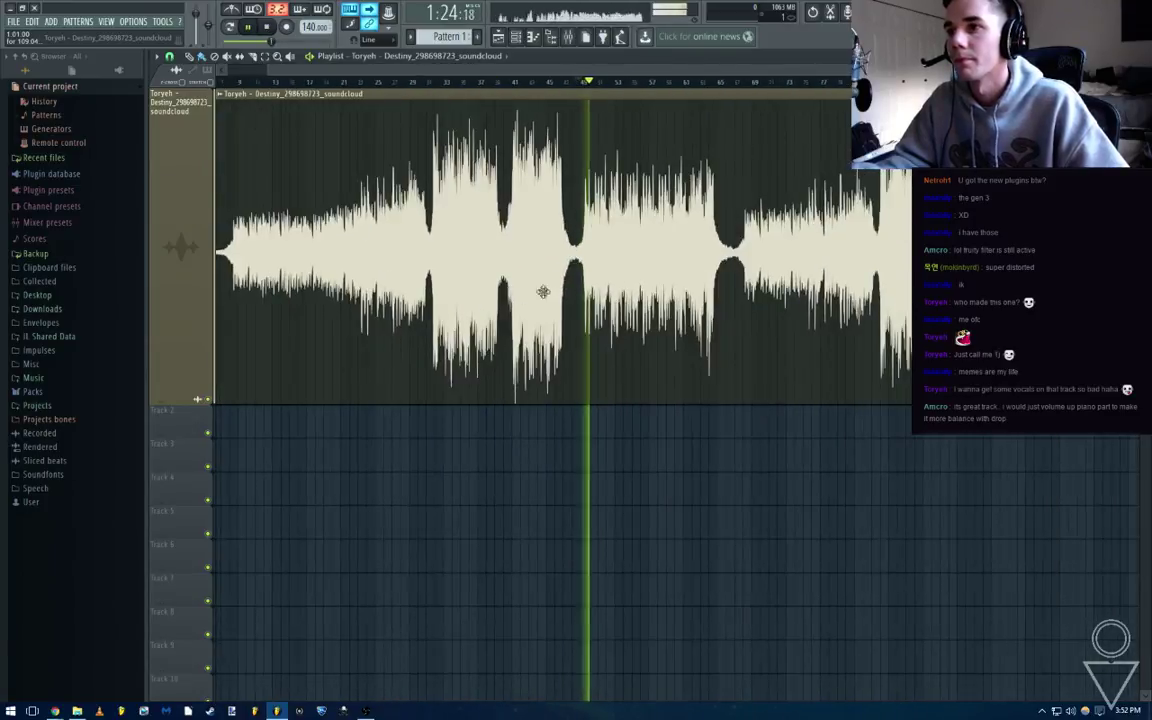
pyautogui.click(674, 84)
pyautogui.click(702, 84)
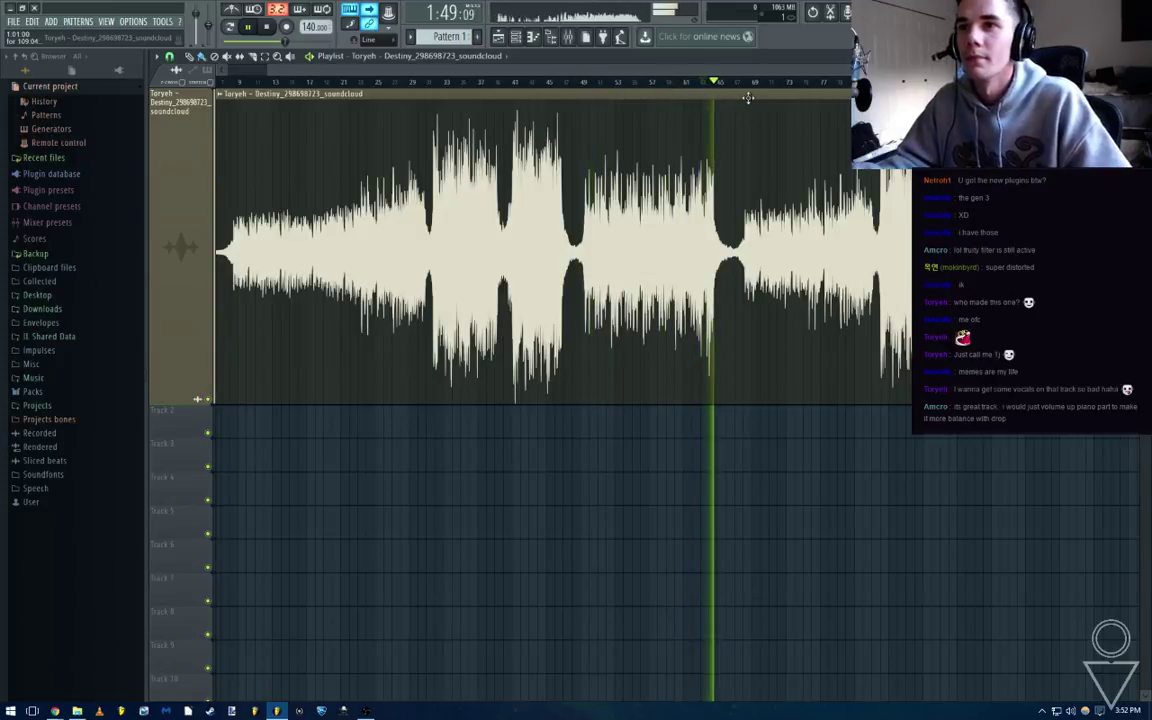
pyautogui.click(743, 84)
pyautogui.click(843, 84)
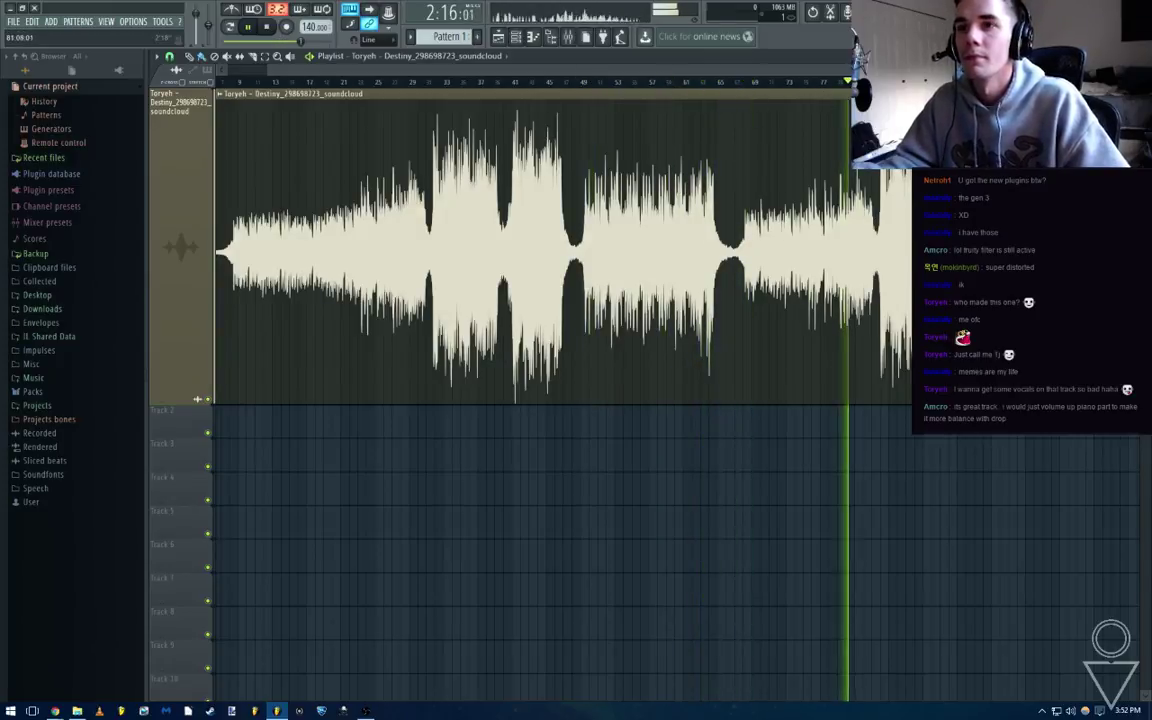
pyautogui.click(859, 84)
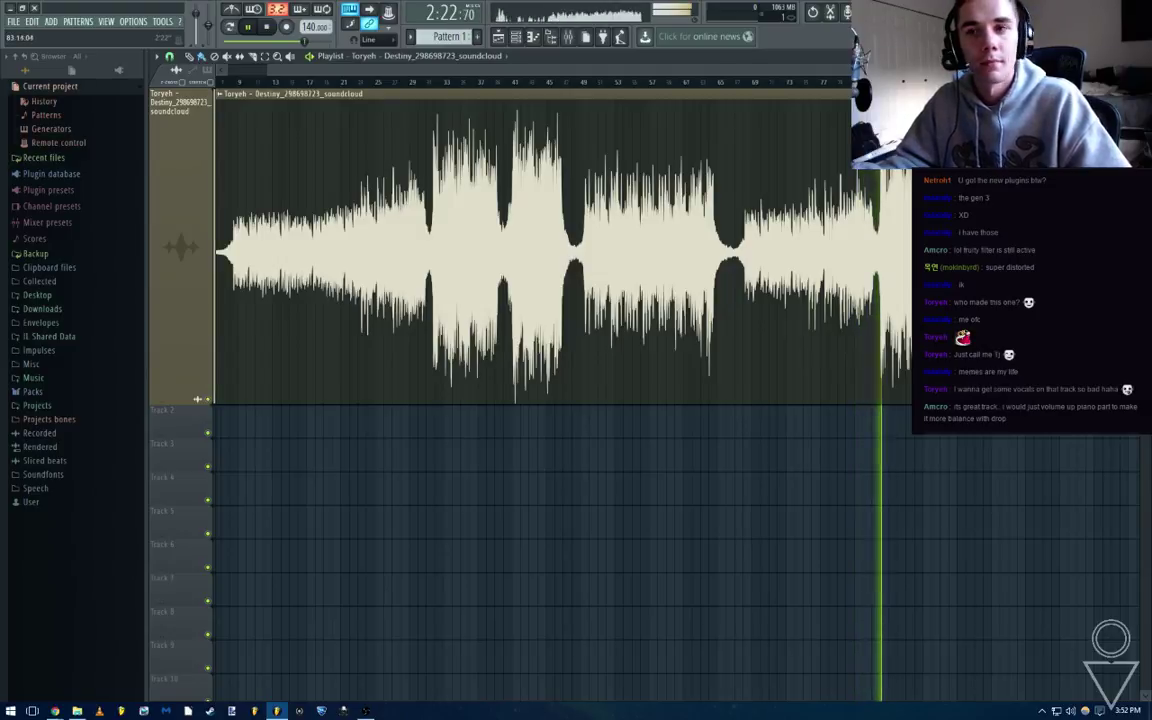
pyautogui.click(1017, 84)
pyautogui.moveTo(1008, 70); pyautogui.dragTo(1037, 70)
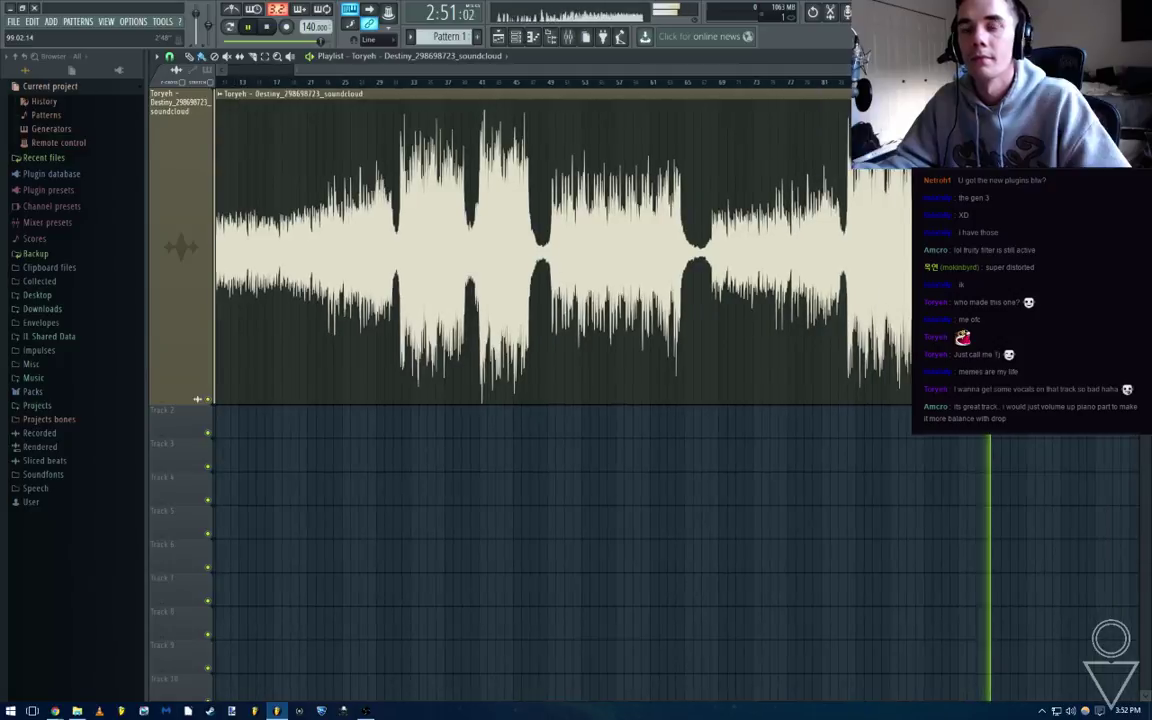
pyautogui.press('space')
pyautogui.scroll(-1, 606, 136)
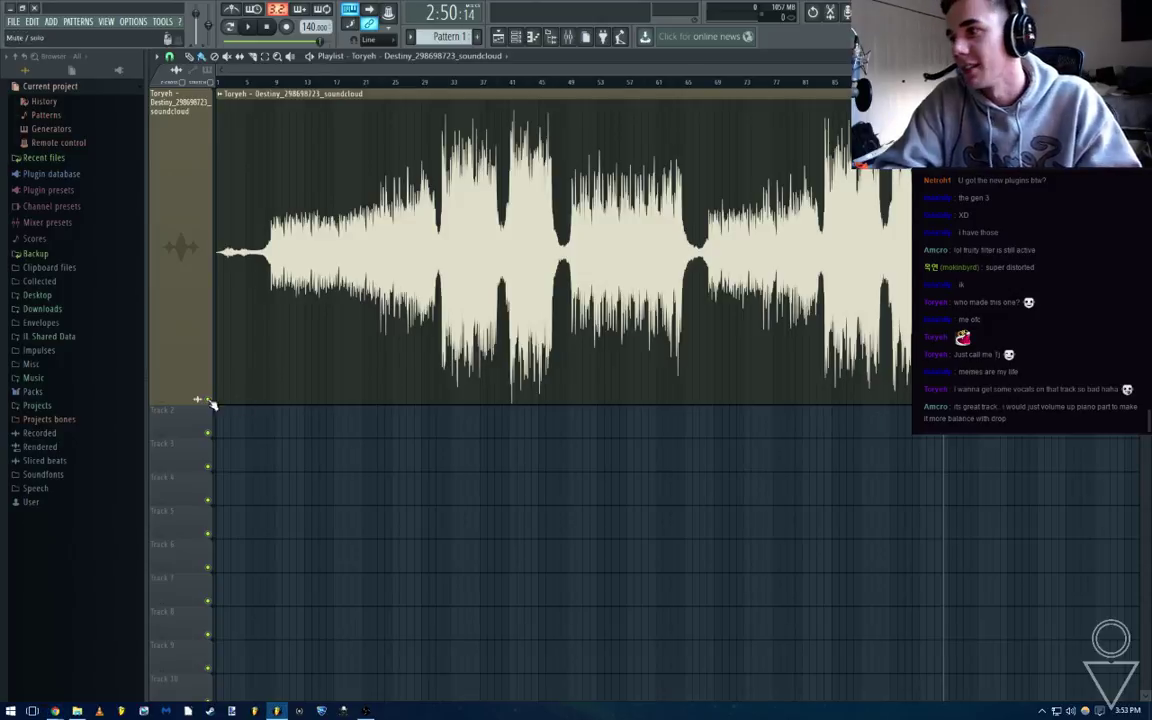
# Compare the waveform of Destiny's first drop up close with the levels across the whole song
pyautogui.moveTo(180, 400)
pyautogui.mouseDown()
pyautogui.moveTo(165, 118)
pyautogui.moveTo(180, 402)
pyautogui.mouseUp()
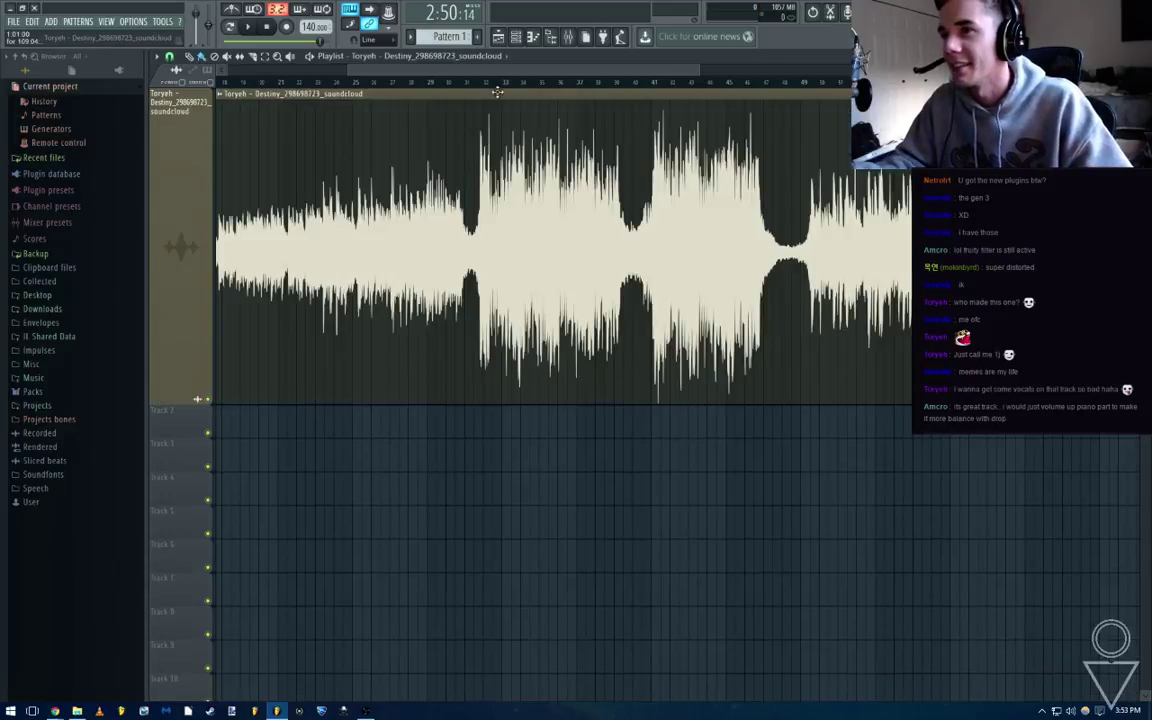
pyautogui.scroll(5, 497, 92)
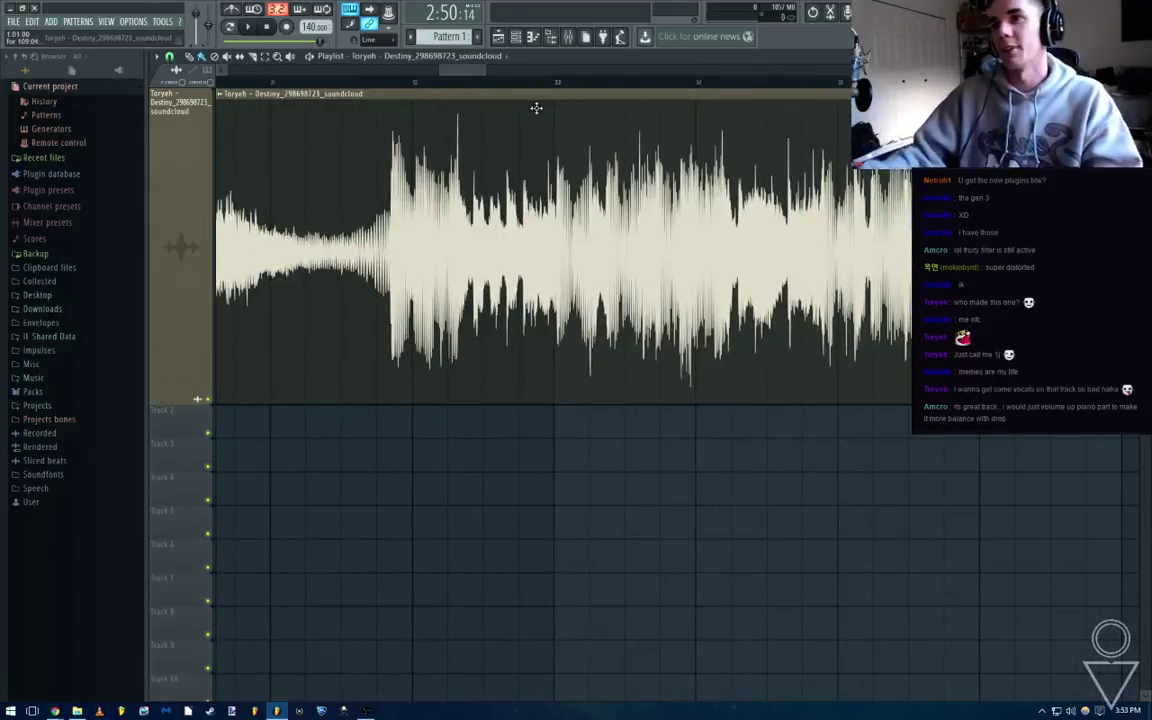
pyautogui.scroll(-4, 540, 108)
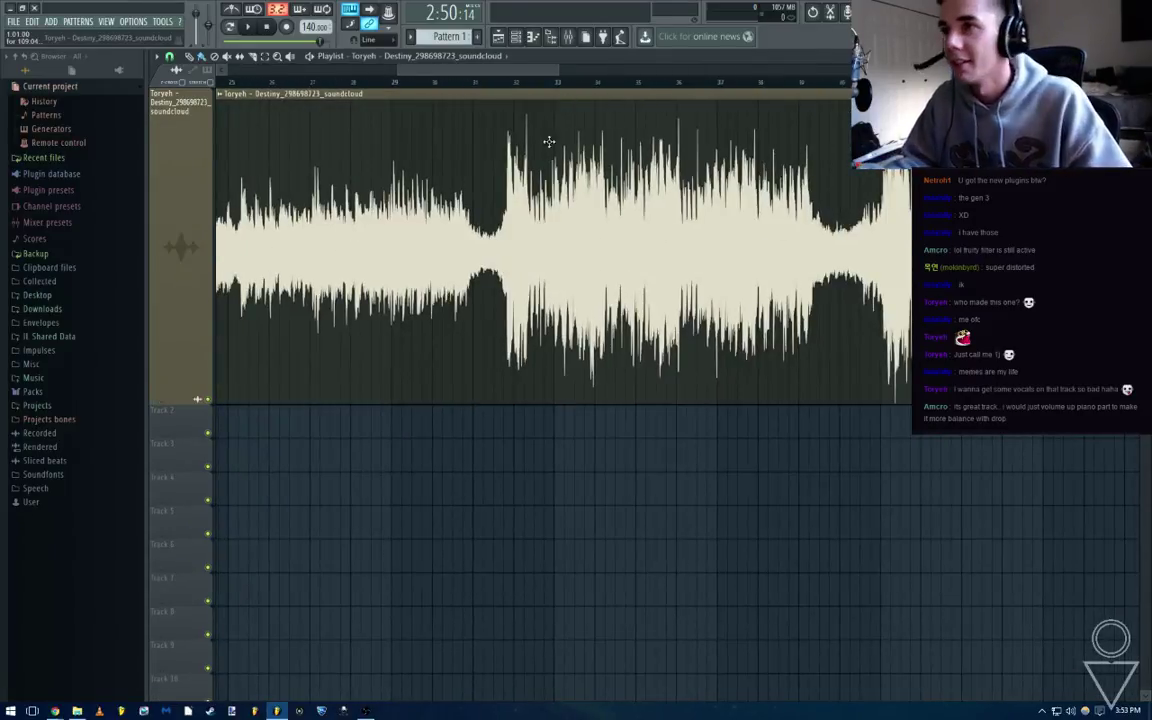
pyautogui.scroll(-4, 549, 141)
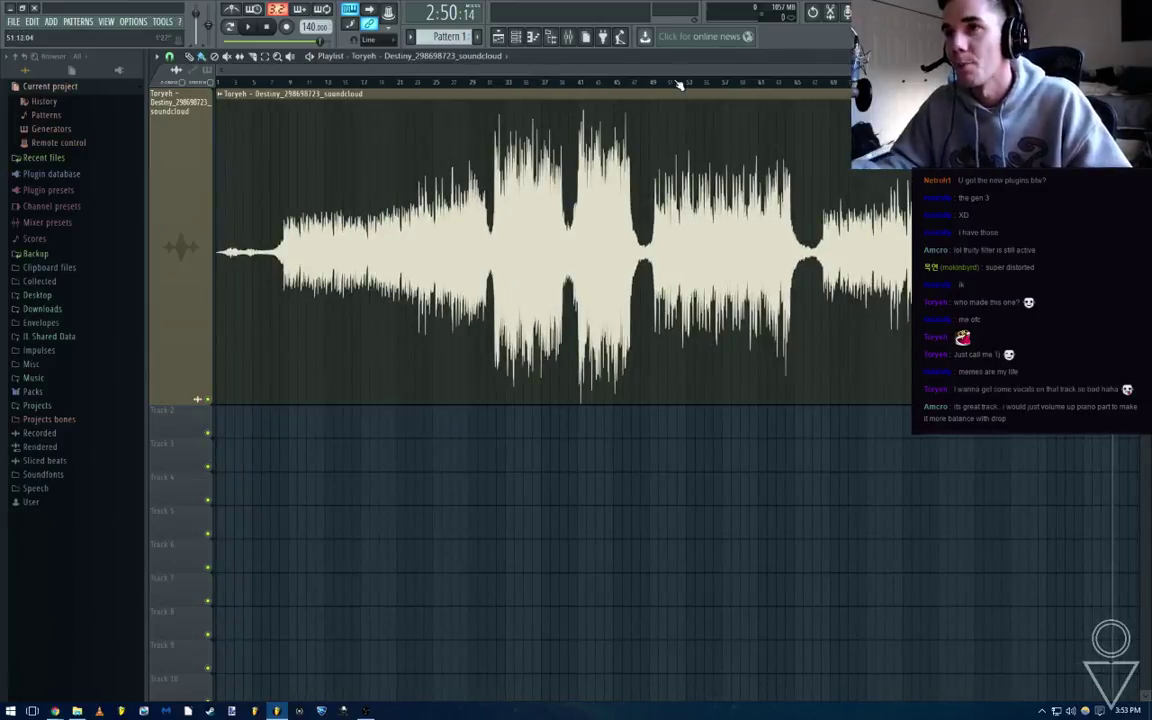
pyautogui.scroll(-3, 710, 160)
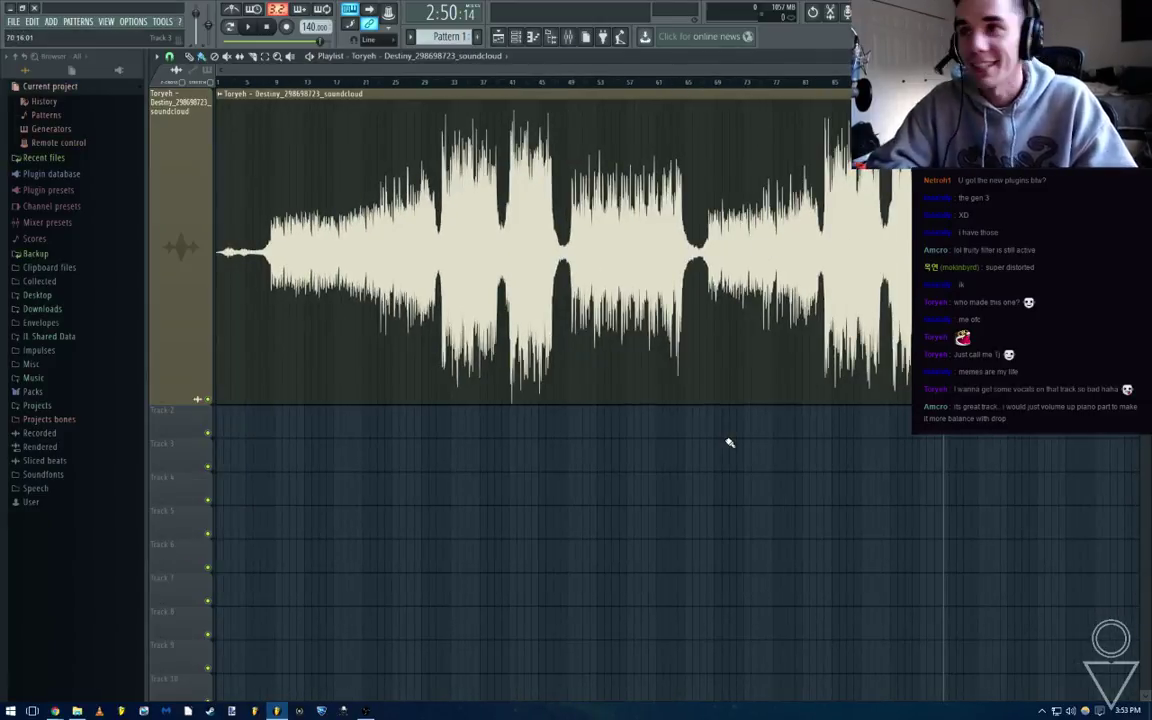
# Replay the first drop of Destiny from about bar 32 and stop playback
pyautogui.scroll(5, 476, 254)
pyautogui.click(457, 82)
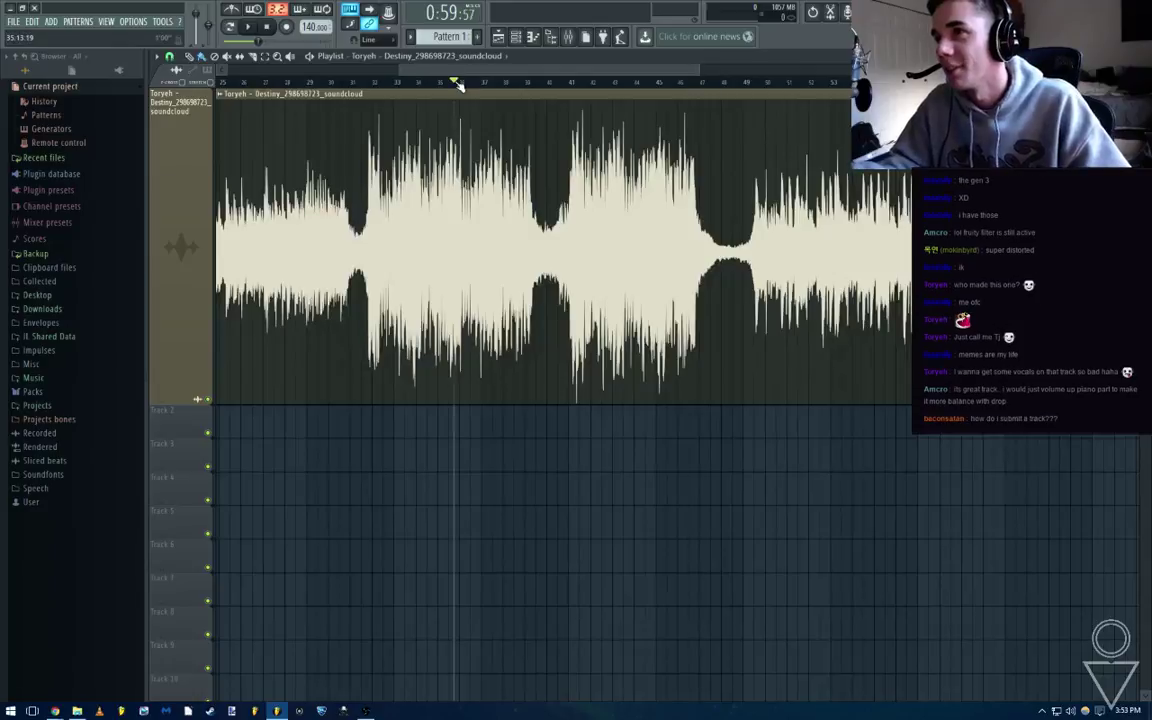
pyautogui.click(376, 88)
pyautogui.press('space')
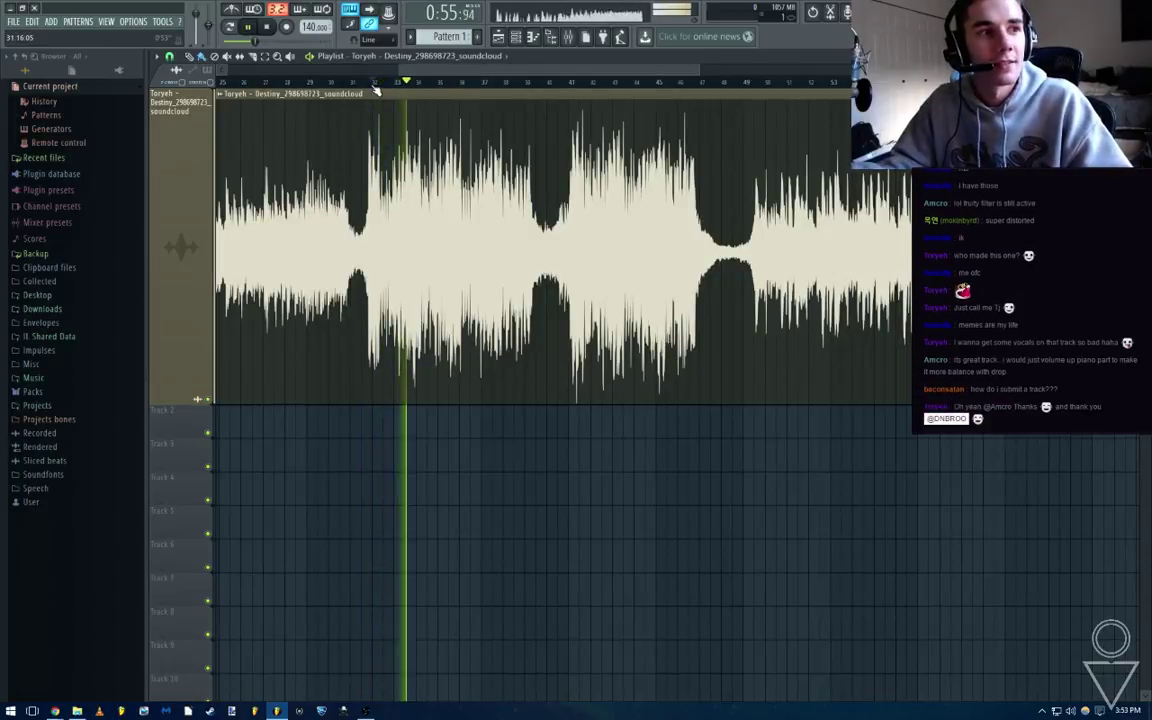
pyautogui.press('space')
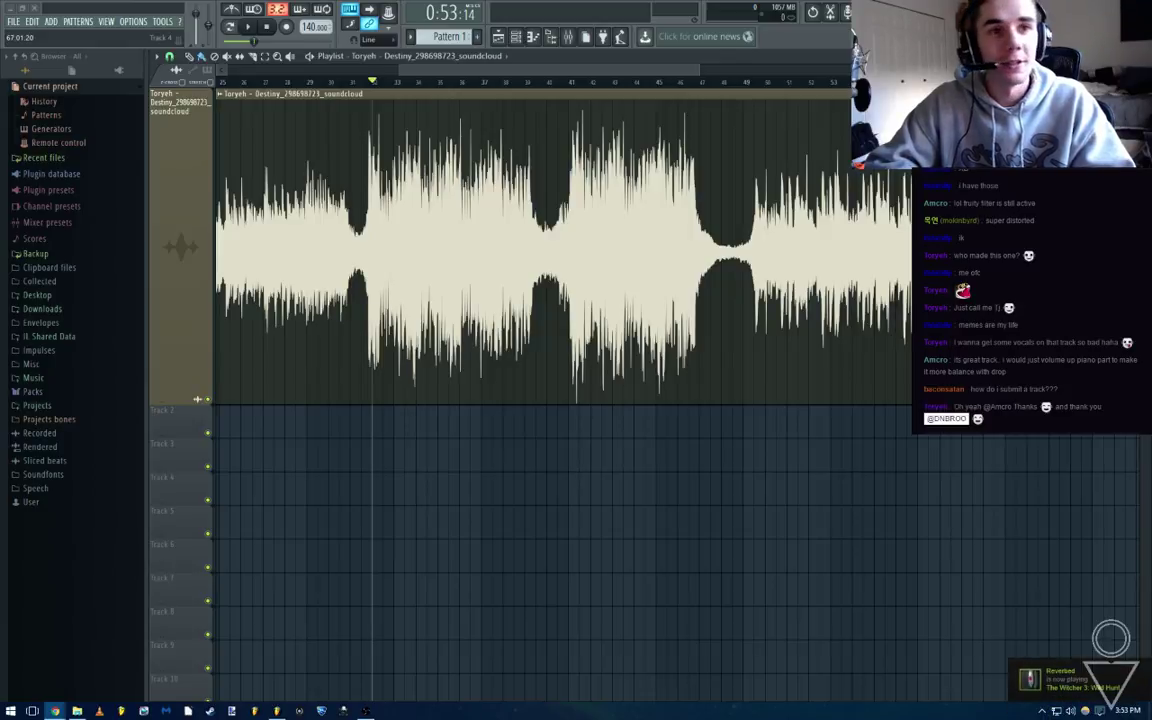
# Delete the Destiny audio clip from the first playlist track
pyautogui.click(966, 567)
pyautogui.scroll(-5, 626, 97)
pyautogui.scroll(-3, 617, 95)
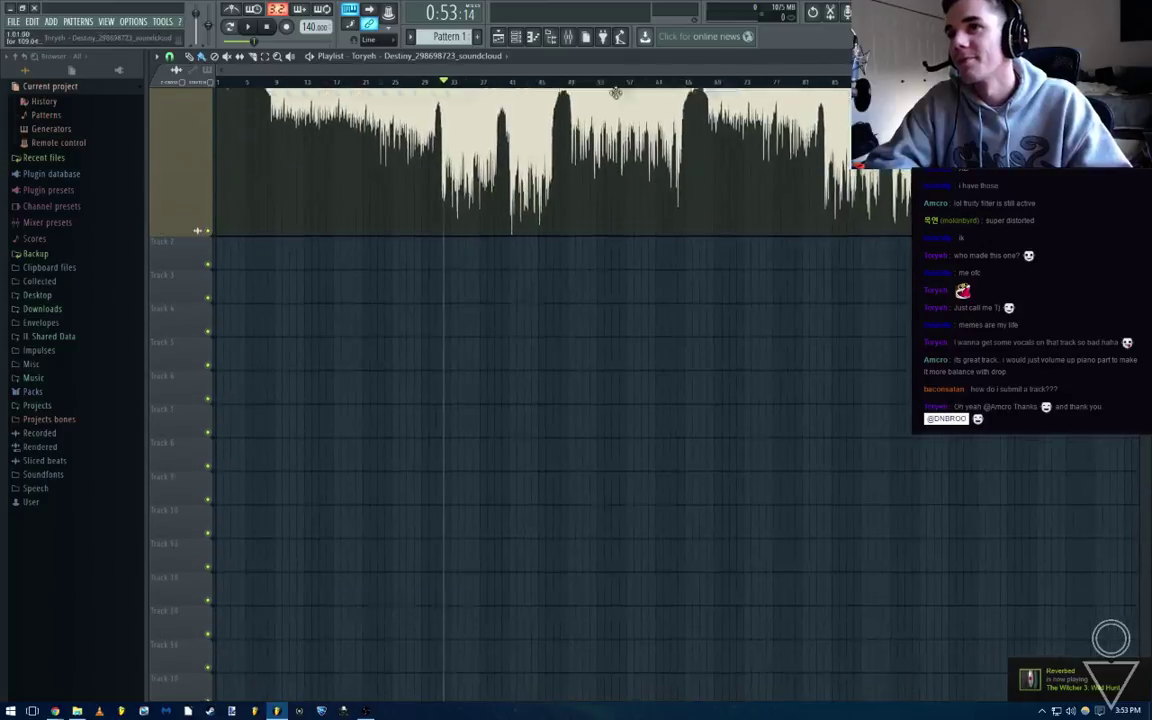
pyautogui.scroll(6, 628, 262)
pyautogui.rightClick(272, 124)
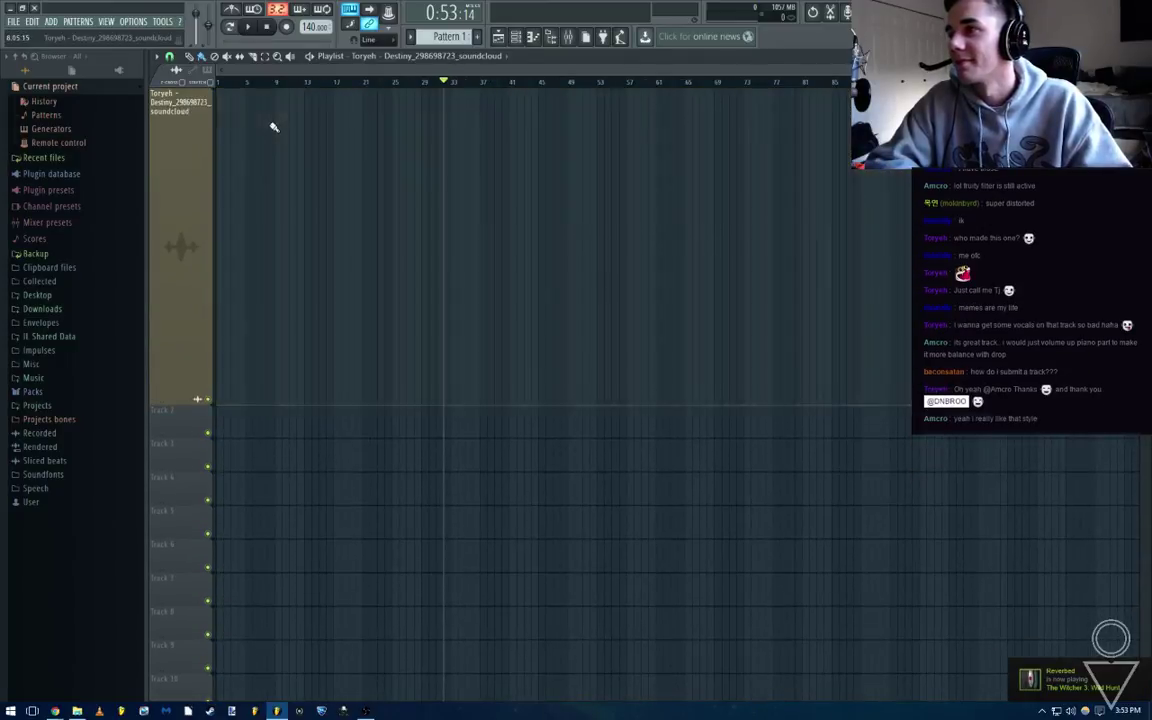
# Open the recent project 2.3.6_2.zip without saving the changes to the untitled project
pyautogui.click(14, 21)
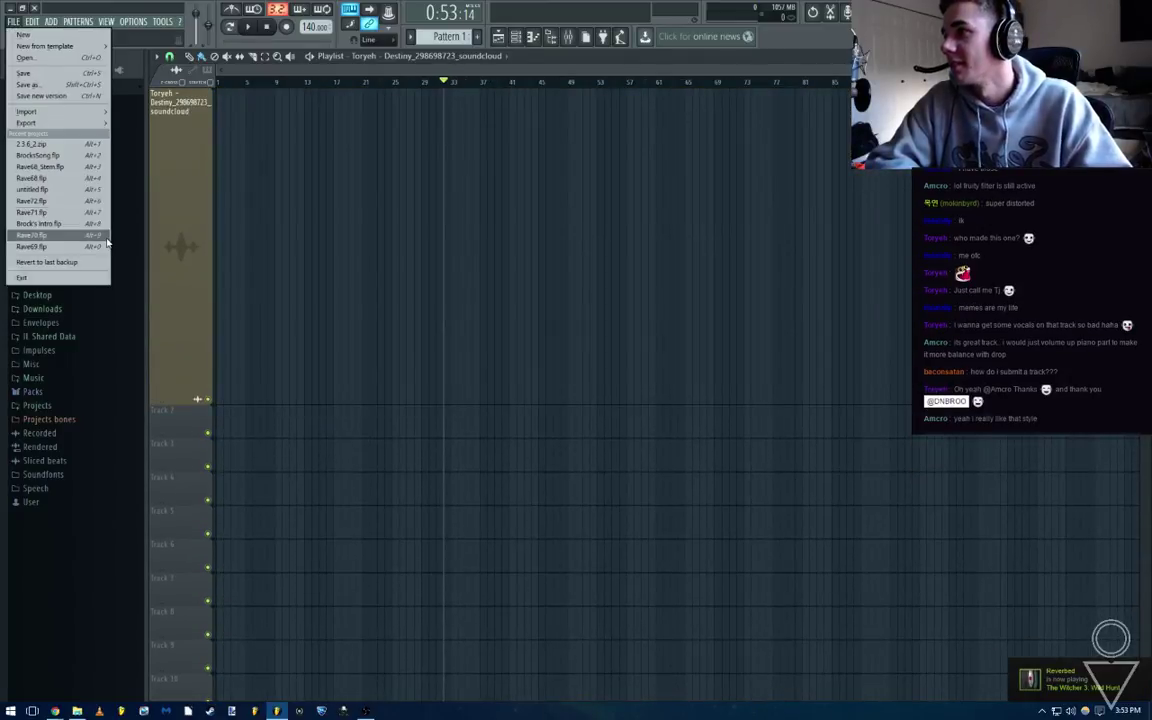
pyautogui.click(63, 148)
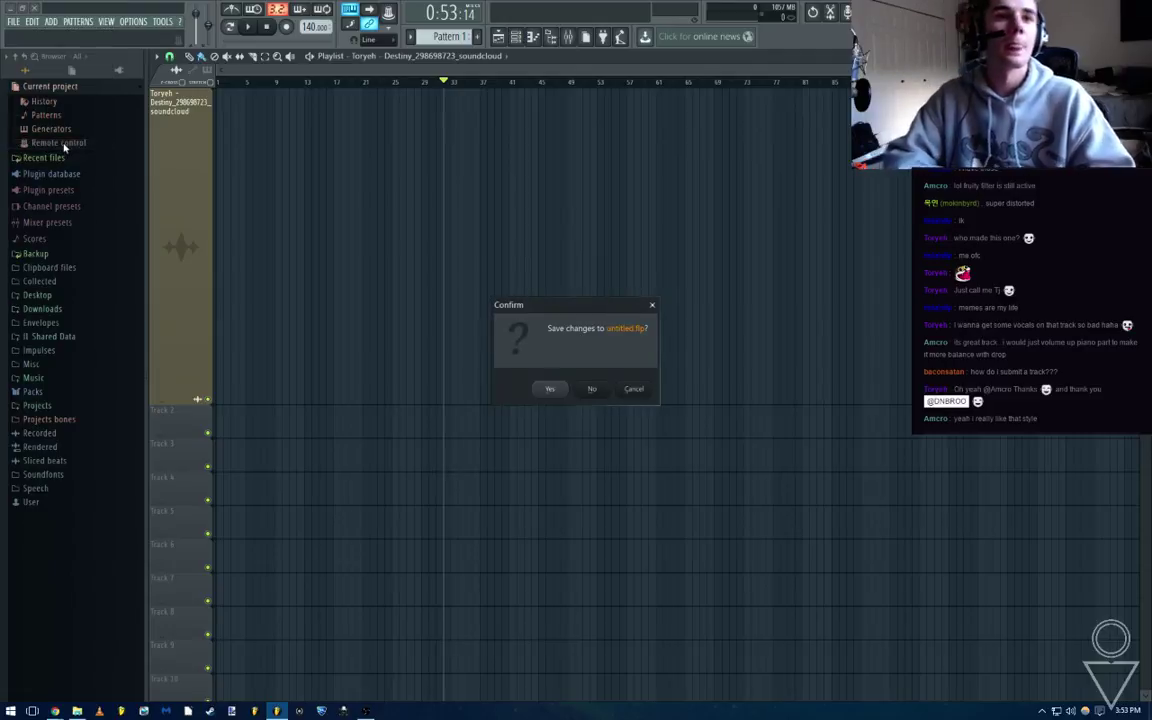
pyautogui.click(593, 389)
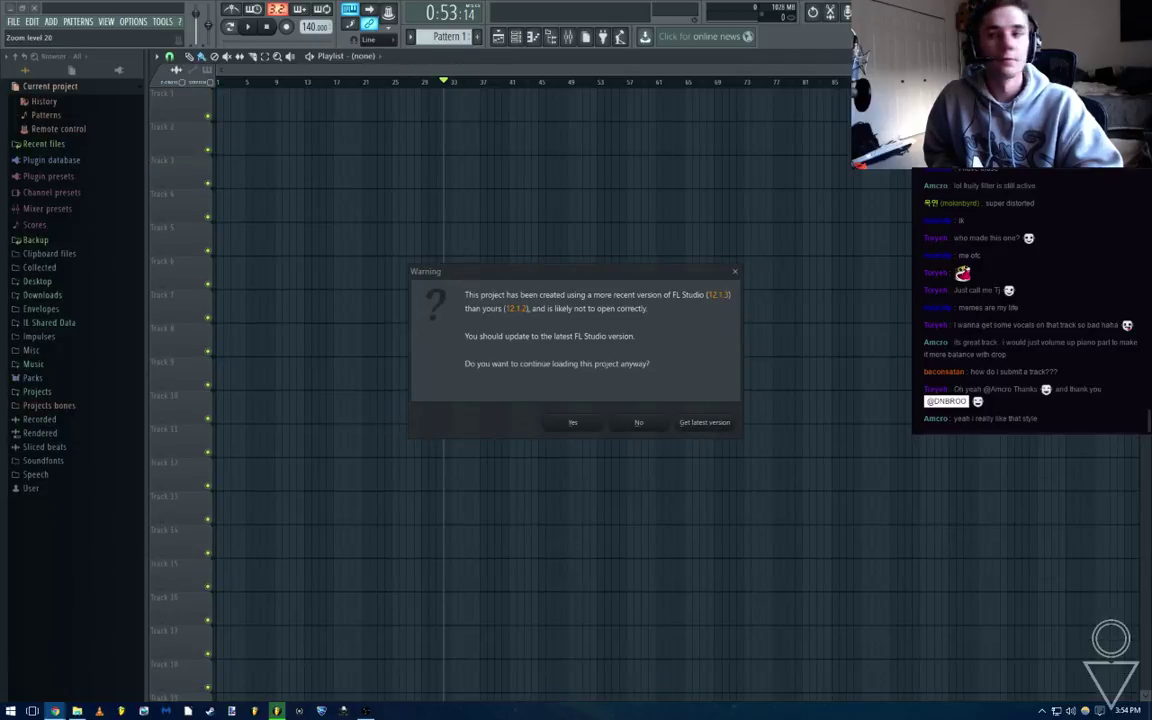
# Continue loading the project despite the version mismatch, skipping missing plugins such as Spire x64, iZotope Ozone 5, Spectrum Analyzer, Kickstart and Sausage Fattener
pyautogui.click(602, 424)
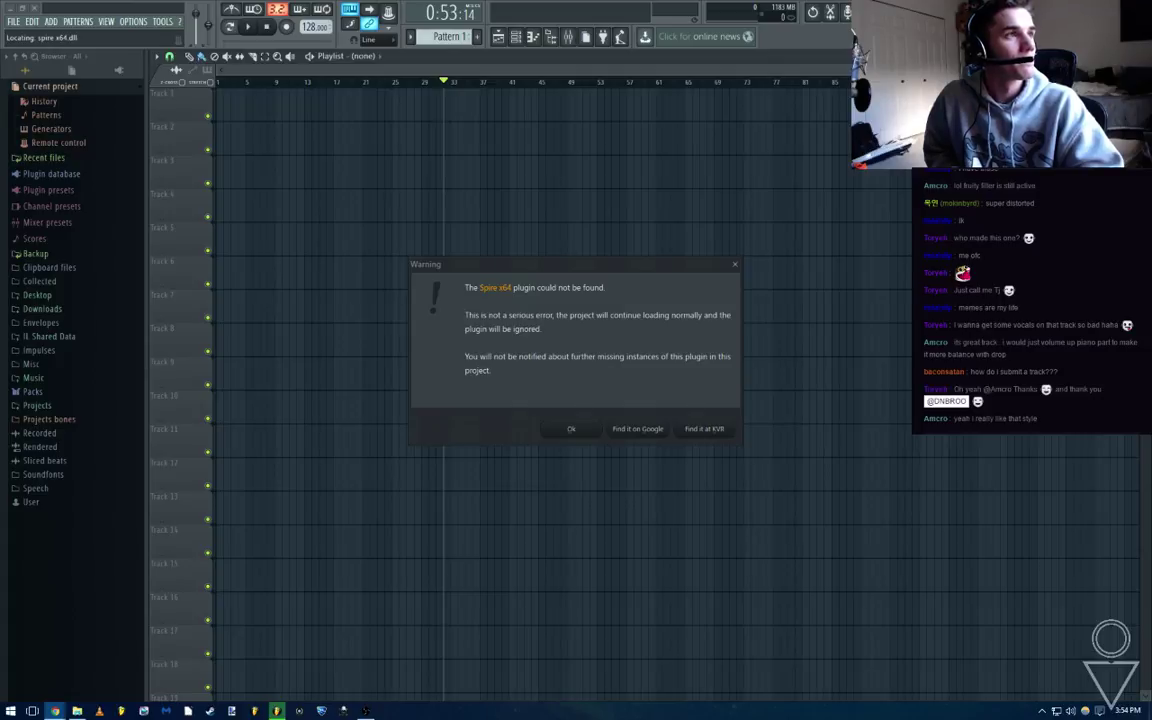
pyautogui.click(566, 430)
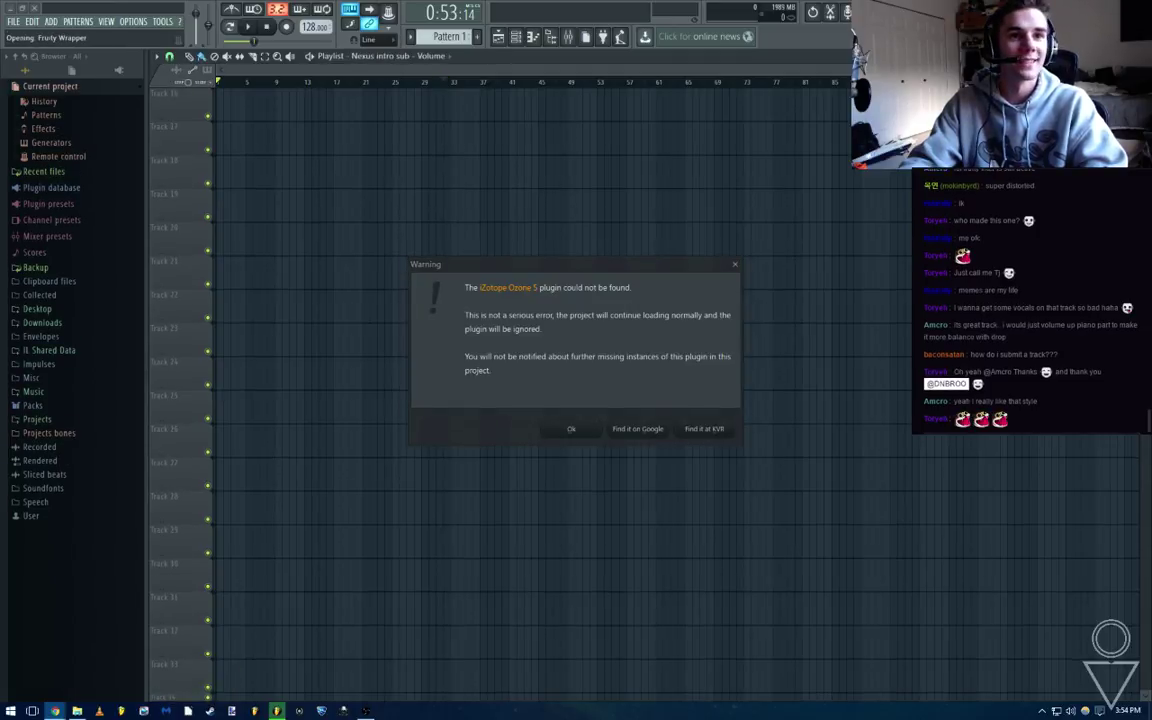
pyautogui.click(562, 430)
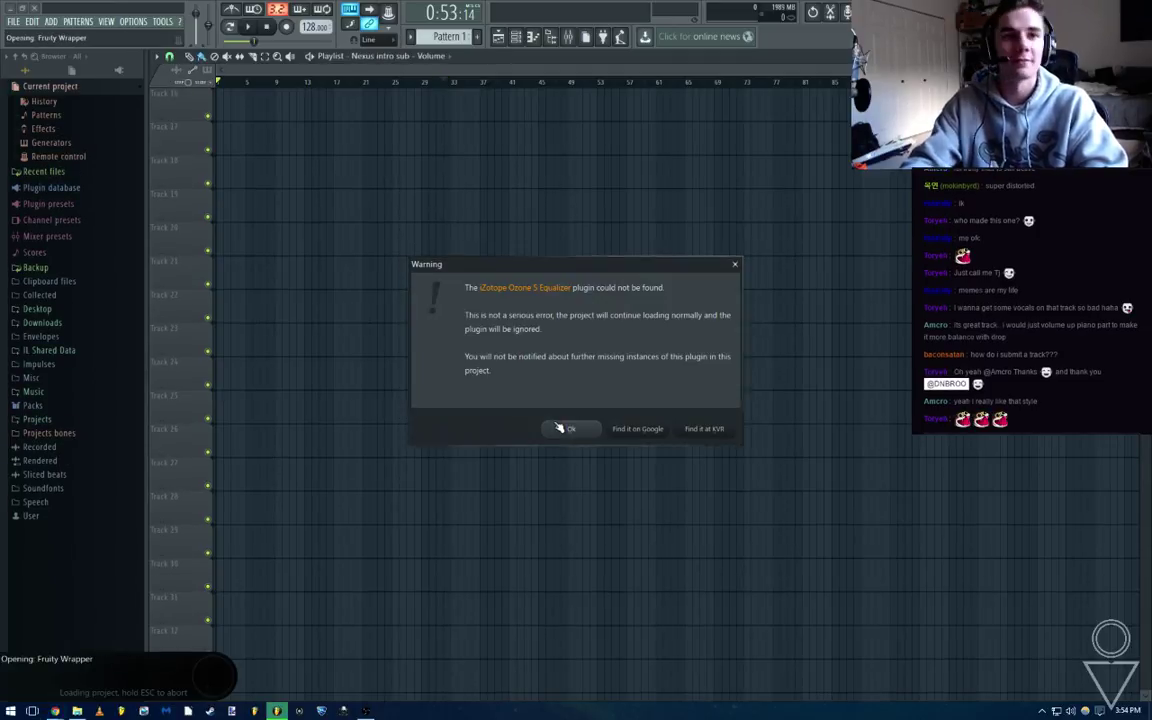
pyautogui.click(561, 430)
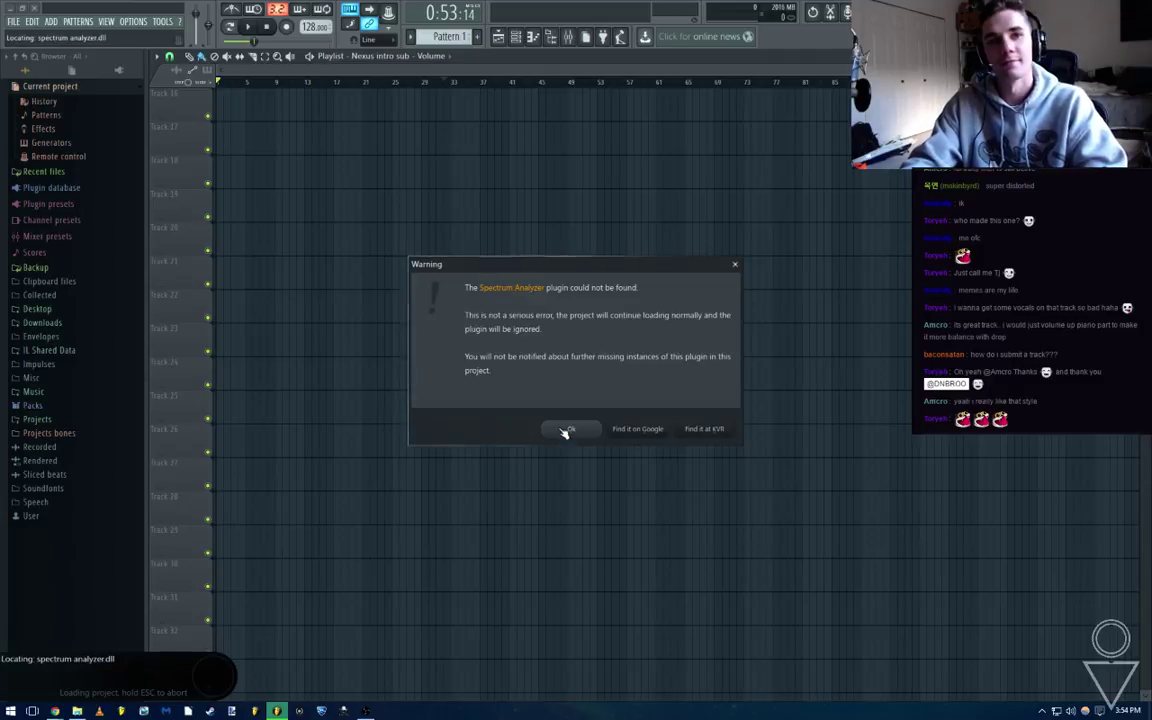
pyautogui.click(563, 431)
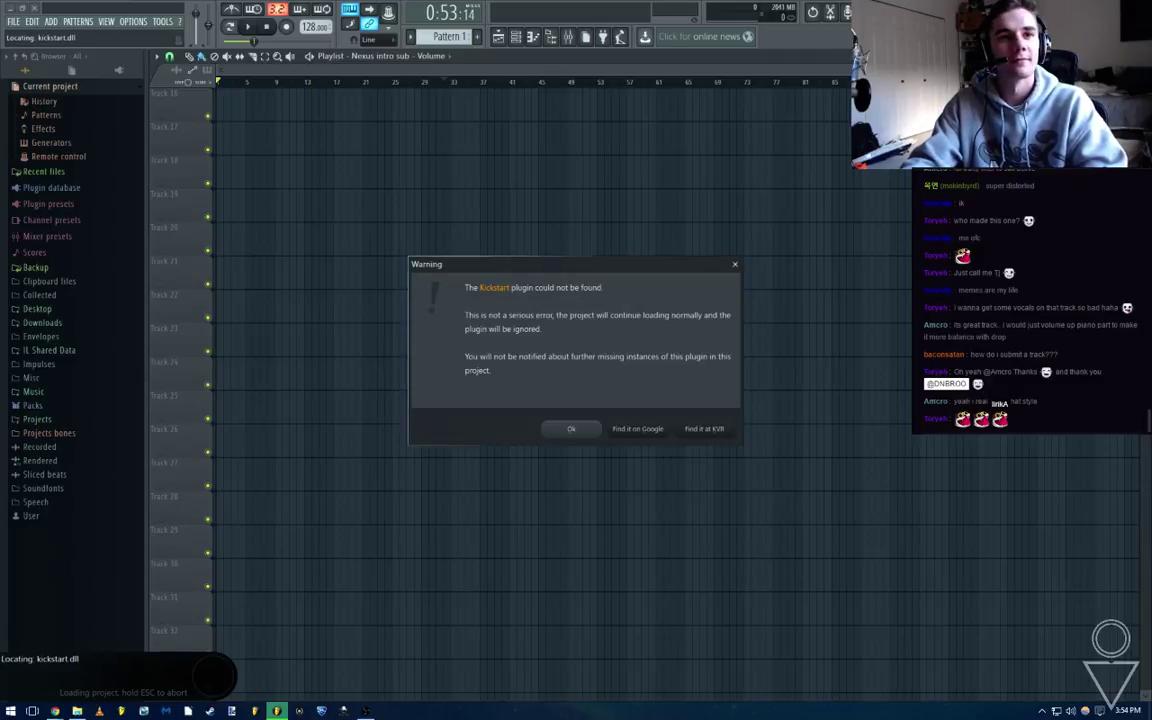
pyautogui.click(562, 430)
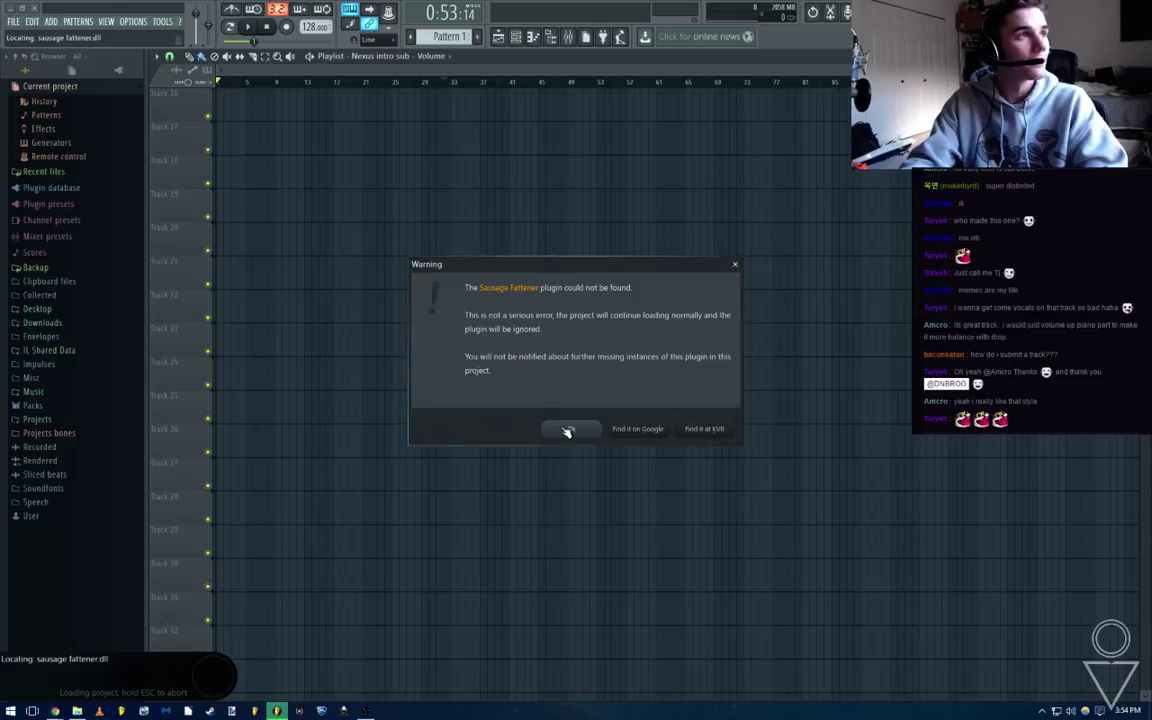
pyautogui.click(566, 430)
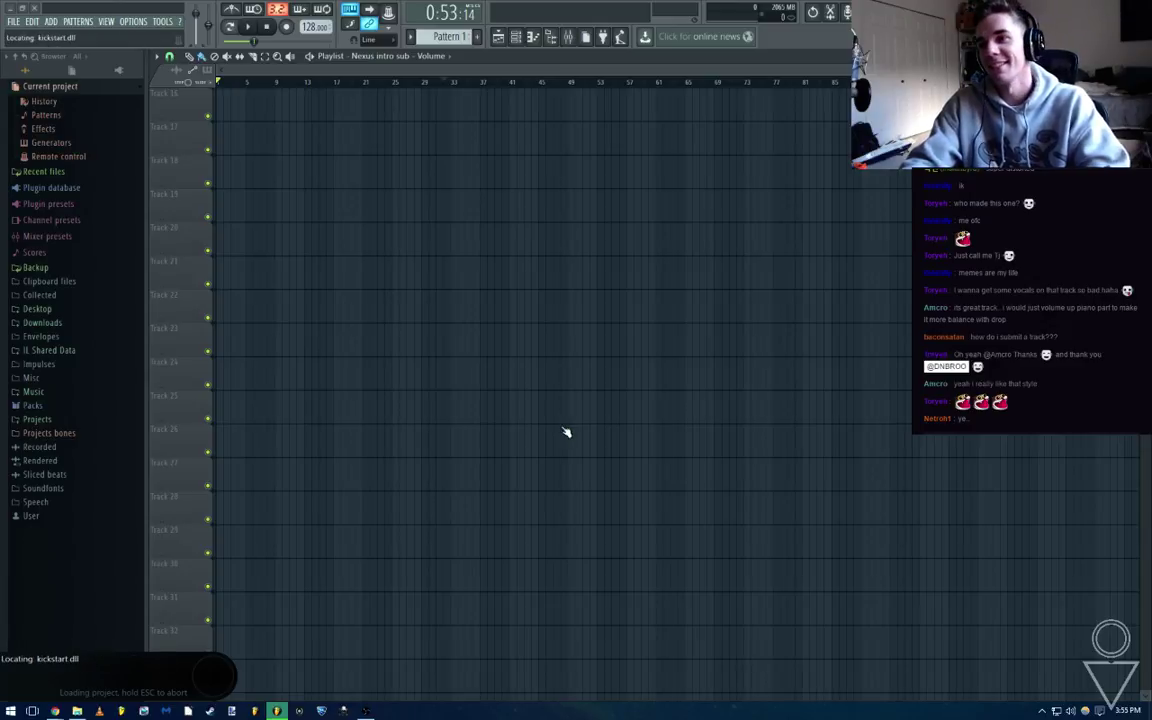
pyautogui.click(562, 431)
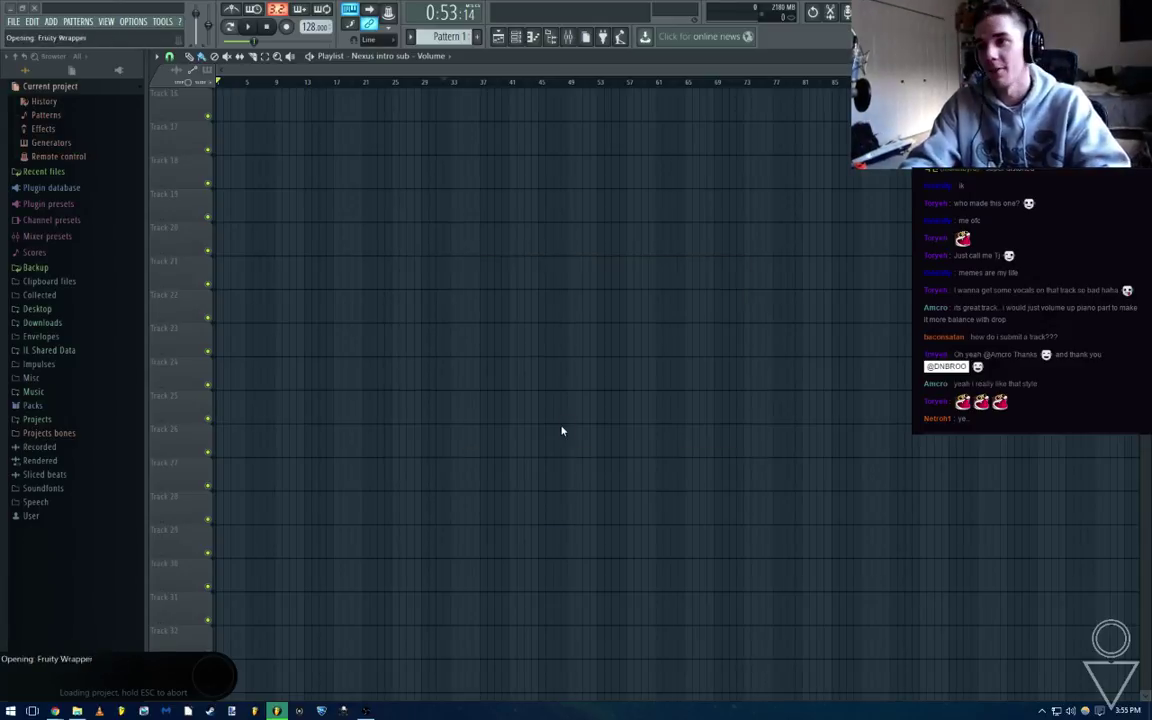
pyautogui.click(566, 430)
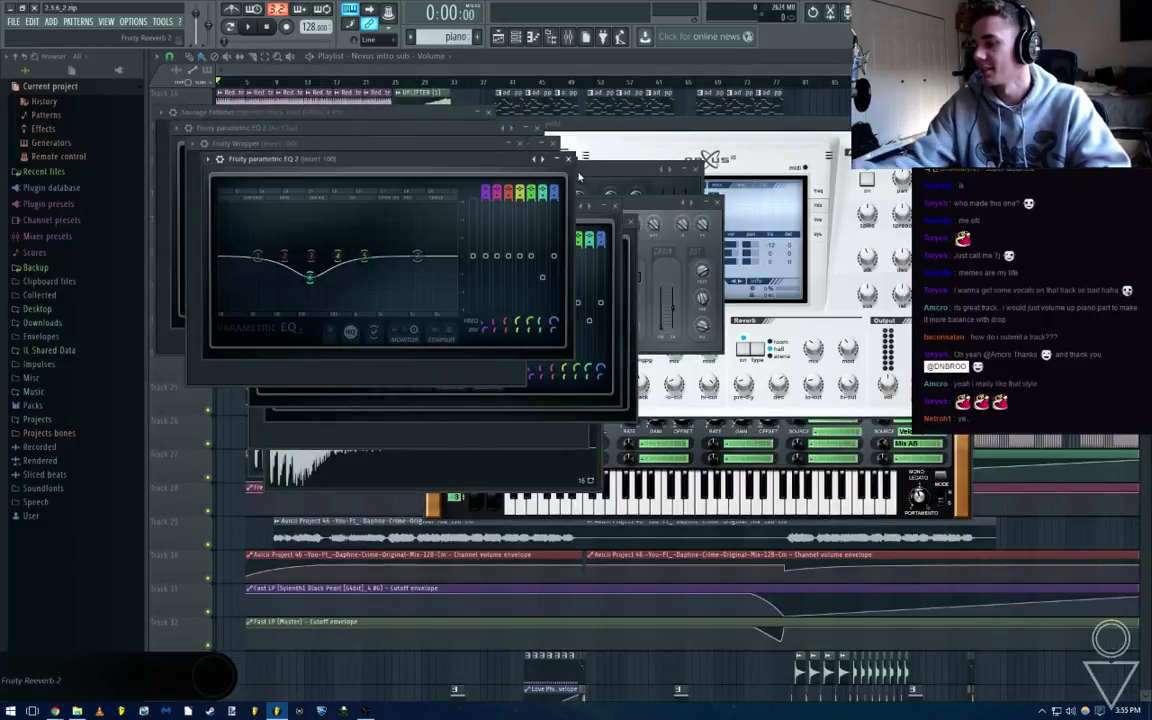
# Close all open plugin windows and show only the playlist with the song's arrangement
pyautogui.press('F12')
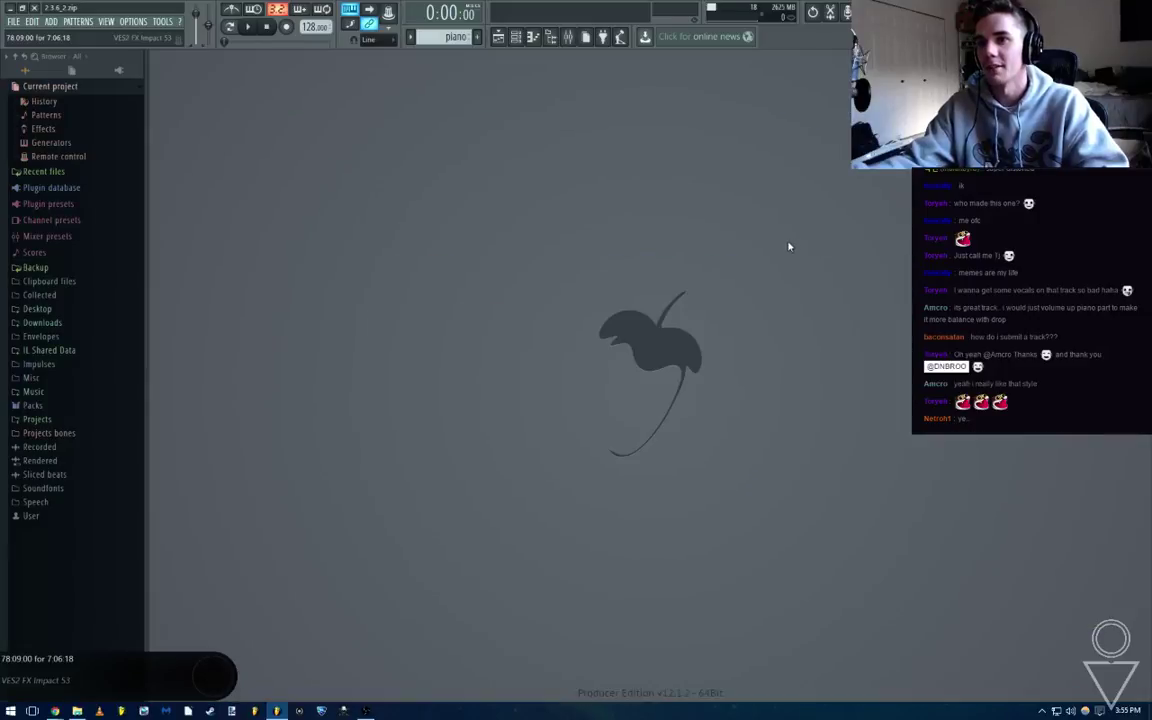
pyautogui.click(499, 37)
pyautogui.scroll(-1, 424, 137)
pyautogui.scroll(4, 300, 165)
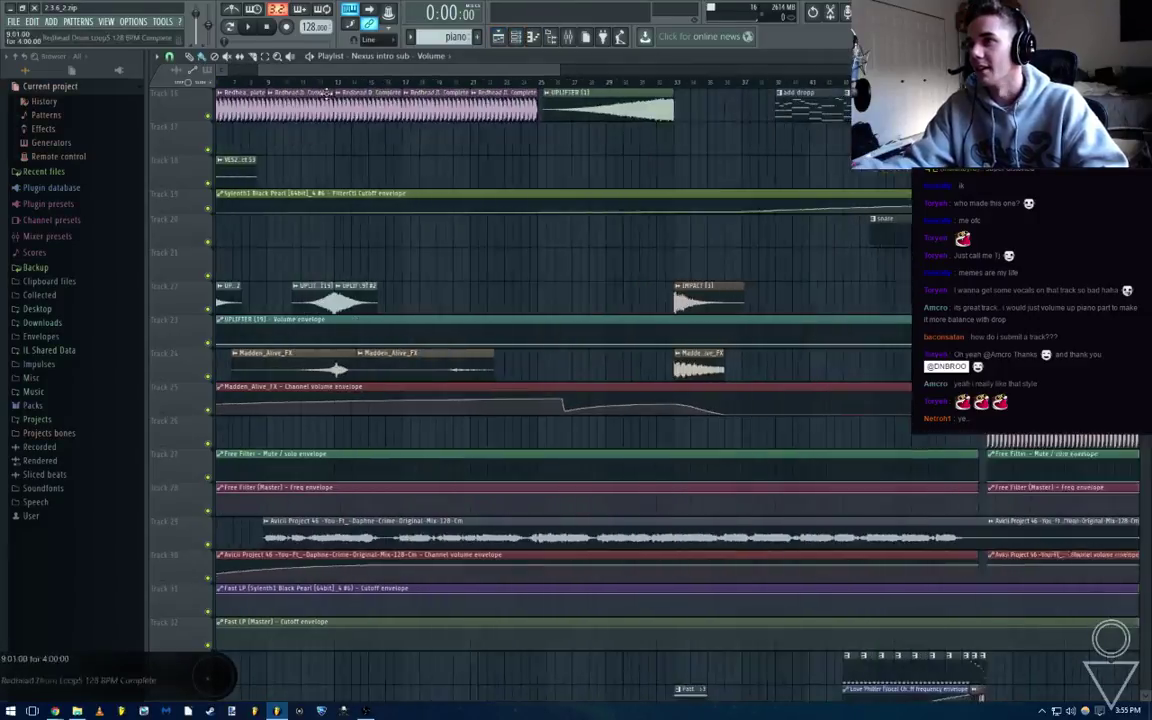
pyautogui.scroll(-3, 197, 93)
# Lower the master volume to about 81% (-4.4 dB) in the mixer and play the song from the start
pyautogui.press('F9')
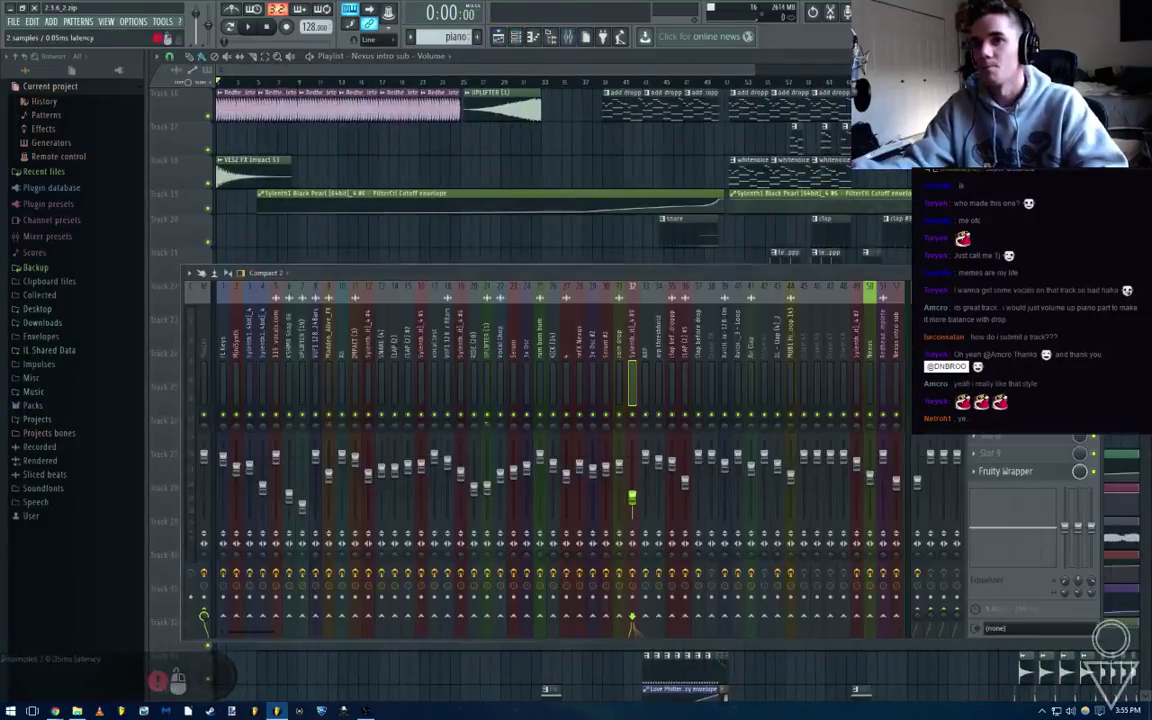
pyautogui.moveTo(204, 457); pyautogui.dragTo(204, 466)
pyautogui.press('space')
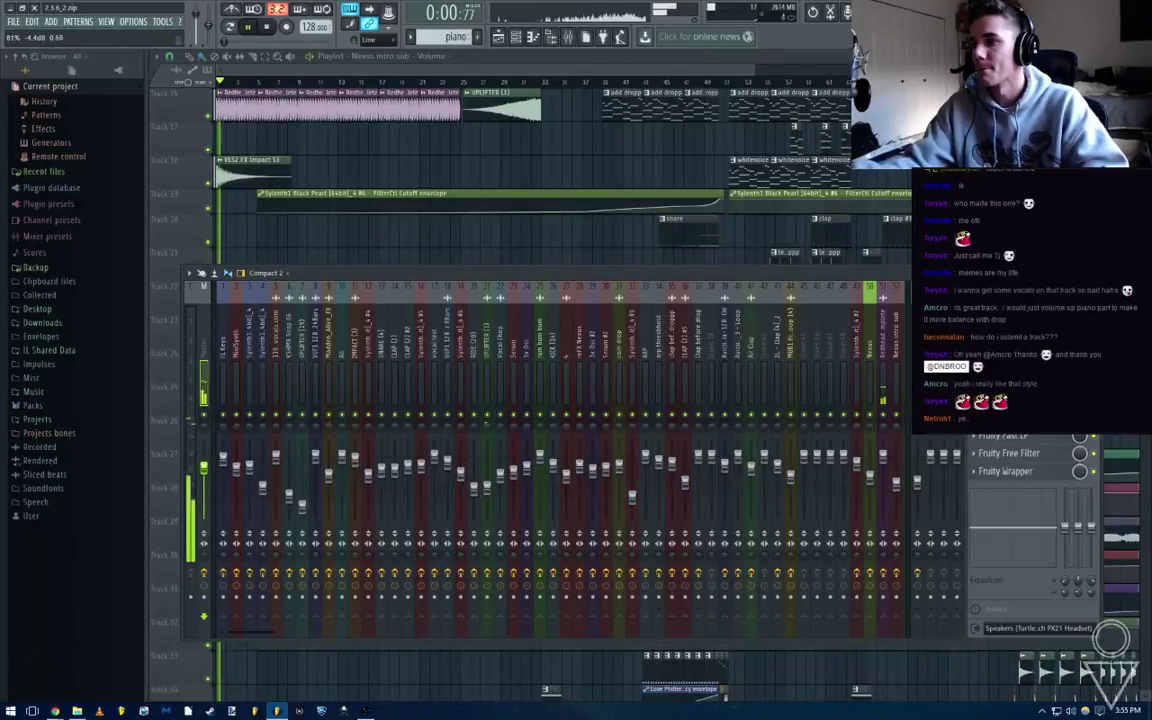
pyautogui.press('F9')
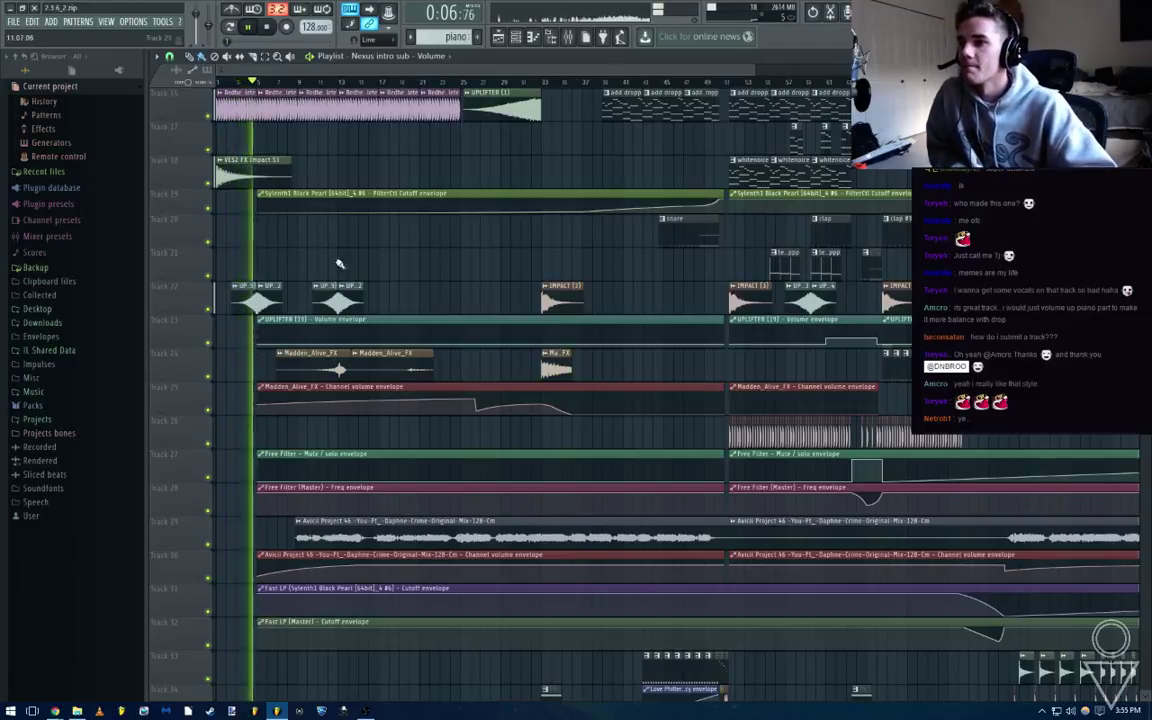
# Examine the intro's arrangement in the playlist from the first track down while the song plays
pyautogui.scroll(4, 377, 258)
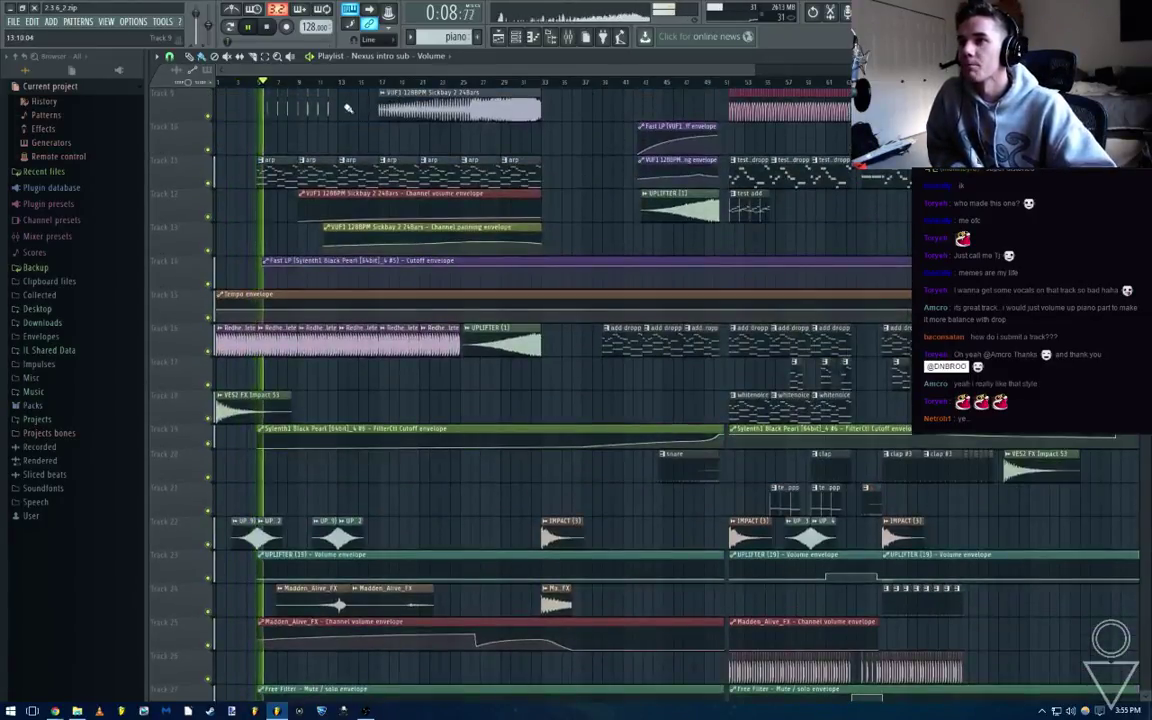
pyautogui.scroll(4, 349, 118)
pyautogui.scroll(2, 349, 128)
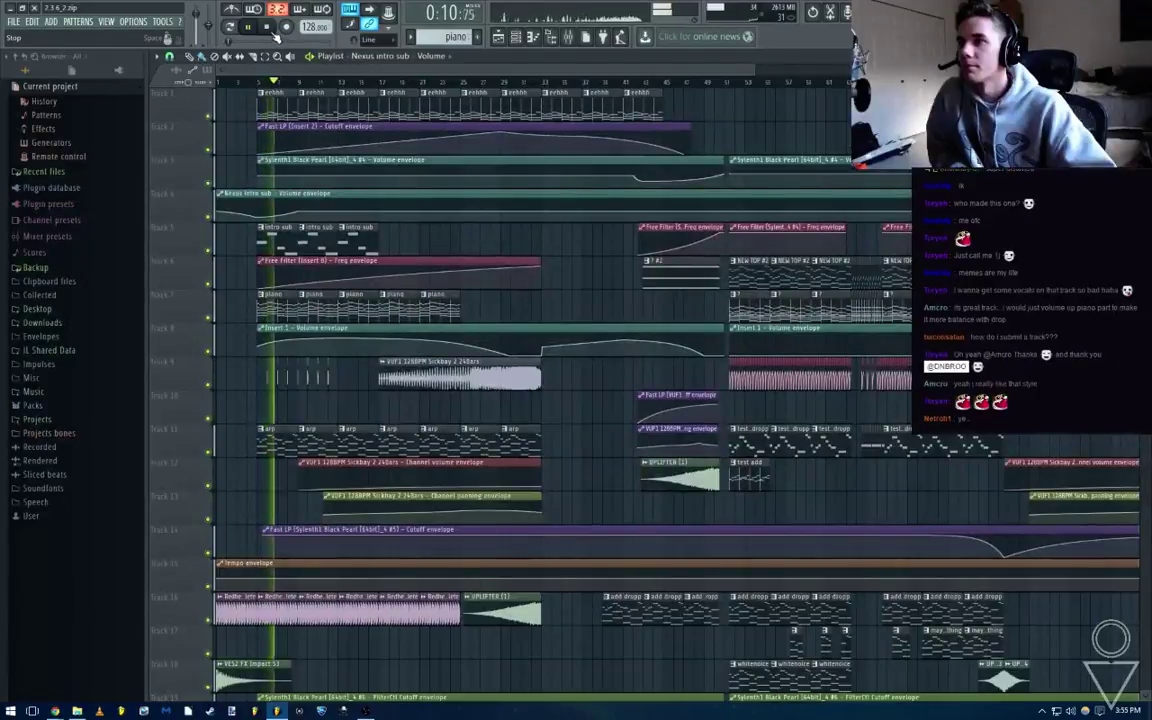
pyautogui.scroll(5, 310, 85)
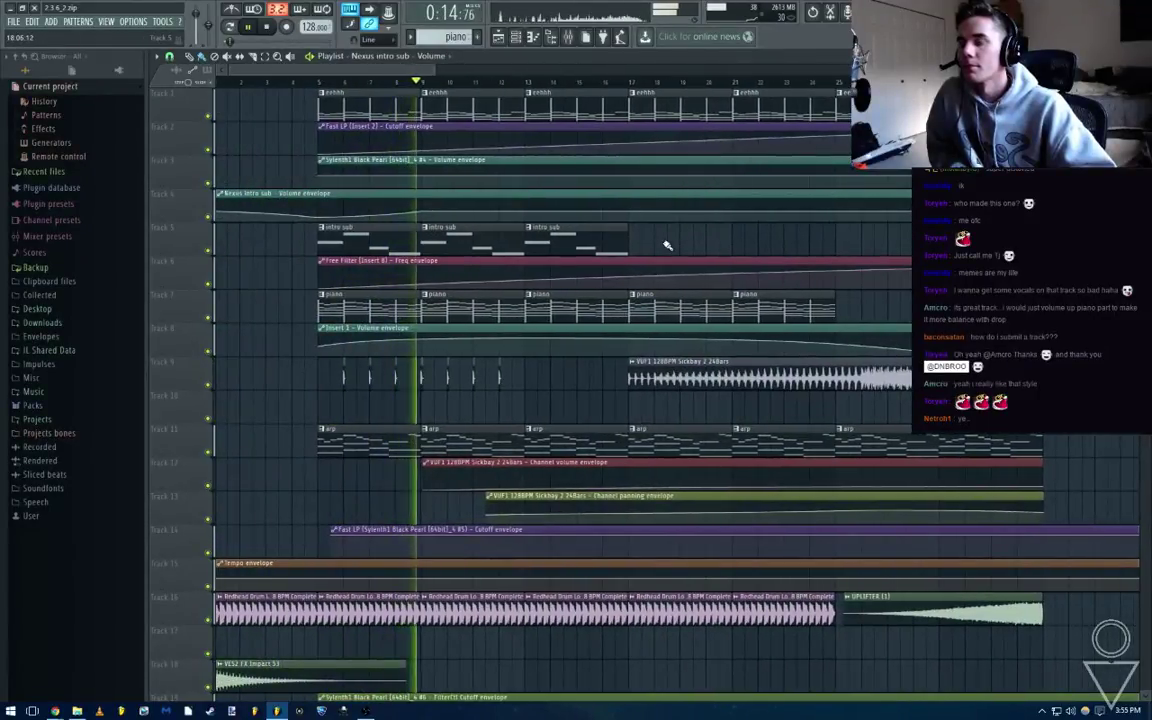
pyautogui.moveTo(387, 70); pyautogui.dragTo(537, 57)
# Lower the master volume further to 72% (-6.7 dB) and return to the intro in the playlist
pyautogui.press('F9')
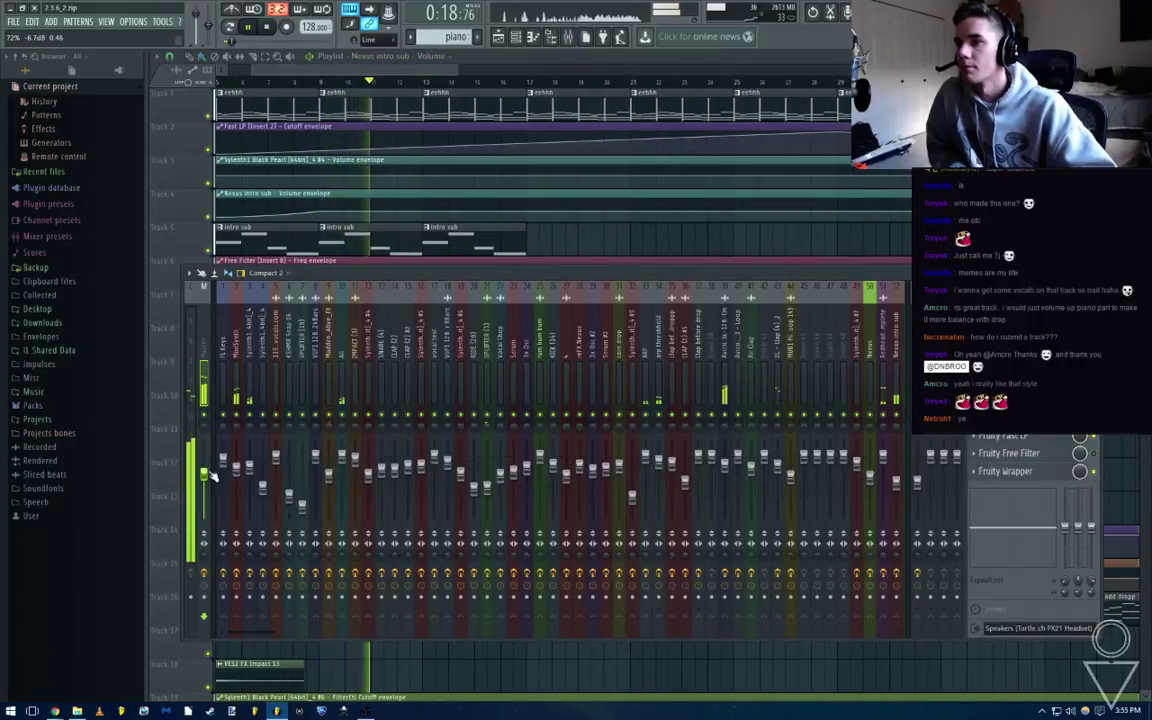
pyautogui.press('F9')
pyautogui.scroll(-3, 496, 86)
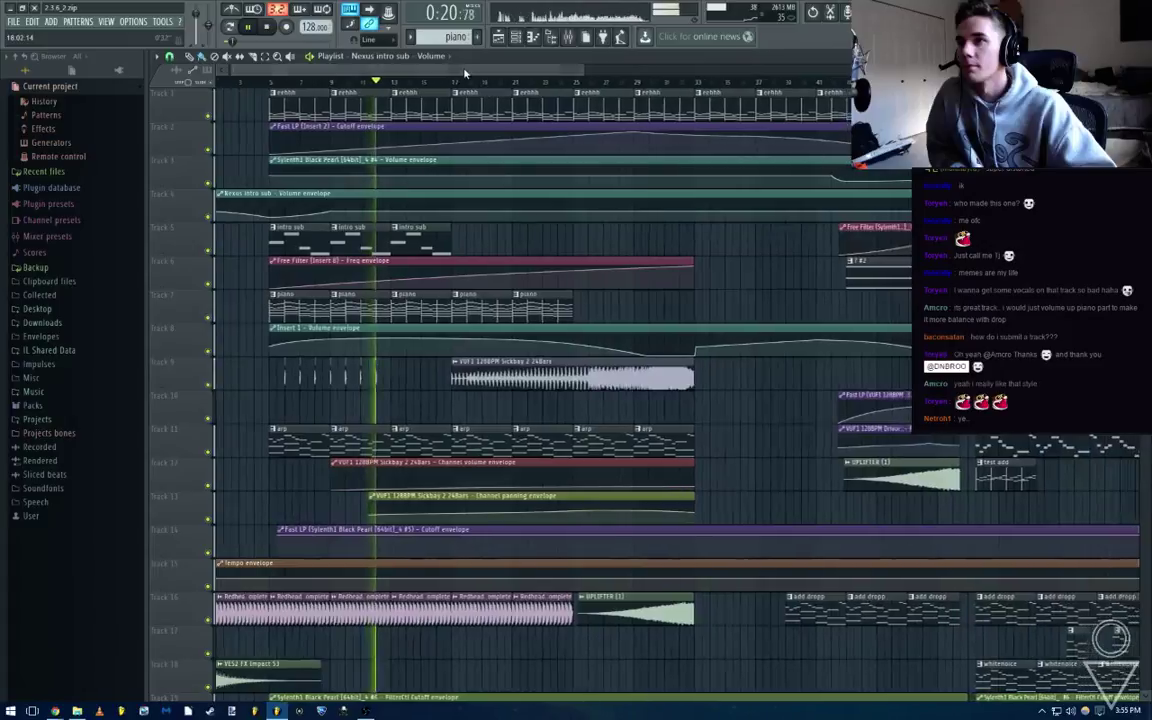
pyautogui.scroll(3, 451, 83)
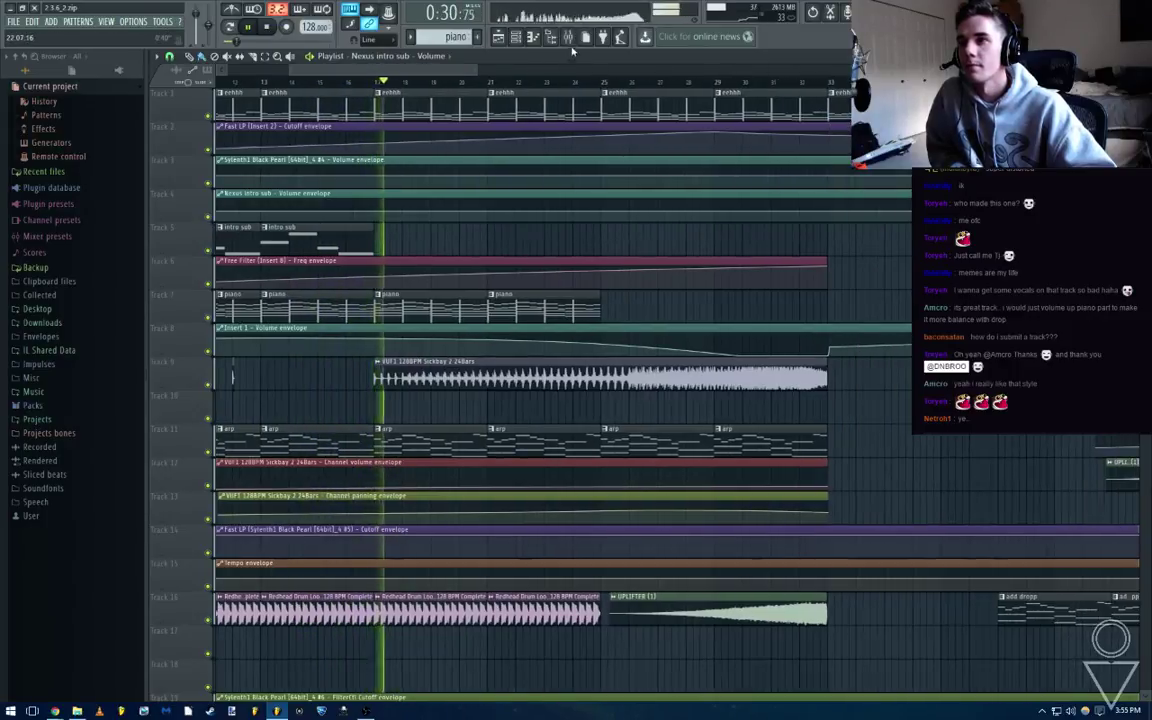
# Set the volume of mixer insert 39 to 82% (-4.3 dB) and return to the playlist
pyautogui.press('F9')
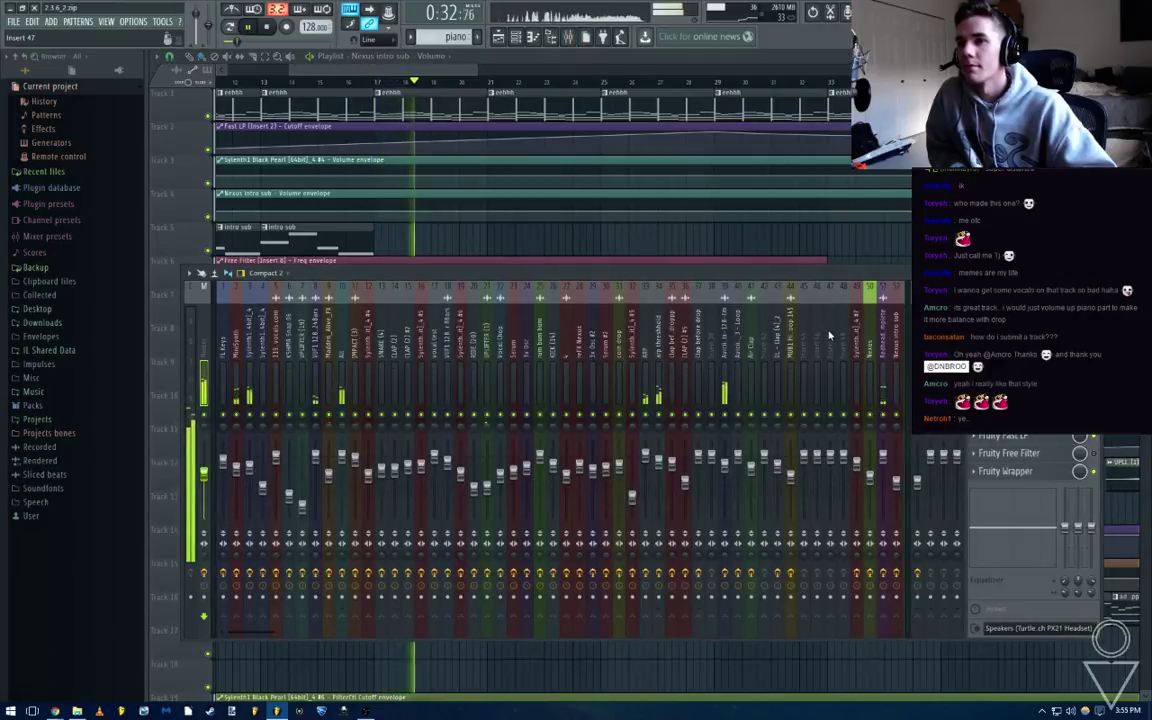
pyautogui.click(728, 419)
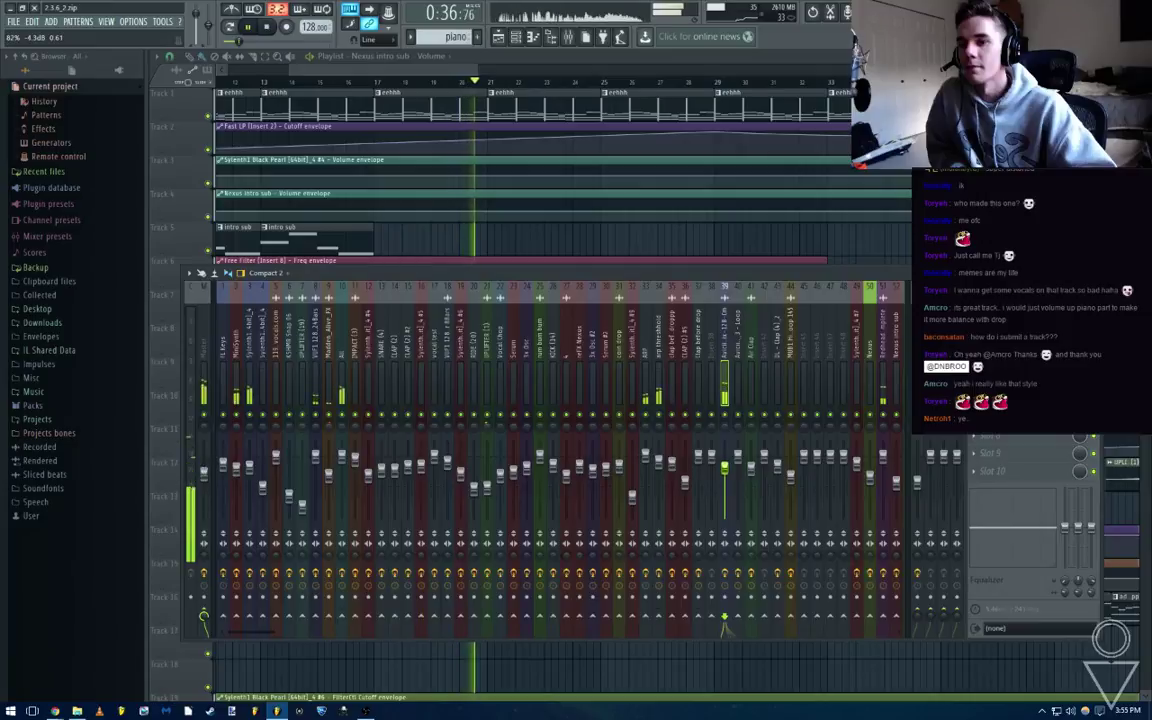
pyautogui.click(513, 154)
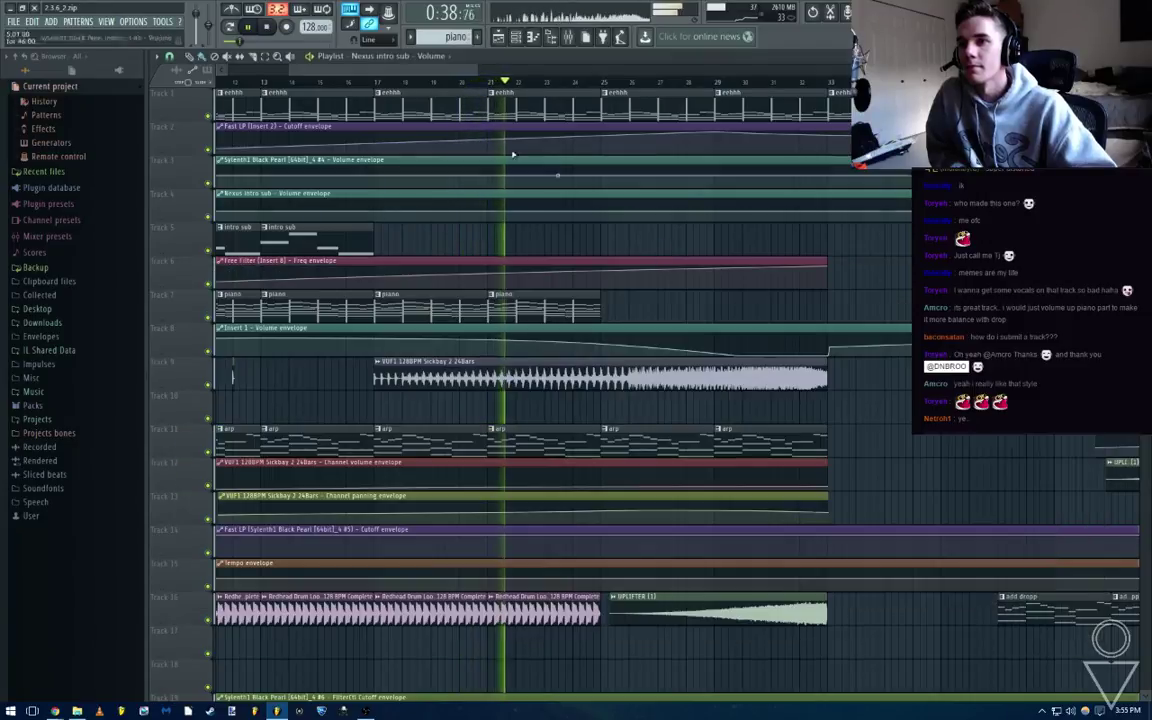
# Examine the whole arrangement down to the lowest used playlist tracks during playback
pyautogui.moveTo(409, 72); pyautogui.dragTo(476, 72)
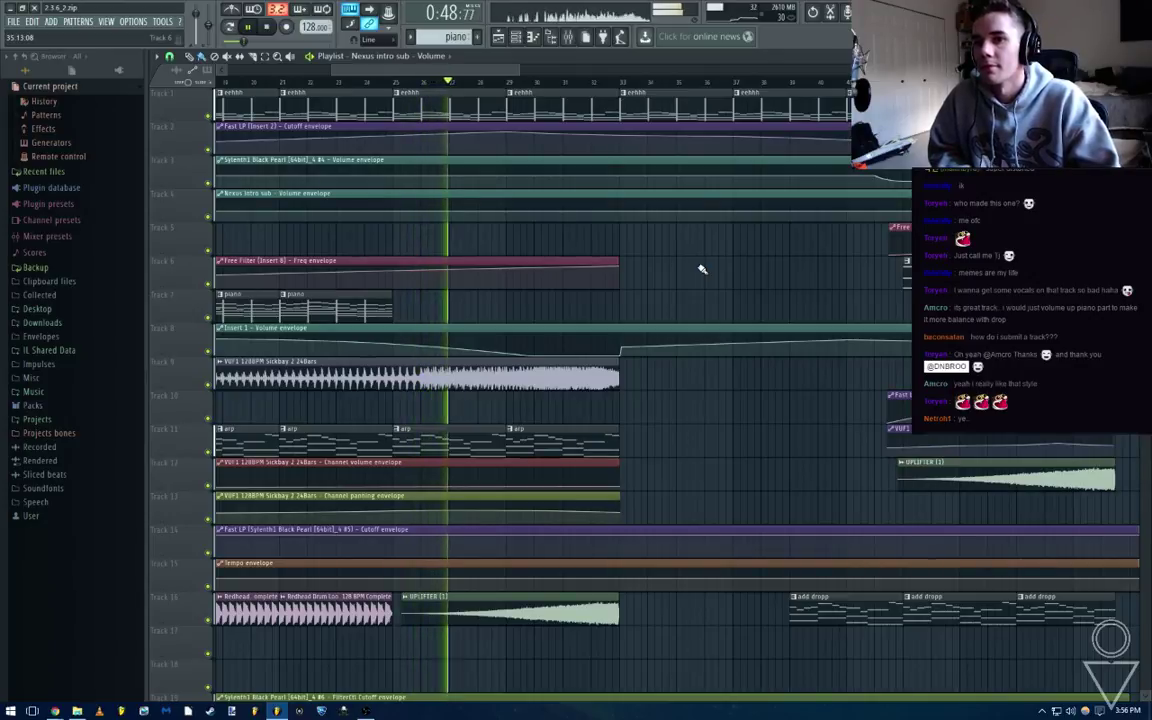
pyautogui.scroll(-3, 776, 82)
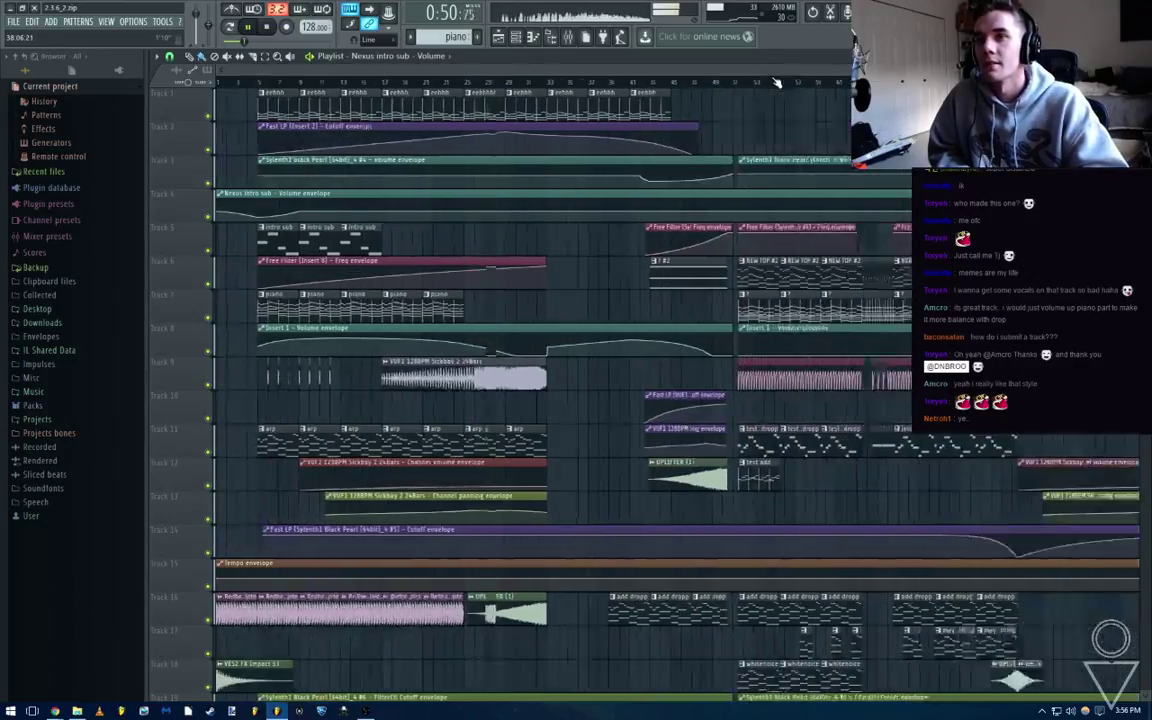
pyautogui.scroll(-6, 568, 396)
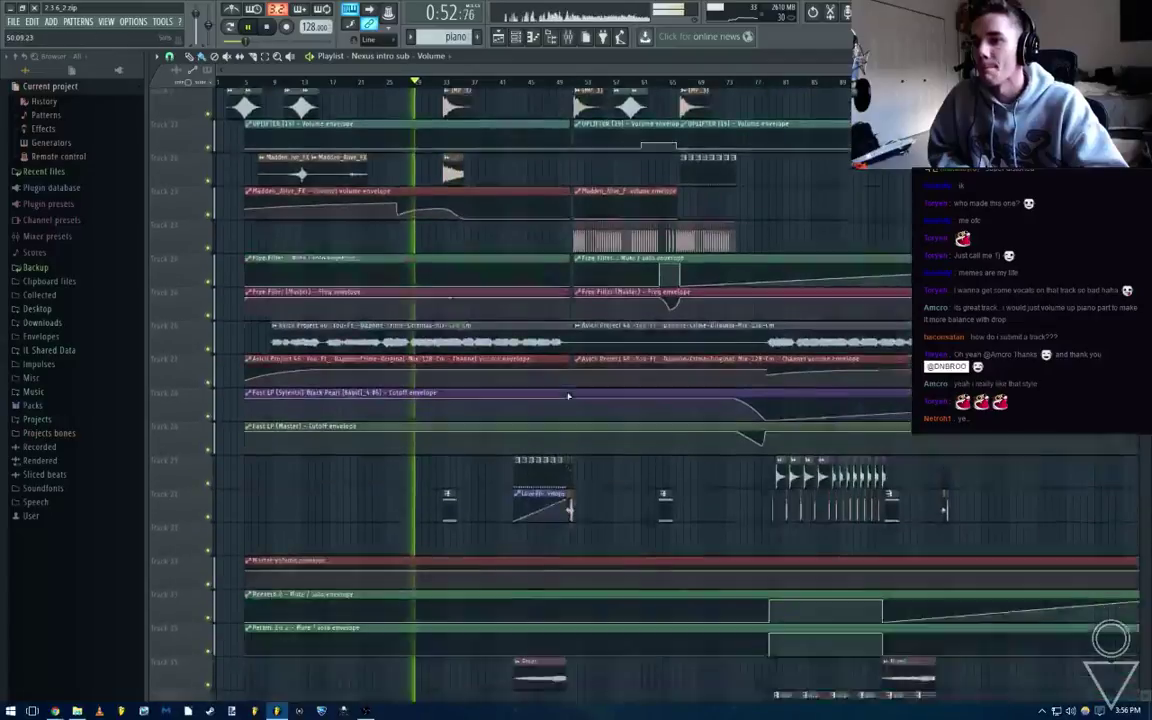
pyautogui.scroll(-5, 568, 396)
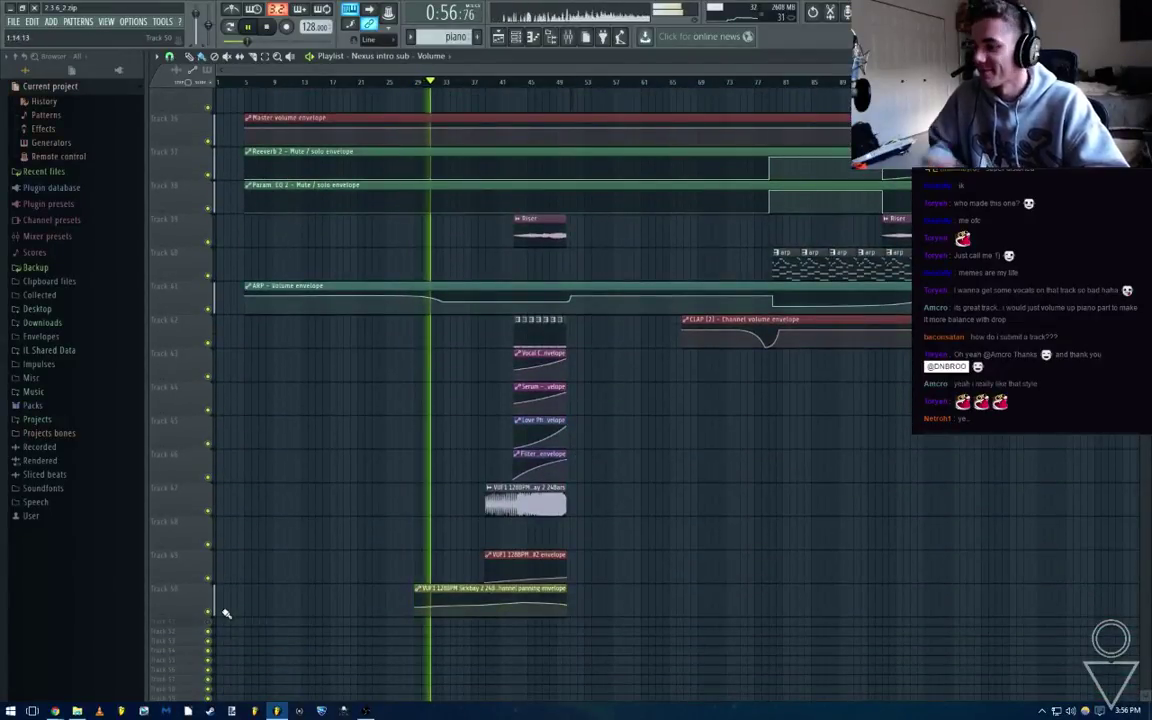
# Enlarge playlist track 51 to inspect its small muted audio clips from bar 5 on
pyautogui.scroll(6, 241, 622)
pyautogui.scroll(-3, 247, 538)
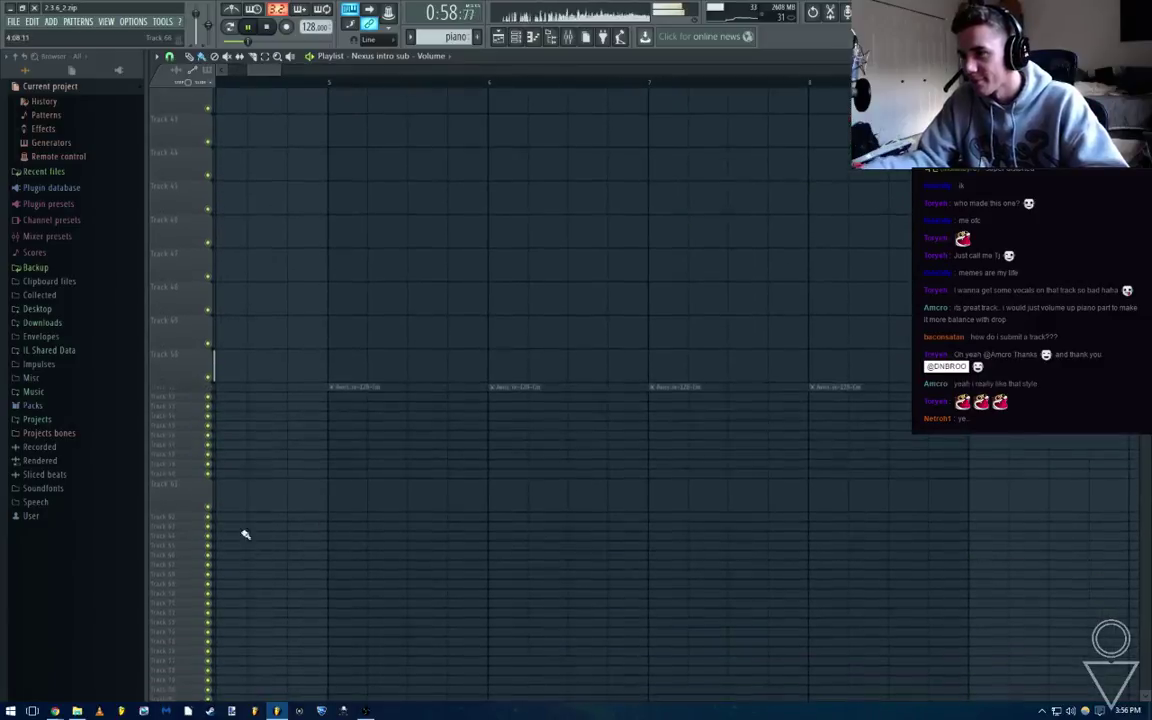
pyautogui.rightClick(197, 392)
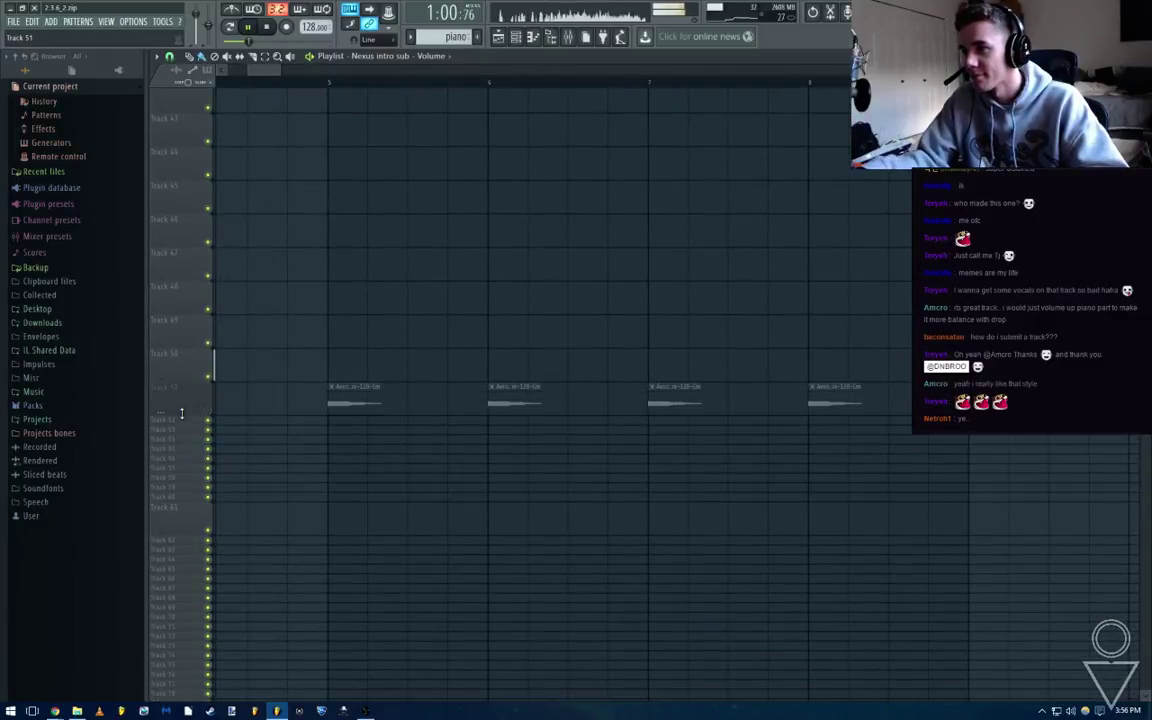
pyautogui.moveTo(181, 413)
pyautogui.mouseDown()
pyautogui.moveTo(176, 640)
pyautogui.moveTo(169, 430)
pyautogui.mouseUp()
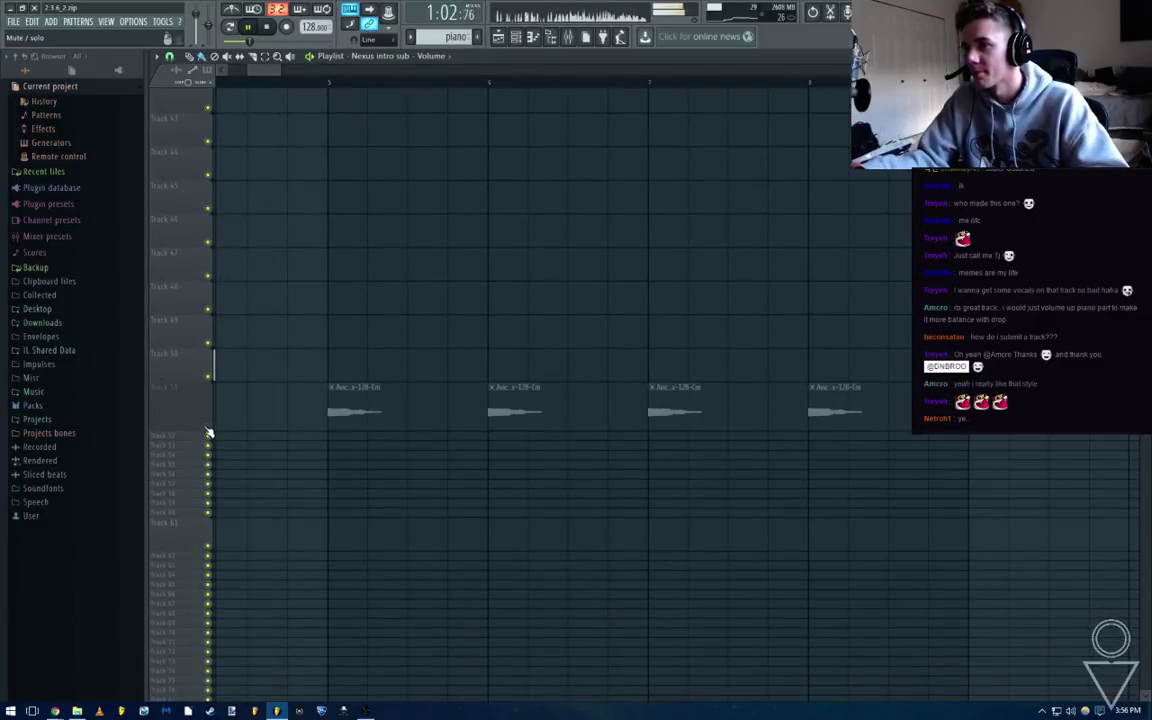
# Examine the build-up section around bars 35 to 50 across all used playlist tracks during playback
pyautogui.scroll(-6, 641, 390)
pyautogui.scroll(8, 679, 396)
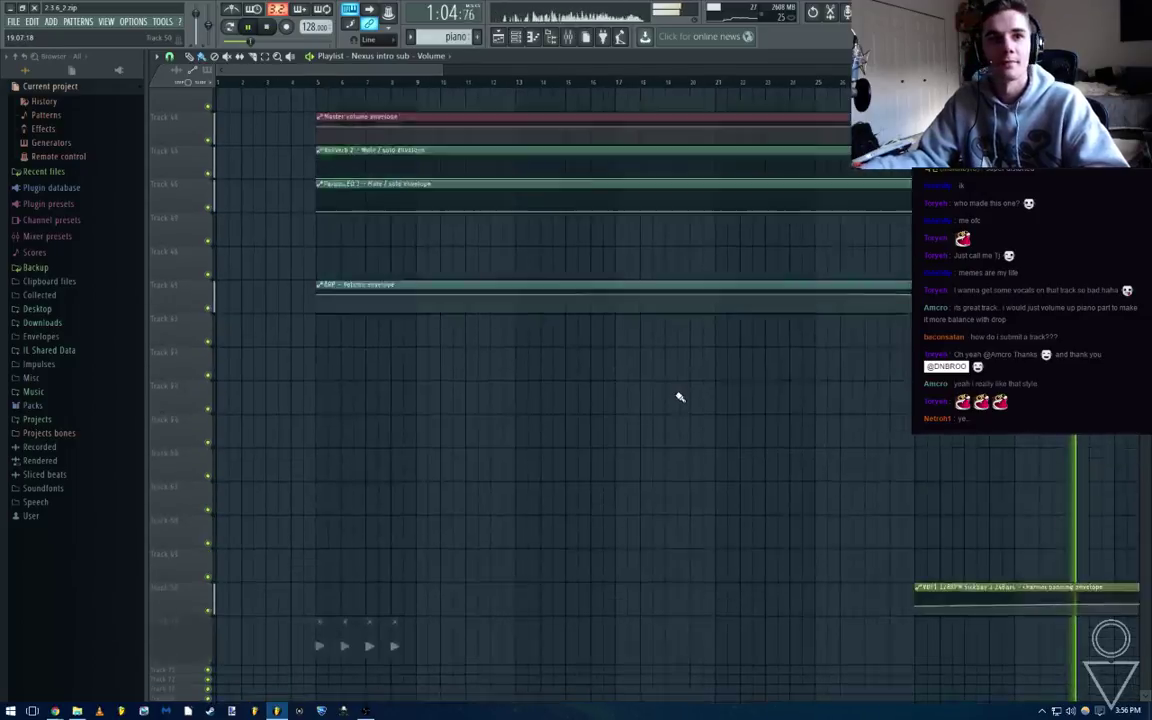
pyautogui.hscroll(5, 795, 363)
pyautogui.scroll(15, 797, 363)
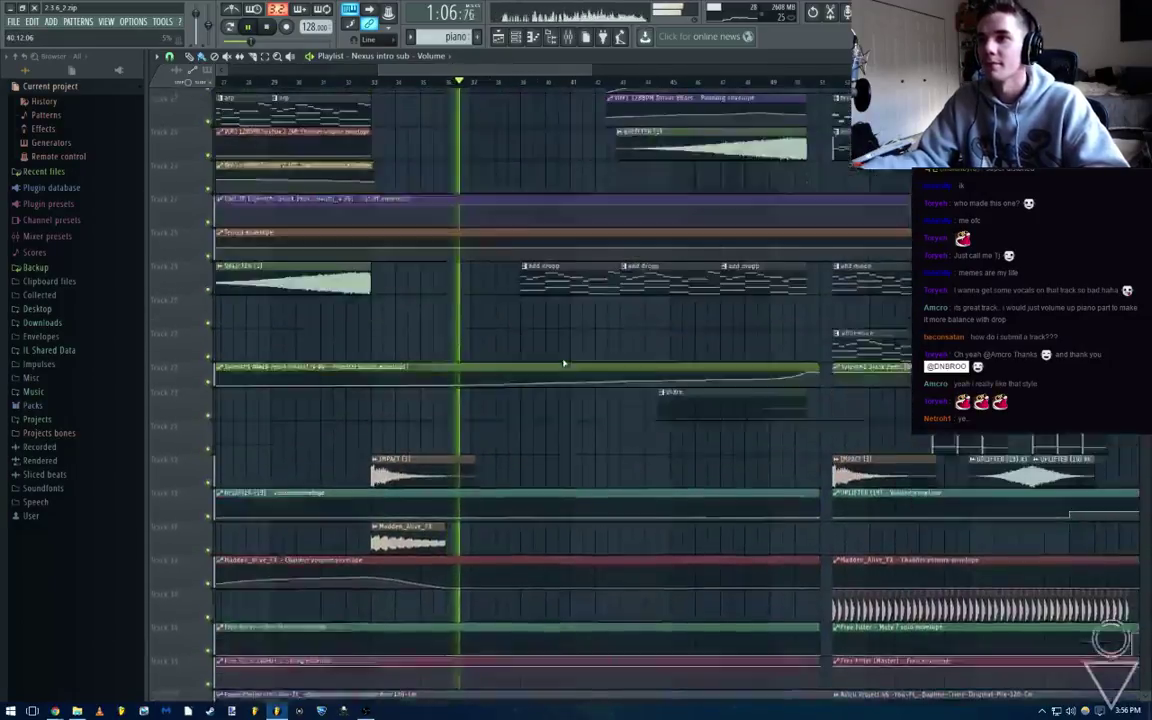
pyautogui.scroll(2, 501, 290)
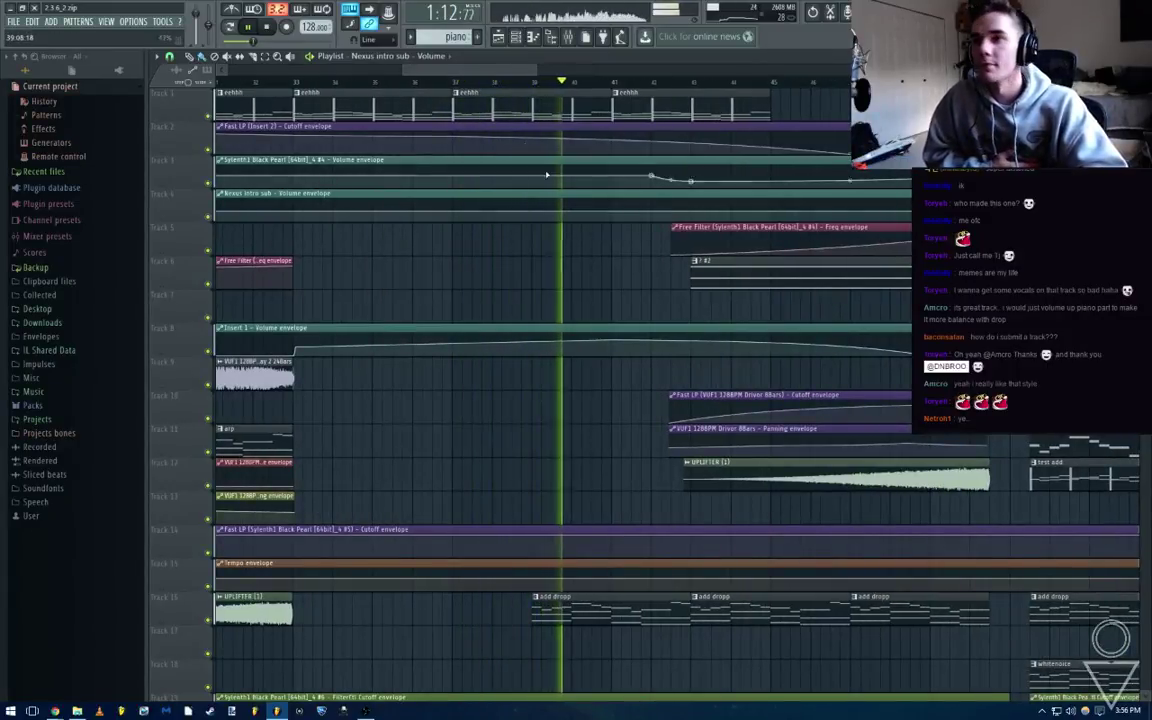
pyautogui.moveTo(491, 70); pyautogui.dragTo(507, 73)
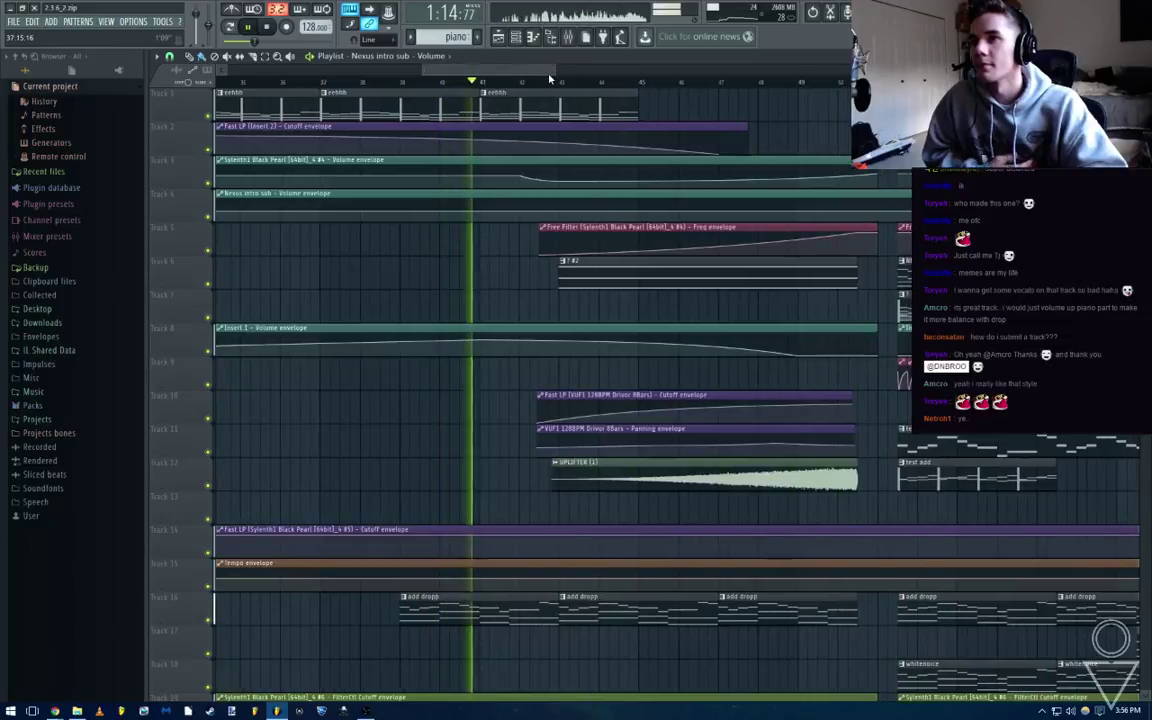
pyautogui.scroll(-10, 480, 270)
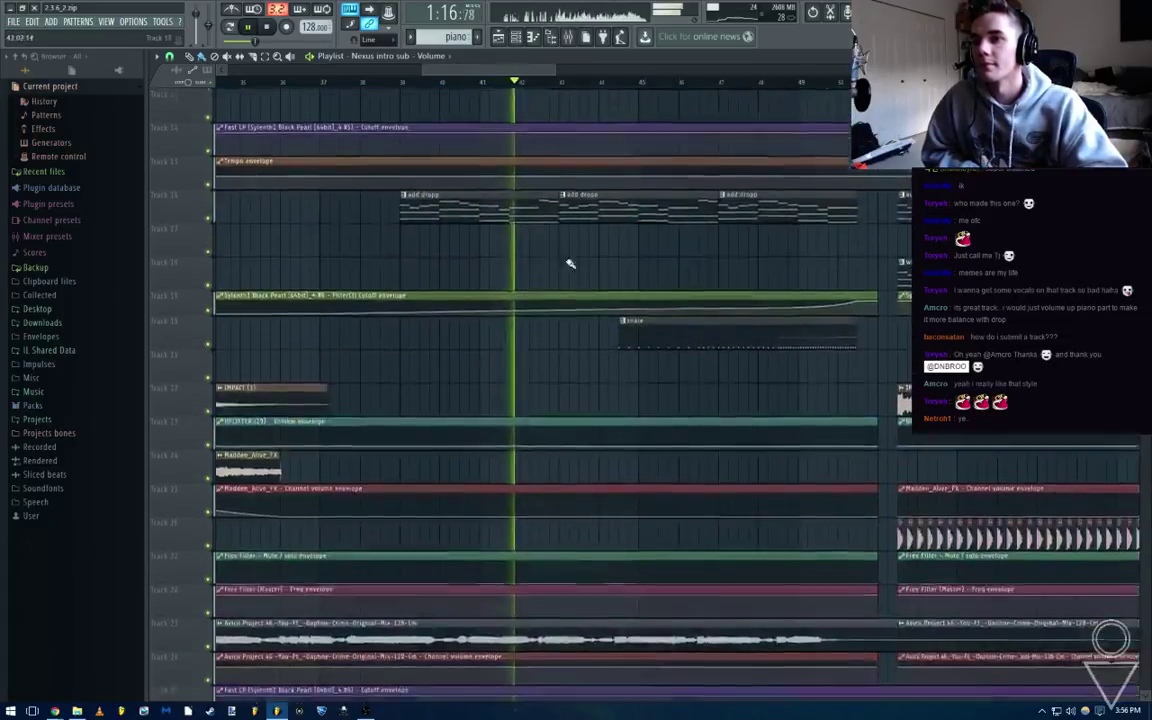
pyautogui.scroll(-4, 645, 265)
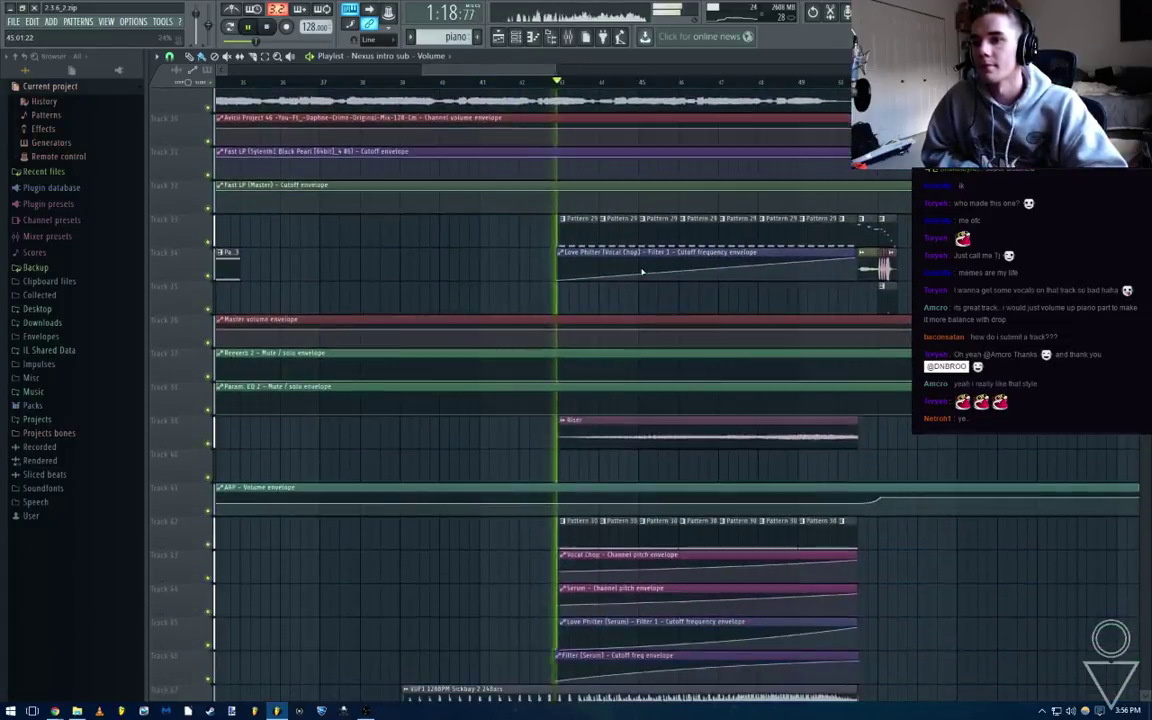
pyautogui.scroll(-4, 642, 271)
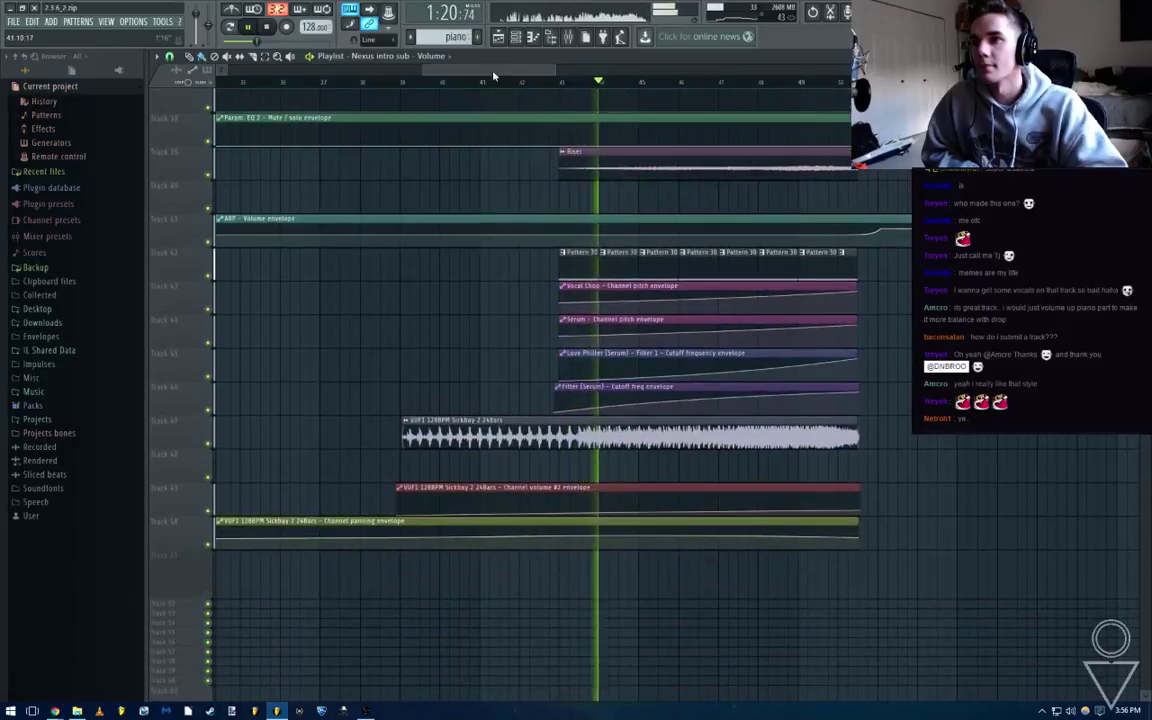
pyautogui.scroll(-15, 592, 252)
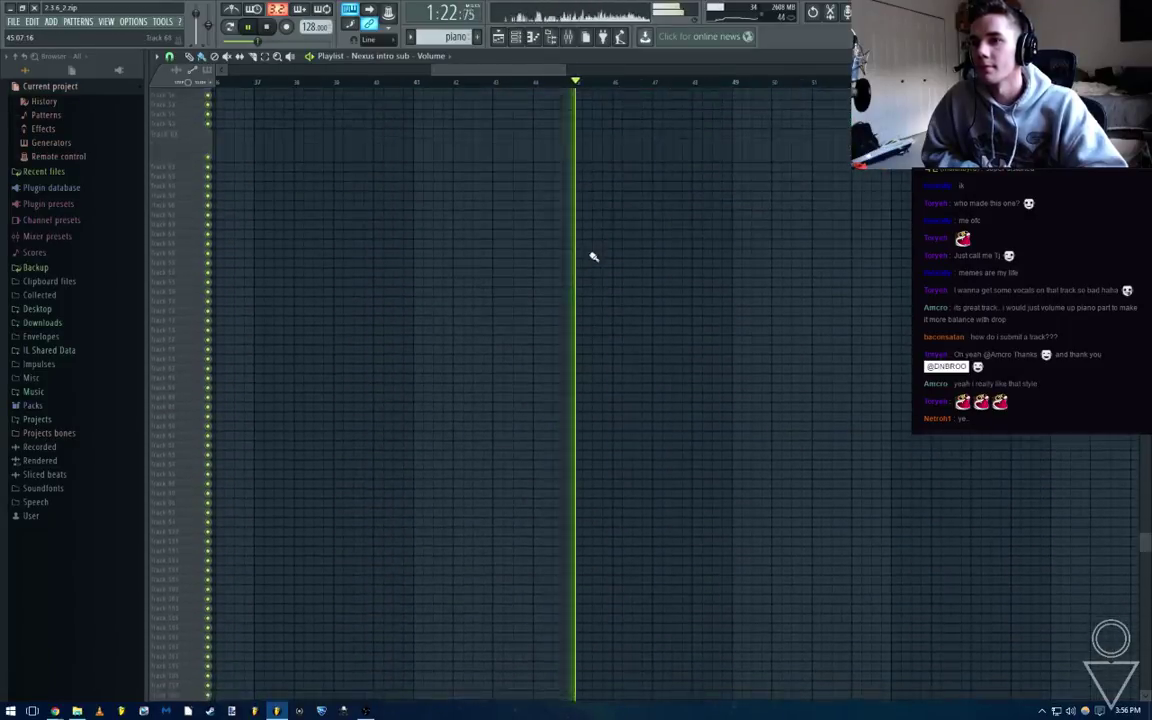
pyautogui.scroll(6, 594, 251)
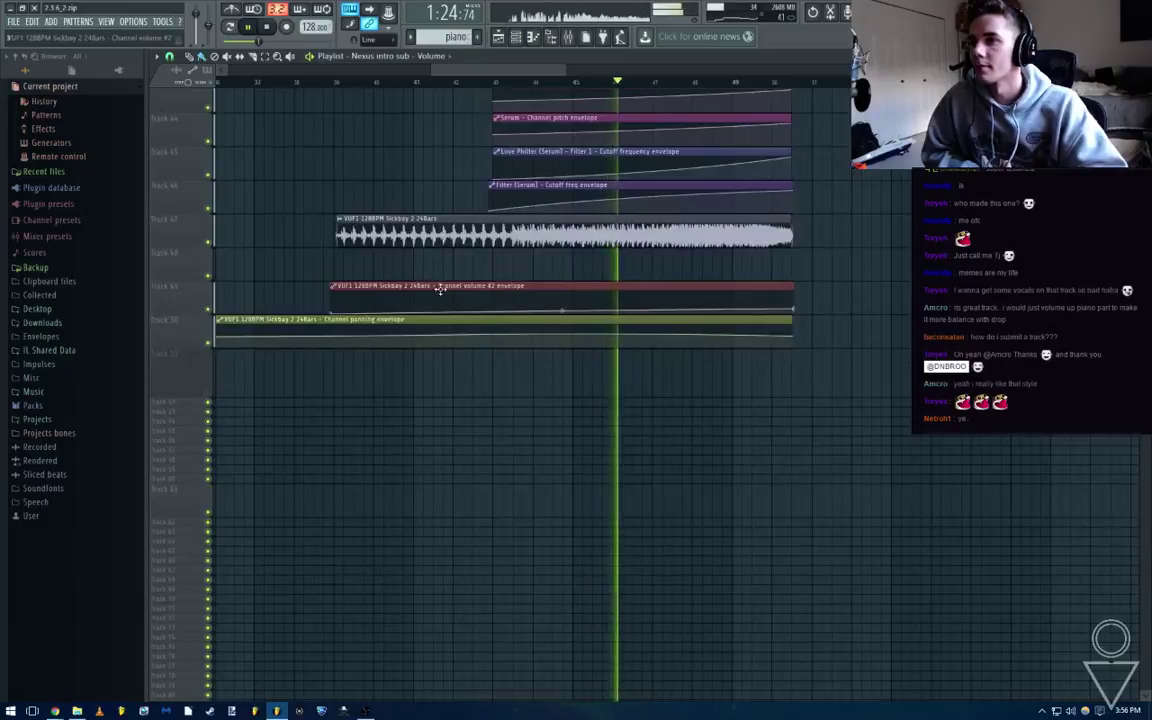
pyautogui.scroll(3, 506, 258)
pyautogui.scroll(8, 506, 256)
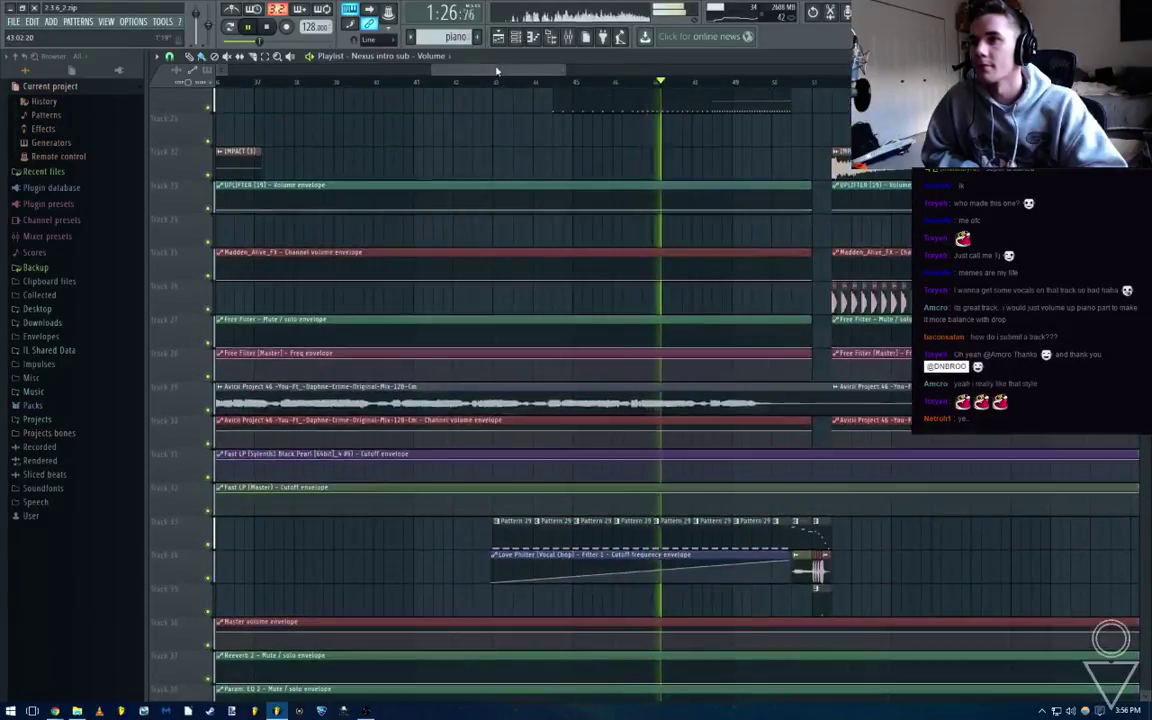
# Examine the end of the build-up and the drop from bar 51 on across the playlist tracks during playback
pyautogui.moveTo(496, 71); pyautogui.dragTo(549, 76)
pyautogui.scroll(4, 525, 160)
pyautogui.scroll(-8, 508, 189)
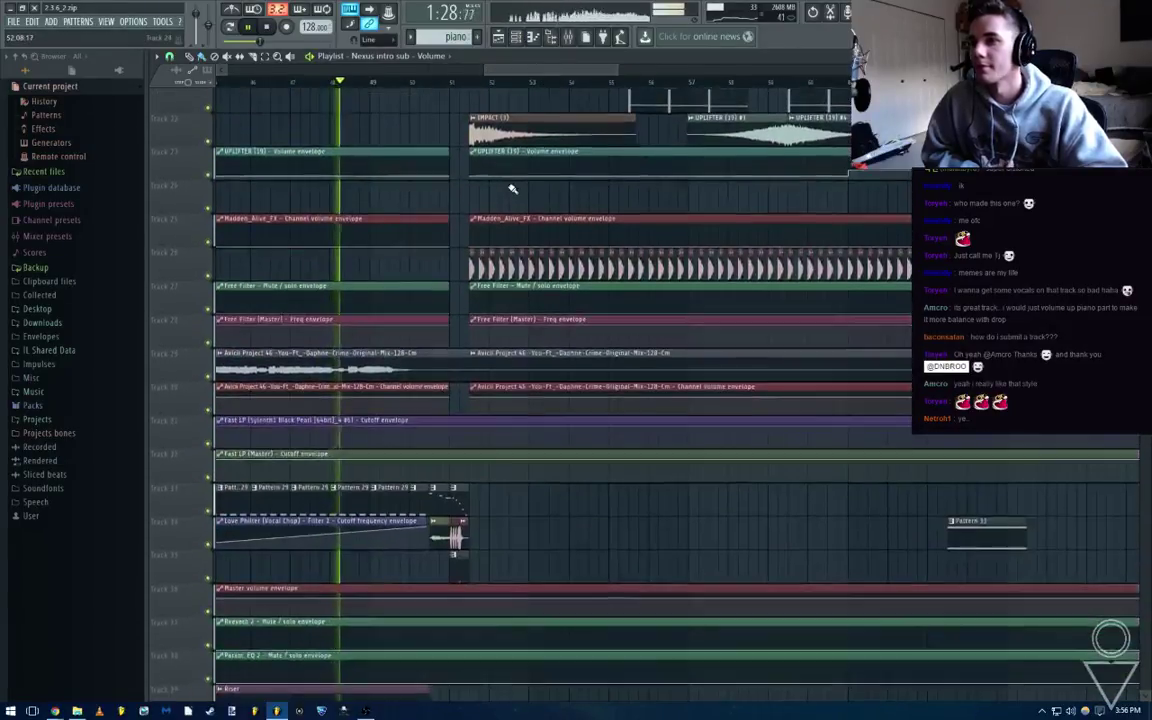
pyautogui.scroll(-3, 506, 193)
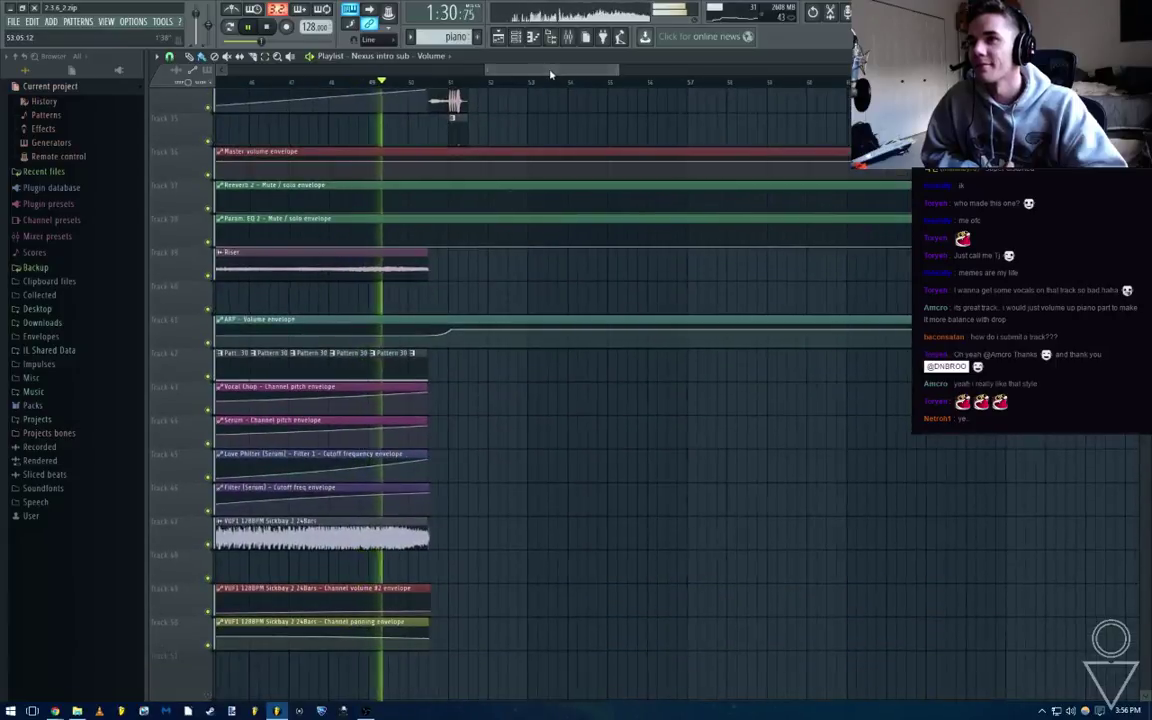
pyautogui.scroll(4, 549, 174)
pyautogui.scroll(14, 549, 174)
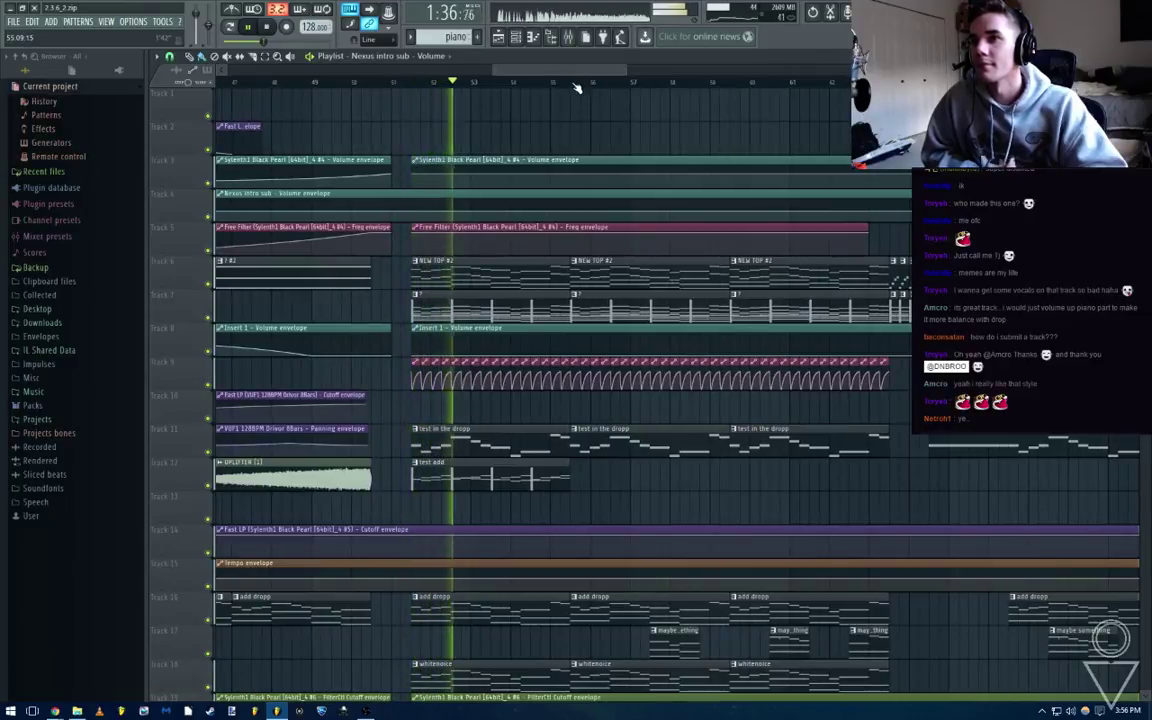
pyautogui.scroll(-5, 600, 149)
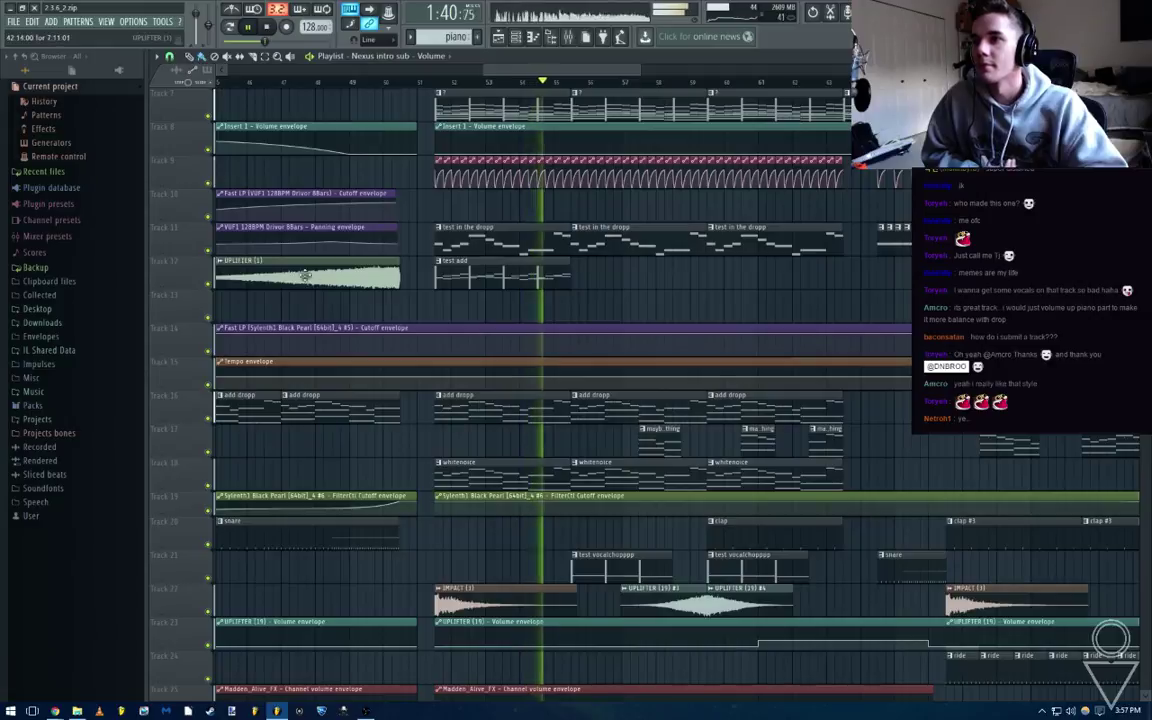
# Audition the drop's lead on playlist track 11 by muting and soloing it, and restore all tracks
pyautogui.click(211, 251)
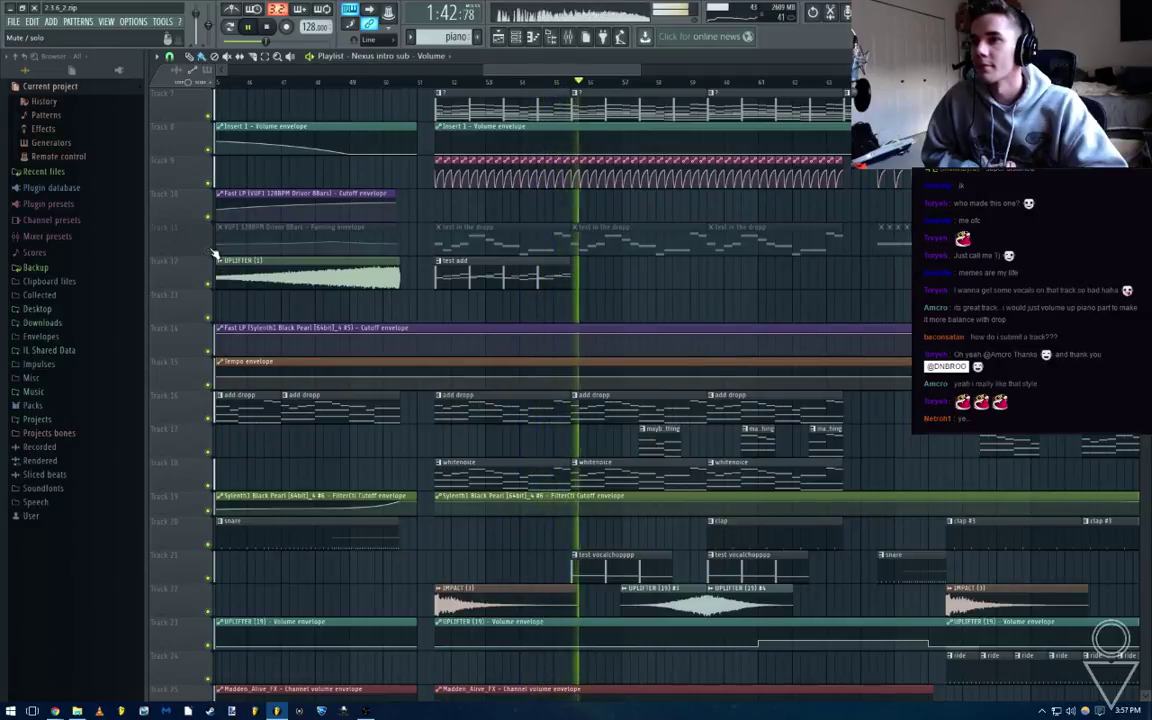
pyautogui.click(211, 251)
pyautogui.rightClick(211, 251)
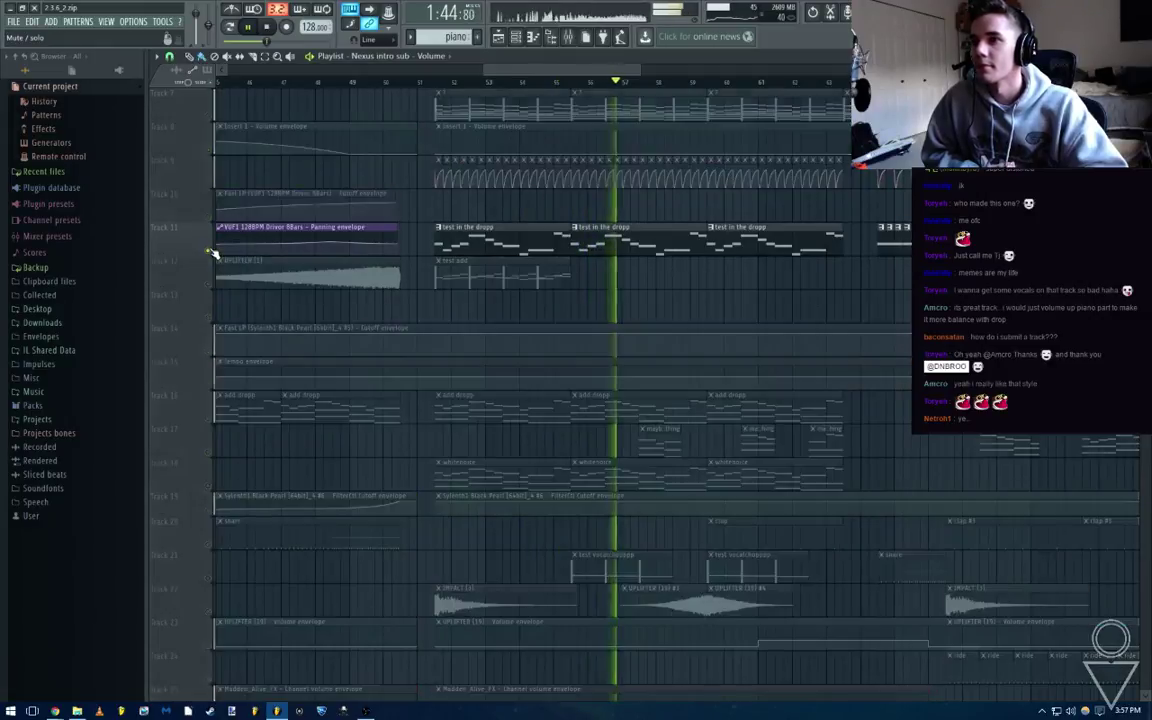
pyautogui.rightClick(211, 251)
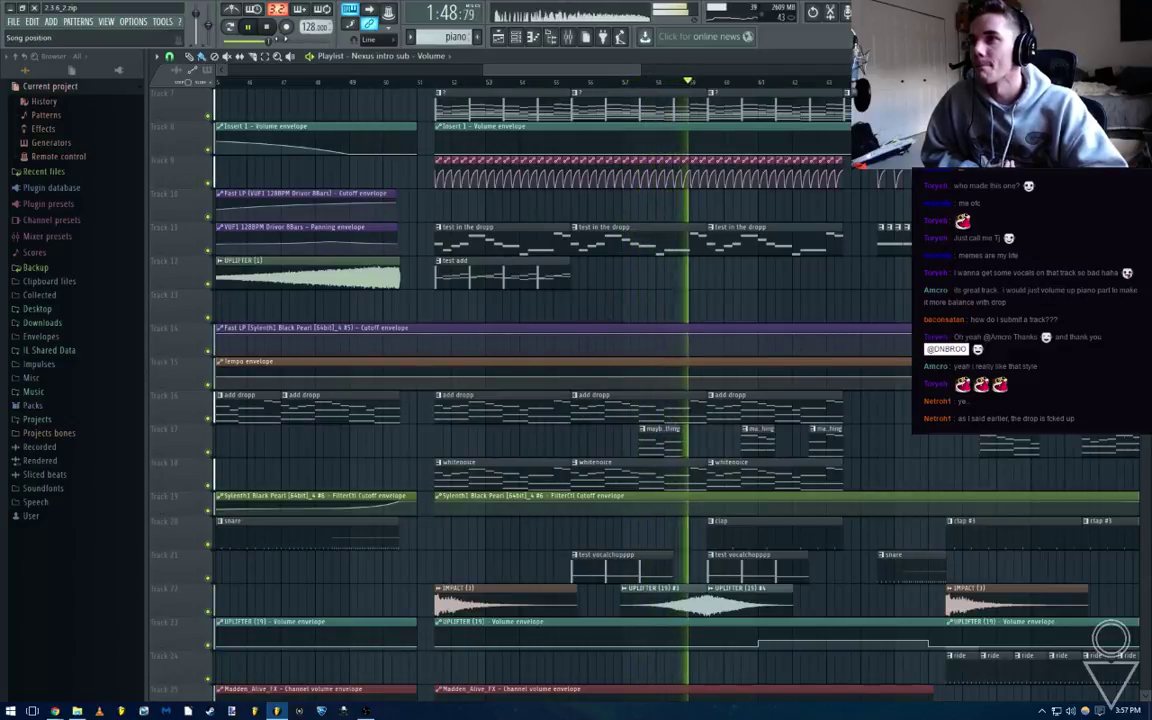
# Stop playback with the song position at the start of the drop in bar 51 and view the whole arrangement
pyautogui.click(276, 34)
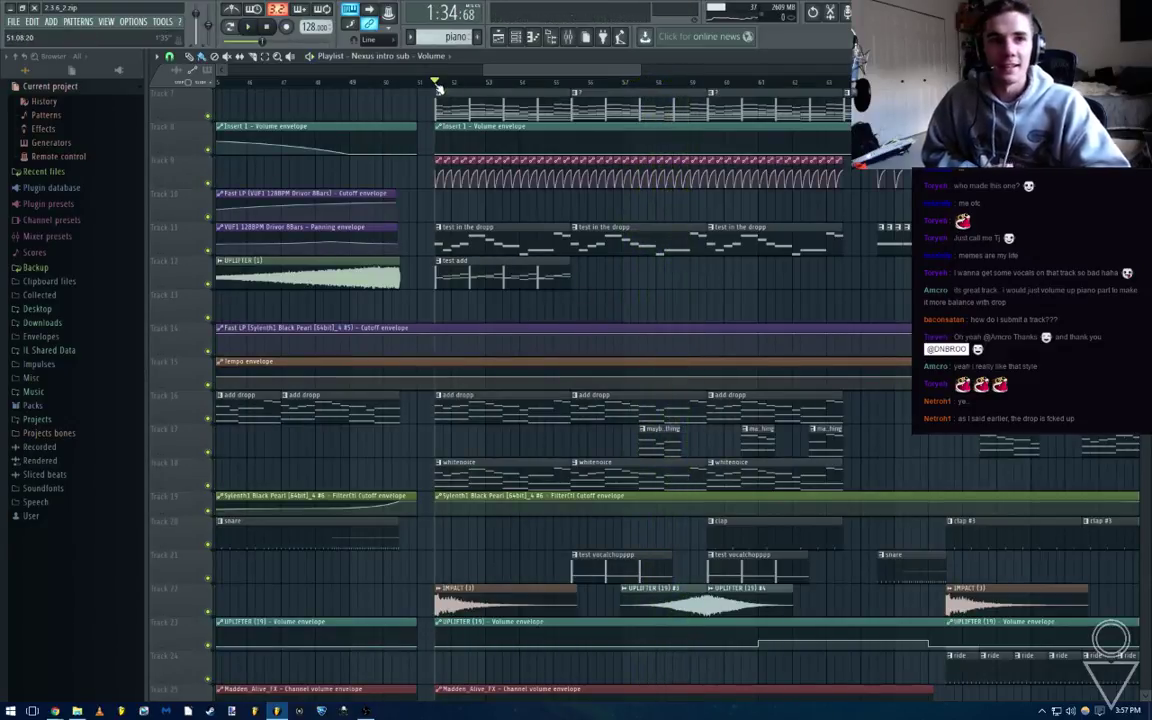
pyautogui.scroll(6, 531, 188)
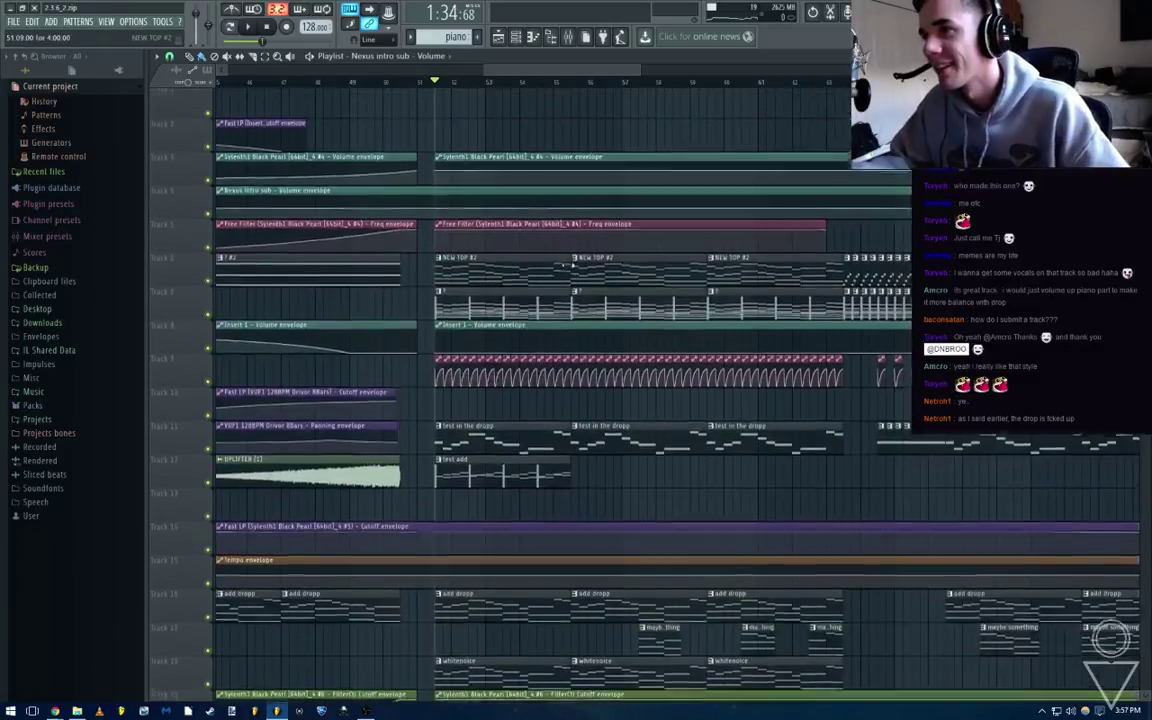
pyautogui.scroll(-5, 536, 146)
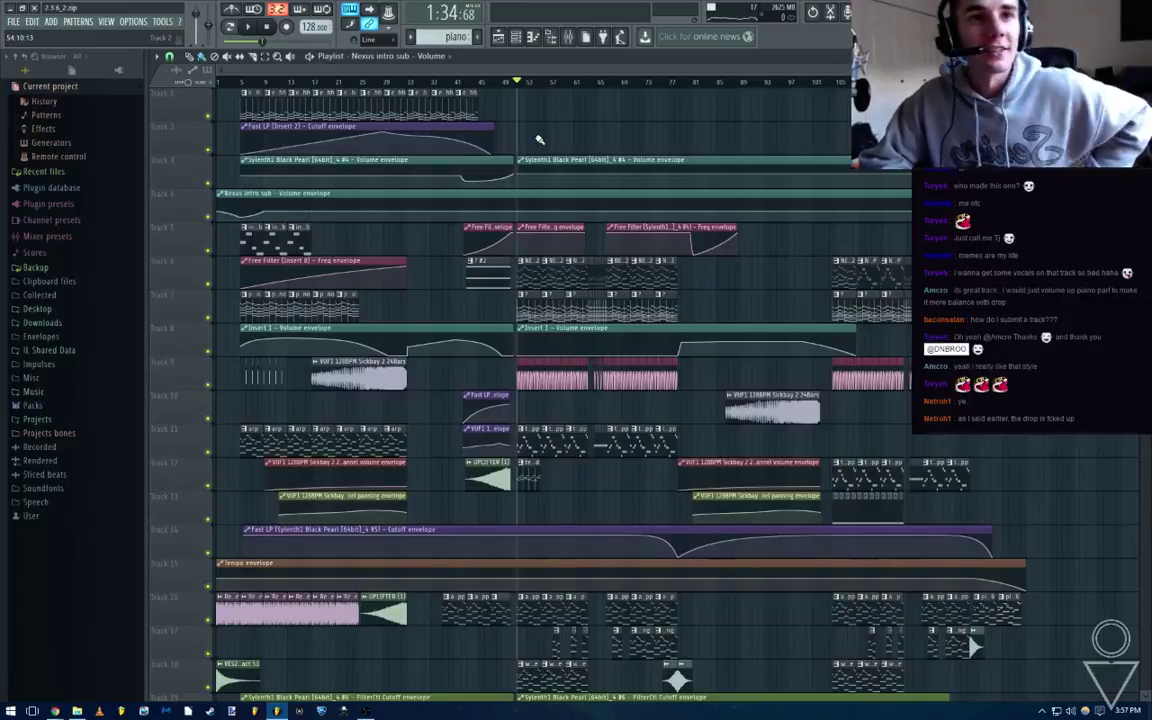
# Open the recent project BrocksSong.flp without saving the changes to 2.3.6_2.zip
pyautogui.click(51, 21)
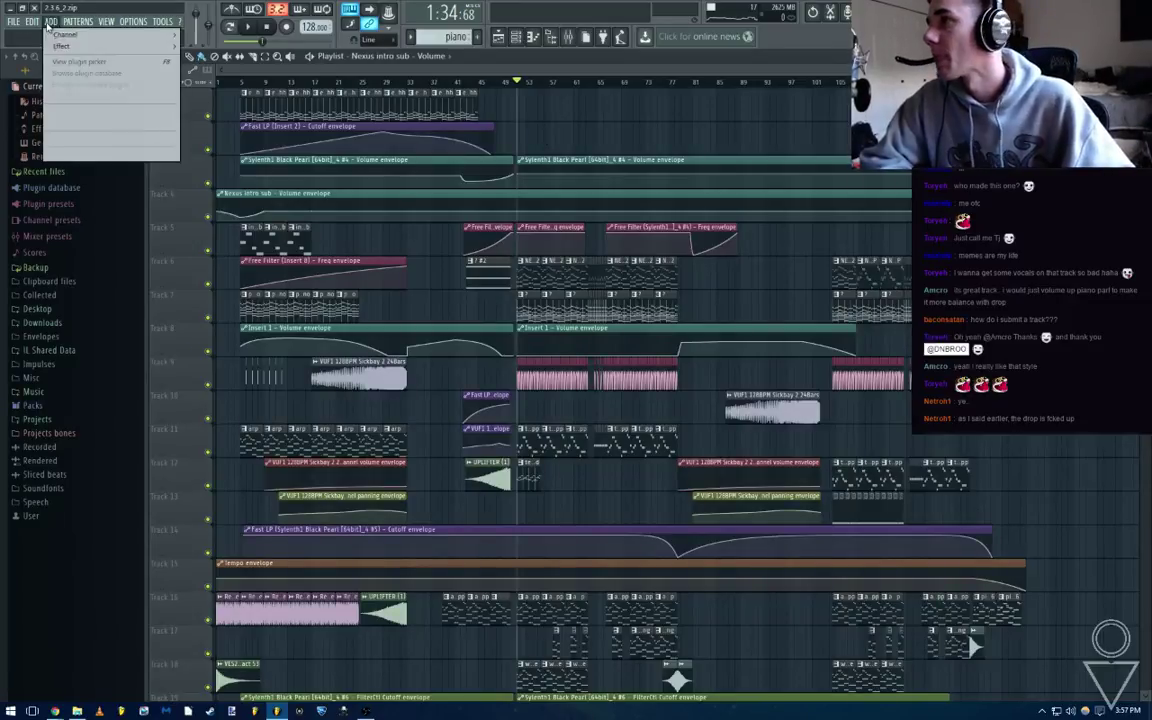
pyautogui.click(536, 108)
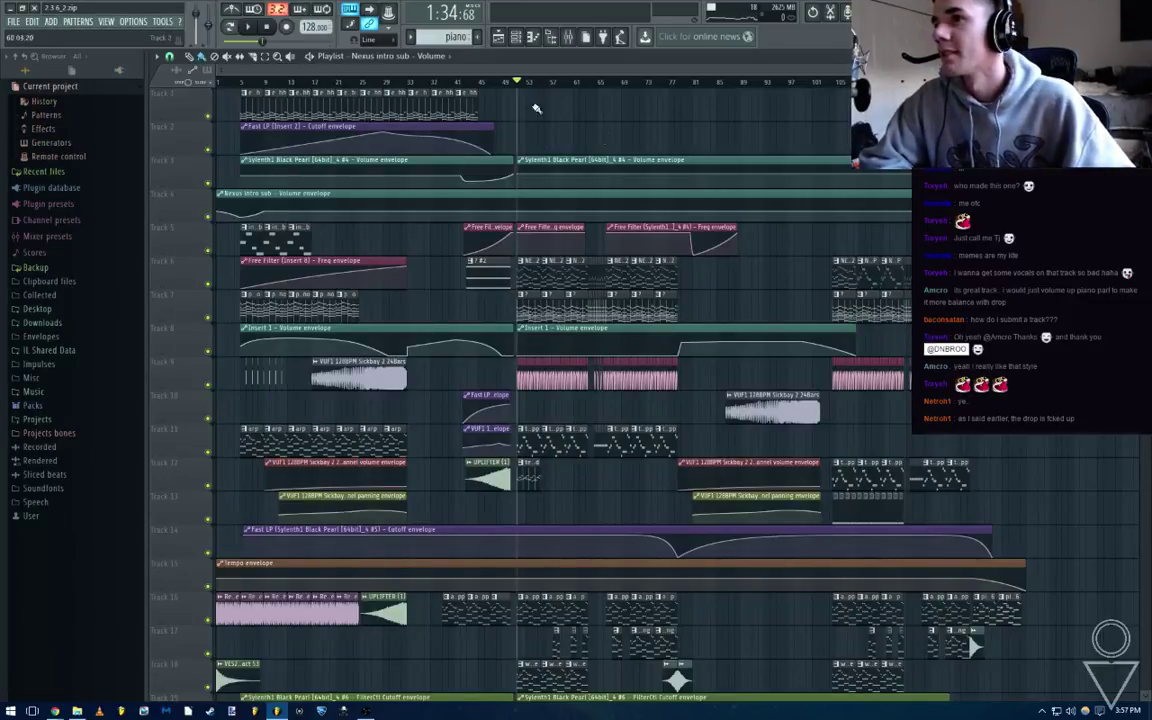
pyautogui.click(14, 21)
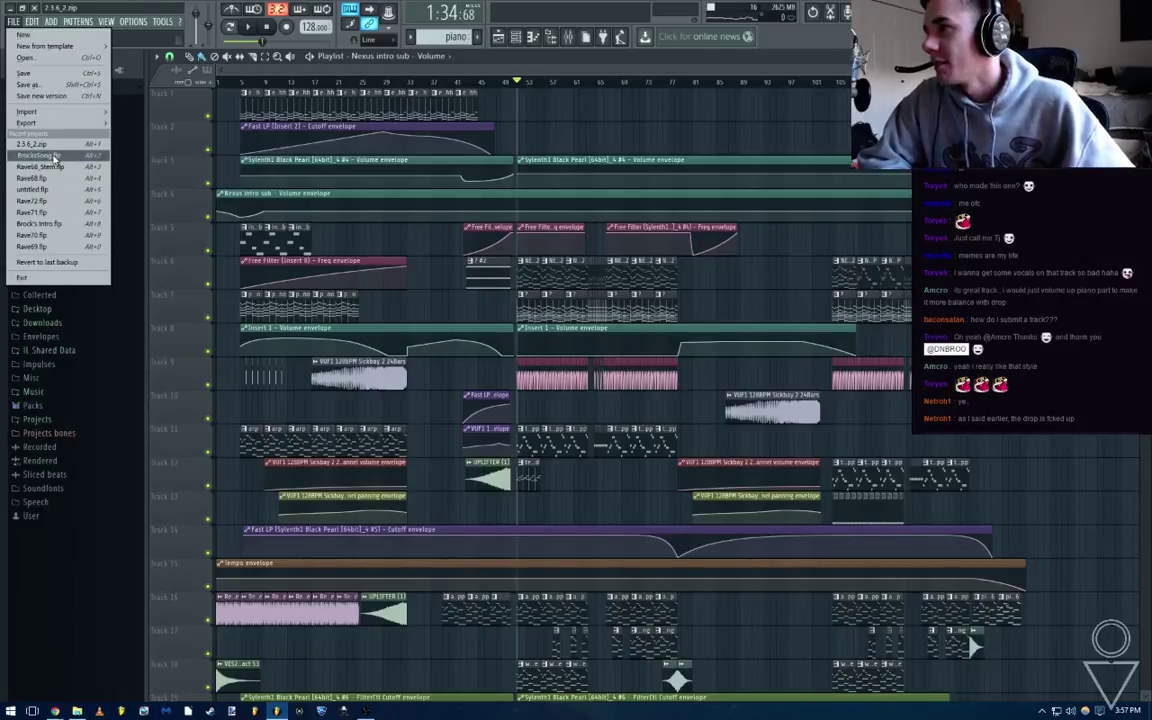
pyautogui.click(45, 157)
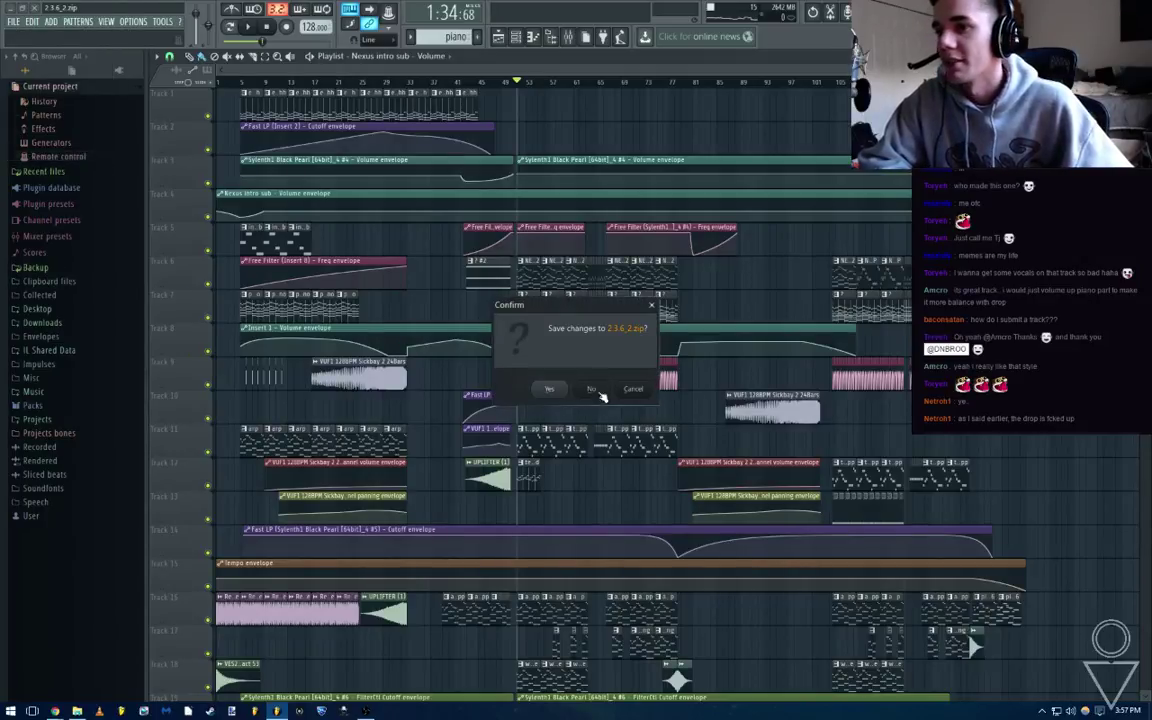
pyautogui.click(599, 389)
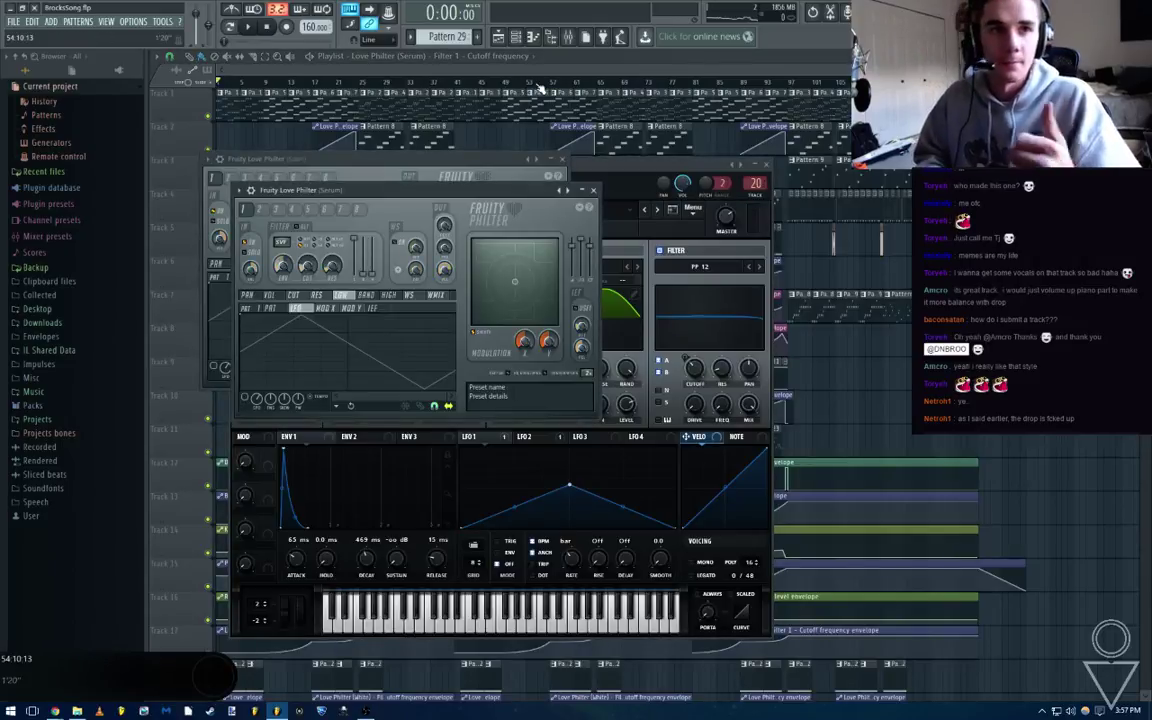
# Close both Fruity Love Philter windows and the Serum window, and look over the arrangement in the playlist
pyautogui.click(594, 191)
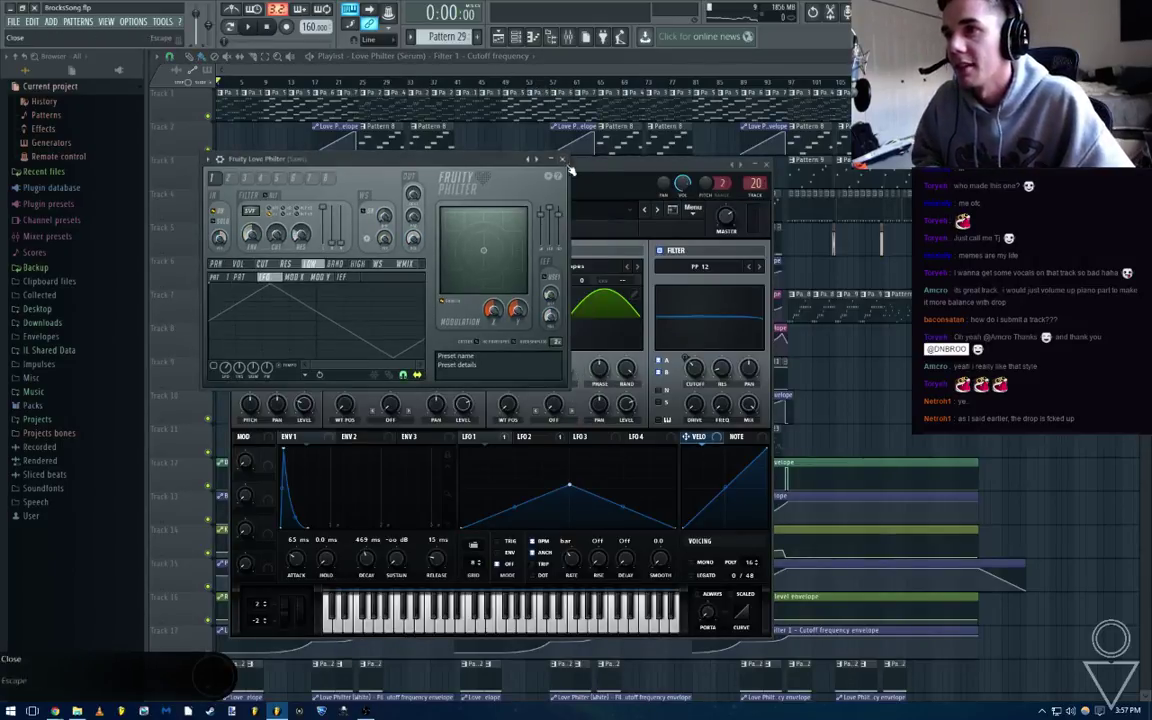
pyautogui.click(563, 160)
pyautogui.click(767, 165)
pyautogui.click(689, 173)
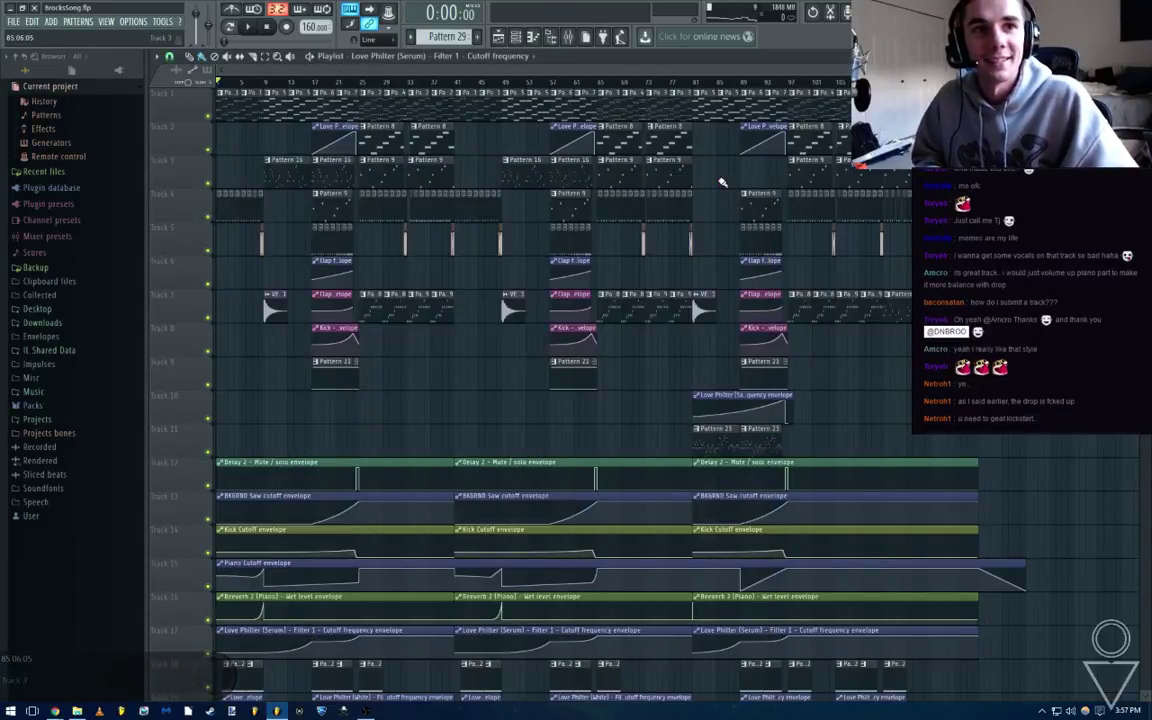
pyautogui.scroll(-5, 706, 215)
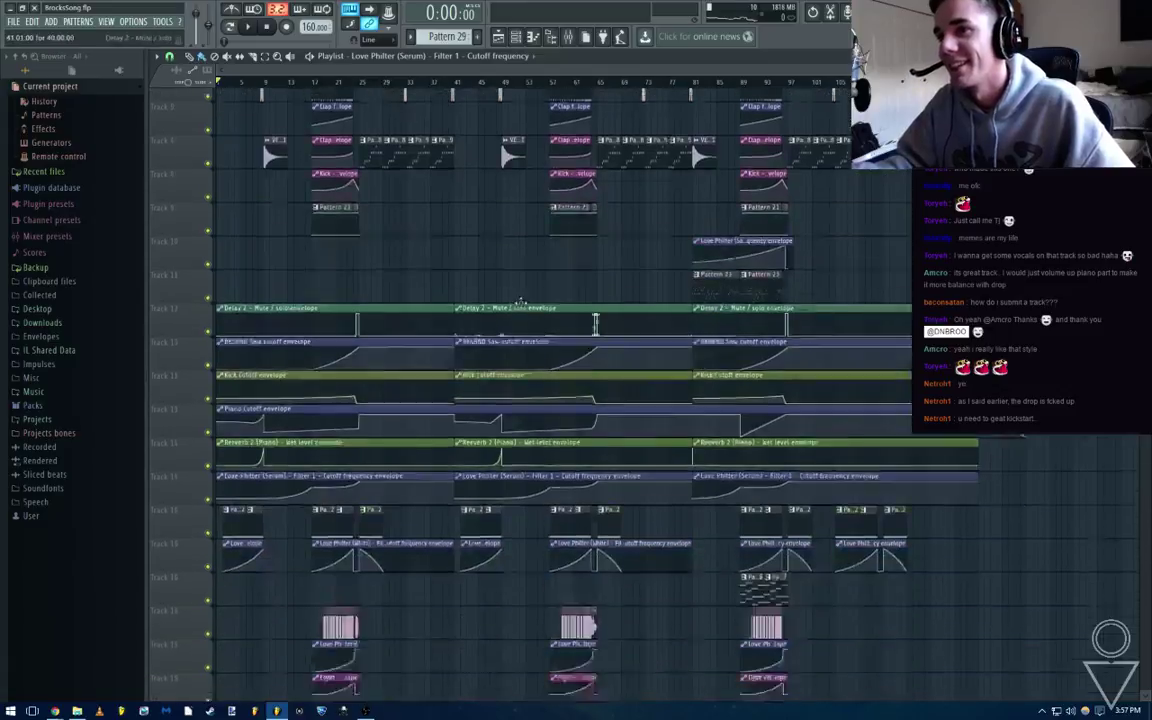
pyautogui.scroll(5, 396, 297)
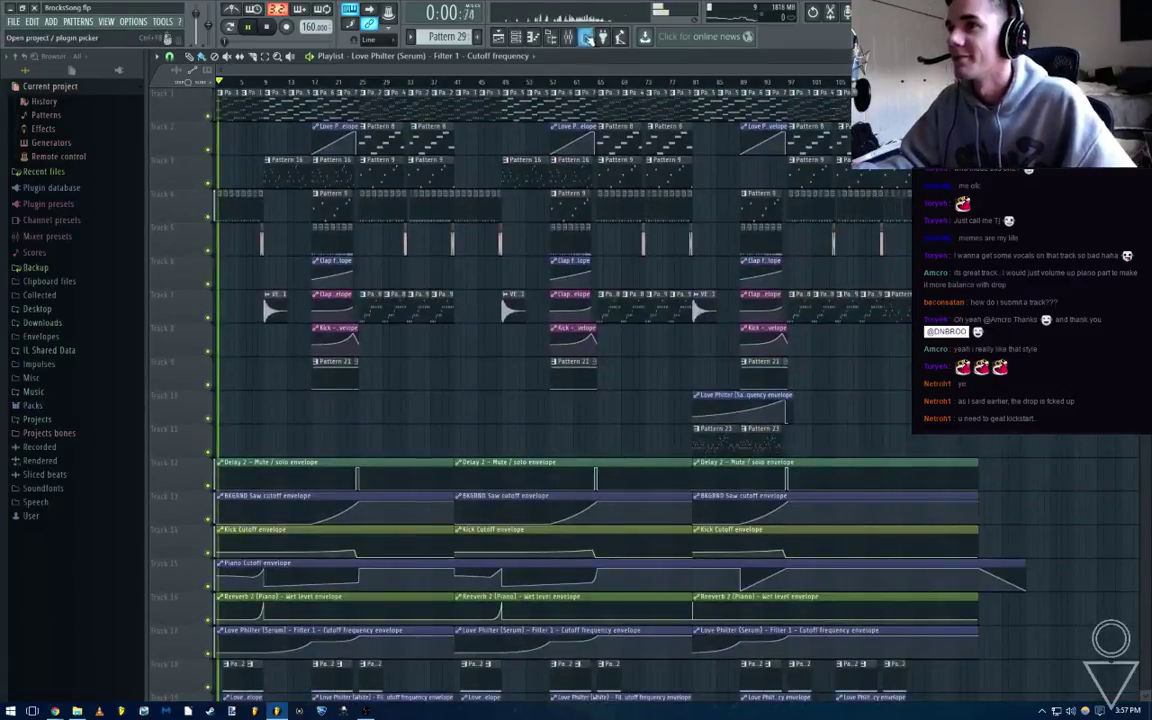
# In the mixer, set the Piano insert's volume to 68% (-7.6 dB) and the Bass insert's to 76% (-5.8 dB) during playback
pyautogui.press('F9')
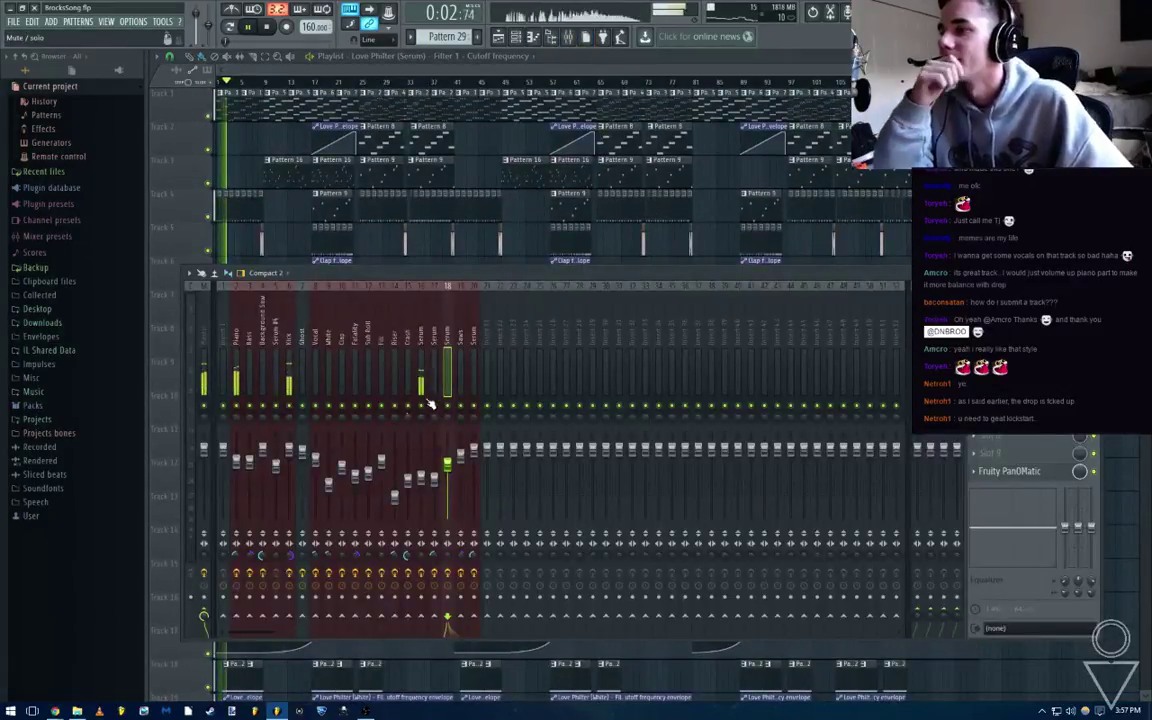
pyautogui.click(236, 395)
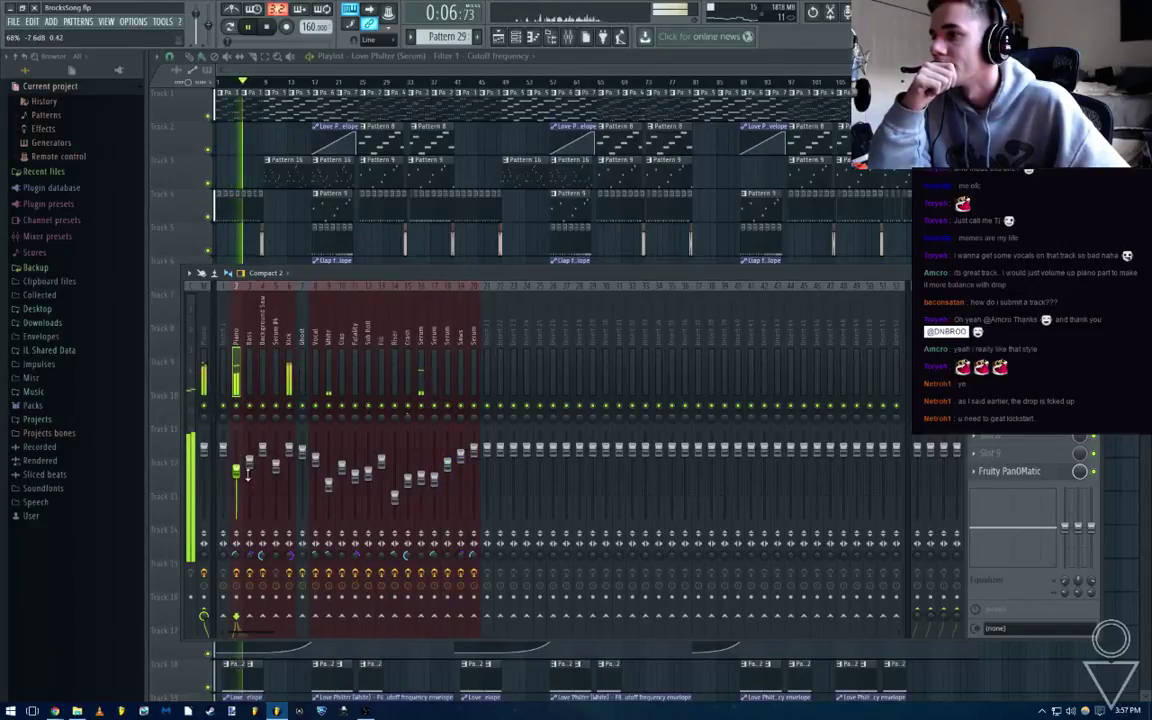
pyautogui.click(252, 470)
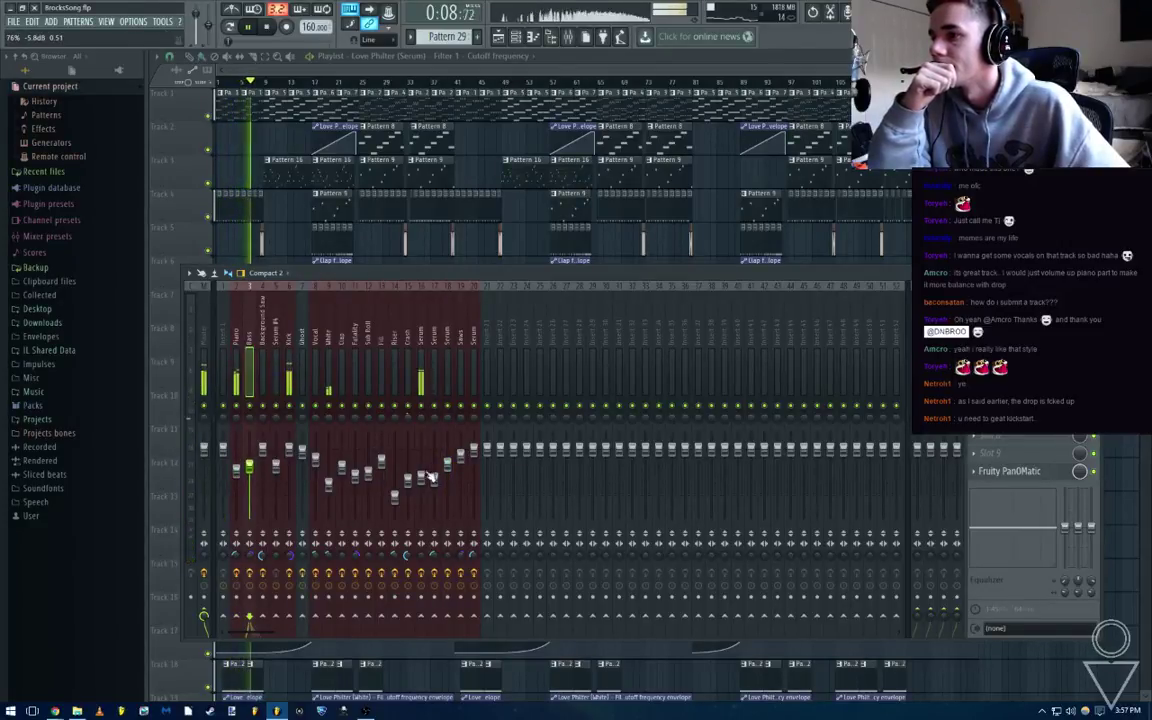
# Lower the volume of Serum insert 16 slightly and set the White insert 9 to 49% (-12.9 dB)
pyautogui.moveTo(421, 477); pyautogui.dragTo(421, 482)
pyautogui.click(328, 484)
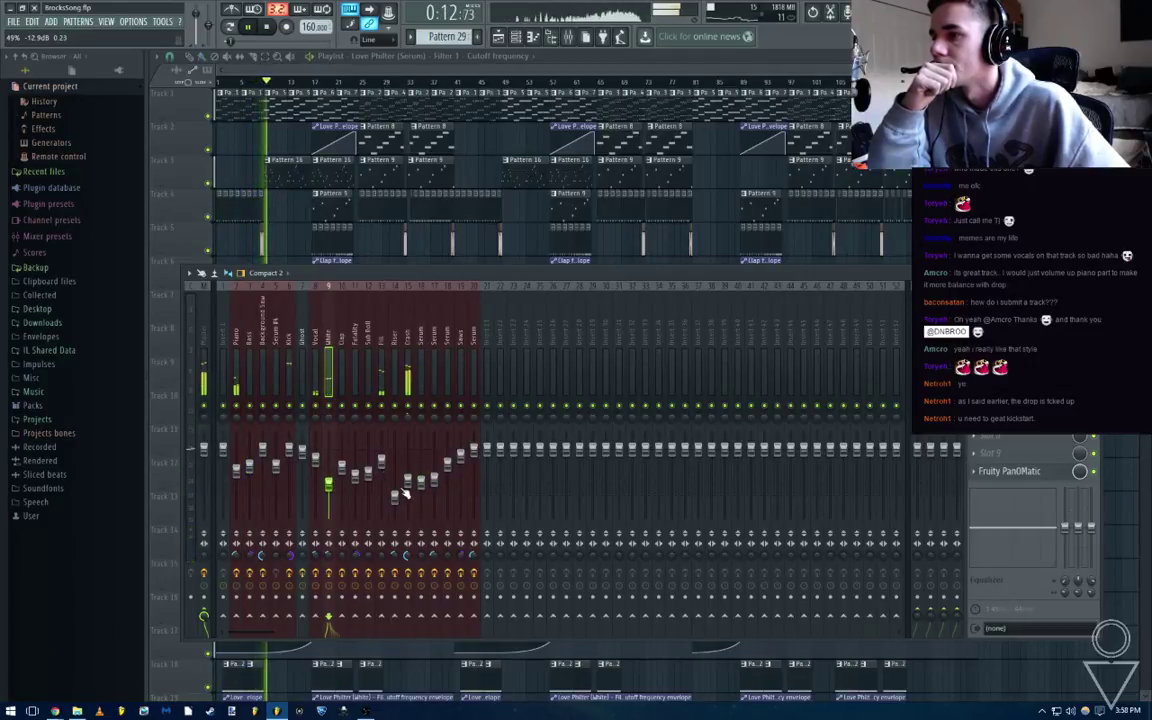
# Set the Crash insert's volume to 49% (-13.1 dB) and the Vocal insert's volume to 76% (-5.6 dB)
pyautogui.moveTo(406, 480); pyautogui.dragTo(407, 492)
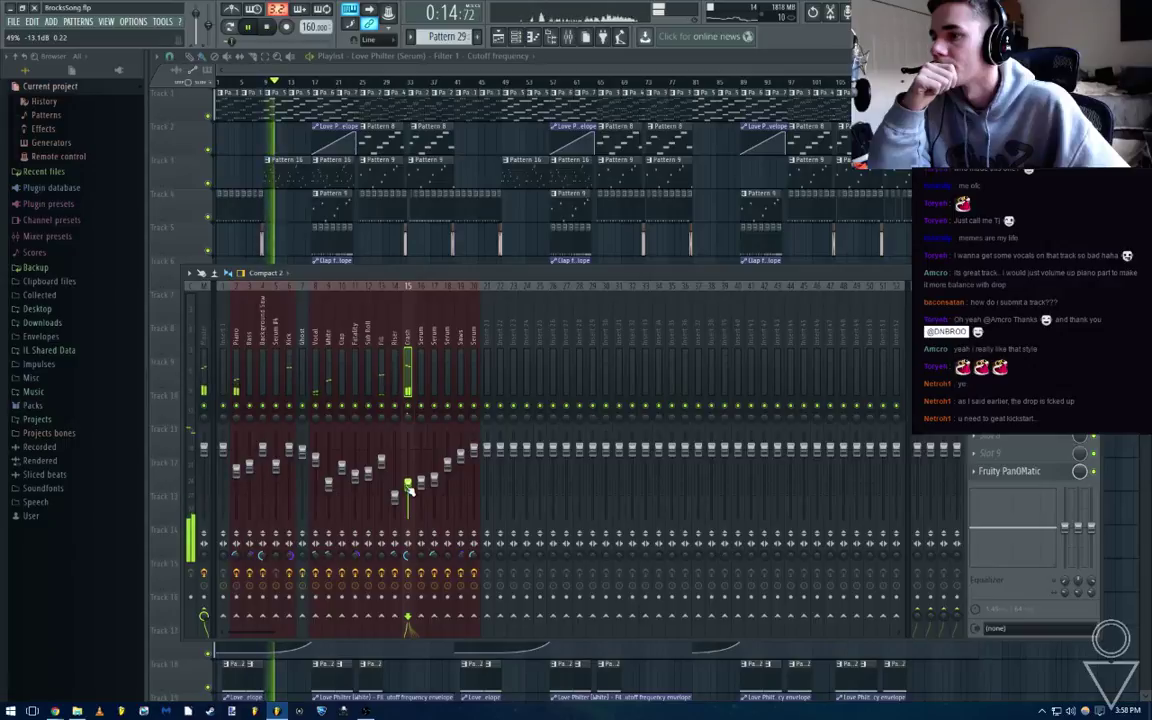
pyautogui.click(316, 463)
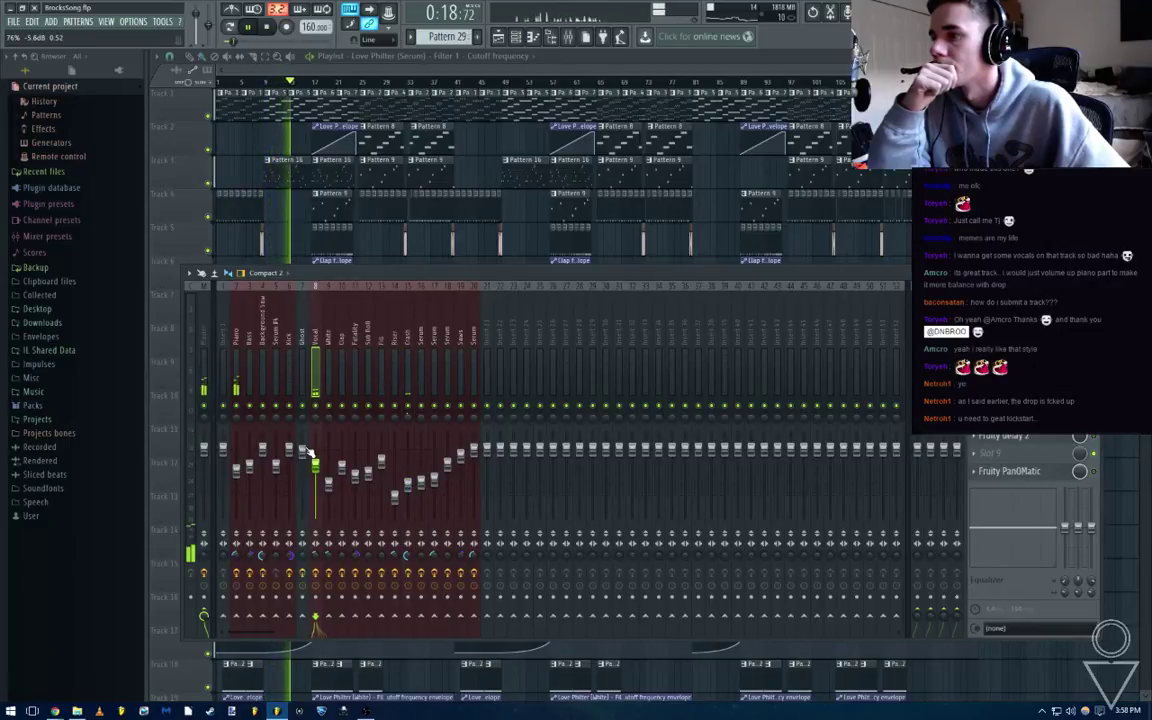
# Raise the gain of the Piano insert's Fruity Limiter to 1.3 dB and set the insert's volume to 63% (-9.1 dB)
pyautogui.click(238, 350)
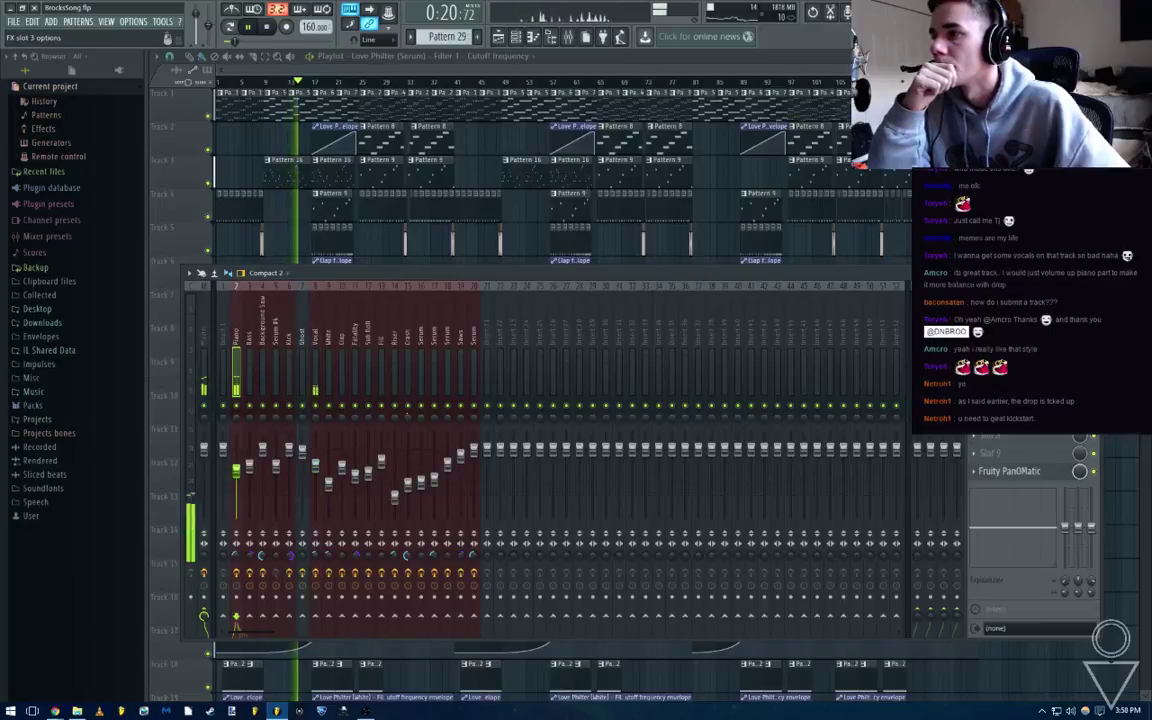
pyautogui.click(1010, 364)
pyautogui.click(412, 504)
pyautogui.moveTo(269, 457); pyautogui.dragTo(303, 440)
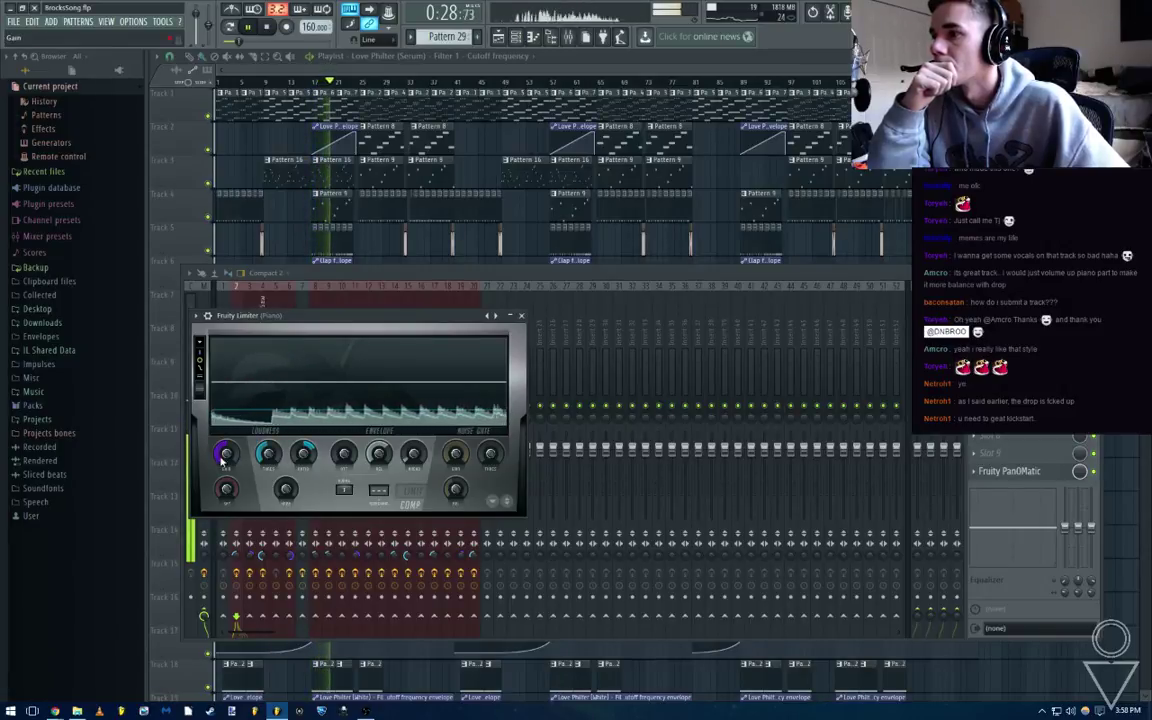
pyautogui.moveTo(226, 457); pyautogui.dragTo(226, 449)
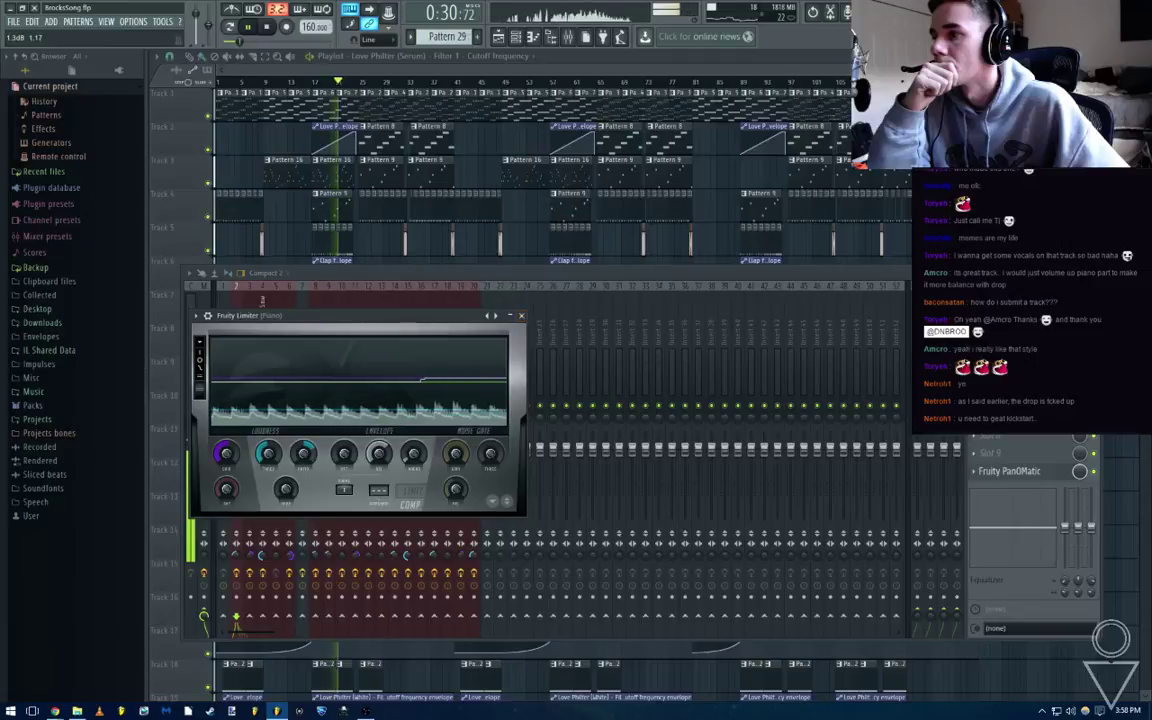
pyautogui.click(521, 317)
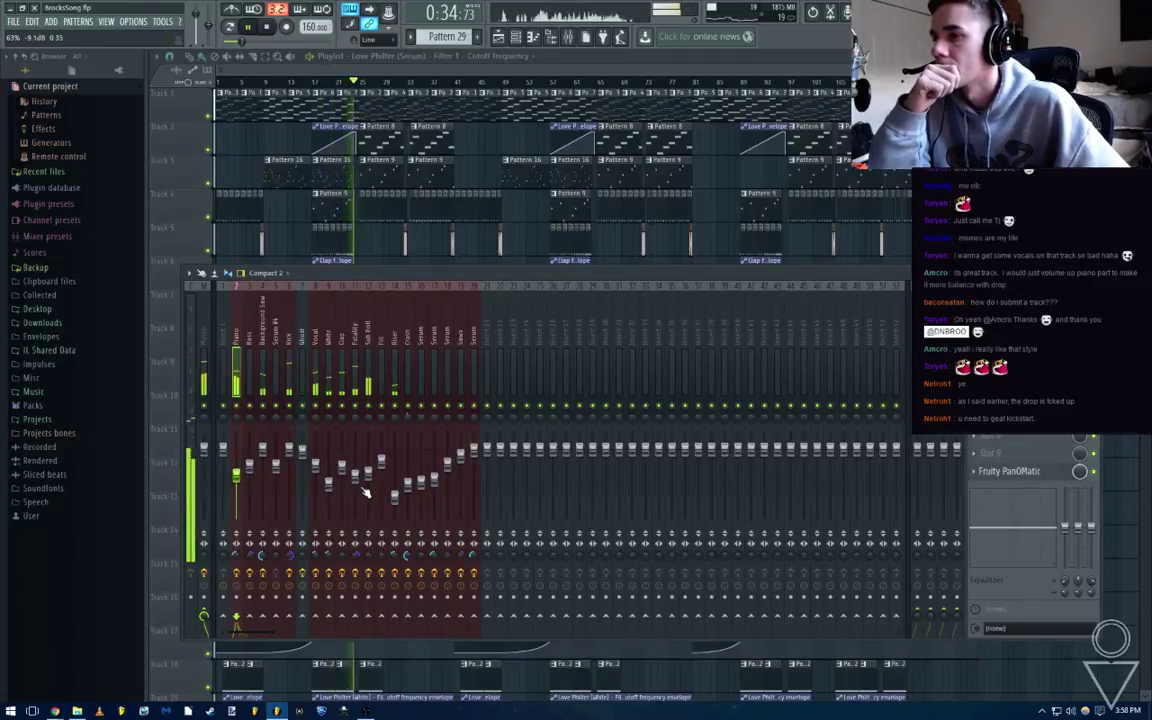
# Lower the Fatality insert's volume slightly, hide the mixer and save the project
pyautogui.moveTo(363, 482); pyautogui.dragTo(363, 488)
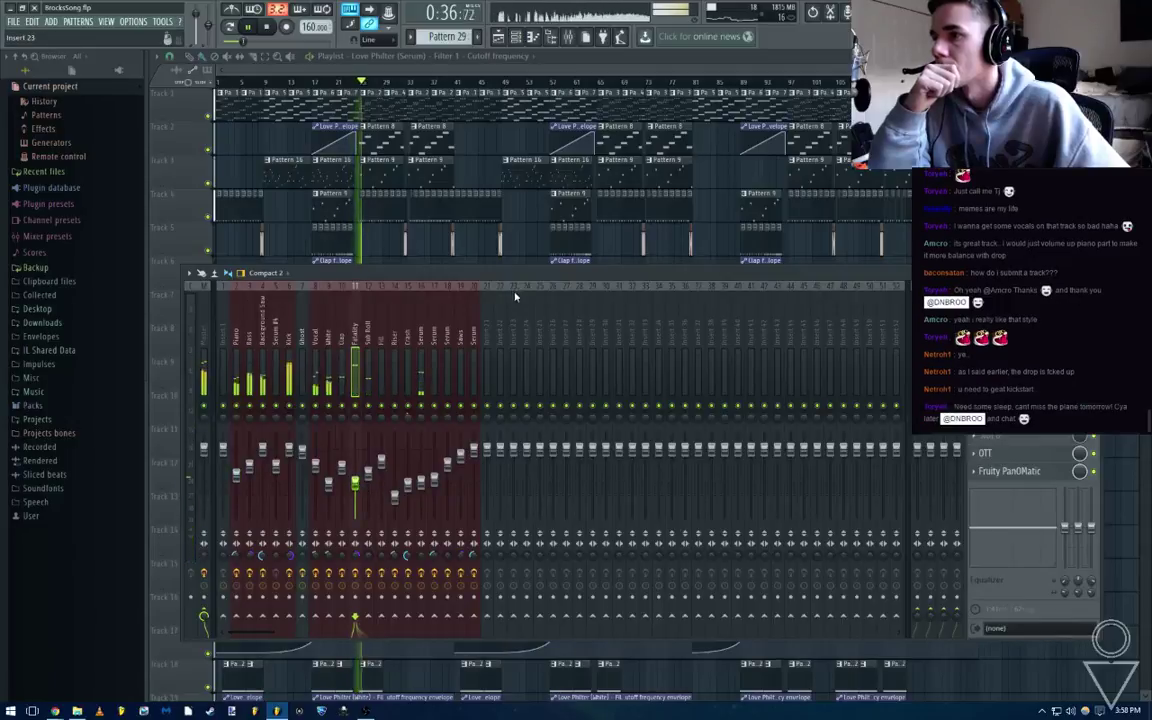
pyautogui.press('F9')
pyautogui.hotkey('ctrl', 's')
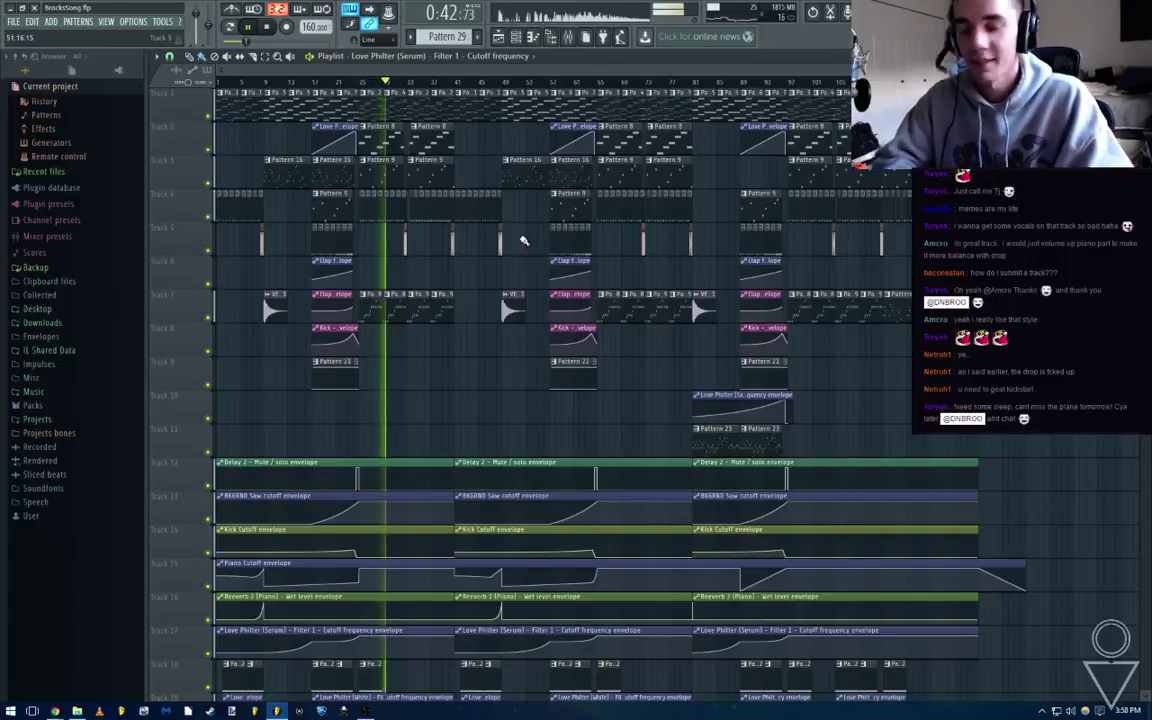
# Examine the levels of the Serum, Ghost, Fill and Piano inserts in the mixer during playback, and stop the song
pyautogui.click(569, 37)
pyautogui.click(290, 340)
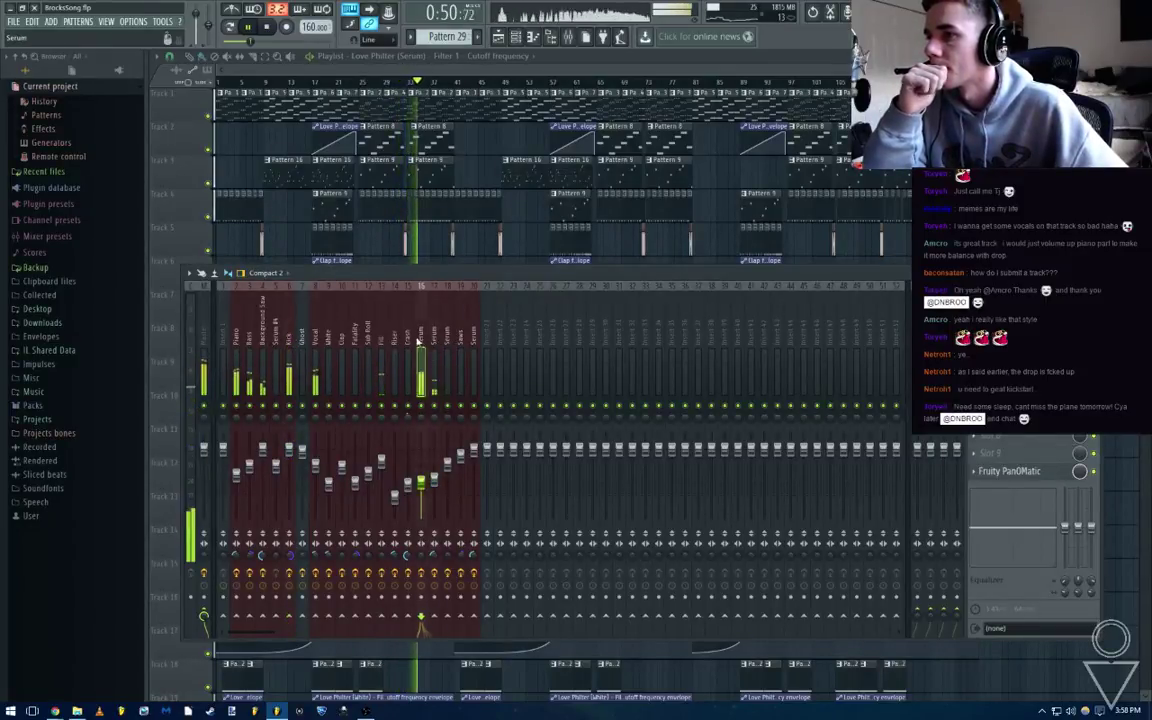
pyautogui.click(273, 340)
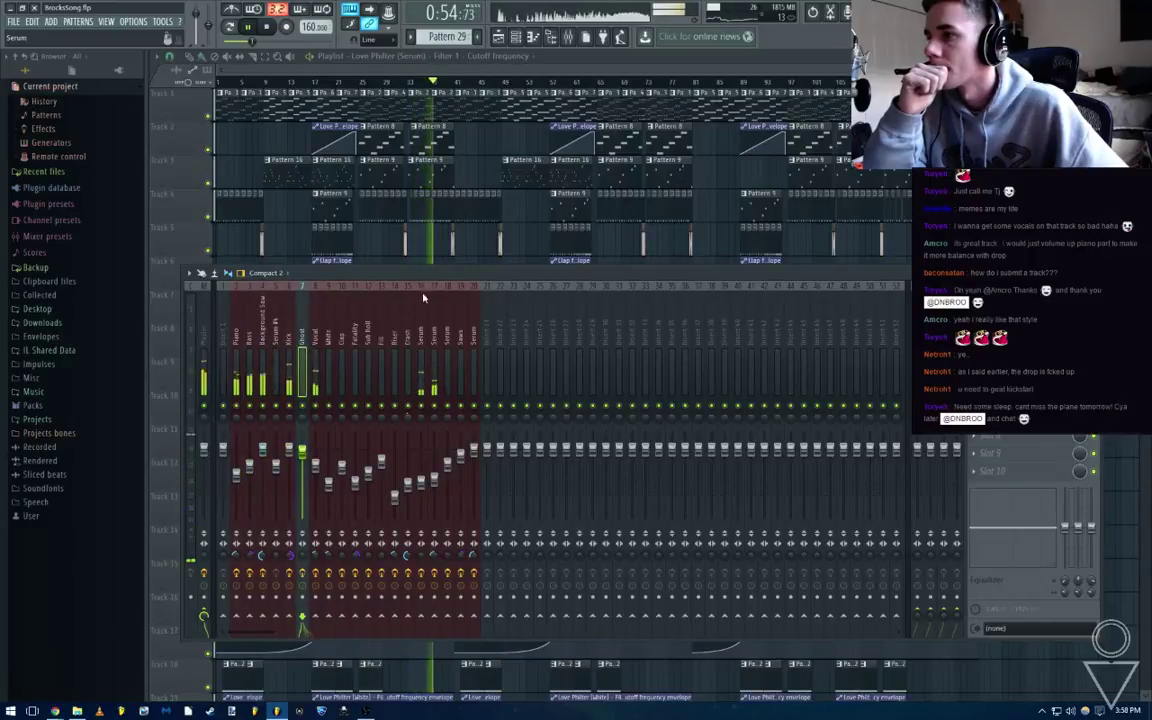
pyautogui.press('F9')
pyautogui.click(569, 39)
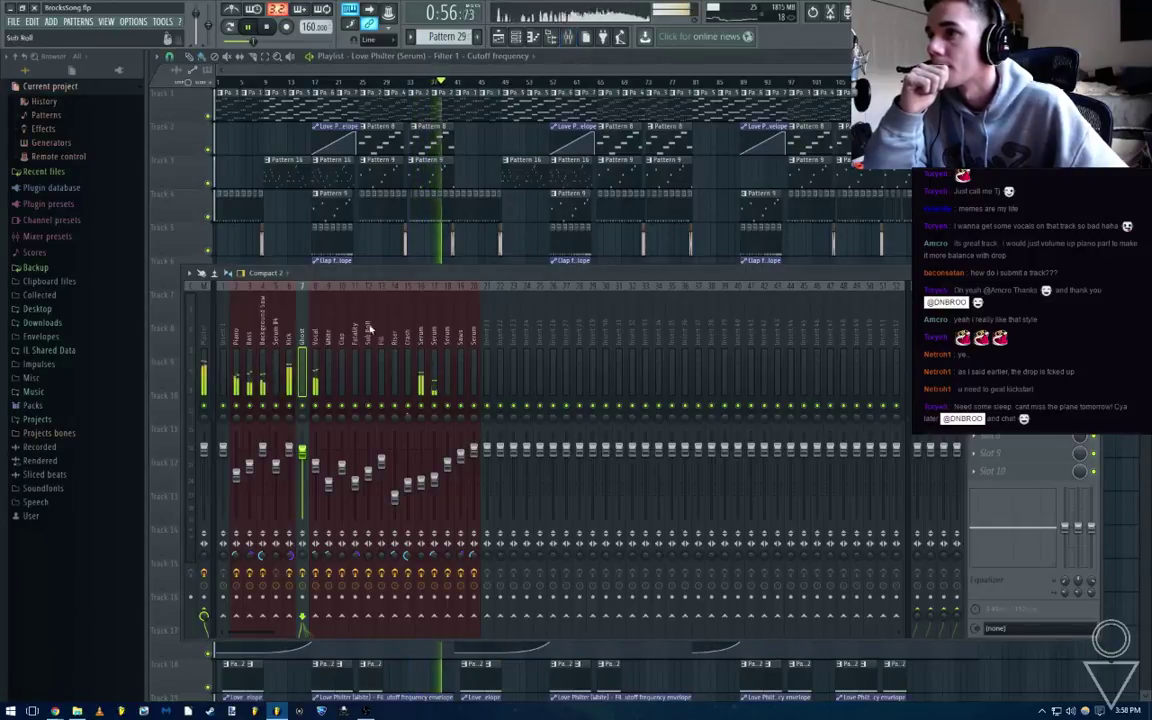
pyautogui.click(314, 341)
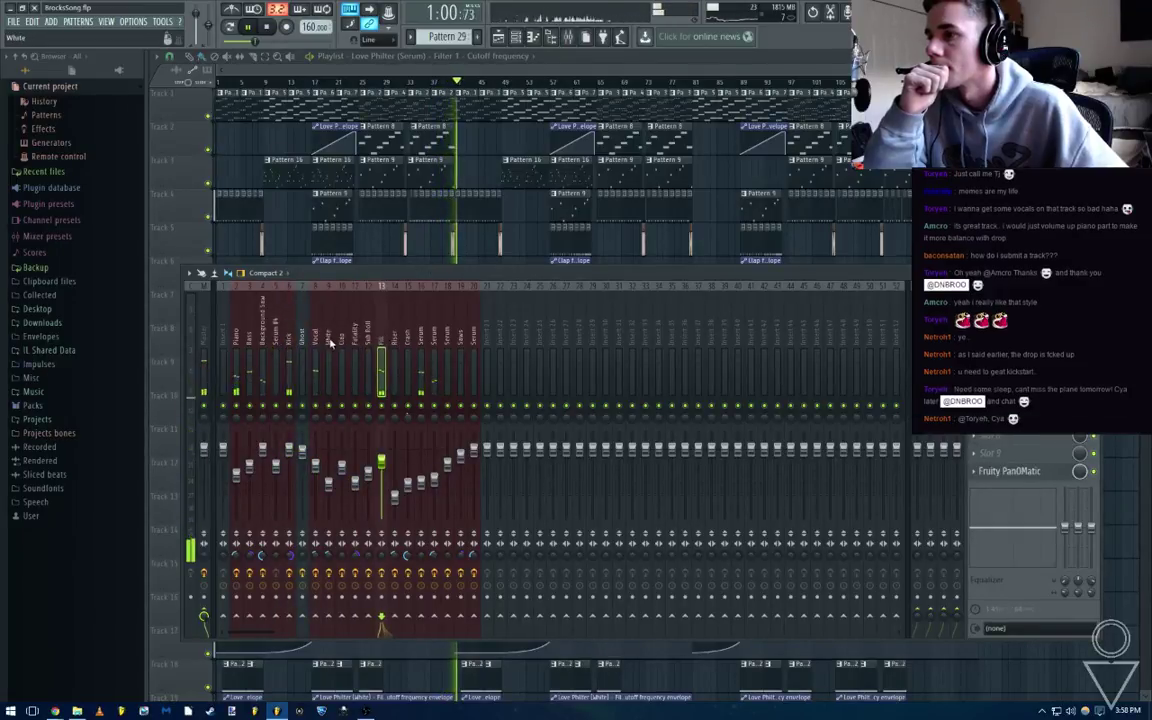
pyautogui.click(272, 342)
pyautogui.click(237, 340)
pyautogui.press('F9')
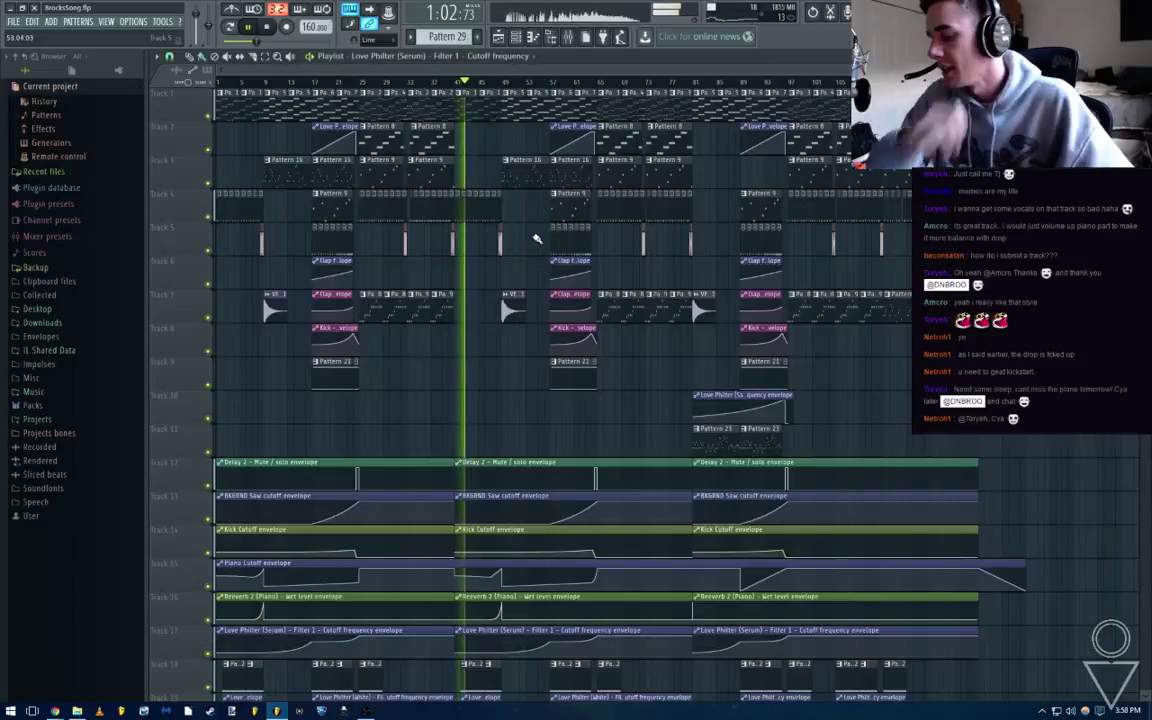
pyautogui.press('space')
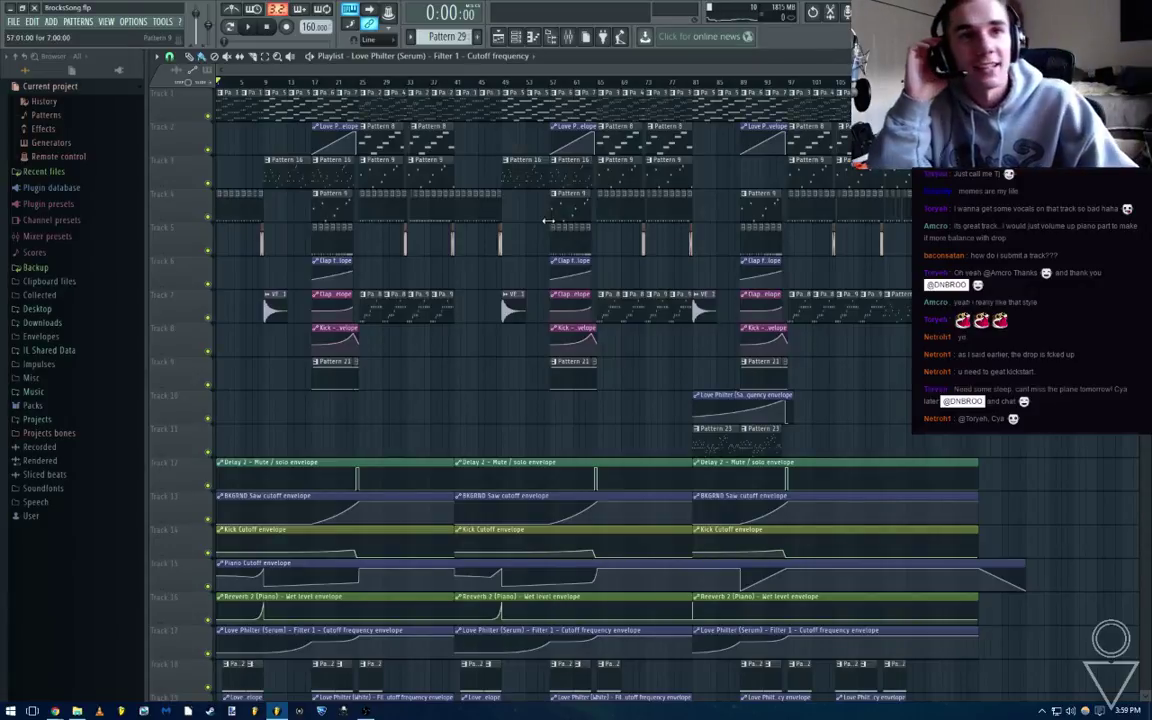
pyautogui.press('F9')
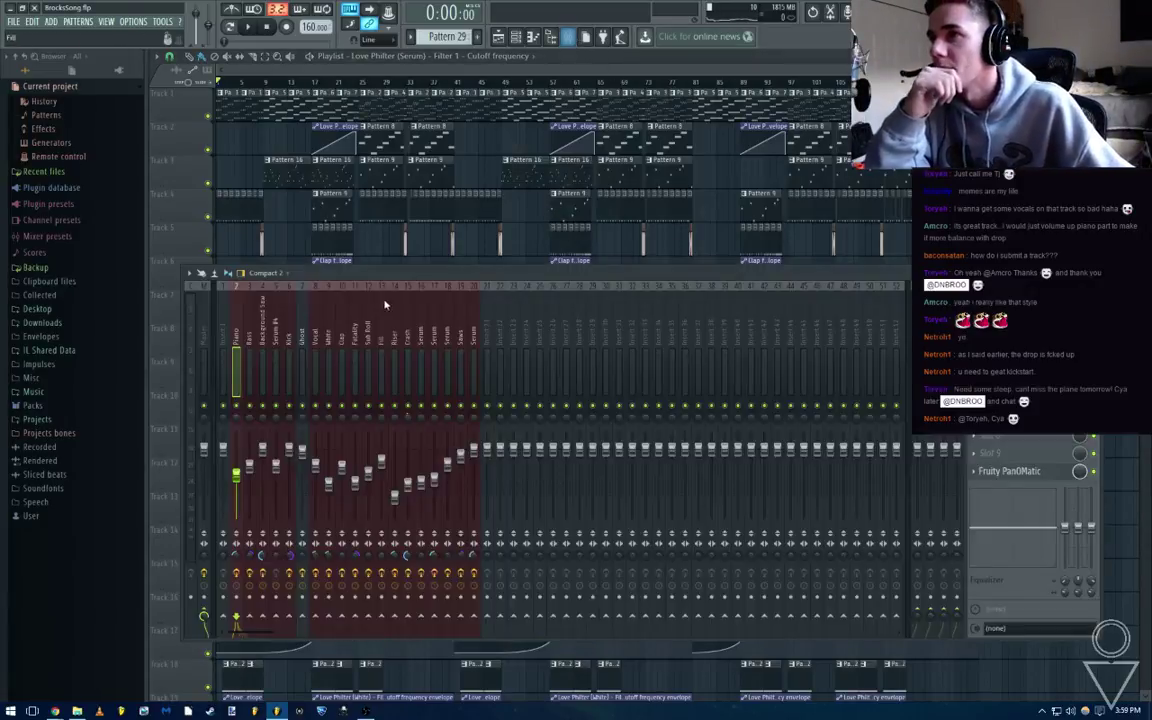
pyautogui.press('F9')
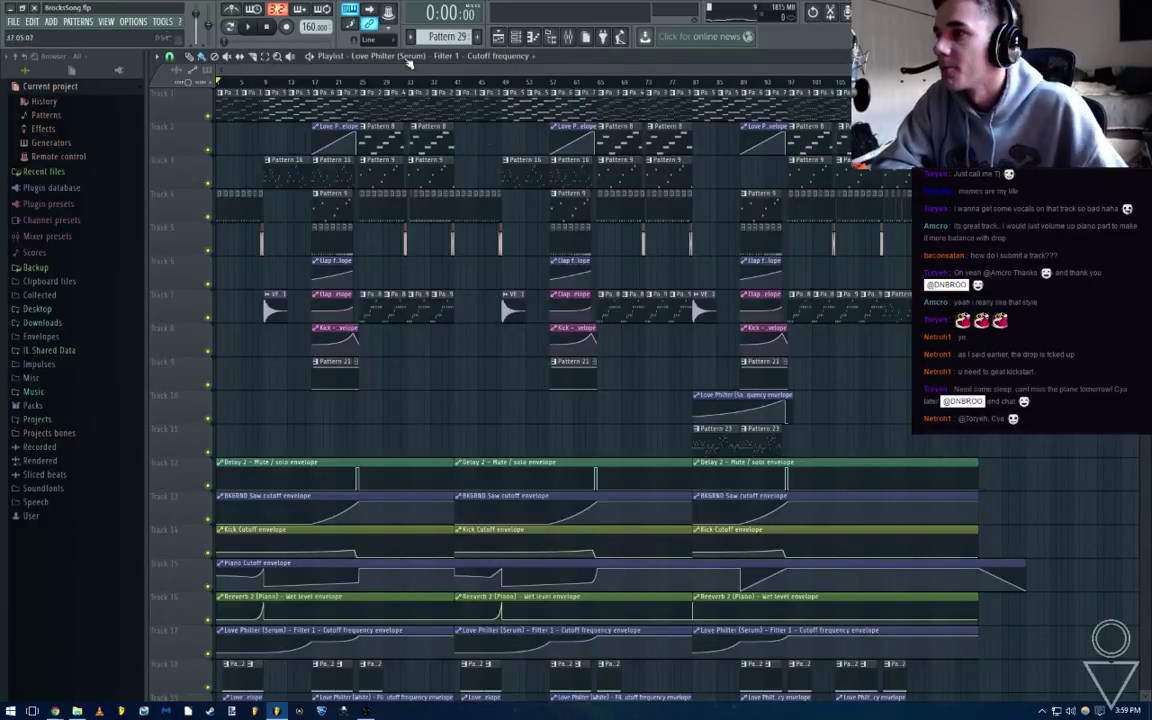
# Open the recent project Rave72.flp and close its Serum window
pyautogui.click(13, 21)
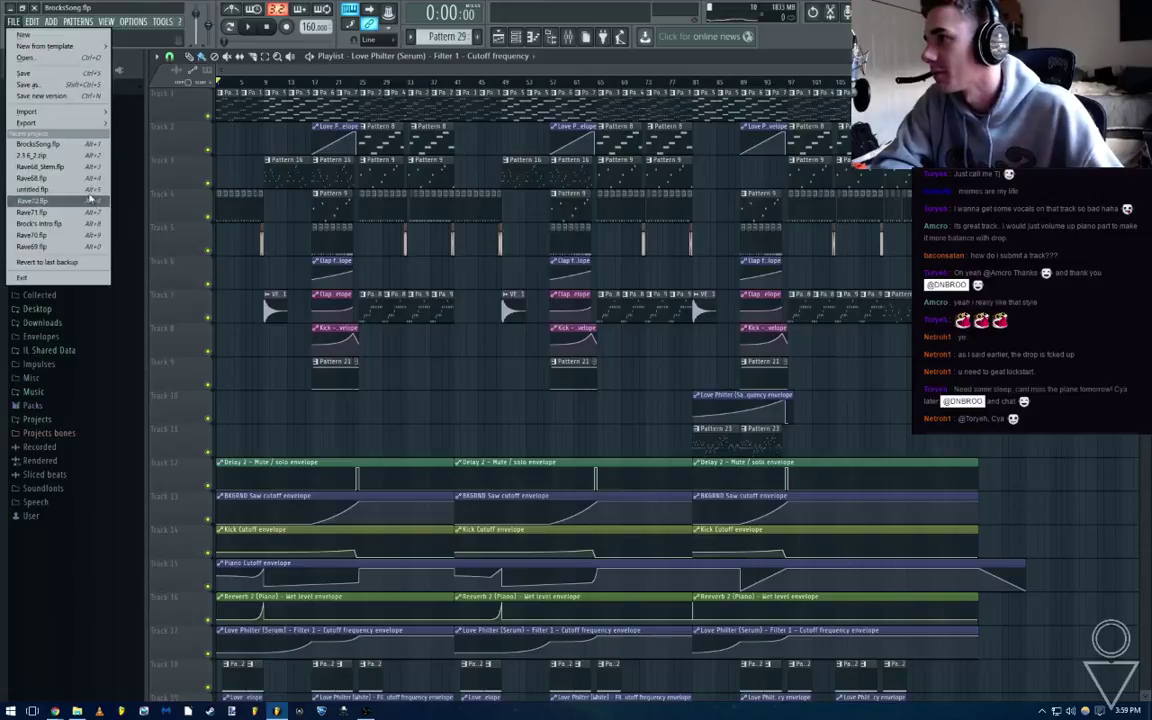
pyautogui.click(82, 204)
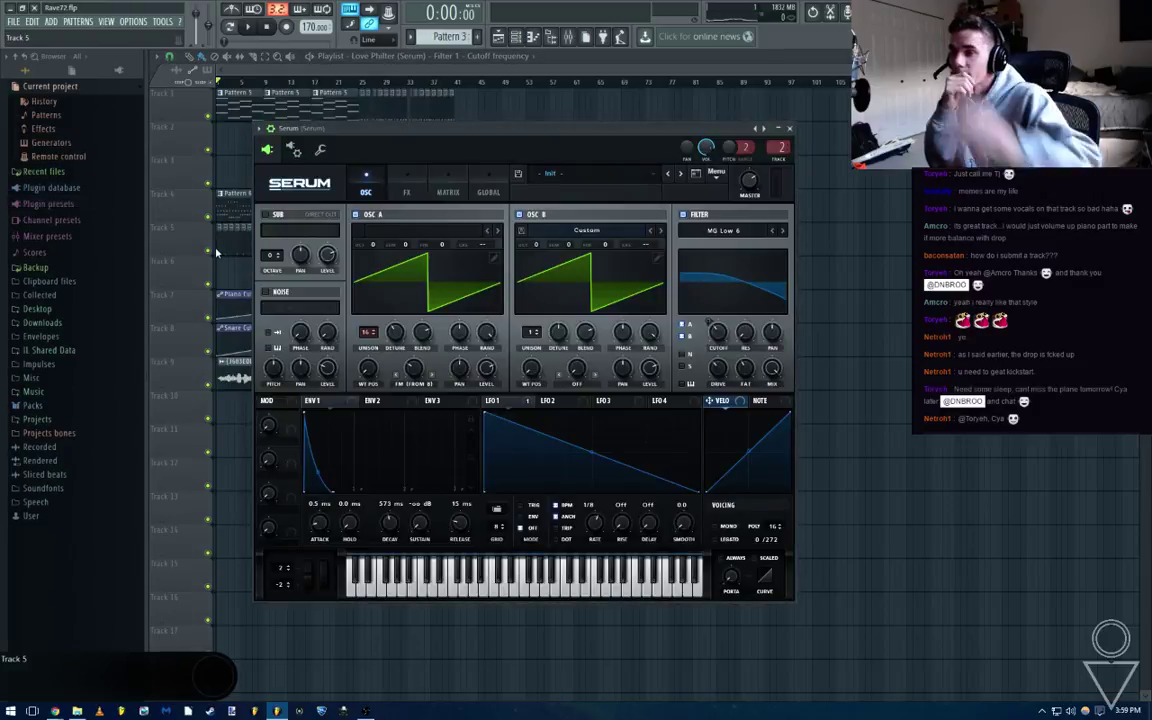
pyautogui.click(790, 130)
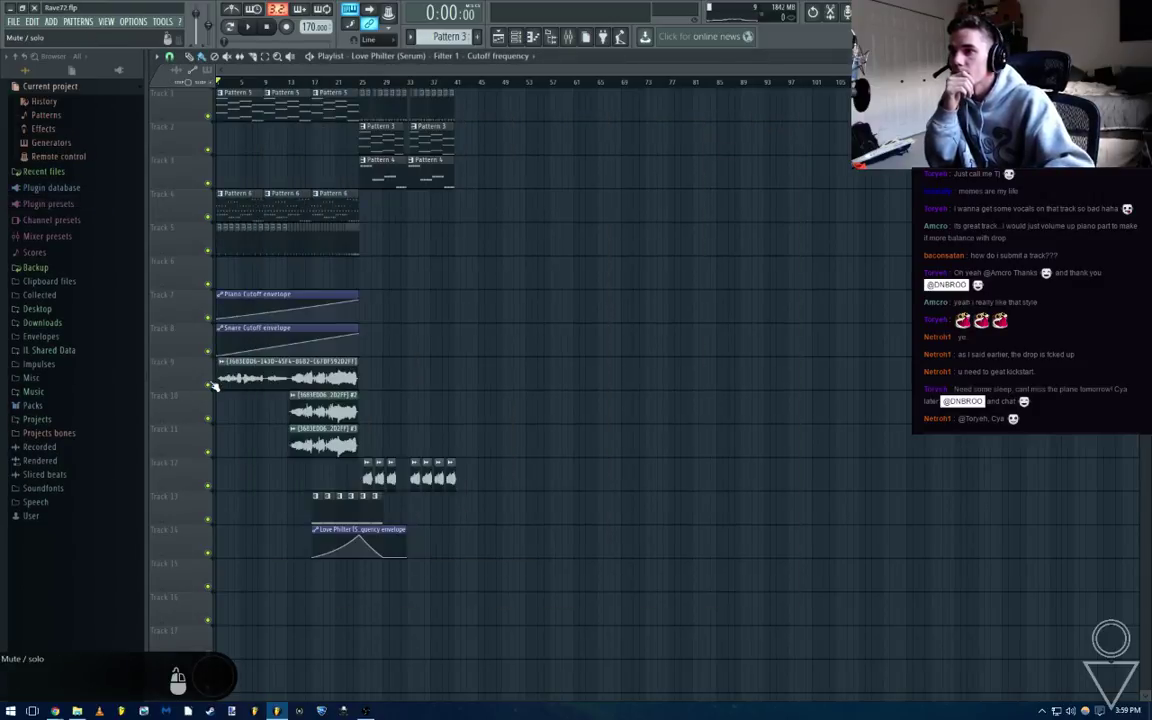
# Mute playlist tracks 9 to 12 and play the arrangement up to the drop
pyautogui.moveTo(213, 386); pyautogui.dragTo(212, 428)
pyautogui.click(211, 485)
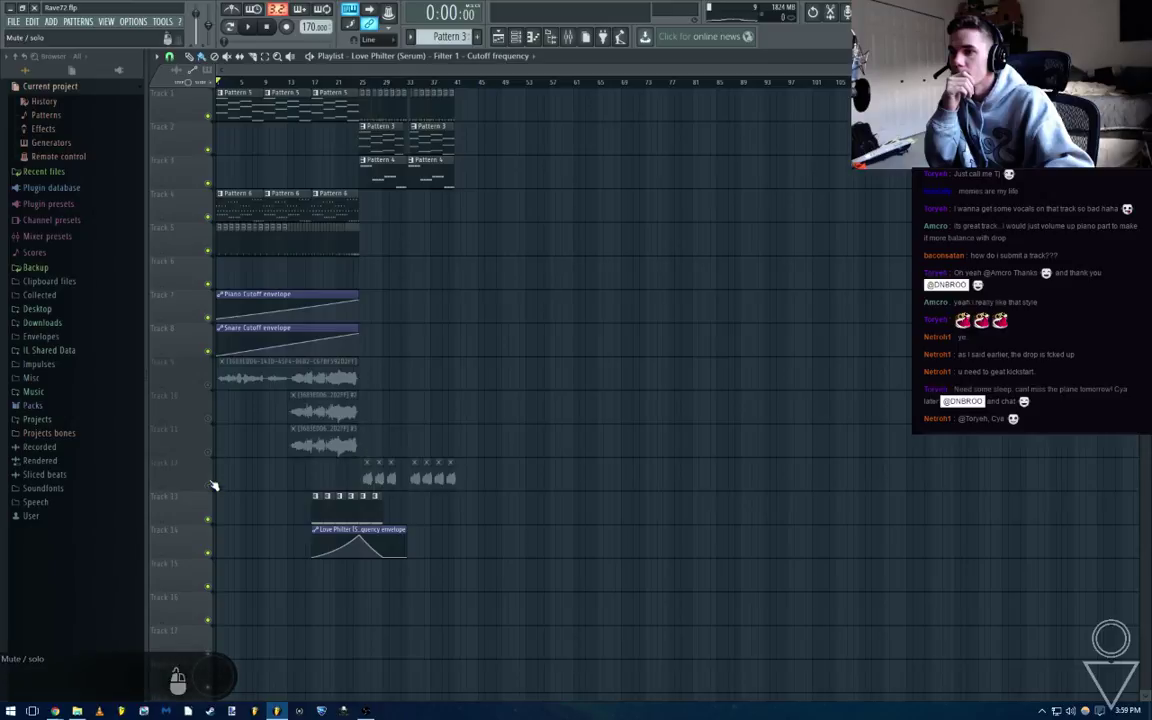
pyautogui.click(253, 28)
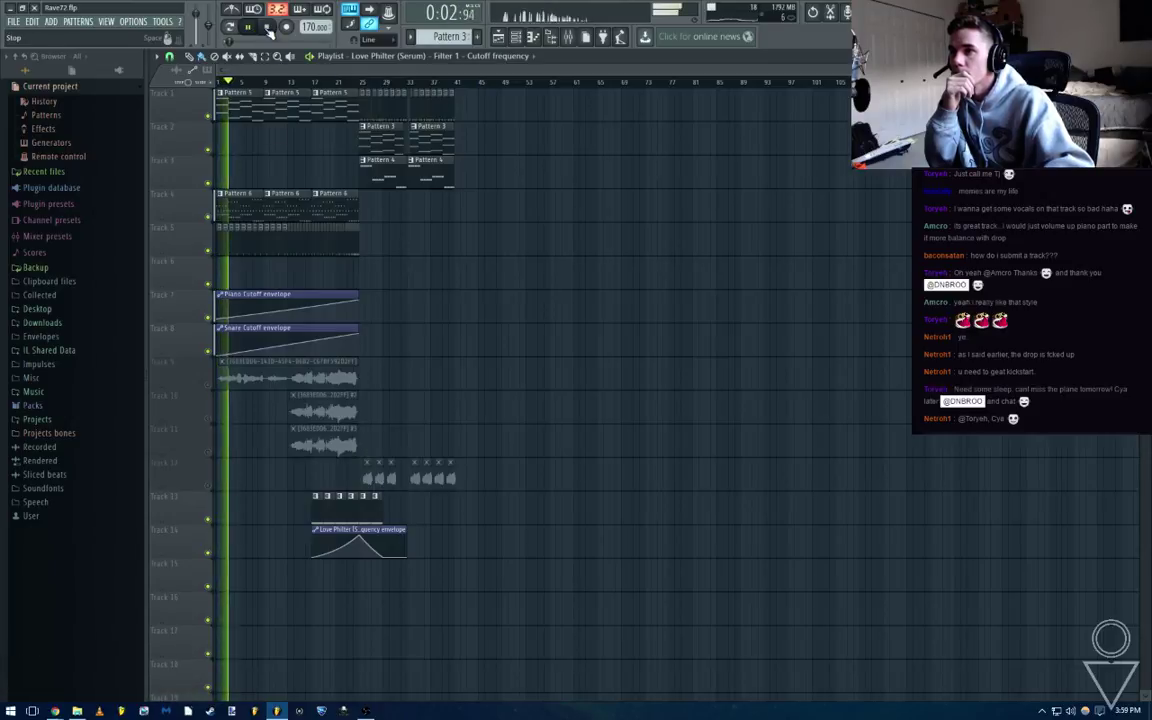
pyautogui.click(266, 28)
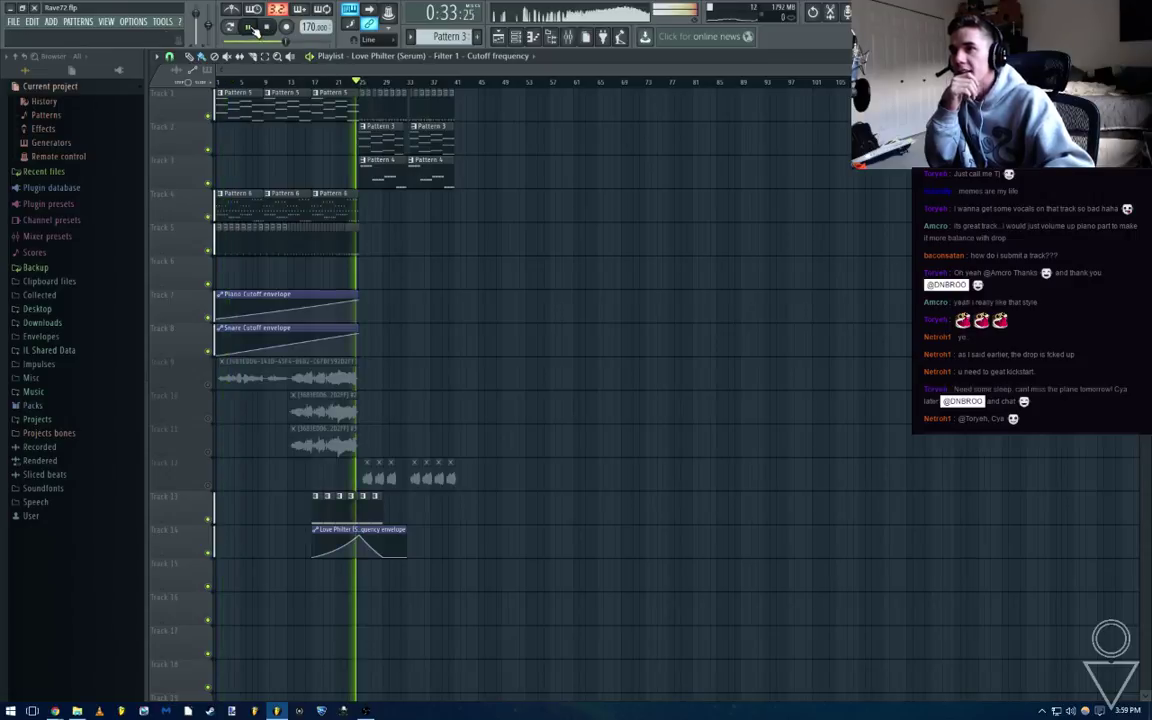
# Lower the mixer's Master volume slightly and play the drop with Patterns 3 and 4
pyautogui.click(550, 38)
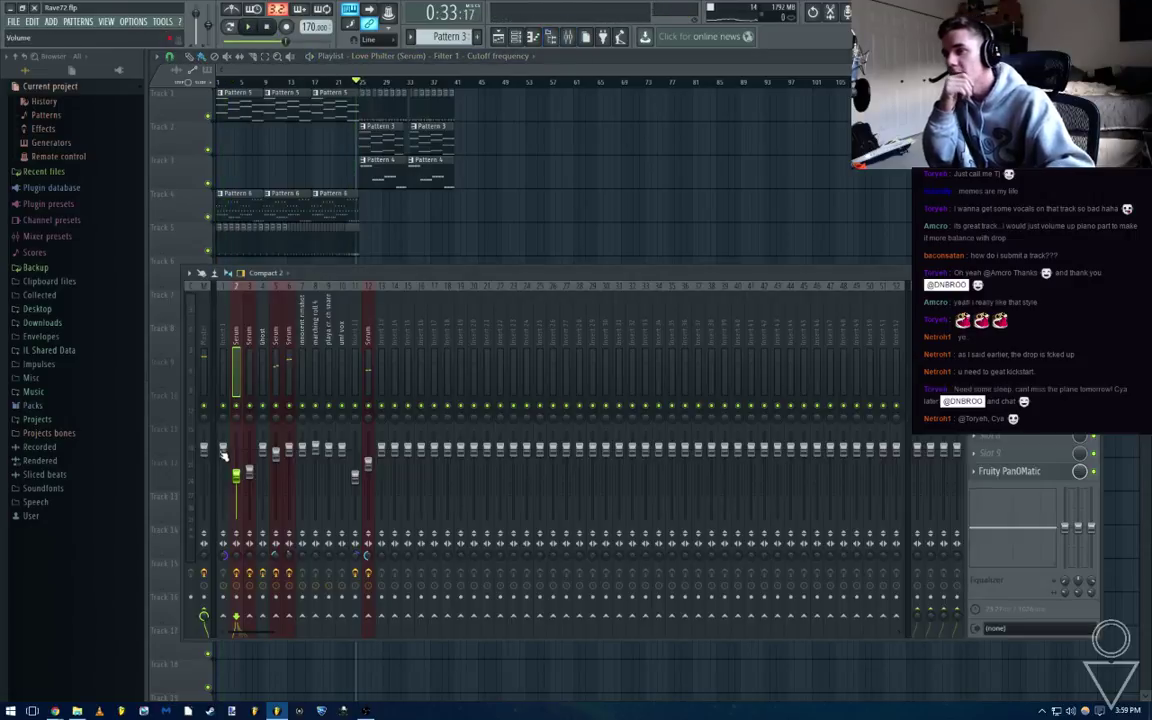
pyautogui.moveTo(204, 449); pyautogui.dragTo(204, 460)
pyautogui.click(250, 28)
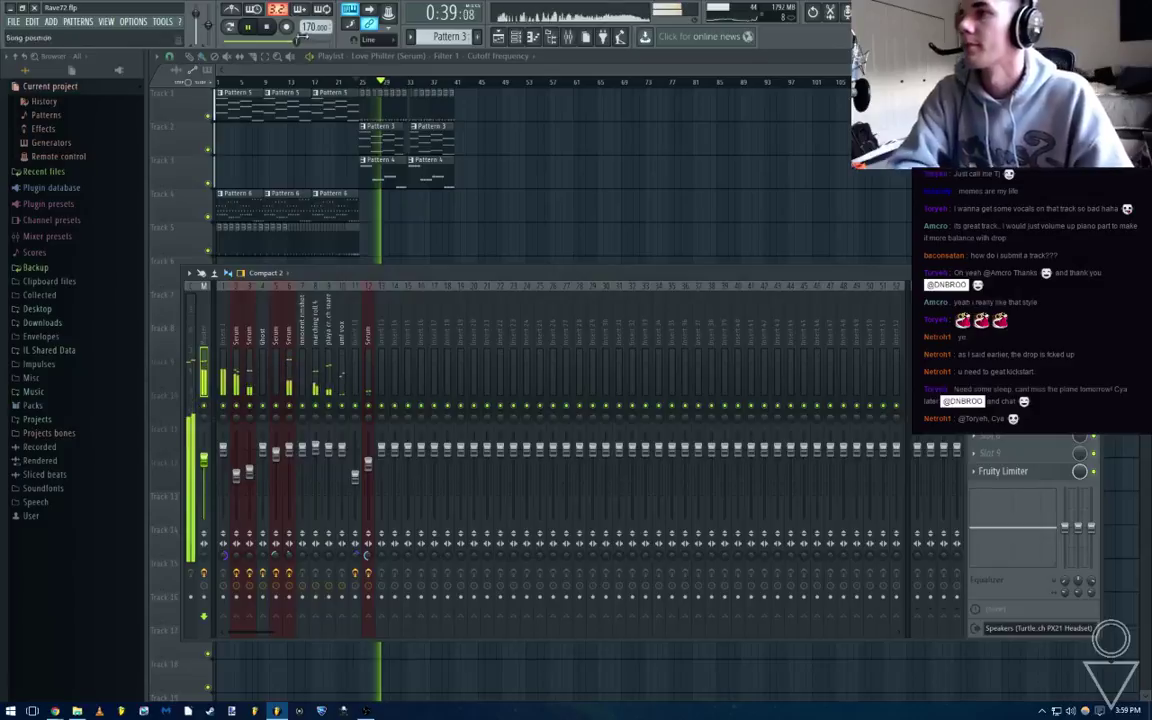
pyautogui.click(267, 28)
# Open the recent project Rave71.flp without saving the changes to Rave72.flp
pyautogui.click(14, 22)
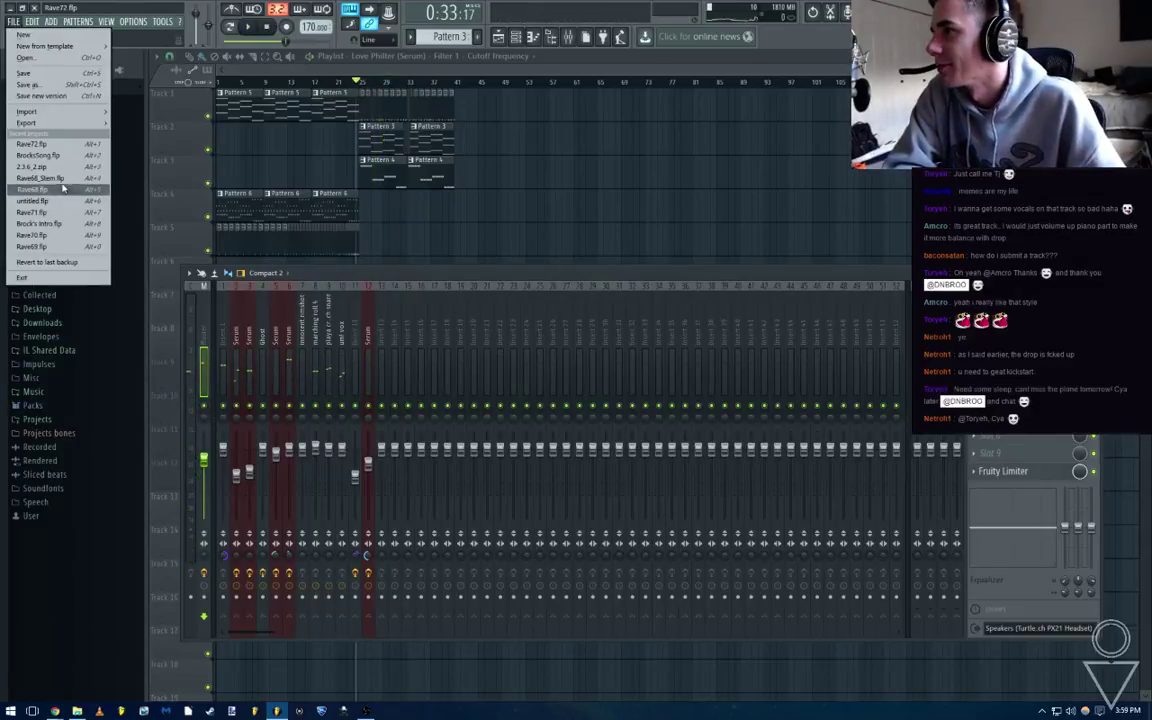
pyautogui.click(62, 188)
pyautogui.click(600, 392)
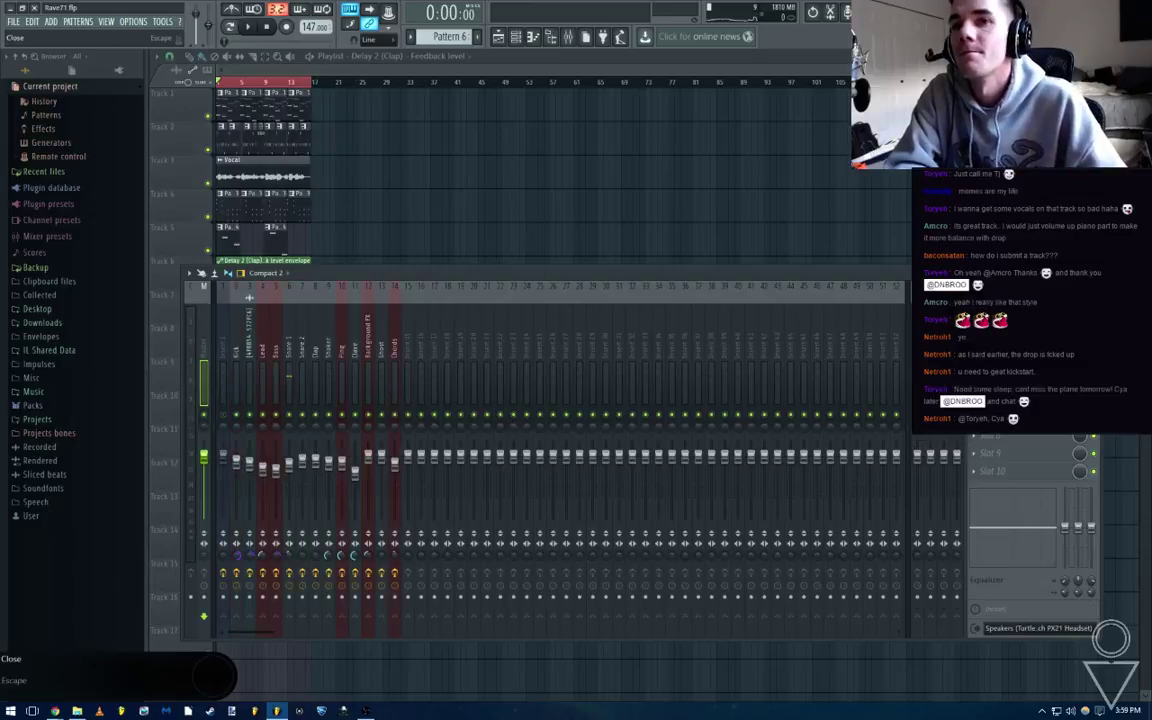
# Hide the mixer, mute the Vocal track in the playlist and play the arrangement from the start
pyautogui.scroll(8, 259, 82)
pyautogui.scroll(3, 280, 71)
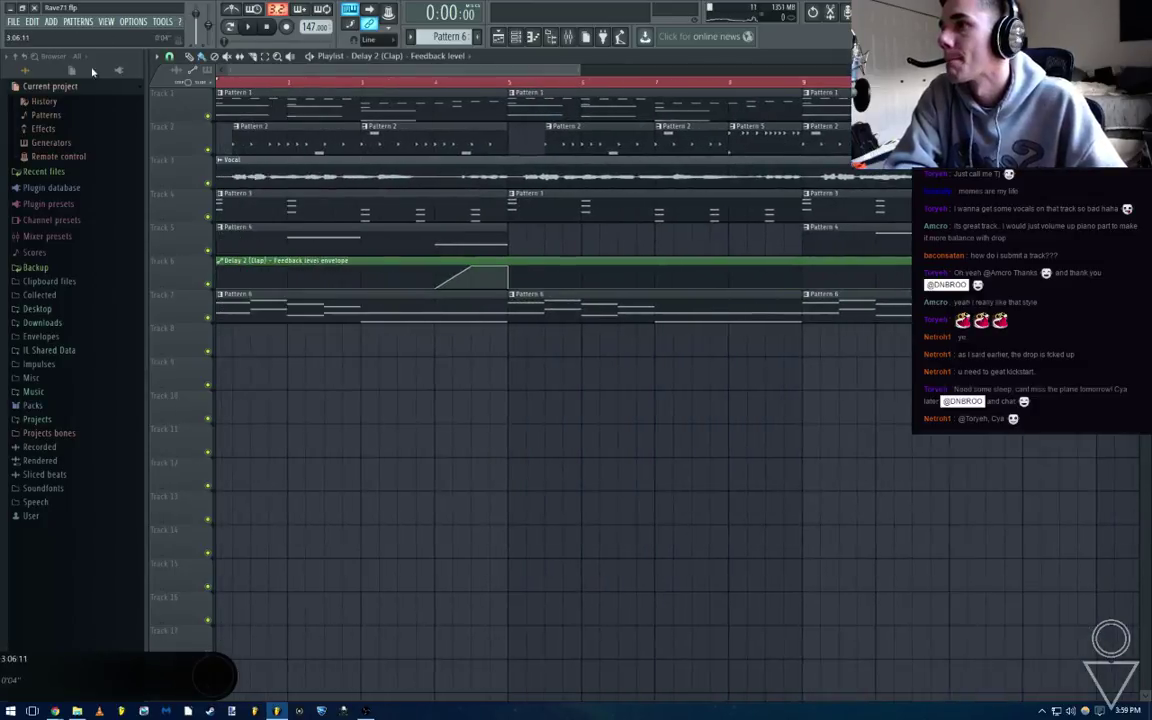
pyautogui.scroll(-6, 296, 73)
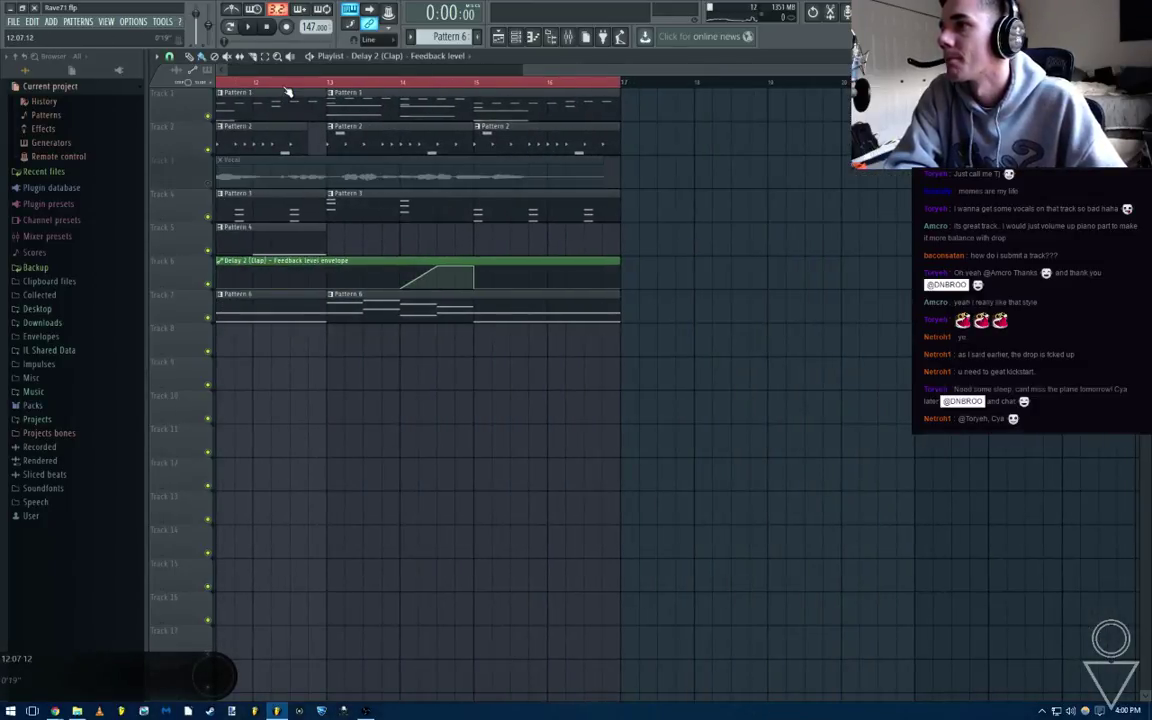
pyautogui.scroll(-3, 287, 88)
pyautogui.press('space')
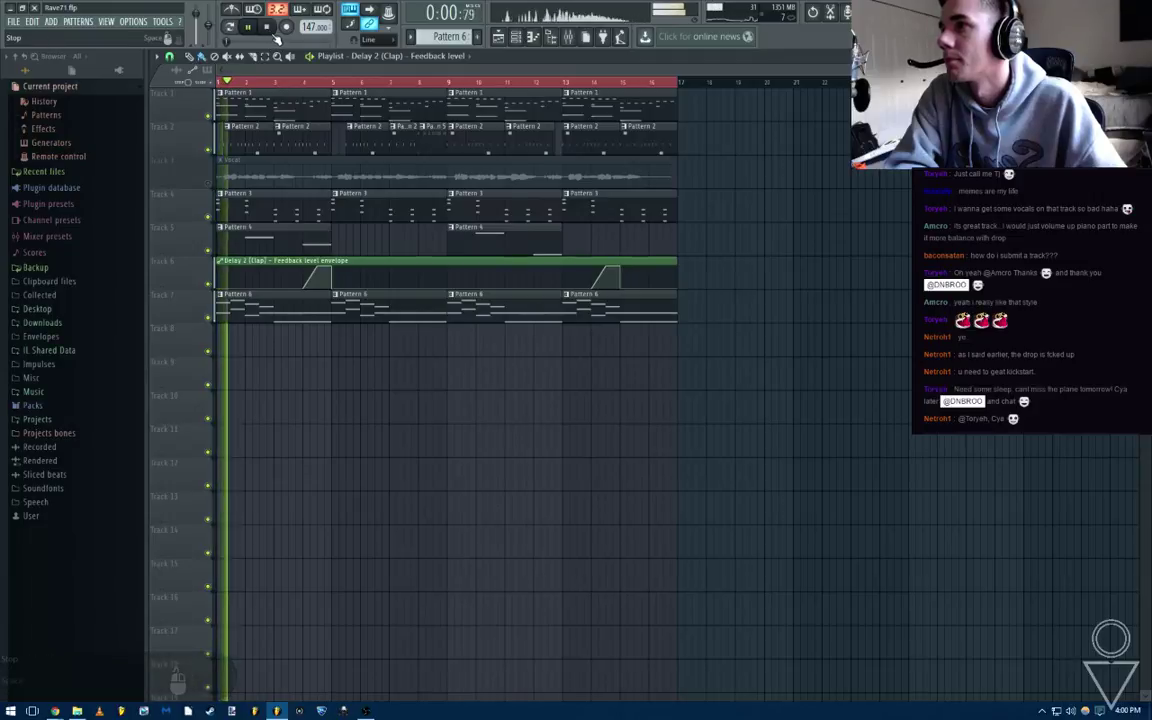
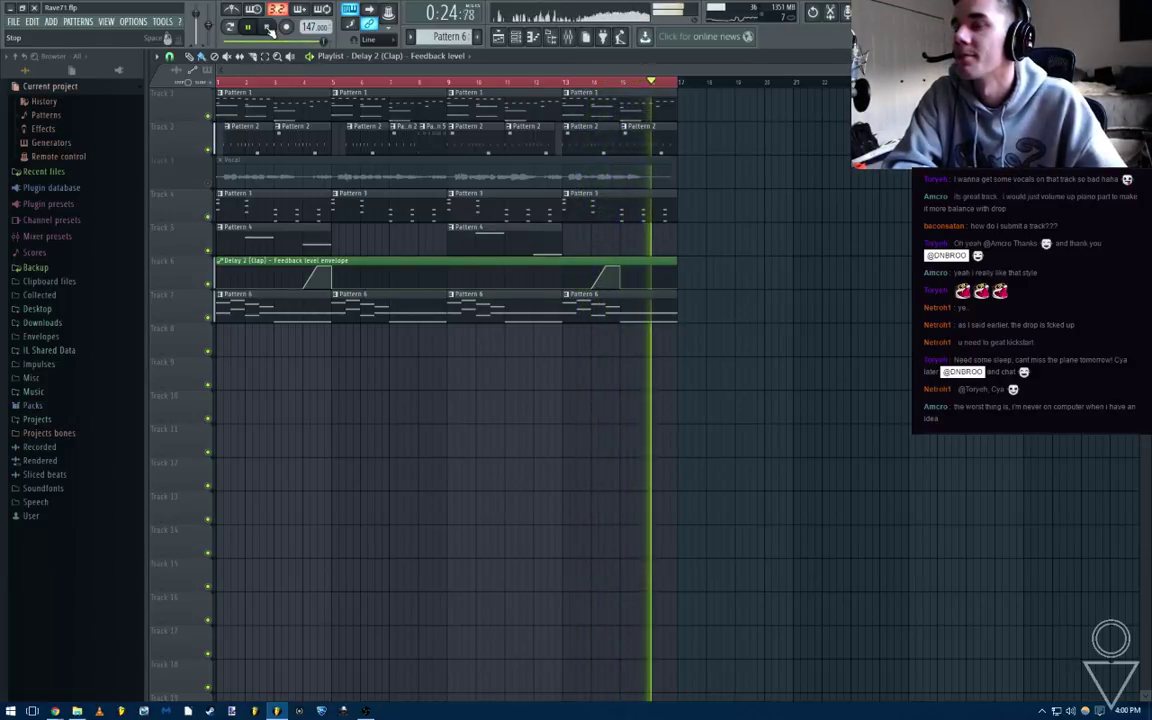
pyautogui.click(268, 29)
# Open the recent project Rave70.flp without saving the changes to Rave71.flp
pyautogui.click(13, 21)
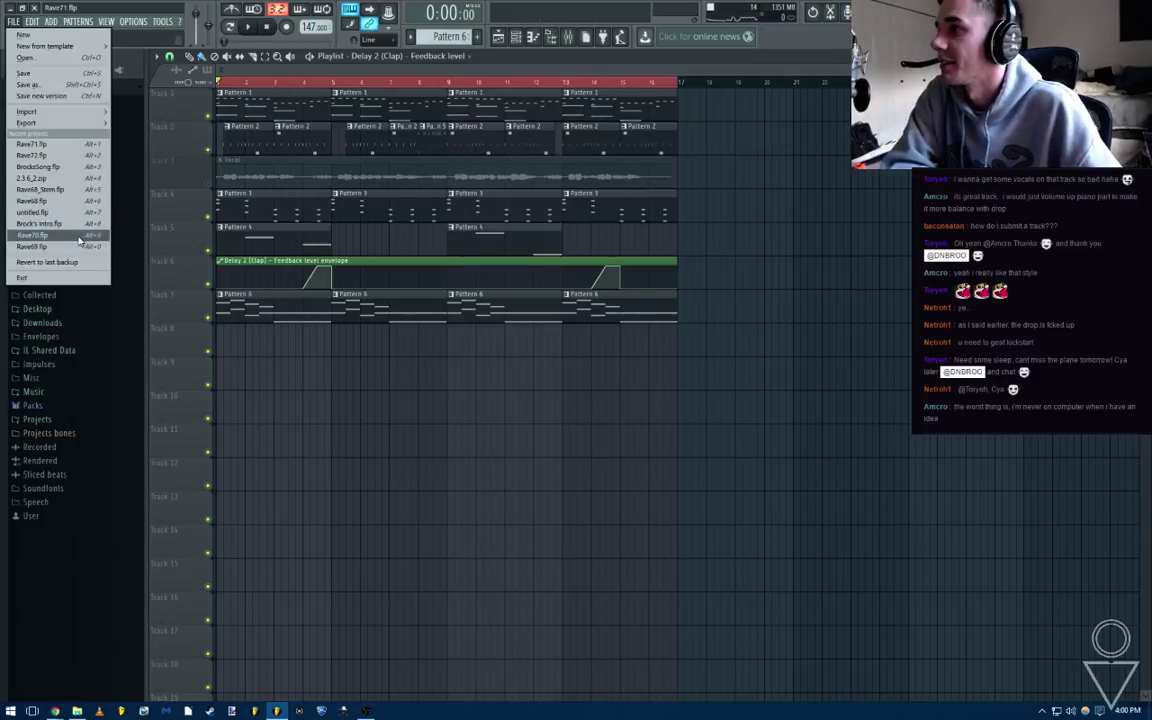
pyautogui.click(80, 236)
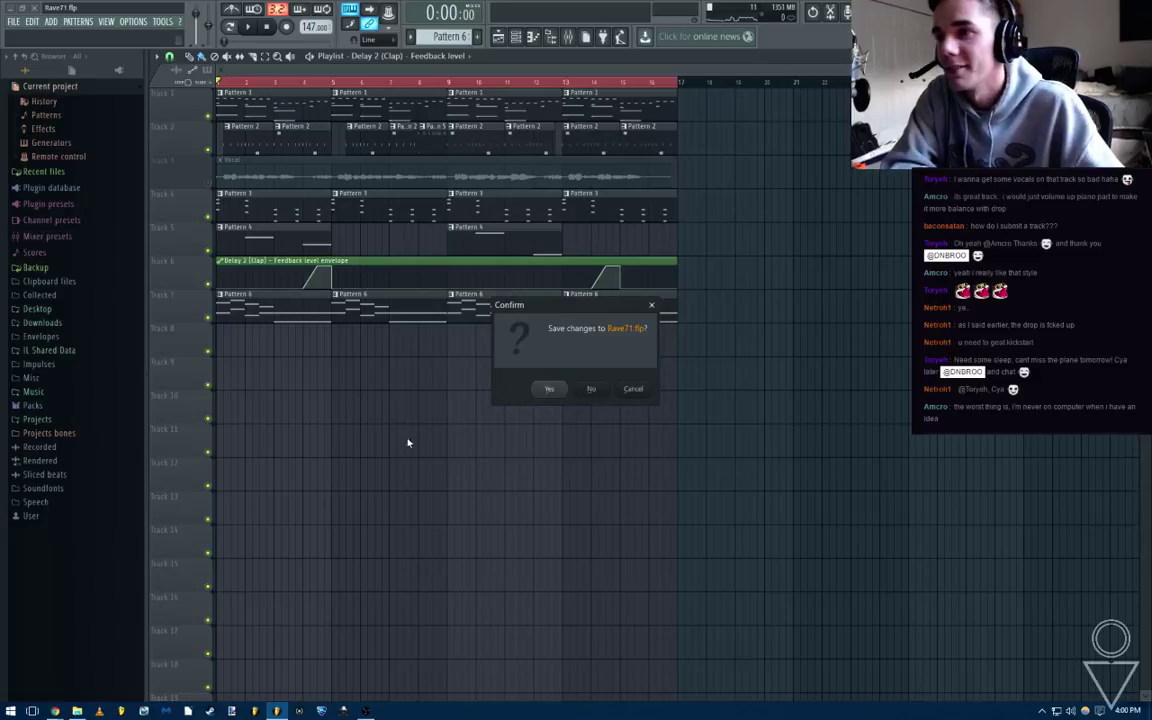
pyautogui.click(591, 390)
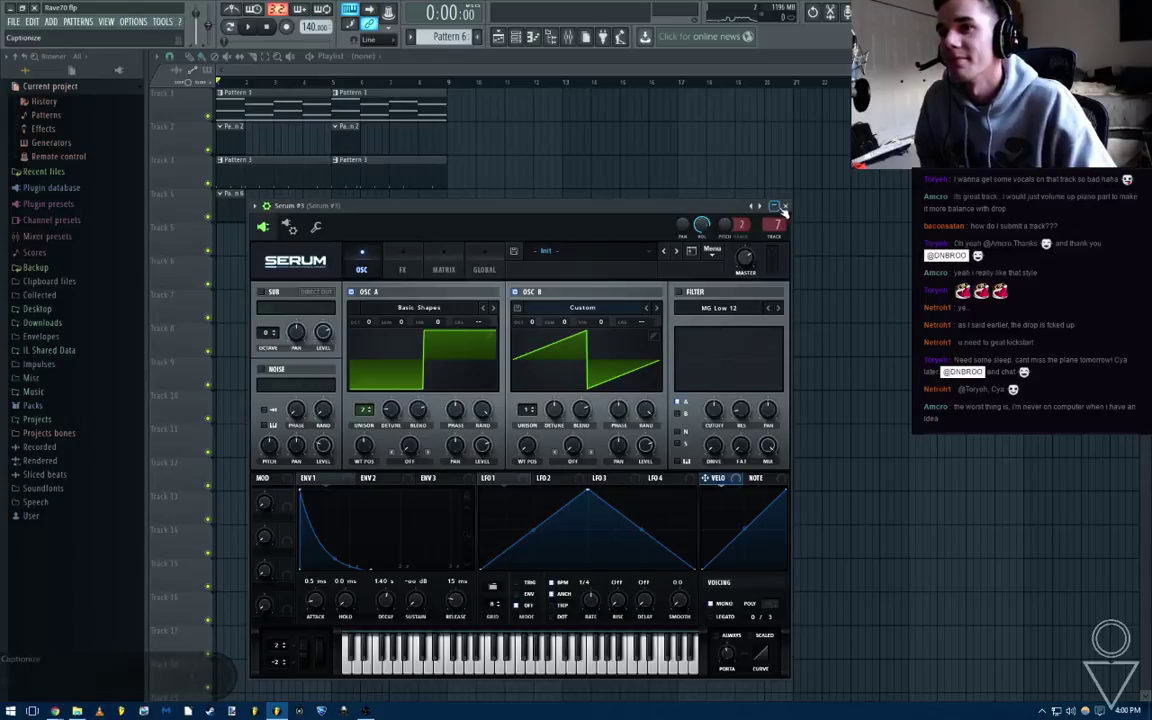
# Close the Serum #3 window and listen to the start of the arrangement
pyautogui.click(776, 207)
pyautogui.click(255, 28)
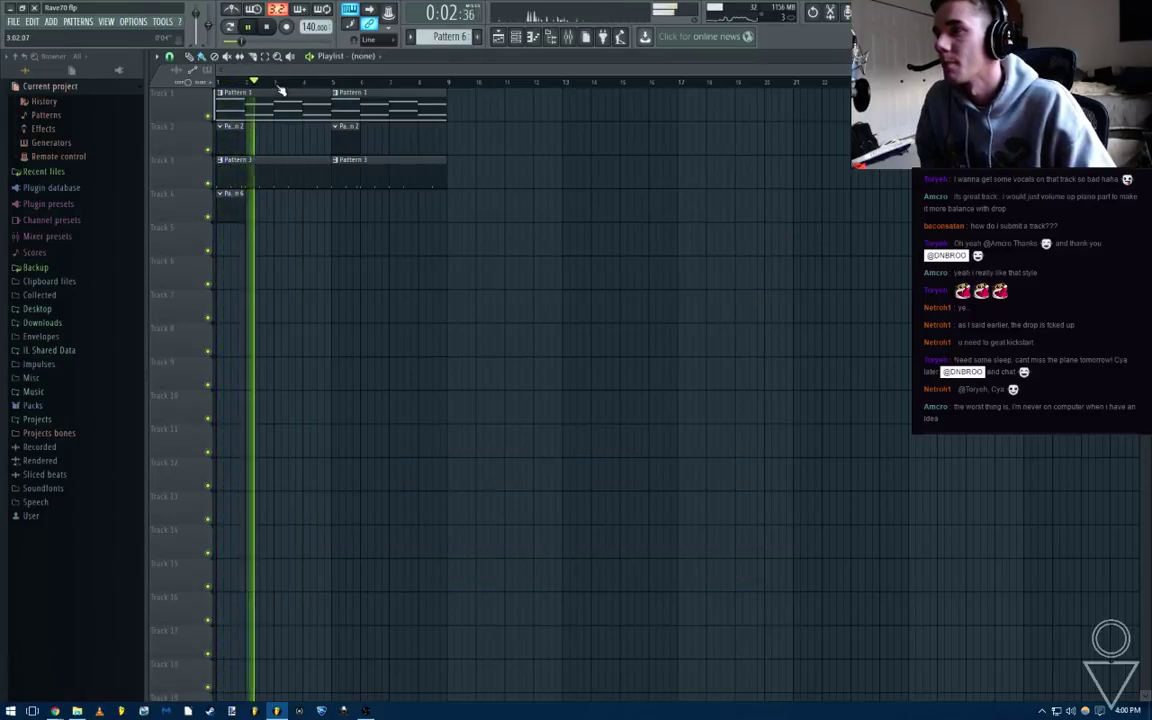
pyautogui.click(269, 31)
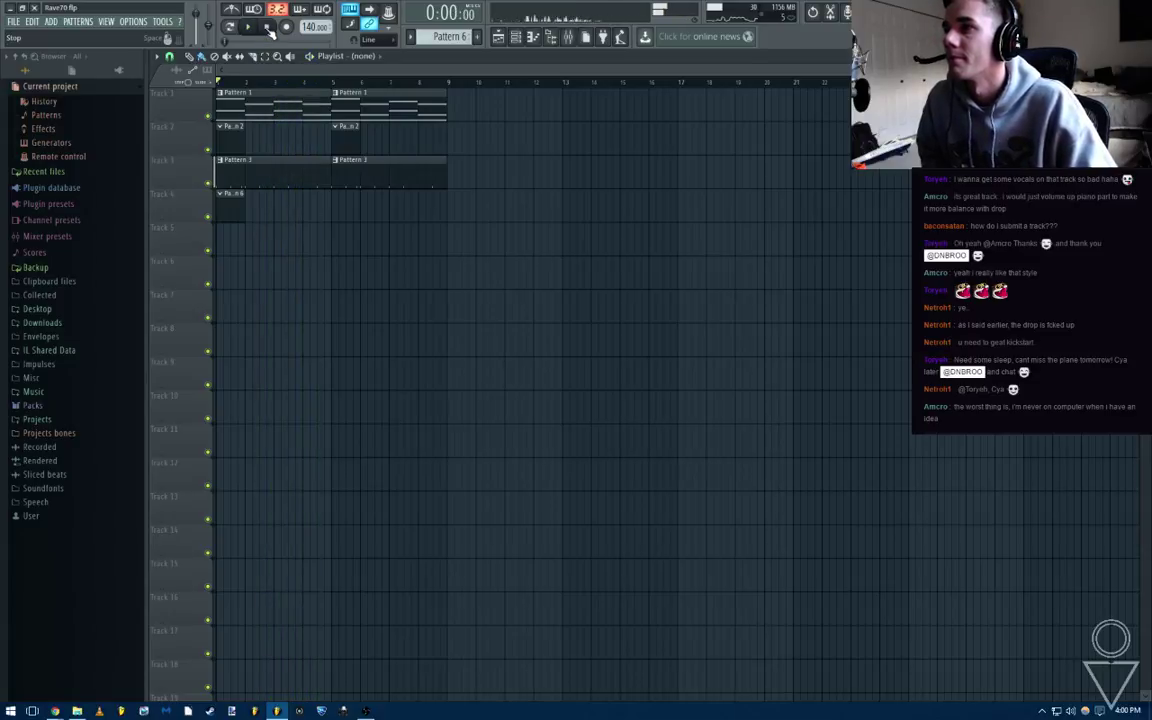
# Examine Pattern 1's notes in the piano roll and open the Serum synth on channel 2 of the channel rack
pyautogui.doubleClick(293, 109)
pyautogui.scroll(-4, 308, 92)
pyautogui.scroll(-3, 308, 90)
pyautogui.press('F5')
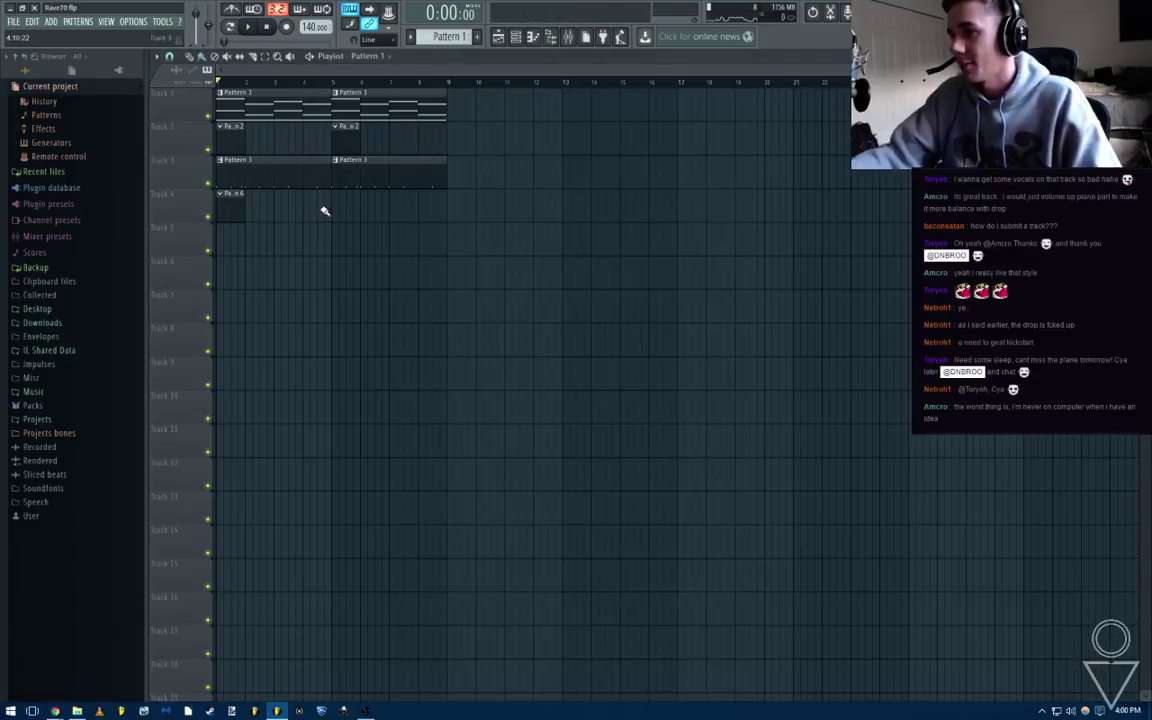
pyautogui.click(515, 37)
pyautogui.click(238, 104)
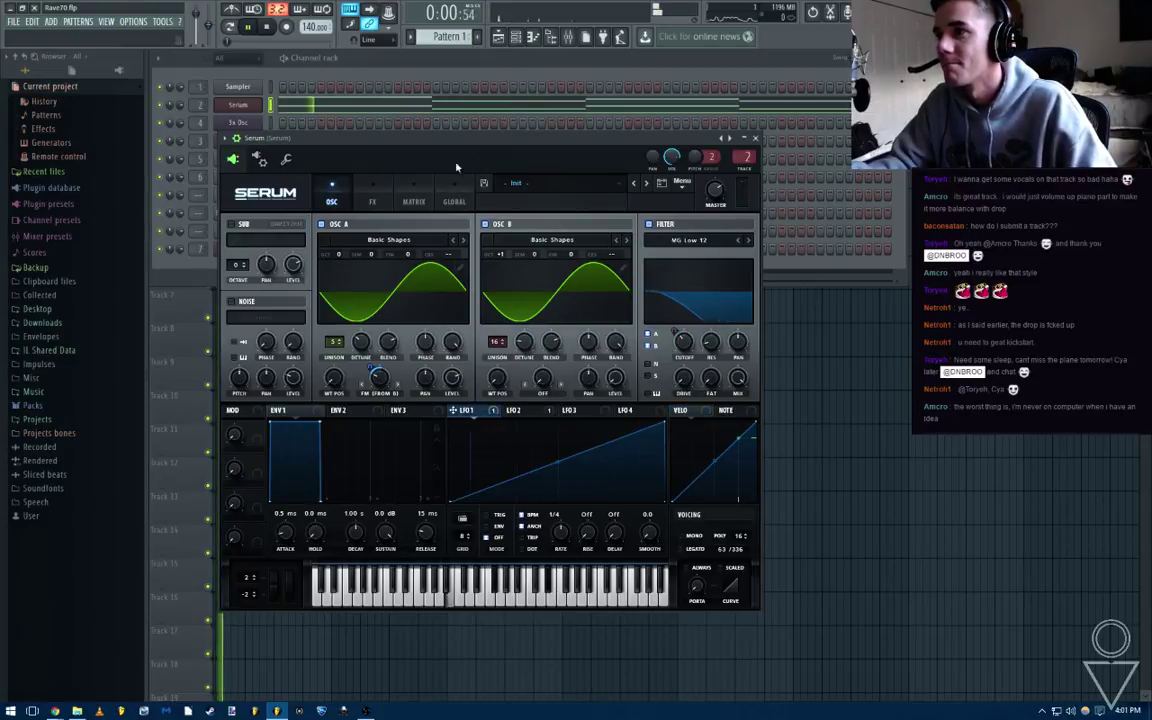
# Solo the Serum channel and examine its effects and oscillator pages during playback, then close its window
pyautogui.rightClick(160, 105)
pyautogui.click(176, 113)
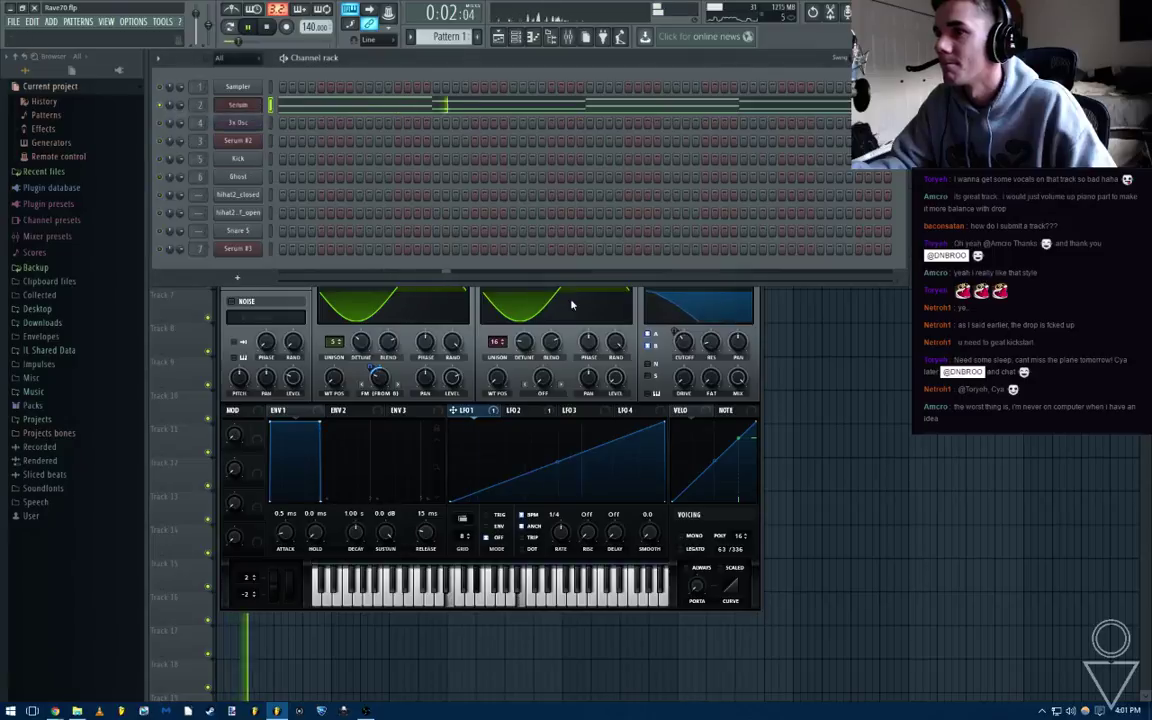
pyautogui.click(760, 372)
pyautogui.moveTo(541, 147); pyautogui.dragTo(553, 175)
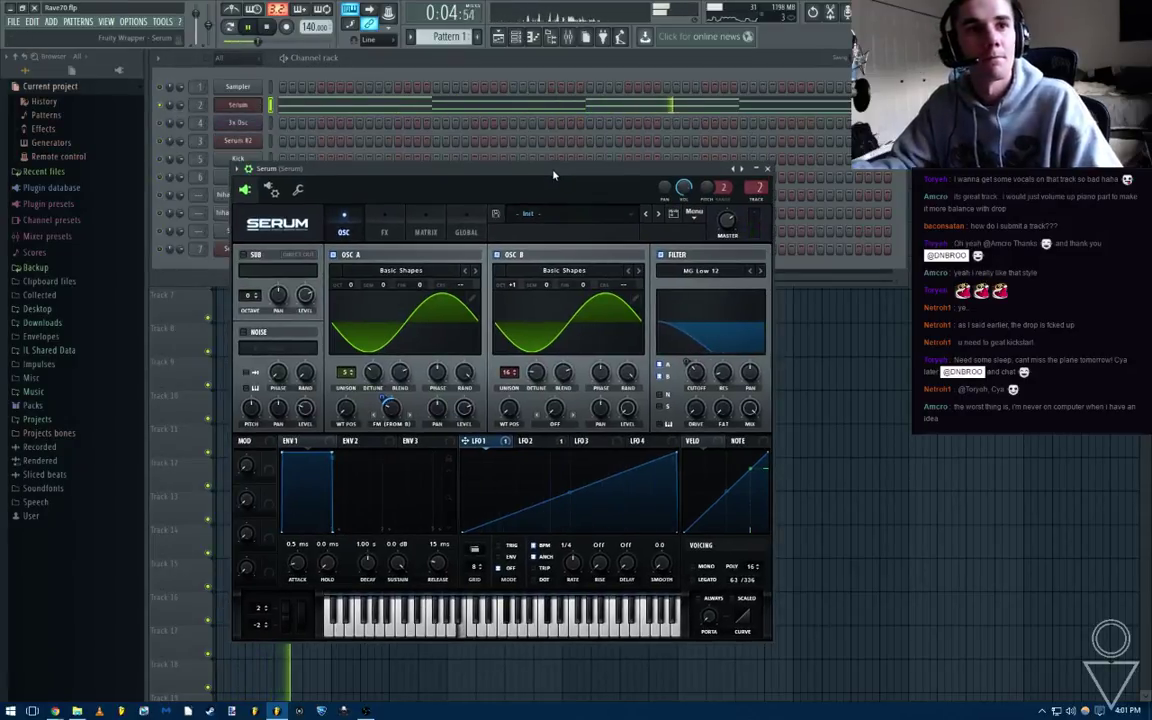
pyautogui.click(382, 232)
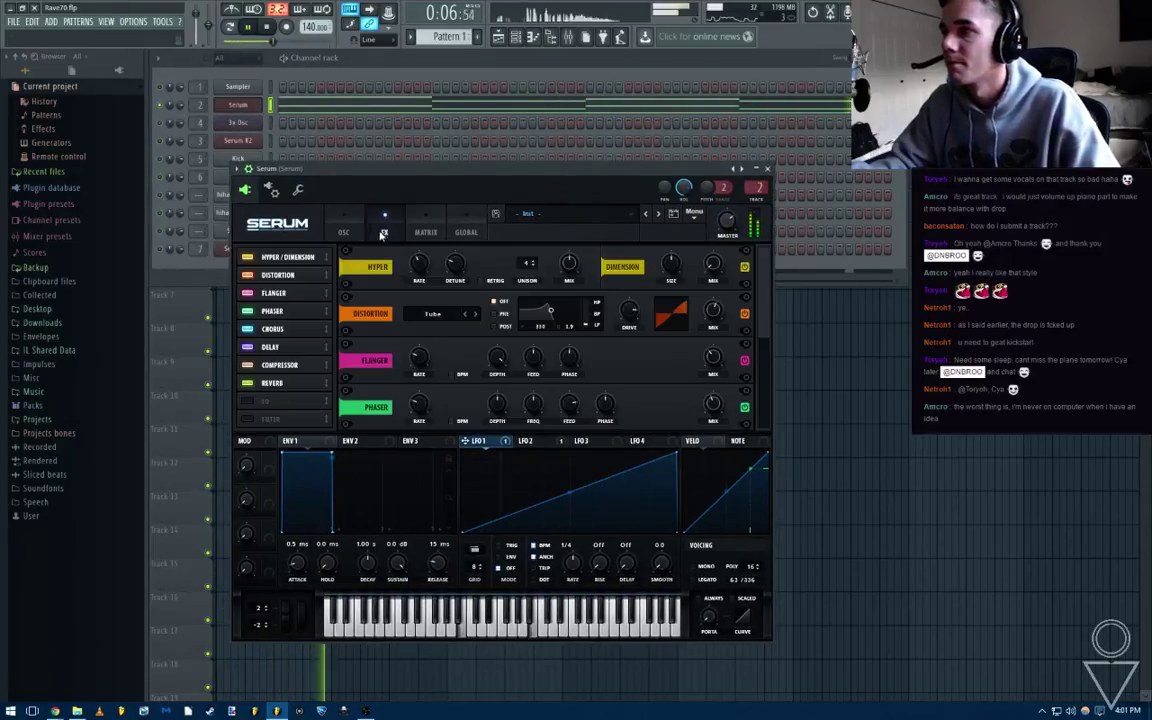
pyautogui.click(345, 231)
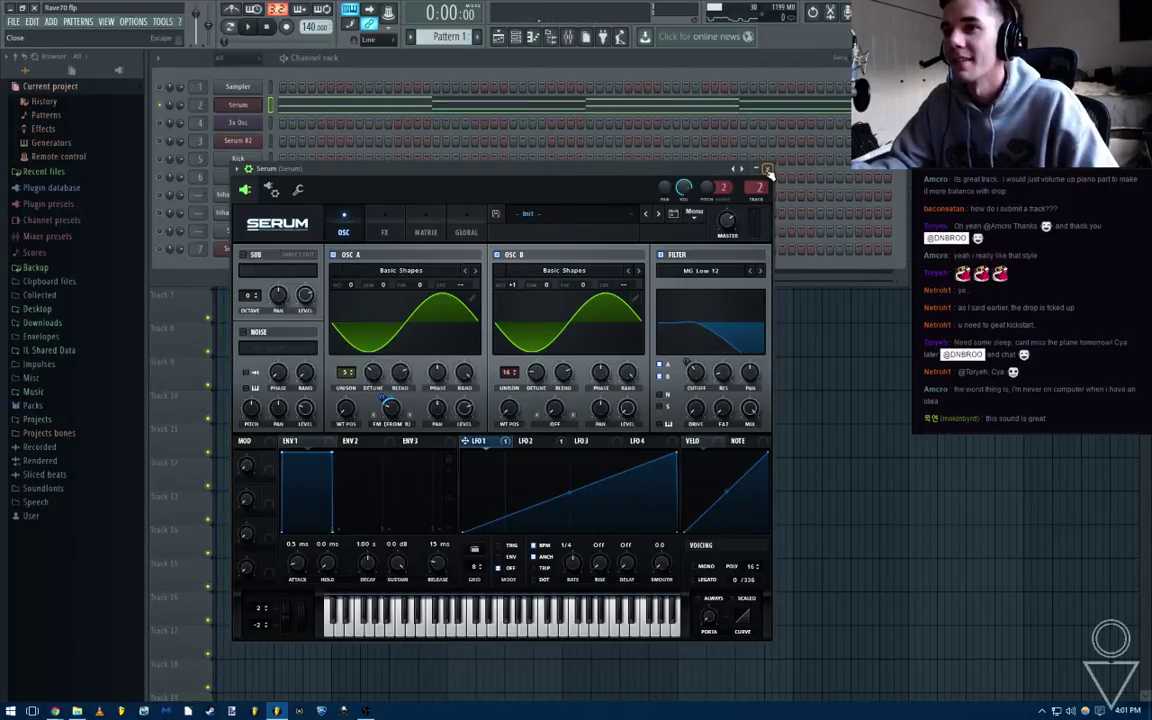
pyautogui.click(767, 169)
# Play Pattern 1 briefly and turn off the solo on the Serum channel
pyautogui.click(14, 21)
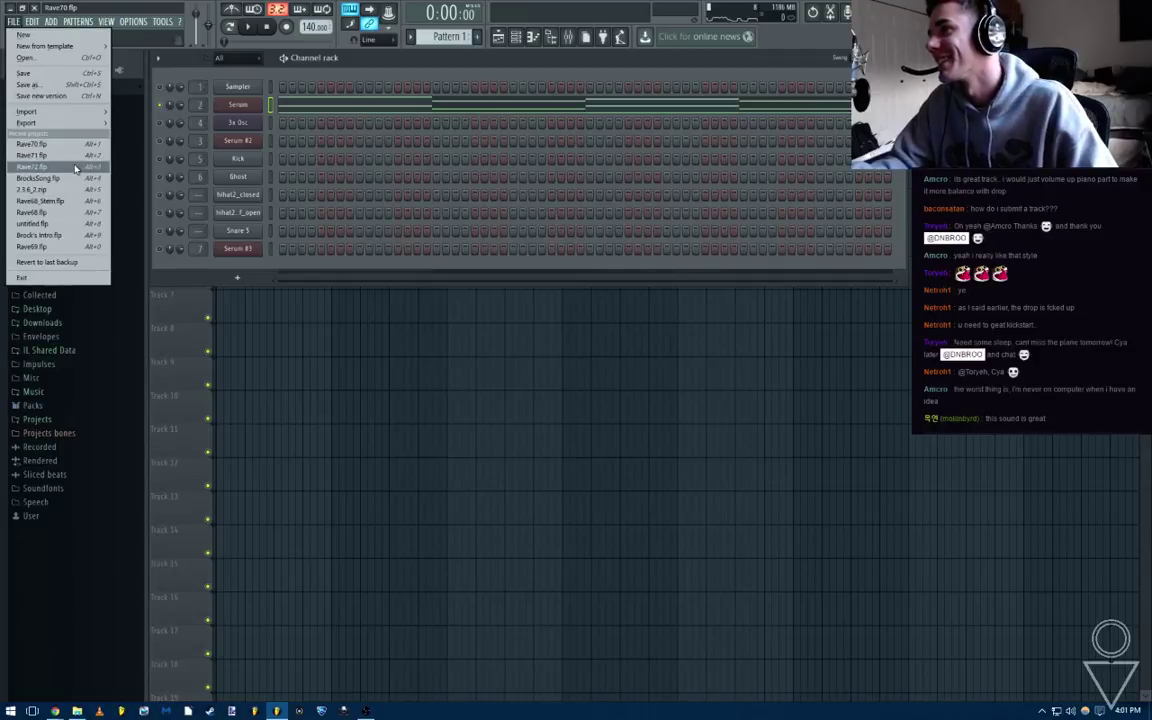
pyautogui.click(317, 330)
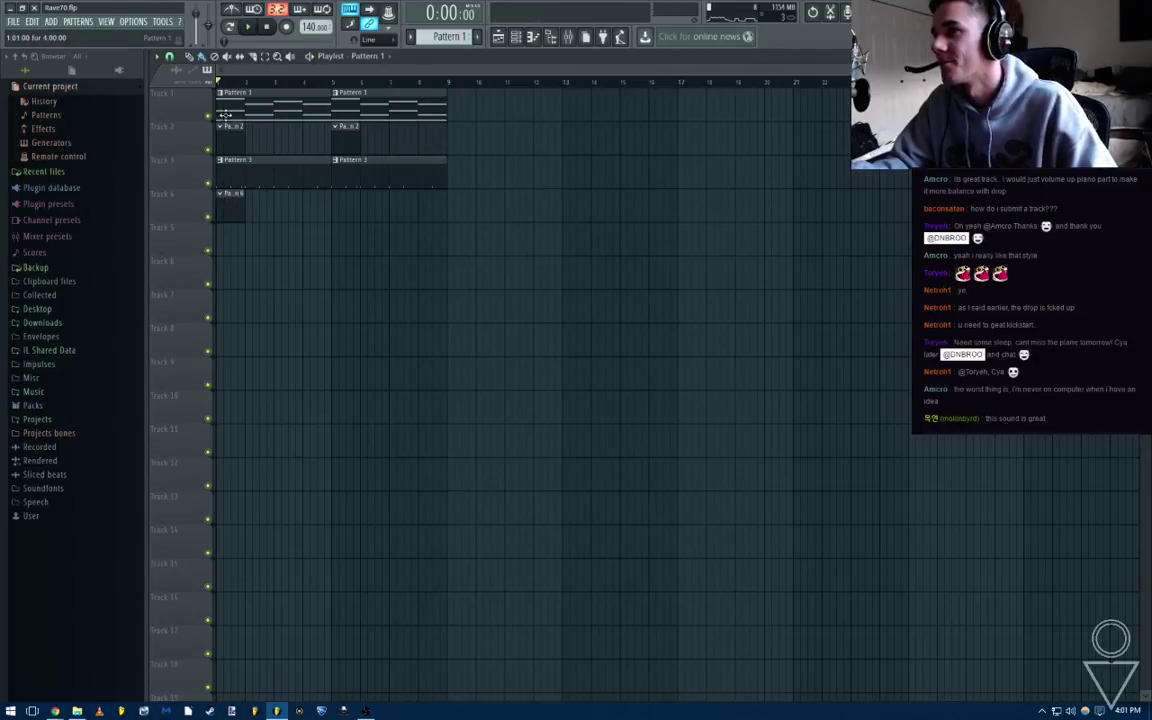
pyautogui.press('space')
pyautogui.press('F6')
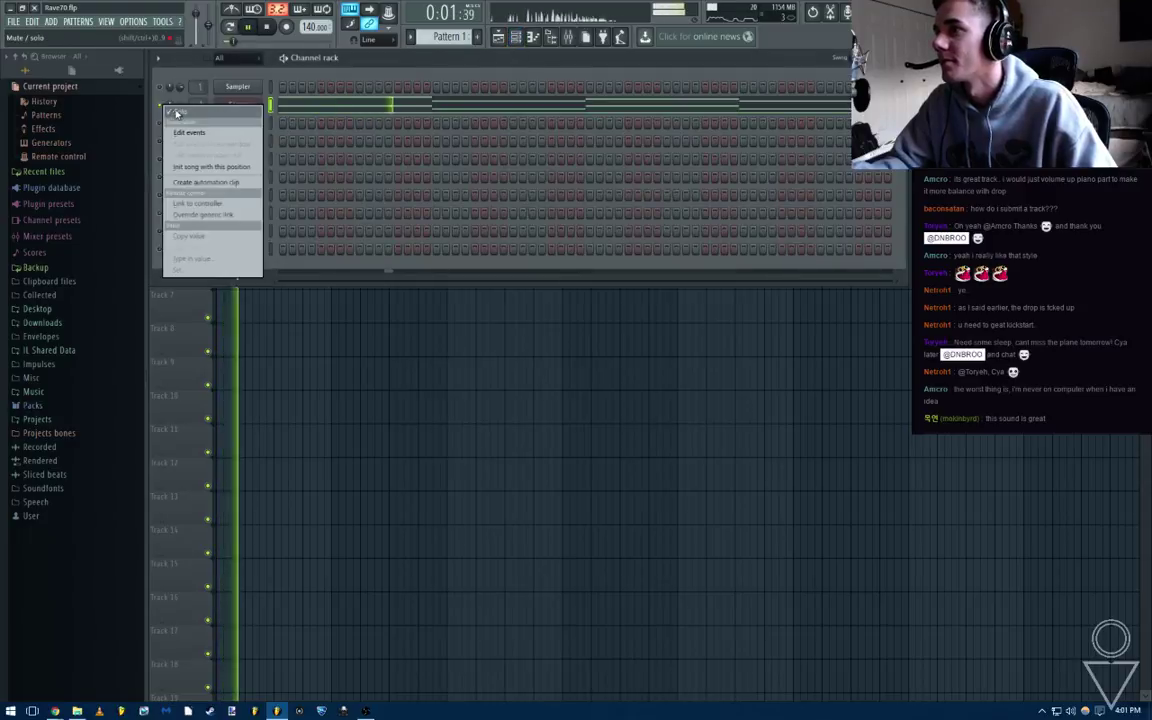
pyautogui.press('space')
# Delete the middle F#5 and D#5 notes from the four Serum chords in Pattern 1 and play the result
pyautogui.click(320, 103)
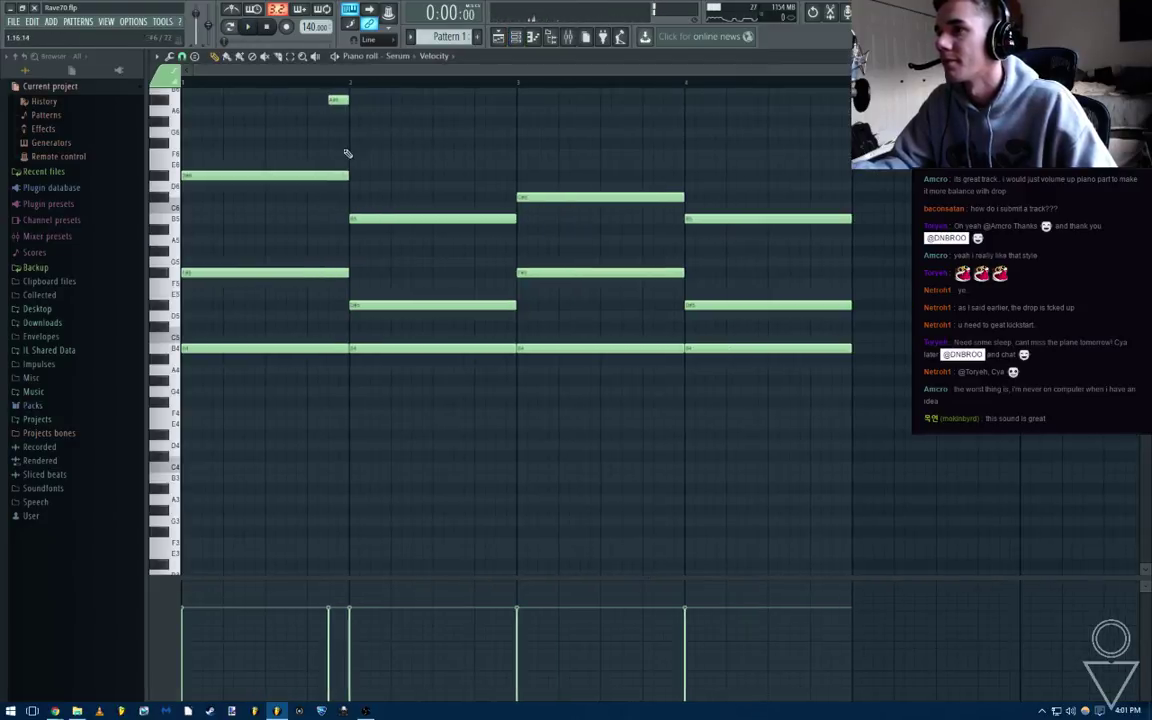
pyautogui.rightClick(314, 270)
pyautogui.rightClick(430, 305)
pyautogui.rightClick(586, 270)
pyautogui.rightClick(700, 305)
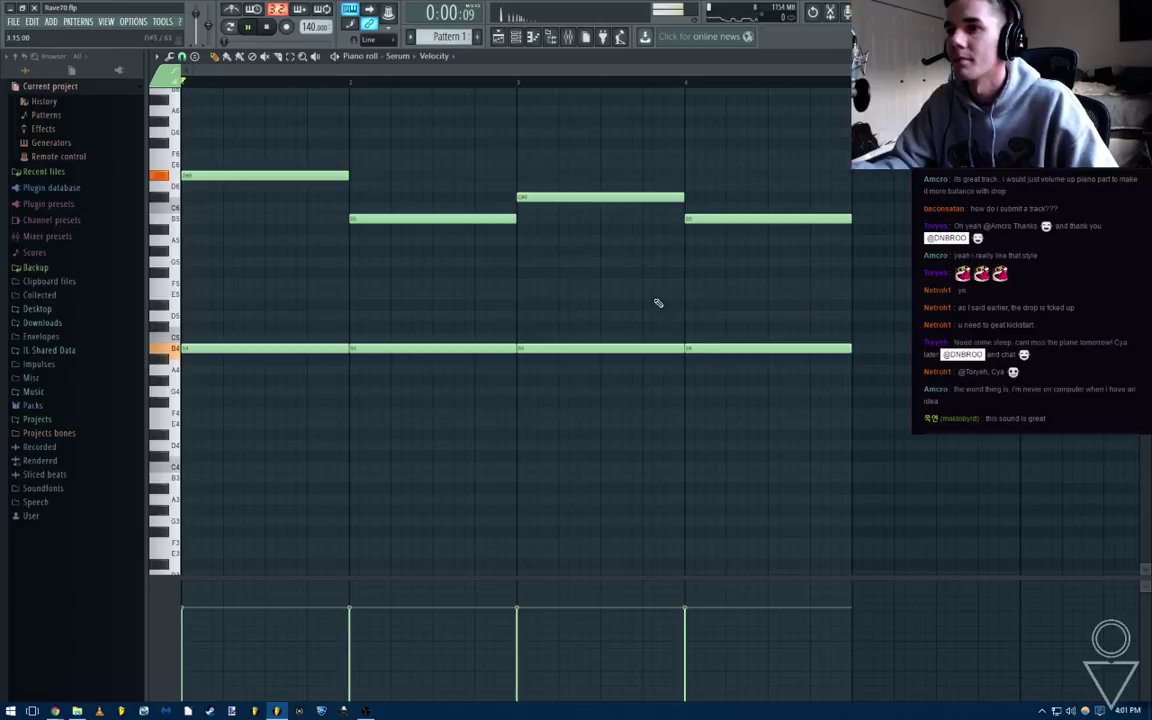
pyautogui.press('space')
pyautogui.press('space')
# Try raising the first bar's top note to E6 and audition the pattern
pyautogui.scroll(2, 270, 261)
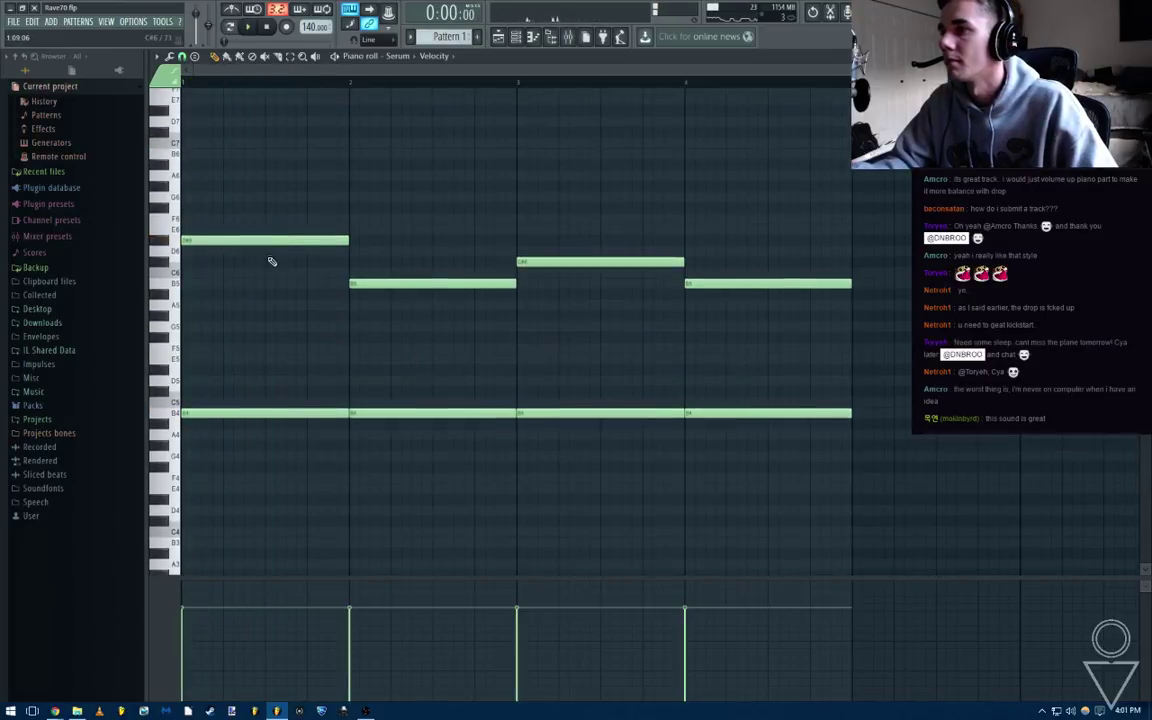
pyautogui.moveTo(268, 241); pyautogui.dragTo(244, 233)
pyautogui.press('space')
pyautogui.press('space')
pyautogui.scroll(-1, 245, 221)
pyautogui.press('space')
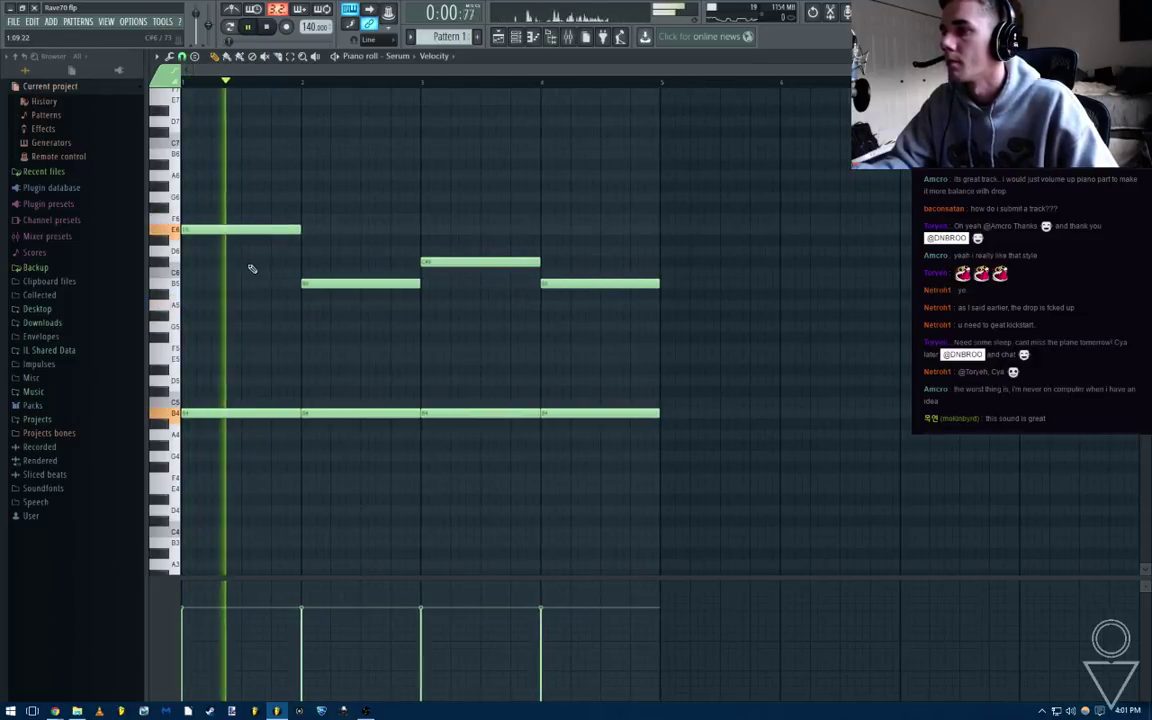
pyautogui.press('space')
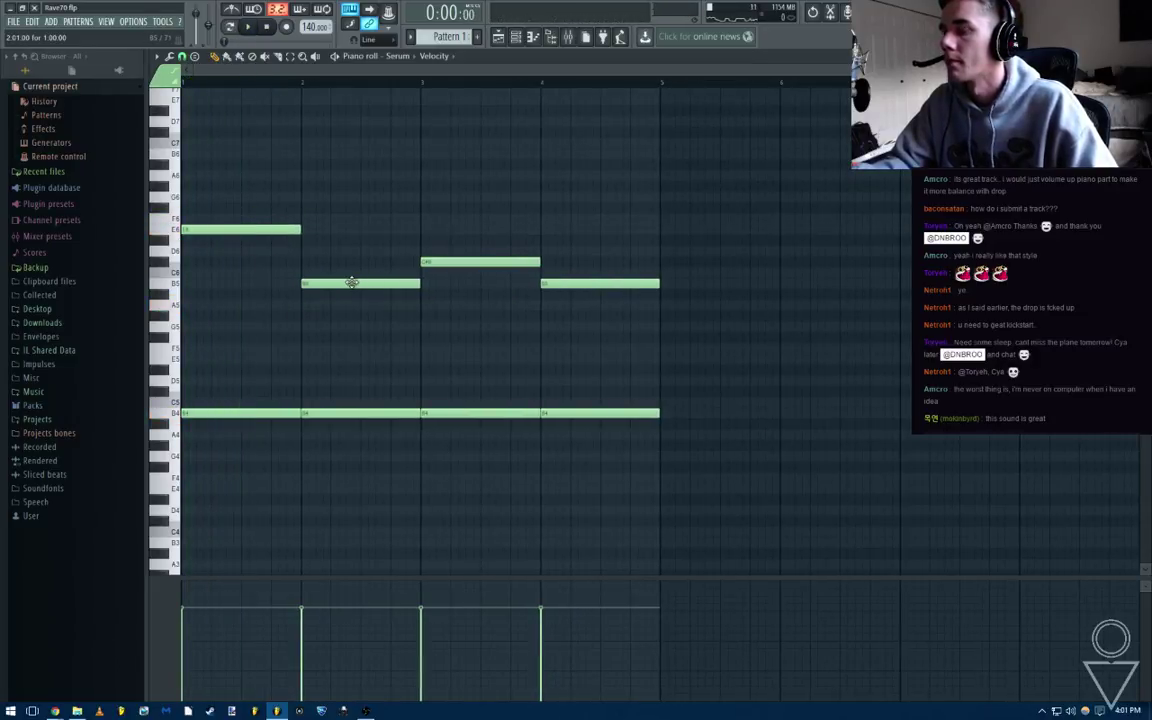
# Return the first bar's top note to D#6 and replay the beginning of the pattern several times
pyautogui.moveTo(269, 234)
pyautogui.mouseDown()
pyautogui.moveTo(314, 254)
pyautogui.moveTo(270, 285)
pyautogui.moveTo(260, 240)
pyautogui.mouseUp()
pyautogui.press('space')
pyautogui.press('space')
pyautogui.press('space')
pyautogui.press('space')
pyautogui.press('space')
pyautogui.press('space')
pyautogui.press('space')
pyautogui.press('space')
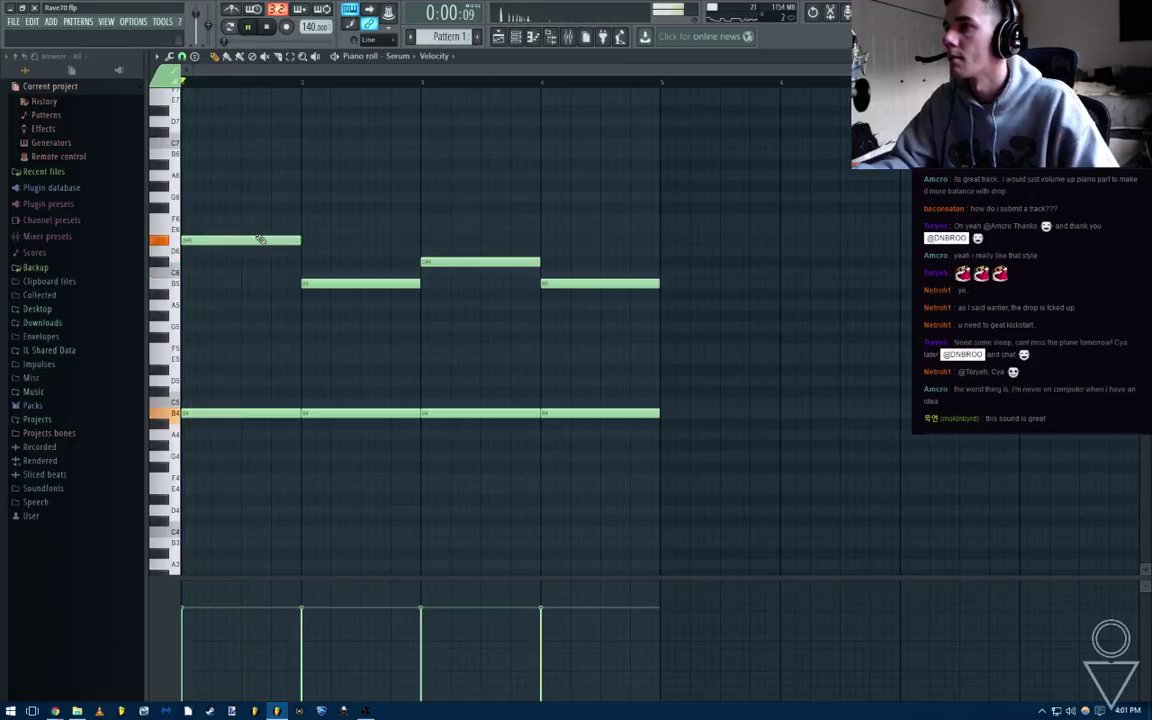
pyautogui.press('space')
pyautogui.press('space')
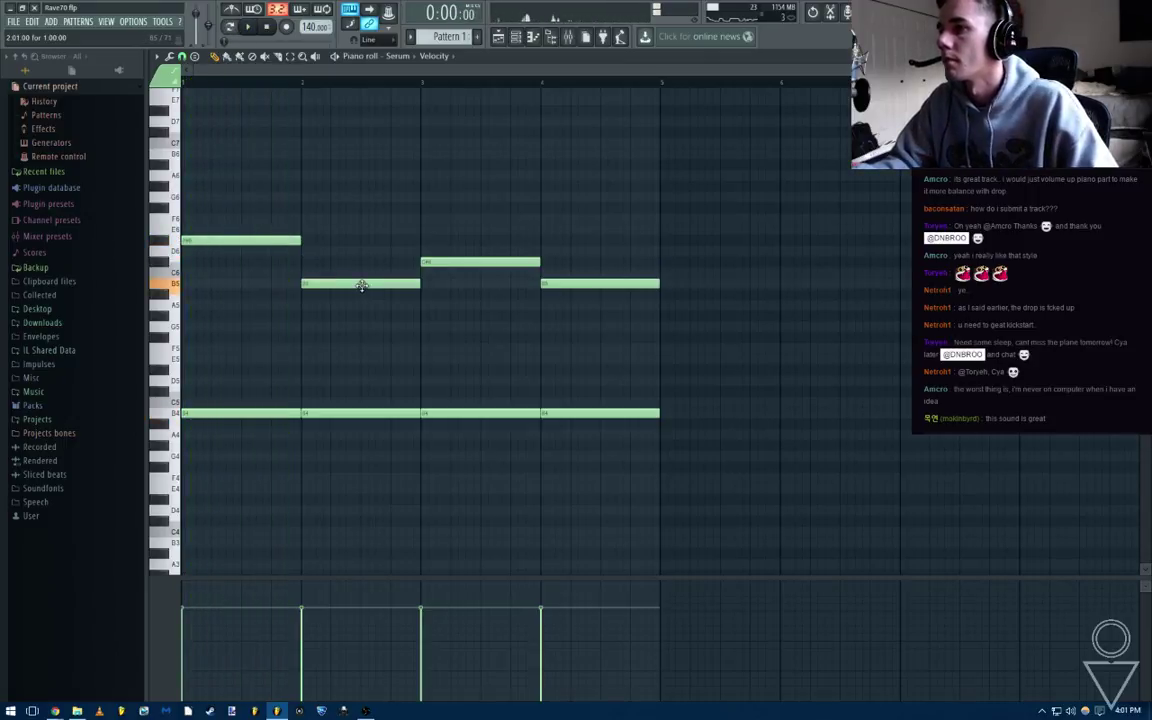
# Move the second bar's top note up to F#6 and its low note up to E5, auditioning the change
pyautogui.moveTo(362, 283); pyautogui.dragTo(363, 205)
pyautogui.press('space')
pyautogui.moveTo(358, 412); pyautogui.dragTo(355, 370)
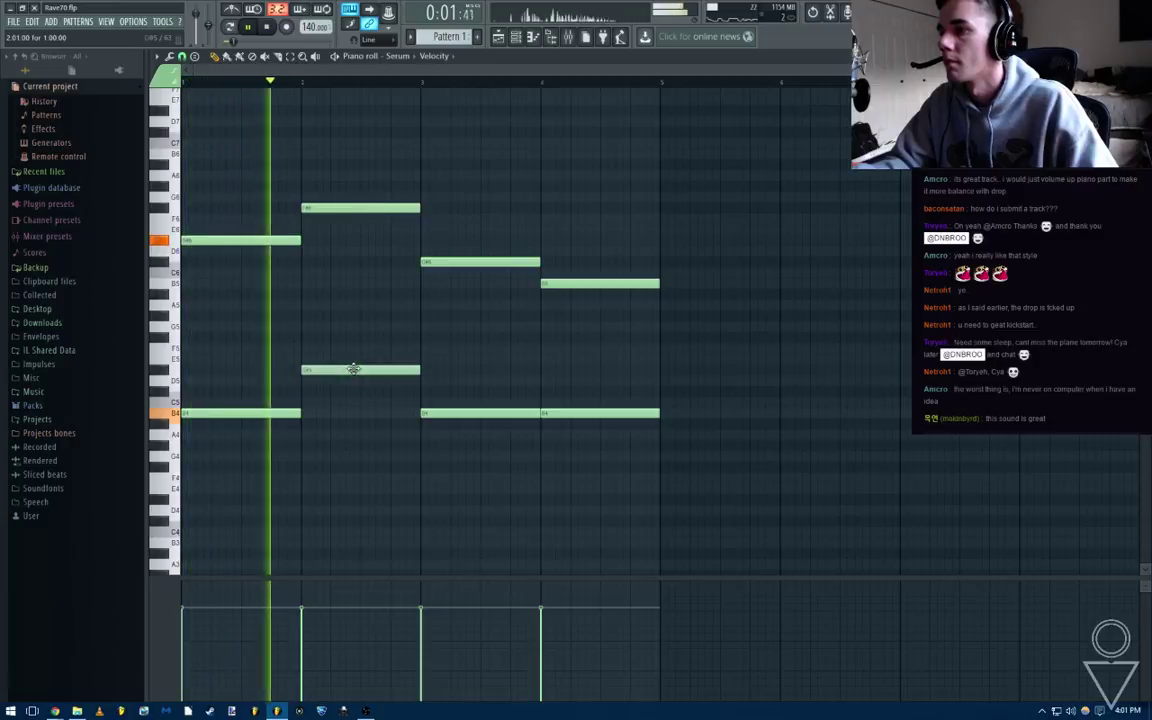
pyautogui.press('space')
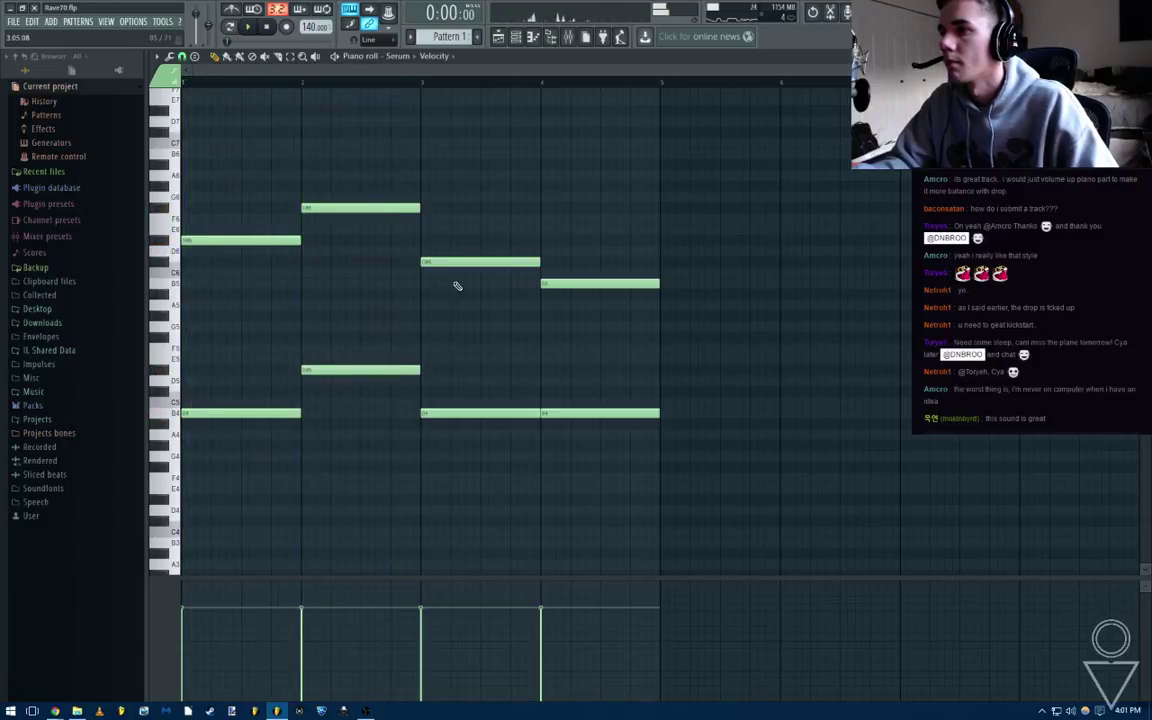
pyautogui.moveTo(367, 366); pyautogui.dragTo(368, 354)
pyautogui.press('space')
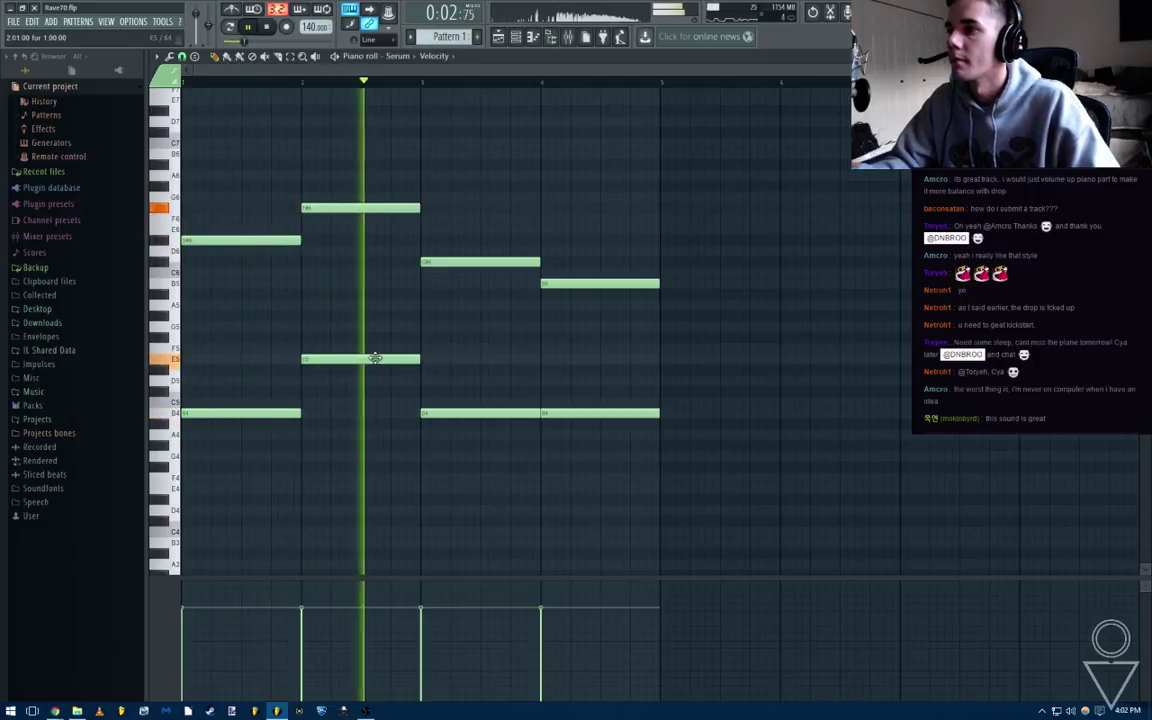
pyautogui.press('space')
# Raise the third bar's top note to D#6 and lower the fourth bar's notes to A#5 and A4 while listening
pyautogui.moveTo(468, 262); pyautogui.dragTo(468, 238)
pyautogui.press('space')
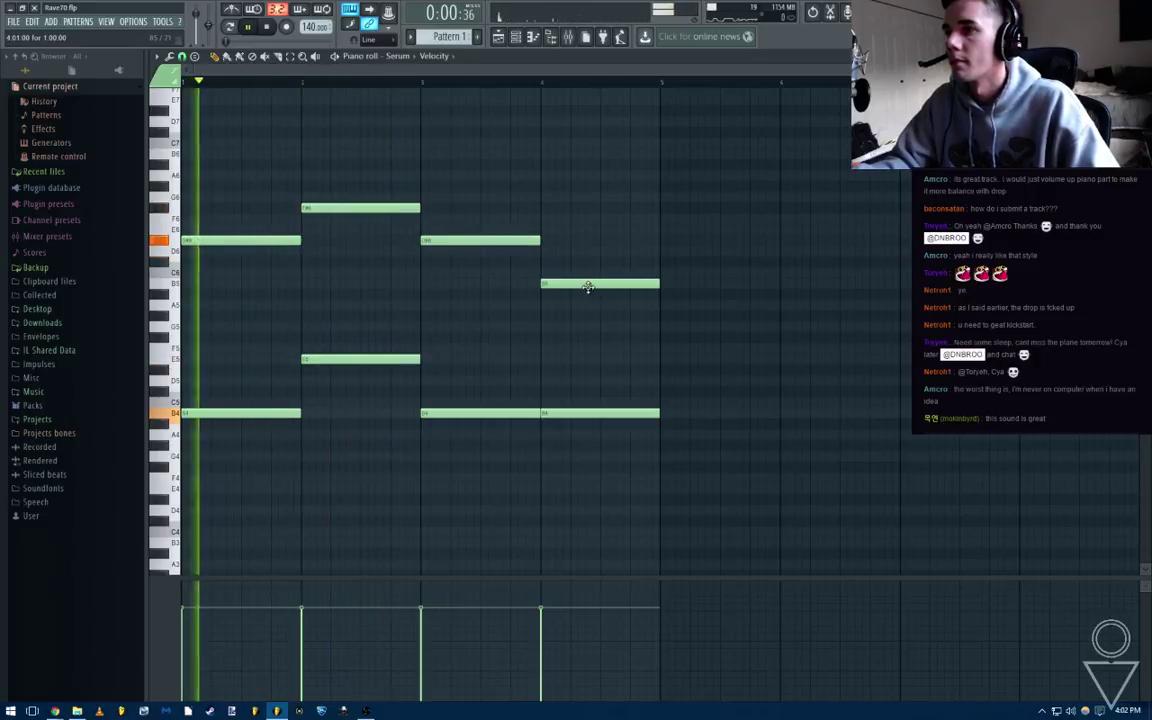
pyautogui.moveTo(589, 285); pyautogui.dragTo(589, 296)
pyautogui.moveTo(591, 414); pyautogui.dragTo(592, 438)
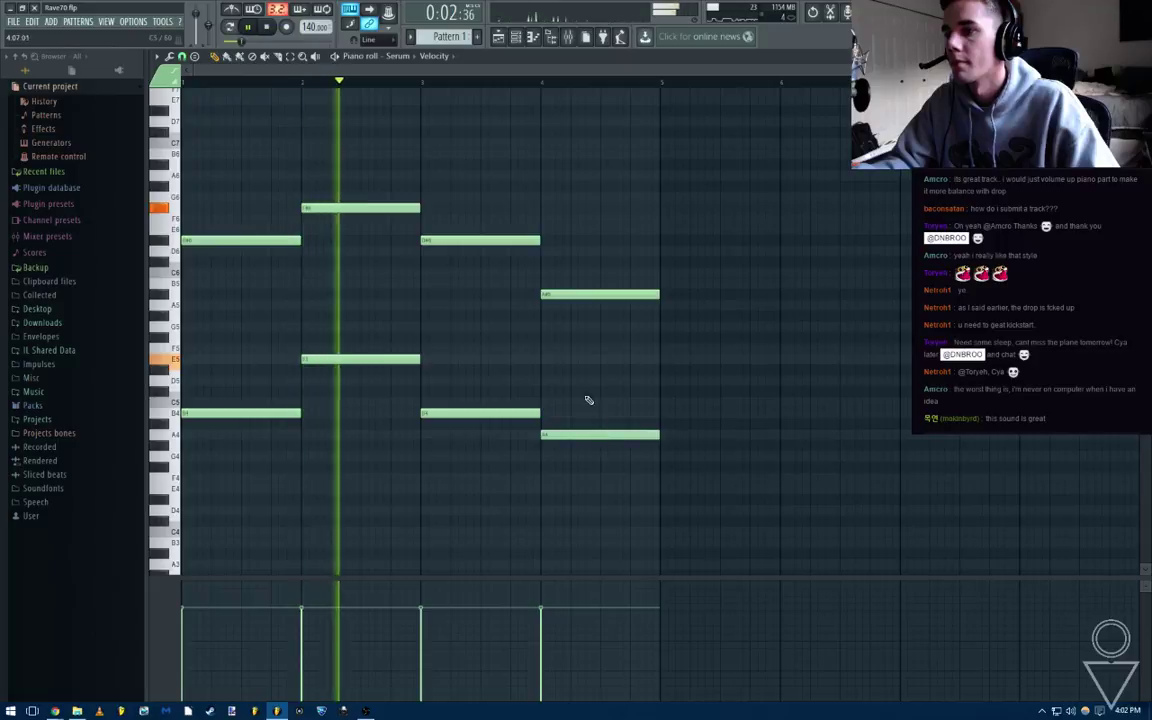
# Raise the second bar's low note to F#5 and play the pattern from the start
pyautogui.press('space')
pyautogui.moveTo(298, 375); pyautogui.dragTo(297, 347)
pyautogui.press('space')
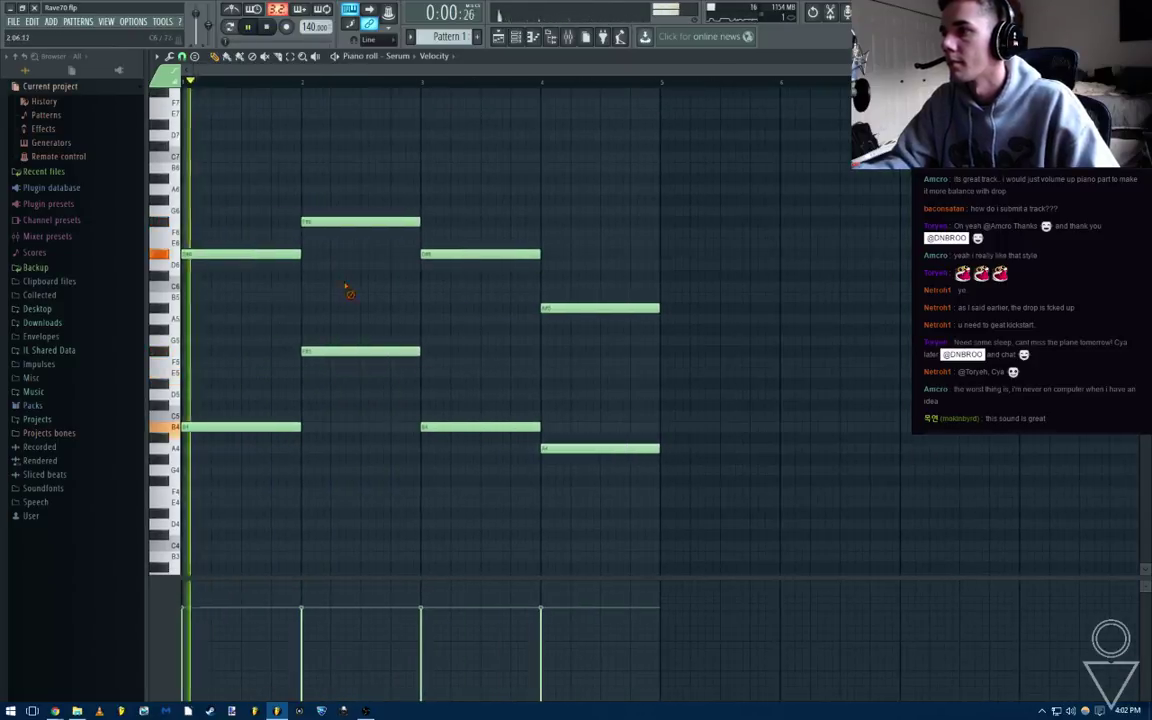
# Try the second bar's top note at G6, return it to F#6 and replay the pattern
pyautogui.moveTo(350, 218); pyautogui.dragTo(348, 212)
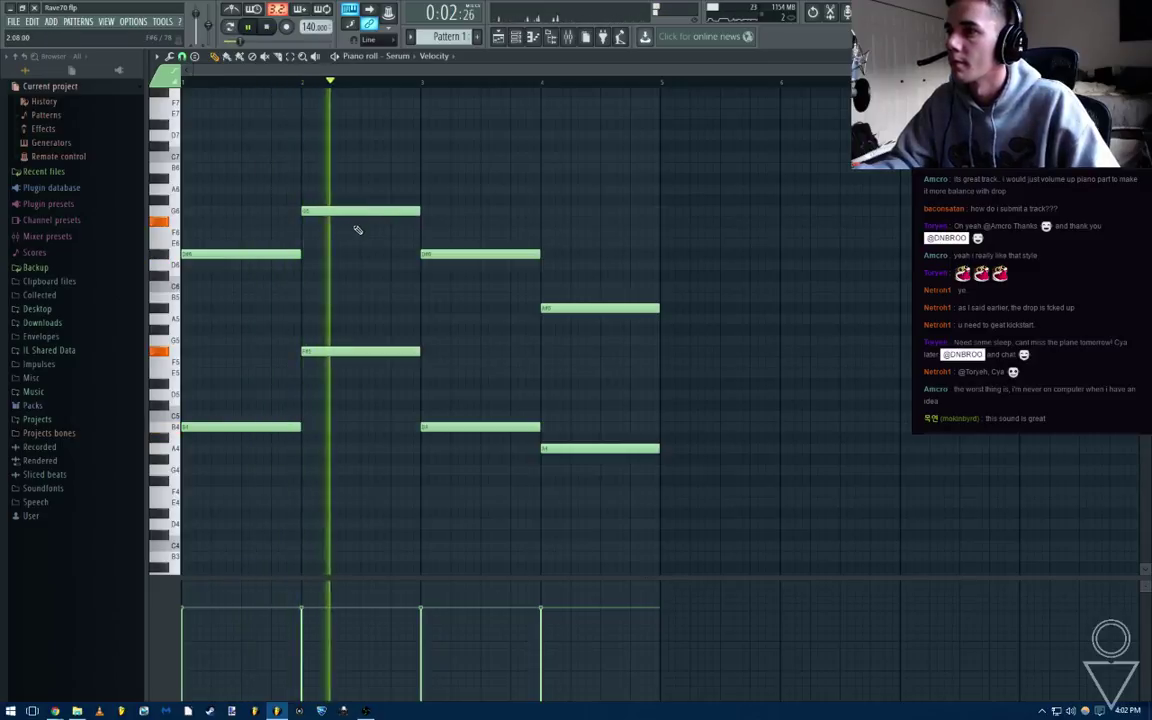
pyautogui.press('space')
pyautogui.press('space')
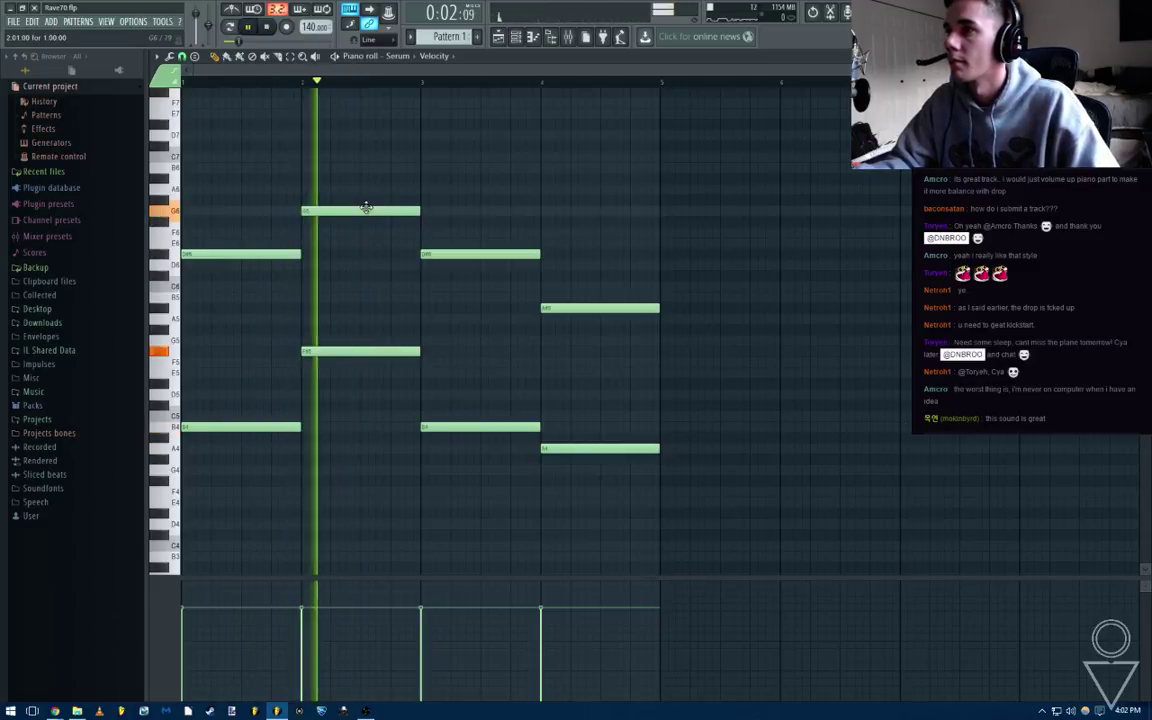
pyautogui.press('space')
pyautogui.moveTo(343, 214); pyautogui.dragTo(343, 224)
pyautogui.press('space')
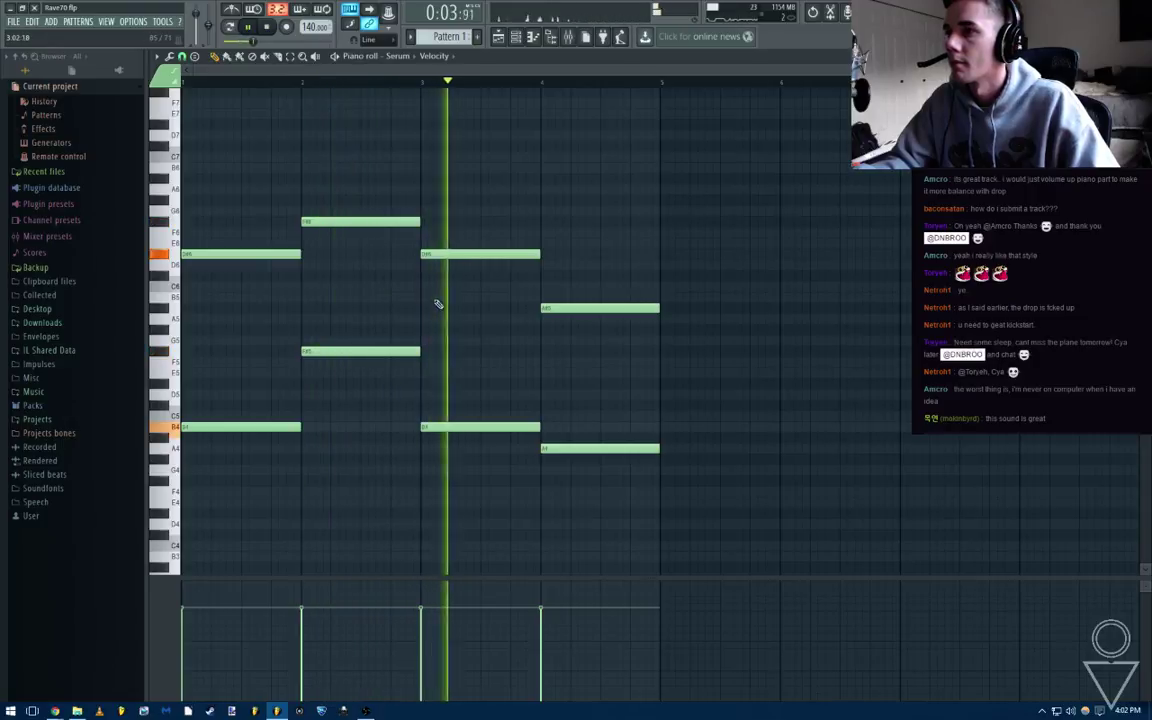
pyautogui.press('space')
# Open the Serum synth on channel 2, try a lower end point for the LFO 1 ramp during playback, and restore it
pyautogui.press('F6')
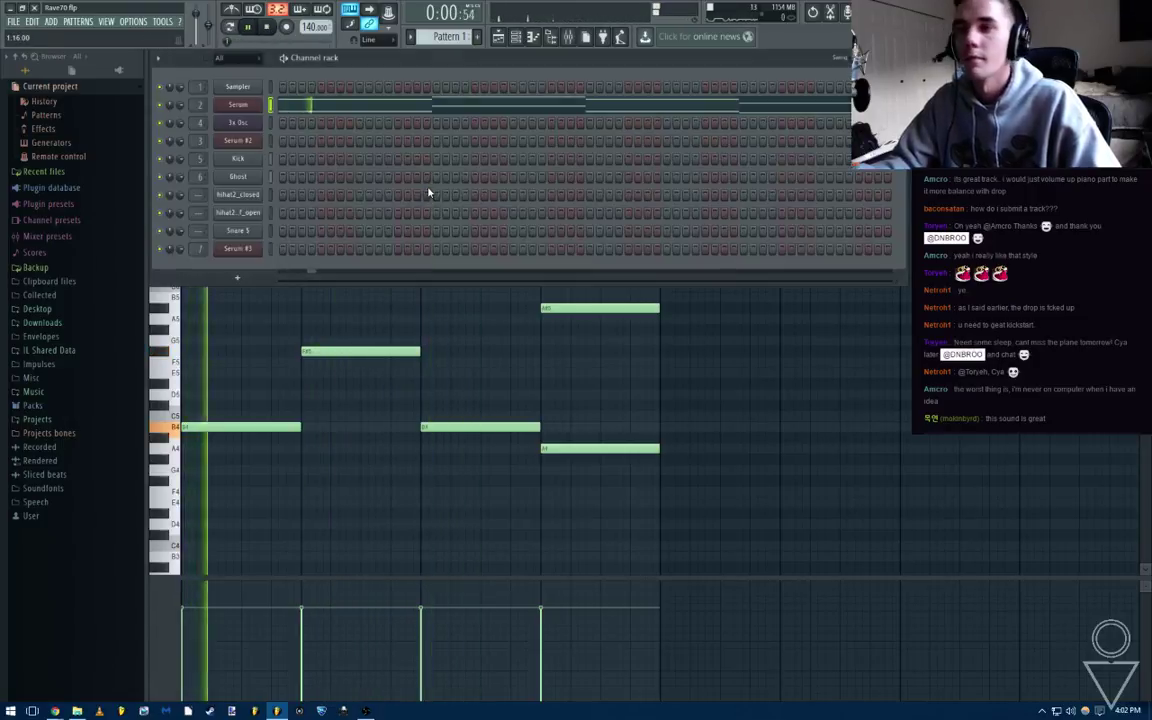
pyautogui.click(238, 106)
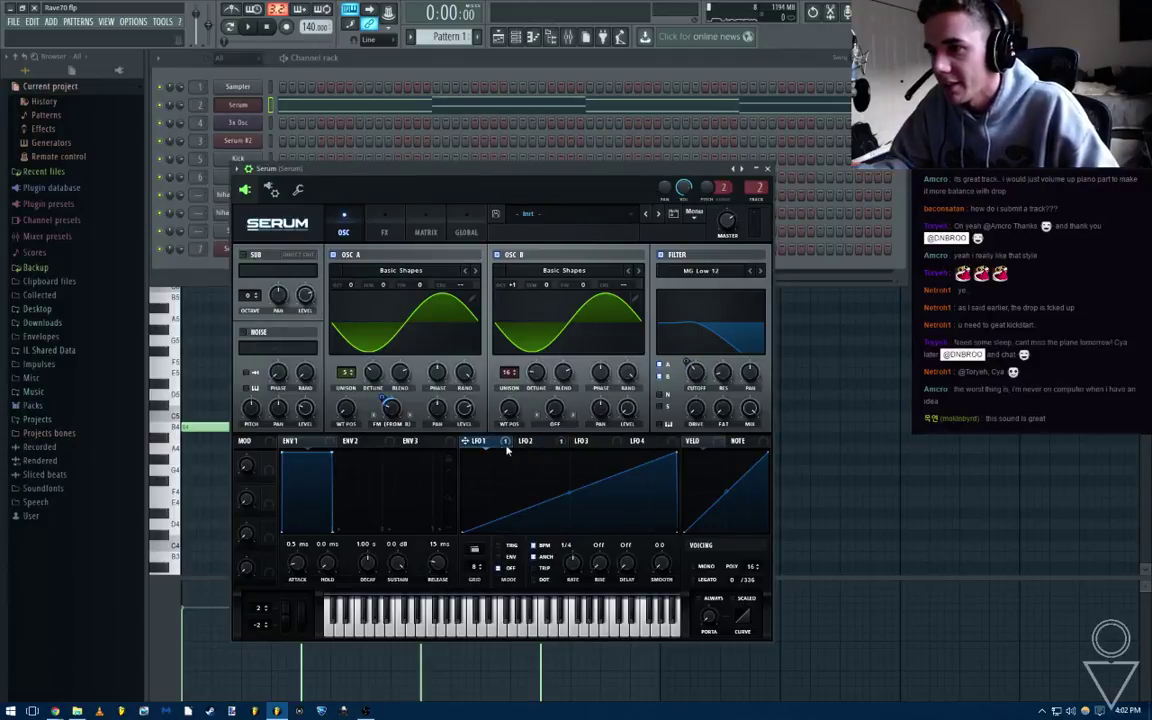
pyautogui.moveTo(677, 453); pyautogui.dragTo(677, 481)
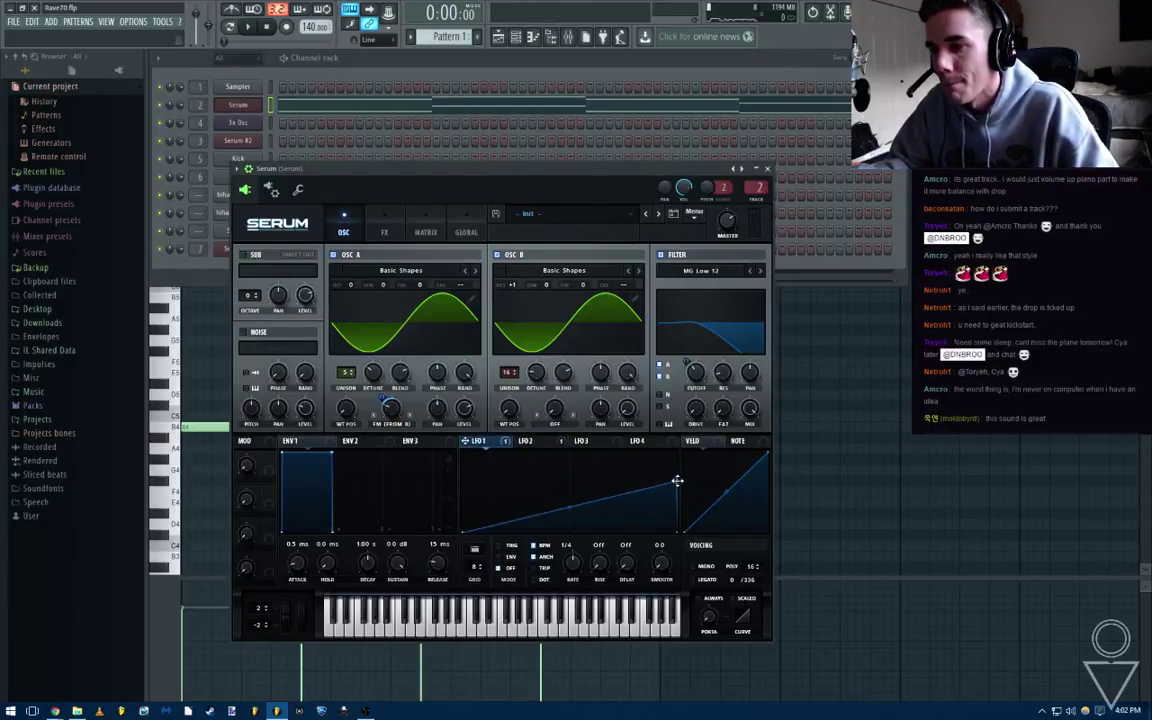
pyautogui.press('space')
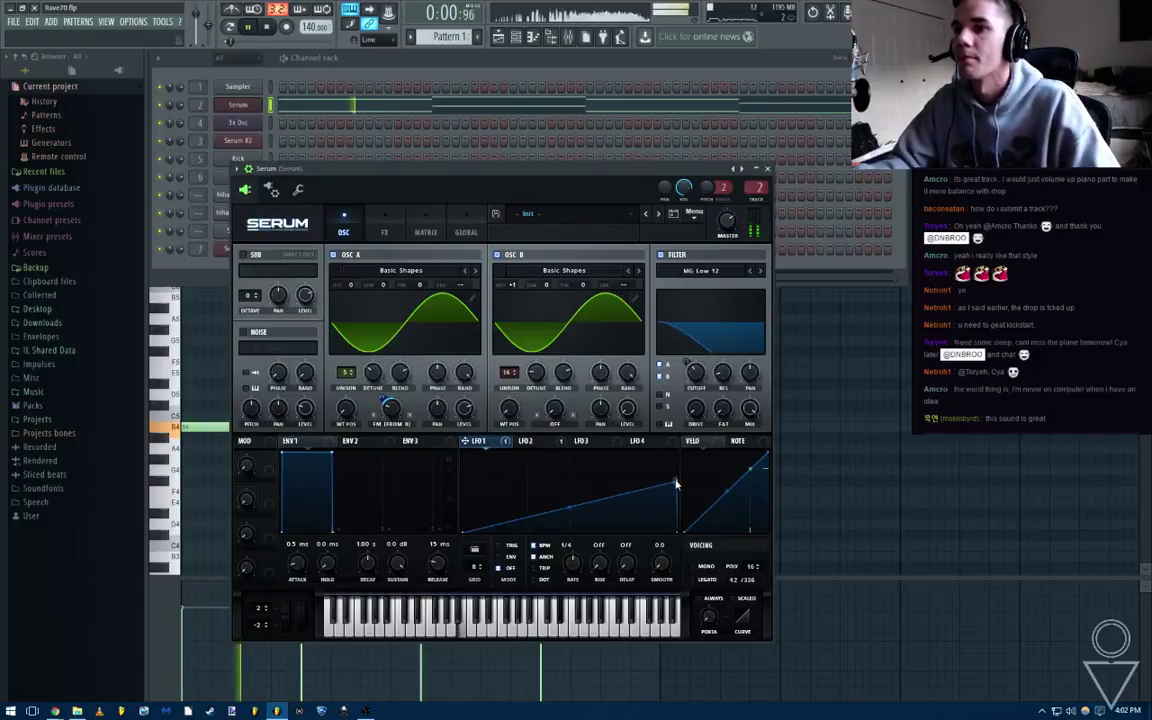
pyautogui.moveTo(676, 494); pyautogui.dragTo(686, 463)
# Check the LFO 2 shape in Serum, return to LFO 1, stop playback and close the synth
pyautogui.click(533, 441)
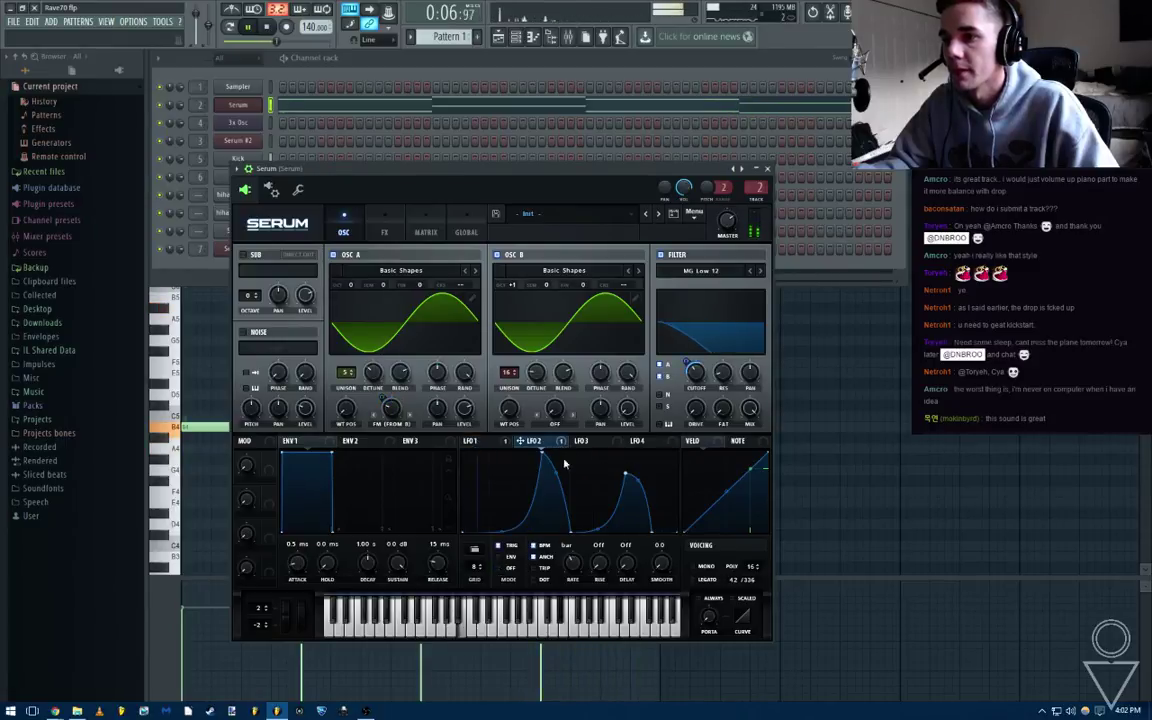
pyautogui.click(497, 441)
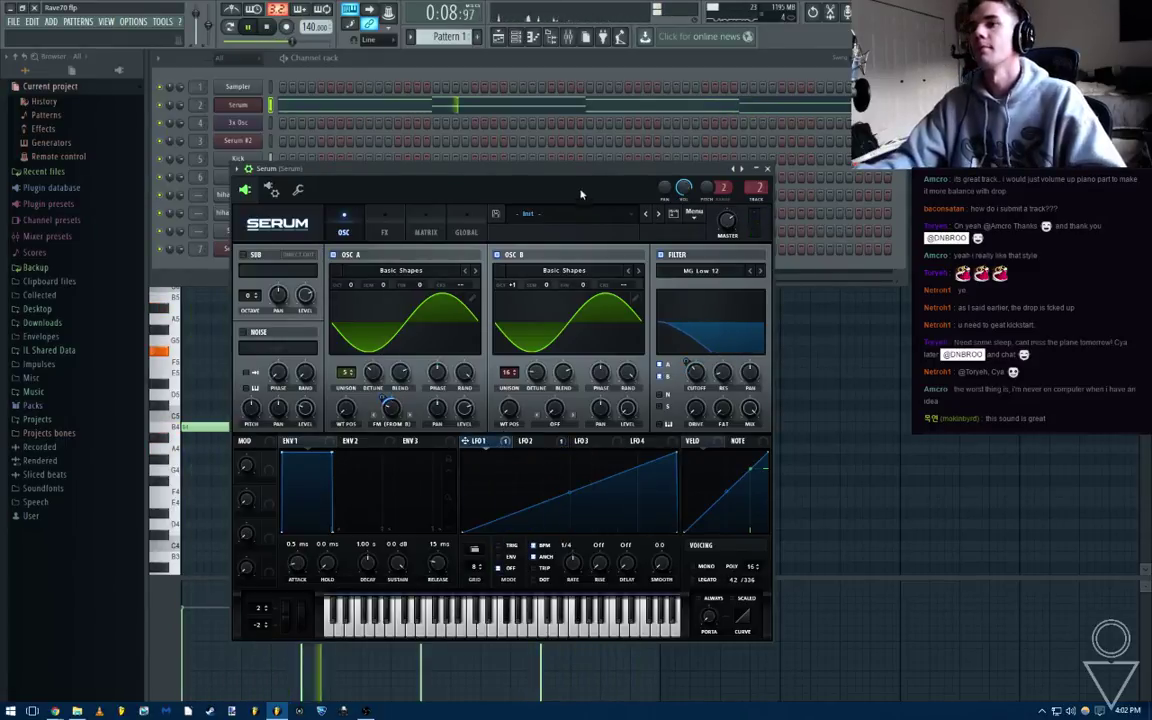
pyautogui.press('space')
pyautogui.click(767, 170)
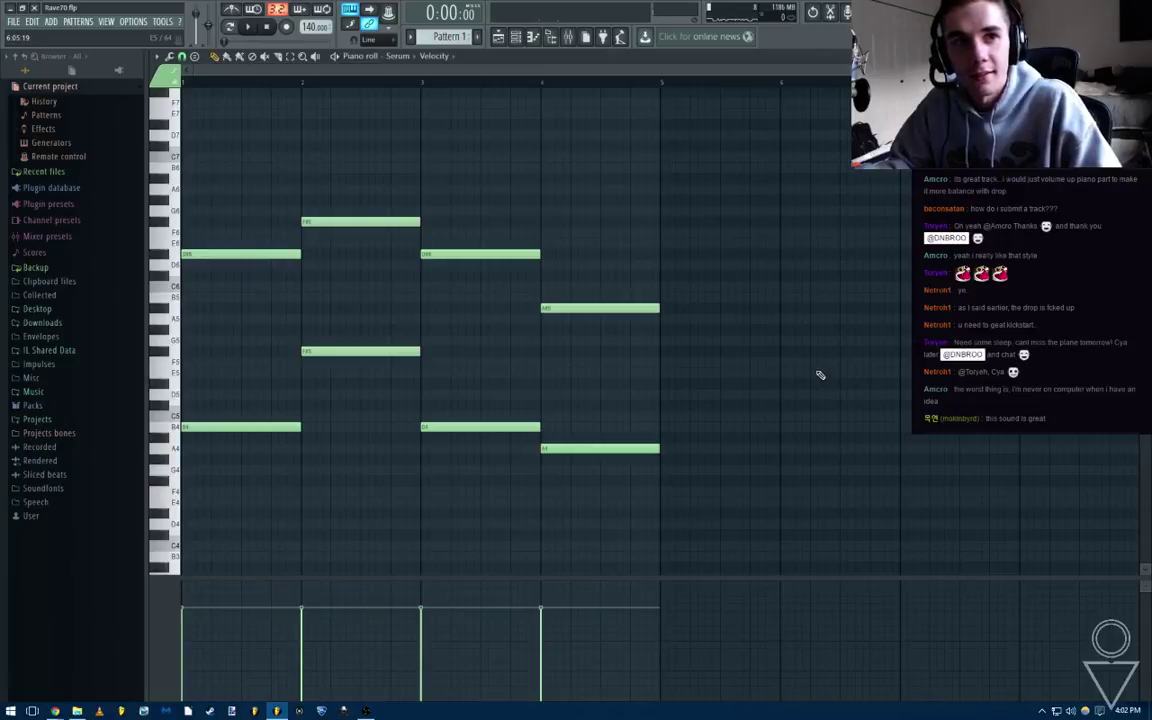
# Close the piano roll and open the recent project BrocksSong.flp without saving the changes to Rave70.flp
pyautogui.click(1143, 56)
pyautogui.rightClick(776, 391)
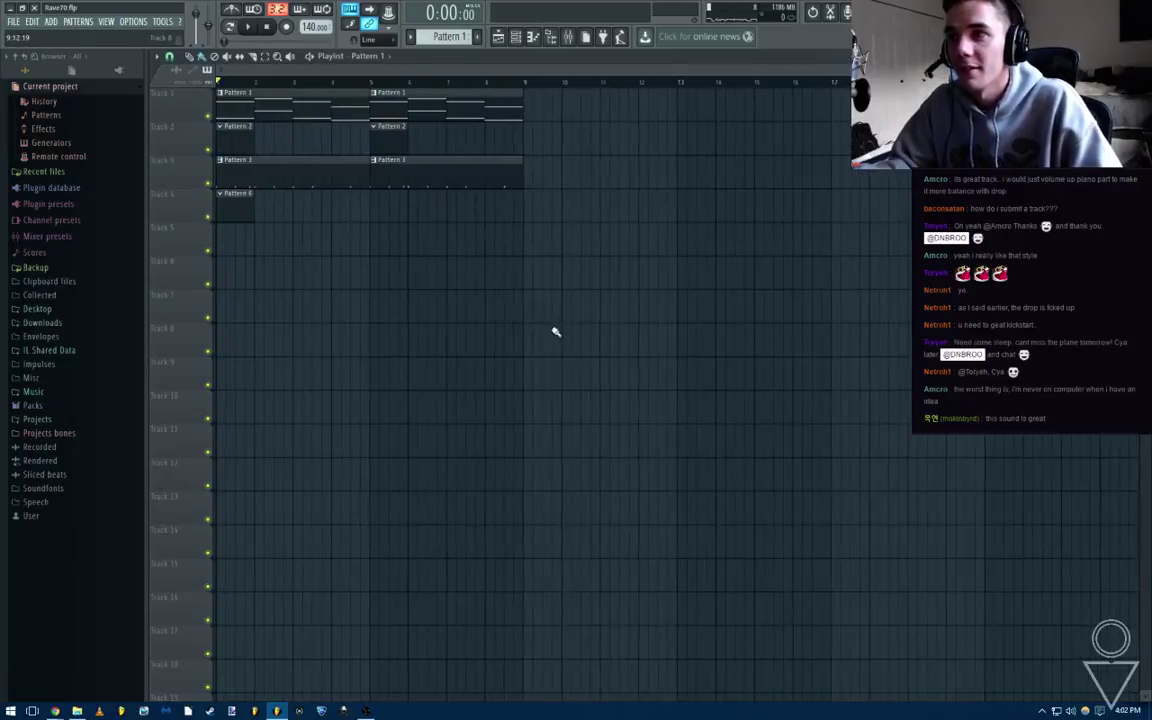
pyautogui.click(12, 8)
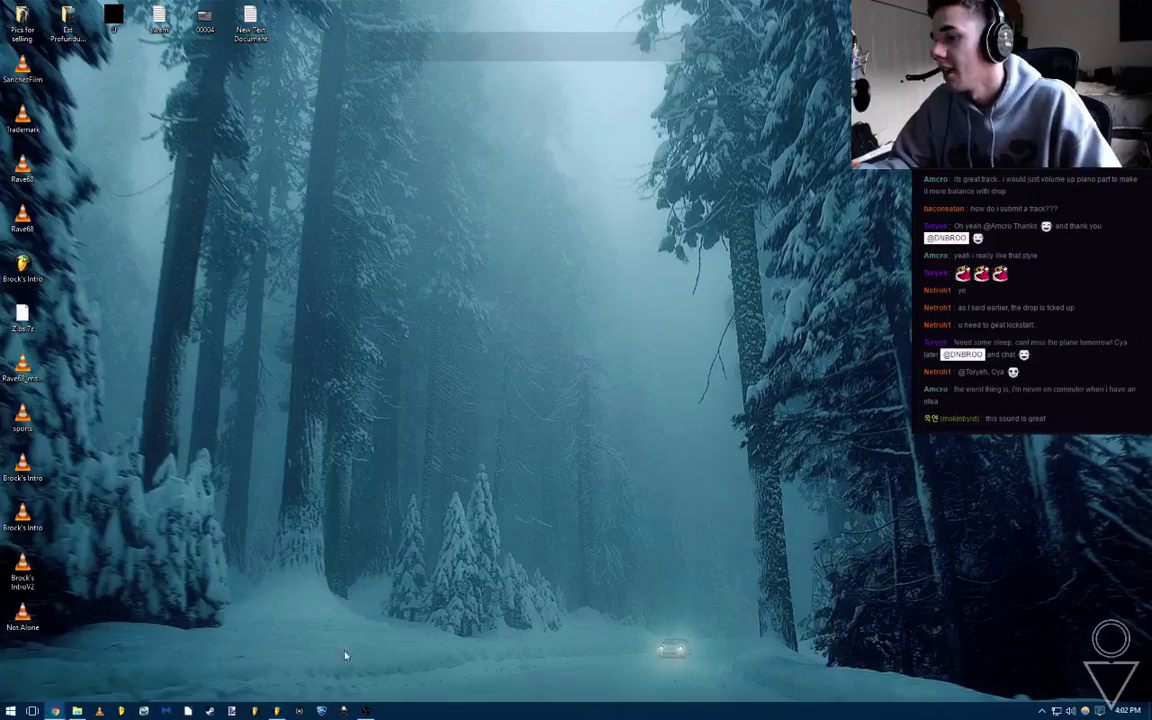
pyautogui.click(274, 711)
pyautogui.click(12, 24)
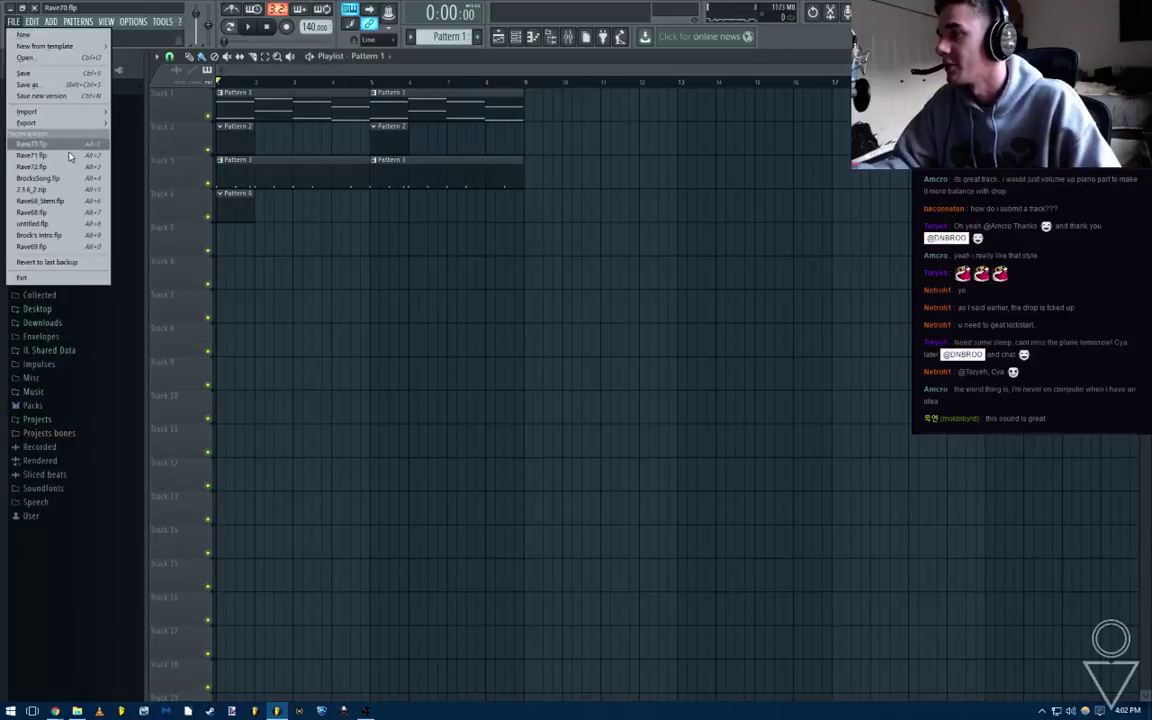
pyautogui.click(68, 174)
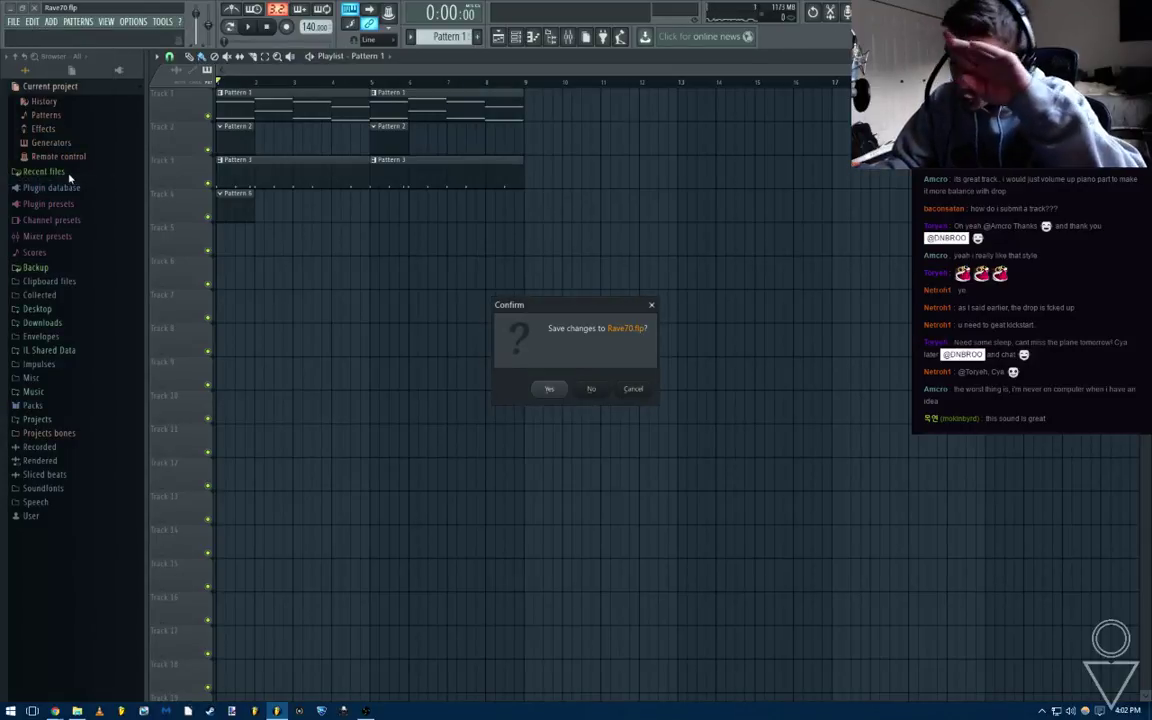
pyautogui.click(589, 389)
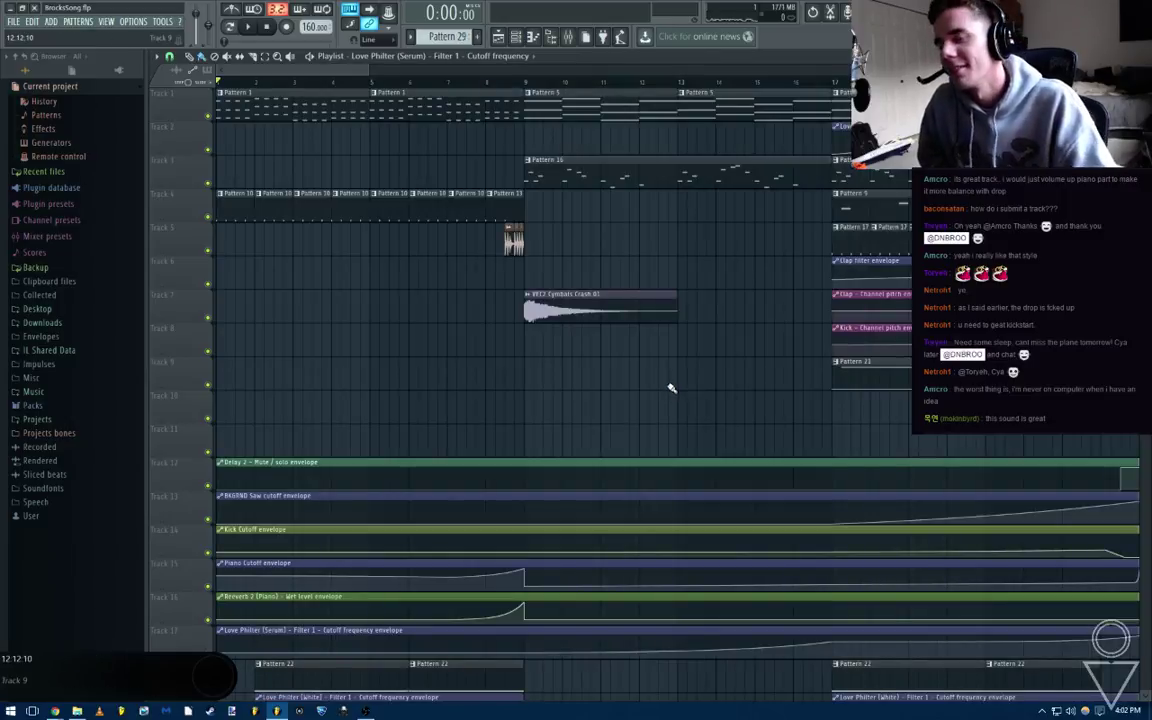
# Survey the full BrocksSong arrangement in the playlist and play the song from the beginning
pyautogui.scroll(-5, 650, 80)
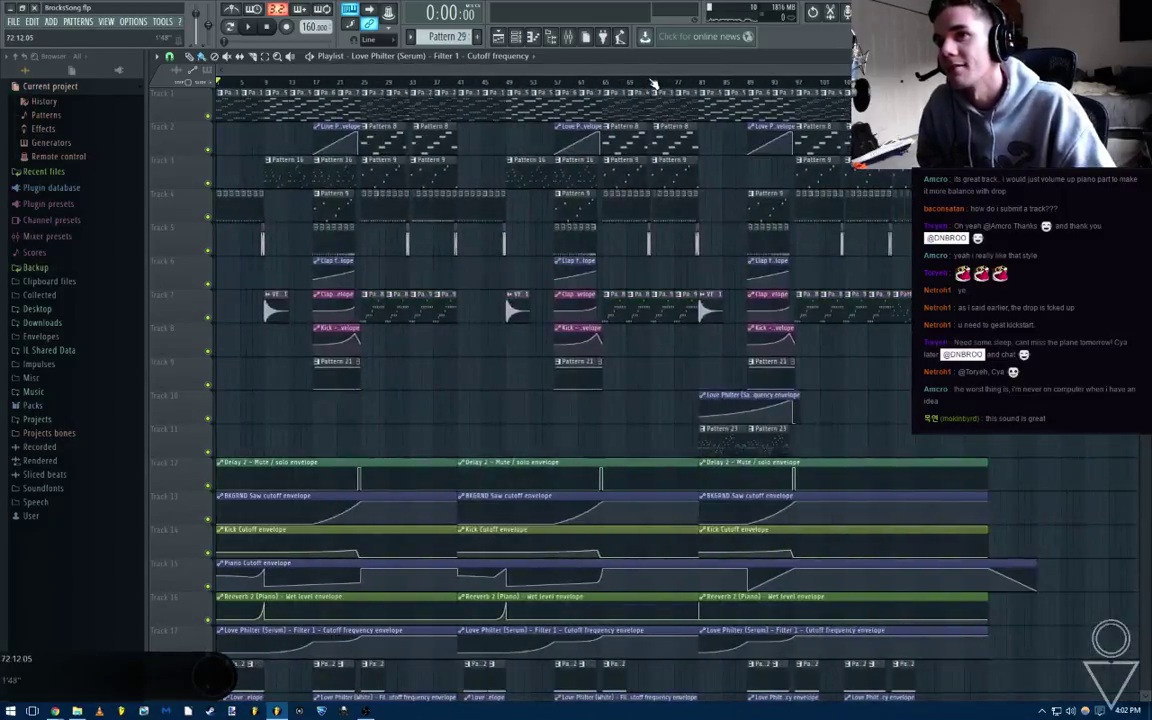
pyautogui.scroll(-3, 719, 277)
pyautogui.scroll(-6, 720, 274)
pyautogui.scroll(9, 721, 276)
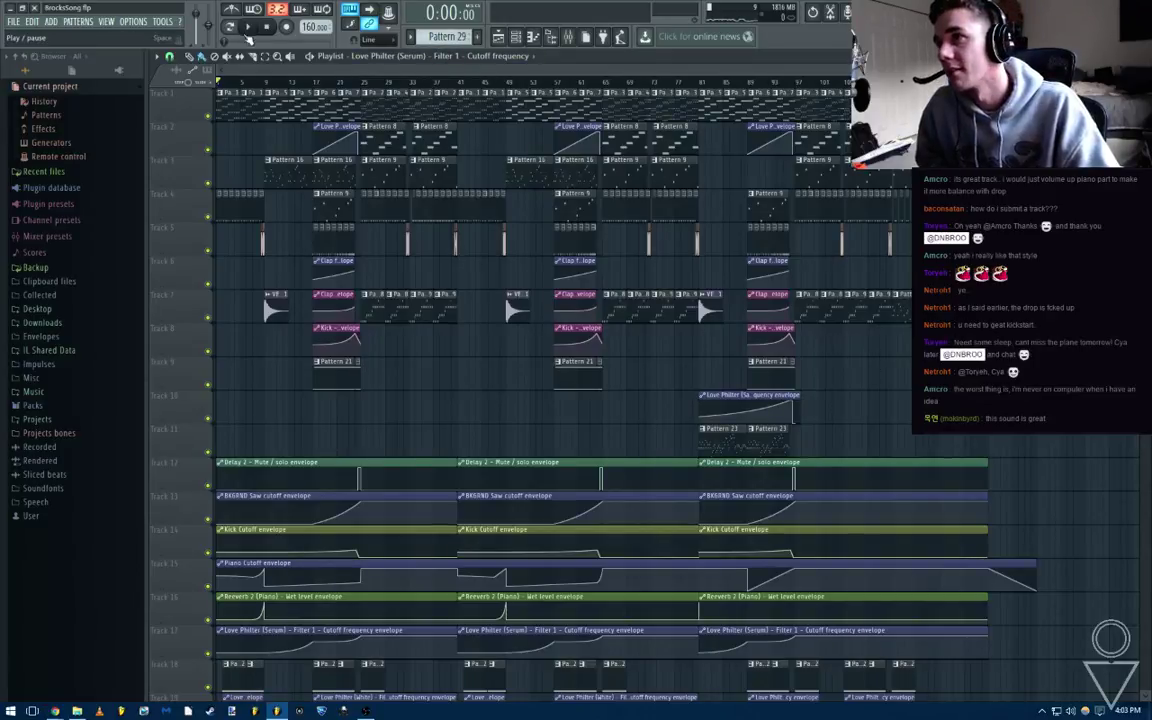
pyautogui.click(247, 30)
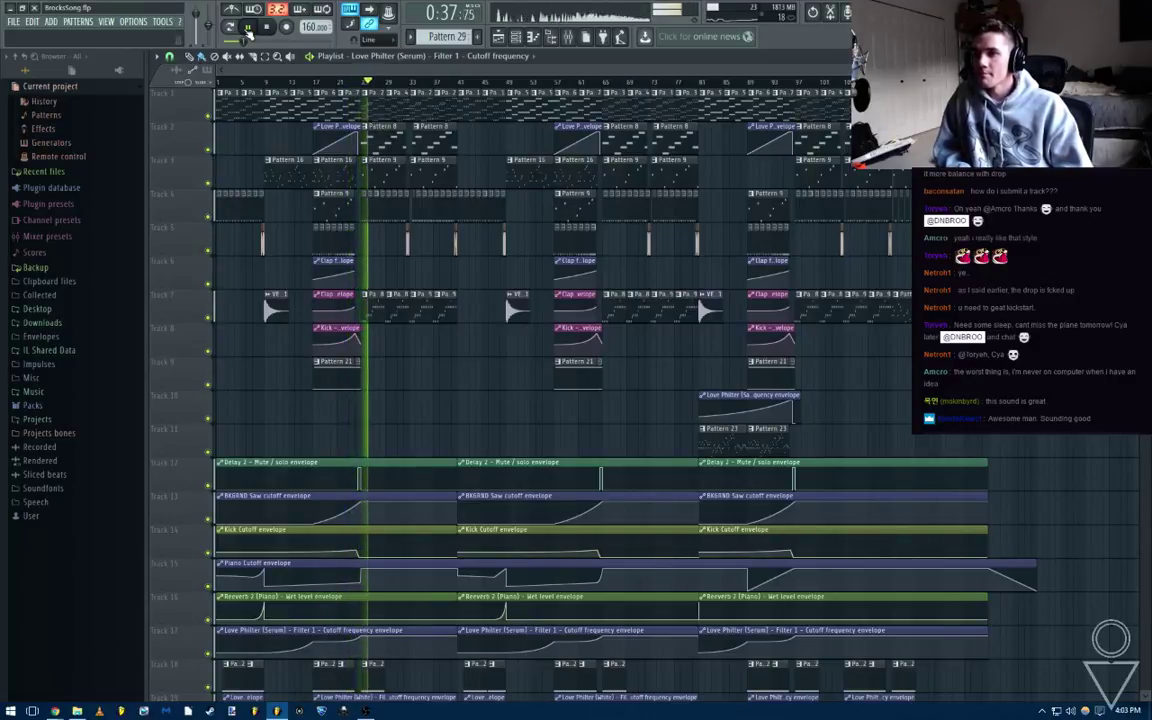
# Open the Fruity Limiter on the Master mixer track during playback and switch it to its compressor settings
pyautogui.press('F9')
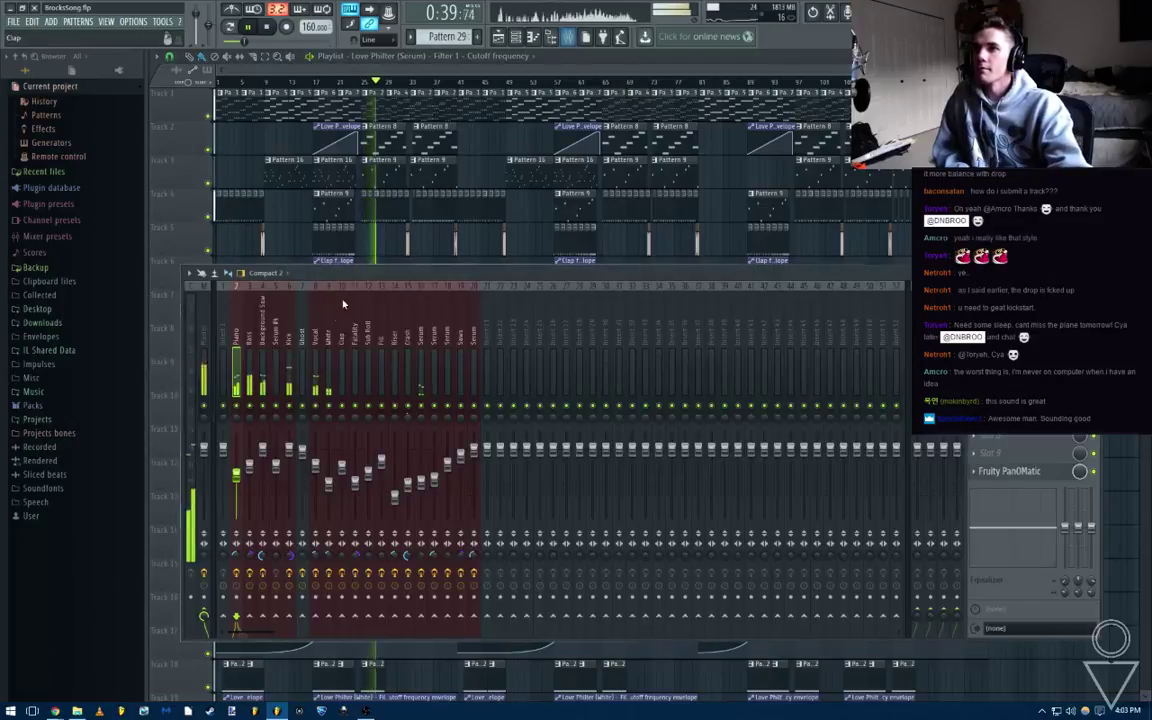
pyautogui.click(205, 372)
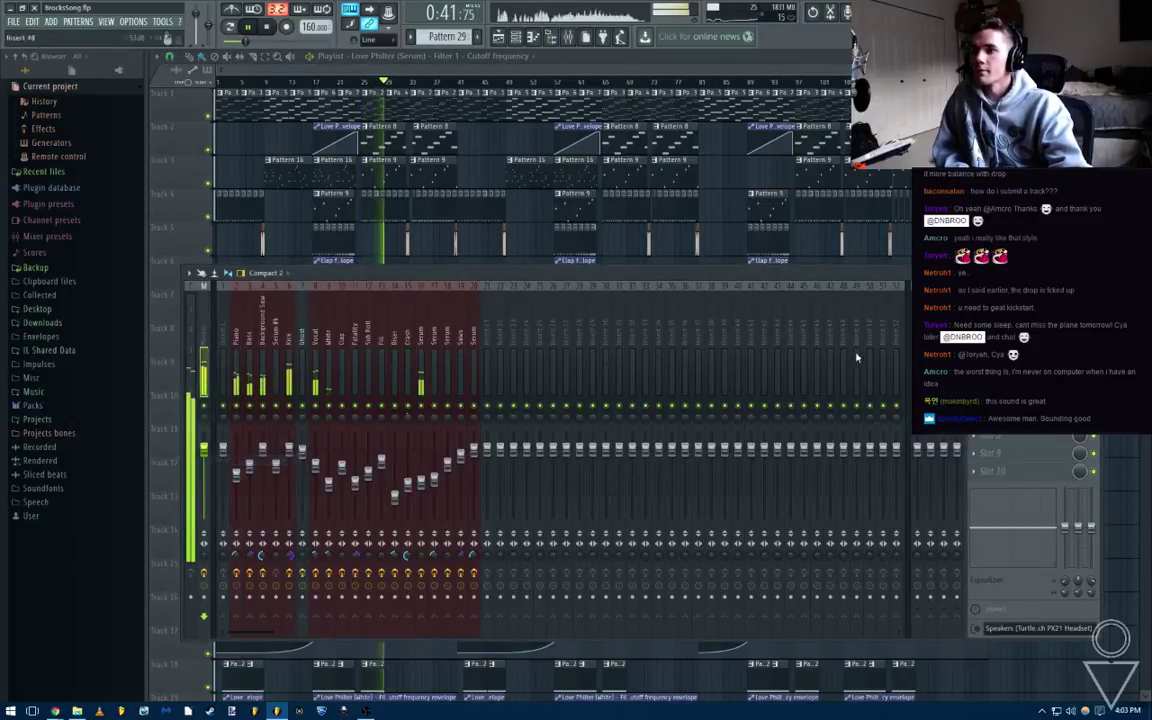
pyautogui.click(1010, 332)
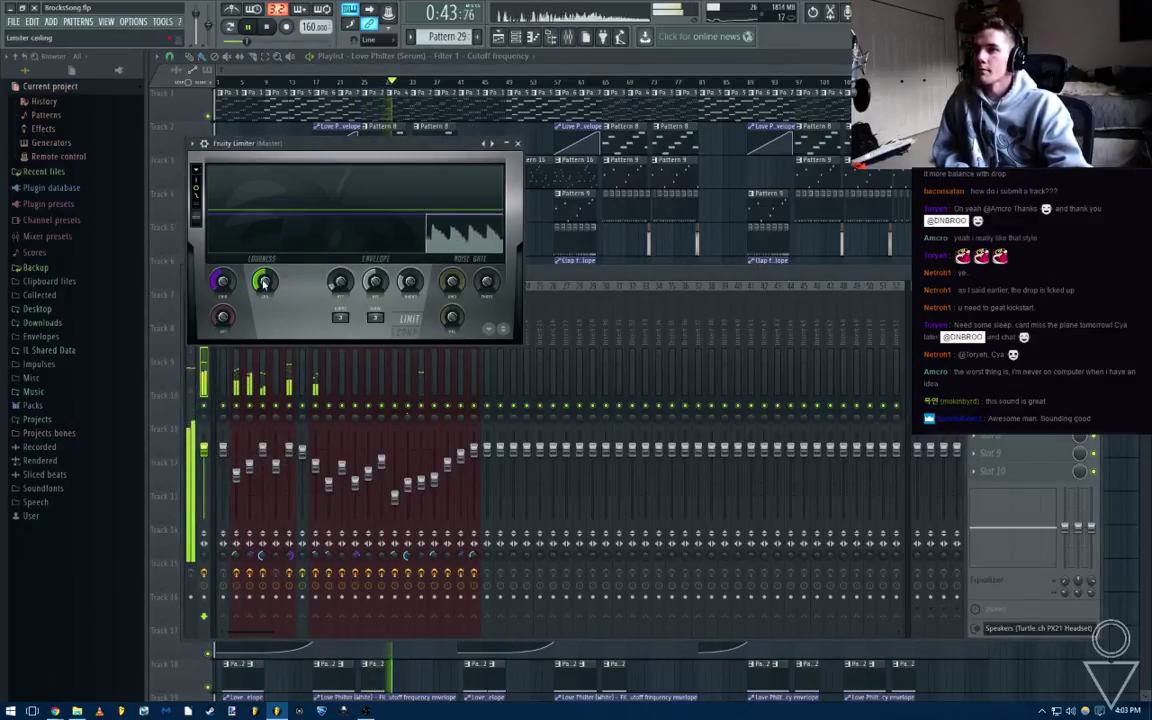
pyautogui.click(410, 330)
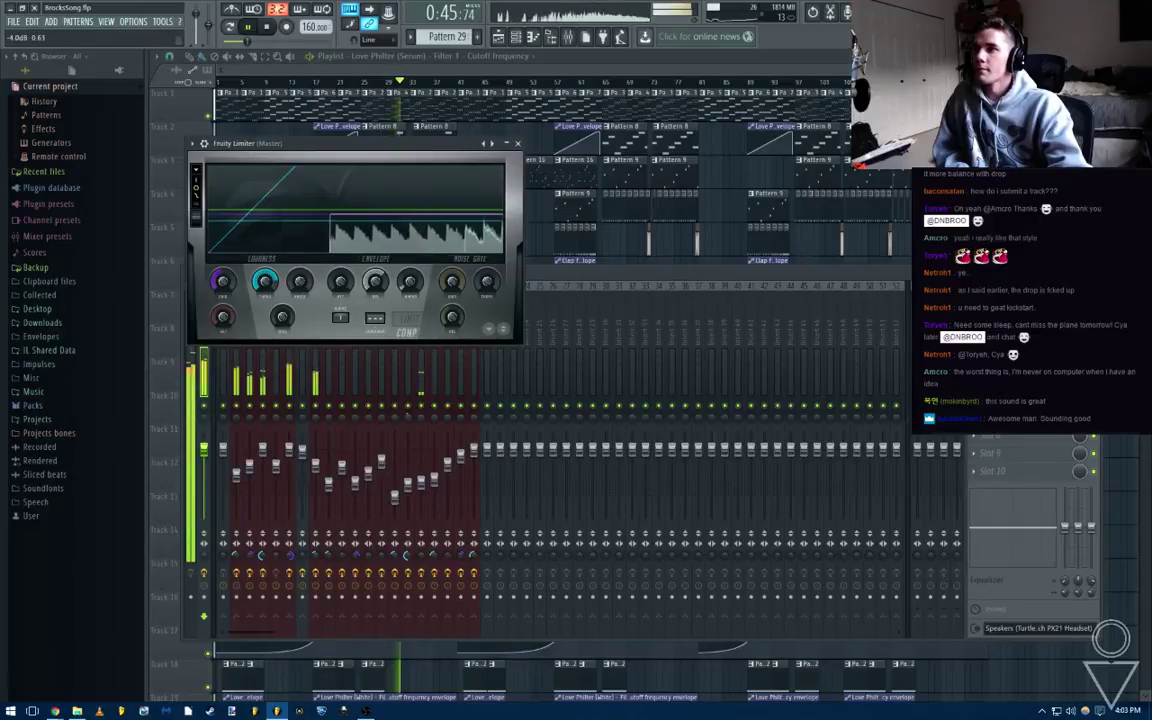
# Adjust the Master compressor's threshold, ratio and gain, and close the limiter and mixer
pyautogui.moveTo(265, 282); pyautogui.dragTo(301, 270)
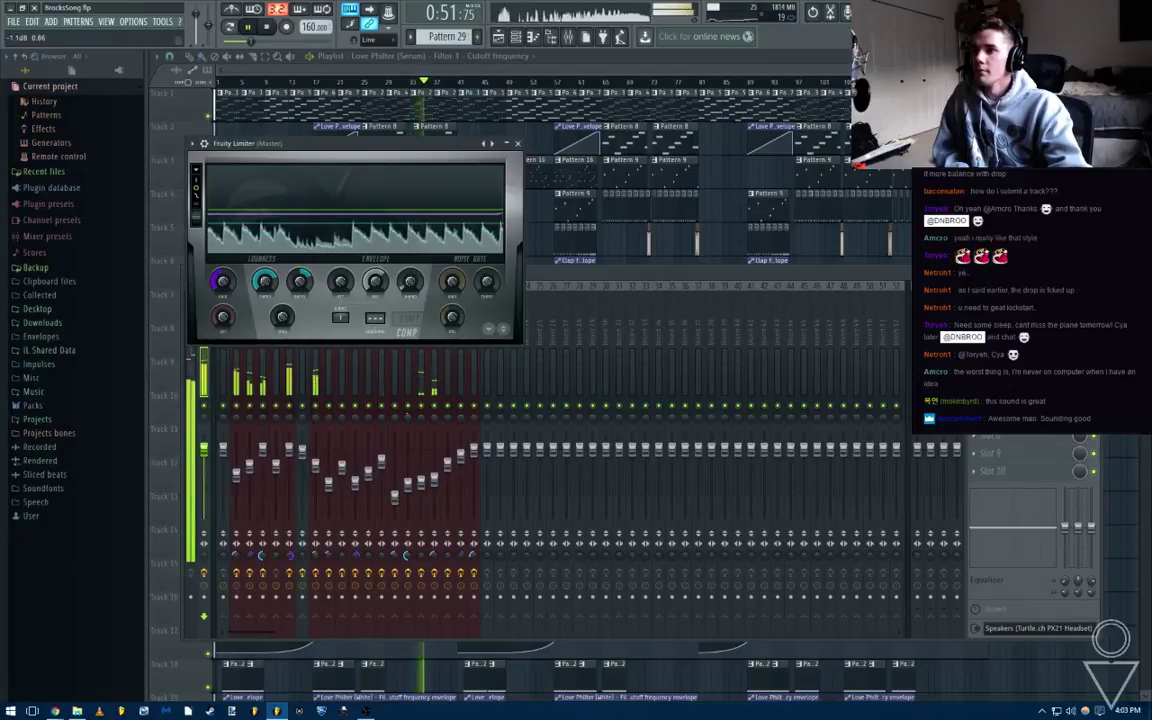
pyautogui.rightClick(227, 281)
pyautogui.click(244, 289)
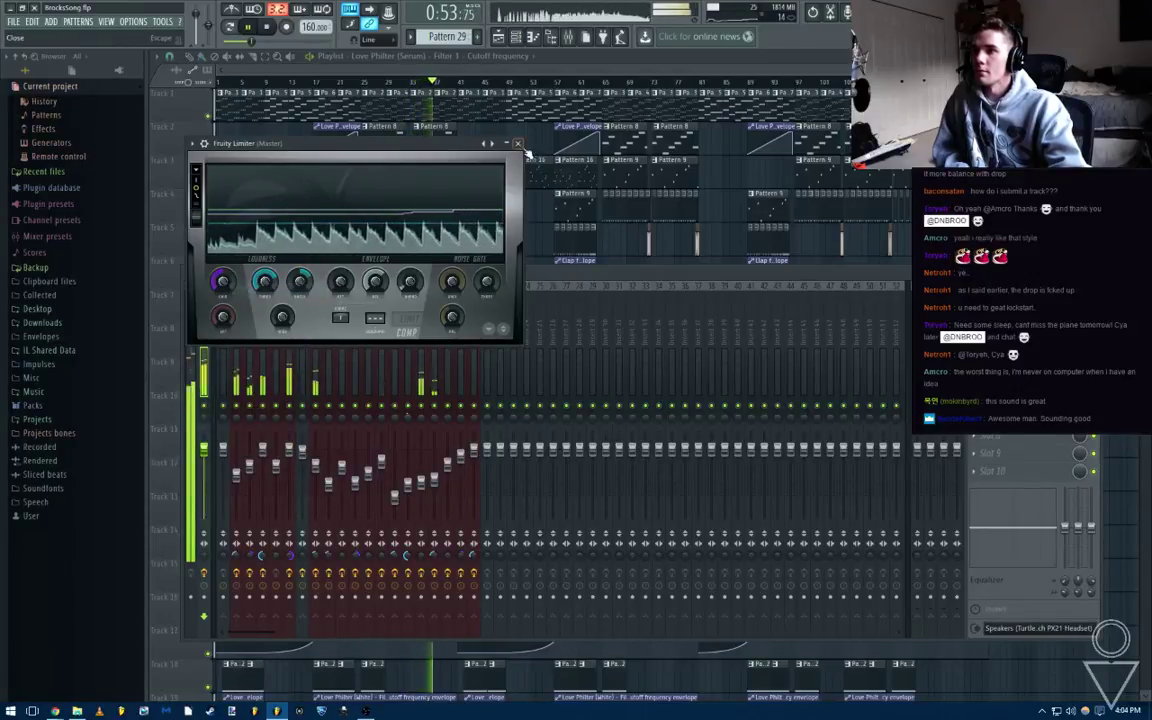
pyautogui.click(525, 218)
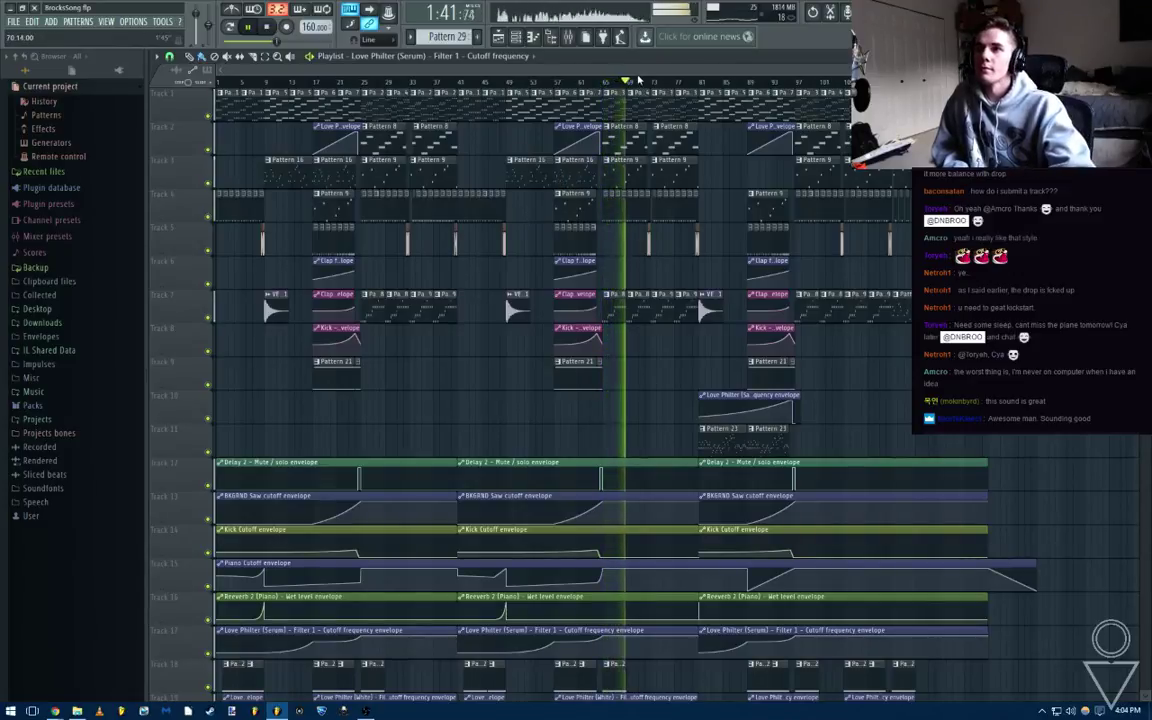
# Follow the playing song through the second and third drops of the playlist up to its final section
pyautogui.scroll(5, 638, 78)
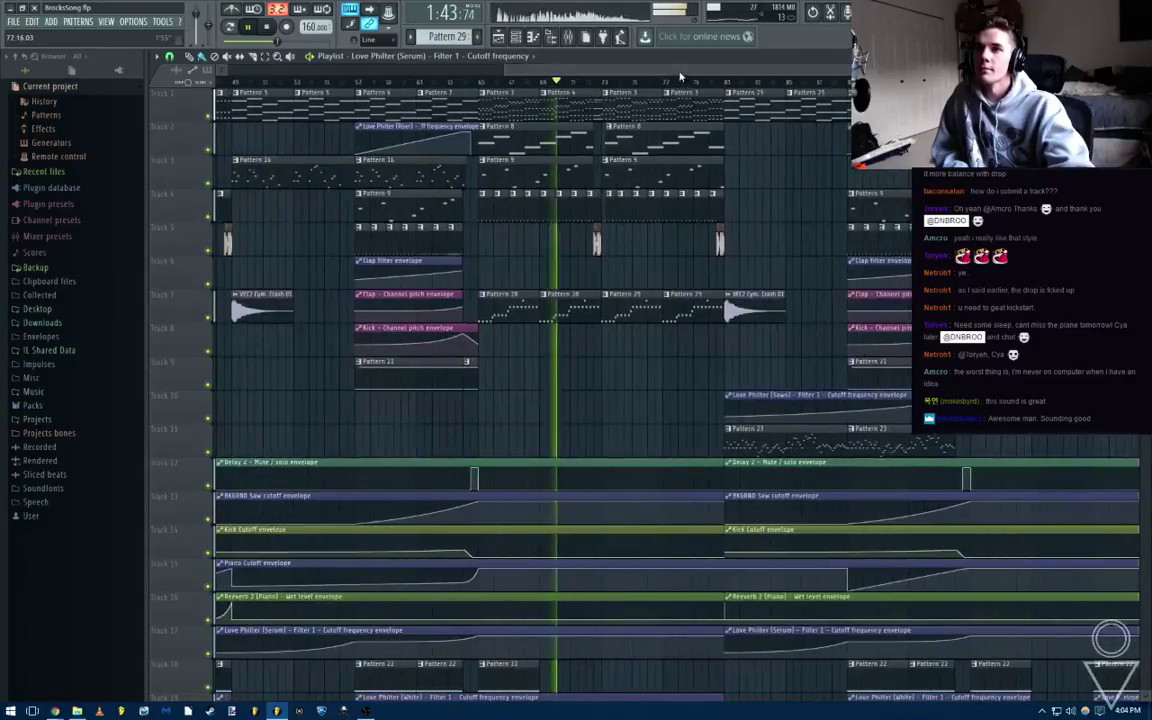
pyautogui.scroll(-4, 680, 76)
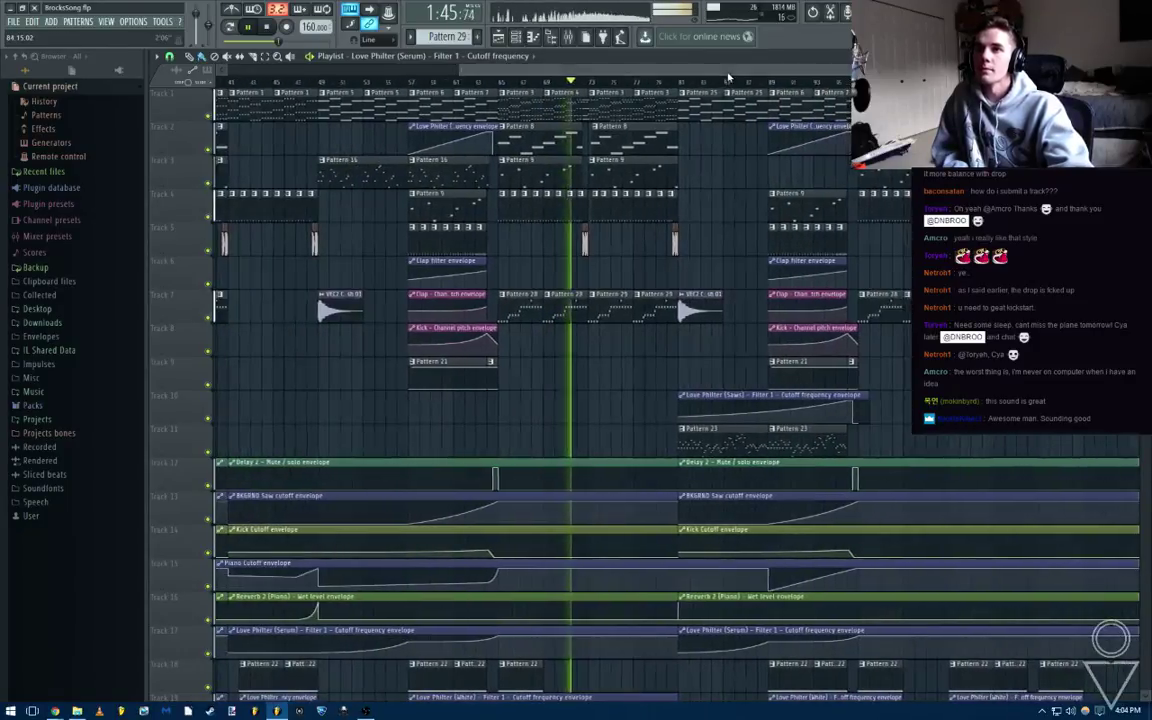
pyautogui.moveTo(728, 76); pyautogui.dragTo(710, 78)
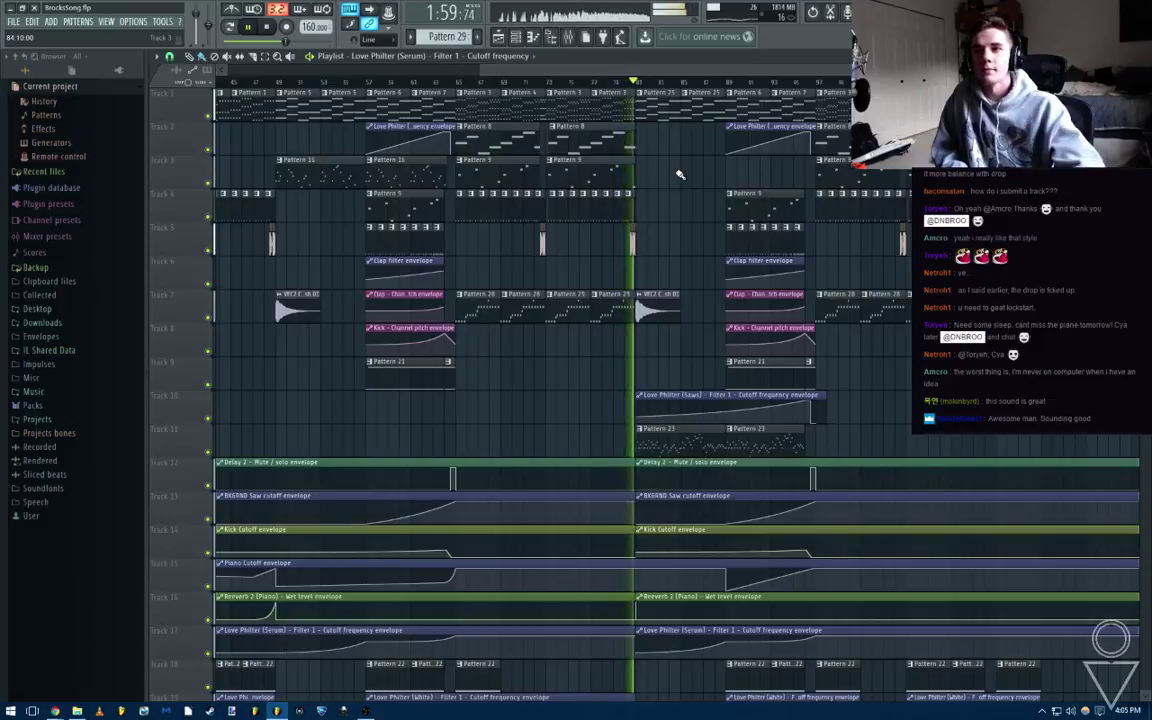
pyautogui.moveTo(711, 72); pyautogui.dragTo(780, 74)
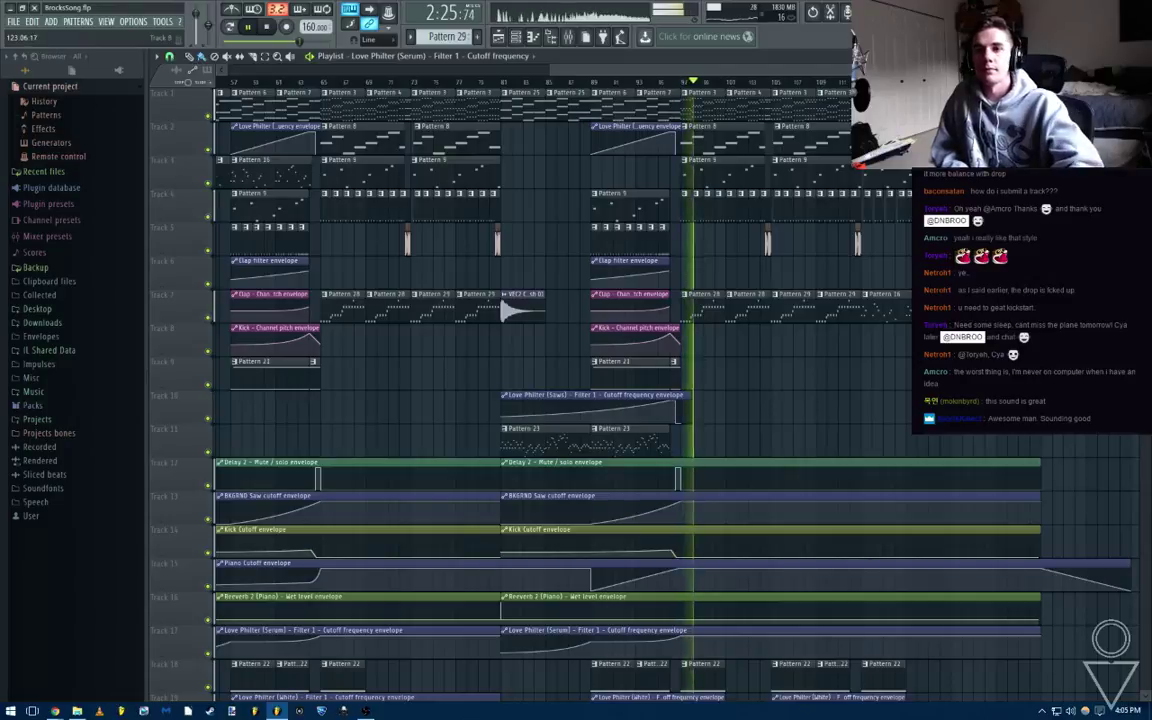
pyautogui.moveTo(743, 70); pyautogui.dragTo(865, 97)
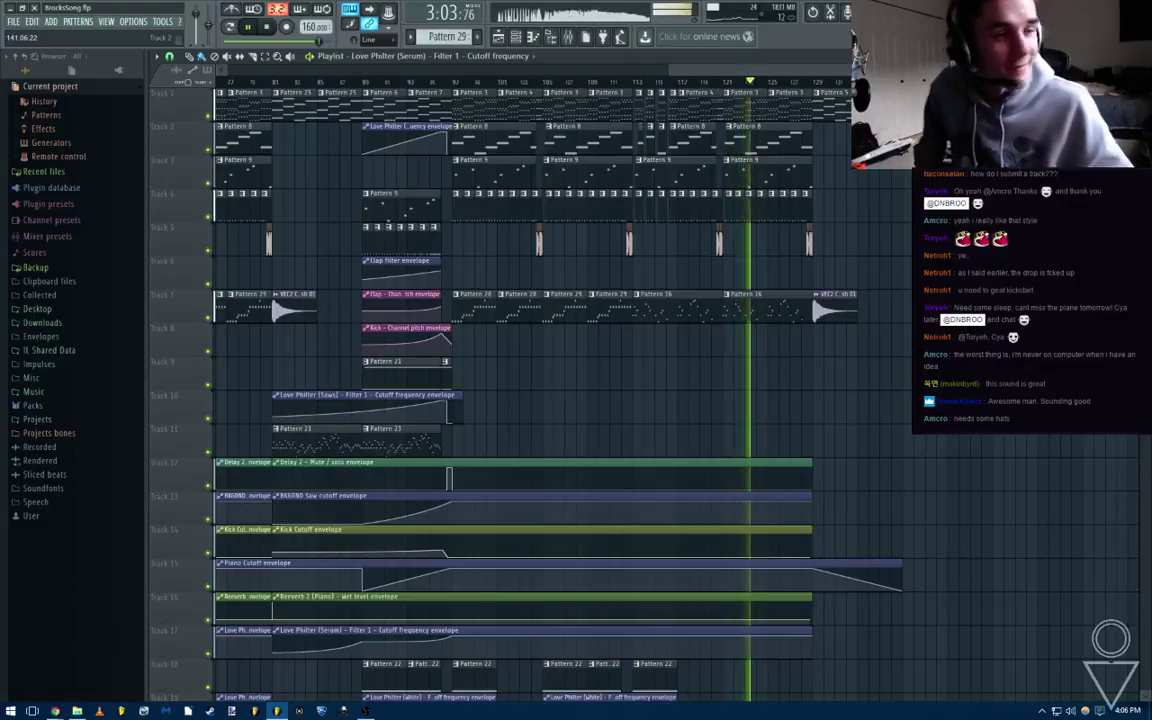
# Copy the first drop's Track 4 pattern clips to the second half of the second drop, over bars 73 to 81
pyautogui.scroll(-4, 355, 247)
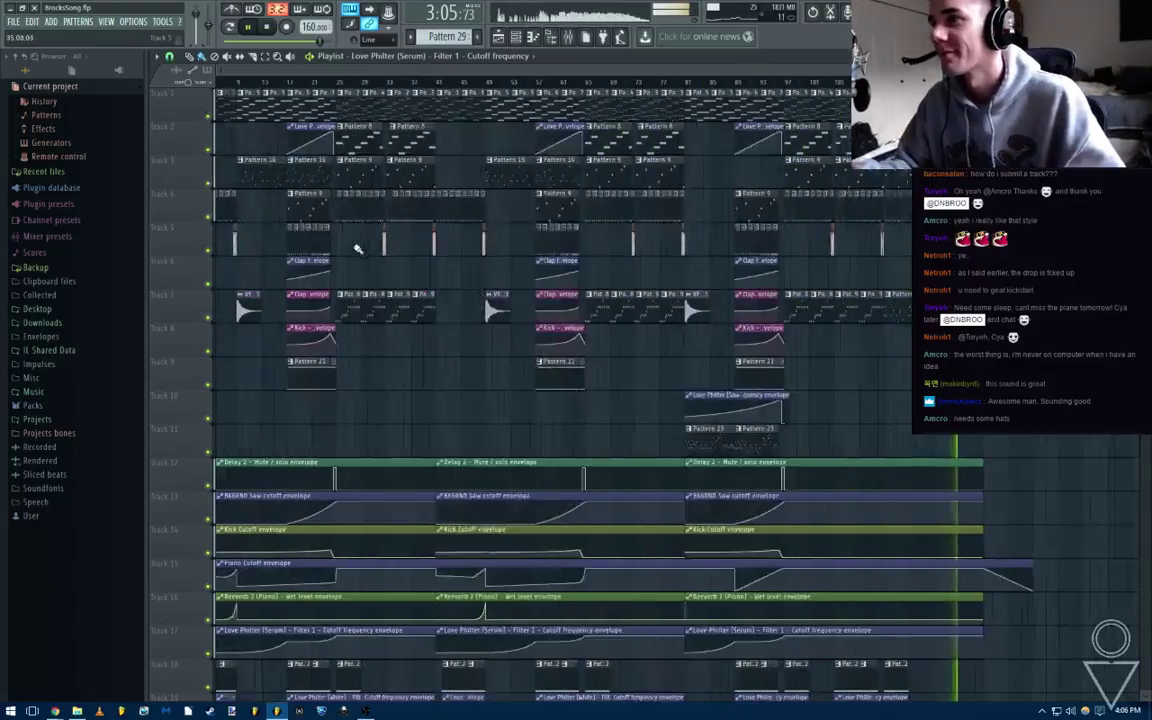
pyautogui.scroll(9, 420, 252)
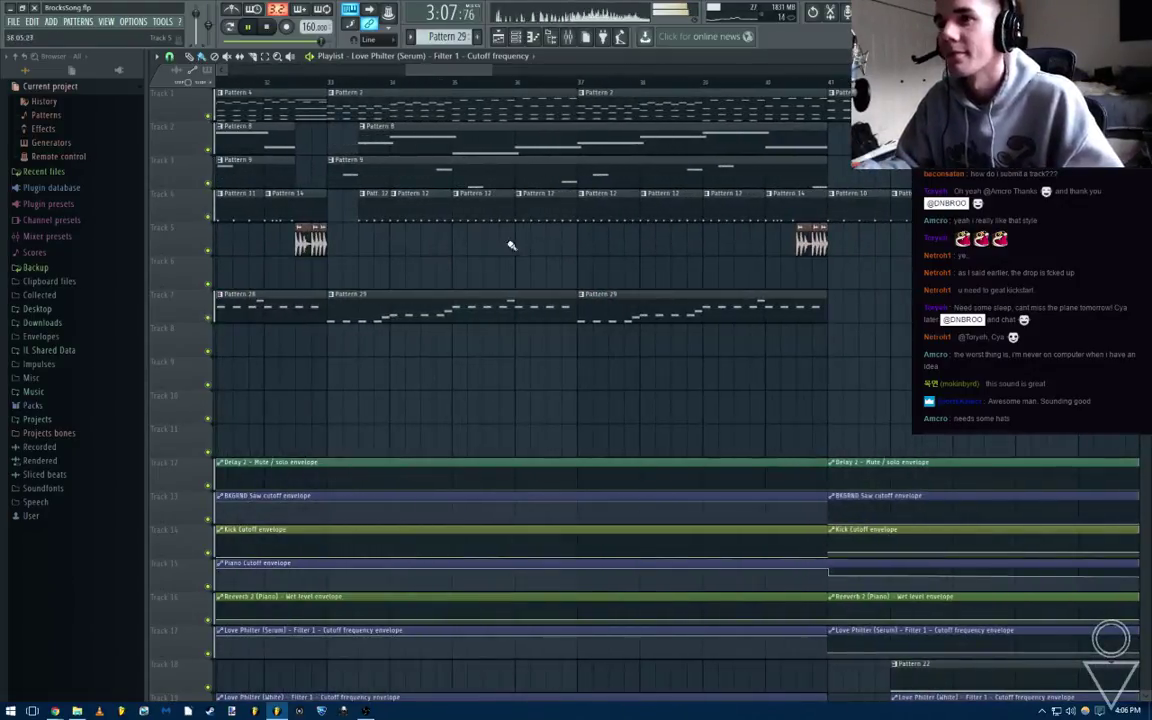
pyautogui.moveTo(349, 210); pyautogui.dragTo(280, 290)
pyautogui.scroll(-3, 771, 200)
pyautogui.scroll(3, 589, 280)
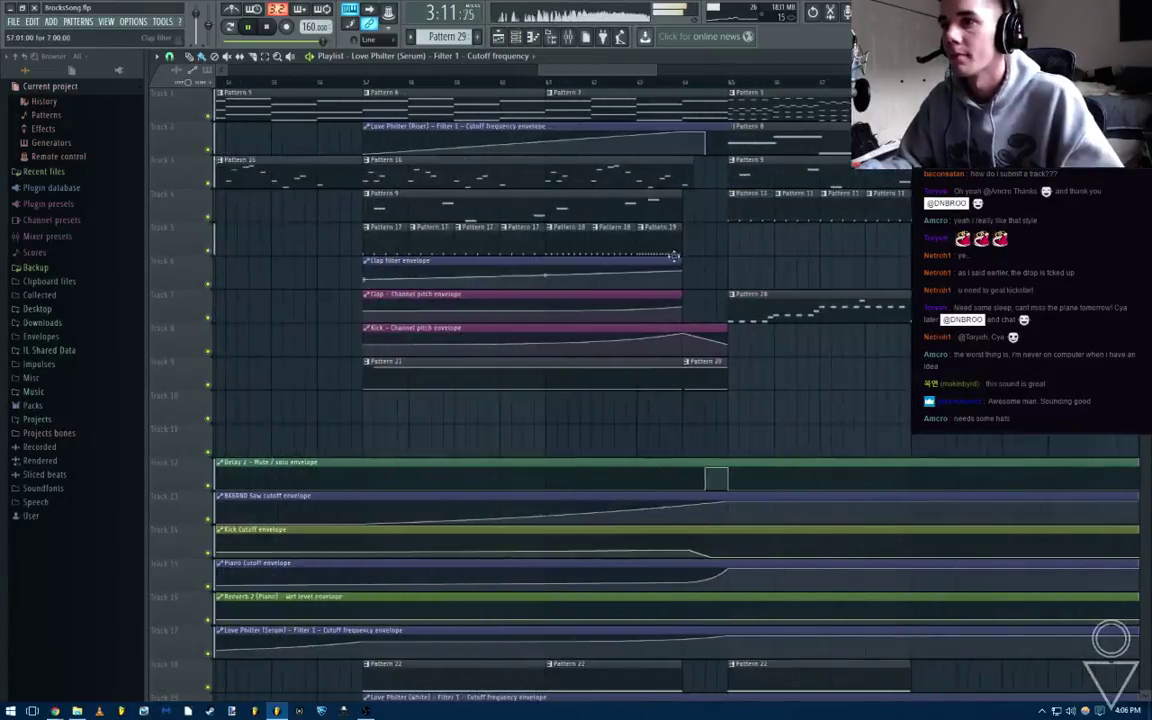
pyautogui.moveTo(850, 265); pyautogui.dragTo(271, 286)
pyautogui.moveTo(852, 211)
pyautogui.mouseDown()
pyautogui.moveTo(535, 218)
pyautogui.moveTo(757, 204)
pyautogui.mouseUp()
pyautogui.click(535, 210)
pyautogui.scroll(-4, 845, 215)
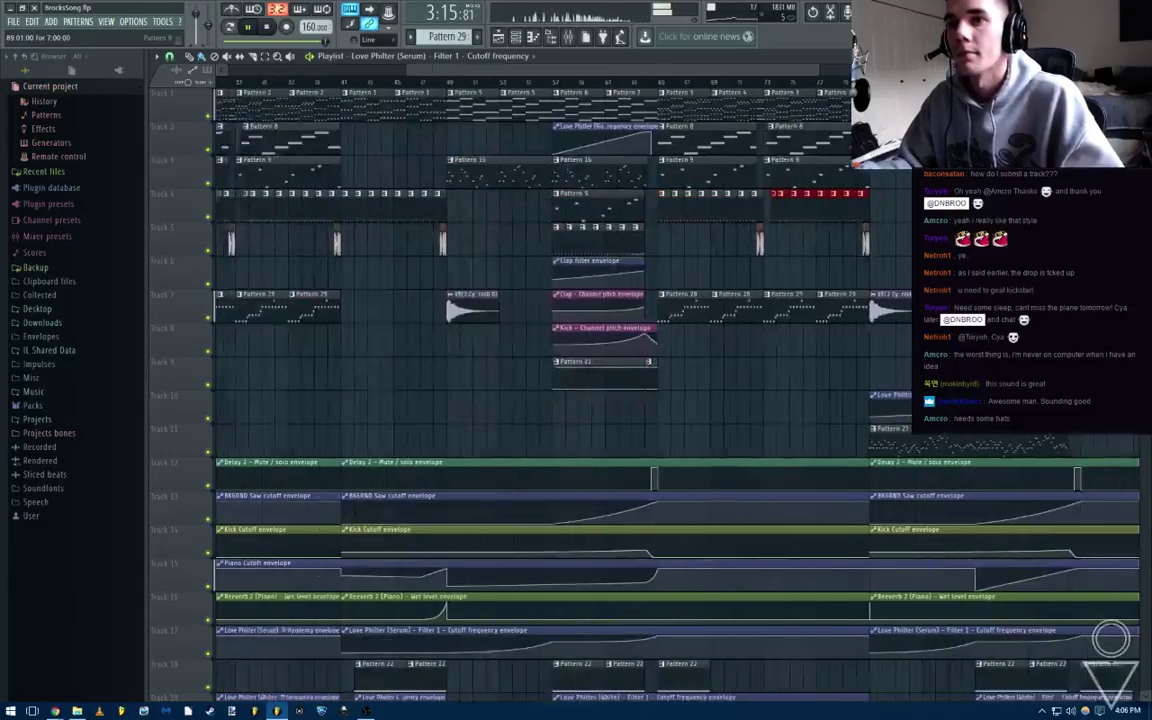
# Copy the same Track 4 pattern clips into the third drop, ending at bar 113 and again at bar 129
pyautogui.moveTo(860, 225); pyautogui.dragTo(492, 237)
pyautogui.moveTo(812, 237); pyautogui.dragTo(486, 243)
pyautogui.scroll(2, 620, 243)
pyautogui.scroll(1, 578, 209)
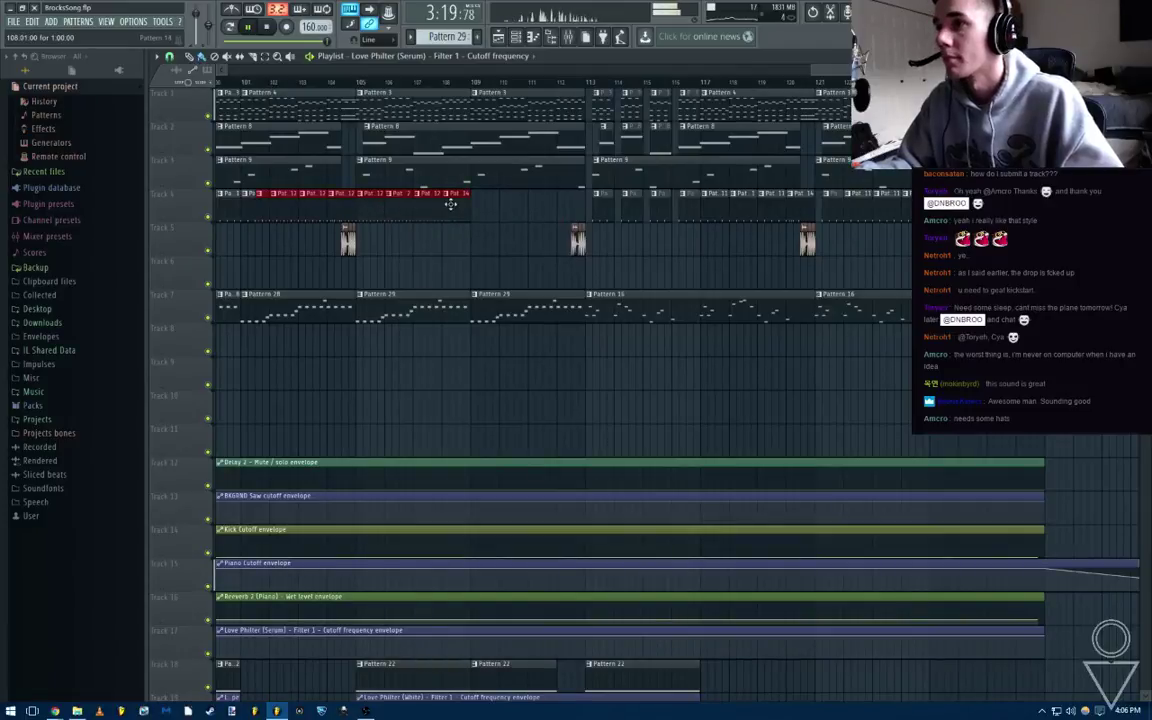
pyautogui.moveTo(808, 245); pyautogui.dragTo(494, 255)
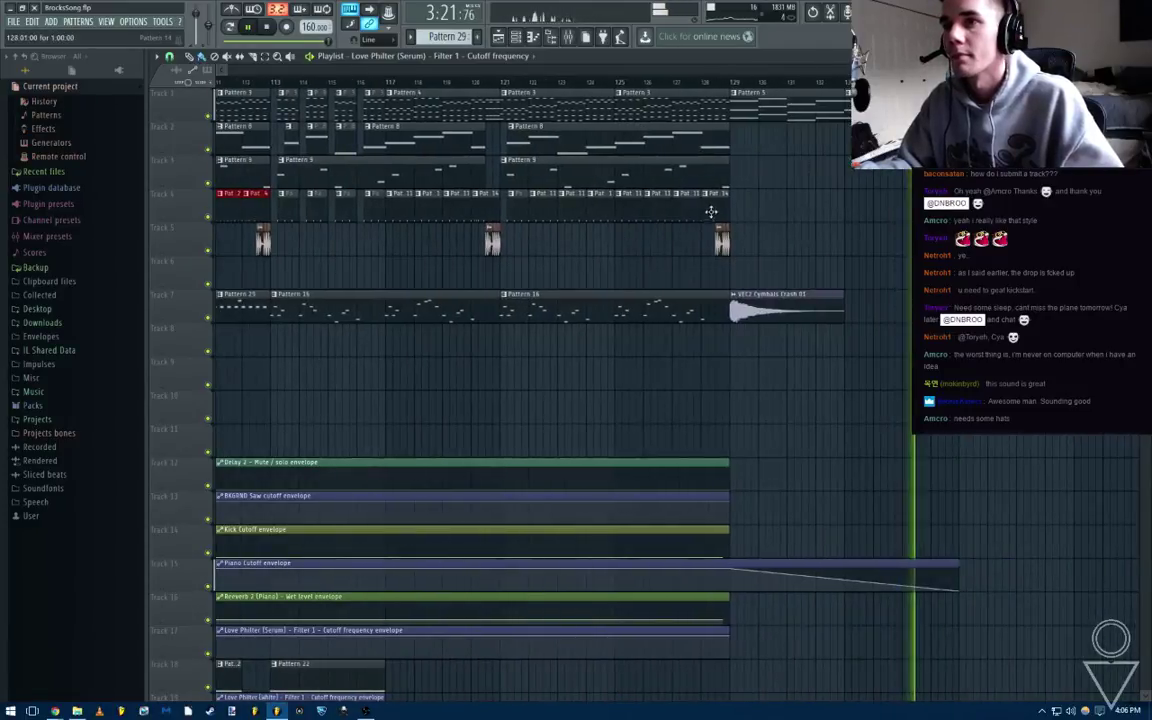
pyautogui.moveTo(712, 213); pyautogui.dragTo(520, 215)
pyautogui.moveTo(250, 213)
pyautogui.mouseDown()
pyautogui.moveTo(795, 211)
pyautogui.moveTo(712, 213)
pyautogui.mouseUp()
# Check the end of the Track 4 clips and cue the song just after bar 33
pyautogui.scroll(-5, 773, 206)
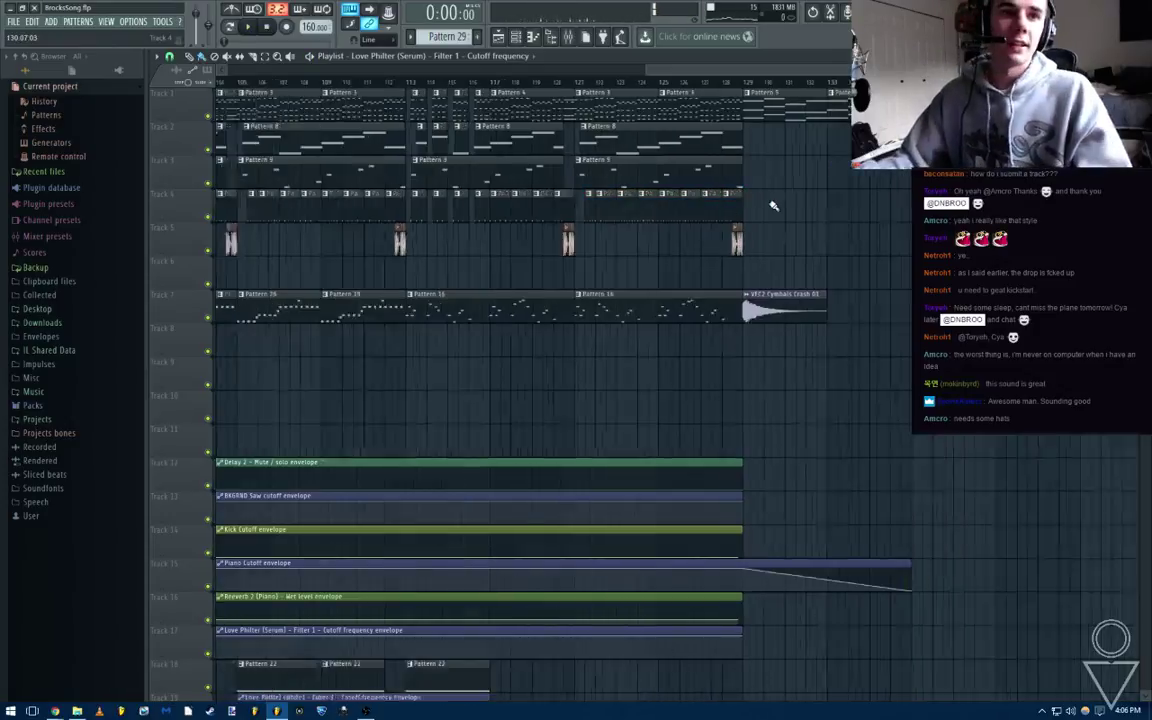
pyautogui.scroll(4, 367, 239)
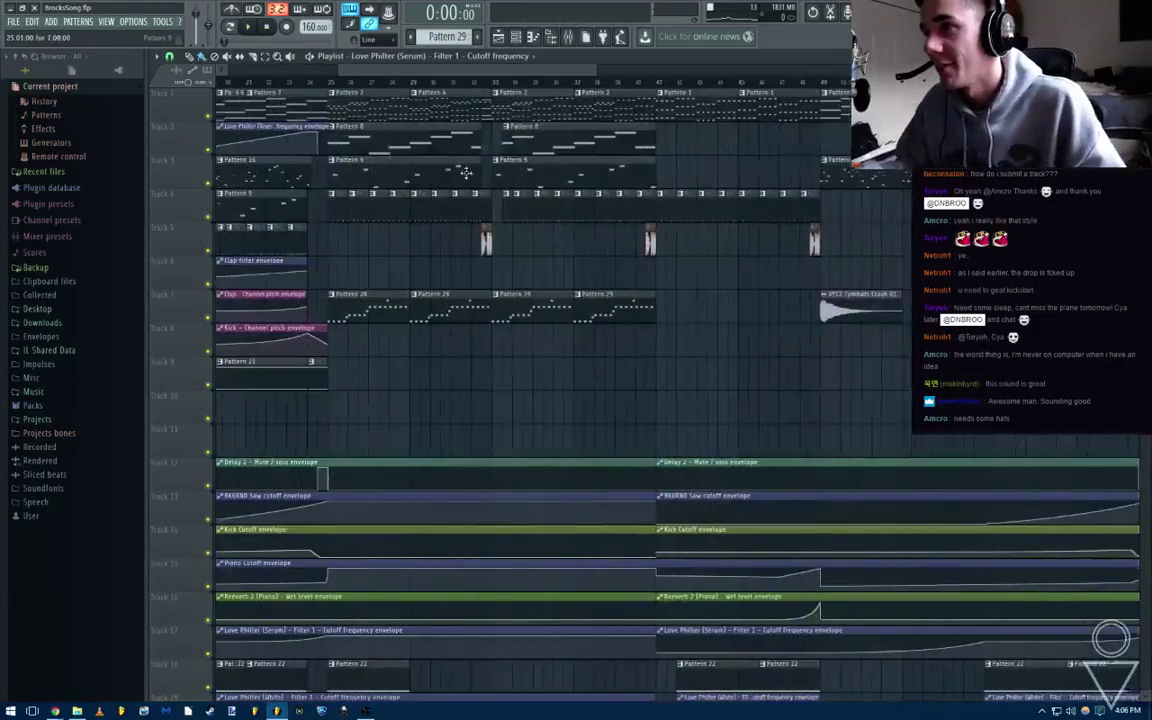
pyautogui.click(508, 84)
pyautogui.press('space')
# Look over the Track 4 clips from the second build-up through the third drop, around bars 97 to 129
pyautogui.moveTo(1089, 230); pyautogui.dragTo(644, 210)
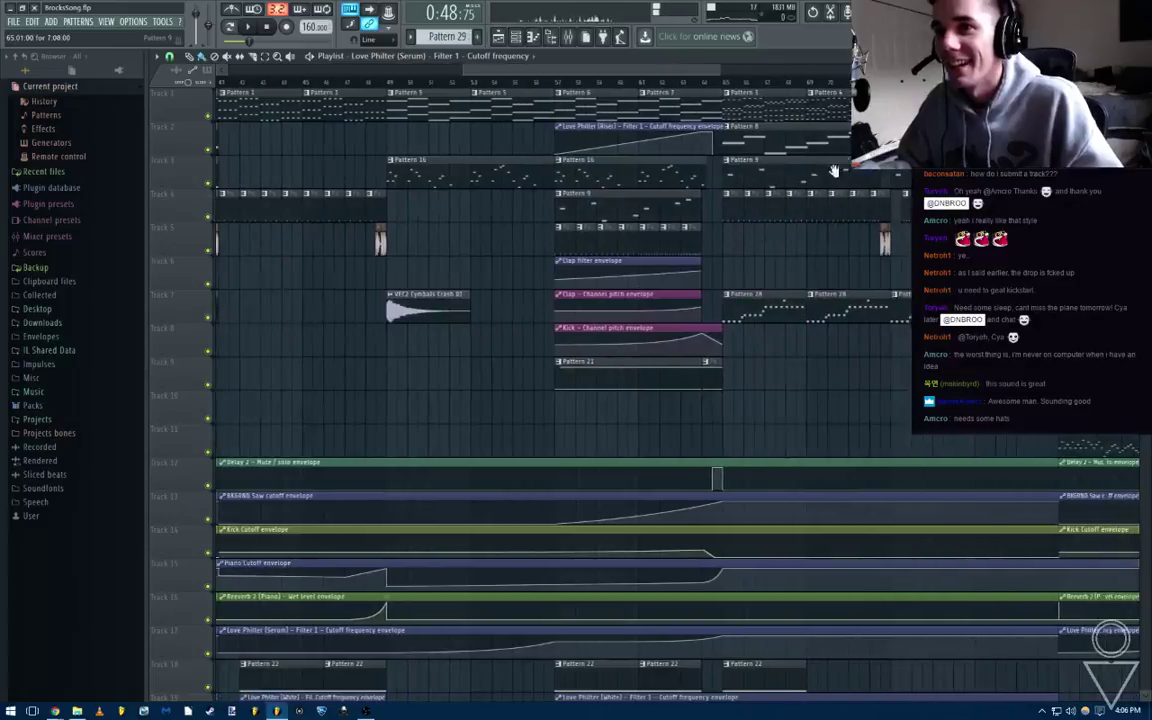
pyautogui.moveTo(833, 172); pyautogui.dragTo(533, 200)
pyautogui.scroll(-5, 822, 212)
pyautogui.moveTo(905, 231); pyautogui.dragTo(557, 222)
pyautogui.scroll(3, 836, 215)
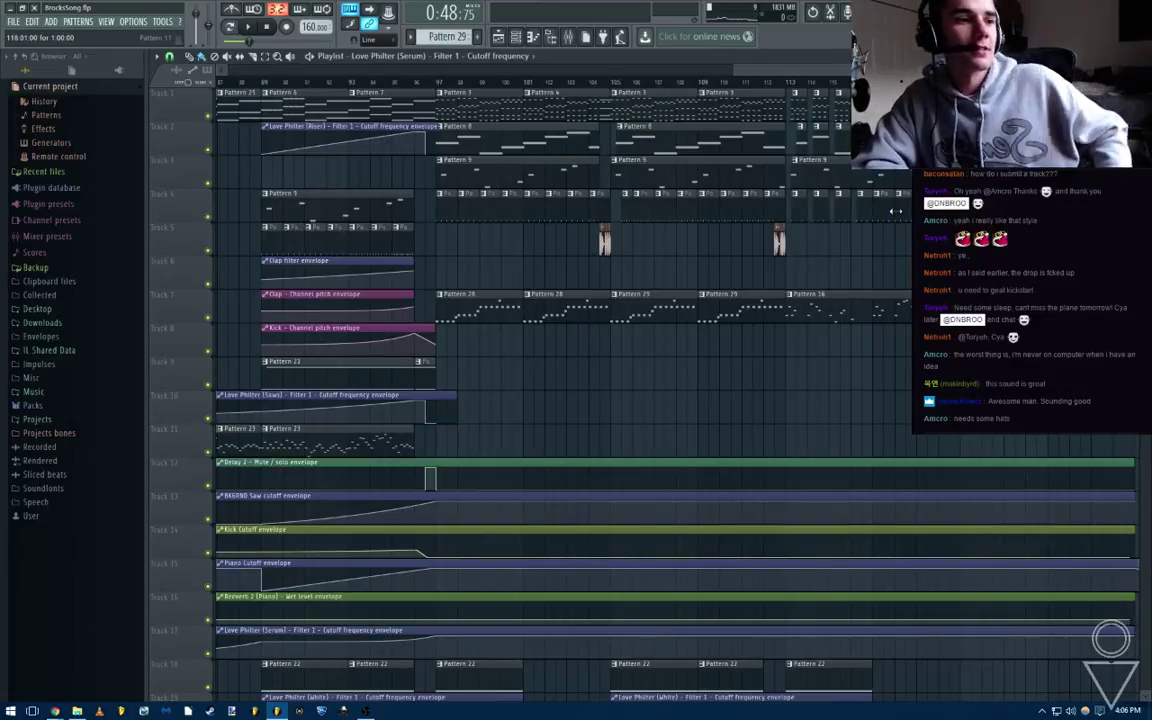
pyautogui.scroll(-4, 617, 85)
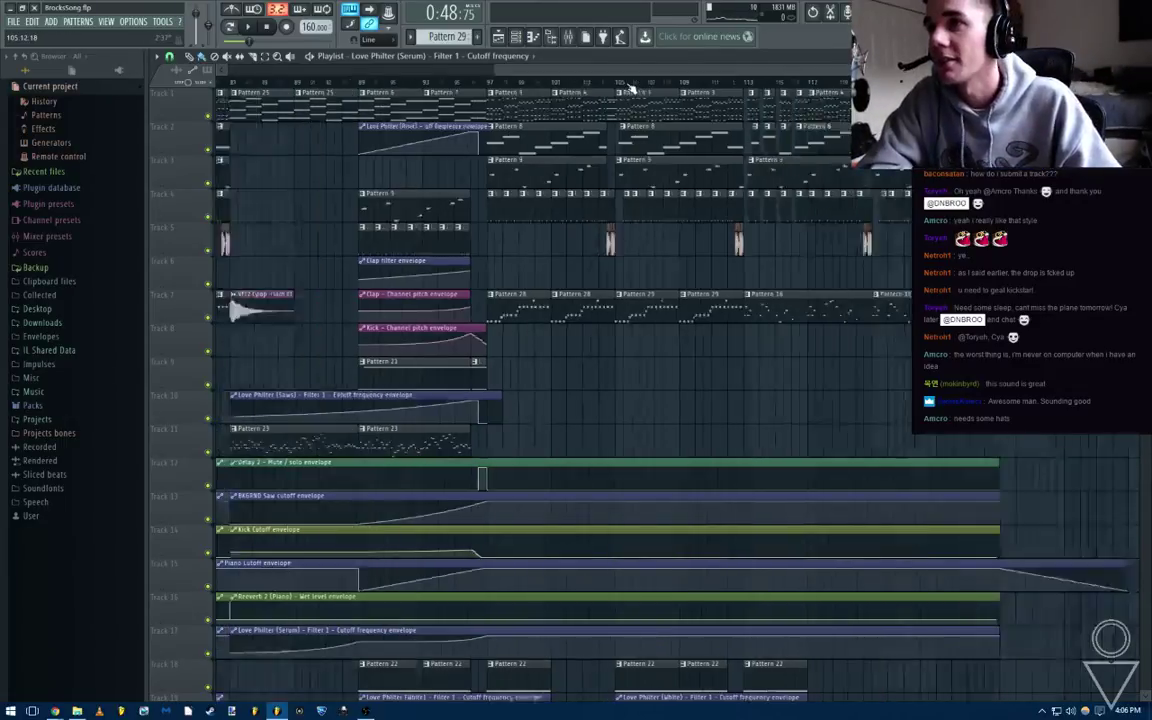